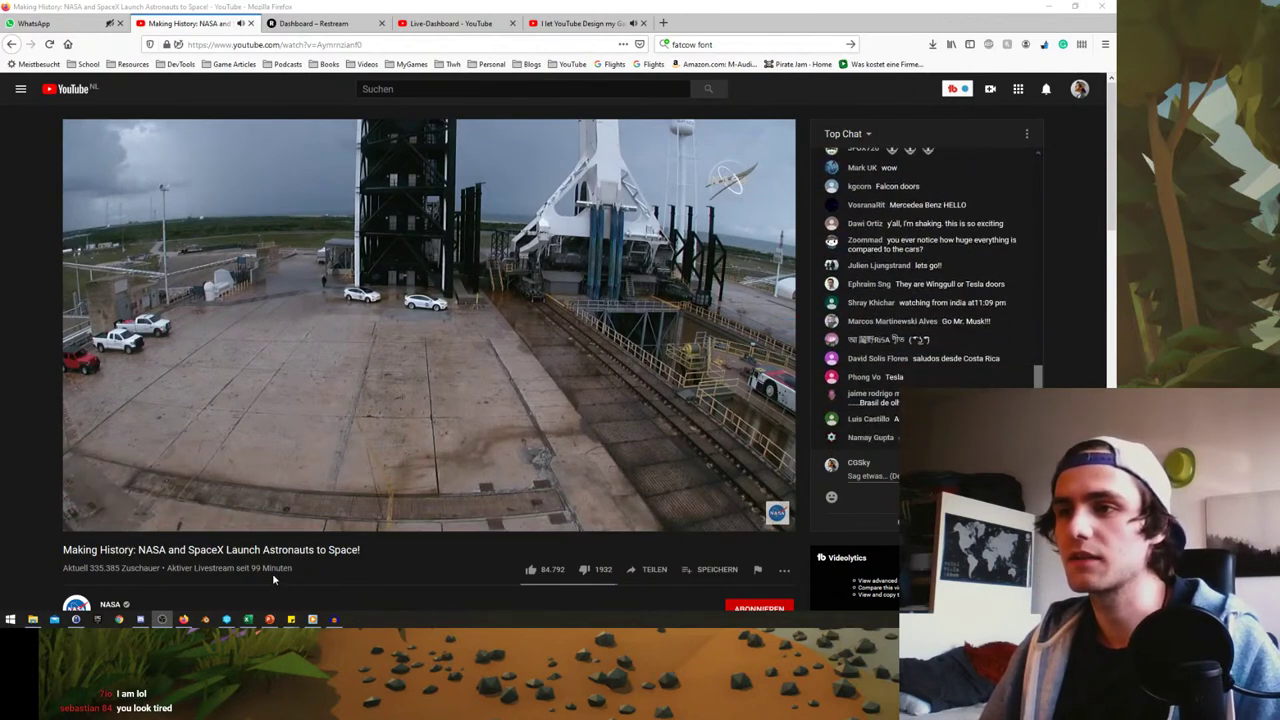
- Raise the NASA livestream volume slightly and minimize Firefox to reveal the desktop
scroll(272, 573, down, 1)
scroll(274, 584, up, 1)
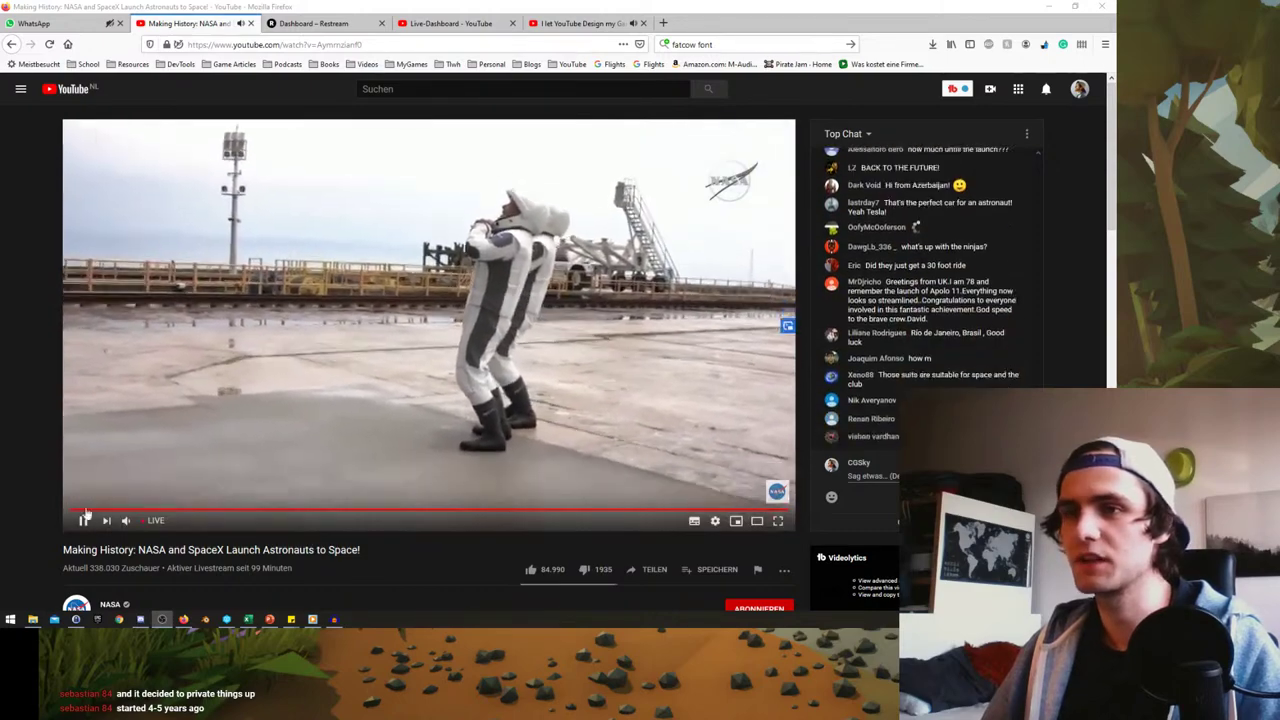
drag(156, 527, 143, 525)
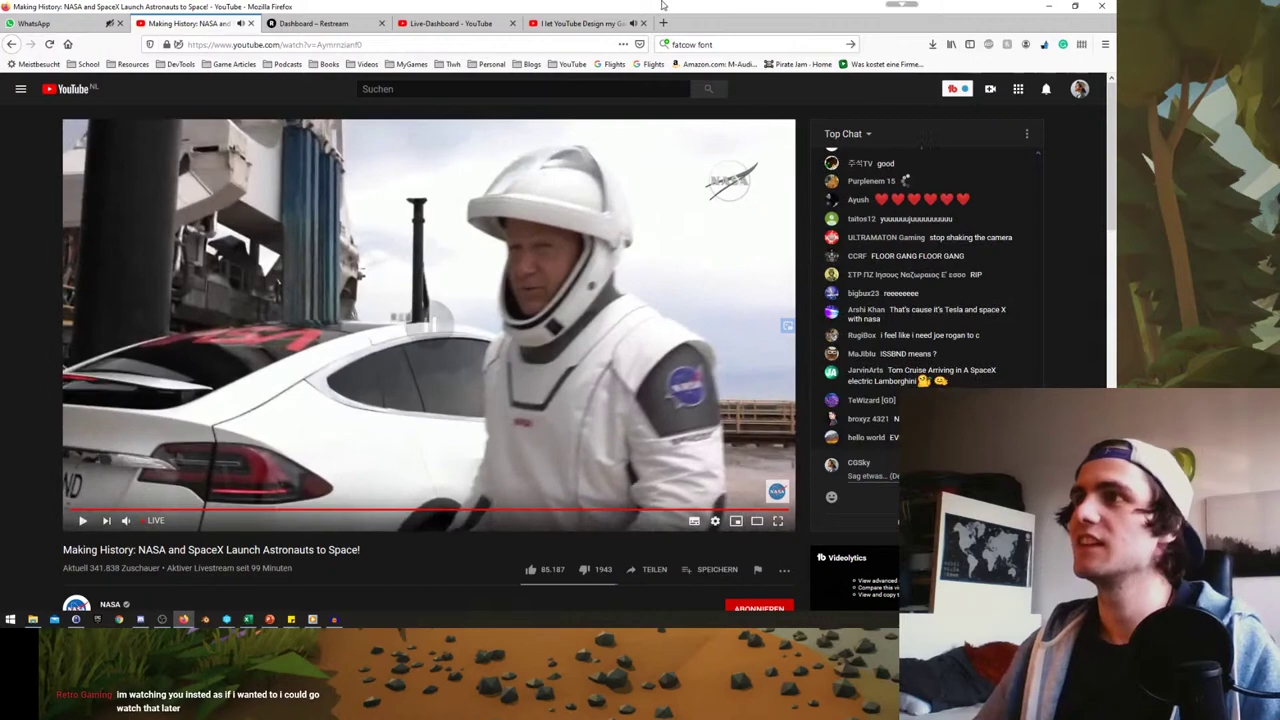
key(super+Down)
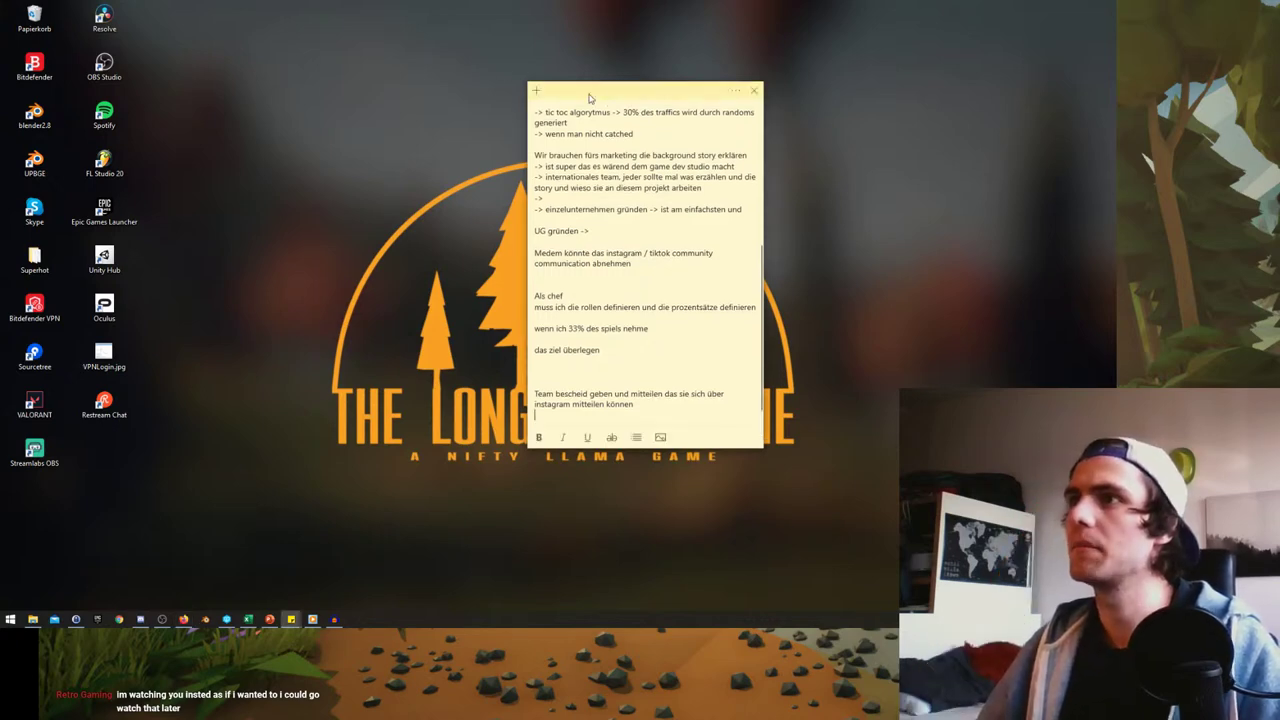
- Minimize the sticky note and Music folder window, then open a new File Explorer at Quick Access
key(super+Down)
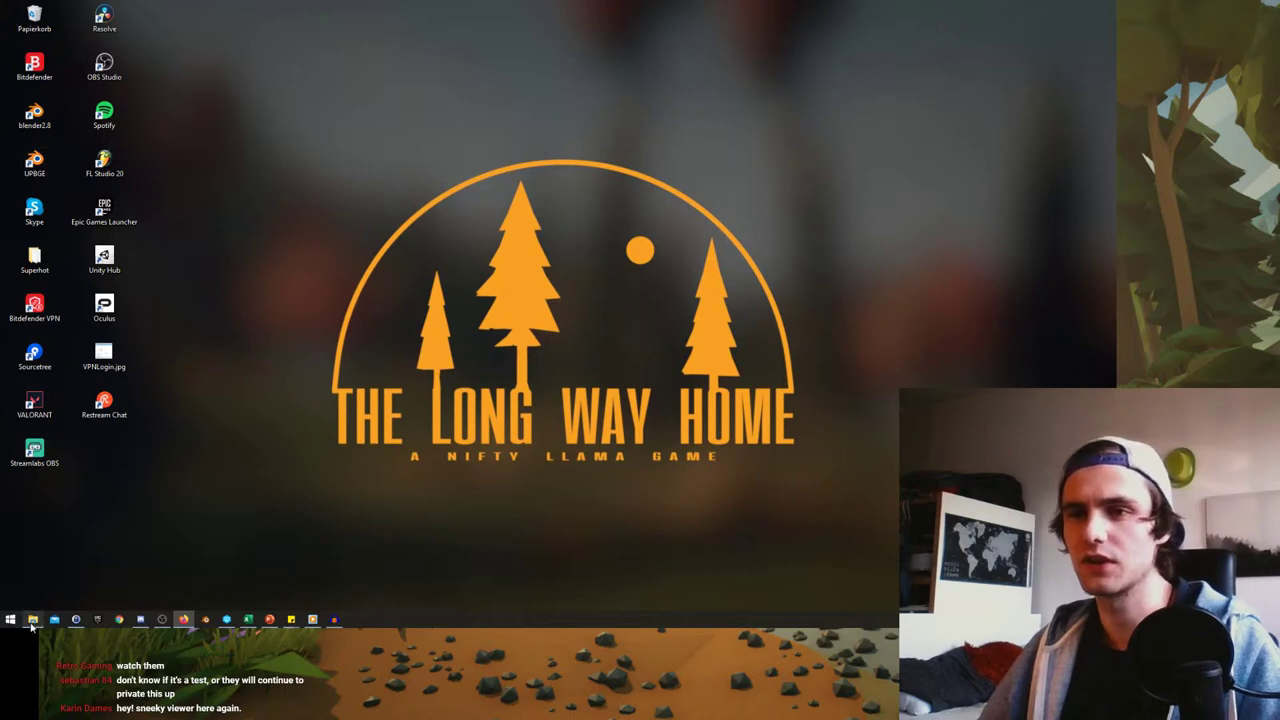
click(32, 620)
click(32, 620)
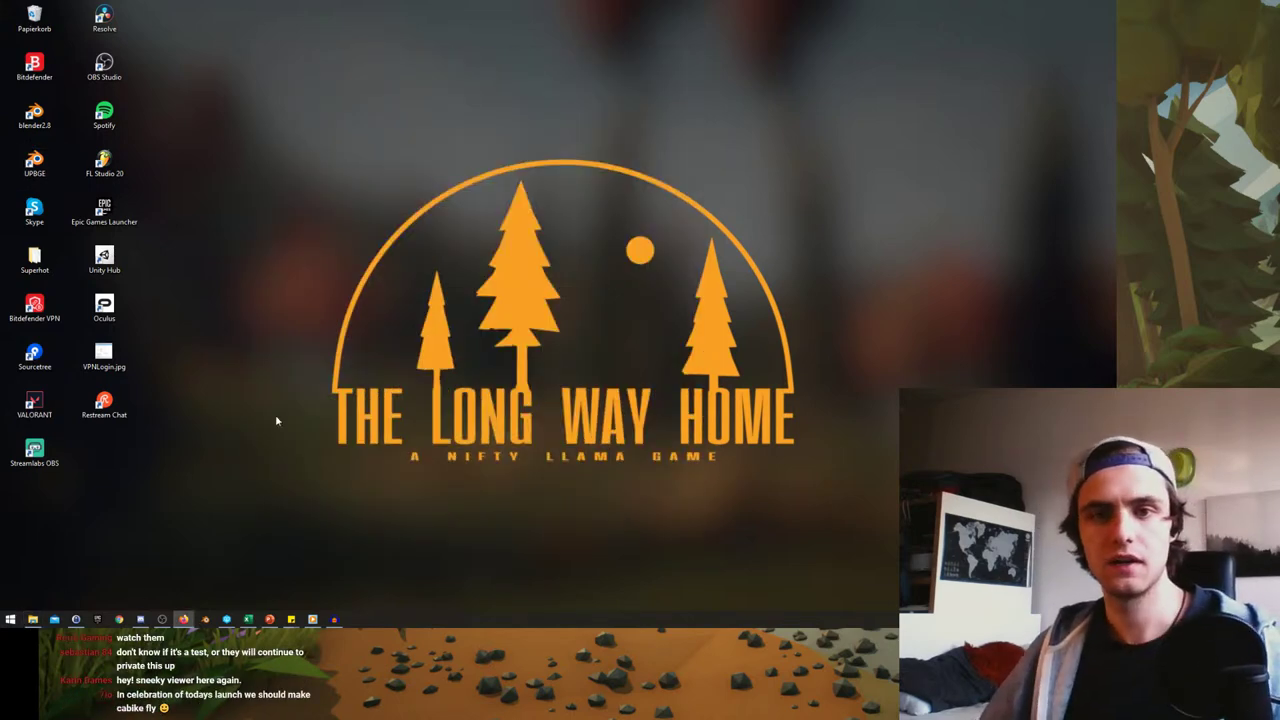
key(super+e)
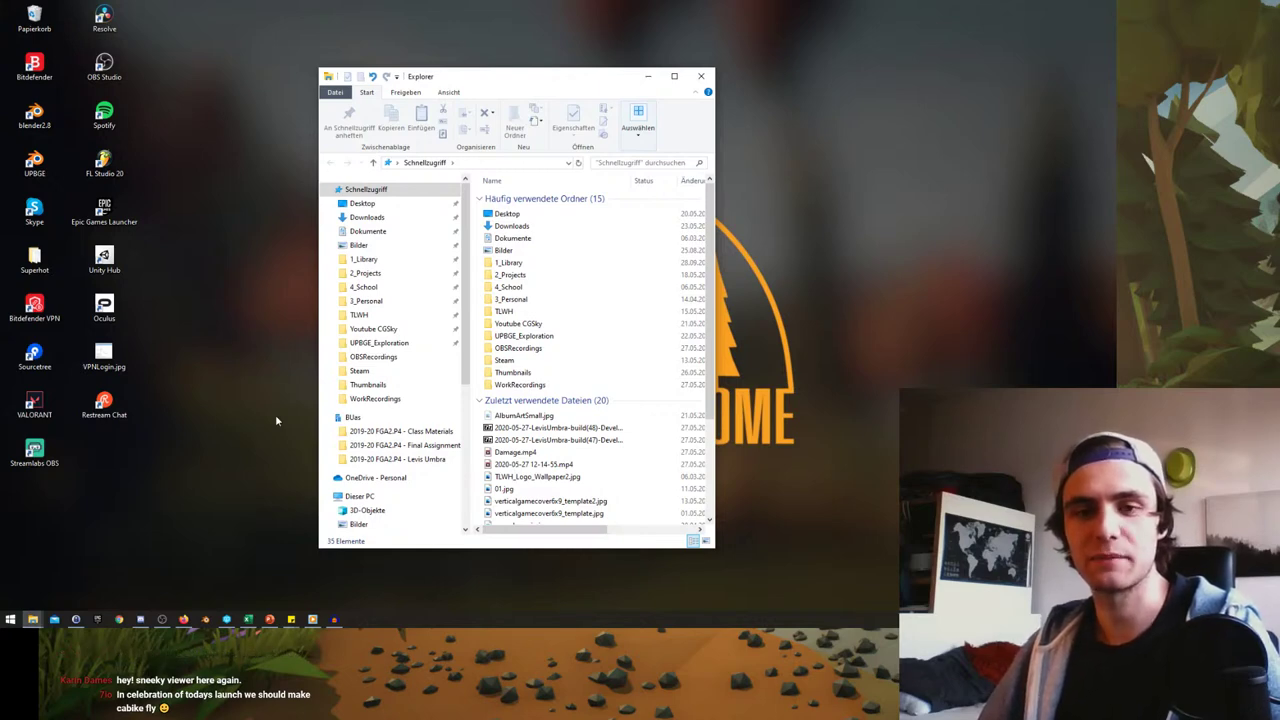
- Browse File Explorer into 2_Projects and open its Blender folder
click(674, 76)
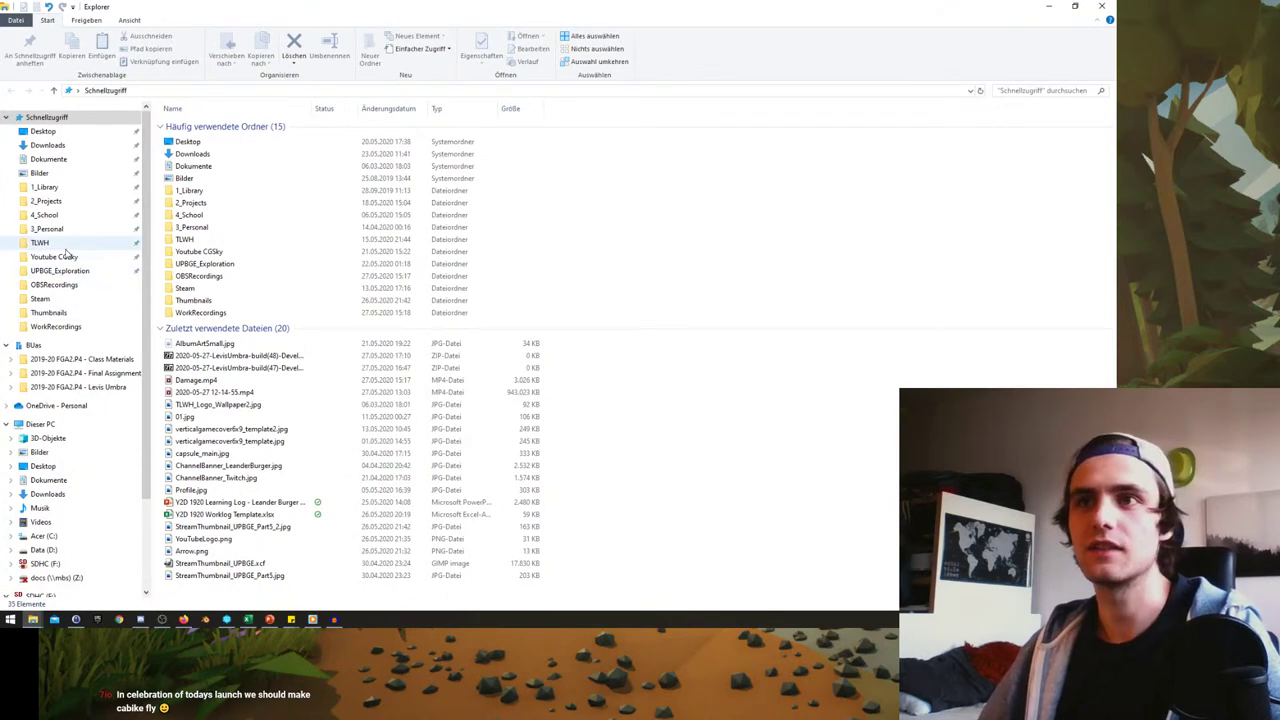
click(55, 285)
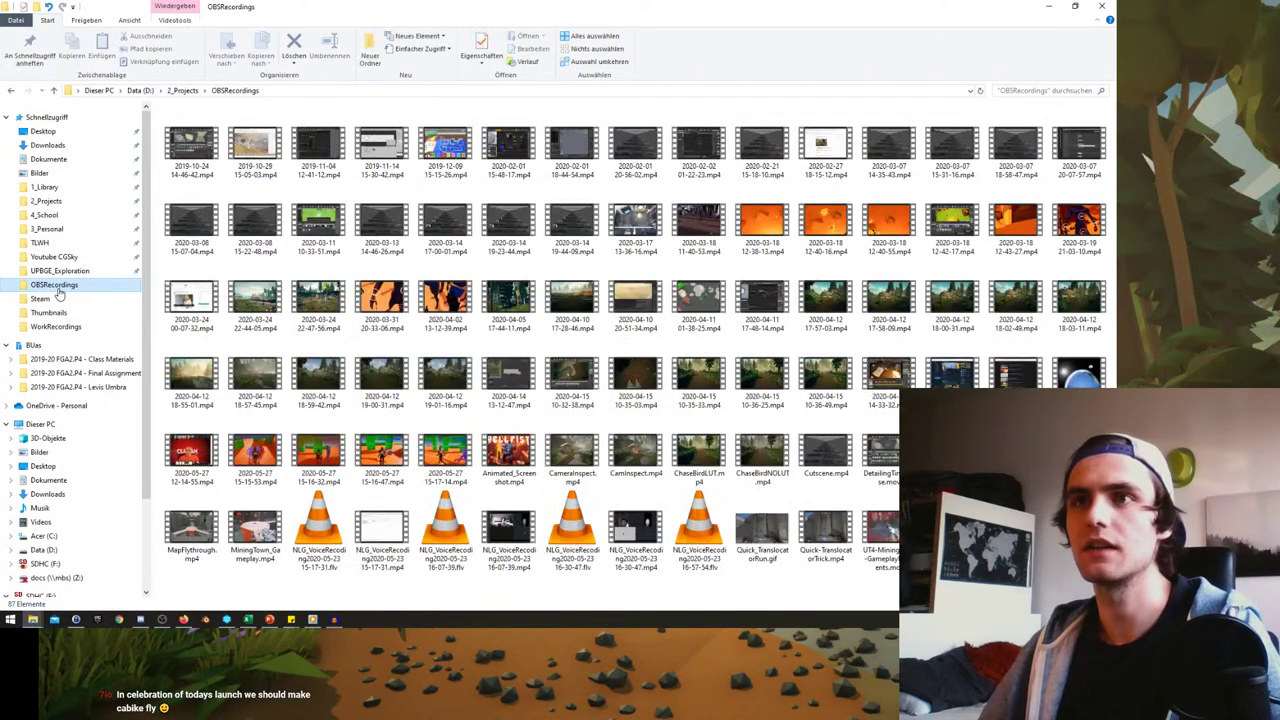
click(46, 201)
click(50, 256)
click(45, 243)
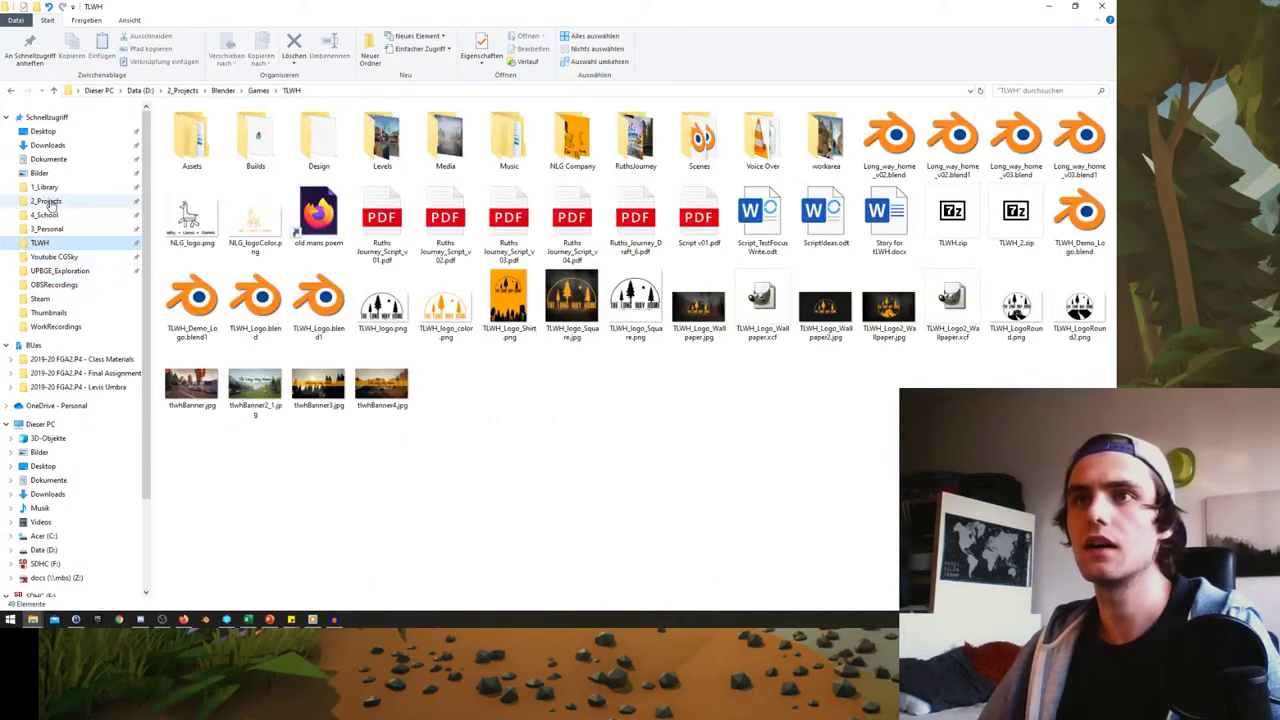
click(46, 201)
drag(557, 5, 379, 83)
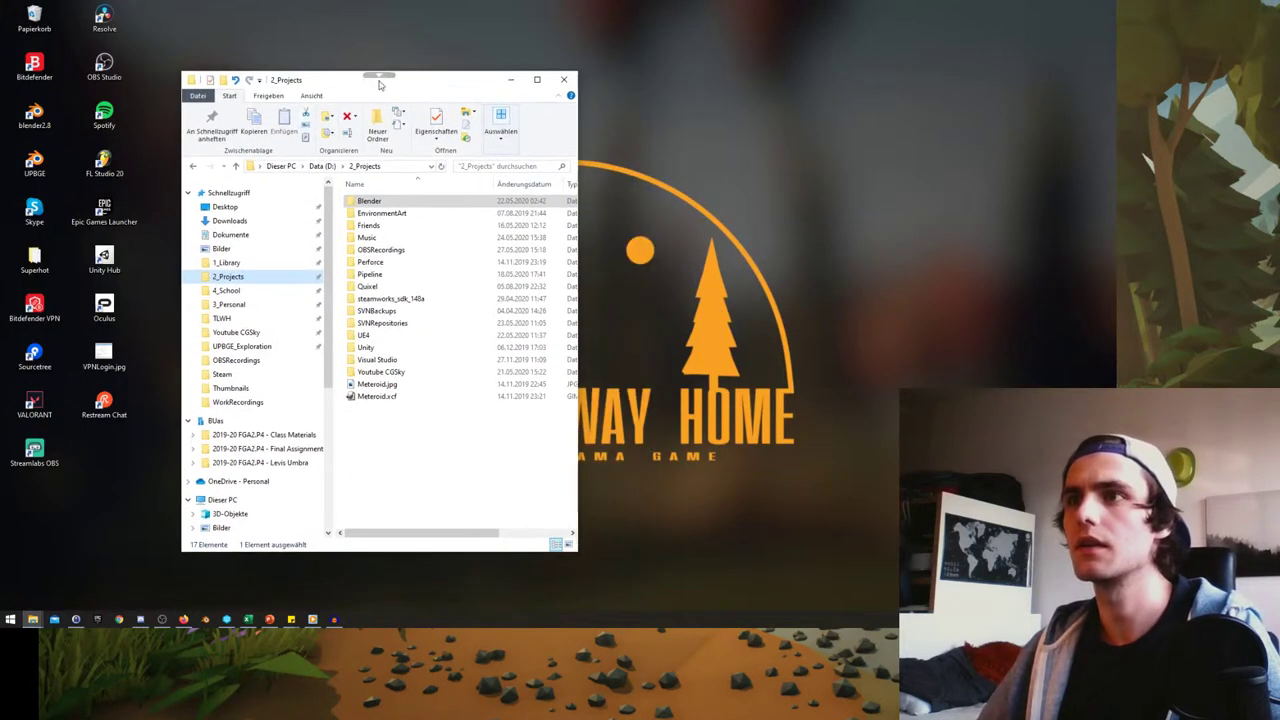
key(Return)
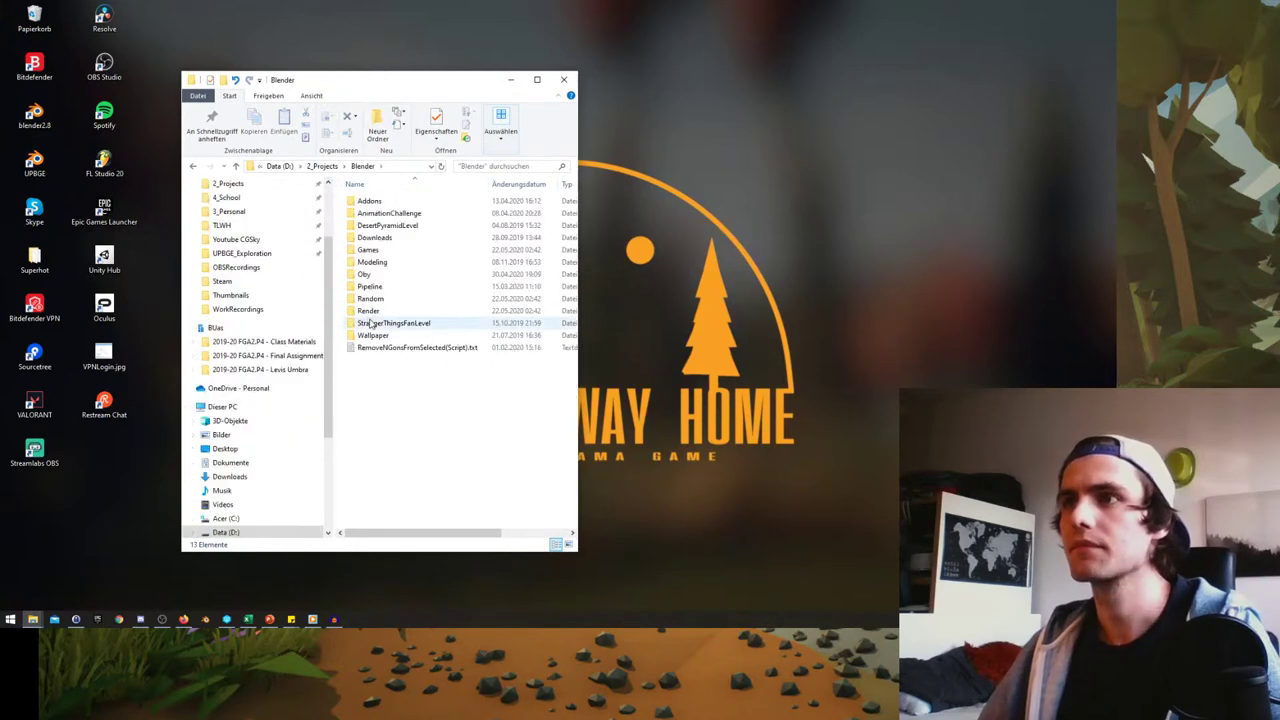
double_click(368, 249)
click(387, 348)
double_click(387, 349)
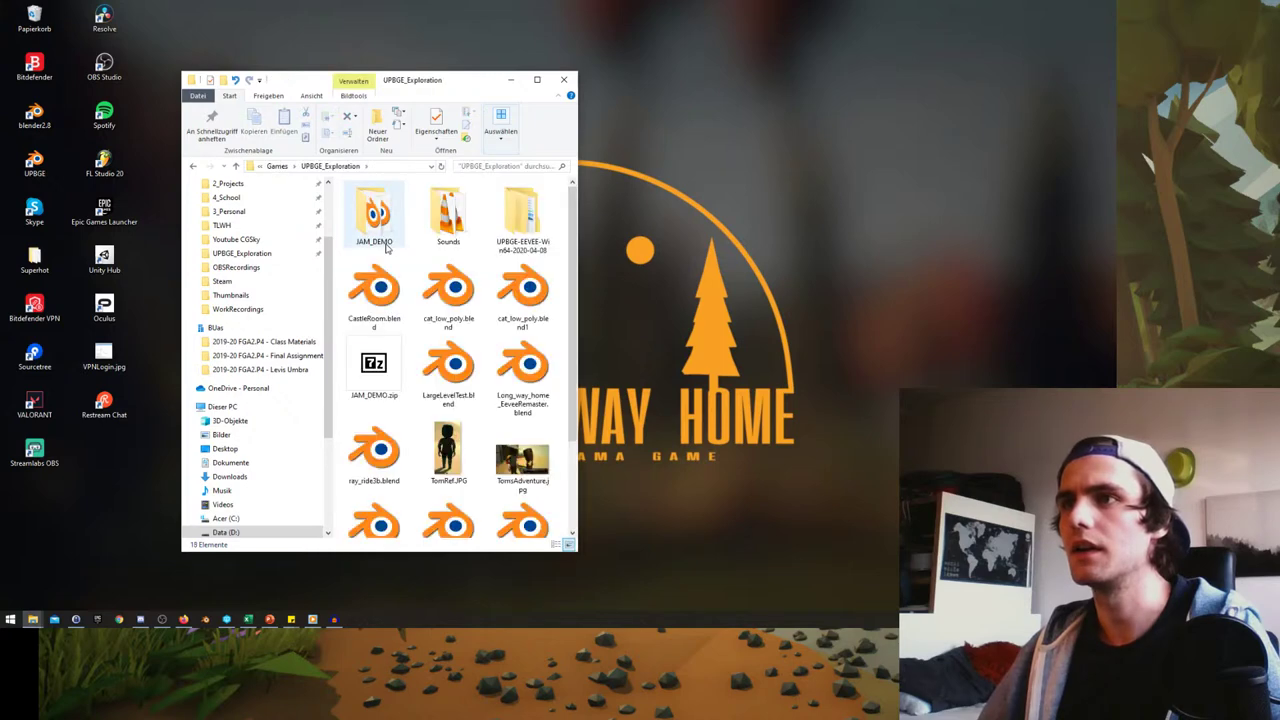
double_click(522, 212)
double_click(372, 201)
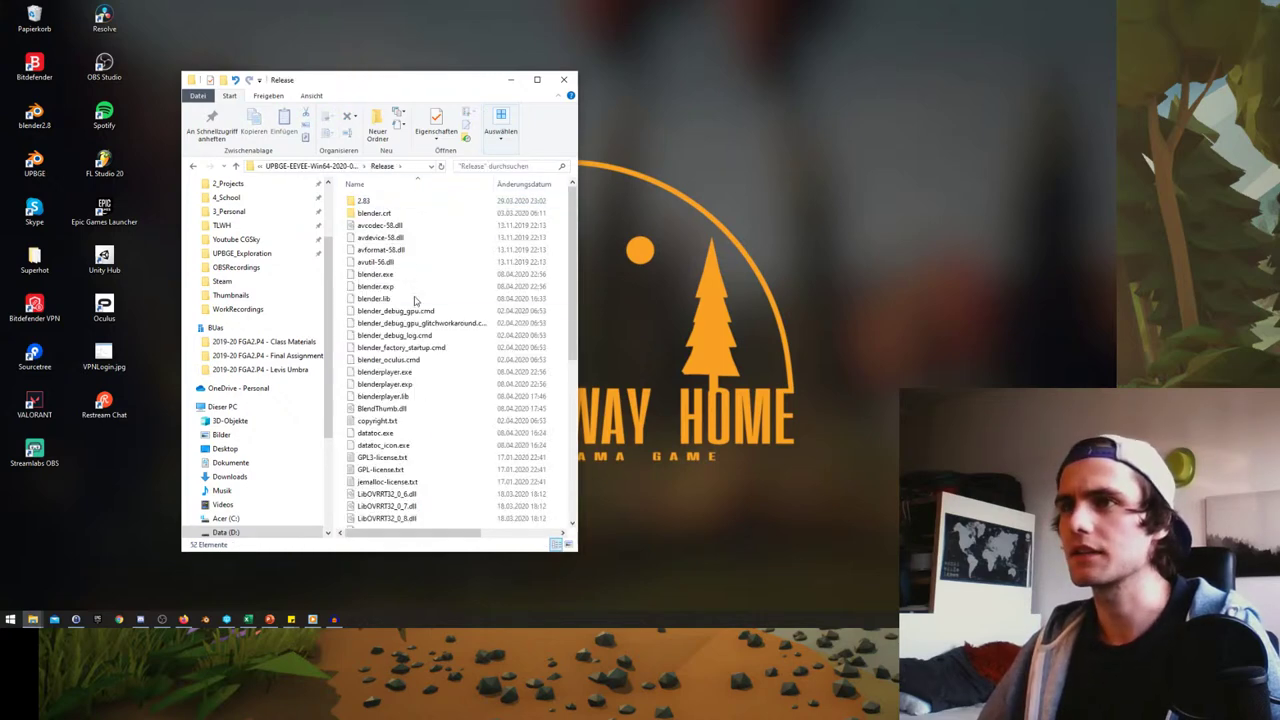
scroll(408, 314, down, 4)
scroll(410, 316, up, 2)
scroll(408, 314, up, 2)
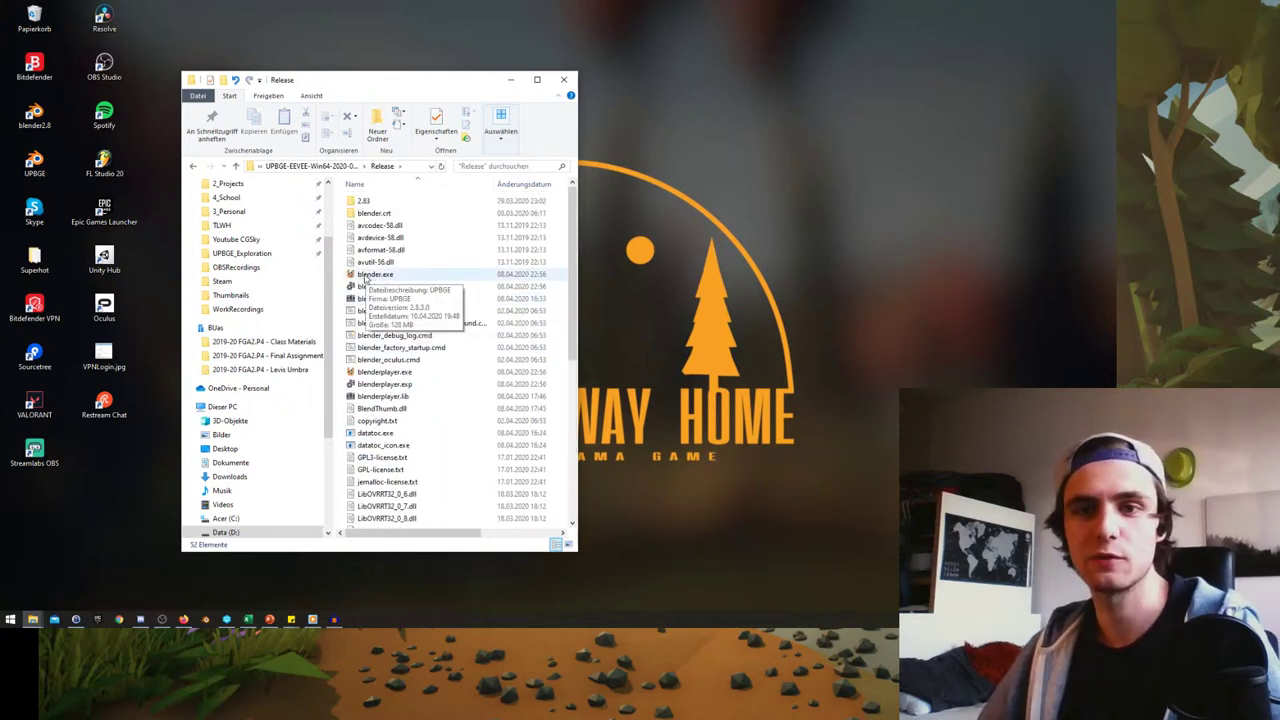
click(415, 277)
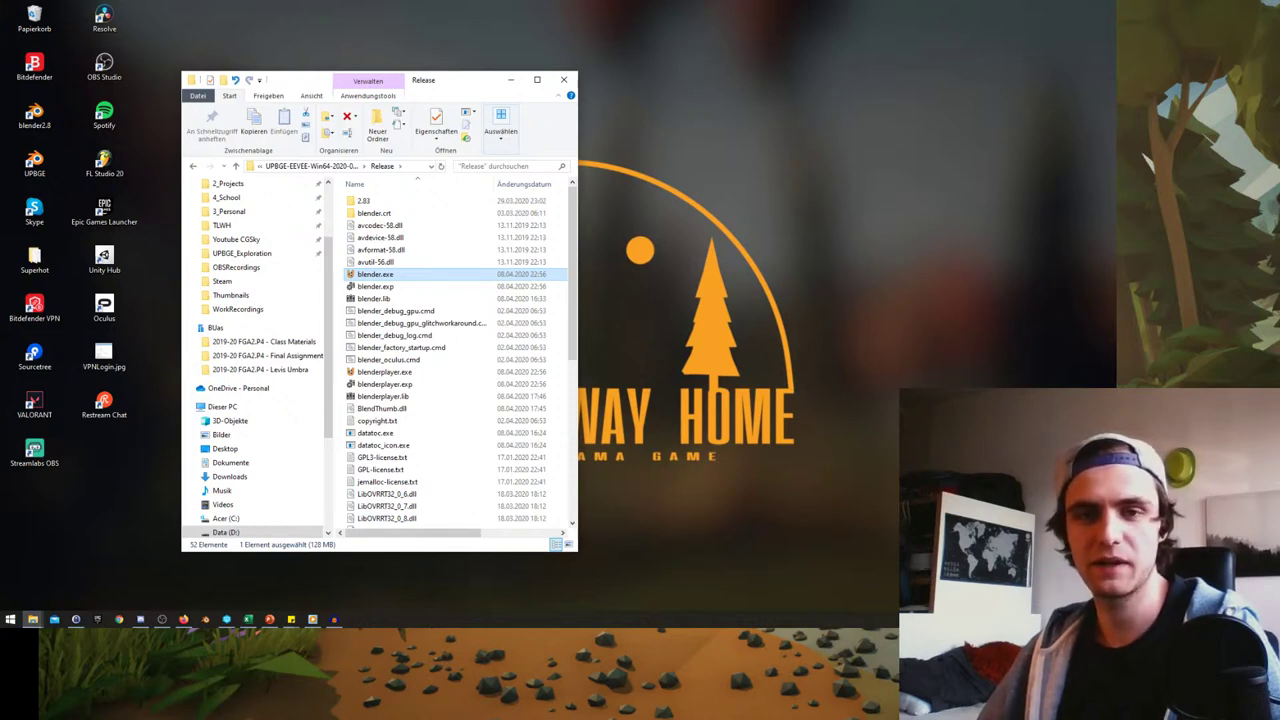
key(Return)
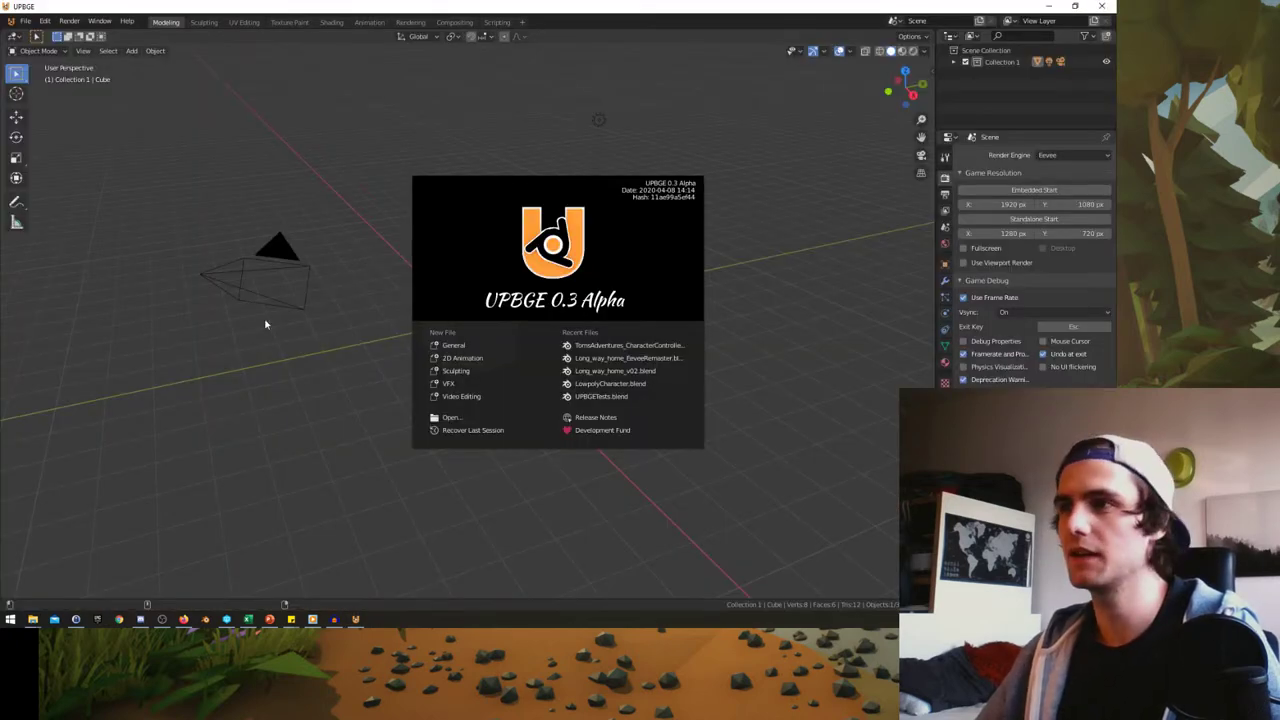
- Dismiss the splash screen and open TomsAdventures_CharacterController.blend
click(265, 324)
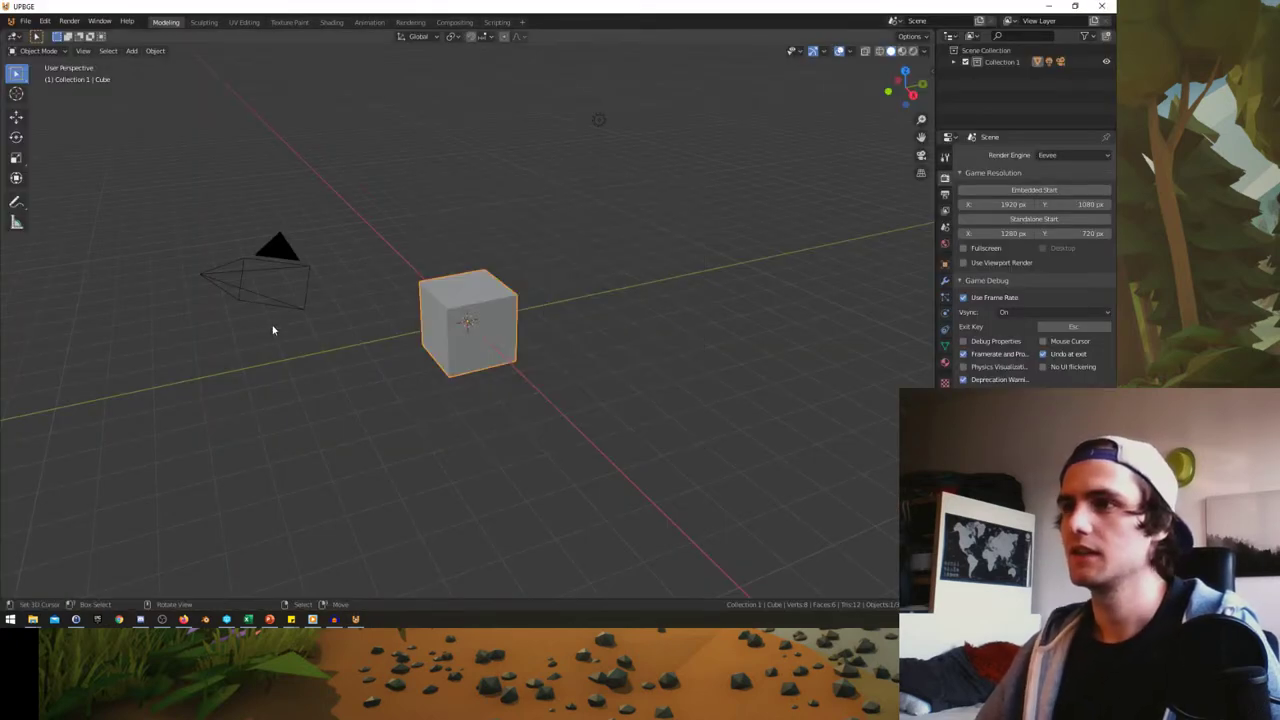
middle_drag(271, 331, 229, 209)
click(25, 21)
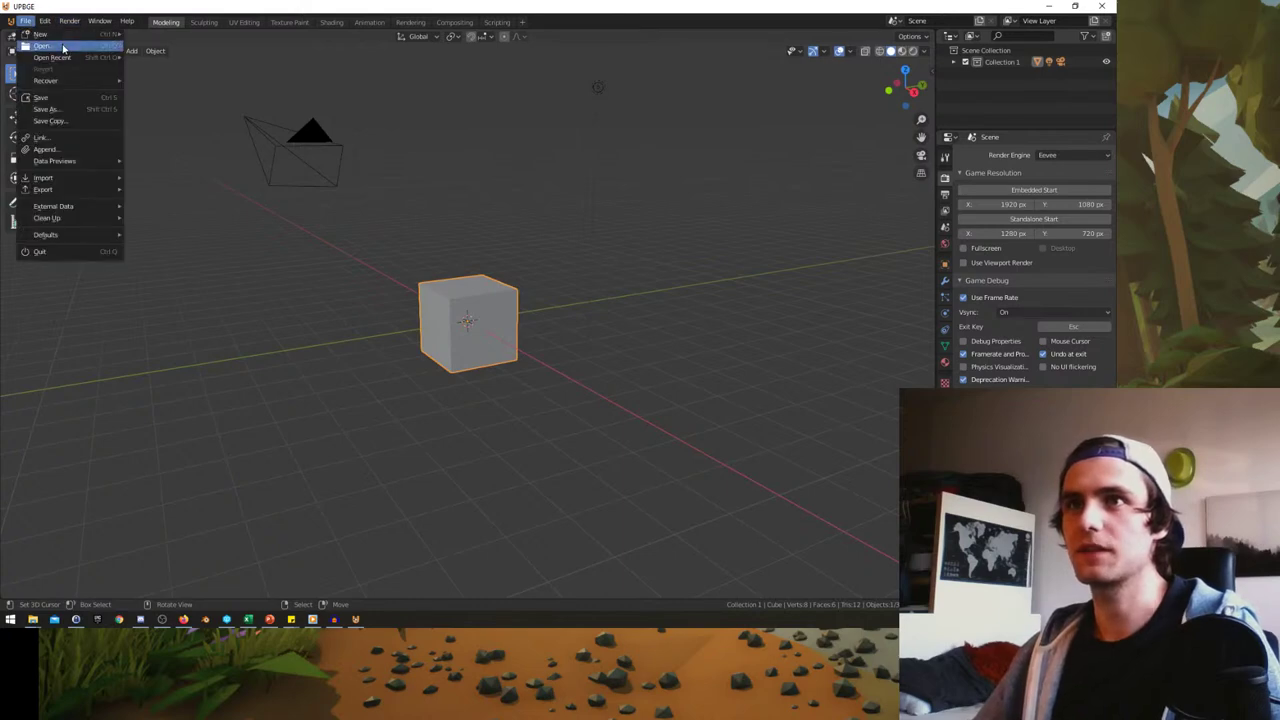
click(62, 46)
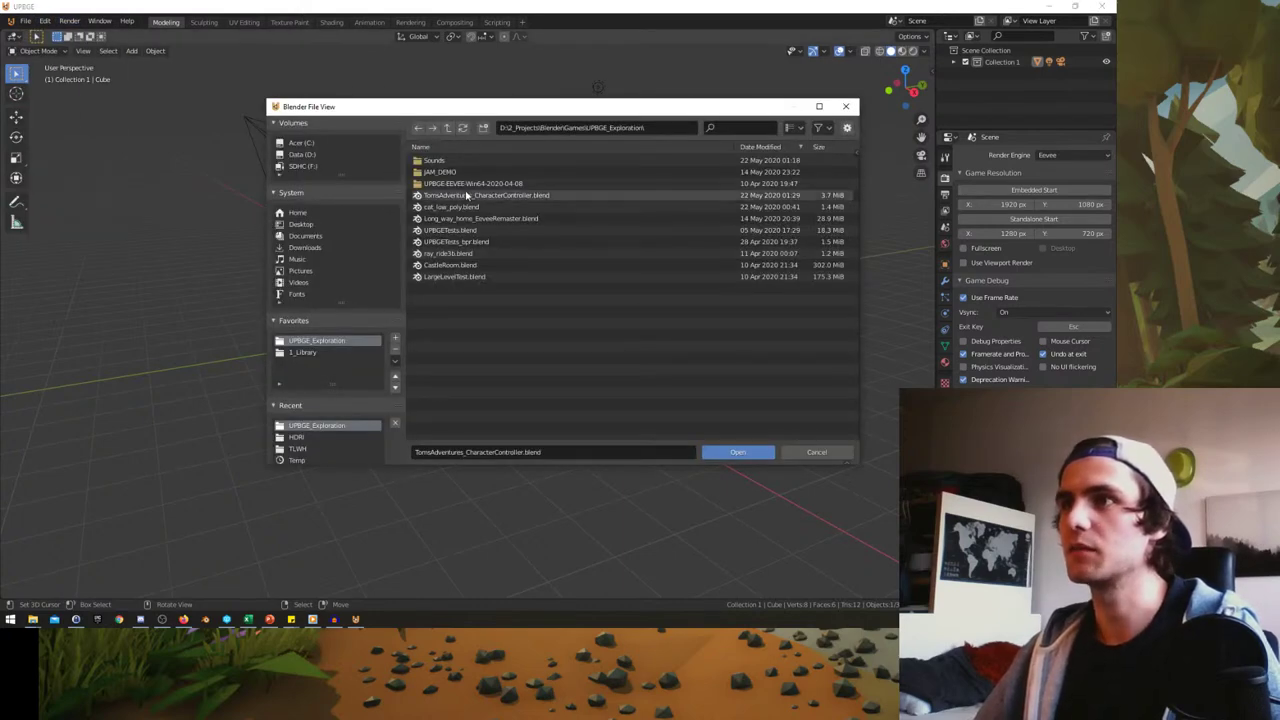
double_click(465, 194)
- View the level through the game camera in Rendered shading
middle_drag(421, 234, 508, 322)
key(KP_0)
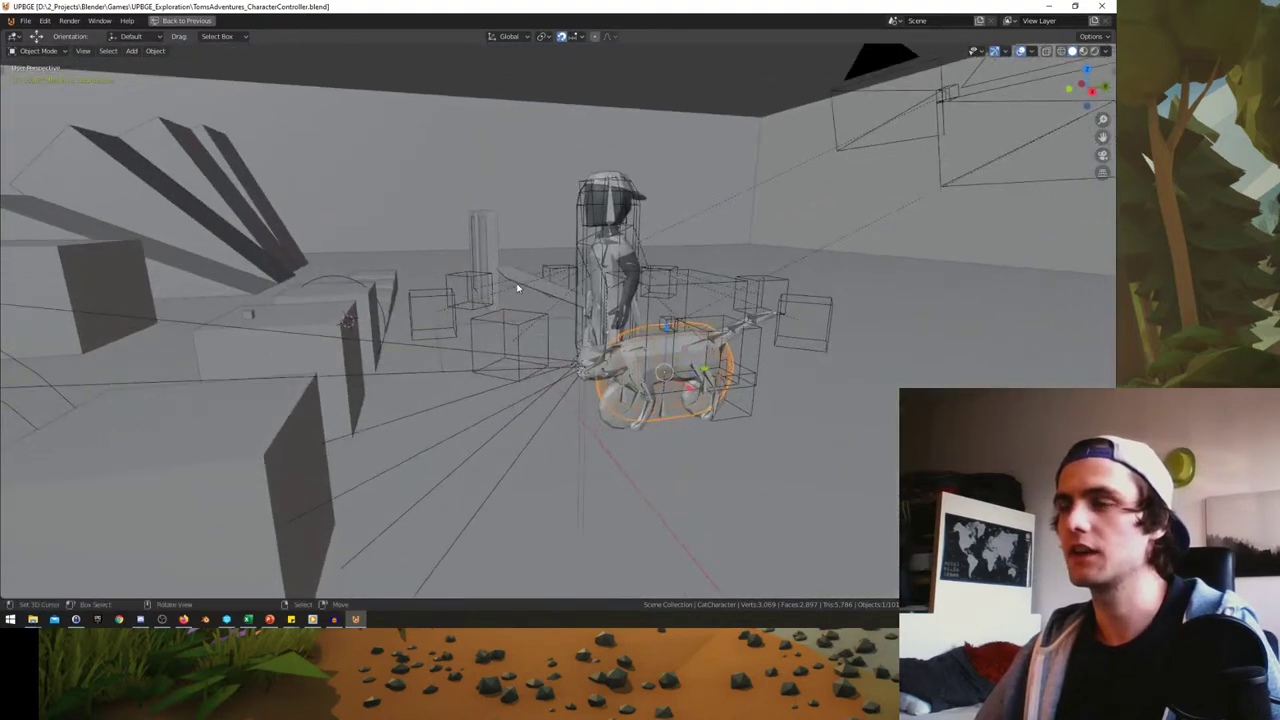
key(KP_0)
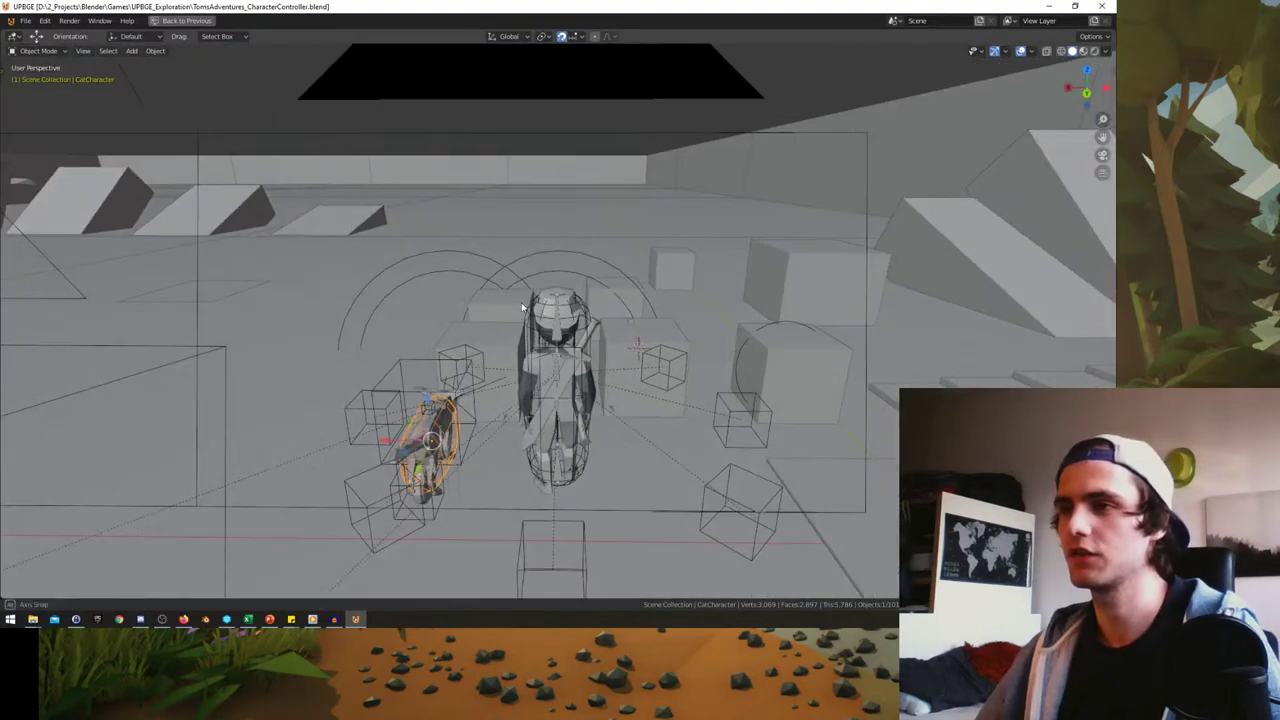
key(KP_0)
key(KP_0)
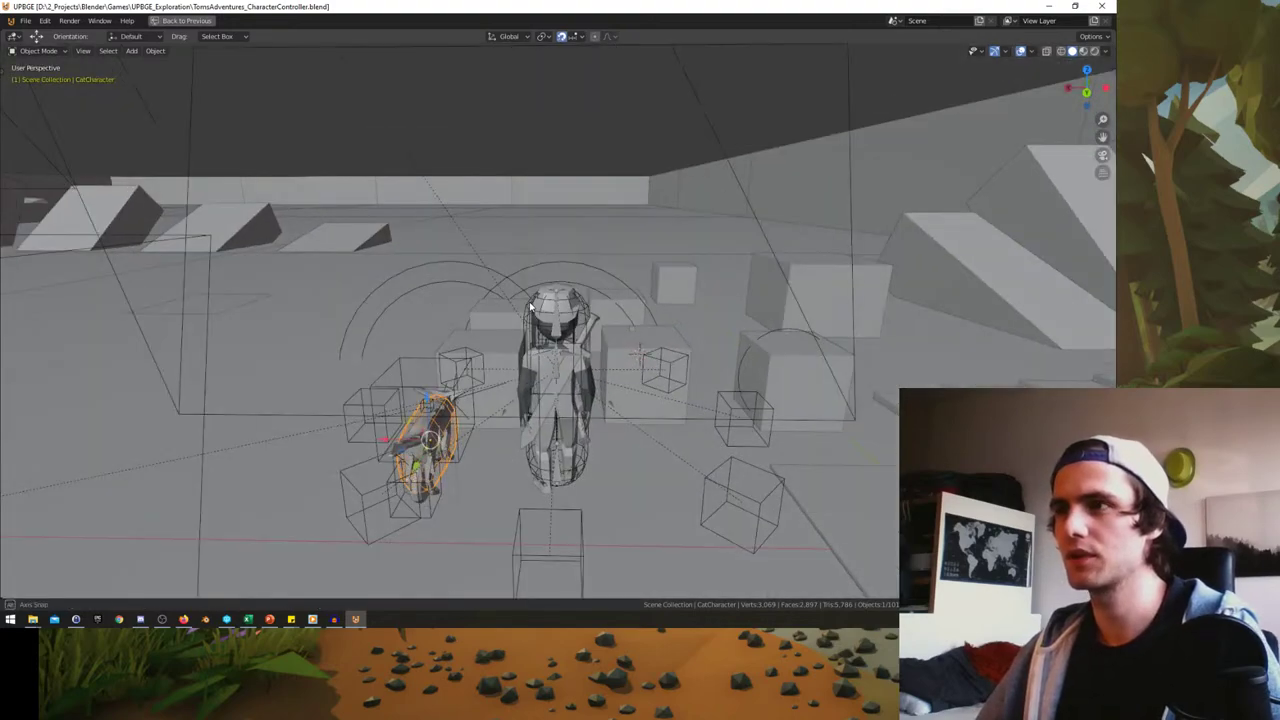
key(KP_0)
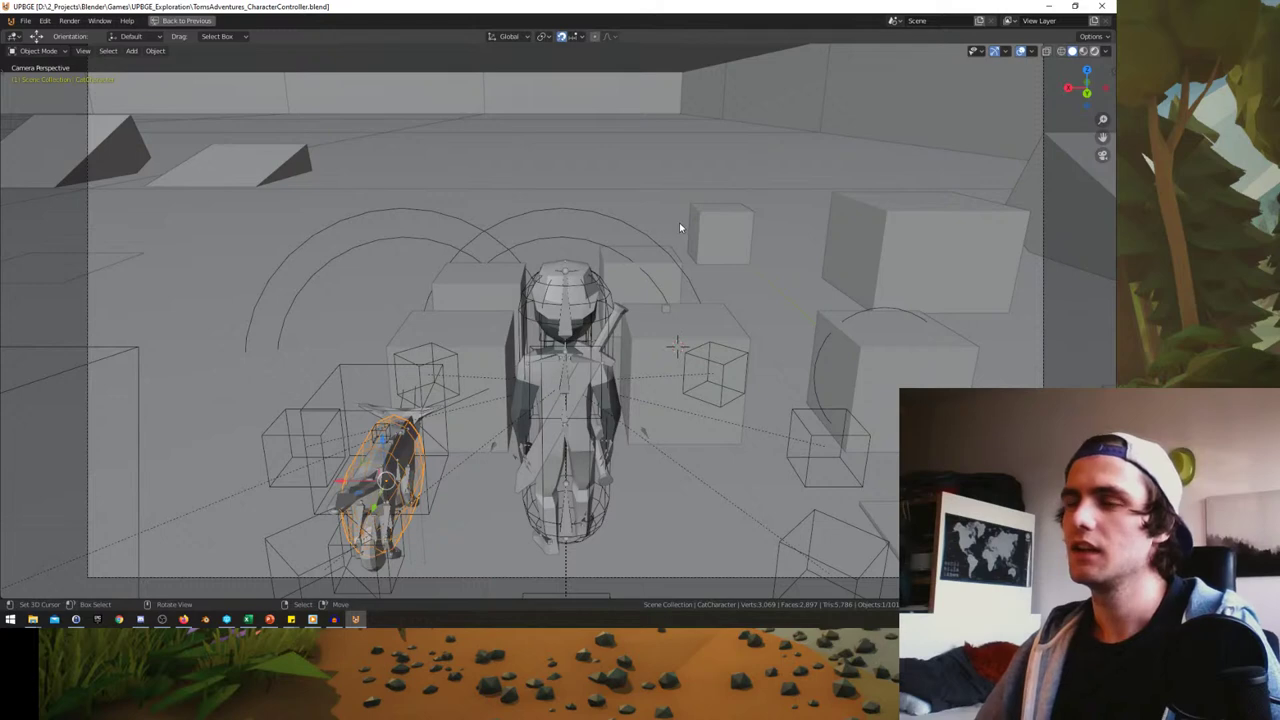
key(z)
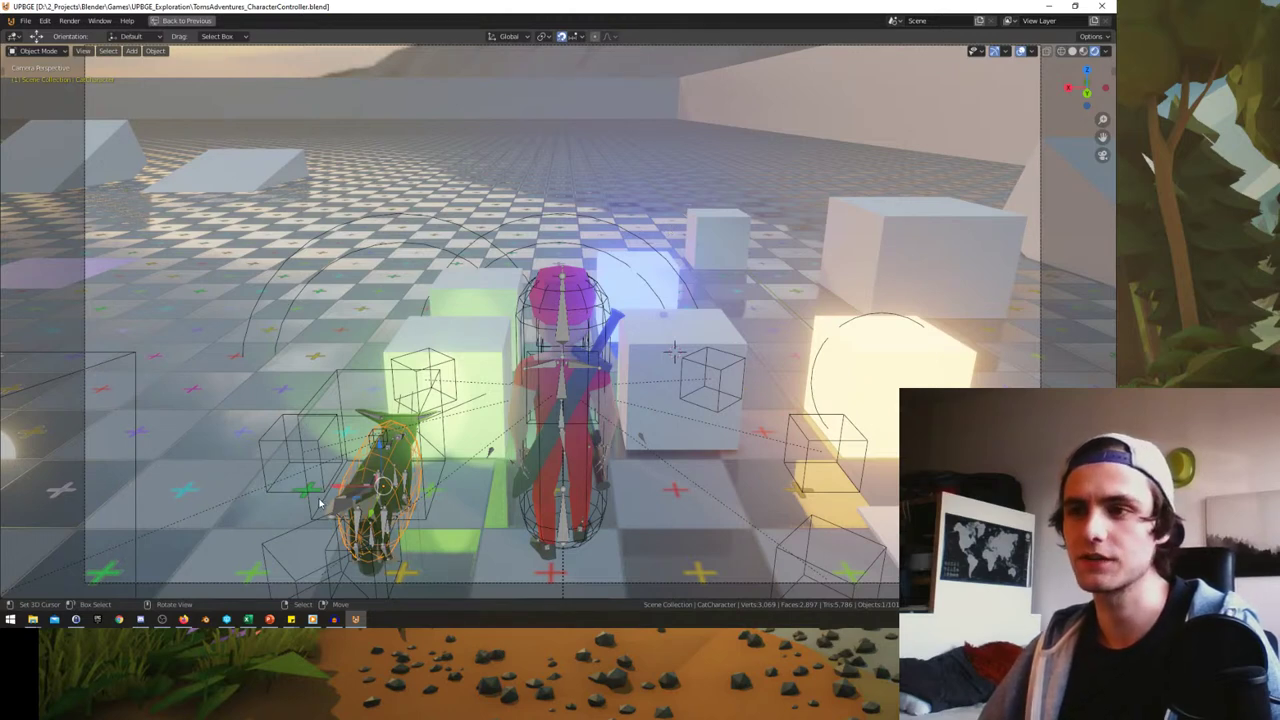
click(313, 620)
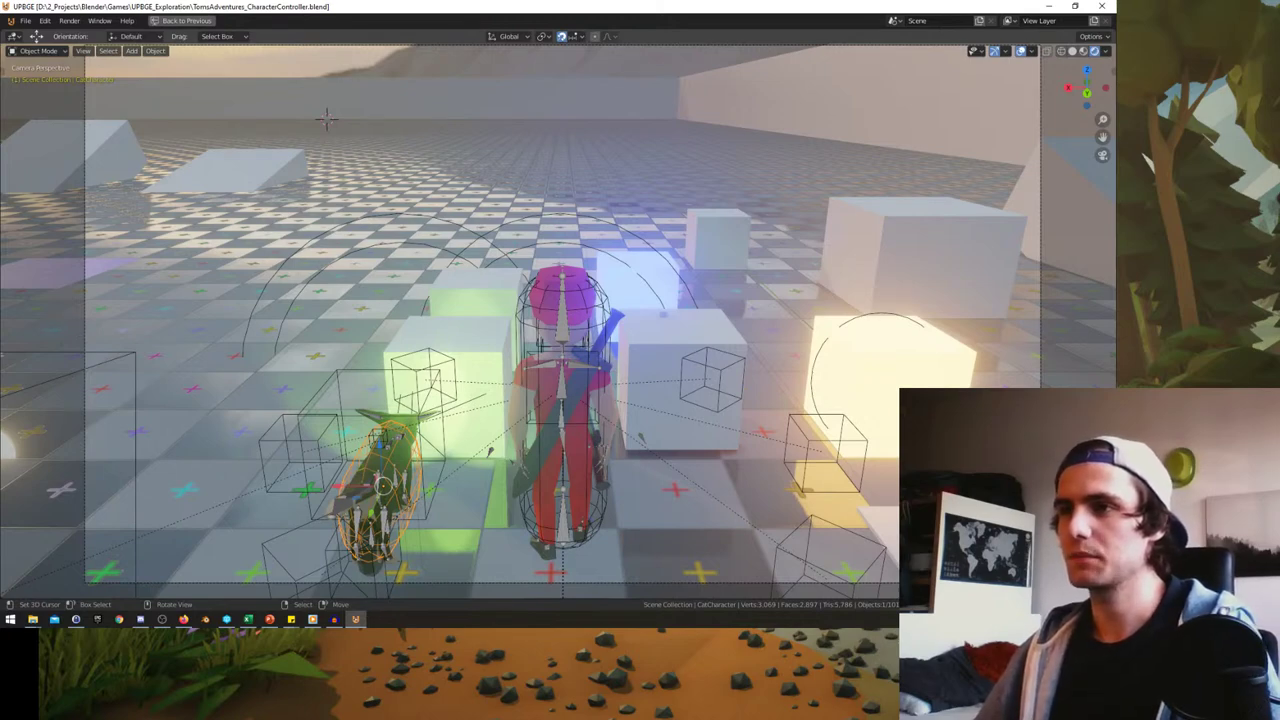
- Start the game with P and walk Tom forward and left toward the cat
key(p)
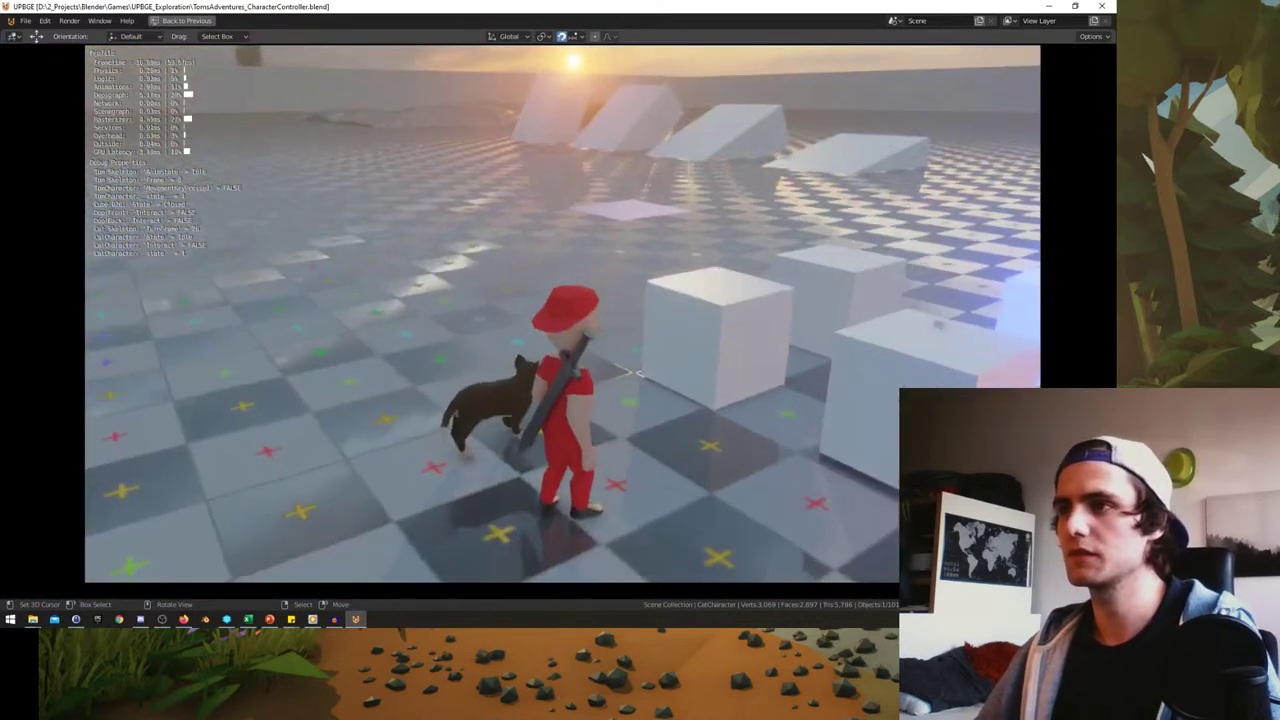
key(w)
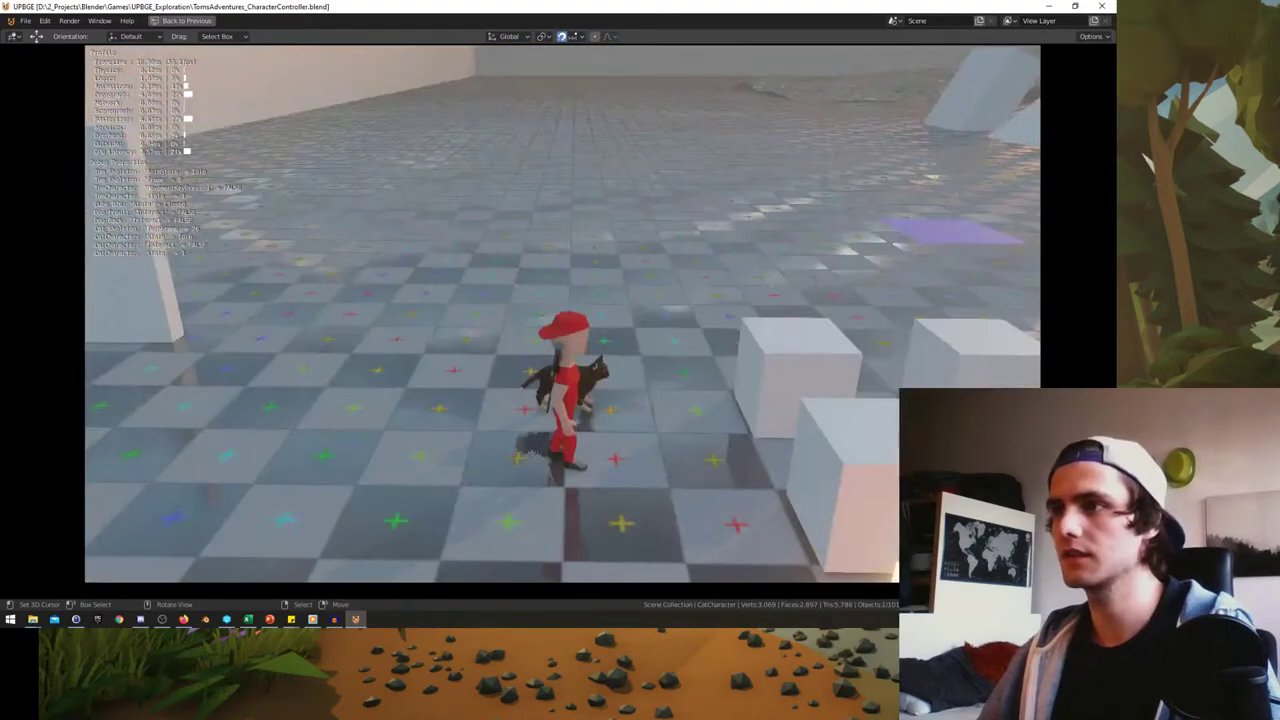
key(w)
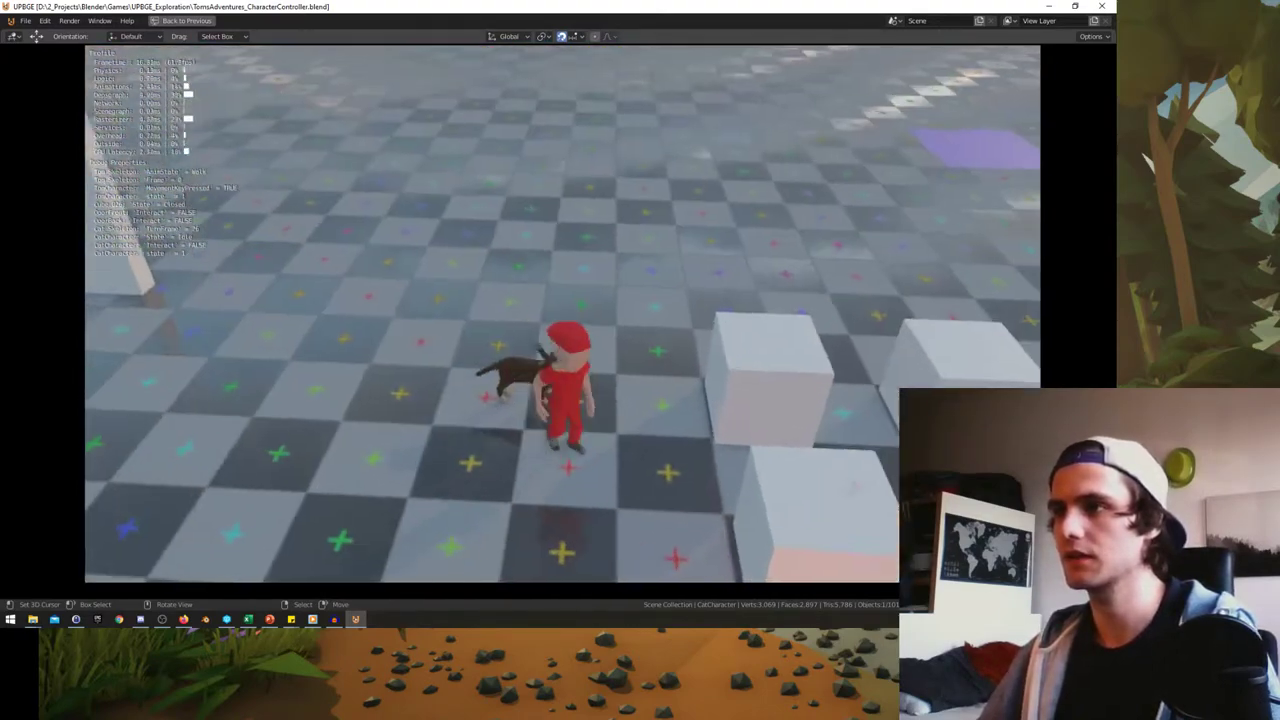
key(a)
key(w)
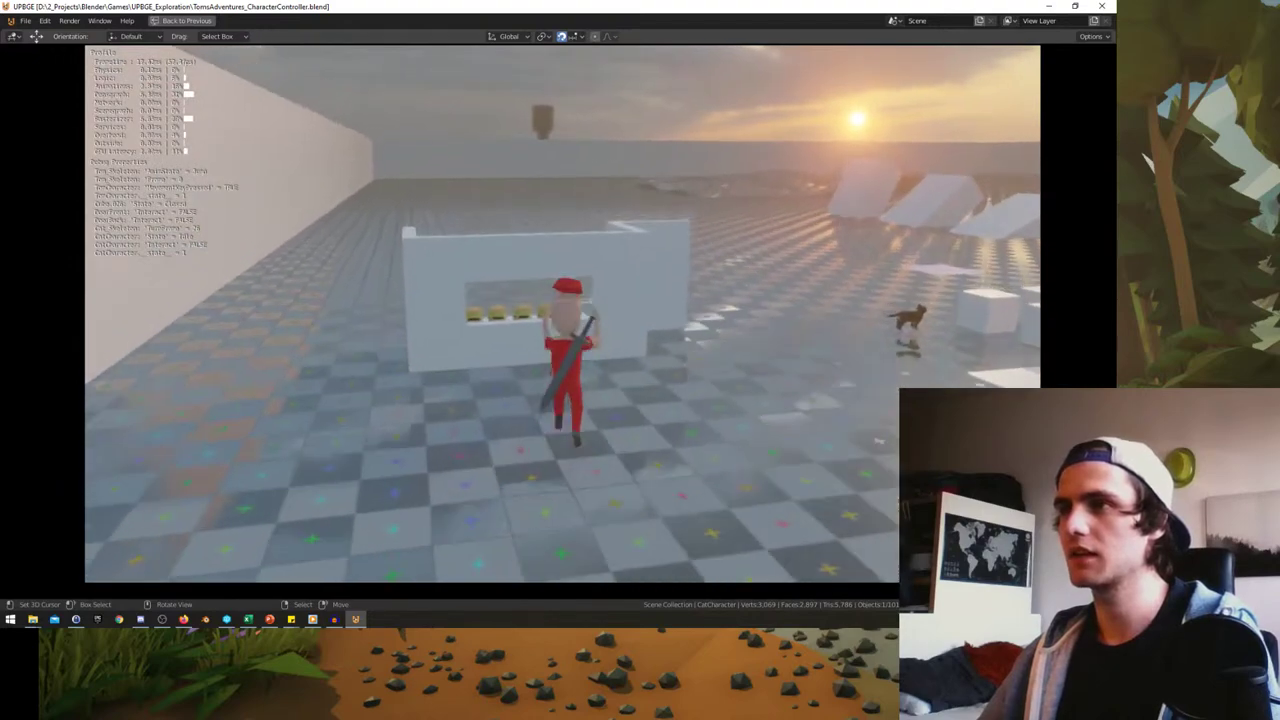
- Walk Tom past the glowing cubes up to the cat and mount it
key(w)
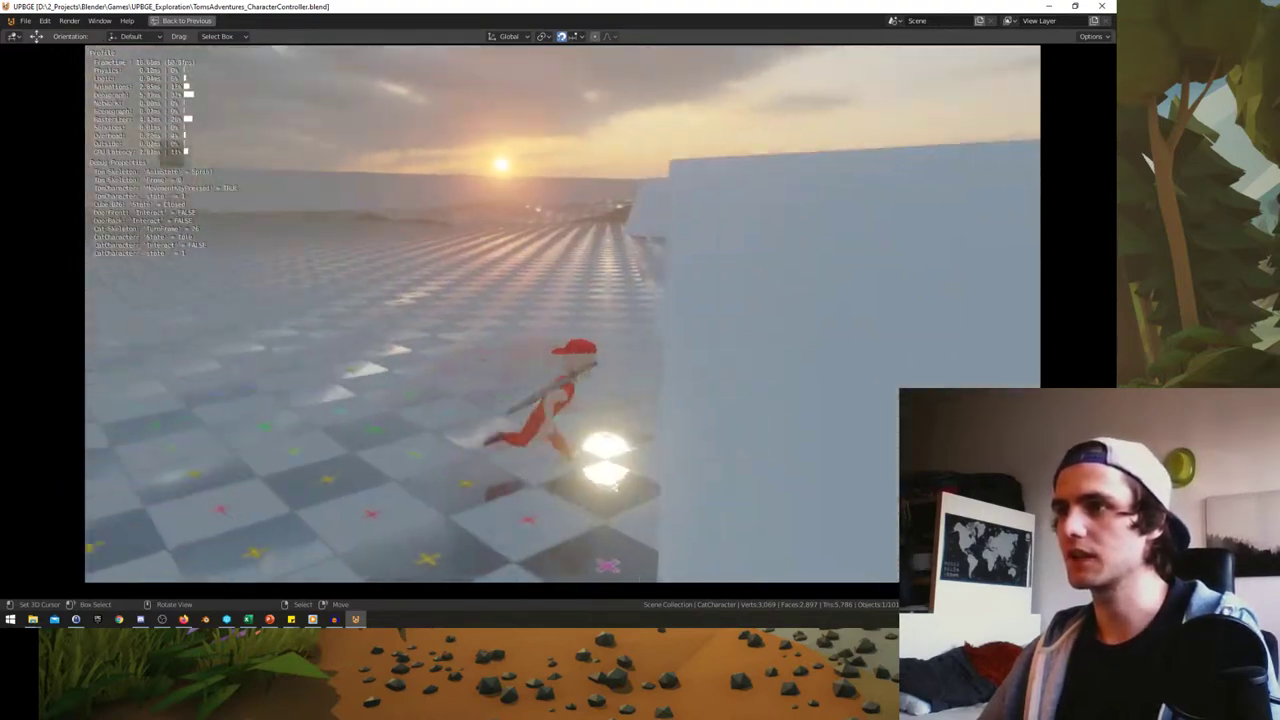
key(w)
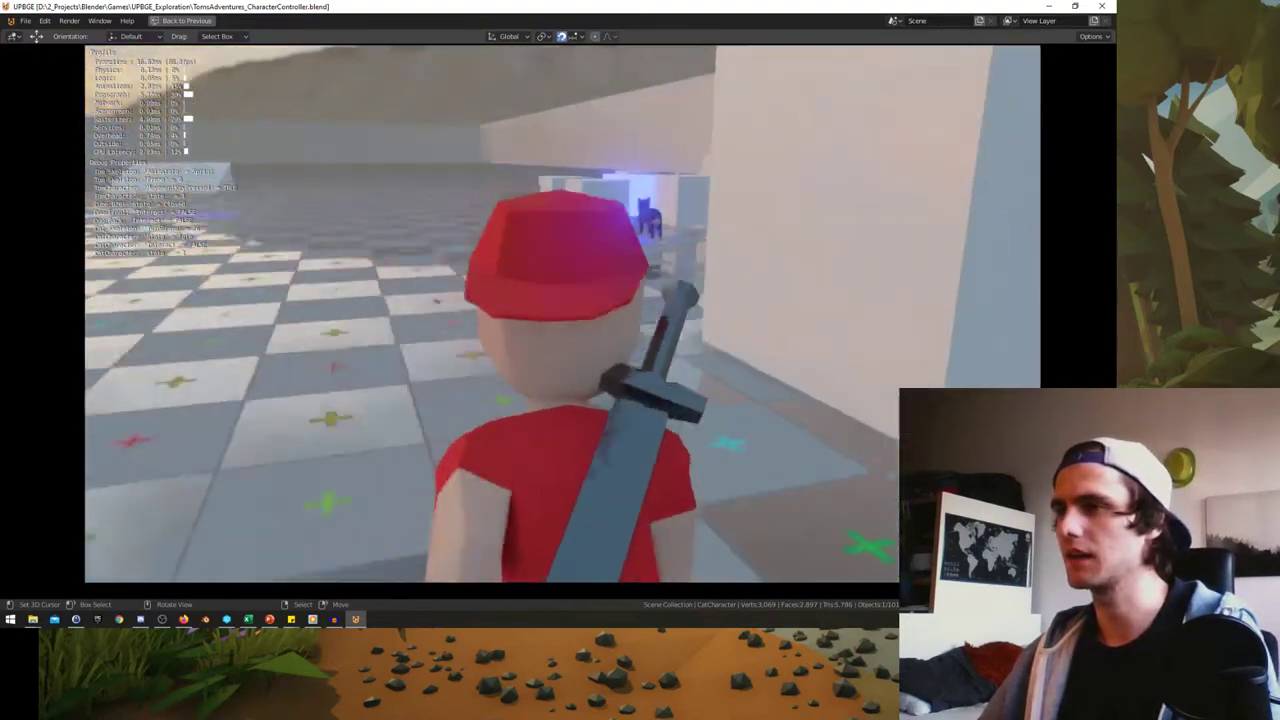
key(w)
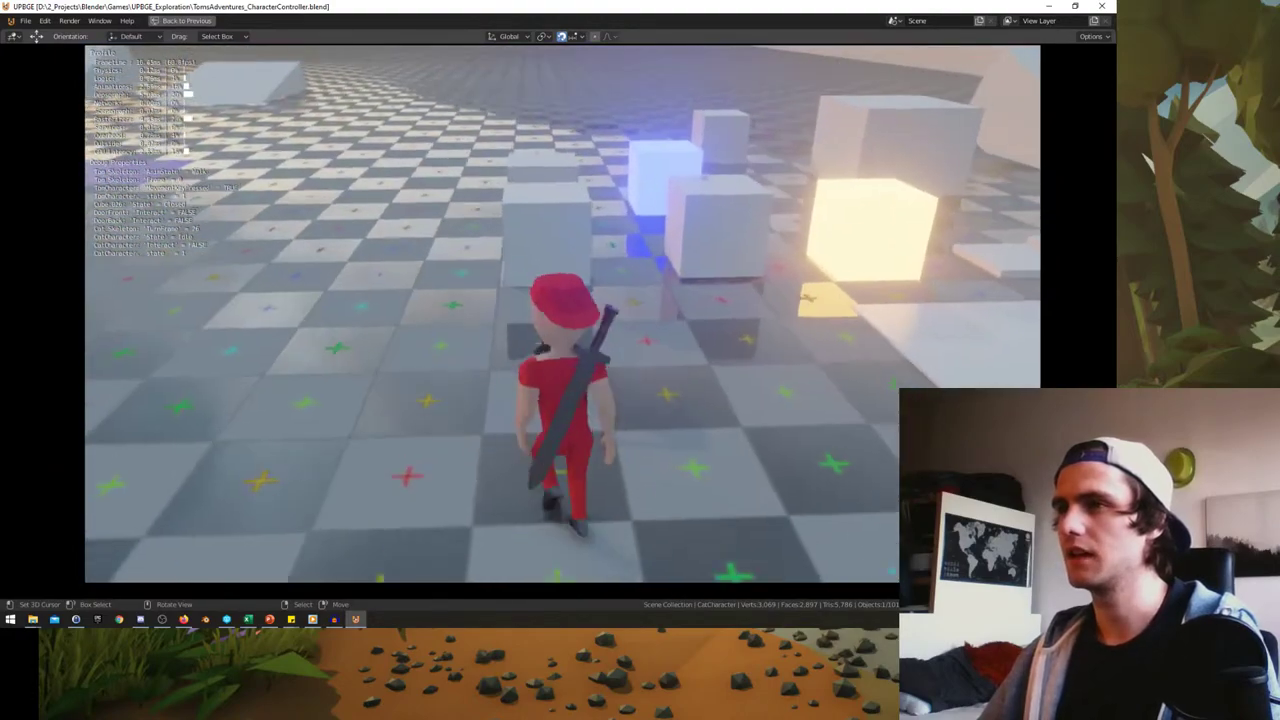
key(w)
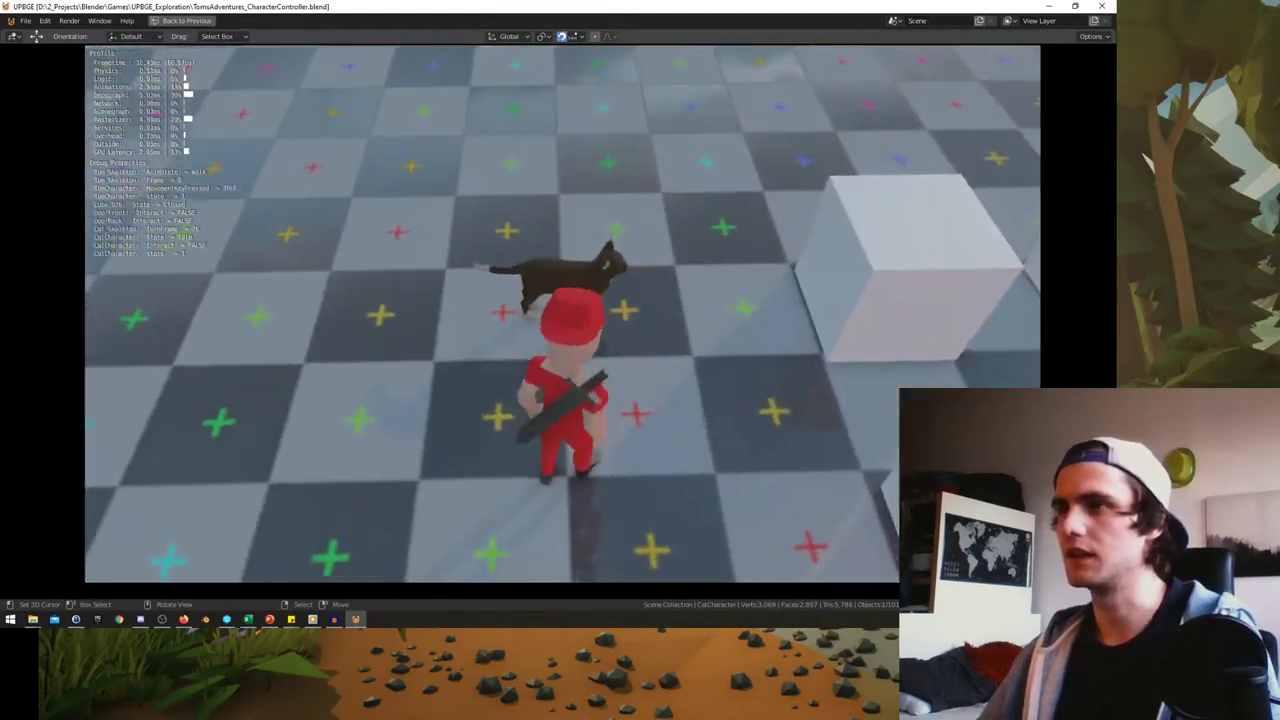
key(e)
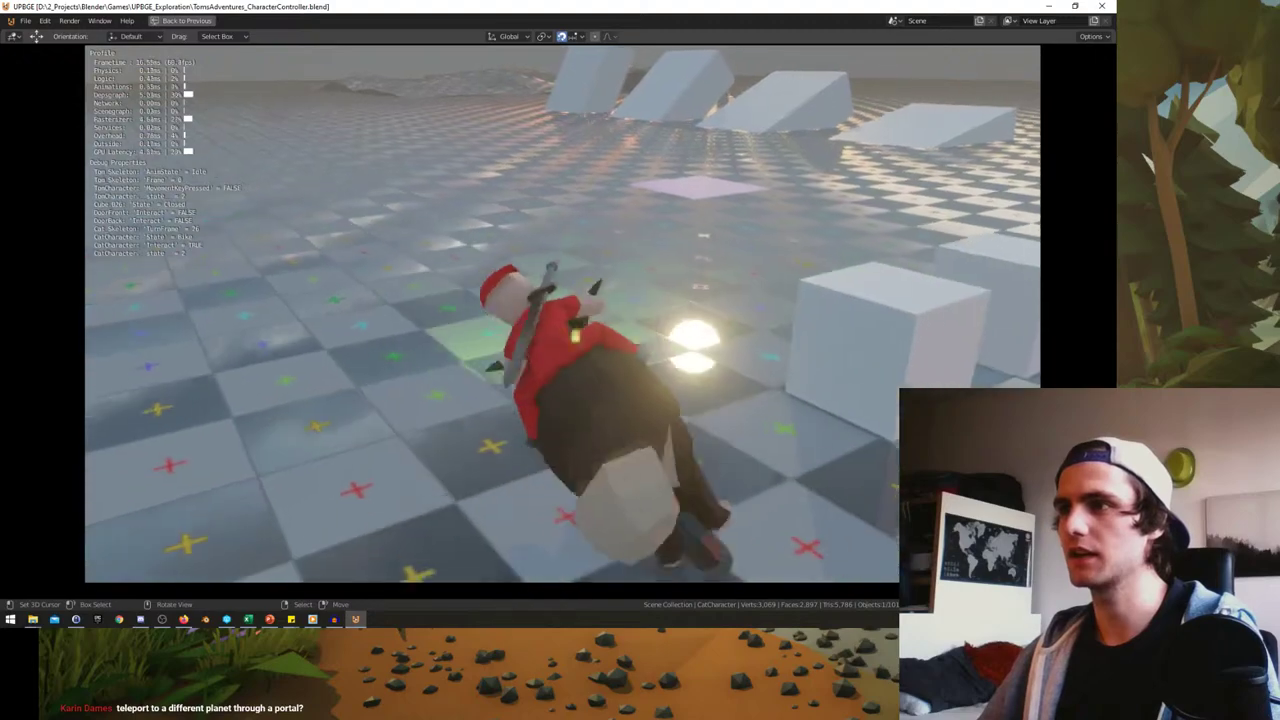
- Ride the cat-bike into the walled room and past the white block, steering left and right
key(a)
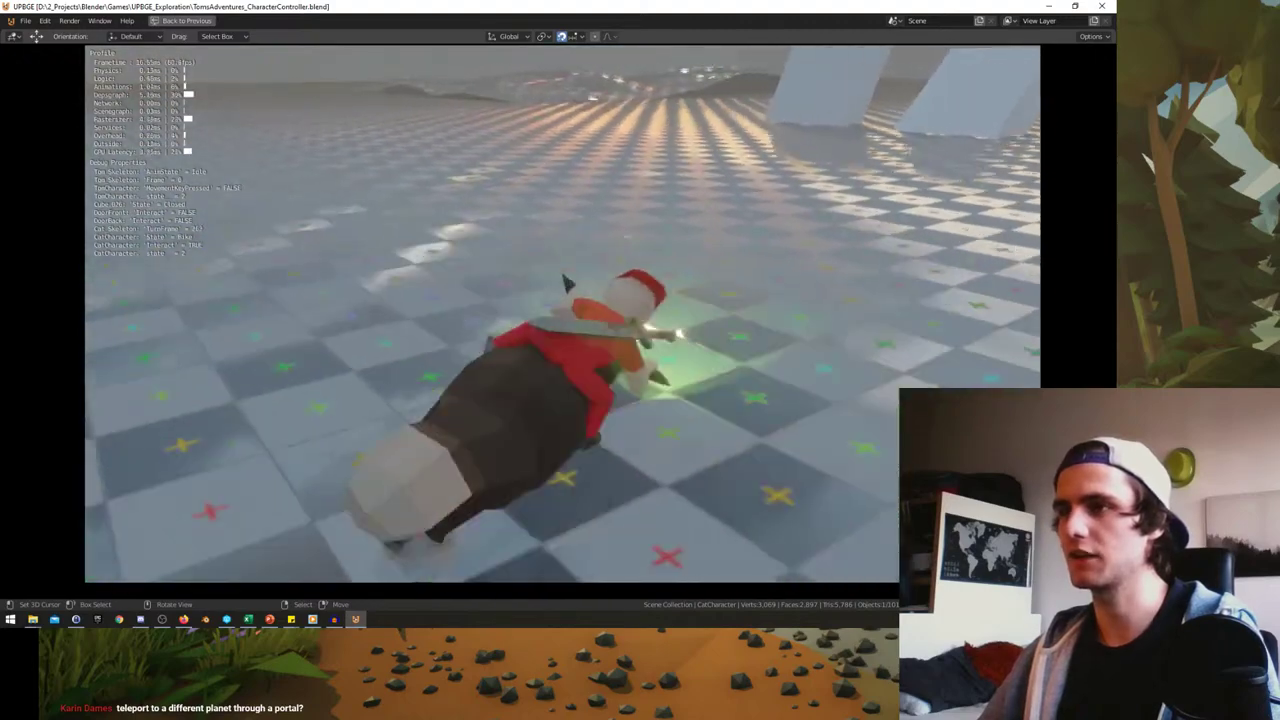
key(w)
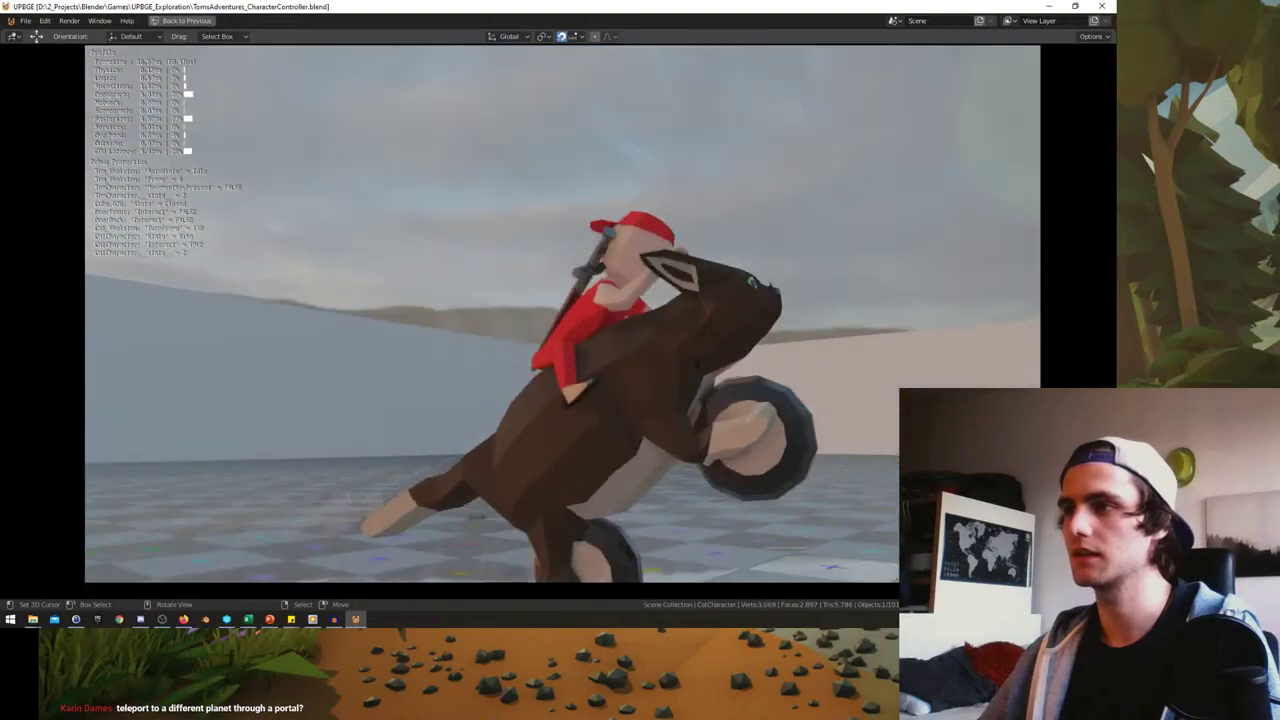
key(d)
key(w)
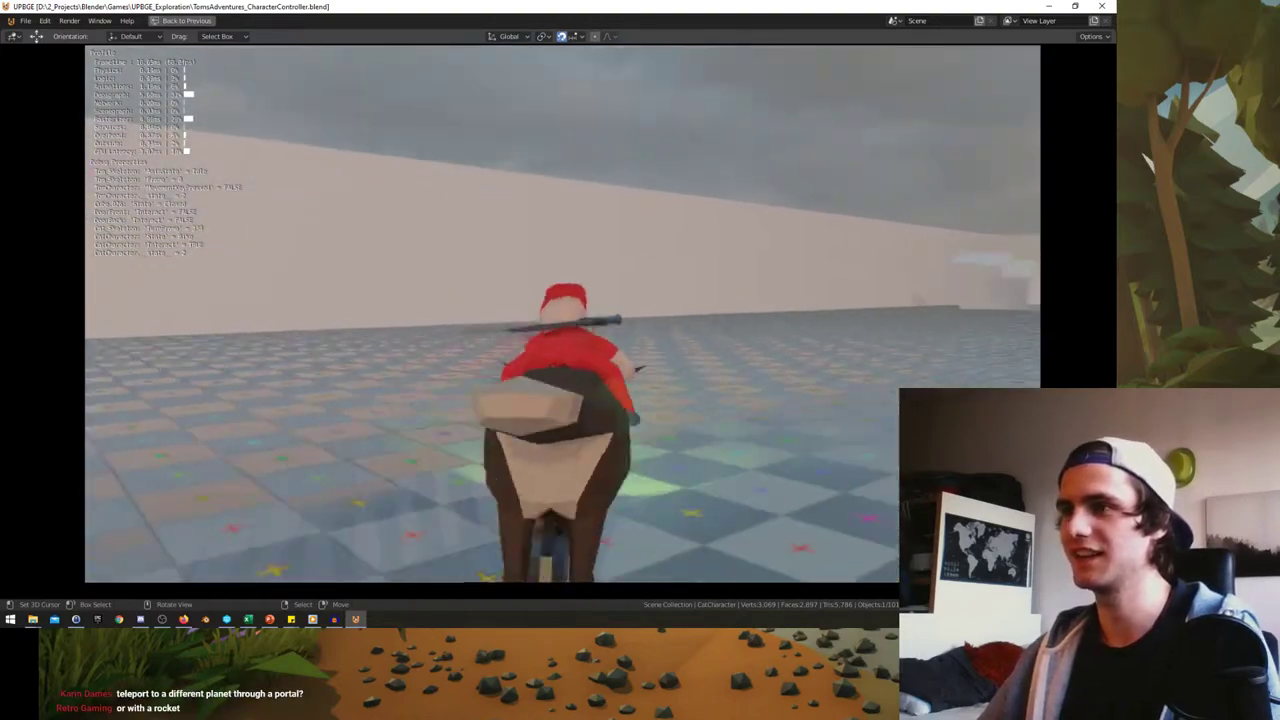
key(a)
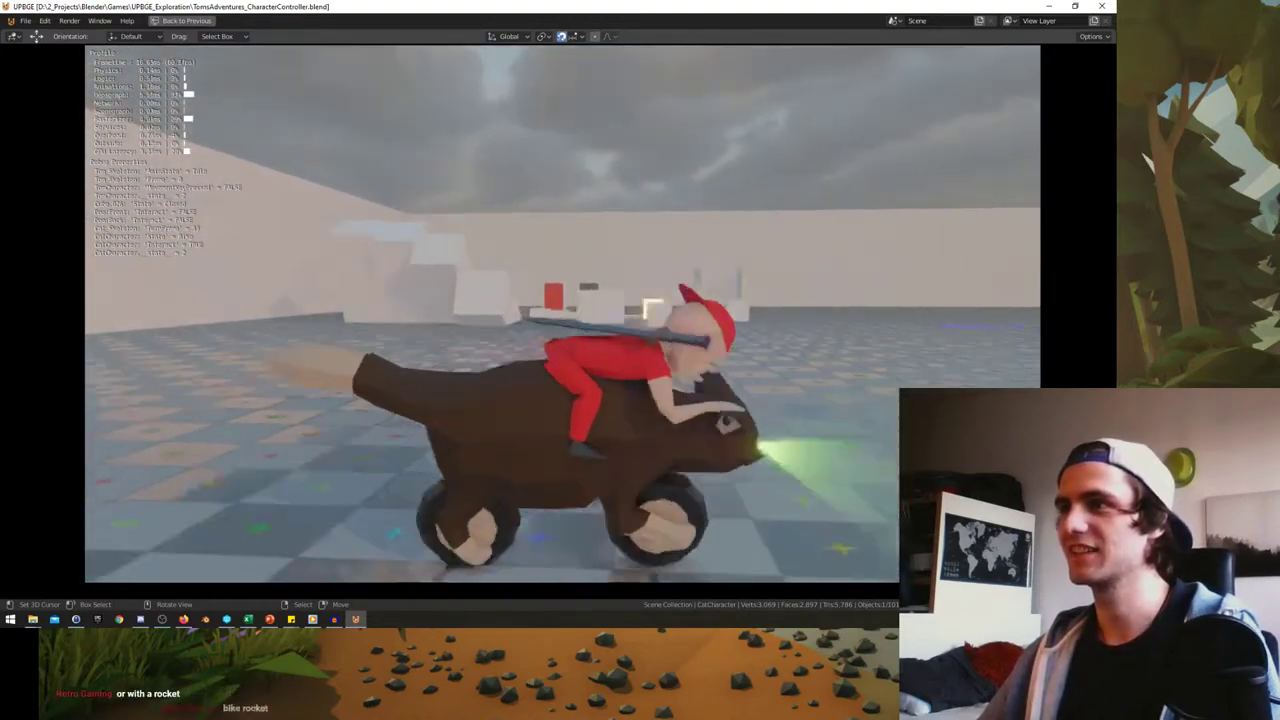
key(d)
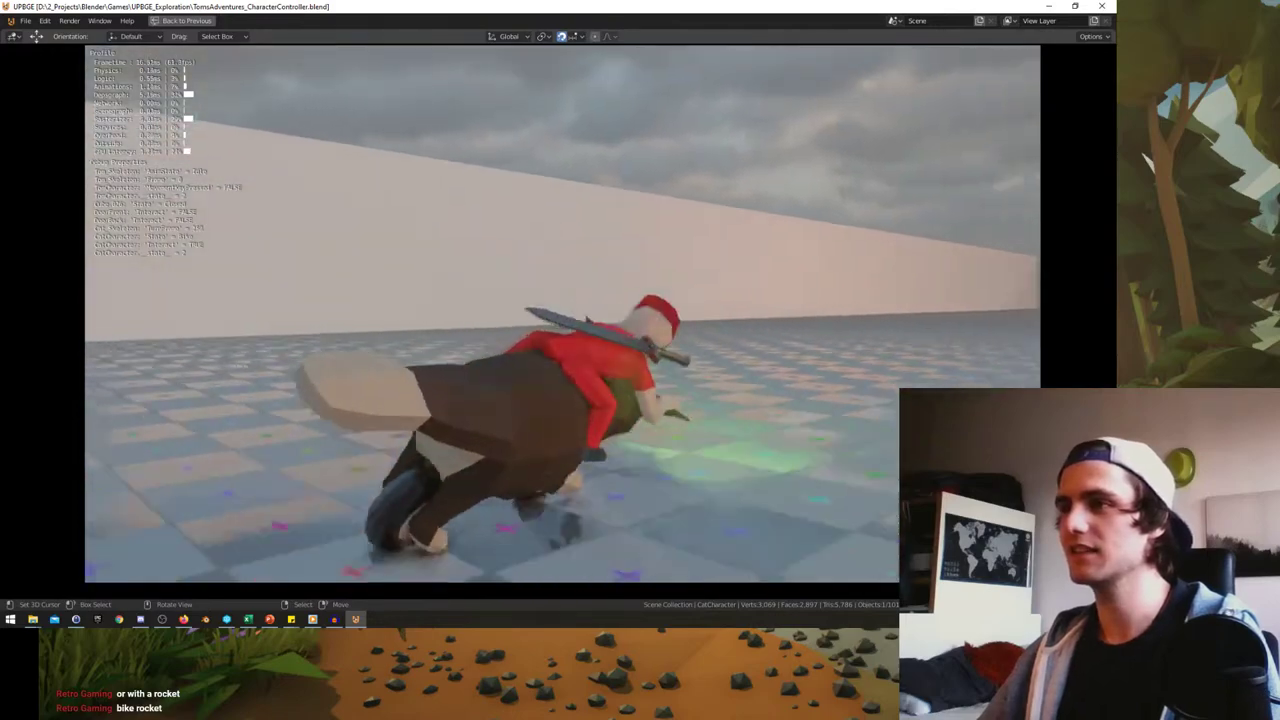
key(w)
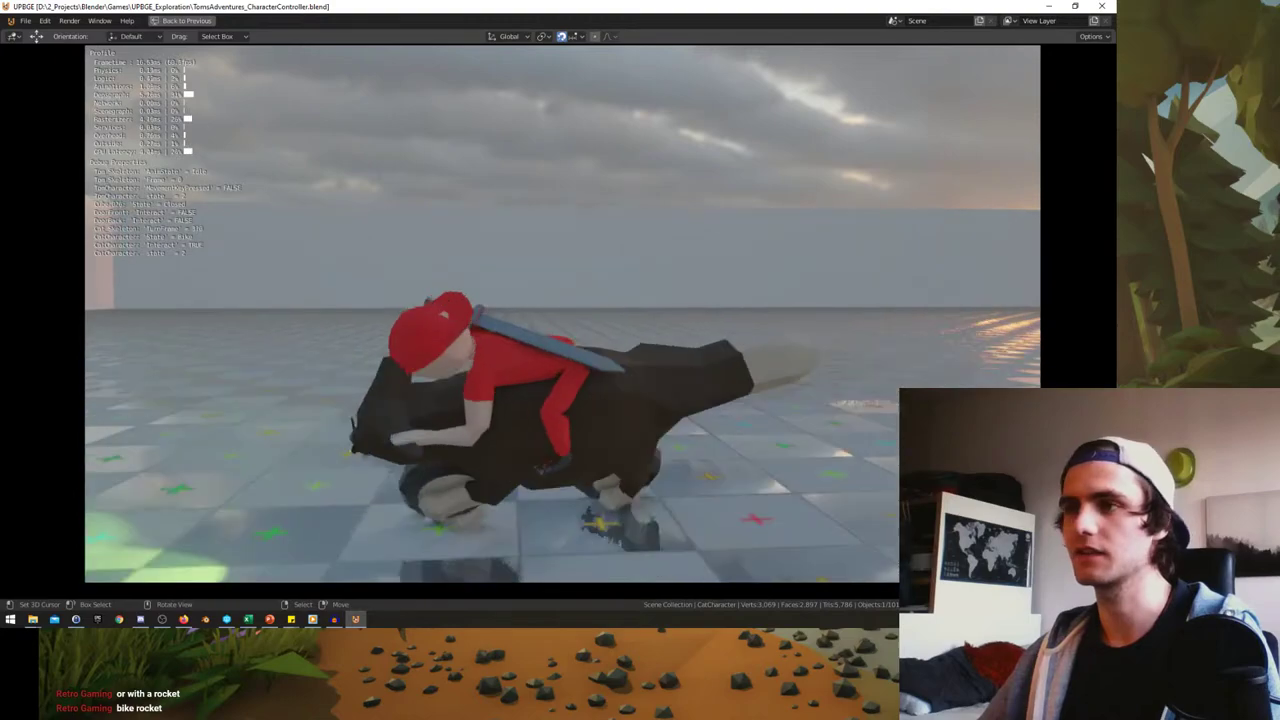
key(d)
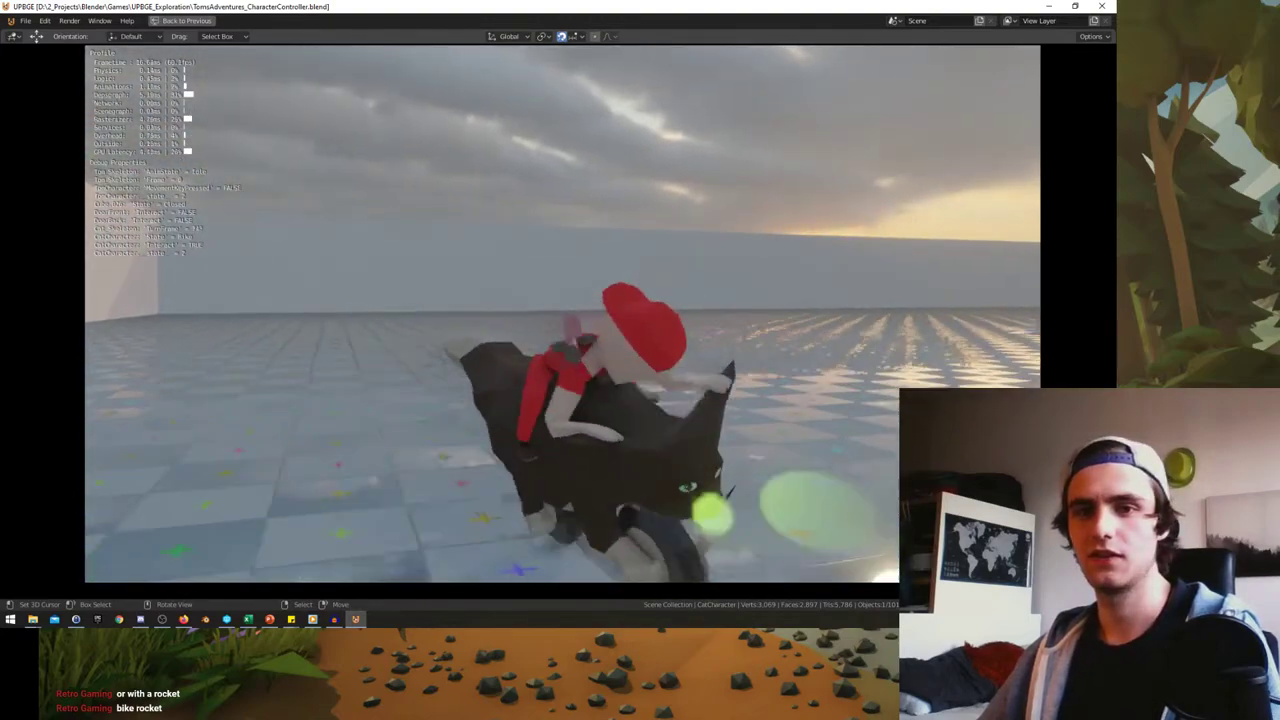
key(d)
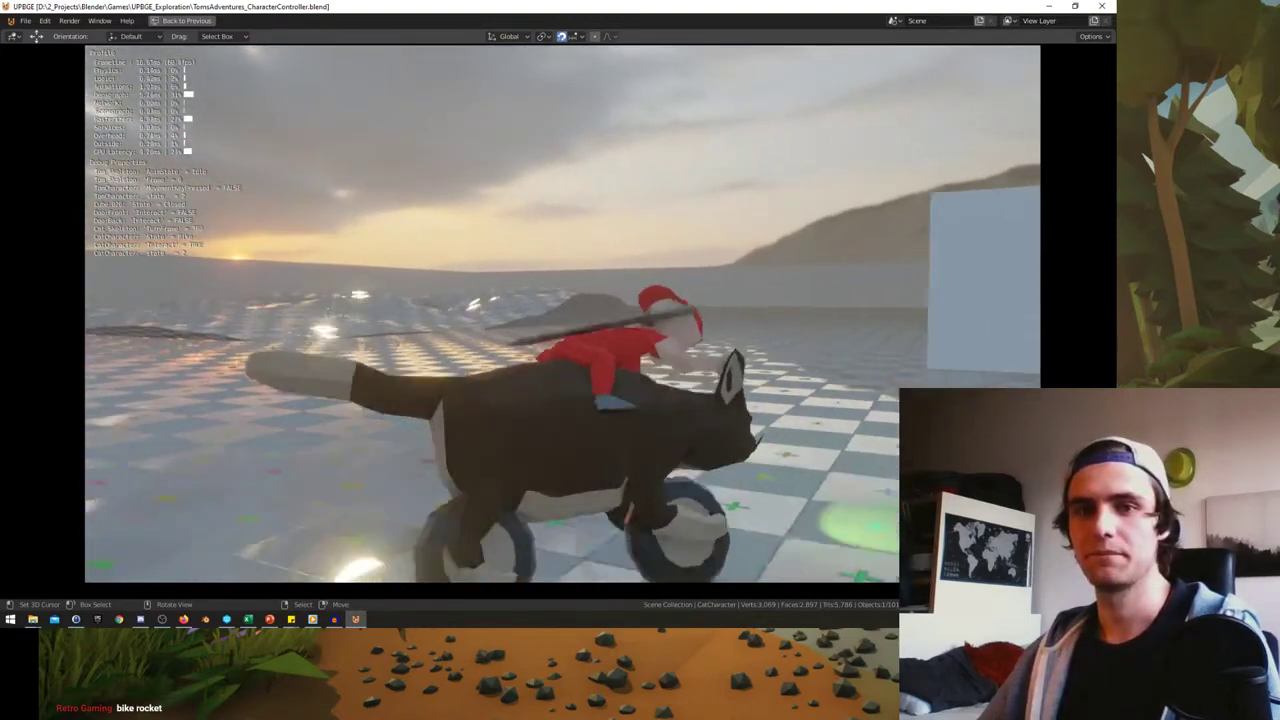
key(w)
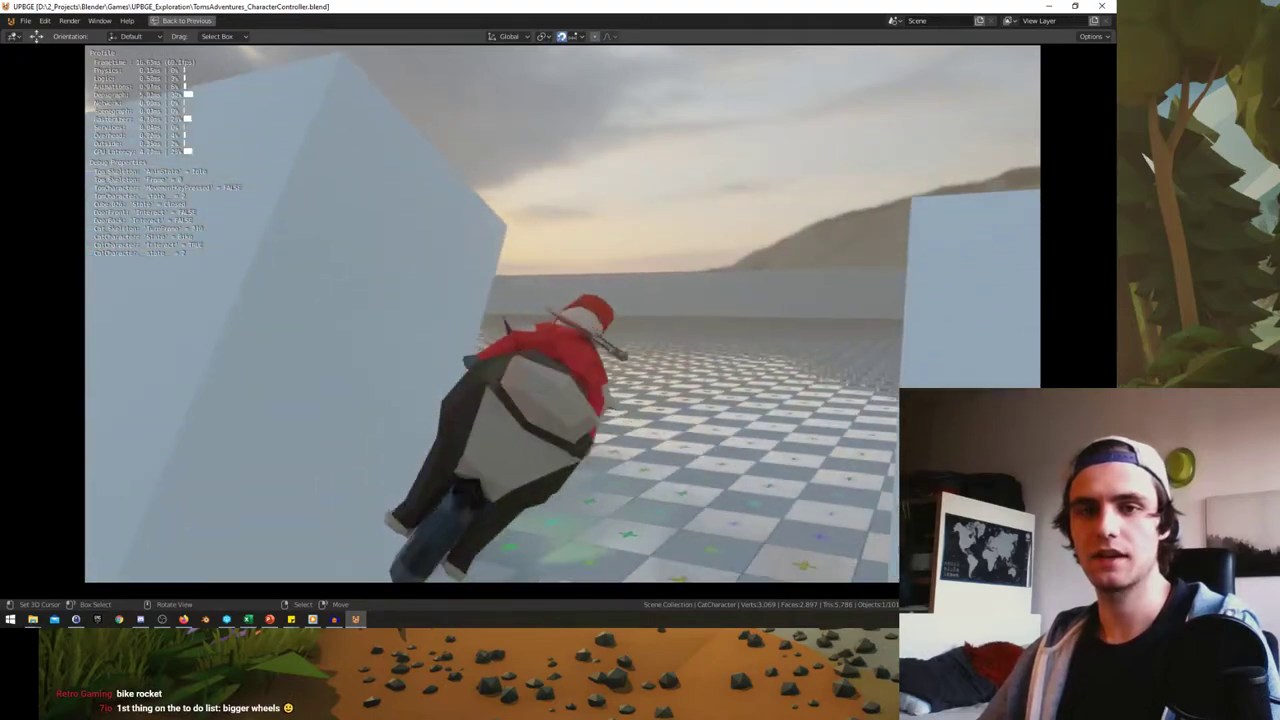
key(a)
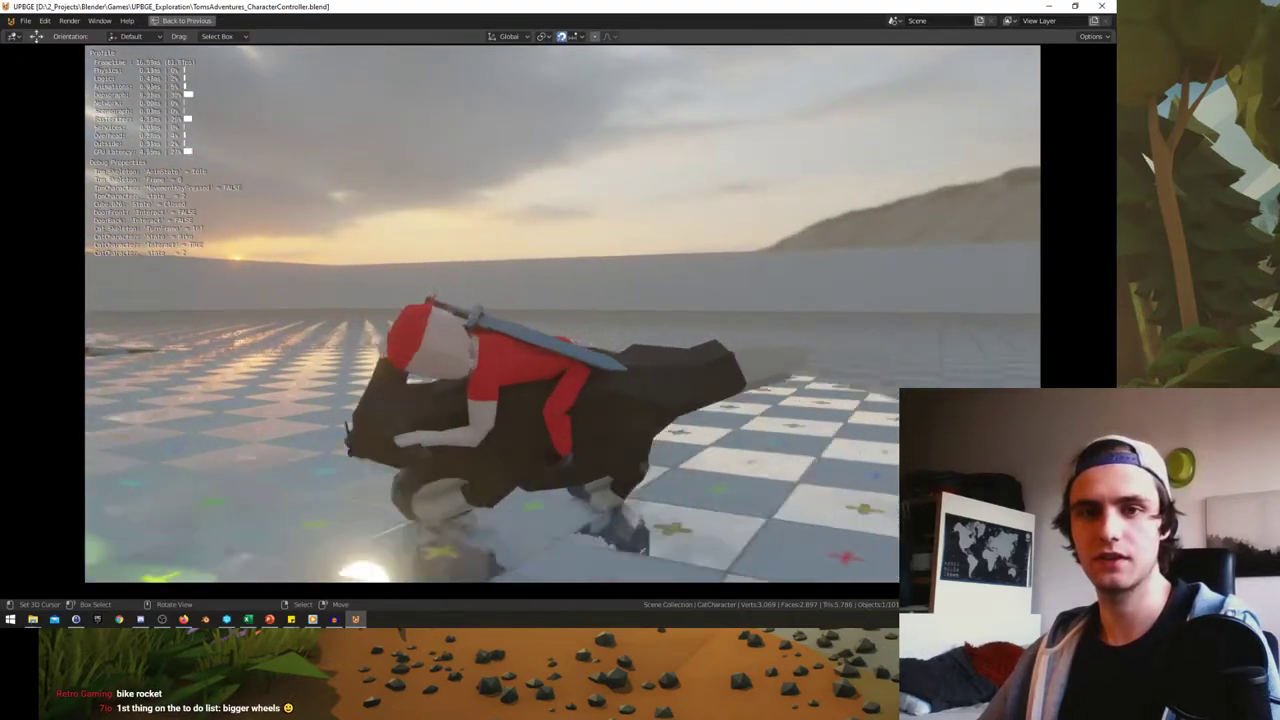
key(d)
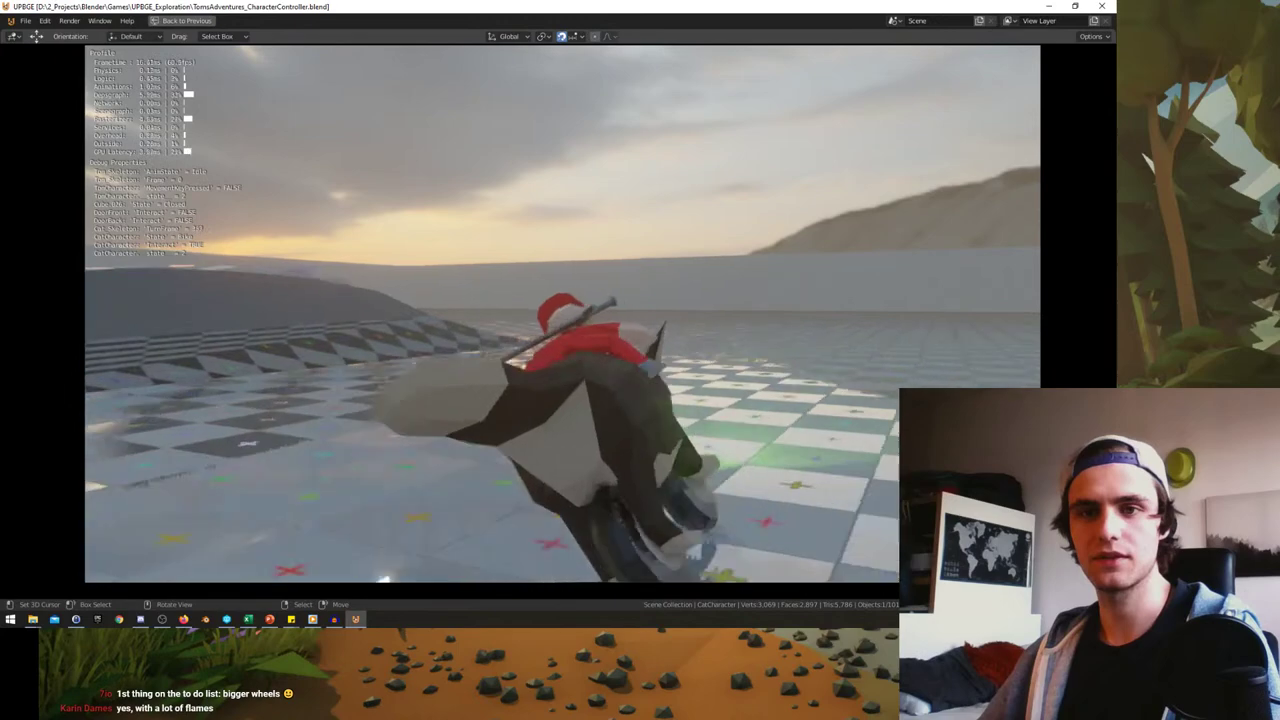
key(d)
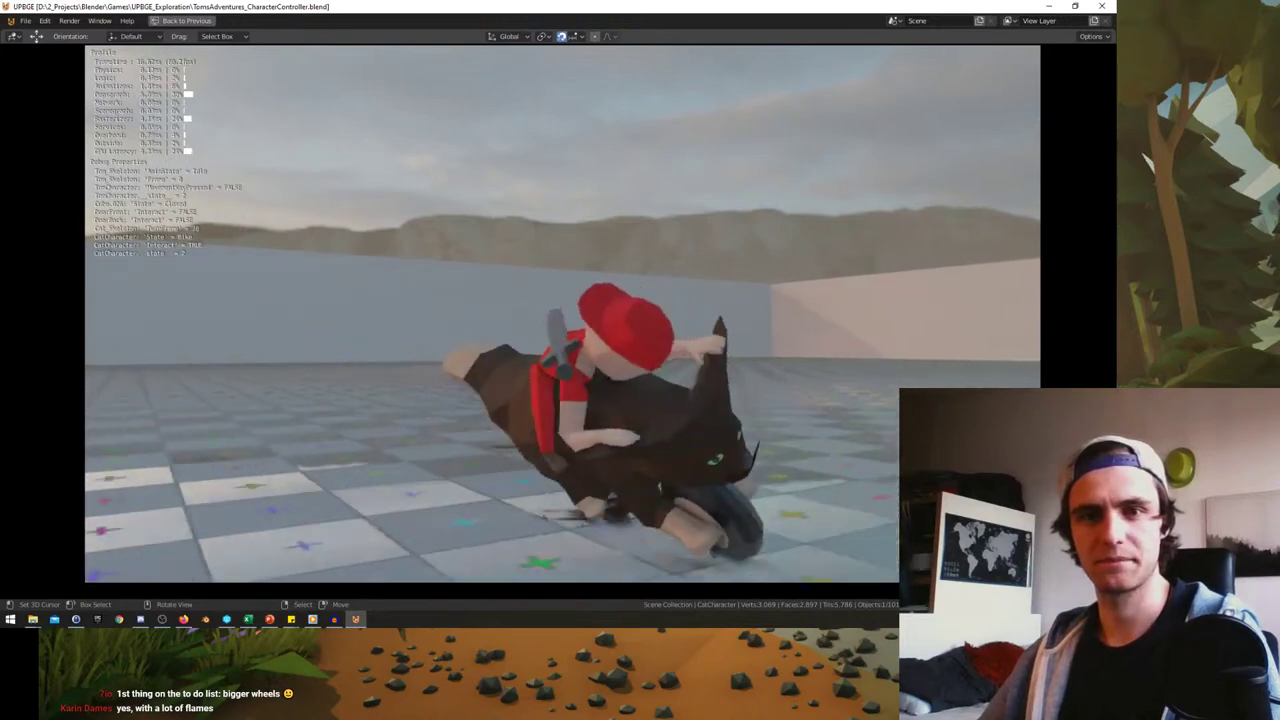
- Keep riding the cat-bike around the open floor toward the burgers and hills, turning repeatedly
key(d)
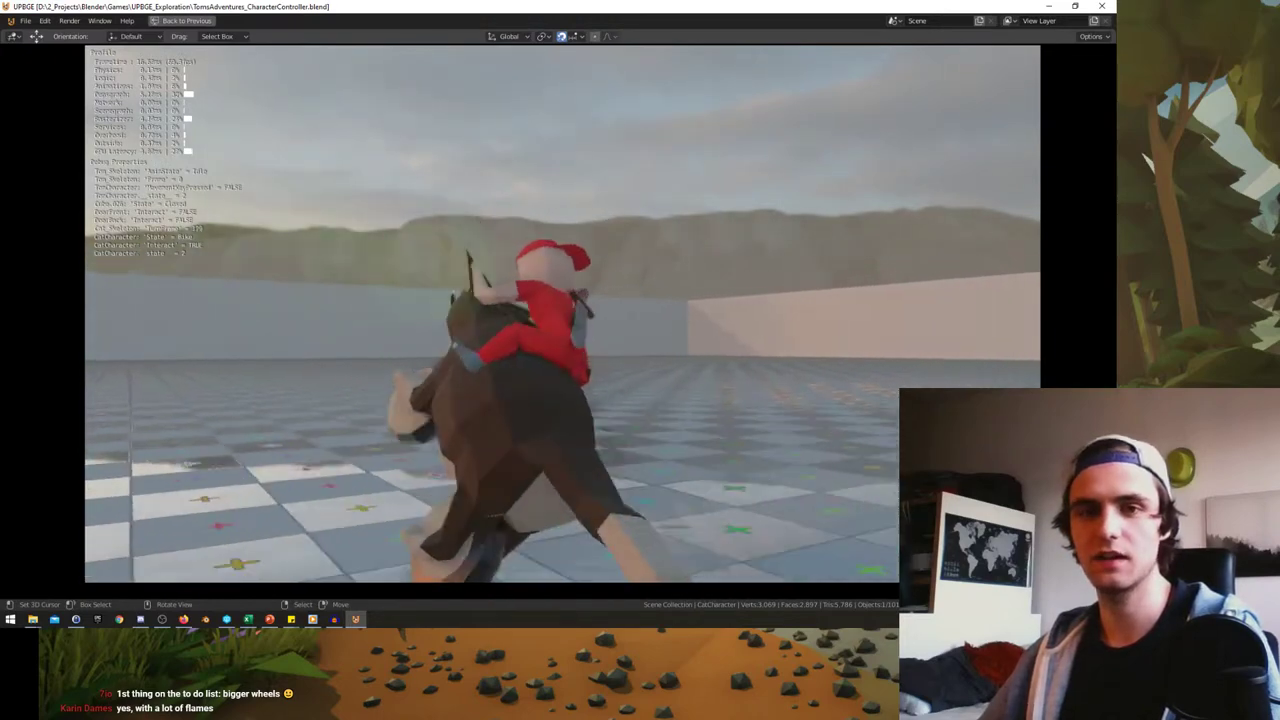
key(d)
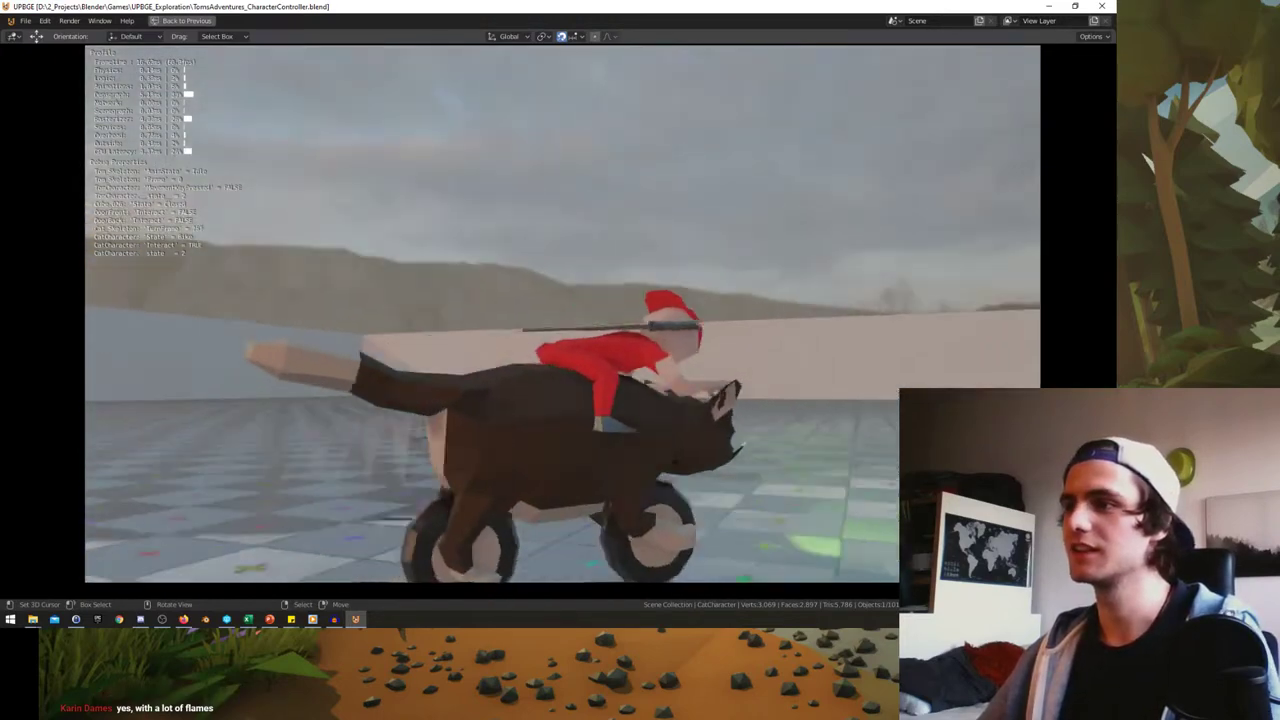
key(d)
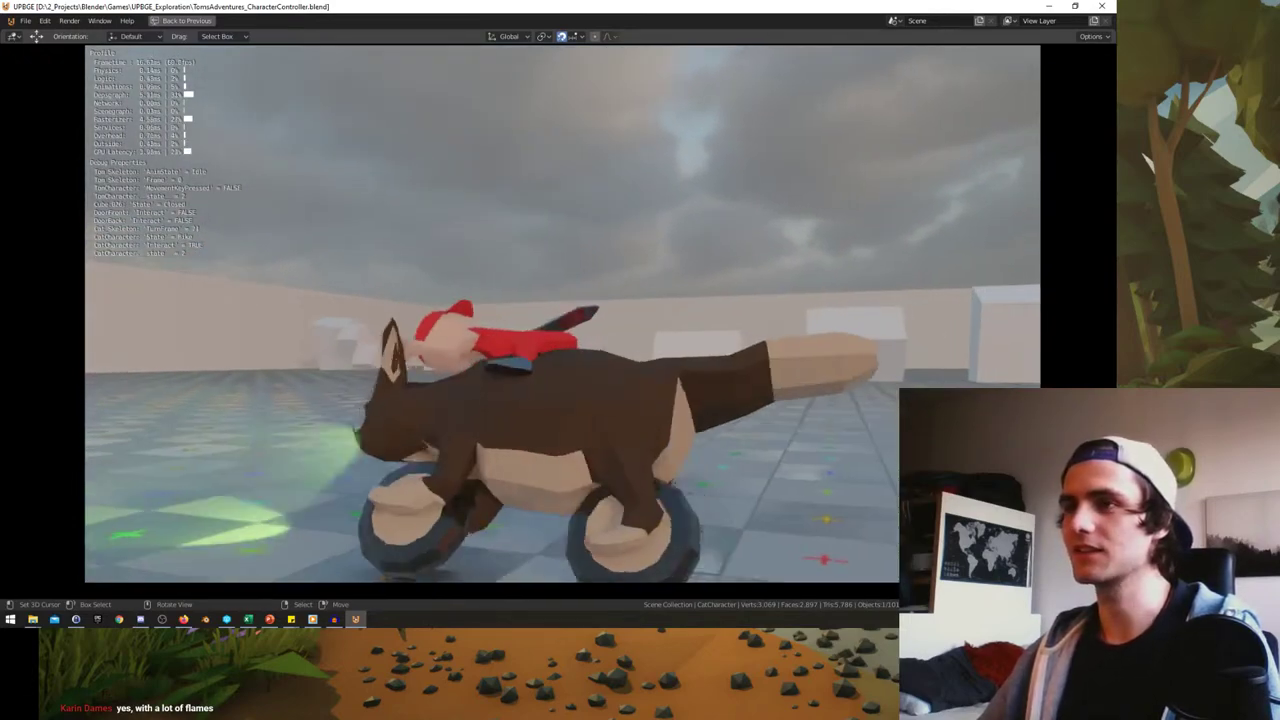
key(d)
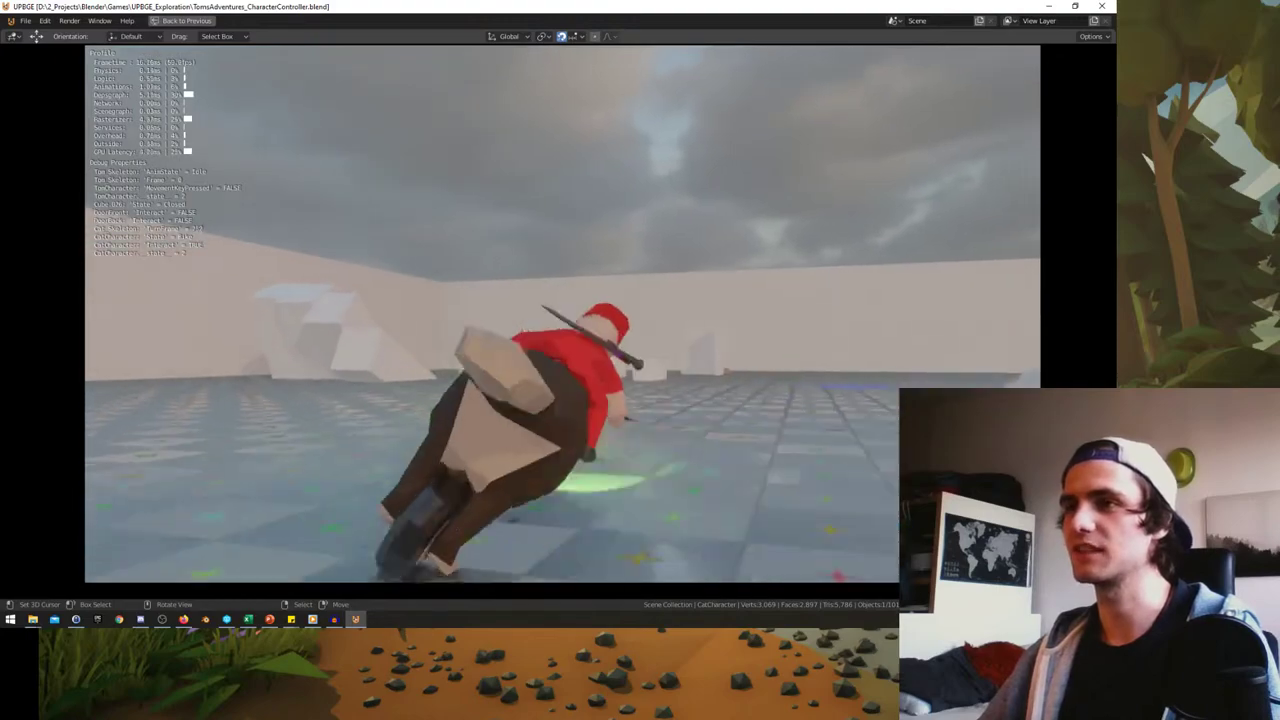
key(d)
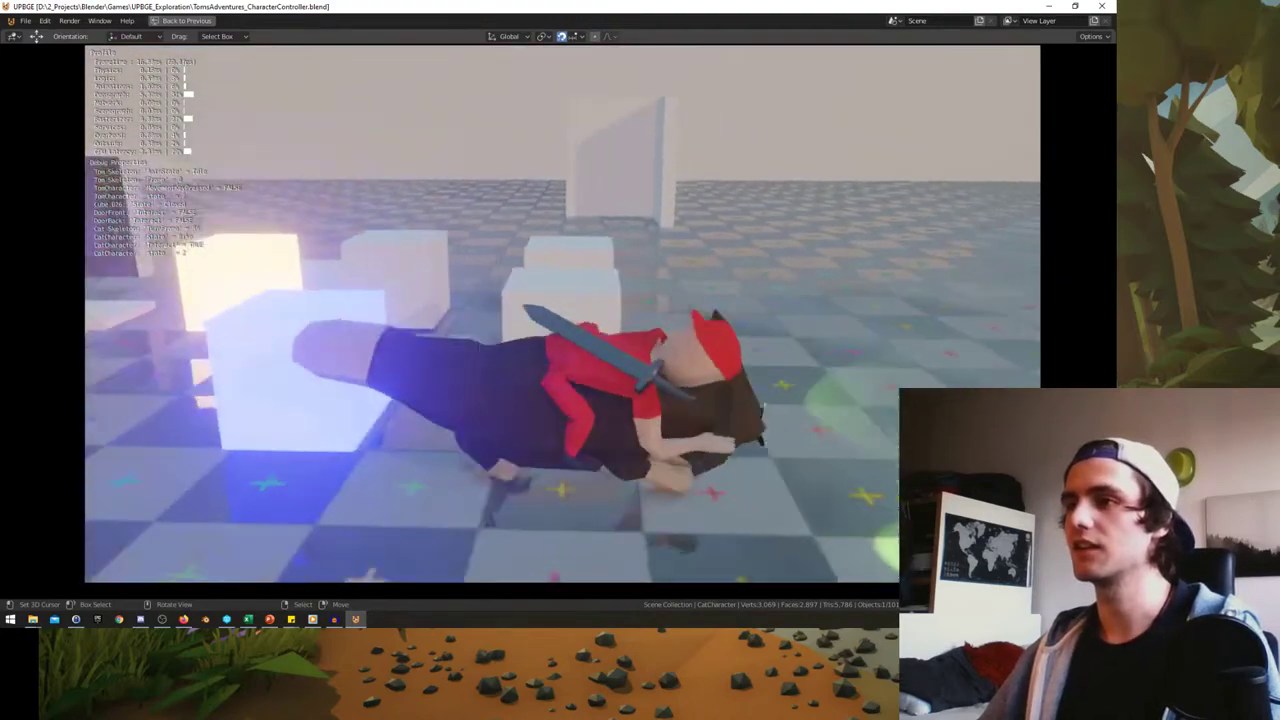
key(a)
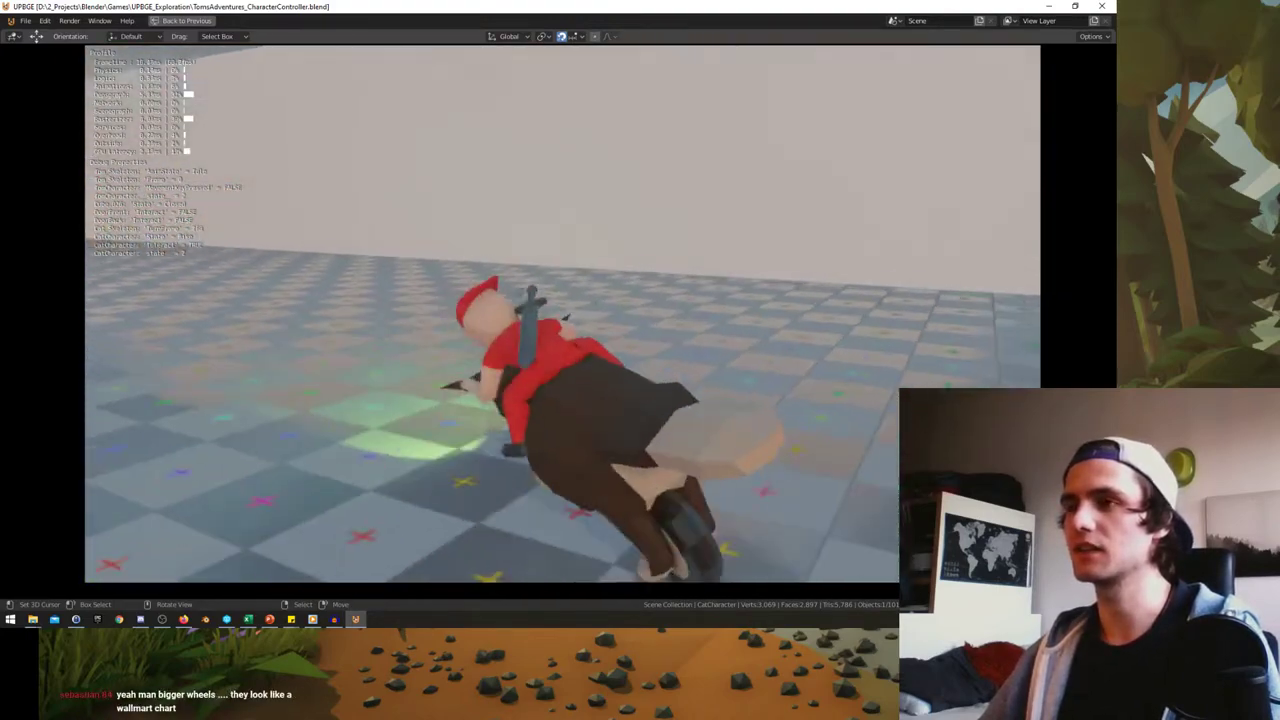
key(d)
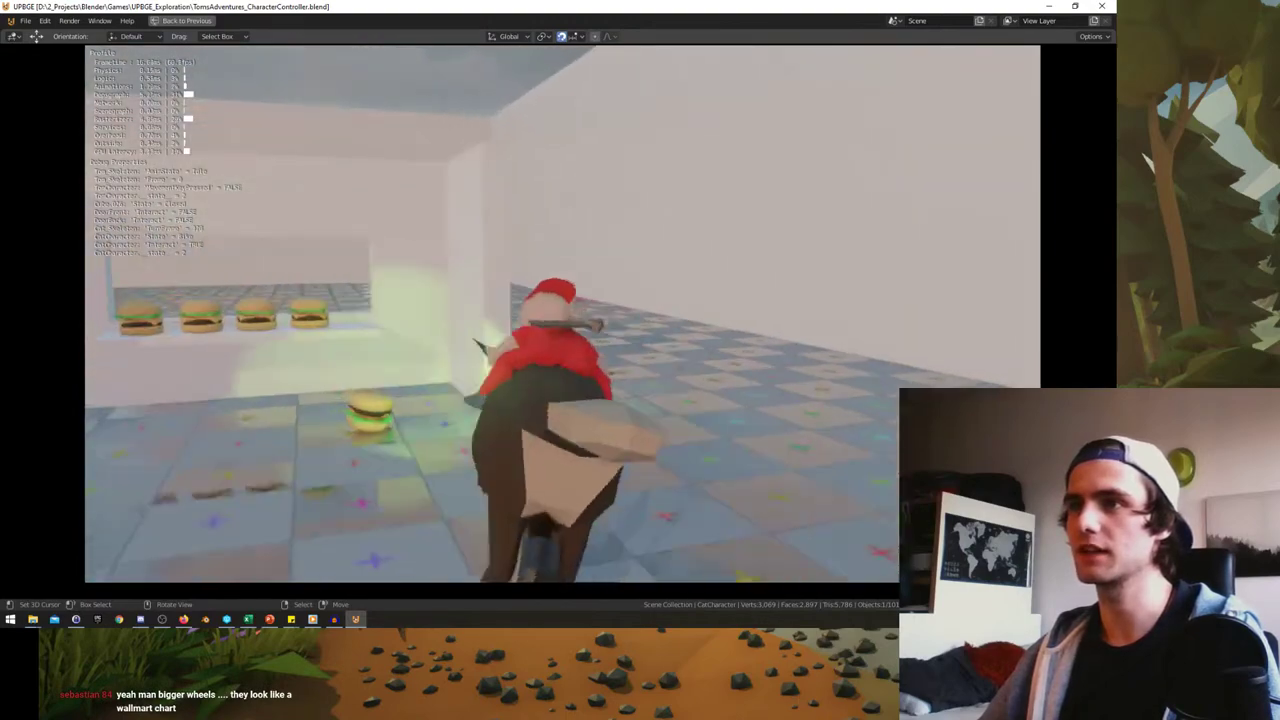
key(a)
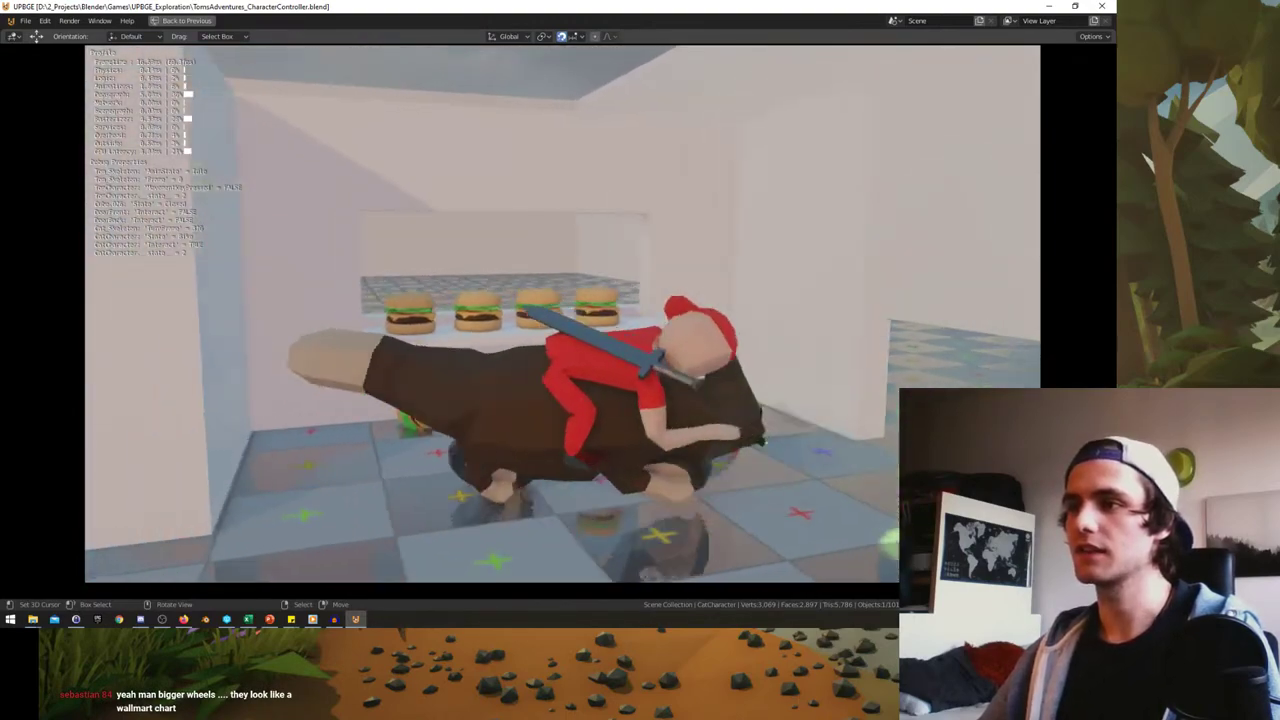
key(d)
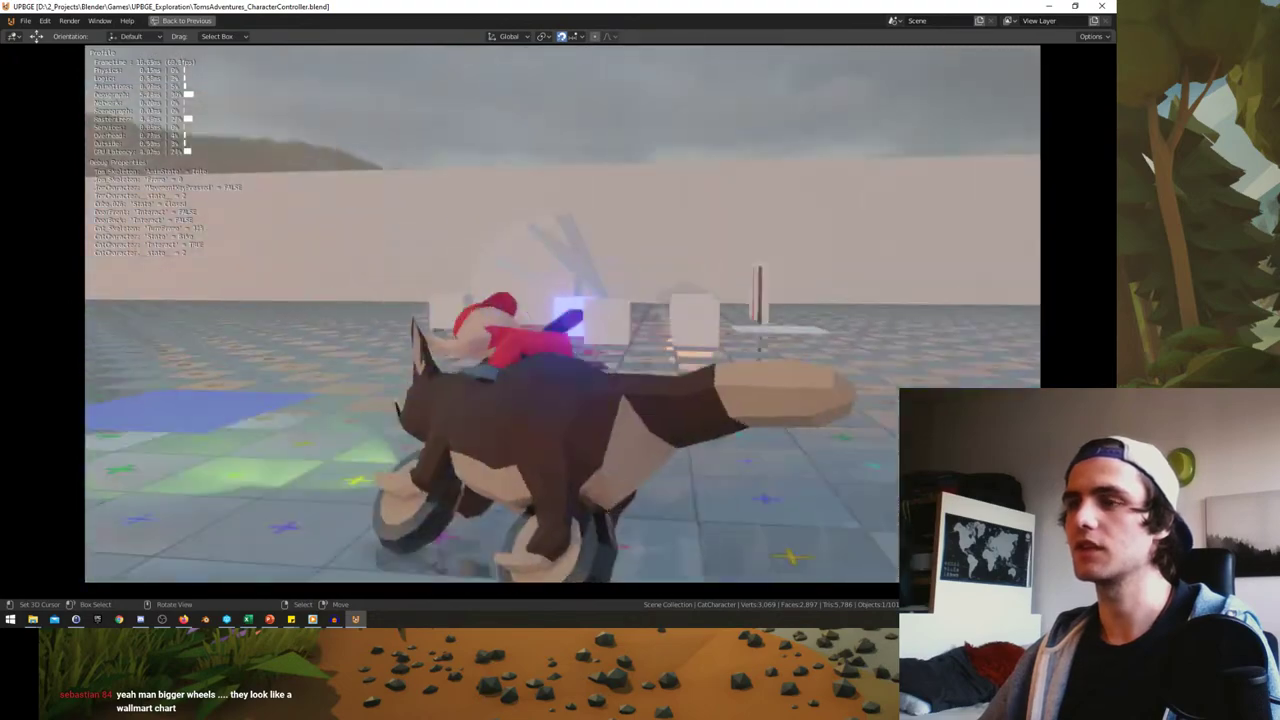
key(a)
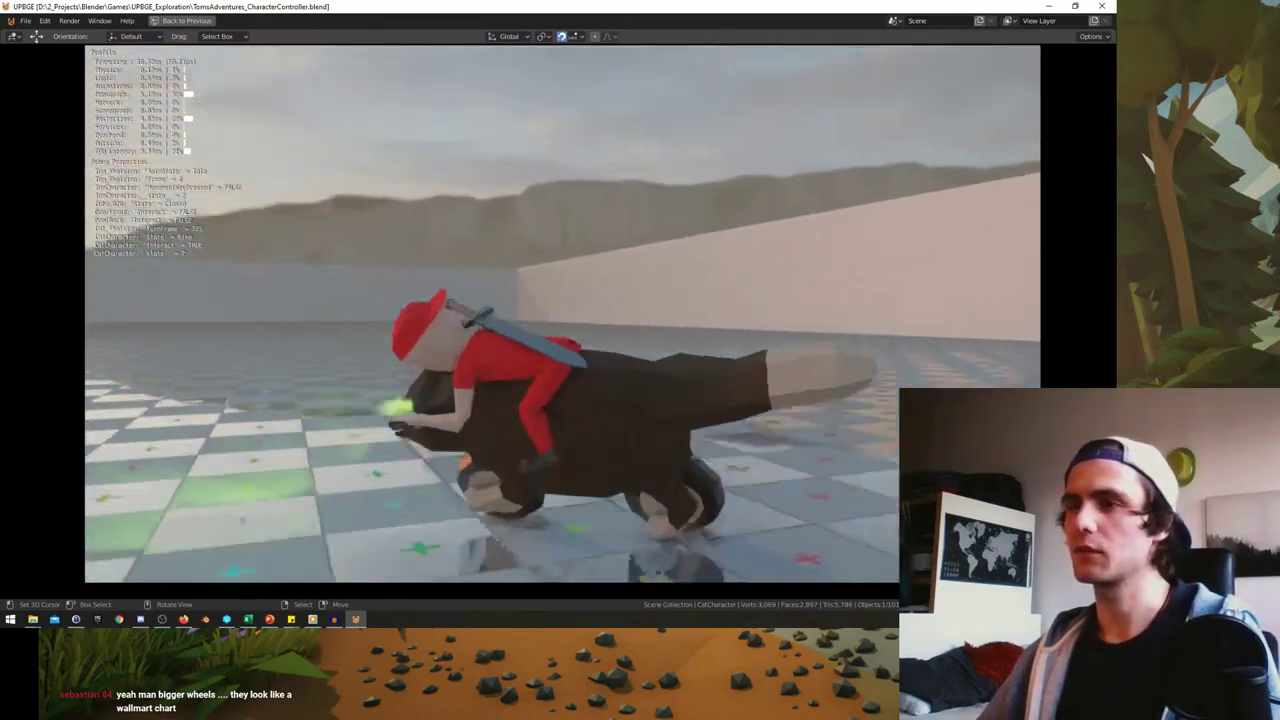
key(a)
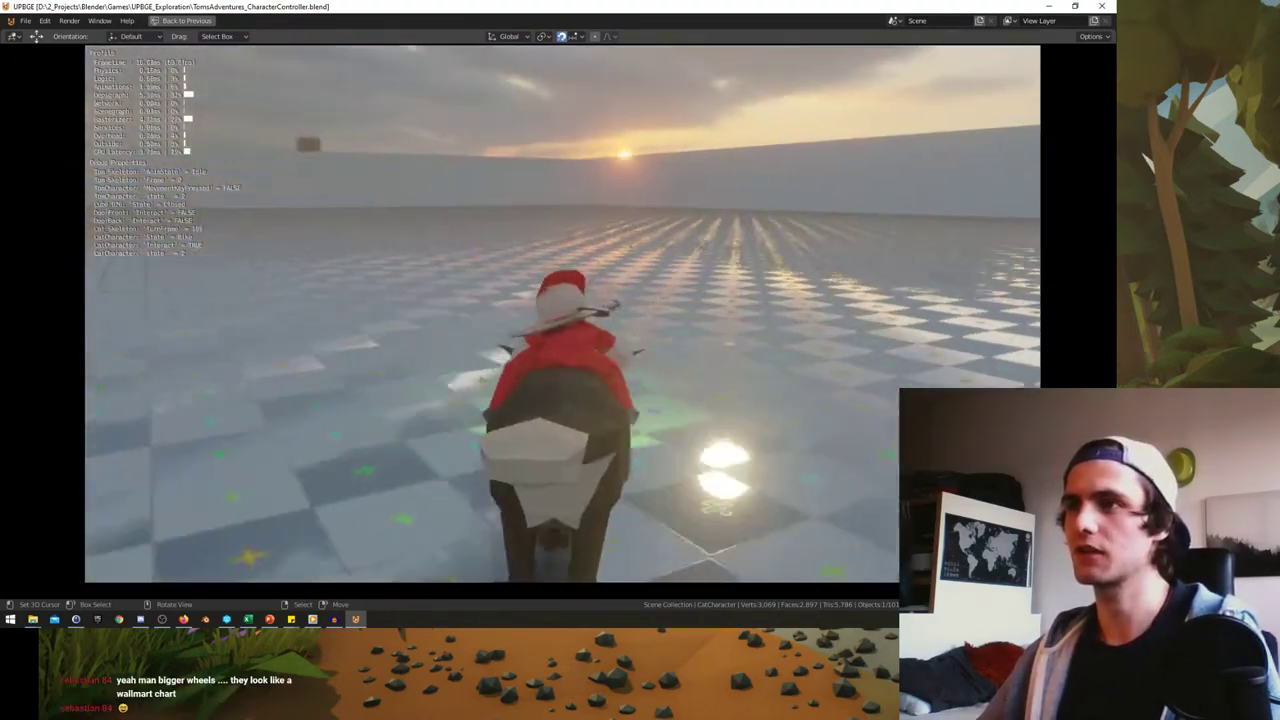
key(d)
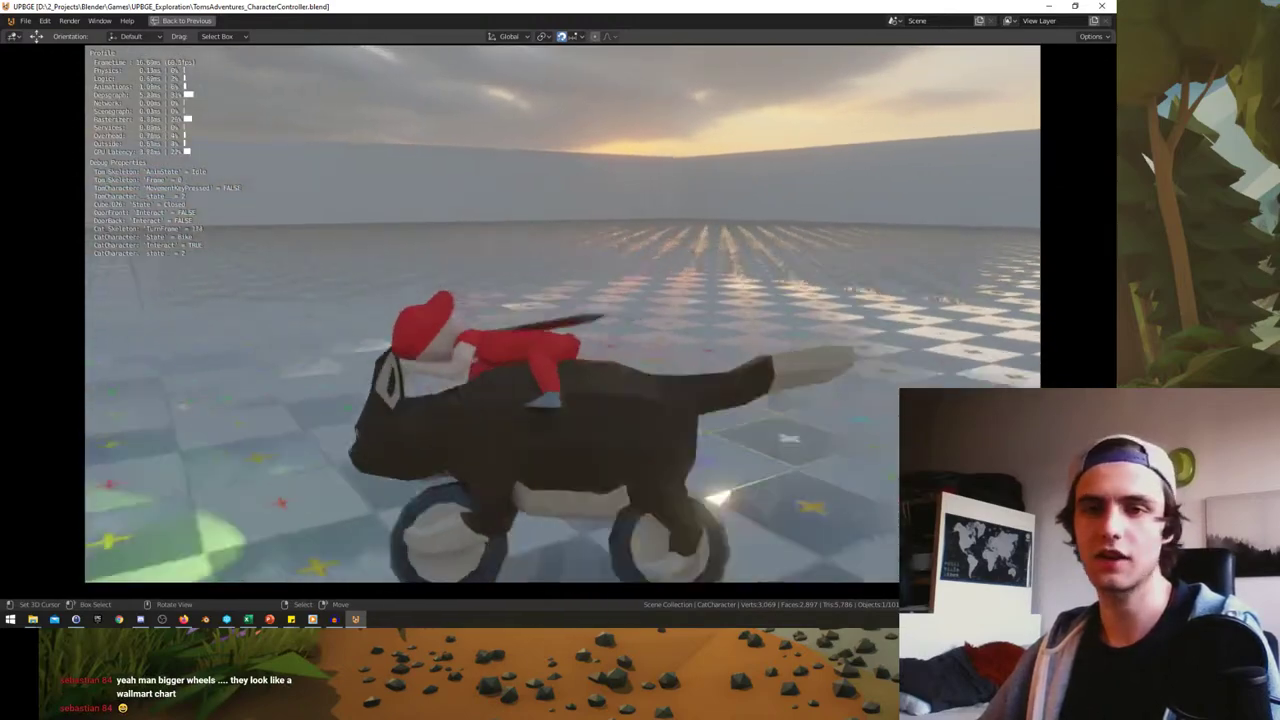
key(d)
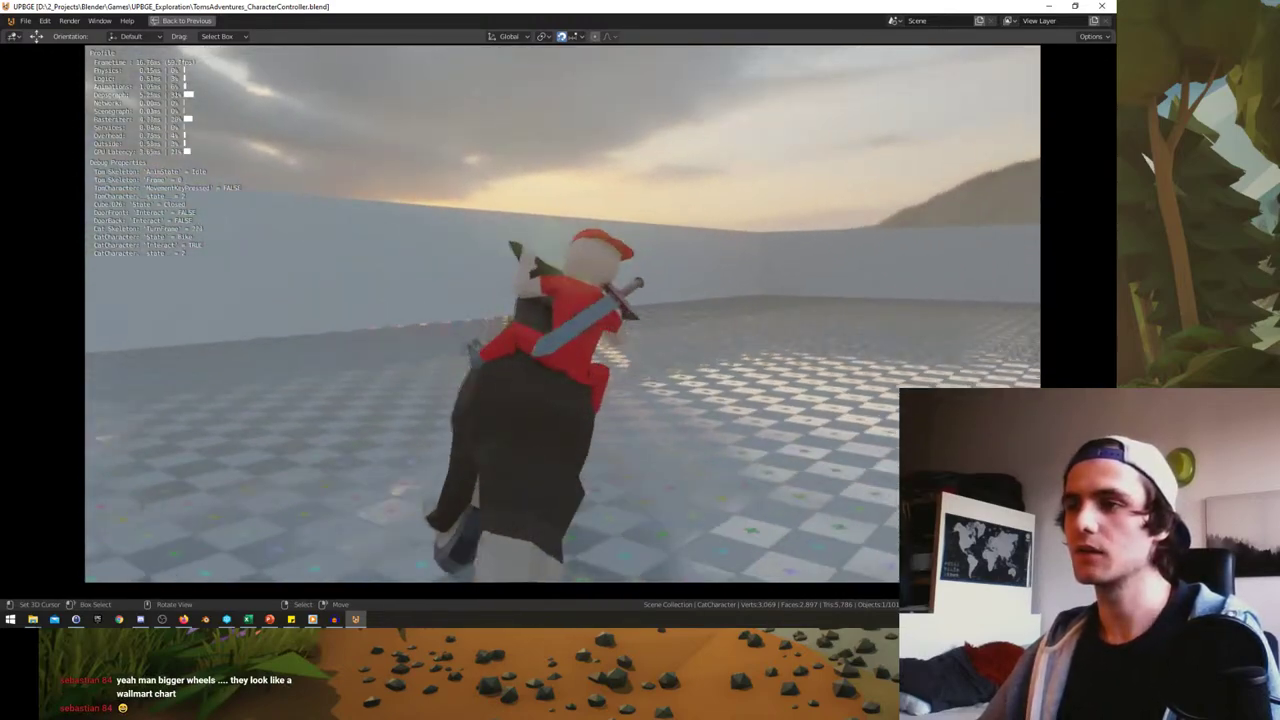
key(a)
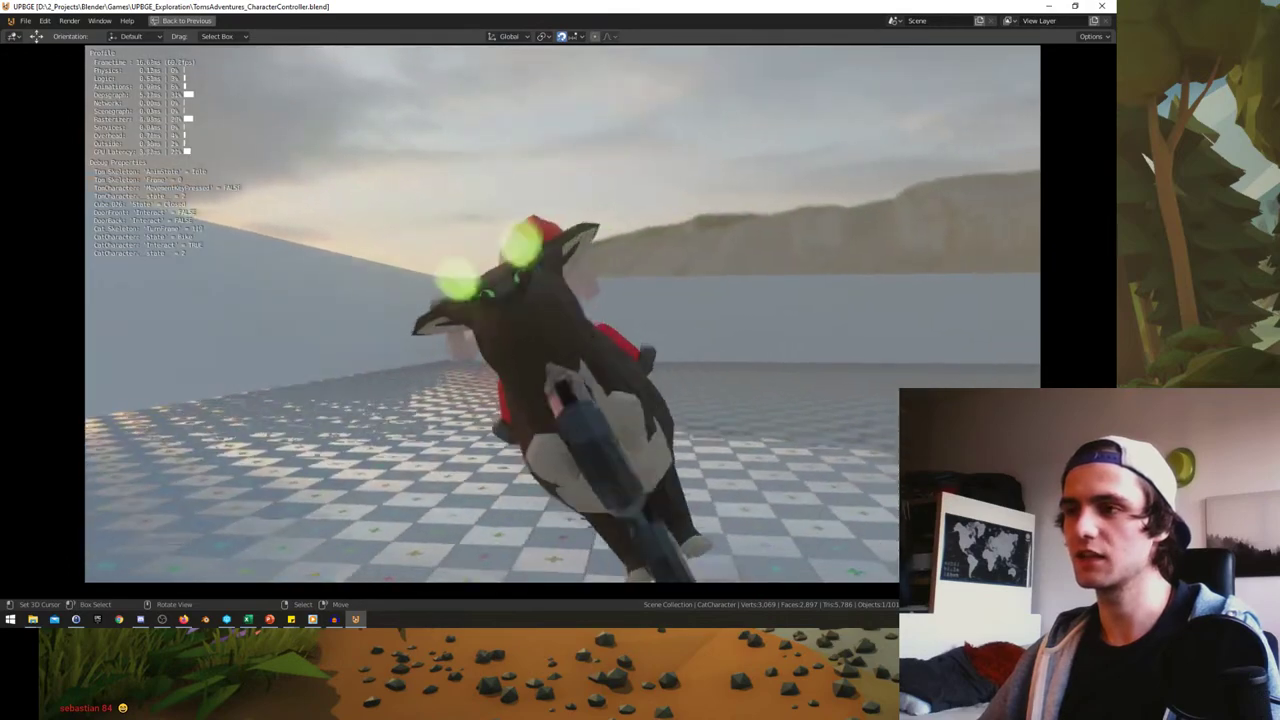
key(d)
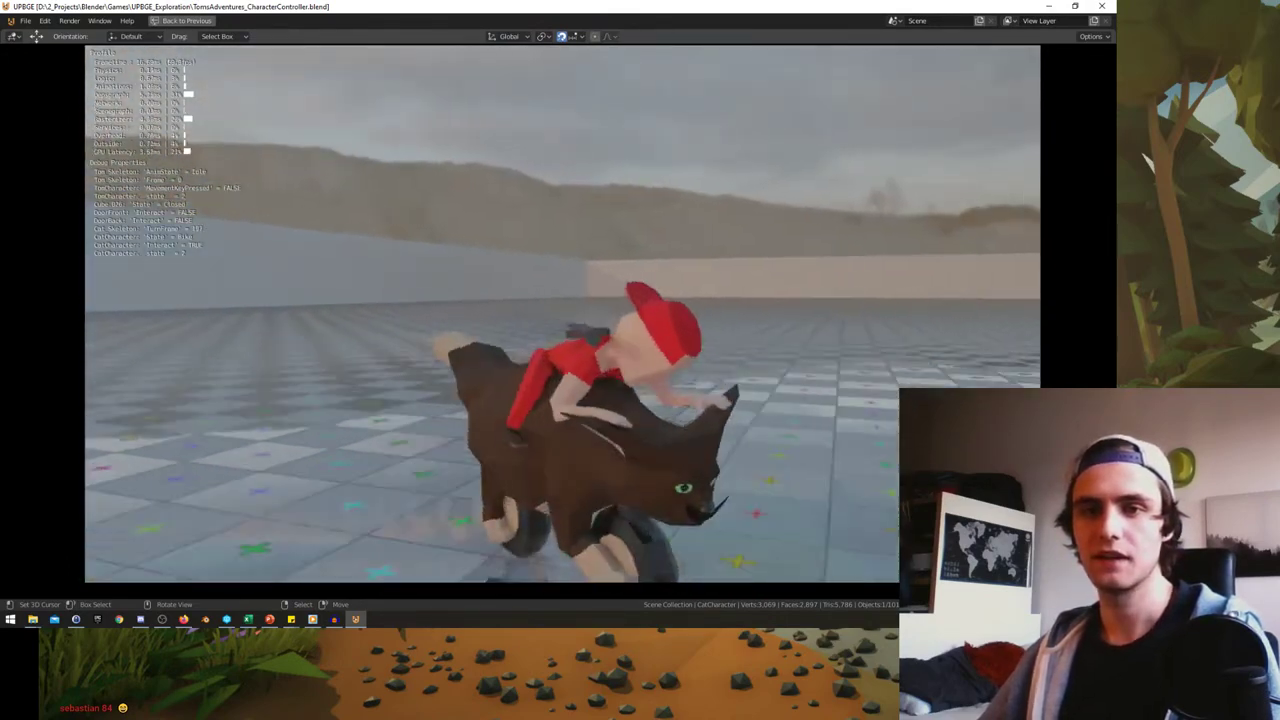
key(w)
key(a)
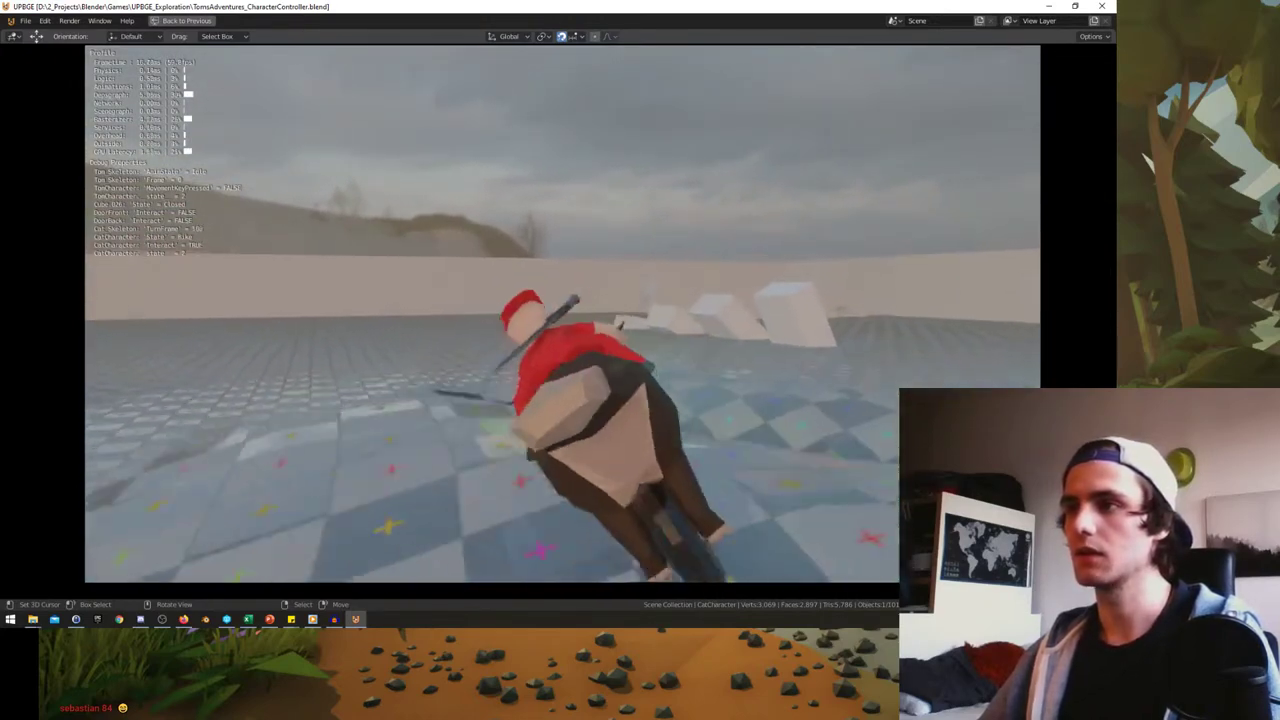
key(a)
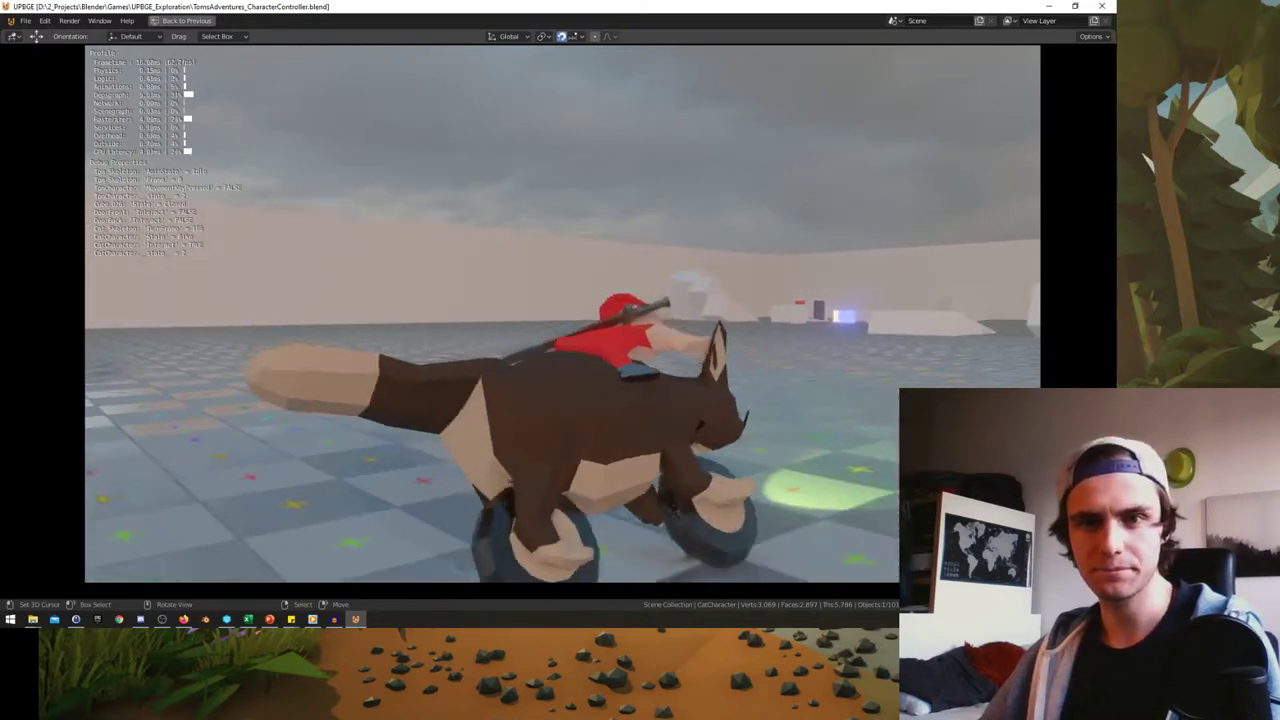
key(a)
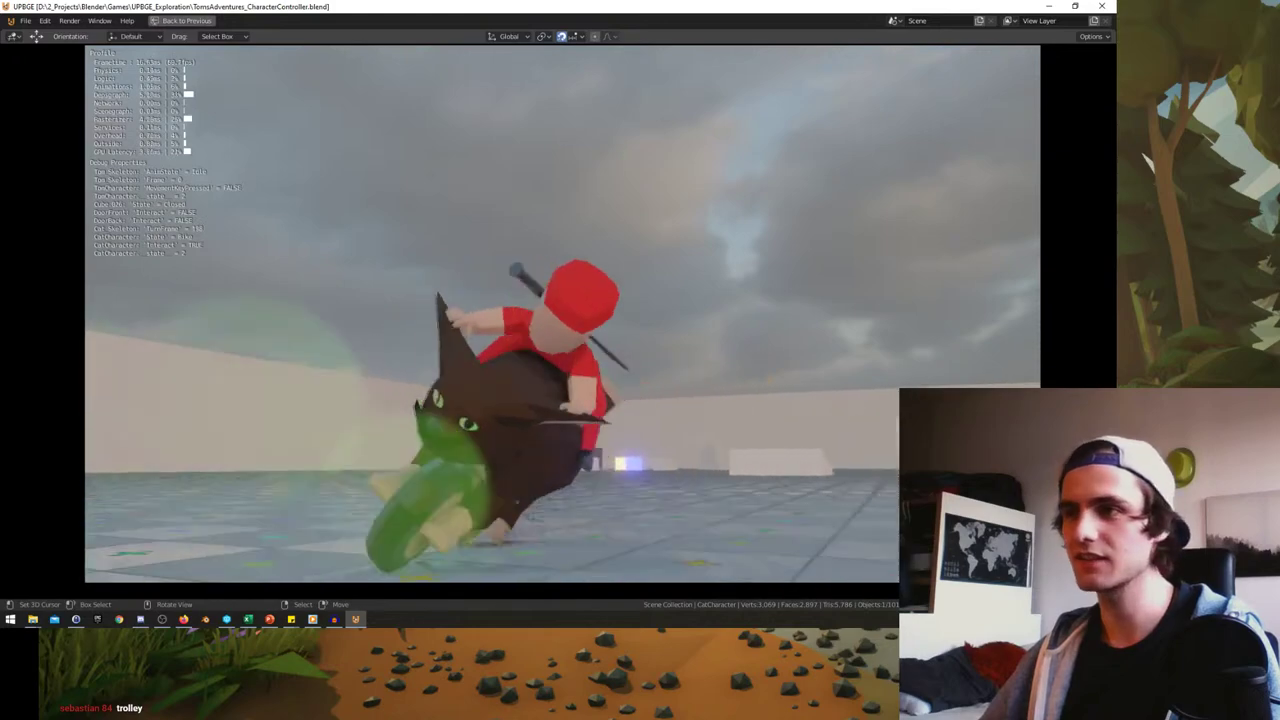
- Steer the cat-bike through the level, then quit the game with Esc
key(d)
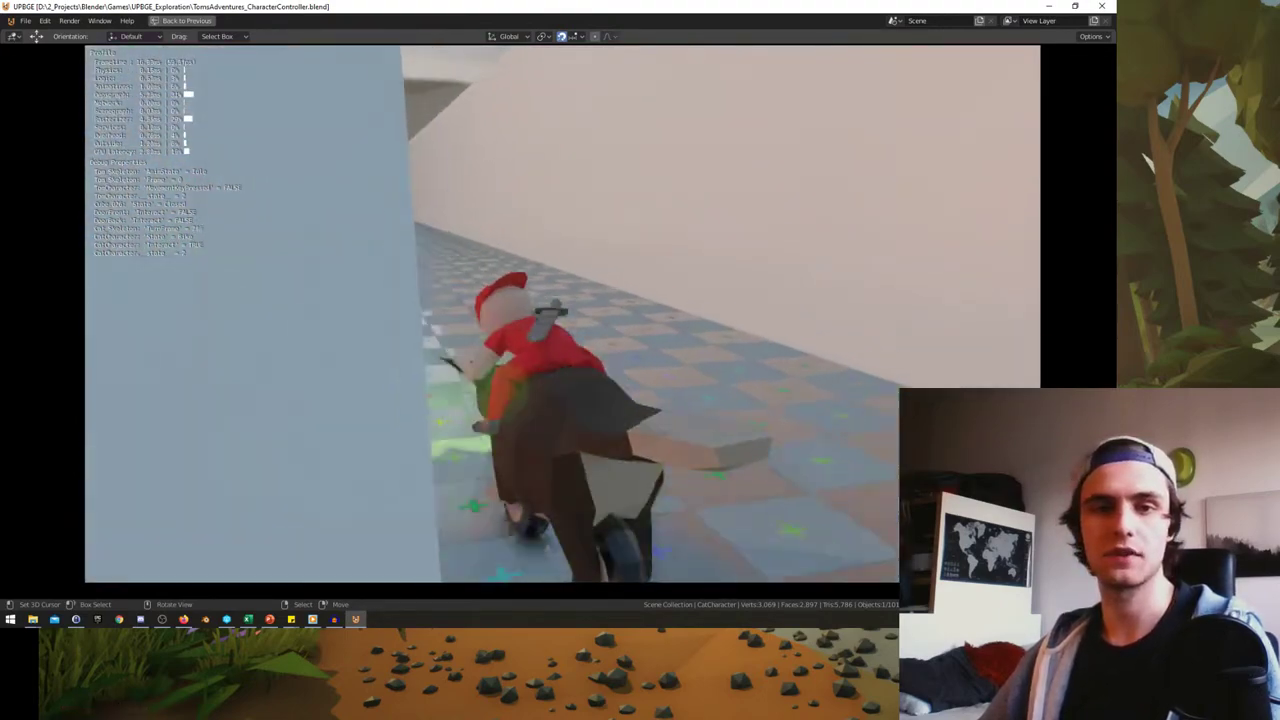
key(Escape)
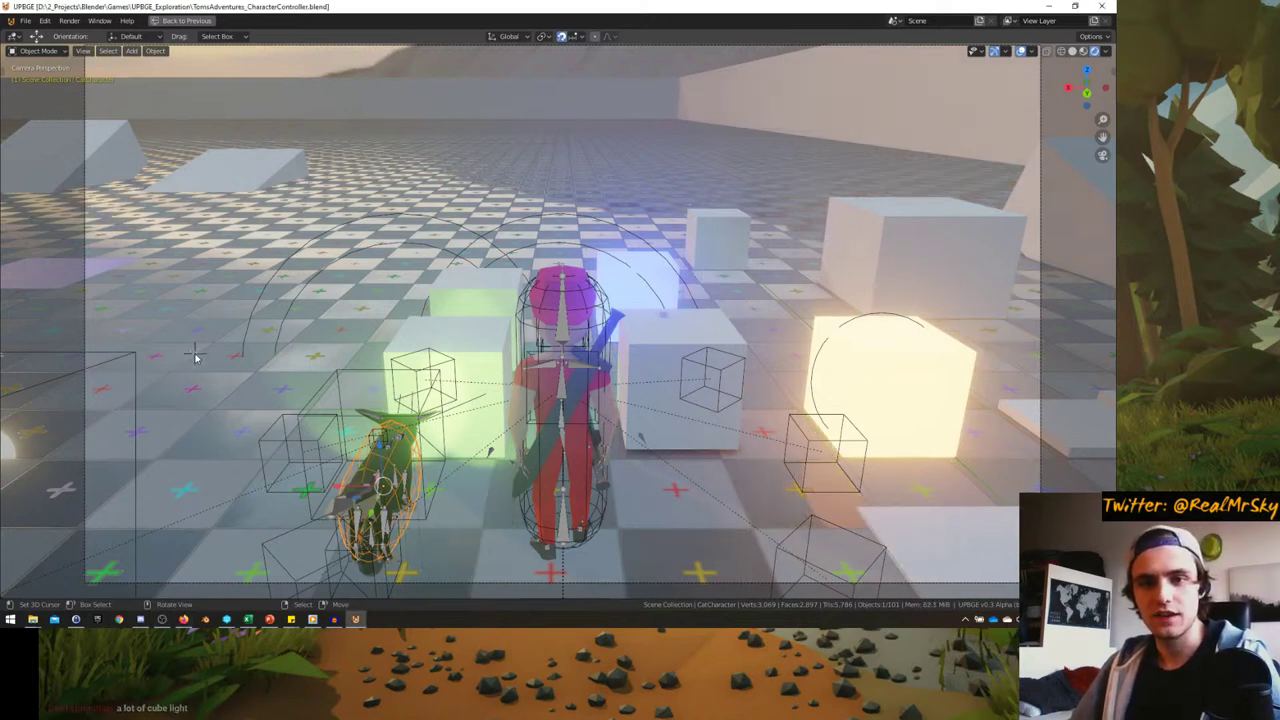
key(p)
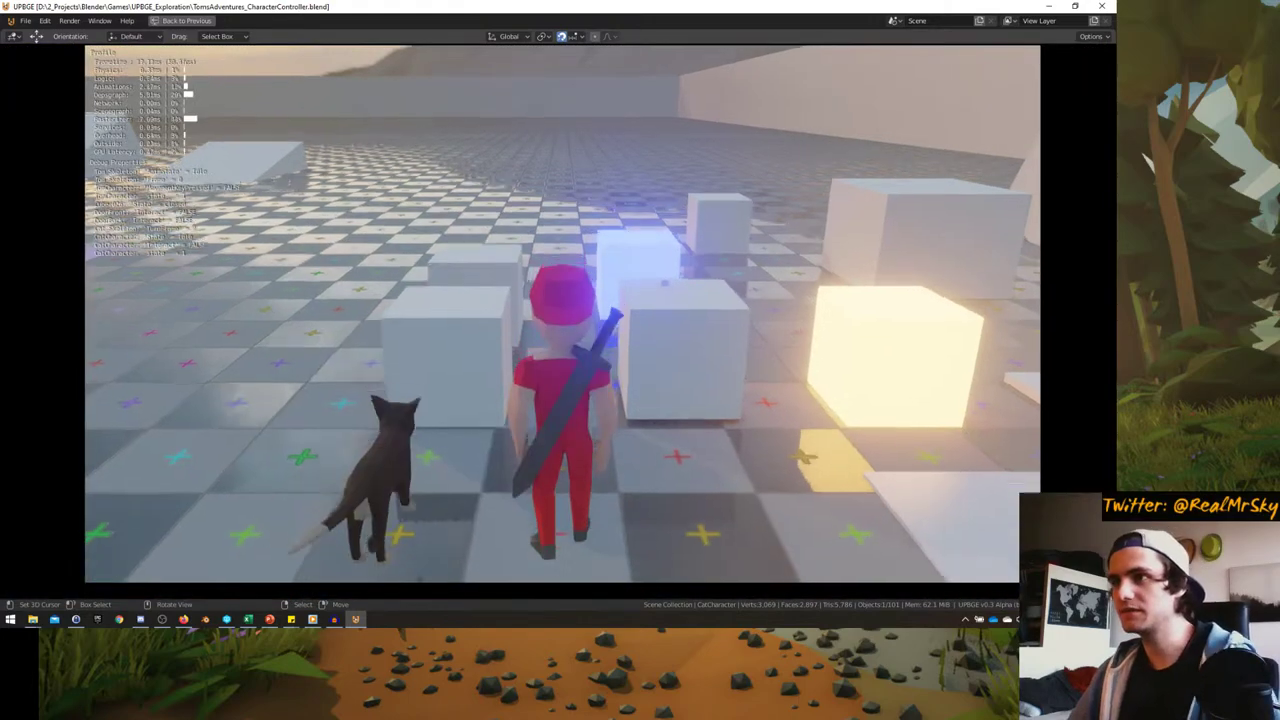
key(w)
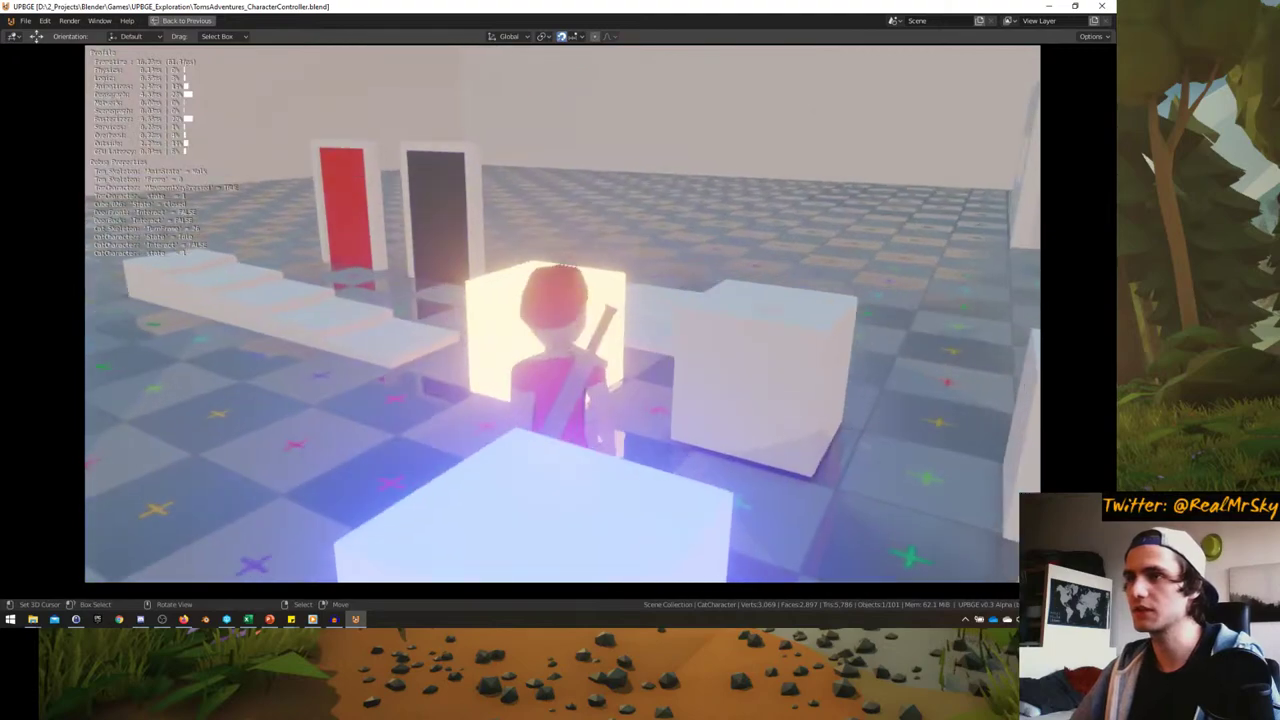
key(Escape)
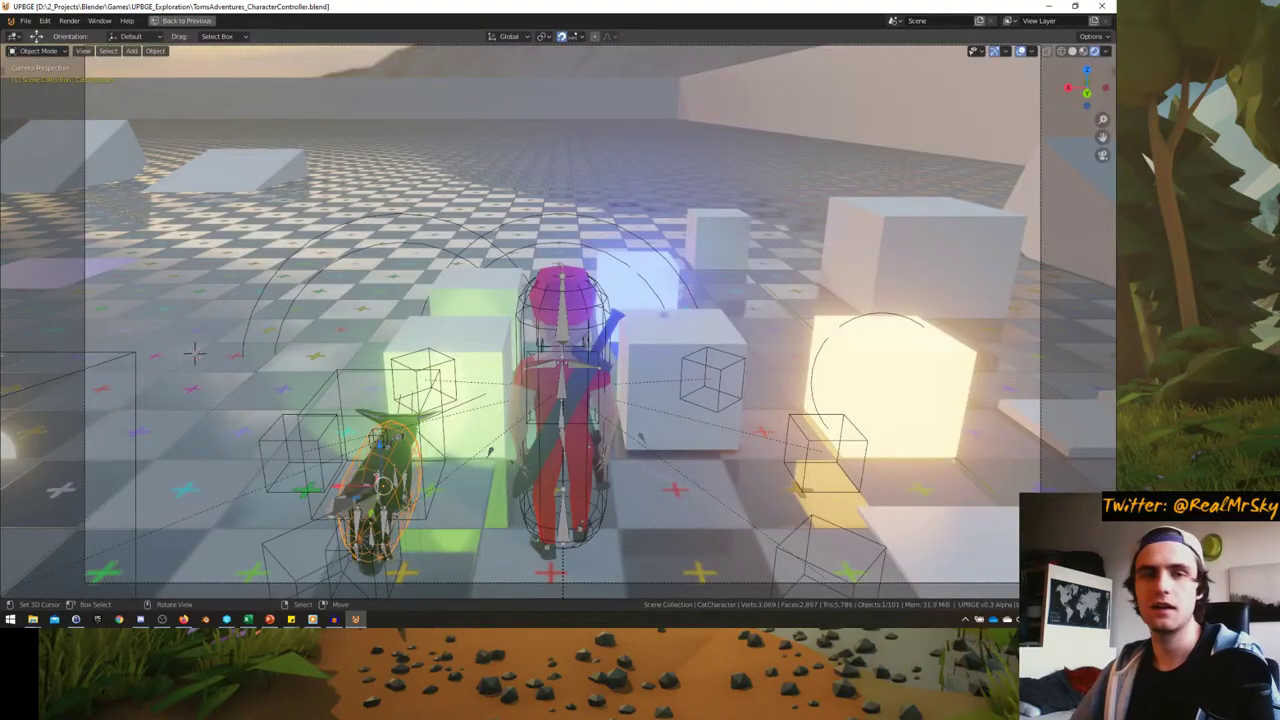
key(alt+Tab)
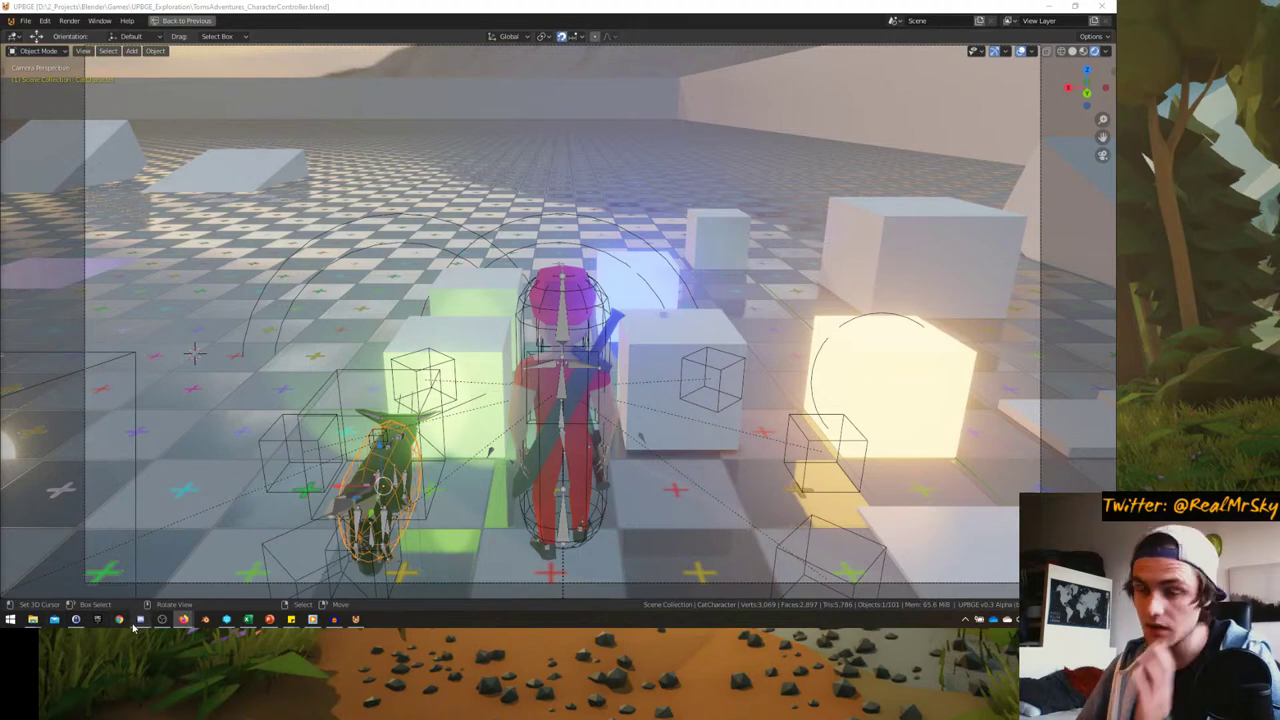
click(140, 619)
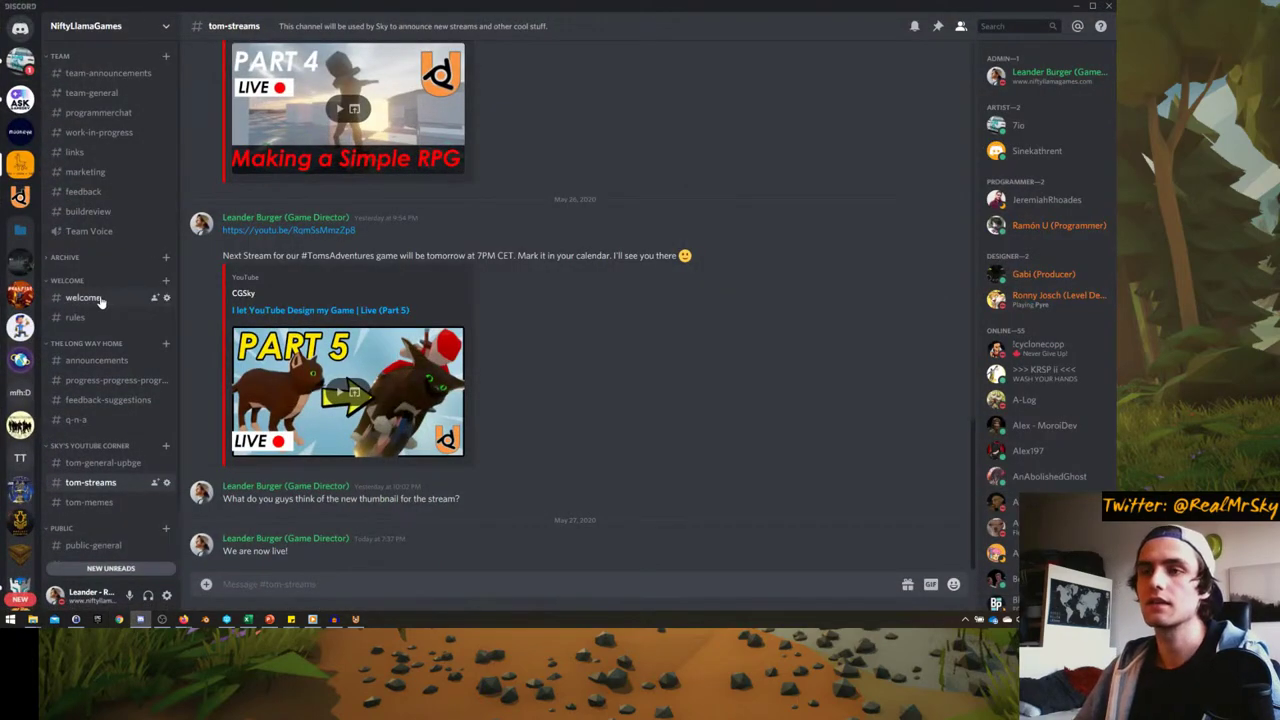
scroll(105, 300, down, 2)
scroll(418, 325, up, 3)
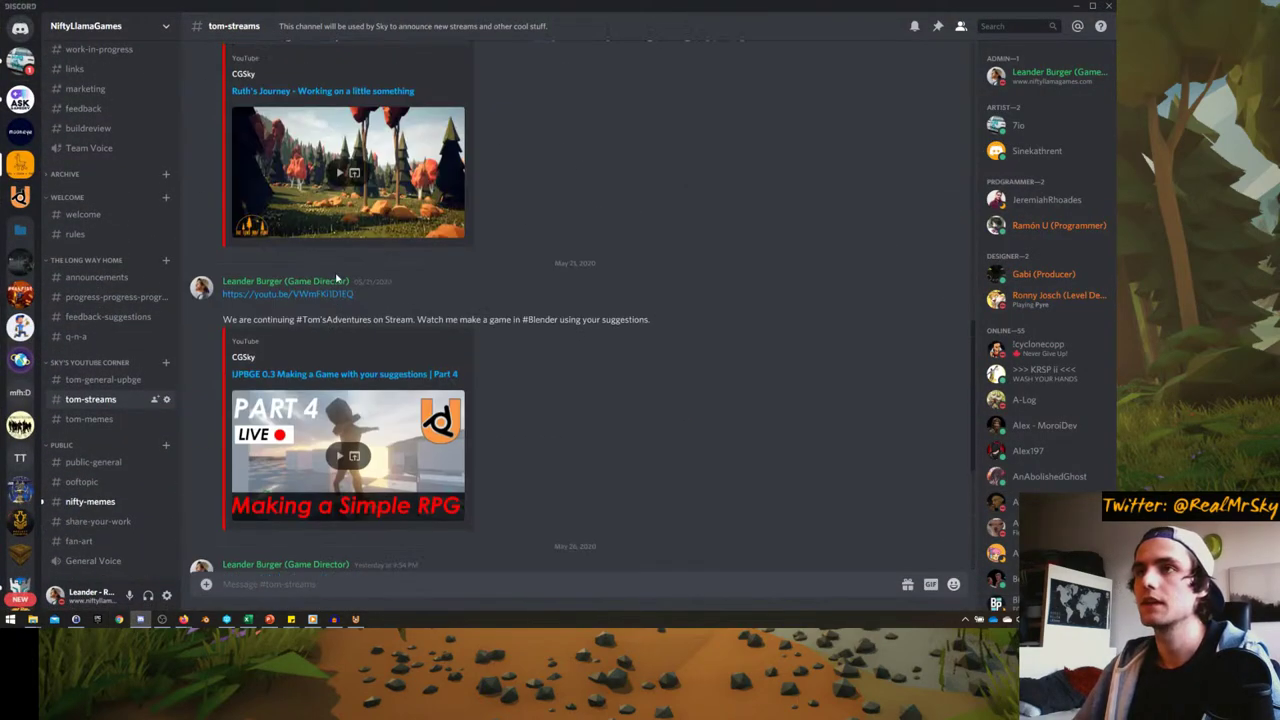
scroll(418, 325, down, 3)
click(107, 501)
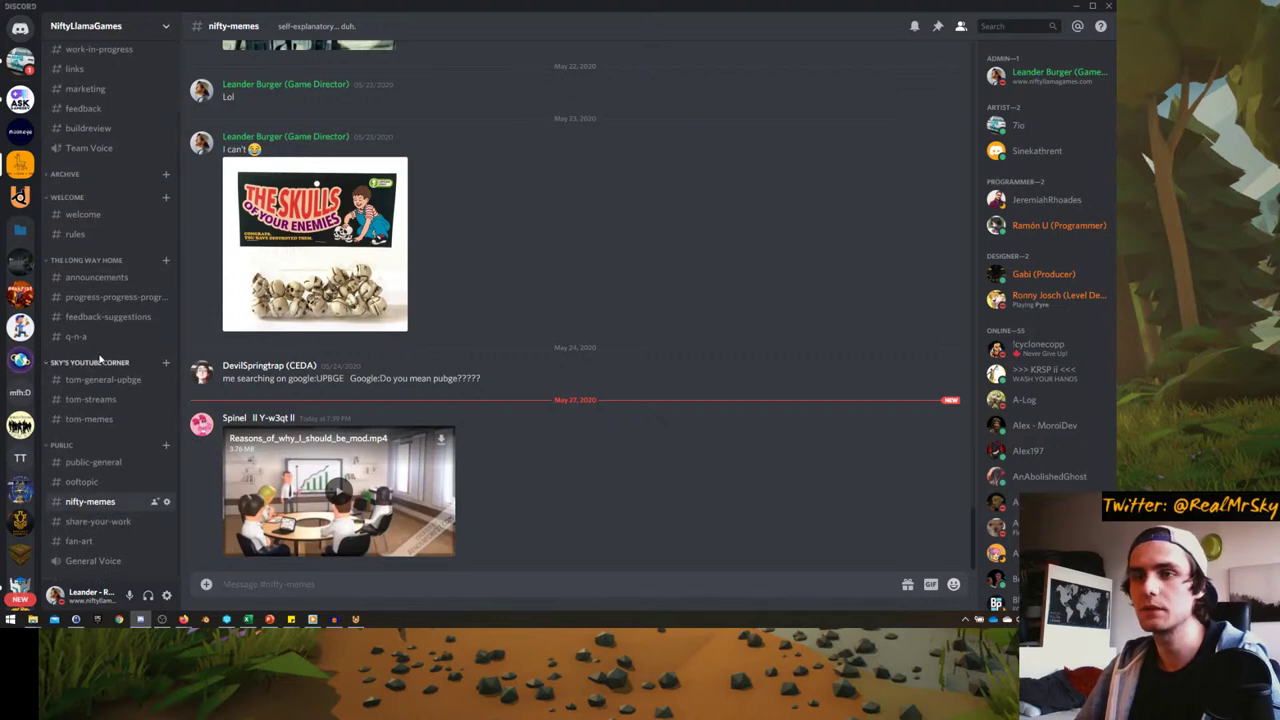
scroll(150, 362, up, 2)
key(alt+Tab)
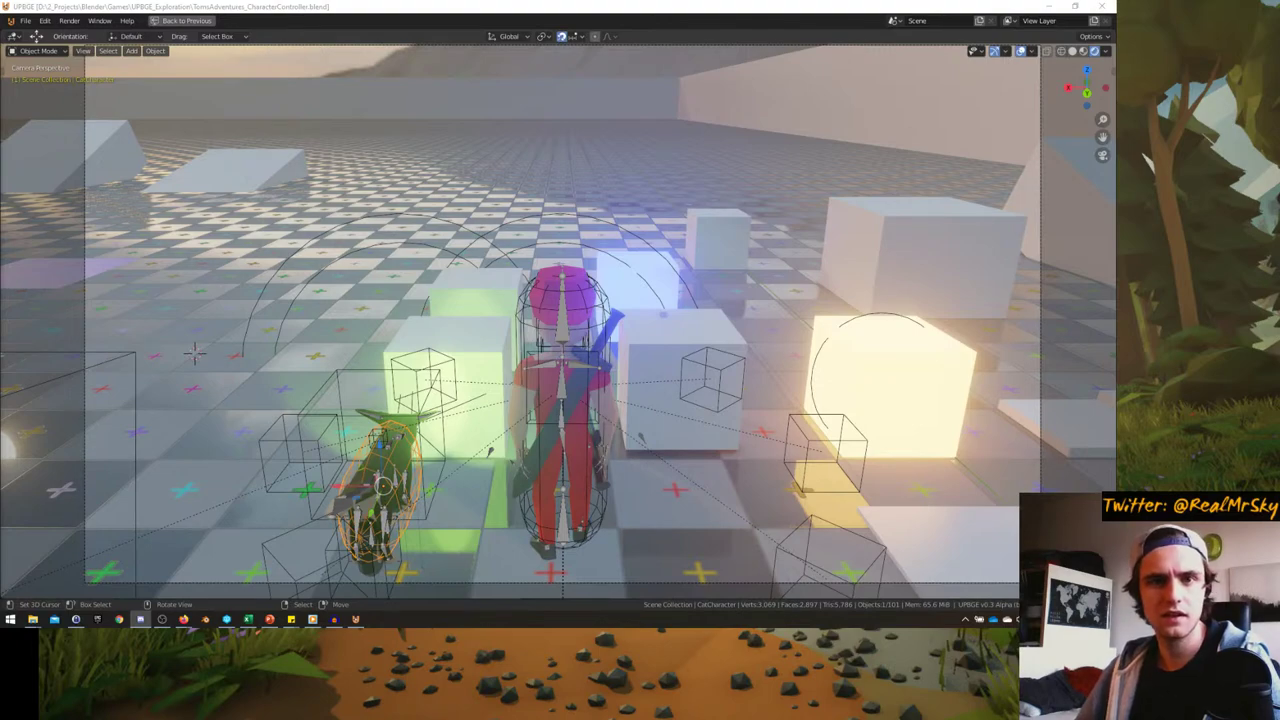
key(alt+Tab)
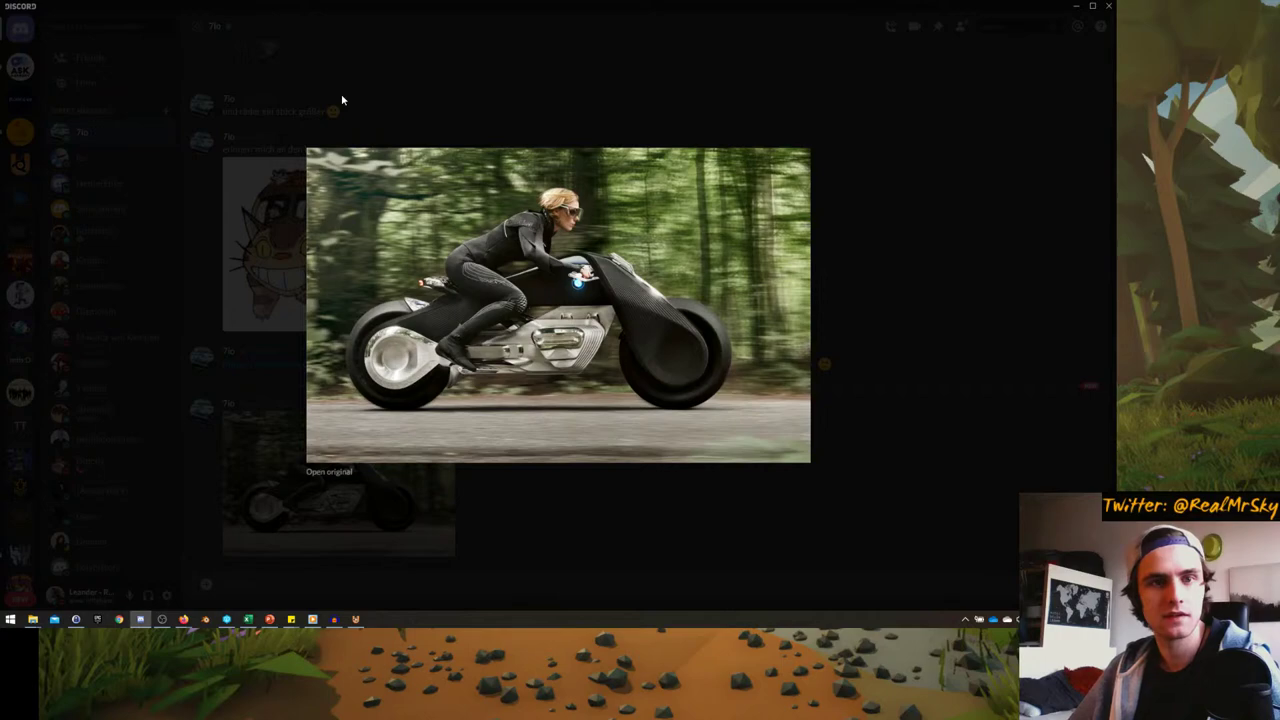
- Back in UPBGE, select Cat_Mesh in its bike pose, toggle local view, and enter camera view
click(1075, 6)
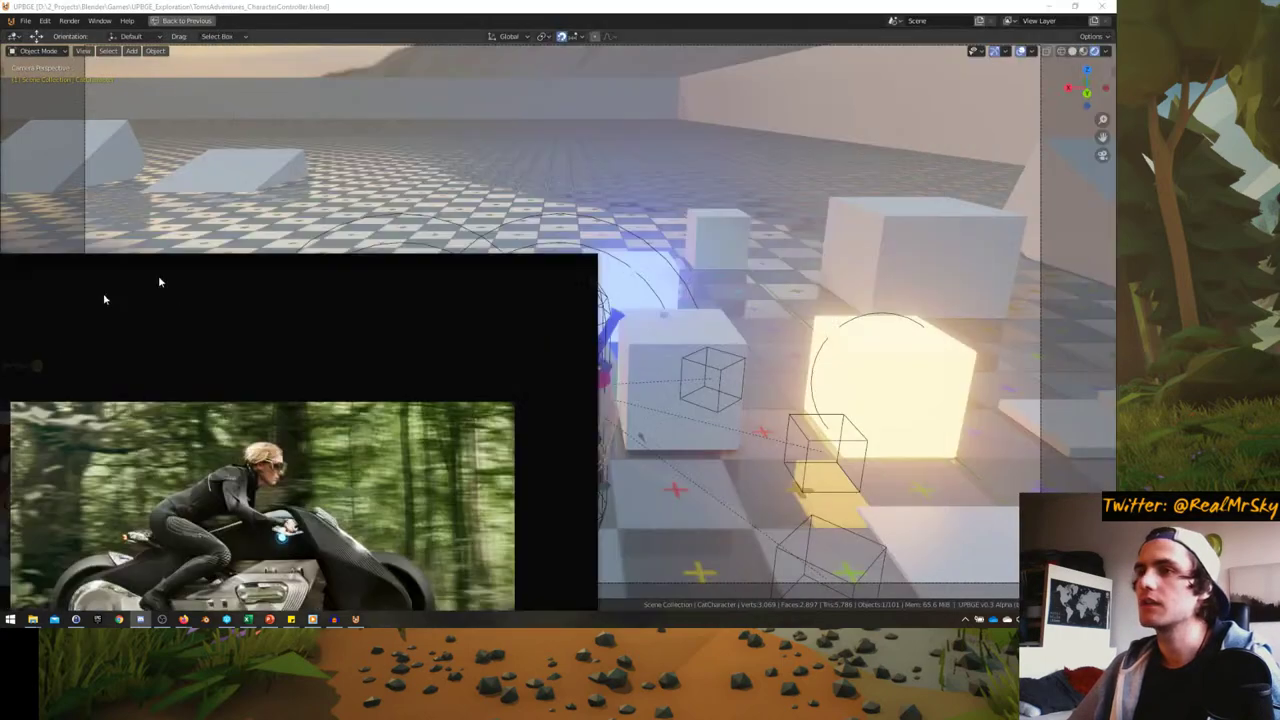
middle_drag(640, 438, 492, 362)
key(space)
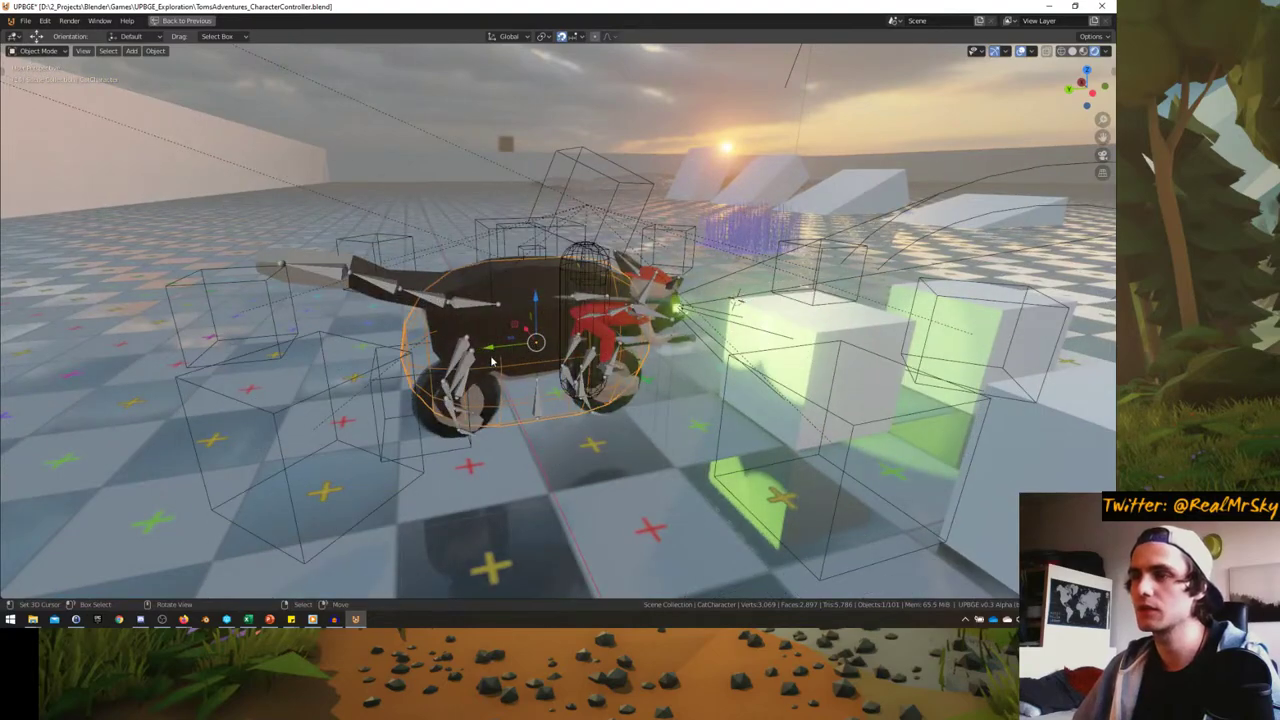
click(455, 402)
middle_drag(455, 402, 544, 414)
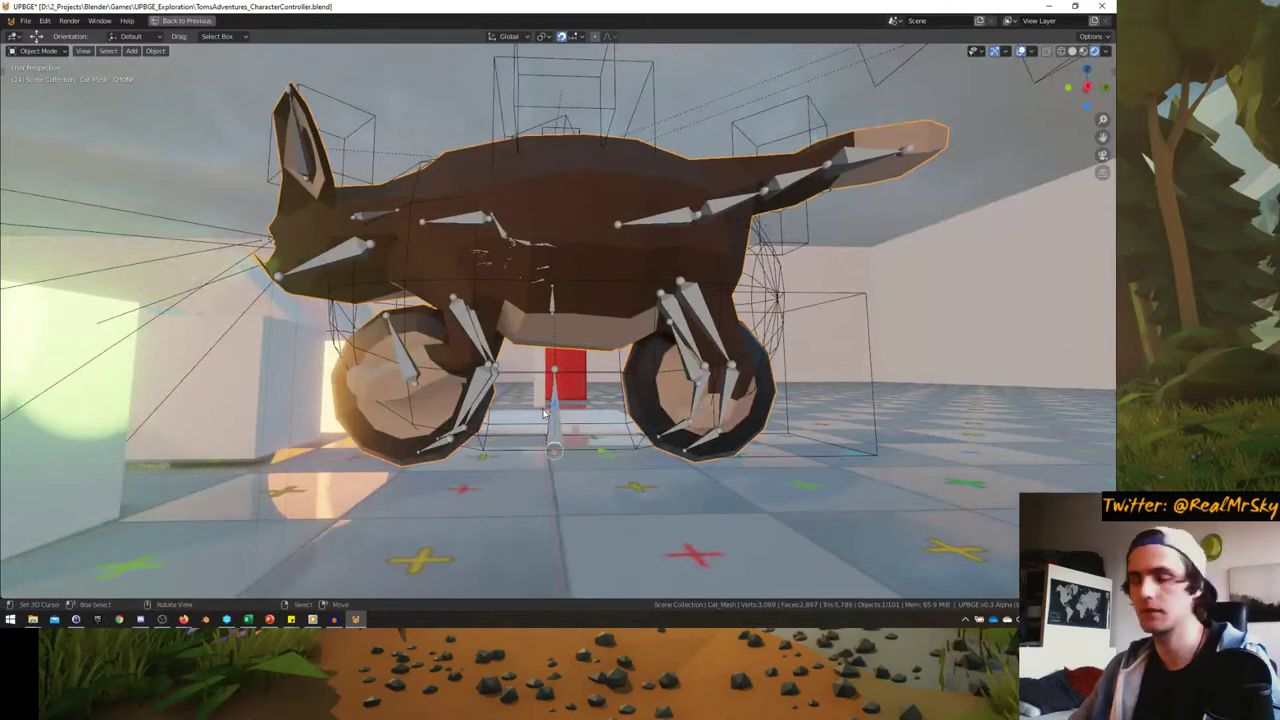
key(KP_Divide)
key(KP_Divide)
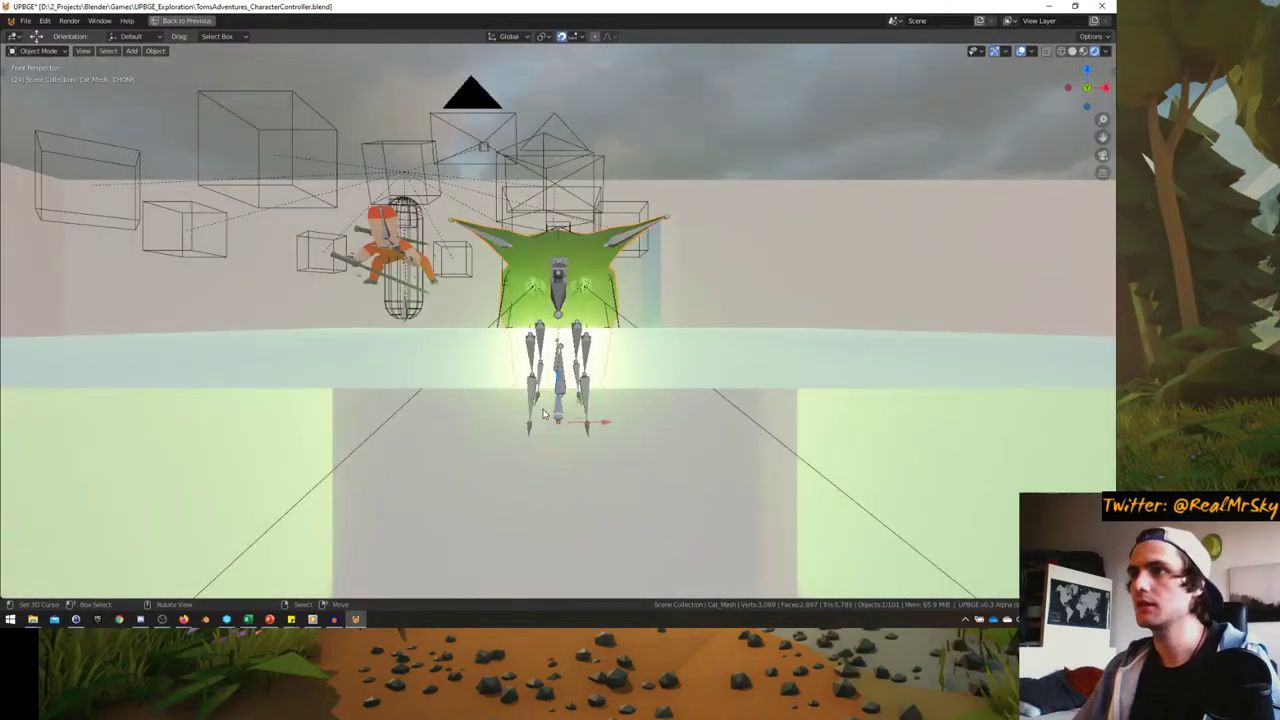
key(KP_Divide)
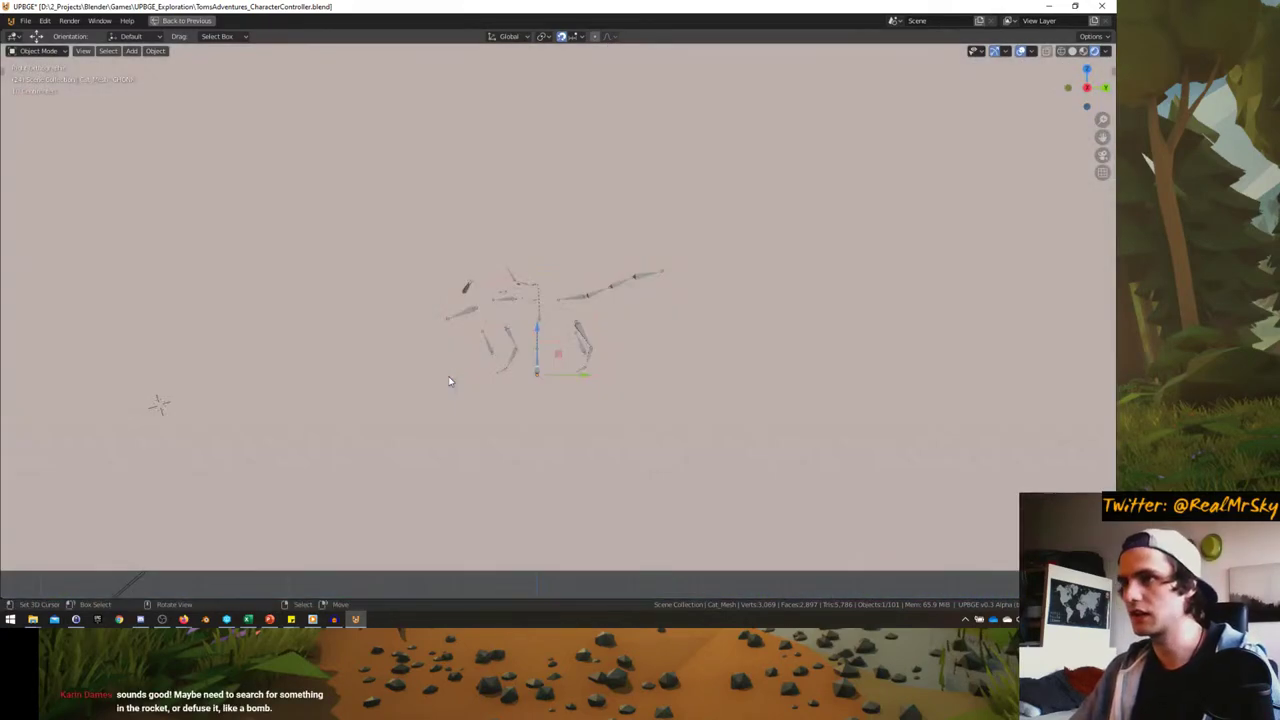
key(KP_Divide)
key(KP_0)
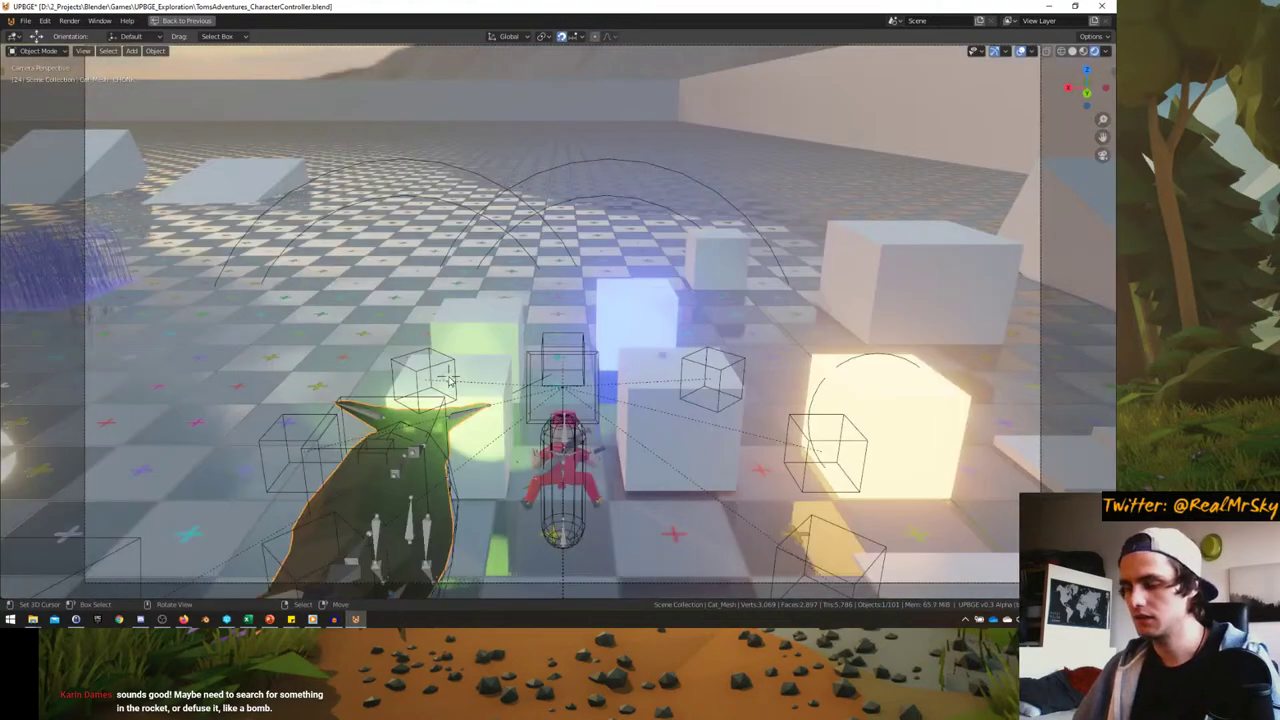
- Start the game and run Tom around the floor, up the white block ramp, and among the cubes
key(p)
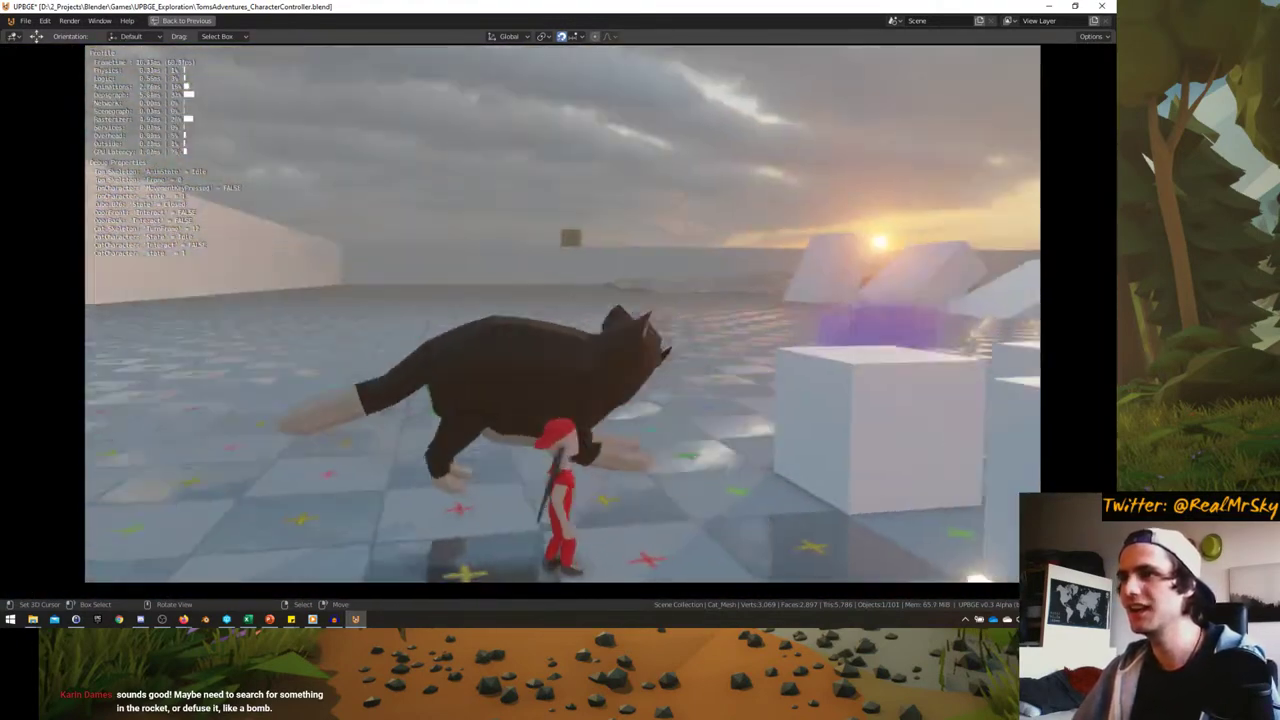
key(w)
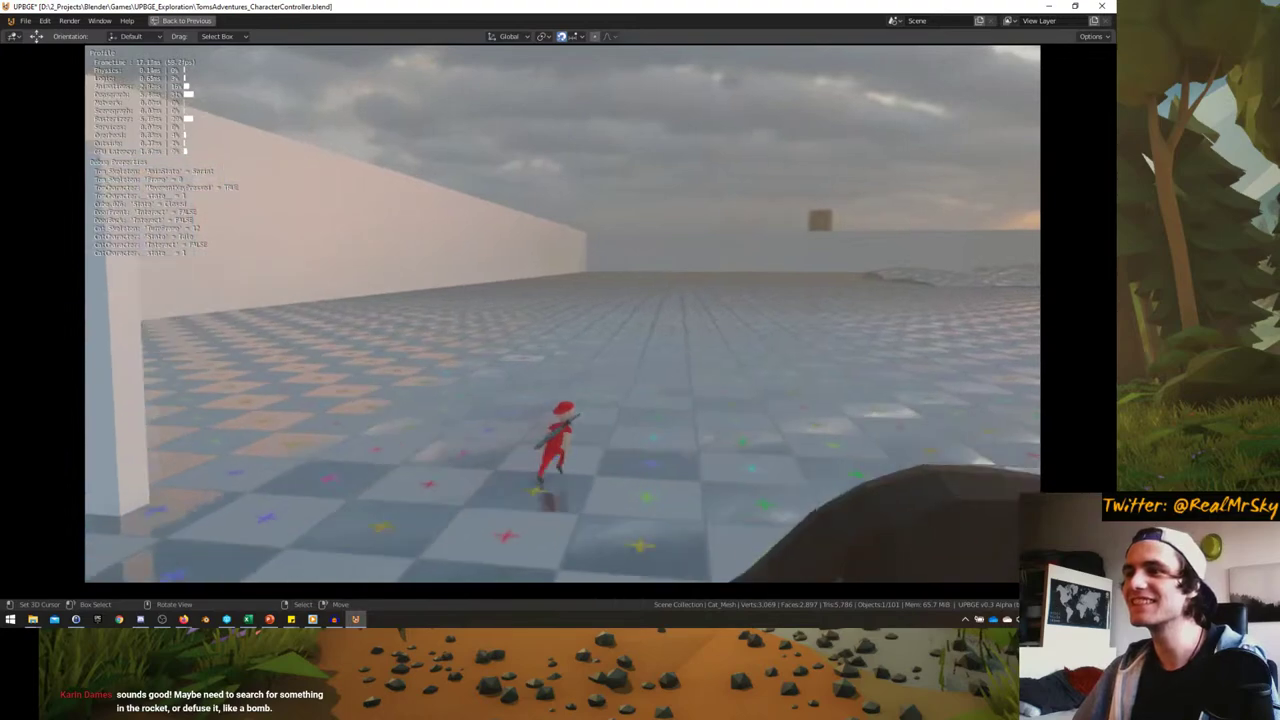
key(a)
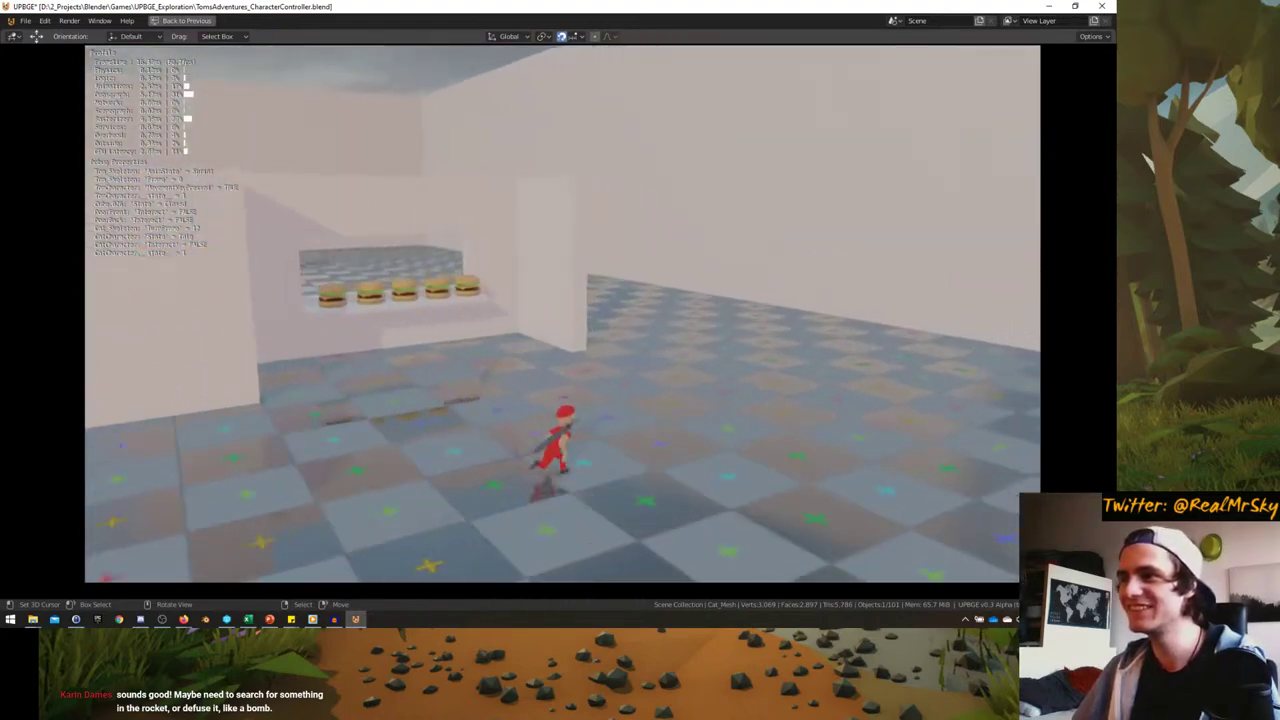
key(s)
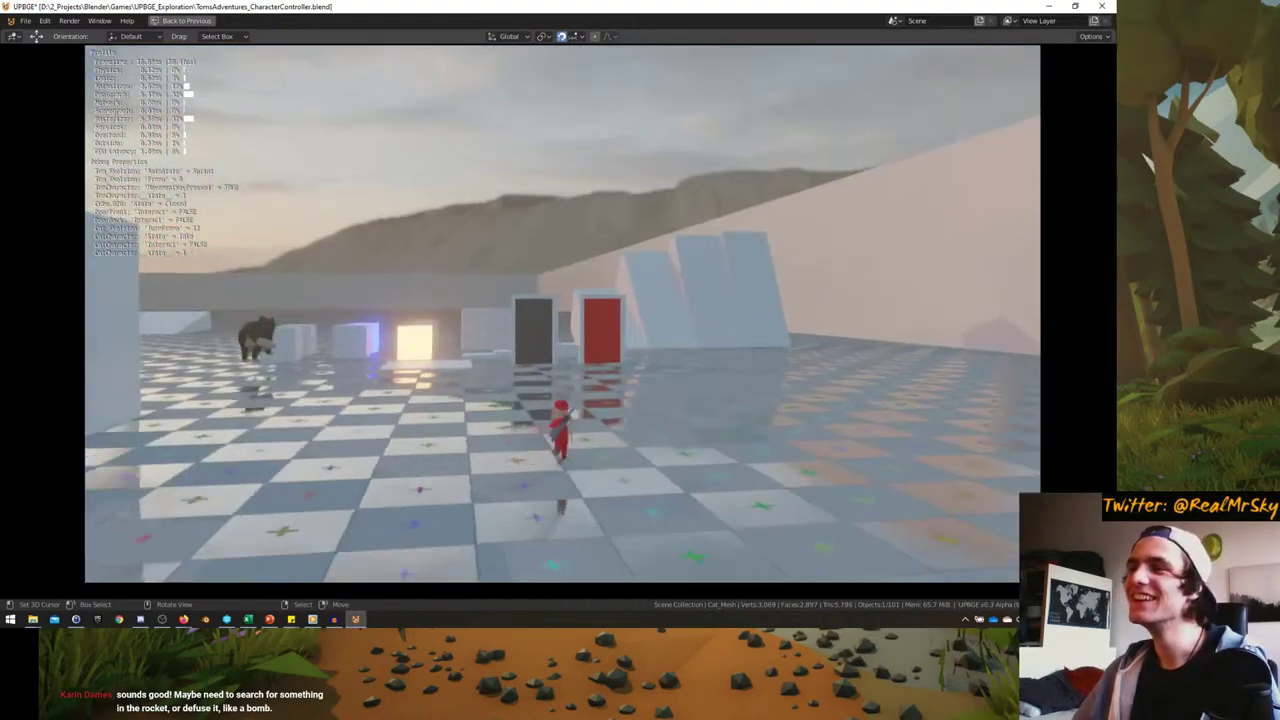
key(w)
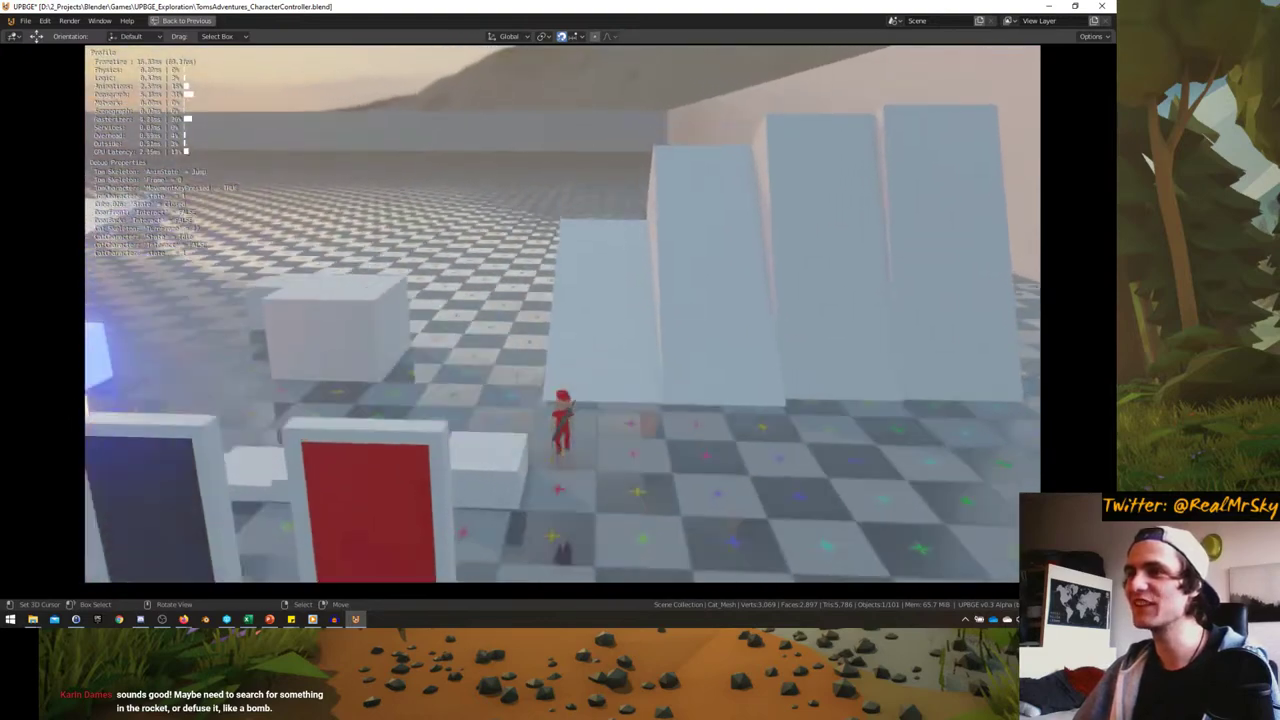
key(w)
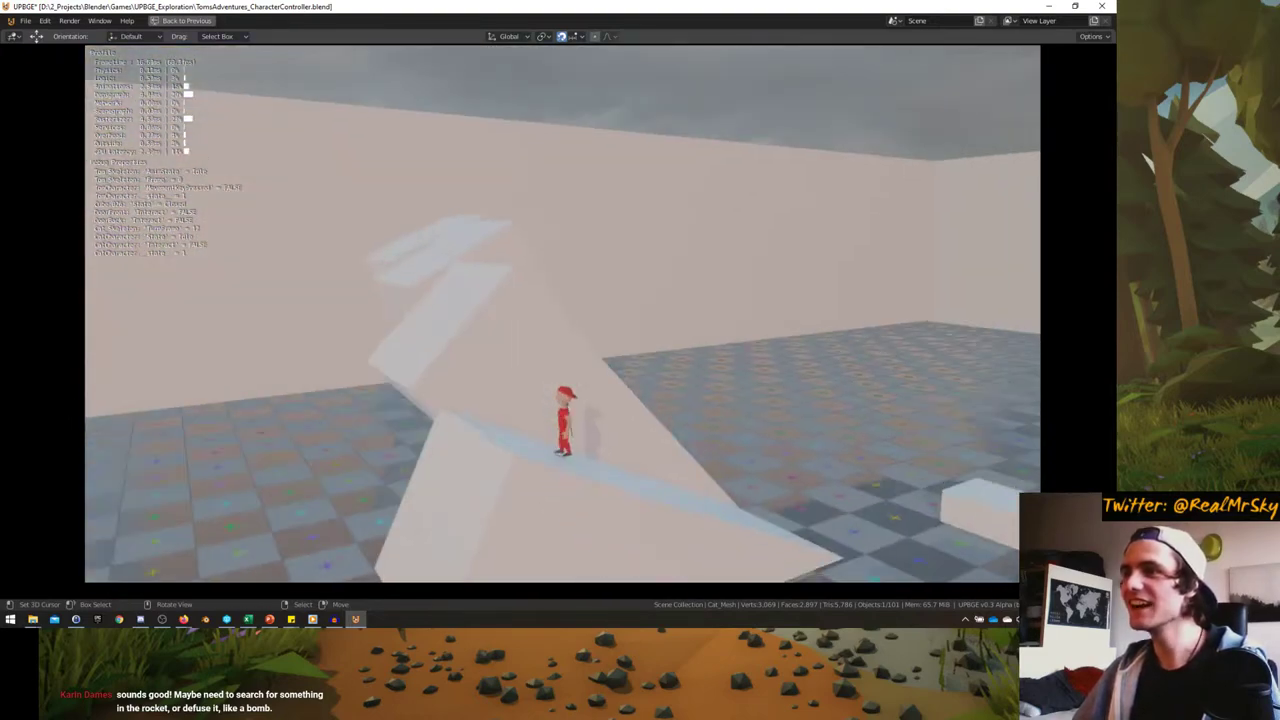
key(s)
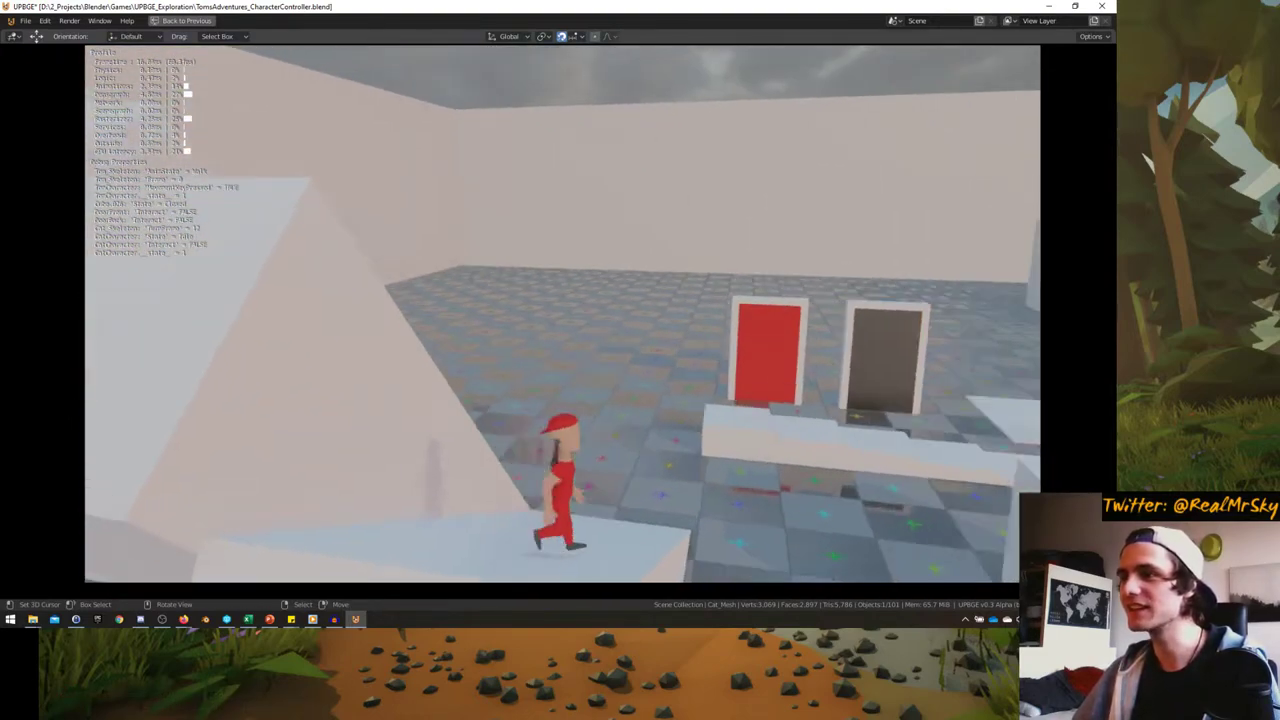
key(w)
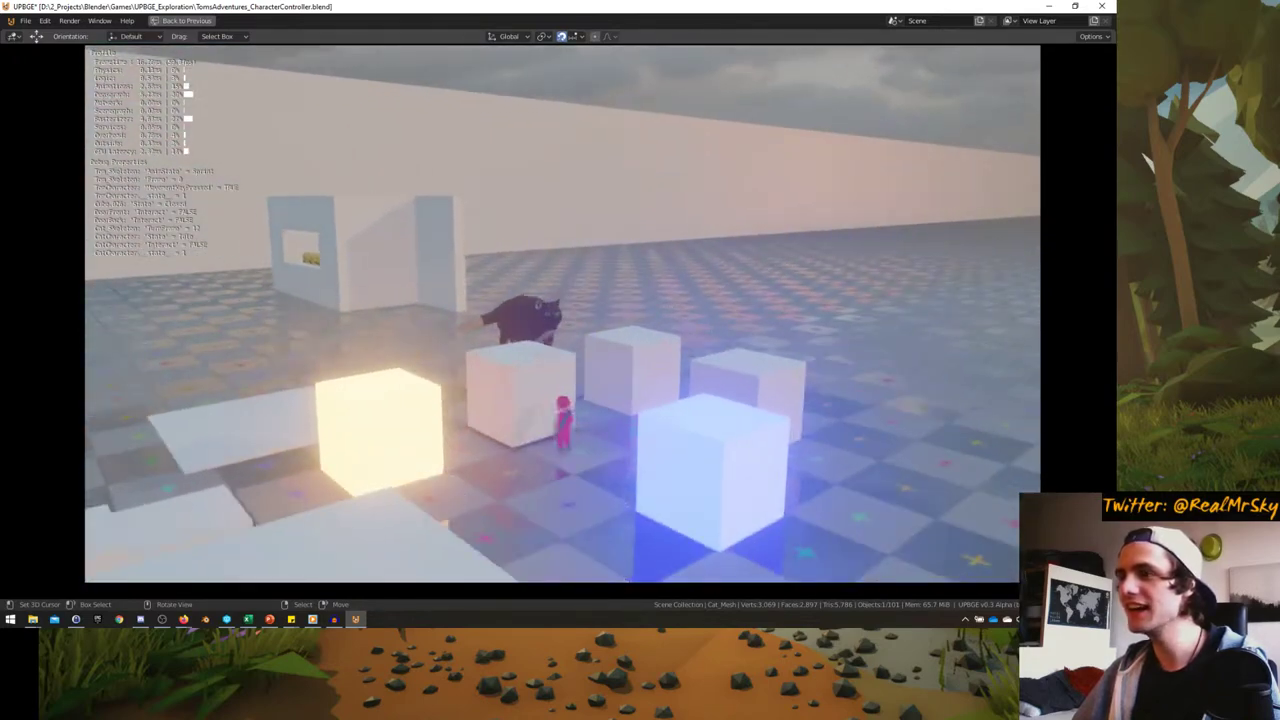
key(w)
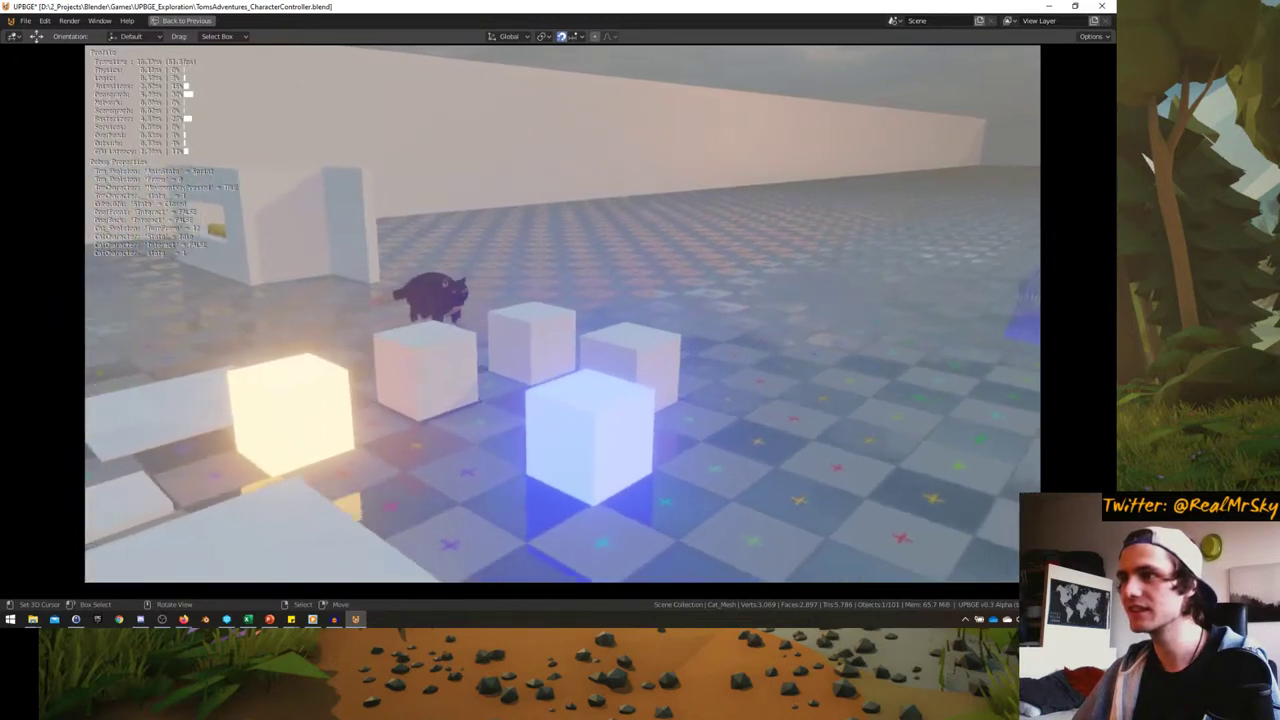
key(w)
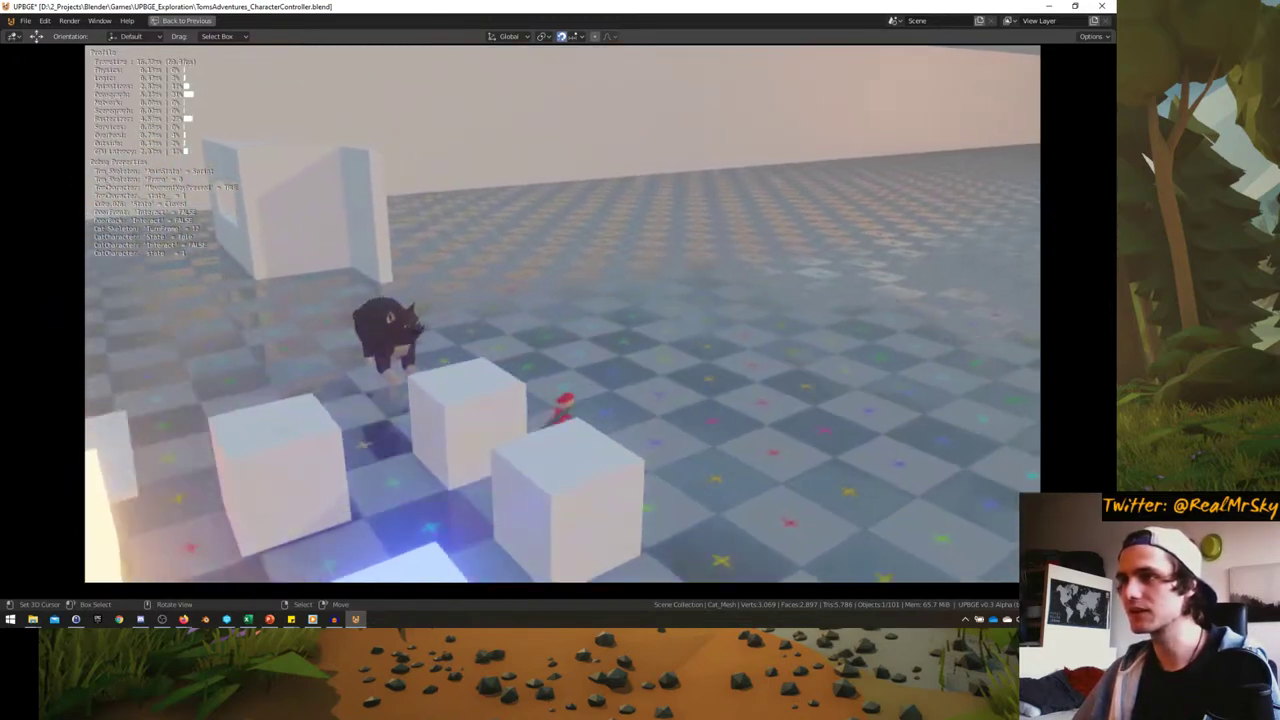
key(w)
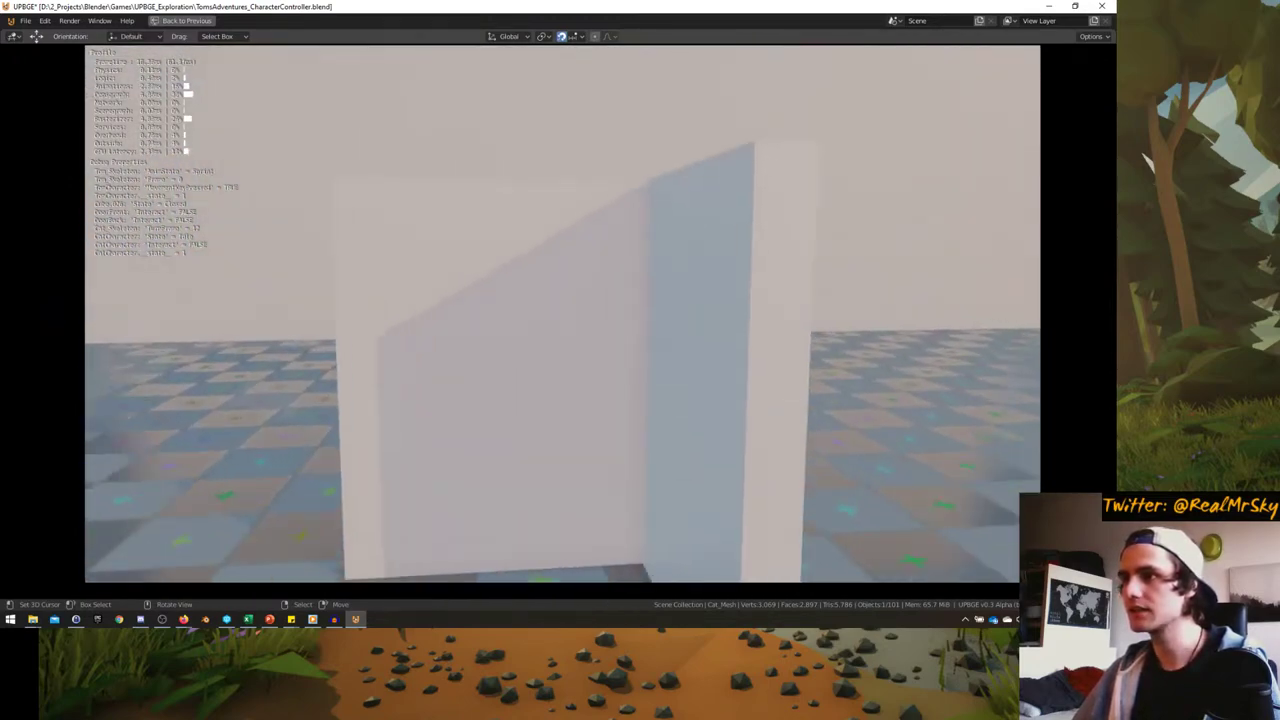
key(w)
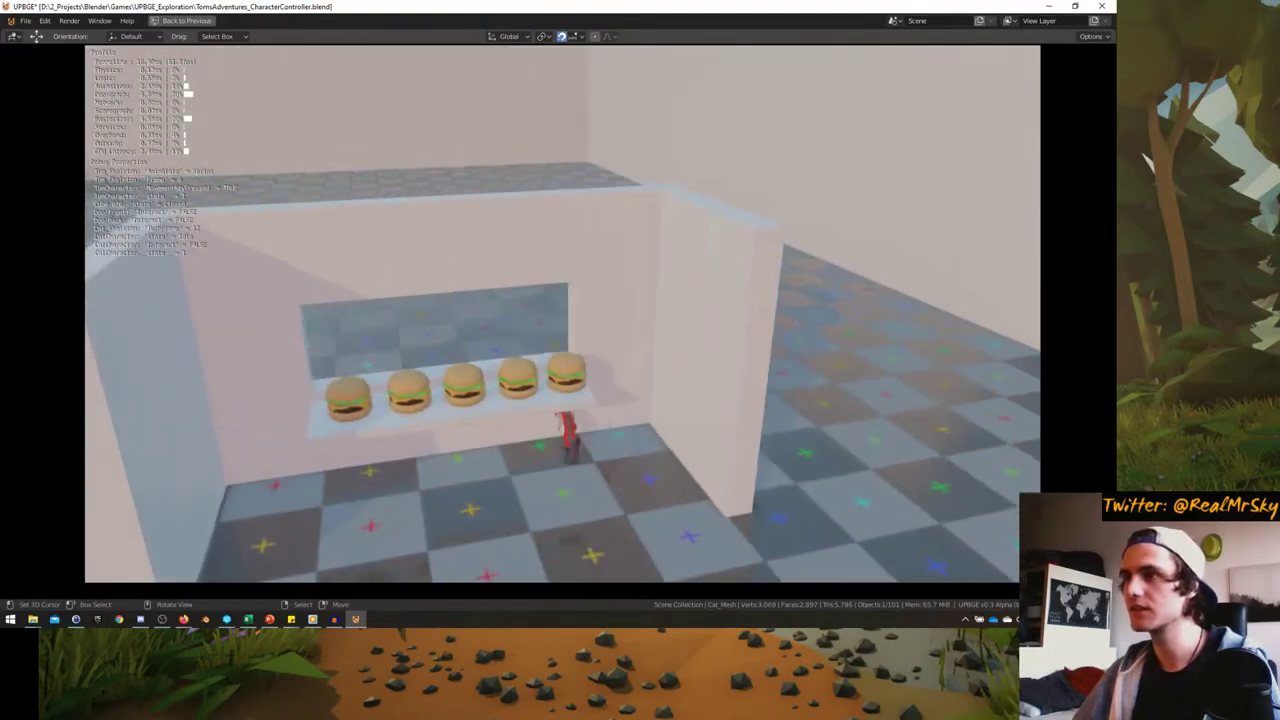
key(w)
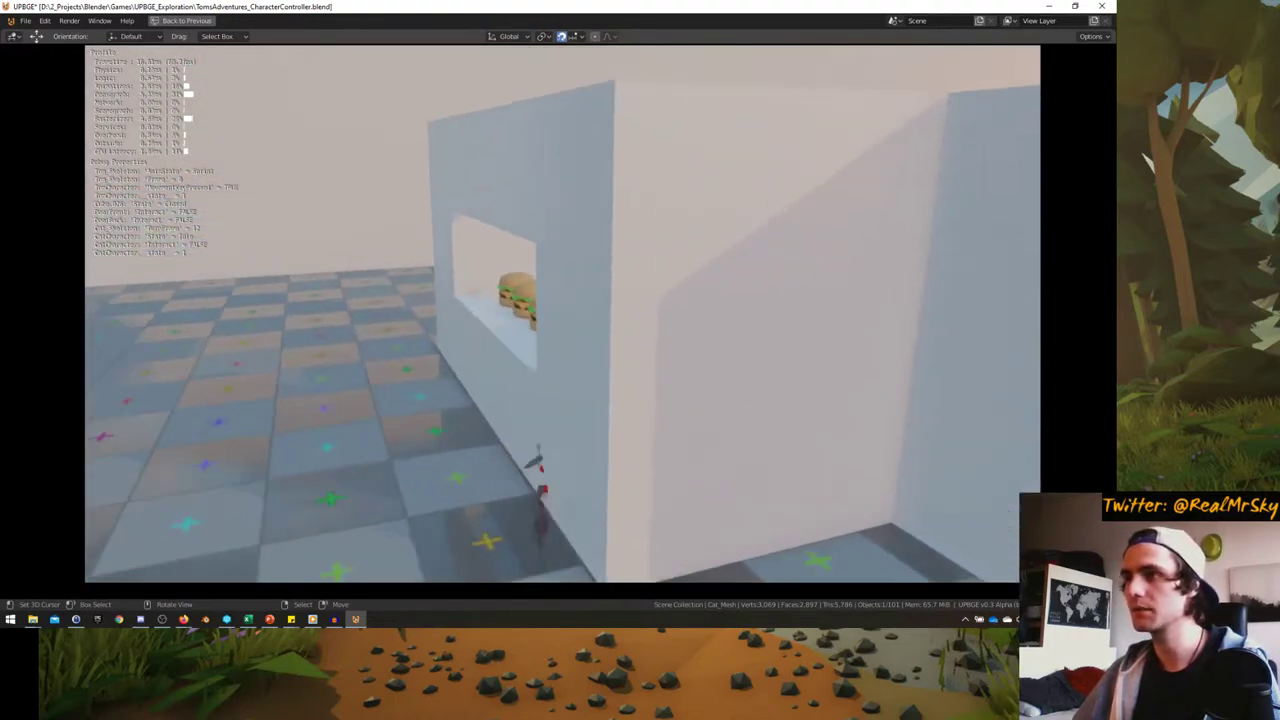
key(w)
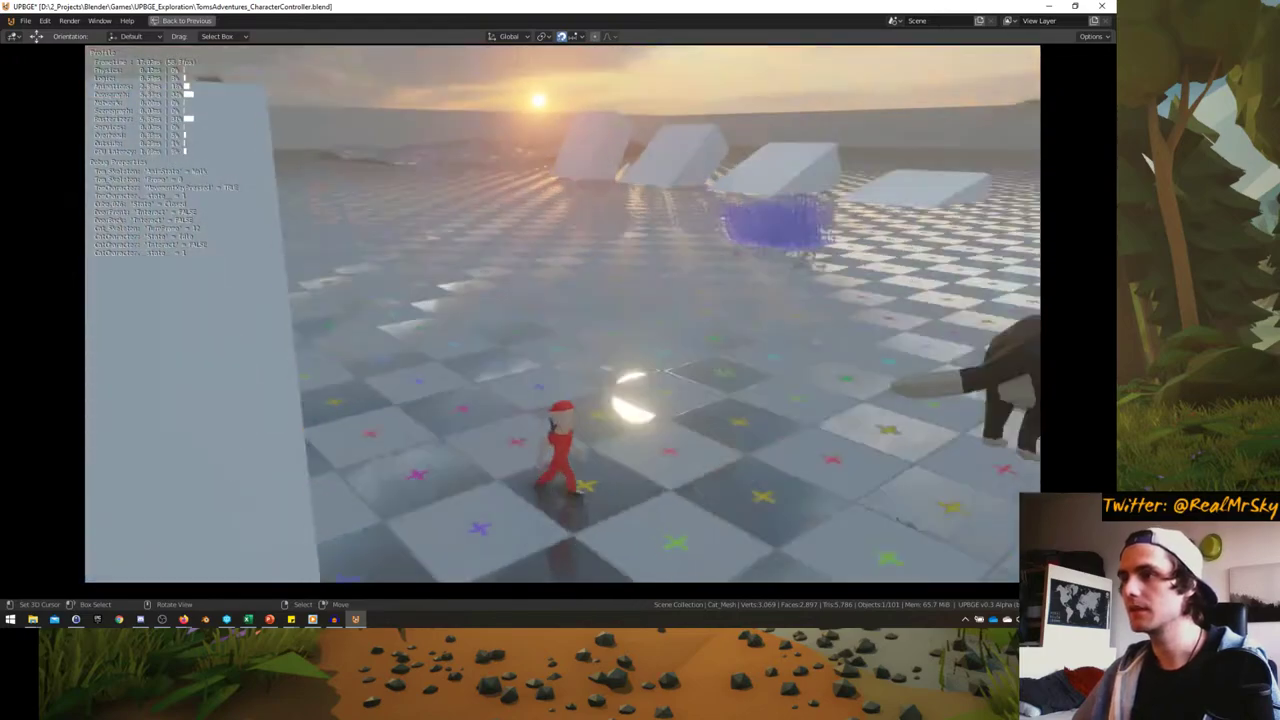
key(w)
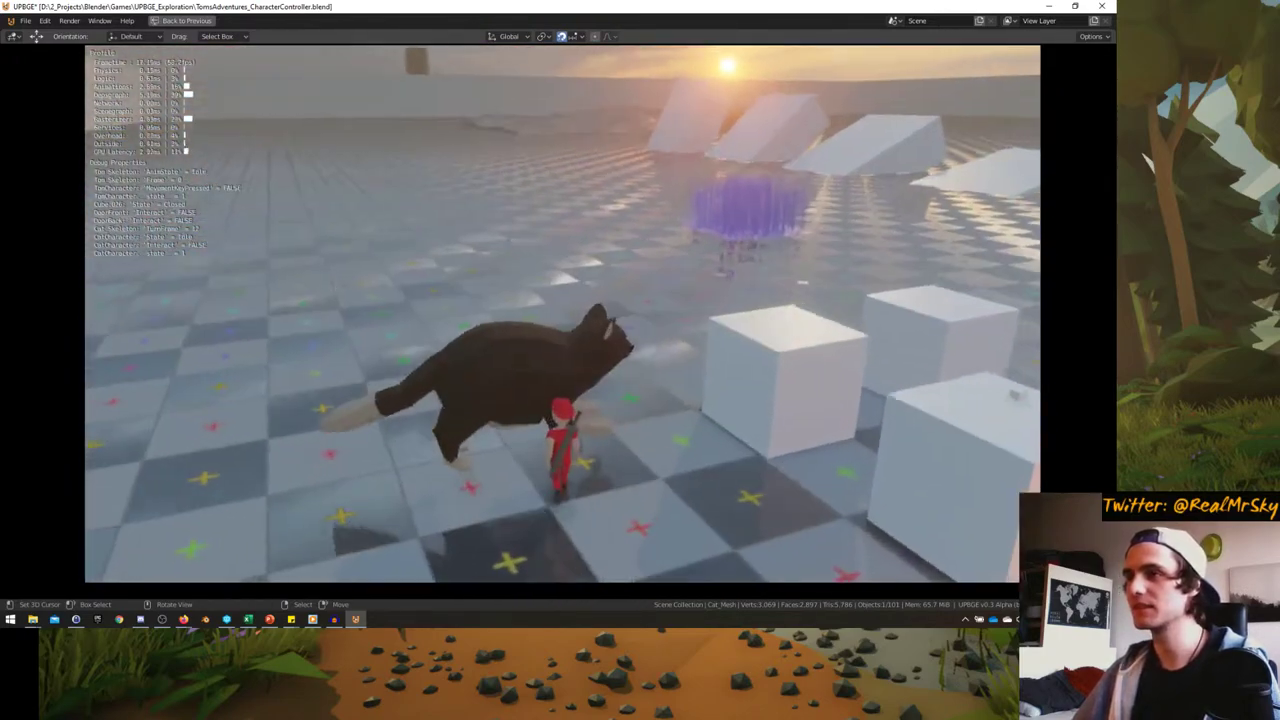
- Pick up the cat, carry it, ride it across the floor, then stop the game
key(e)
key(w)
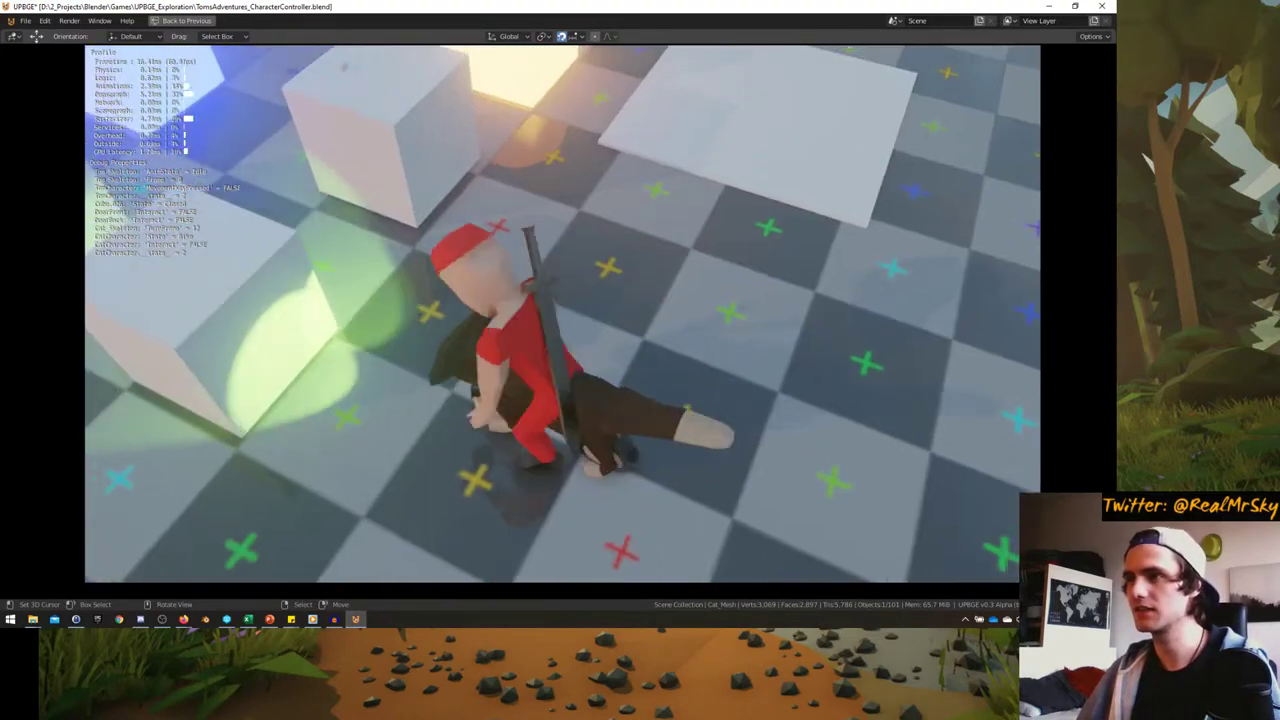
key(w)
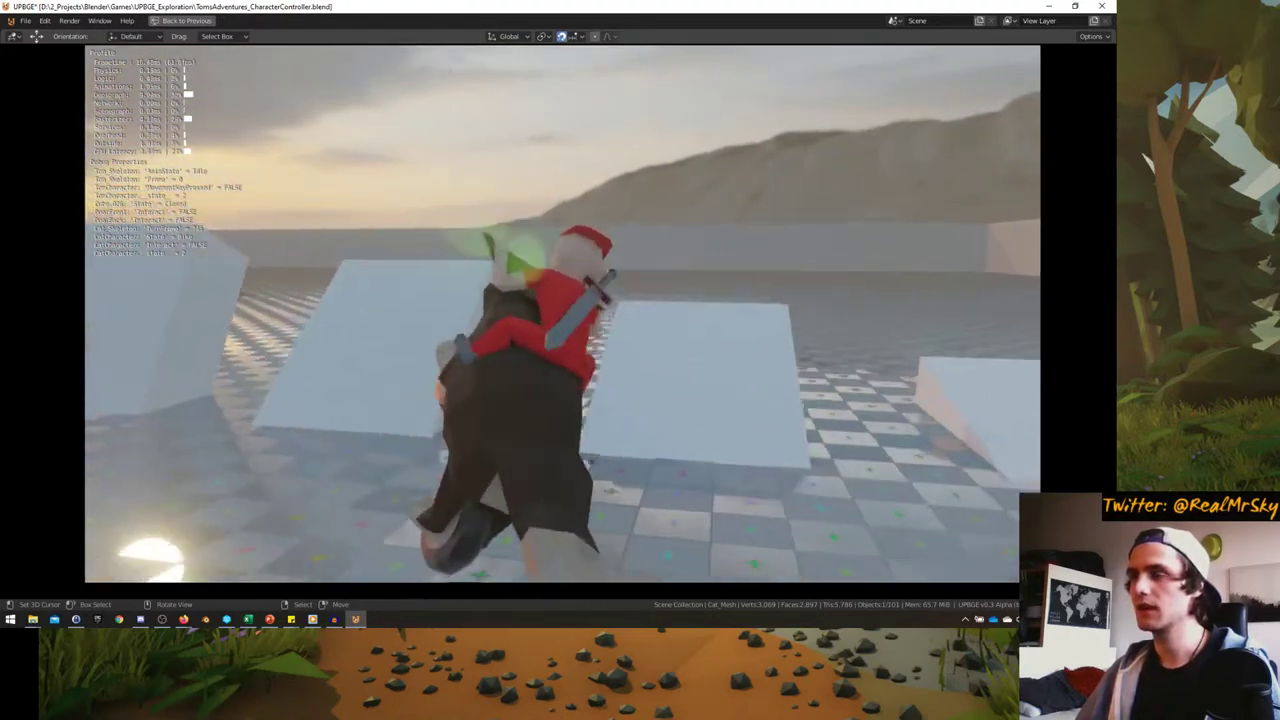
key(Escape)
middle_drag(545, 314, 409, 313)
scroll(412, 308, up, 3)
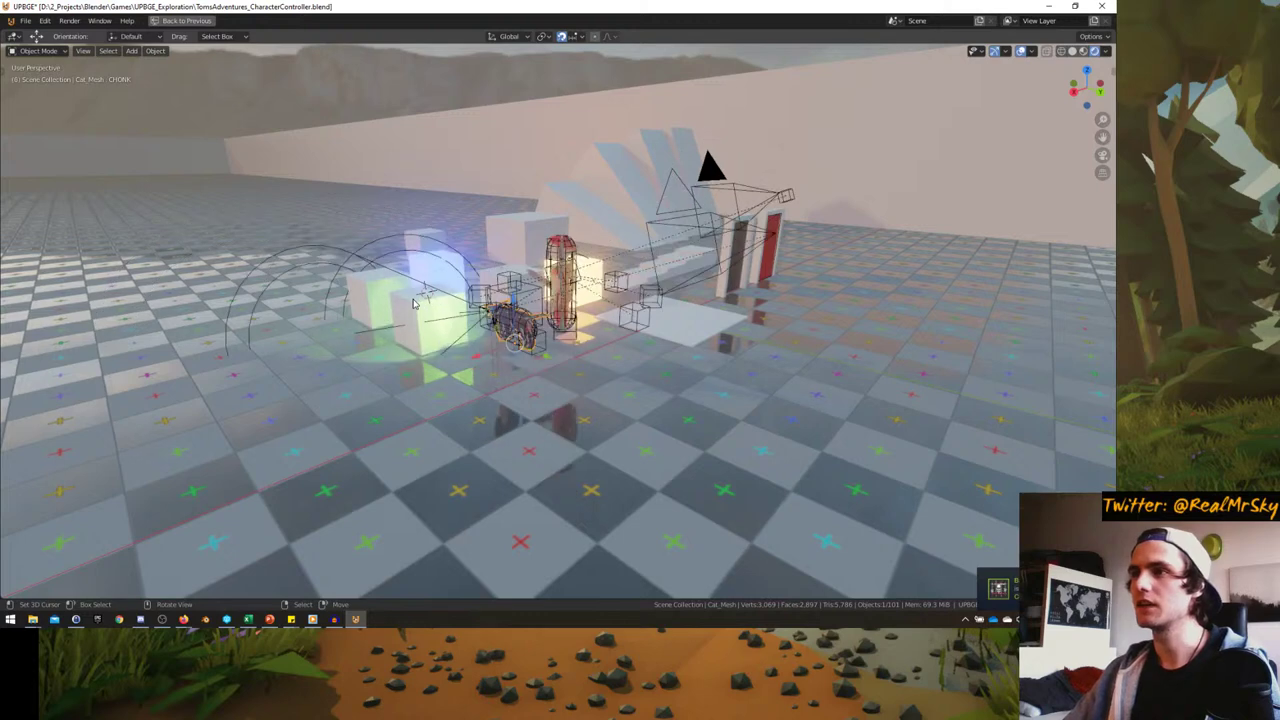
click(140, 619)
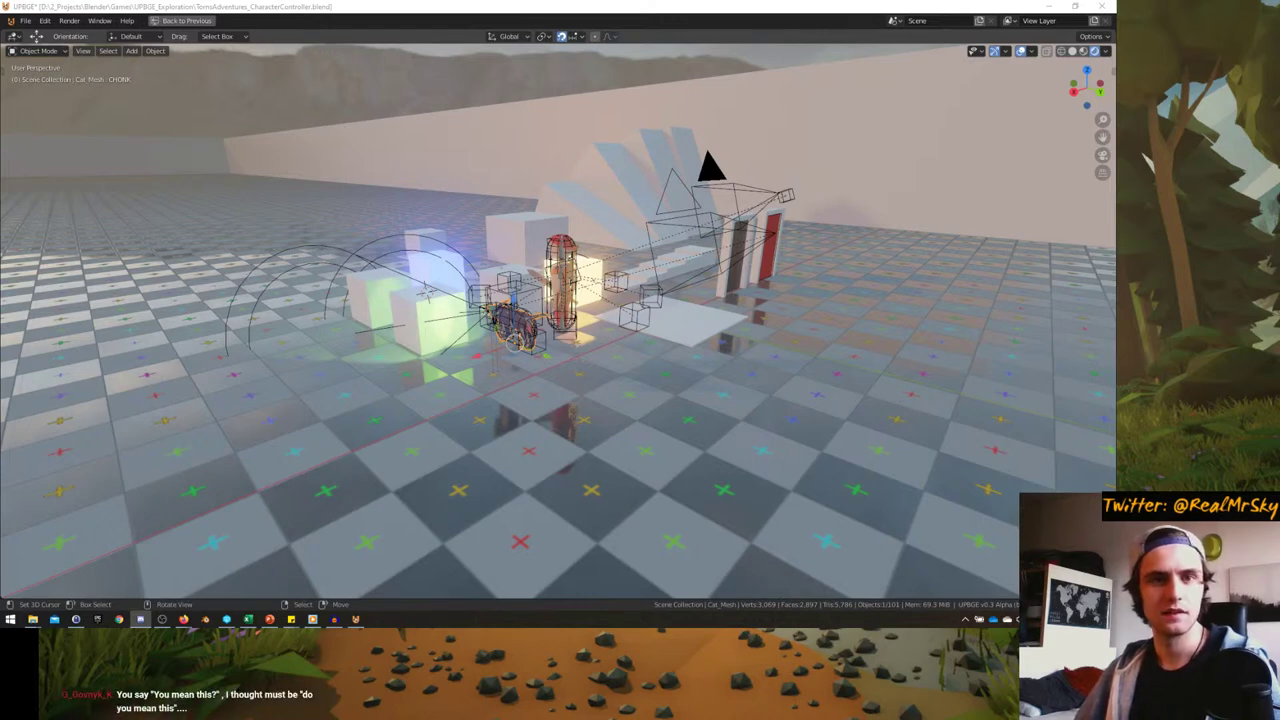
- Maximize Discord and scroll back through older #share-your-work posts
double_click(286, 243)
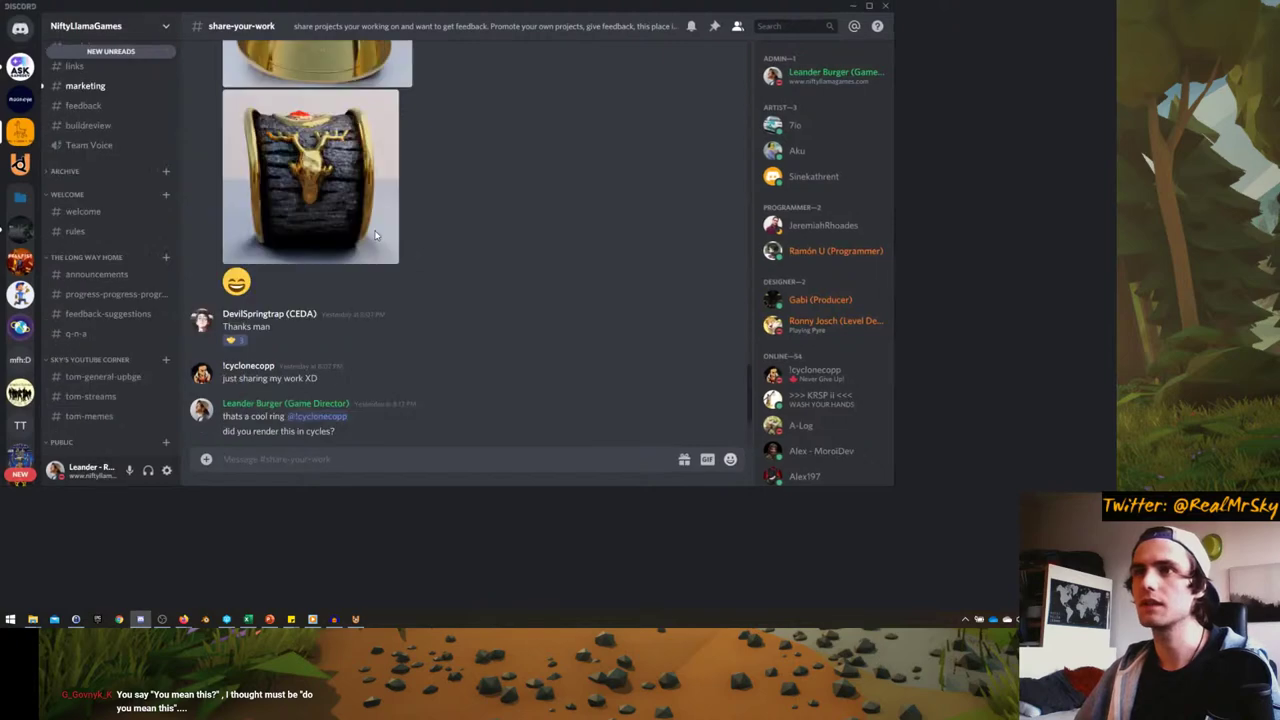
scroll(375, 236, up, 15)
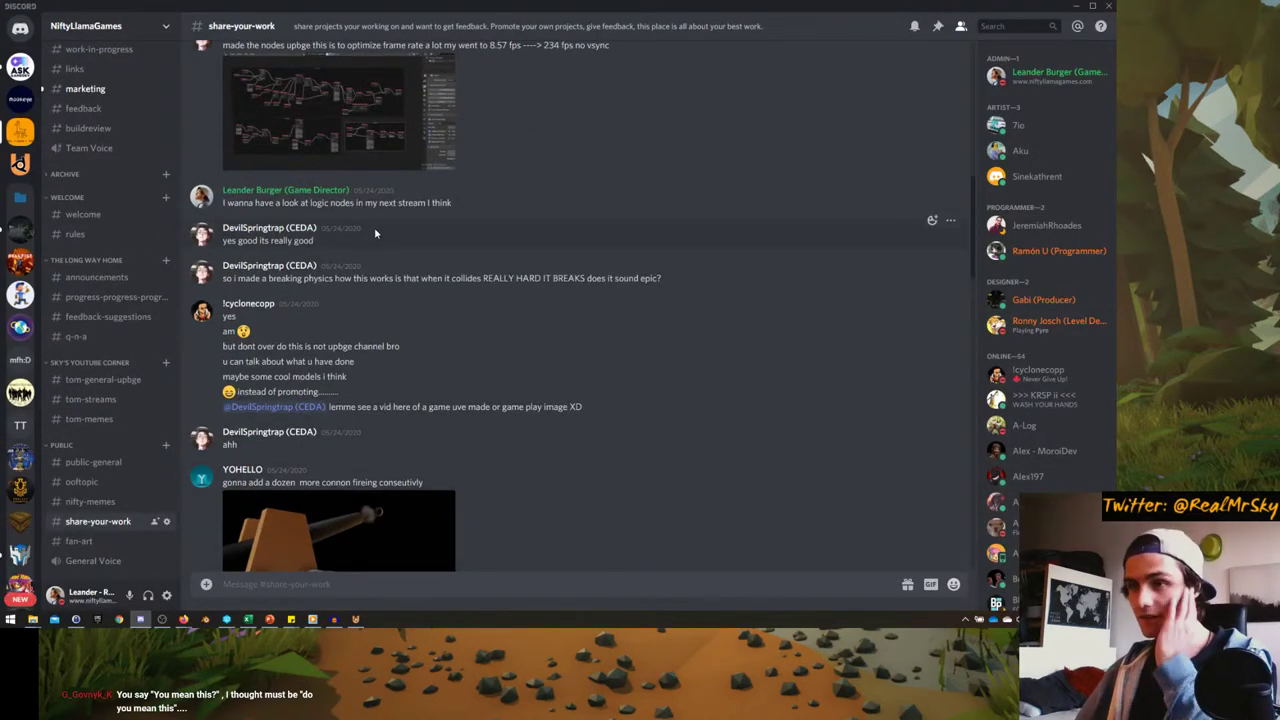
scroll(374, 227, up, 10)
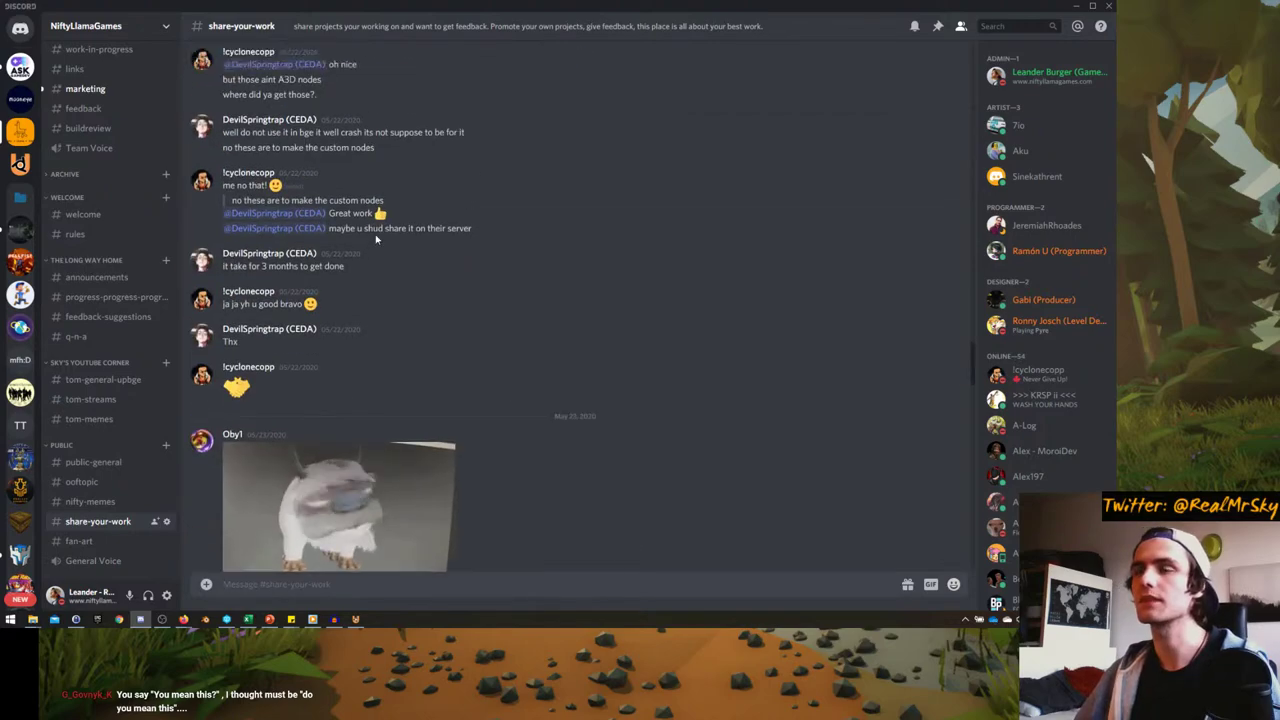
scroll(376, 238, up, 4)
scroll(501, 219, down, 12)
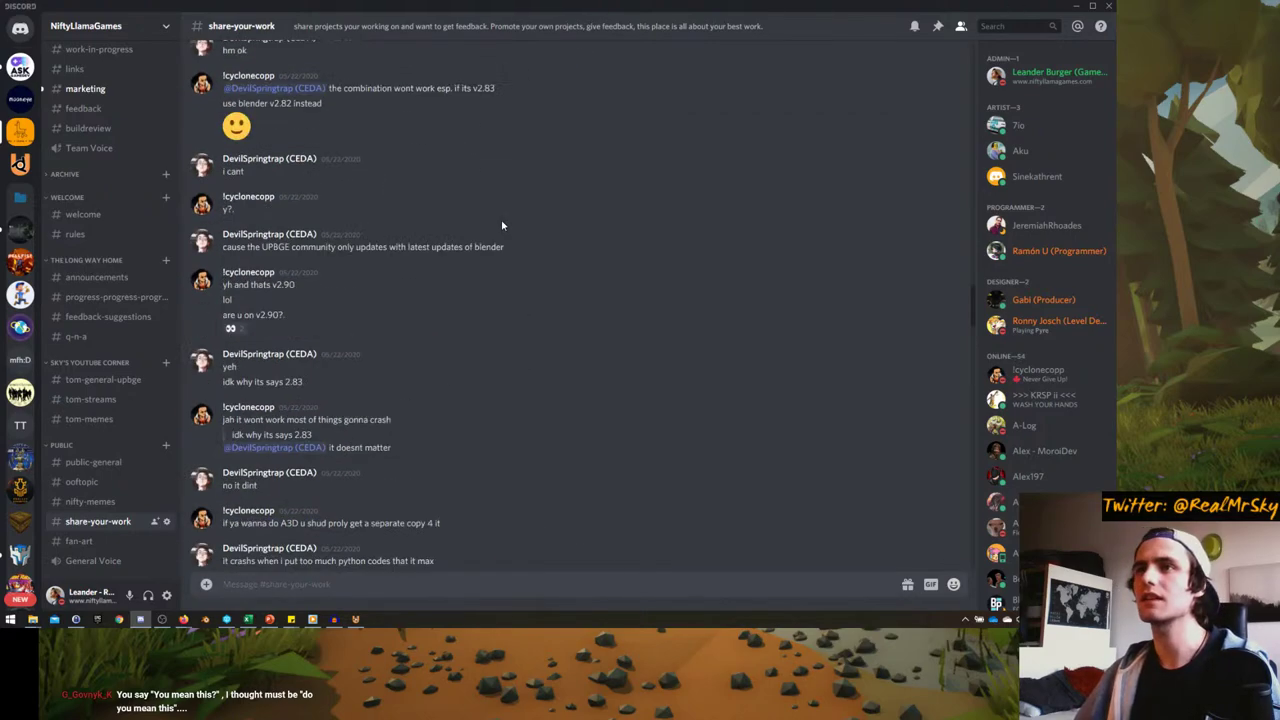
- Bring up the Release folder's Explorer window, go up to UPBGE_Exploration, and open its Sounds folder
click(1077, 6)
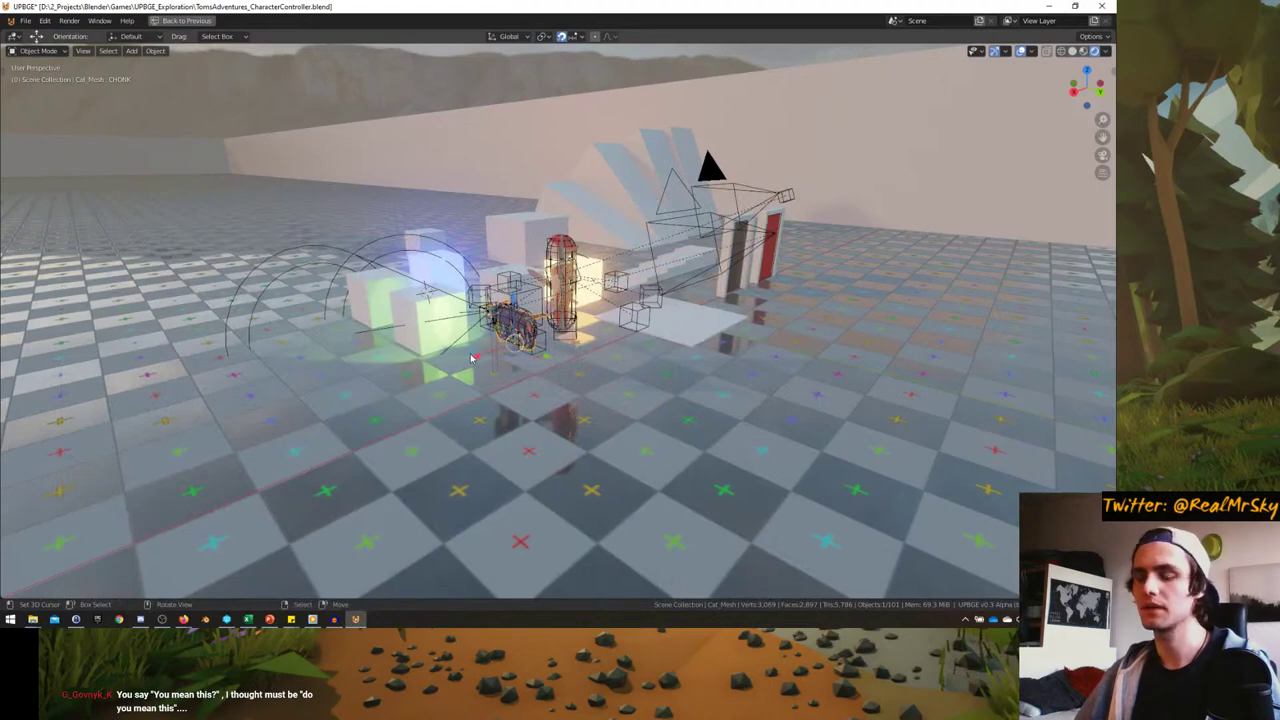
scroll(381, 403, up, 1)
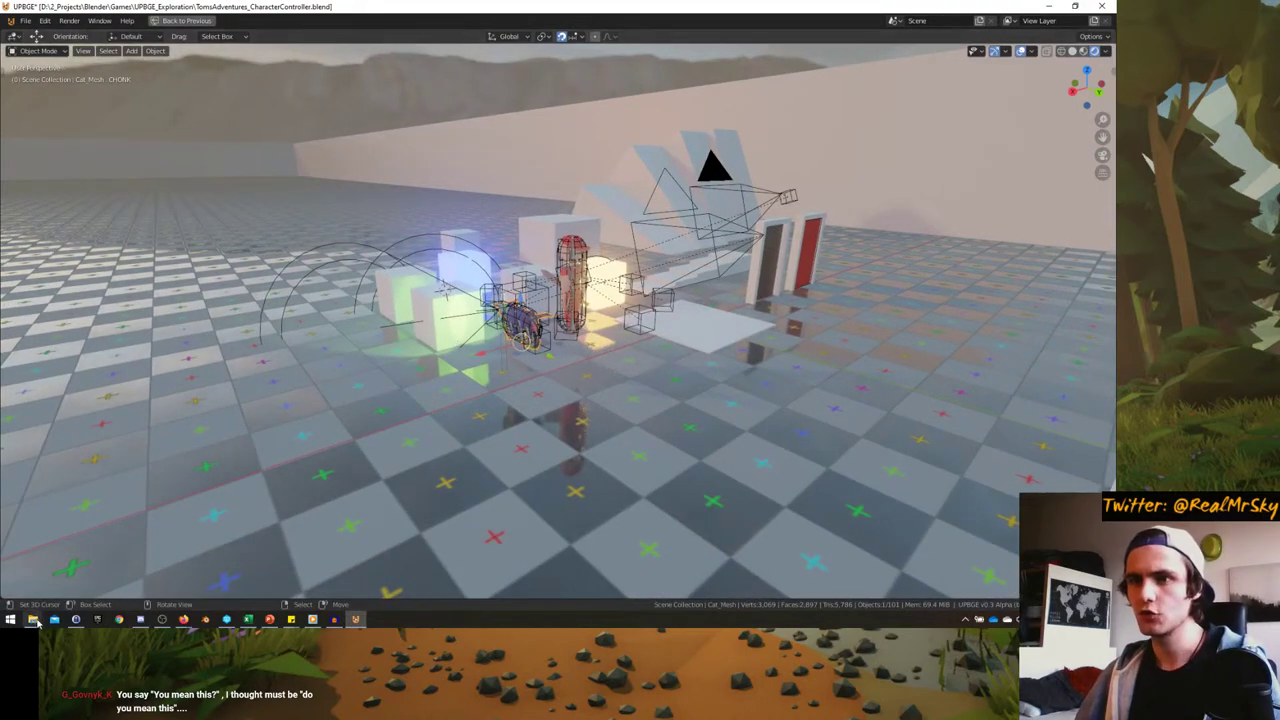
mouse_move(33, 620)
mouse_move(42, 580)
click(85, 580)
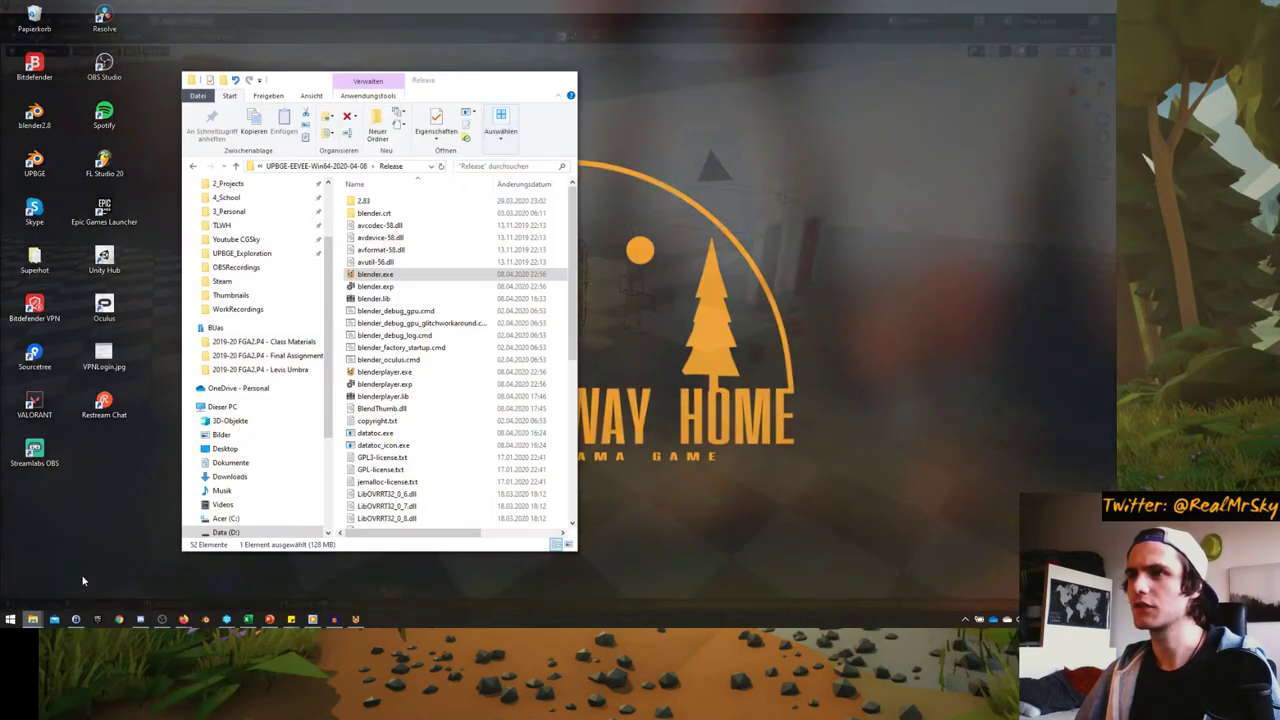
key(alt+Up)
key(alt+Up)
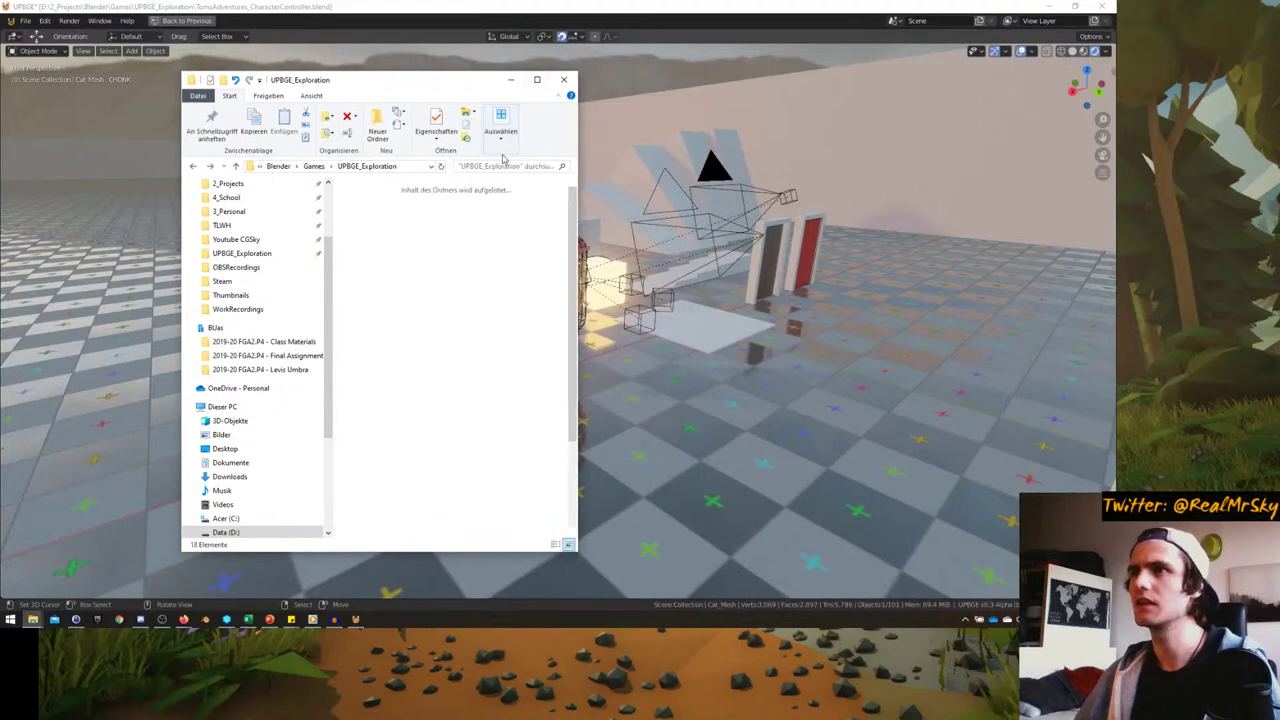
key(super+Up)
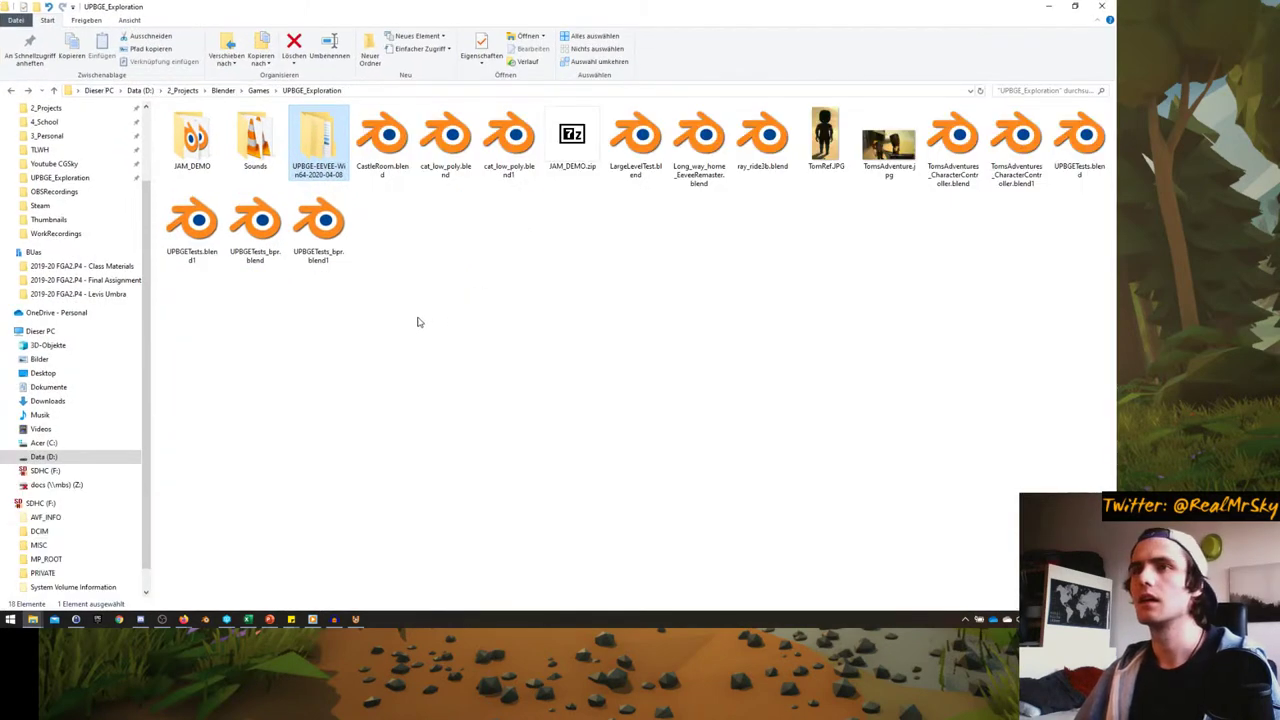
double_click(255, 140)
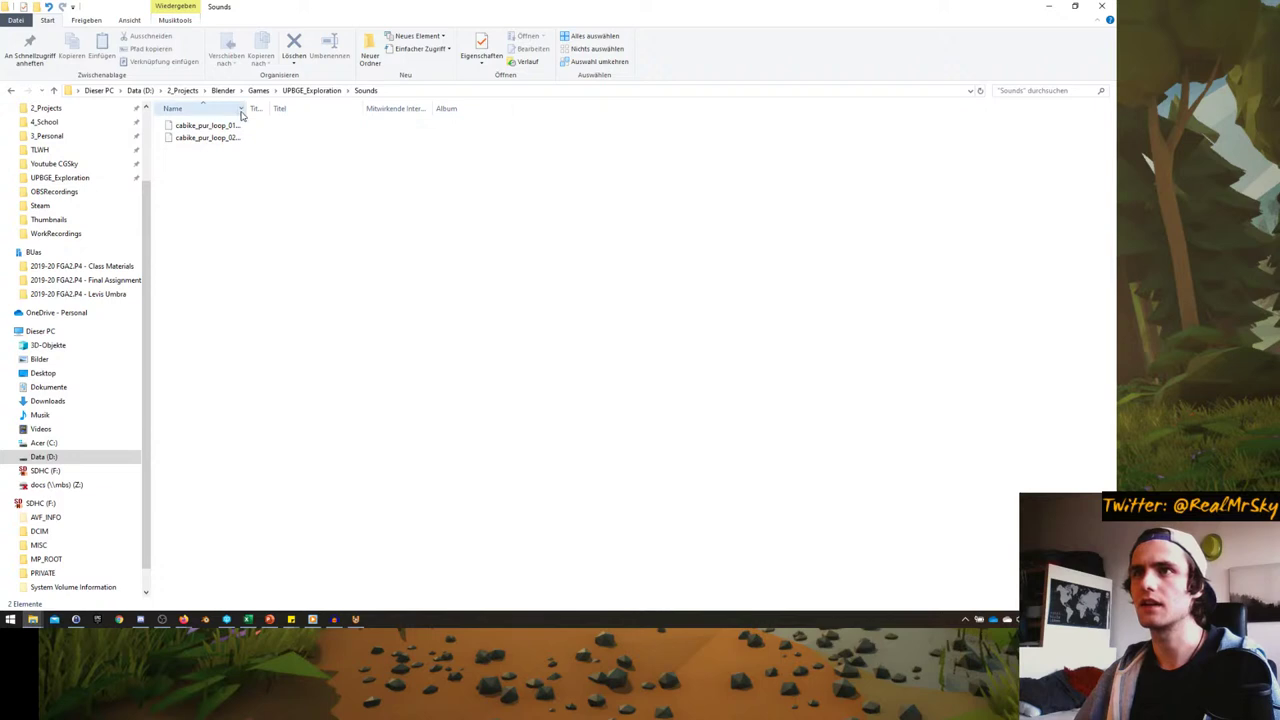
- Widen the Name column to show full file names and play cabike_pur_loop_01.wav in VLC
drag(248, 108, 343, 108)
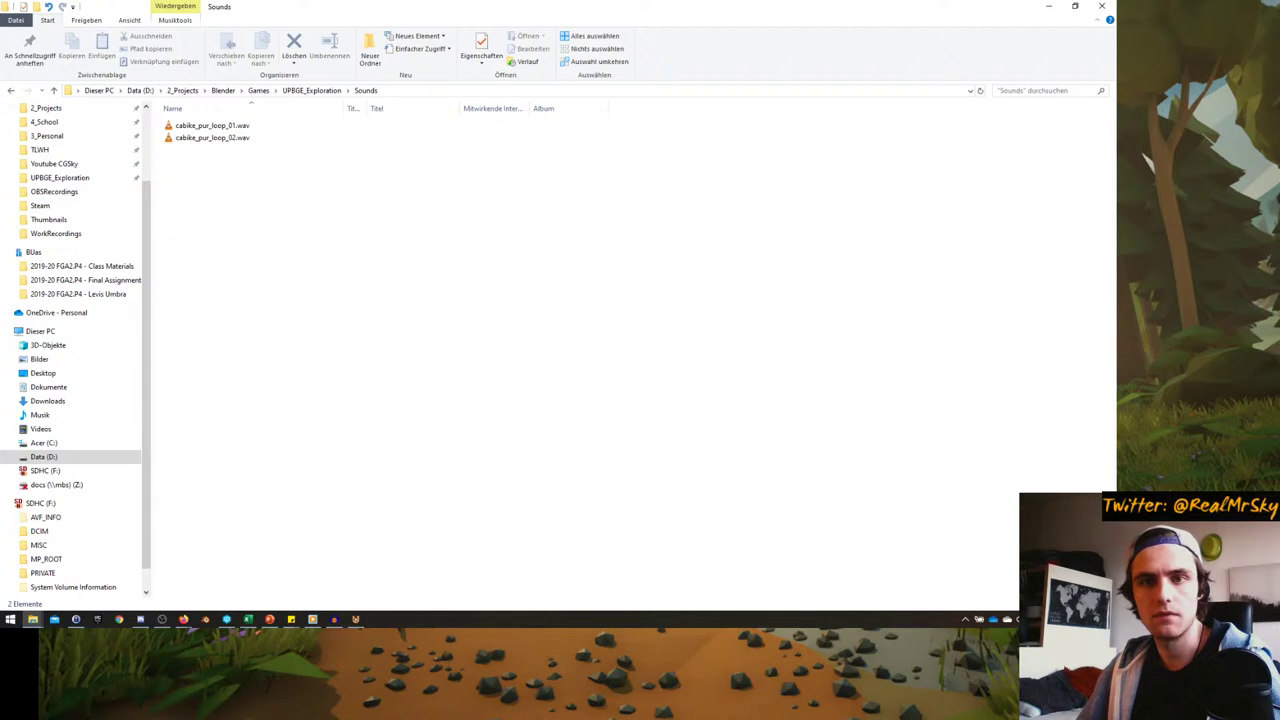
click(183, 619)
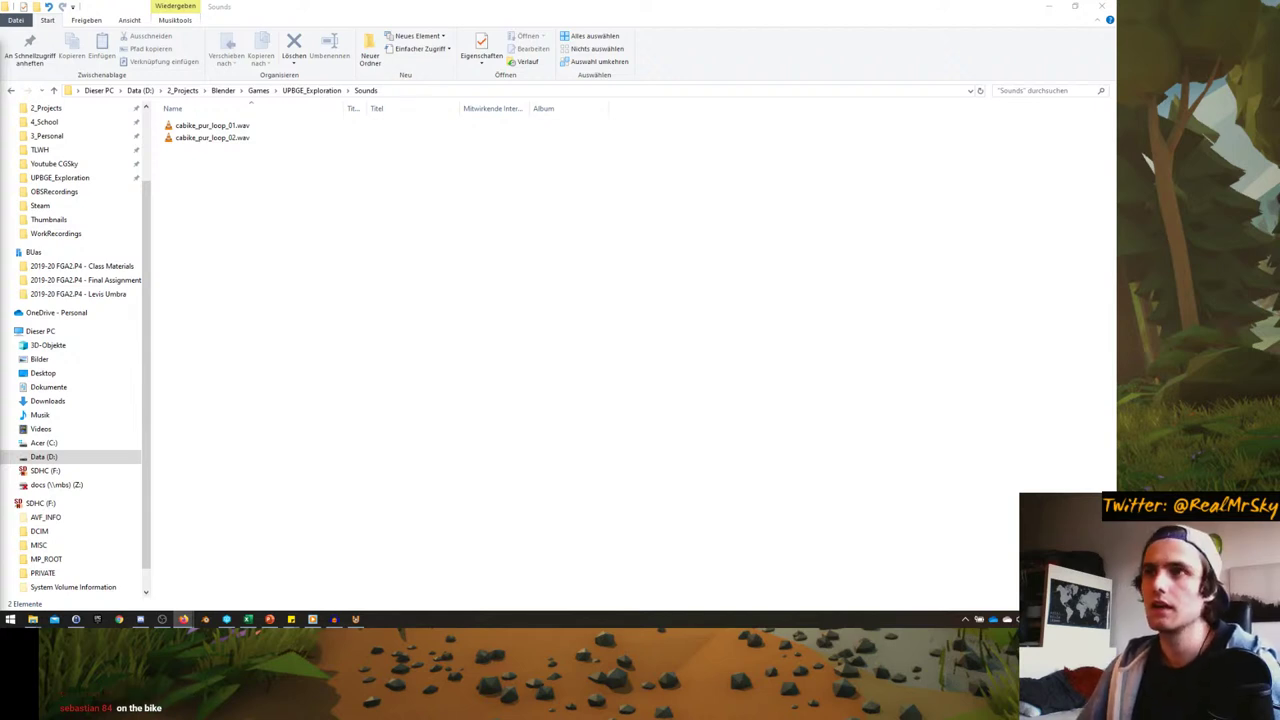
click(224, 128)
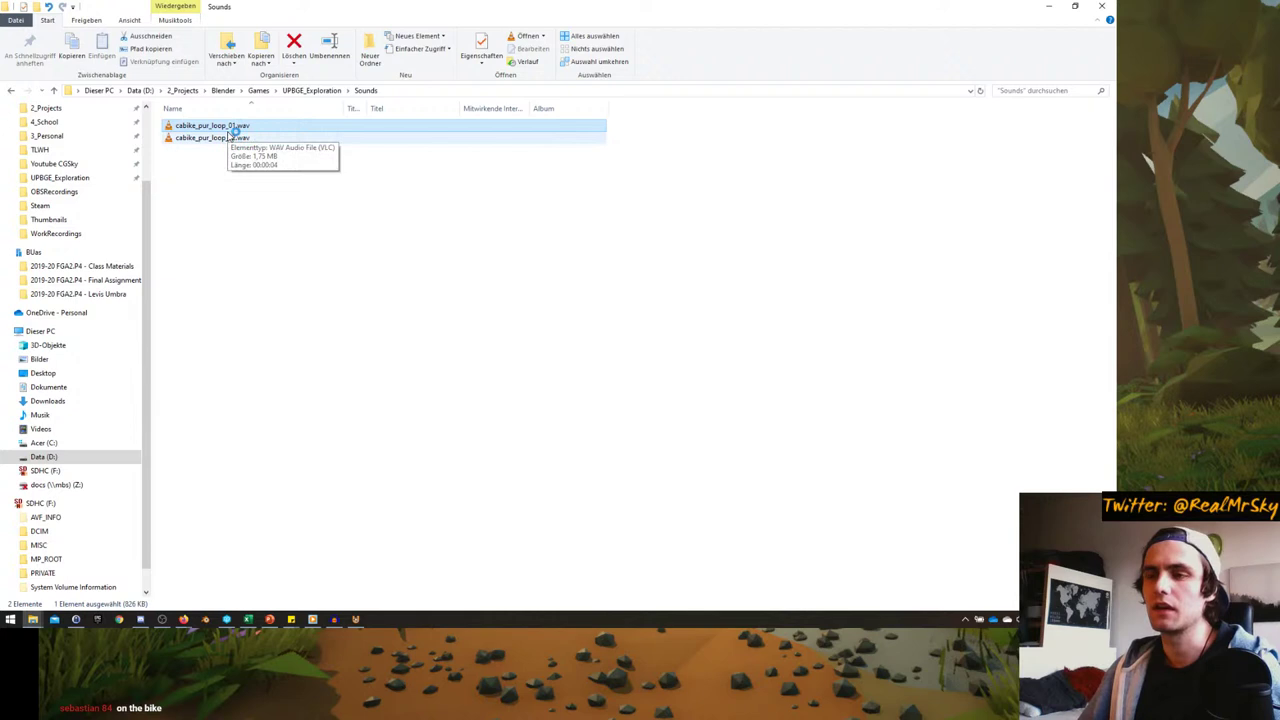
double_click(232, 133)
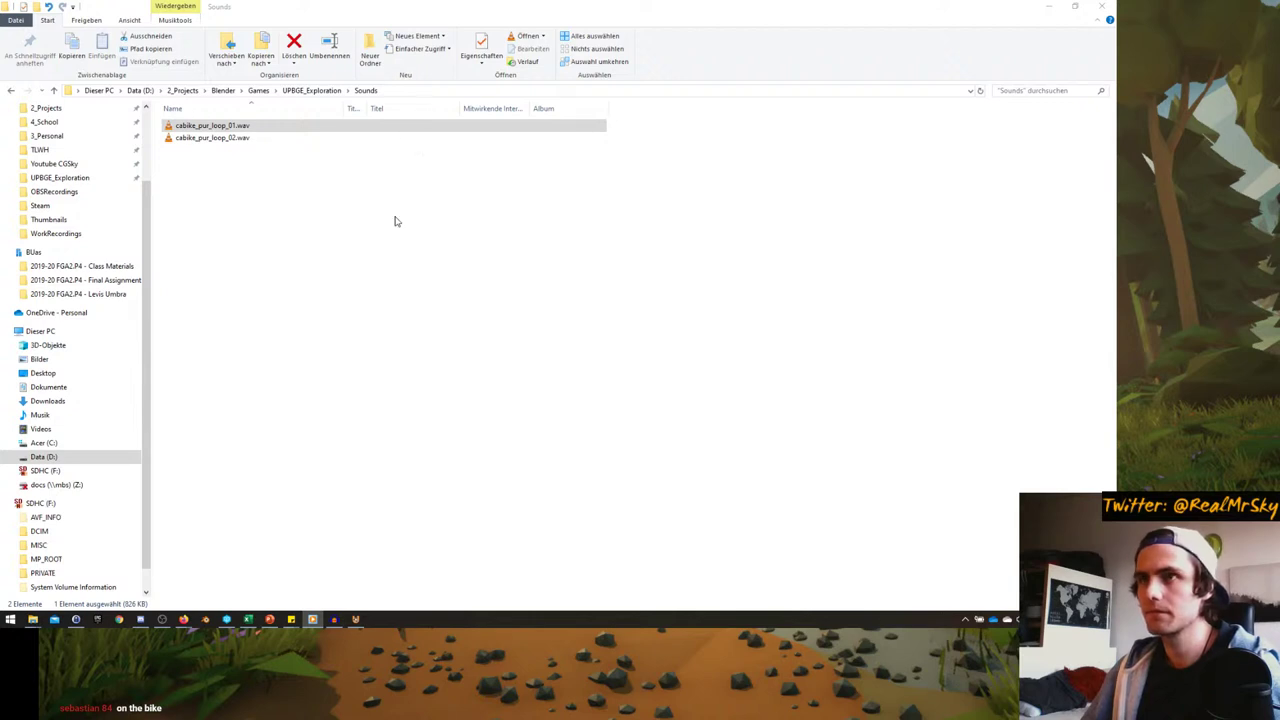
click(224, 126)
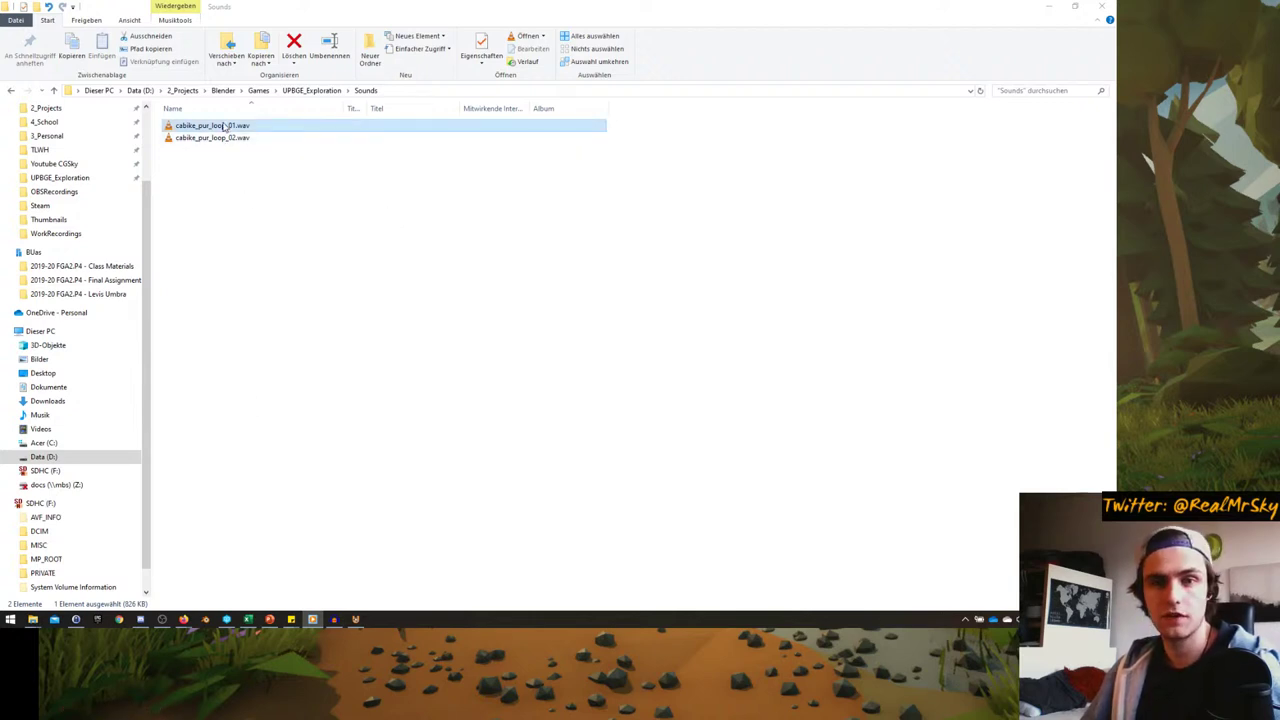
double_click(224, 126)
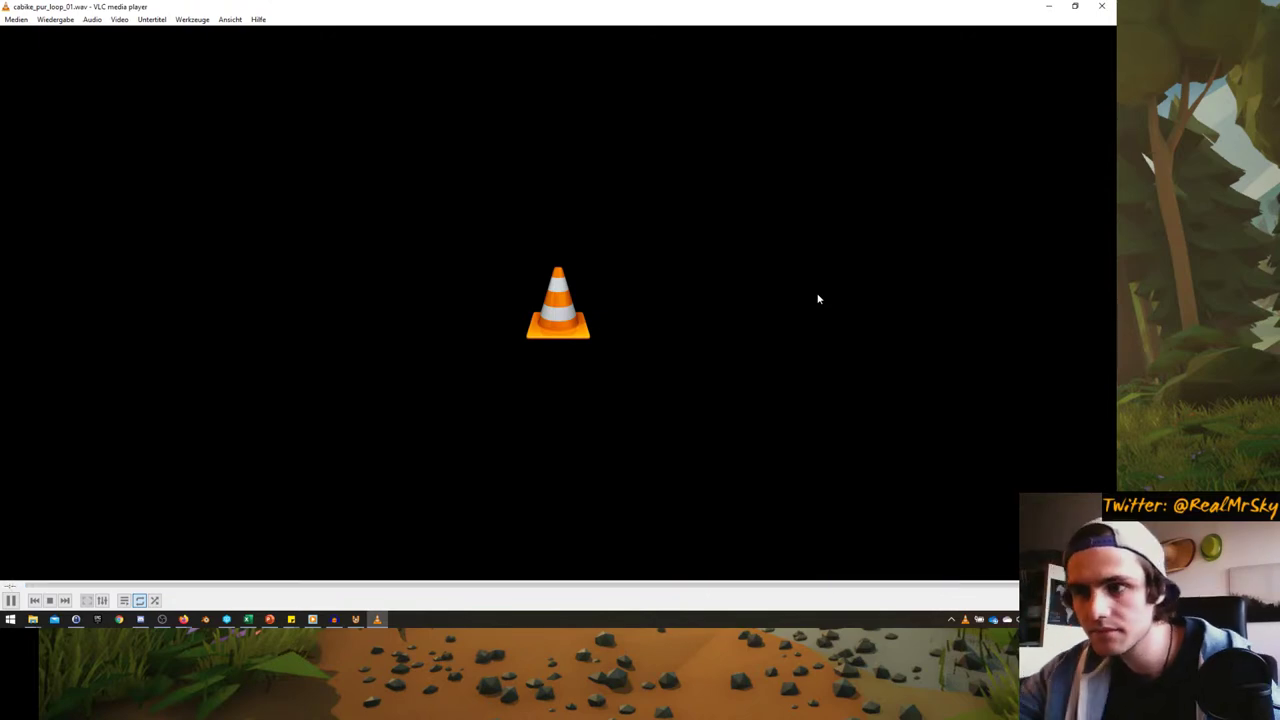
- Close VLC, play cabike_pur_loop_02.wav, then close the player again
click(162, 619)
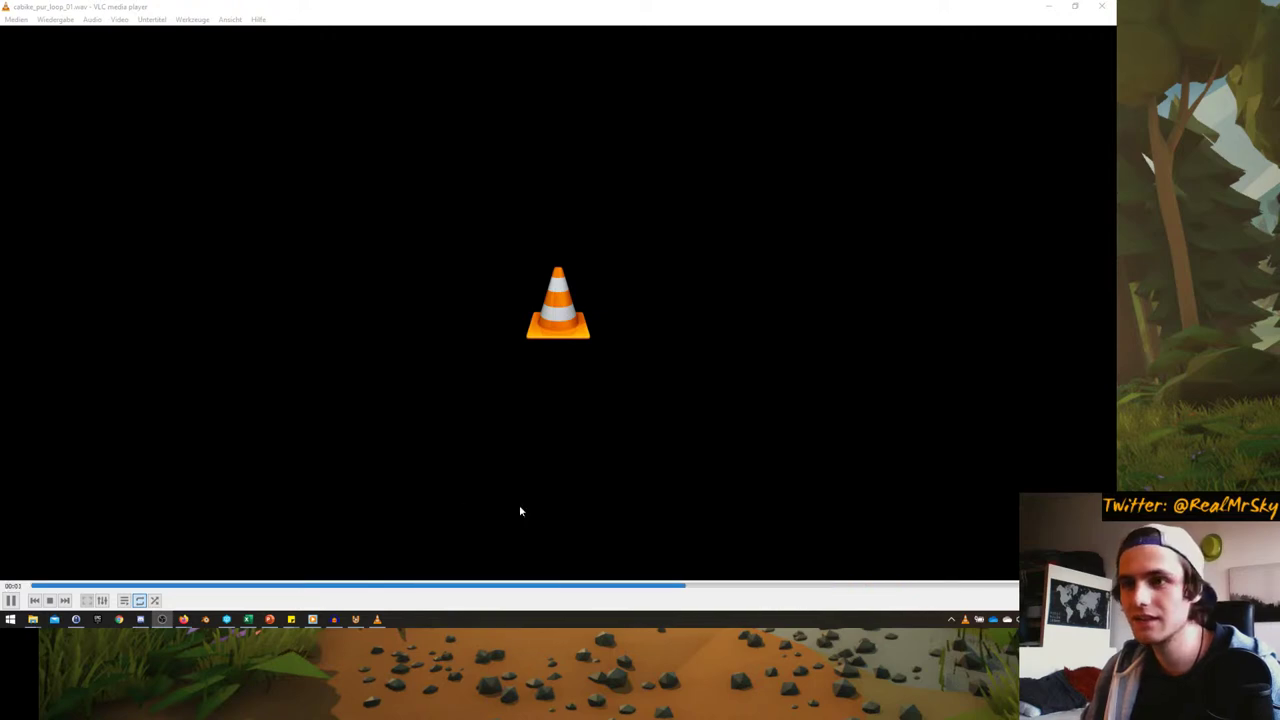
click(1101, 6)
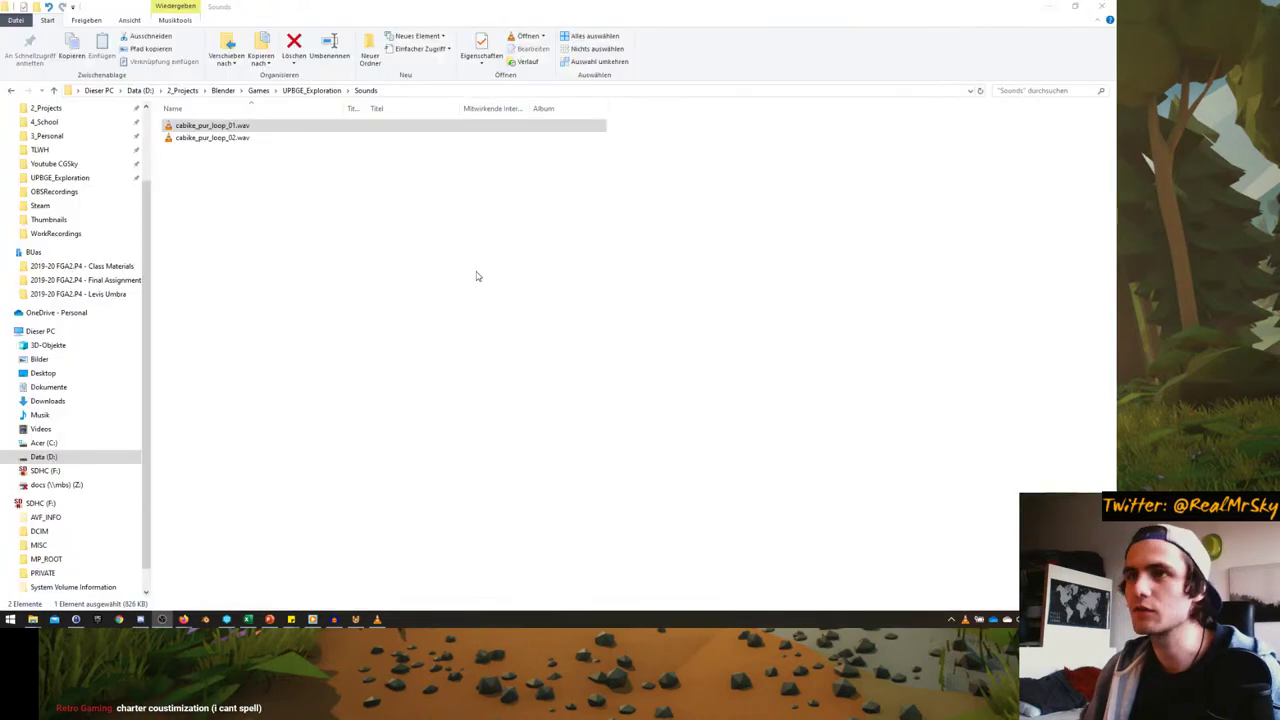
click(229, 138)
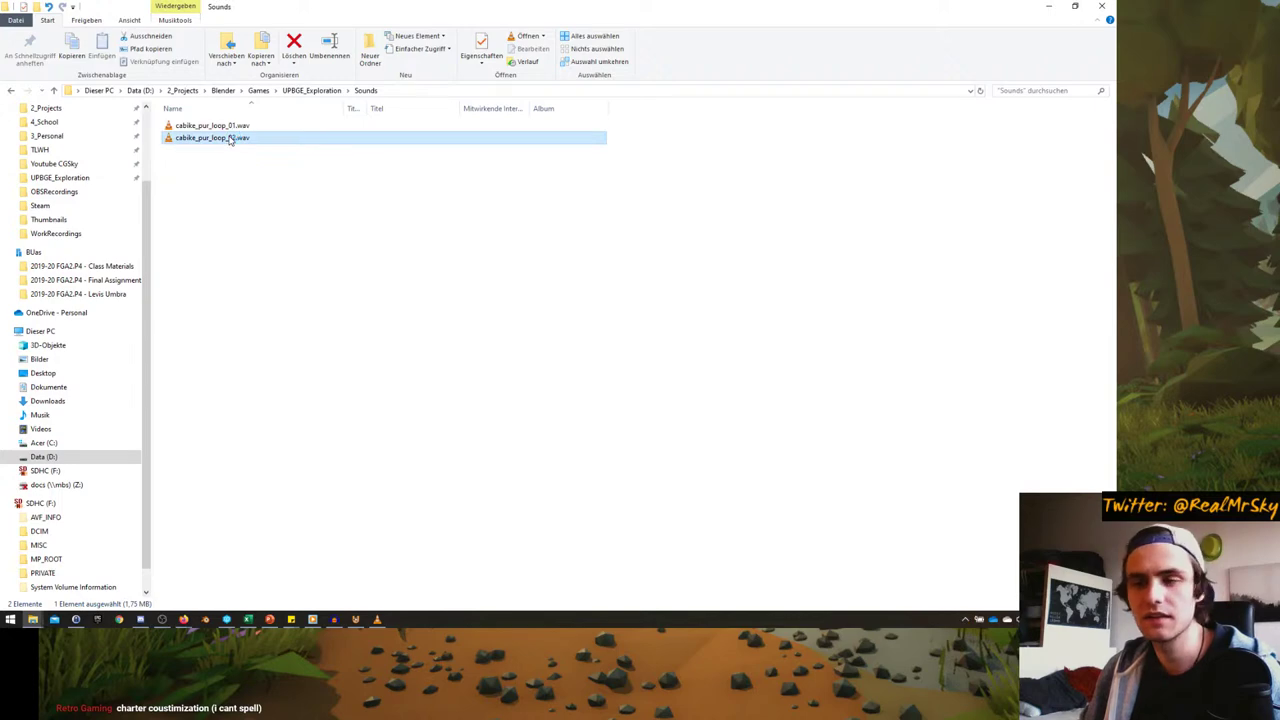
double_click(229, 138)
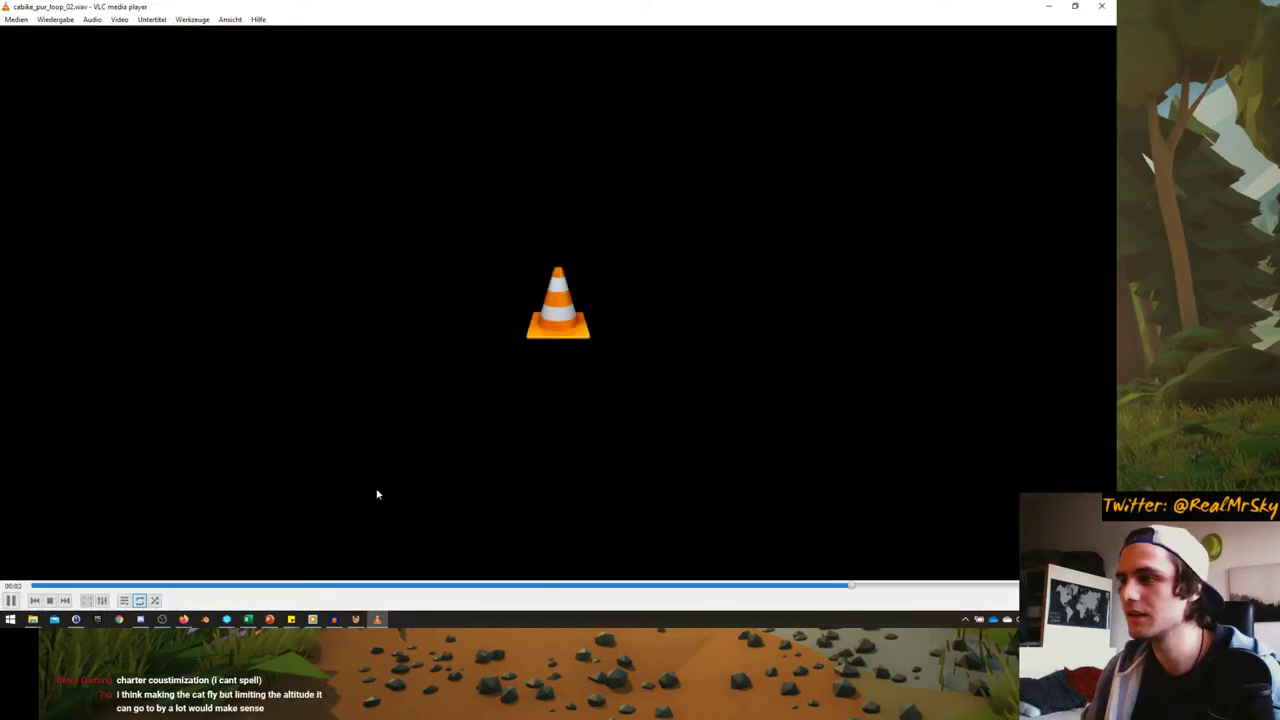
click(1099, 7)
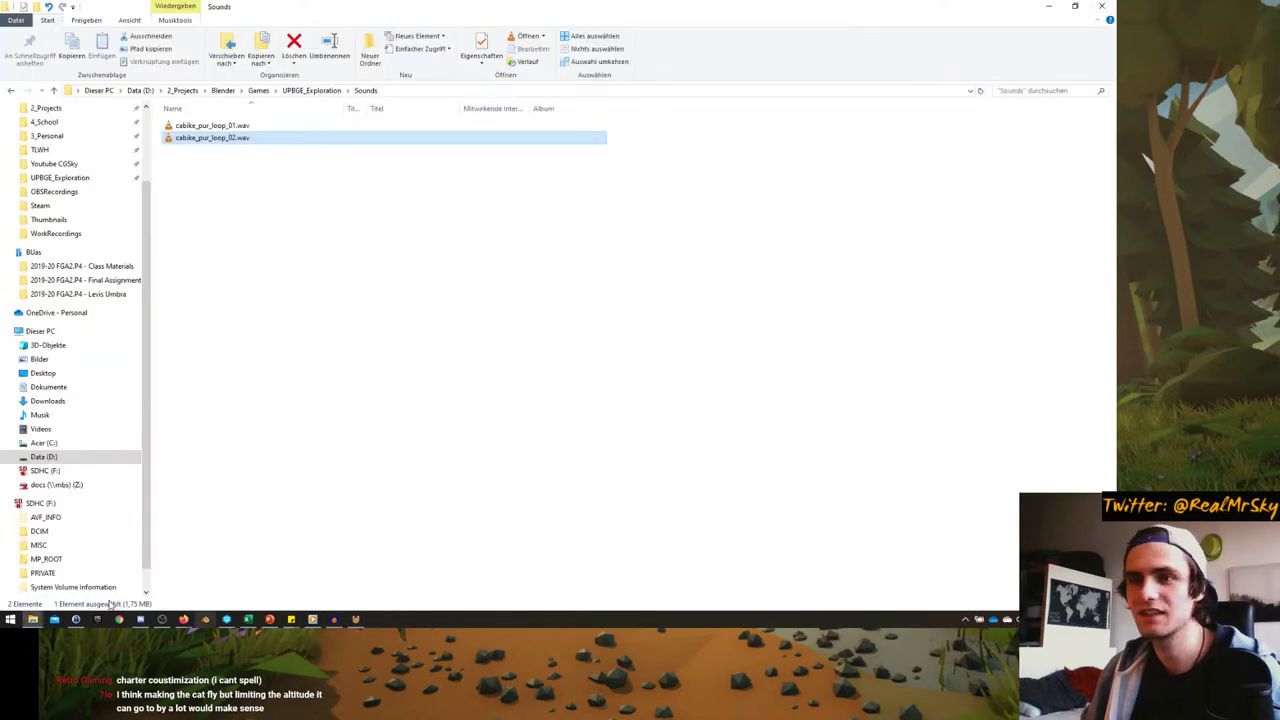
- Launch Audacity from the Start search with 'audac'
click(10, 620)
text(audac)
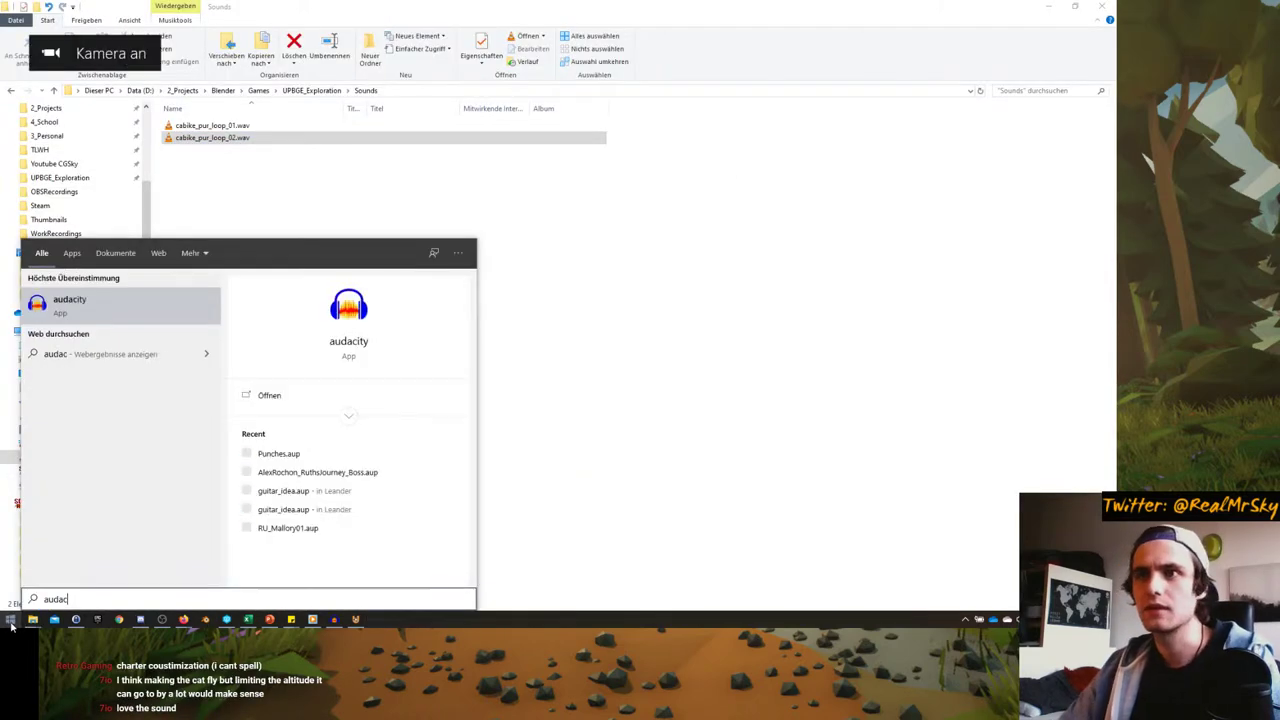
key(Return)
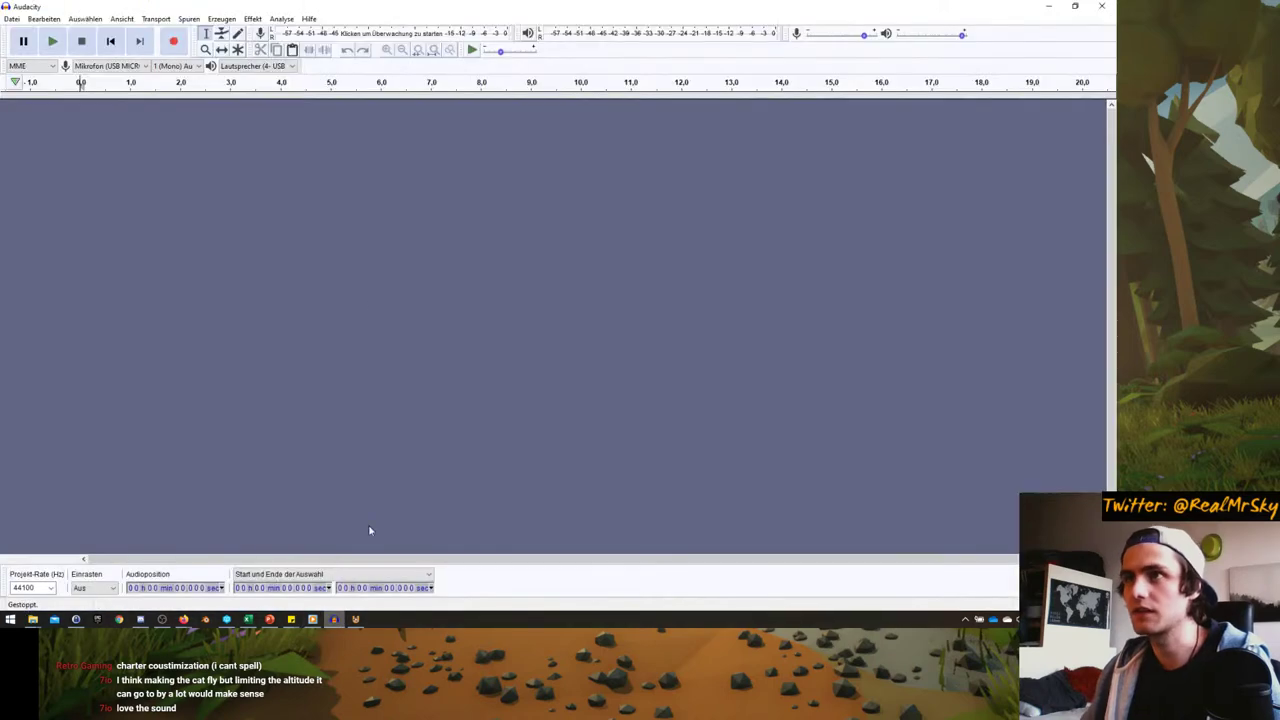
- Drag both cabike_pur_loop WAV files from the Sounds folder into Audacity and confirm the imports
mouse_move(33, 620)
click(94, 570)
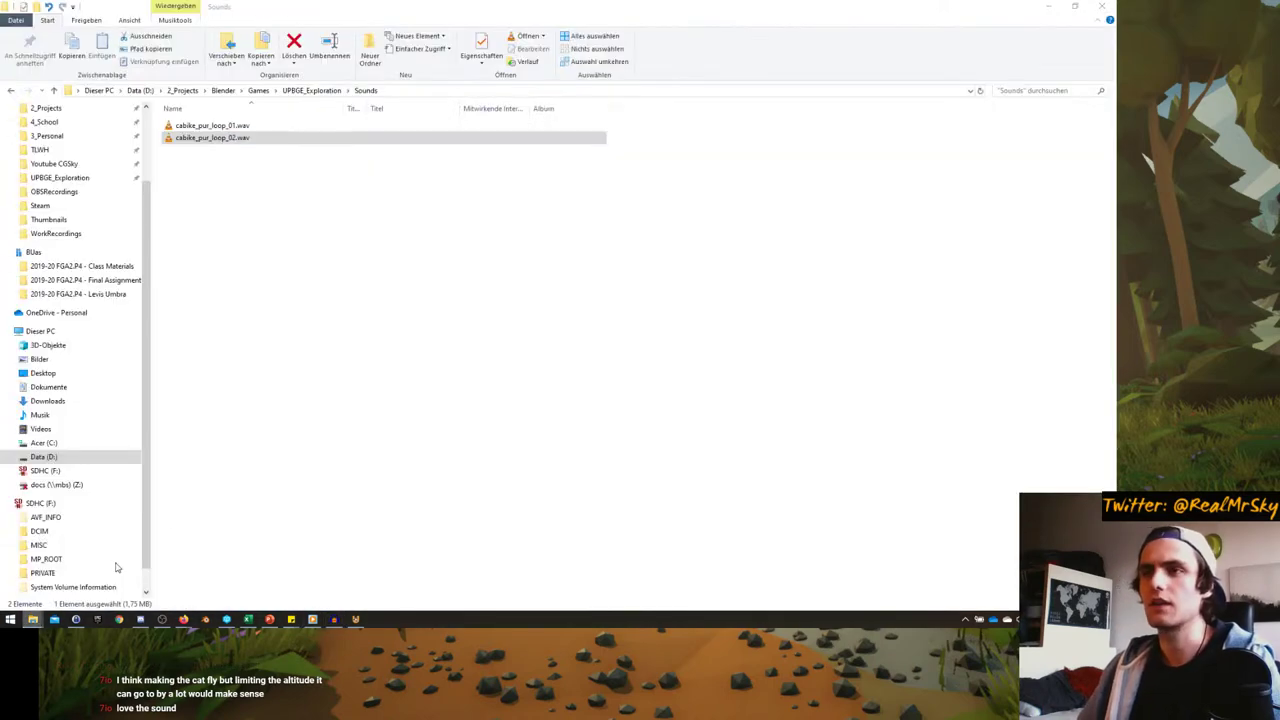
shift+click(215, 128)
drag(215, 128, 282, 317)
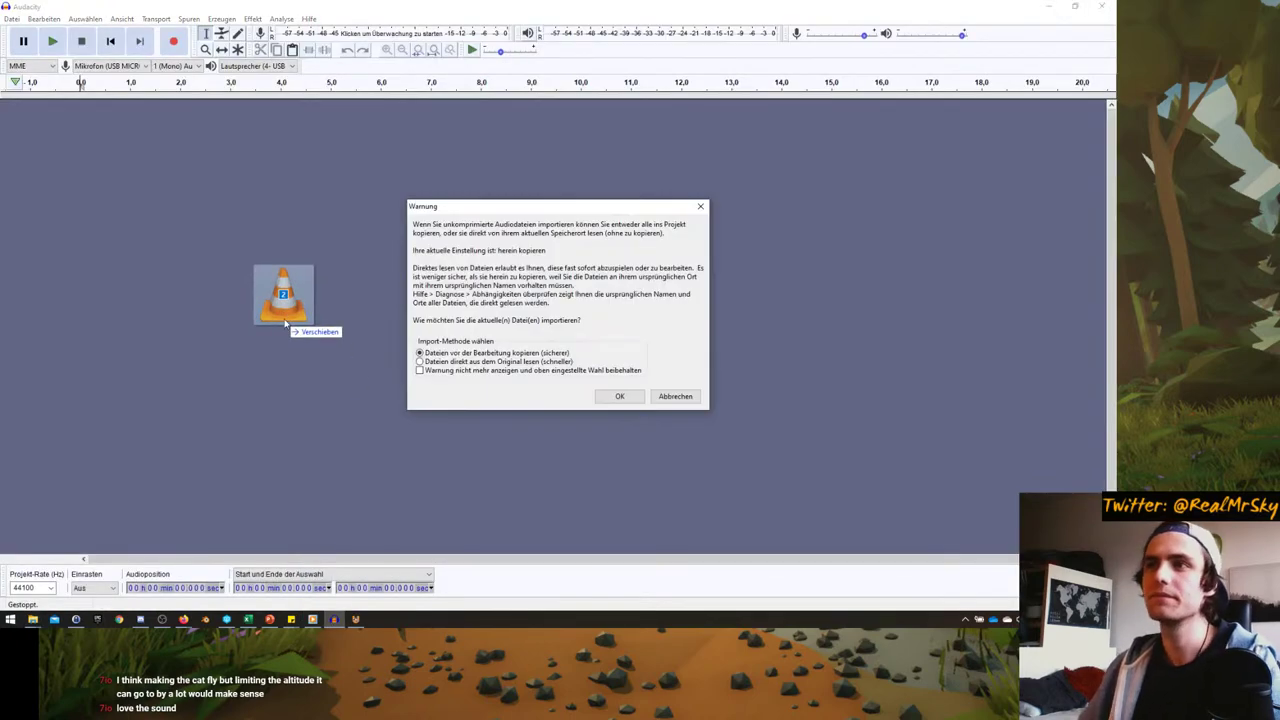
click(628, 398)
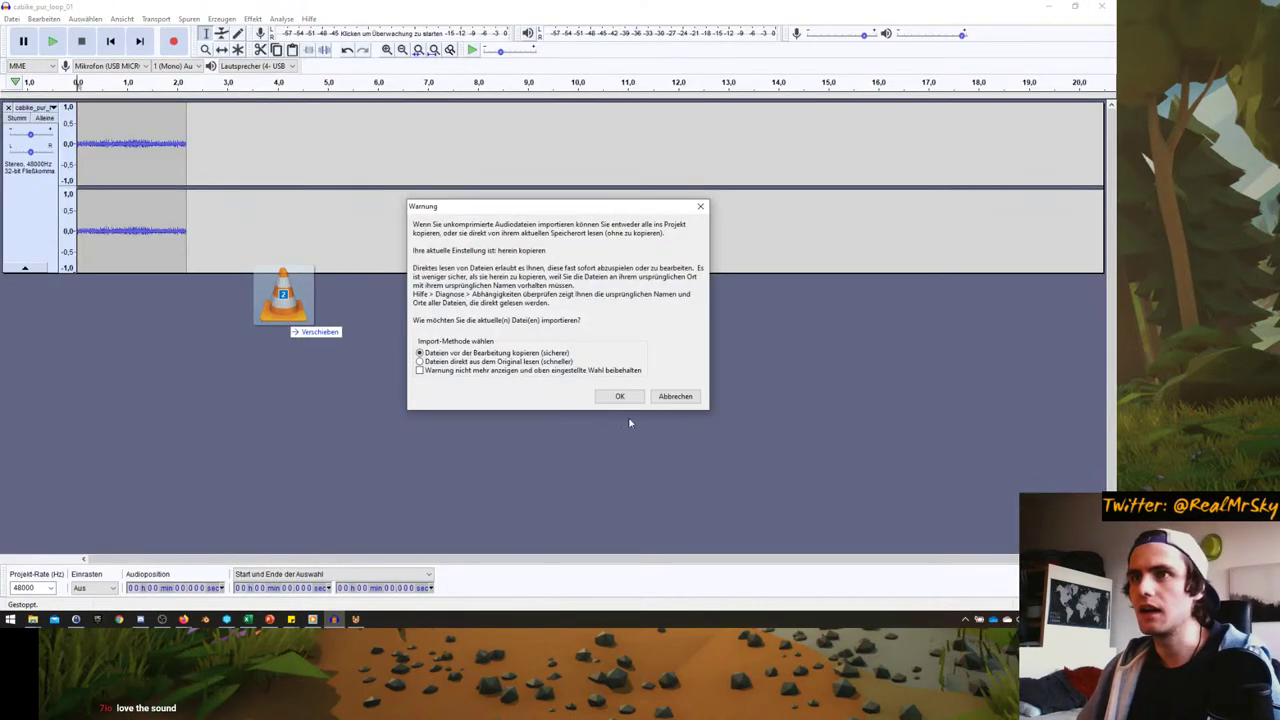
click(622, 397)
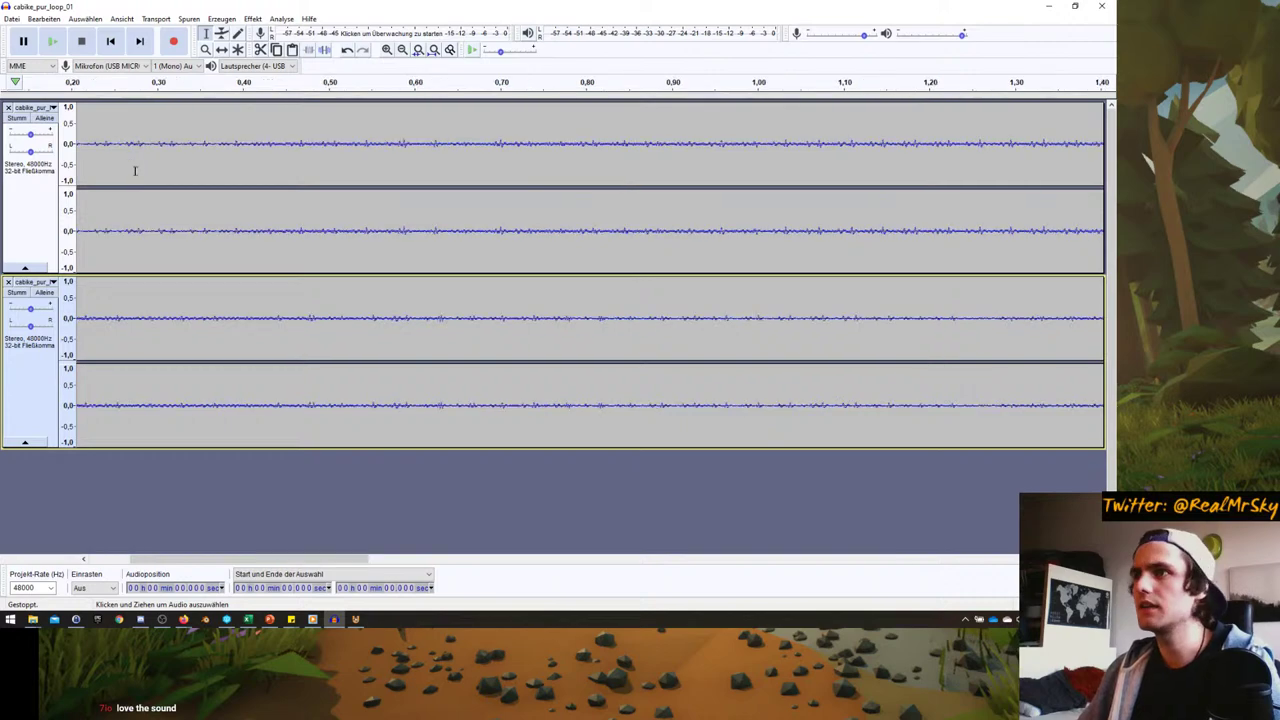
ctrl+scroll(135, 174, down, 2)
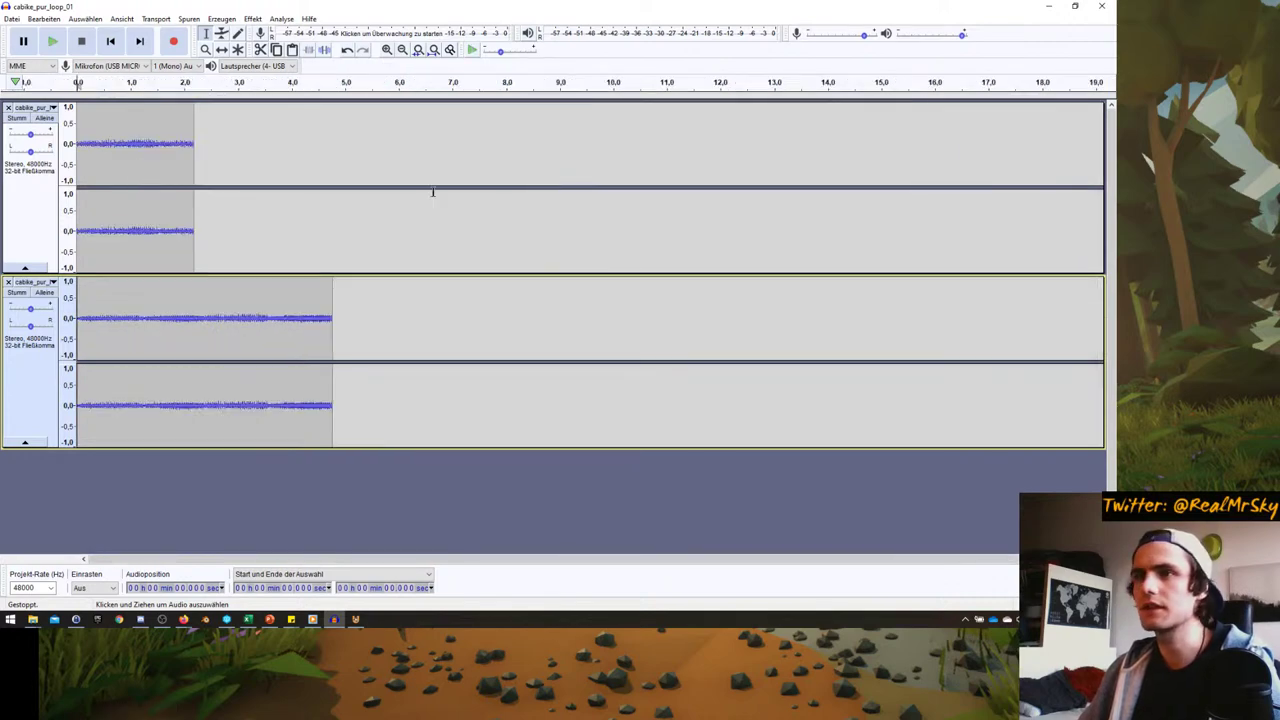
- Return to UPBGE, restore the multi-panel layout, and select Cat_Skeleton
click(1046, 7)
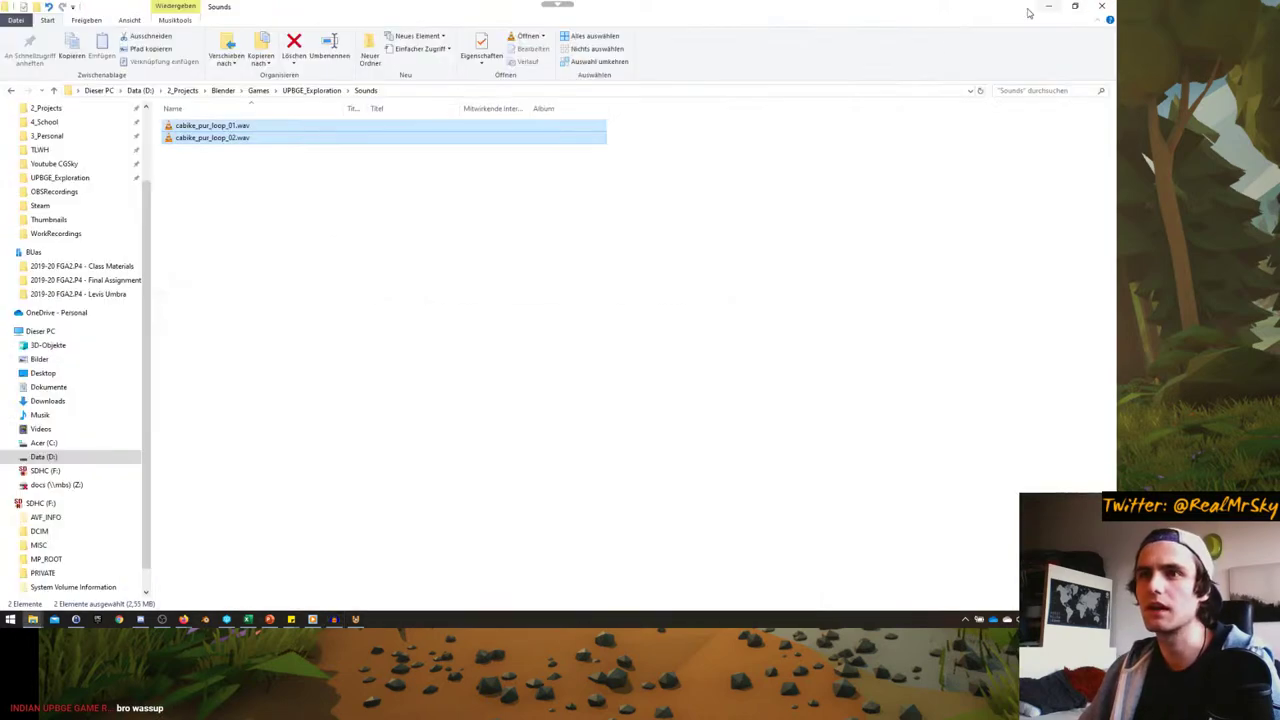
click(356, 620)
middle_drag(420, 520, 408, 469)
key(ctrl+space)
middle_drag(286, 319, 270, 250)
click(216, 212)
- Collapse the BankL, BankR and SpinWheels actuators, two controllers, and the third Property sensor
click(494, 462)
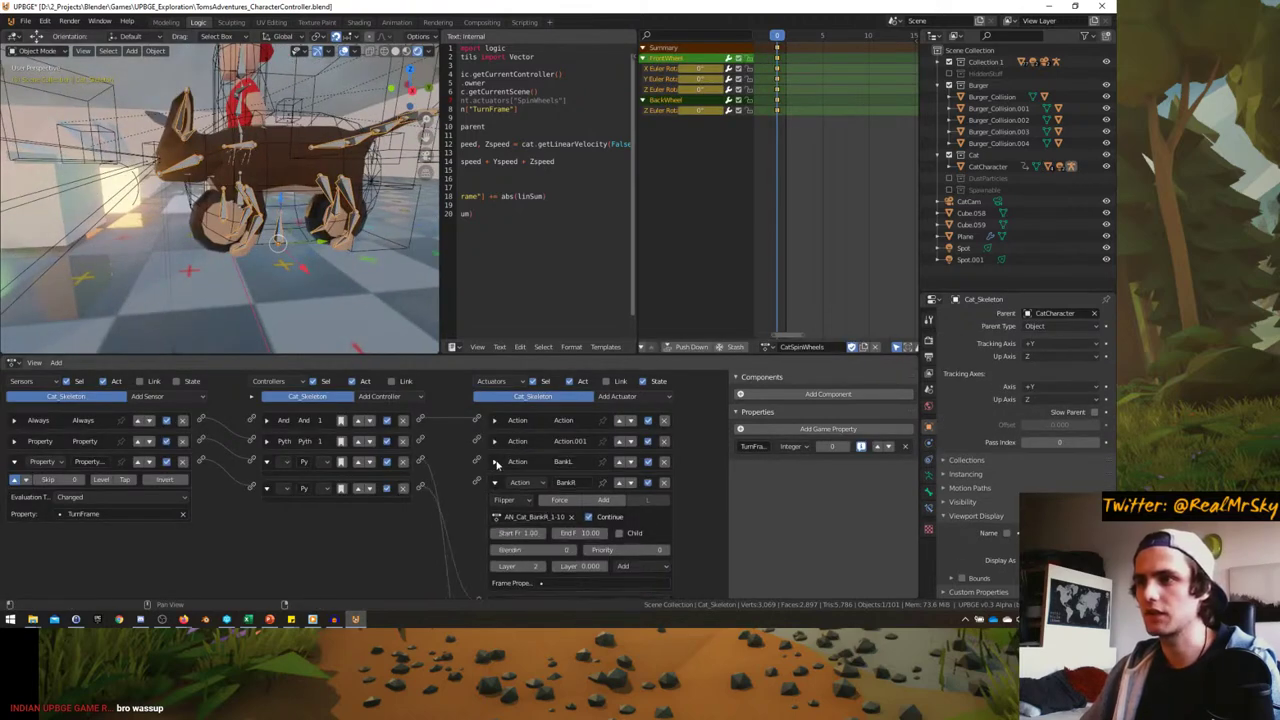
click(494, 484)
click(495, 503)
click(266, 488)
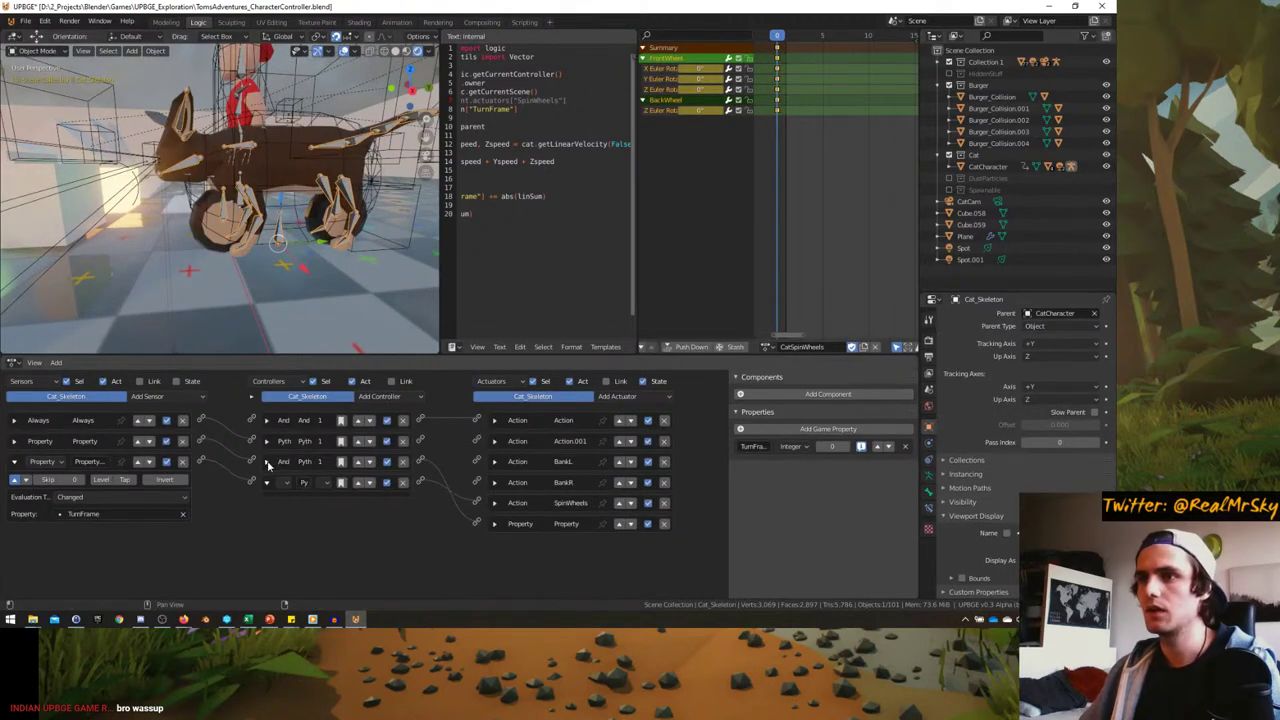
click(266, 461)
click(13, 463)
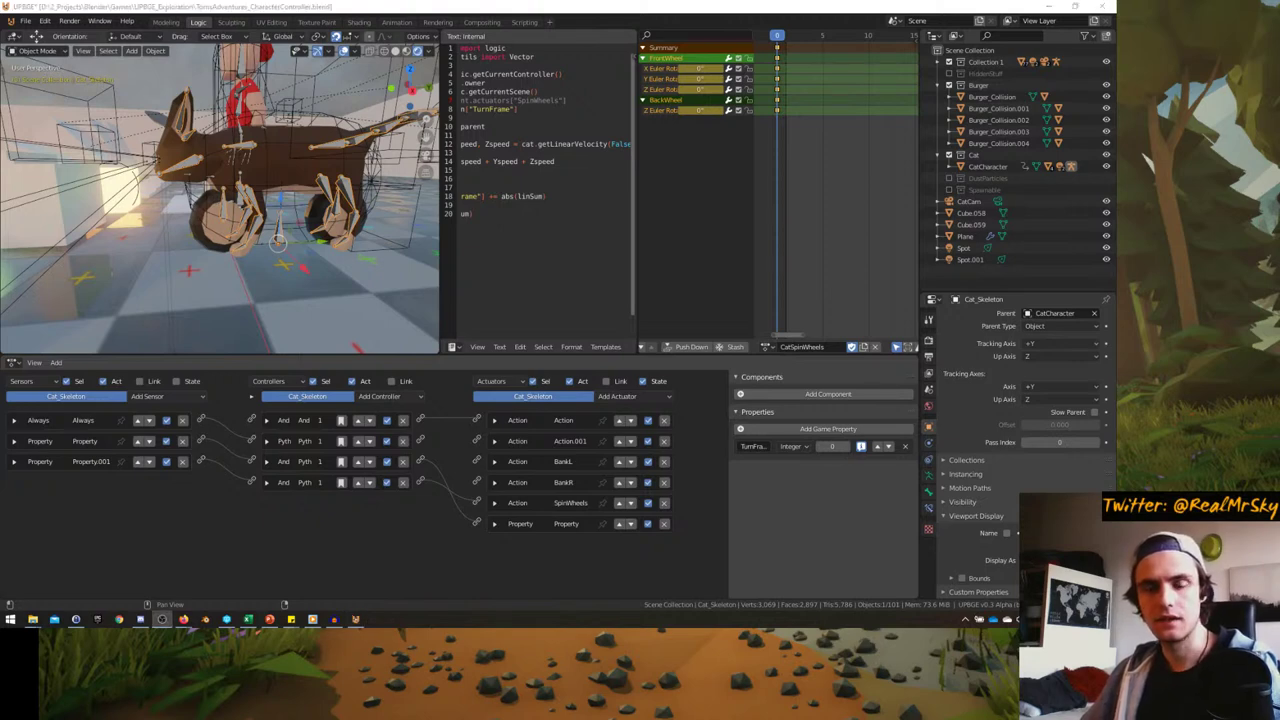
click(335, 620)
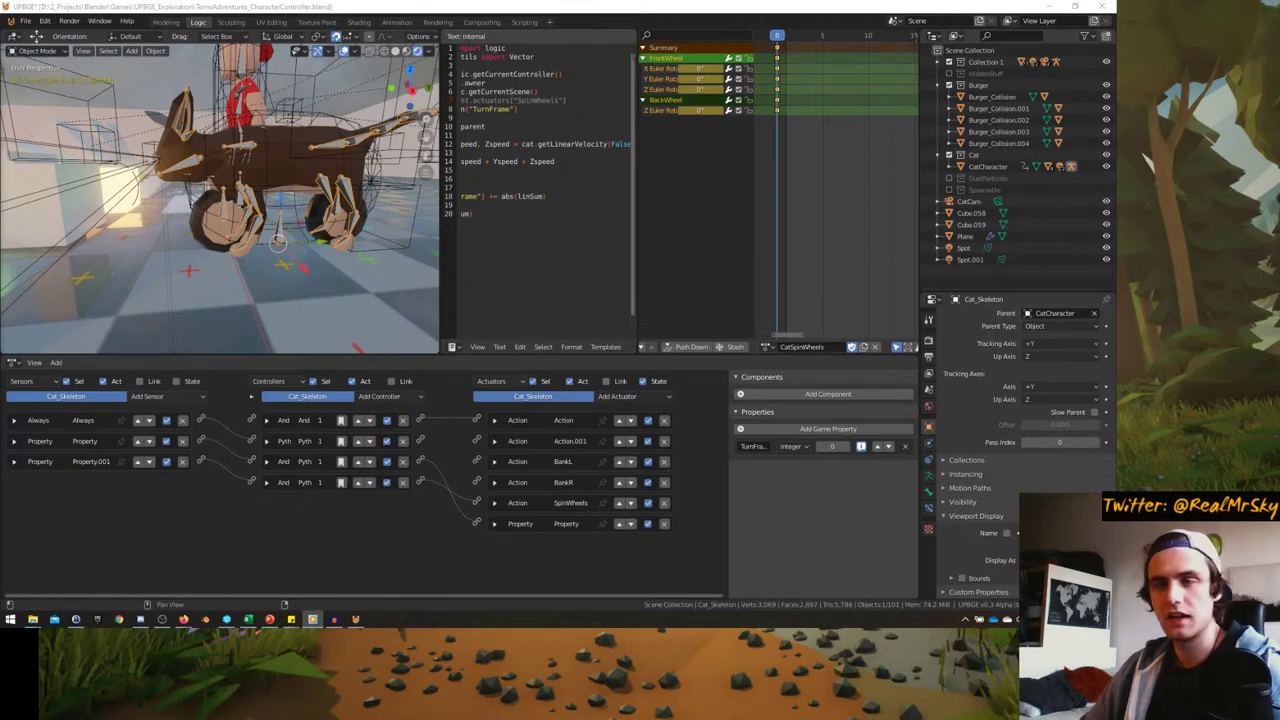
scroll(278, 242, down, 3)
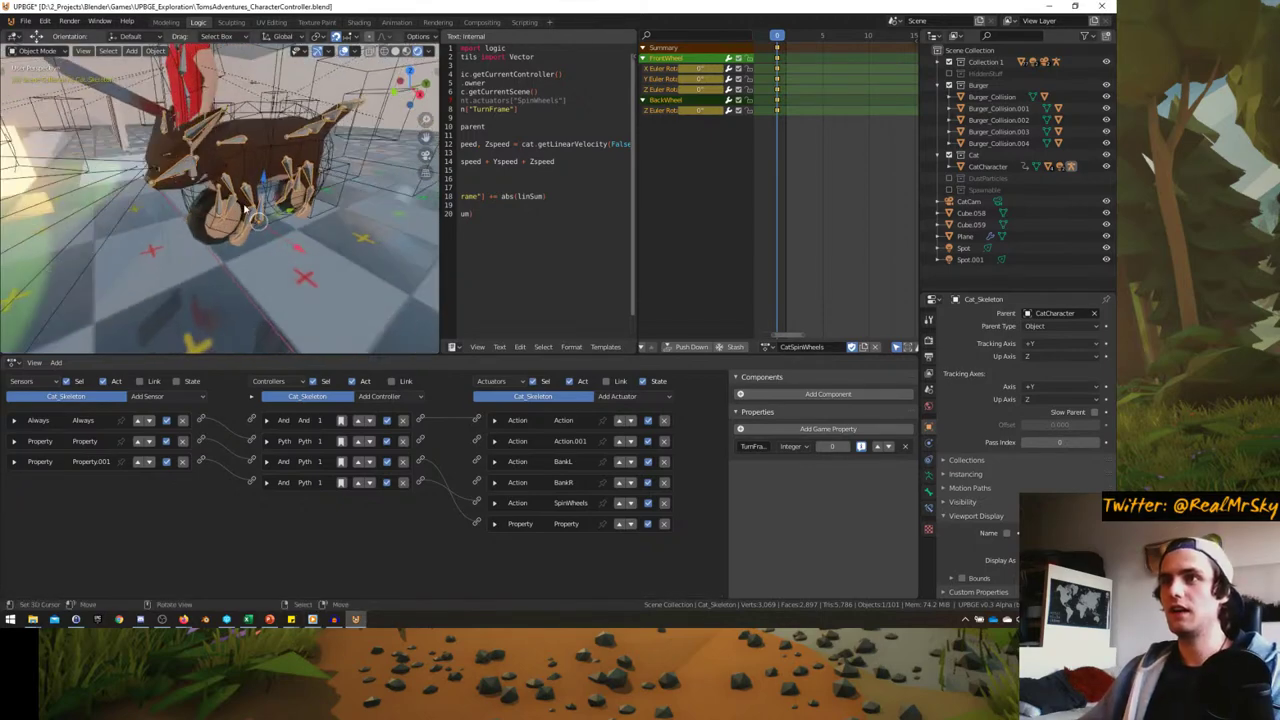
middle_drag(278, 242, 418, 297)
- Drag area borders to widen the 3D viewport, text editor and logic editor, then reselect the cat skeleton
click(235, 258)
drag(440, 291, 472, 291)
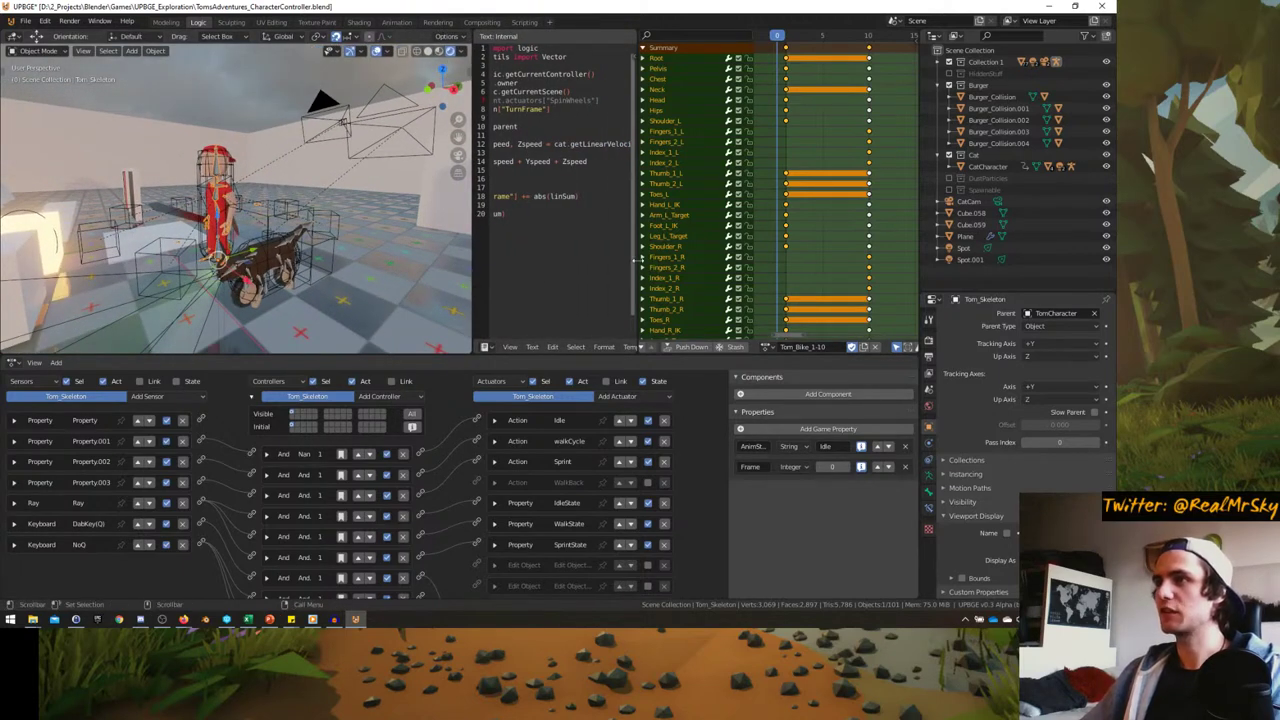
drag(640, 270, 688, 268)
drag(919, 263, 946, 263)
scroll(340, 496, down, 3)
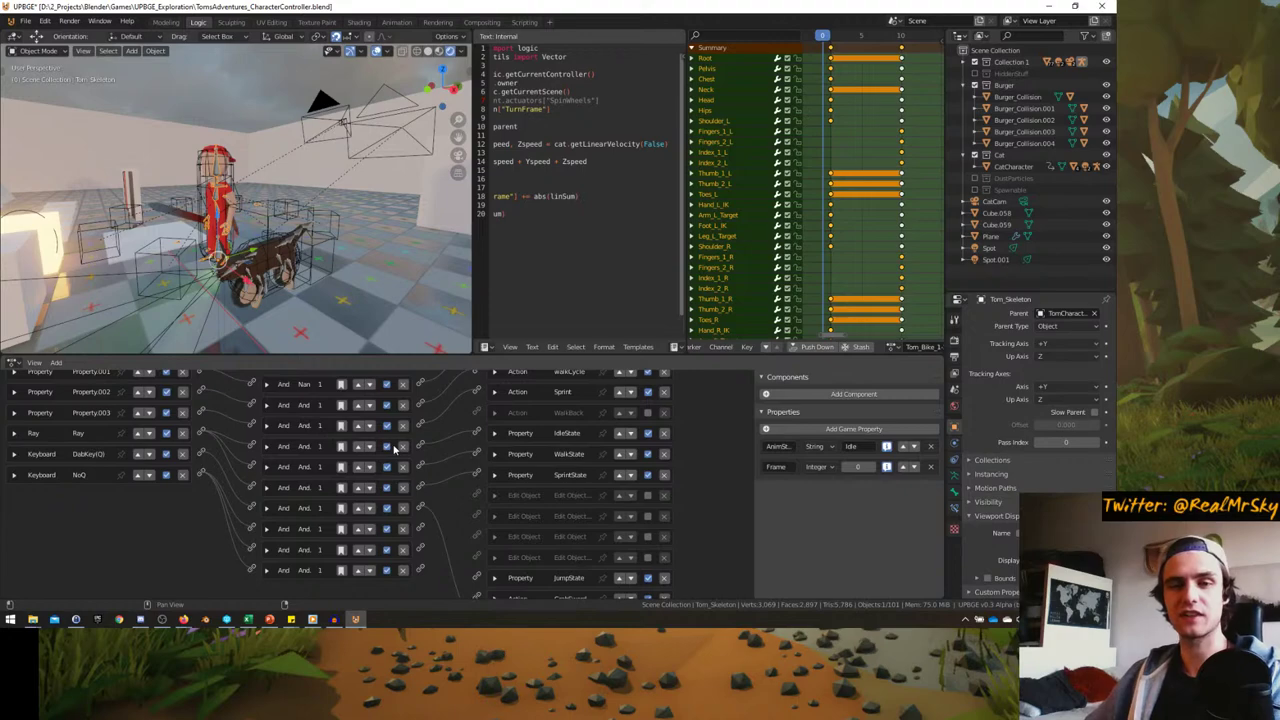
scroll(395, 450, up, 3)
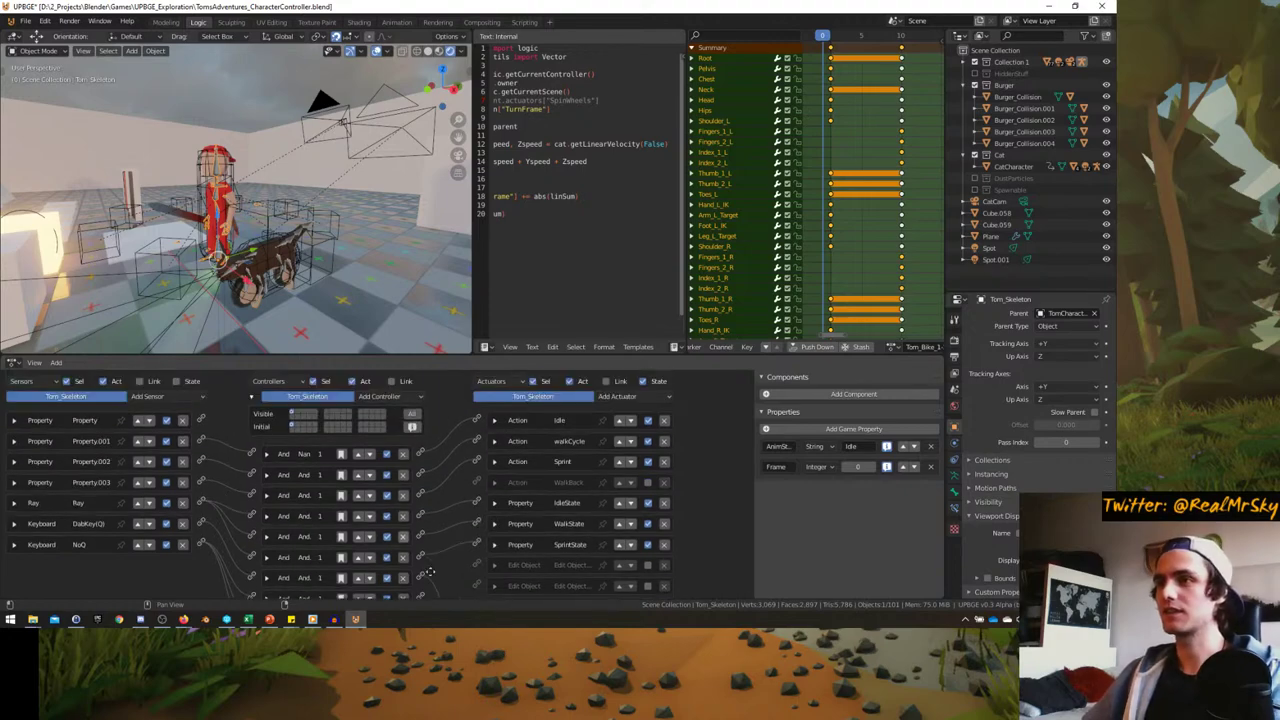
middle_drag(230, 280, 165, 238)
click(205, 228)
- Select CatCharacter, collapse its Keyboard sensor, and include Cat_Skeleton's actuators in the listing
click(225, 210)
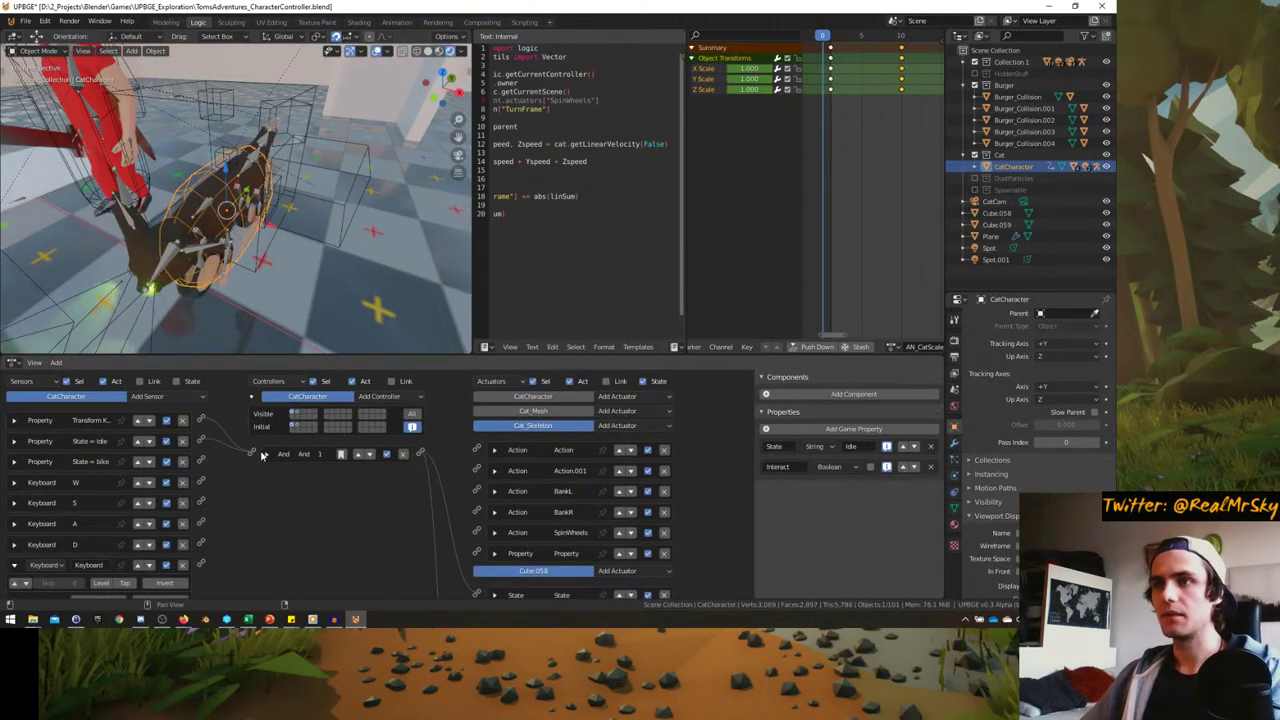
middle_drag(452, 507, 452, 479)
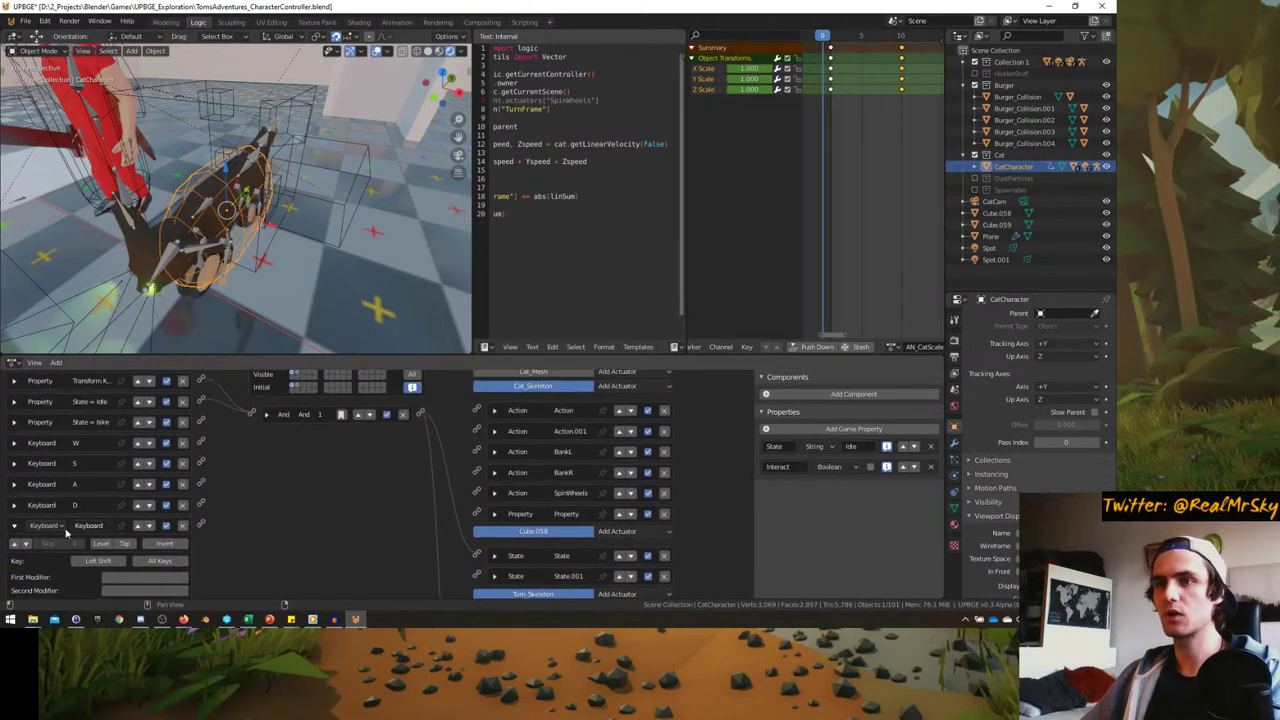
click(14, 530)
scroll(217, 507, up, 2)
scroll(217, 507, down, 10)
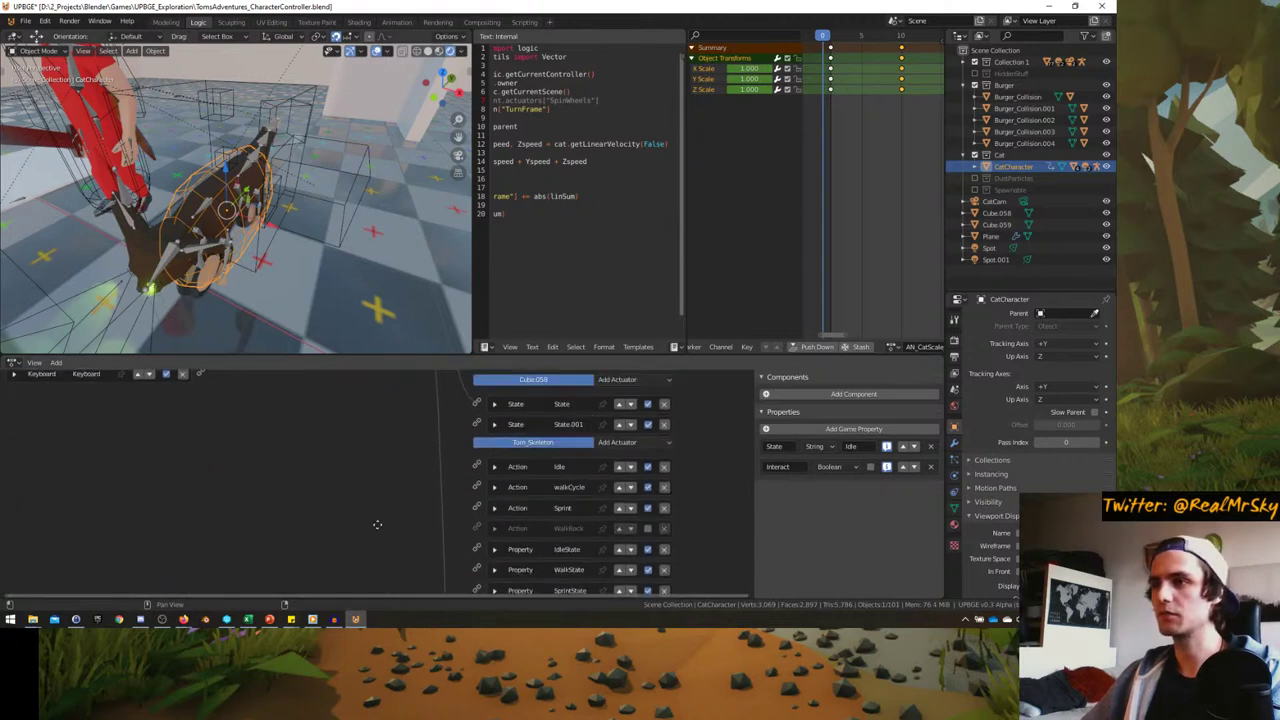
scroll(432, 425, up, 10)
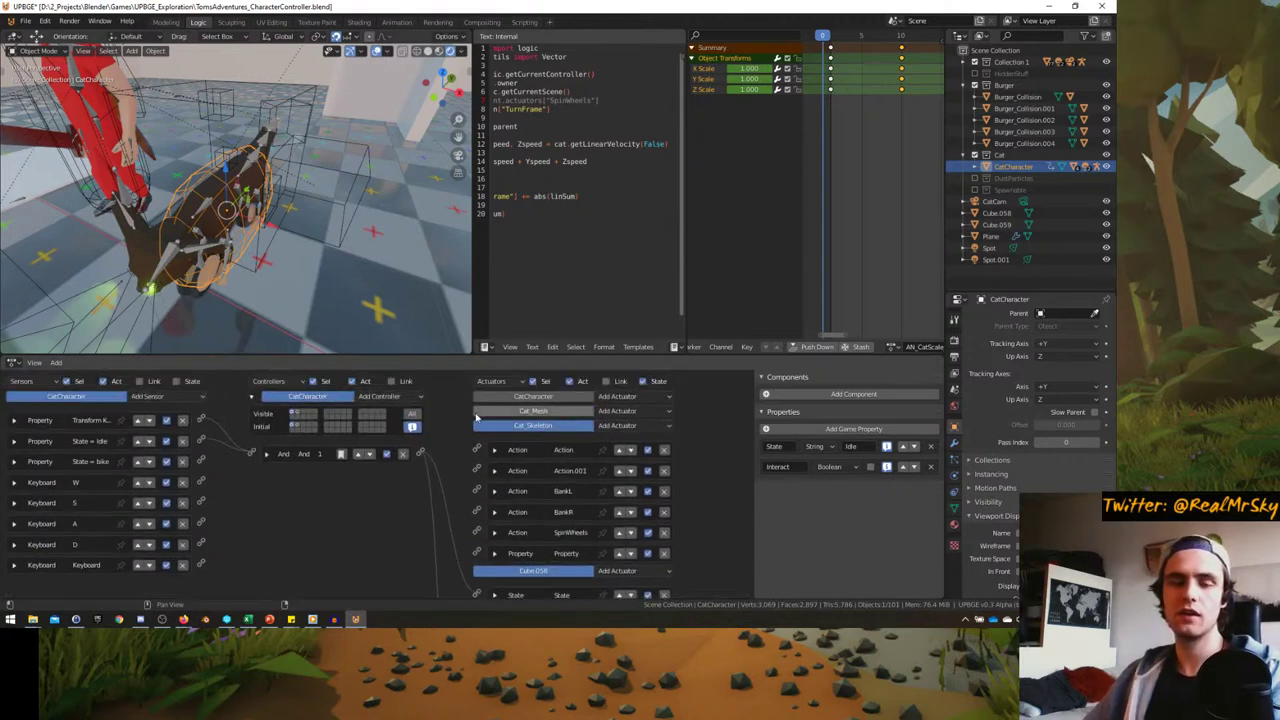
click(520, 425)
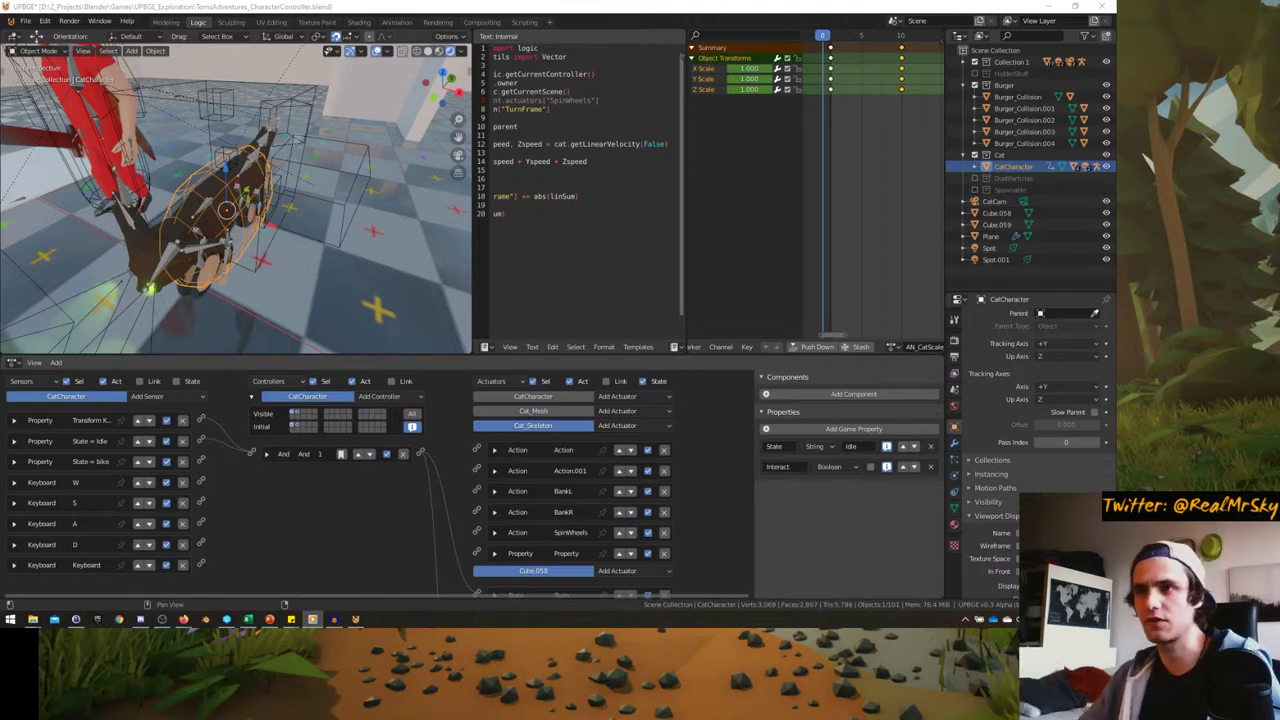
- Hide the Cat_Skeleton, Tom_Skeleton and Cube.058 actuator headers so only CatCharacter's actuators show
middle_drag(310, 209, 335, 225)
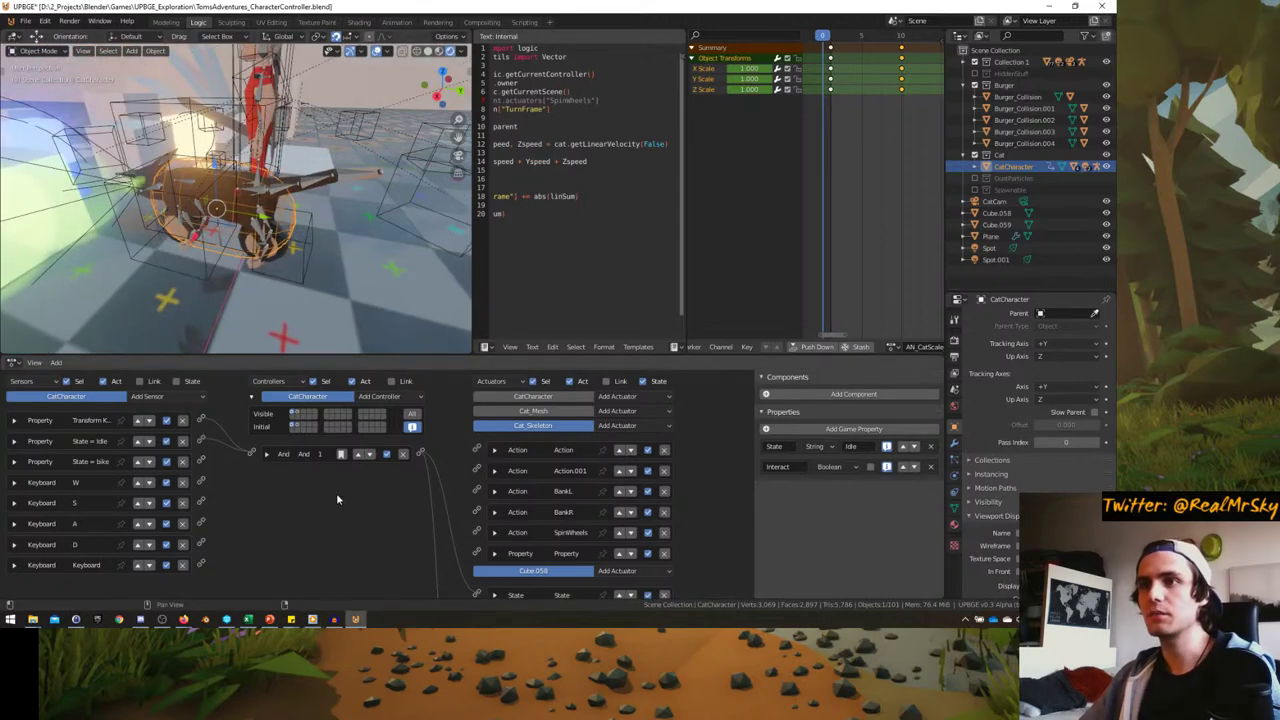
scroll(336, 493, up, 2)
scroll(308, 440, down, 2)
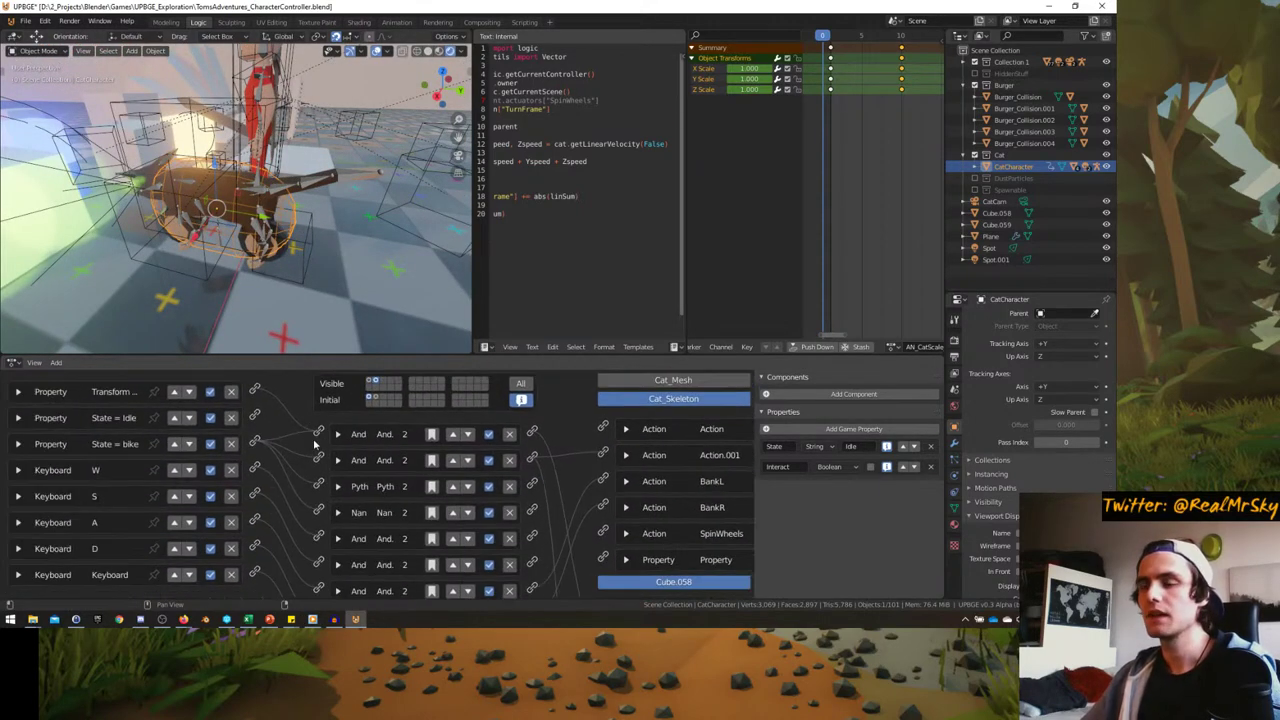
scroll(272, 455, down, 2)
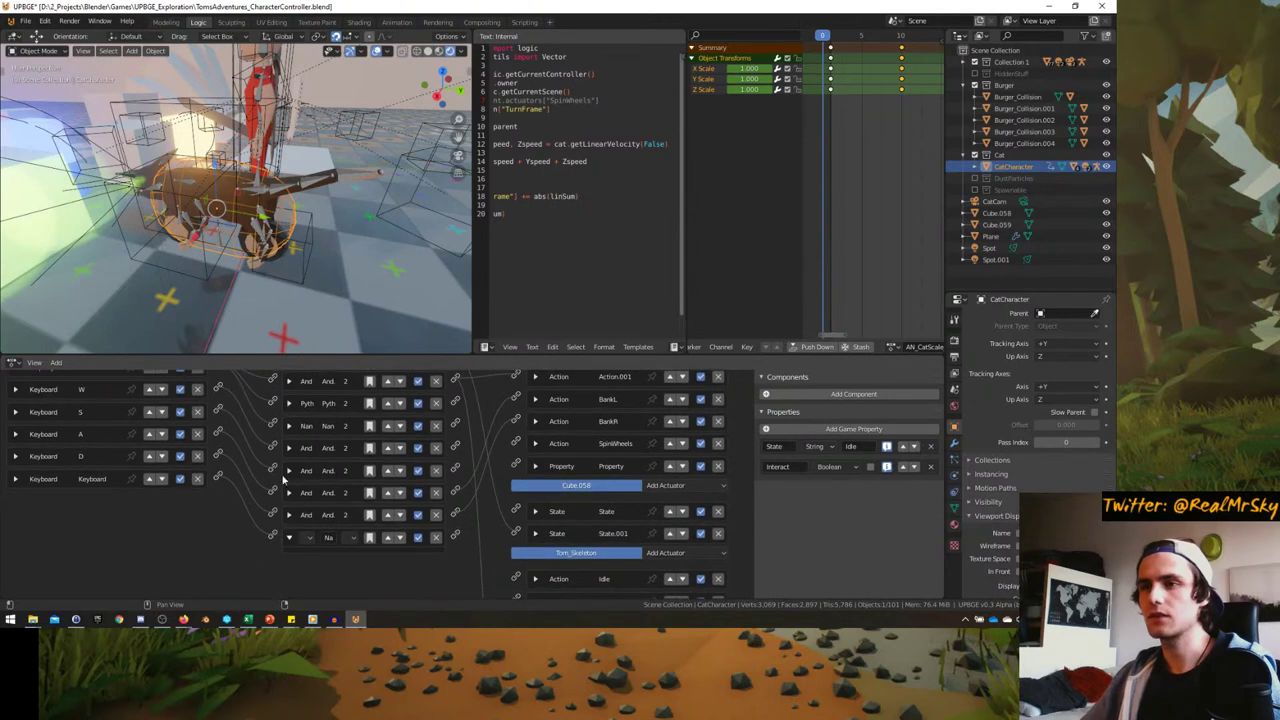
scroll(283, 535, up, 3)
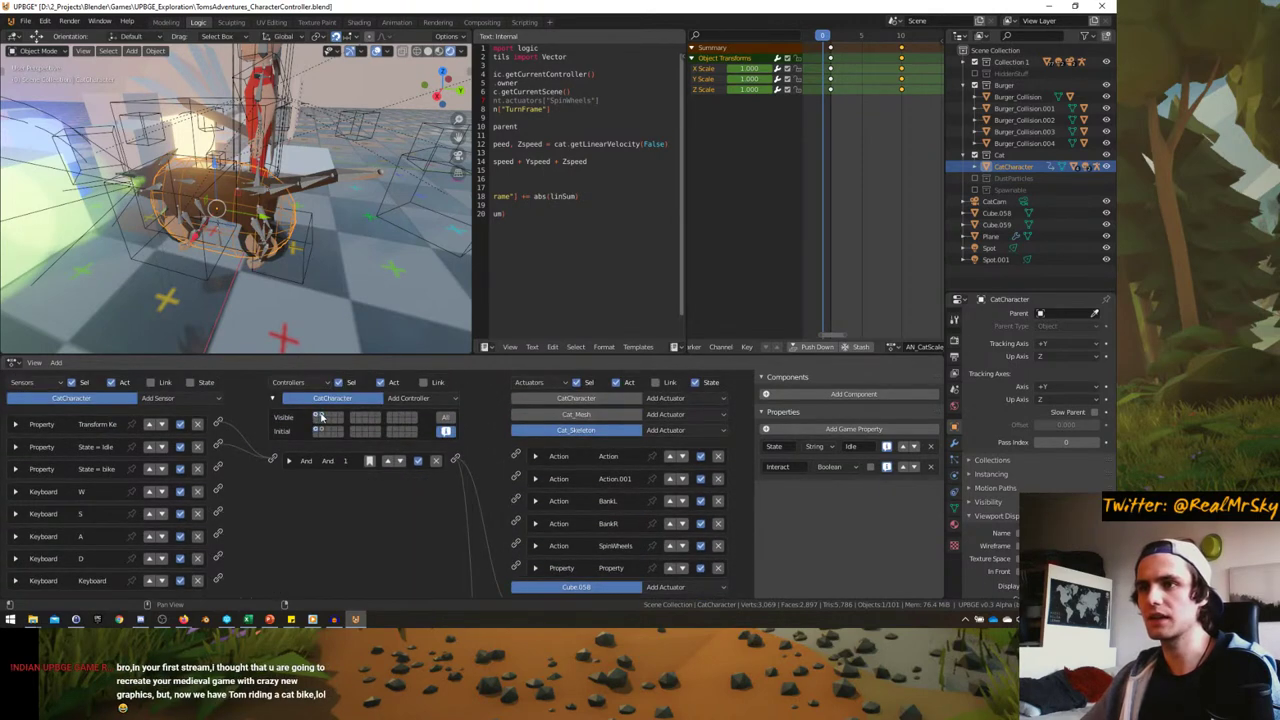
scroll(265, 515, up, 2)
scroll(255, 503, down, 2)
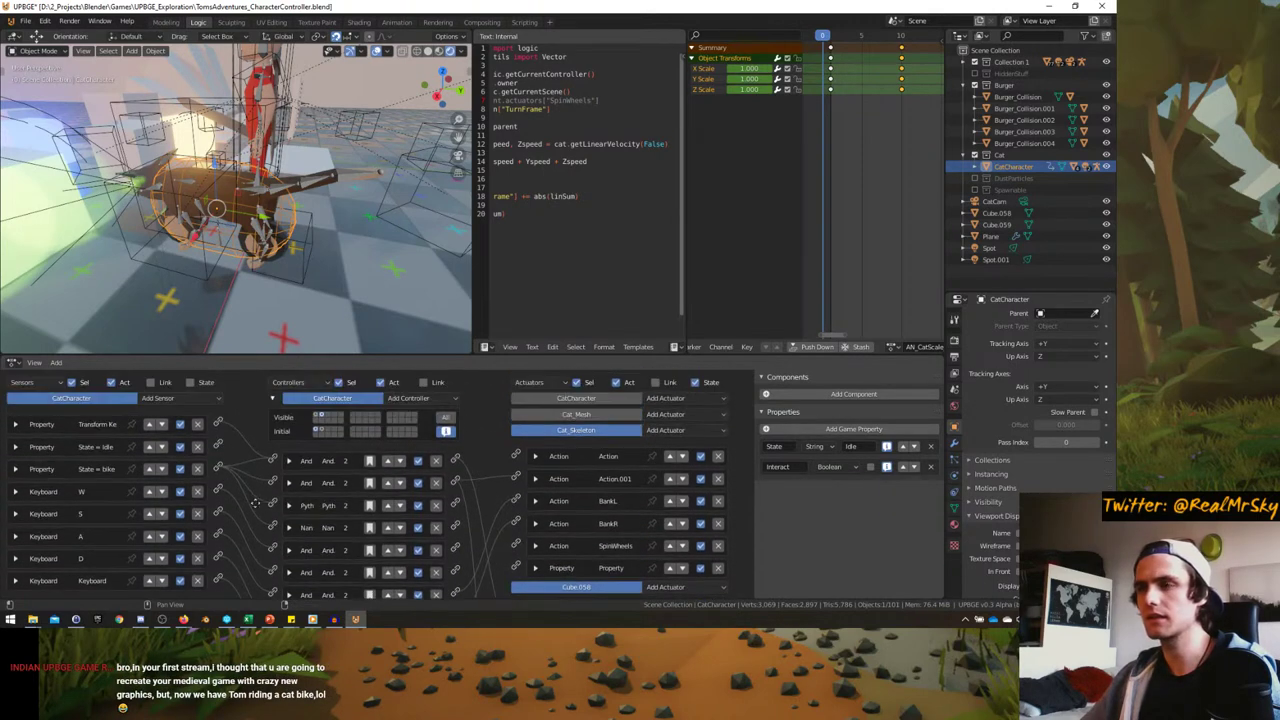
click(567, 431)
click(577, 514)
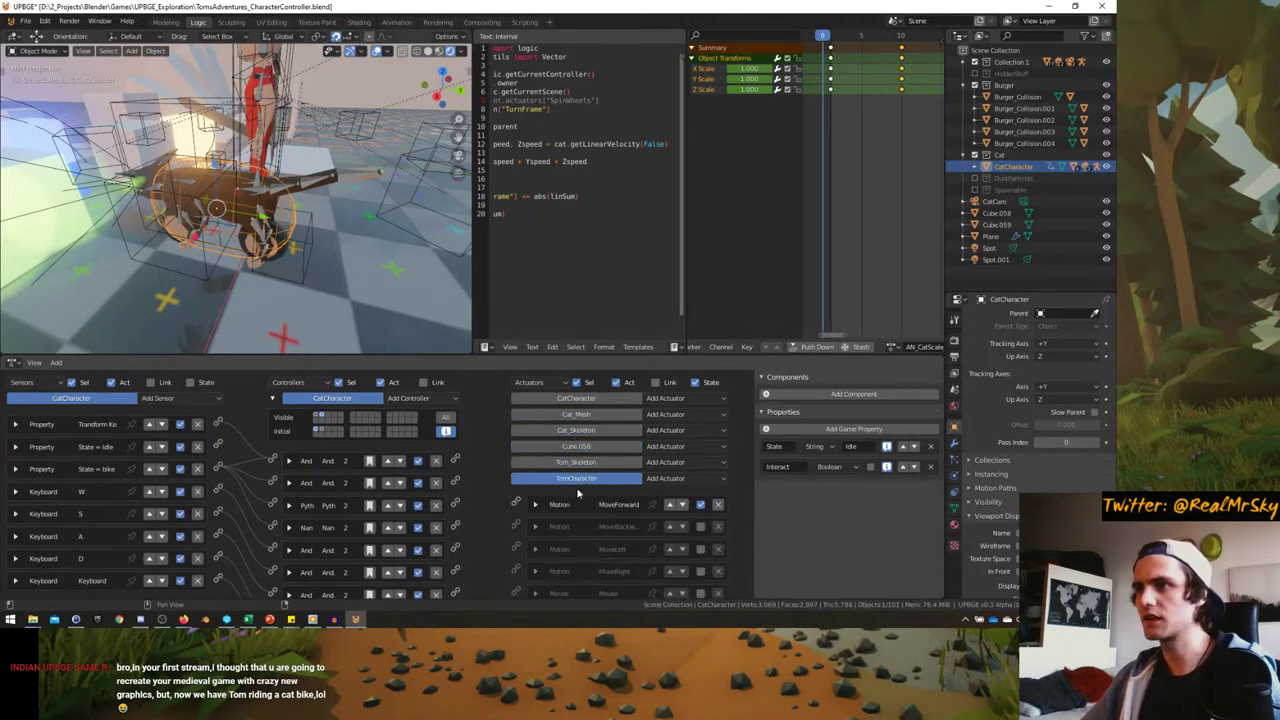
click(580, 482)
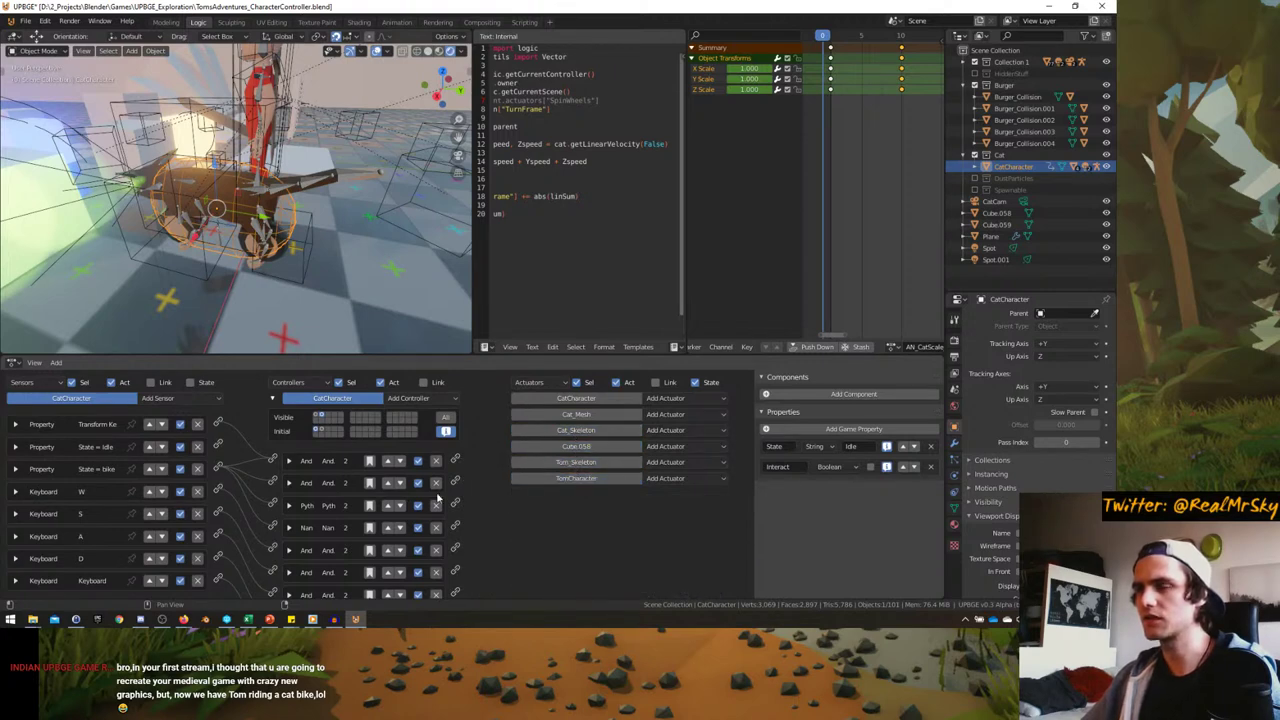
click(576, 398)
scroll(420, 380, down, 3)
scroll(420, 380, up, 4)
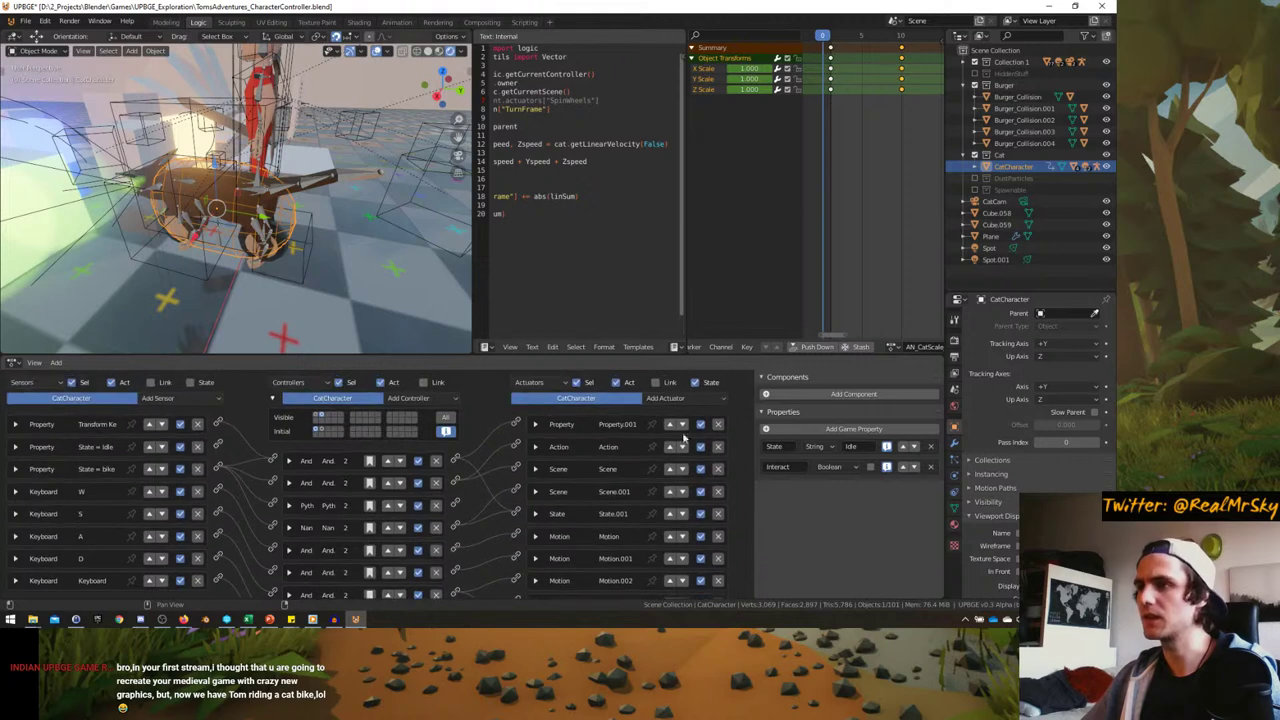
- Open the Add Actuator list, then inspect and refold the Property, State = Idle and State = bike sensors
click(665, 398)
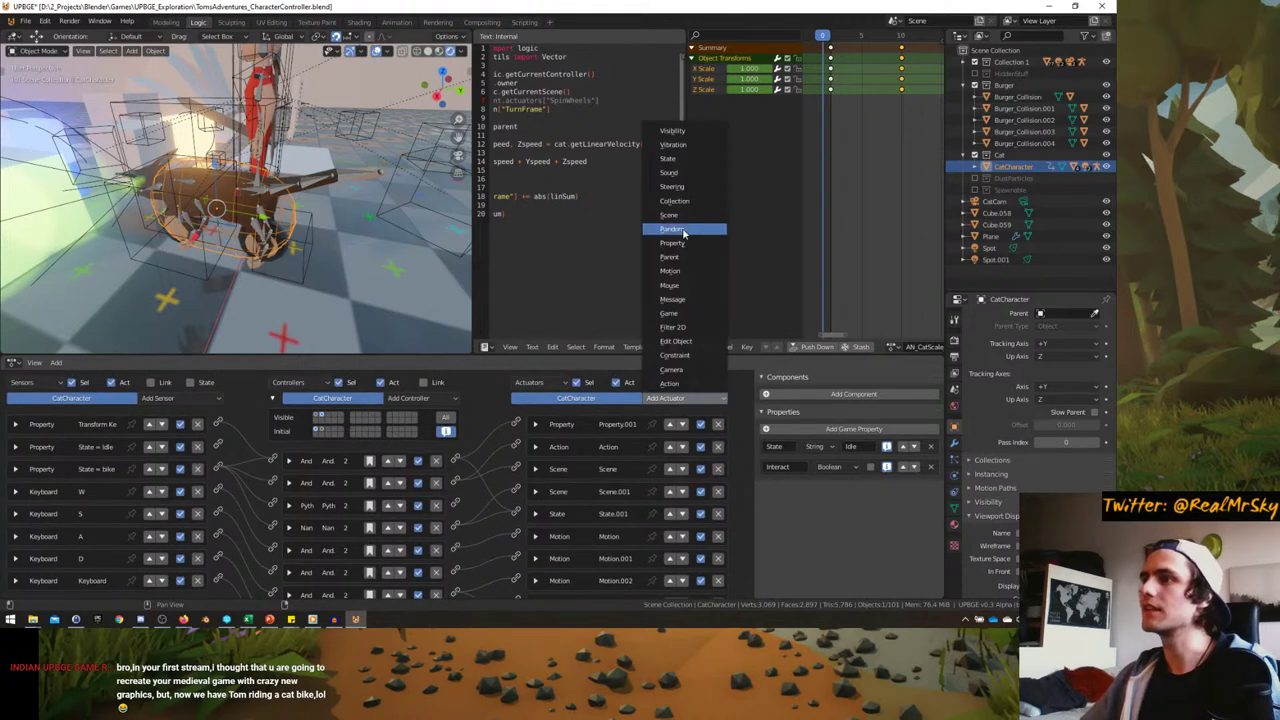
scroll(480, 463, down, 1)
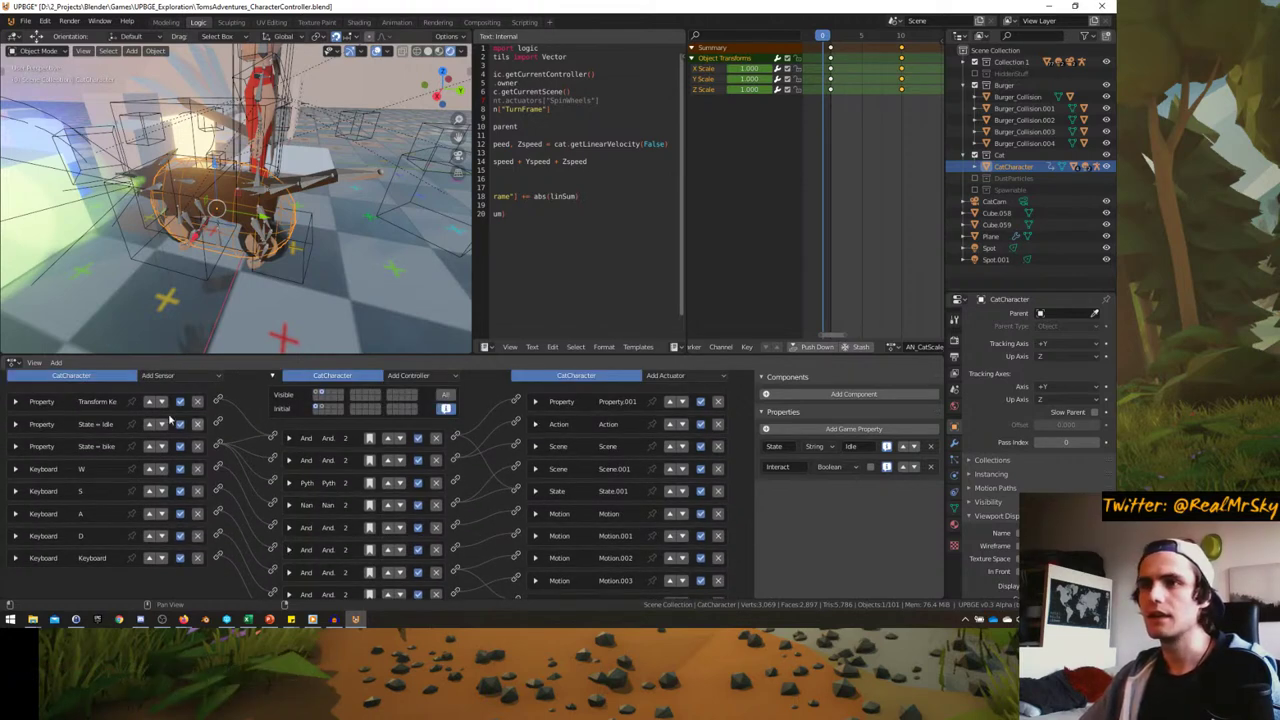
click(15, 402)
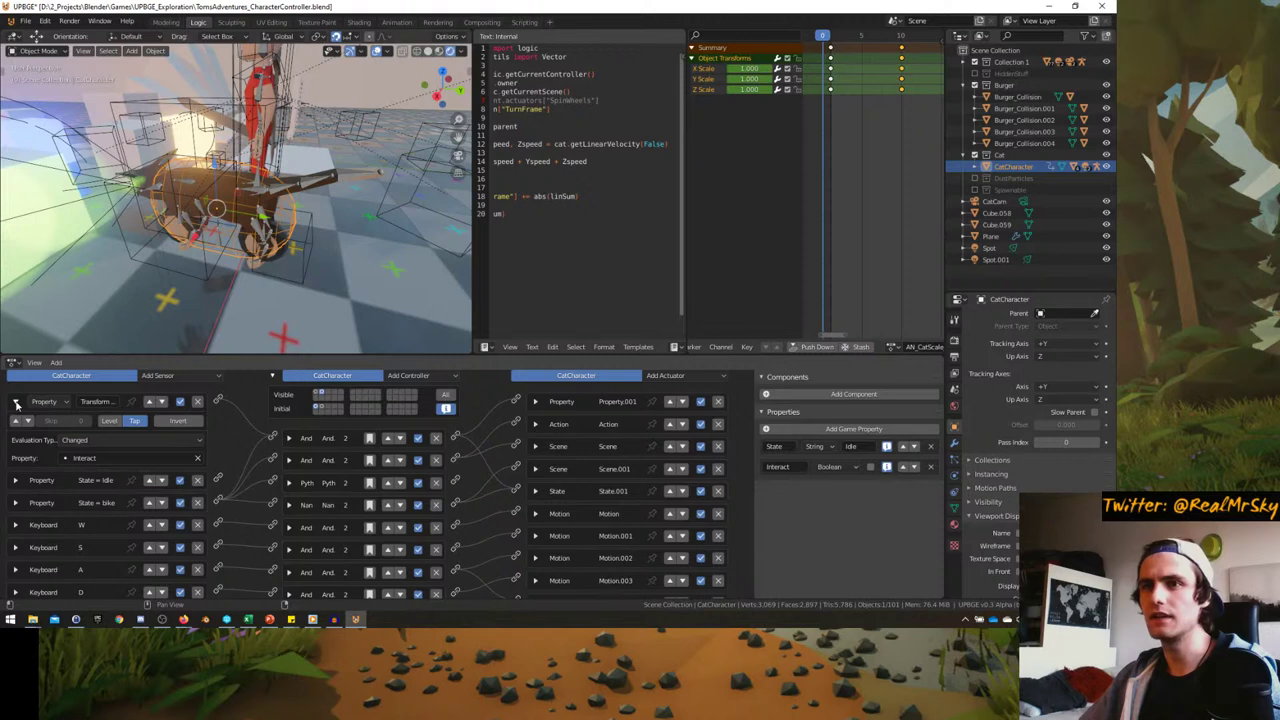
click(16, 404)
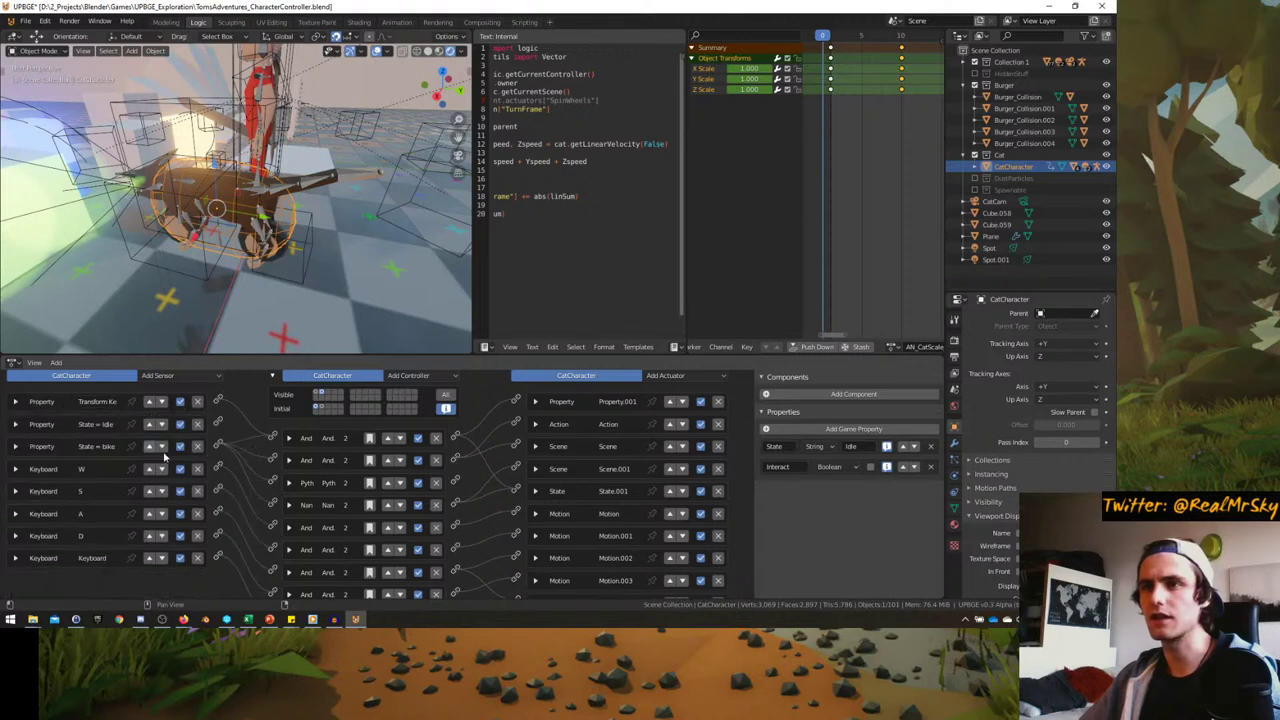
click(18, 425)
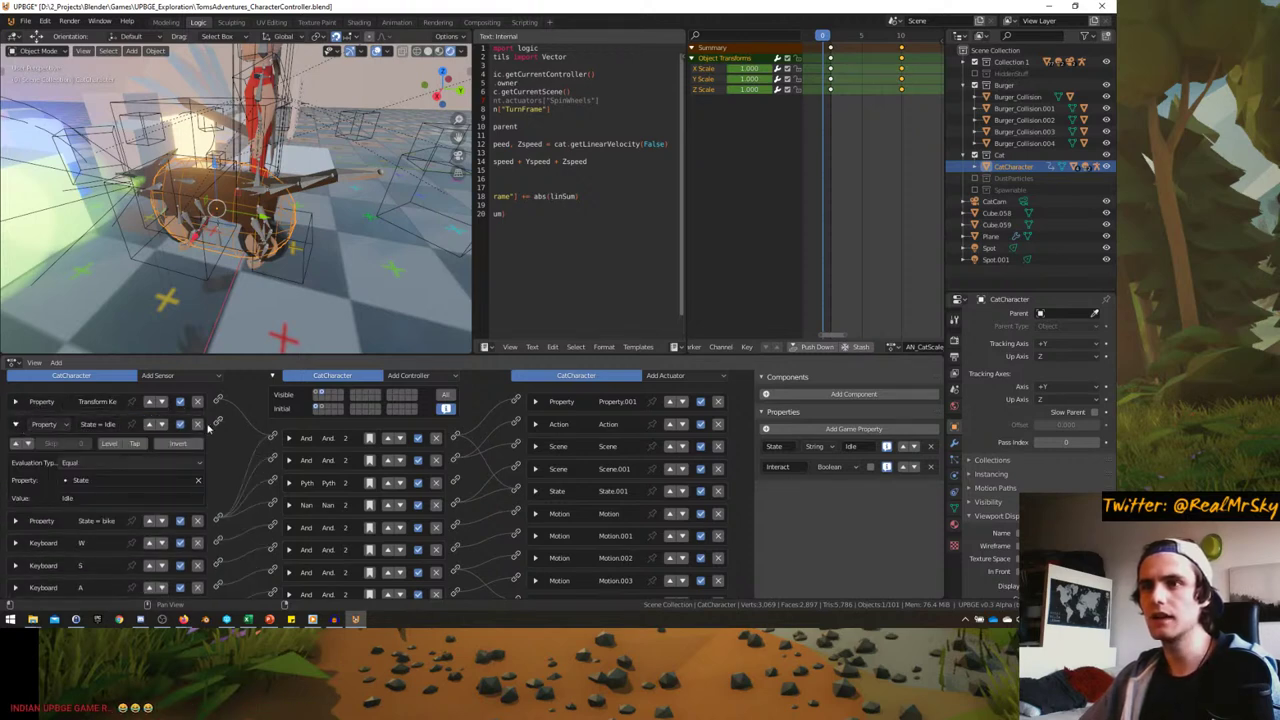
click(18, 425)
click(15, 447)
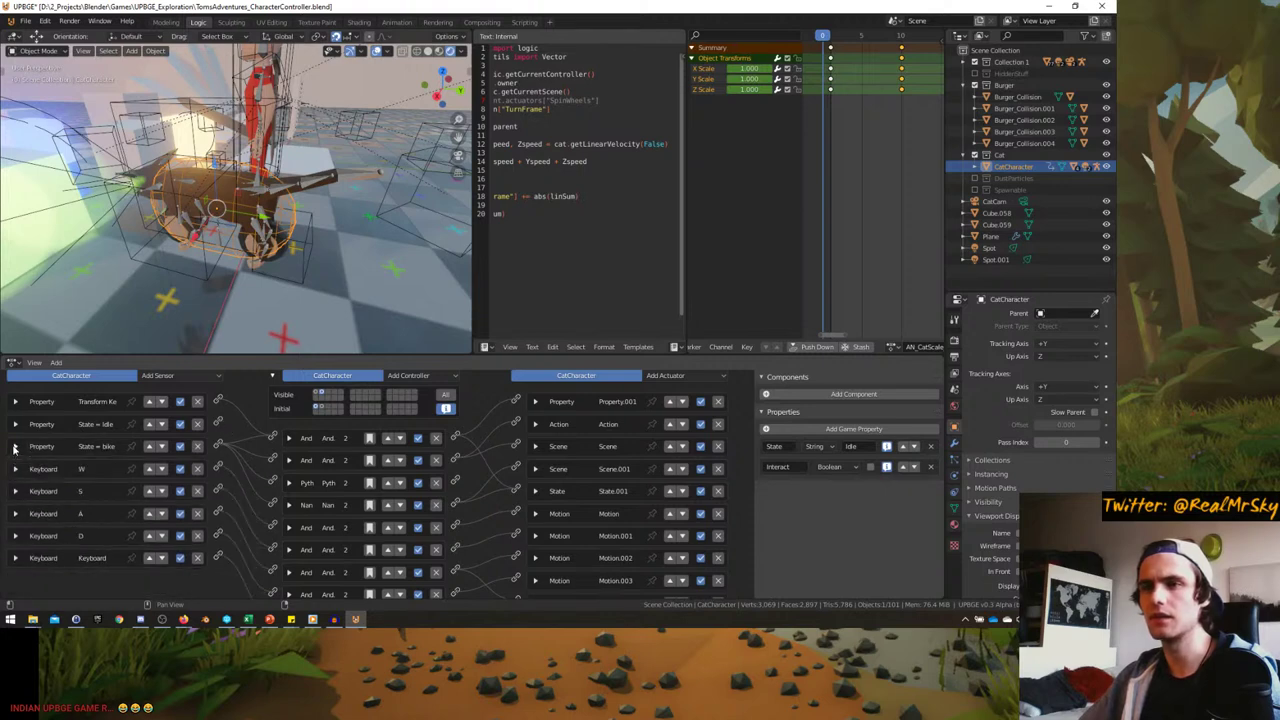
click(15, 447)
scroll(221, 449, down, 1)
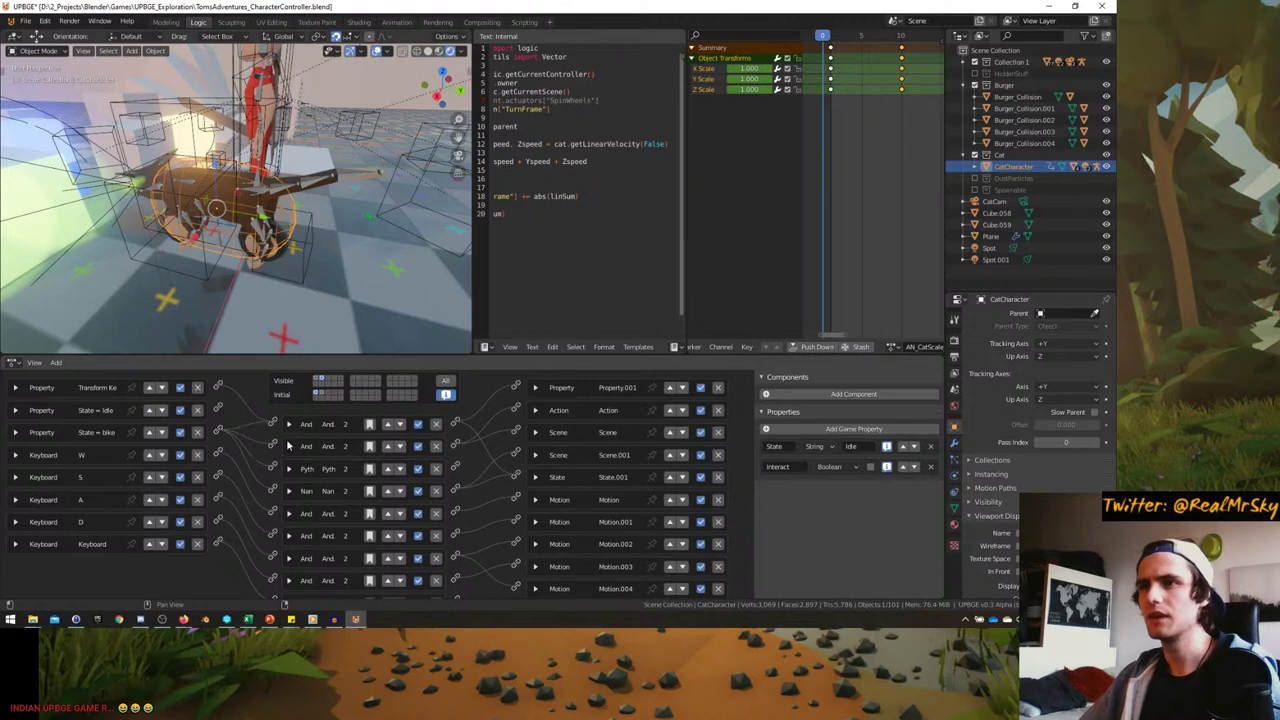
click(17, 388)
click(19, 389)
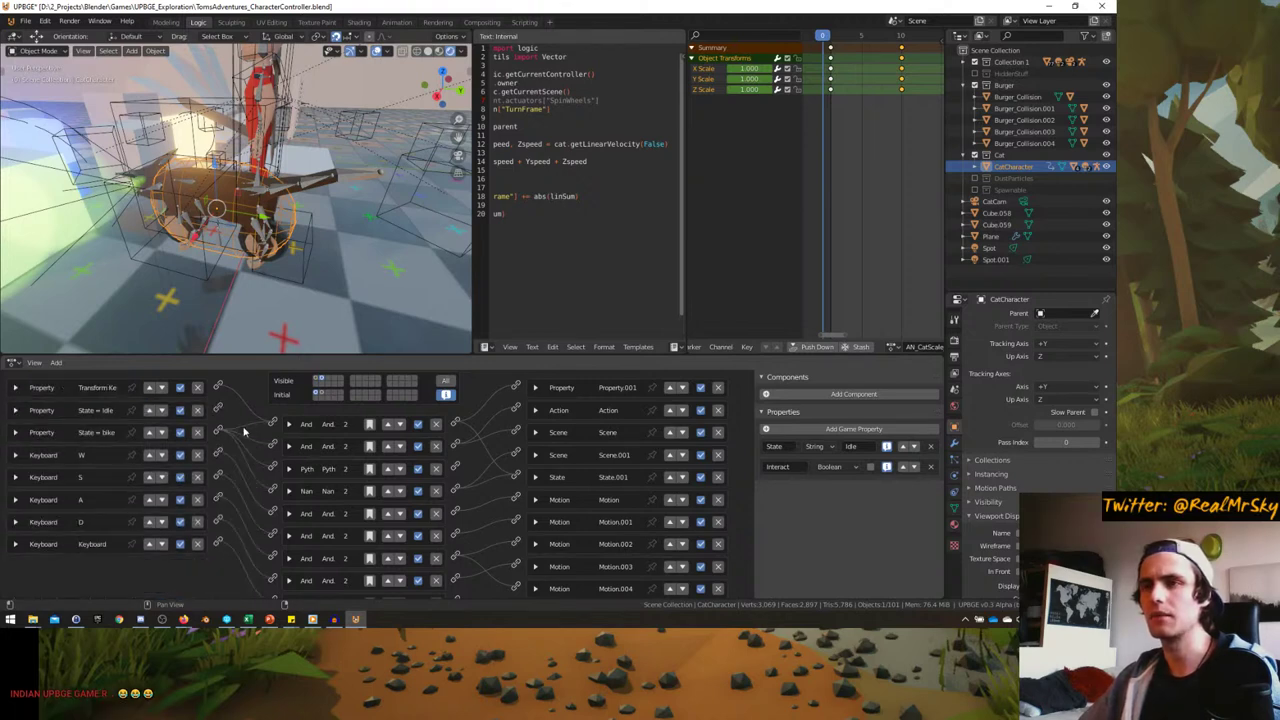
- Check and collapse the Action and Scene actuators, then enable Link for sensors and controllers
click(534, 414)
click(534, 414)
click(535, 432)
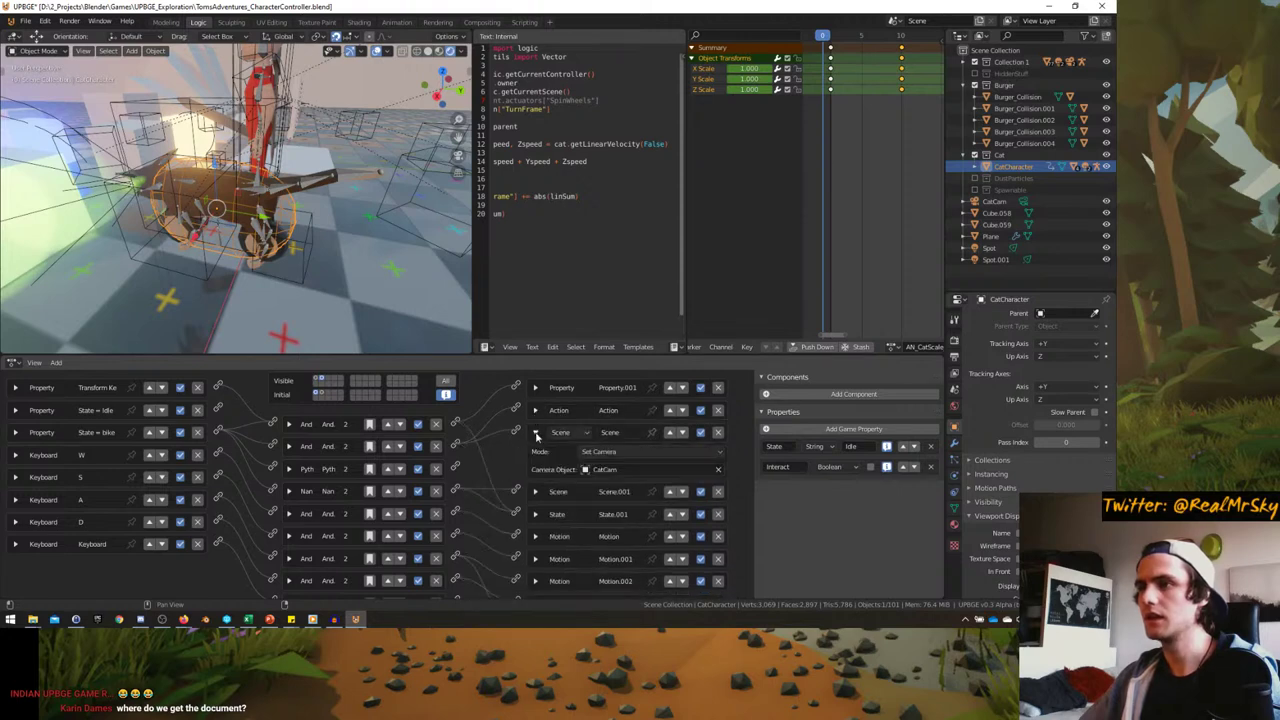
click(535, 432)
scroll(391, 403, down, 1)
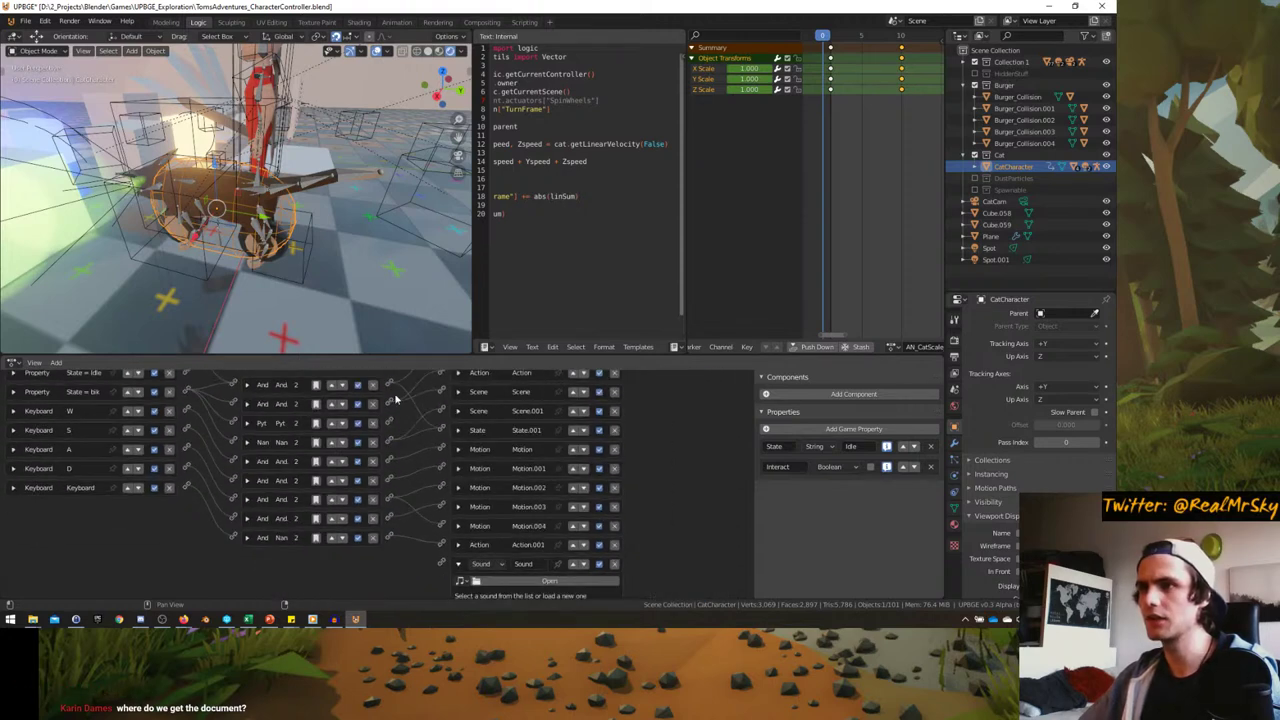
scroll(477, 553, up, 1)
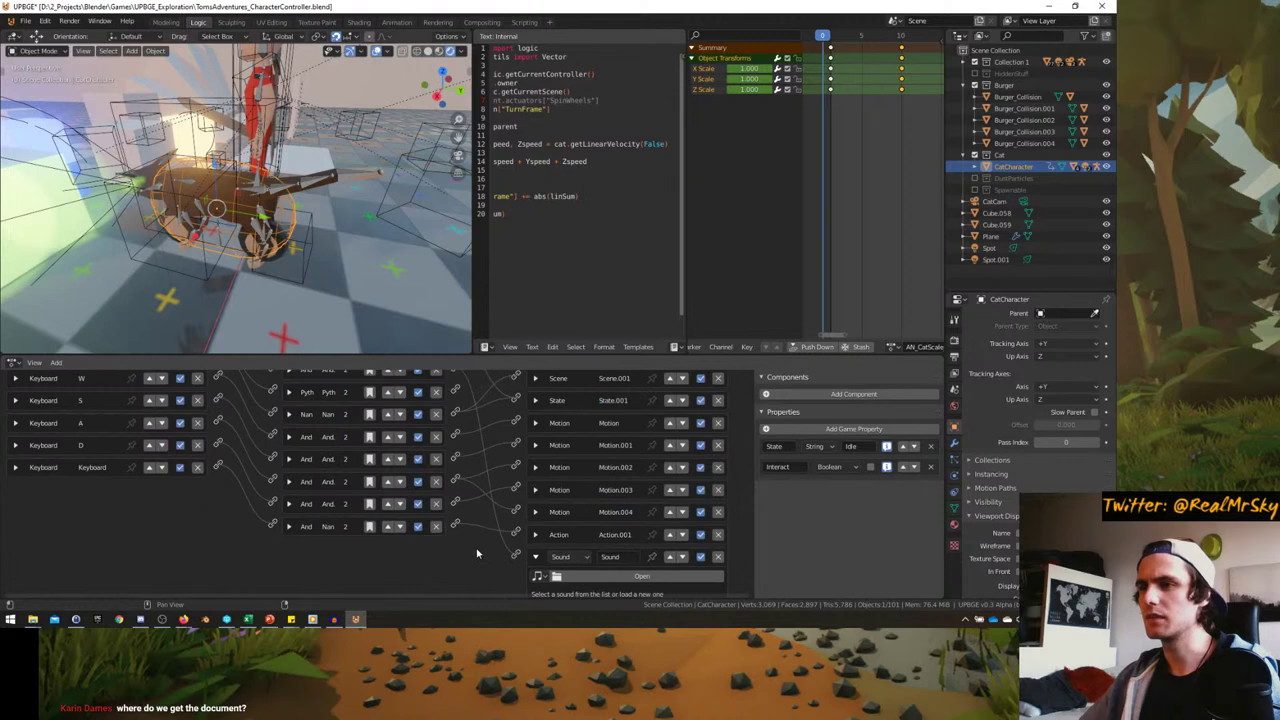
scroll(545, 570, up, 2)
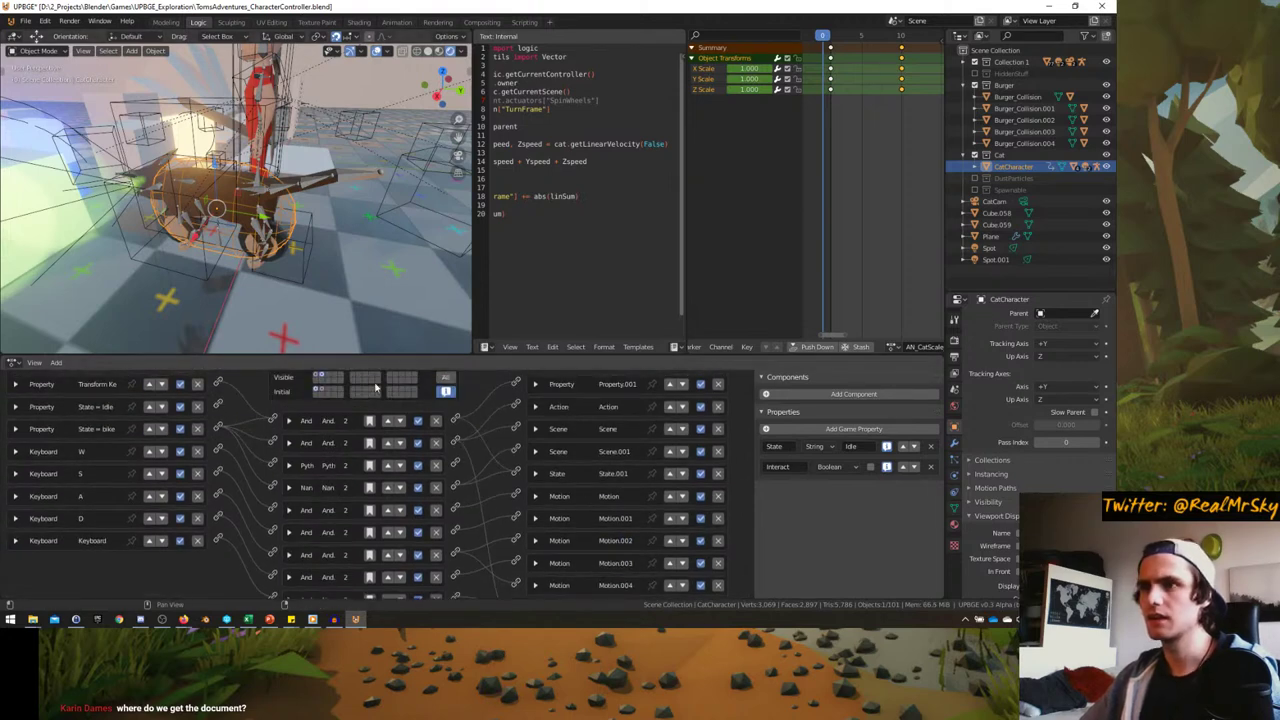
scroll(230, 420, up, 1)
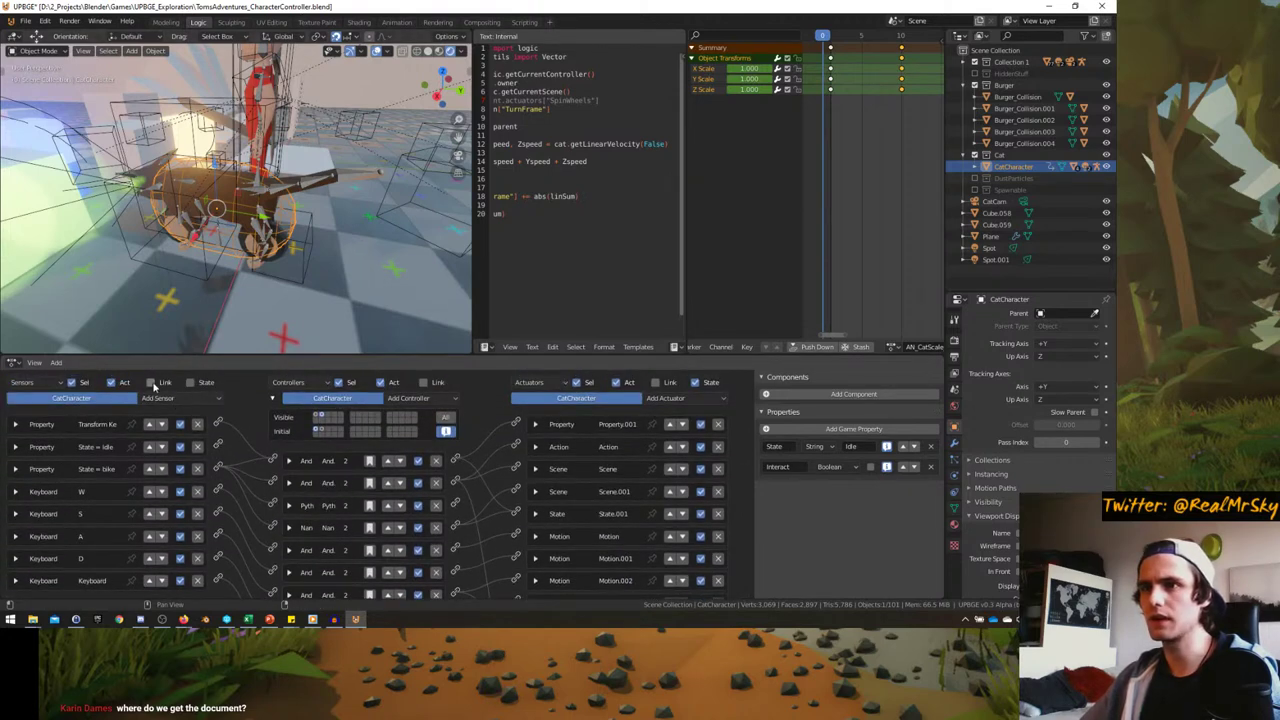
click(153, 383)
click(423, 383)
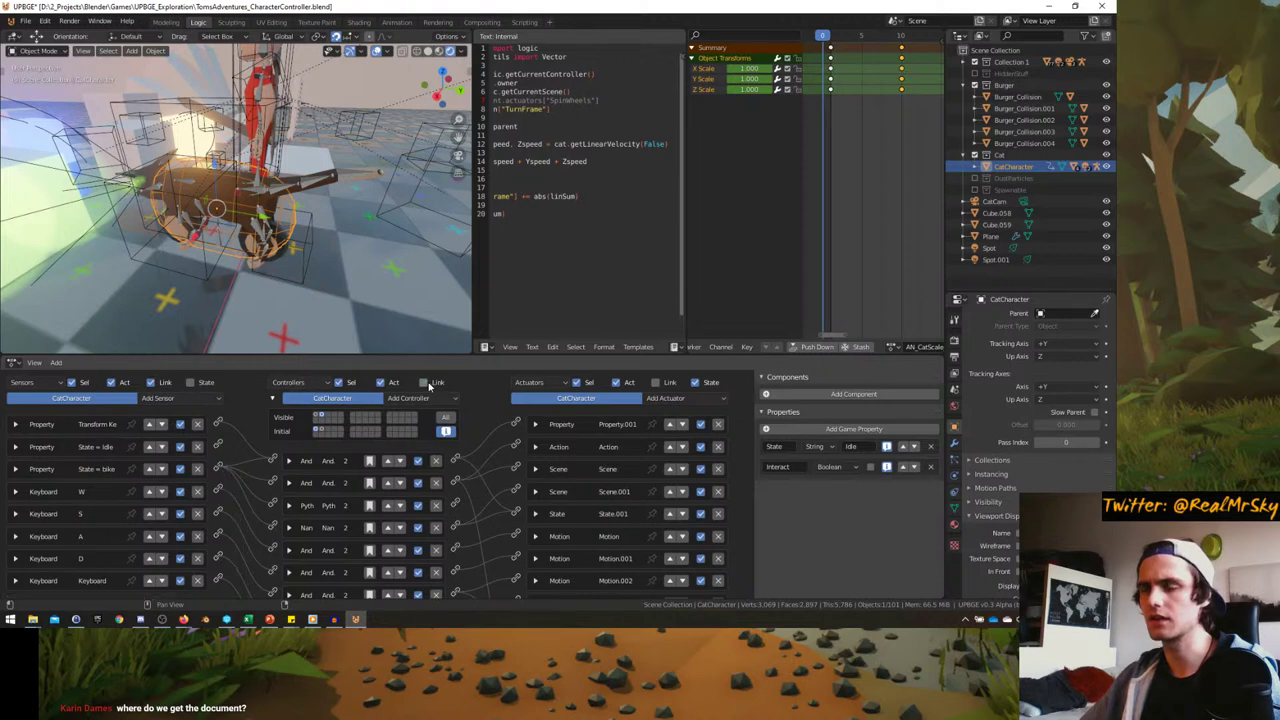
scroll(500, 460, down, 5)
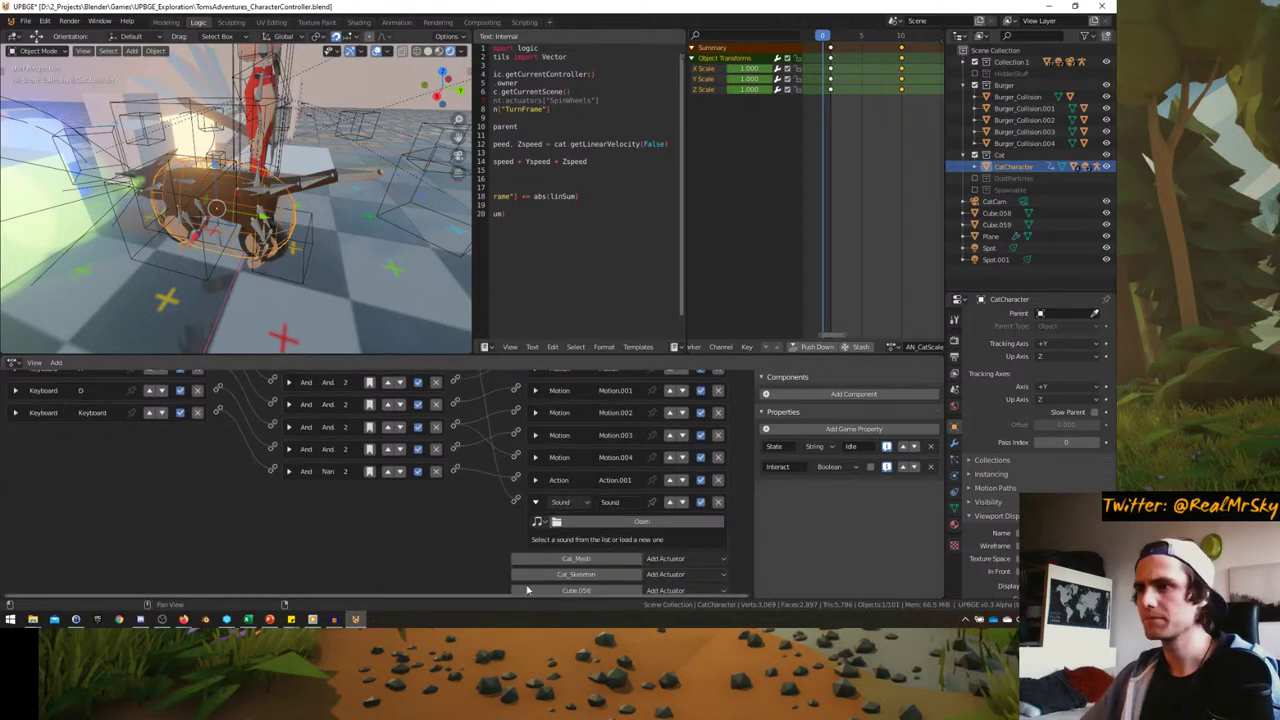
- Load cabike_pur_loop_01.wav from Sounds into the Sound actuator, set Play Mode to Loop Stop, and collapse it
click(567, 512)
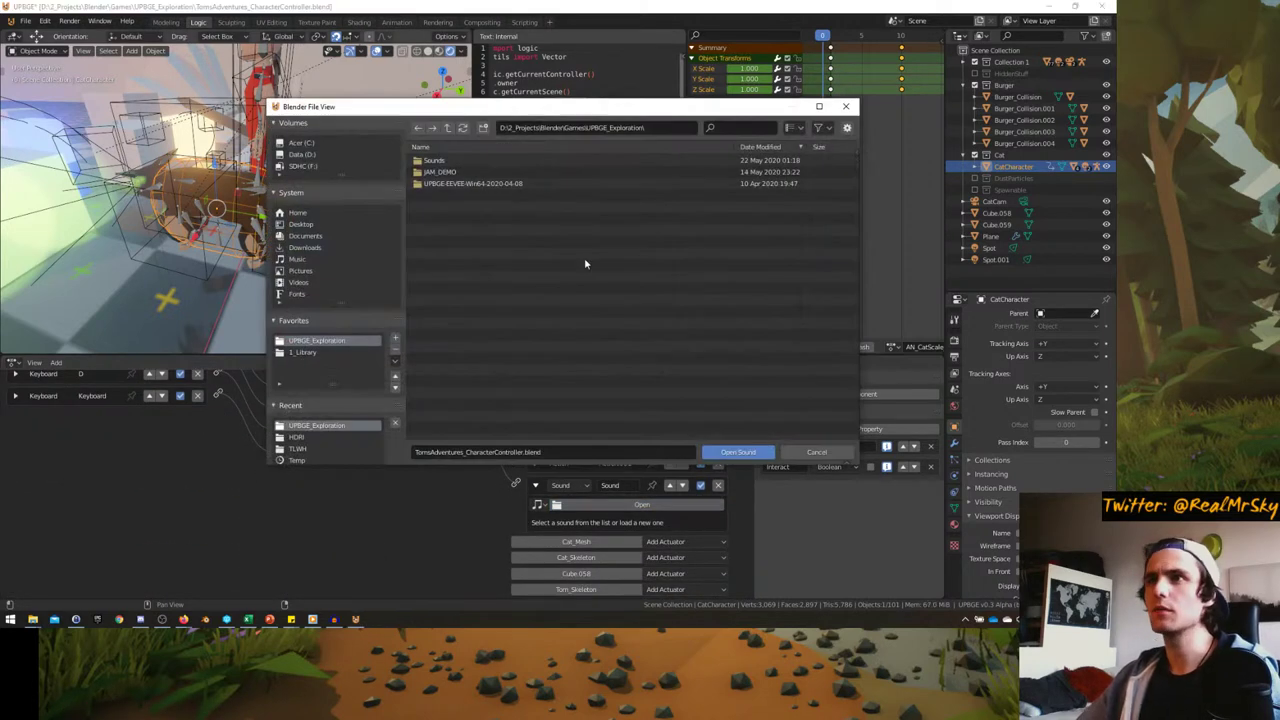
click(445, 163)
double_click(445, 162)
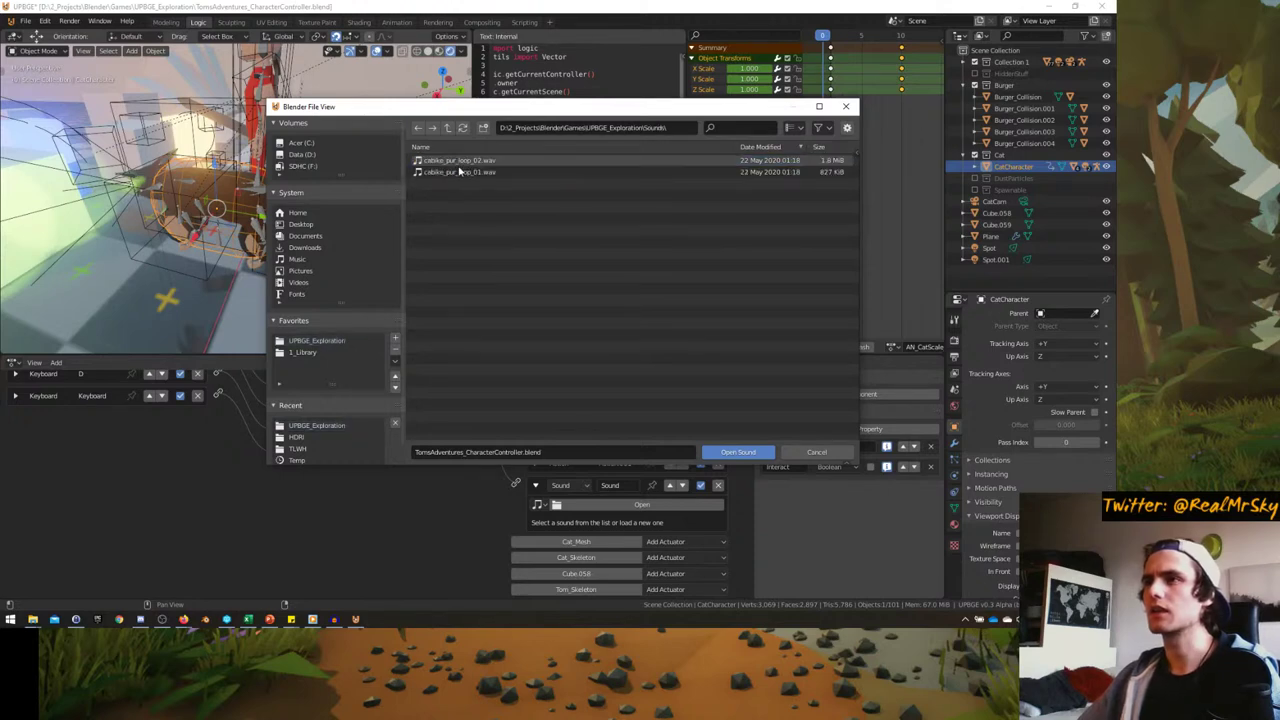
double_click(445, 171)
scroll(484, 515, down, 1)
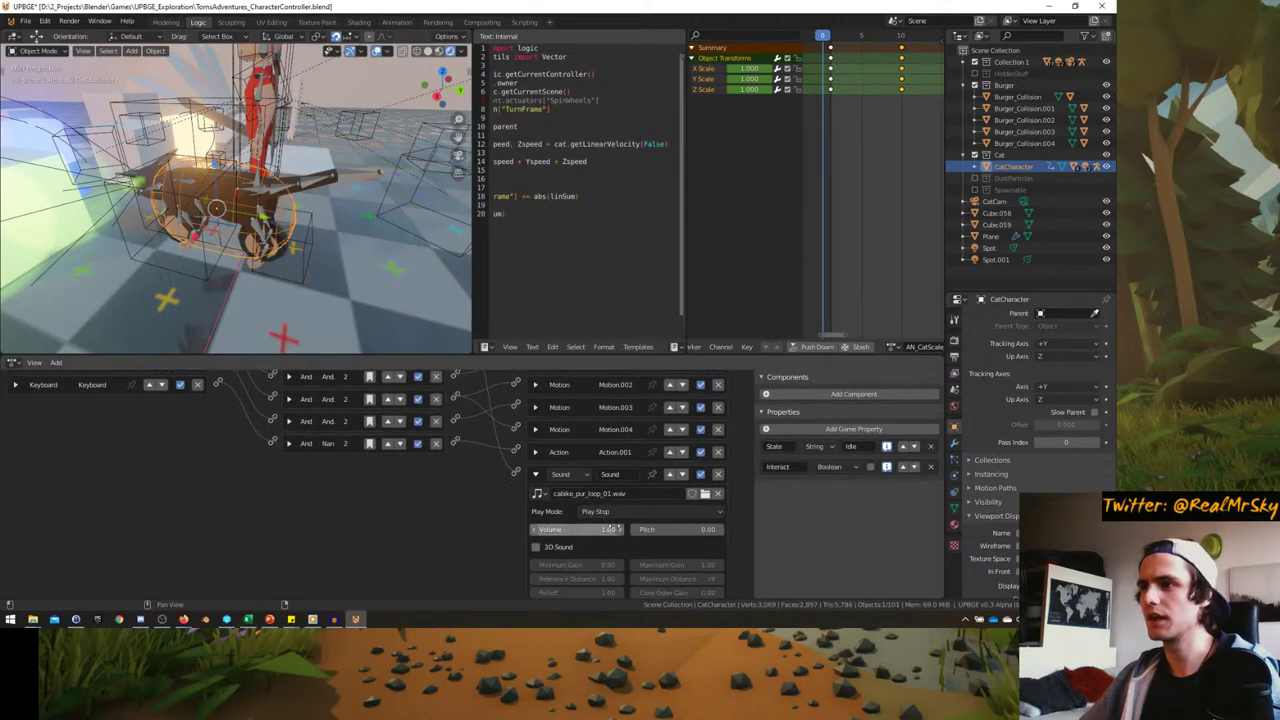
click(600, 511)
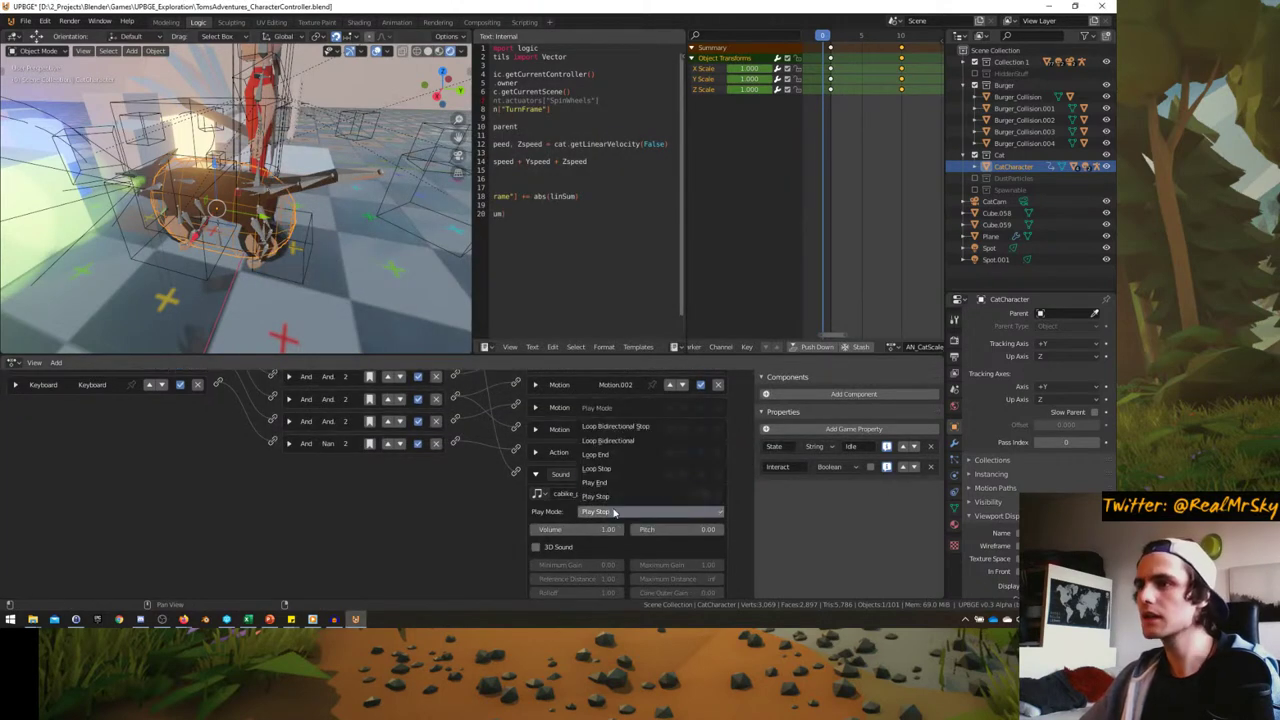
click(608, 468)
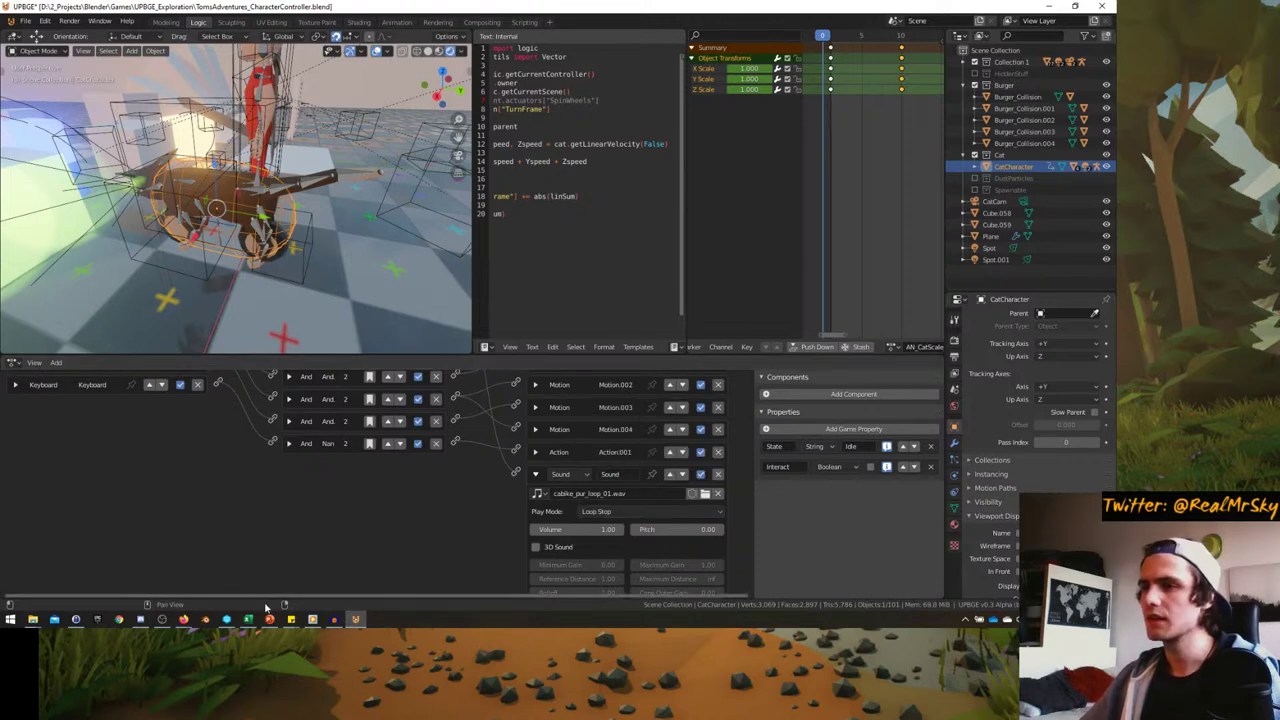
middle_drag(385, 268, 266, 238)
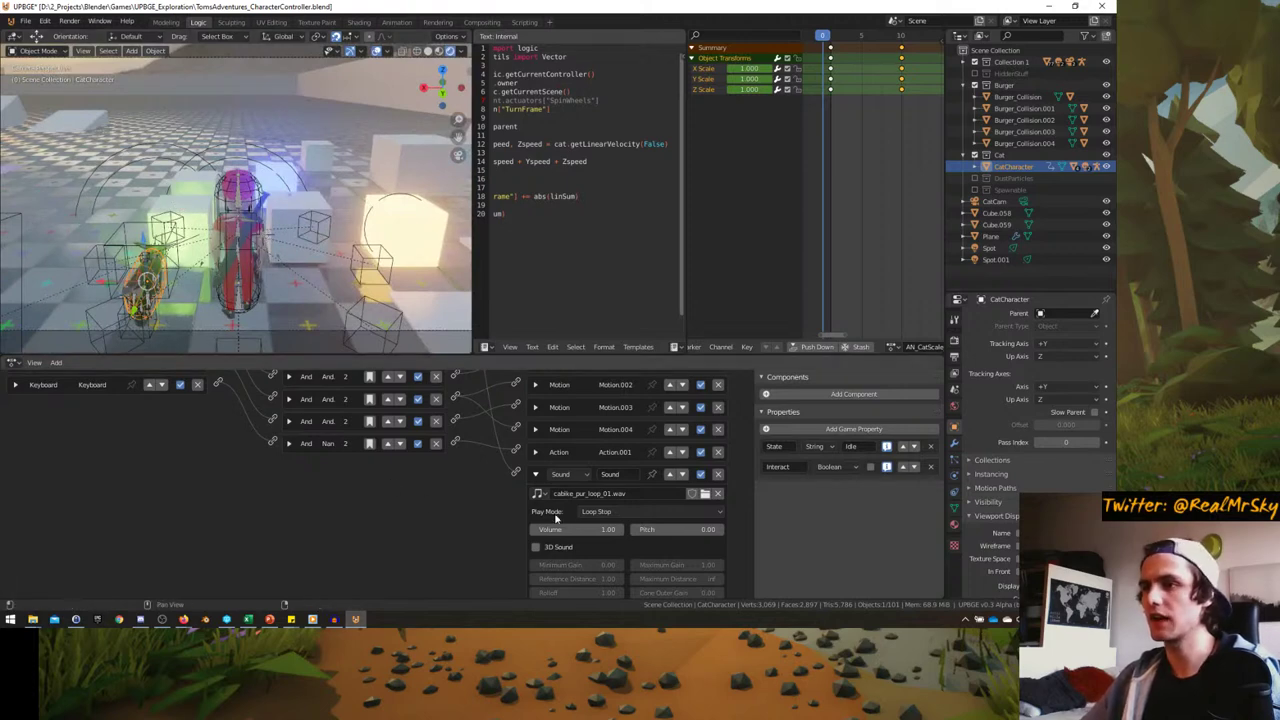
click(536, 477)
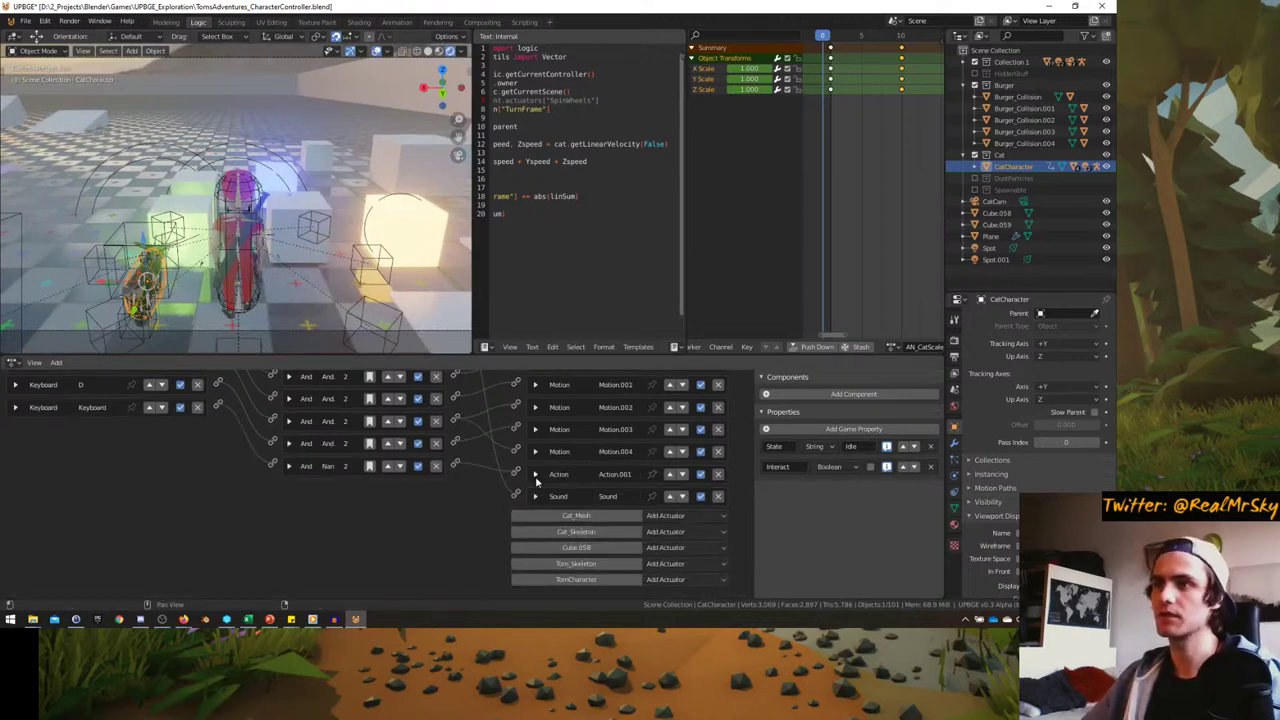
scroll(540, 460, up, 4)
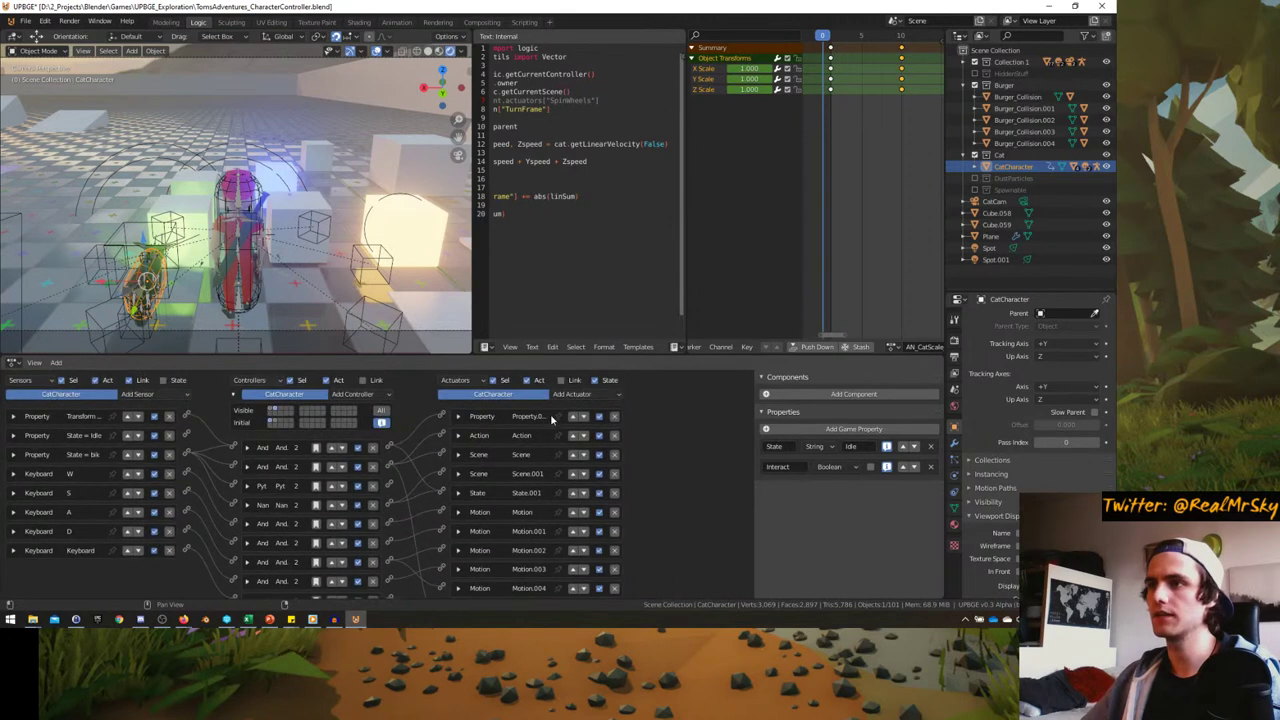
- Add a Sound.001 actuator and load cabike_pur_loop_02.wav into it
click(570, 394)
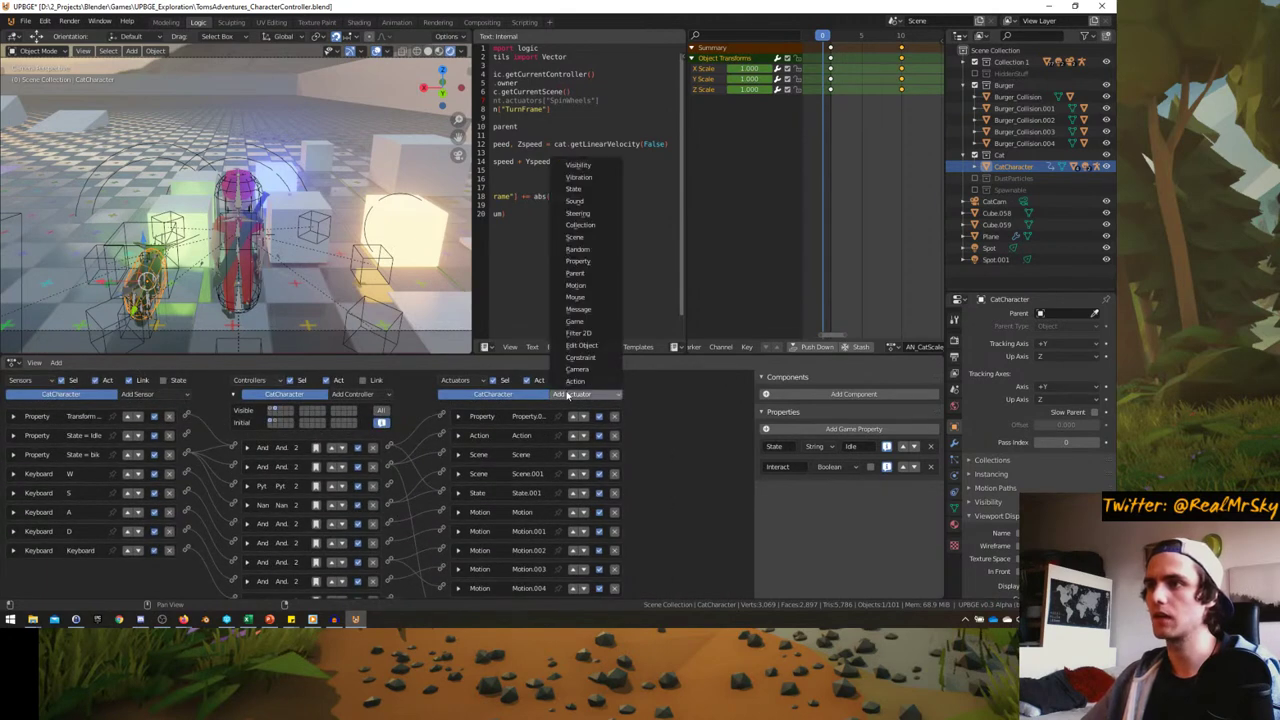
click(590, 203)
scroll(362, 437, down, 3)
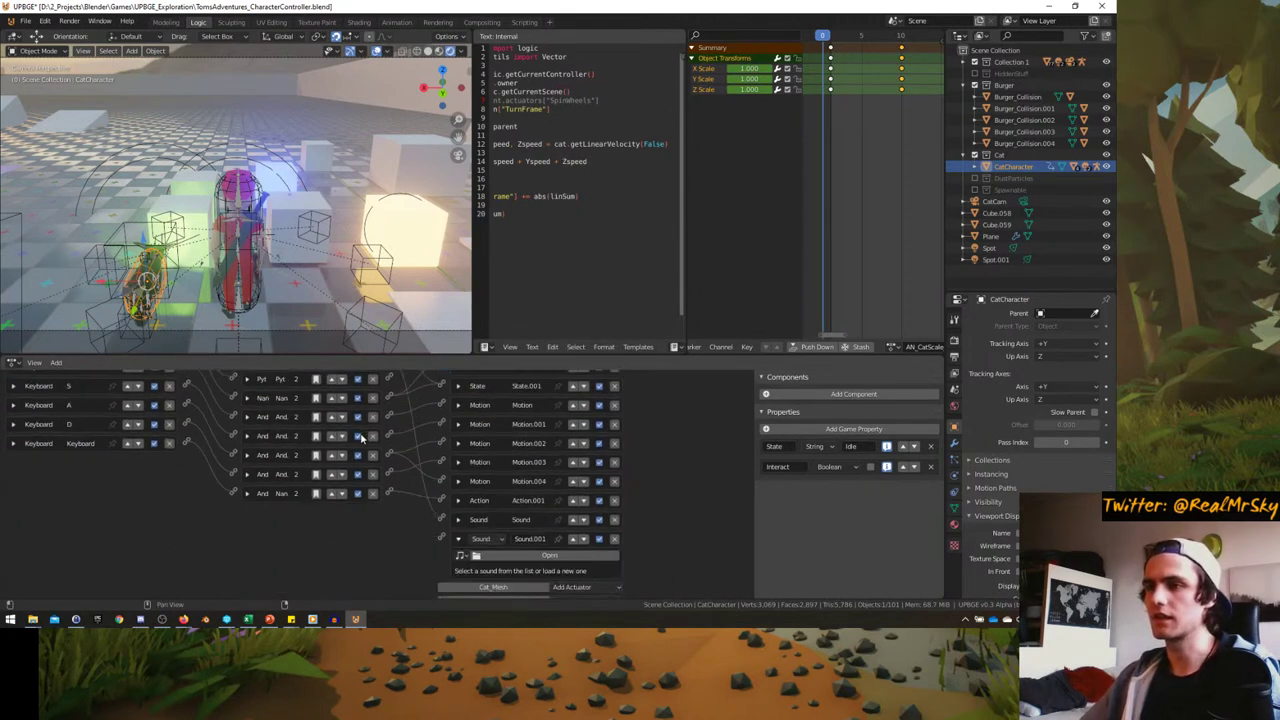
scroll(362, 437, up, 1)
click(480, 572)
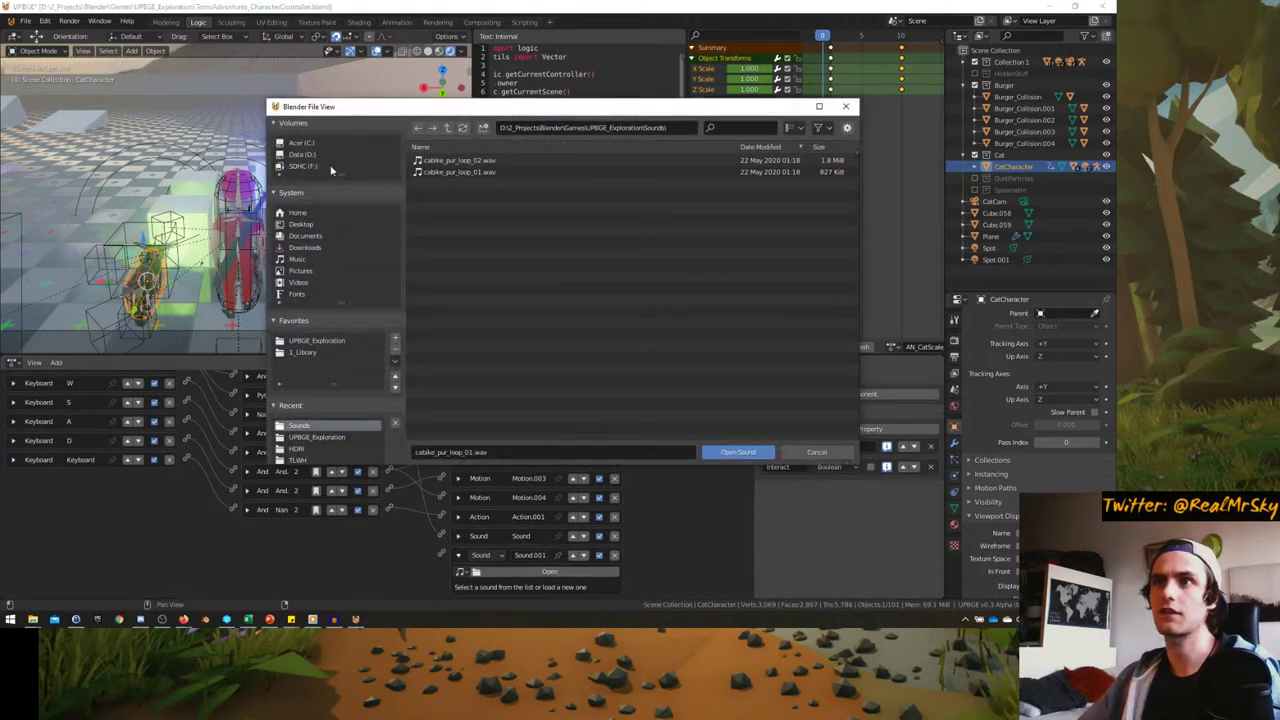
click(468, 172)
double_click(458, 160)
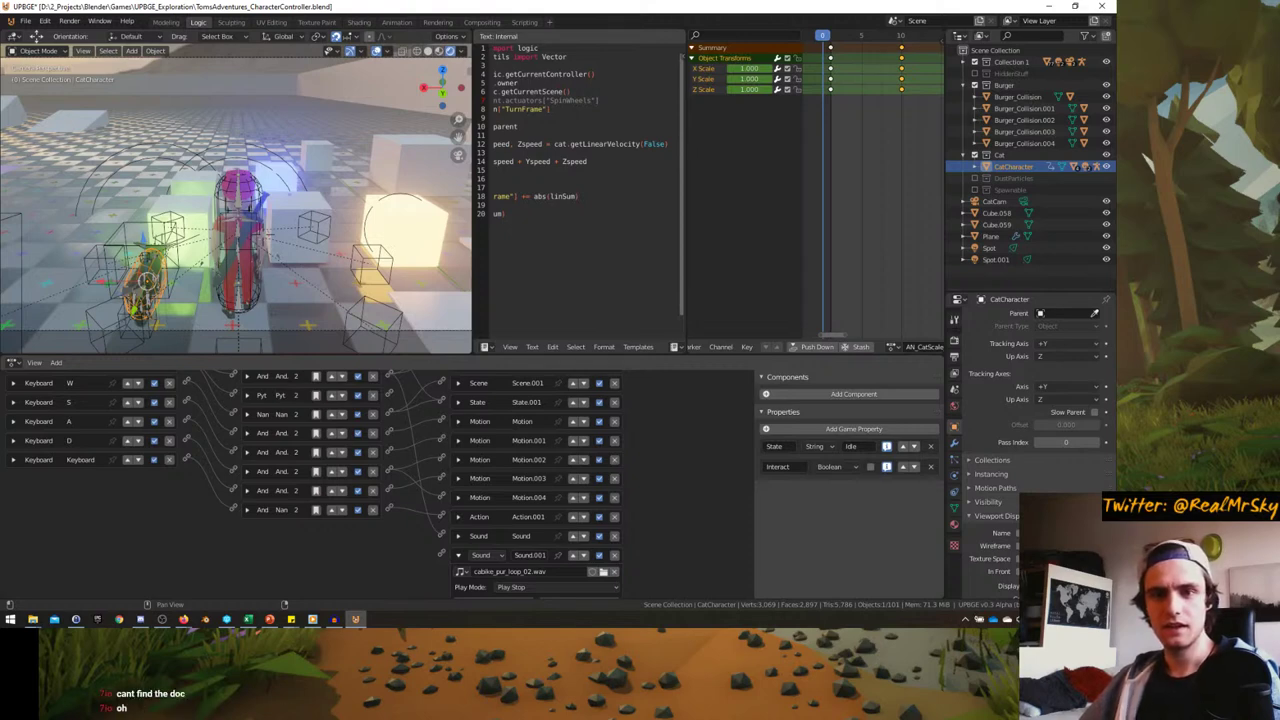
- Back in UPBGE, orbit around the cat and pan the logic editor to the Sound.001 actuator
key(alt+Tab)
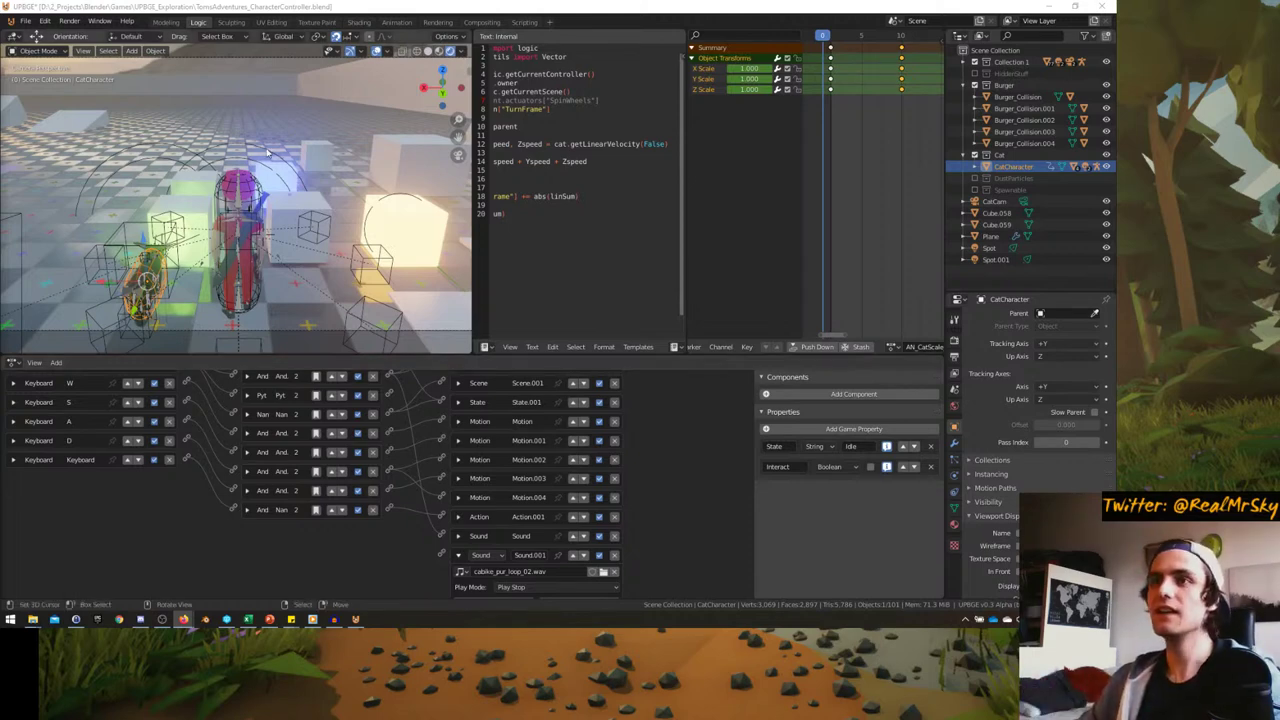
middle_drag(210, 190, 210, 233)
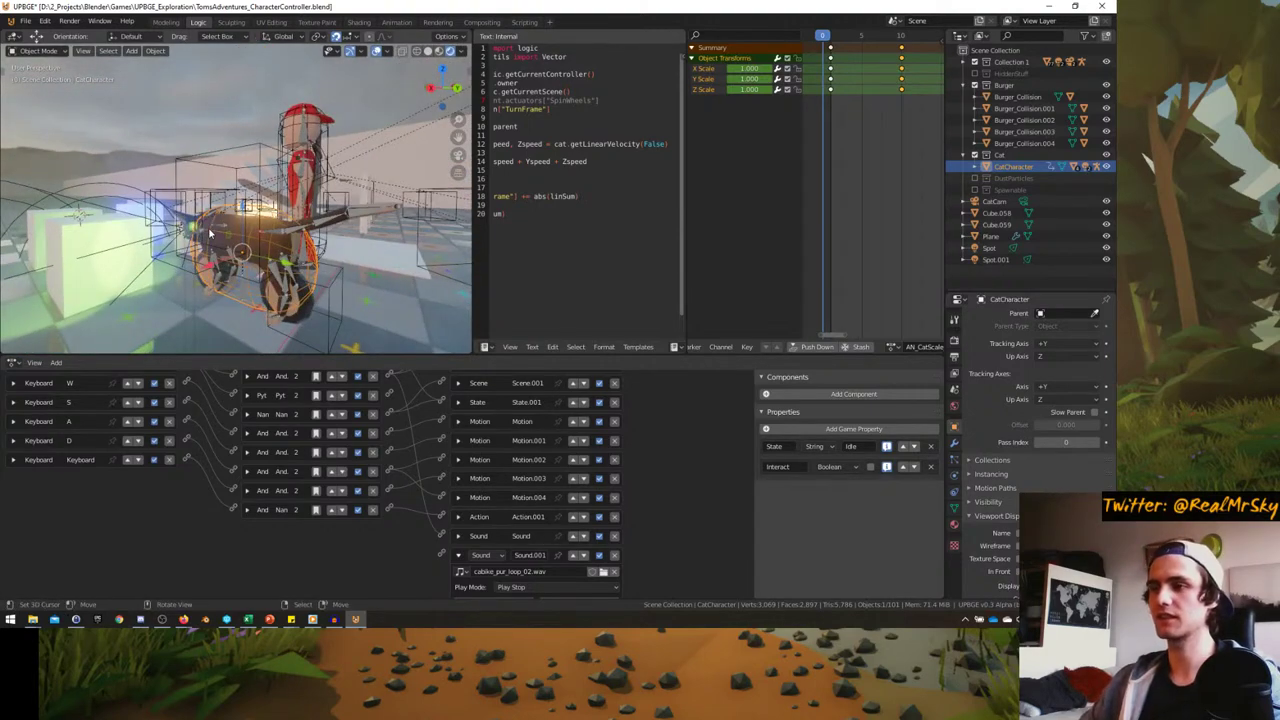
middle_drag(400, 557, 522, 508)
- Set Sound.001's play mode to Loop Stop and enable 3D Sound
click(515, 508)
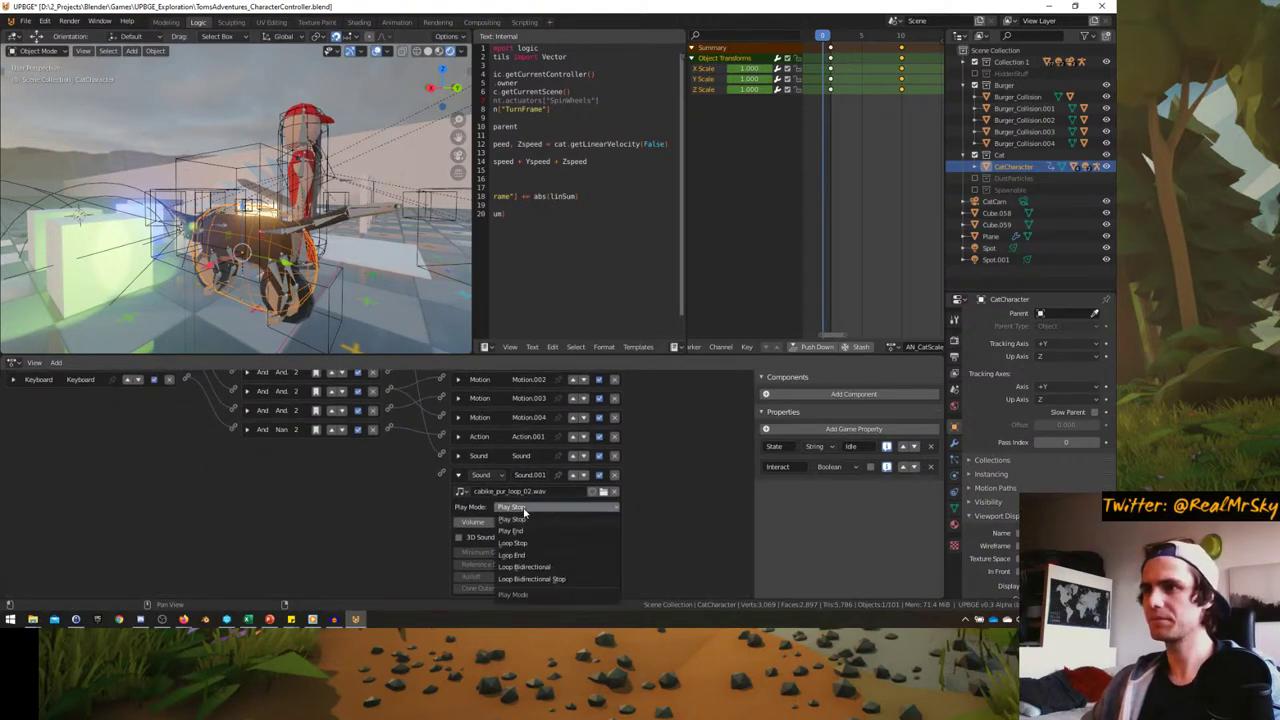
click(536, 545)
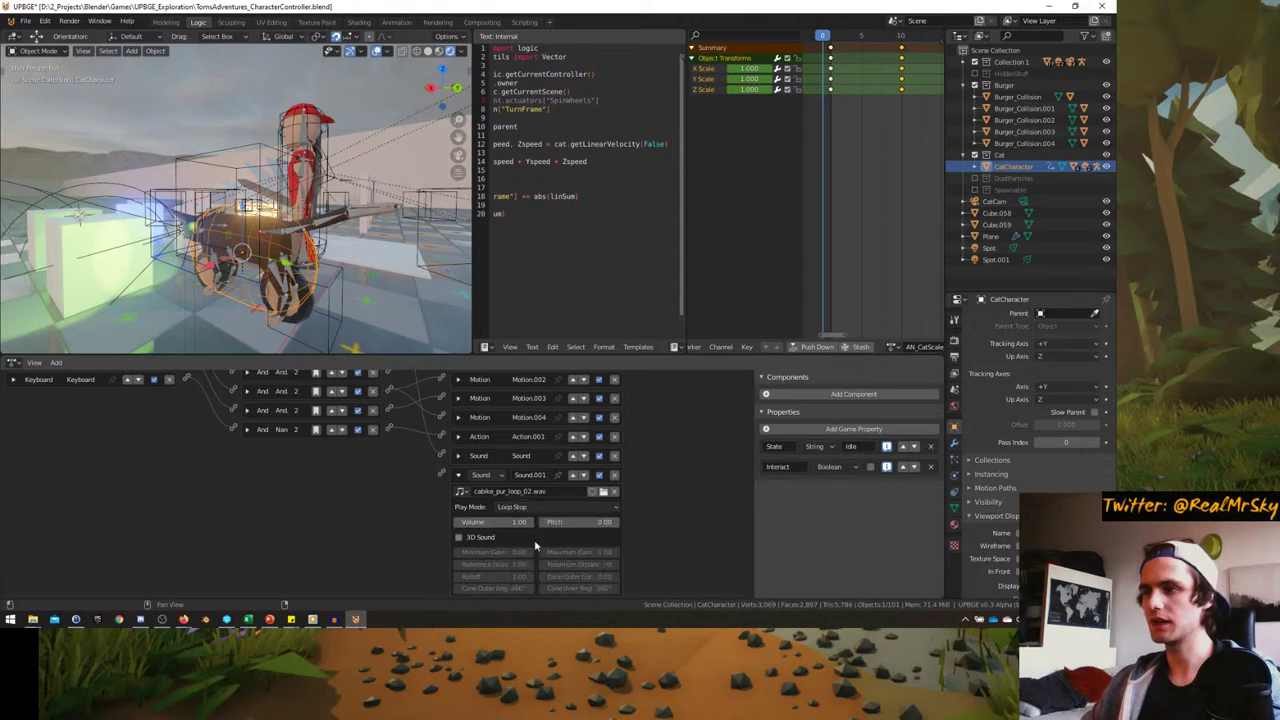
click(476, 540)
scroll(314, 449, up, 3)
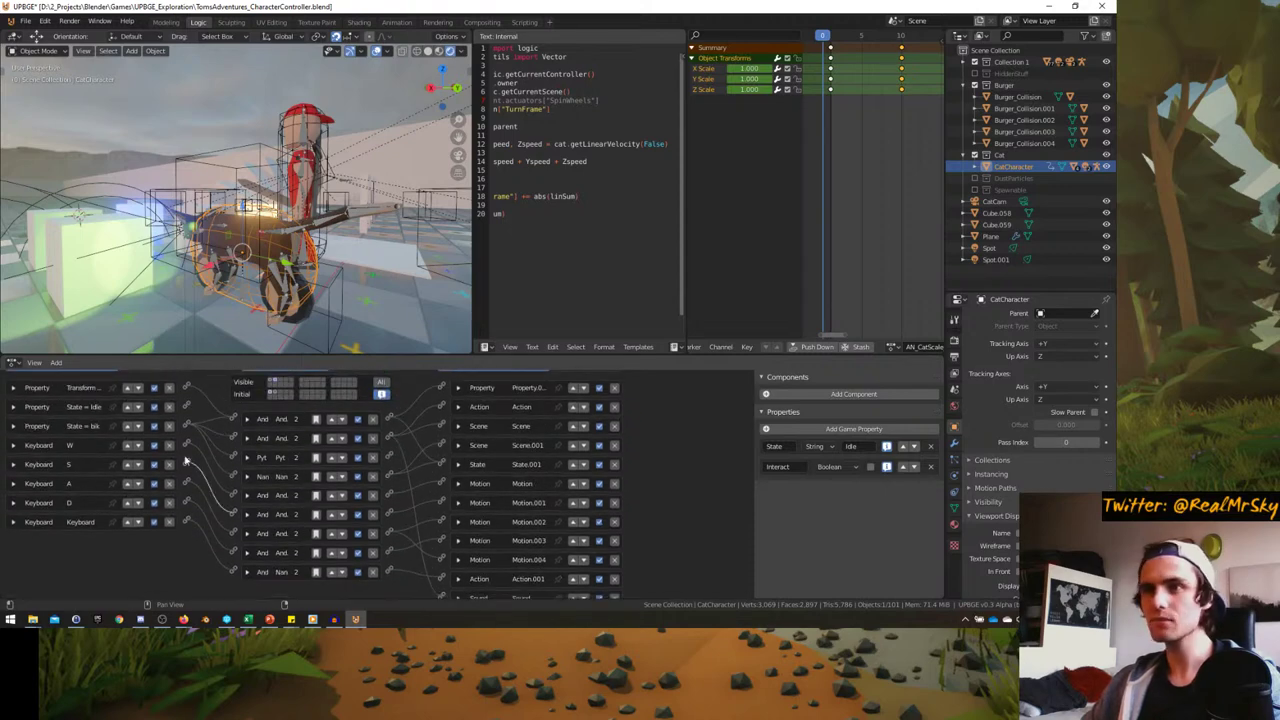
- Link the driving logic's controller to the Sound.001 actuator
drag(186, 444, 234, 476)
scroll(234, 490, down, 1)
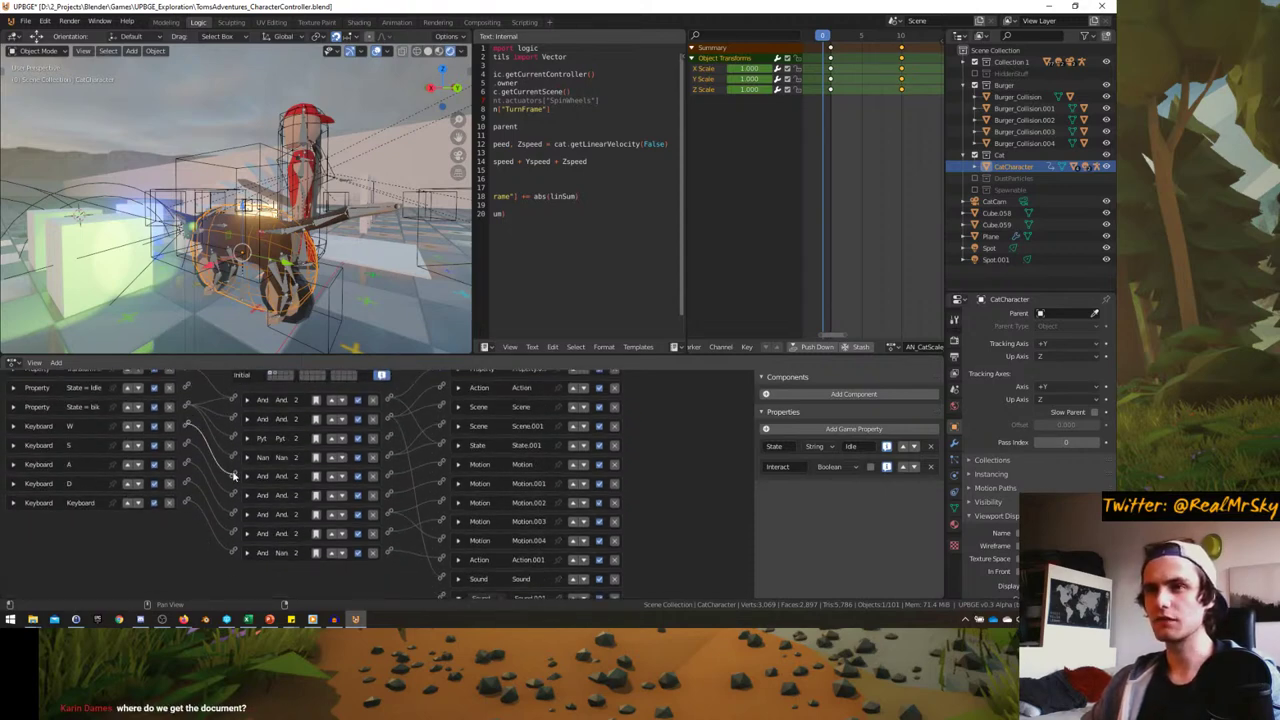
scroll(379, 436, down, 2)
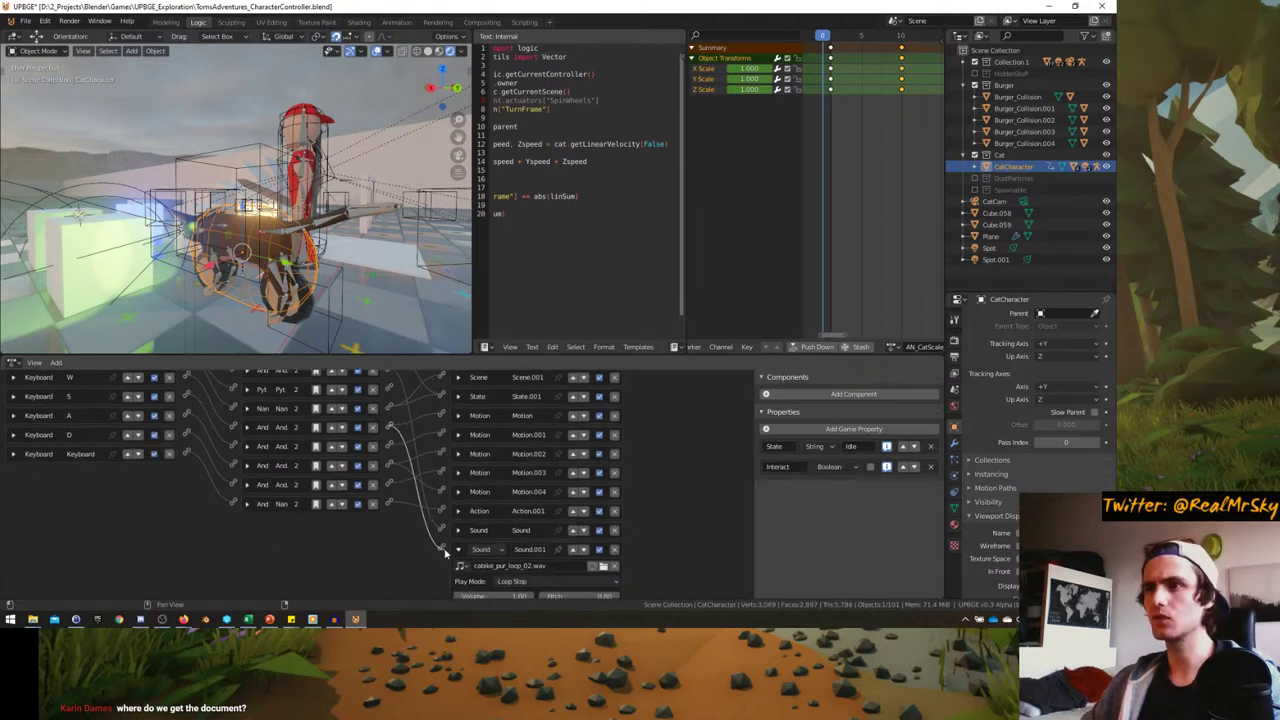
drag(446, 552, 443, 550)
scroll(300, 500, up, 2)
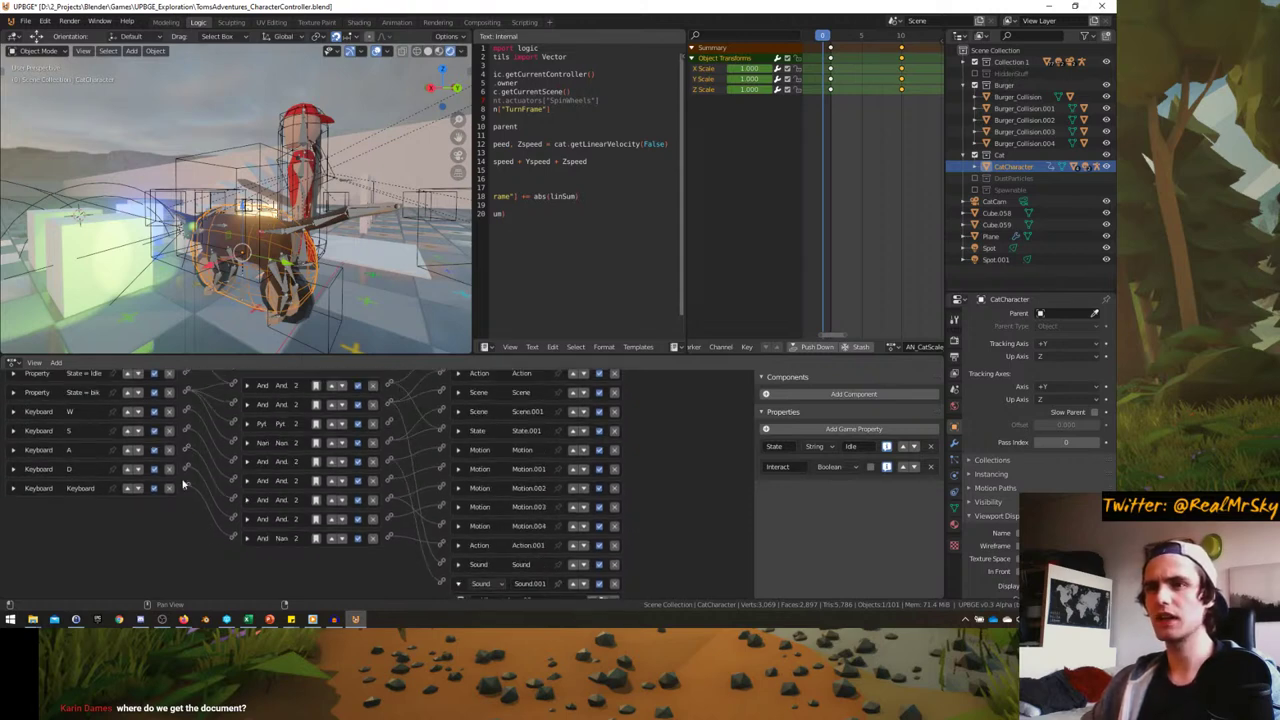
scroll(370, 496, down, 1)
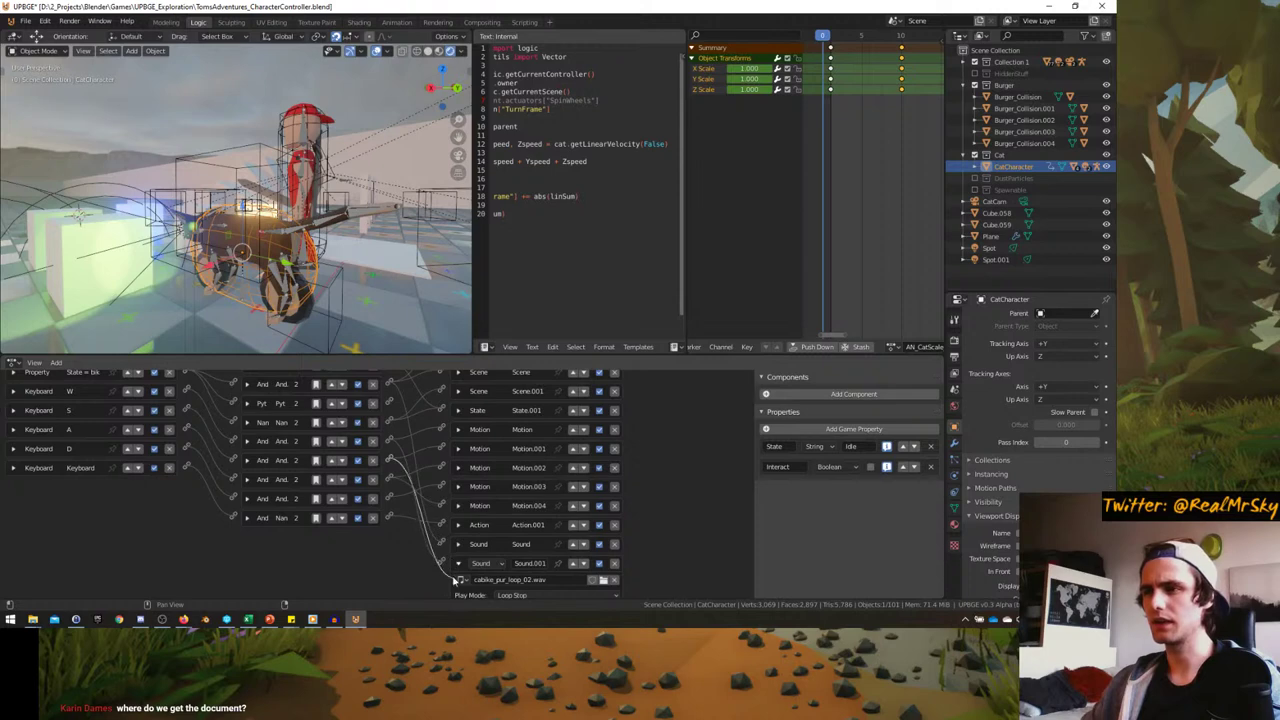
scroll(395, 525, down, 2)
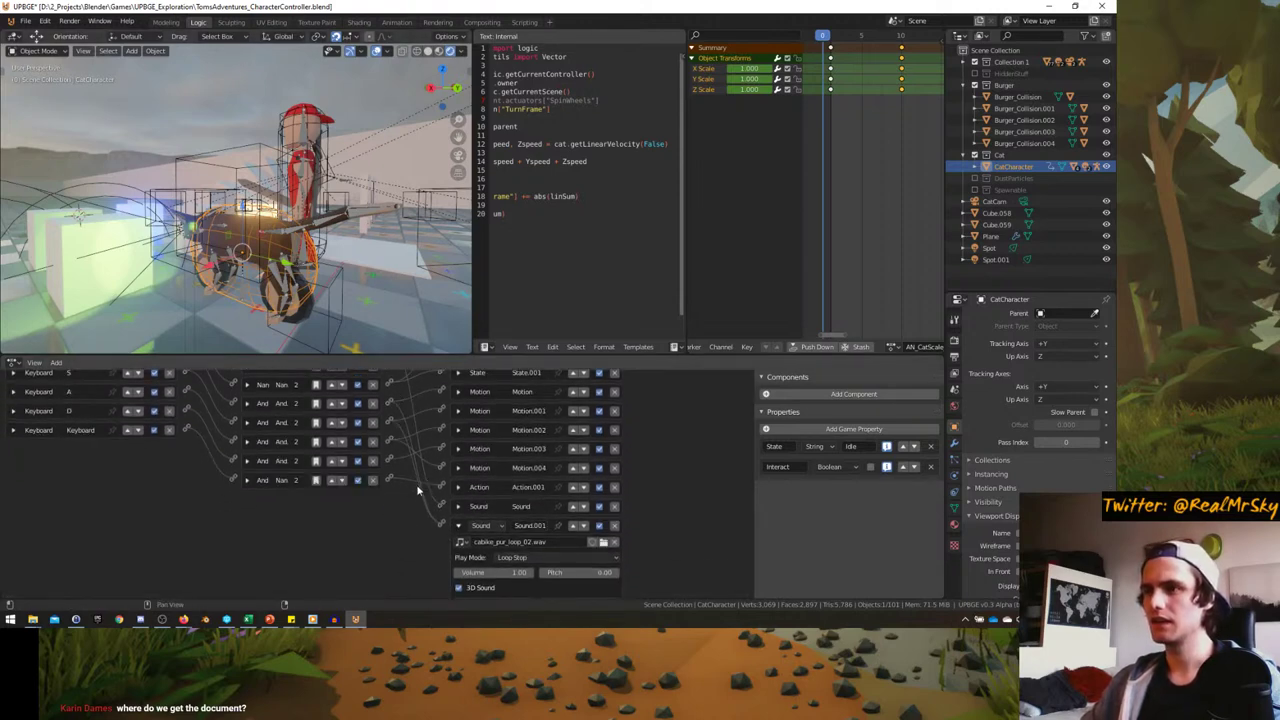
- Maximize the 3D viewport with Ctrl+Space and orbit slightly around the character
middle_drag(342, 295, 342, 295)
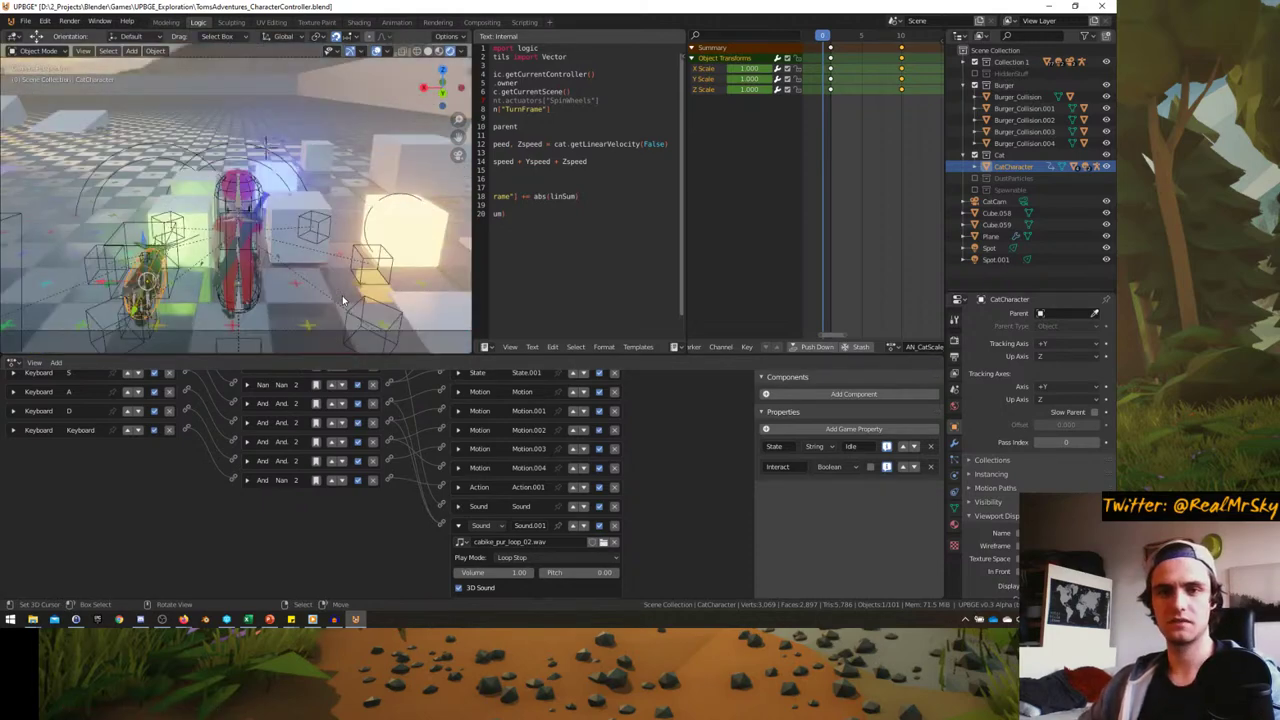
key(ctrl+space)
click(342, 300)
middle_drag(342, 300, 355, 306)
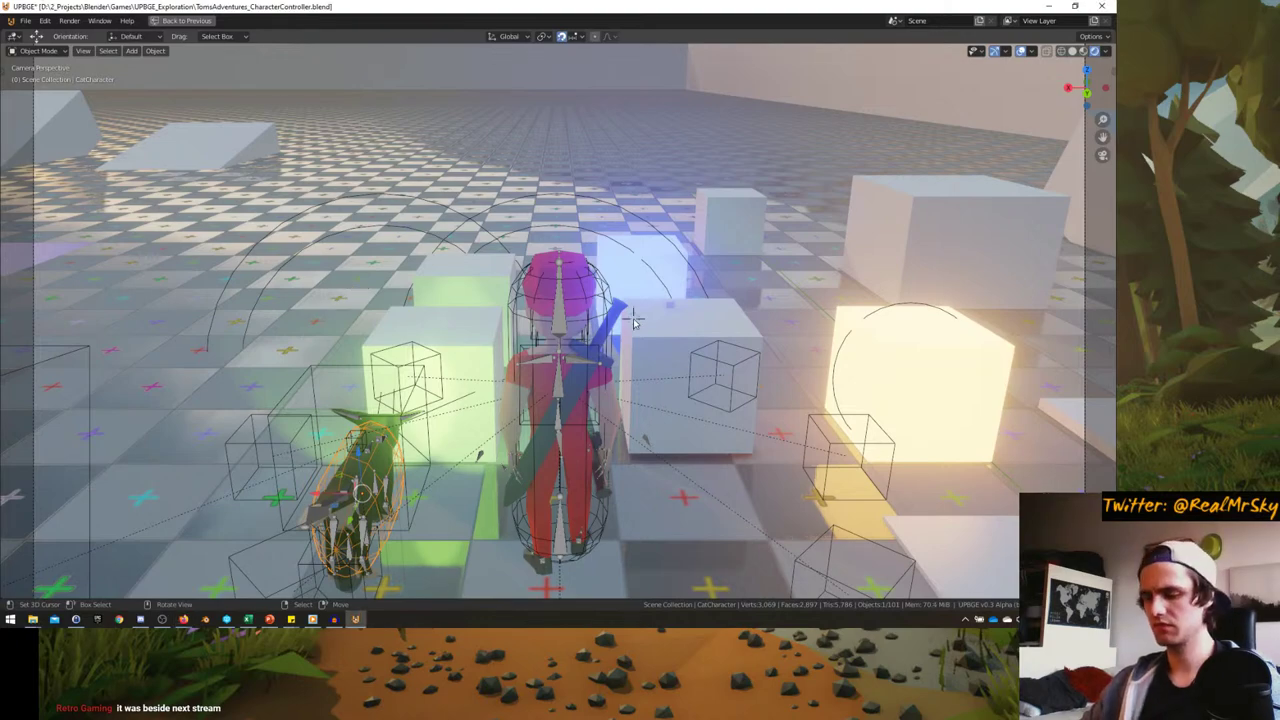
- Run the game, mount the cat, then stop the game and refocus the window
key(p)
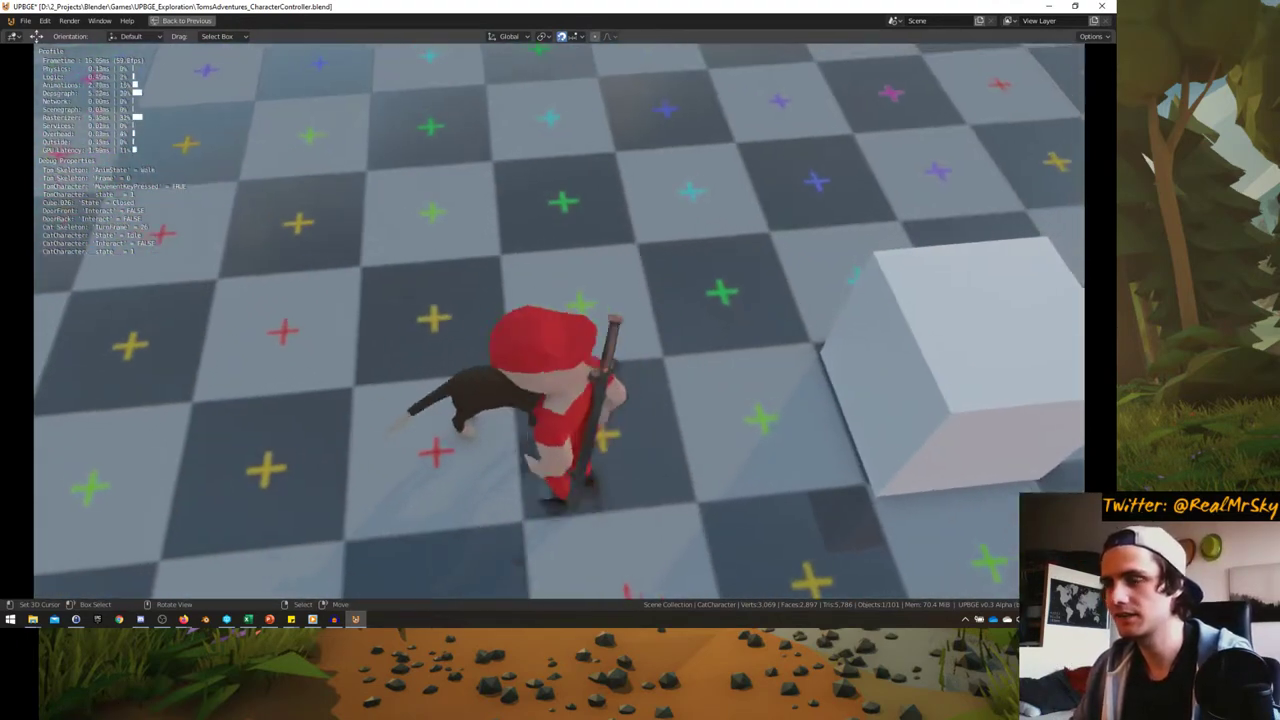
key(e)
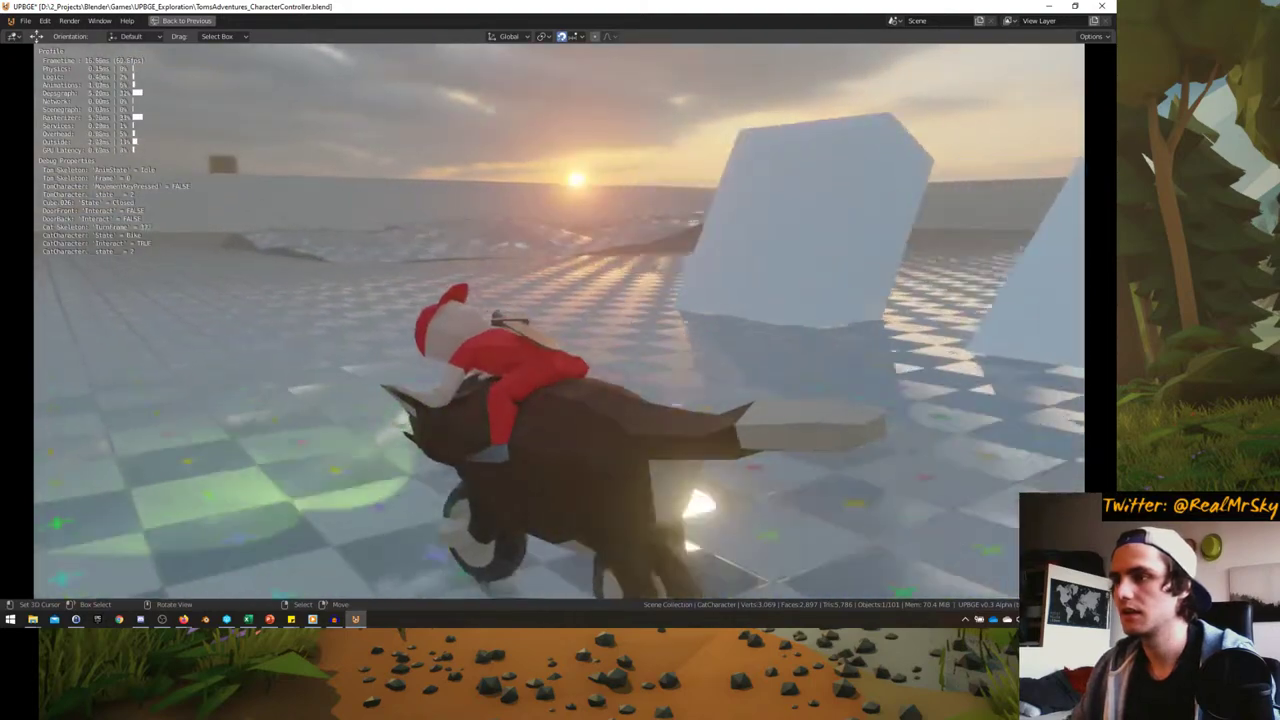
key(Escape)
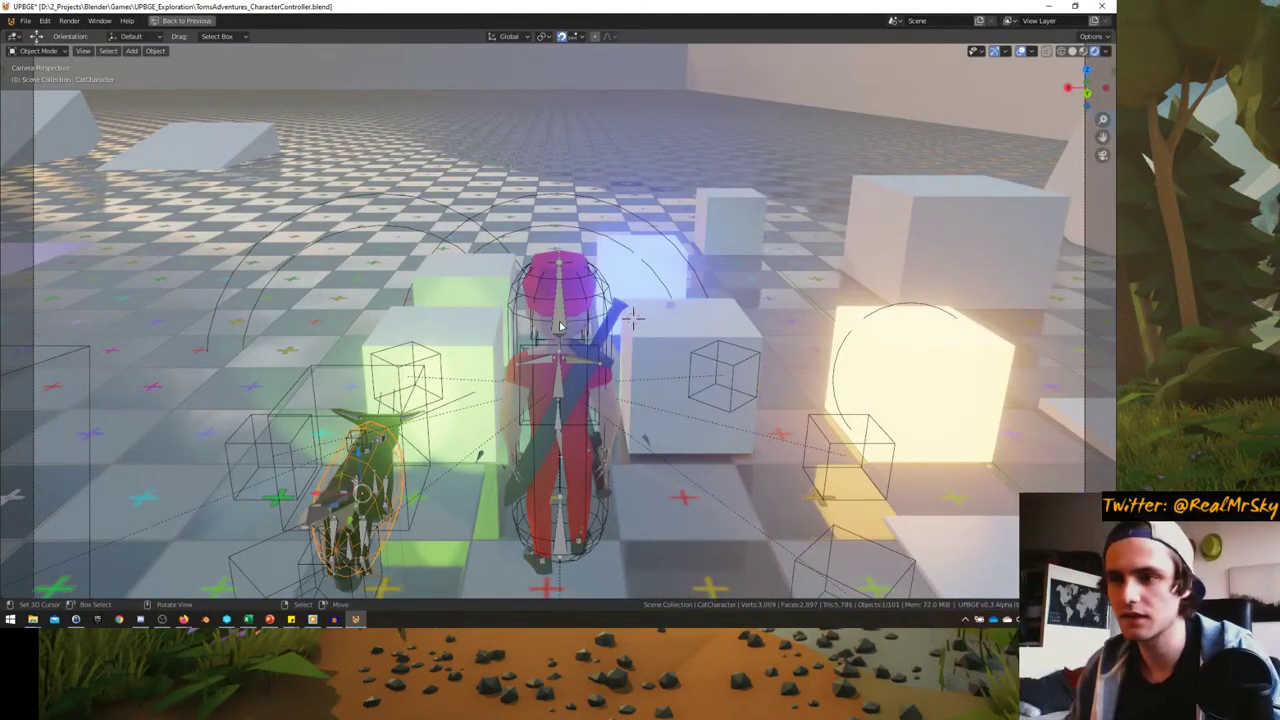
click(312, 619)
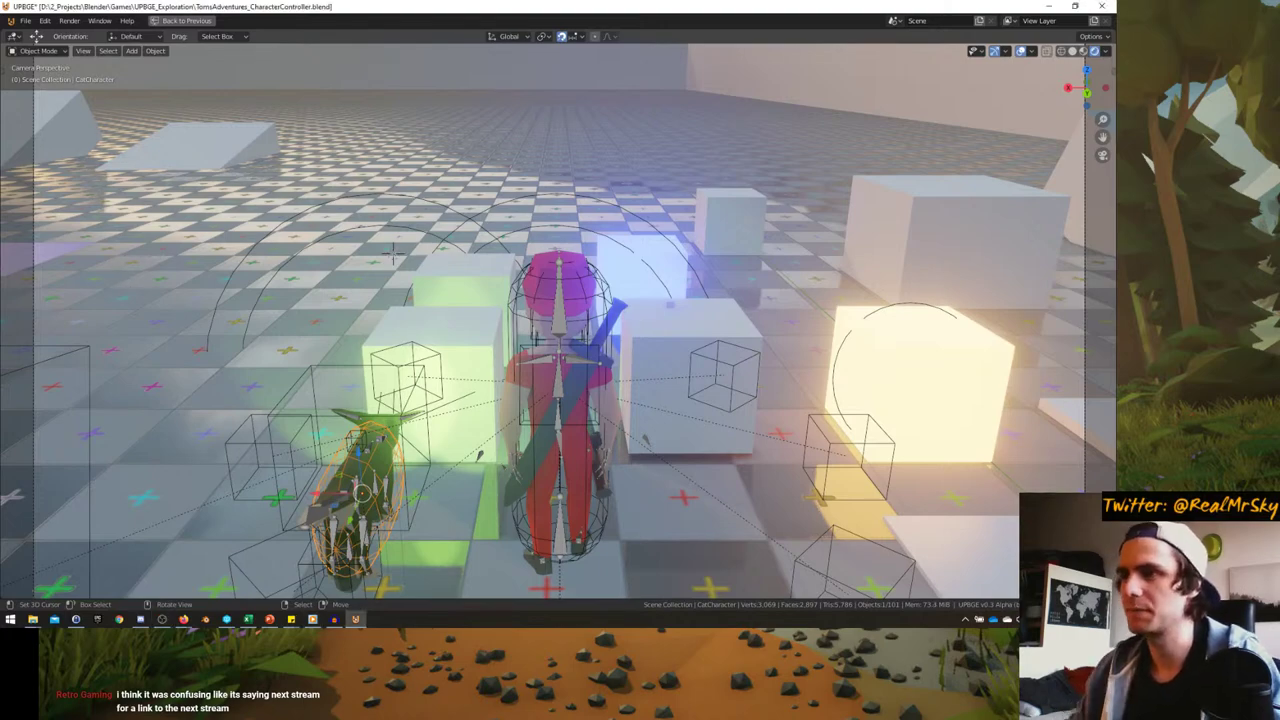
- Restart the game, mount the cat, and ride it forward, left and around toward the camera
key(p)
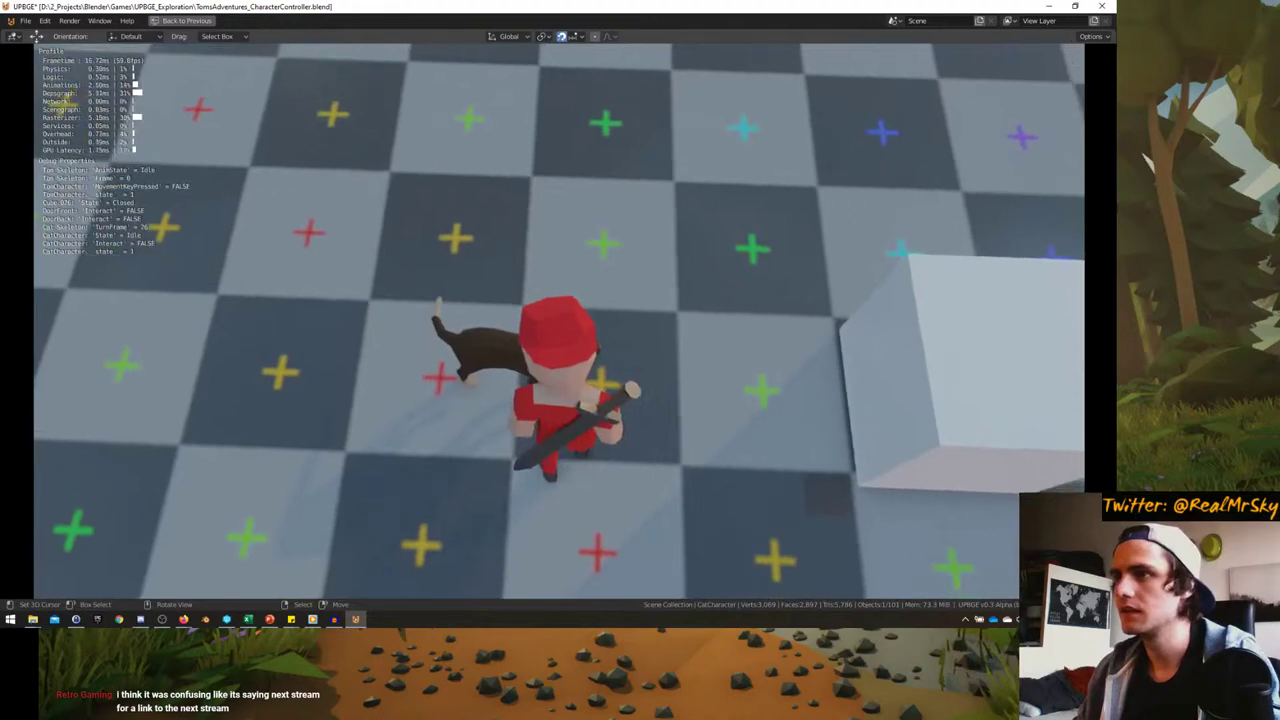
key(e)
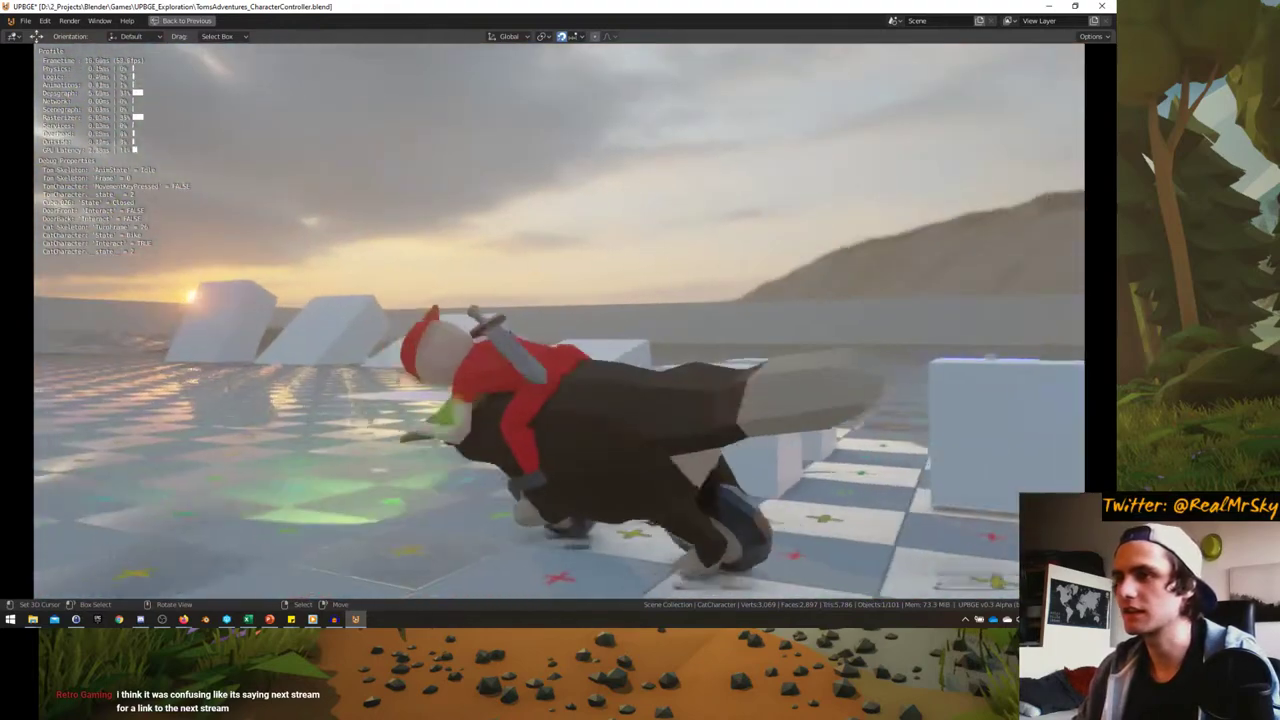
key(w)
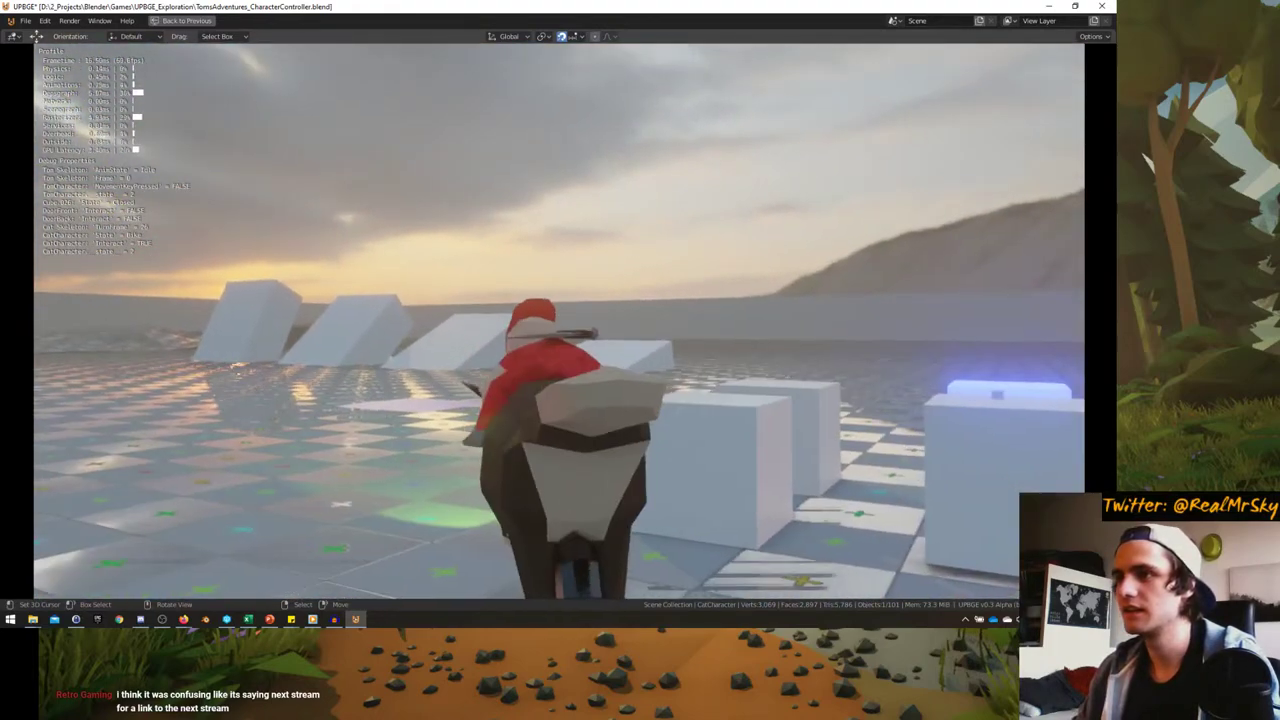
key(a)
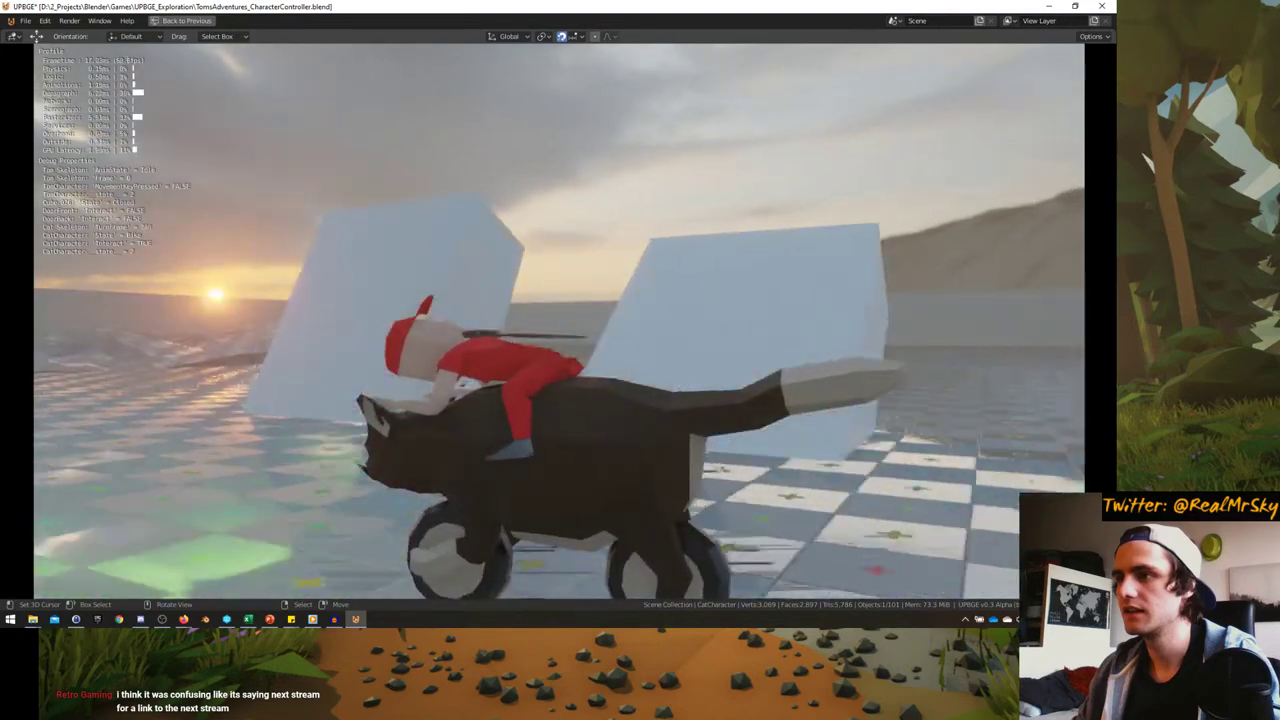
key(d)
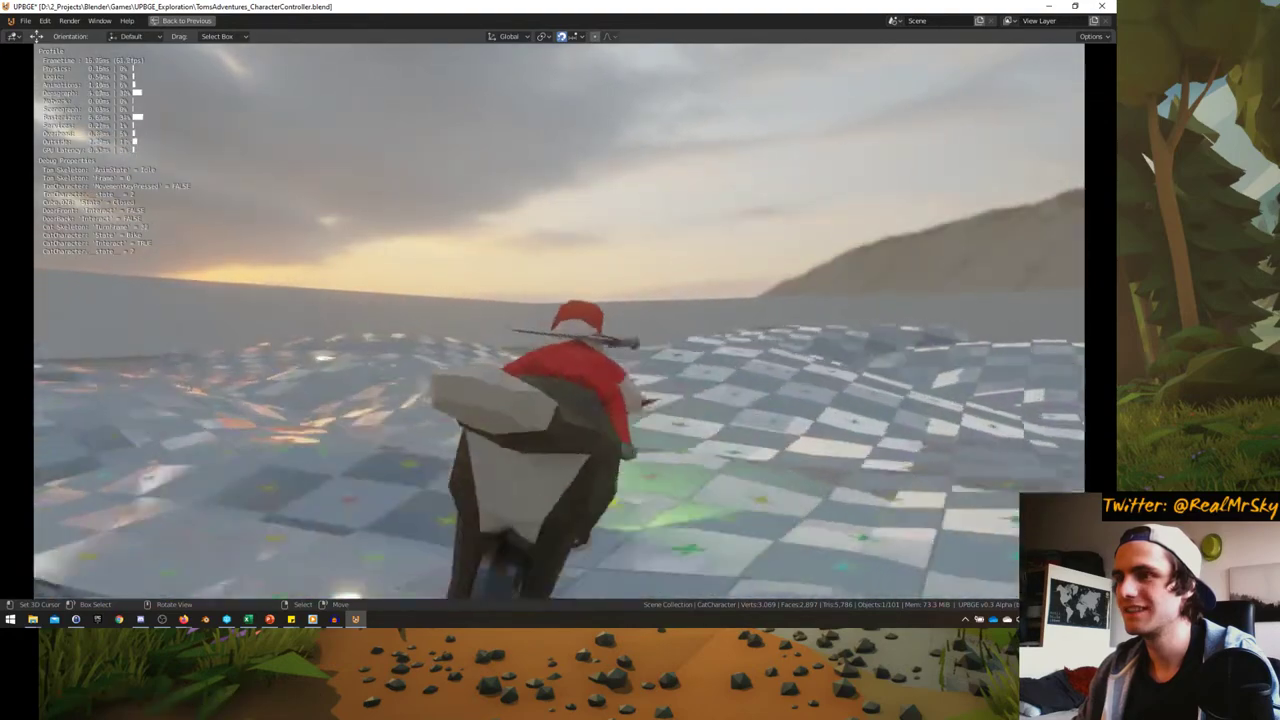
key(d)
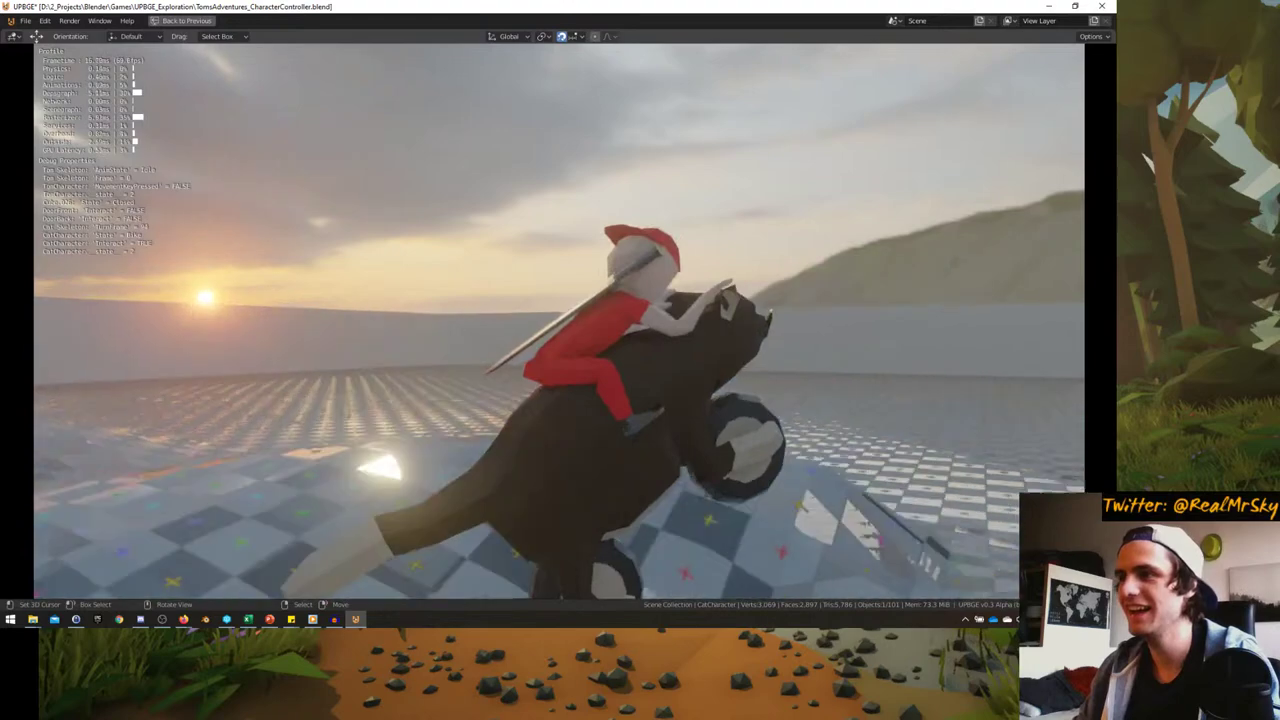
key(d)
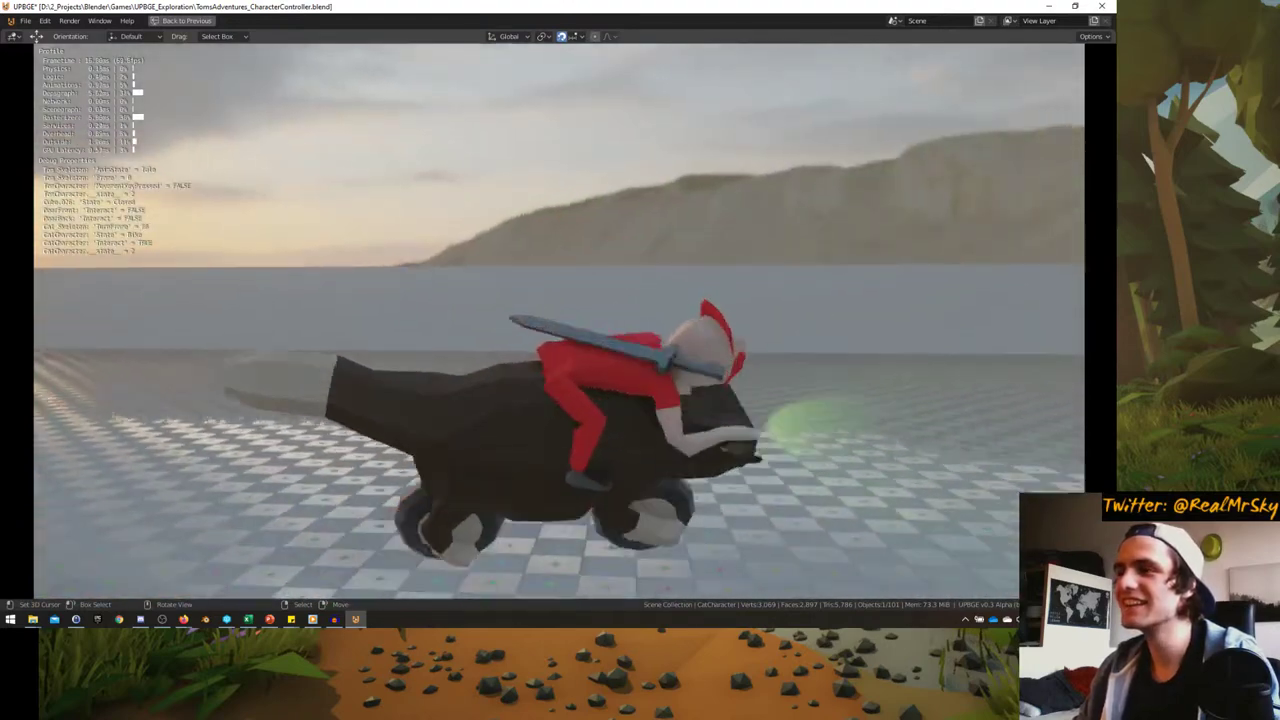
key(d)
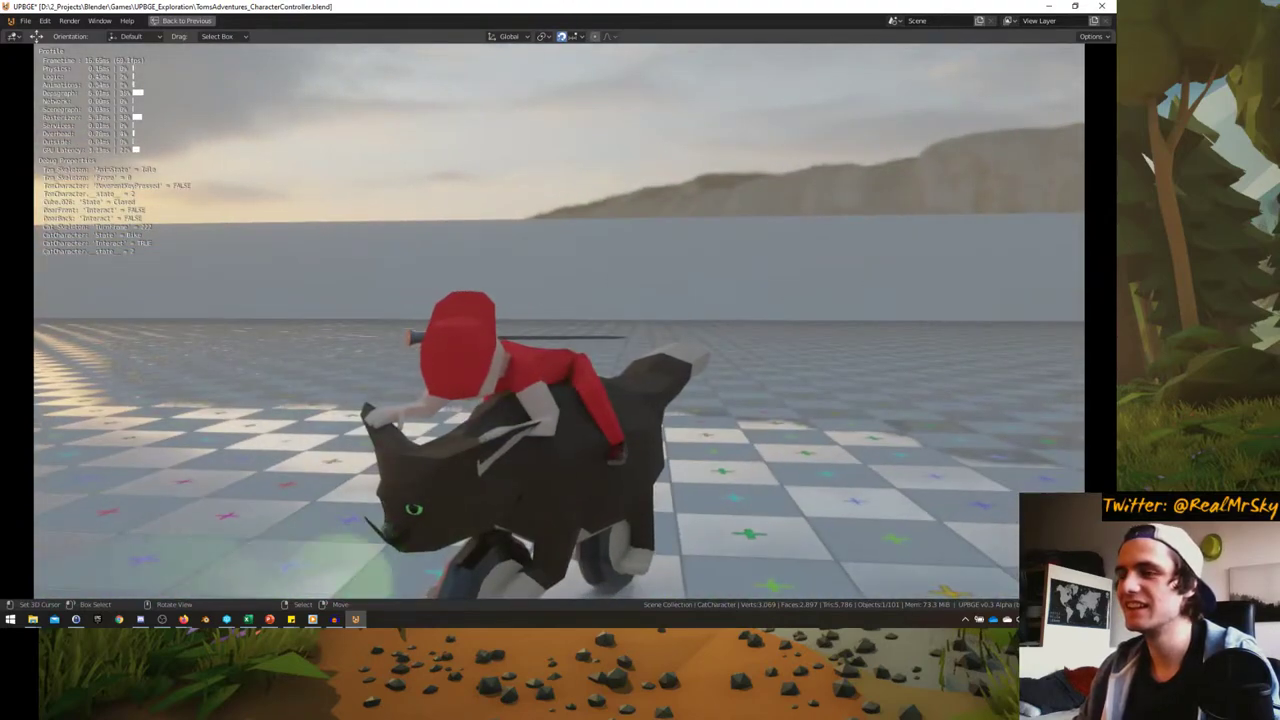
- Ride forward, dismount and walk Tom beside the cat, then climb back on
key(w)
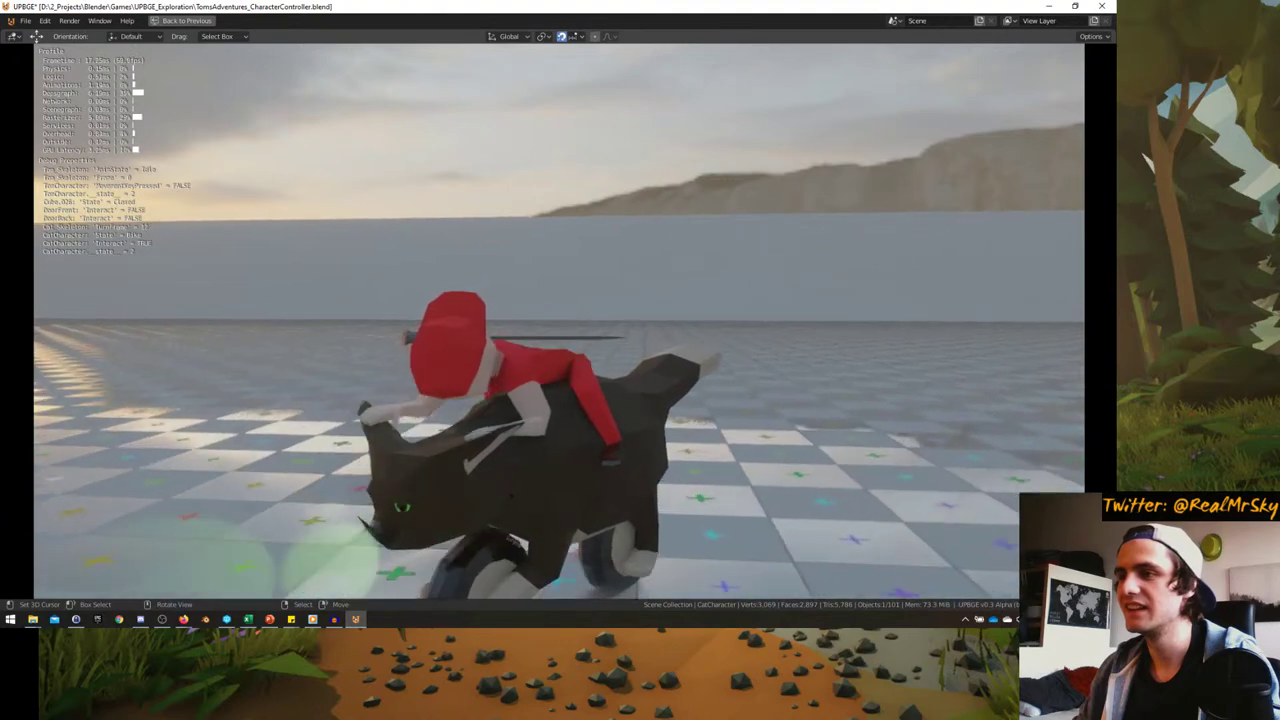
key(w)
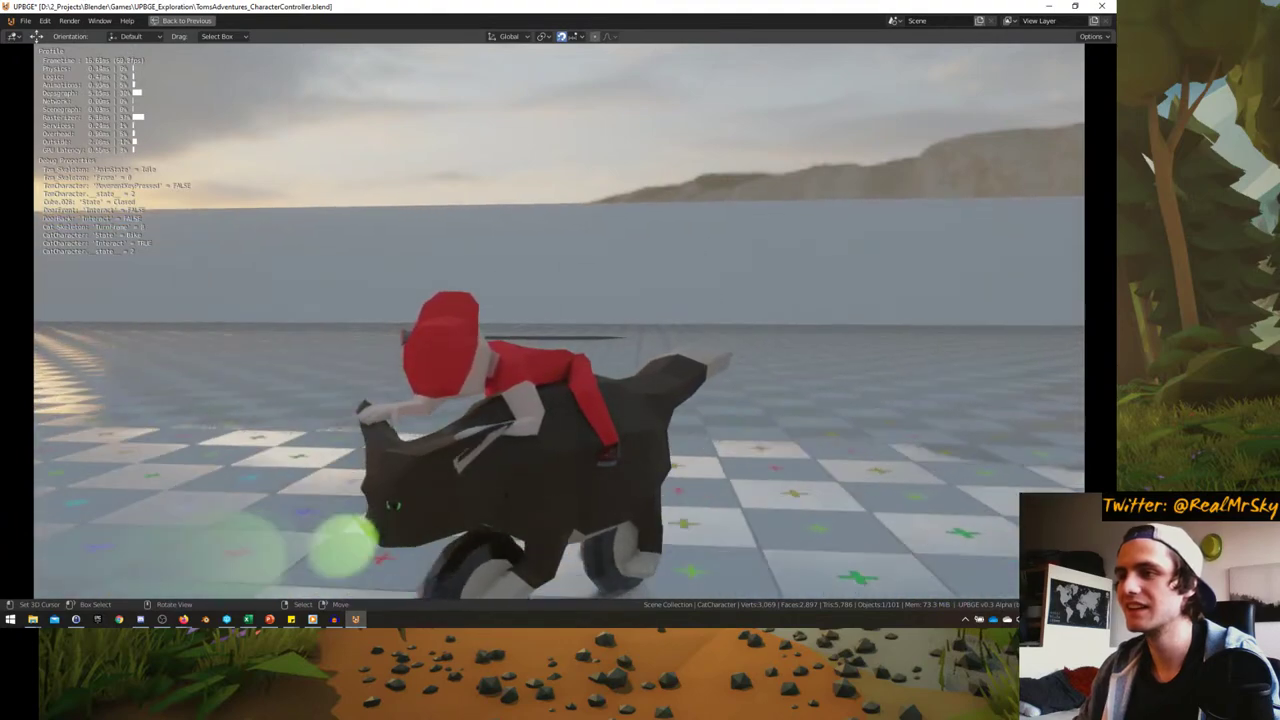
key(e)
key(w)
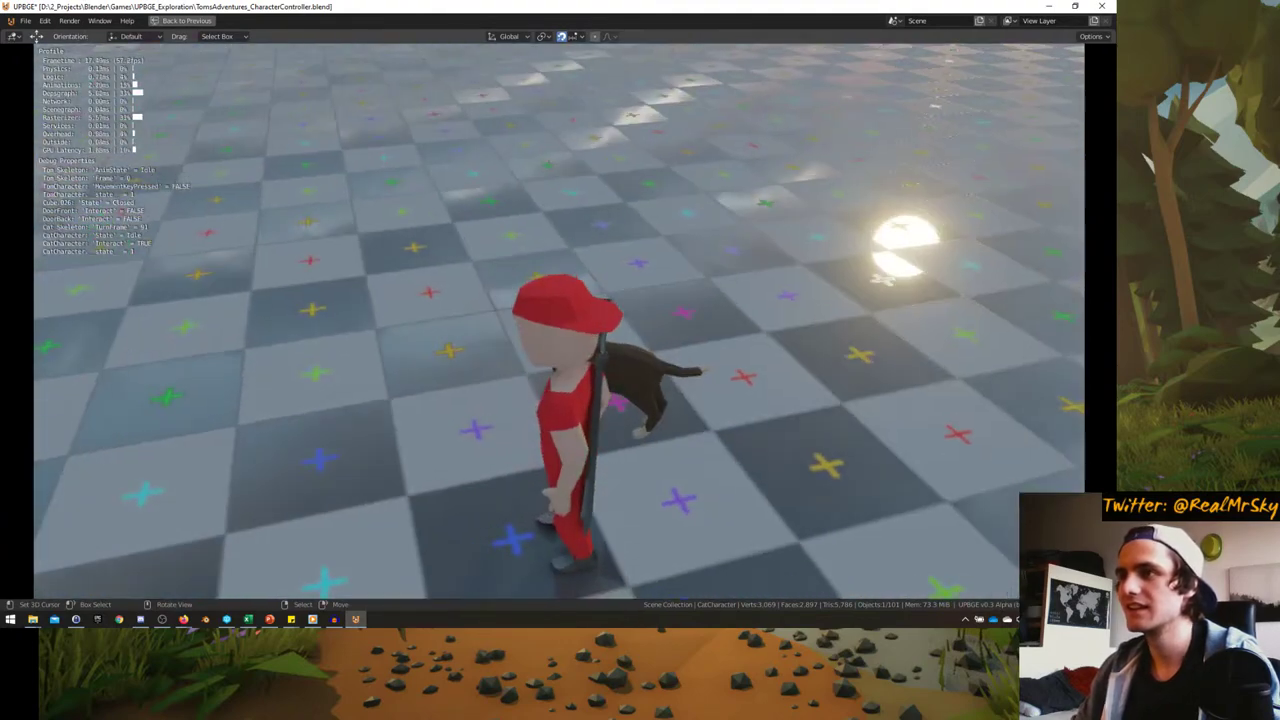
key(w)
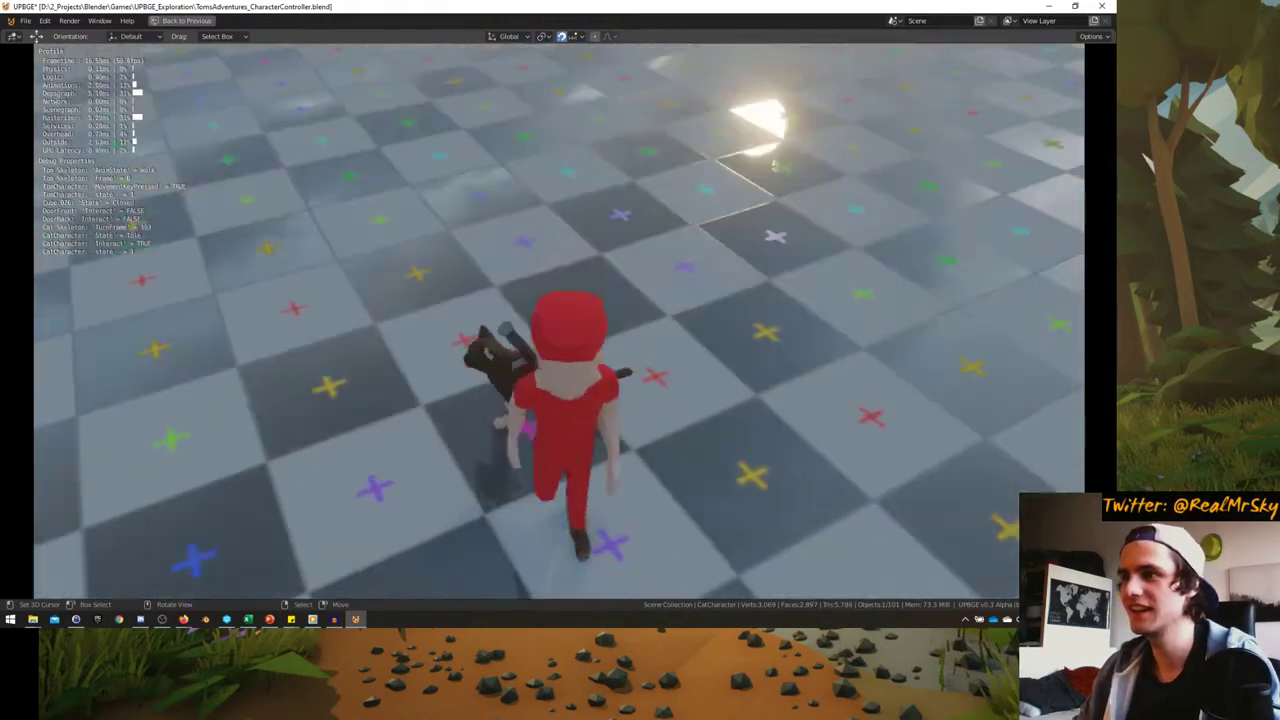
key(e)
key(w)
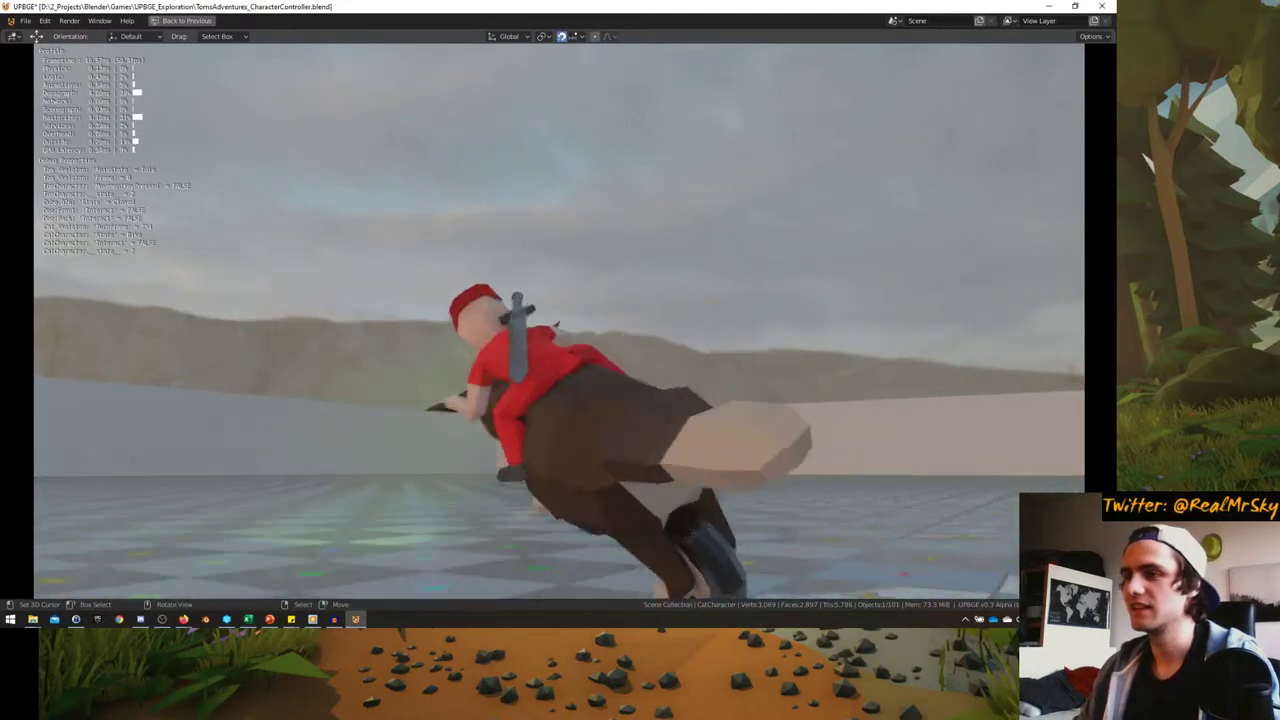
- Steer the cat-bike around the checkered floor, along the far wall and past the burgers
key(a)
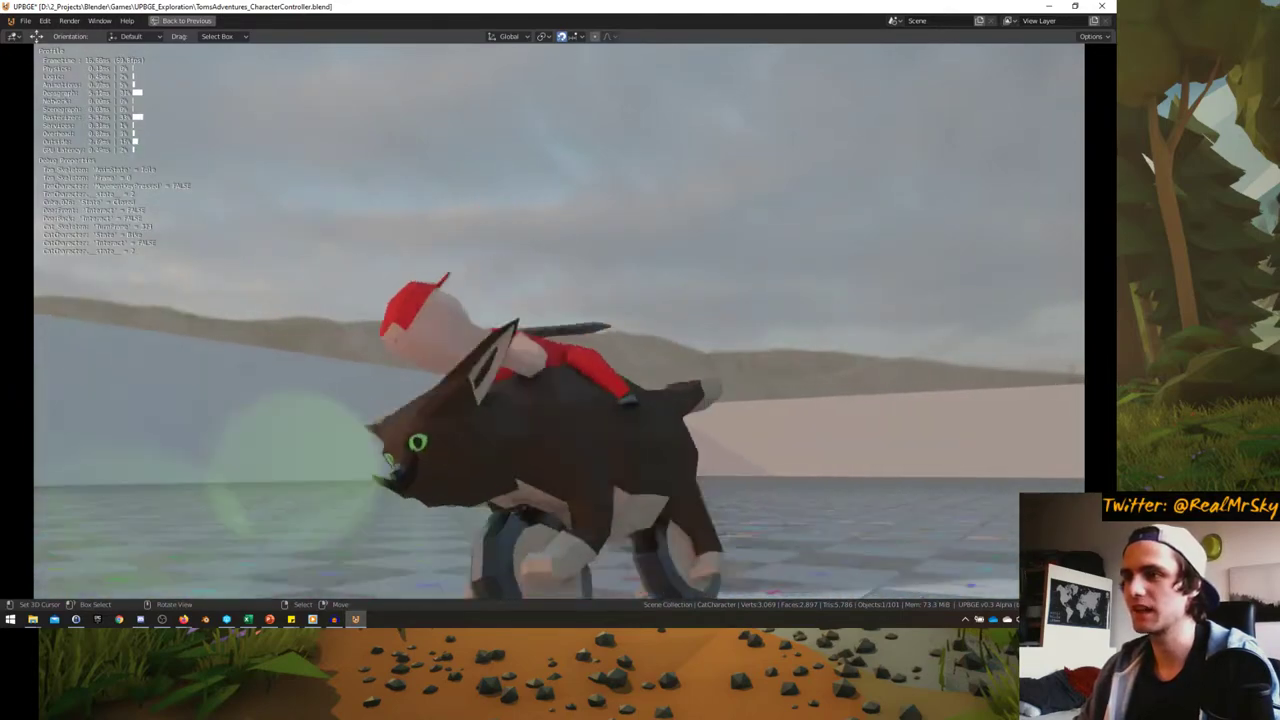
key(a)
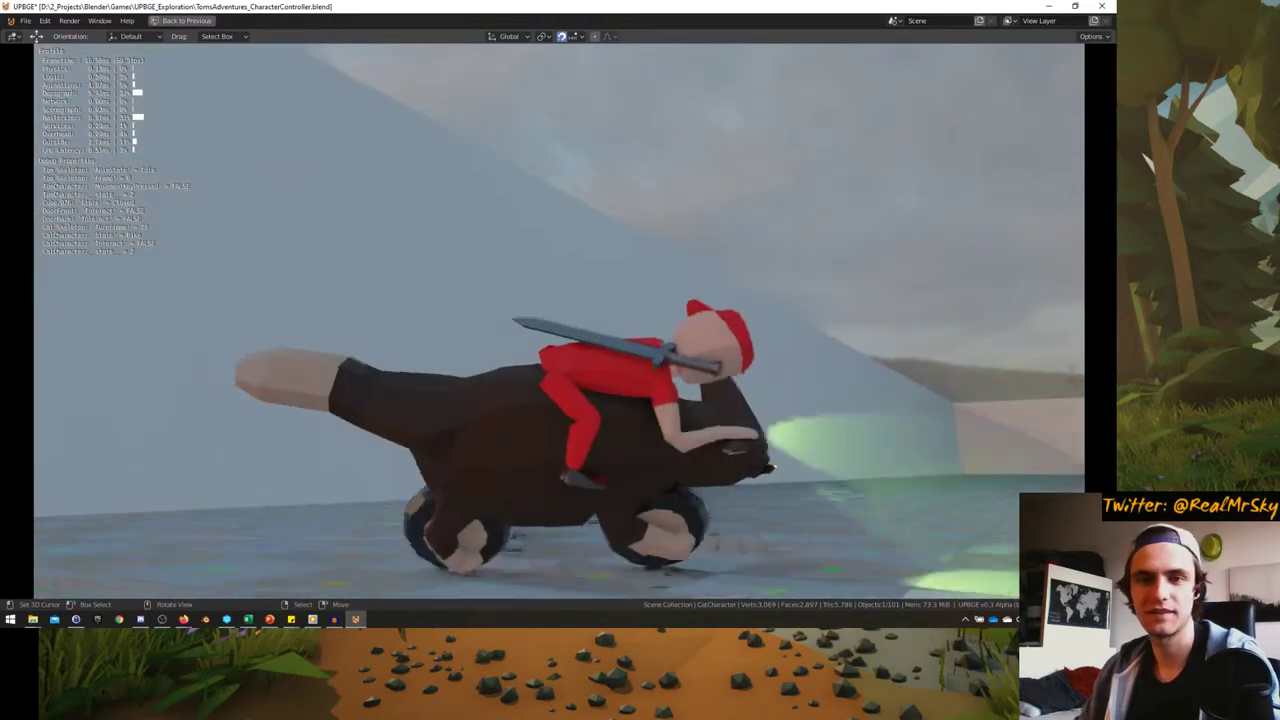
key(a)
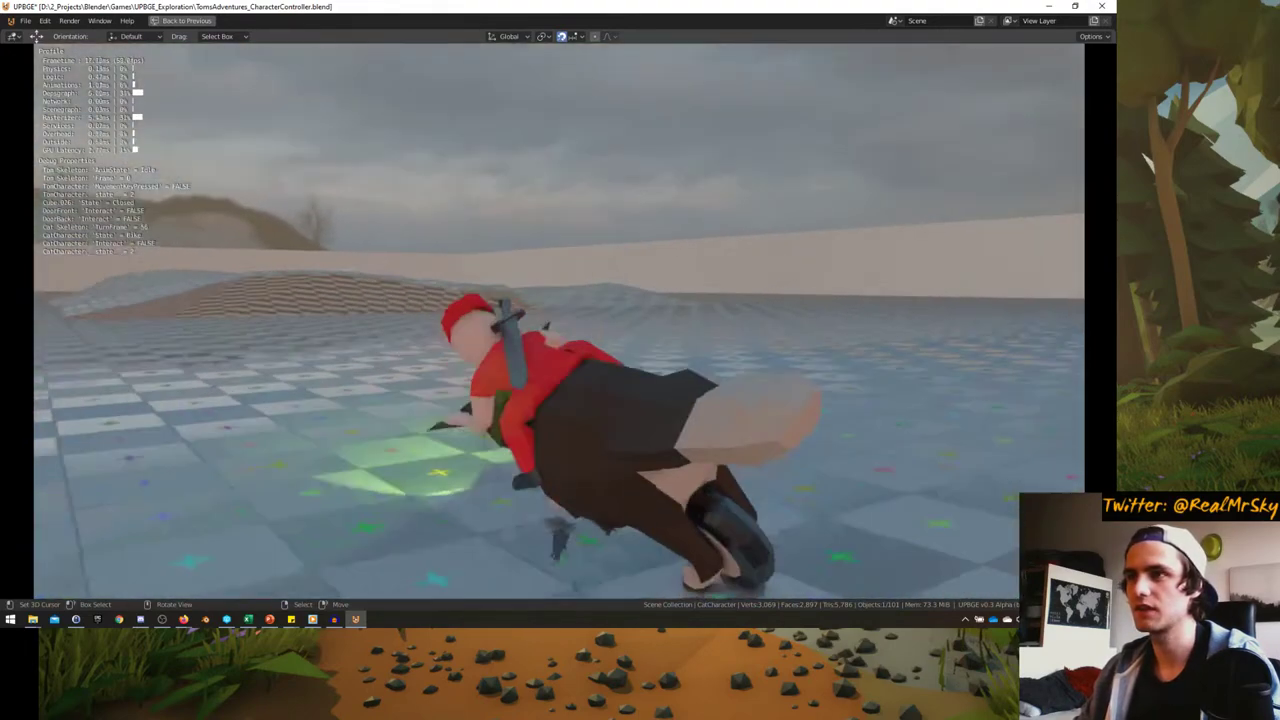
key(a)
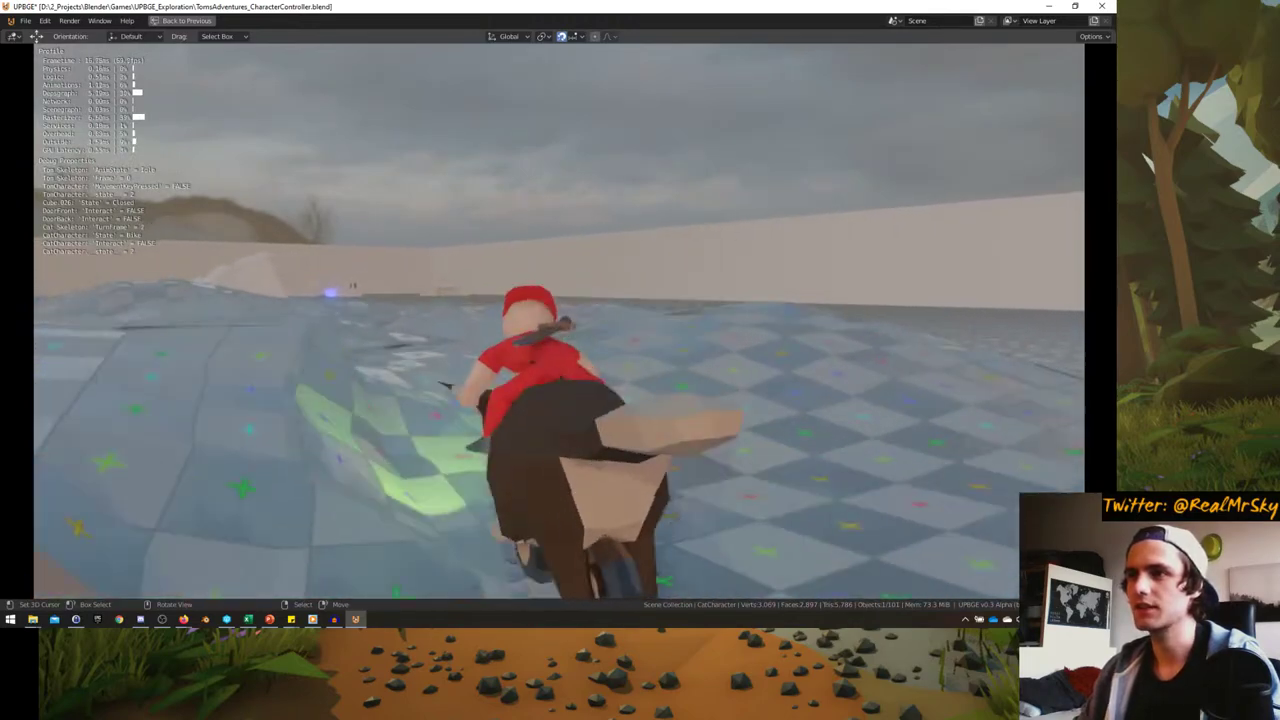
key(w)
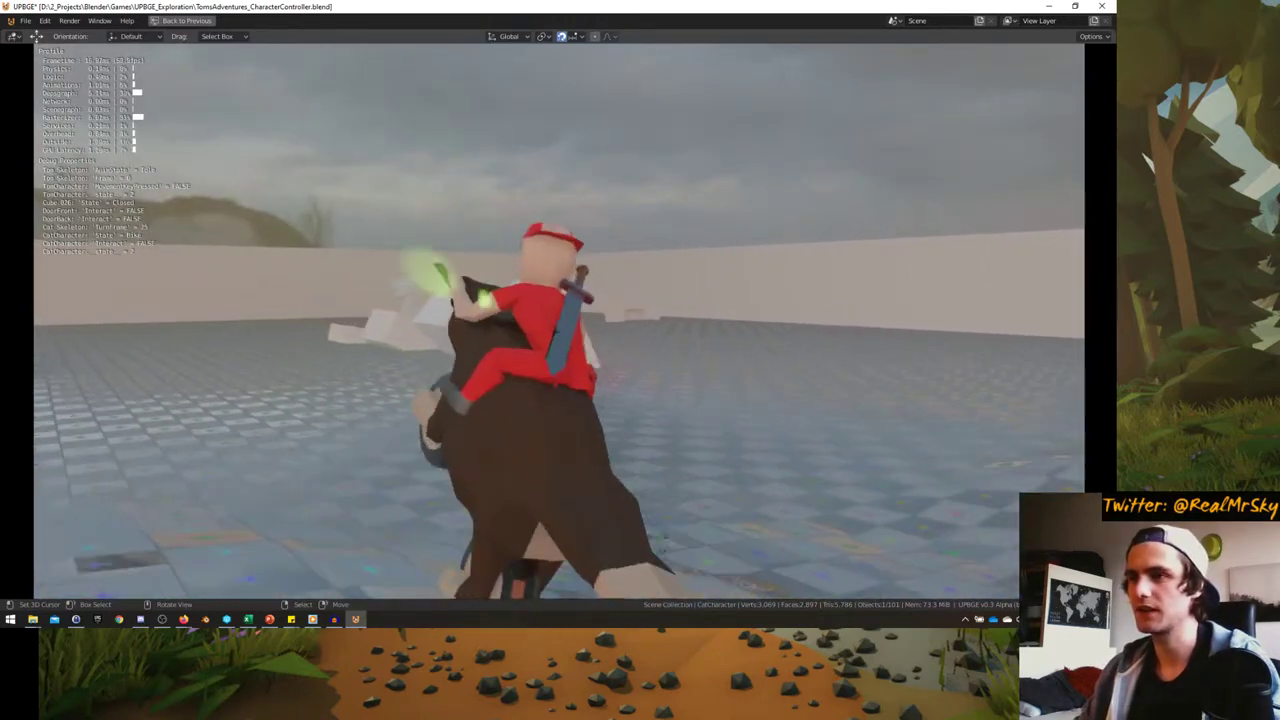
key(s)
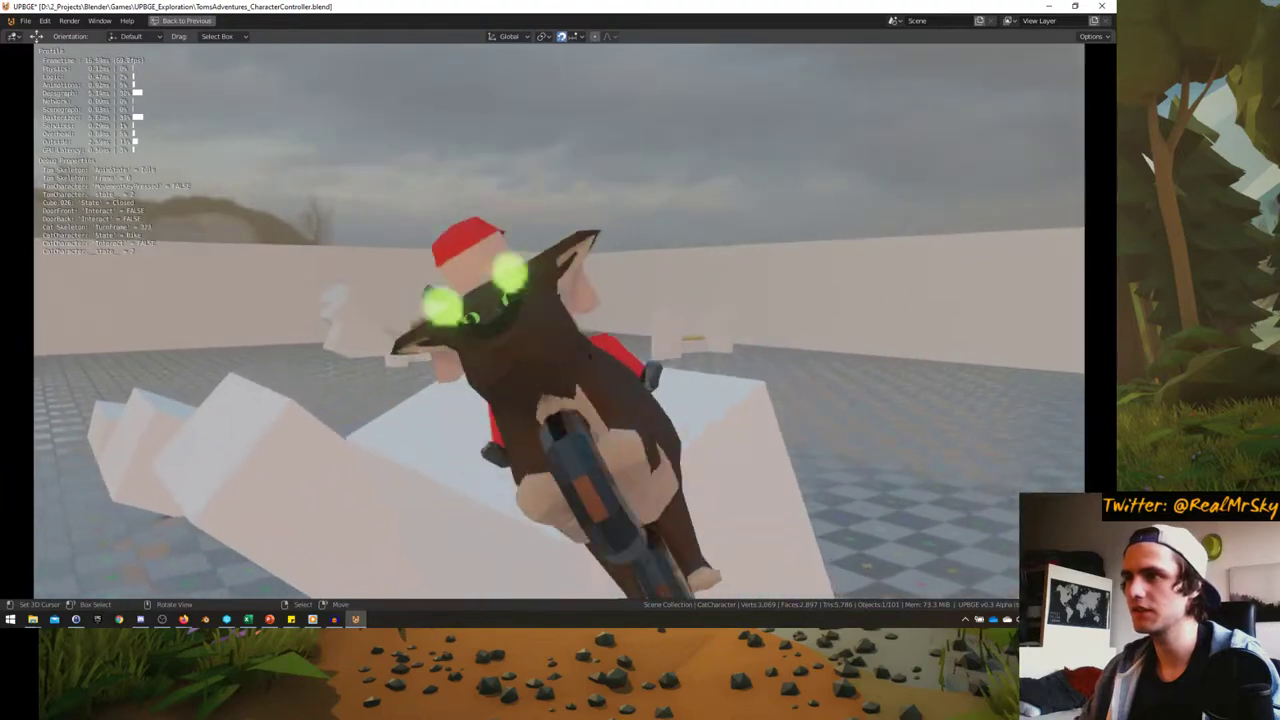
key(a)
key(d)
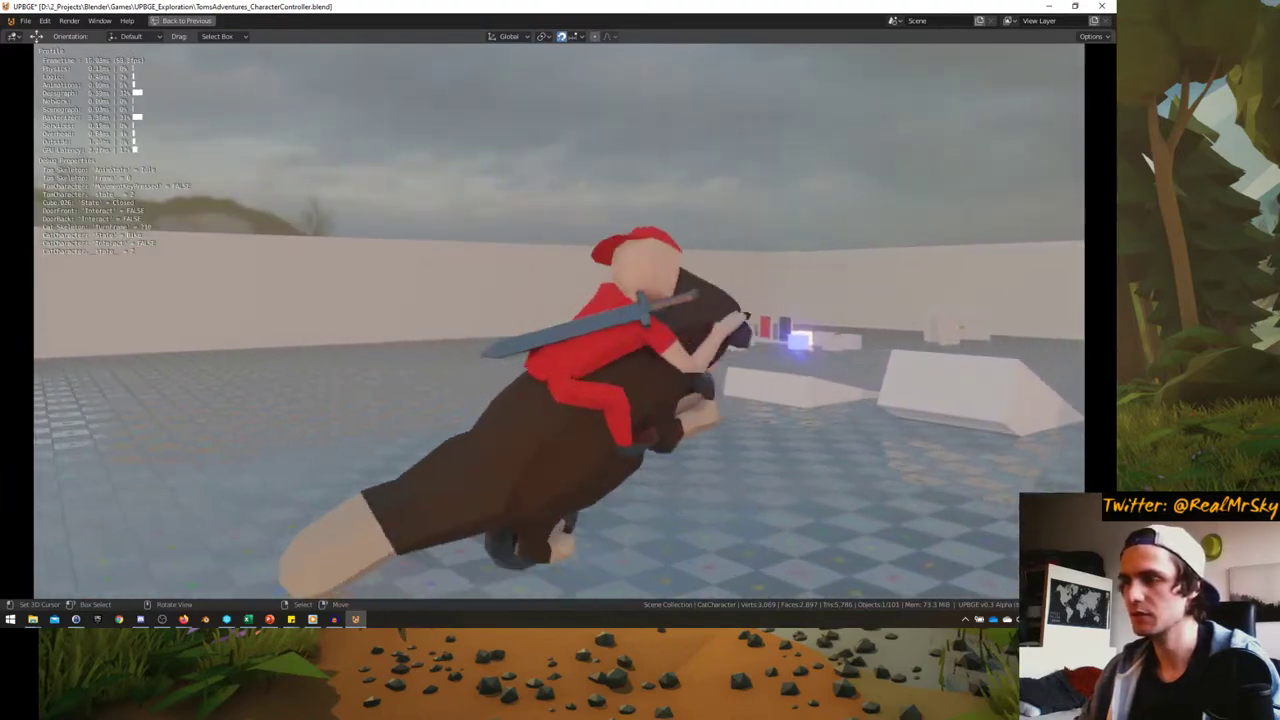
key(w)
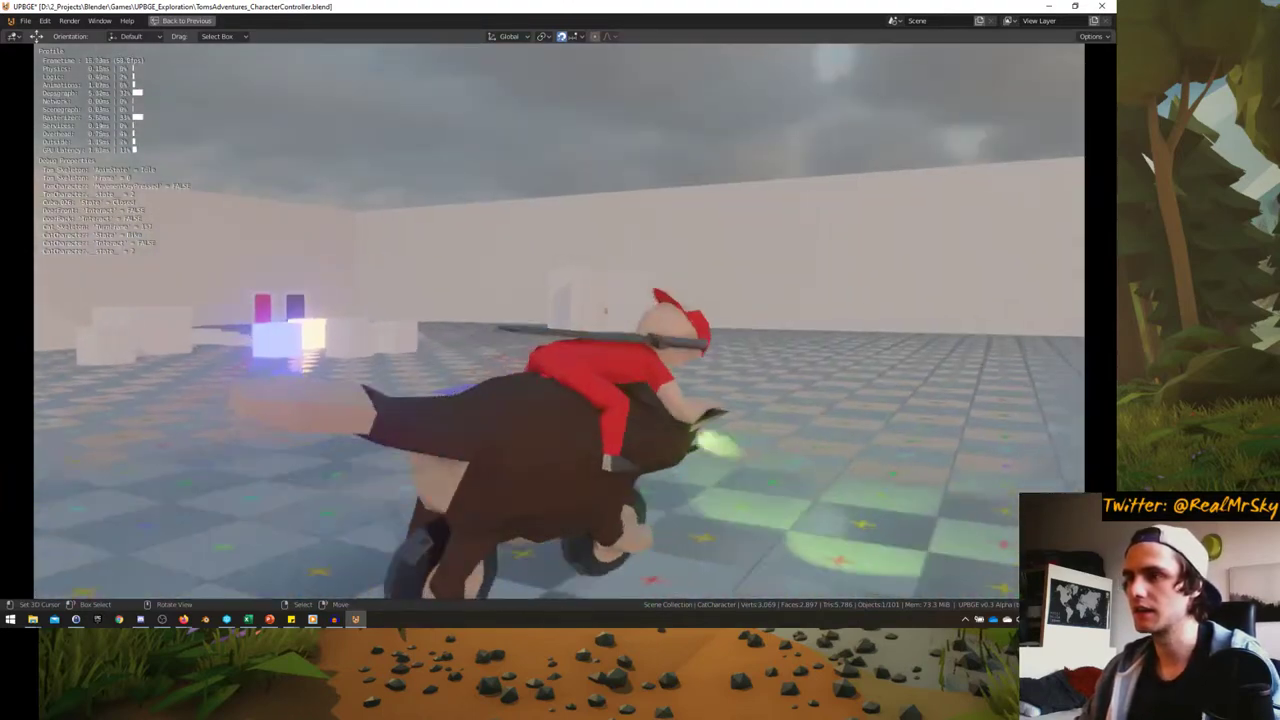
key(a)
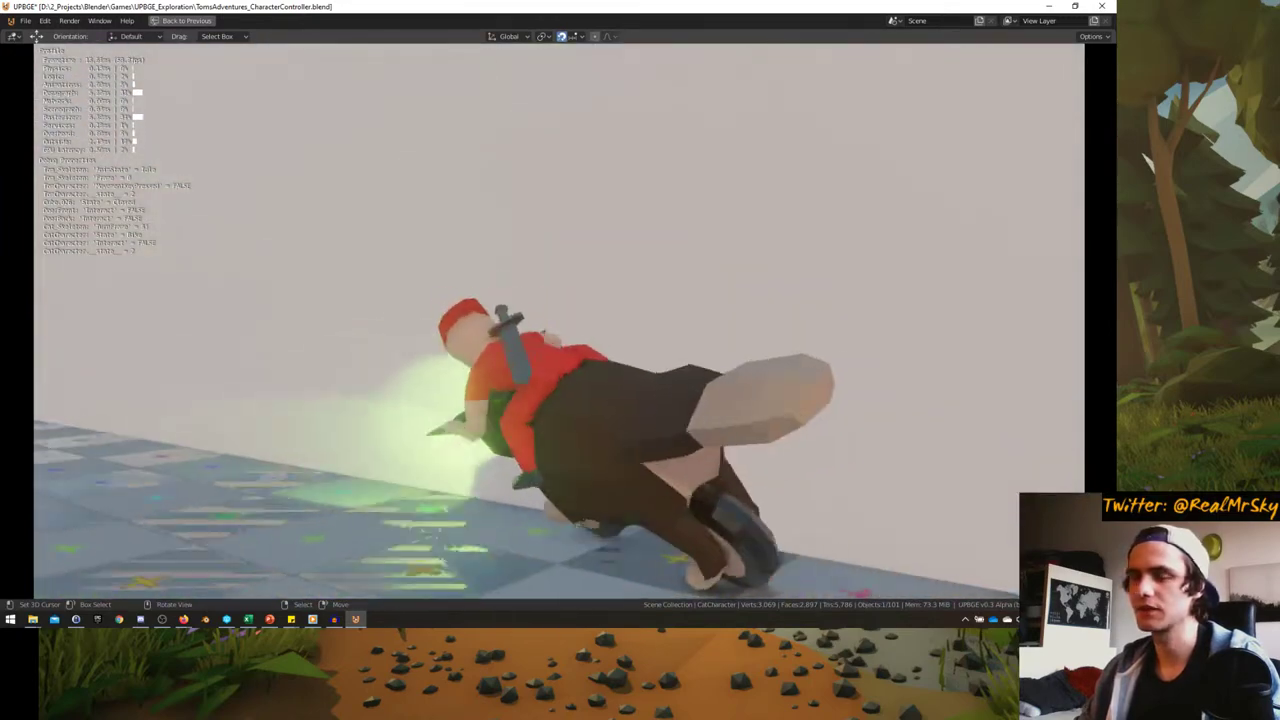
key(s)
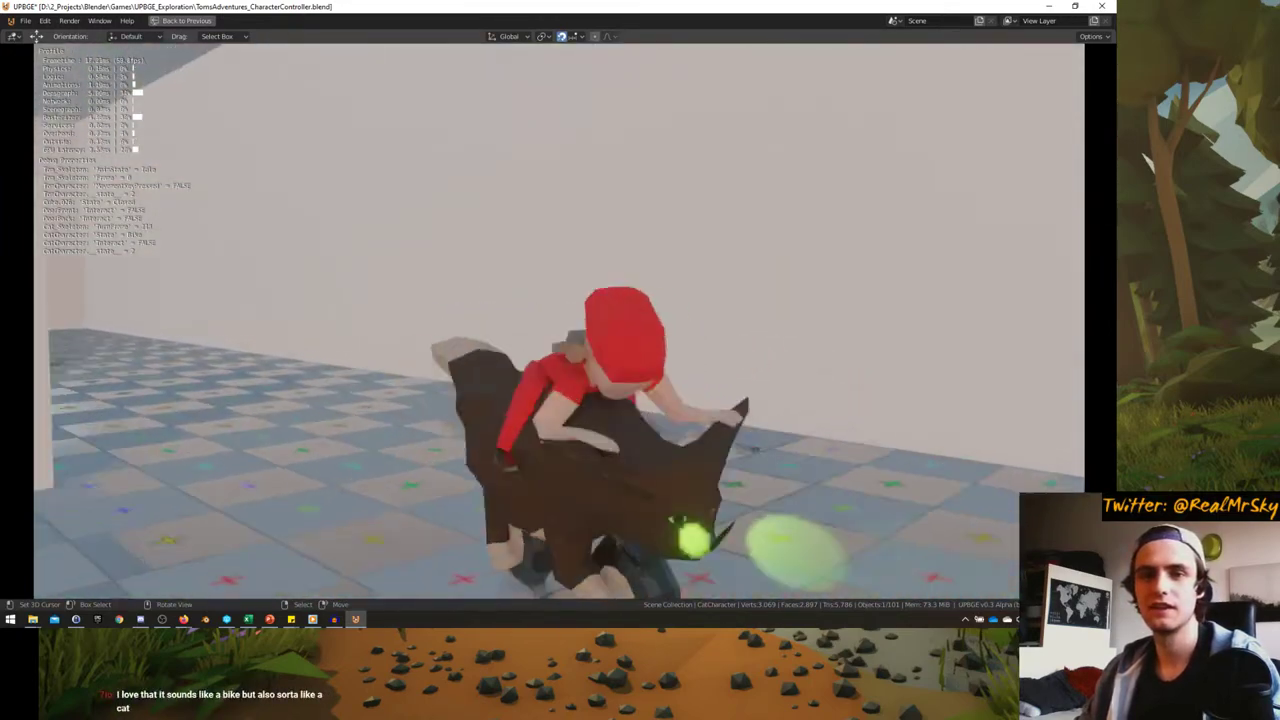
key(d)
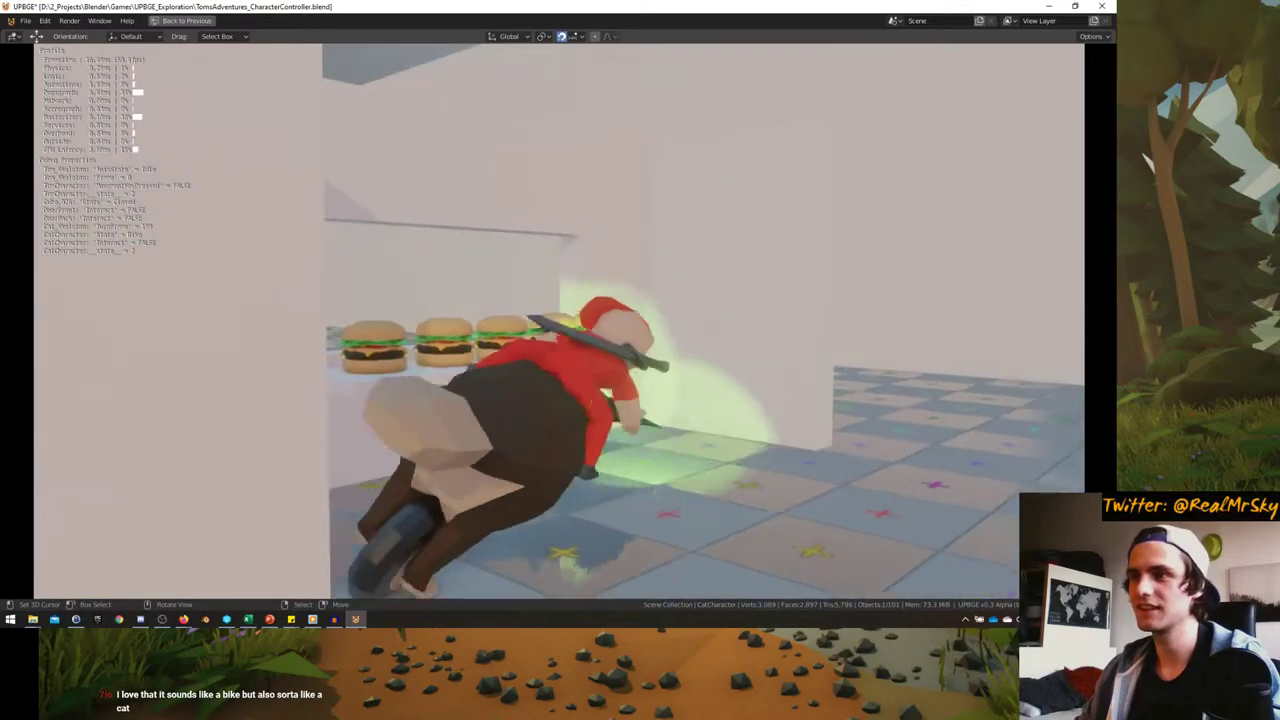
key(s)
- Weave the cat-bike left and right a few more times, then stop the game
key(a)
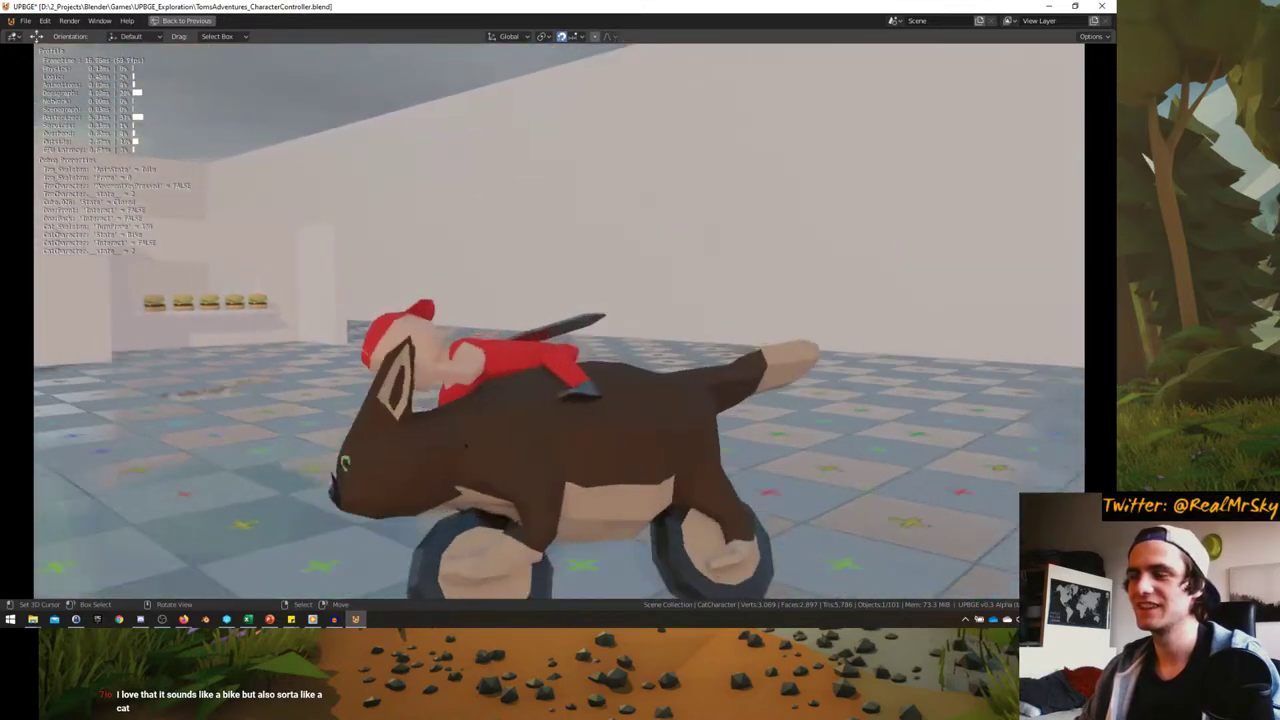
key(w)
key(d)
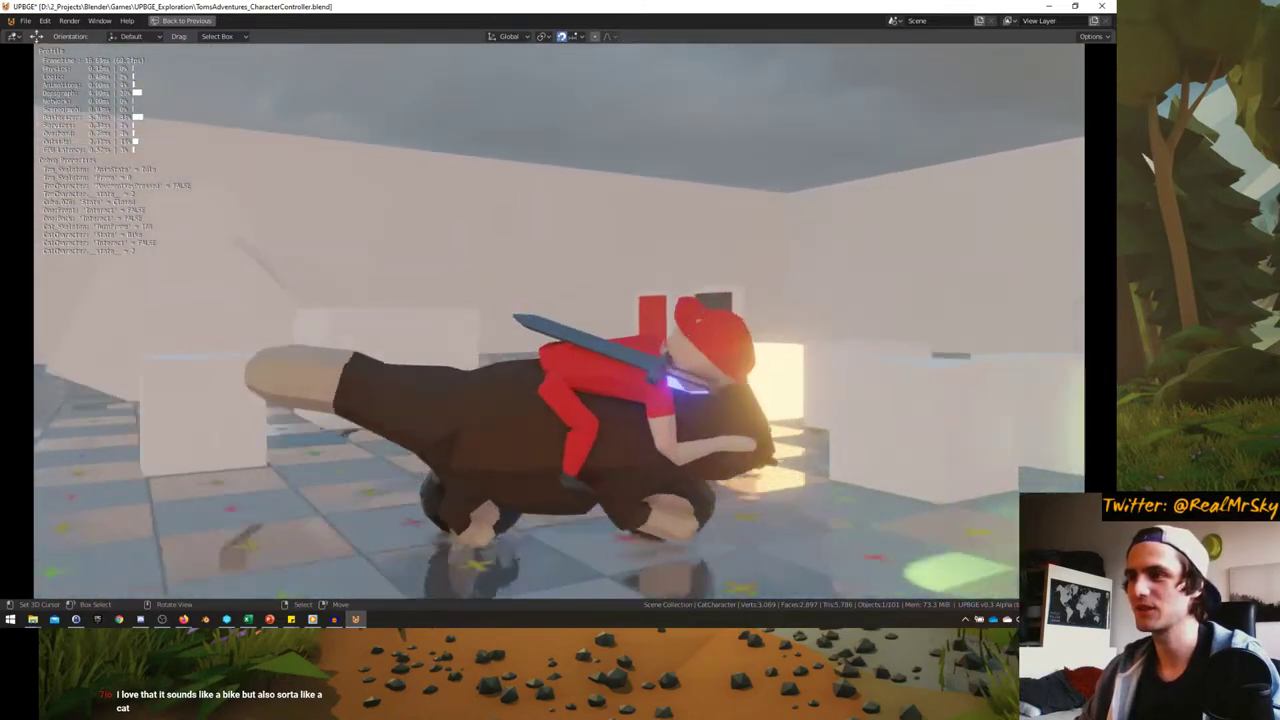
key(s)
key(w)
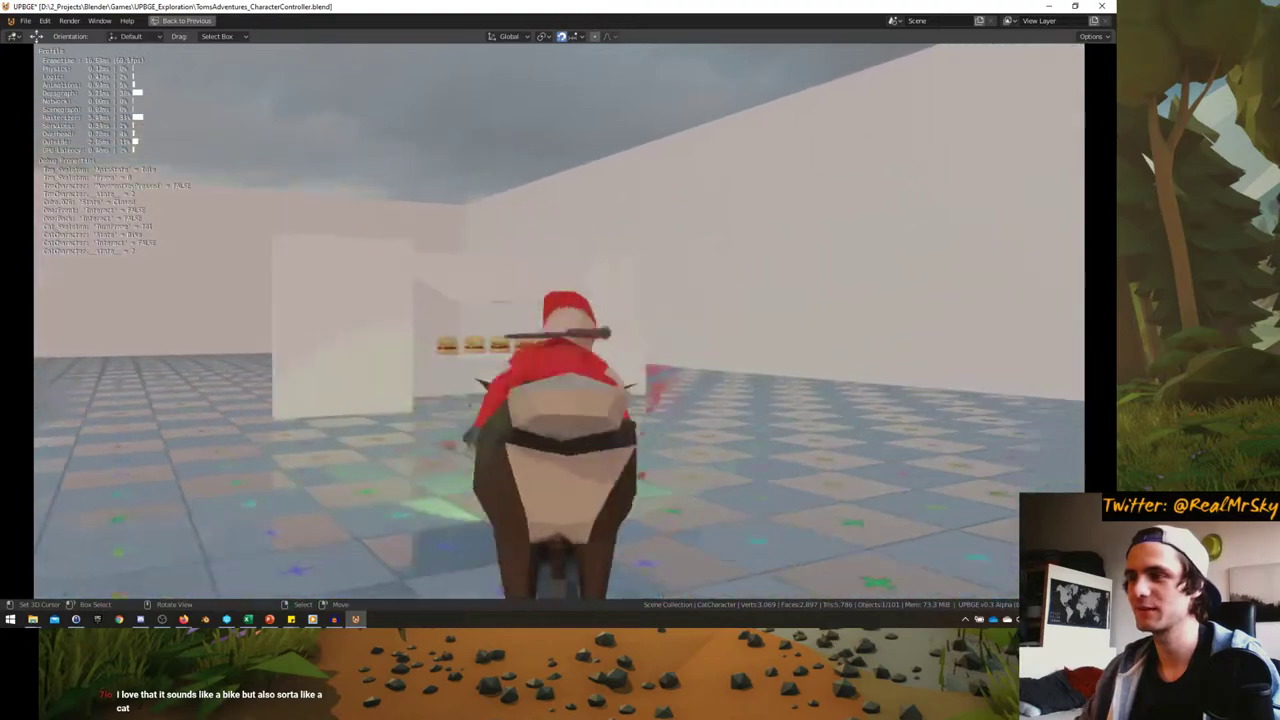
key(a)
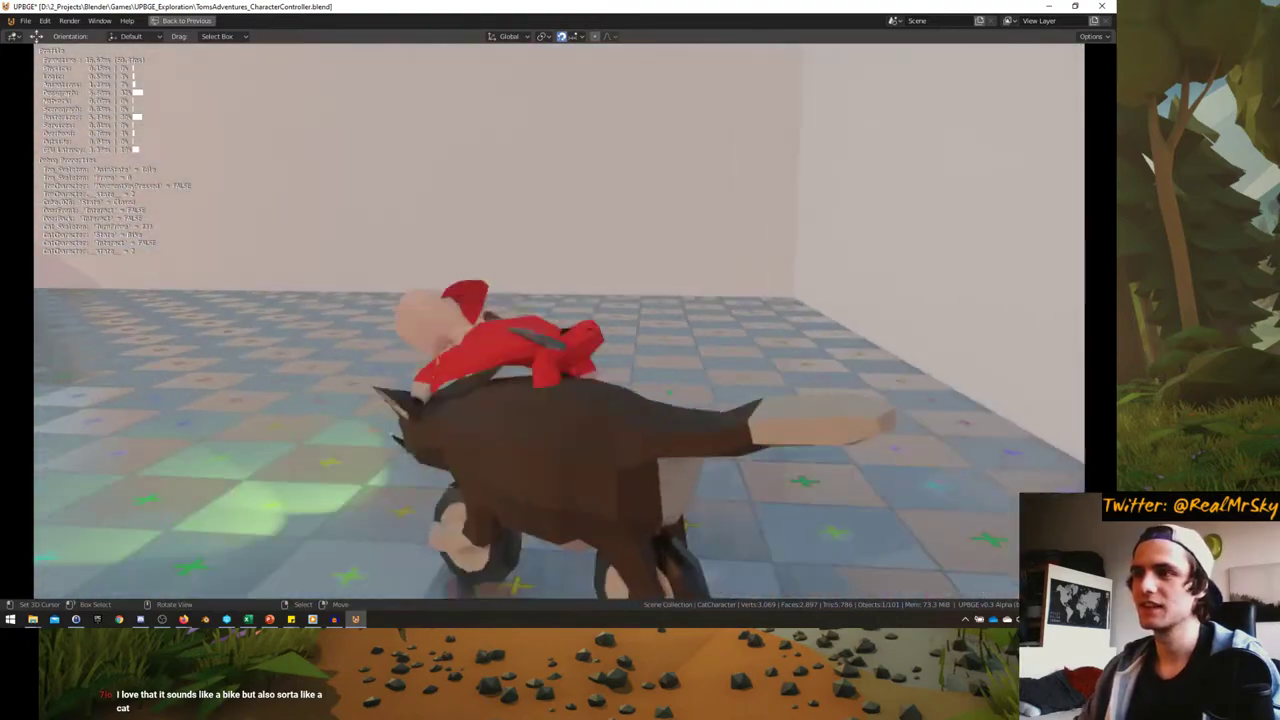
key(w)
key(a)
key(s)
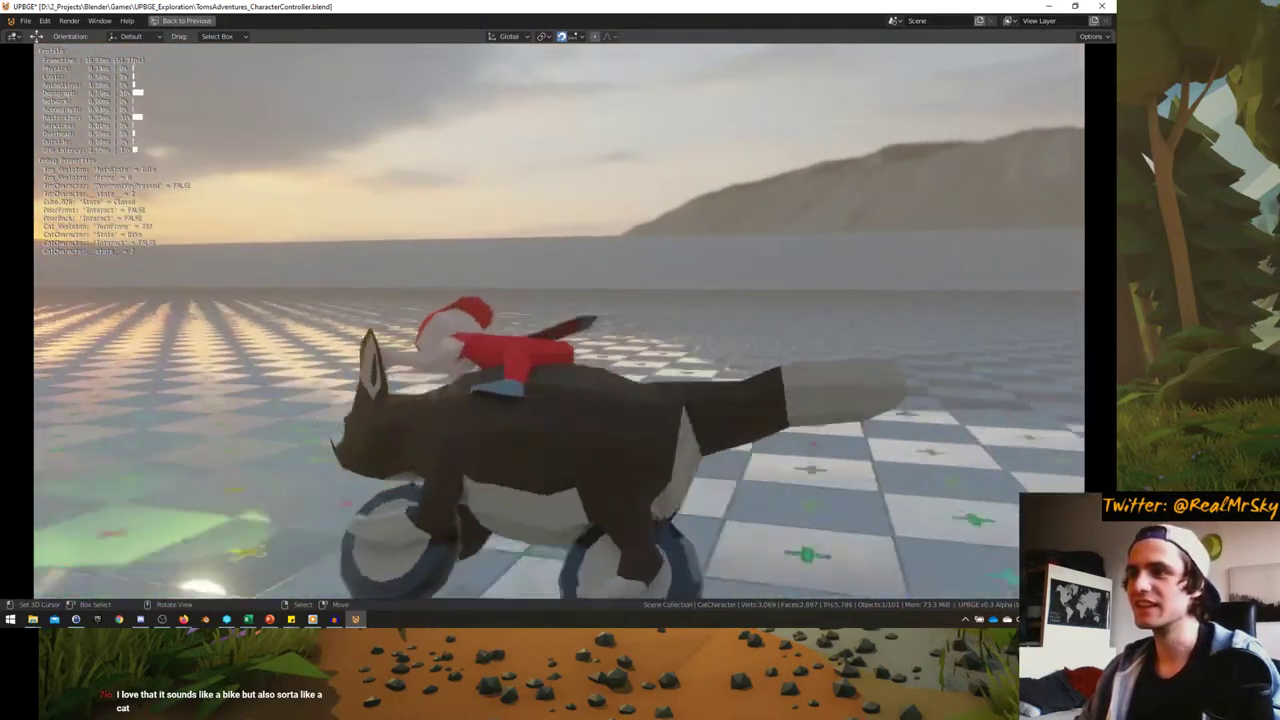
key(w)
key(d)
key(d)
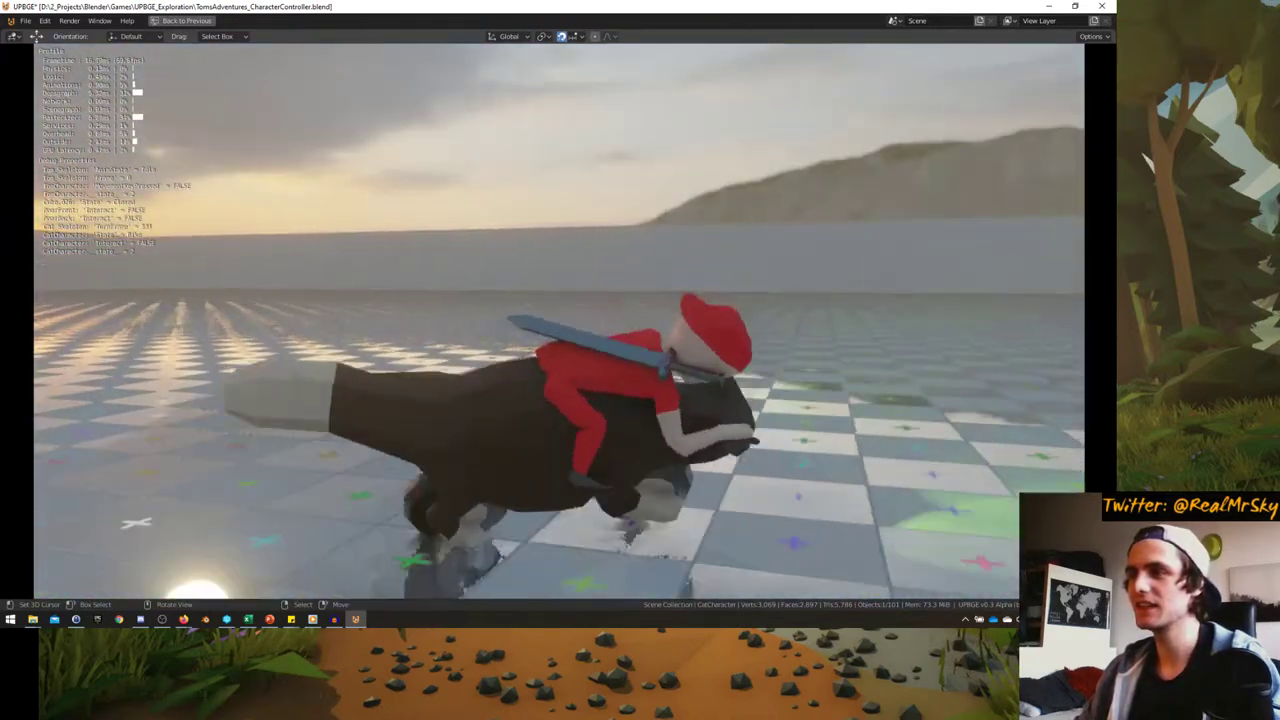
key(s)
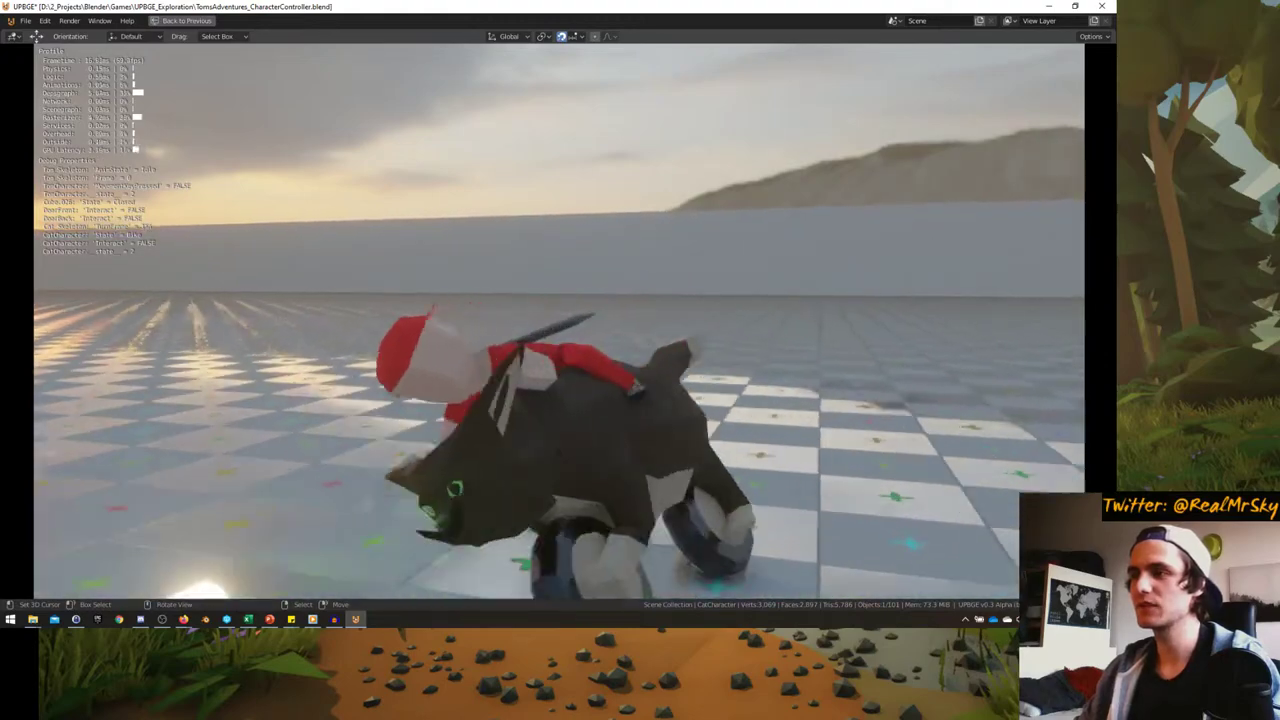
key(Escape)
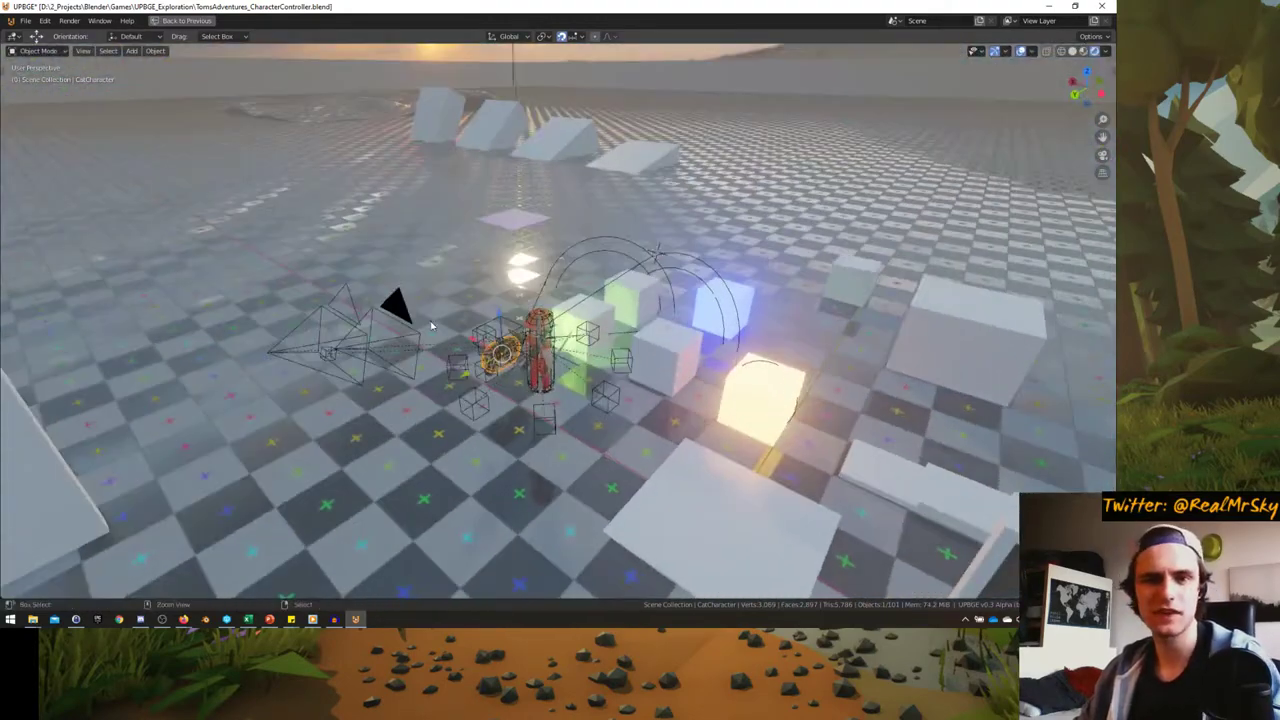
- Restore the logic-editing layout and orbit the view around the cat
key(ctrl+space)
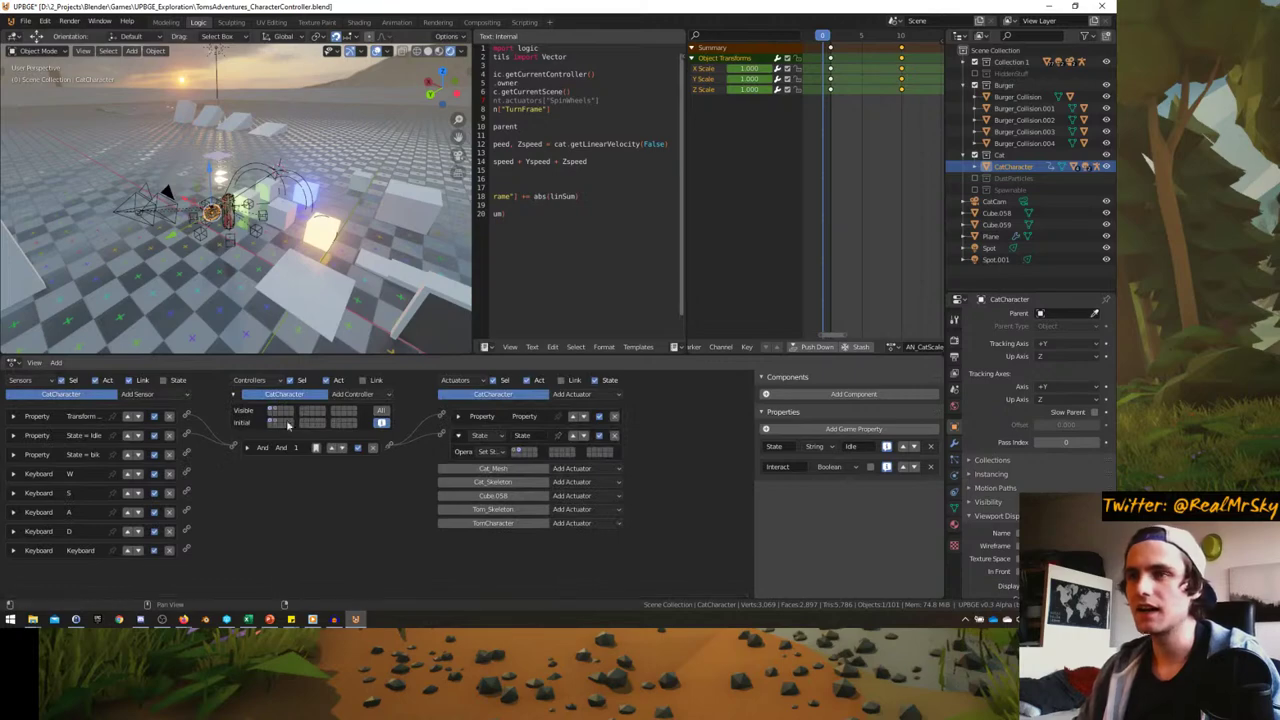
middle_drag(300, 320, 308, 352)
click(310, 620)
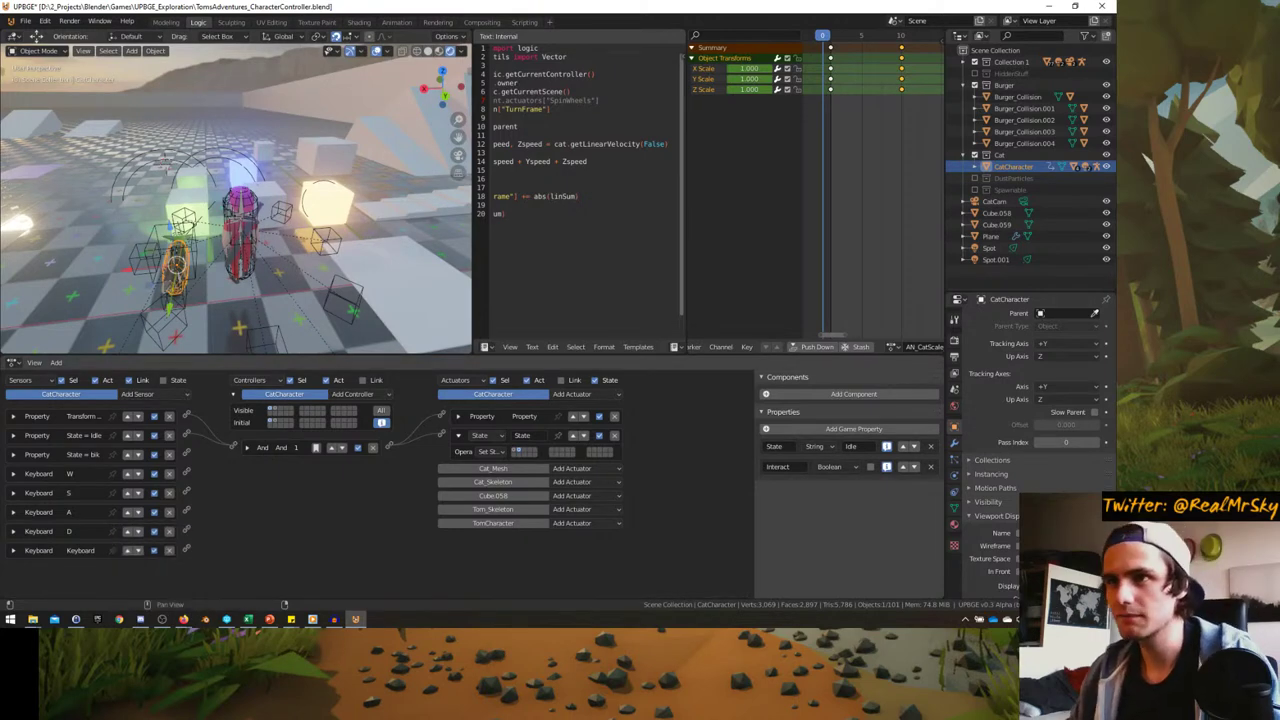
- Frame CatCharacter with numpad period, orbit to inspect it, then bring up the Firefox livestream
key(KP_Decimal)
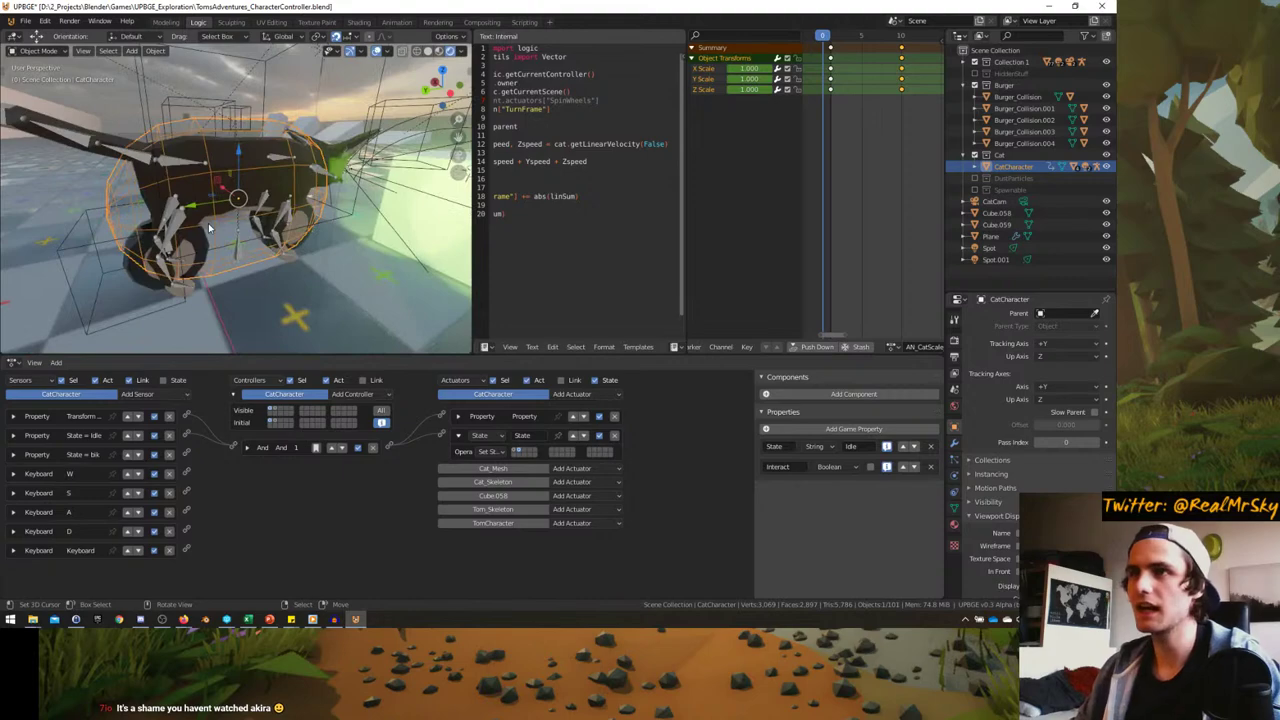
middle_drag(209, 228, 269, 264)
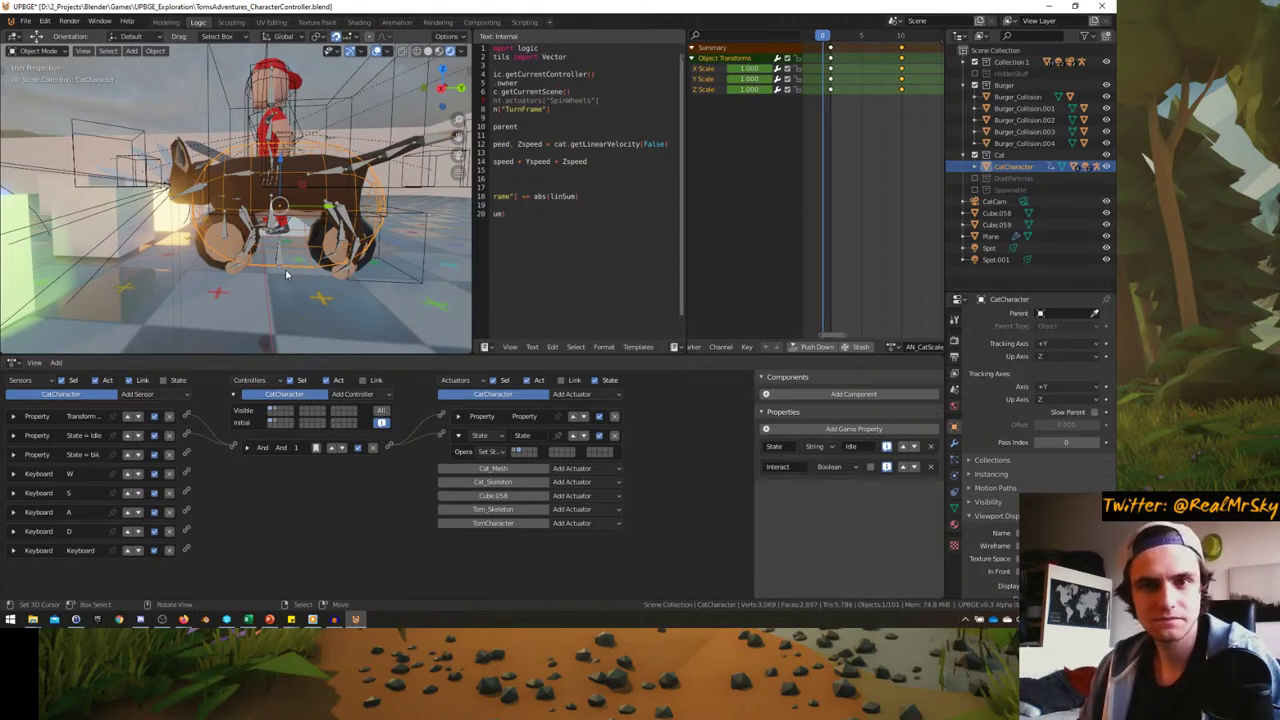
key(alt+Tab)
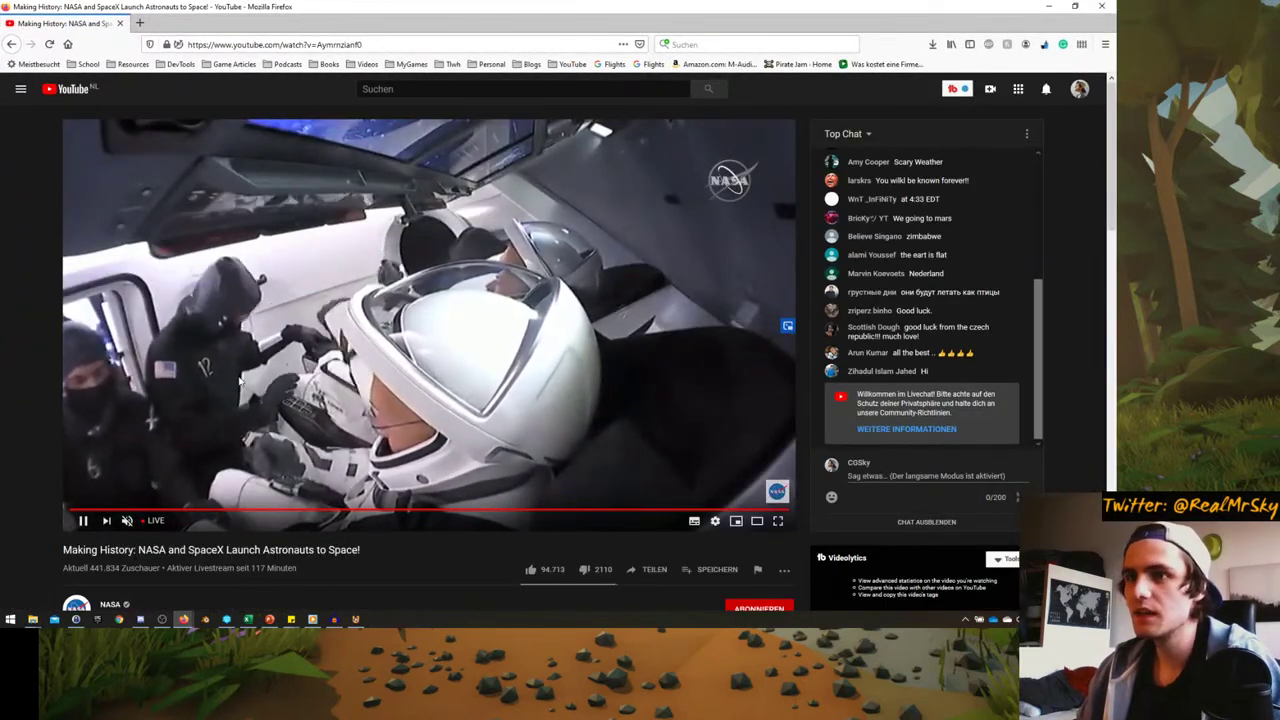
- Glance over the NASA livestream page, then minimize Firefox to bring UPBGE back
scroll(428, 366, down, 4)
scroll(428, 366, up, 4)
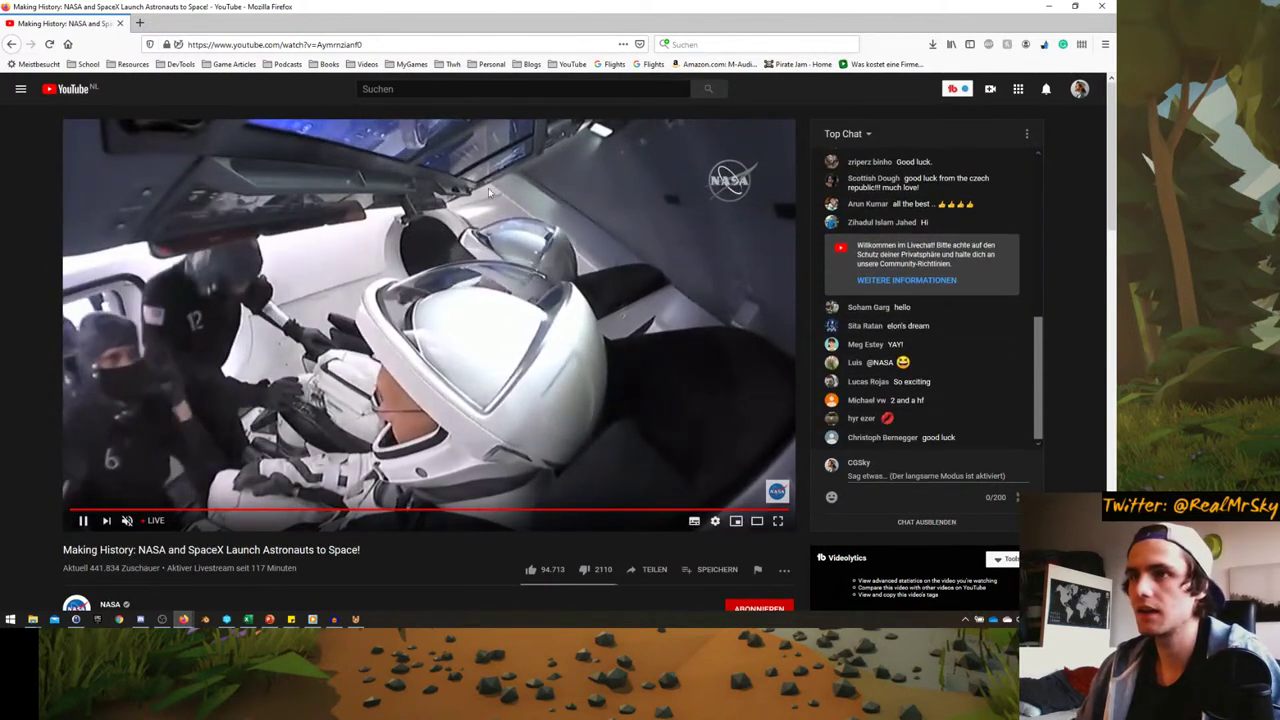
click(183, 619)
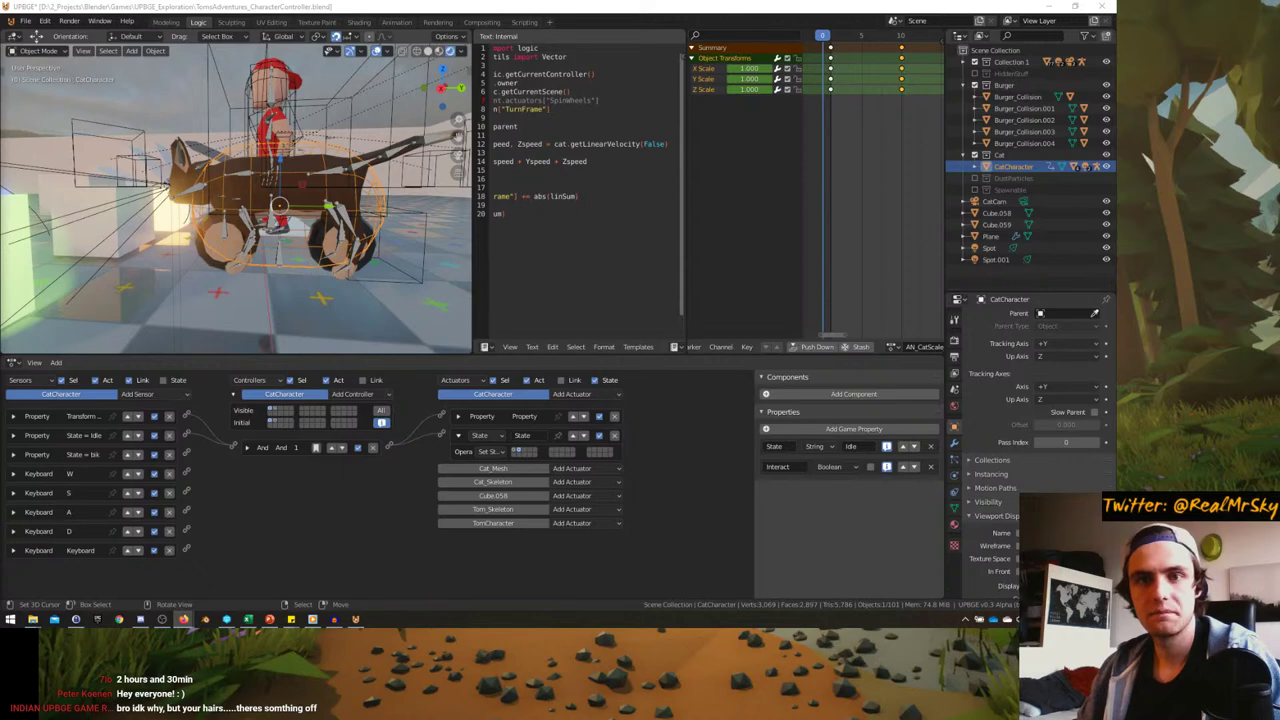
- Open the SHARE YOUR IDEAS doc, scroll down to the CAT NAMES list, and return to UPBGE
key(alt+Tab)
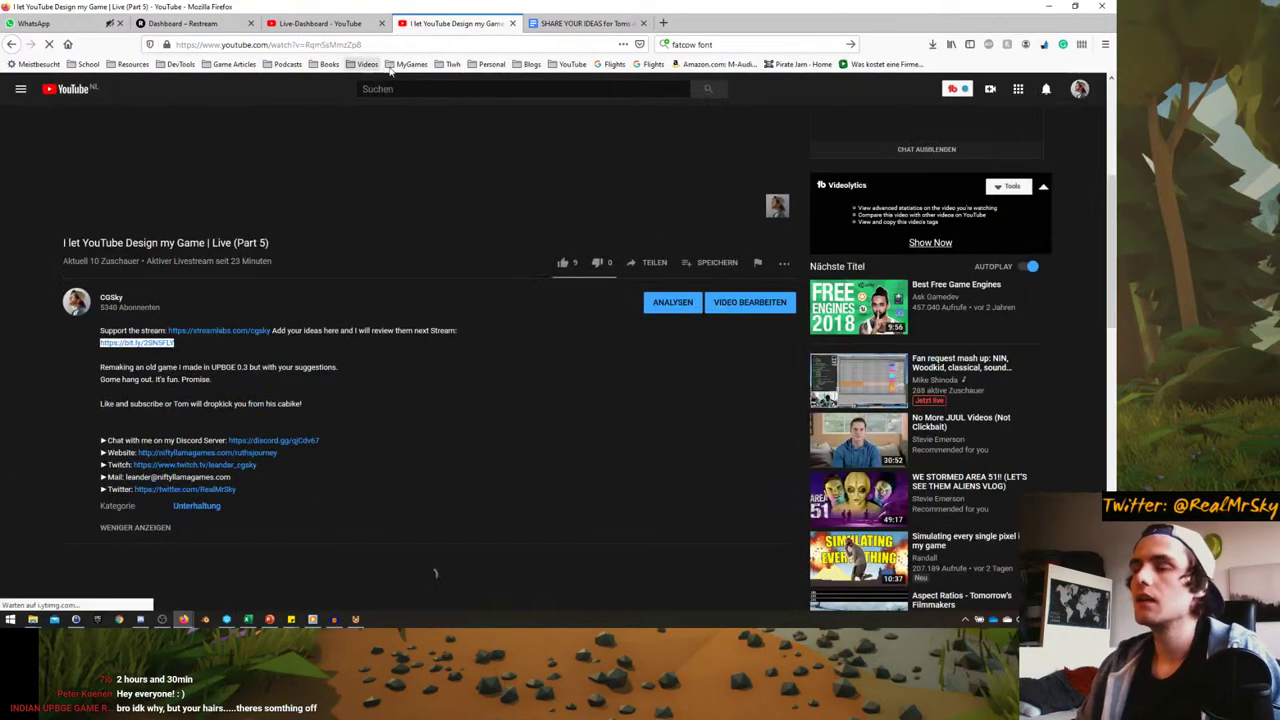
click(578, 24)
scroll(272, 360, down, 5)
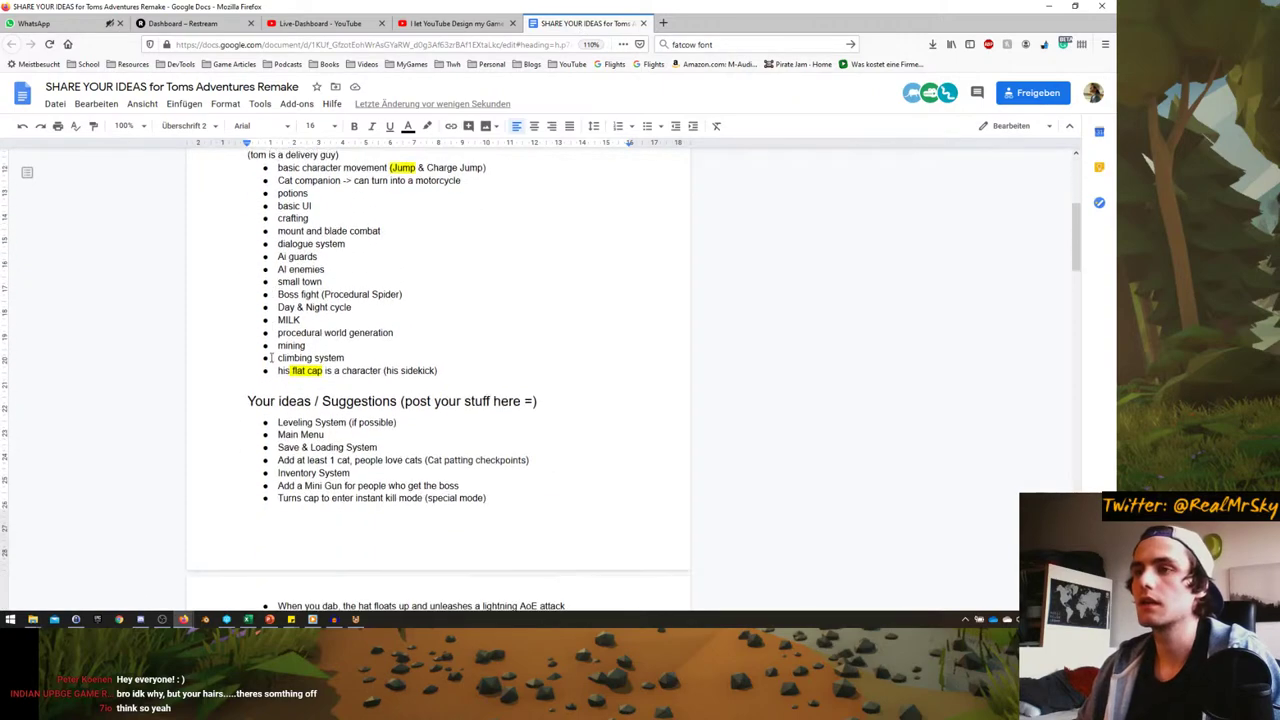
scroll(272, 360, up, 3)
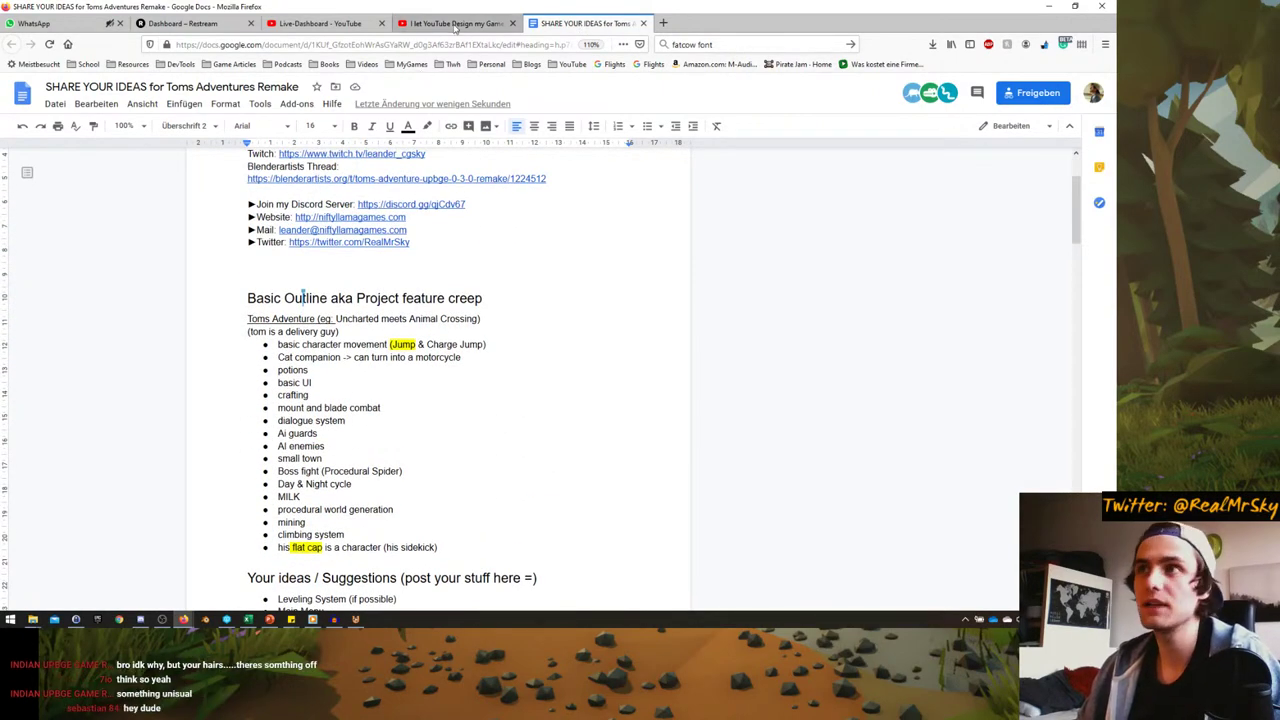
click(455, 23)
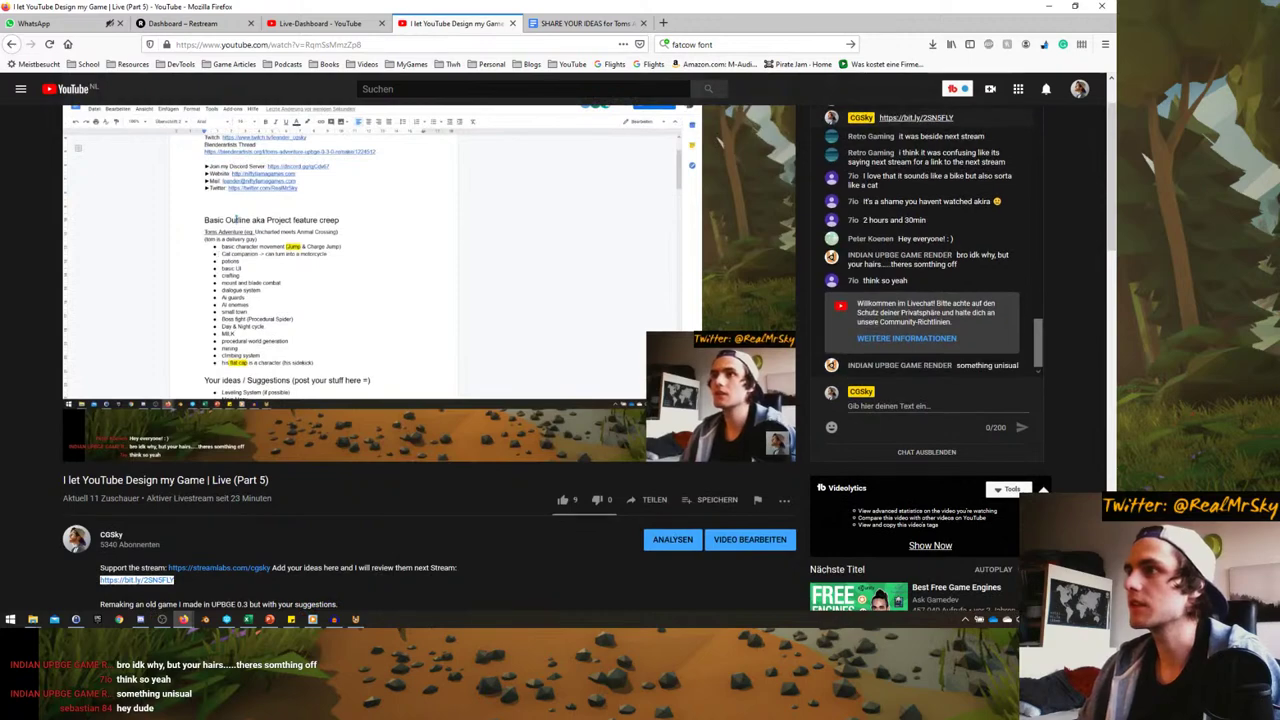
click(580, 23)
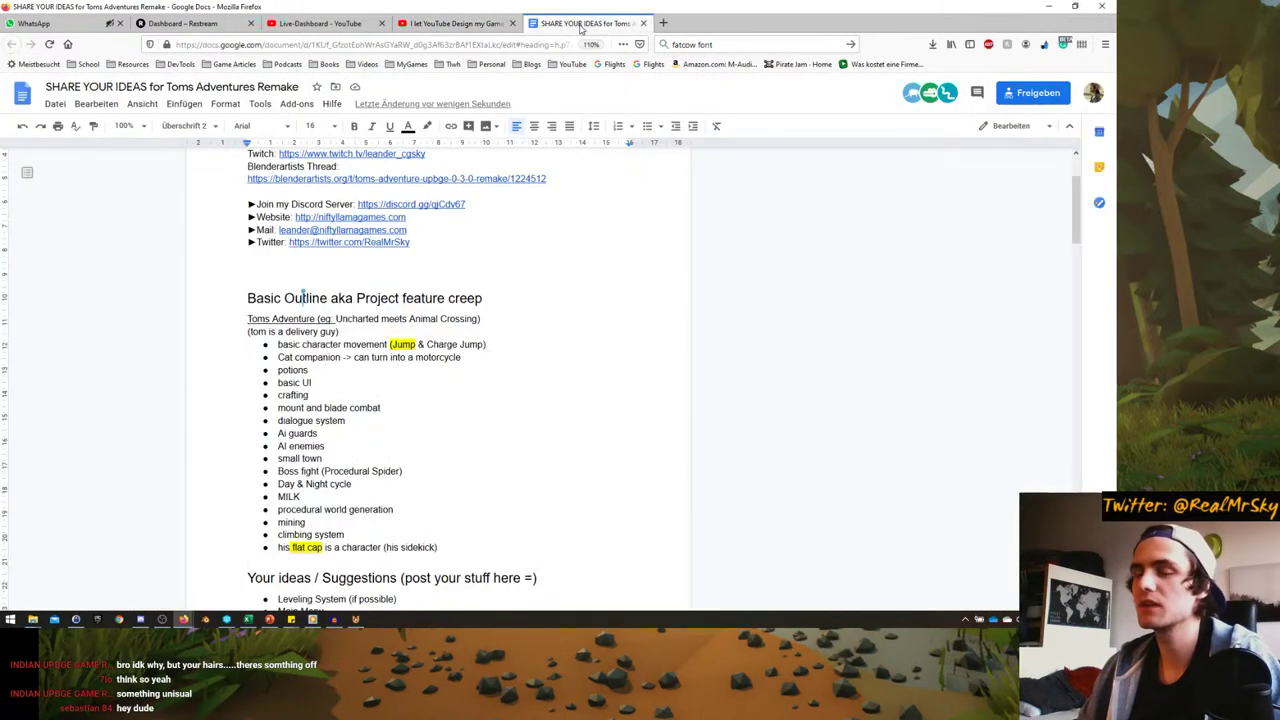
scroll(420, 436, down, 5)
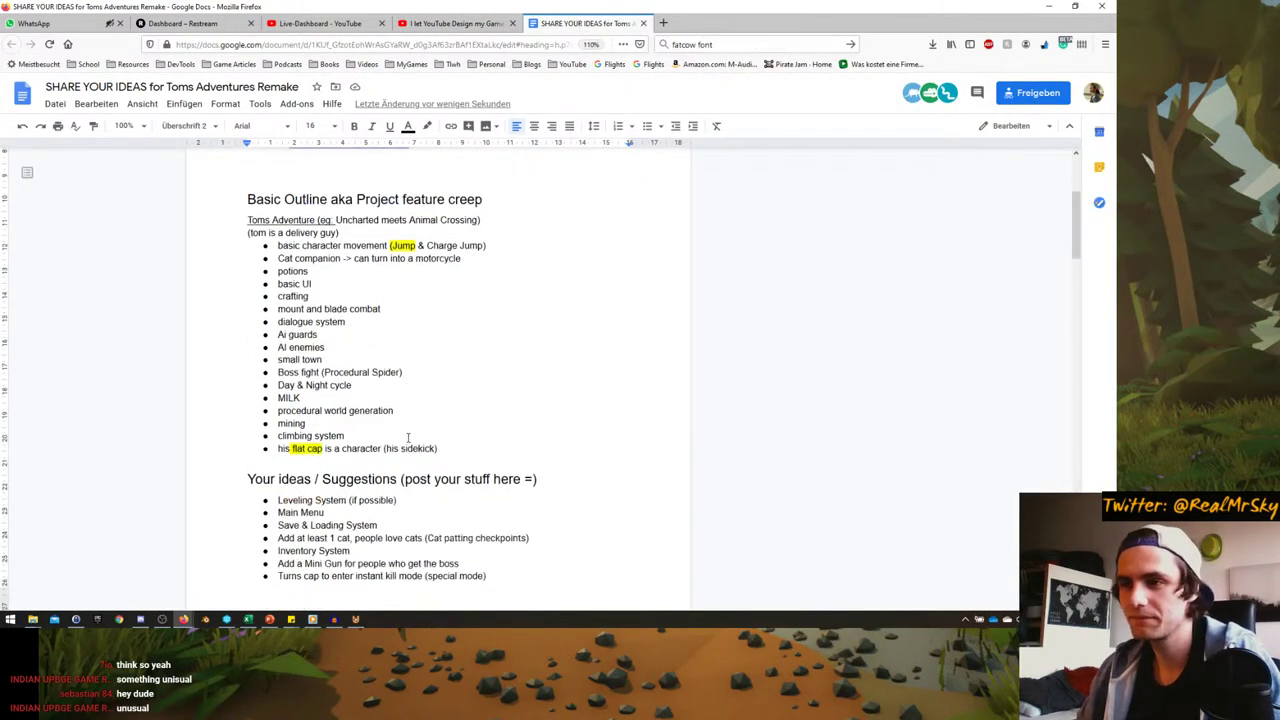
scroll(398, 516, down, 7)
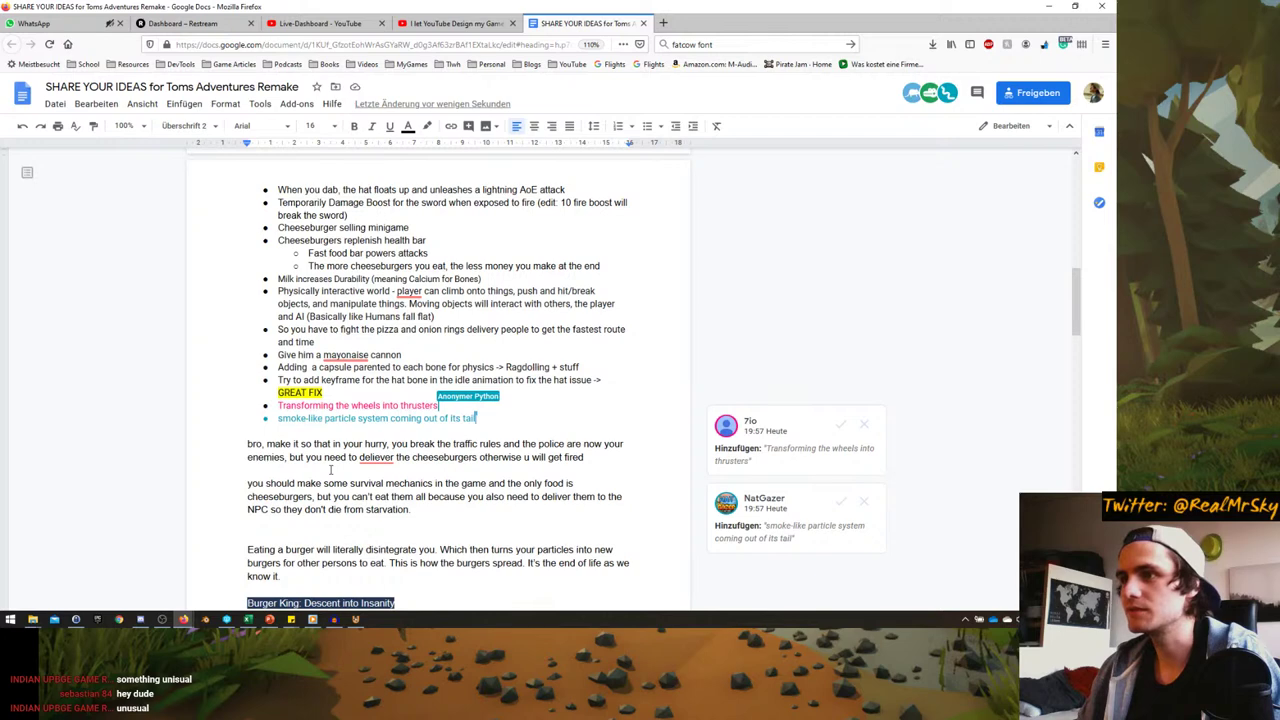
scroll(330, 469, down, 1)
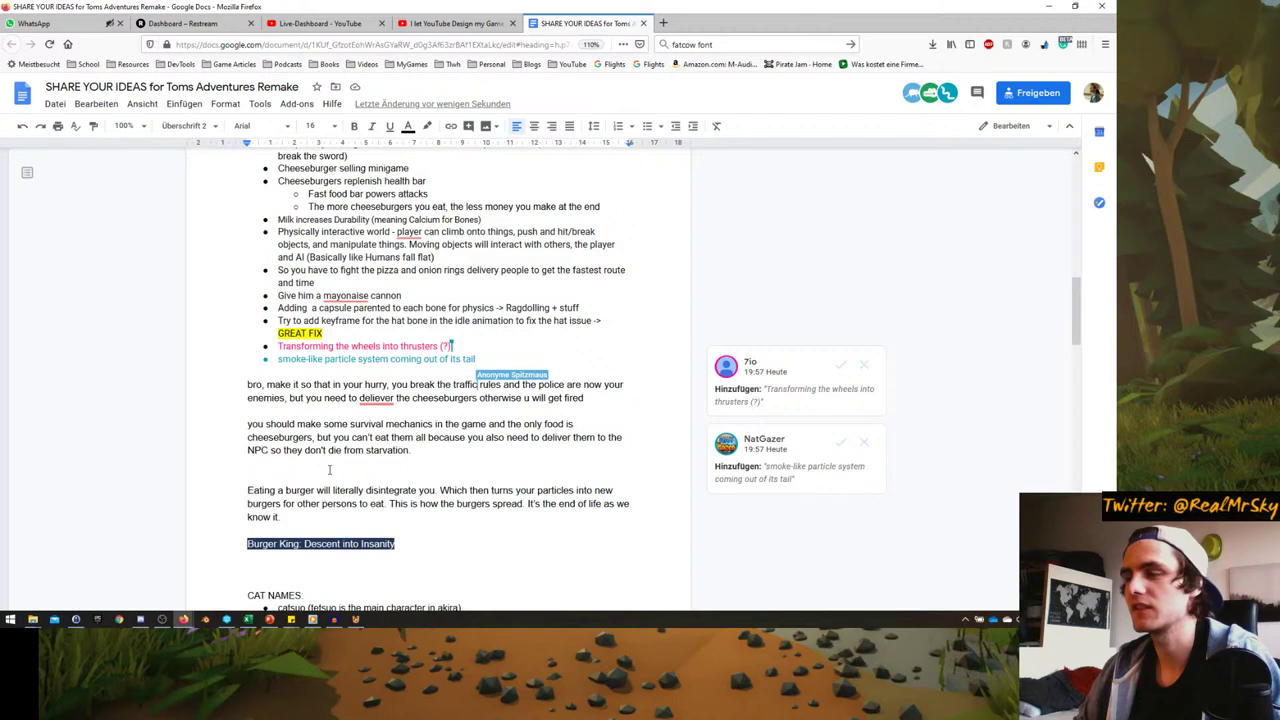
scroll(329, 469, down, 5)
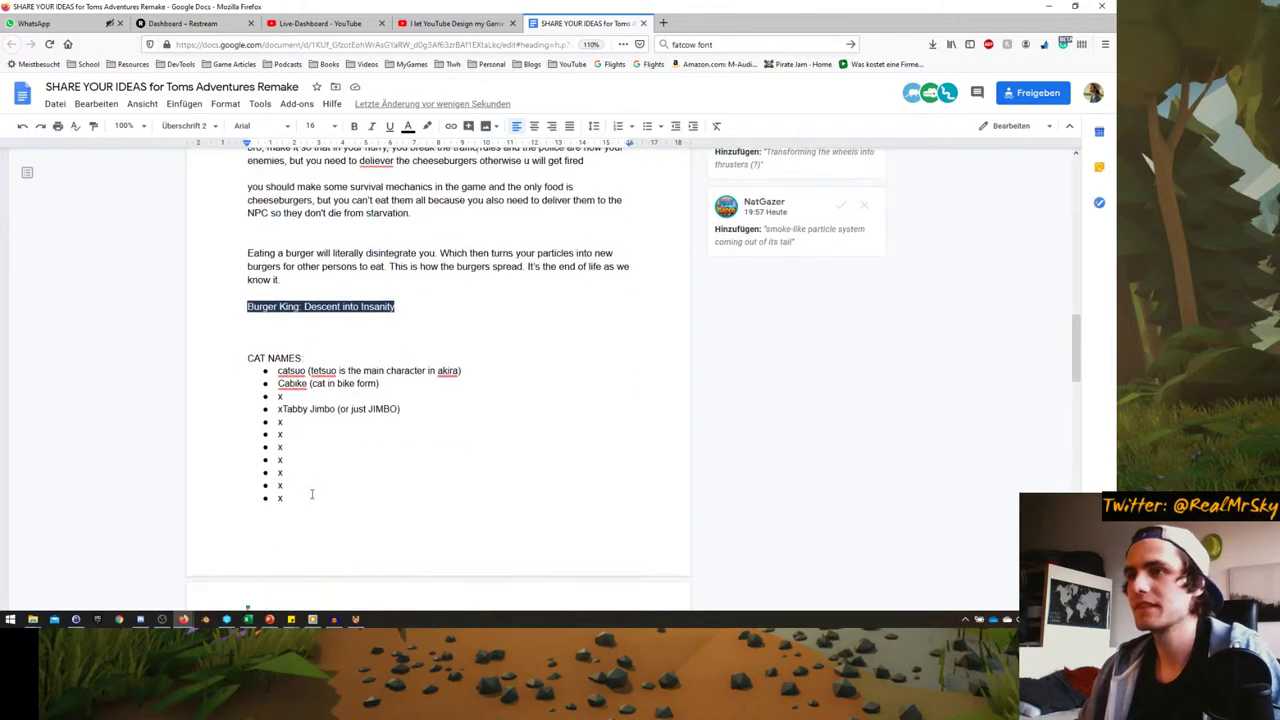
key(alt+Tab)
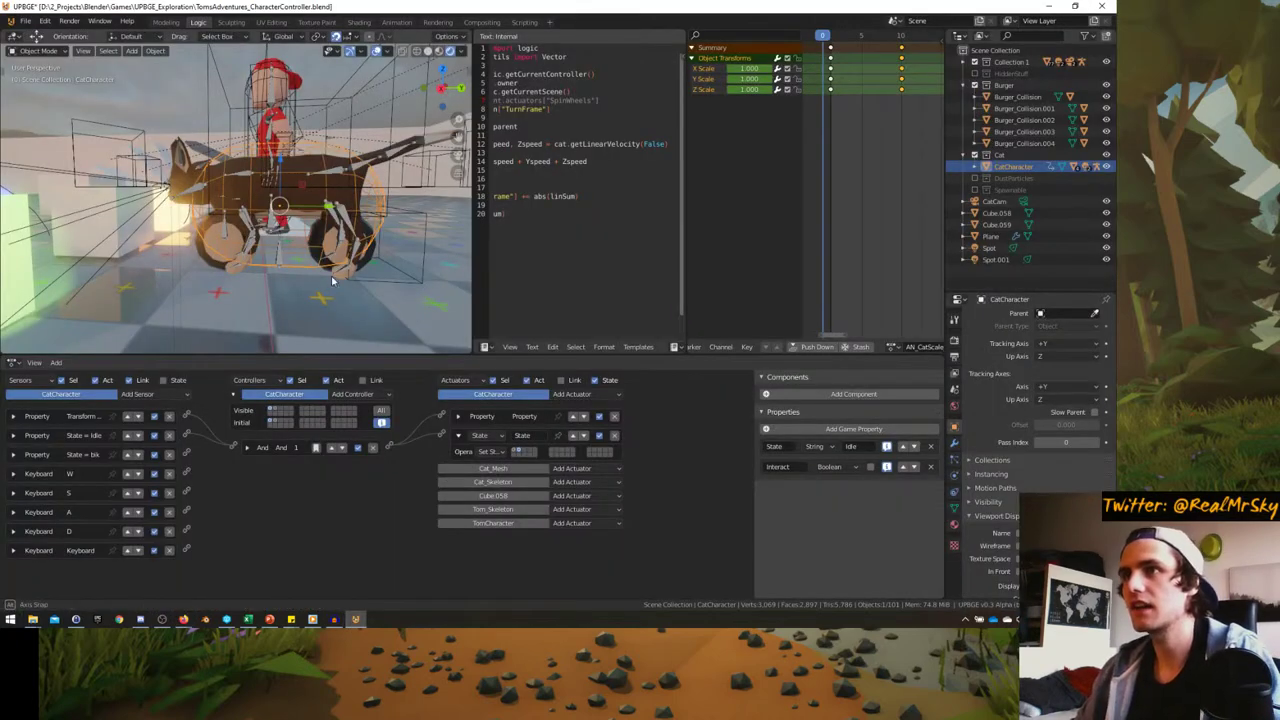
- Select Cube.058 and show its controllers and dust-spawning Edit Object actuators
middle_drag(368, 274, 304, 273)
click(348, 281)
scroll(214, 480, up, 2)
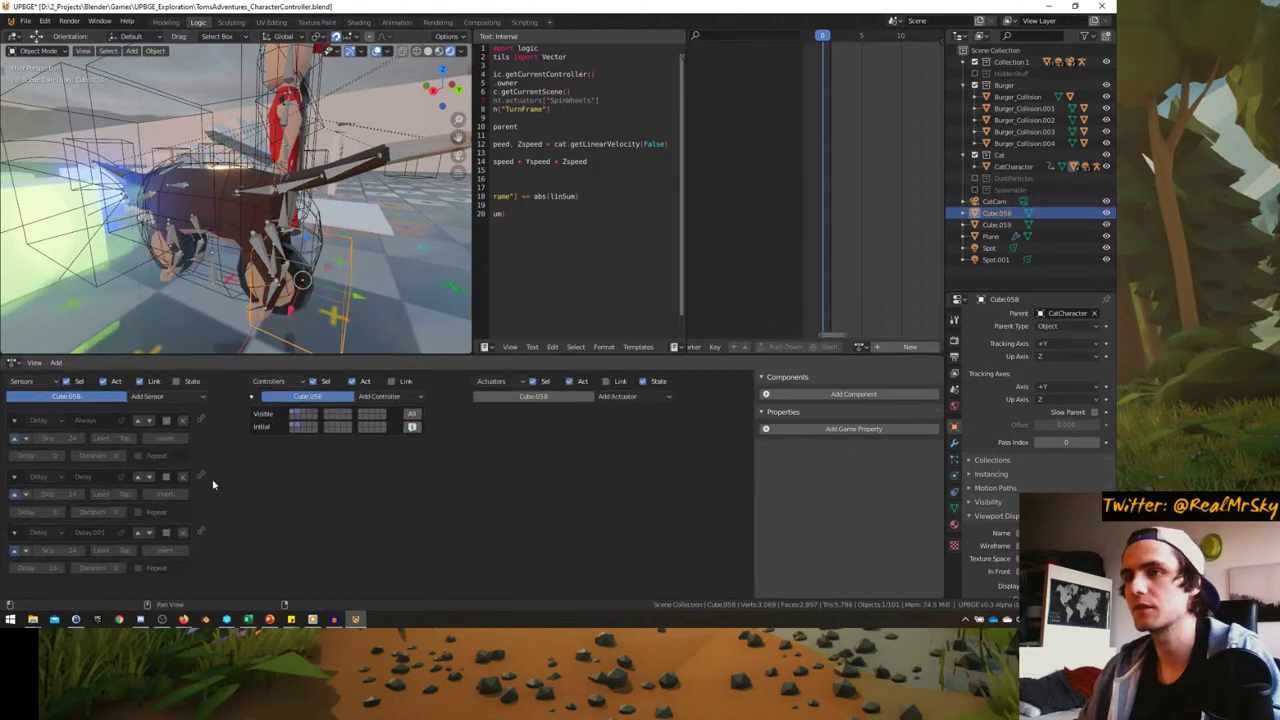
click(310, 421)
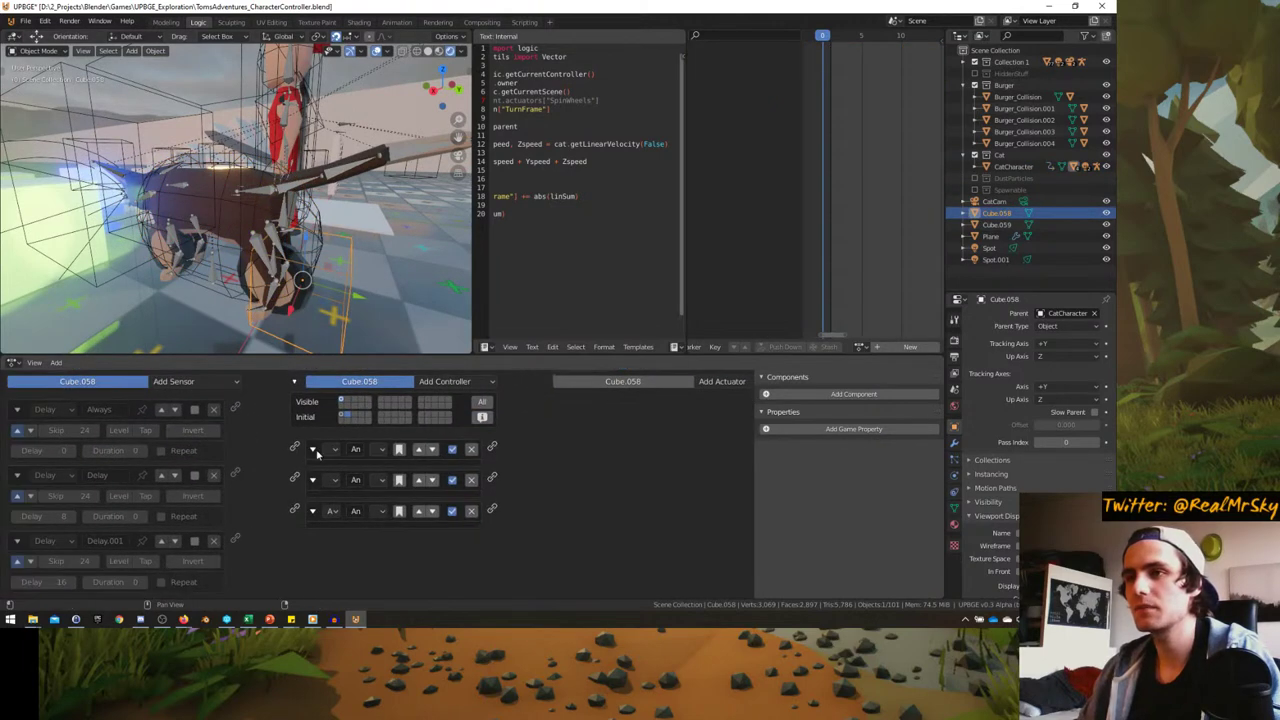
click(619, 388)
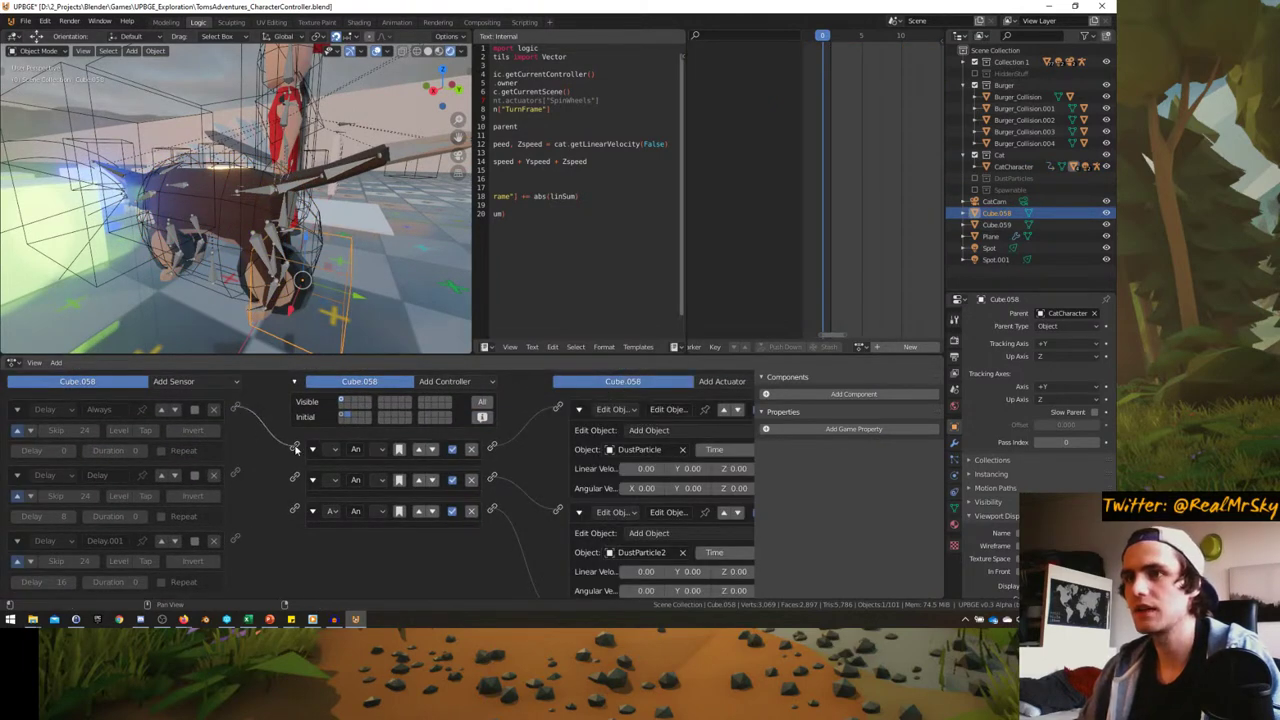
scroll(228, 434, down, 1)
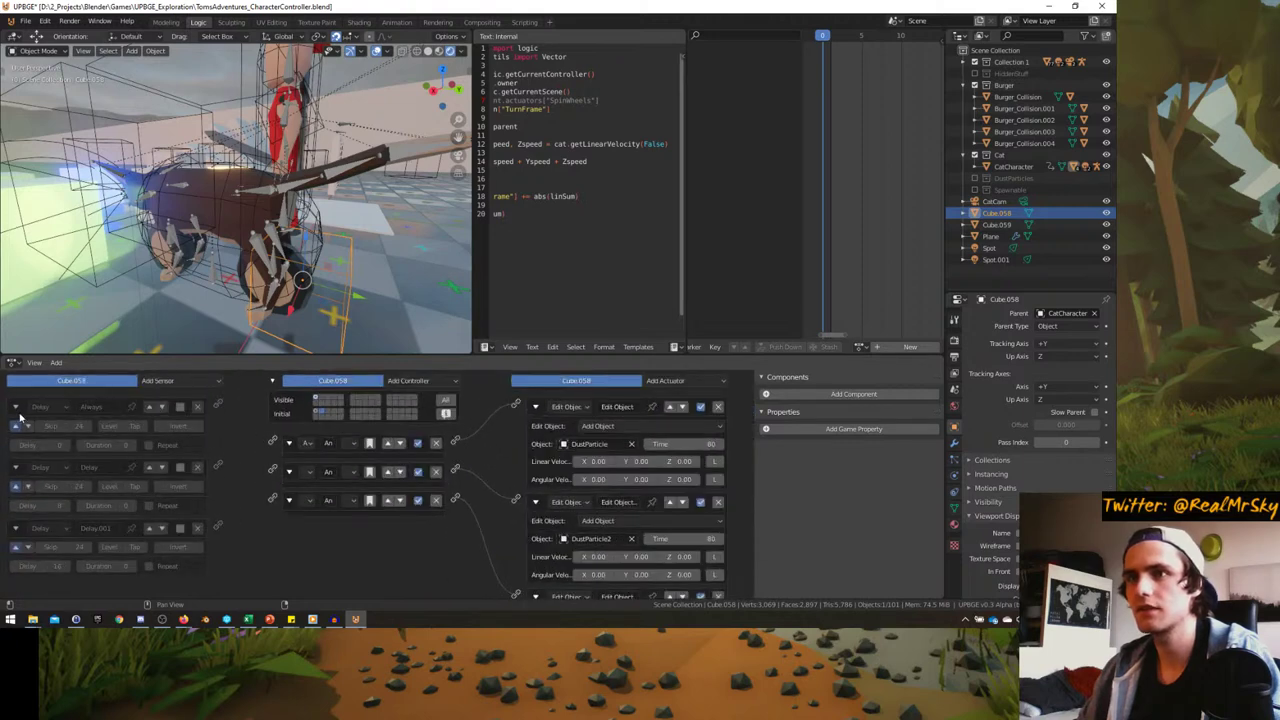
- Activate all three Delay sensors, then look through the scene camera
click(180, 407)
click(180, 467)
click(180, 527)
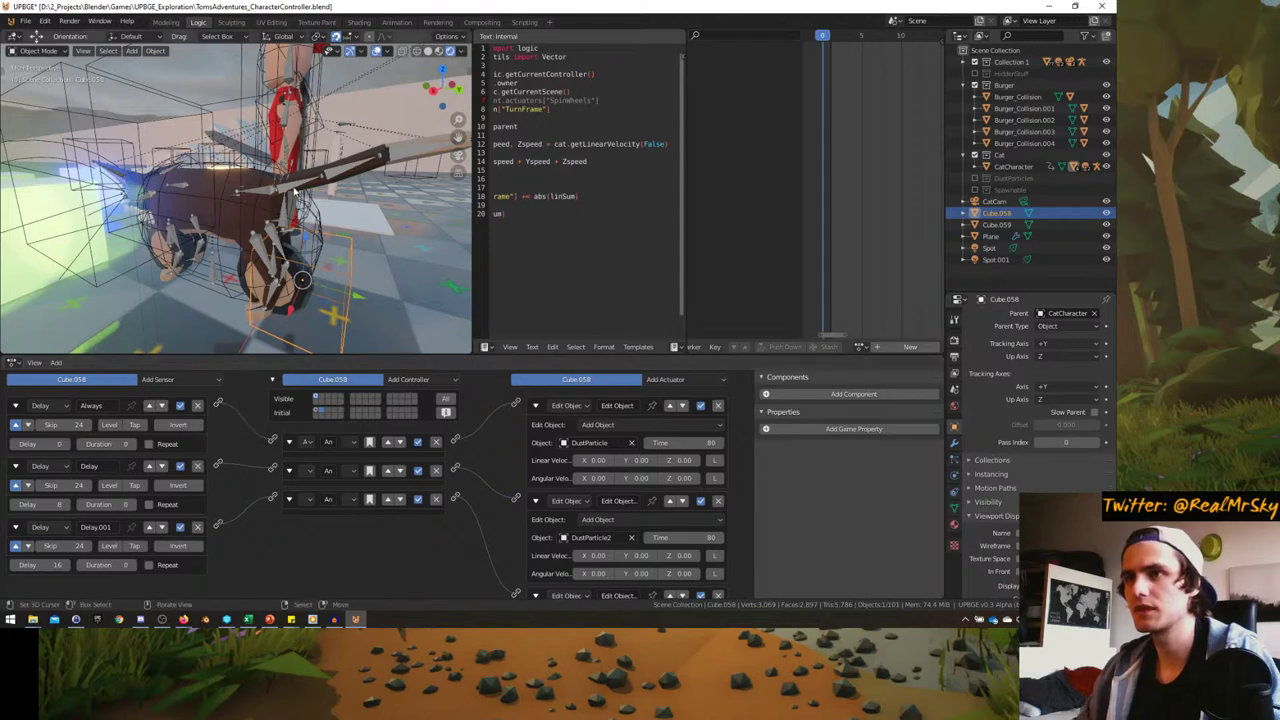
key(KP_0)
- Play-test full-screen: mount the cat, ride and steer left, then stop and restore the layout
key(ctrl+space)
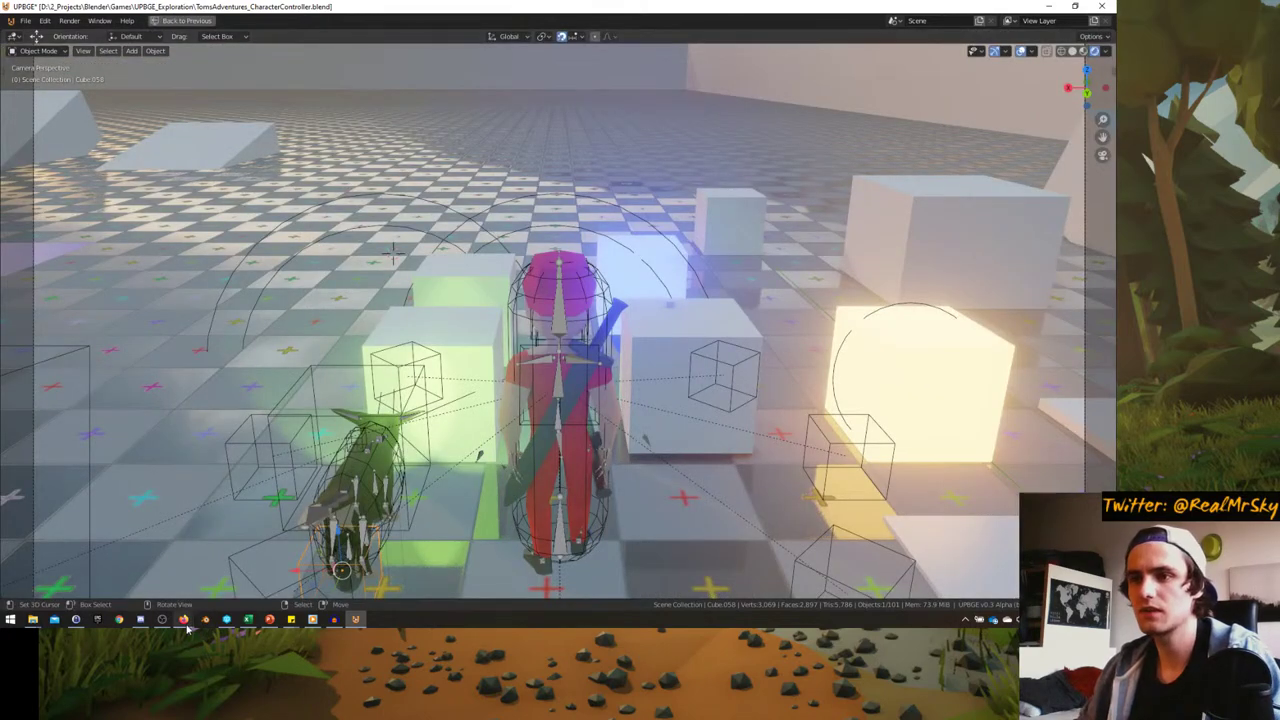
key(p)
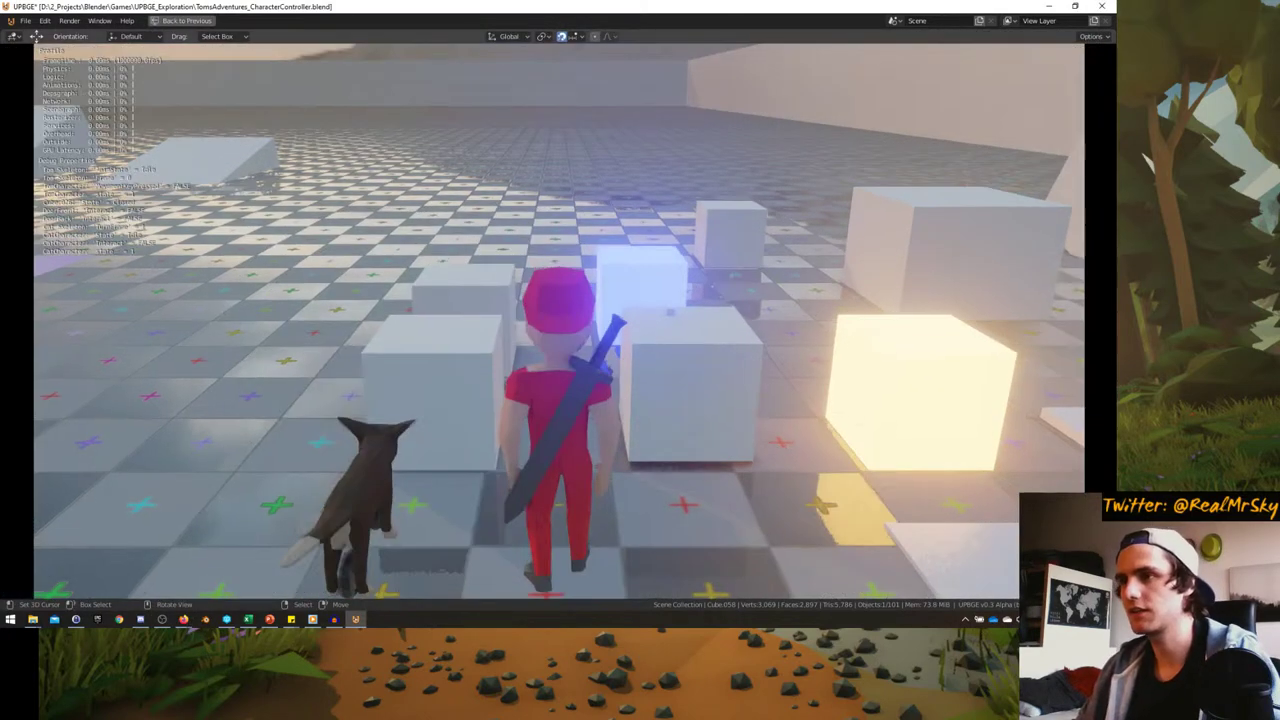
key(e)
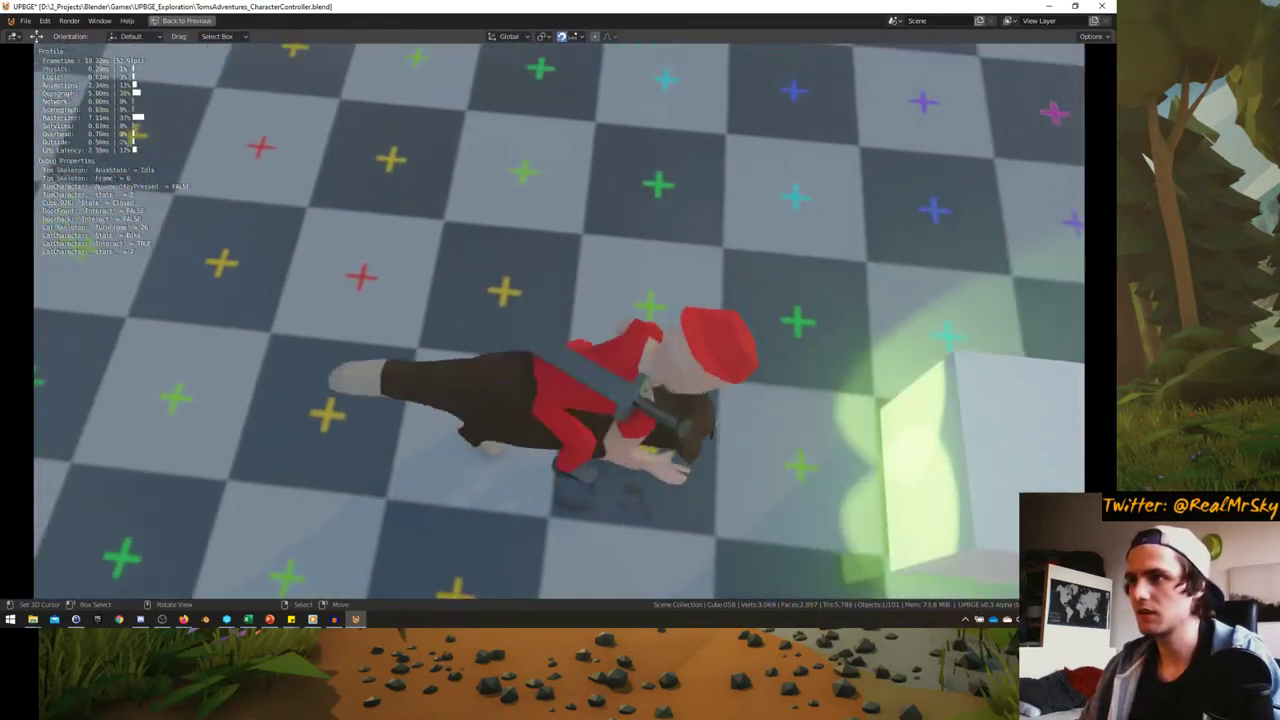
key(w)
key(a)
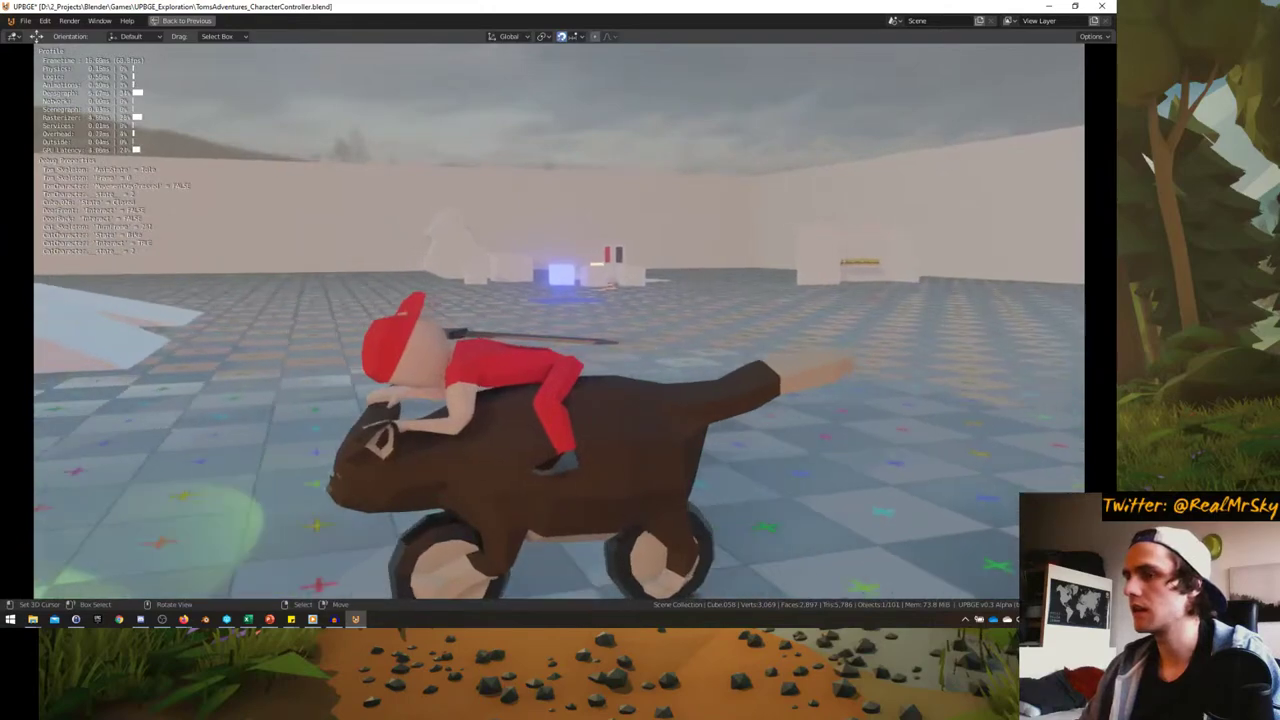
key(Escape)
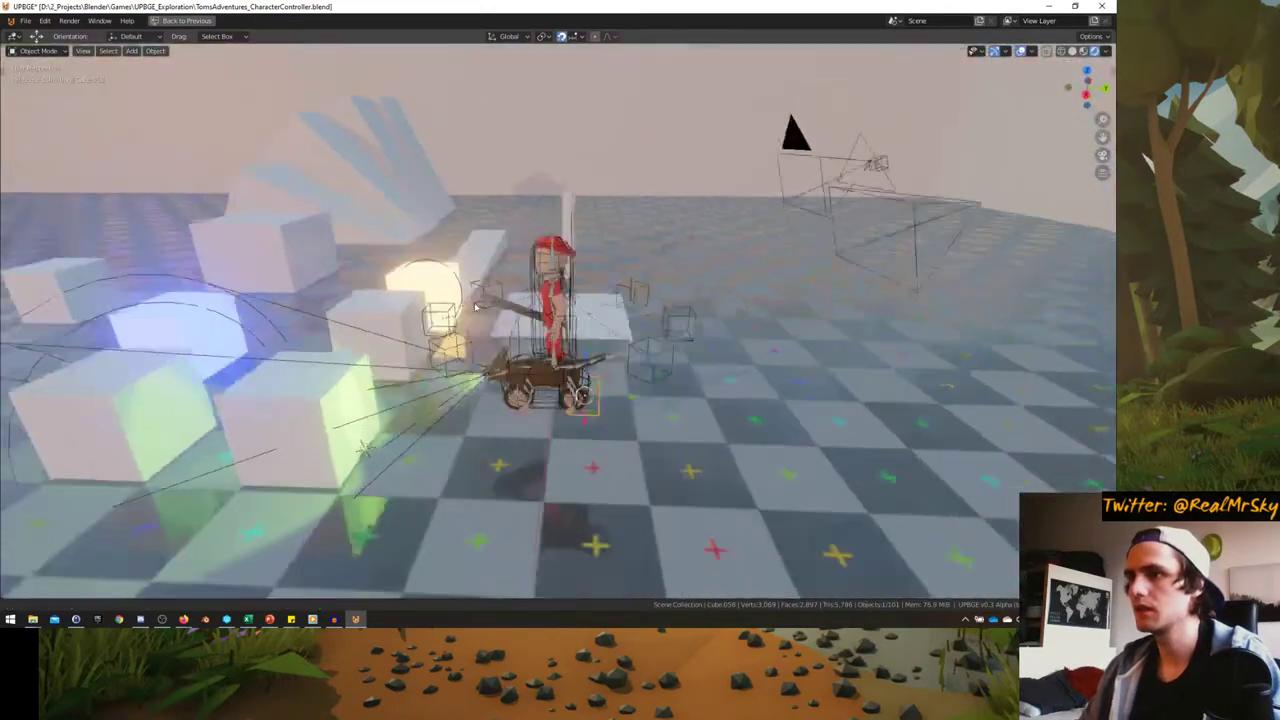
key(ctrl+space)
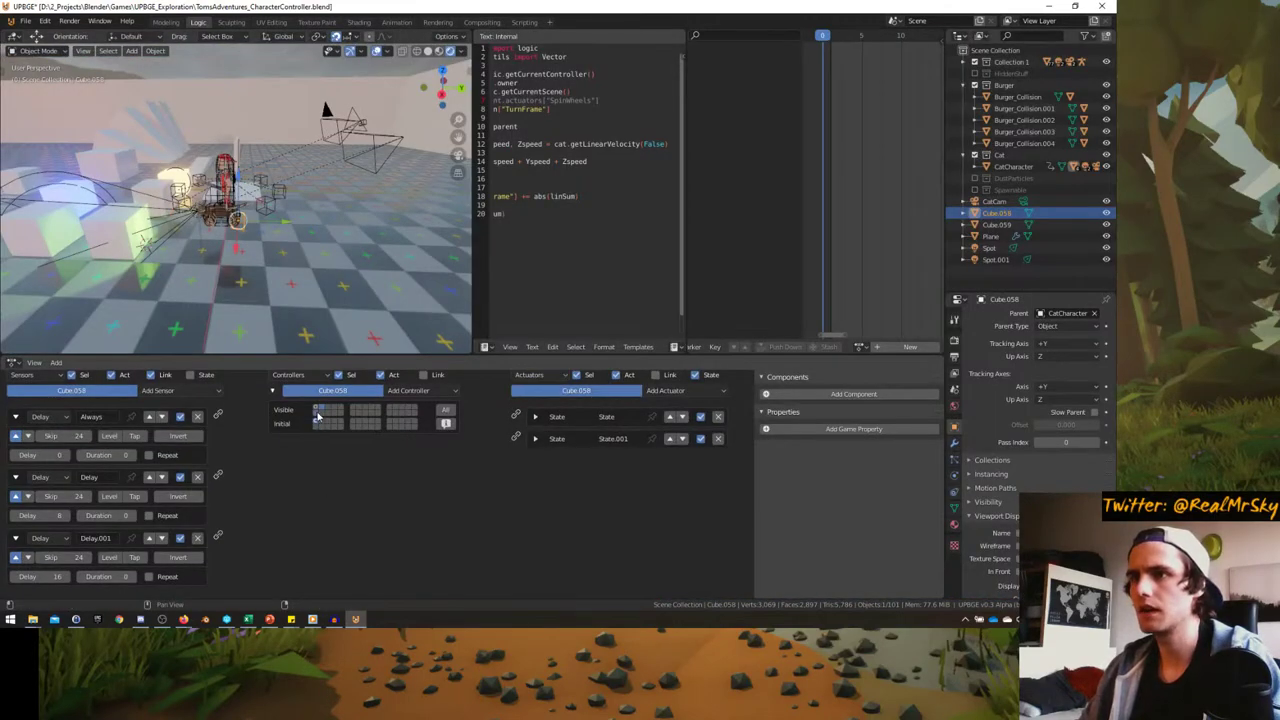
- Show Cube.058's dust-particle state, rerun the ride toward the far wall, then stop and restore the layout
click(316, 411)
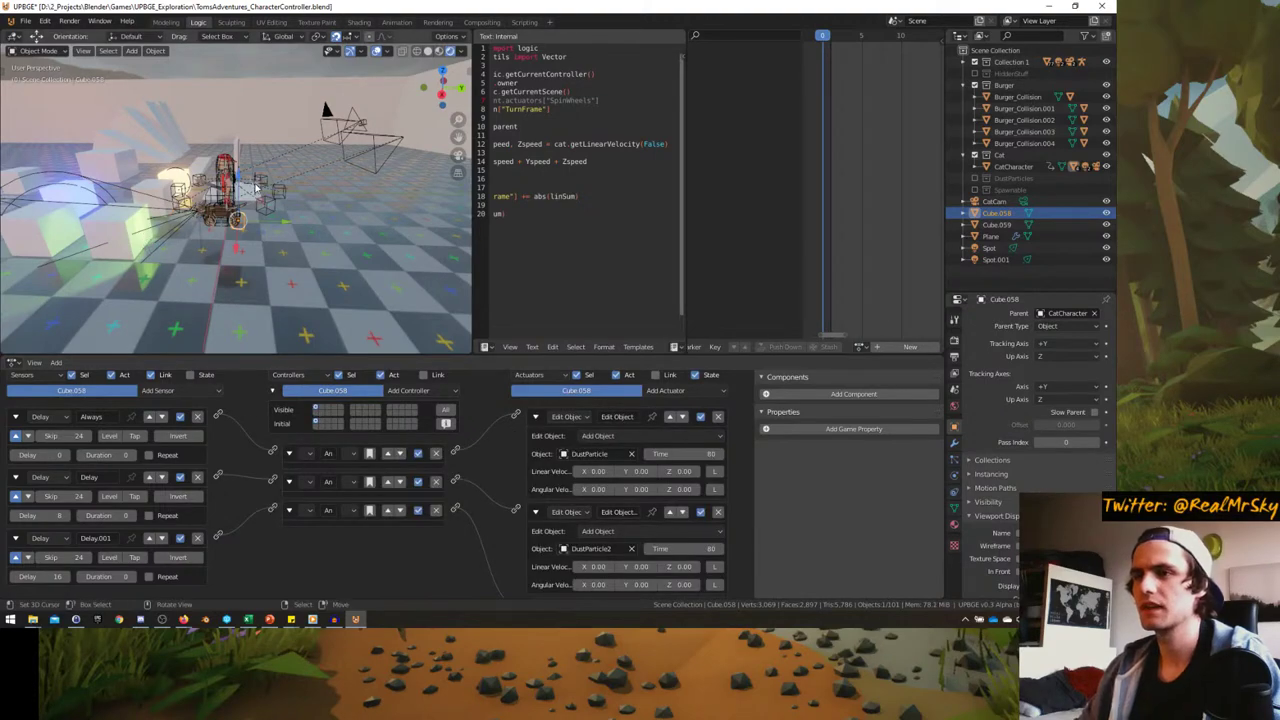
key(p)
key(ctrl+space)
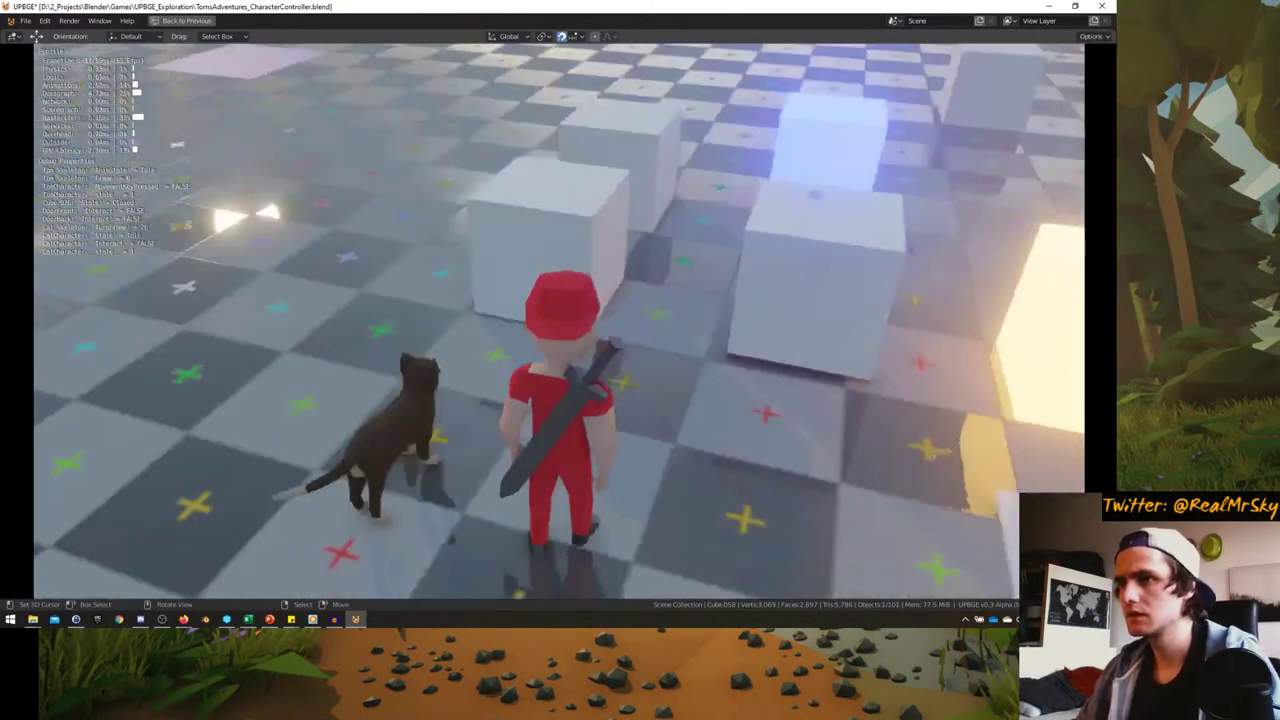
key(e)
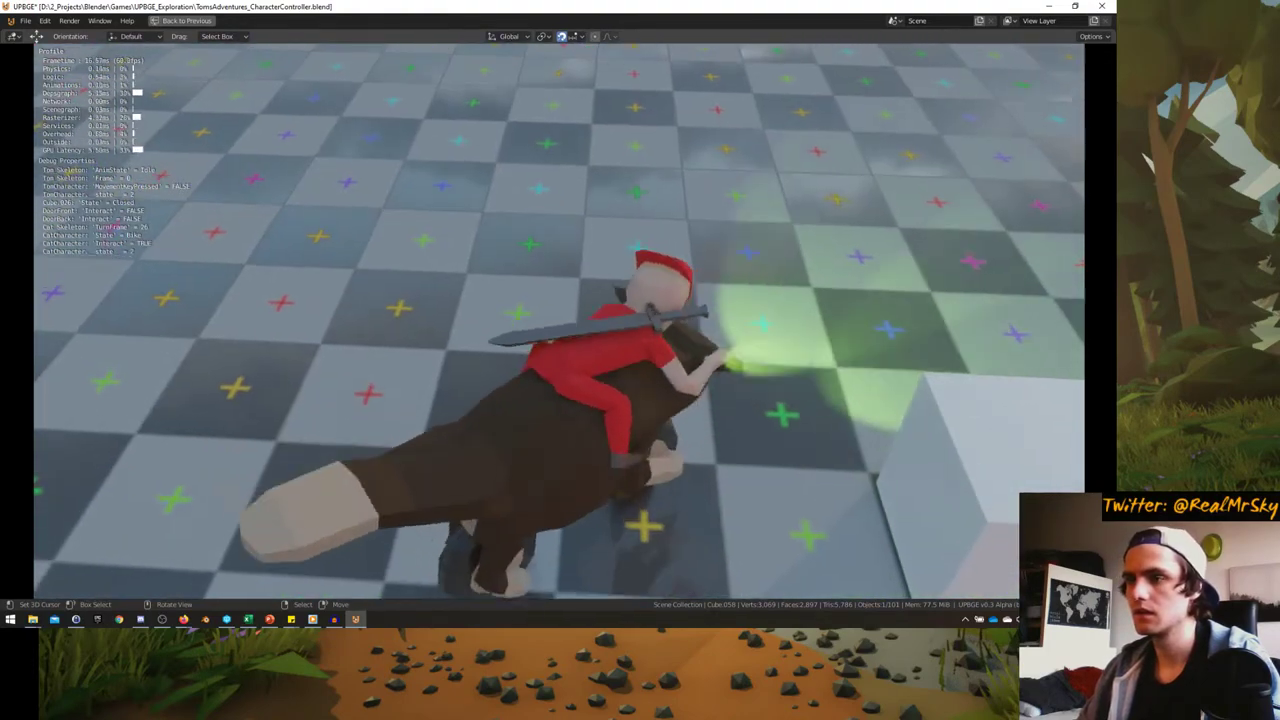
key(w)
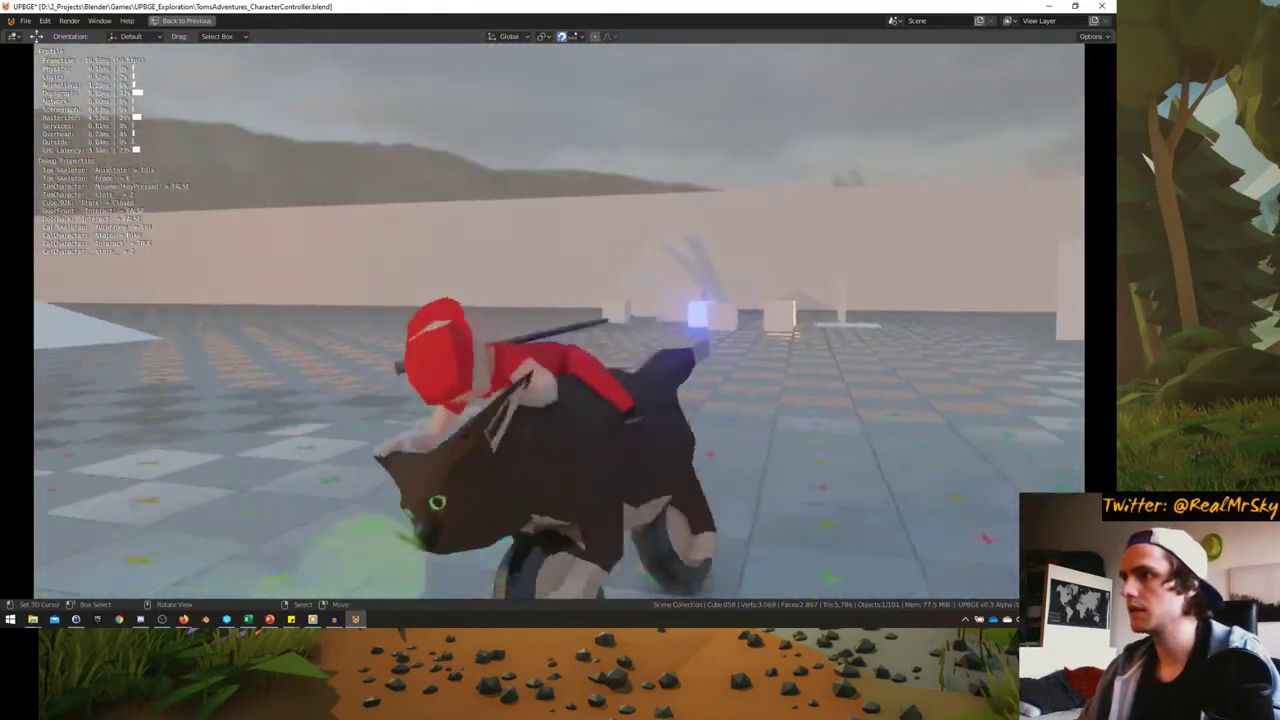
key(d)
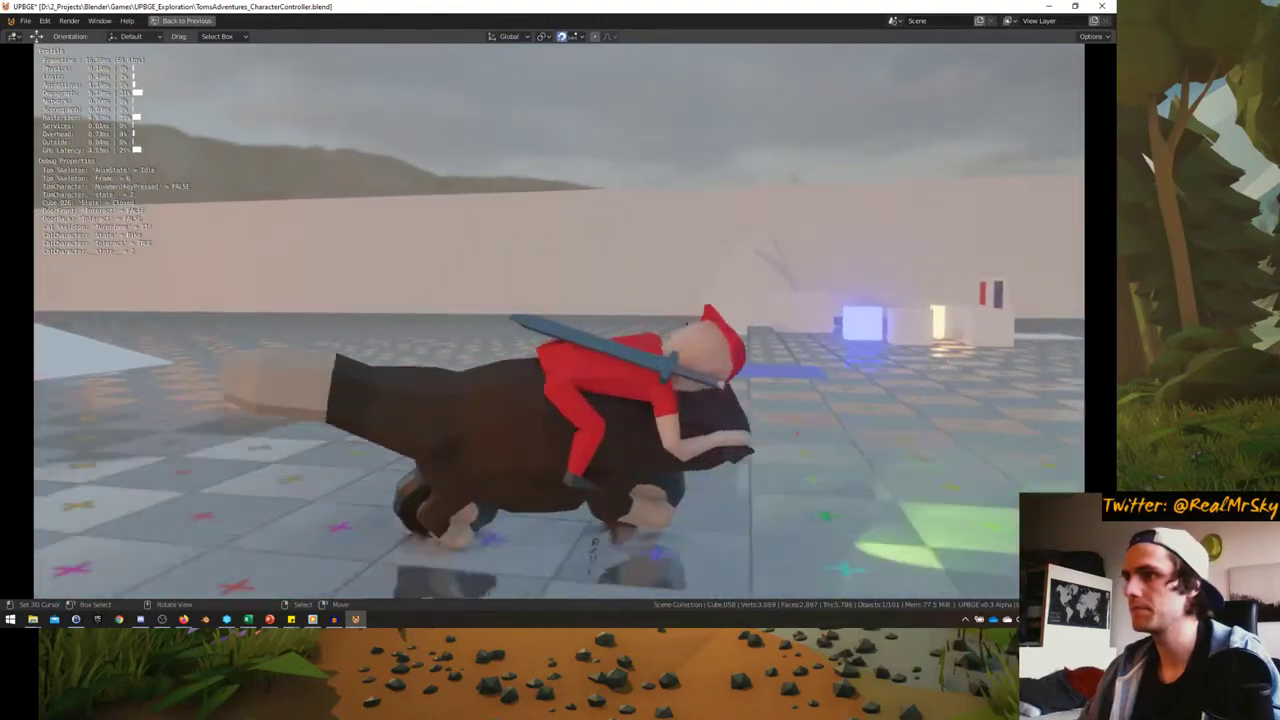
key(Escape)
key(ctrl+space)
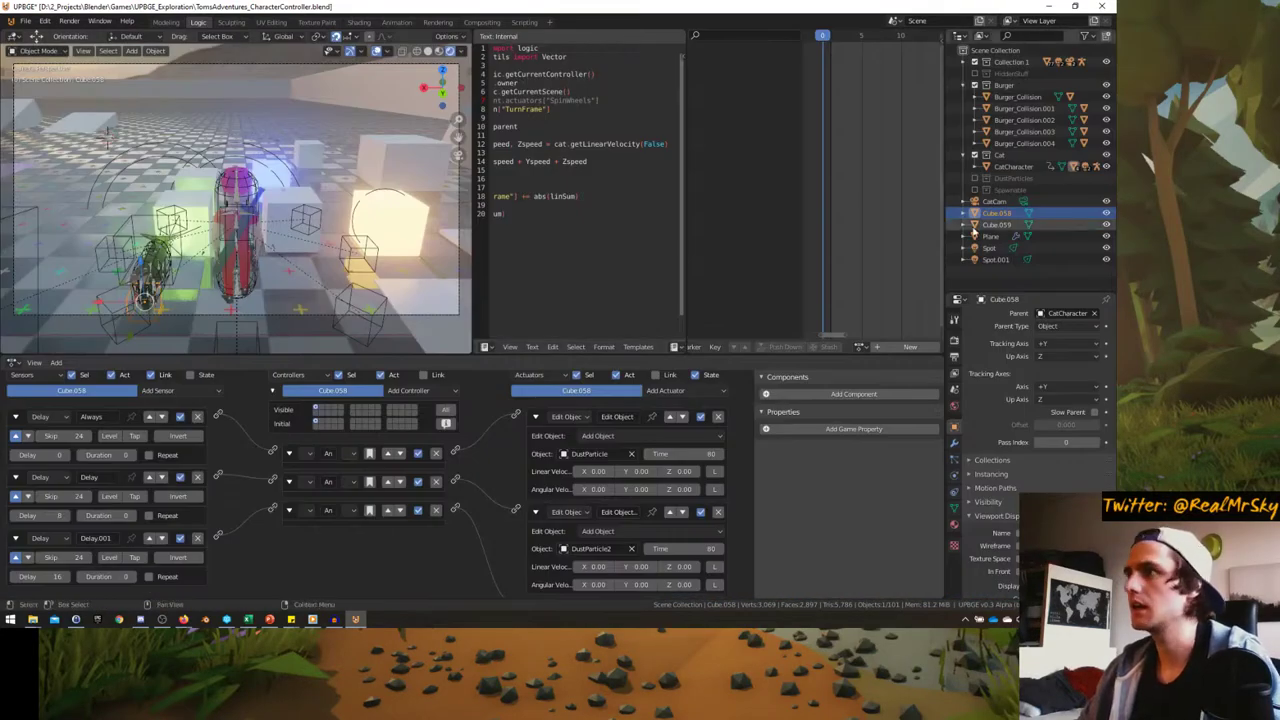
- Exclude the Spawnable collection and include and expand DustParticles in the Outliner
click(975, 190)
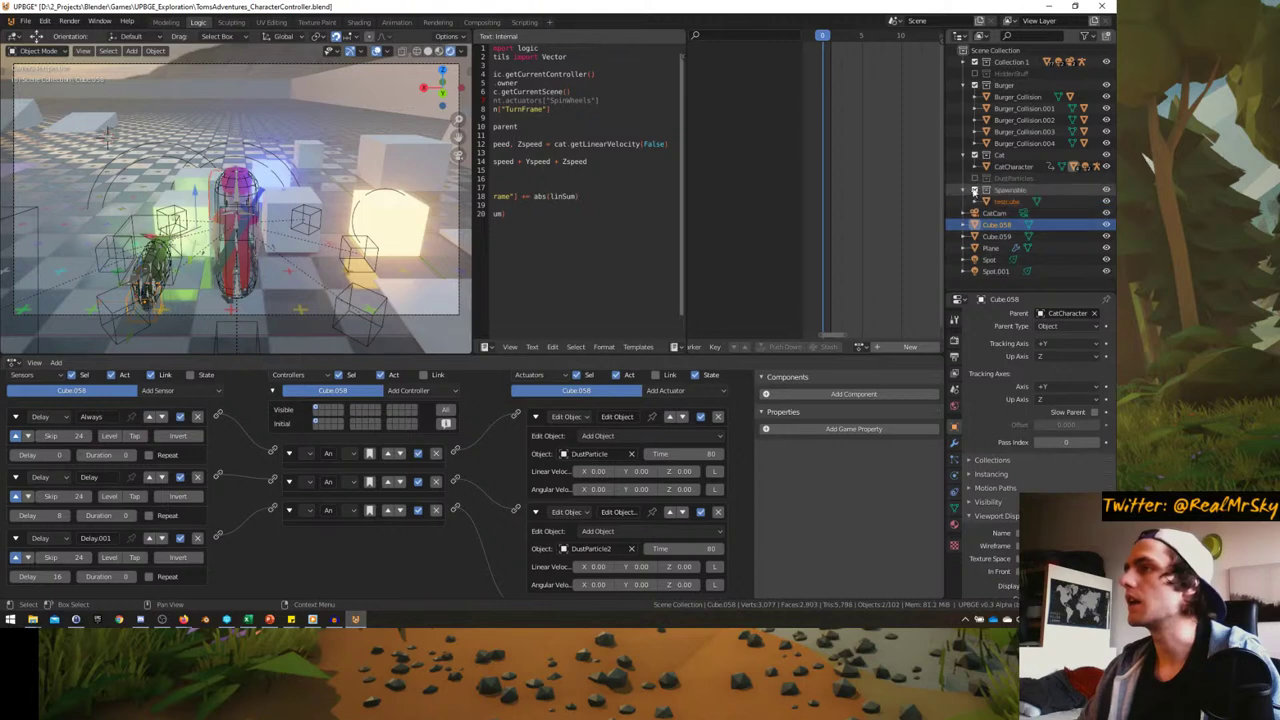
drag(945, 193, 894, 193)
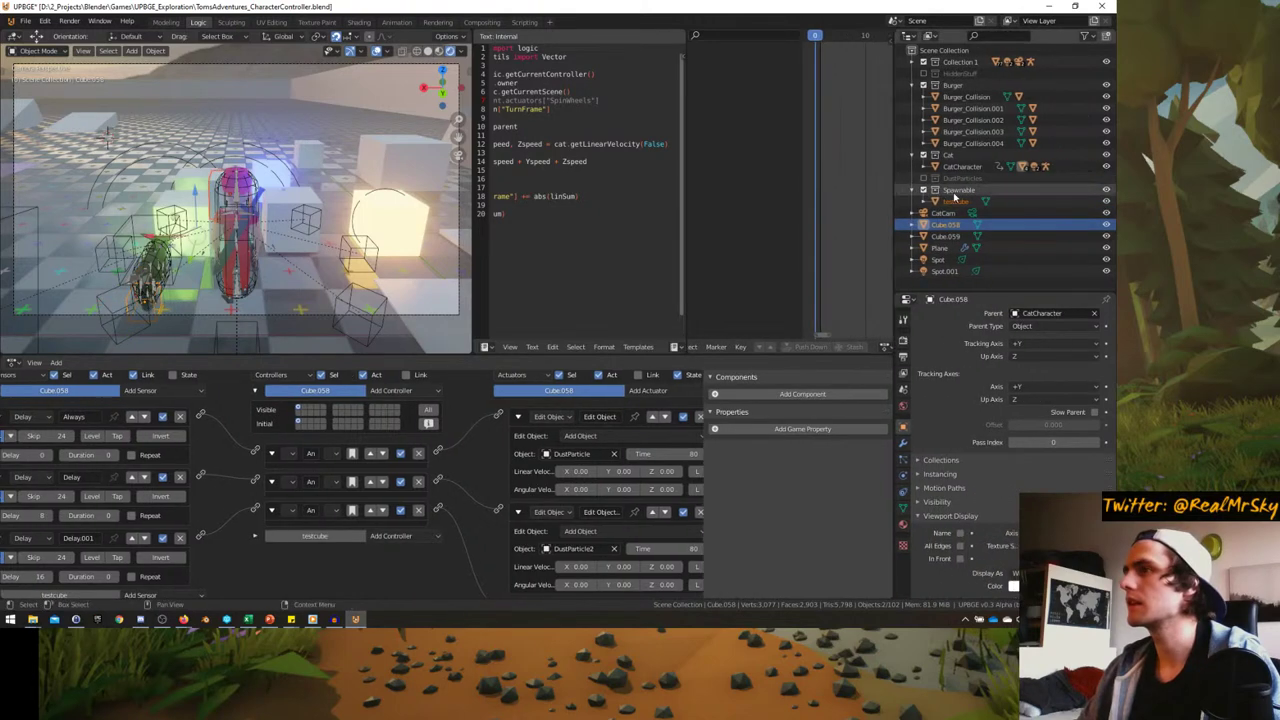
click(923, 190)
click(923, 178)
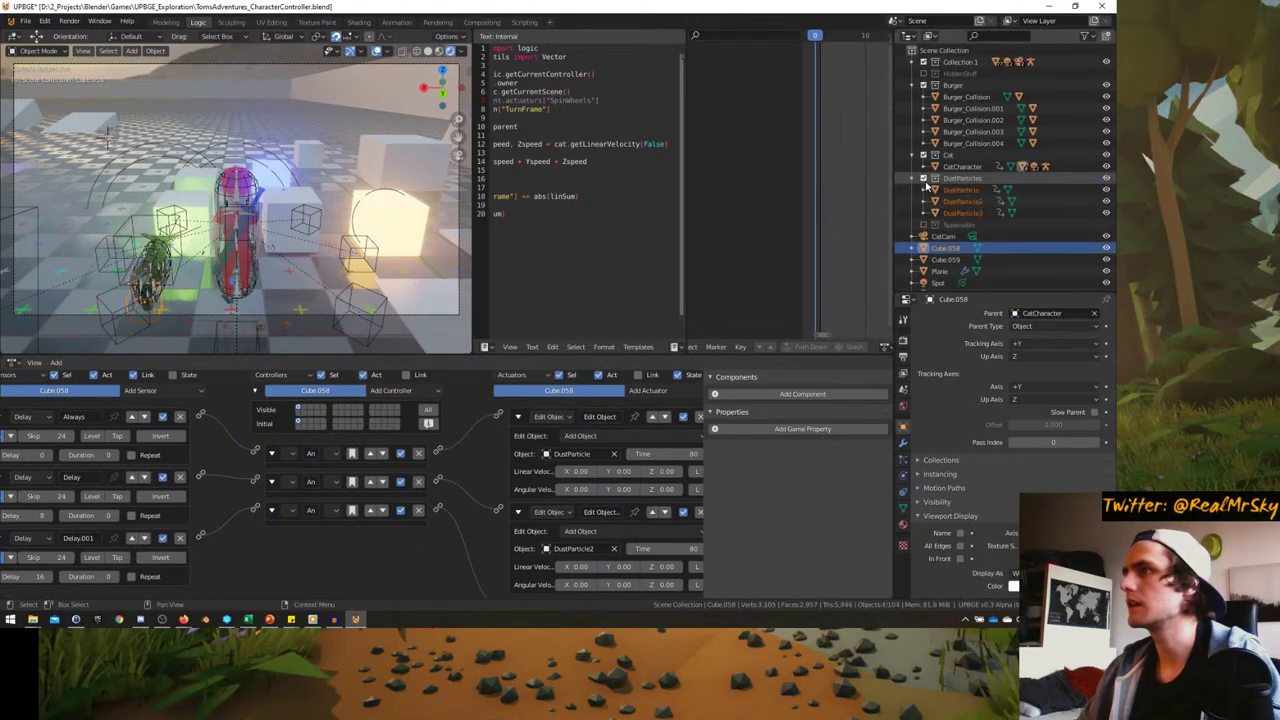
- Hide DustParticle2 and DustParticle3, then start the game full-screen to test the dust trail
click(1106, 201)
click(1106, 213)
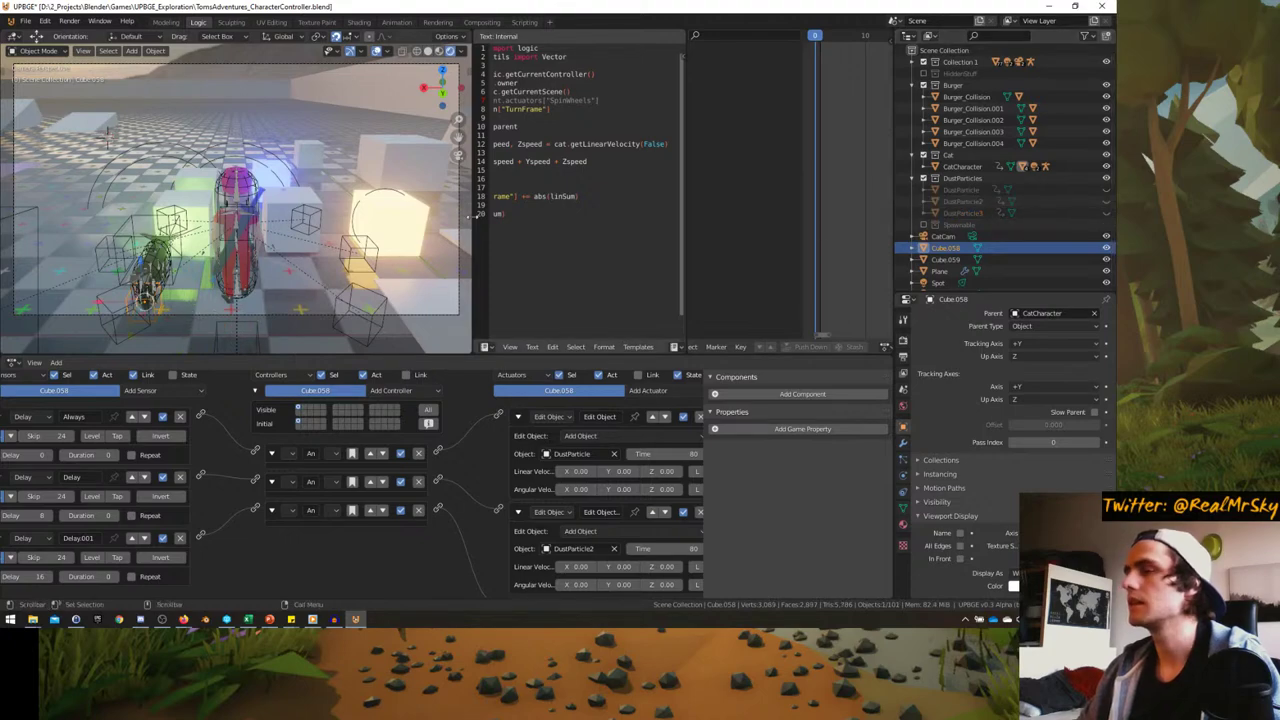
key(ctrl+space)
key(p)
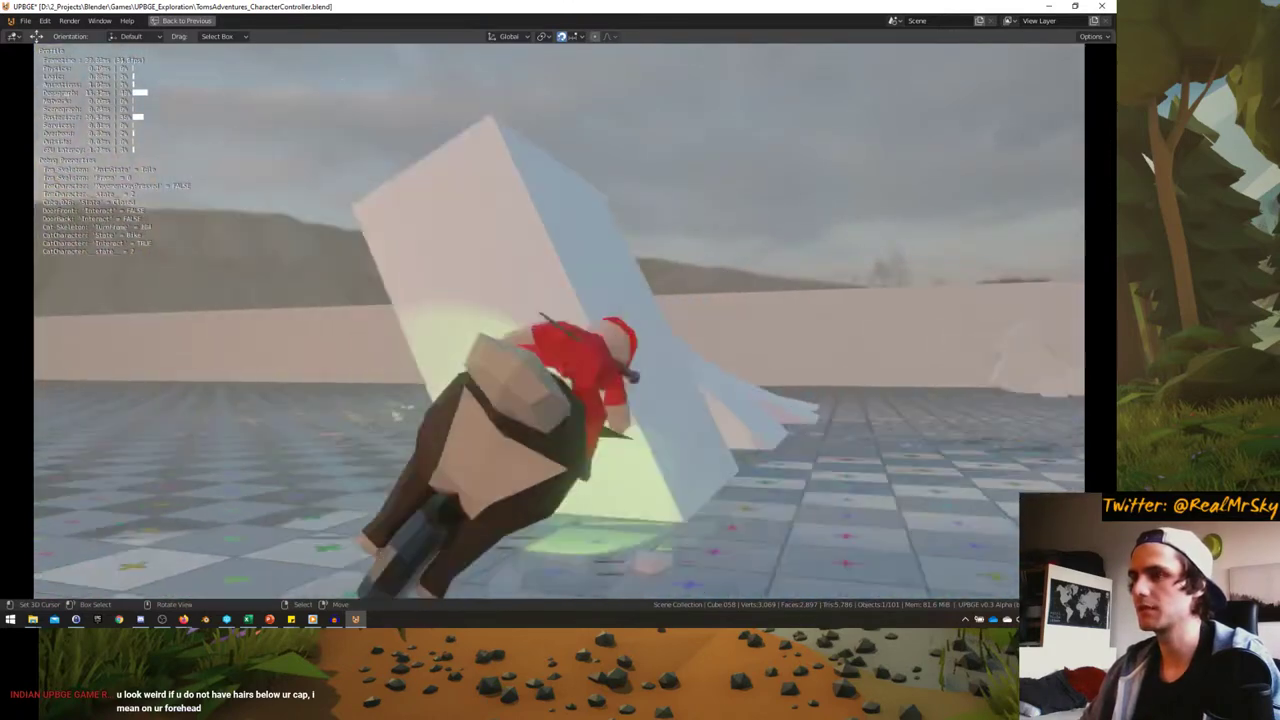
- Stop the game, exclude the DustParticles collection, and disable the second Delay sensor
key(Escape)
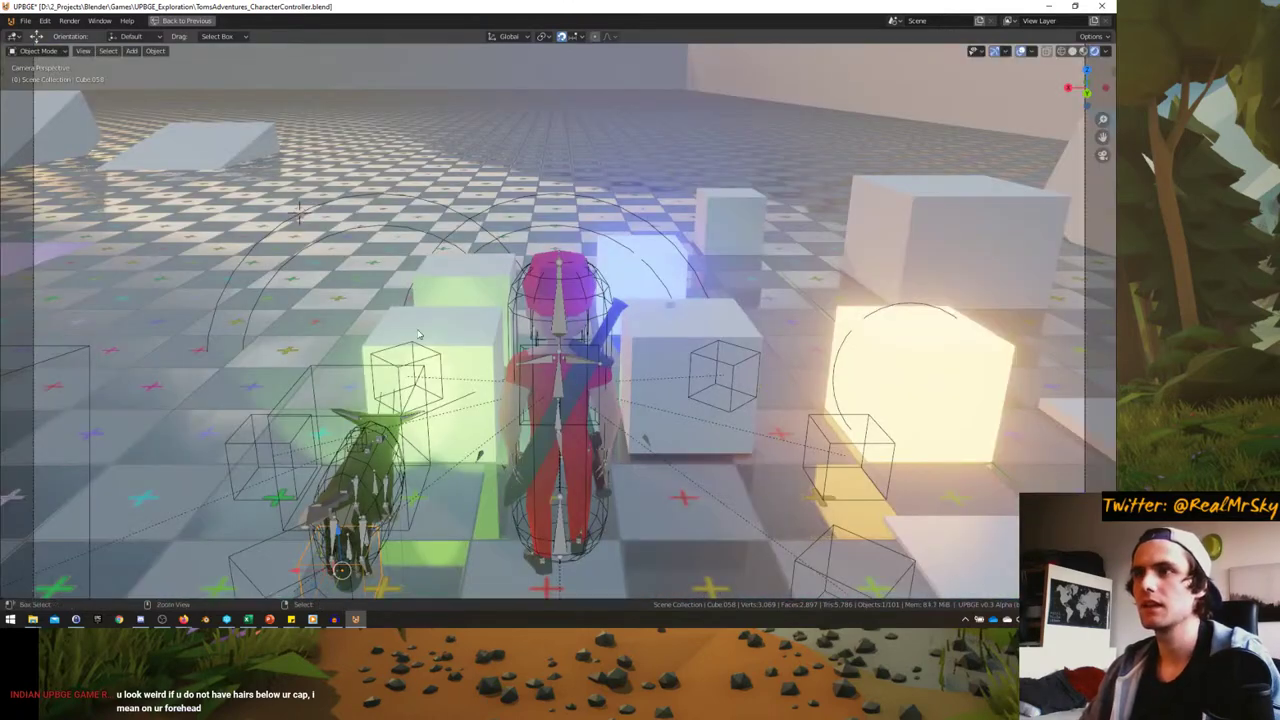
key(ctrl+space)
click(922, 178)
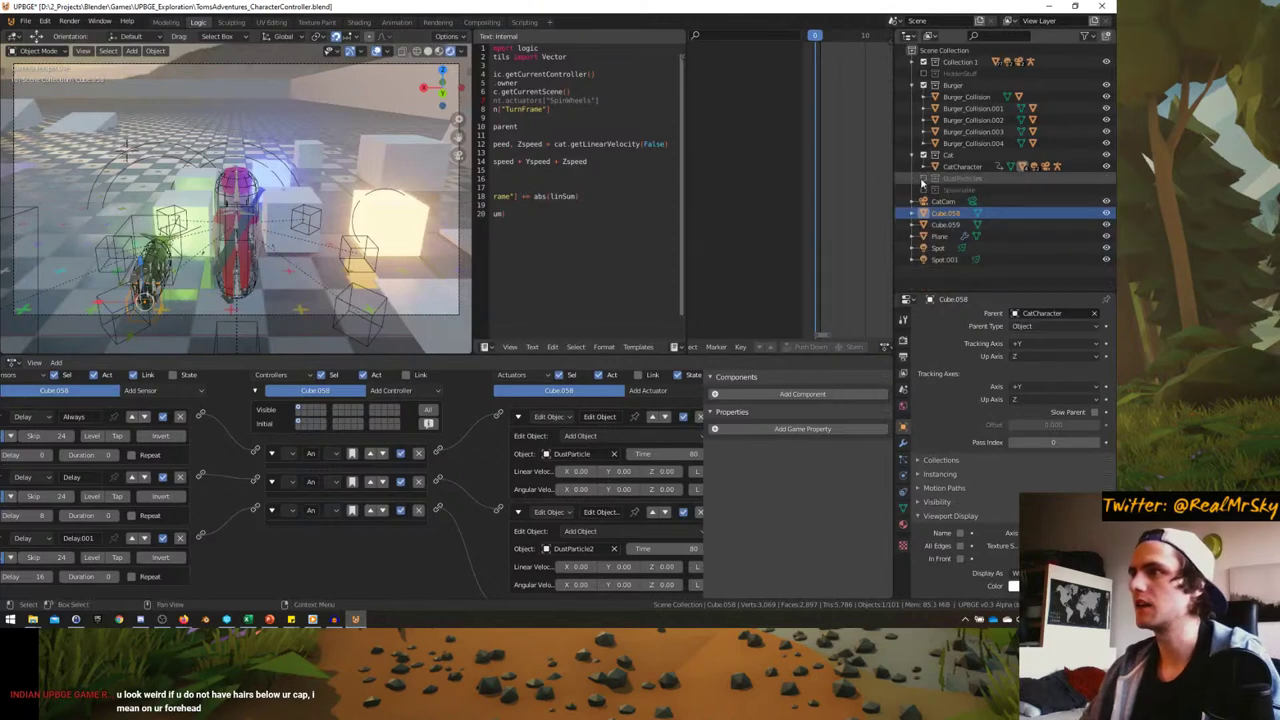
click(163, 477)
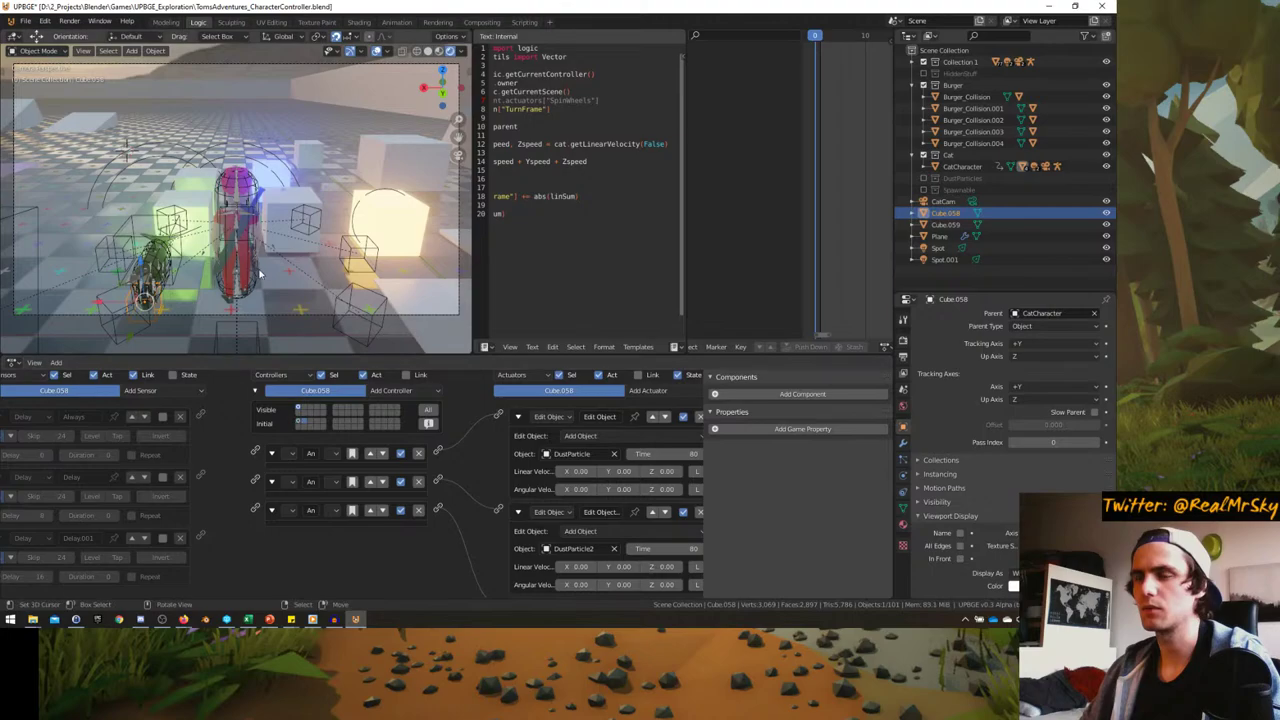
- Play-test the cat-bike ride again in the enlarged 3D view, then exit the game
key(ctrl+space)
key(p)
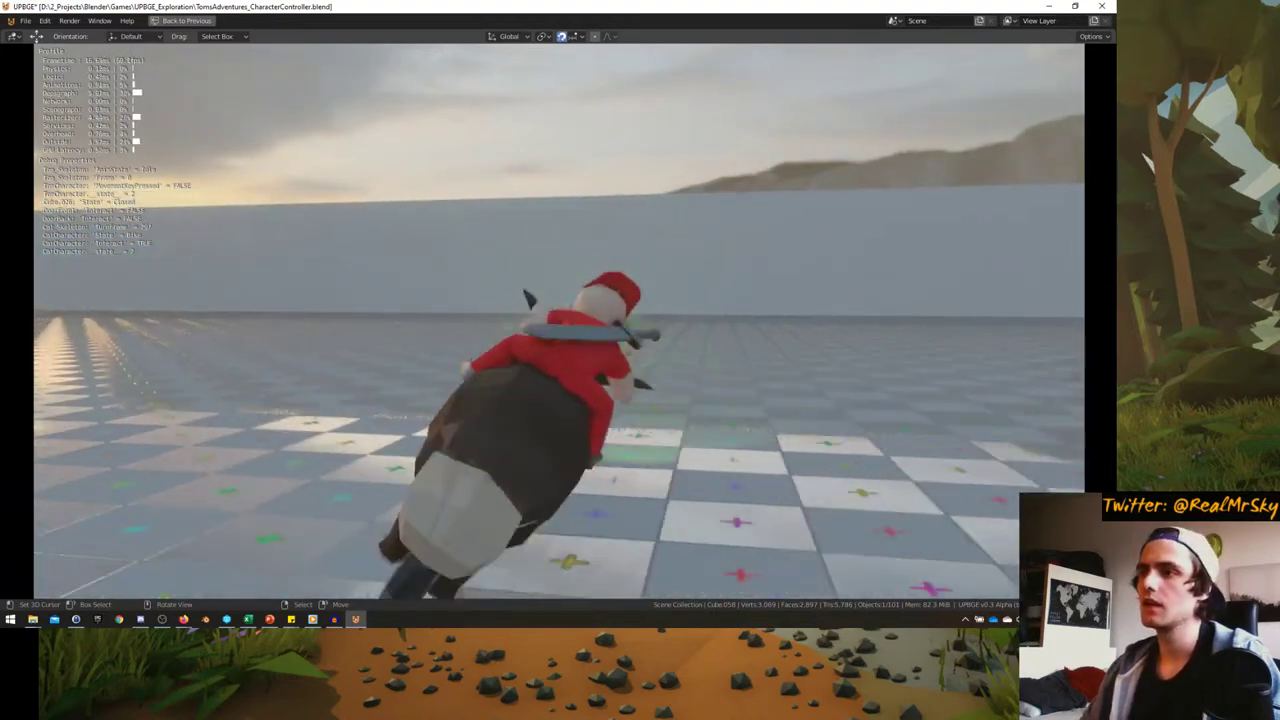
key(Escape)
- Bring the 'SHARE YOUR IDEAS for Toms Adventures Remake' Google Doc to the front, maximized in Firefox
mouse_move(212, 607)
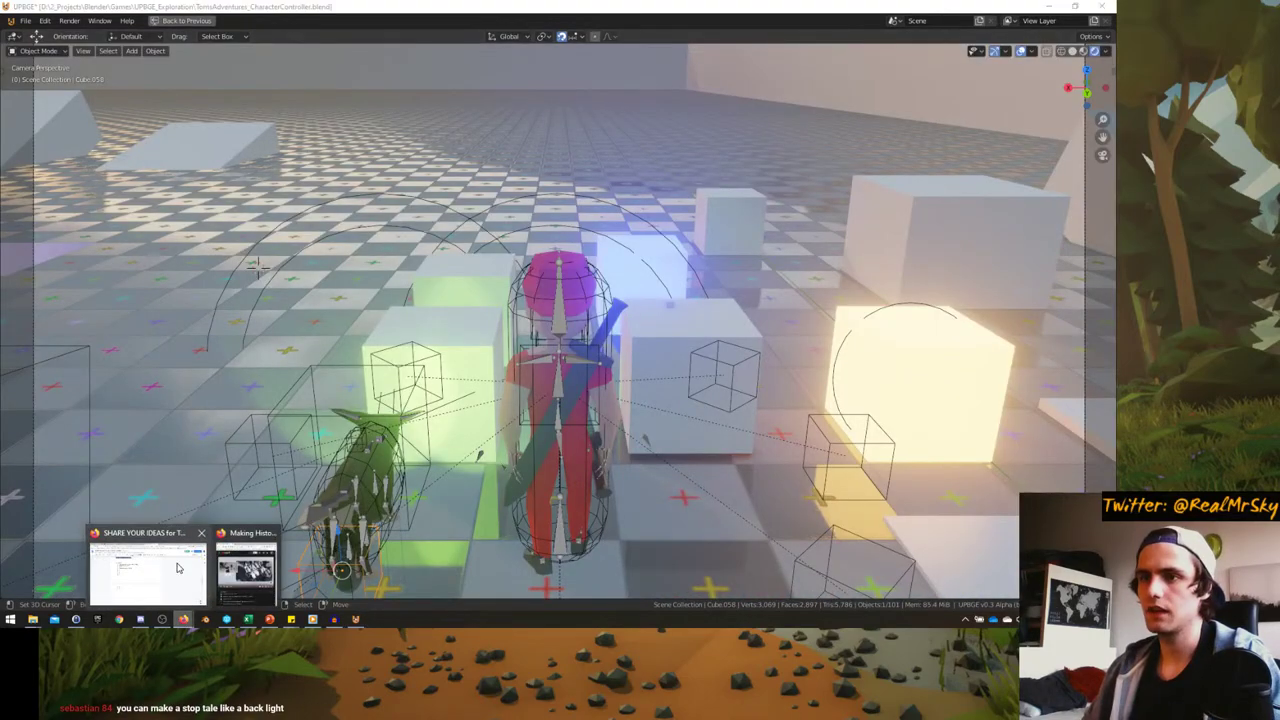
click(148, 568)
drag(138, 8, 0, 340)
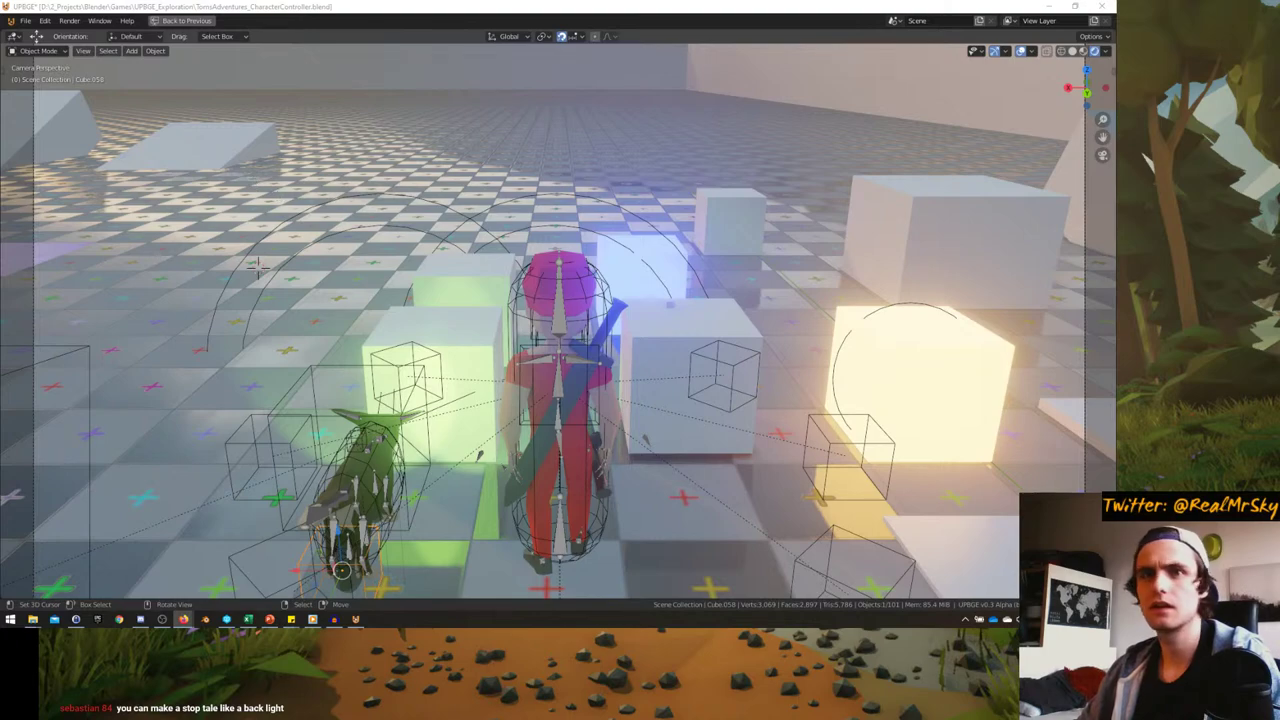
key(alt+Tab)
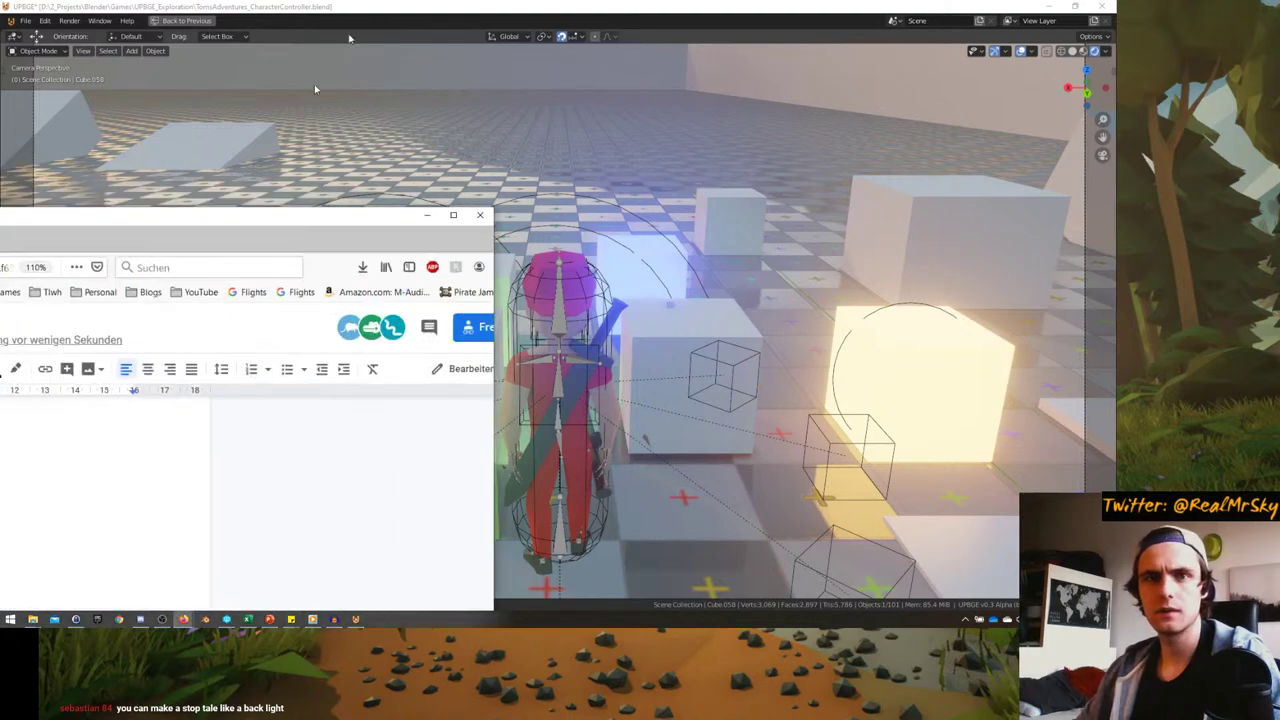
key(super+Up)
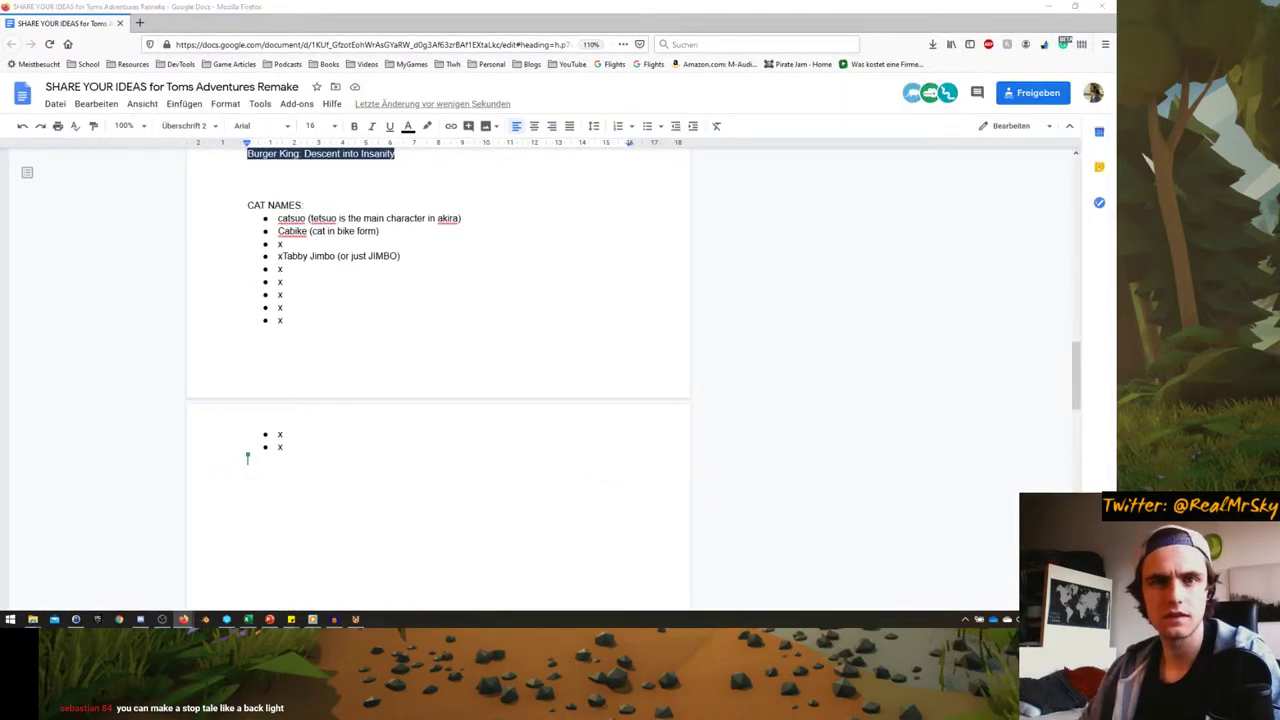
- Replace the fifth 'x' placeholder in the CAT NAMES list with 'Jerry', removing the trailing space
key(alt+Tab)
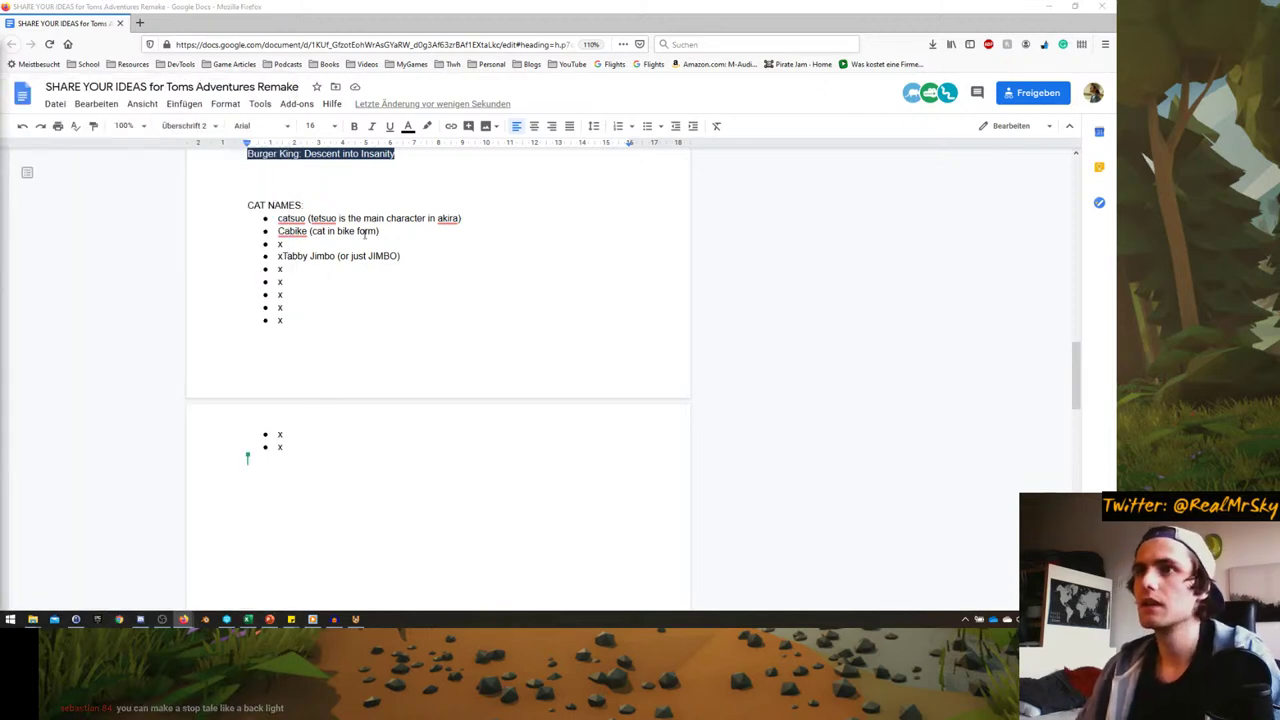
click(322, 286)
scroll(297, 328, up, 1)
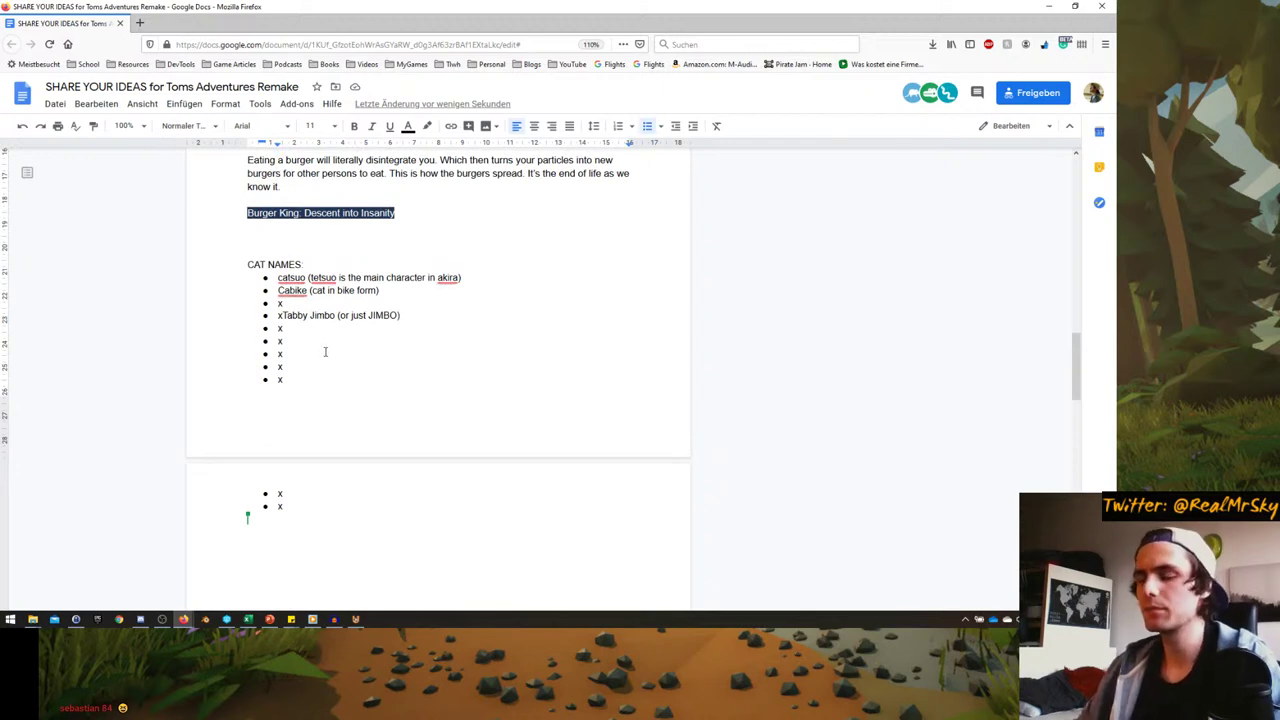
key(BackSpace)
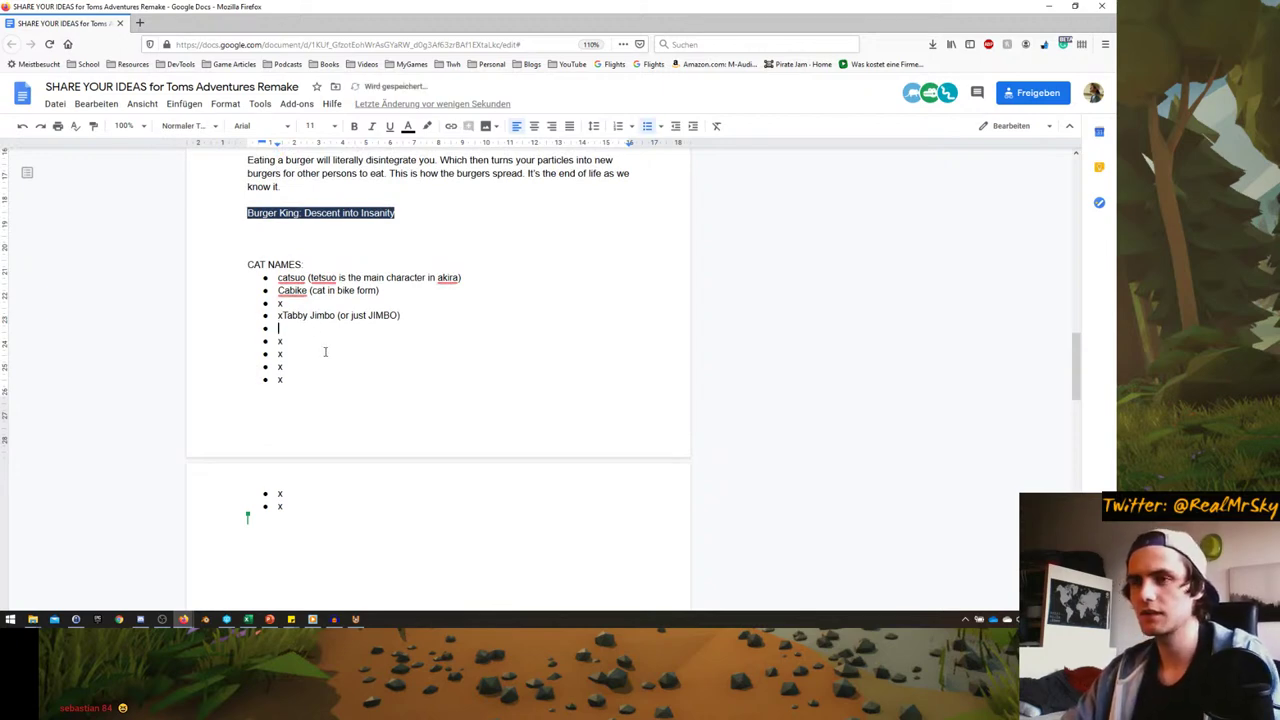
text(JH)
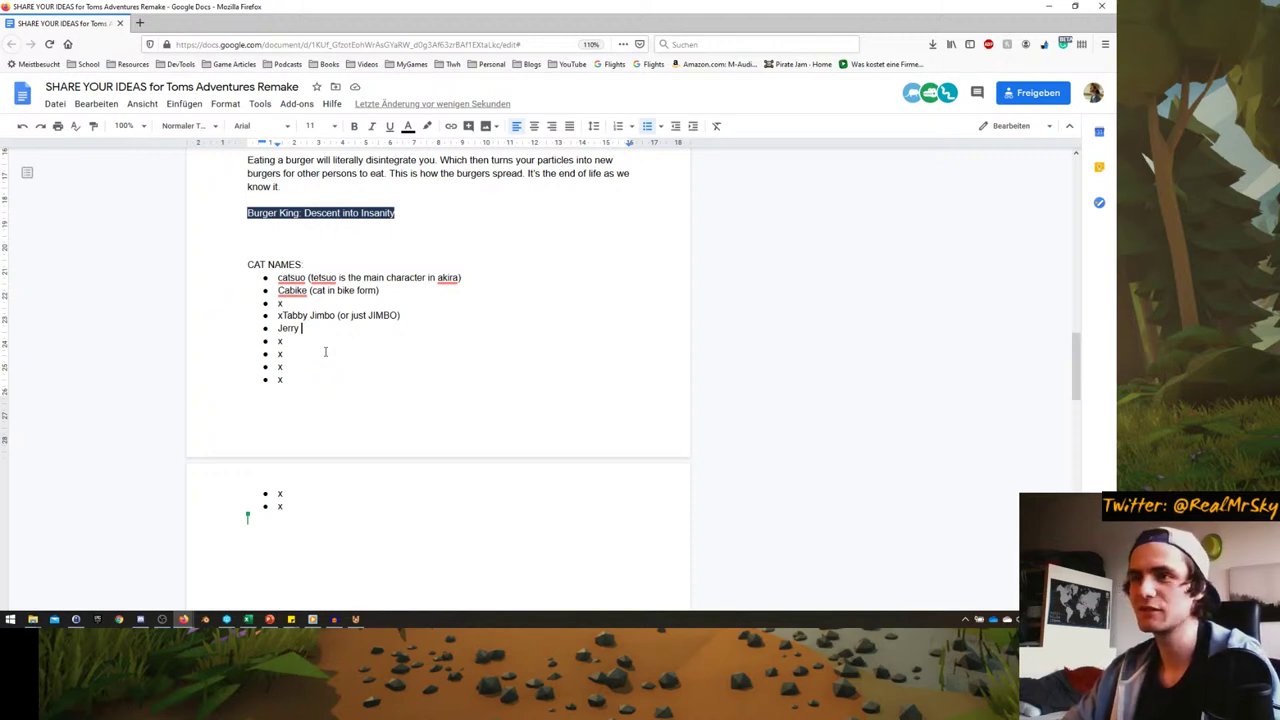
key(BackSpace)
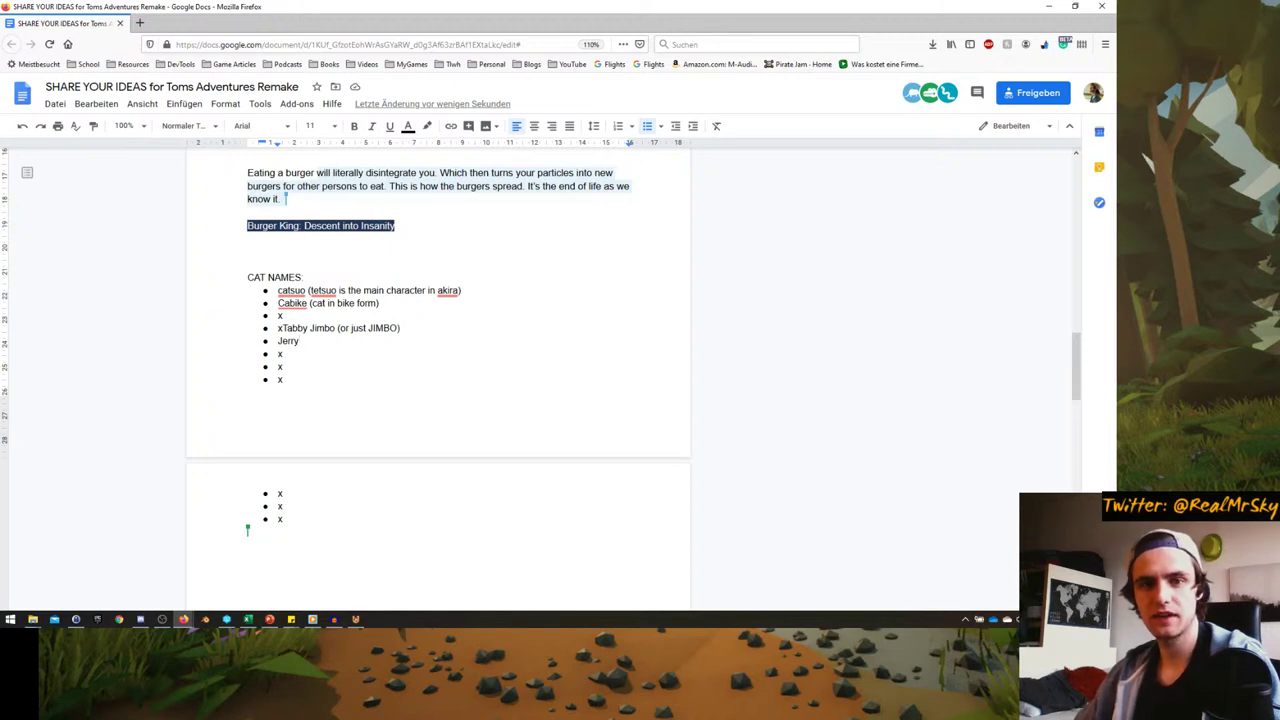
click(162, 621)
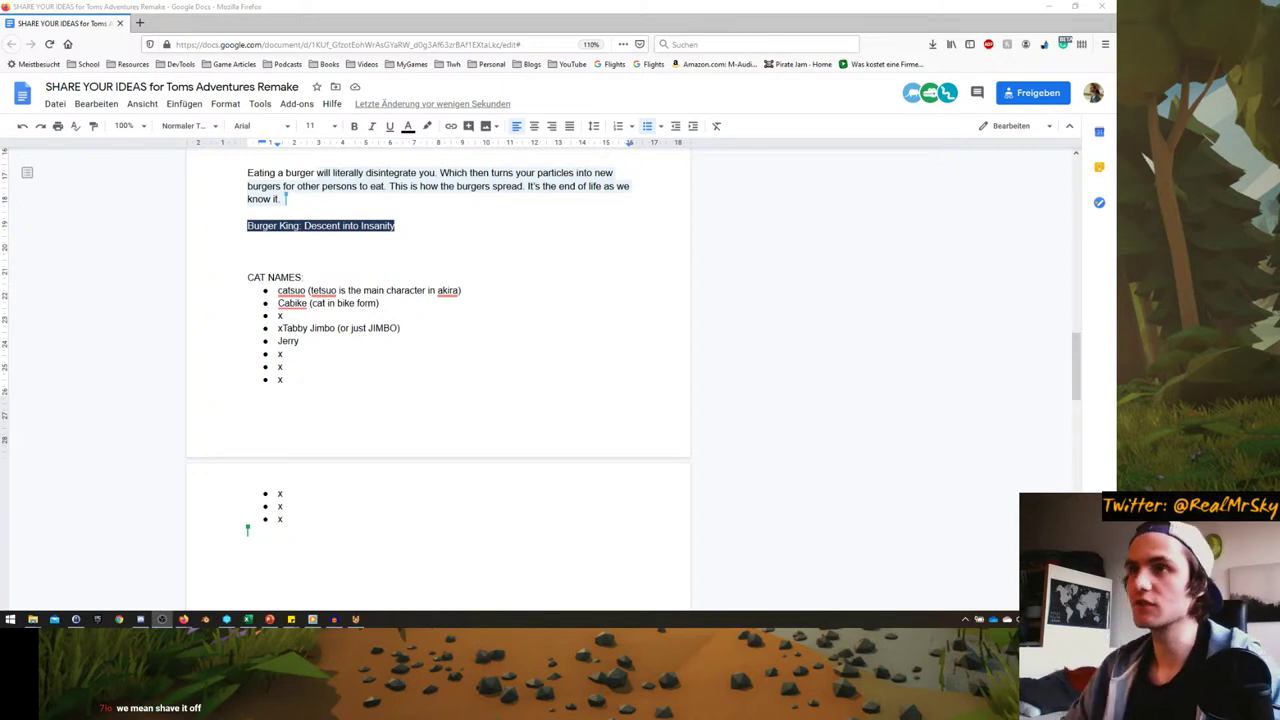
scroll(230, 337, up, 3)
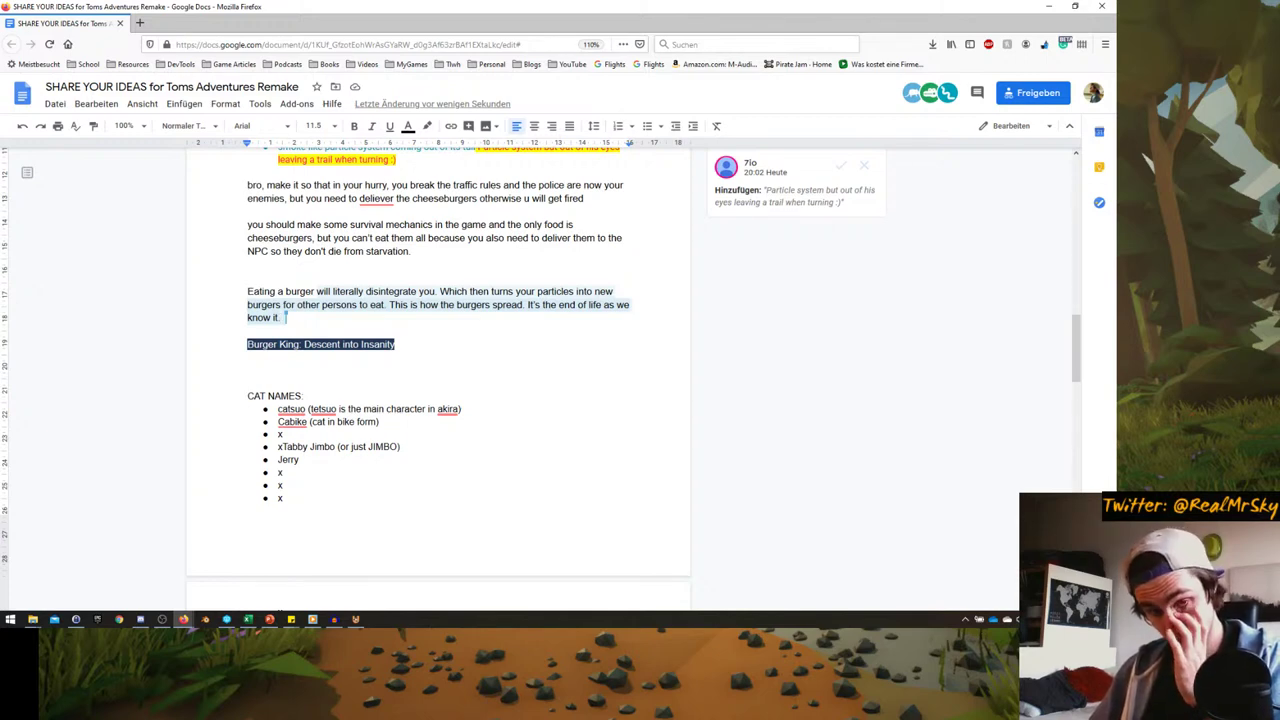
click(310, 620)
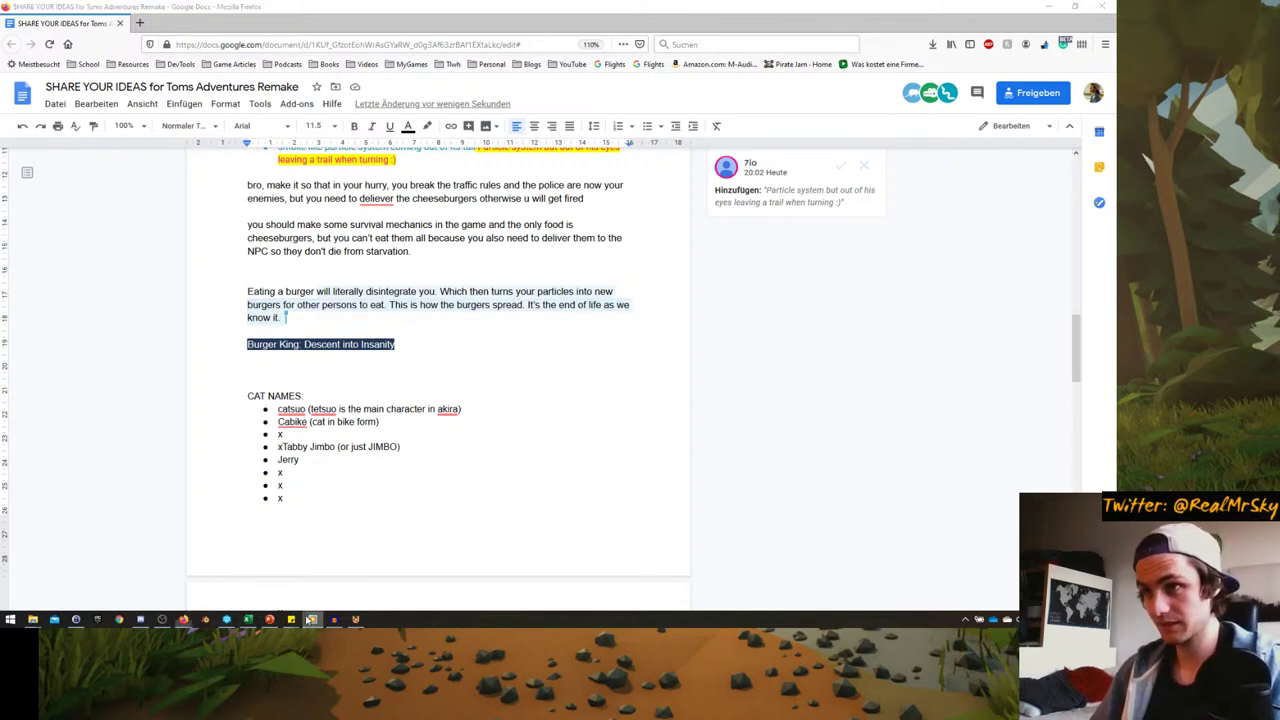
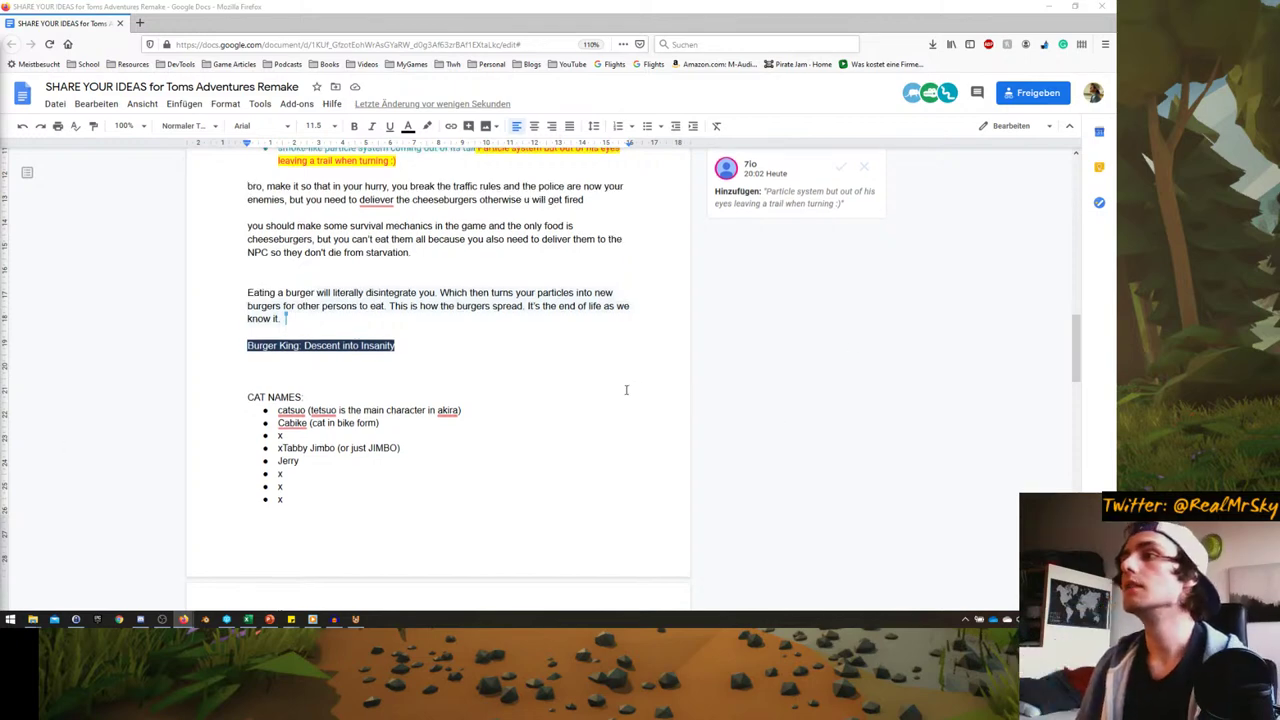
- Accept the pending suggestions, including the smoke-like tail particle idea
scroll(419, 383, up, 2)
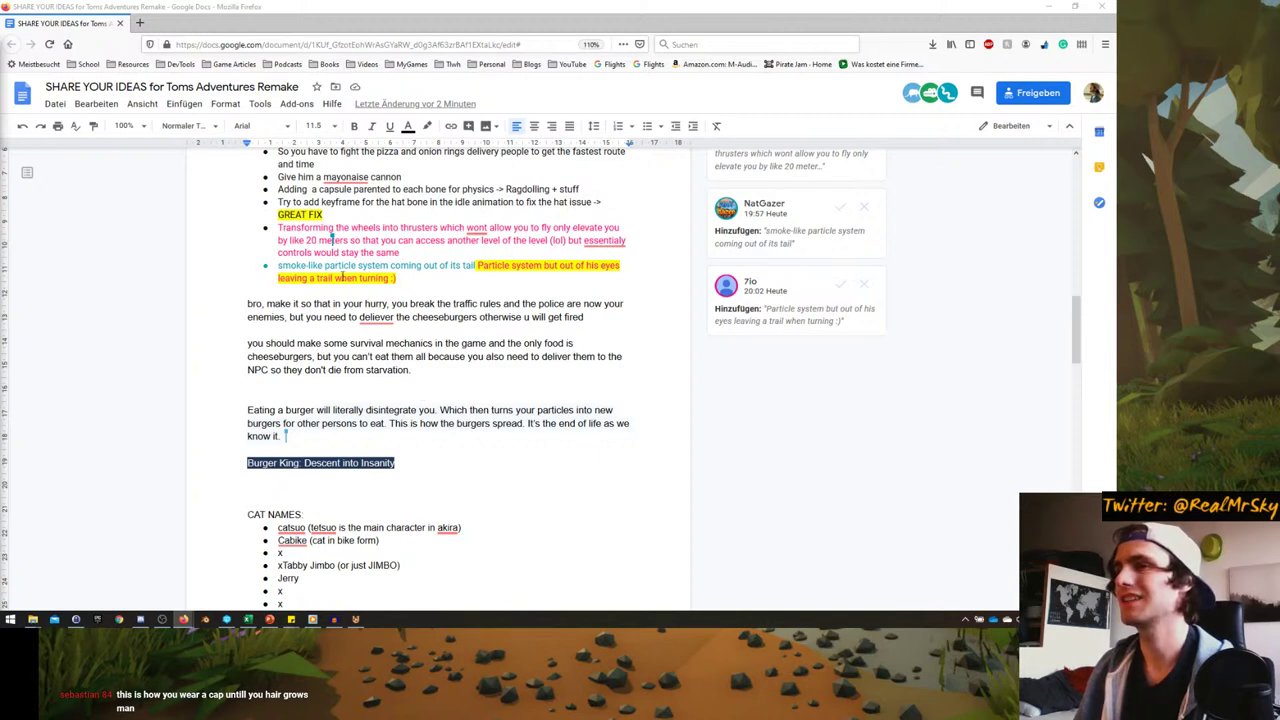
click(836, 287)
scroll(560, 340, up, 1)
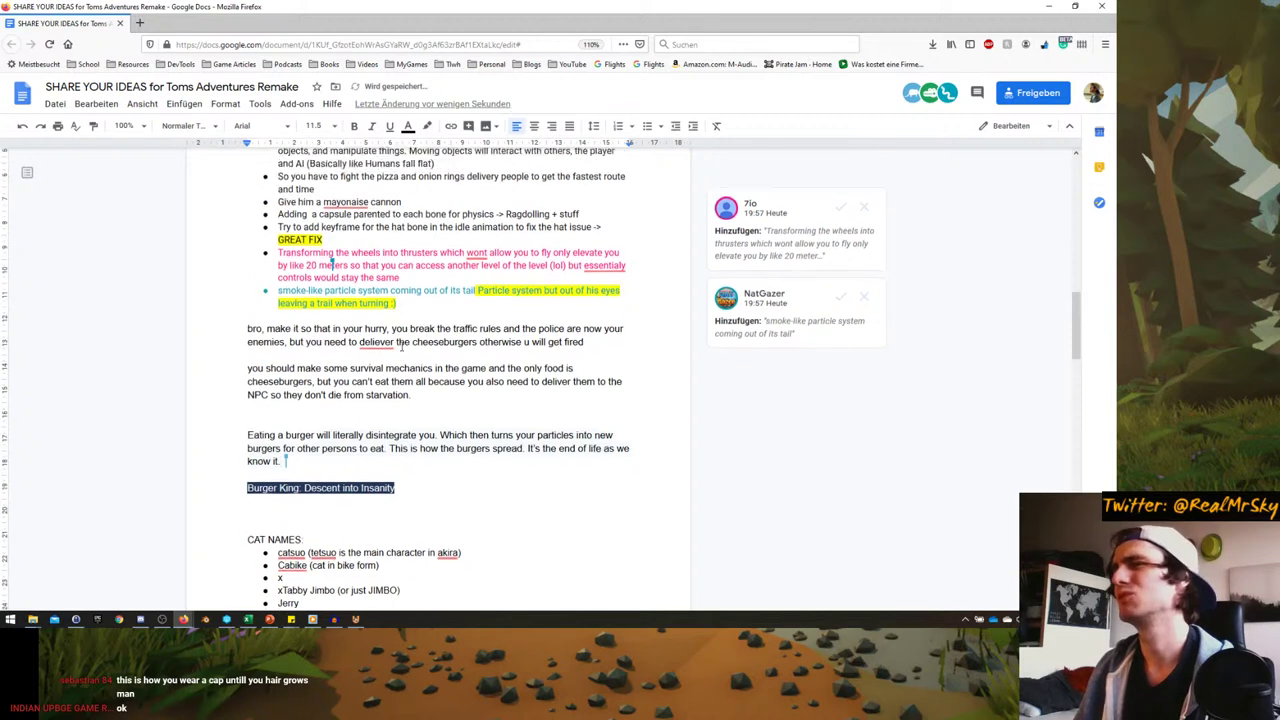
click(839, 331)
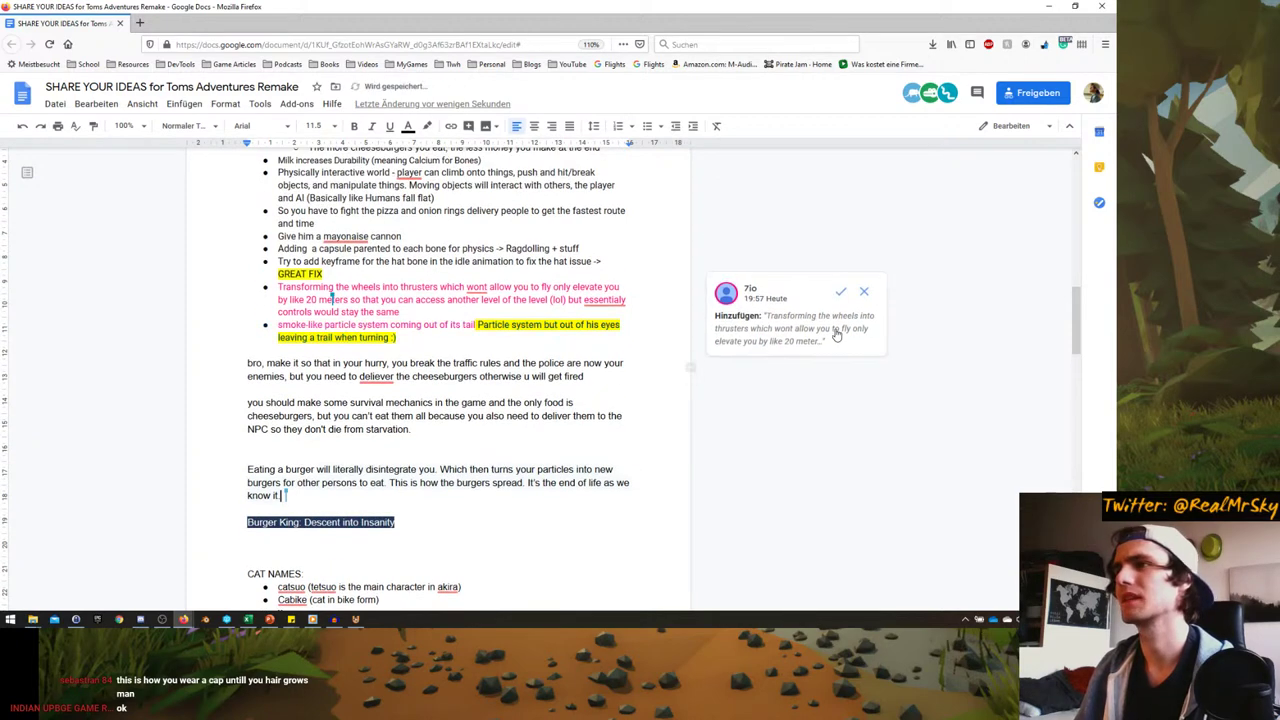
- Accept the wheels-into-thrusters suggestion after reviewing its comment, then switch to UPBGE
click(466, 287)
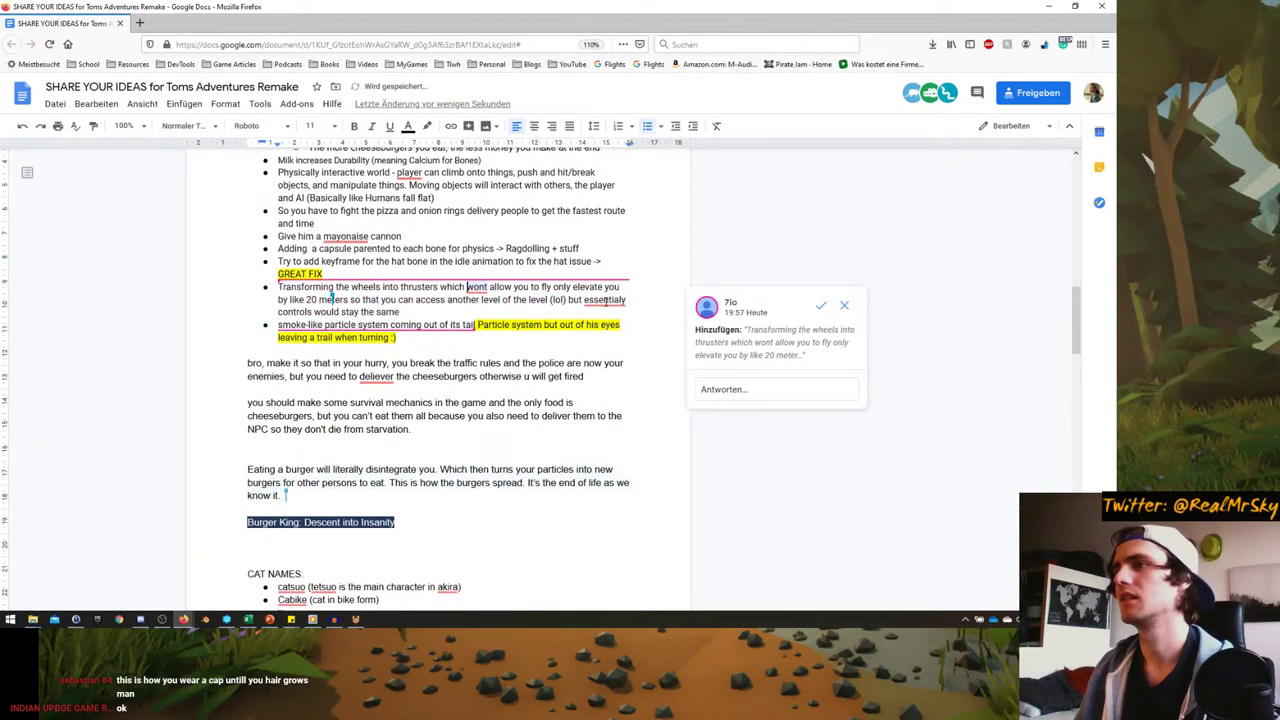
click(460, 376)
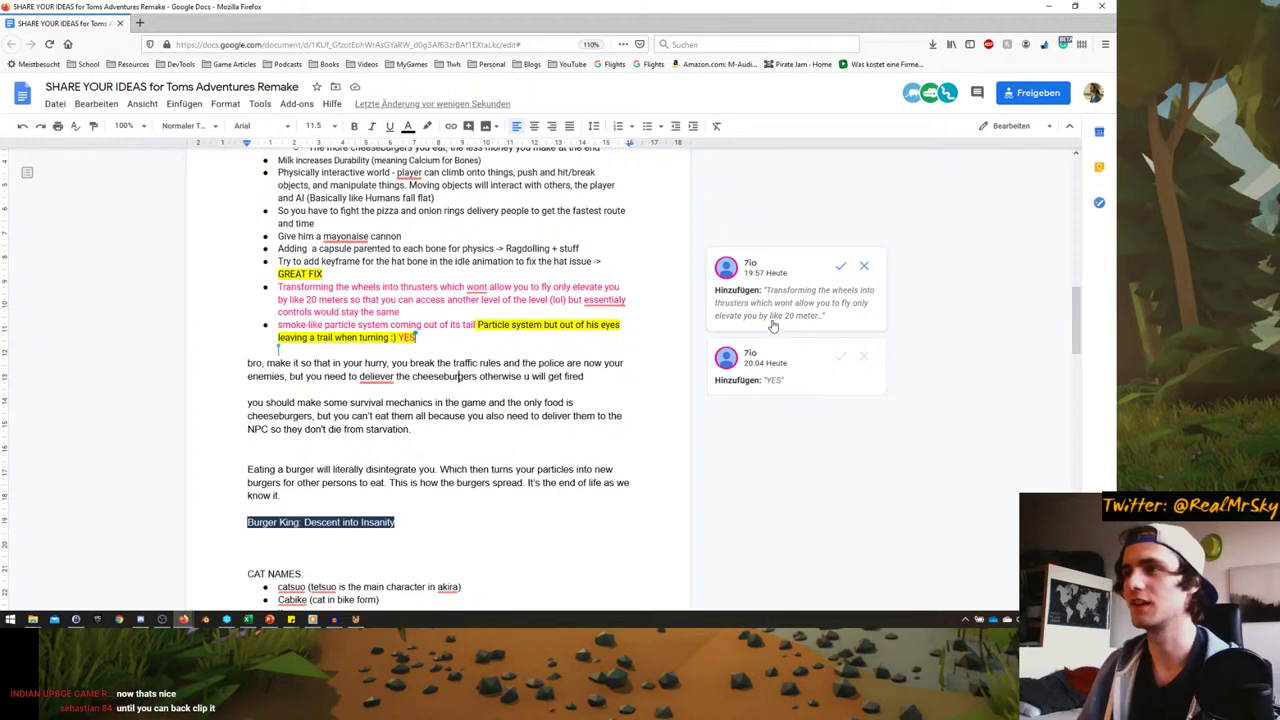
click(840, 266)
scroll(460, 494, up, 2)
scroll(388, 367, up, 3)
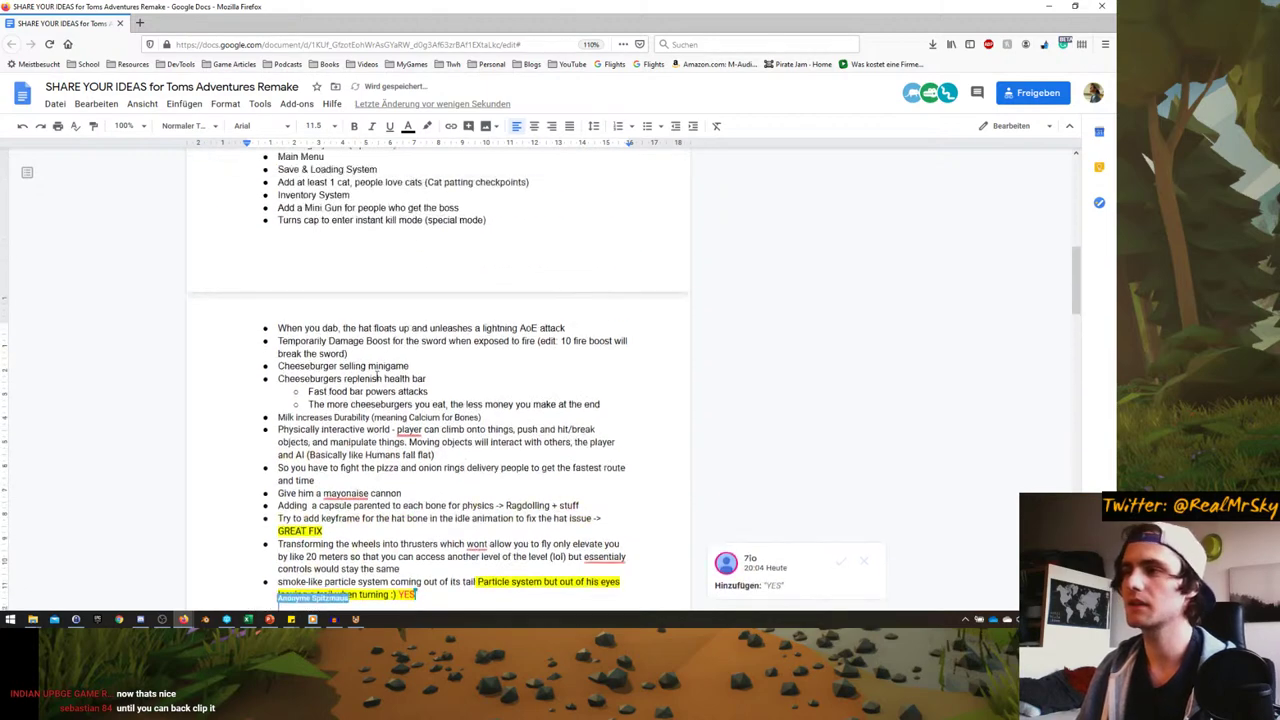
scroll(380, 372, down, 5)
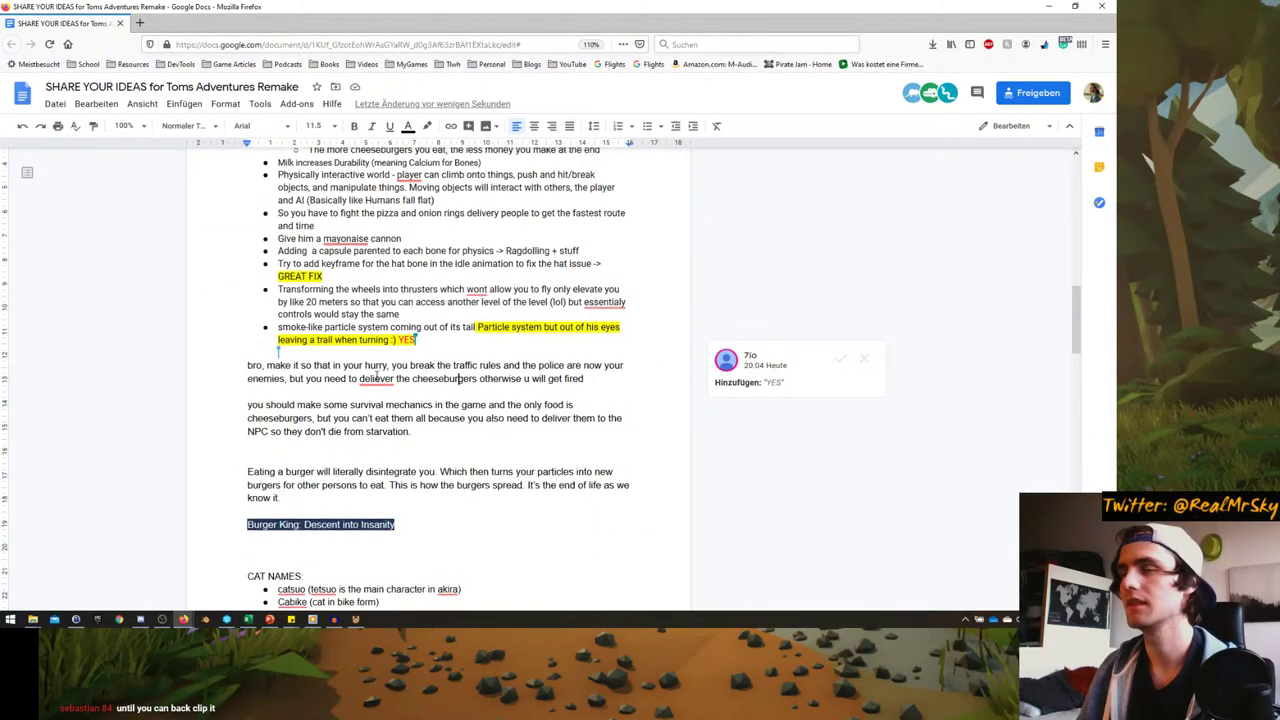
scroll(377, 376, up, 15)
scroll(363, 417, down, 15)
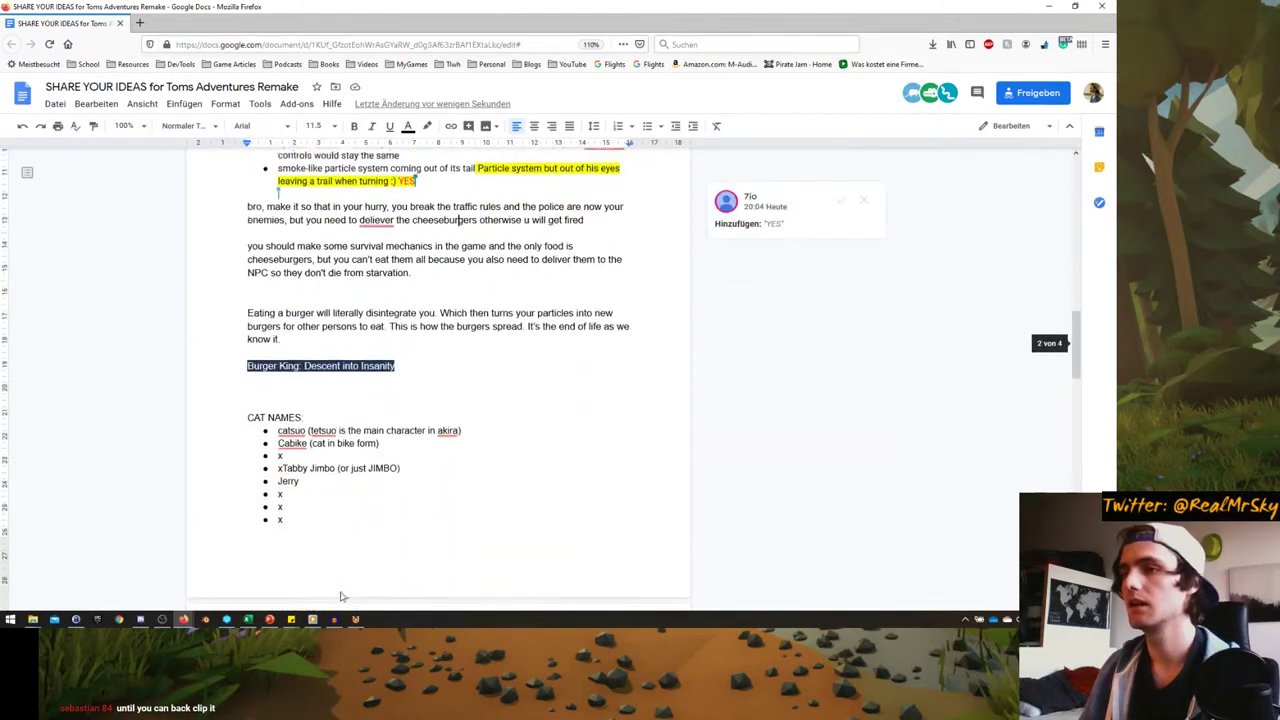
click(355, 620)
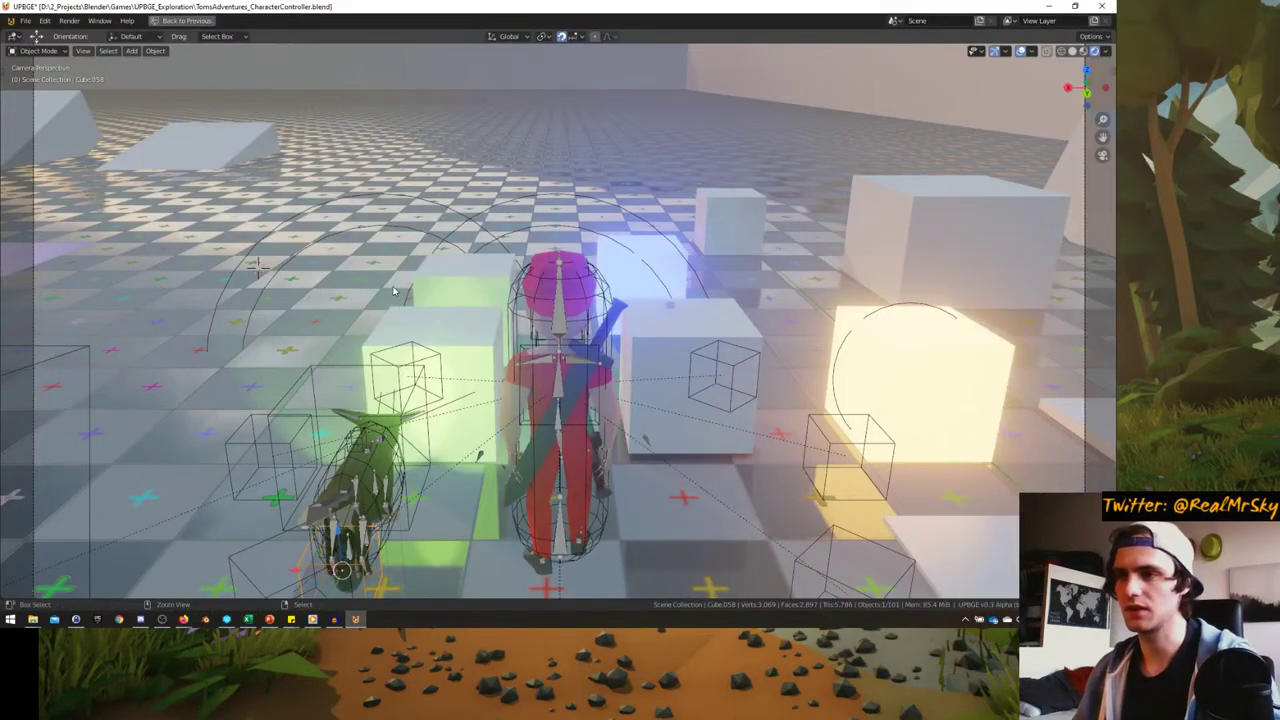
key(ctrl+alt+space)
key(ctrl+alt+space)
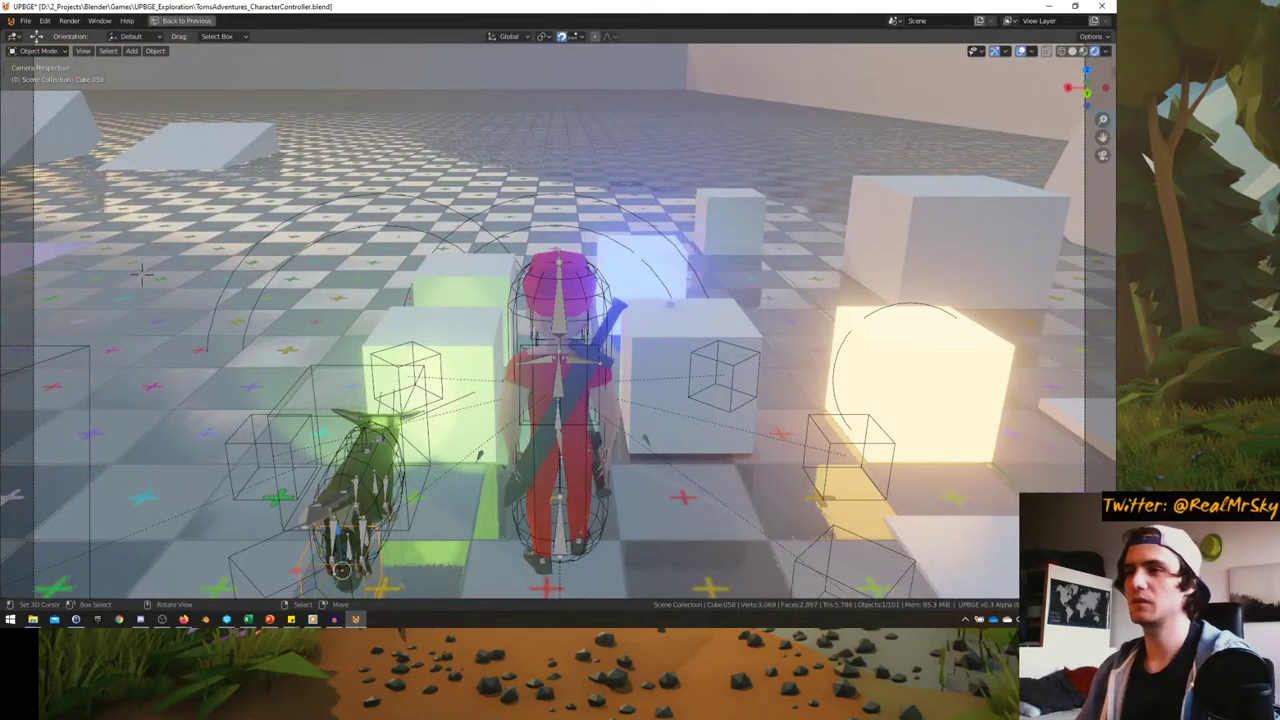
key(p)
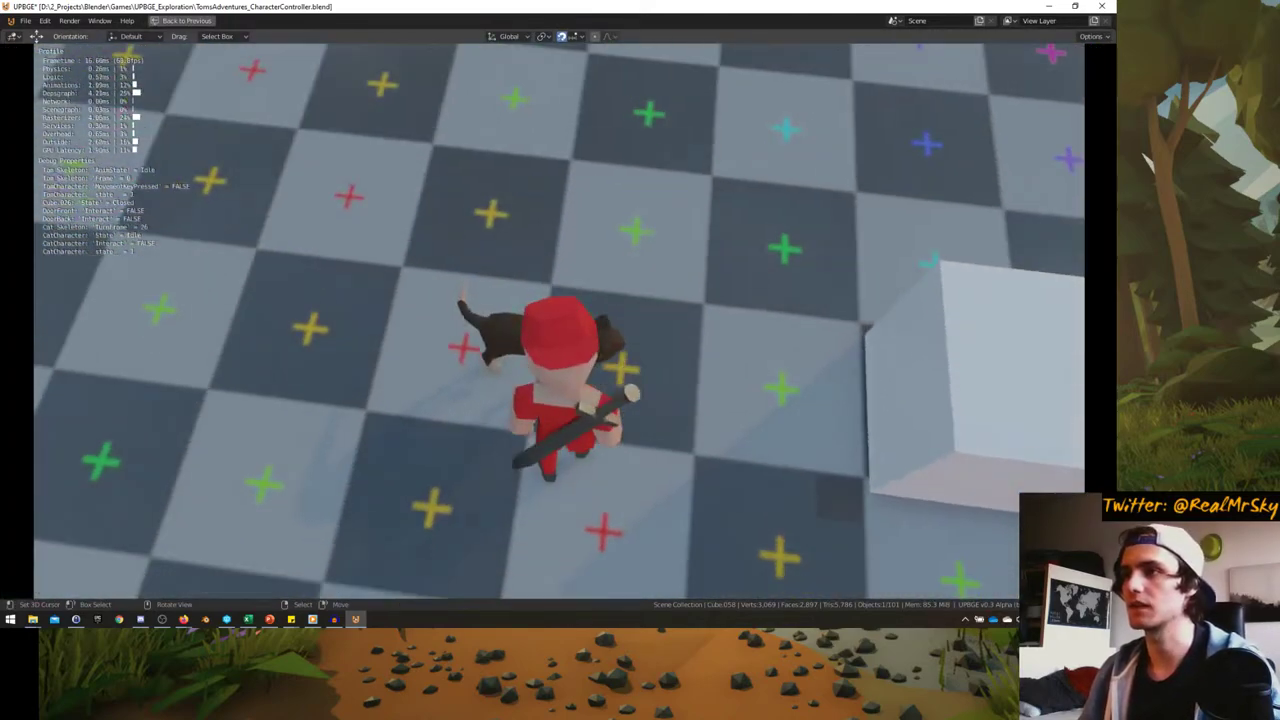
key(e)
key(w)
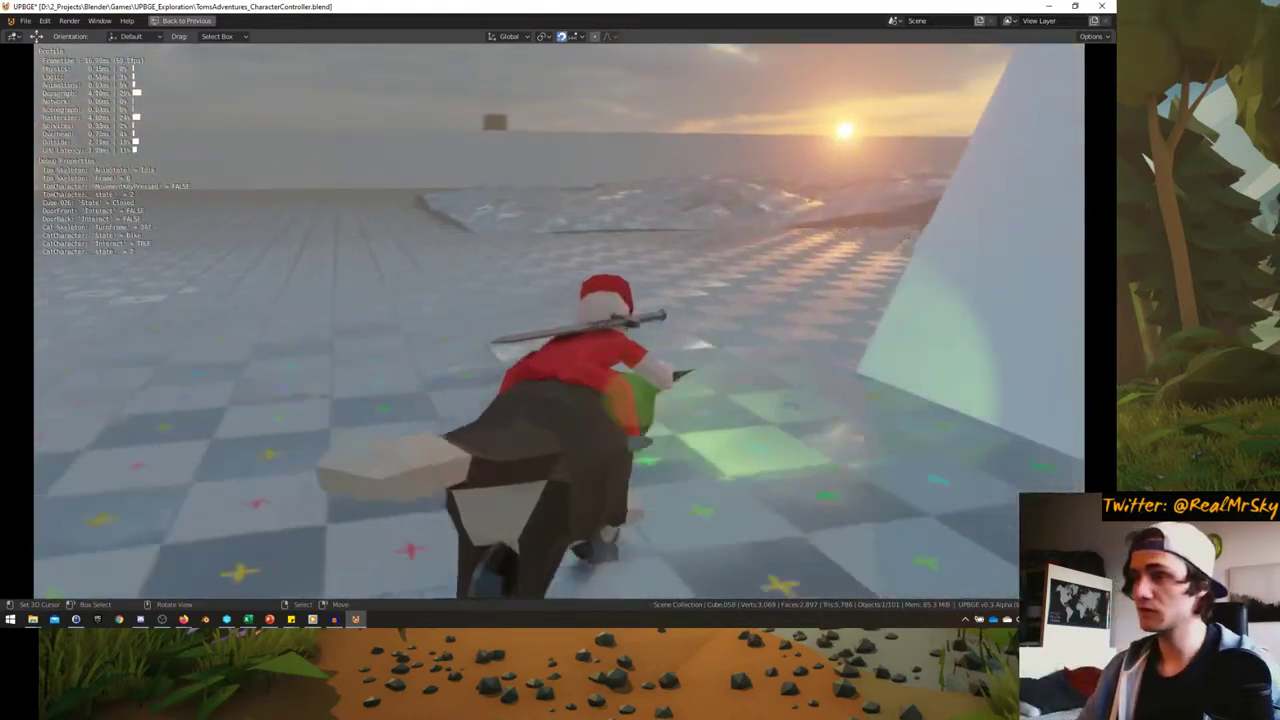
key(d)
key(a)
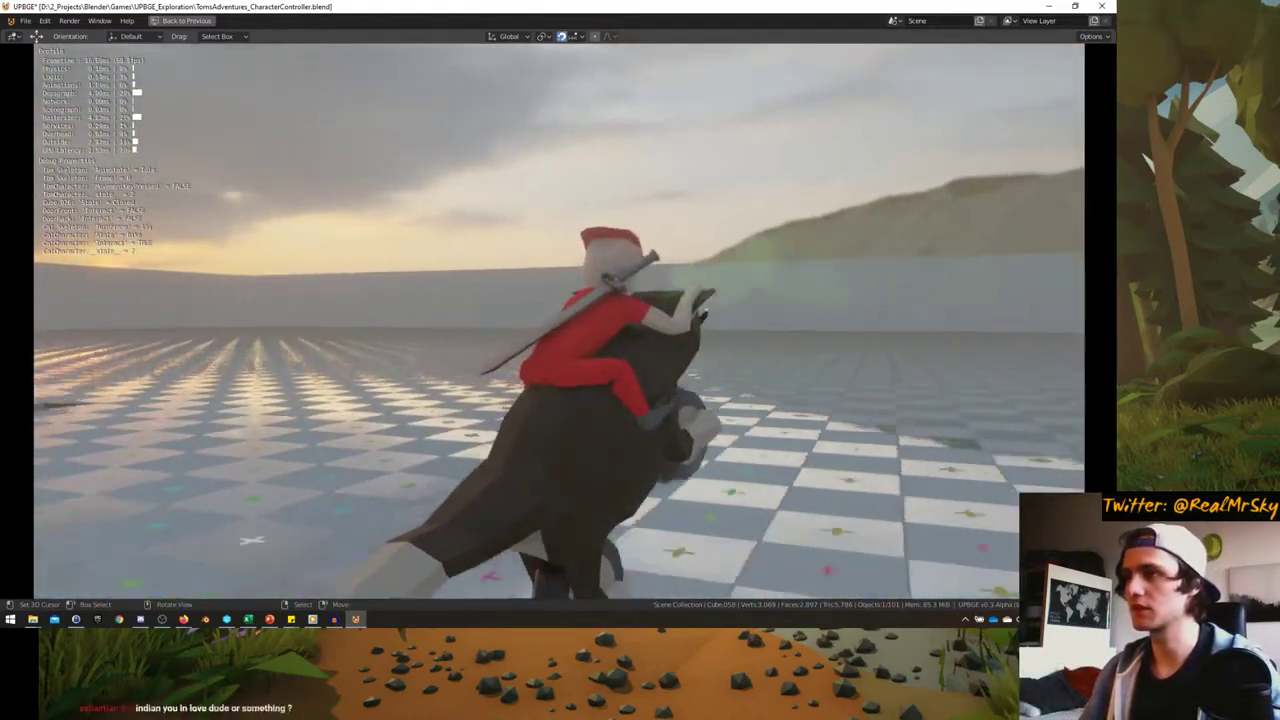
key(d)
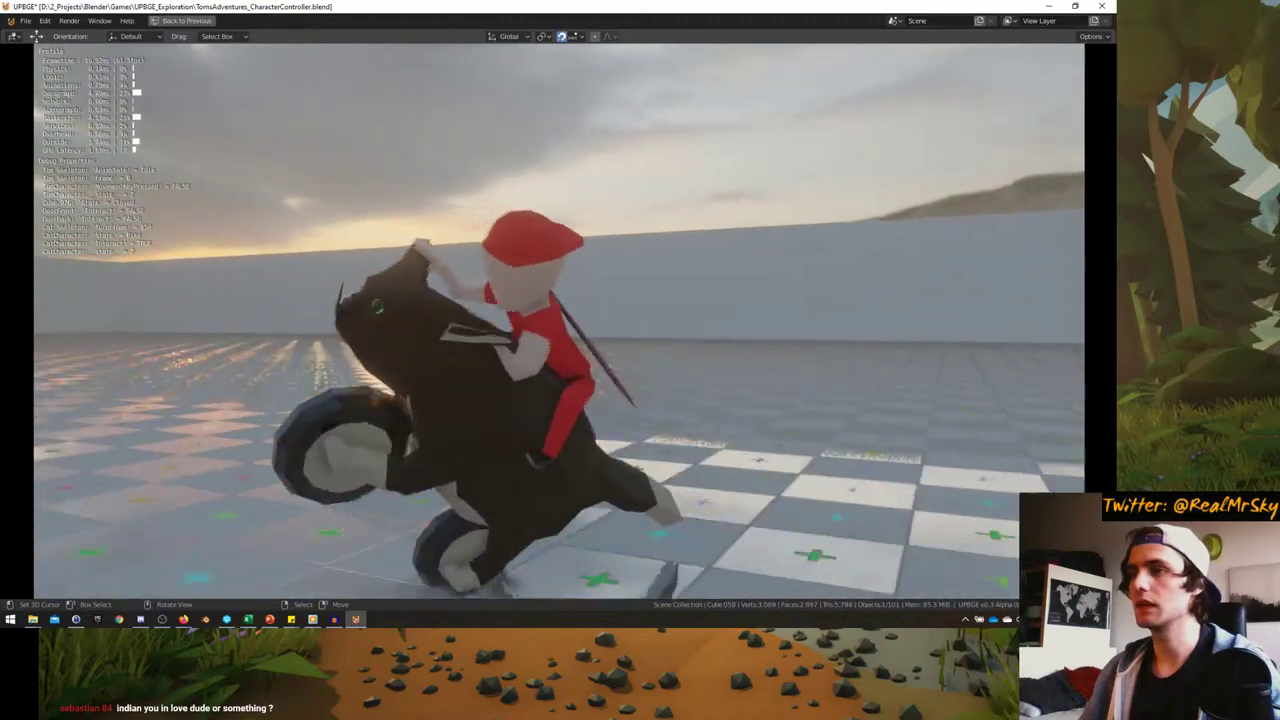
key(a)
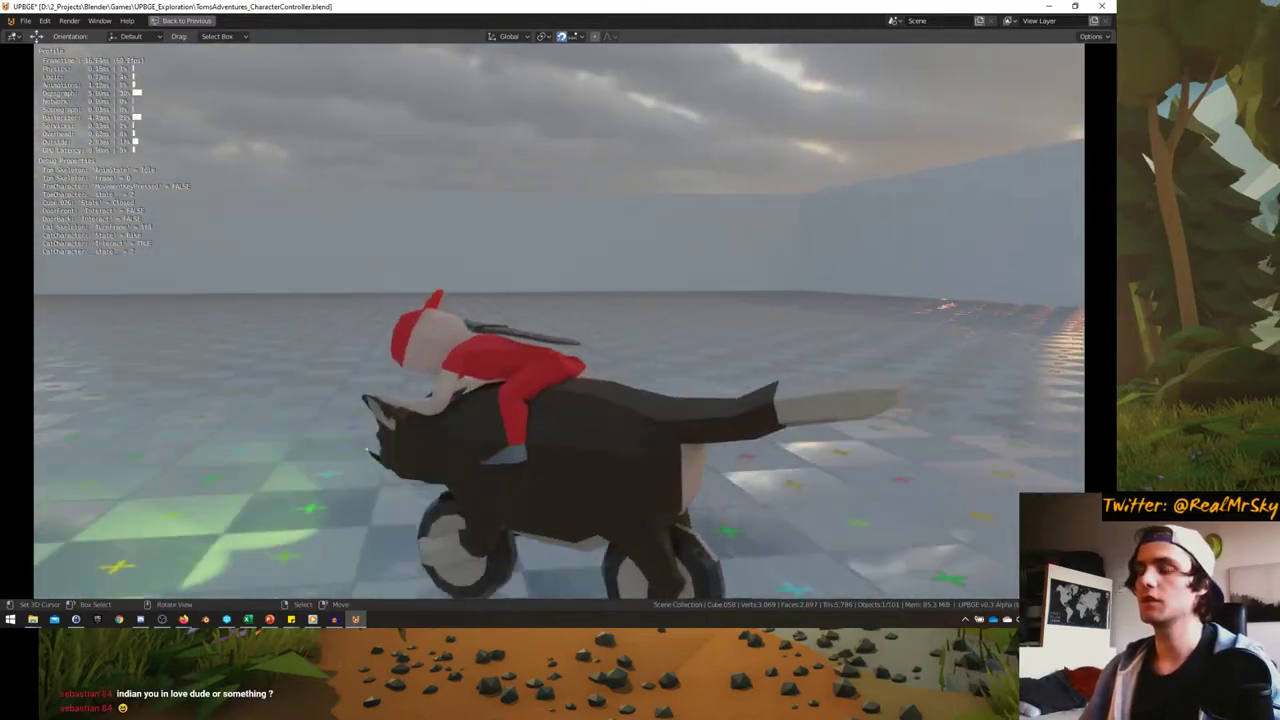
key(d)
key(a)
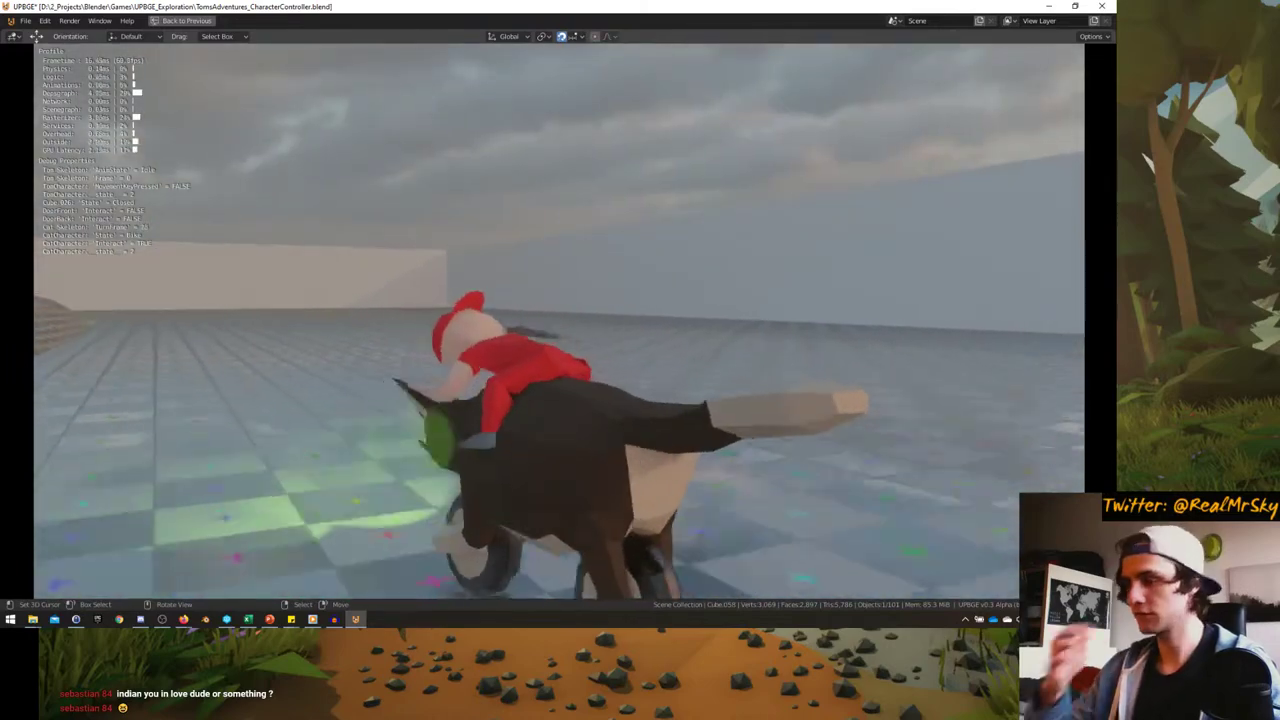
key(w)
key(a)
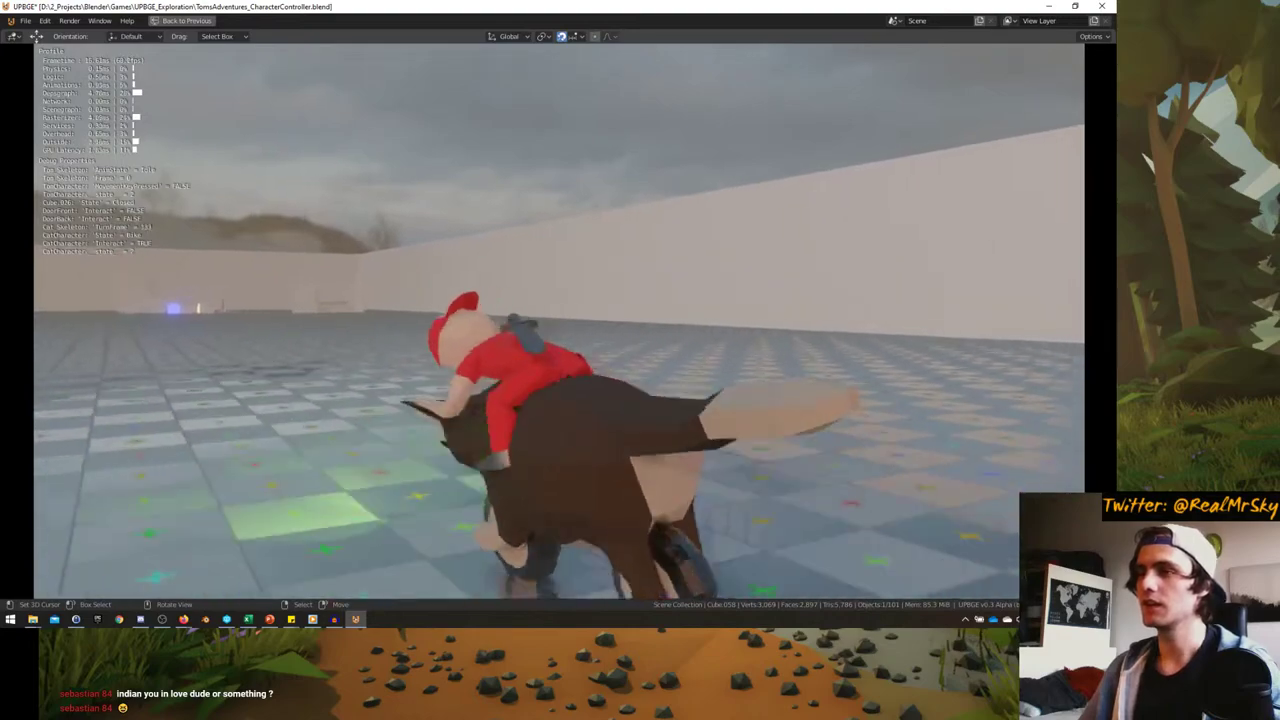
key(d)
key(a)
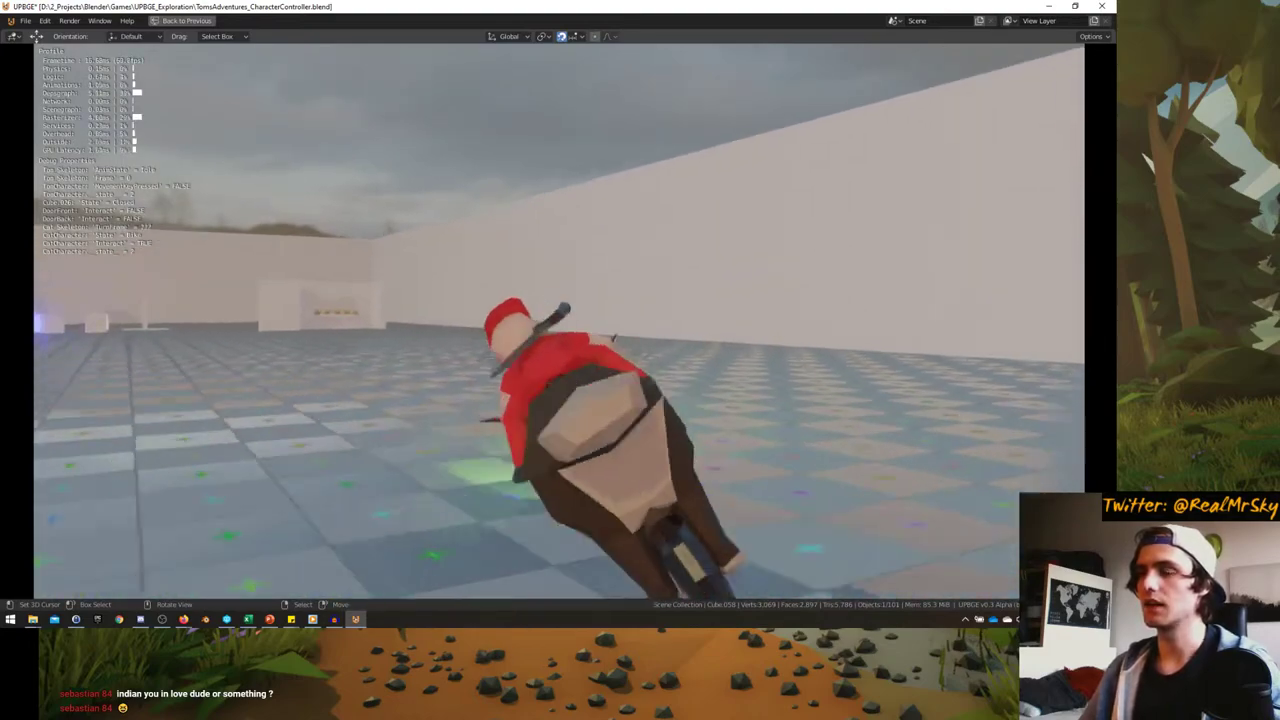
key(d)
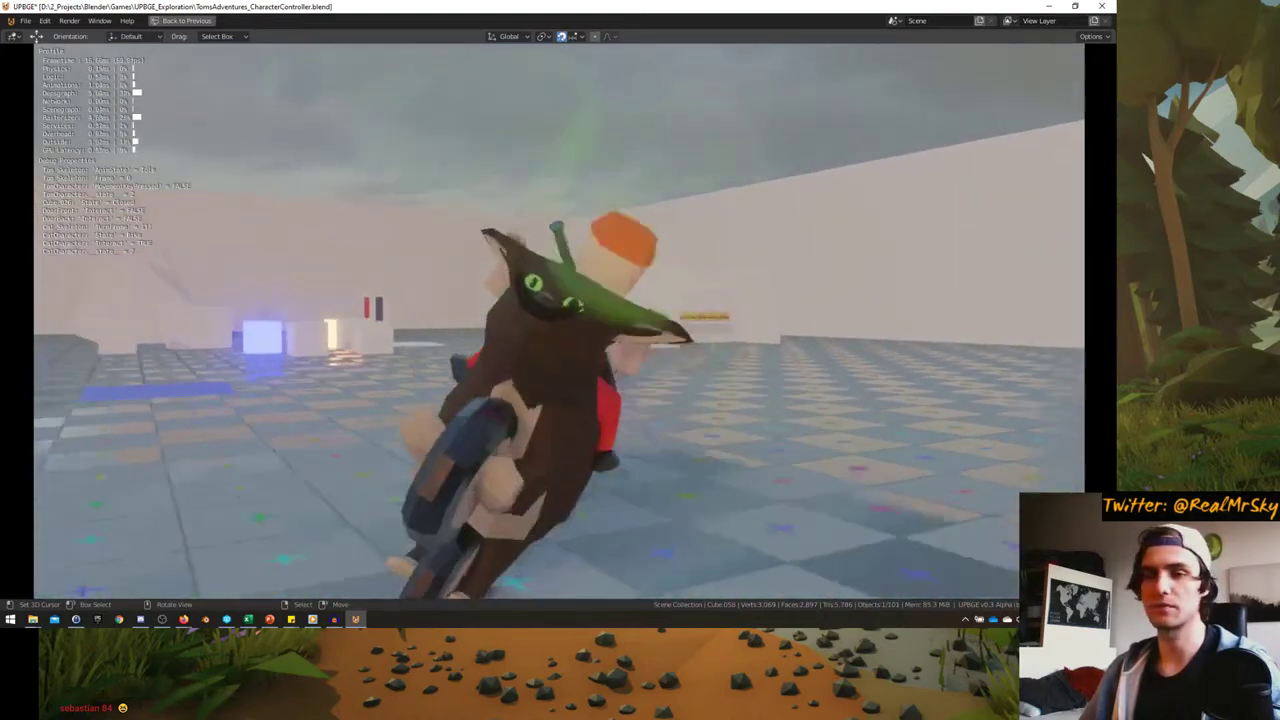
key(Escape)
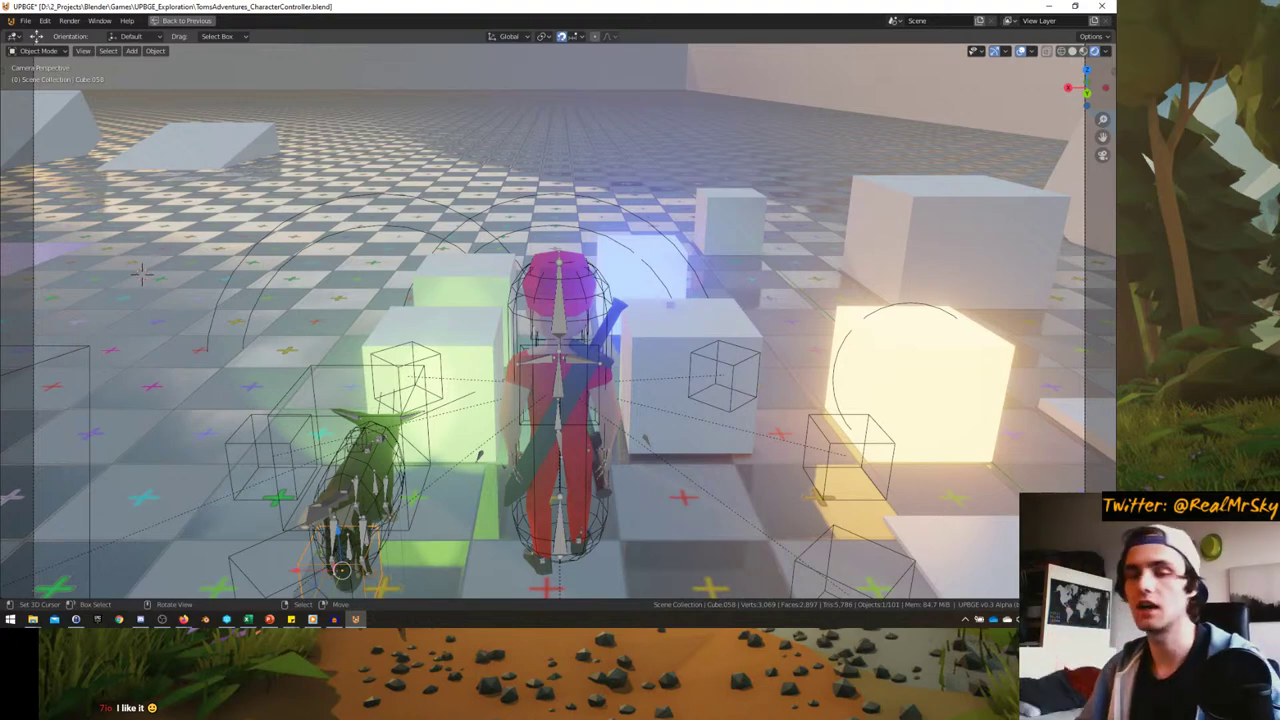
- Frame the cat from a free side view, select Cat_Skeleton, and restore the full Logic layout
key(KP_0)
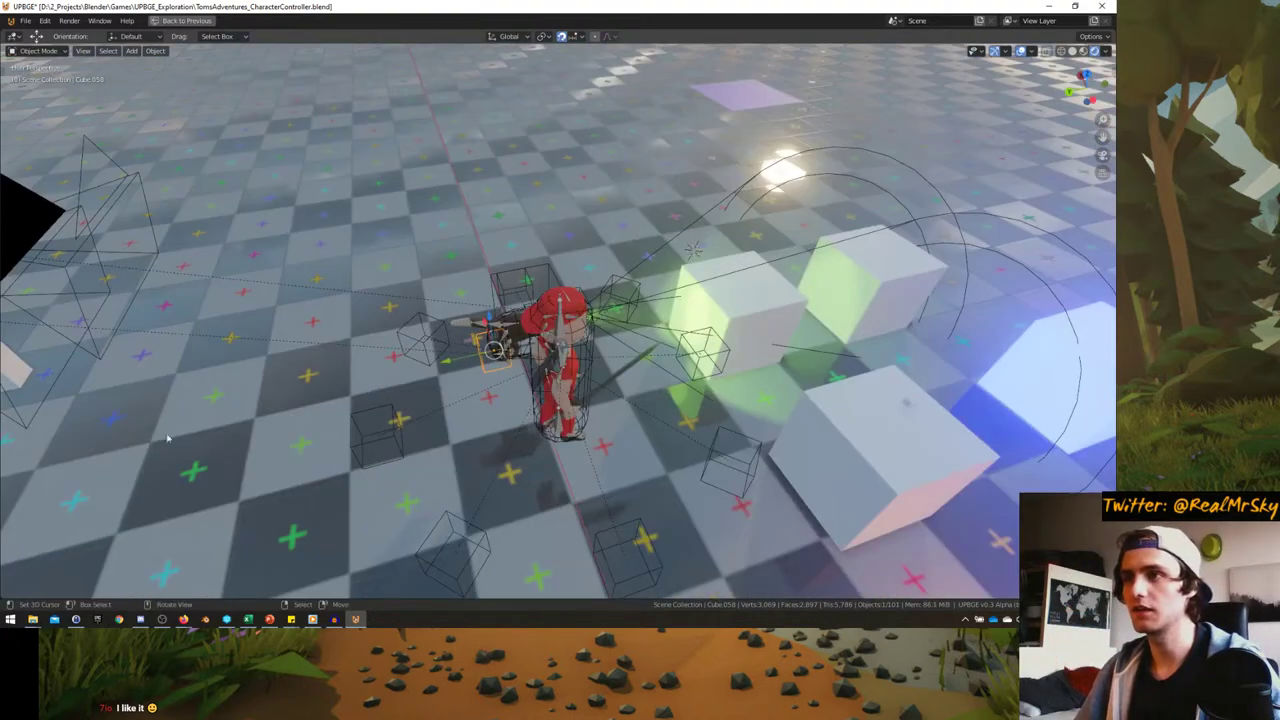
key(KP_Decimal)
middle_drag(209, 425, 410, 390)
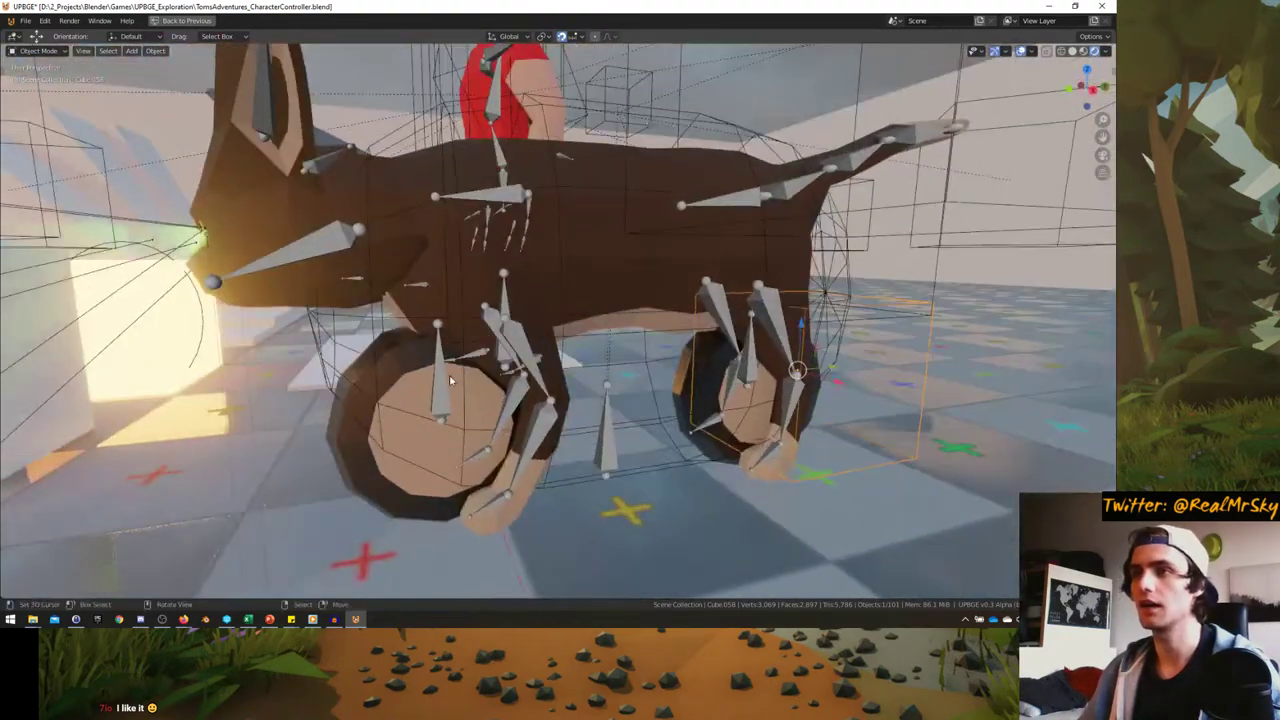
click(423, 382)
click(436, 382)
key(KP_Decimal)
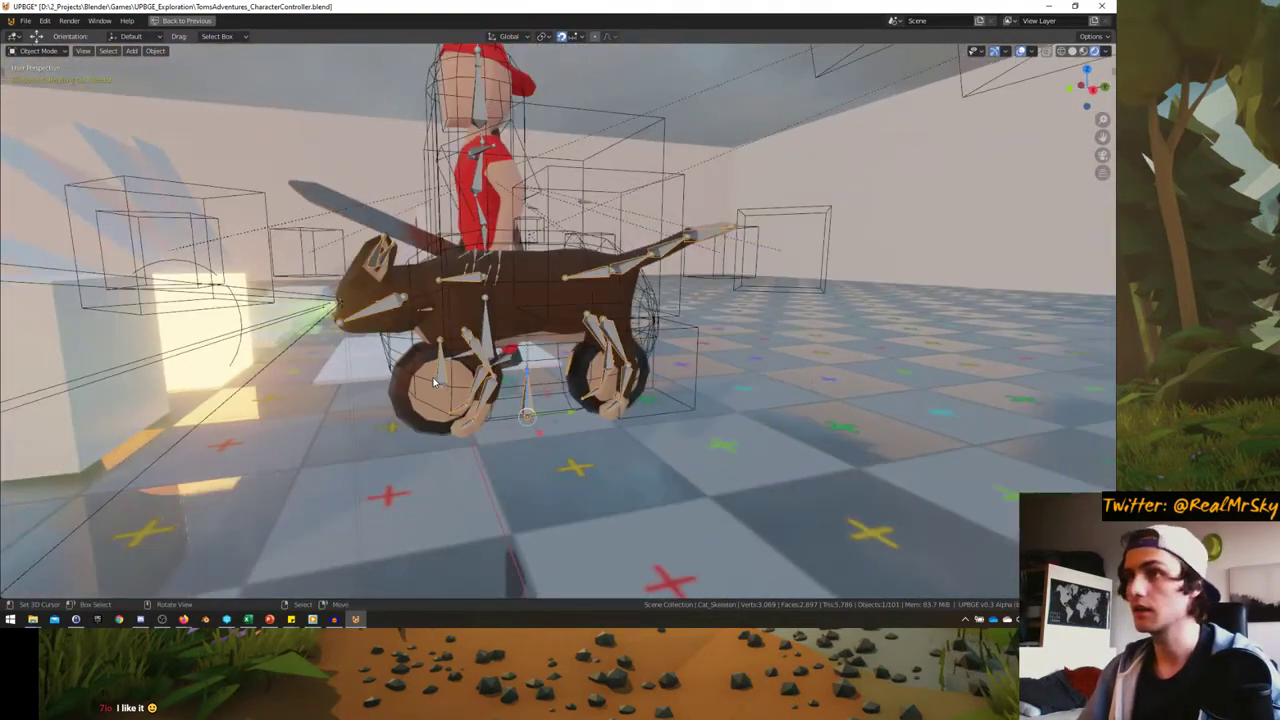
key(ctrl+space)
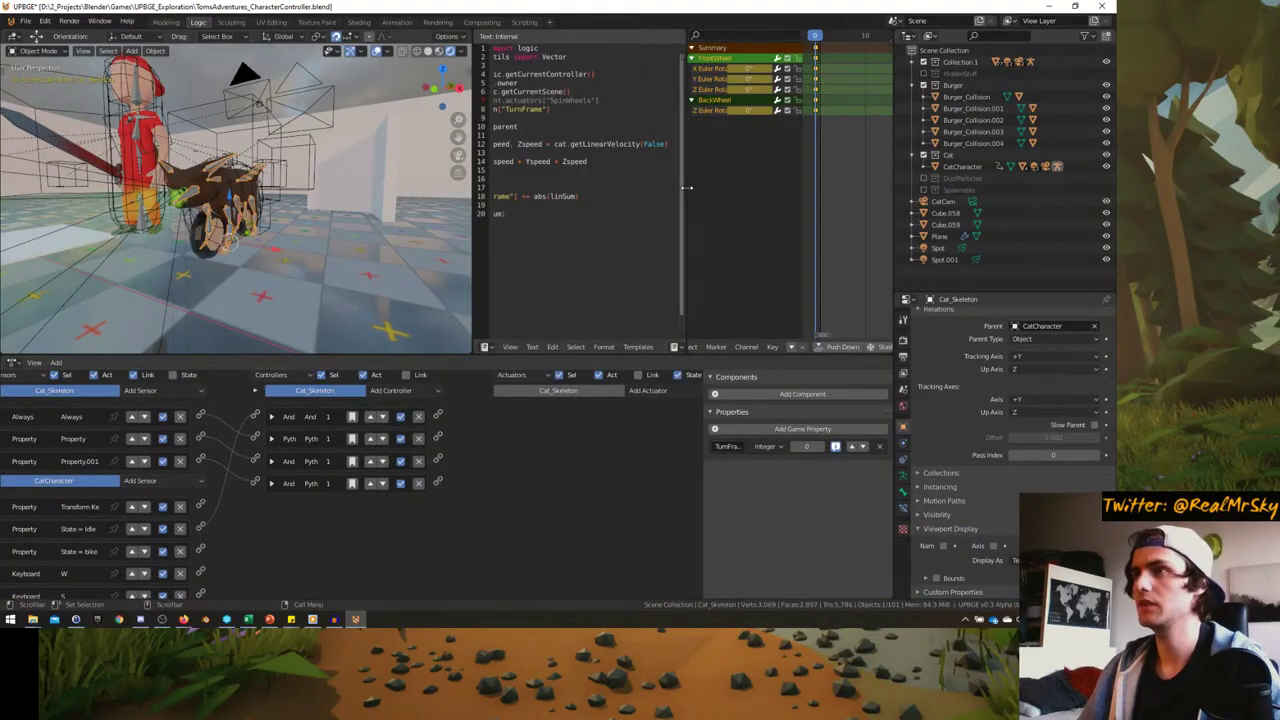
- Widen the keyframe editor and assign the cat transformation action to the skeleton
drag(685, 191, 606, 184)
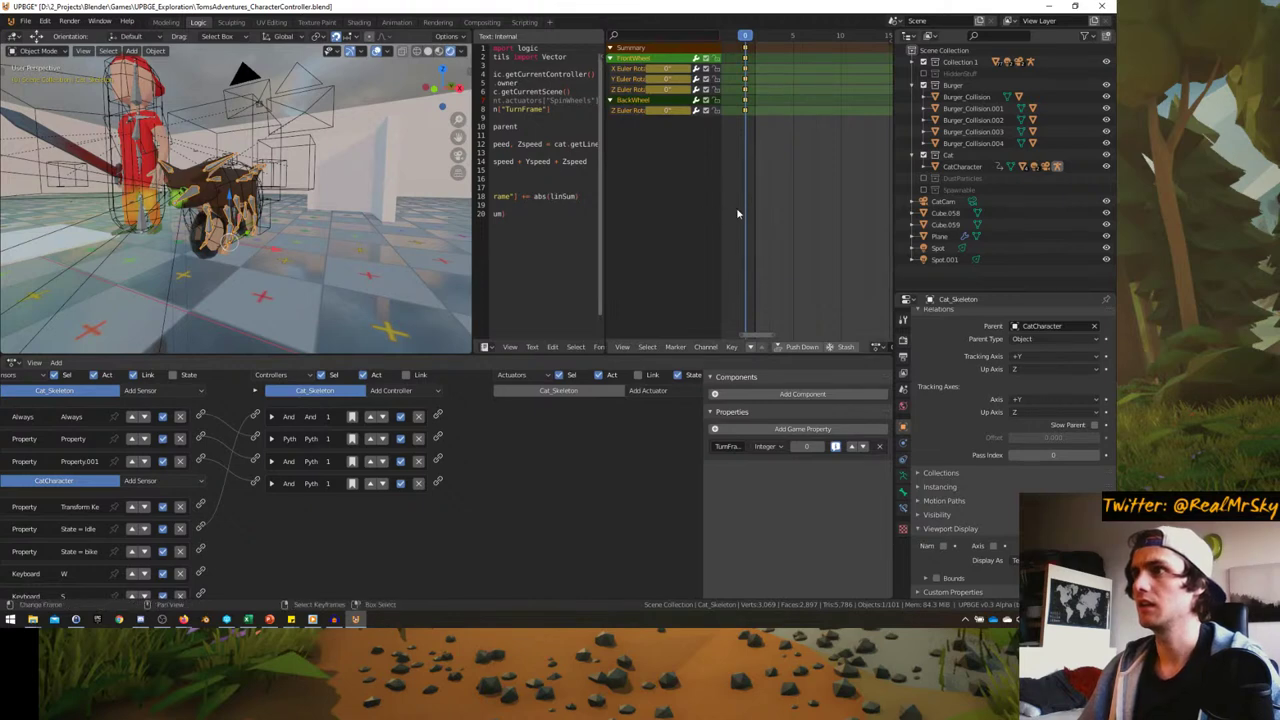
drag(719, 210, 691, 210)
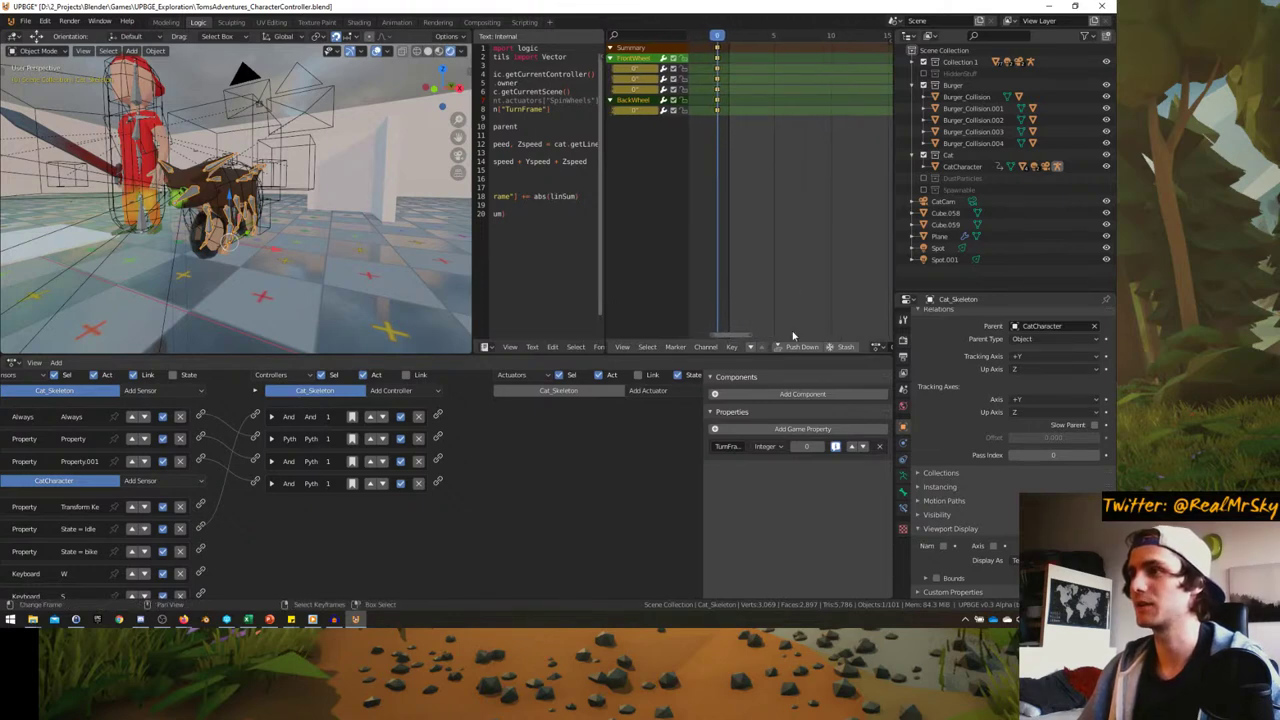
scroll(790, 346, down, 3)
scroll(263, 241, up, 5)
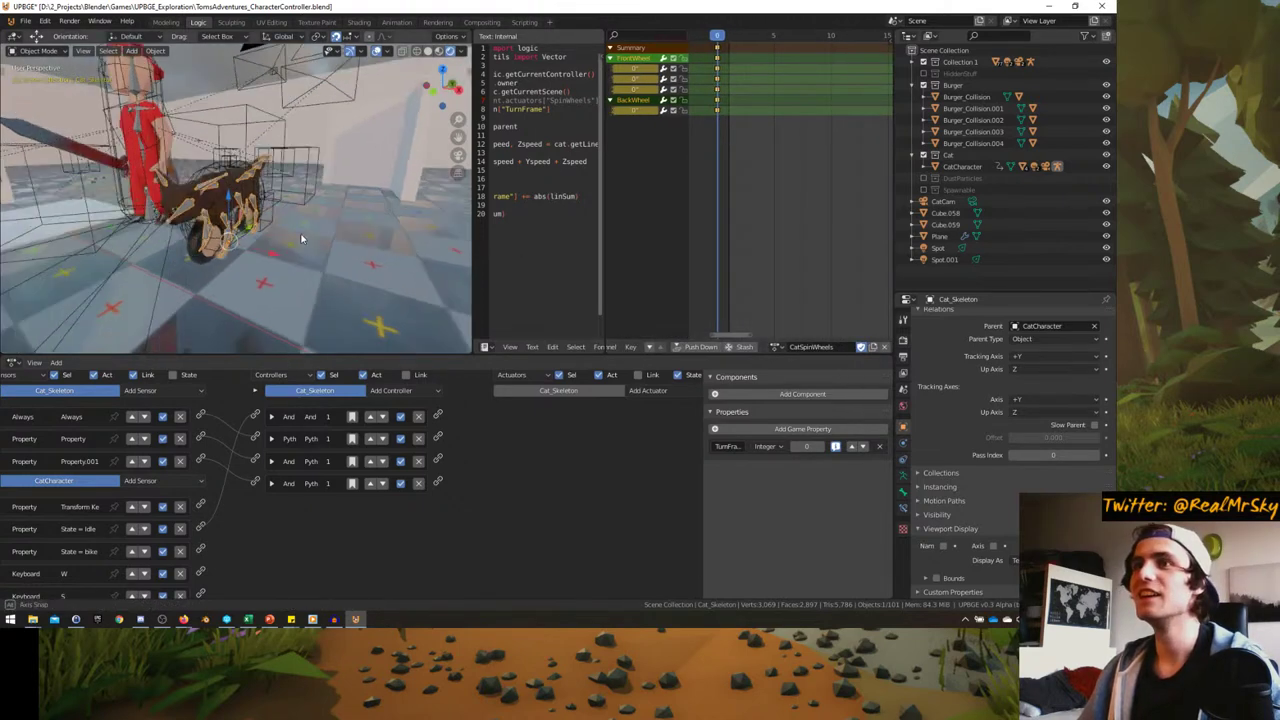
middle_drag(263, 241, 300, 230)
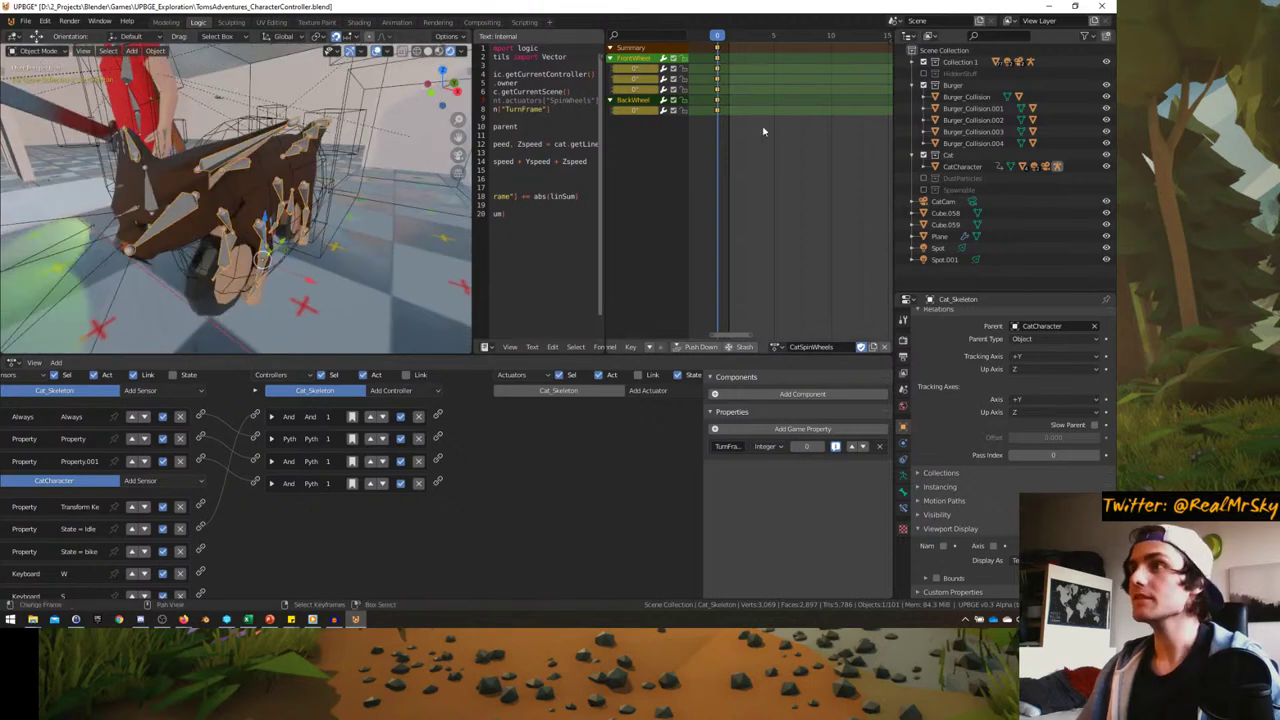
click(778, 347)
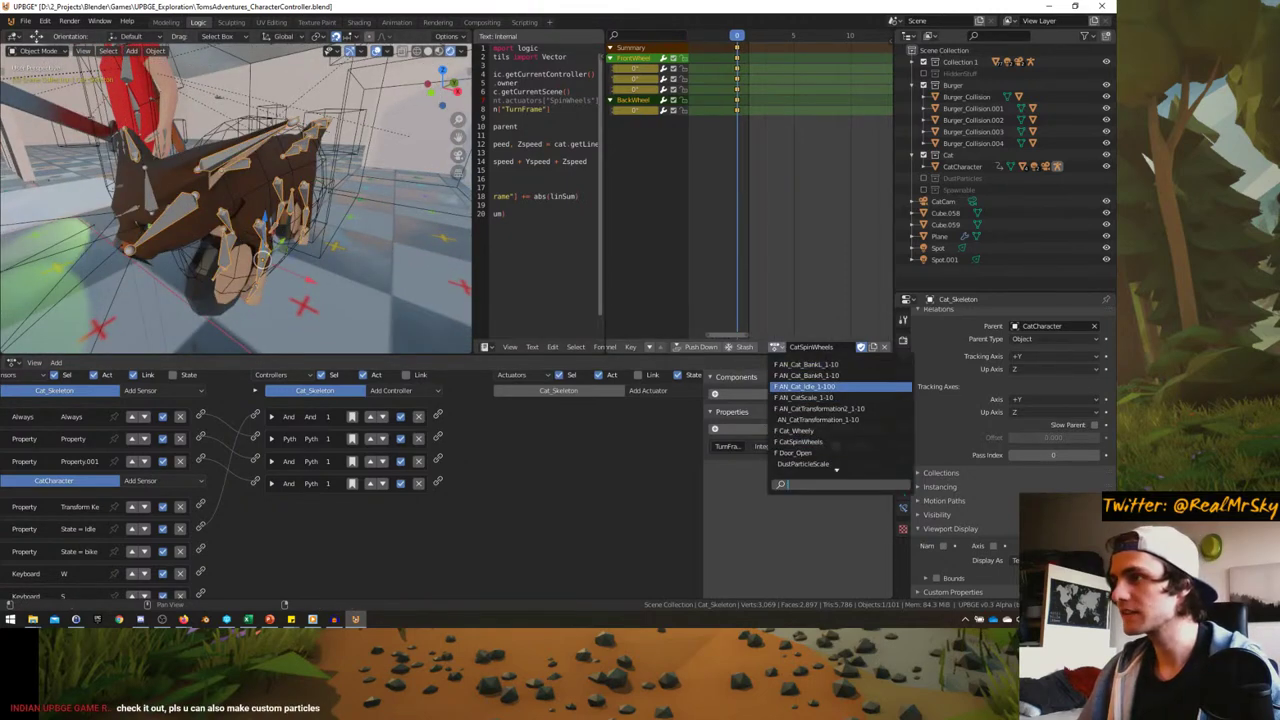
click(818, 408)
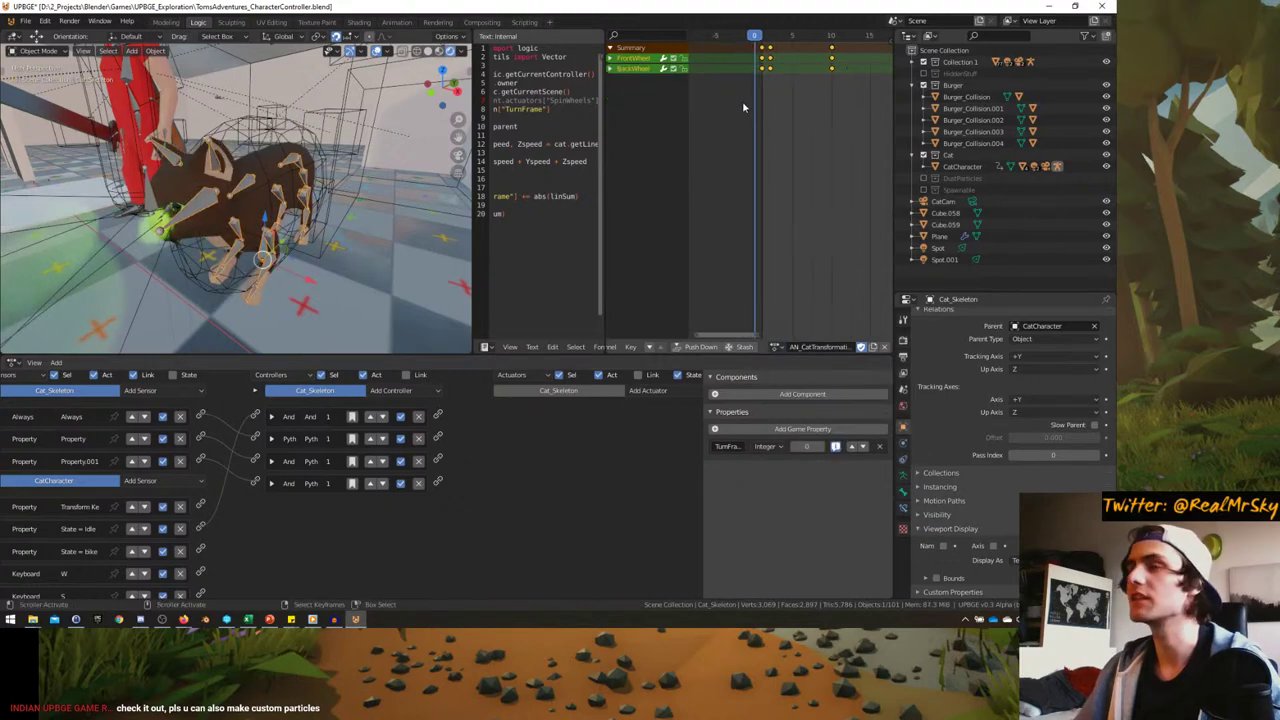
- At frame 10 in Pose Mode, duplicate the pose keys onto frame 20
drag(742, 101, 811, 92)
click(795, 94)
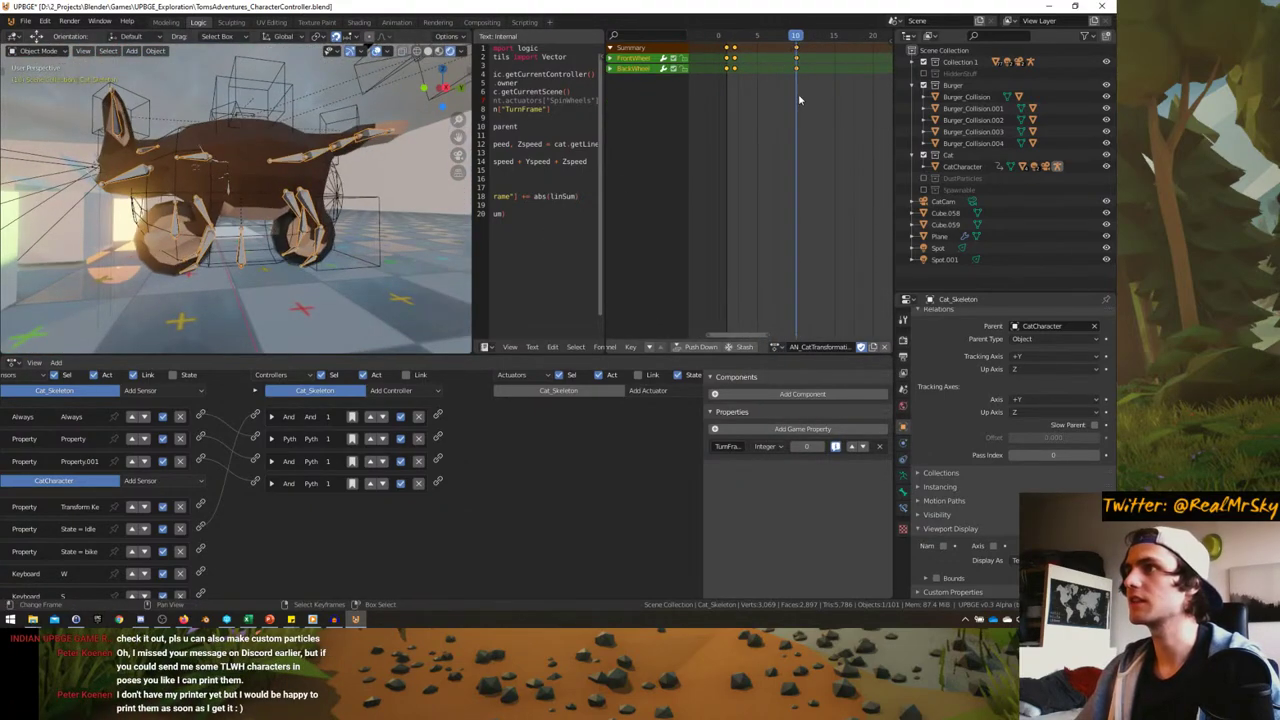
middle_drag(719, 188, 757, 188)
scroll(832, 171, down, 3)
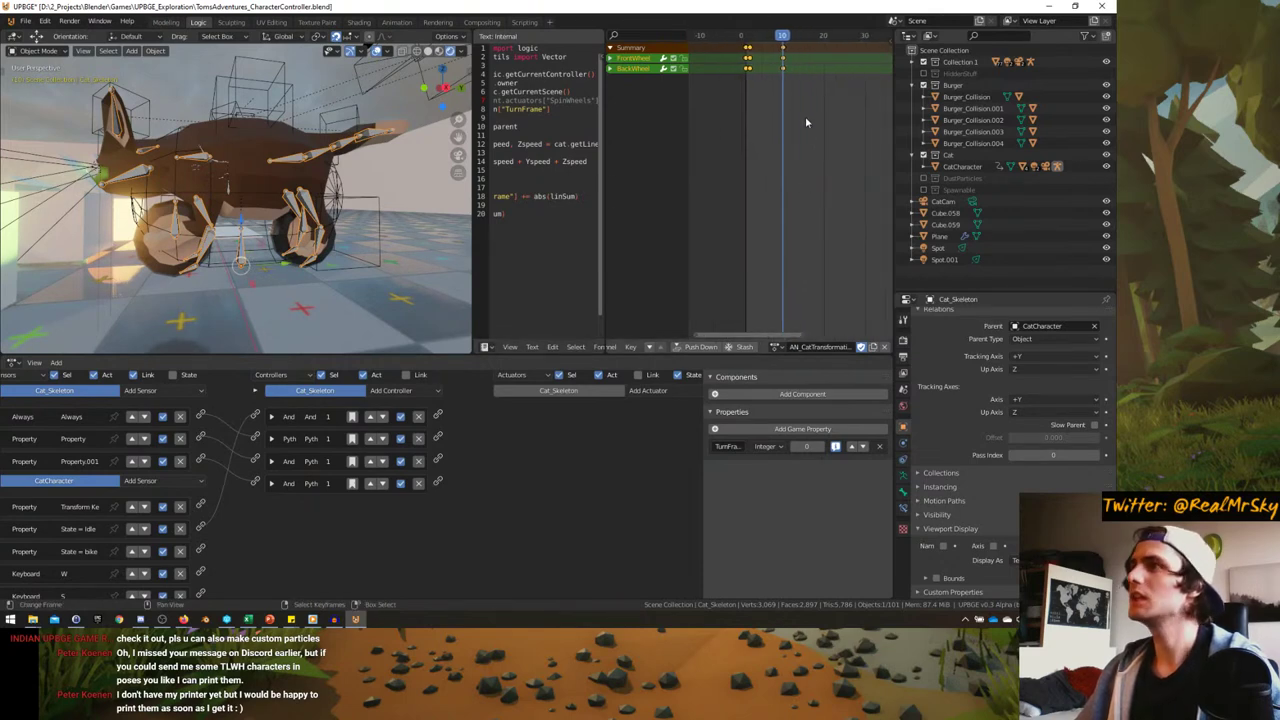
key(ctrl+Tab)
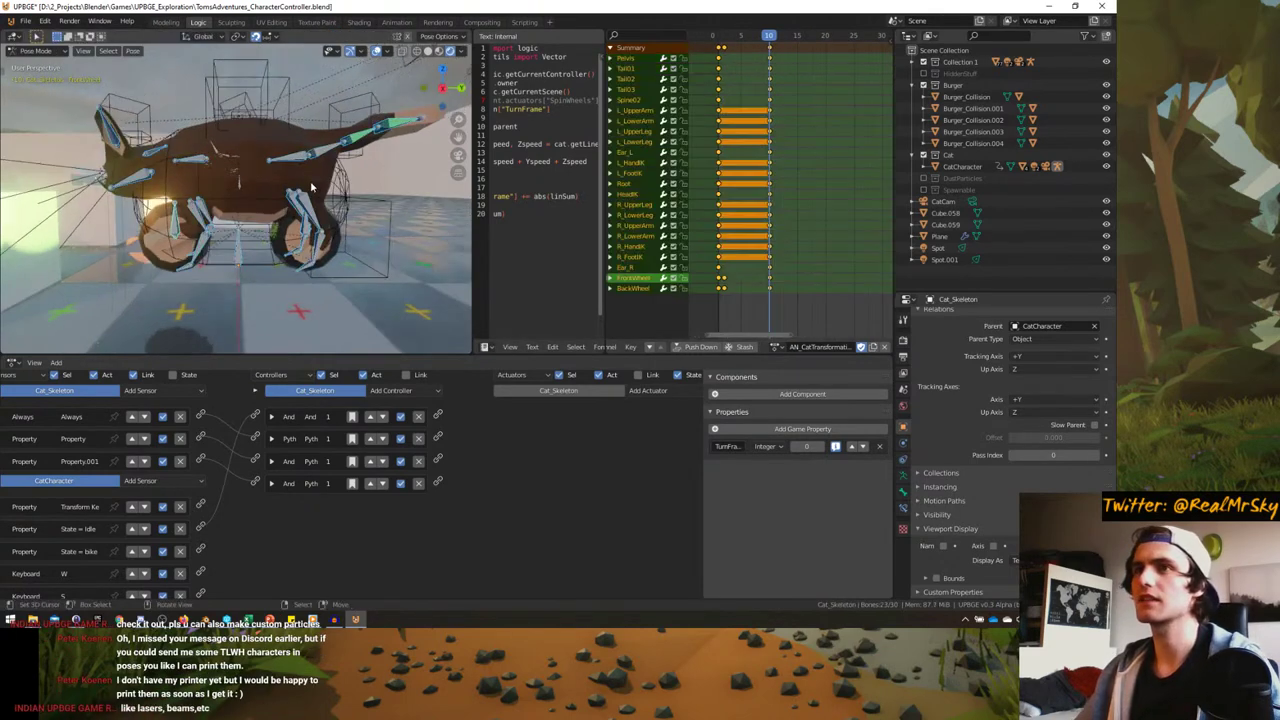
key(shift+d)
drag(799, 131, 830, 131)
click(830, 131)
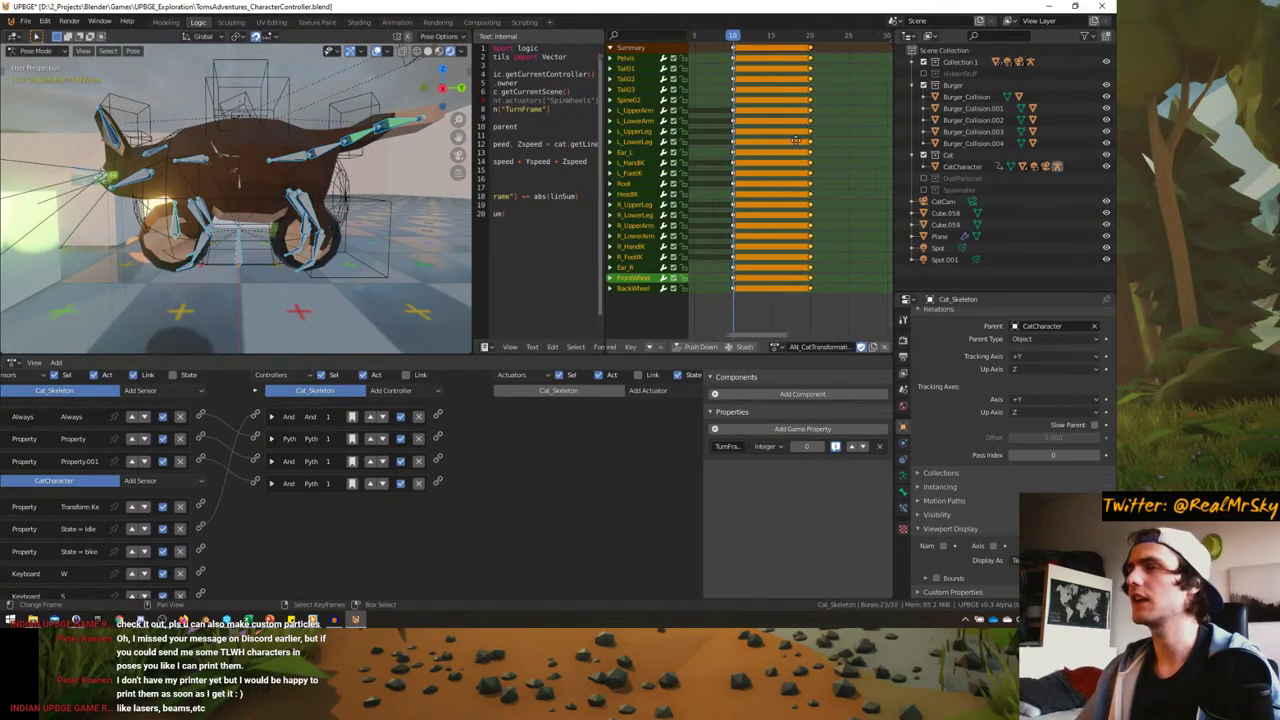
key(Up)
- Scrub the action to frame 30, show the full scene, and switch to the browser
ctrl+scroll(790, 128, right, 2)
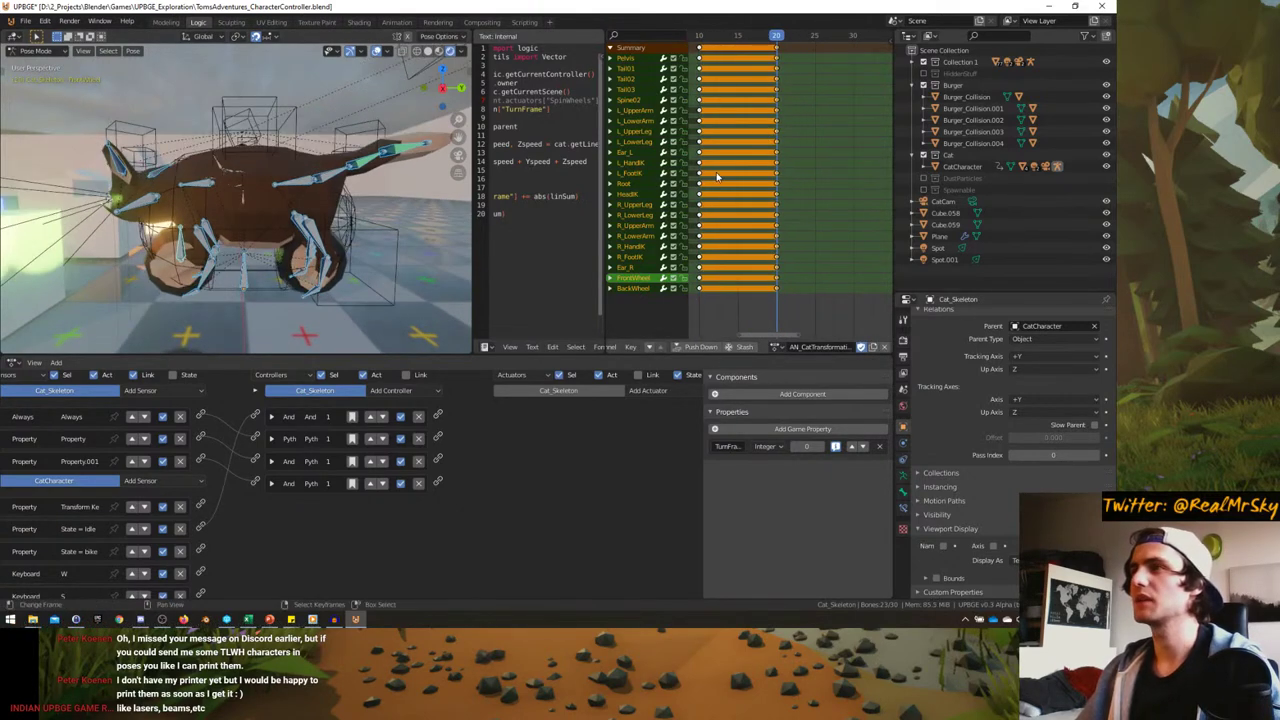
drag(758, 155, 848, 141)
middle_drag(250, 200, 295, 208)
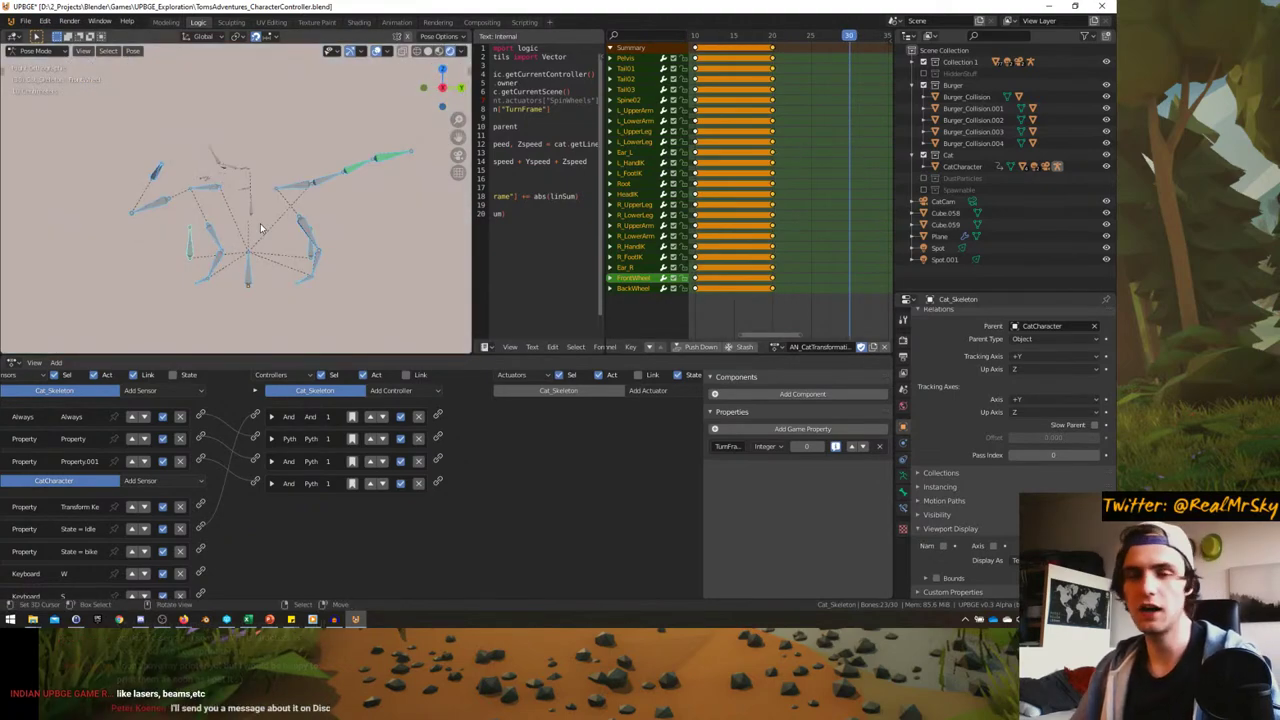
key(KP_Divide)
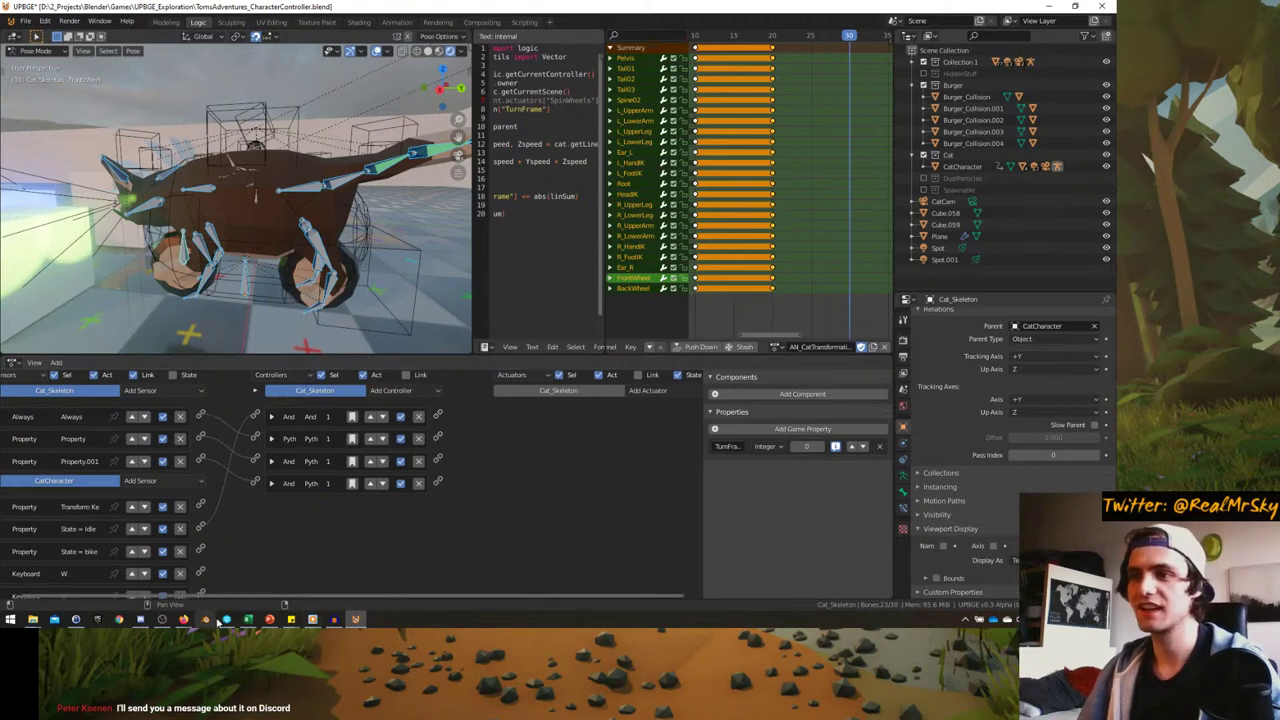
click(183, 620)
- Type 'Hovercat (hover form)' at the end of the Cabike bullet, then return to UPBGE
click(254, 566)
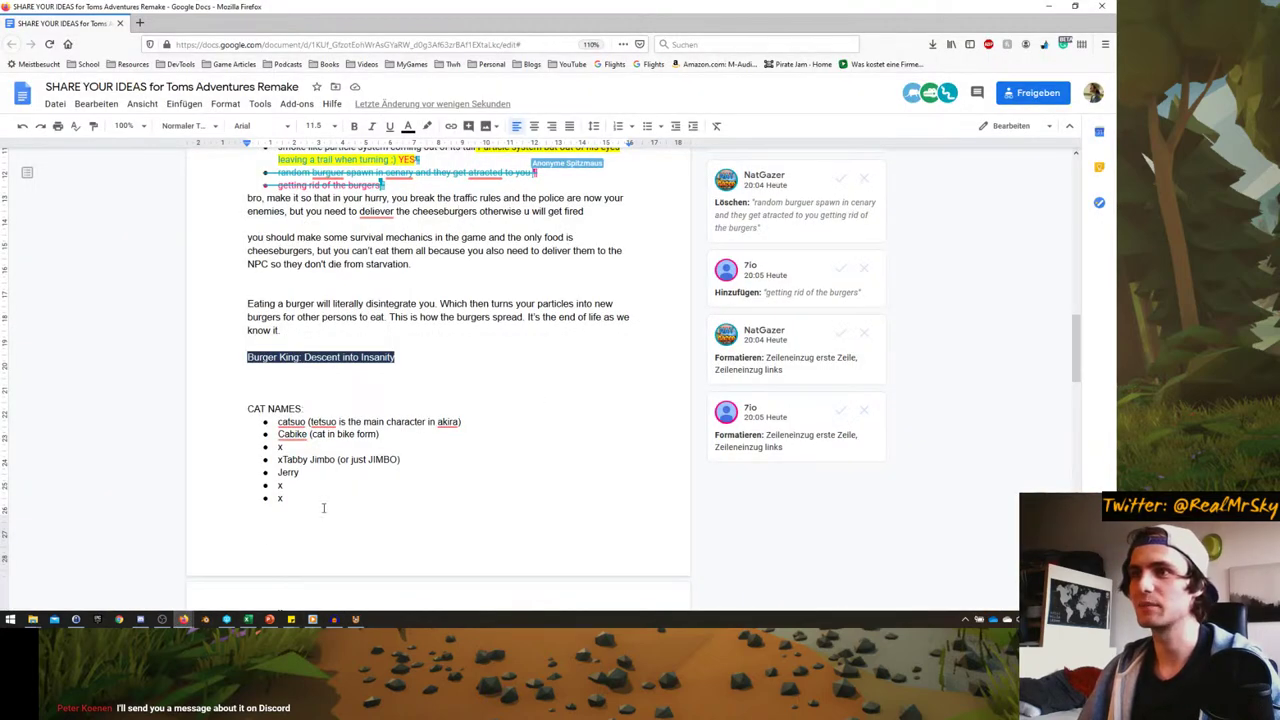
click(410, 434)
text(Ho)
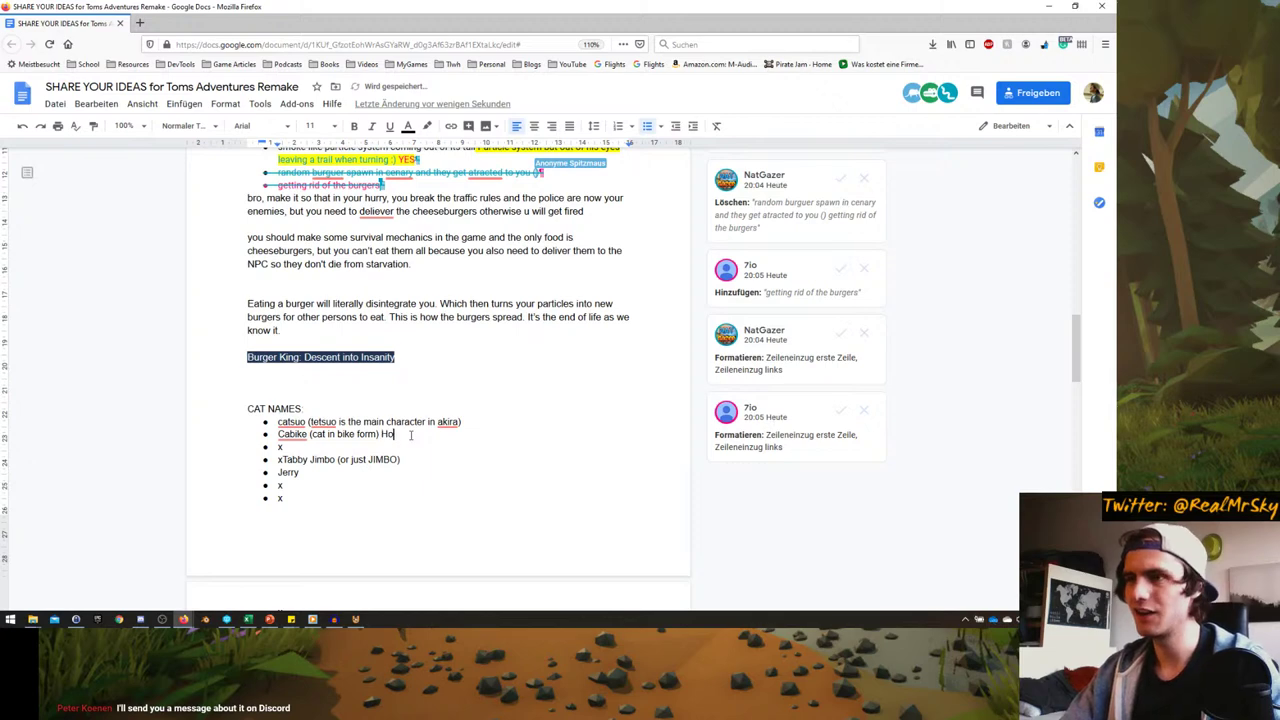
text(vercat ()
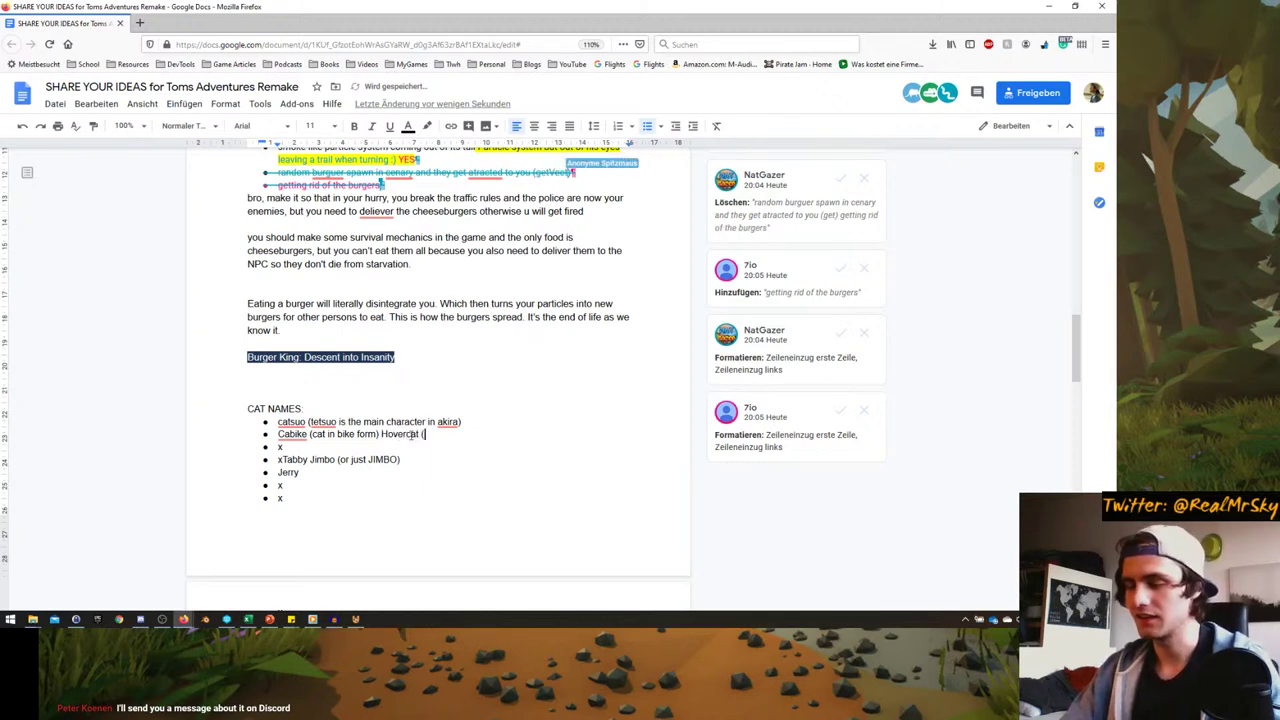
text(hover form))
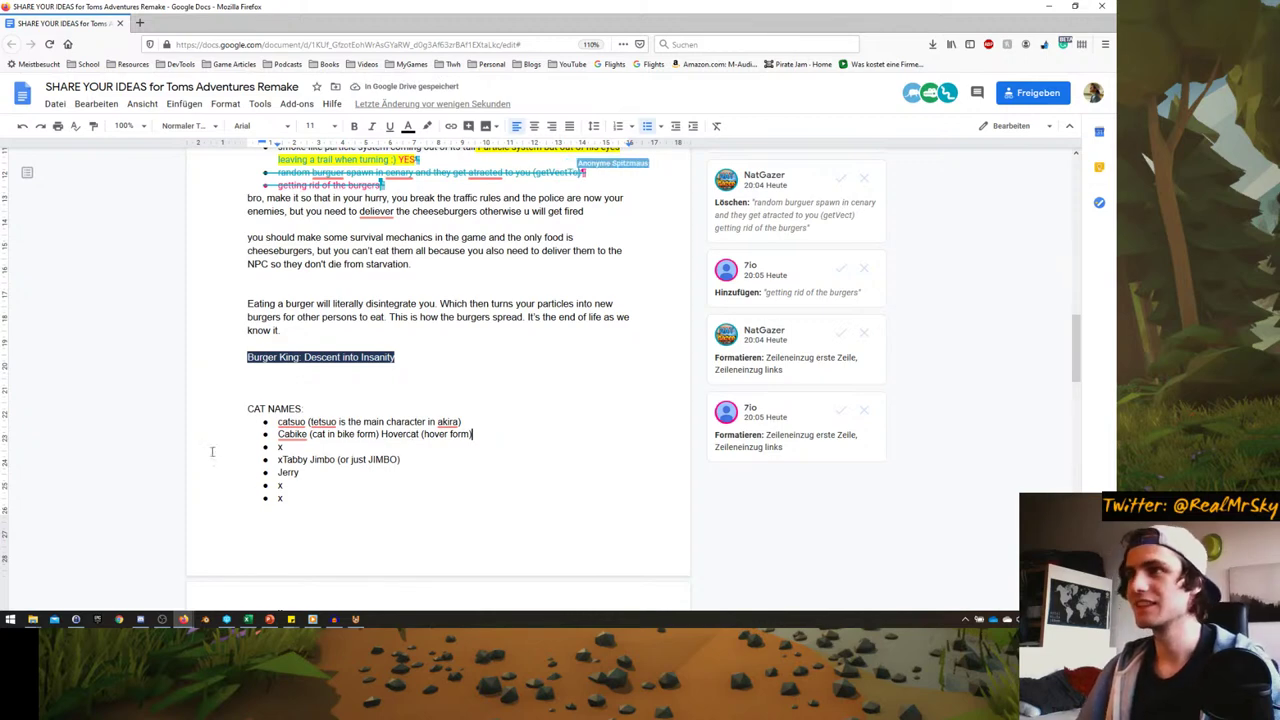
scroll(212, 451, up, 5)
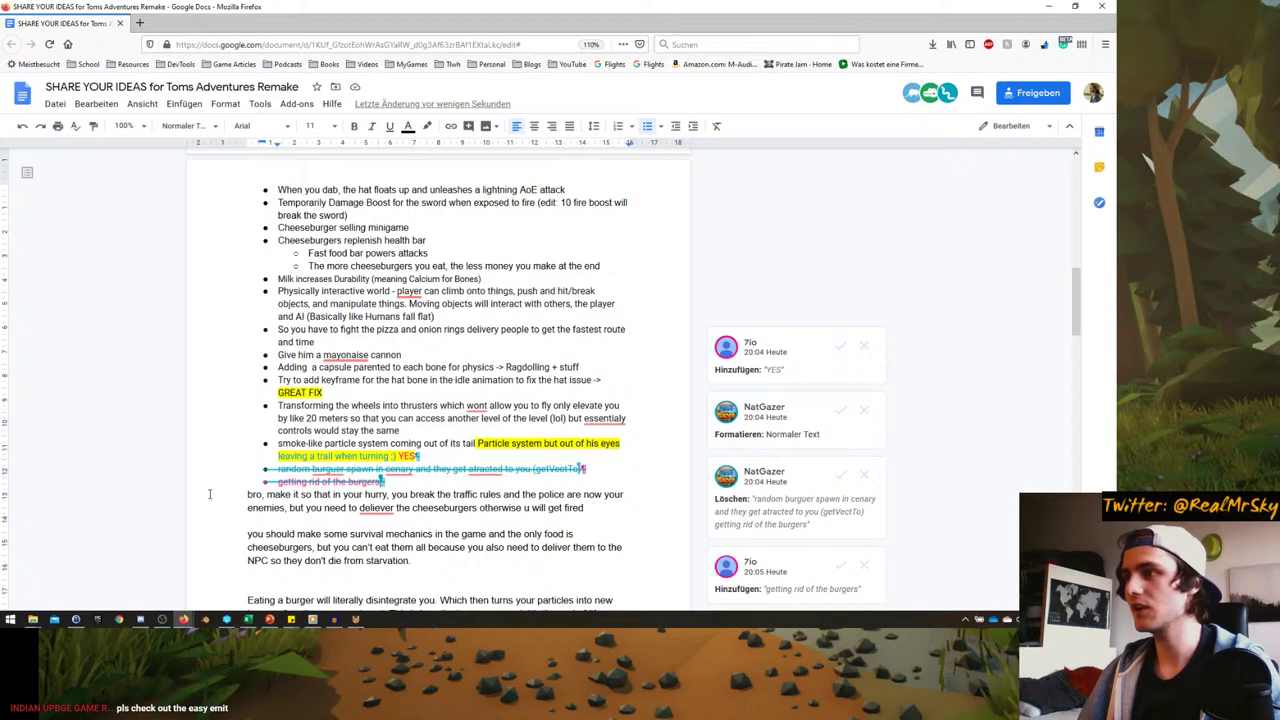
scroll(210, 494, down, 3)
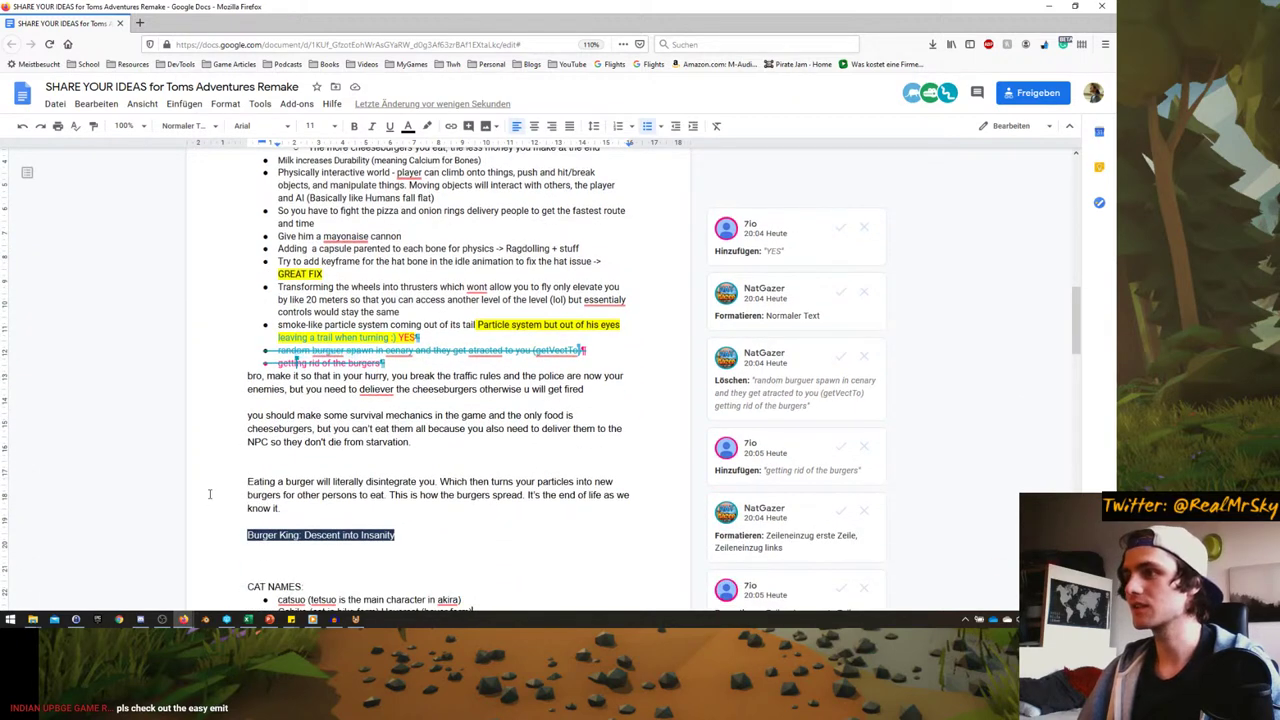
scroll(210, 494, down, 2)
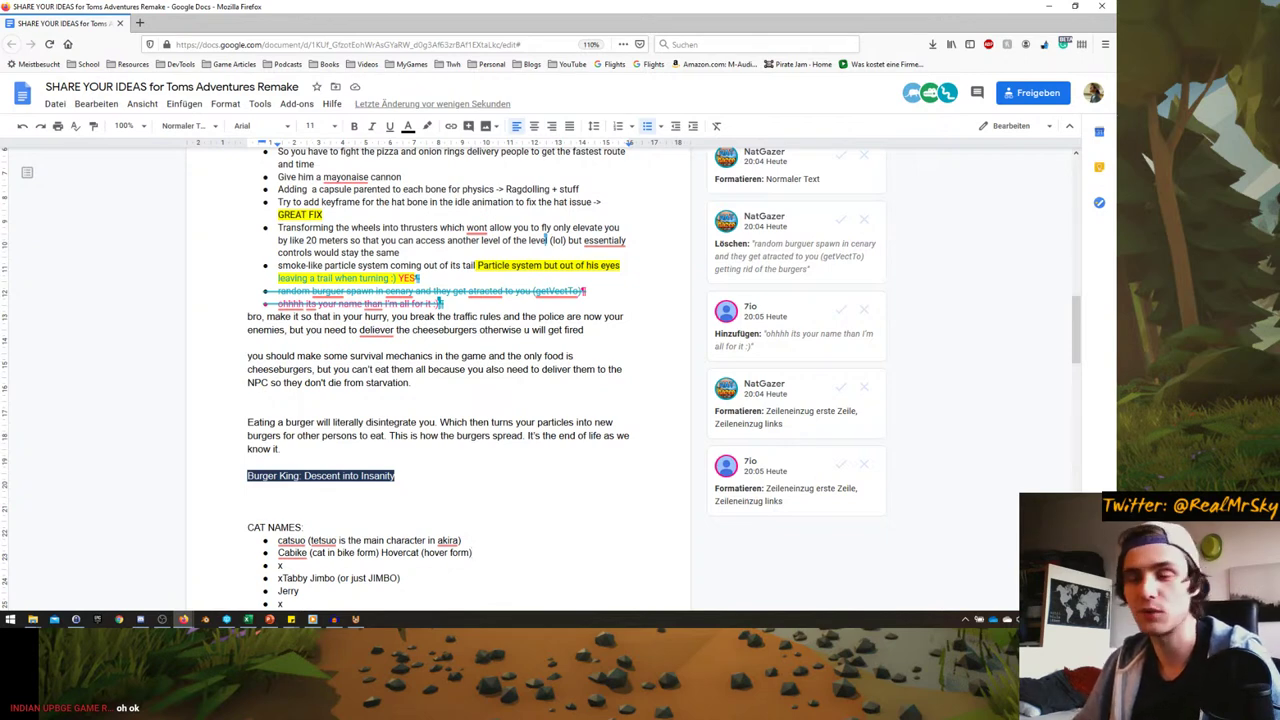
click(355, 619)
middle_drag(250, 250, 234, 272)
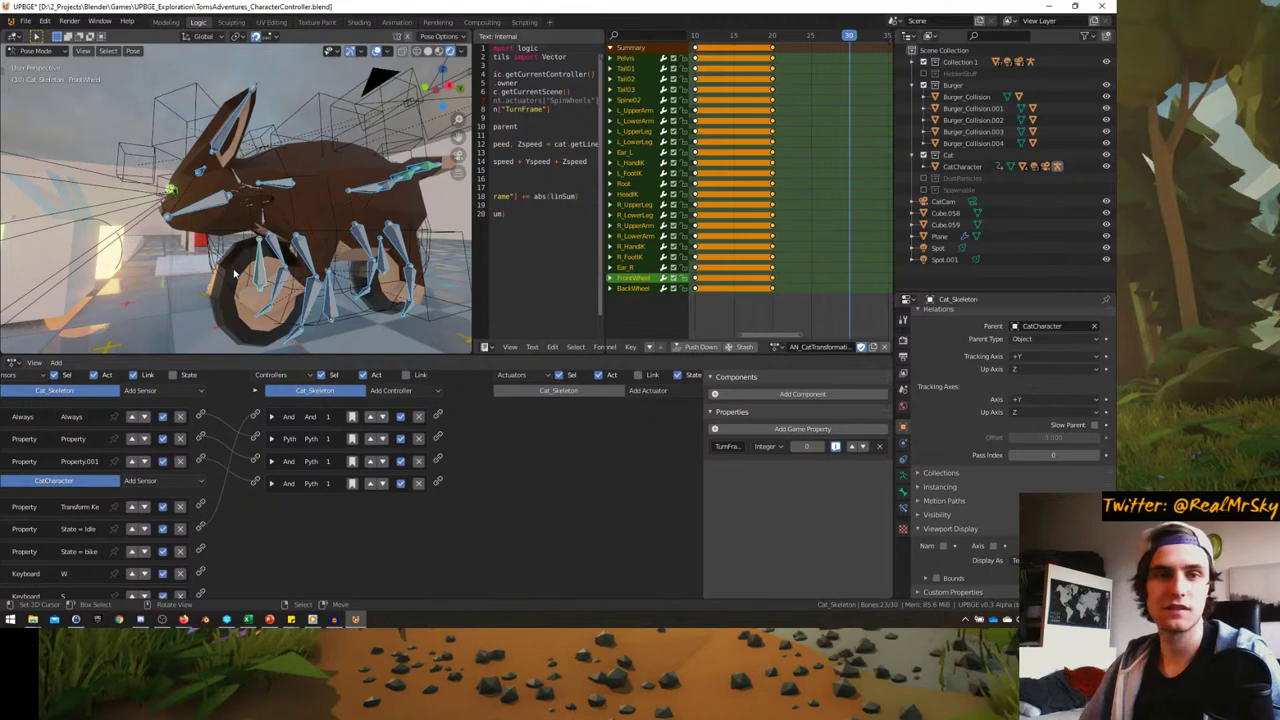
- Isolate the cat, select the Cat_Skeleton armature, and enter Pose Mode
middle_drag(234, 272, 213, 302)
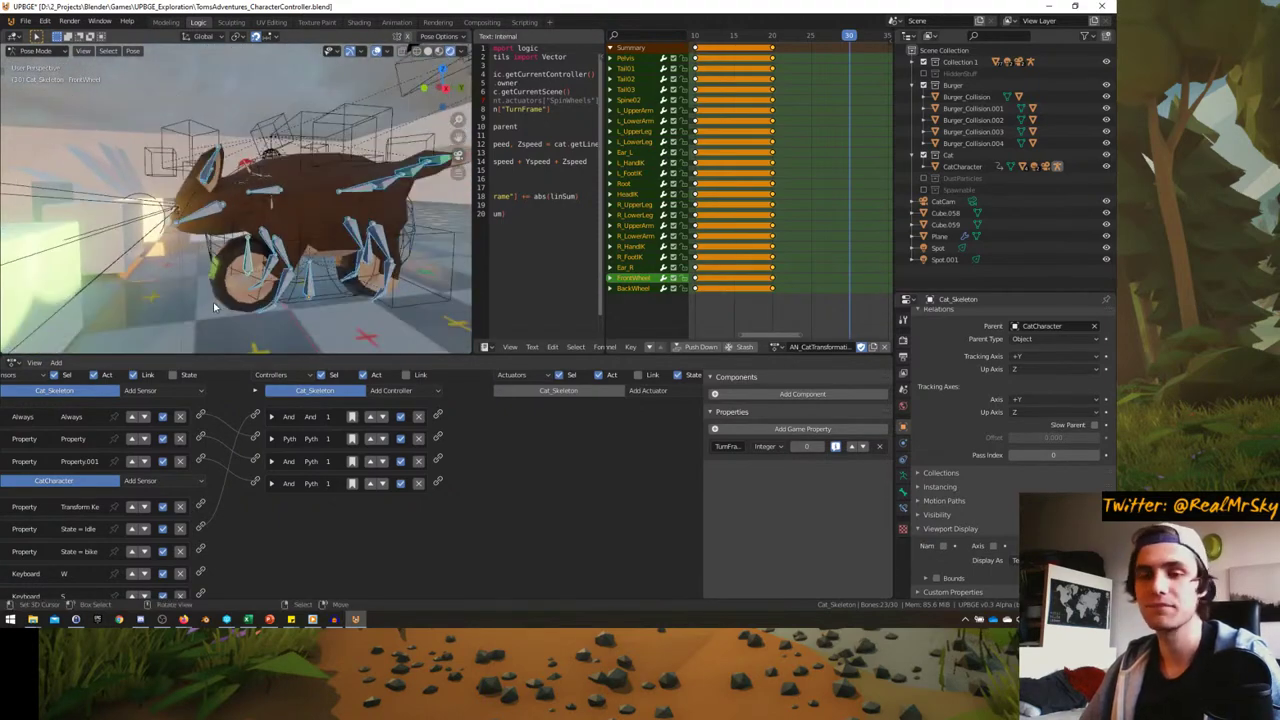
scroll(213, 302, up, 5)
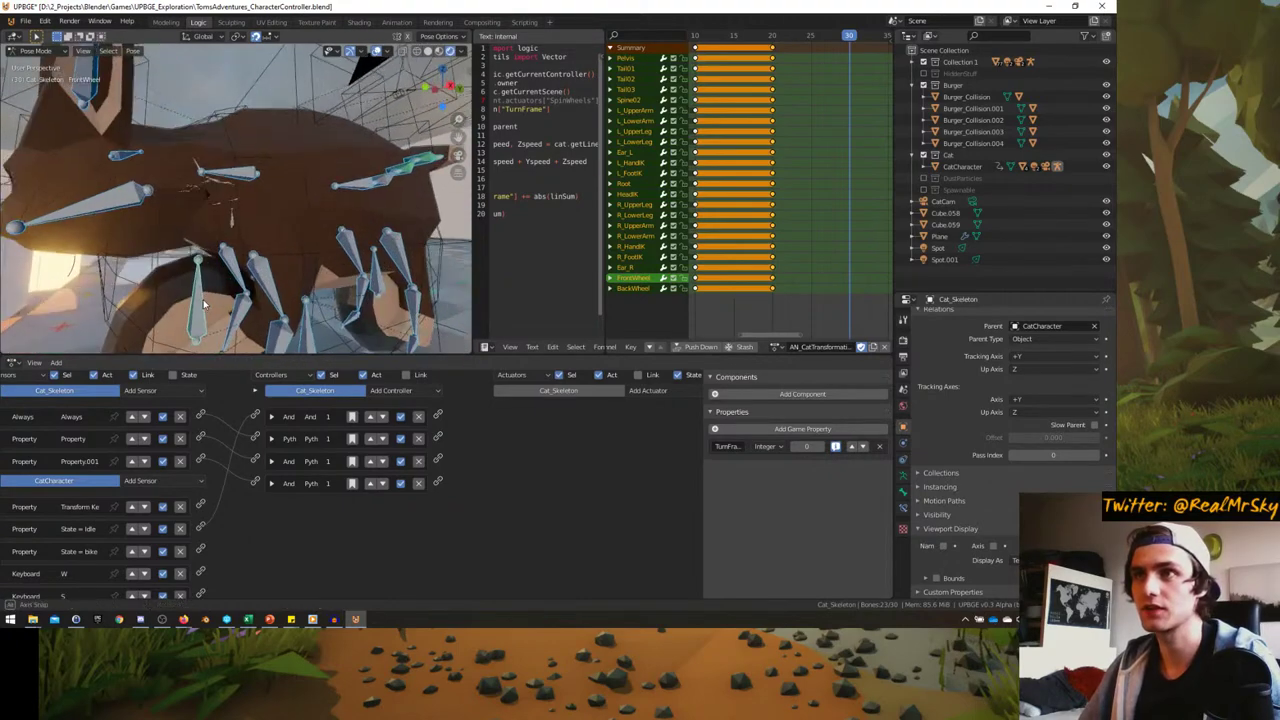
scroll(192, 267, down, 5)
key(KP_Divide)
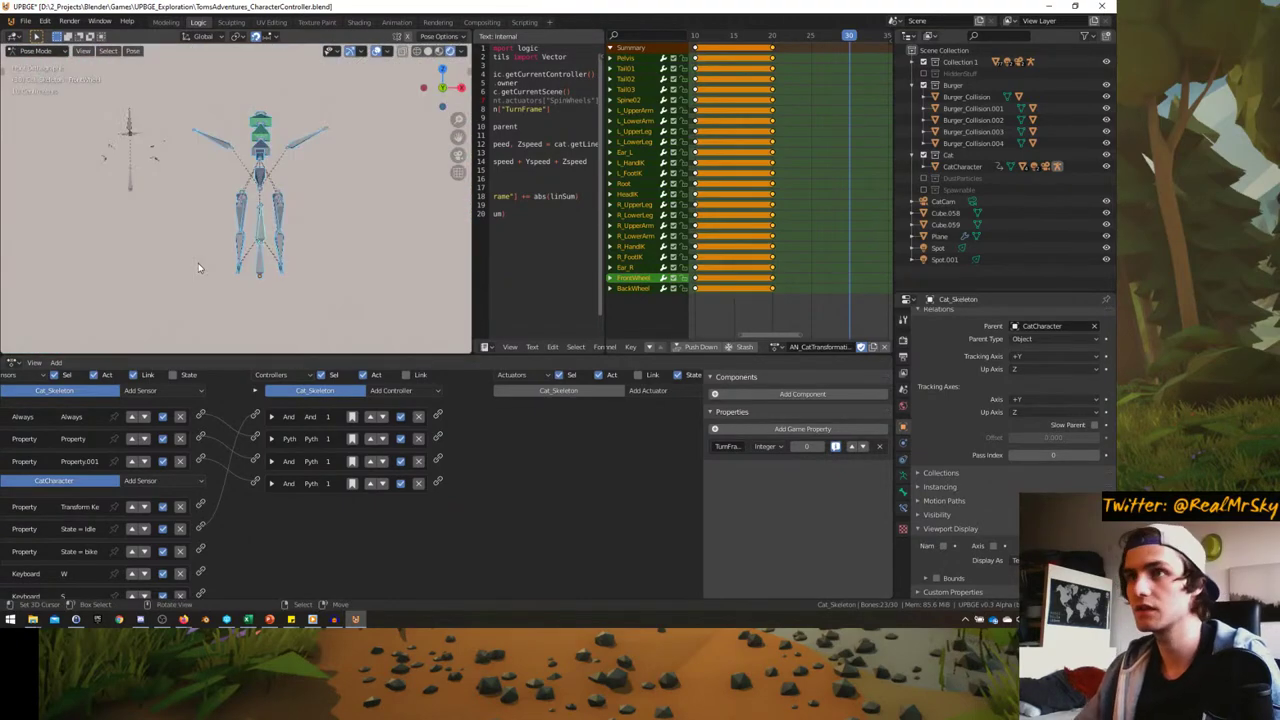
key(KP_Divide)
key(ctrl+Tab)
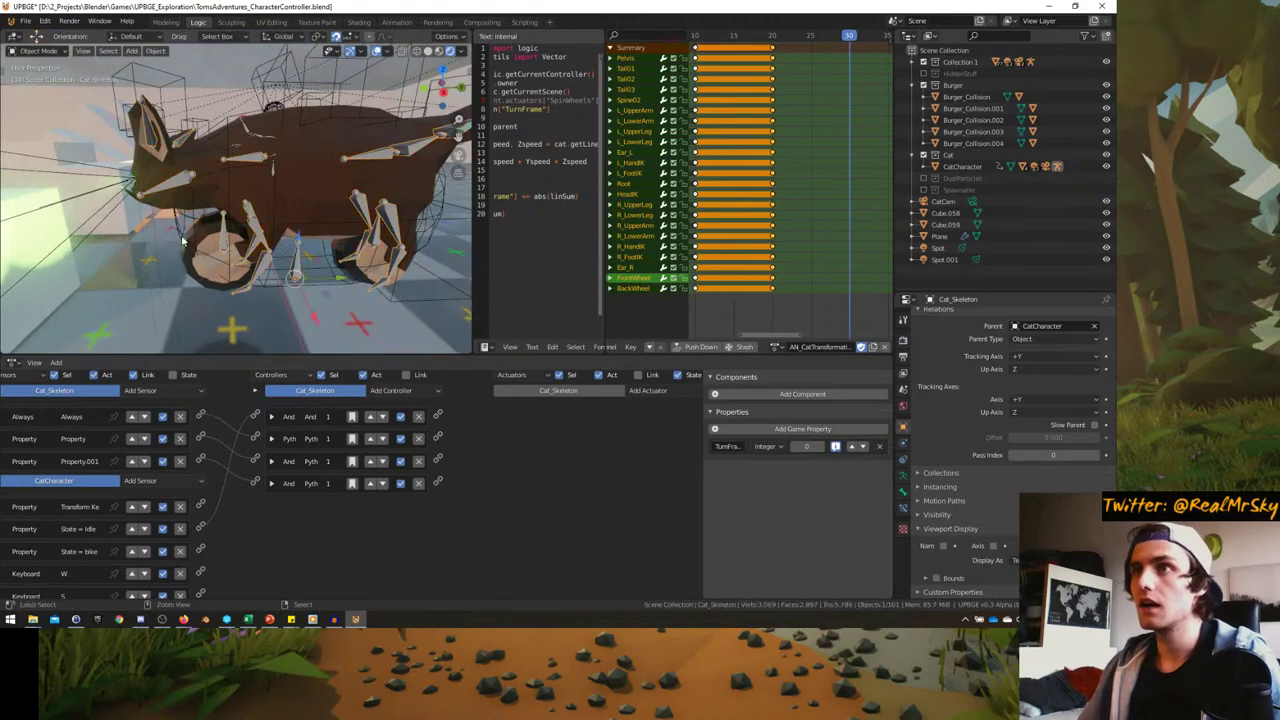
click(229, 250)
click(221, 254)
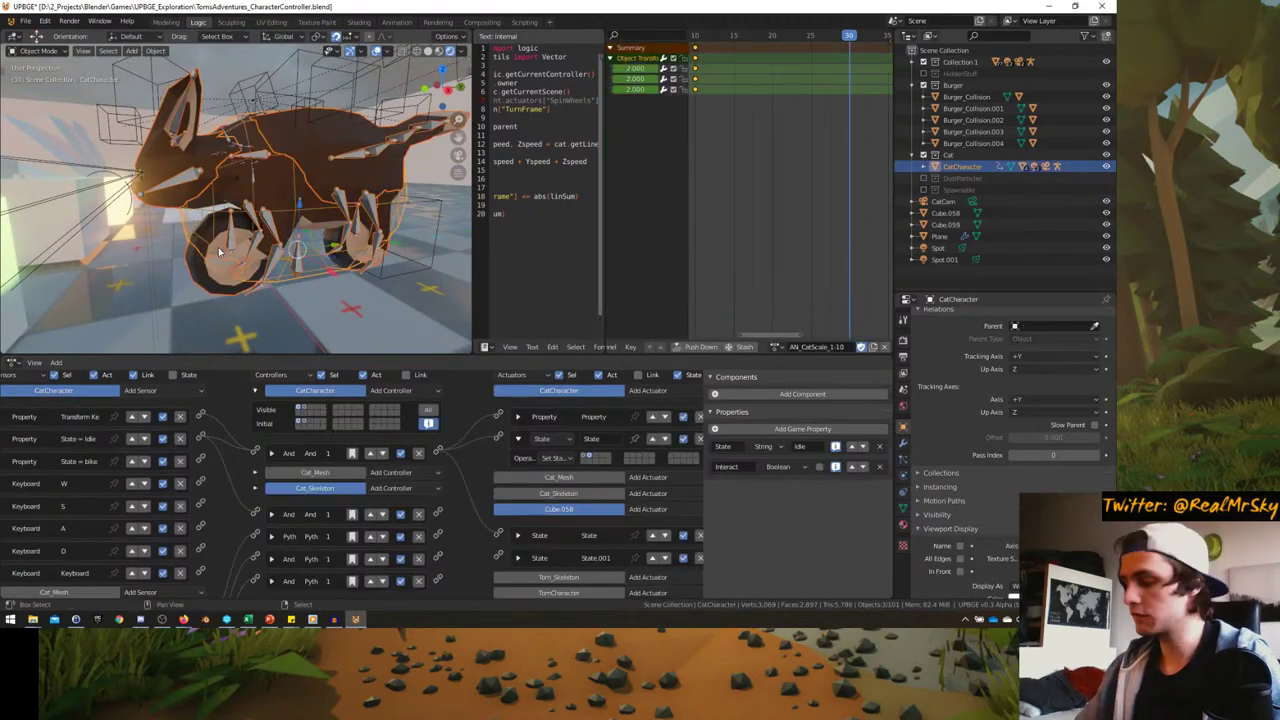
click(221, 252)
key(KP_Divide)
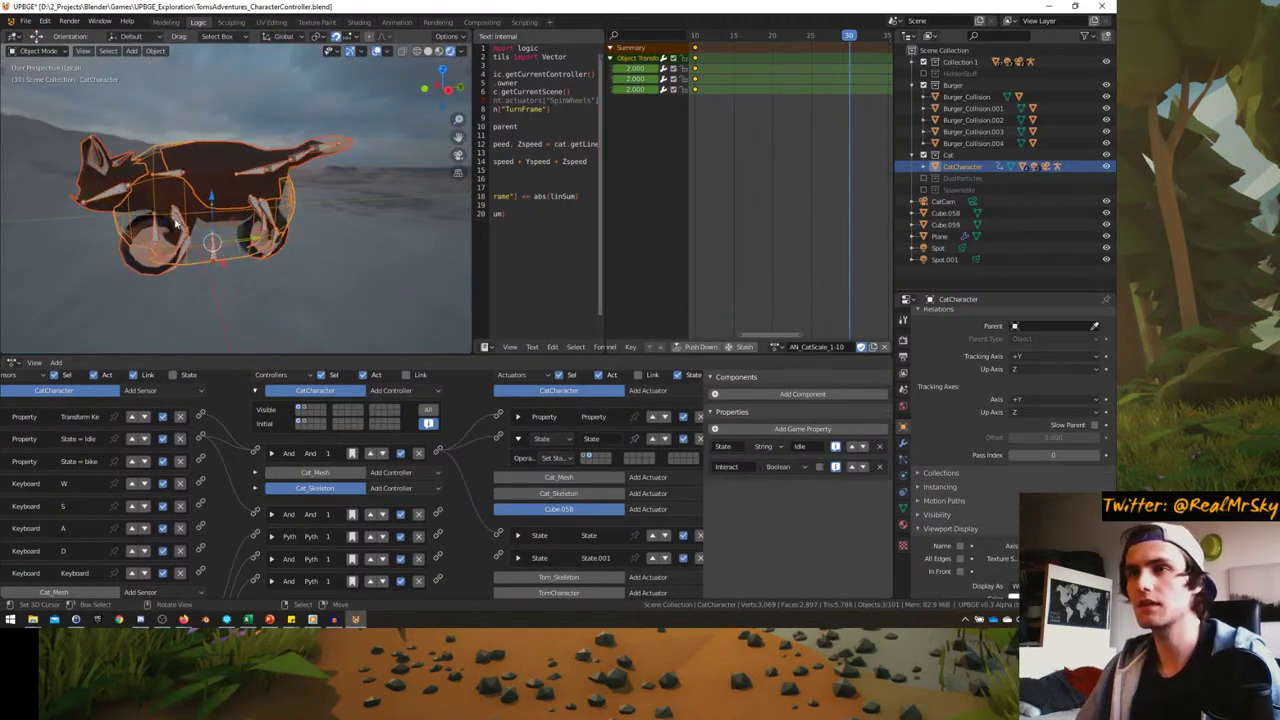
scroll(205, 236, up, 3)
scroll(206, 236, down, 3)
click(245, 215)
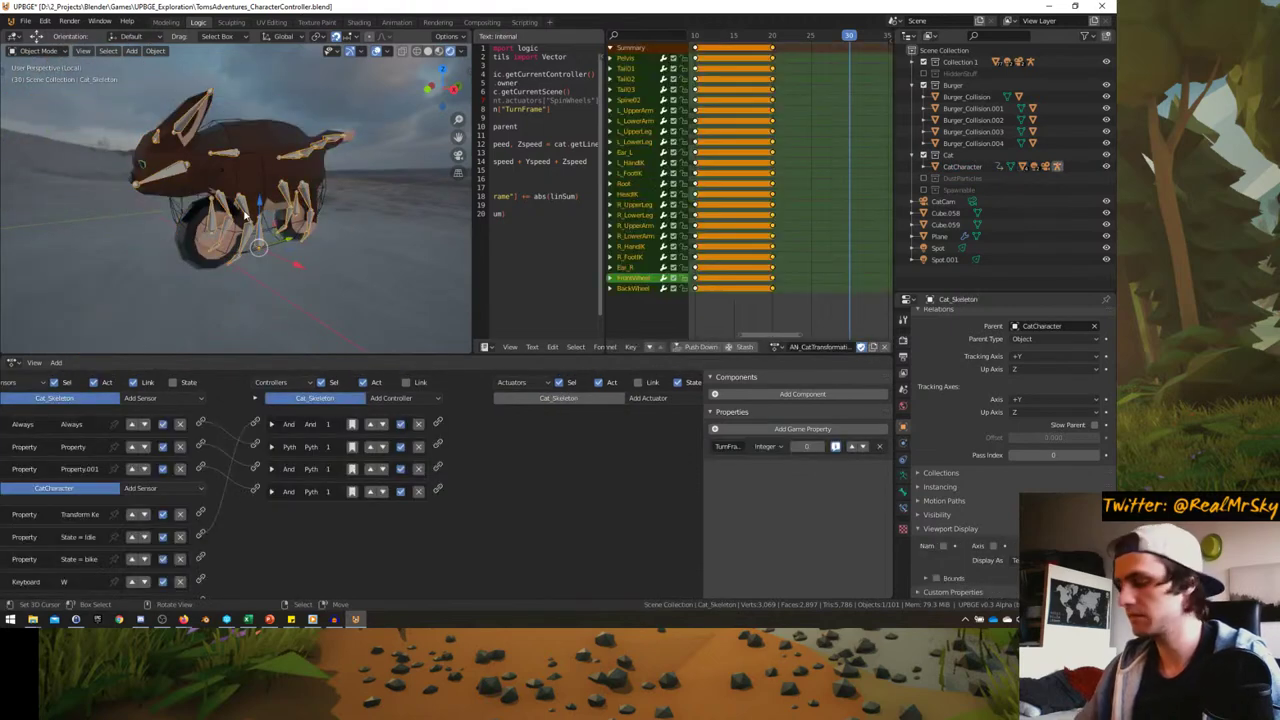
key(ctrl+Tab)
middle_drag(245, 215, 346, 188)
- Rotate L_HandIK and L_FootIK about 90° and shift them 0.3 m along X
click(316, 200)
key(KP_1)
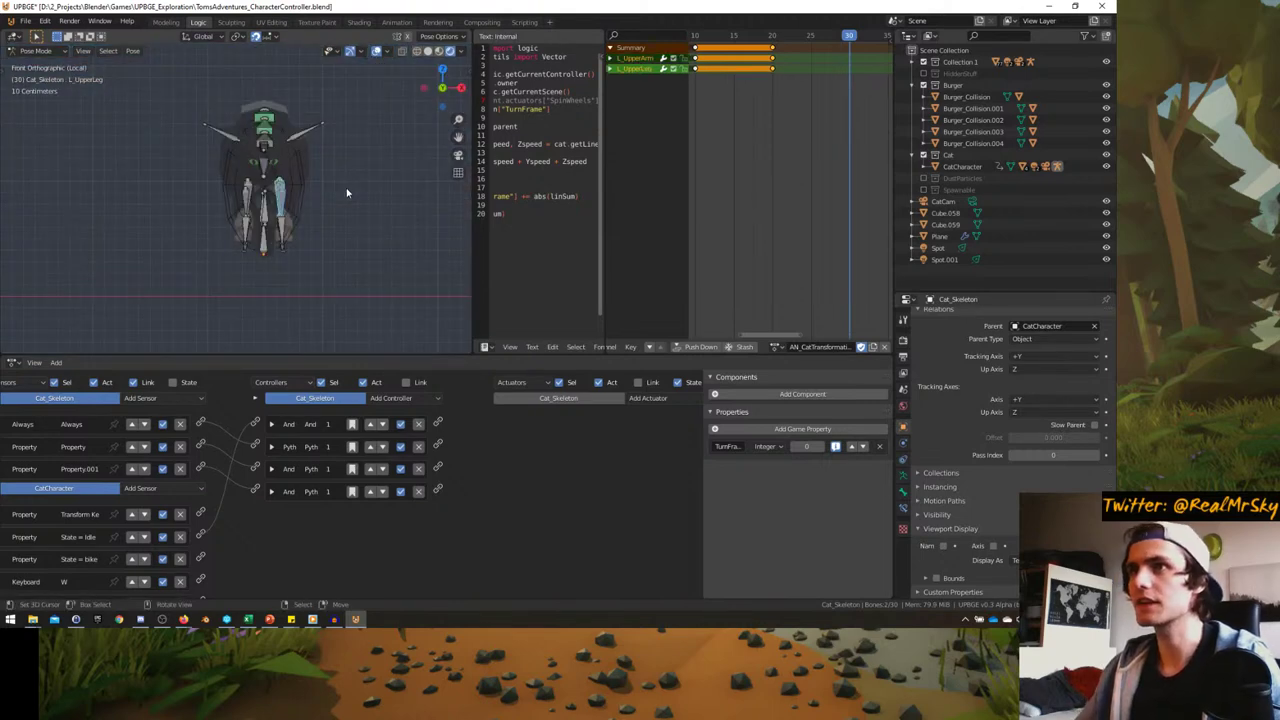
middle_drag(292, 270, 257, 271)
click(259, 272)
shift+click(305, 237)
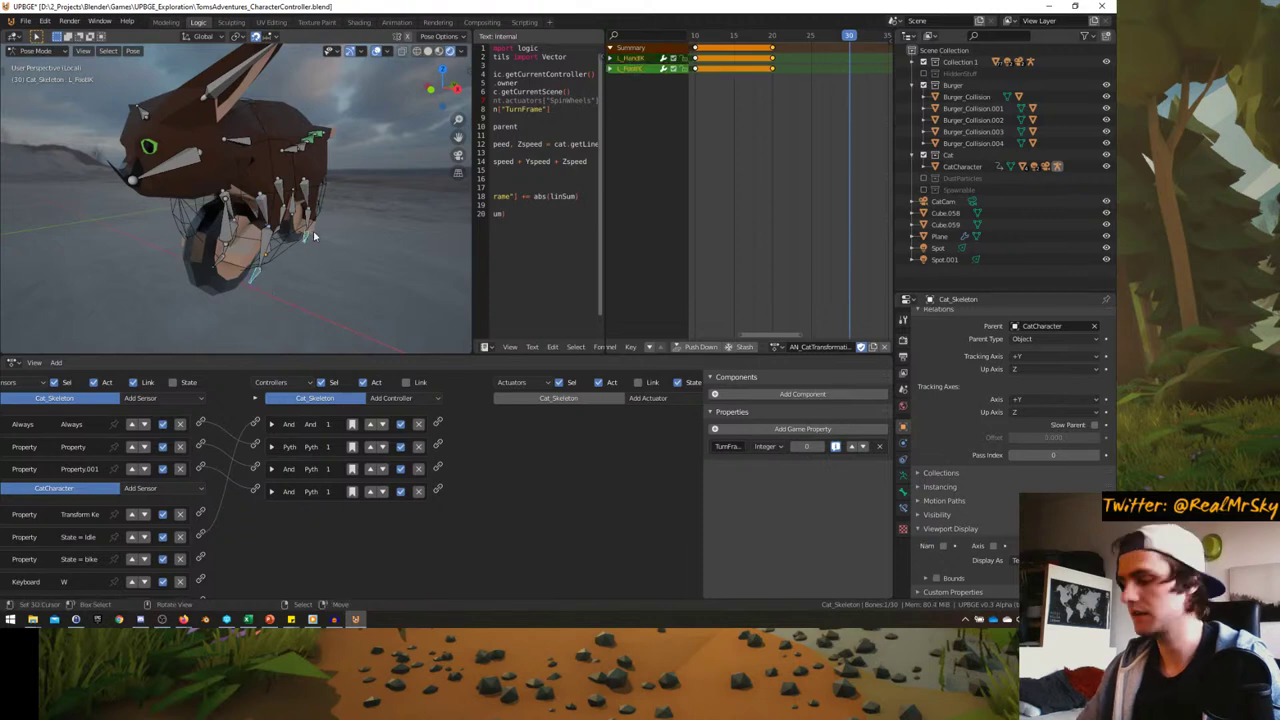
key(KP_1)
key(g)
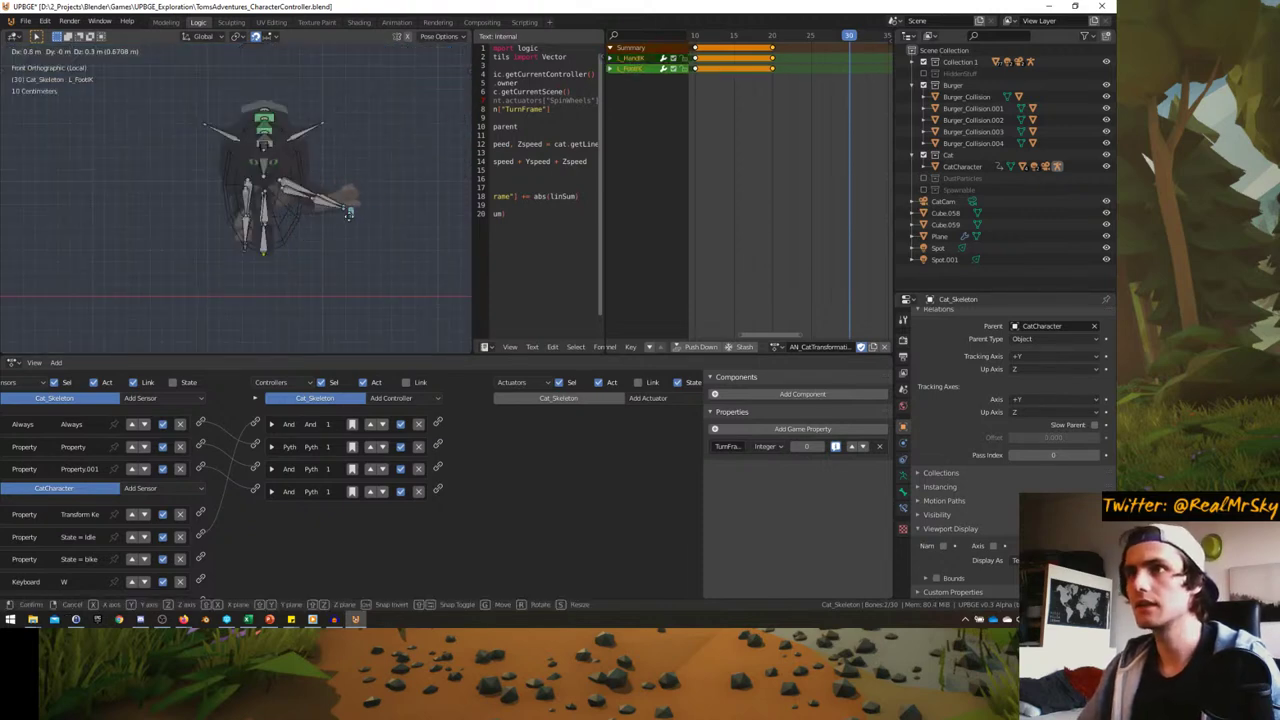
click(376, 212)
key(r)
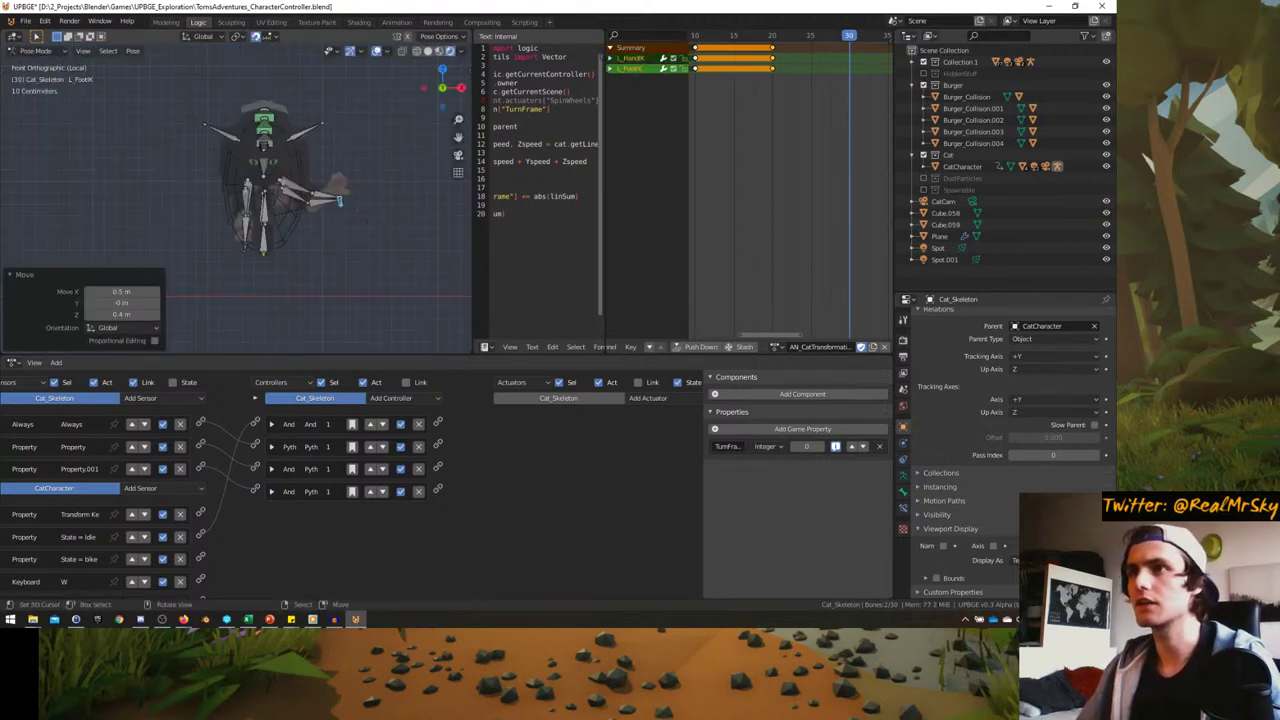
click(357, 140)
key(g)
click(403, 150)
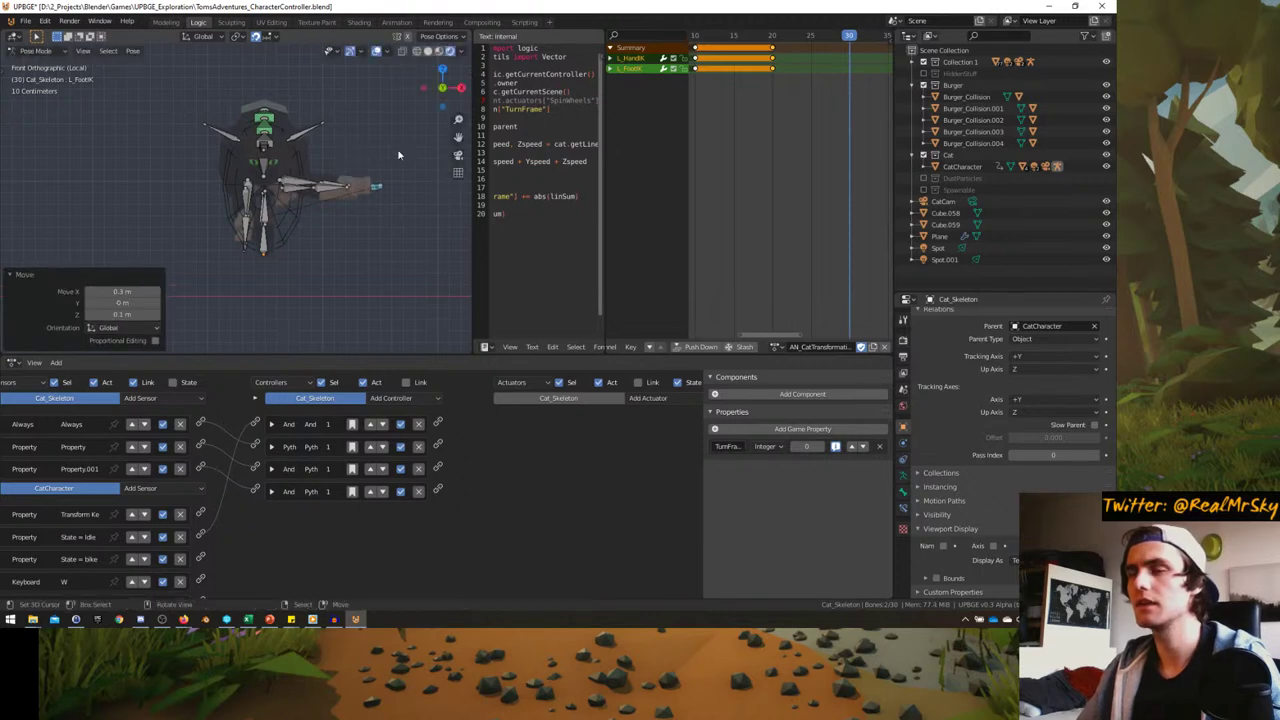
middle_drag(403, 150, 251, 200)
- Return to Object Mode, add Cat_Mesh to the selection, and isolate the cat
key(ctrl+Tab)
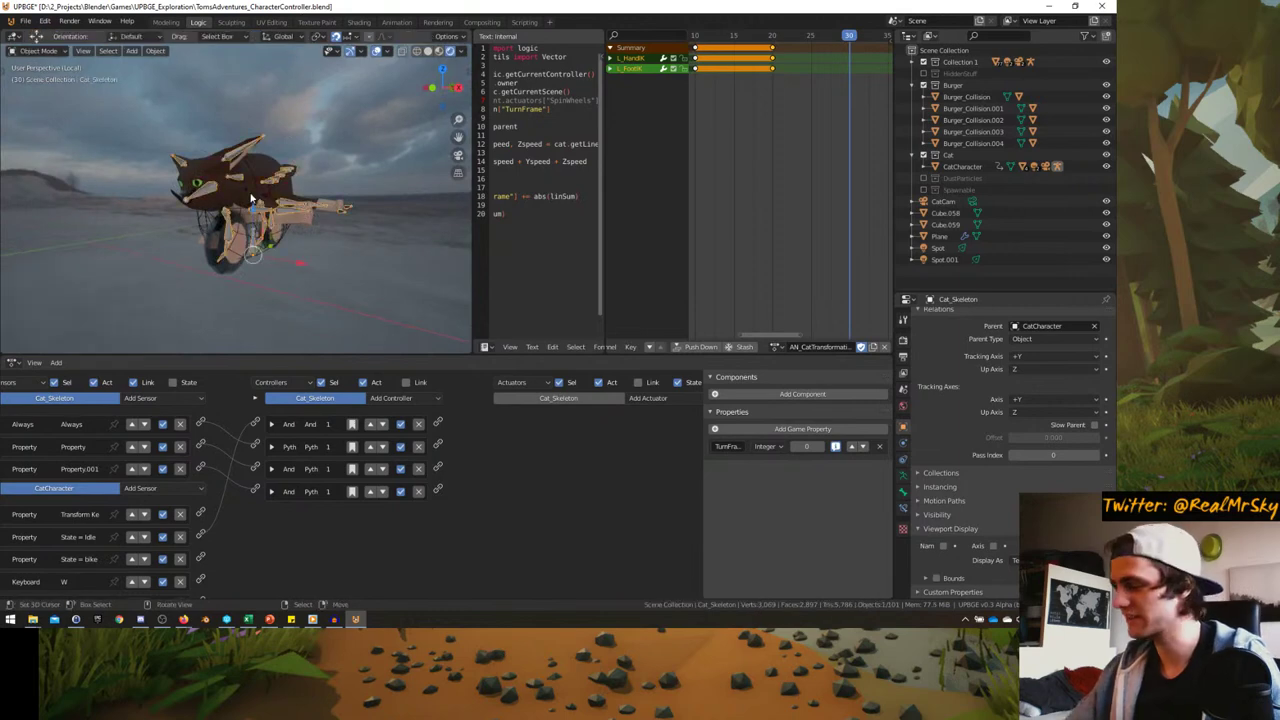
shift+click(258, 163)
key(KP_Divide)
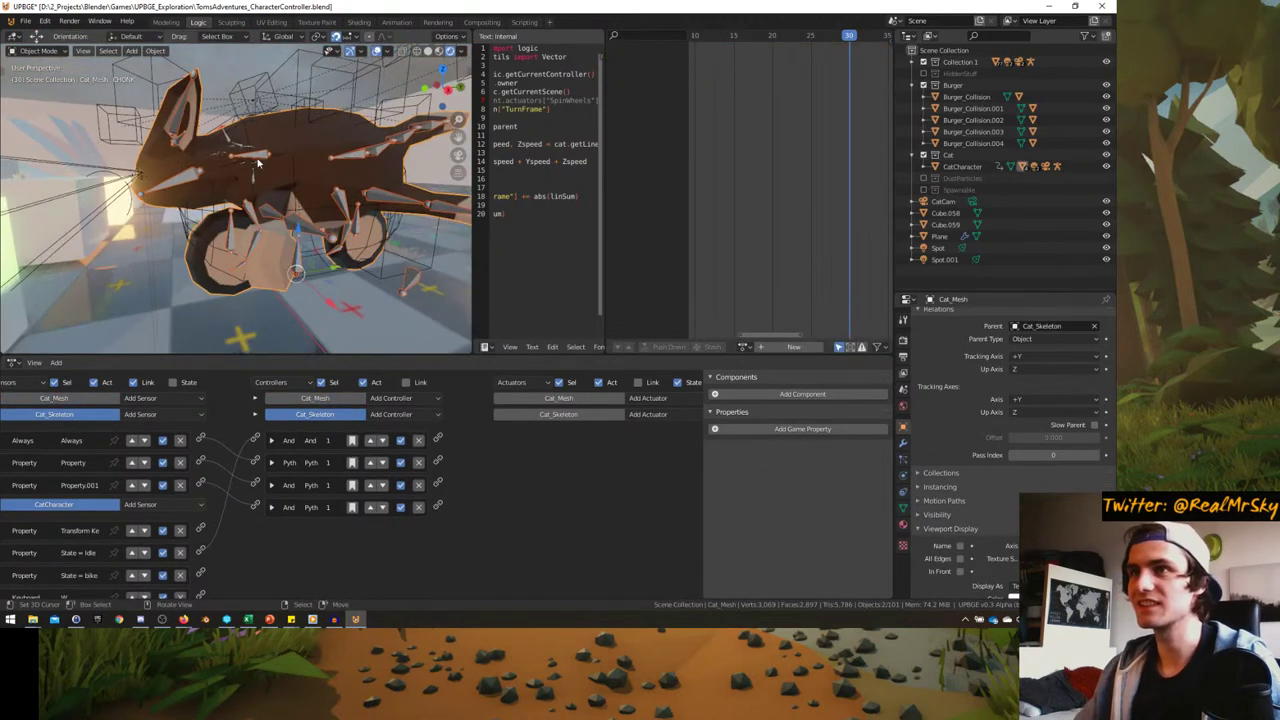
key(KP_Divide)
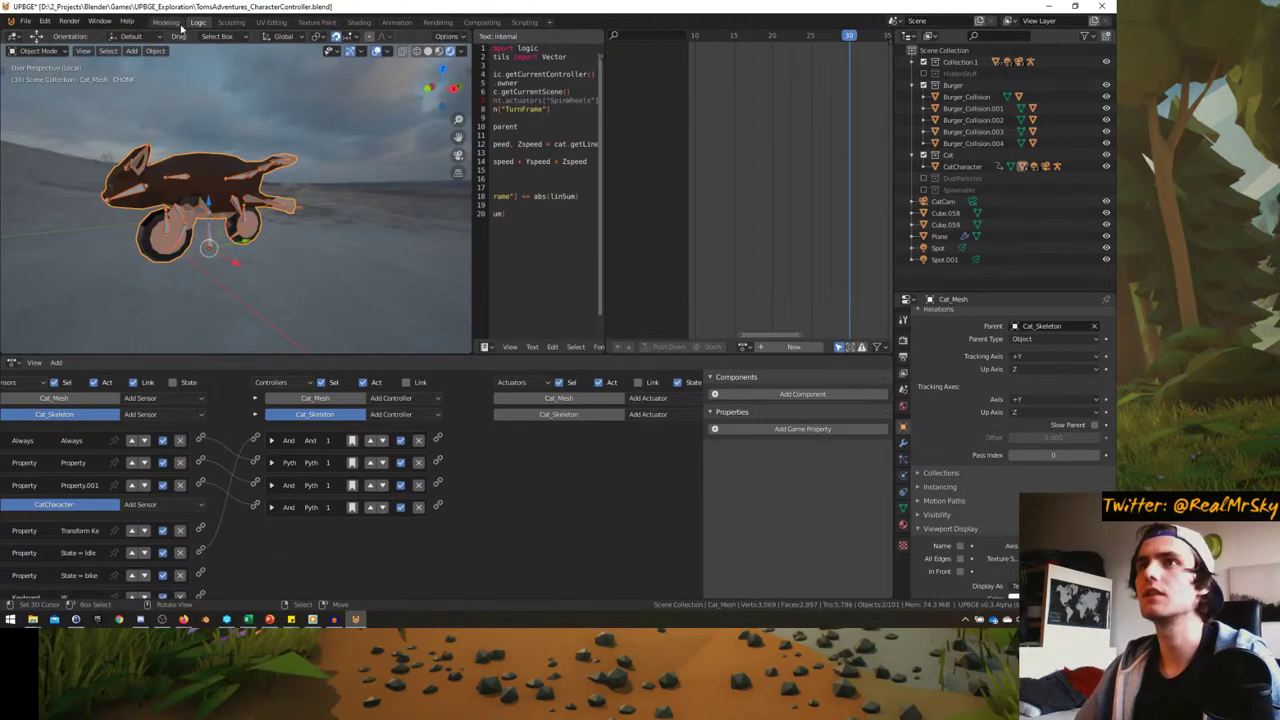
- Switch to the Modeling workspace with a maximized 3D viewport framed on the cat
key(ctrl+Page_Up)
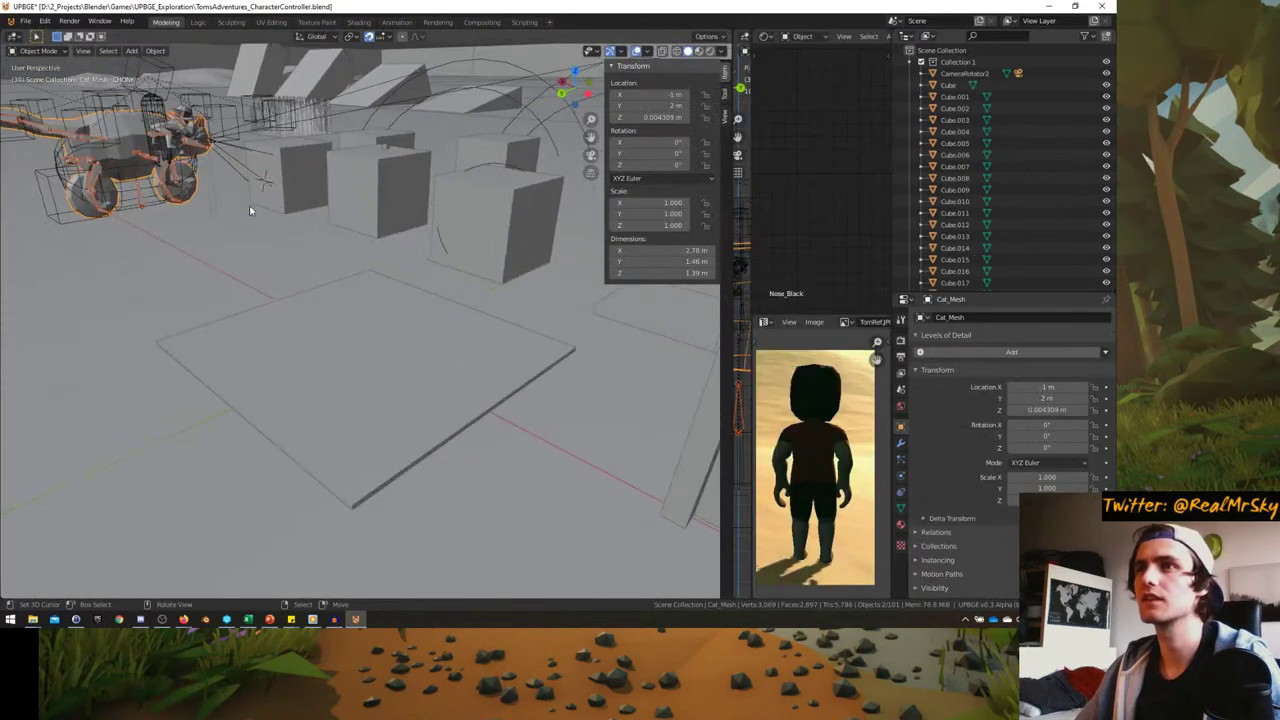
middle_drag(251, 206, 330, 240)
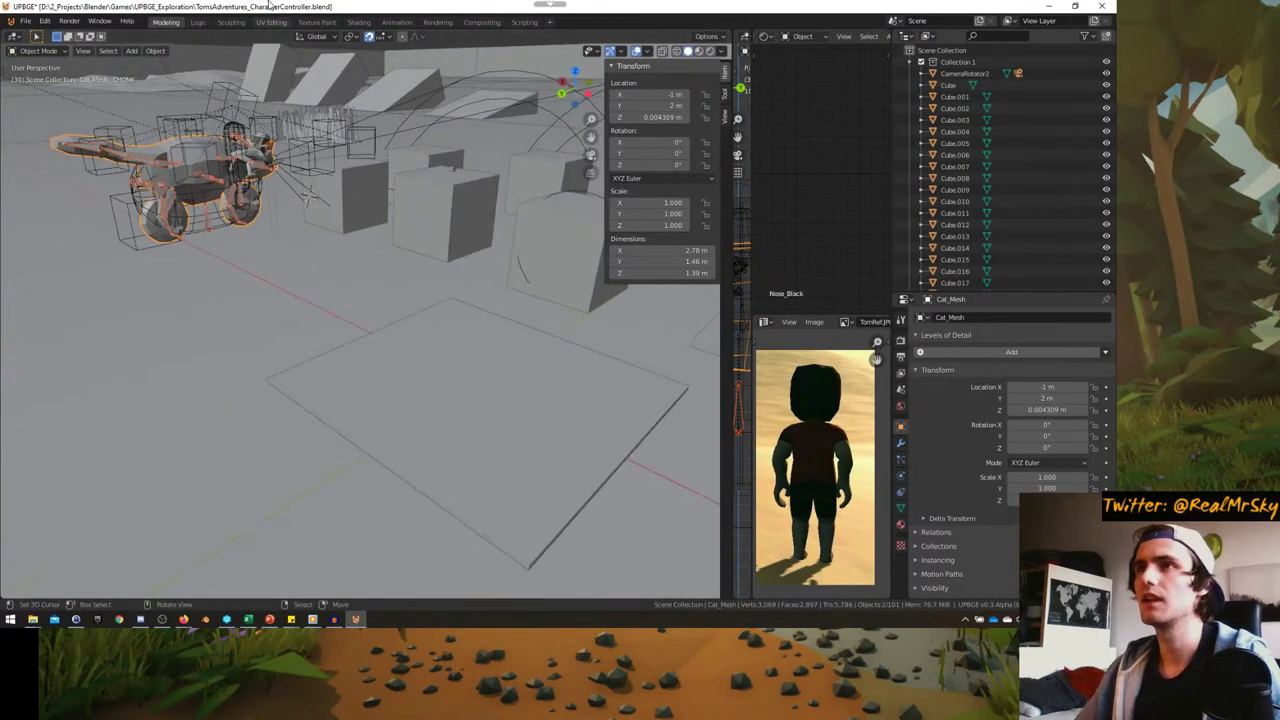
click(396, 22)
click(172, 22)
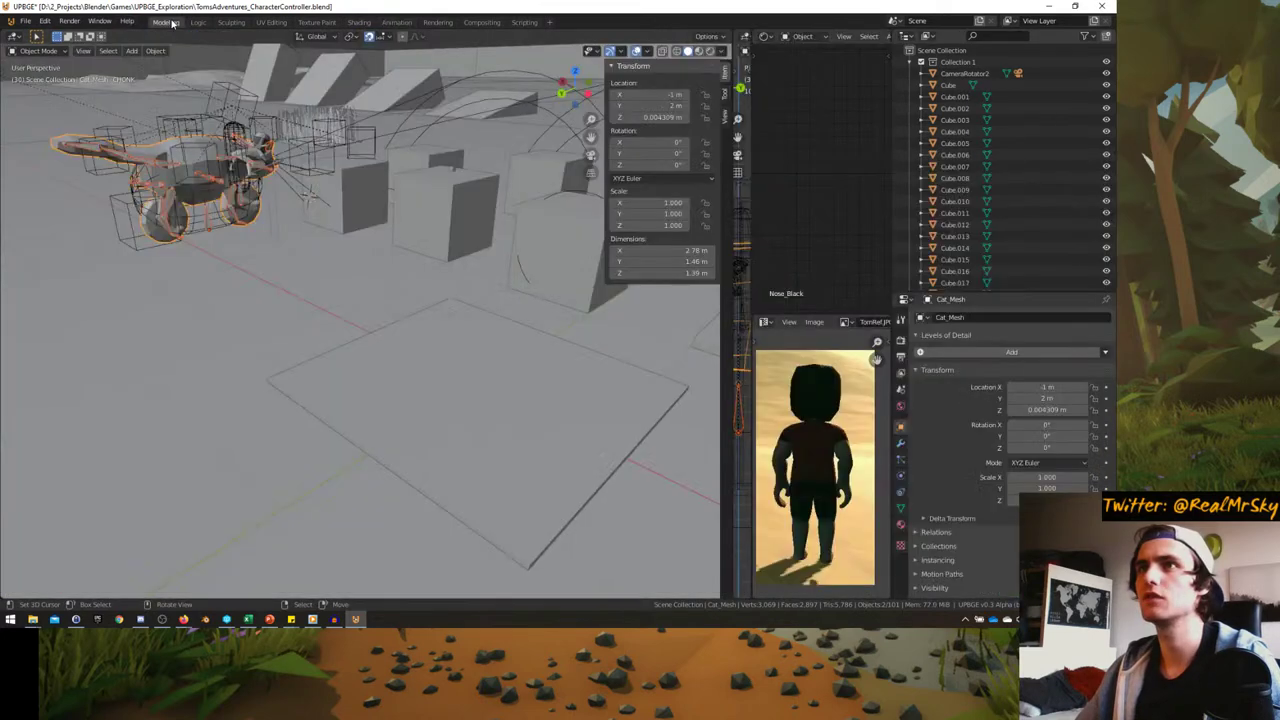
middle_drag(222, 176, 253, 180)
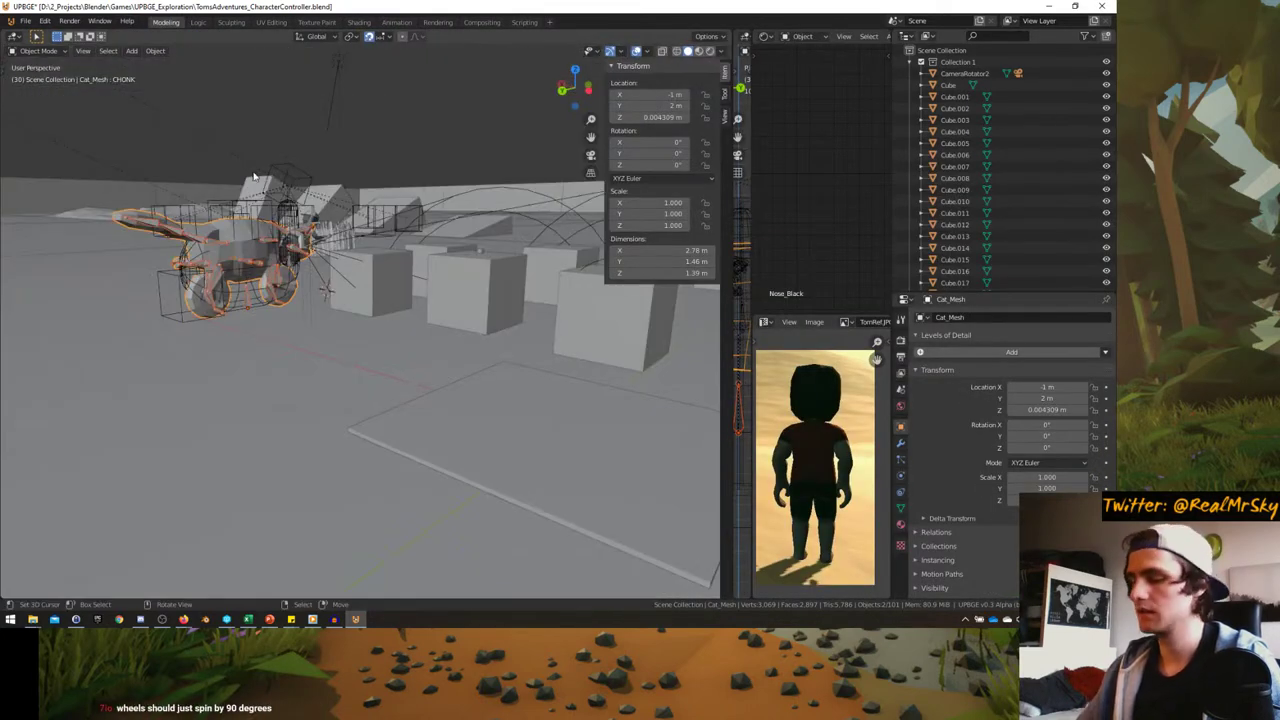
key(ctrl+space)
scroll(243, 209, up, 10)
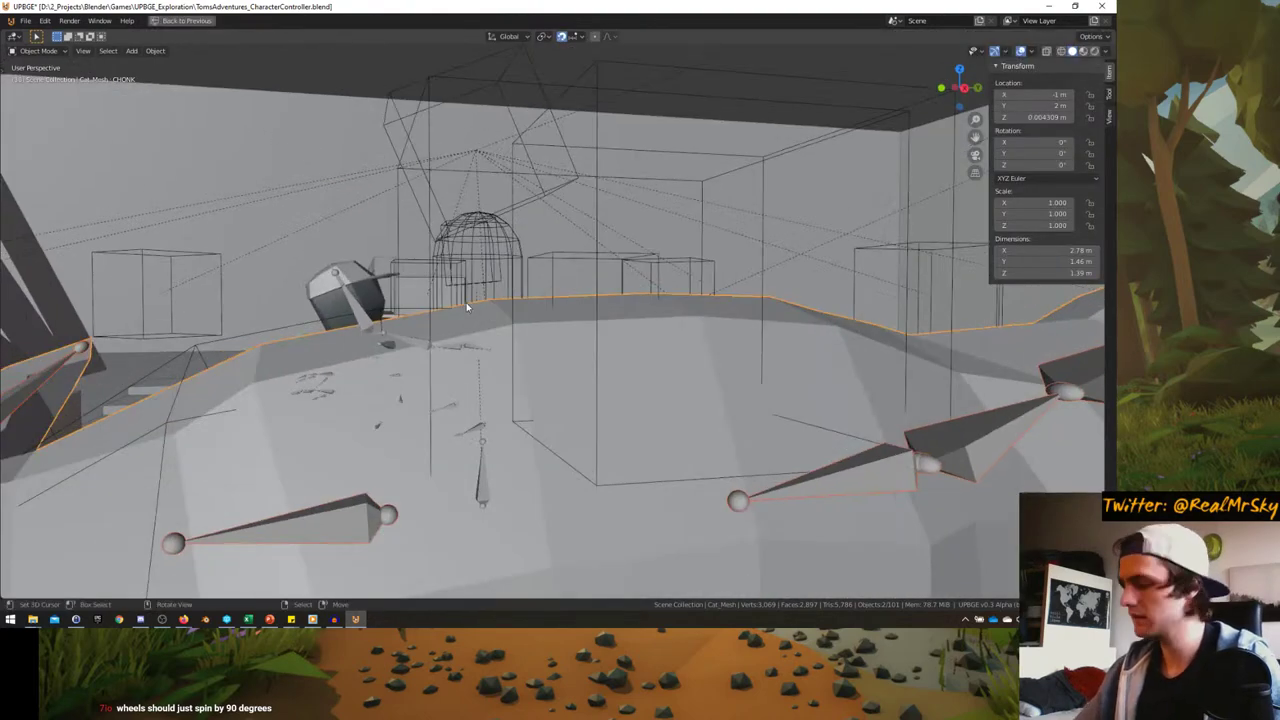
key(KP_Decimal)
- Use Rendered shading, put the skeleton in Pose Mode, and select the front wheel bone
key(z)
click(630, 241)
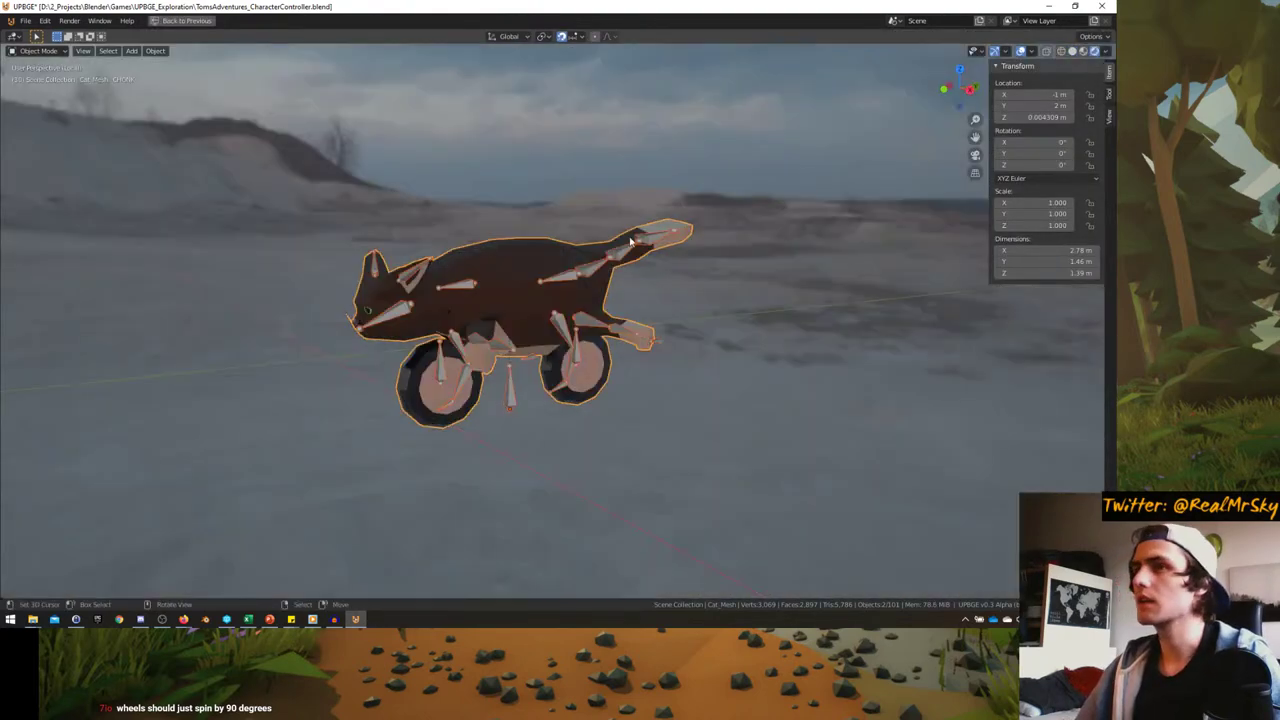
scroll(630, 241, up, 3)
middle_drag(630, 241, 505, 351)
click(513, 347)
key(ctrl+Tab)
click(450, 390)
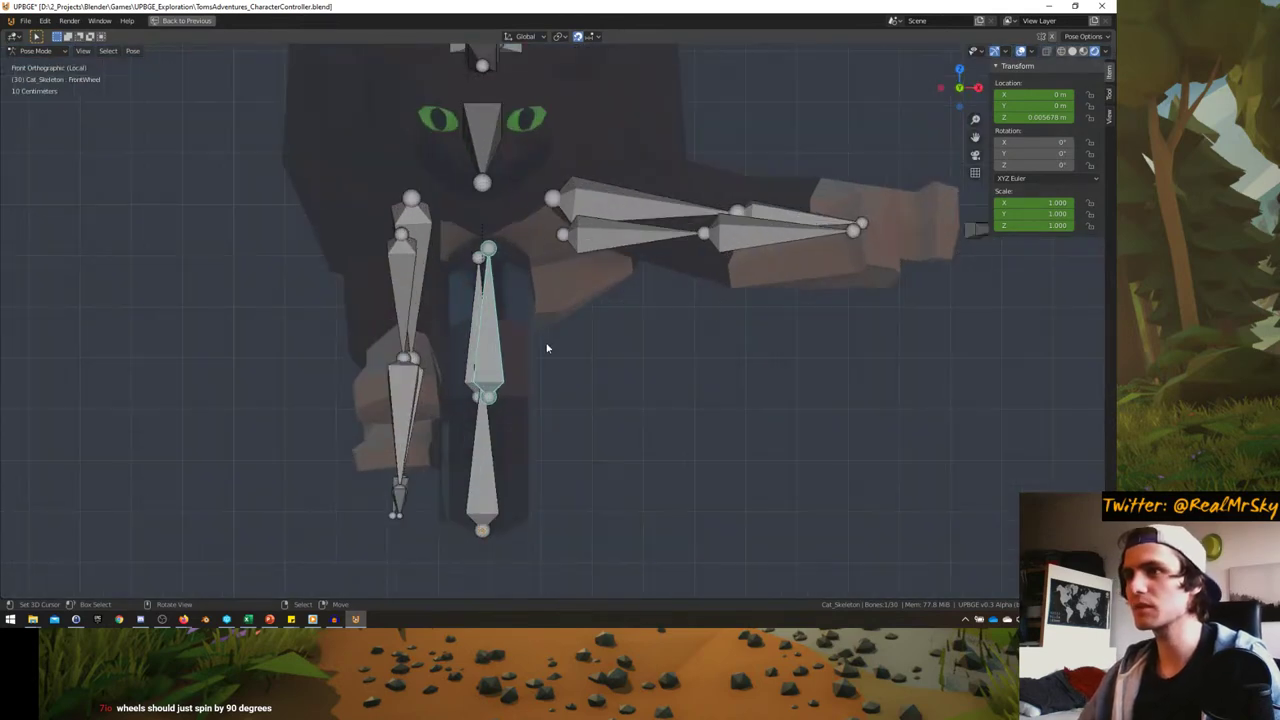
- Test-move and test-rotate the front wheel bone, cancelling each transform
key(g)
click(471, 349)
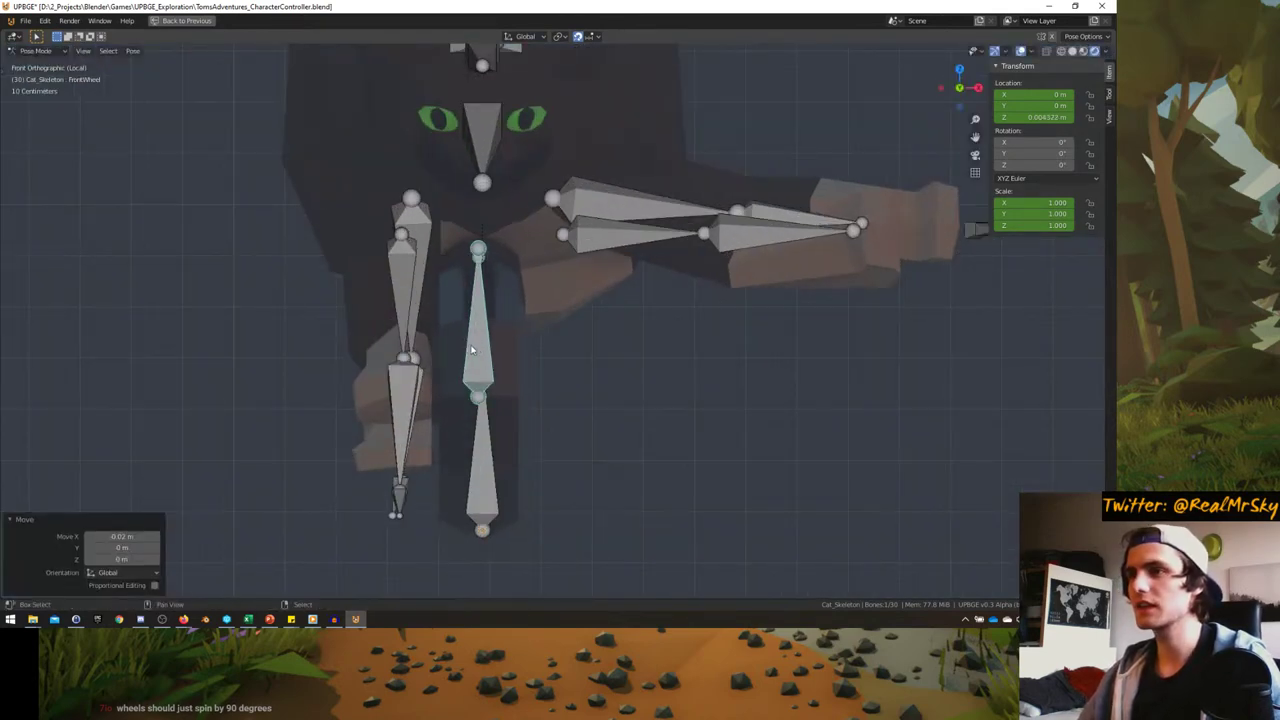
scroll(524, 346, down, 3)
key(g)
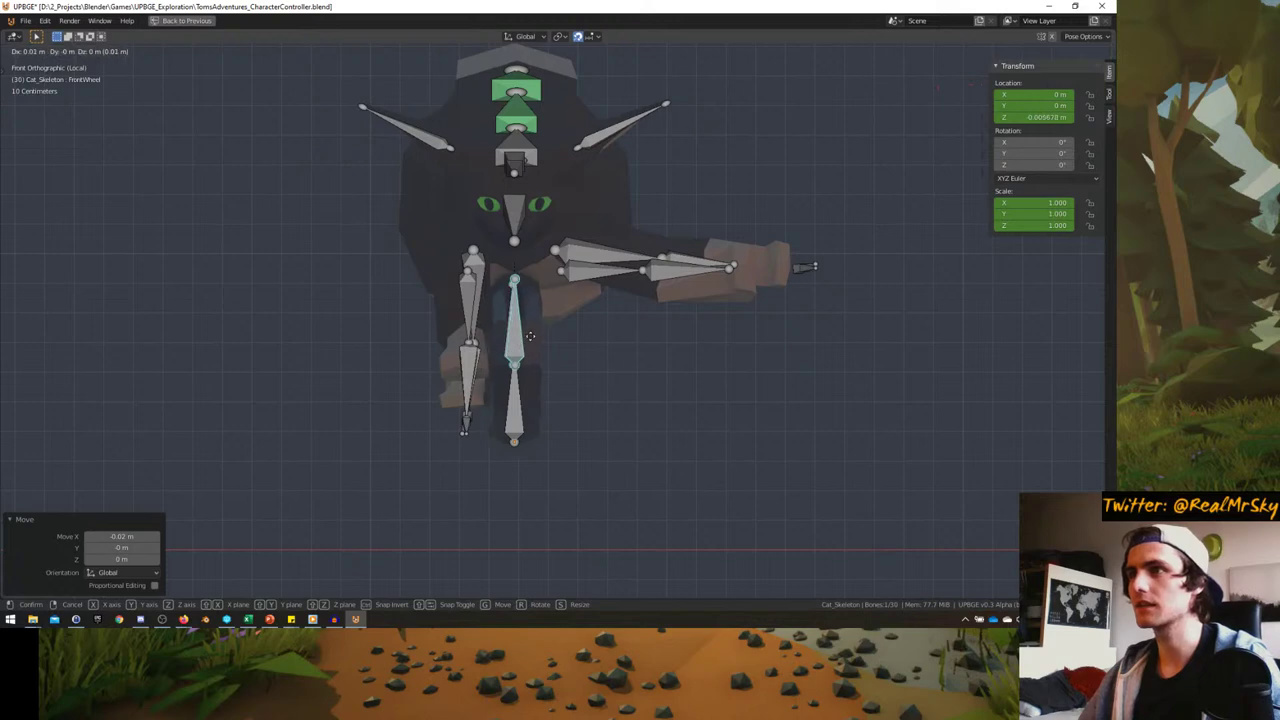
right_click(532, 334)
key(g)
right_click(559, 337)
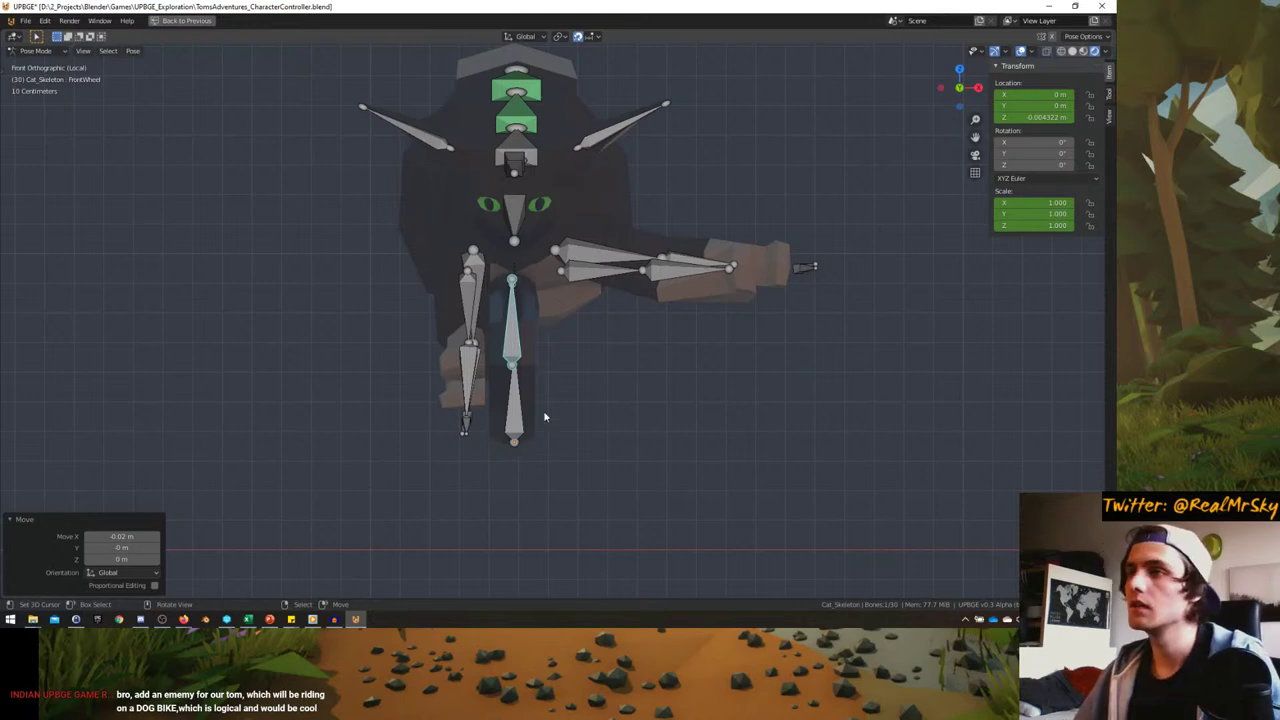
key(r)
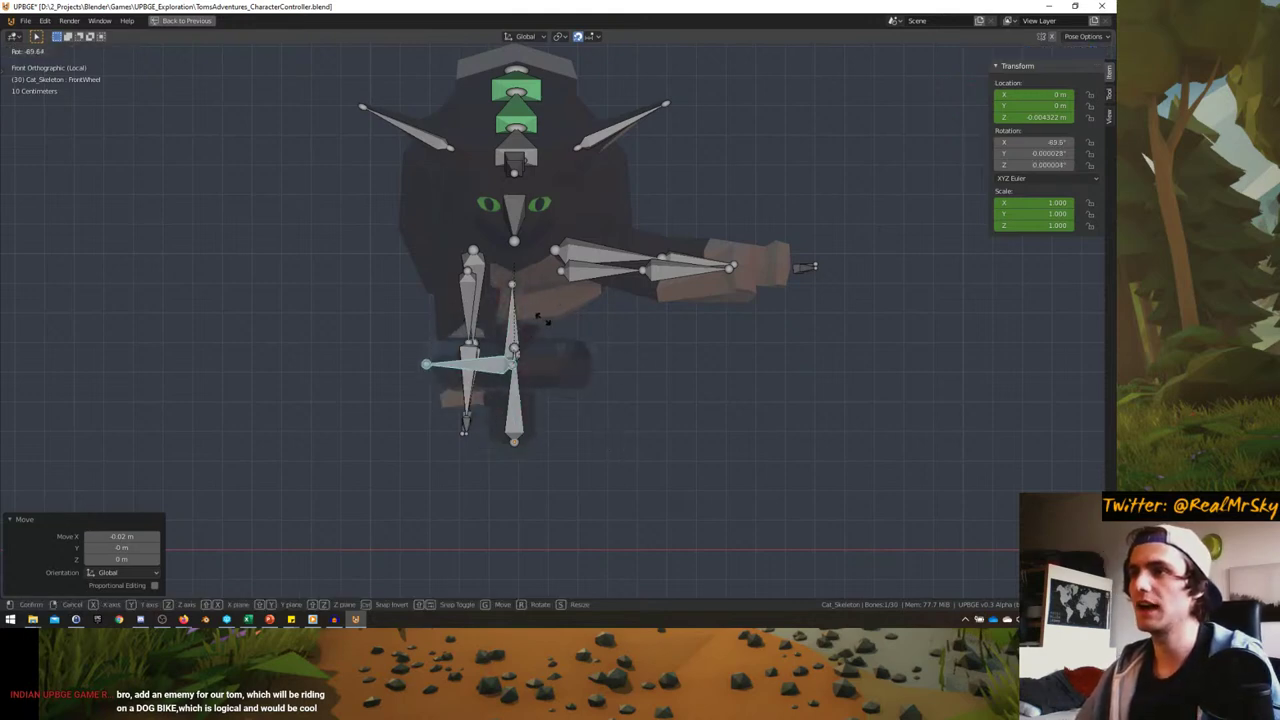
key(Escape)
- Switch to Object Mode, select Cat_Mesh, and enter Edit Mode
scroll(511, 321, up, 3)
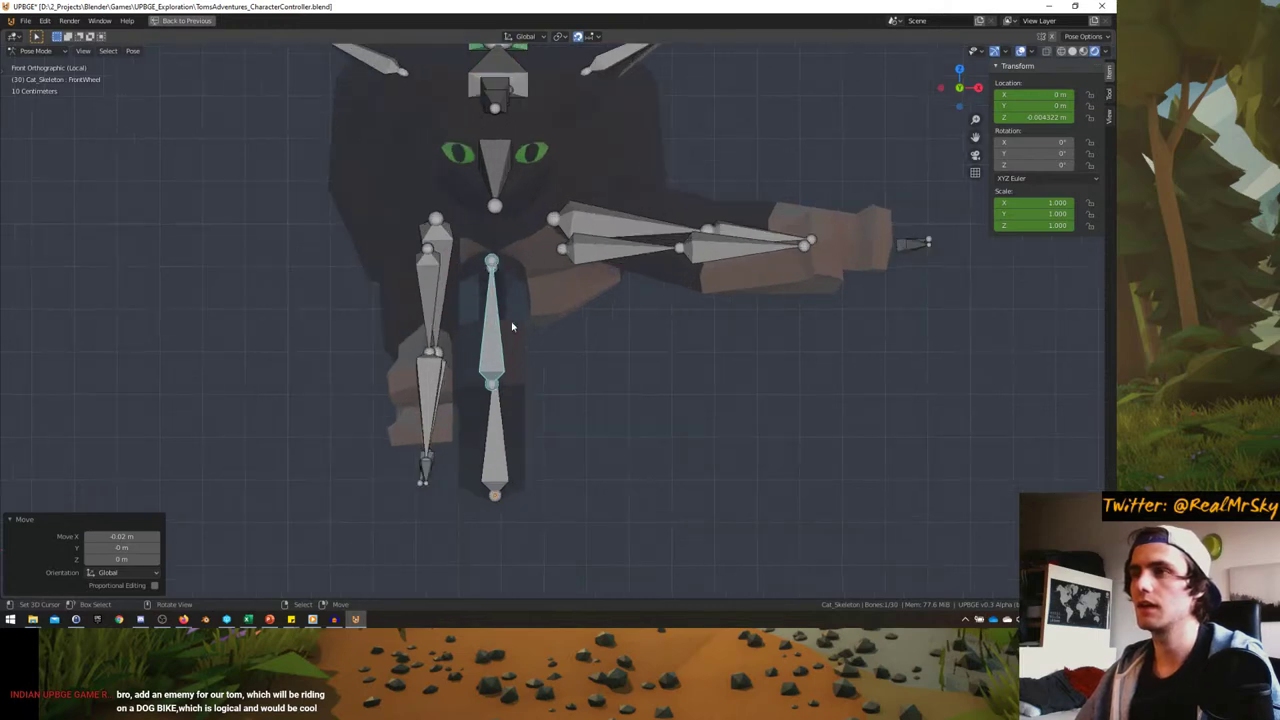
middle_drag(511, 321, 677, 348)
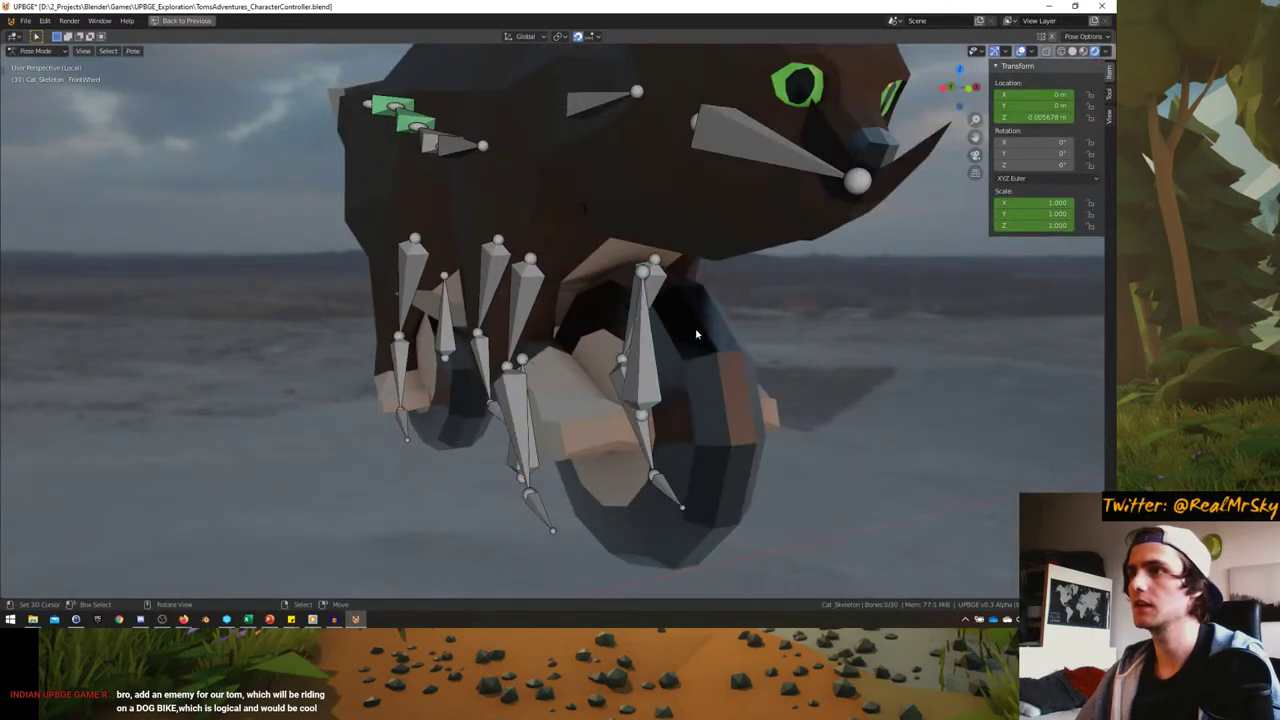
key(Tab)
key(ctrl+Tab)
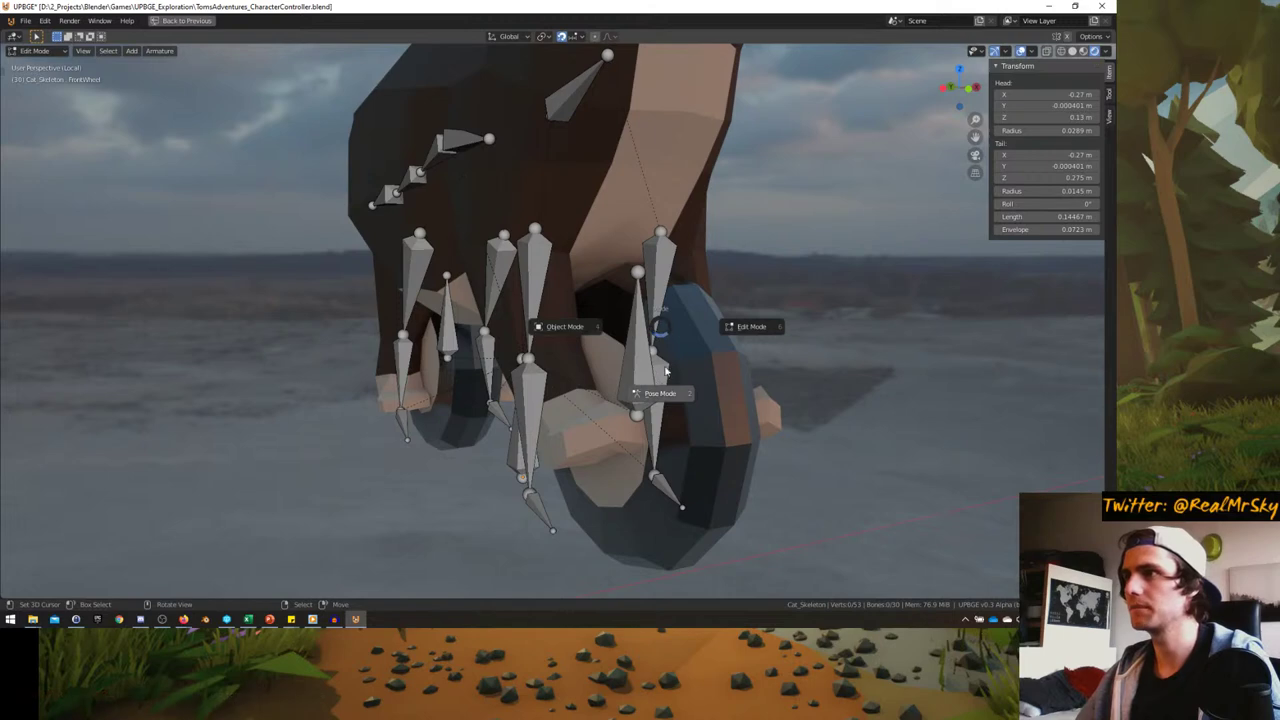
click(565, 326)
click(701, 352)
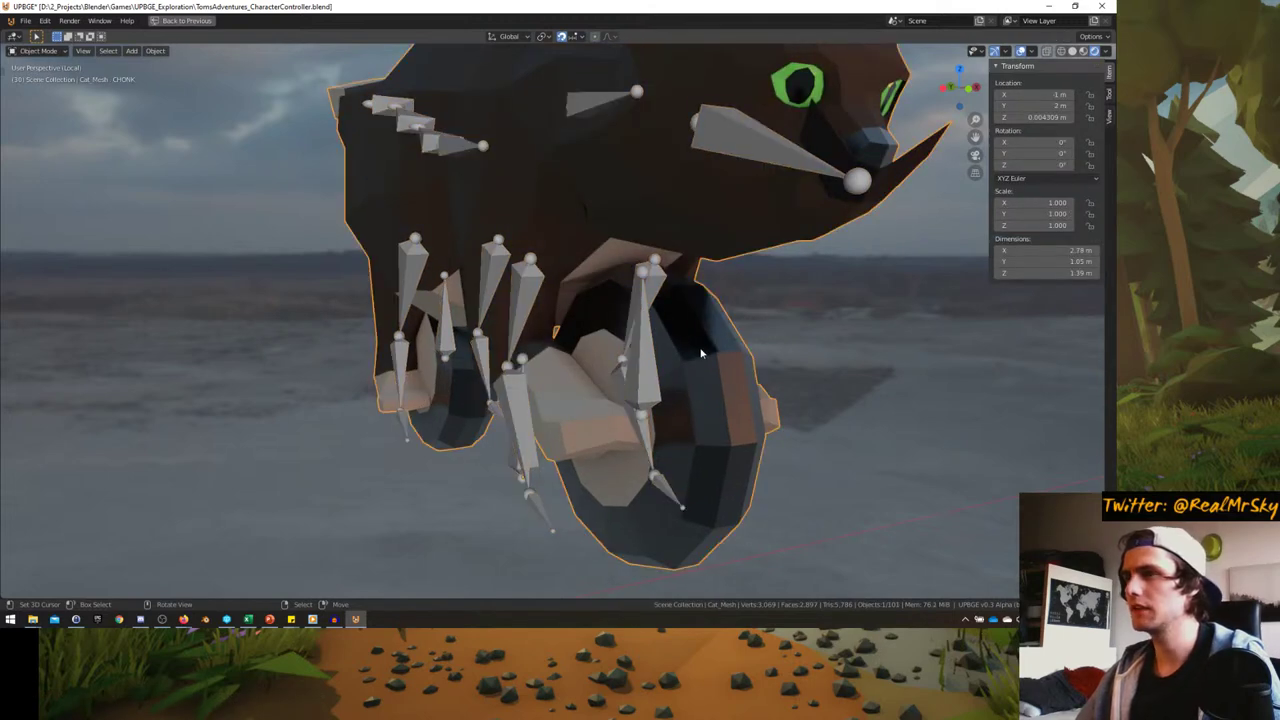
key(Tab)
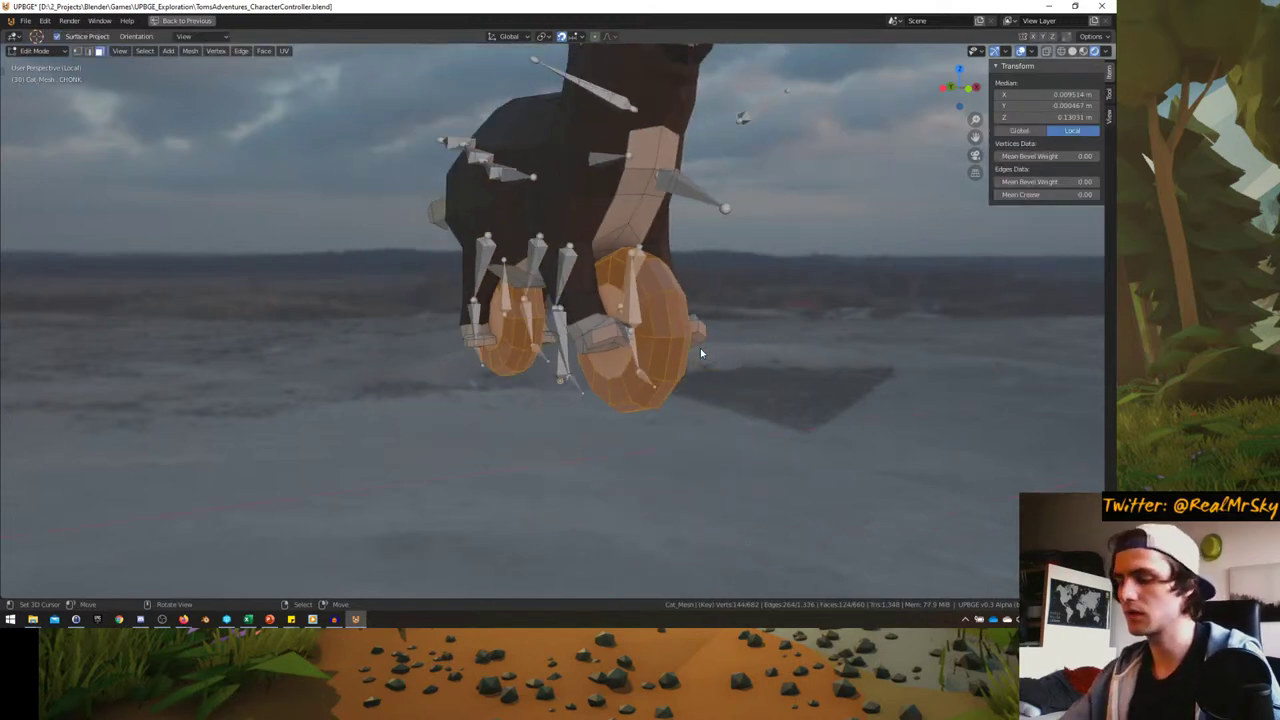
- Cut a centred vertical edge loop around the wheel, then return to Object Mode and the full layout
key(Tab)
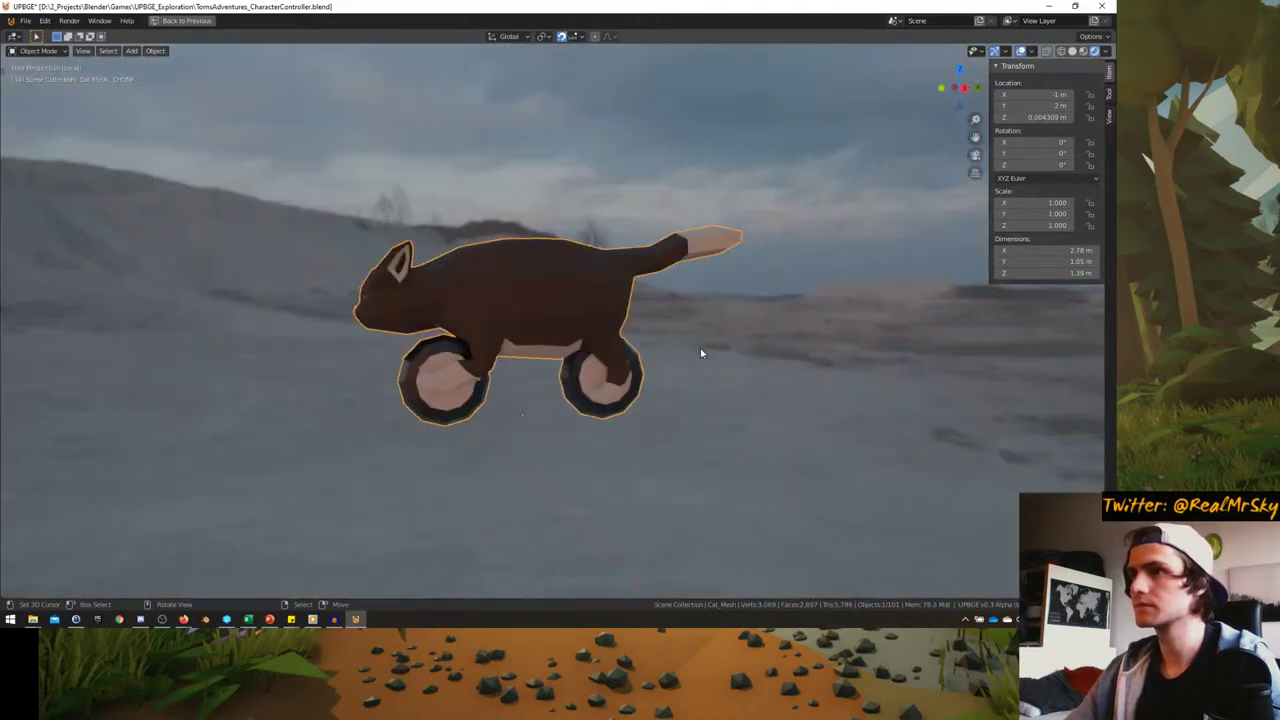
key(Tab)
middle_drag(700, 352, 440, 353)
scroll(525, 394, up, 3)
key(a)
key(alt+a)
key(ctrl+r)
click(525, 310)
right_click(525, 310)
key(Tab)
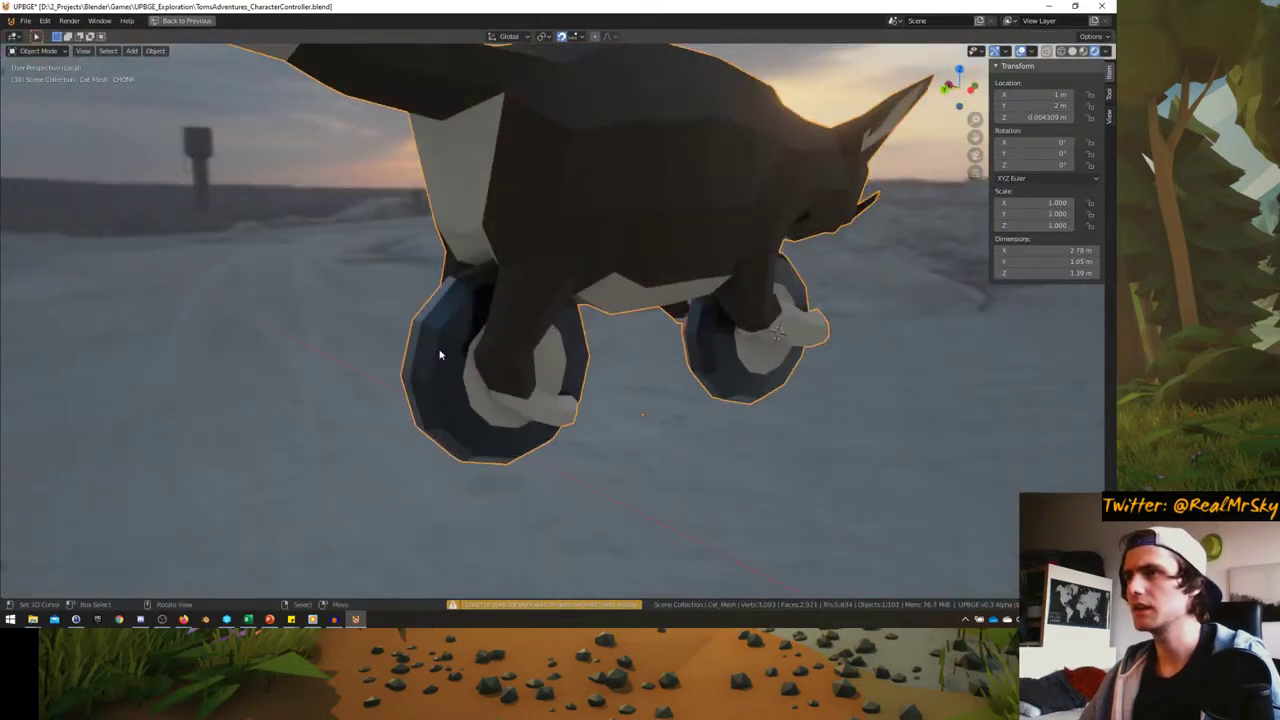
key(ctrl+space)
- Set the CHONK shape key to 0, make Basis active, and enter Edit Mode on the cat mesh
click(901, 507)
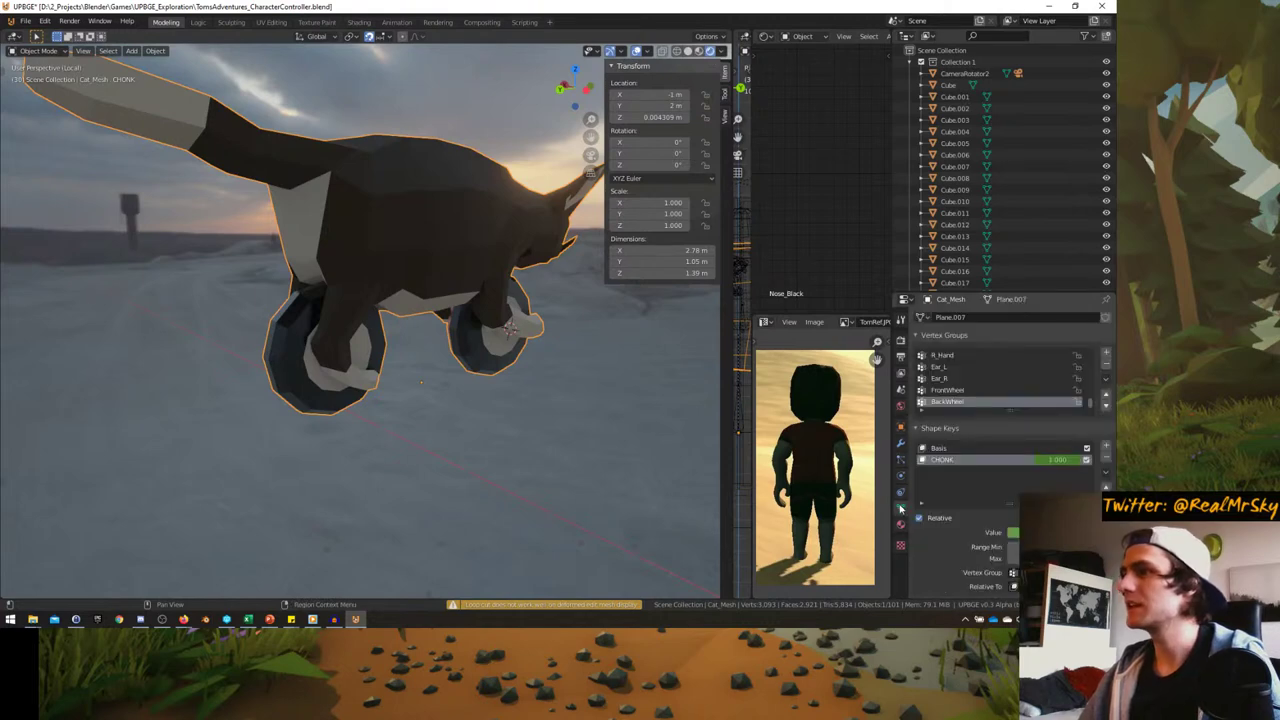
middle_drag(528, 363, 600, 360)
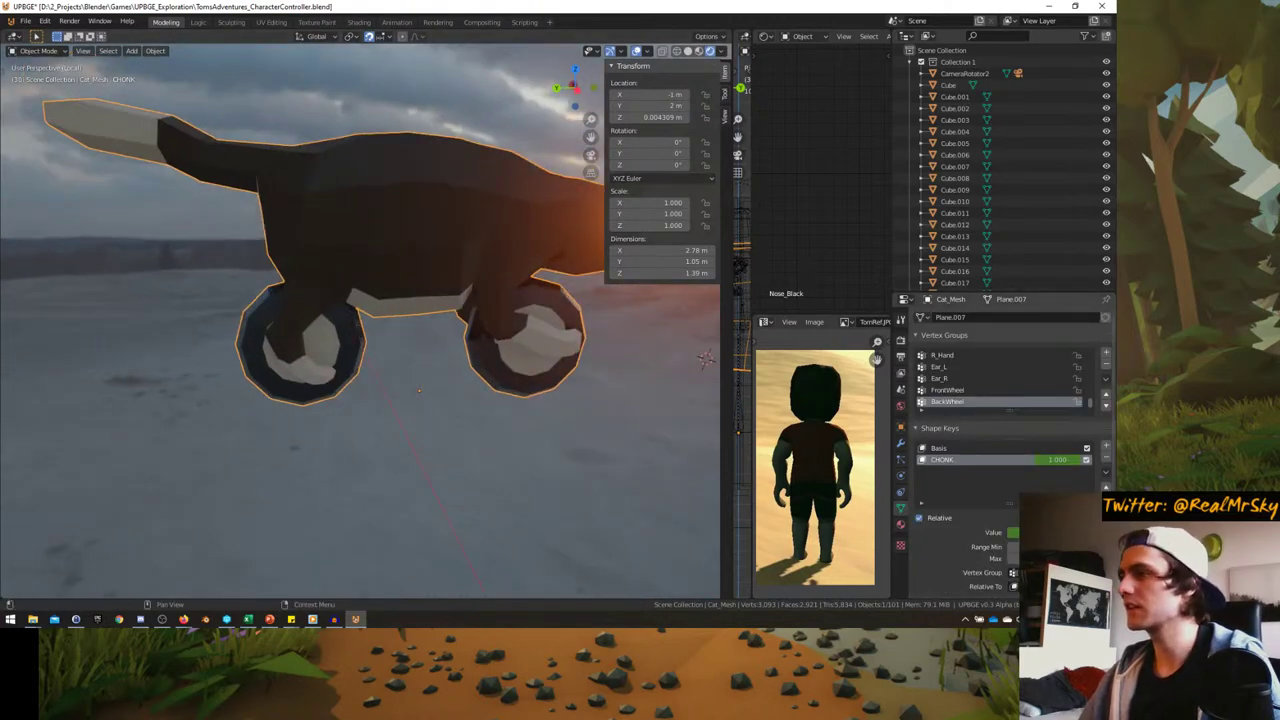
drag(1030, 532, 980, 532)
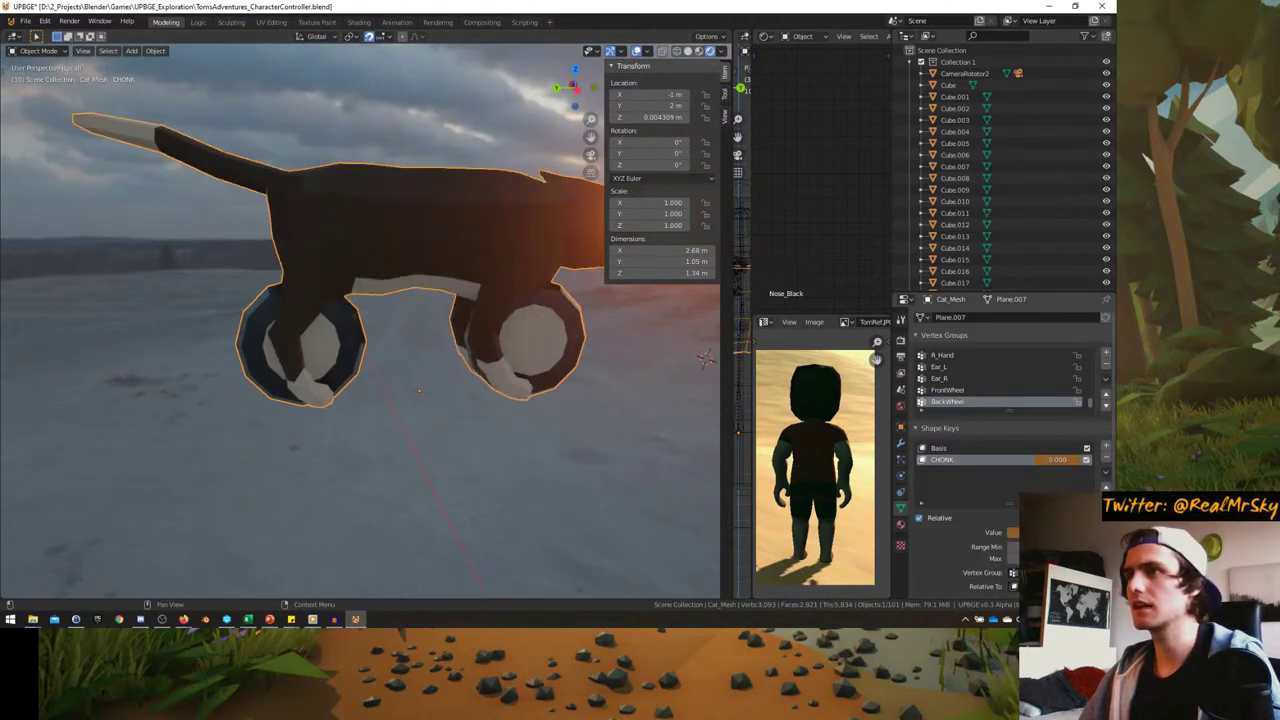
click(940, 448)
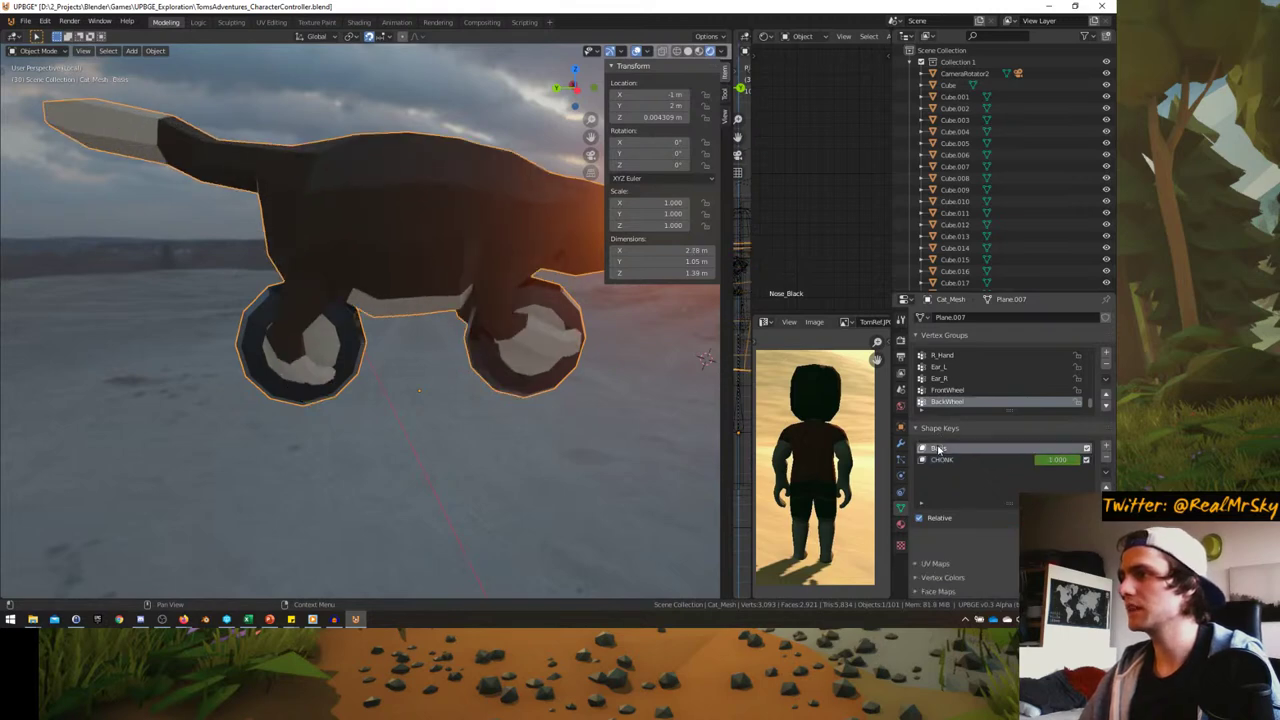
key(Tab)
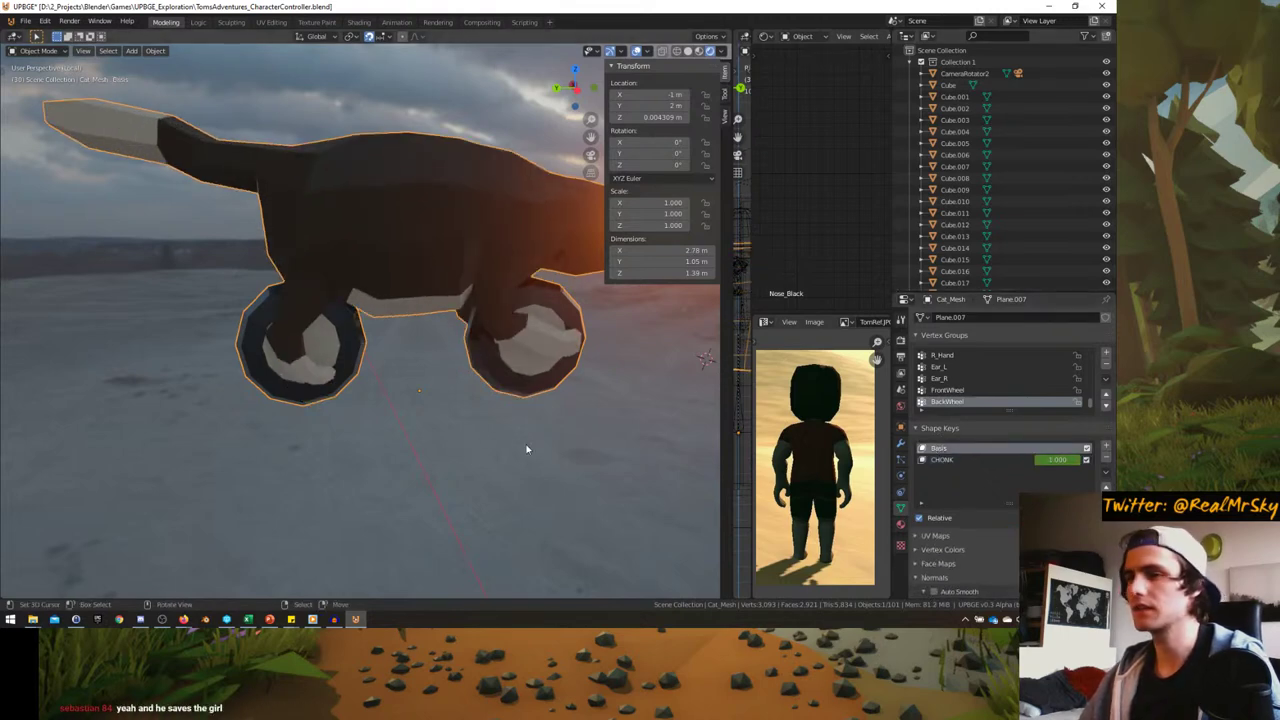
middle_drag(529, 449, 381, 337)
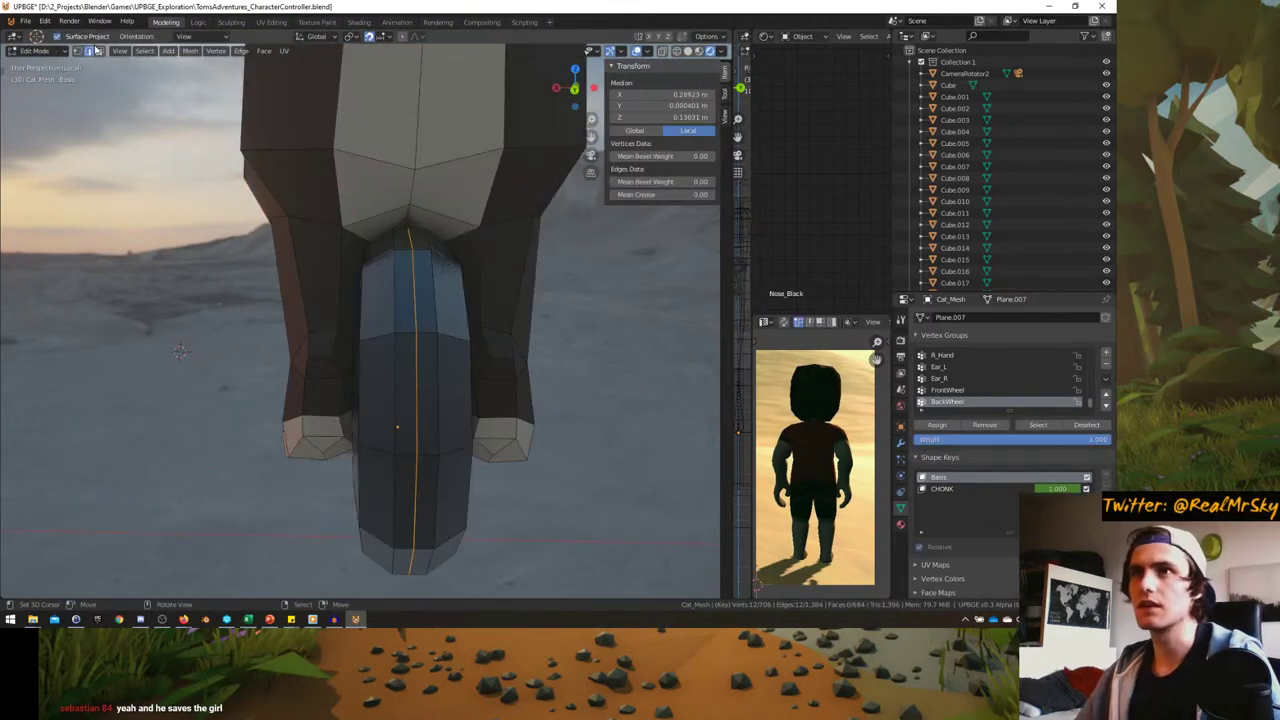
- Select two face loops on the back wheel in face select mode
key(3)
alt+click(381, 258)
middle_drag(381, 258, 423, 272)
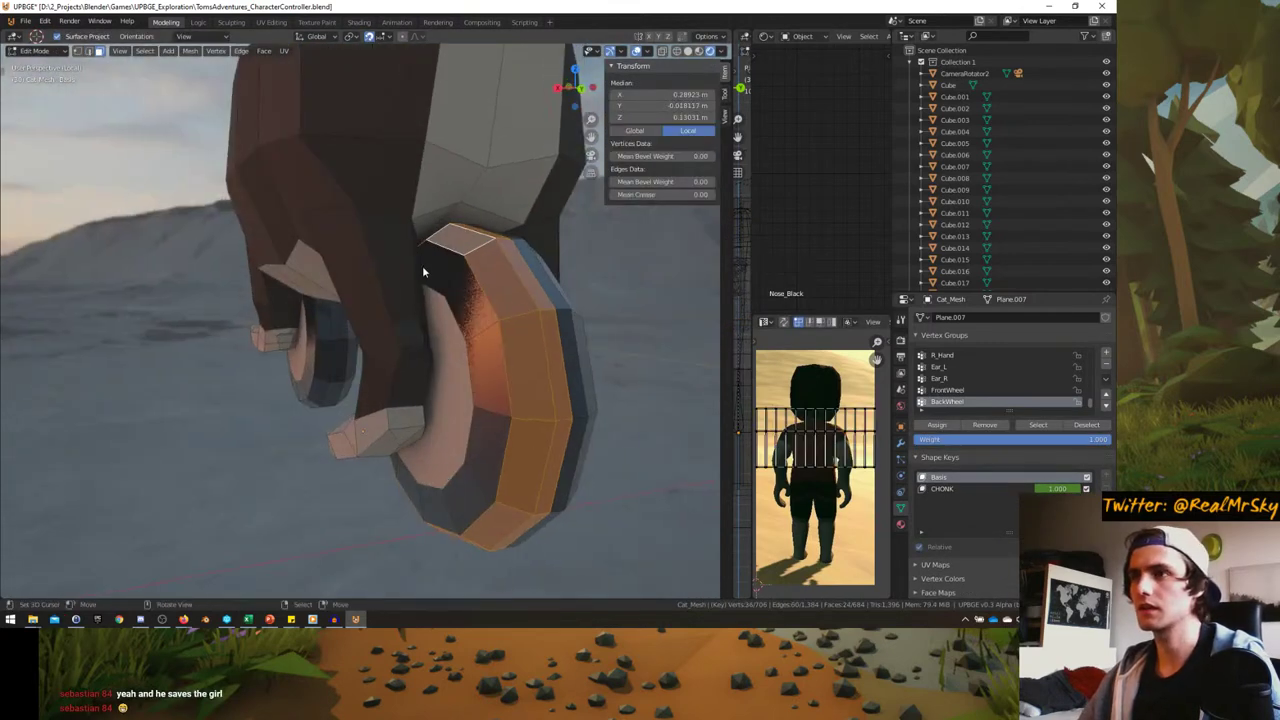
alt+shift+click(452, 274)
middle_drag(457, 363, 513, 346)
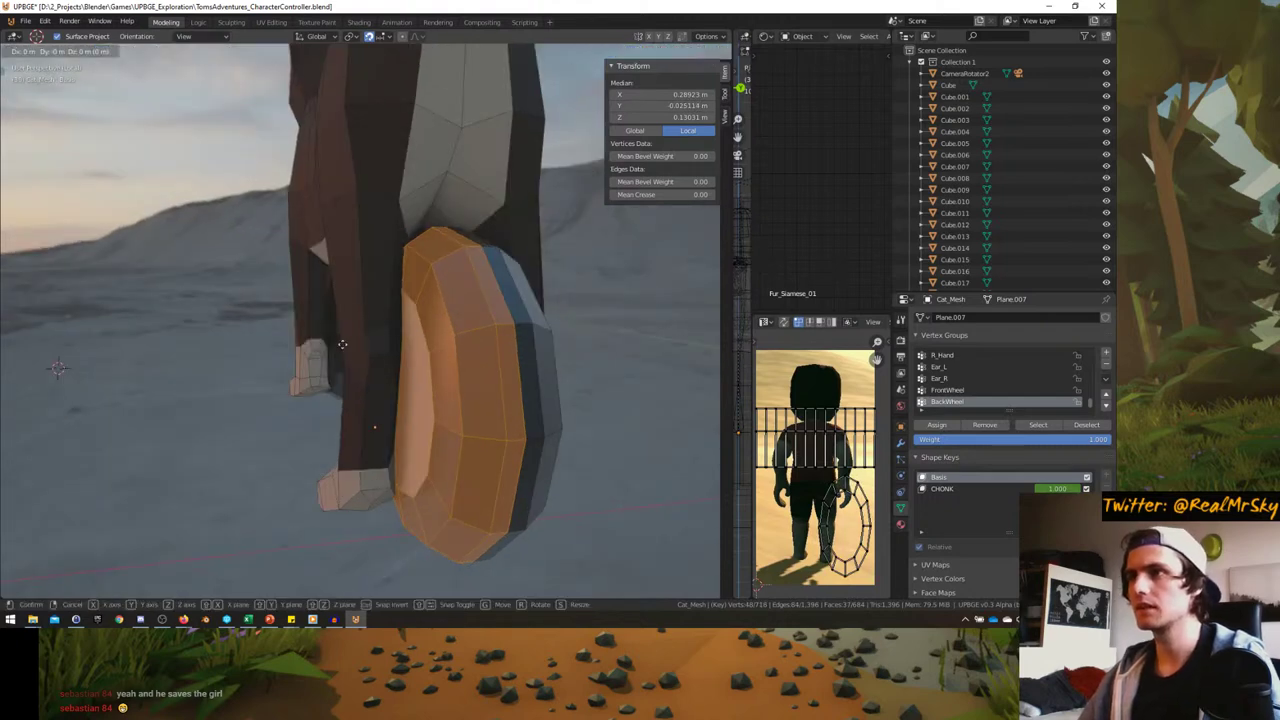
mouse_move(446, 338)
middle_down()
mouse_move(363, 300)
mouse_move(422, 307)
mouse_move(468, 337)
middle_up()
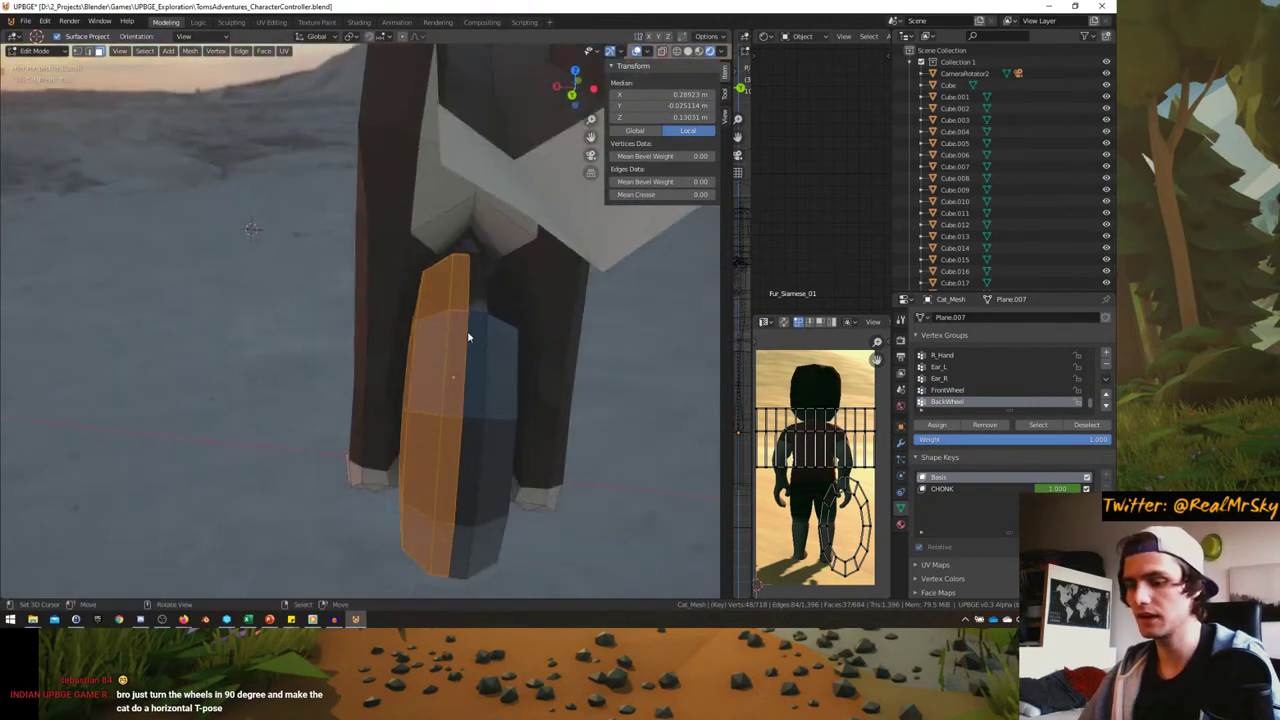
- Move the selected back-wheel faces 0.4 m along the X axis
key(r)
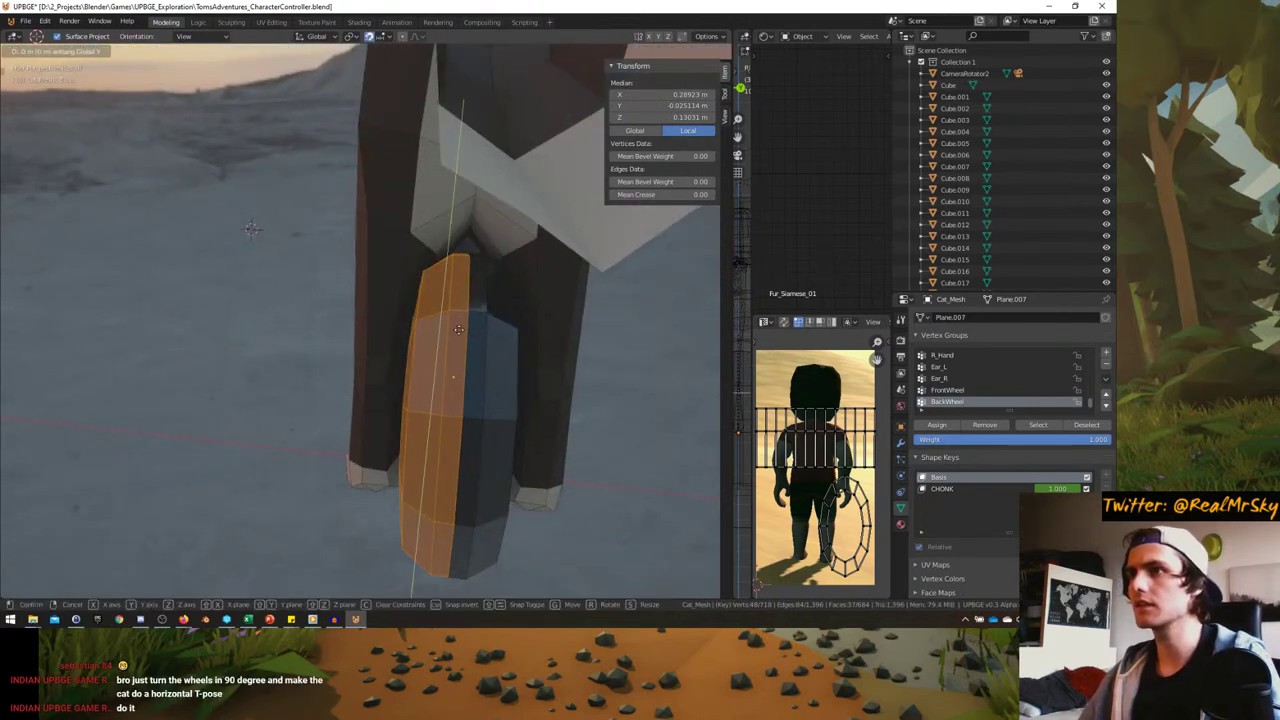
key(x)
key(Escape)
key(KP_1)
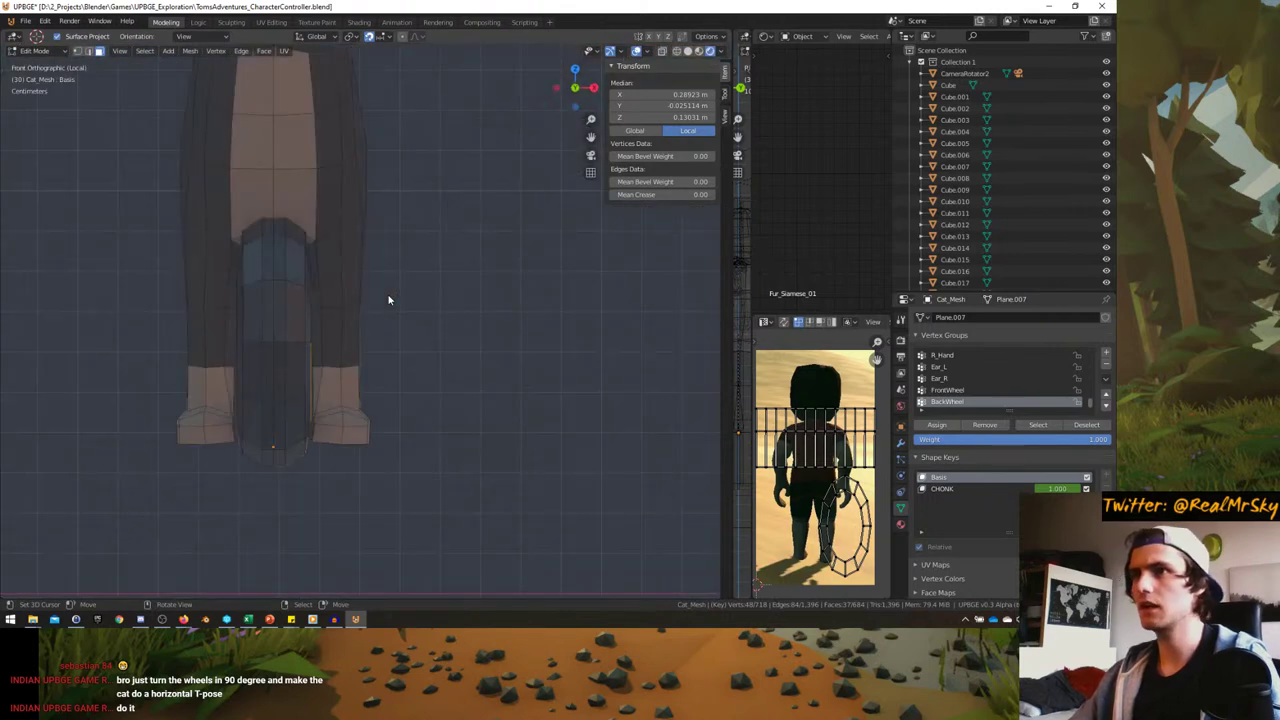
key(g)
key(x)
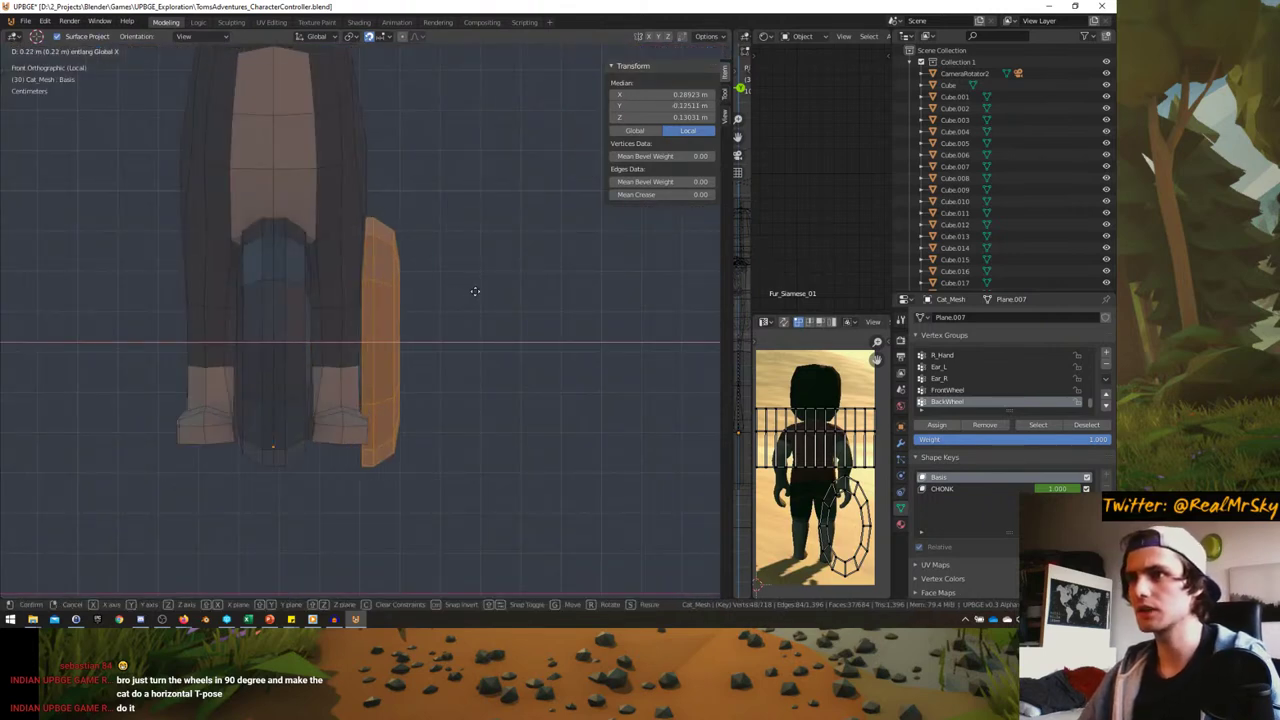
key(Escape)
key(g)
key(g)
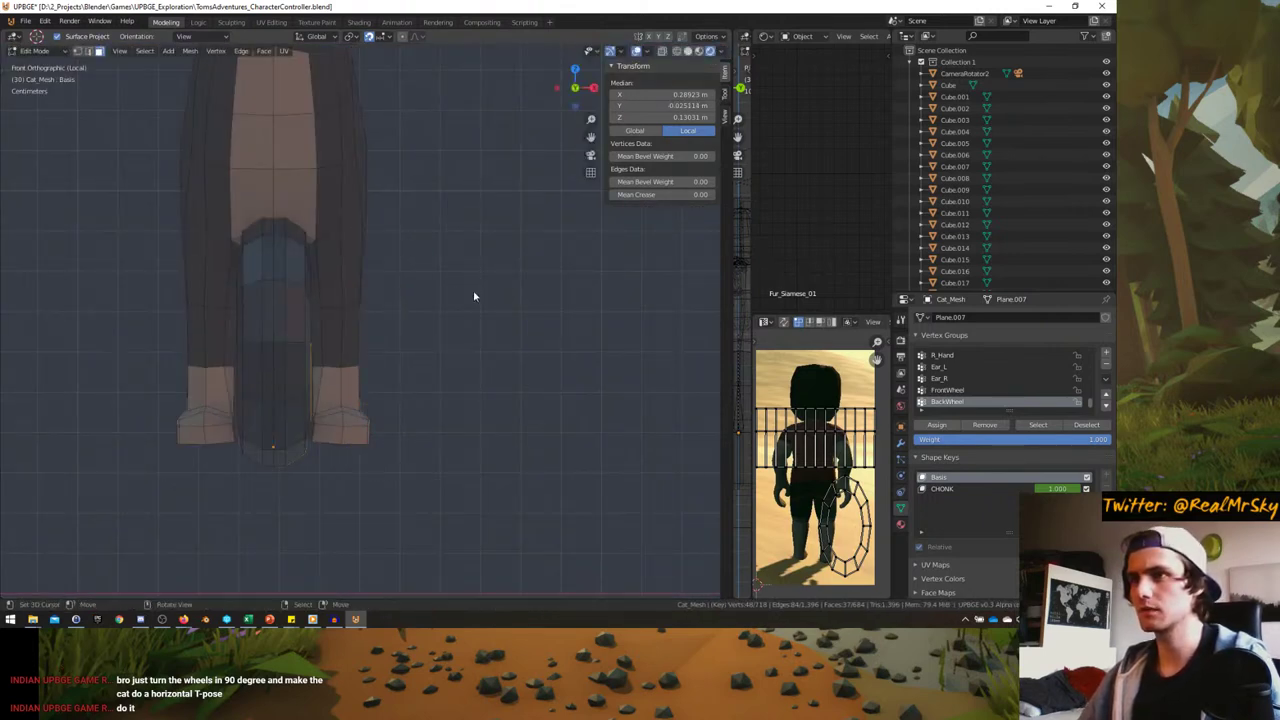
key(Escape)
middle_drag(560, 287, 466, 312)
text(gx0.4)
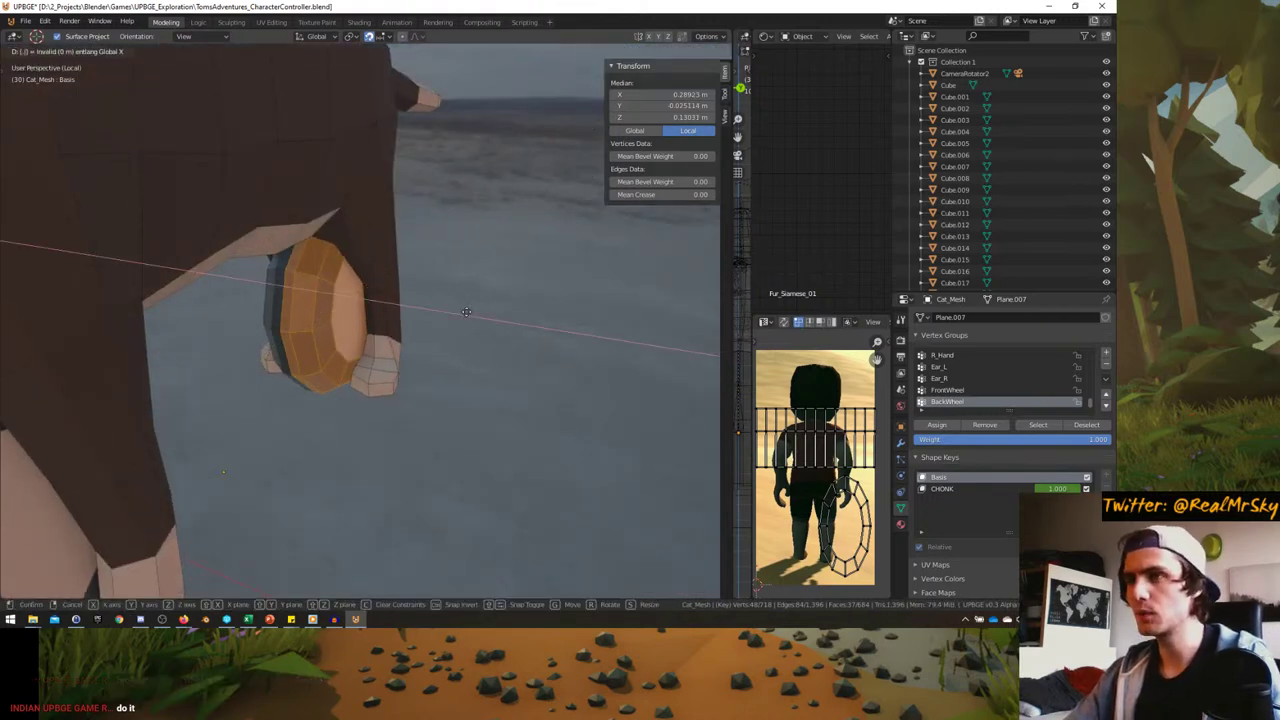
key(Return)
- Select three more wheel loops, slide them along X, and return to Object Mode
middle_drag(466, 317, 323, 357)
alt+click(455, 320)
alt+shift+click(480, 310)
alt+shift+click(323, 357)
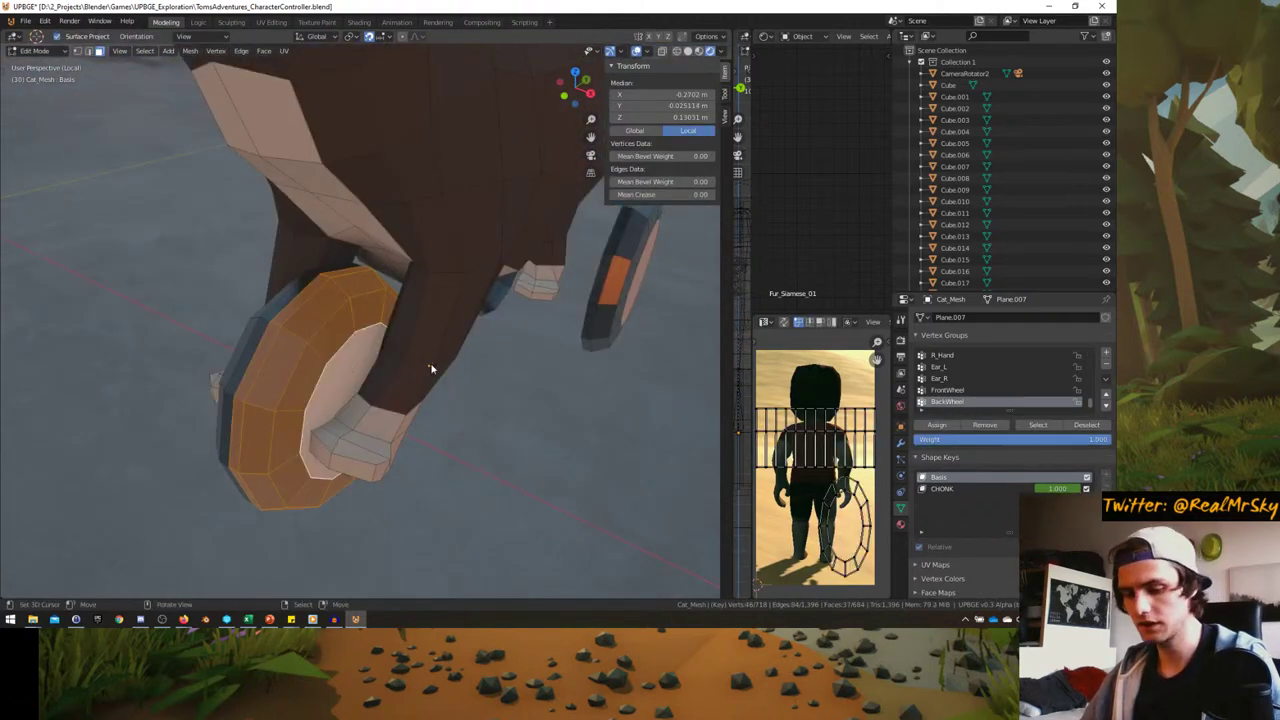
middle_drag(434, 366, 431, 369)
key(g)
key(x)
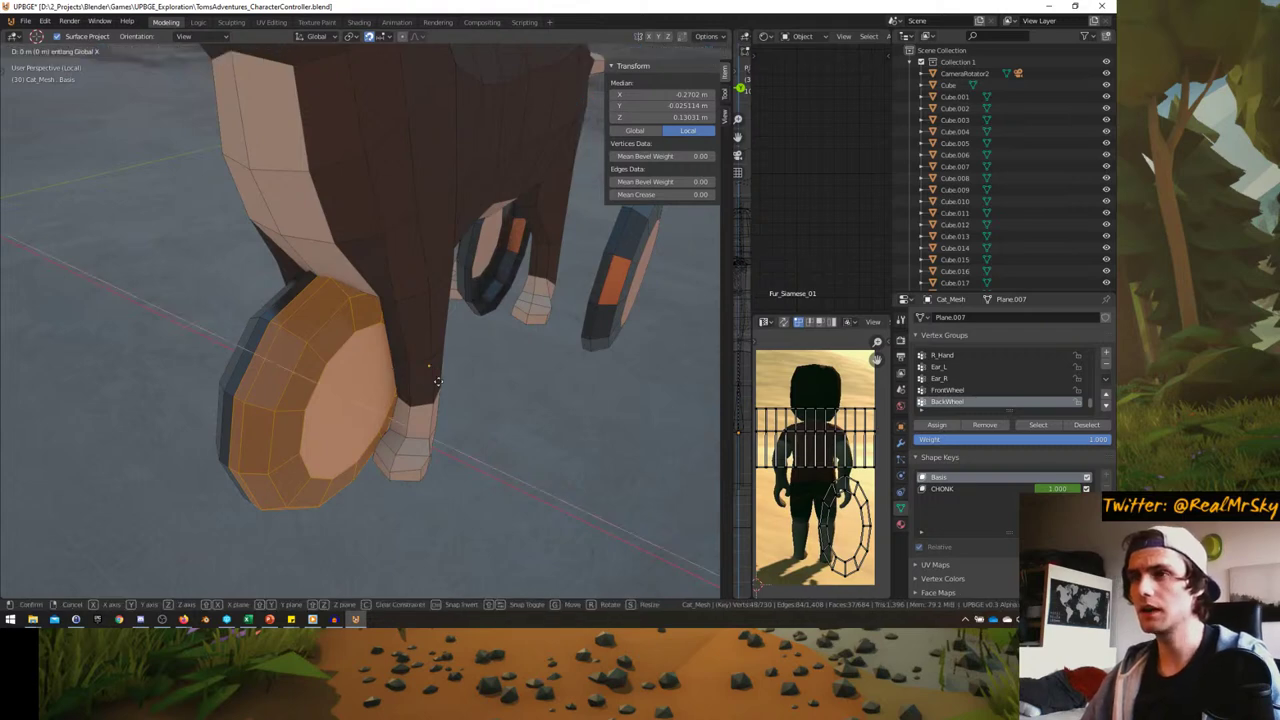
click(438, 381)
key(Tab)
- Make the CHONK shape key active and play the animation to preview it
scroll(438, 381, down, 8)
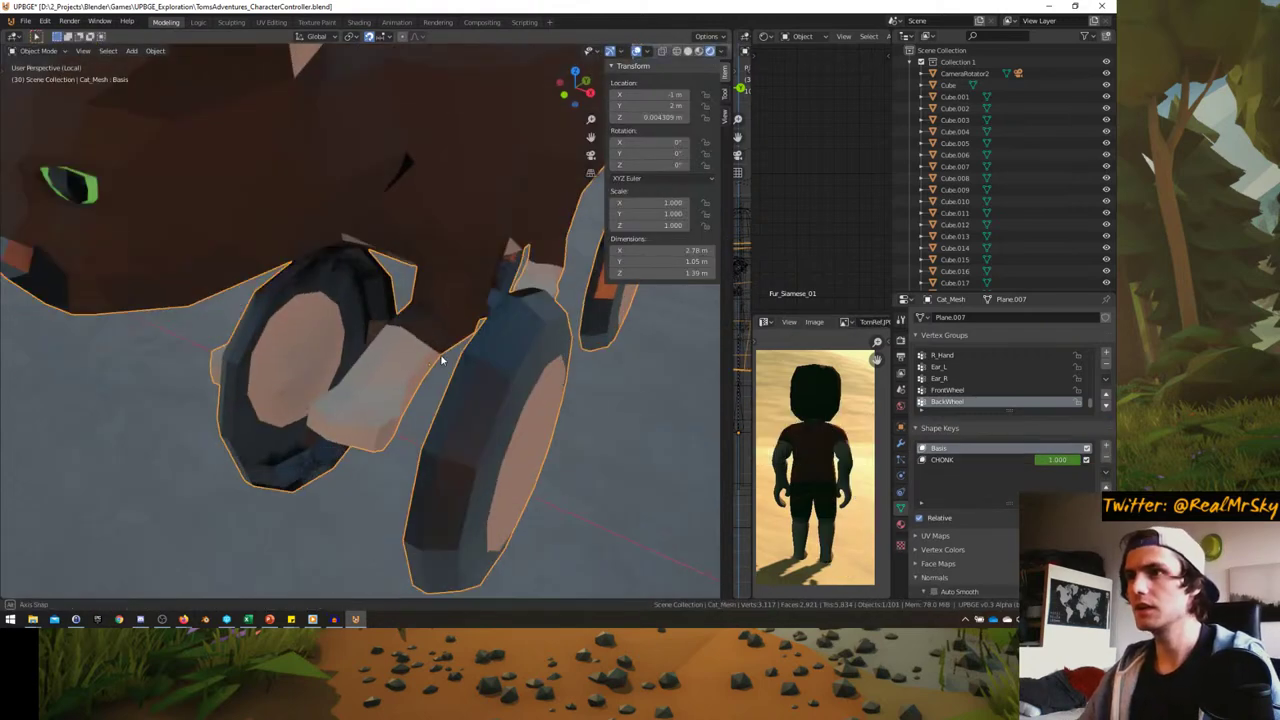
click(945, 460)
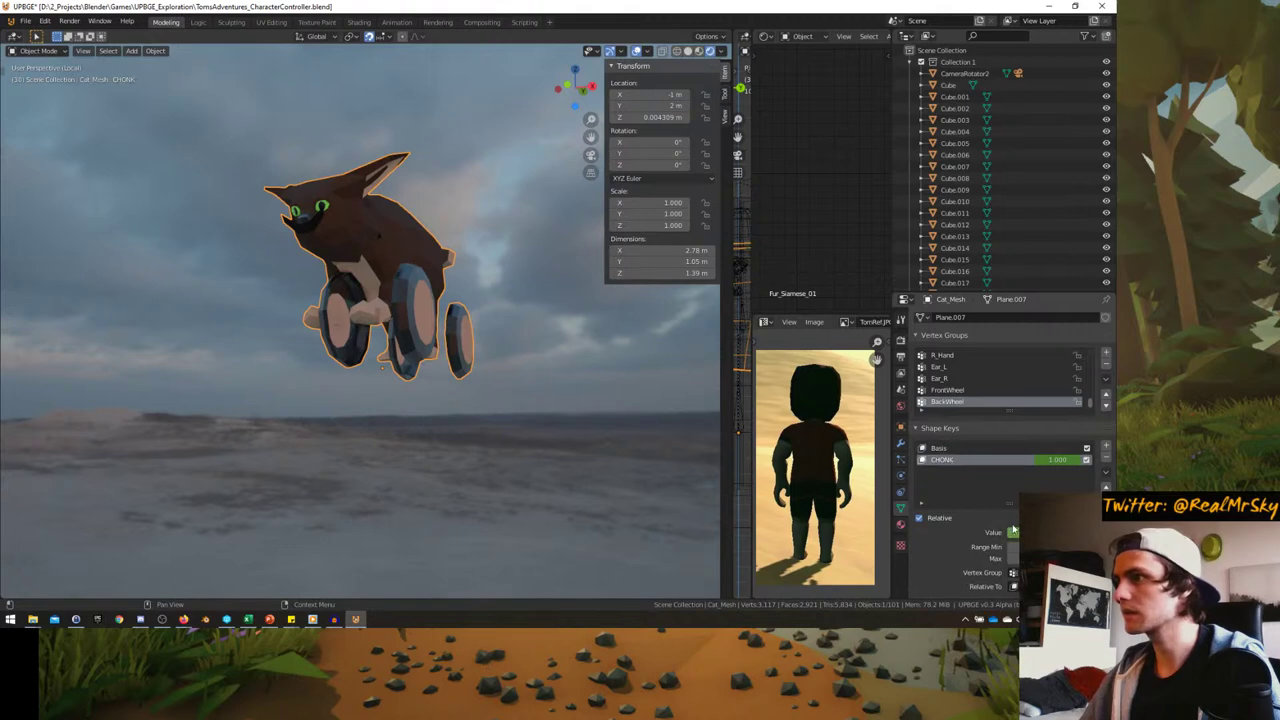
key(space)
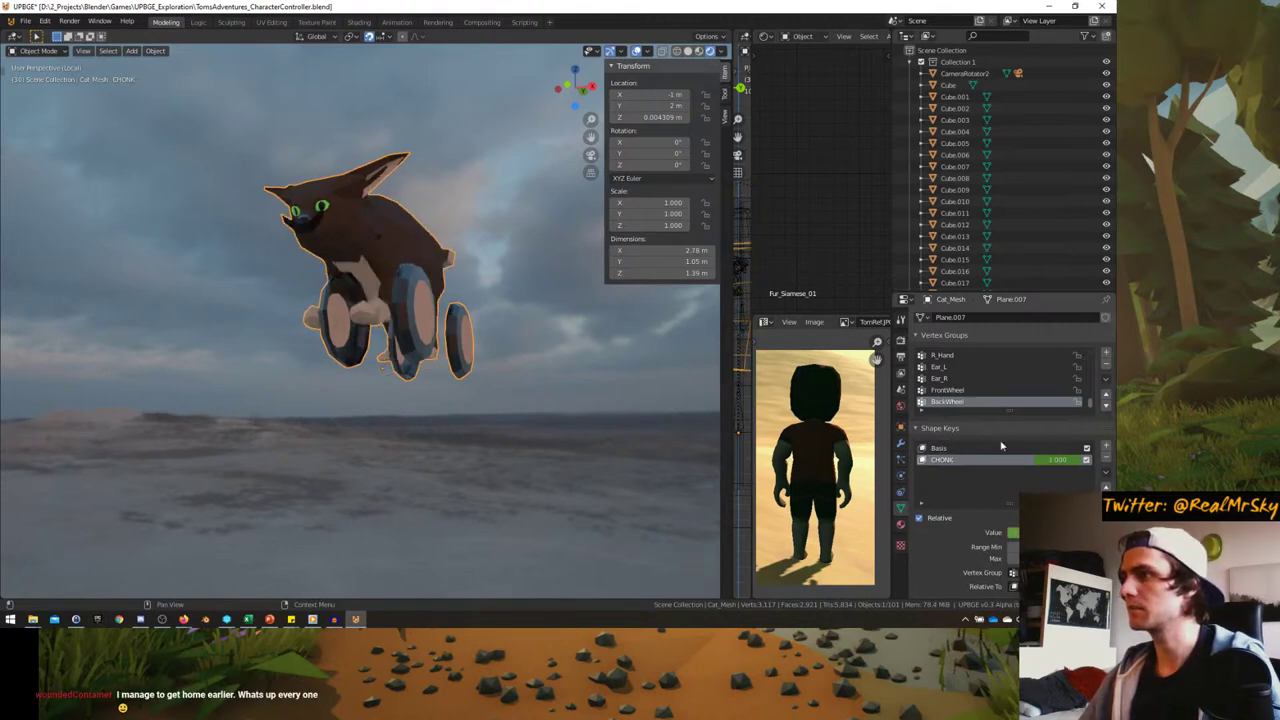
- Make the Basis shape key active and edit the cat mesh around its legs and wheels
click(938, 448)
middle_drag(480, 340, 376, 410)
key(Tab)
scroll(397, 403, up, 5)
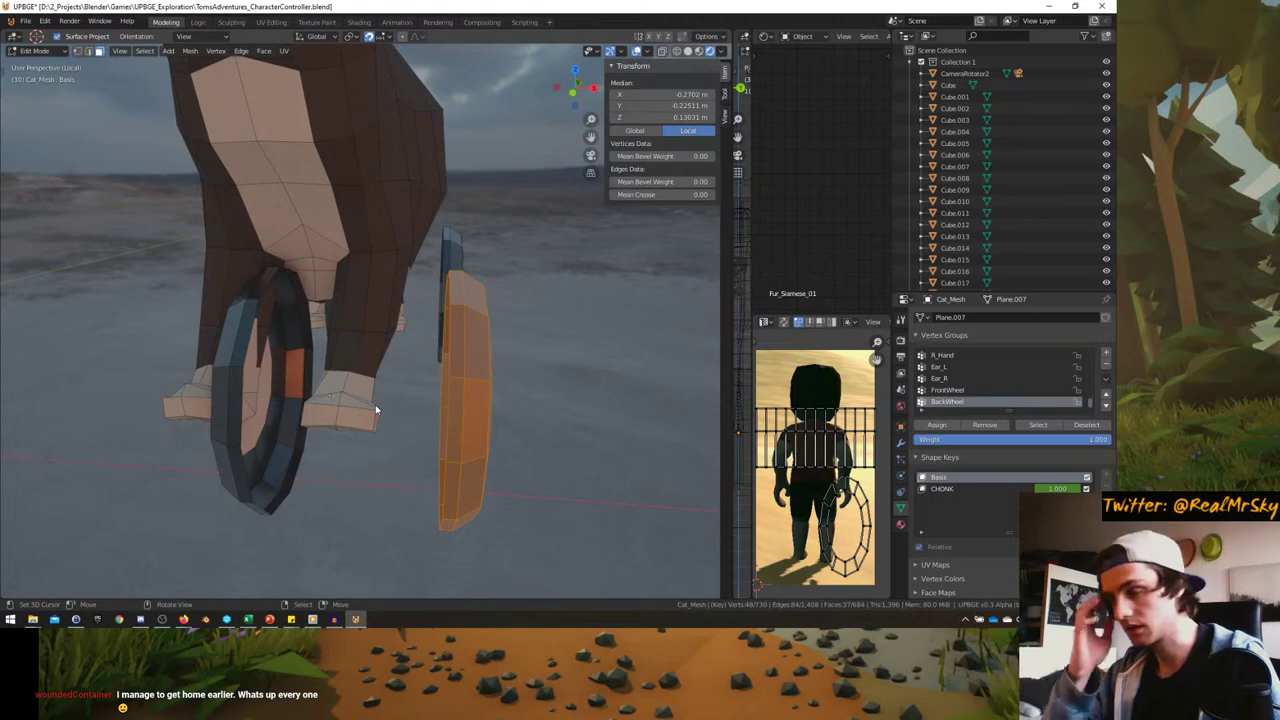
mouse_move(375, 404)
middle_down()
mouse_move(443, 406)
mouse_move(372, 426)
middle_up()
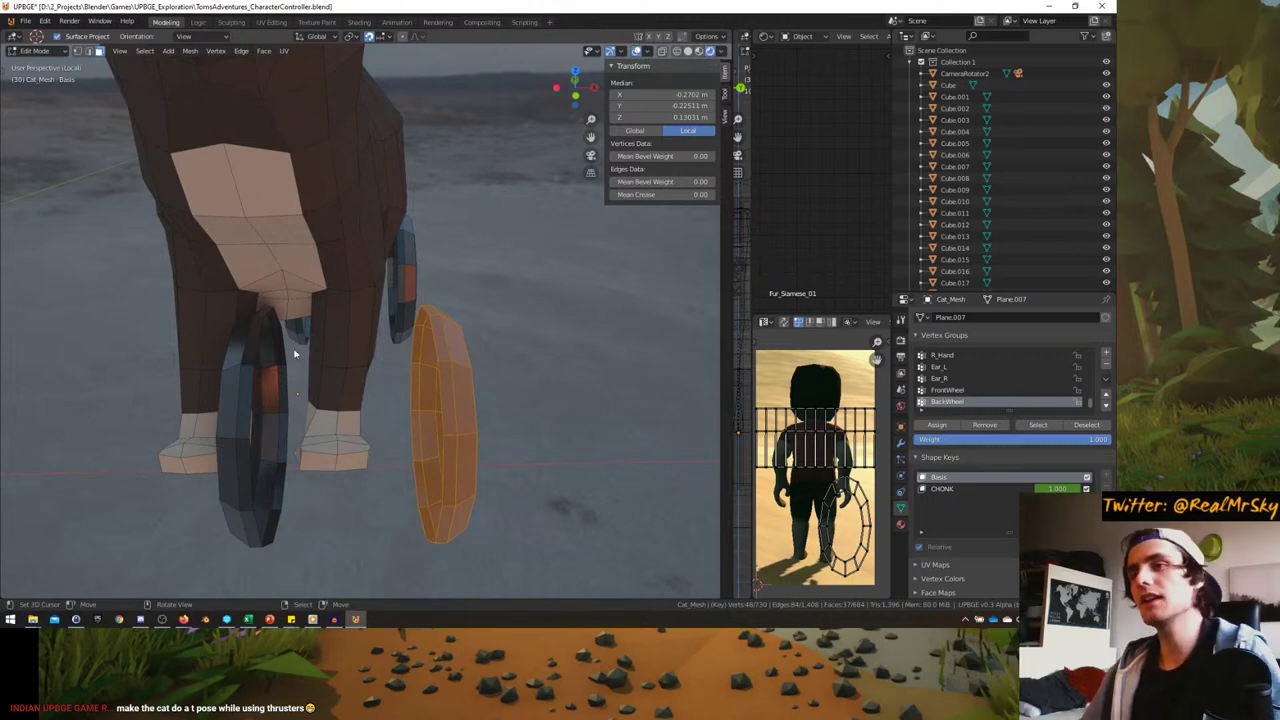
middle_drag(295, 353, 466, 336)
- Switch to vertex select, clear the selection, and pick an edge loop on the back wheel
key(a)
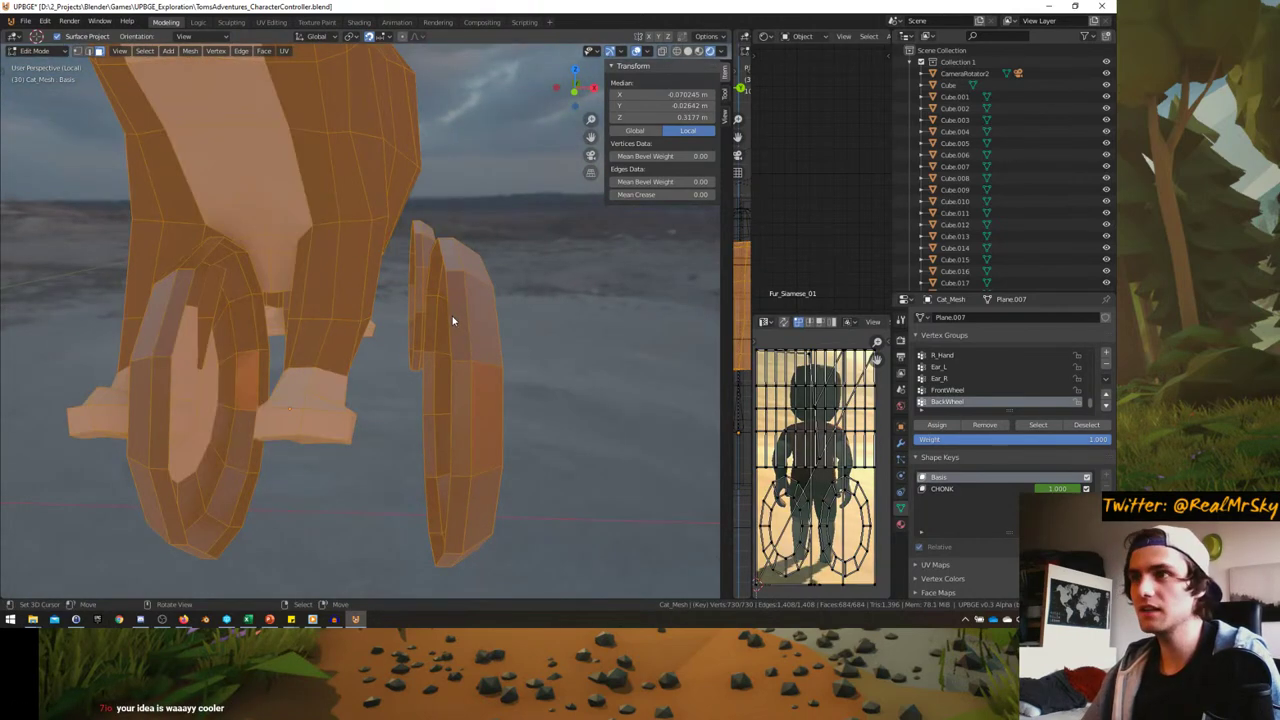
middle_drag(330, 320, 435, 285)
key(1)
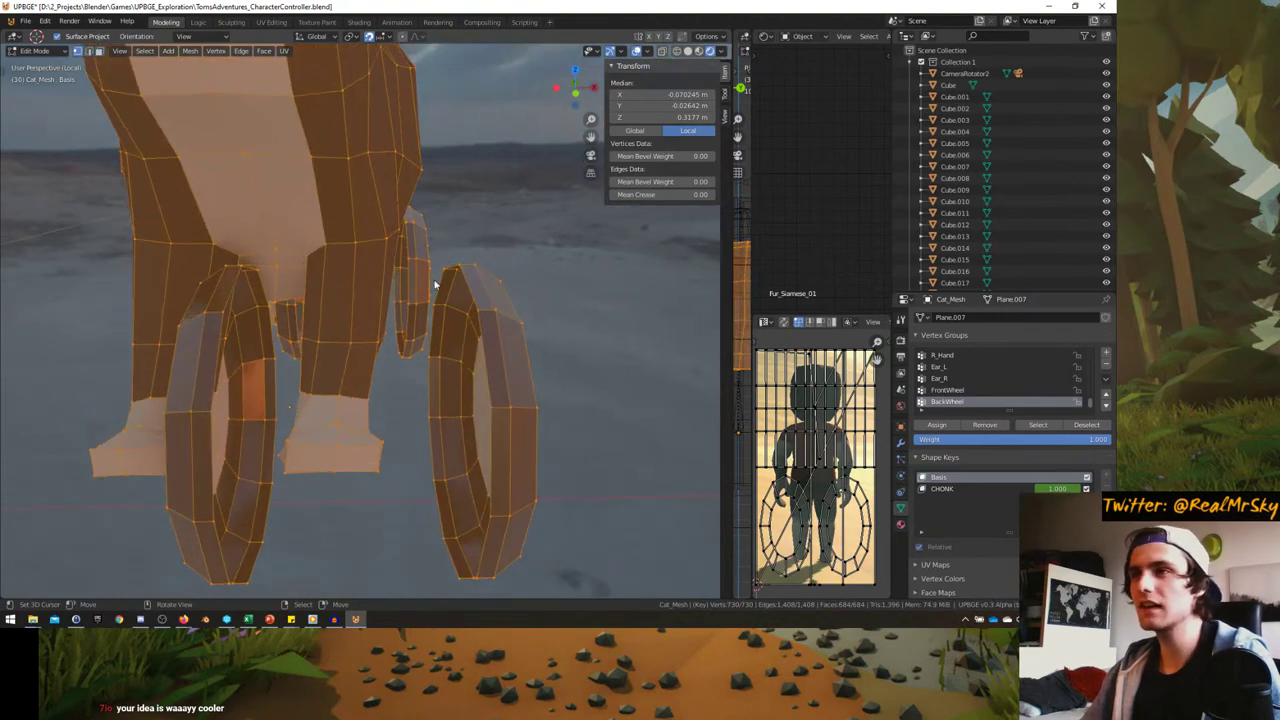
key(alt+a)
middle_drag(481, 341, 391, 337)
scroll(423, 337, up, 3)
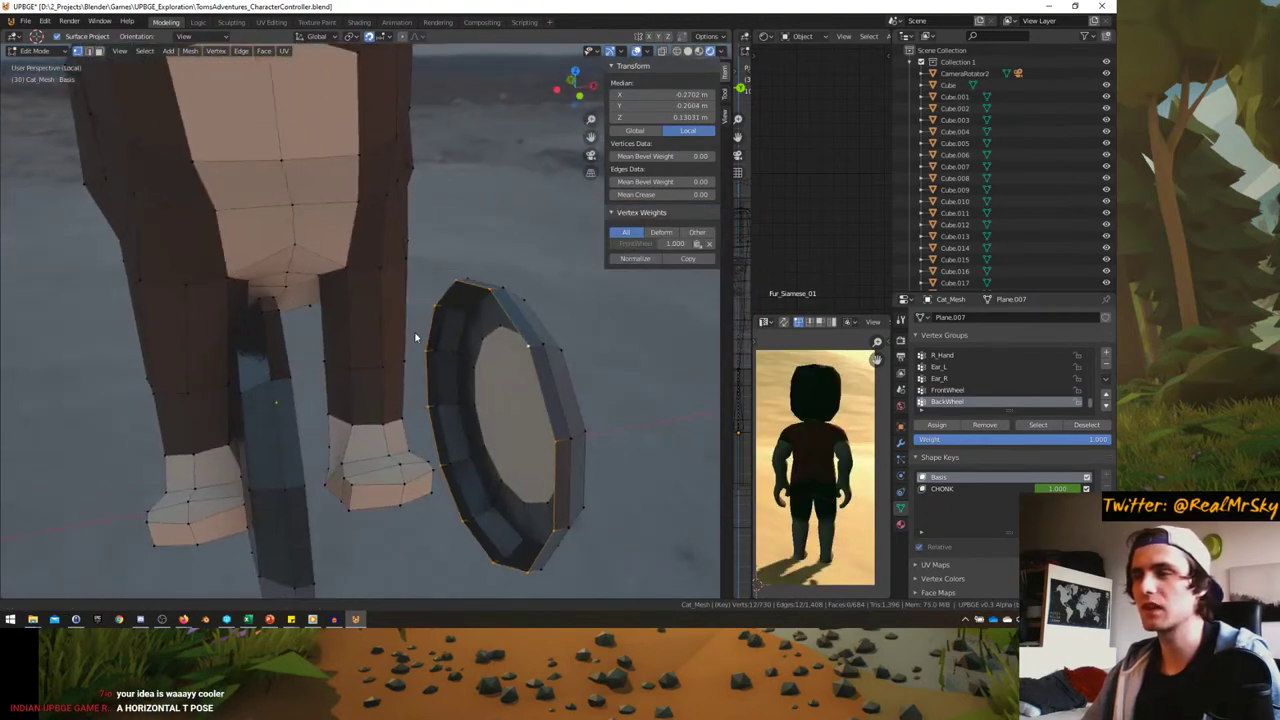
alt+click(520, 348)
middle_drag(520, 348, 513, 335)
scroll(513, 335, down, 1)
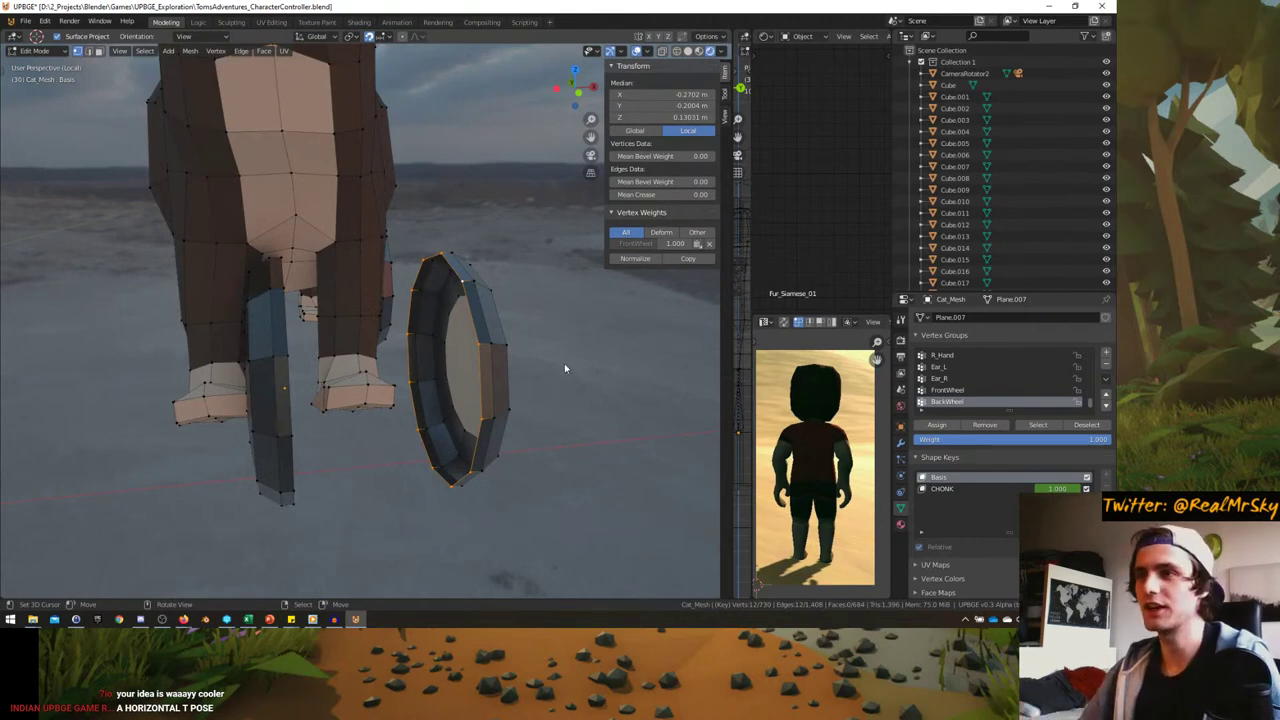
middle_drag(565, 368, 576, 372)
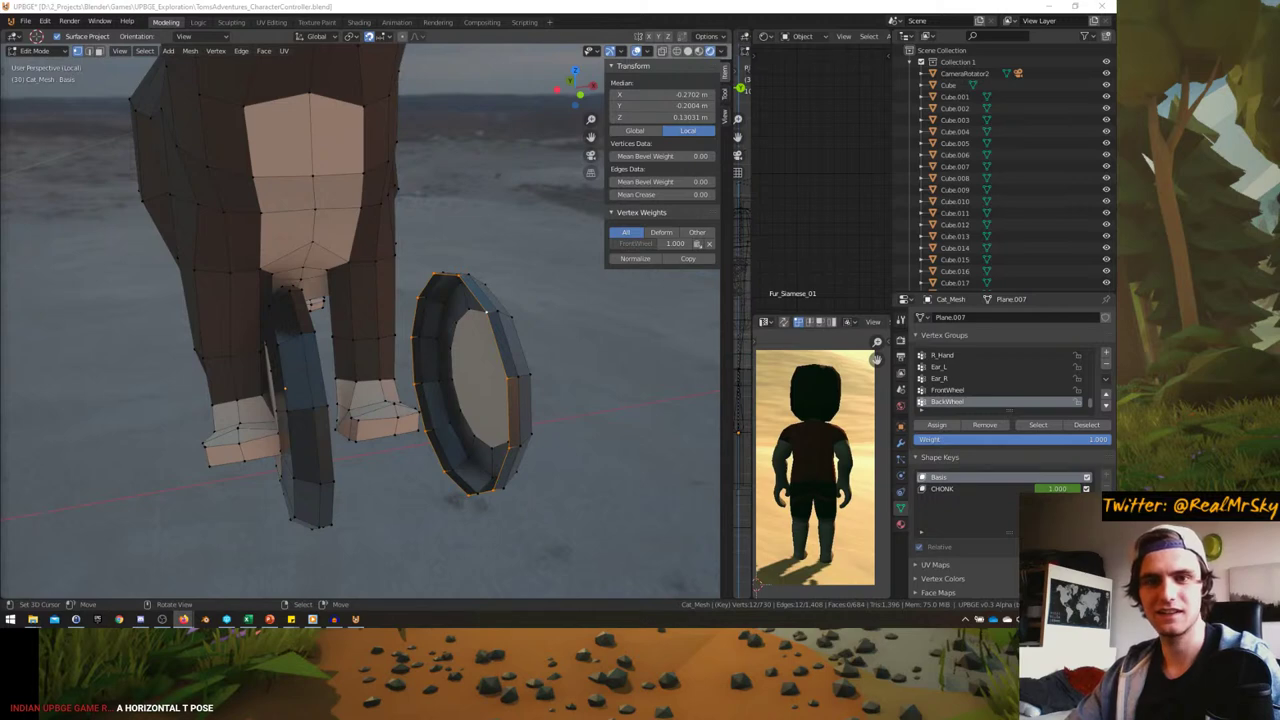
- Select the inner edge loops of the left wheel and the thin wheel together
middle_drag(81, 418, 229, 366)
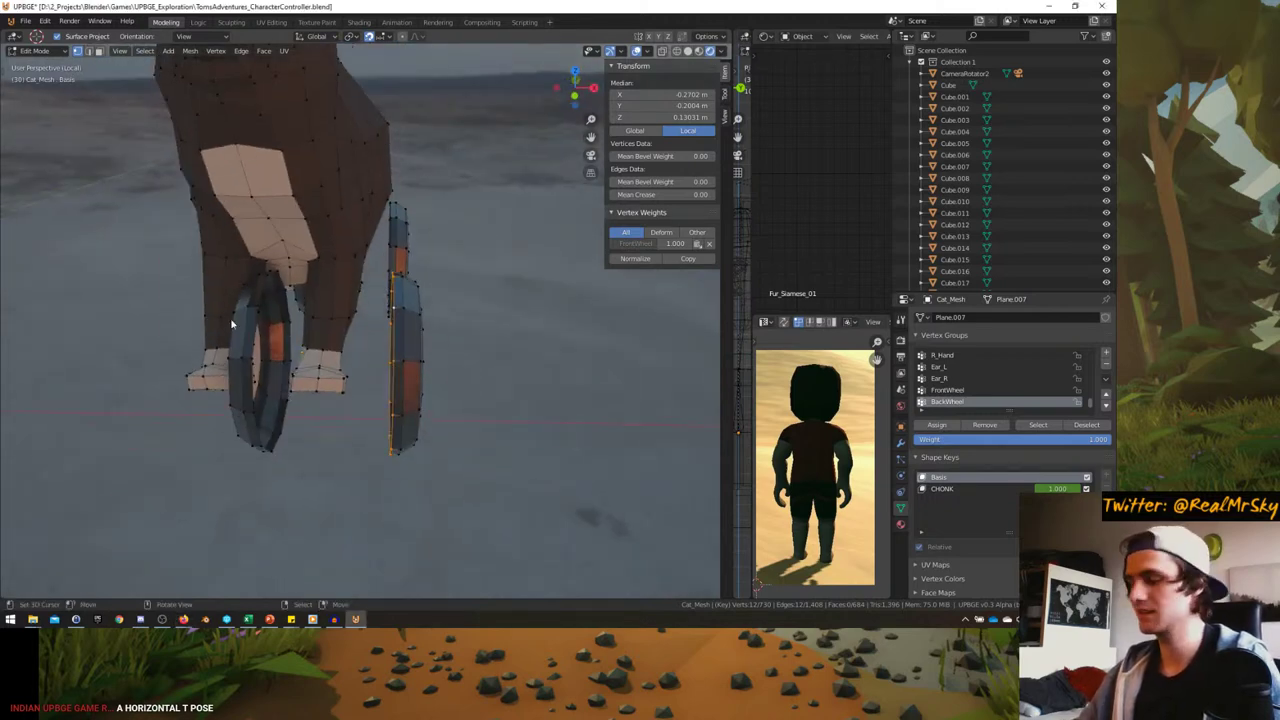
scroll(231, 319, up, 3)
scroll(181, 289, down, 1)
middle_drag(181, 289, 226, 319)
scroll(229, 354, up, 4)
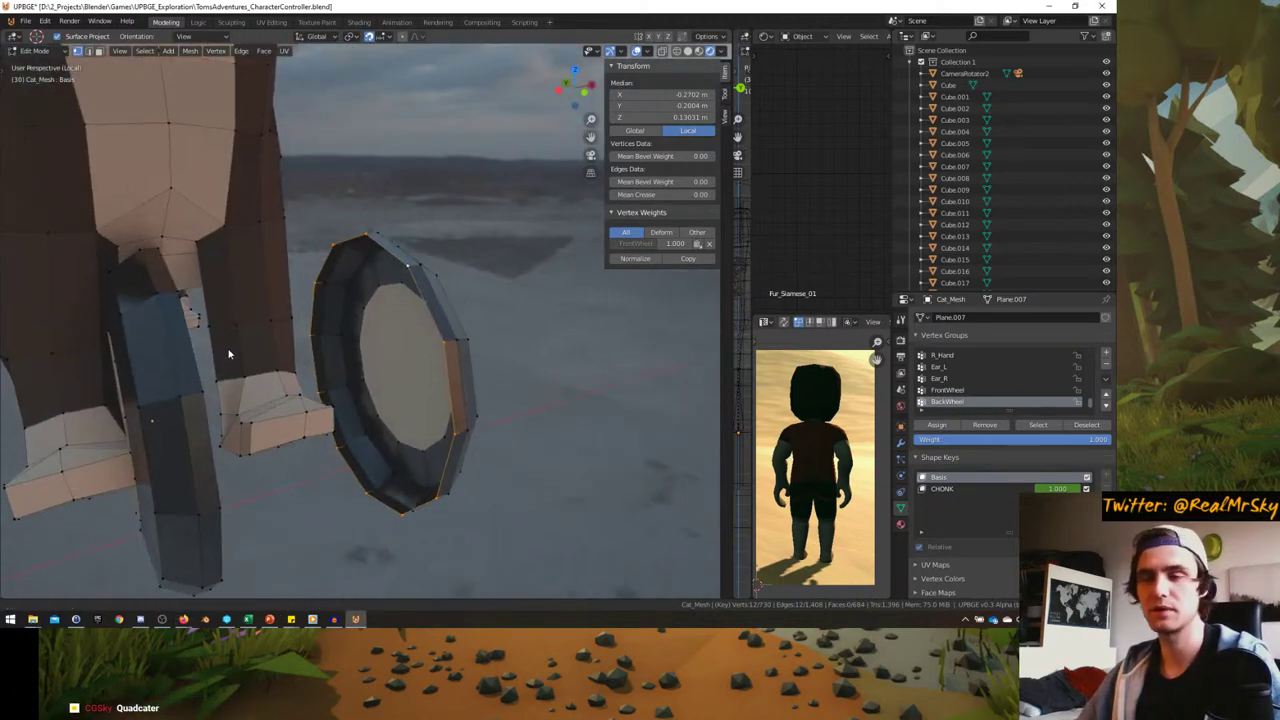
middle_drag(295, 340, 240, 400)
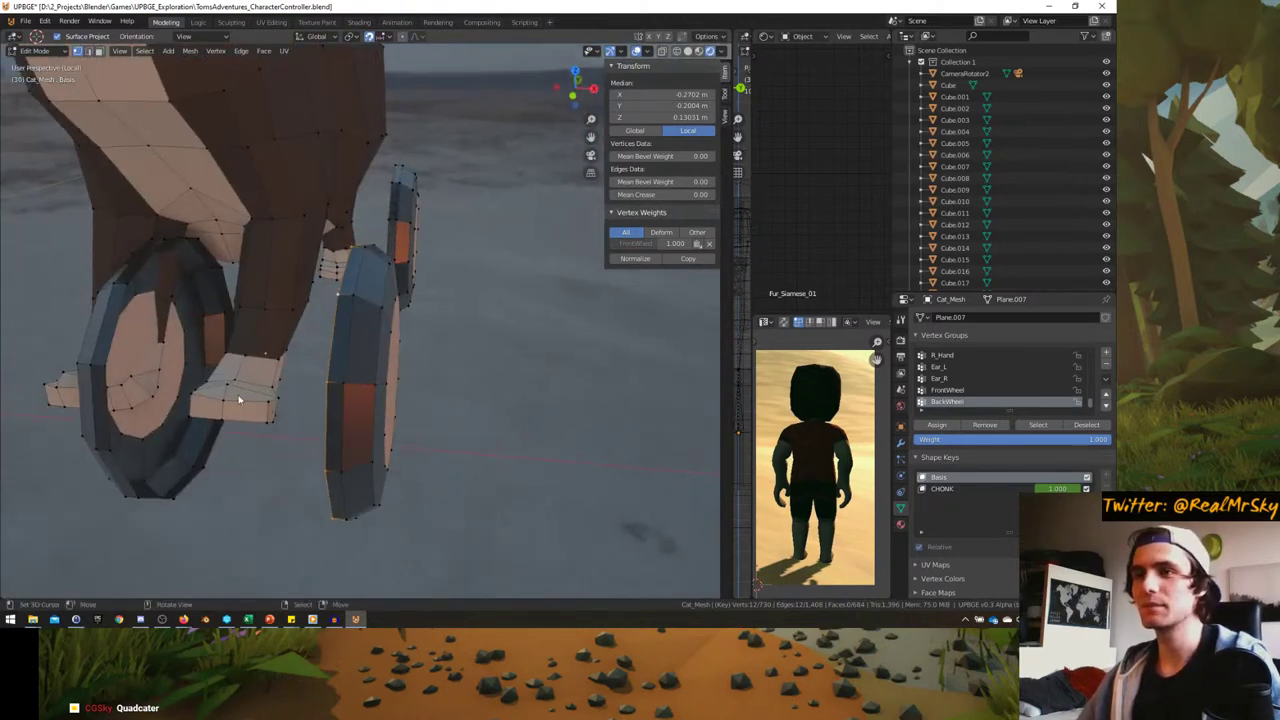
alt+shift+click(108, 326)
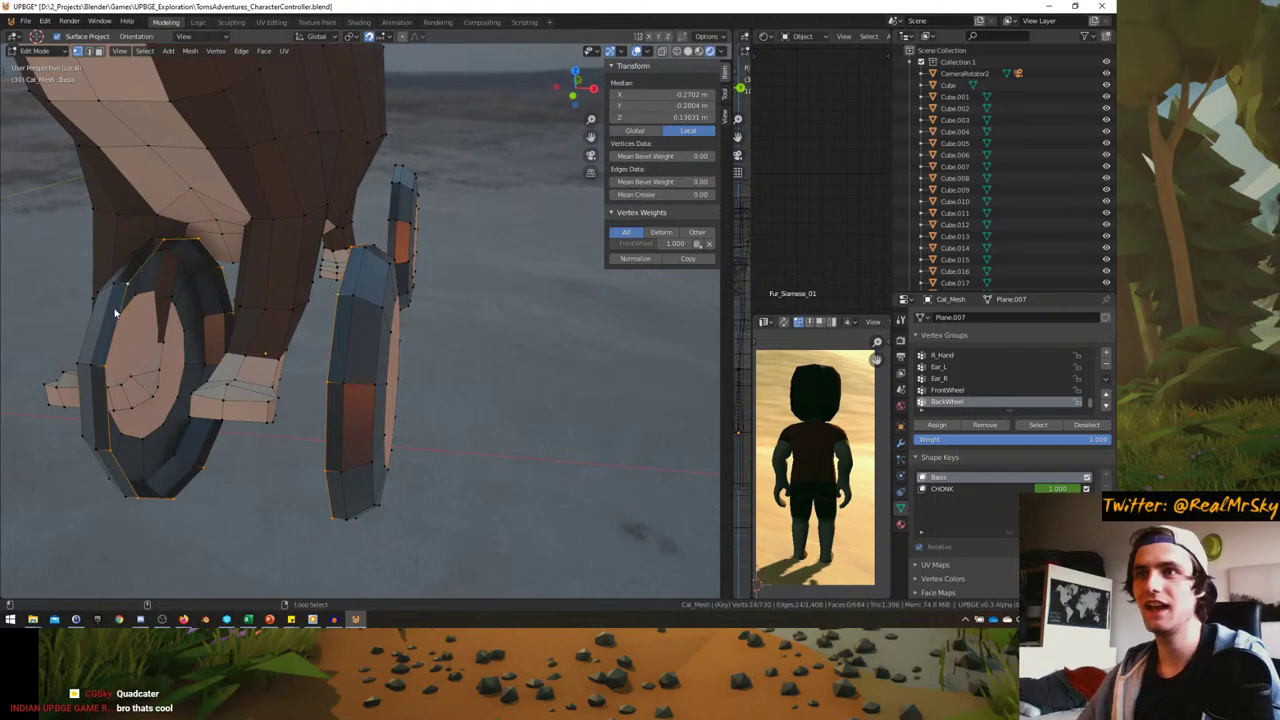
alt+shift+click(320, 232)
middle_drag(108, 326, 510, 392)
alt+shift+click(321, 220)
alt+shift+click(331, 211)
- Change the pivot point and shrink the wheel loops to 0.351
key(e)
key(Escape)
key(s)
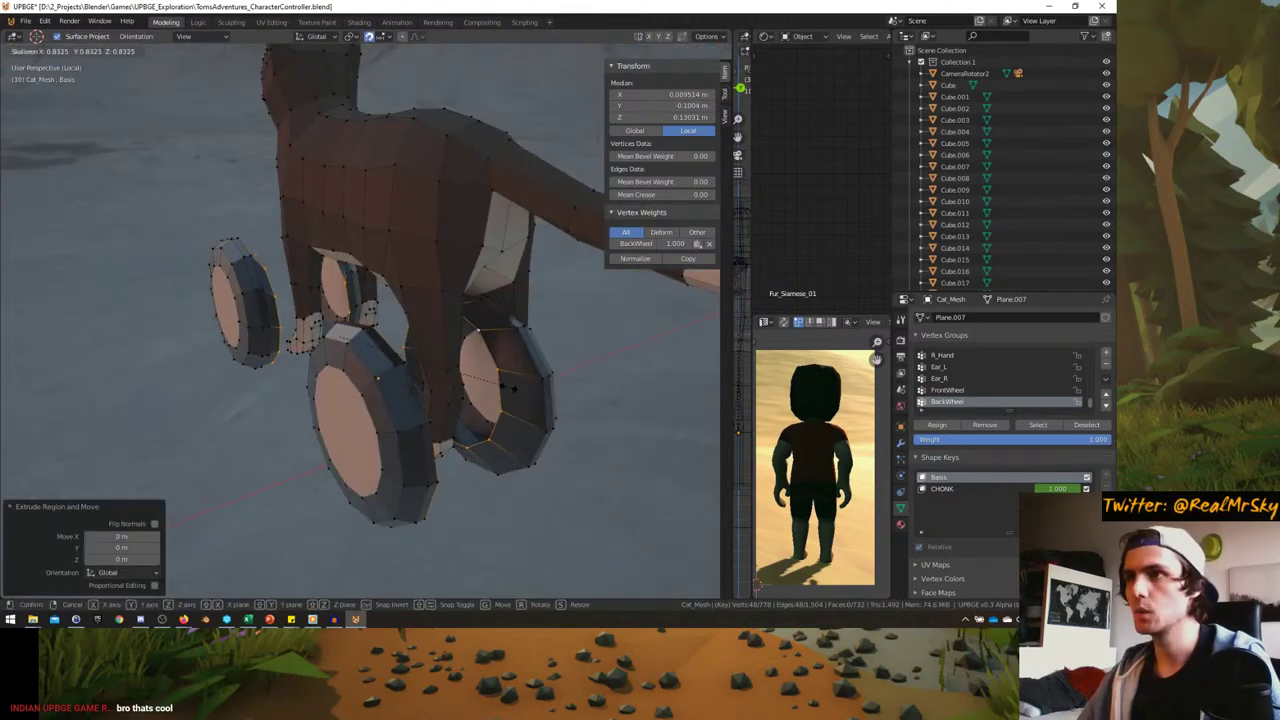
key(Escape)
click(316, 37)
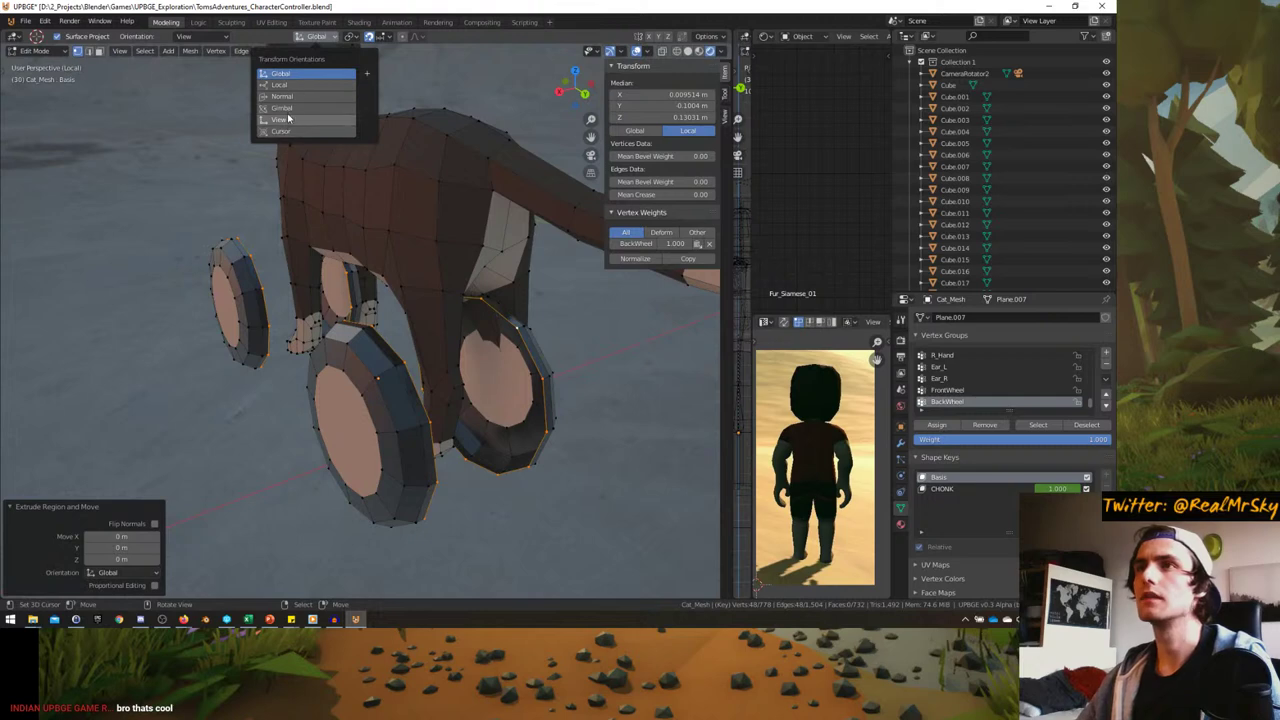
mouse_move(352, 36)
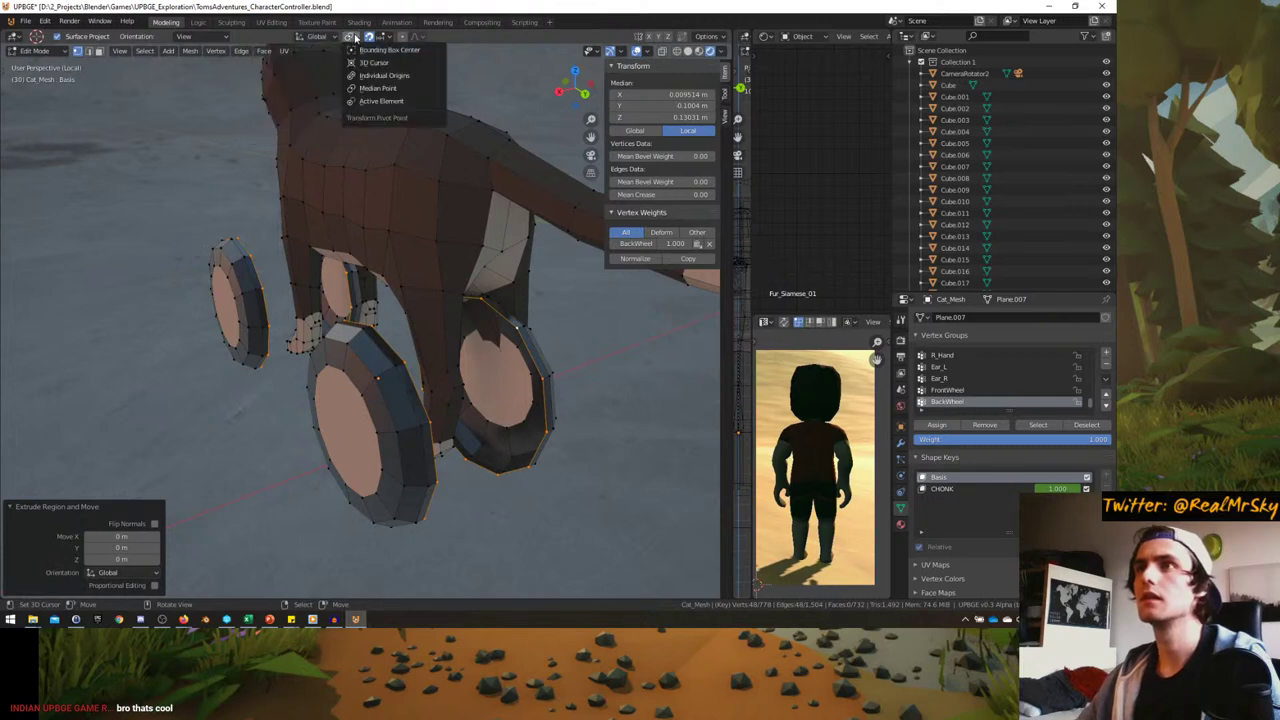
click(390, 86)
key(s)
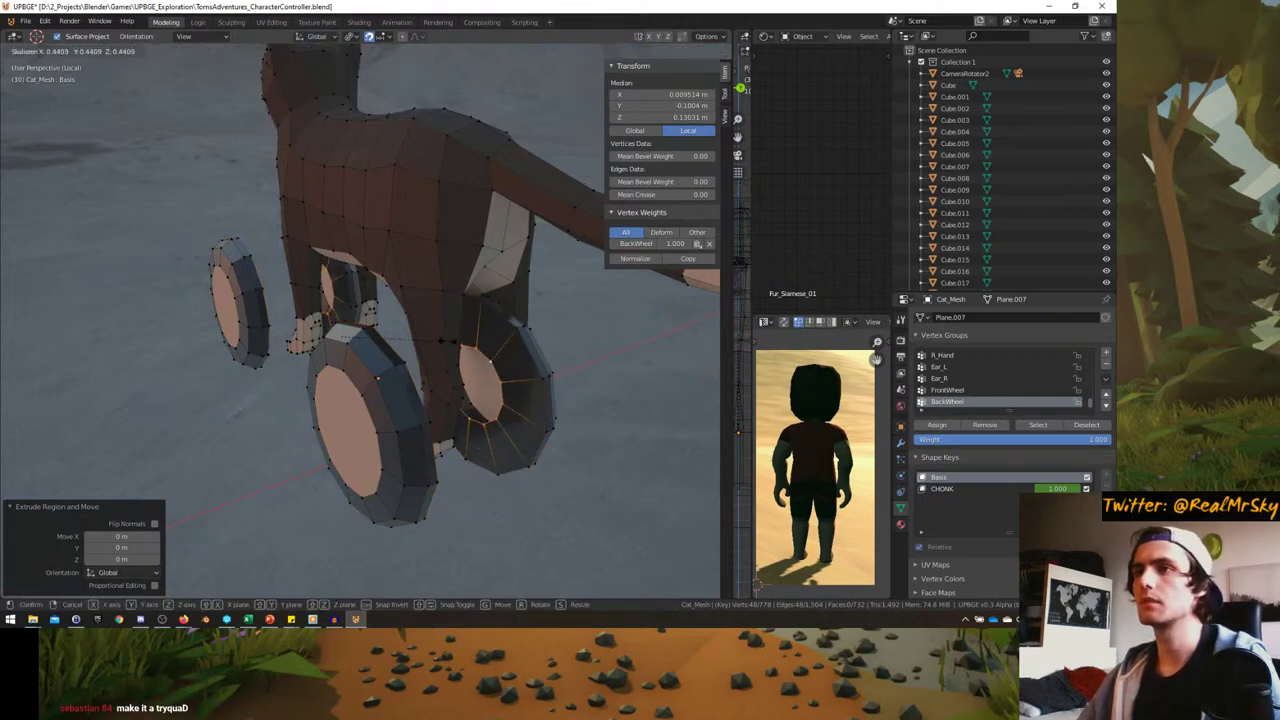
click(430, 343)
- Set the pivot to Individual Origins and scale the wheel loops along X only
middle_drag(430, 343, 475, 335)
scroll(386, 349, up, 3)
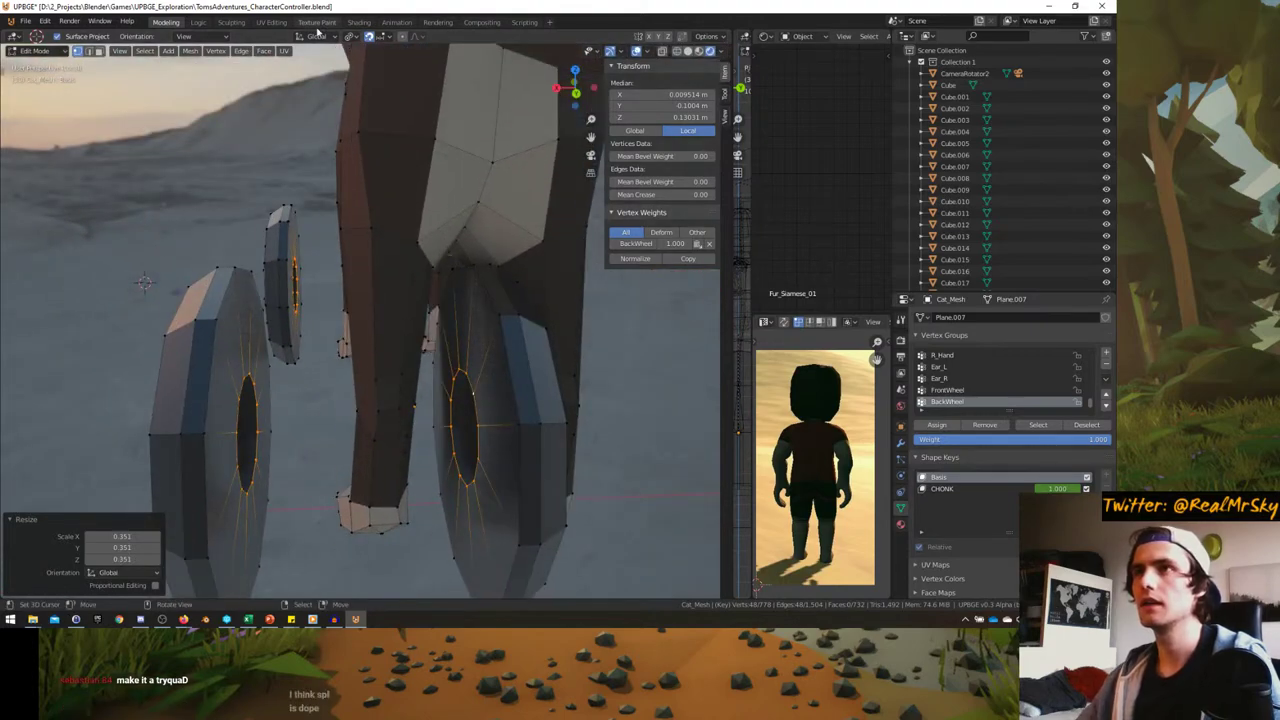
click(352, 36)
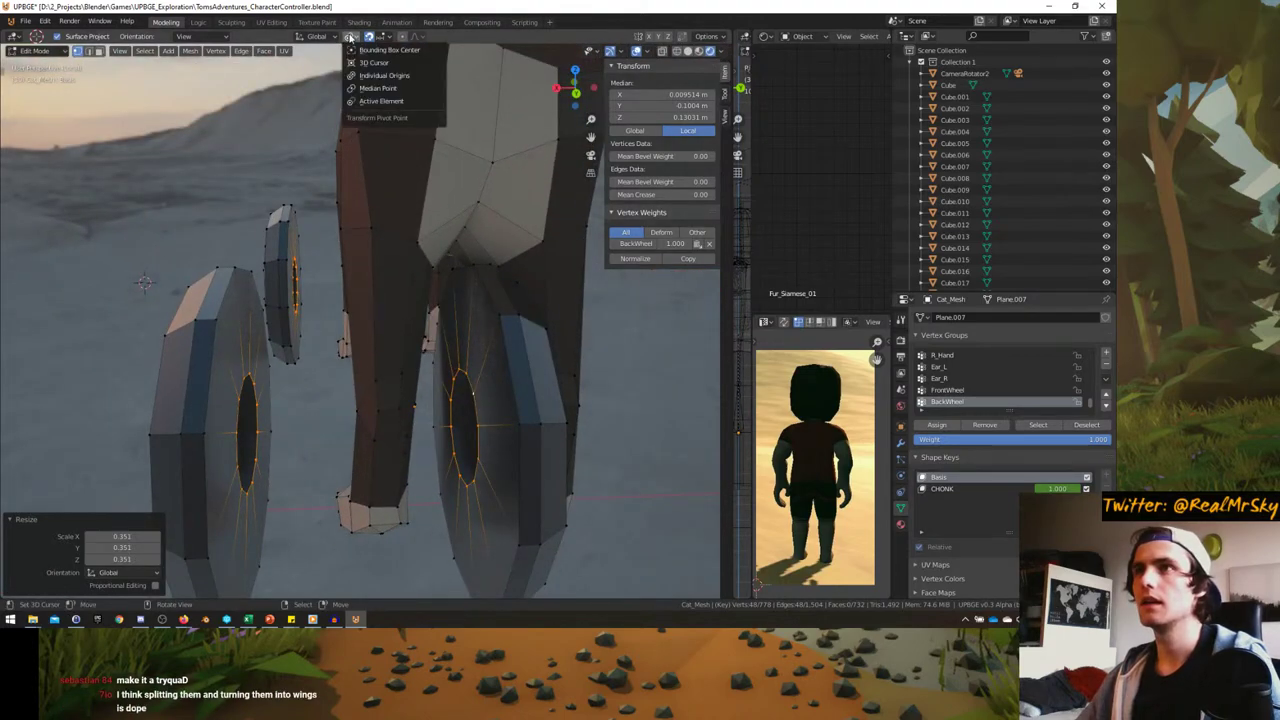
click(383, 77)
key(s)
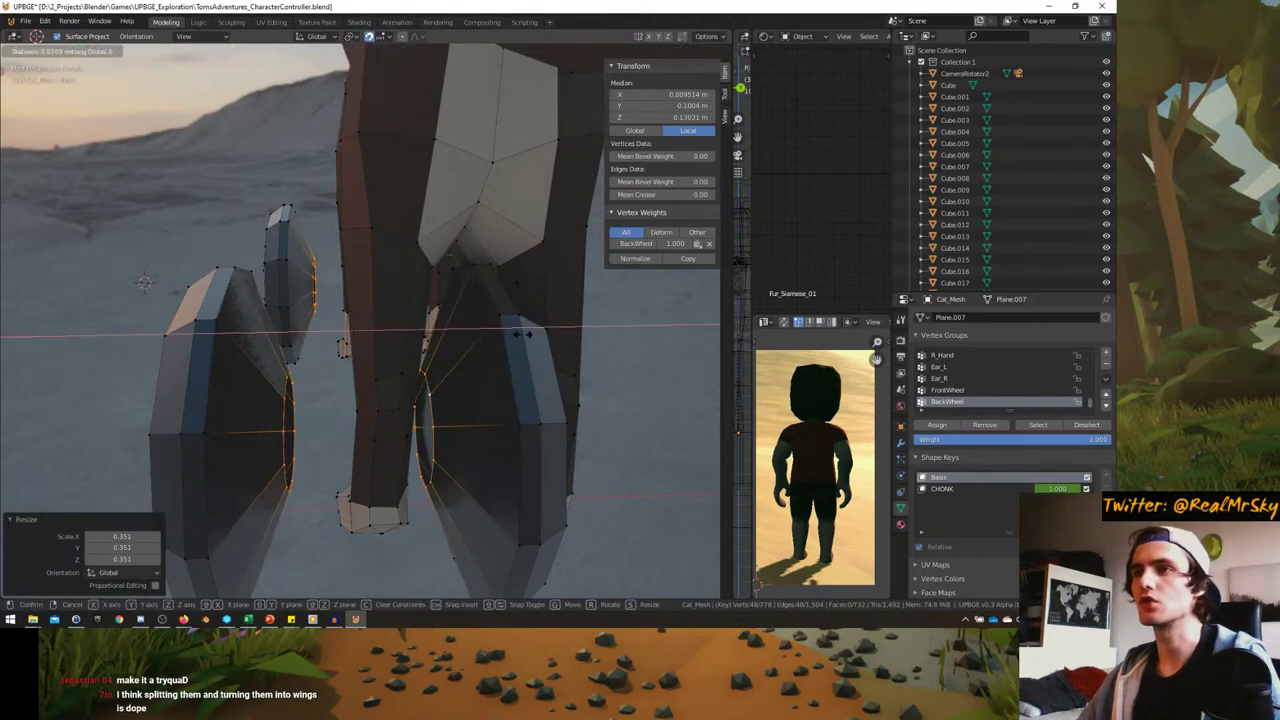
click(508, 340)
- Rescale the wheel loops once more to refine the hub size
middle_drag(508, 340, 410, 225)
key(s)
key(Escape)
key(s)
right_click(390, 222)
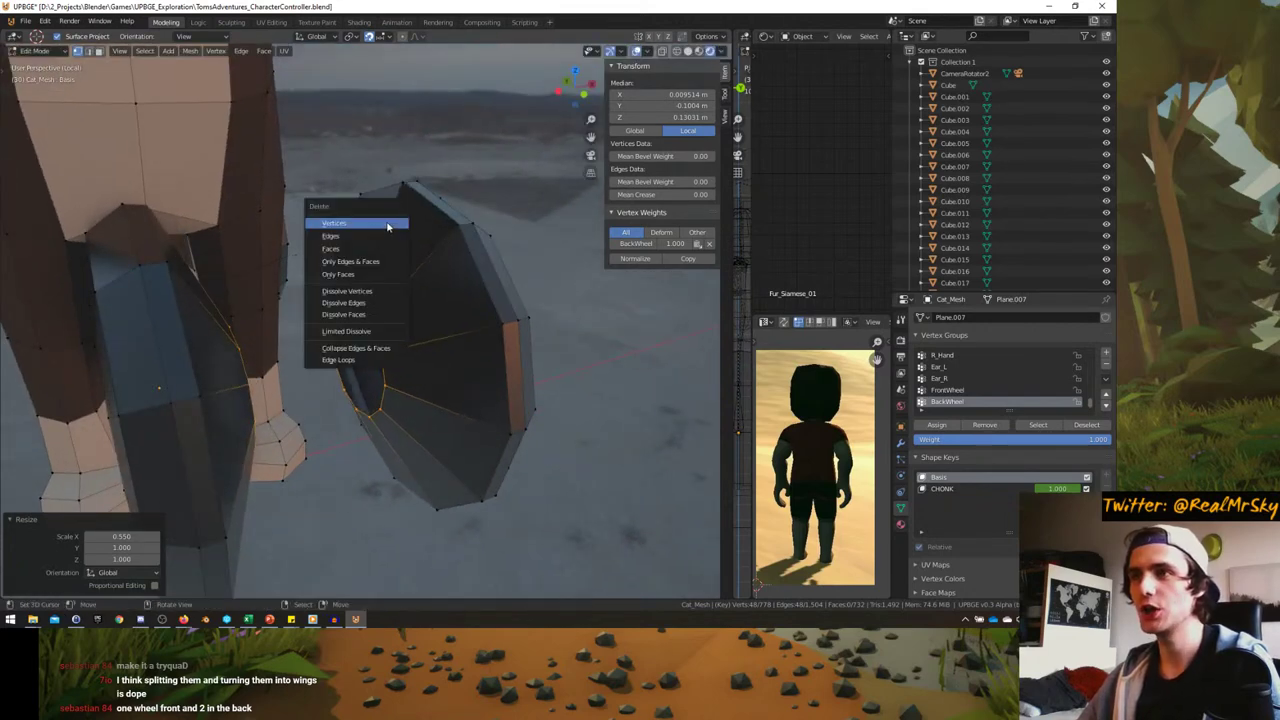
key(s)
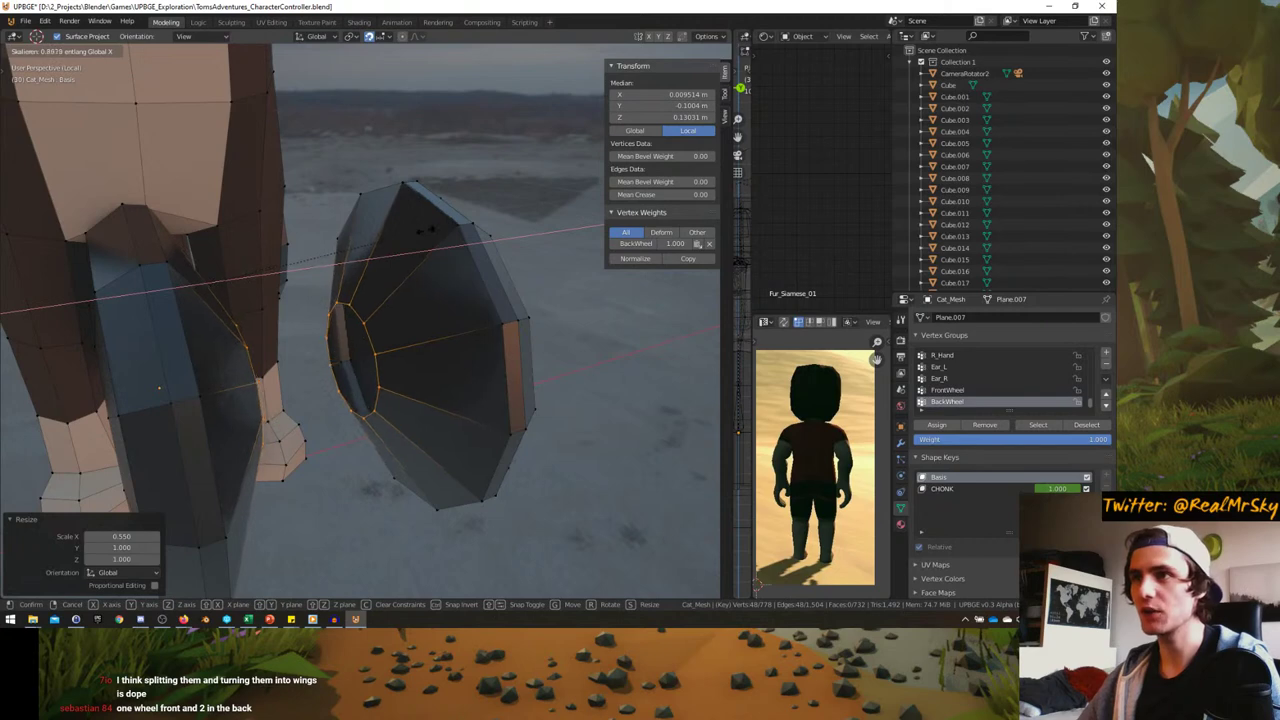
click(393, 253)
middle_drag(393, 253, 393, 253)
scroll(400, 257, up, 2)
- Extrude the rings, widen them along X to 1.613, and fill the hub centre with a face
key(e)
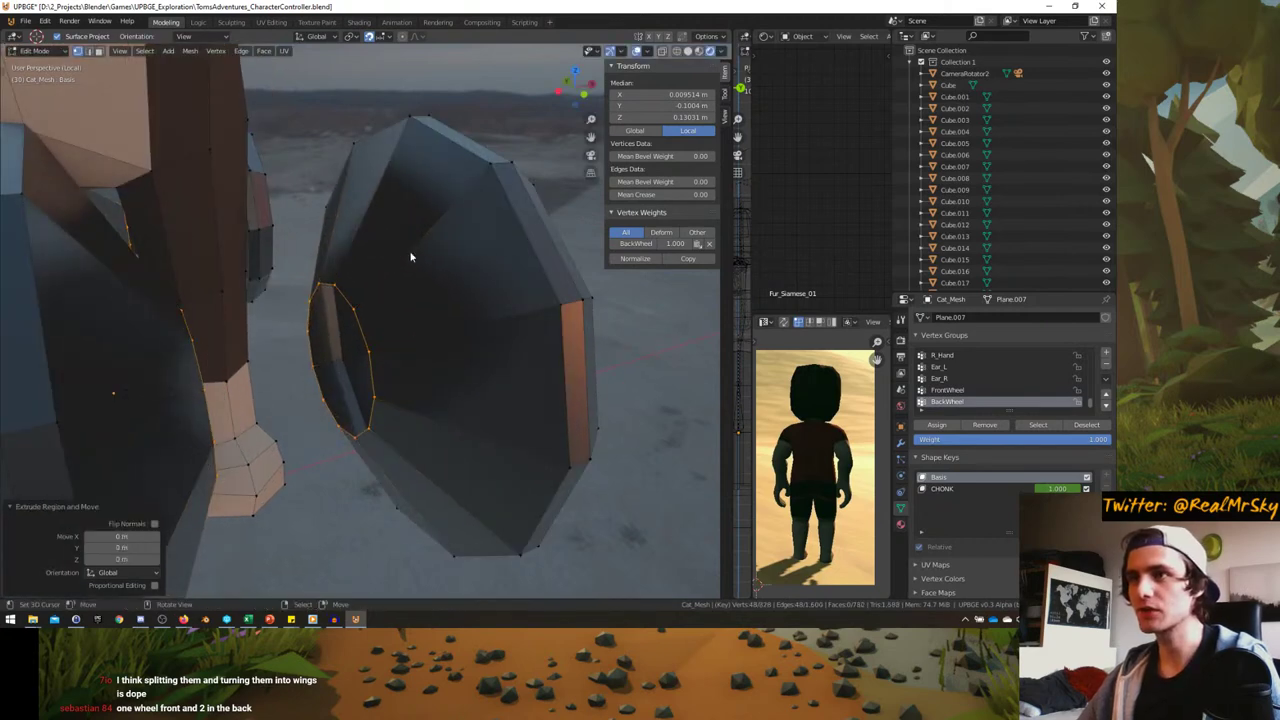
key(s)
key(x)
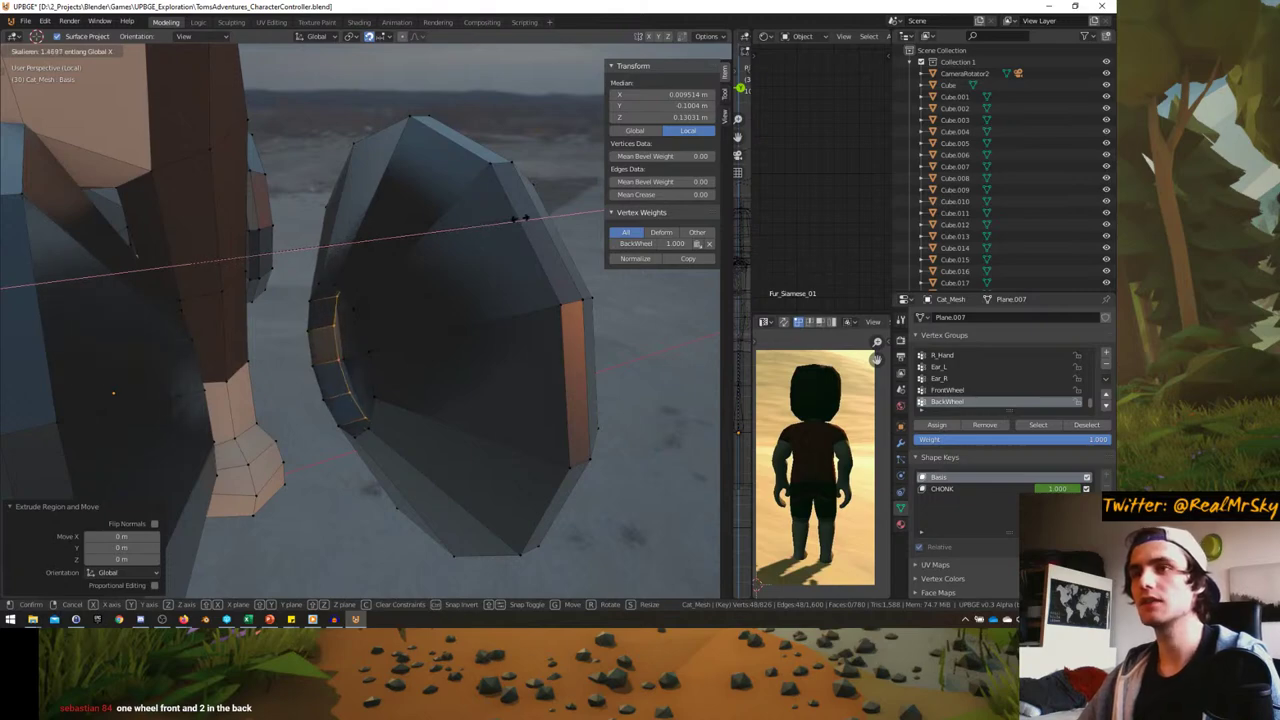
click(542, 213)
middle_drag(542, 213, 387, 264)
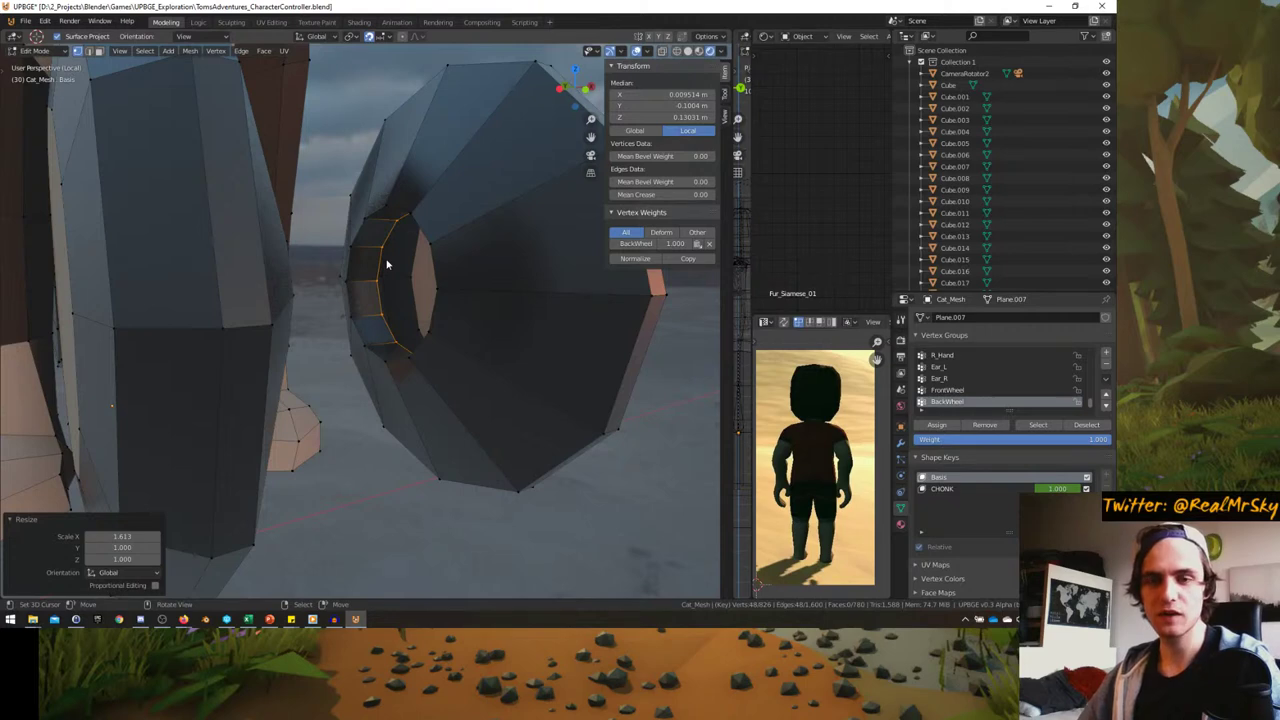
key(f)
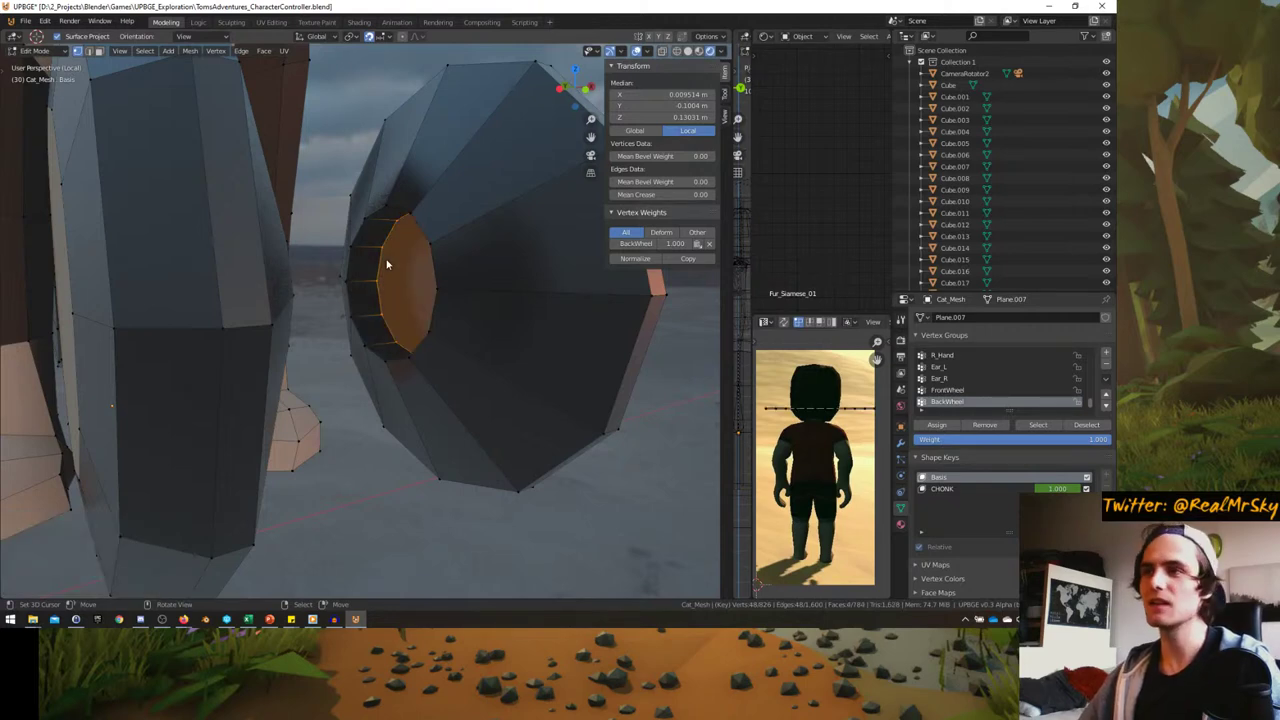
middle_drag(387, 264, 347, 298)
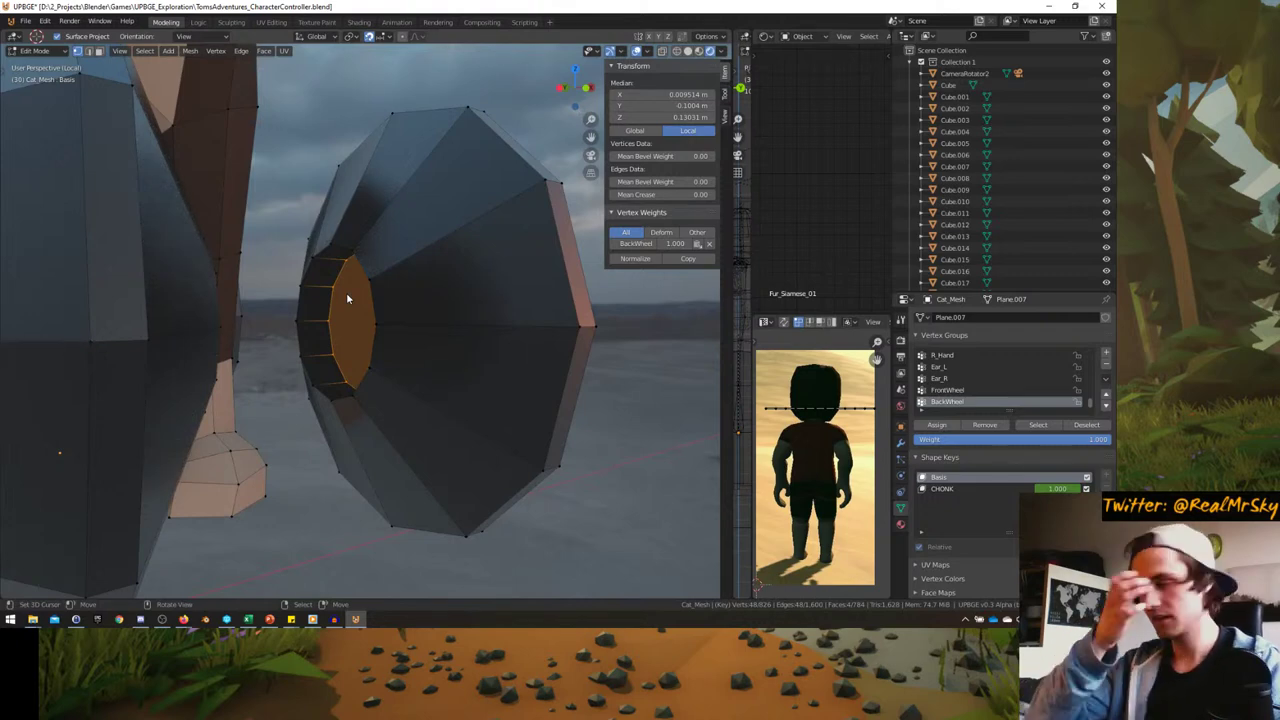
middle_drag(347, 298, 230, 330)
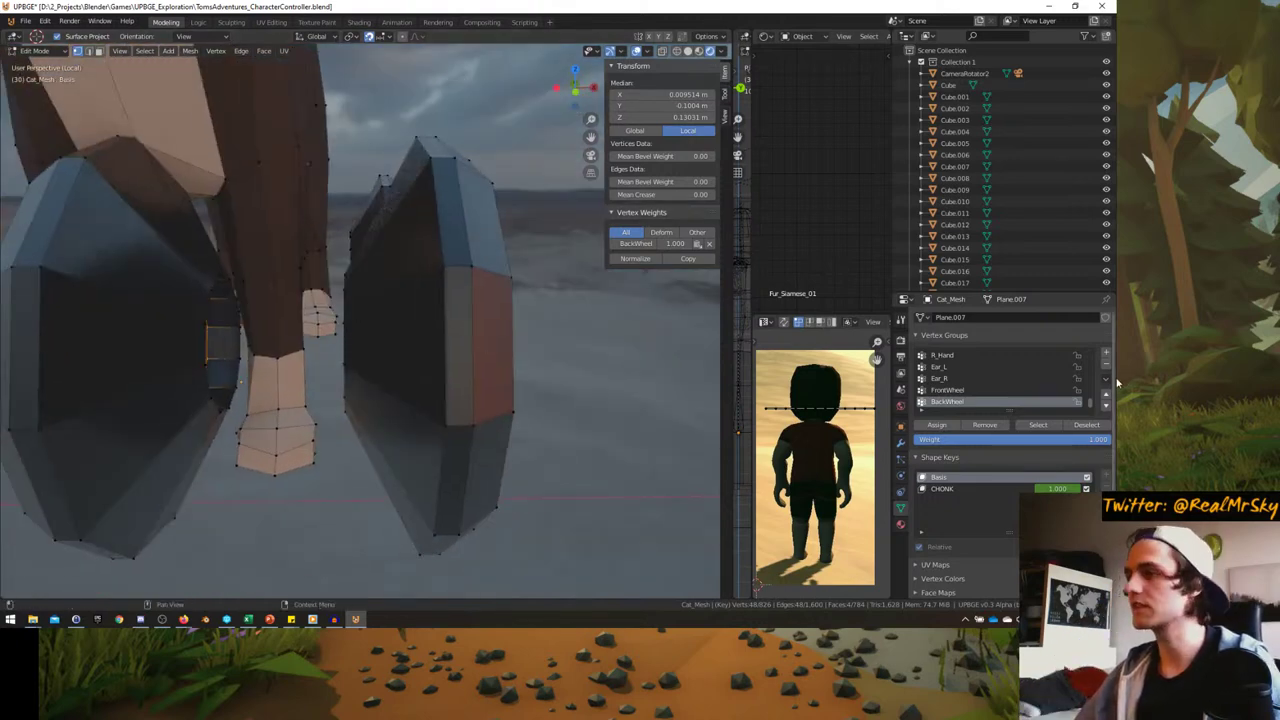
- Add a new material slot to the cat mesh and assign Material.004 to it
click(900, 525)
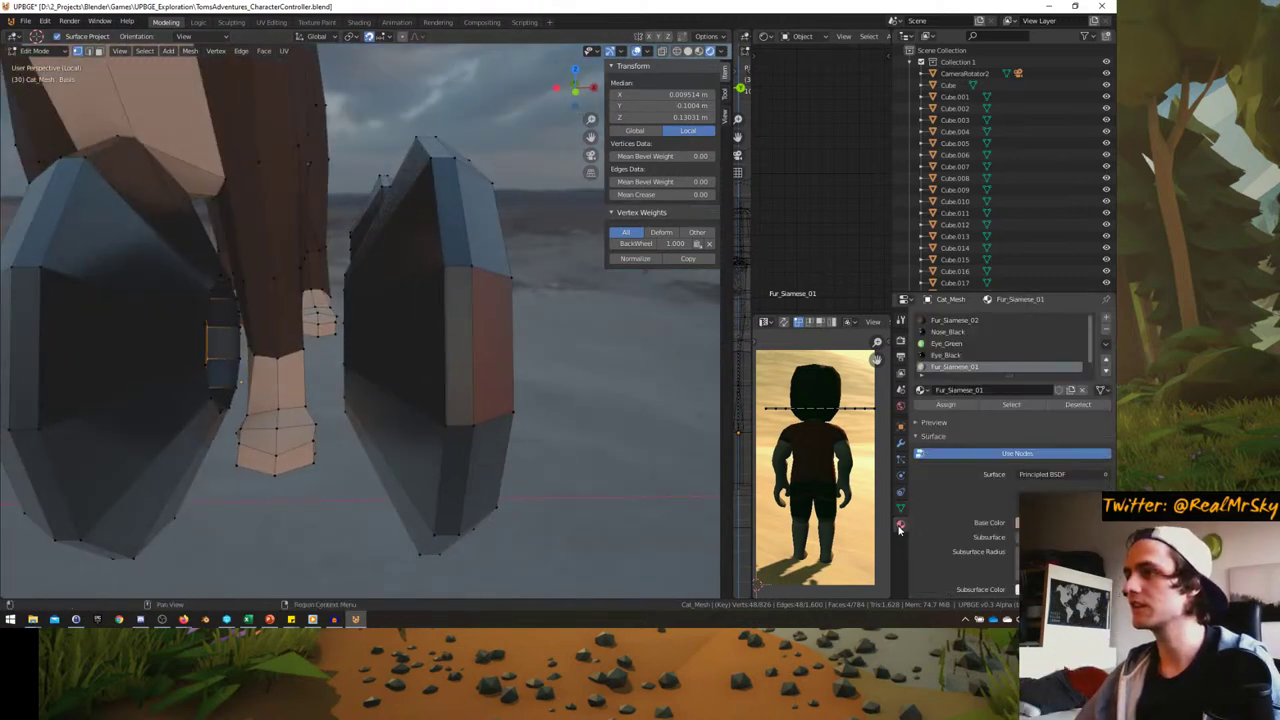
click(1107, 319)
click(921, 390)
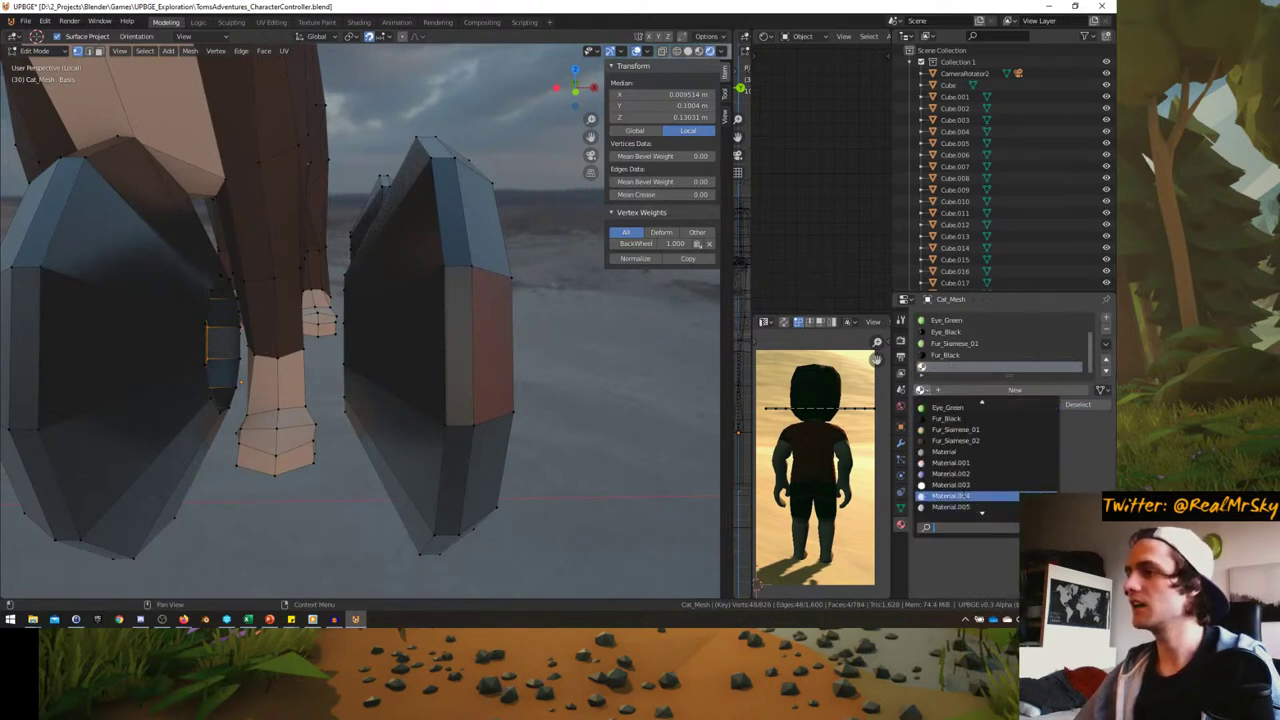
scroll(985, 460, up, 12)
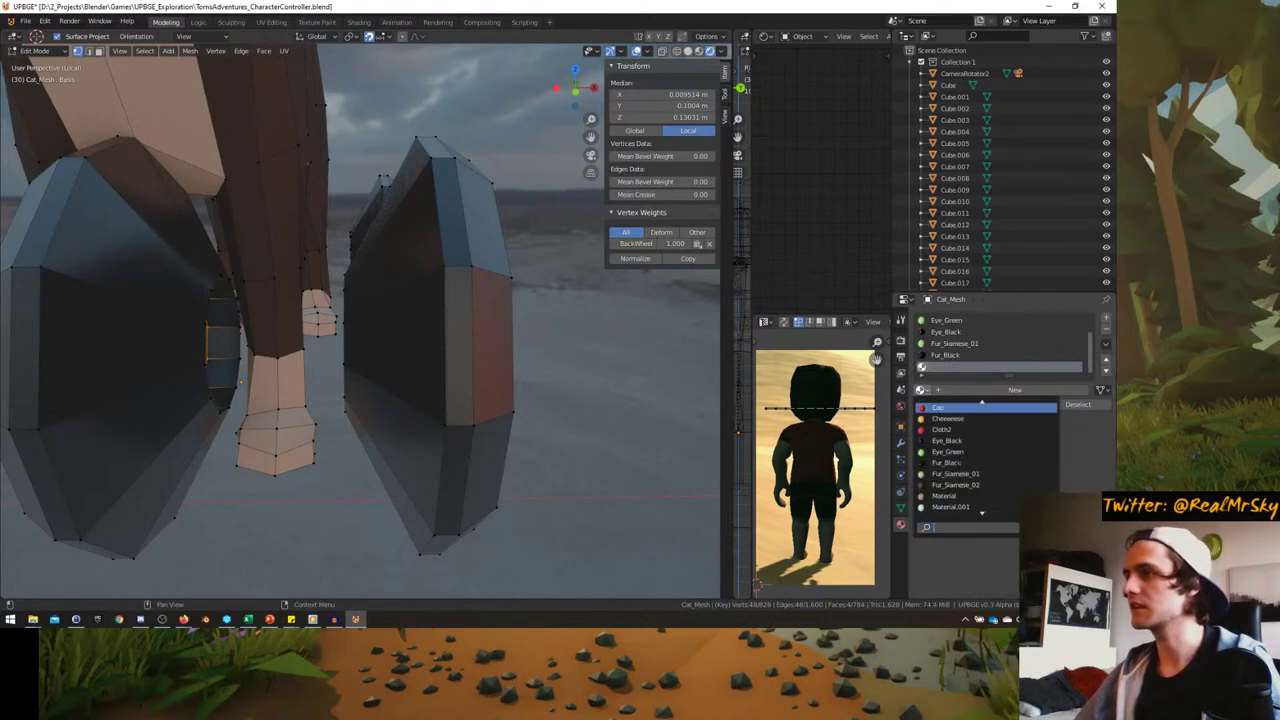
key(Escape)
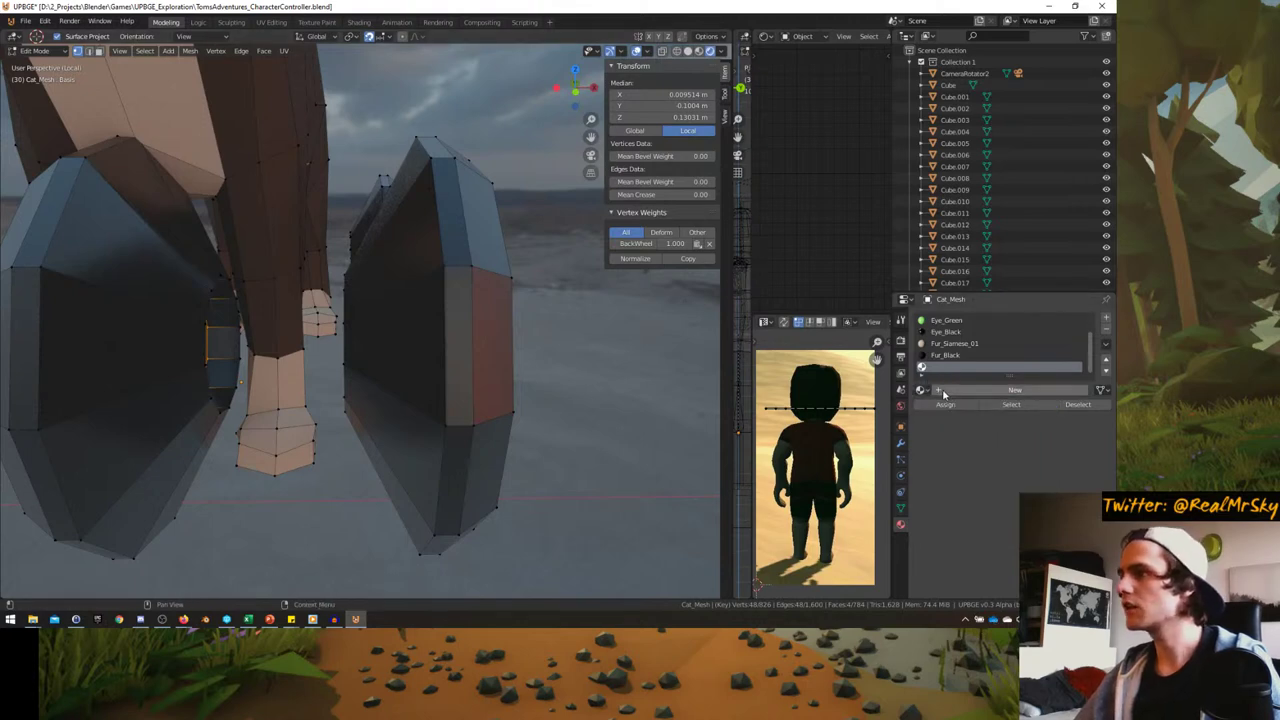
click(921, 390)
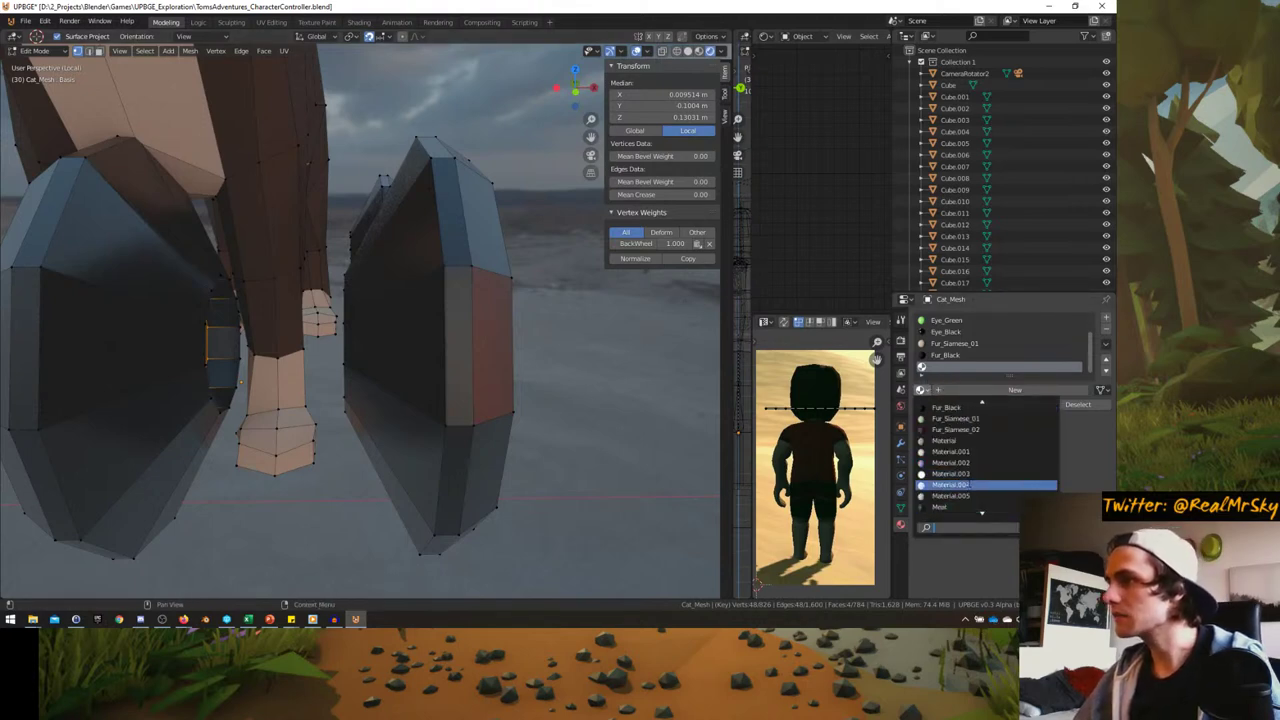
click(968, 485)
- Swap the slot to Material.003 and view the wheel glow in Object Mode
click(921, 390)
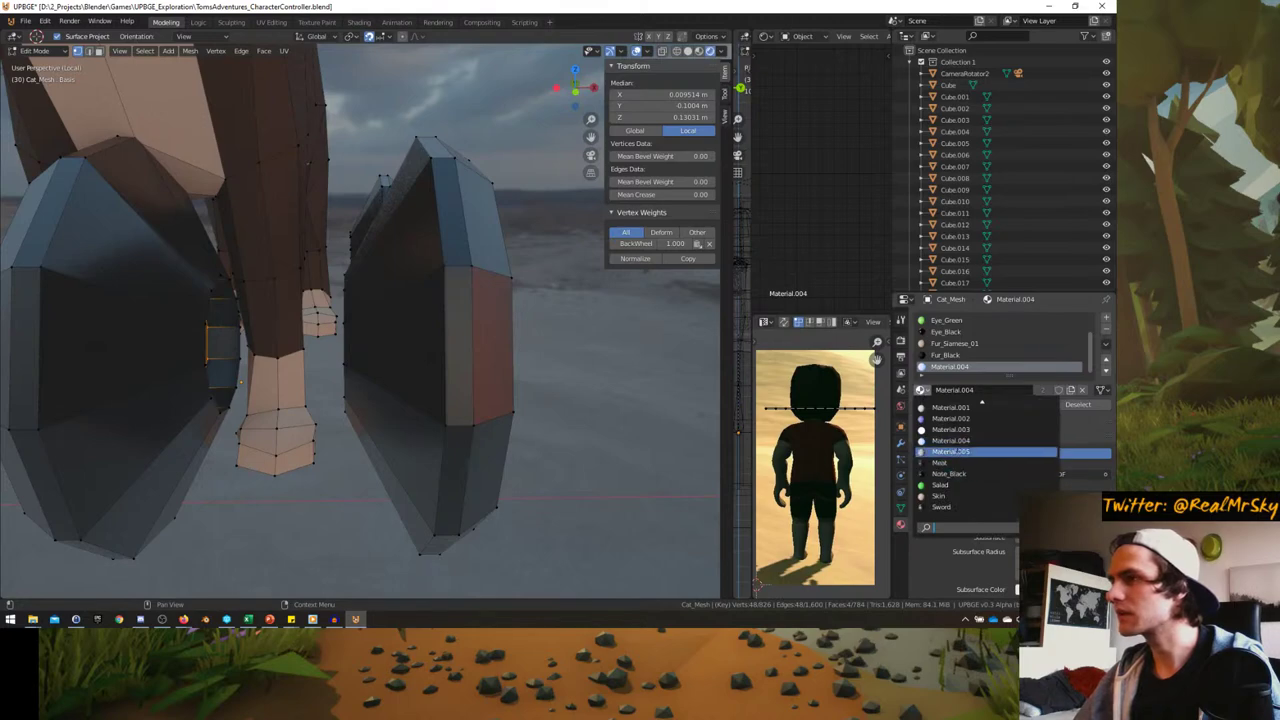
click(950, 434)
key(Tab)
middle_drag(444, 380, 491, 400)
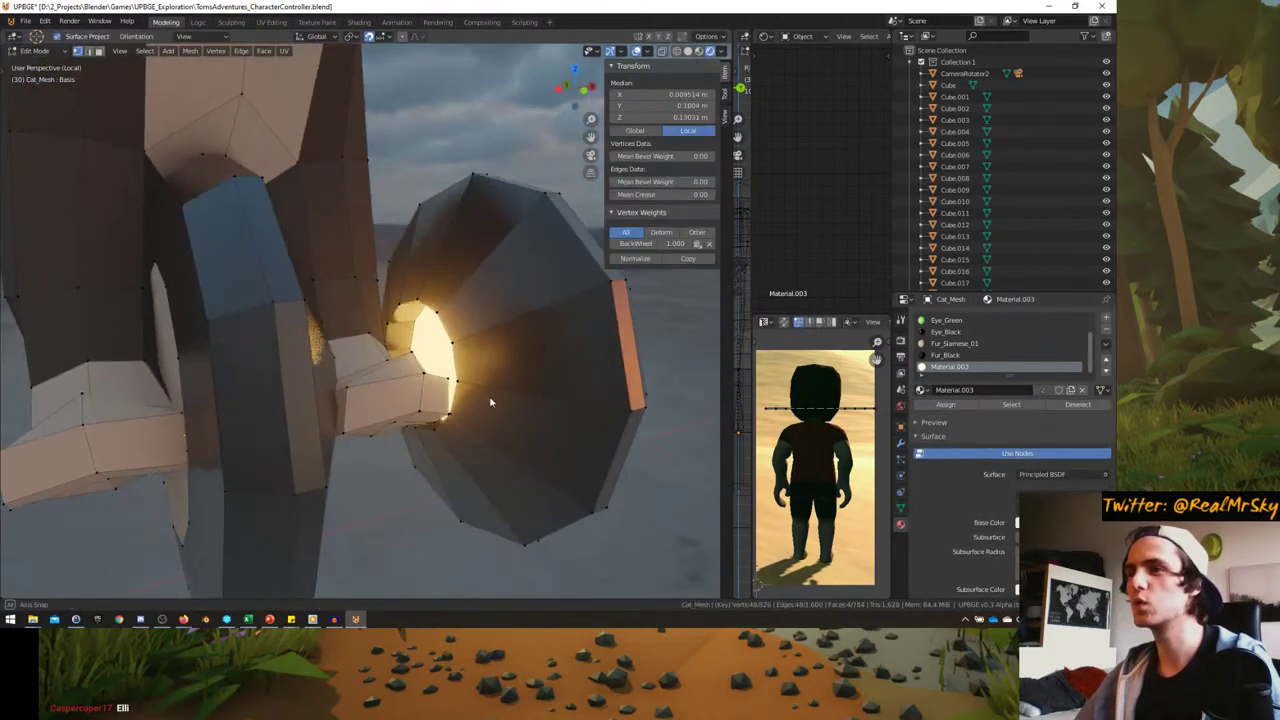
scroll(488, 393, up, 5)
- Compare the blue Material.004 glow, then settle on warm Material.003
click(920, 389)
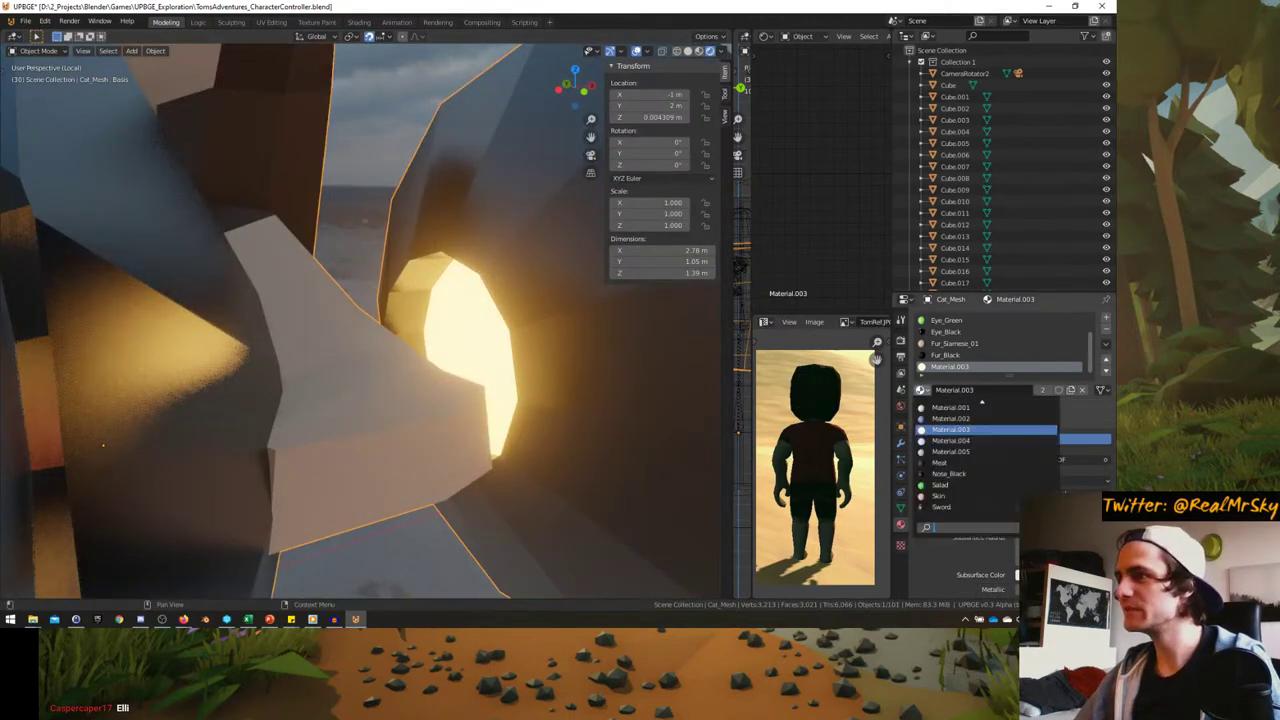
click(960, 442)
middle_drag(560, 420, 477, 364)
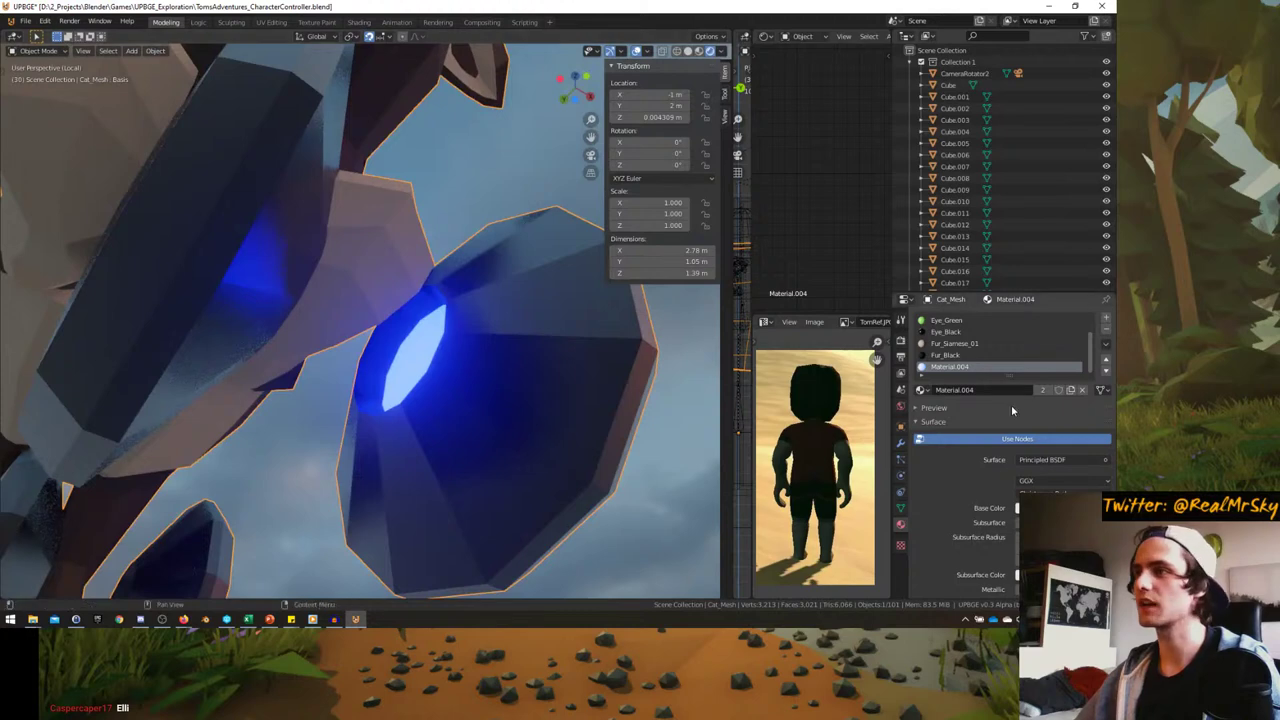
click(927, 390)
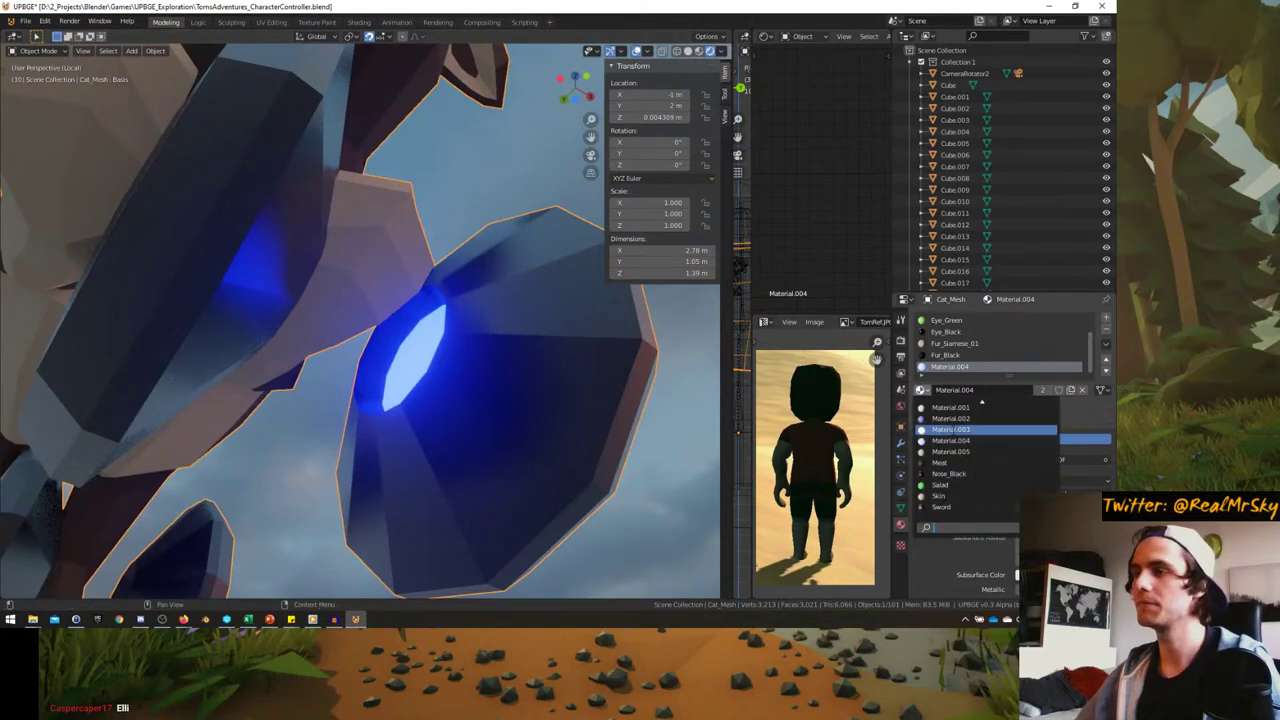
click(955, 429)
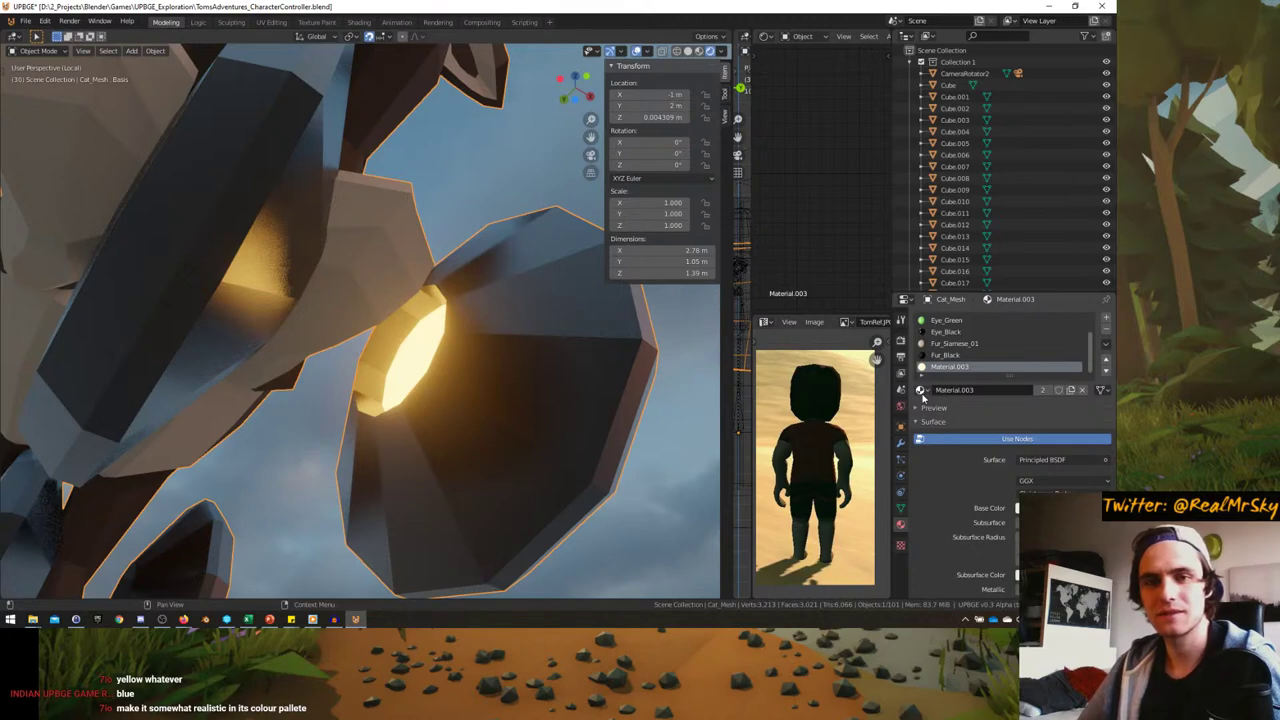
middle_drag(384, 362, 520, 281)
scroll(384, 362, down, 5)
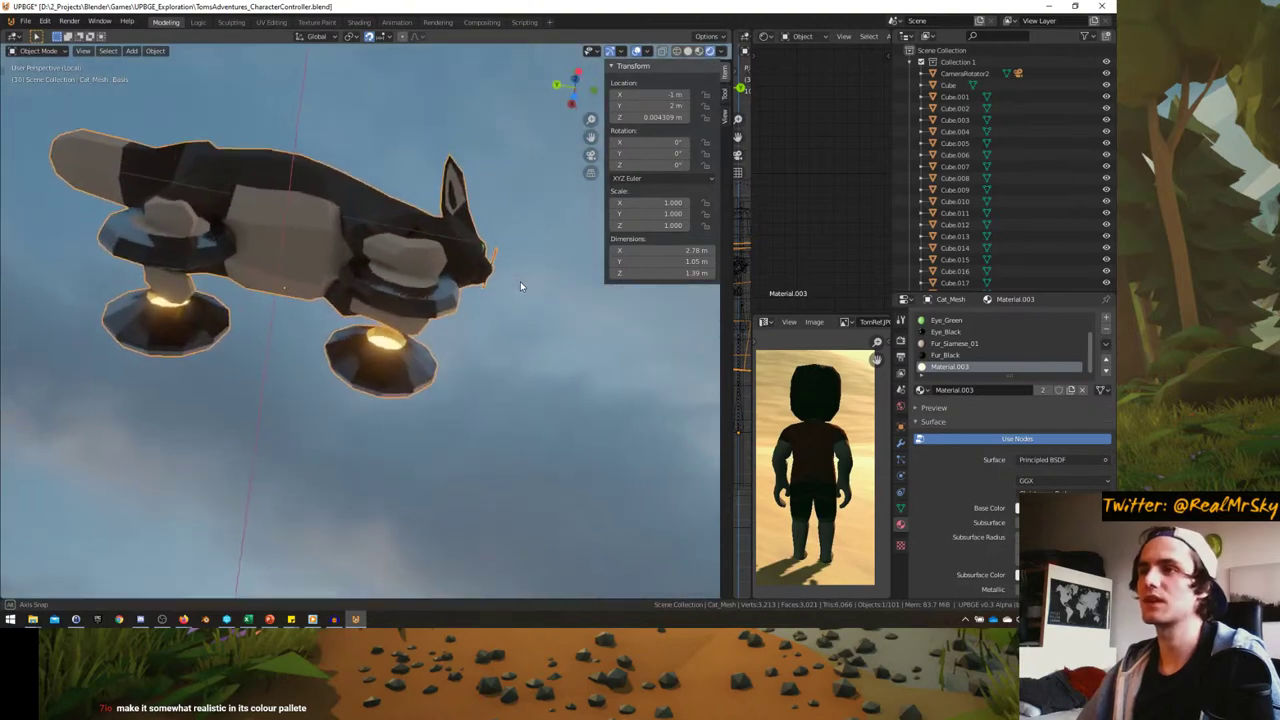
scroll(397, 368, up, 6)
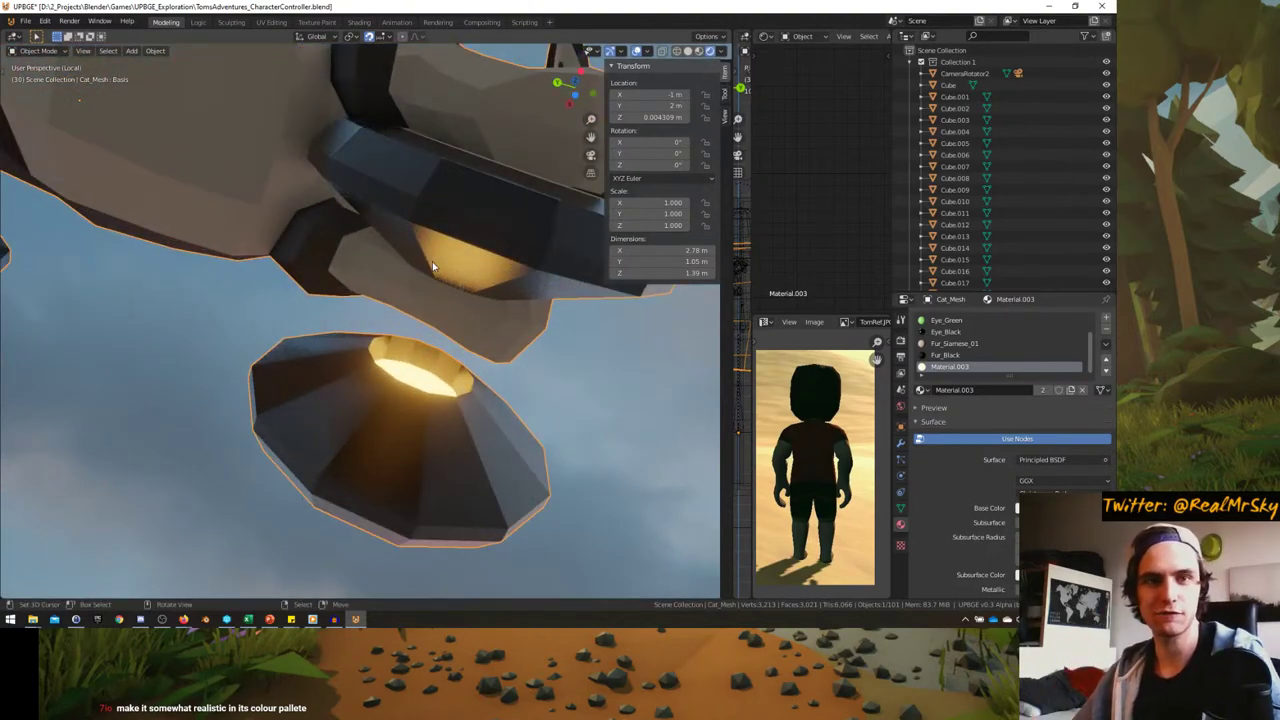
scroll(418, 328, down, 5)
middle_drag(418, 328, 246, 406)
scroll(290, 420, up, 5)
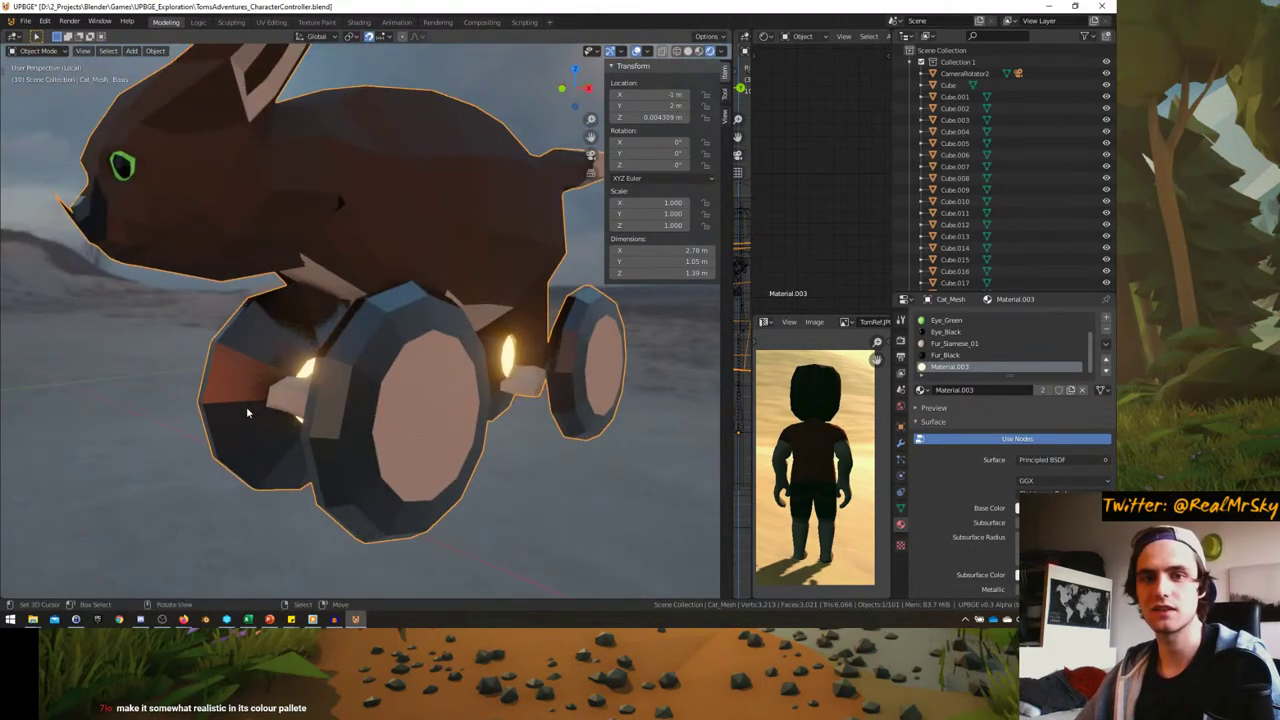
scroll(250, 412, up, 3)
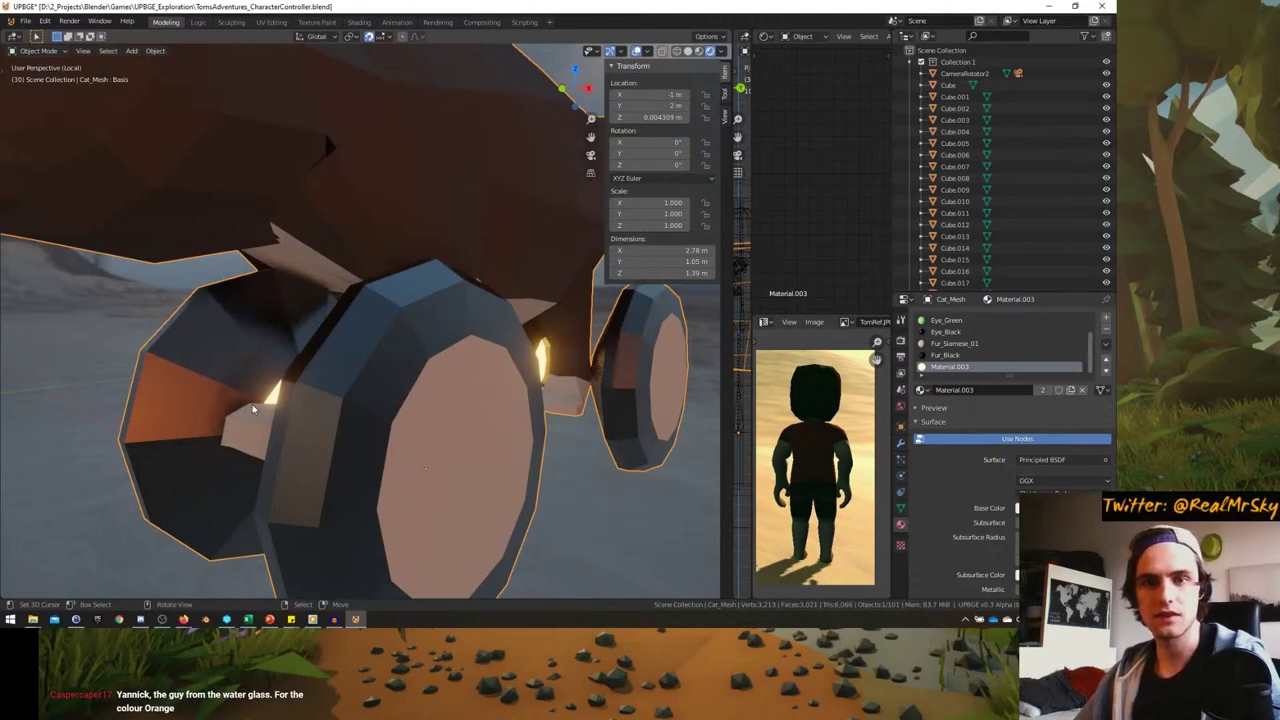
scroll(253, 409, down, 4)
- Select the right wheel disc and slide it along X against the boot, then return to Object Mode
middle_drag(253, 409, 422, 383)
key(Tab)
click(462, 364)
key(l)
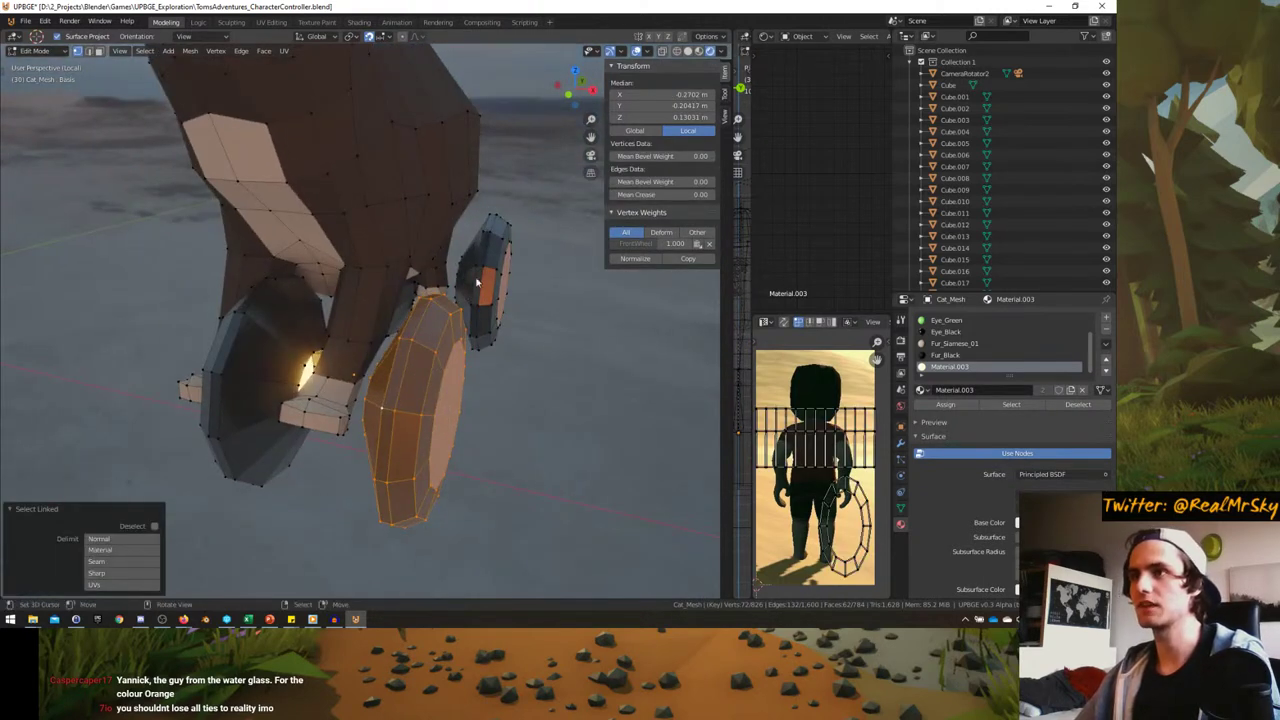
middle_drag(500, 330, 517, 328)
key(g)
key(x)
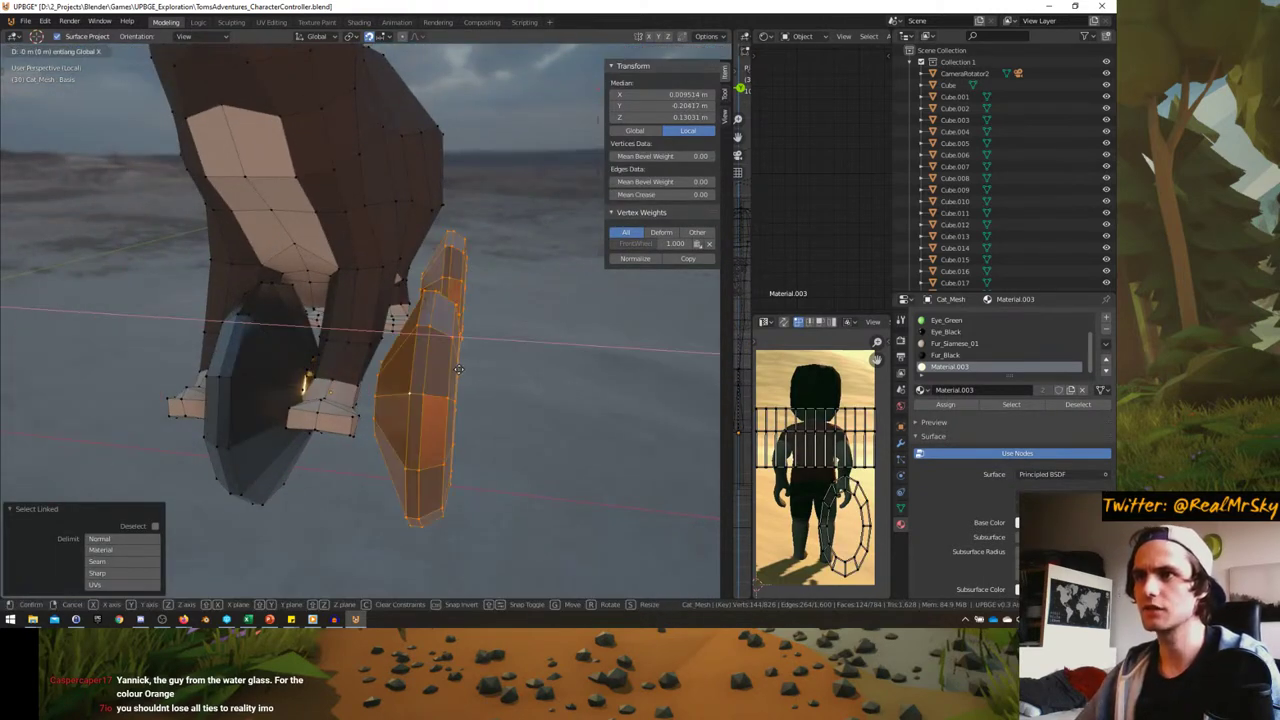
key(Escape)
key(g)
key(x)
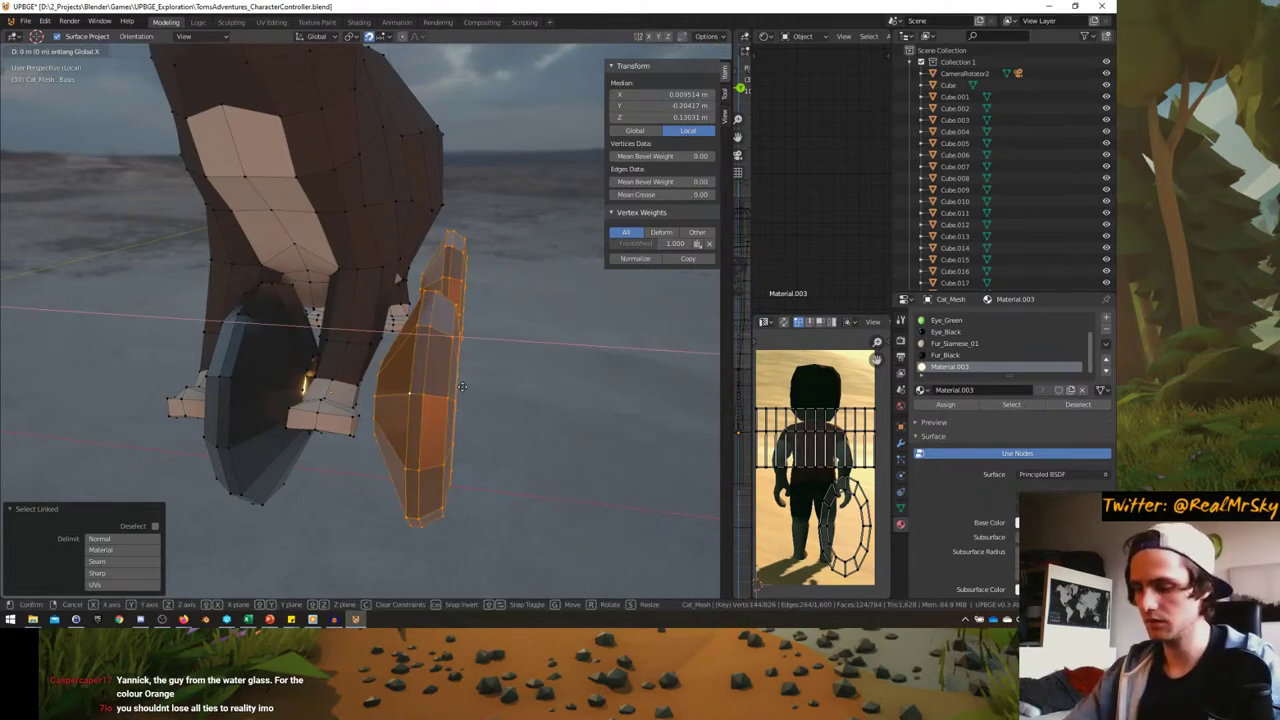
click(340, 370)
middle_drag(340, 370, 342, 400)
key(Tab)
- Cancel a wheel rotation and re-enter Edit Mode to inspect the cat's front and left side
key(Tab)
key(r)
right_click(405, 395)
key(Tab)
scroll(342, 314, up, 4)
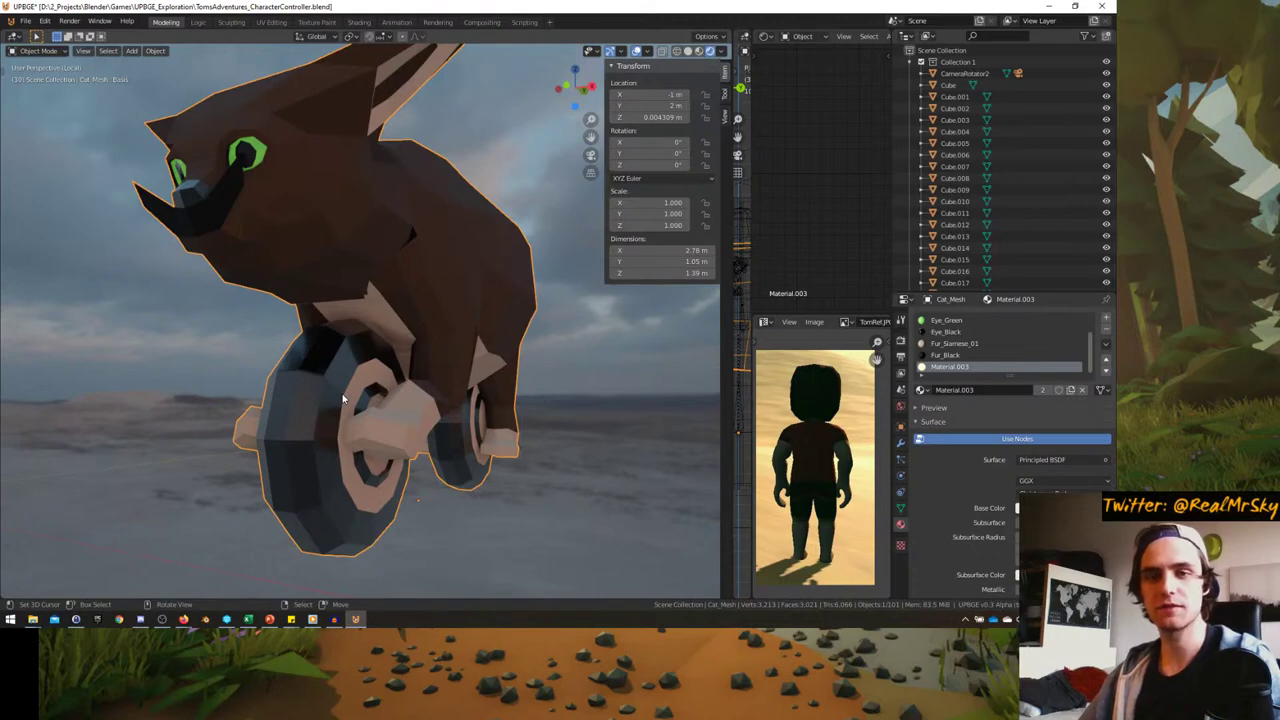
mouse_move(342, 400)
middle_down()
mouse_move(370, 371)
mouse_move(362, 412)
middle_up()
key(Tab)
key(Tab)
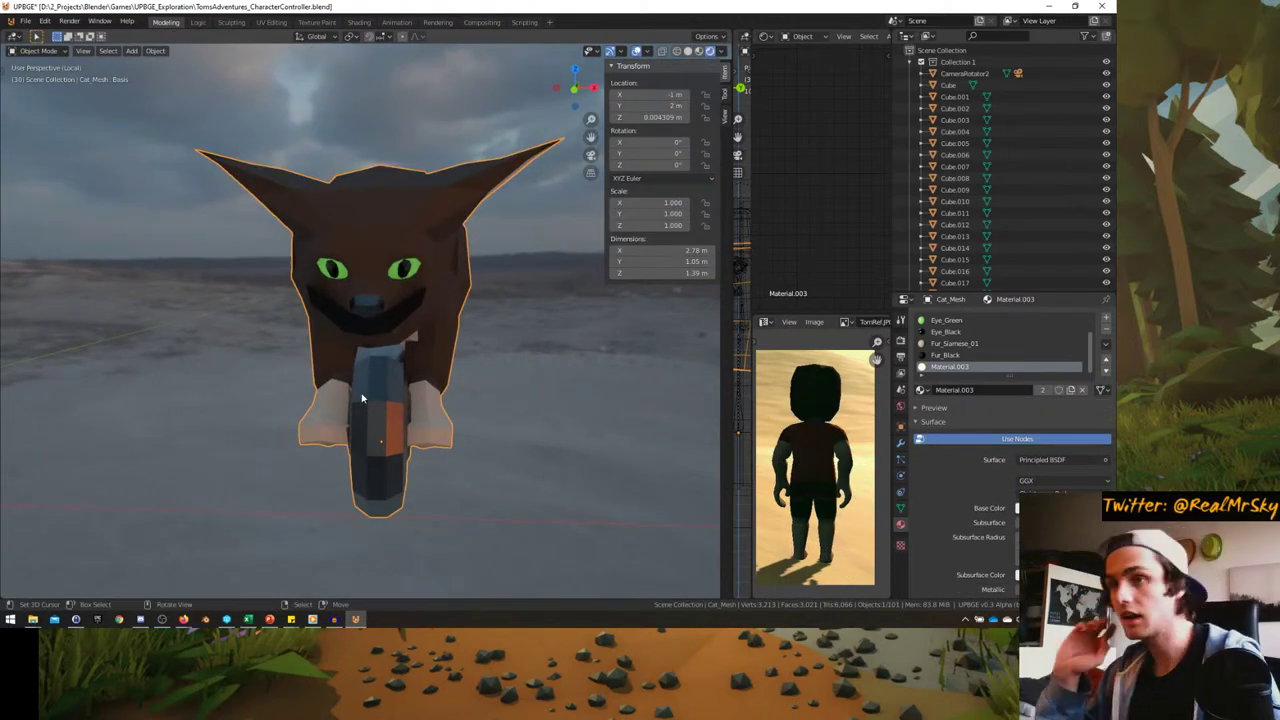
middle_drag(362, 398, 307, 314)
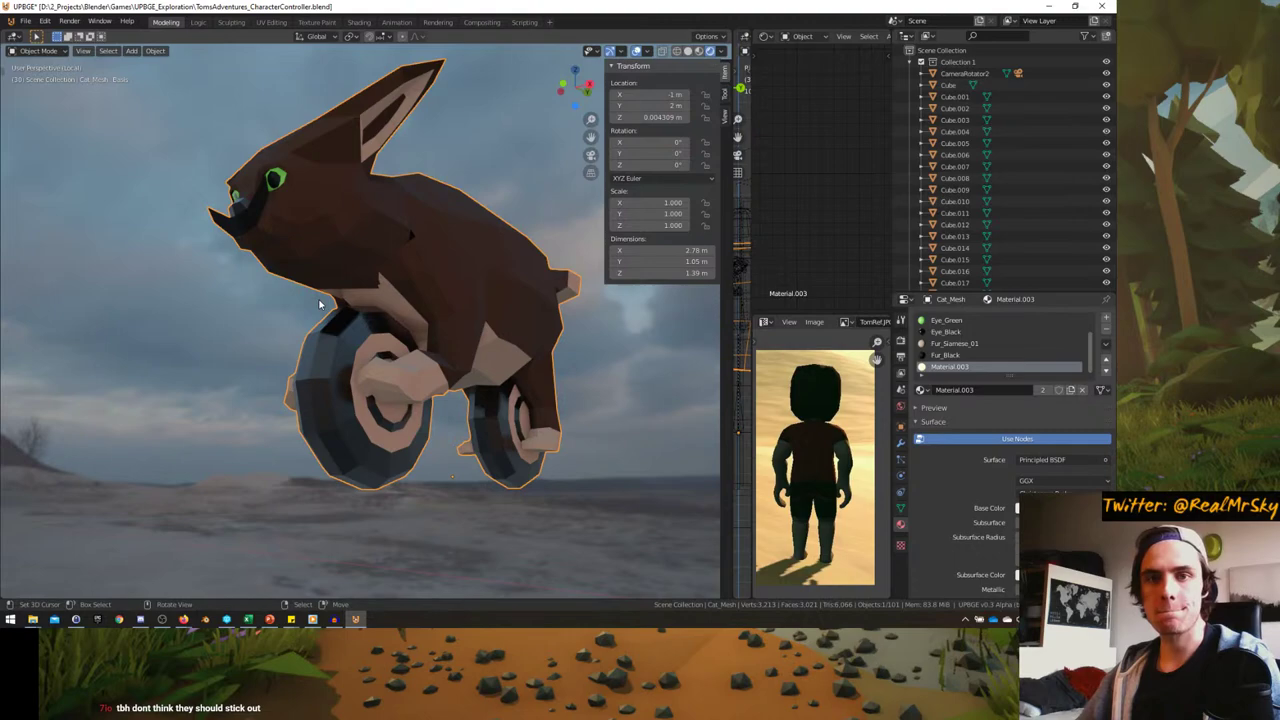
middle_drag(310, 304, 337, 332)
- Check the wheel in Edit Mode, then view the cat from the side in Object Mode
key(Tab)
scroll(343, 349, up, 3)
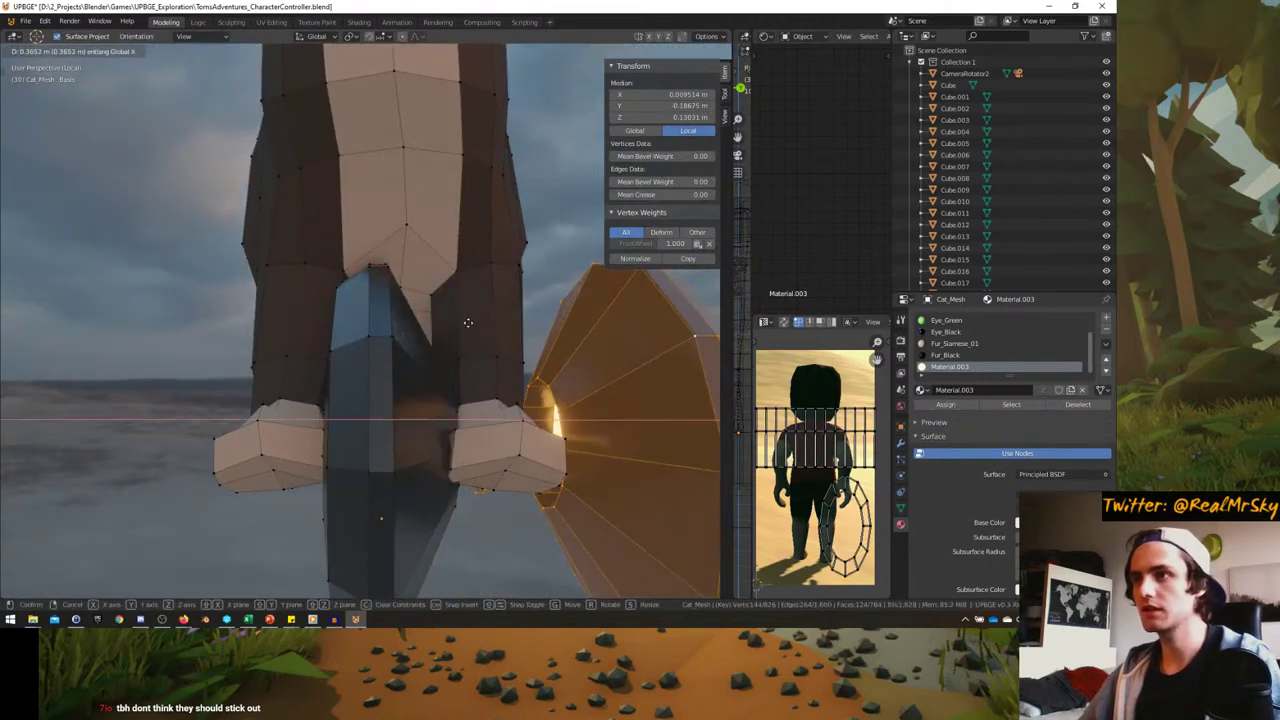
middle_drag(423, 329, 338, 320)
key(Tab)
scroll(338, 320, down, 3)
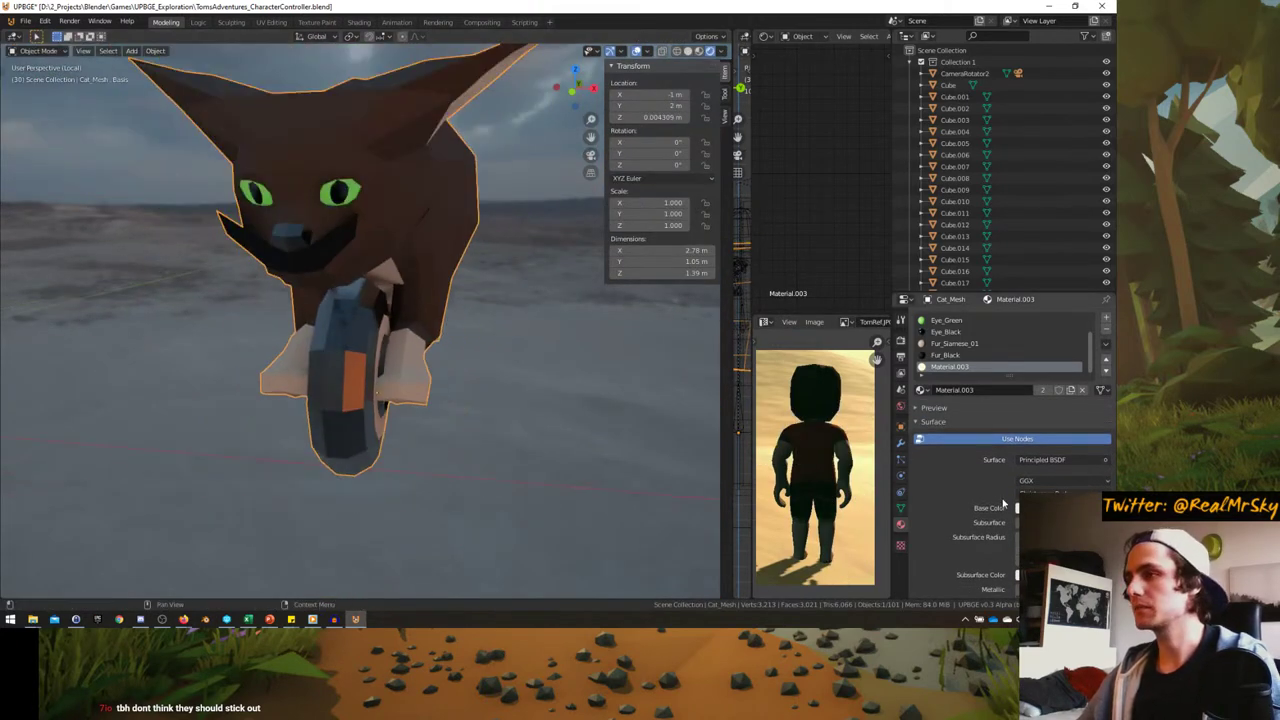
middle_drag(420, 330, 350, 340)
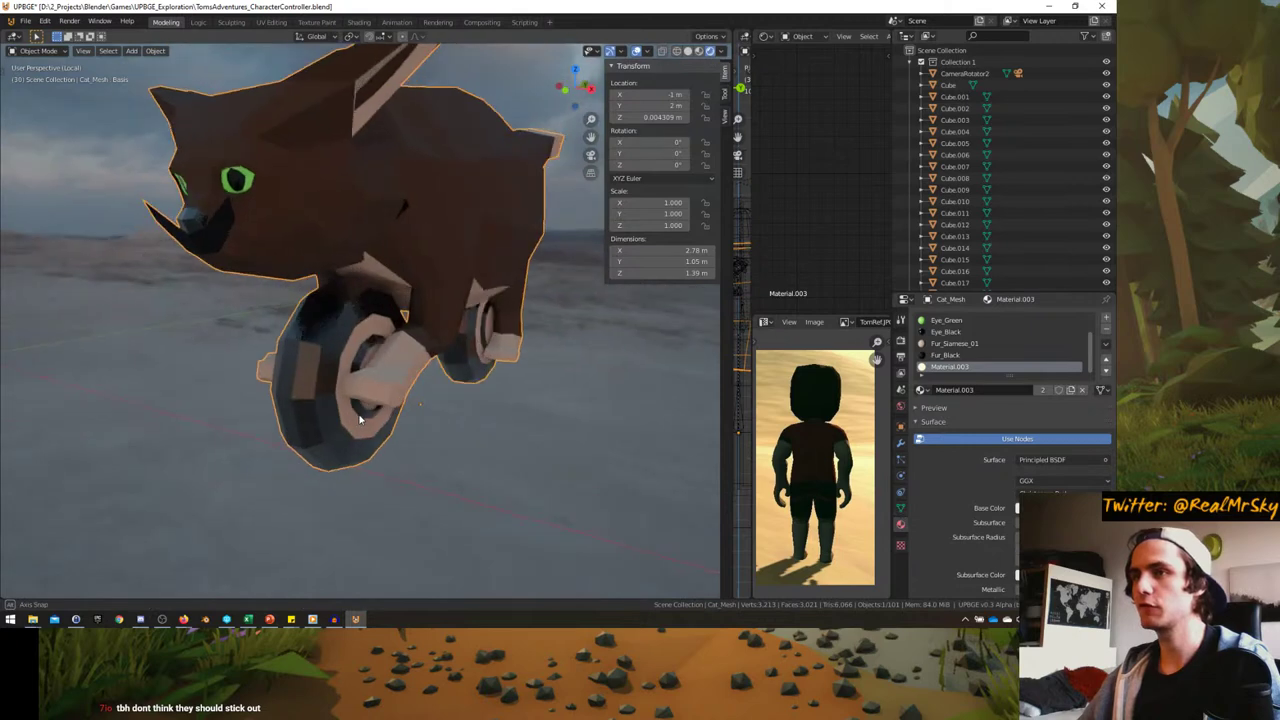
scroll(350, 340, up, 3)
- Add a new shape key beneath CHONK on the cat mesh, then inspect the wheel in edit mode
click(901, 508)
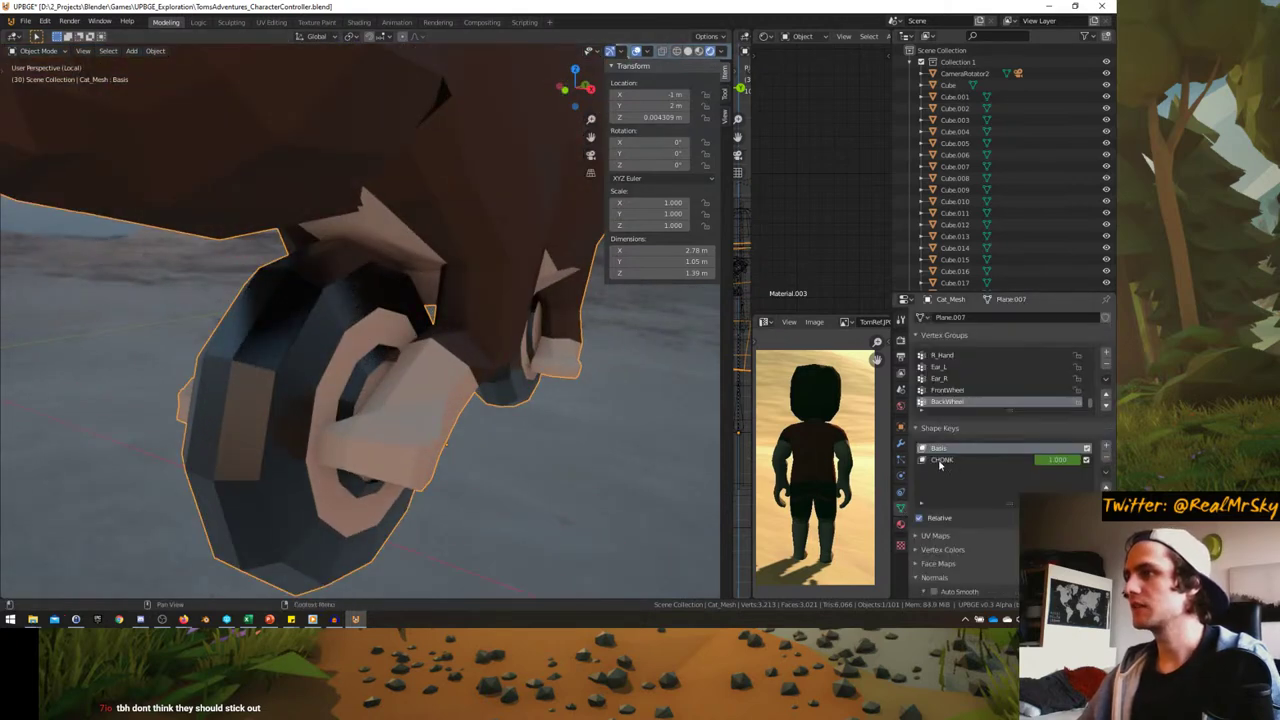
click(1106, 447)
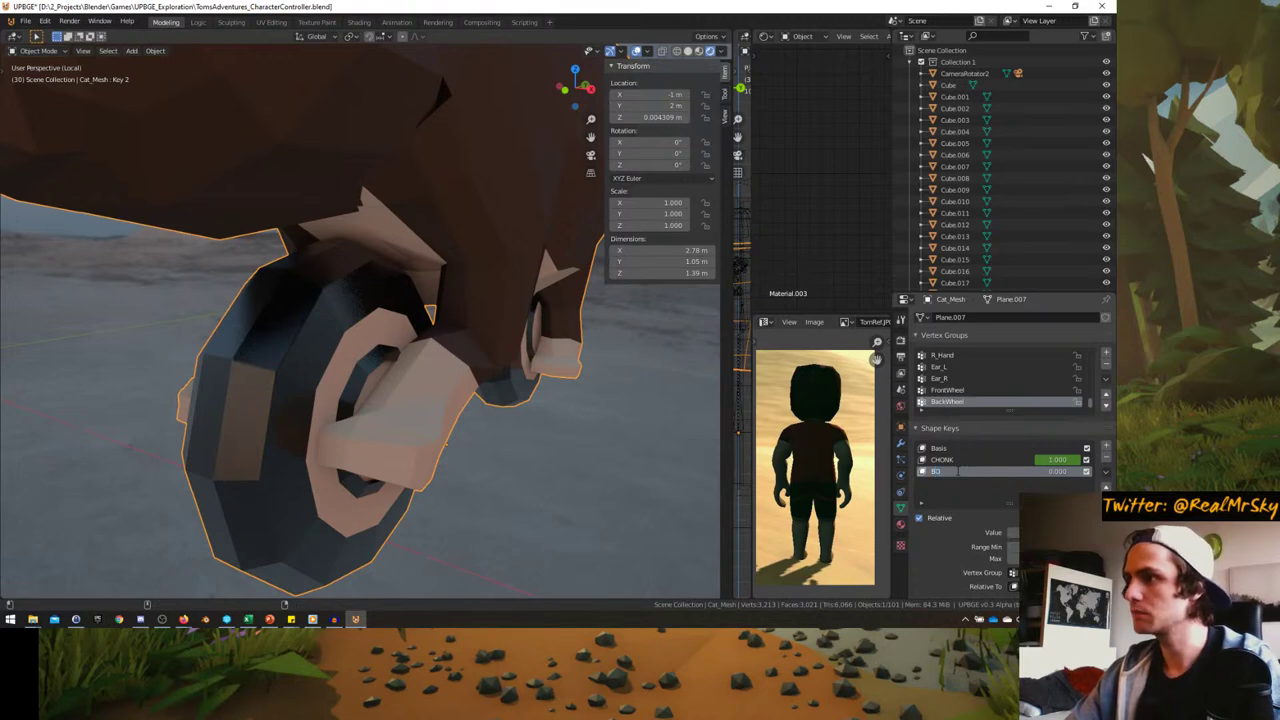
key(Tab)
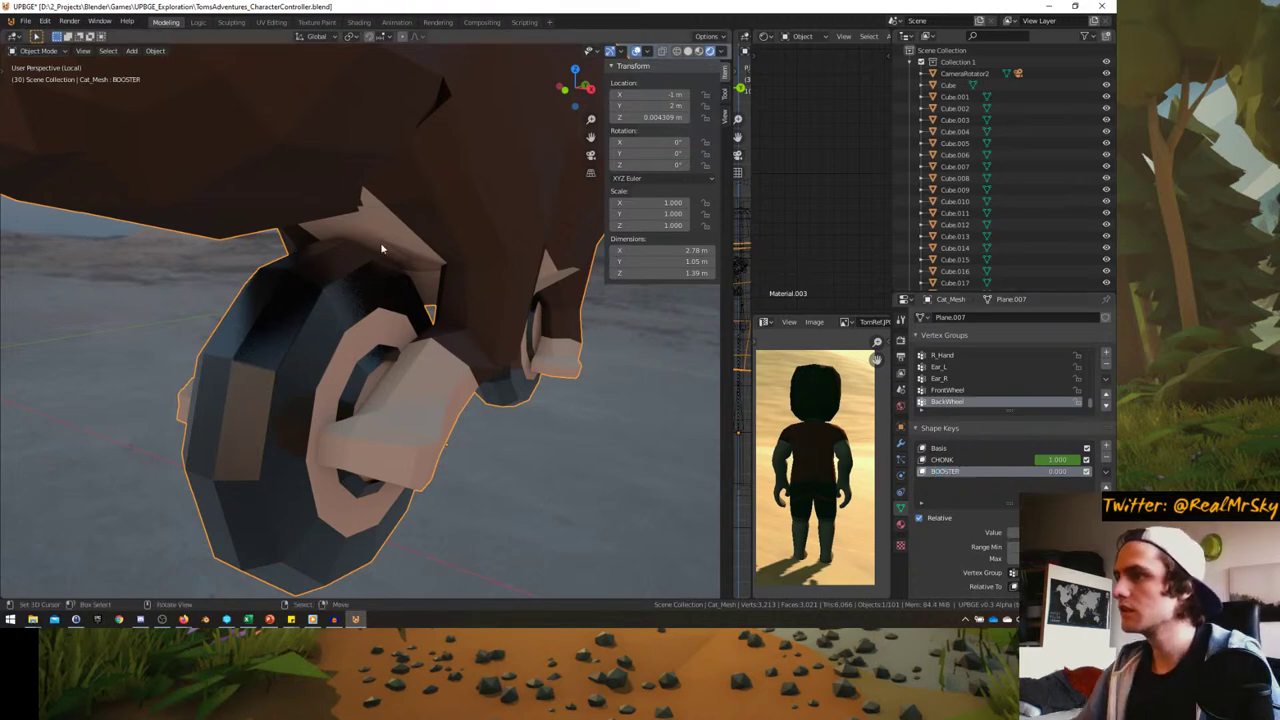
middle_drag(380, 242, 363, 313)
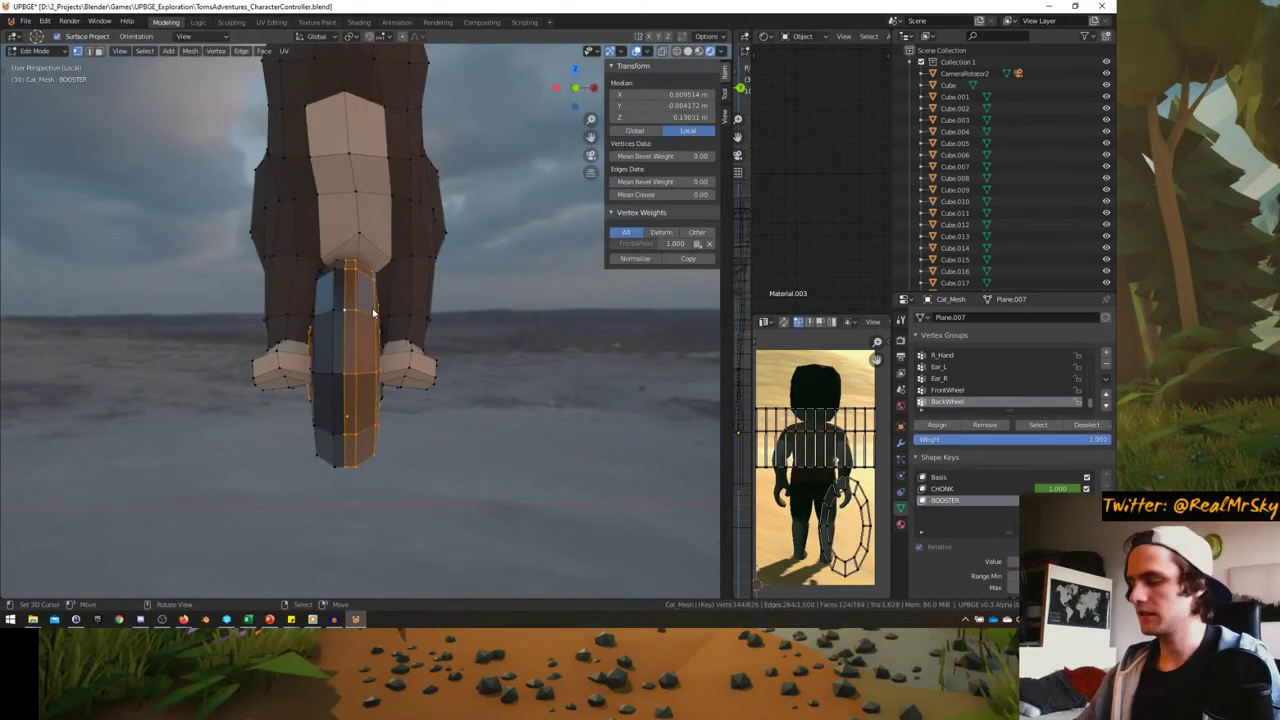
- Check the wheel from the front in edit and object mode, then show the full scene and frame the cat
key(Tab)
key(ctrl+KP_1)
key(Tab)
key(KP_1)
key(Tab)
scroll(370, 310, down, 2)
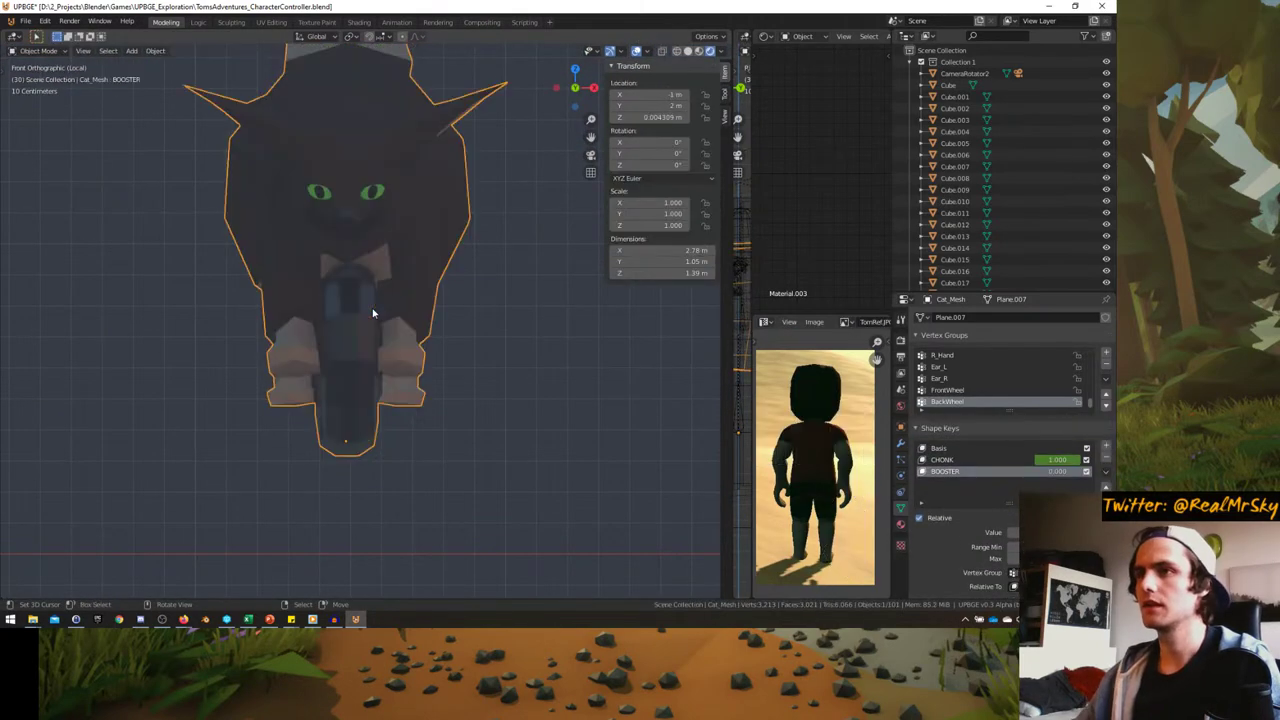
key(Tab)
scroll(376, 310, up, 3)
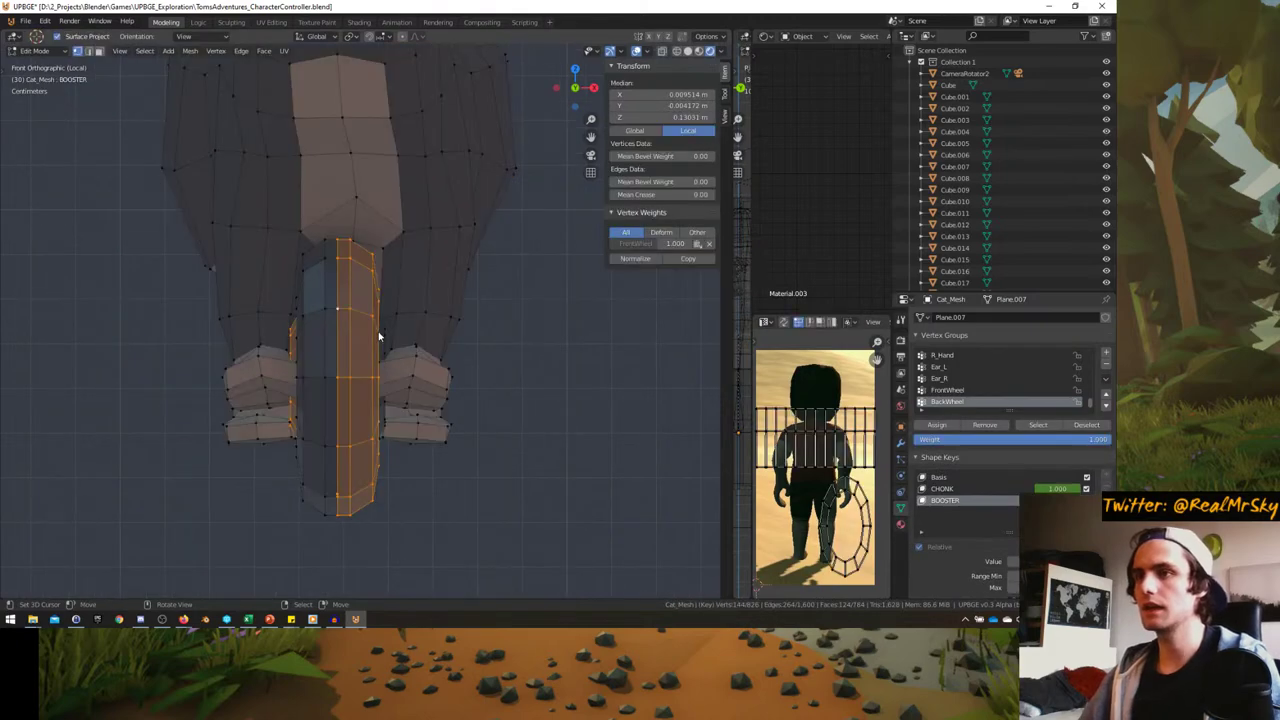
key(Tab)
middle_drag(345, 341, 379, 328)
scroll(378, 332, down, 3)
key(KP_Divide)
key(KP_Decimal)
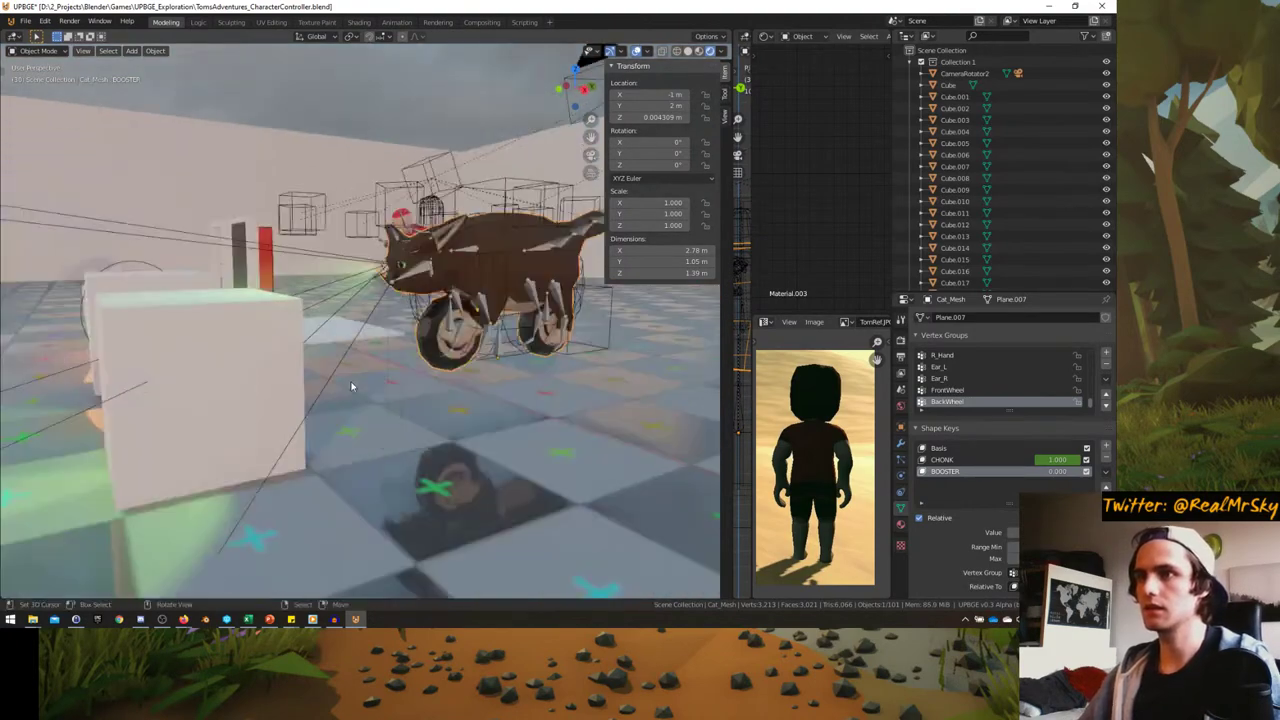
- Select and isolate the cat's skeleton and enter bone editing in front orthographic view
click(386, 326)
key(KP_Divide)
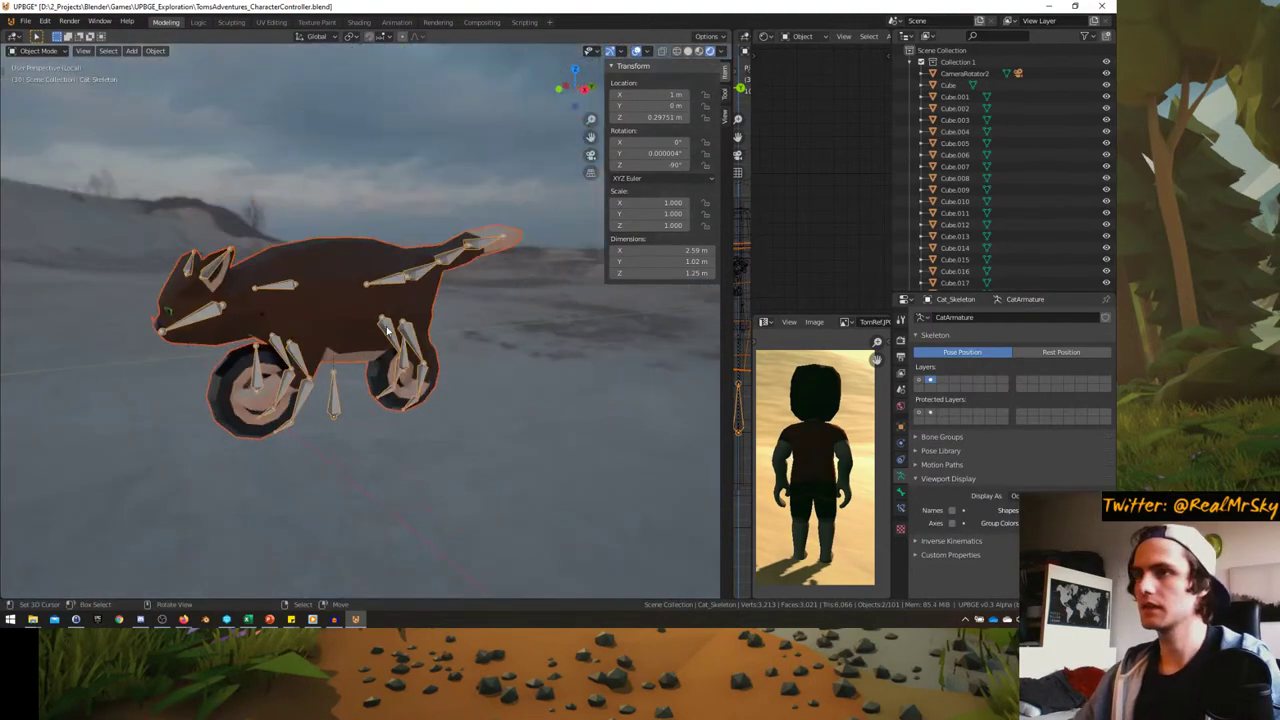
mouse_move(386, 326)
middle_down()
mouse_move(336, 400)
mouse_move(363, 322)
middle_up()
scroll(350, 360, down, 3)
key(Tab)
key(KP_1)
scroll(400, 350, up, 3)
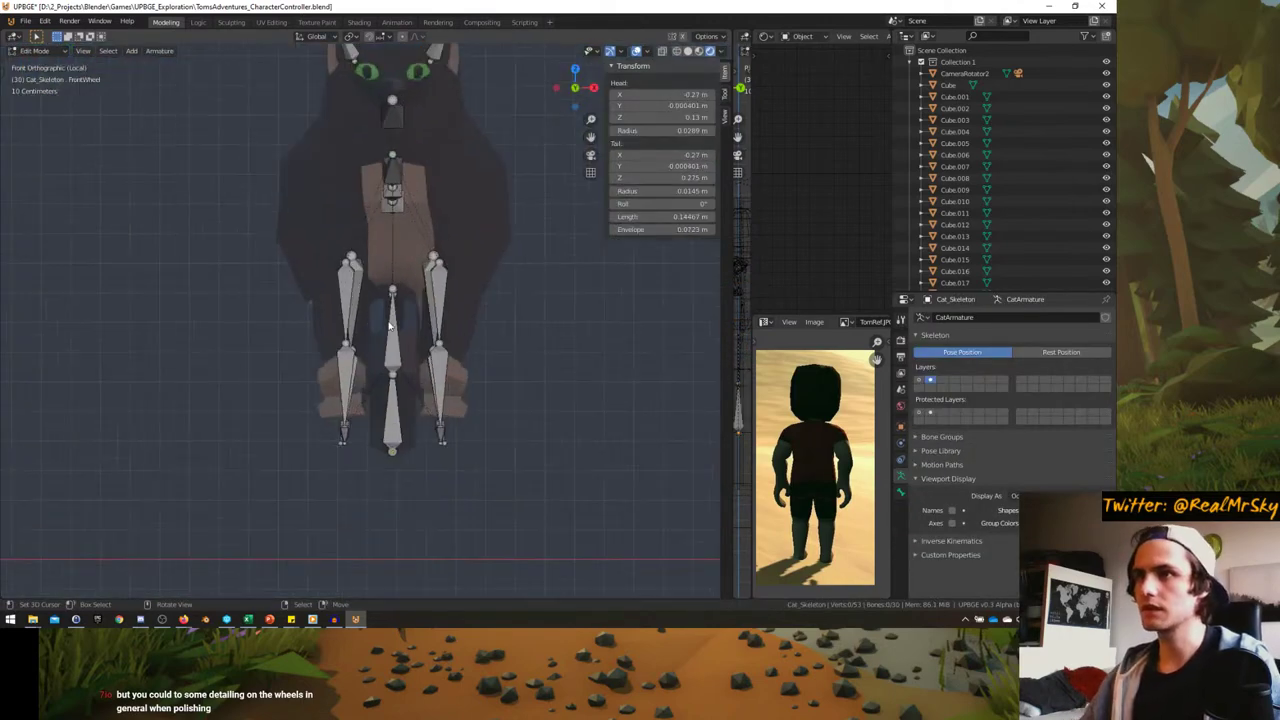
- Frame the FrontWheel bone in front view, cancelling a trial move
key(g)
key(Escape)
scroll(398, 337, up, 2)
mouse_move(398, 337)
middle_down()
mouse_move(420, 300)
mouse_move(398, 337)
middle_up()
key(KP_1)
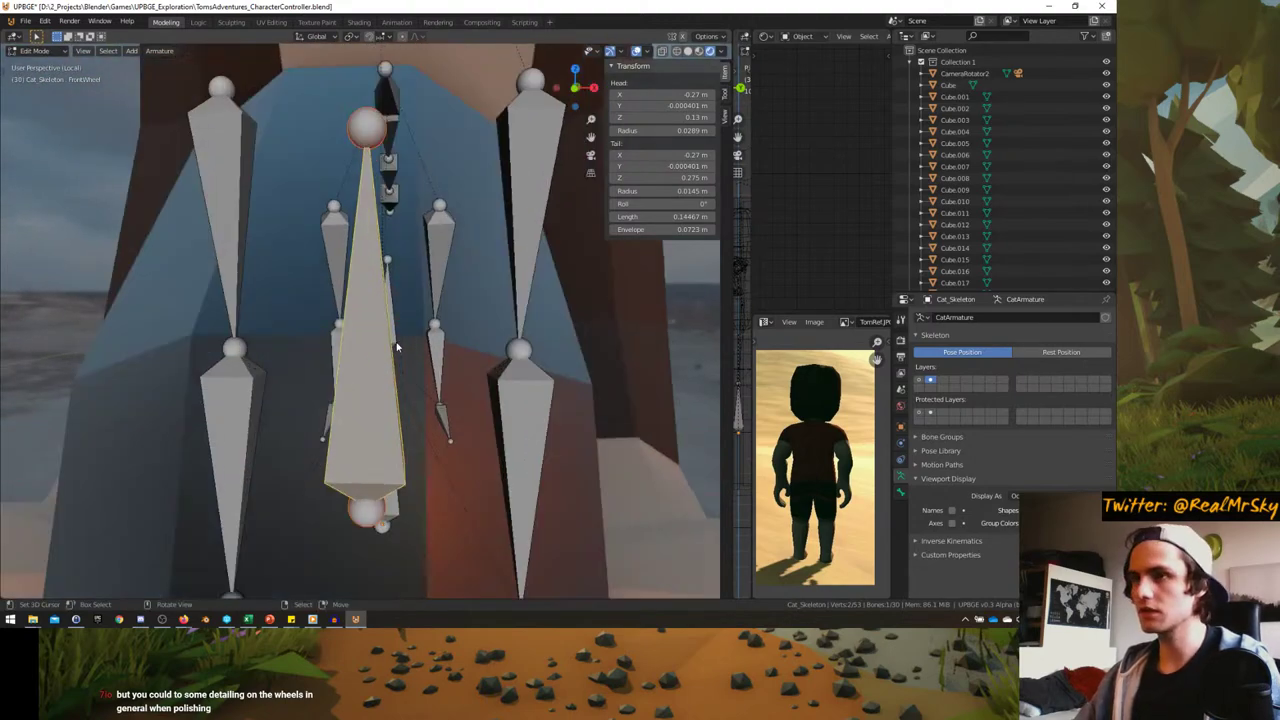
scroll(396, 347, up, 2)
scroll(385, 343, down, 5)
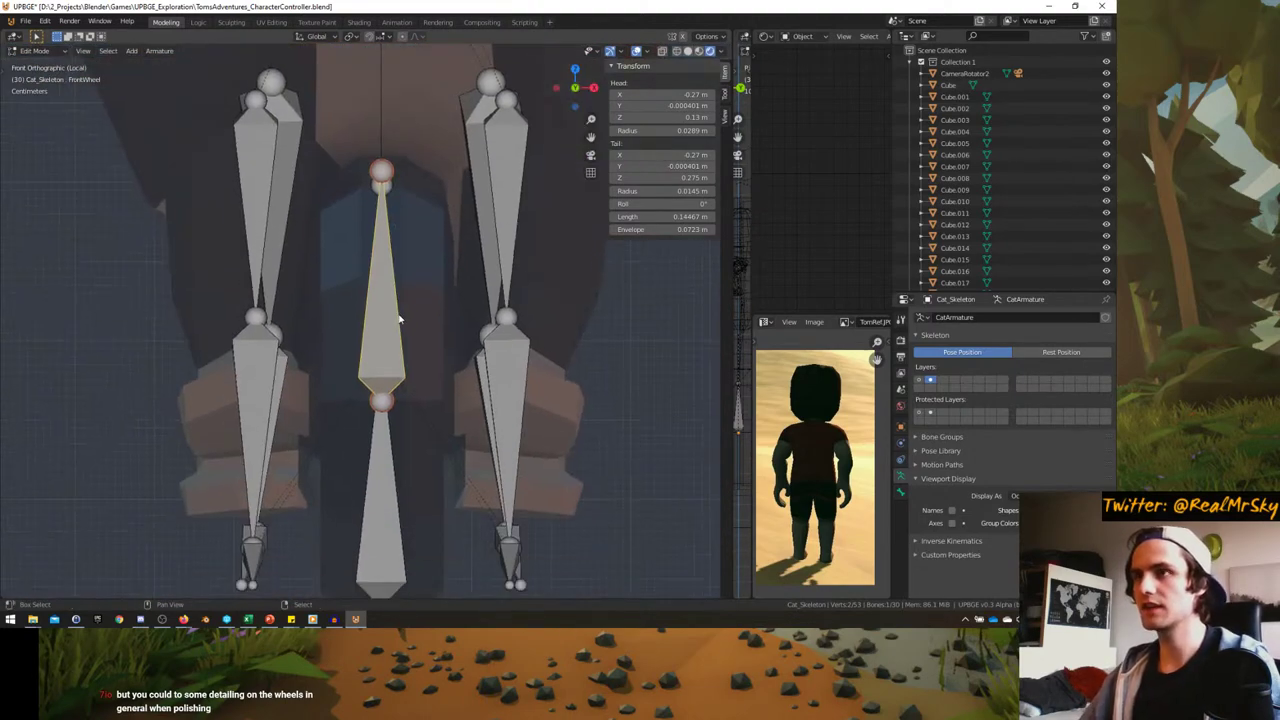
scroll(397, 317, up, 3)
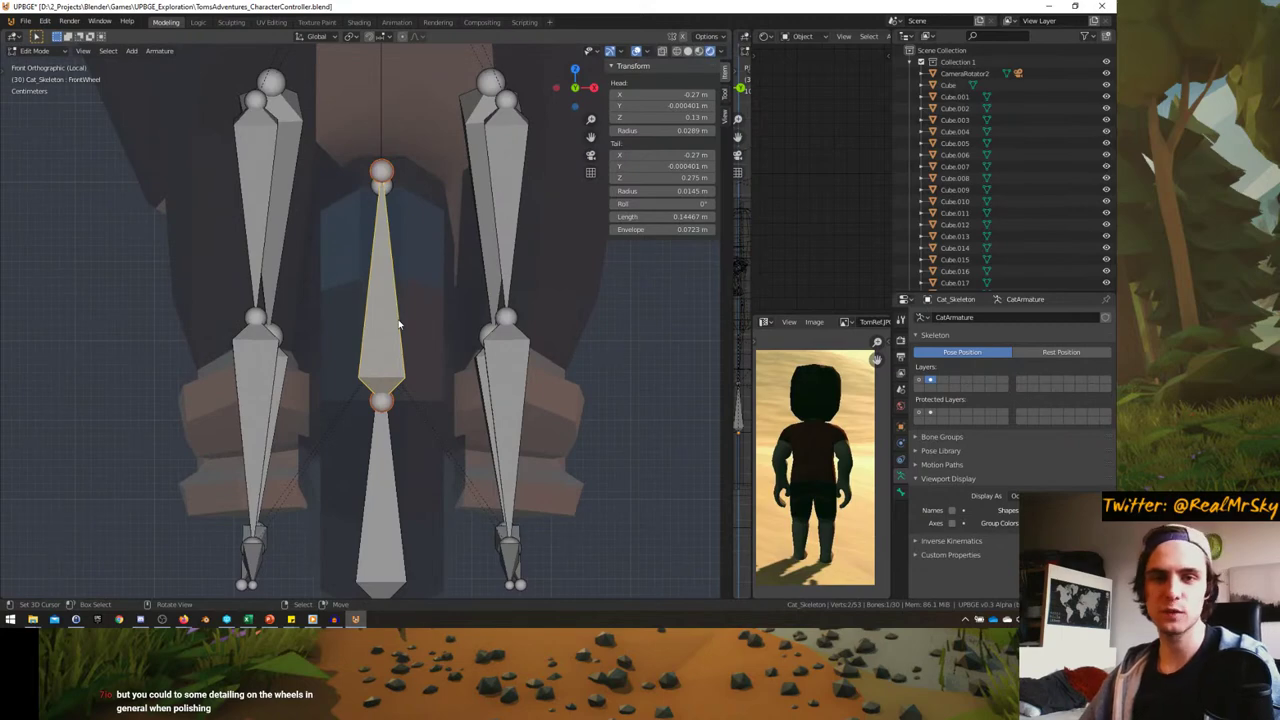
scroll(398, 324, down, 3)
middle_drag(398, 324, 324, 356)
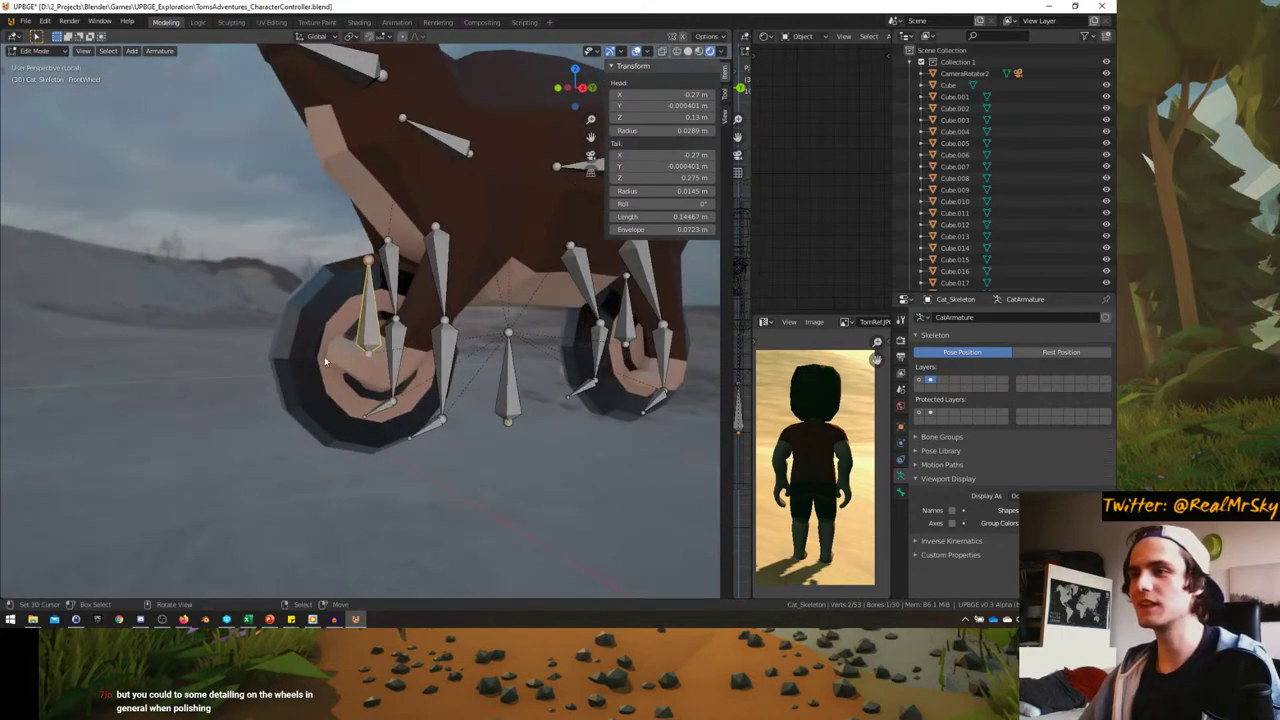
- Undo a first FrontWheel duplicate and snap the 3D cursor to the FrontWheel bone
key(shift+d)
right_click(411, 348)
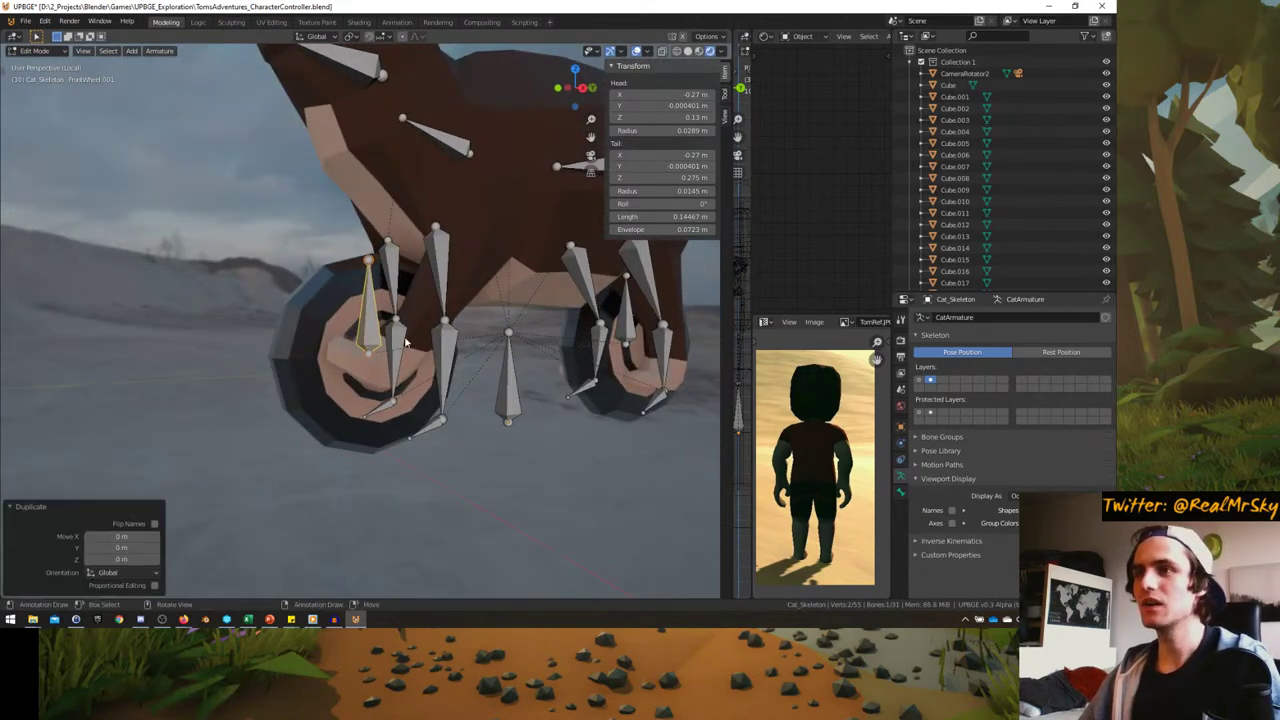
middle_drag(411, 348, 363, 348)
key(ctrl+z)
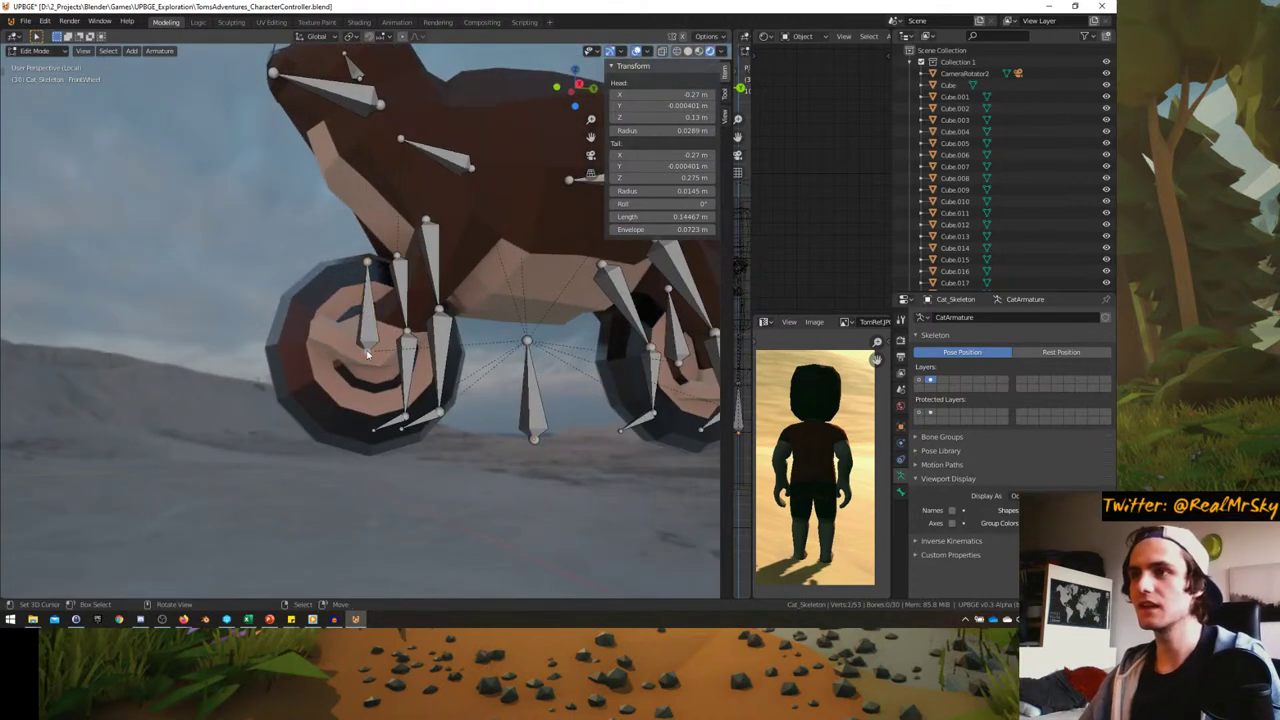
key(shift+s)
click(366, 411)
middle_drag(366, 411, 473, 330)
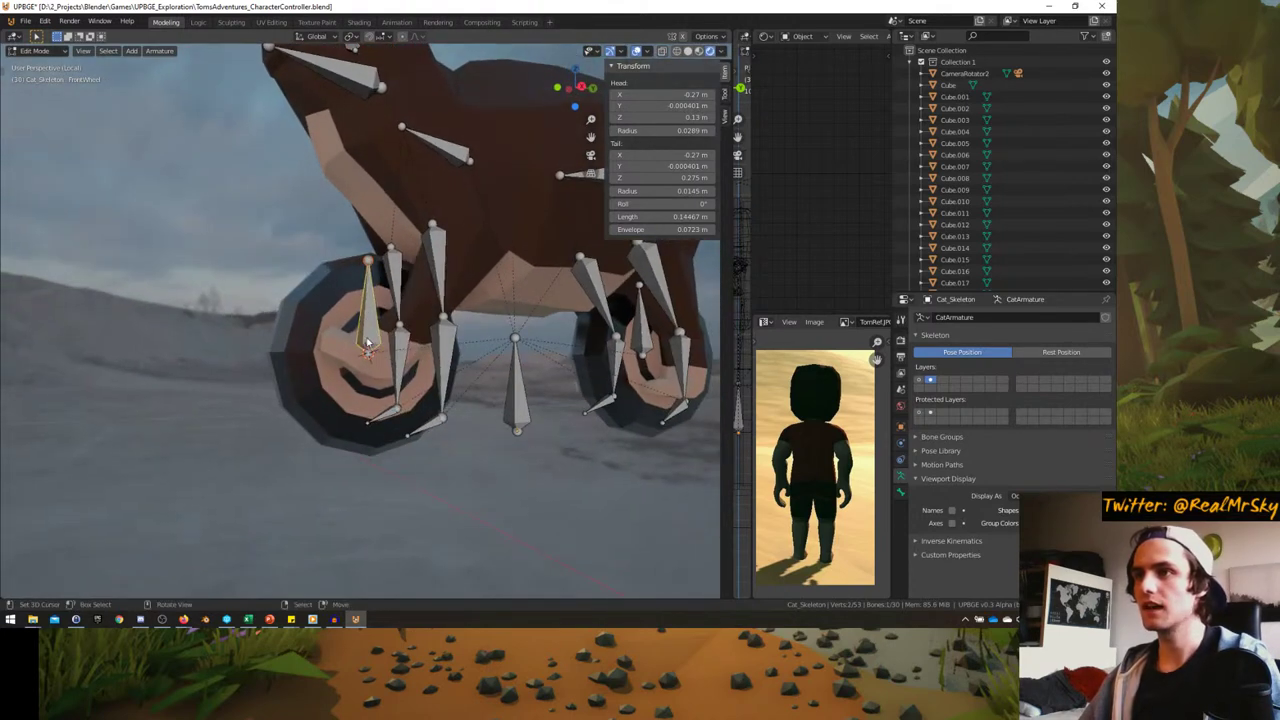
- Duplicate FrontWheel in place, set the pivot to 3D Cursor, and rotate the copy 180° on X
key(shift+d)
right_click(473, 330)
key(period)
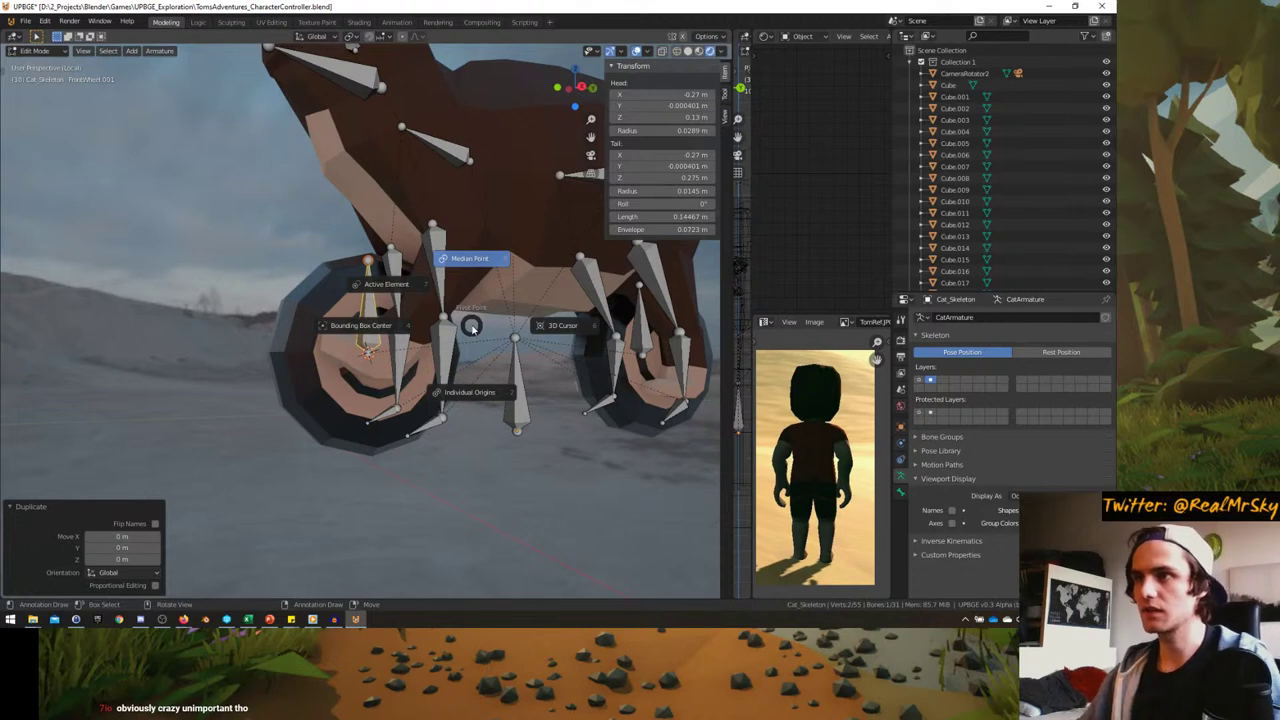
click(512, 337)
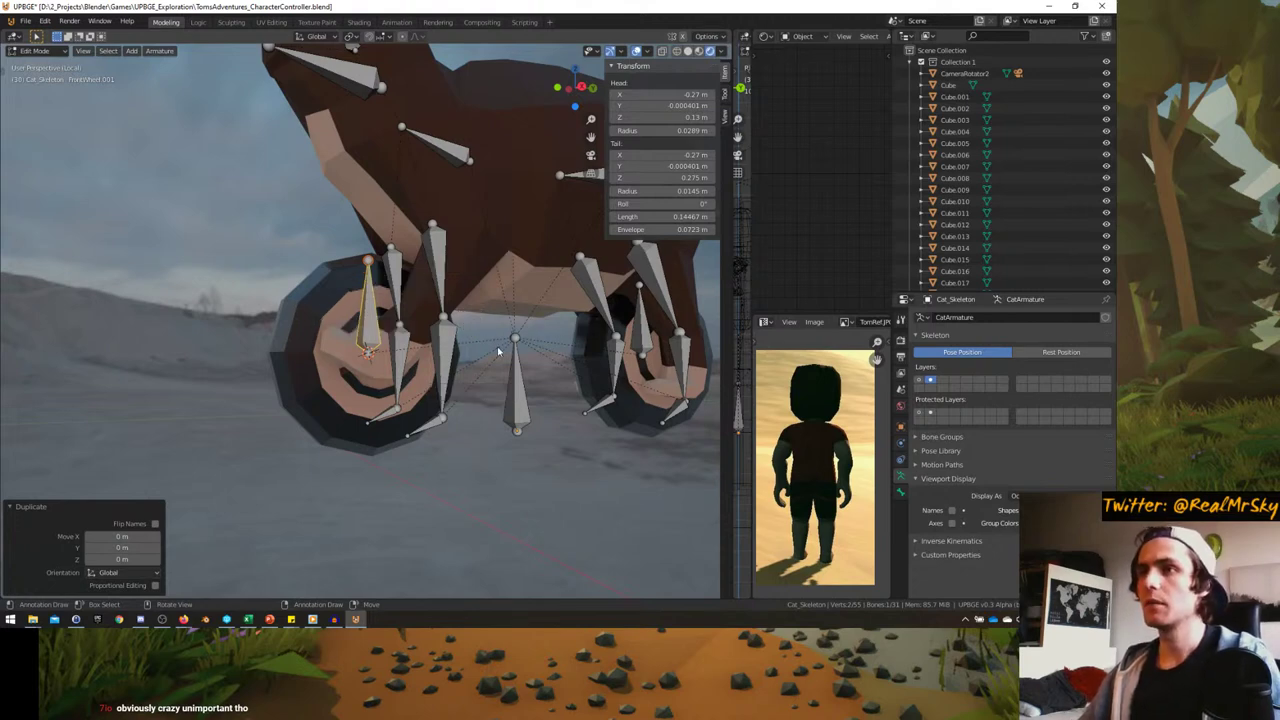
click(352, 36)
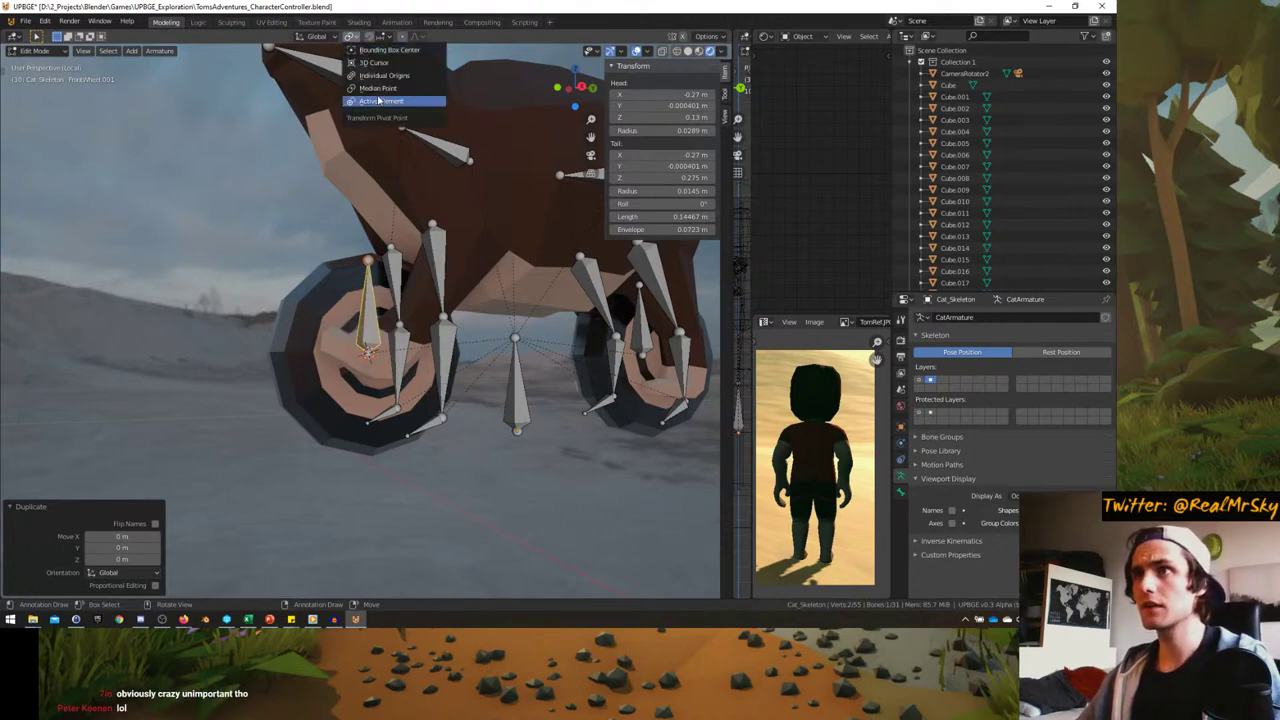
click(374, 62)
middle_drag(425, 350, 441, 376)
text(rx)
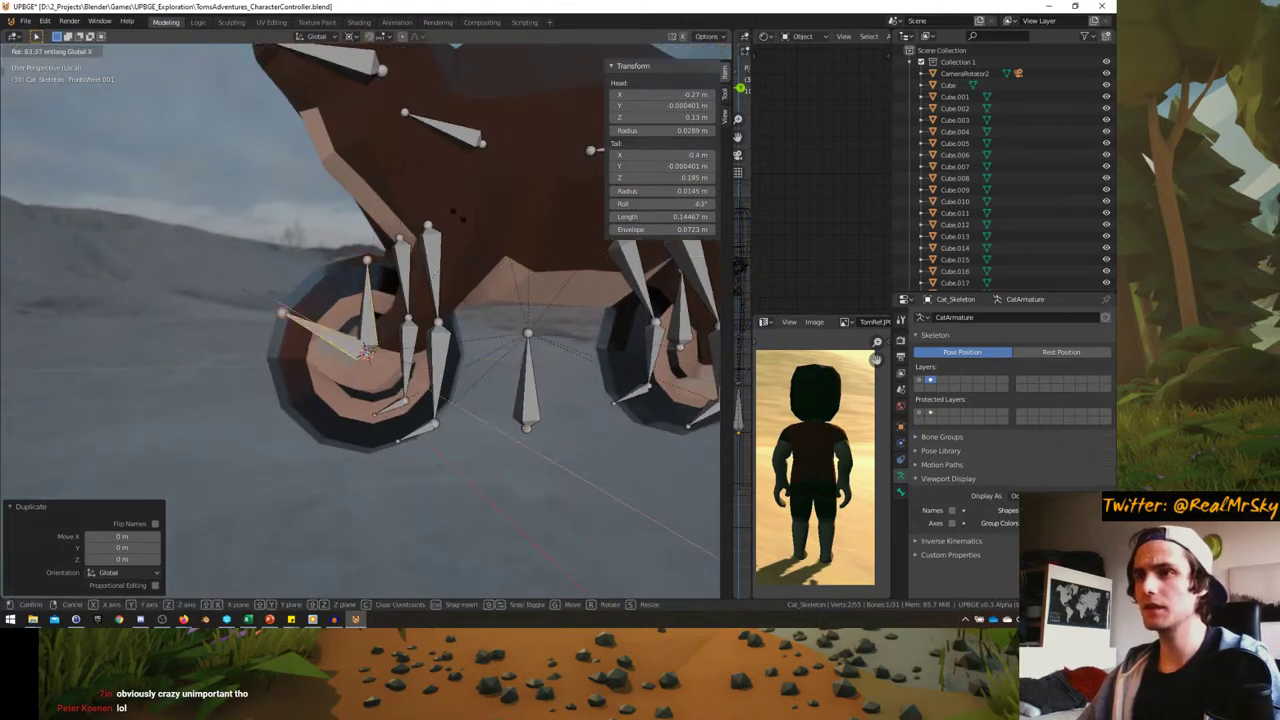
text(18)
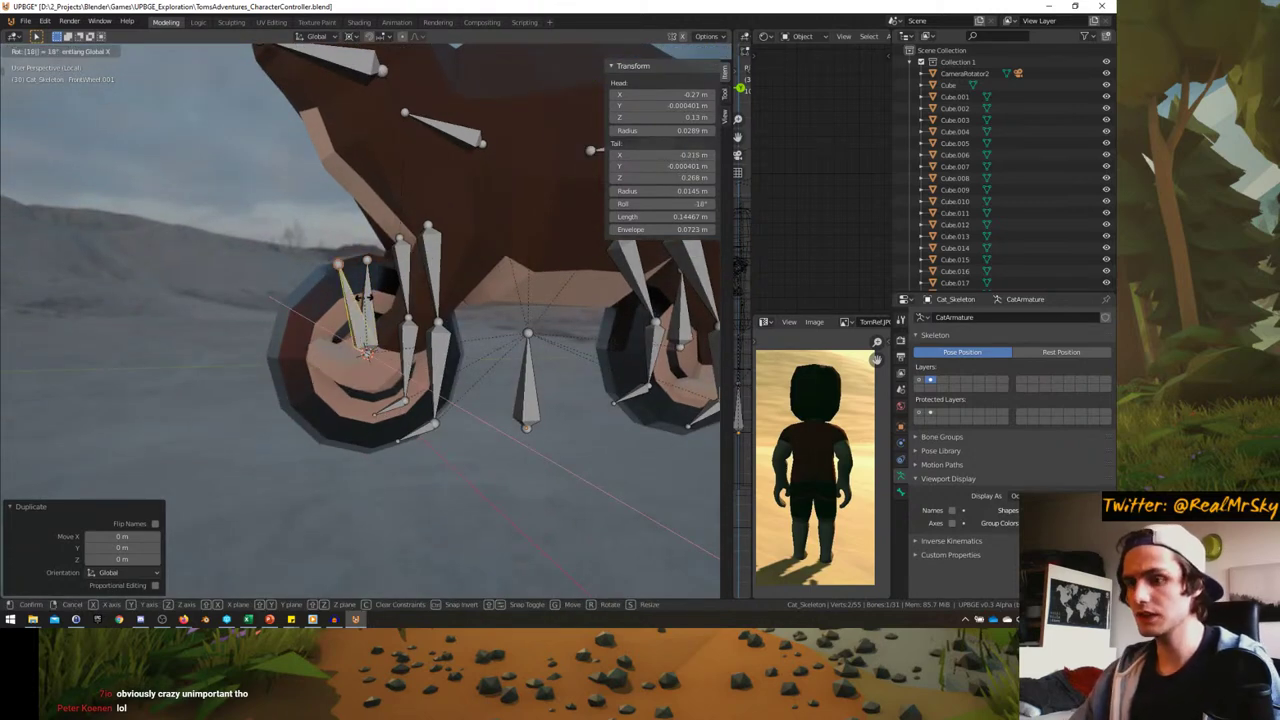
key(BackSpace)
key(BackSpace)
text(1)
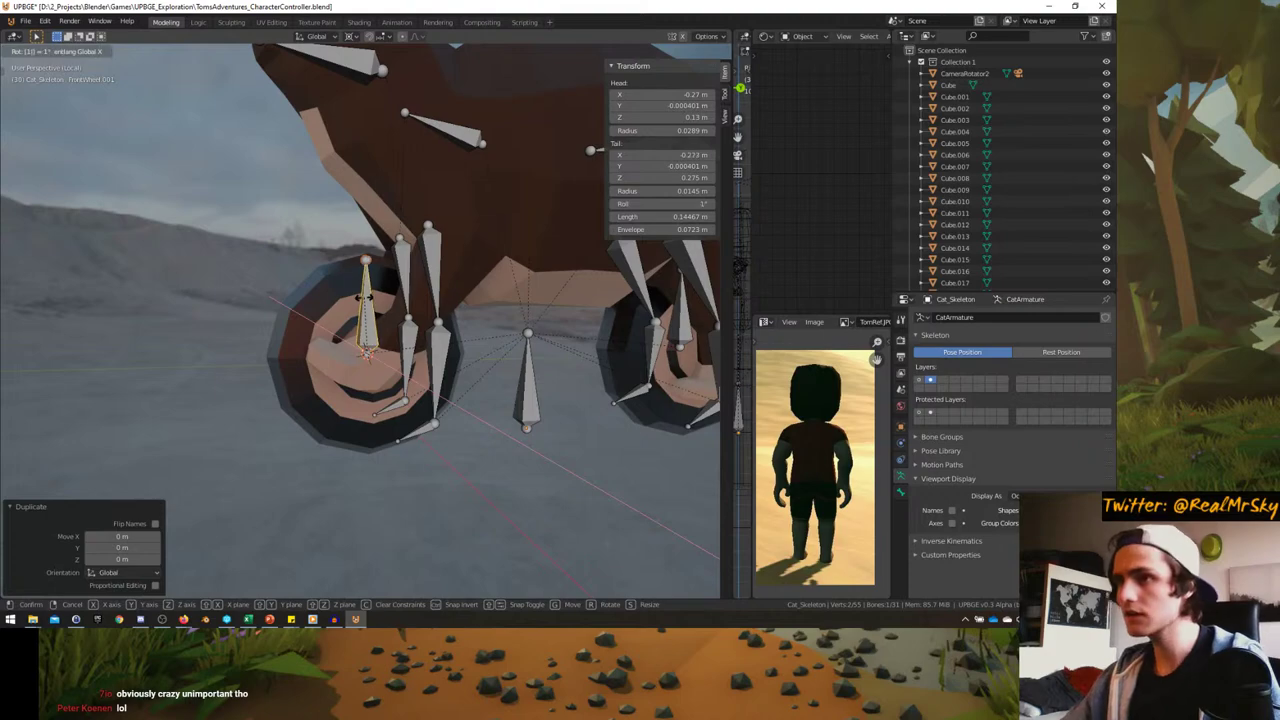
text(80)
key(Return)
- Snap the cursor to BackWheel, duplicate it, and rotate the copy 180° on X
middle_drag(368, 298, 558, 350)
click(485, 330)
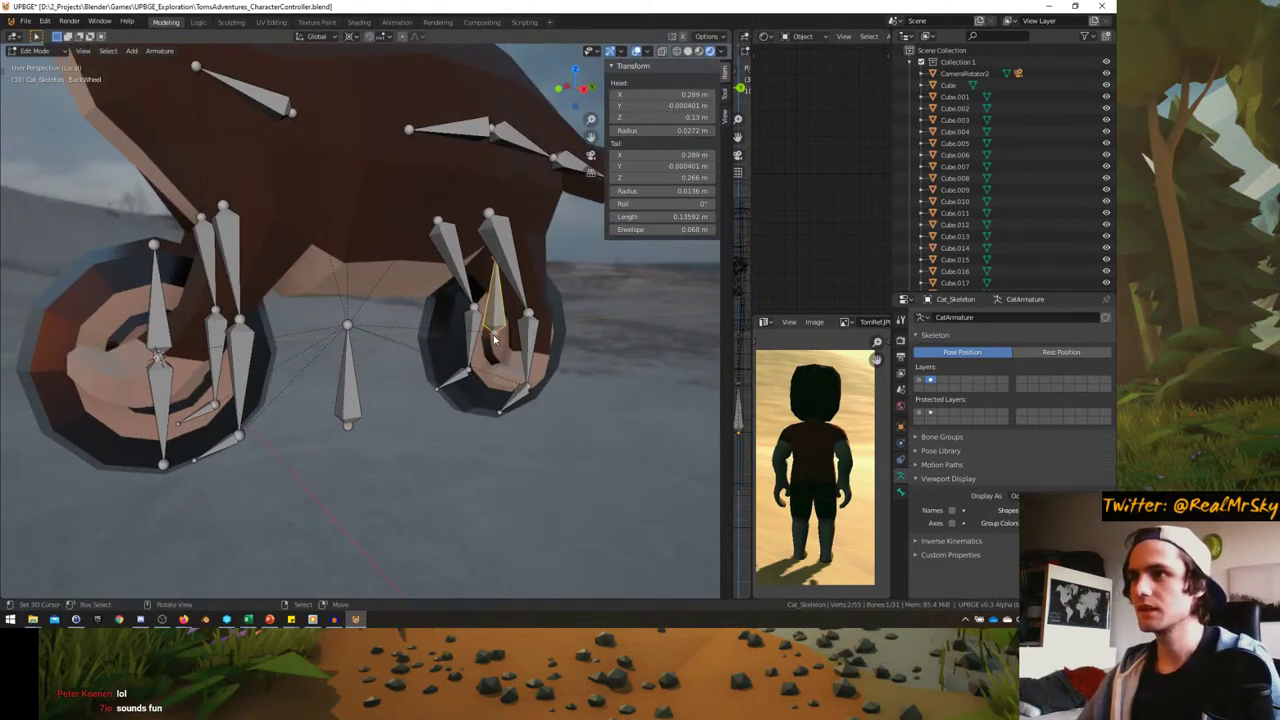
key(shift+s)
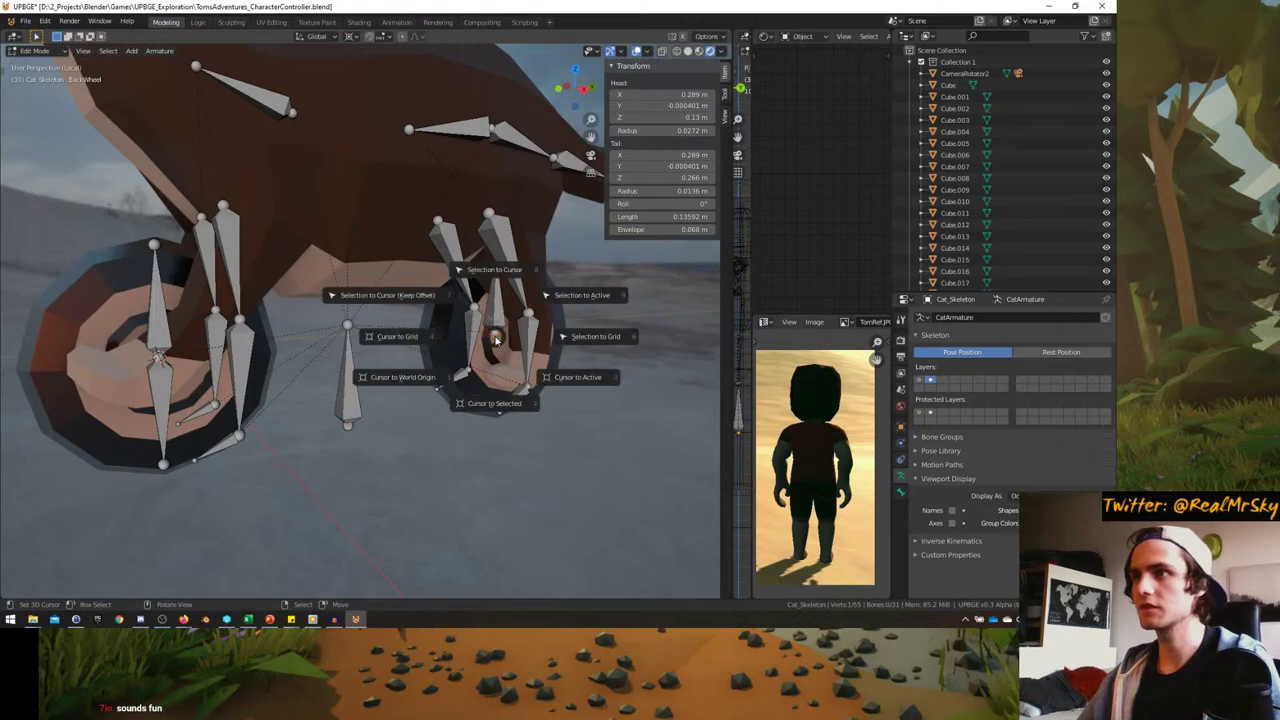
click(495, 403)
key(shift+d)
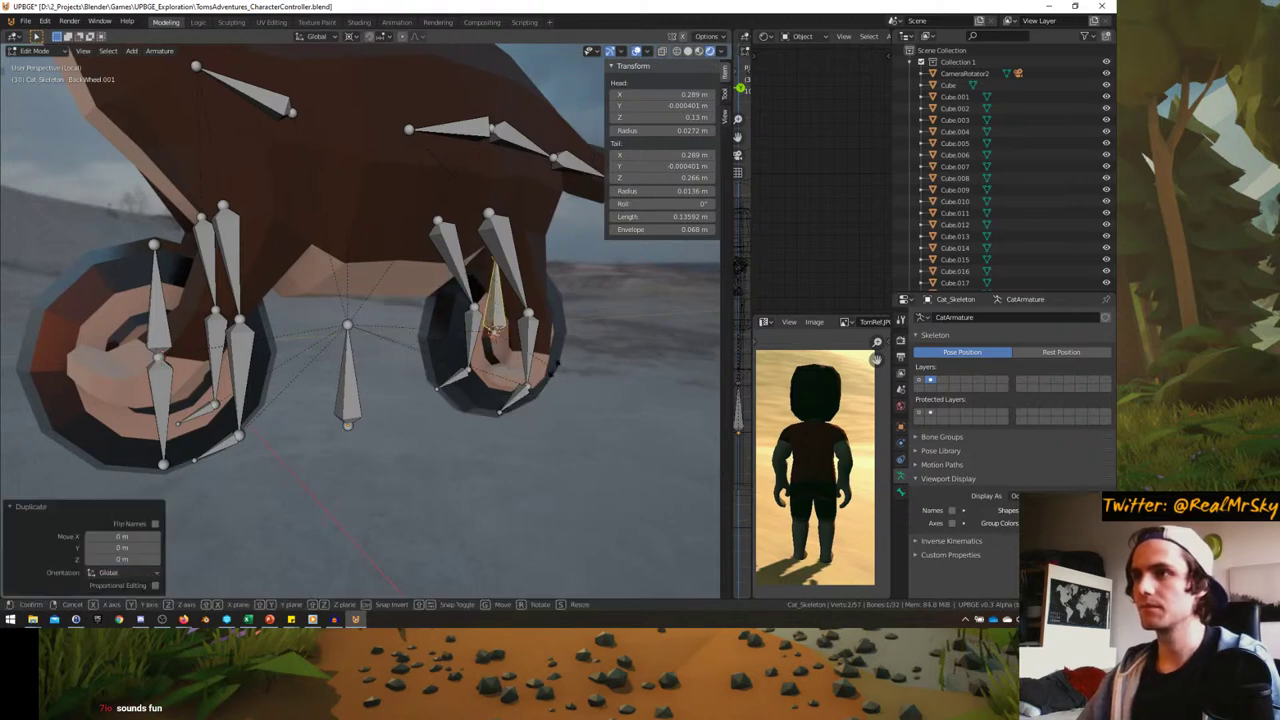
text(rx180)
key(Return)
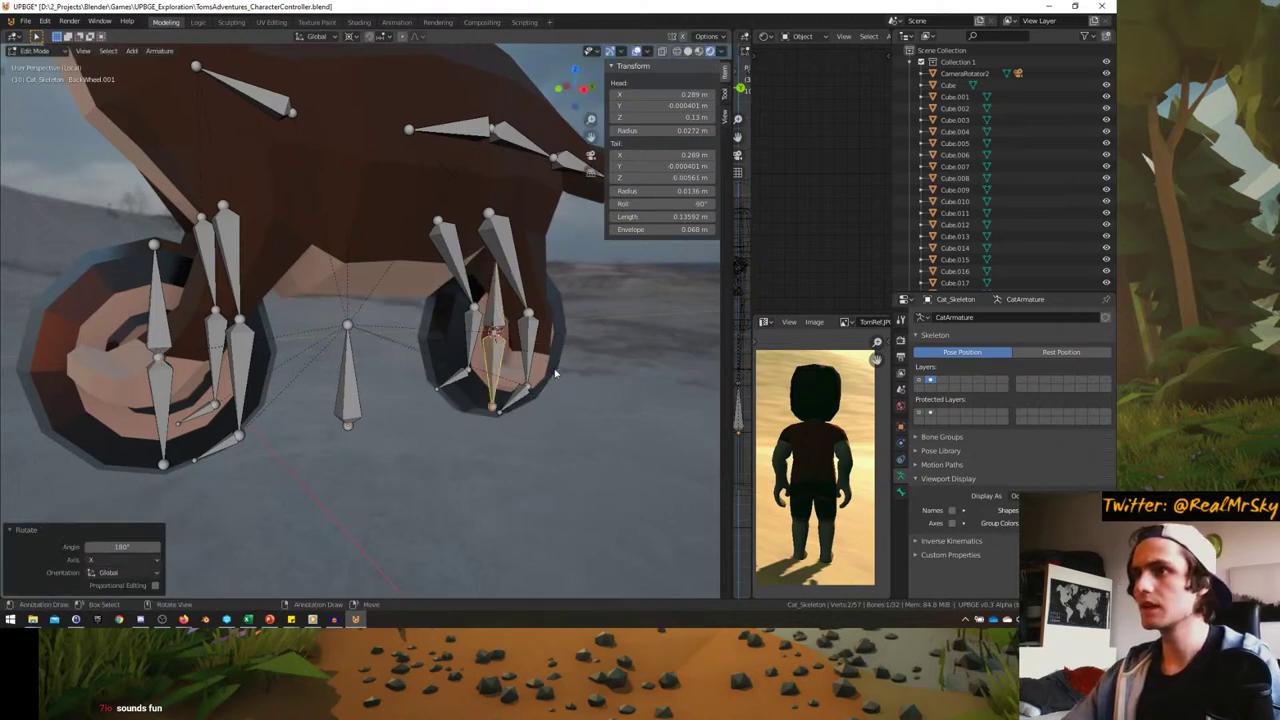
middle_drag(544, 365, 400, 380)
scroll(400, 380, up, 4)
- Test the front wheel copy and Root bone in Pose Mode with cancelled moves, then return to bone editing
key(ctrl+Tab)
click(255, 390)
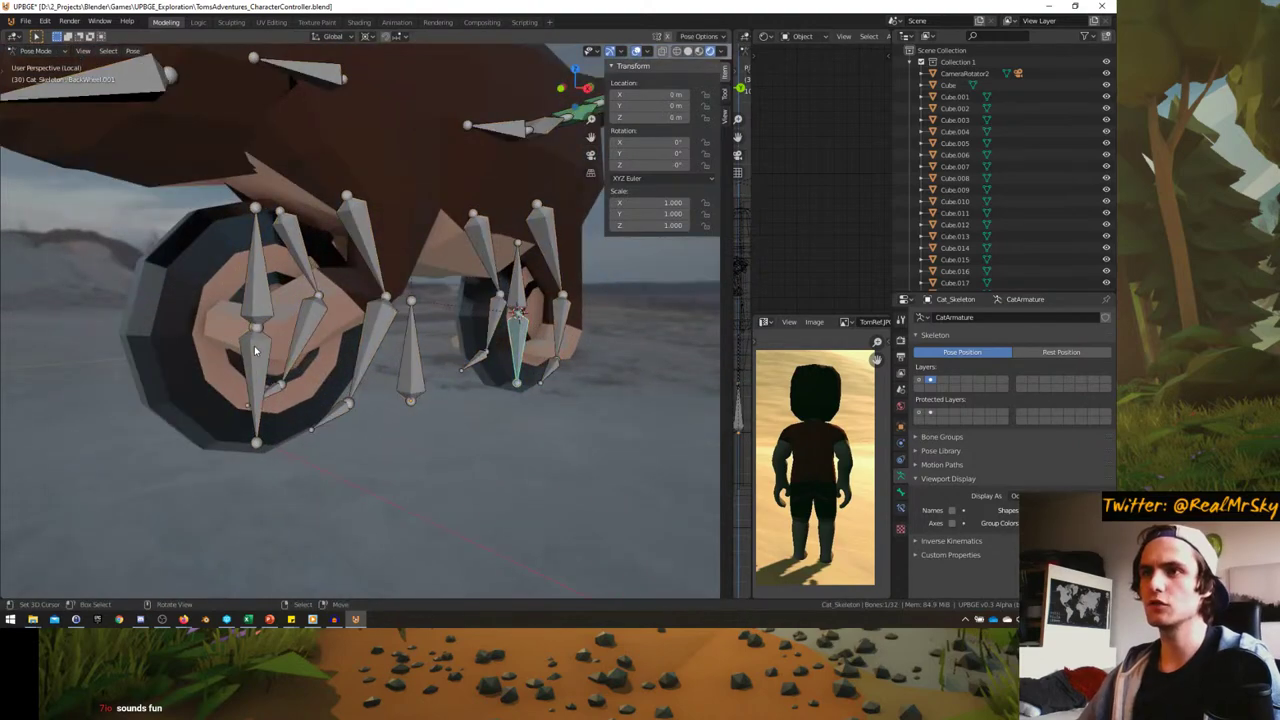
key(g)
right_click(221, 398)
click(255, 390)
key(g)
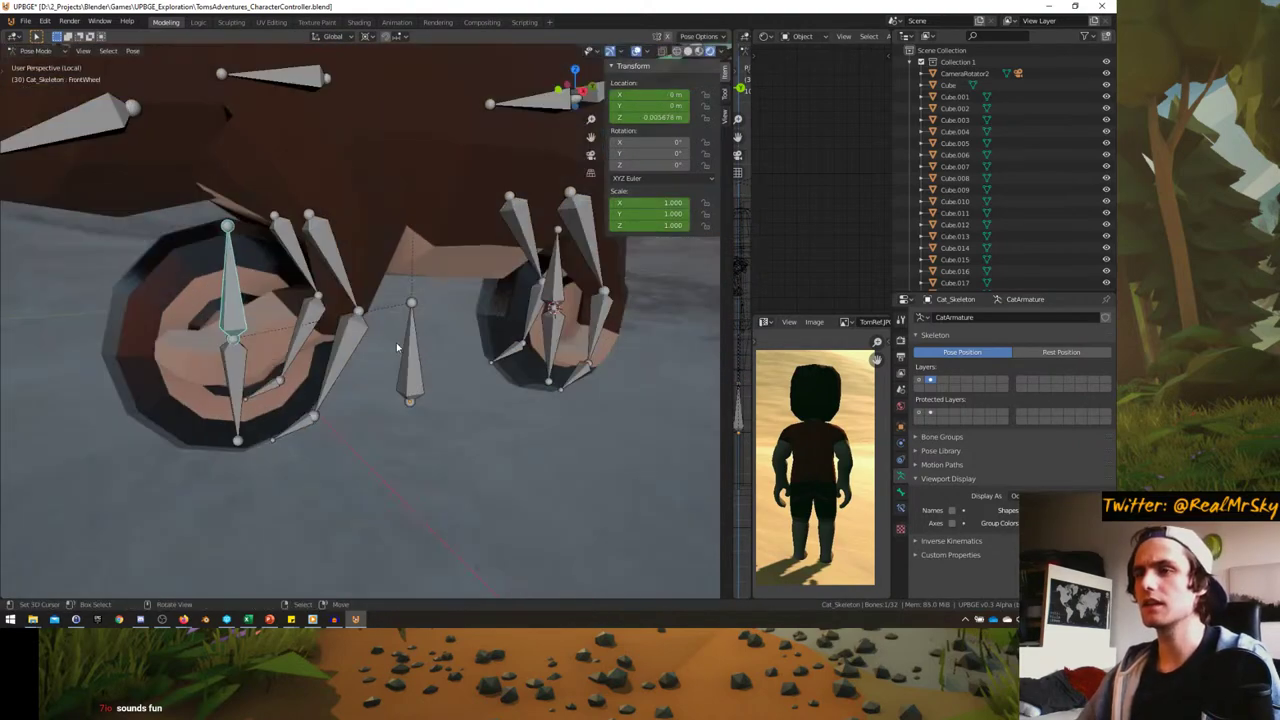
right_click(351, 349)
middle_drag(351, 349, 318, 348)
key(Tab)
key(ctrl+Tab)
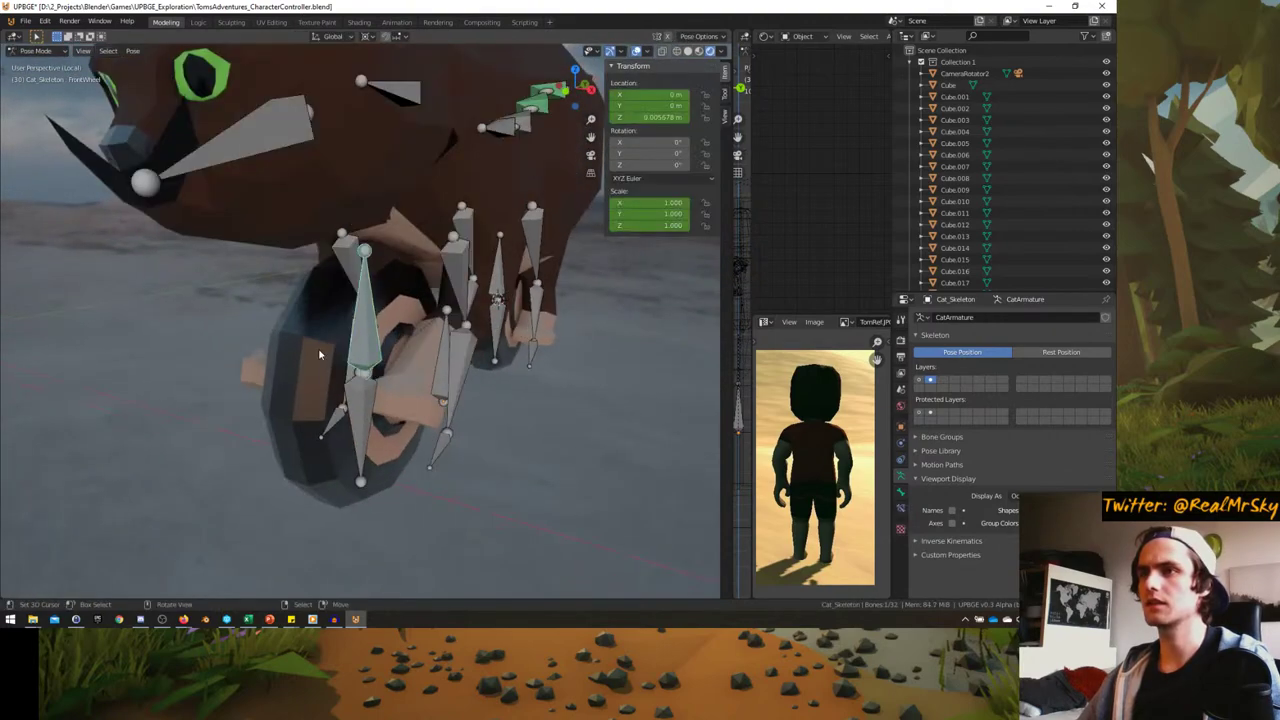
click(371, 403)
mouse_move(371, 403)
middle_down()
mouse_move(409, 343)
mouse_move(364, 403)
middle_up()
key(Tab)
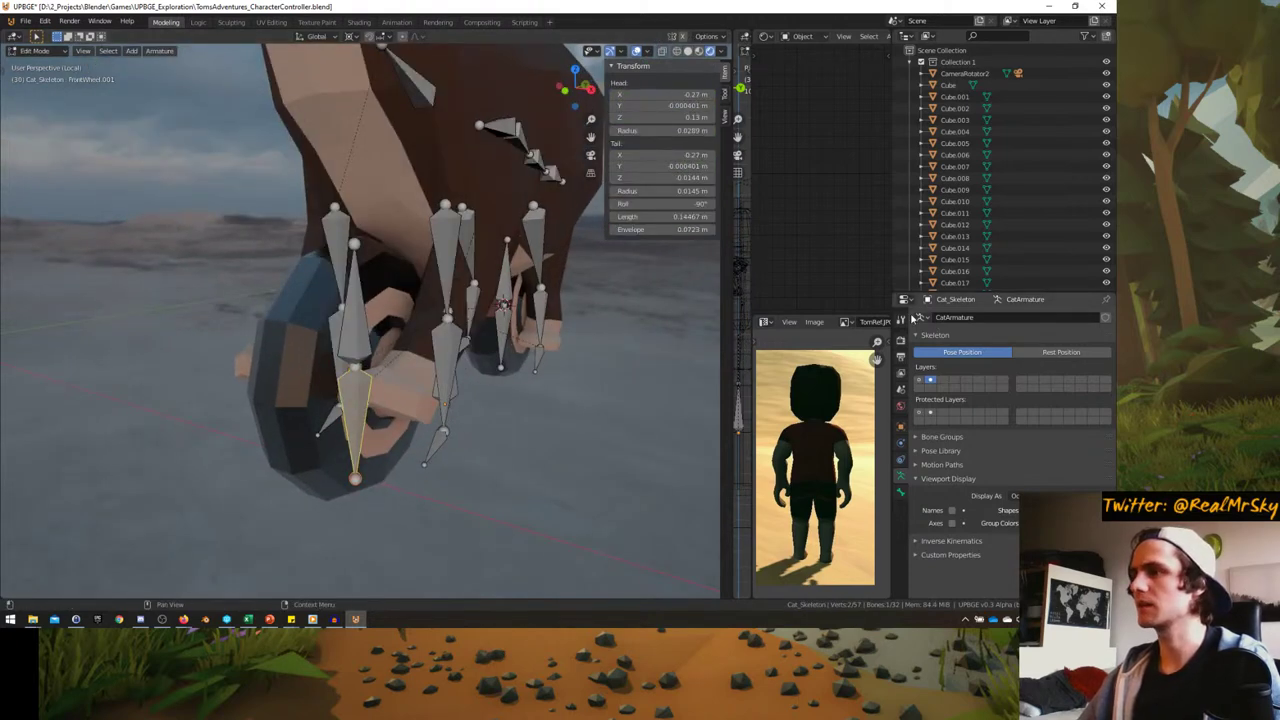
- In Bone properties, rename the front wheel copy FrontWheel2 and rename the back wheel copy
click(900, 490)
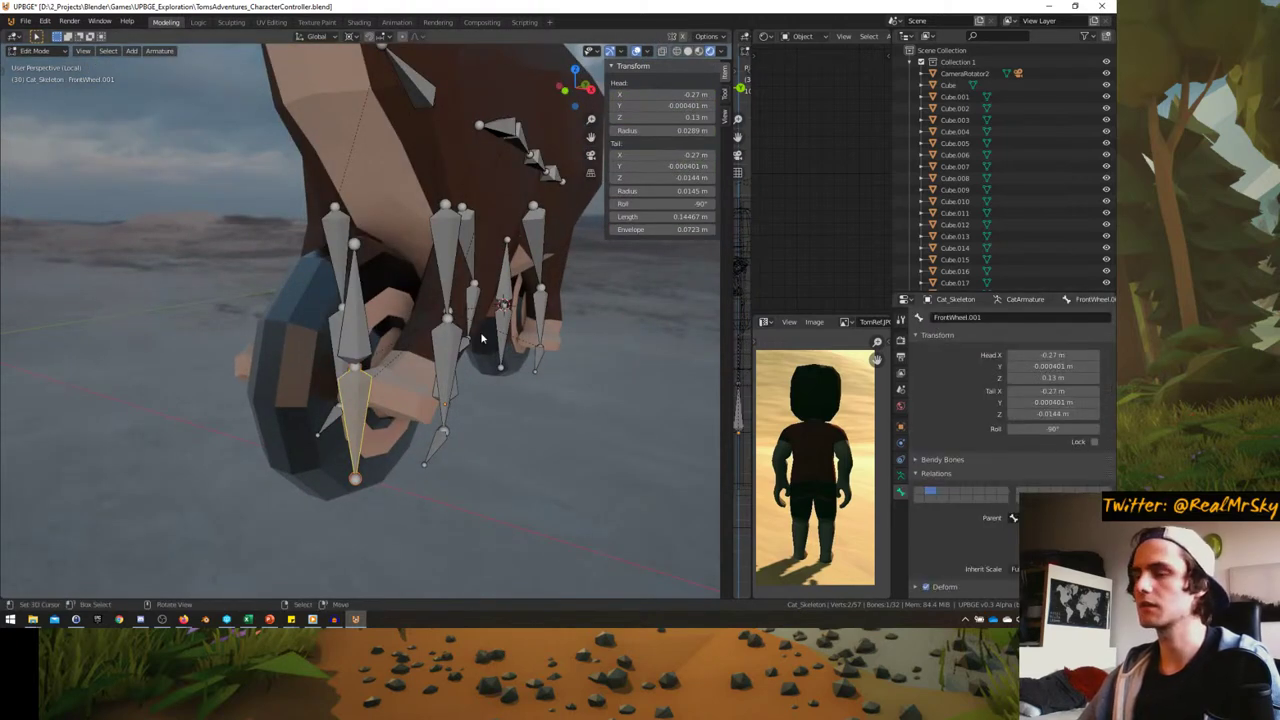
click(1007, 316)
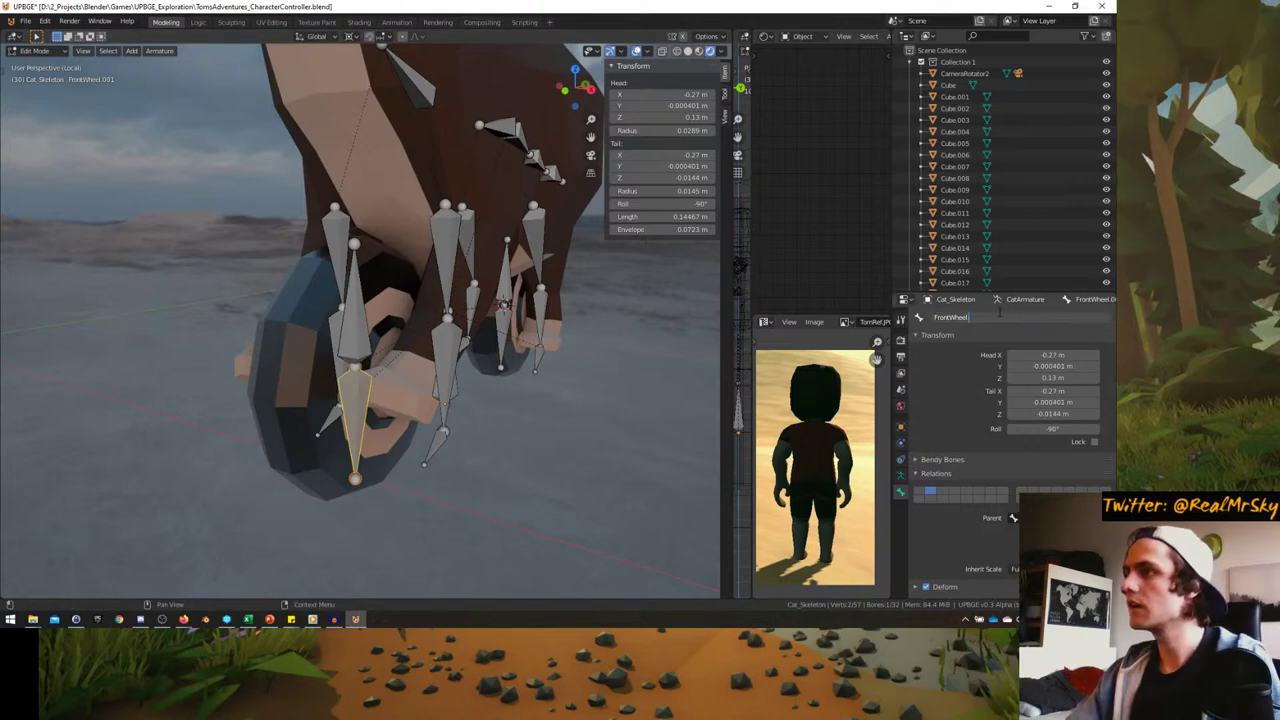
text(2)
key(Return)
shift+middle_drag(417, 332, 409, 330)
click(527, 352)
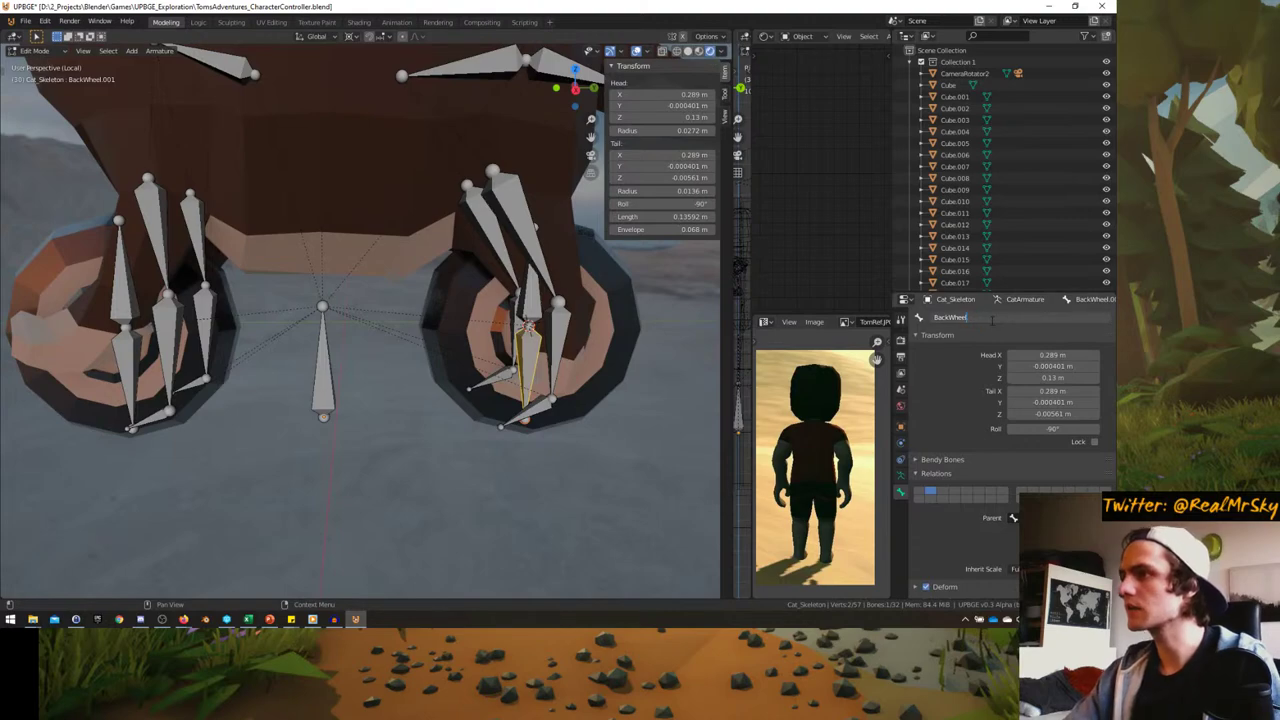
key(Return)
- Switch the armature to Pose Mode, view it from the front, and open the Logic layout
key(ctrl+Tab)
scroll(529, 290, up, 2)
scroll(529, 290, up, 2)
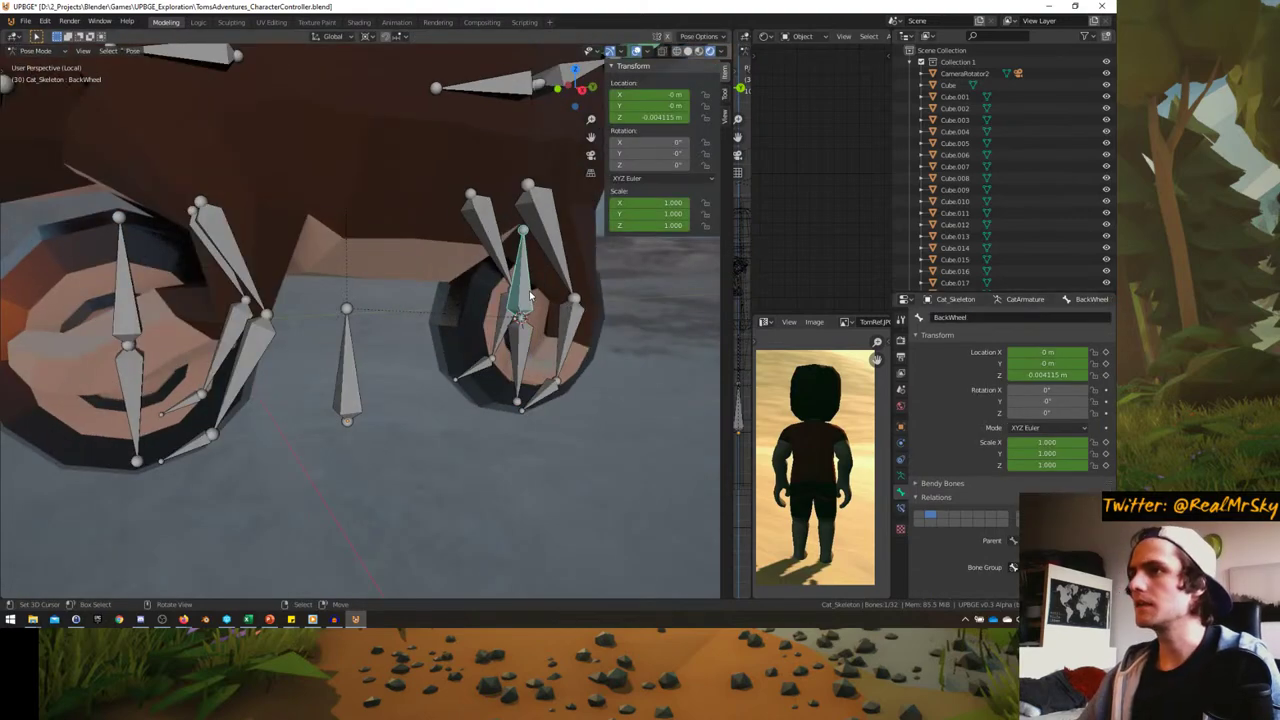
middle_drag(529, 290, 408, 338)
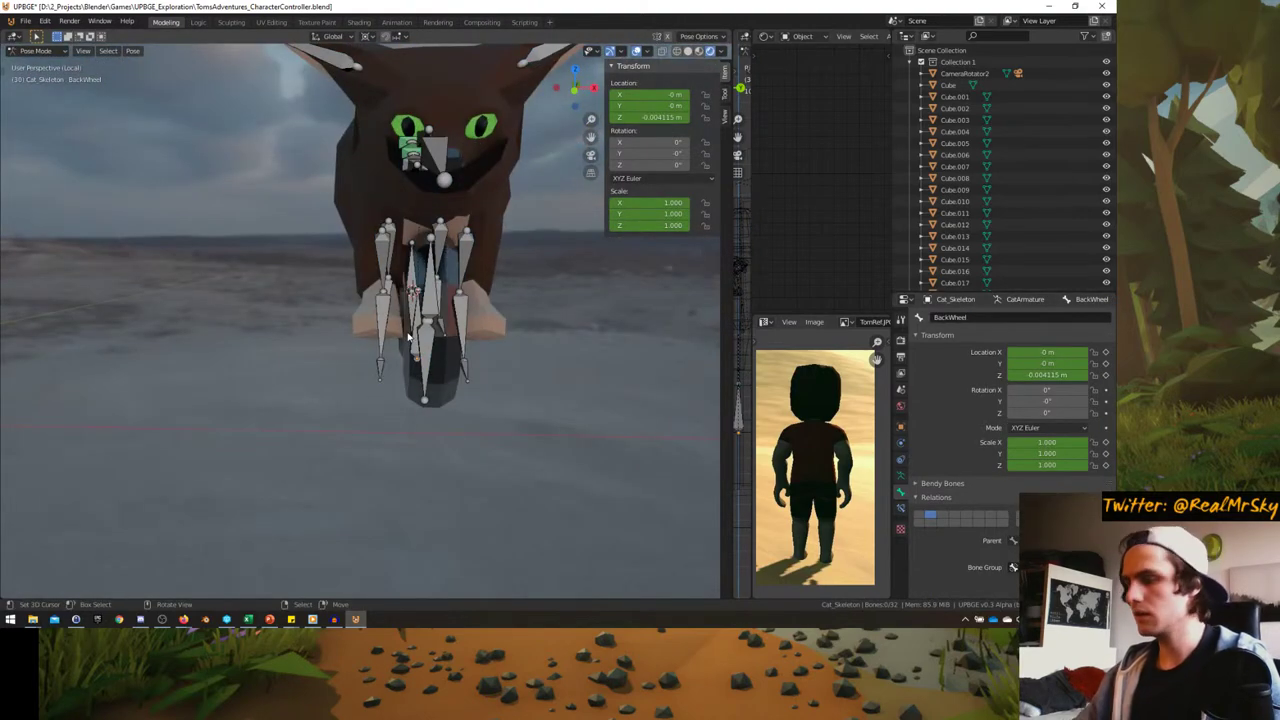
key(KP_1)
scroll(414, 337, up, 3)
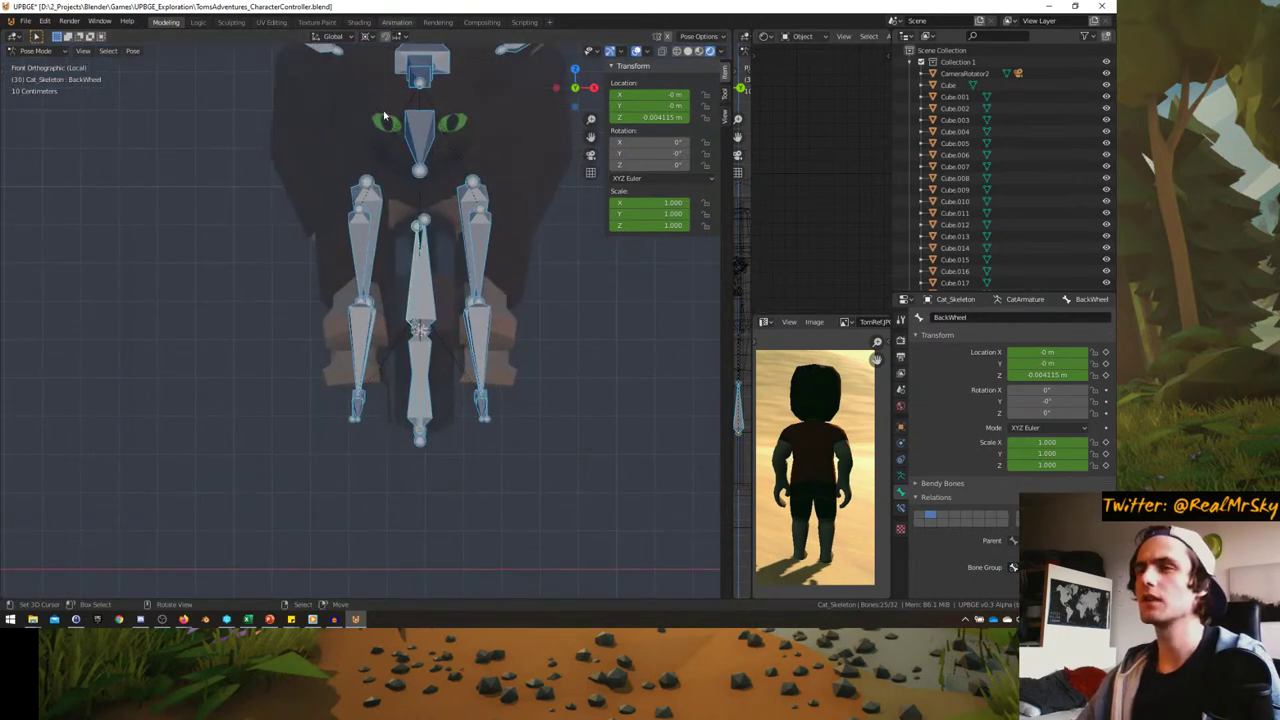
click(198, 22)
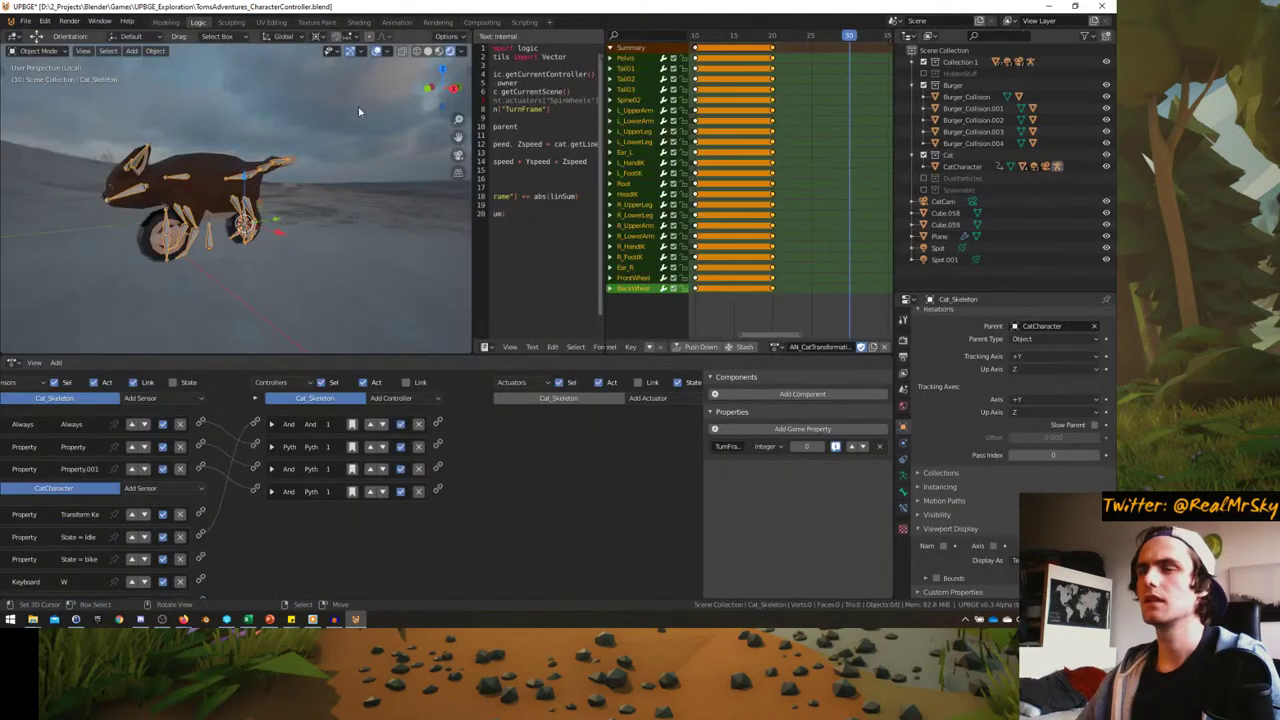
- Isolate the skeleton in front-view Pose Mode and select the FrontWheel and BackWheel bones
key(KP_Divide)
key(Tab)
key(KP_1)
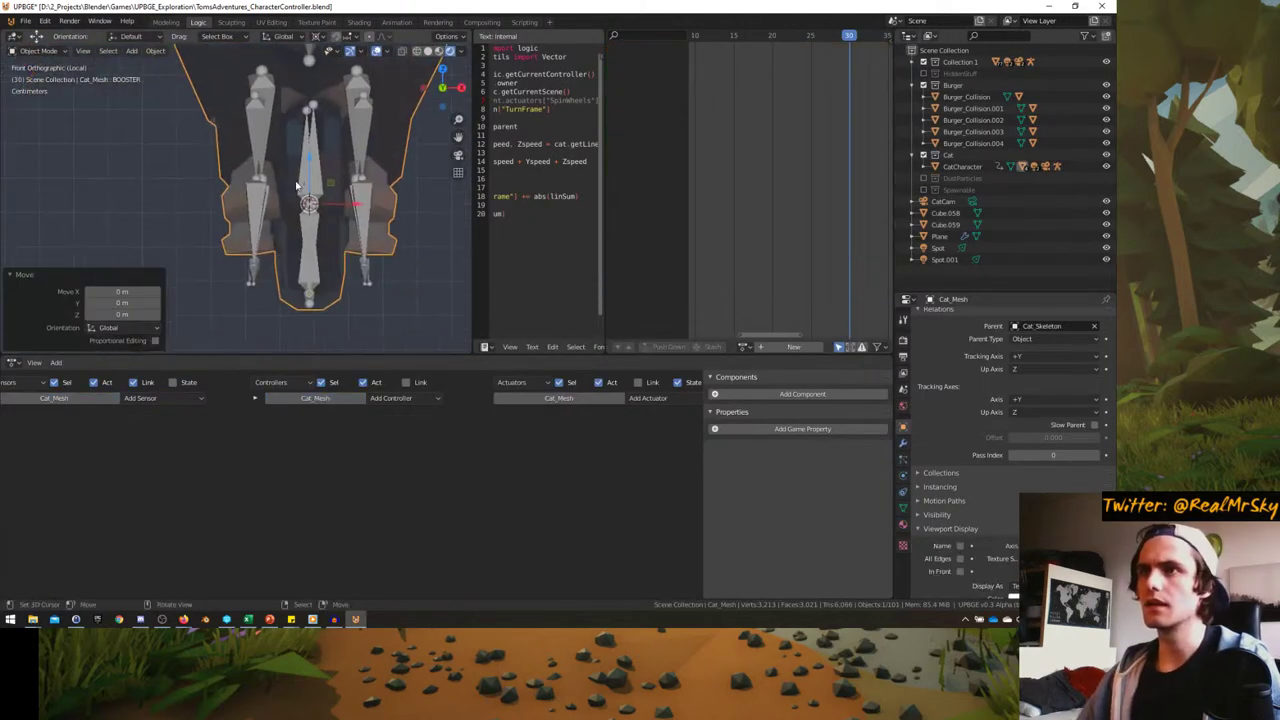
scroll(307, 213, up, 3)
scroll(308, 207, up, 2)
key(ctrl+Tab)
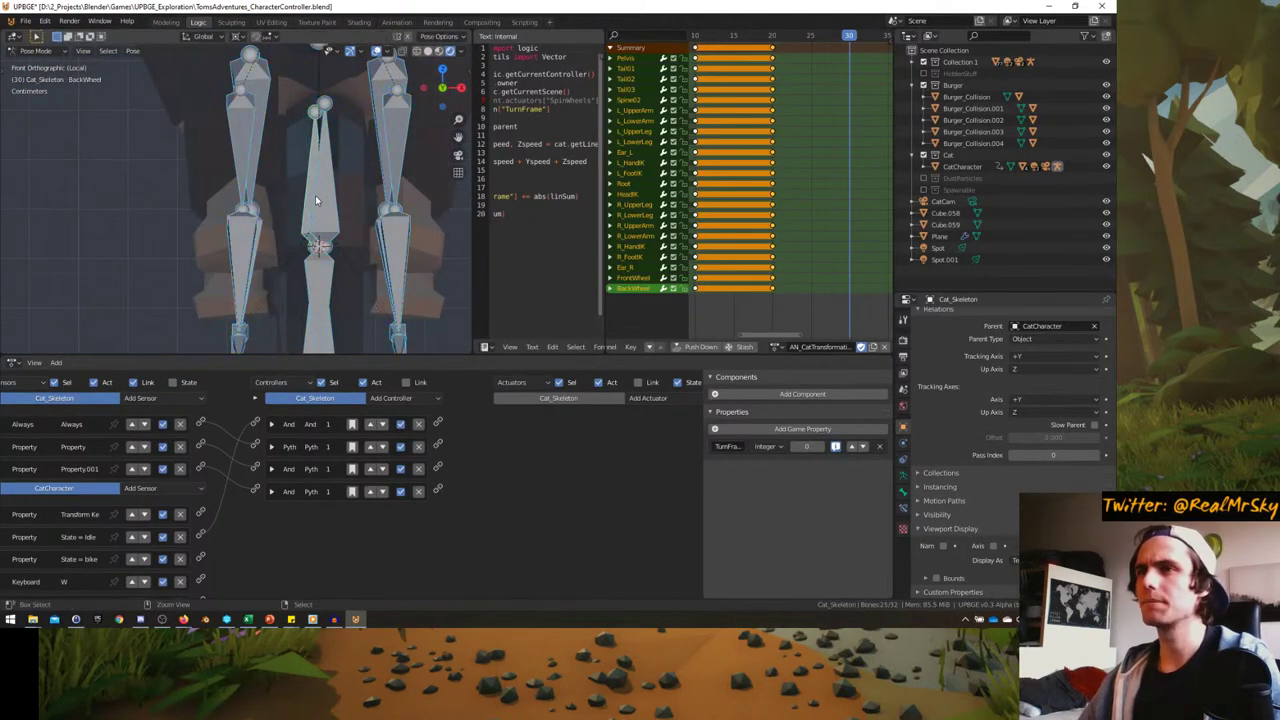
click(315, 195)
key(g)
right_click(338, 199)
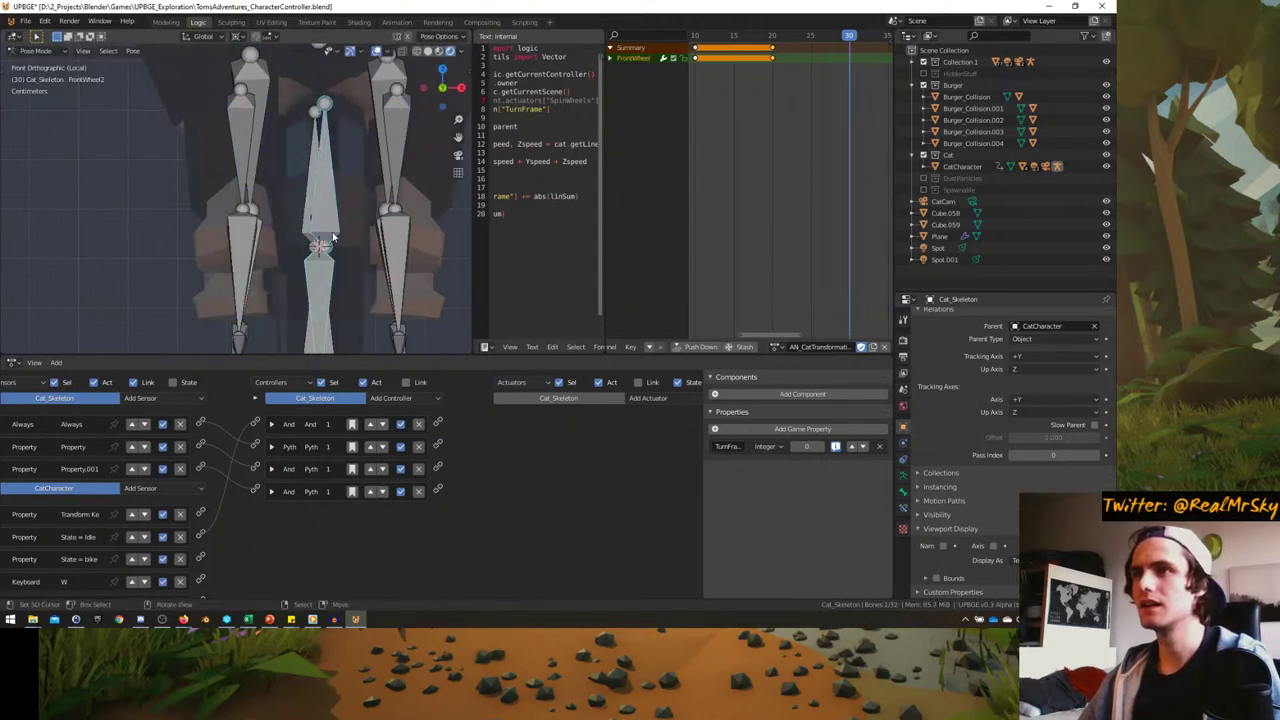
scroll(395, 235, up, 2)
scroll(382, 231, down, 1)
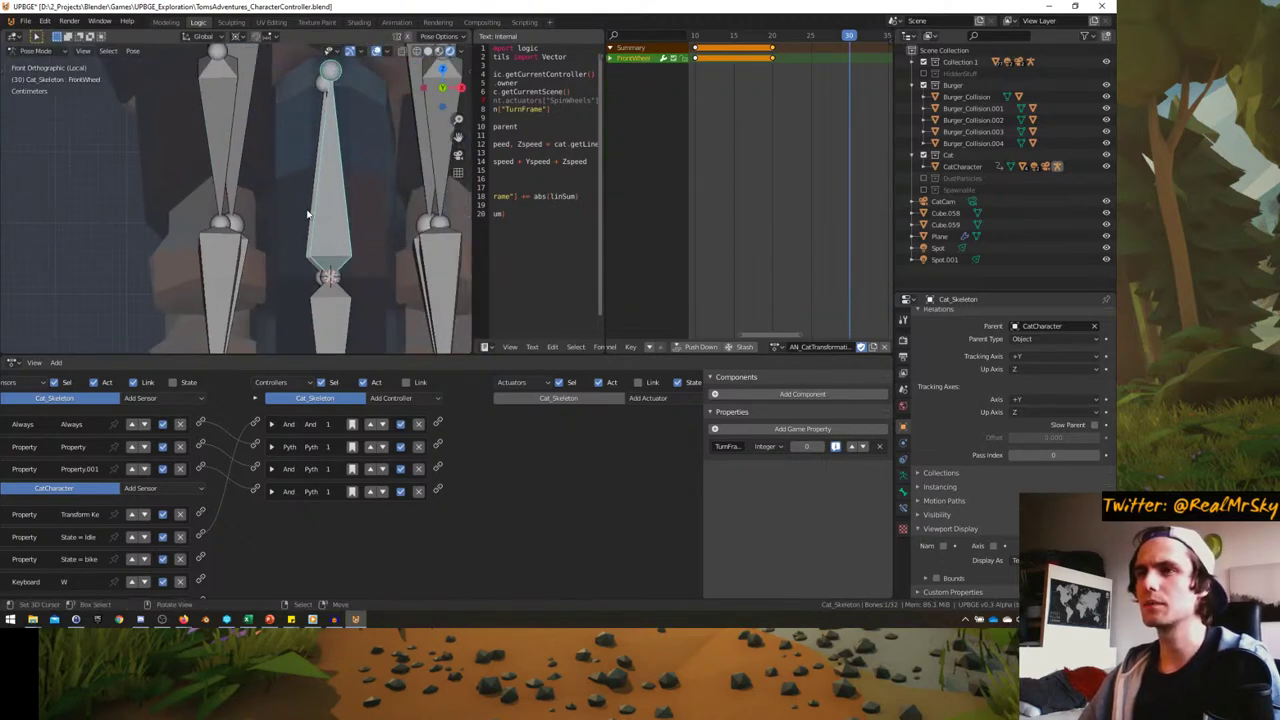
click(304, 257)
scroll(770, 80, down, 2)
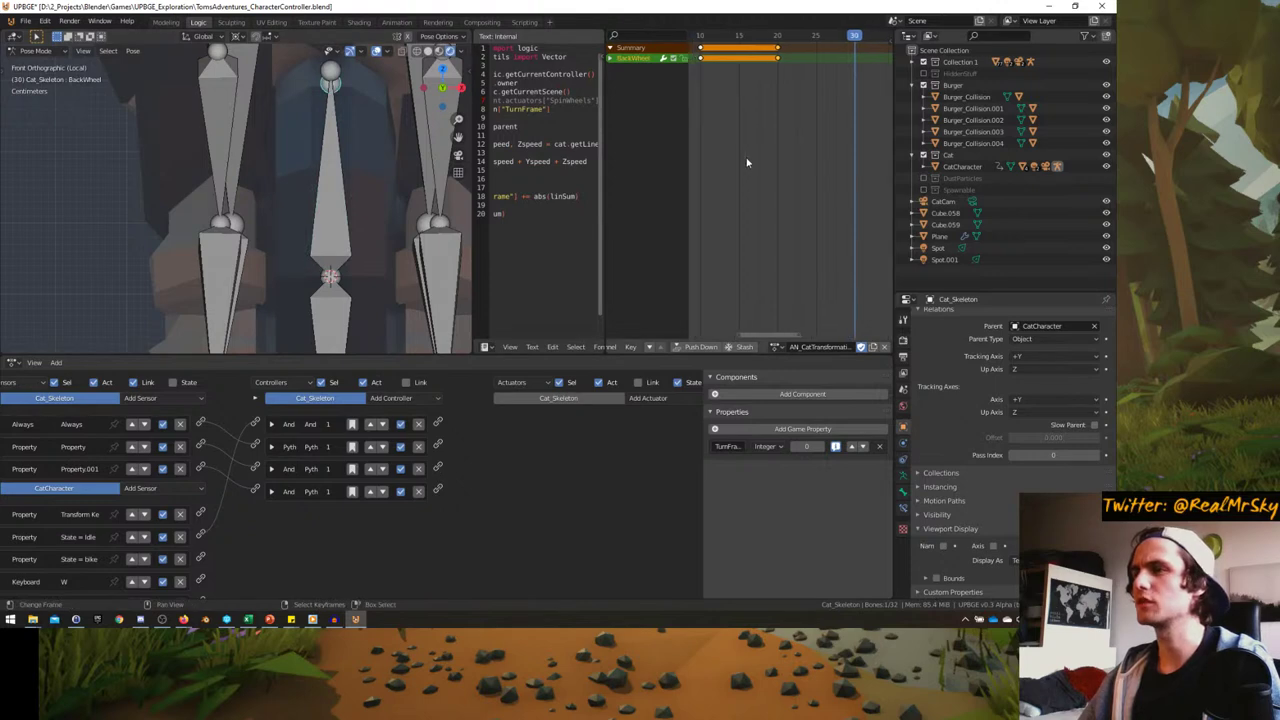
- At frame 20, insert Location keyframes on the FrontWheel and BackWheel bones
click(779, 75)
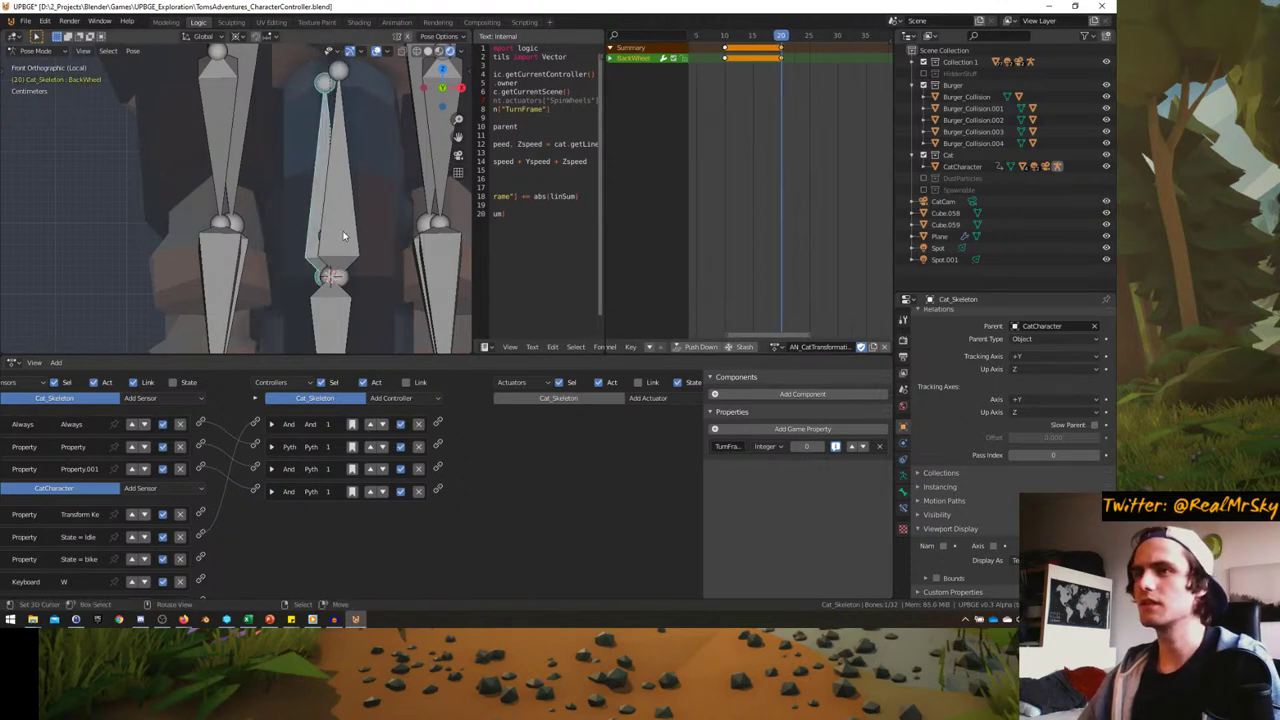
key(a)
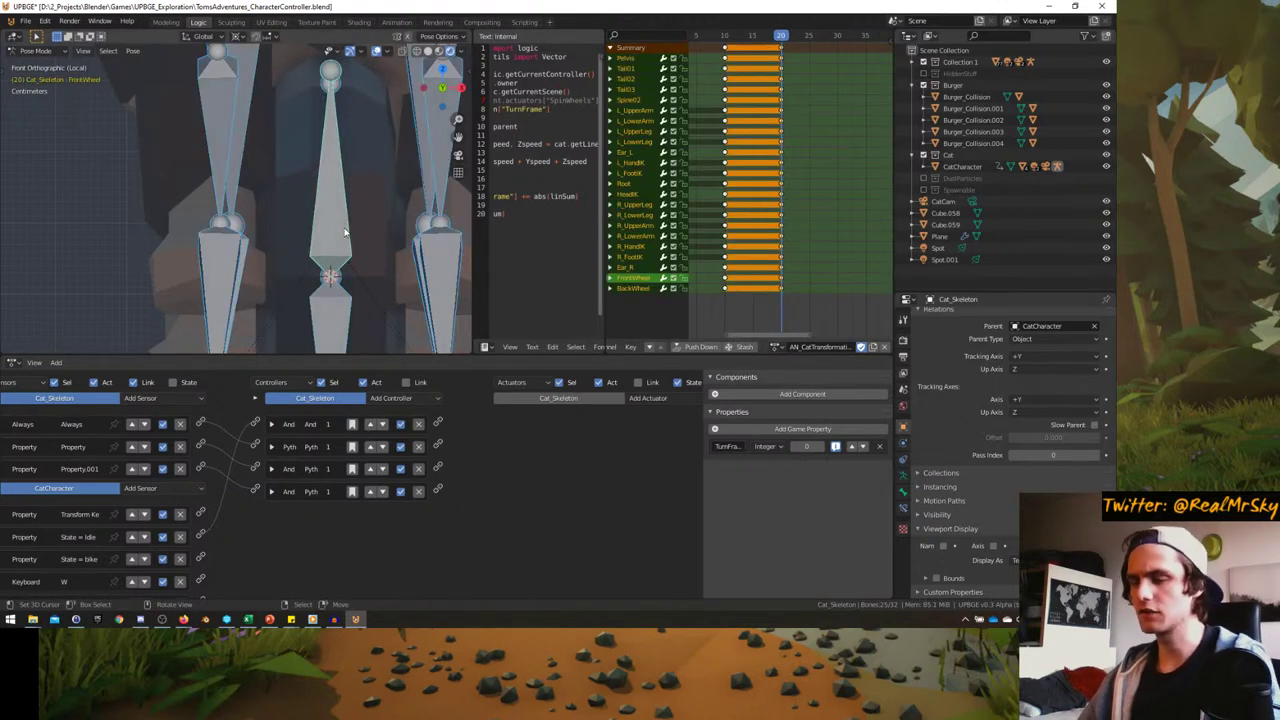
key(i)
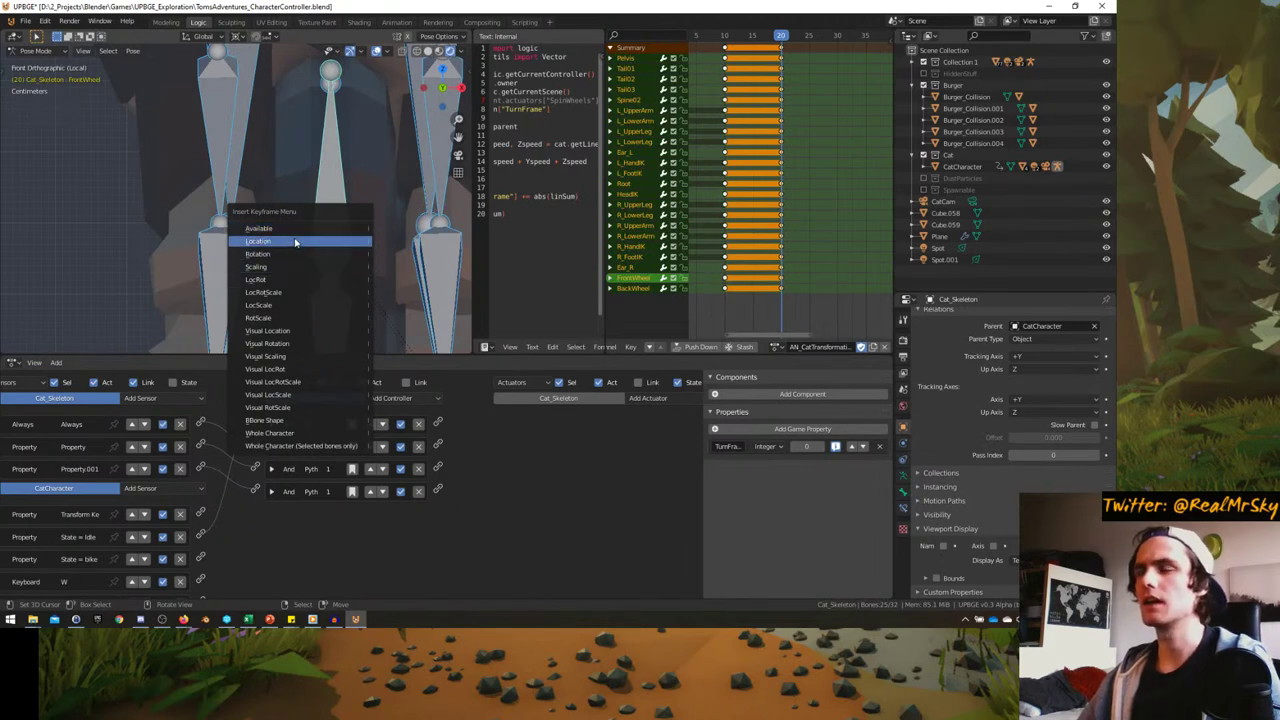
click(318, 241)
middle_drag(300, 215, 125, 250)
click(297, 207)
shift+click(138, 232)
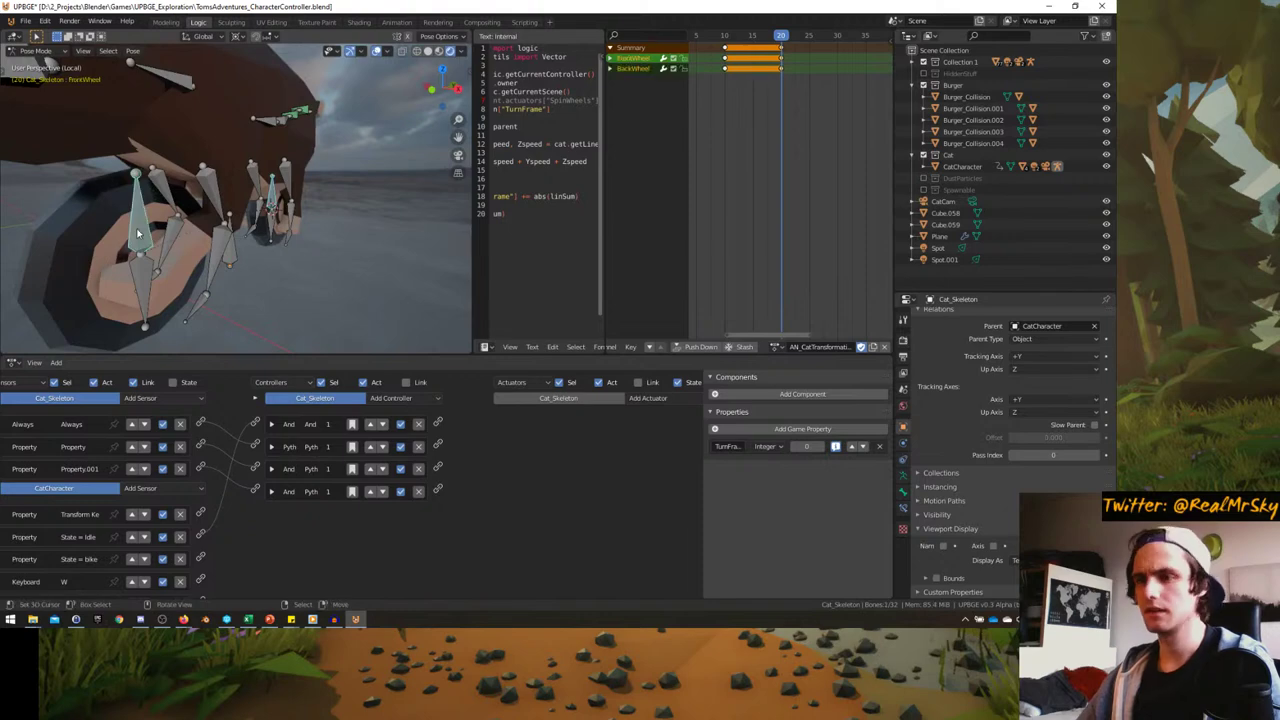
key(i)
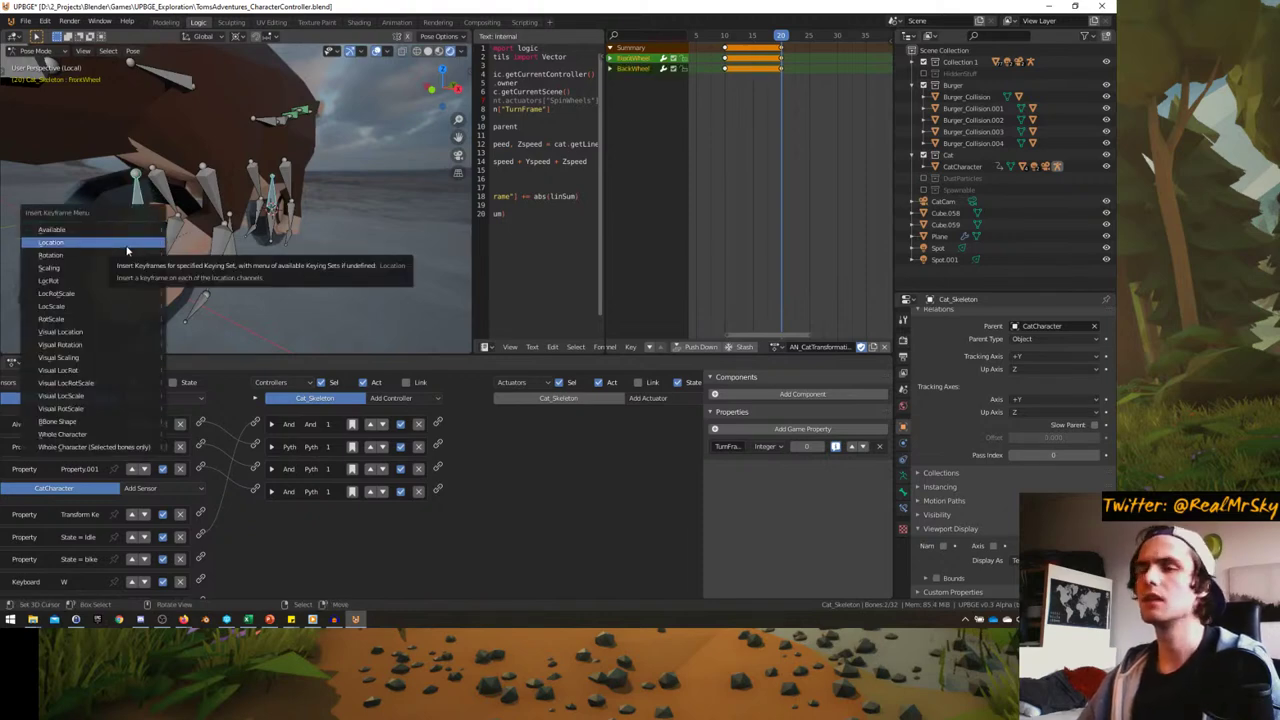
click(145, 244)
- Expand both wheels' channels and insert Location keyframes on the wheel bones at frame 10
click(611, 58)
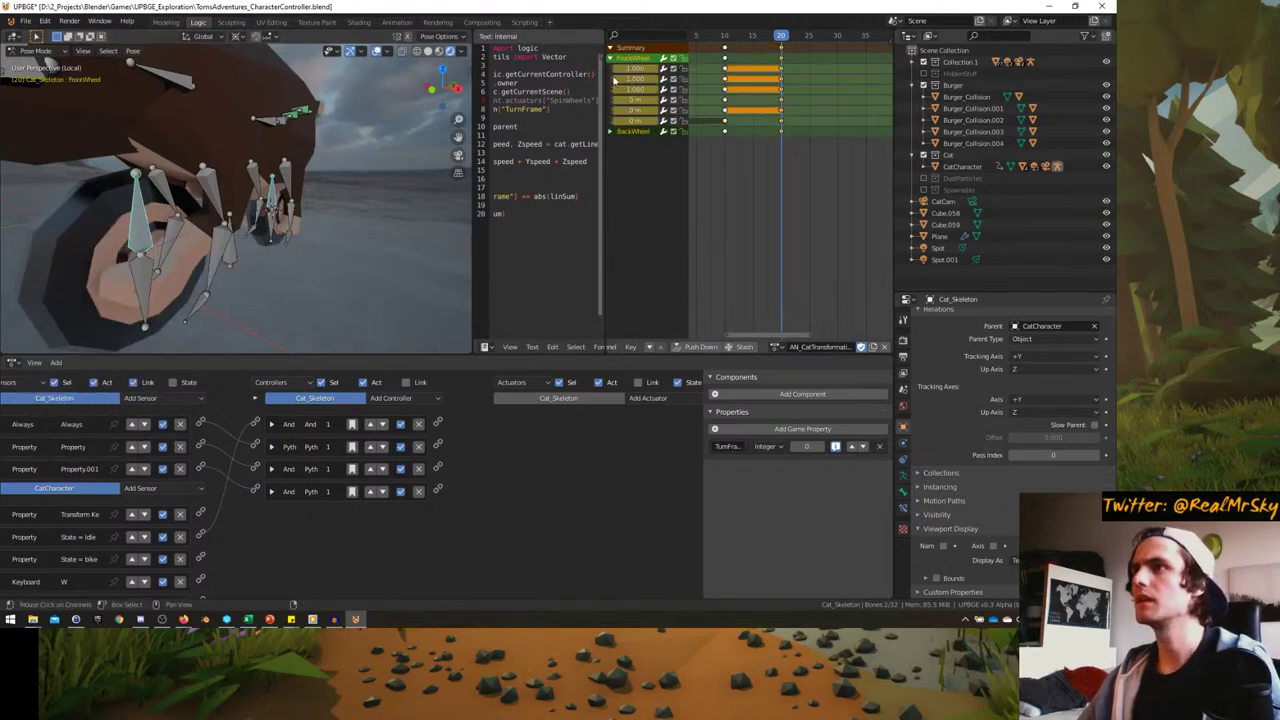
click(611, 131)
click(726, 58)
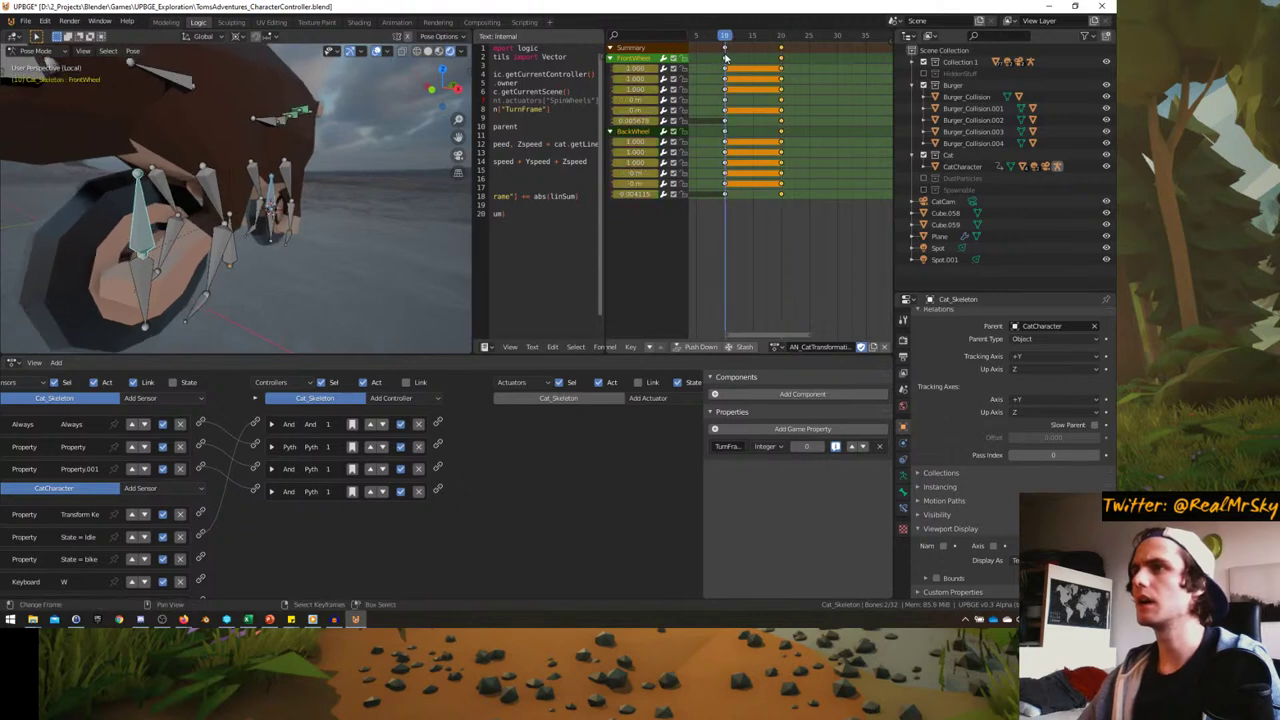
middle_drag(726, 58, 782, 132)
mouse_move(770, 119)
mouse_down()
mouse_move(690, 122)
mouse_move(832, 112)
mouse_move(776, 110)
mouse_up()
scroll(813, 117, up, 1)
scroll(250, 200, up, 2)
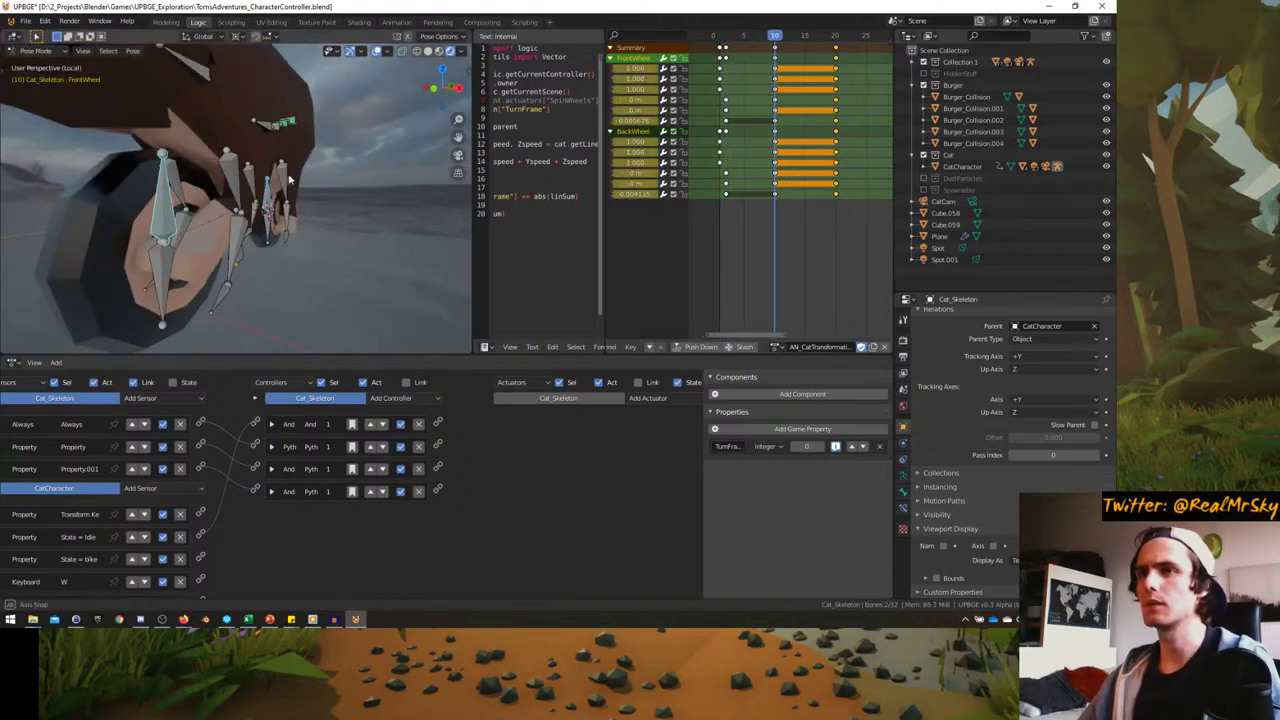
key(i)
click(289, 178)
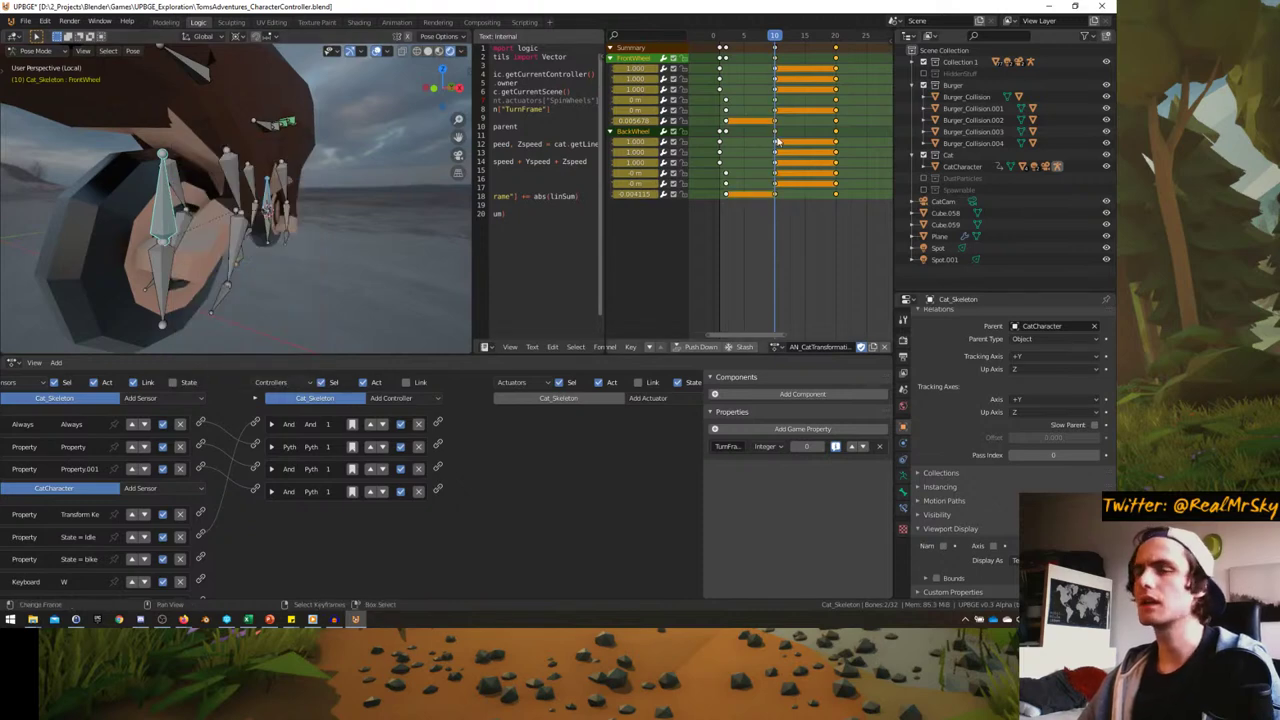
- Reset the wheels' frame-10 location values to zero and scrub frames 10–20 to check the hold
mouse_move(779, 140)
mouse_down()
mouse_move(720, 132)
mouse_move(796, 128)
mouse_up()
middle_drag(437, 179, 441, 170)
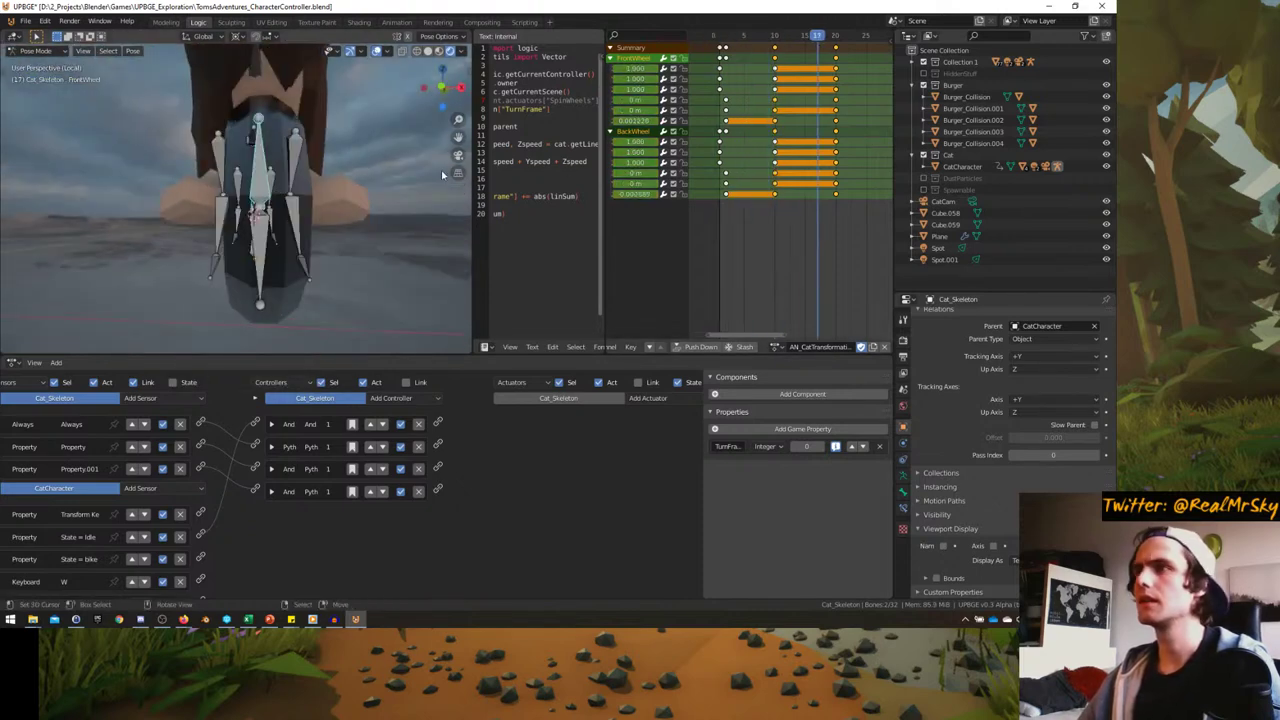
drag(780, 145, 776, 145)
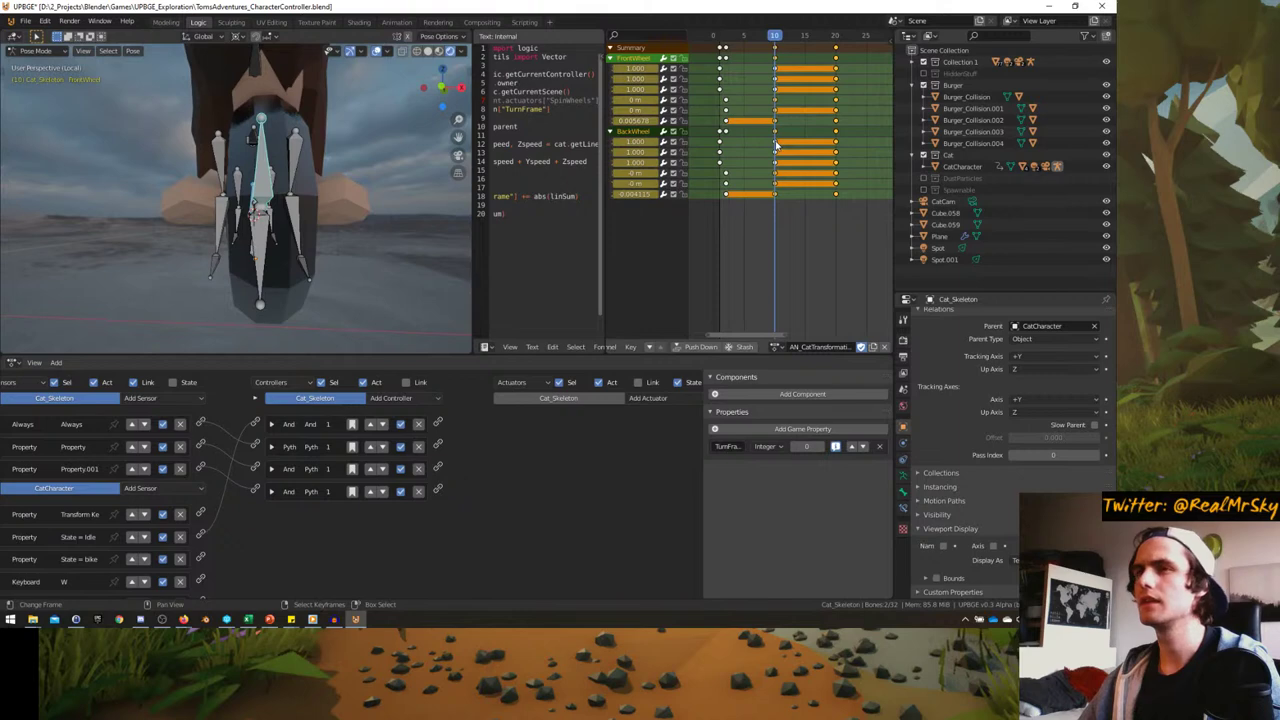
key(ctrl+v)
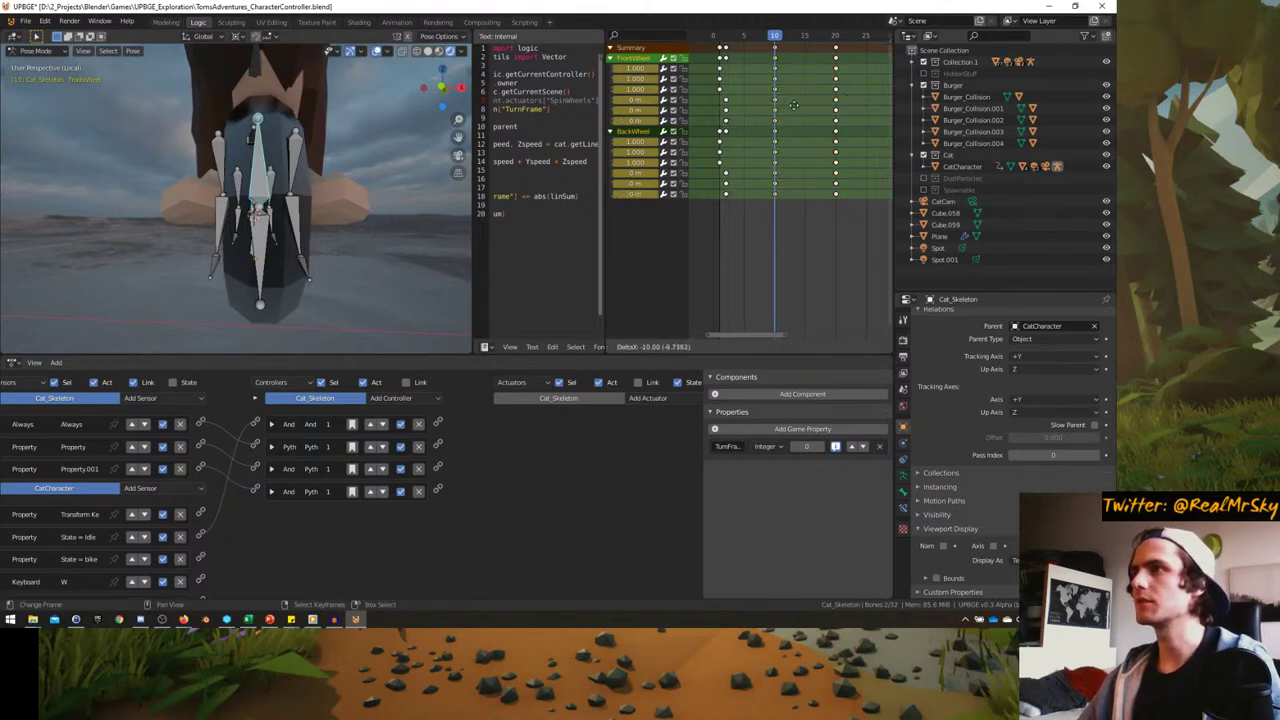
drag(768, 131, 835, 131)
alt+middle_drag(250, 200, 268, 183)
scroll(268, 183, up, 4)
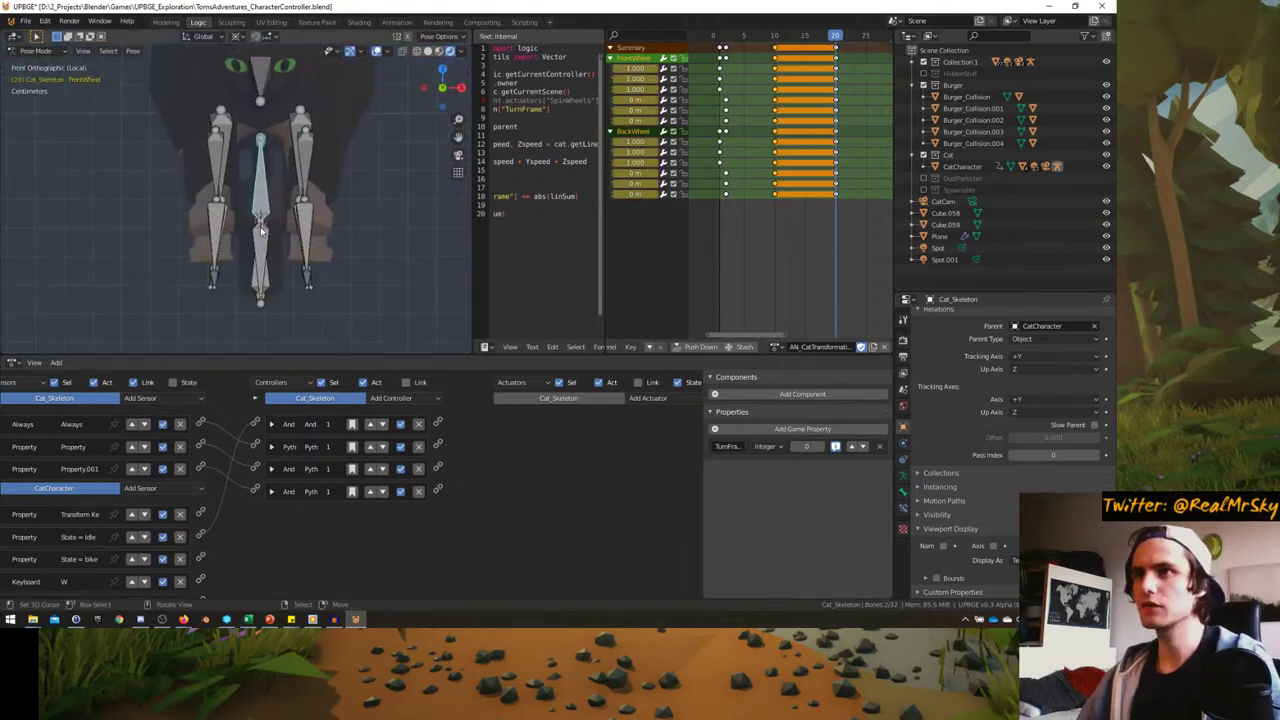
click(250, 232)
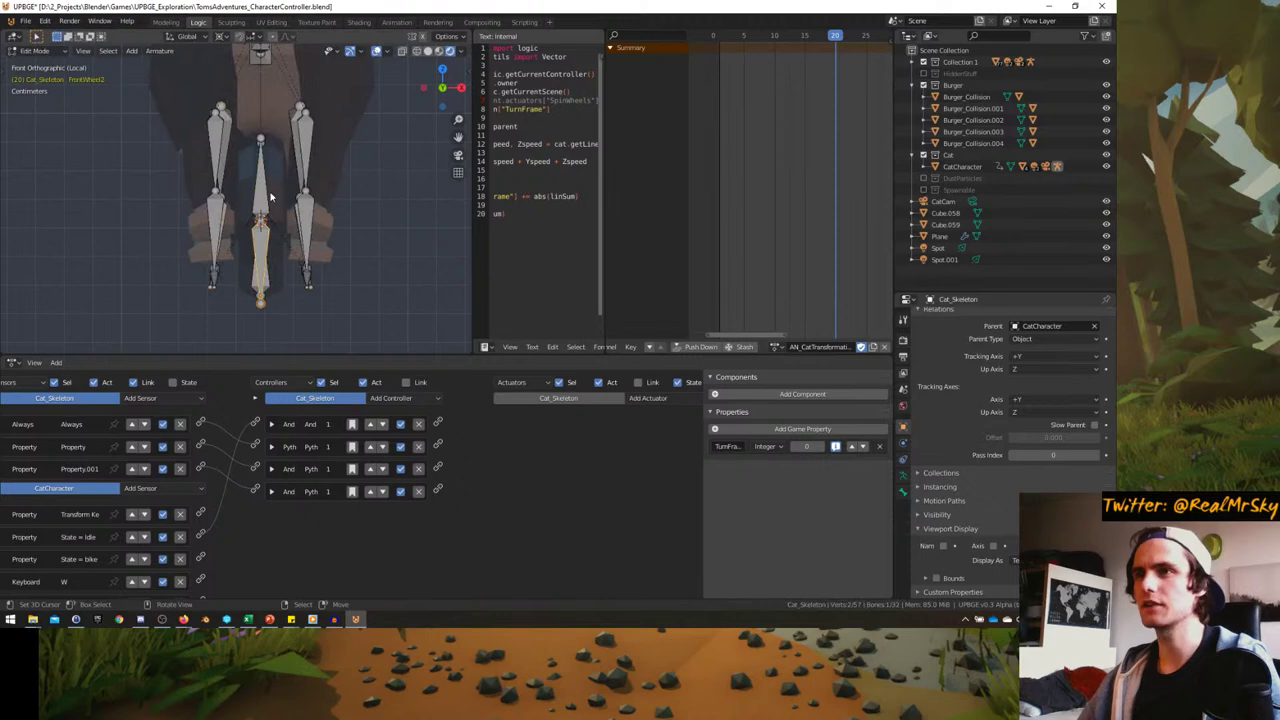
- Select Cat_Mesh and add two vertex groups named FrontWheel1 and BackWheel1
key(ctrl+Tab)
click(272, 200)
click(276, 202)
click(278, 201)
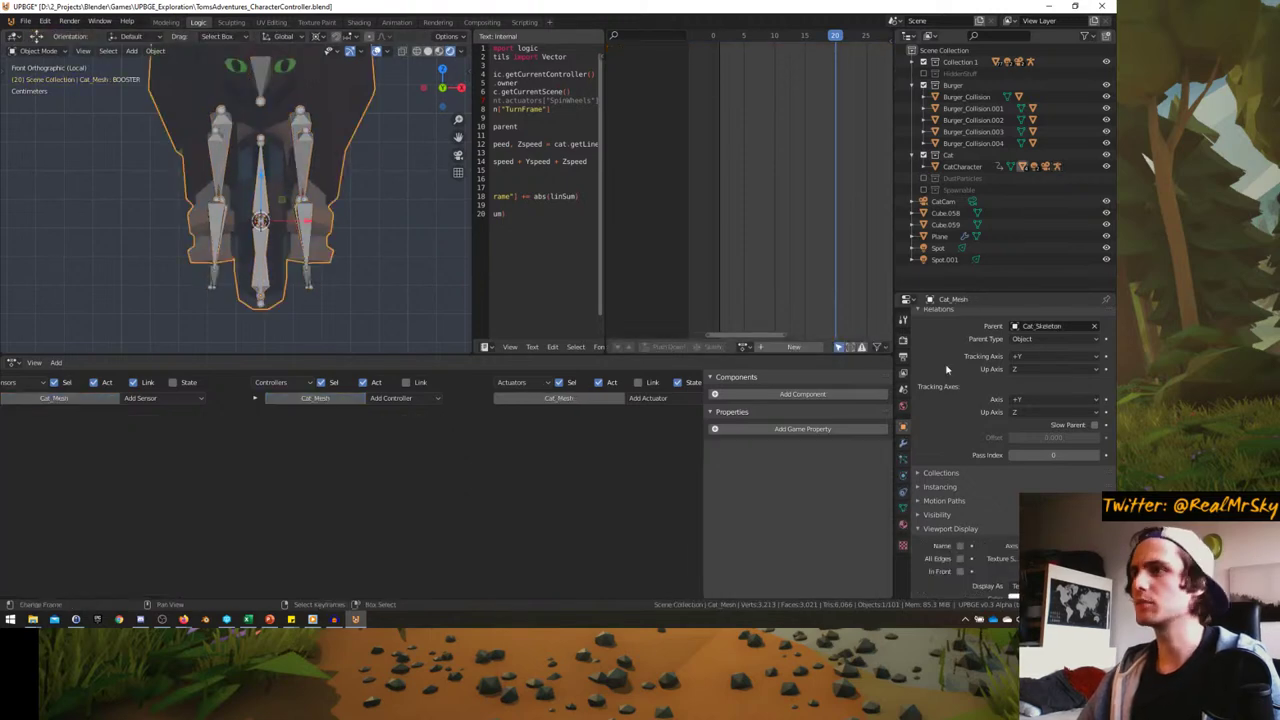
click(903, 508)
click(1106, 352)
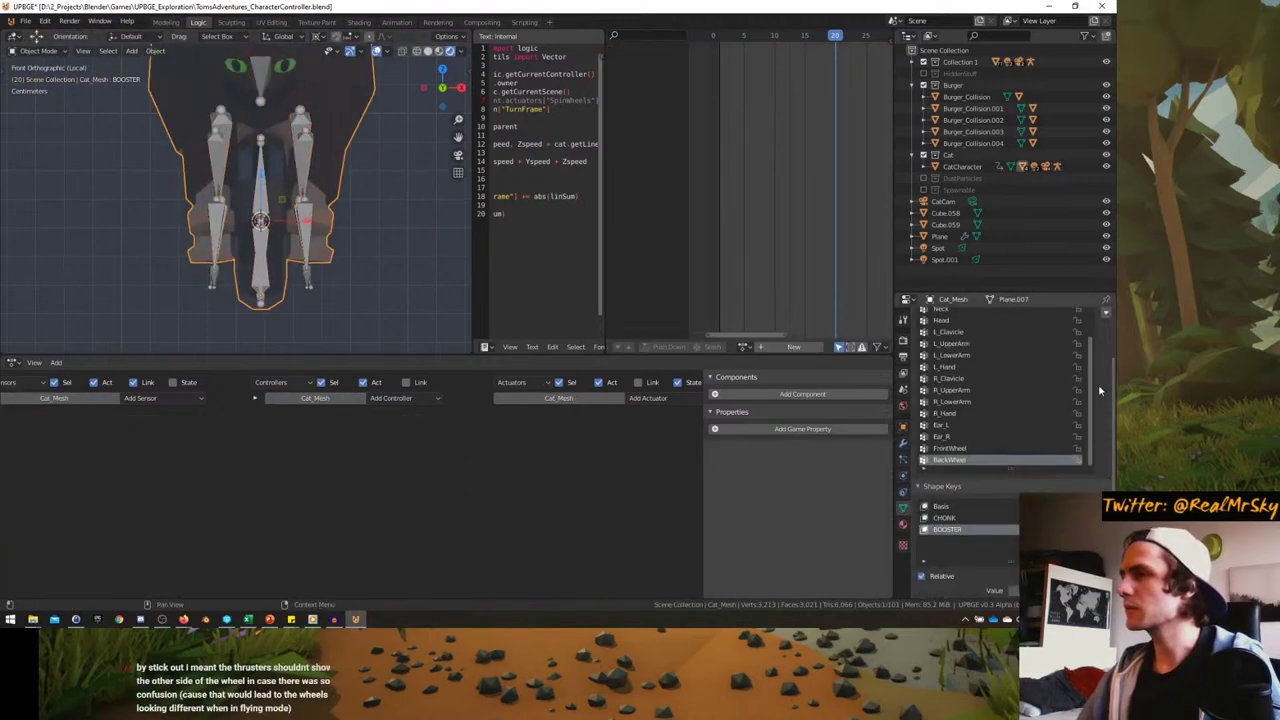
click(1106, 352)
double_click(960, 542)
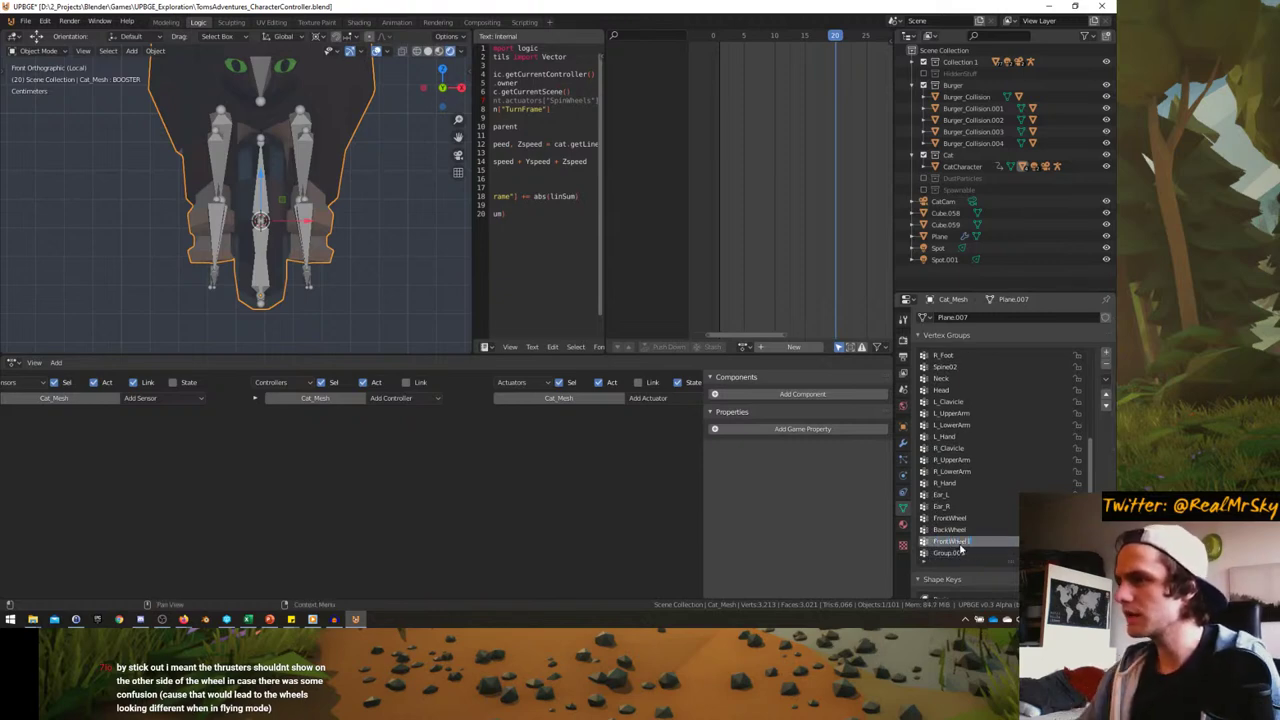
double_click(962, 553)
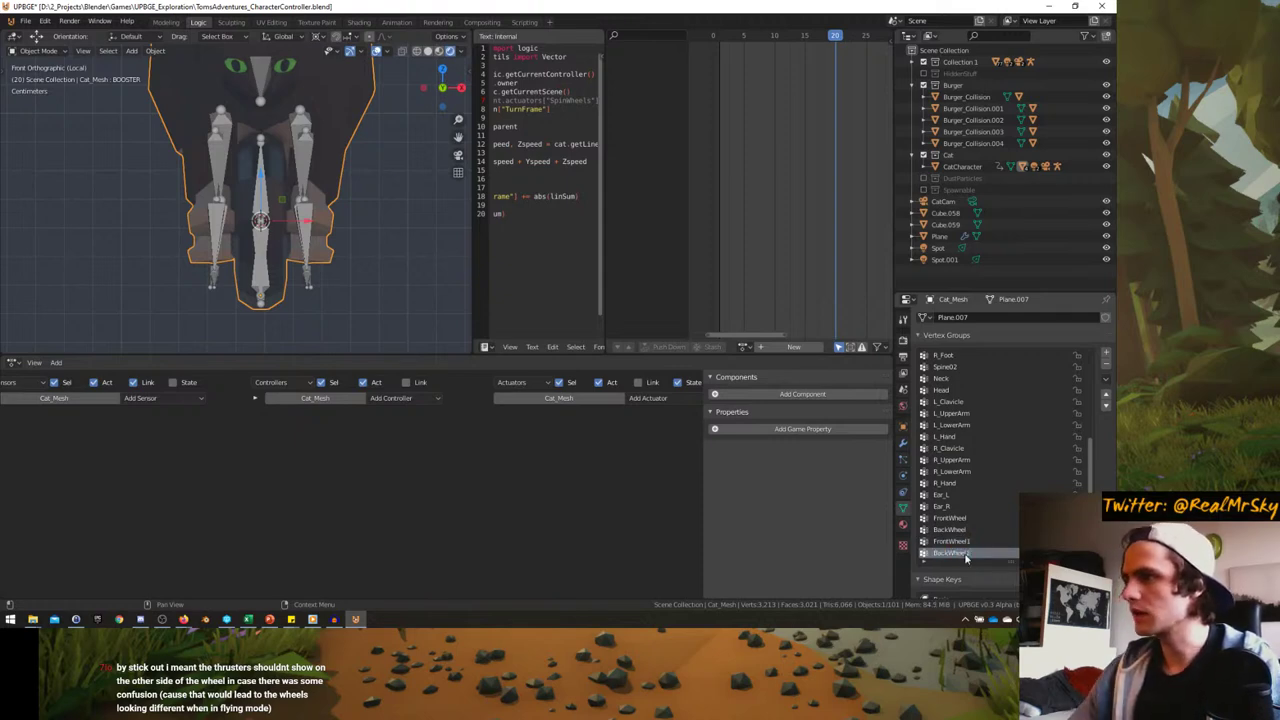
- In Edit Mode, move the big wheel's vertices from the FrontWheel group into FrontWheel1
key(Tab)
middle_drag(225, 245, 275, 268)
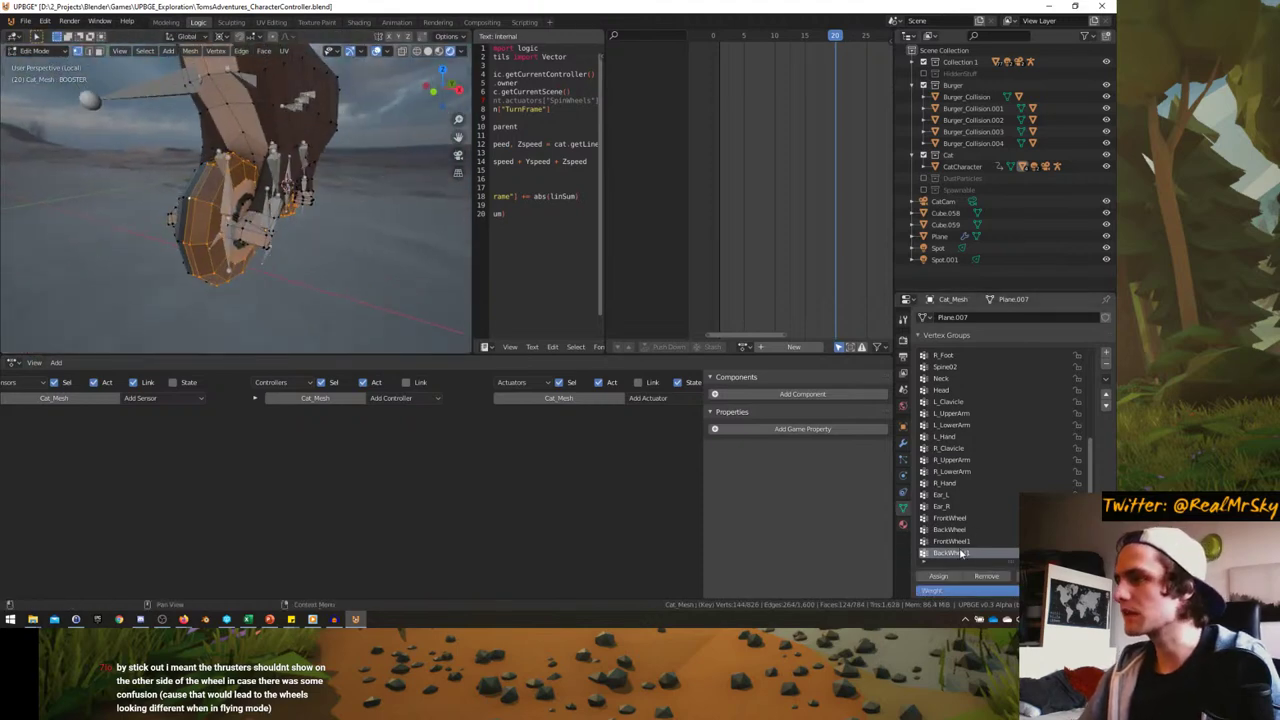
click(950, 518)
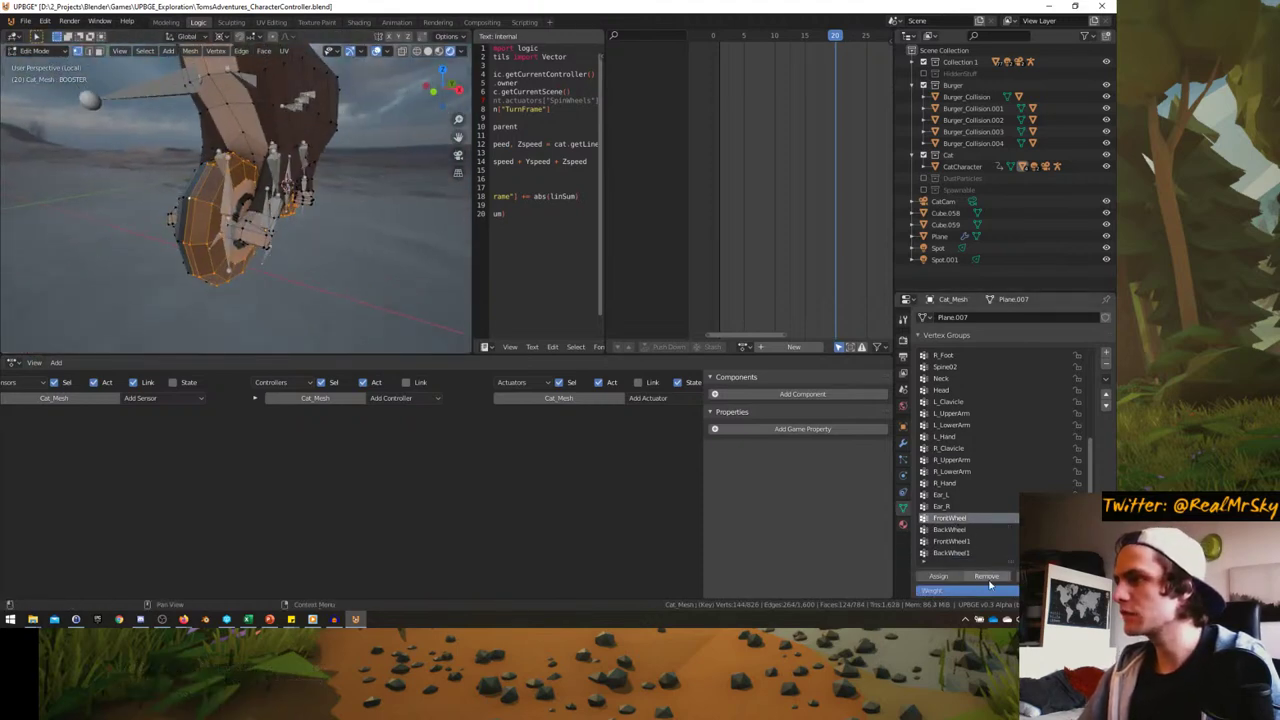
click(950, 541)
middle_drag(380, 268, 345, 272)
click(175, 231)
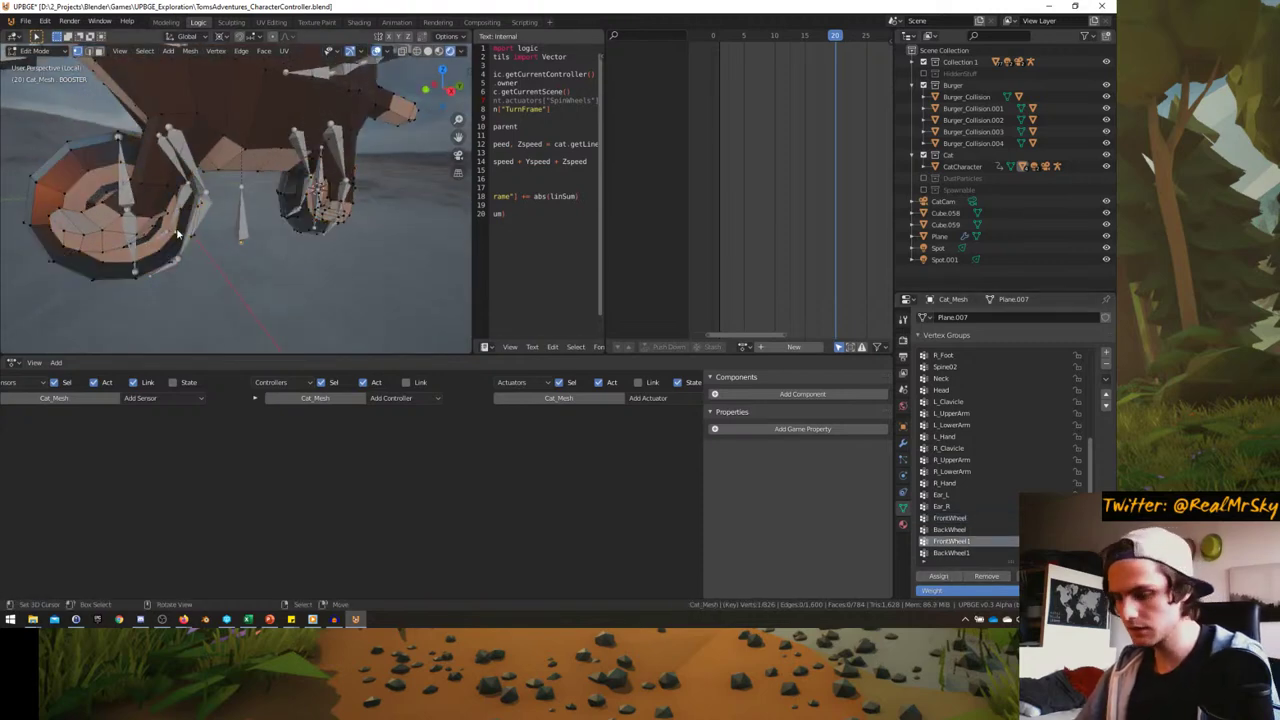
key(l)
middle_drag(185, 257, 250, 262)
click(950, 518)
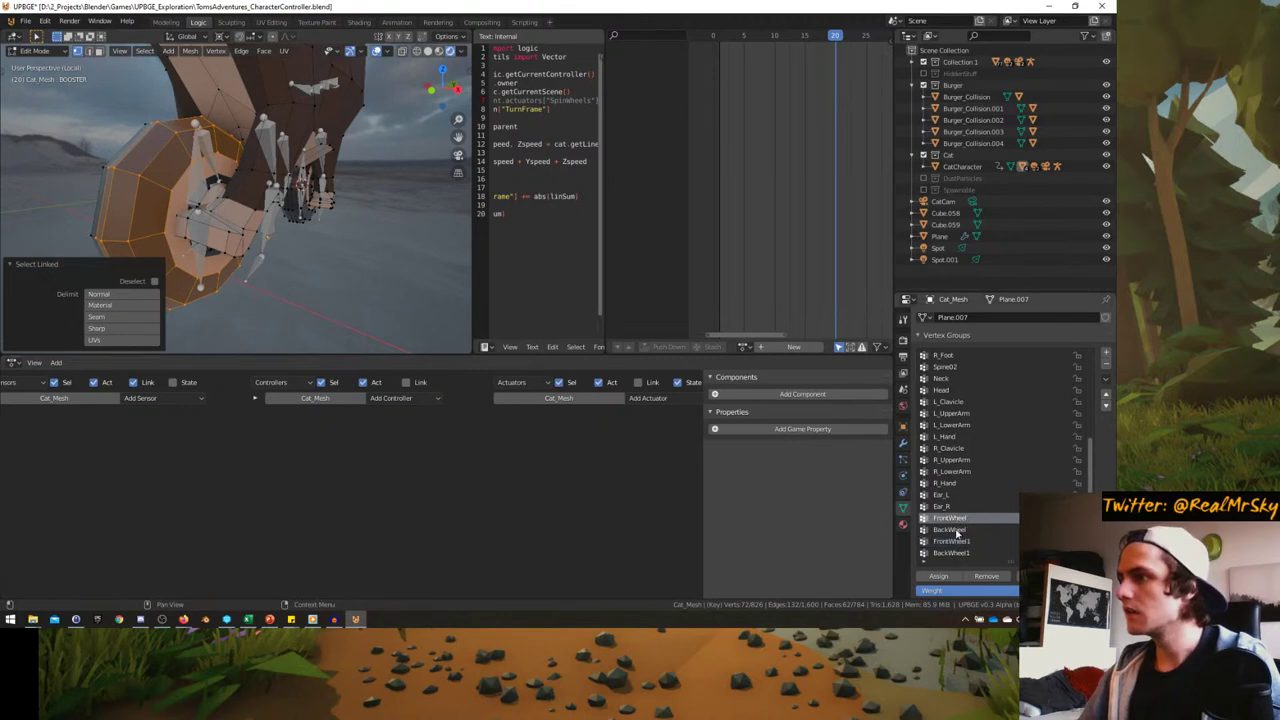
click(986, 576)
click(952, 541)
click(940, 576)
- Select the small wheel with L and remove it from the active vertex group
middle_drag(320, 260, 370, 265)
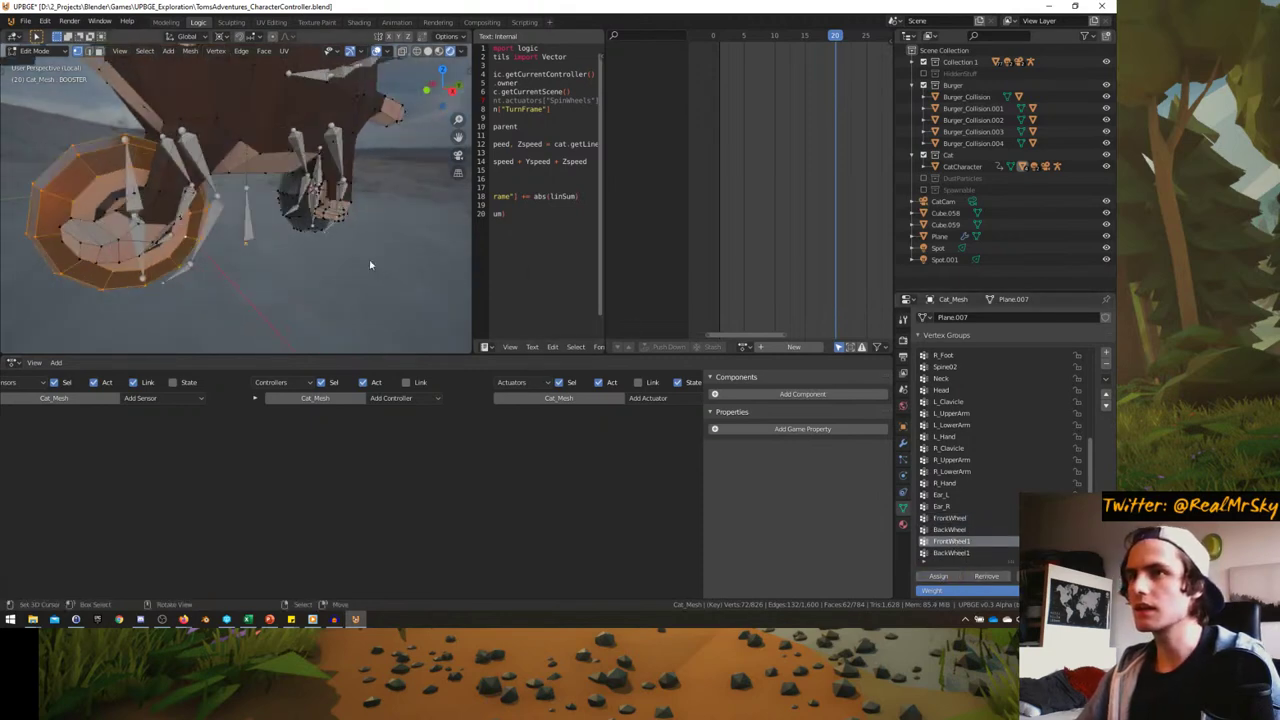
key(alt+a)
key(l)
middle_drag(310, 200, 350, 205)
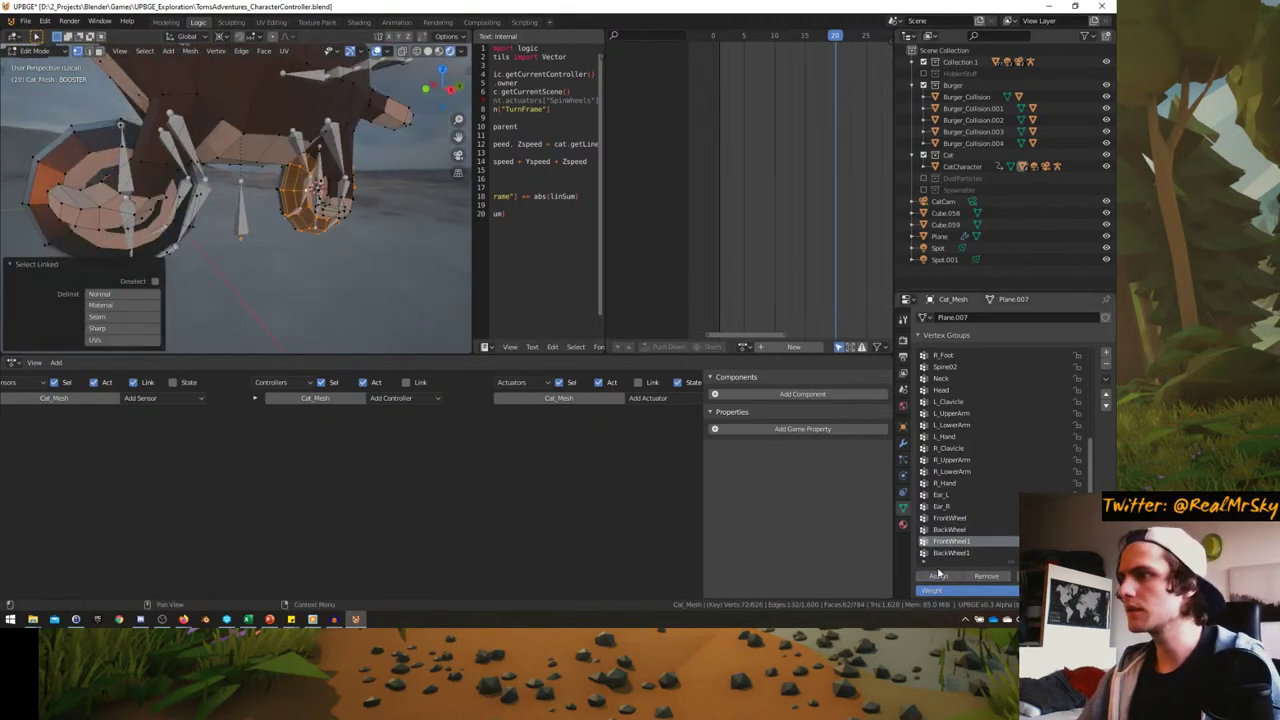
click(987, 577)
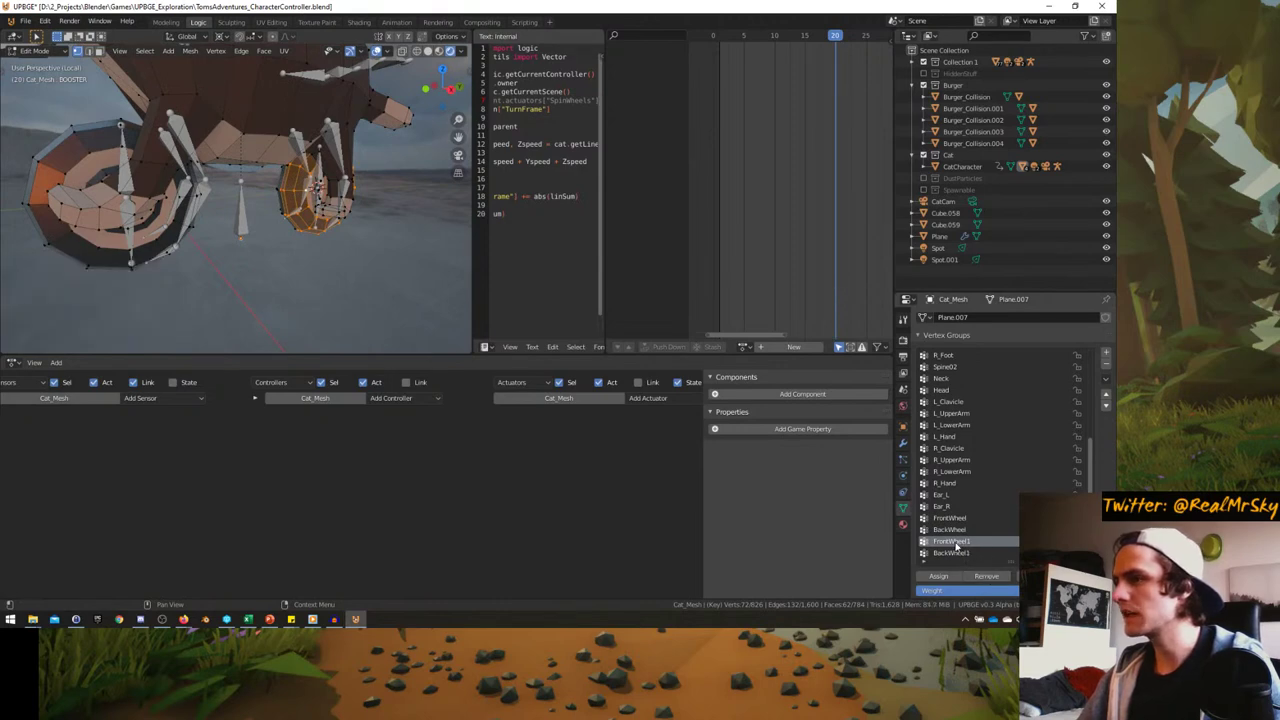
click(955, 553)
click(952, 530)
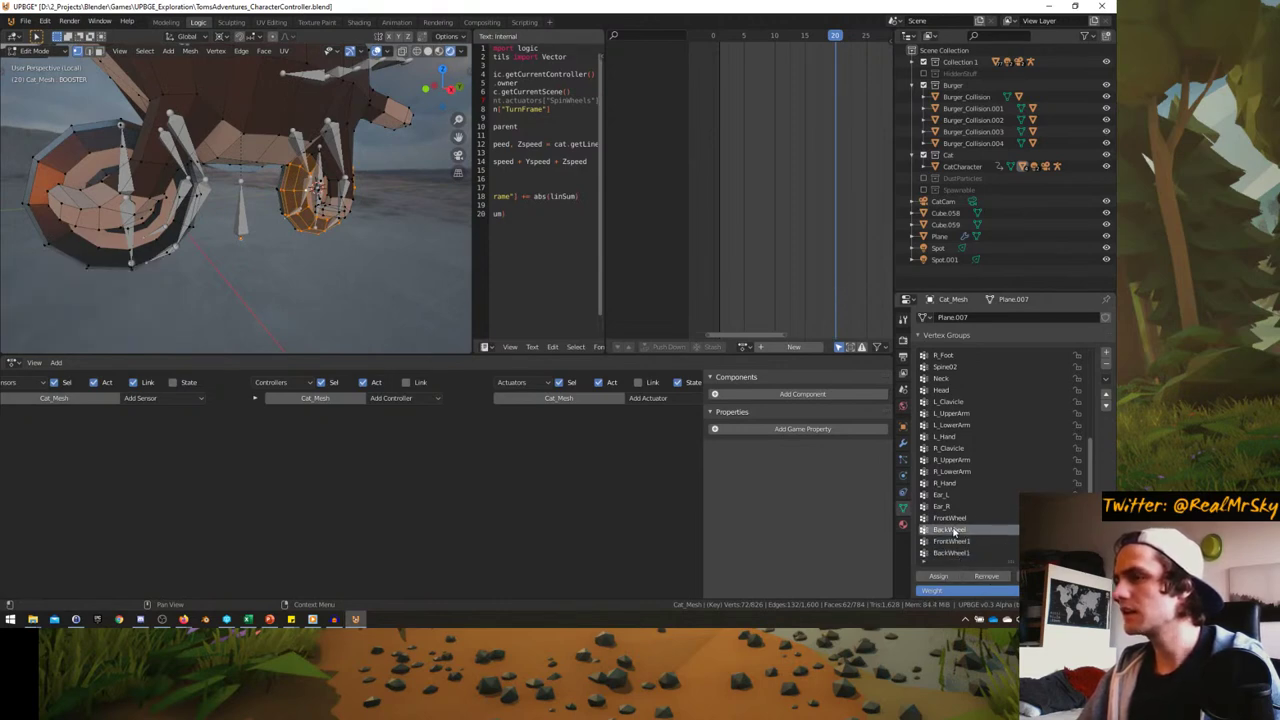
click(952, 518)
- Clear the selection, check the FrontWheel1 and BackWheel1 groups, and return to Object Mode
middle_drag(320, 240, 293, 251)
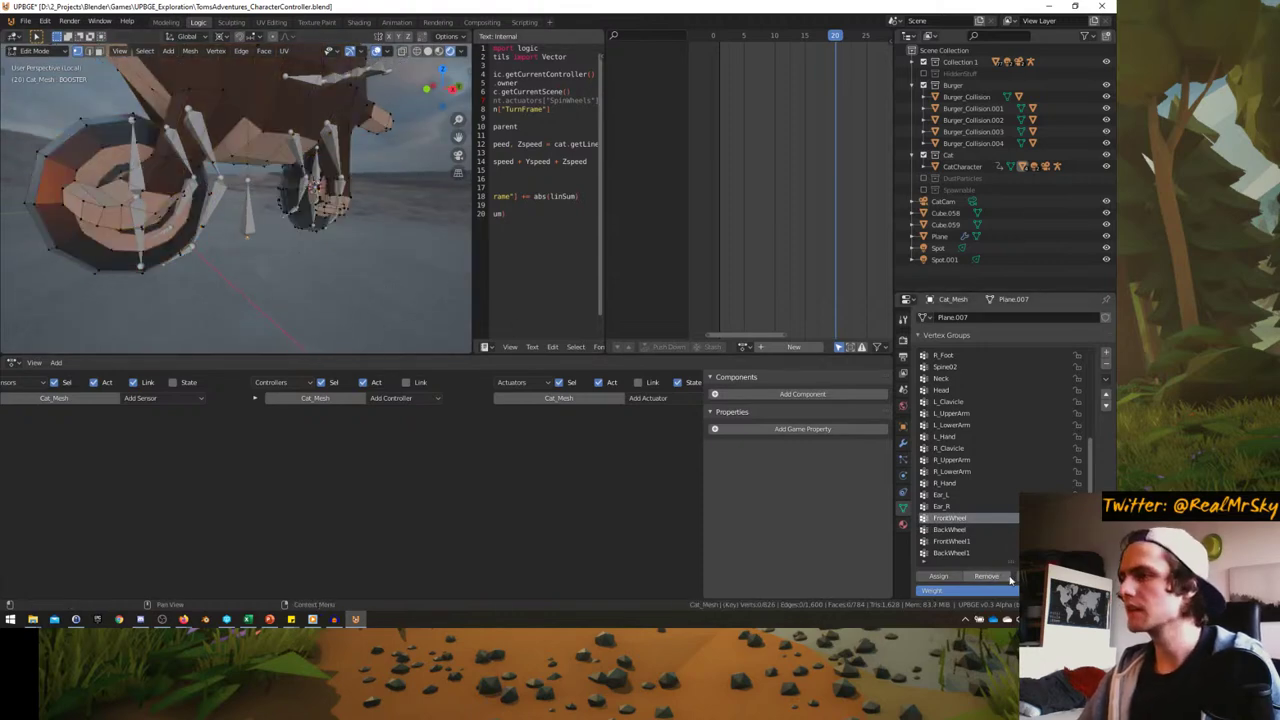
mouse_move(250, 200)
middle_down()
mouse_move(300, 190)
mouse_move(265, 202)
middle_up()
key(alt+a)
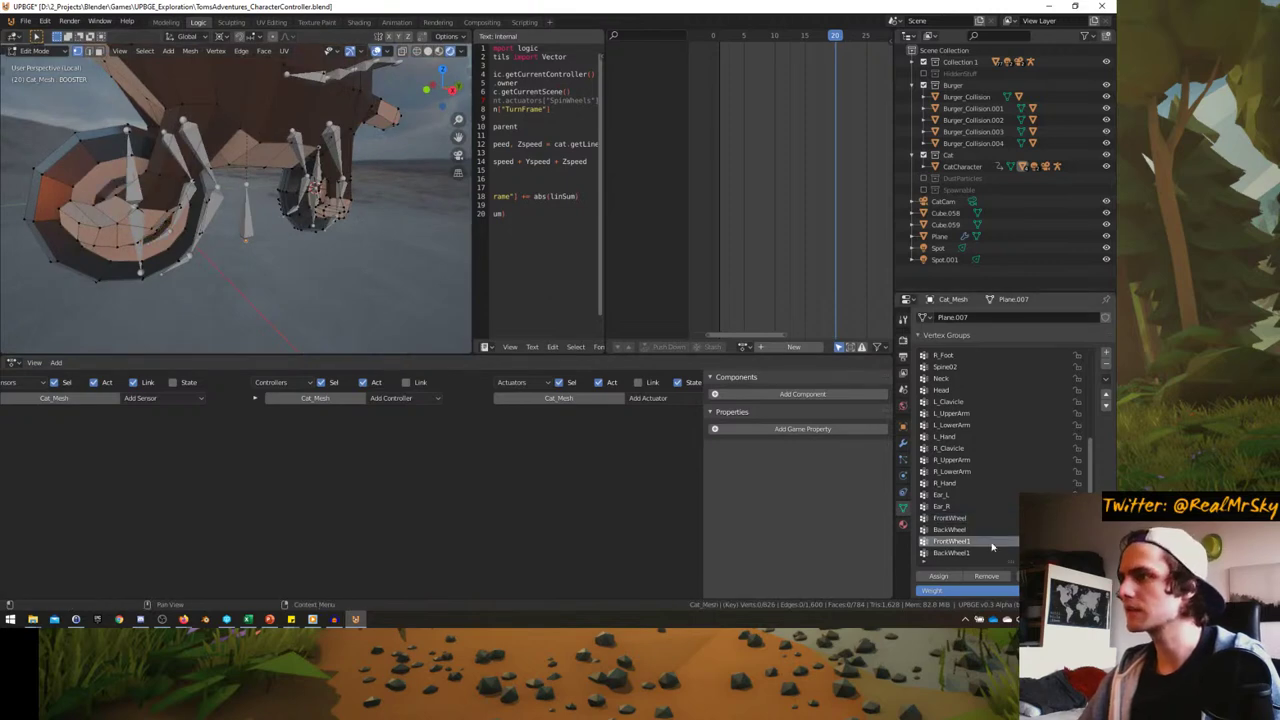
ctrl+scroll(993, 546, up, 1)
middle_drag(300, 200, 150, 188)
key(alt+a)
click(955, 541)
click(958, 553)
key(Tab)
- Select Cat_Skeleton and choose CatSpinWheels from the Action Editor's action list
middle_drag(230, 210, 180, 208)
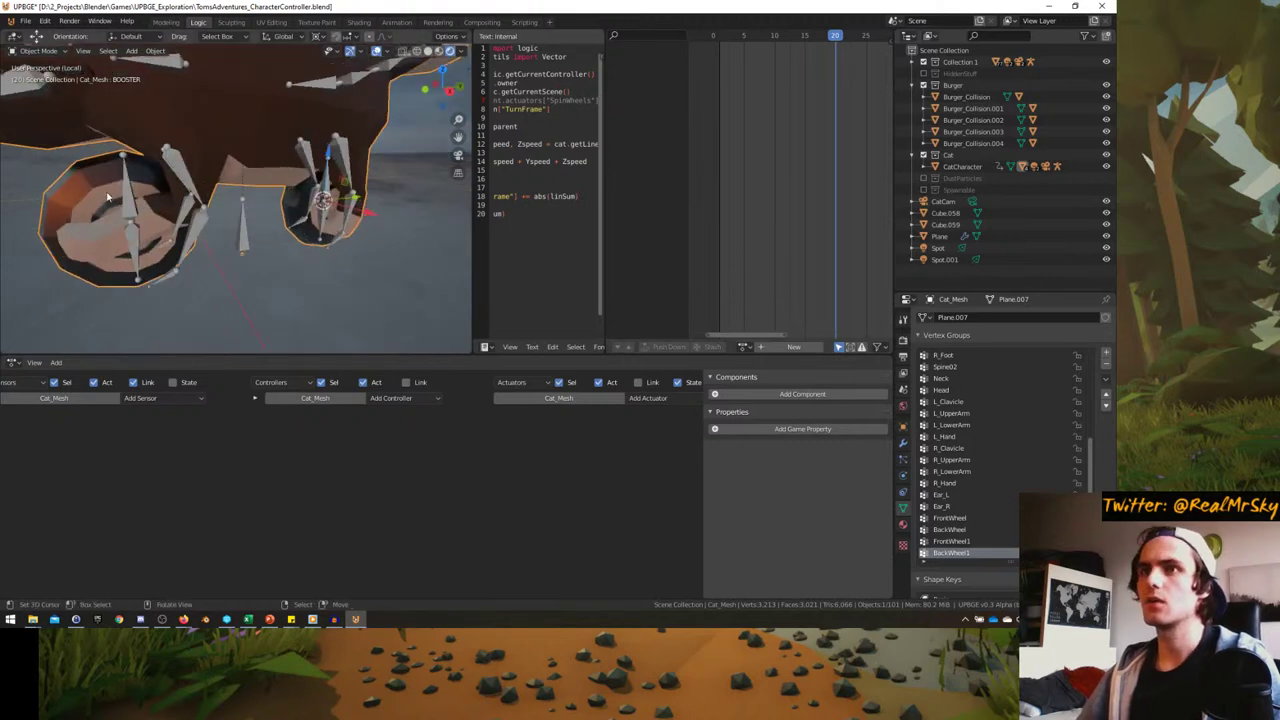
click(133, 189)
scroll(729, 344, down, 2)
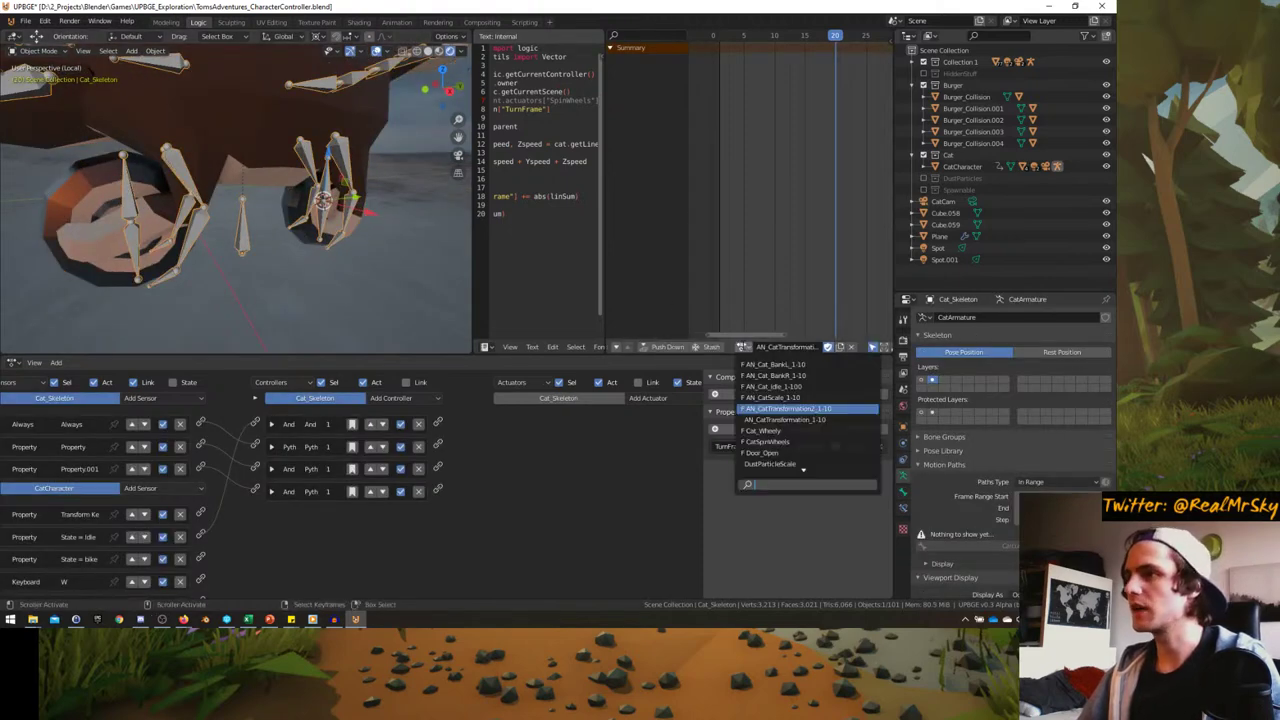
click(741, 346)
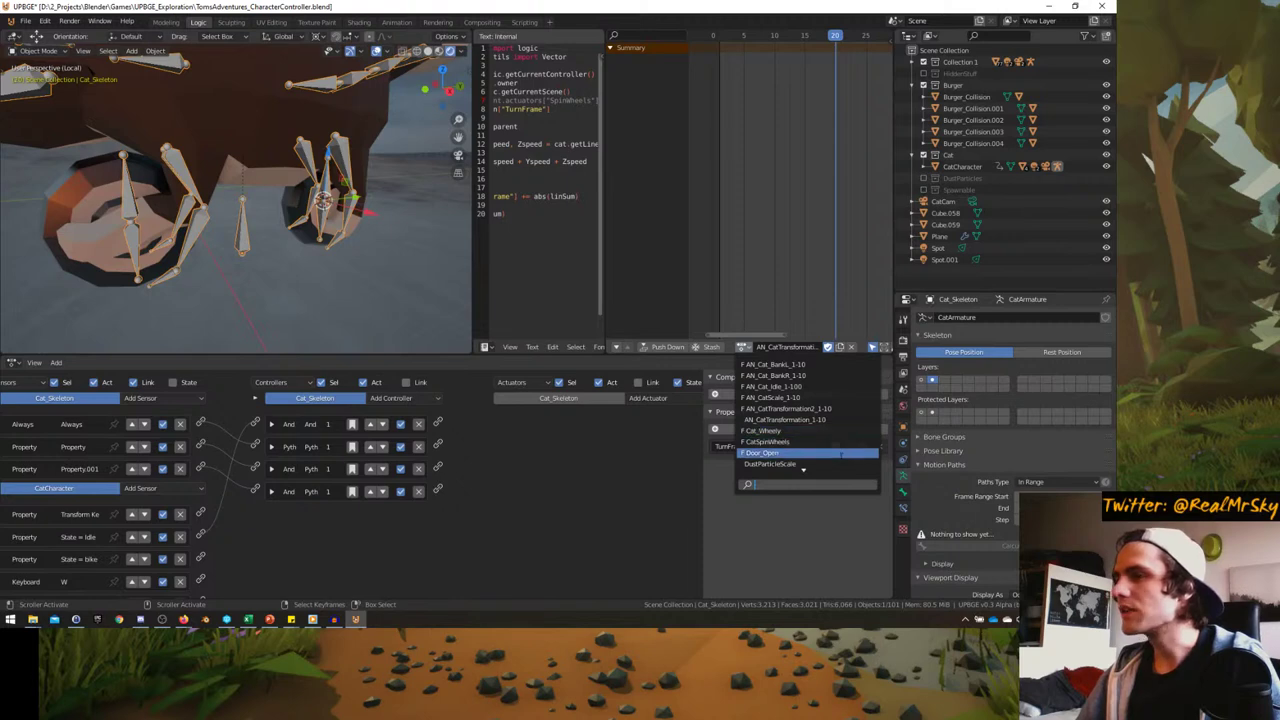
scroll(840, 418, down, 2)
scroll(840, 418, up, 7)
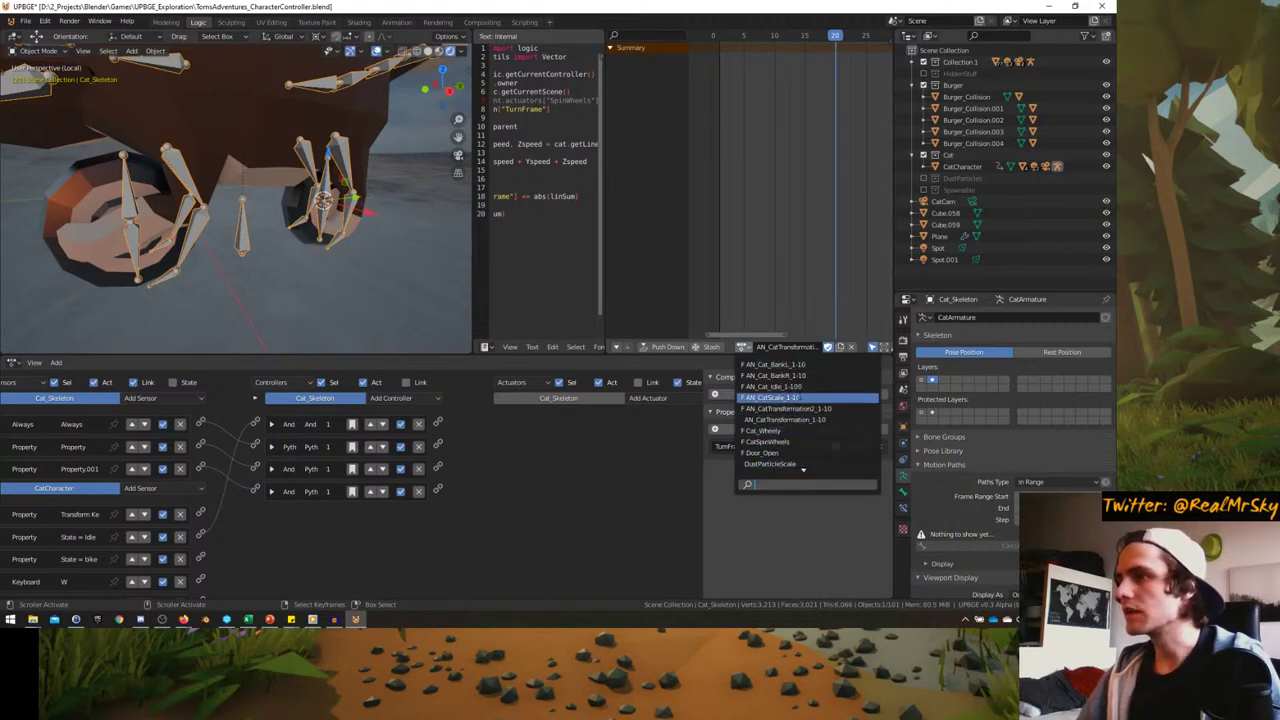
click(770, 441)
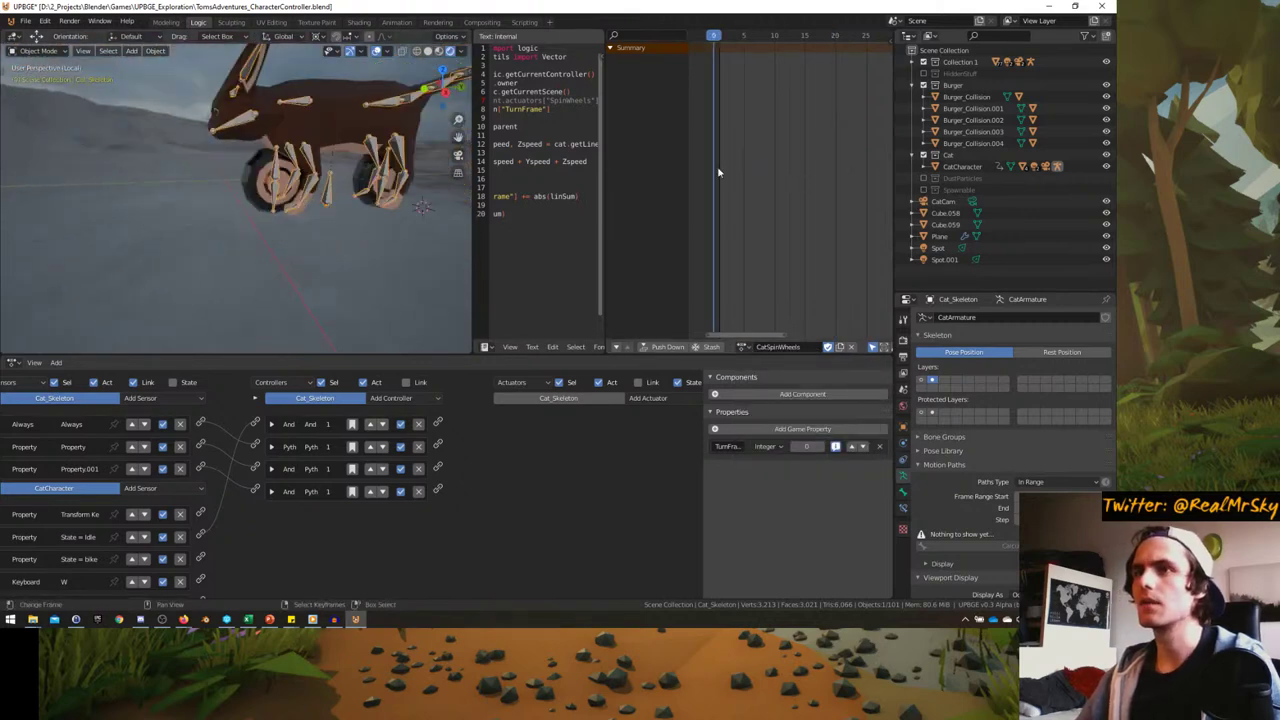
- In Pose Mode, select the upper FrontWheel bone and preview its wheel-spin animation
scroll(310, 197, up, 5)
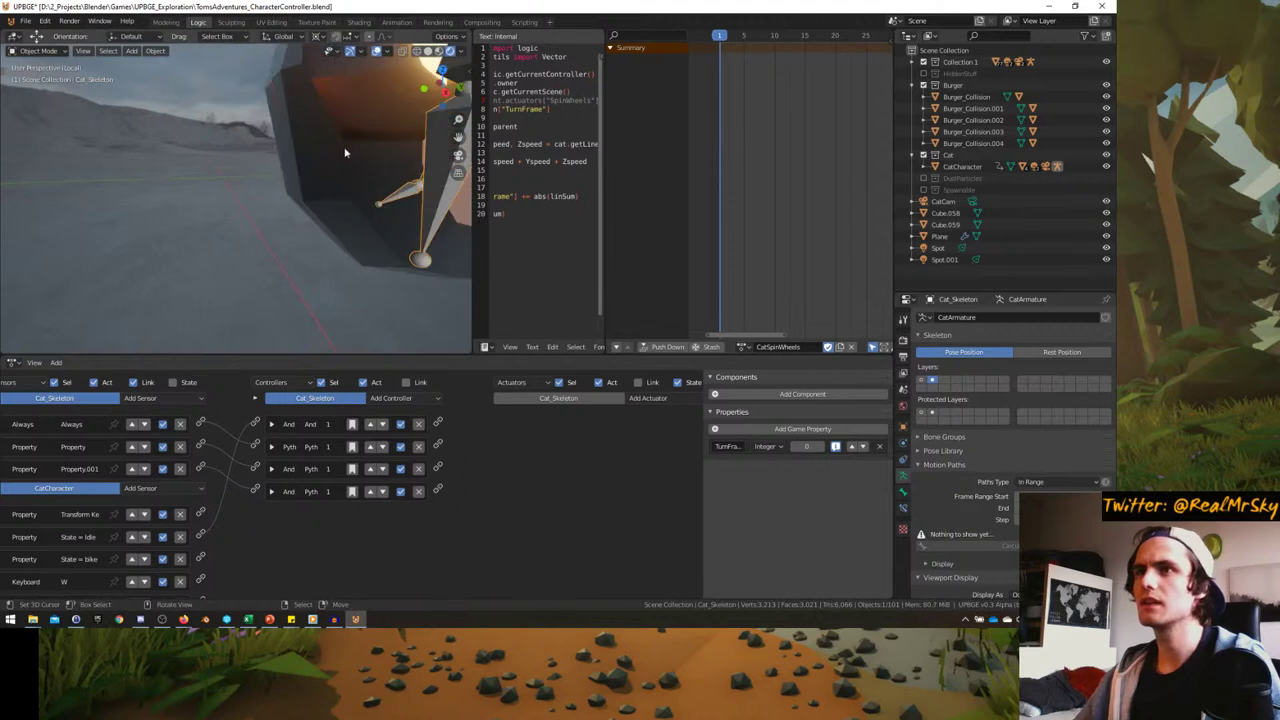
key(ctrl+Tab)
click(276, 220)
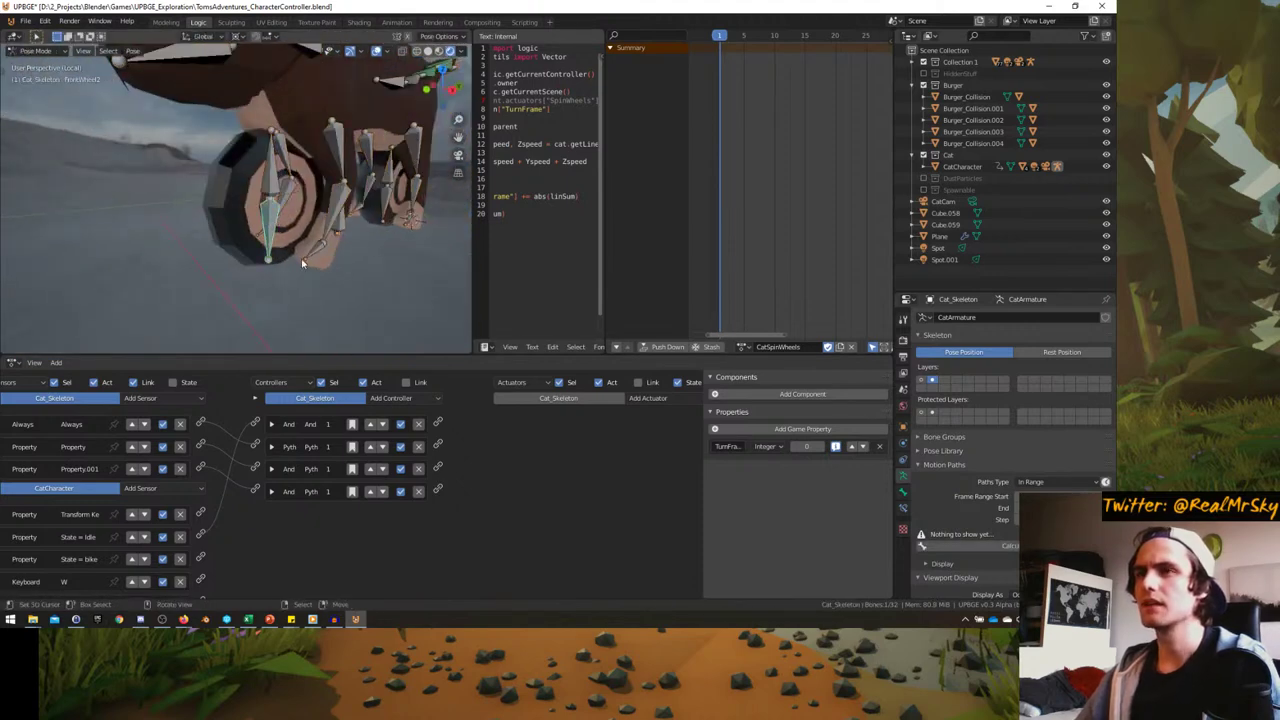
click(272, 186)
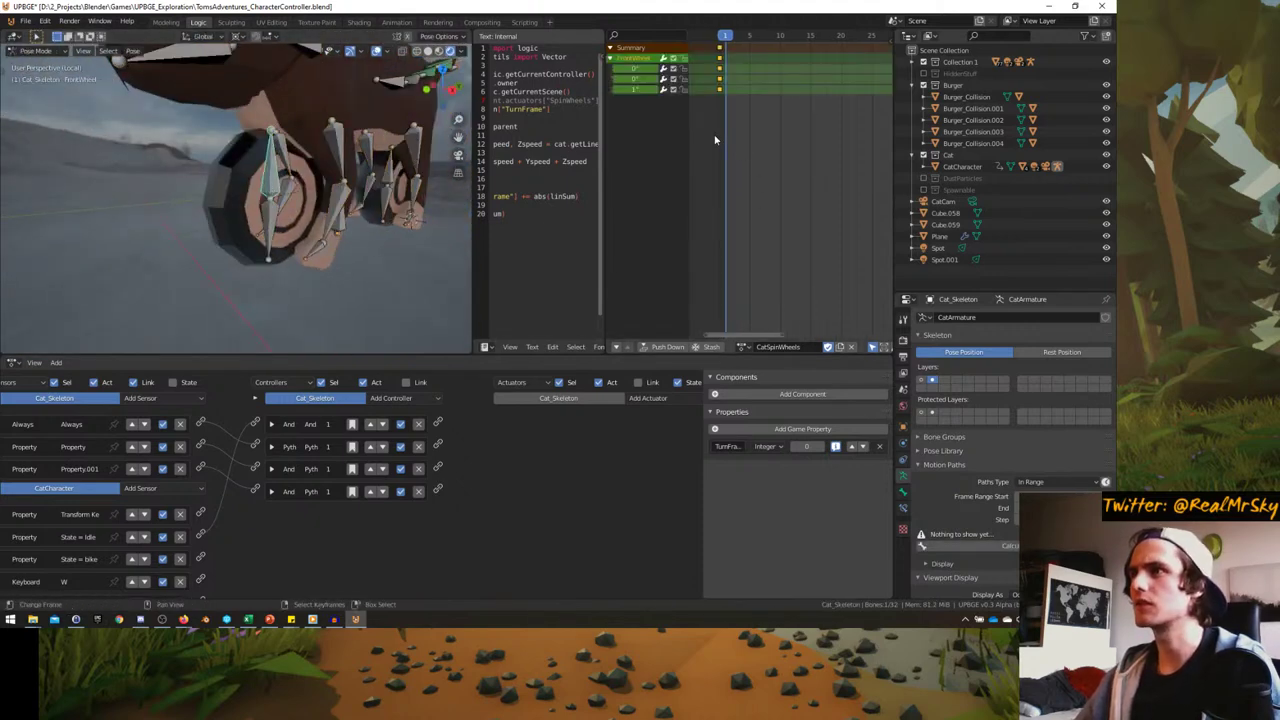
drag(725, 36, 749, 36)
scroll(300, 200, down, 3)
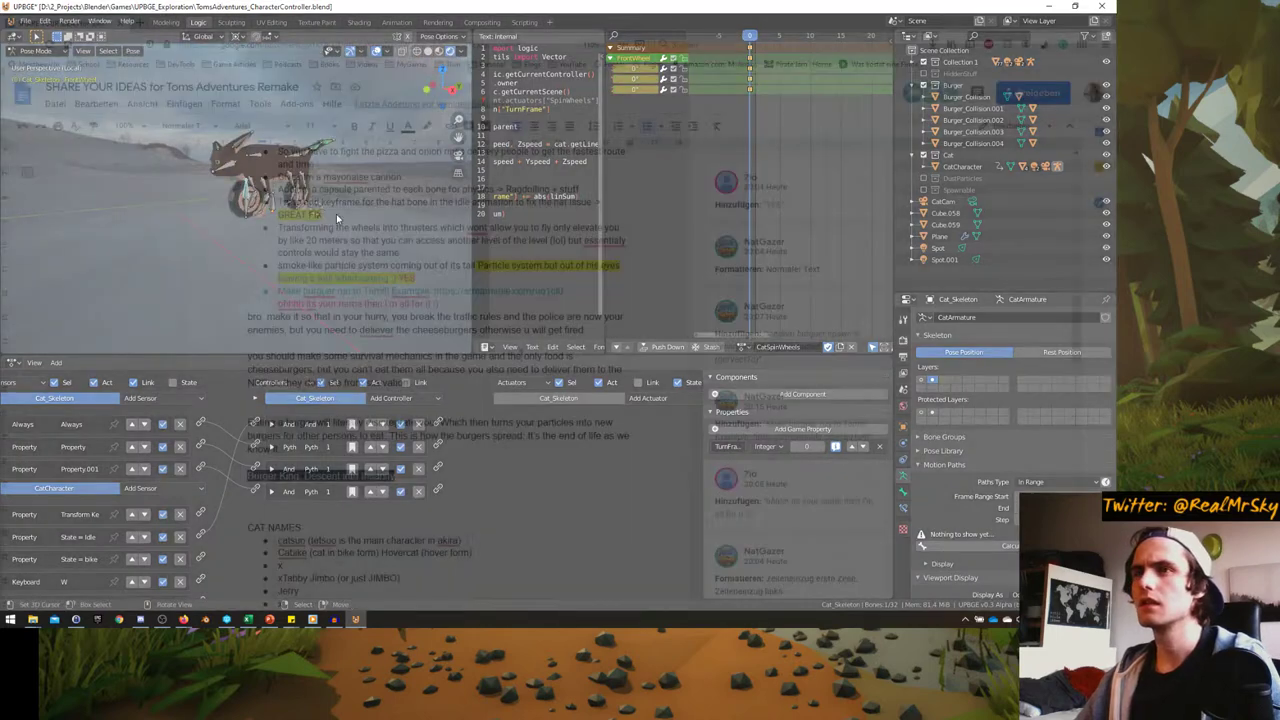
key(space)
scroll(347, 222, up, 5)
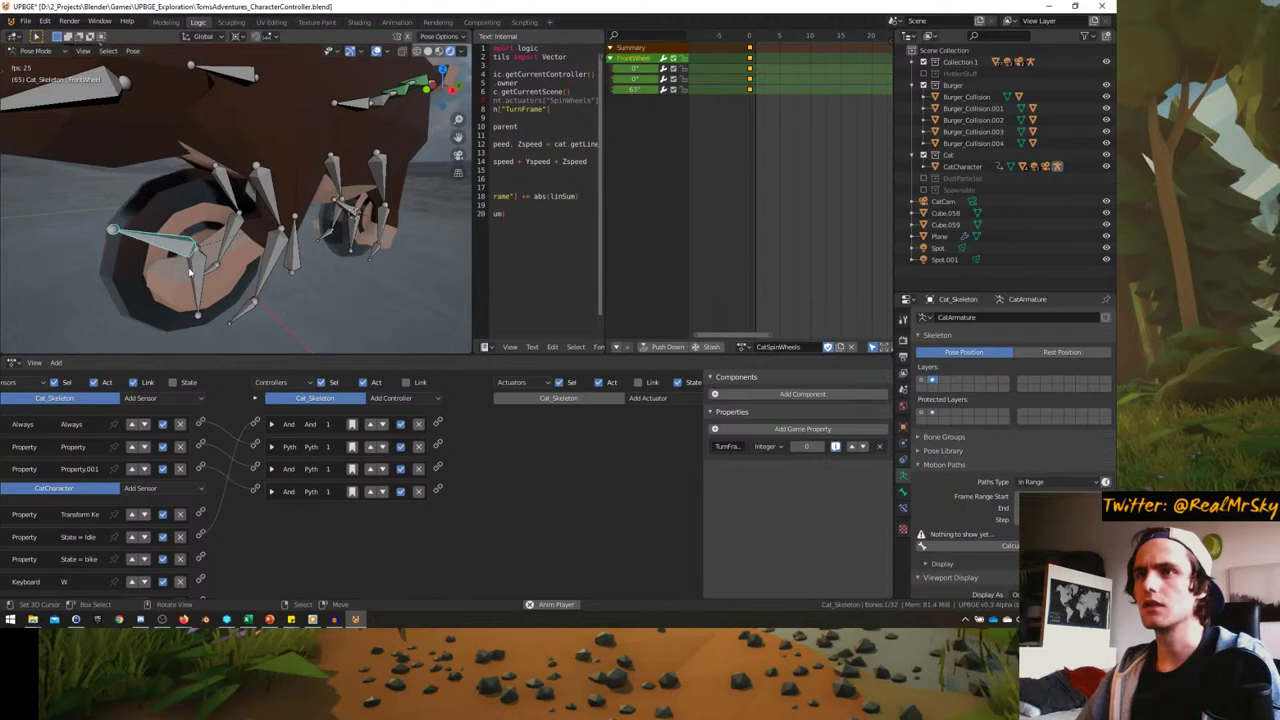
key(Escape)
- Paste the spin keyframes onto the lower wheel bone and delete the extra rotation channel keys
scroll(217, 202, down, 5)
scroll(815, 155, down, 10)
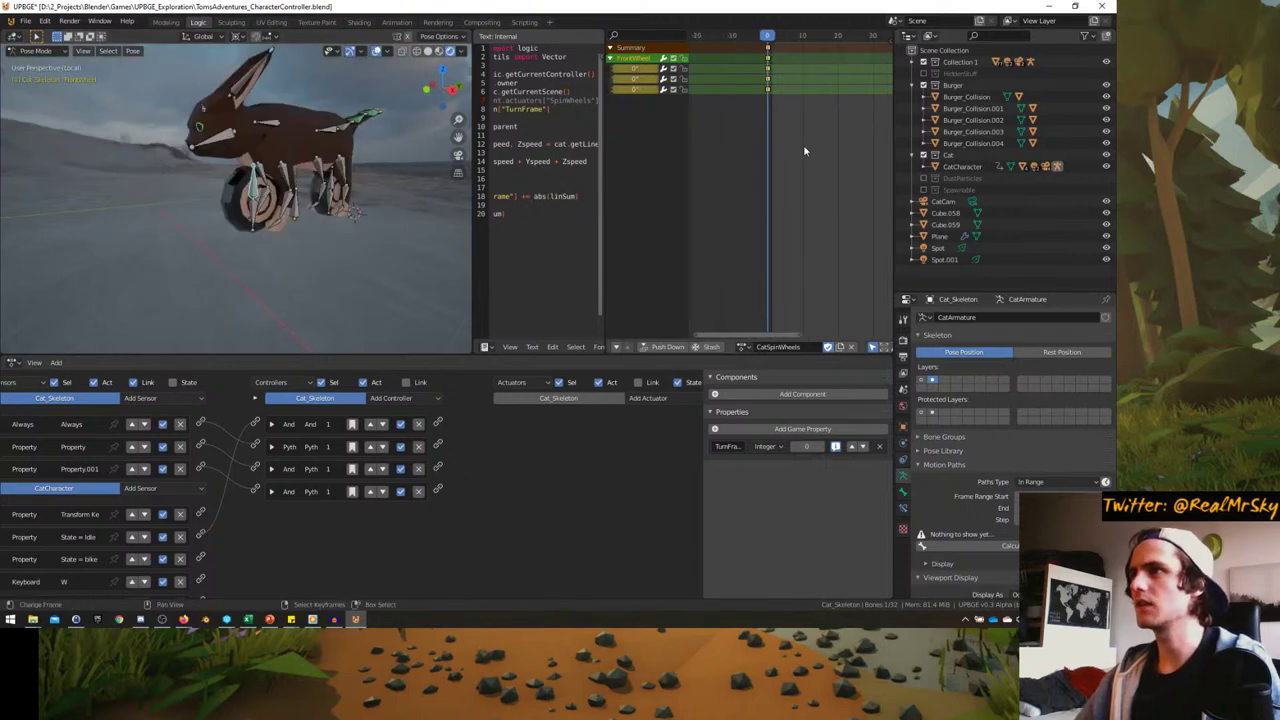
scroll(790, 170, down, 3)
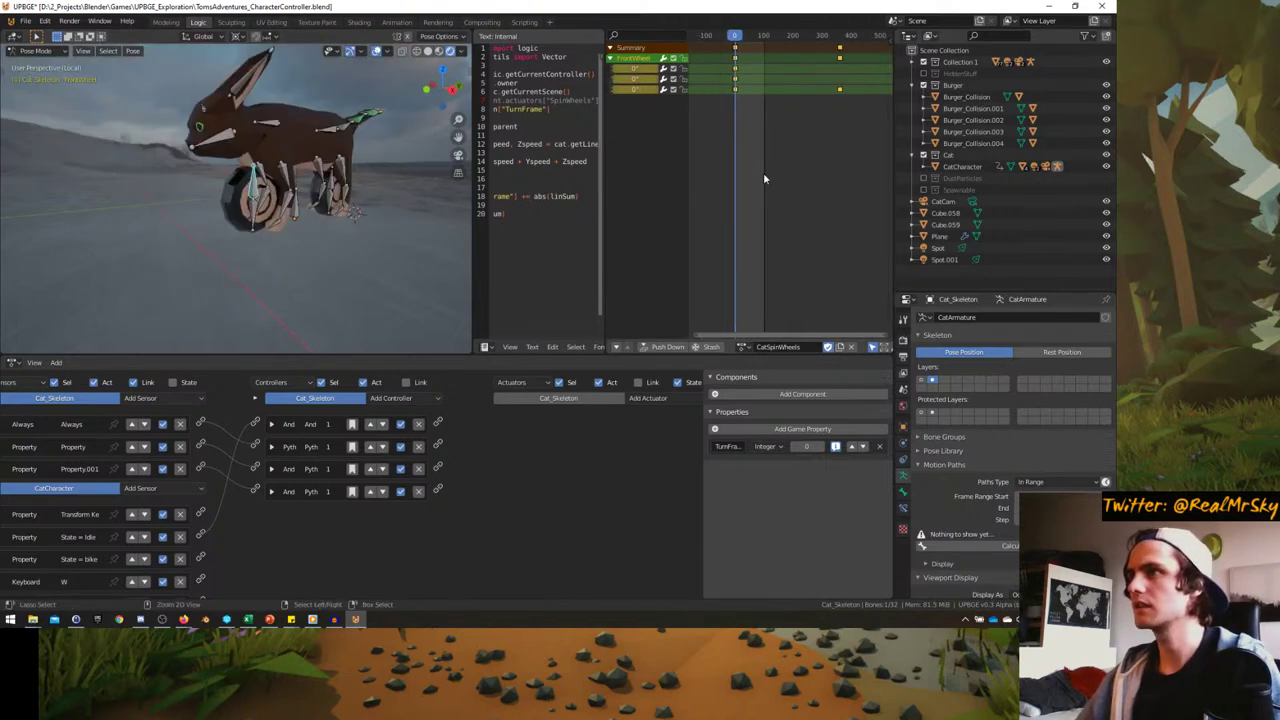
scroll(283, 212, up, 6)
middle_drag(283, 212, 276, 208)
click(272, 215)
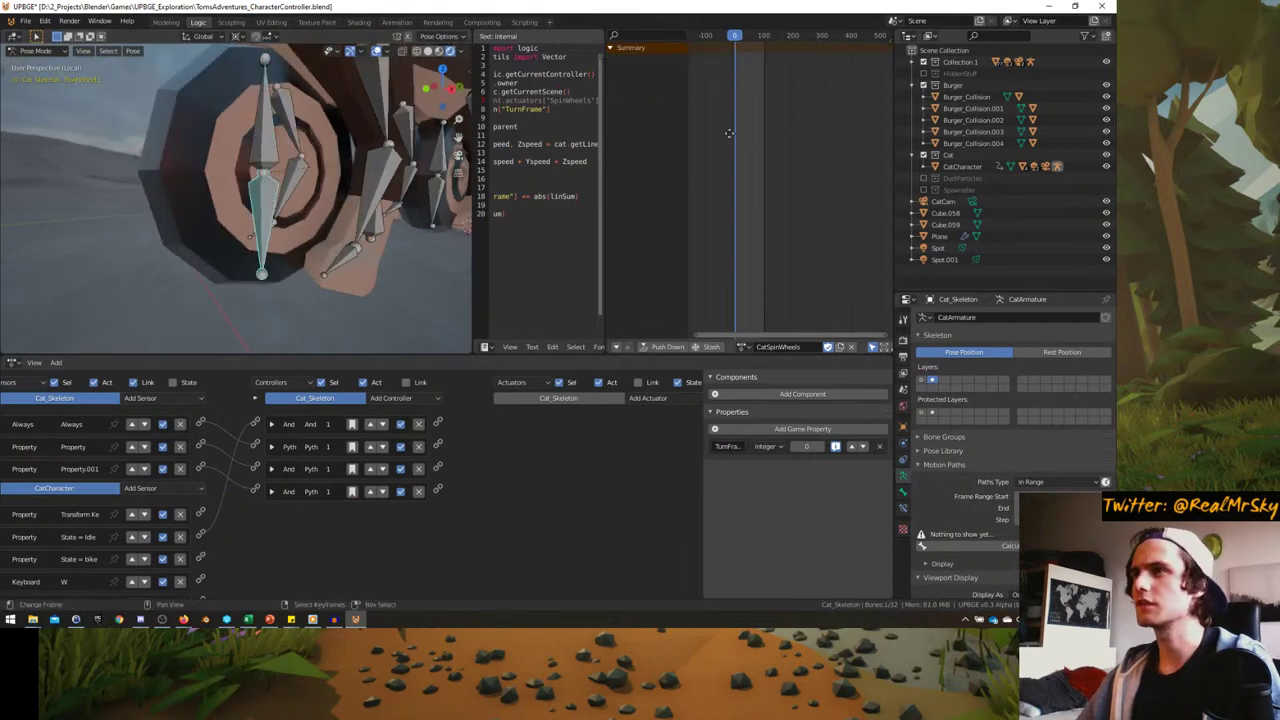
key(ctrl+v)
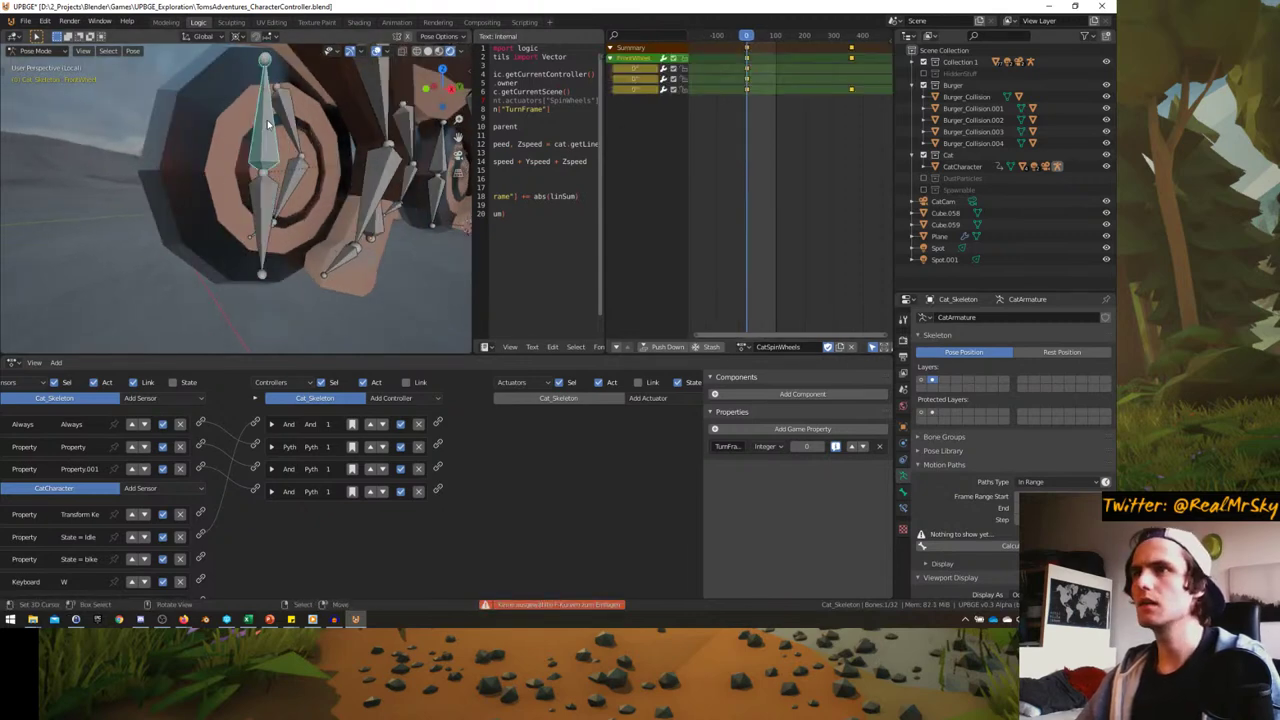
key(ctrl+v)
scroll(745, 190, down, 4)
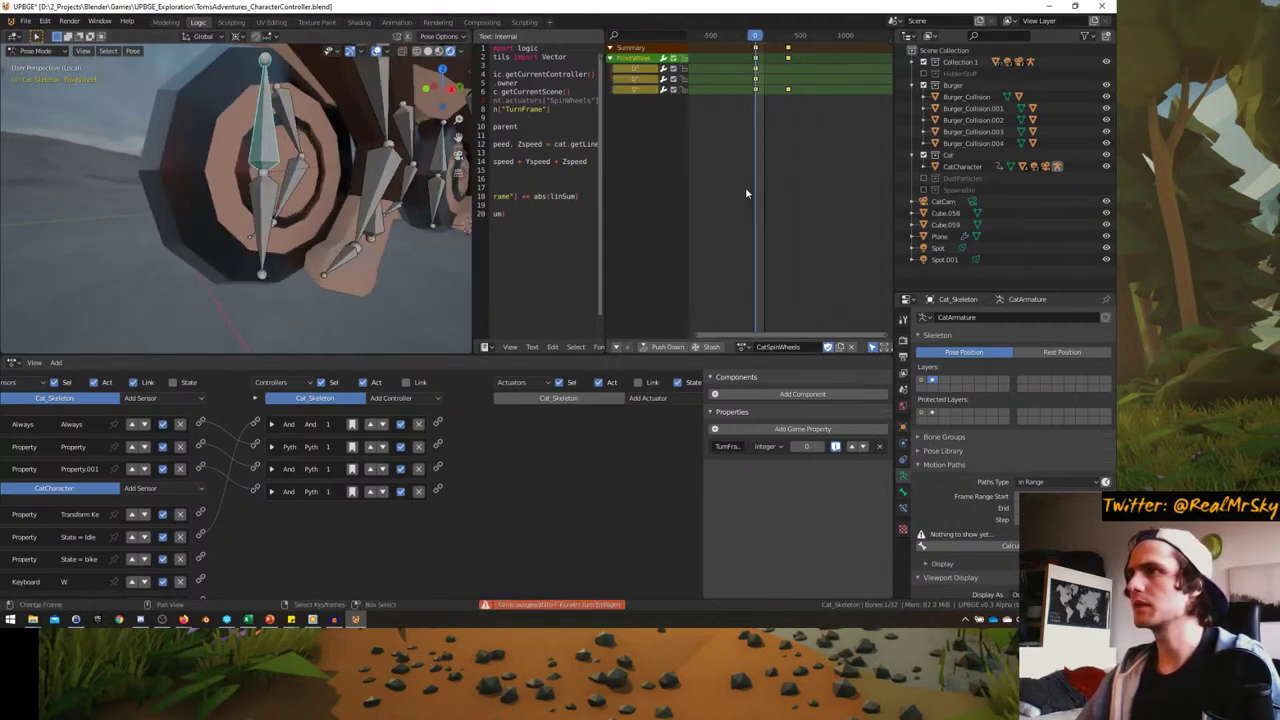
key(b)
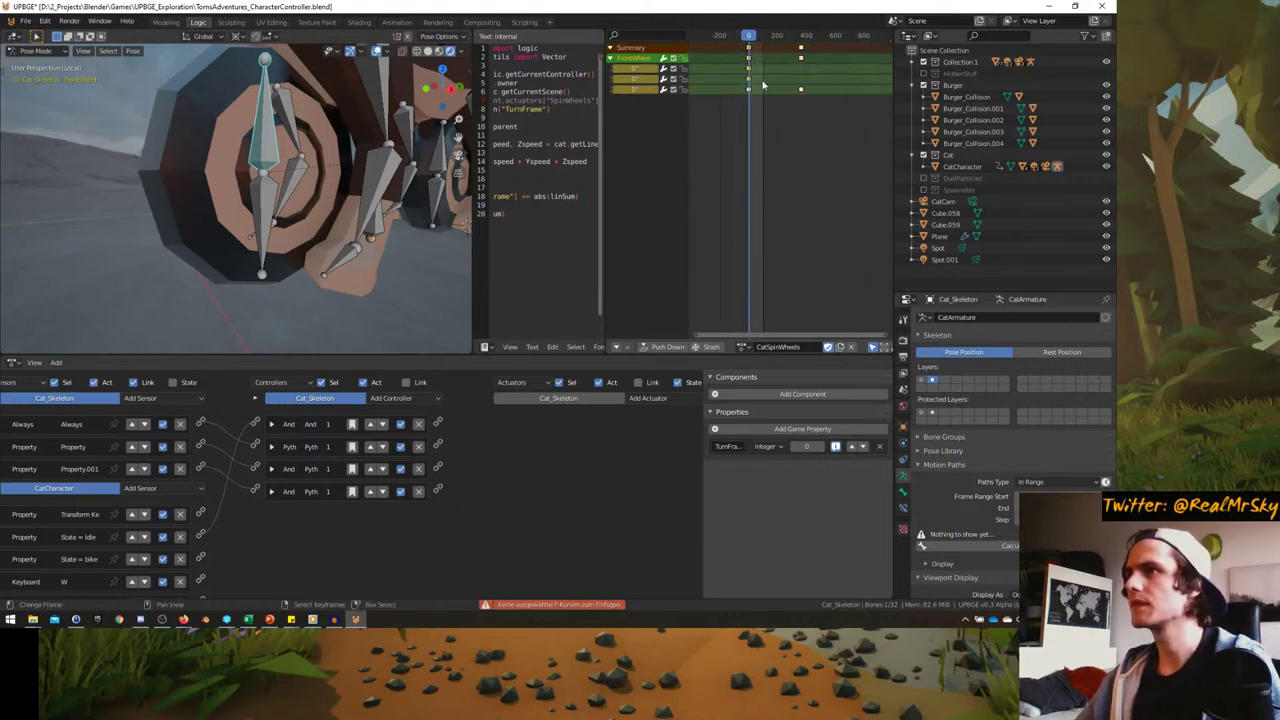
key(Delete)
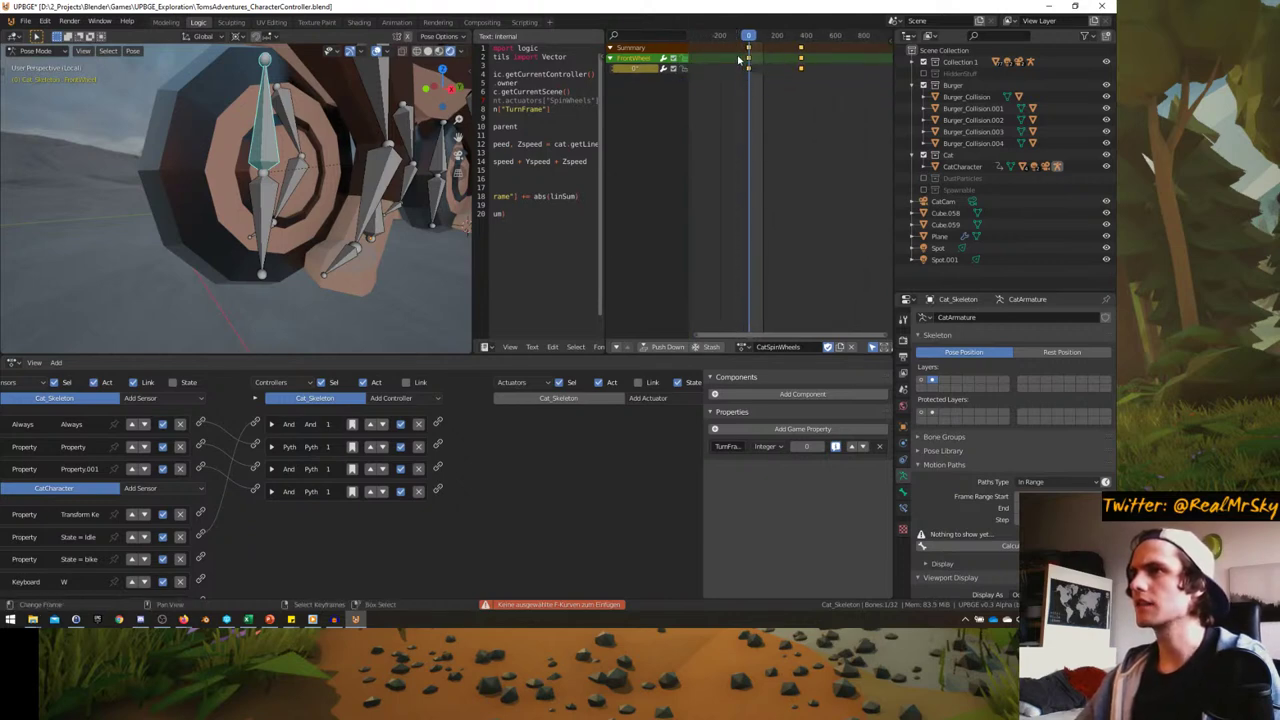
scroll(843, 355, down, 3)
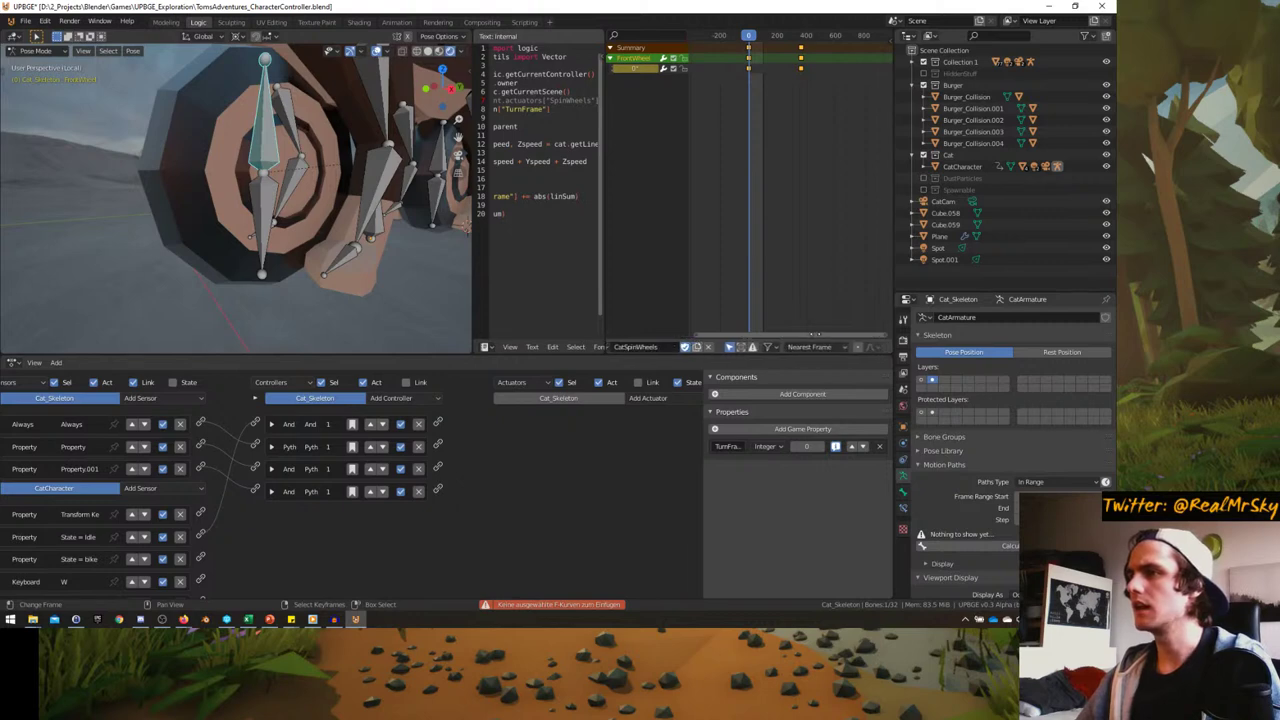
scroll(780, 345, up, 3)
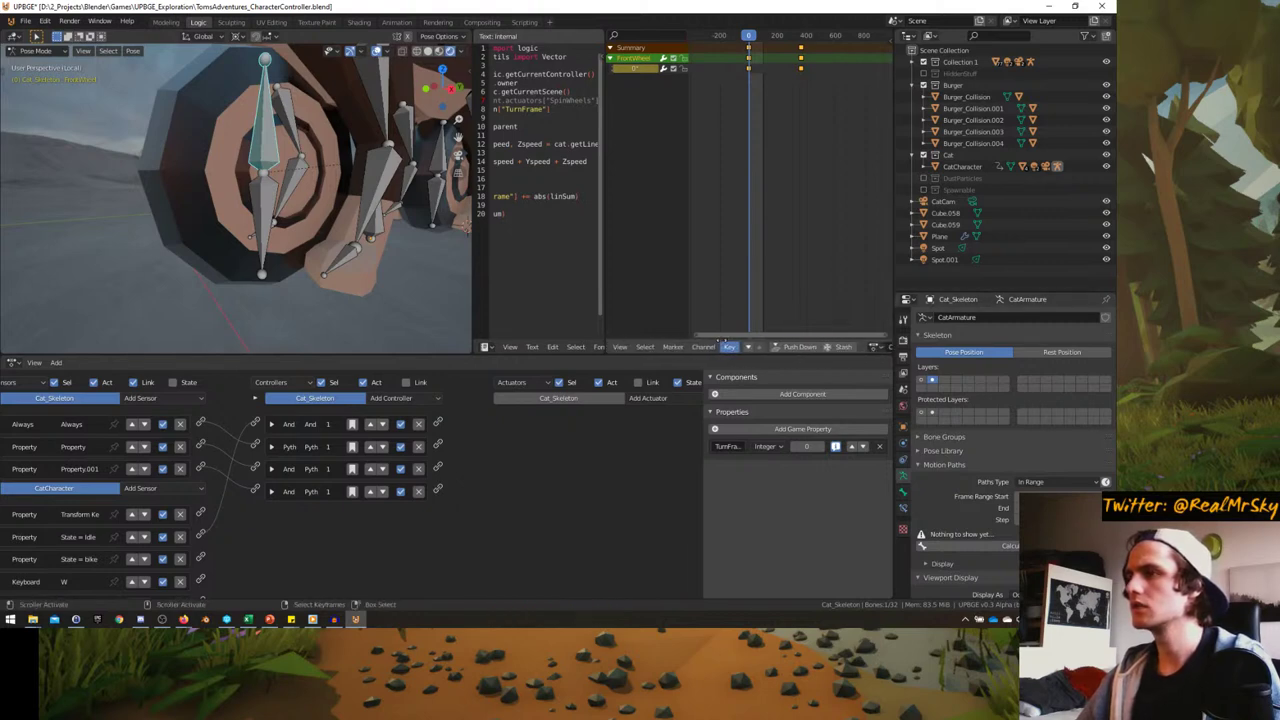
scroll(740, 341, up, 1)
scroll(788, 347, up, 2)
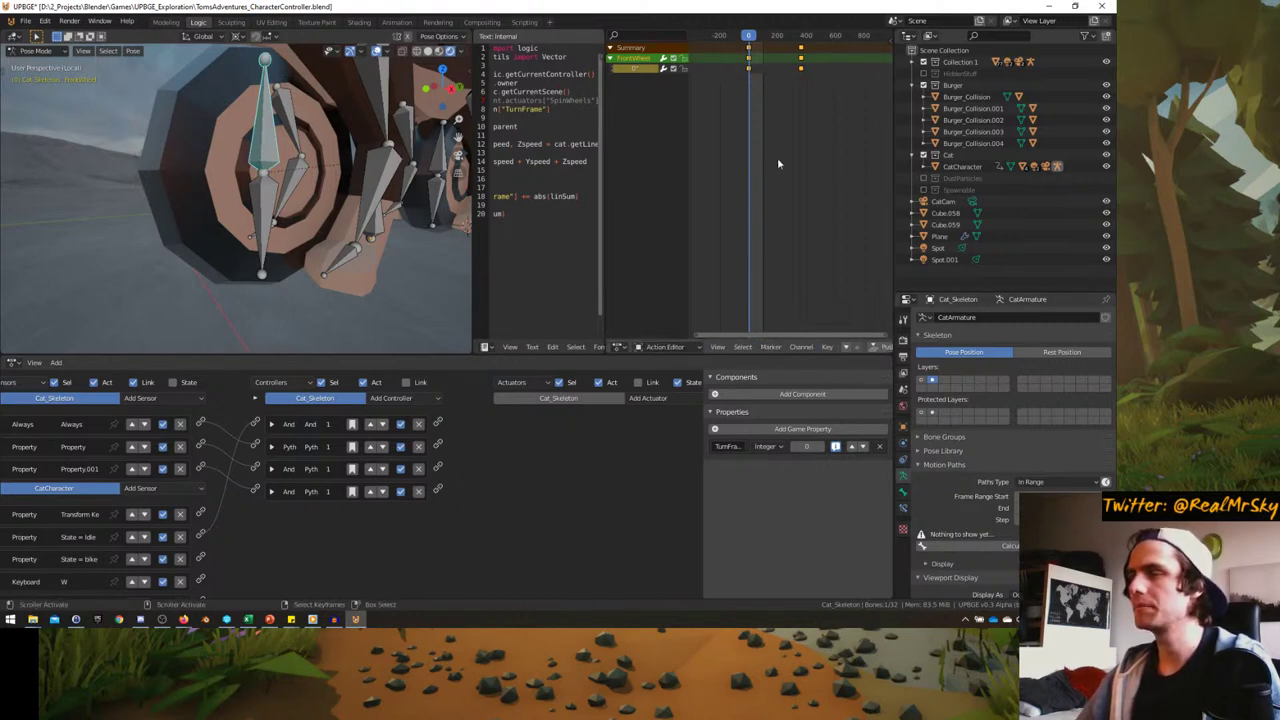
- Insert a rotation keyframe on FrontWheel2 at frame 0 with Vector handles
click(271, 200)
key(i)
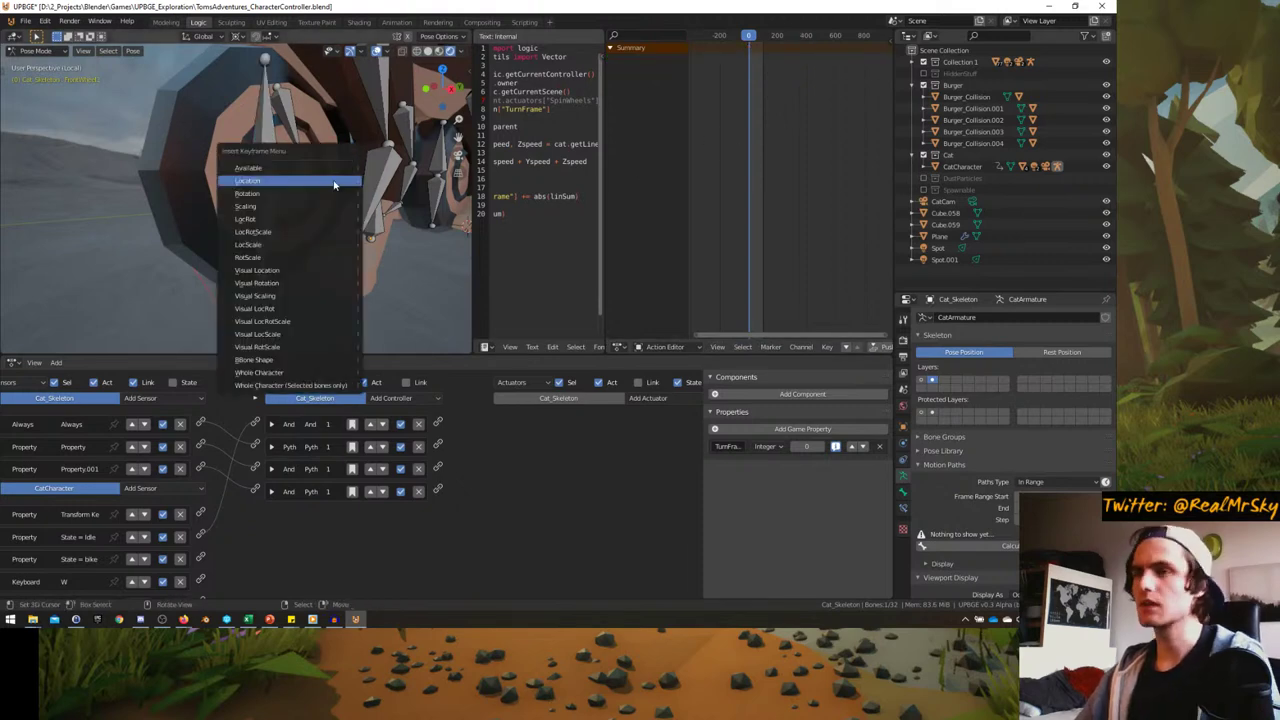
click(318, 193)
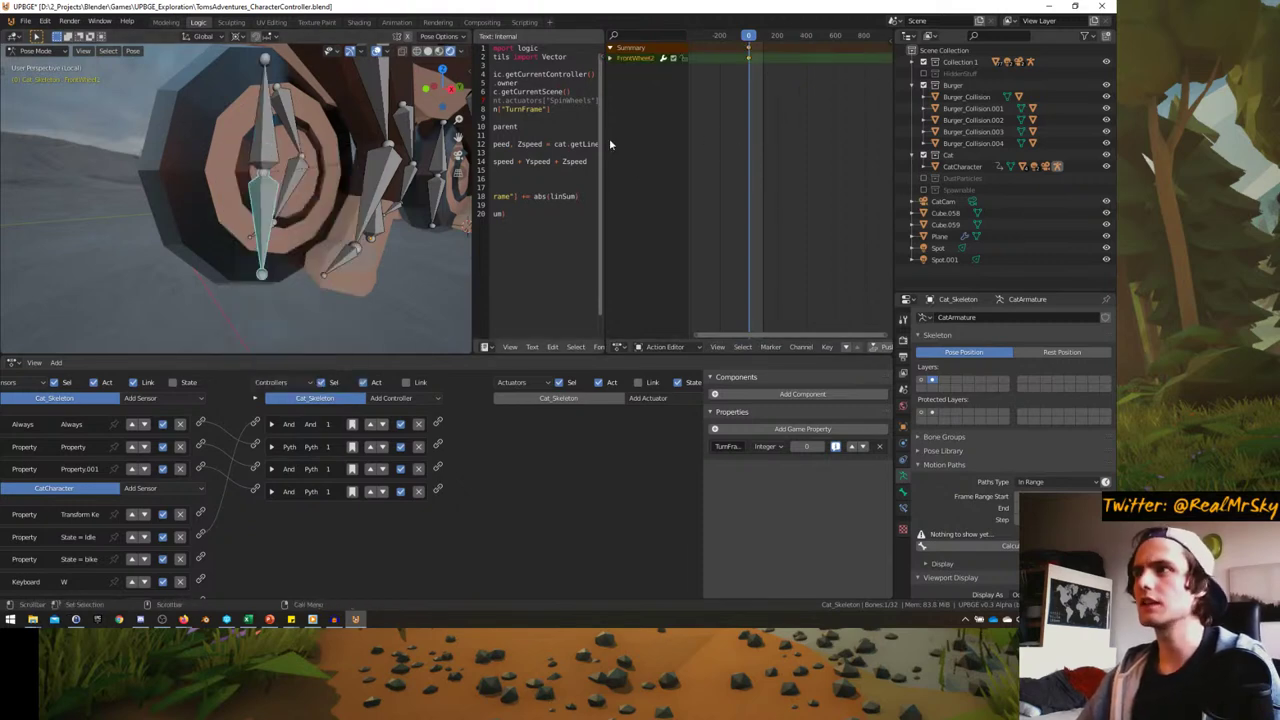
right_click(755, 93)
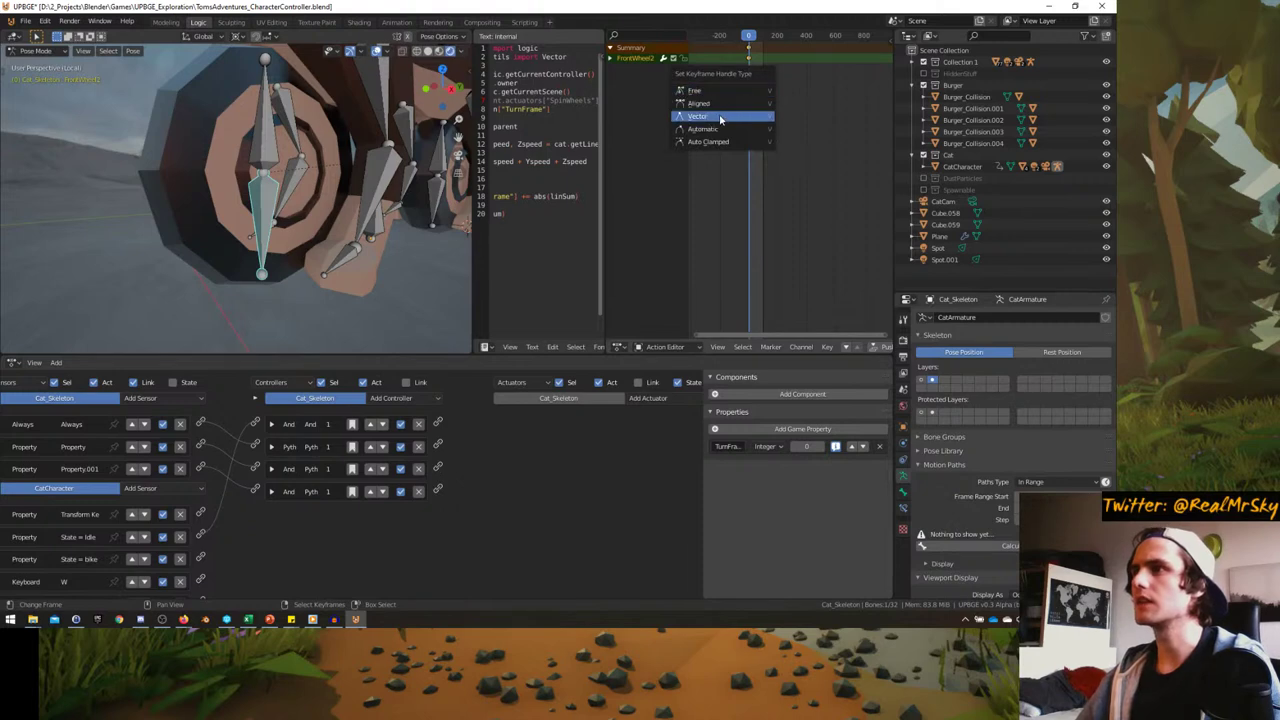
click(720, 117)
ctrl+scroll(760, 108, right, 1)
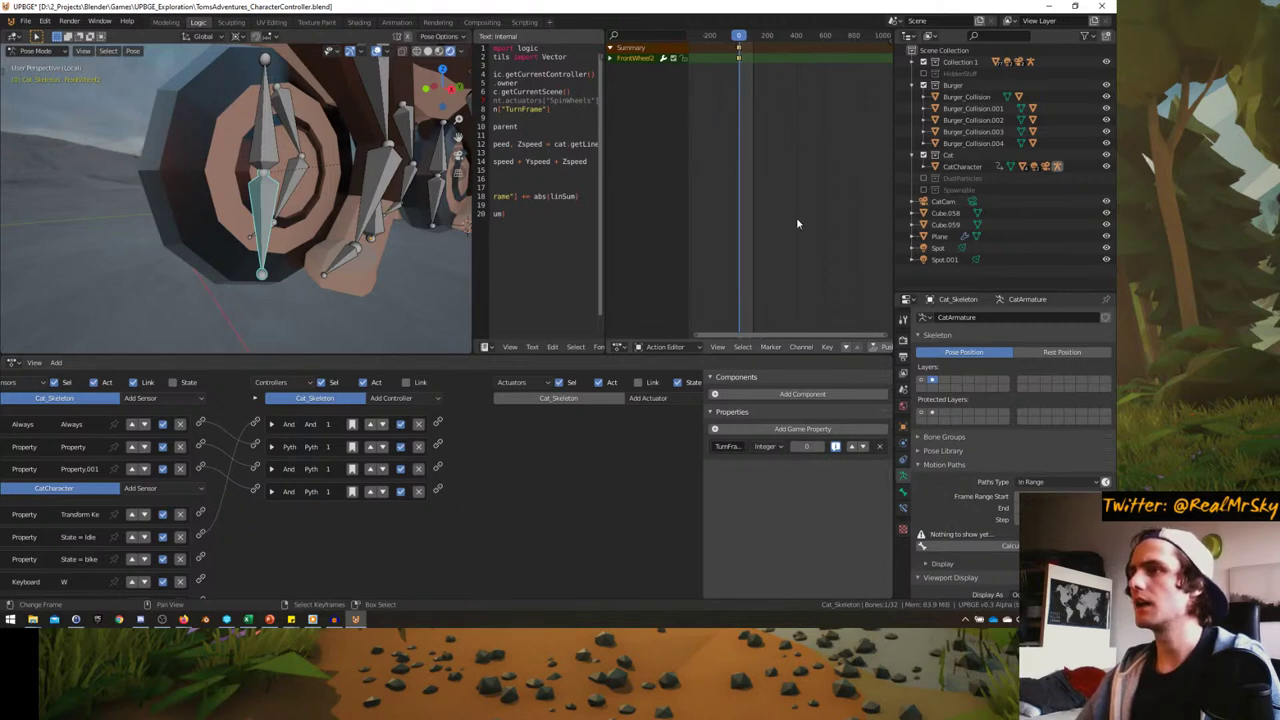
- Go to frame 360, expand FrontWheel2's channels and delete the unneeded rotation channel keys
drag(740, 36, 780, 82)
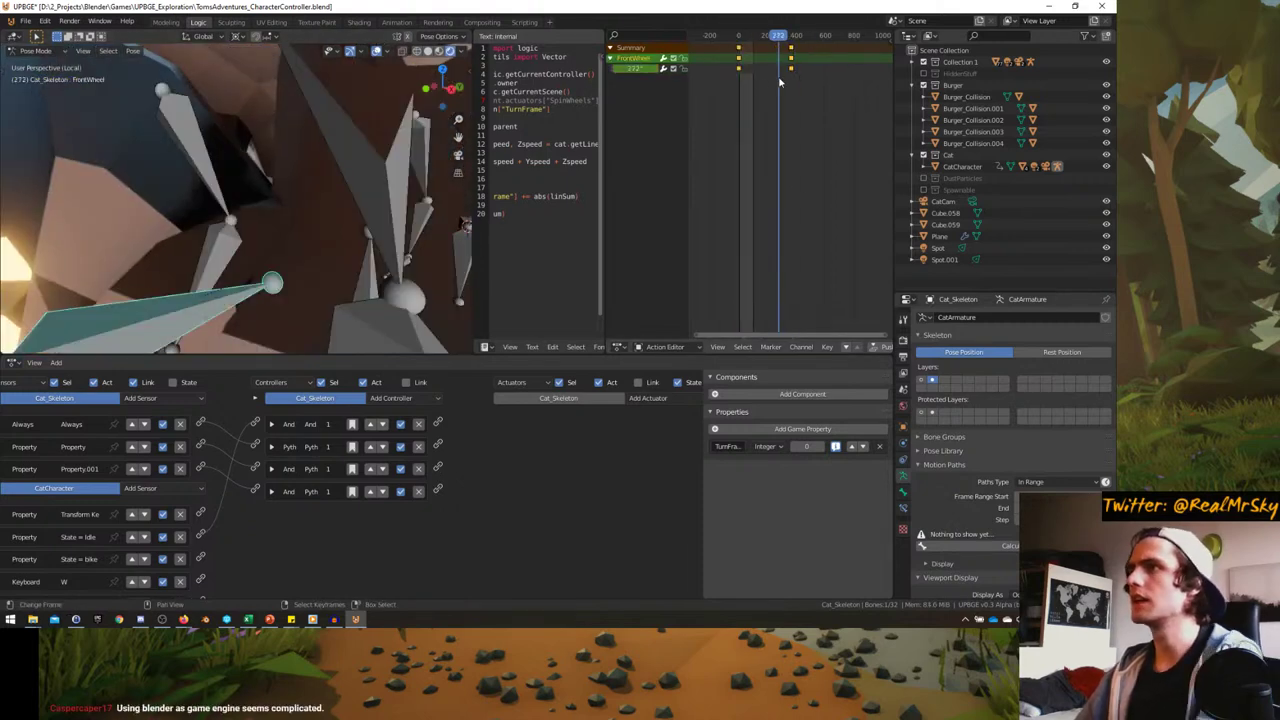
key(Up)
scroll(297, 206, down, 5)
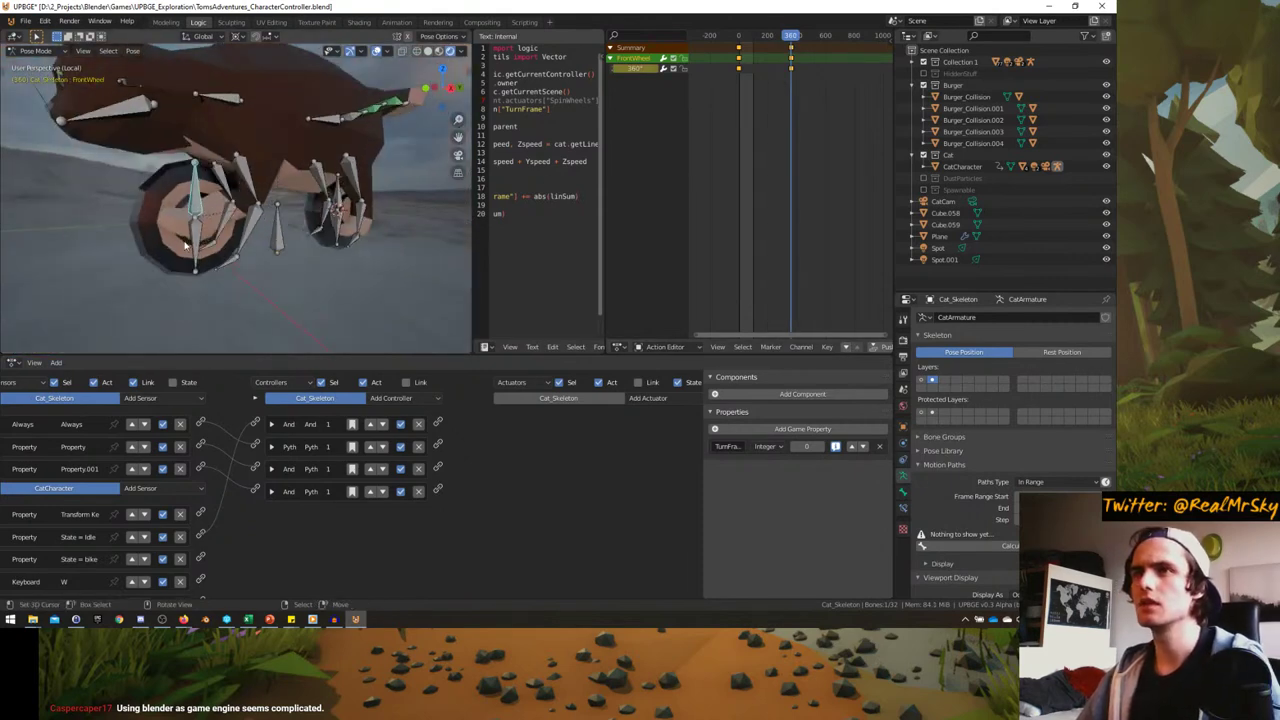
click(196, 200)
ctrl+scroll(728, 84, left, 1)
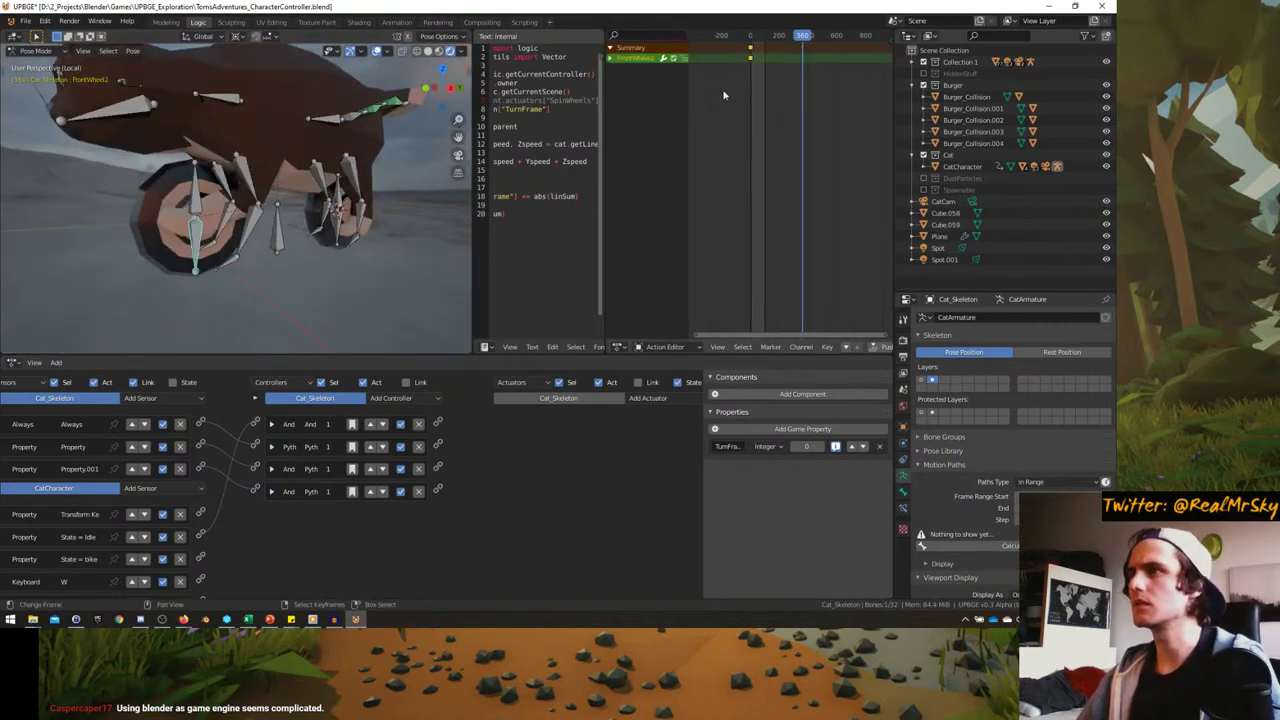
click(609, 59)
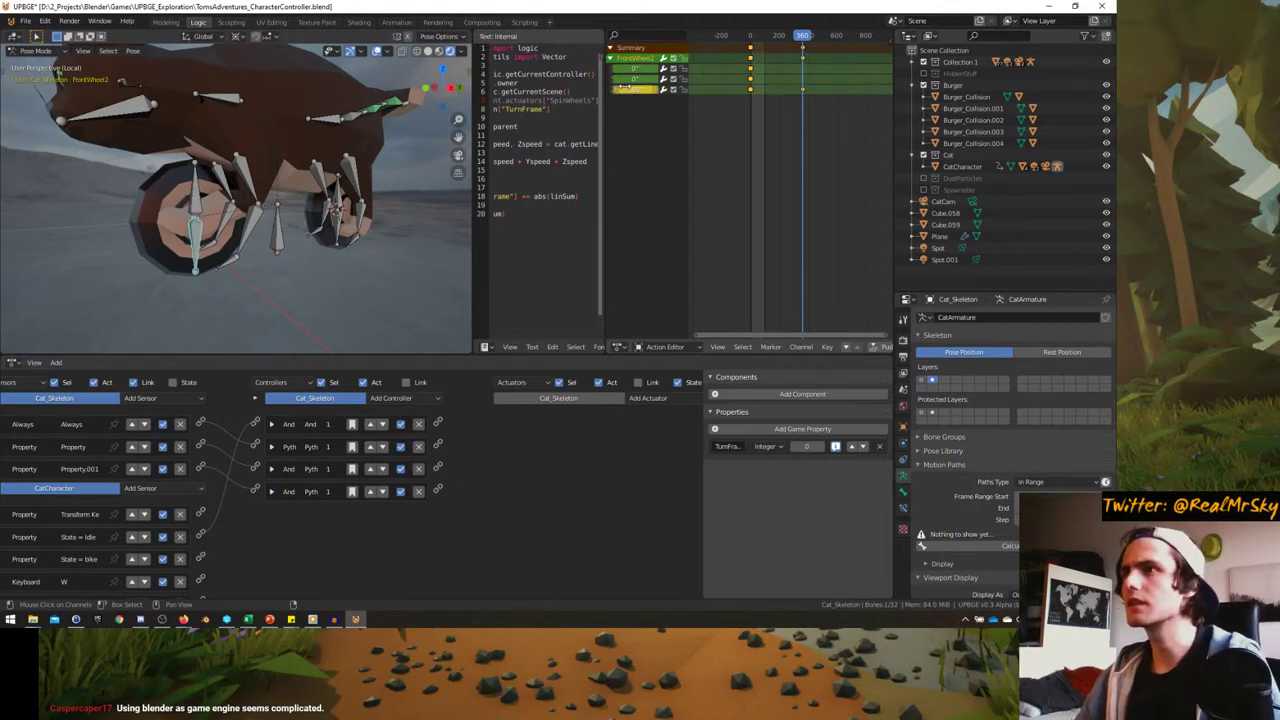
right_click(784, 119)
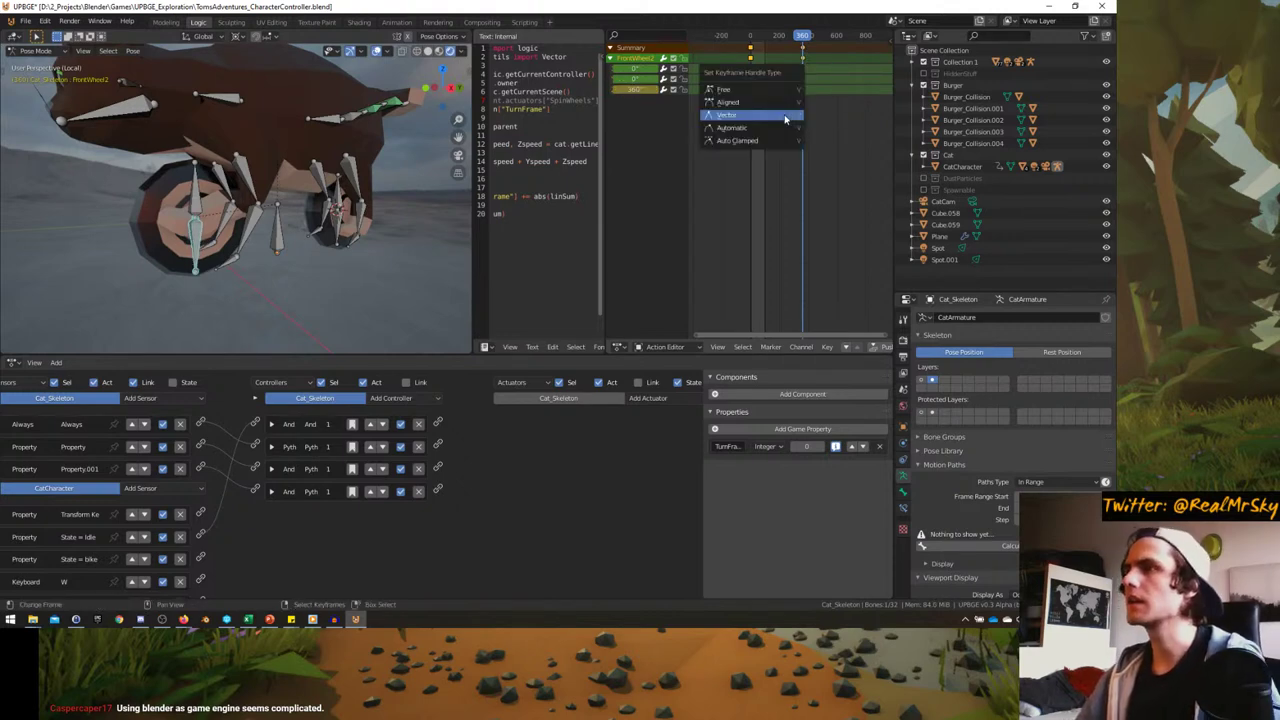
key(Escape)
key(x)
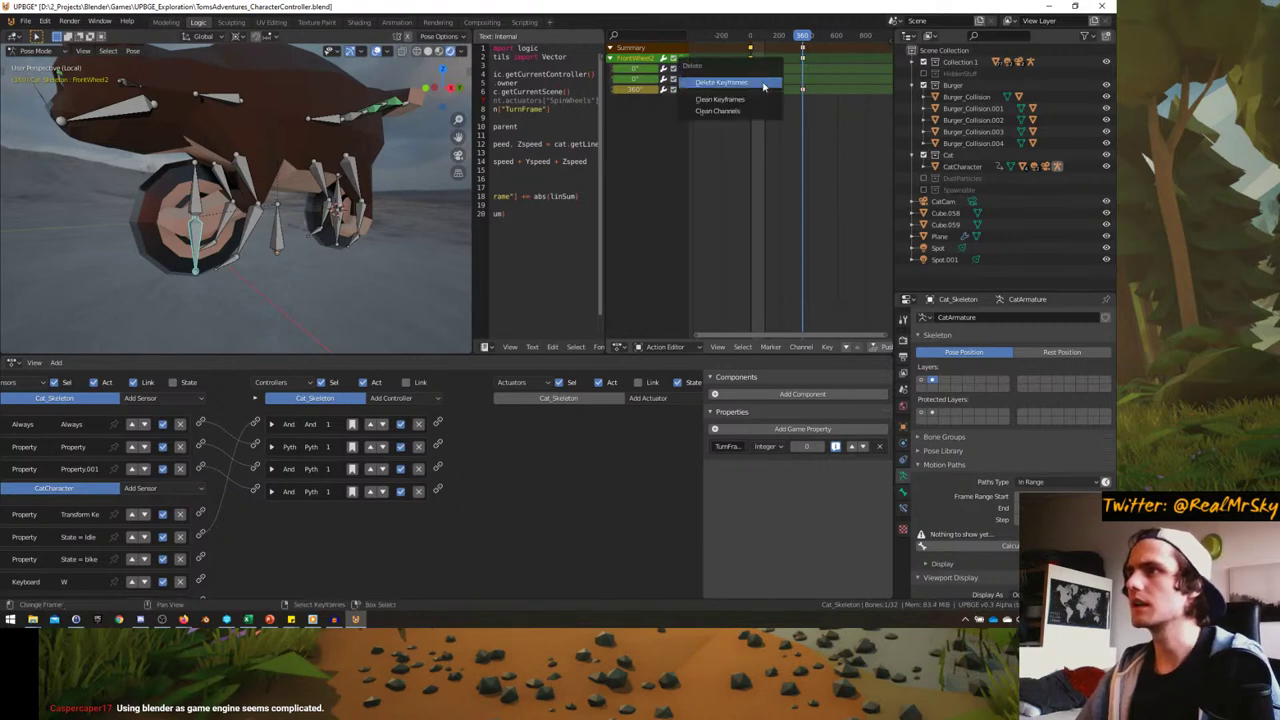
click(720, 68)
- Scrub the timeline from frame 0 to preview the wheel spin, then return to the first frame
drag(804, 90, 766, 82)
middle_drag(240, 190, 300, 140)
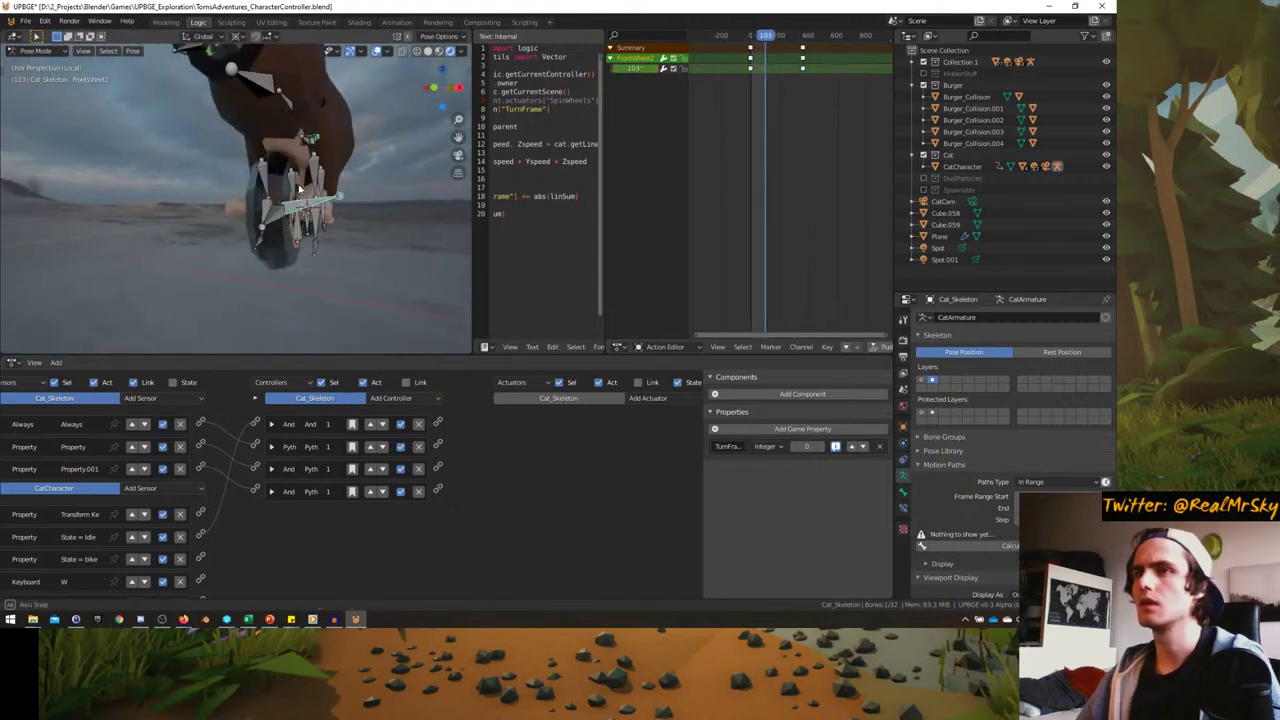
click(751, 118)
drag(755, 122, 813, 113)
key(shift+Left)
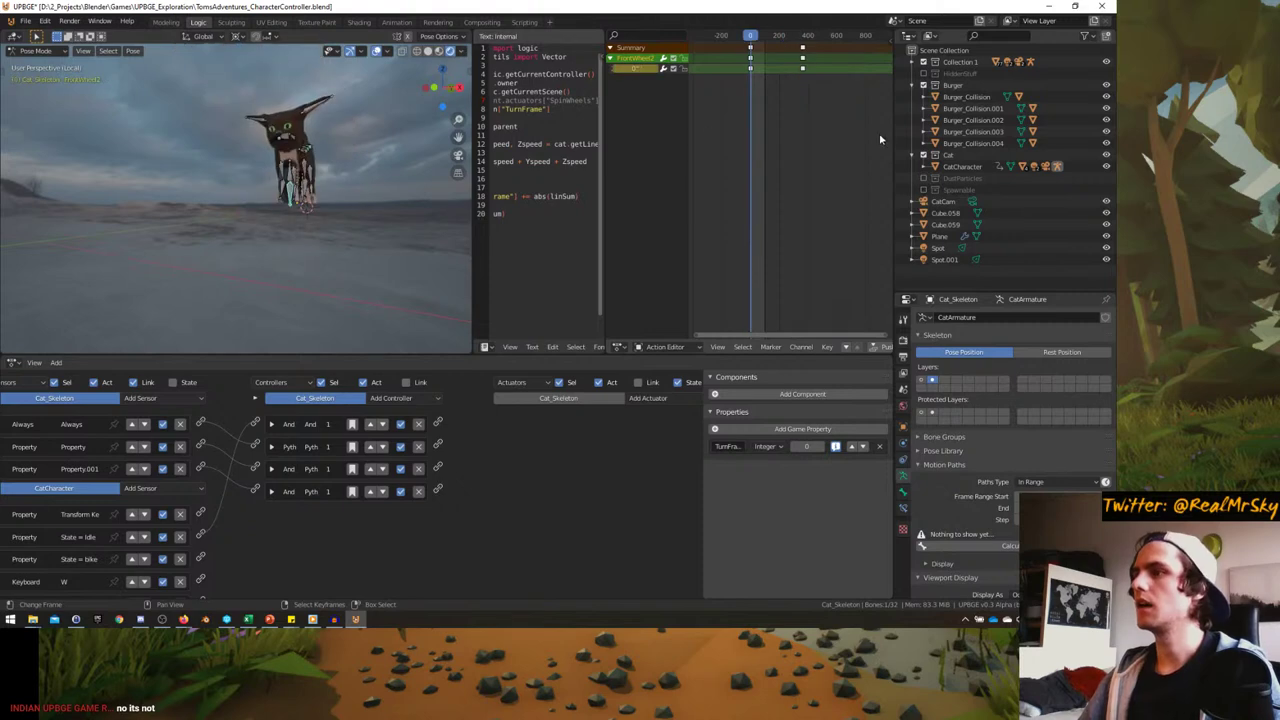
middle_drag(262, 240, 282, 253)
scroll(290, 242, up, 5)
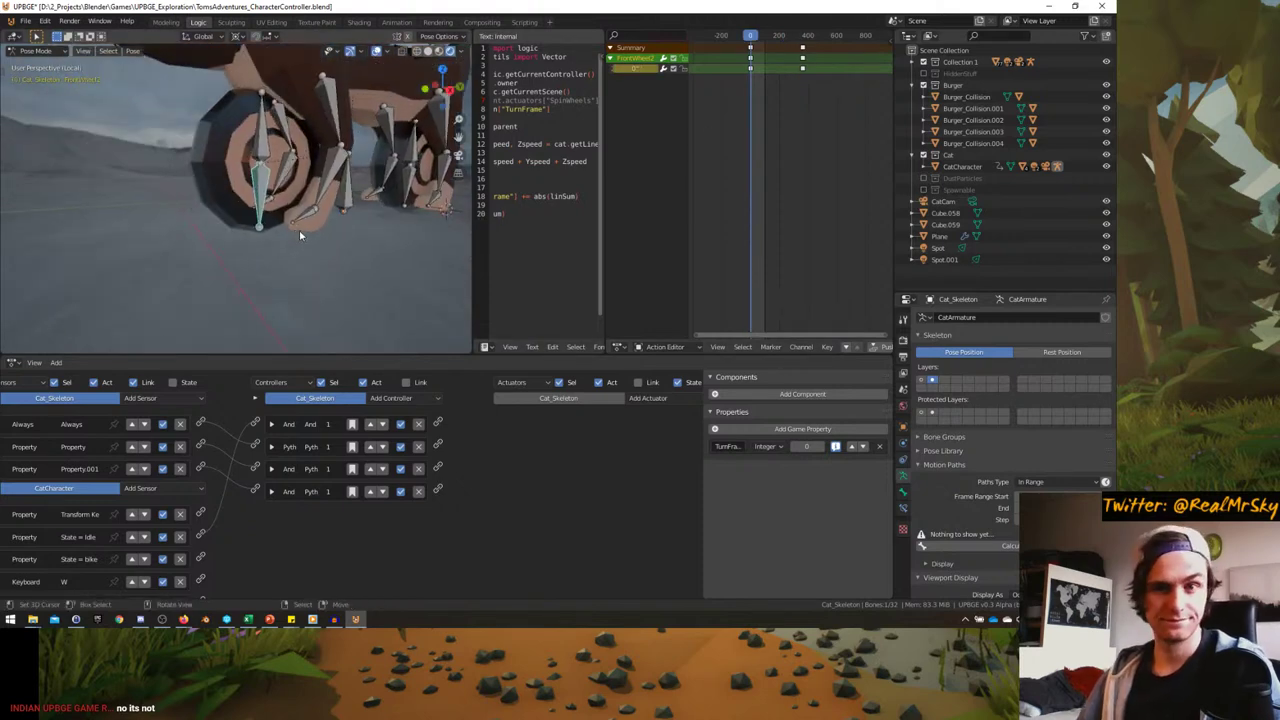
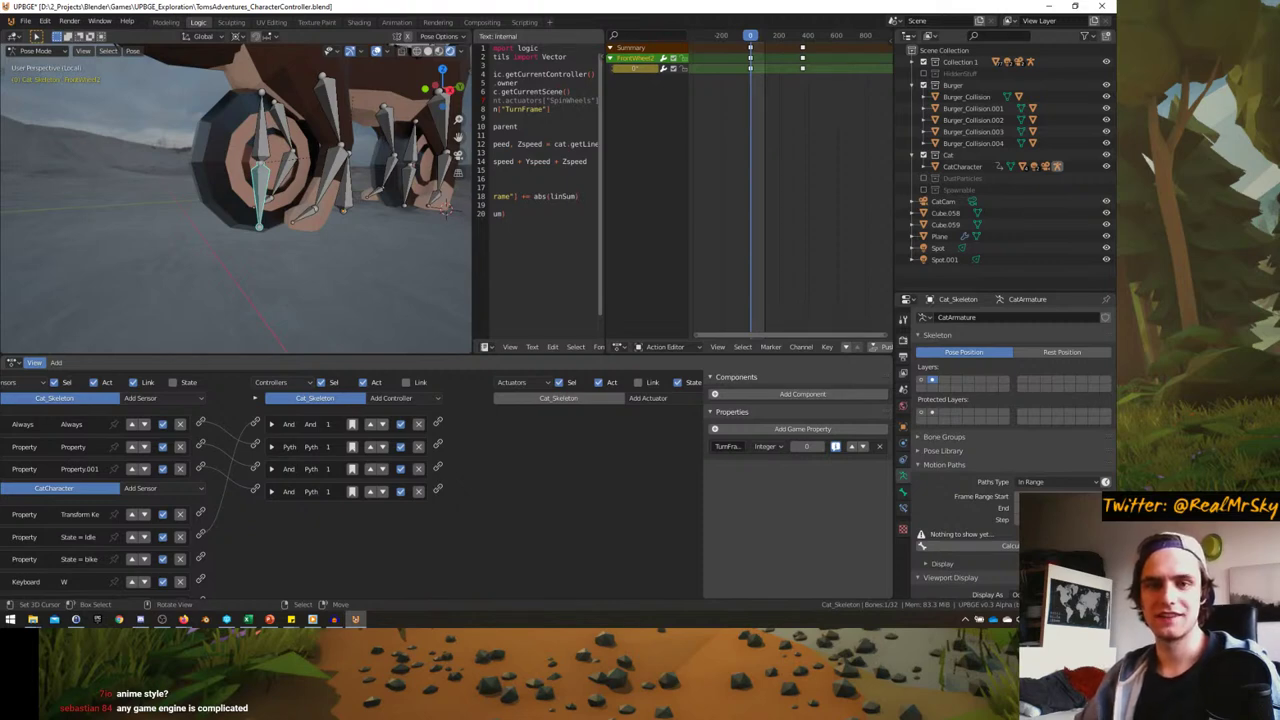
- Delete the extra FrontWheel2 keyframes that follow the current frame in the Action Editor
key(alt+Tab)
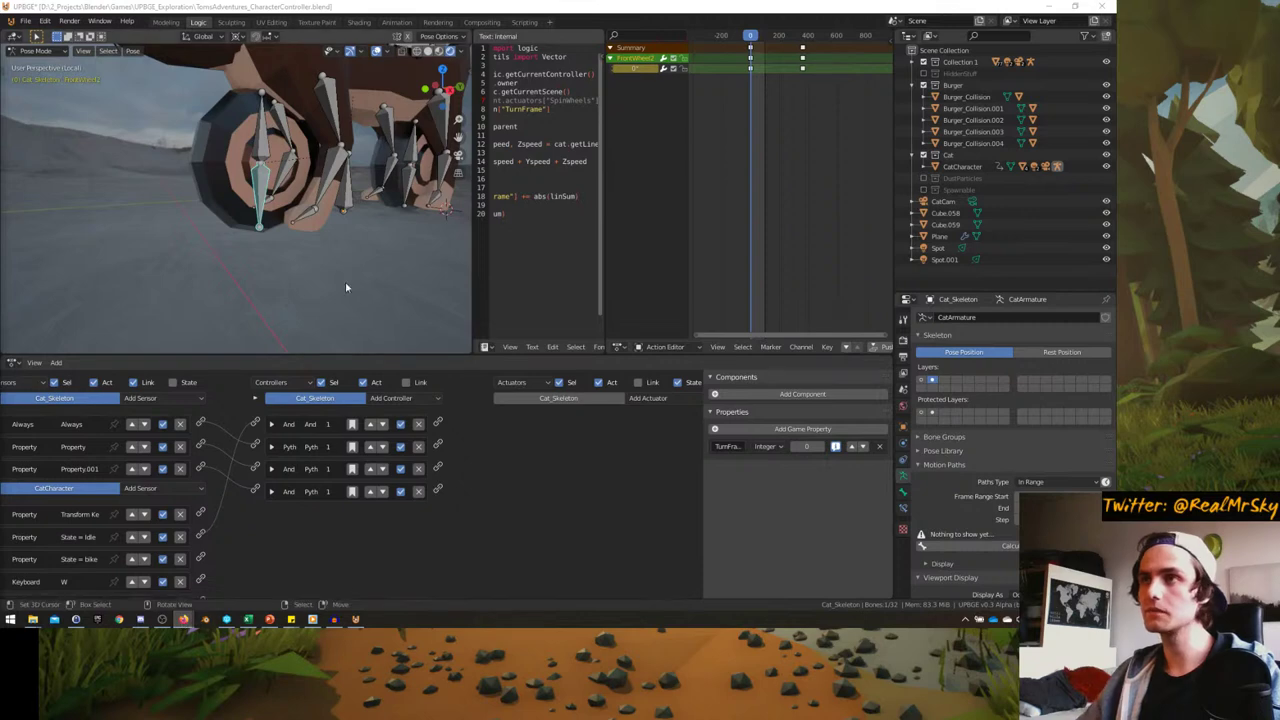
middle_drag(345, 281, 328, 322)
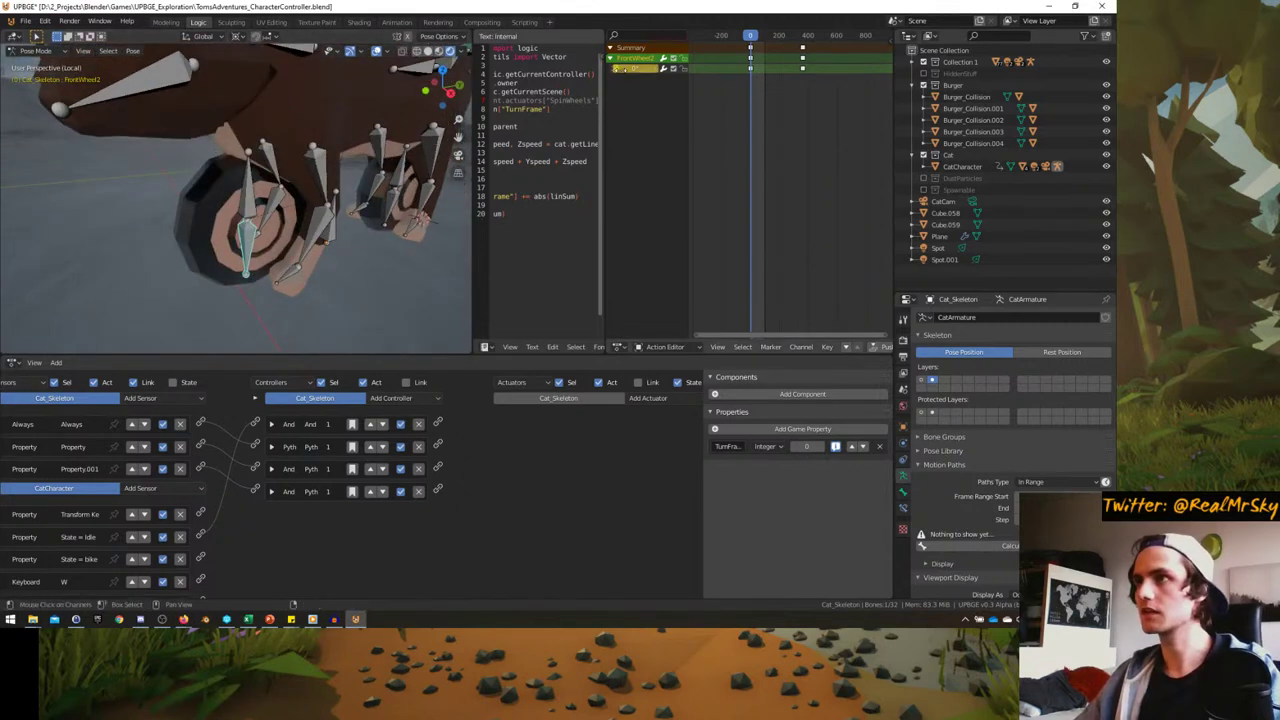
ctrl+click(782, 134)
click(782, 134)
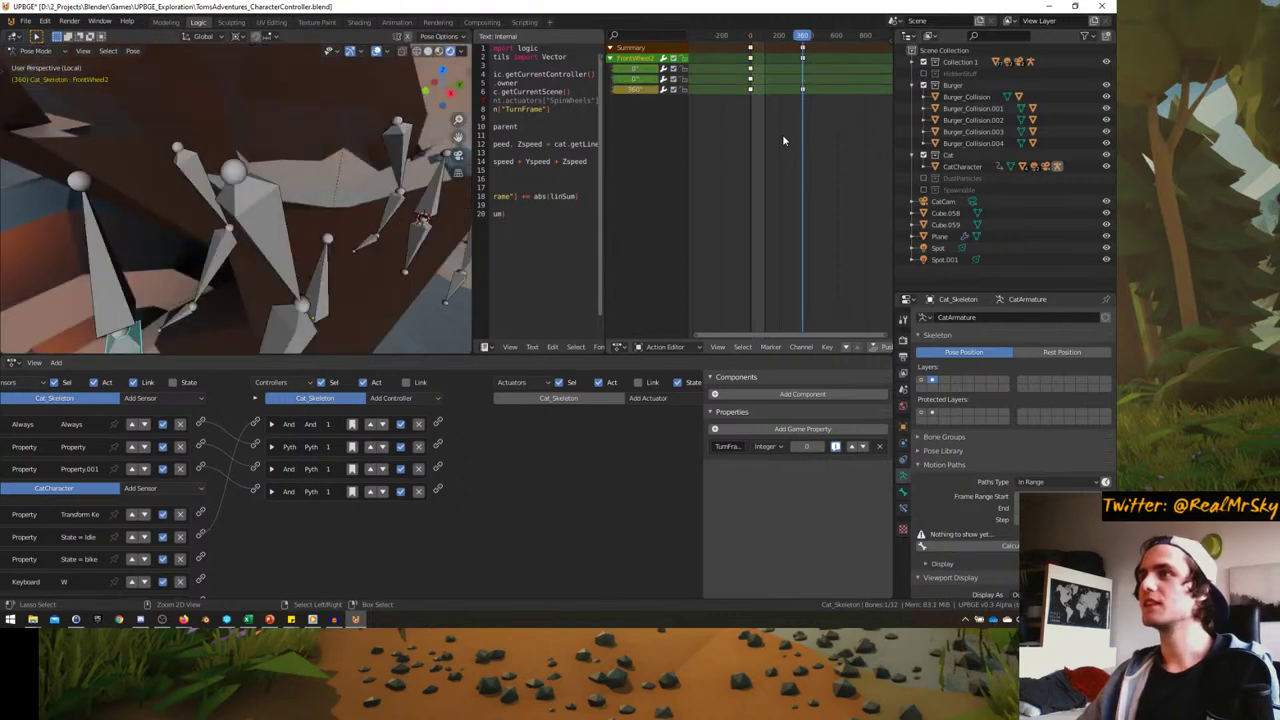
click(755, 122)
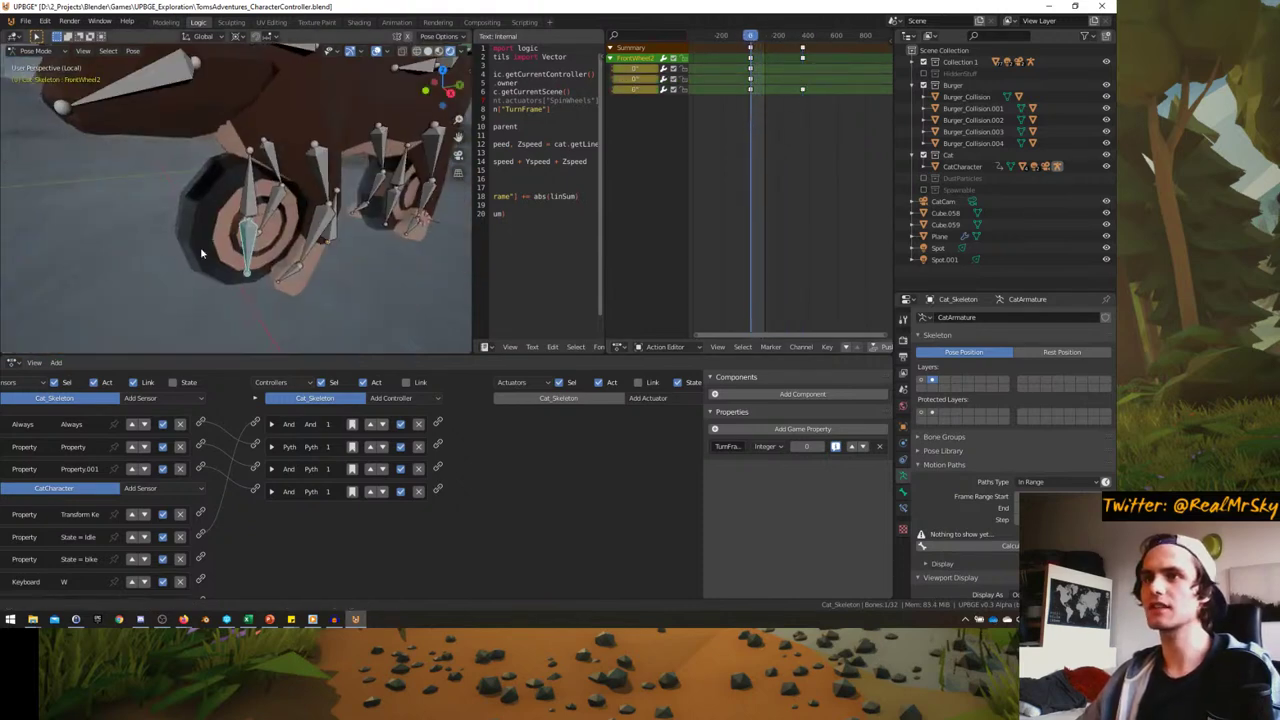
ctrl+click(782, 92)
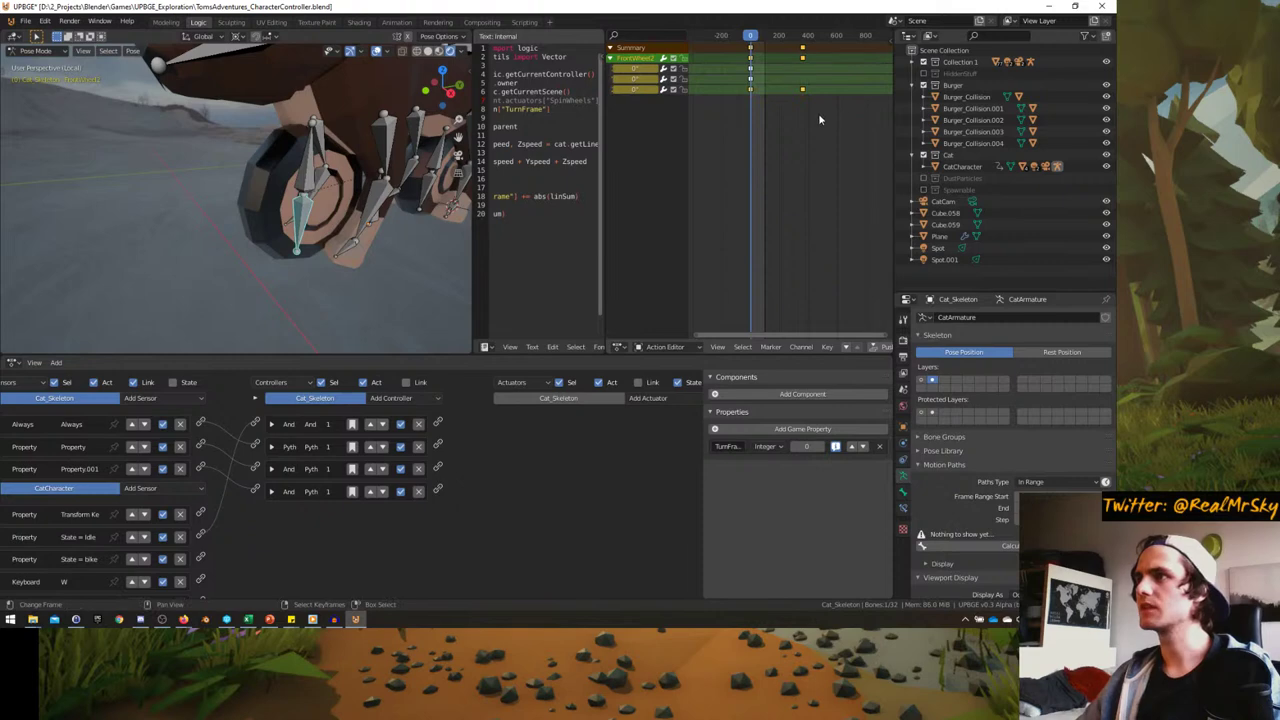
key(Delete)
- Adjust the FrontWheel2 rotation value and scrub the wheel spin to frame 244
click(635, 78)
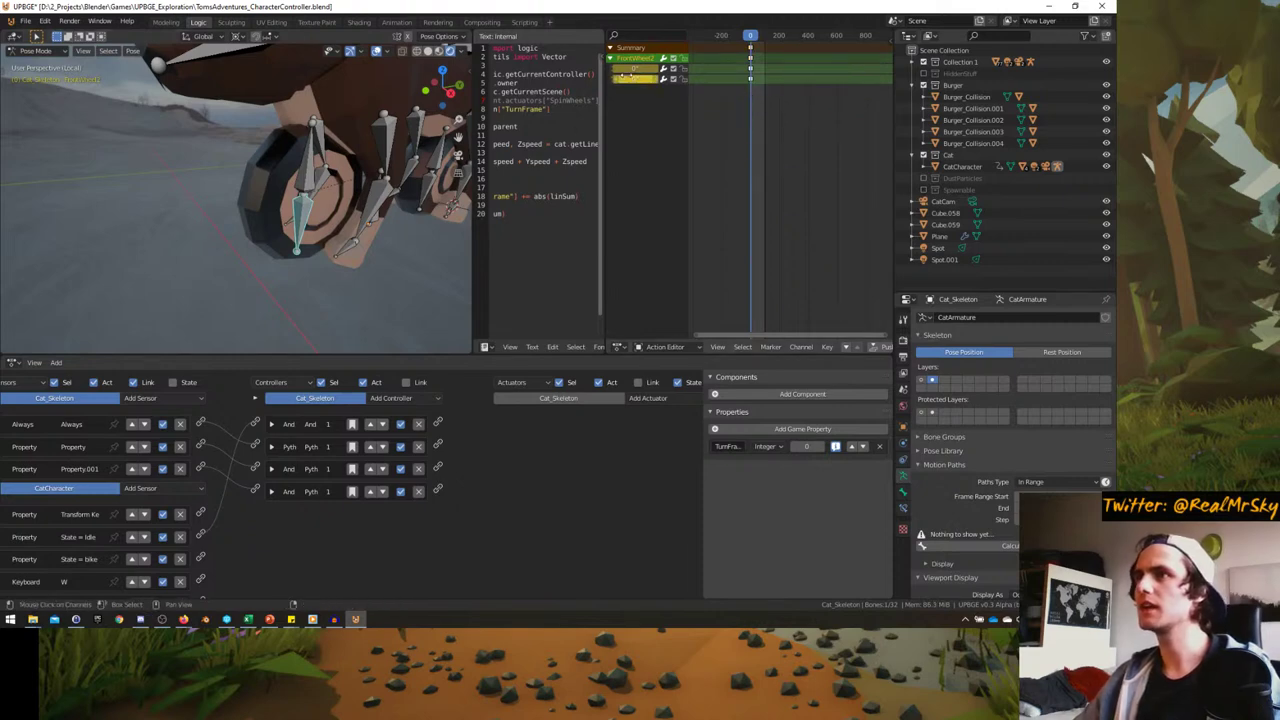
drag(635, 78, 726, 68)
click(860, 57)
drag(859, 57, 785, 57)
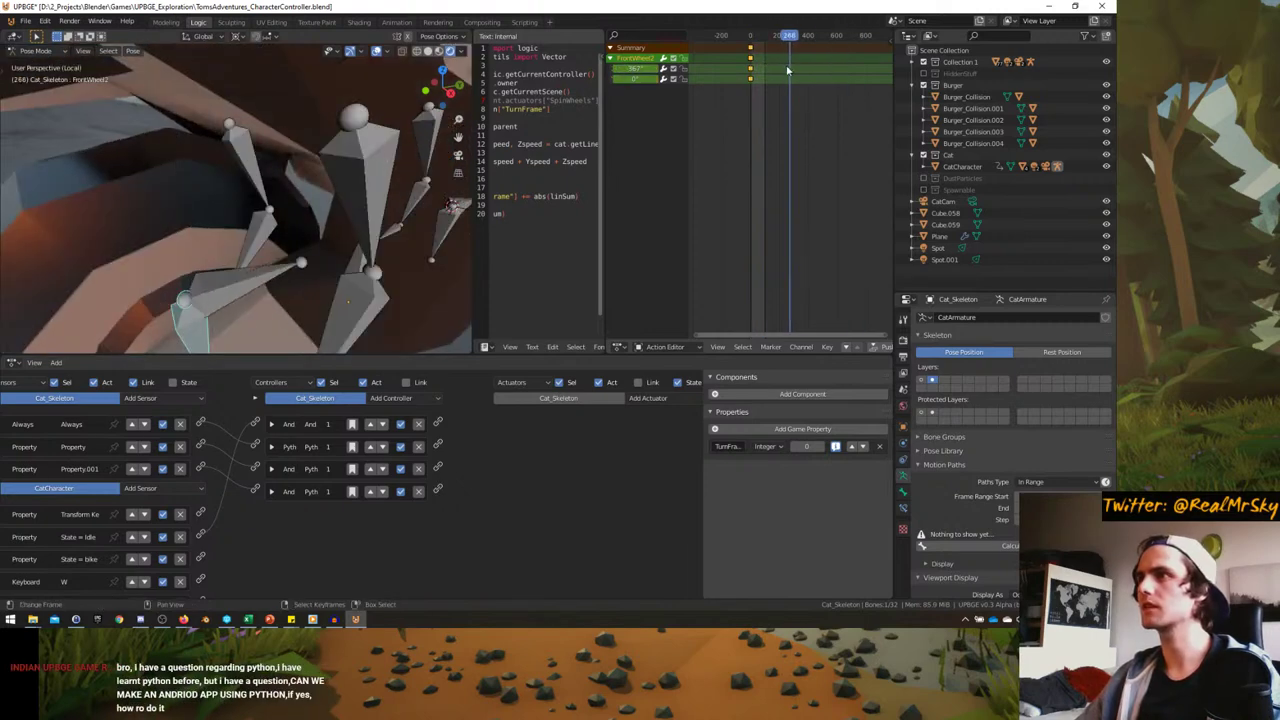
ctrl+middle_drag(785, 57, 834, 56)
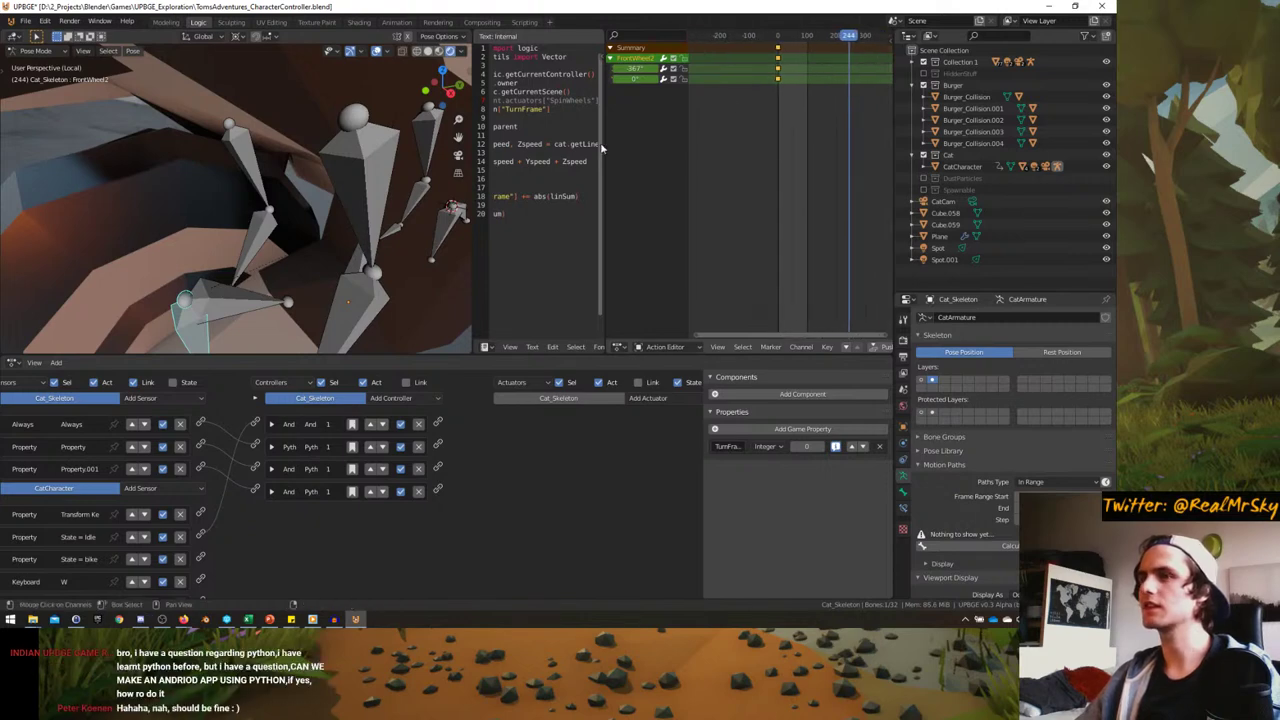
- Set FrontWheel2's rotation to 360° at frame 360 and keyframe it
click(229, 310)
key(Up)
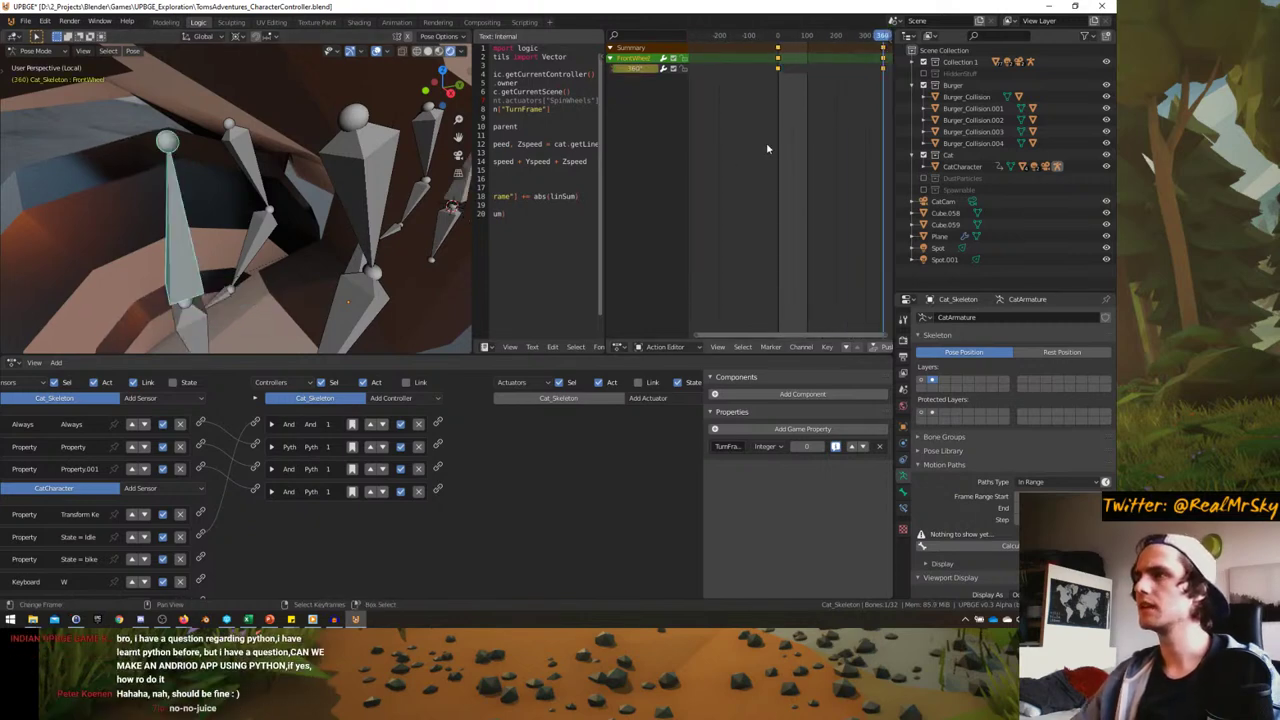
click(188, 310)
click(636, 68)
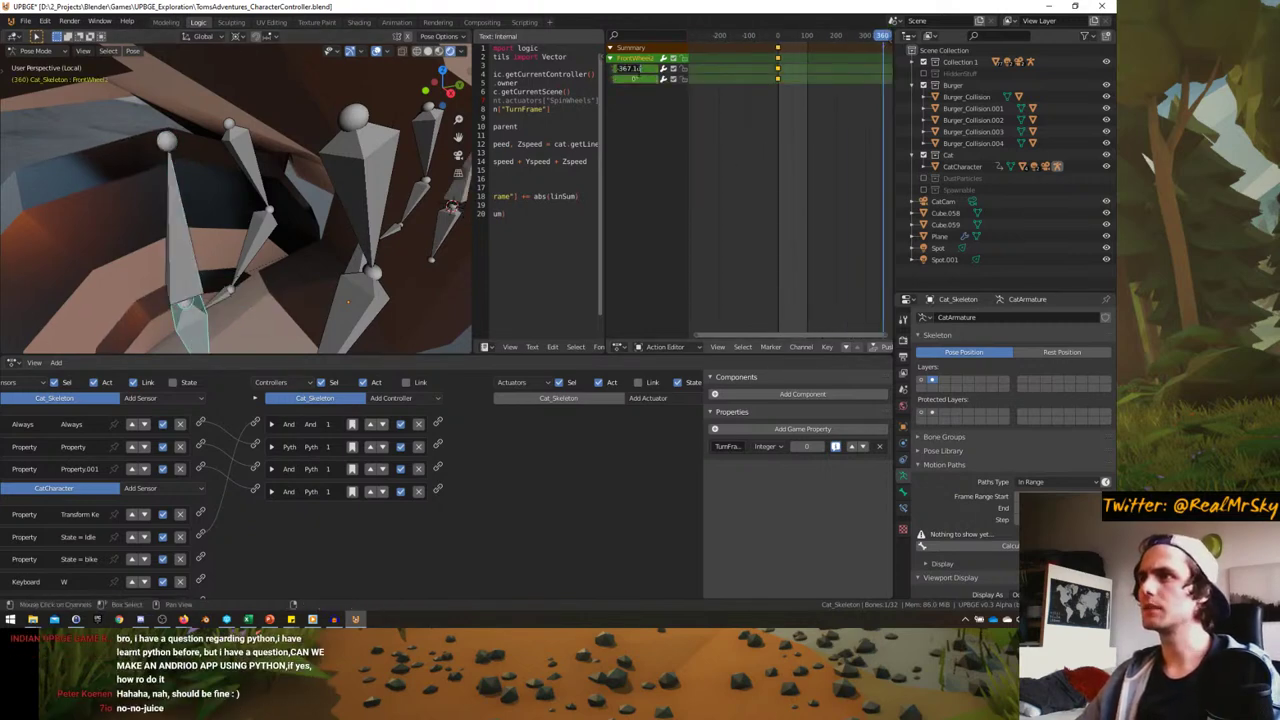
key(Return)
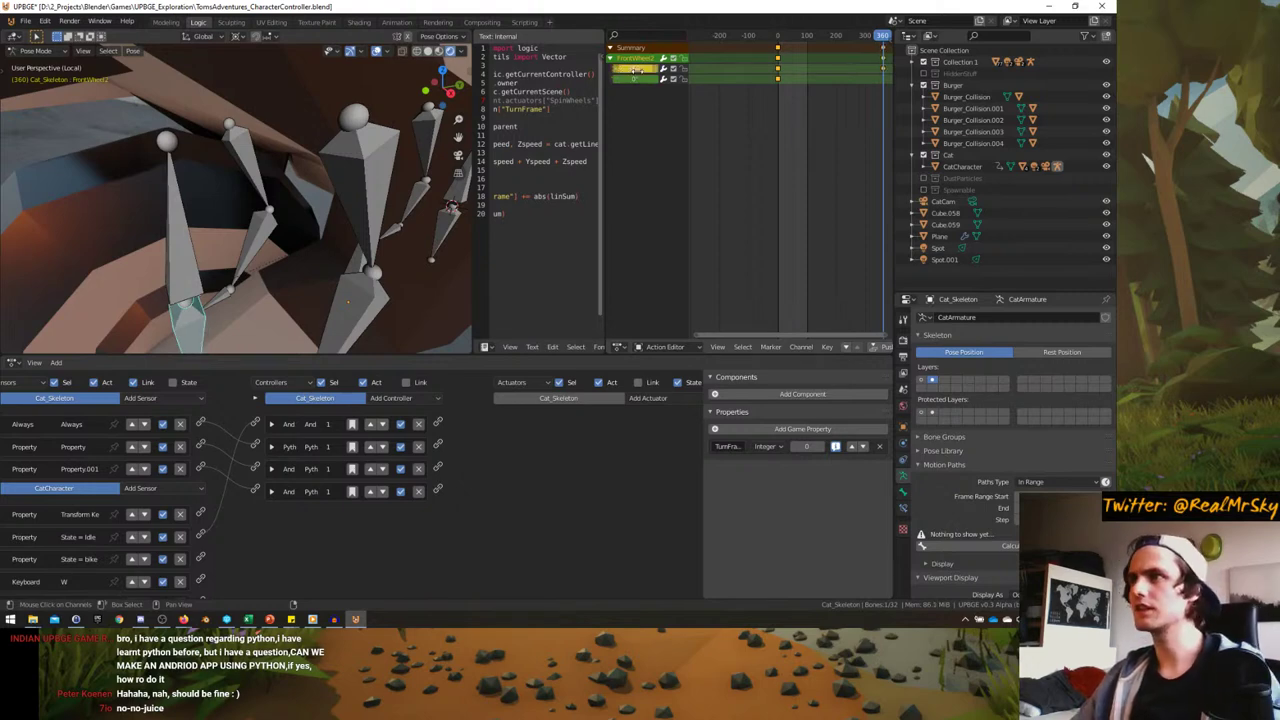
key(i)
click(812, 94)
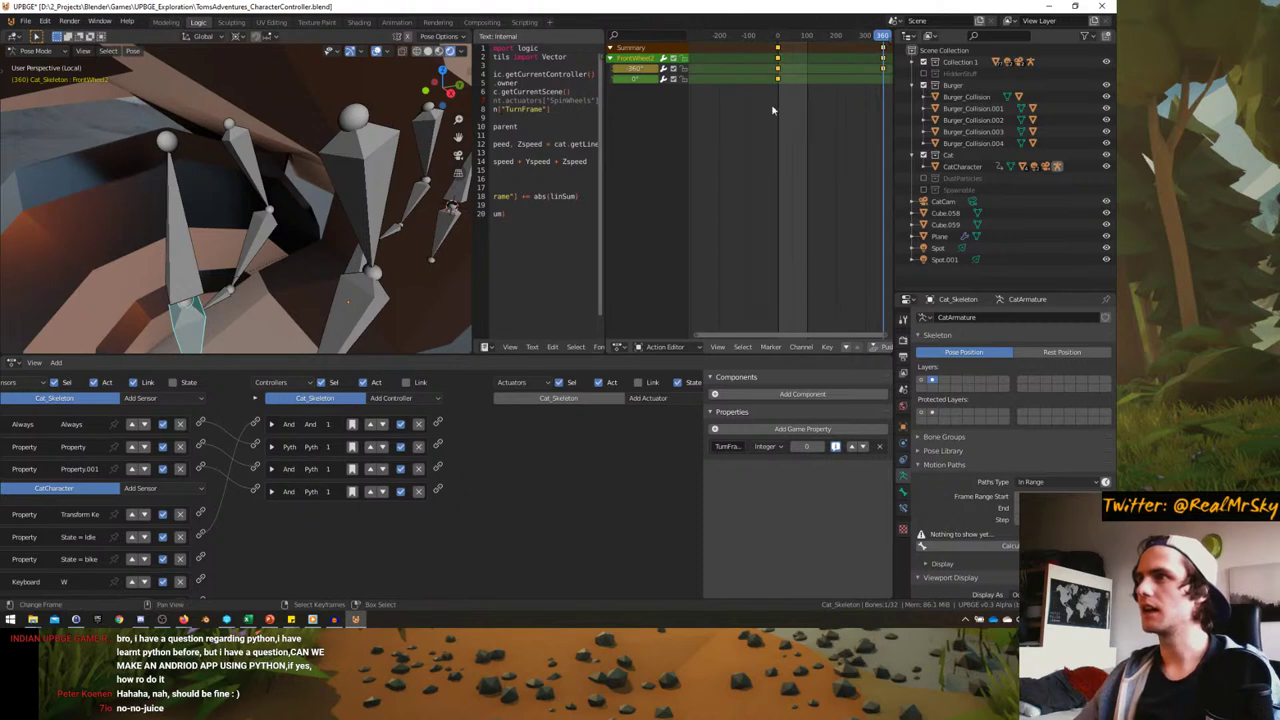
- Delete the stray 0° keyframe and scrub the spin from frame 0 toward frame 343
key(b)
drag(765, 76, 799, 94)
key(Delete)
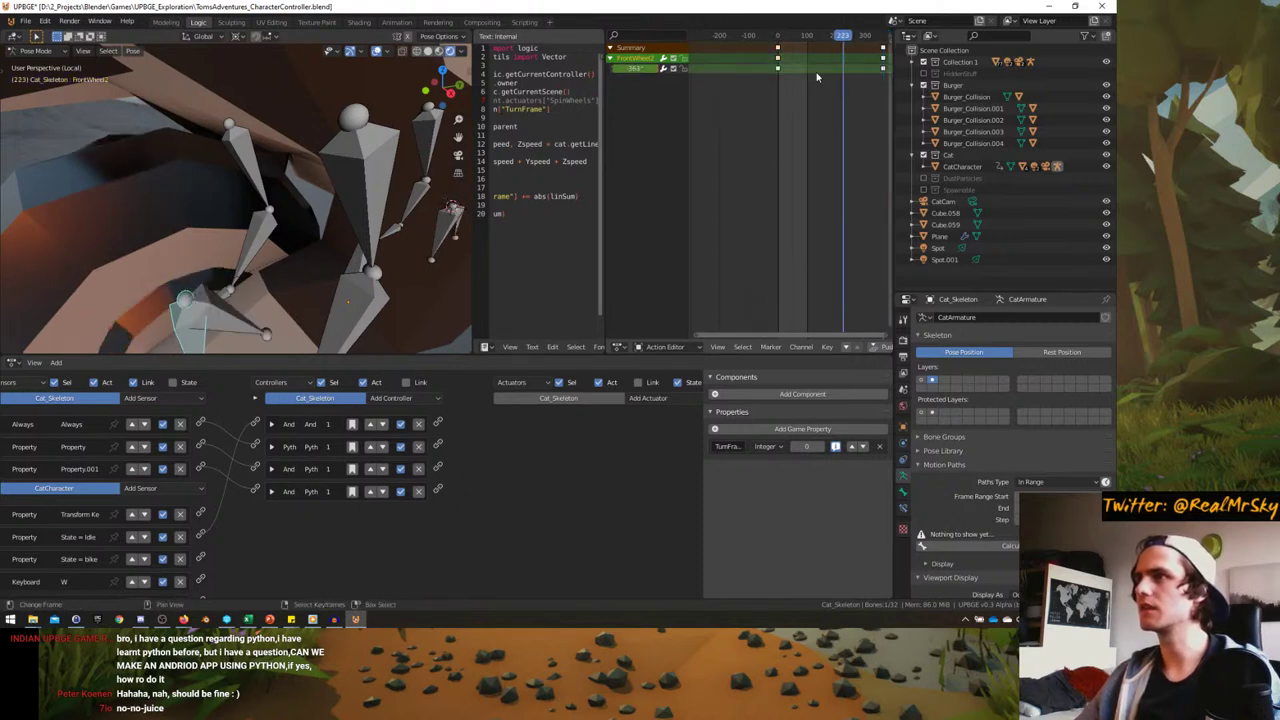
key(shift+Left)
drag(780, 78, 882, 66)
key(Tab)
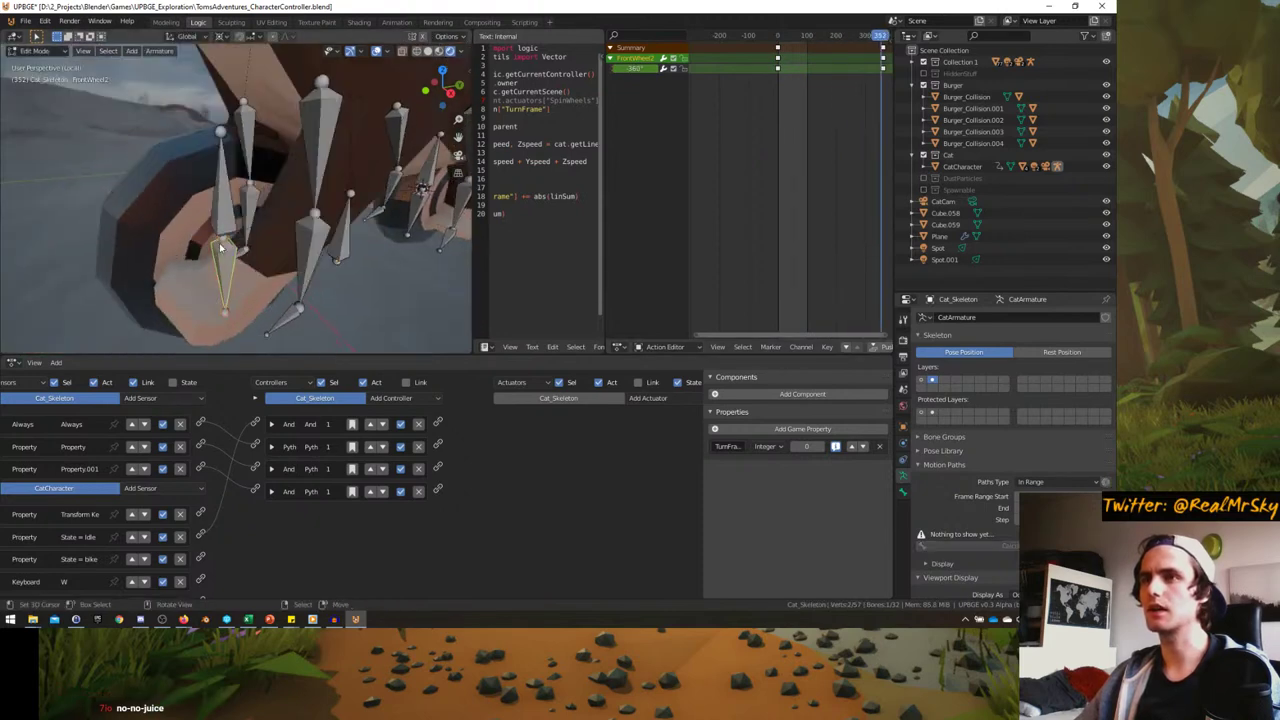
click(904, 492)
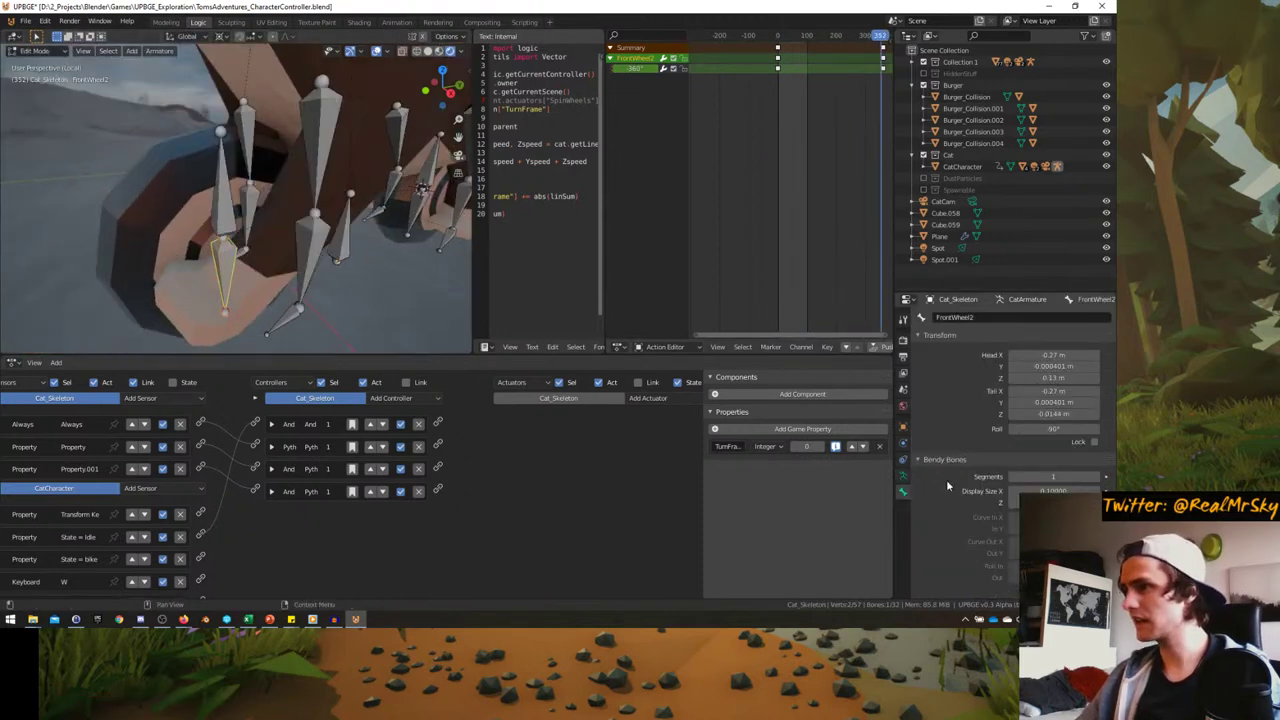
scroll(1058, 444, down, 3)
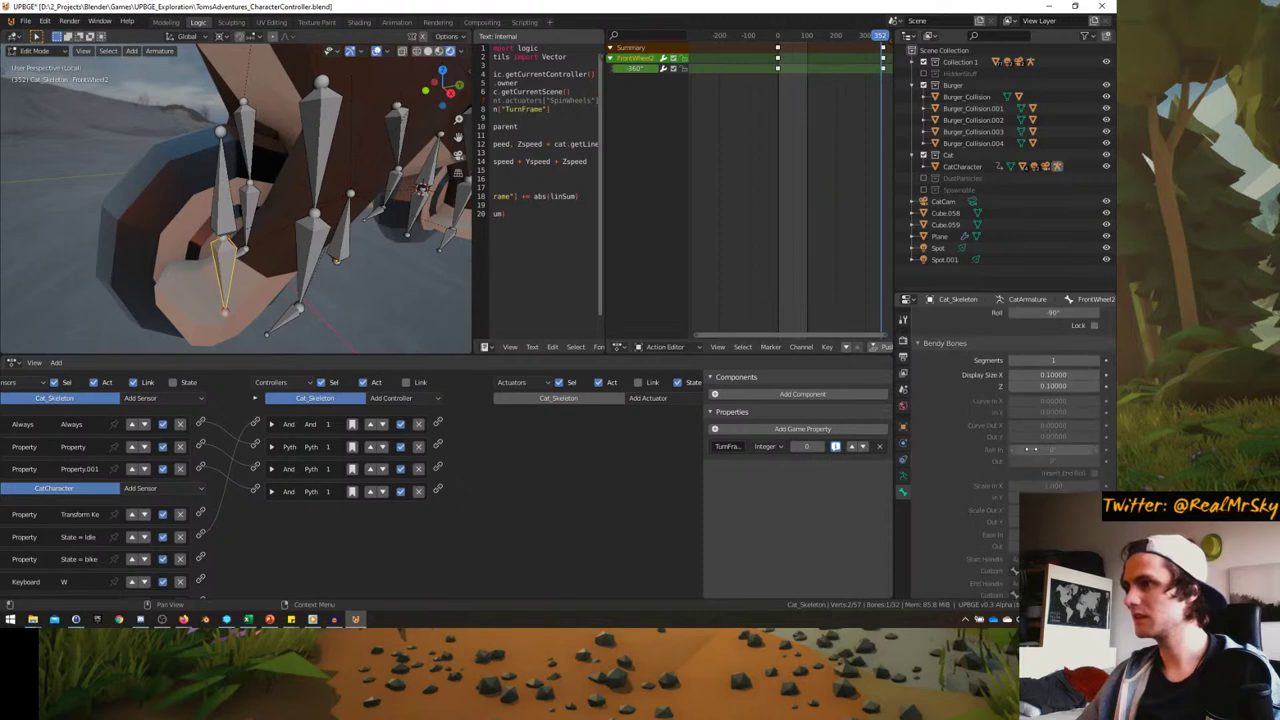
scroll(1033, 454, down, 3)
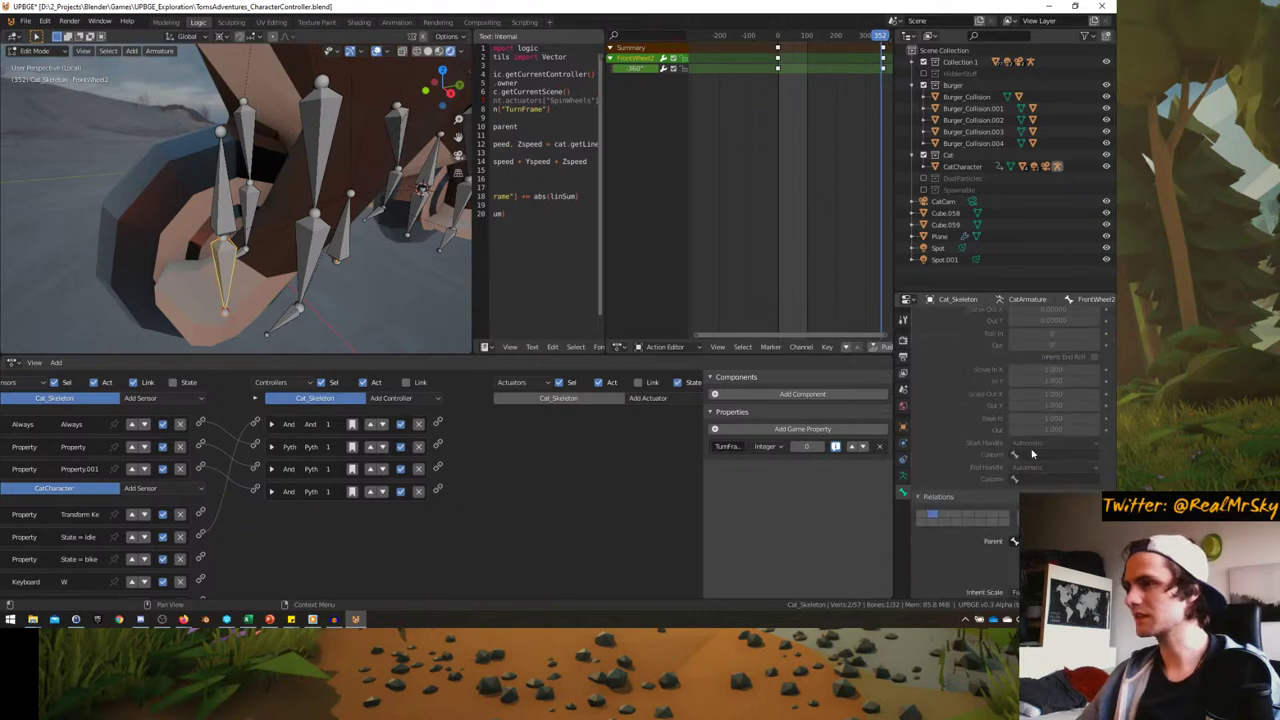
click(904, 482)
click(904, 493)
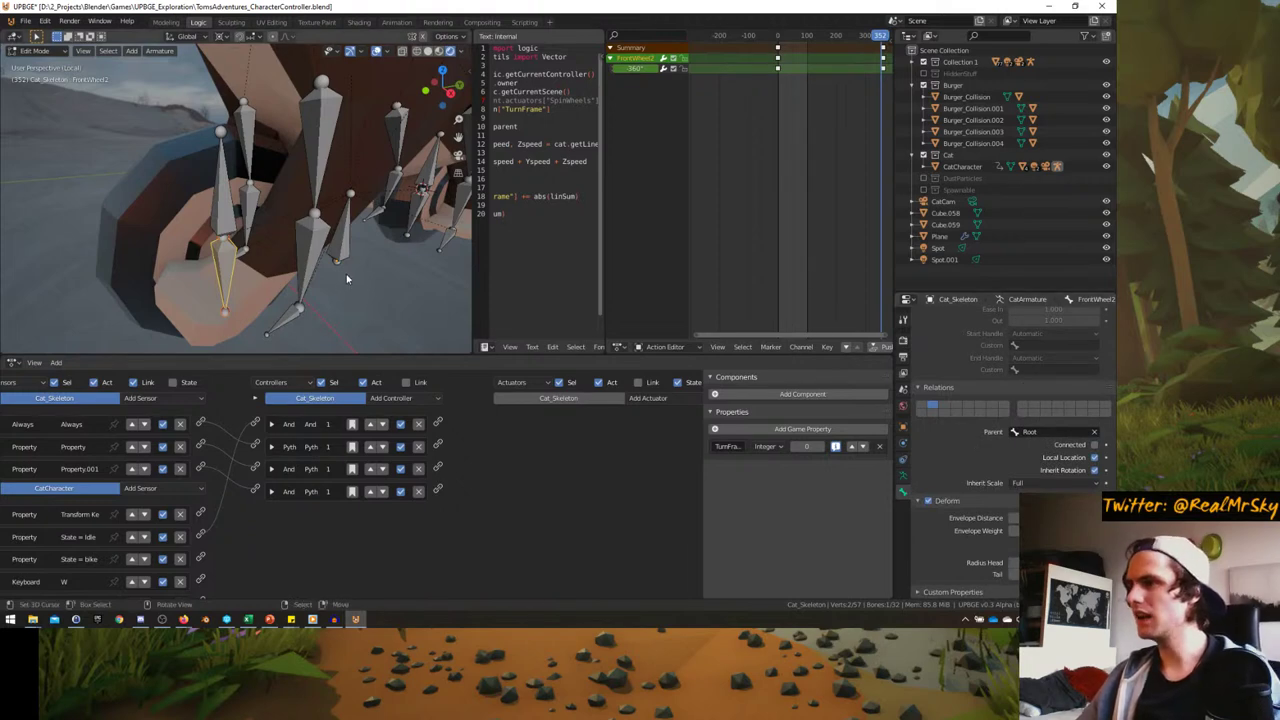
key(ctrl+Tab)
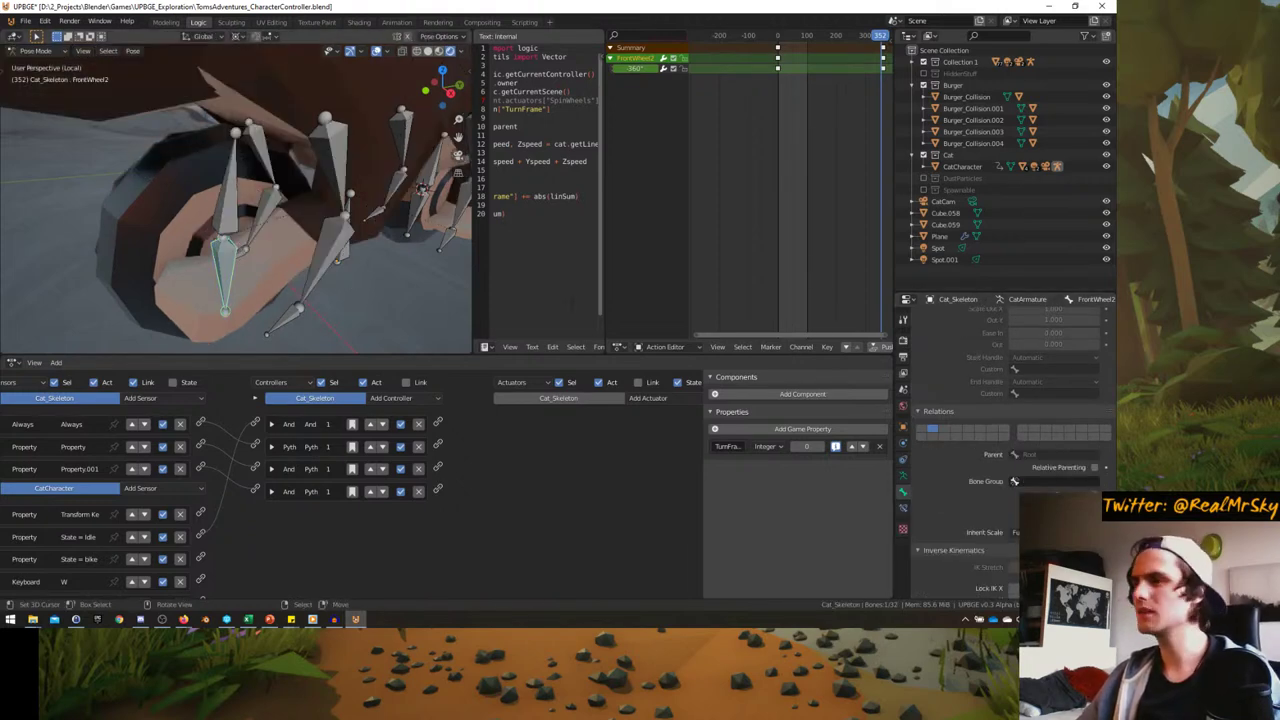
scroll(1014, 470, up, 10)
click(1025, 428)
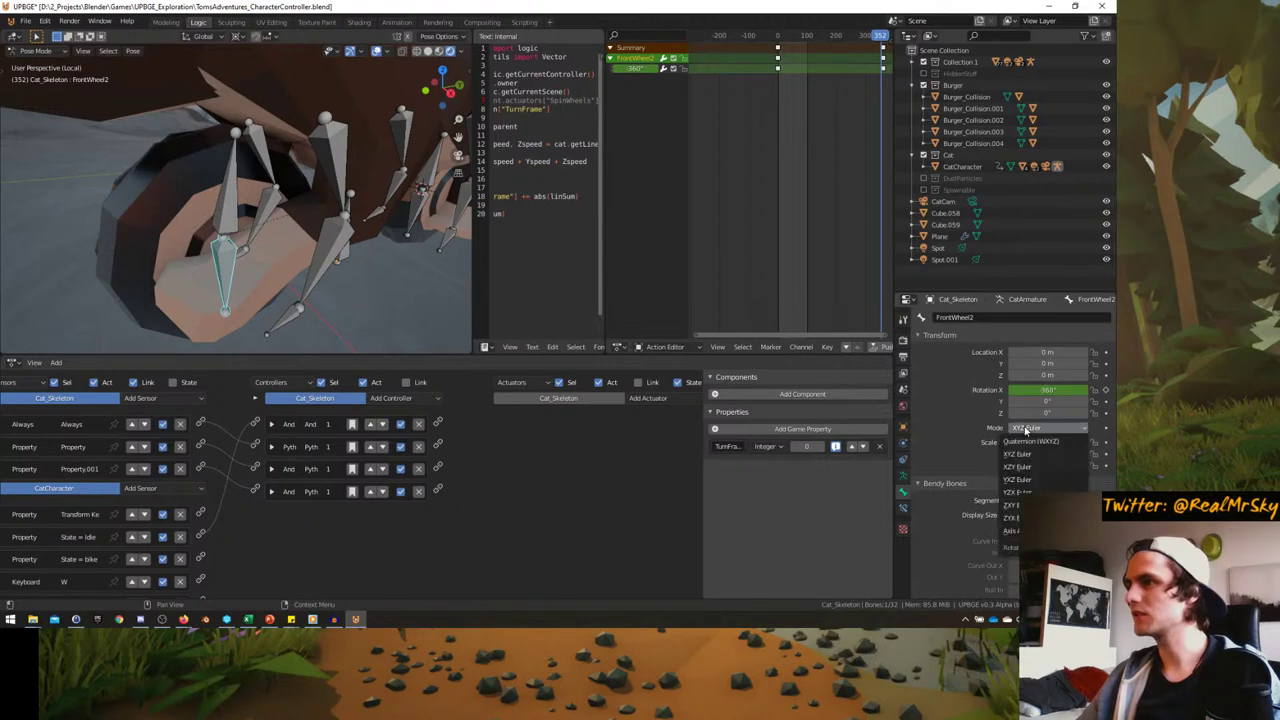
click(233, 206)
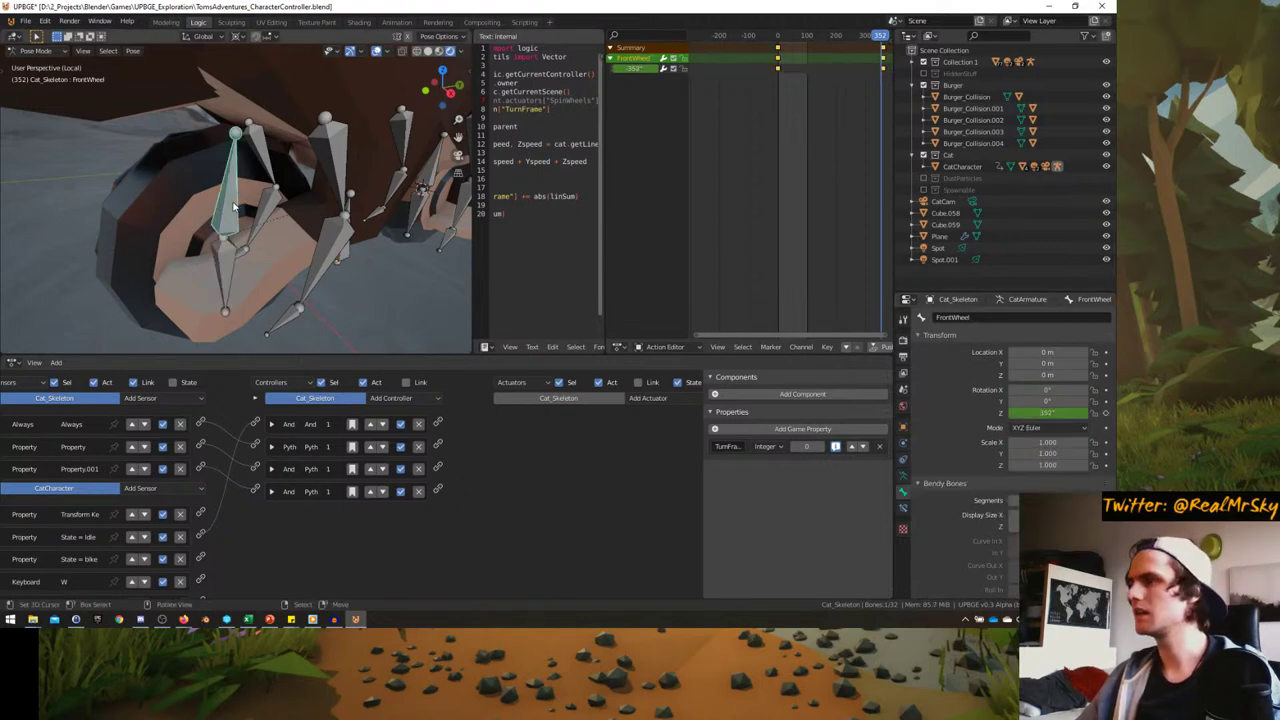
click(229, 272)
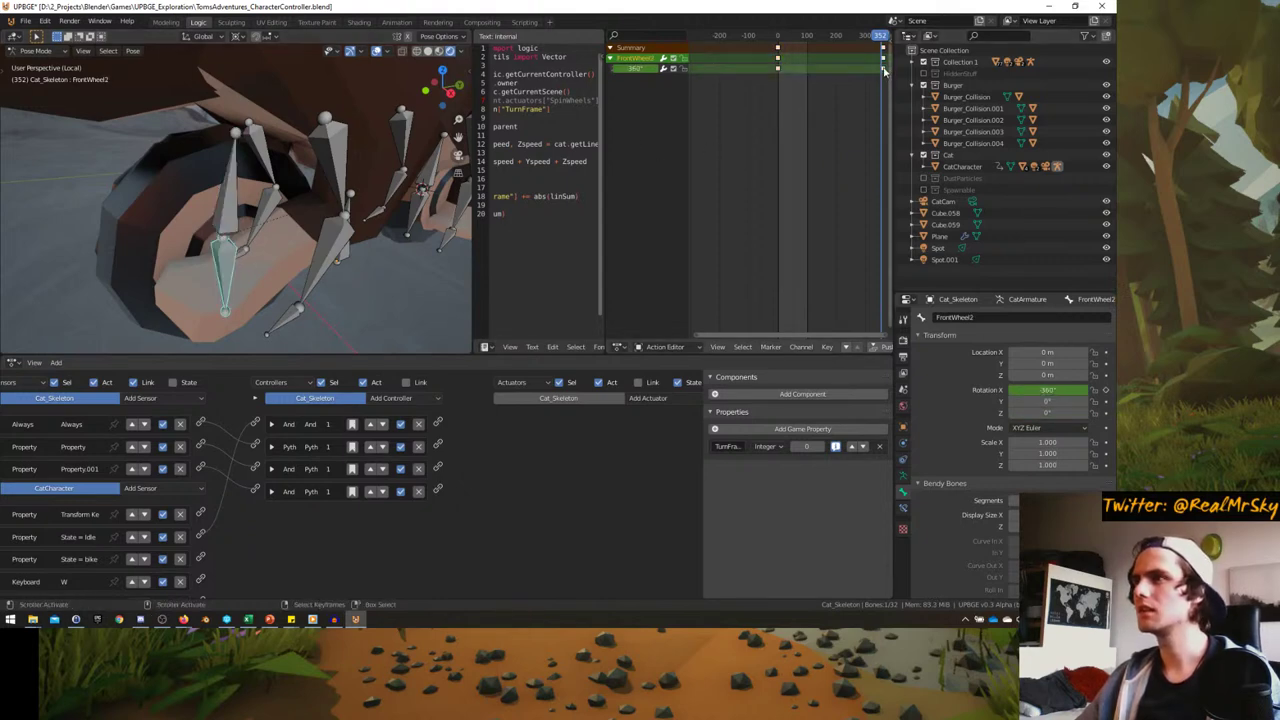
drag(884, 72, 846, 77)
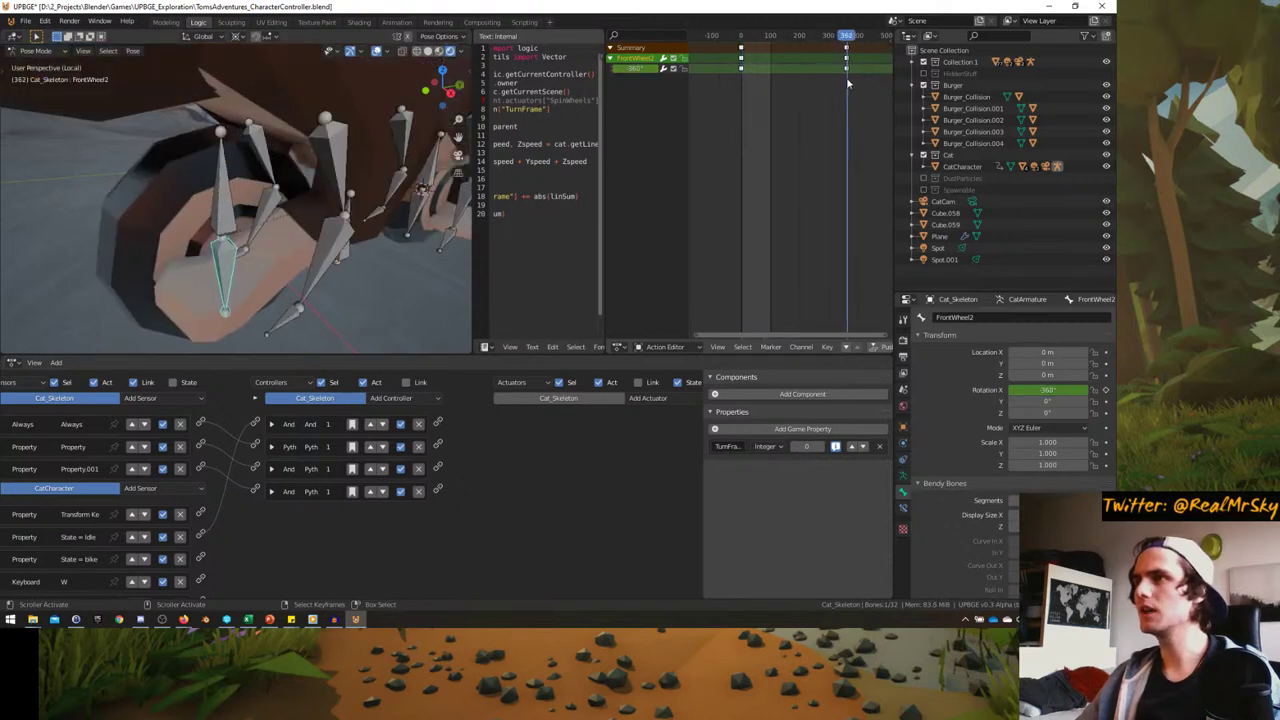
key(shift+Left)
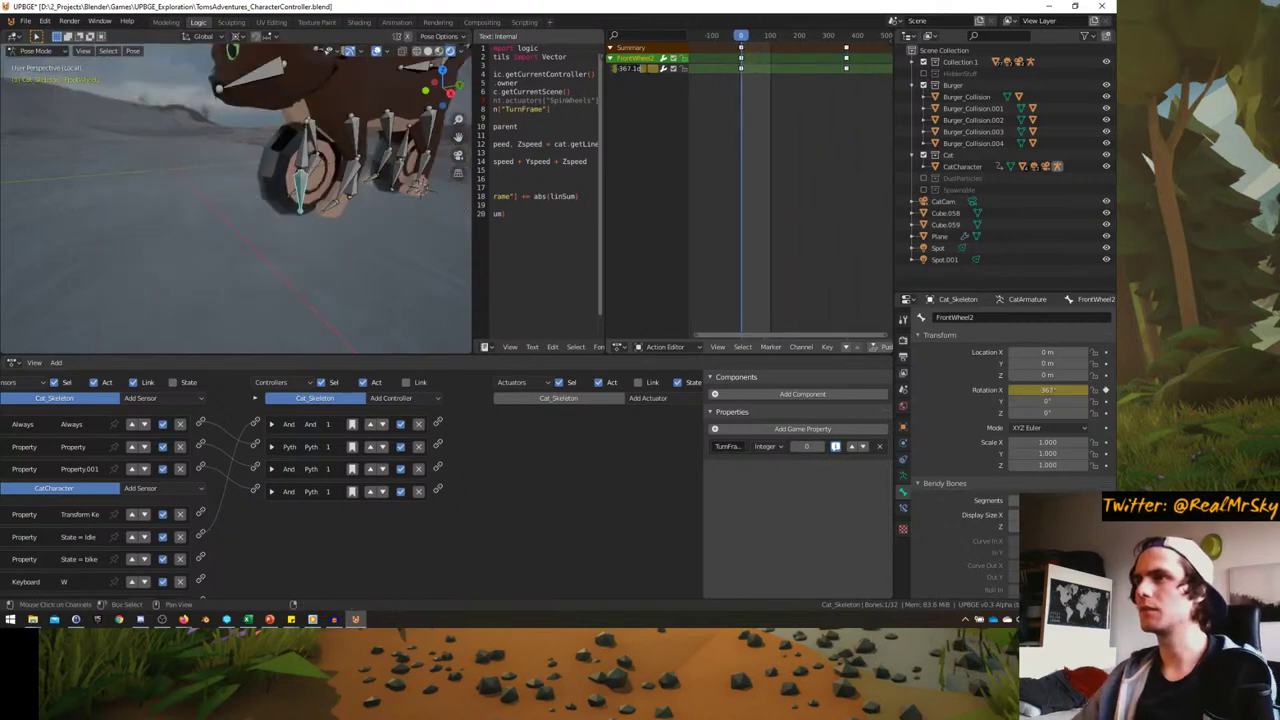
- Scrub to about frame 57, inspect the wheel bones, and select FrontWheel2 in Pose Mode
scroll(244, 168, up, 4)
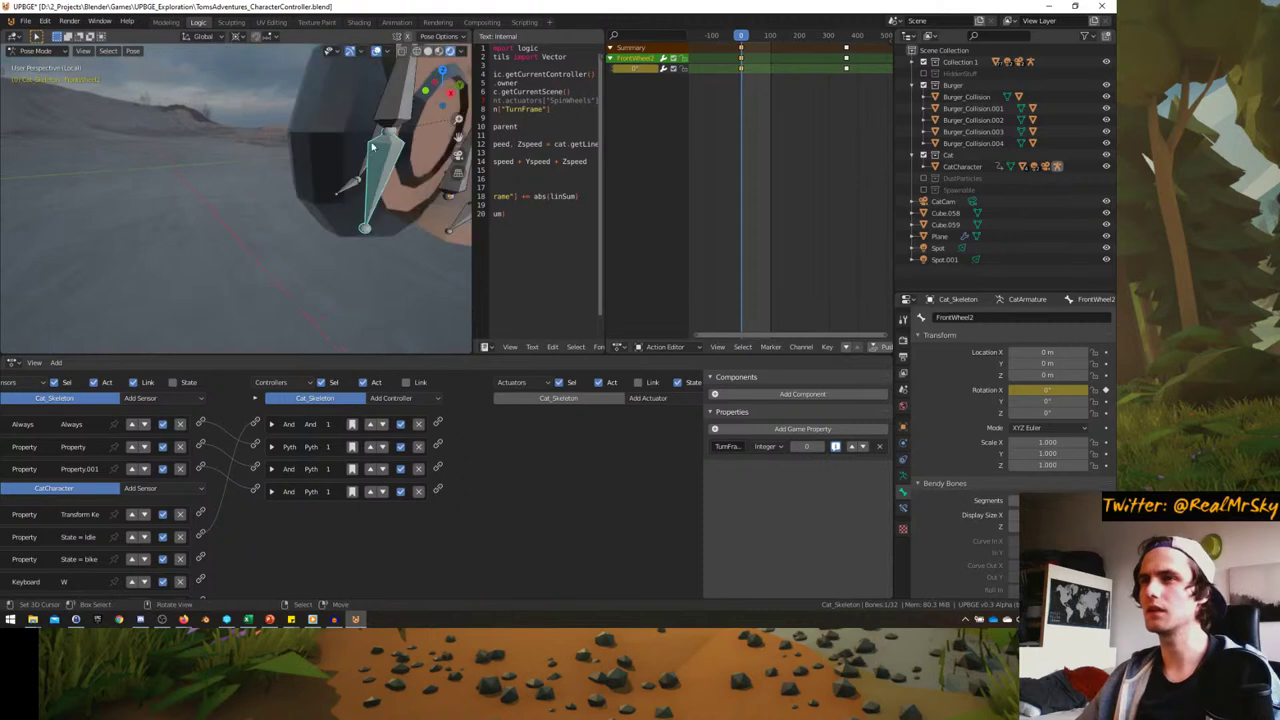
scroll(371, 147, down, 4)
drag(745, 88, 718, 93)
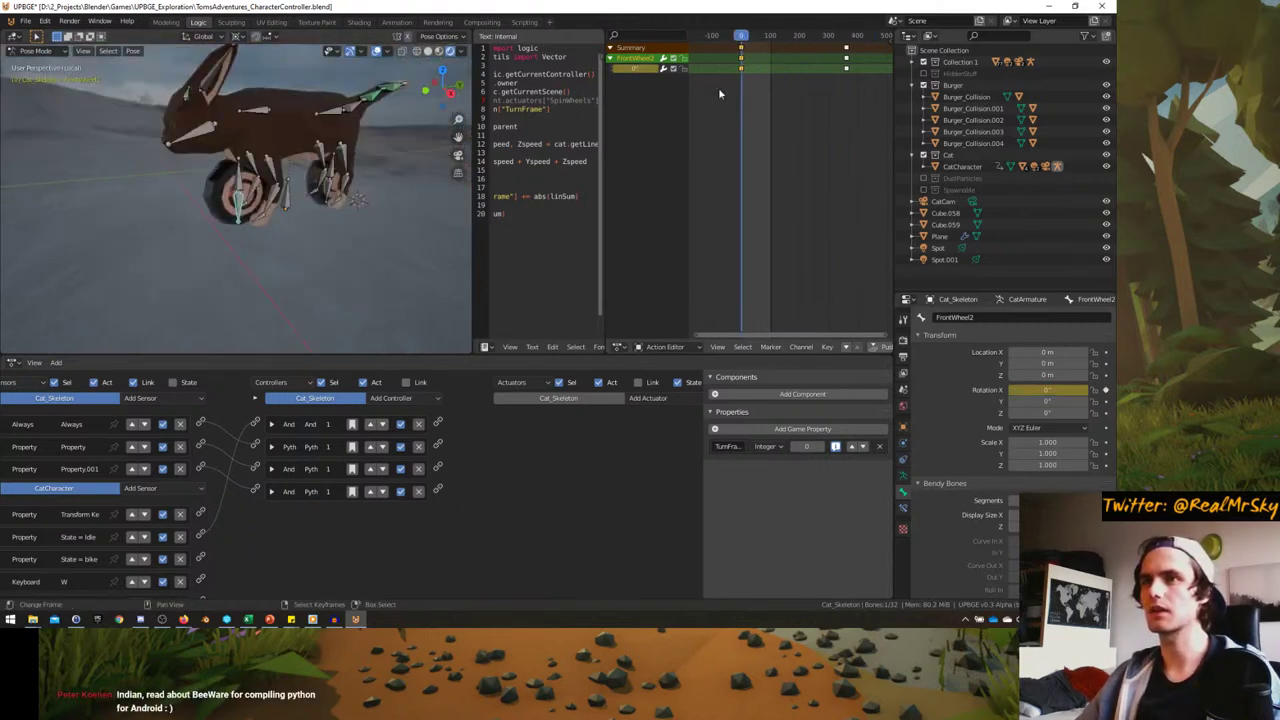
key(Tab)
scroll(151, 206, up, 4)
middle_drag(151, 206, 283, 203)
key(Tab)
click(261, 201)
click(281, 208)
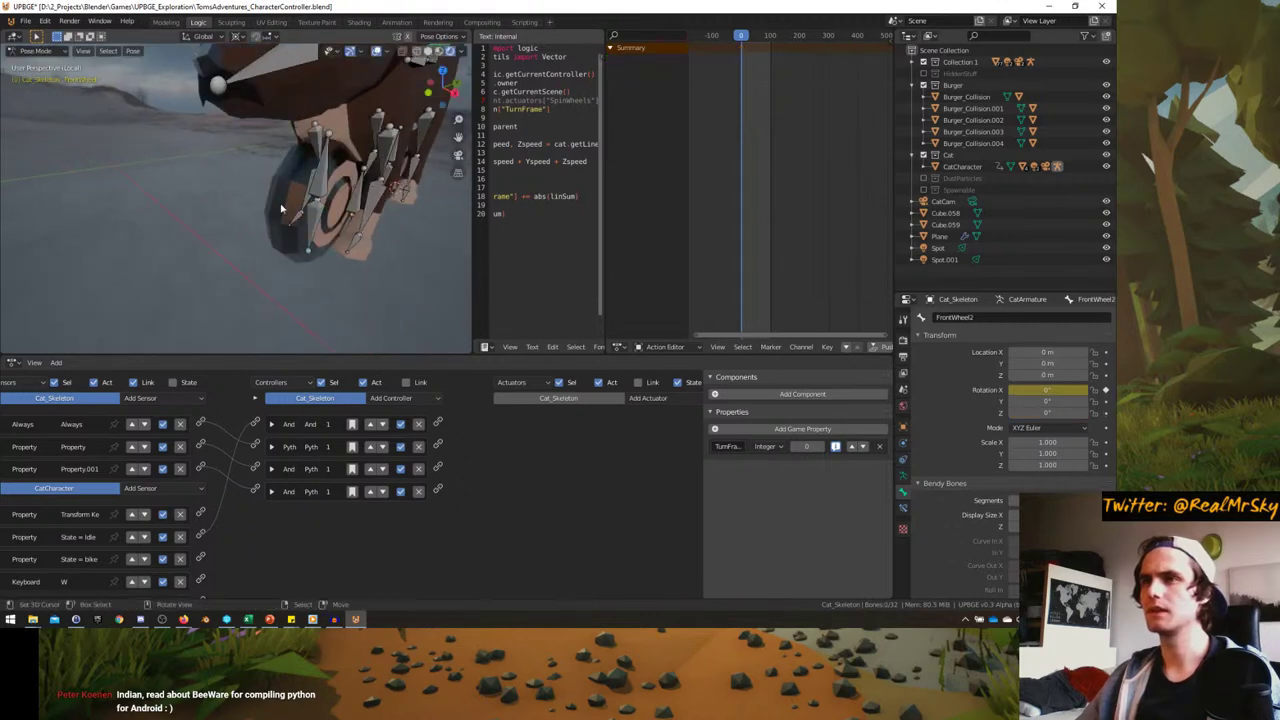
- In Object Mode, select Cat_Mesh and check its connected wheel geometry with L
key(ctrl+Tab)
middle_drag(290, 152, 210, 208)
click(312, 140)
key(Tab)
key(l)
key(Tab)
- Try parenting the mesh to the skeleton with Armature Deform, then undo it
shift+click(236, 220)
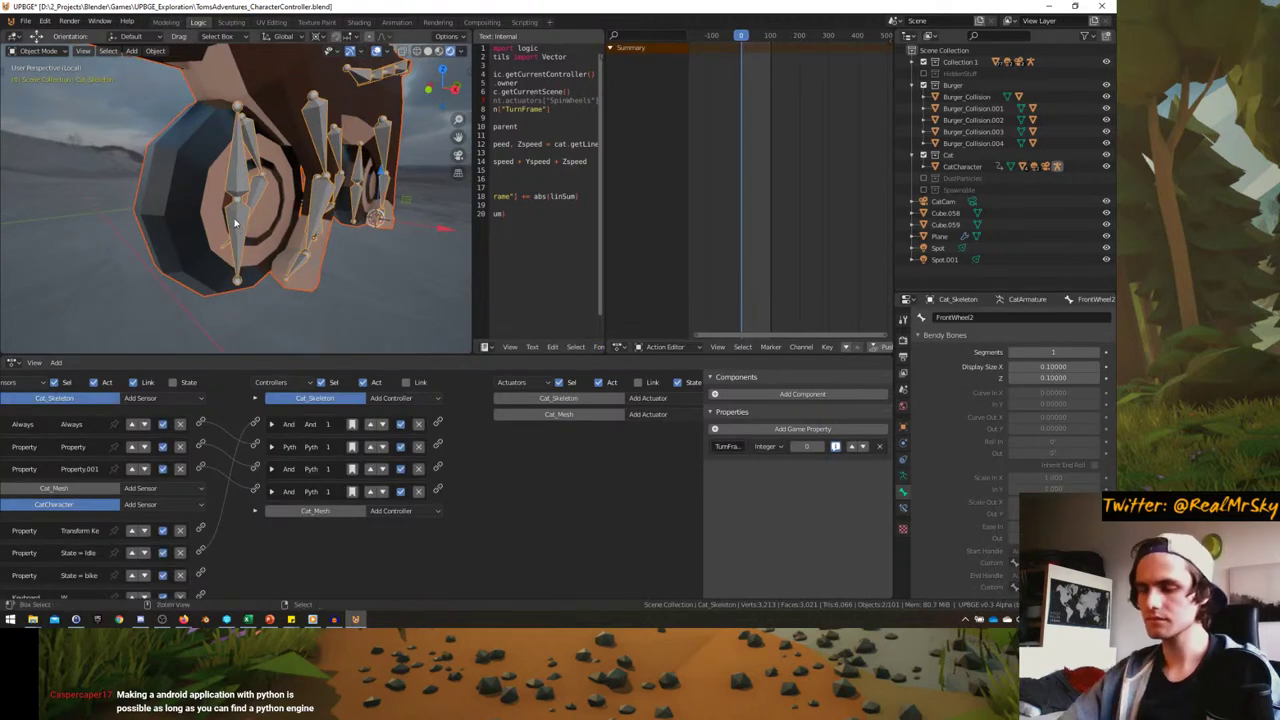
key(ctrl+p)
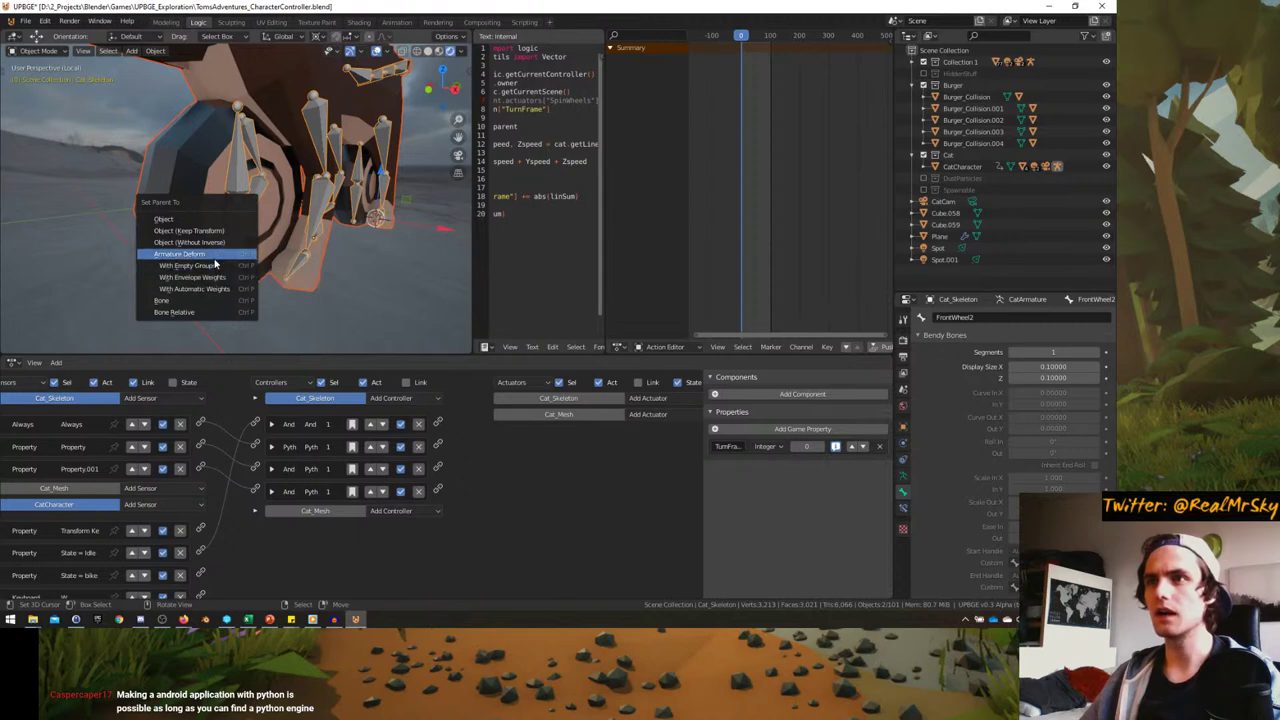
click(215, 265)
key(ctrl+p)
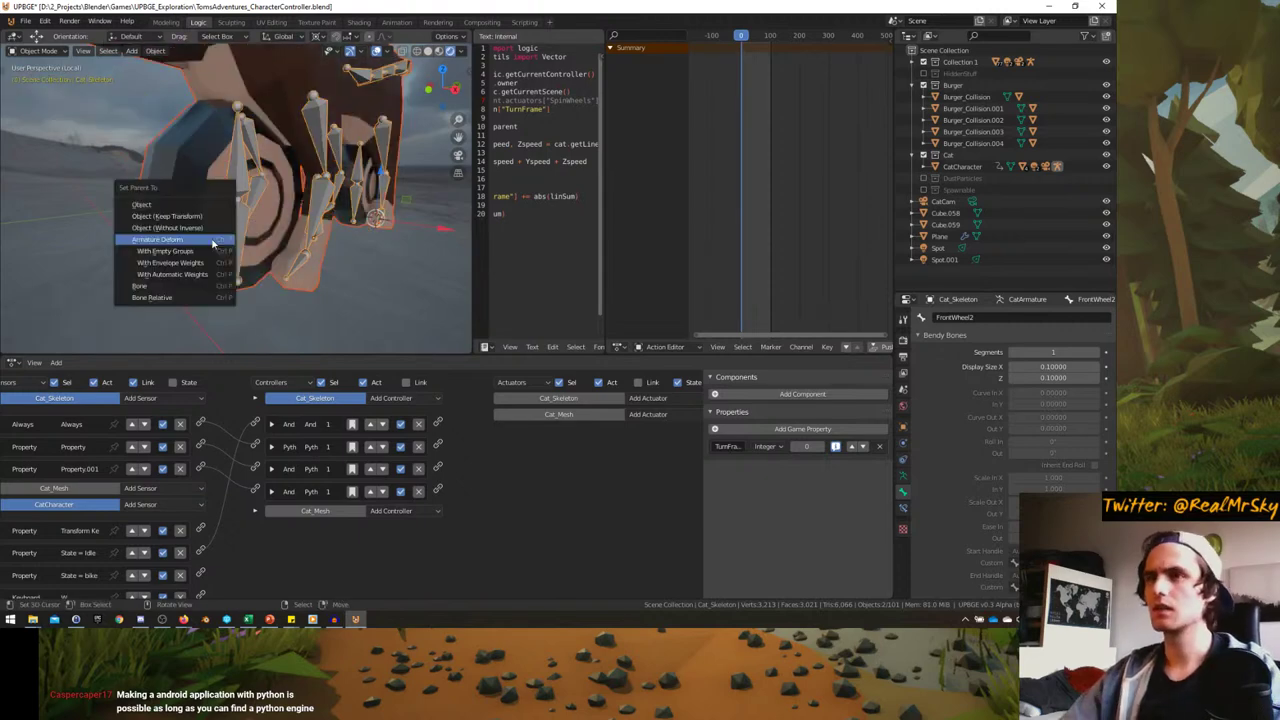
click(200, 252)
key(ctrl+z)
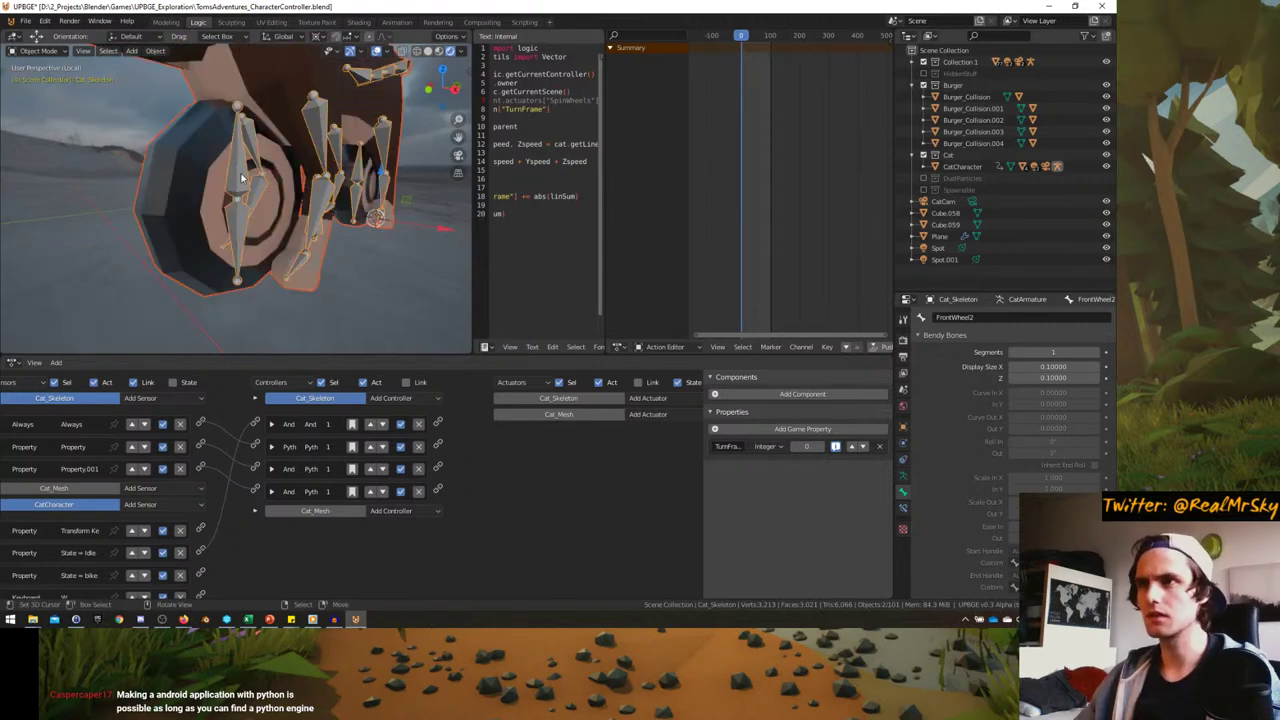
- Reselect the cat mesh and review its modifiers
shift+click(243, 184)
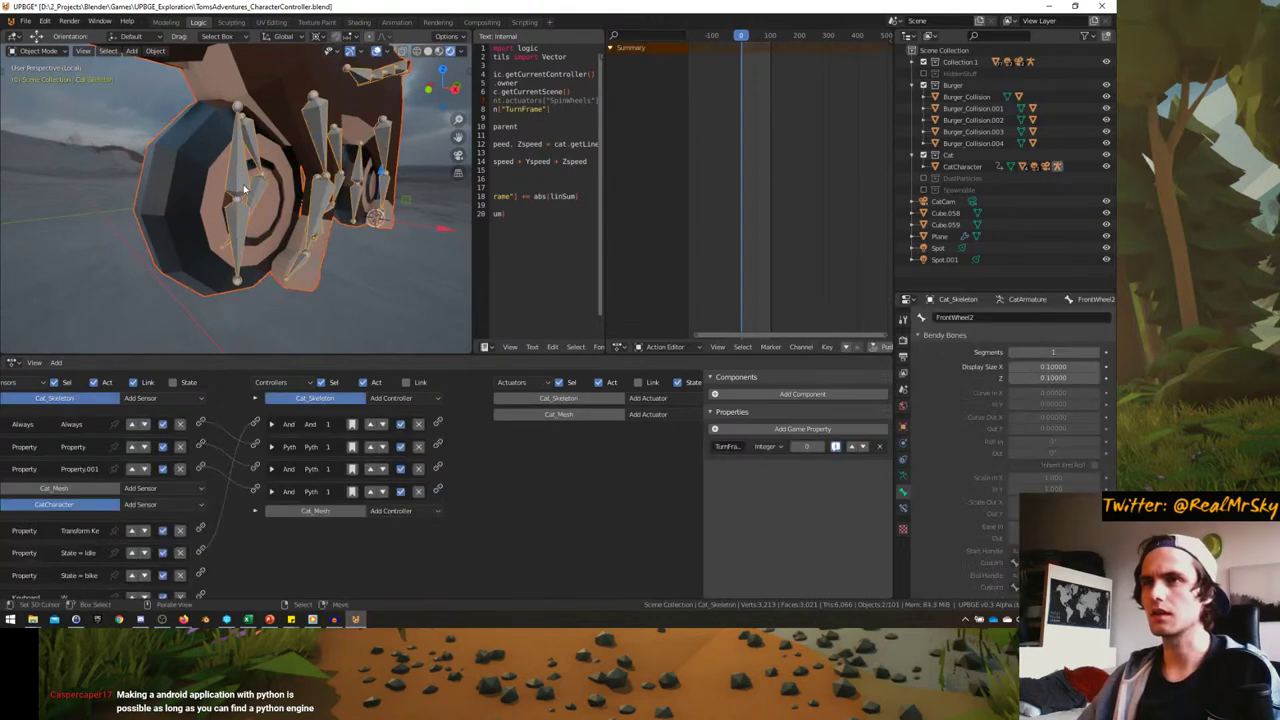
middle_drag(243, 184, 240, 245)
click(240, 245)
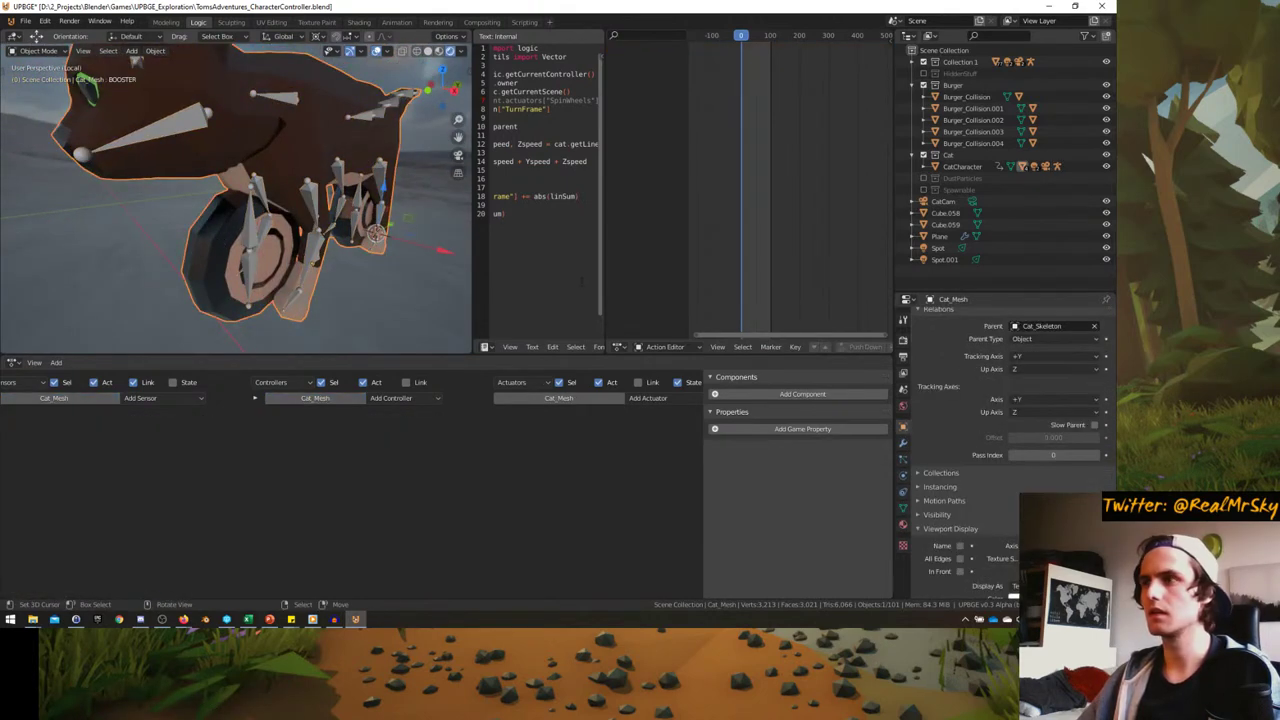
scroll(968, 447, down, 2)
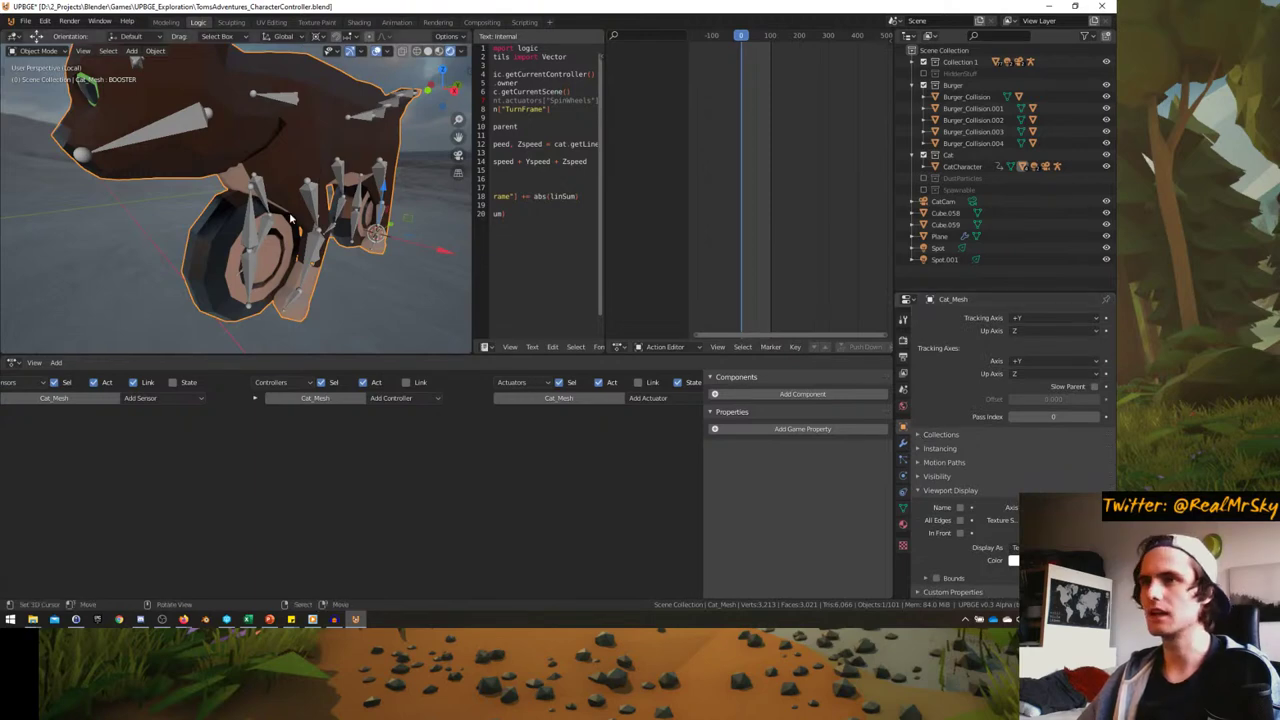
click(904, 446)
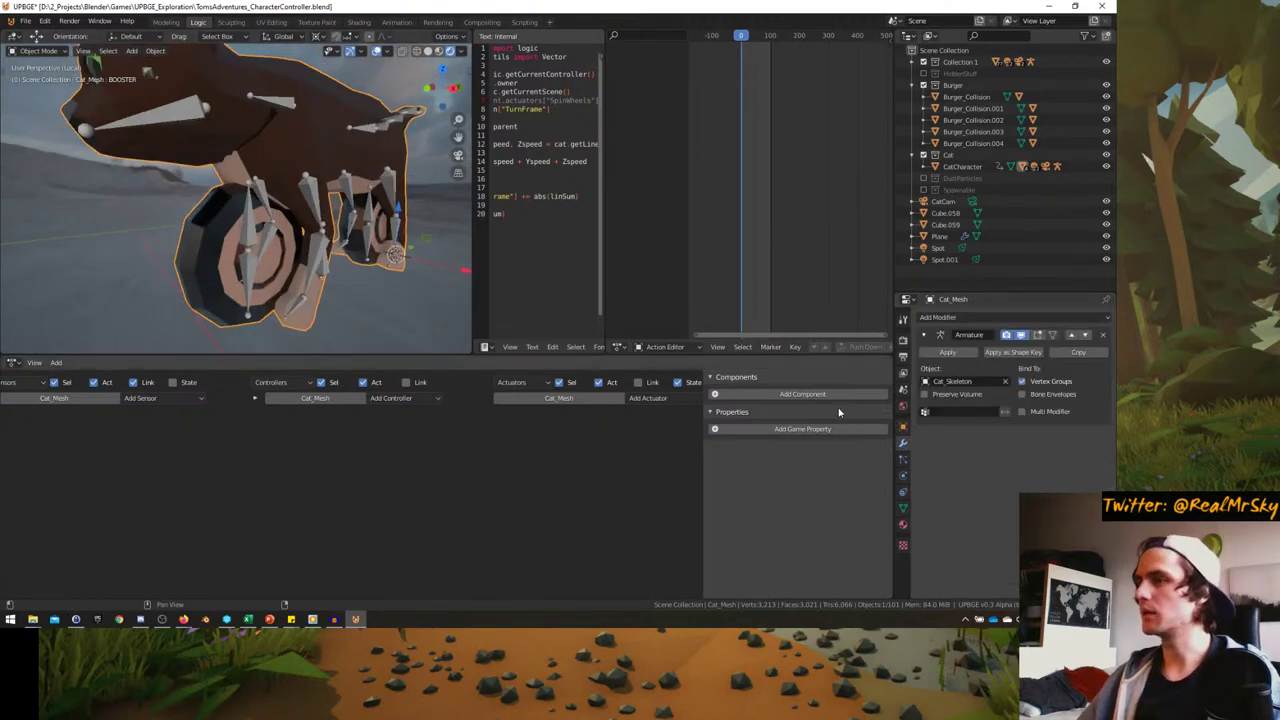
- Parent Cat_Mesh to Cat_Skeleton using Armature Deform › With Empty Groups
shift+click(248, 215)
key(ctrl+p)
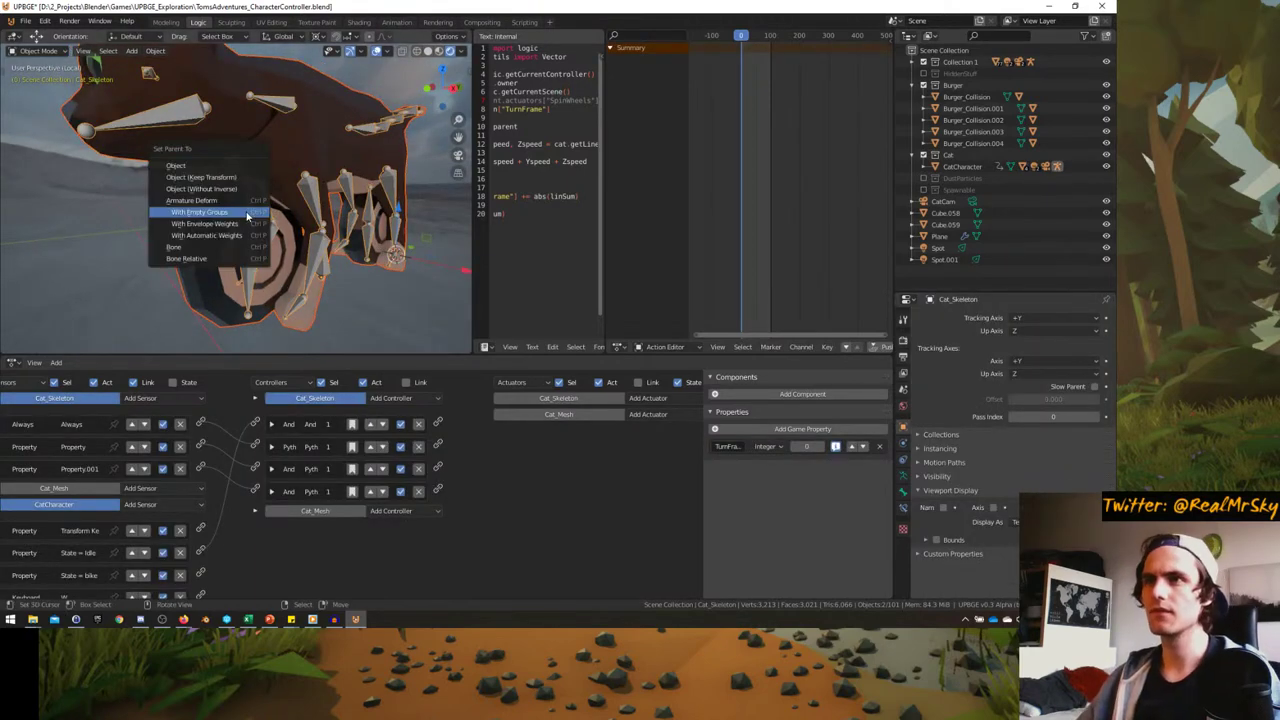
click(200, 212)
click(180, 175)
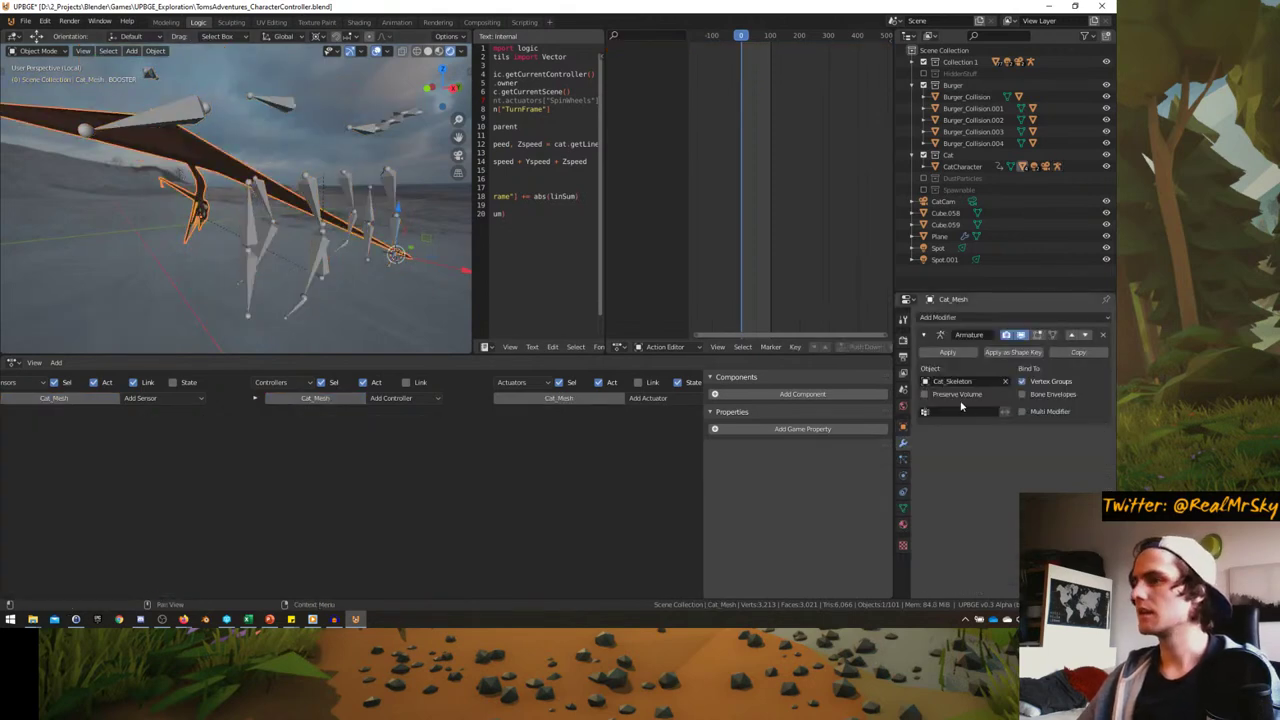
middle_drag(300, 290, 285, 225)
scroll(300, 240, up, 5)
scroll(262, 200, down, 3)
- Select Cat_Skeleton, switch to Right Orthographic, and scrub the transformation past frame 186
click(277, 224)
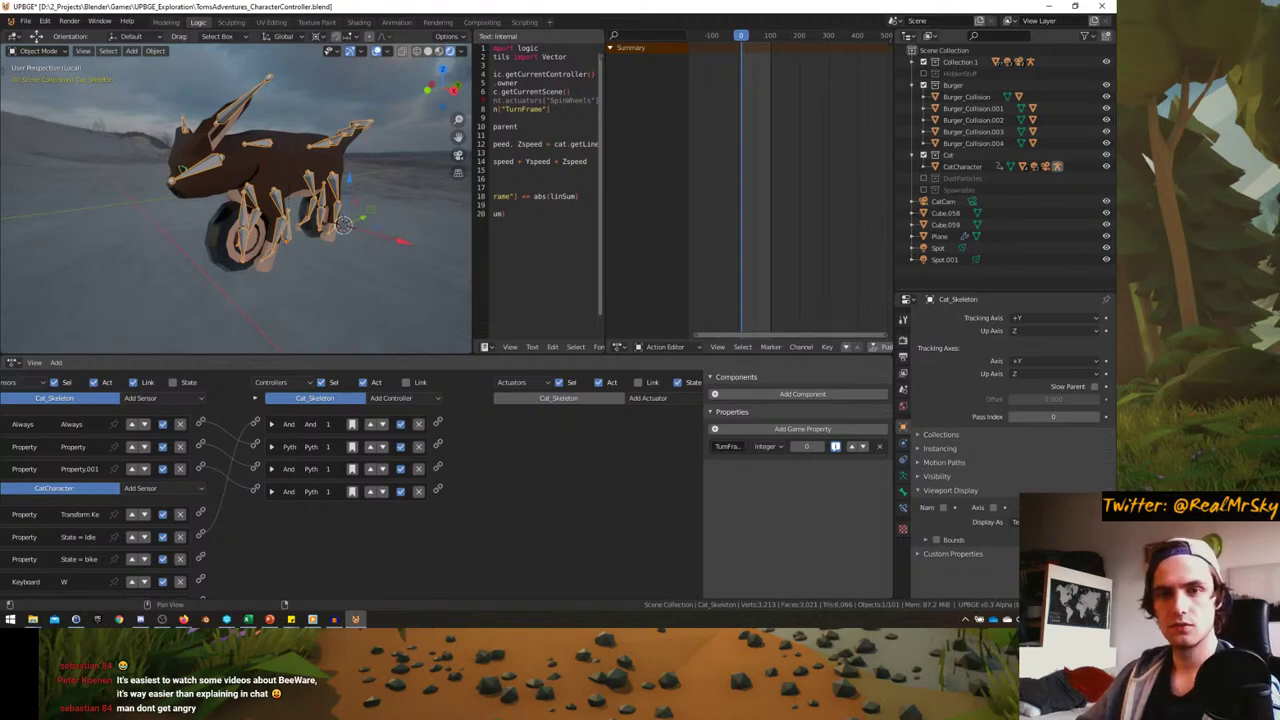
middle_drag(295, 239, 230, 233)
scroll(297, 226, up, 4)
key(KP_3)
drag(745, 110, 800, 116)
key(space)
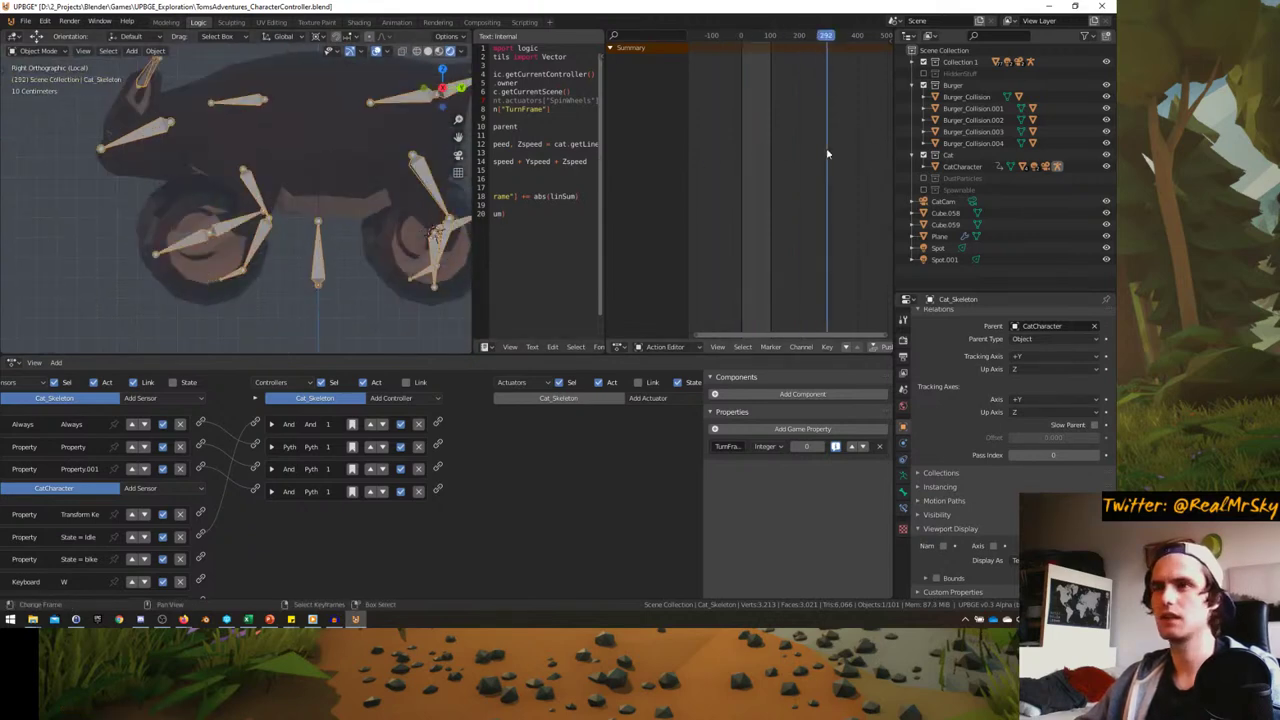
- Select Cat_Mesh, set the animation to frame 110, and switch to Weight Paint
click(269, 208)
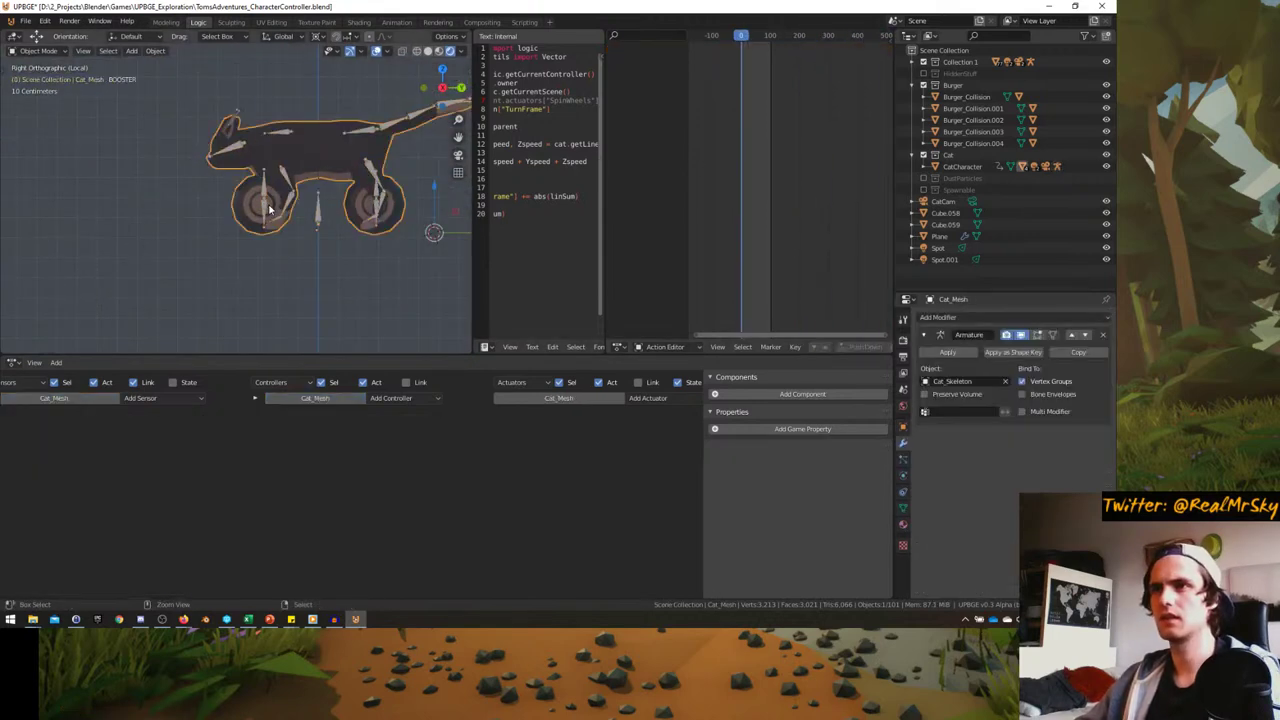
click(269, 208)
click(269, 208)
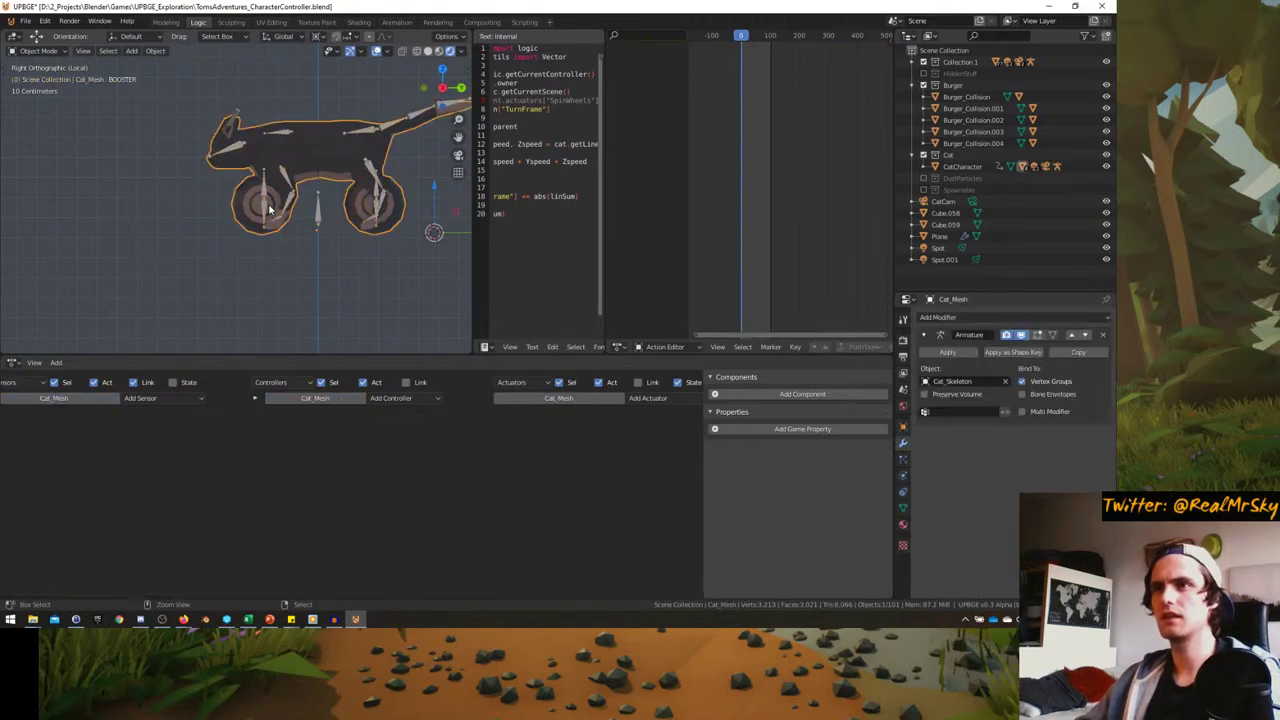
drag(742, 155, 773, 157)
middle_drag(300, 200, 242, 193)
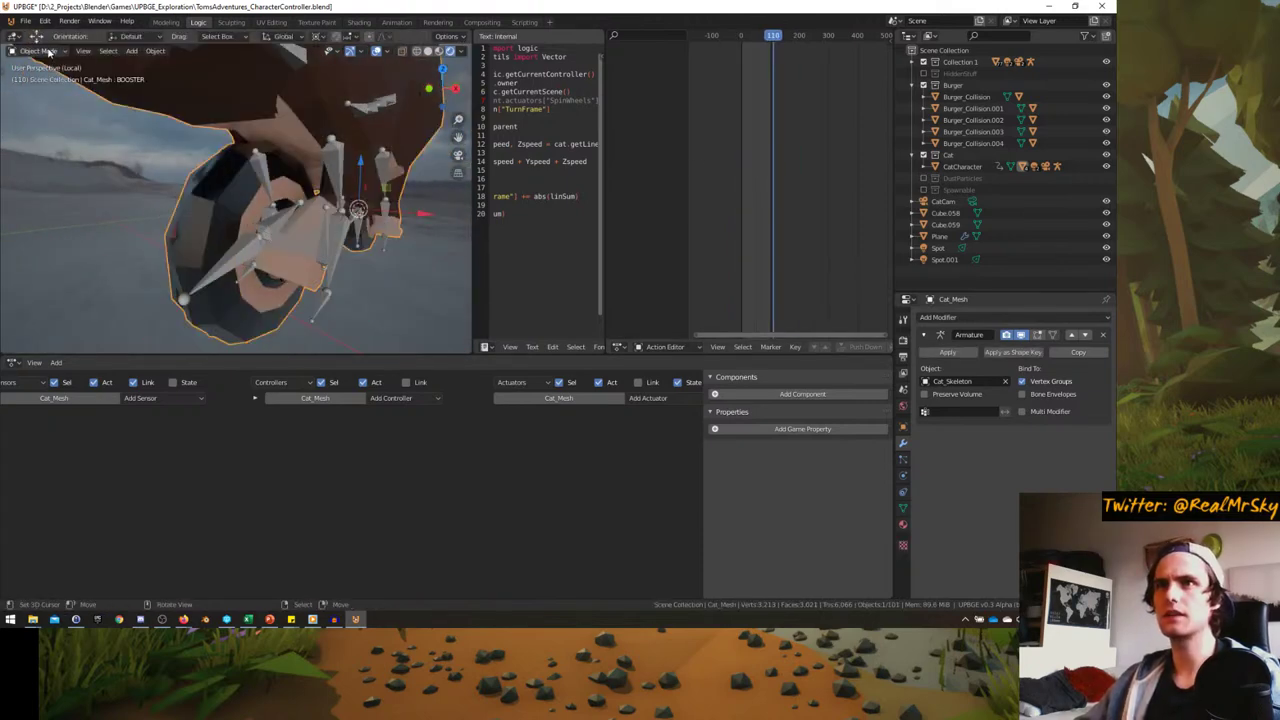
click(38, 51)
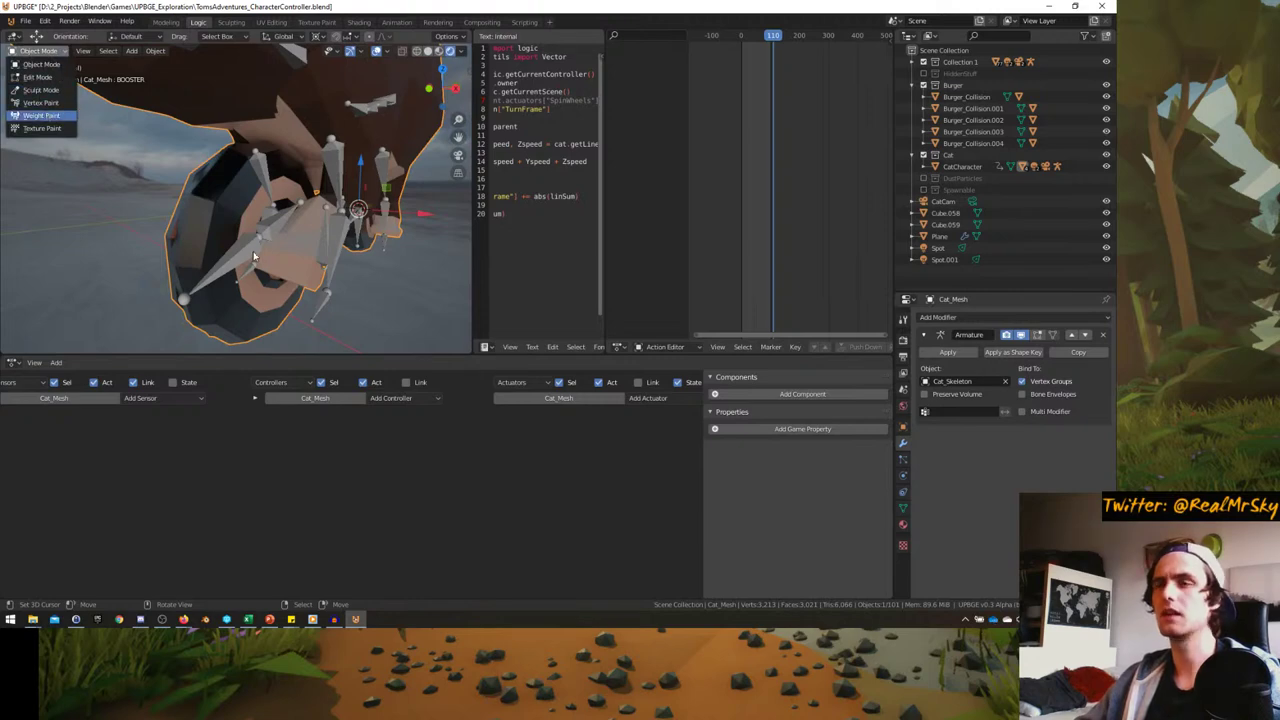
key(Return)
mouse_move(251, 246)
middle_down()
mouse_move(230, 235)
mouse_move(246, 220)
middle_up()
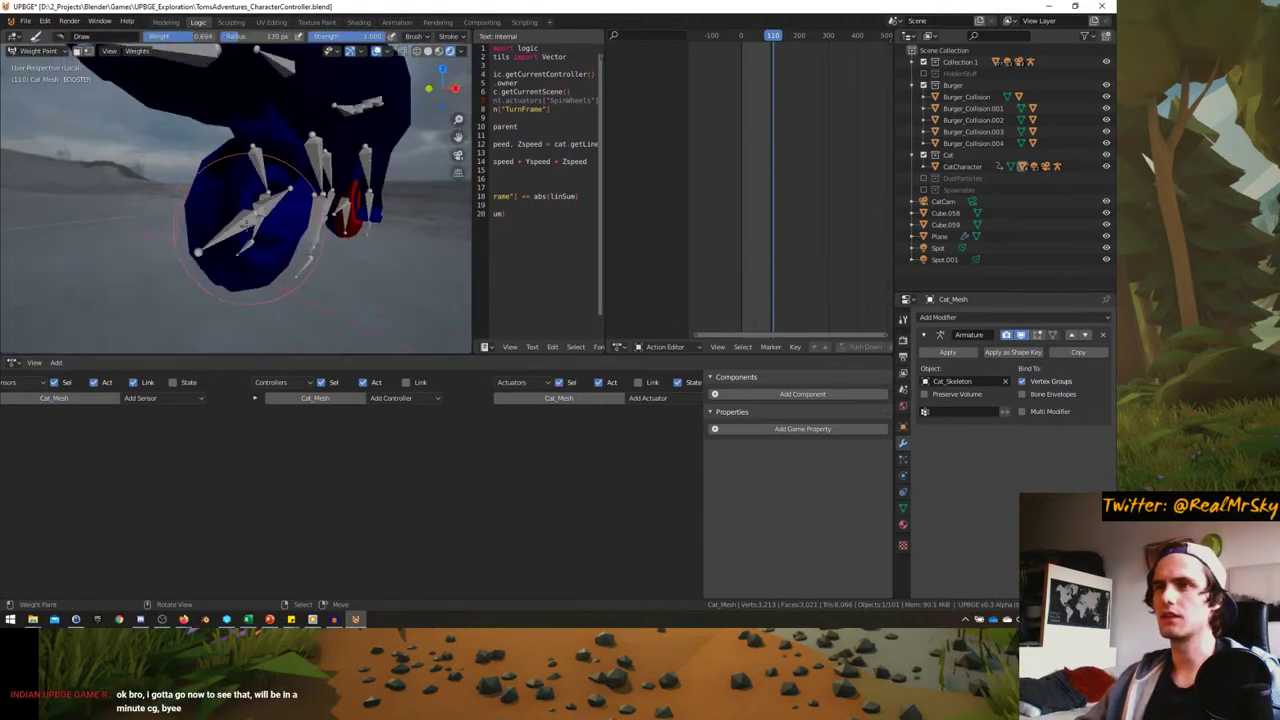
- Select the front wheel bone, then inspect the mesh's wheel weights in Weight Paint again
key(ctrl+Tab)
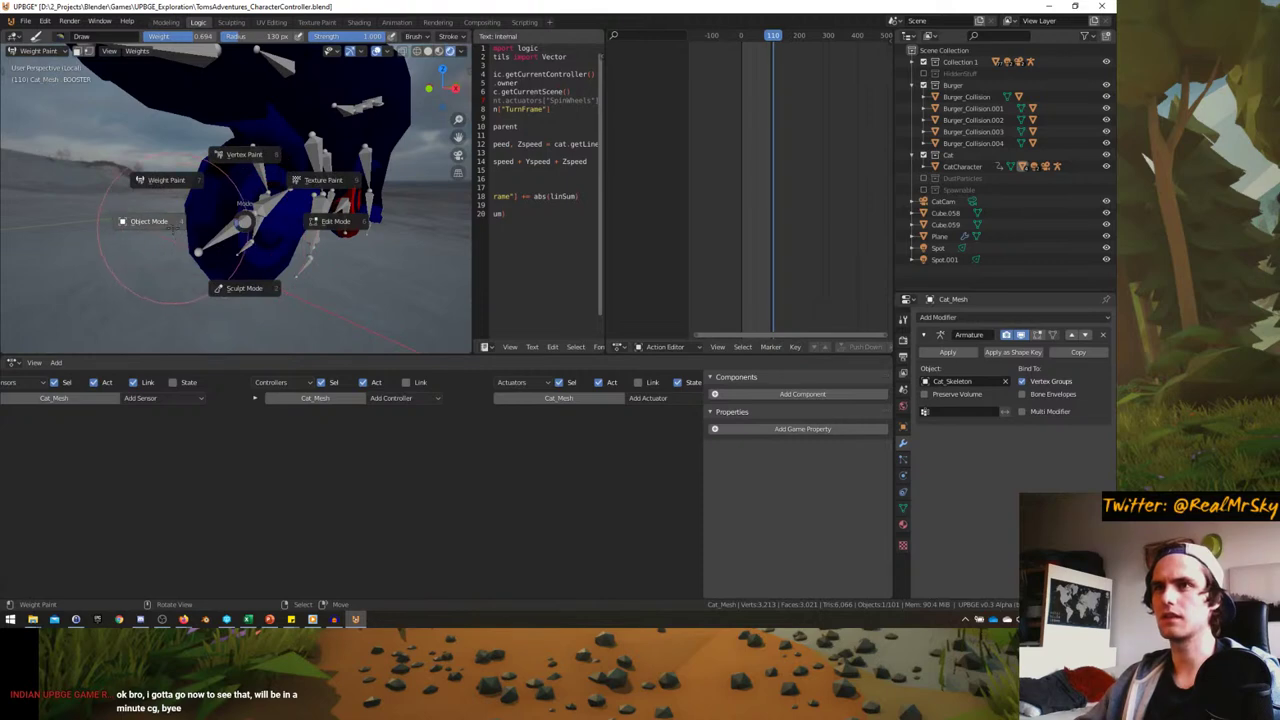
click(148, 221)
click(186, 226)
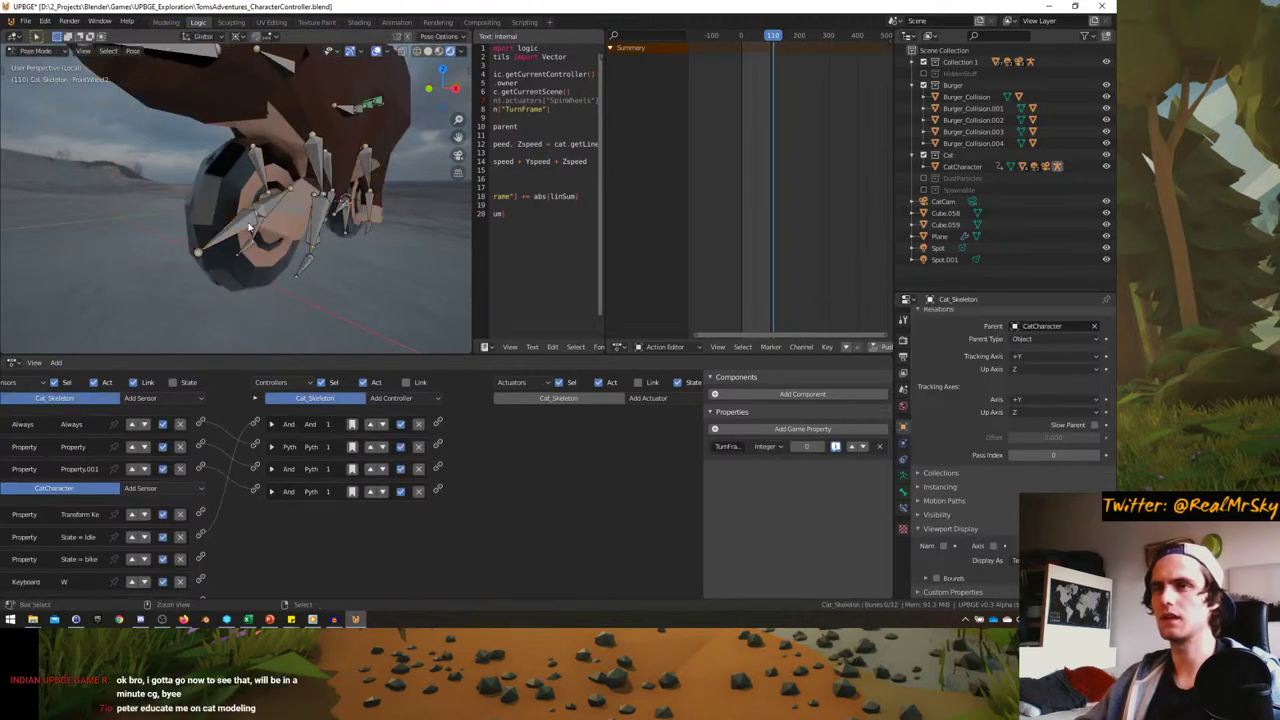
click(229, 213)
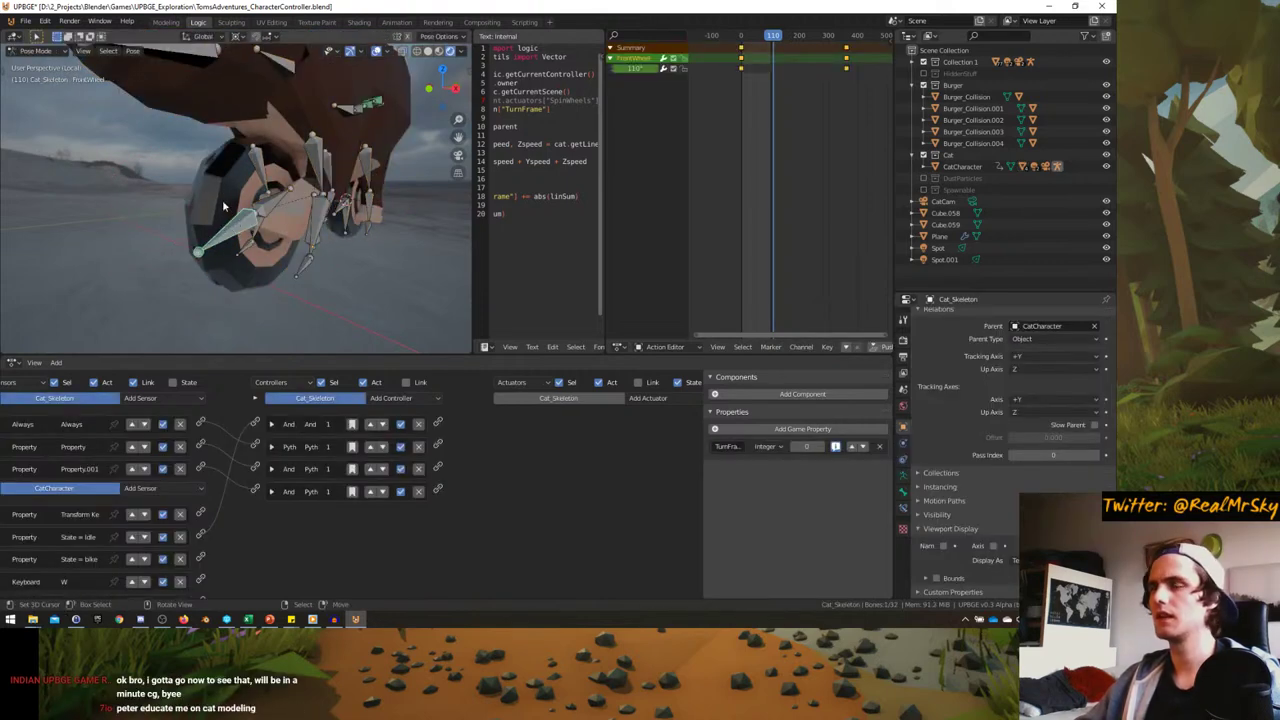
click(222, 199)
key(ctrl+Tab)
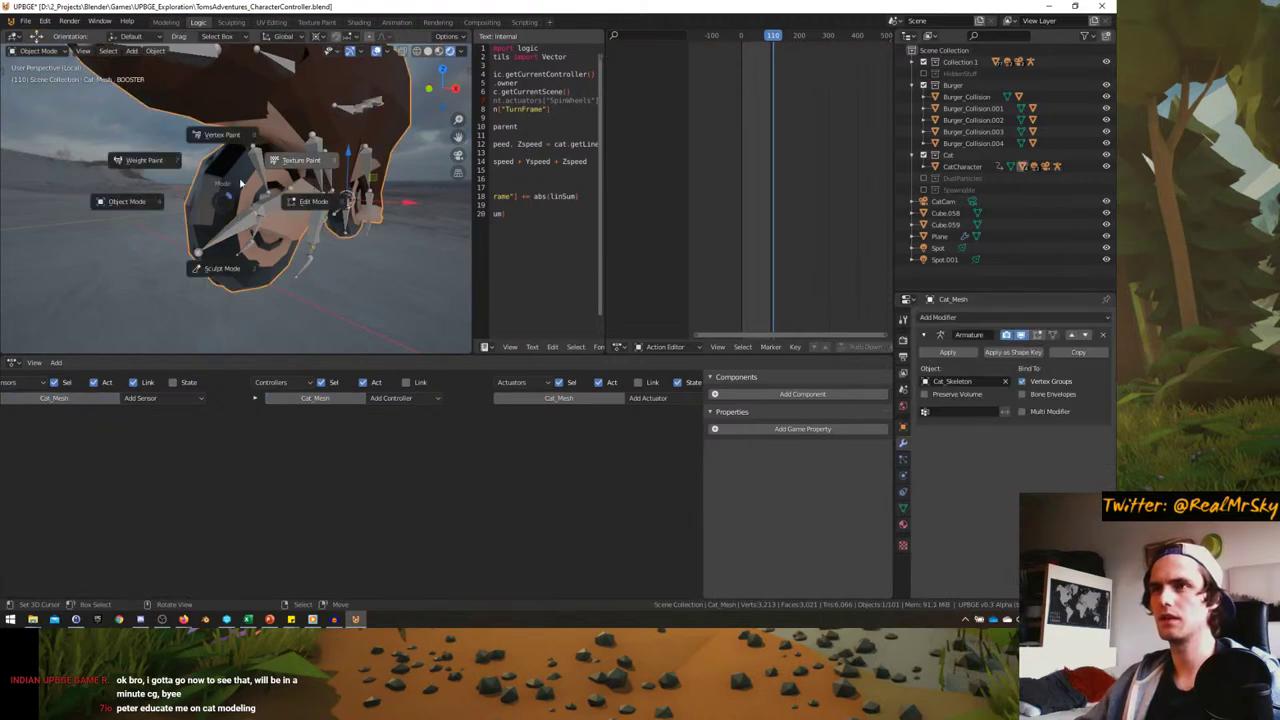
click(170, 175)
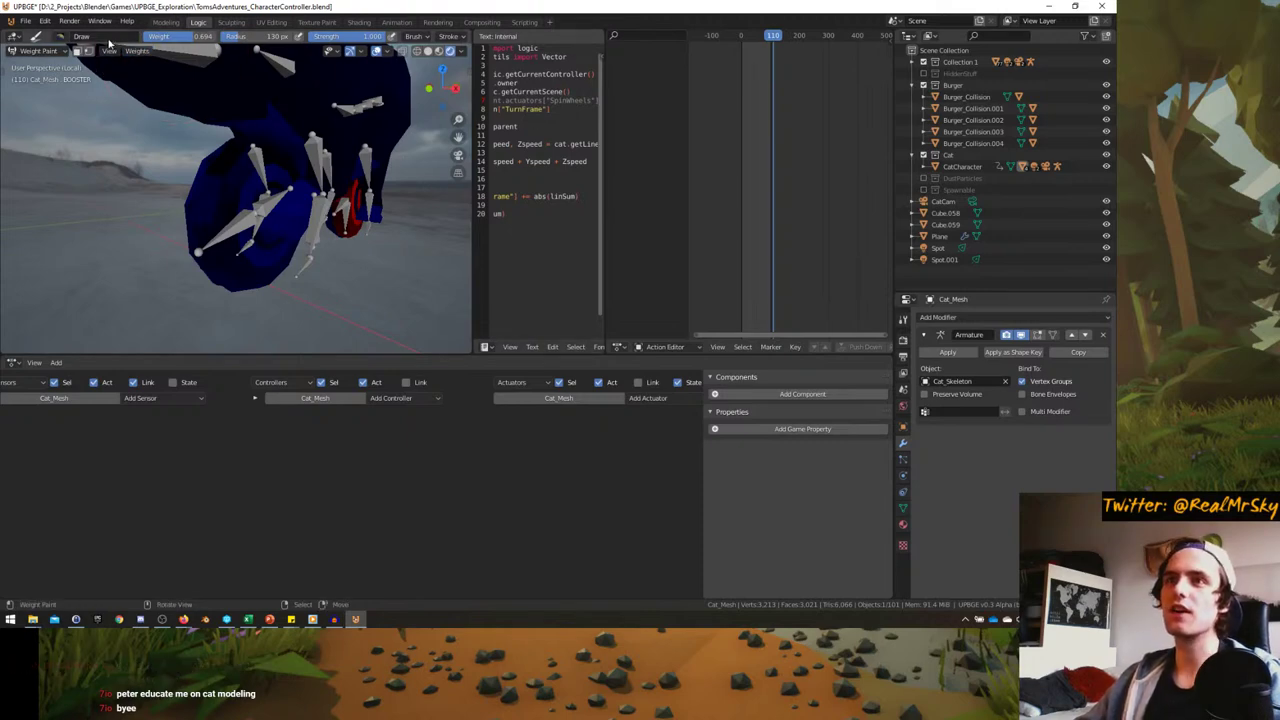
mouse_move(240, 110)
middle_down()
mouse_move(243, 257)
mouse_move(300, 197)
mouse_move(200, 192)
middle_up()
key(Tab)
key(Tab)
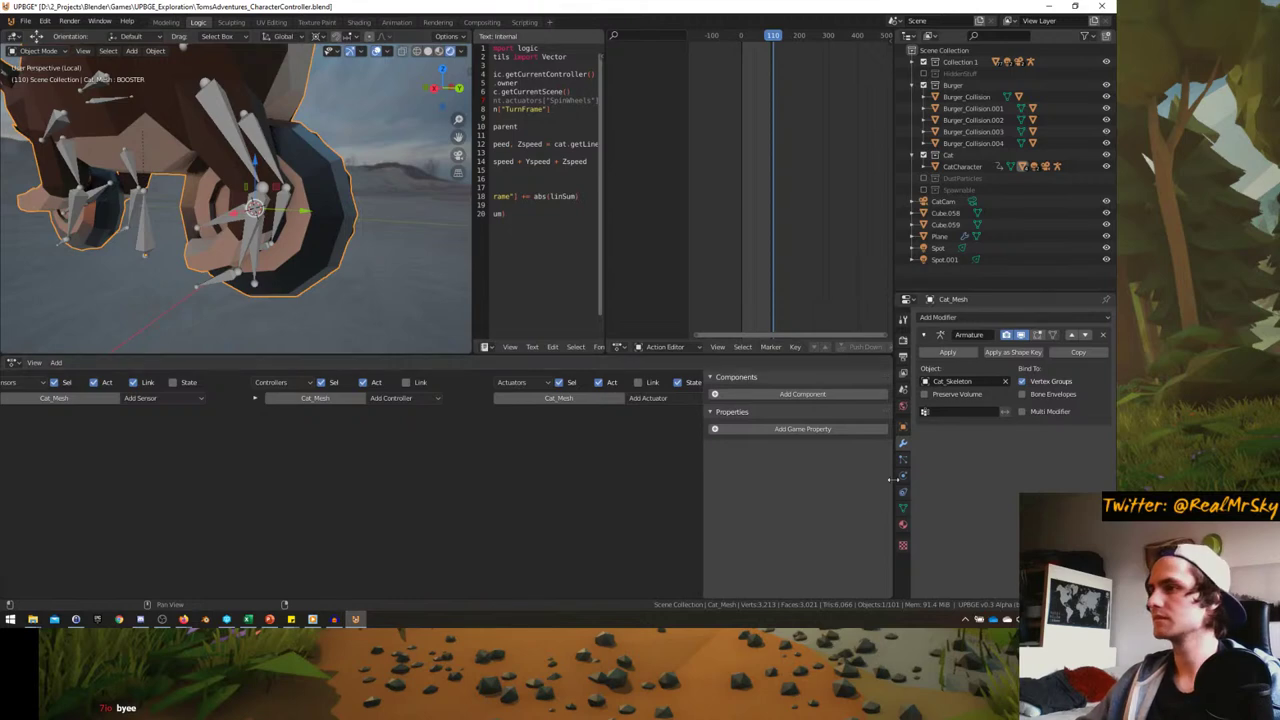
- Put Cat_Skeleton in Pose Mode and inspect the BackWheel2 bone's transform settings
click(903, 507)
click(262, 240)
middle_drag(262, 240, 275, 248)
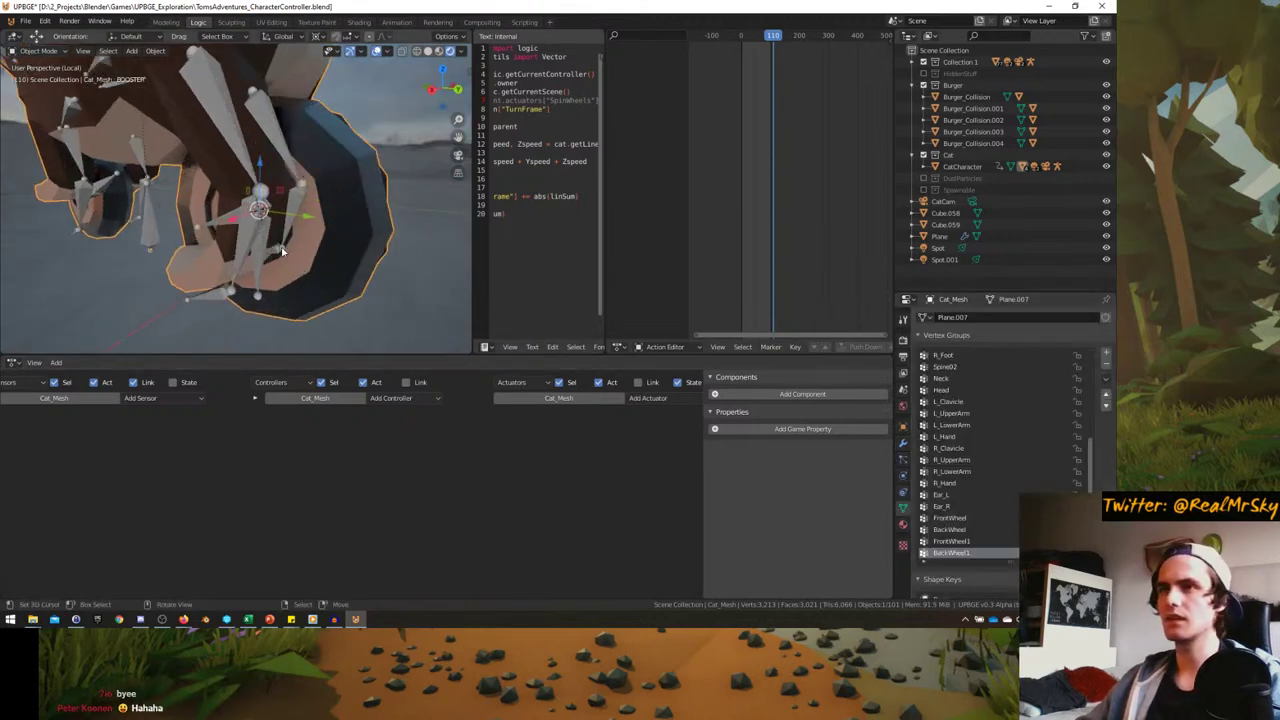
key(ctrl+Tab)
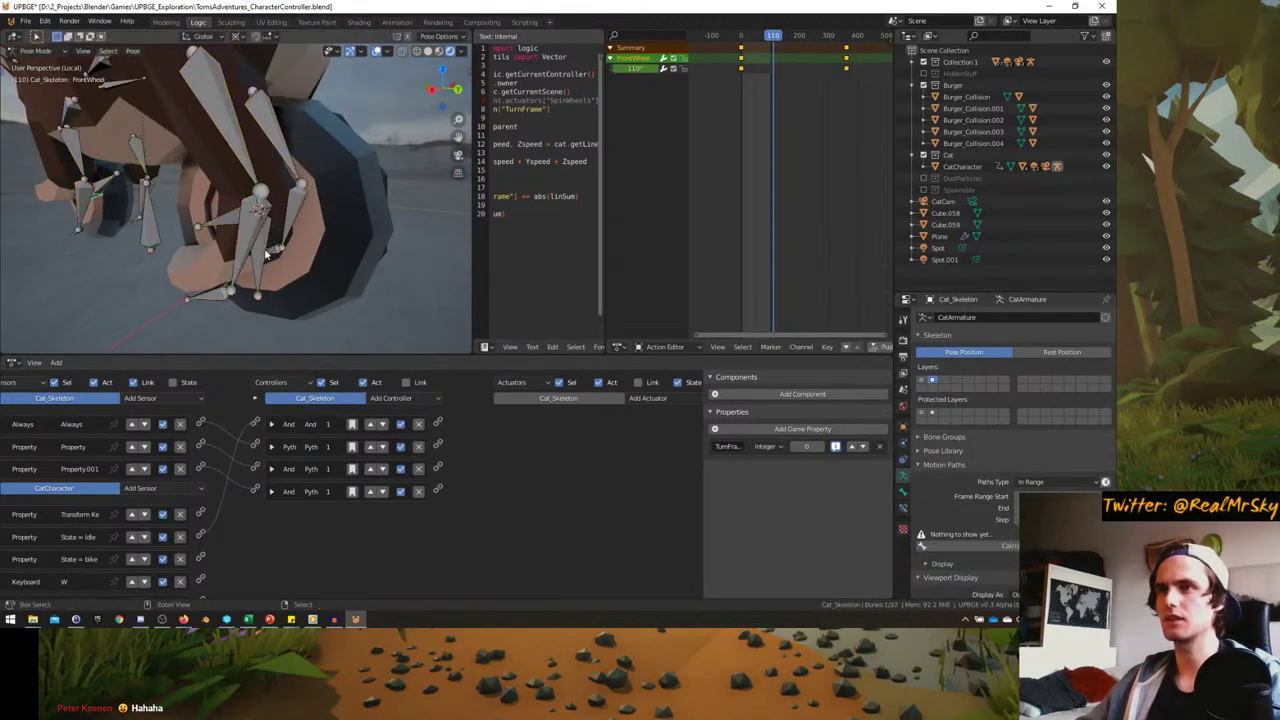
click(265, 270)
mouse_move(265, 270)
middle_down()
mouse_move(334, 266)
mouse_move(272, 286)
middle_up()
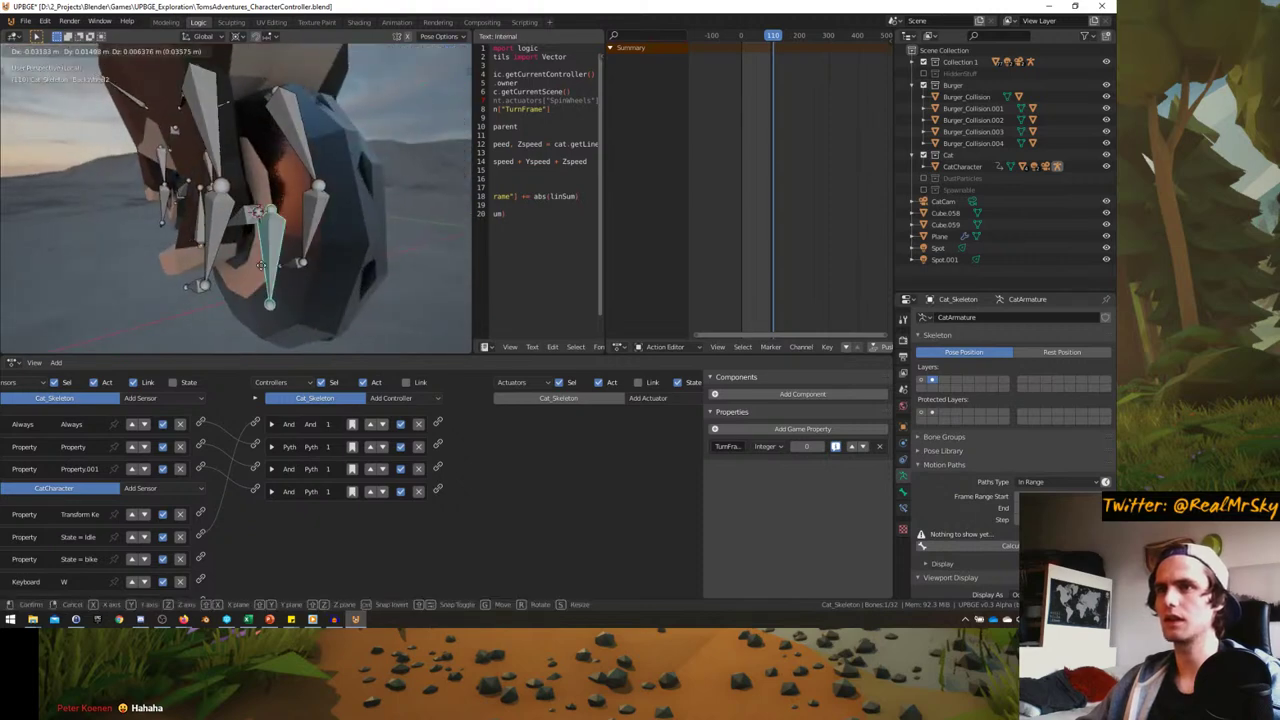
click(904, 493)
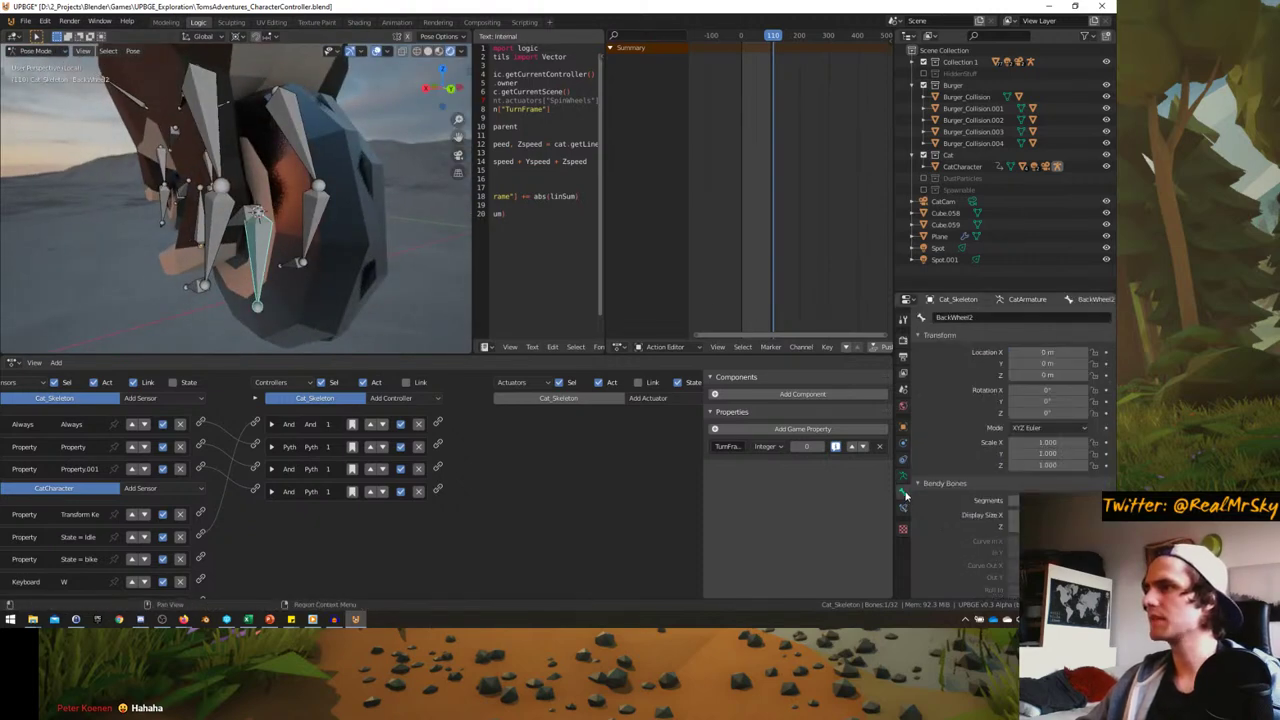
- Select the FrontWheel2 bone from a side view and return to frame 0
middle_drag(280, 200, 306, 206)
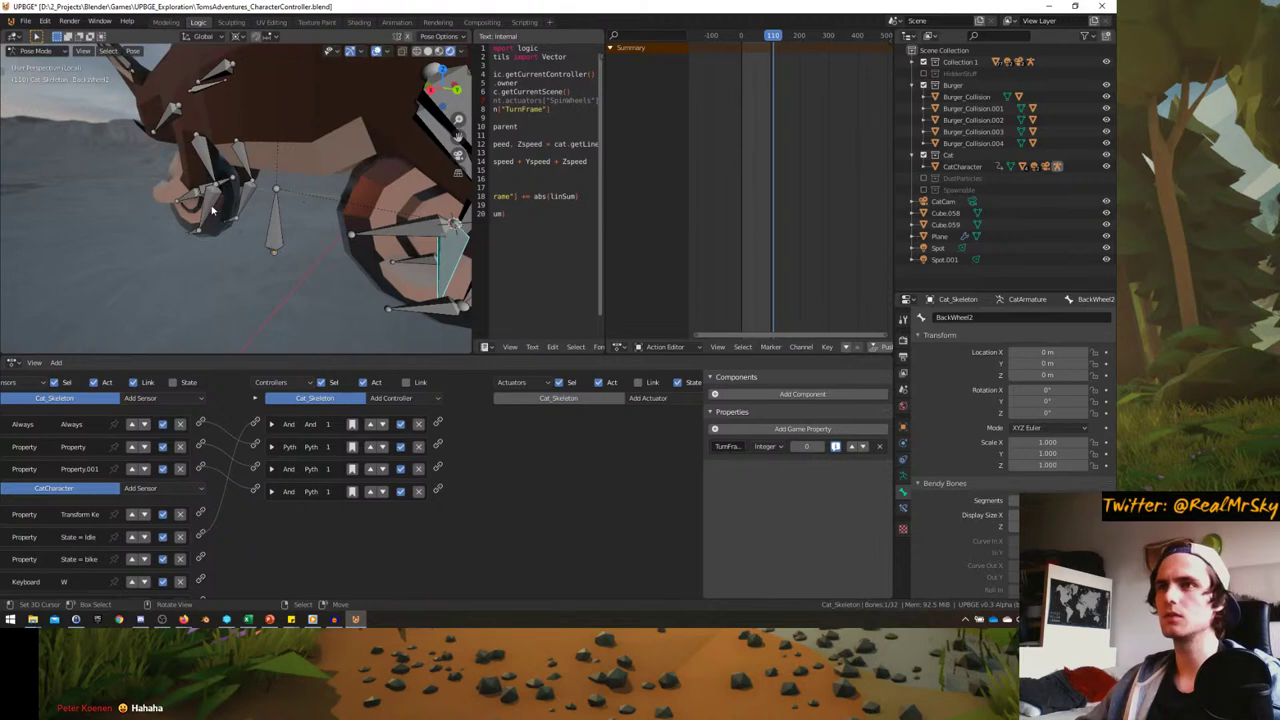
middle_drag(212, 208, 140, 204)
click(138, 205)
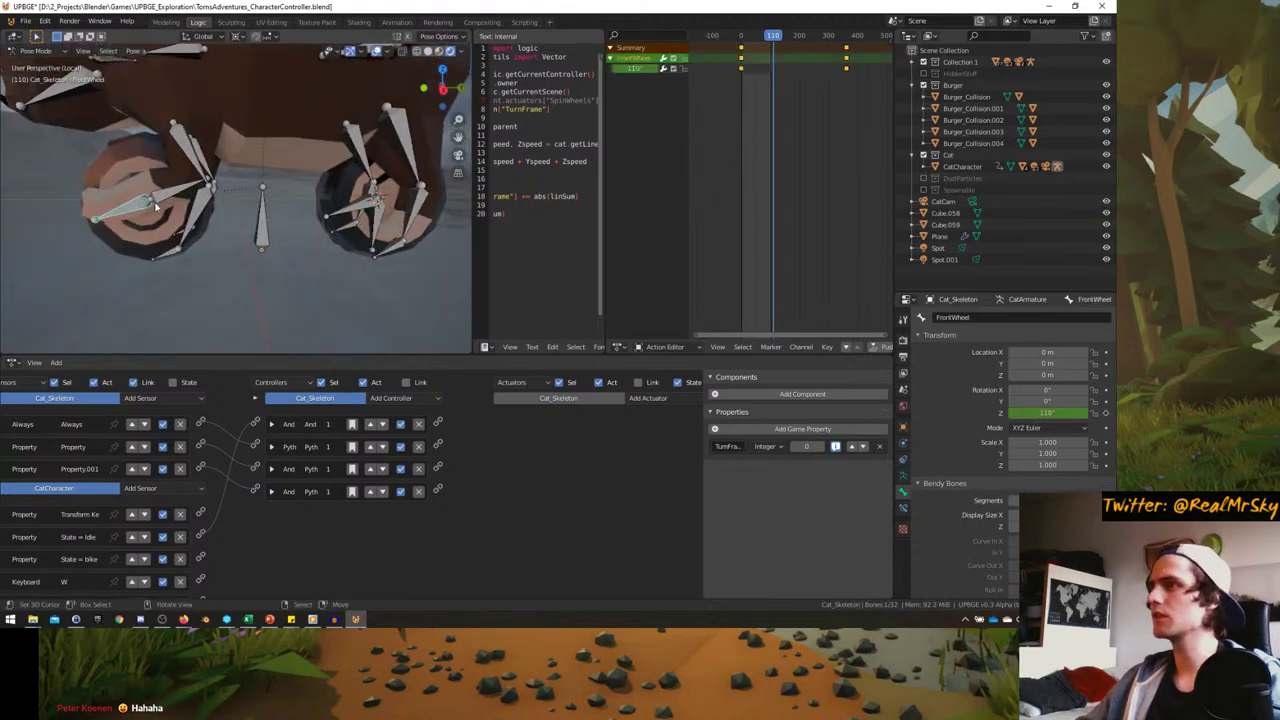
click(185, 193)
key(shift+Left)
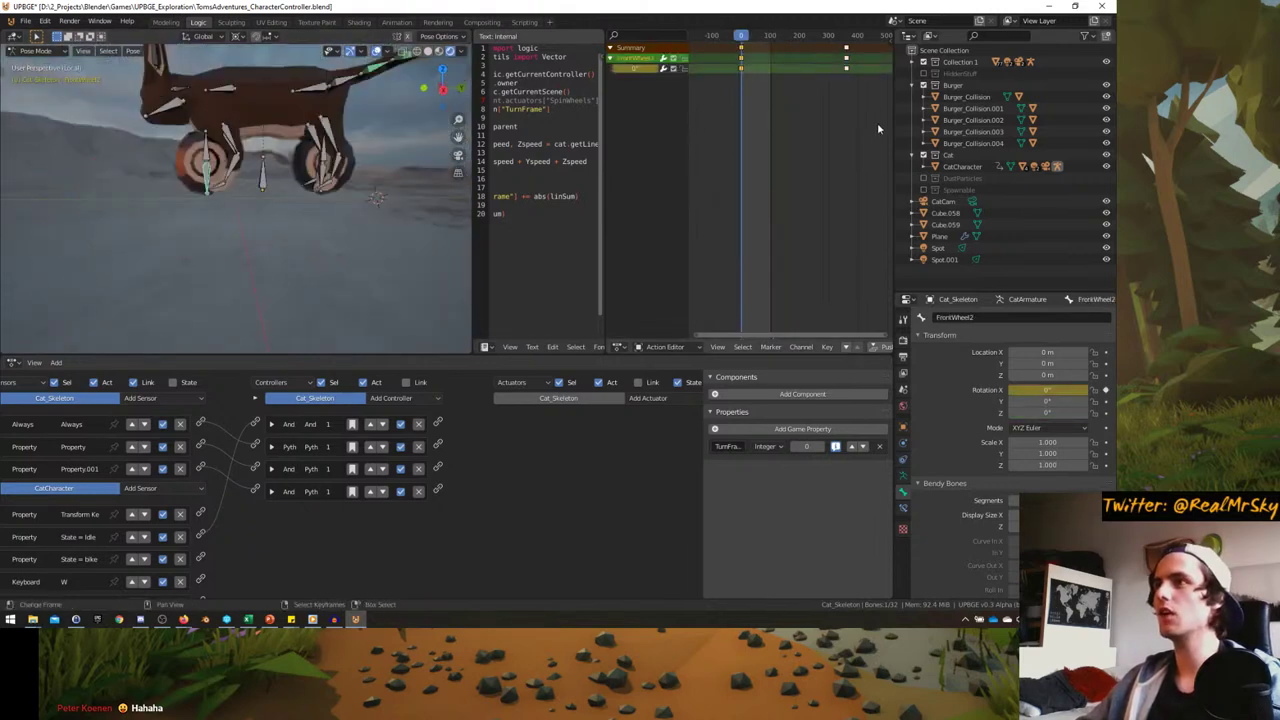
- Rename Cat_Mesh's duplicate wheel vertex groups to FrontWheel2 and BackWheel2
click(240, 100)
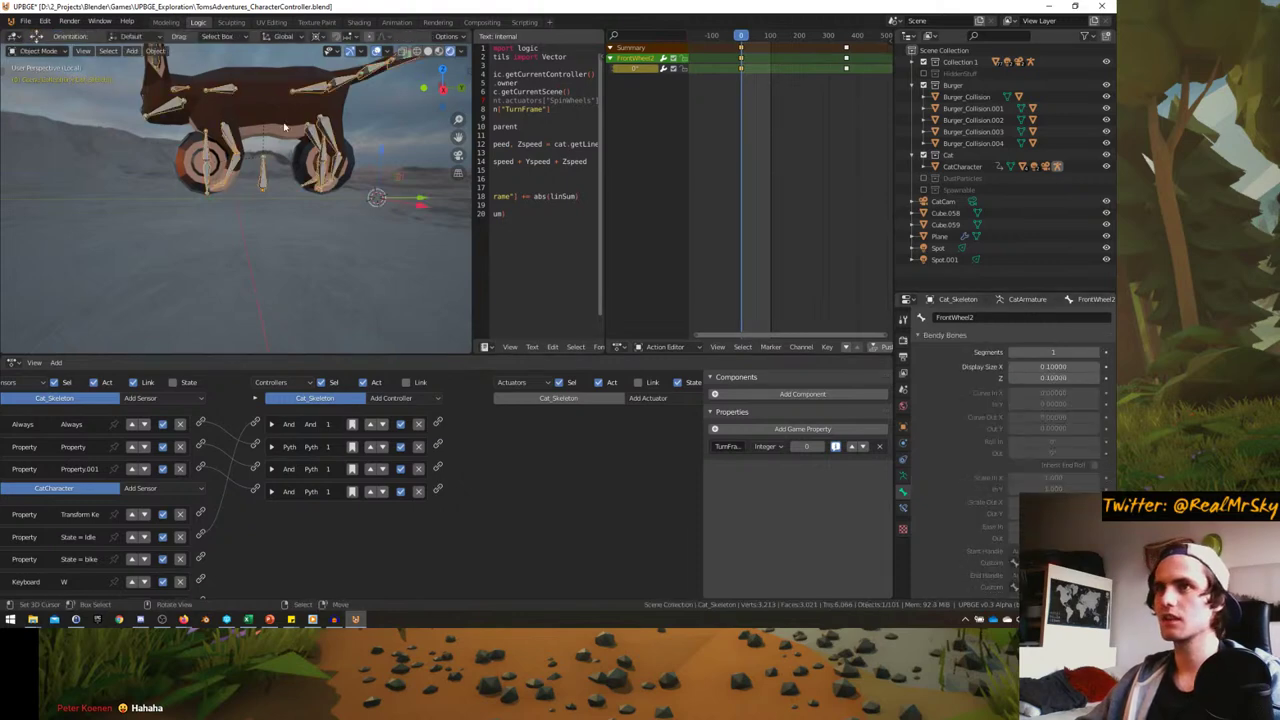
click(903, 507)
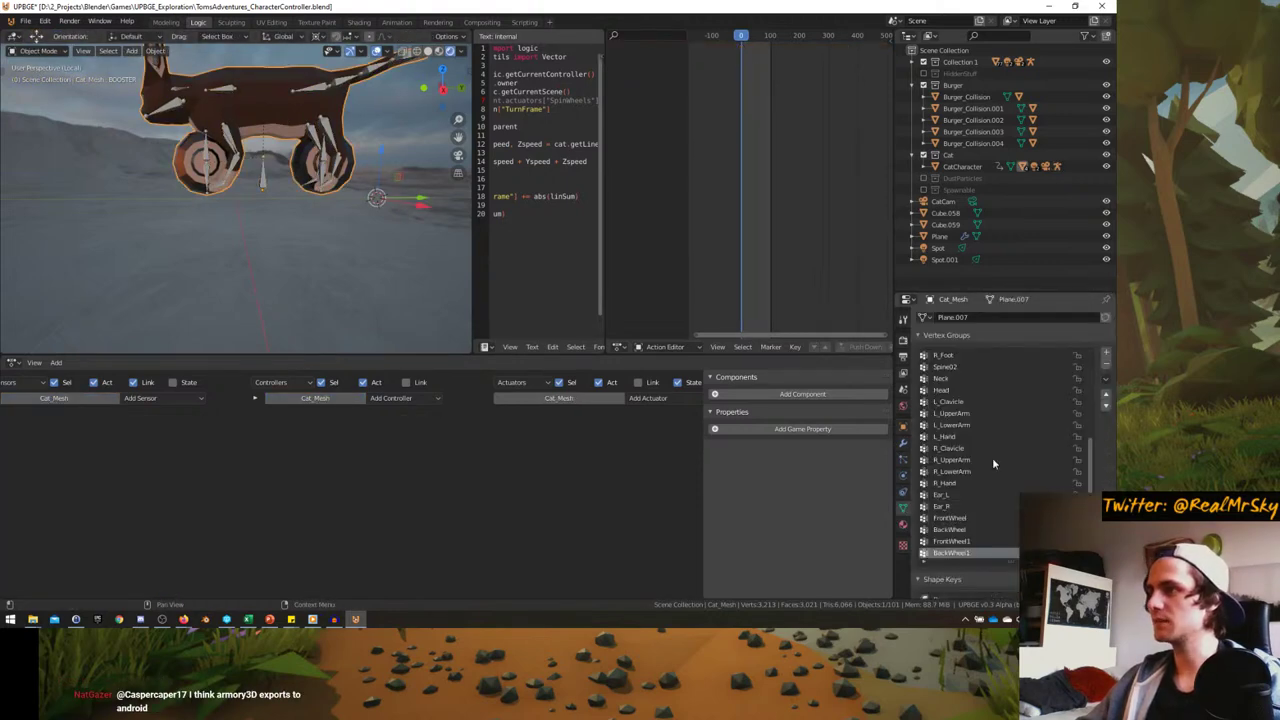
double_click(962, 541)
key(End)
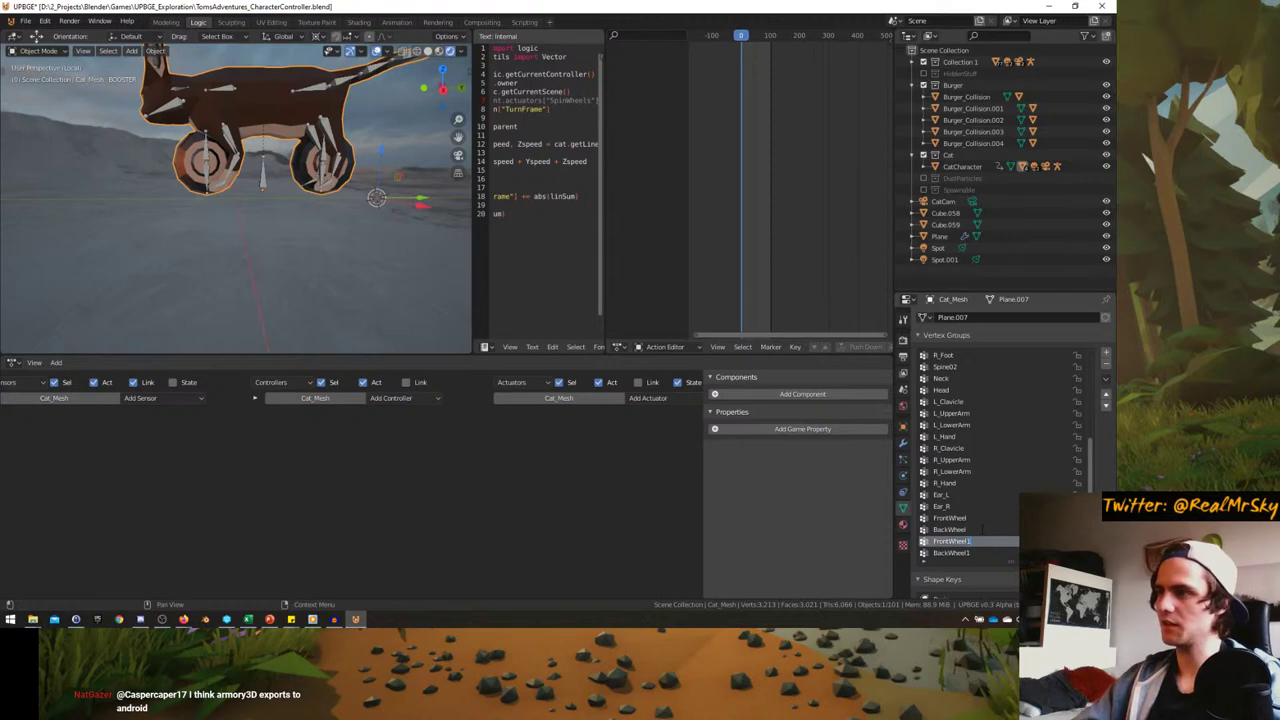
double_click(948, 555)
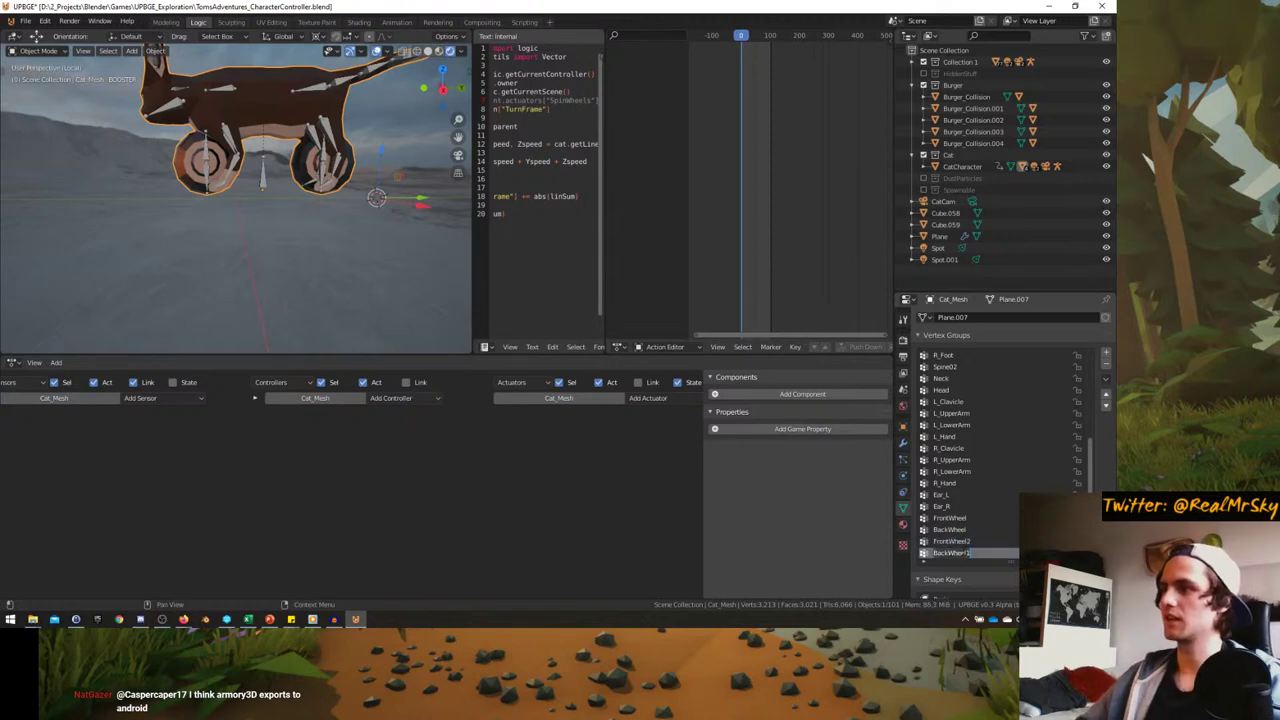
key(End)
key(BackSpace)
text(2)
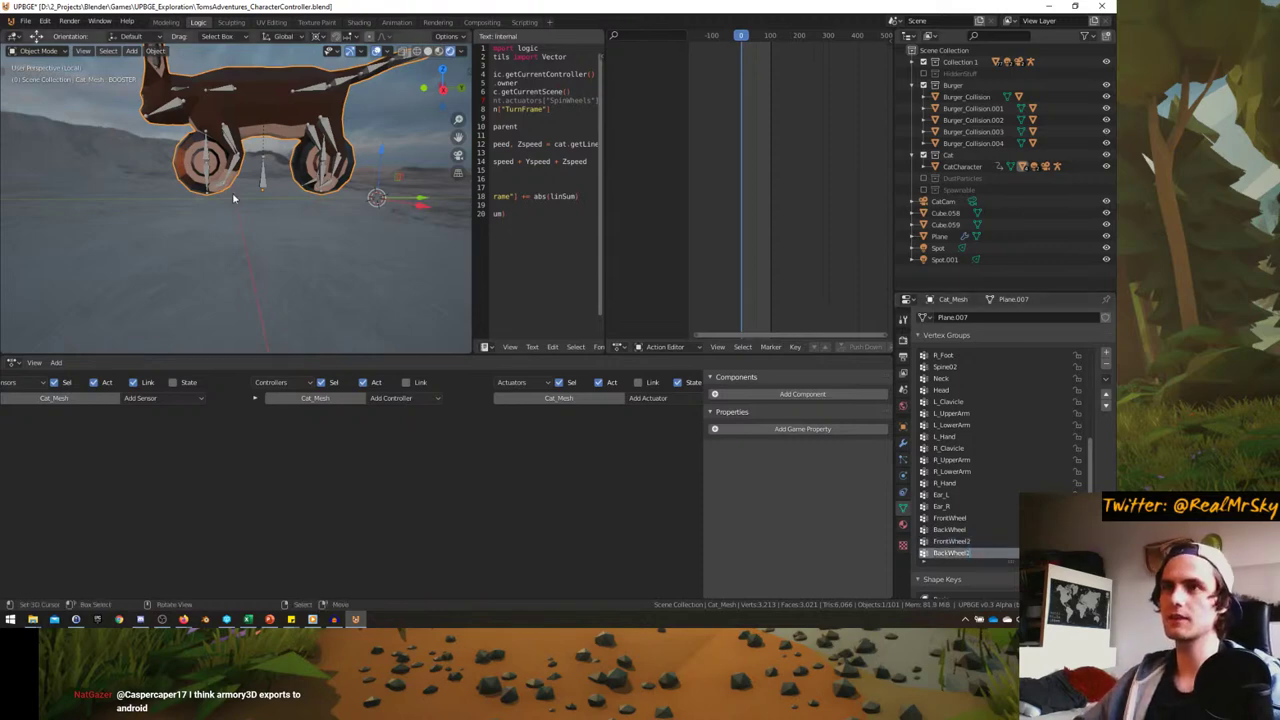
- Return Cat_Mesh to Object Mode and put Cat_Skeleton into Pose Mode
middle_drag(232, 192, 250, 247)
key(ctrl+Tab)
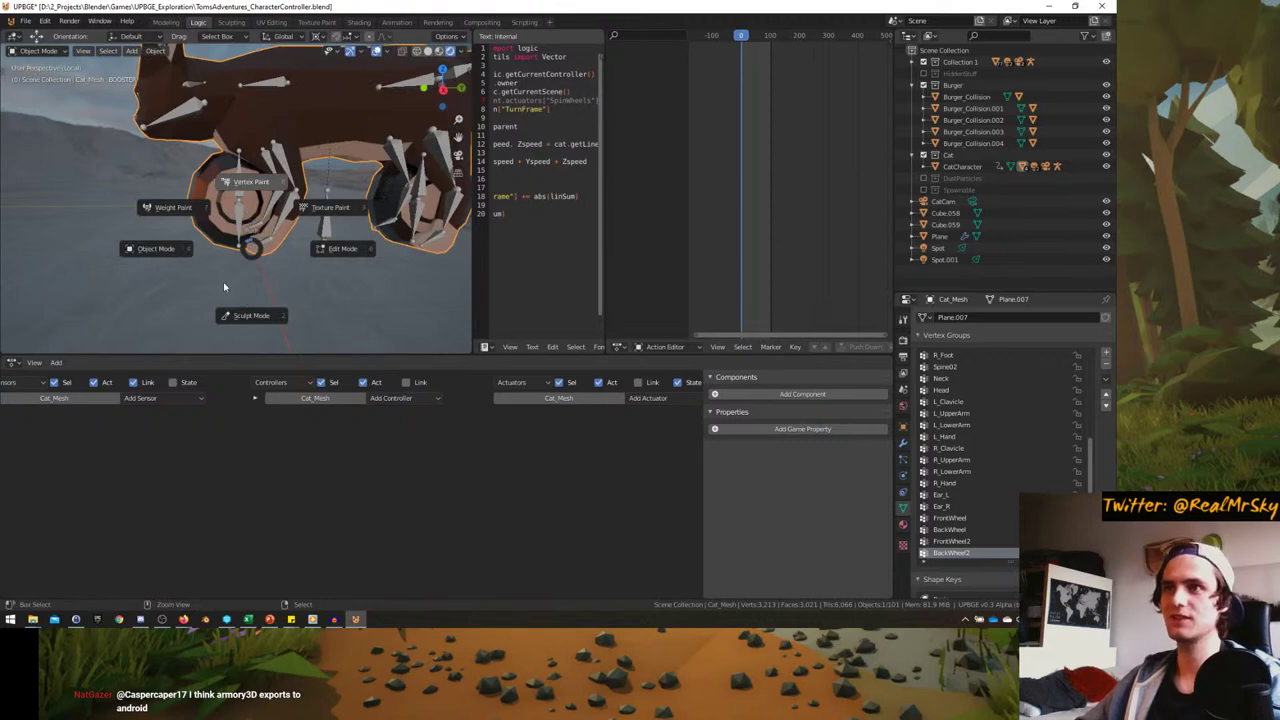
click(251, 181)
key(ctrl+Tab)
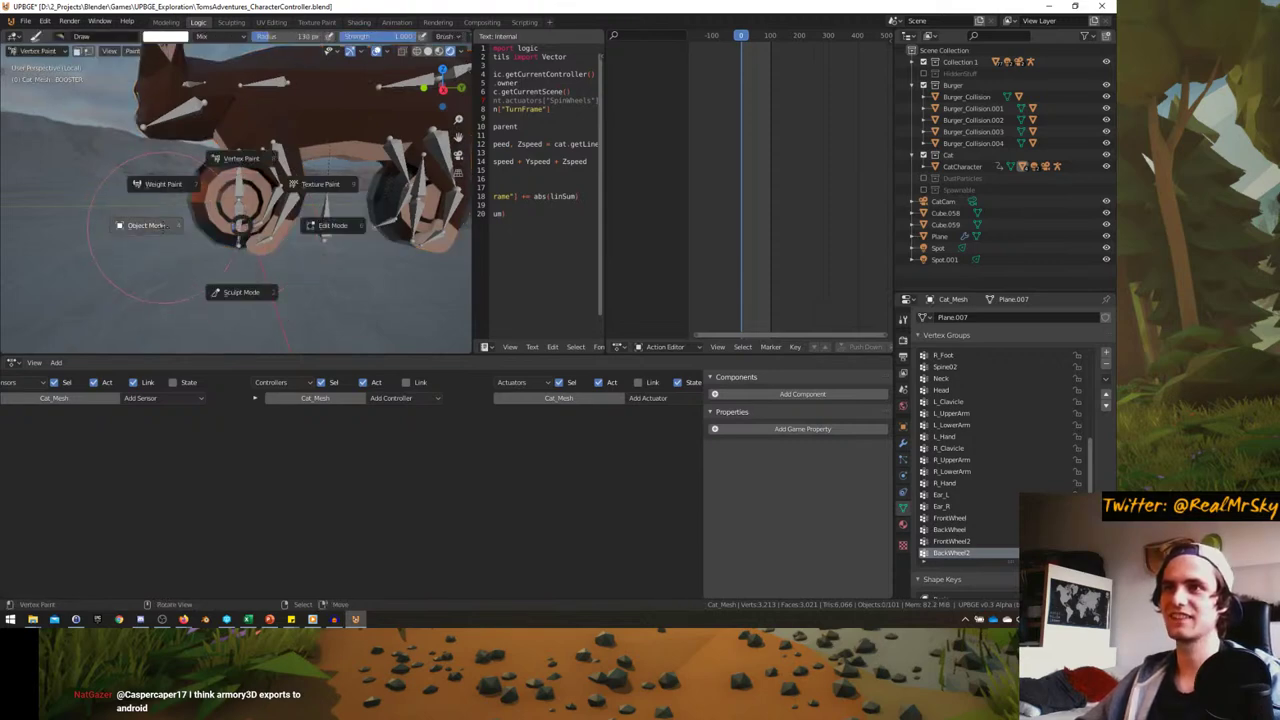
click(190, 228)
mouse_move(193, 231)
middle_down()
mouse_move(179, 218)
mouse_move(224, 198)
middle_up()
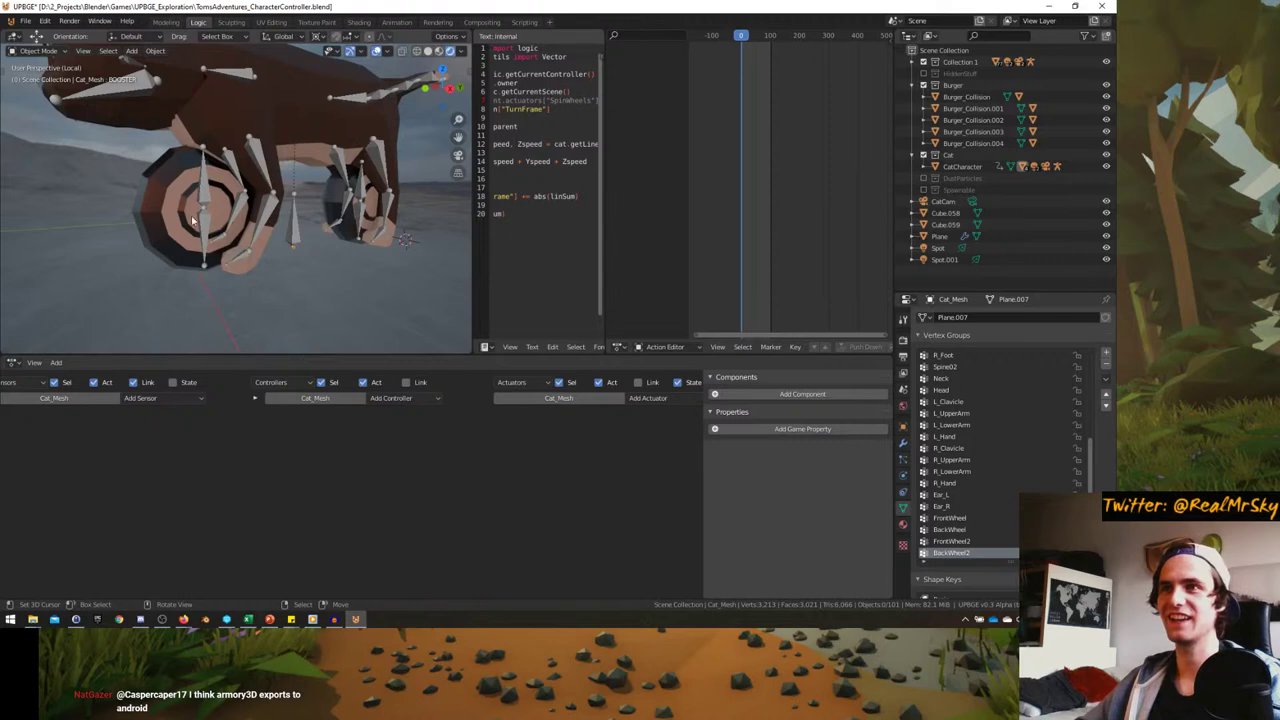
click(224, 198)
key(ctrl+Tab)
- Change the pivot point used for rotating the wheel bones
key(r)
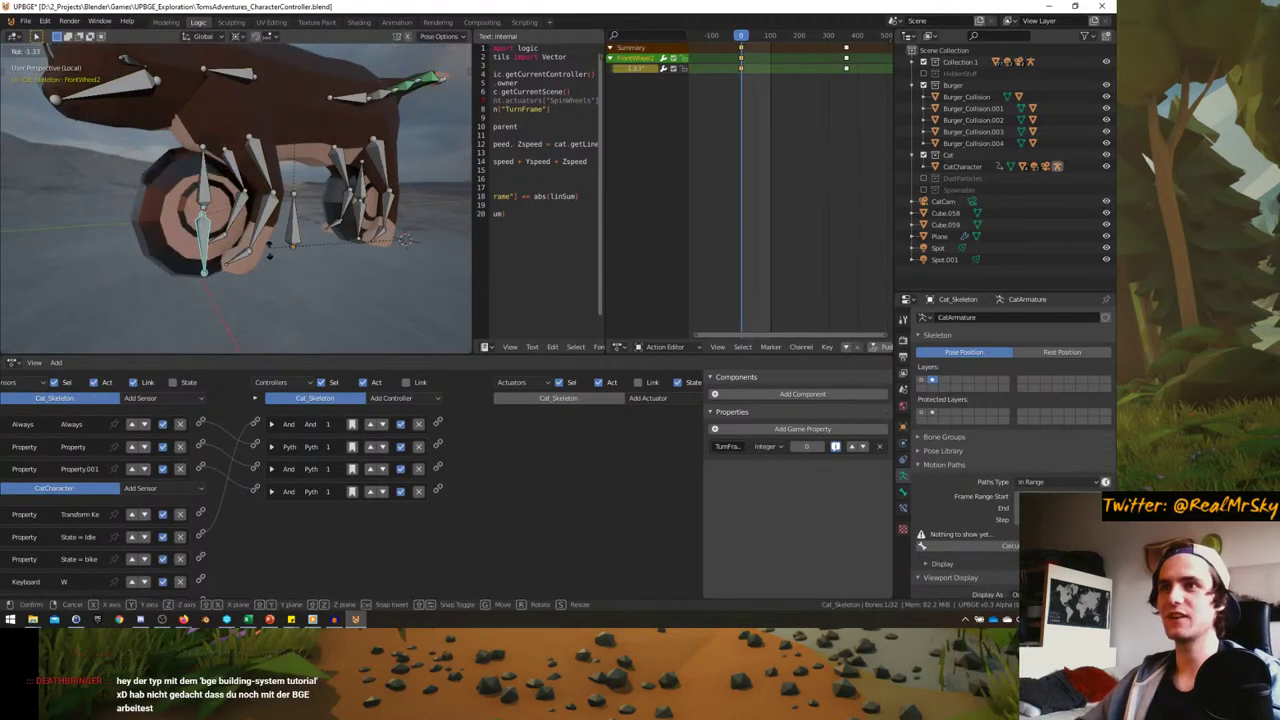
key(Escape)
click(238, 37)
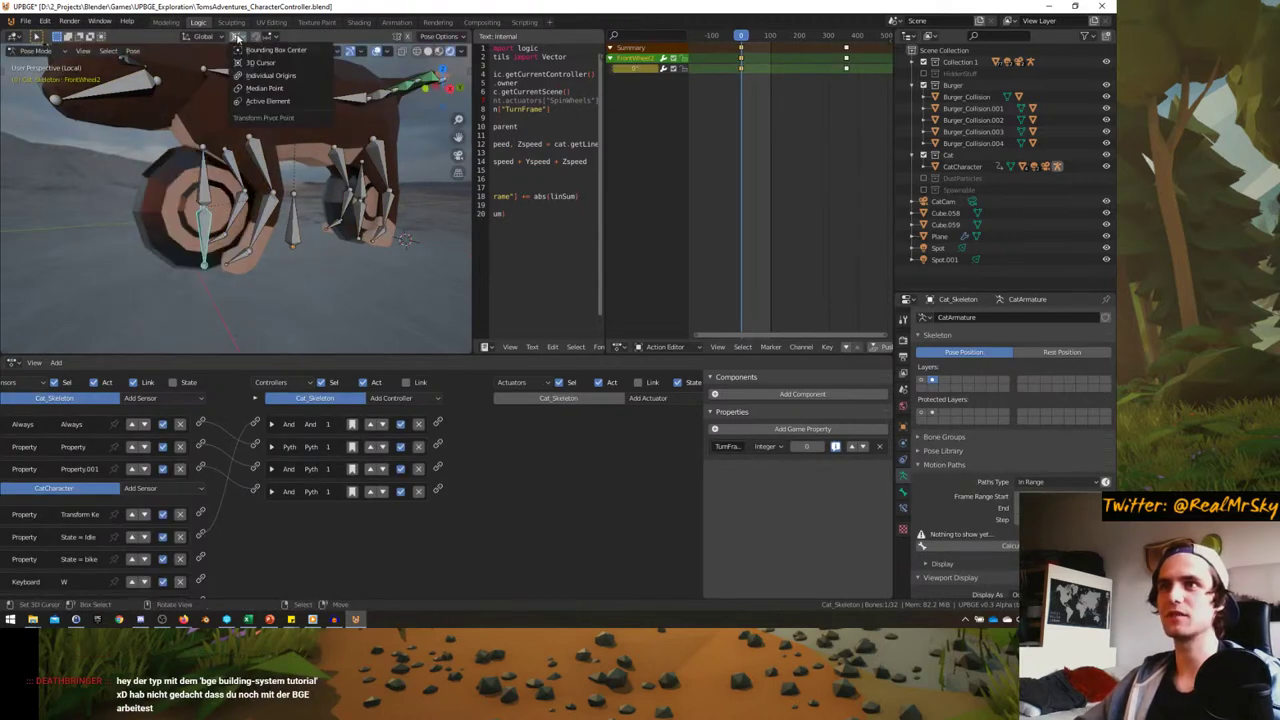
click(264, 88)
middle_drag(238, 300, 400, 200)
- Keyframe the BackWheel2 bone's rotation at frame 0
click(316, 238)
key(r)
click(298, 224)
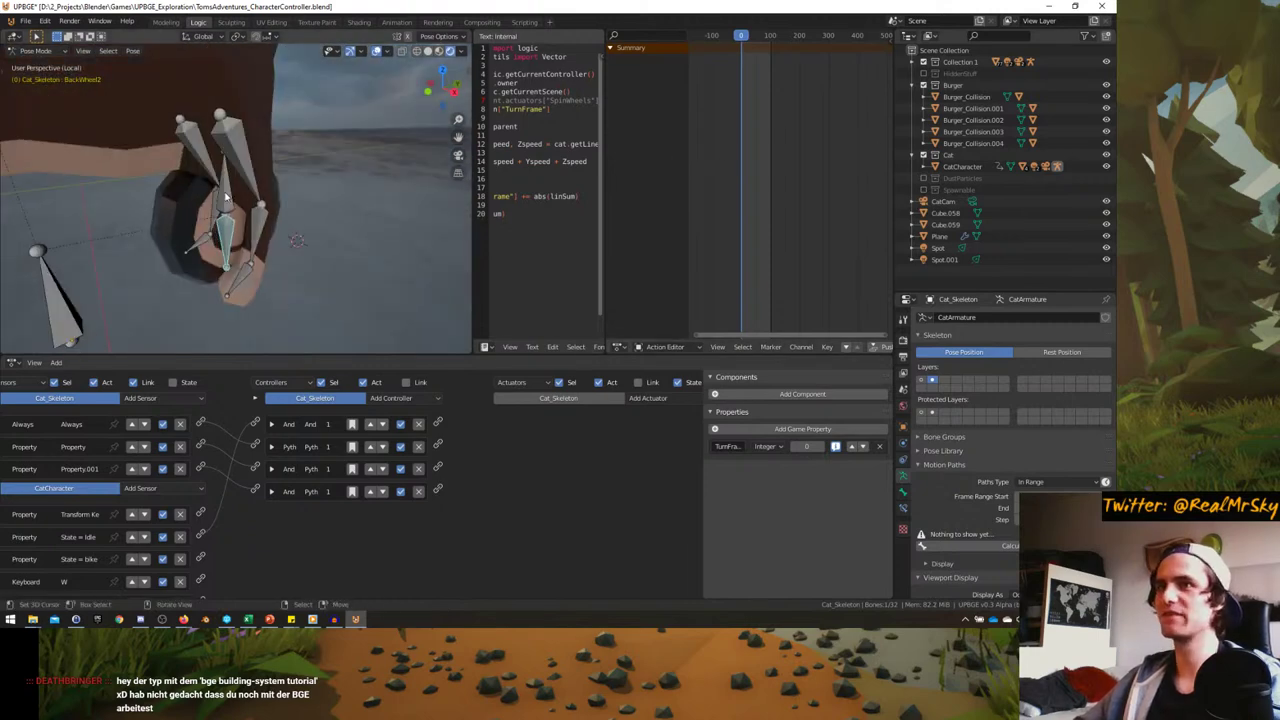
key(i)
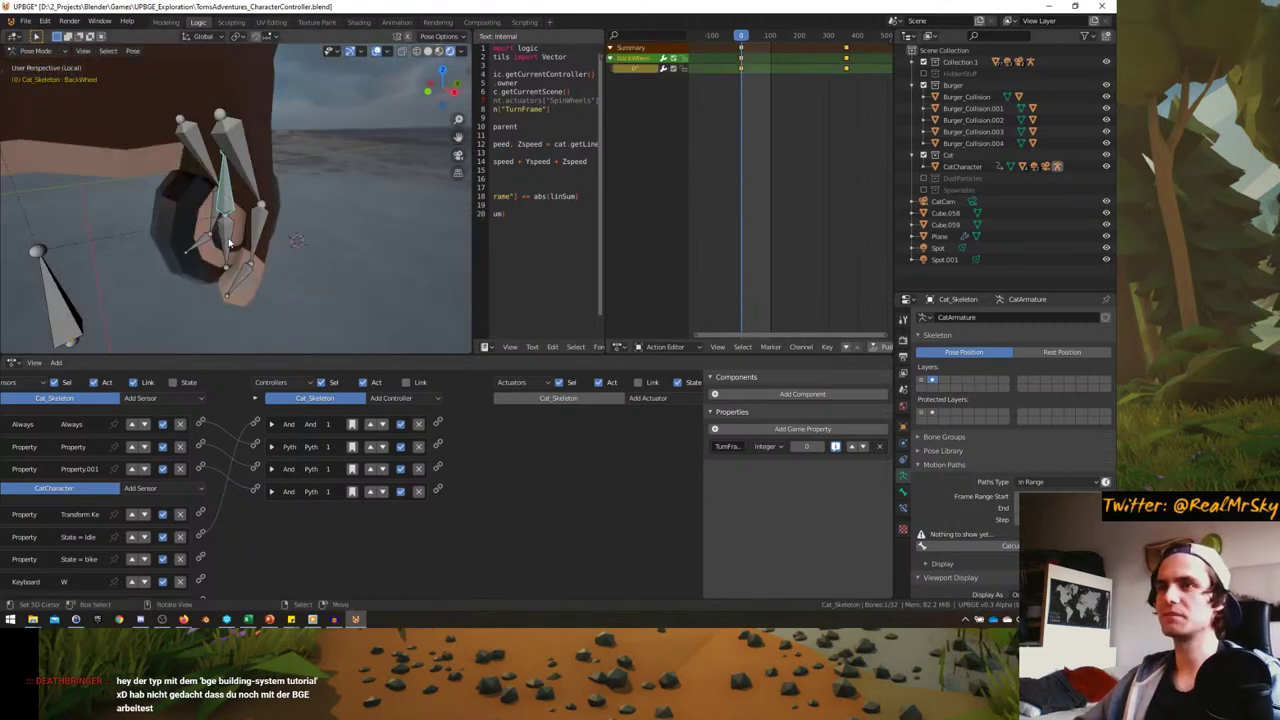
click(230, 240)
middle_drag(230, 240, 250, 232)
key(i)
click(249, 229)
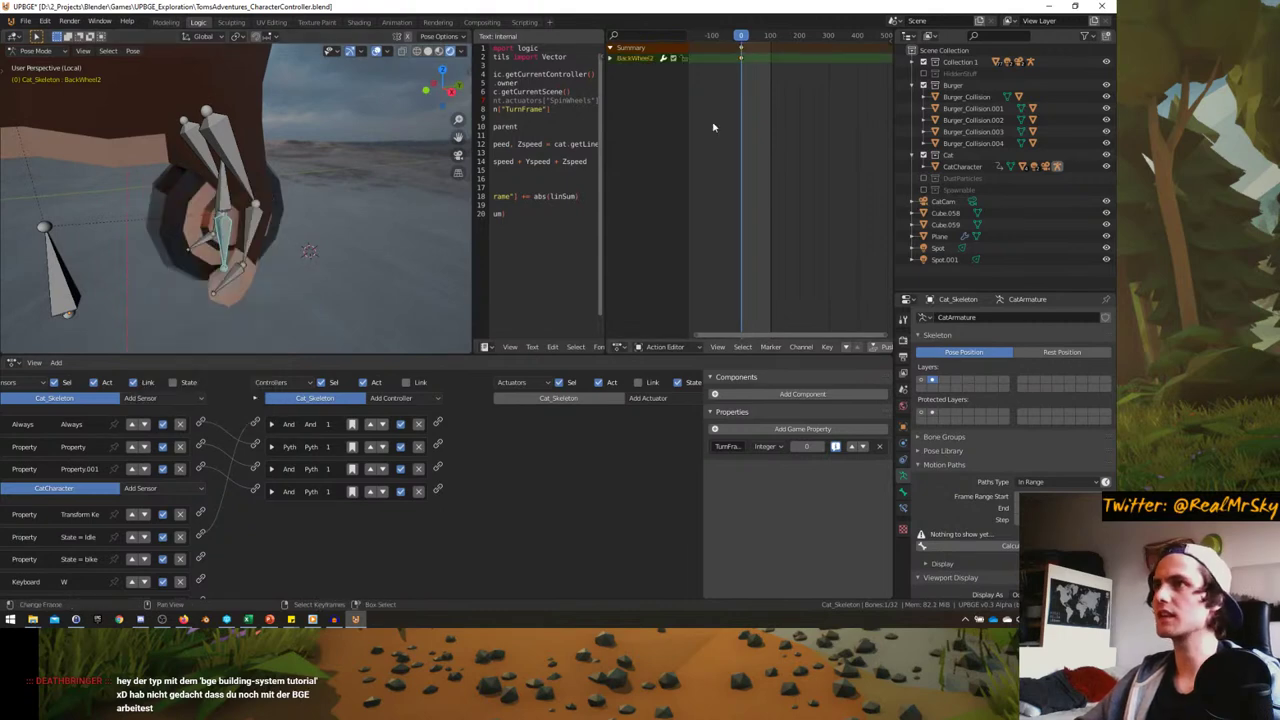
- Give the keys vector handles and spin BackWheel2 a full turn at frame 360
key(v)
click(745, 99)
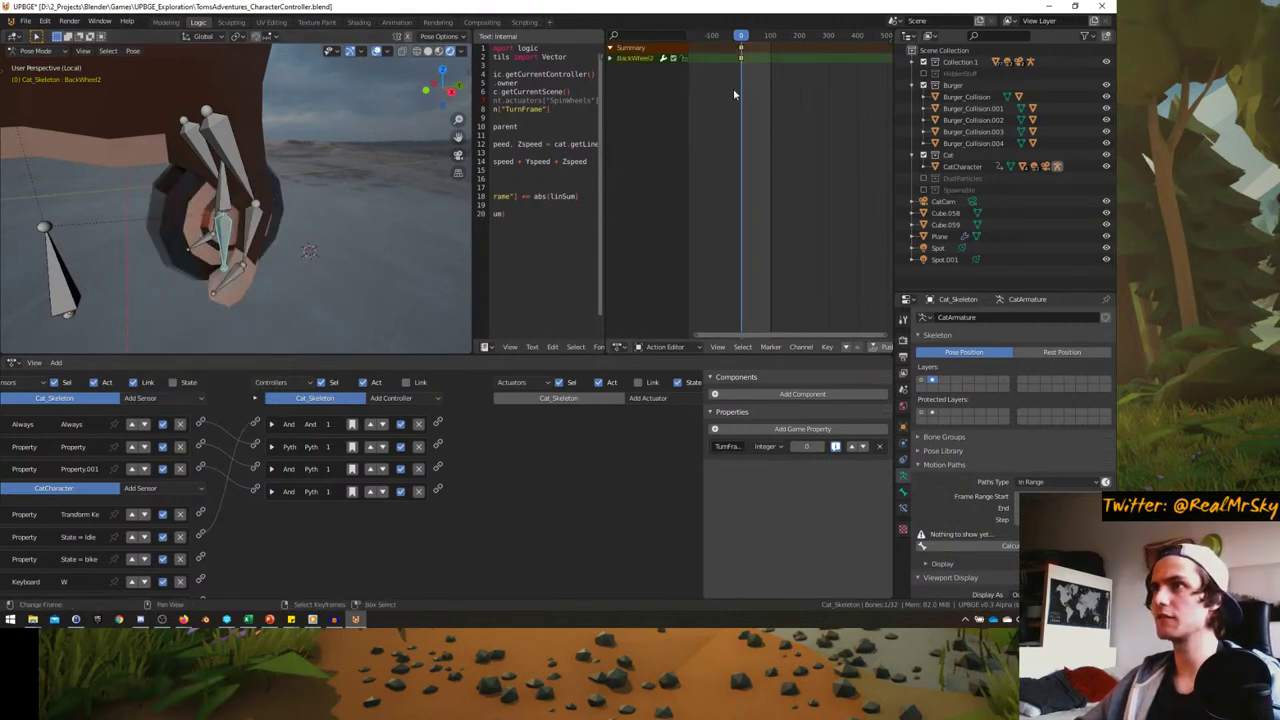
click(228, 197)
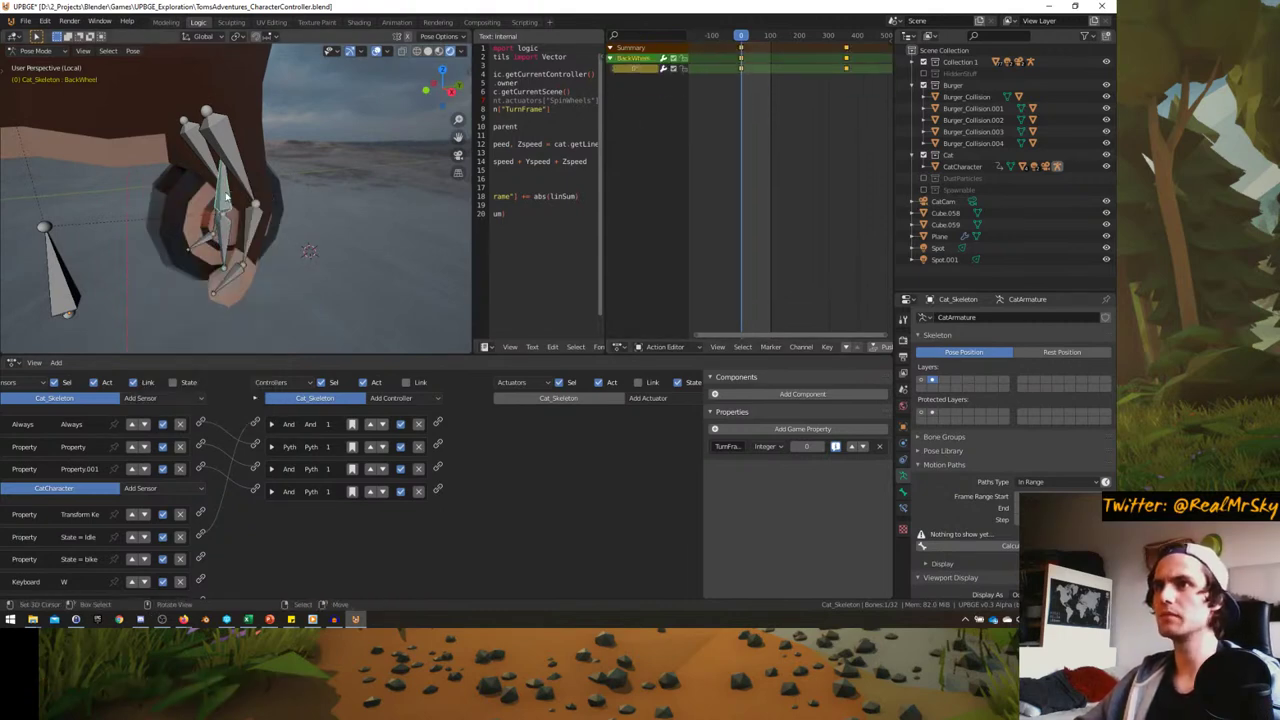
key(Up)
key(KP_Decimal)
click(300, 279)
key(KP_Decimal)
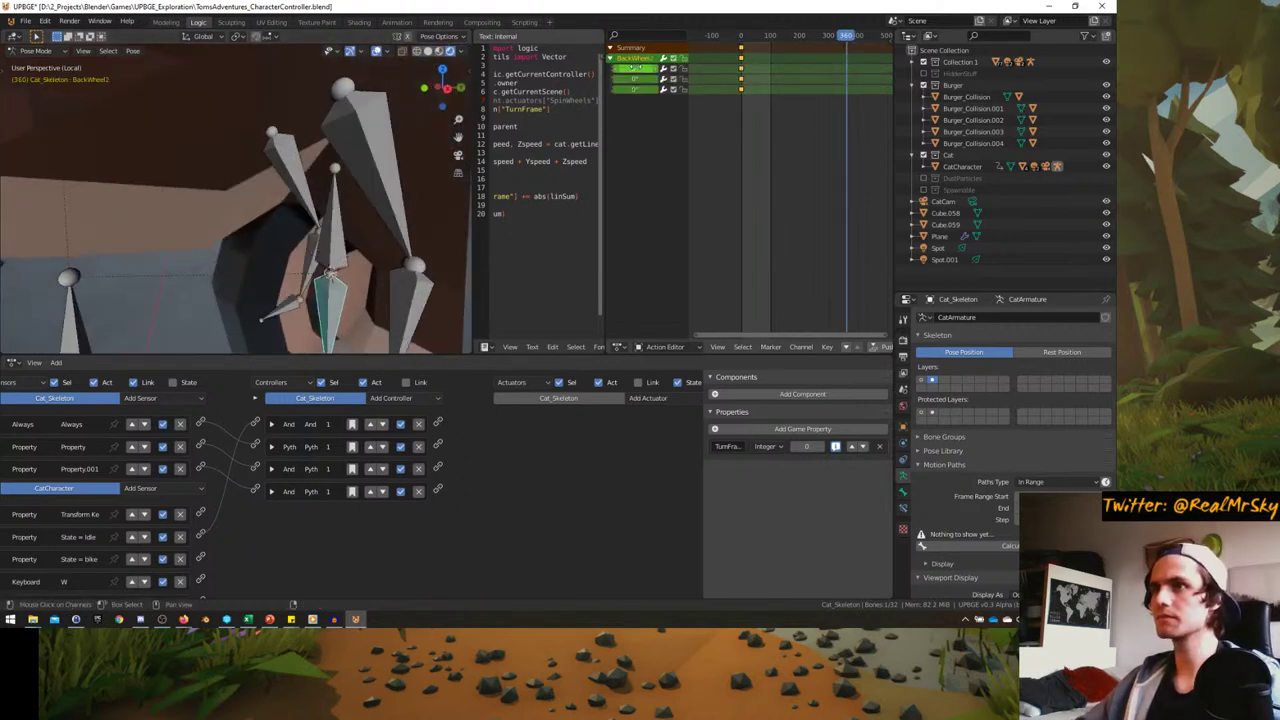
mouse_move(632, 68)
mouse_down()
mouse_move(670, 68)
mouse_move(646, 66)
mouse_up()
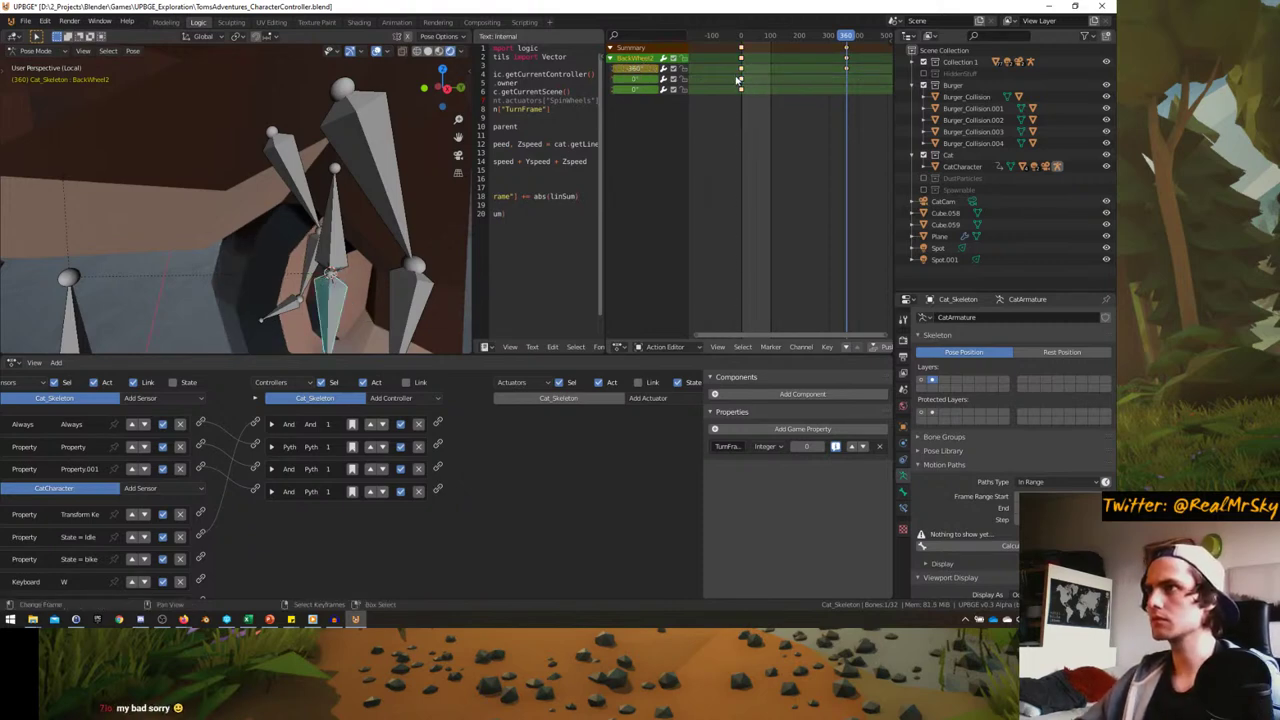
- Delete the extra 0° channel keyframes and play the wheel spin from frame 0
drag(738, 80, 796, 123)
key(Delete)
drag(825, 33, 860, 94)
key(shift+Left)
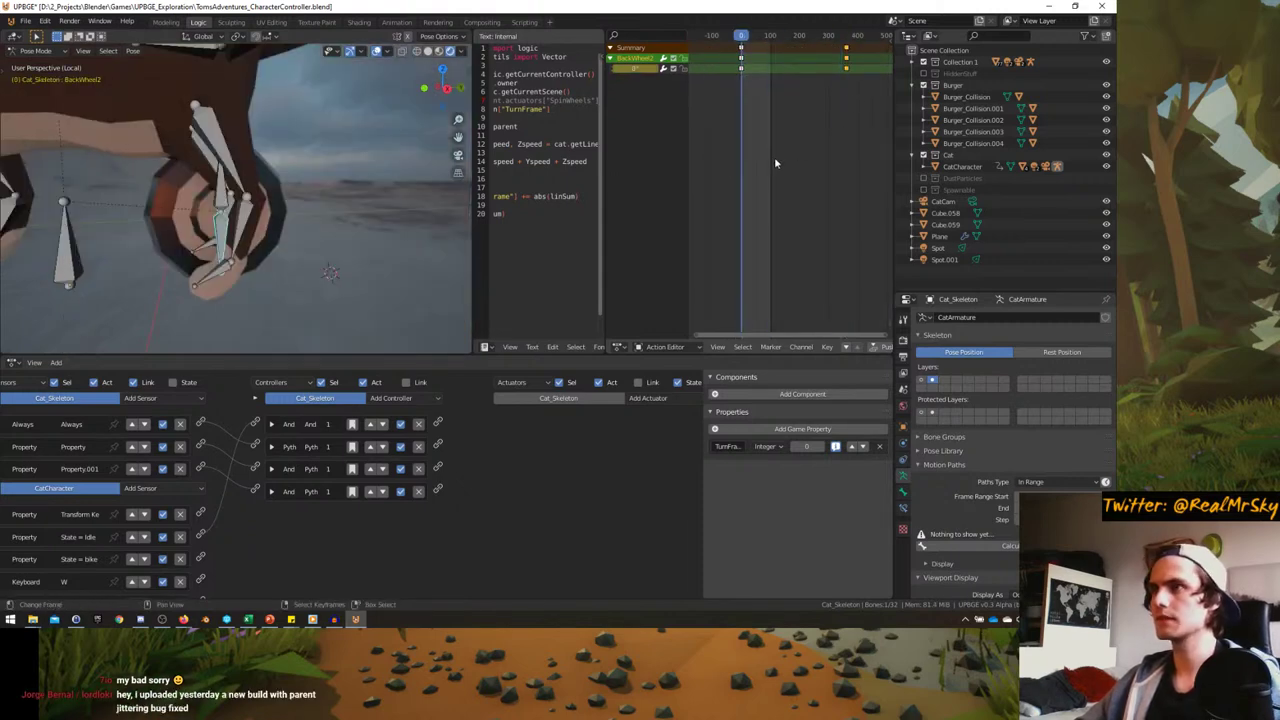
key(space)
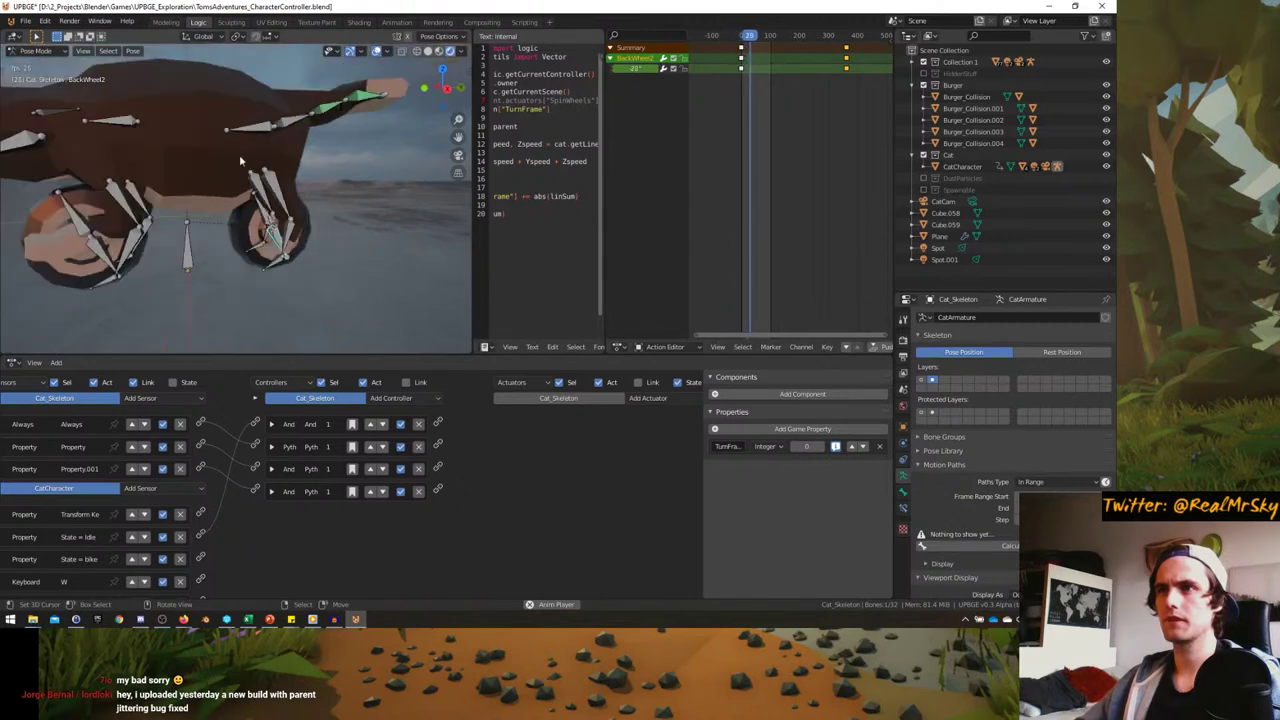
scroll(240, 160, up, 3)
mouse_move(245, 158)
middle_down()
mouse_move(290, 139)
mouse_move(232, 162)
mouse_move(262, 165)
middle_up()
scroll(257, 162, down, 4)
key(Escape)
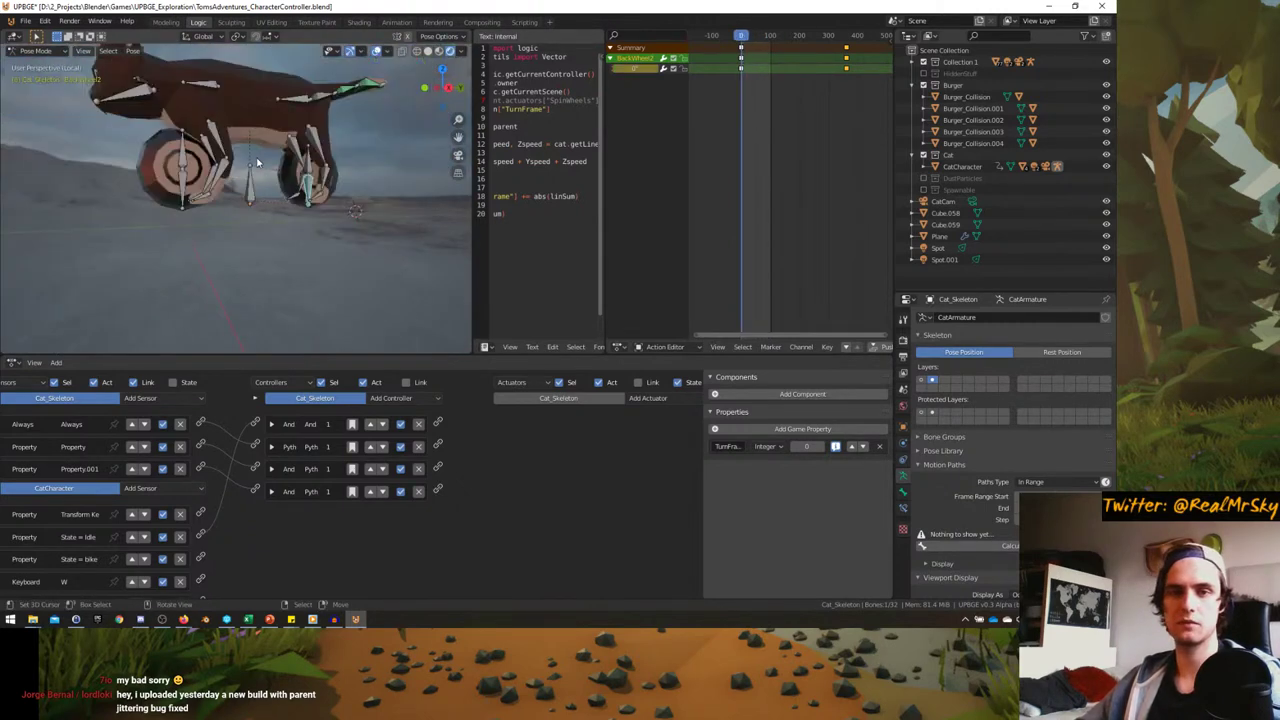
scroll(257, 162, down, 2)
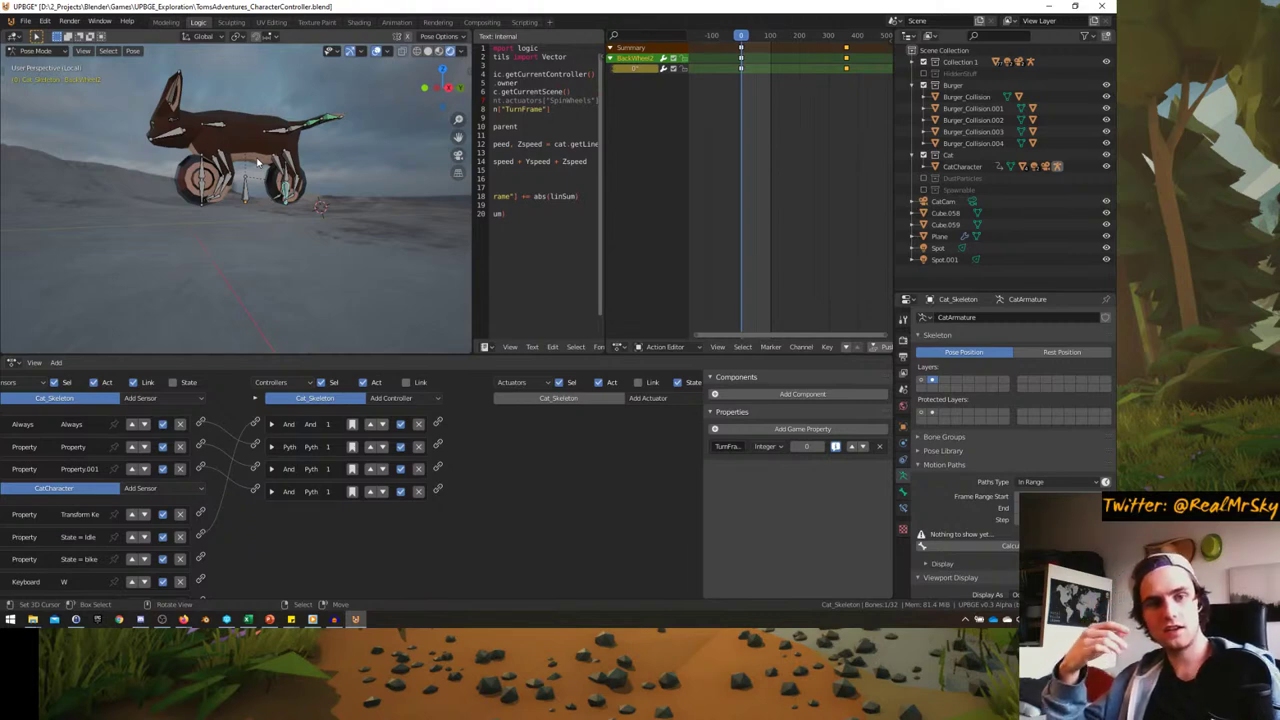
- Scrub the wheel-spin animation to about frame 280, return to frame 0 and save the .blend file
click(183, 619)
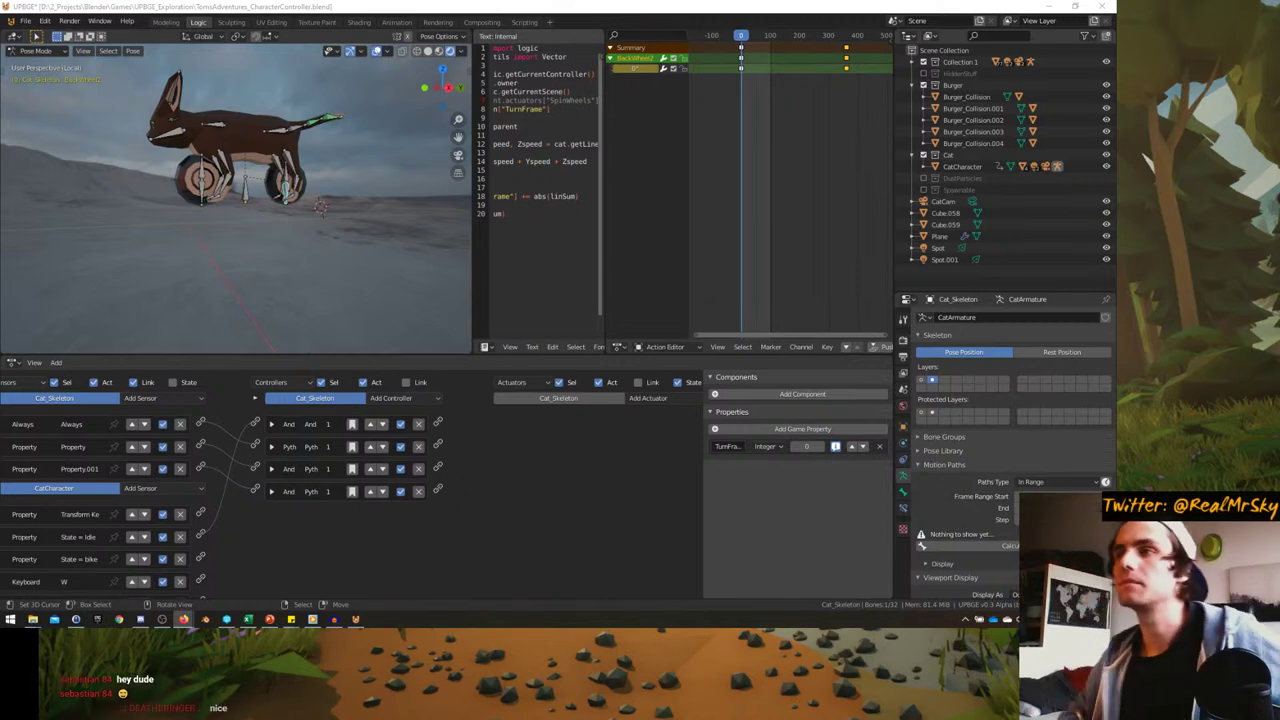
scroll(139, 171, up, 5)
middle_drag(250, 215, 280, 200)
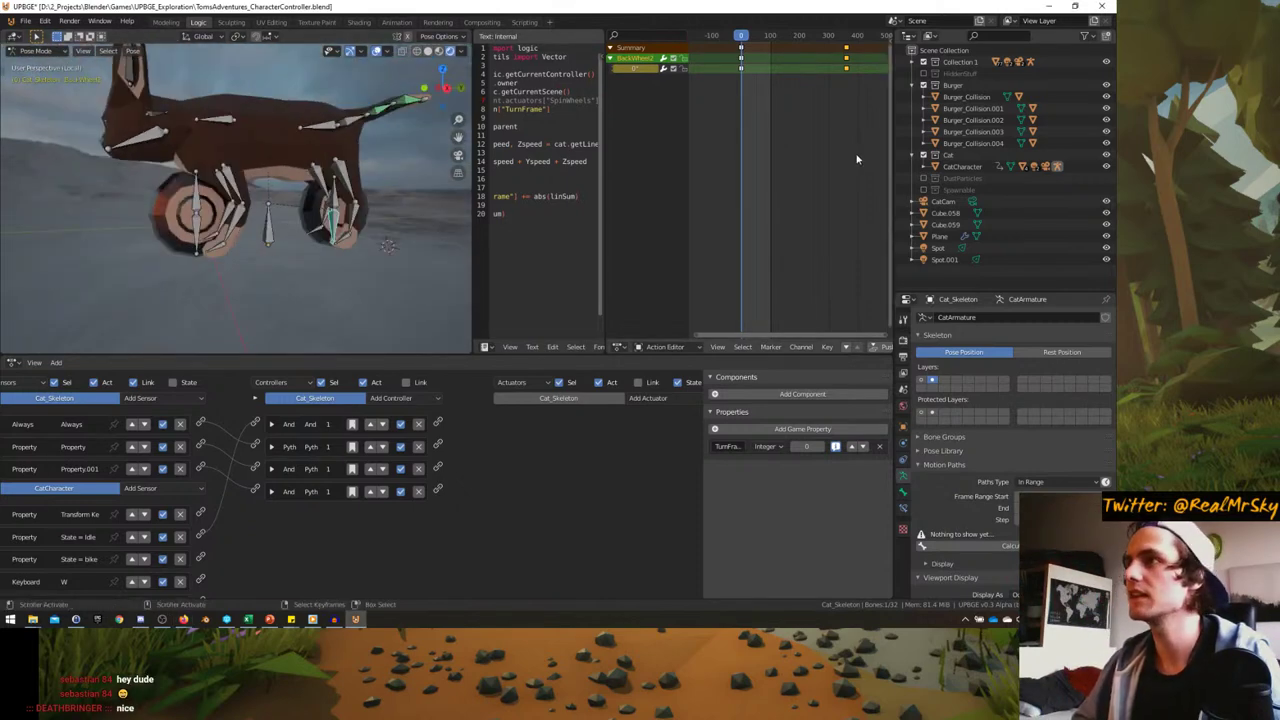
drag(744, 155, 818, 146)
key(shift+Left)
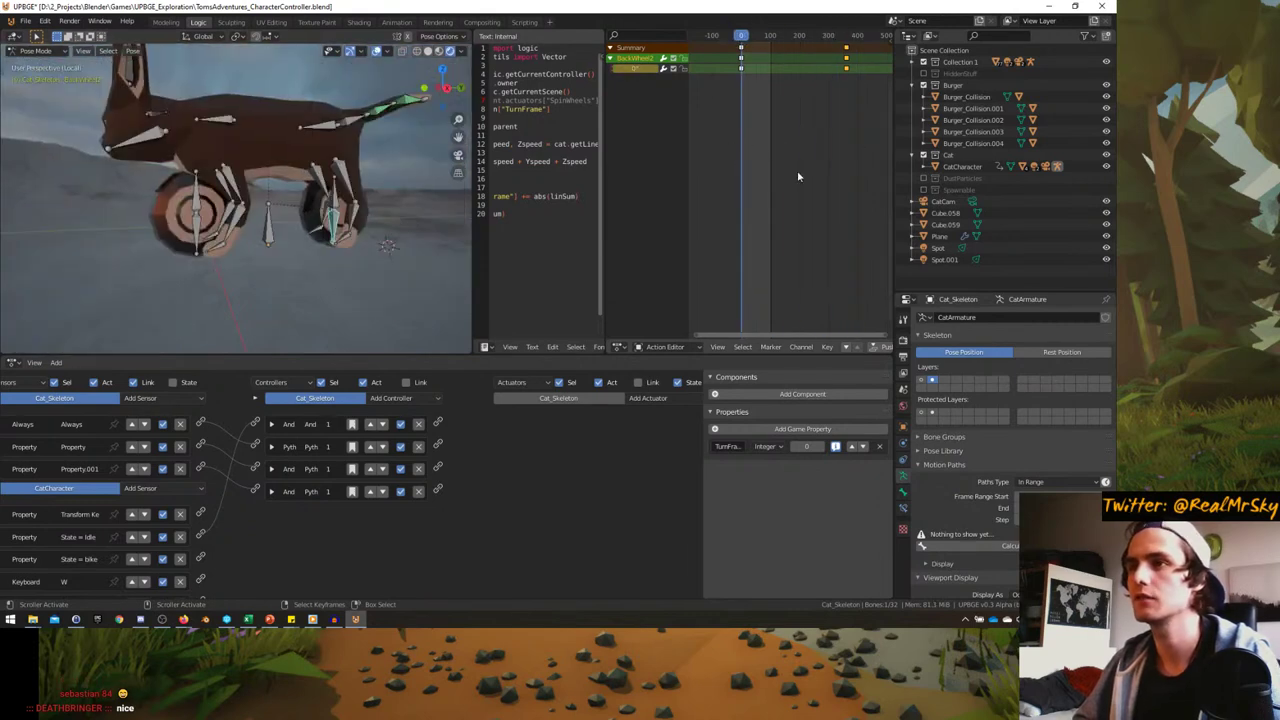
key(ctrl+s)
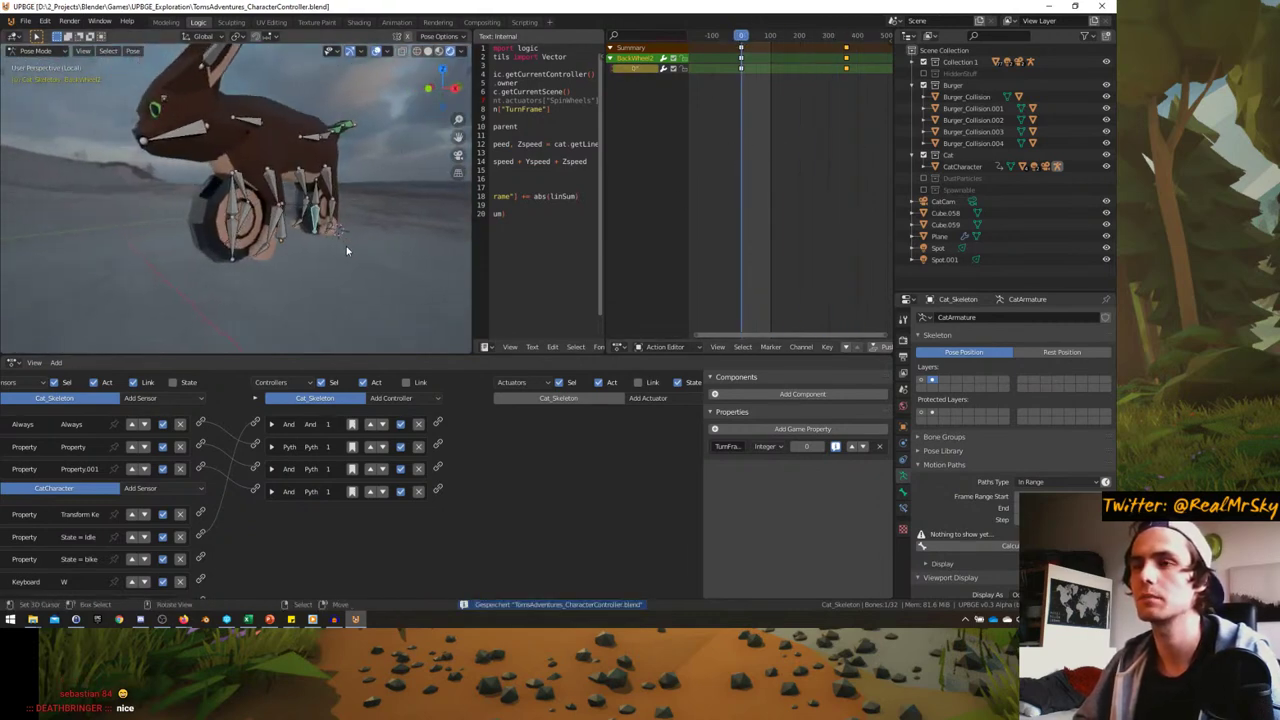
- Orbit between front and side views of the cat and select the front wheel bone
mouse_move(323, 257)
middle_down()
mouse_move(303, 257)
mouse_move(313, 267)
middle_up()
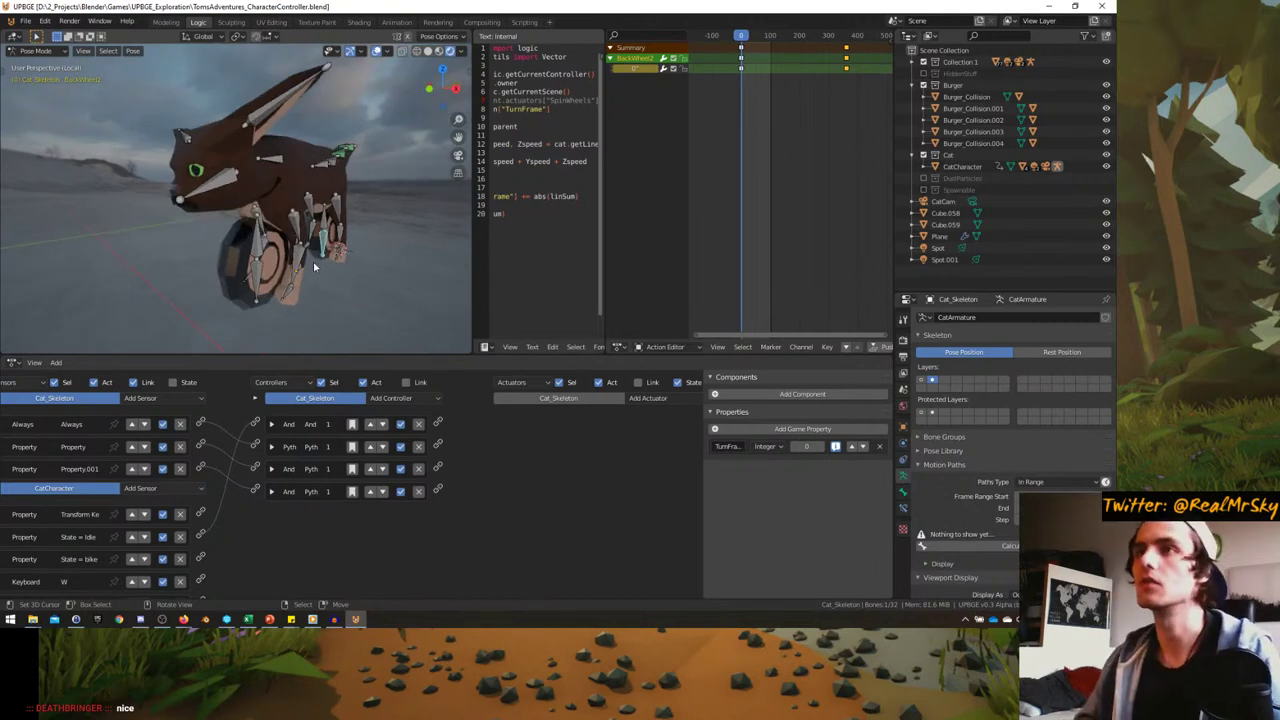
middle_drag(313, 261, 200, 241)
click(201, 233)
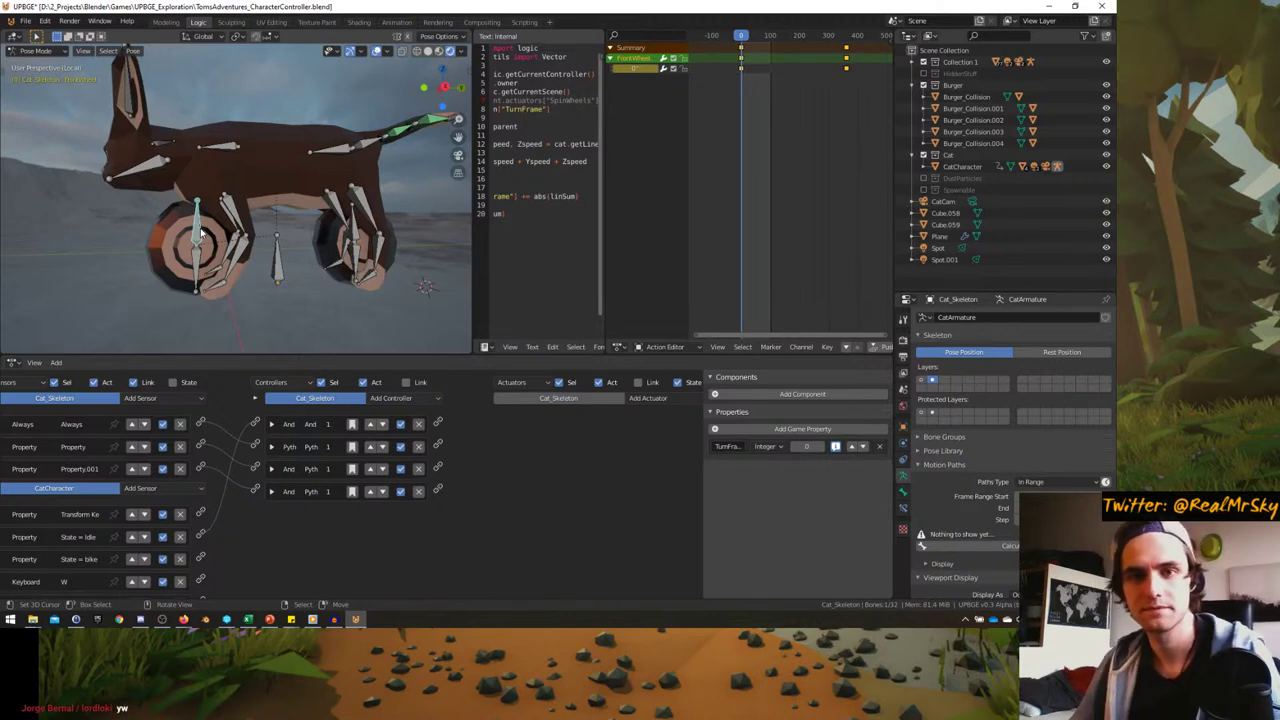
middle_drag(200, 203, 210, 215)
scroll(210, 215, down, 3)
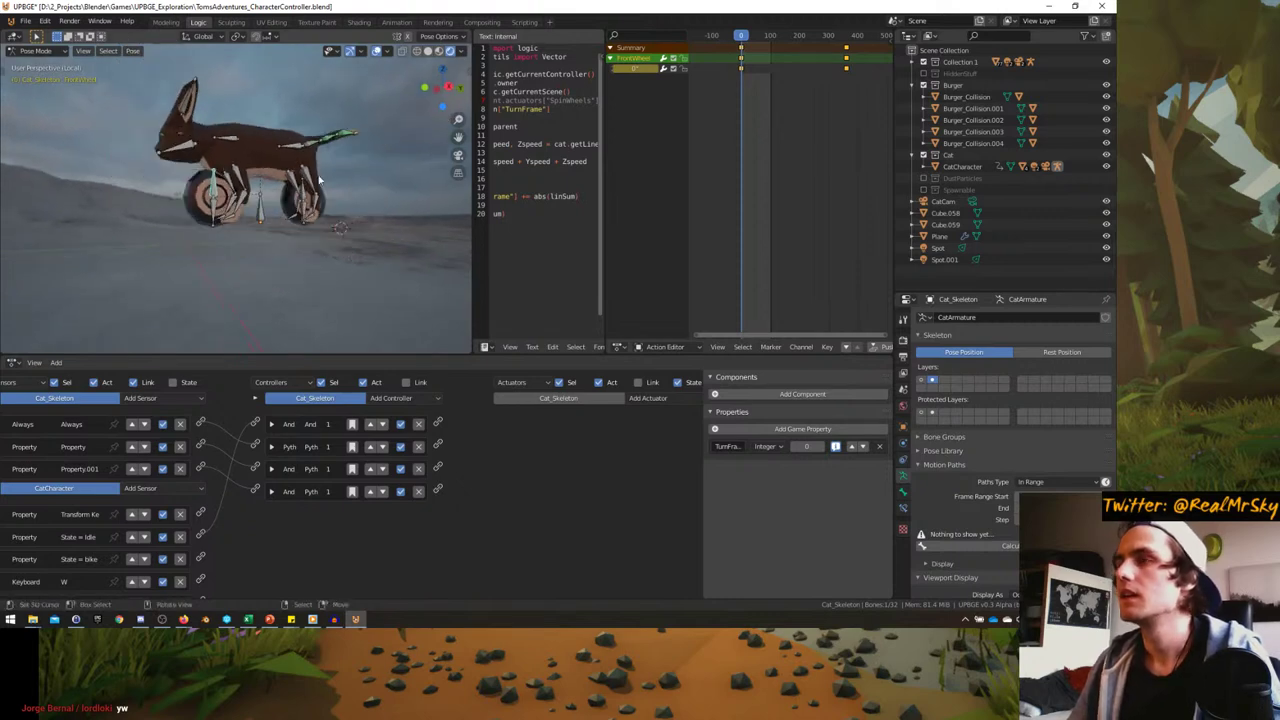
- Switch to Object Mode and run a quick game playtest through the scene camera
key(ctrl+Tab)
middle_drag(320, 255, 260, 233)
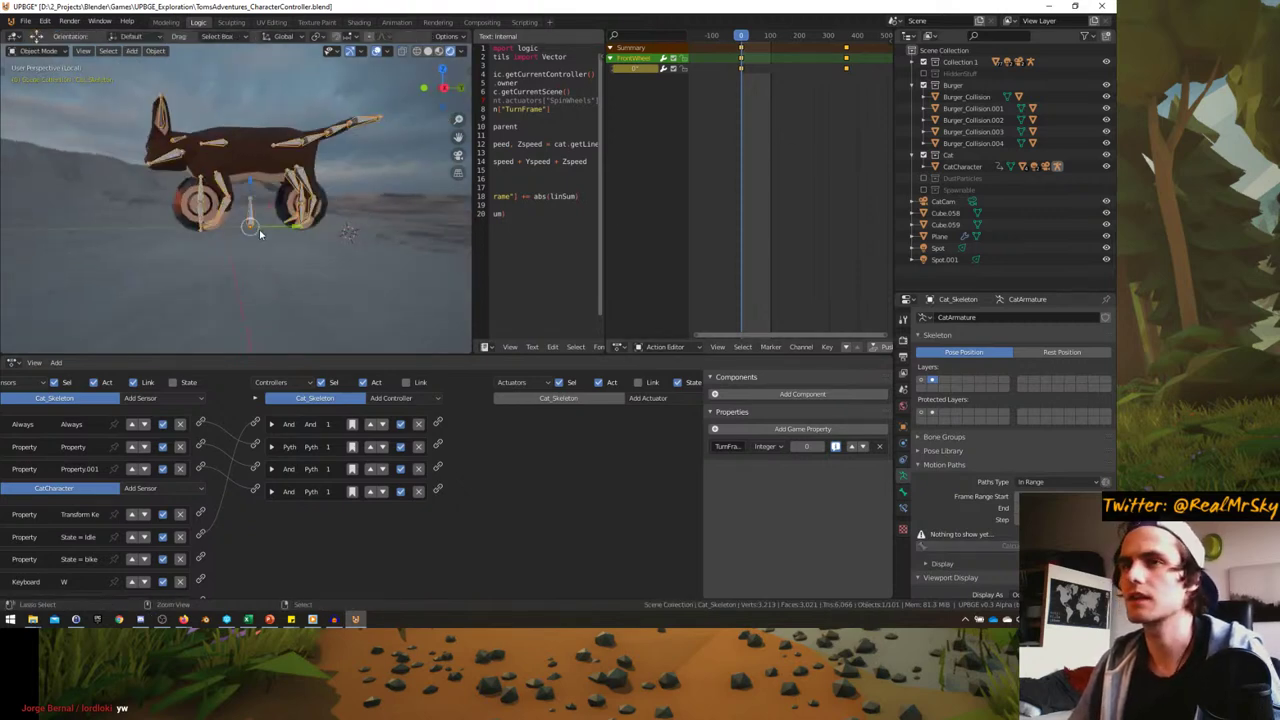
key(KP_0)
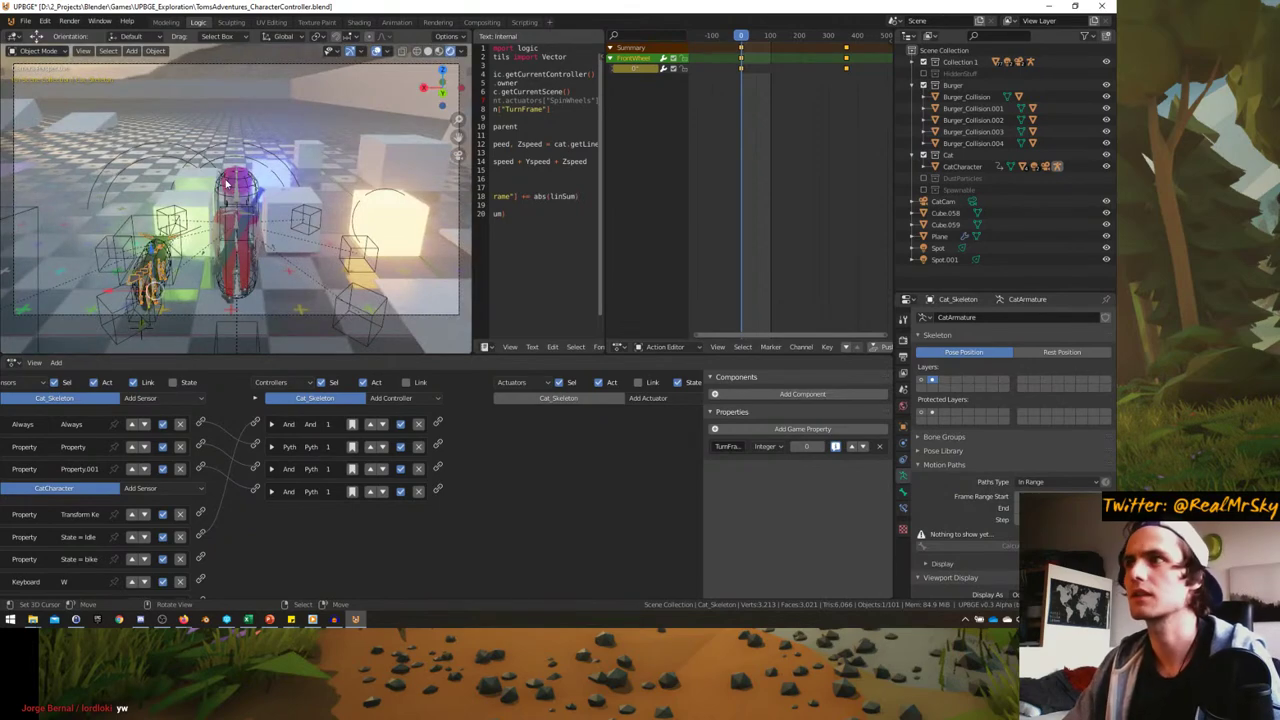
key(ctrl+alt+space)
key(p)
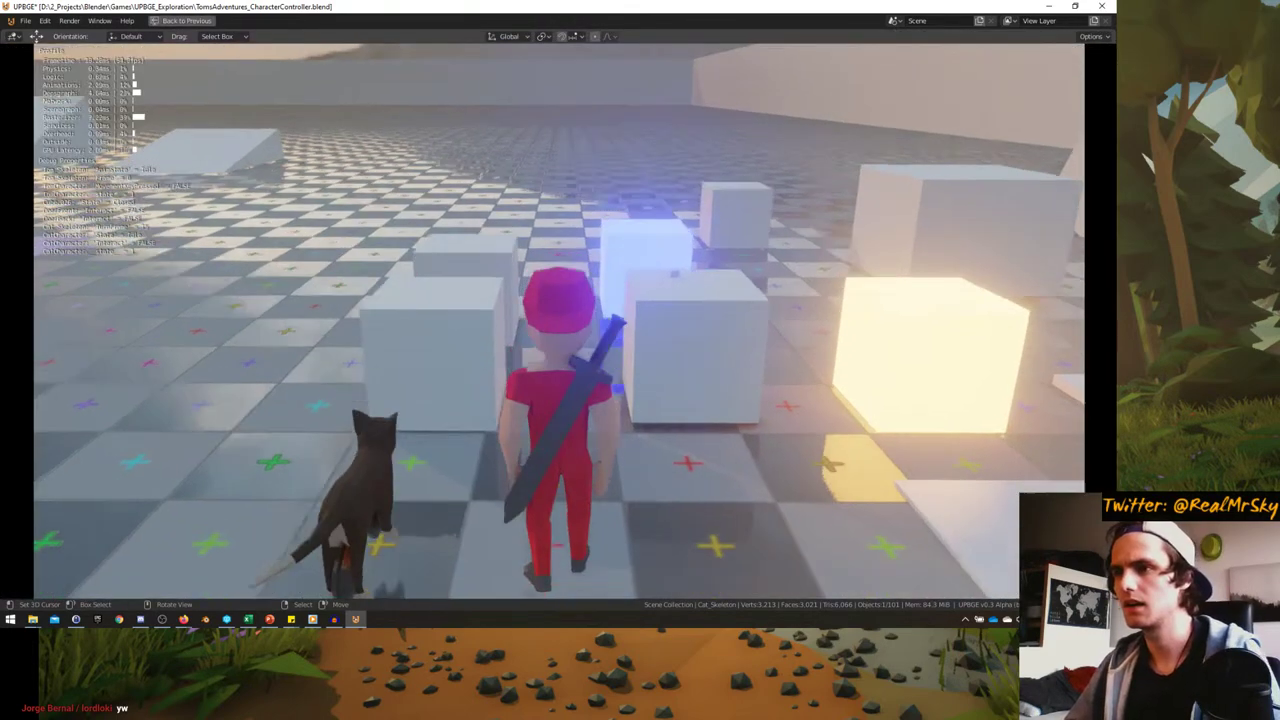
key(Escape)
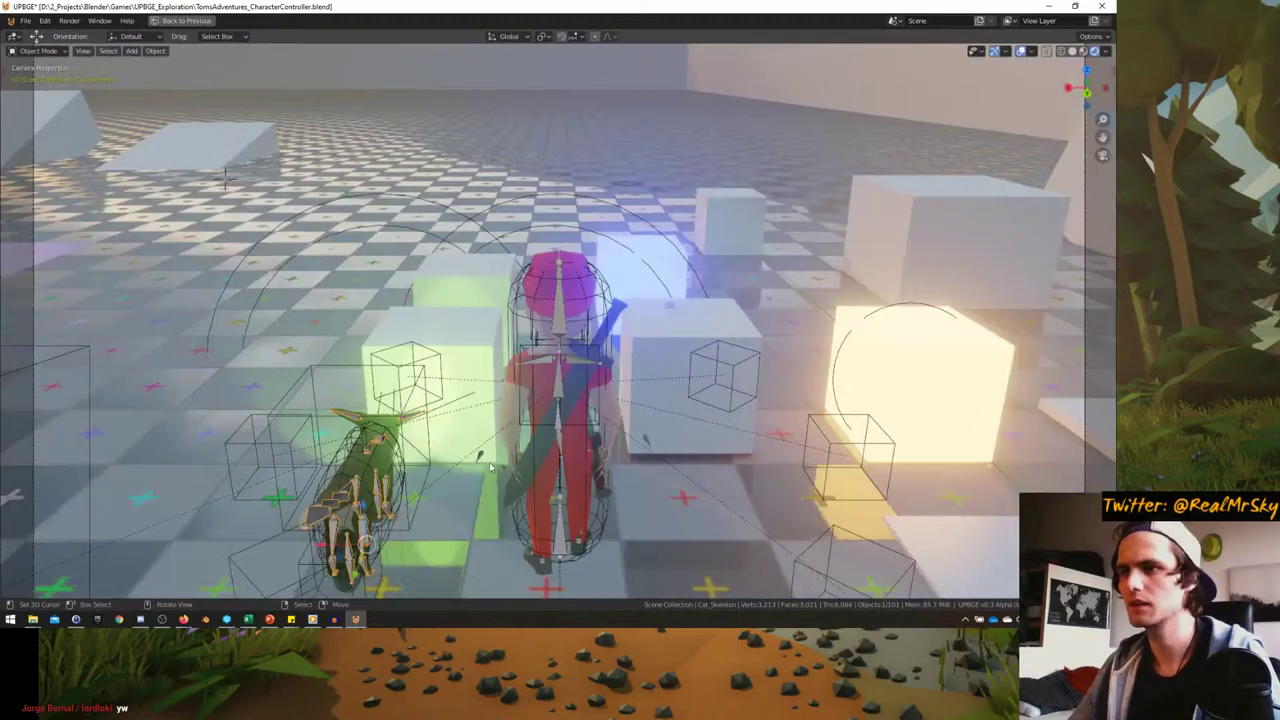
key(ctrl+alt+space)
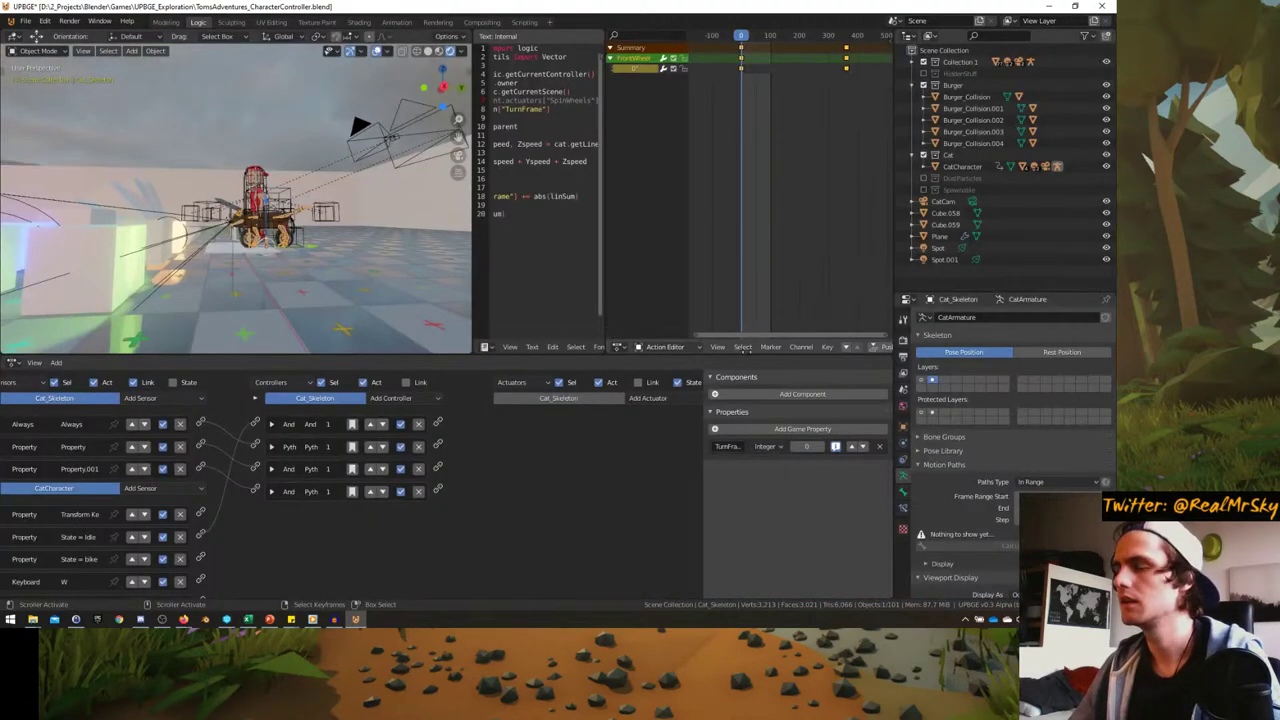
- Assign the AN_CatTransformation action to the cat skeleton in the Action Editor
scroll(800, 347, down, 5)
scroll(700, 347, down, 3)
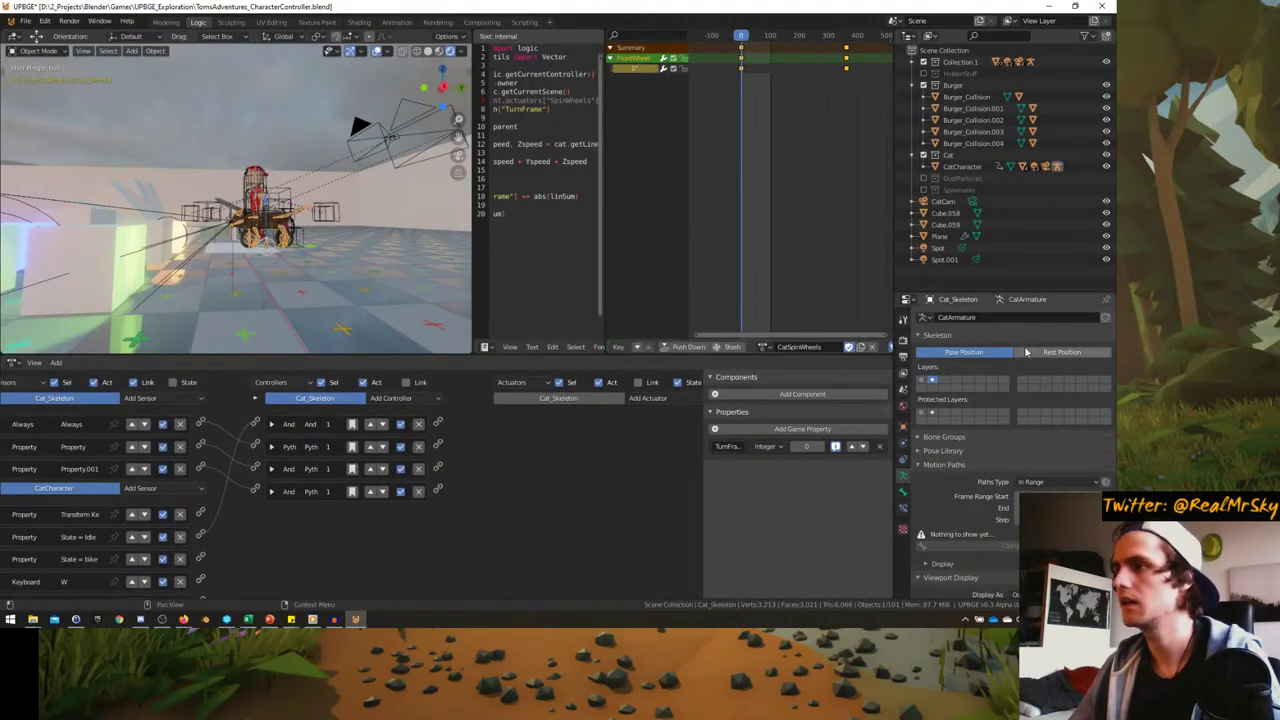
click(764, 347)
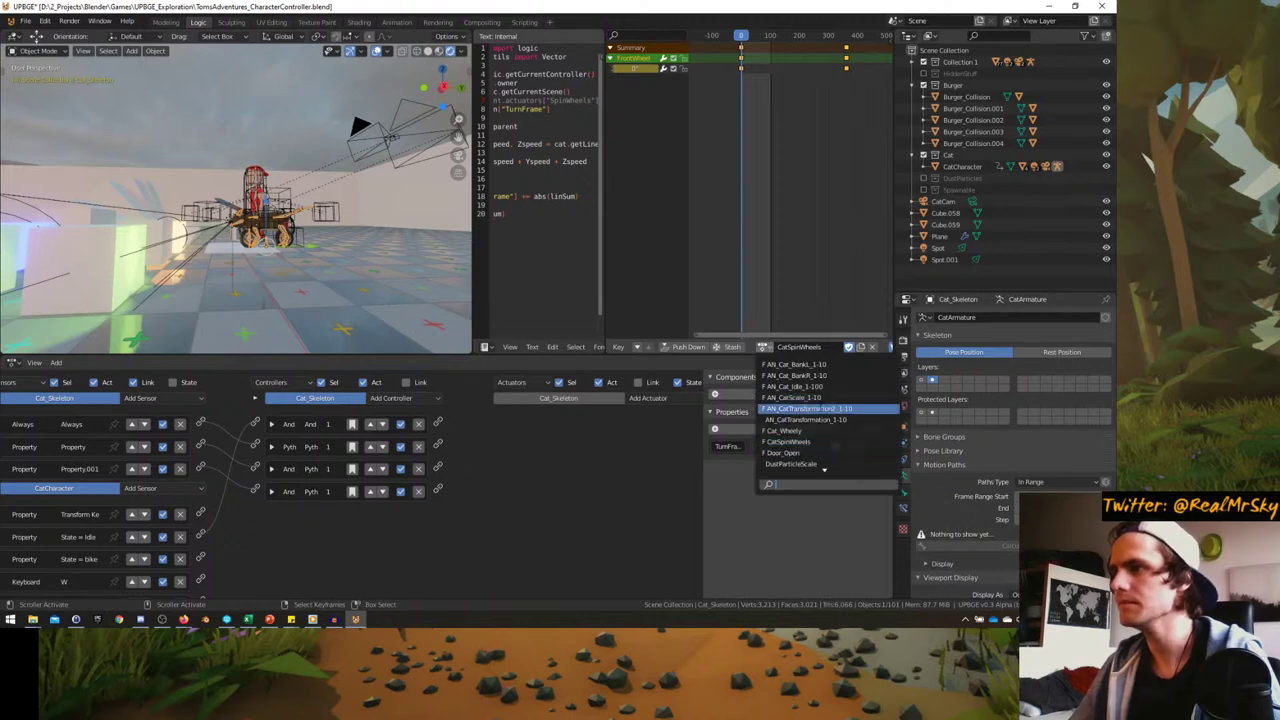
click(800, 408)
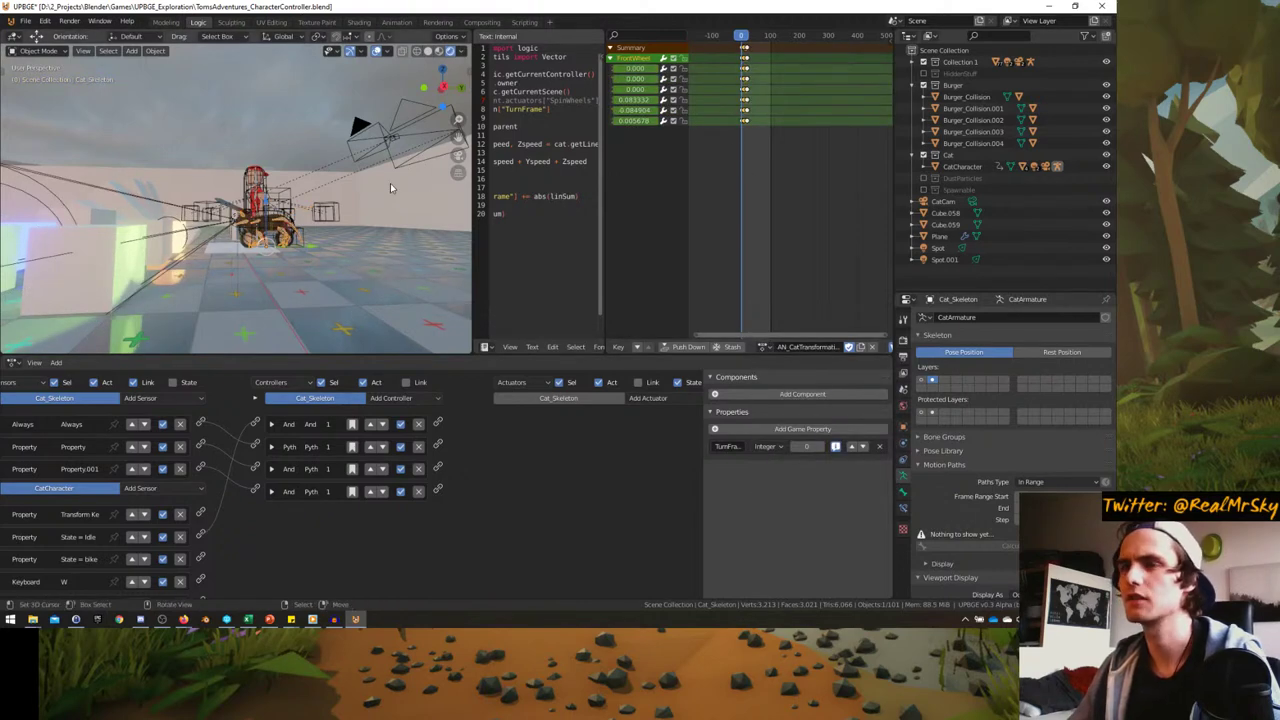
- Playtest the transformation from the camera view in a maximized viewport, then stop the game
key(KP_0)
key(ctrl+space)
key(p)
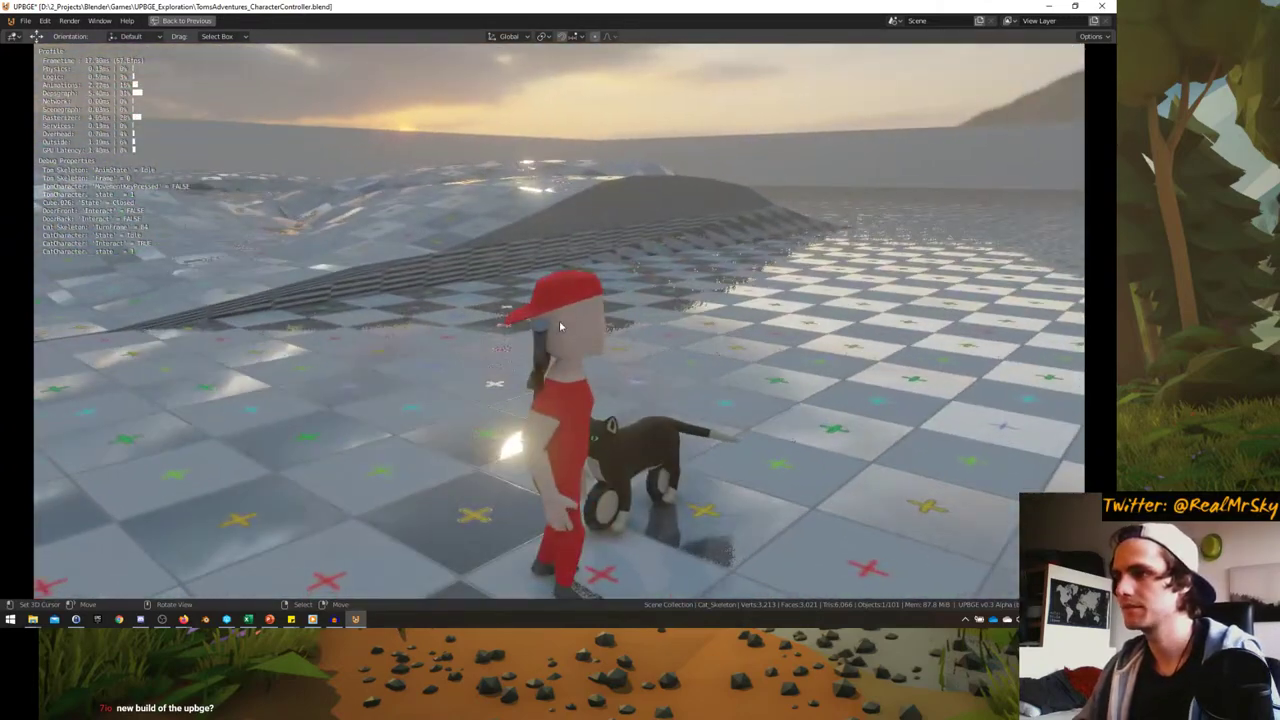
key(Escape)
middle_drag(543, 460, 555, 402)
scroll(537, 409, up, 5)
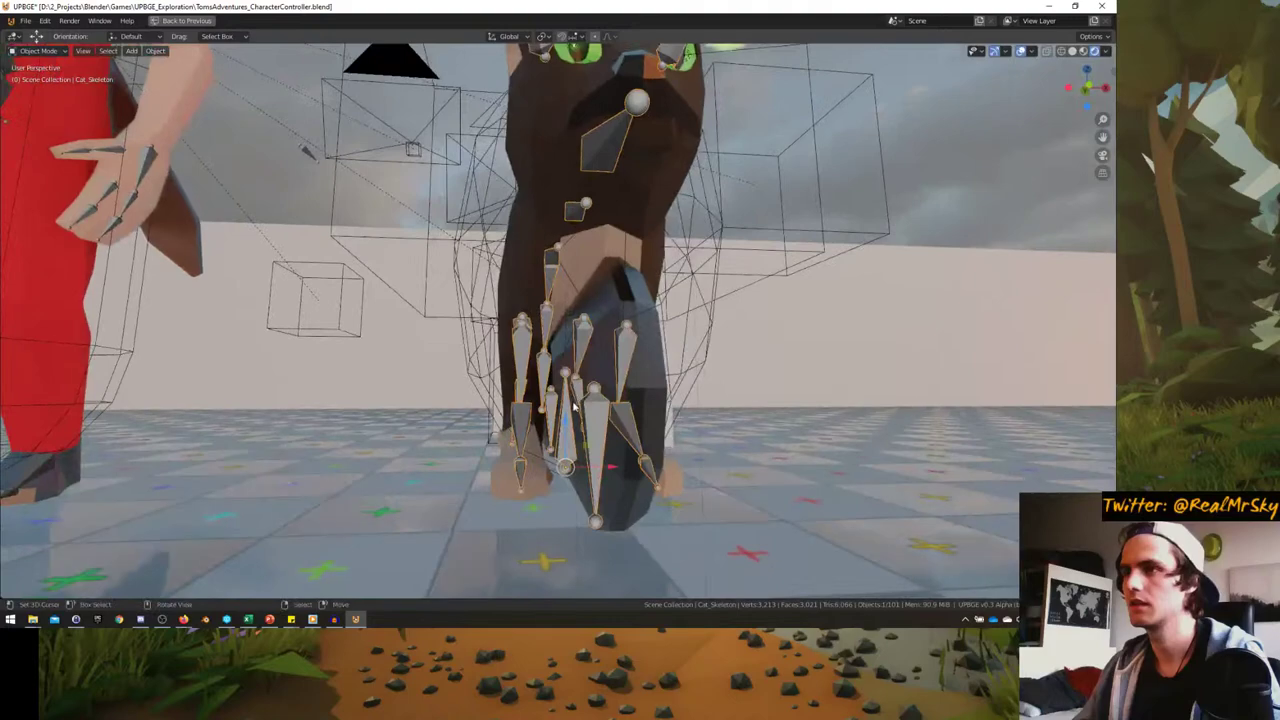
scroll(529, 410, down, 6)
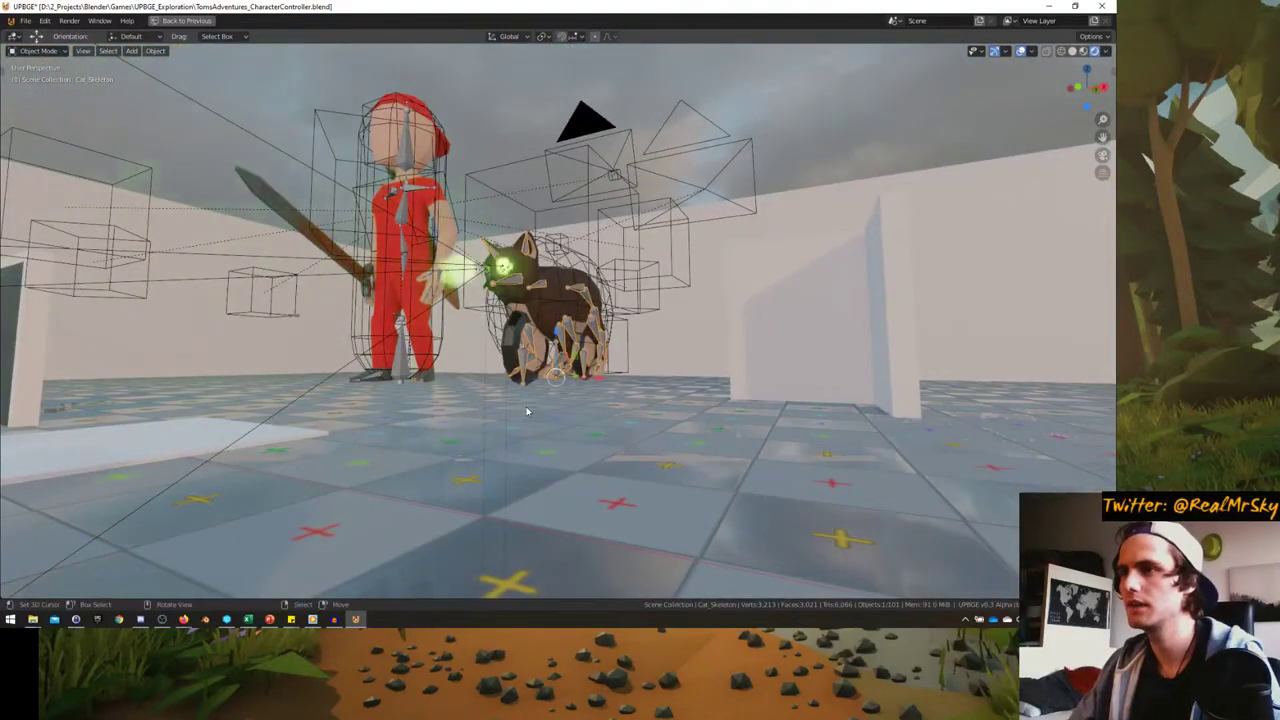
- Select Cat_Mesh and set its BOOSTER shape key value to 1.000
scroll(527, 410, up, 6)
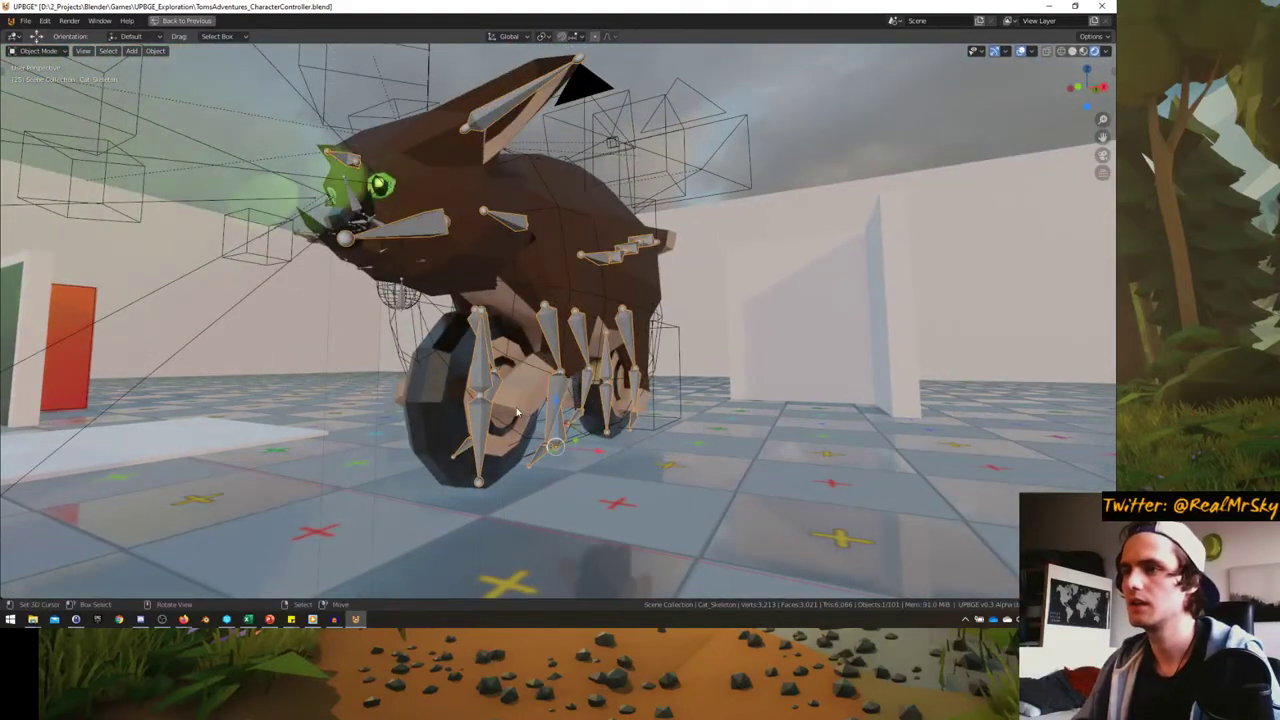
middle_drag(527, 410, 598, 416)
scroll(580, 414, up, 5)
click(563, 410)
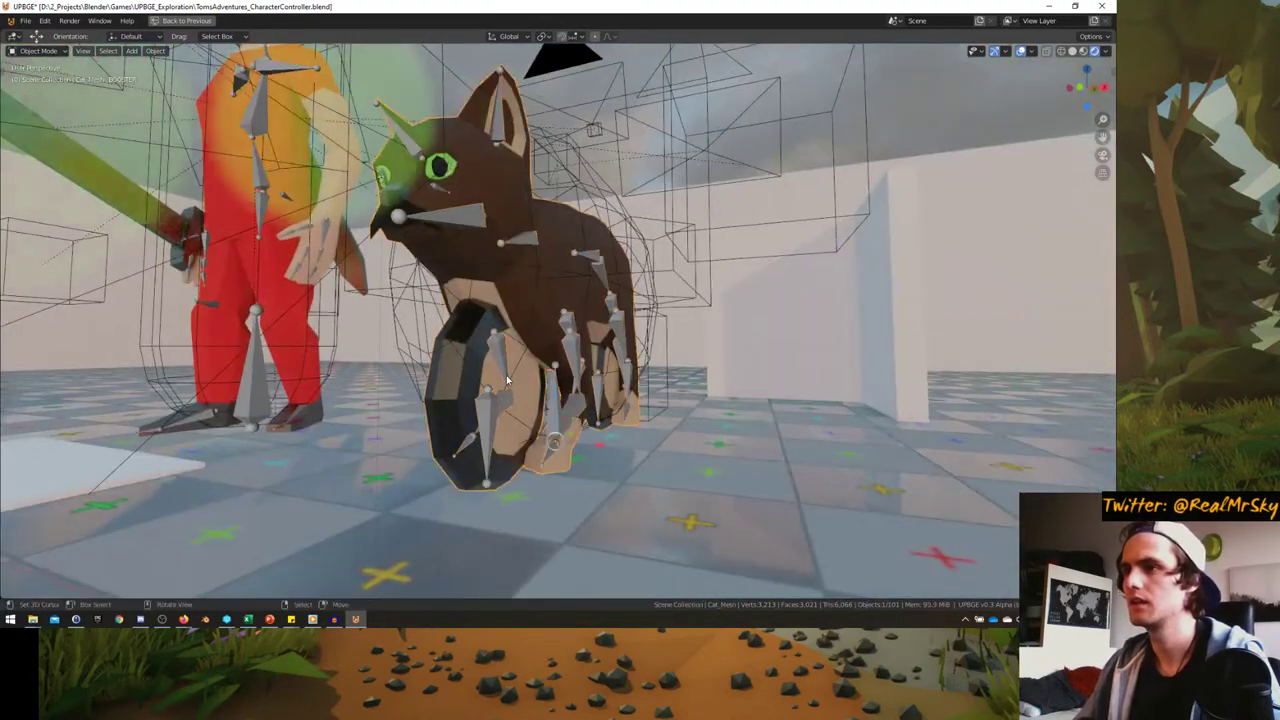
key(ctrl+space)
scroll(966, 560, down, 5)
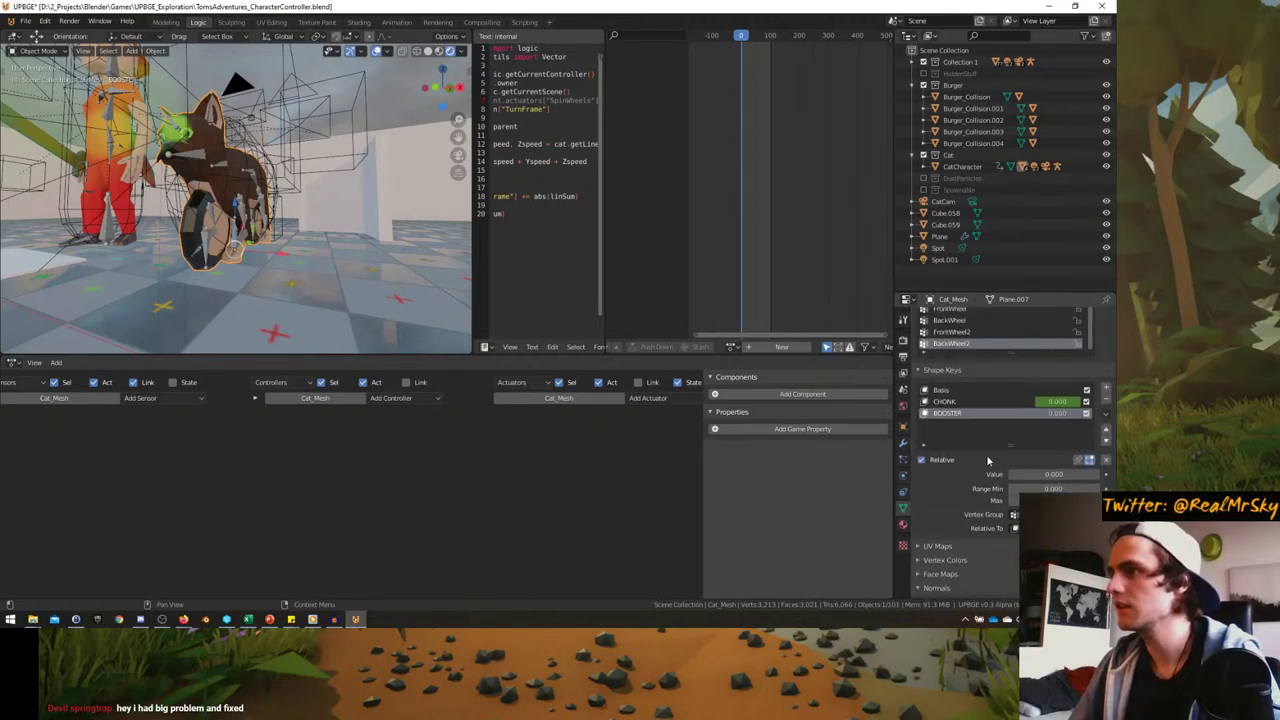
drag(1018, 478, 1098, 478)
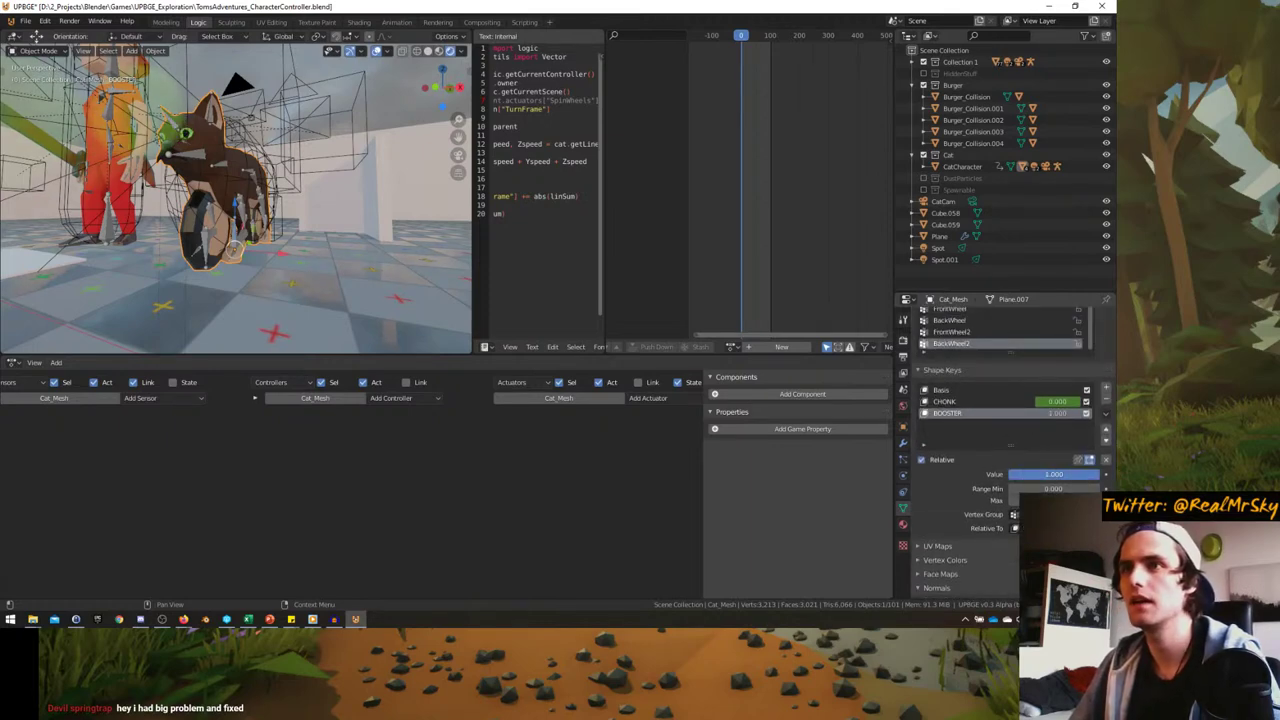
- Select Cat_Skeleton, isolate it in Local view and try Pose Mode on the FrontWheel2 bone
scroll(204, 256, up, 3)
middle_drag(204, 256, 254, 220)
click(239, 204)
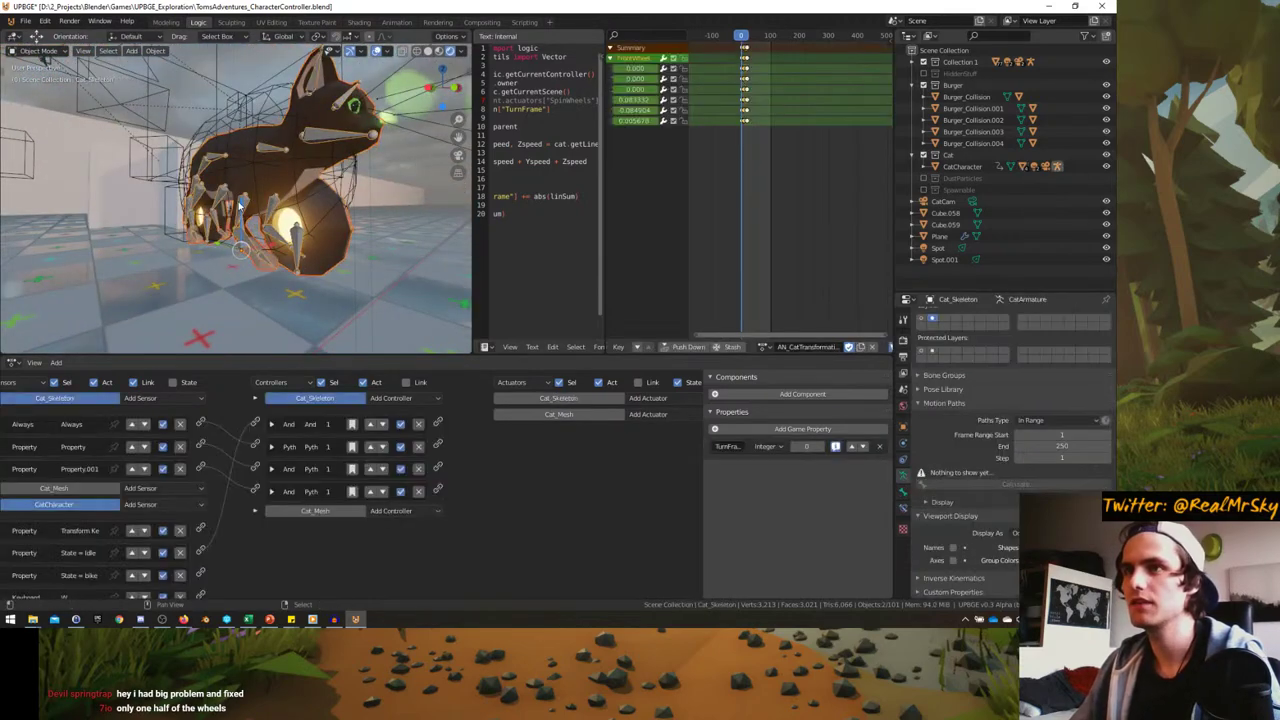
key(KP_Divide)
key(ctrl+Tab)
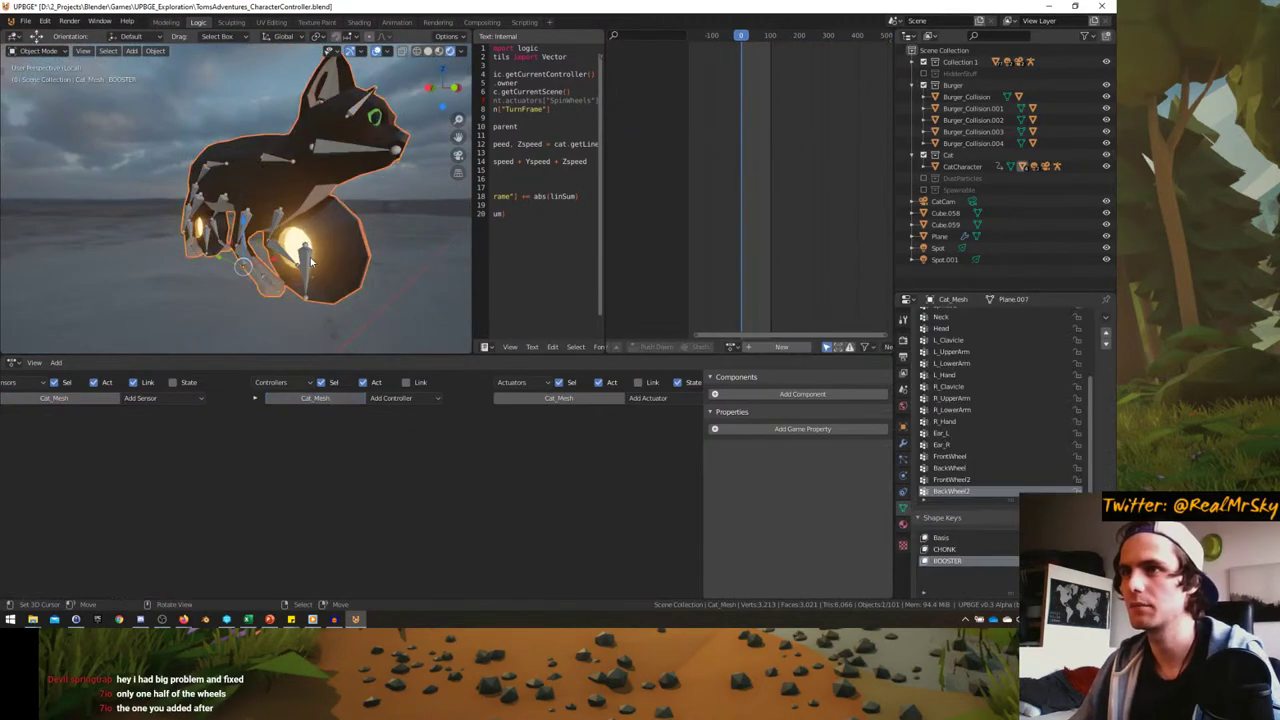
click(309, 268)
middle_drag(309, 268, 381, 243)
key(ctrl+Tab)
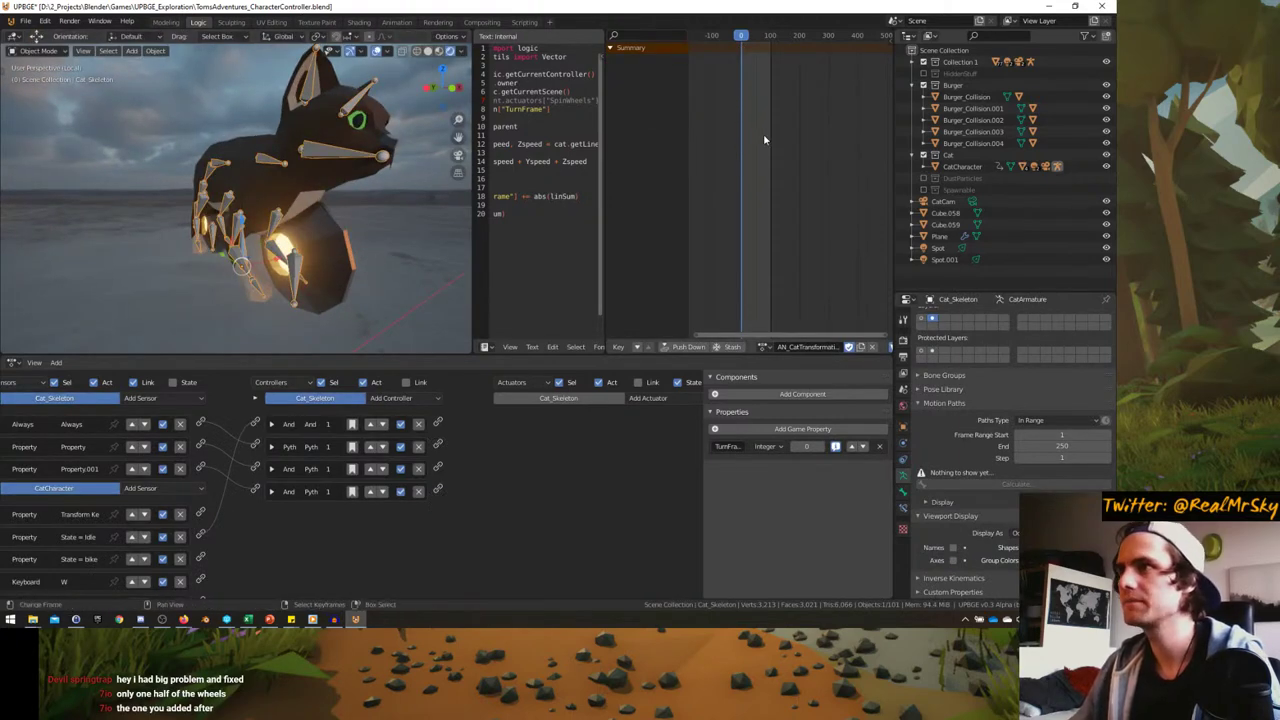
- At frame 114, re-enter Pose Mode, select the FrontWheel bone, and return to frame 0
drag(763, 133, 774, 133)
middle_drag(281, 248, 300, 230)
key(ctrl+Tab)
scroll(274, 290, down, 3)
click(244, 230)
drag(774, 152, 701, 154)
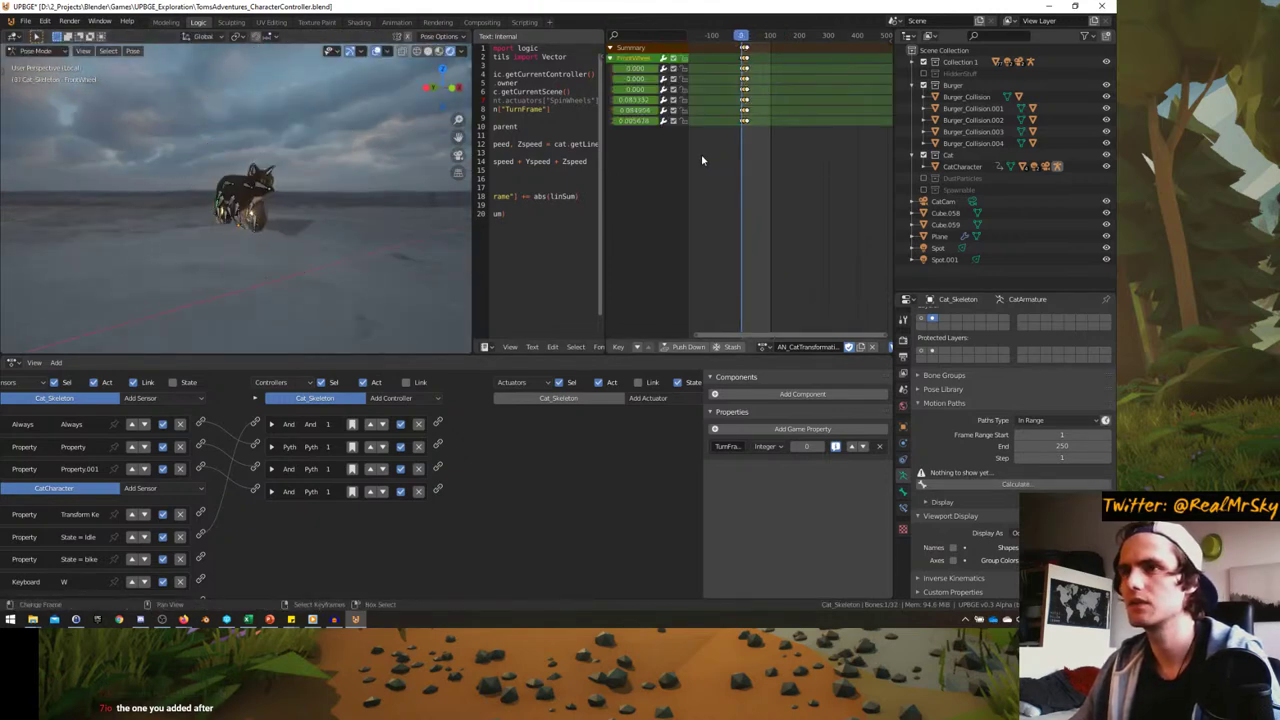
- Select the FrontWheel bones and step the timeline back to about frame 10
key(g)
key(Escape)
middle_drag(268, 240, 283, 260)
click(294, 262)
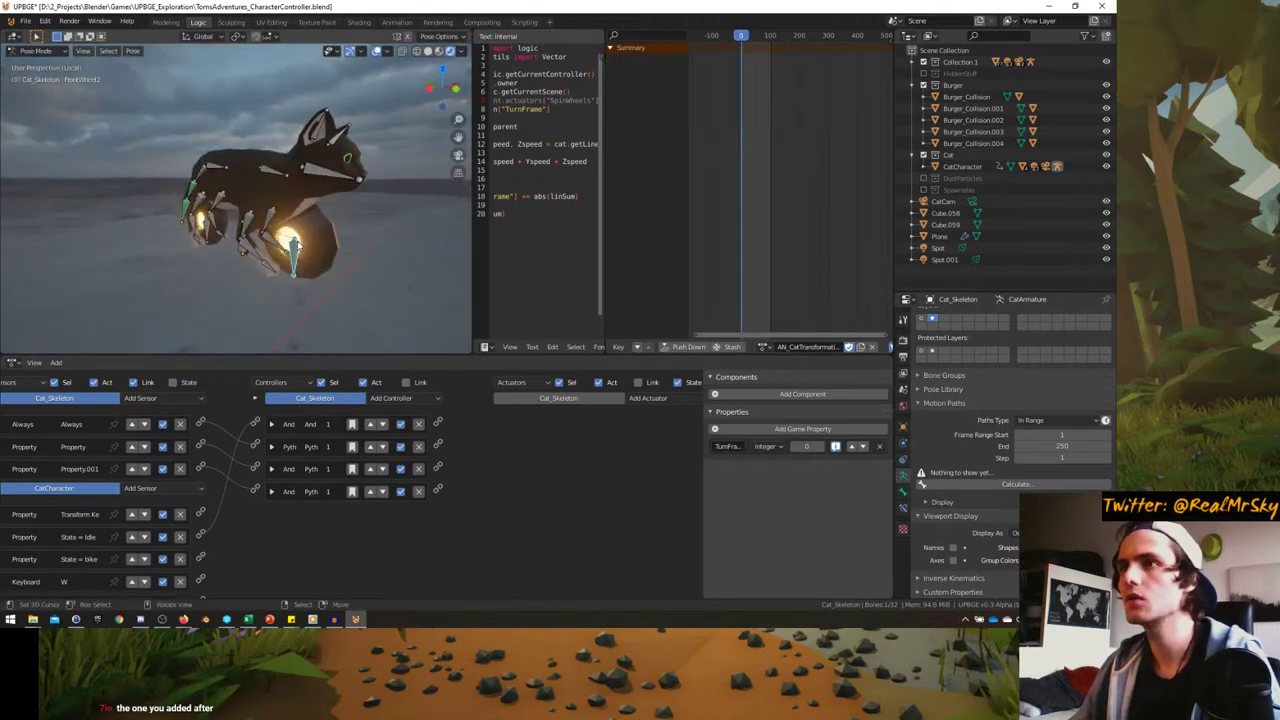
click(782, 95)
click(342, 213)
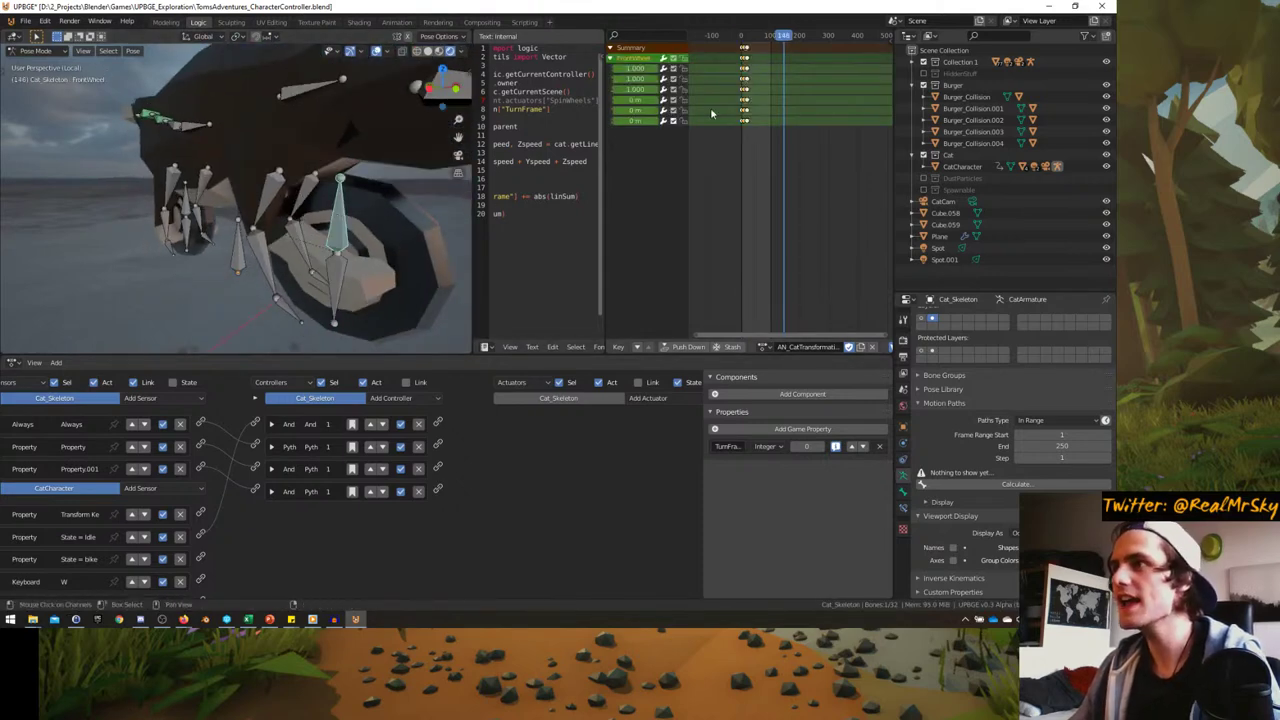
scroll(711, 113, up, 5)
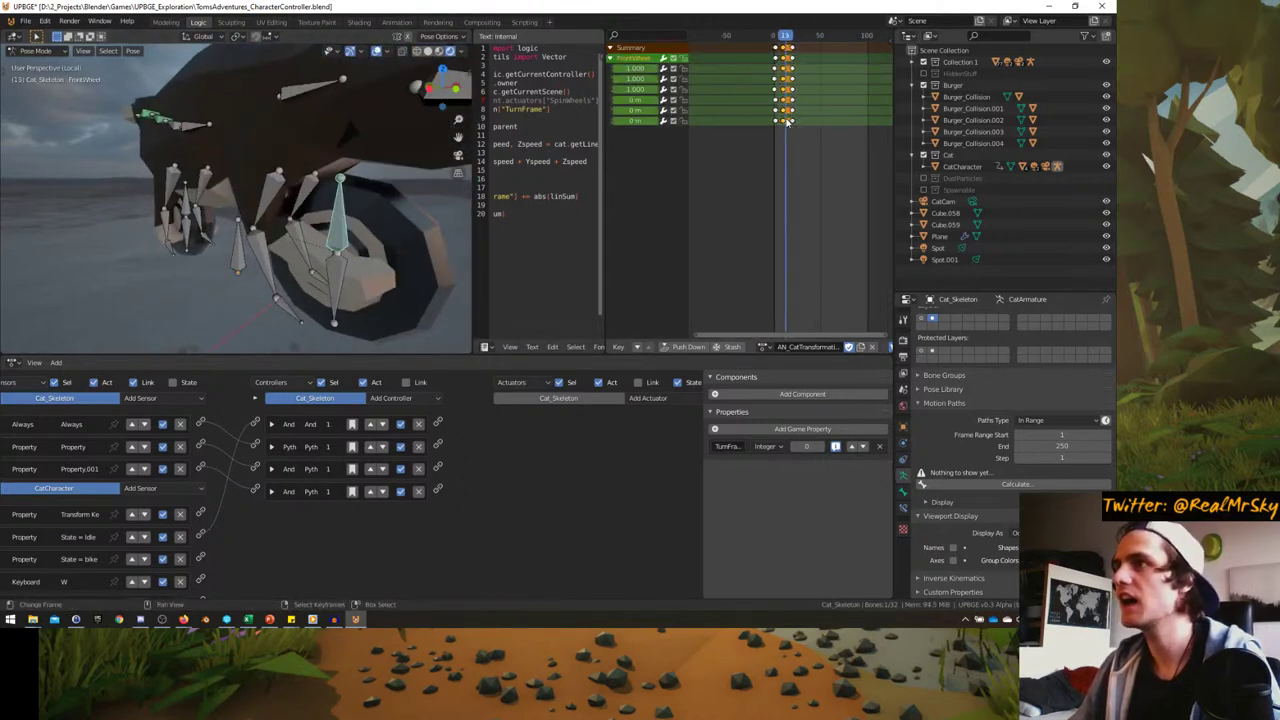
scroll(788, 120, up, 3)
key(Left)
key(Left)
key(Left)
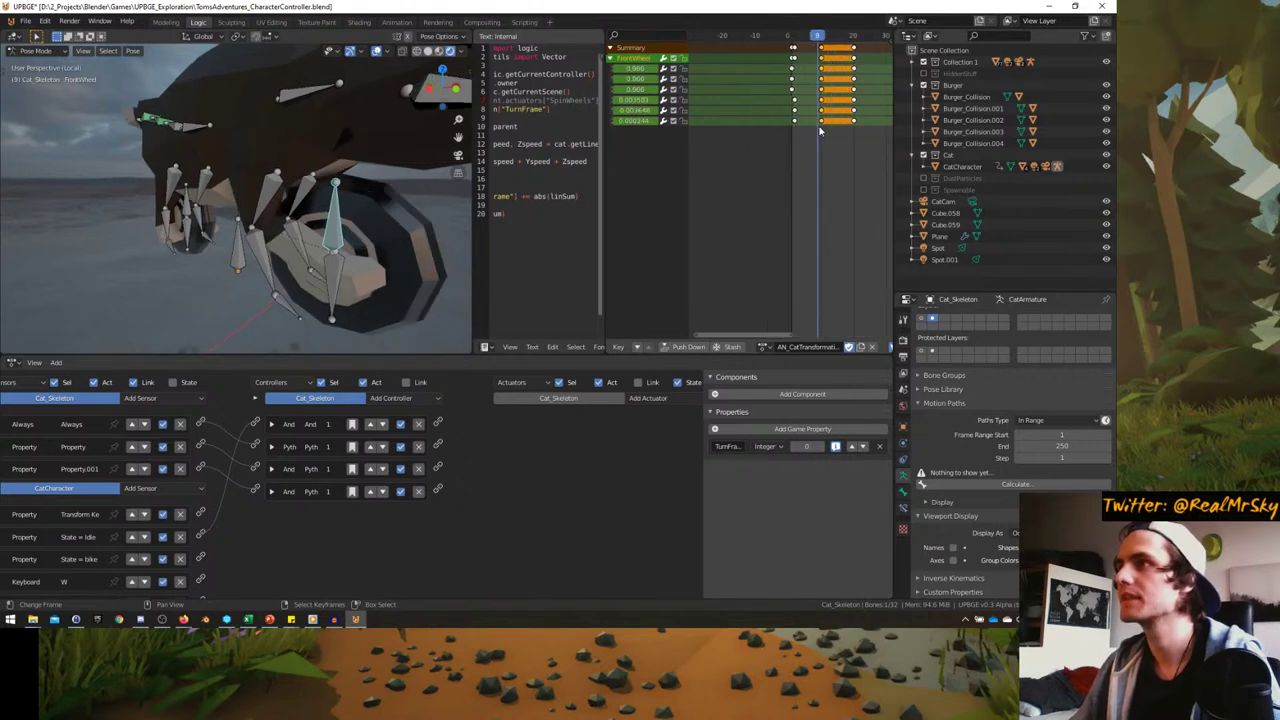
key(Left)
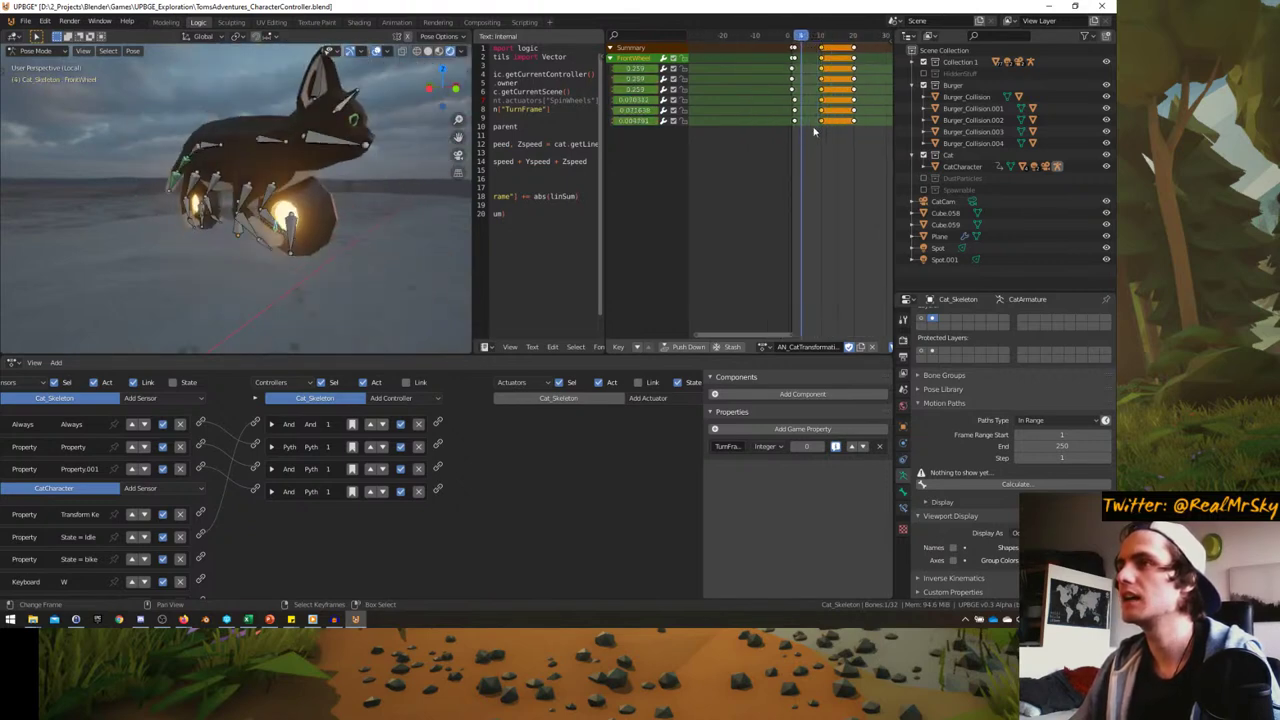
key(Right)
- Select the front and back wheel bones and insert Scaling keyframes
middle_drag(337, 271, 336, 262)
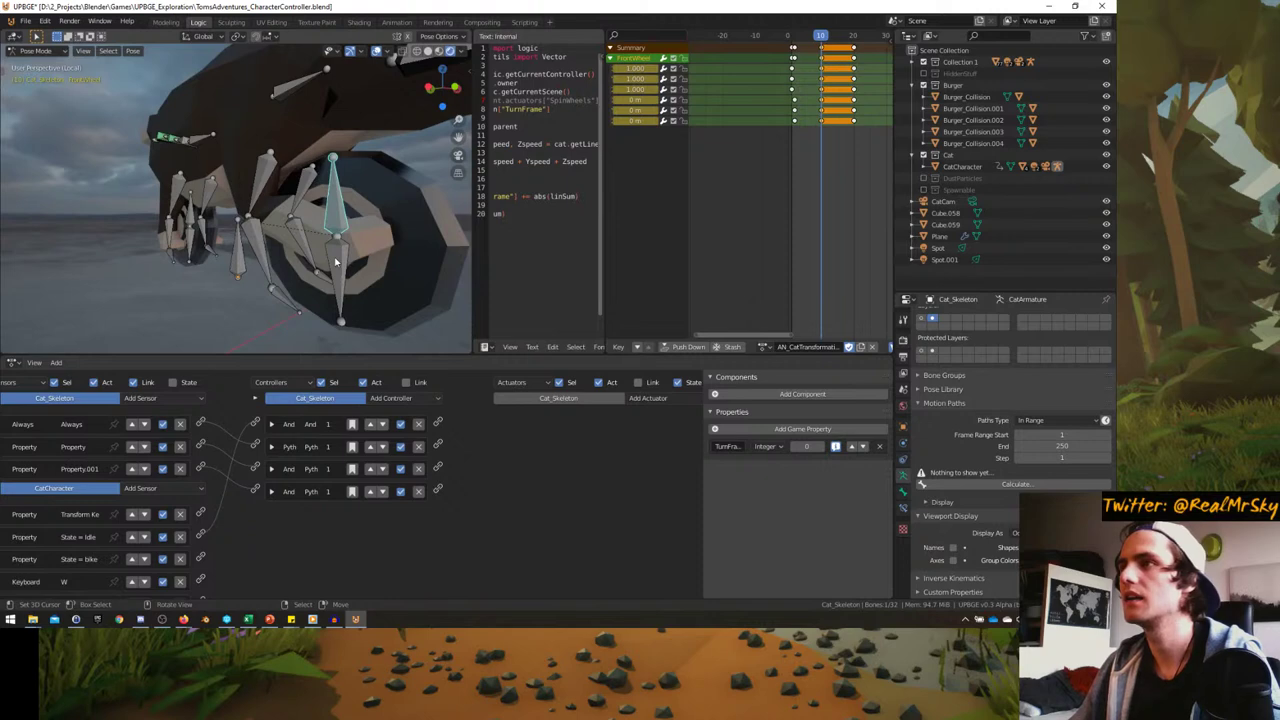
click(336, 262)
click(334, 200)
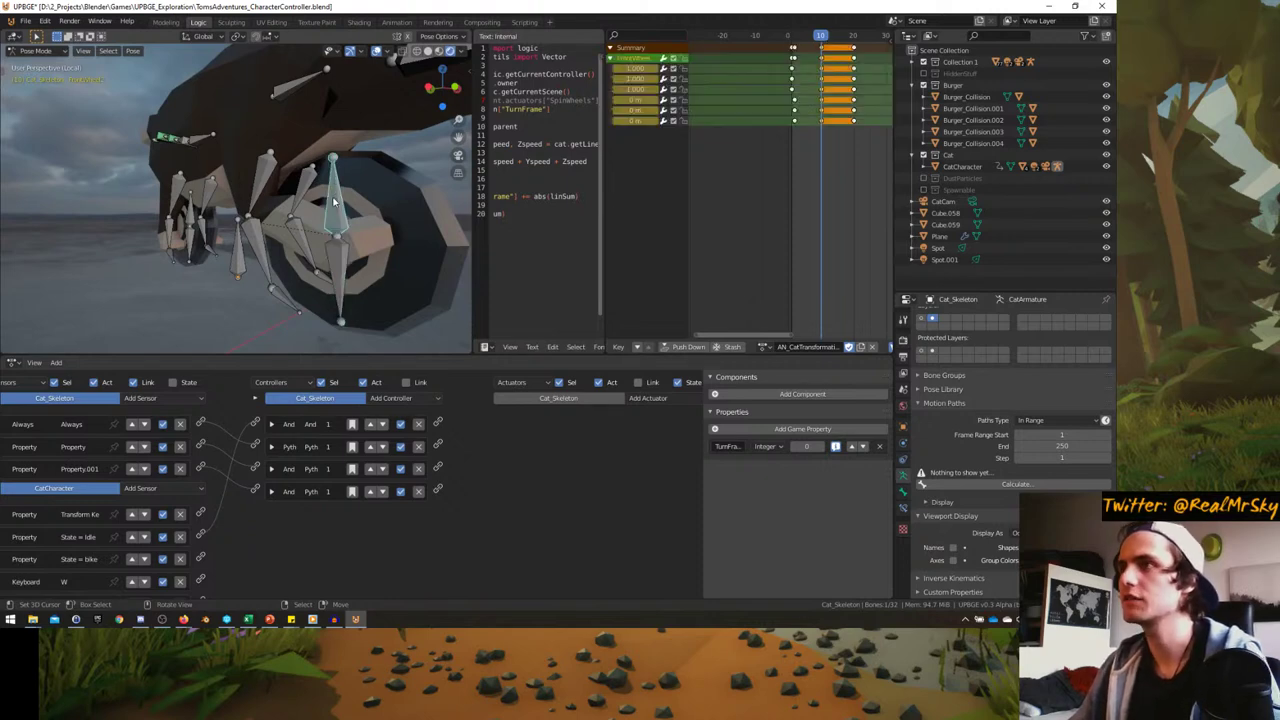
middle_drag(450, 195, 119, 232)
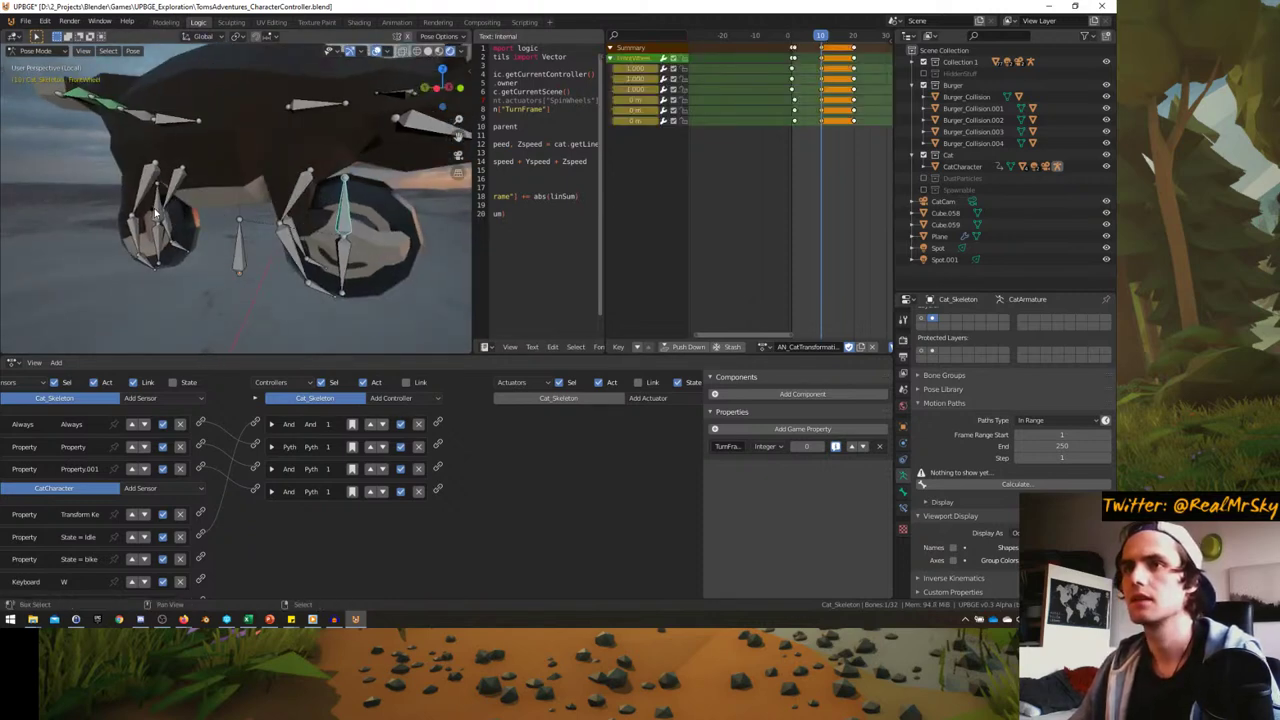
shift+click(155, 213)
click(340, 265)
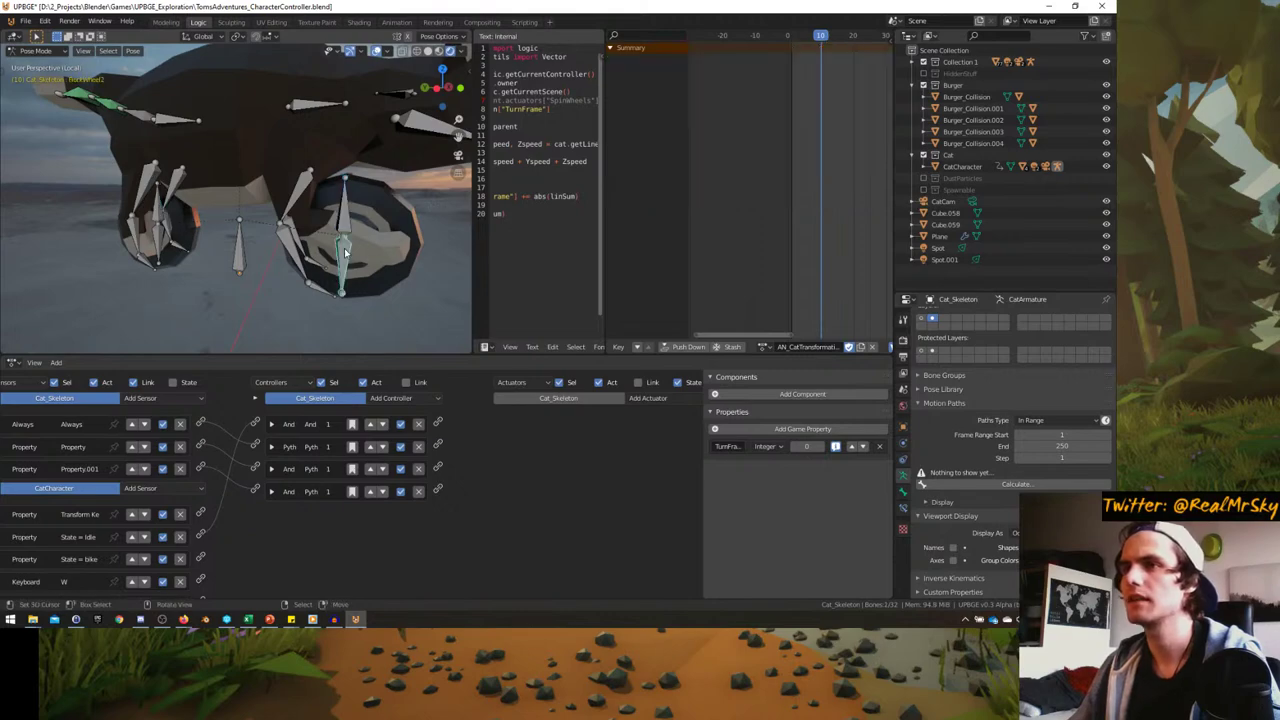
middle_drag(340, 265, 128, 260)
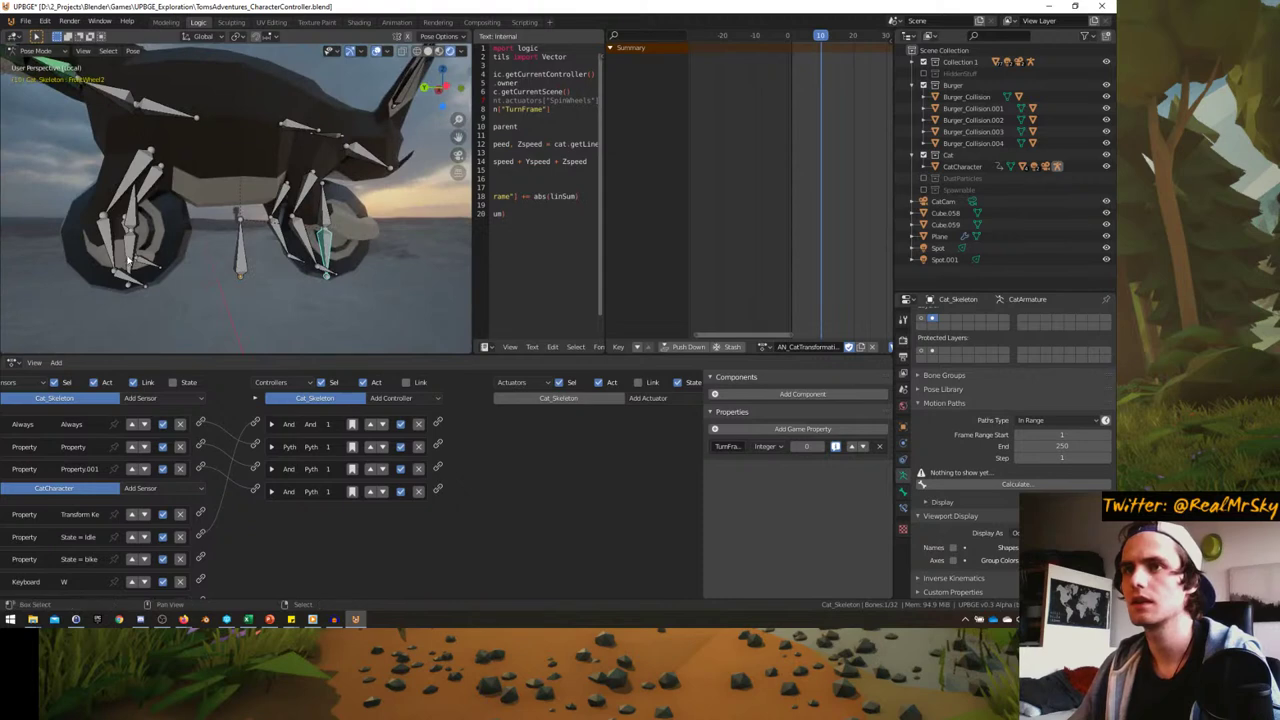
key(i)
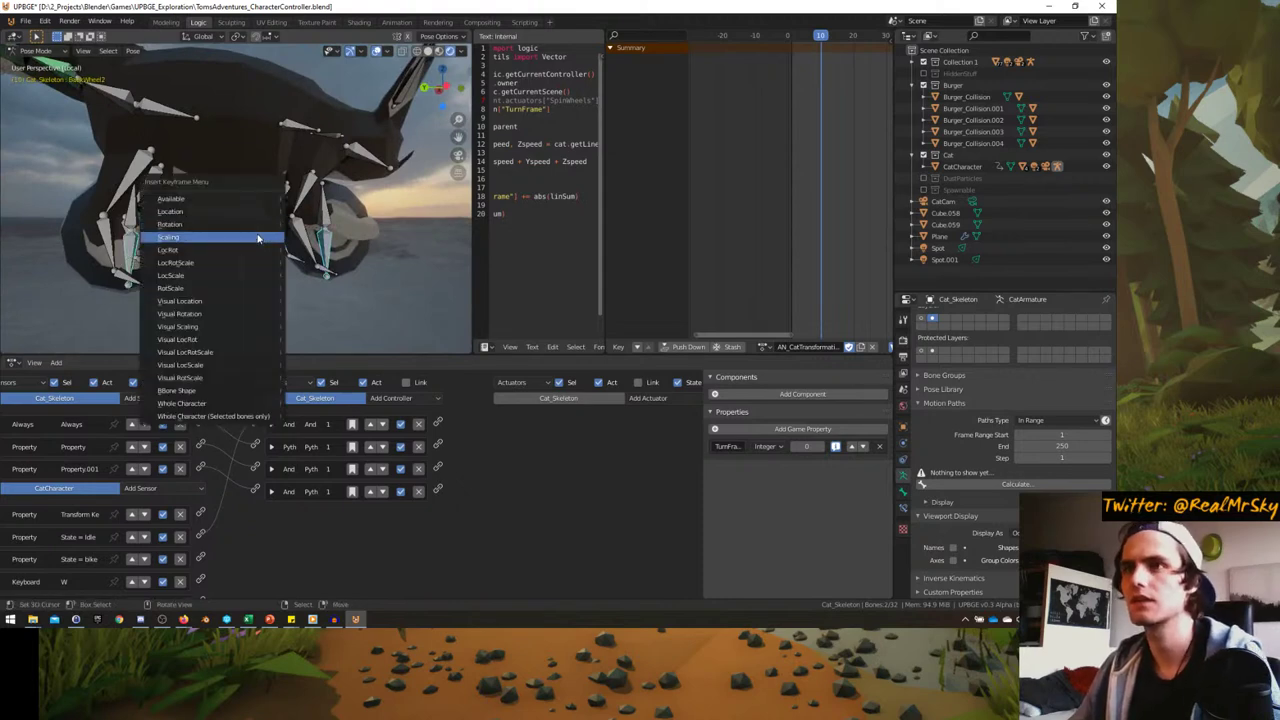
click(258, 230)
- Select the front-wheel bone, widen the channel list, and check the pose around frame 8
middle_drag(258, 230, 342, 213)
click(350, 208)
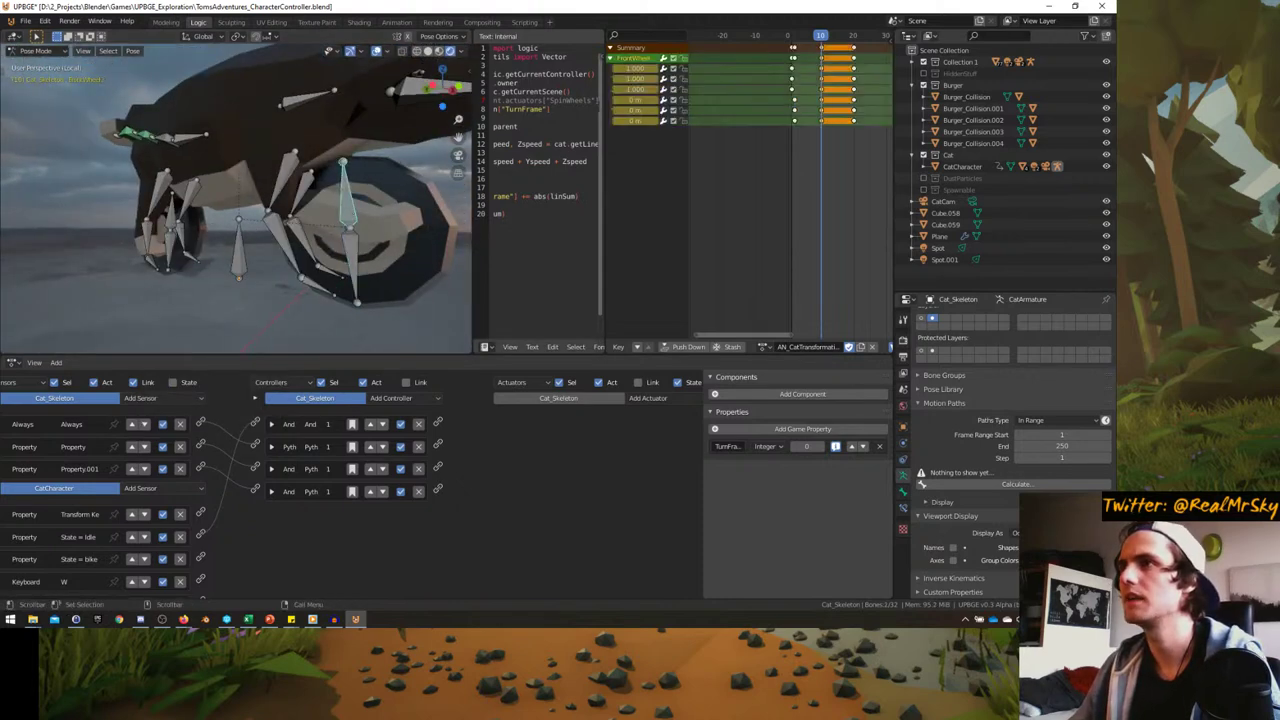
drag(687, 143, 758, 144)
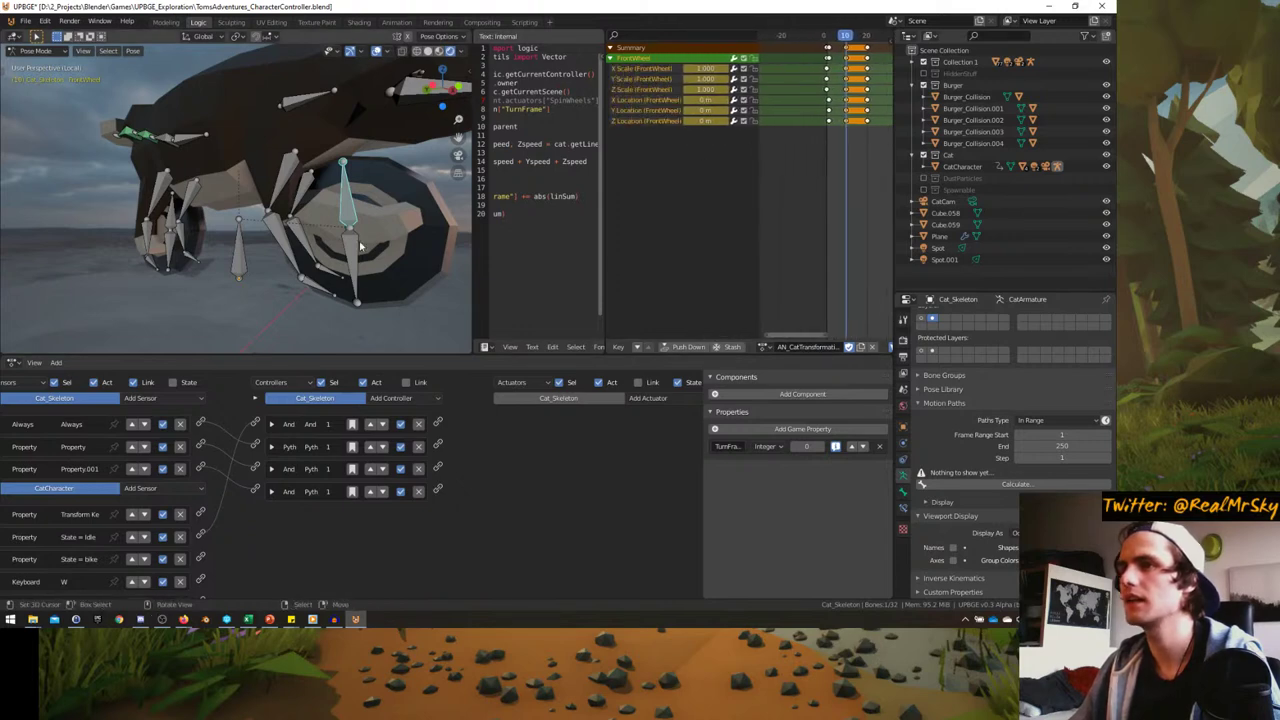
drag(843, 130, 826, 133)
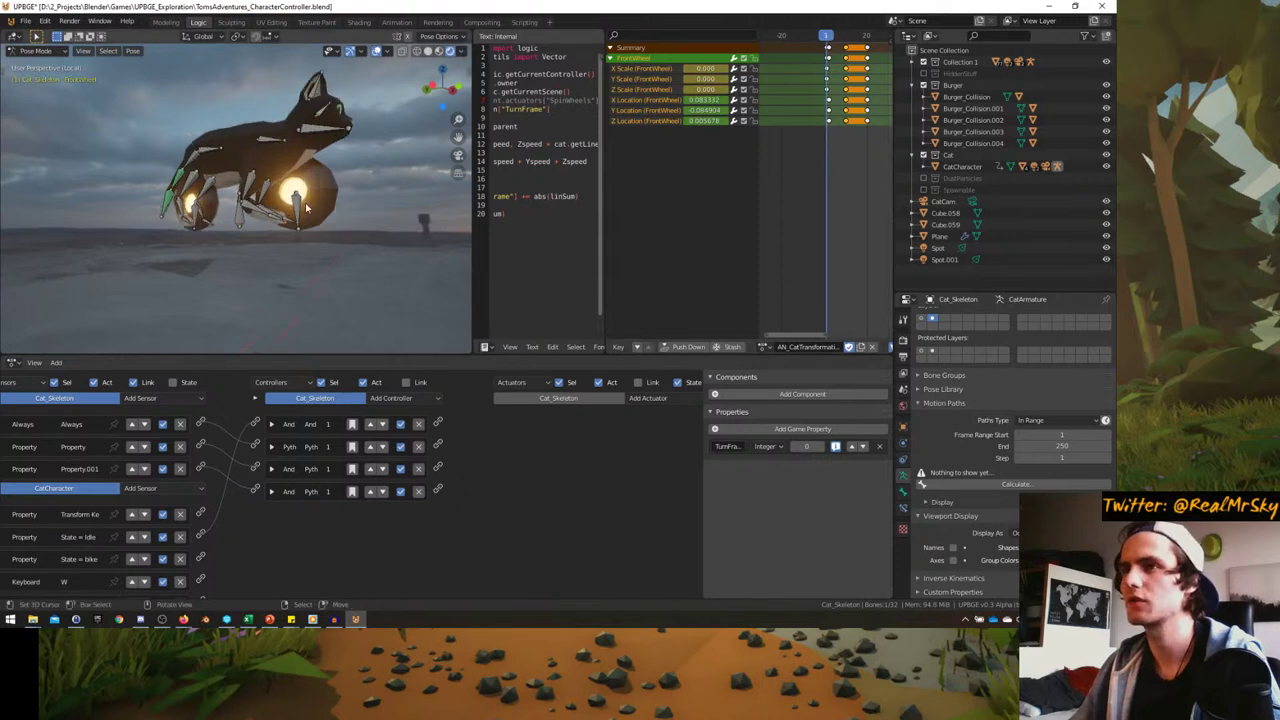
- Scale a wheel bone down and keyframe BackWheel2's pose, then undo the change
key(s)
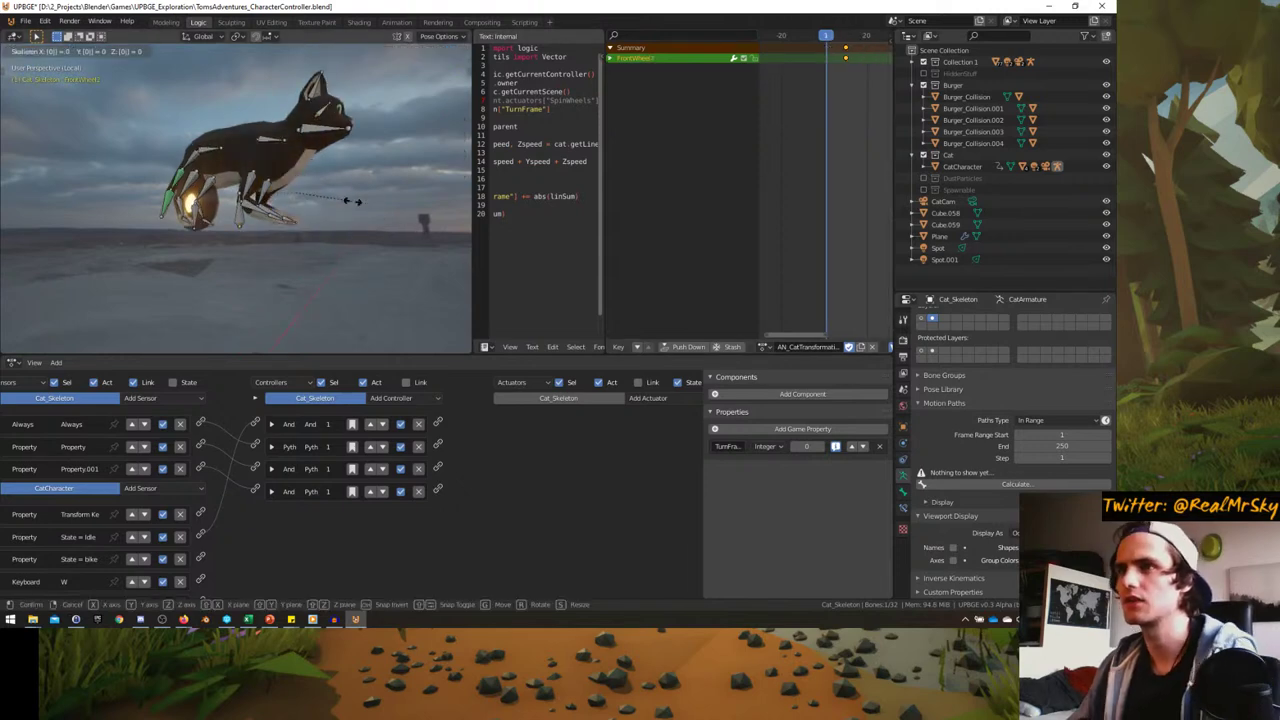
key(Return)
click(300, 226)
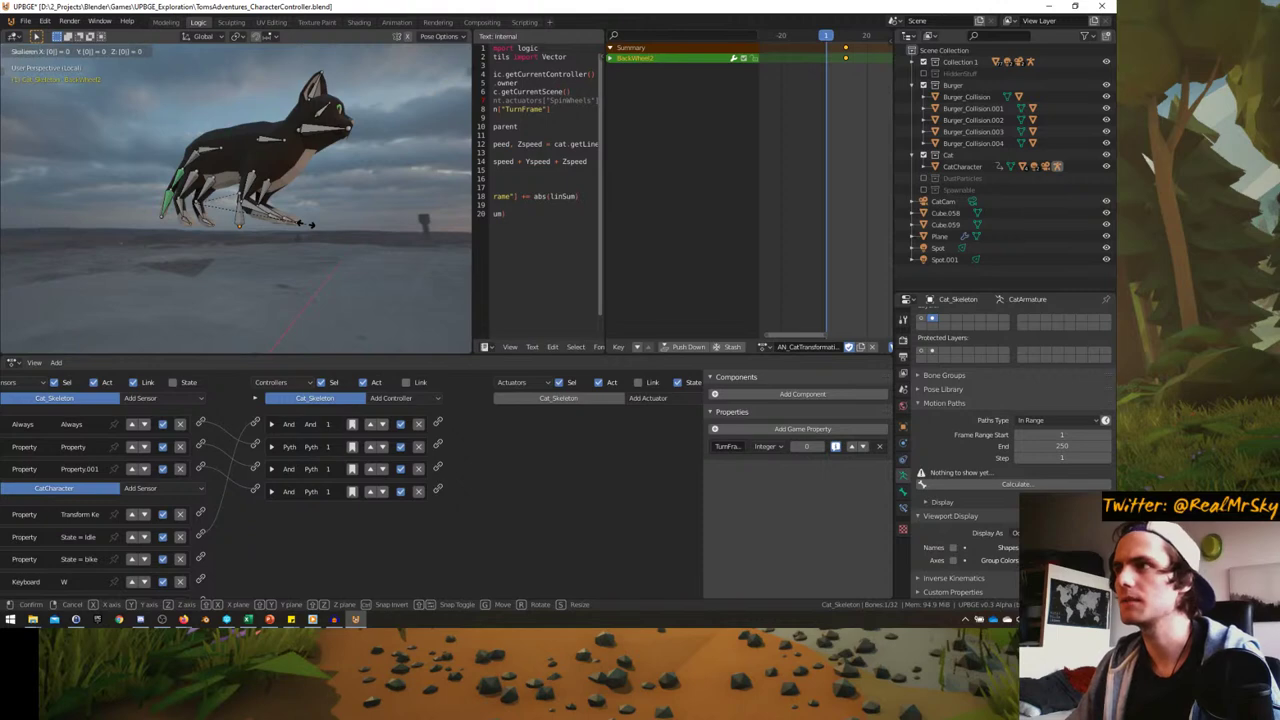
key(i)
click(307, 229)
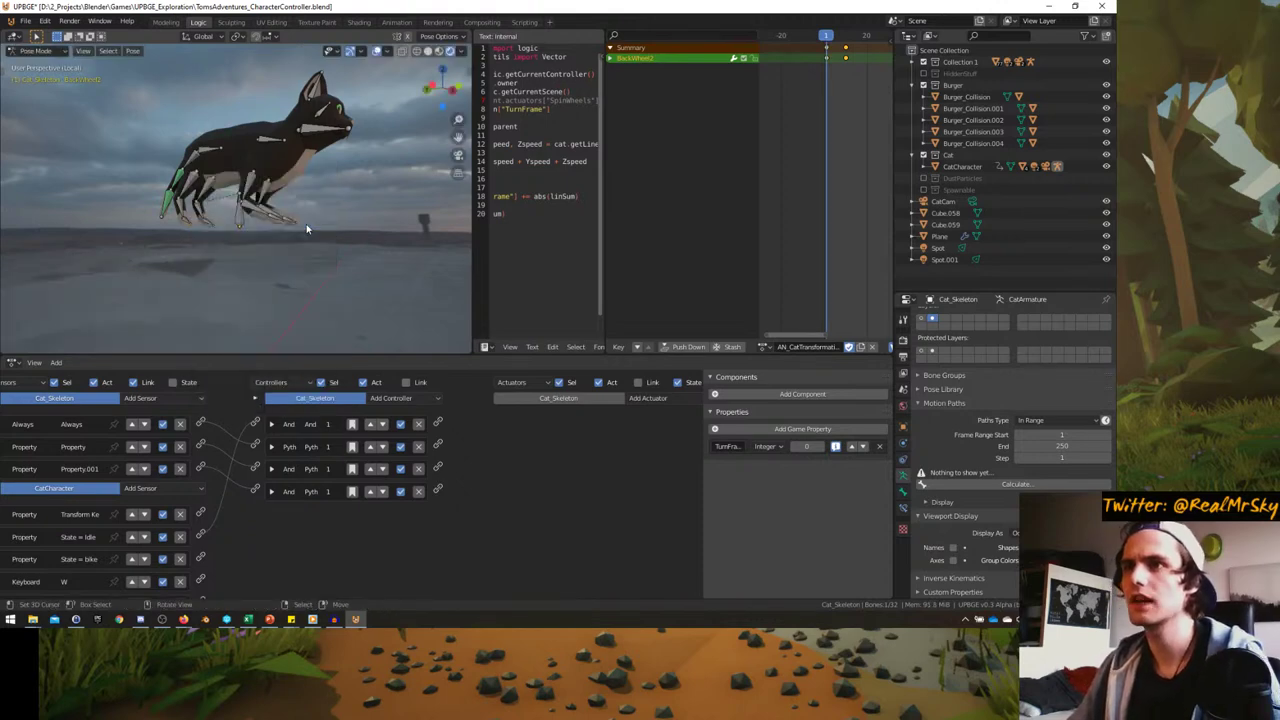
click(838, 85)
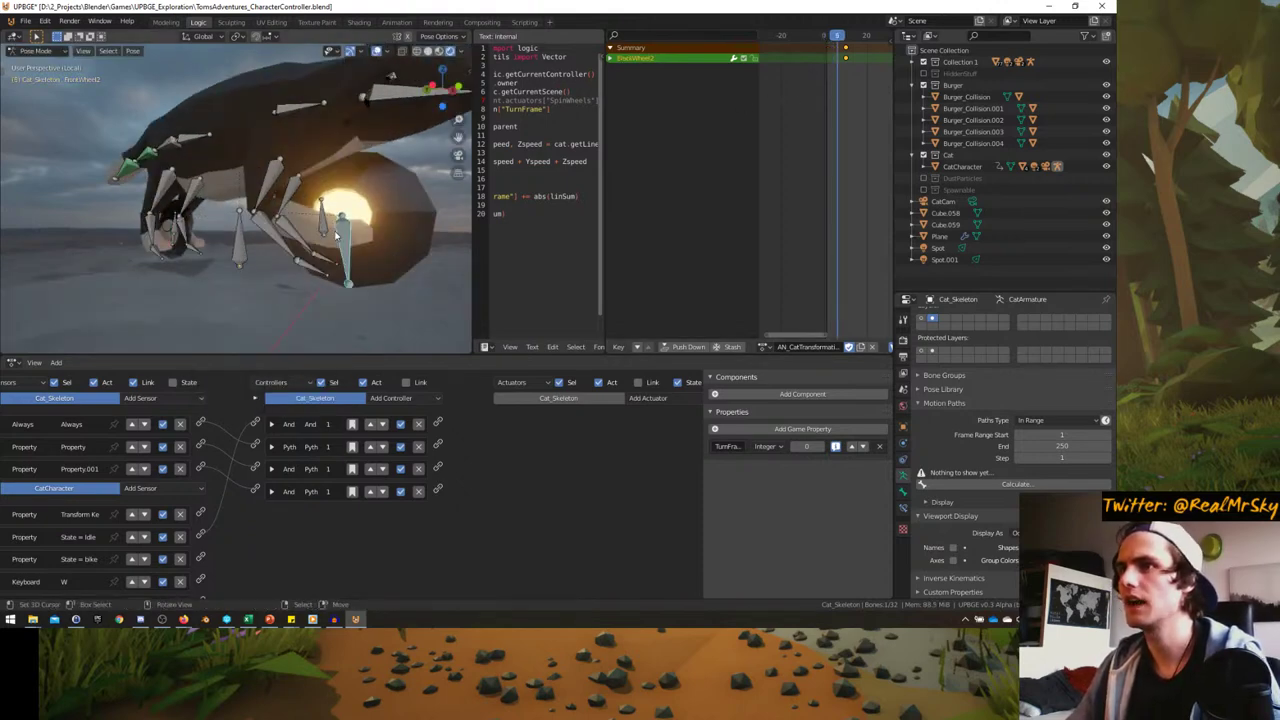
middle_drag(336, 233, 300, 200)
key(ctrl+z)
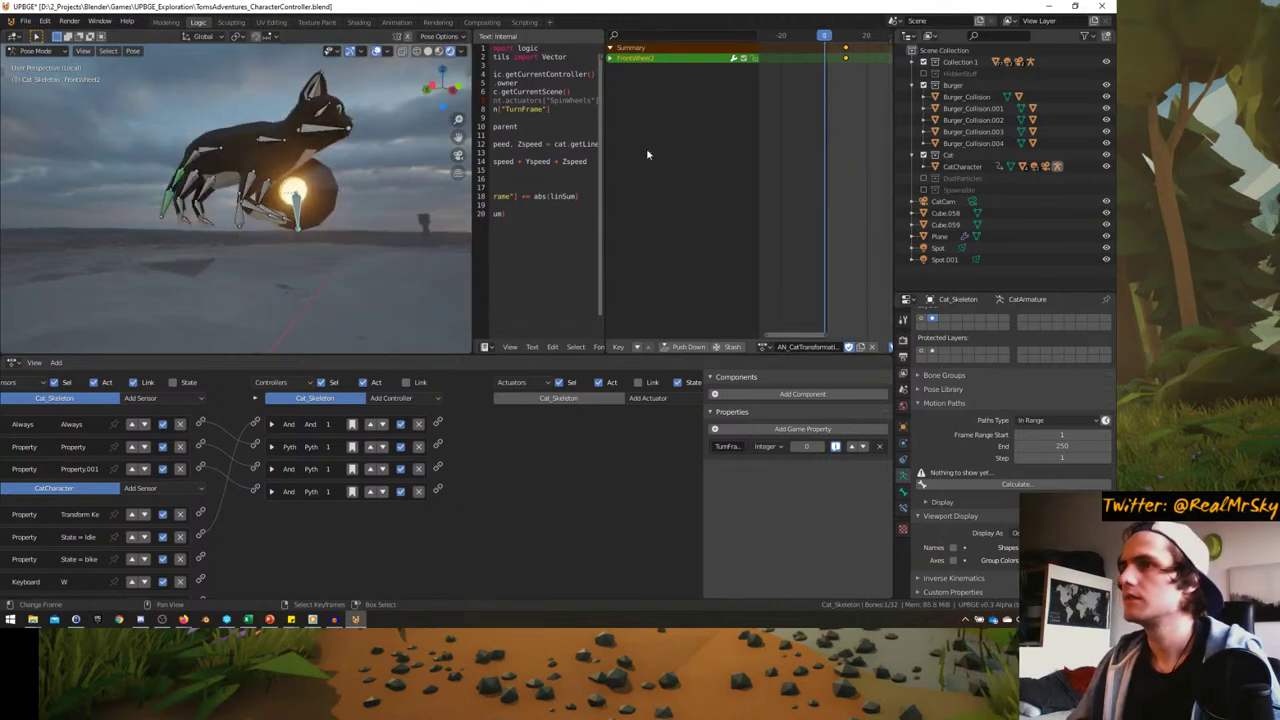
- Scale the front wheel bone to 0, keyframe it, and preview frames 0–5 before returning to frame 2
key(s)
key(0)
key(Return)
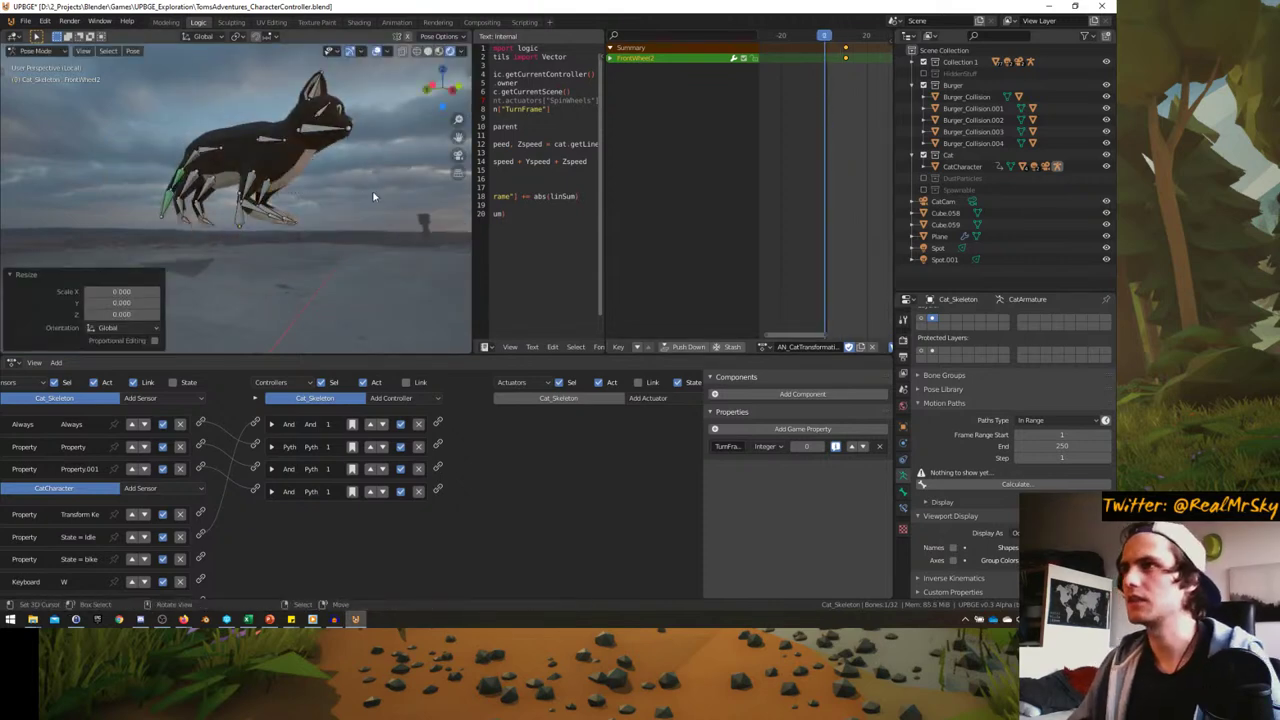
key(i)
click(372, 194)
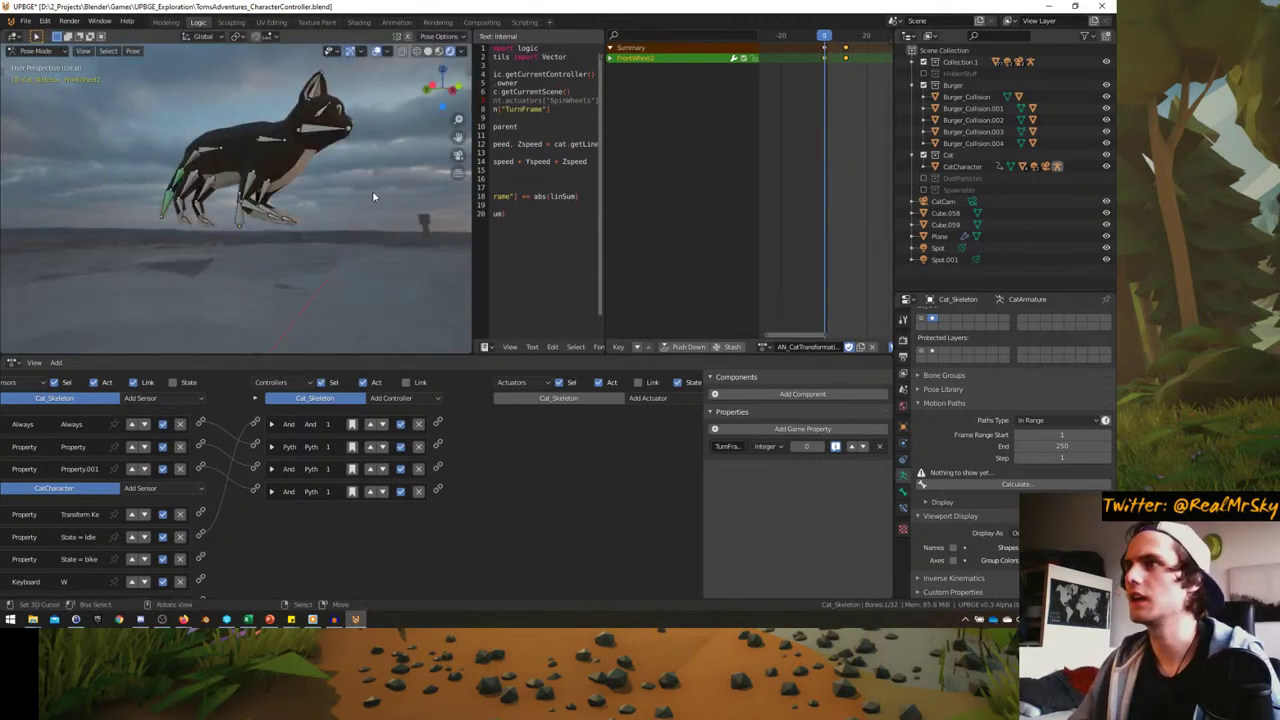
click(836, 67)
mouse_move(837, 68)
mouse_down()
mouse_move(851, 64)
mouse_move(819, 66)
mouse_move(836, 68)
mouse_up()
middle_drag(329, 214, 262, 125)
click(611, 57)
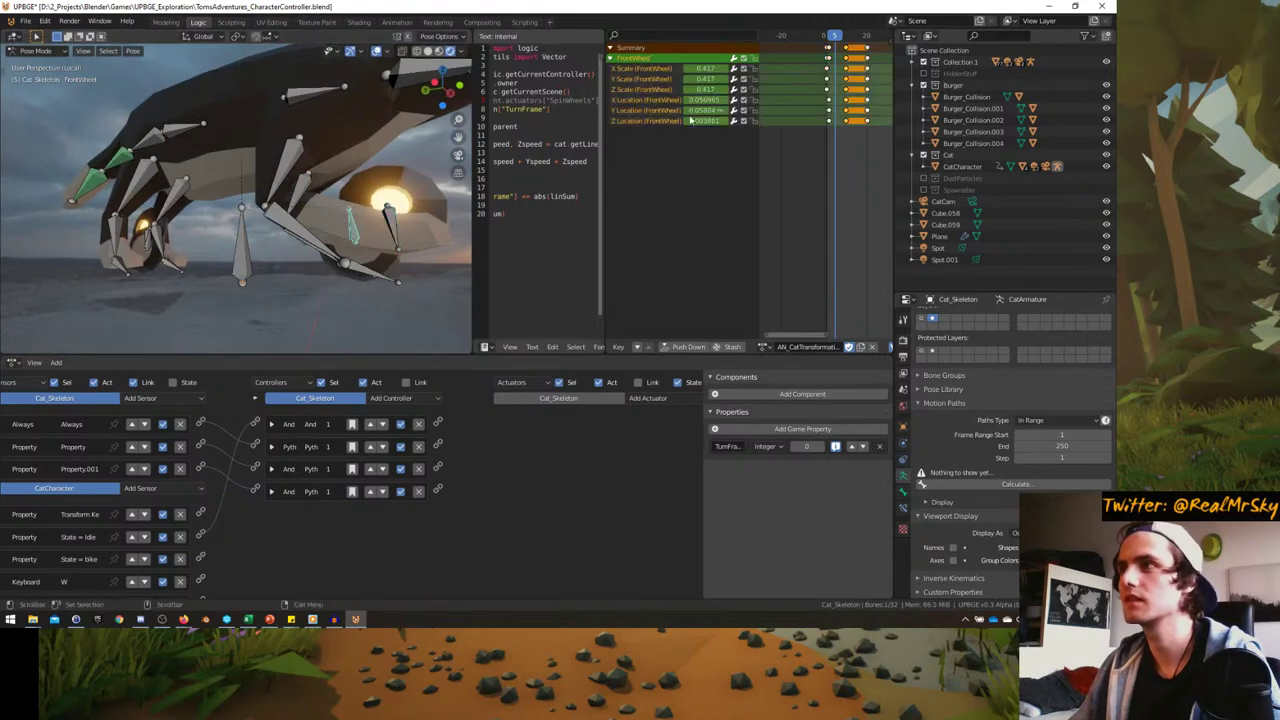
drag(842, 103, 828, 104)
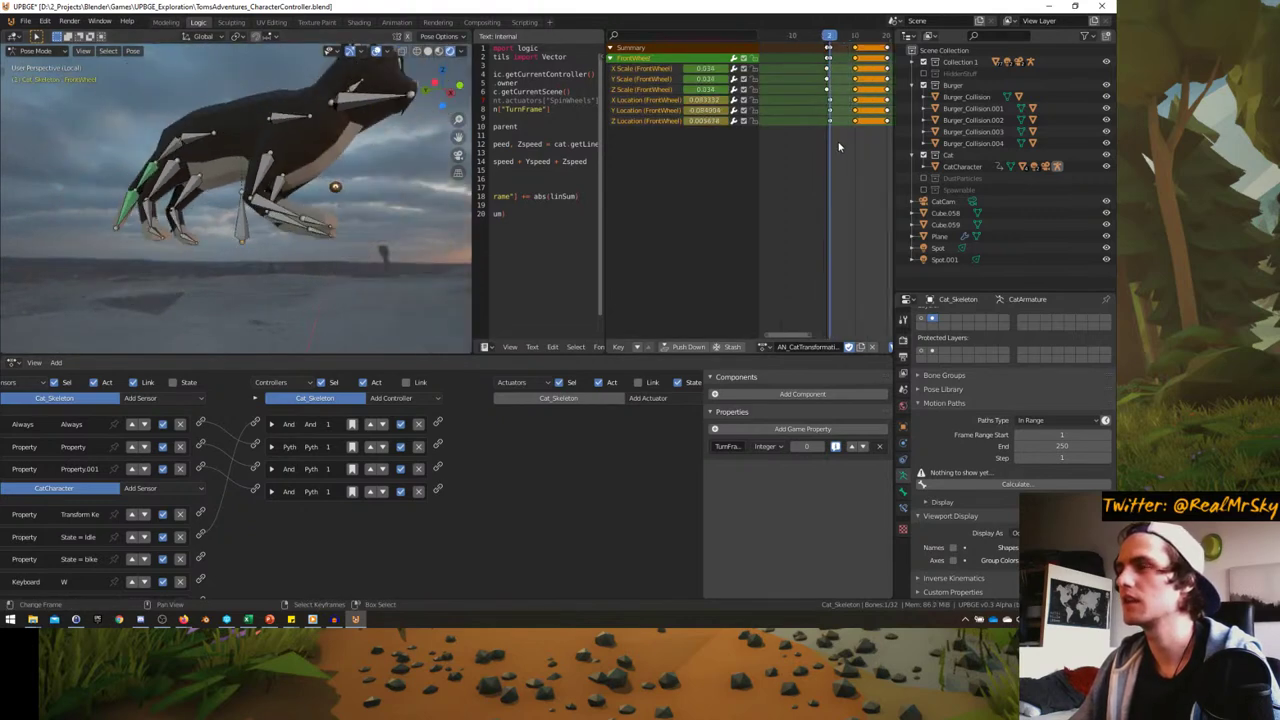
- At frame 2, snap the second front wheel bone onto its partner via the 3D cursor and keyframe it
key(shift+s)
middle_drag(320, 200, 344, 213)
click(288, 252)
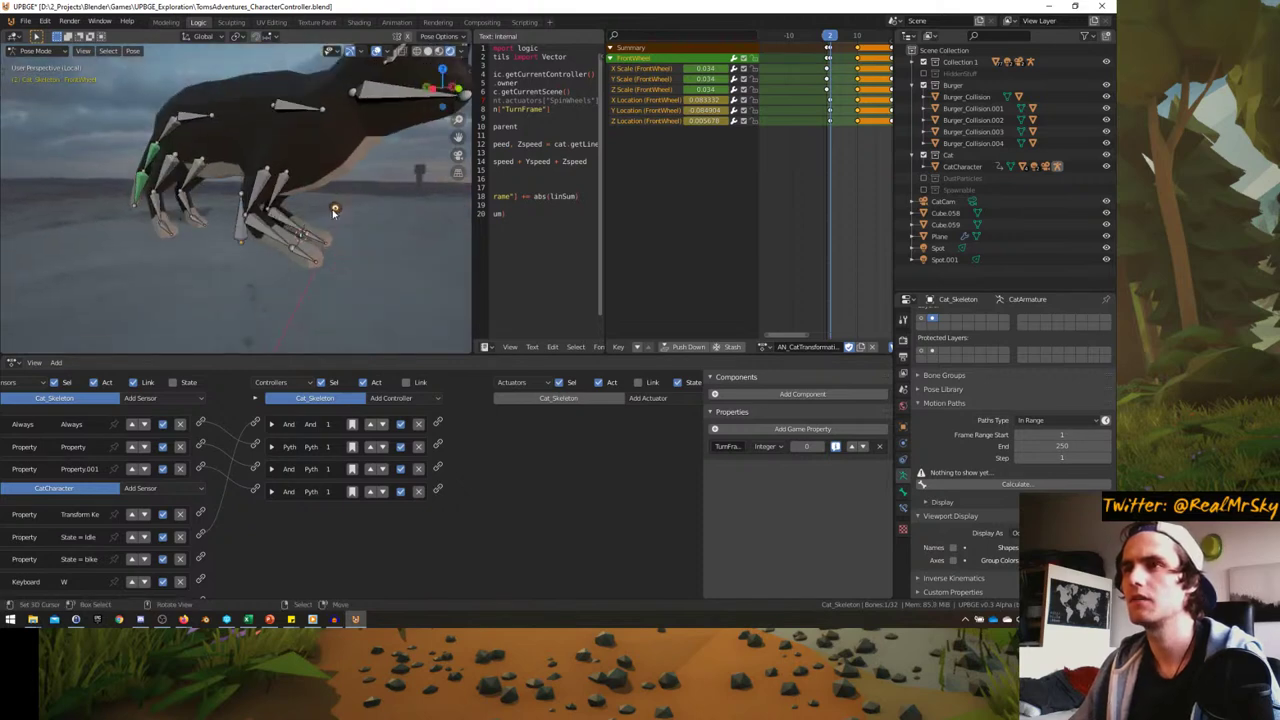
click(334, 210)
key(shift+s)
click(336, 150)
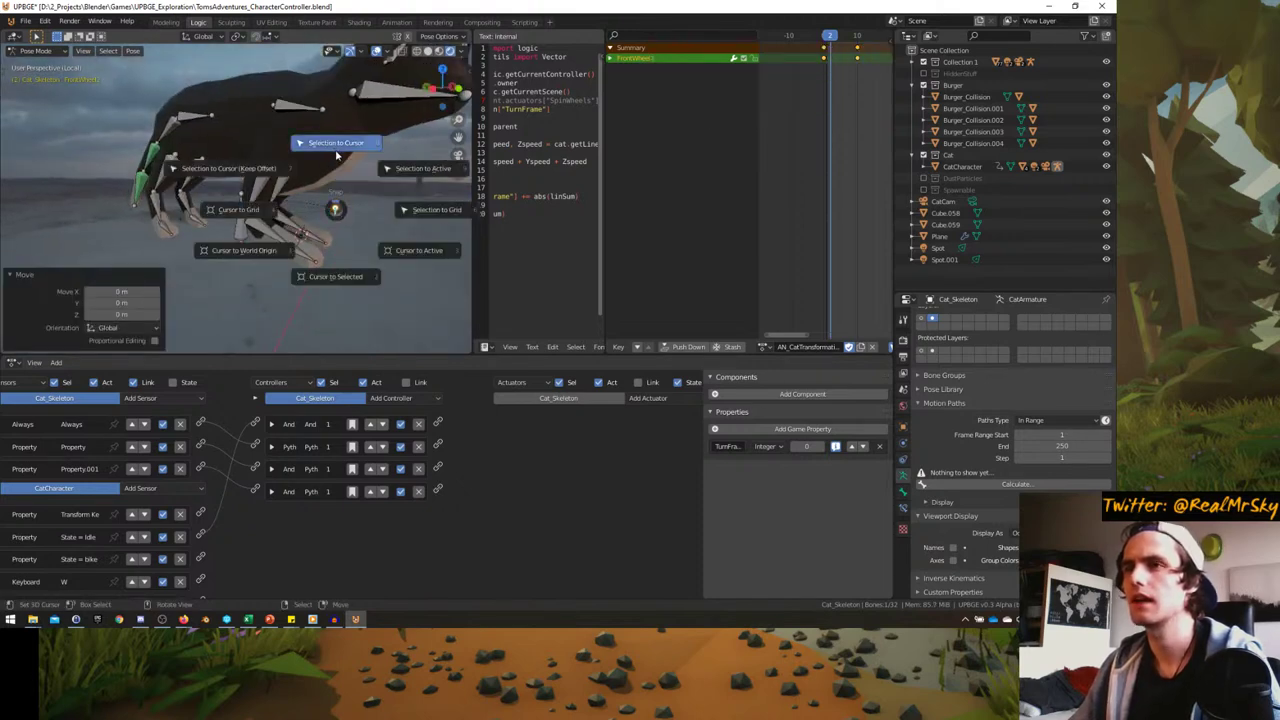
scroll(336, 150, up, 3)
key(i)
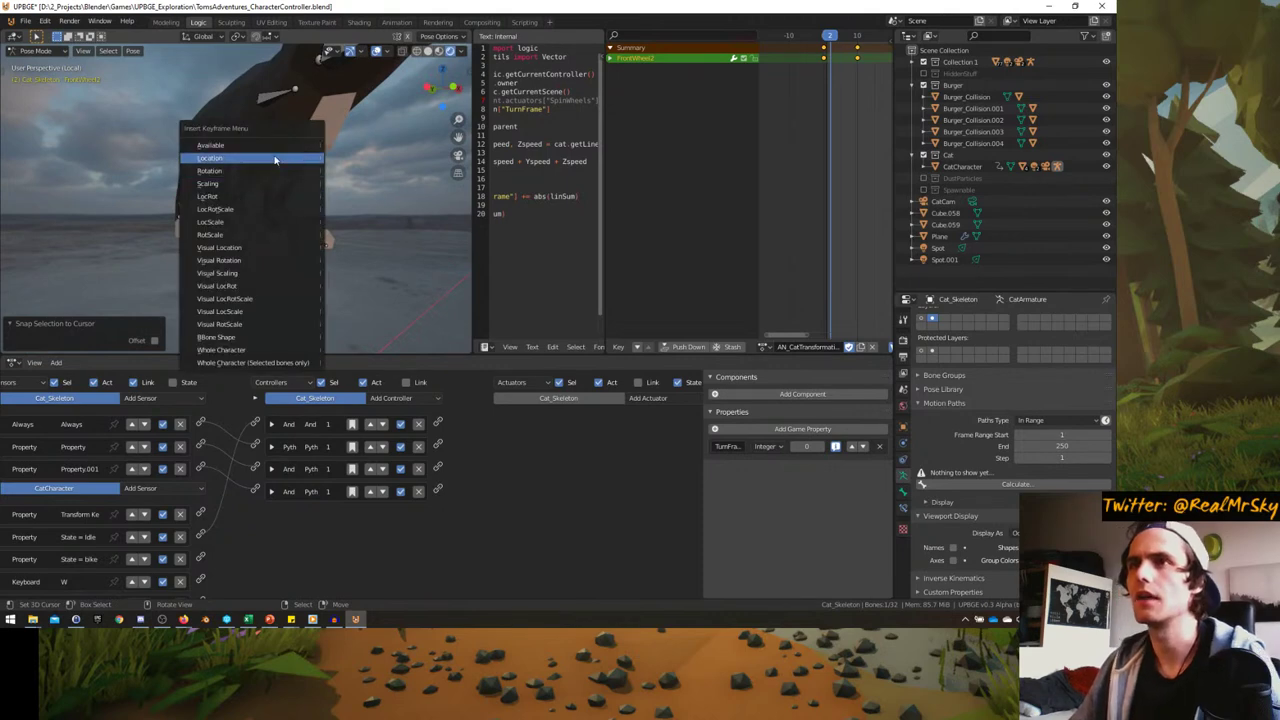
click(278, 171)
scroll(278, 171, down, 3)
- Snap BackWheel2 onto the 3D cursor at BackWheel and keyframe its location
middle_drag(278, 171, 181, 162)
scroll(194, 206, up, 4)
click(208, 263)
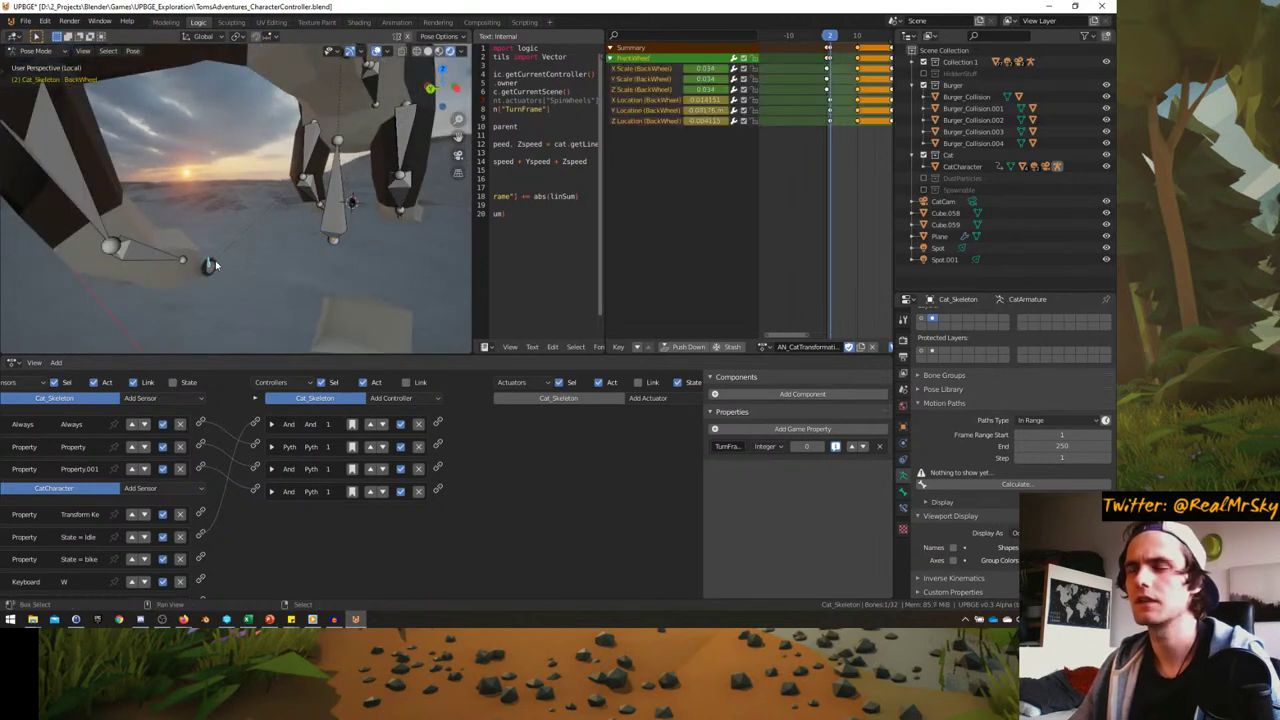
key(grave)
click(300, 294)
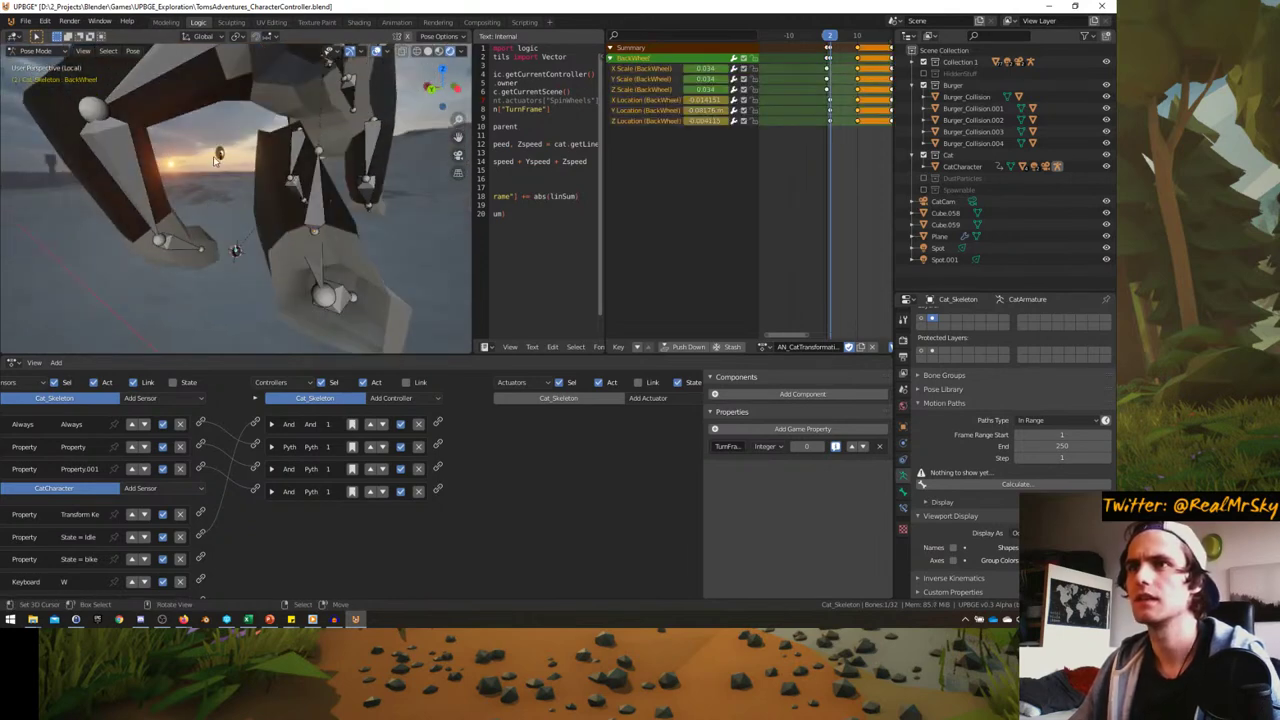
click(213, 156)
key(shift+s)
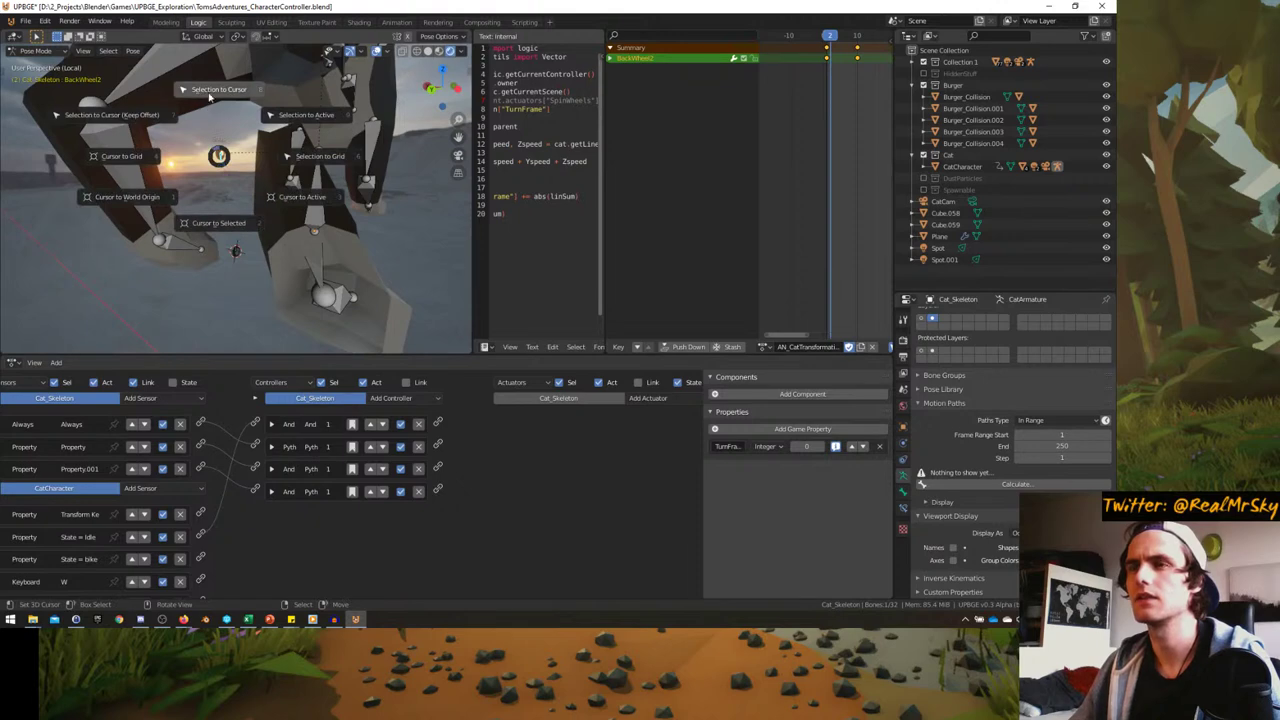
click(210, 94)
key(i)
click(240, 183)
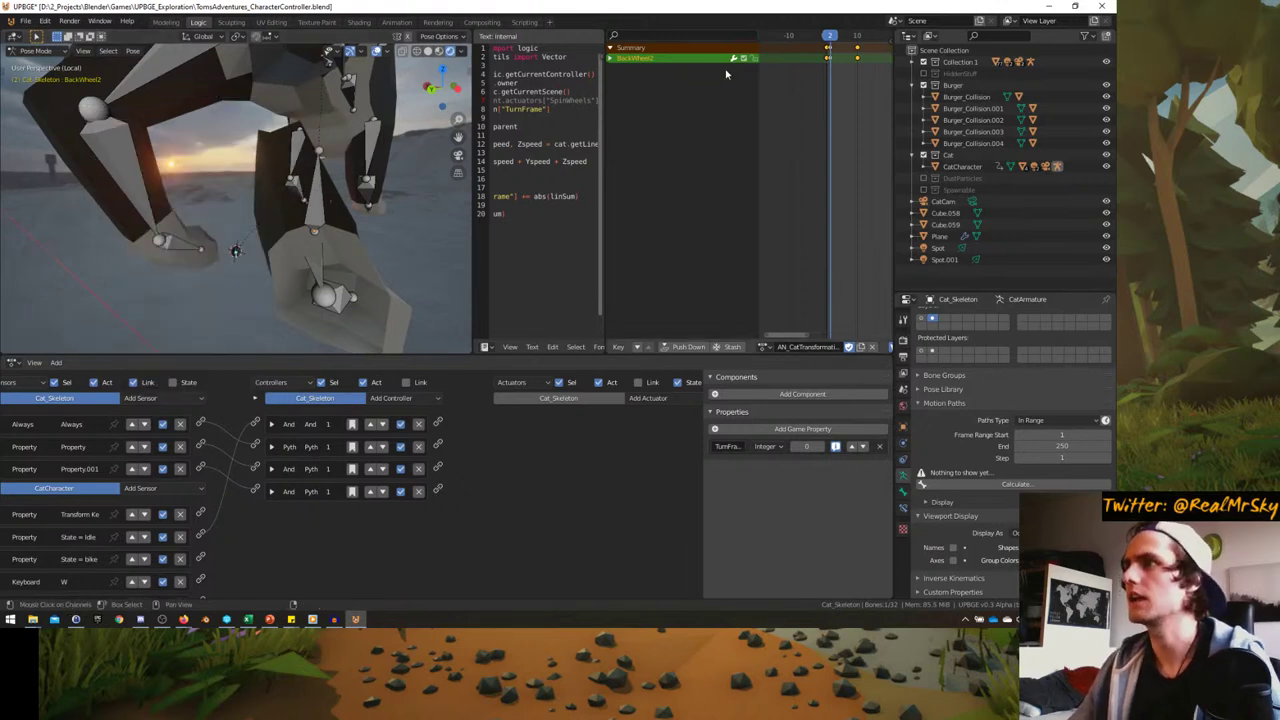
- At frame 10, snap BackWheel2 into place on the BackWheel bone
key(Right)
key(Right)
key(Right)
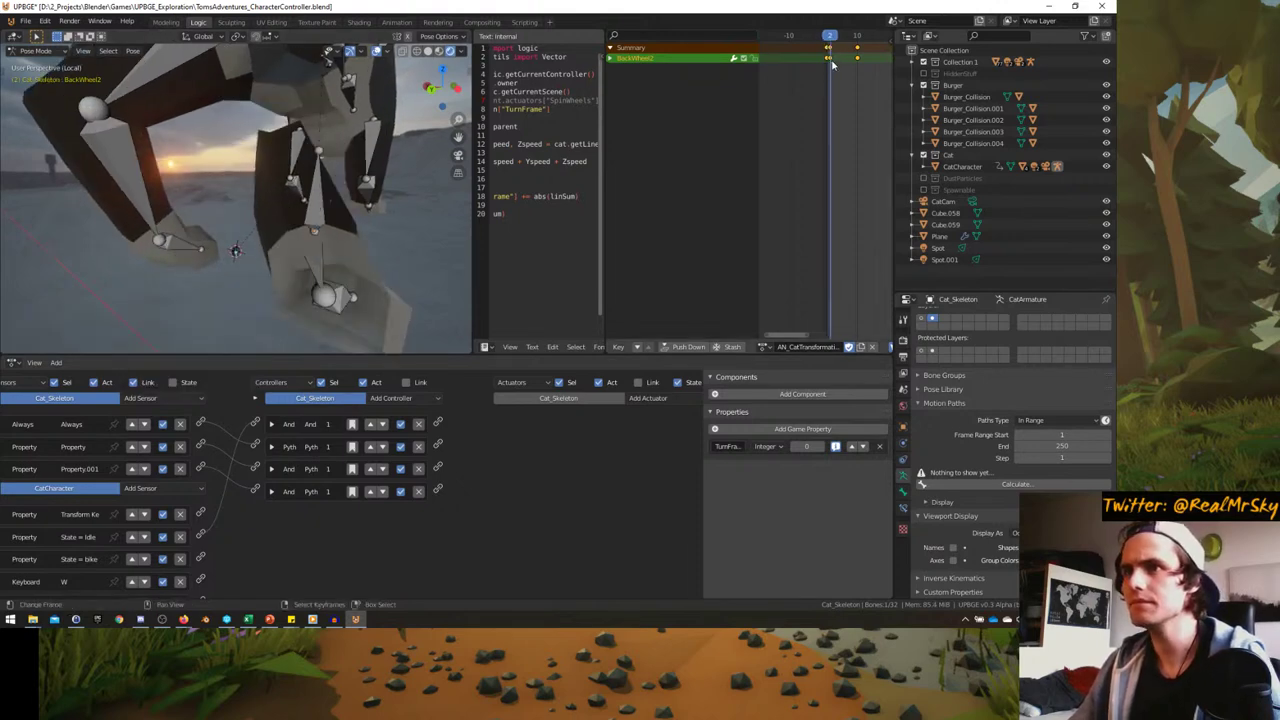
key(Right)
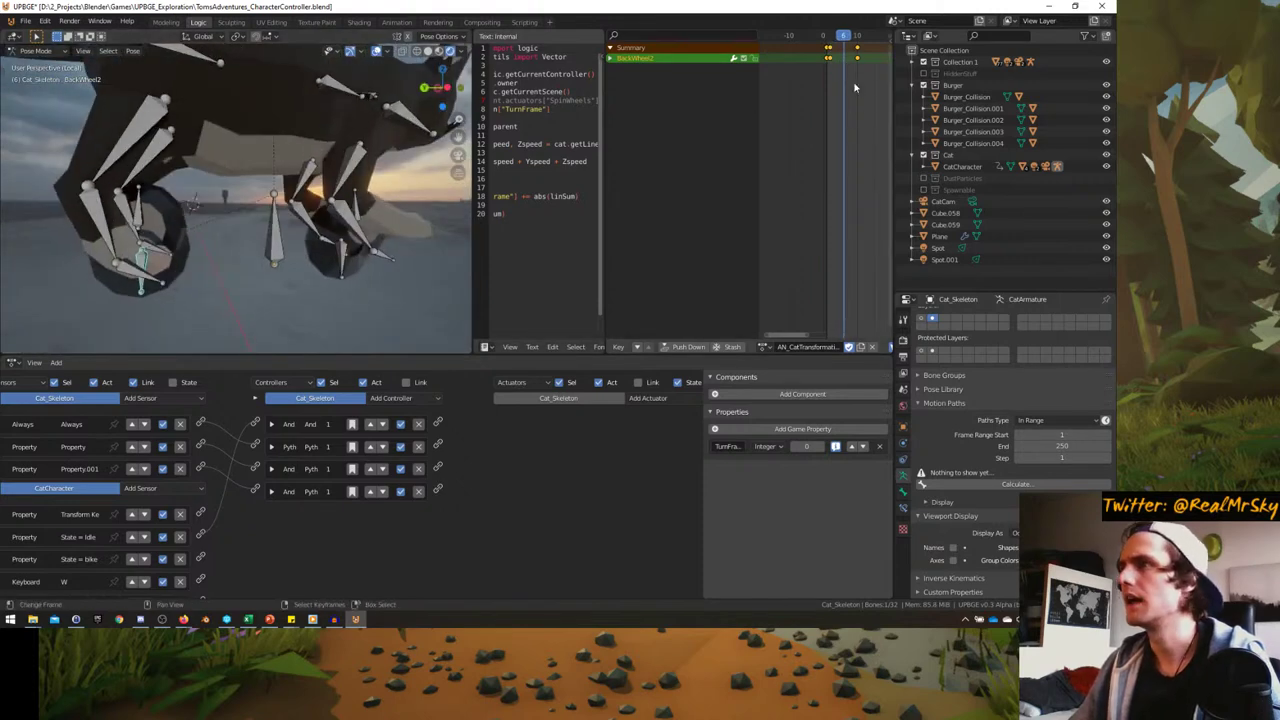
key(Up)
middle_drag(320, 200, 272, 176)
click(272, 176)
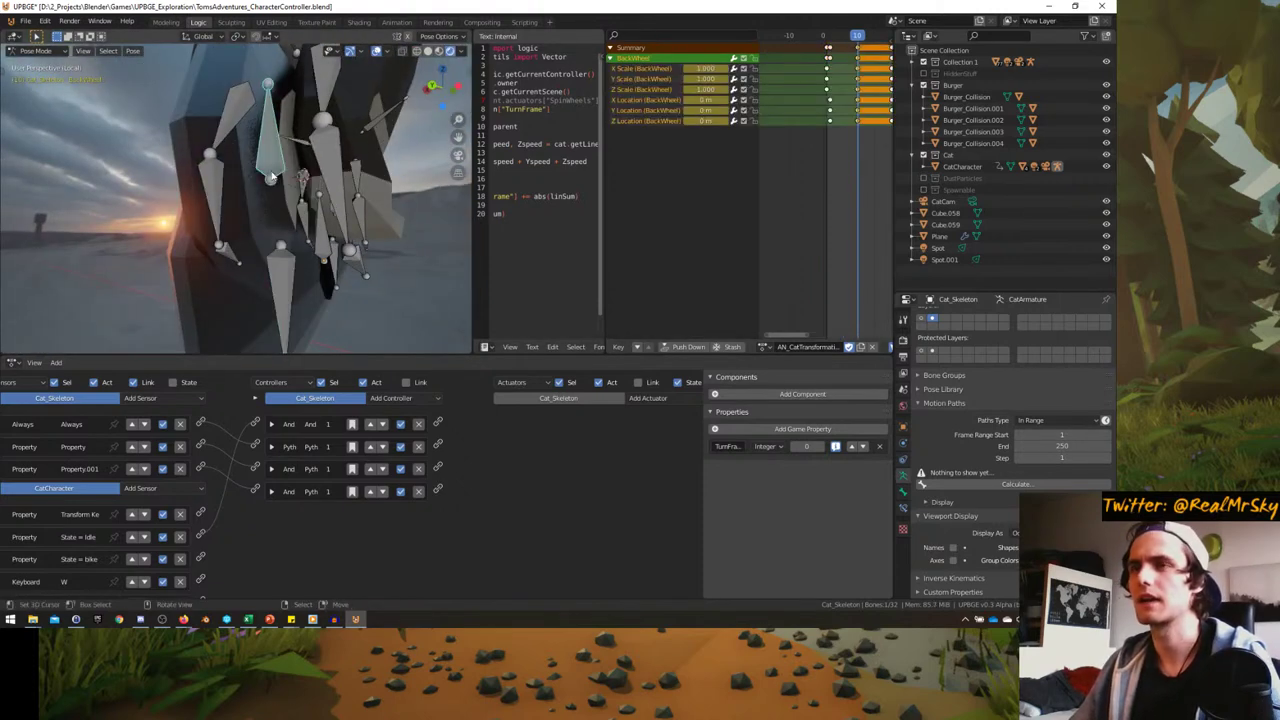
key(shift+s)
click(279, 244)
key(shift+s)
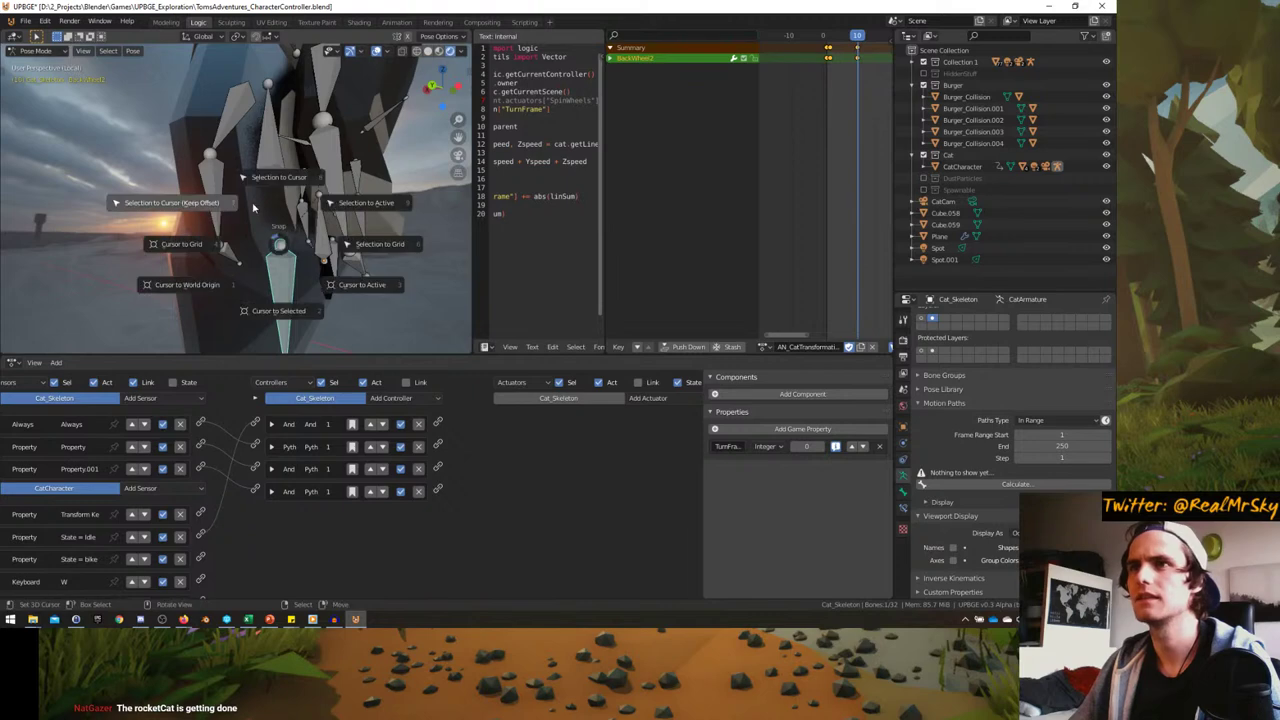
click(272, 186)
middle_drag(272, 186, 265, 195)
right_click(270, 198)
key(Escape)
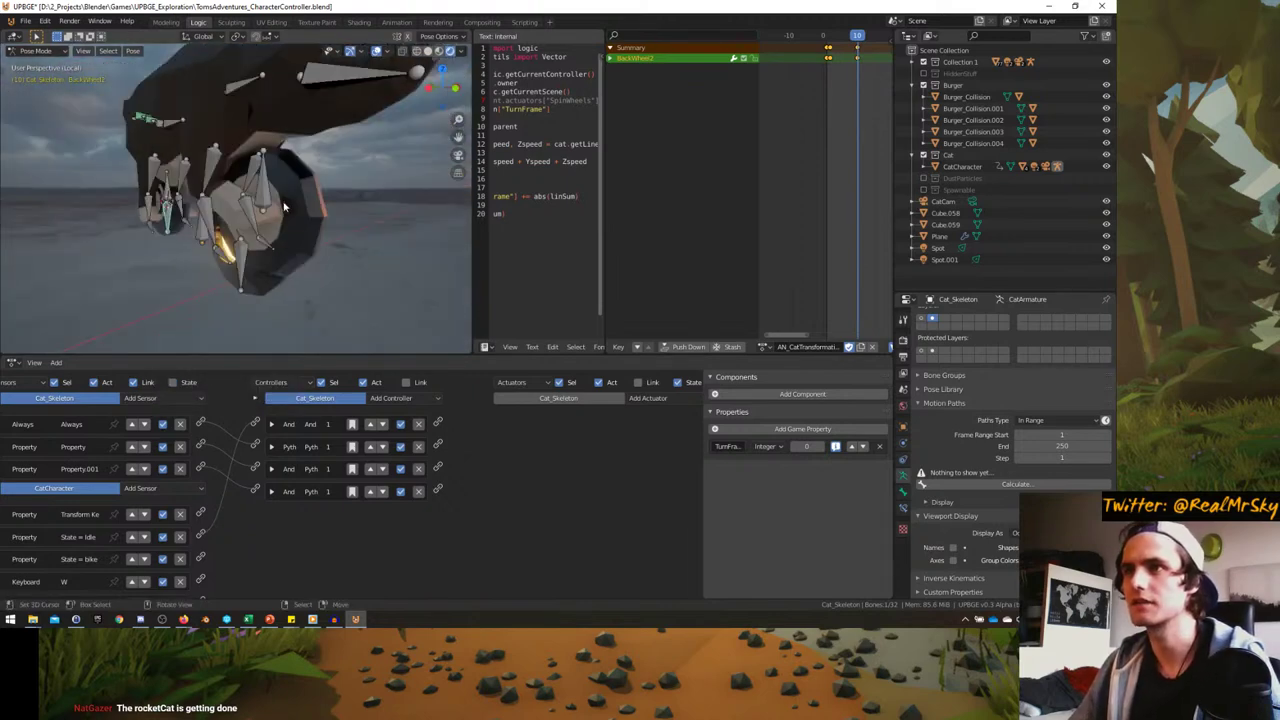
- Move the 3D cursor to FrontWheel, line up FrontWheel2 with it, and keyframe its location
click(265, 195)
key(shift+s)
click(272, 224)
click(242, 252)
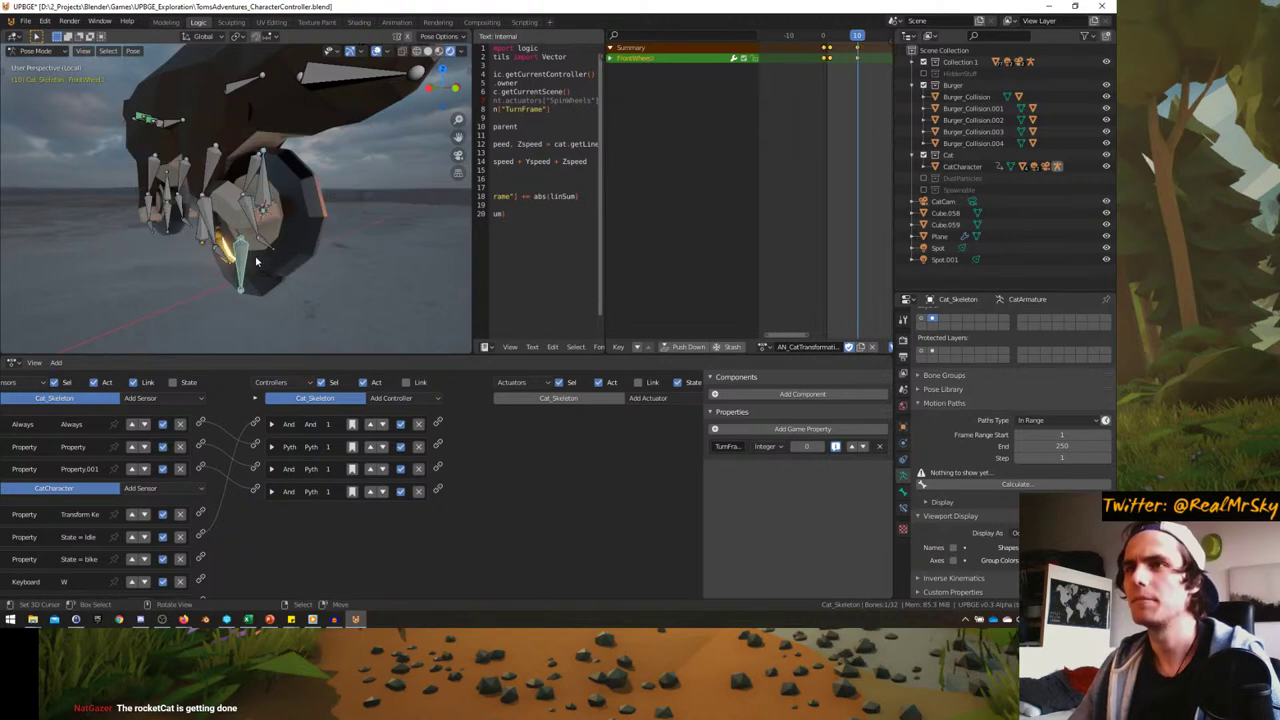
key(shift+s)
key(i)
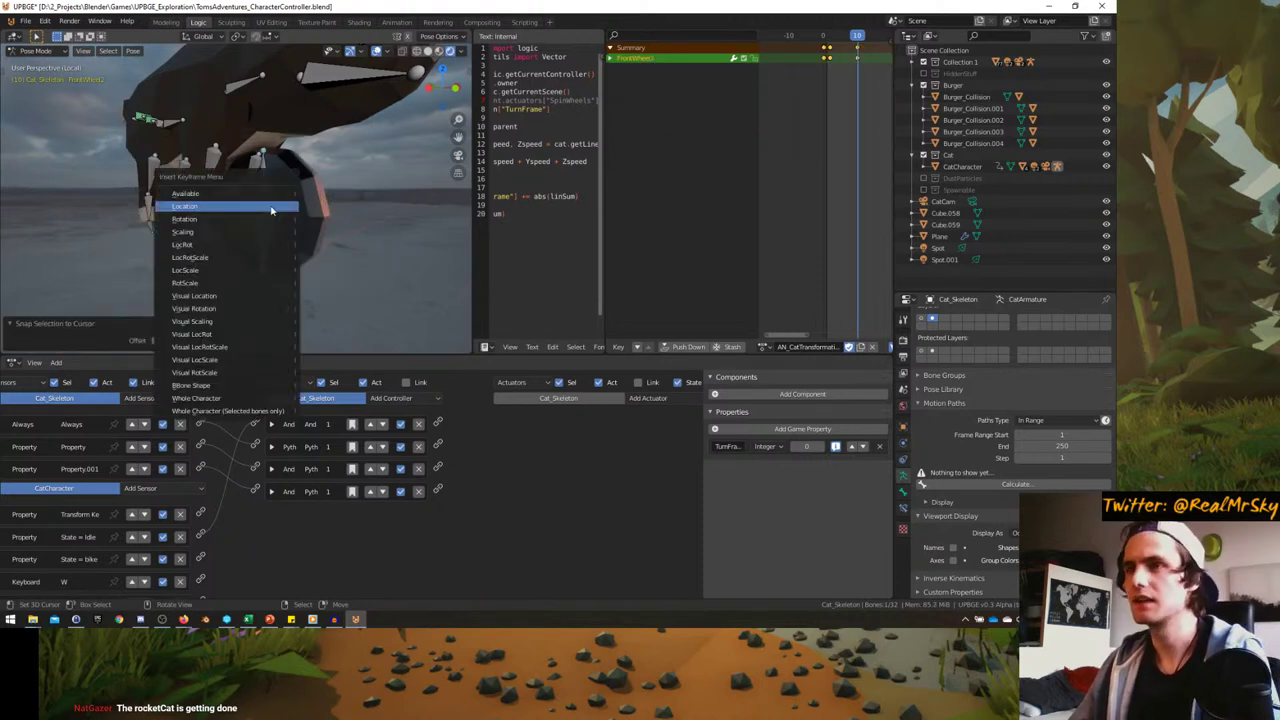
click(270, 210)
- Return to Object Mode and compare the pose at frame 0 and frame 10
key(ctrl+Tab)
scroll(270, 210, down, 5)
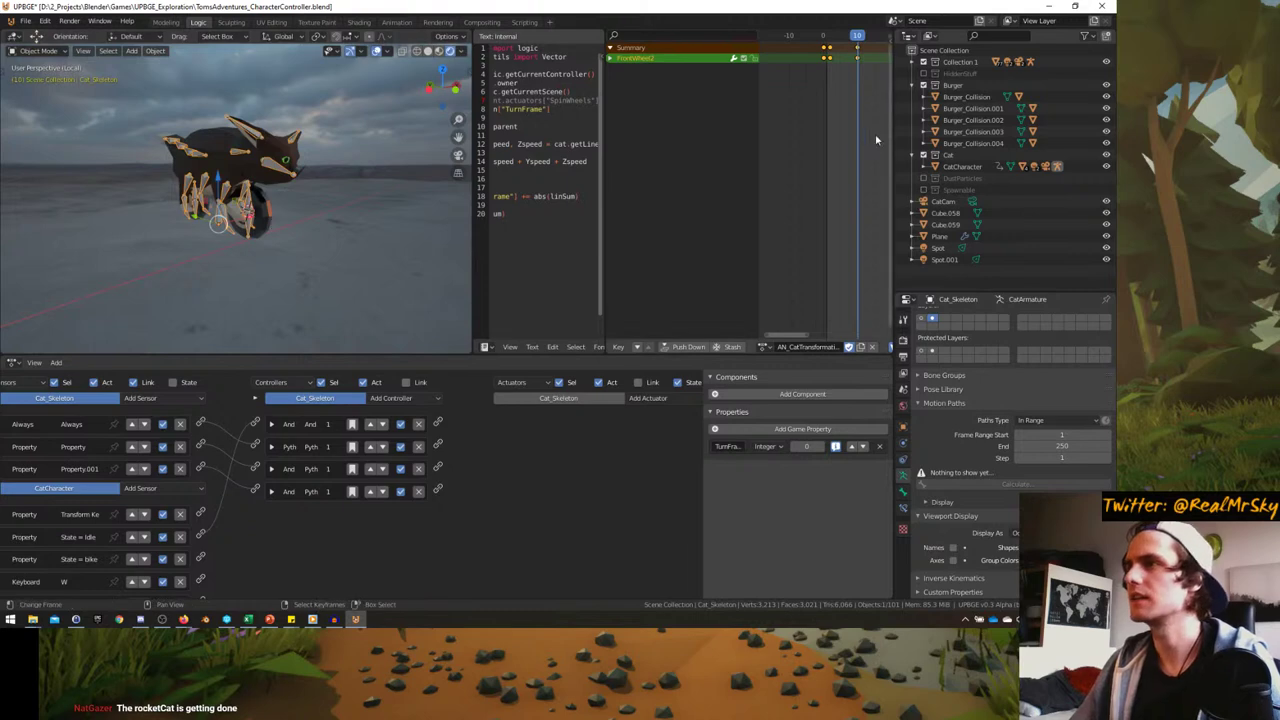
key(shift+Left)
key(Up)
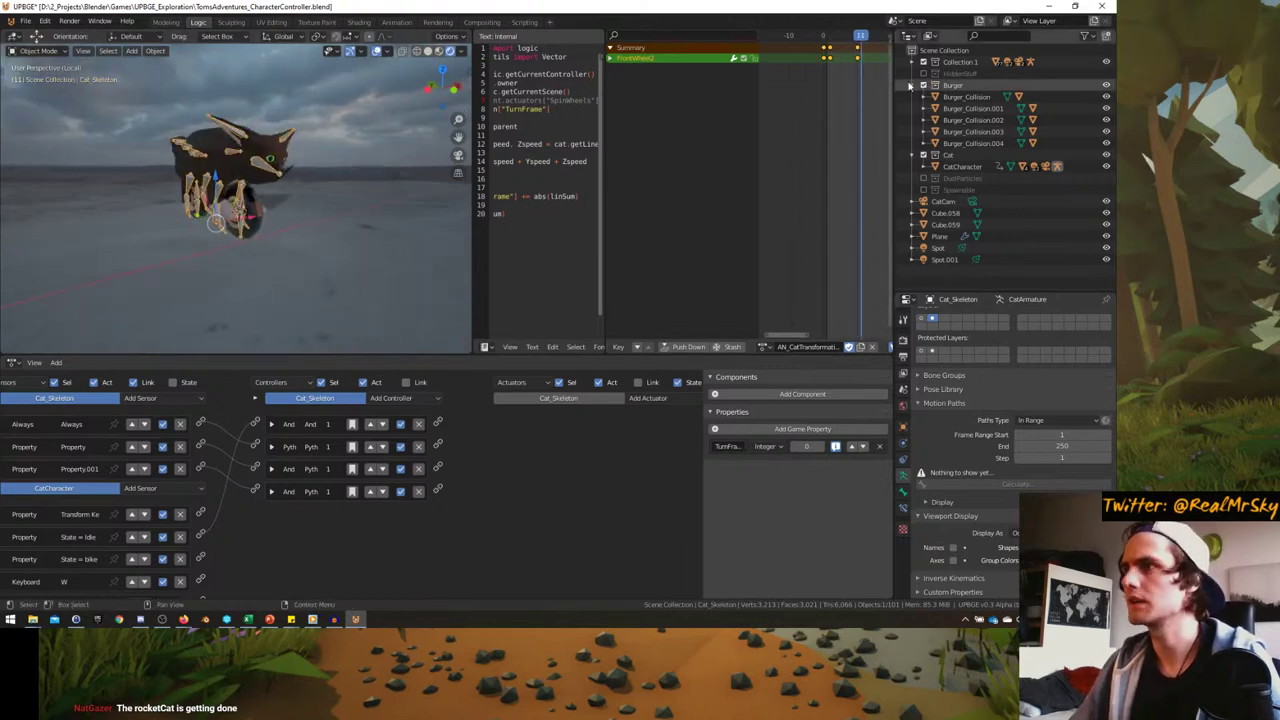
key(Down)
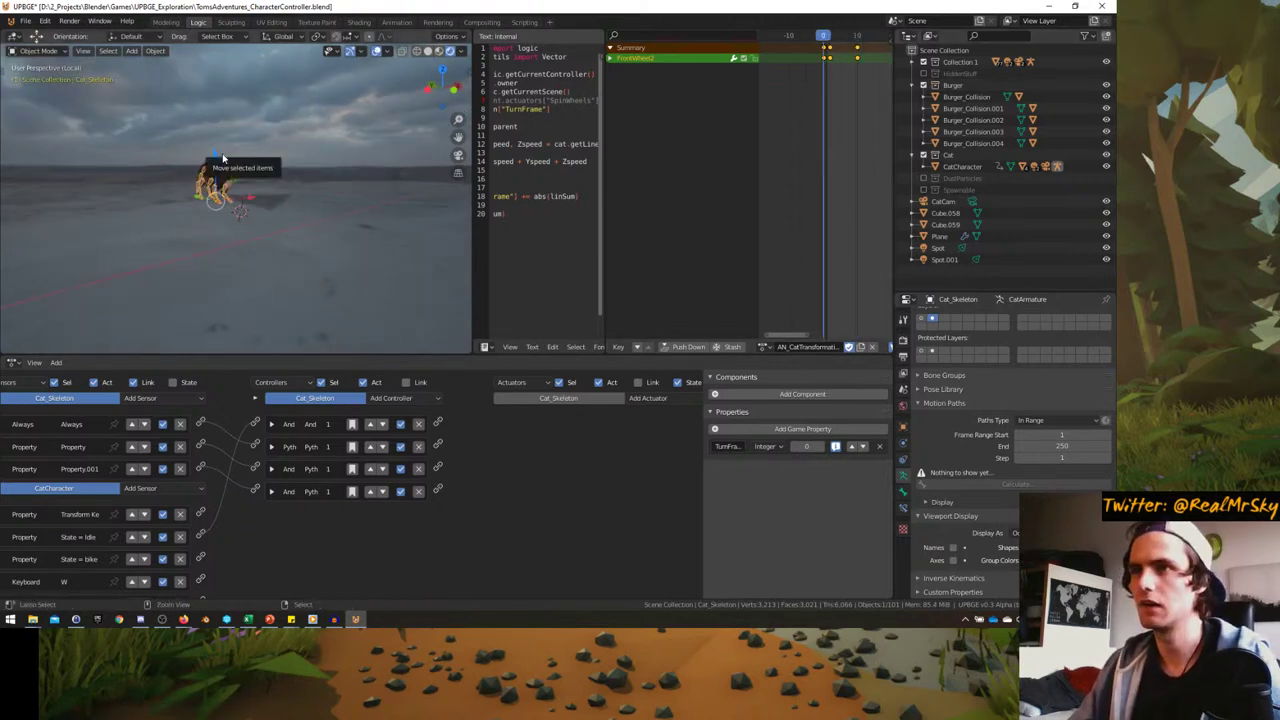
key(KP_0)
key(ctrl+alt+space)
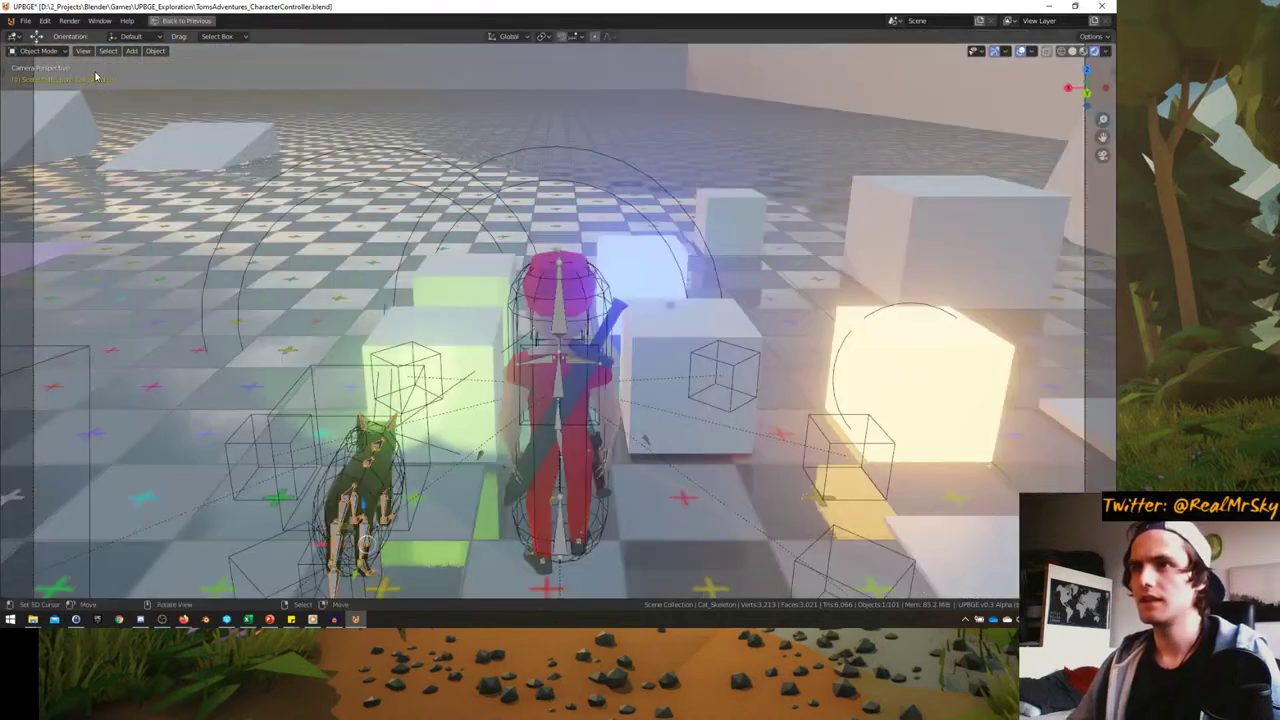
key(p)
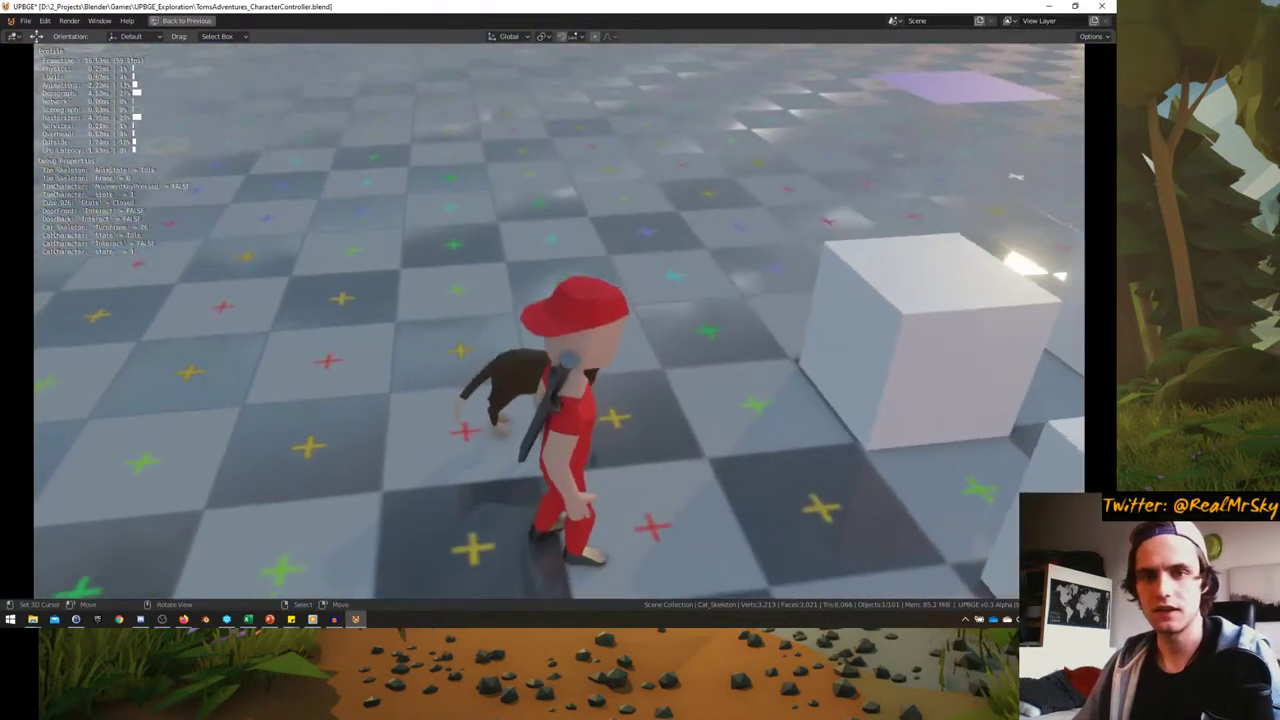
key(w)
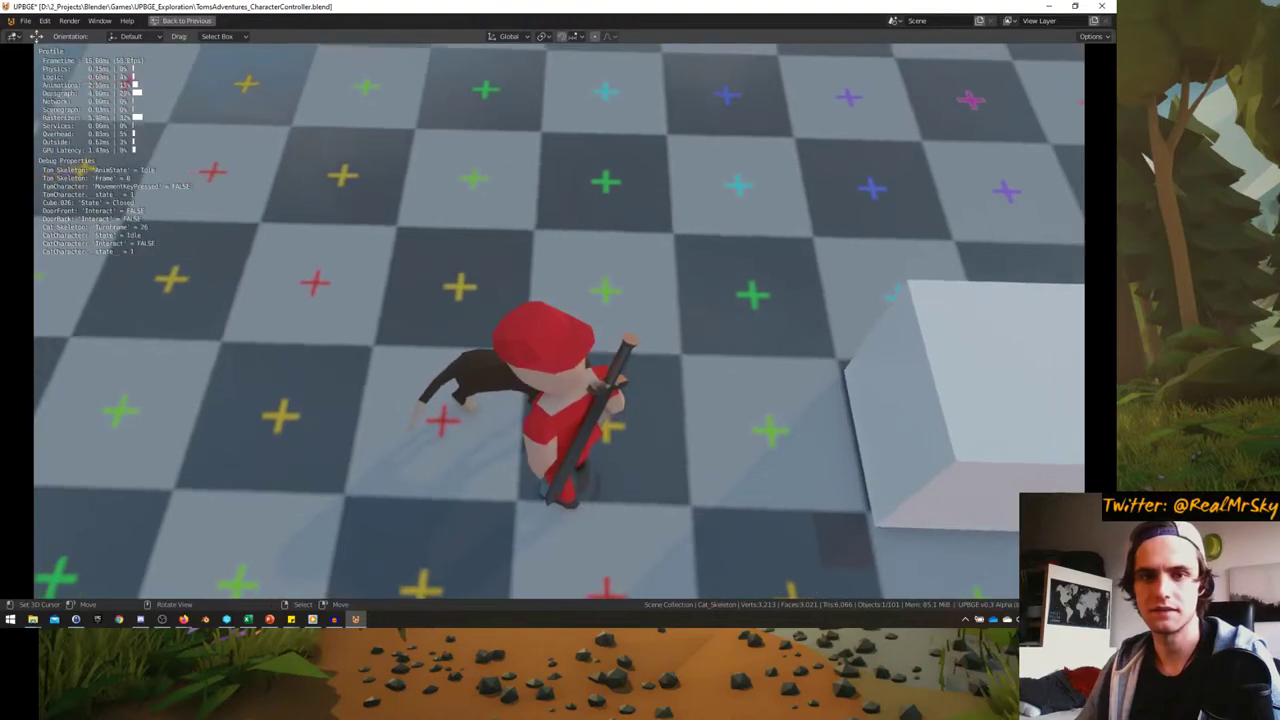
key(e)
key(w)
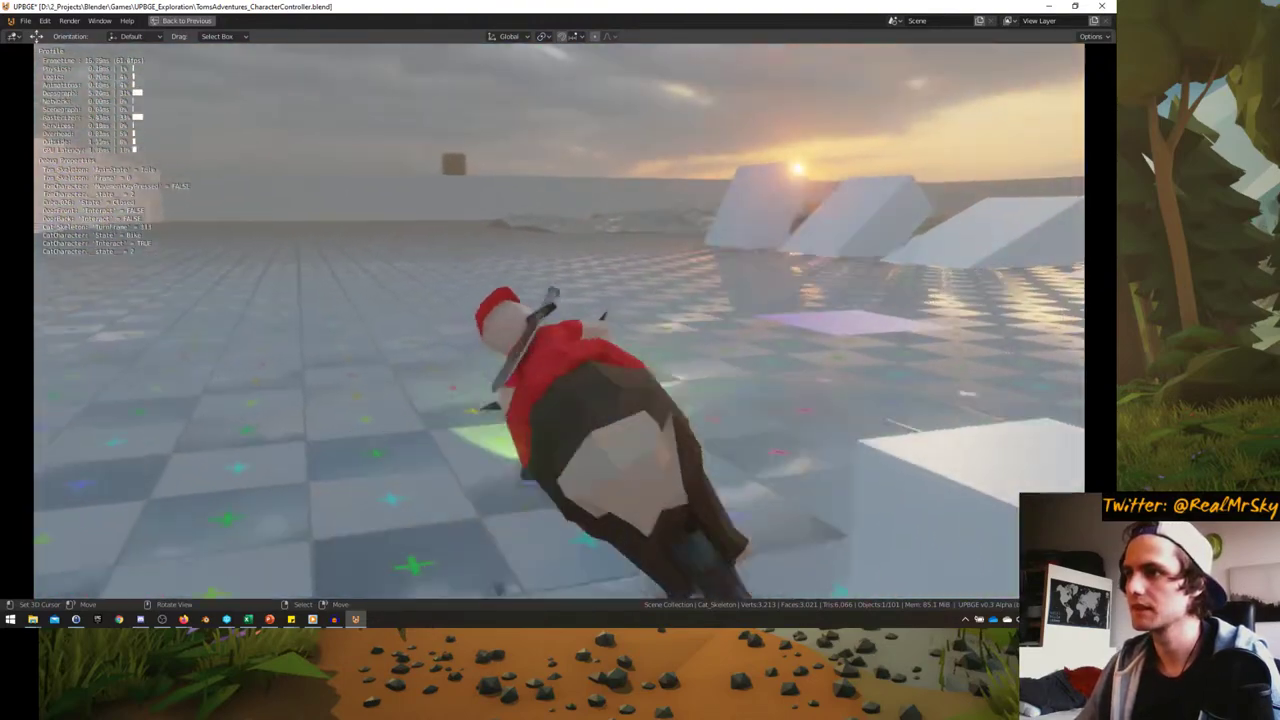
key(d)
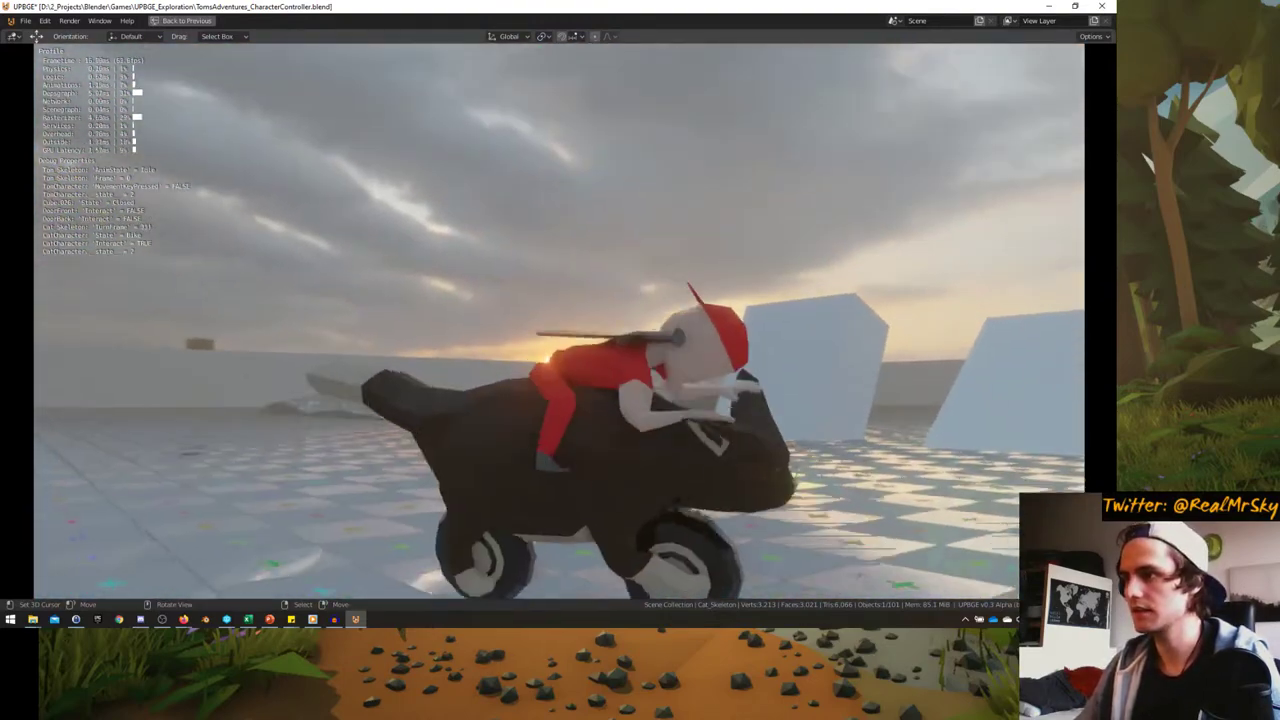
key(a)
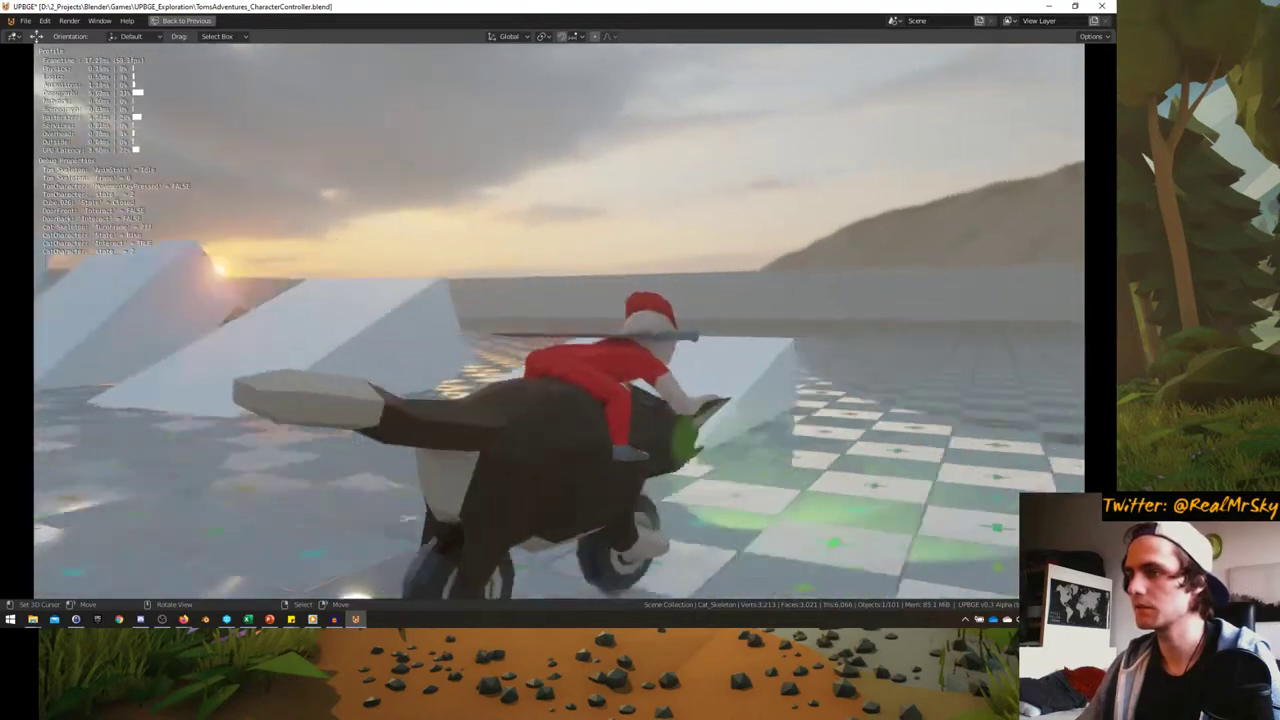
key(a)
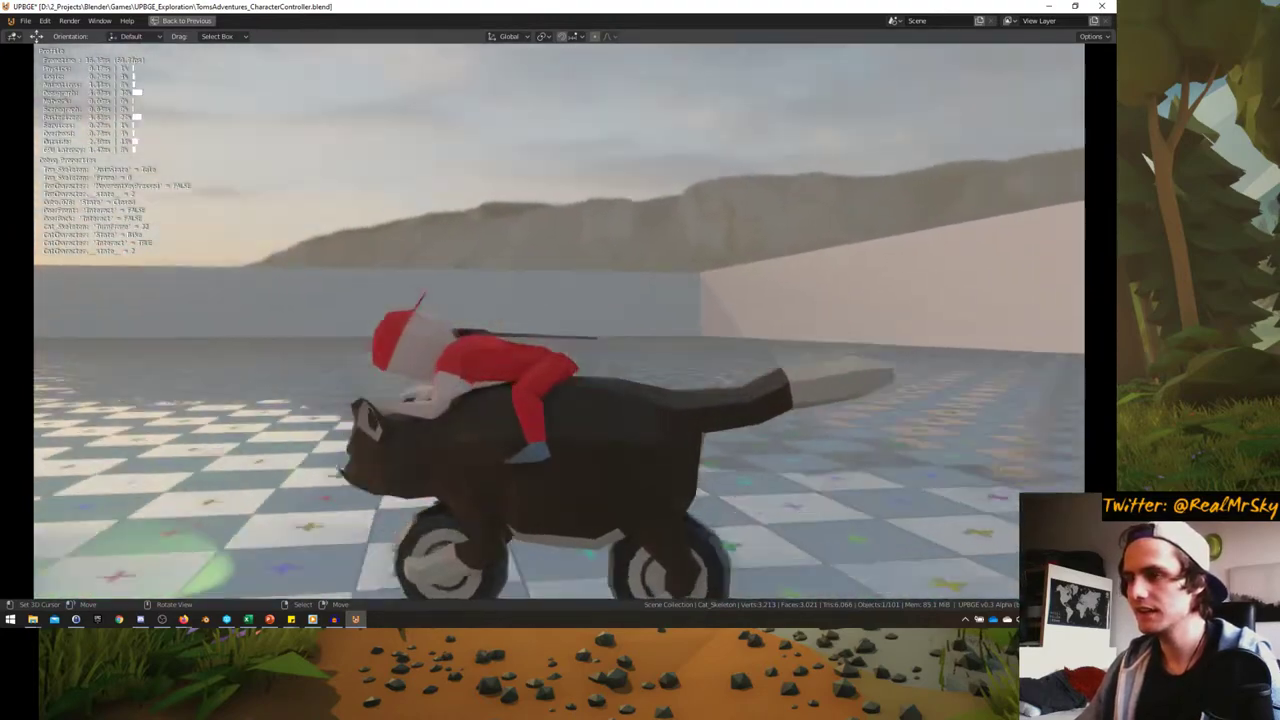
key(e)
key(w)
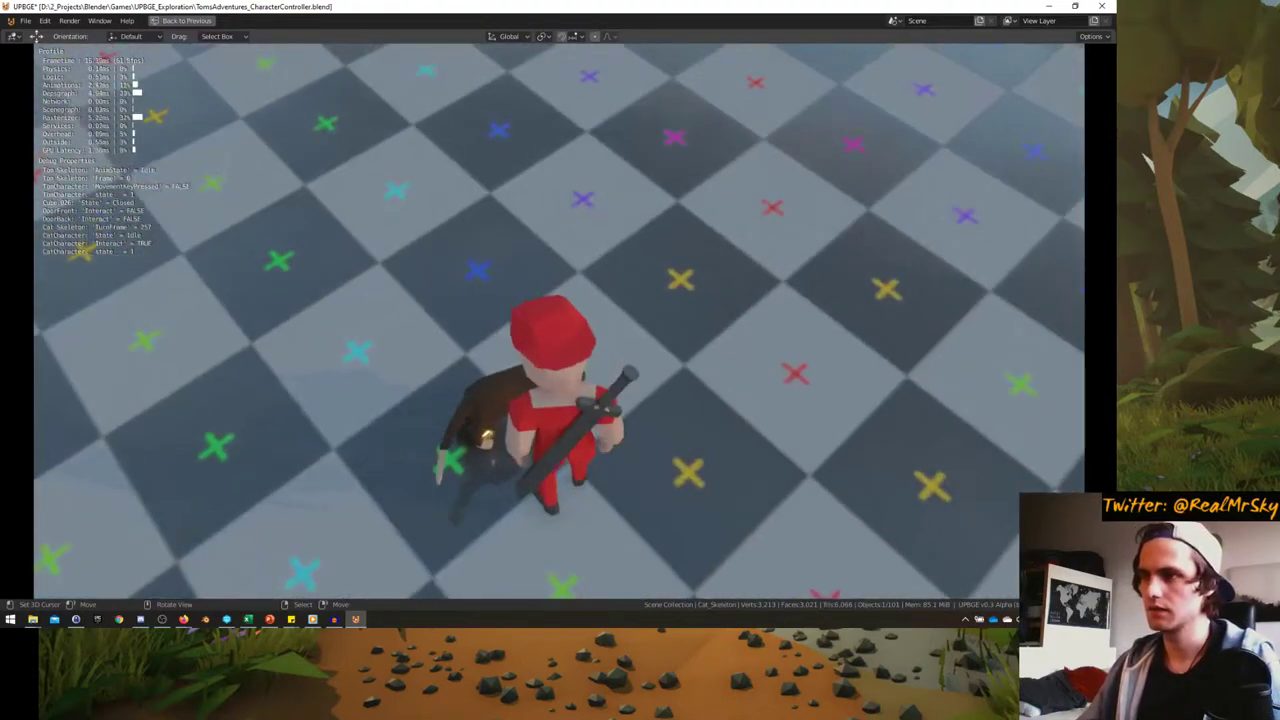
key(e)
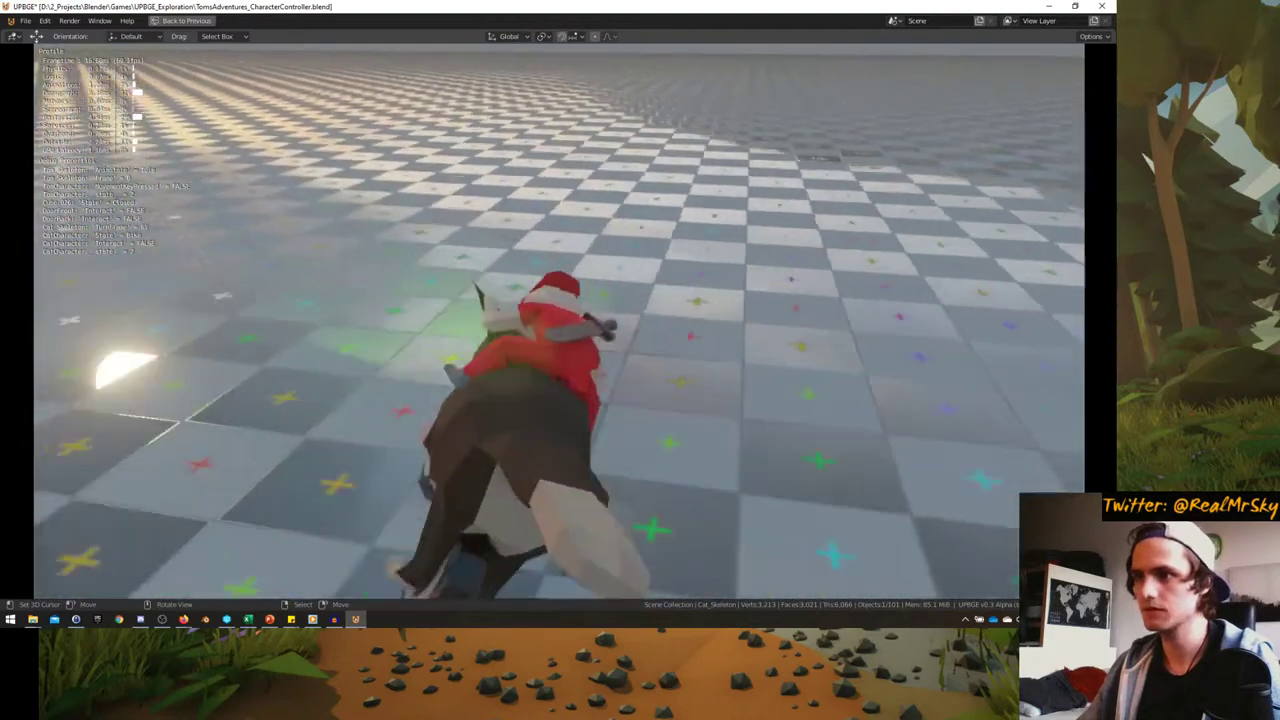
key(e)
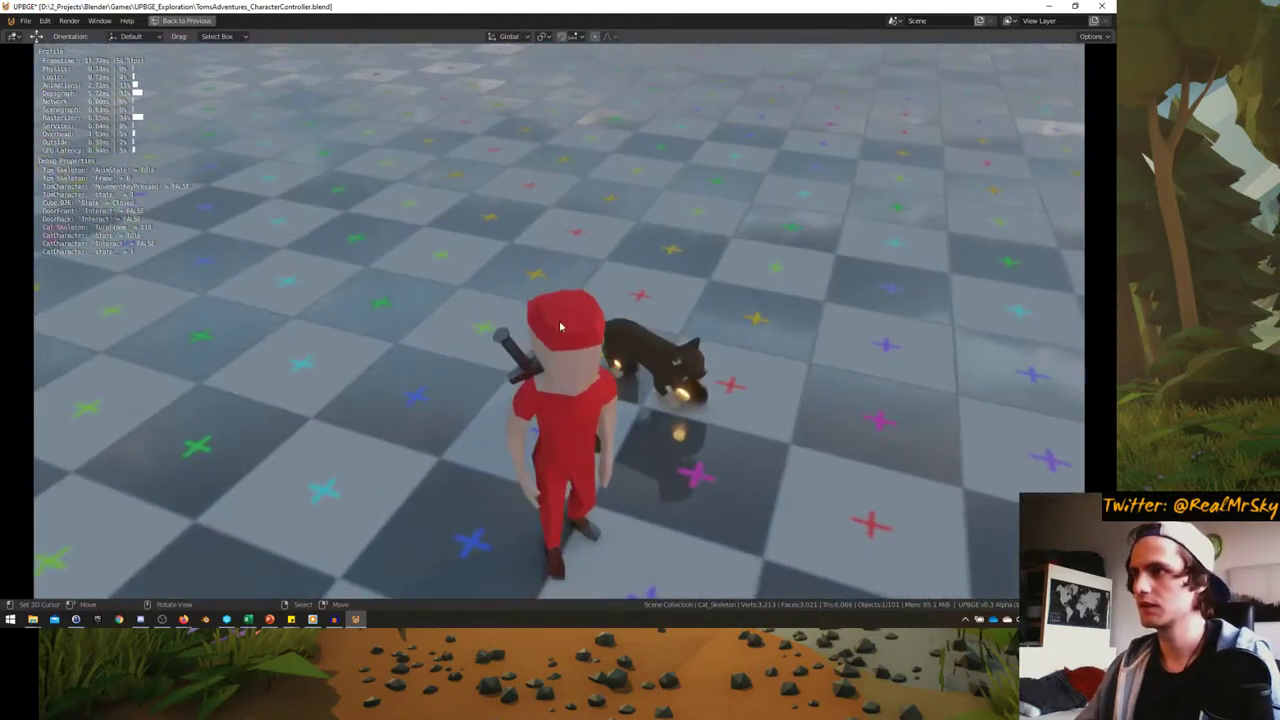
key(Escape)
key(ctrl+alt+space)
key(KP_Decimal)
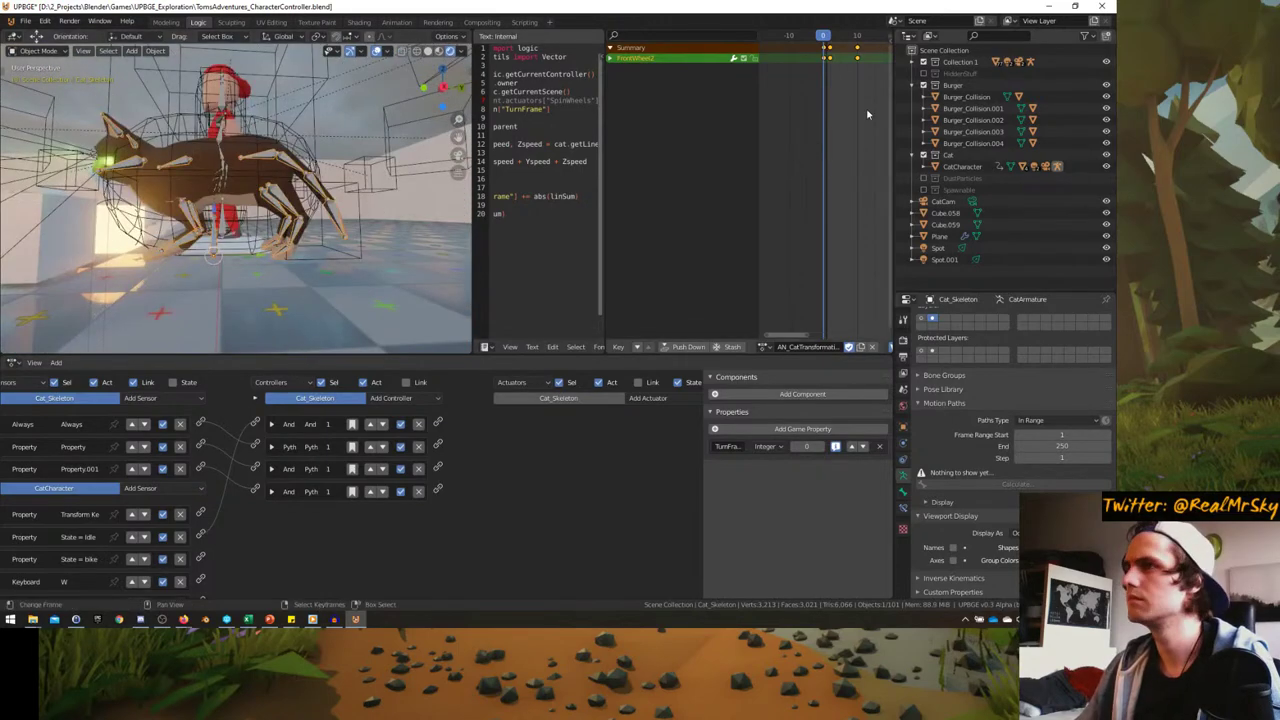
- Assign AN_CatTransformation2_1-10 to the skeleton in the action browser and scrub to preview it
drag(866, 114, 849, 108)
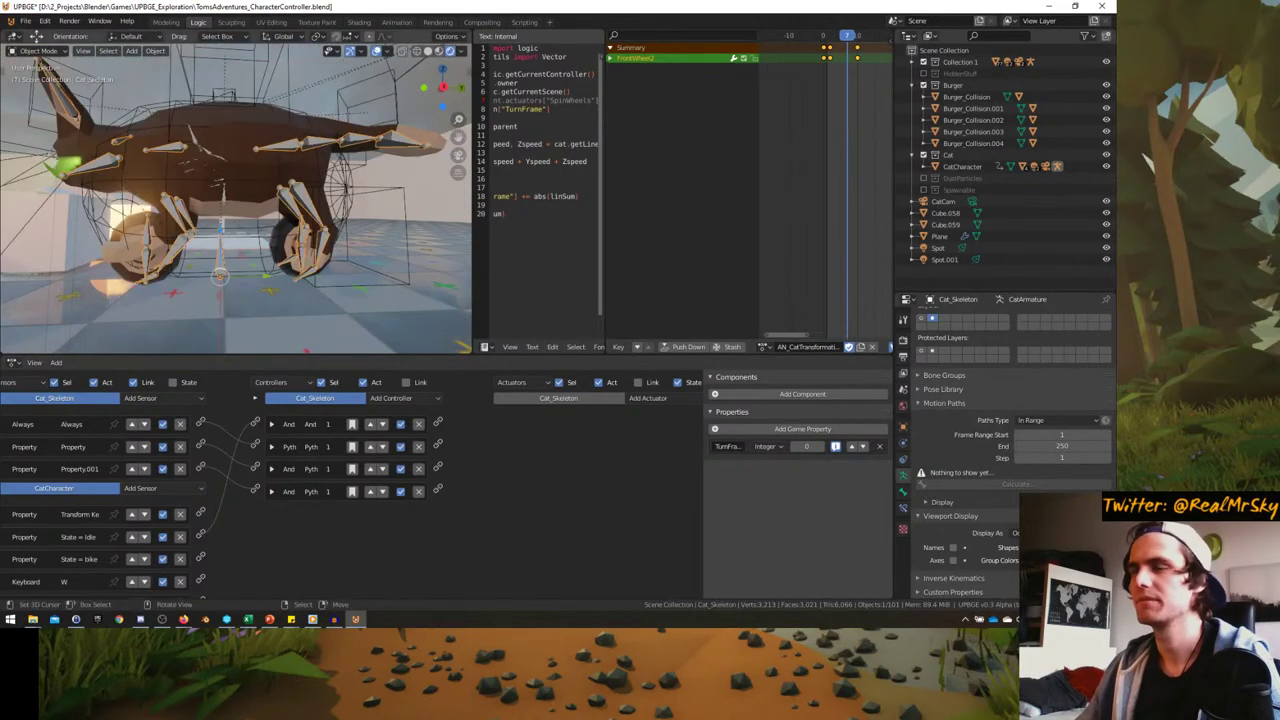
click(766, 346)
click(806, 408)
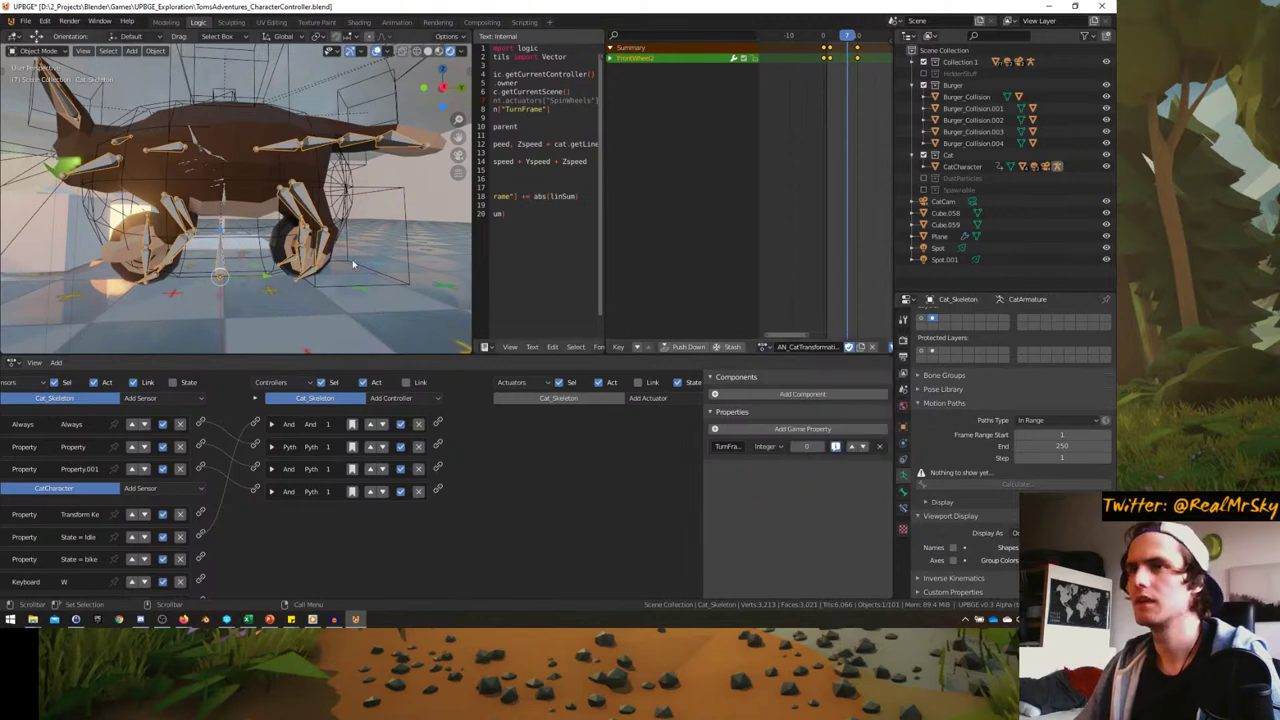
mouse_move(834, 117)
mouse_down()
mouse_move(846, 115)
mouse_move(796, 115)
mouse_move(847, 115)
mouse_up()
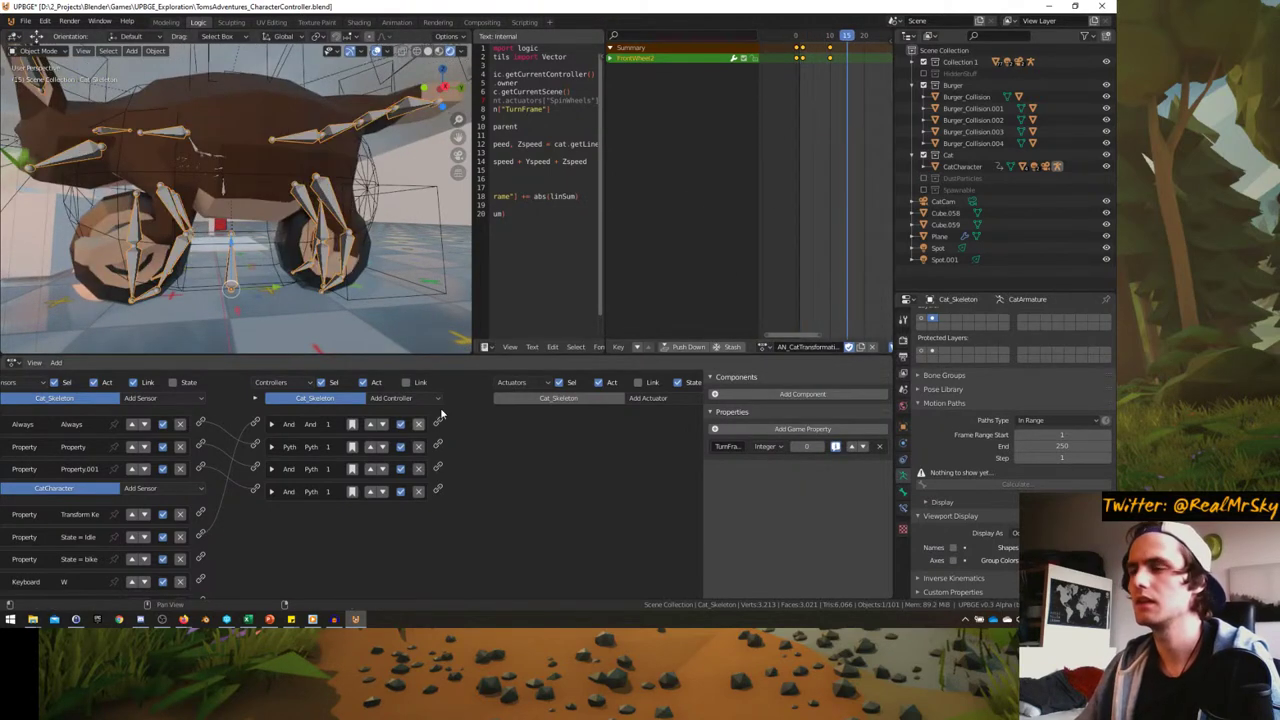
click(766, 346)
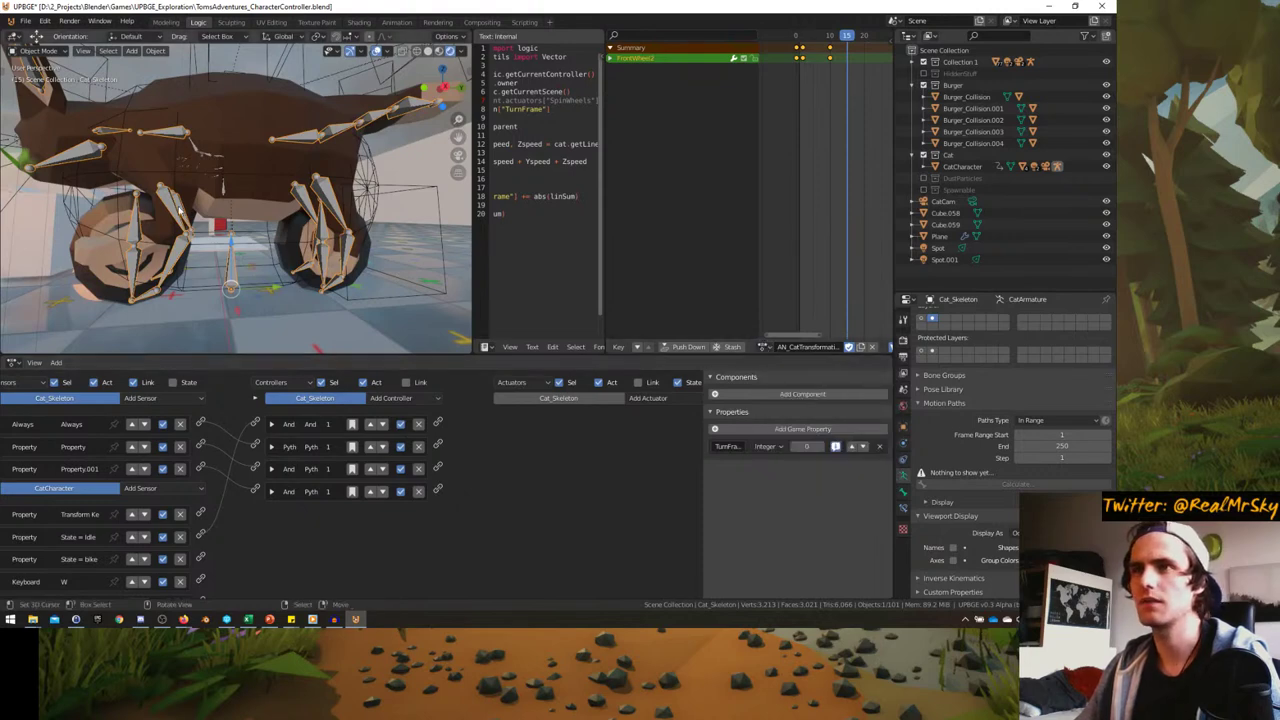
- Expand and collapse the idle and SpinWheels actuators to check their settings
middle_drag(350, 450, 336, 447)
click(503, 421)
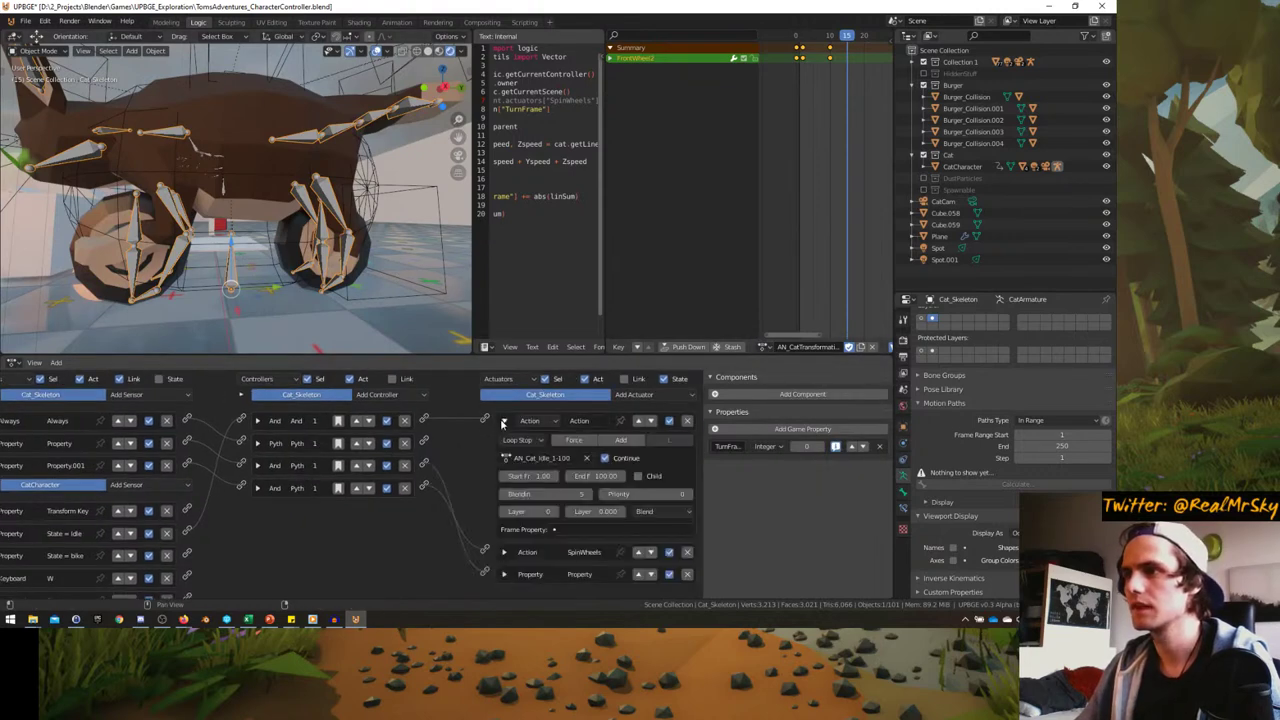
click(504, 421)
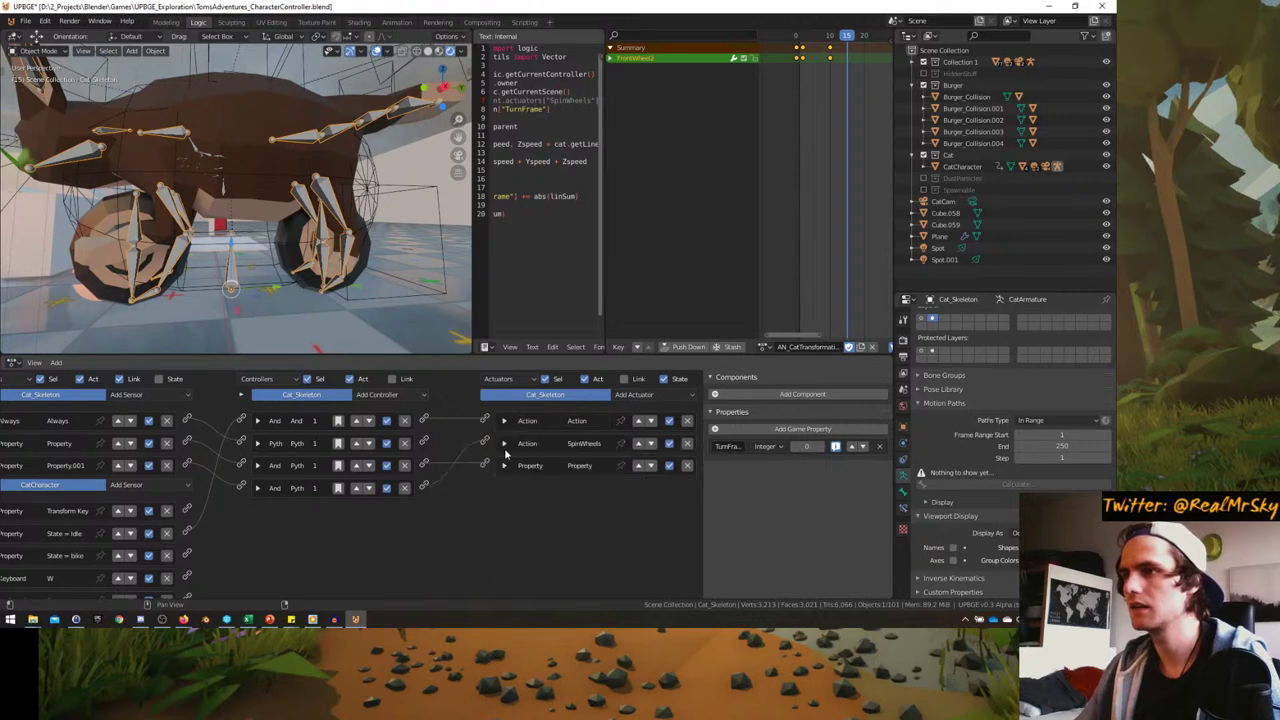
click(503, 443)
click(503, 443)
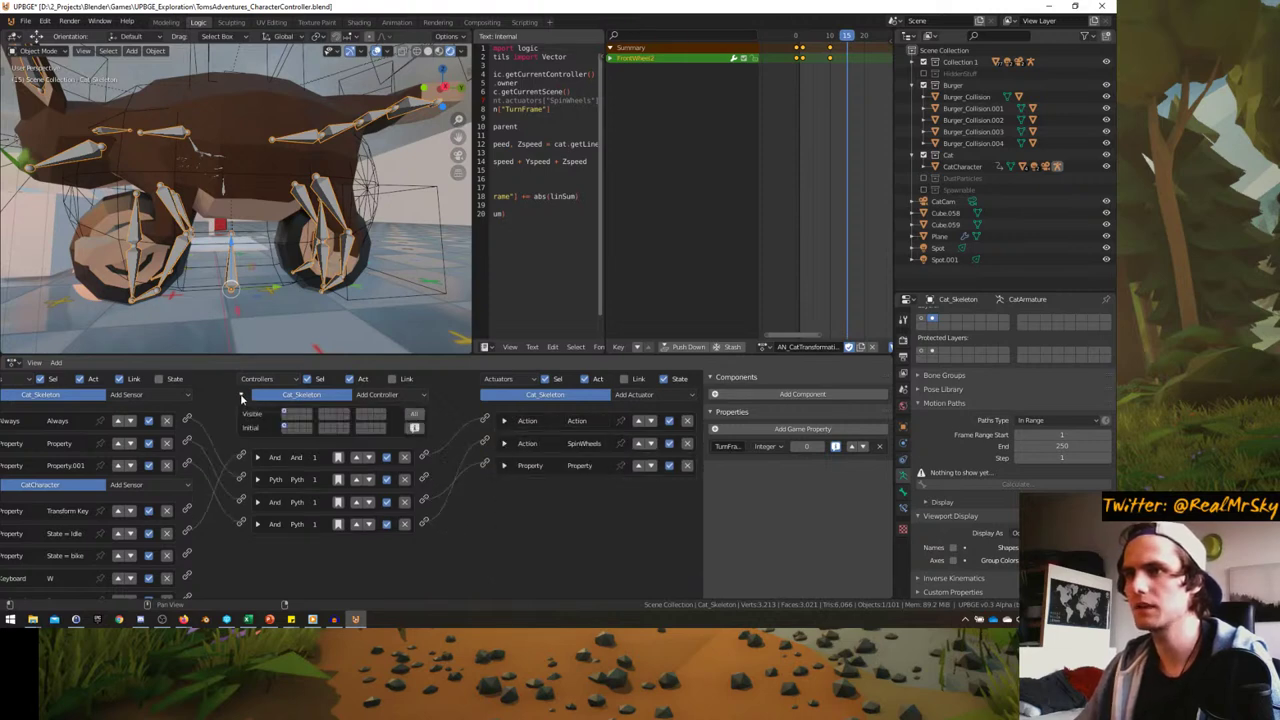
- Select the cat and set the Action.001 actuator's action to AN_CatTransformation2_1-10
middle_drag(205, 184, 229, 225)
click(221, 190)
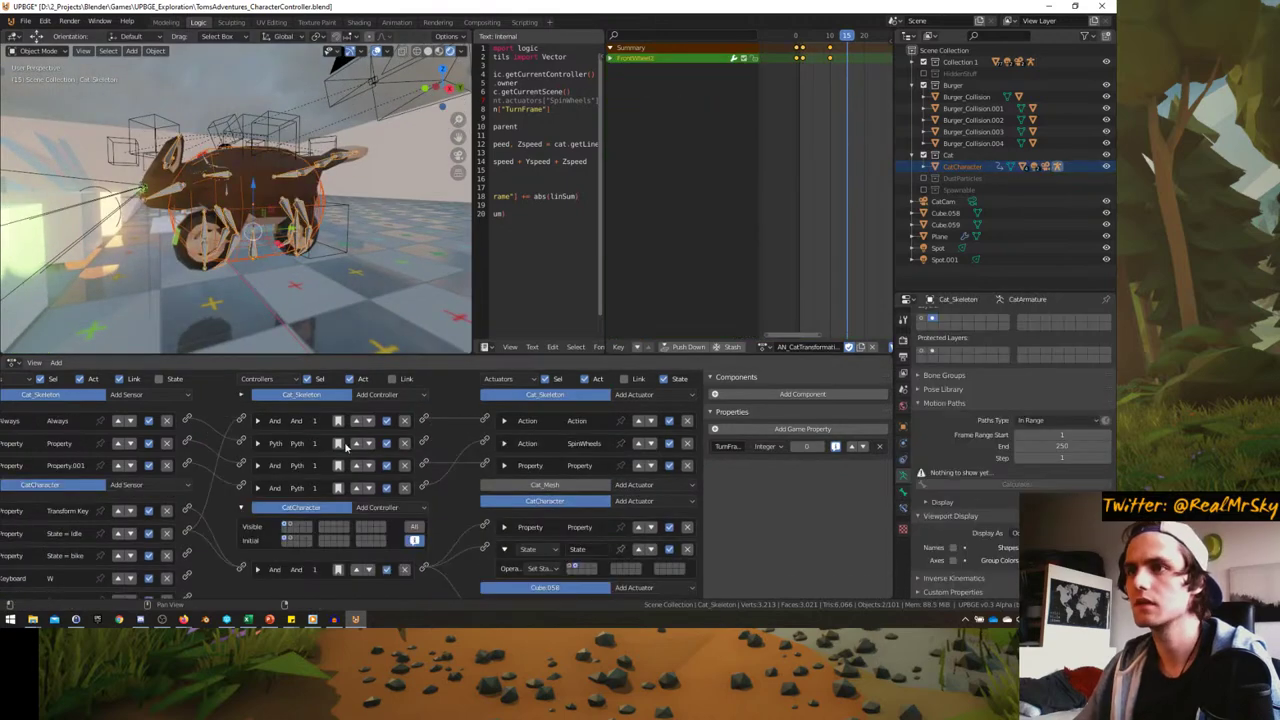
scroll(443, 457, down, 2)
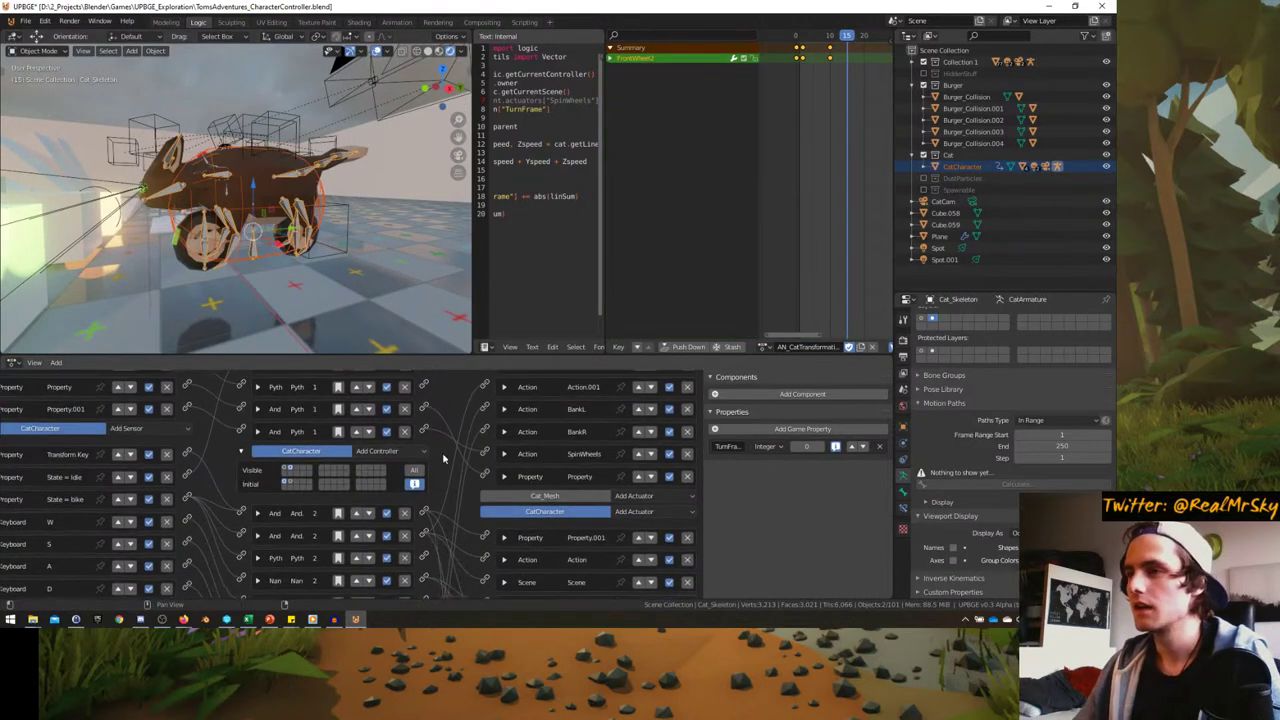
scroll(500, 440, up, 2)
click(506, 424)
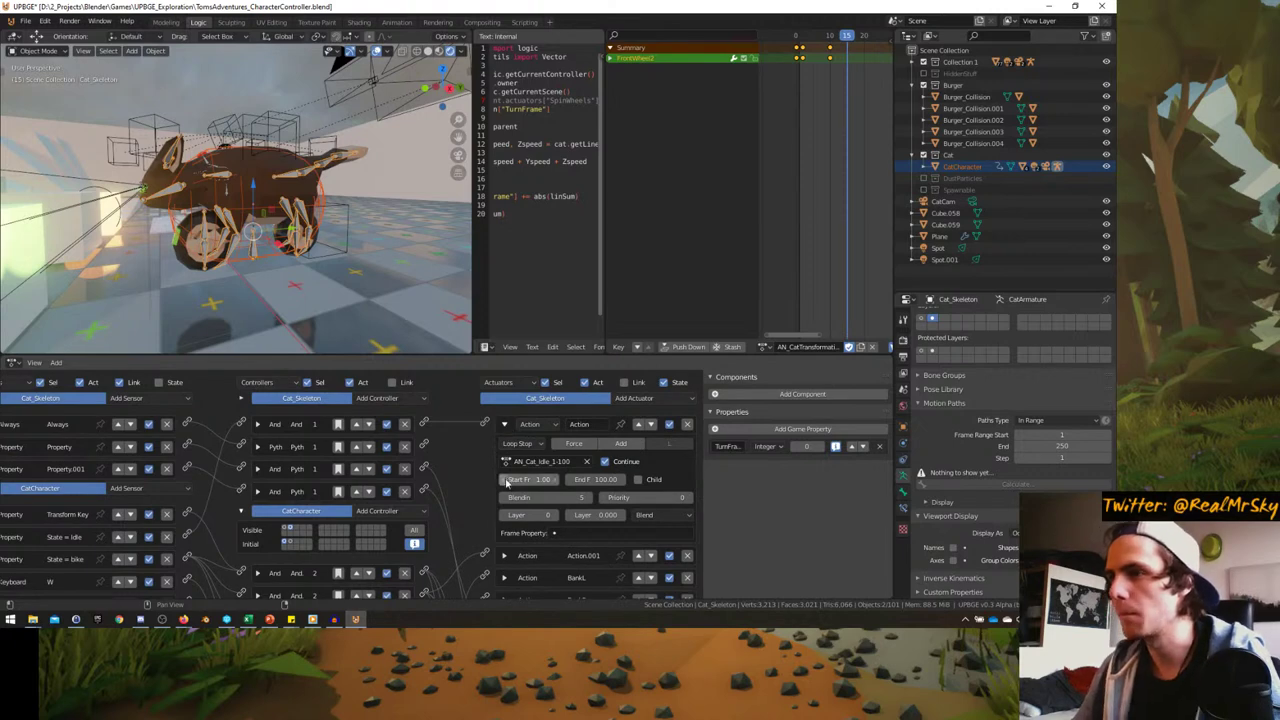
click(504, 424)
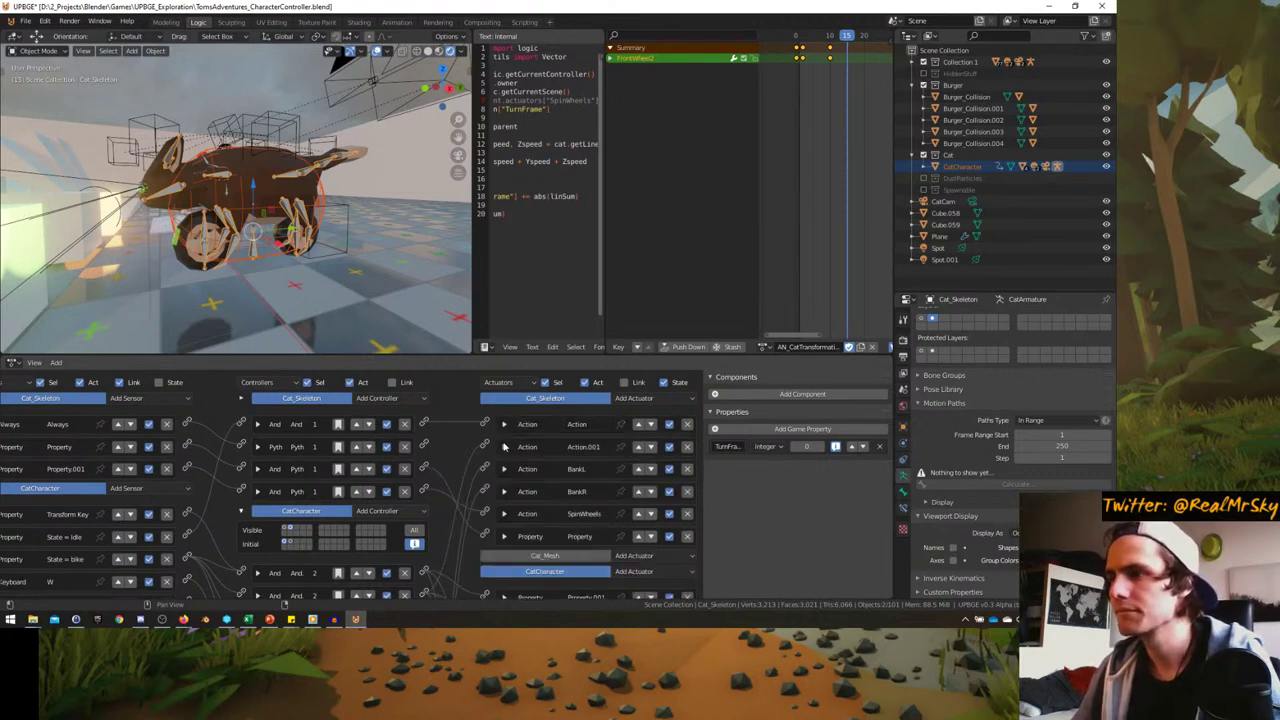
click(505, 447)
click(521, 483)
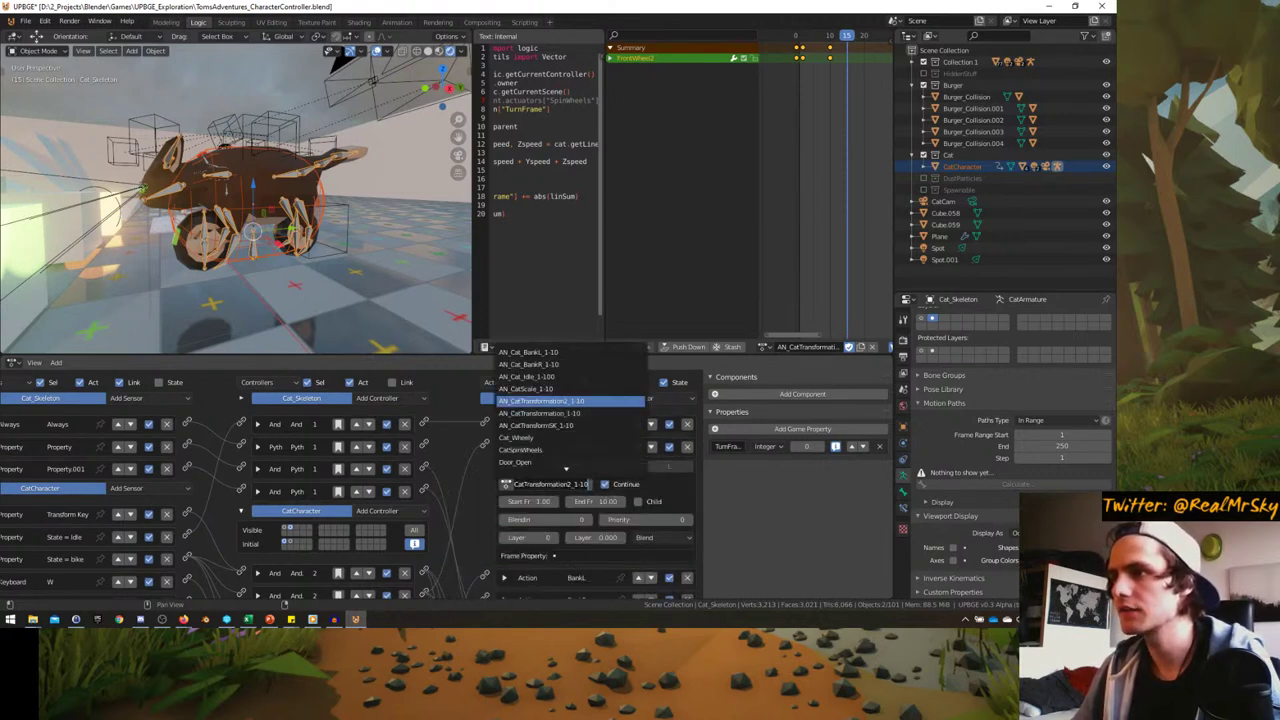
key(Return)
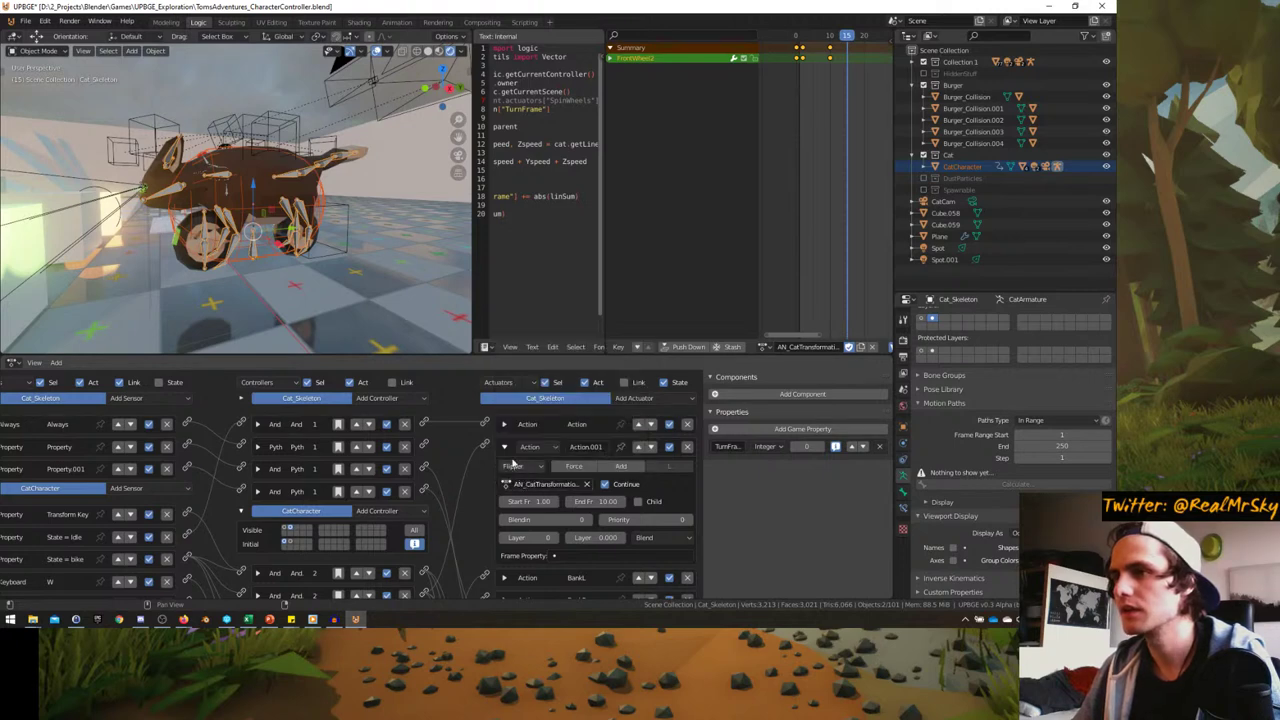
- Review the BankL actuator, keeping AN_Cat_BankL_1-10, then review the BankR actuator
click(505, 447)
click(505, 469)
click(530, 506)
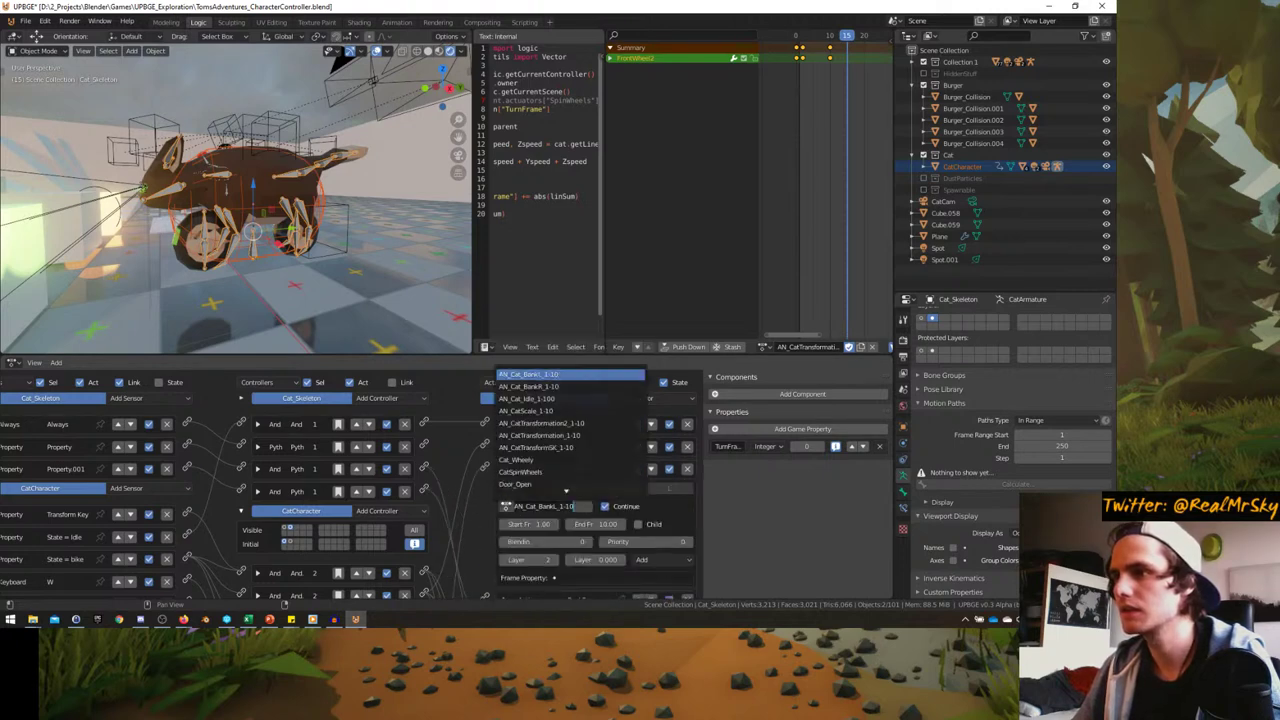
key(Escape)
click(505, 447)
click(505, 469)
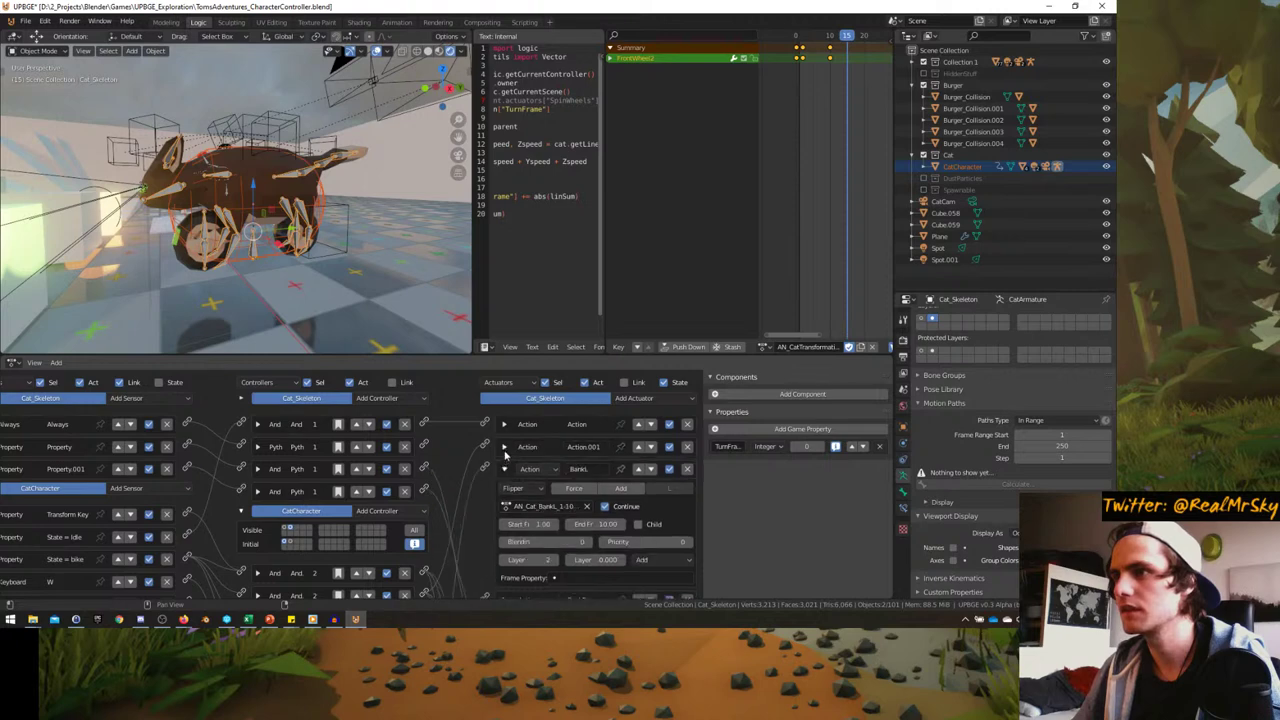
click(505, 469)
click(504, 491)
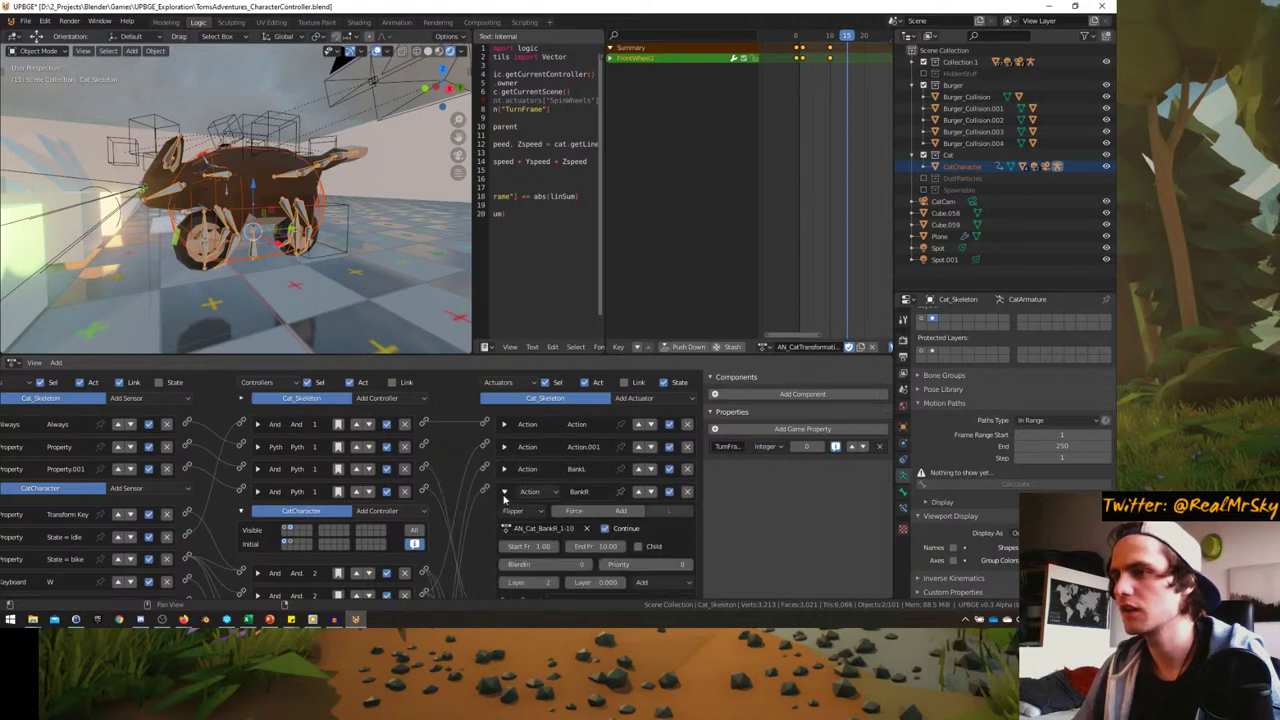
click(504, 491)
- Check the top action actuator and return the timeline to frame 0
click(504, 424)
click(504, 424)
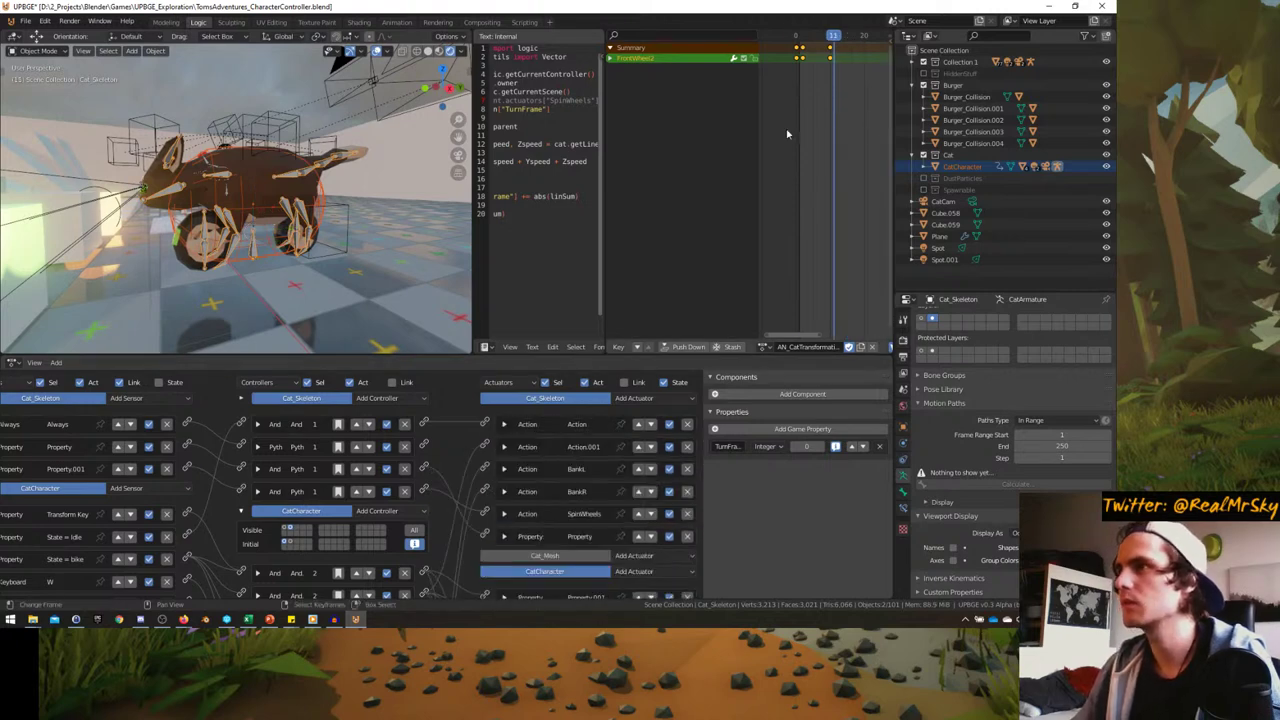
key(shift+Left)
click(765, 347)
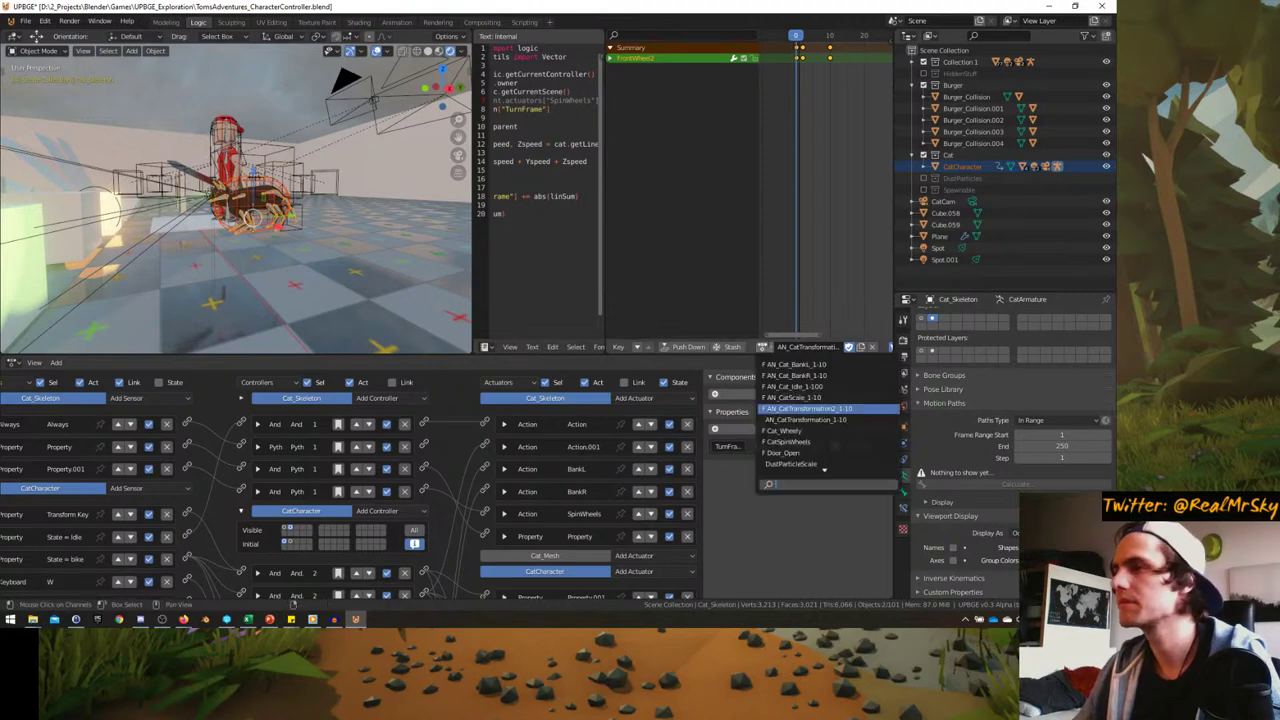
- Load AN_Cat_Idle_1-100 onto the skeleton and play it back in Pose Mode
click(829, 388)
middle_drag(260, 200, 256, 250)
key(ctrl+Tab)
key(space)
scroll(308, 258, up, 3)
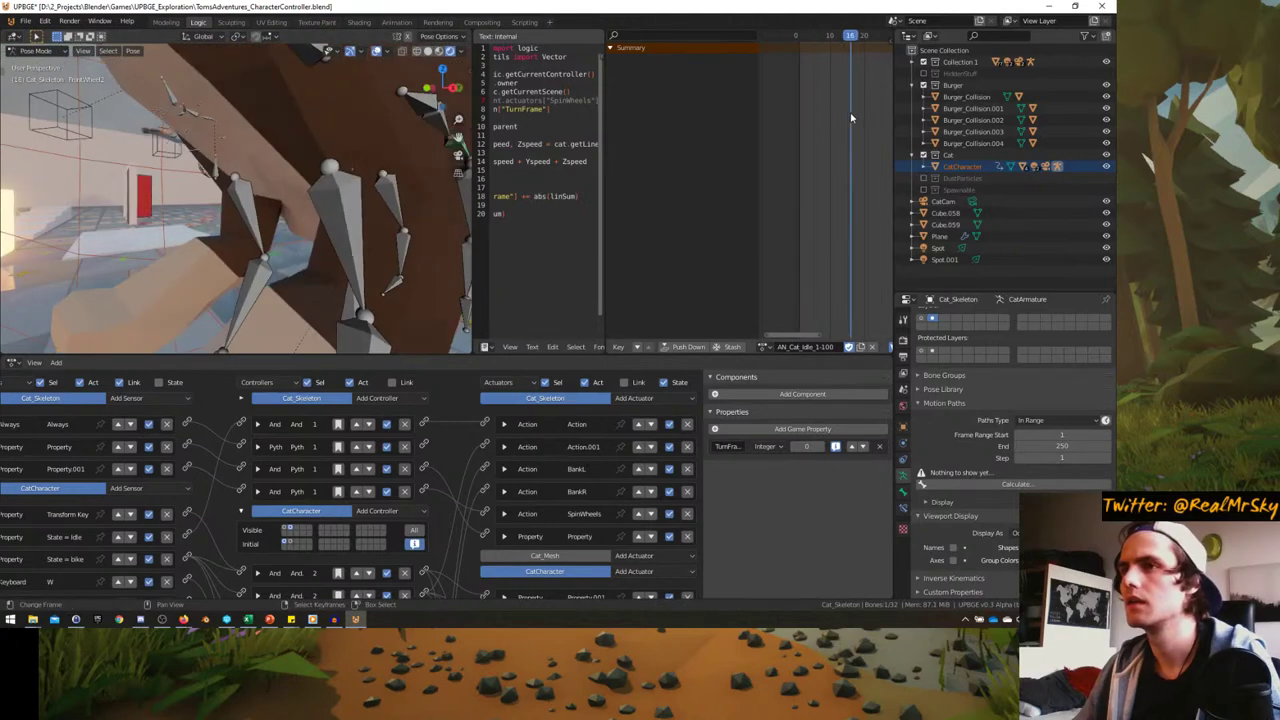
scroll(320, 220, down, 3)
- Stop the idle playback in Object Mode and briefly check the NASA livestream in Firefox
middle_drag(320, 220, 801, 161)
key(ctrl+Tab)
key(Escape)
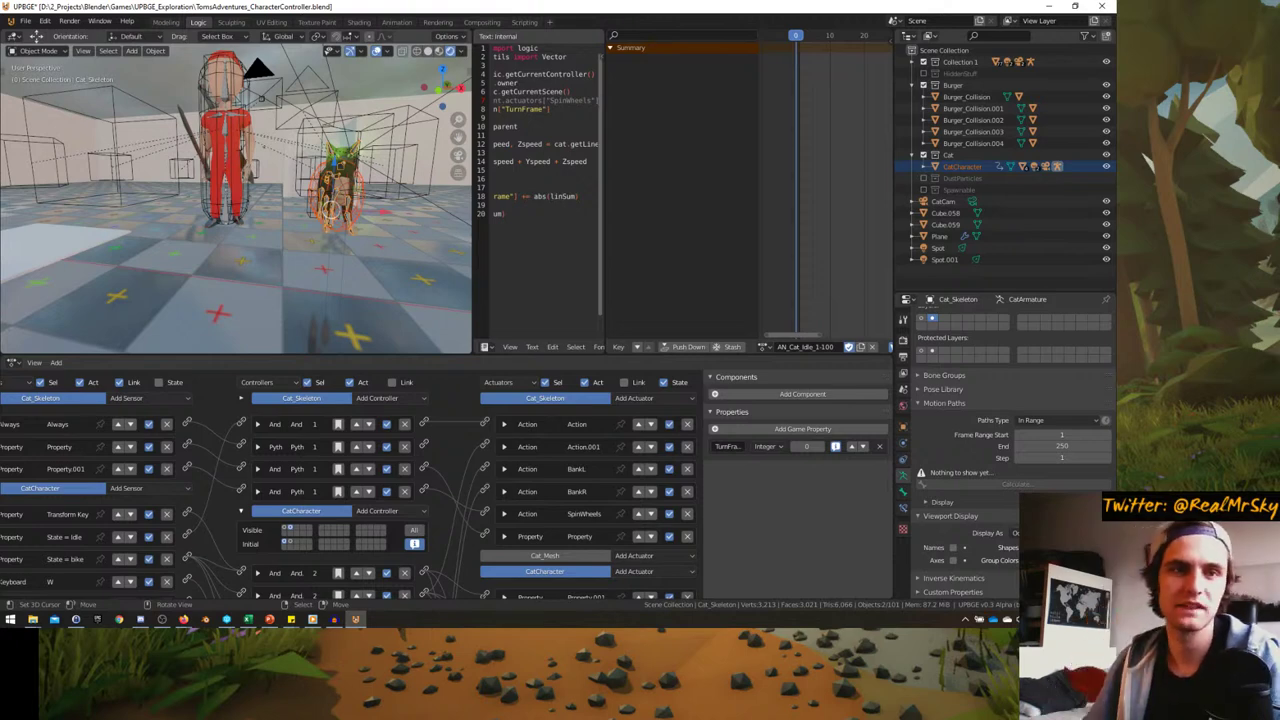
click(183, 619)
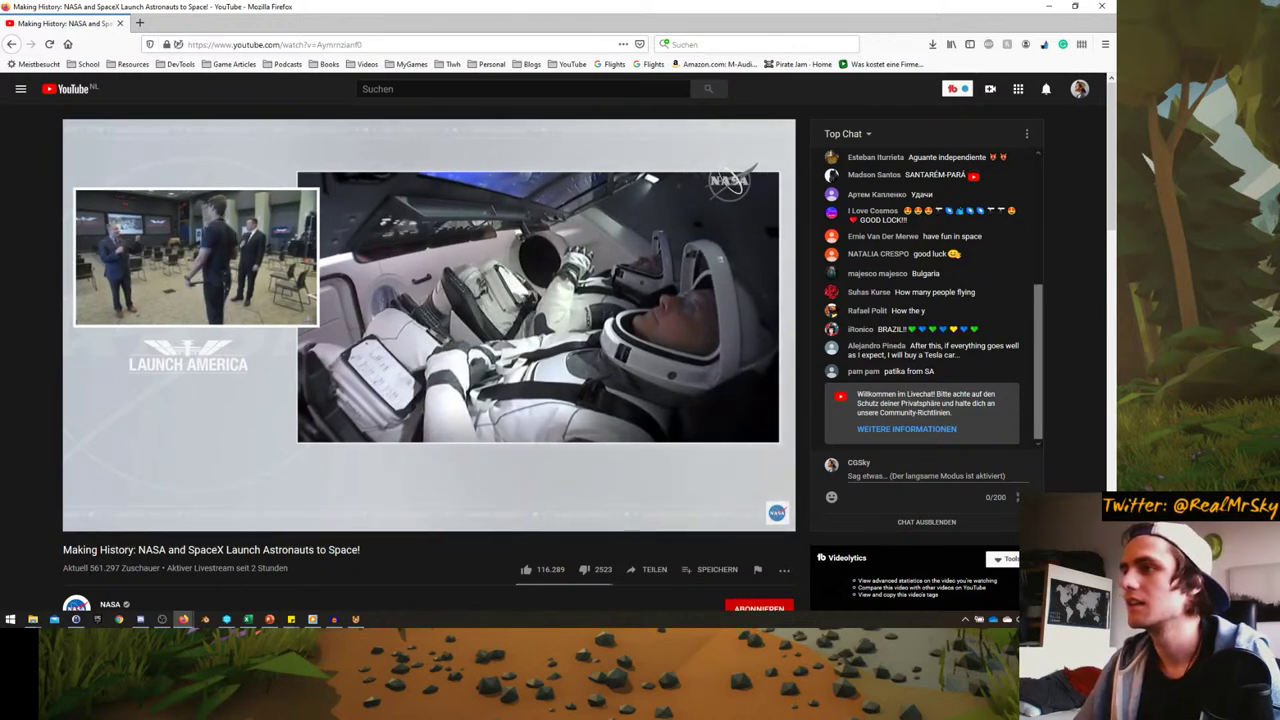
key(super+Down)
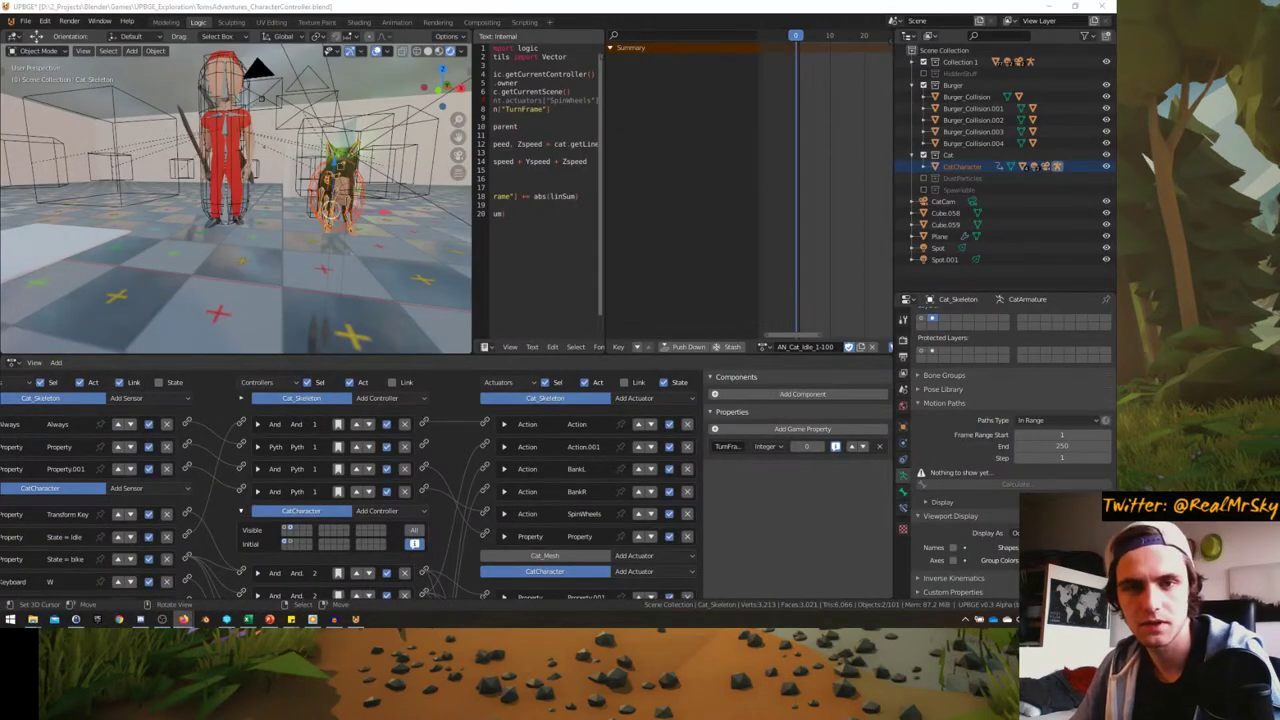
- Frame the cat and scrub its scale animation in the Animation workspace
key(KP_Decimal)
middle_drag(176, 275, 260, 265)
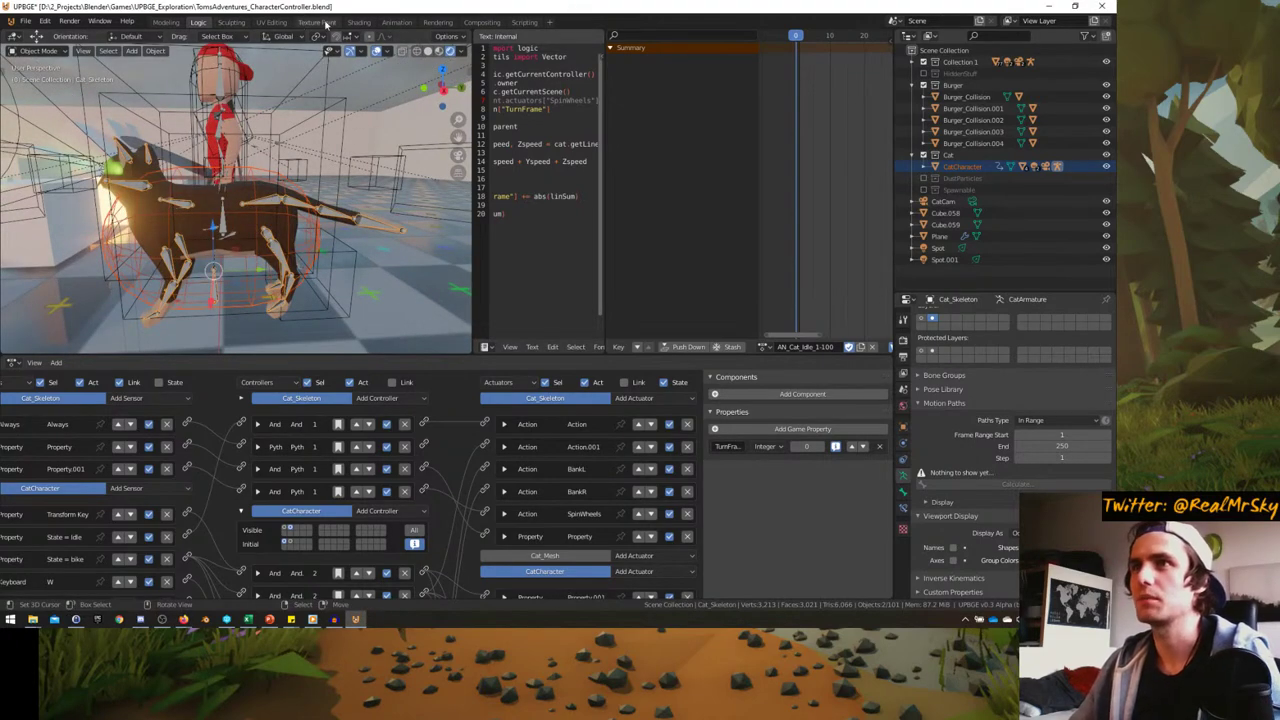
click(397, 22)
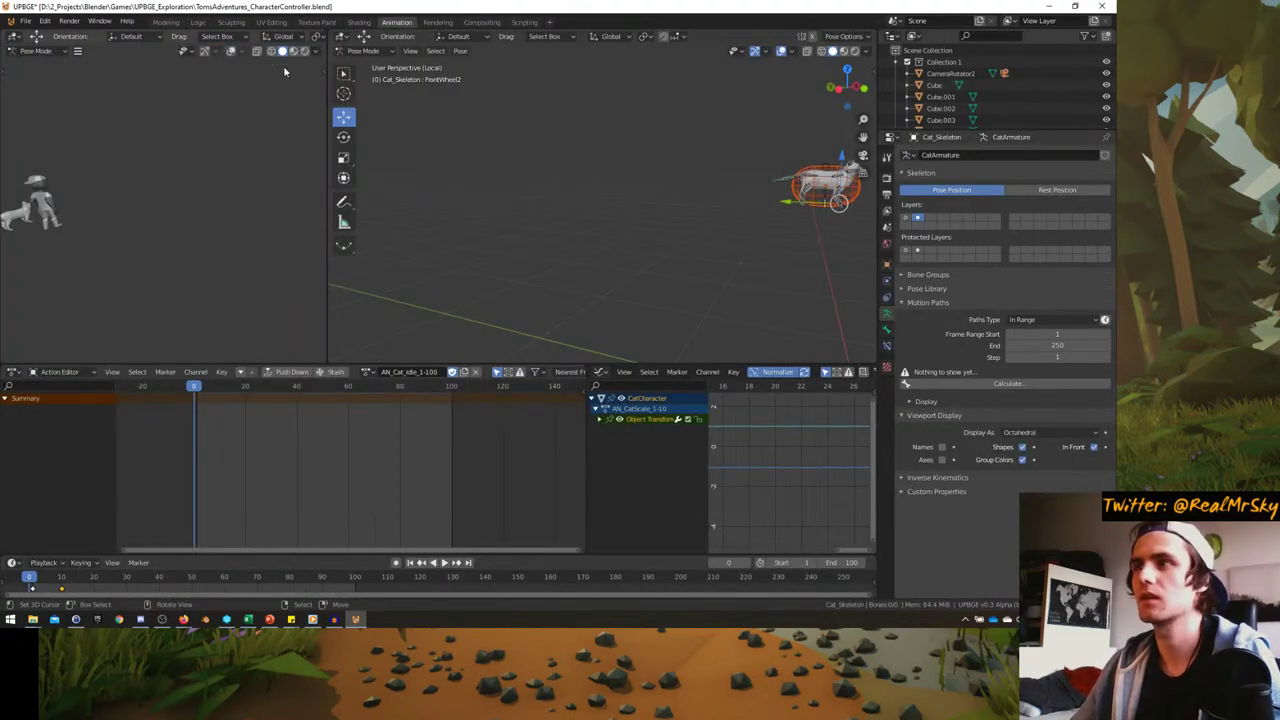
key(KP_Decimal)
middle_drag(552, 228, 570, 258)
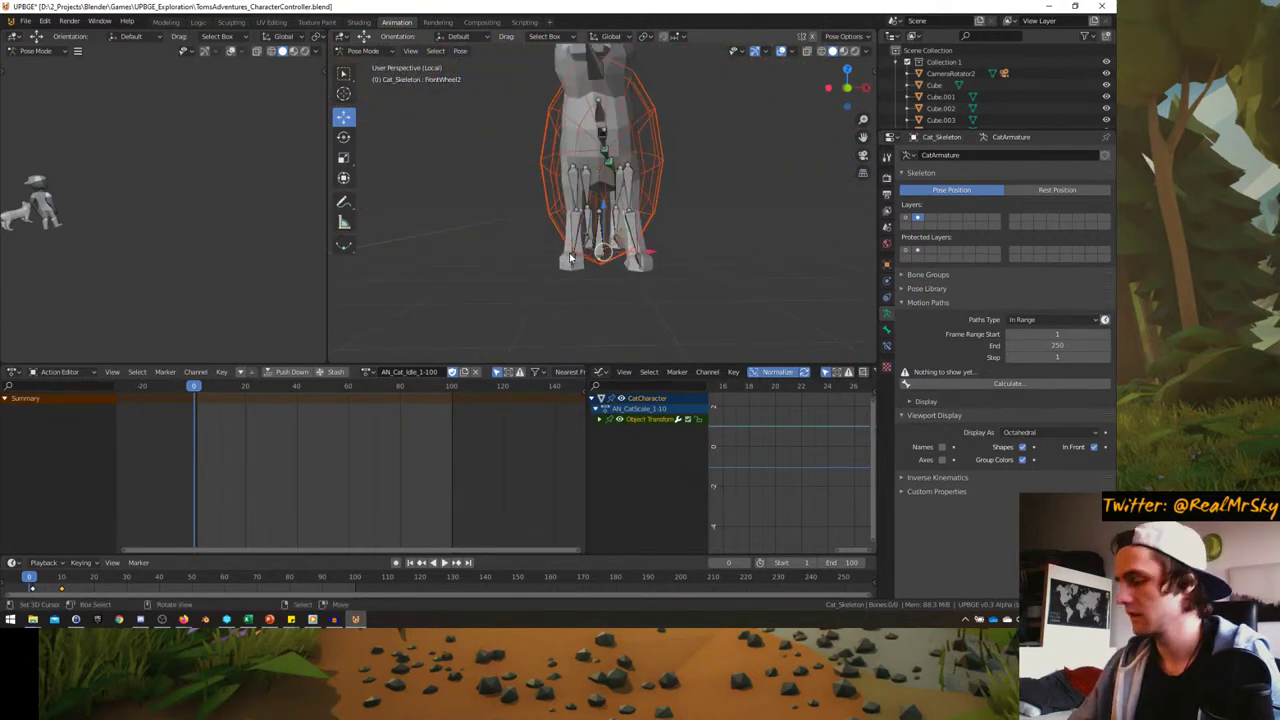
drag(246, 484, 193, 470)
- Return to frame 0 and the Logic workspace, viewing full-screen through the game camera
drag(186, 378, 181, 297)
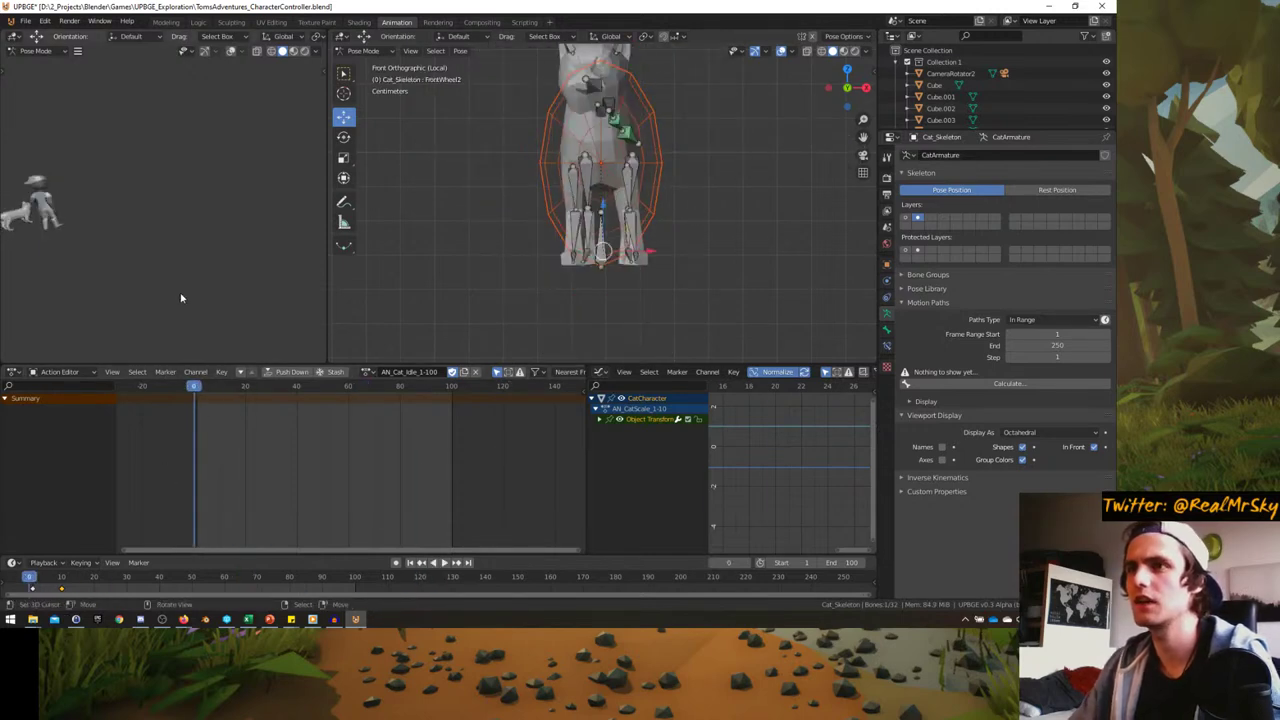
click(196, 20)
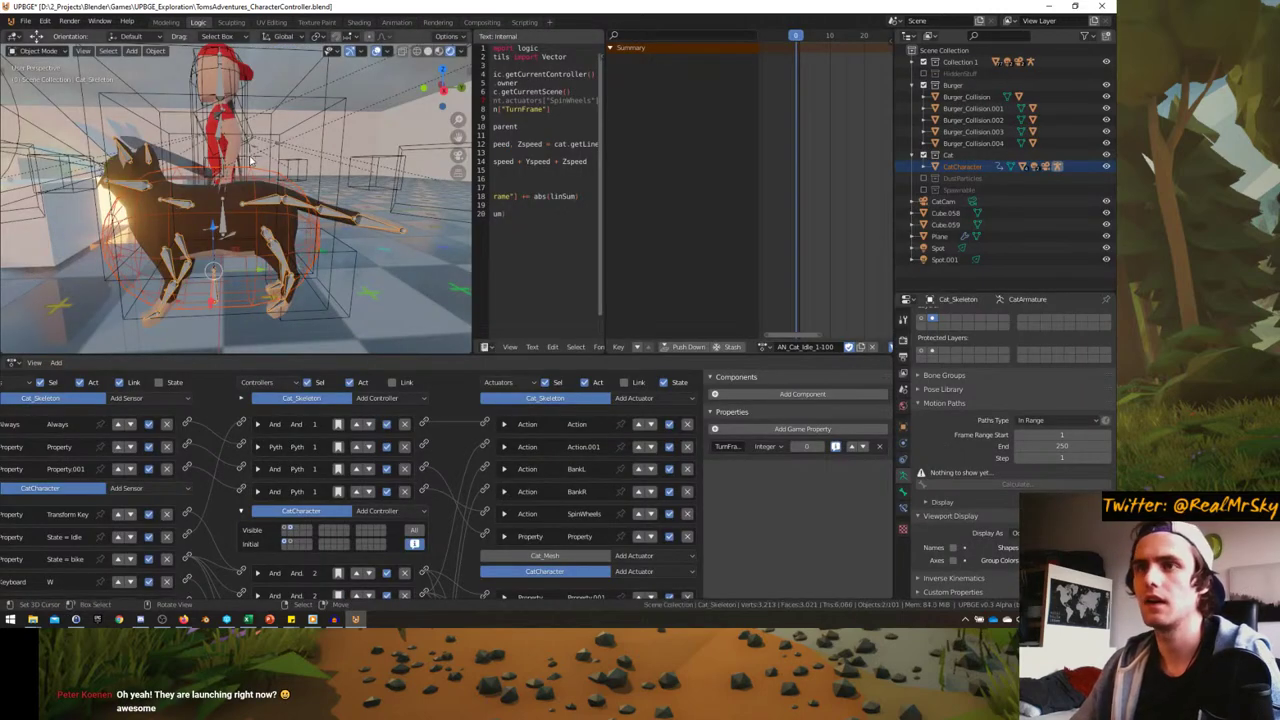
key(KP_0)
key(ctrl+space)
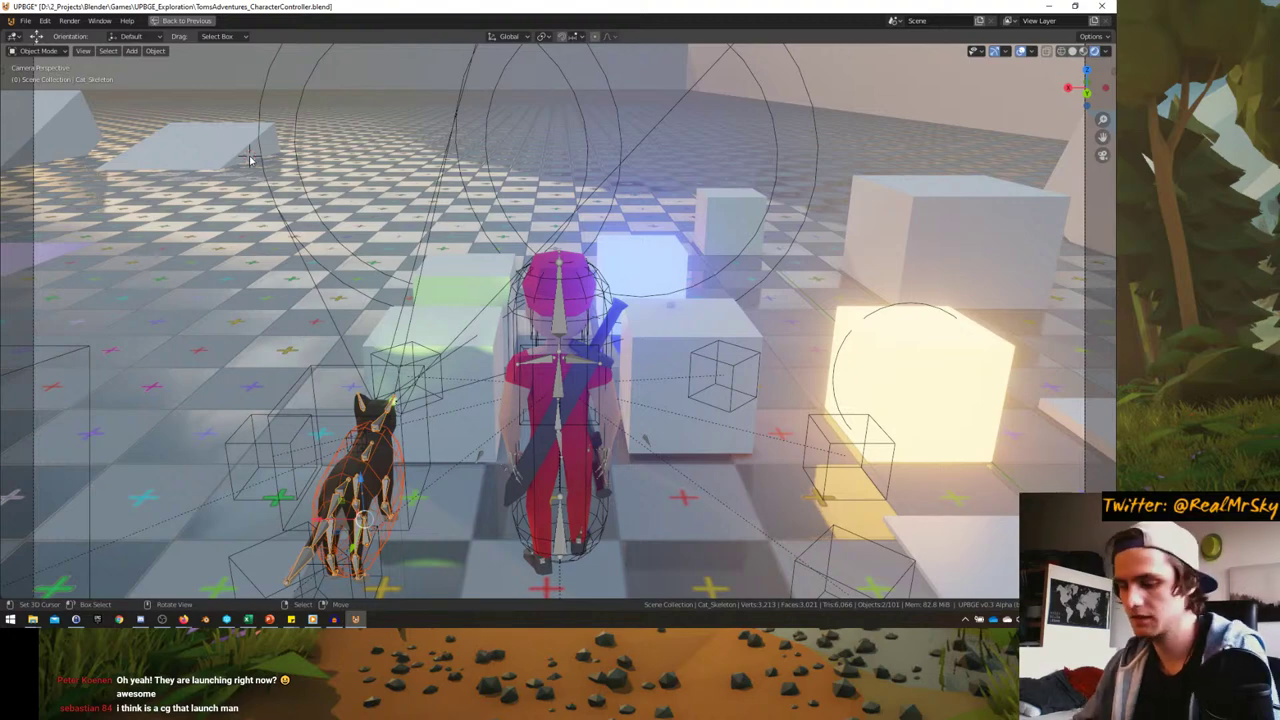
- Run the game, walk the character forward with W, quit, and bring the livestream forward
key(p)
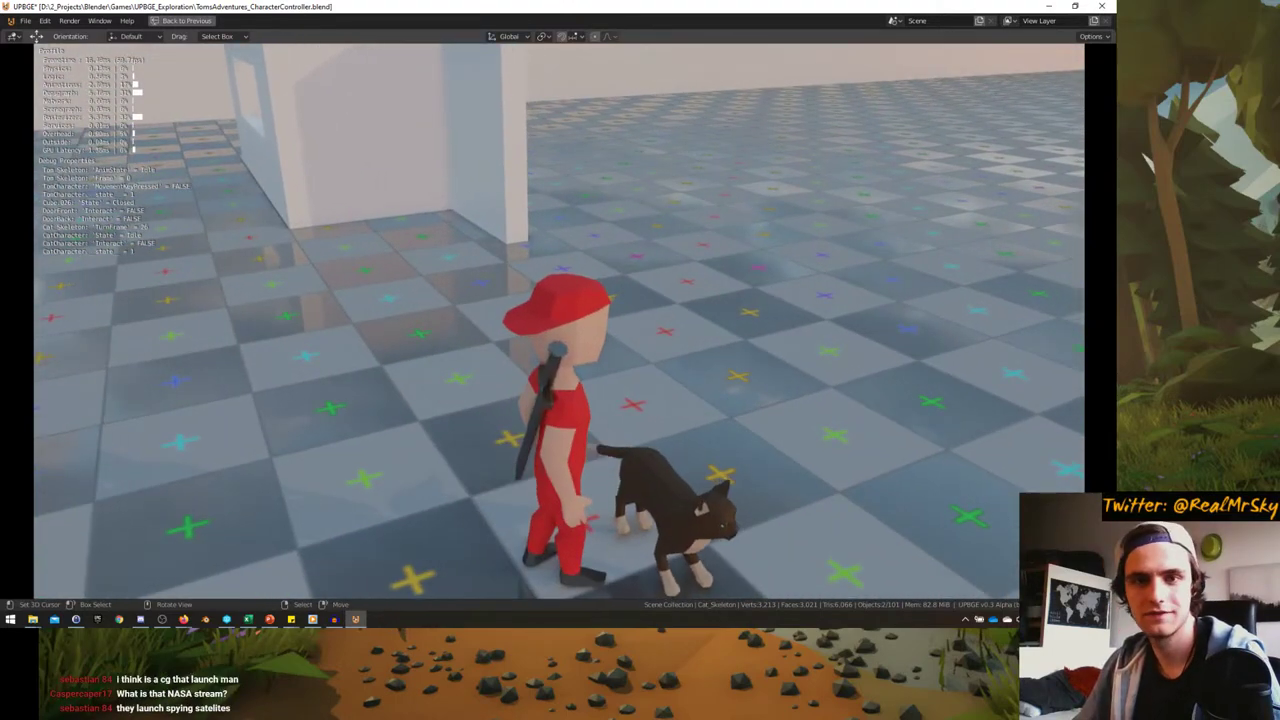
key(w)
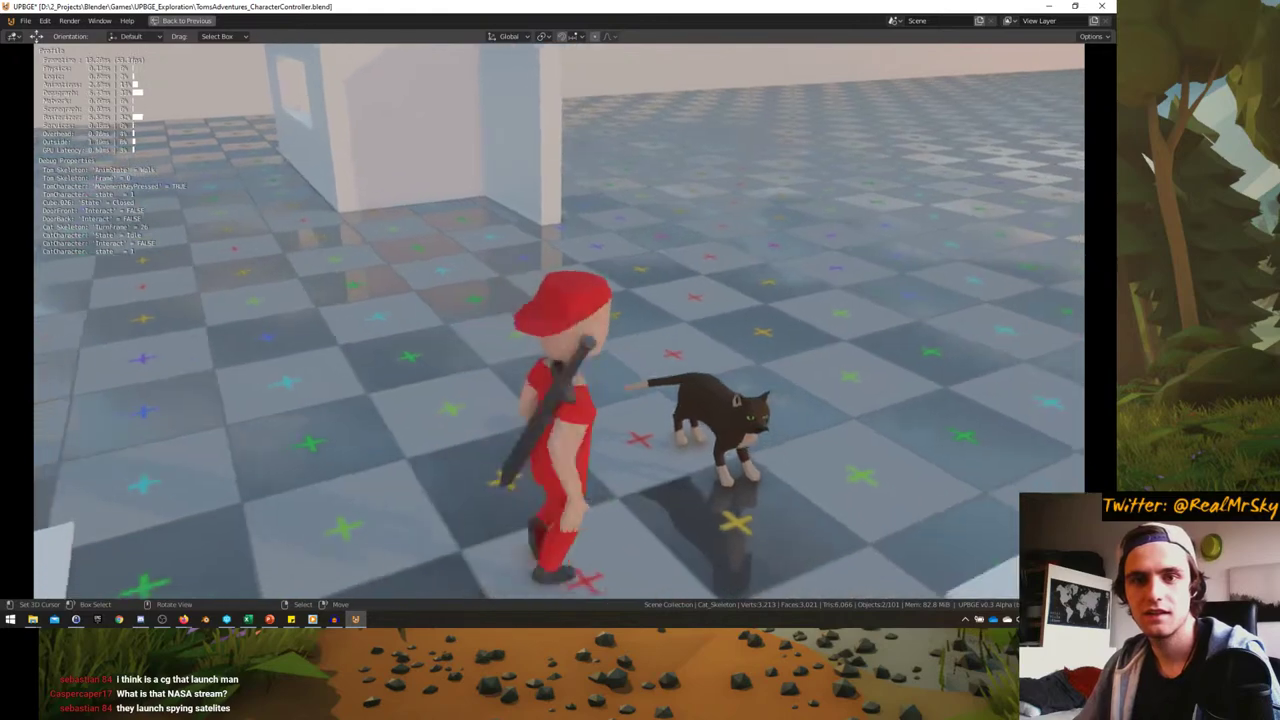
key(Escape)
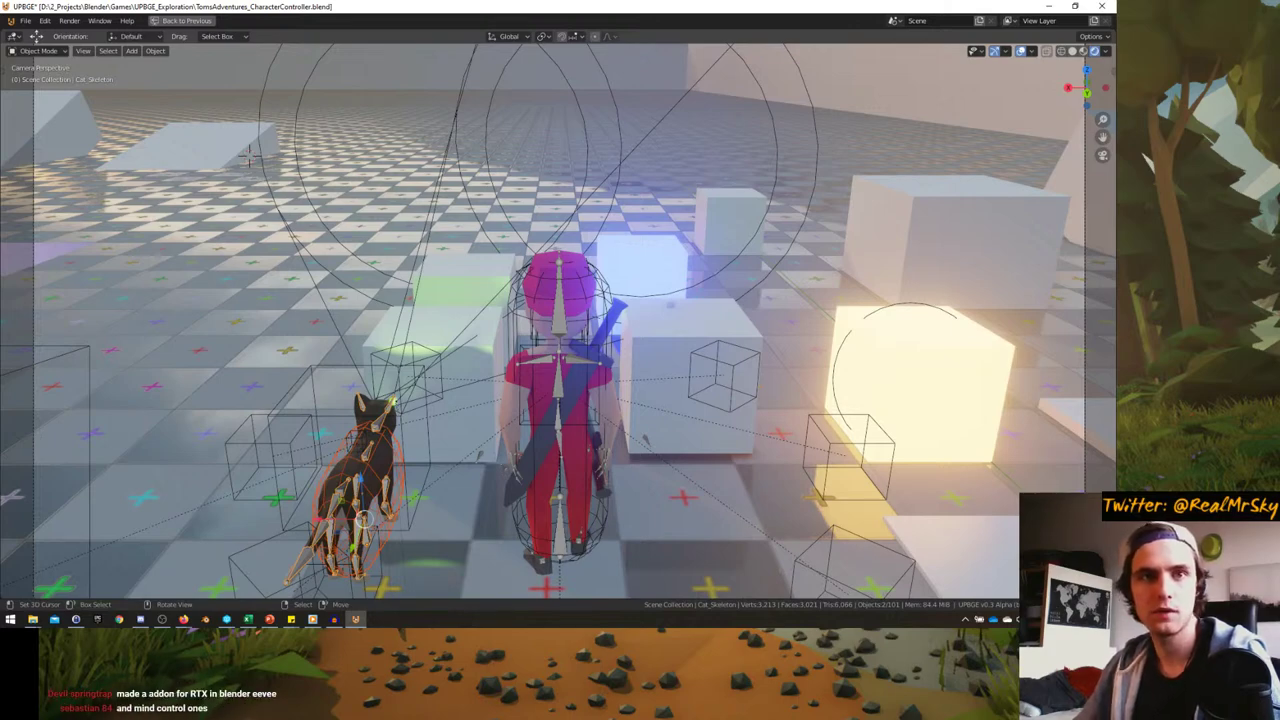
key(alt+Tab)
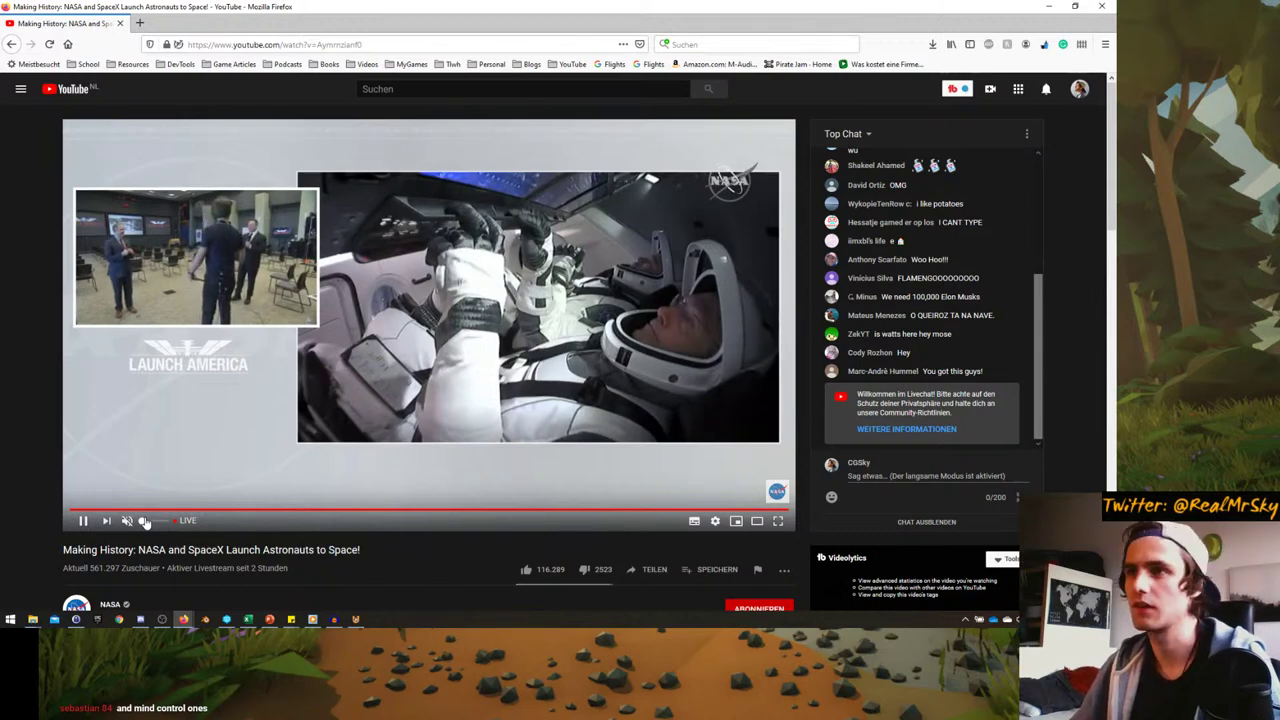
- Browse the NASA livestream page briefly, then switch back to the UPBGE window
scroll(60, 570, down, 3)
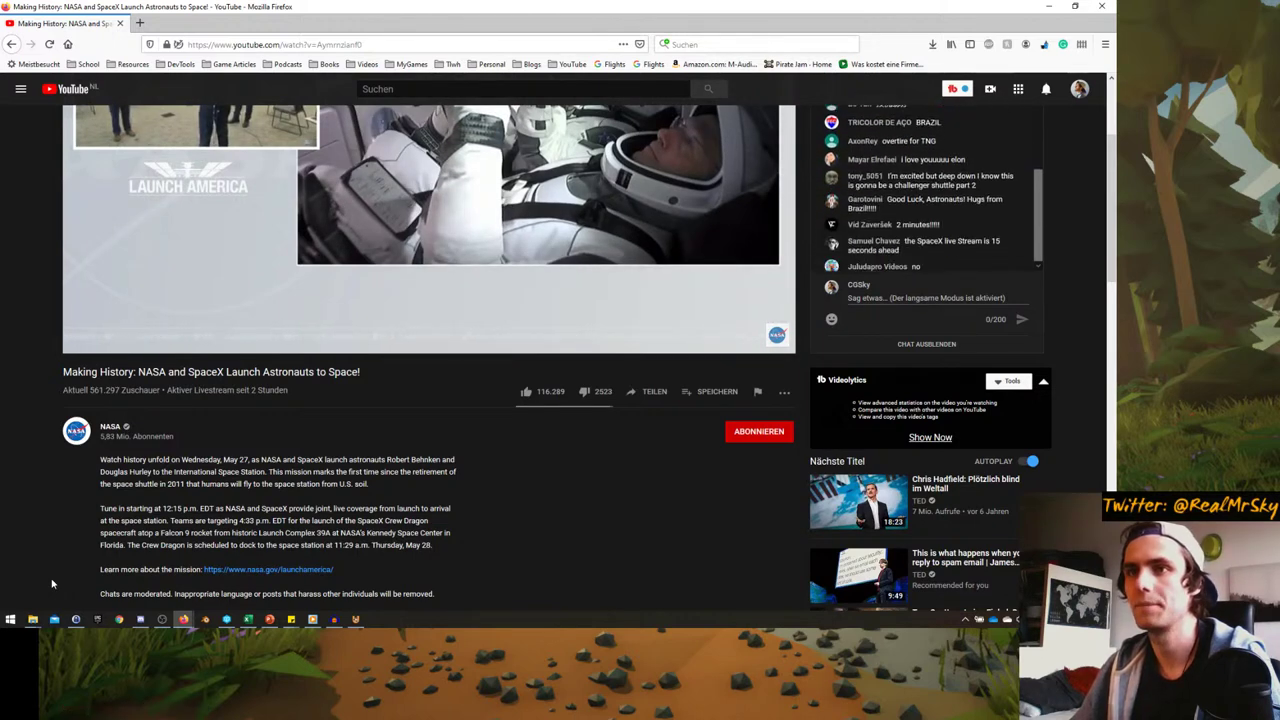
scroll(52, 583, up, 2)
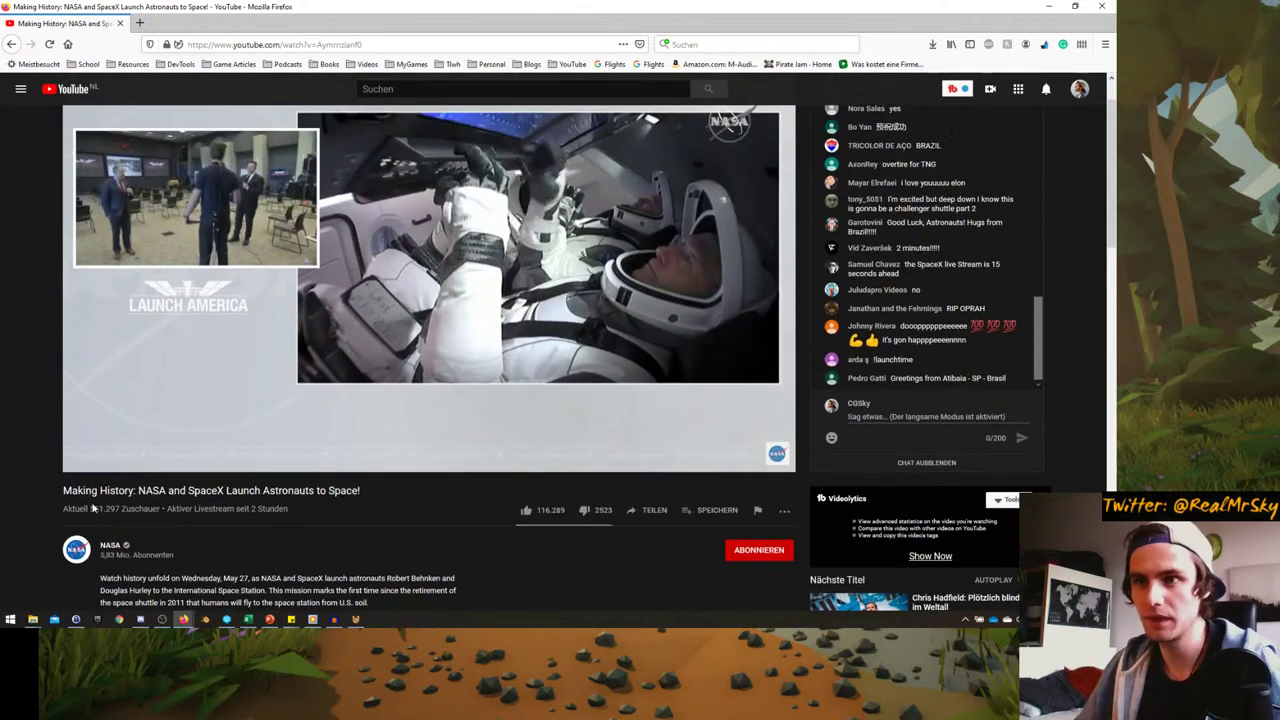
double_click(105, 508)
click(62, 520)
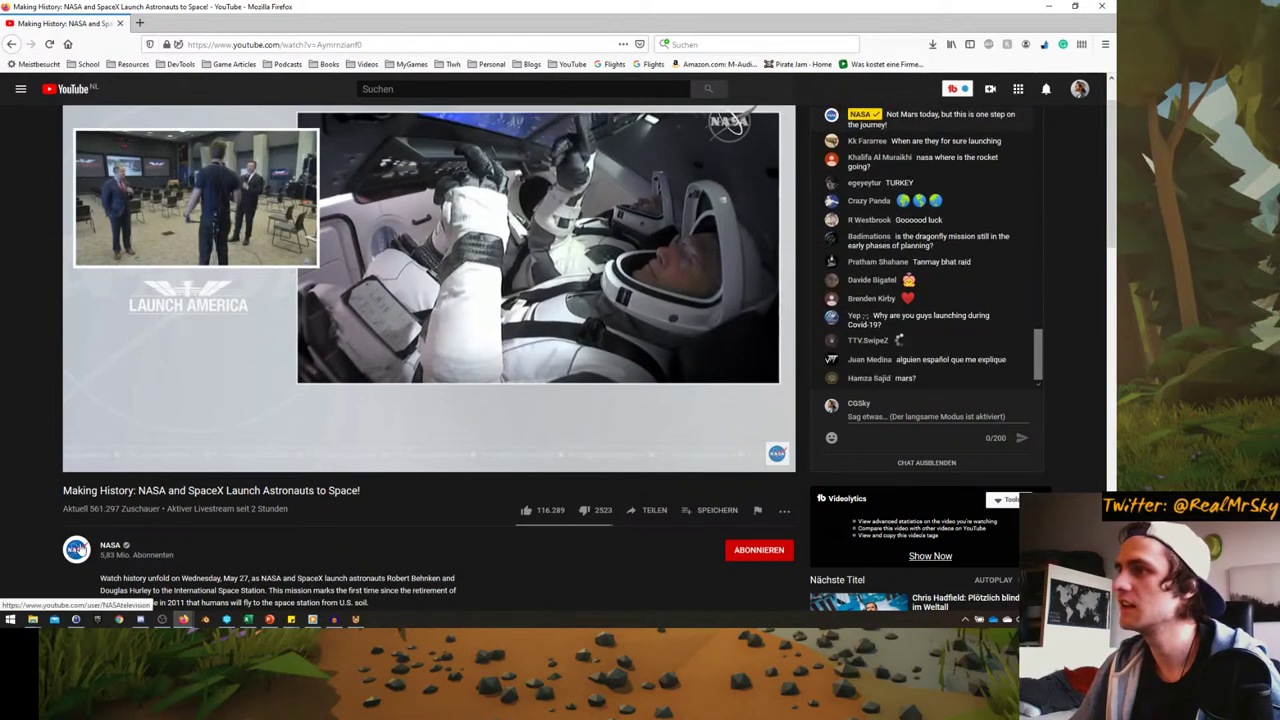
scroll(74, 540, up, 1)
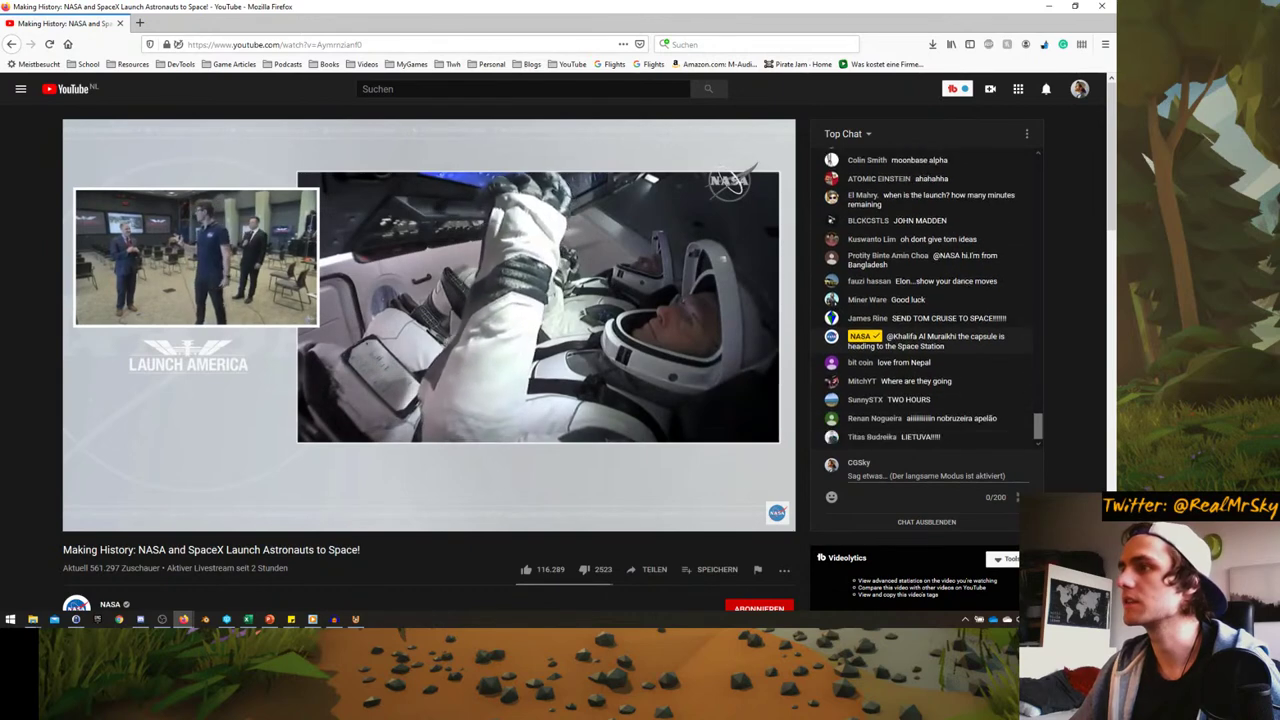
scroll(930, 380, up, 1)
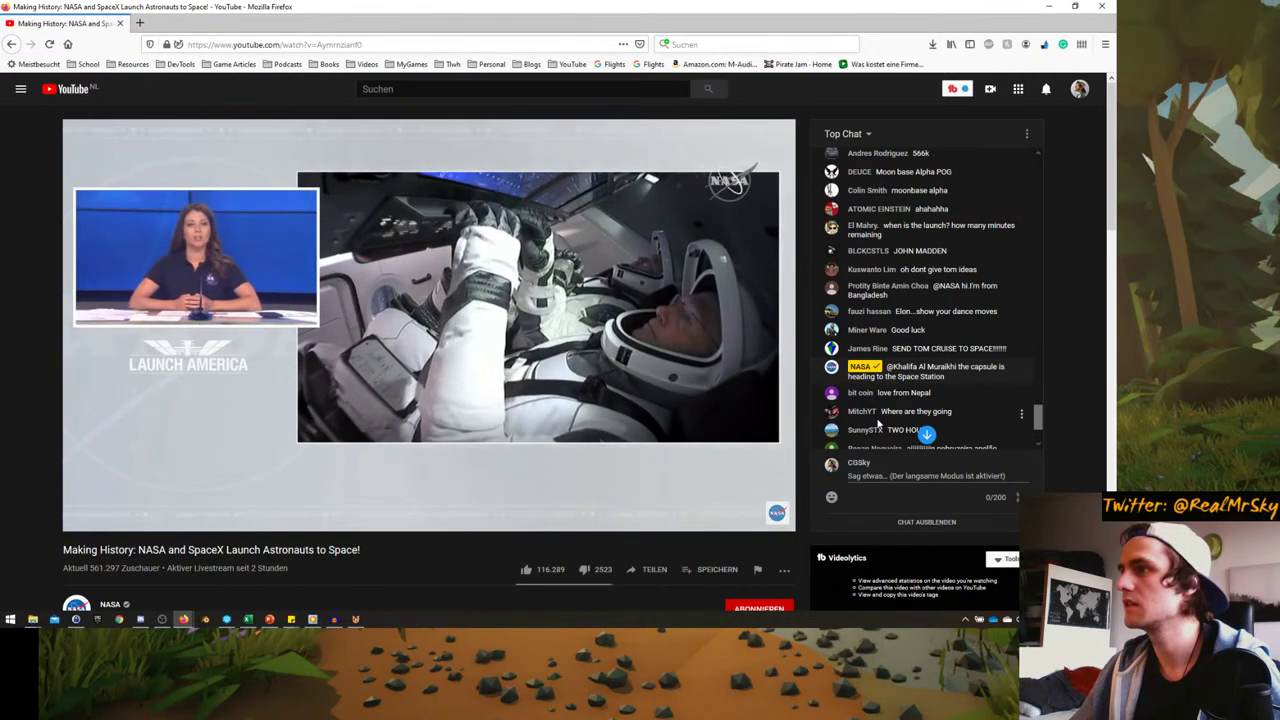
scroll(878, 424, down, 5)
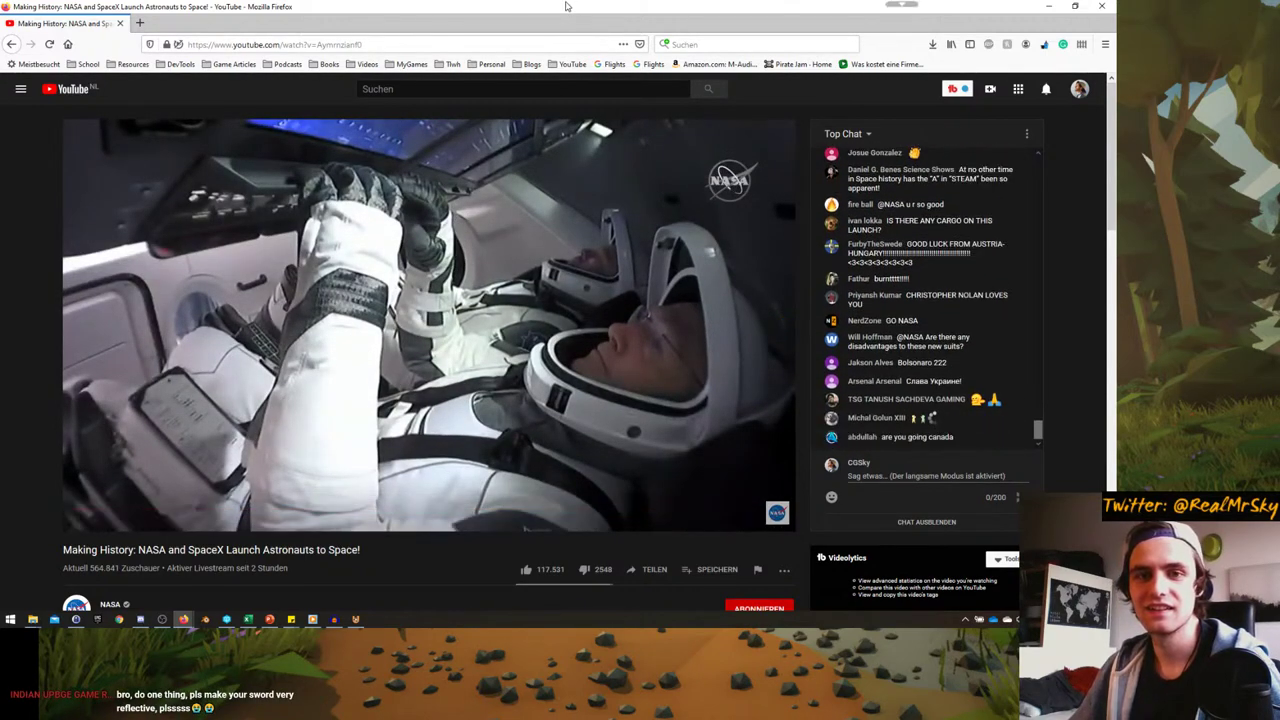
key(alt+Tab)
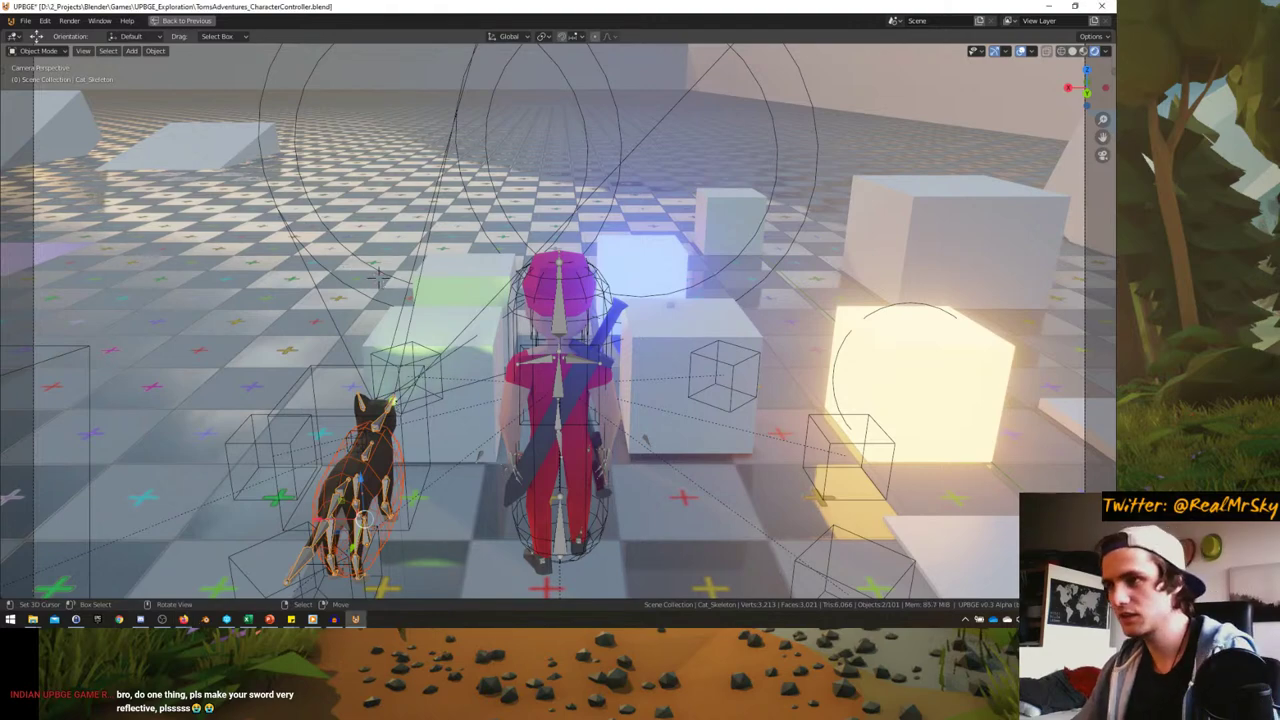
- Start the game, mount the cat bike with E, steer with A/D, ride off with W, then stop
key(p)
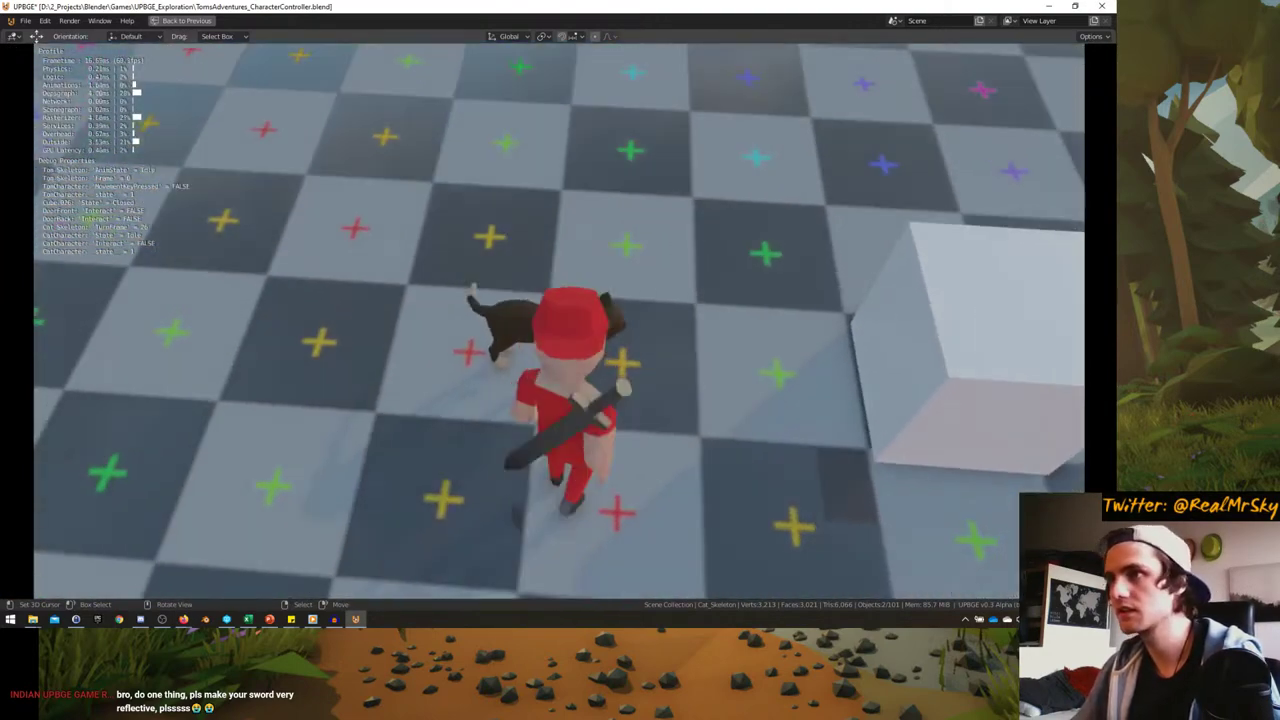
key(e)
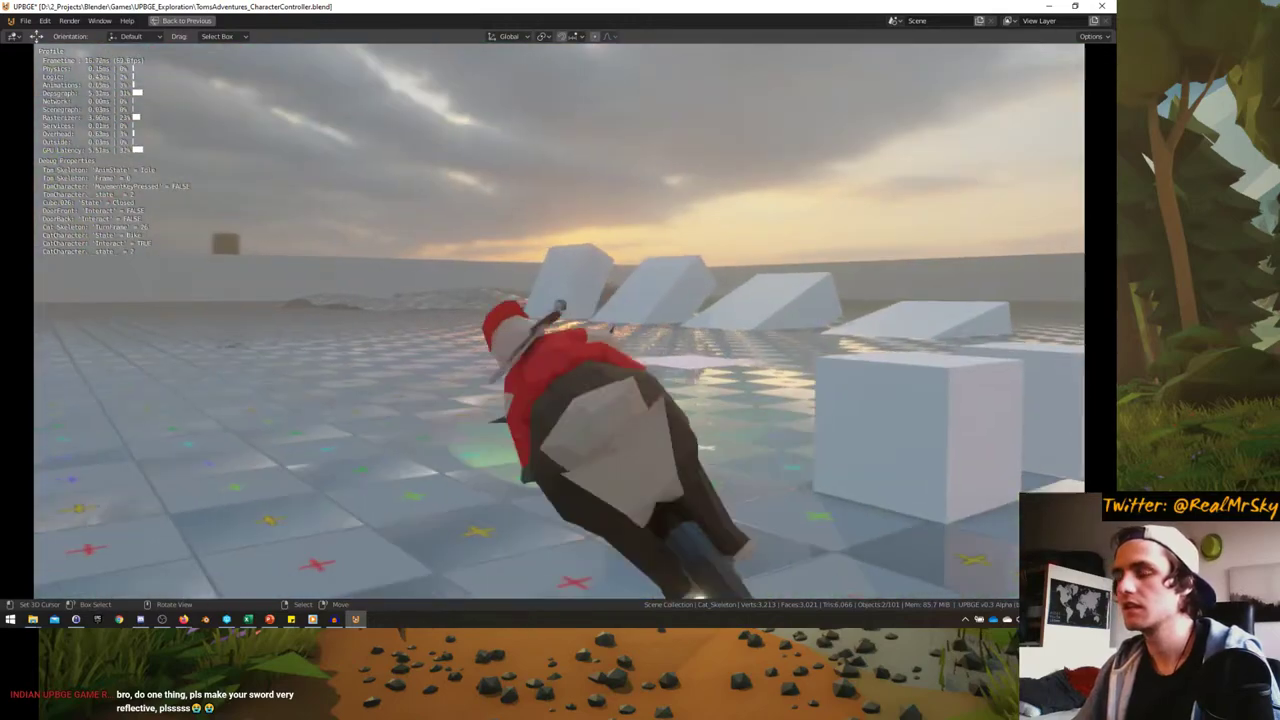
key(d)
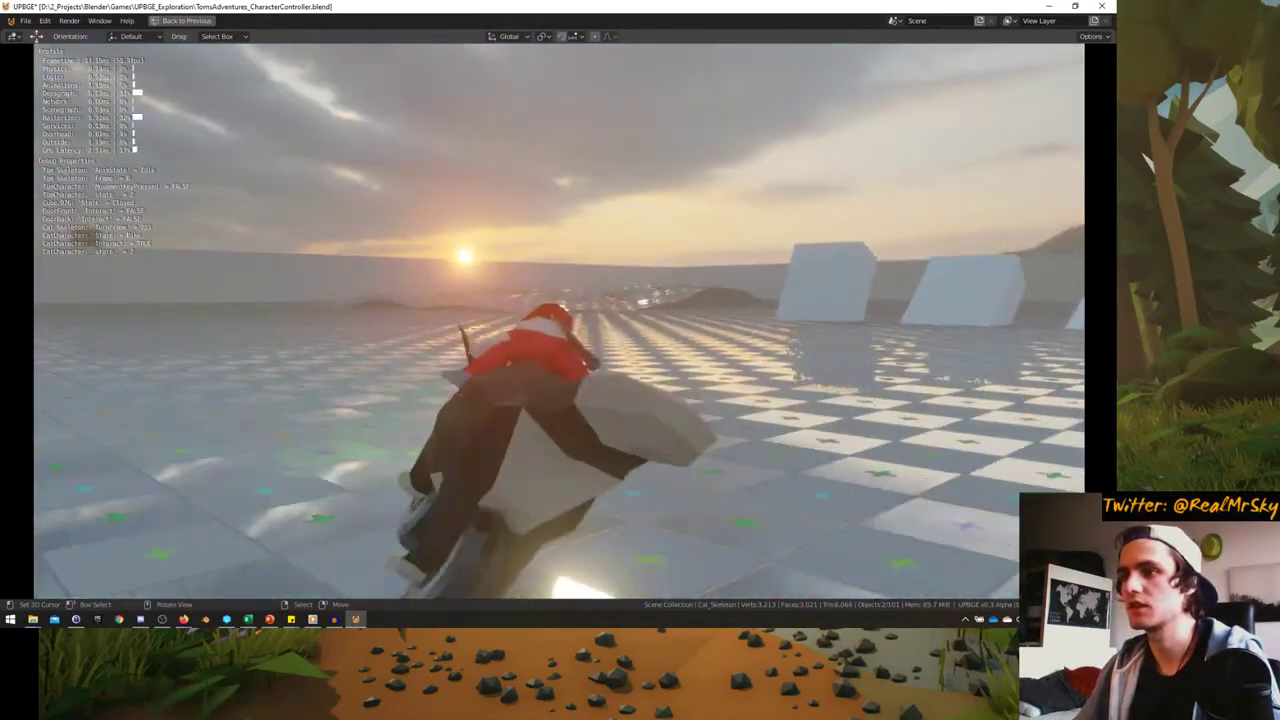
key(d)
key(d)
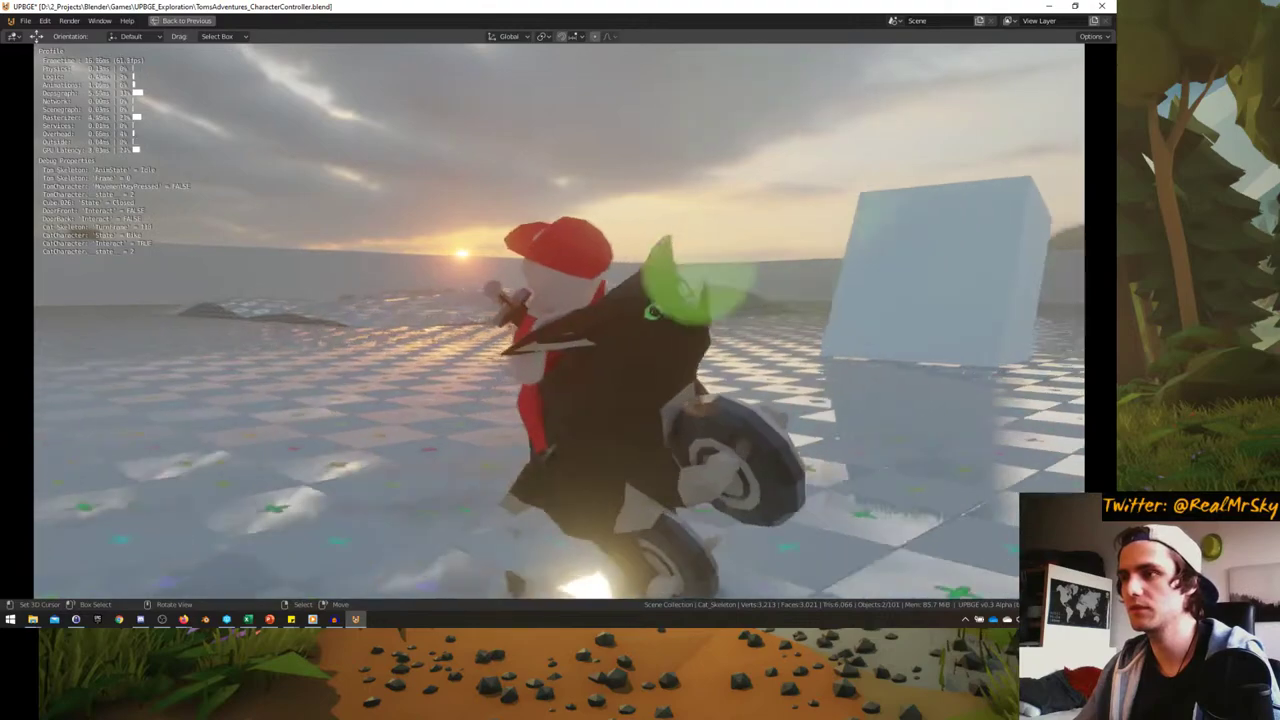
key(d)
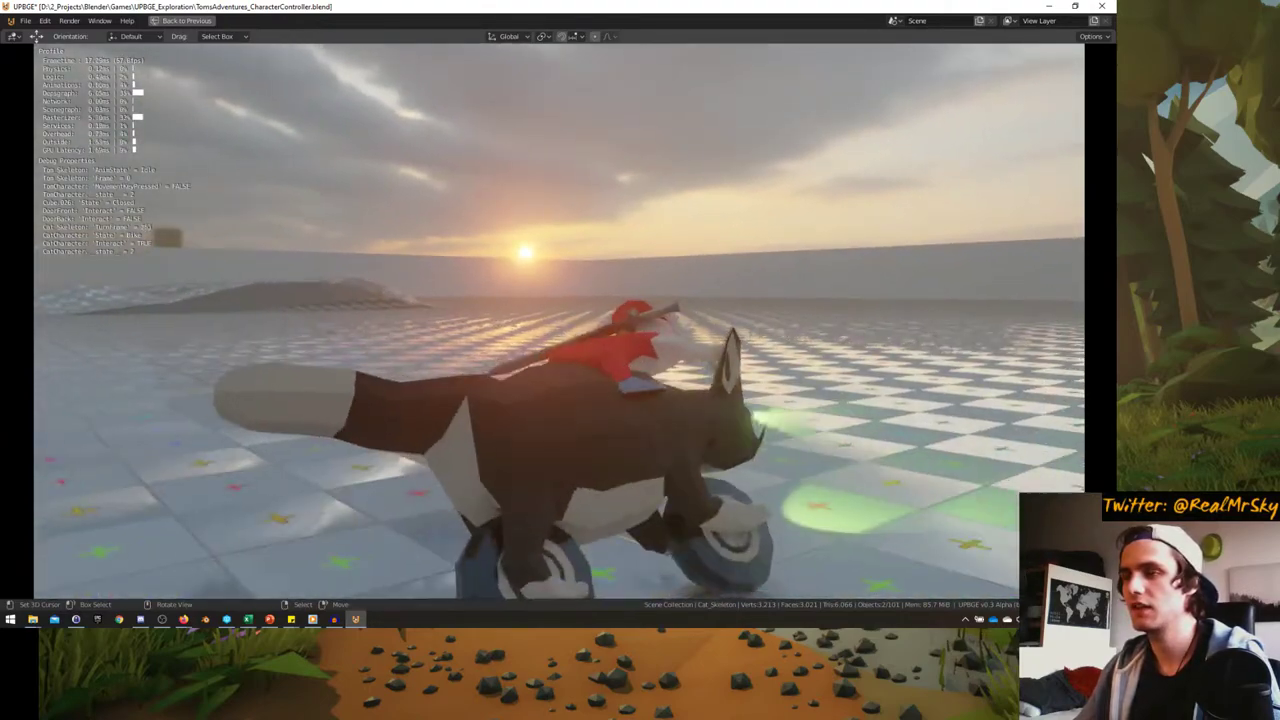
key(a)
key(d)
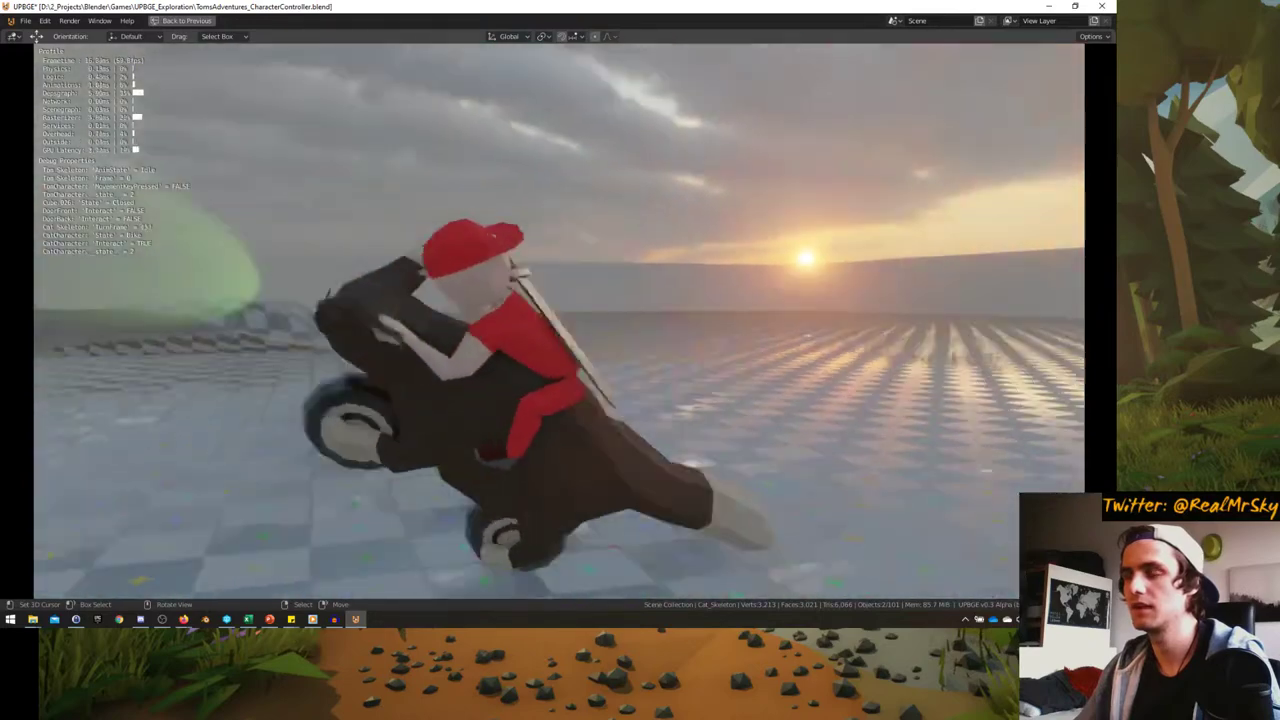
key(a)
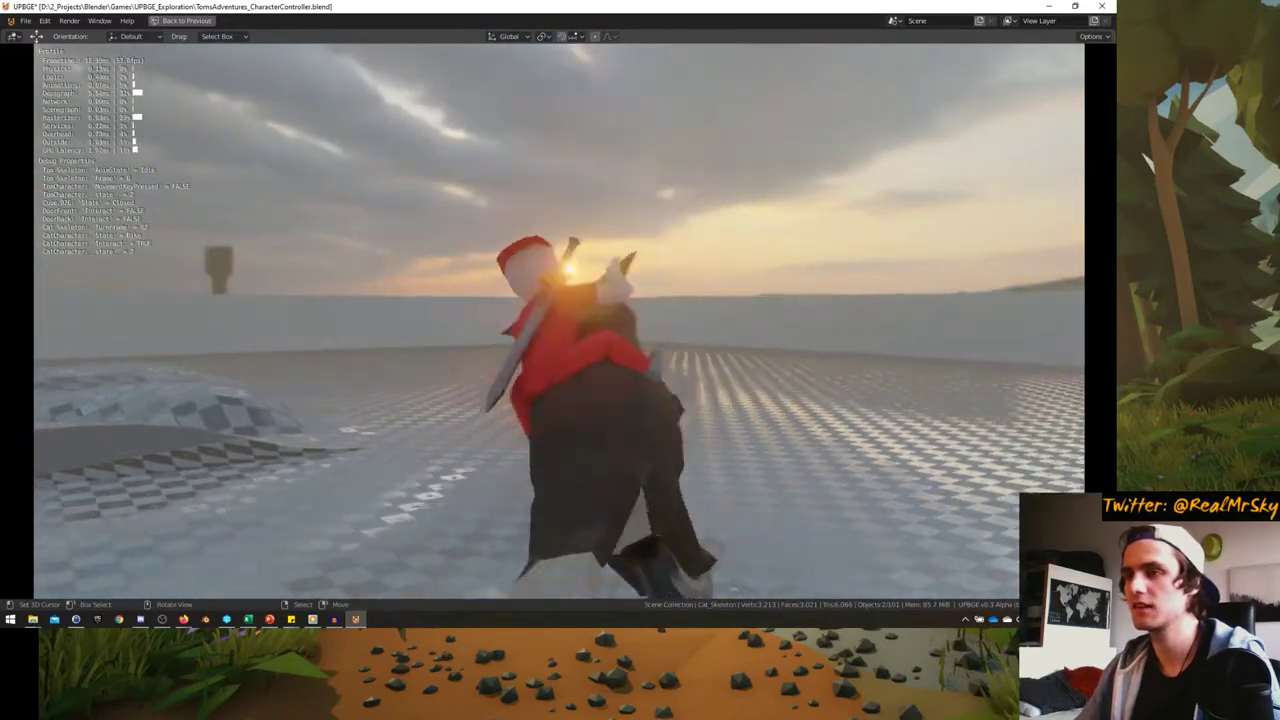
key(w)
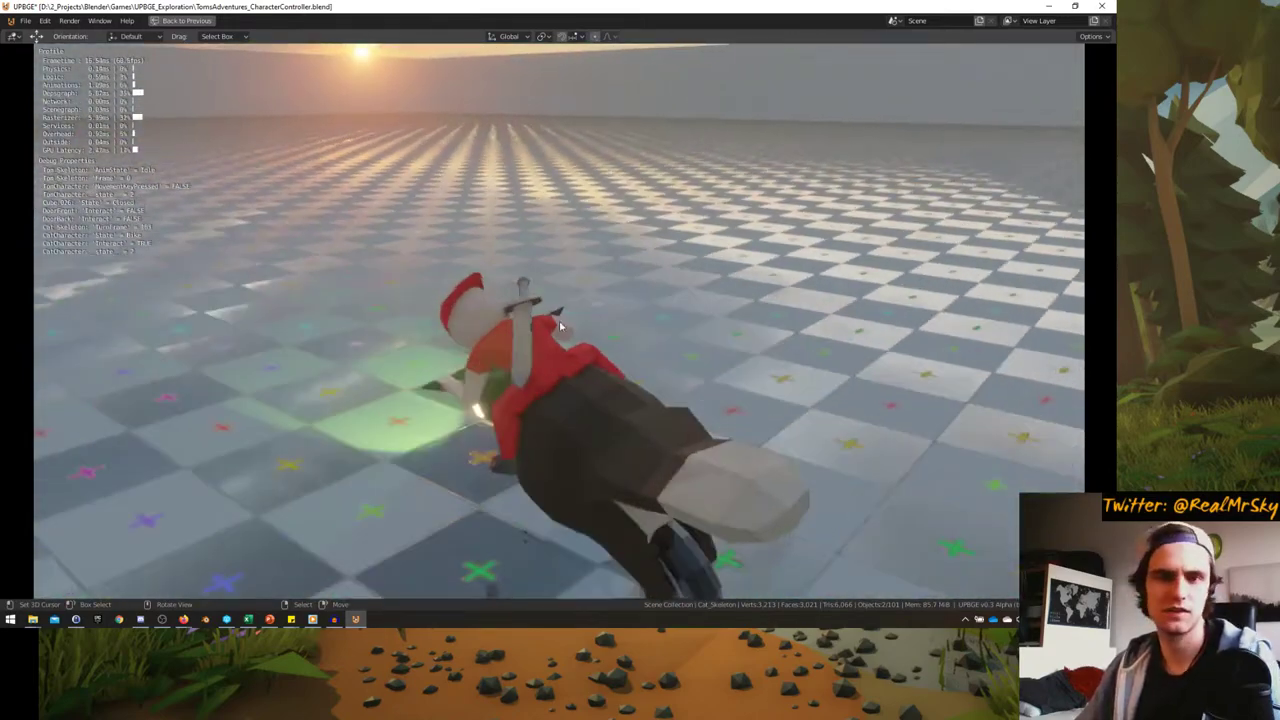
key(Escape)
key(ctrl+space)
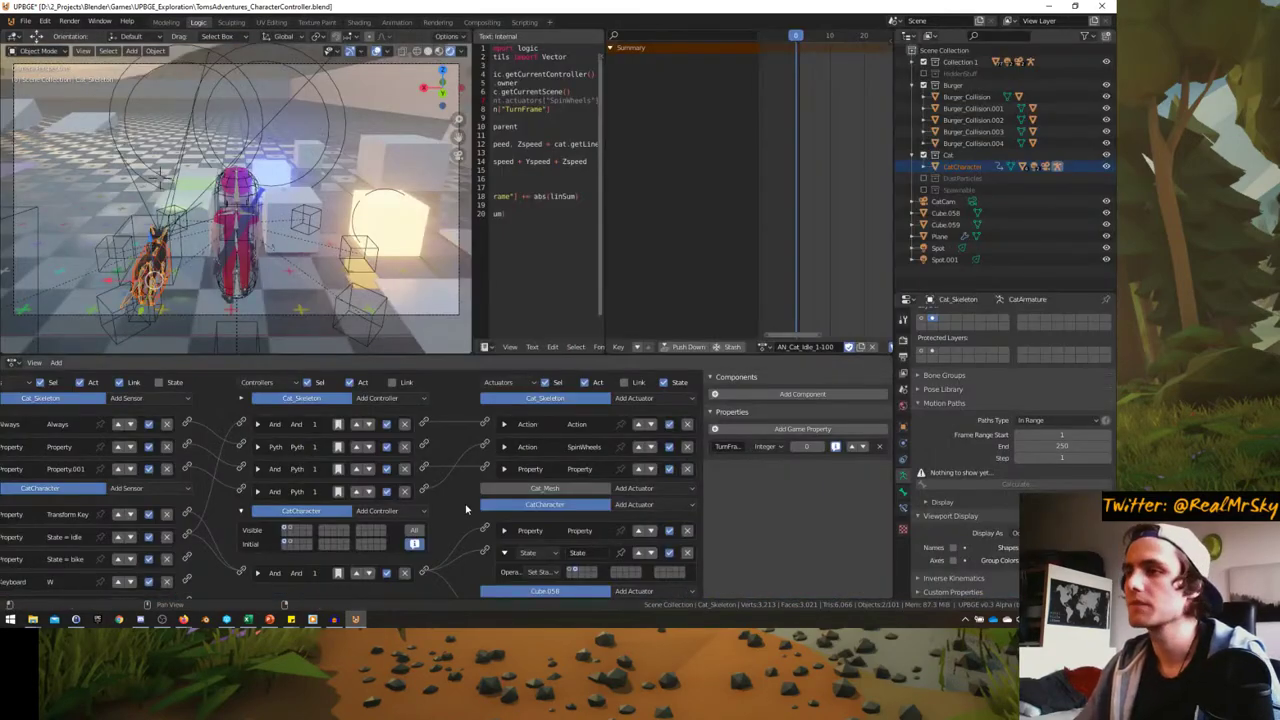
- Inspect the cat in local view and select the CatCharacter object
scroll(788, 258, down, 2)
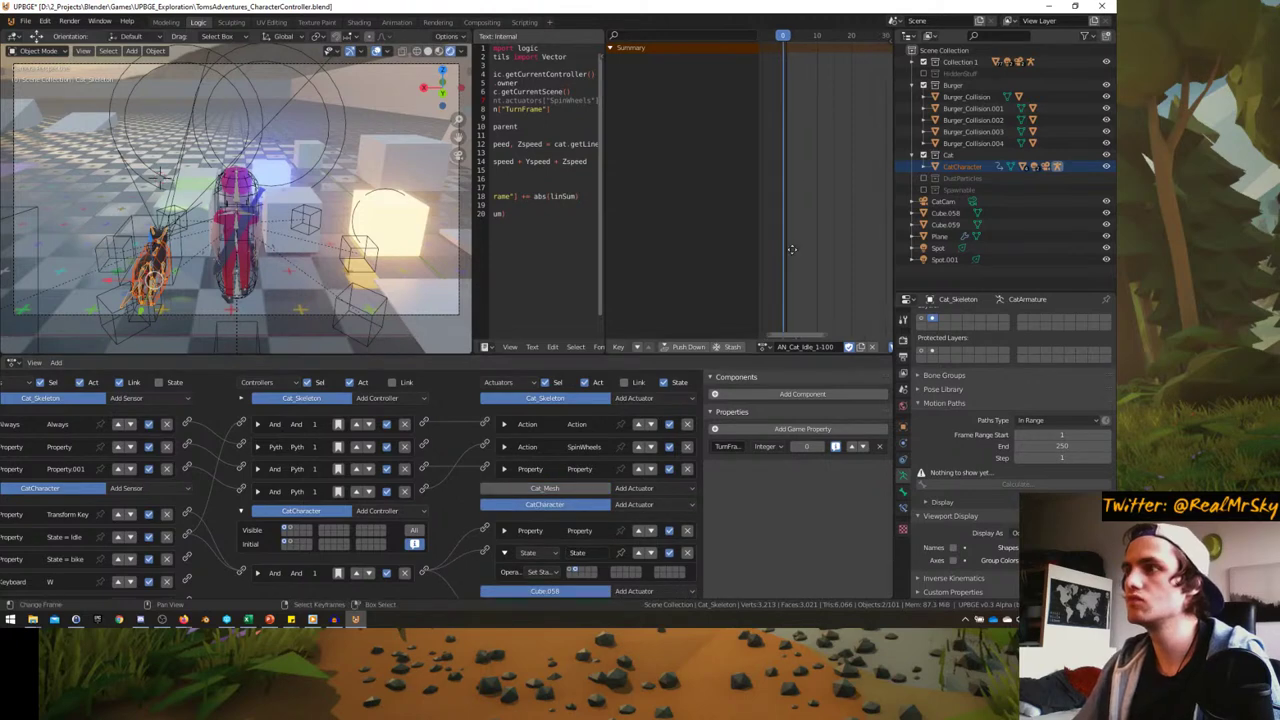
key(KP_Divide)
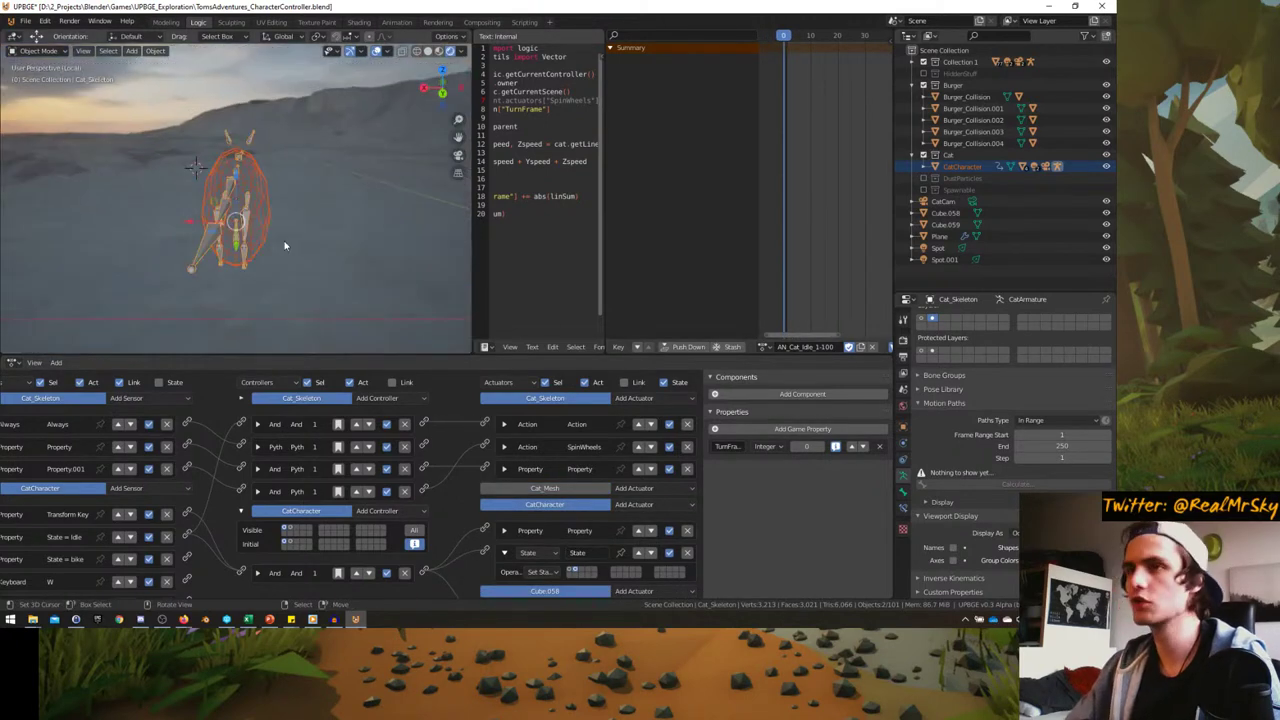
middle_drag(235, 222, 337, 225)
key(KP_Divide)
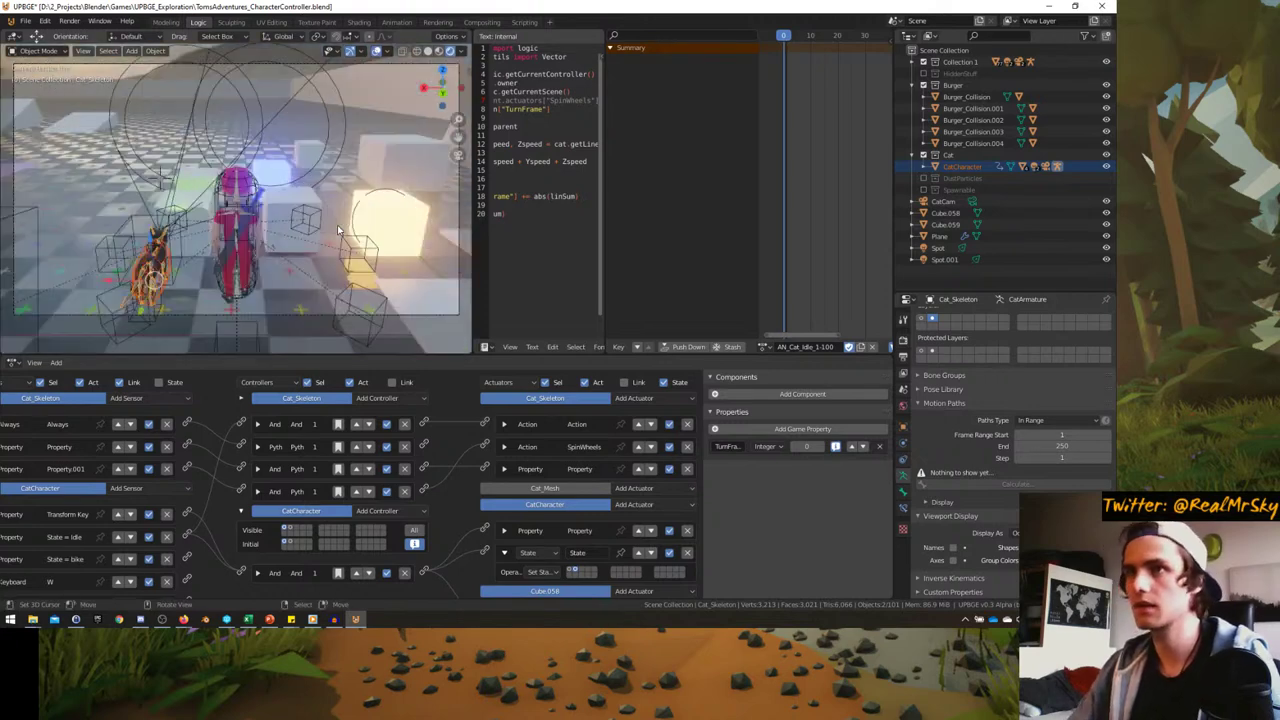
click(153, 257)
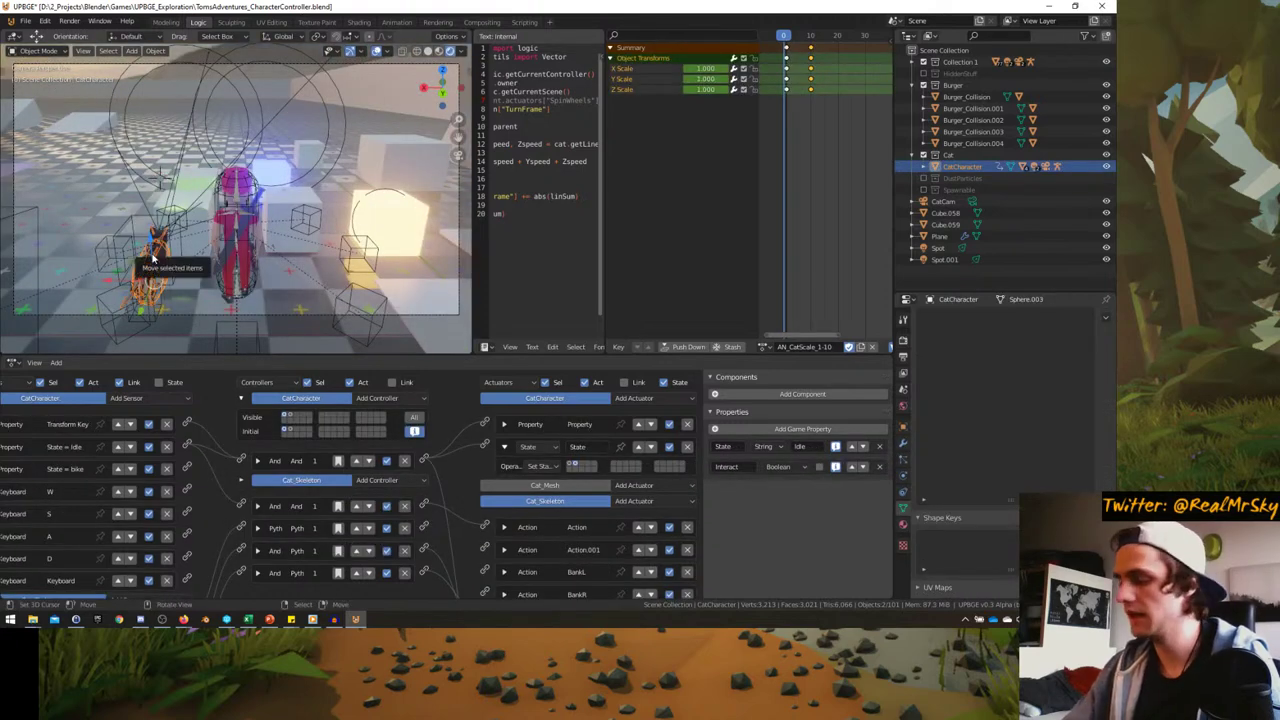
key(KP_Divide)
middle_drag(153, 259, 257, 205)
key(KP_Divide)
scroll(197, 262, up, 3)
- Select the Cat_Skeleton rig and view it from the right side
click(257, 205)
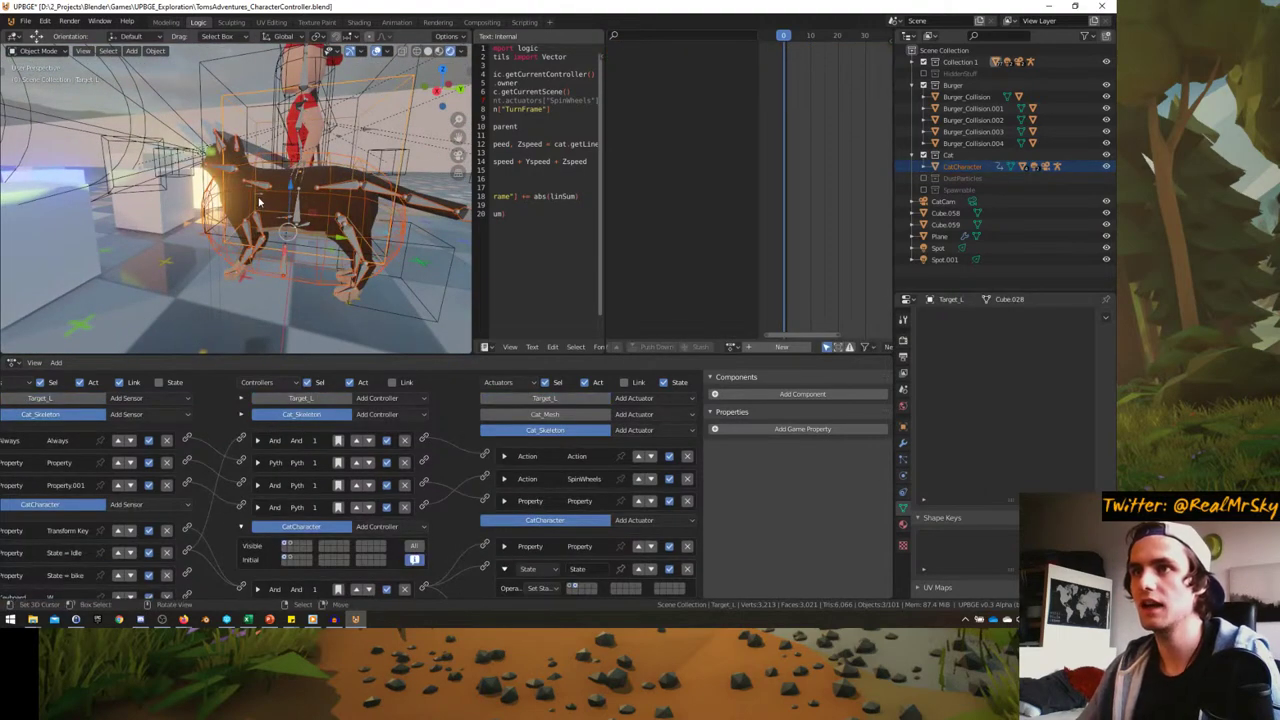
click(214, 166)
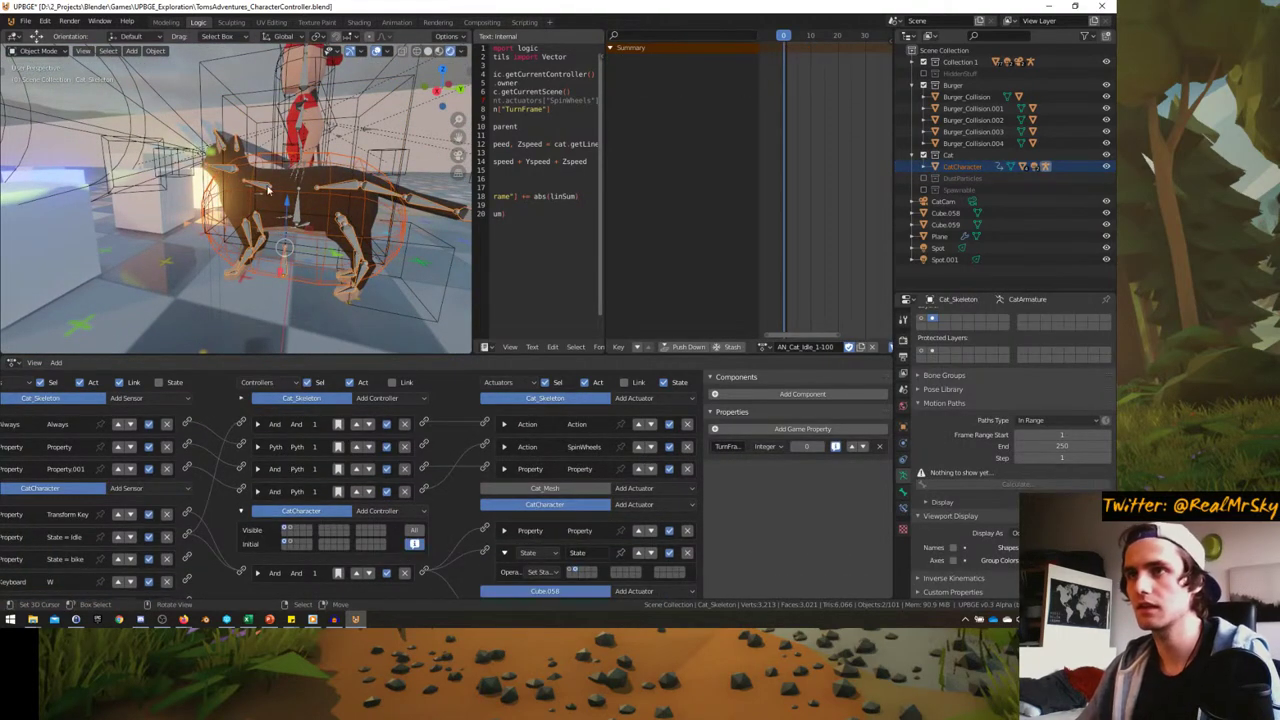
click(272, 181)
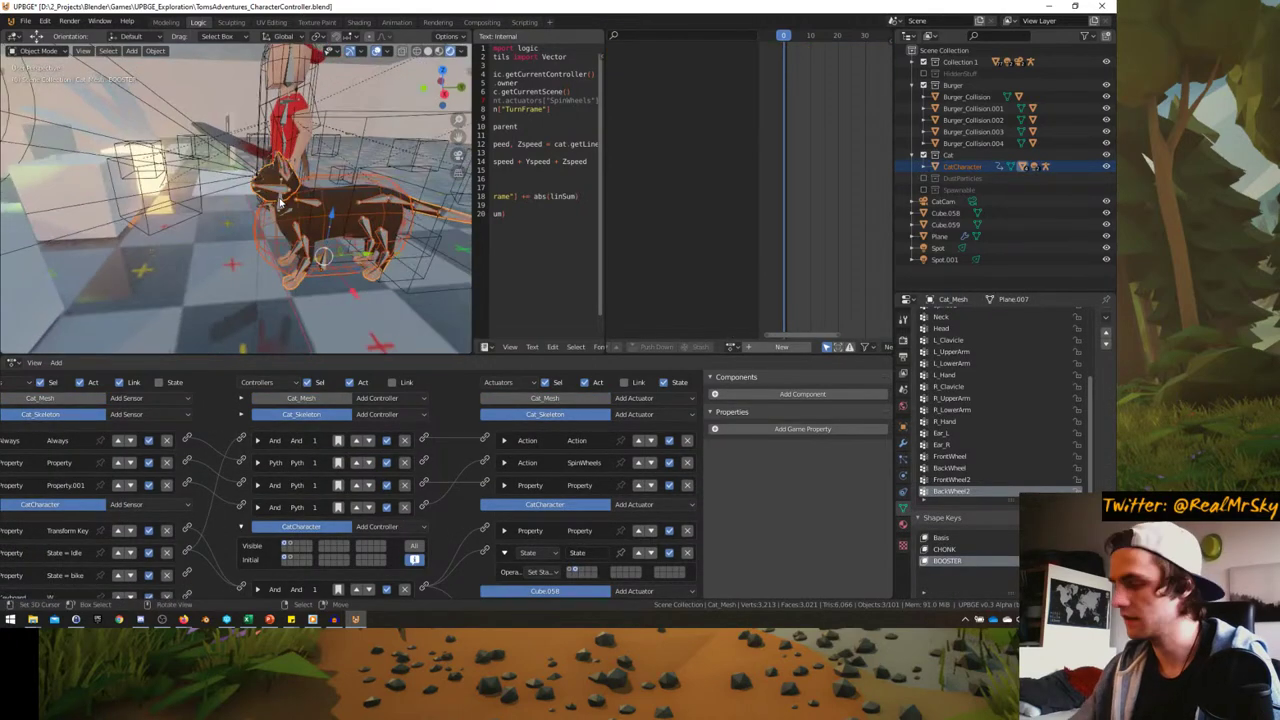
key(KP_Divide)
click(184, 141)
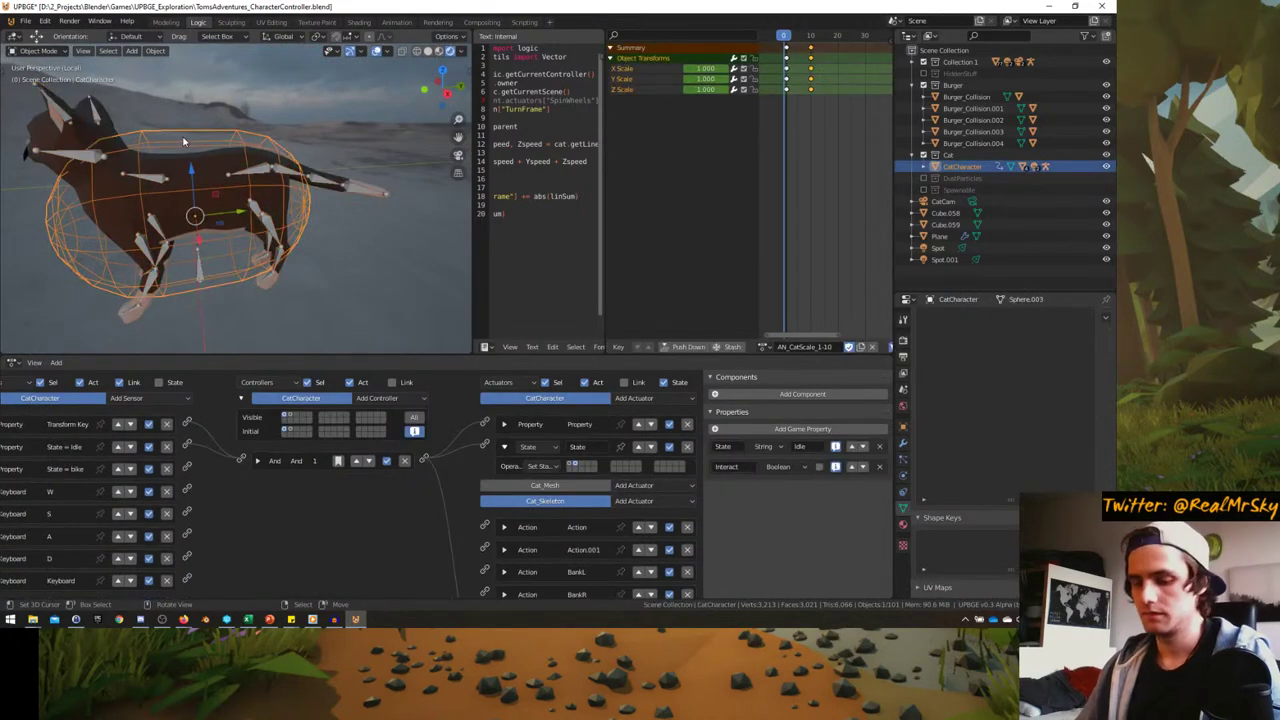
middle_drag(184, 141, 303, 183)
key(KP_1)
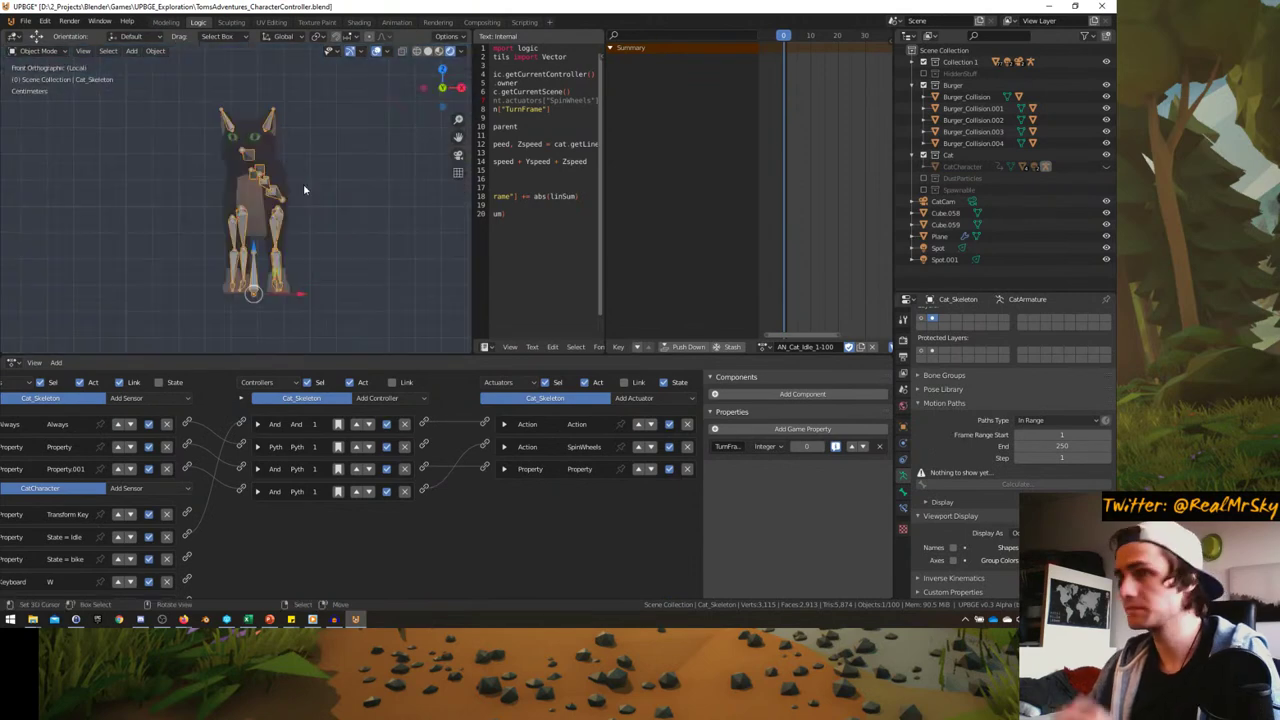
key(KP_3)
- Assign the AN_CatTransformation action to the skeleton and scrub to the wheeled pose
click(766, 347)
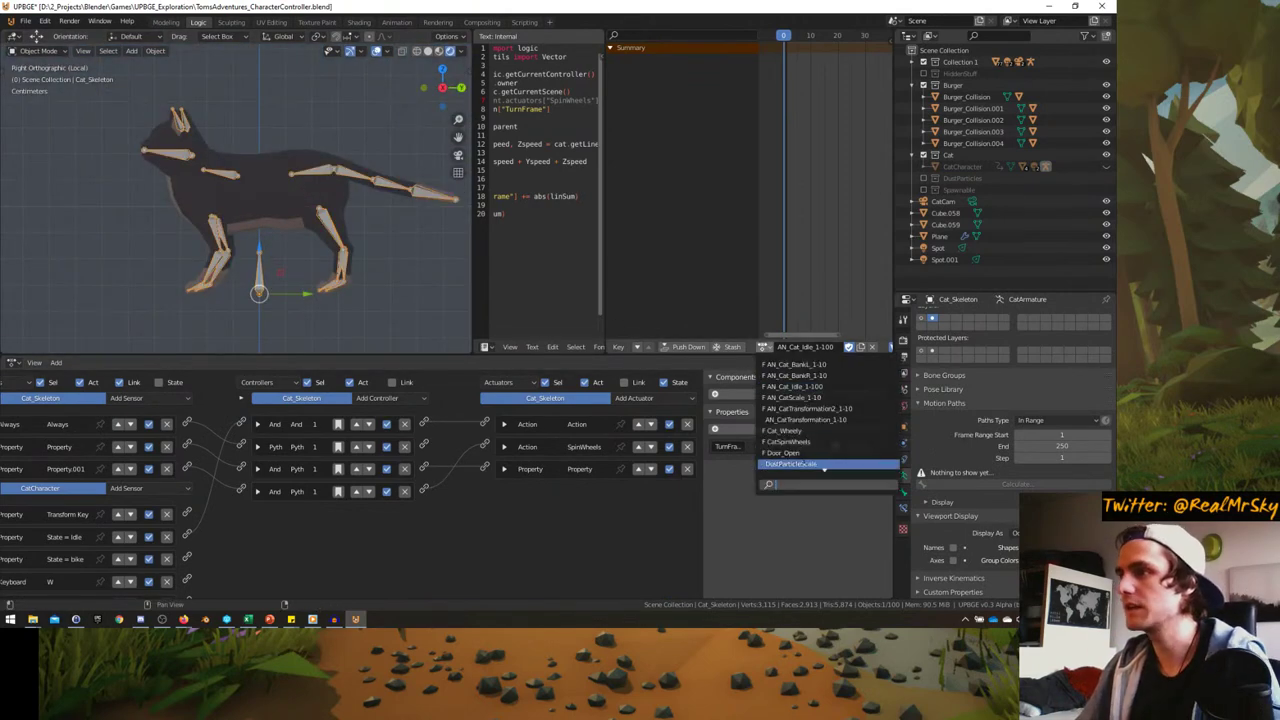
click(808, 408)
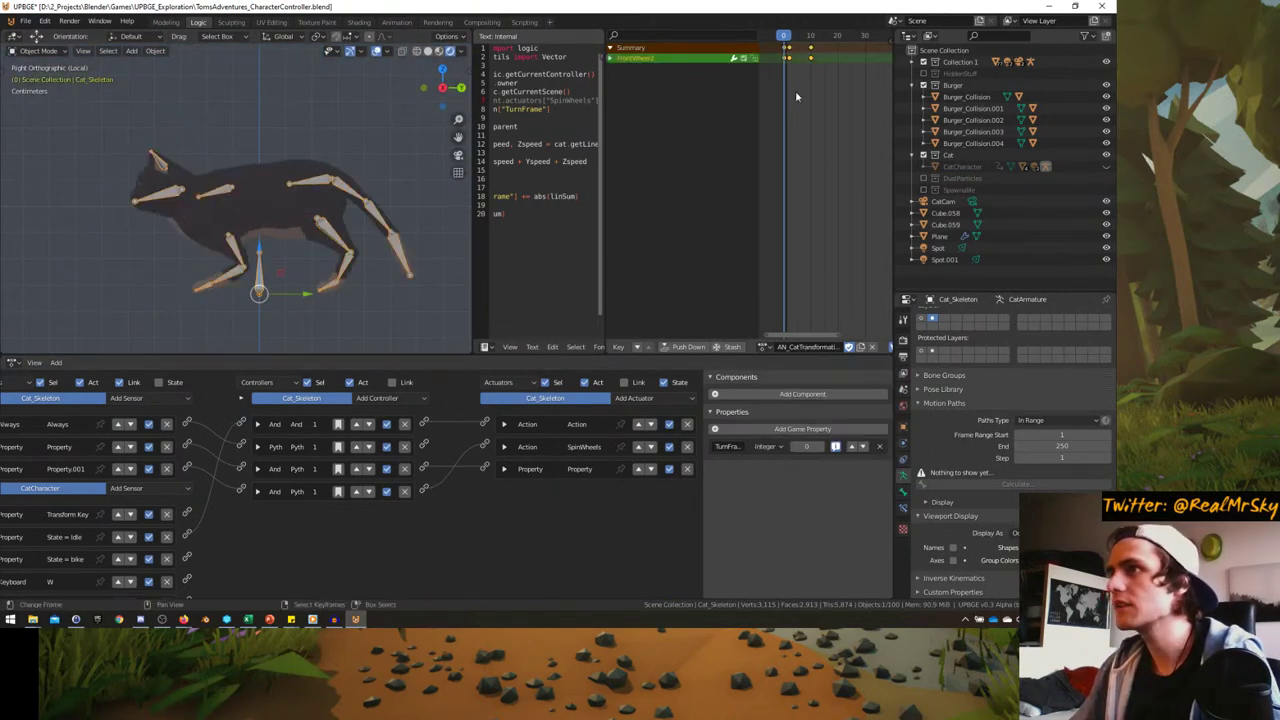
drag(795, 90, 828, 112)
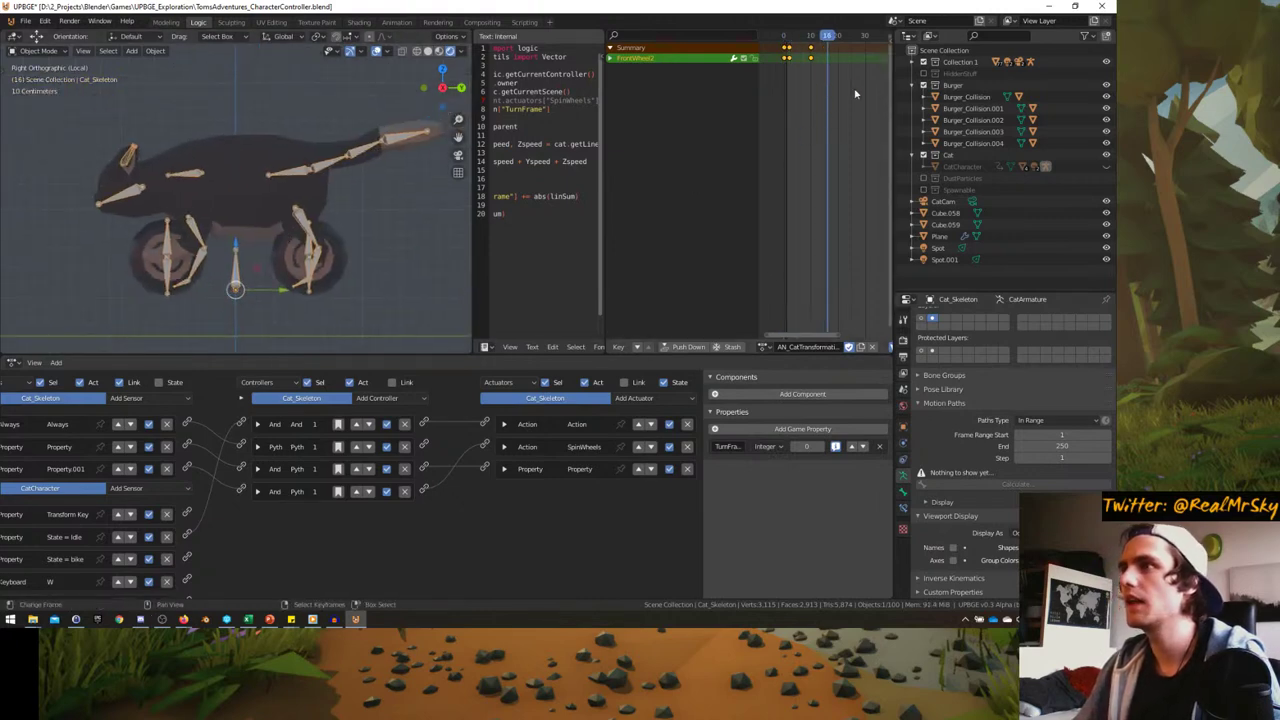
scroll(822, 85, up, 2)
scroll(800, 95, down, 2)
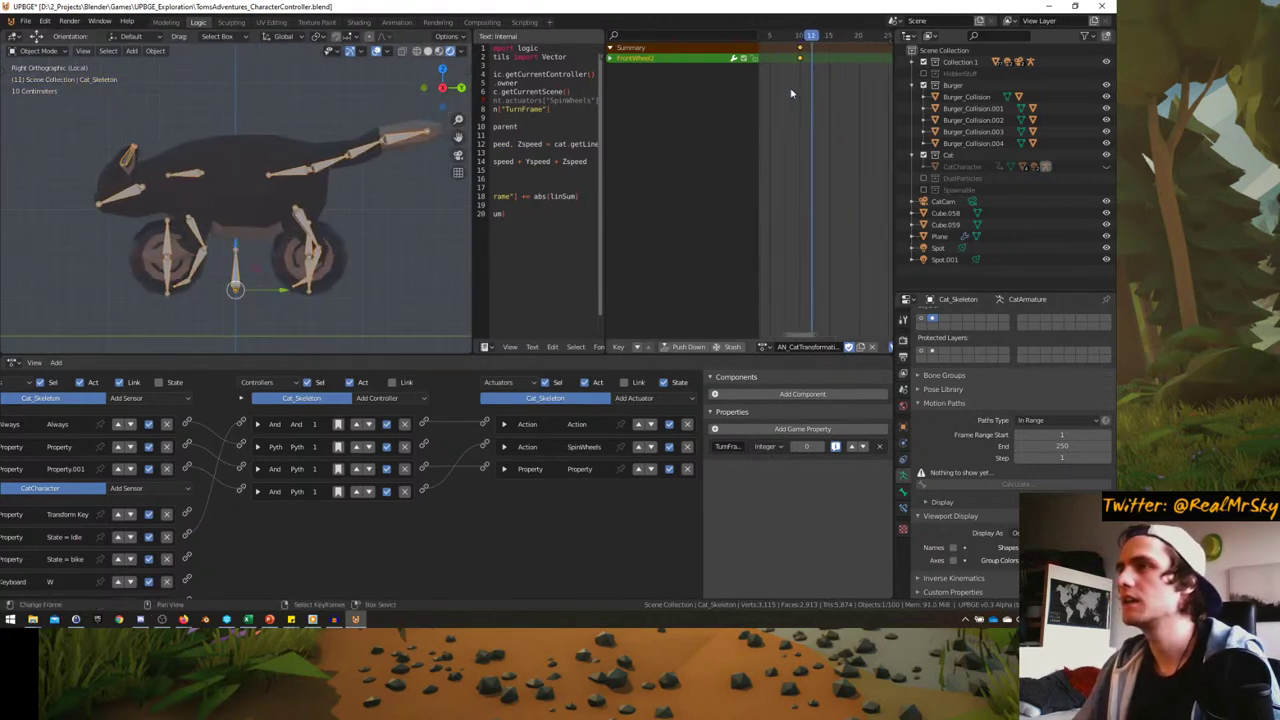
- Enter Pose Mode and select the L_UpperArm and L_HandIK bones in front view
key(ctrl+Tab)
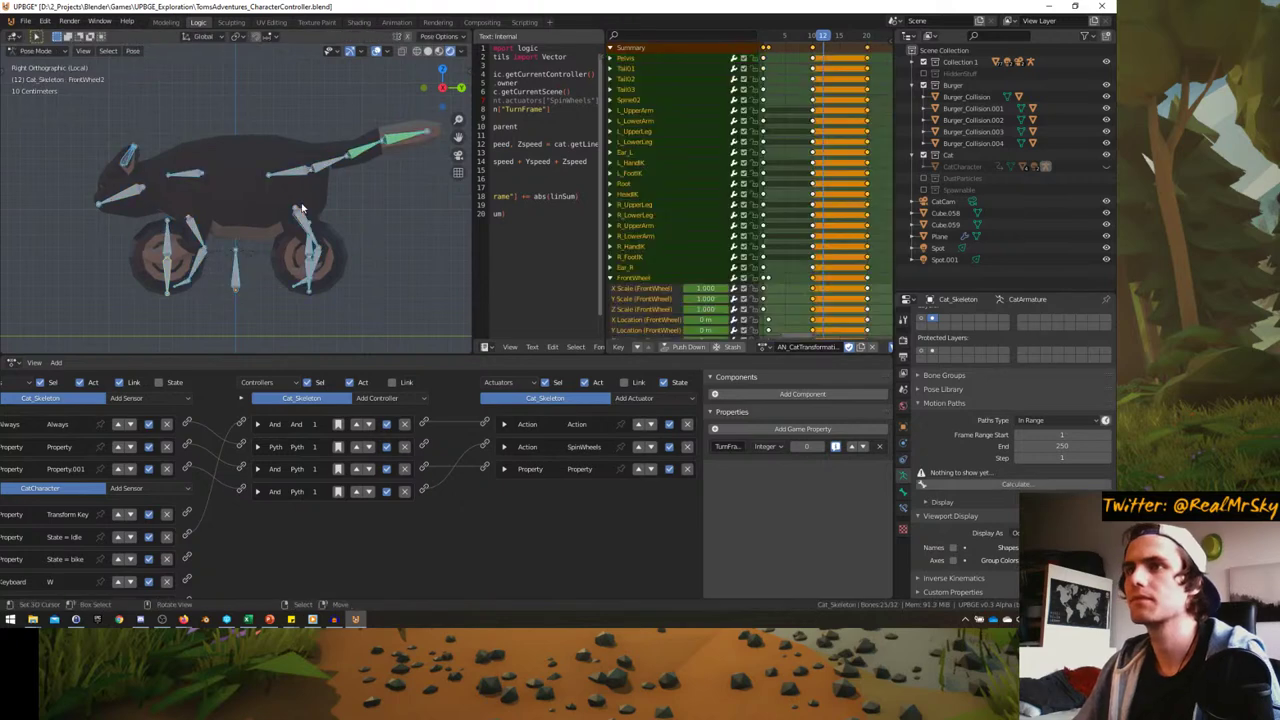
scroll(785, 165, down, 3)
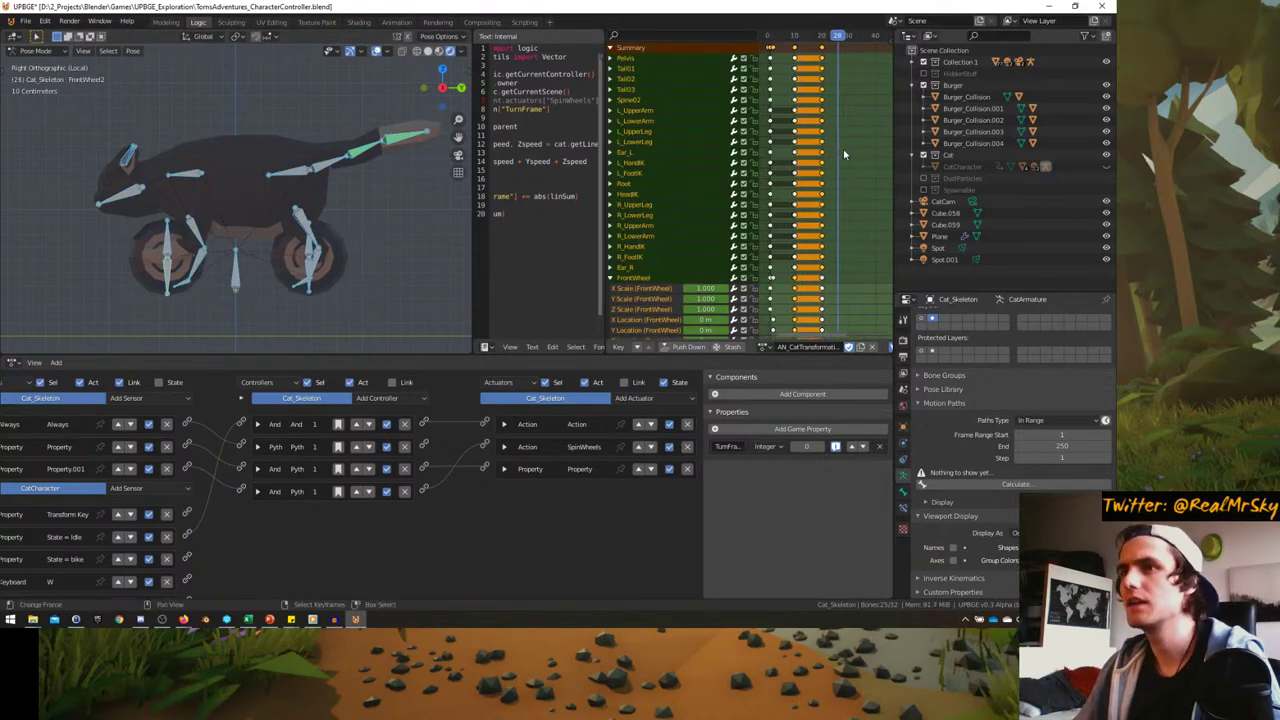
scroll(843, 153, up, 3)
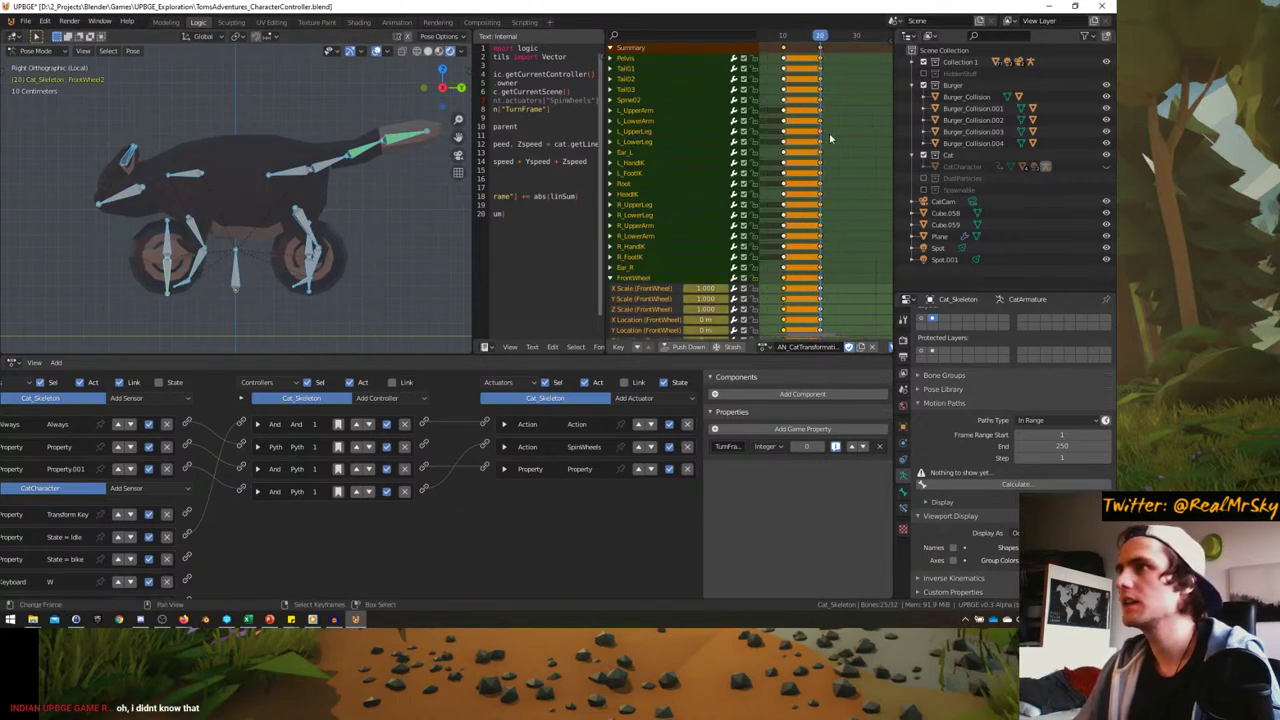
middle_drag(300, 200, 242, 290)
click(260, 215)
click(208, 302)
key(KP_1)
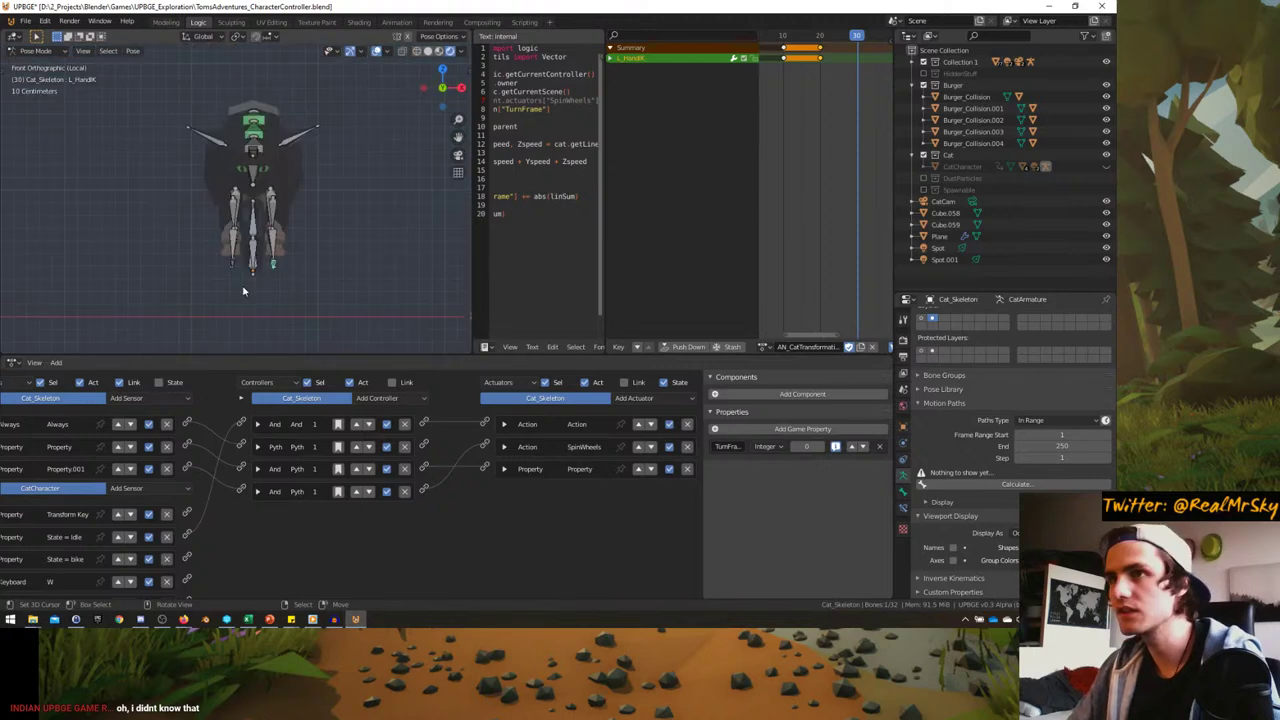
key(p)
key(Escape)
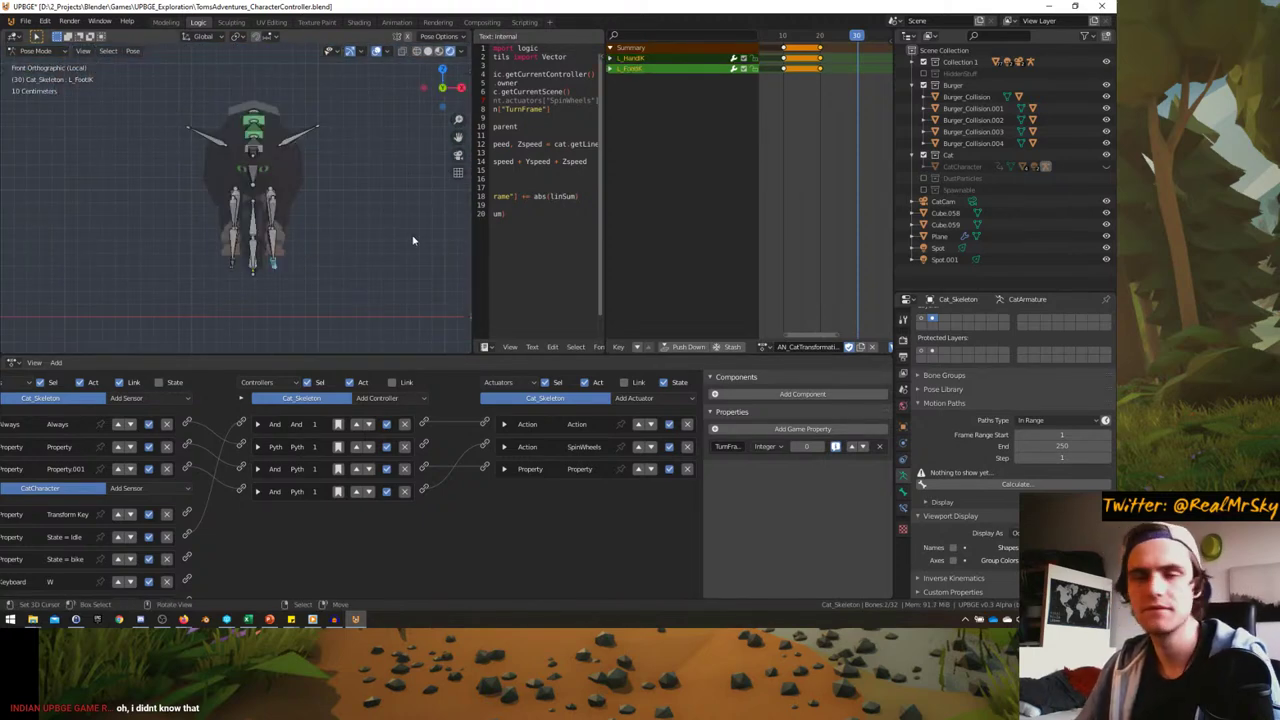
- Move and rotate the L_FootIK bone about -85 degrees into place
key(g)
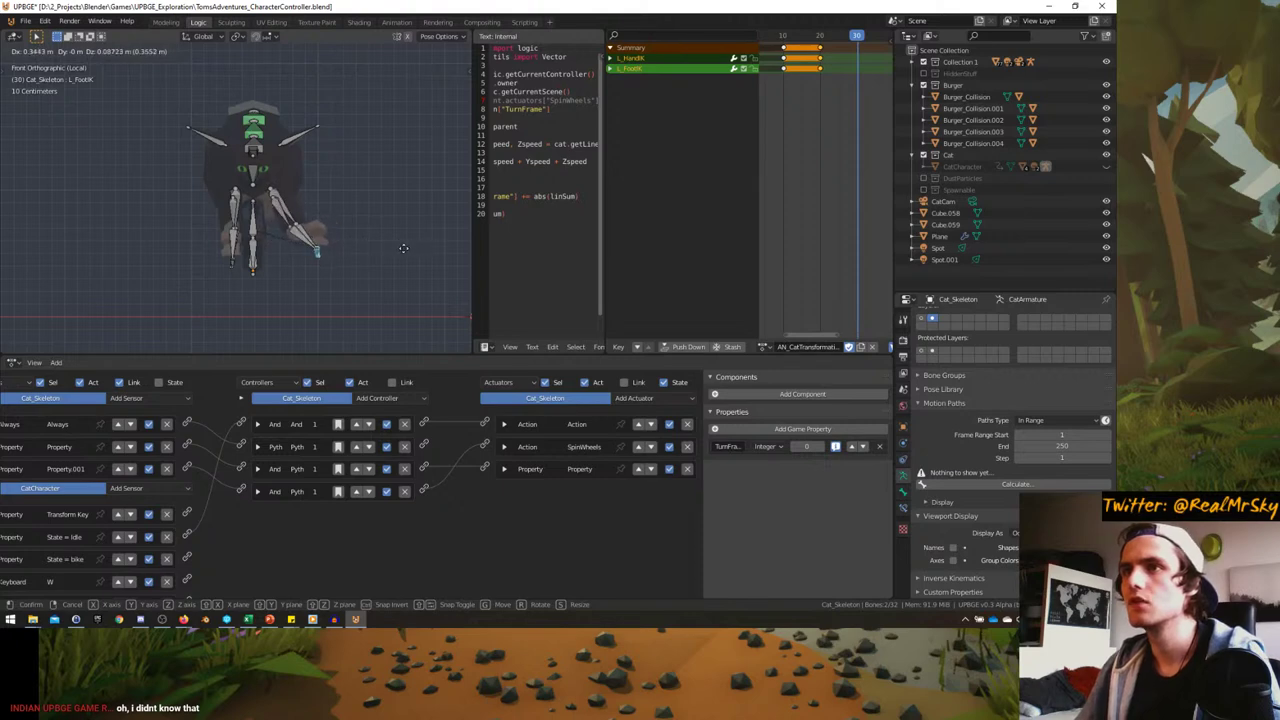
click(446, 204)
key(r)
click(374, 157)
key(g)
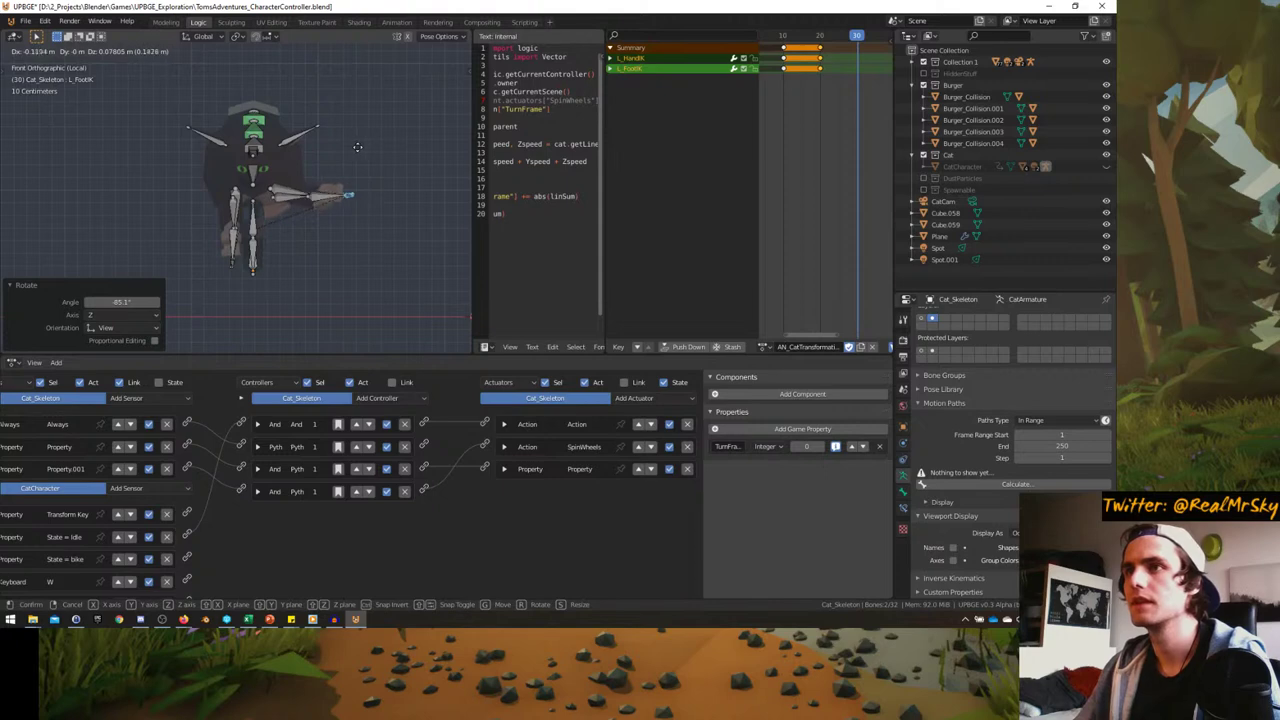
click(337, 177)
- Select the L_HandIK bone and reposition it from the front view
middle_drag(337, 177, 255, 305)
click(255, 305)
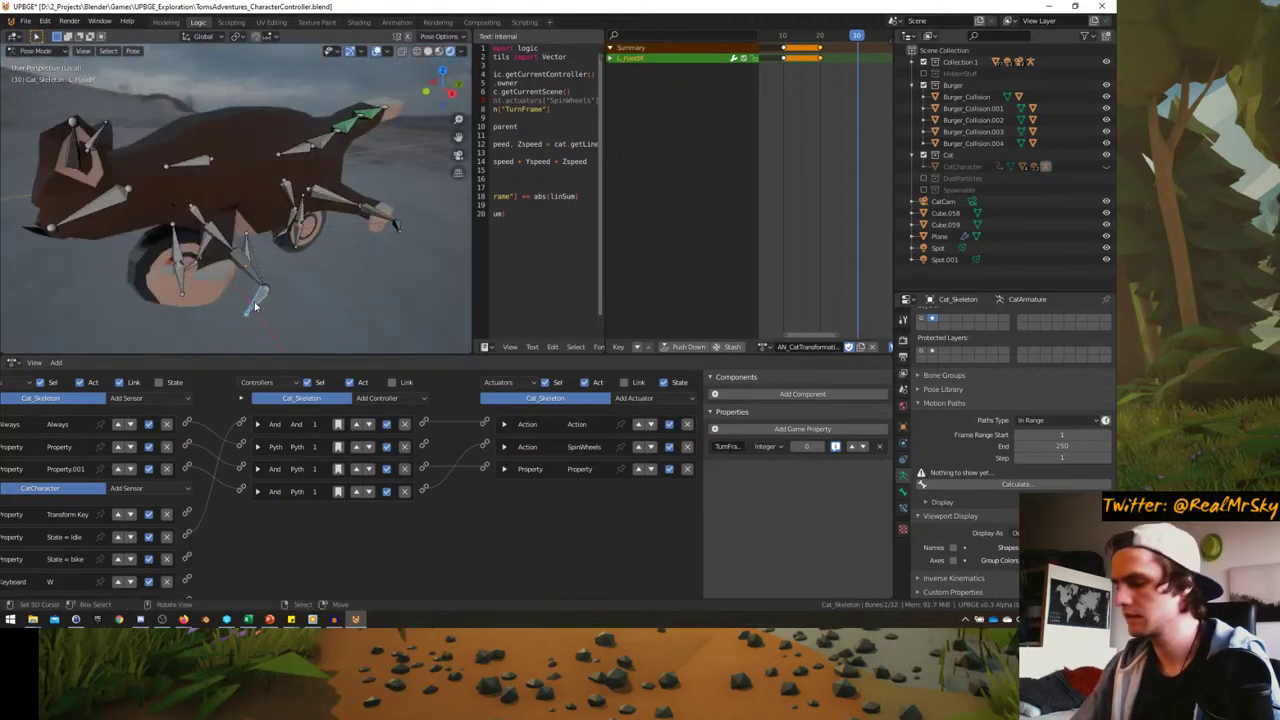
key(KP_1)
key(g)
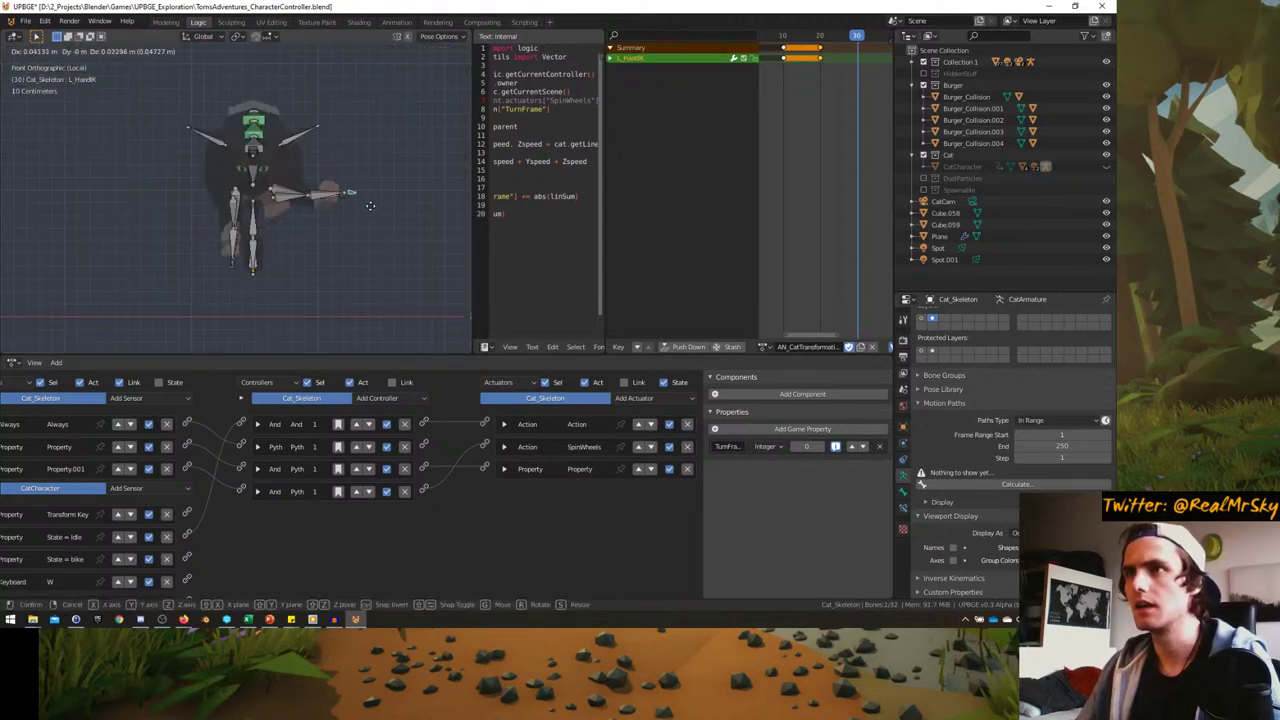
click(363, 208)
middle_drag(363, 208, 214, 277)
key(g)
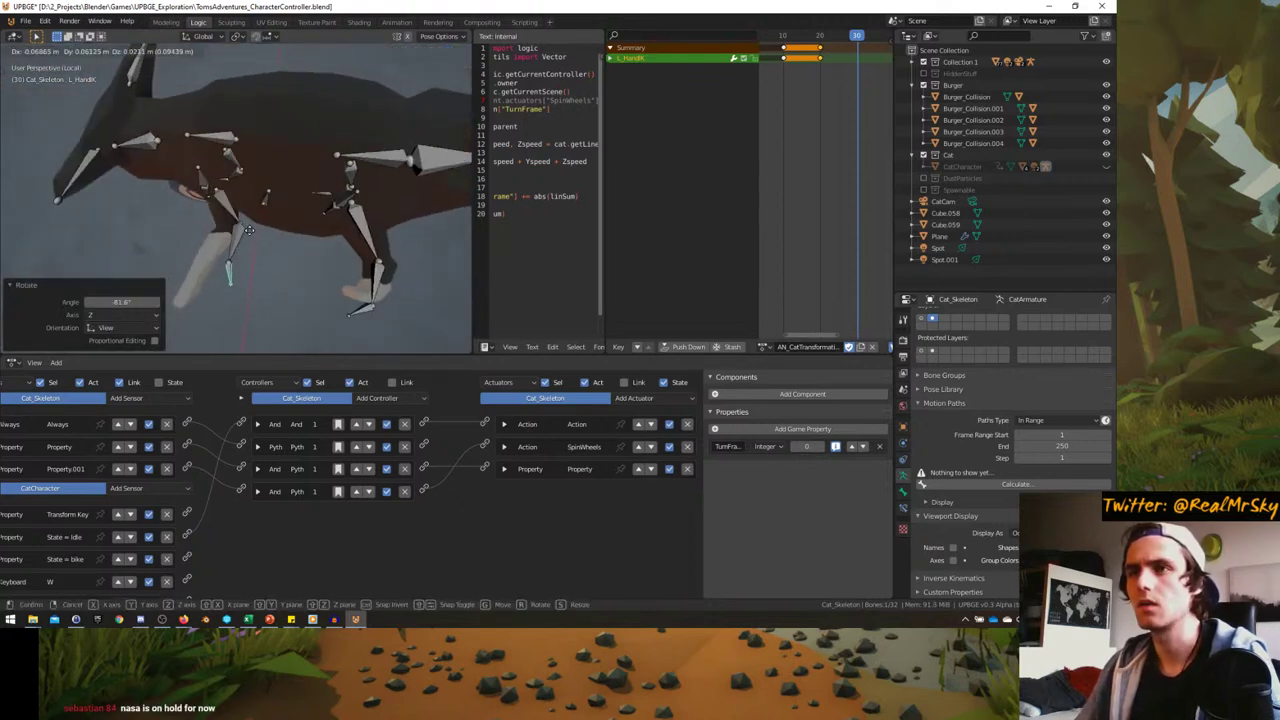
click(225, 250)
- Rotate the L_HandIK bone 51.5°, trackball-rotate it, then adjust its position
middle_drag(225, 250, 323, 248)
key(r)
click(324, 140)
key(r)
click(374, 223)
scroll(374, 223, up, 3)
key(r)
key(r)
click(343, 277)
key(g)
click(357, 291)
- Move the hand bone once more from a side view, then select L_UpperArm
middle_drag(357, 291, 286, 271)
key(g)
click(353, 197)
click(347, 161)
- Place the left upper arm, then rotate the L_HandIK bone 24° and reposition it
key(g)
click(309, 330)
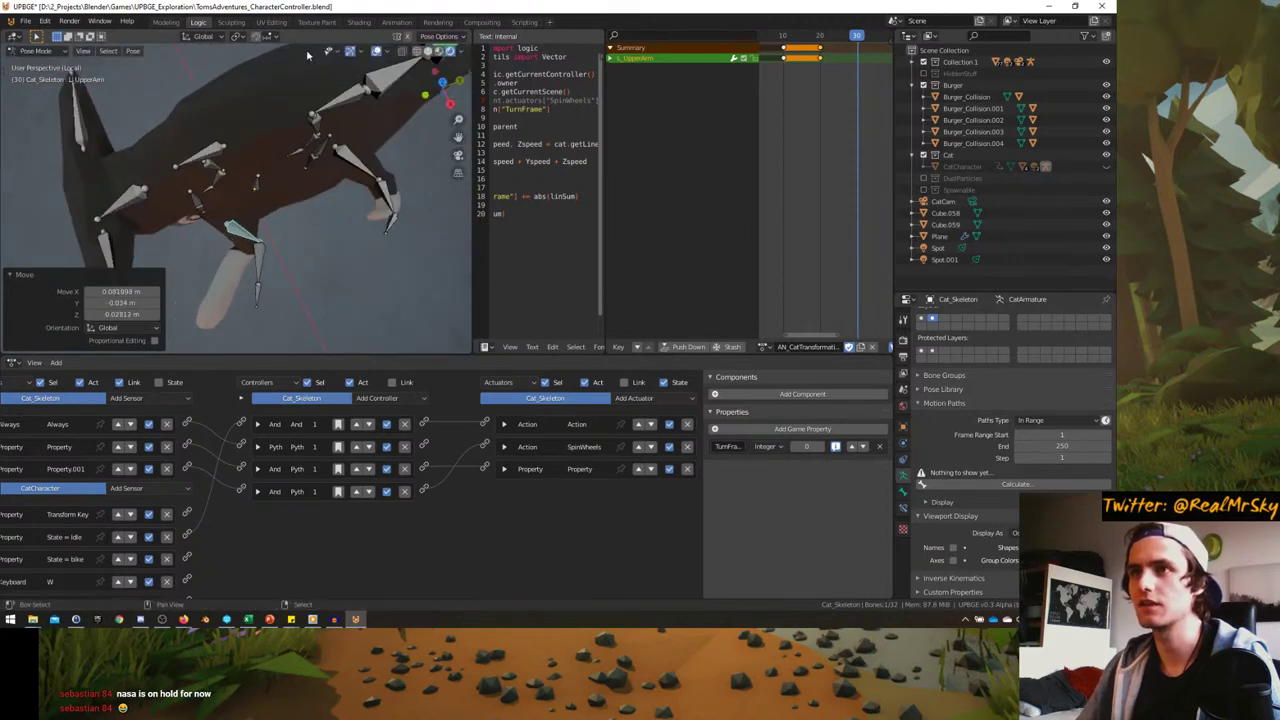
click(263, 292)
key(r)
click(285, 275)
key(g)
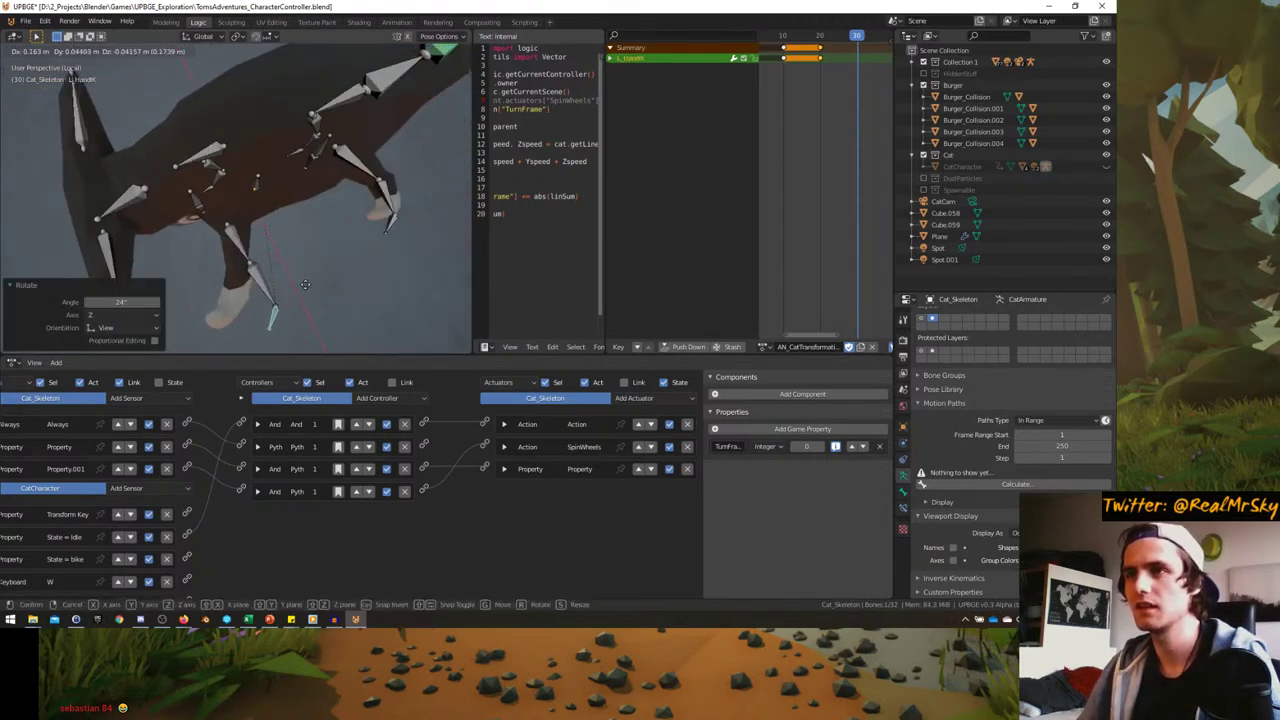
click(288, 281)
- From a side view, refine L_HandIK with a trackball rotation and two small moves
middle_drag(286, 251, 330, 160)
key(r)
key(r)
click(348, 156)
key(r)
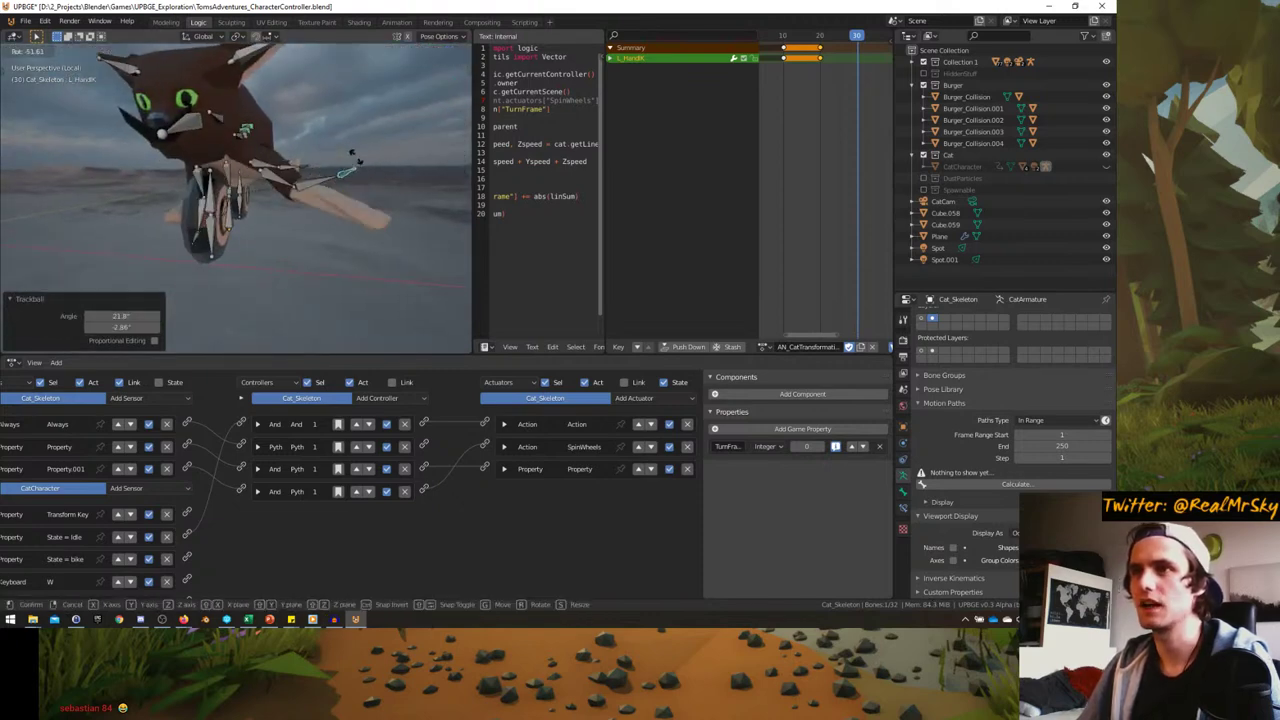
key(r)
click(370, 178)
key(g)
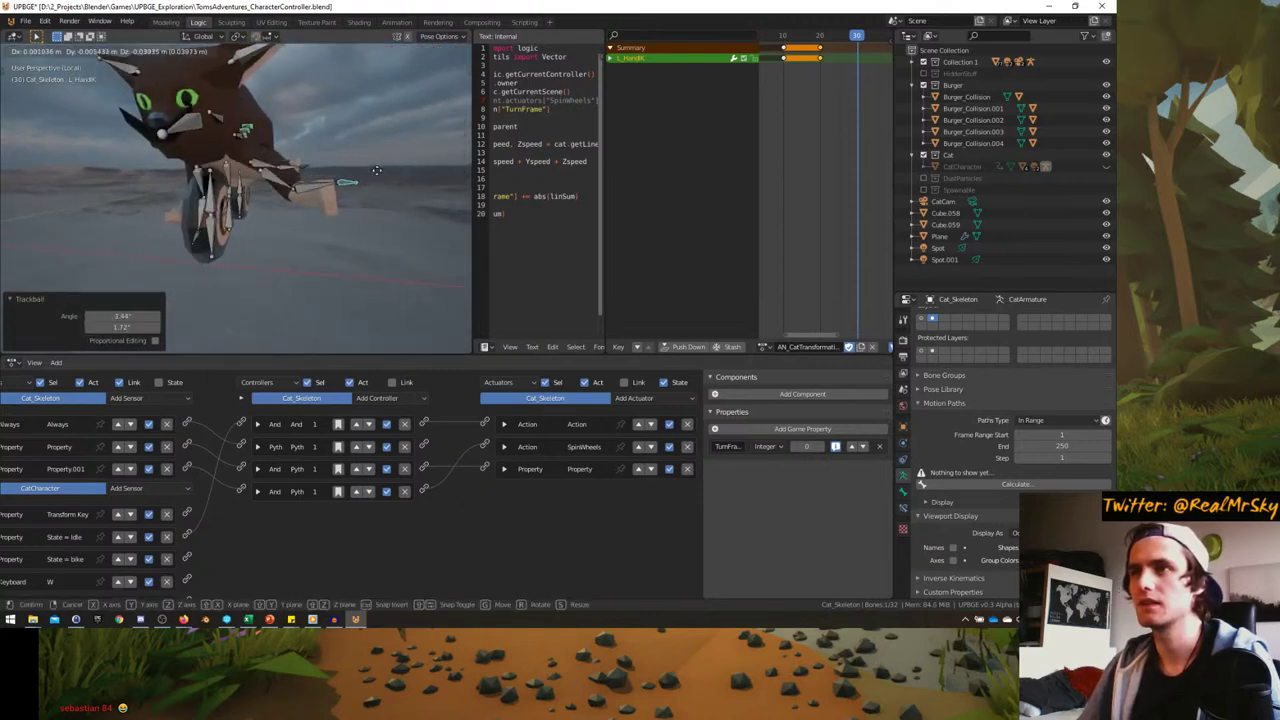
click(384, 176)
key(g)
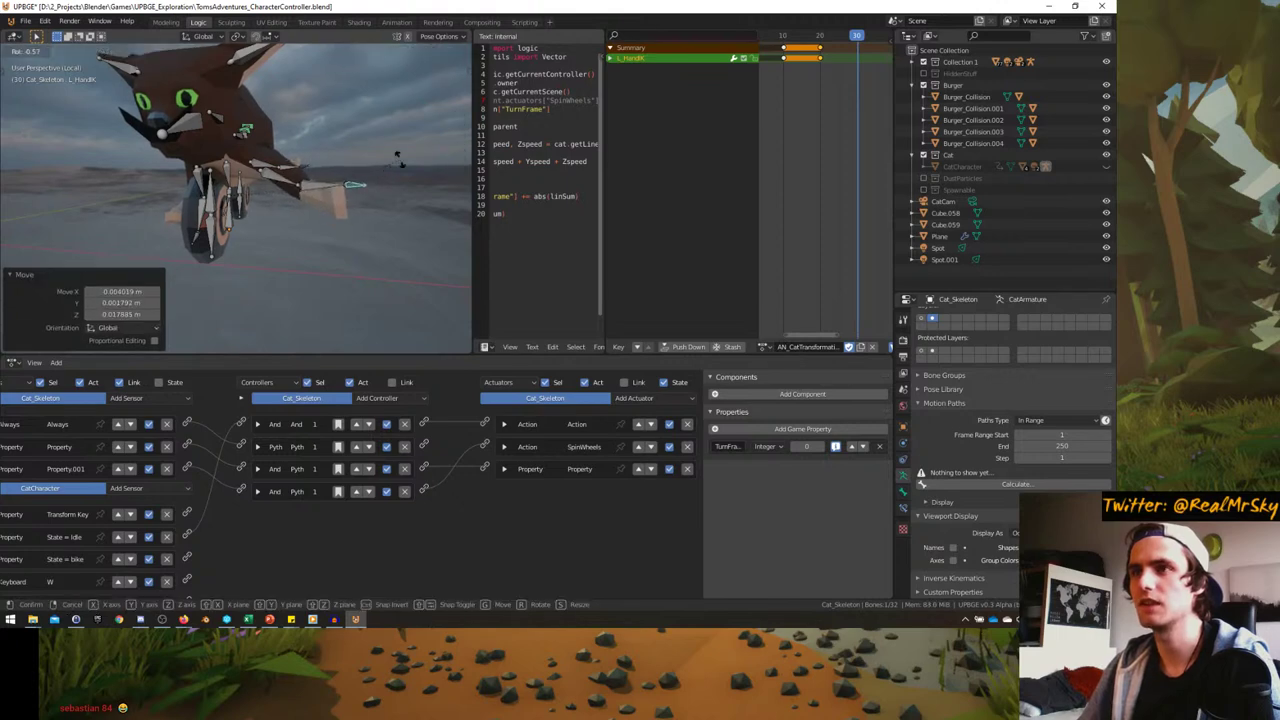
click(402, 178)
- Rotate the L_FootIK bone and move it to a new position
middle_drag(402, 178, 200, 220)
click(316, 272)
key(r)
key(Return)
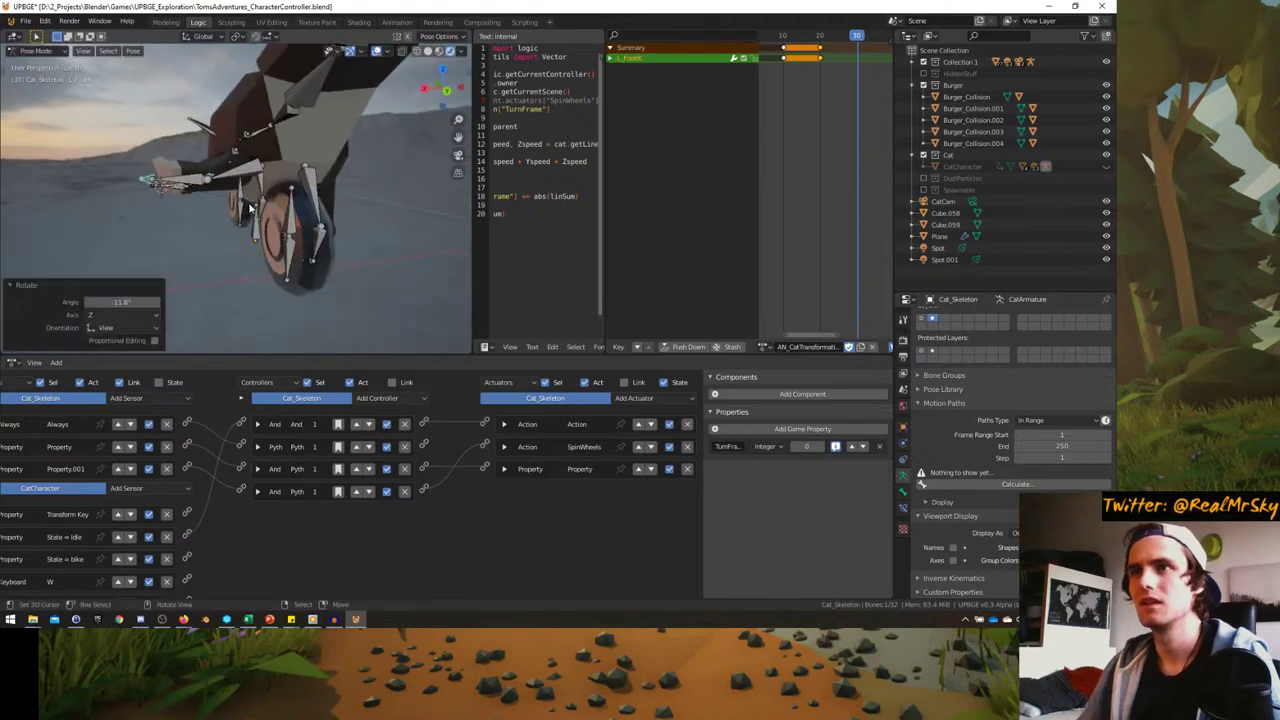
key(r)
key(r)
key(Return)
key(g)
click(145, 190)
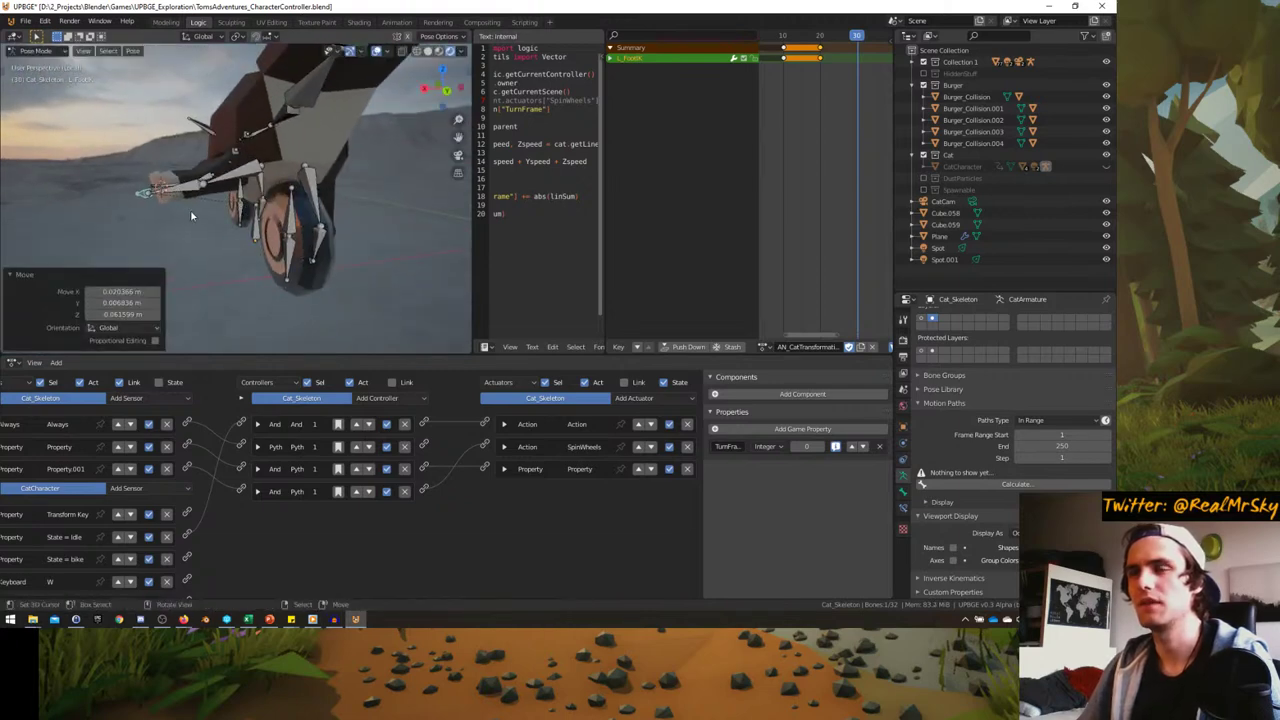
middle_drag(145, 190, 232, 198)
- Move the L_UpperLeg bone, then nudge L_FootIK to match and deselect
click(250, 240)
key(g)
click(145, 220)
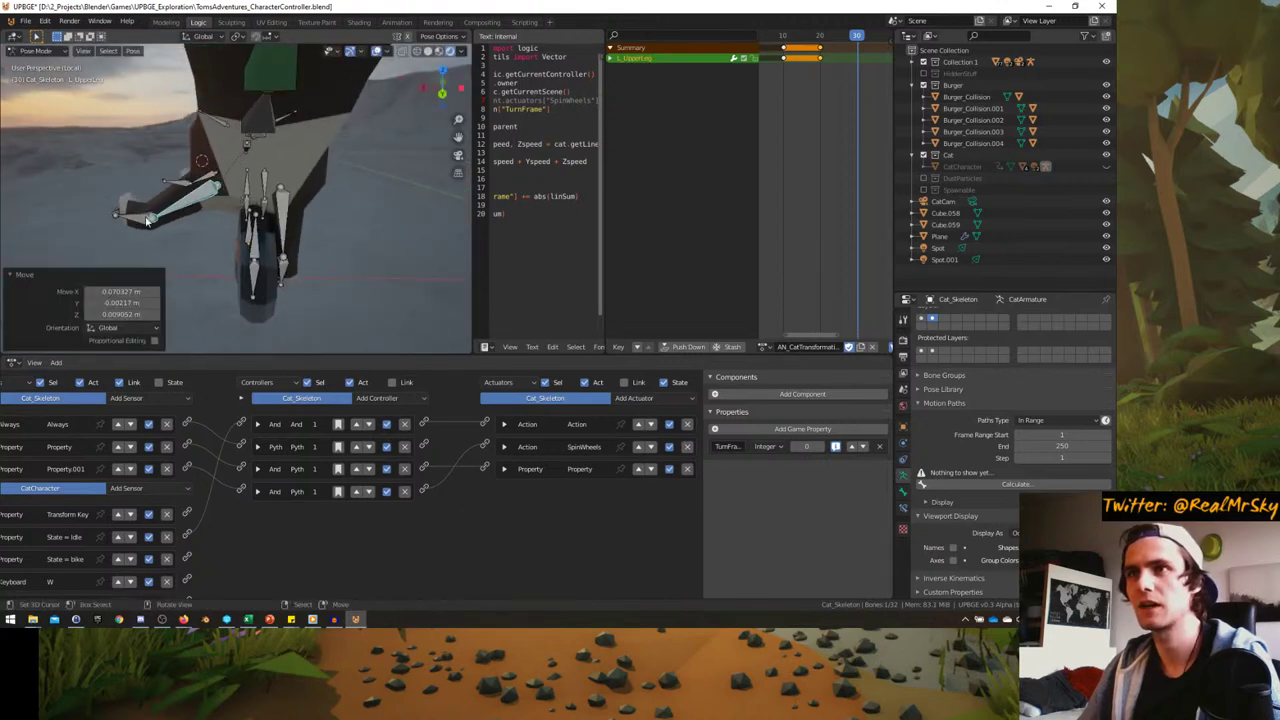
middle_drag(112, 216, 157, 277)
click(155, 277)
key(g)
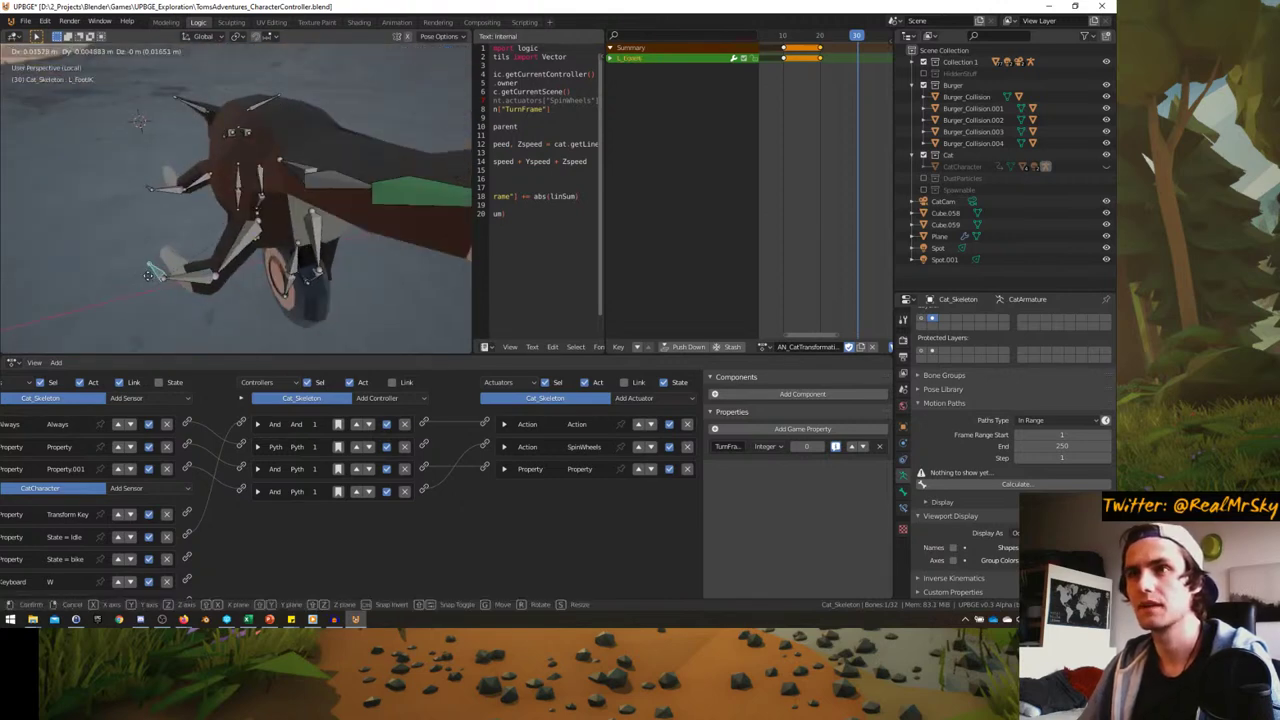
click(140, 280)
click(215, 203)
- Rotate the left foot bone to -16.6°
middle_drag(215, 203, 304, 200)
click(260, 247)
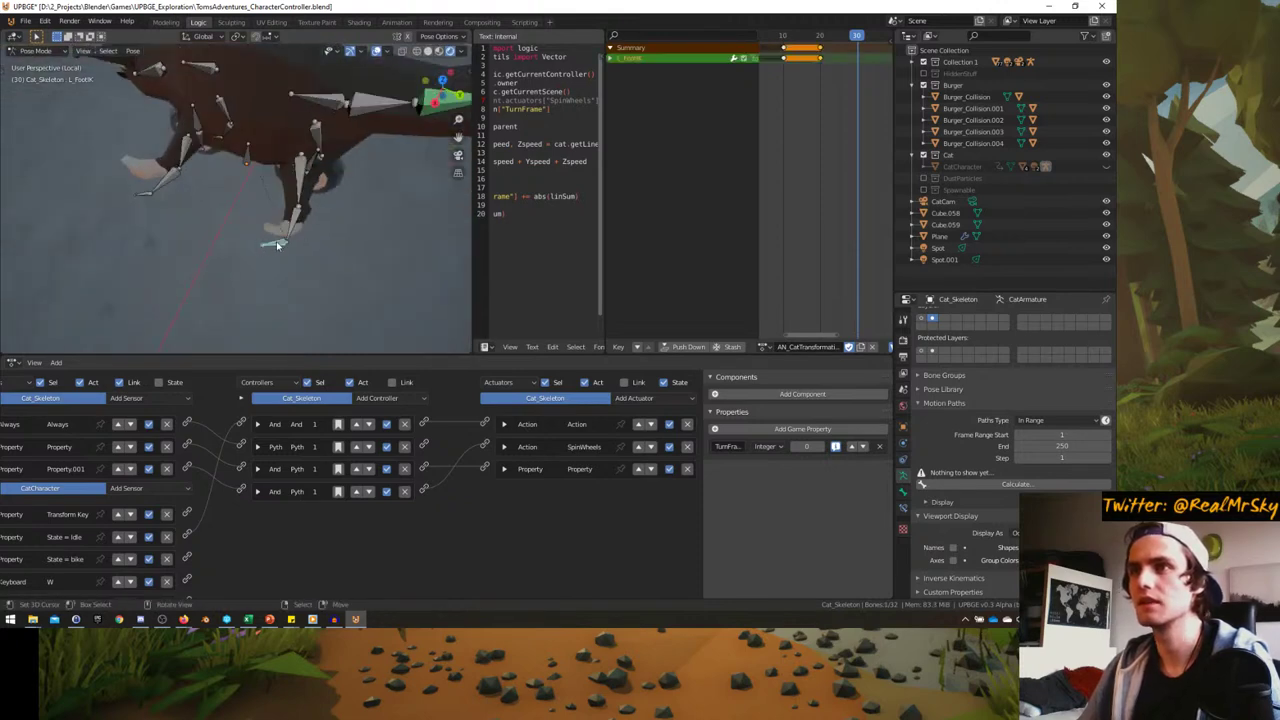
key(r)
click(331, 233)
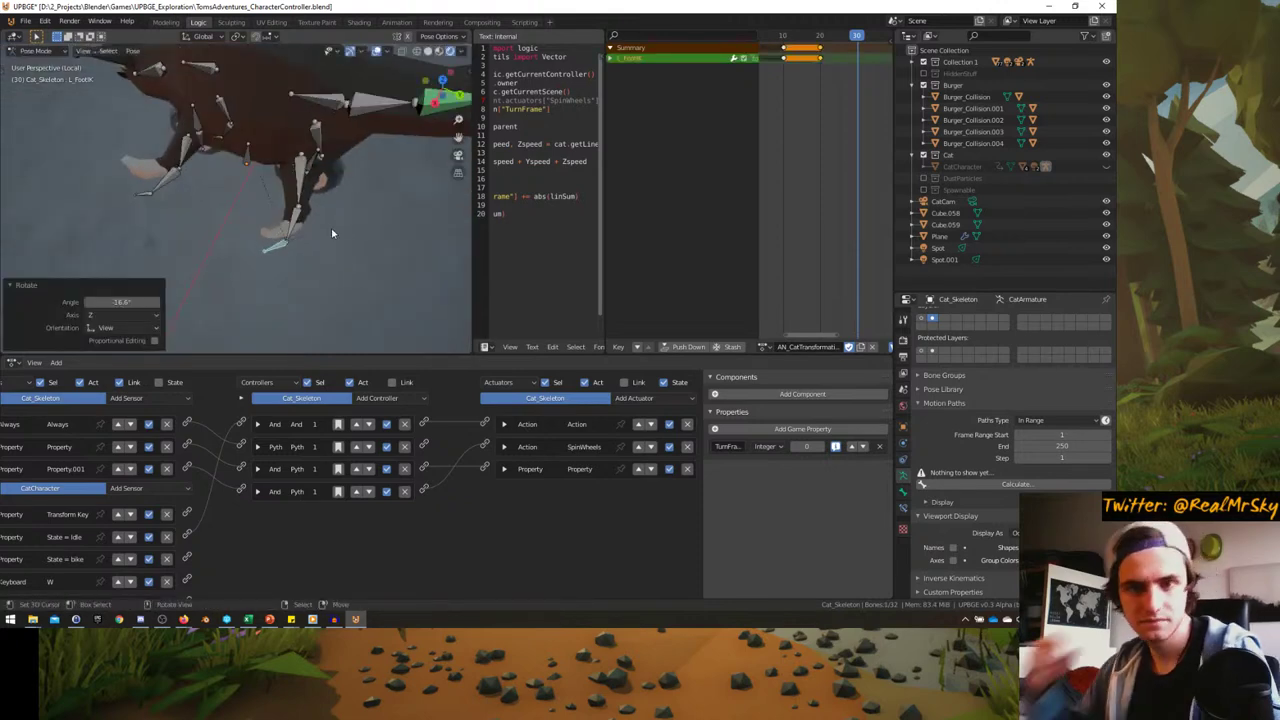
key(r)
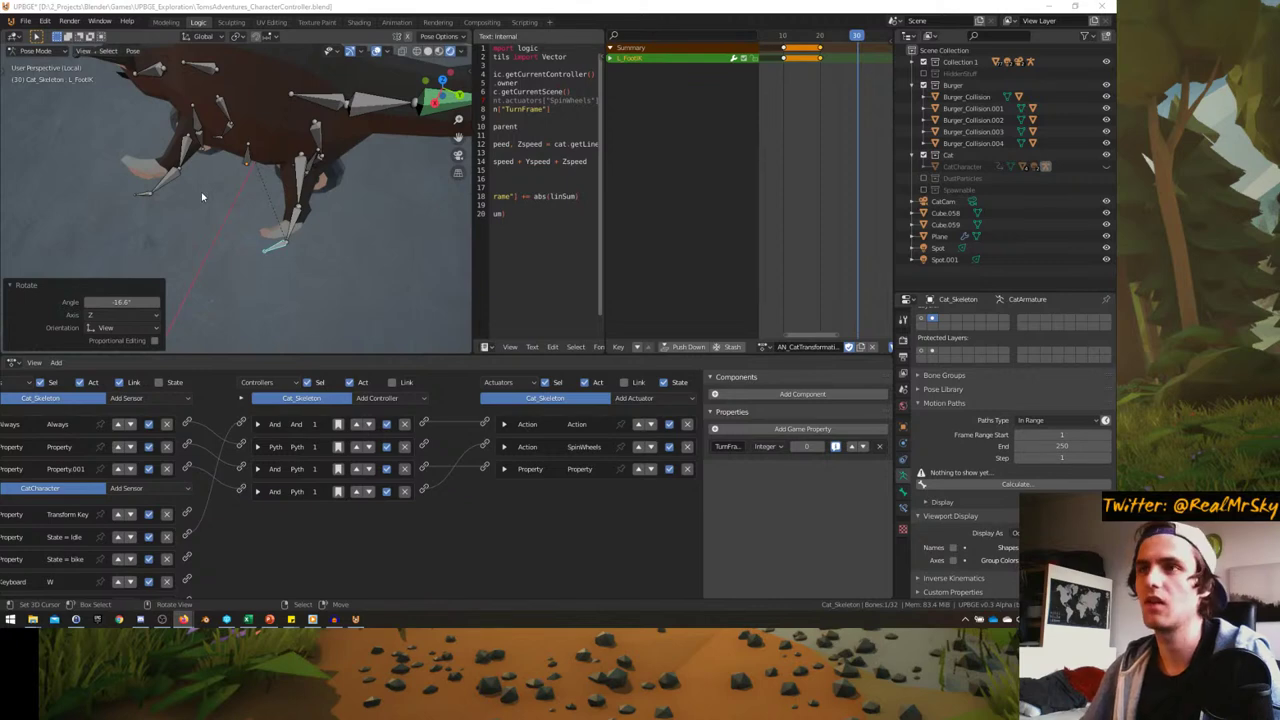
- In front view, move R_HandIK and rotate it 76.7°, then undo the rotation
middle_drag(201, 197, 252, 232)
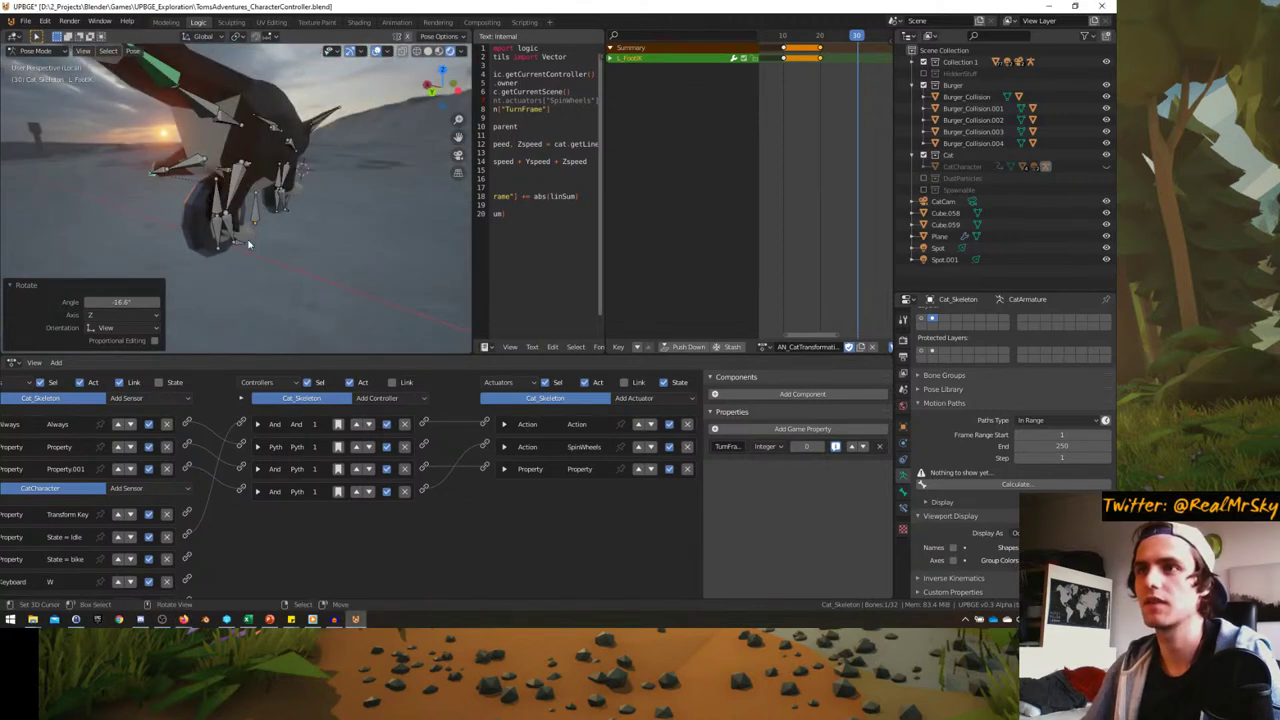
click(247, 243)
key(KP_1)
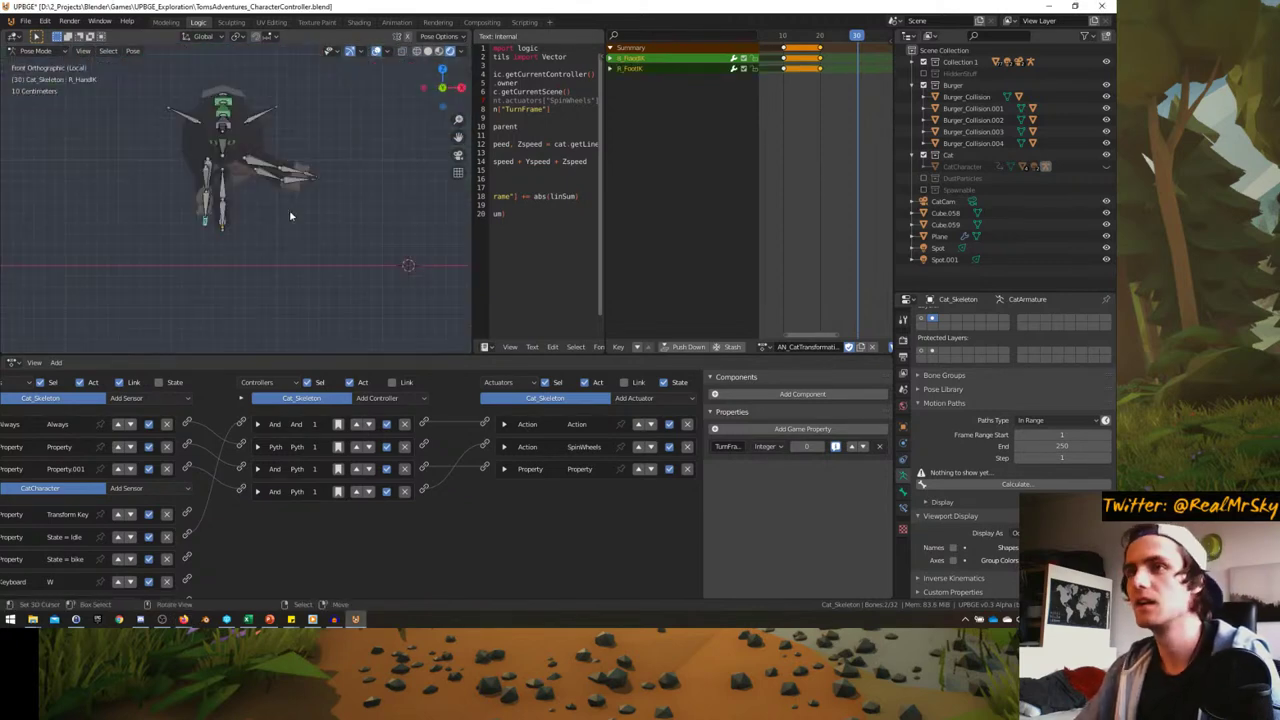
key(g)
click(270, 138)
key(r)
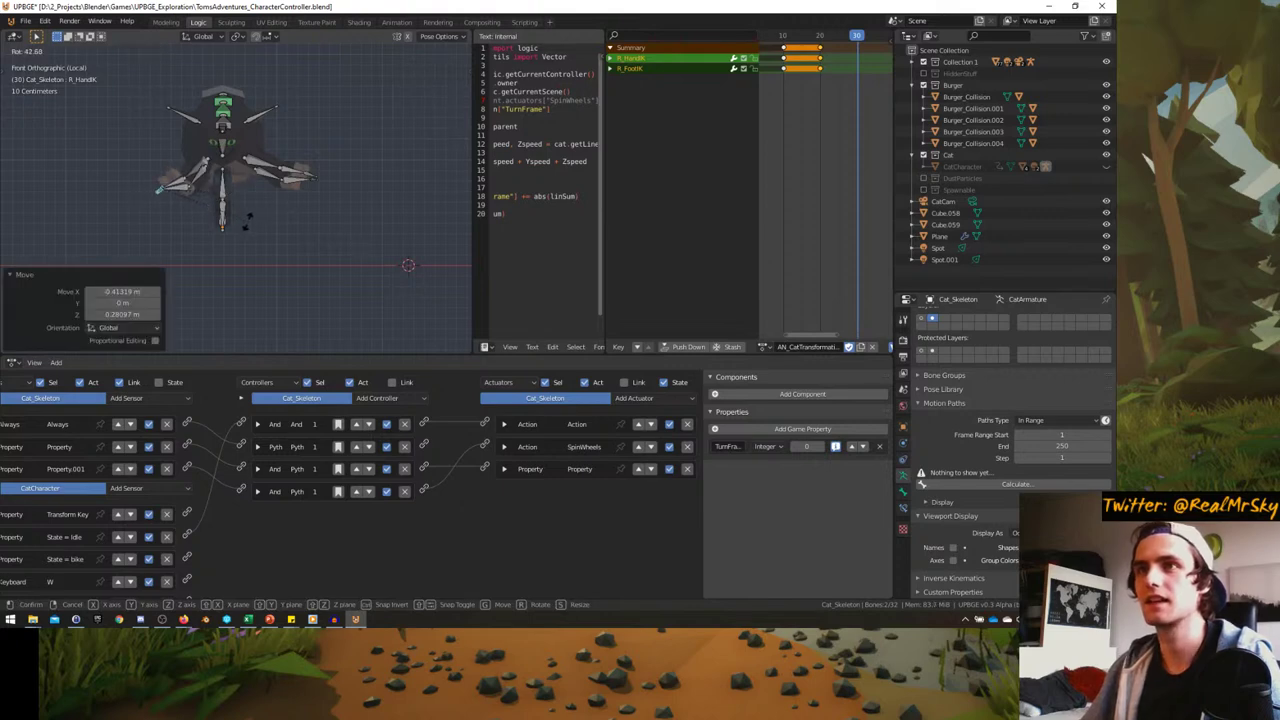
click(189, 255)
scroll(189, 255, up, 4)
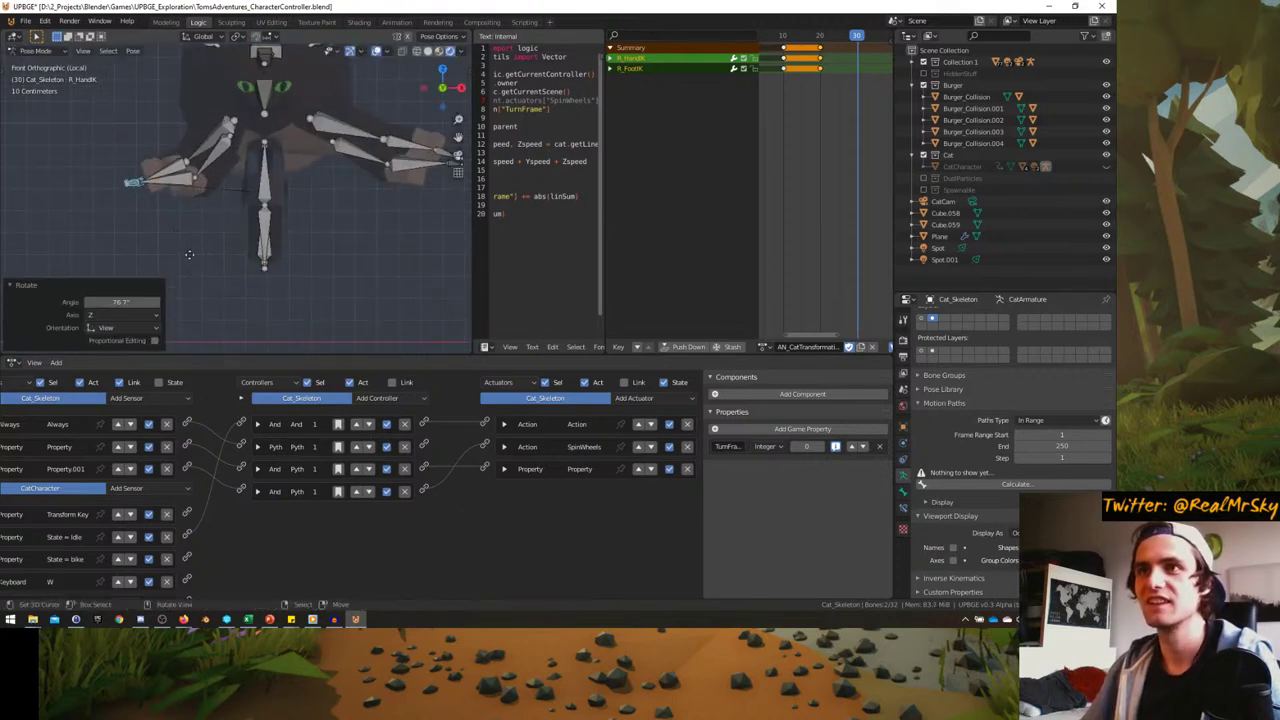
key(ctrl+z)
- Reposition R_HandIK in perspective with a move, free rotation and second move
click(117, 152)
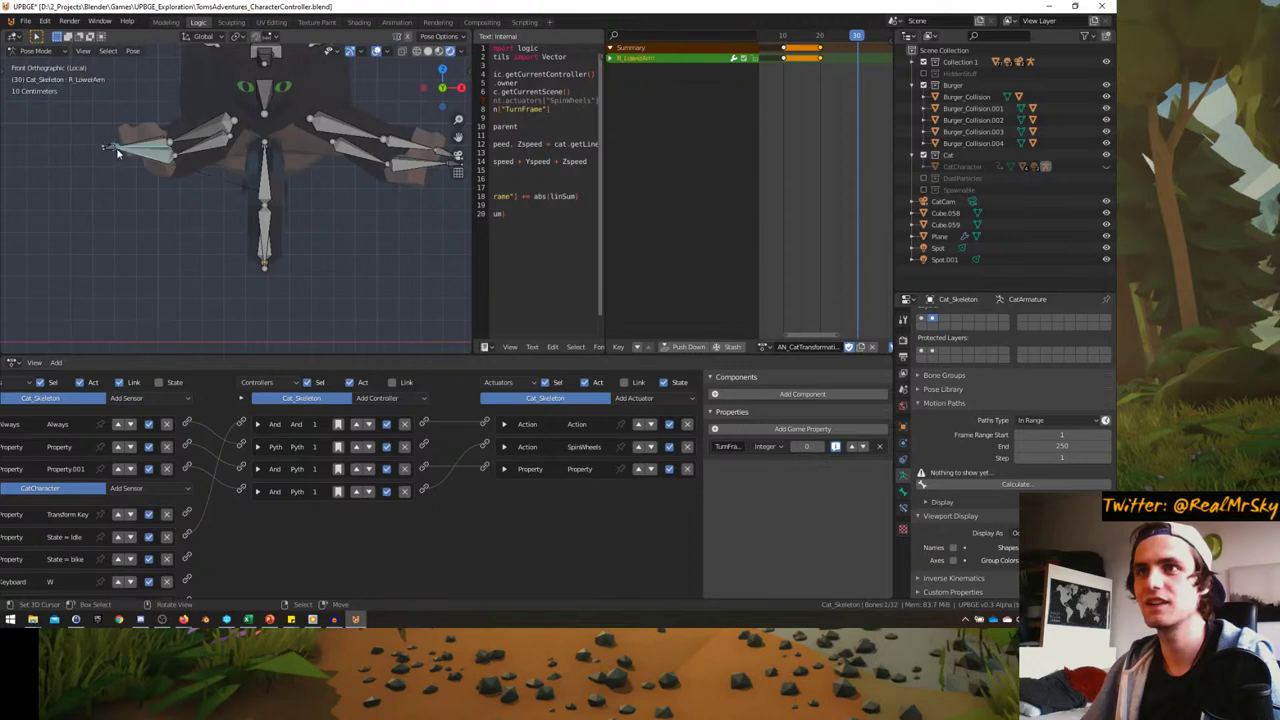
click(113, 150)
middle_drag(113, 150, 210, 180)
key(g)
click(169, 147)
key(r)
key(r)
click(168, 150)
key(g)
click(188, 157)
- Move the R_UpperArm bone, then move R_HandIK and rotate it -23.1°
click(215, 166)
key(g)
click(203, 163)
click(274, 296)
key(g)
click(282, 275)
key(r)
click(312, 213)
click(376, 192)
- Reposition the R_UpperArm bone, then rotate the right hand -3.73° in top view
key(g)
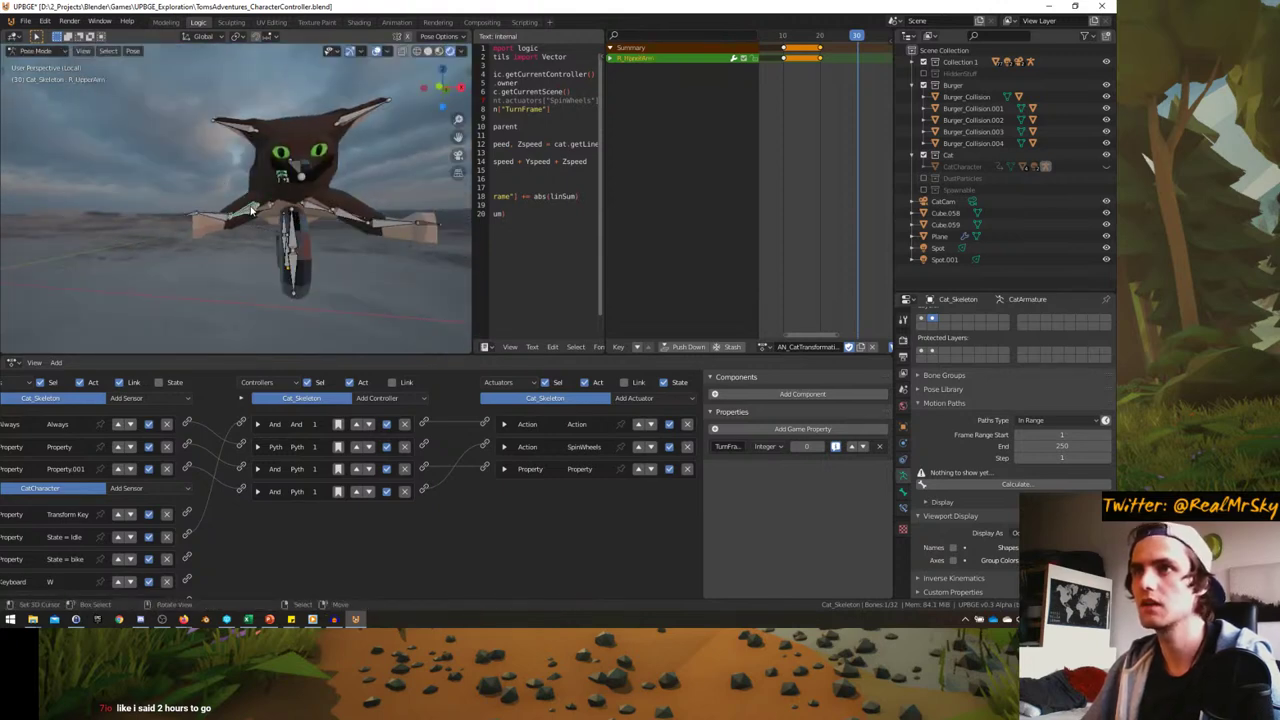
drag(249, 206, 188, 217)
middle_drag(188, 217, 357, 304)
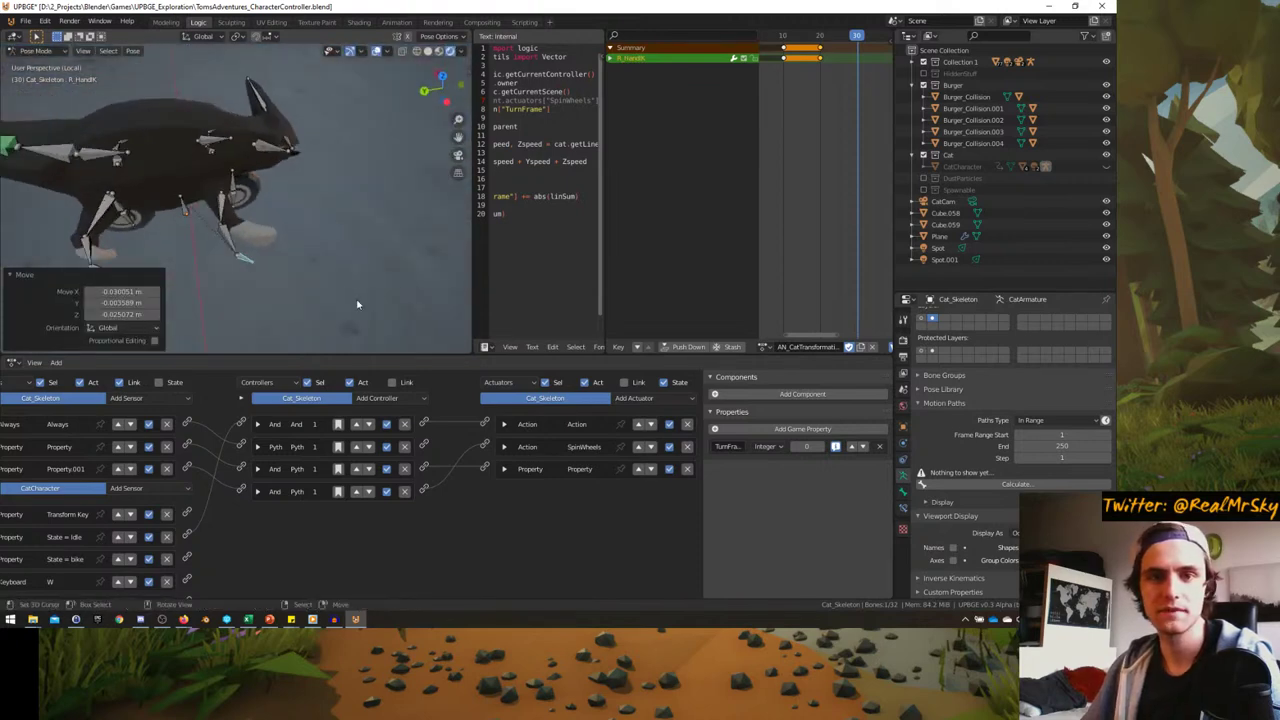
key(KP_7)
scroll(318, 272, up, 1)
key(r)
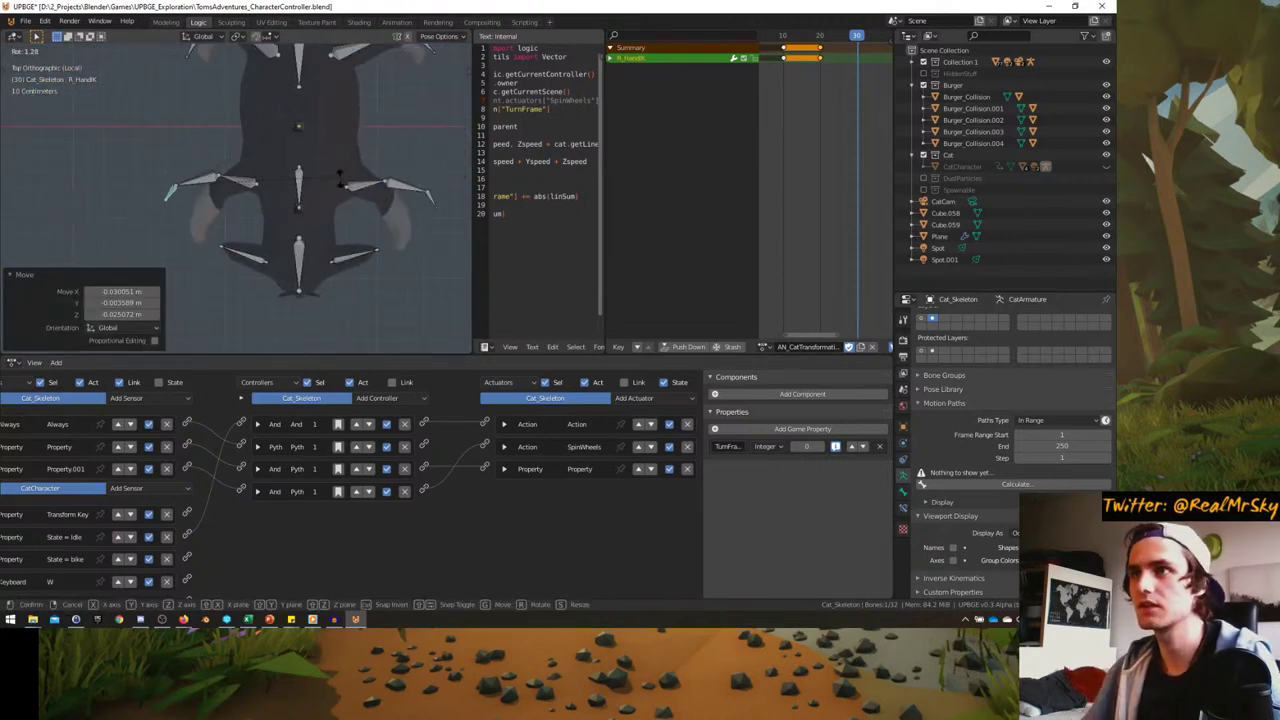
click(331, 162)
- Try two more right-hand moves, cancel a rotation and undo the last move
key(g)
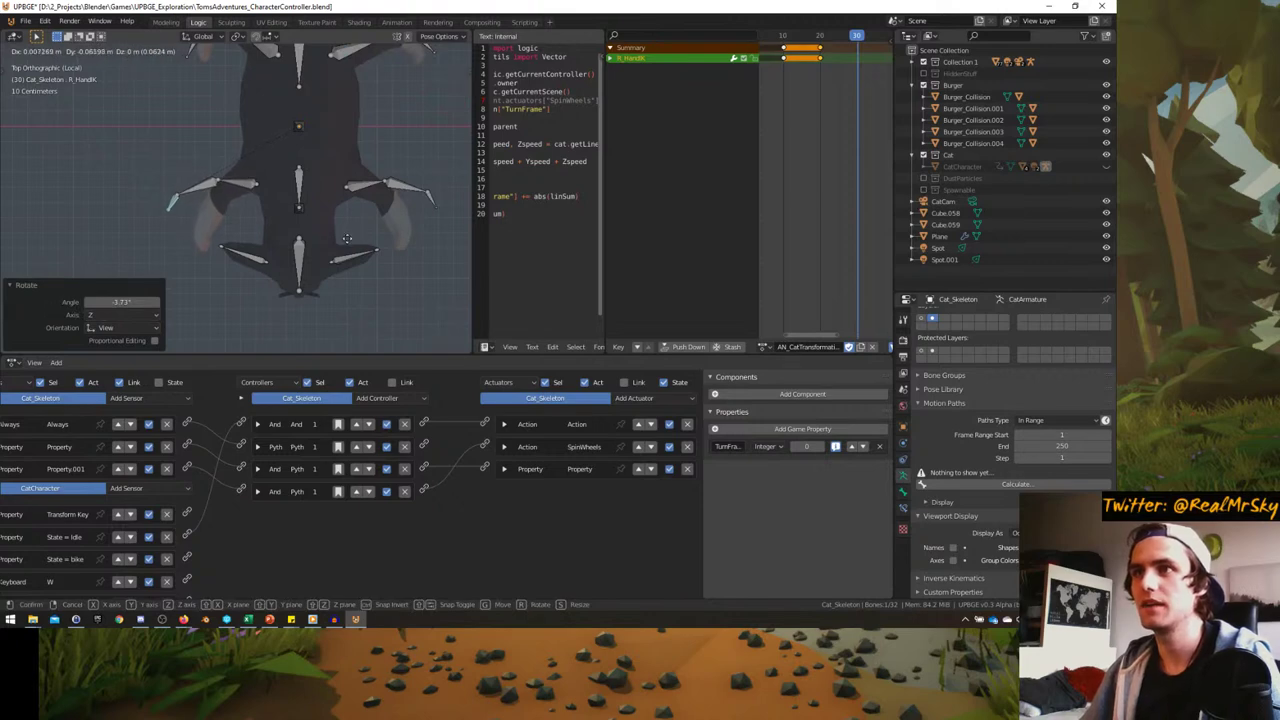
click(345, 240)
key(g)
click(310, 198)
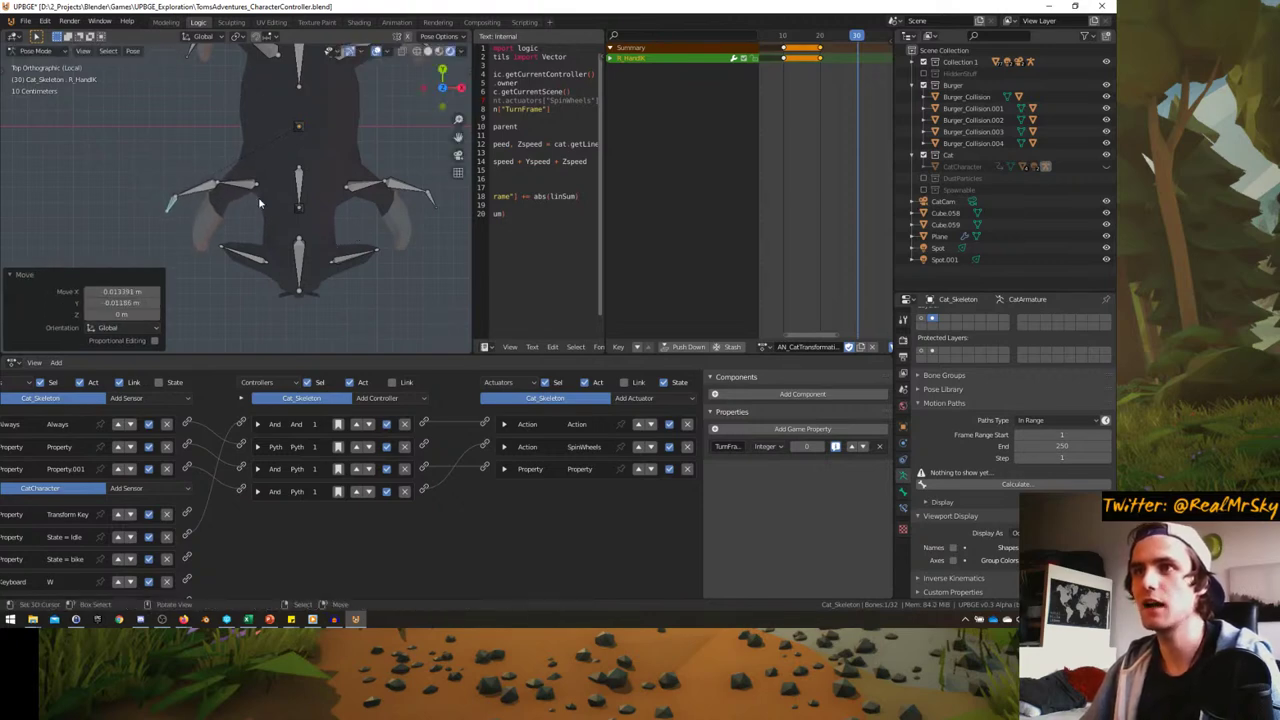
key(r)
right_click(300, 200)
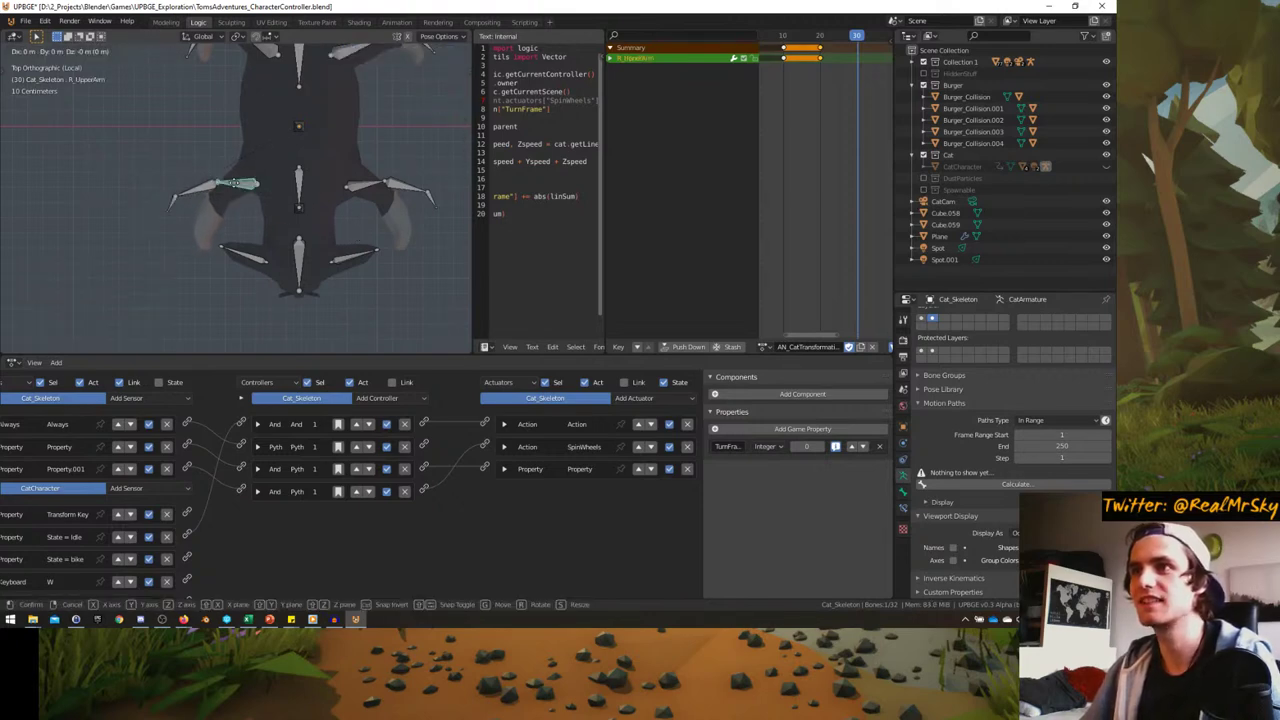
key(ctrl+z)
key(ctrl+z)
key(ctrl+z)
- Move the R_FootIK bone and the R_UpperLeg bone into the tucked pose
click(190, 172)
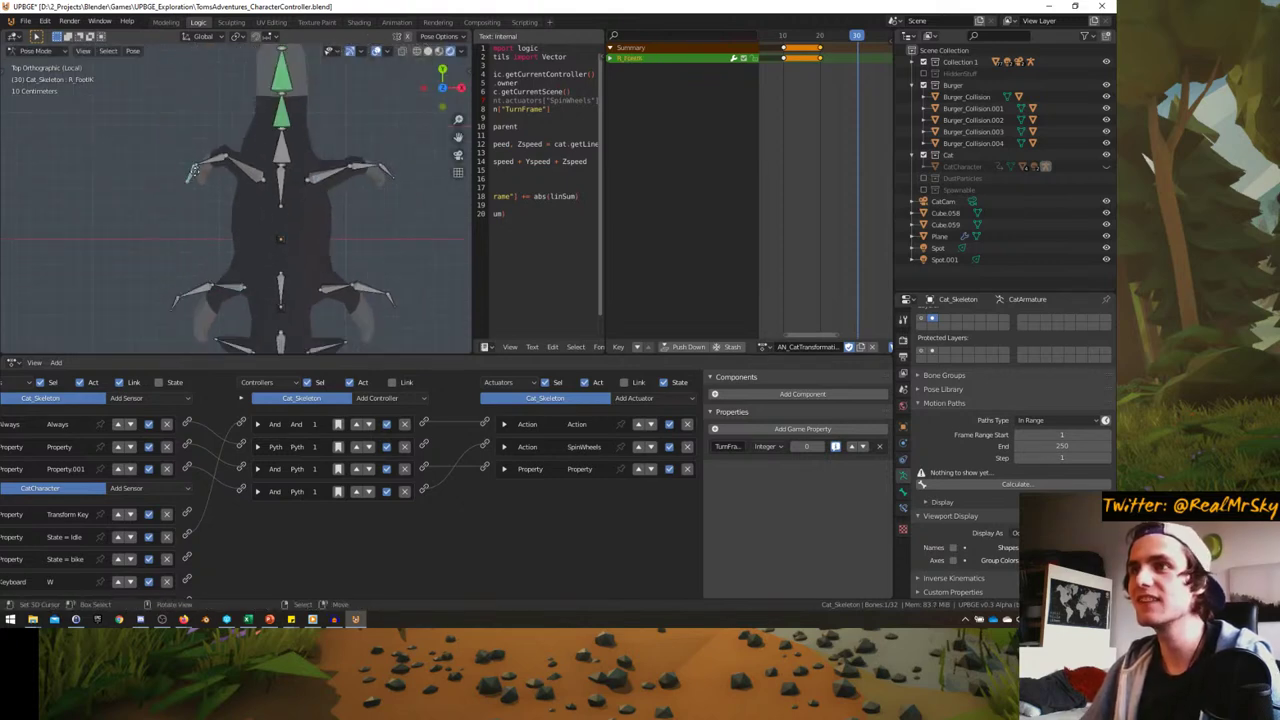
key(g)
click(185, 183)
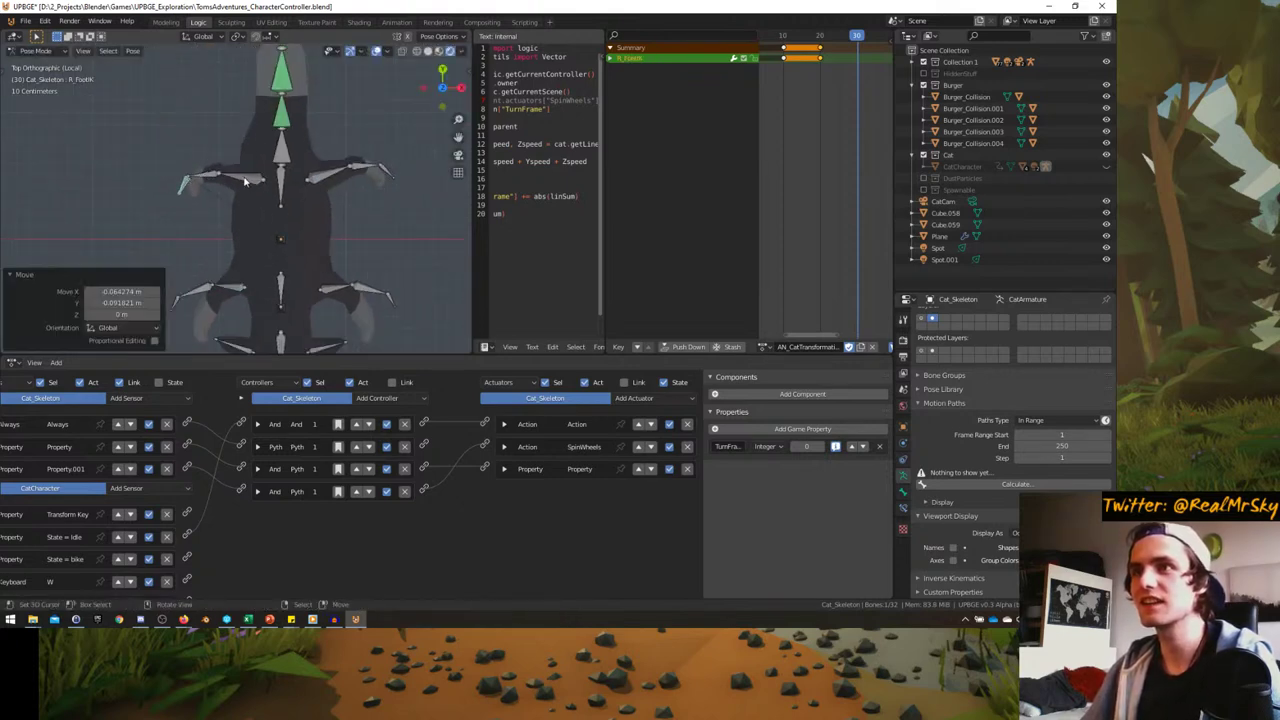
click(230, 176)
key(g)
click(175, 180)
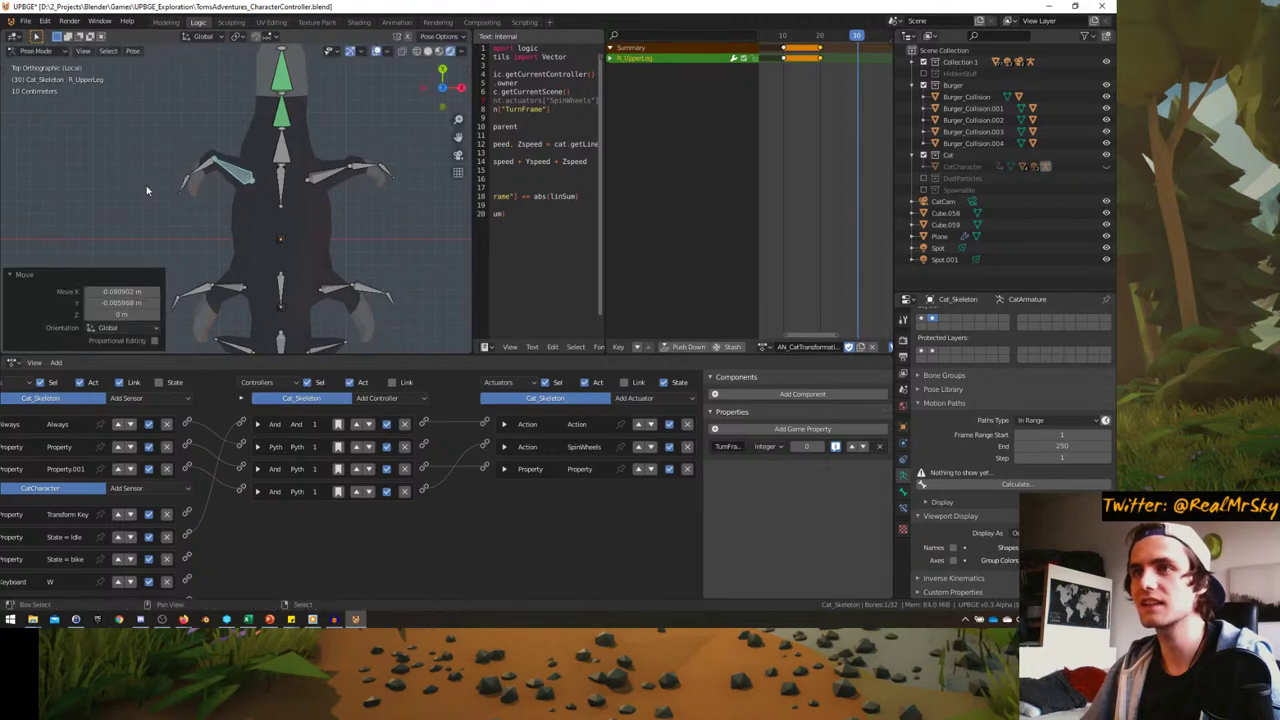
- Move R_FootIK again and rotate it -5.68°, then check from the side
click(166, 184)
key(g)
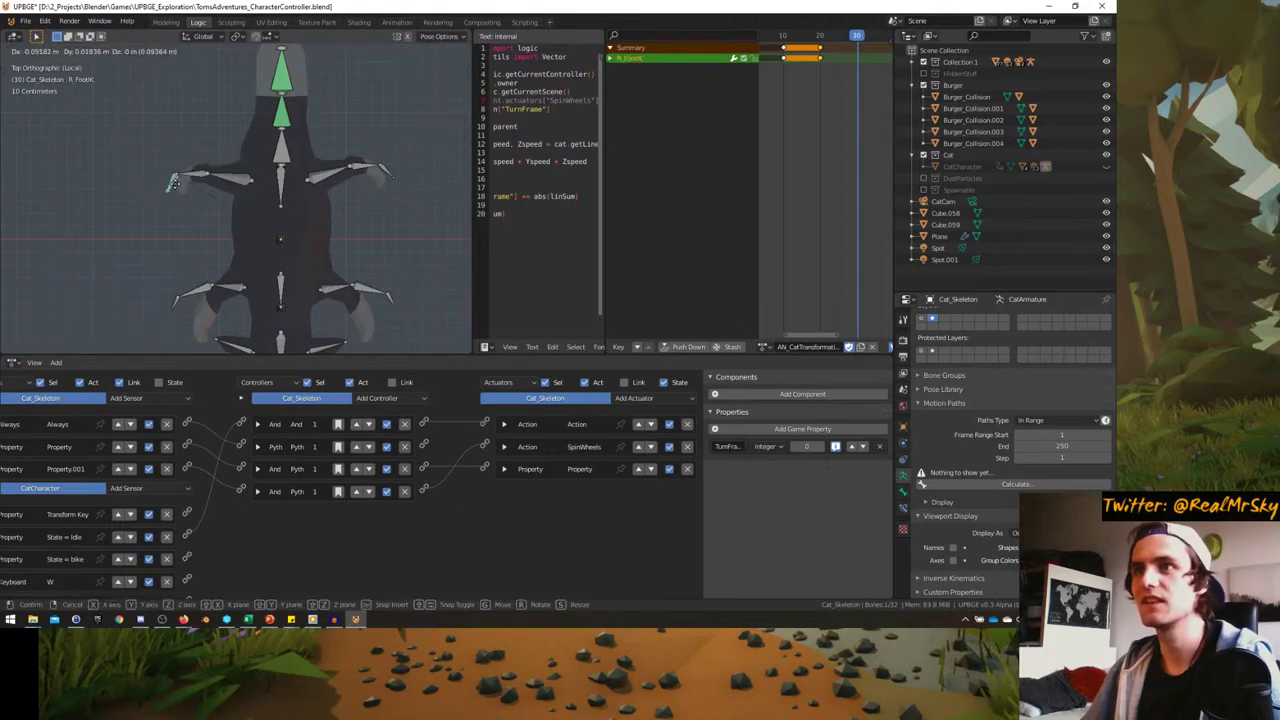
click(179, 180)
key(r)
click(200, 185)
scroll(258, 195, down, 2)
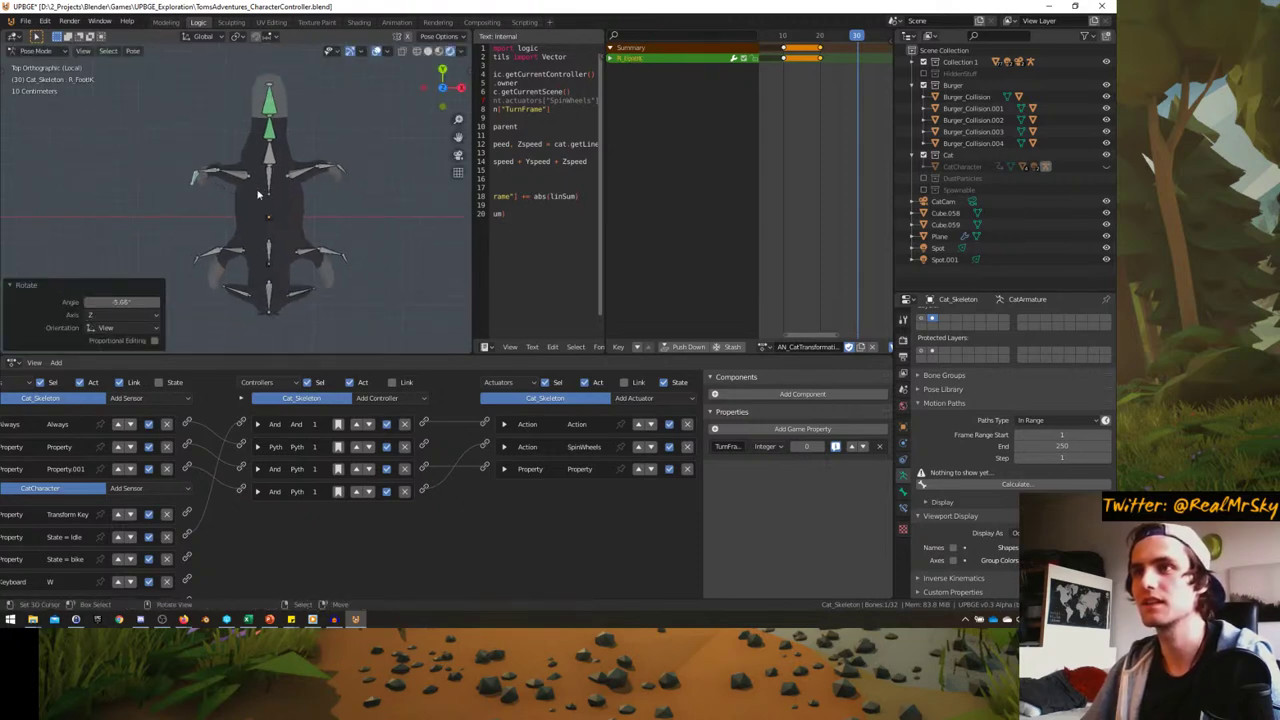
middle_drag(184, 270, 210, 188)
scroll(210, 188, up, 3)
- Reposition R_FootIK and give it two trackball rotations, then orbit to check
key(g)
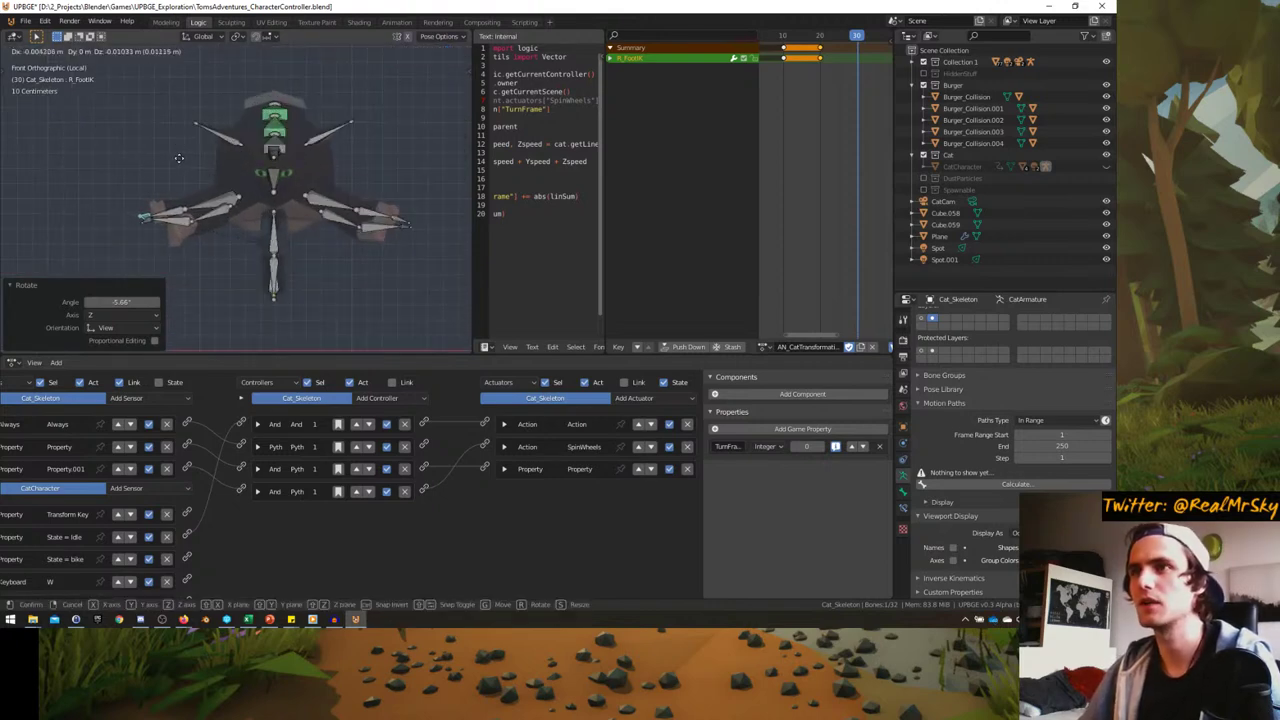
click(179, 158)
key(r)
click(174, 171)
key(r)
key(r)
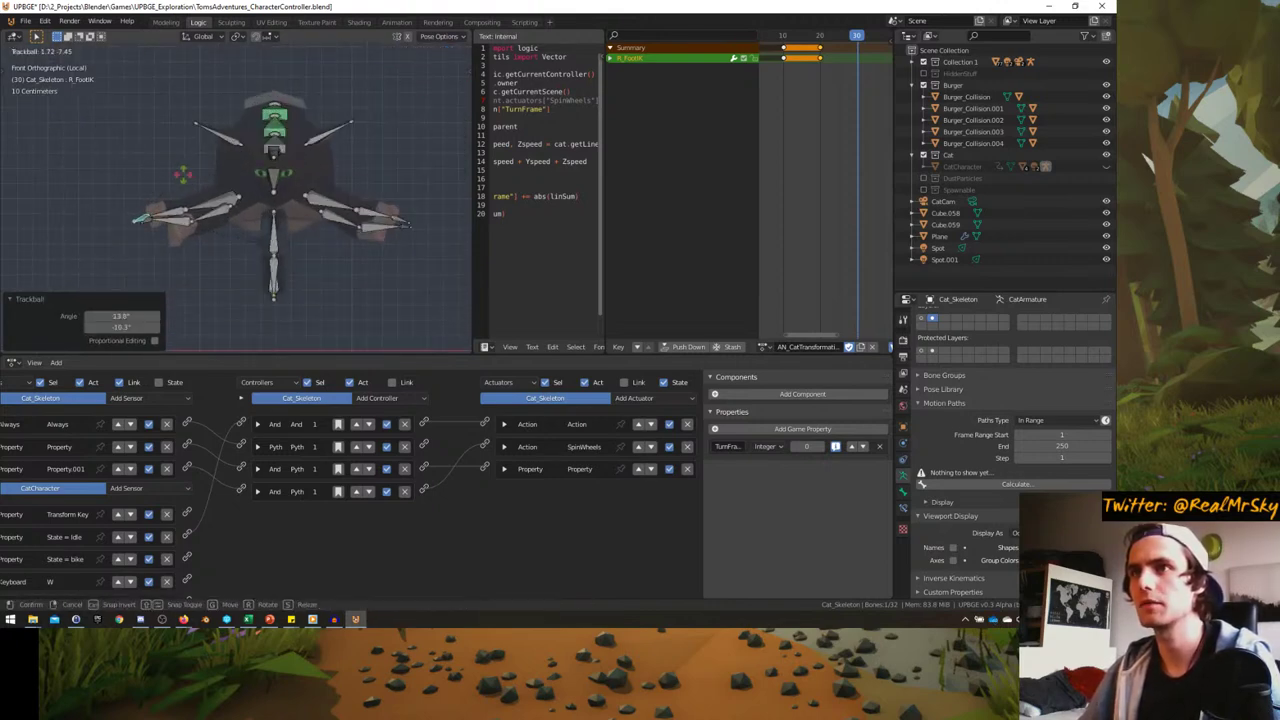
click(185, 176)
middle_drag(185, 176, 298, 194)
- In right-side view, tilt the head bone down; a tail rotation is cancelled
key(KP_7)
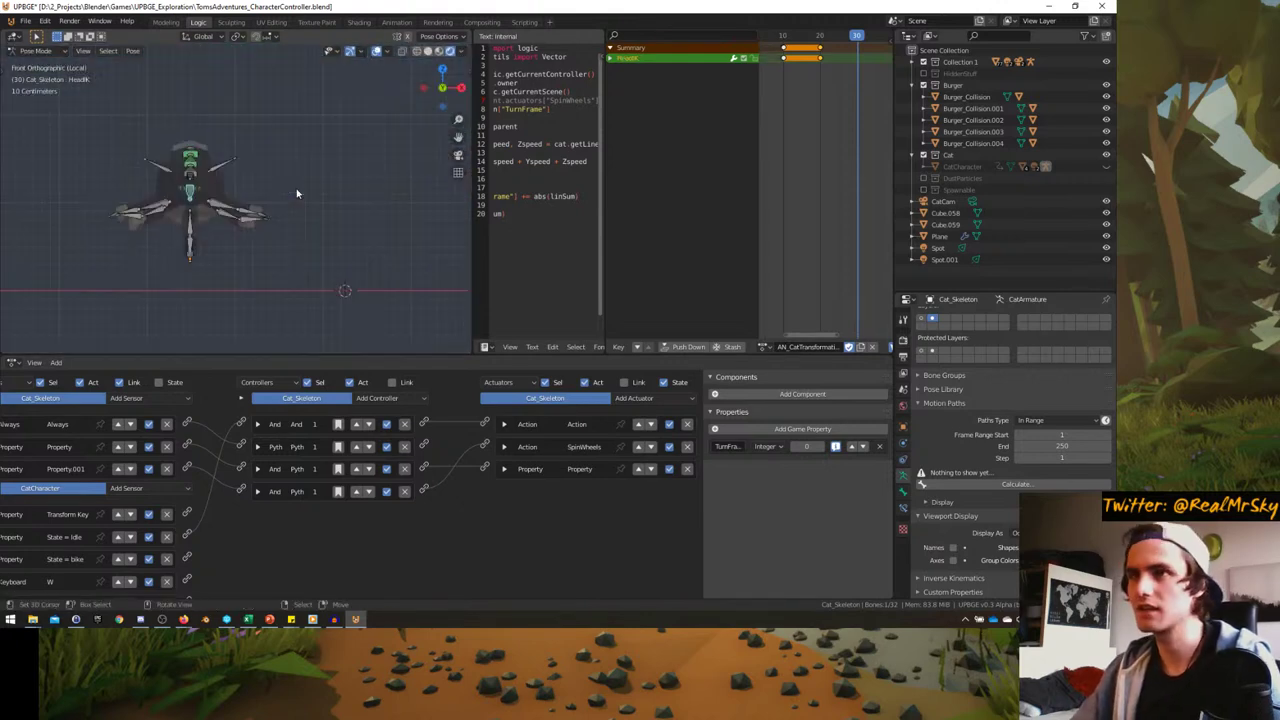
key(KP_3)
key(r)
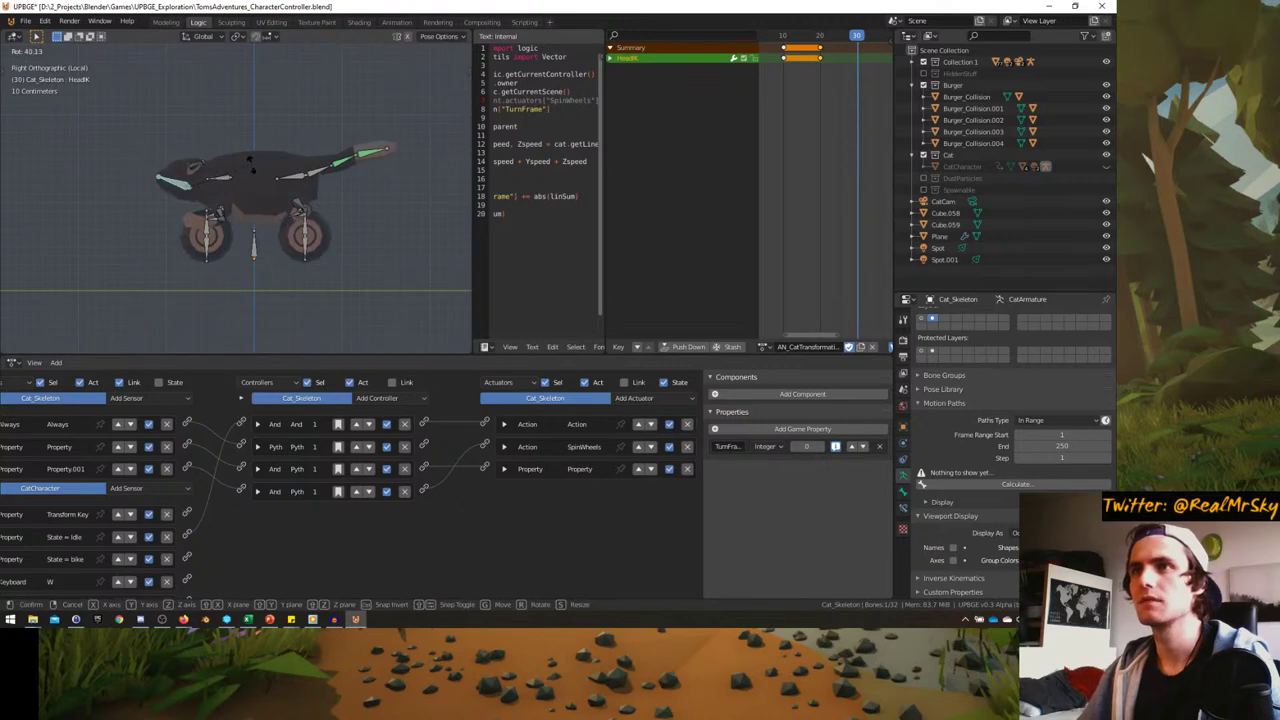
click(250, 160)
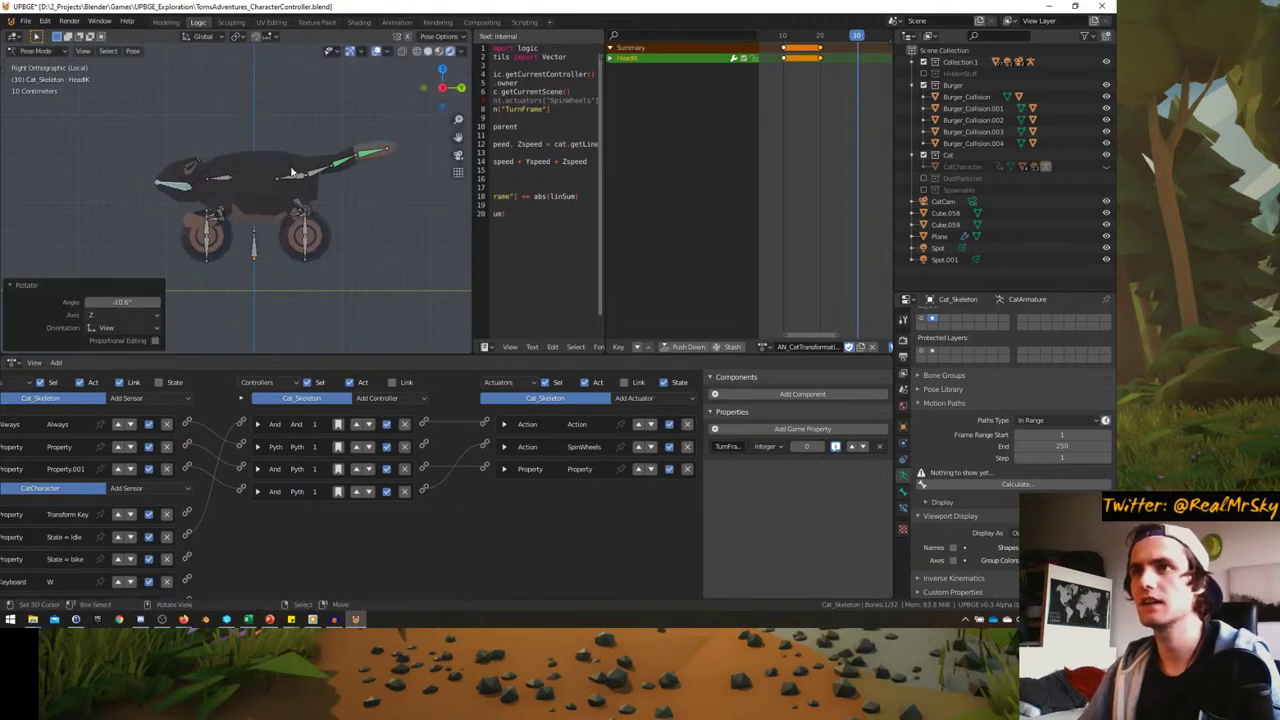
click(292, 172)
key(r)
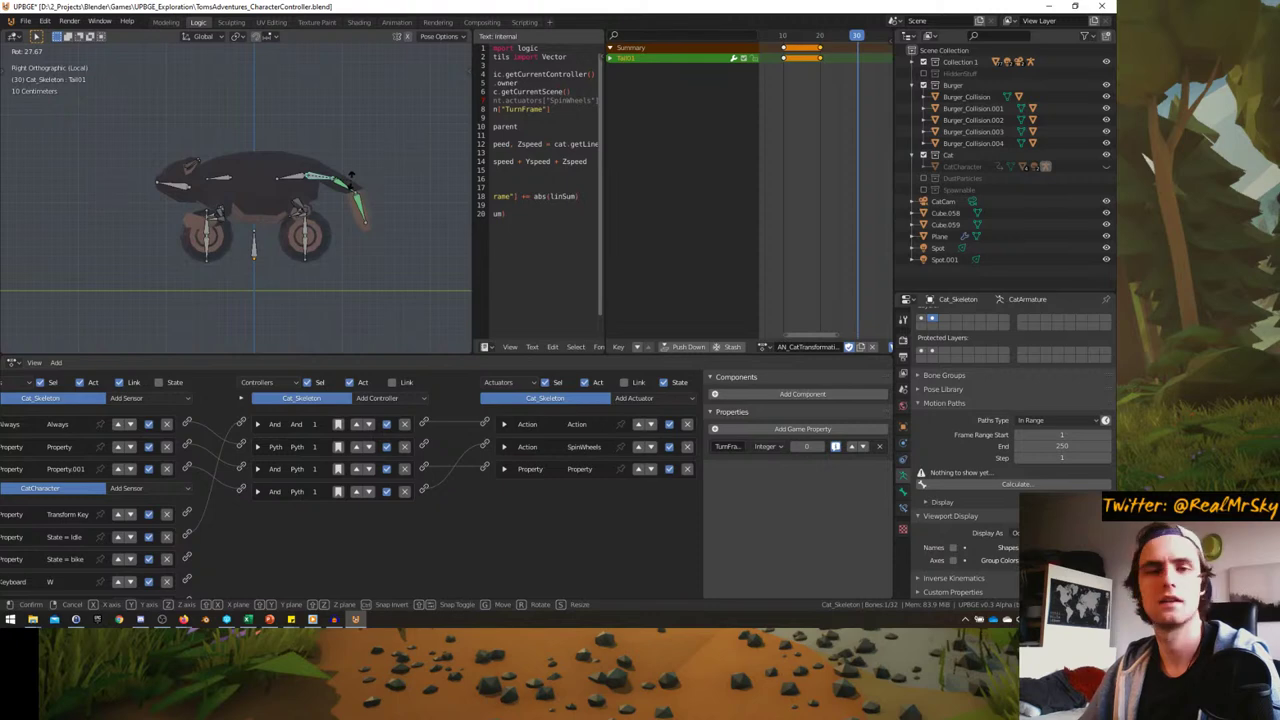
right_click(352, 184)
- Rotate the BackWheel bone in back orthographic view and move it under the hind legs
middle_drag(312, 202, 290, 240)
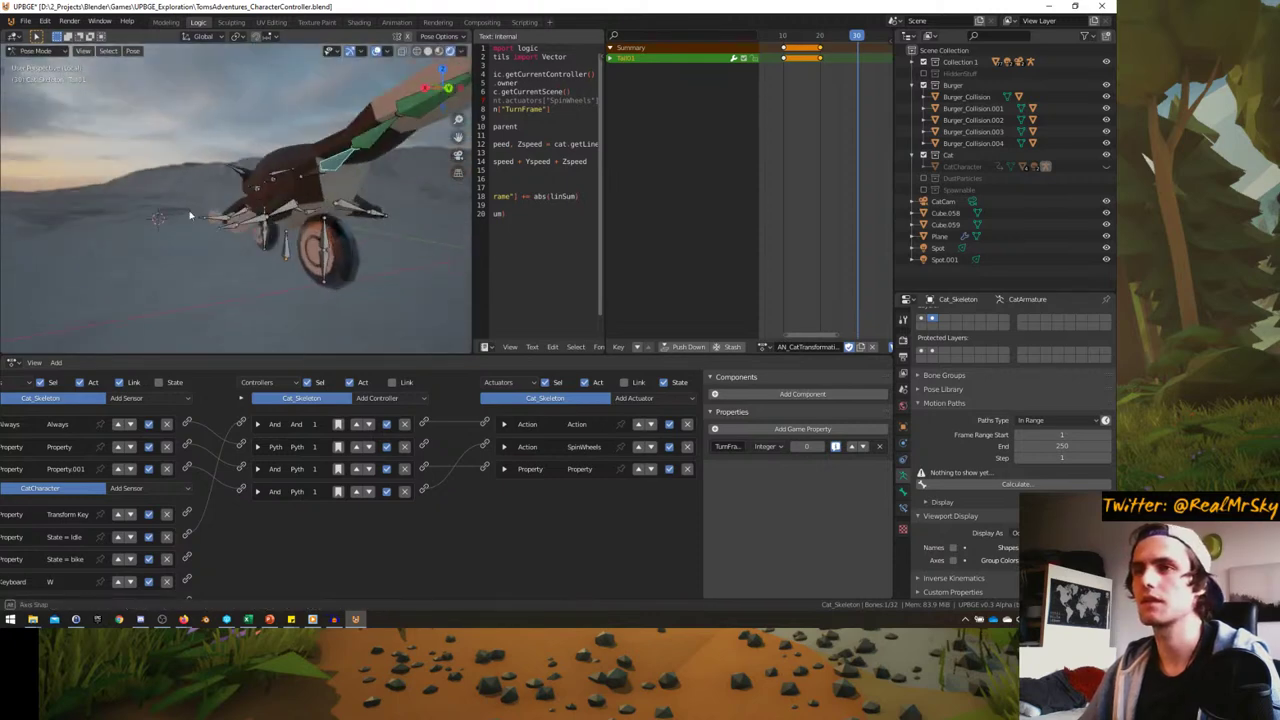
click(284, 252)
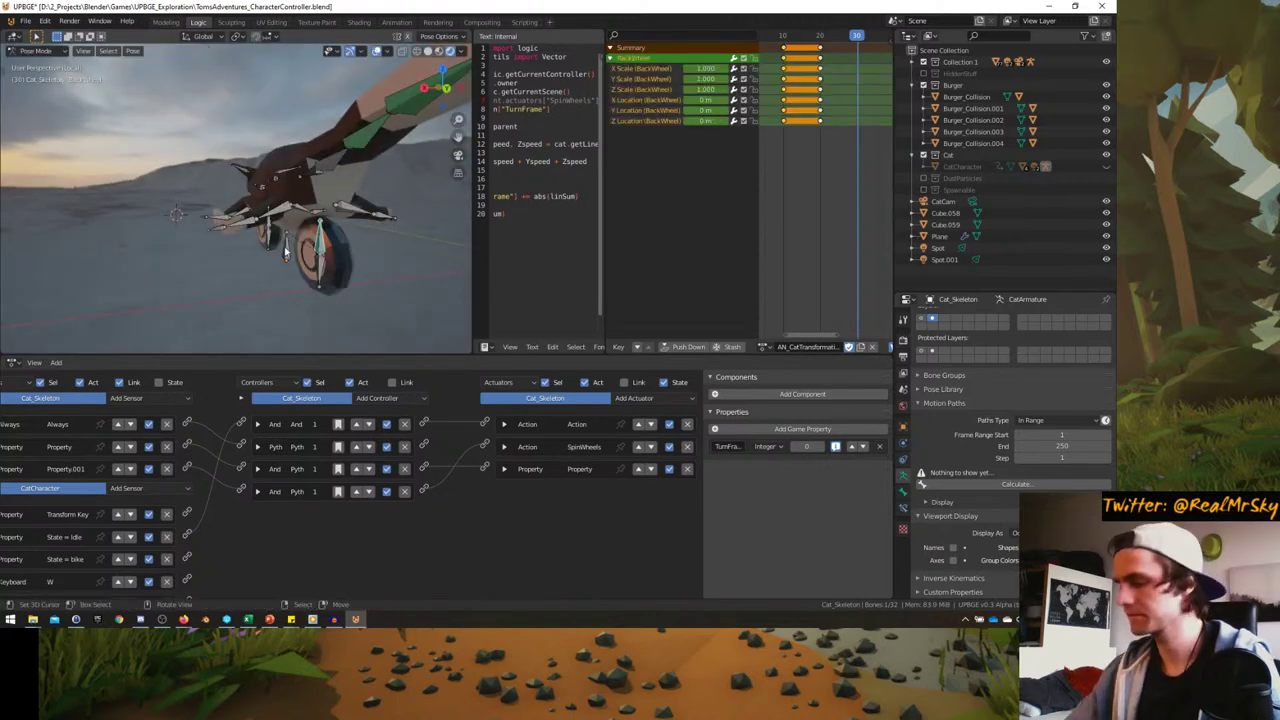
key(KP_3)
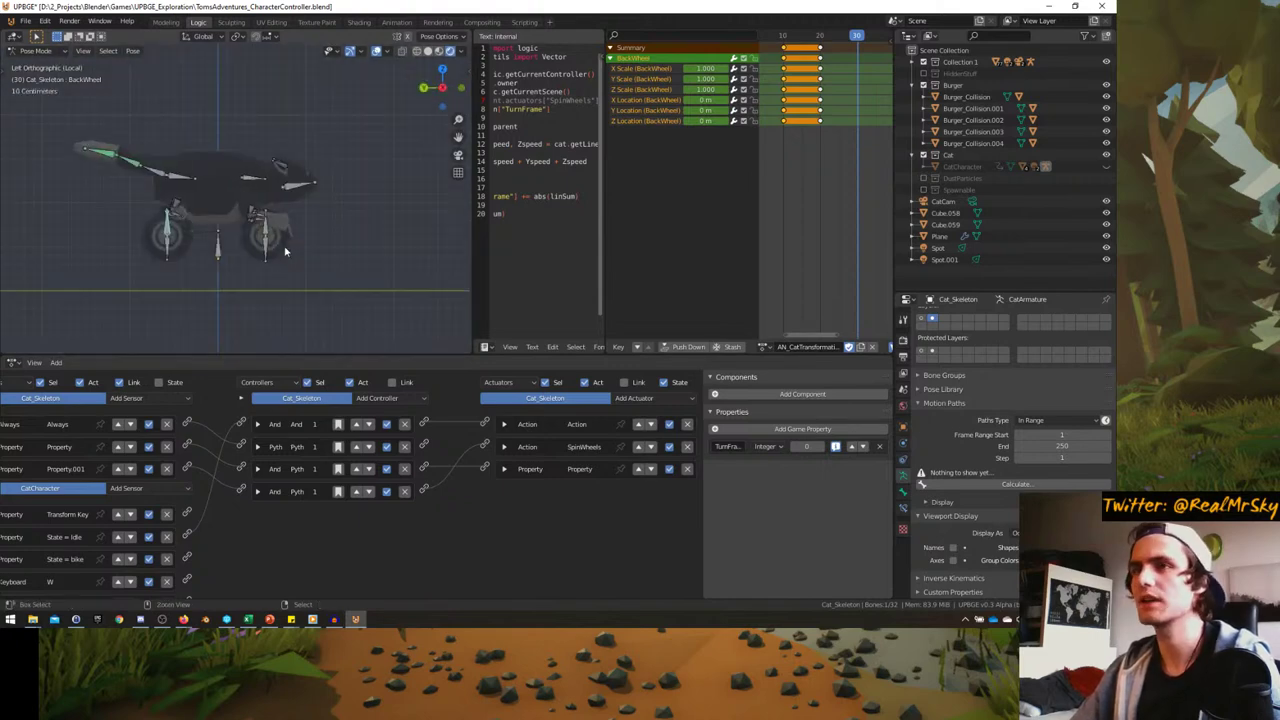
key(ctrl+KP_1)
key(r)
click(380, 258)
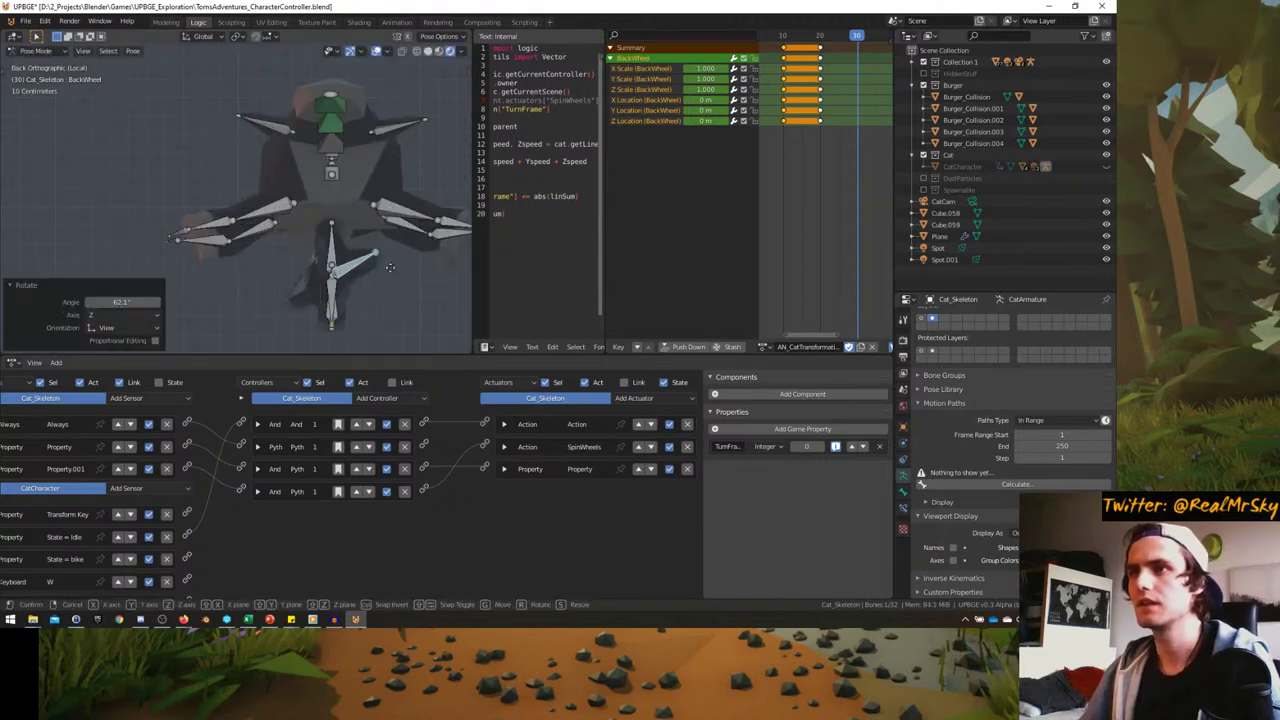
key(g)
key(Escape)
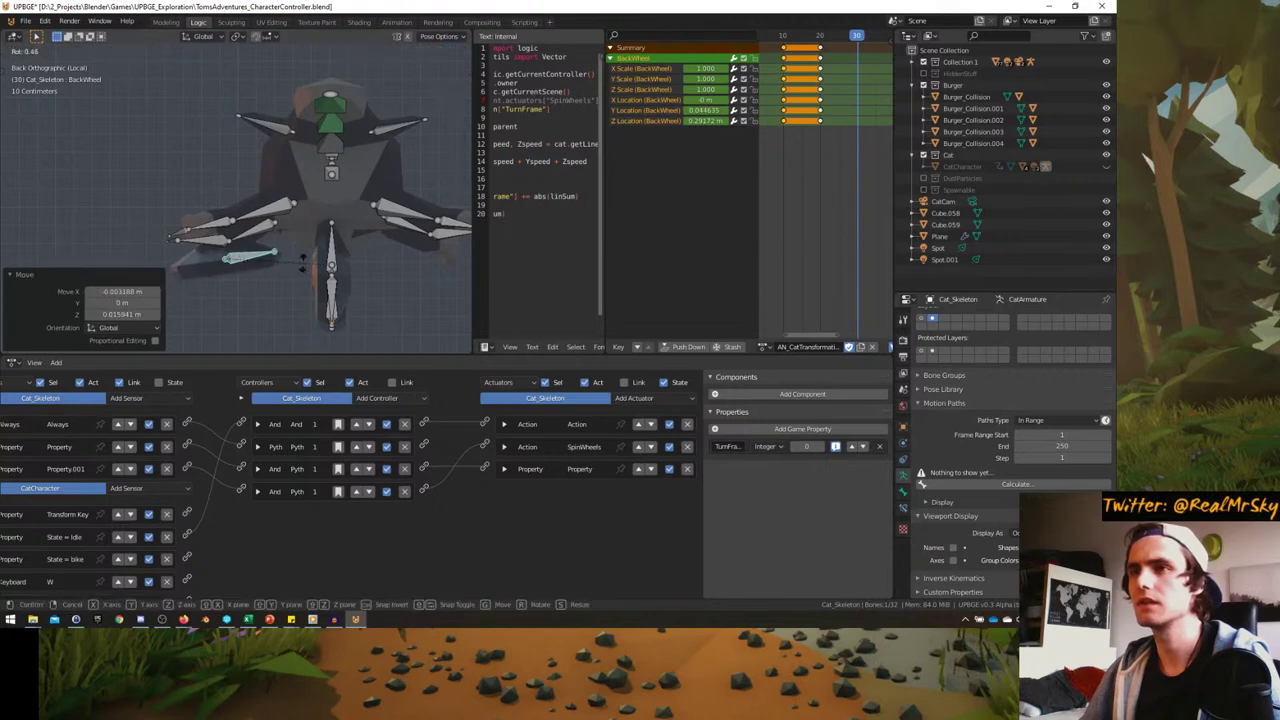
middle_drag(298, 262, 320, 230)
key(g)
click(385, 234)
- Fine-tune the BackWheel bone's rotation in back orthographic view
key(KP_1)
key(KP_3)
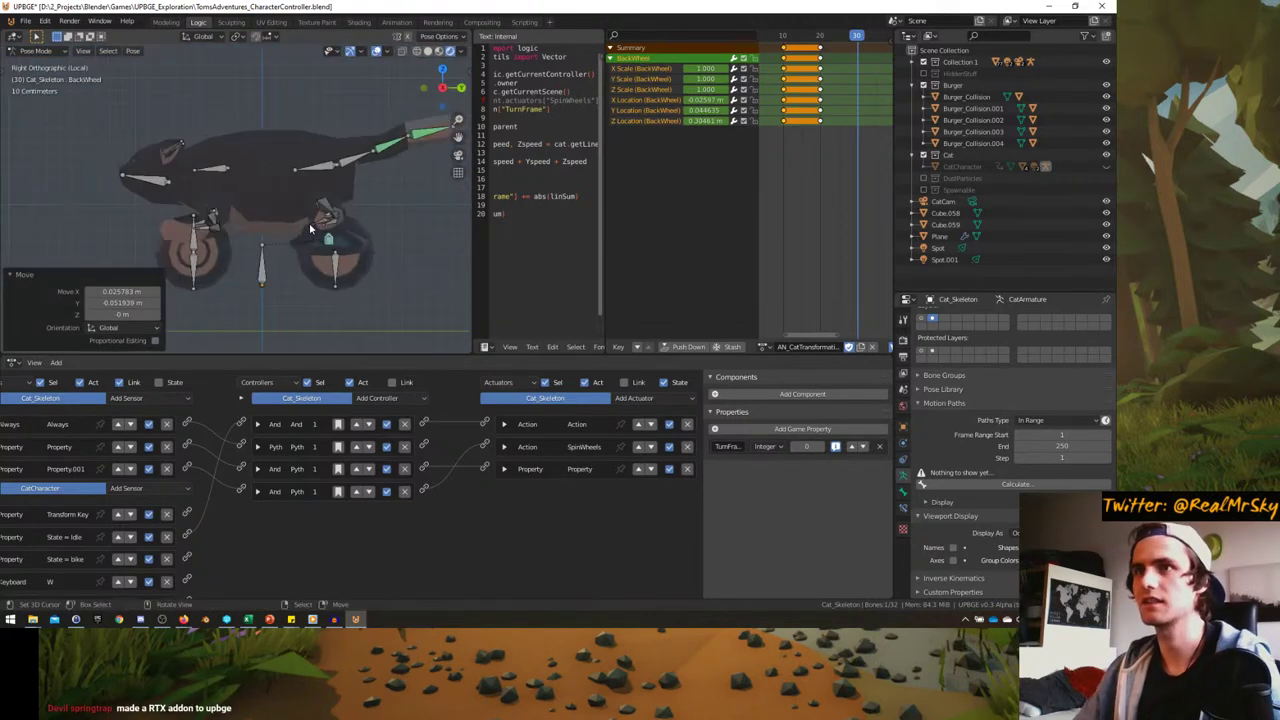
key(ctrl+KP_1)
key(r)
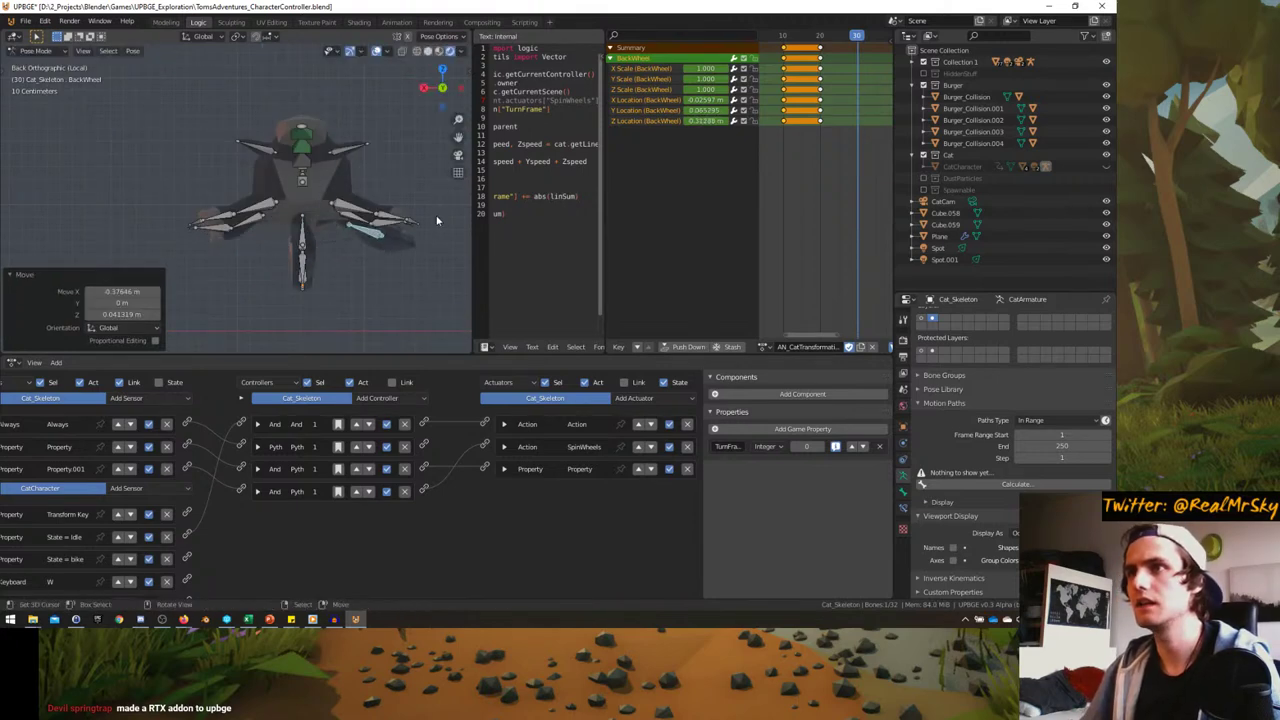
click(437, 217)
middle_drag(437, 217, 278, 275)
- Select BackWheel2 and view it in back orthographic view with the 3D view maximized
click(278, 273)
key(KP_3)
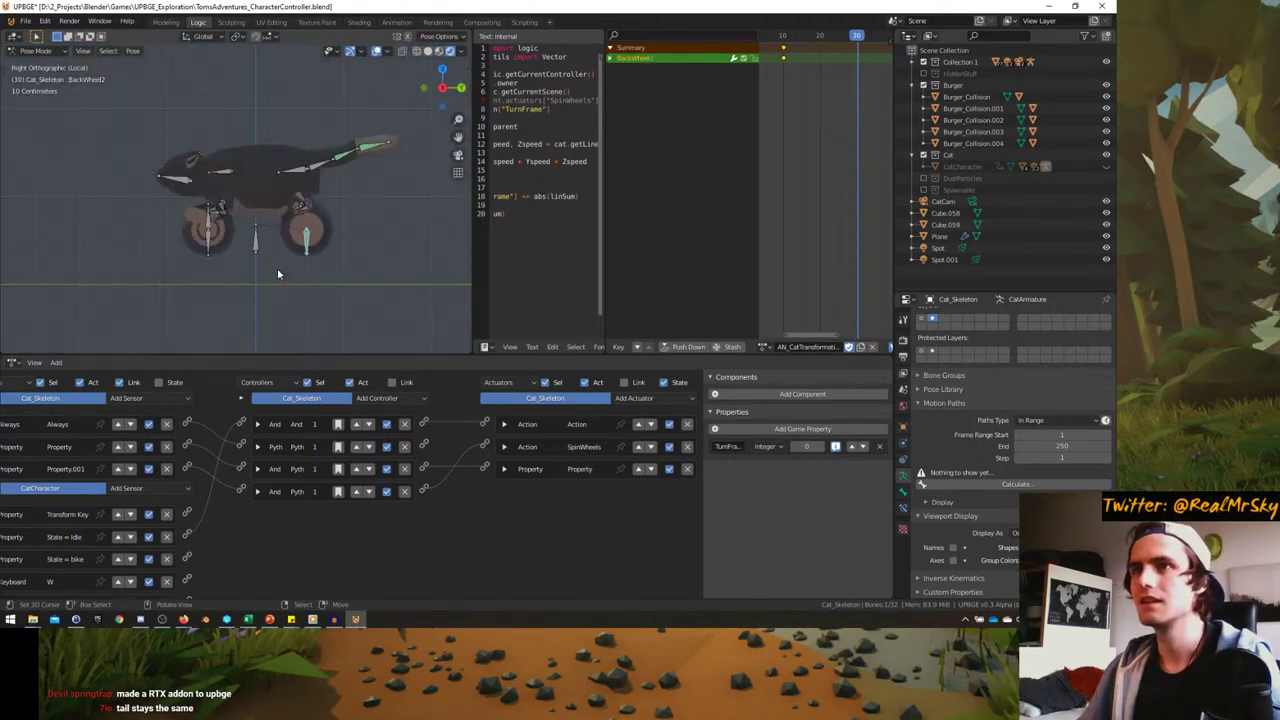
key(ctrl+KP_1)
scroll(277, 268, up, 5)
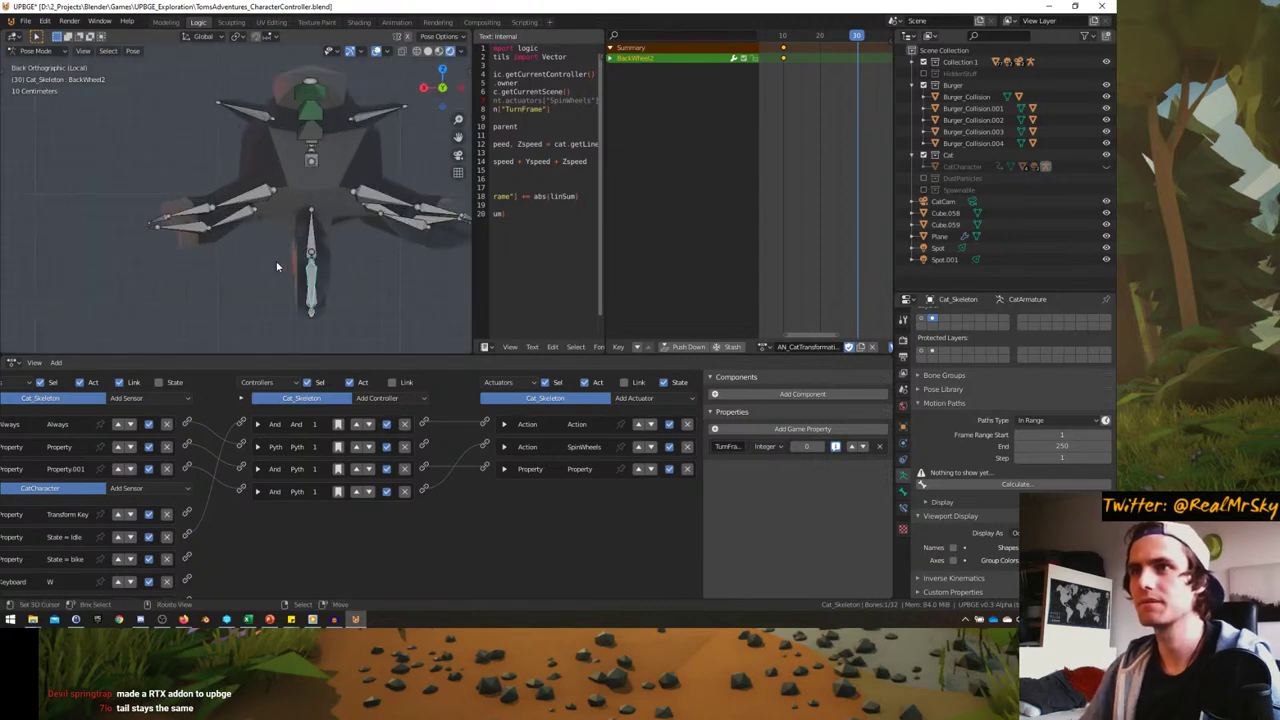
key(ctrl+space)
scroll(278, 267, down, 4)
- Finish rotating and repositioning the BackWheel2 bone
key(r)
click(680, 414)
key(g)
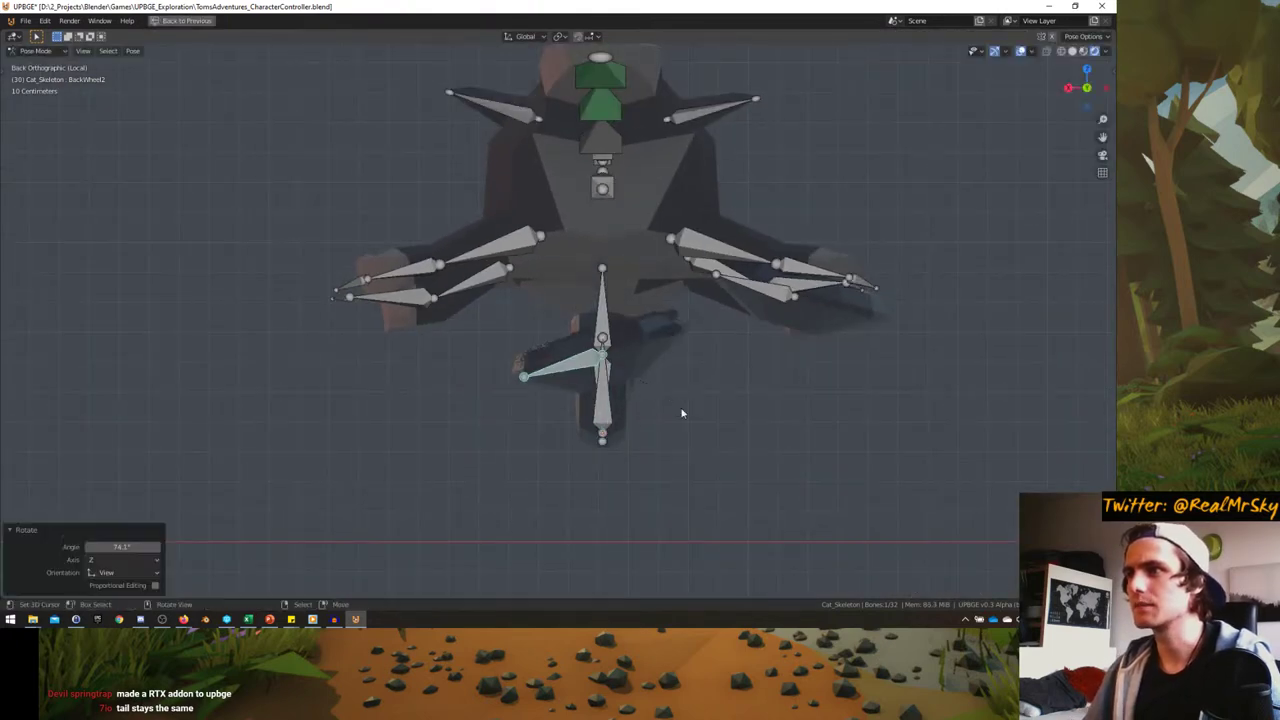
click(517, 323)
mouse_move(517, 323)
middle_down()
mouse_move(587, 303)
mouse_move(466, 325)
mouse_move(560, 278)
mouse_move(545, 353)
mouse_move(530, 350)
middle_up()
scroll(587, 303, down, 5)
- Move the FrontWheel bone along the global X axis and rotate it in front orthographic view
click(540, 355)
key(g)
key(x)
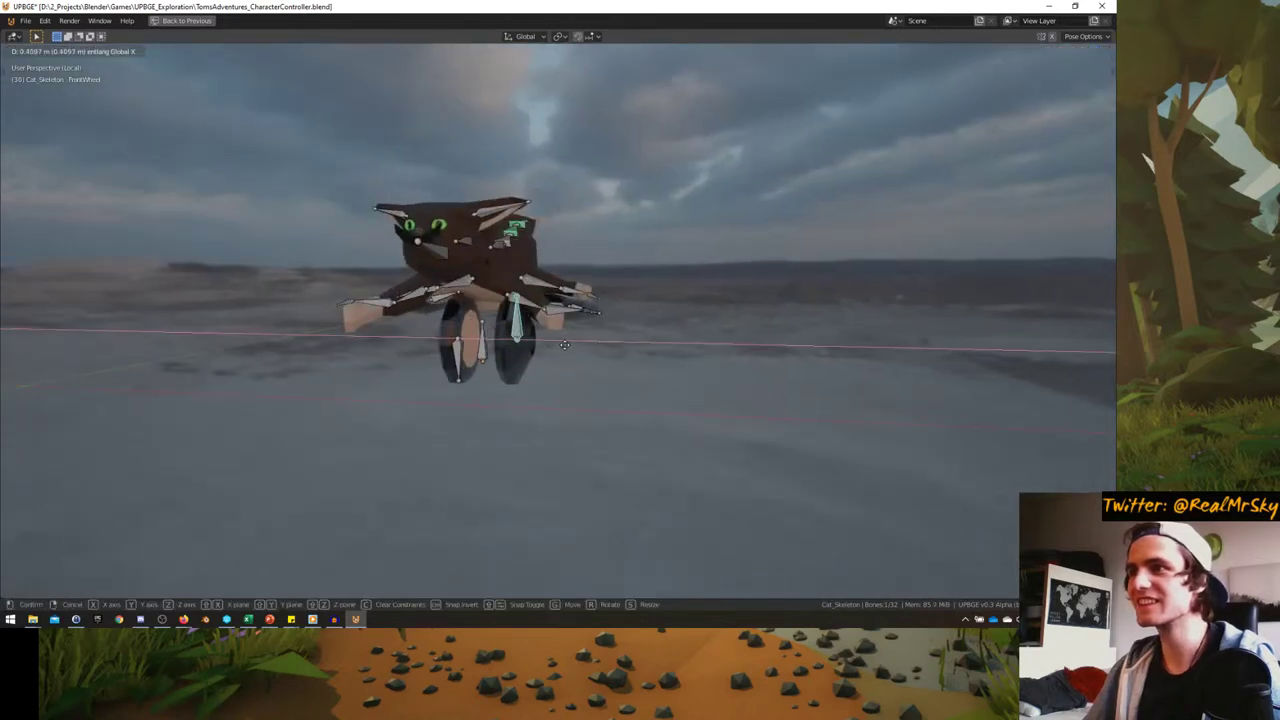
click(463, 337)
key(KP_1)
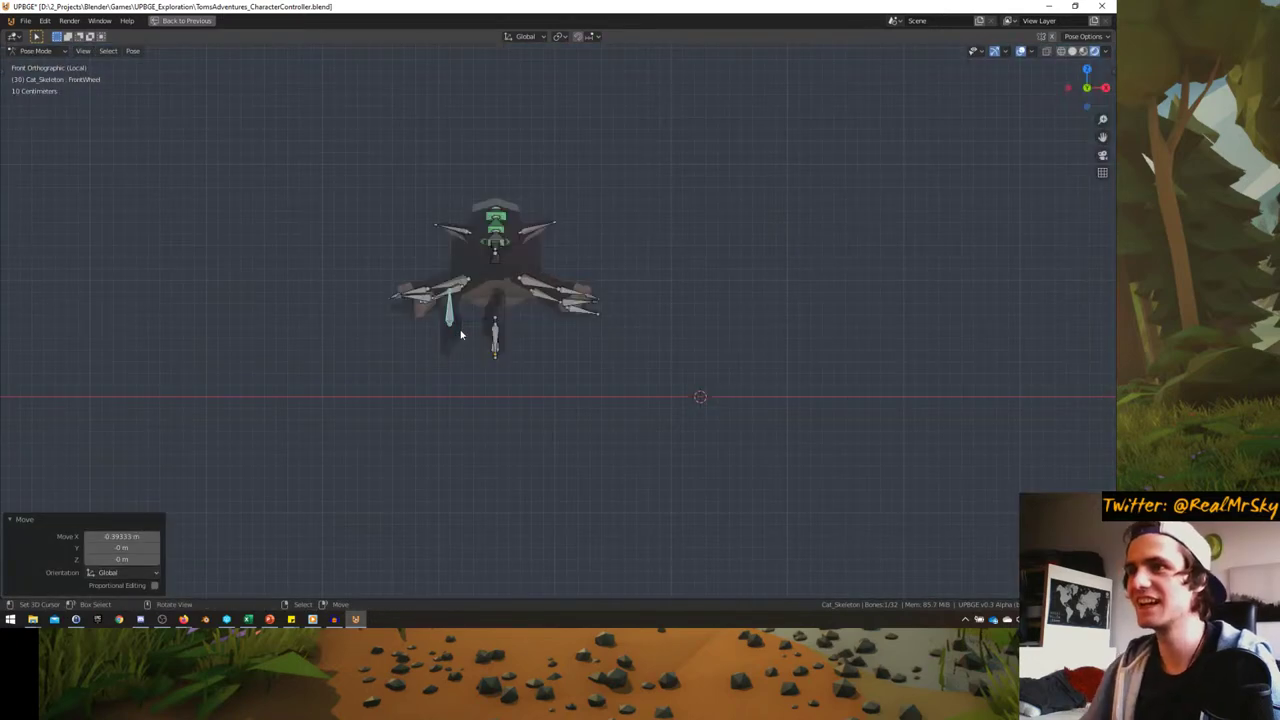
scroll(461, 336, up, 7)
key(r)
click(391, 320)
- Place the overlapping FrontWheel2 bone under the right front leg
shift+middle_drag(391, 320, 514, 323)
key(g)
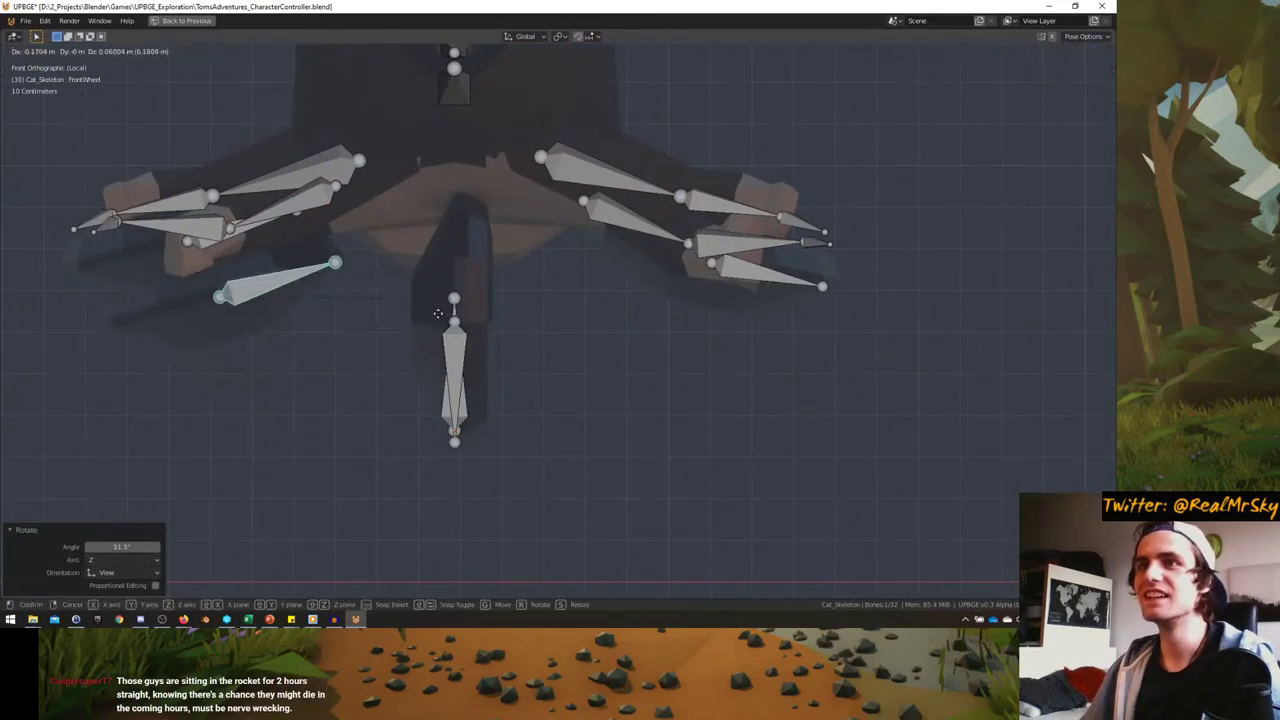
right_click(438, 313)
click(460, 340)
key(g)
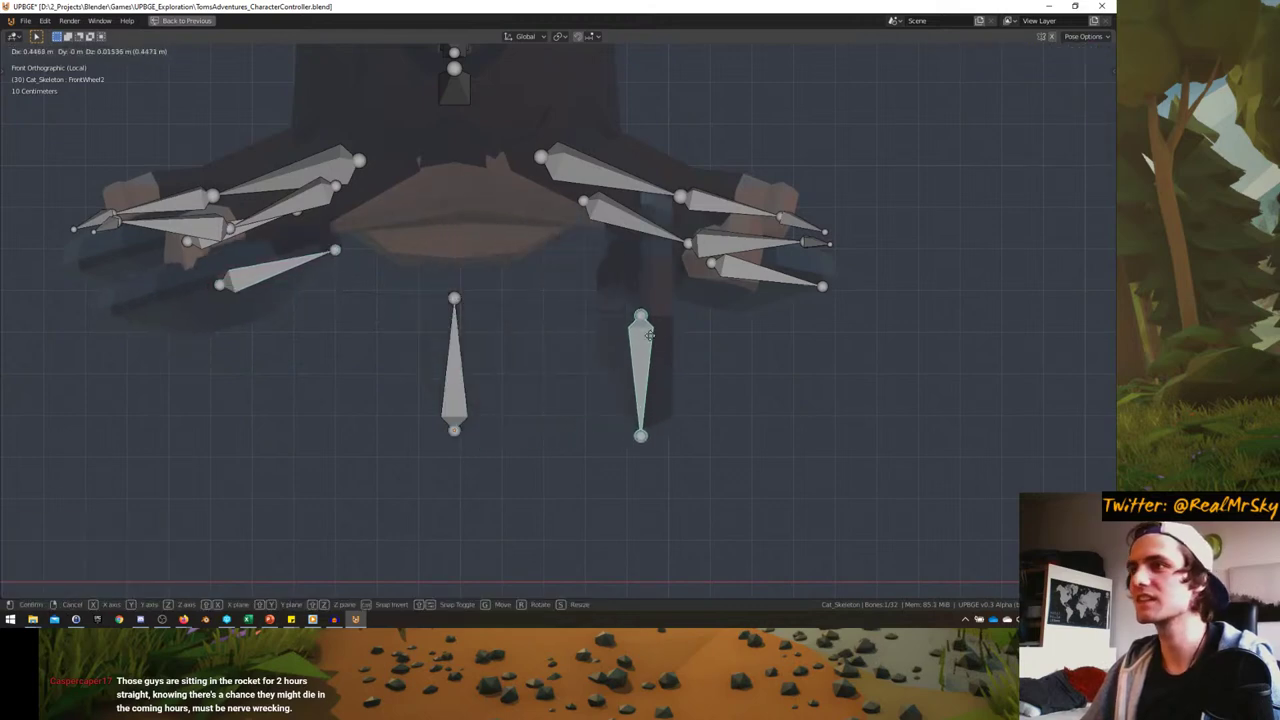
click(650, 333)
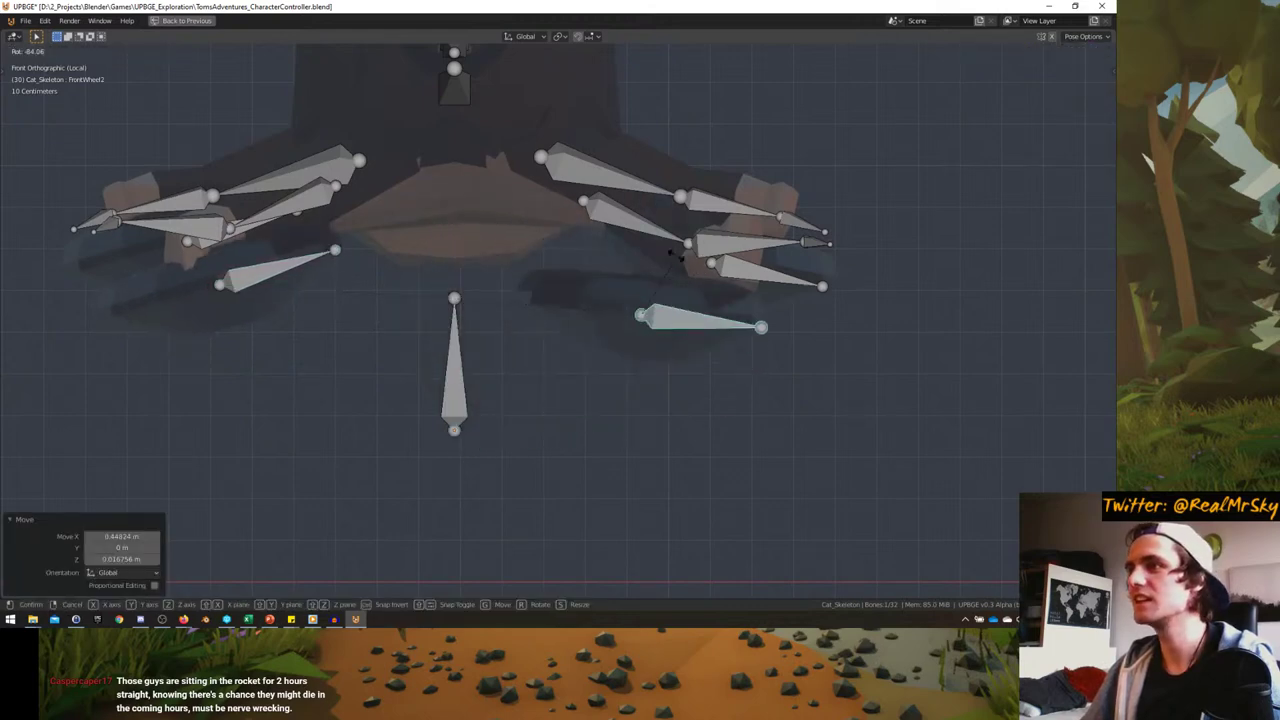
- Tilt the FrontWheel2 bone upward
key(r)
click(749, 258)
key(r)
click(755, 246)
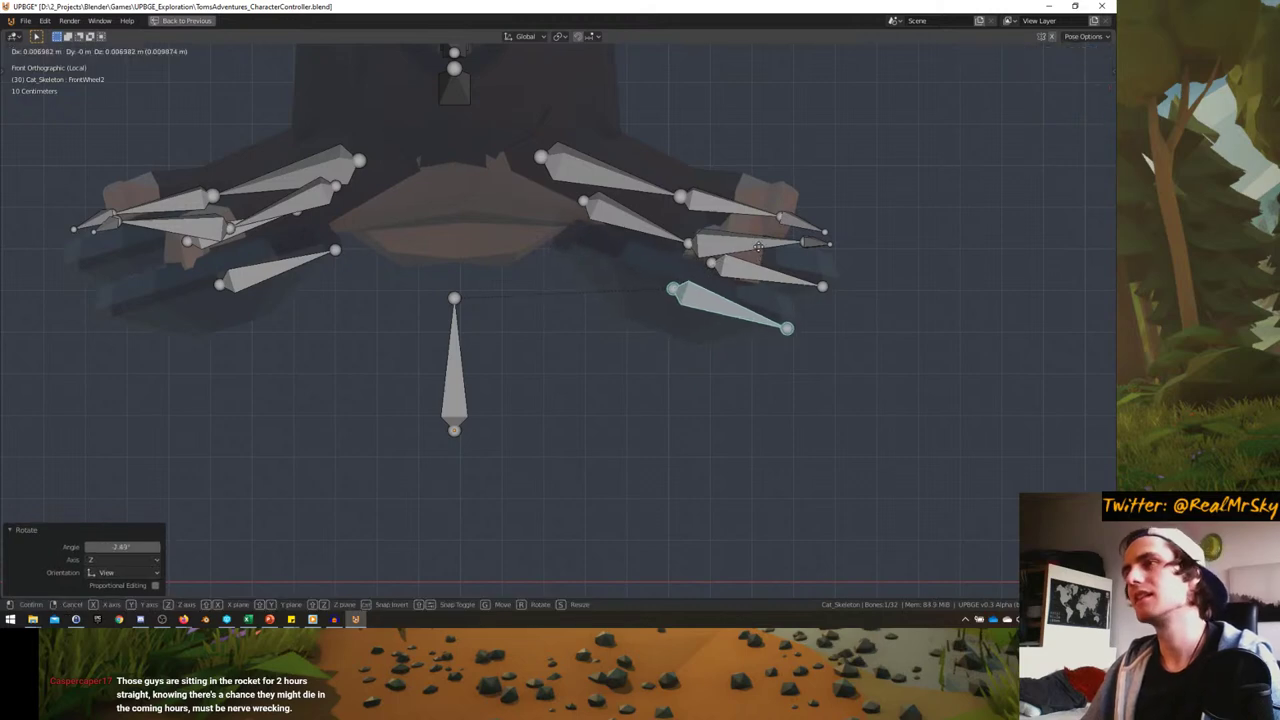
click(758, 246)
- Nudge the left front wheel bone and slightly rotate FrontWheel2
click(301, 264)
key(g)
click(447, 268)
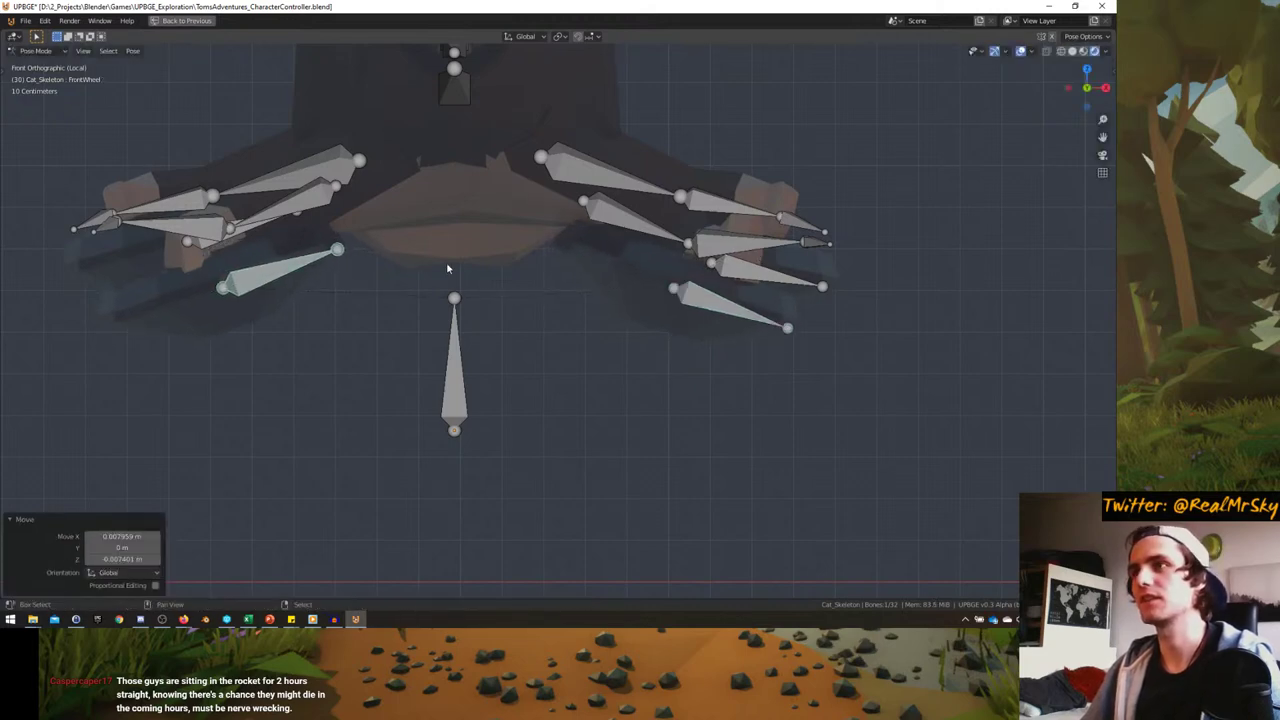
click(711, 296)
key(r)
click(725, 297)
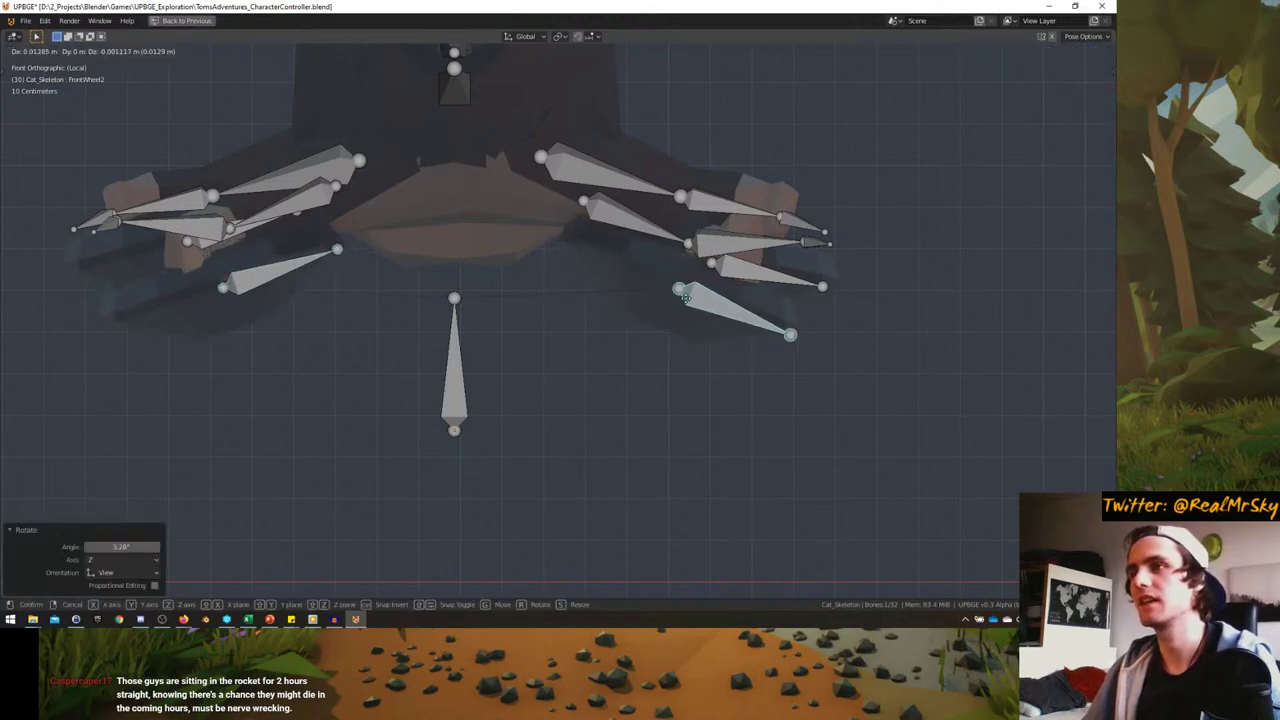
click(752, 335)
- Refine the front wheel bone positions, checking them from perspective and side views
middle_drag(752, 335, 506, 210)
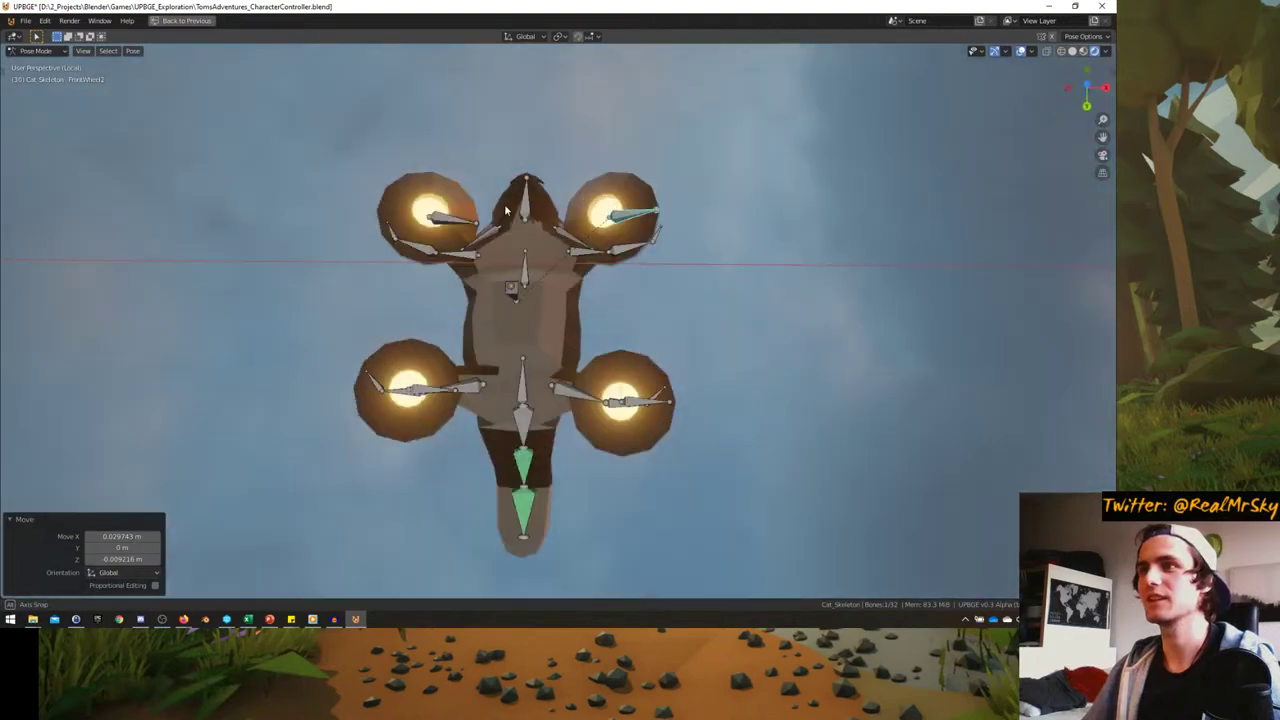
click(491, 148)
middle_drag(491, 148, 400, 450)
key(g)
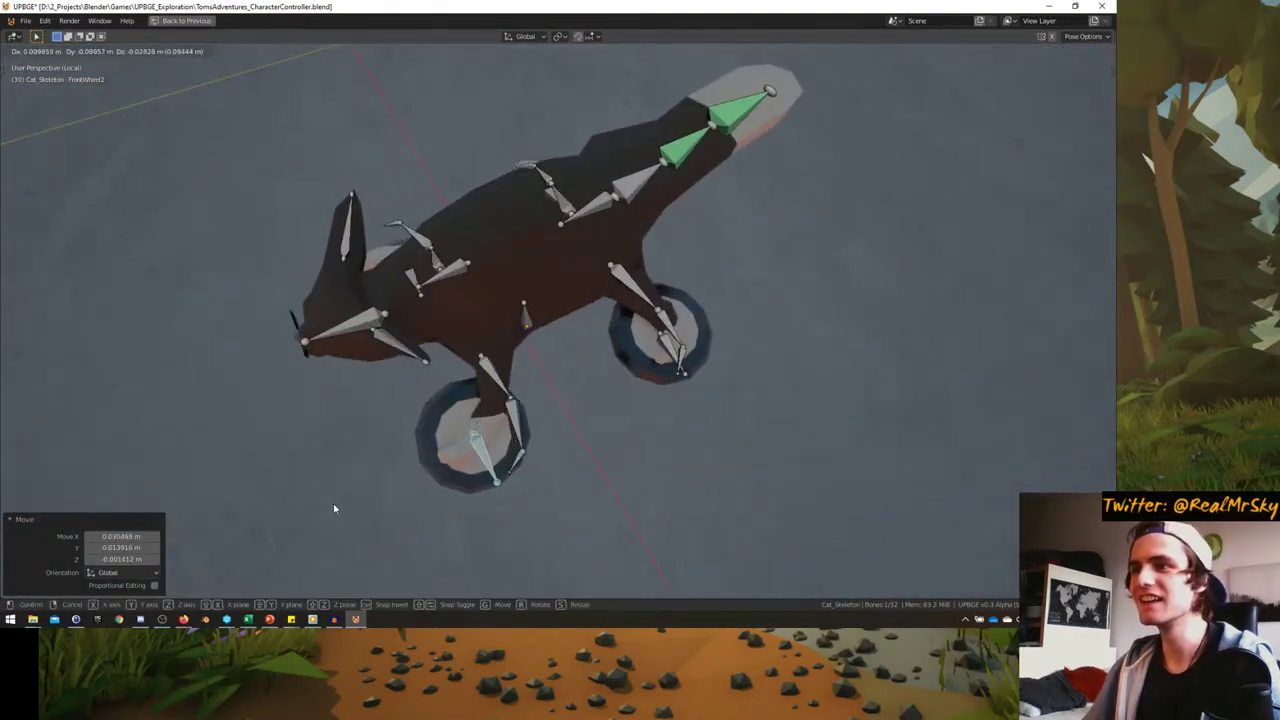
click(334, 509)
middle_drag(334, 509, 425, 379)
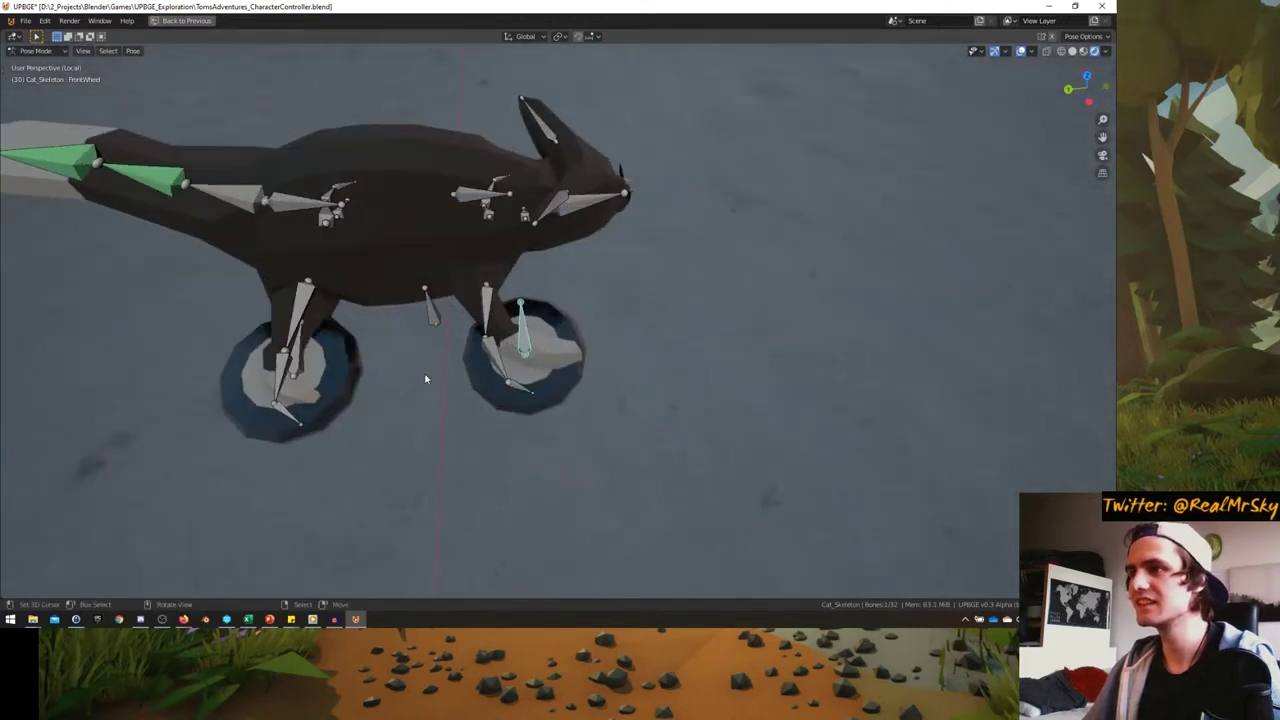
key(g)
click(558, 392)
- Make a final wheel bone move from the top view, then return Cat_Skeleton to Object Mode in front view
middle_drag(558, 392, 337, 332)
key(g)
click(634, 409)
key(ctrl+Tab)
key(KP_1)
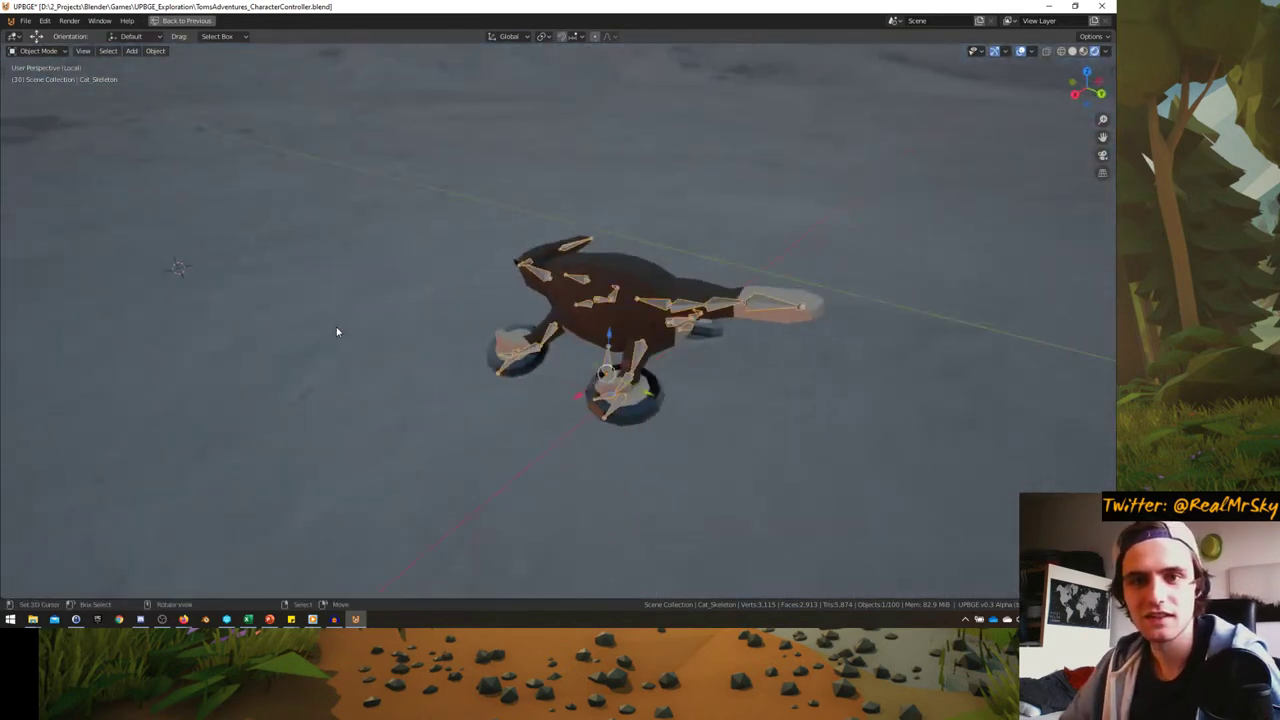
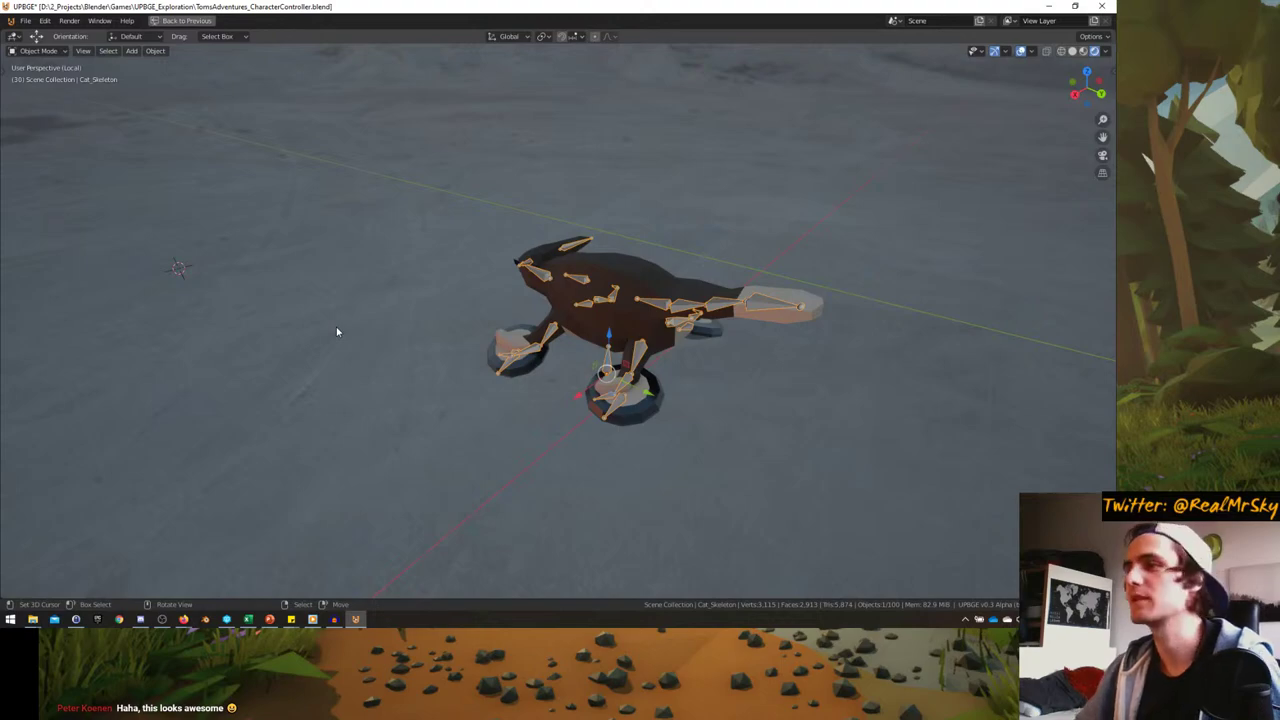
- View the cat rig from the front in Pose Mode and restore the full multi-editor layout
middle_drag(337, 332, 680, 305)
key(KP_1)
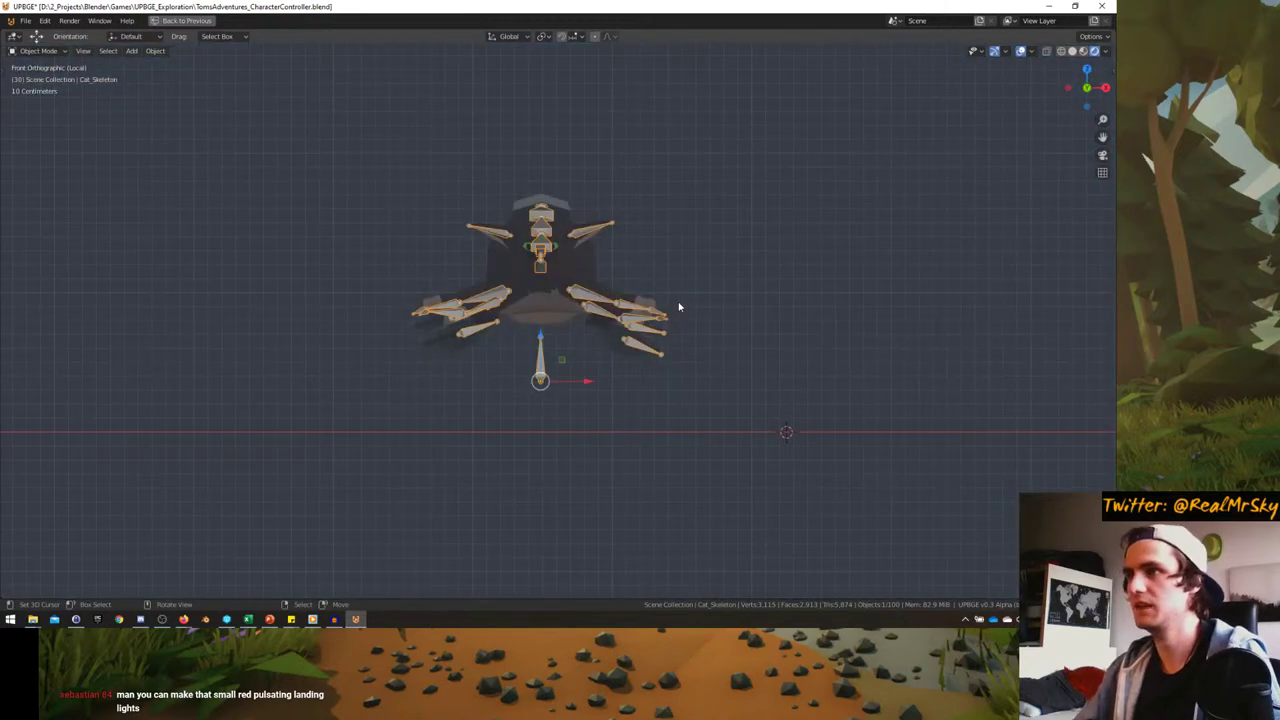
scroll(678, 307, up, 2)
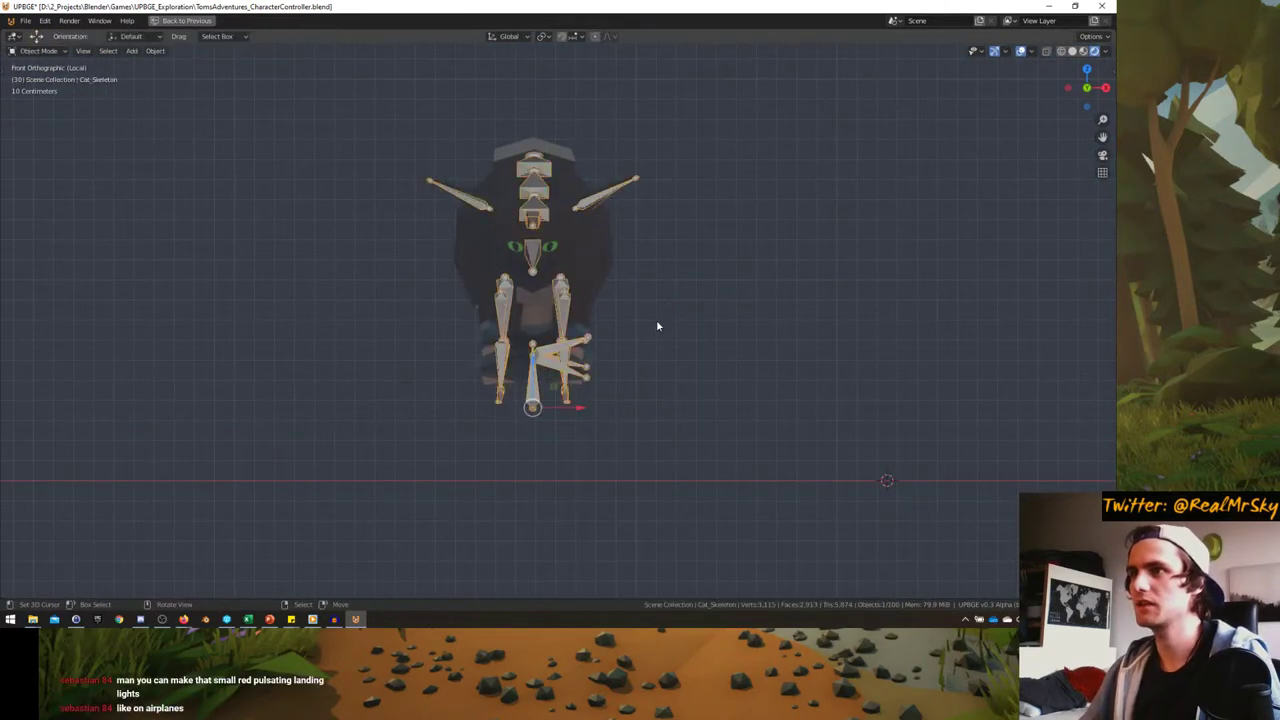
key(ctrl+Tab)
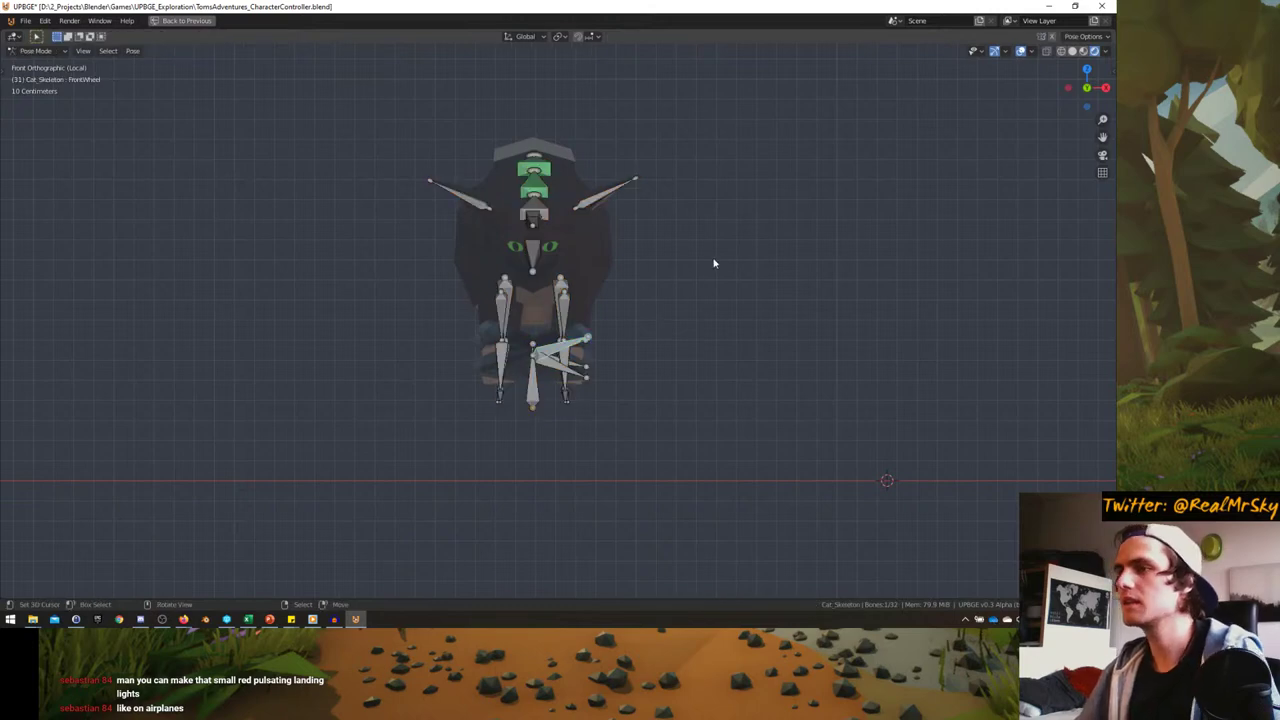
key(ctrl+space)
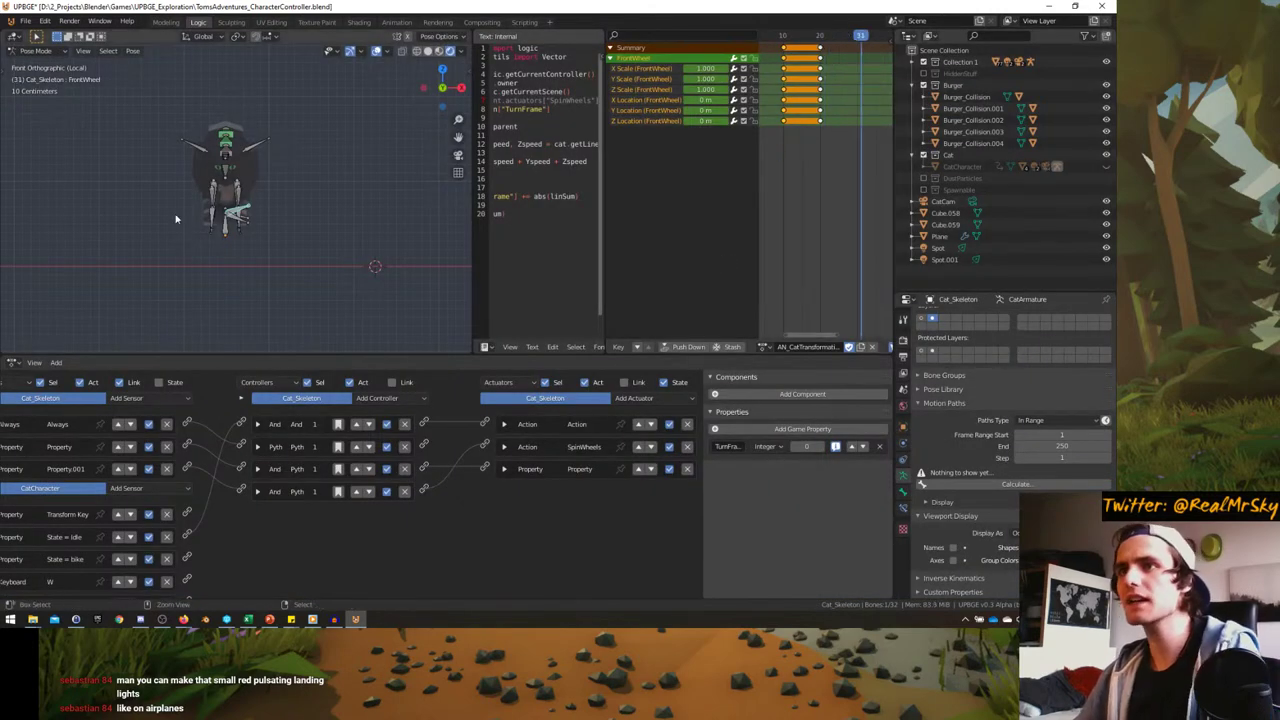
- Re-enter Pose Mode and select the FrontWheel2 bone from a front view
key(ctrl+Tab)
key(ctrl+Tab)
key(ctrl+Tab)
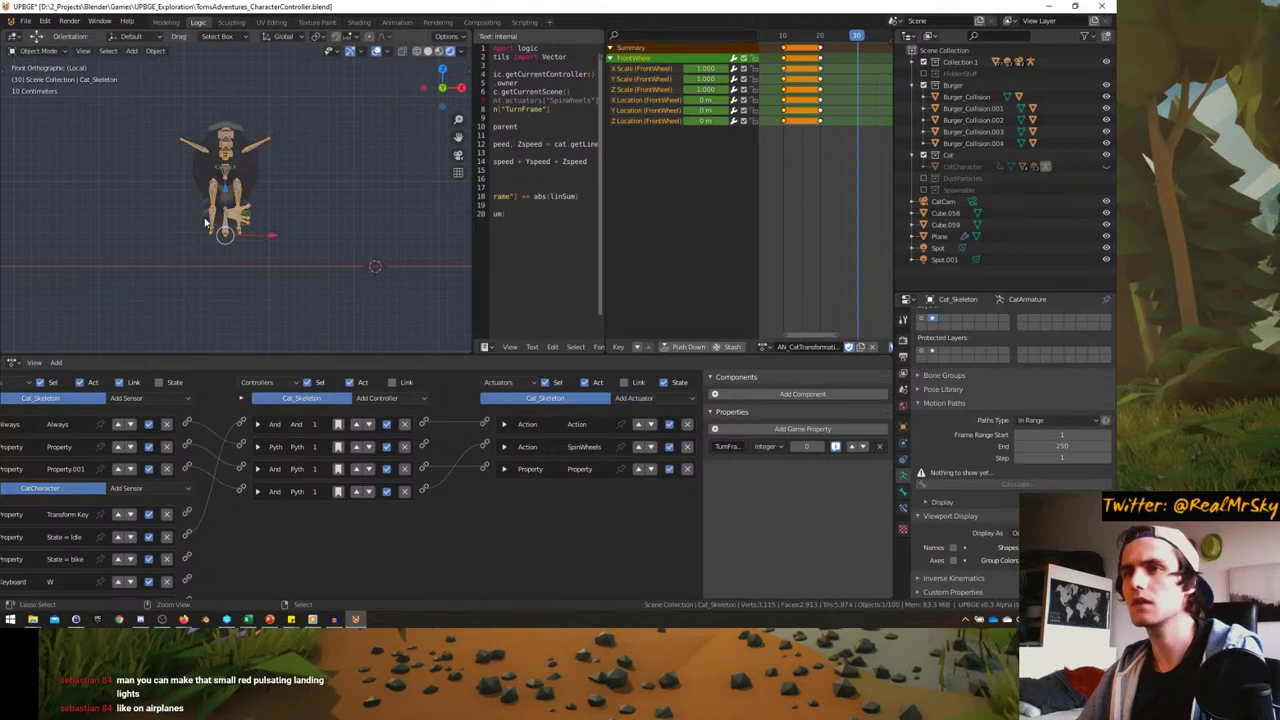
key(ctrl+Tab)
key(ctrl+Tab)
middle_drag(221, 218, 203, 227)
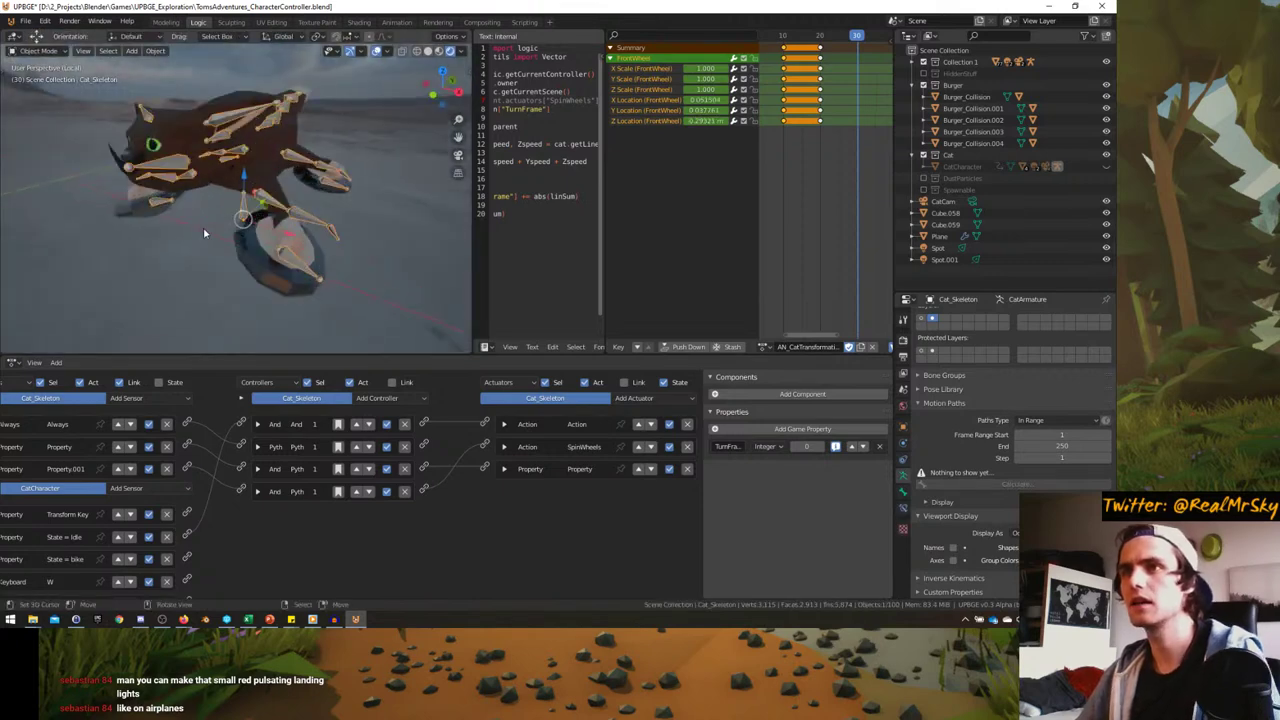
key(ctrl+Tab)
click(306, 268)
key(KP_1)
- Rotate and move the FrontWheel2 bone into its new position
key(ctrl+space)
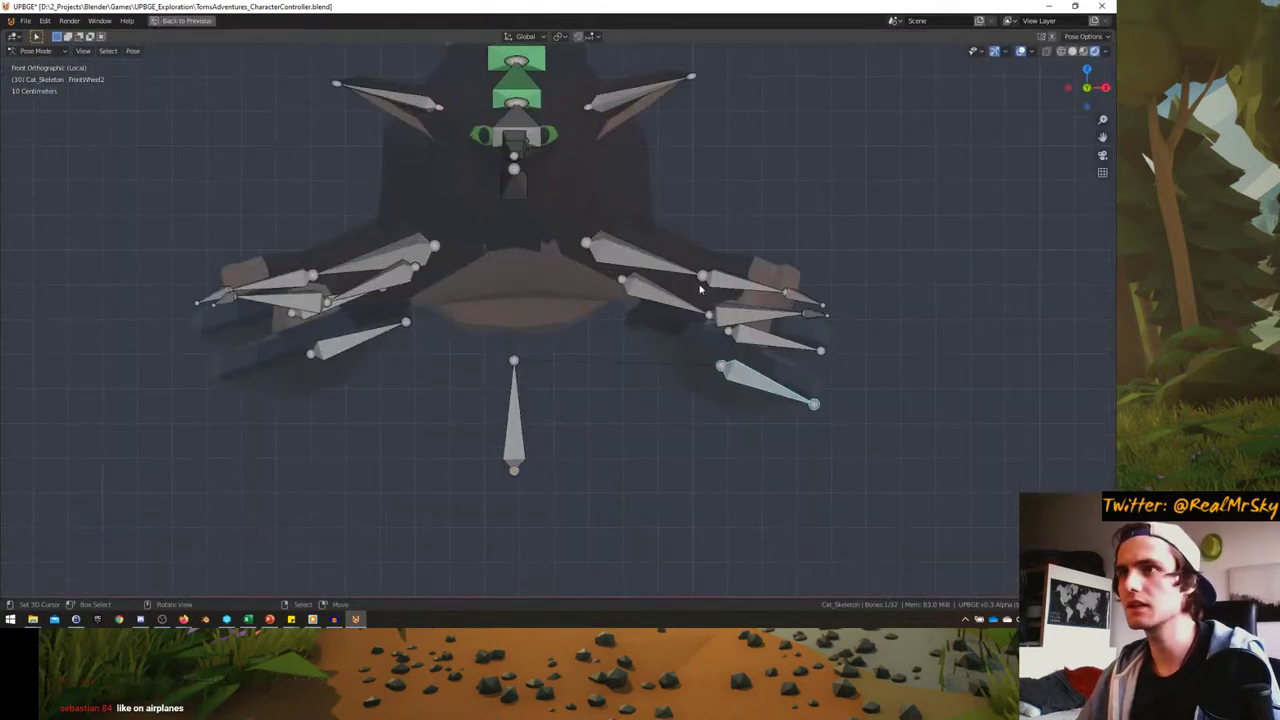
key(r)
click(827, 275)
key(g)
click(832, 275)
key(g)
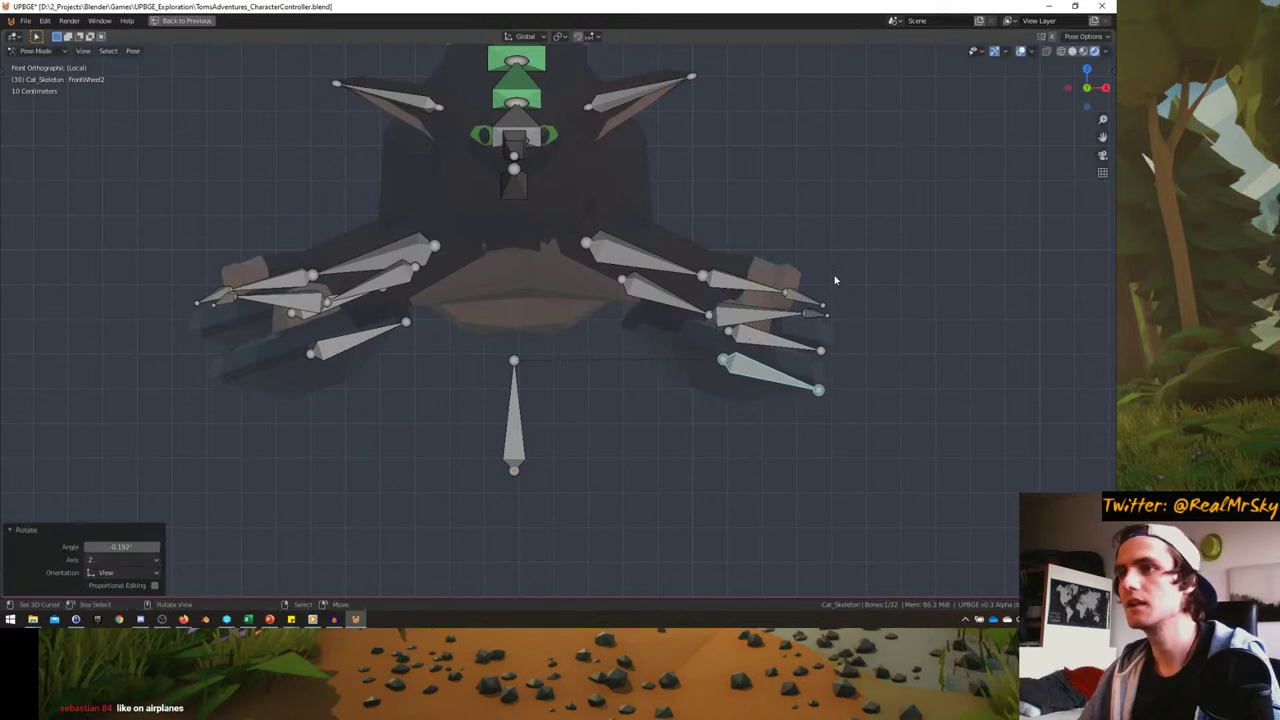
click(800, 277)
middle_drag(800, 277, 600, 320)
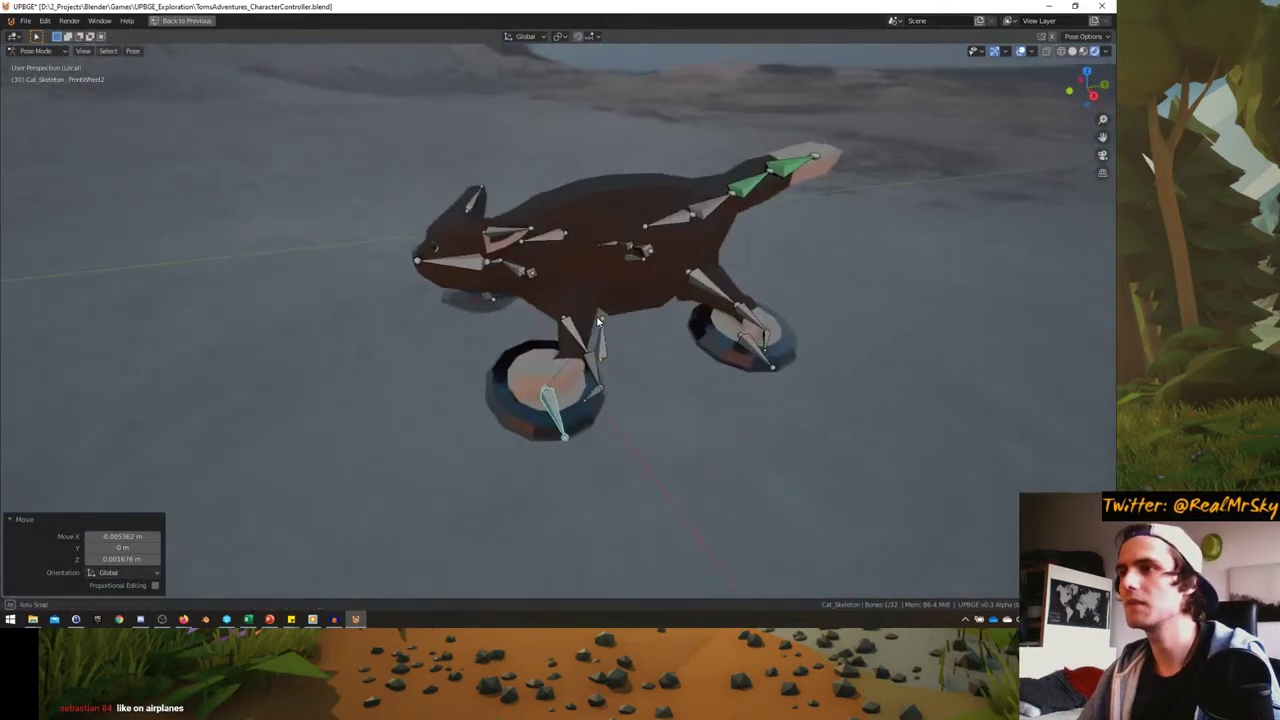
- Key the bones' LocRotScale, restore the layout and play the animation
key(i)
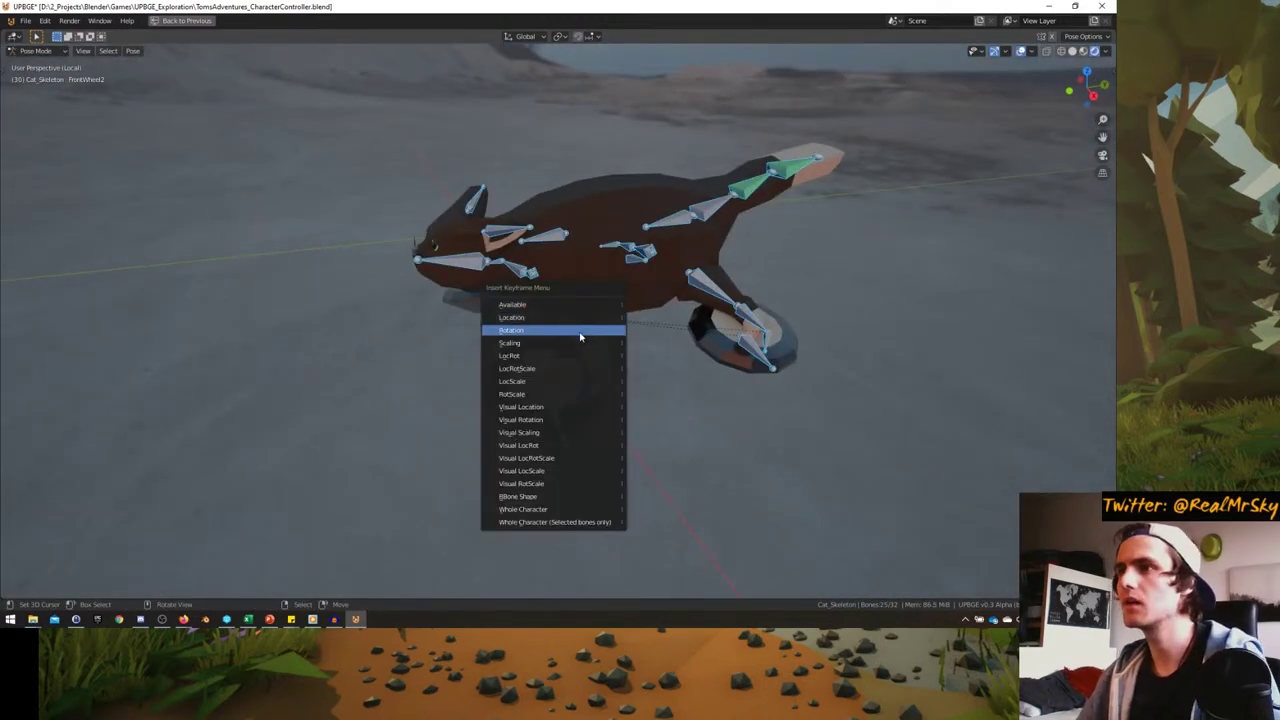
click(528, 368)
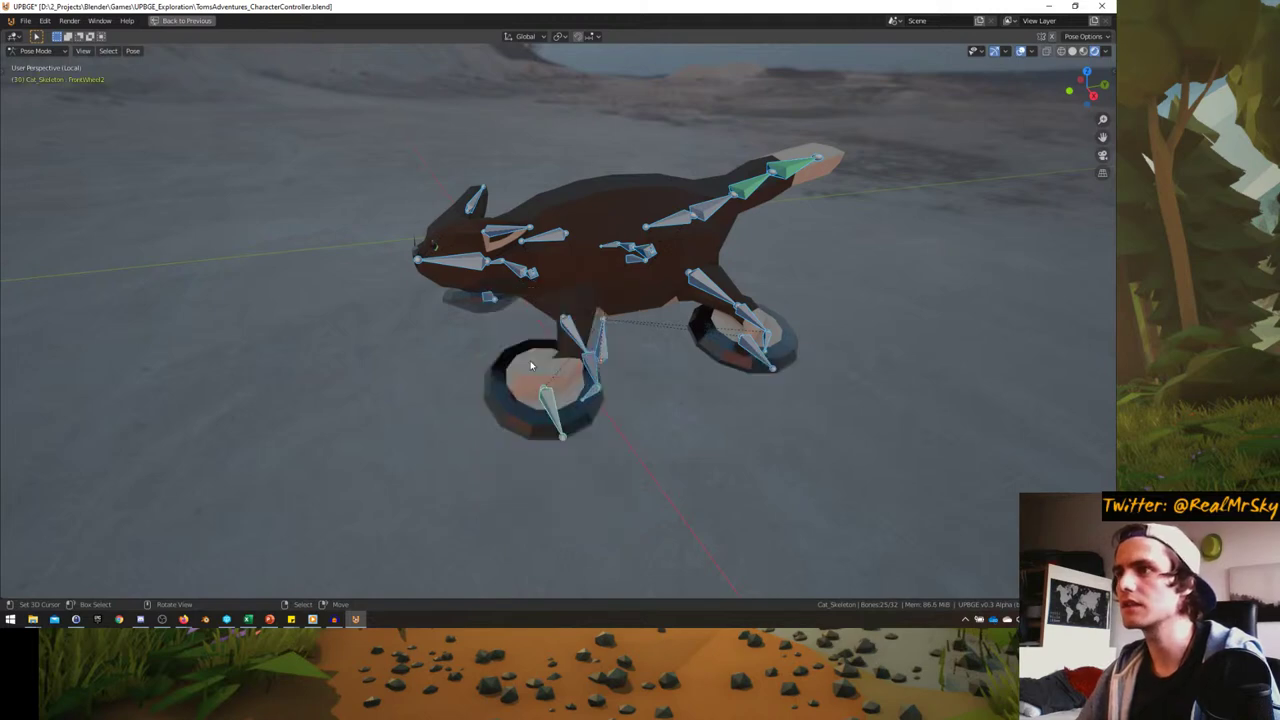
middle_drag(530, 360, 533, 330)
key(ctrl+space)
key(space)
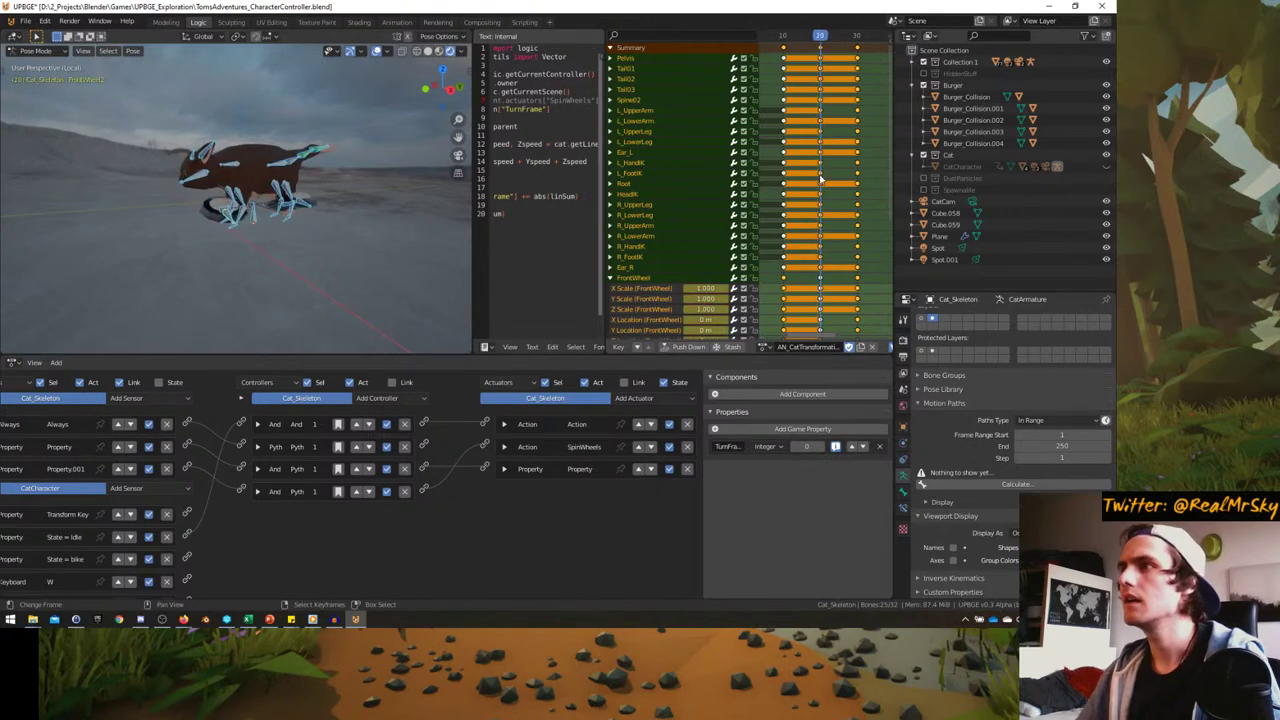
- Select the front and back wheel bones and key their rotation
scroll(364, 218, up, 4)
middle_drag(364, 218, 265, 237)
click(288, 236)
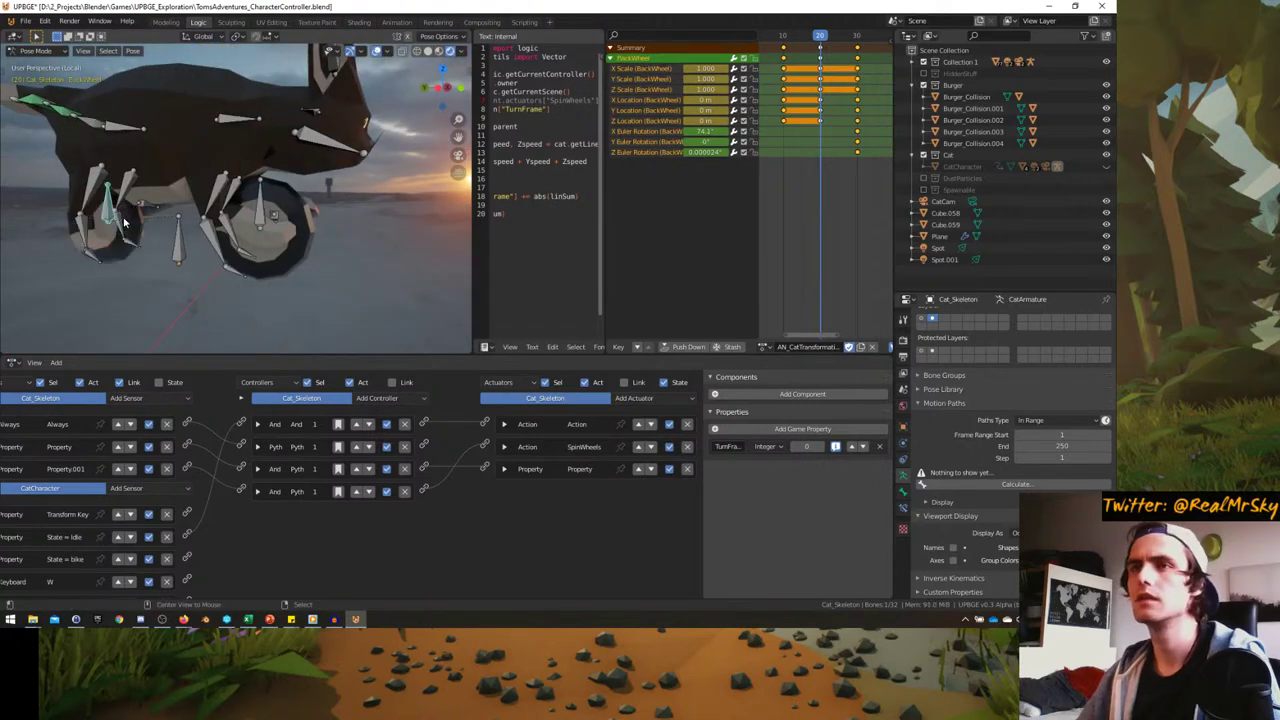
middle_drag(125, 222, 255, 227)
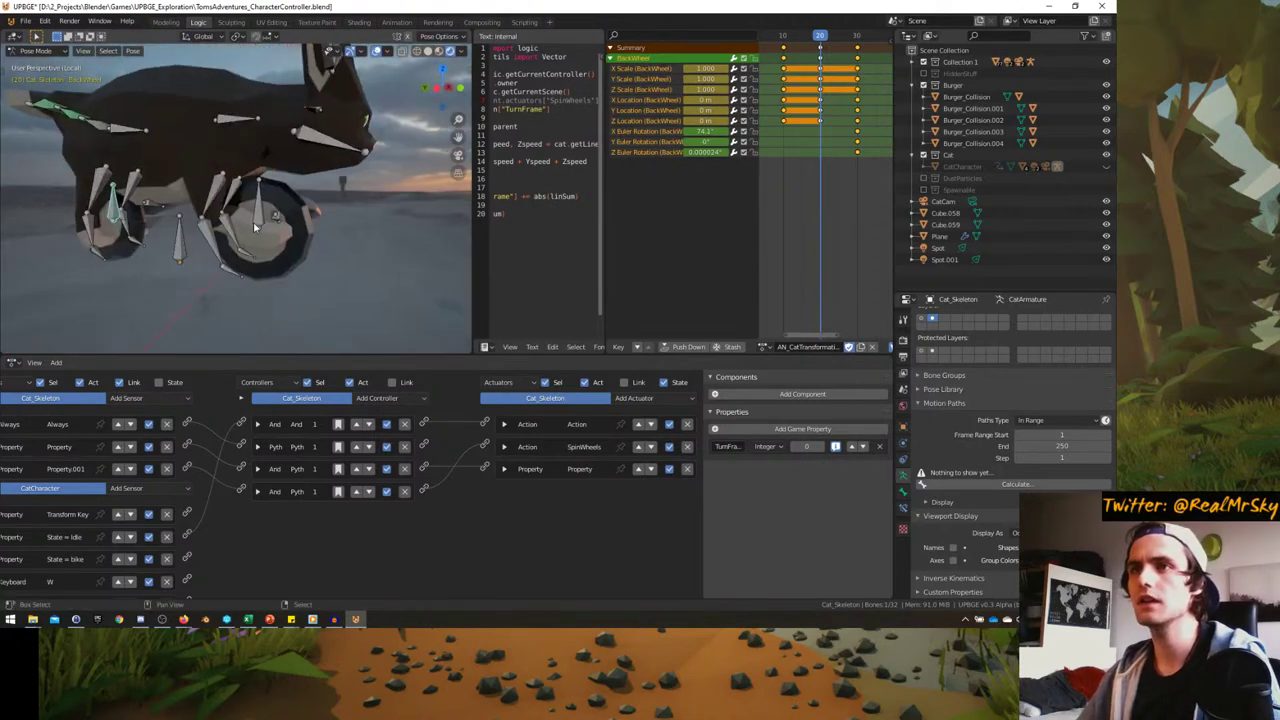
shift+click(258, 218)
key(i)
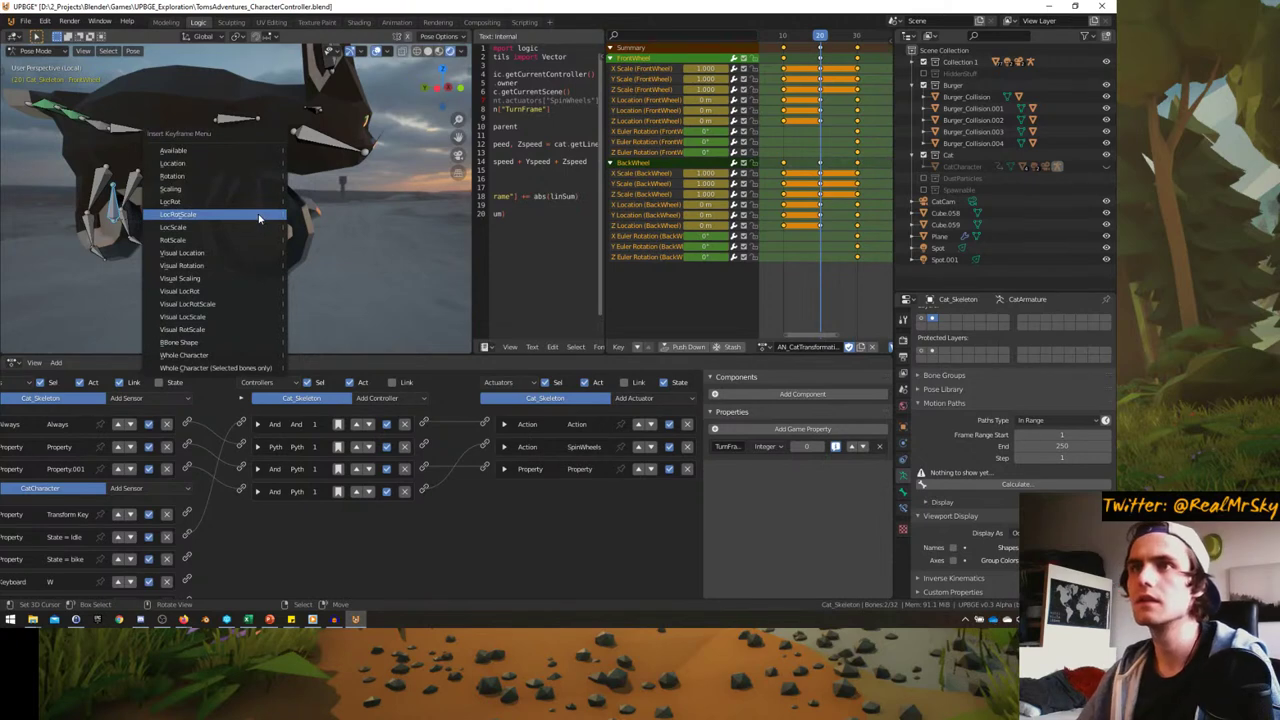
click(238, 183)
- Reselect the wheel bones including BackWheel2 and key their rotation again
shift+click(192, 207)
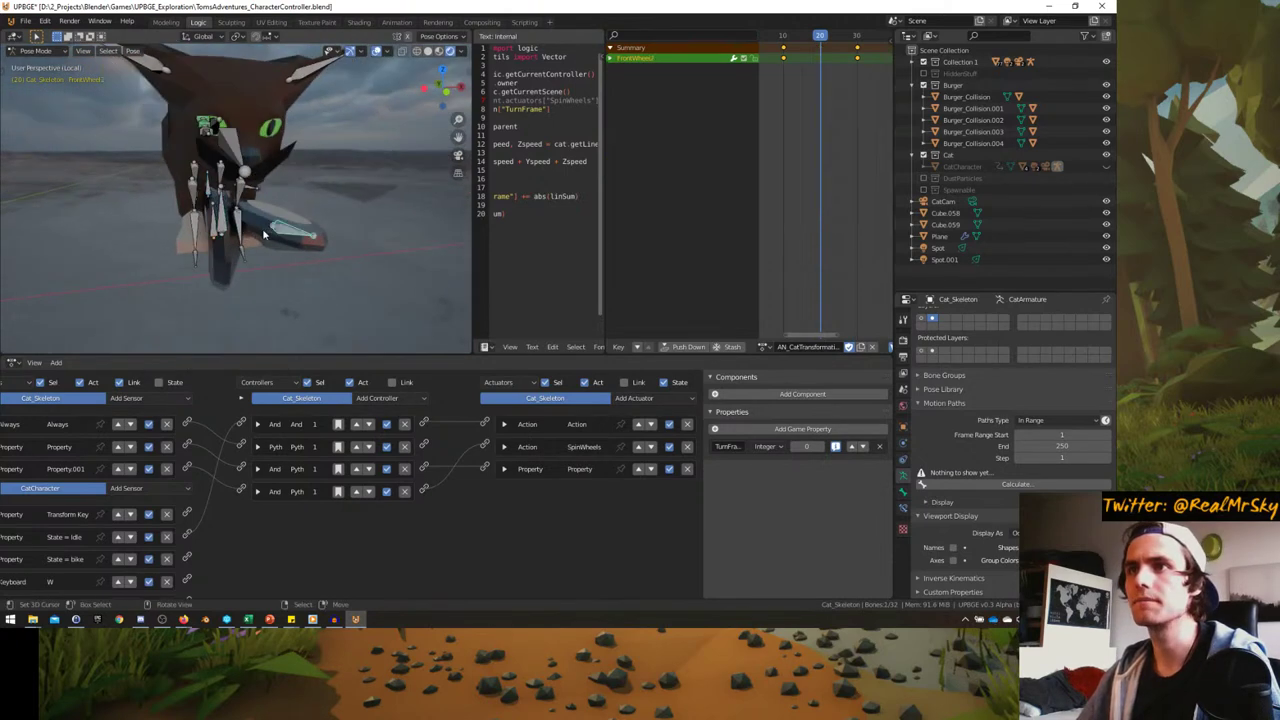
shift+click(192, 207)
middle_drag(192, 207, 243, 233)
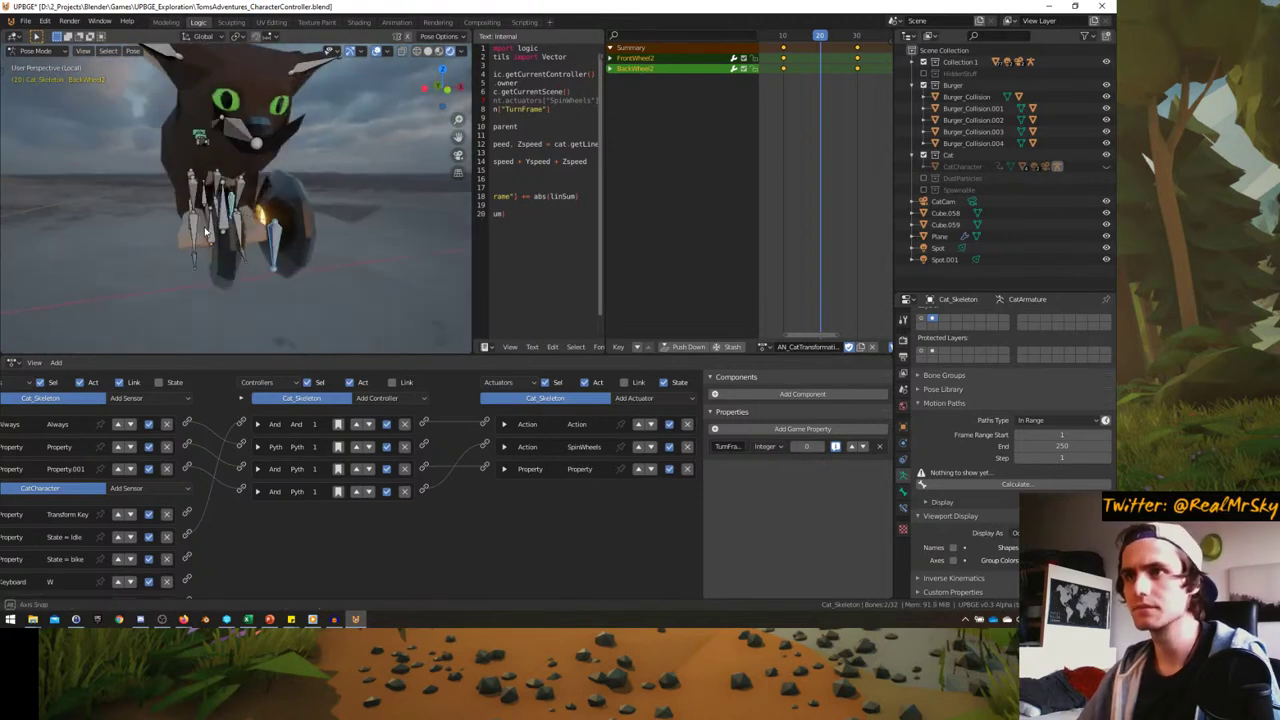
key(i)
click(205, 229)
middle_drag(205, 229, 228, 226)
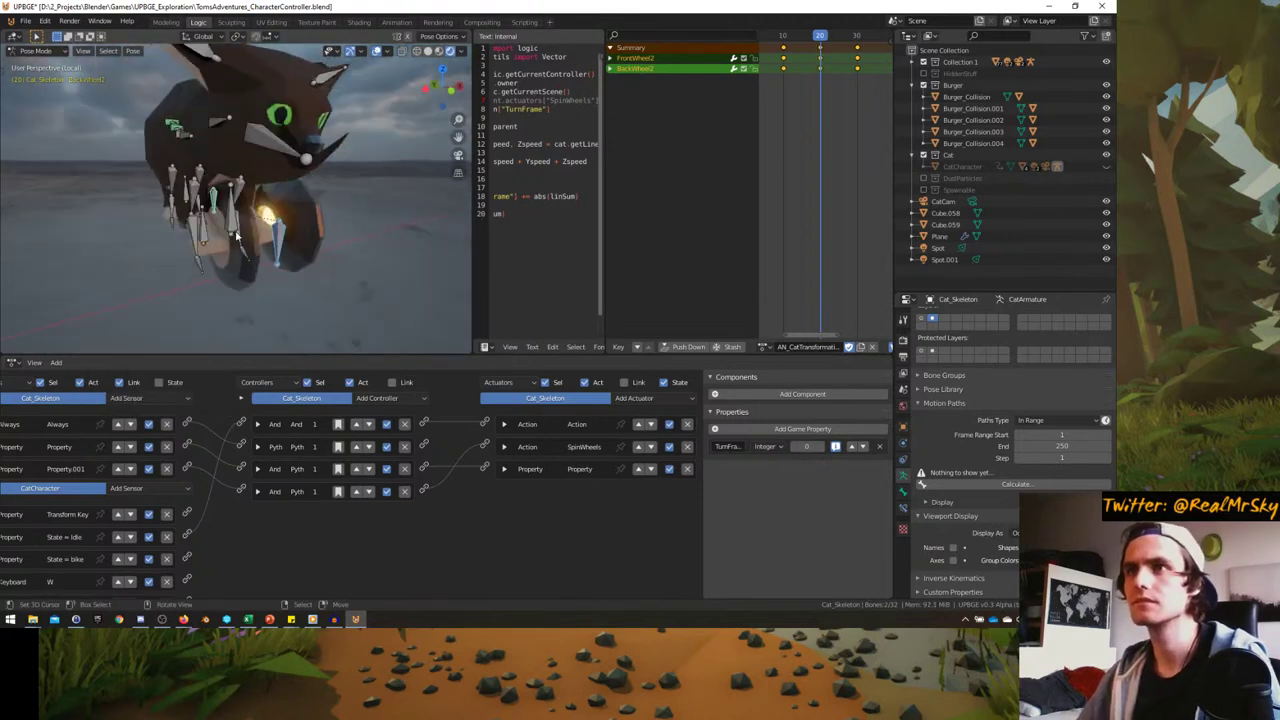
- Snap FrontWheel2 onto the 3D cursor at the wheel and key its location
key(shift+s)
click(231, 290)
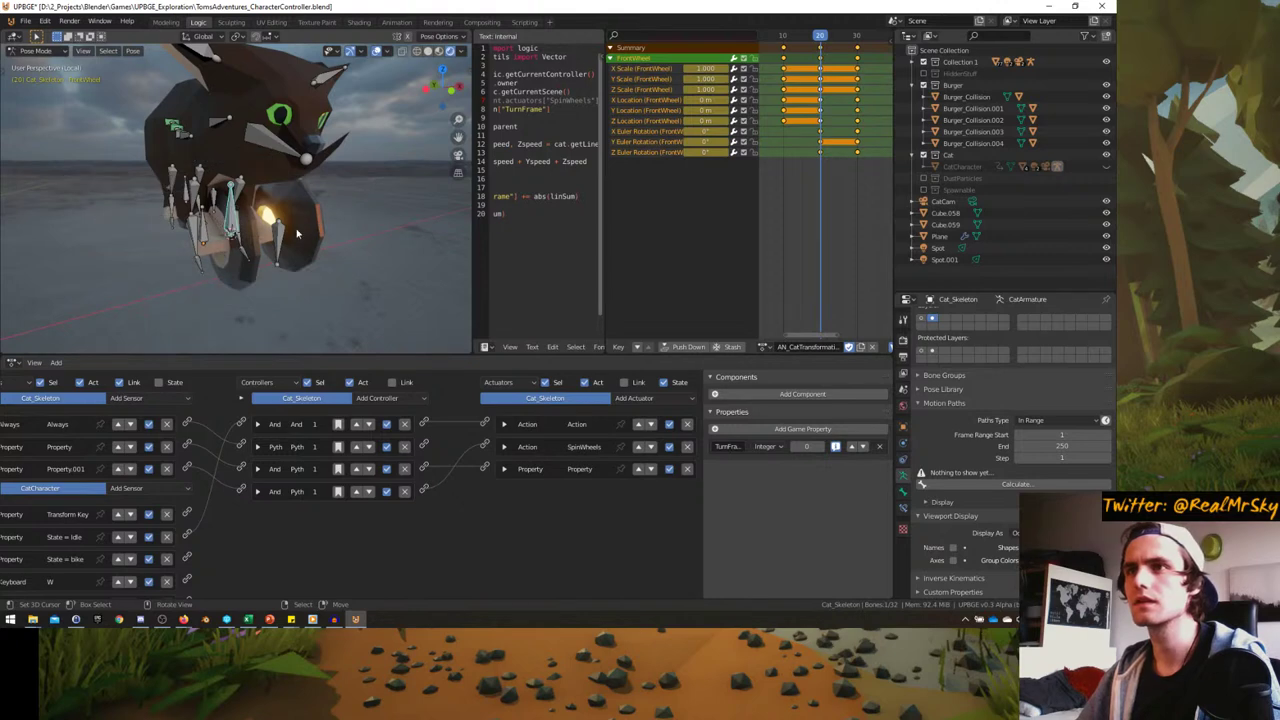
click(263, 228)
click(257, 243)
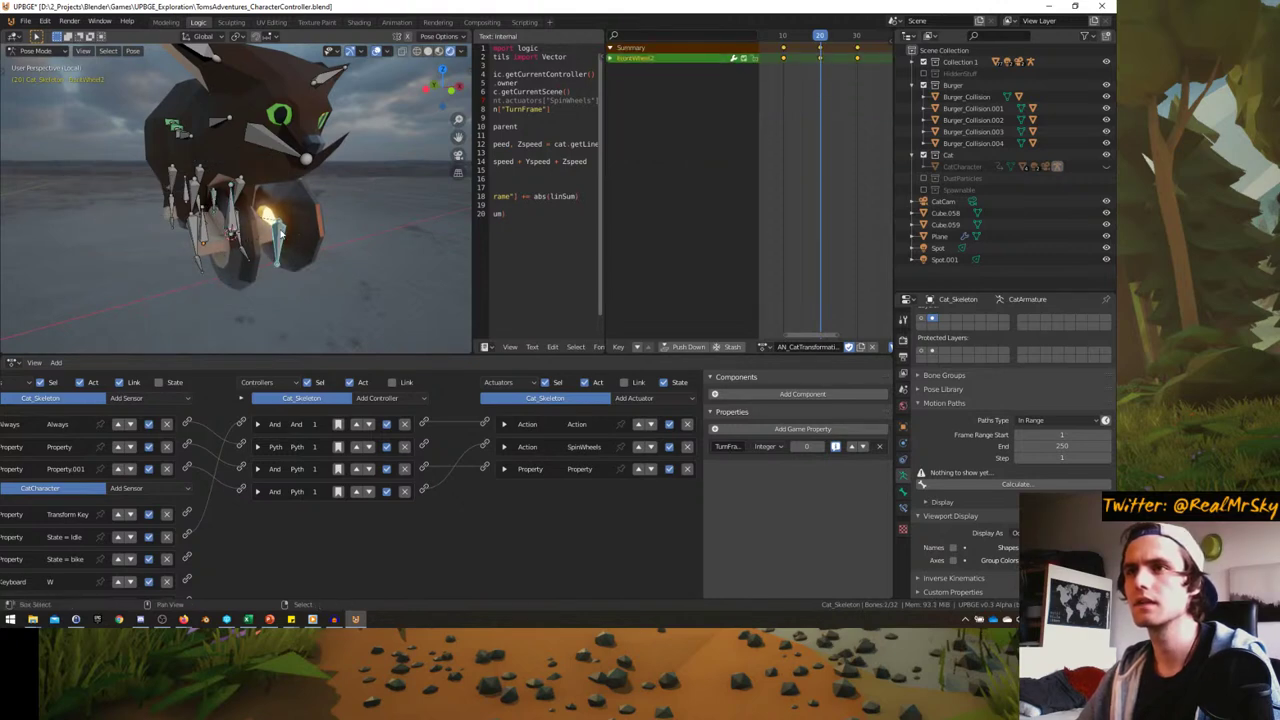
key(shift+s)
click(260, 186)
key(i)
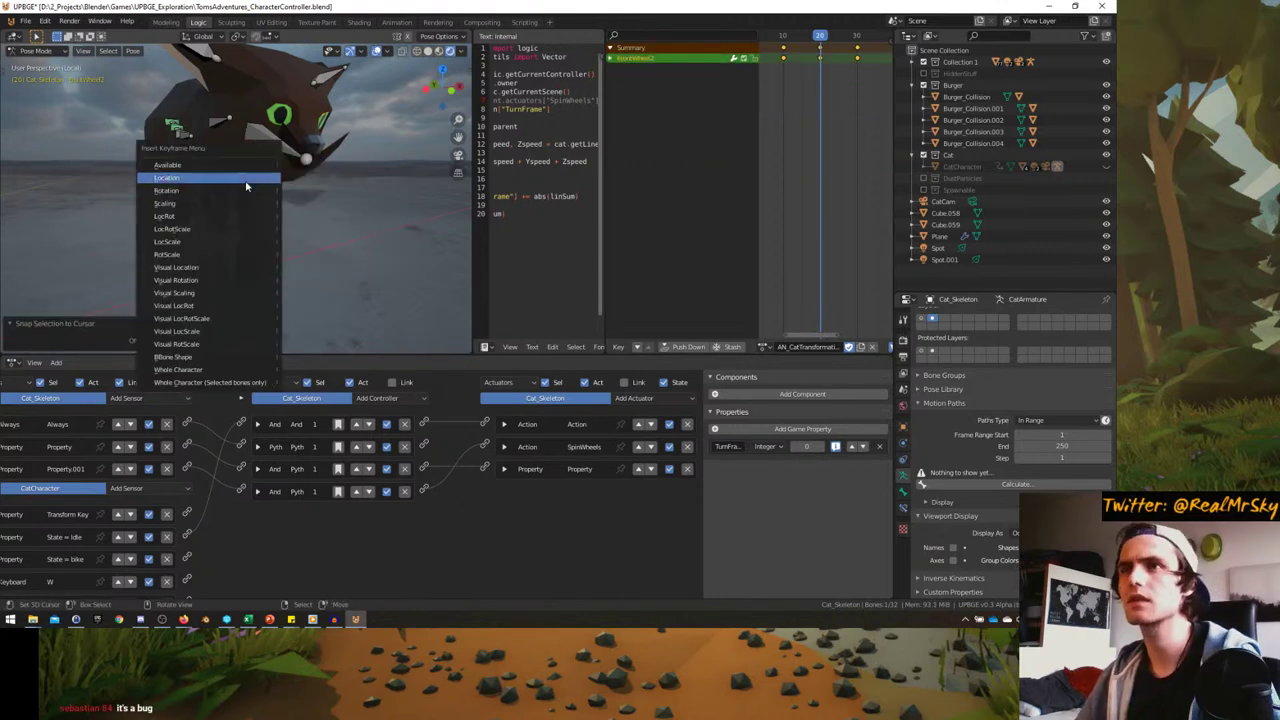
click(246, 183)
- Snap BackWheel2 onto the back wheel, key its location, and scrub back to frame 14
middle_drag(149, 200, 170, 211)
click(170, 211)
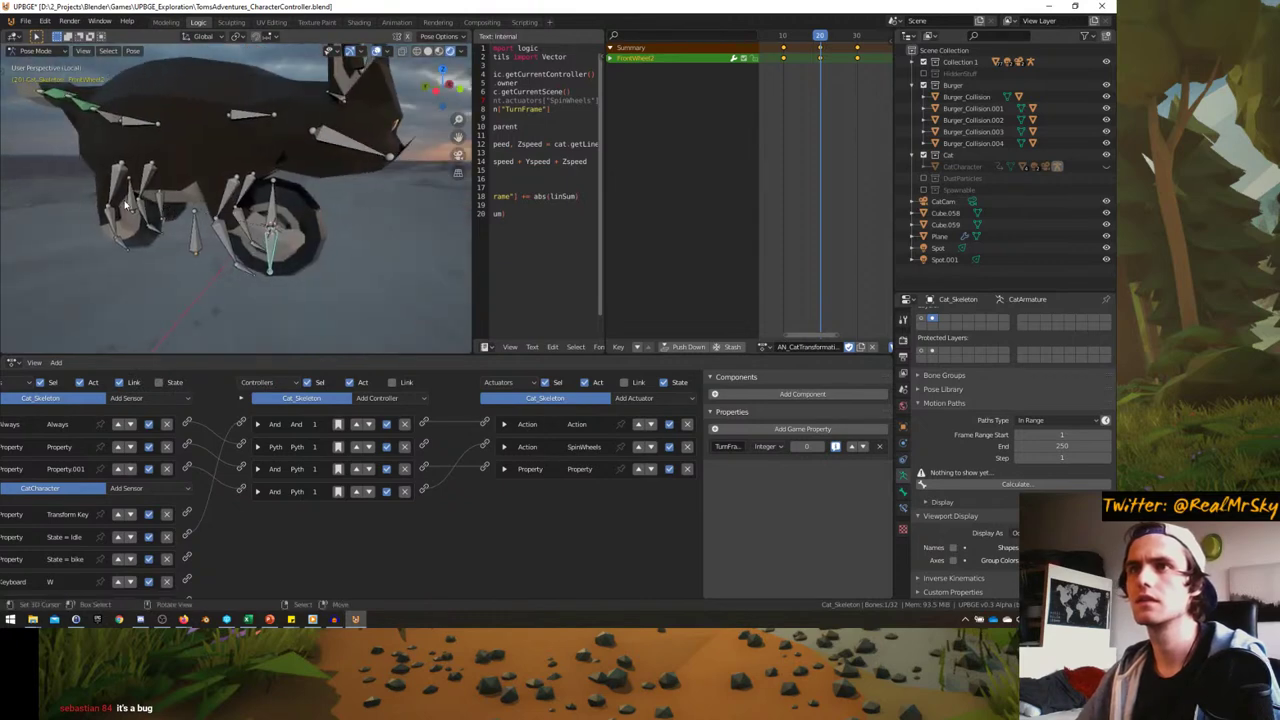
key(shift+s)
key(Escape)
click(132, 200)
key(shift+s)
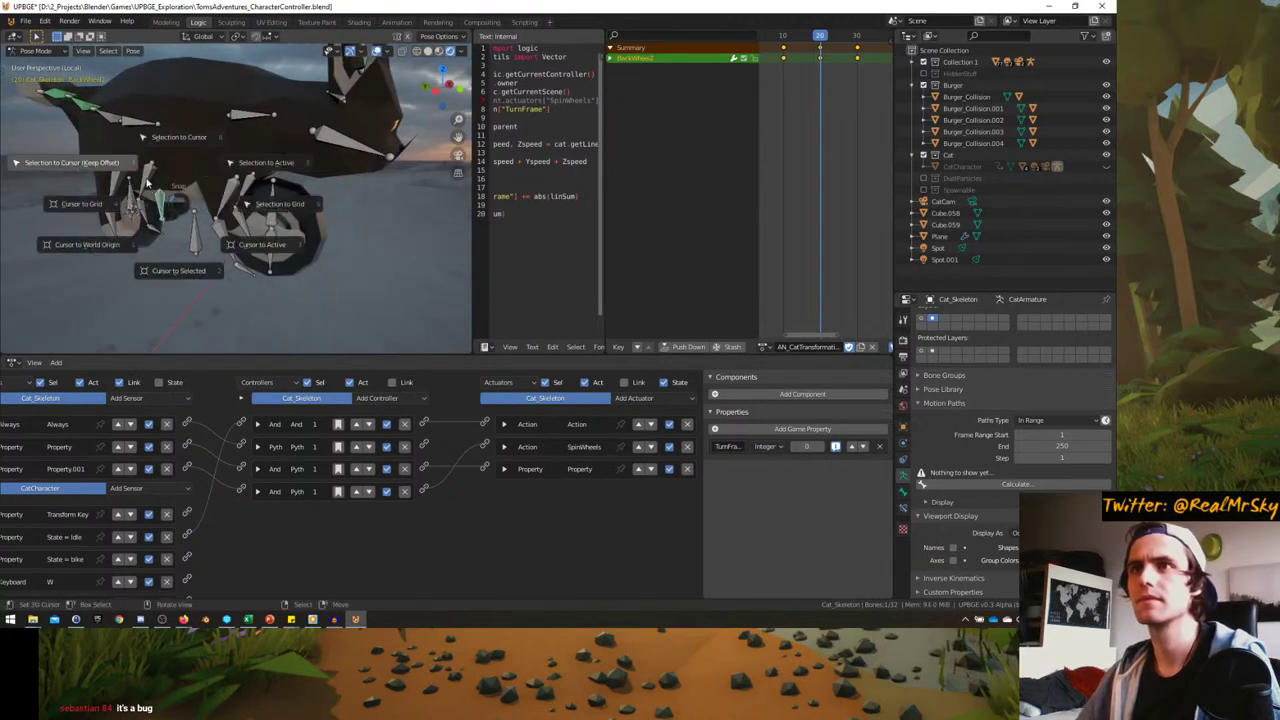
click(172, 140)
click(170, 233)
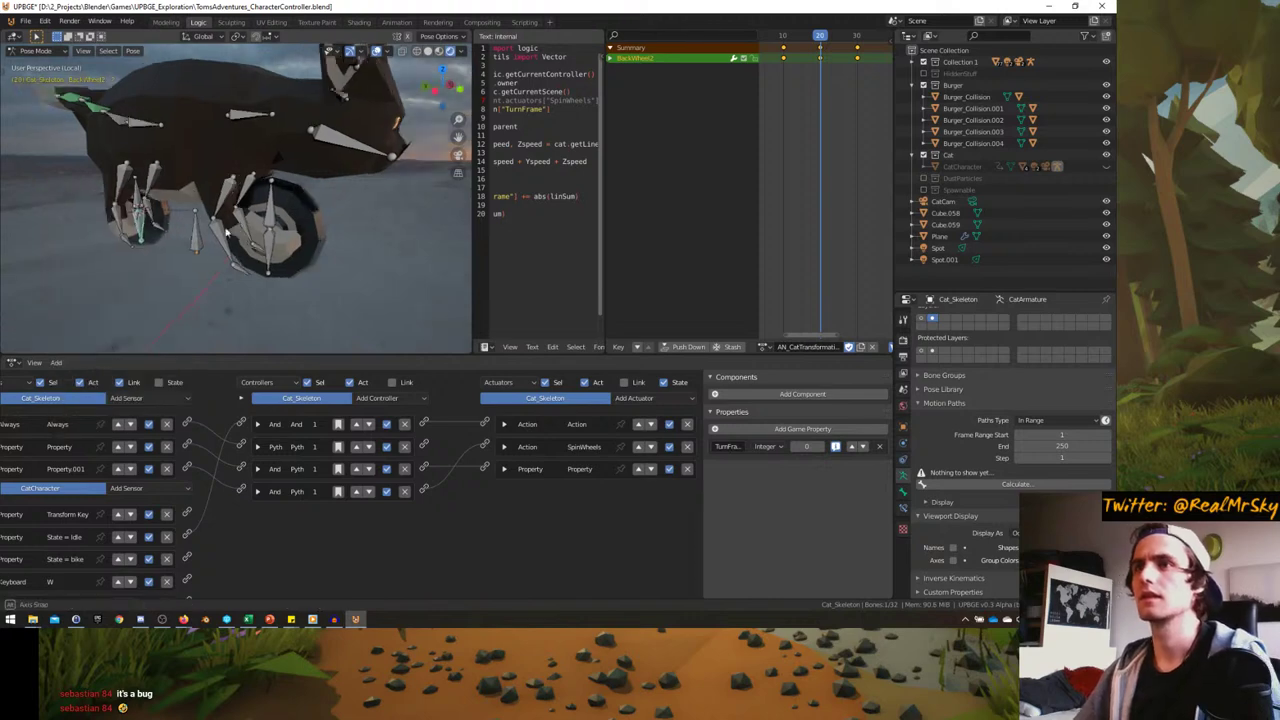
mouse_move(820, 93)
mouse_down()
mouse_move(795, 93)
mouse_move(864, 88)
mouse_move(827, 100)
mouse_up()
- Scrub the transformation animation from frame 3 through frame 24
scroll(382, 231, down, 5)
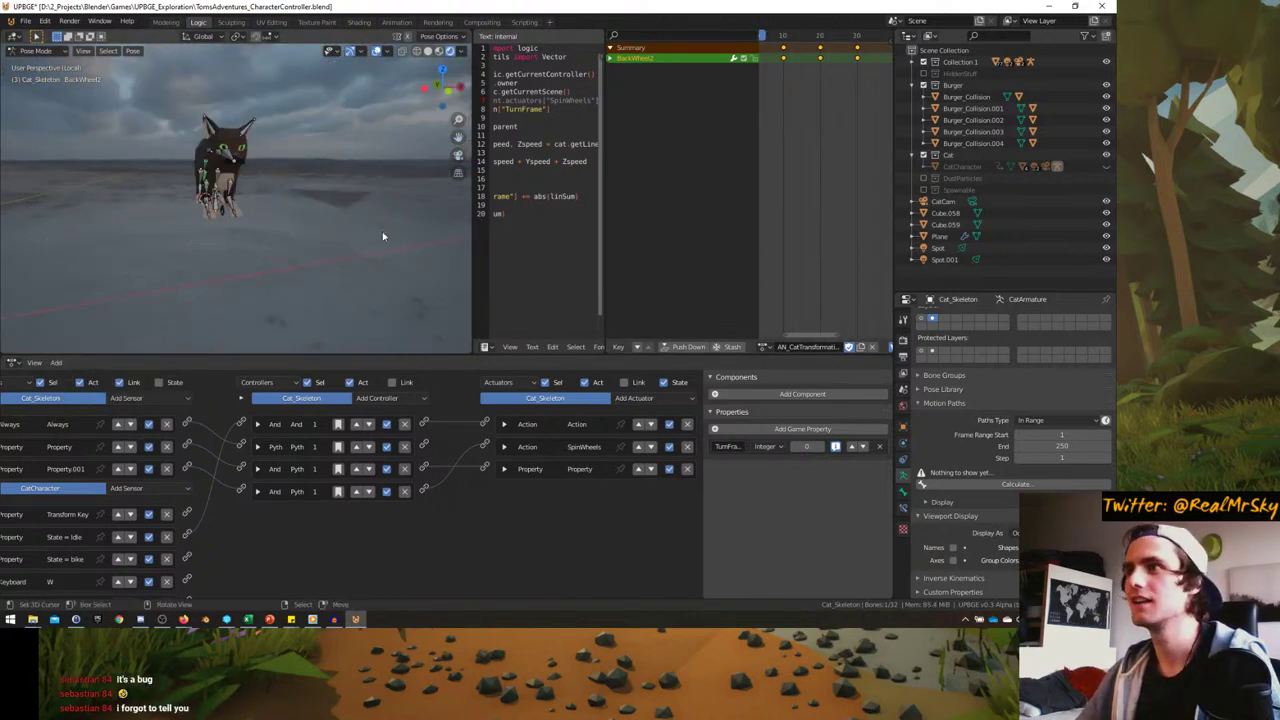
middle_drag(382, 231, 240, 200)
click(788, 36)
drag(819, 125, 873, 102)
- Orbit to a top view, then return to Pose Mode and view the rig from the front
middle_drag(250, 150, 210, 215)
mouse_move(862, 95)
mouse_down()
mouse_move(760, 97)
mouse_move(868, 82)
mouse_up()
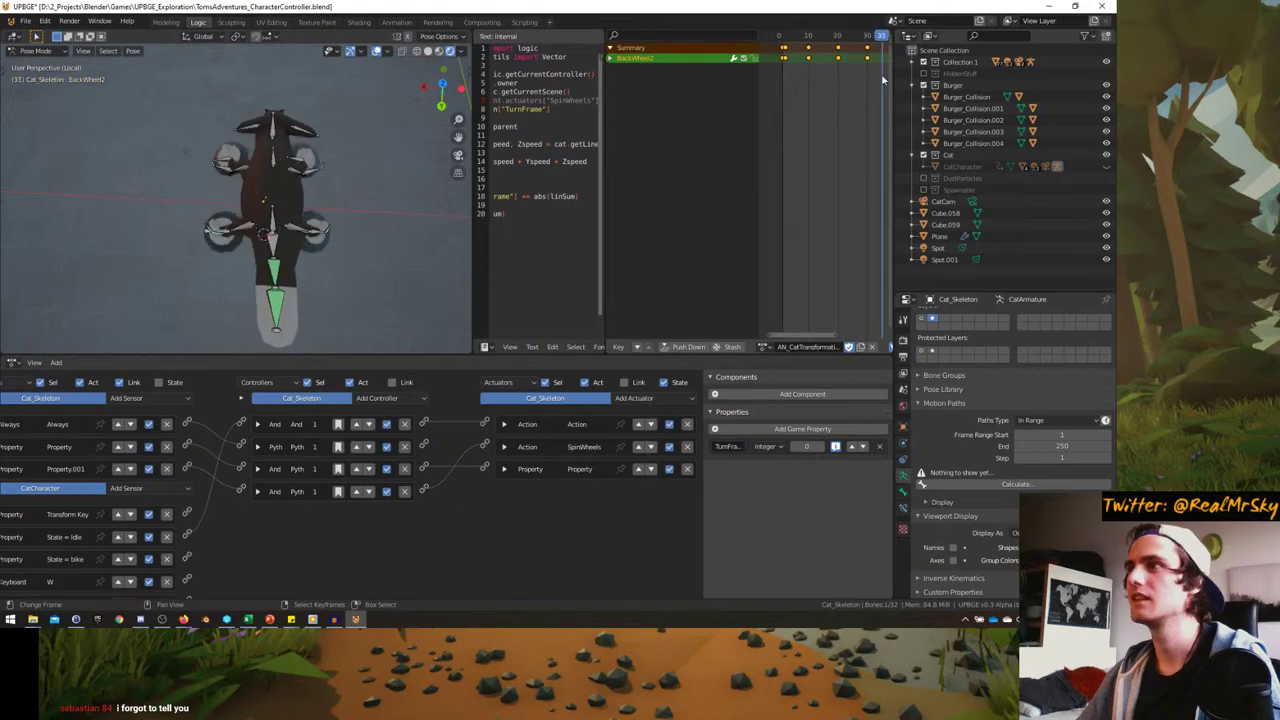
key(ctrl+Tab)
middle_drag(340, 220, 320, 195)
key(ctrl+Tab)
key(KP_1)
scroll(308, 181, up, 5)
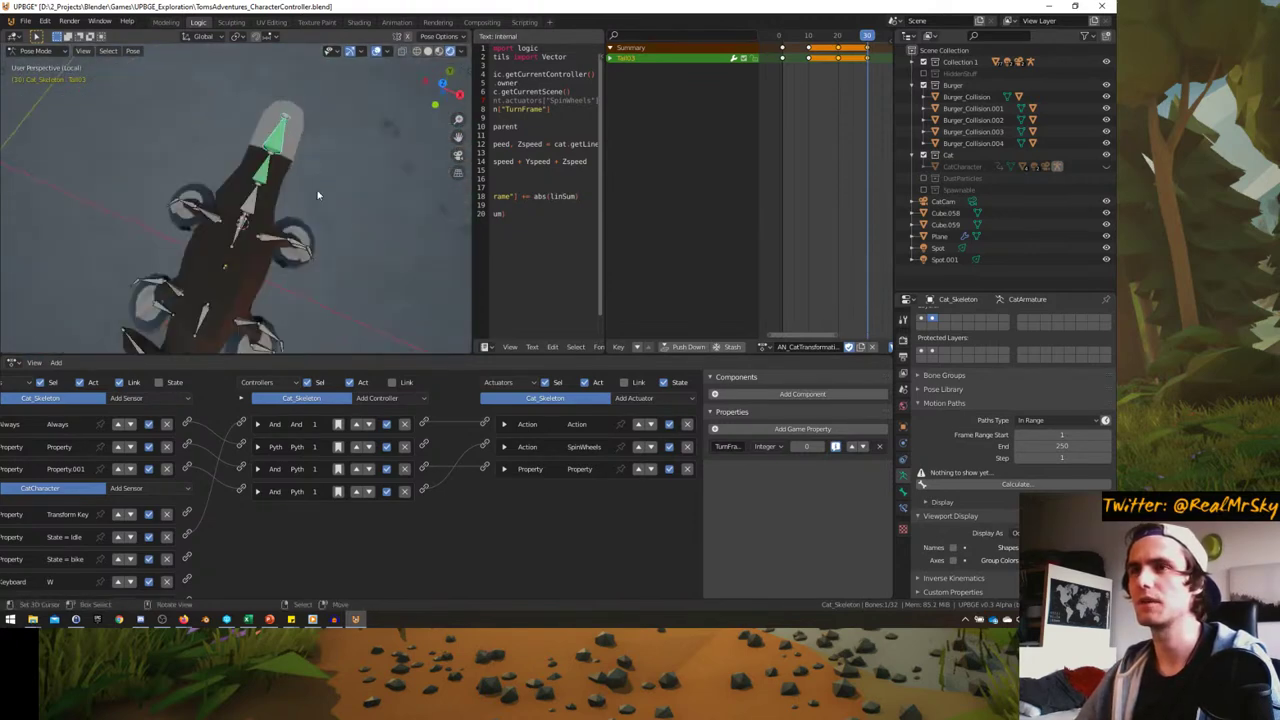
- Scale the selected bone along the global X axis
key(s)
key(x)
click(383, 164)
middle_drag(383, 164, 235, 207)
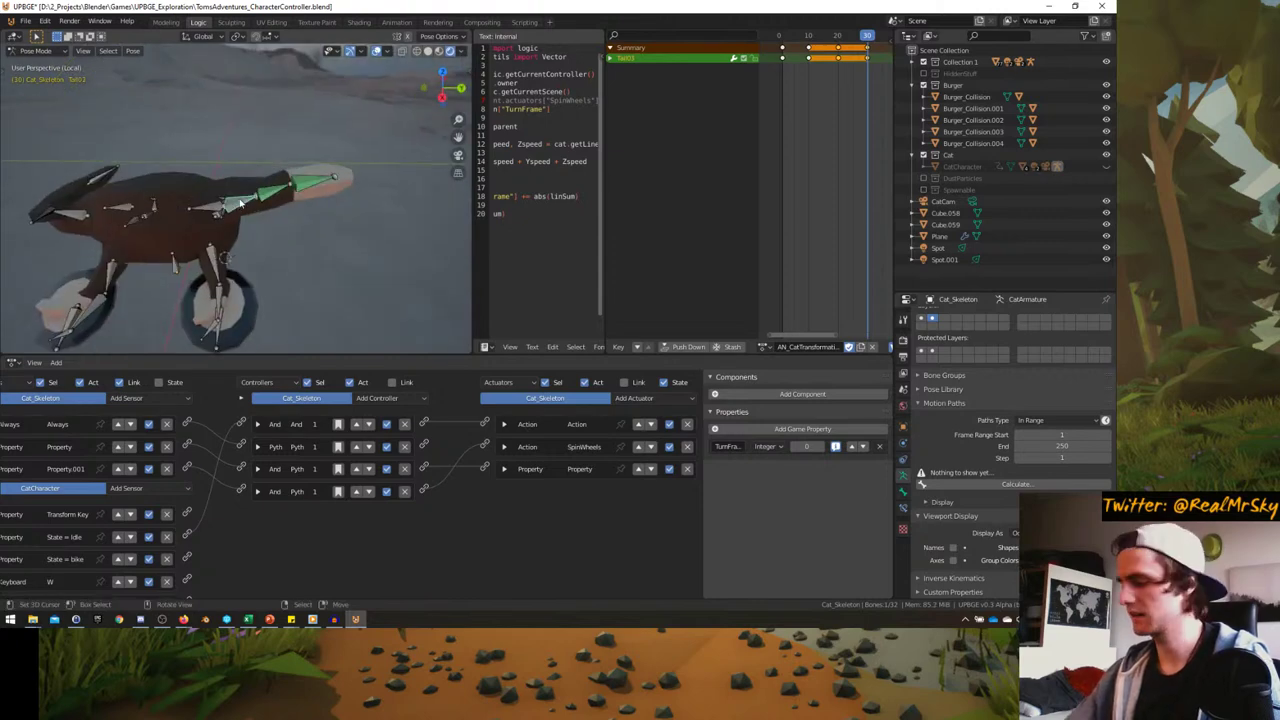
- Rotate the Tail03 bone in side view until the tail points straight back (-3.04° Z)
key(KP_7)
key(KP_3)
key(r)
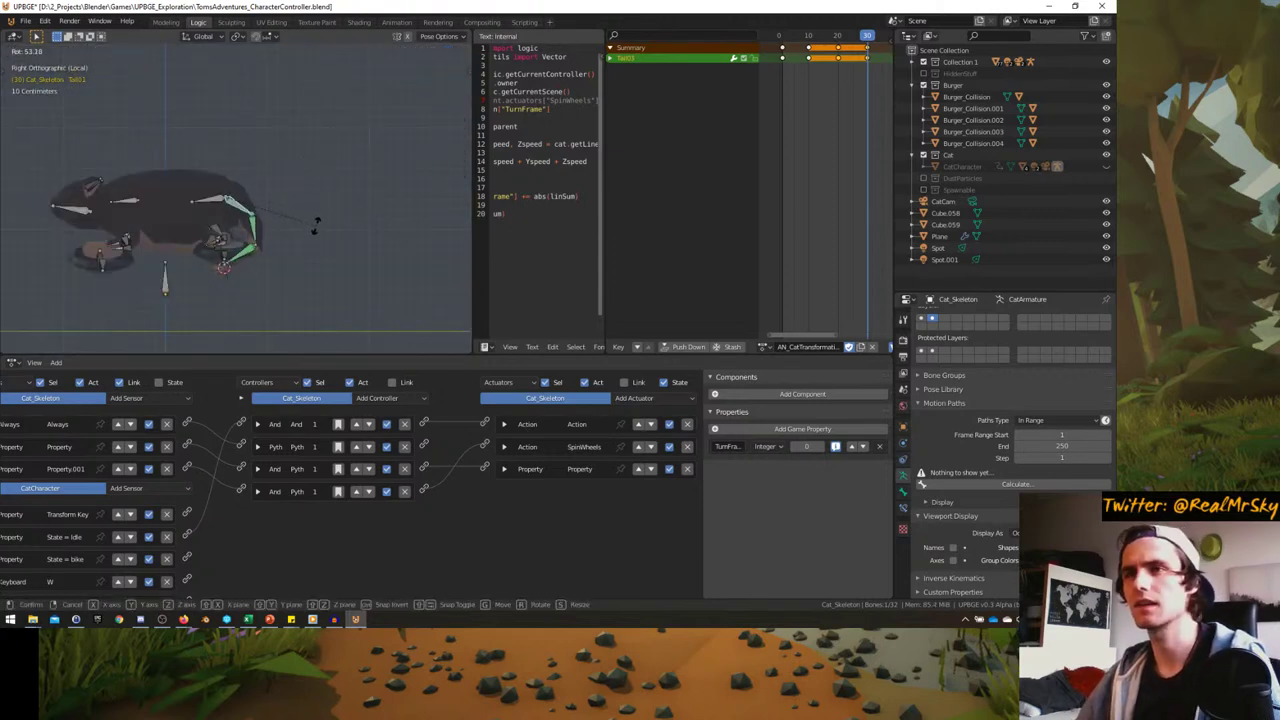
click(322, 212)
key(r)
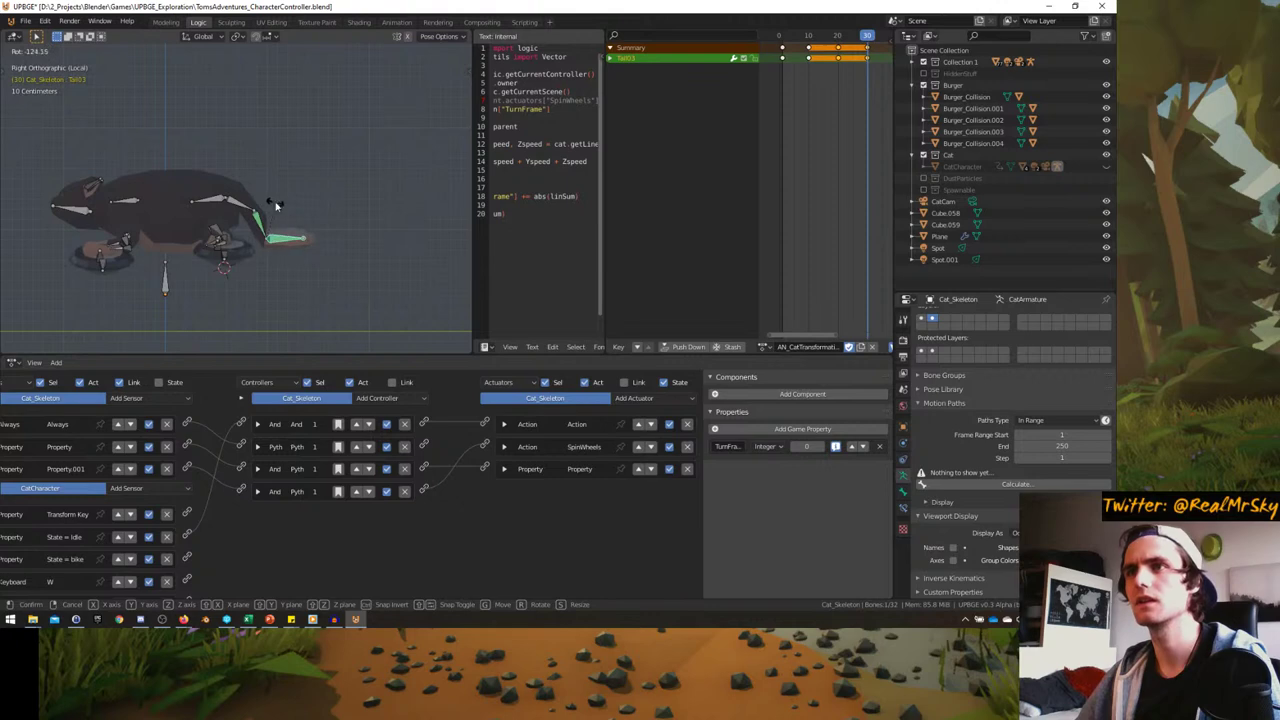
click(277, 205)
key(r)
click(295, 206)
key(r)
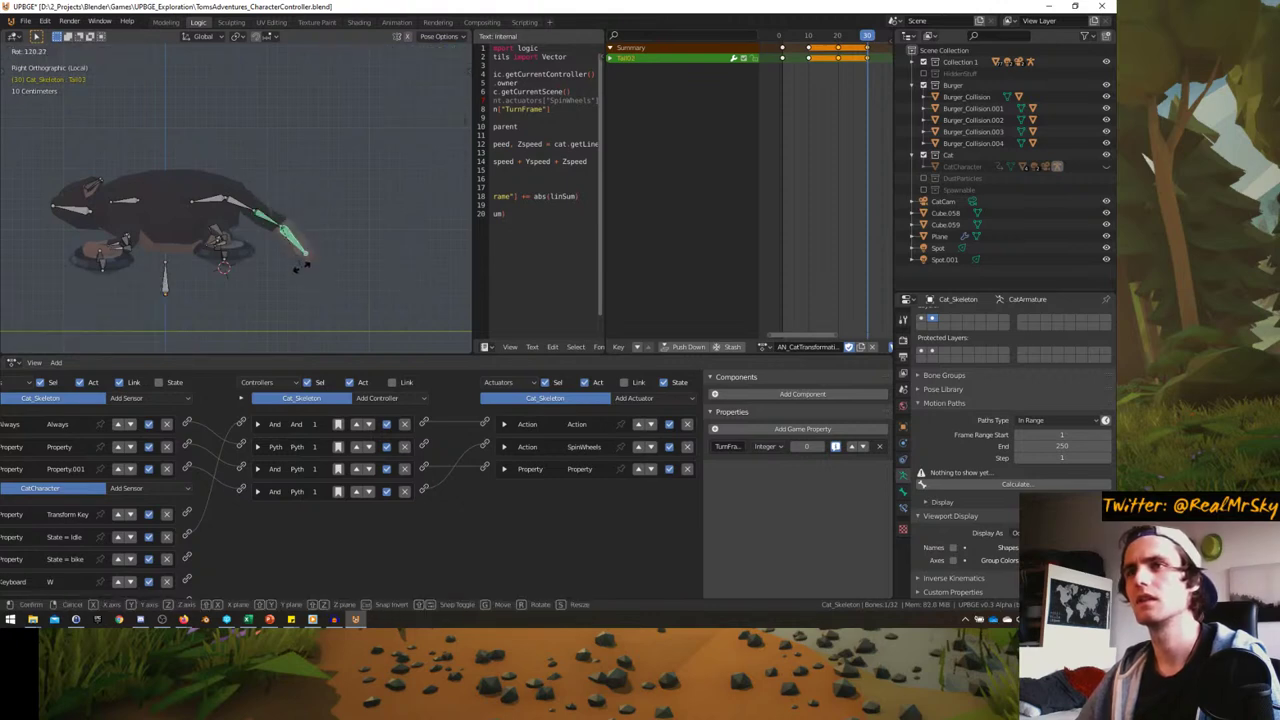
click(352, 222)
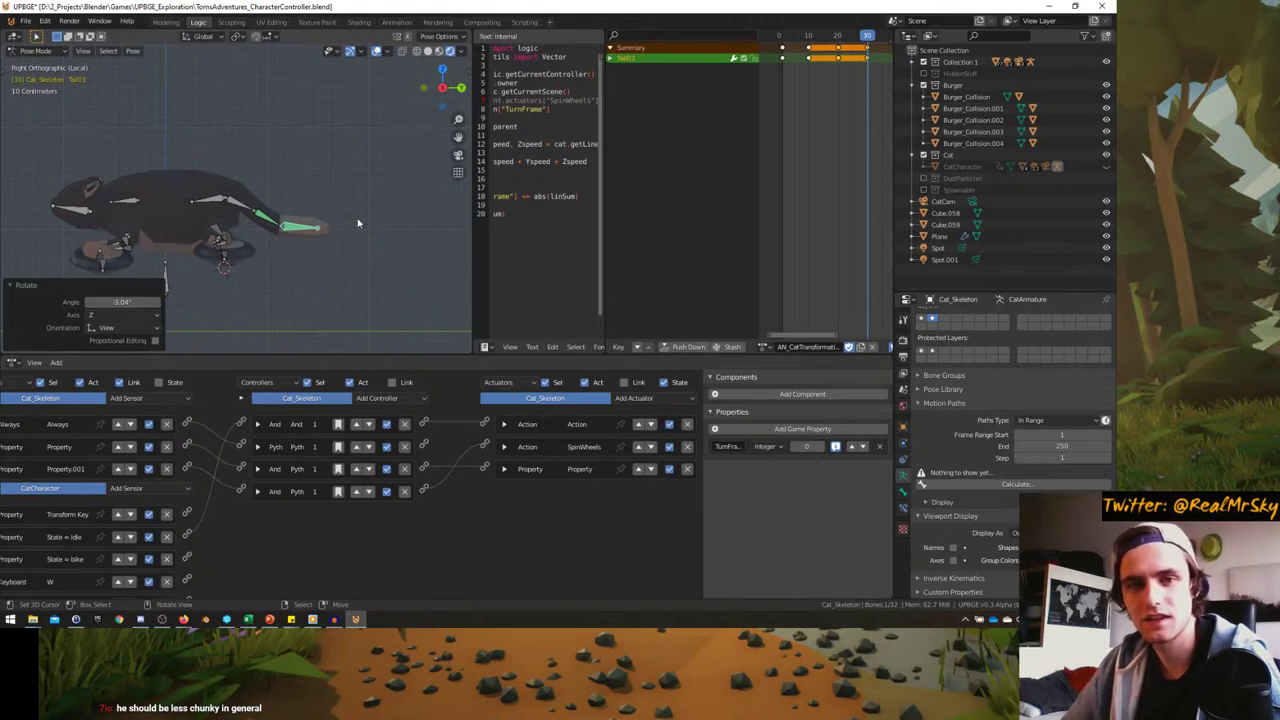
mouse_move(335, 216)
middle_down()
mouse_move(320, 235)
mouse_move(372, 224)
mouse_move(340, 220)
middle_up()
key(ctrl+Tab)
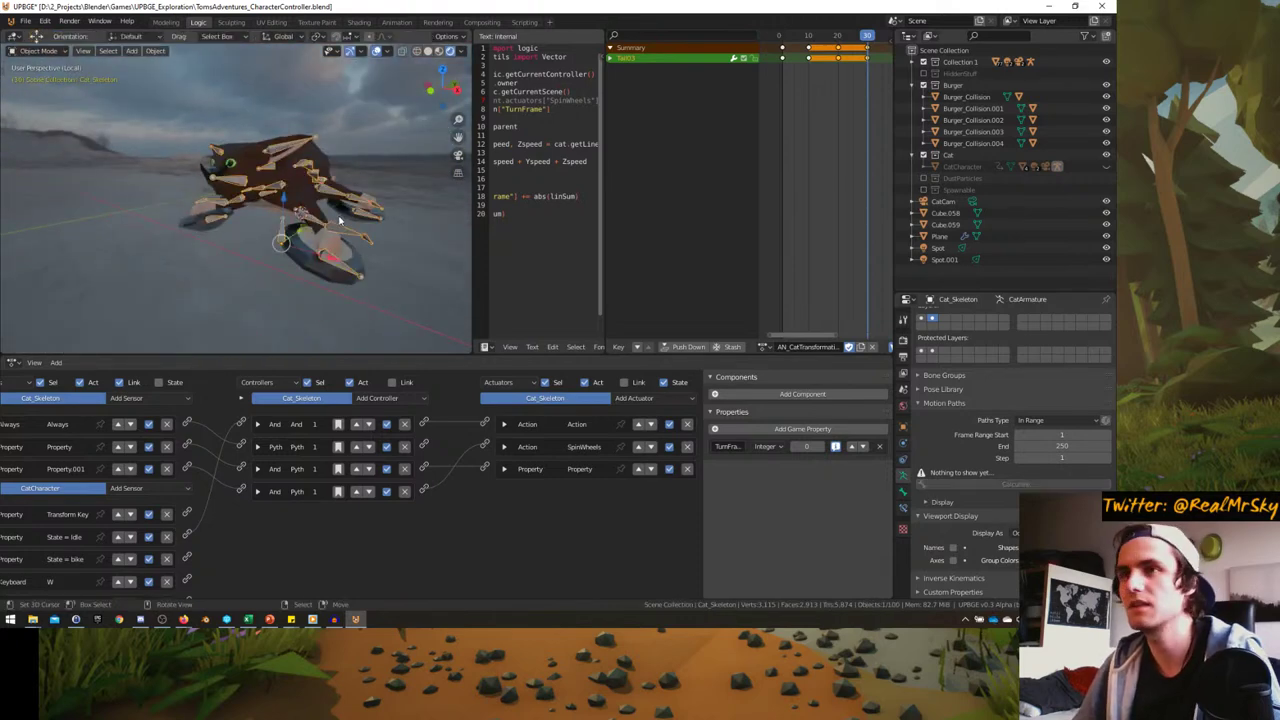
click(290, 230)
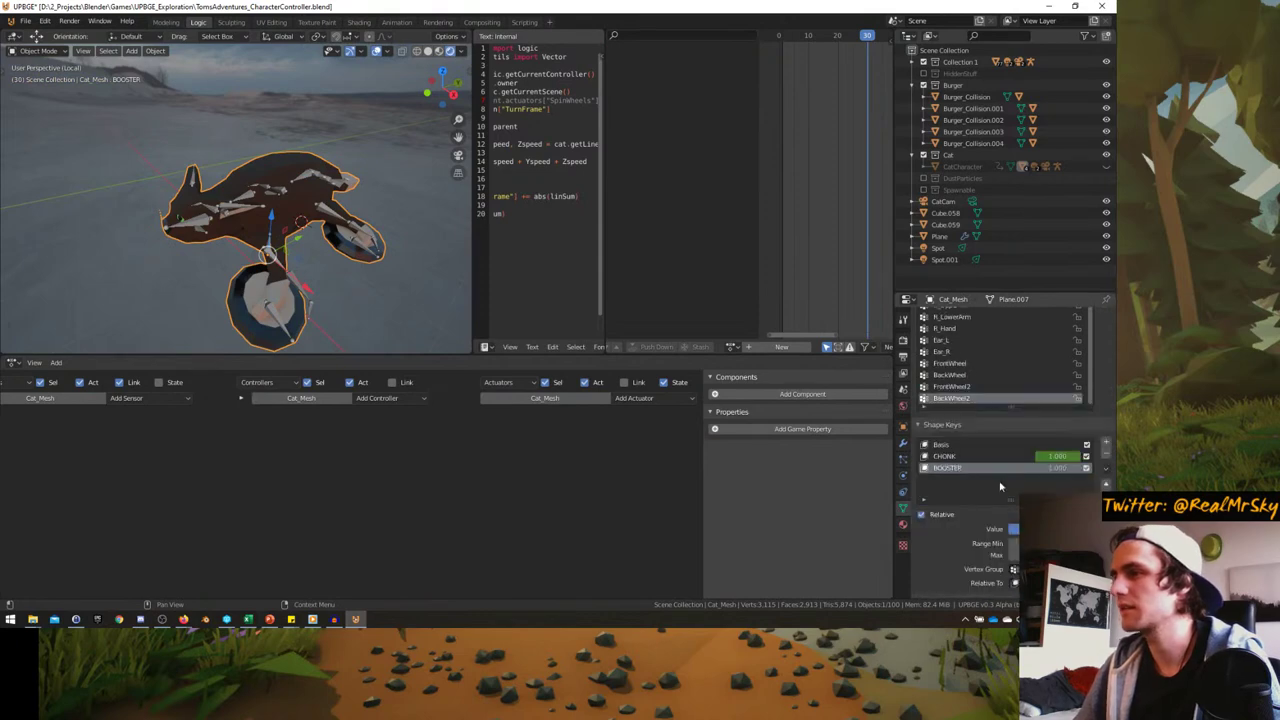
click(981, 456)
drag(1057, 456, 995, 456)
middle_drag(307, 263, 280, 295)
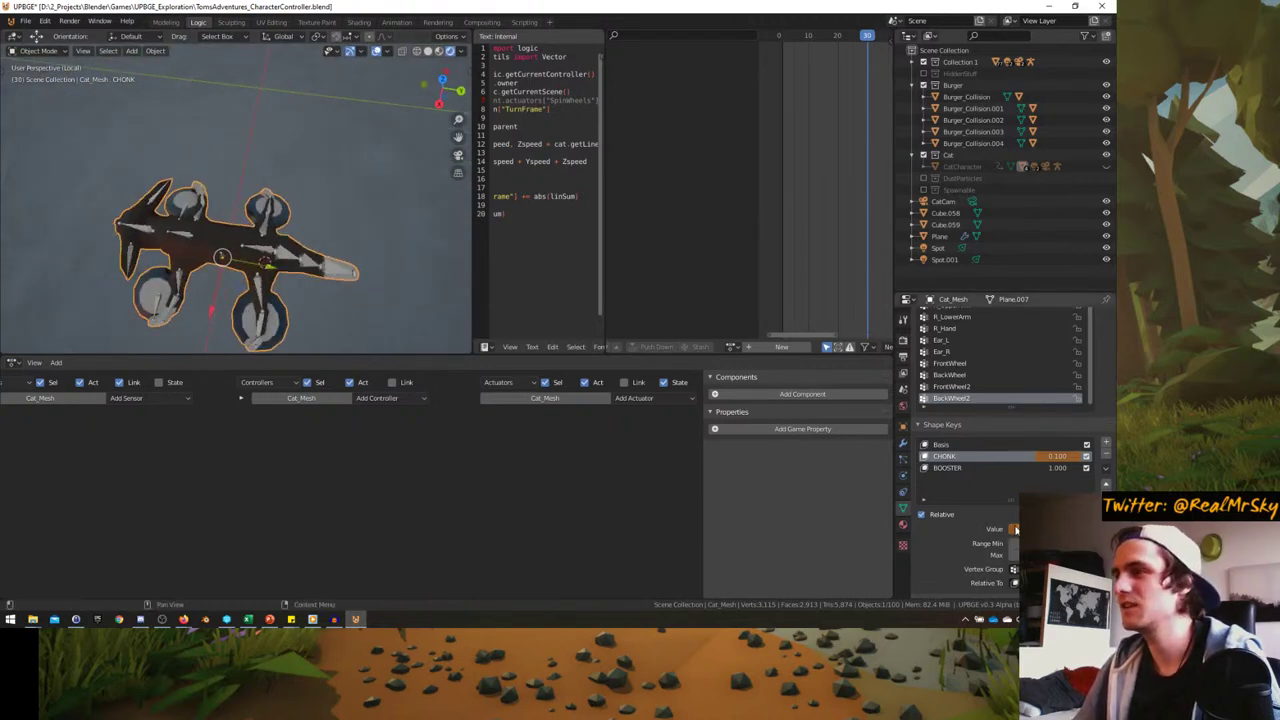
drag(1015, 529, 995, 529)
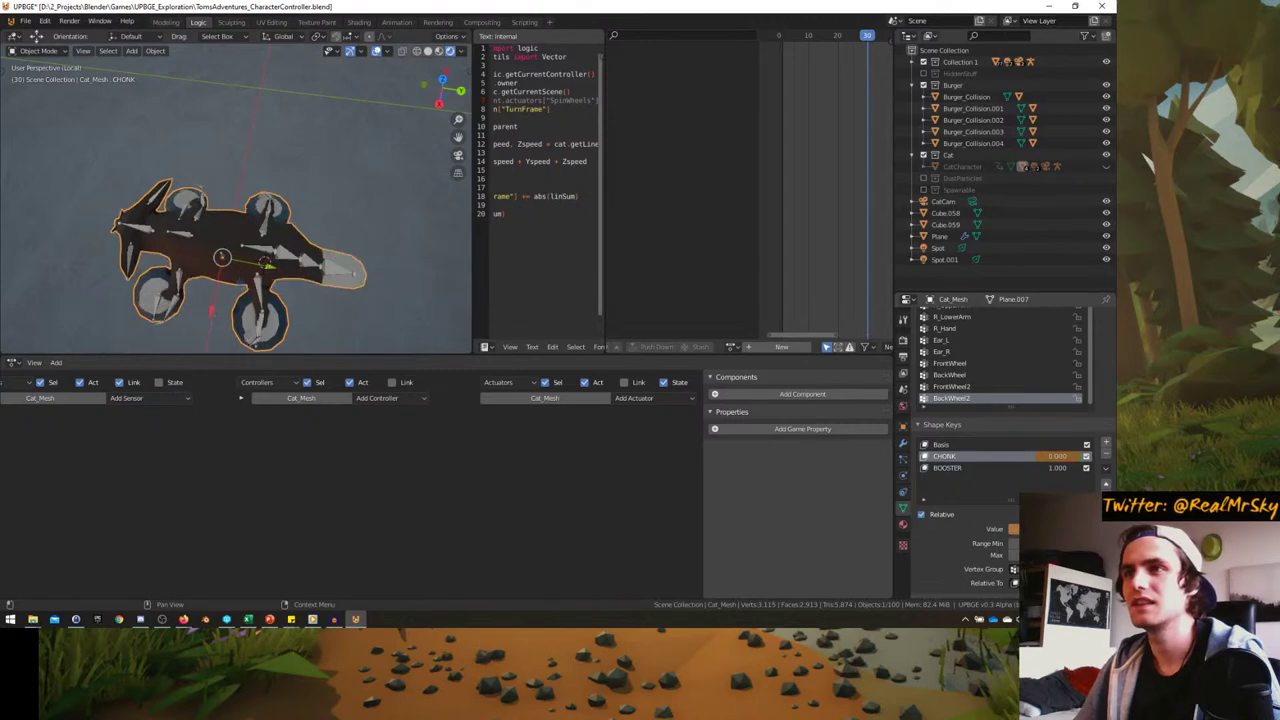
middle_drag(330, 250, 308, 195)
key(ctrl+Tab)
key(Escape)
click(308, 195)
key(ctrl+Tab)
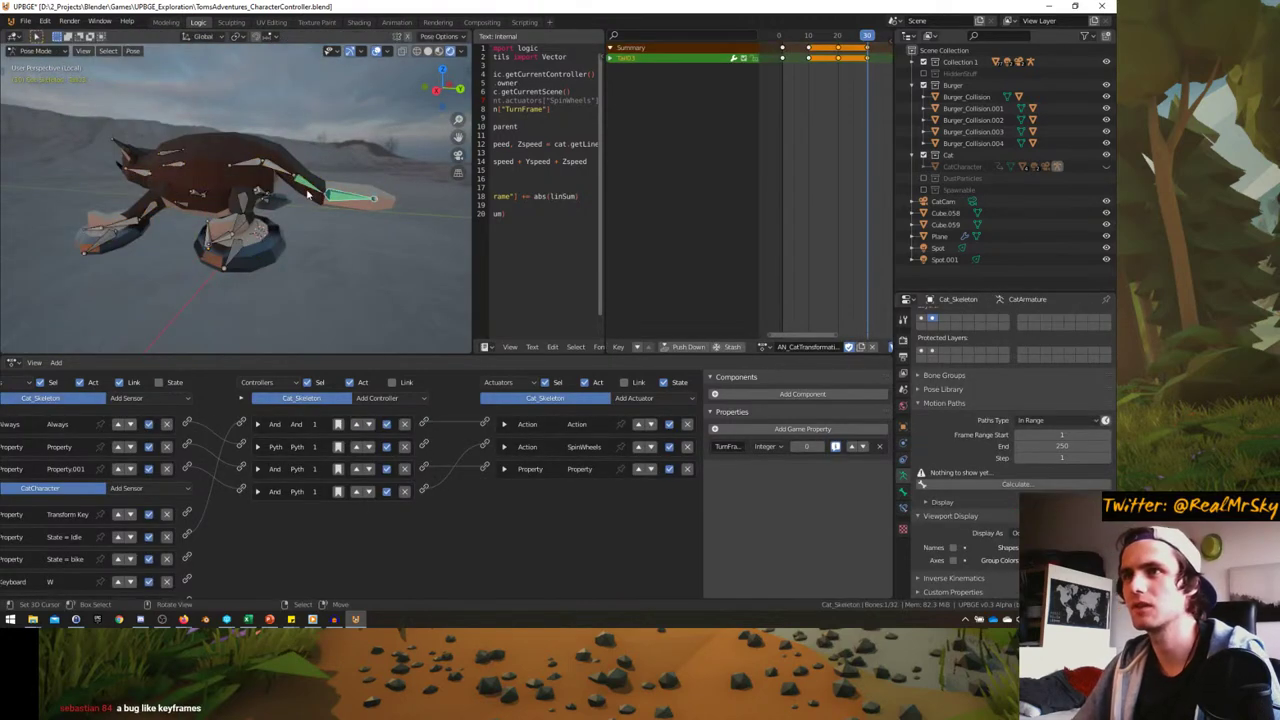
- In side view, rotate the first tail bone until it lies horizontal
key(KP_3)
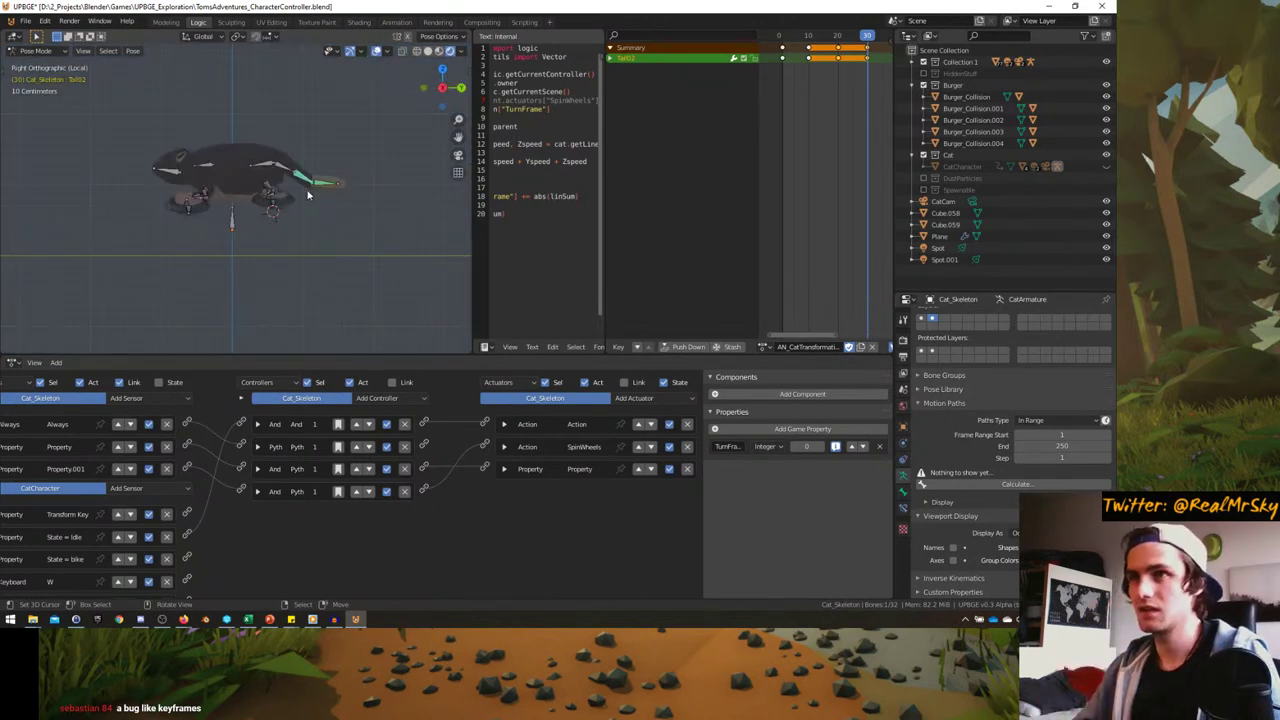
scroll(308, 195, up, 3)
key(r)
click(359, 207)
key(r)
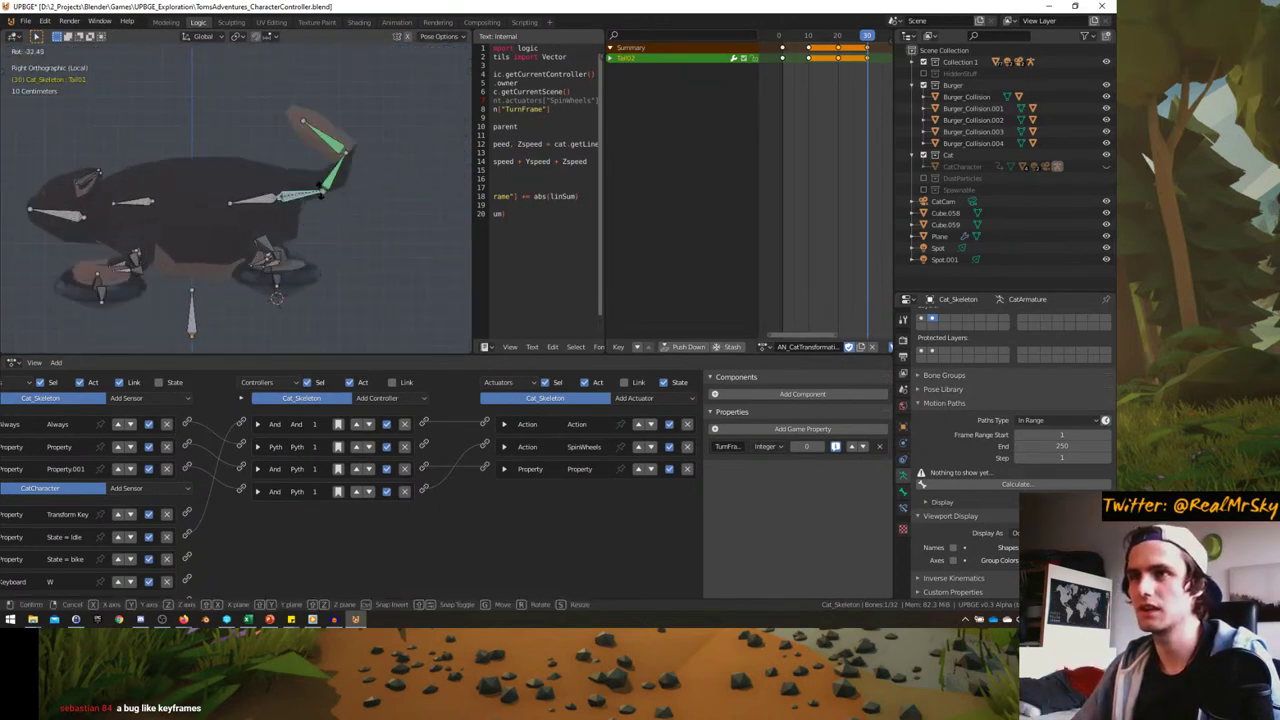
click(321, 190)
- Rotate the remaining tail bones until the whole tail lies flat
key(r)
click(372, 207)
key(r)
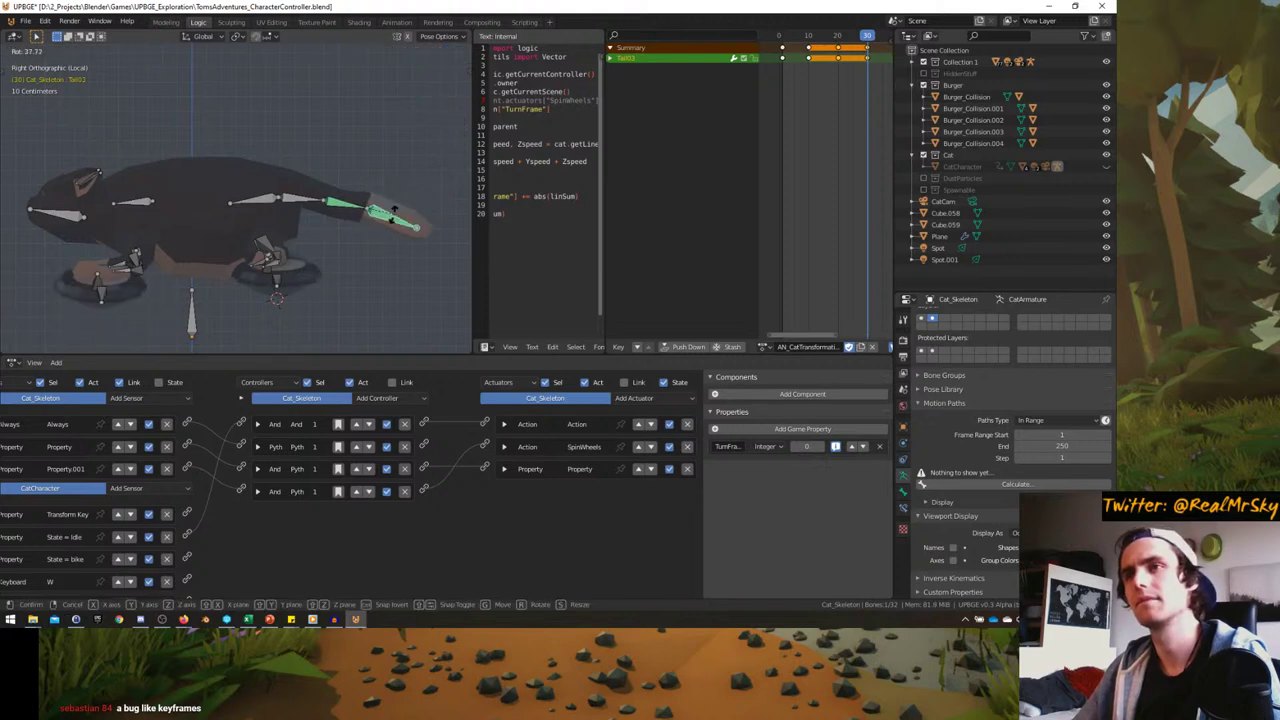
click(391, 208)
key(r)
click(380, 201)
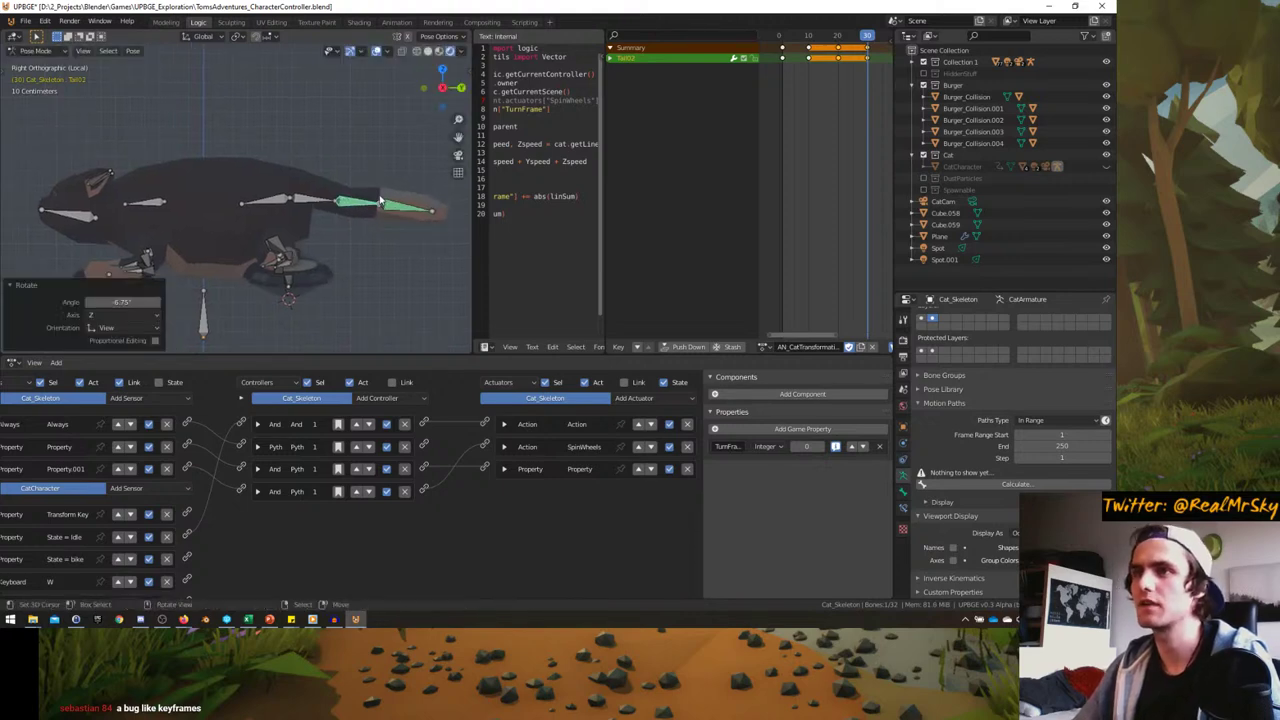
mouse_move(380, 201)
middle_down()
mouse_move(316, 226)
mouse_move(381, 210)
middle_up()
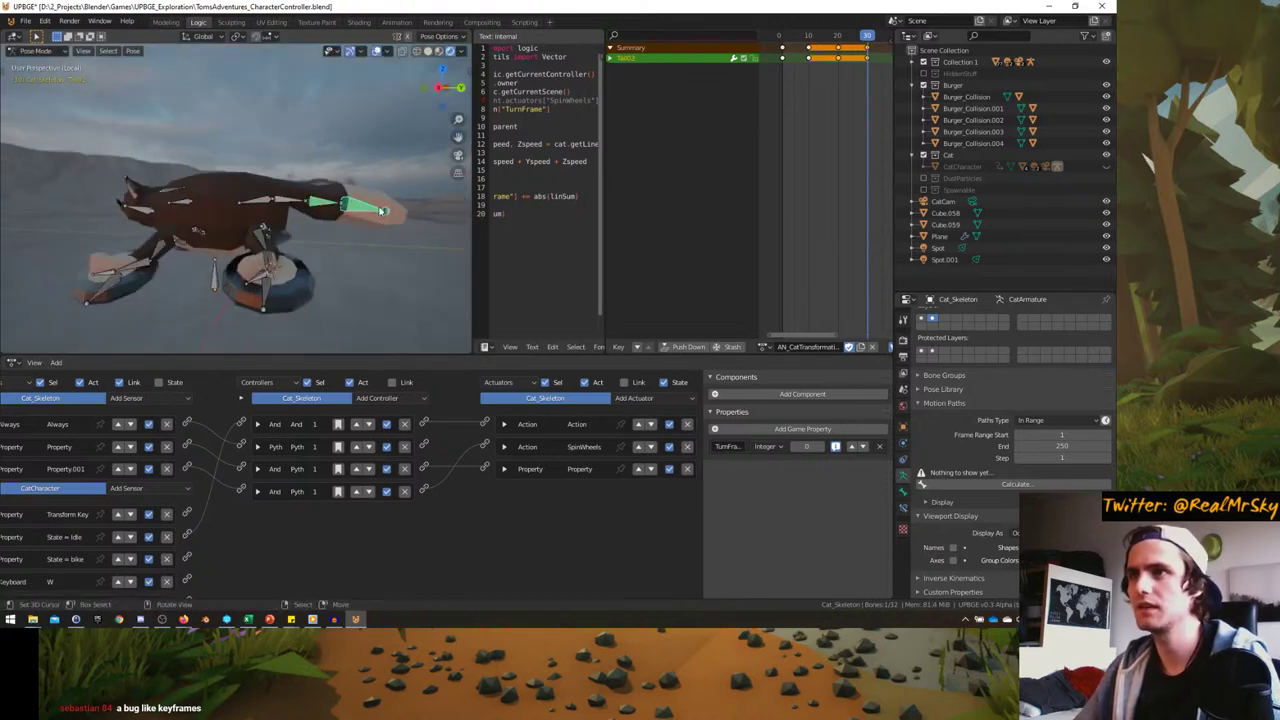
- Scale the tail bones along Z to 1.110
key(r)
click(353, 187)
key(ctrl+z)
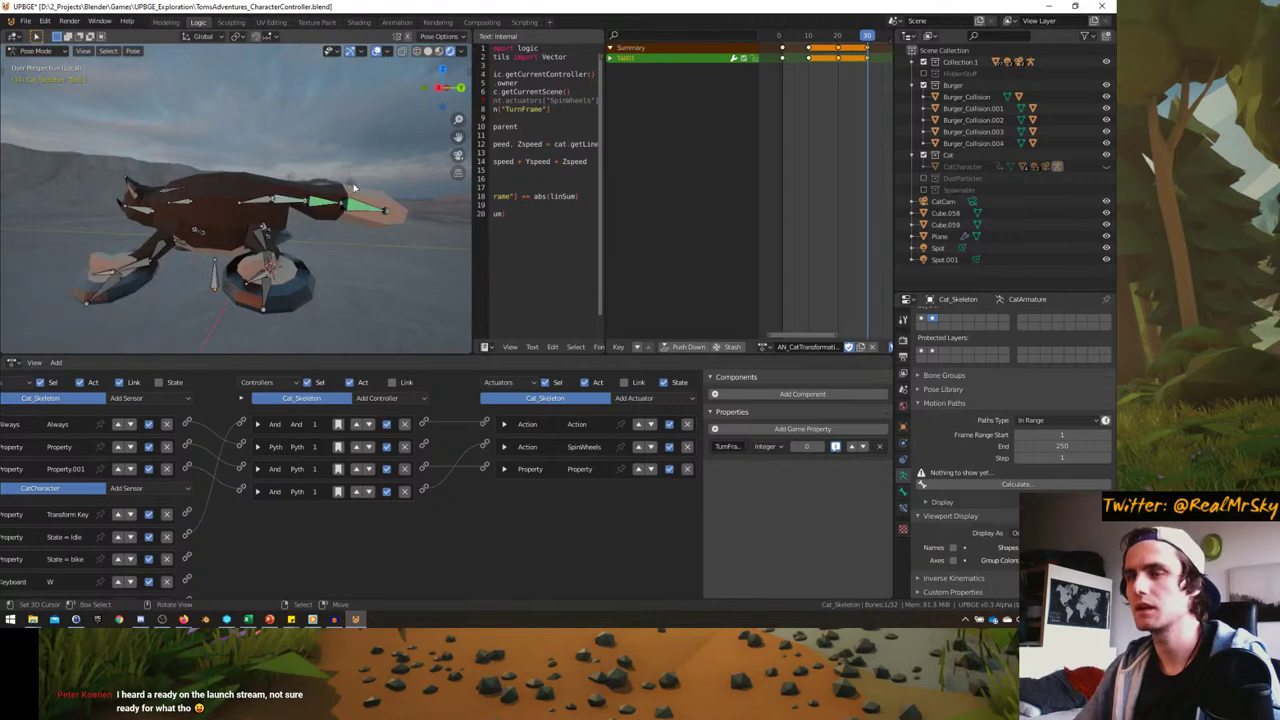
key(s)
key(z)
click(354, 172)
- Select Tail02 and lengthen the tail by scaling along X
middle_drag(354, 172, 242, 278)
click(261, 295)
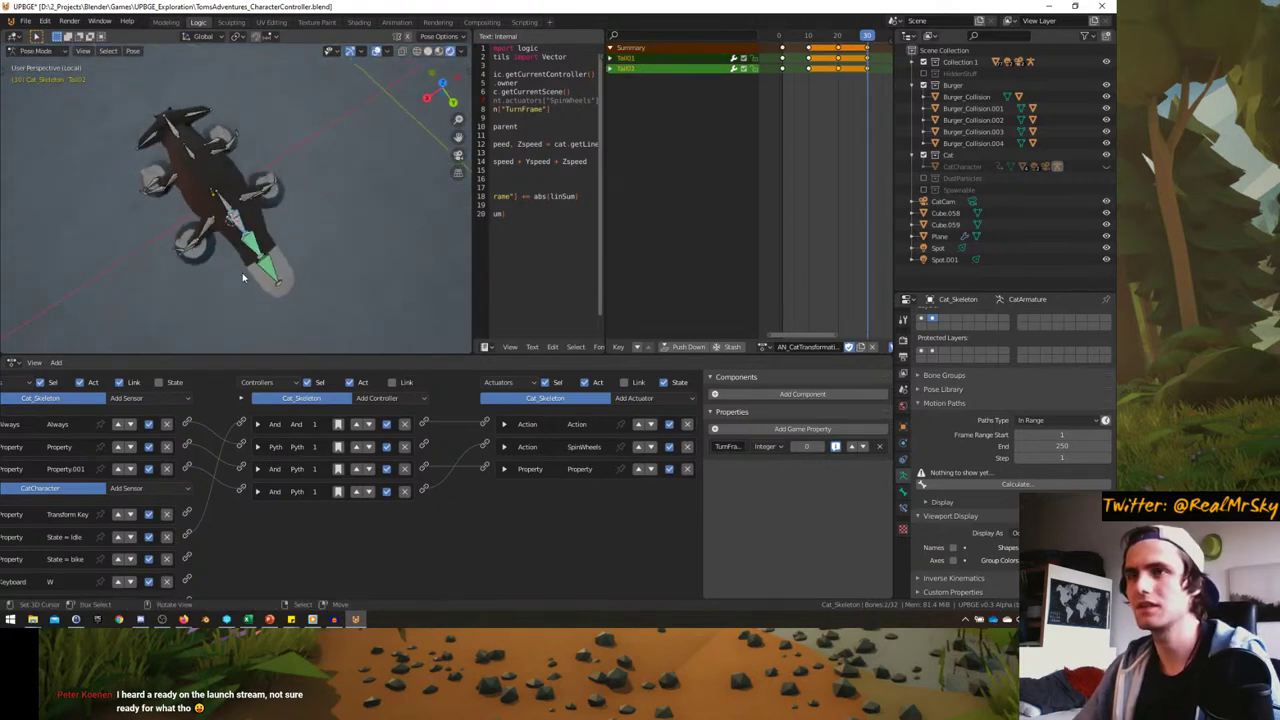
scroll(242, 278, up, 3)
key(s)
key(x)
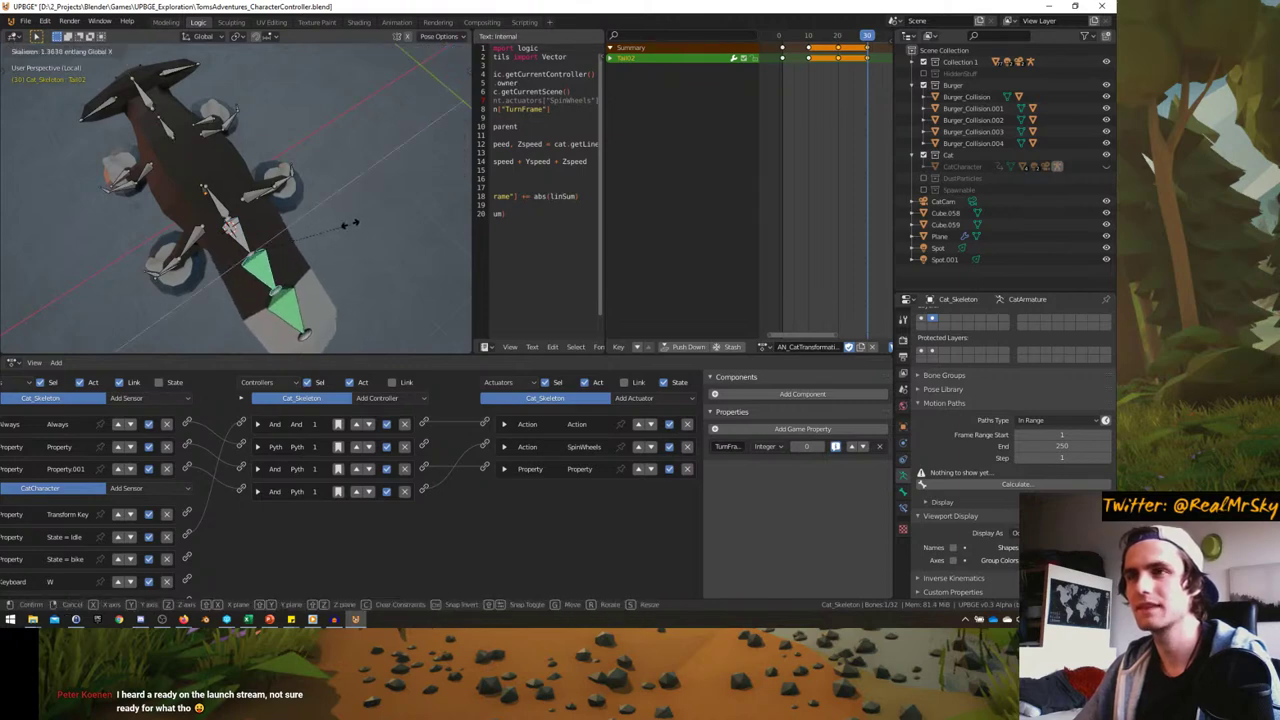
click(350, 224)
- Back in Pose Mode, select all bones and keyframe the Whole Character pose
mouse_move(350, 224)
middle_down()
mouse_move(362, 203)
mouse_move(286, 244)
mouse_move(285, 231)
middle_up()
key(Tab)
scroll(283, 240, up, 2)
key(Tab)
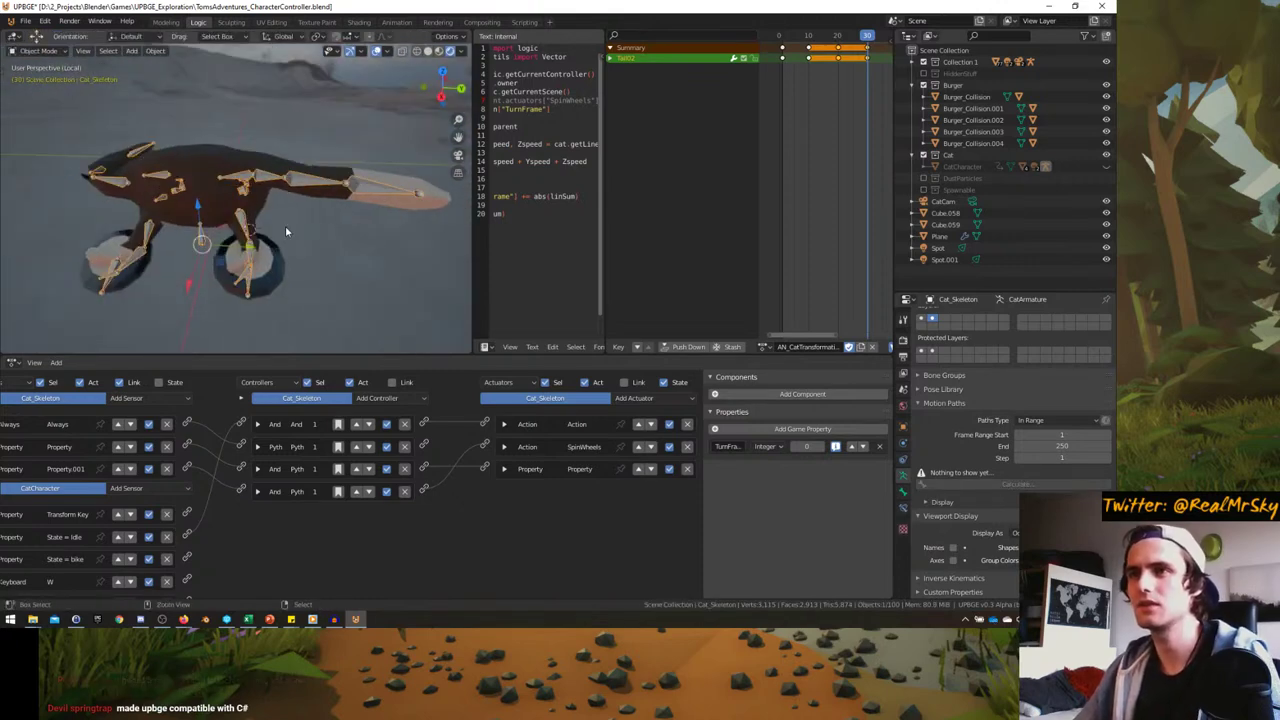
key(ctrl+Tab)
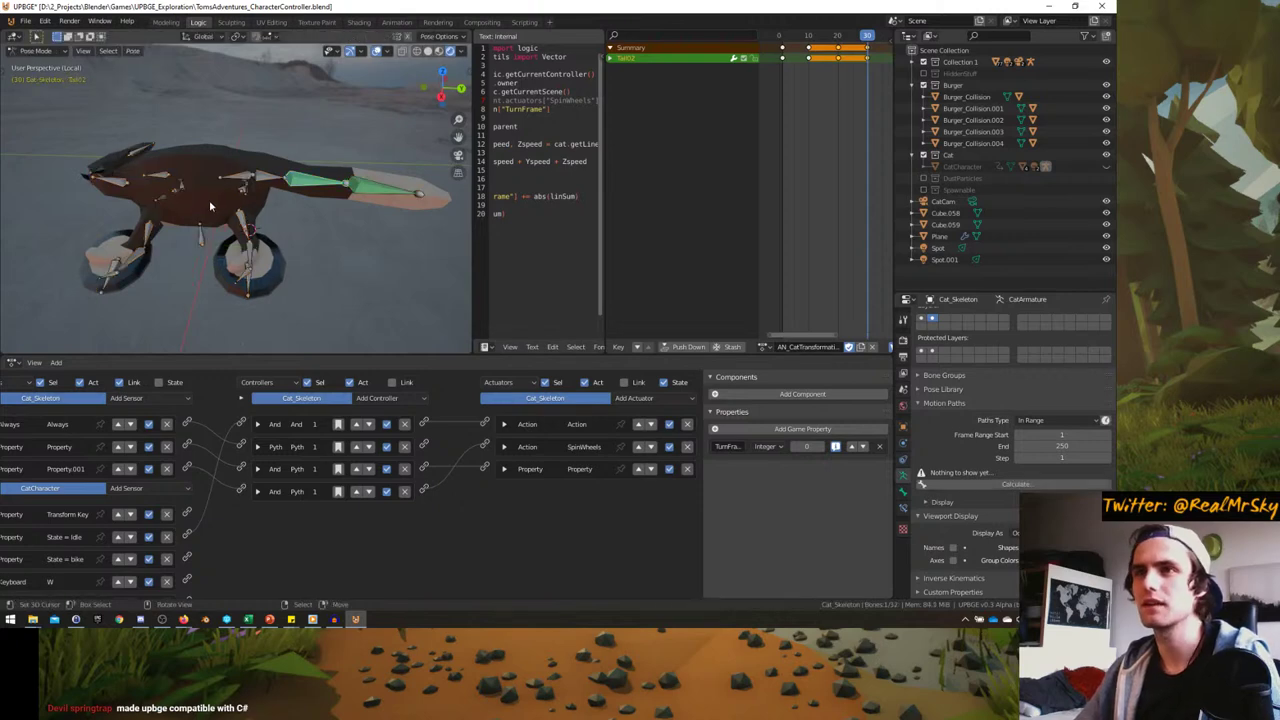
key(a)
right_click(236, 210)
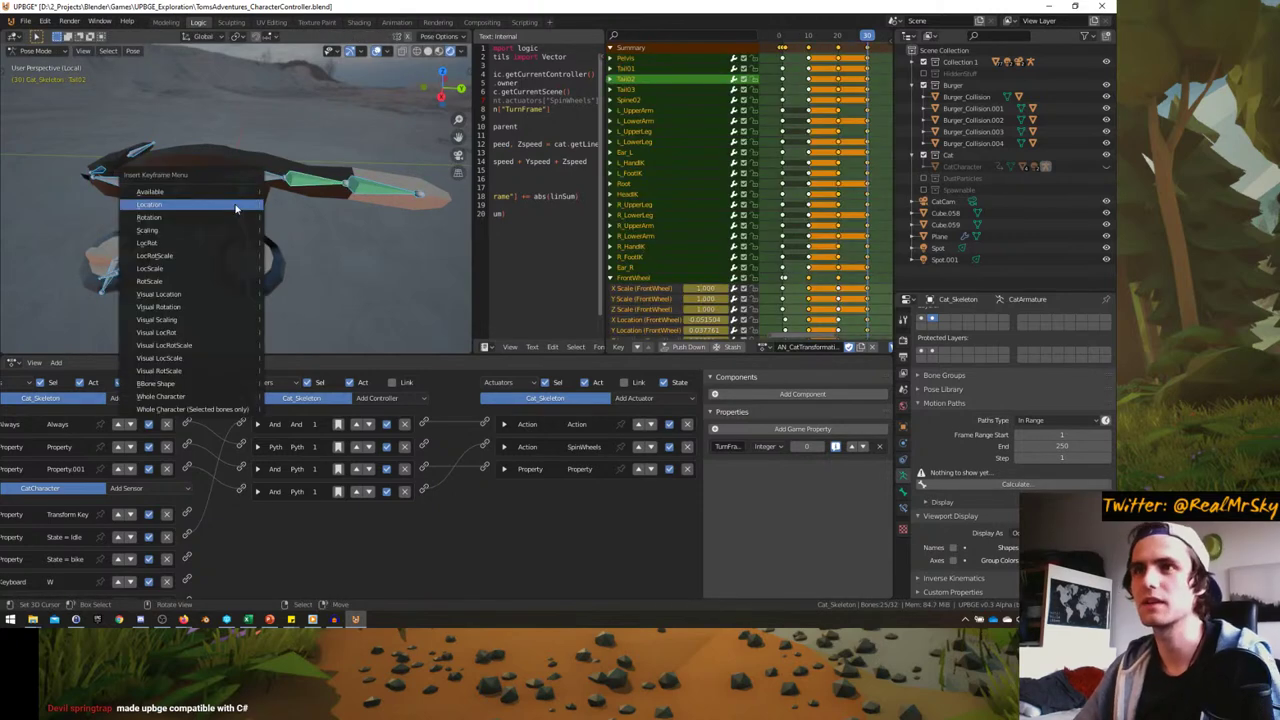
click(201, 247)
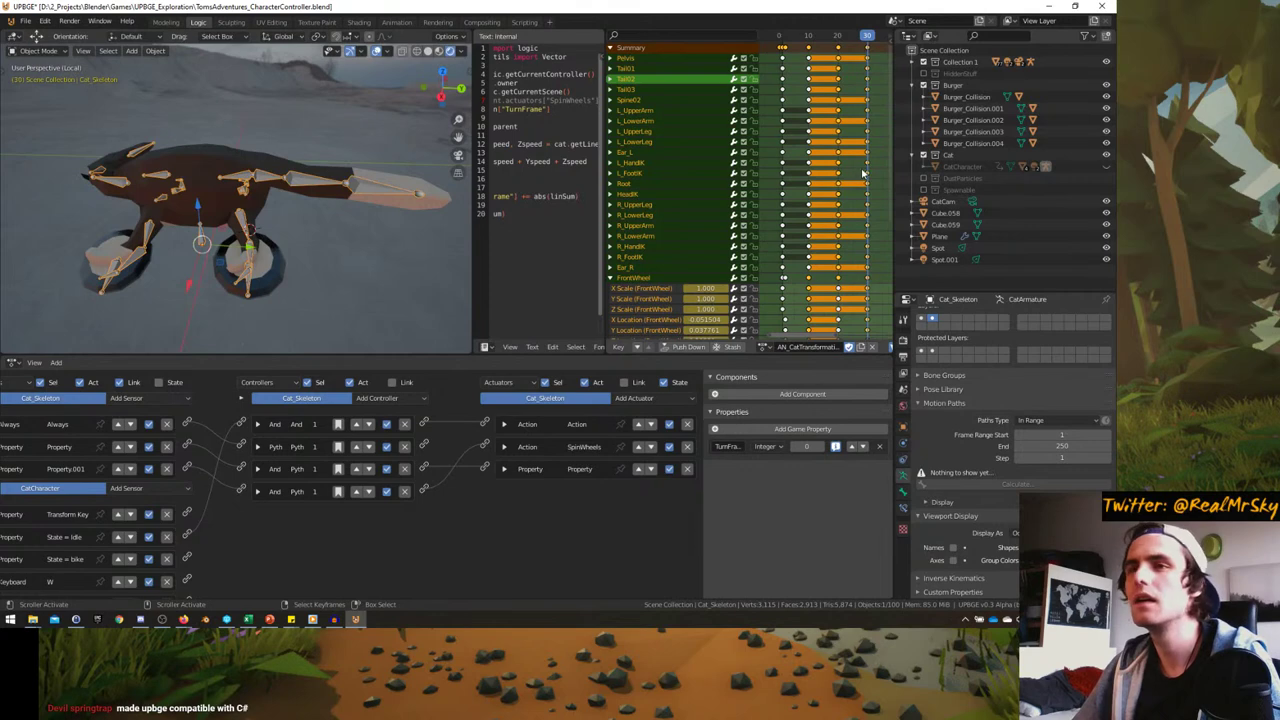
- From about frame 9, play the transformation, inspect it from several angles, then stop playback
drag(866, 175, 806, 172)
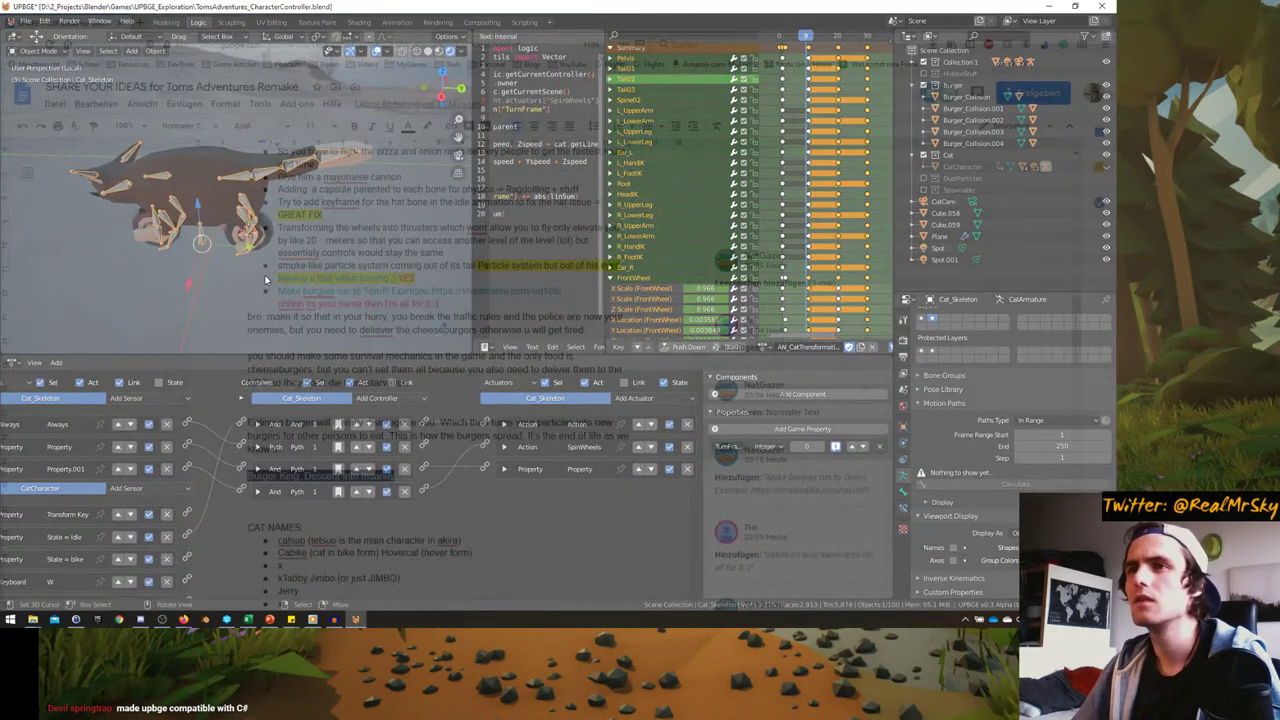
key(space)
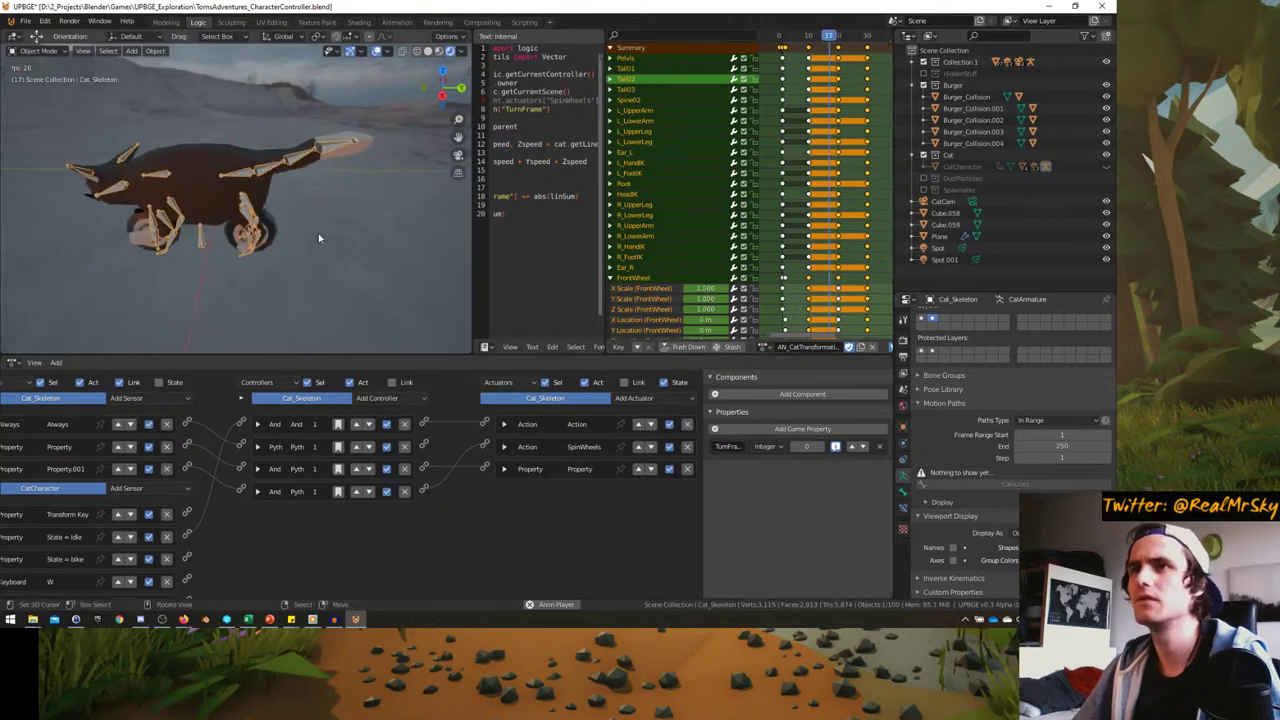
middle_drag(318, 233, 437, 211)
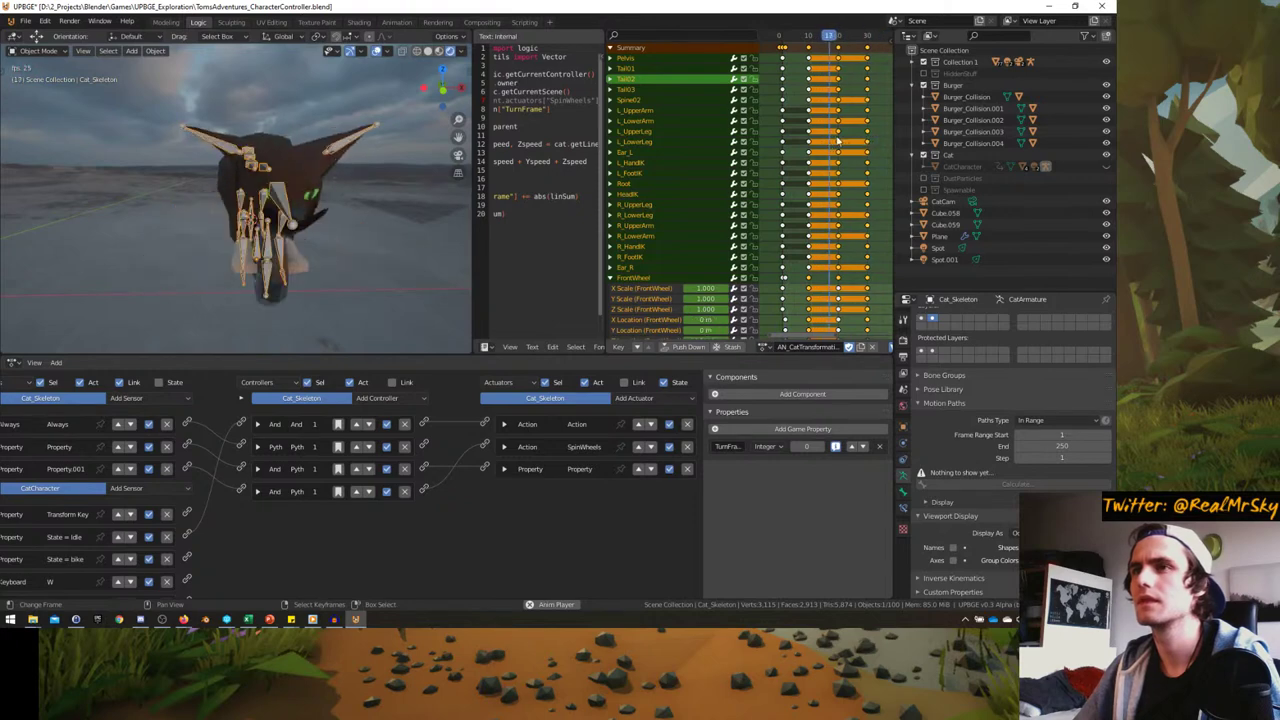
middle_drag(300, 210, 240, 215)
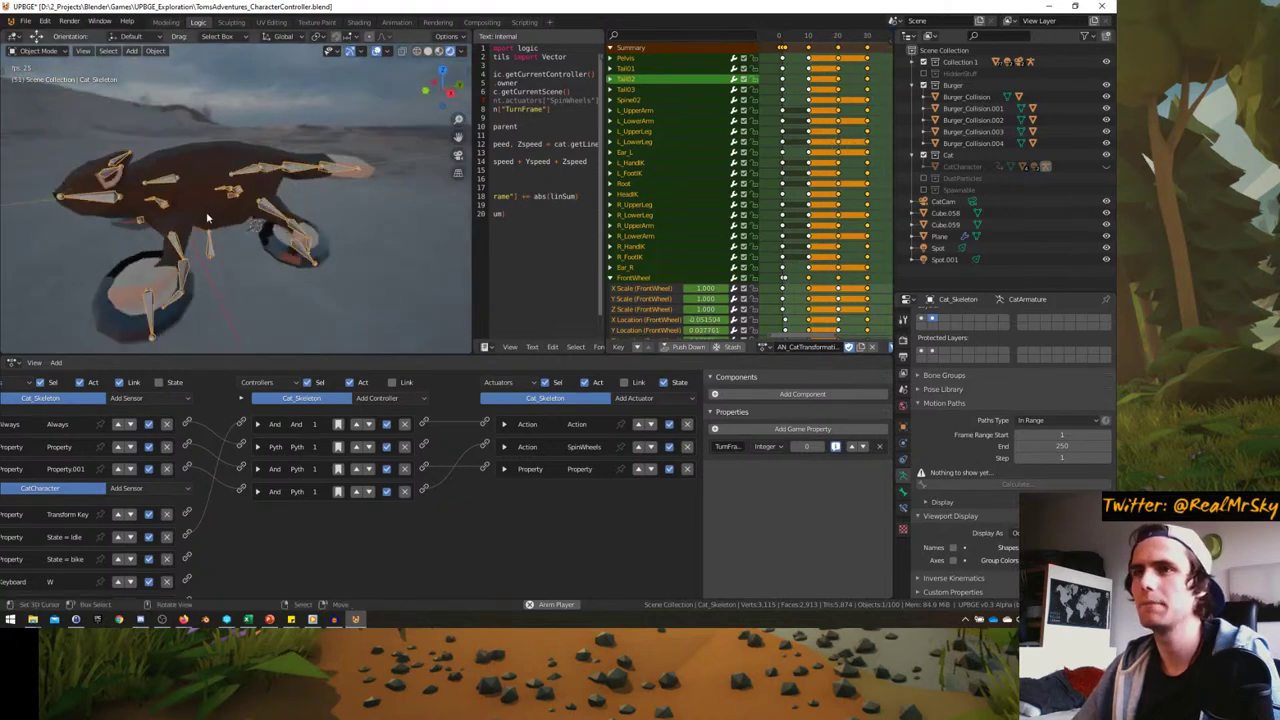
scroll(225, 220, down, 3)
key(space)
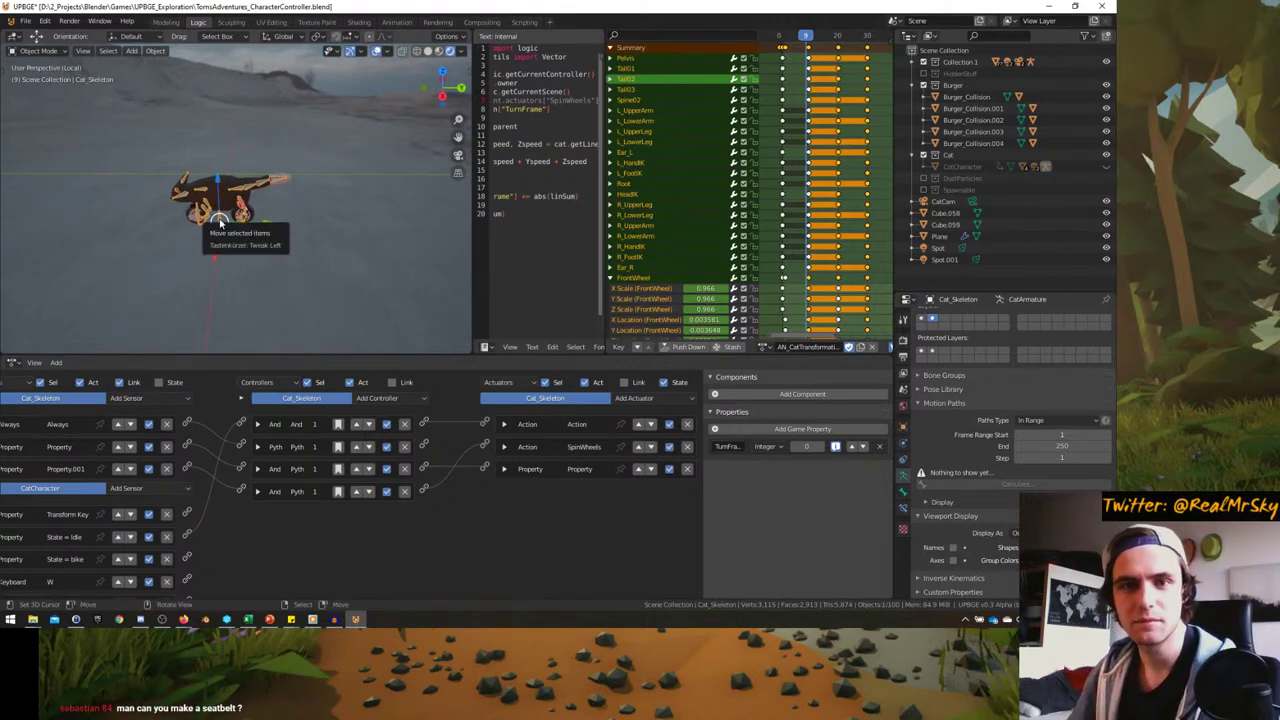
scroll(200, 243, up, 2)
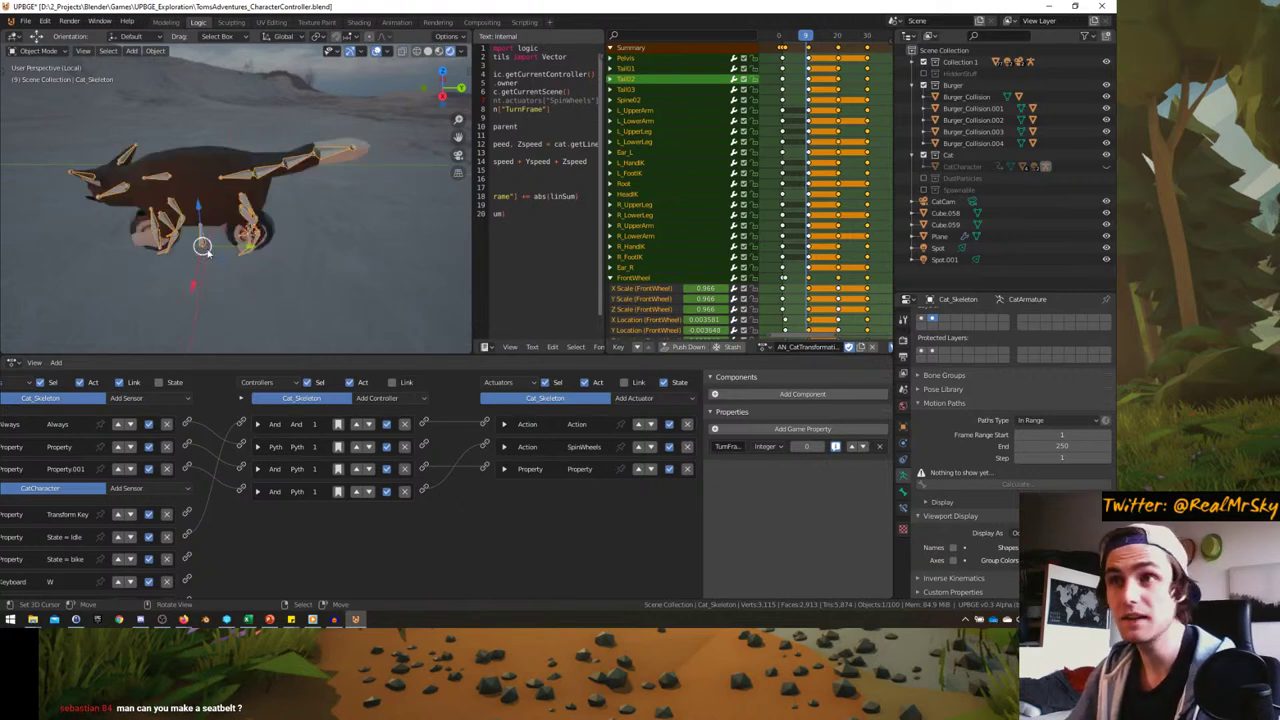
middle_drag(200, 243, 224, 235)
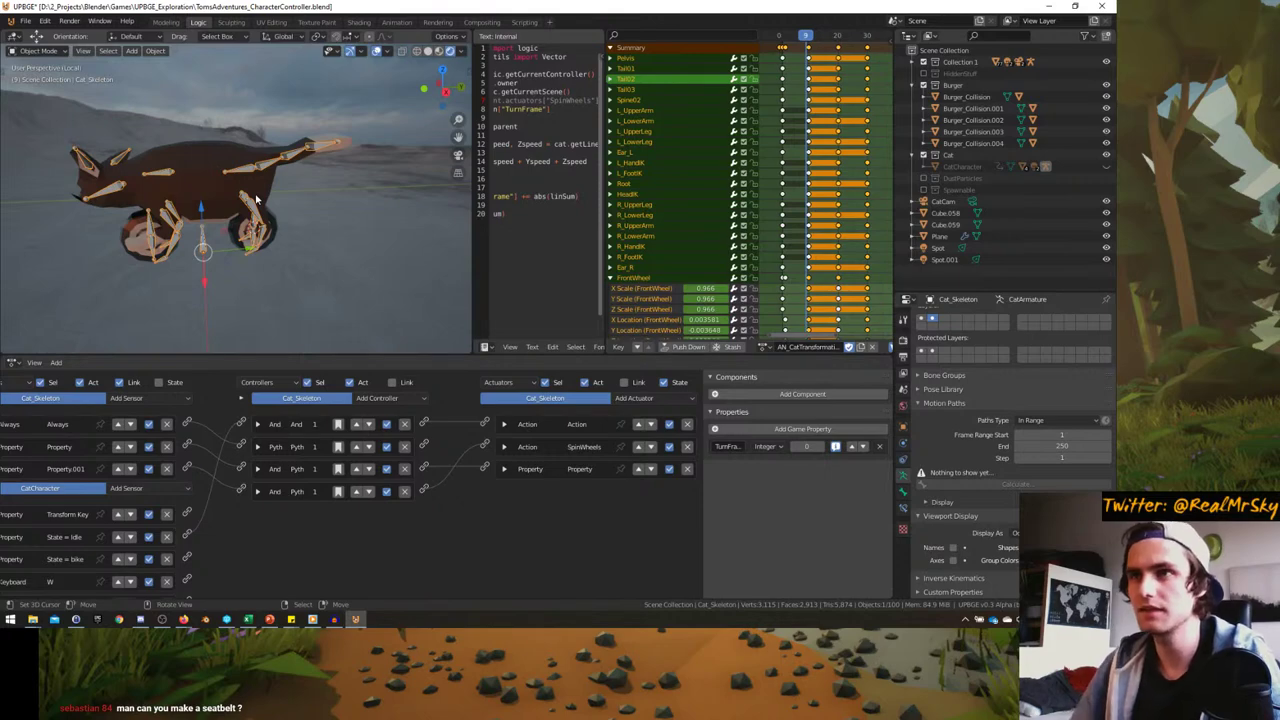
middle_drag(243, 196, 251, 196)
- Exit Local view to show the whole scene and save the character controller file
key(KP_Divide)
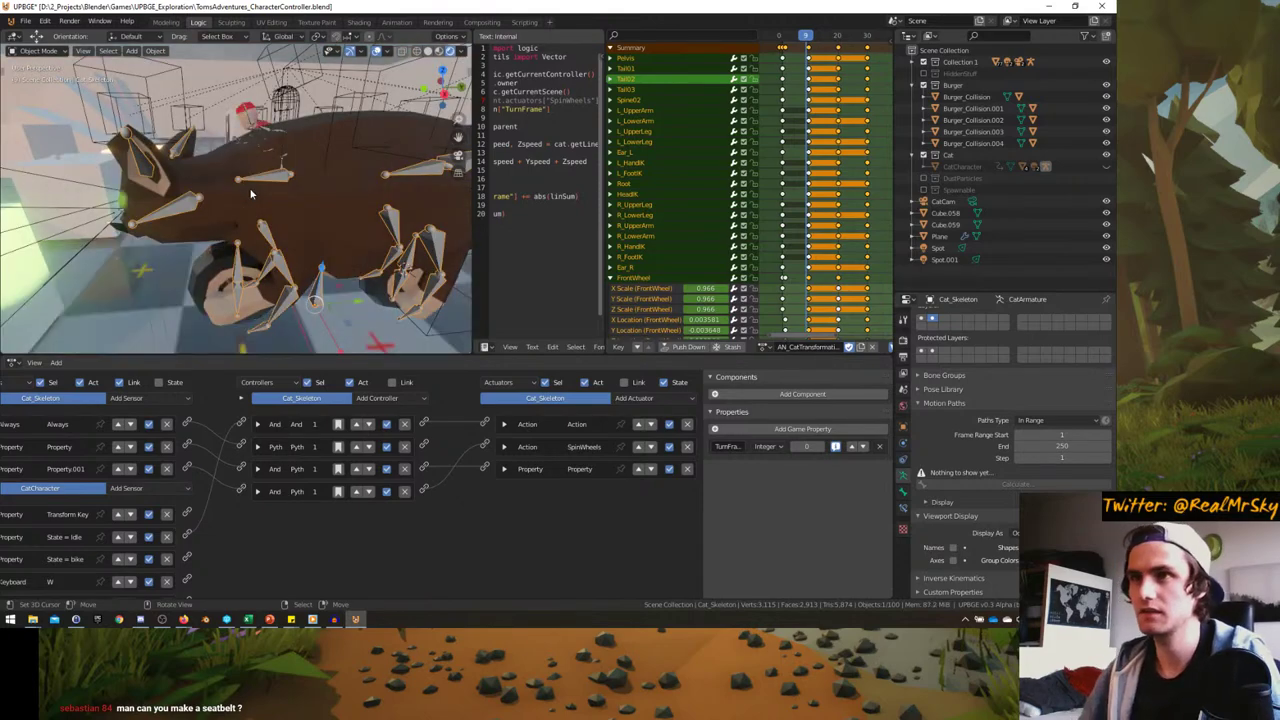
middle_drag(204, 208, 241, 195)
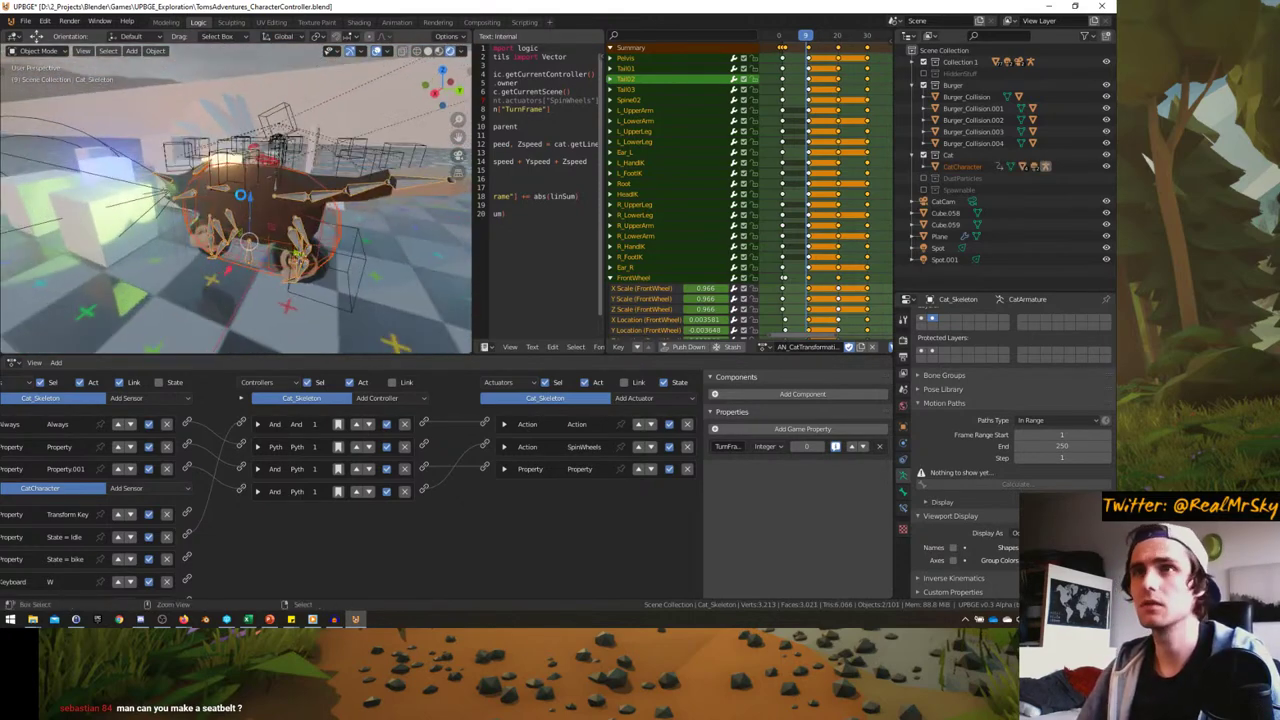
key(ctrl+s)
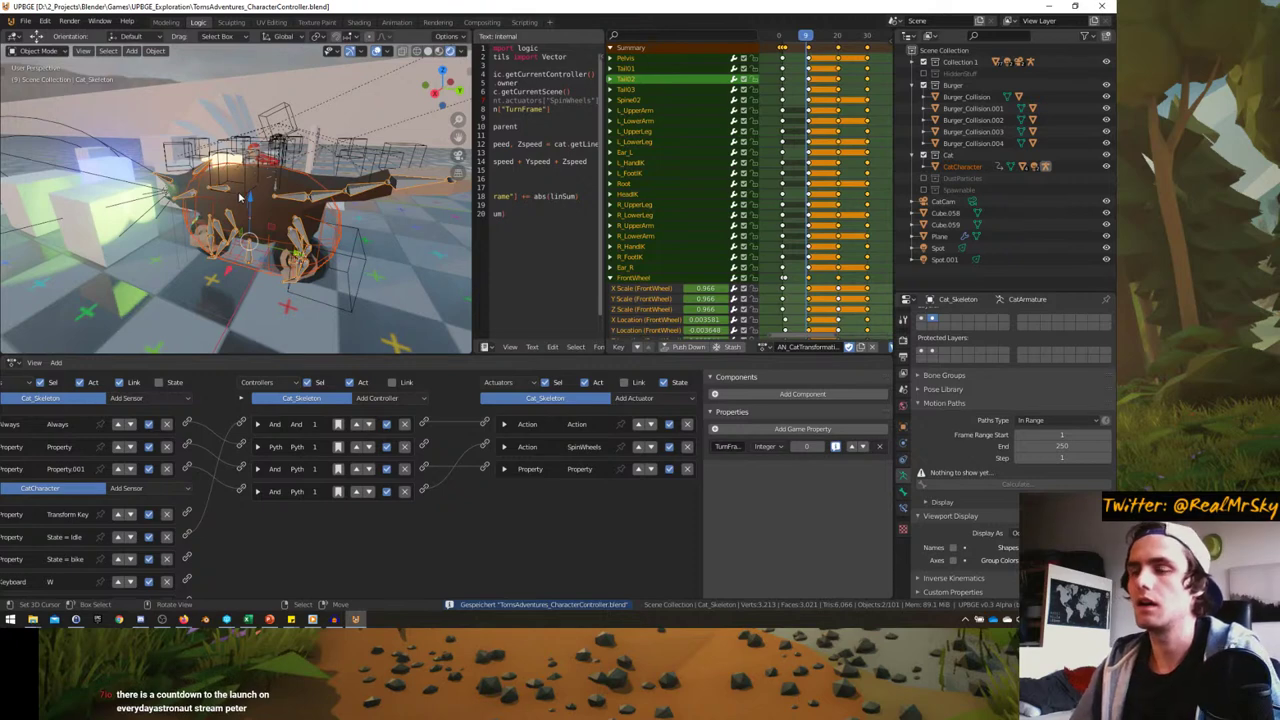
- Scroll through the Cat_Skeleton logic bricks, collapsing the CatCharacter actuator group
scroll(436, 494, down, 1)
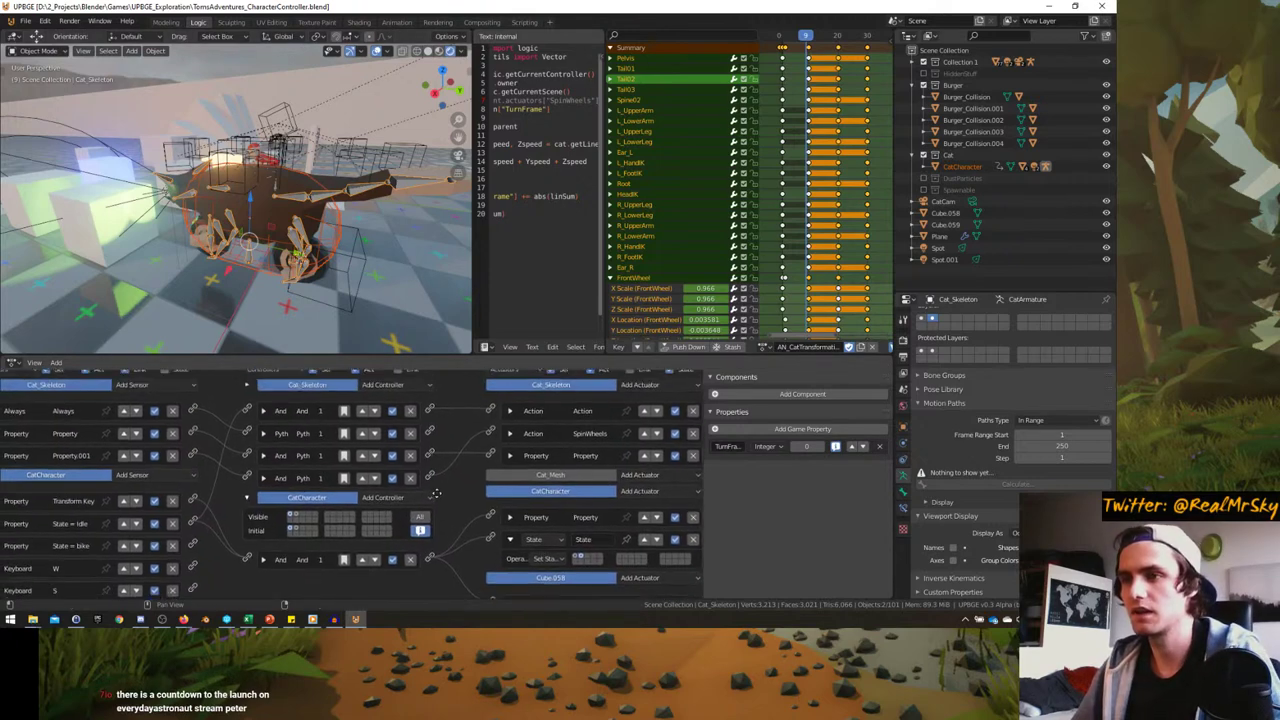
middle_drag(436, 494, 430, 488)
scroll(506, 467, up, 1)
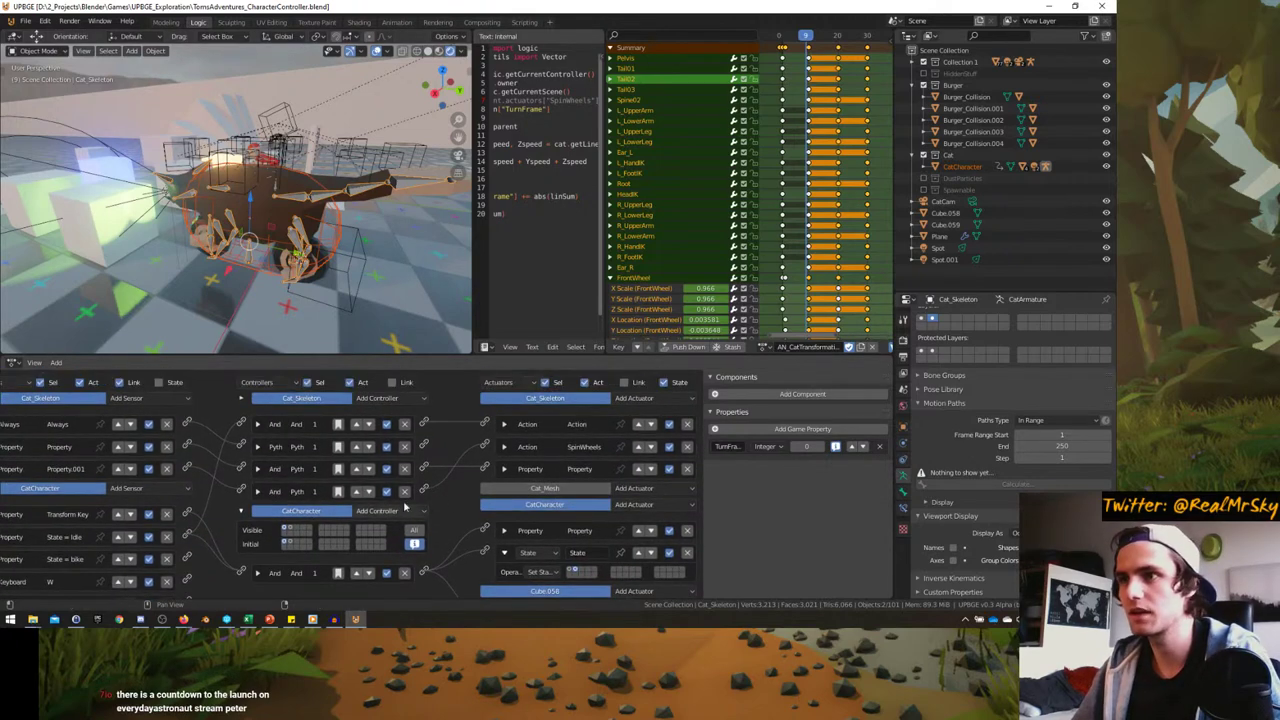
scroll(286, 500, down, 1)
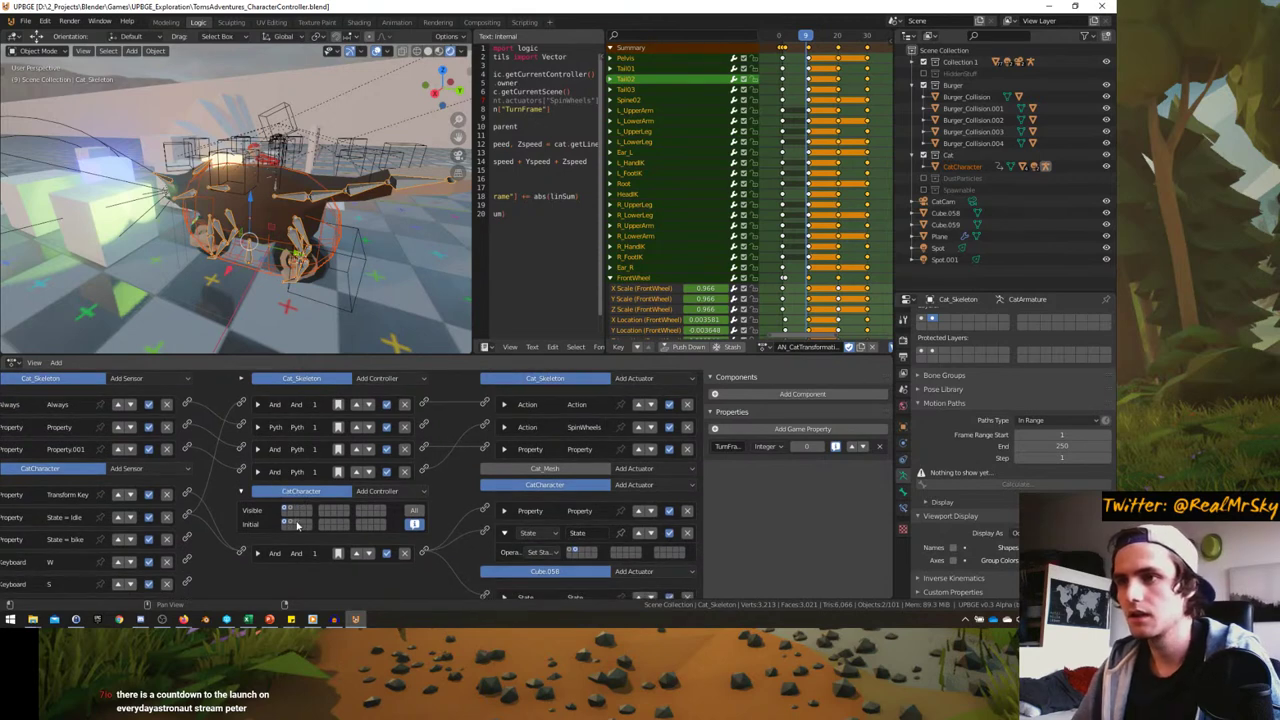
click(546, 469)
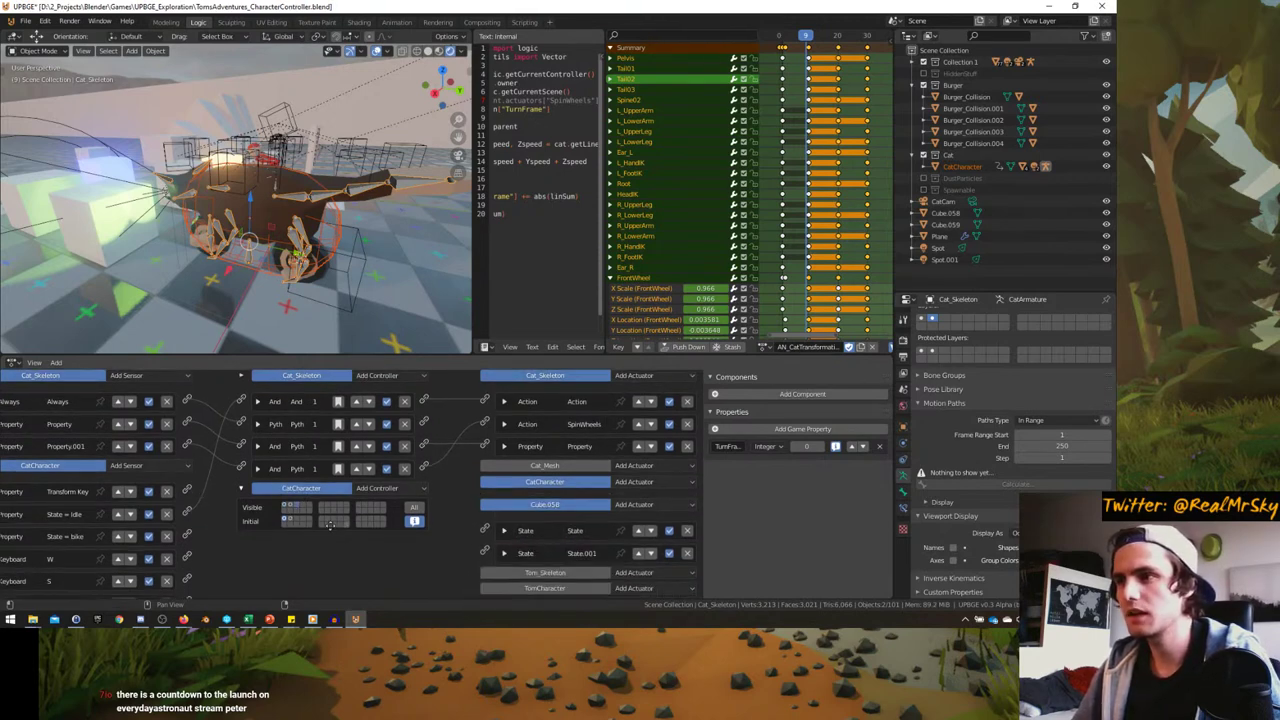
click(546, 469)
click(546, 469)
scroll(546, 474, down, 2)
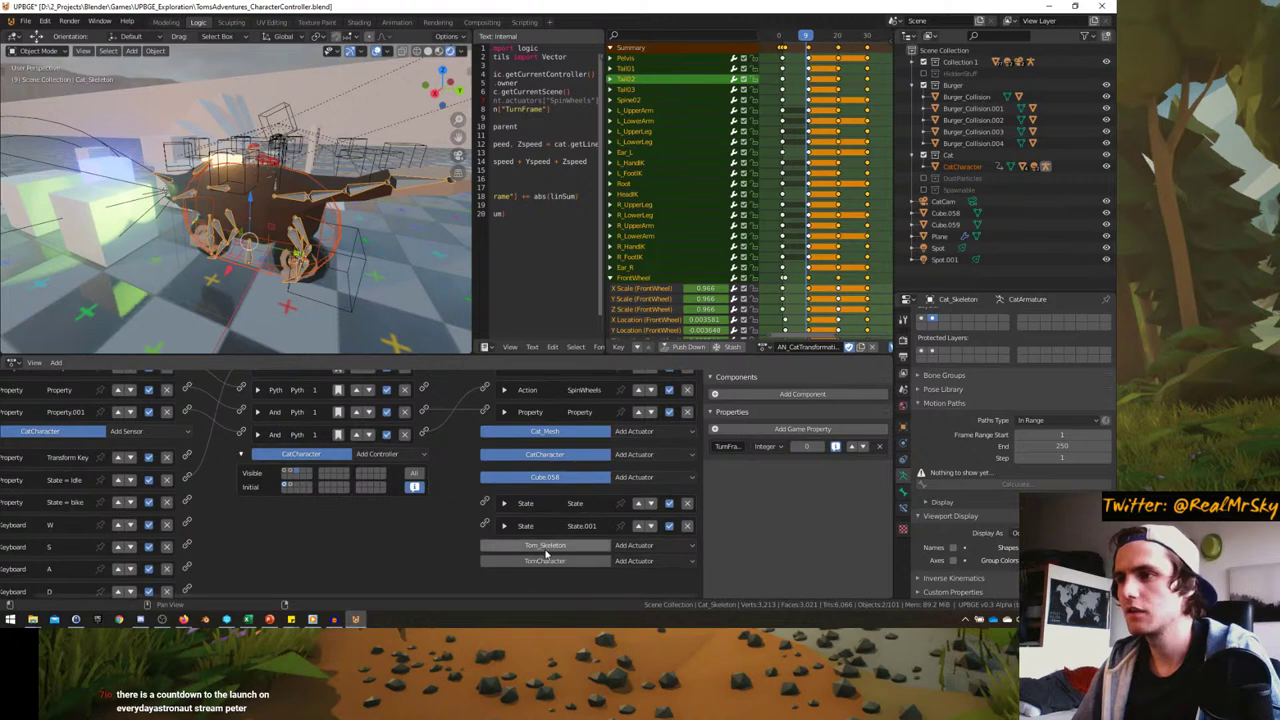
scroll(263, 555, up, 3)
ctrl+scroll(263, 555, left, 1)
ctrl+scroll(263, 555, right, 1)
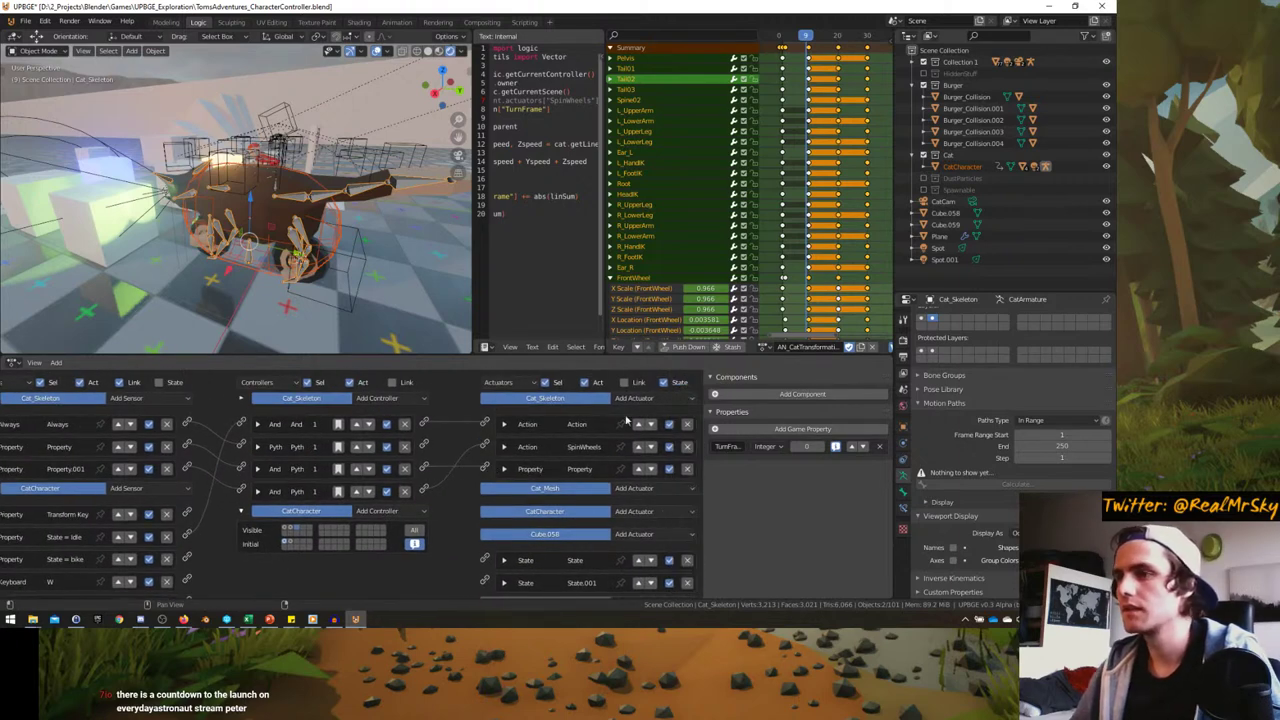
- Dismiss the Cat_Skeleton actuator type list and make CatCharacter the active object
click(649, 400)
click(649, 400)
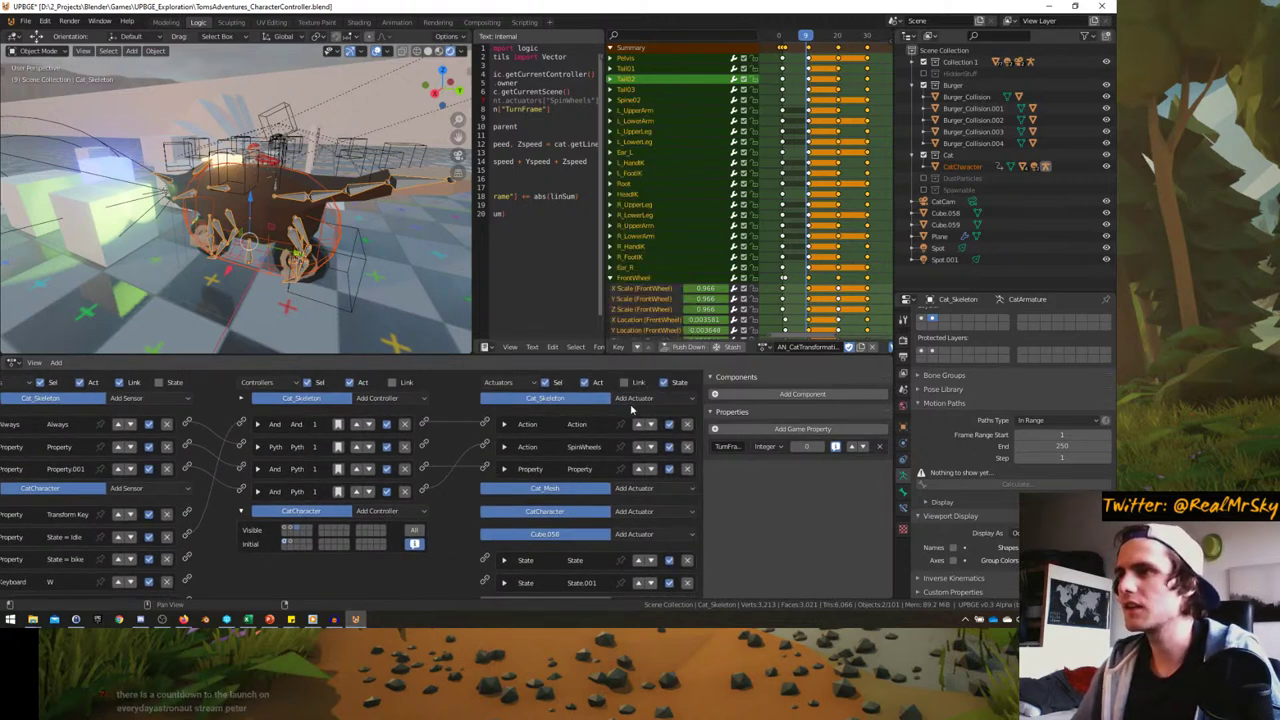
click(634, 402)
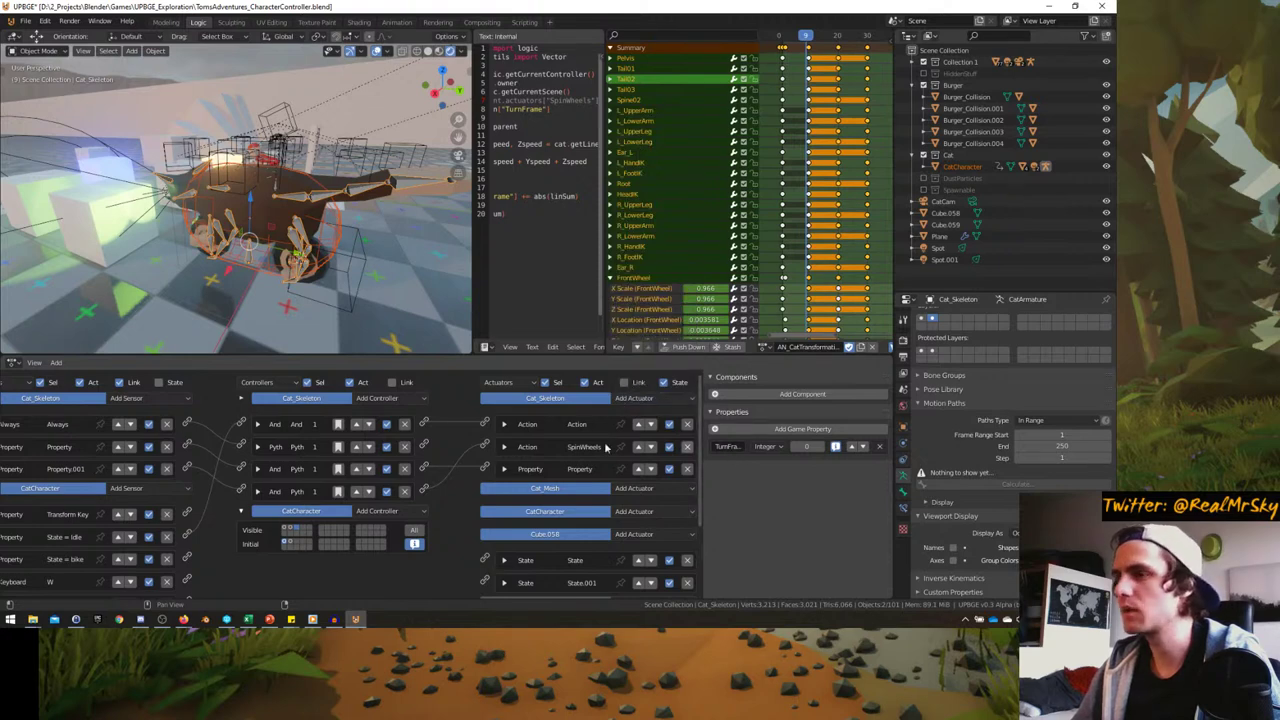
click(337, 238)
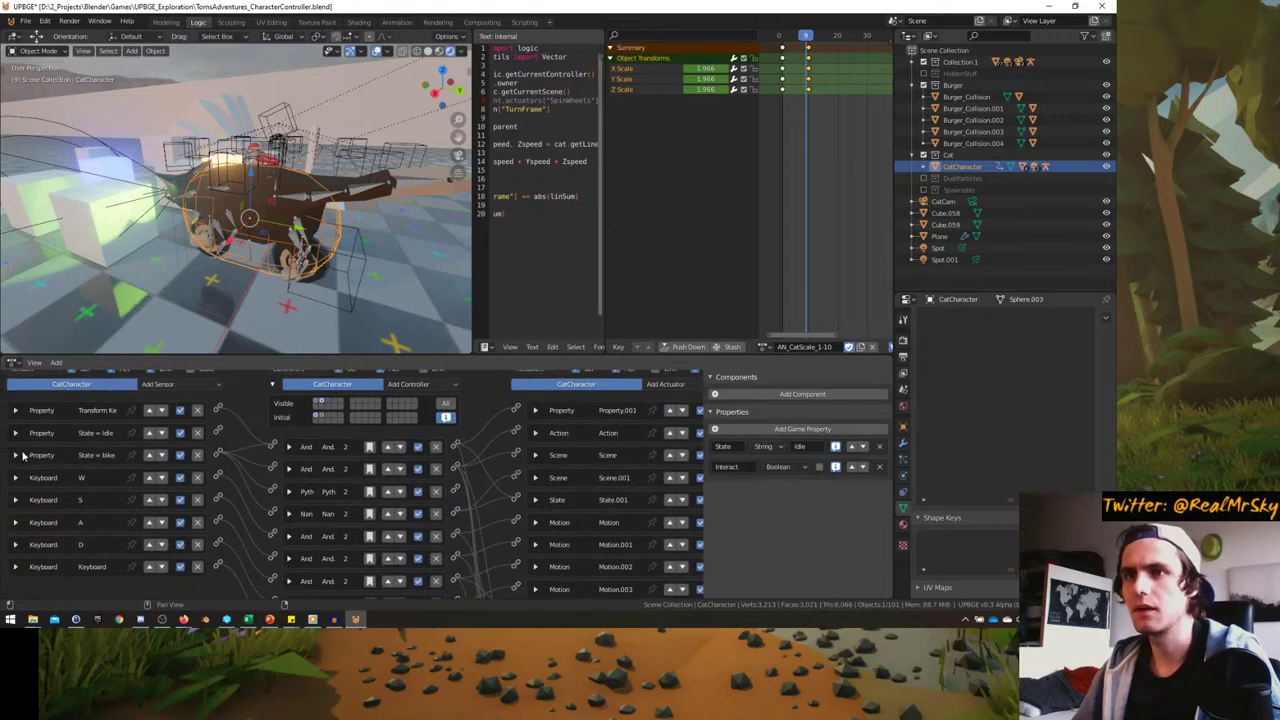
- Add a Property sensor that checks the State property for the value Hover
click(329, 404)
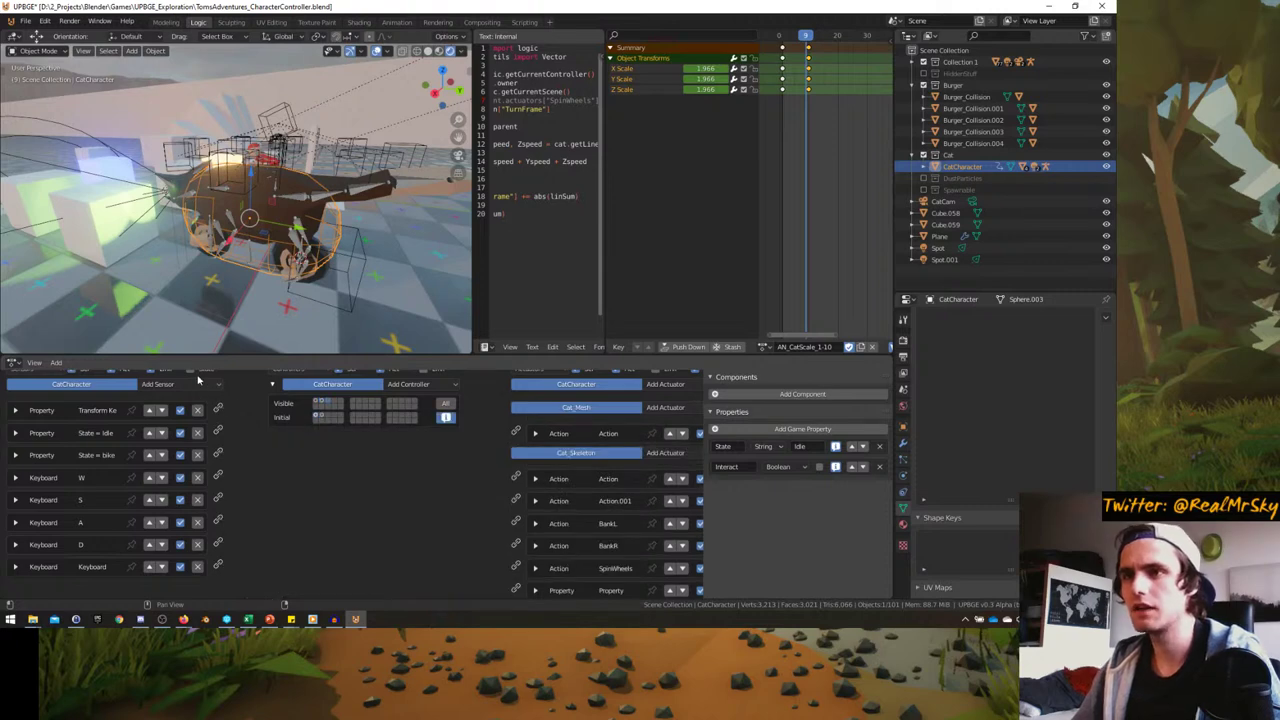
click(199, 383)
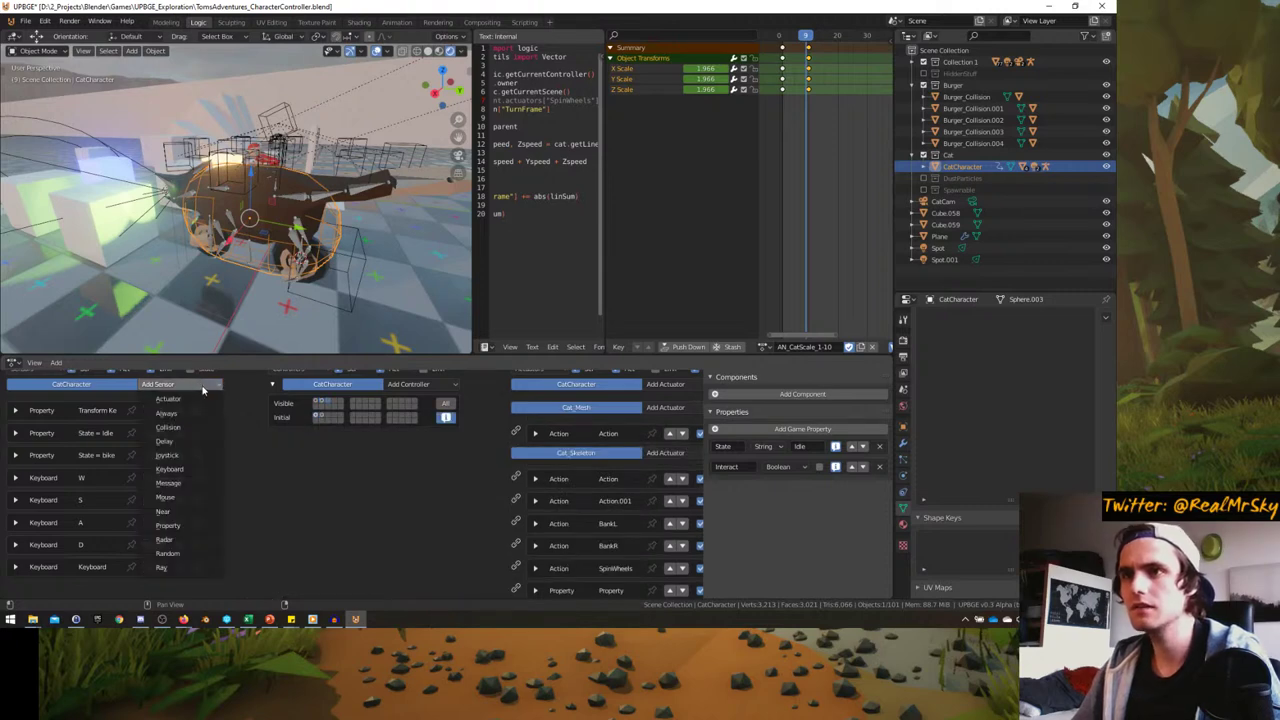
click(168, 525)
click(90, 572)
click(66, 452)
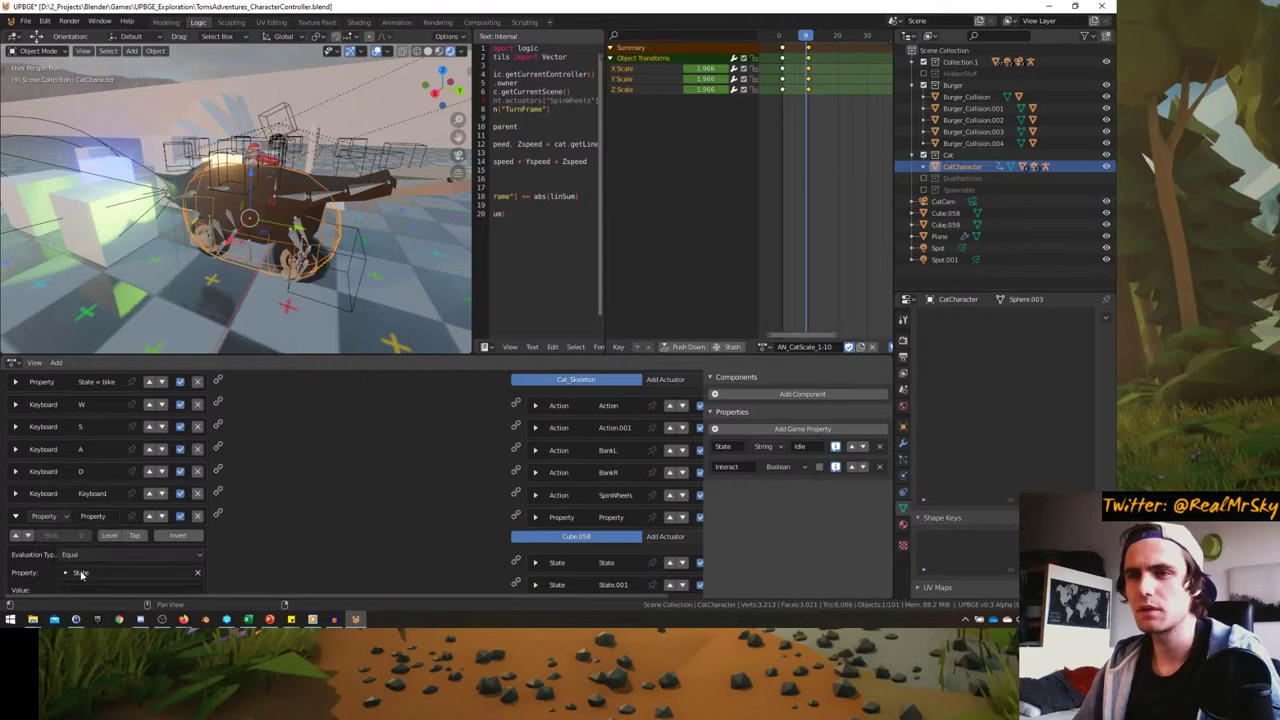
scroll(80, 572, down, 1)
click(84, 551)
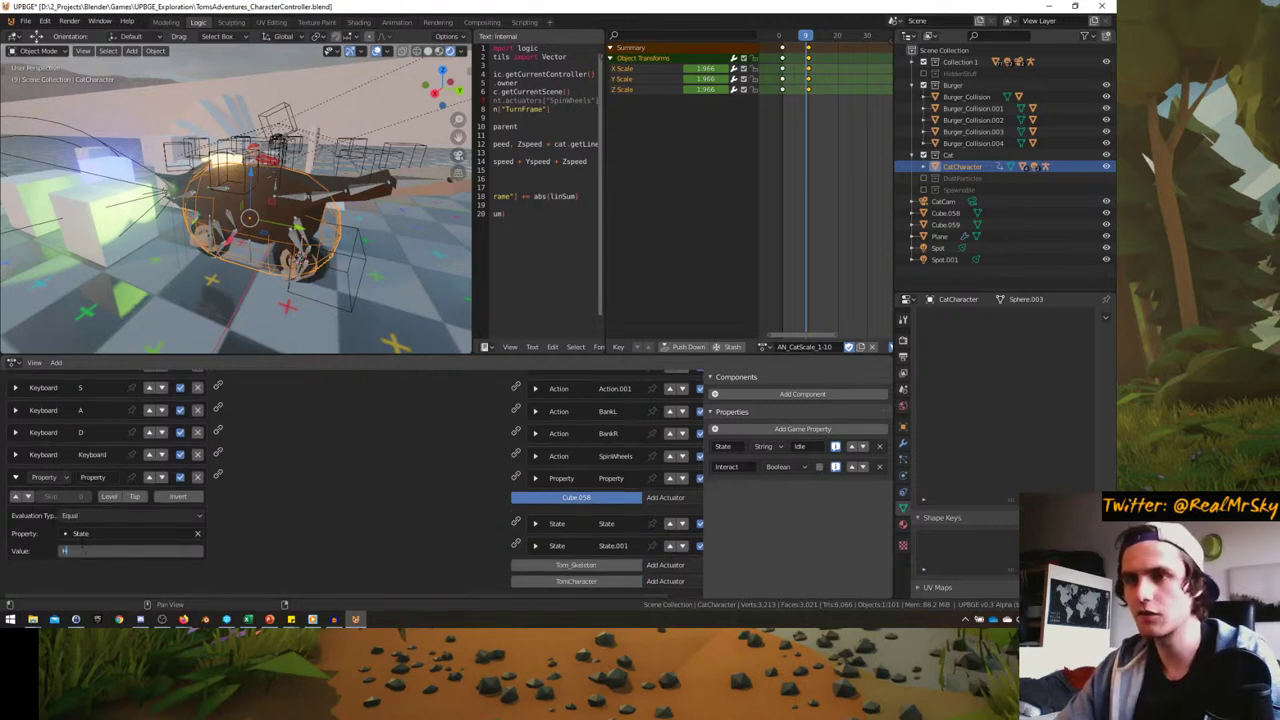
key(Return)
- Add an And controller and connect the new Property sensor to it
ctrl+scroll(280, 560, down, 3)
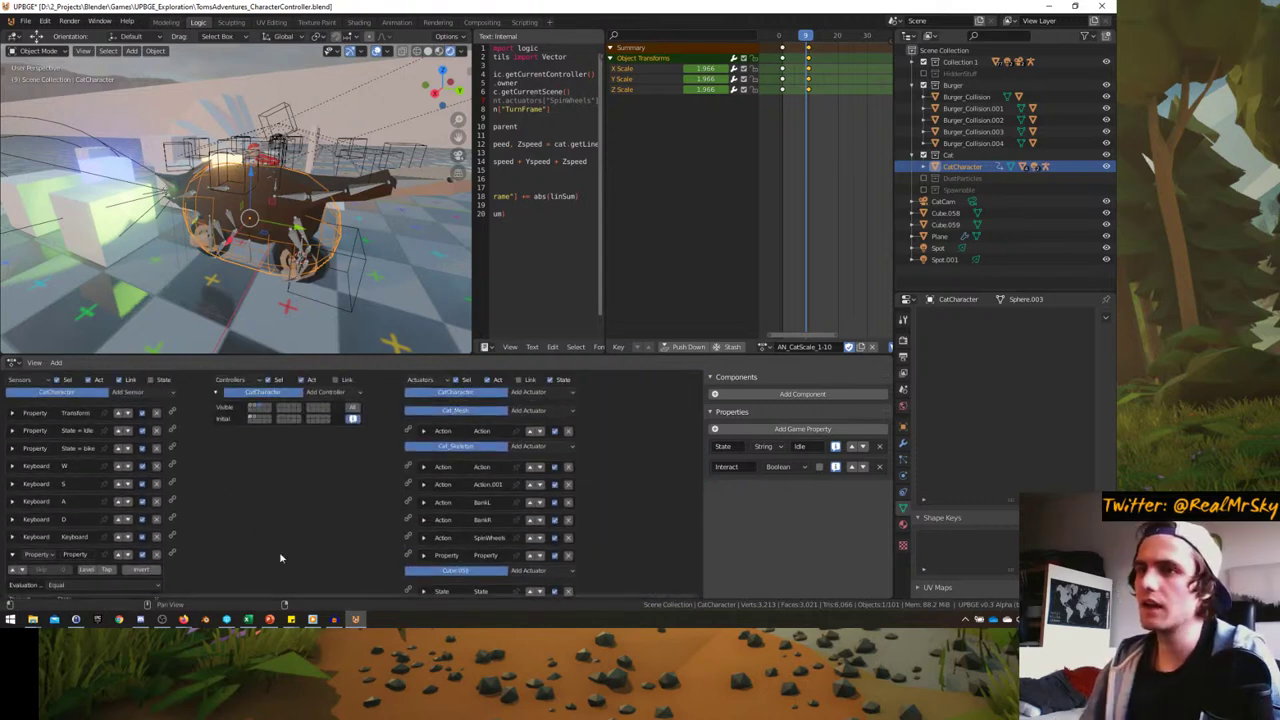
click(326, 392)
click(326, 408)
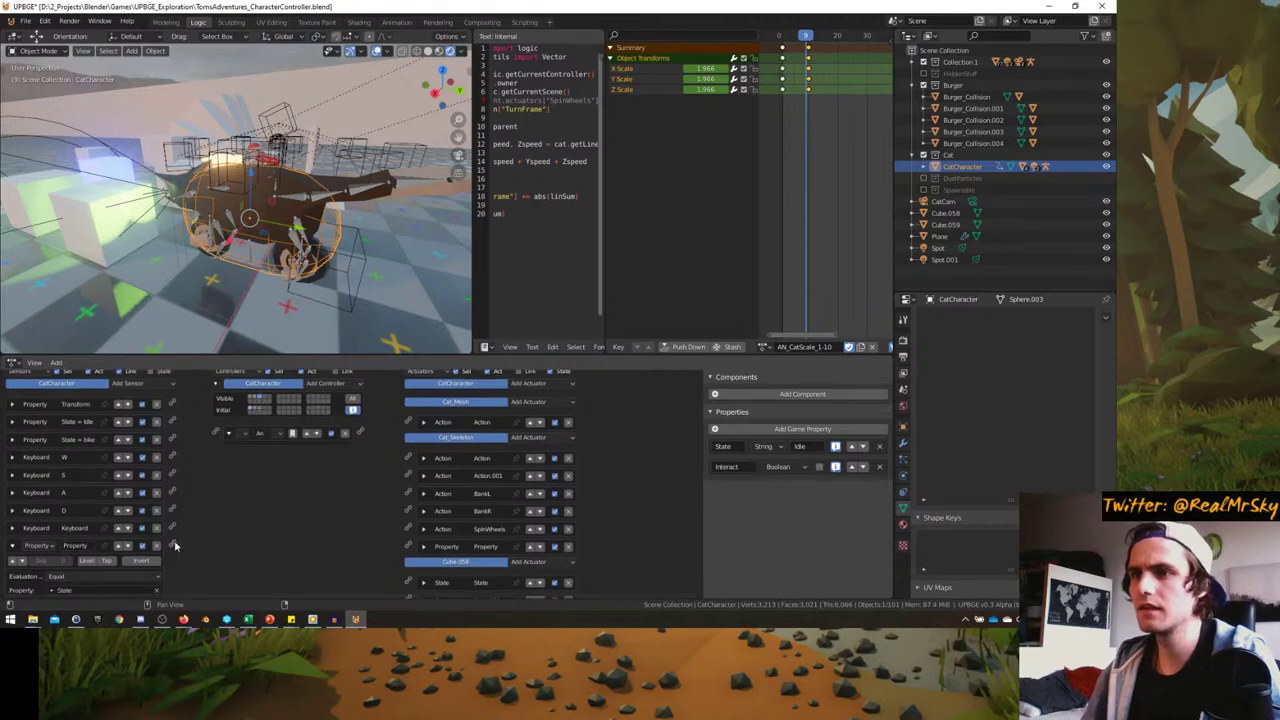
drag(218, 433, 218, 433)
- Inspect the first Property sensor's settings, then collapse it
ctrl+scroll(214, 486, up, 2)
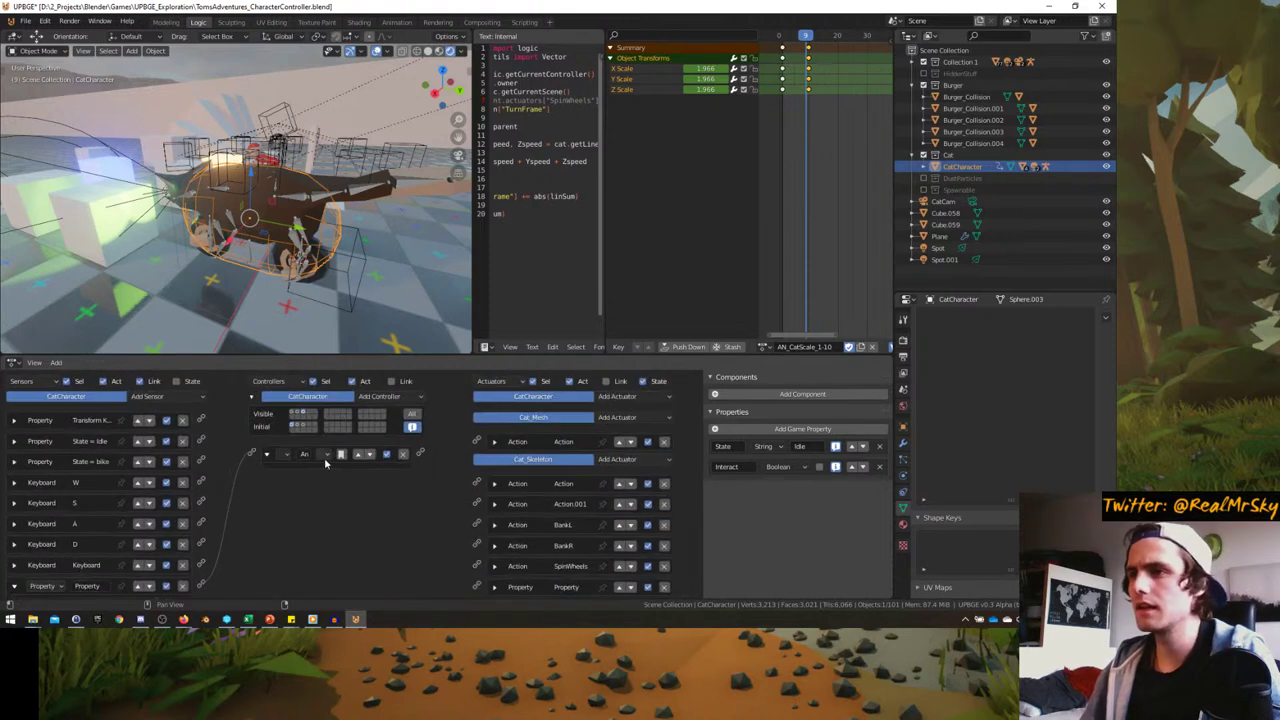
ctrl+scroll(260, 475, up, 2)
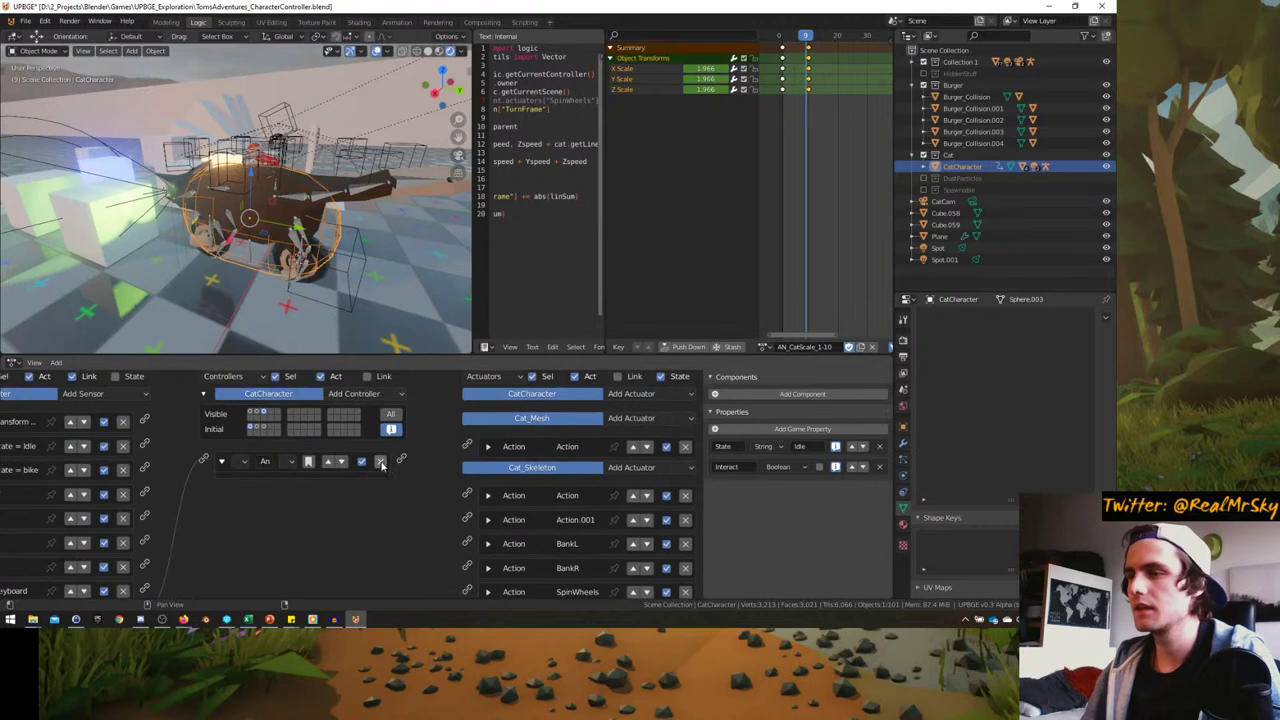
ctrl+scroll(318, 456, down, 3)
ctrl+scroll(200, 450, up, 3)
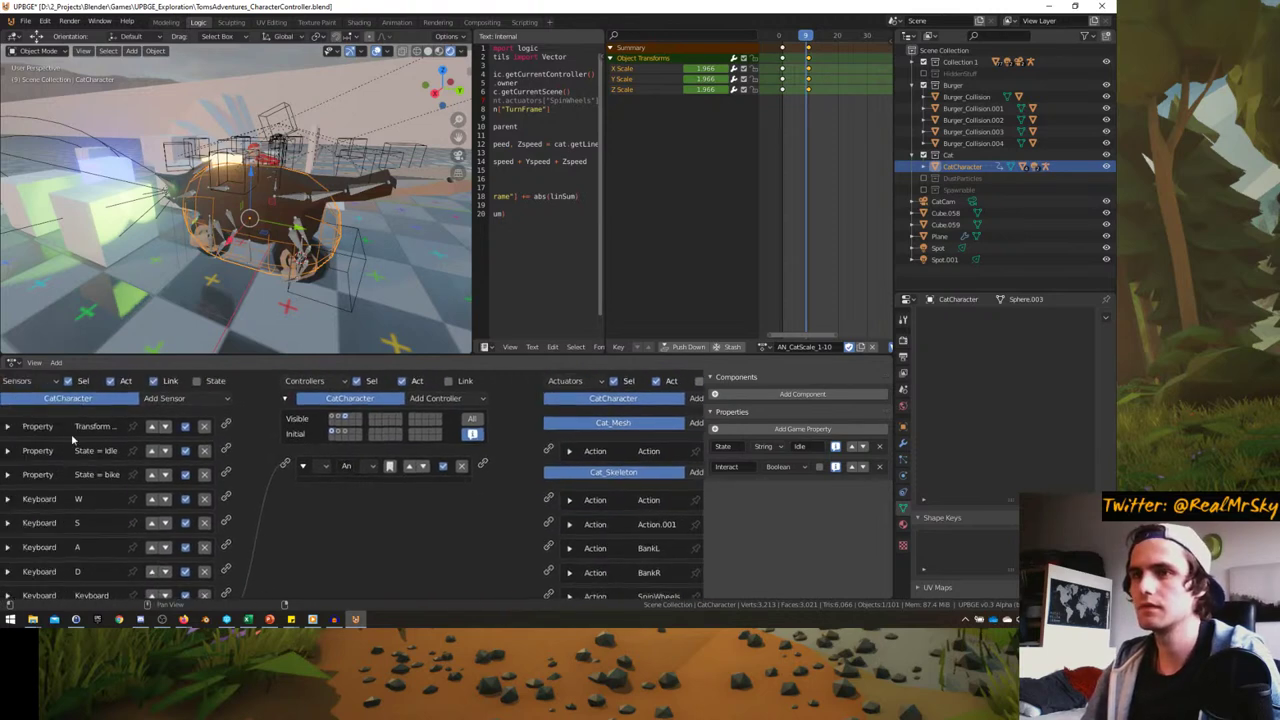
click(8, 428)
click(8, 428)
ctrl+scroll(300, 450, down, 2)
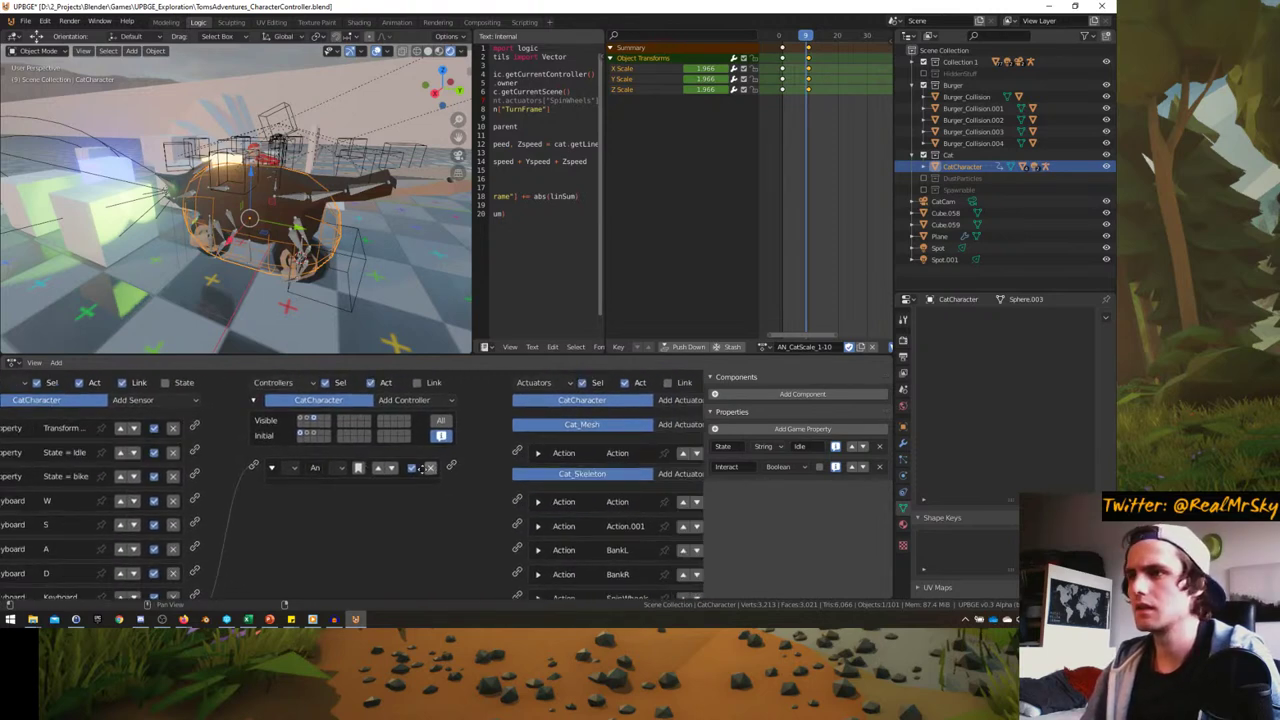
- Add an Action actuator to CatCharacter and assign a cat transformation action
click(665, 402)
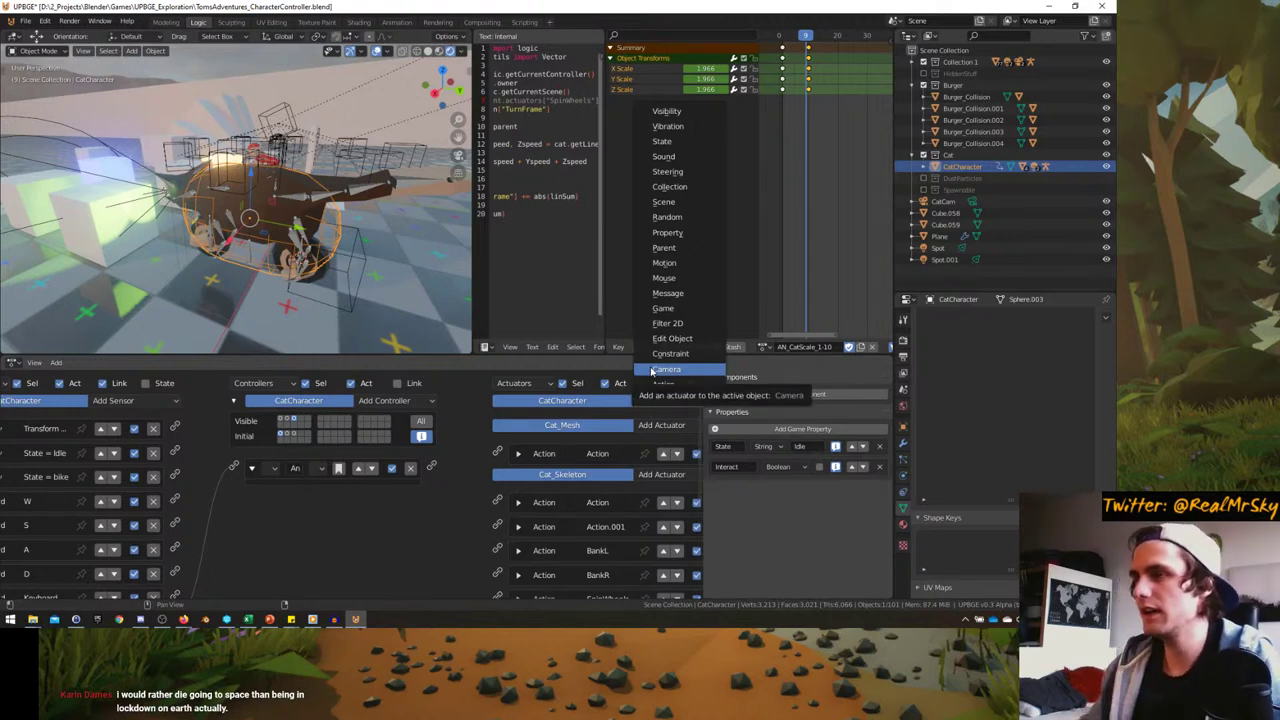
click(662, 384)
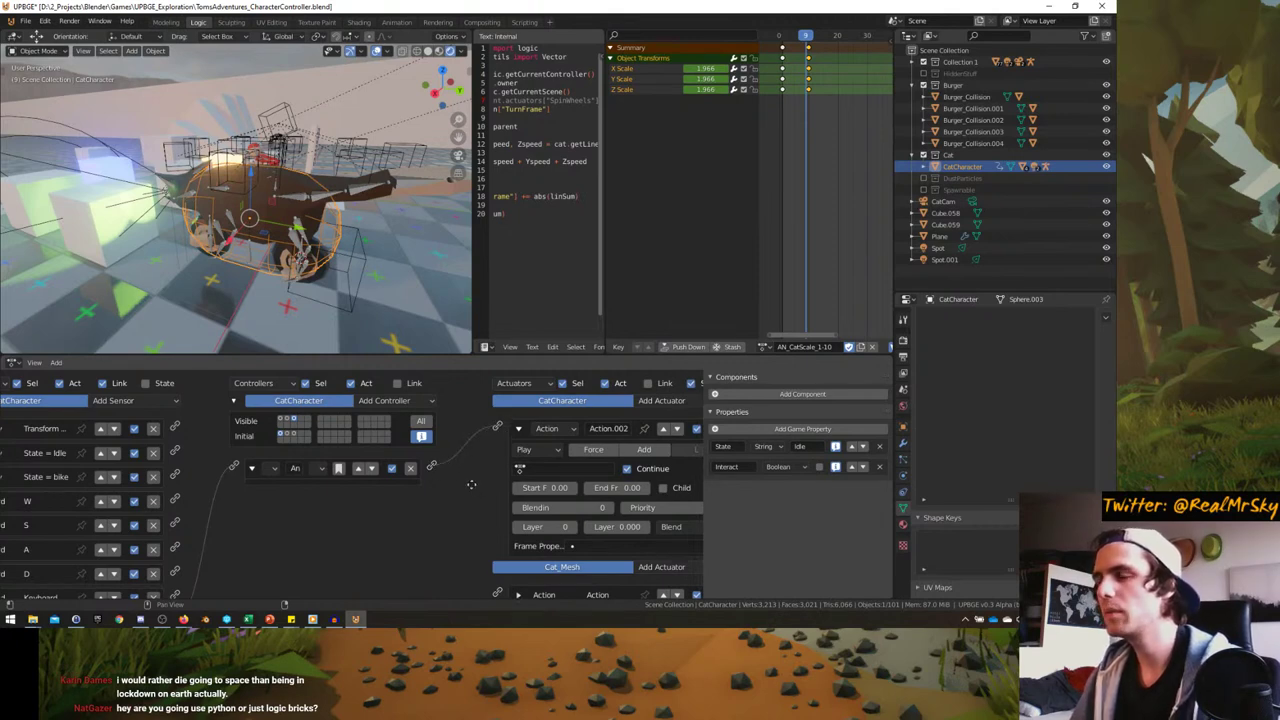
middle_drag(471, 484, 455, 468)
click(503, 453)
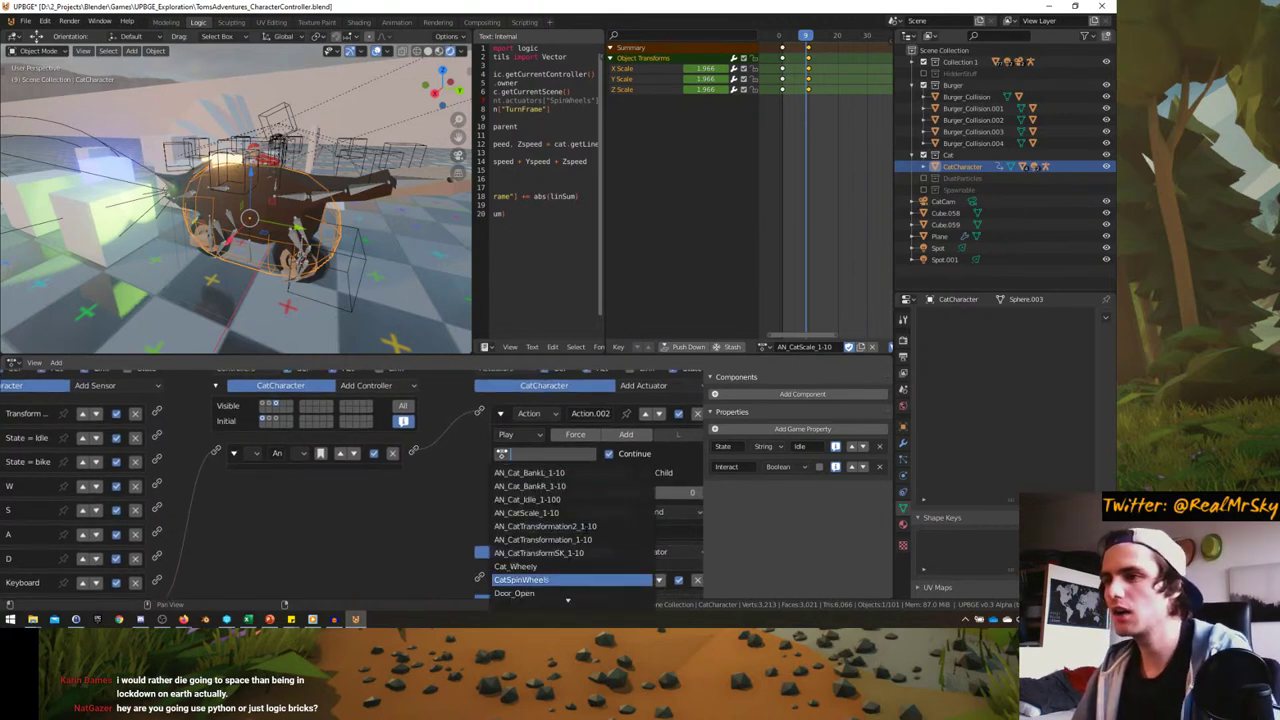
scroll(572, 532, down, 5)
scroll(586, 528, up, 5)
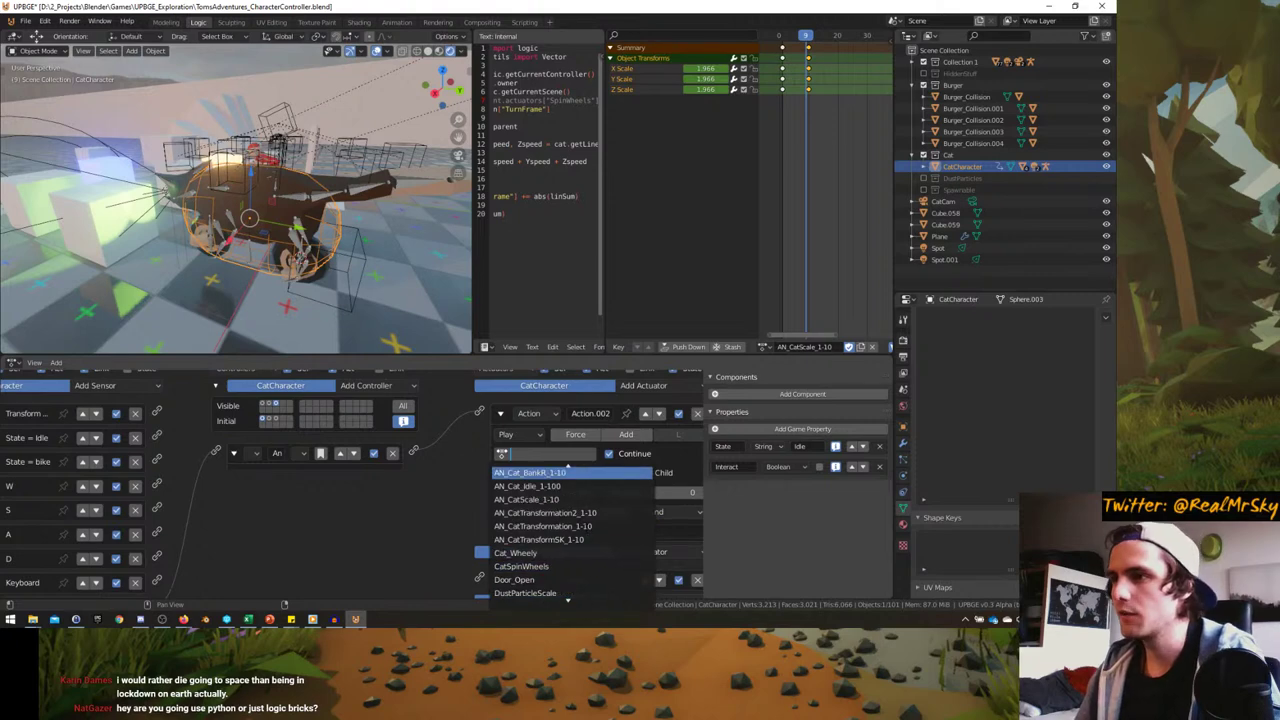
click(584, 517)
scroll(814, 176, down, 4)
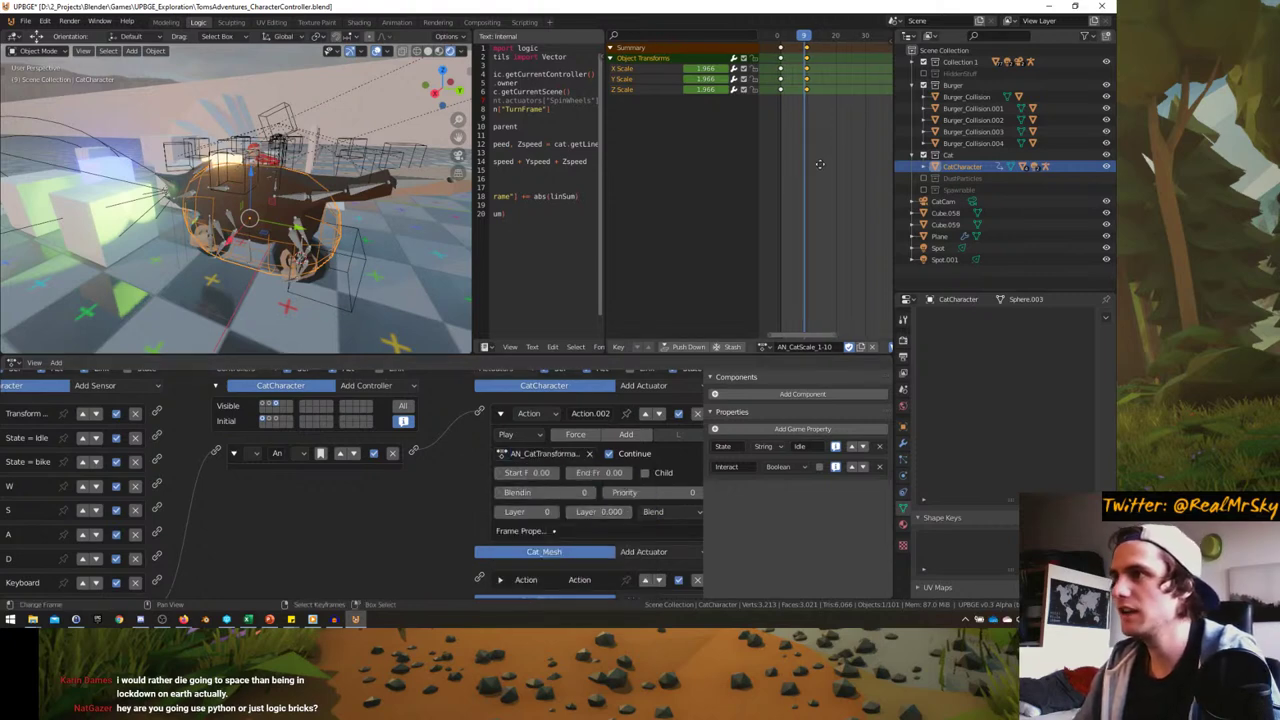
- Set that action's start frame to 20 and end frame to 30
right_click(292, 202)
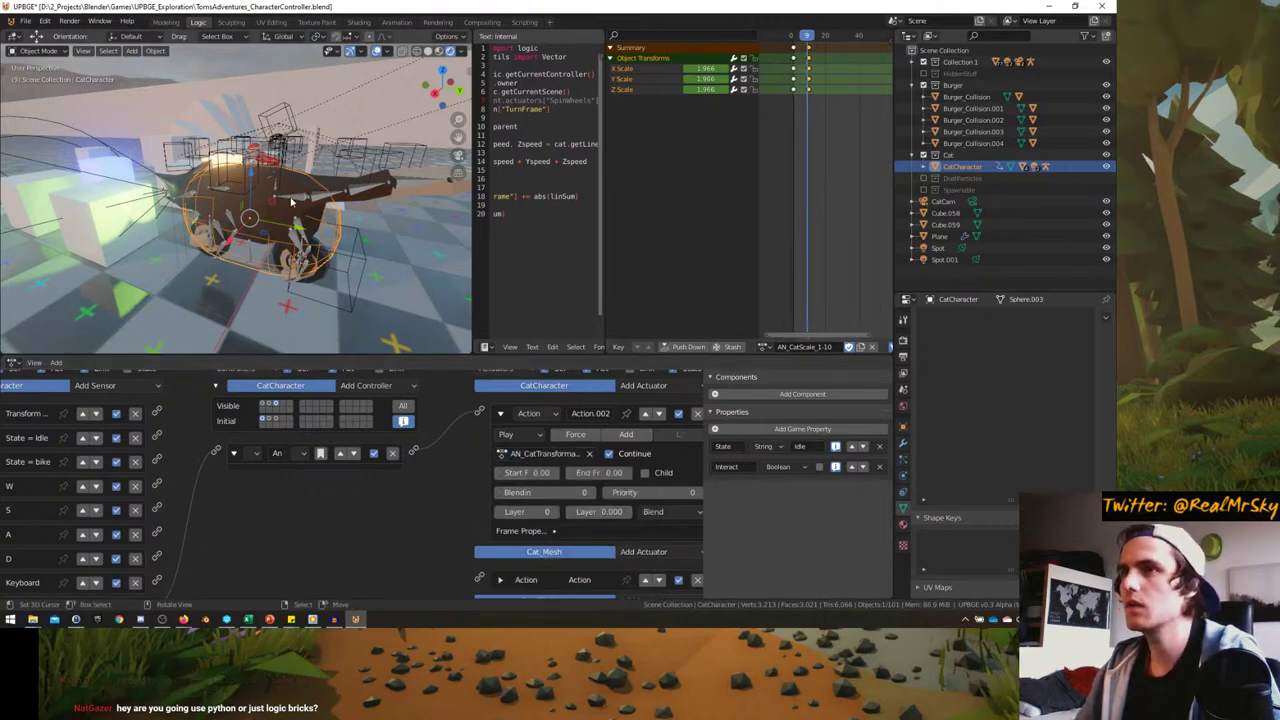
click(824, 130)
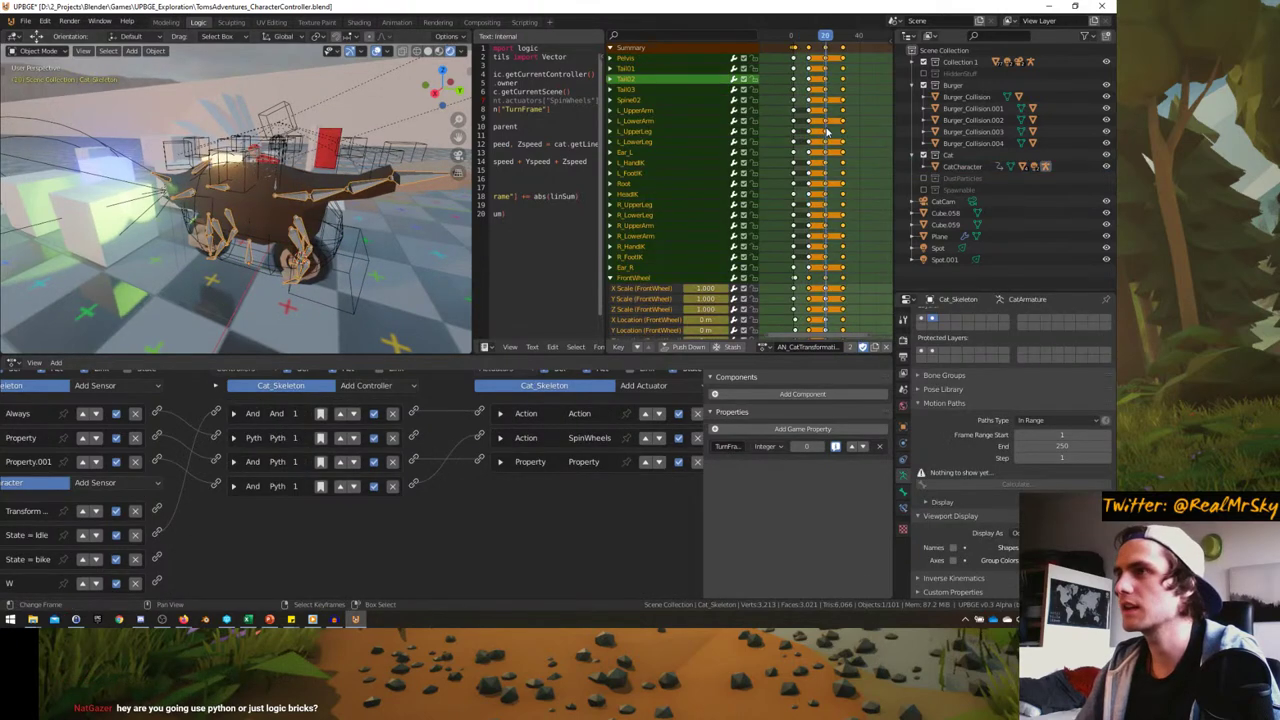
scroll(504, 458, down, 3)
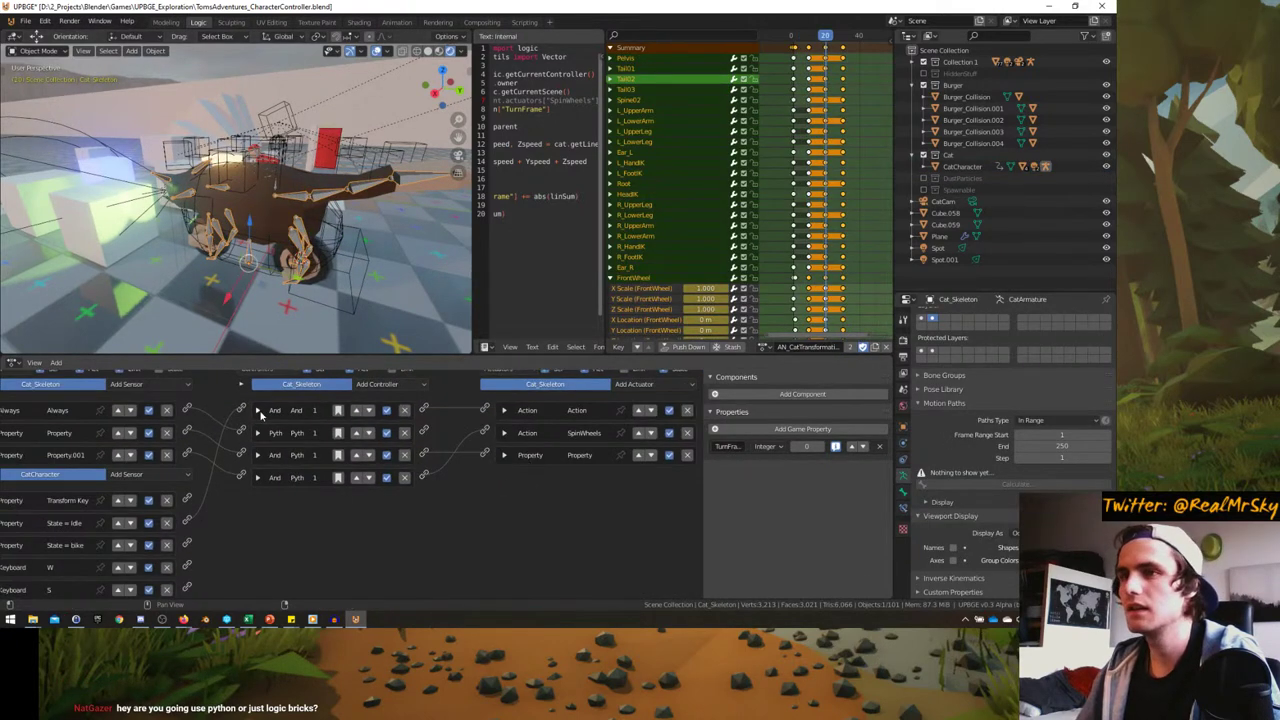
scroll(261, 415, up, 1)
right_click(329, 230)
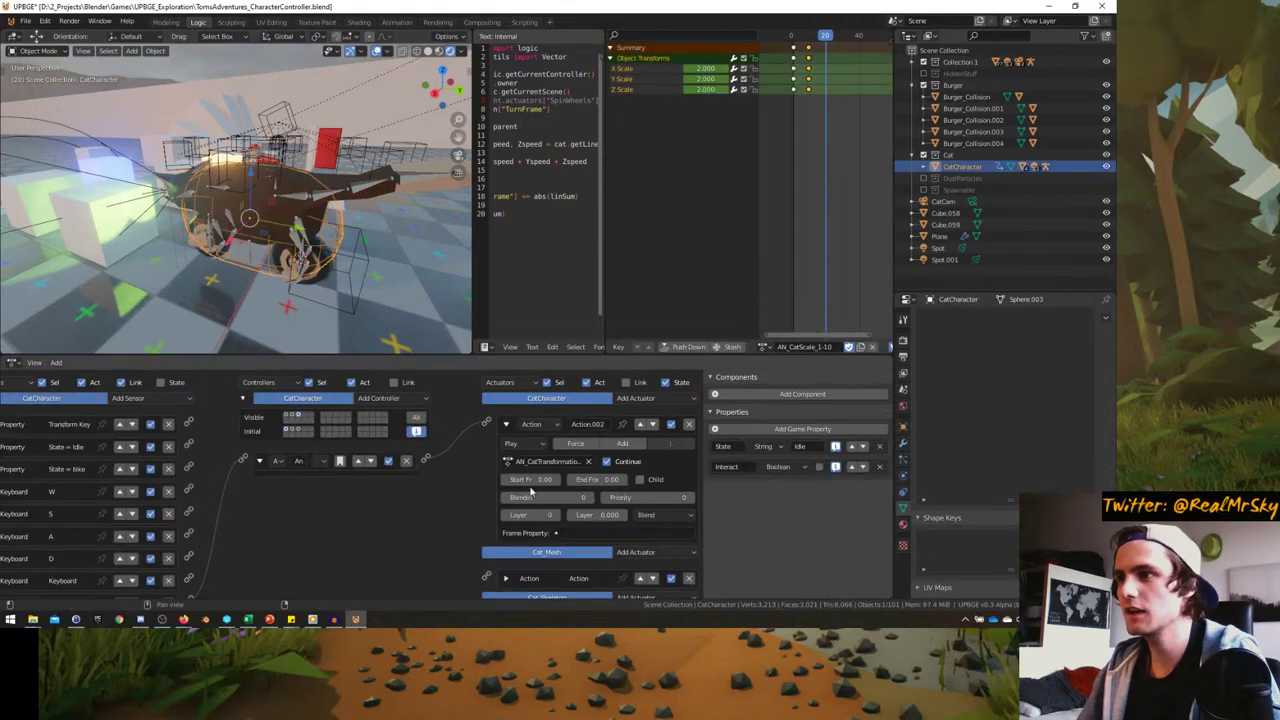
click(538, 479)
text(2)
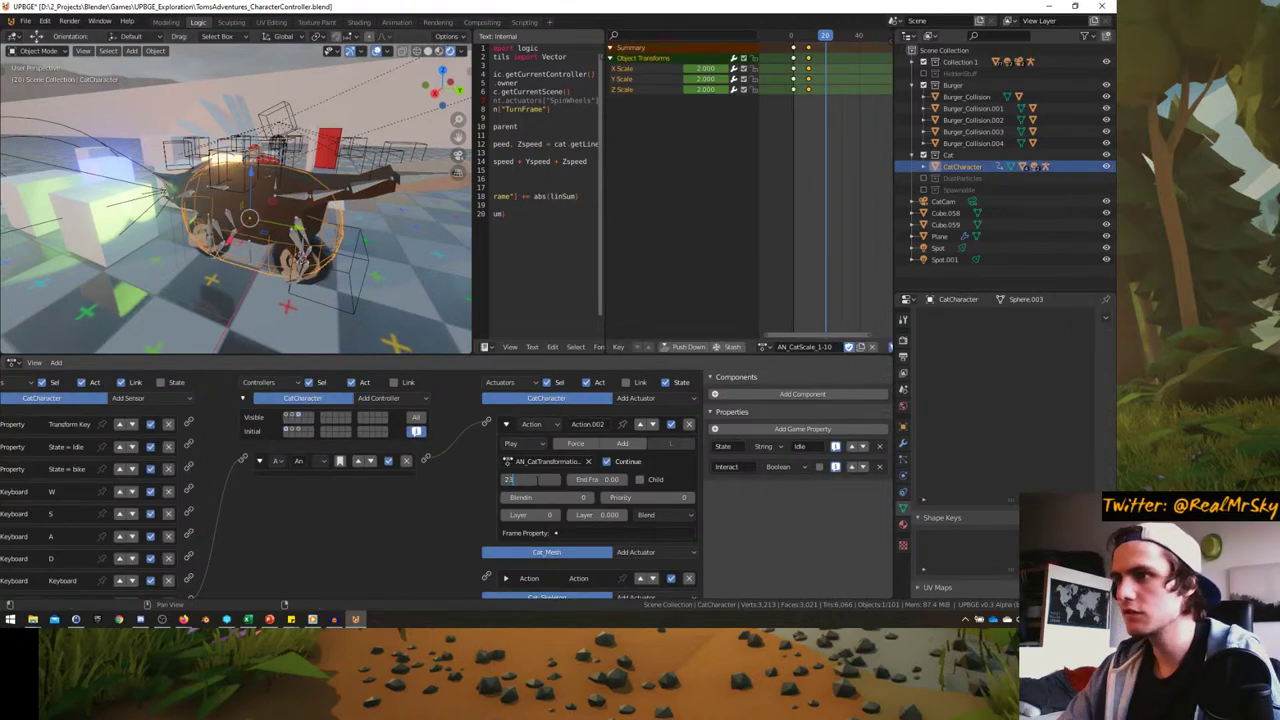
text(0)
key(Tab)
text(30)
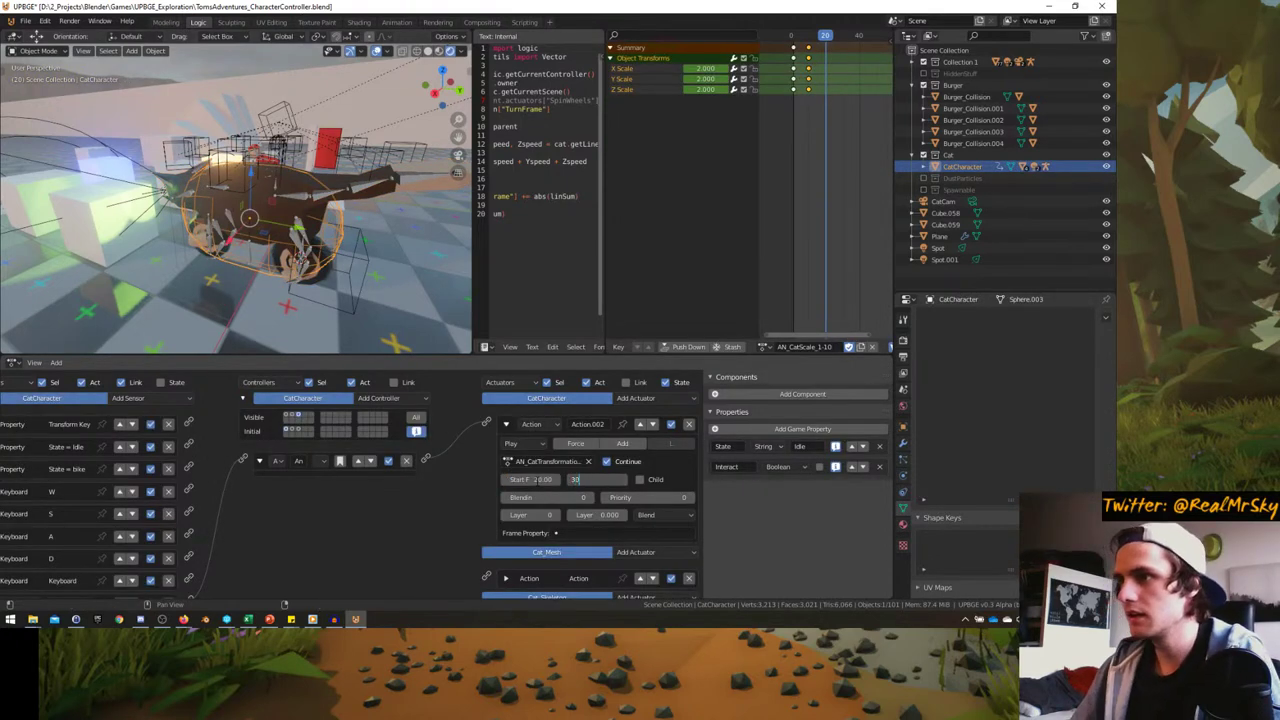
key(Return)
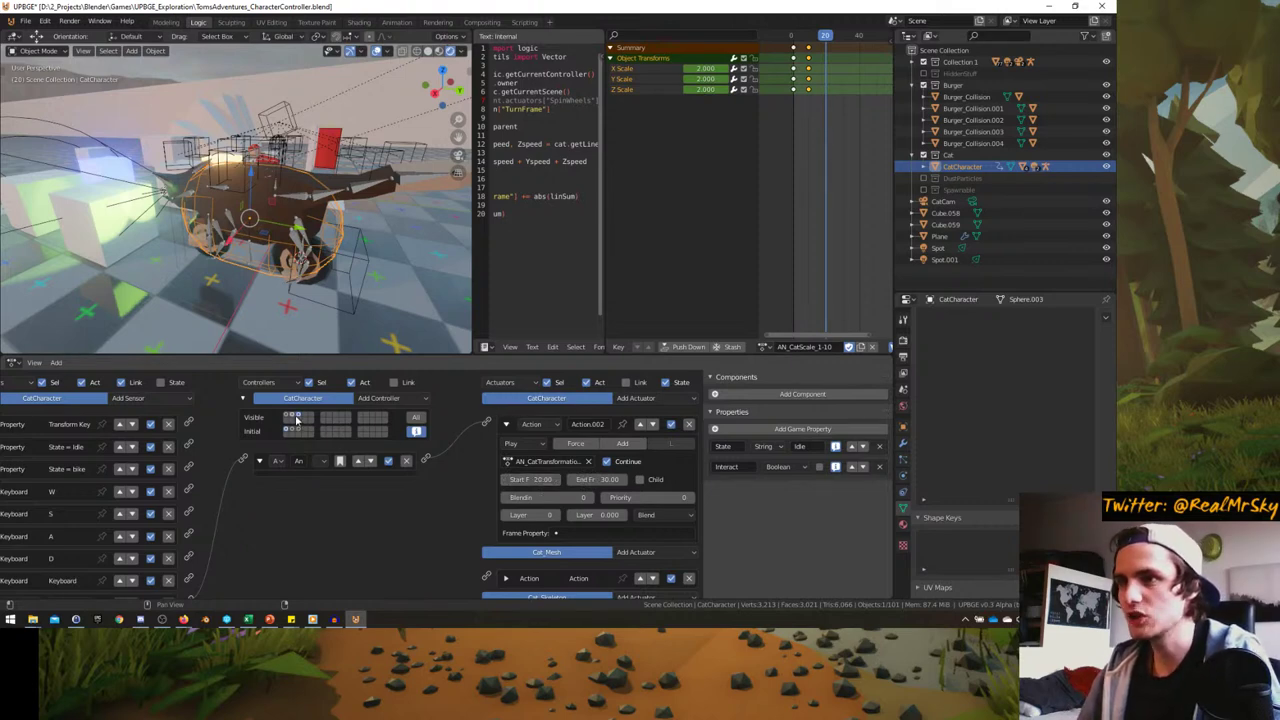
- Add a Cat_Mesh Action actuator linked to the controller, using AN_CatTransformation2_1-10
scroll(473, 427, down, 2)
scroll(597, 443, down, 3)
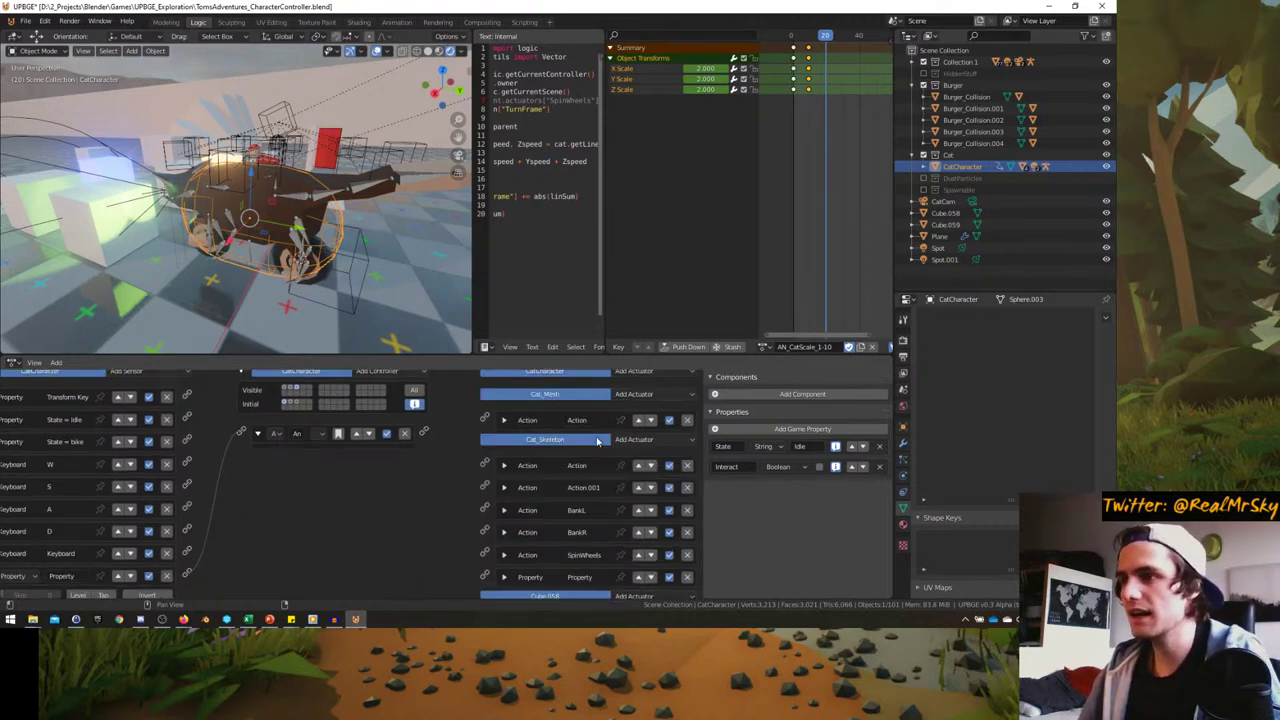
click(643, 397)
click(650, 380)
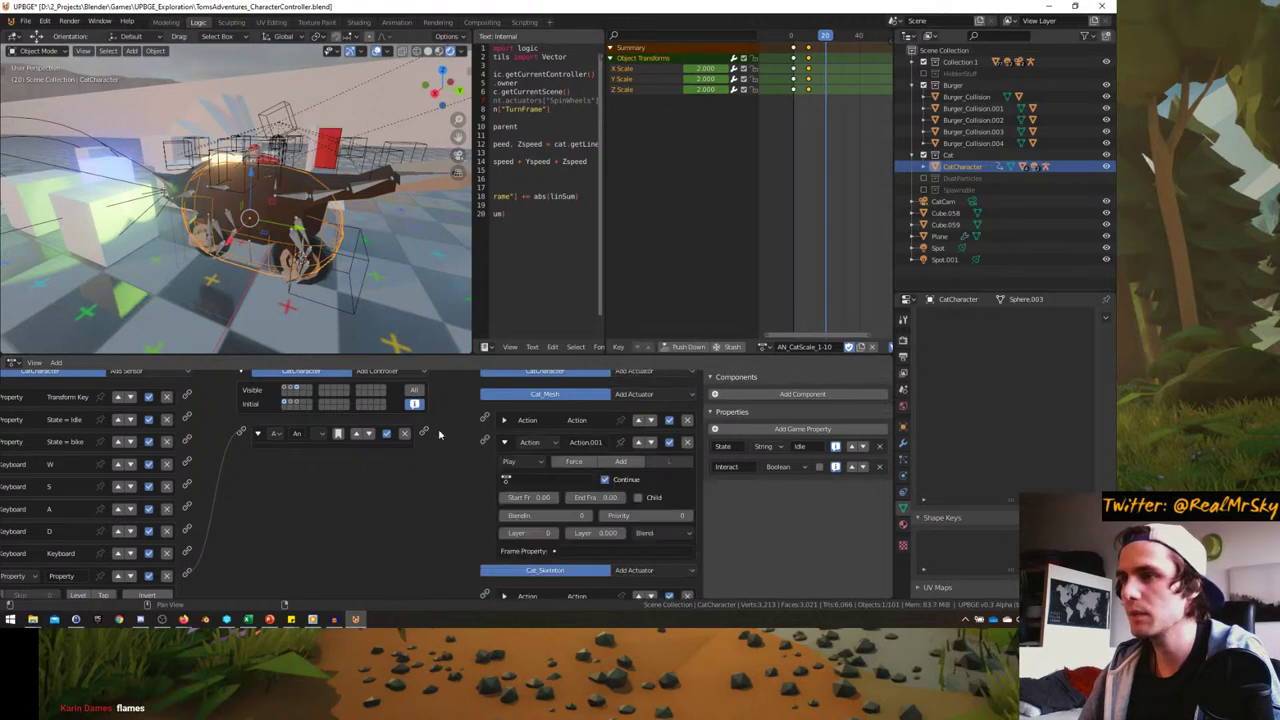
drag(424, 432, 490, 440)
click(540, 479)
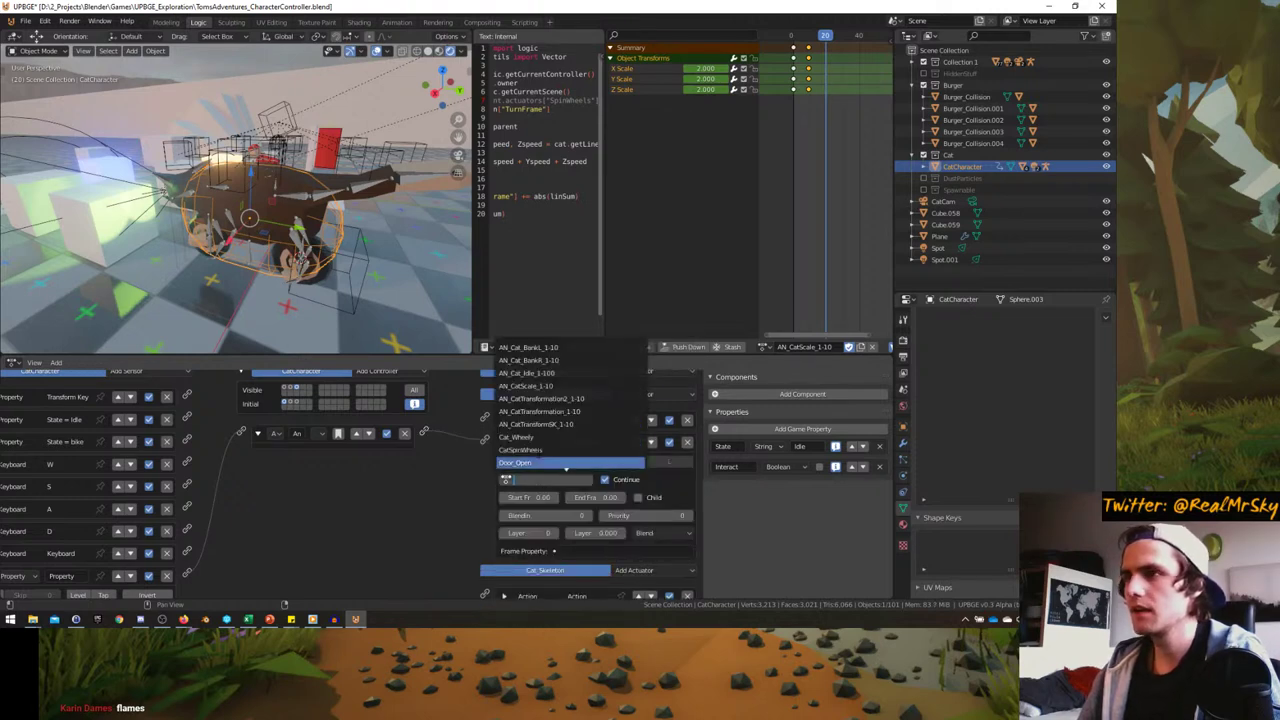
click(545, 398)
- Set the Cat_Mesh action to frames 20–30 with Flipper play mode
click(530, 497)
text(23)
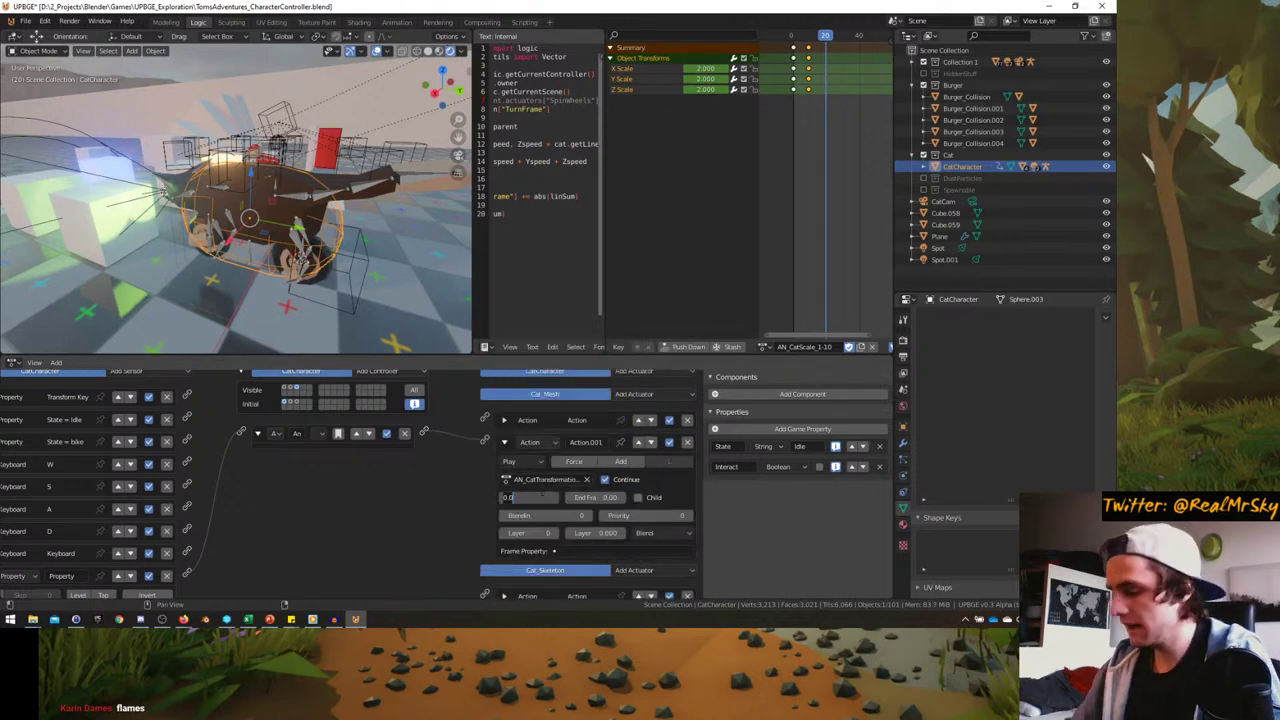
key(Tab)
text(30)
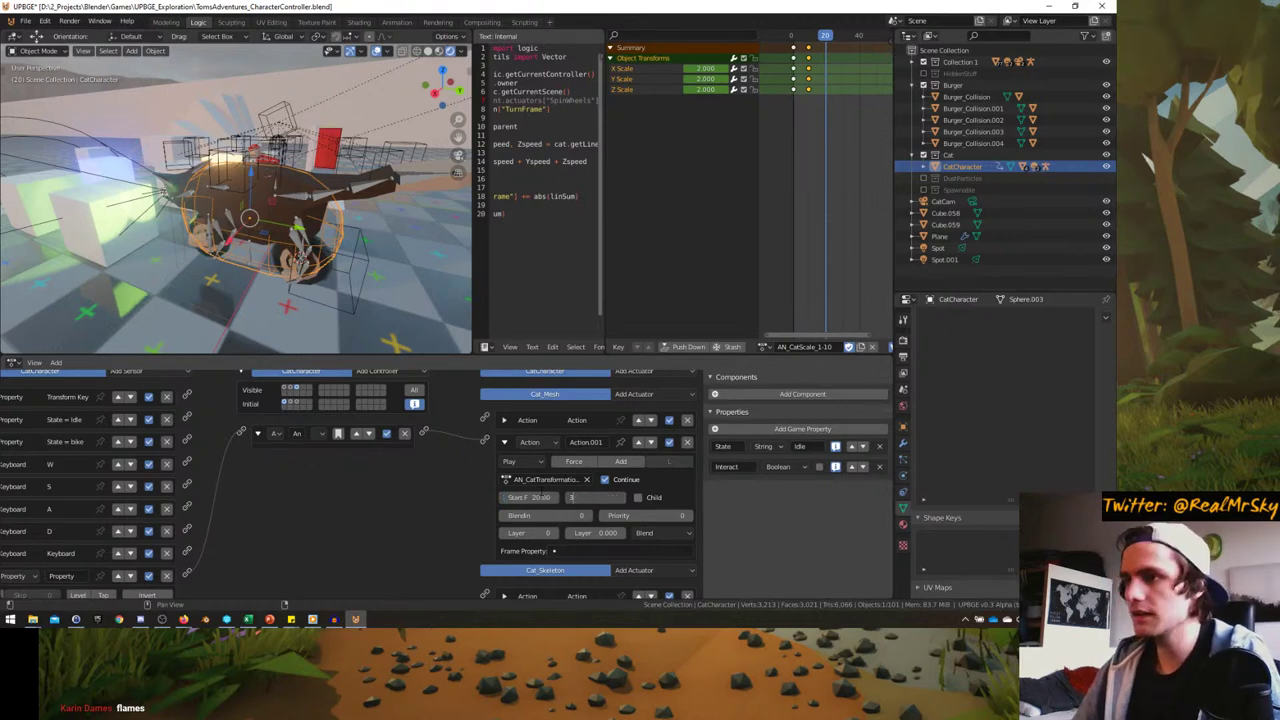
key(Return)
click(522, 462)
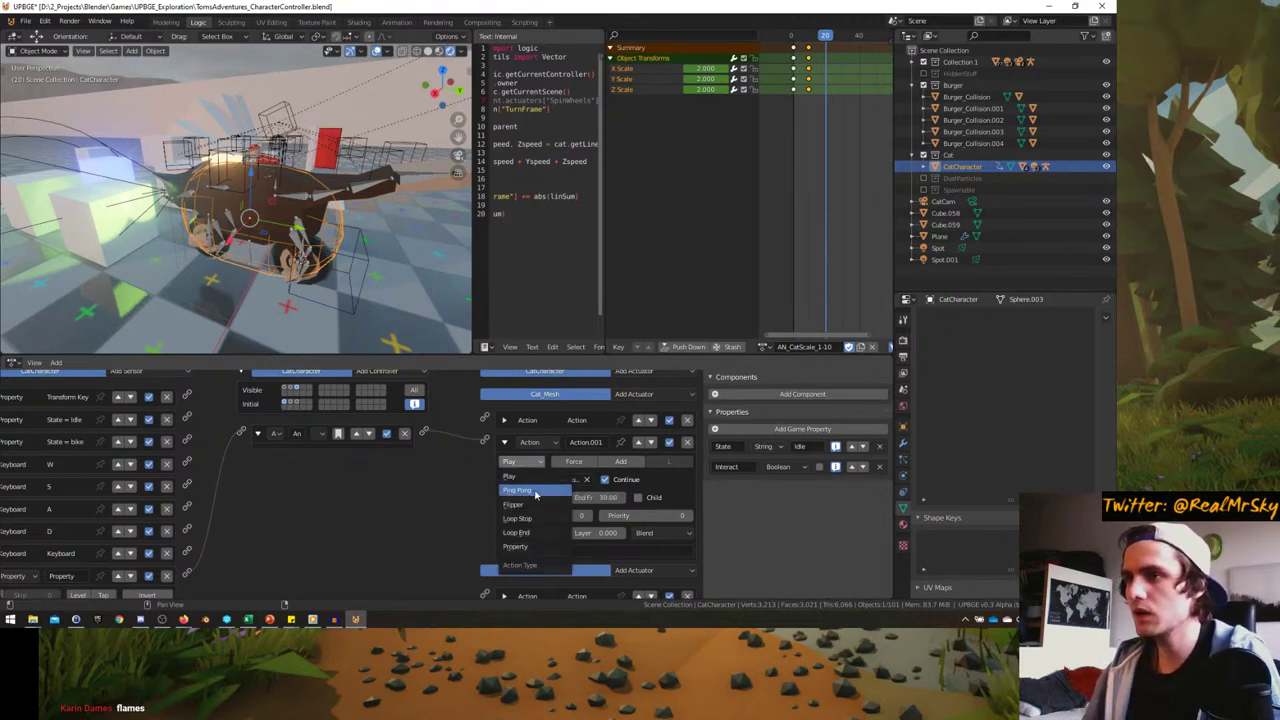
click(513, 504)
- Compare against the first Cat_Mesh action actuator, then collapse it
click(504, 421)
scroll(484, 509, down, 1)
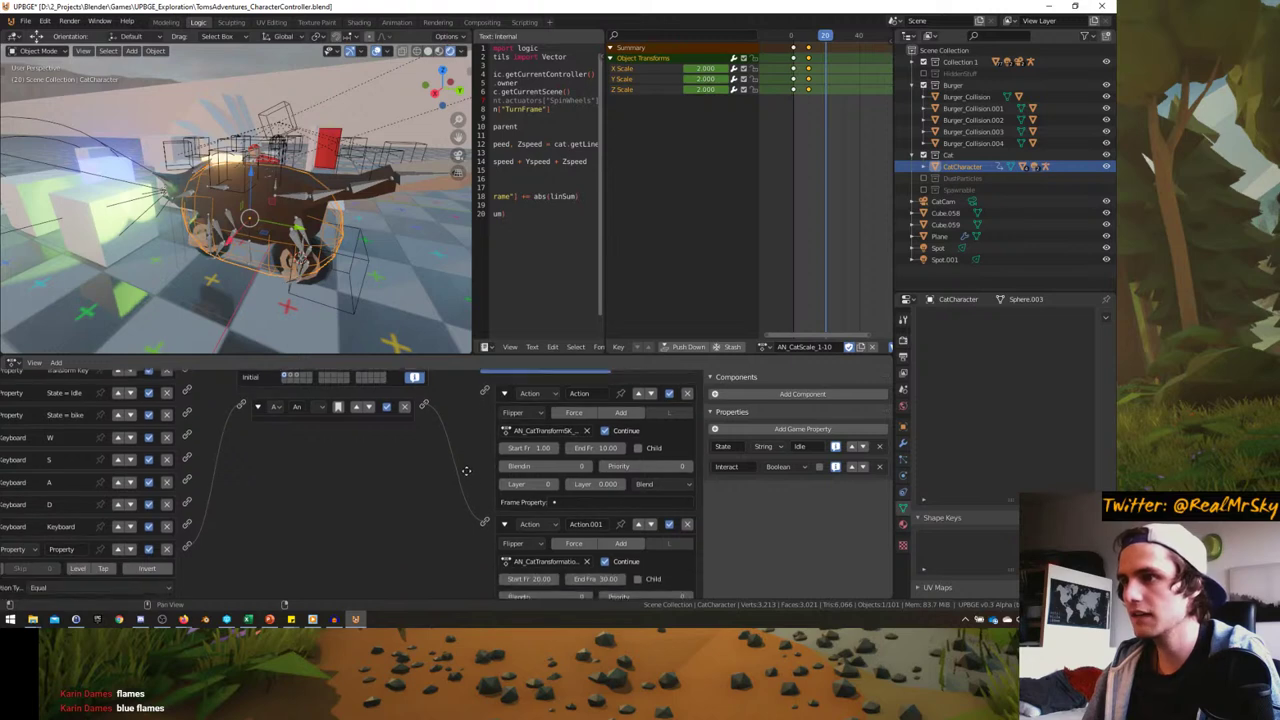
scroll(490, 518, down, 1)
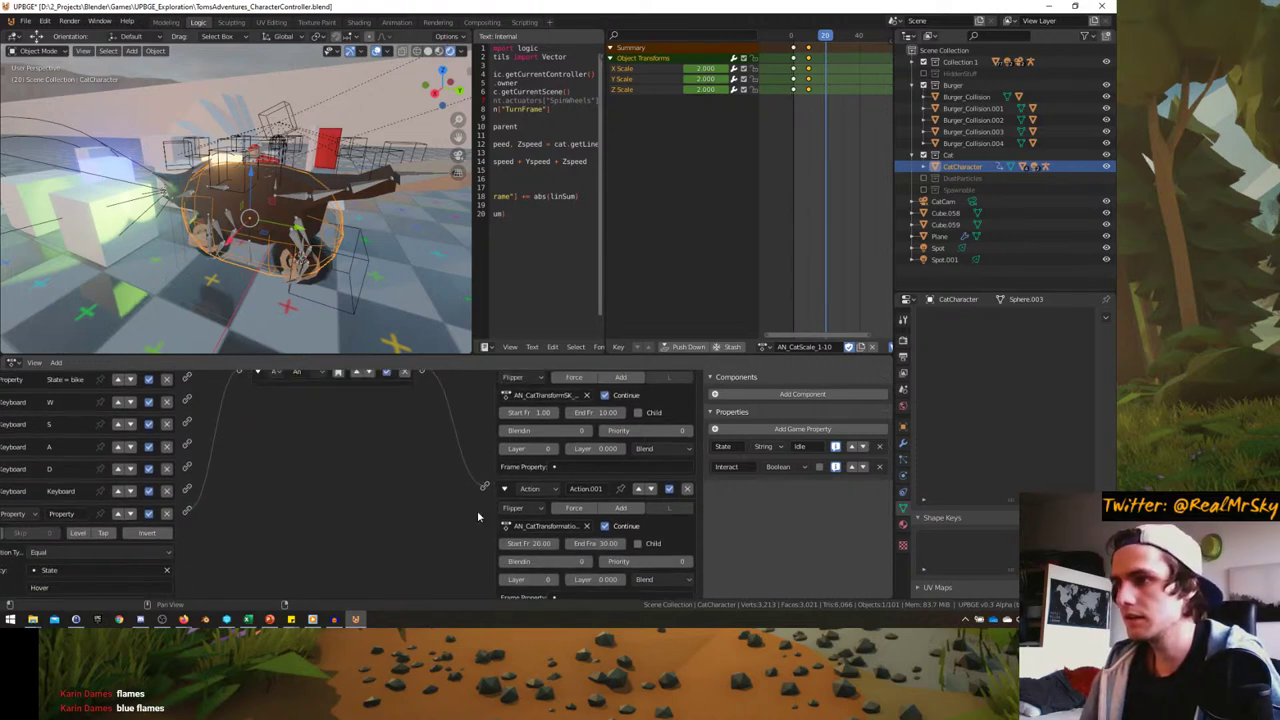
scroll(485, 513, up, 1)
middle_drag(373, 458, 387, 500)
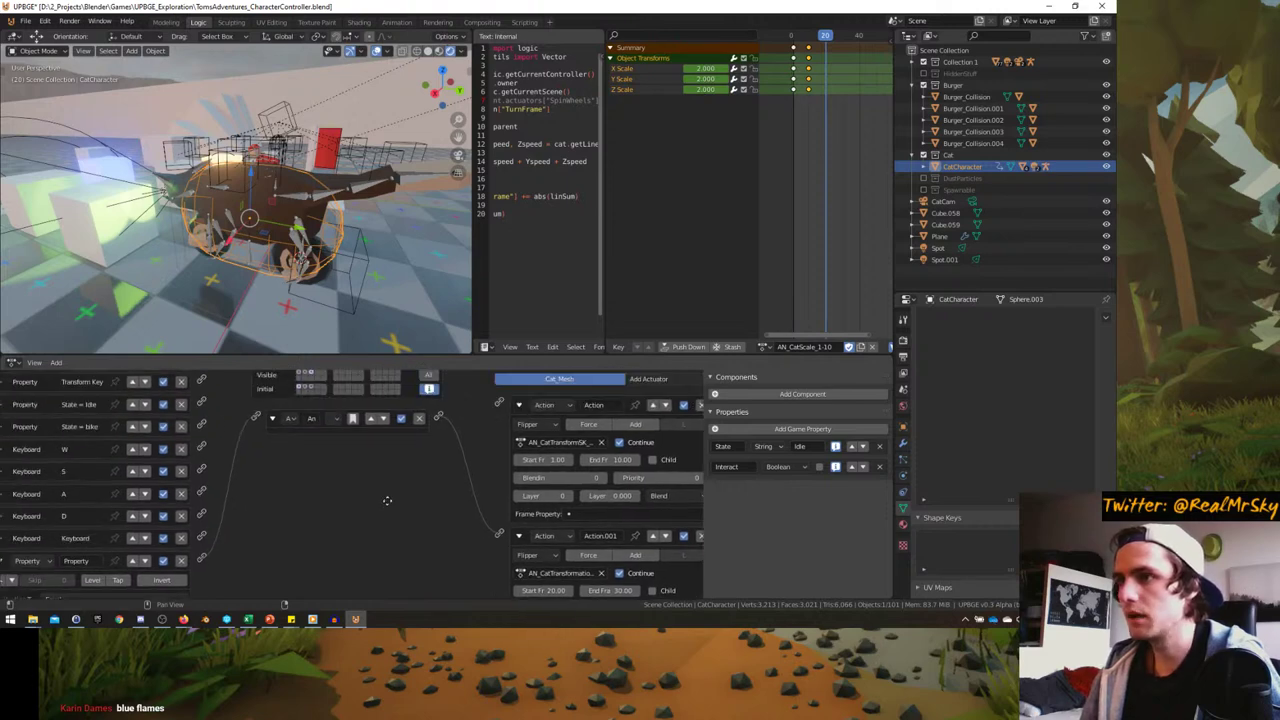
click(518, 404)
scroll(250, 480, down, 2)
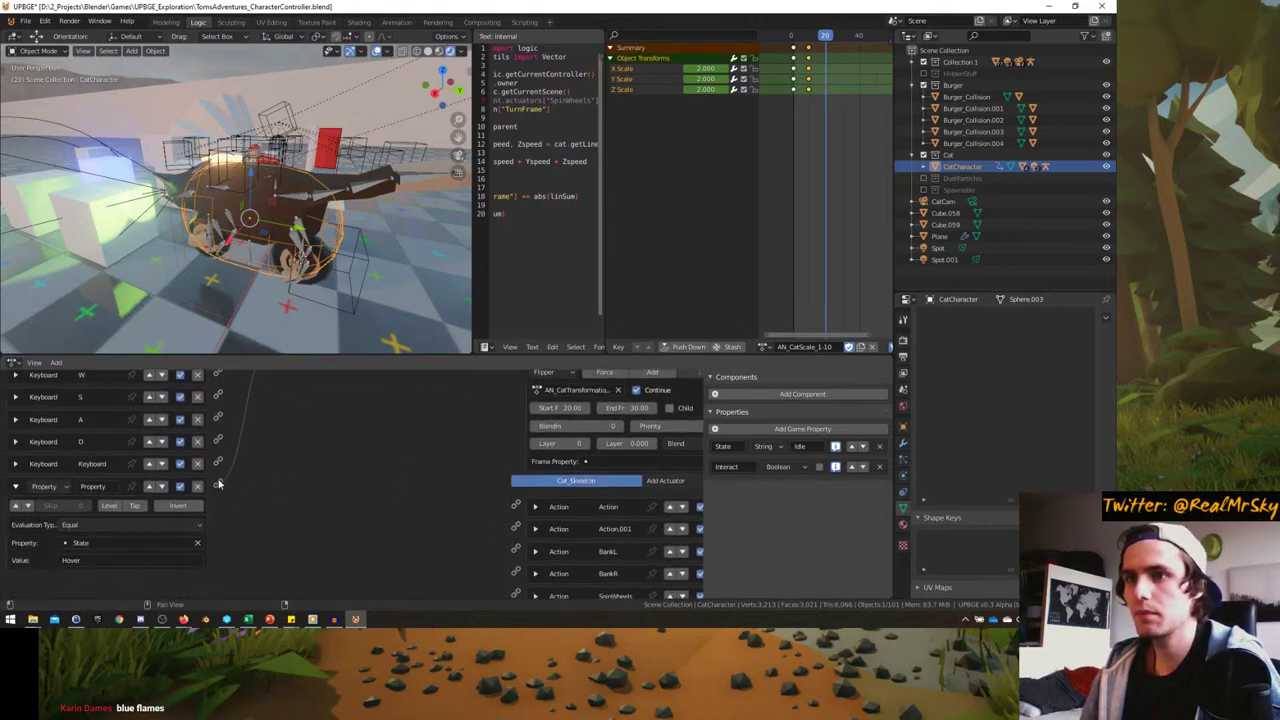
scroll(120, 500, up, 3)
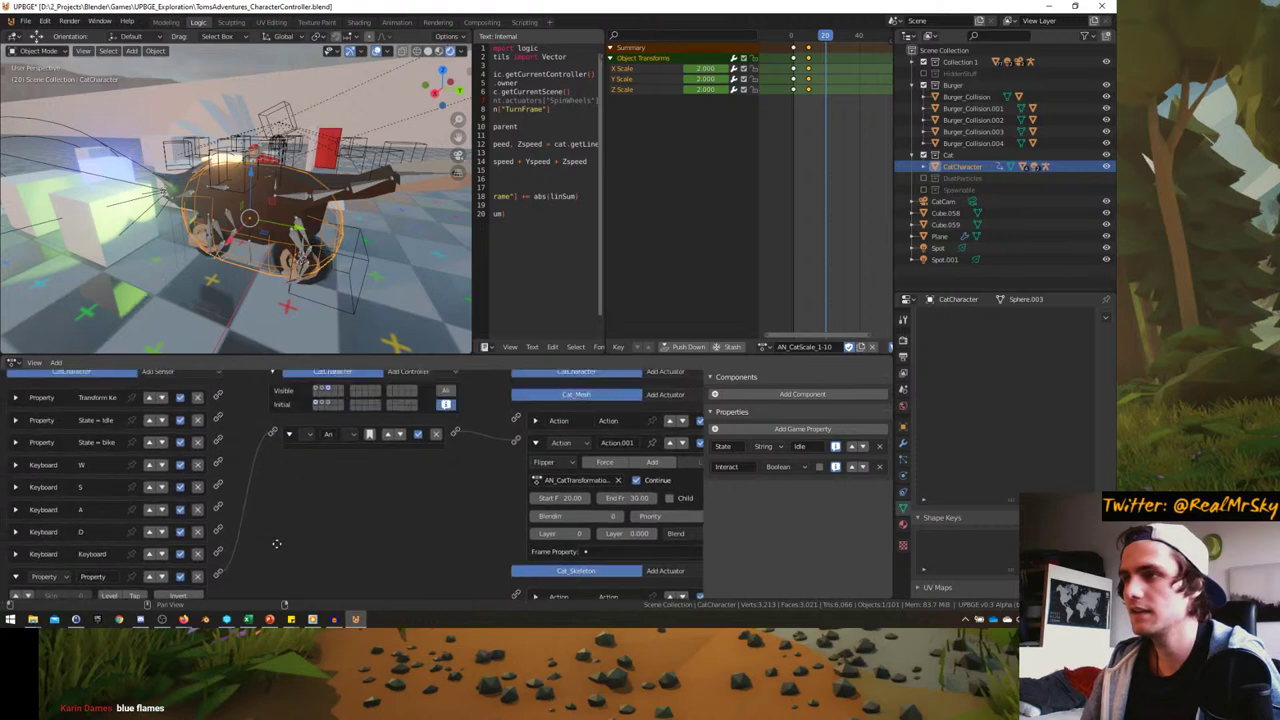
- Resize the area borders so the text editor widens and the dope sheet narrows
ctrl+scroll(216, 481, down, 1)
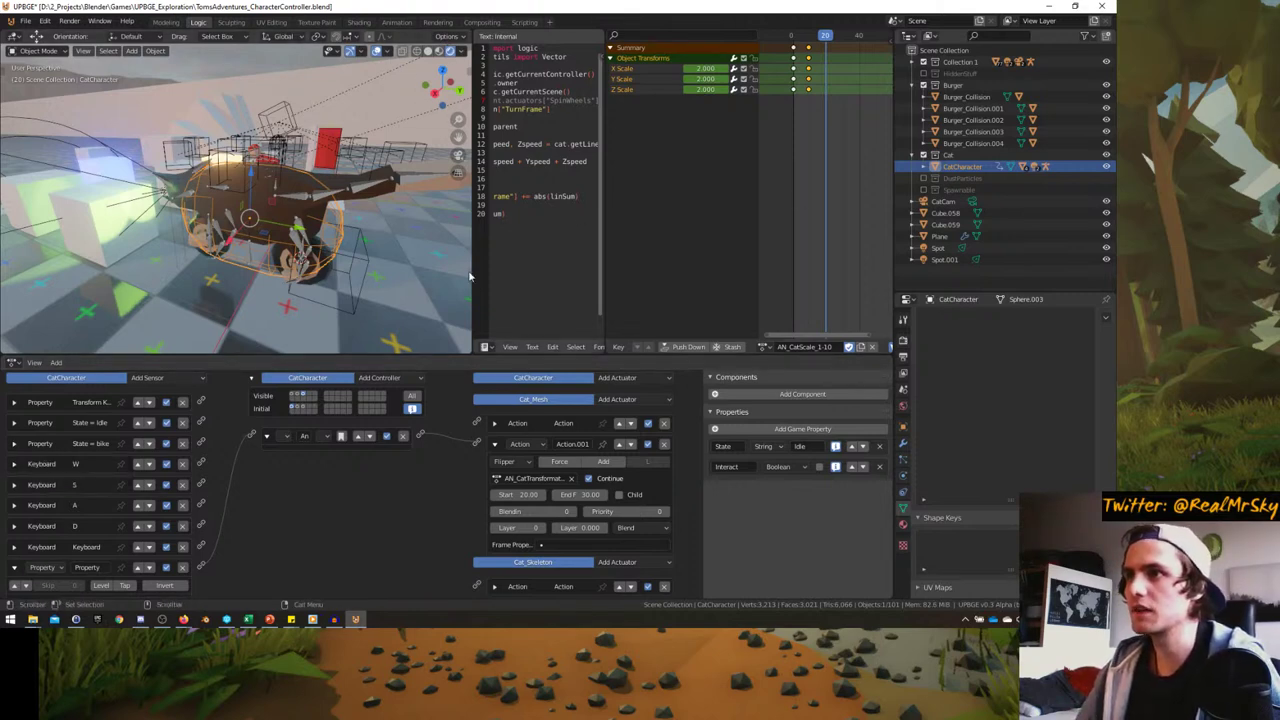
drag(474, 272, 370, 270)
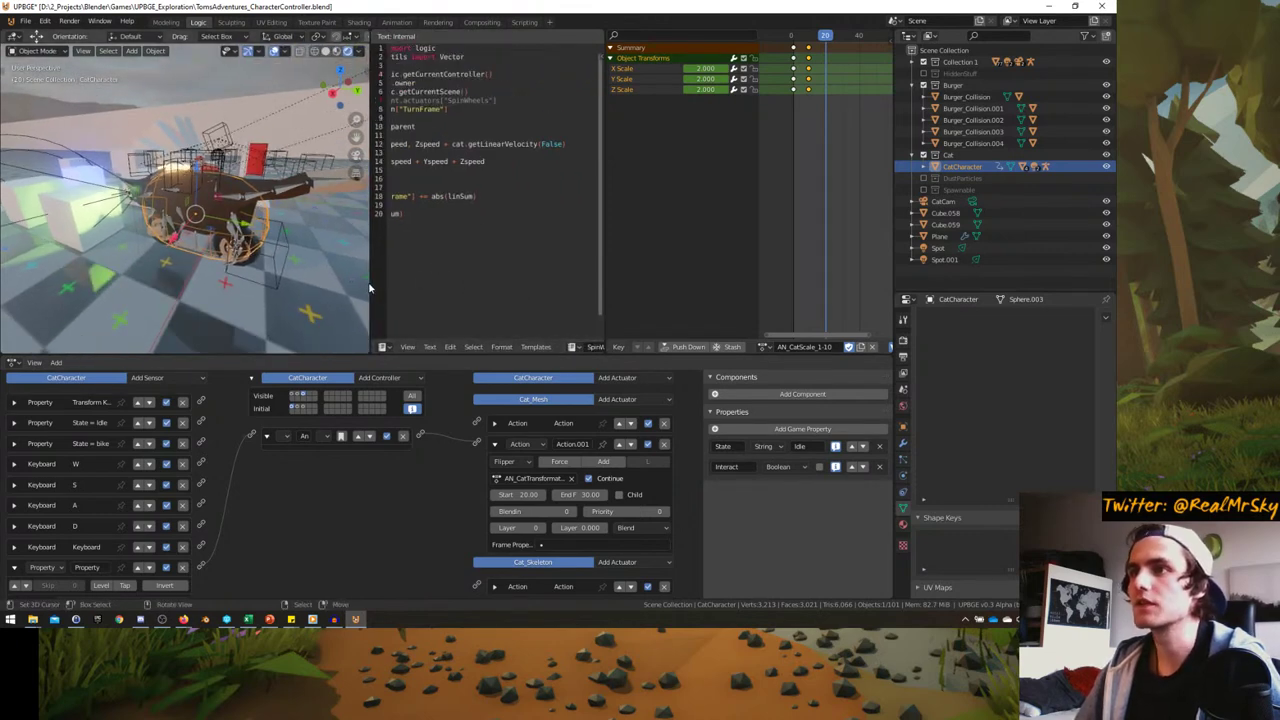
drag(369, 288, 468, 288)
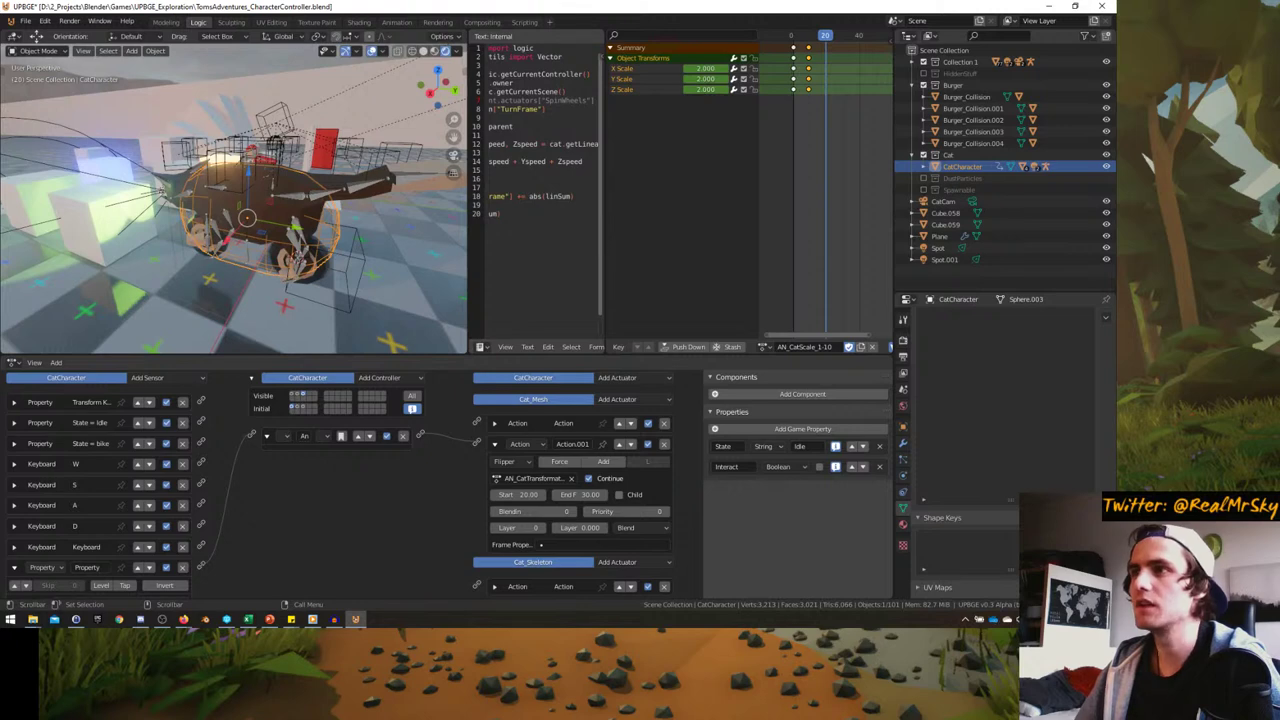
drag(603, 240, 640, 238)
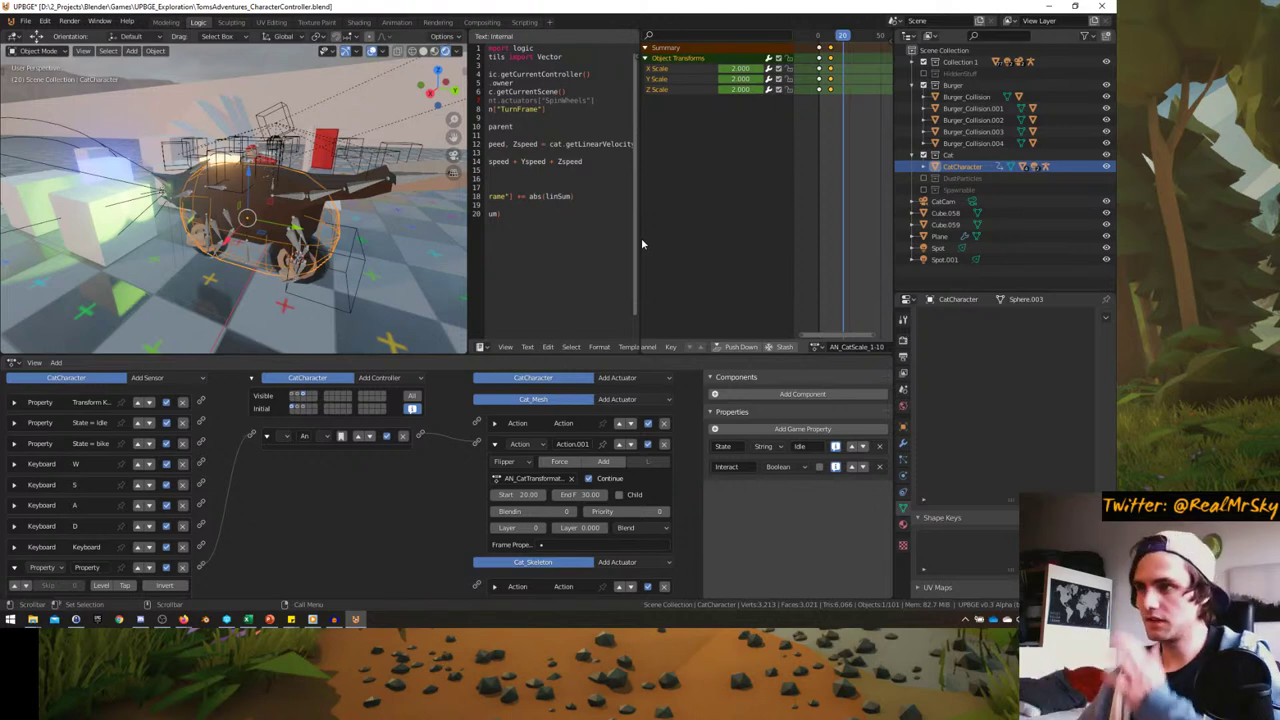
- Rename the new Property sensor to 'State = Hold' and collapse it
middle_drag(371, 443, 386, 507)
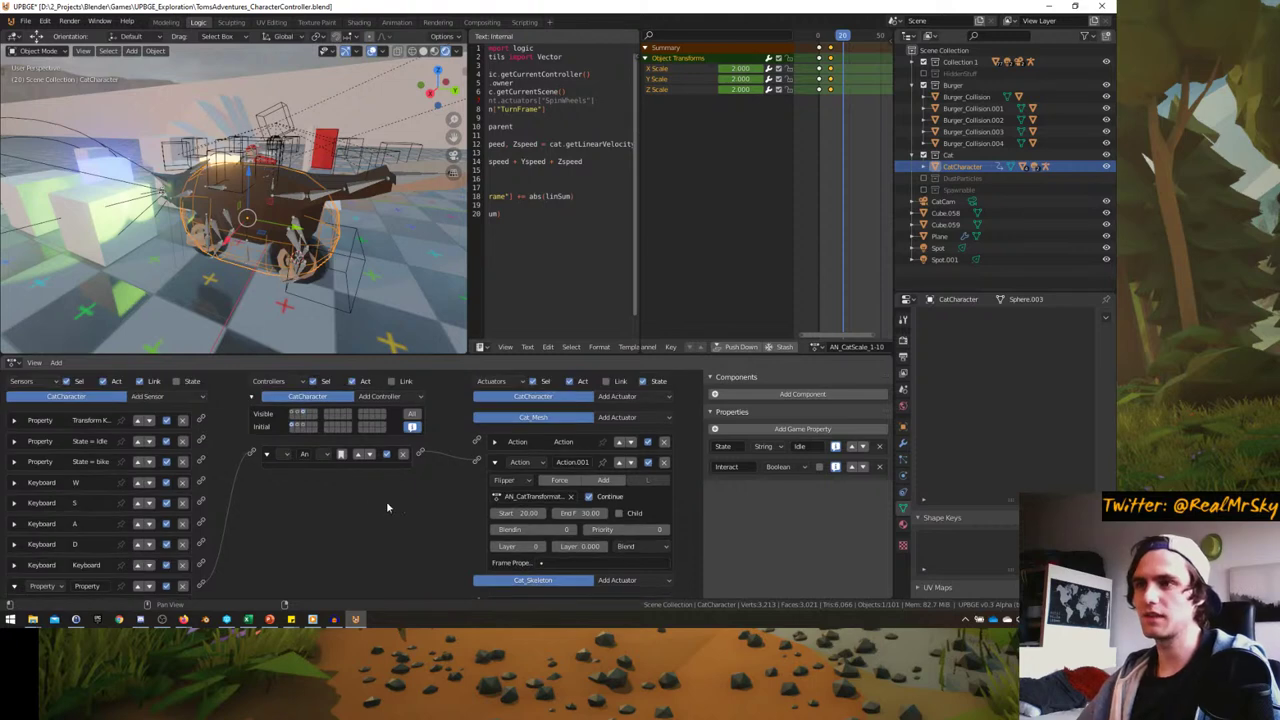
scroll(281, 472, down, 3)
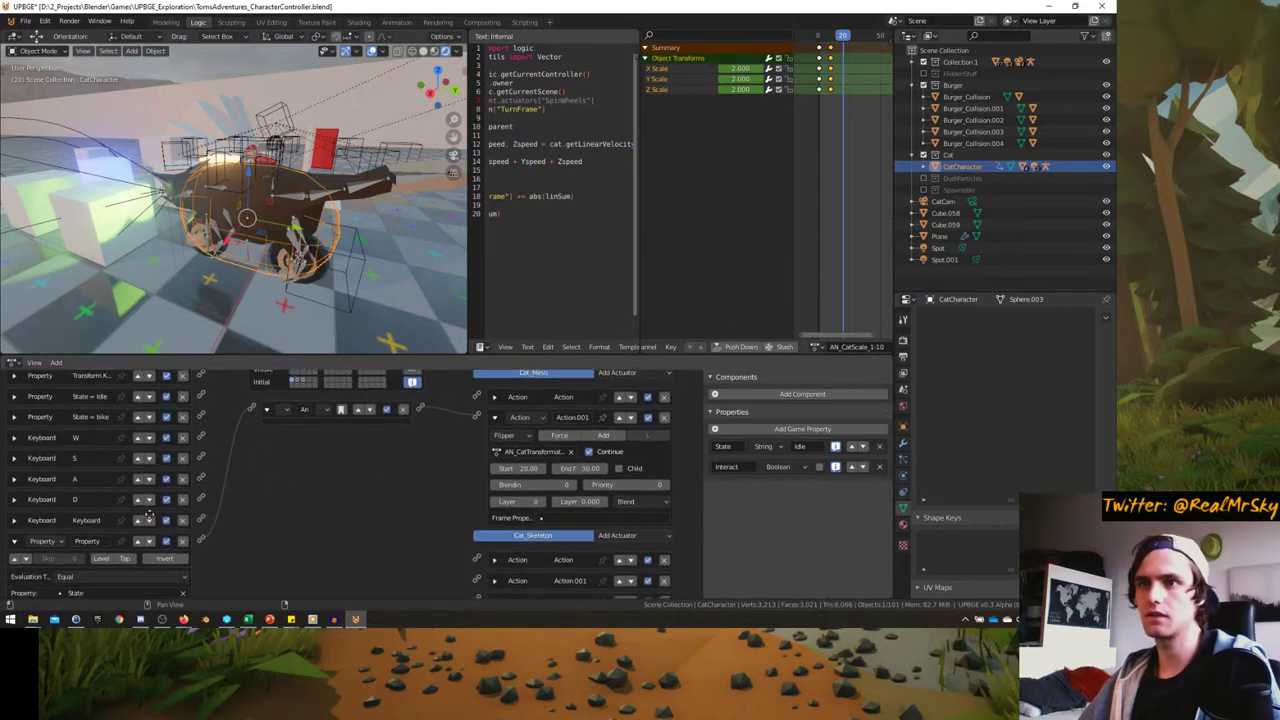
click(87, 540)
text(S)
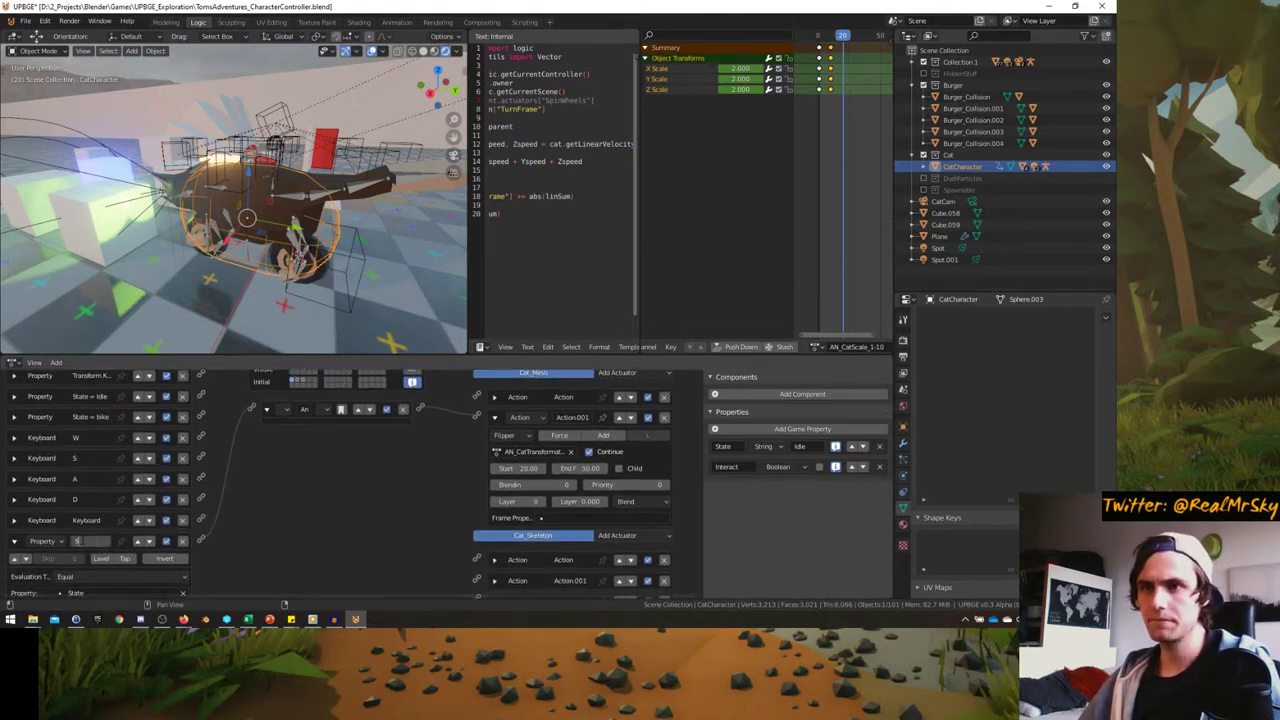
text(tate = H)
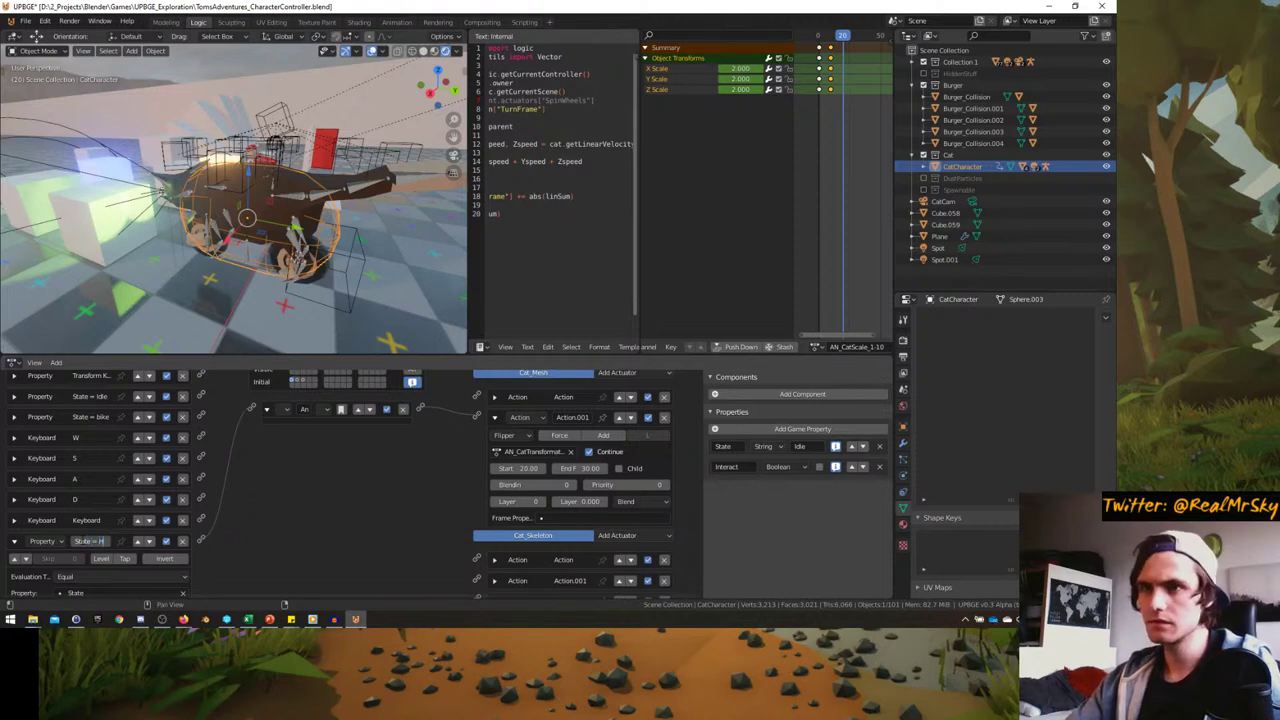
text(old)
key(Return)
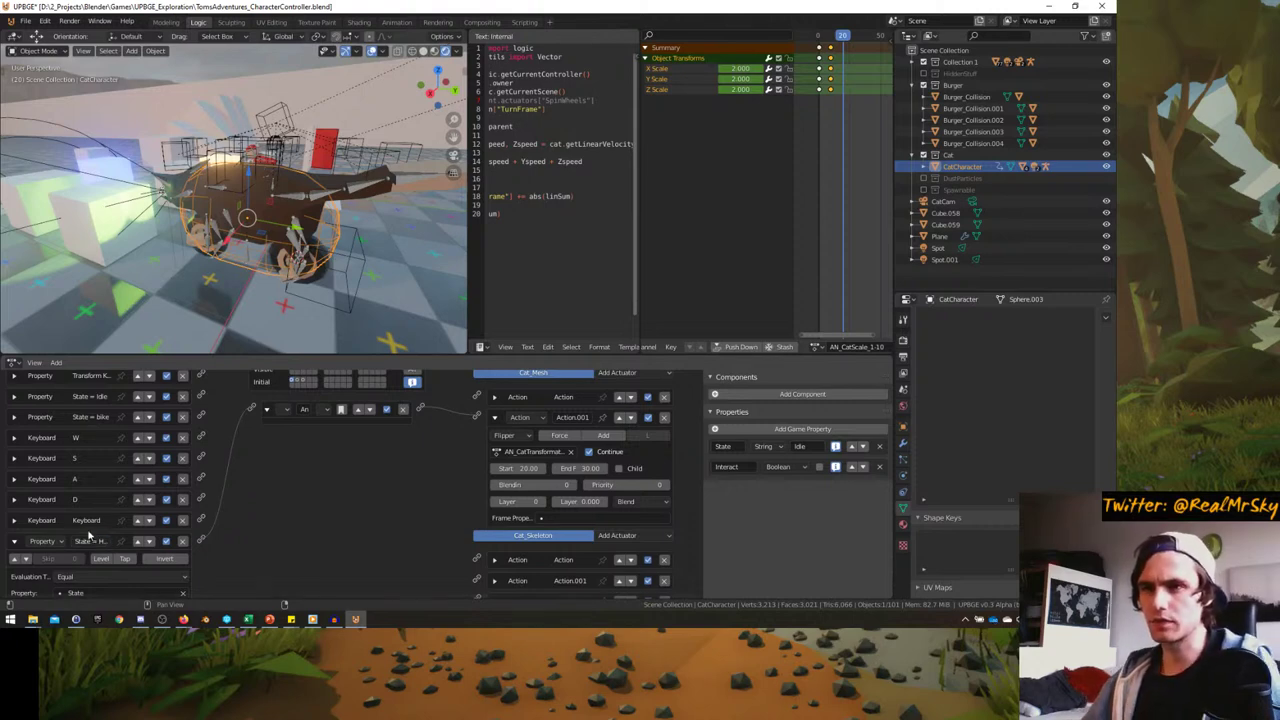
click(15, 541)
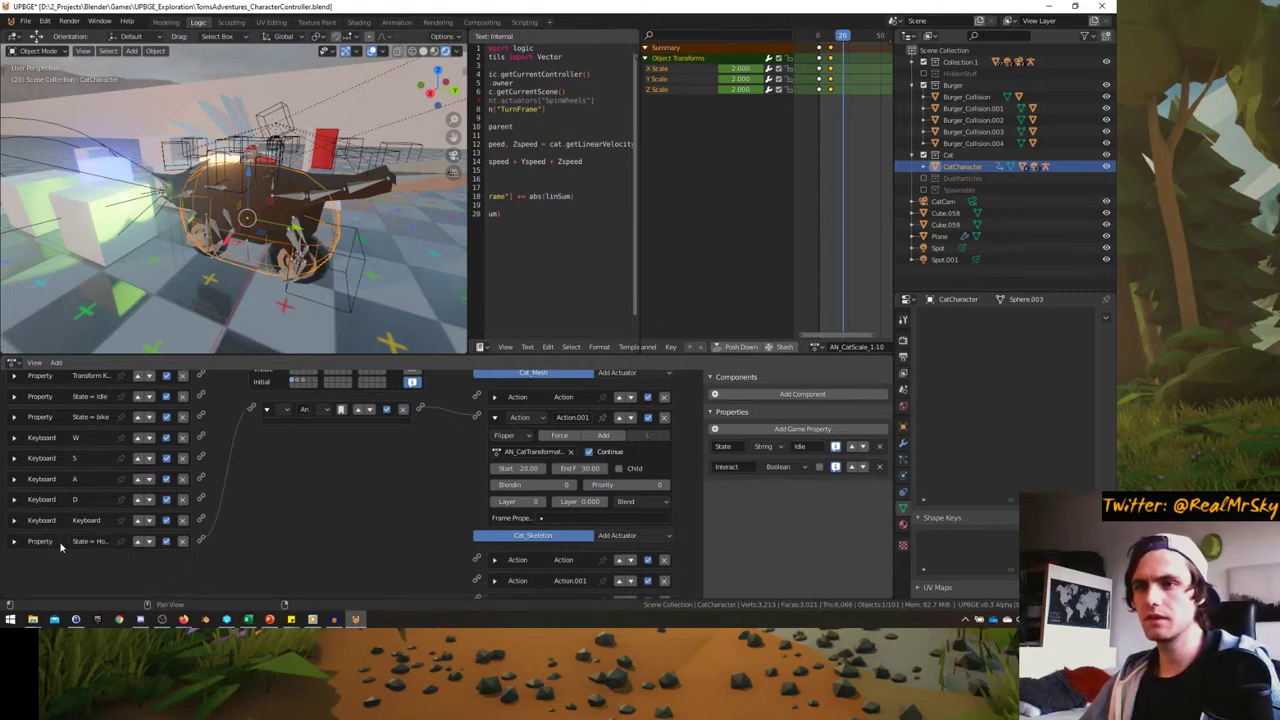
- Move the new state sensor up five rows to sit below State = bike
click(139, 541)
click(139, 520)
click(139, 499)
click(139, 478)
click(139, 458)
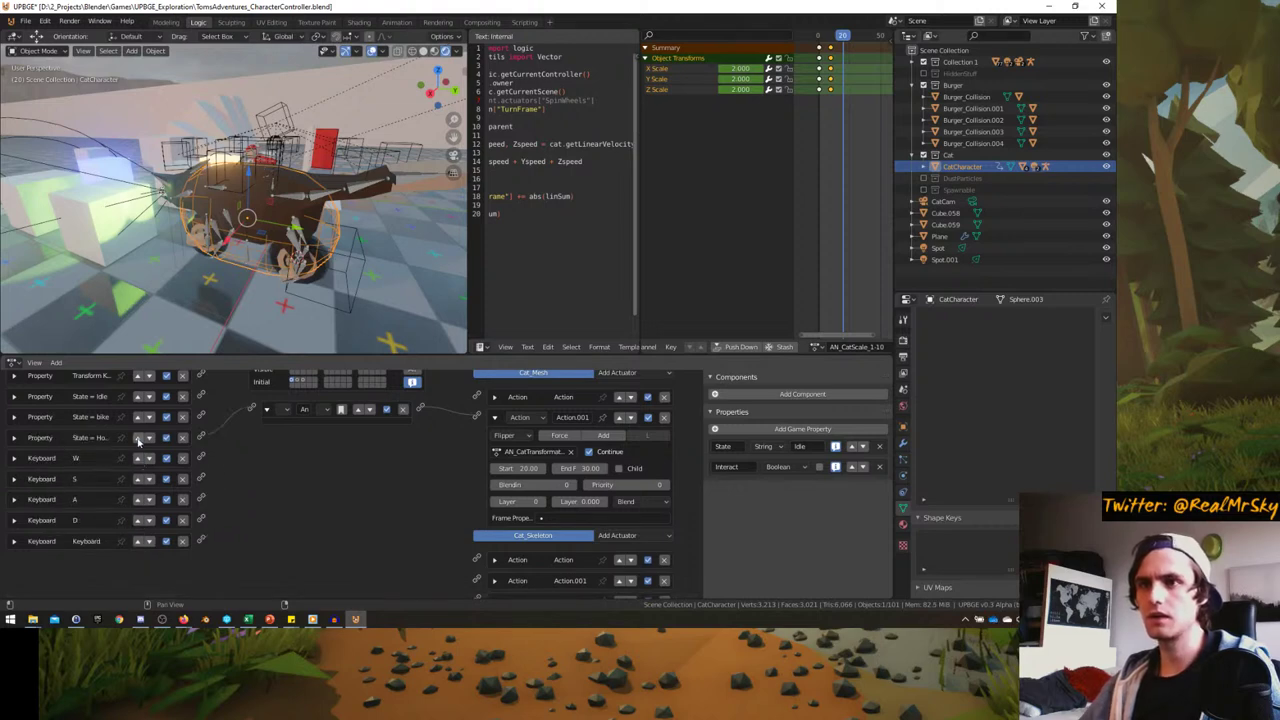
scroll(139, 437, up, 2)
- Add a Keyboard sensor named 'Space'
click(160, 379)
click(140, 466)
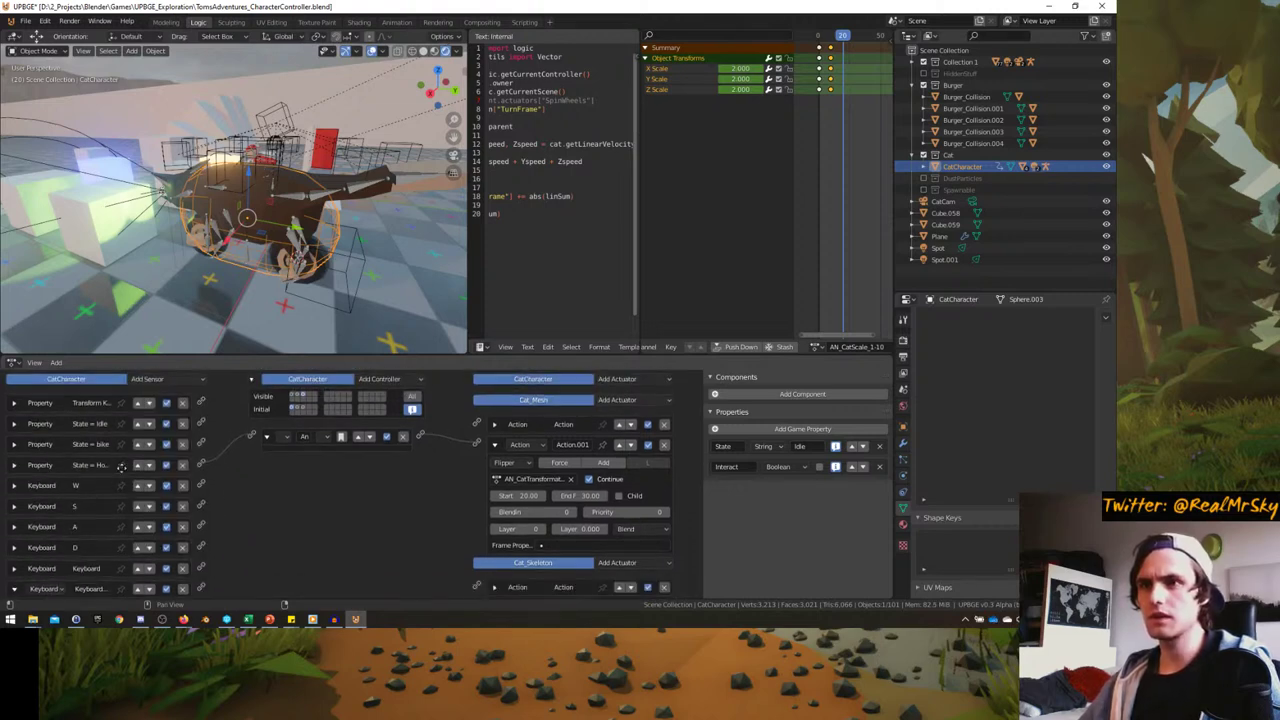
scroll(120, 466, down, 1)
click(92, 552)
text(Sp)
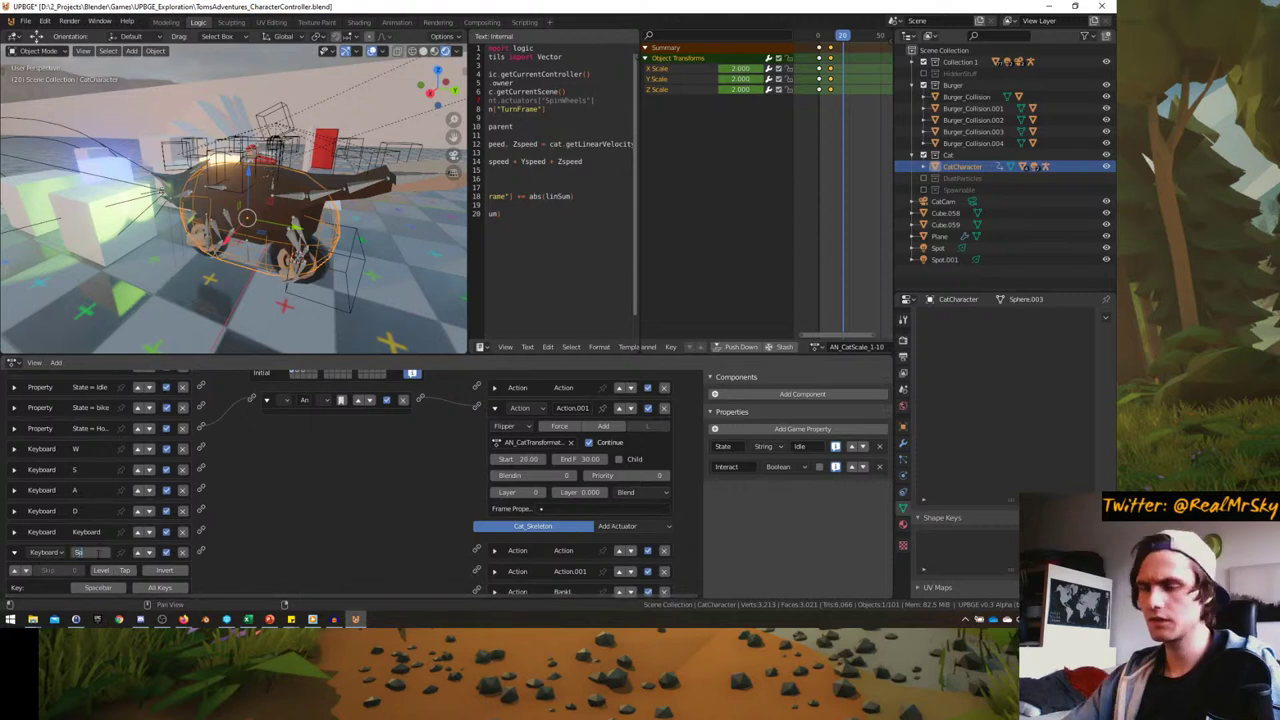
text(ace)
key(Return)
scroll(282, 479, up, 2)
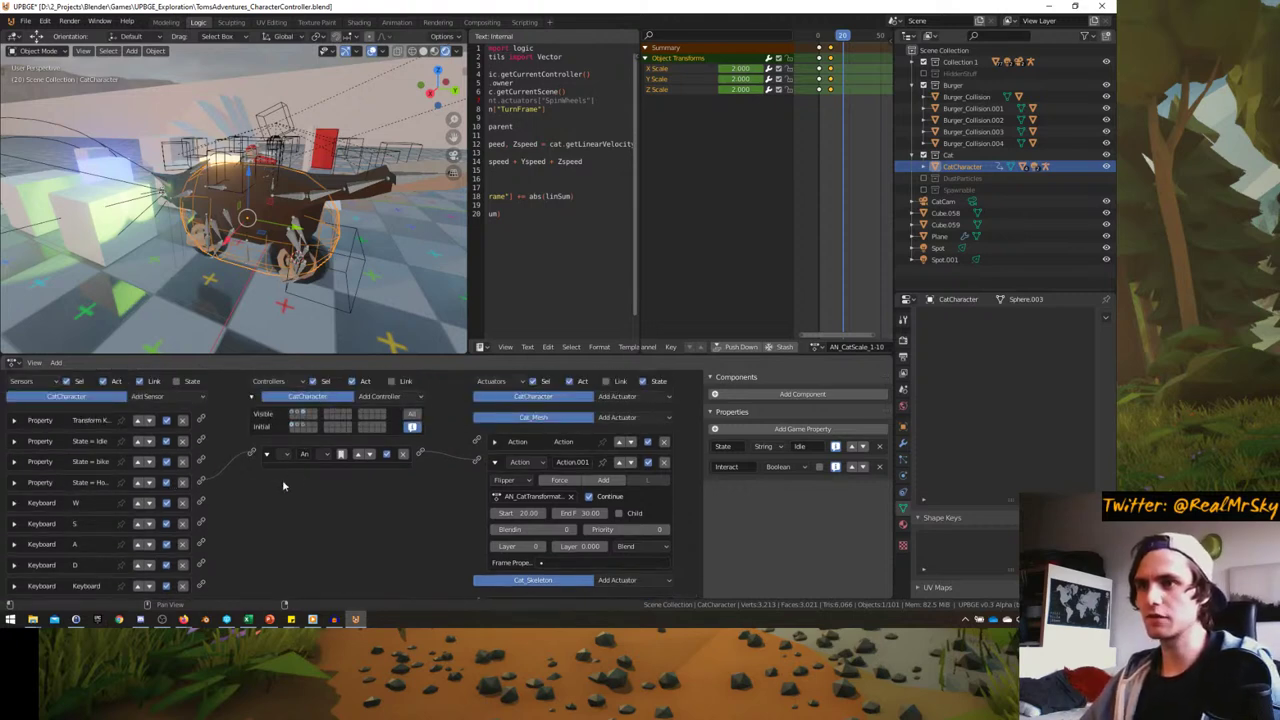
click(296, 412)
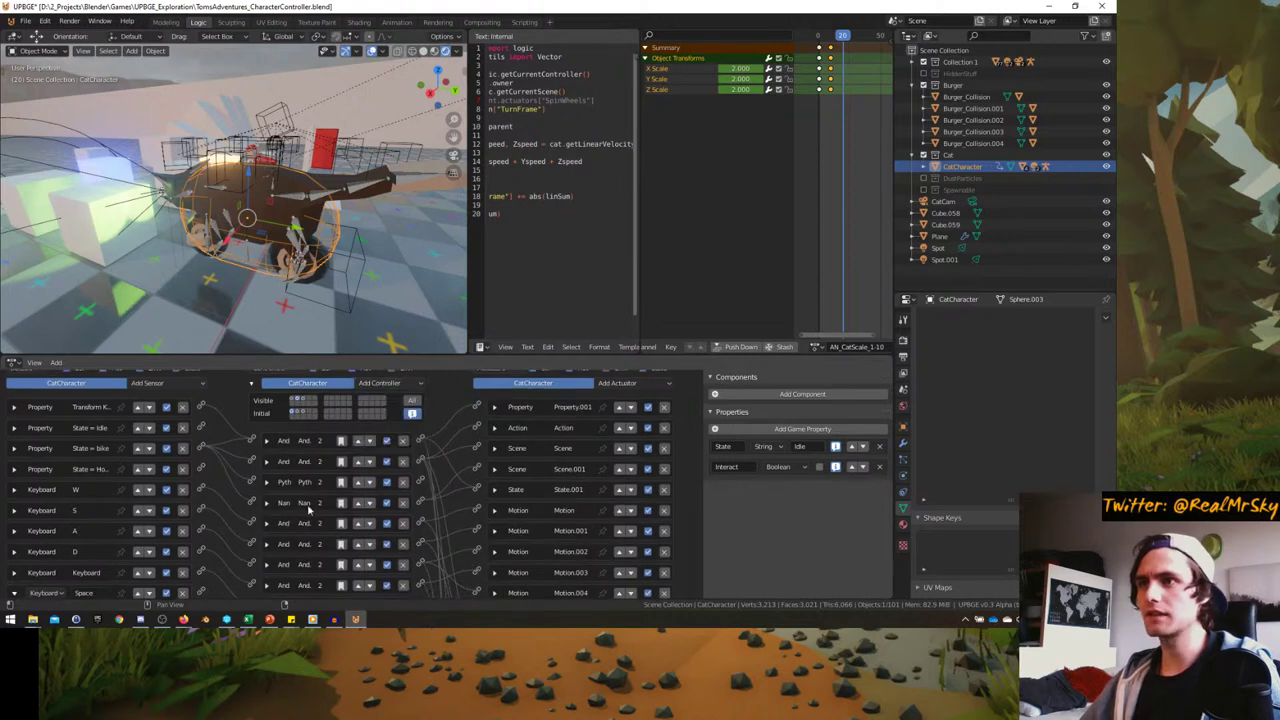
- Add a new Property actuator to CatCharacter
scroll(197, 533, down, 3)
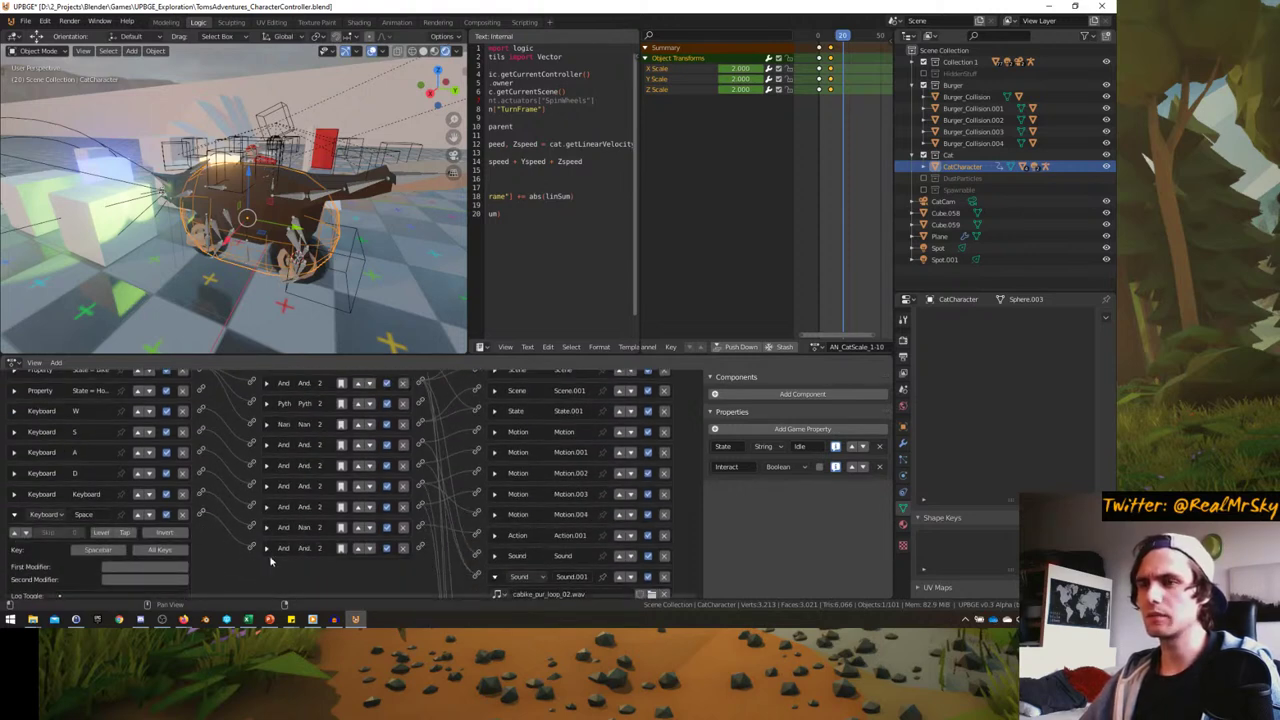
scroll(239, 537, down, 1)
scroll(265, 520, up, 1)
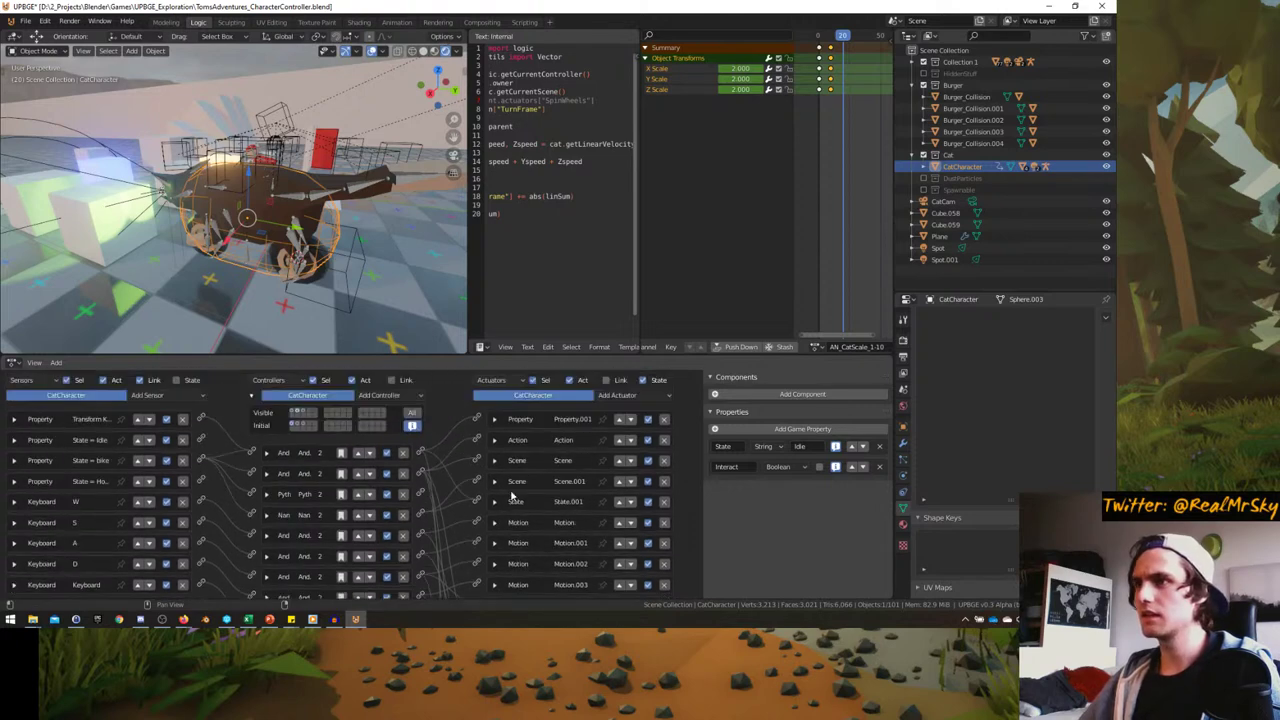
scroll(510, 460, up, 4)
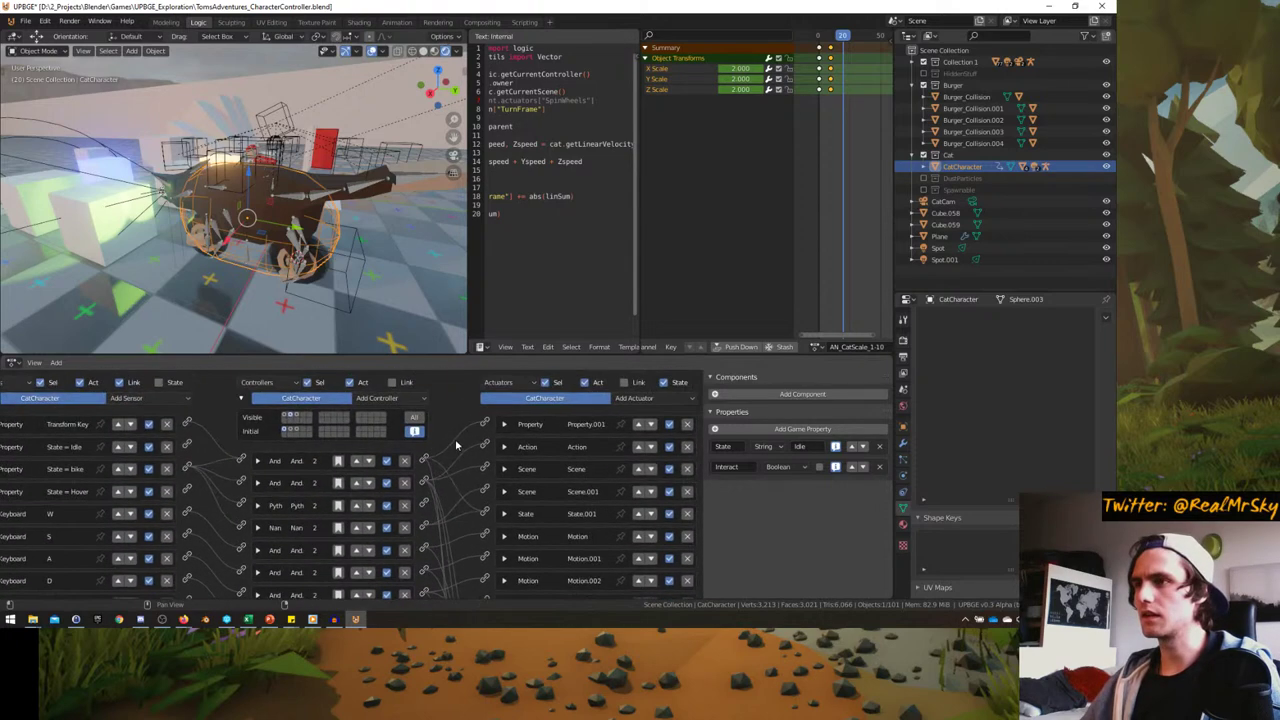
click(572, 394)
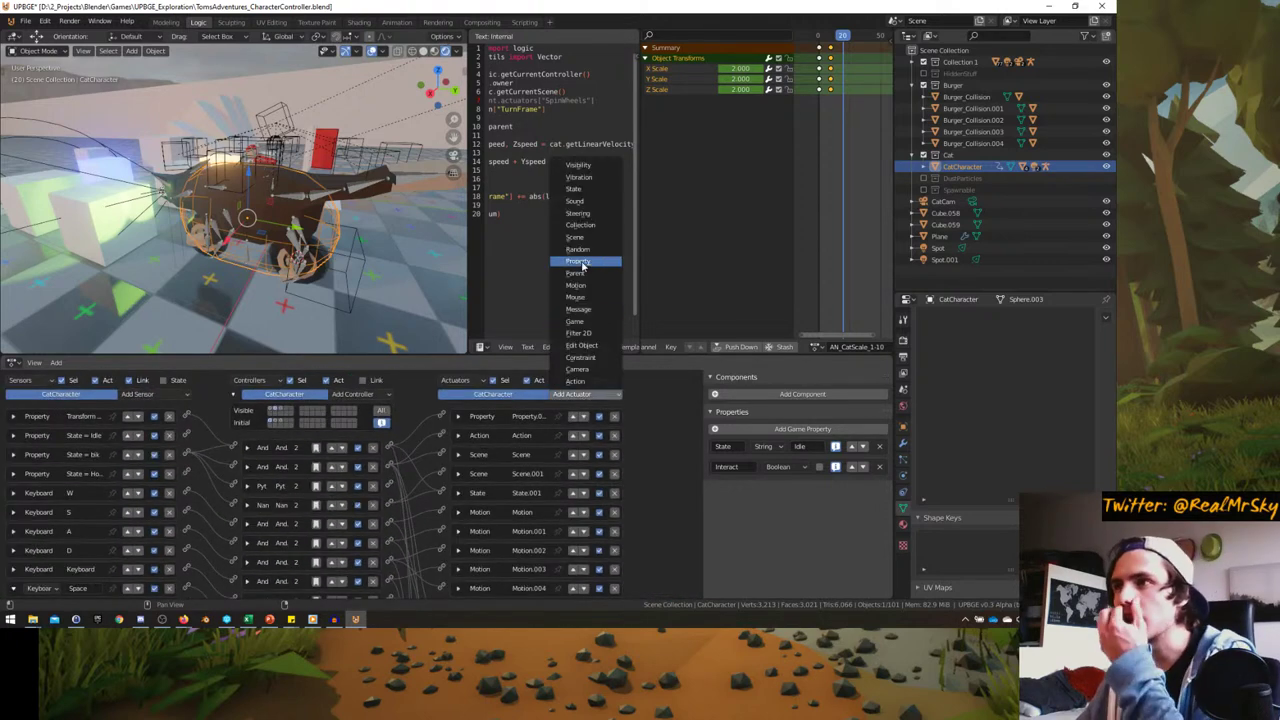
scroll(422, 465, down, 1)
scroll(422, 465, down, 5)
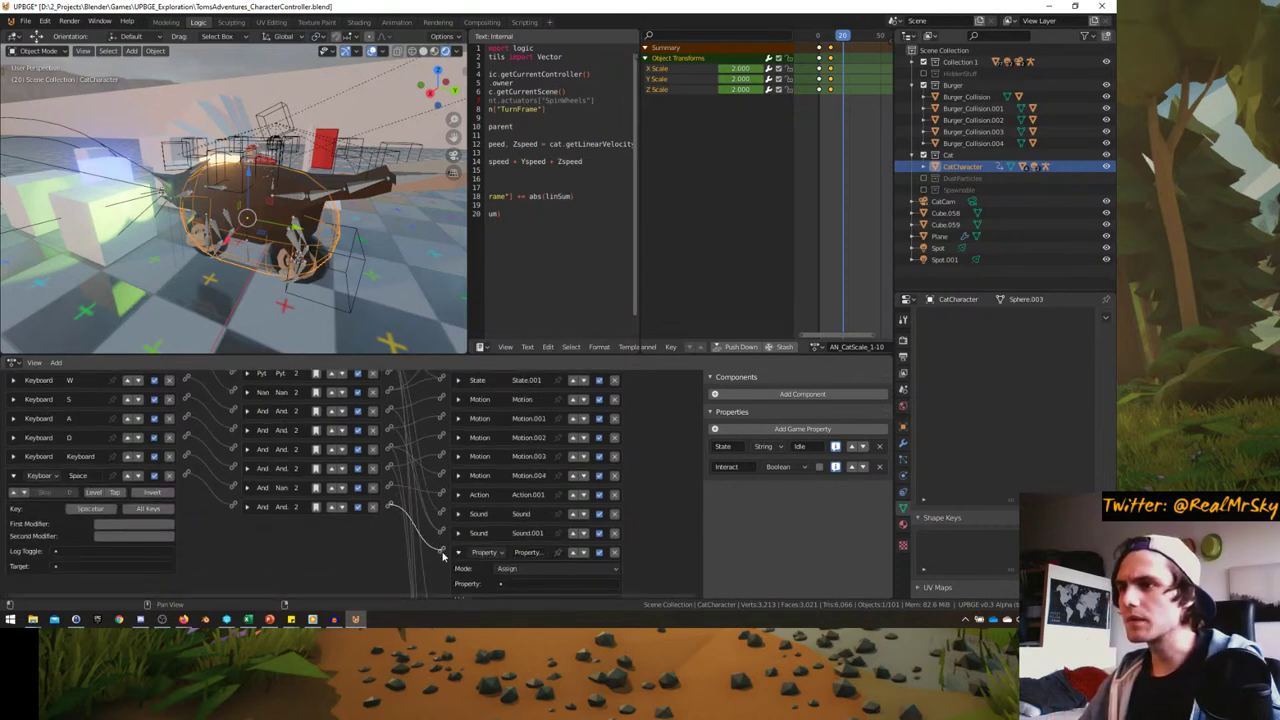
scroll(503, 547, down, 3)
- Make the actuator assign the value "Hover" to the State property
click(505, 537)
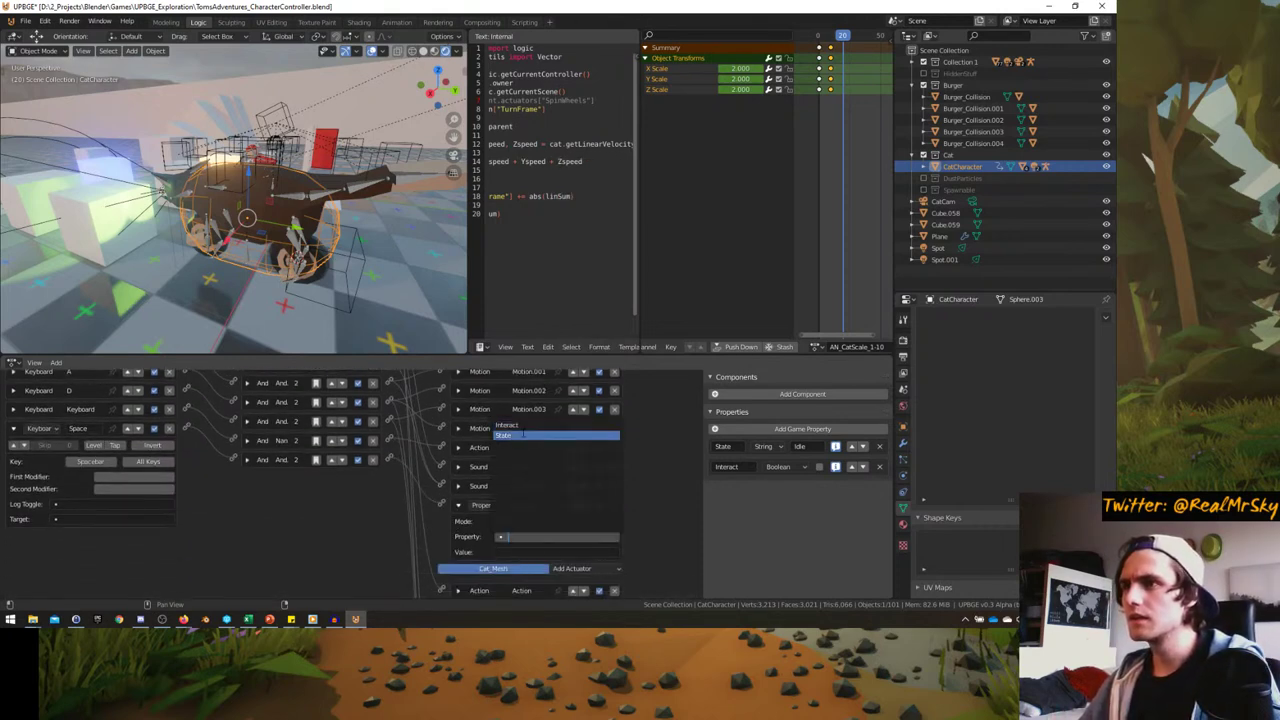
click(515, 434)
click(516, 552)
text(I)
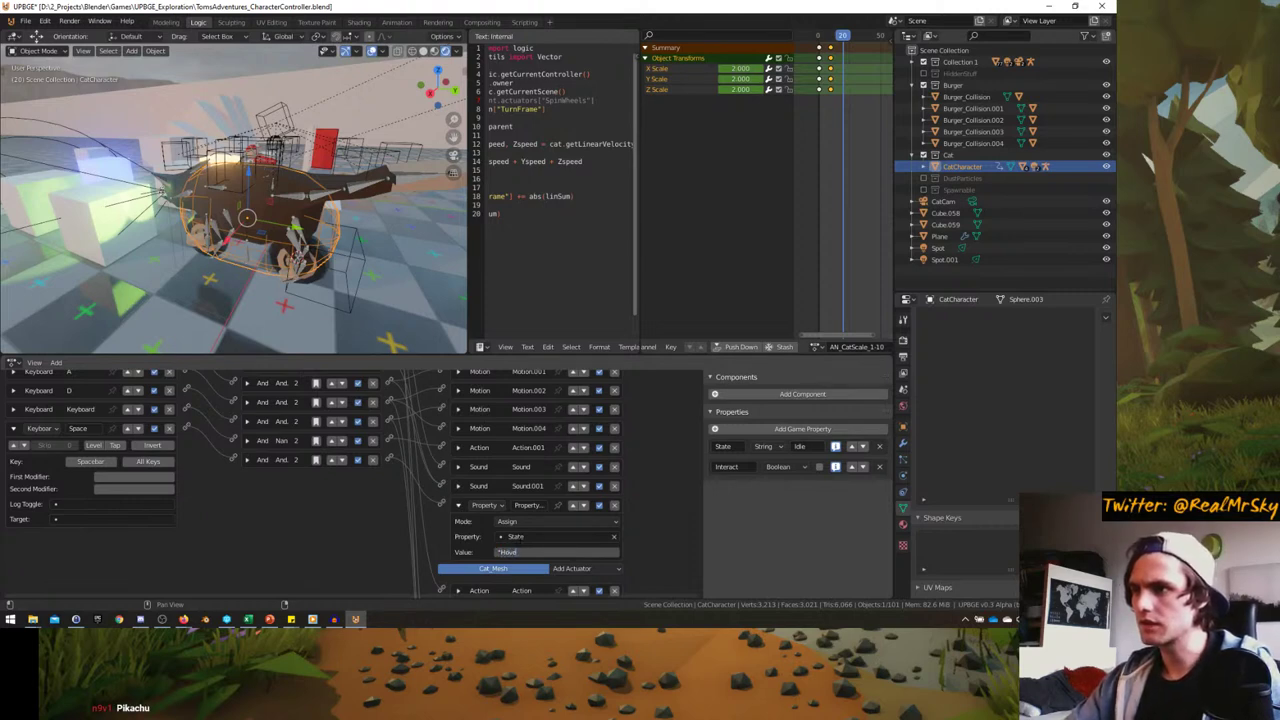
text("Hover")
key(Return)
- Check the Idle and Hover Property actuators' values, collapsing each afterwards
scroll(480, 465, up, 5)
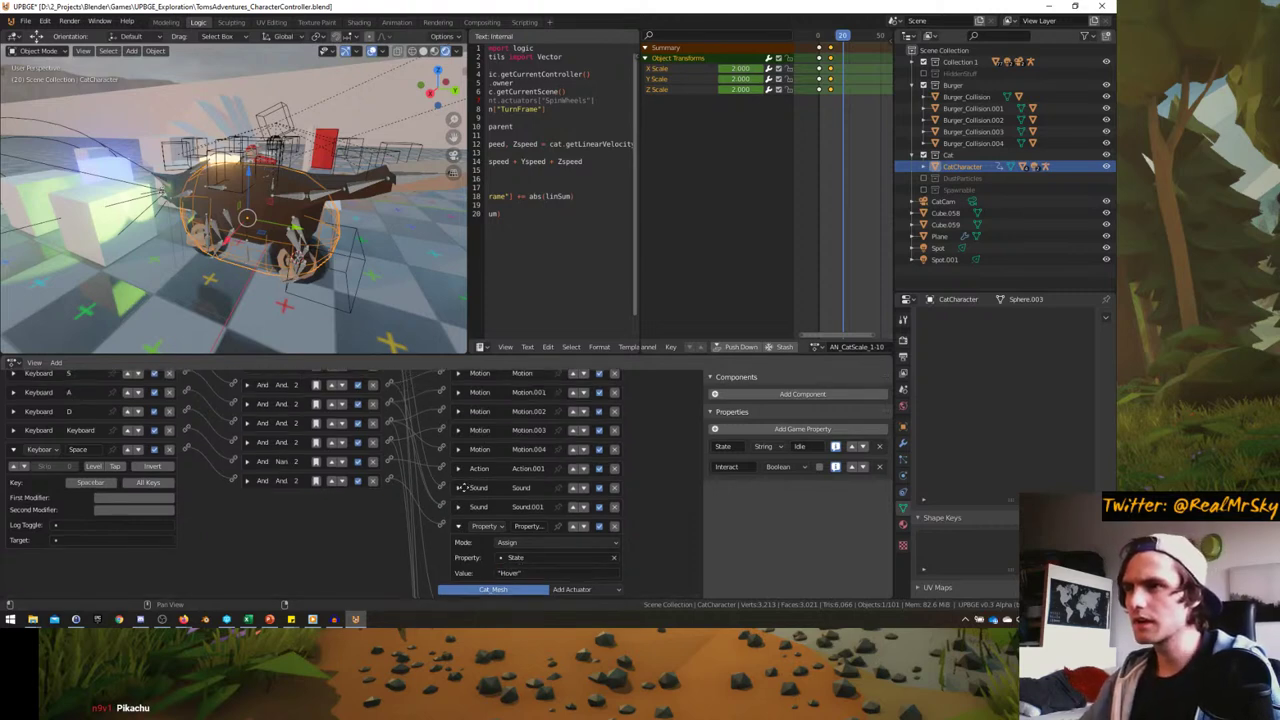
scroll(450, 468, up, 1)
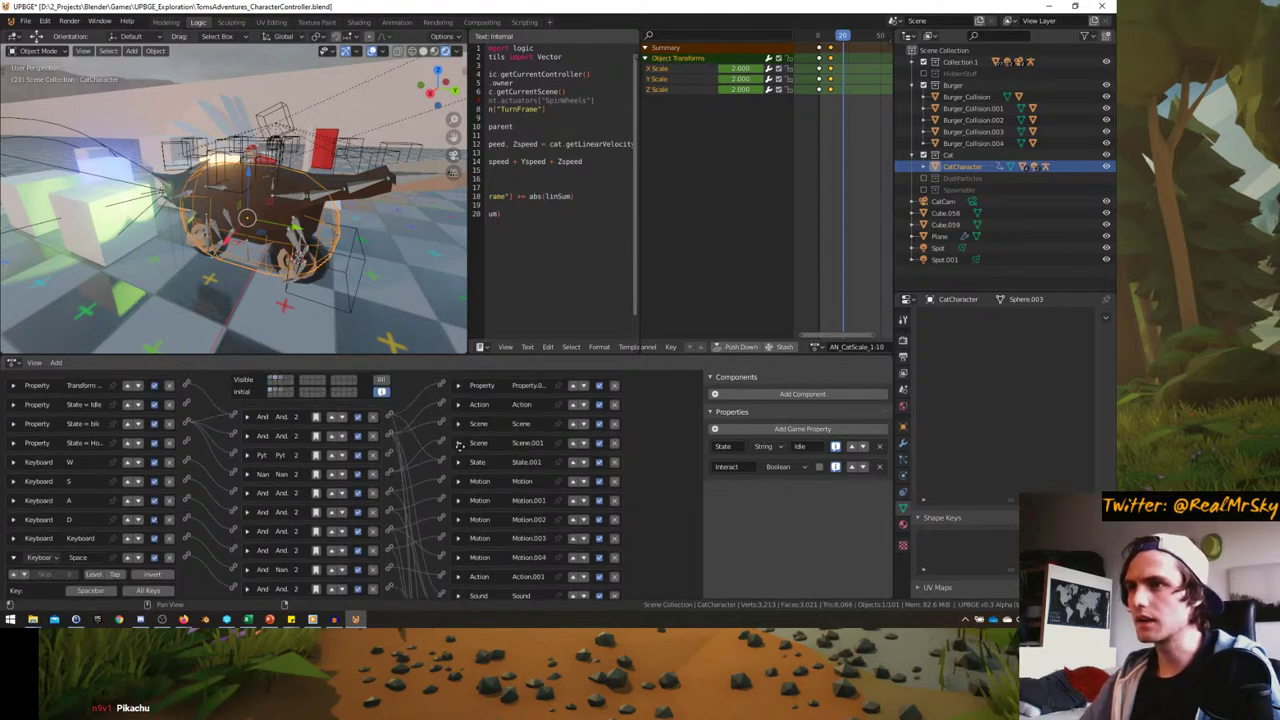
click(458, 403)
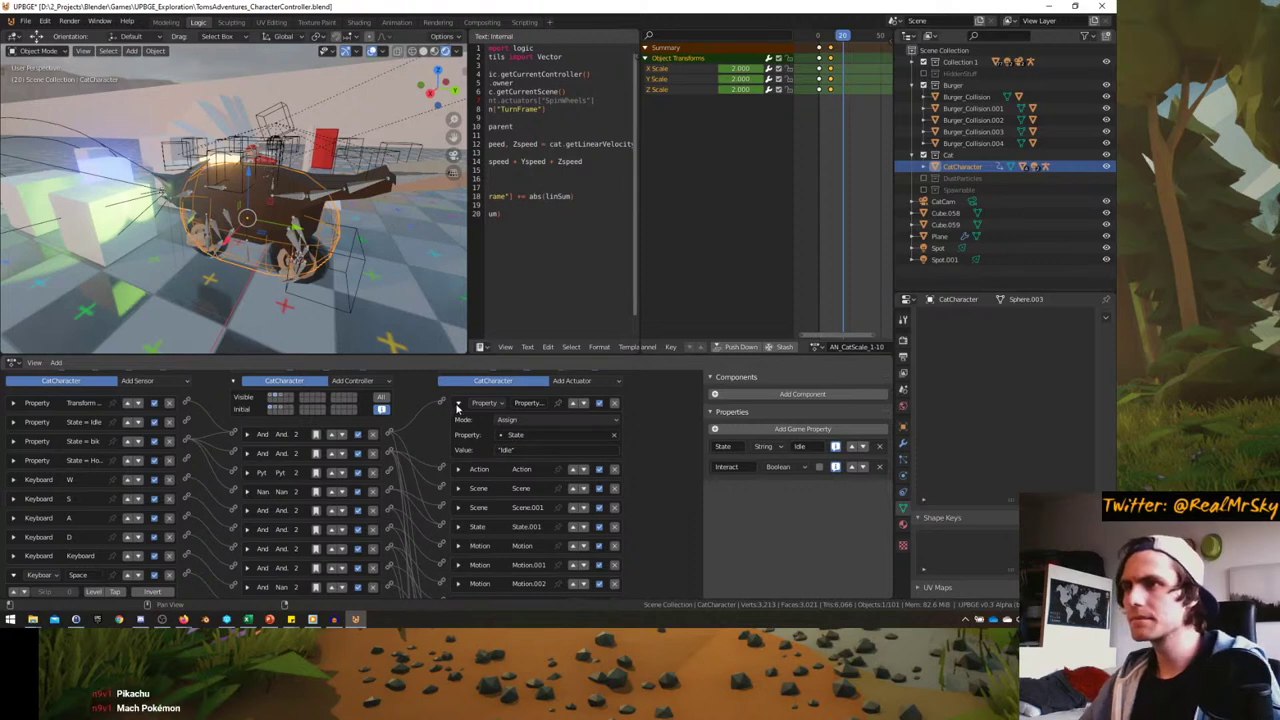
click(458, 403)
scroll(458, 480, down, 6)
click(458, 497)
click(458, 497)
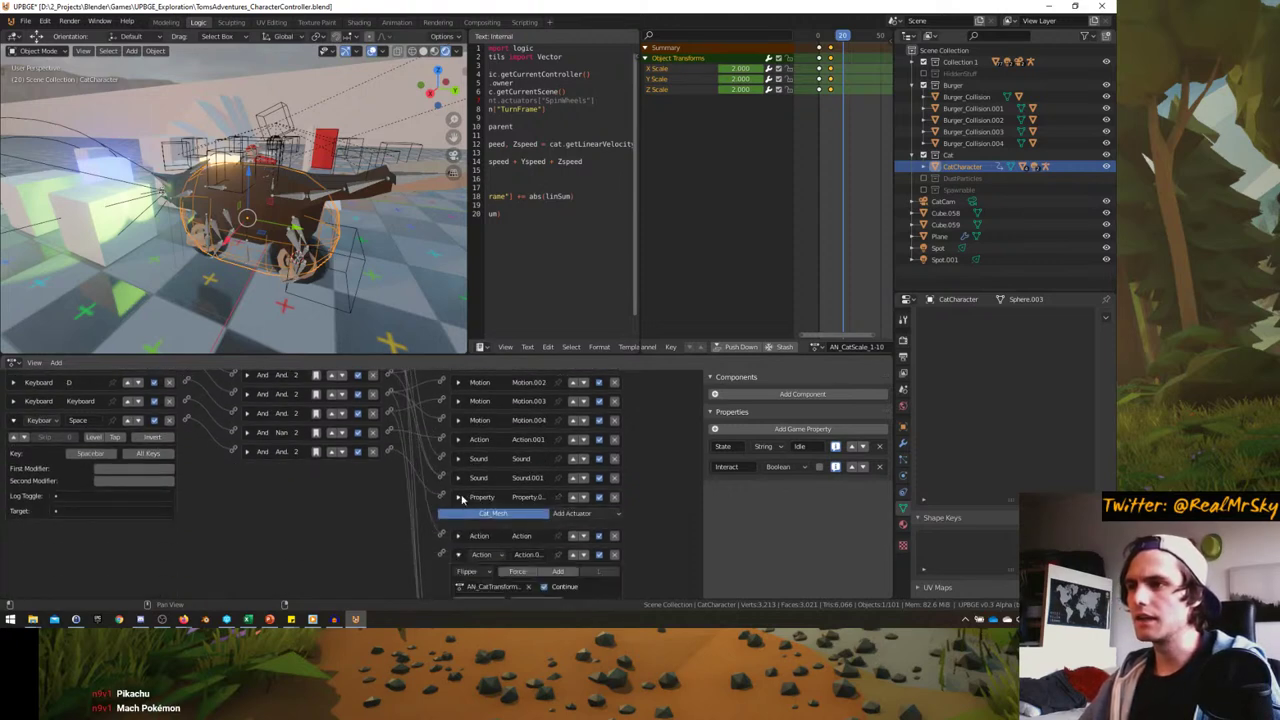
- Briefly show another state's logic bricks, then return to the original state
scroll(290, 424, up, 5)
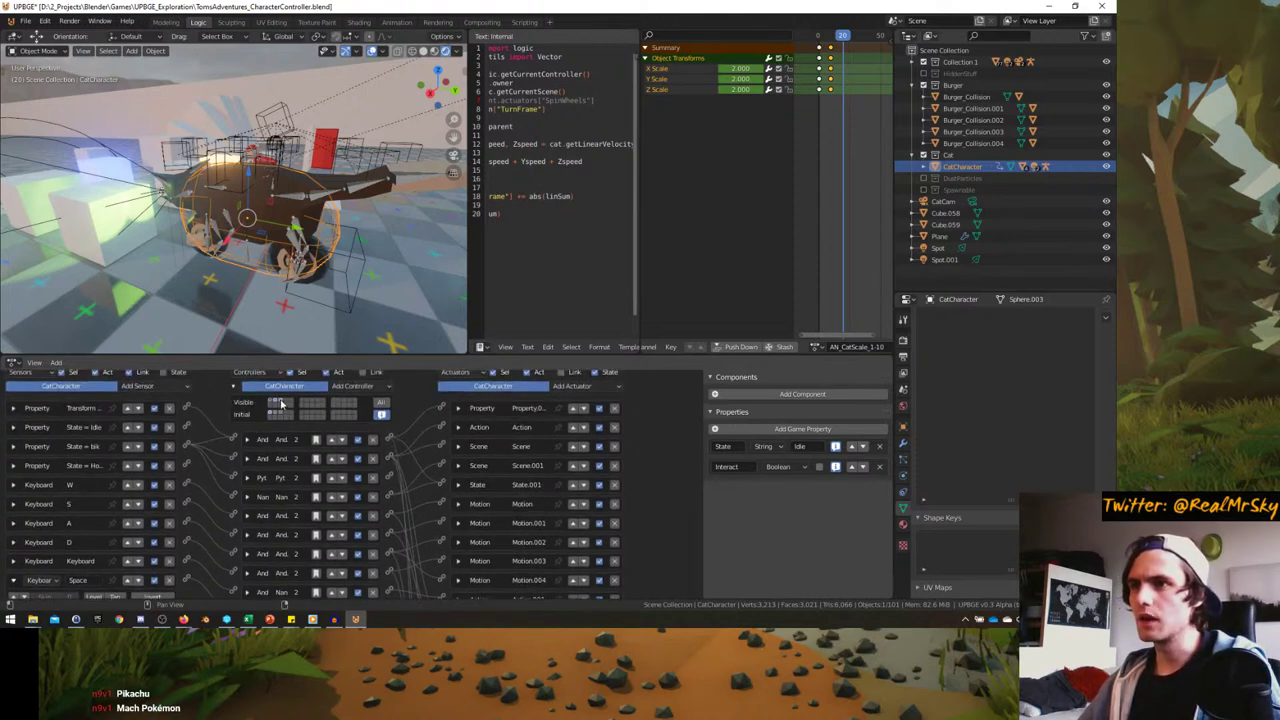
click(283, 402)
click(279, 402)
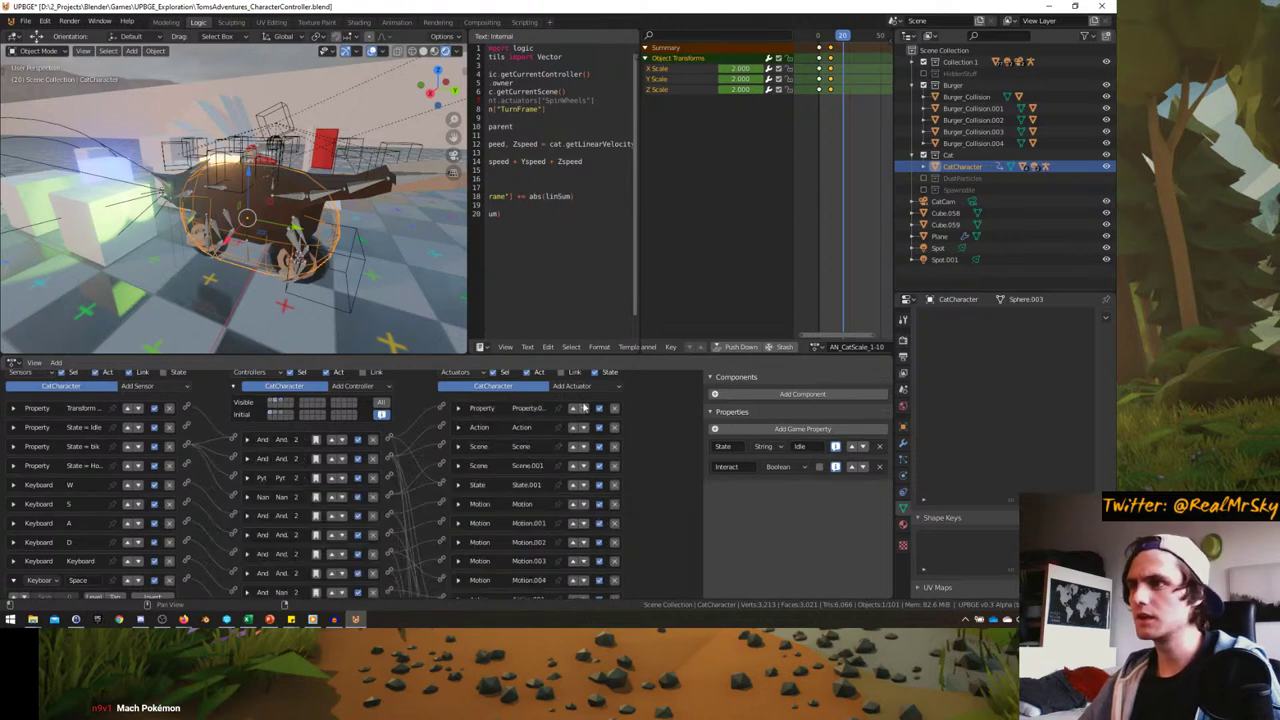
click(580, 387)
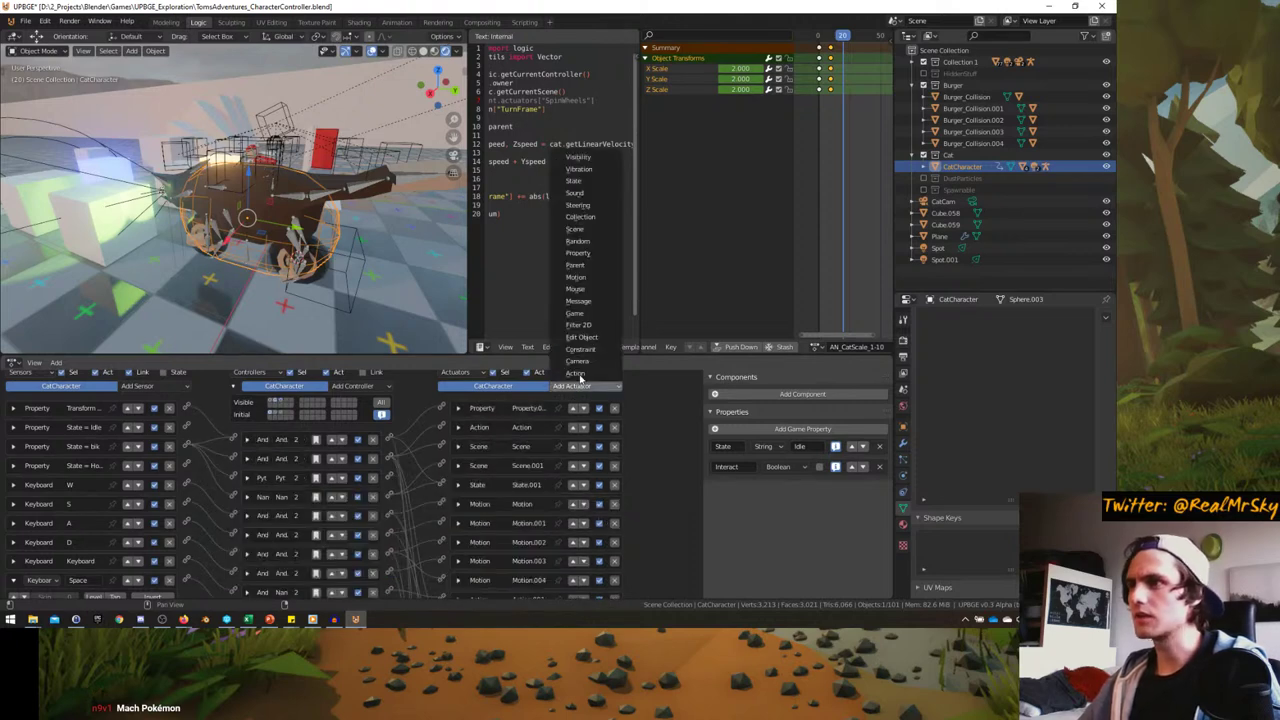
- Add a State actuator and switch to the other state's logic bricks
click(578, 181)
scroll(407, 550, down, 5)
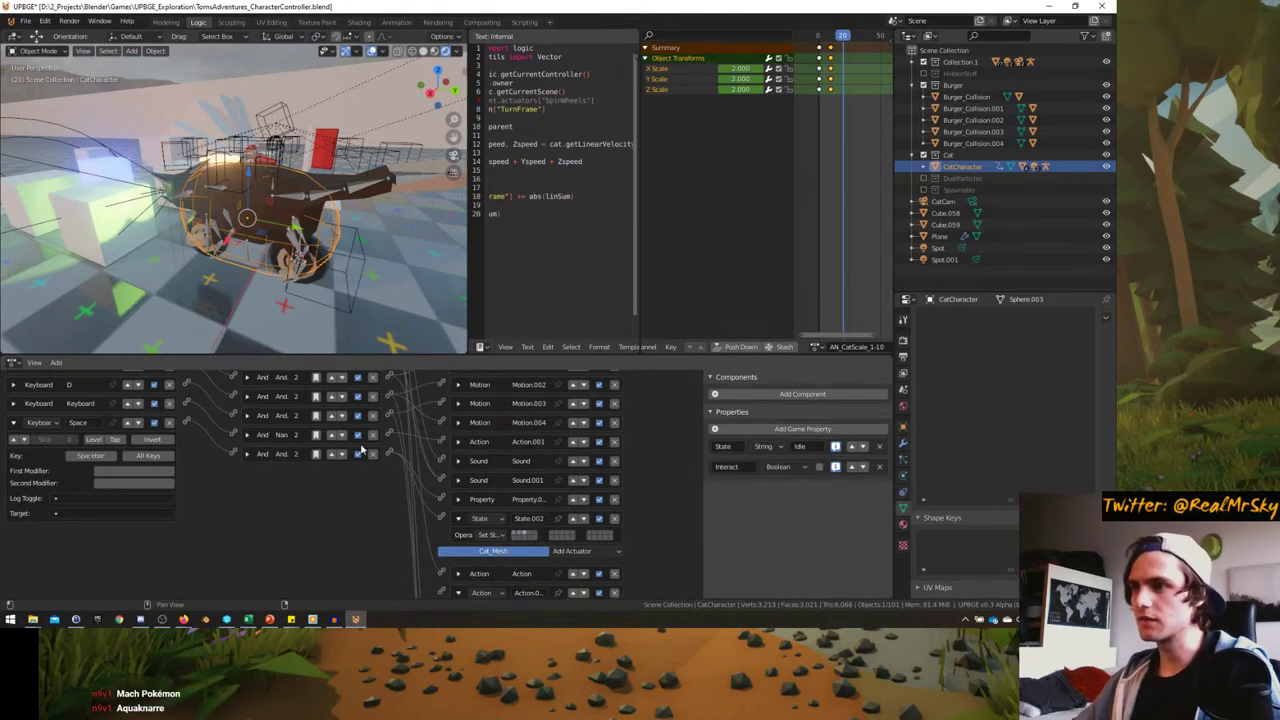
scroll(364, 451, up, 5)
click(281, 410)
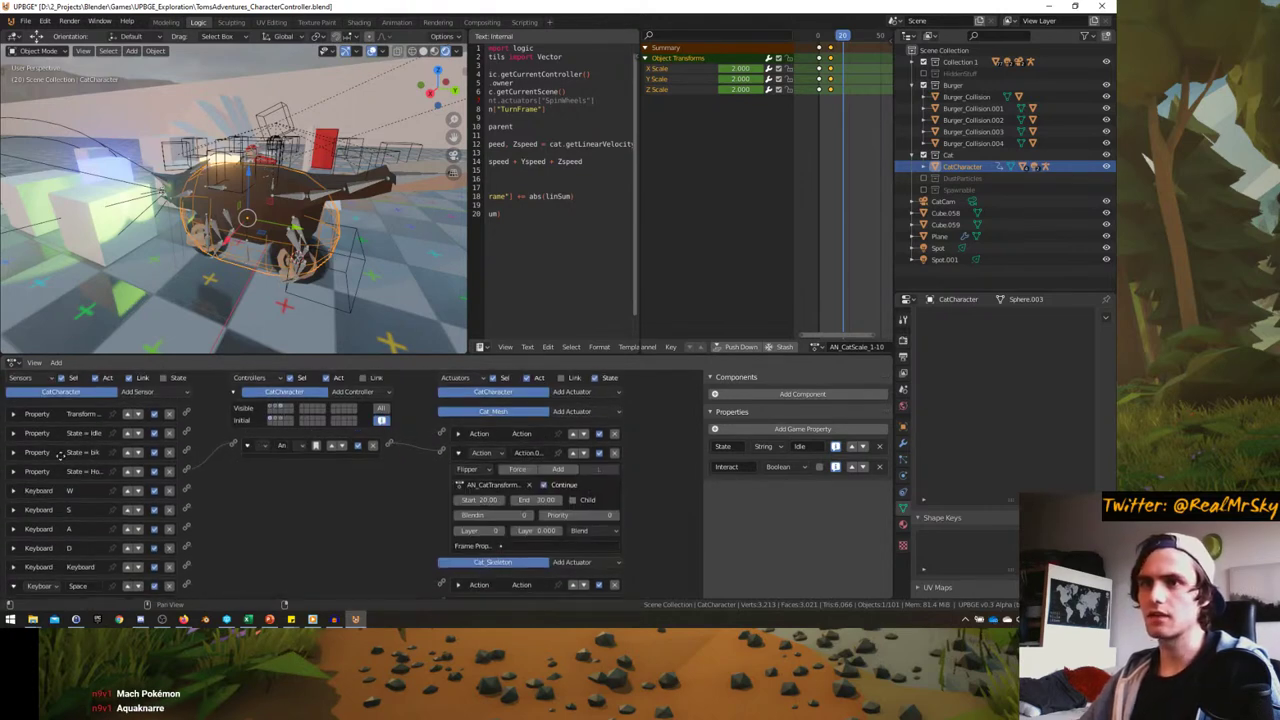
scroll(120, 470, down, 1)
scroll(60, 520, up, 1)
scroll(37, 543, down, 1)
scroll(37, 543, up, 1)
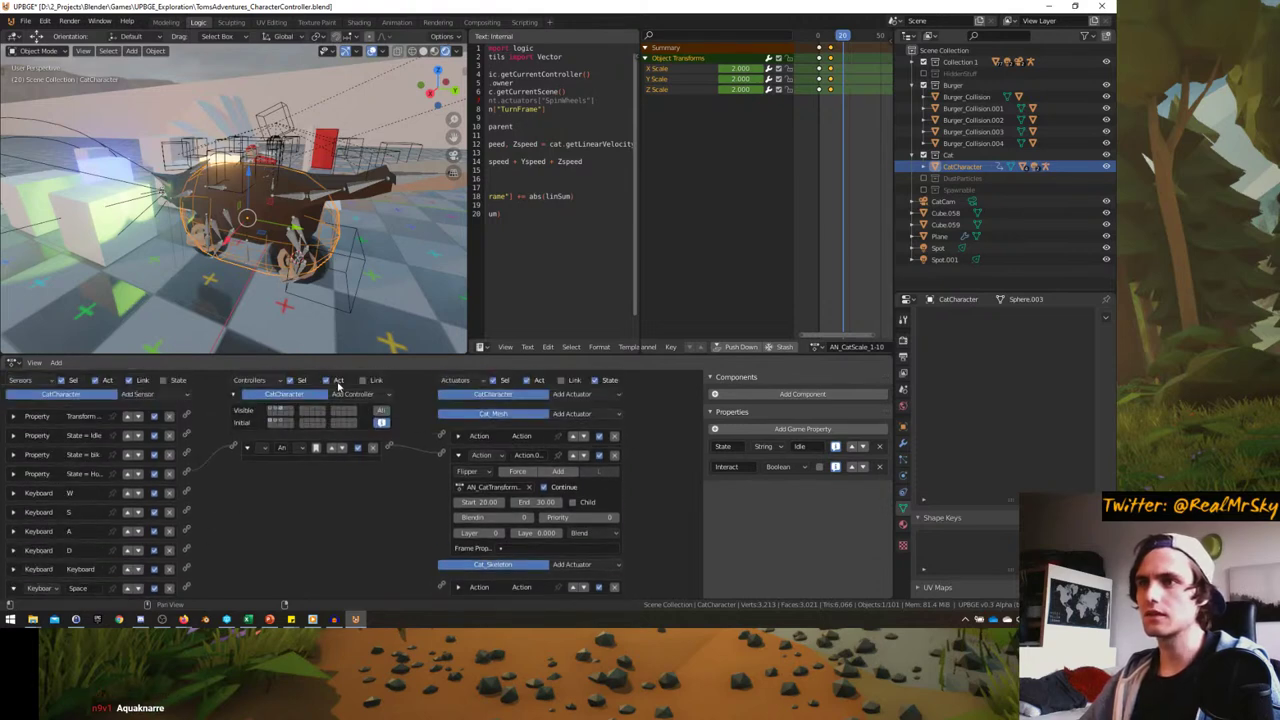
- Add an And controller, wire the Space key sensor, and make the second controller a Nand
click(352, 392)
click(348, 410)
scroll(186, 530, down, 1)
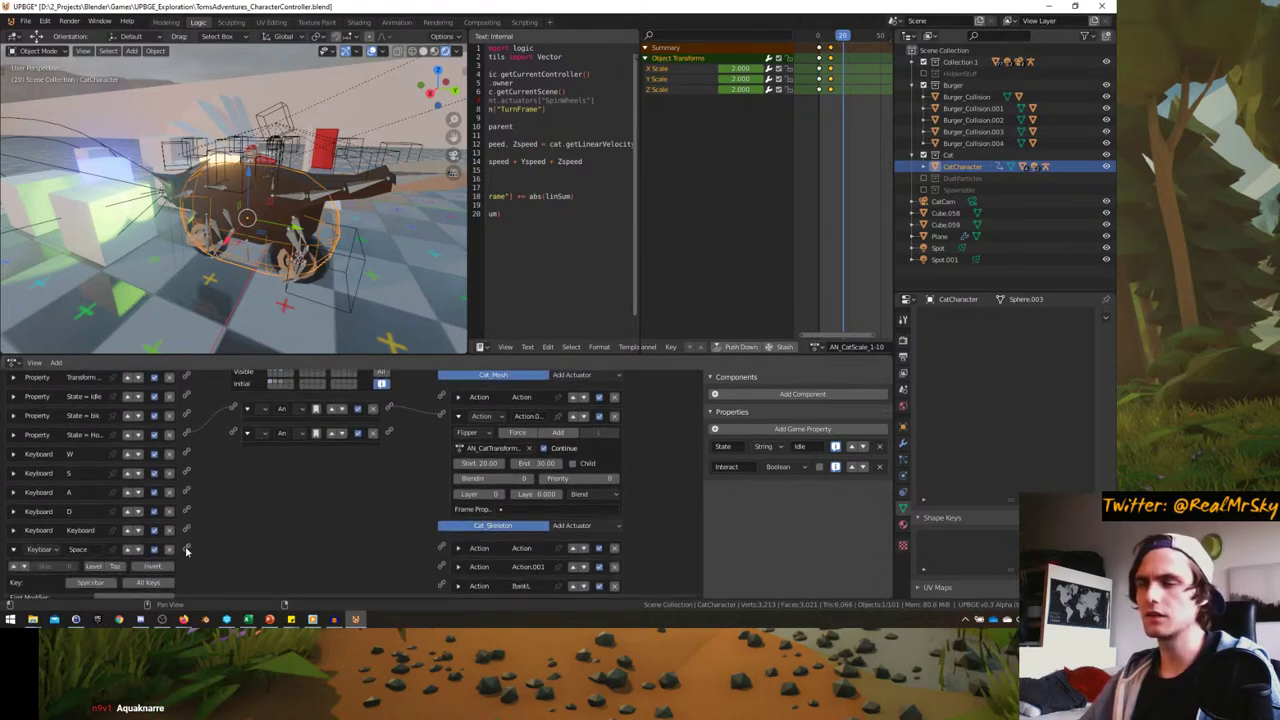
click(265, 433)
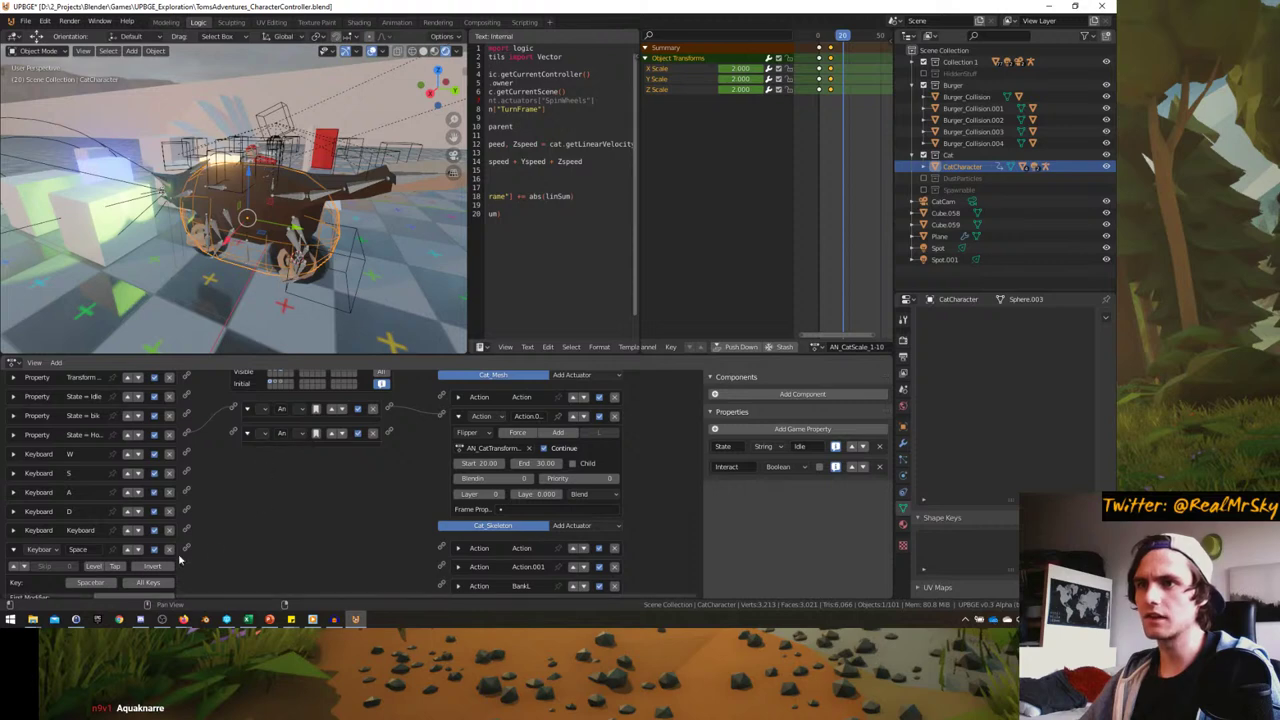
drag(186, 548, 241, 433)
scroll(56, 585, down, 1)
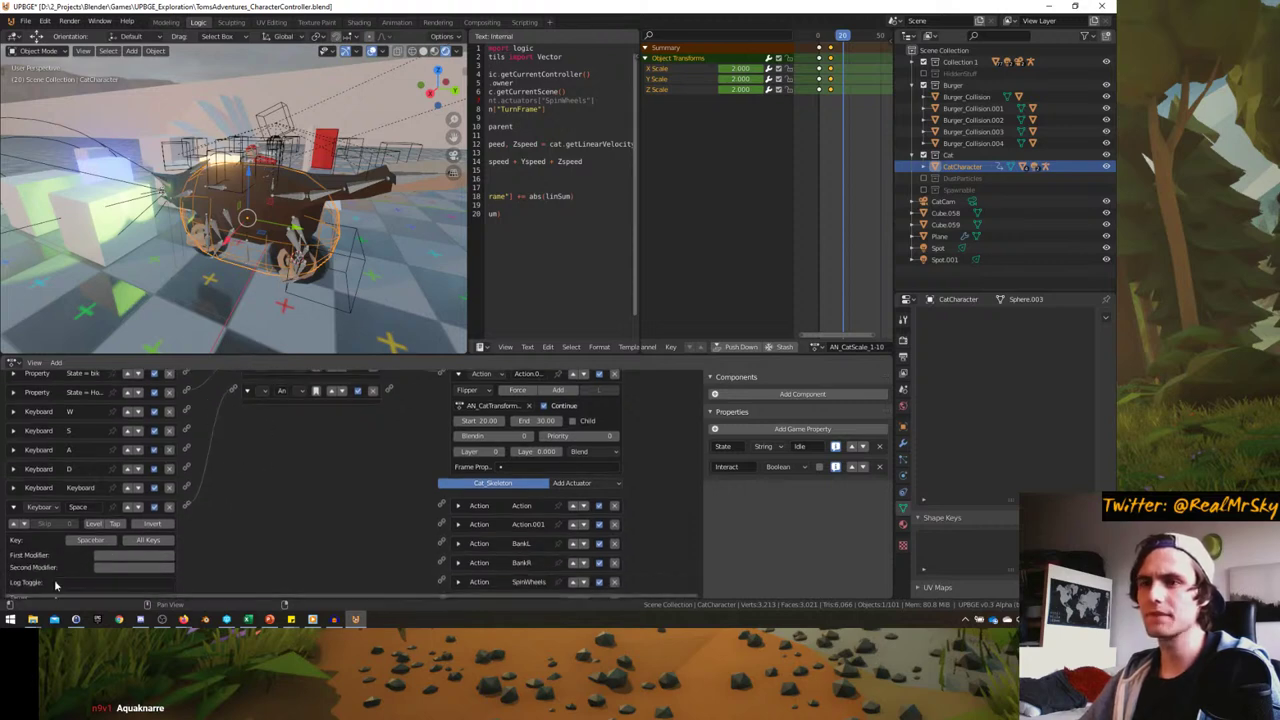
click(13, 507)
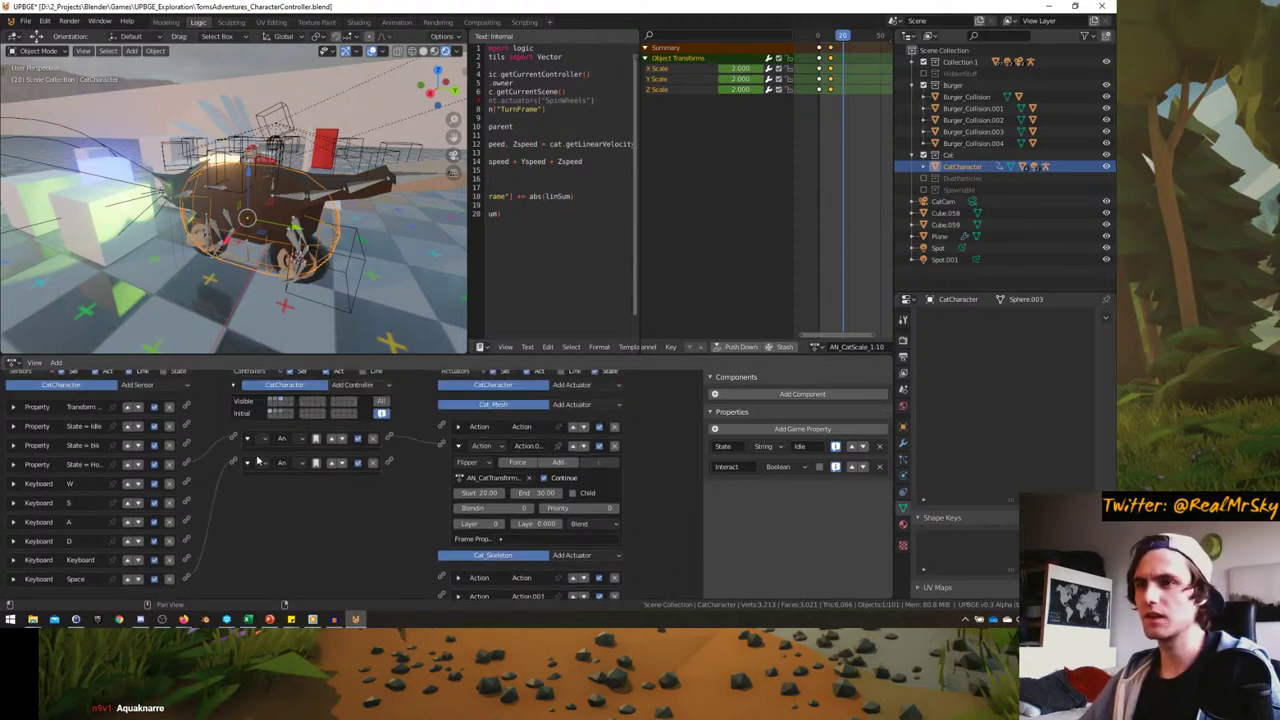
click(258, 460)
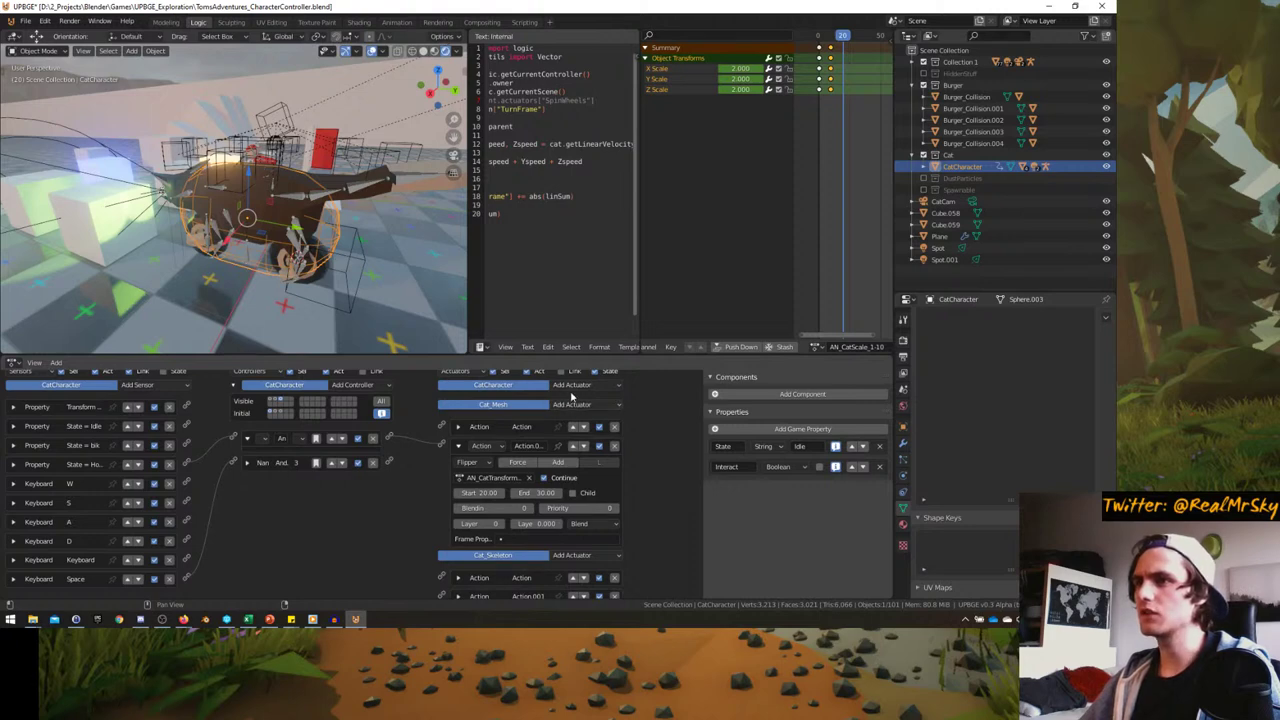
- Add a Property actuator driven by the Nand controller that assigns State 'Bike'
click(575, 388)
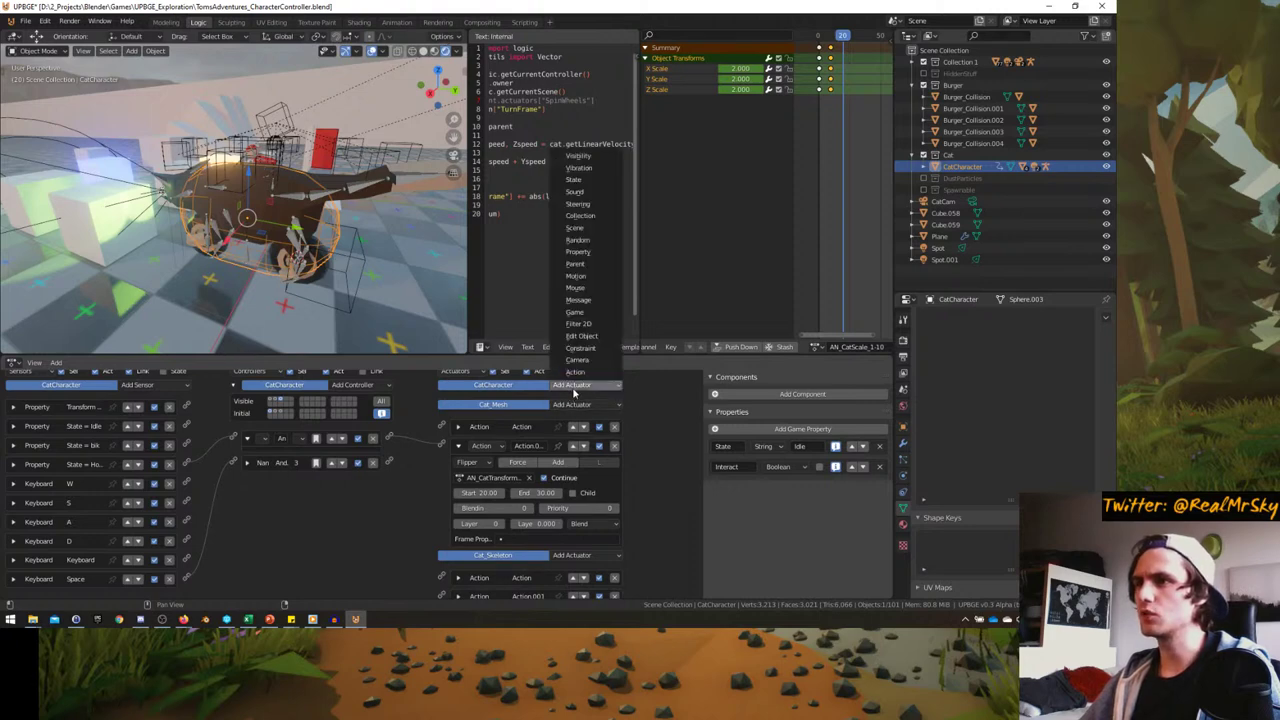
click(578, 252)
drag(390, 462, 446, 408)
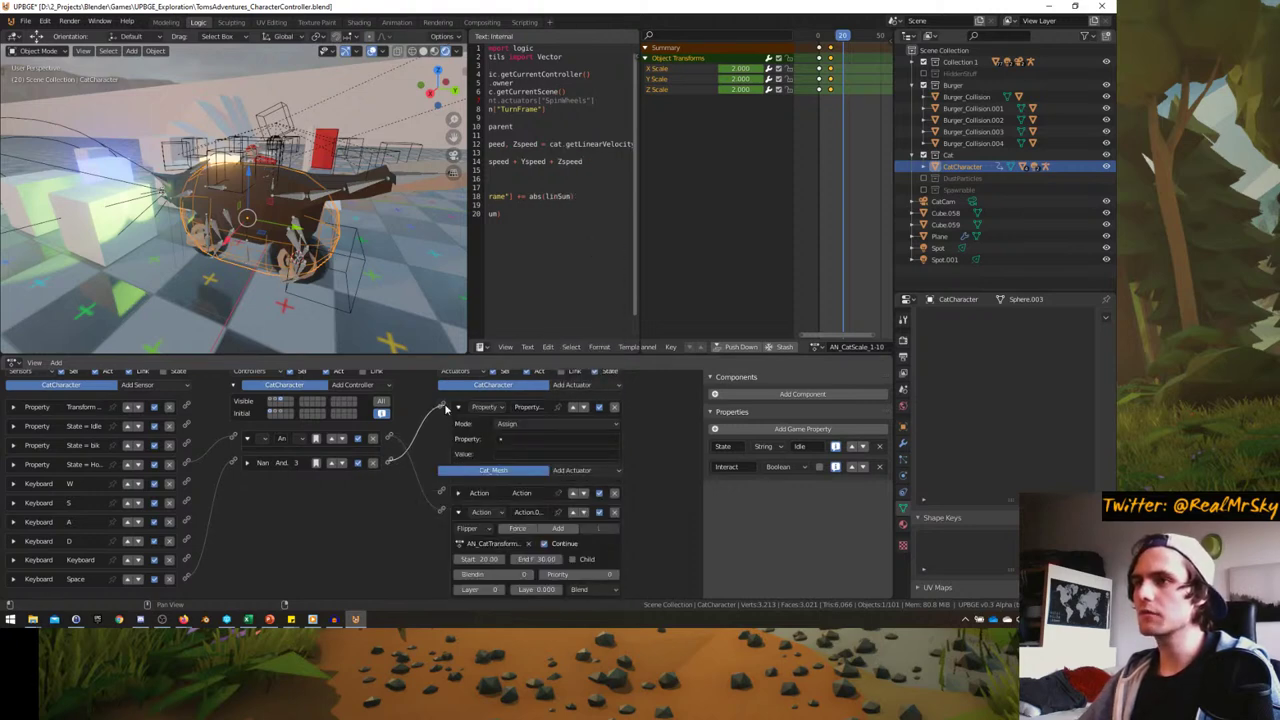
click(508, 439)
click(515, 465)
click(521, 453)
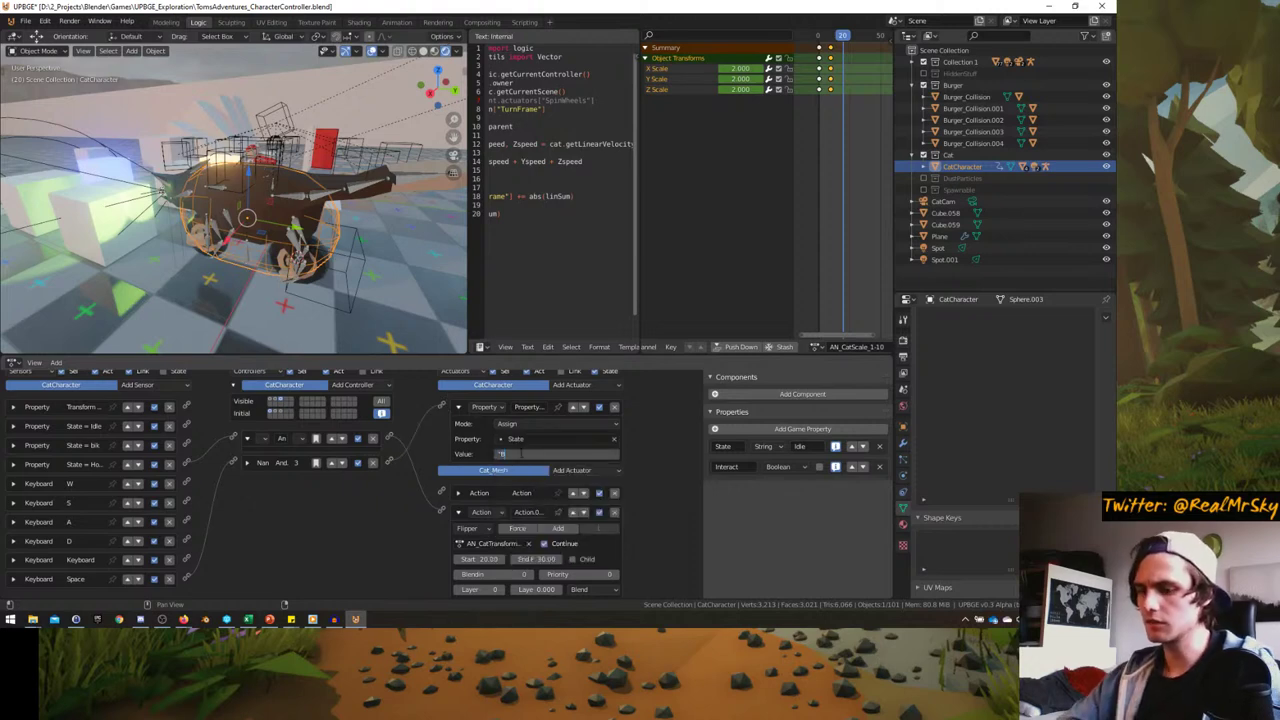
text("Bike")
key(Return)
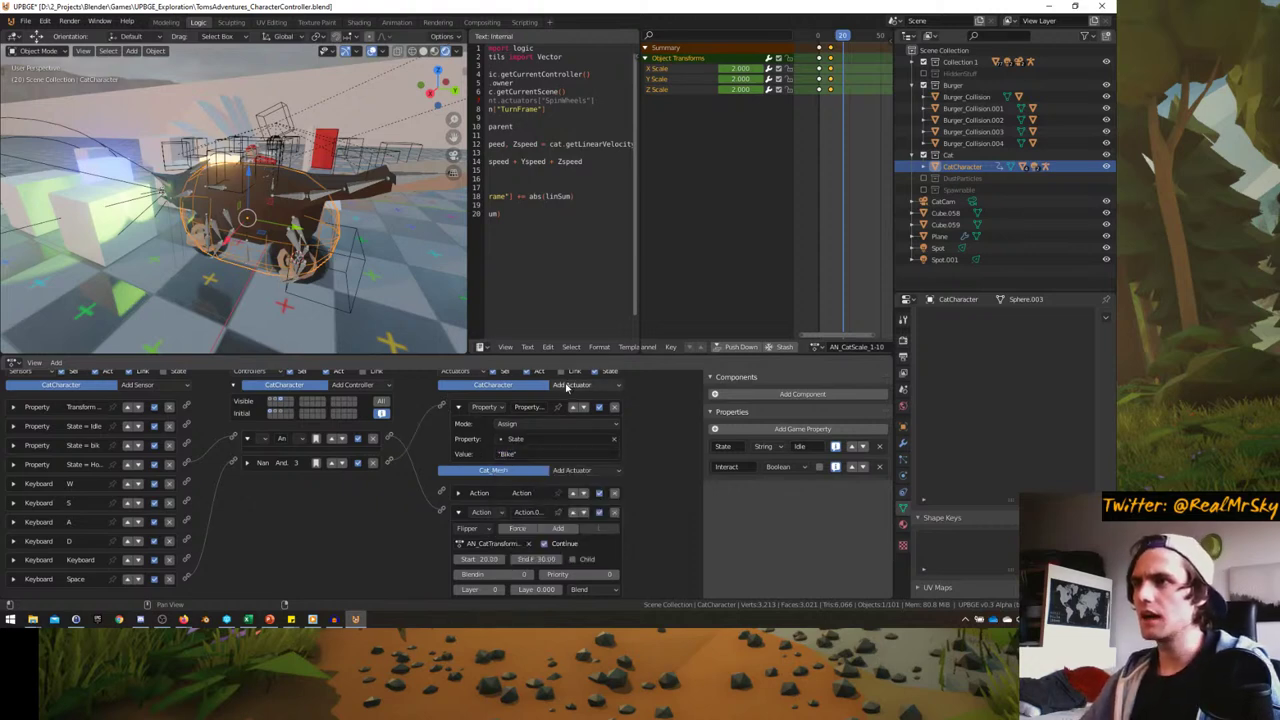
- Add a State actuator linked to the Nand controller and collapse both new actuators
click(572, 385)
click(574, 180)
drag(390, 462, 450, 477)
click(459, 408)
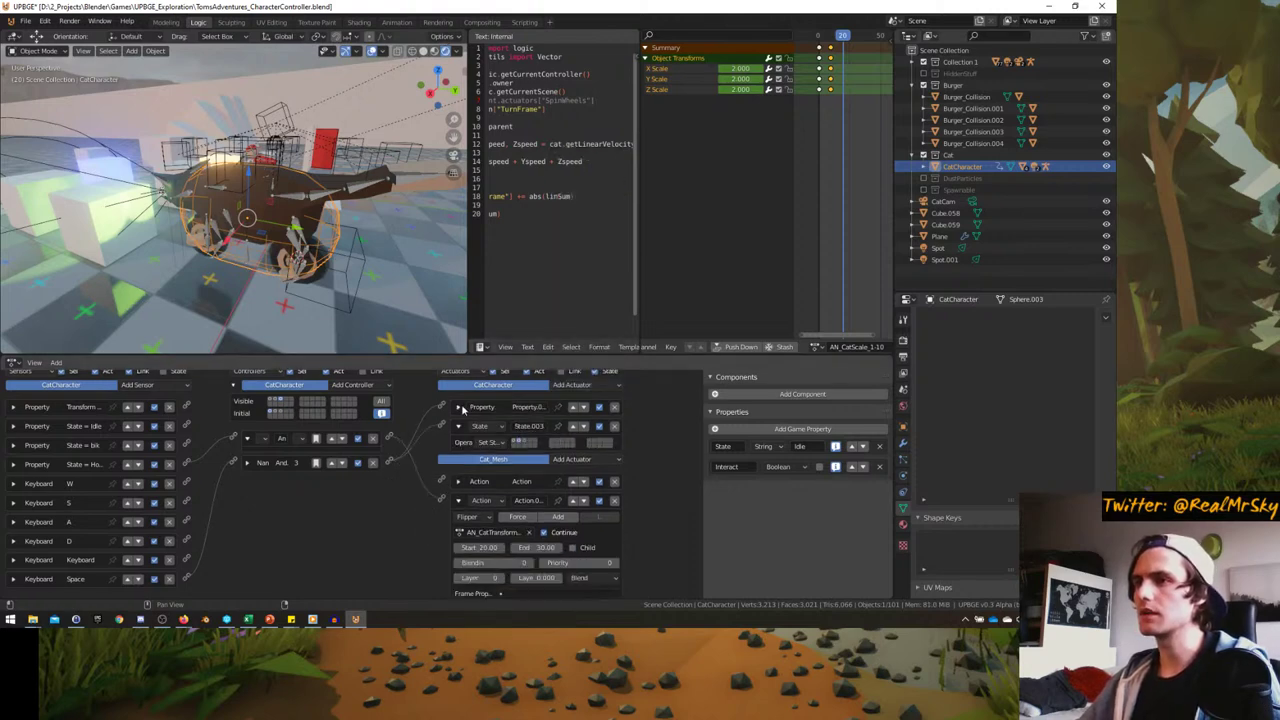
click(457, 427)
middle_drag(260, 255, 311, 258)
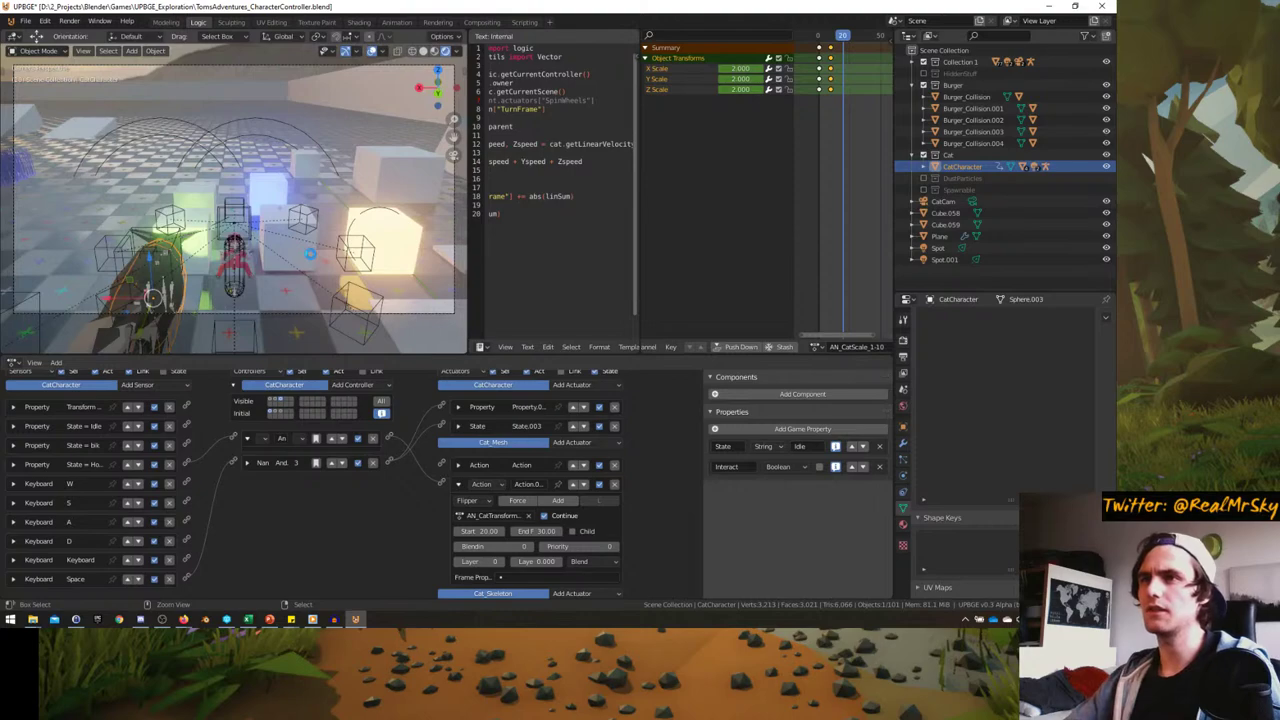
- Finish naming the controller 'And', save the file, and run a quick game test
text(d)
key(Return)
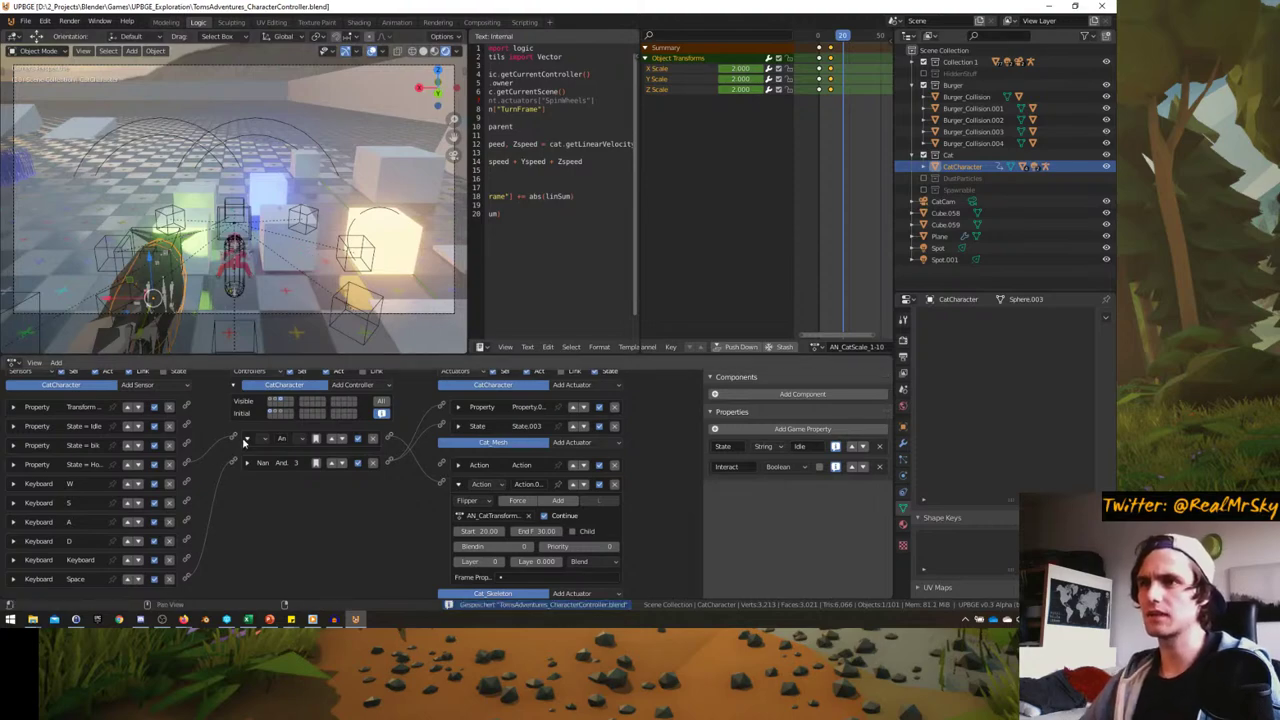
key(ctrl+s)
key(p)
key(Escape)
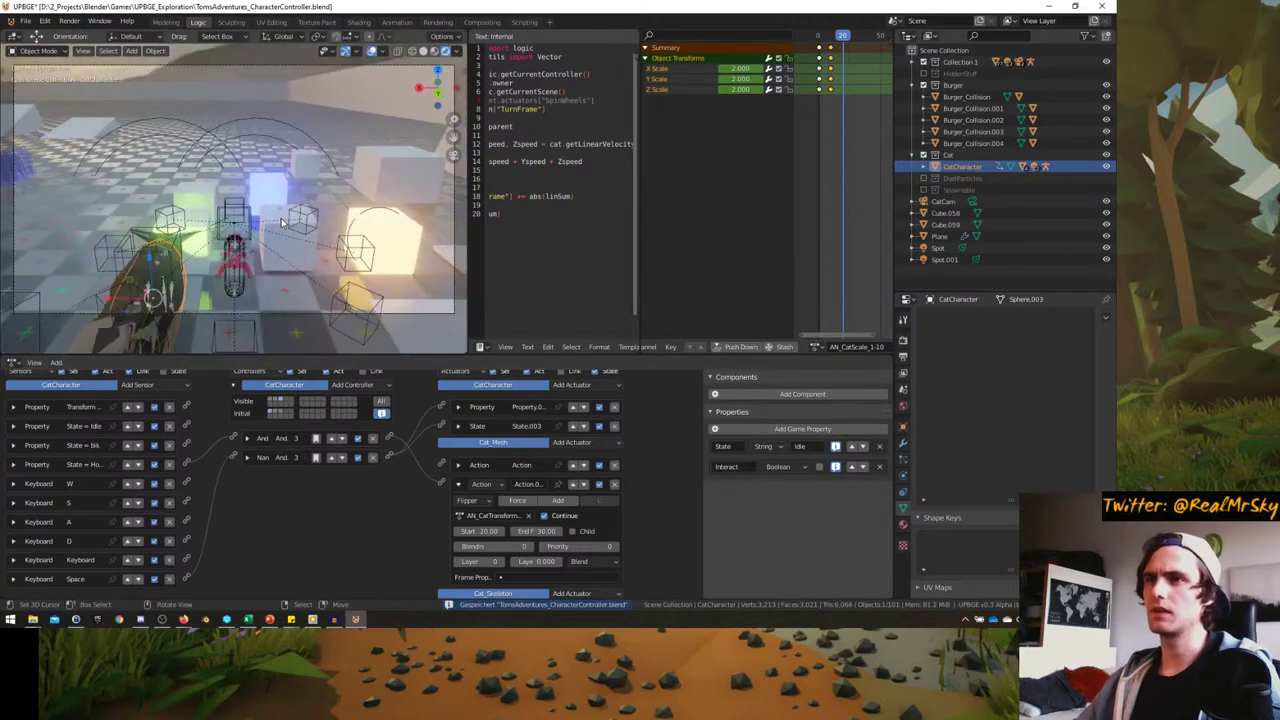
- Reset to frame 0, maximize the viewport, and play-test mounting the cat with E
key(shift+Left)
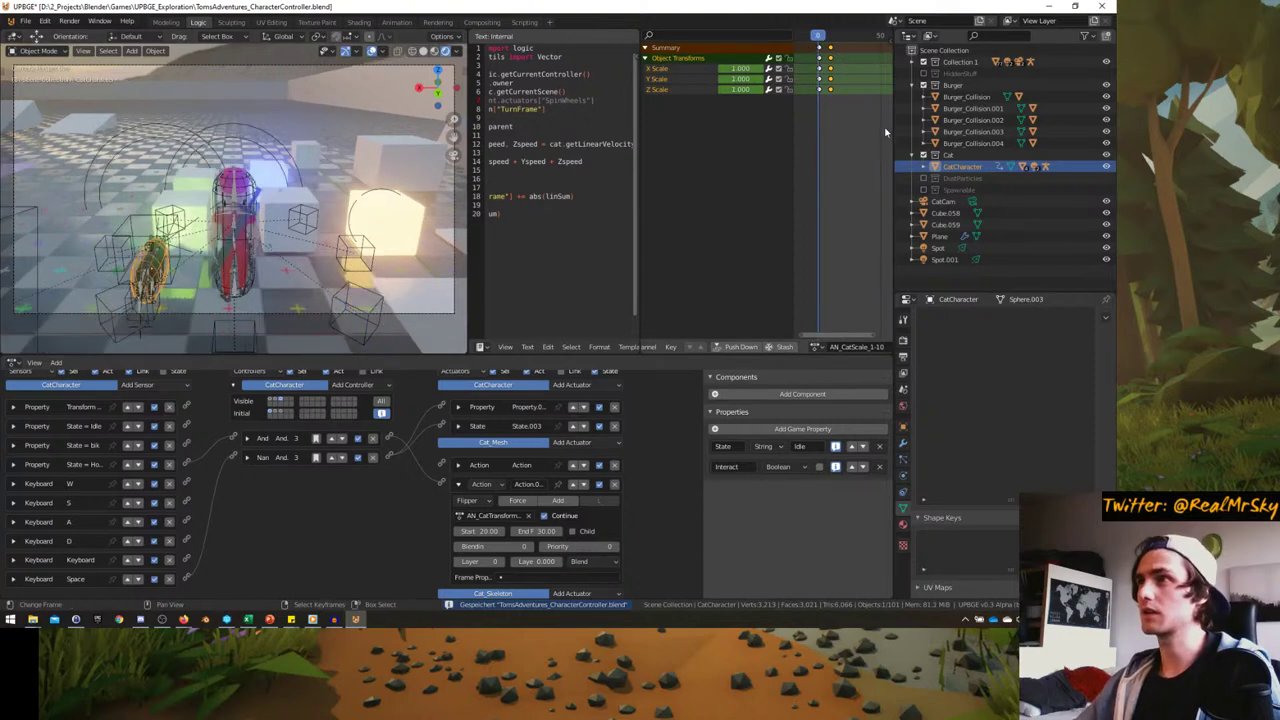
key(ctrl+space)
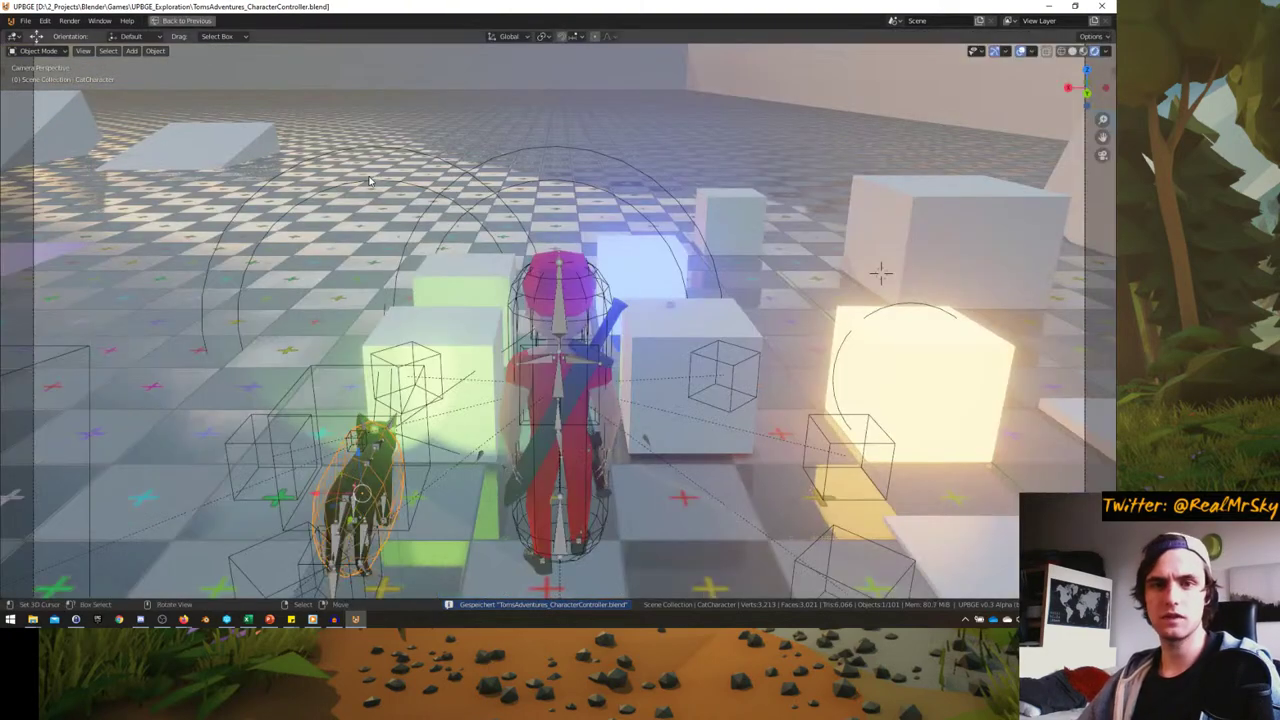
key(p)
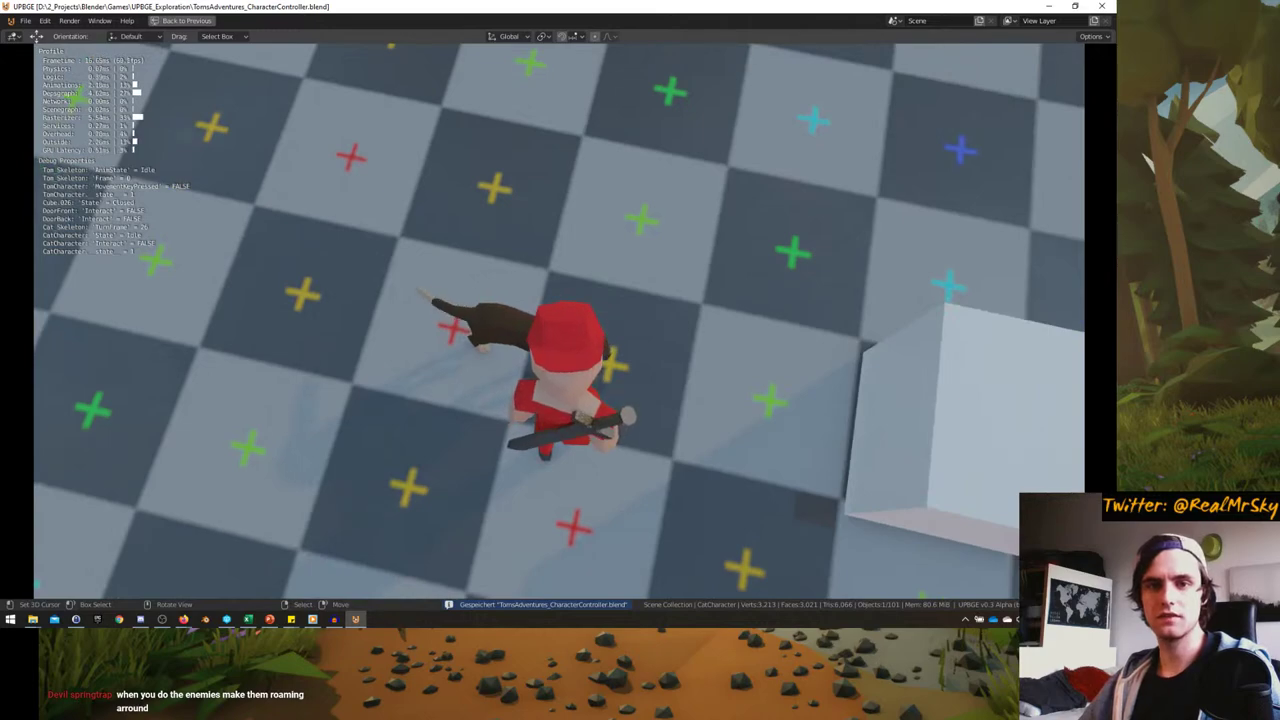
key(e)
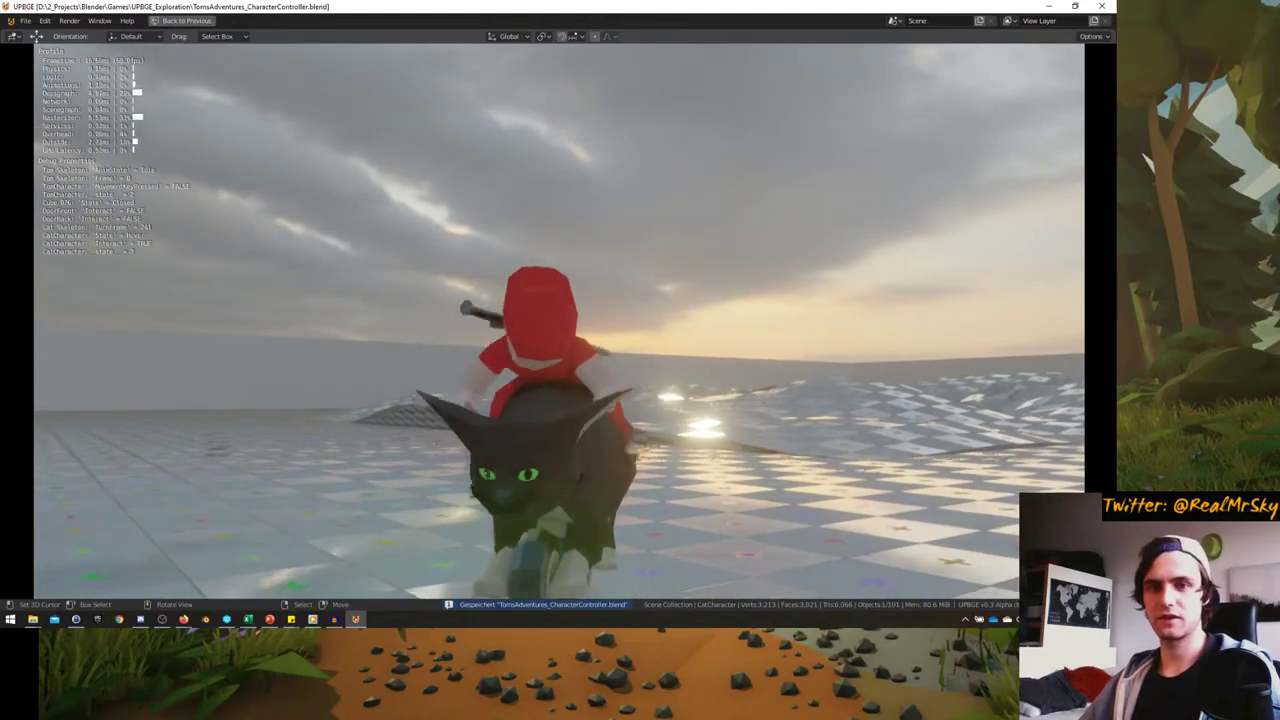
key(Escape)
- Show state 3's bricks and set Action.001 to AN_CatTransformation2_1-10, then test briefly
key(ctrl+alt+space)
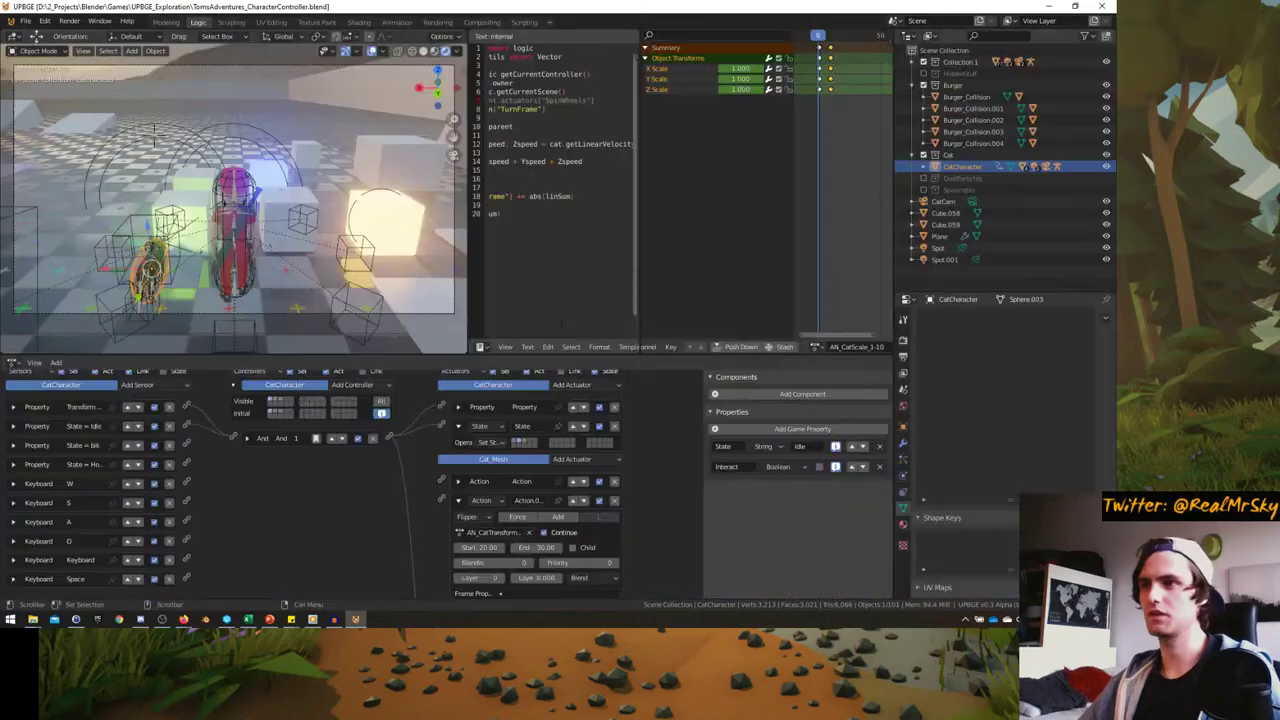
scroll(388, 540, up, 2)
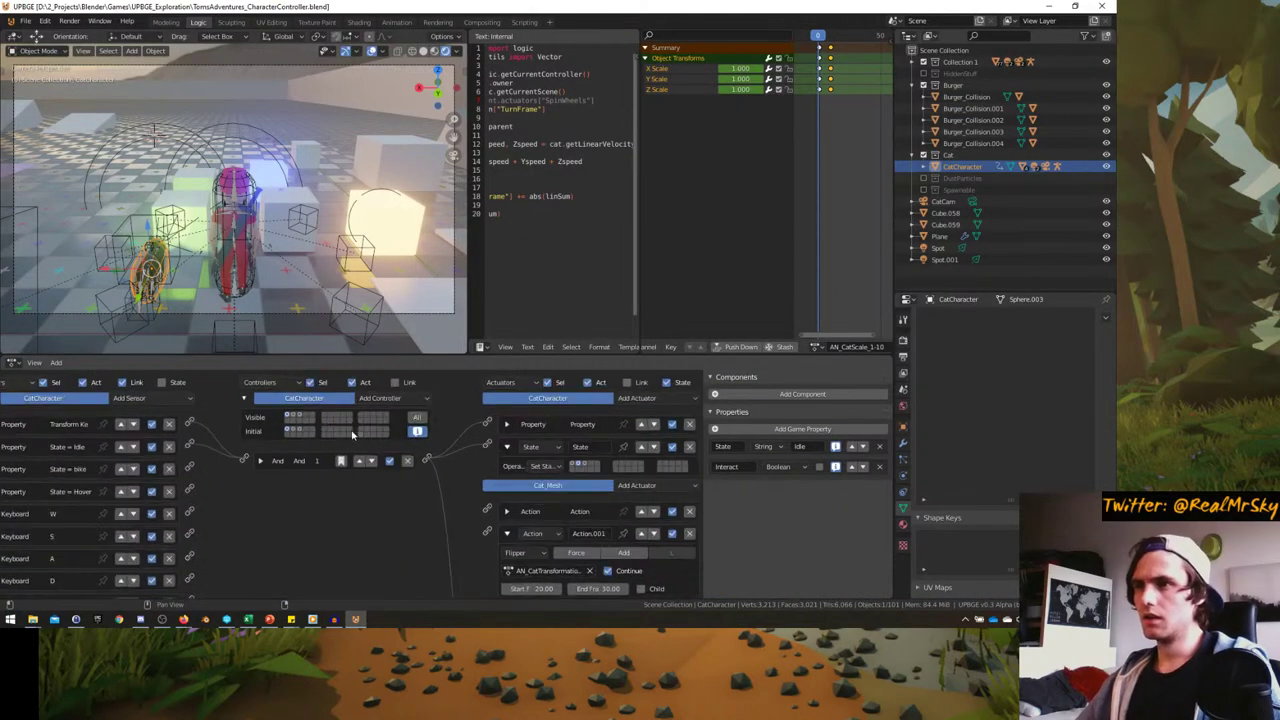
shift+click(299, 418)
middle_drag(201, 513, 303, 533)
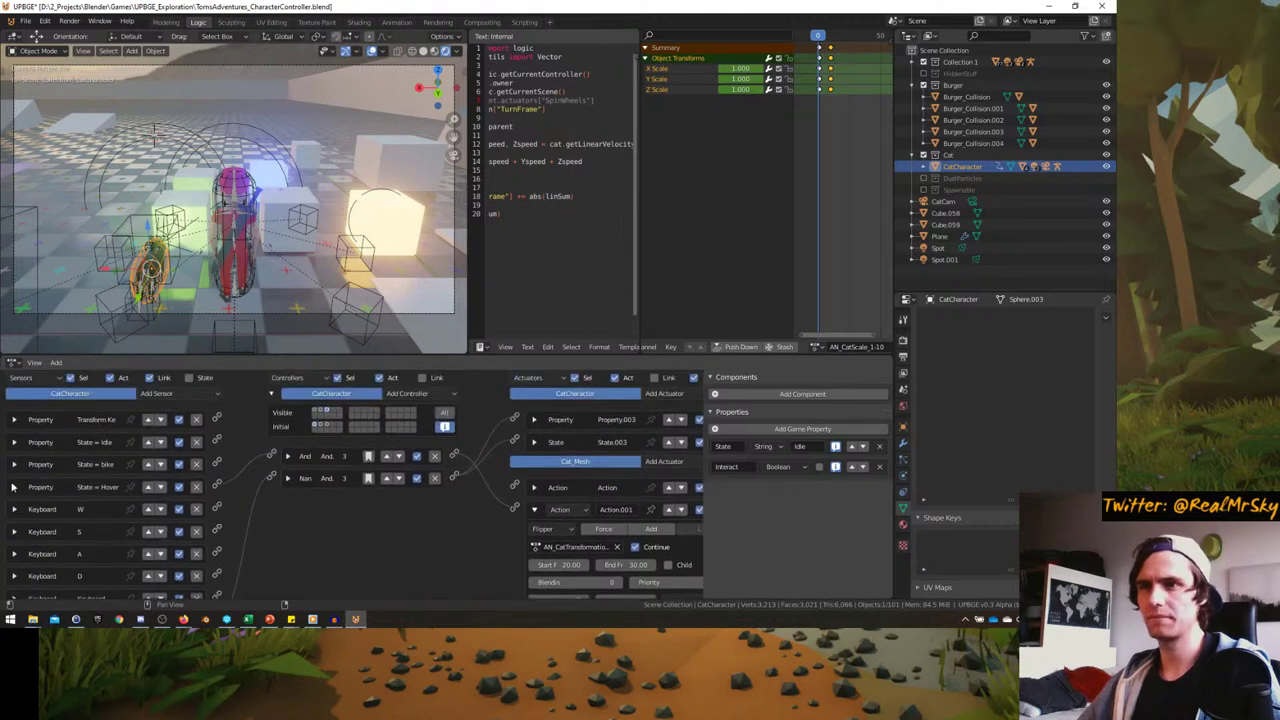
scroll(490, 507, up, 2)
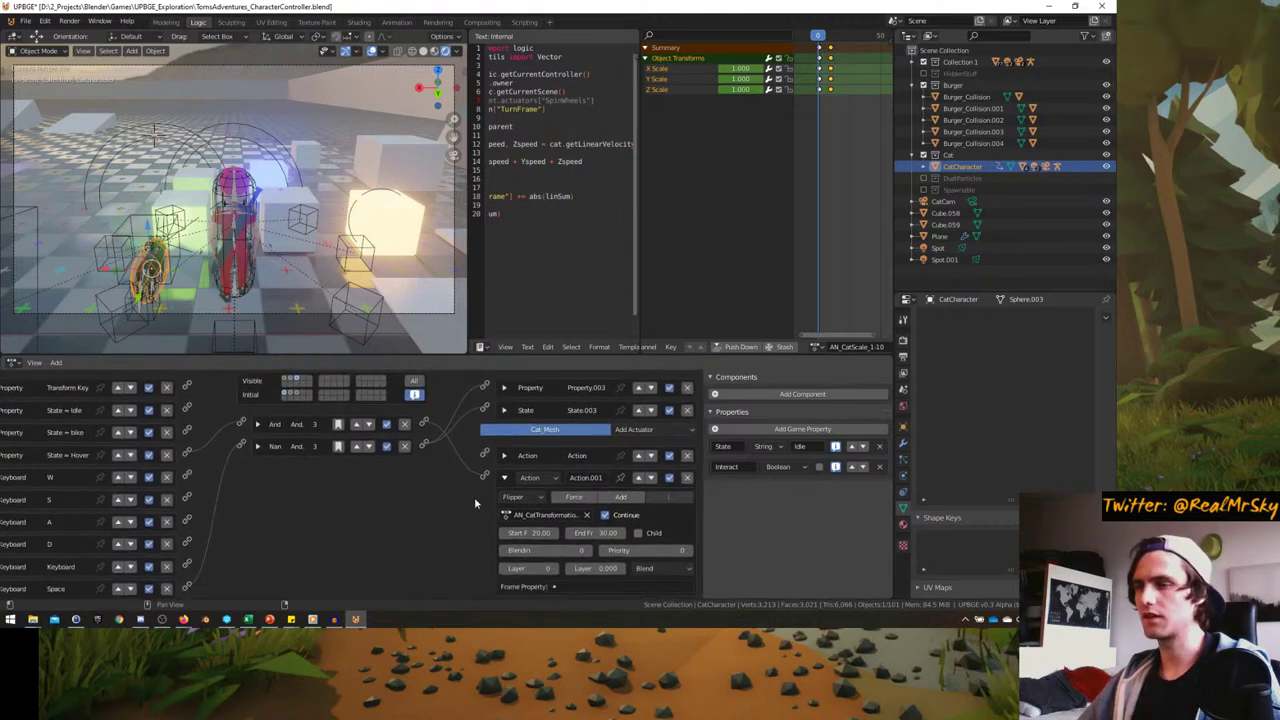
click(560, 526)
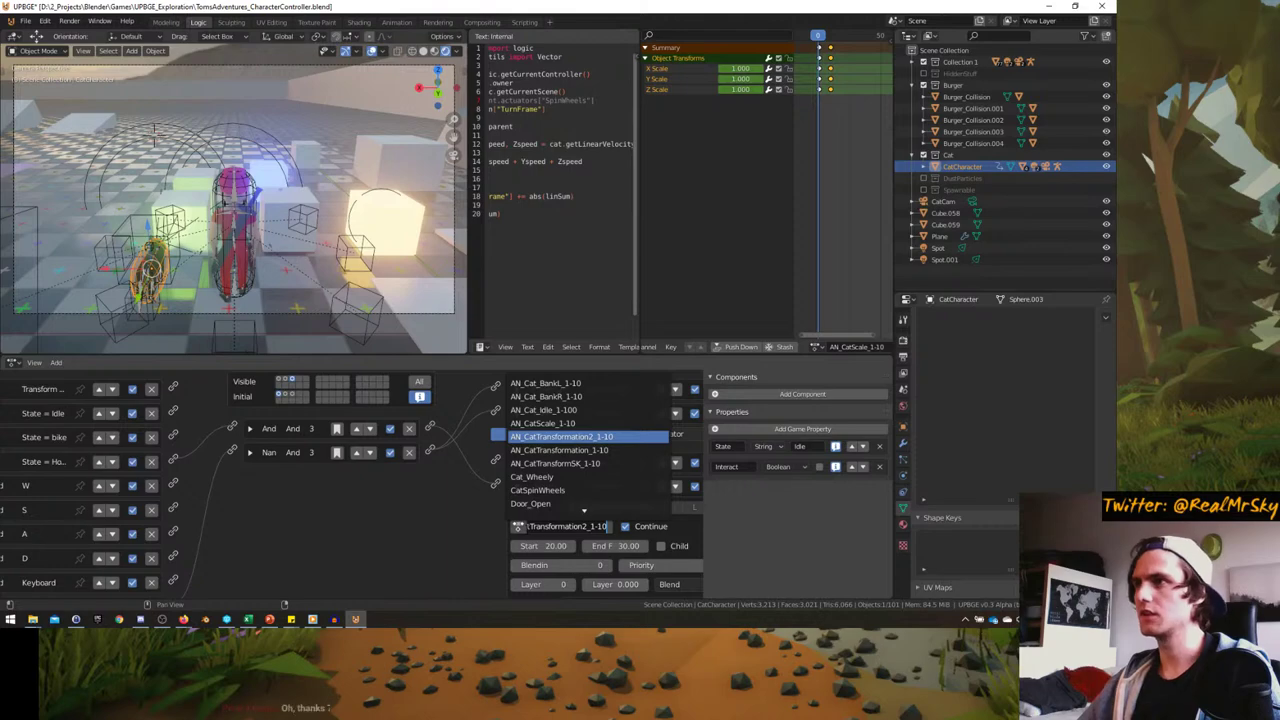
key(Return)
key(p)
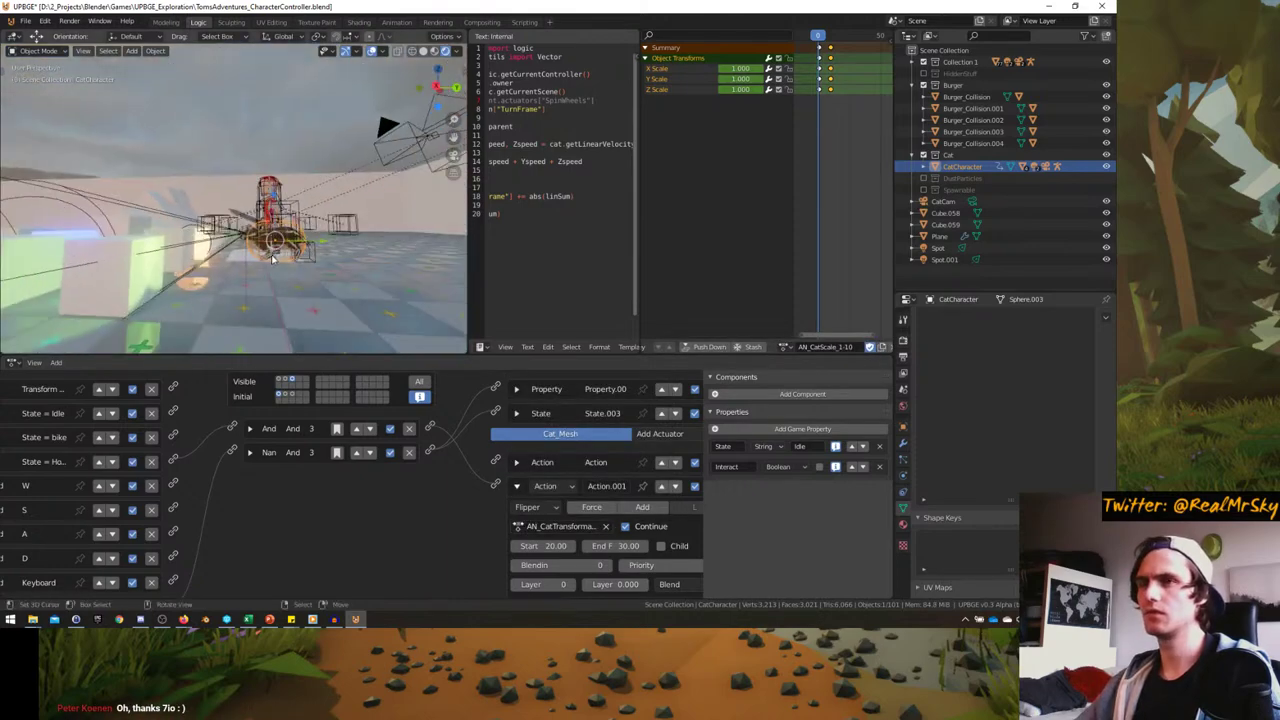
key(Escape)
click(145, 290)
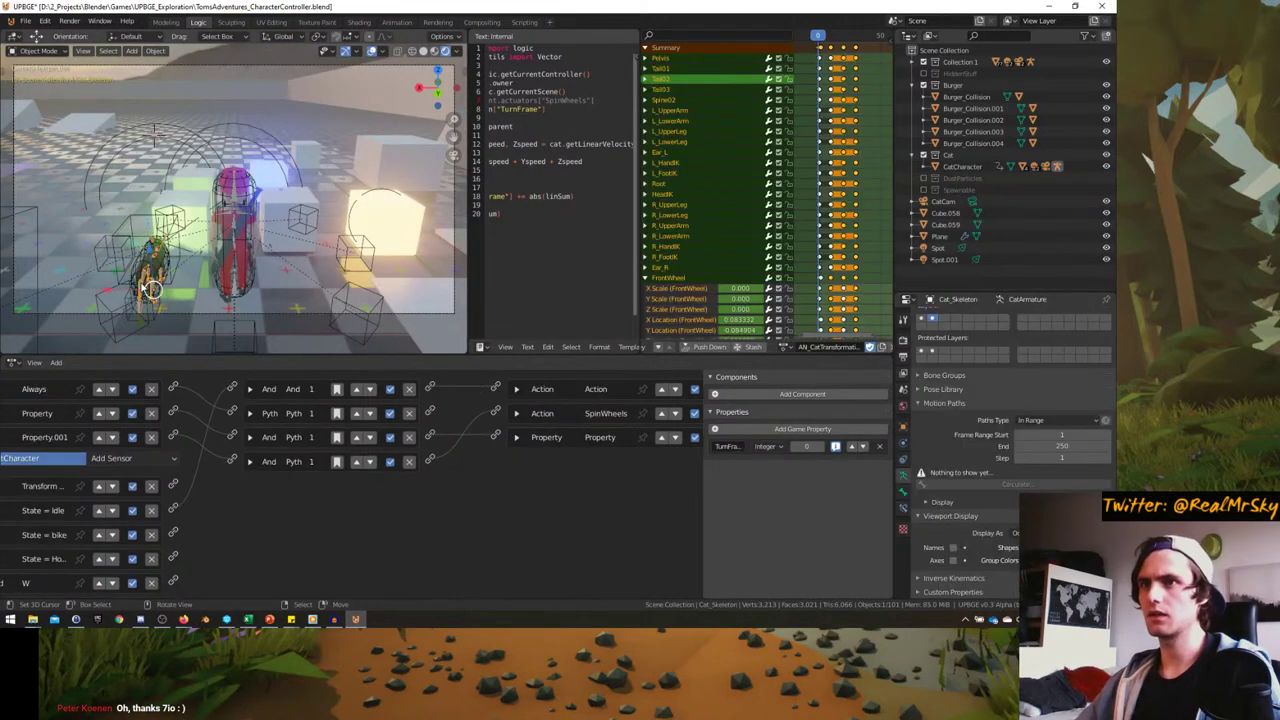
key(KP_Decimal)
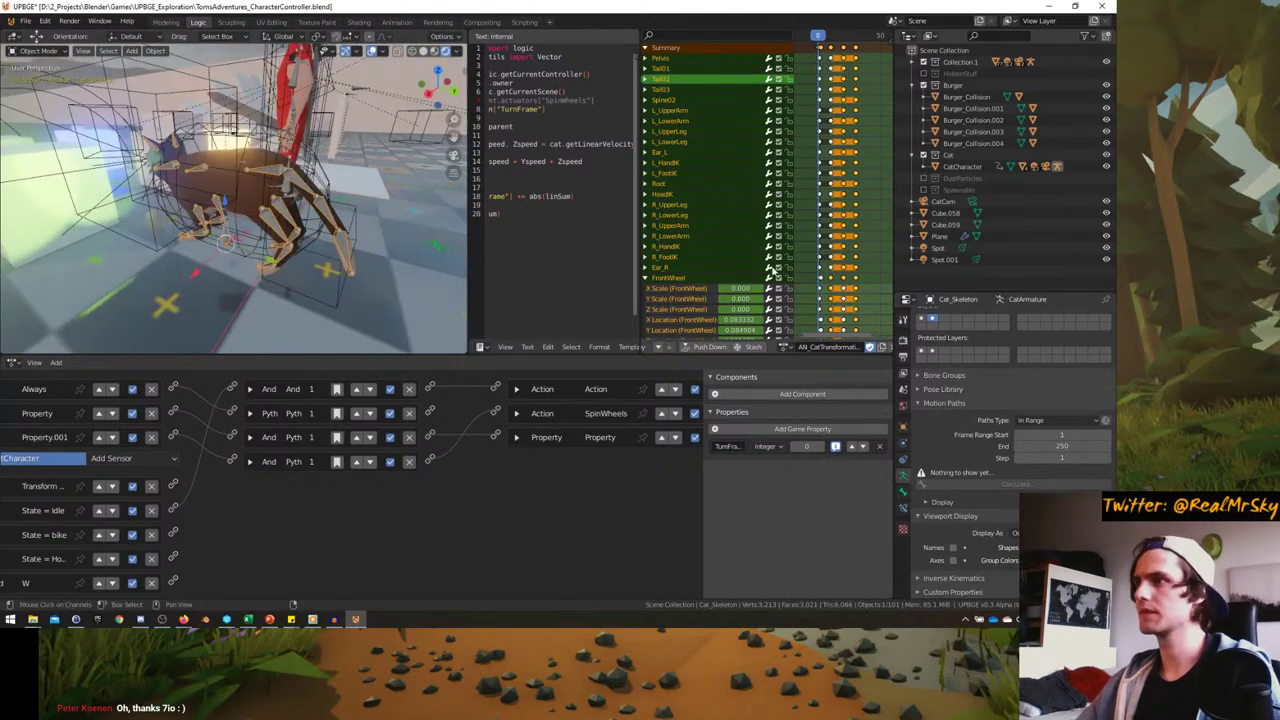
drag(791, 257, 730, 257)
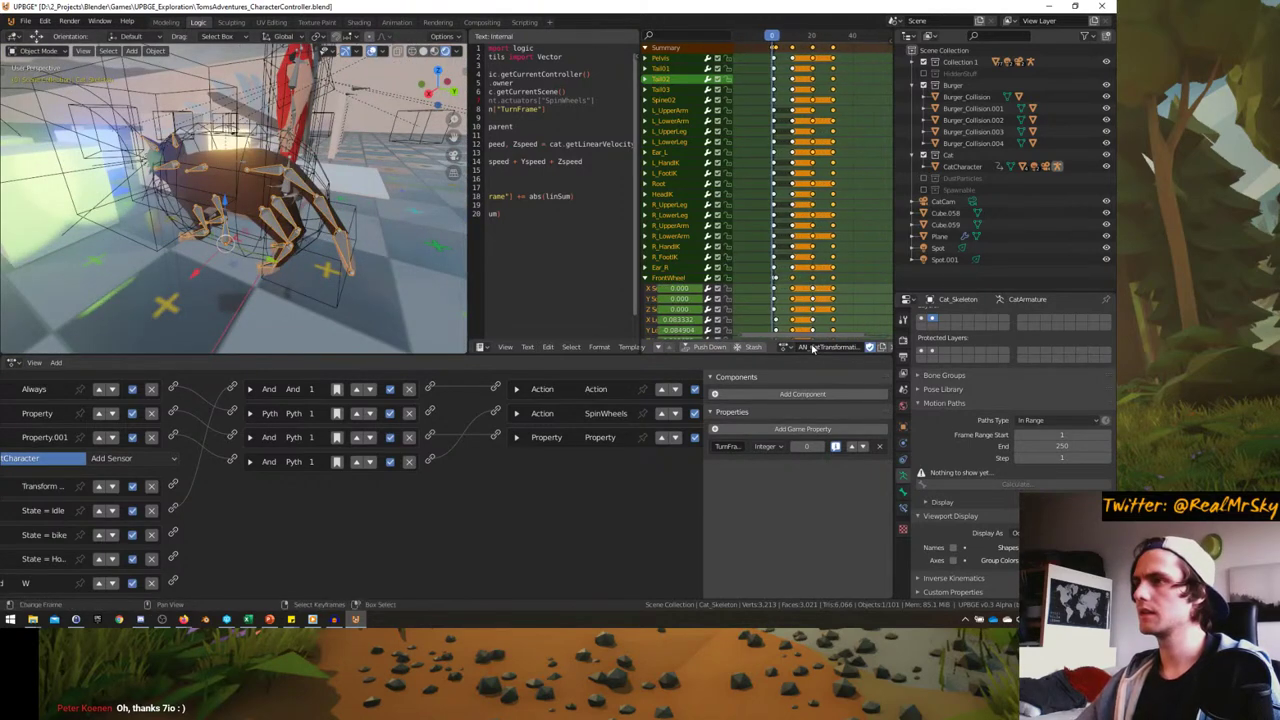
click(748, 347)
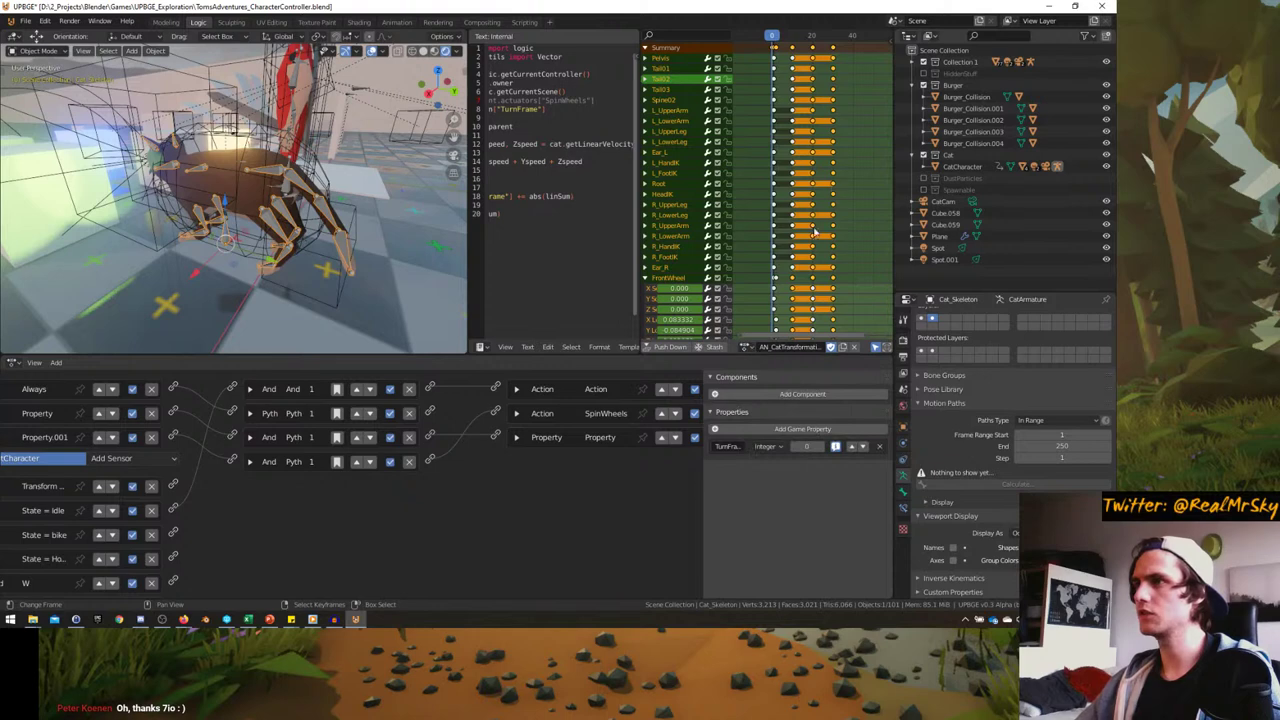
scroll(812, 200, up, 2)
click(812, 180)
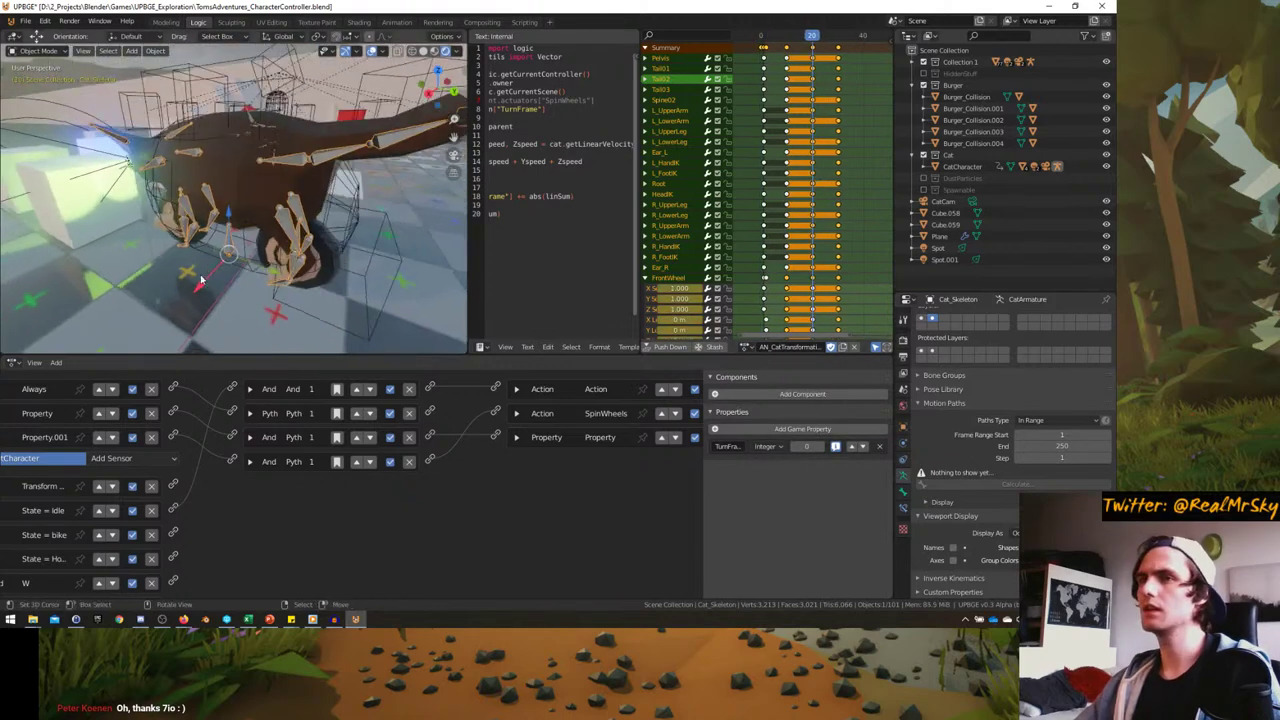
drag(816, 164, 842, 158)
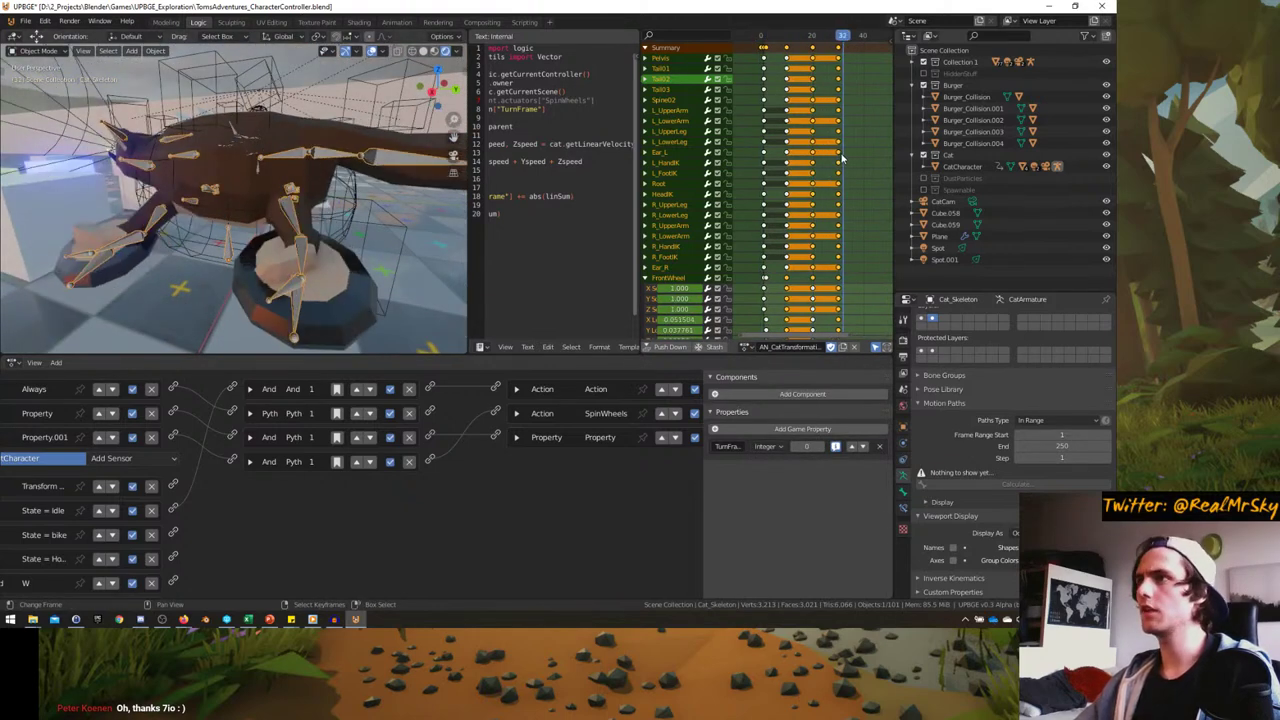
key(shift+Left)
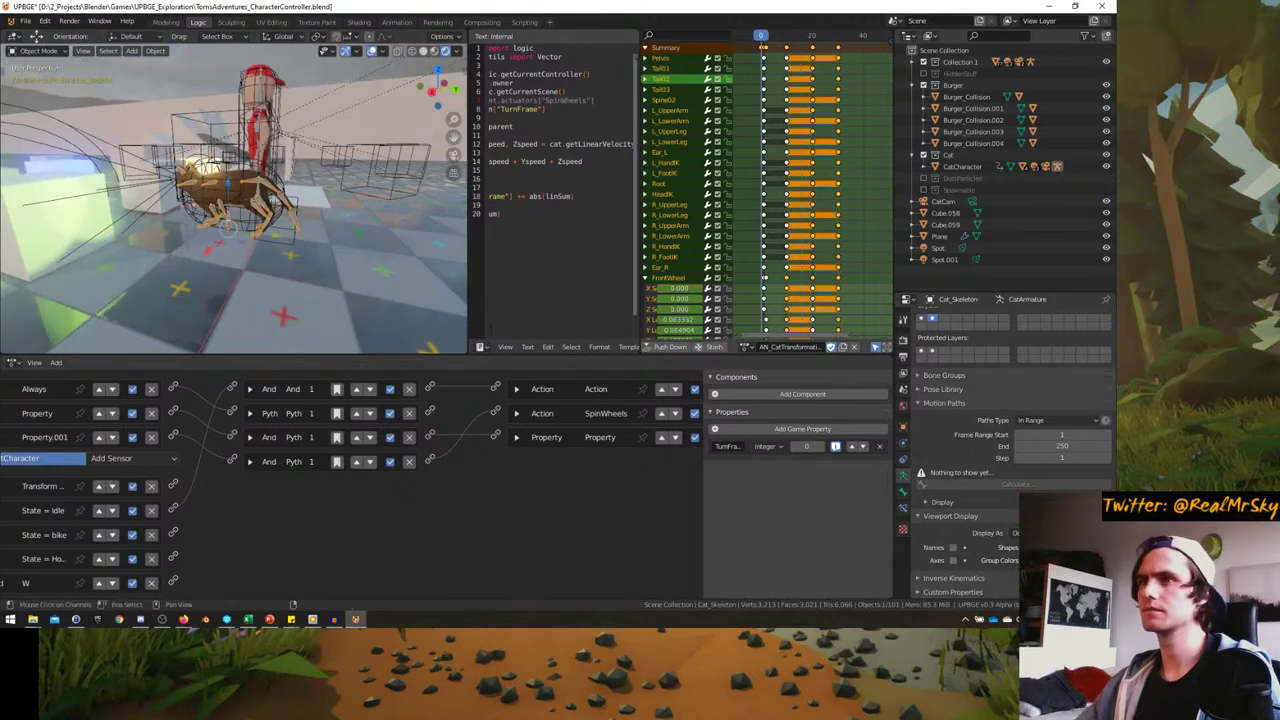
click(230, 178)
middle_drag(515, 524, 468, 481)
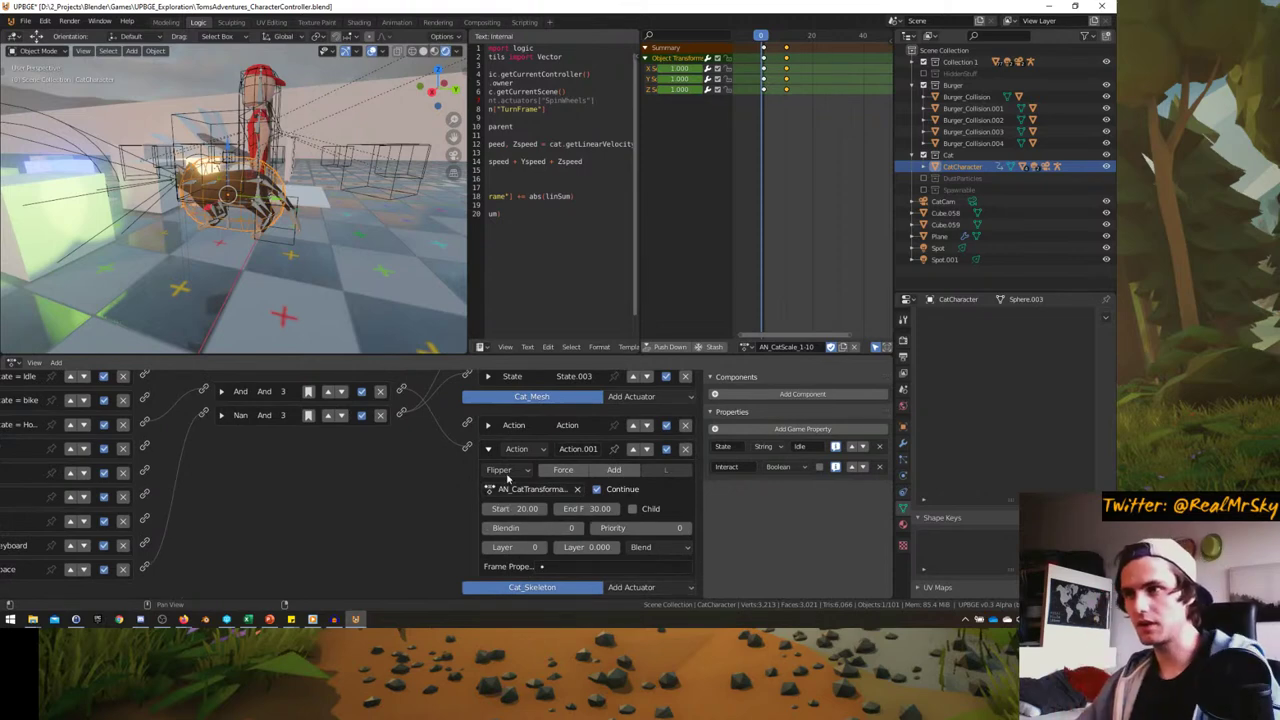
- Check the first Action actuator's settings, then maximize the viewport in camera view
click(488, 427)
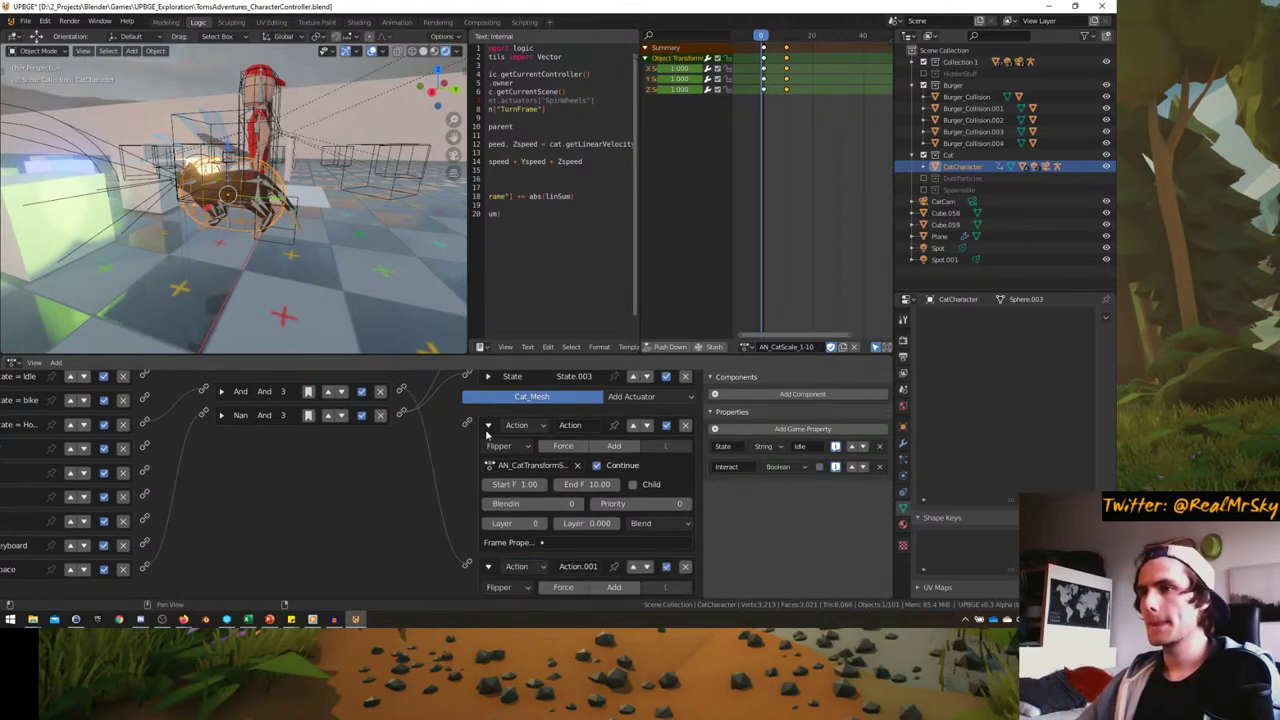
click(488, 426)
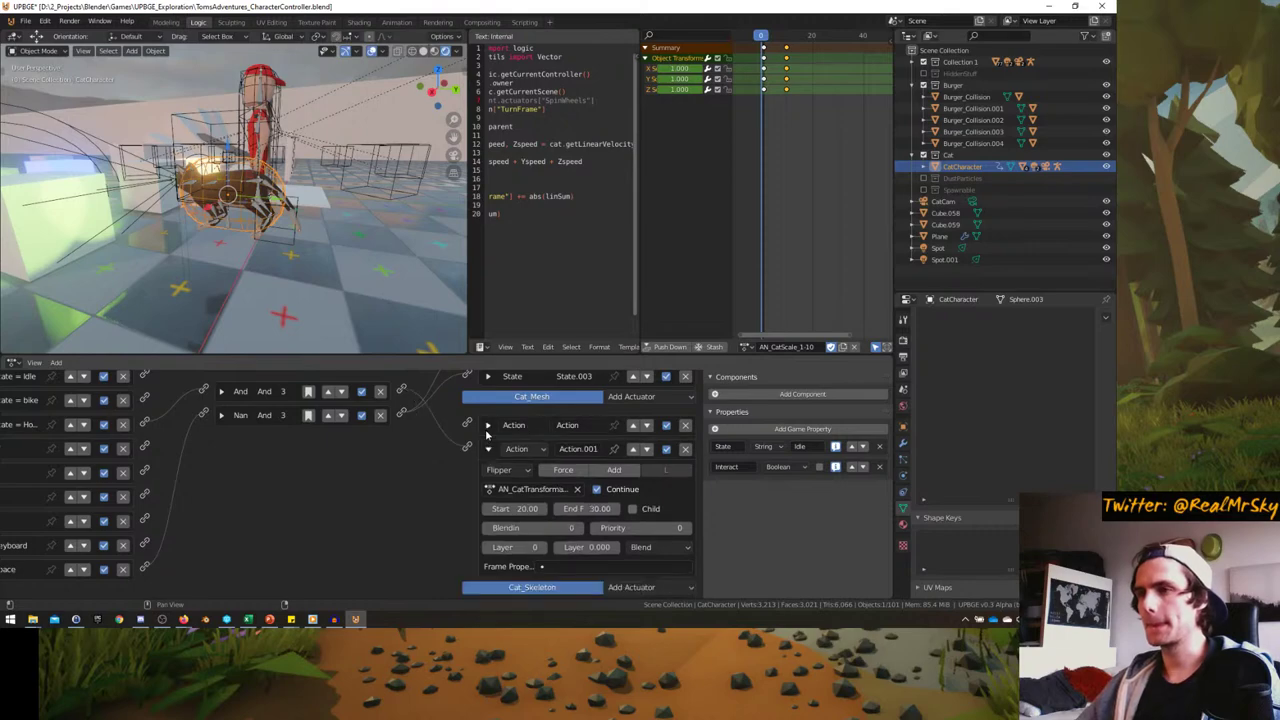
key(KP_0)
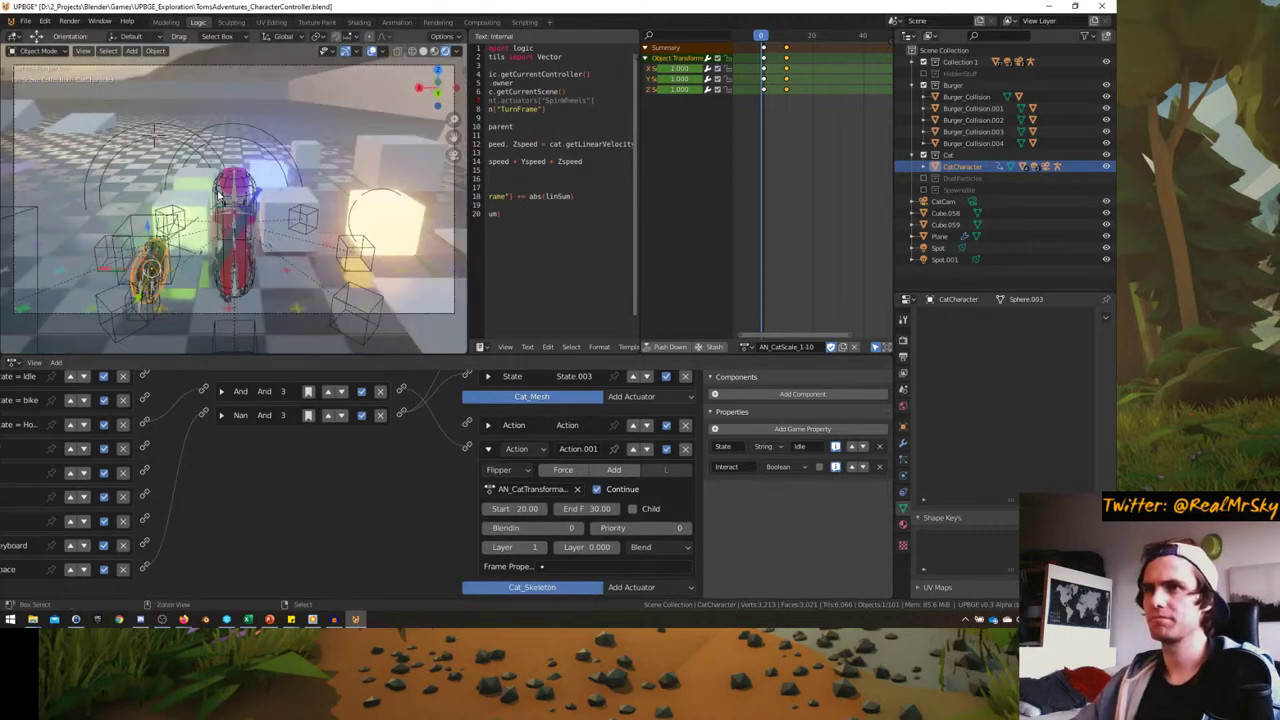
key(ctrl+alt+space)
- Run the game, mount the cat with E, ride it with W and A, then quit and restore the layout
key(p)
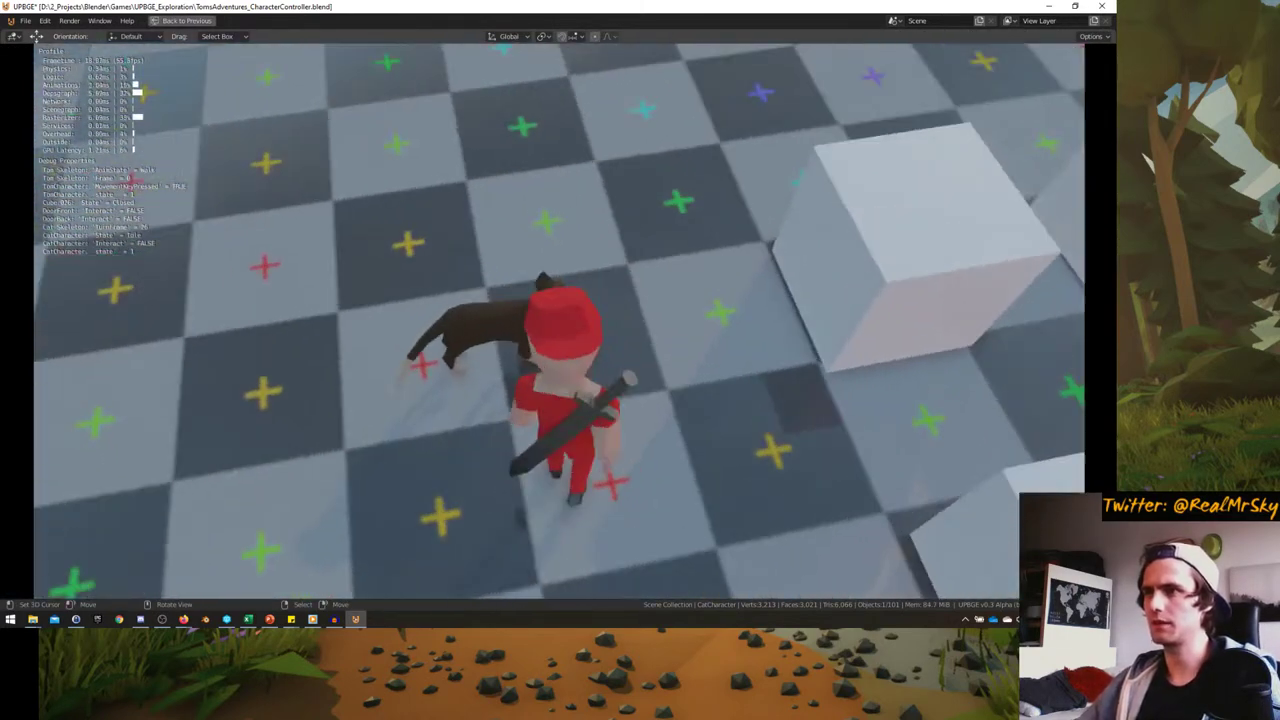
key(e)
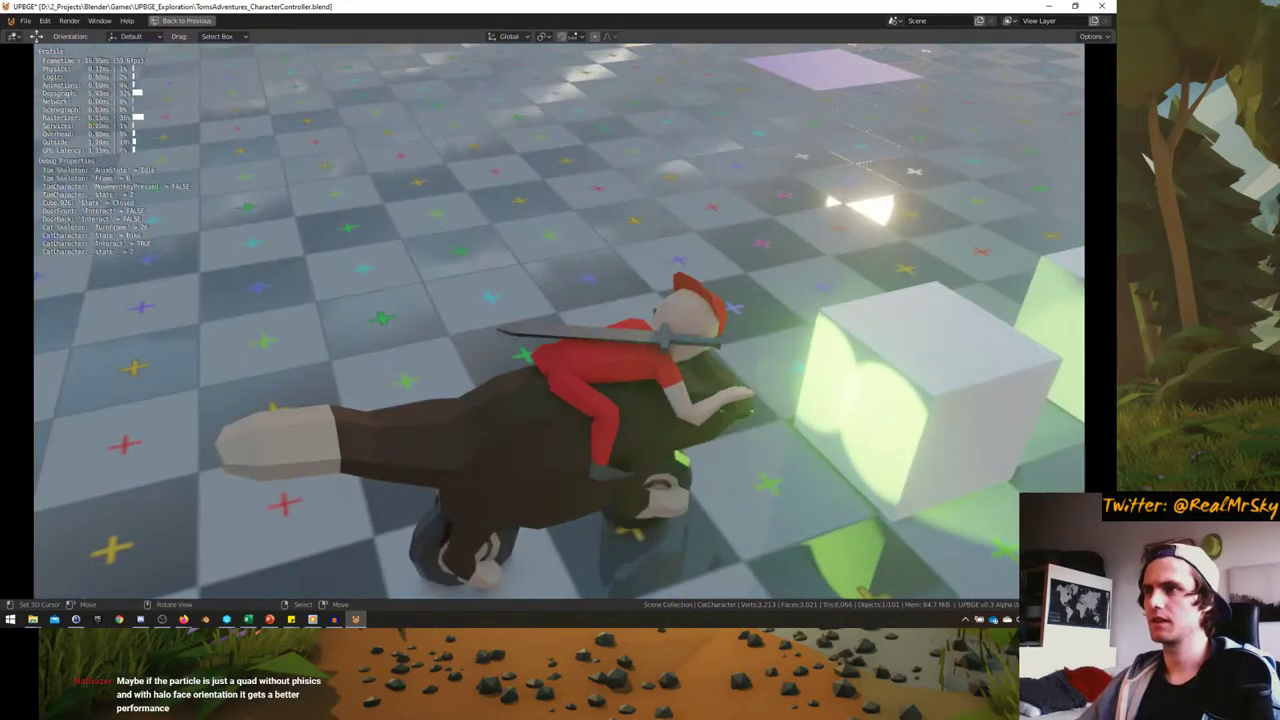
key(w)
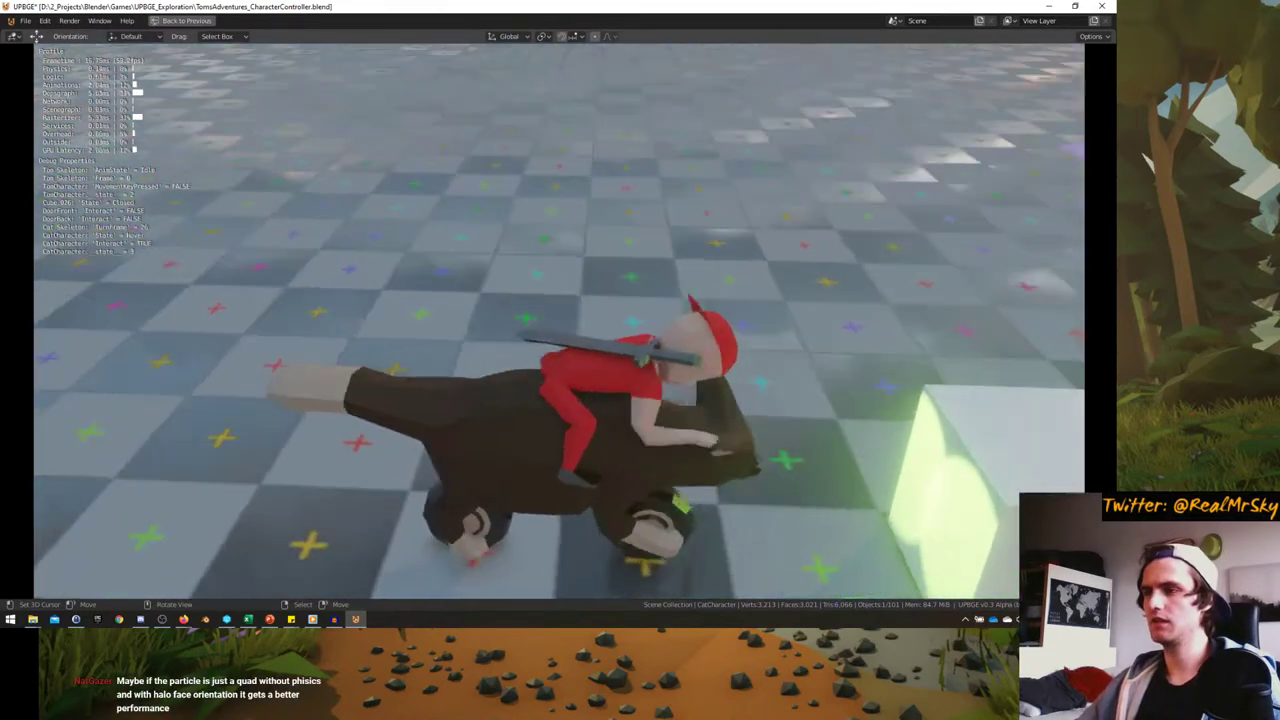
key(a)
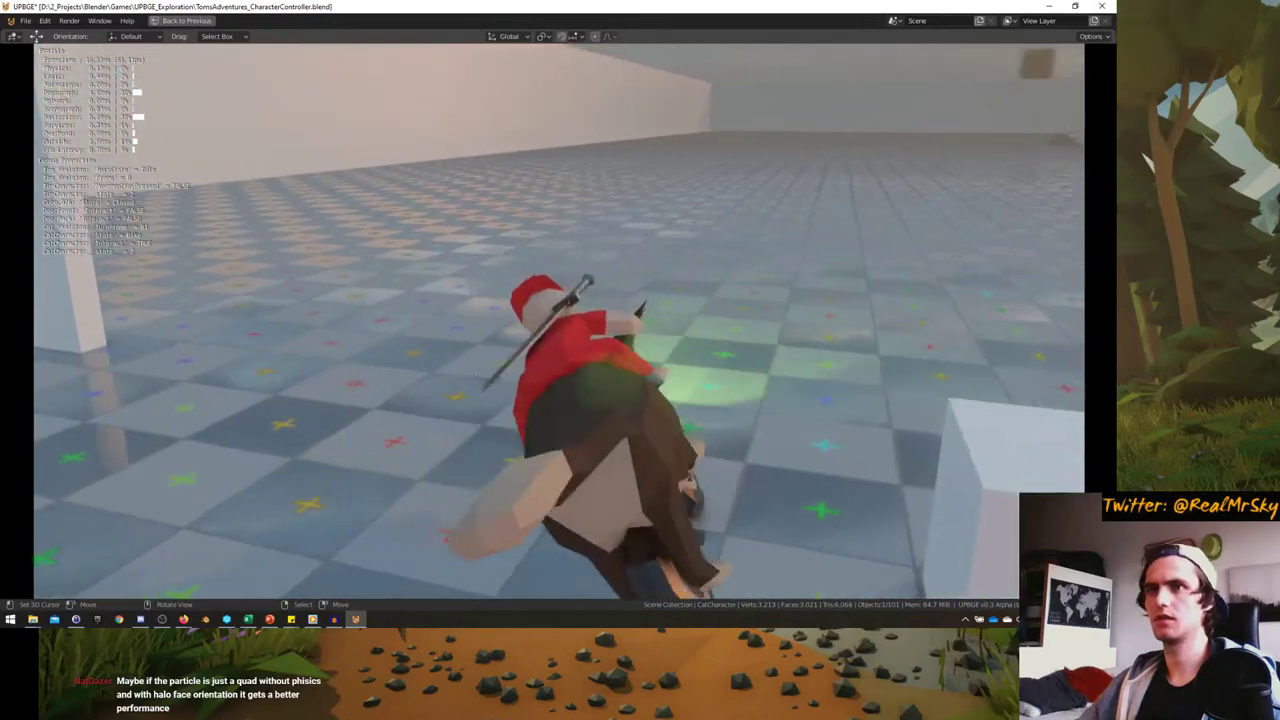
key(w)
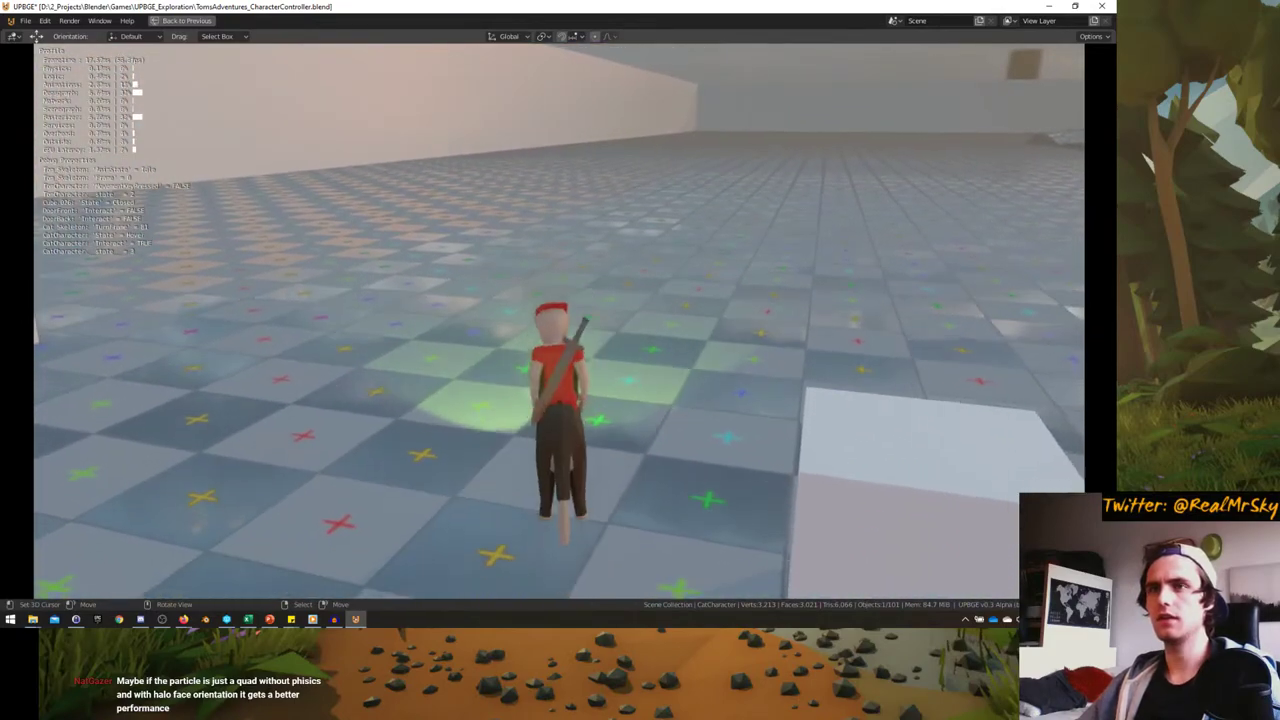
key(w)
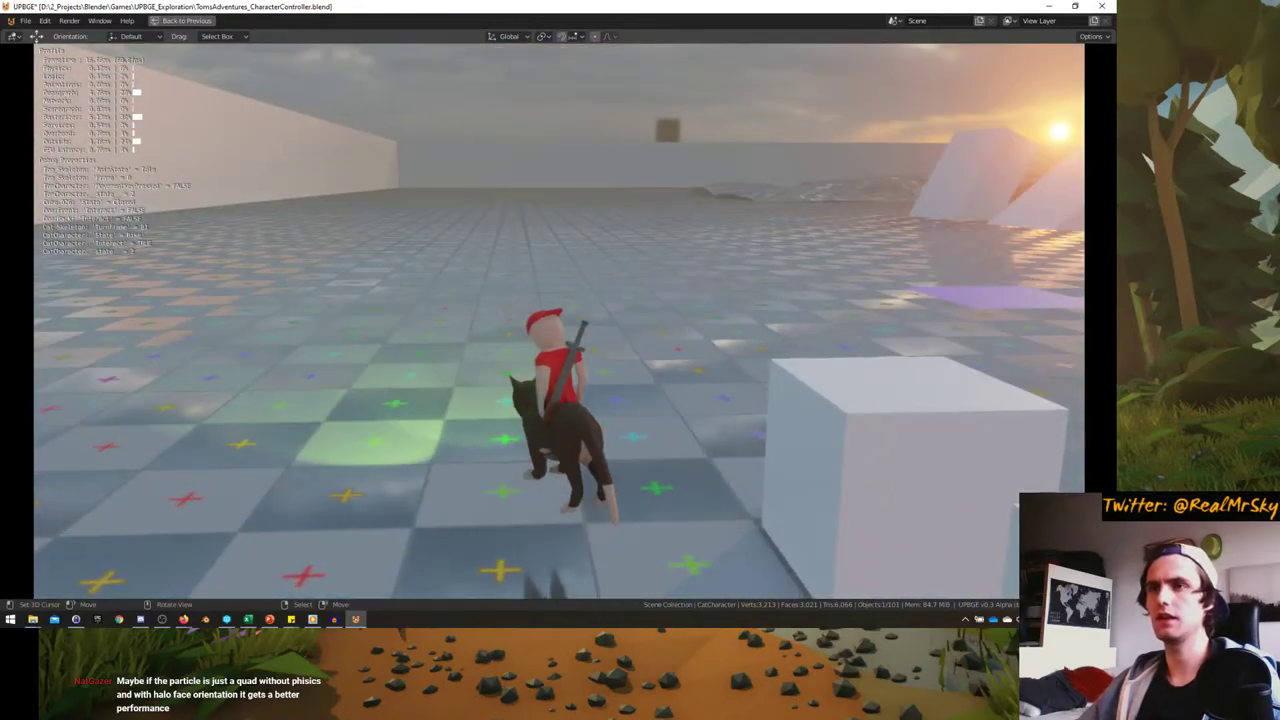
key(a)
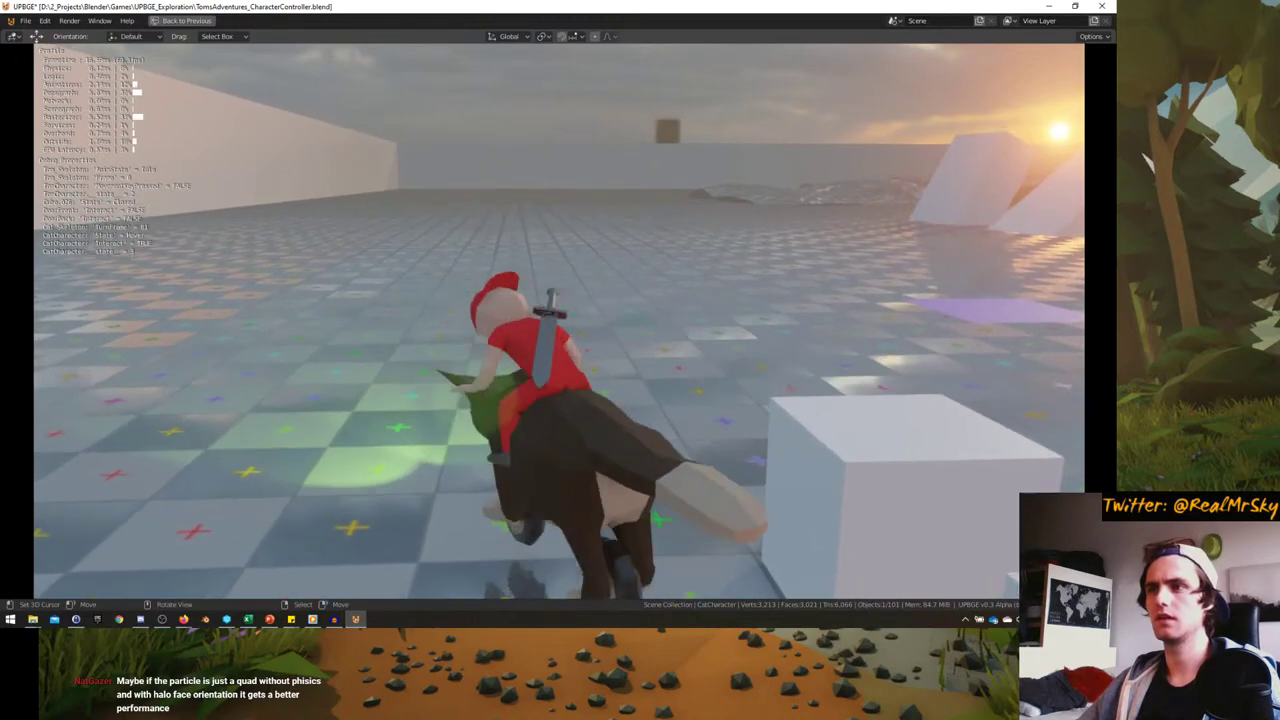
key(w)
key(Escape)
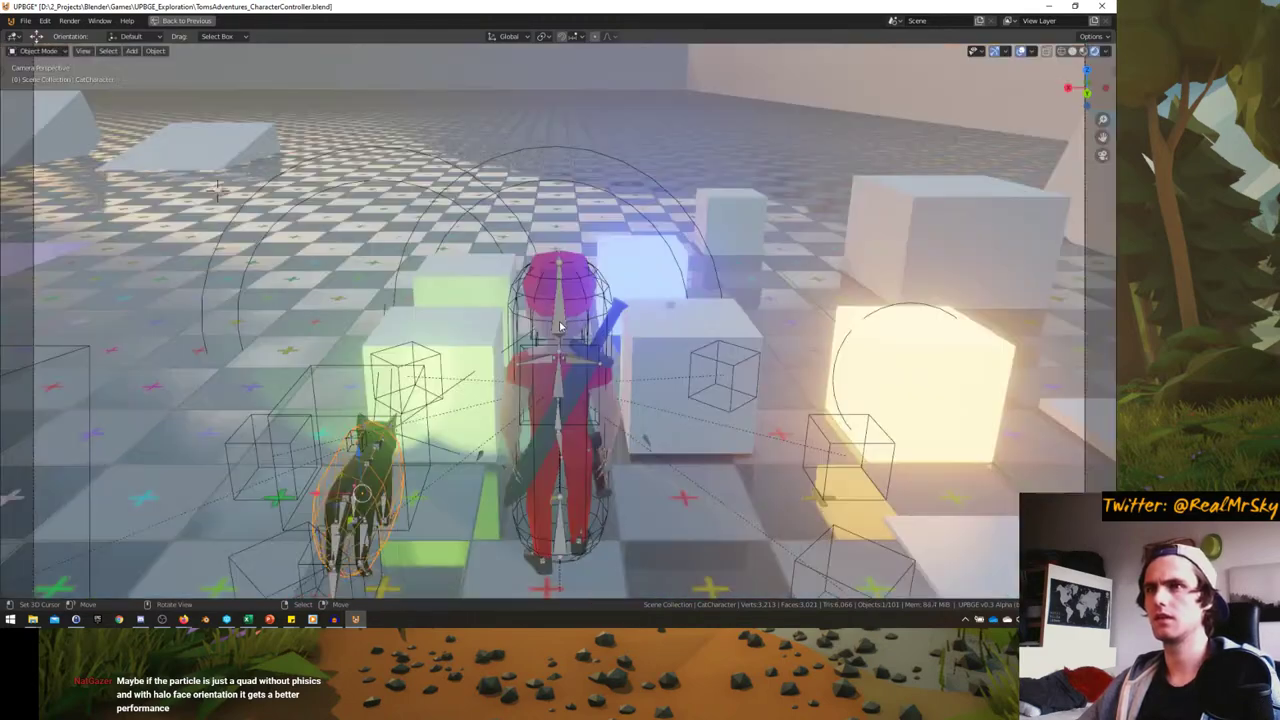
key(ctrl+space)
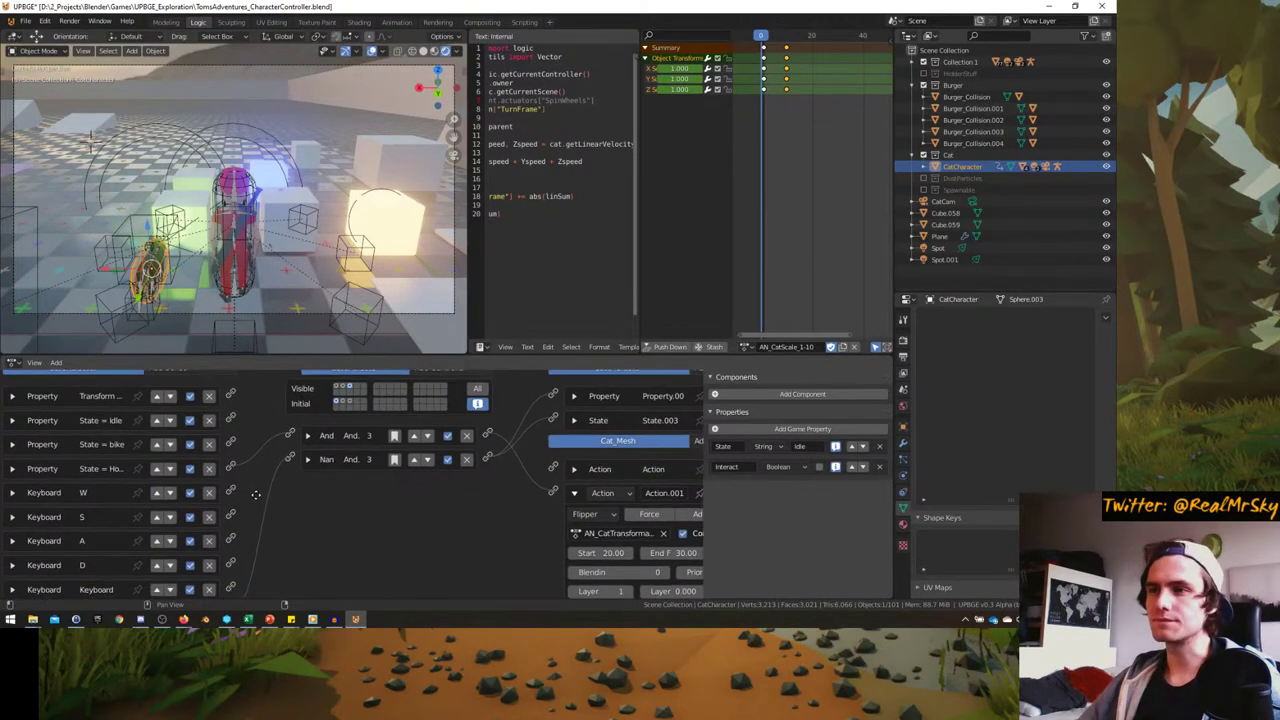
- Inspect the Hover and Bike Property sensor settings, comparing the two checks
click(17, 471)
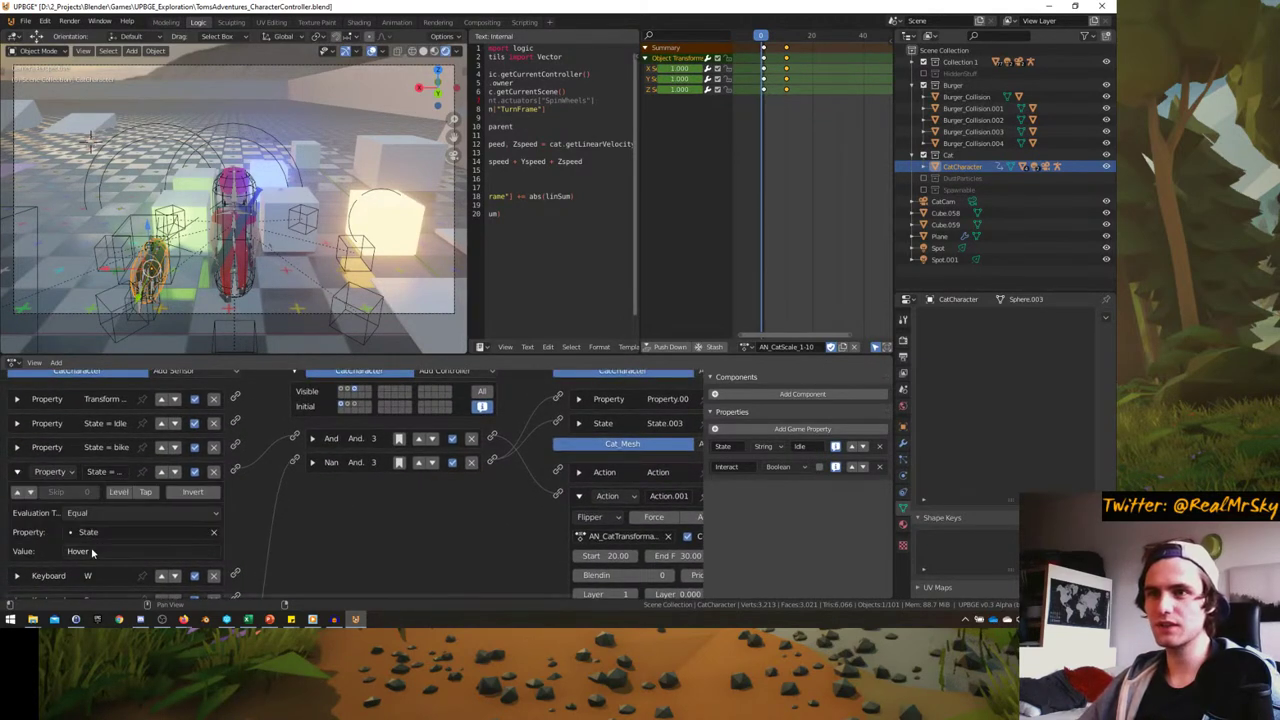
click(17, 447)
click(17, 447)
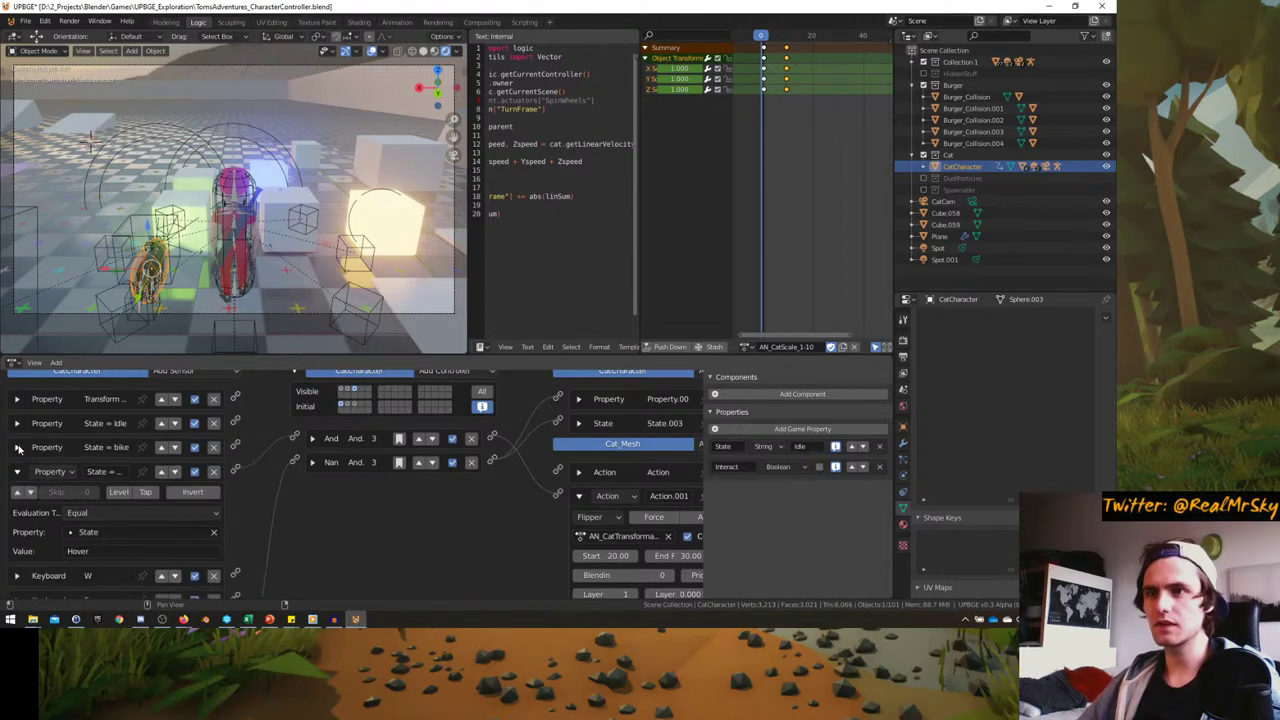
click(17, 447)
click(17, 447)
click(17, 447)
click(17, 447)
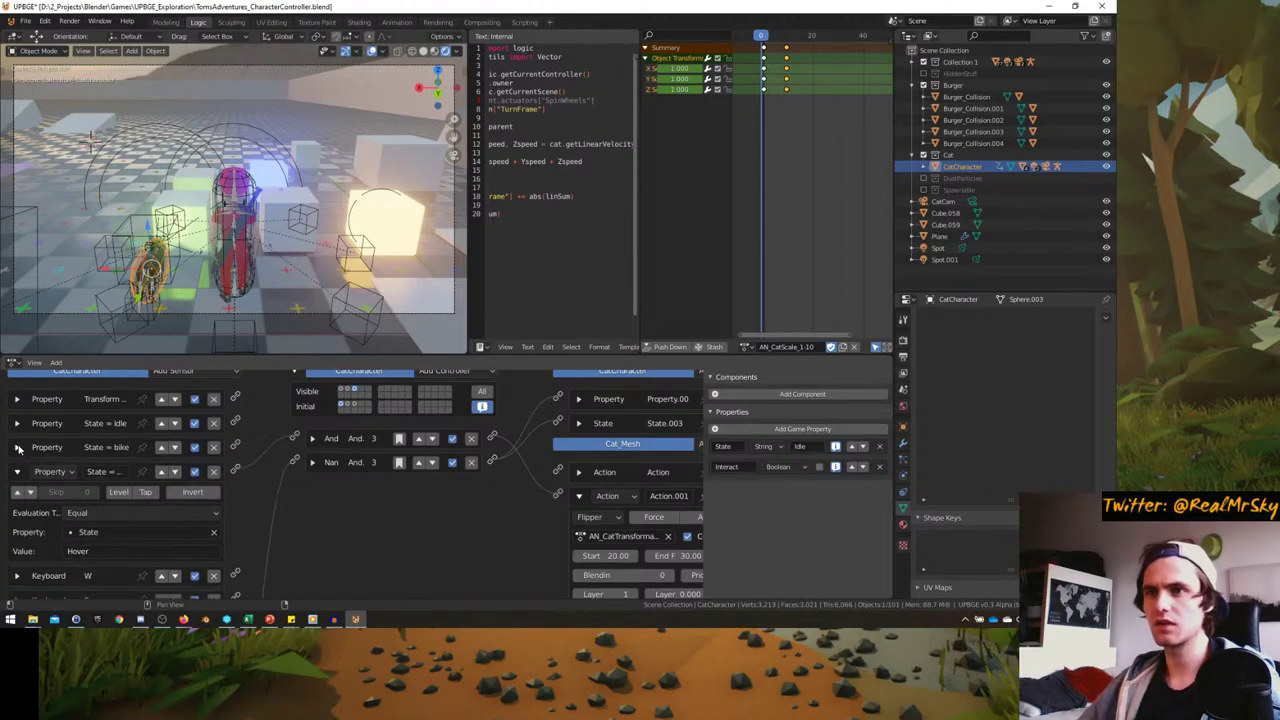
click(17, 447)
click(17, 447)
click(17, 447)
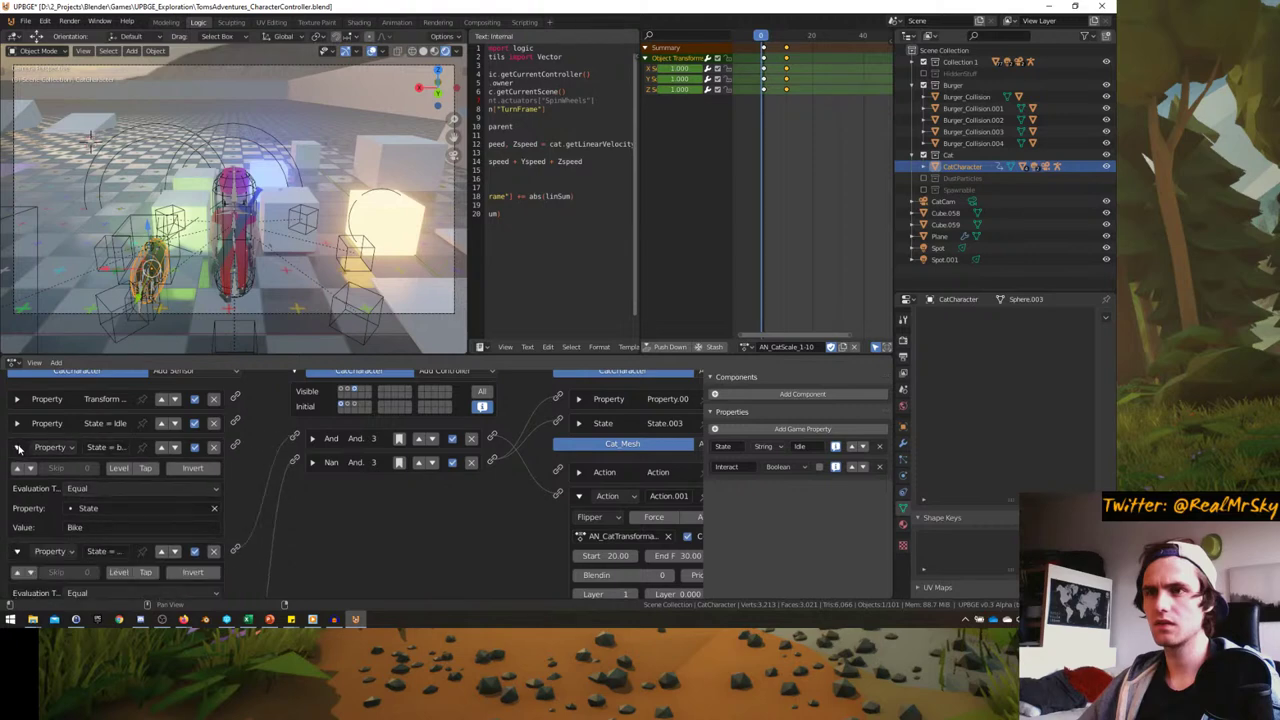
click(17, 447)
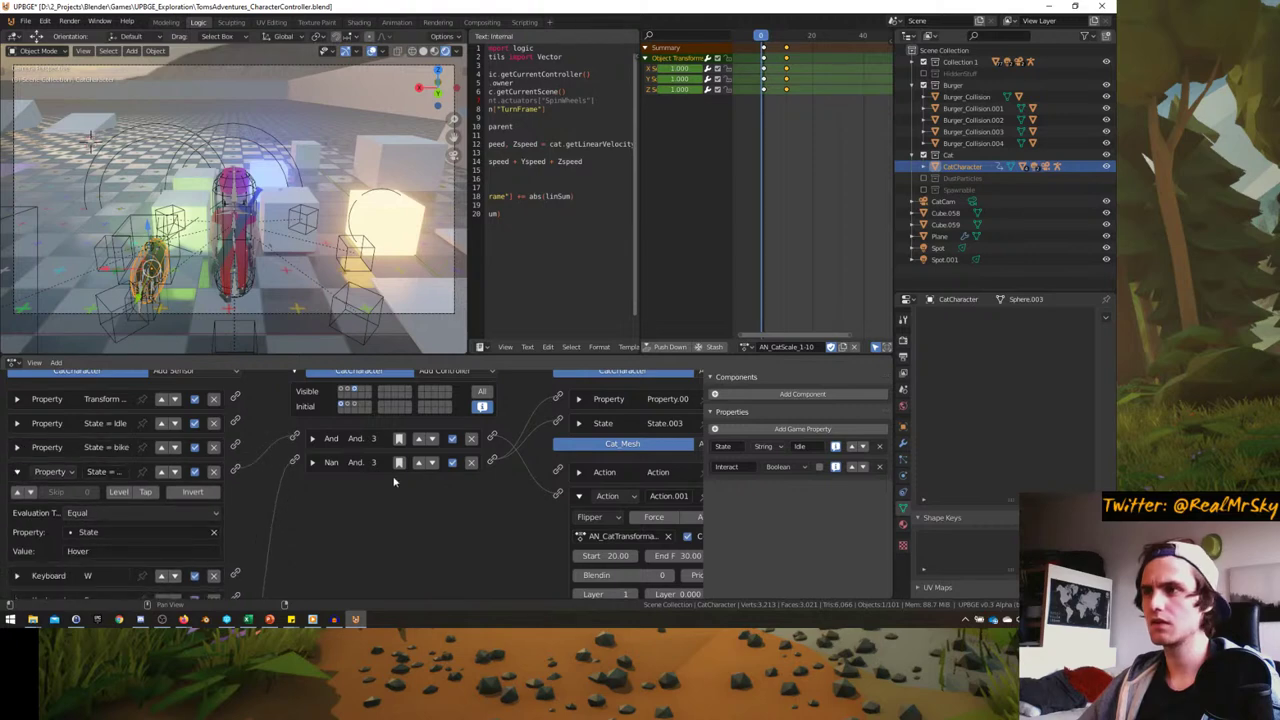
middle_drag(393, 482, 430, 481)
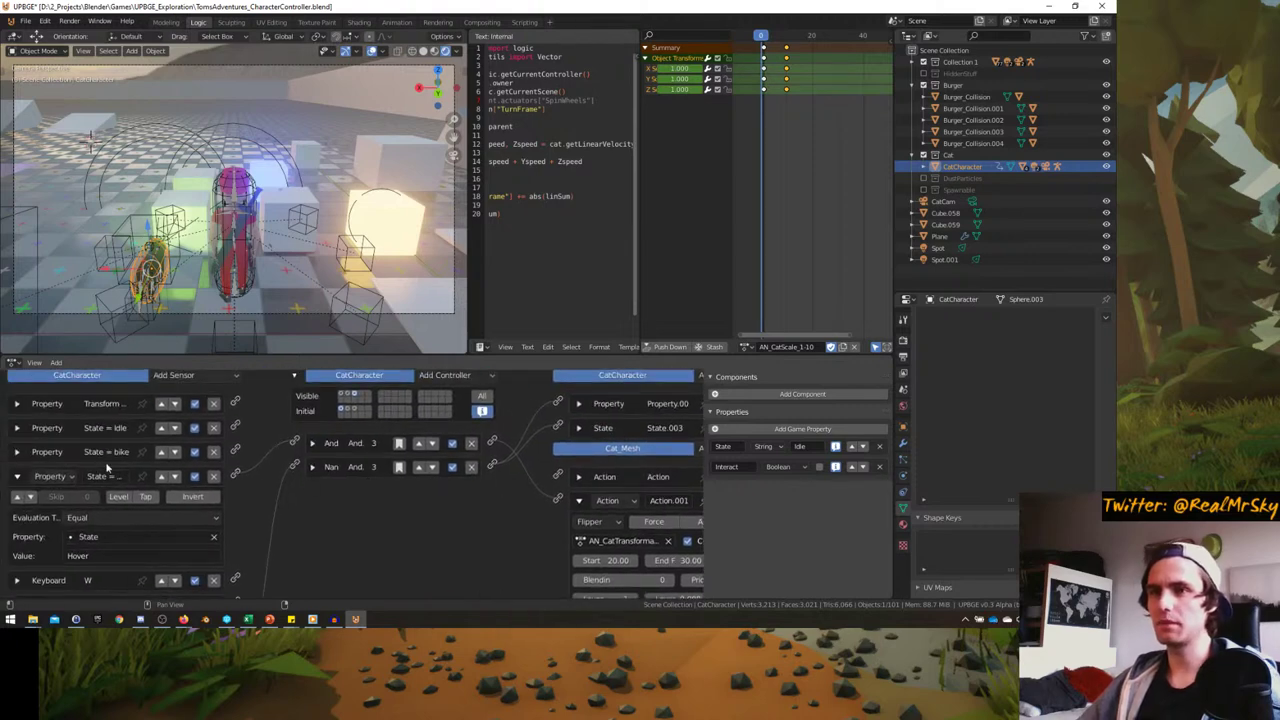
click(19, 452)
click(21, 452)
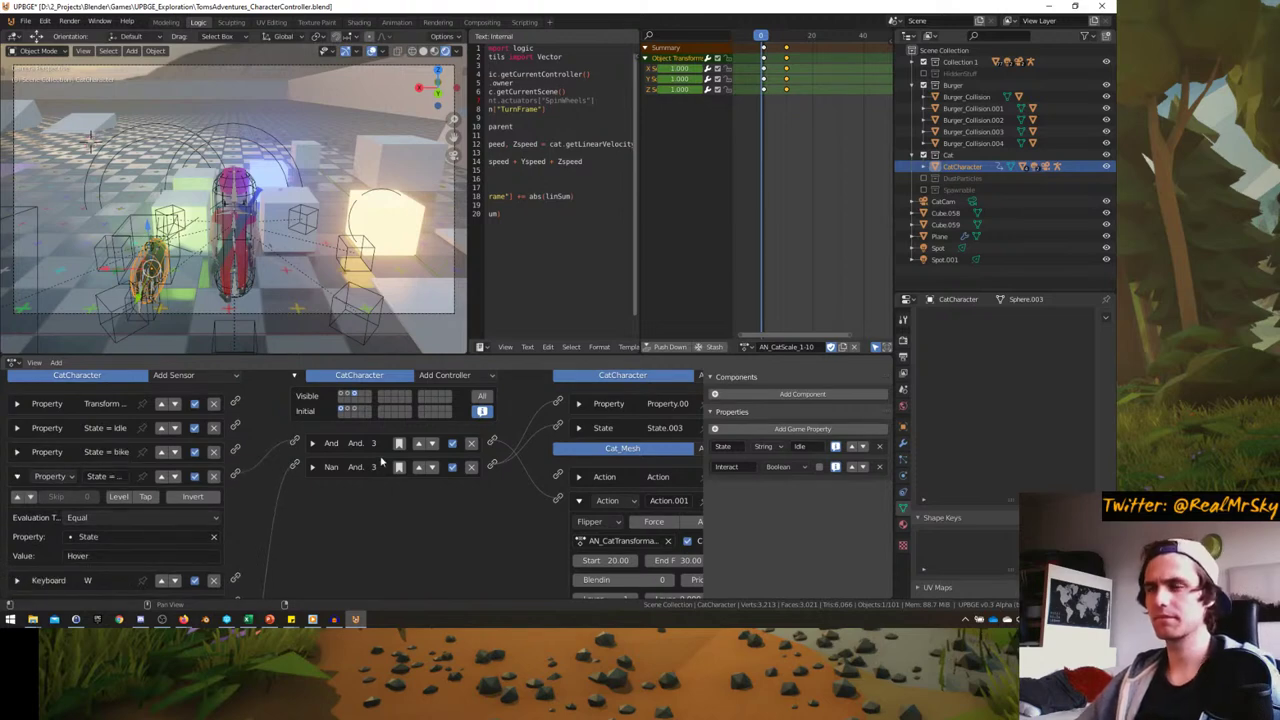
- In the other state, inspect the Property actuator and scaling action, then expand the second And controller
click(347, 394)
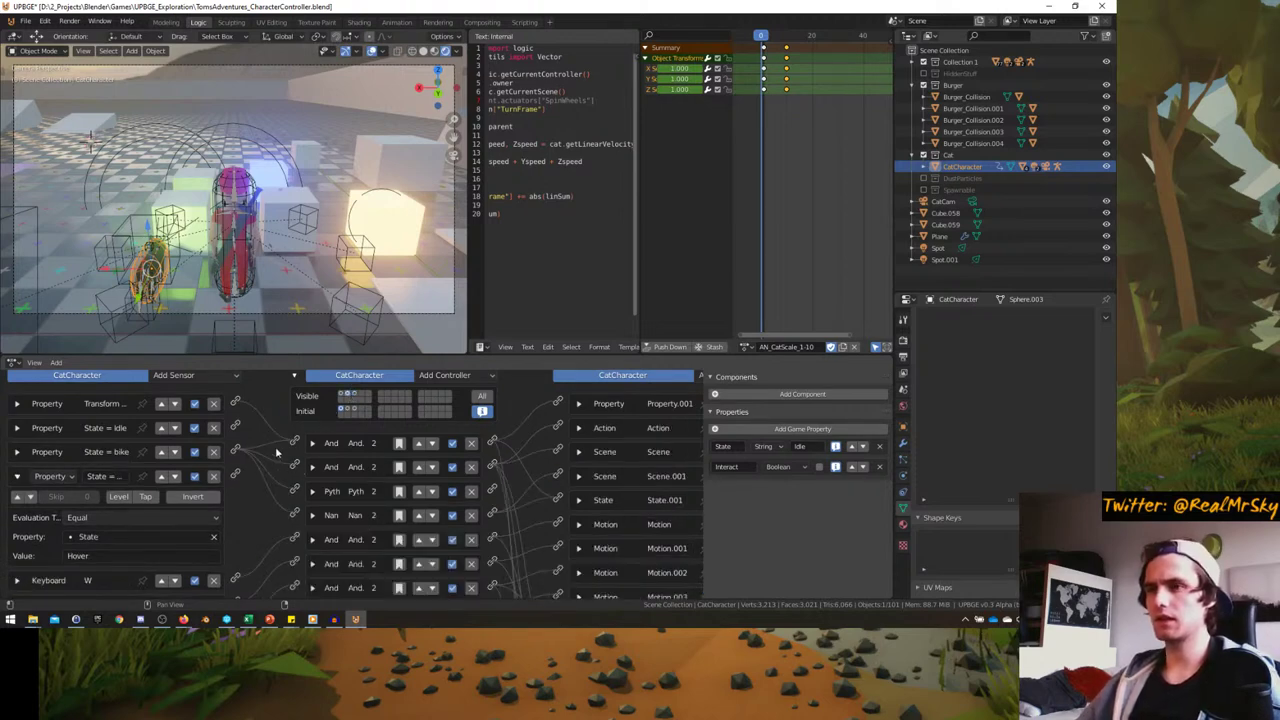
middle_drag(290, 410, 199, 432)
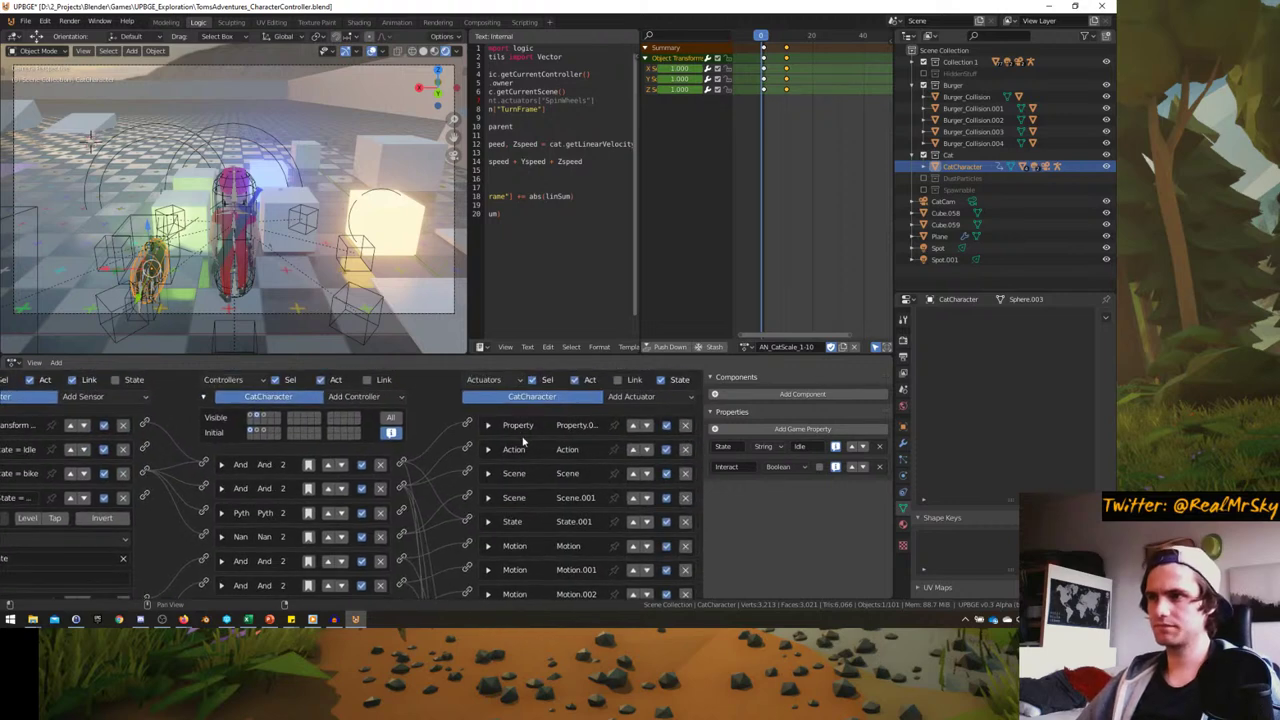
click(487, 425)
click(487, 425)
click(488, 449)
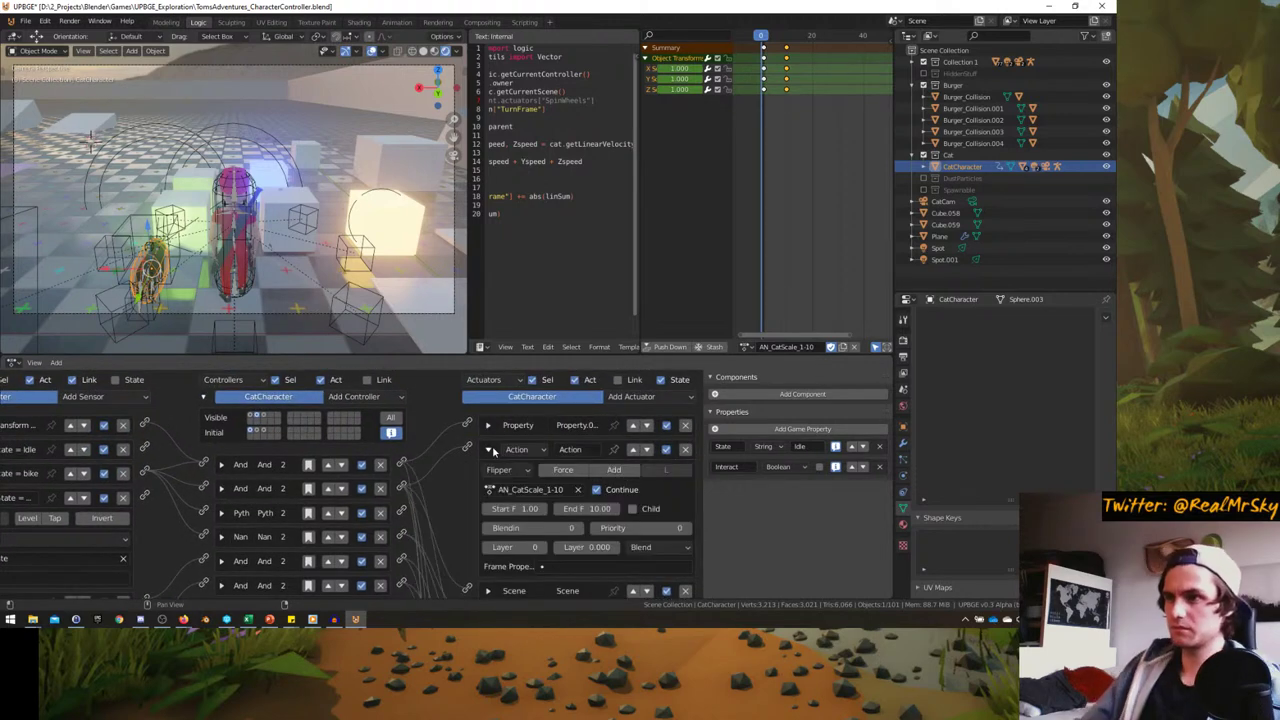
click(488, 449)
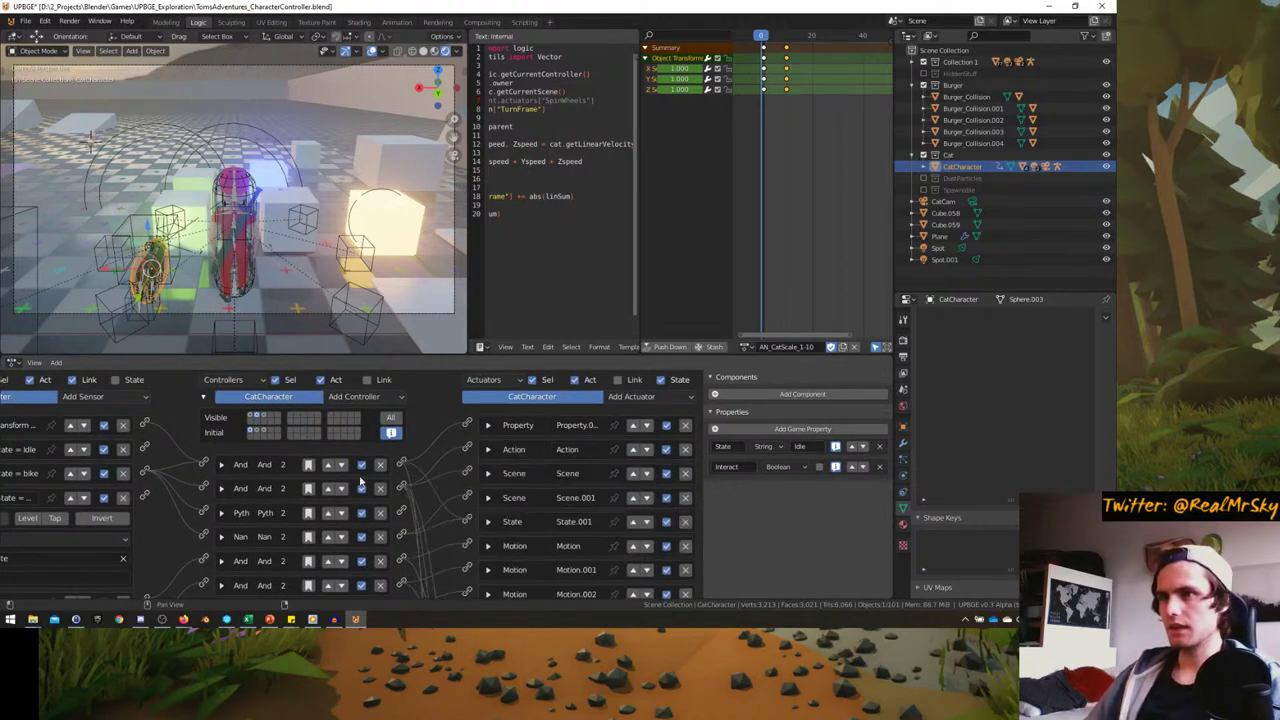
middle_drag(397, 487, 488, 478)
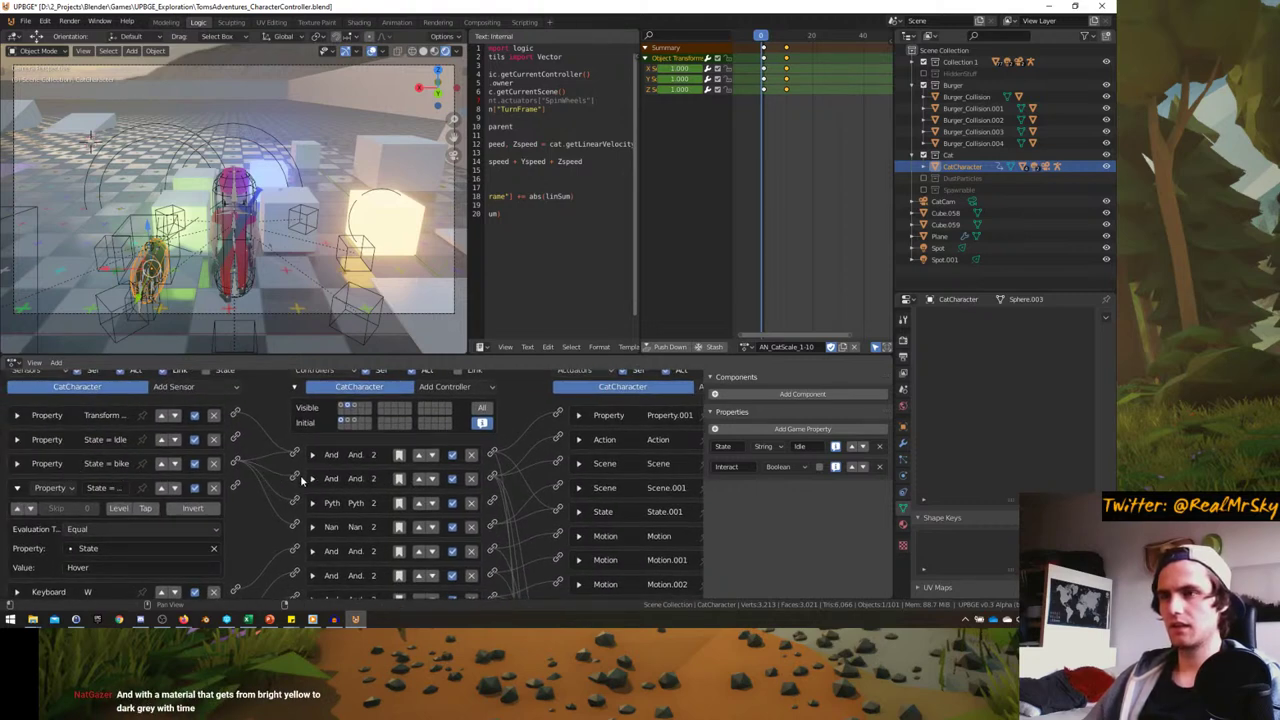
click(311, 479)
click(334, 480)
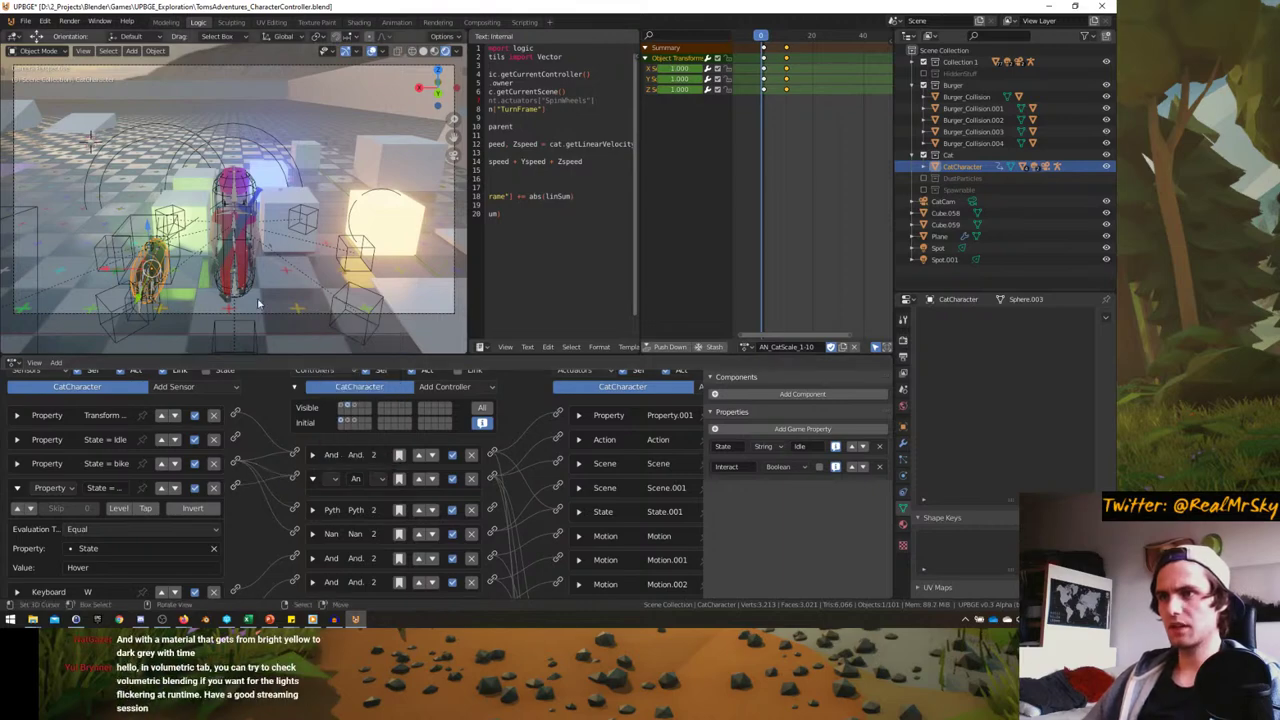
- Maximize the camera view, play the game mounting and riding the cat forward, then restore the layout
key(KP_0)
key(ctrl+space)
key(KP_0)
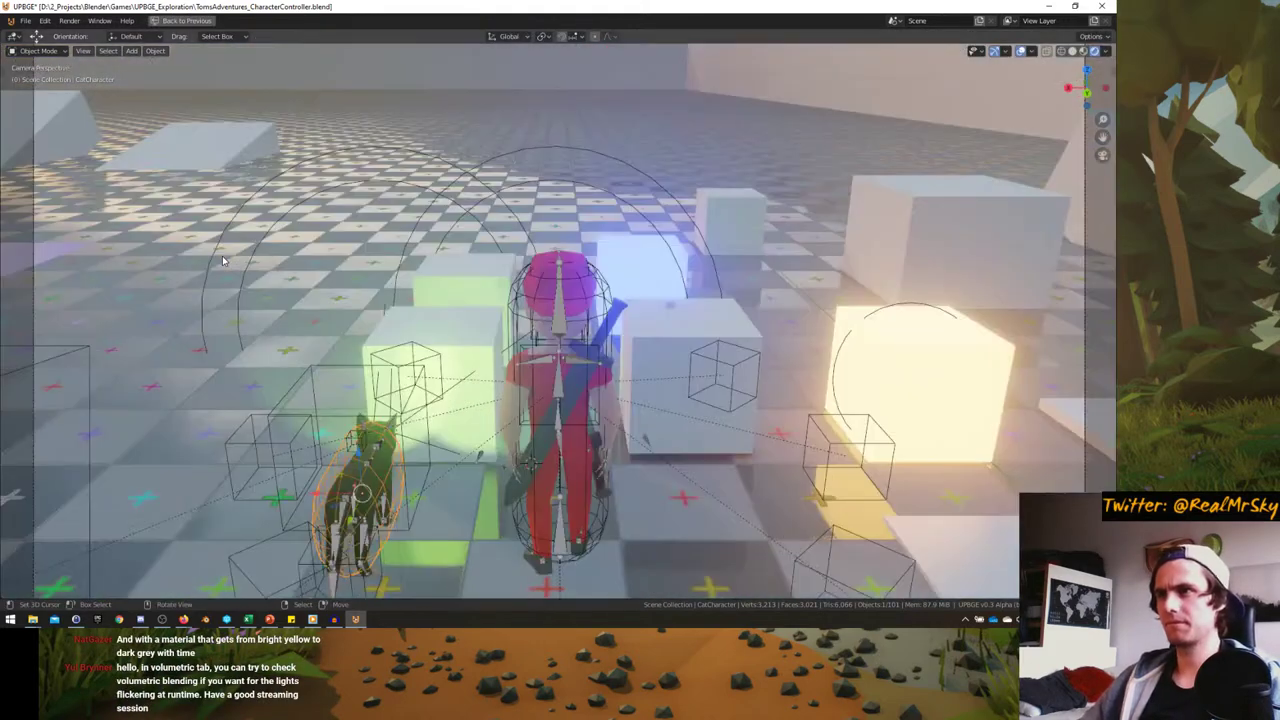
key(p)
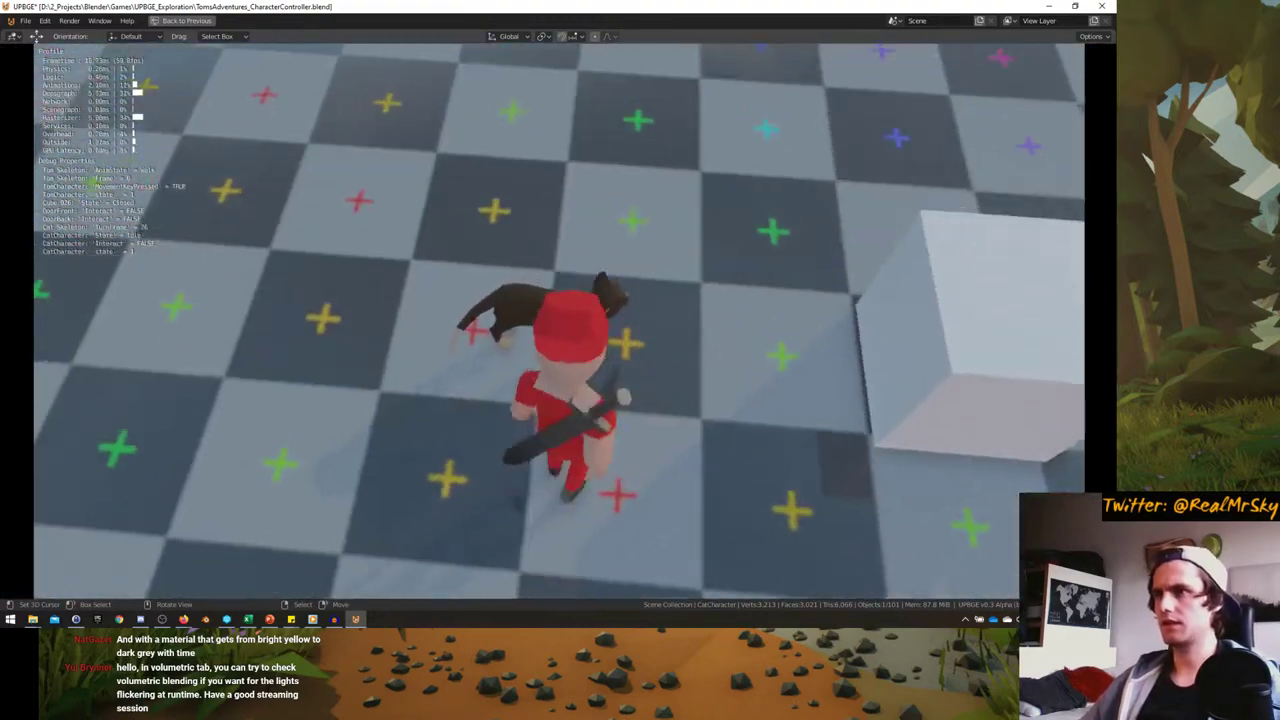
key(e)
key(w)
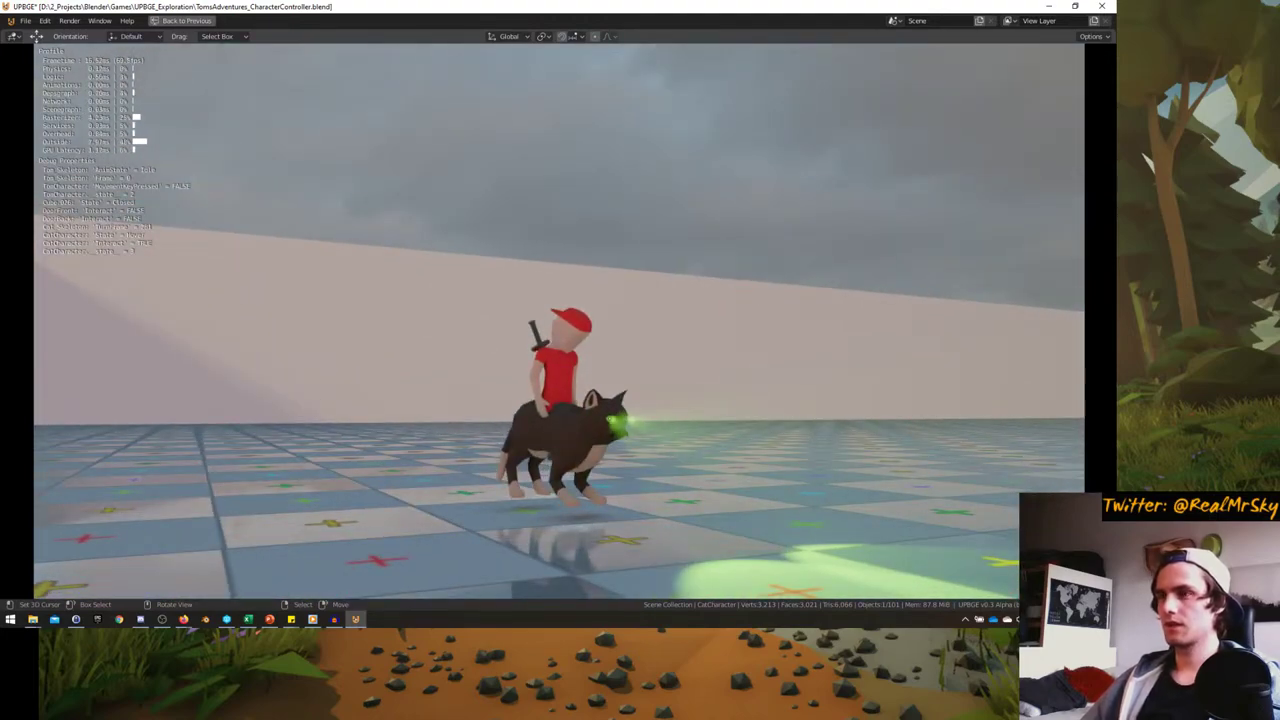
key(Escape)
key(ctrl+alt+space)
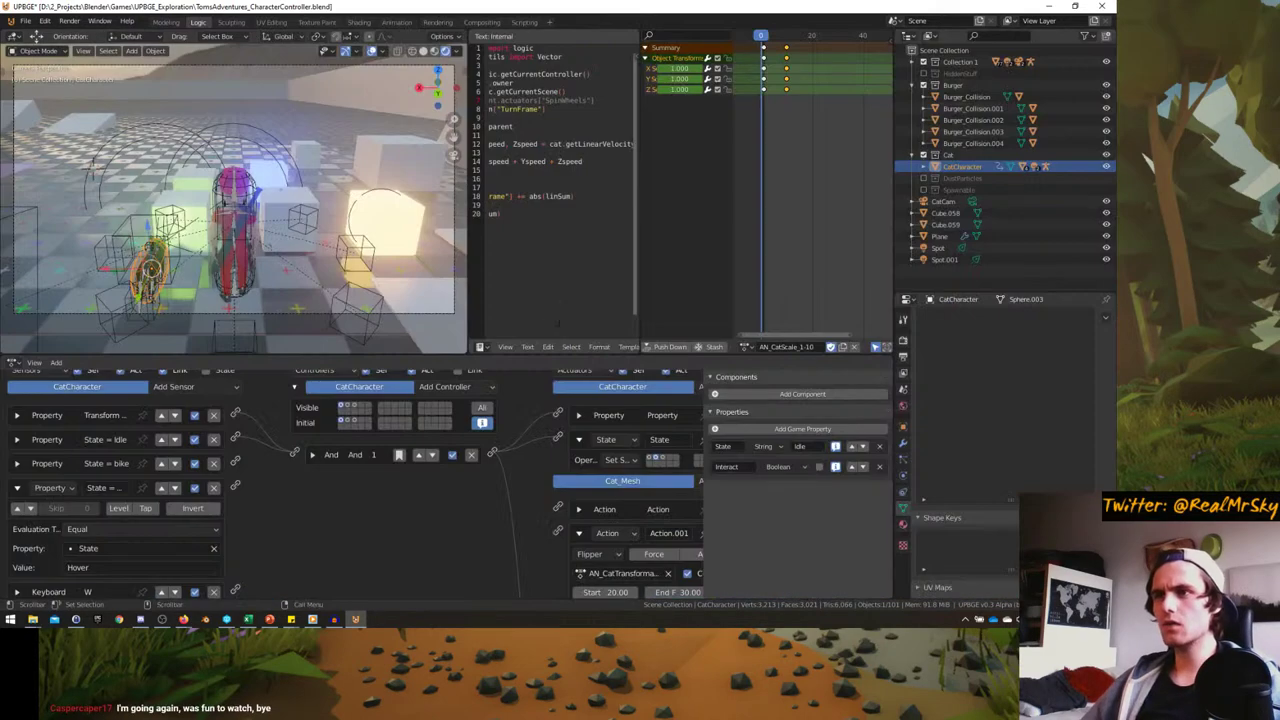
- In the transformation state, collapse the Hover check and delete the unneeded State actuator
click(354, 411)
scroll(352, 509, down, 2)
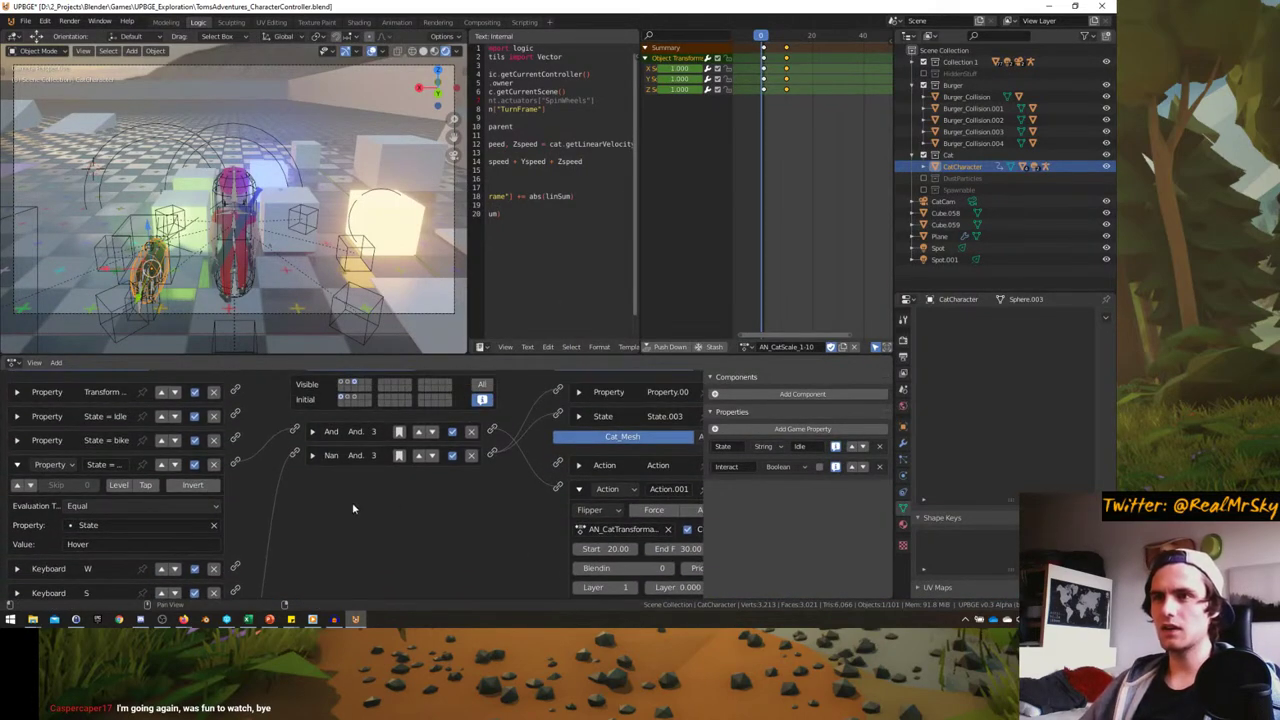
ctrl+scroll(352, 509, down, 4)
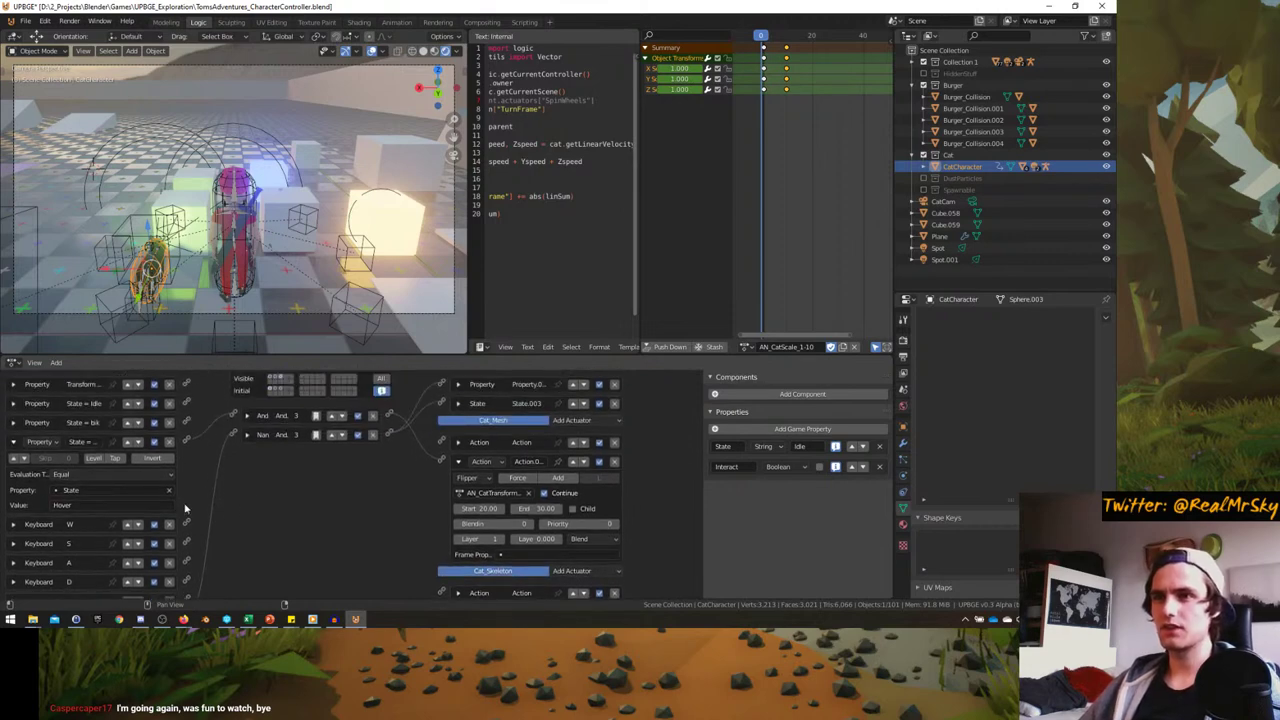
click(14, 442)
ctrl+scroll(320, 467, up, 1)
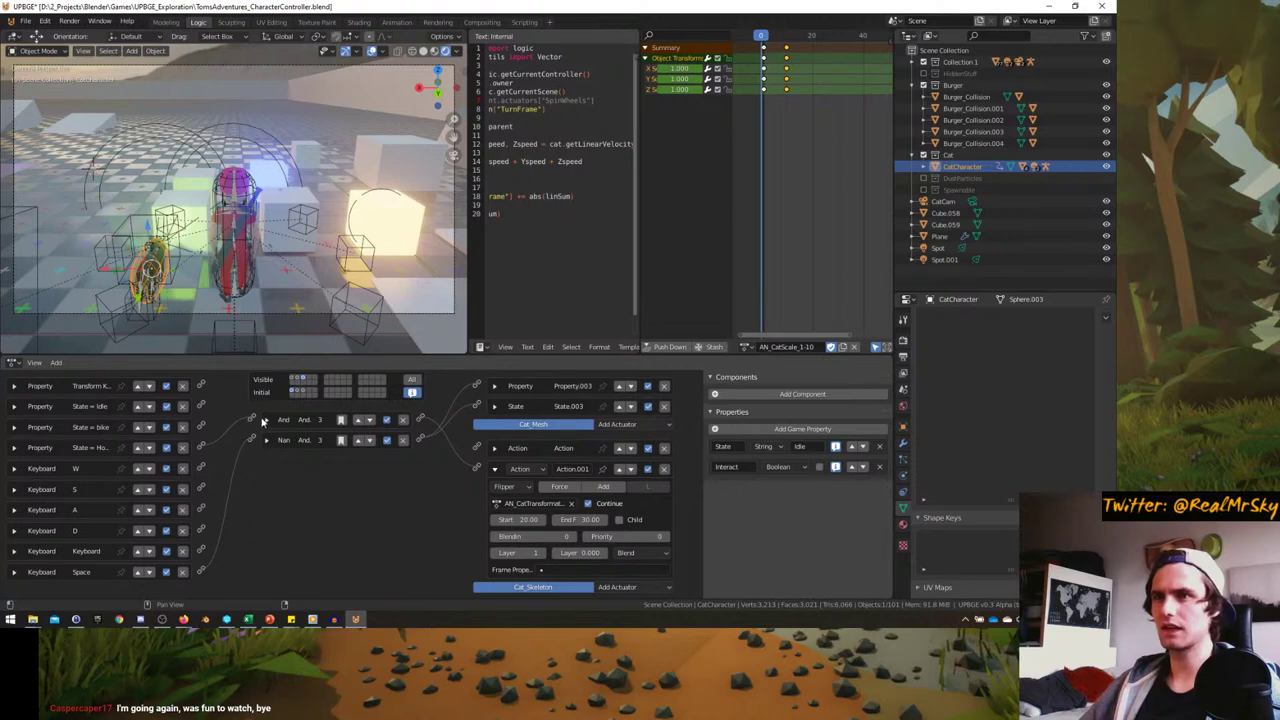
ctrl+scroll(326, 425, up, 1)
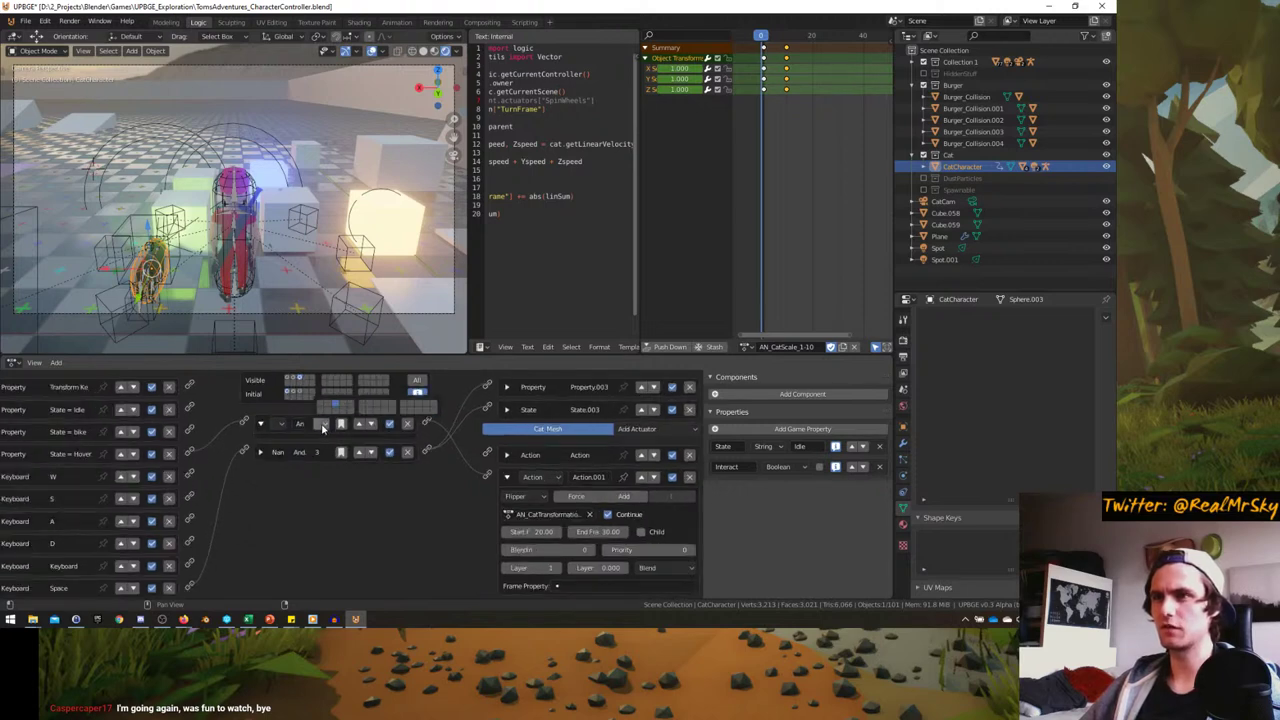
ctrl+scroll(300, 430, down, 2)
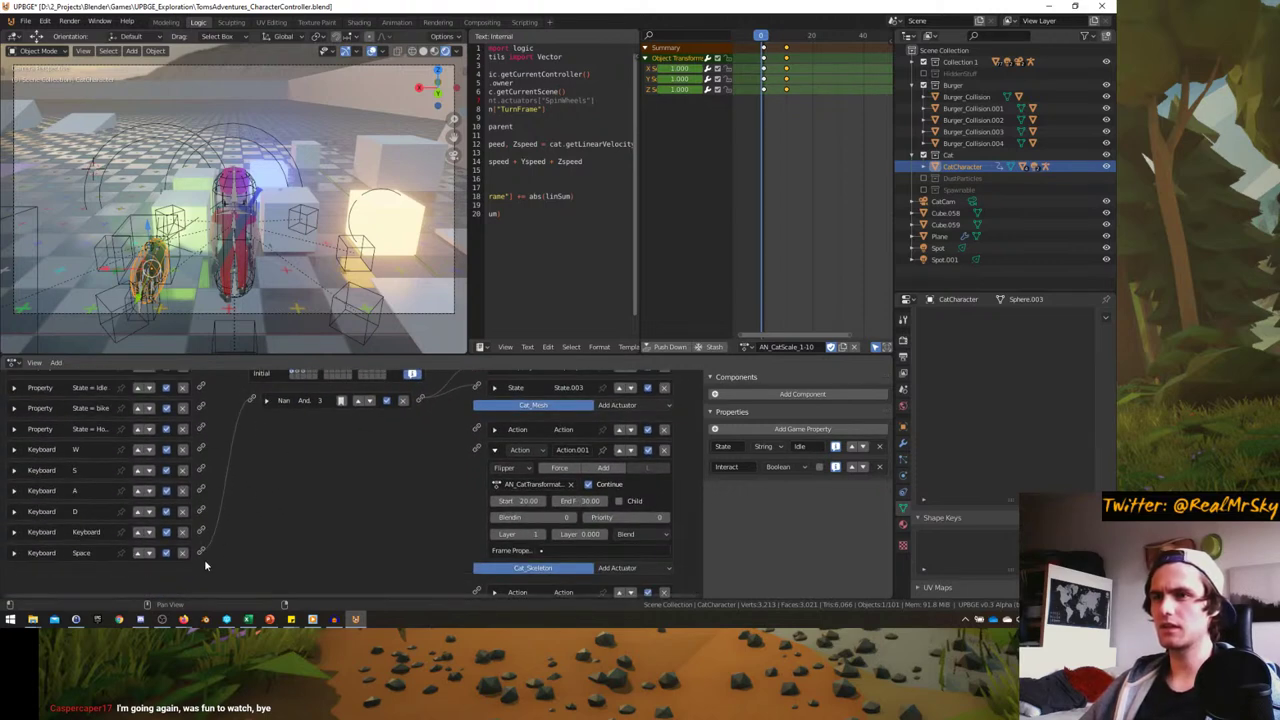
scroll(300, 439, up, 2)
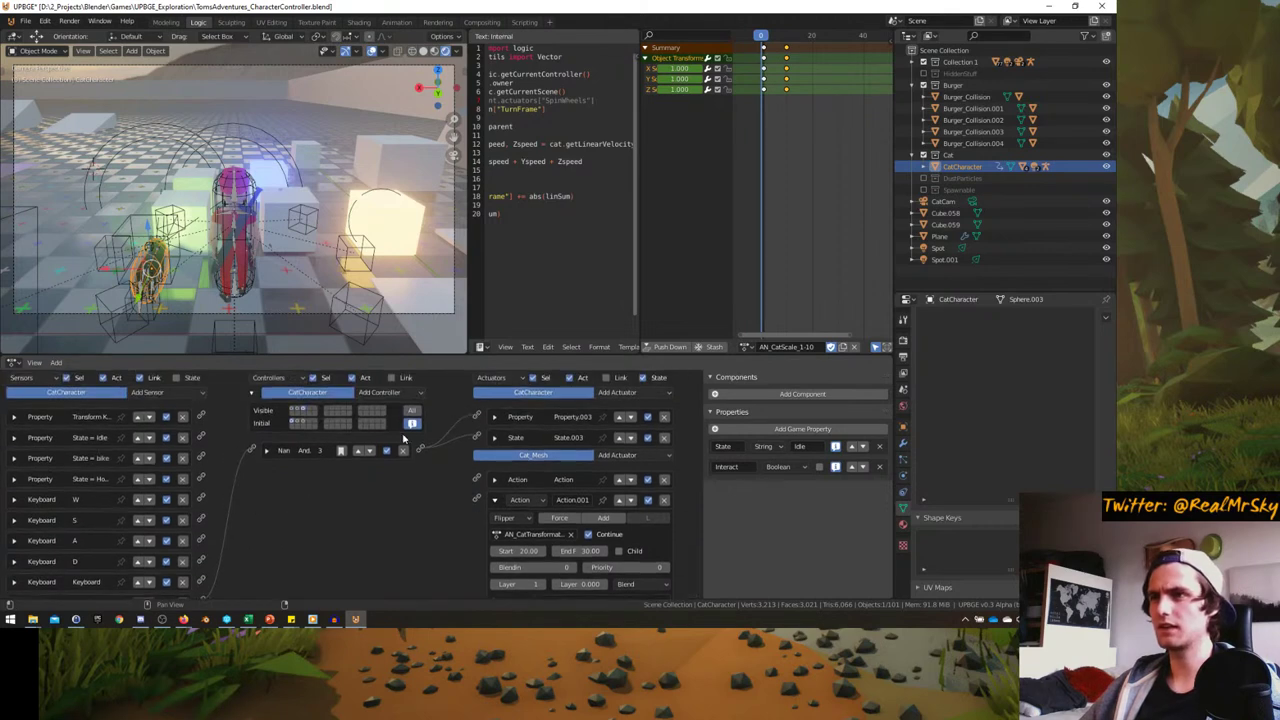
click(665, 439)
- In the first state, link a controller to the Keyboard D sensor and delete the State.002 actuator
click(295, 410)
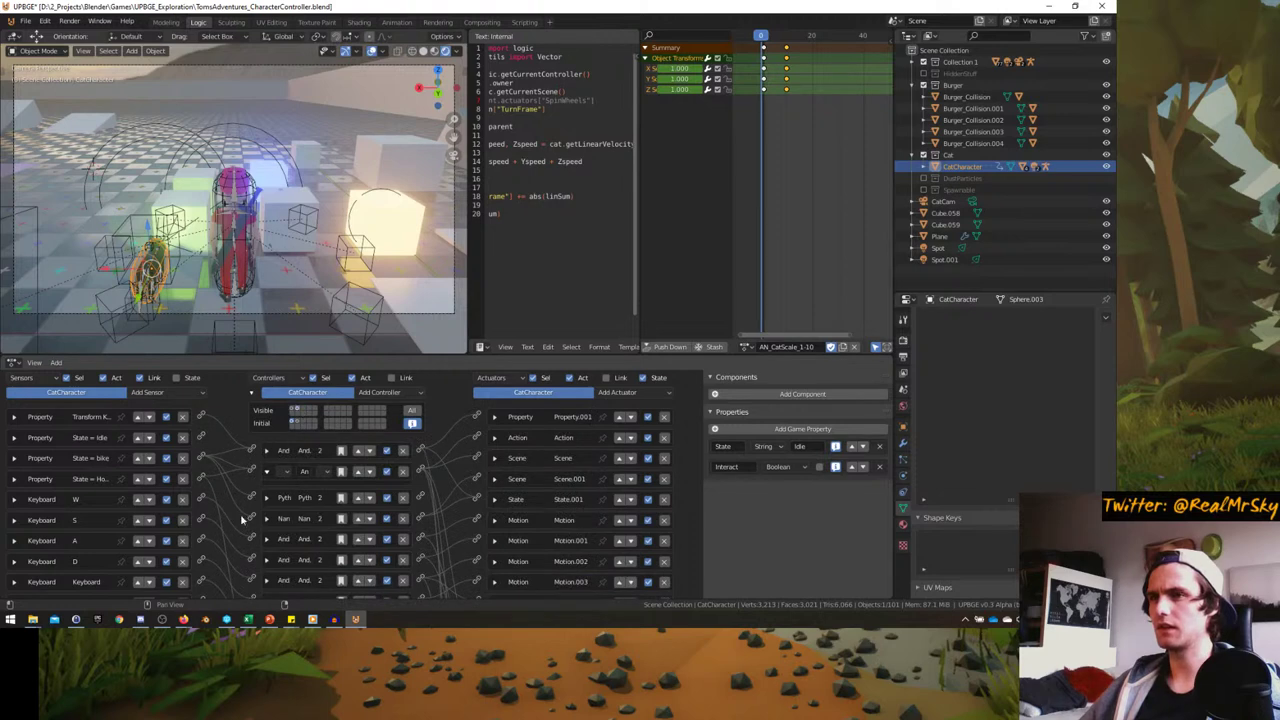
scroll(218, 513, down, 1)
drag(199, 463, 199, 463)
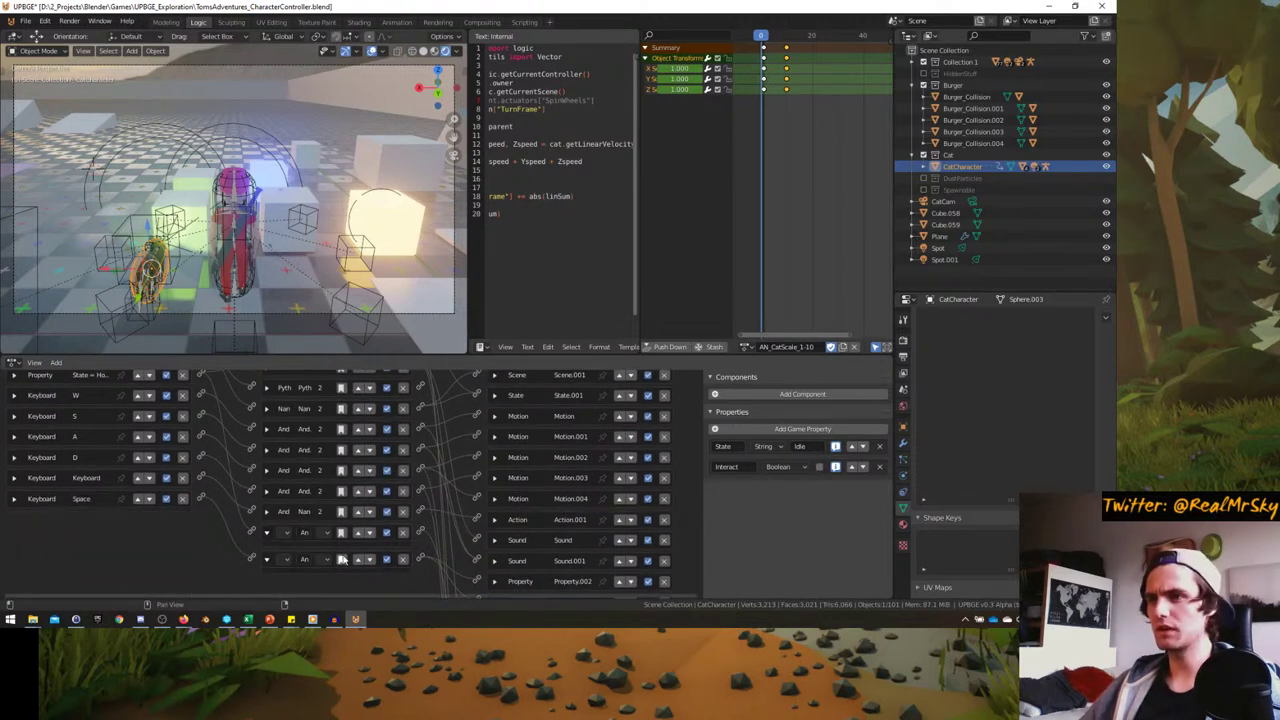
scroll(444, 512, down, 2)
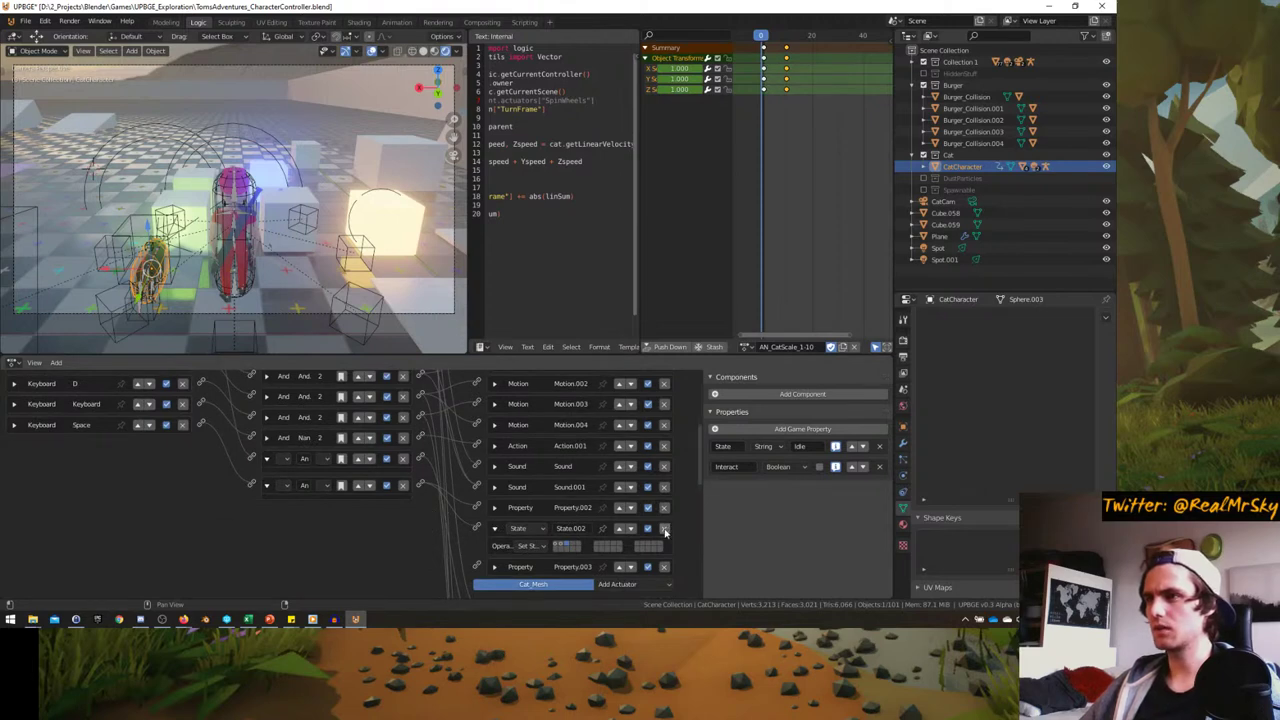
click(664, 528)
click(496, 508)
scroll(450, 470, up, 5)
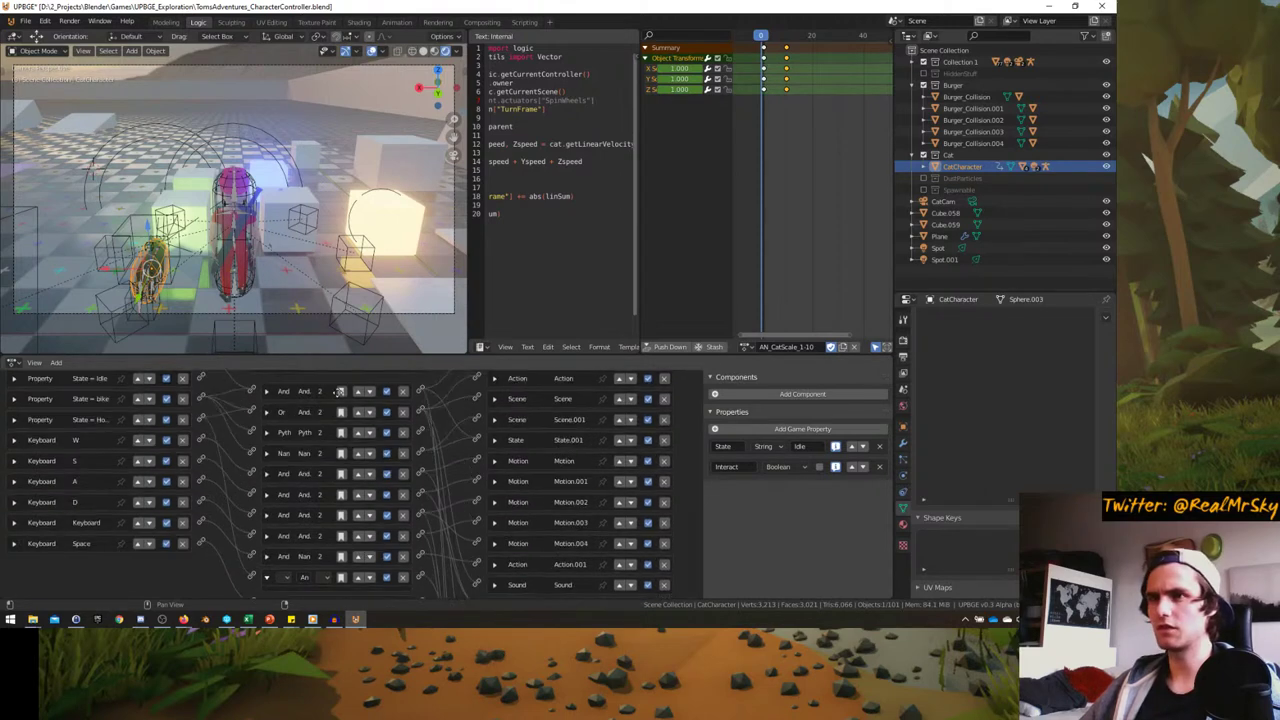
- Add a Nand controller wired from the Space sensor to the Property actuator assigning State 'Bike'
click(395, 376)
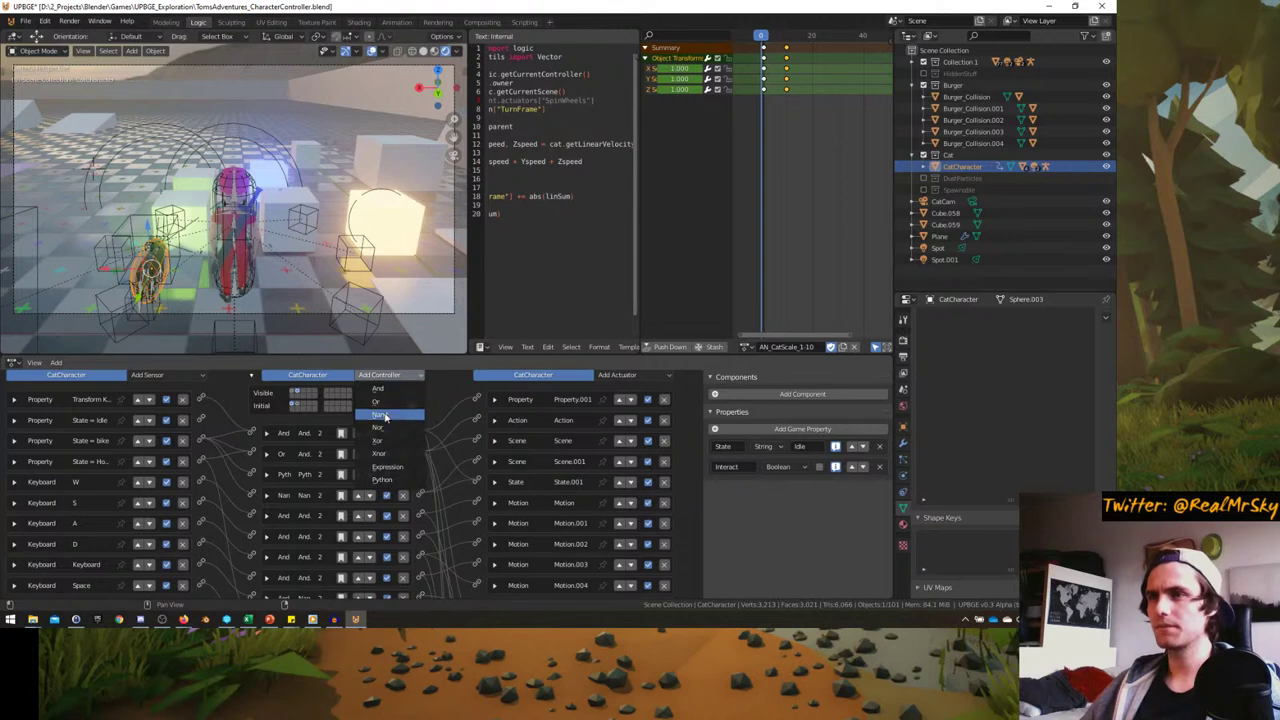
click(392, 412)
scroll(207, 492, down, 3)
drag(206, 489, 251, 571)
scroll(386, 505, down, 2)
drag(422, 497, 477, 513)
click(494, 513)
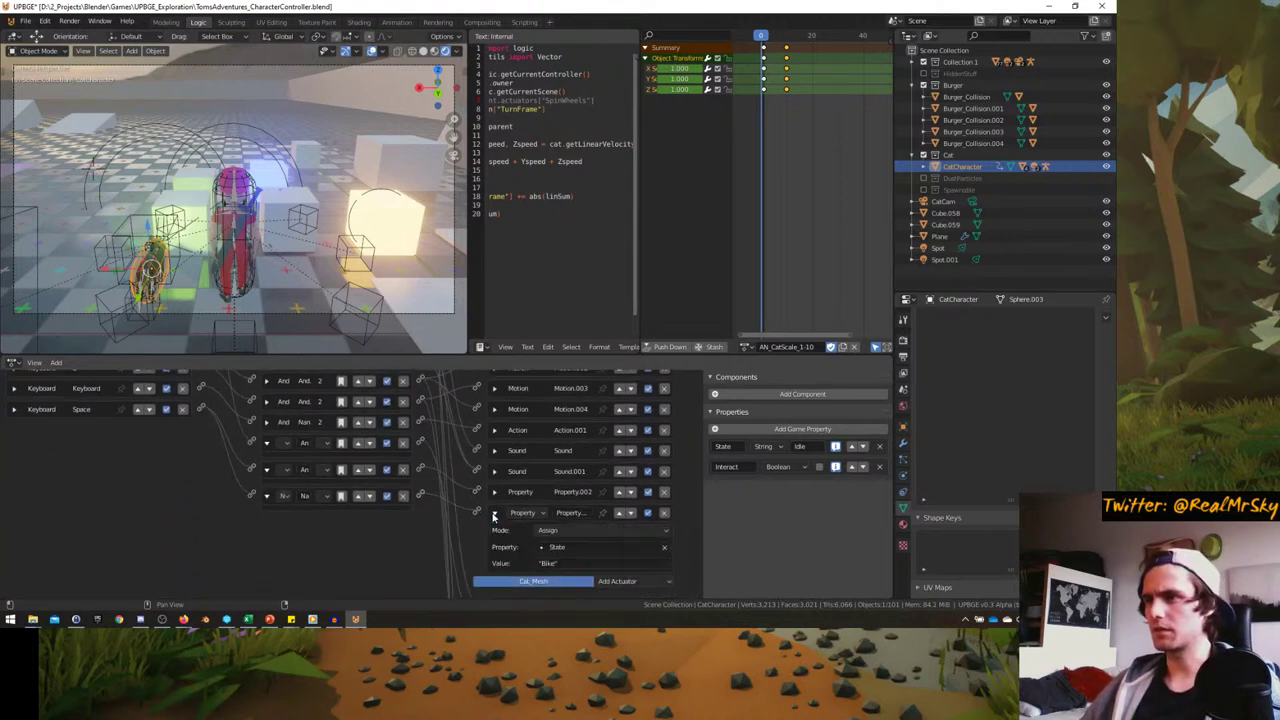
click(266, 469)
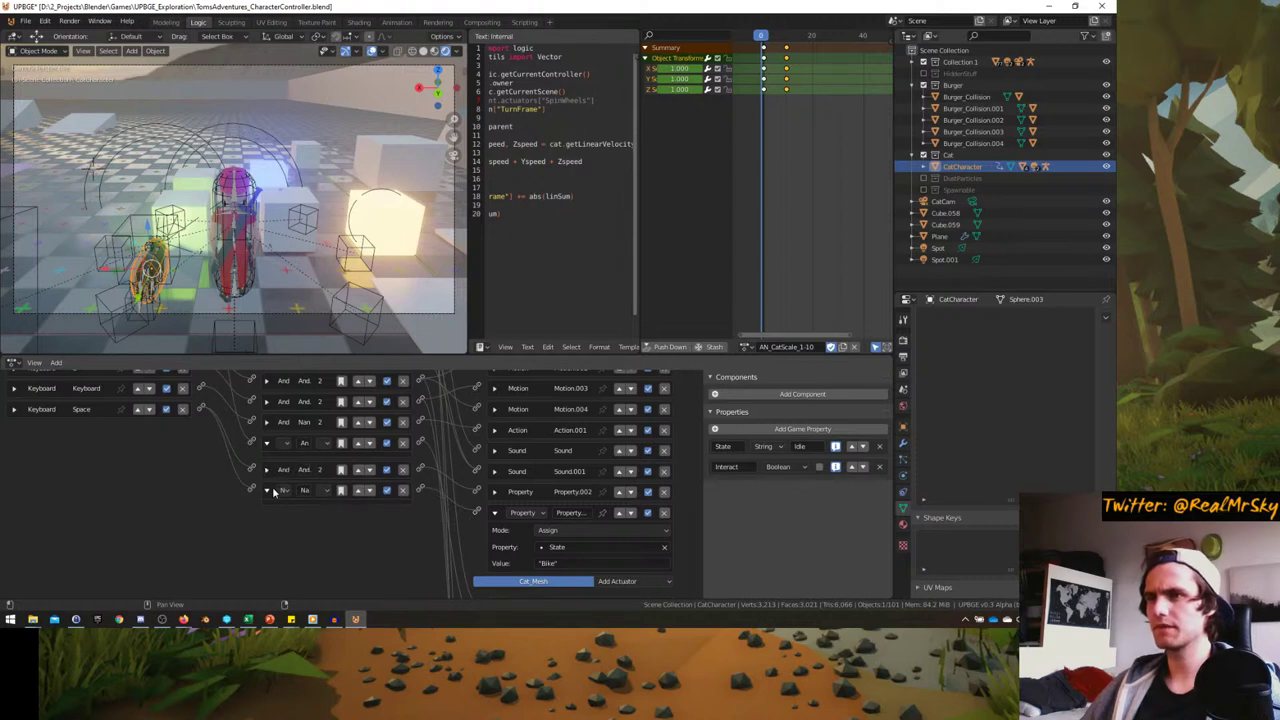
- Scroll through the logic bricks to review the new Nand wiring
scroll(280, 495, up, 5)
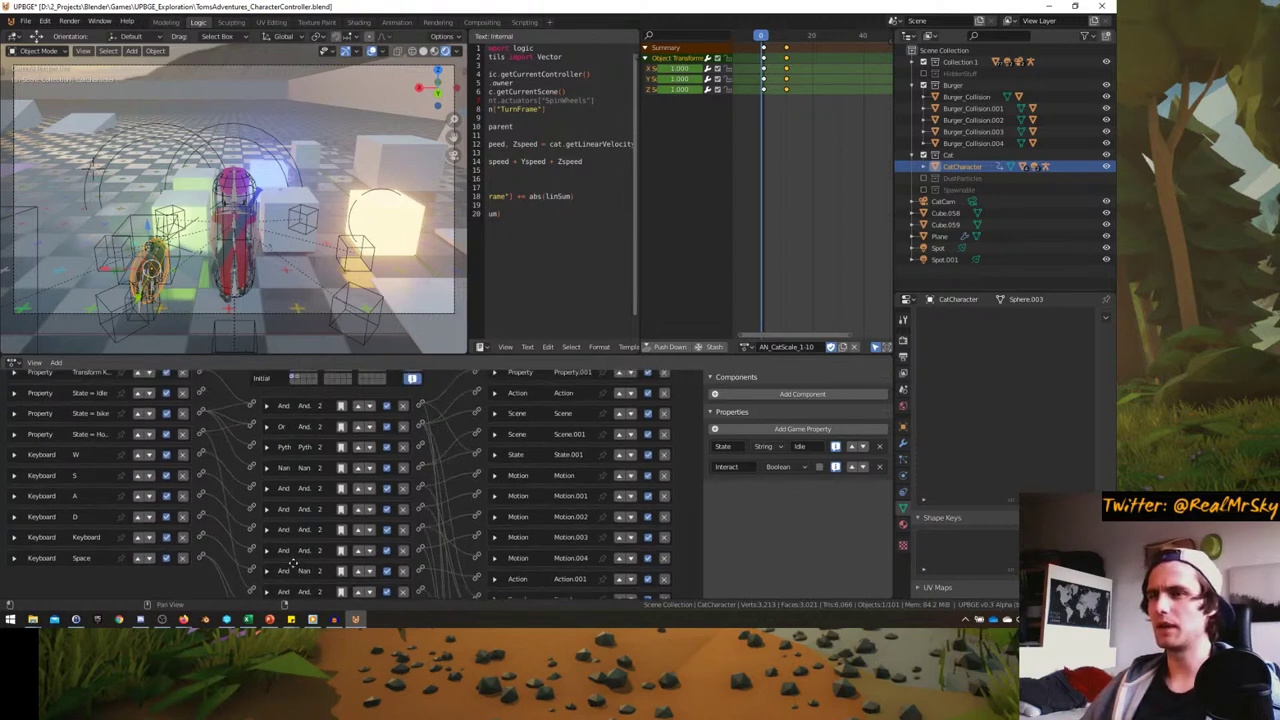
scroll(288, 520, down, 2)
scroll(80, 500, up, 3)
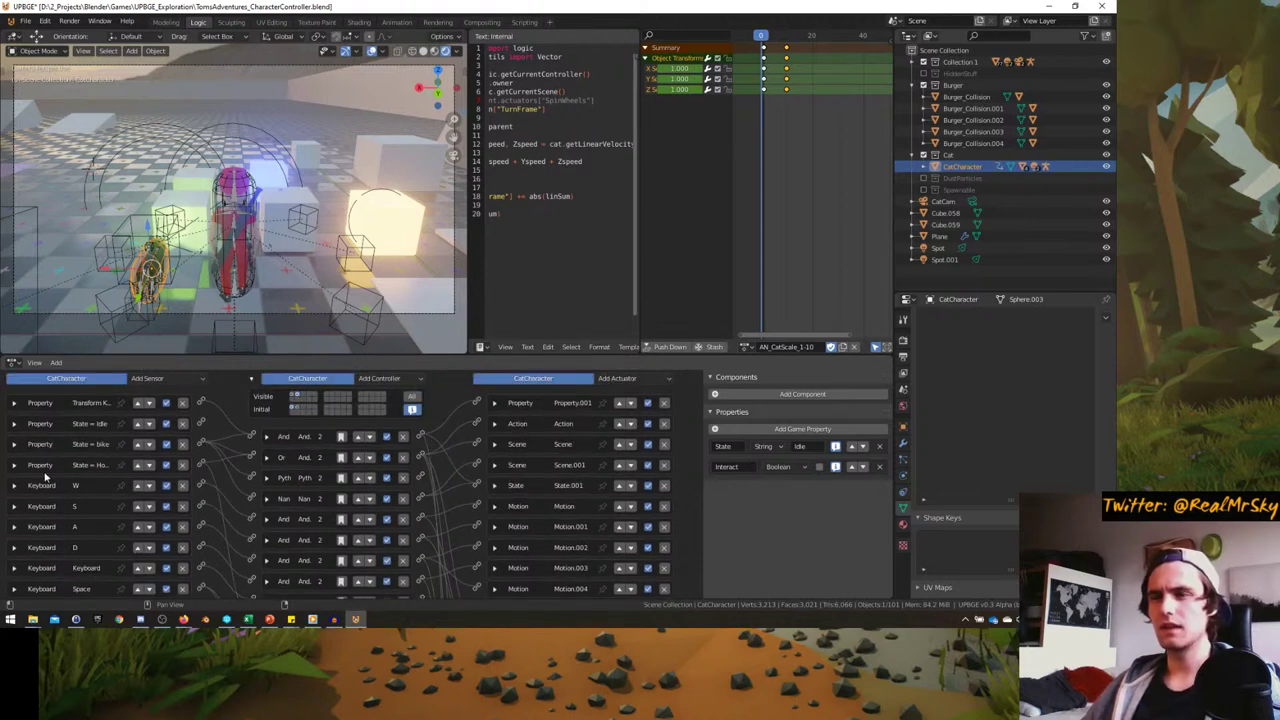
scroll(200, 466, down, 4)
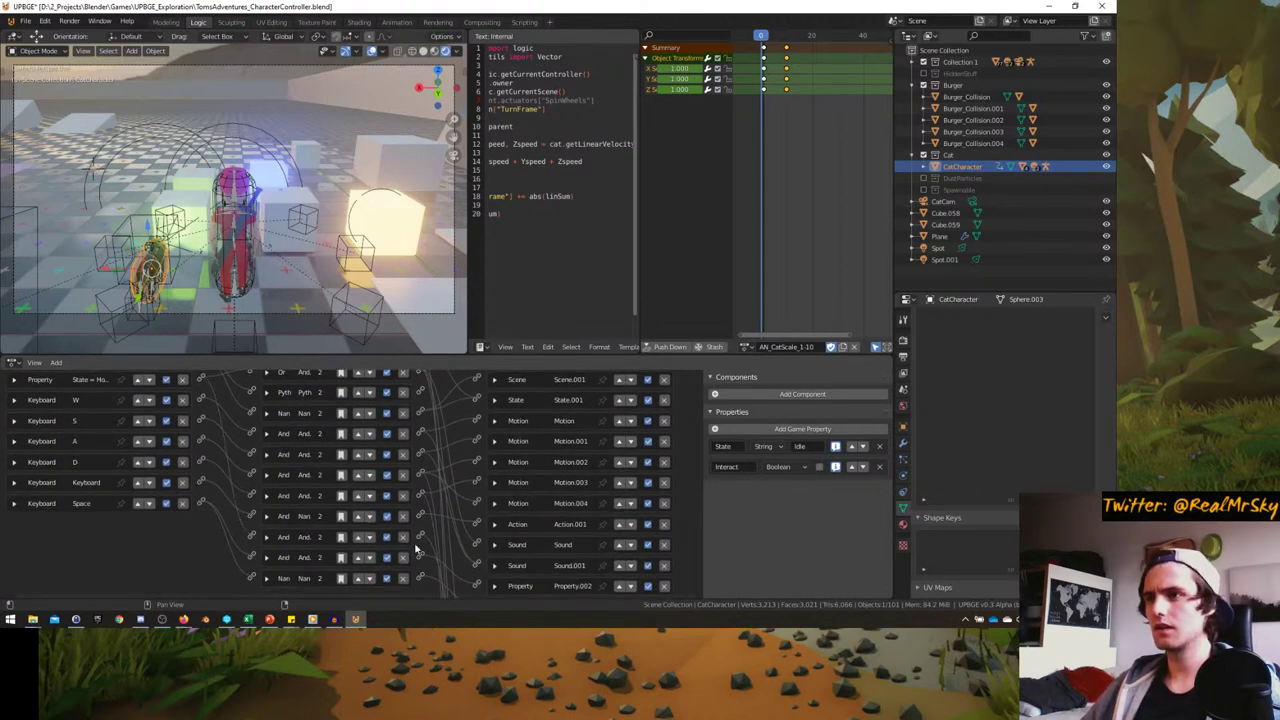
scroll(420, 518, down, 3)
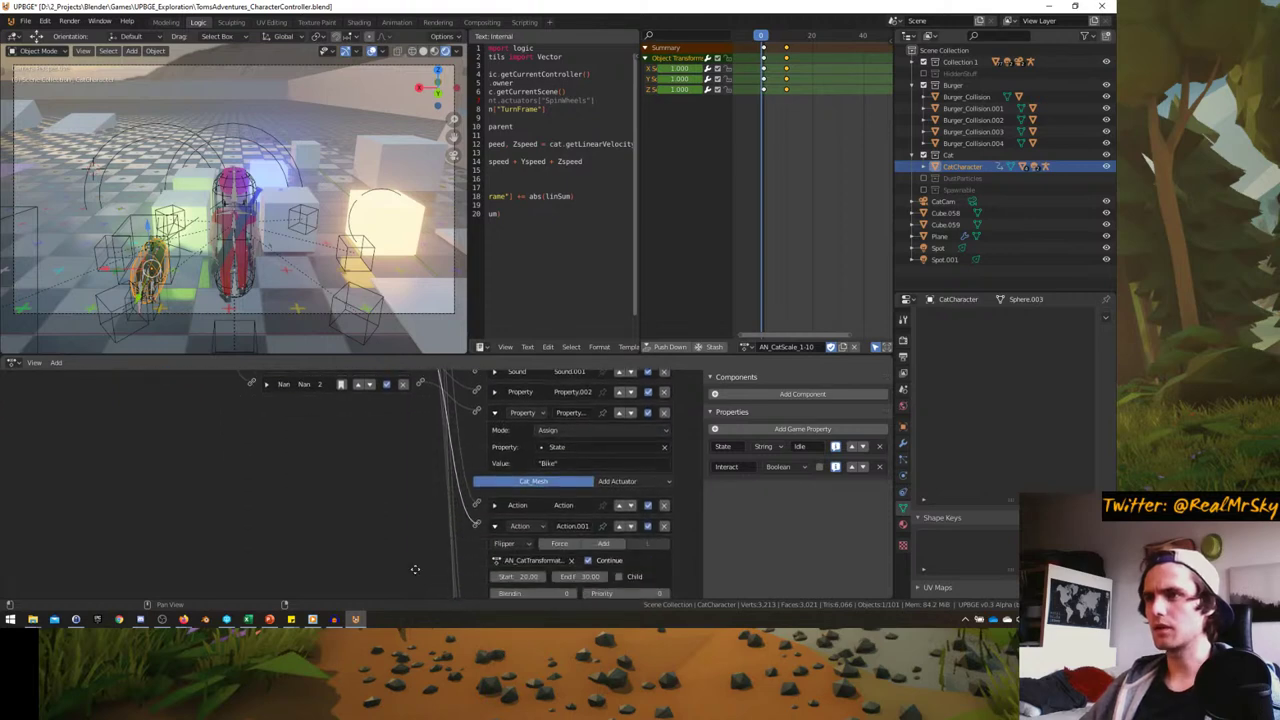
scroll(448, 596, up, 4)
scroll(448, 596, up, 3)
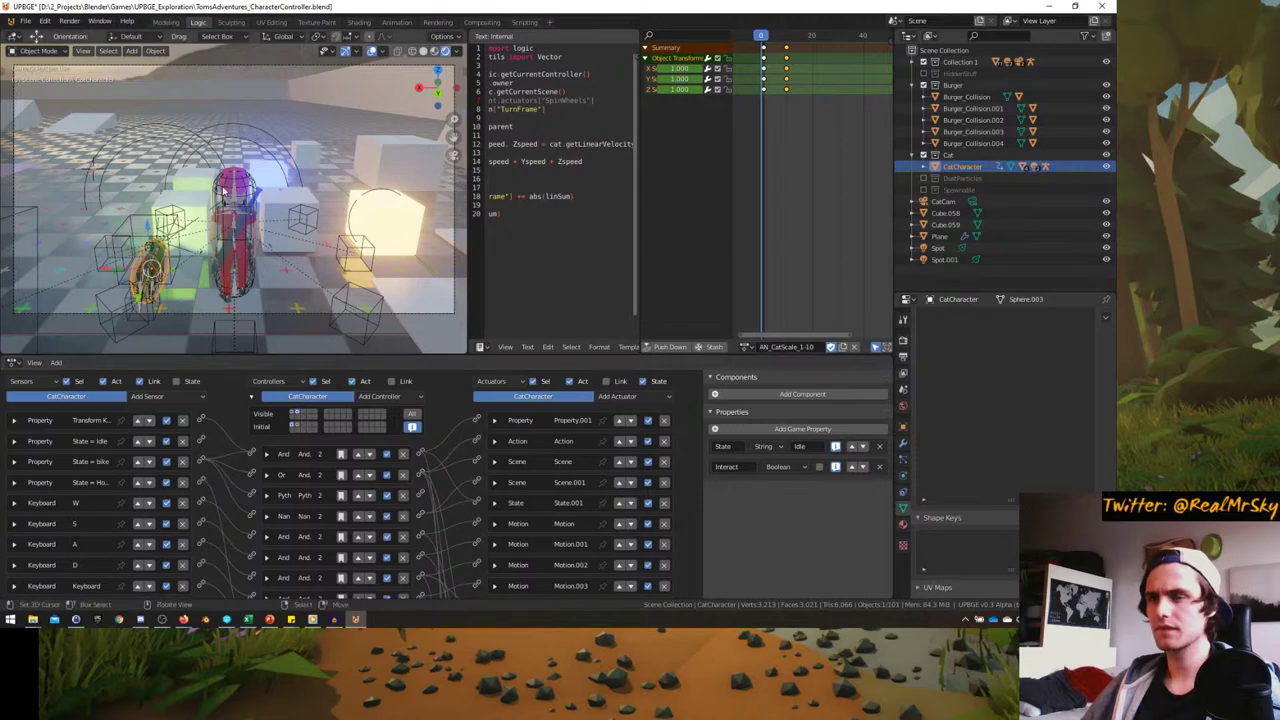
- Play-test from the camera view: mount the cat, ride forward and transform it into bike form
middle_drag(260, 200, 224, 190)
key(KP_0)
key(ctrl+space)
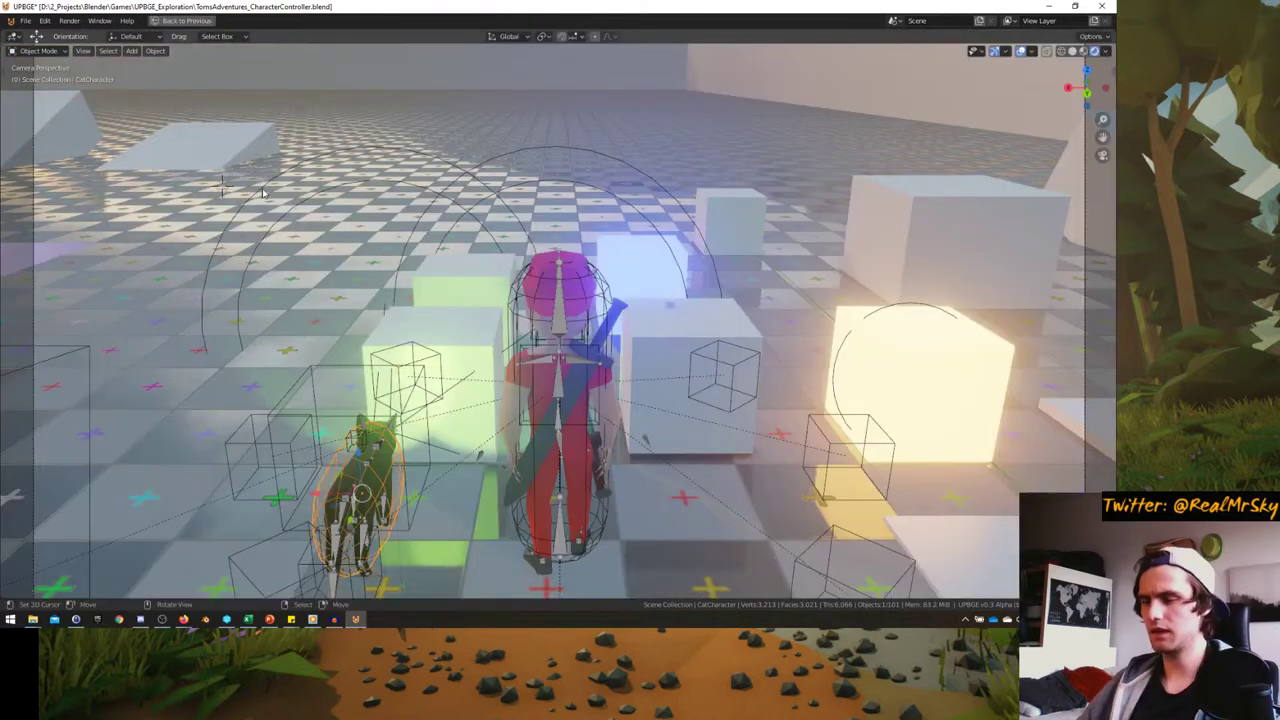
key(p)
key(e)
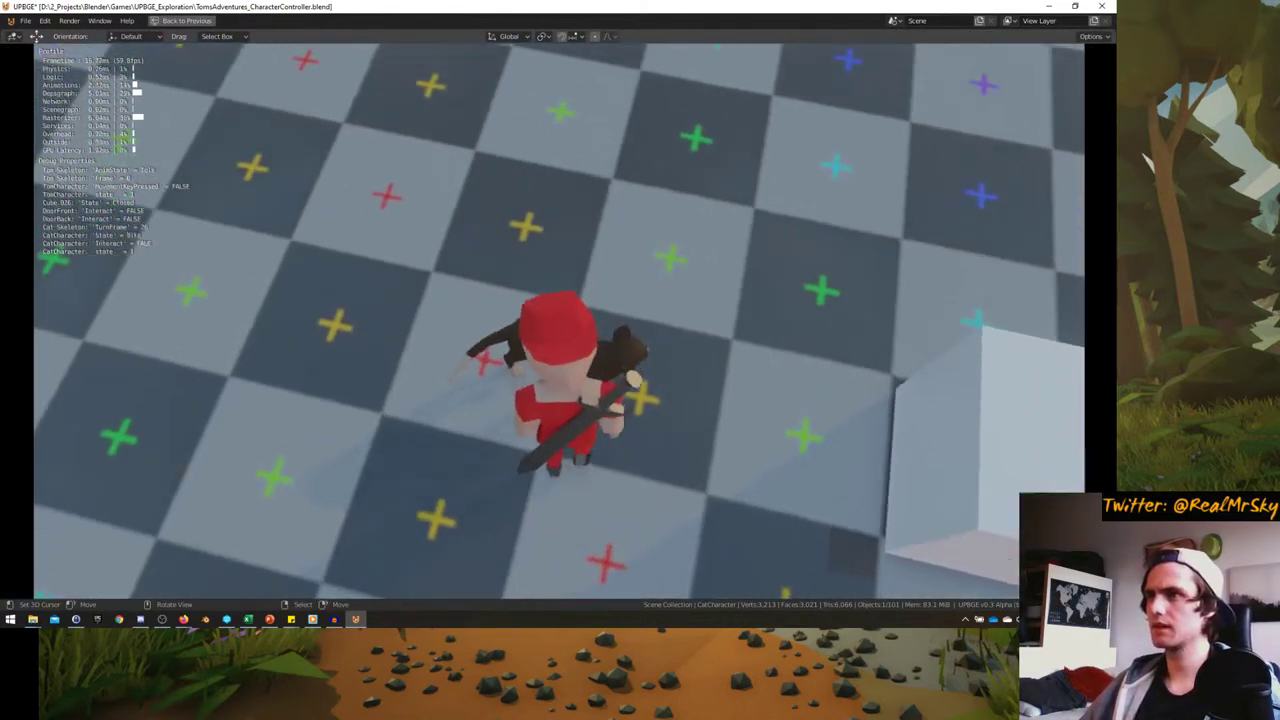
key(w)
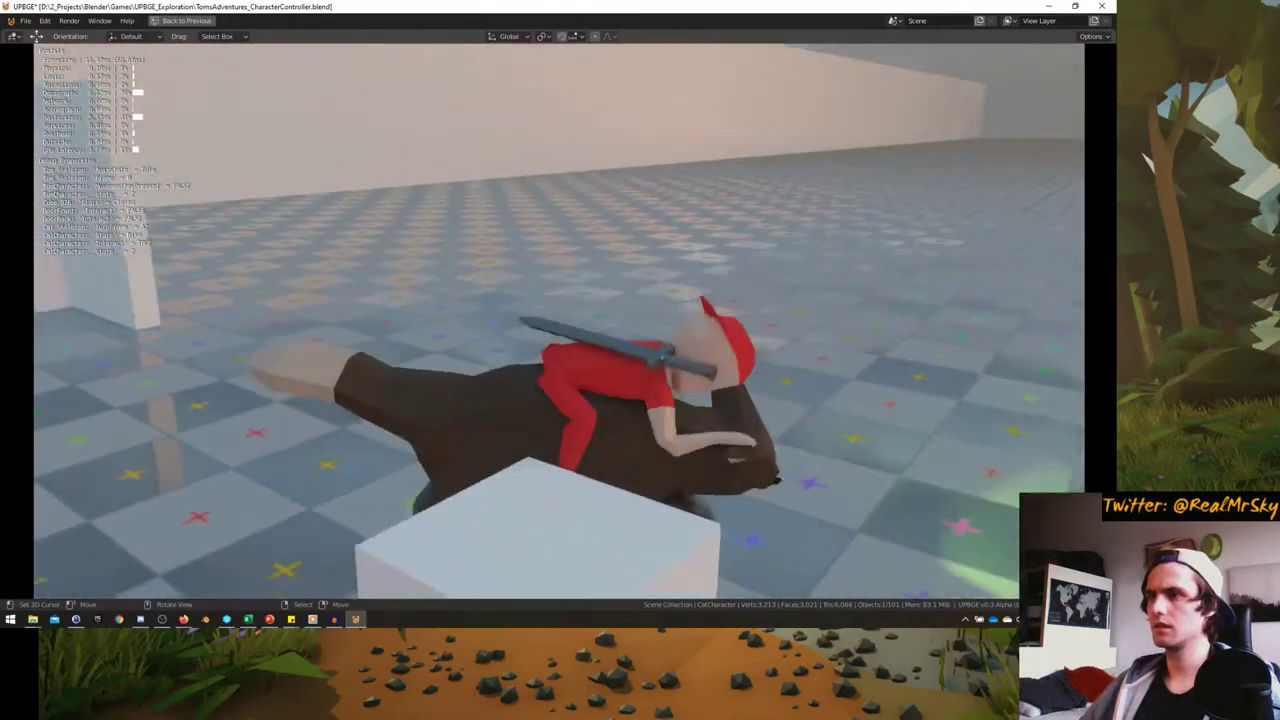
key(e)
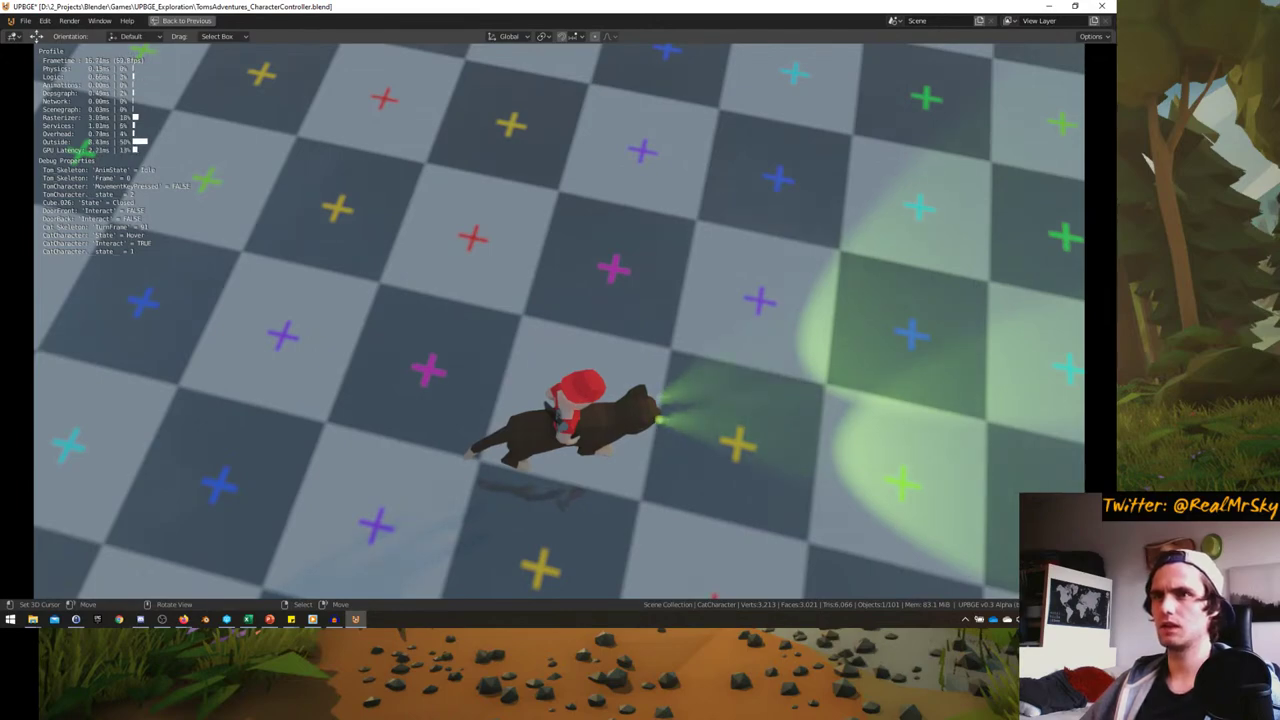
key(Escape)
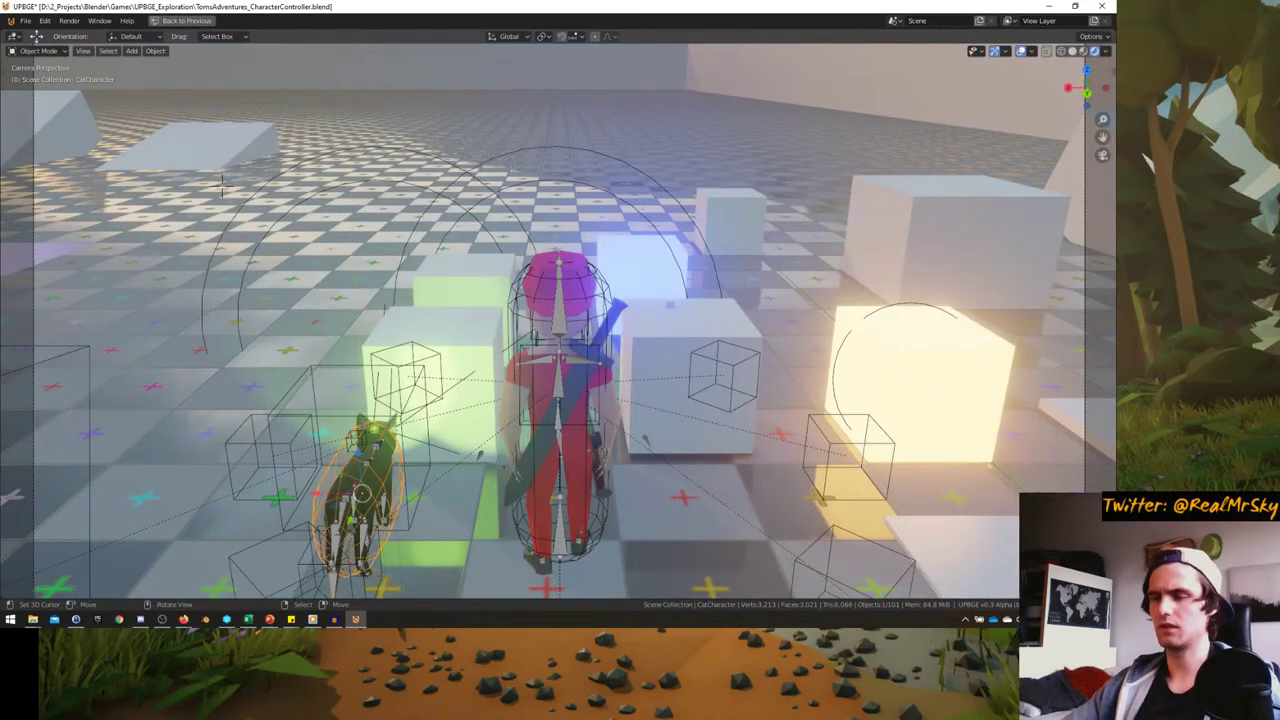
- Run the game once more, then stop it and return to the logic editing layout
key(p)
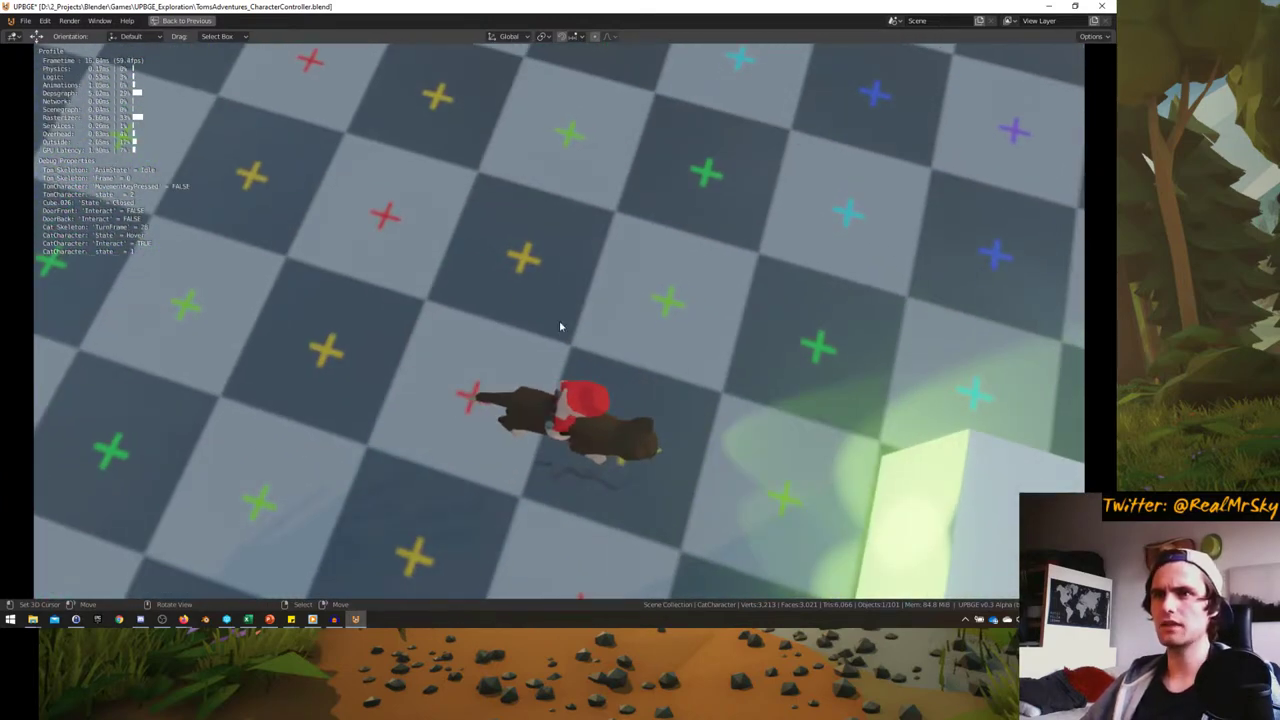
key(Escape)
key(ctrl+alt+space)
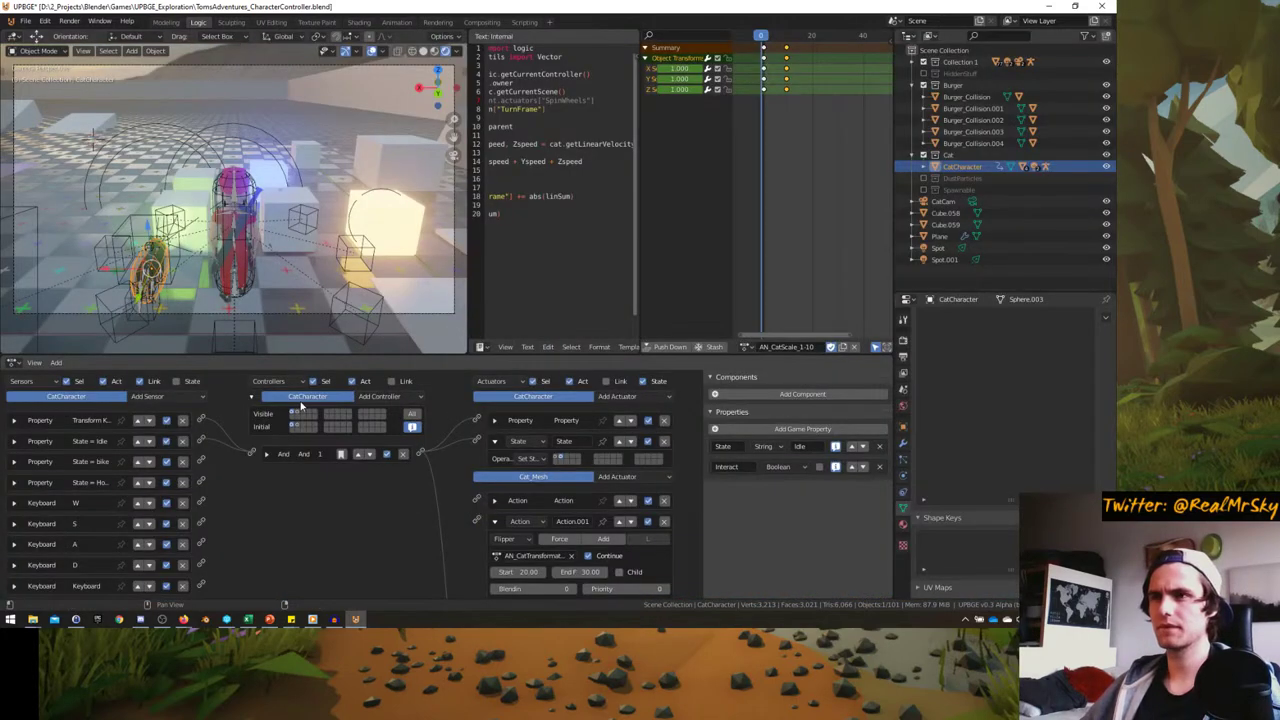
scroll(196, 476, down, 1)
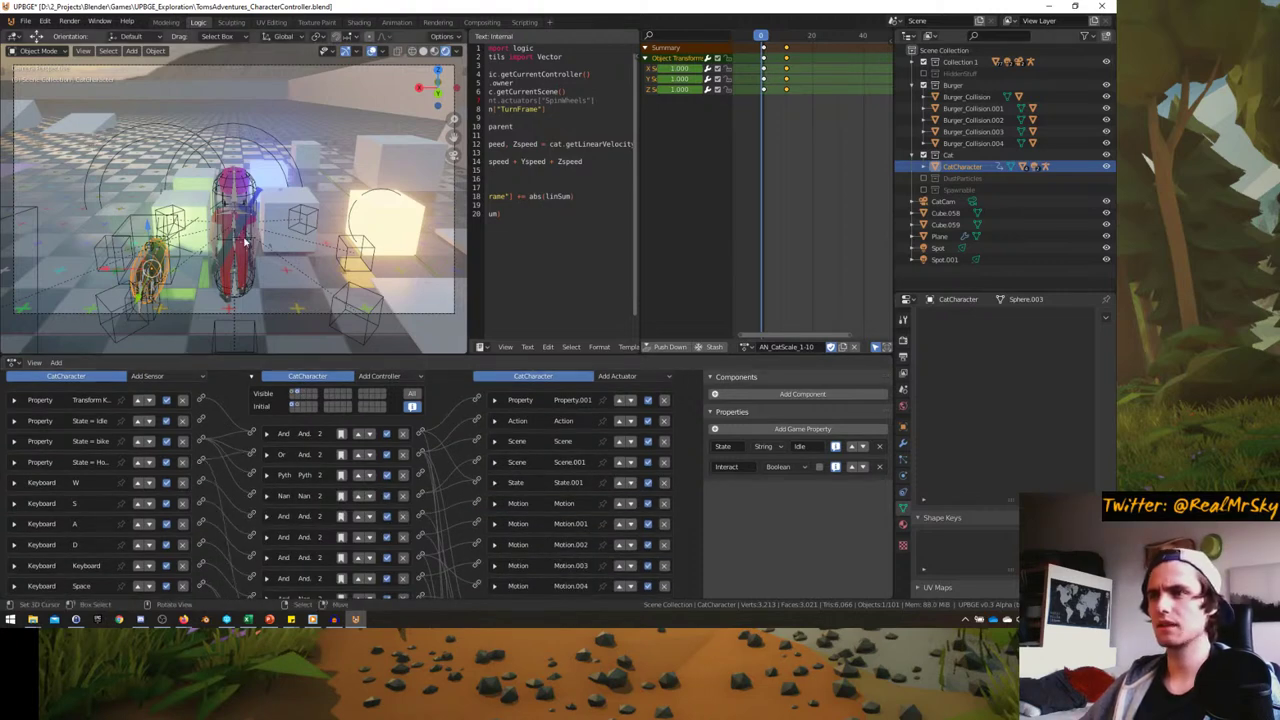
- Play-test mounting the cat again in a maximized viewport, then restore the logic layout
key(ctrl+space)
key(p)
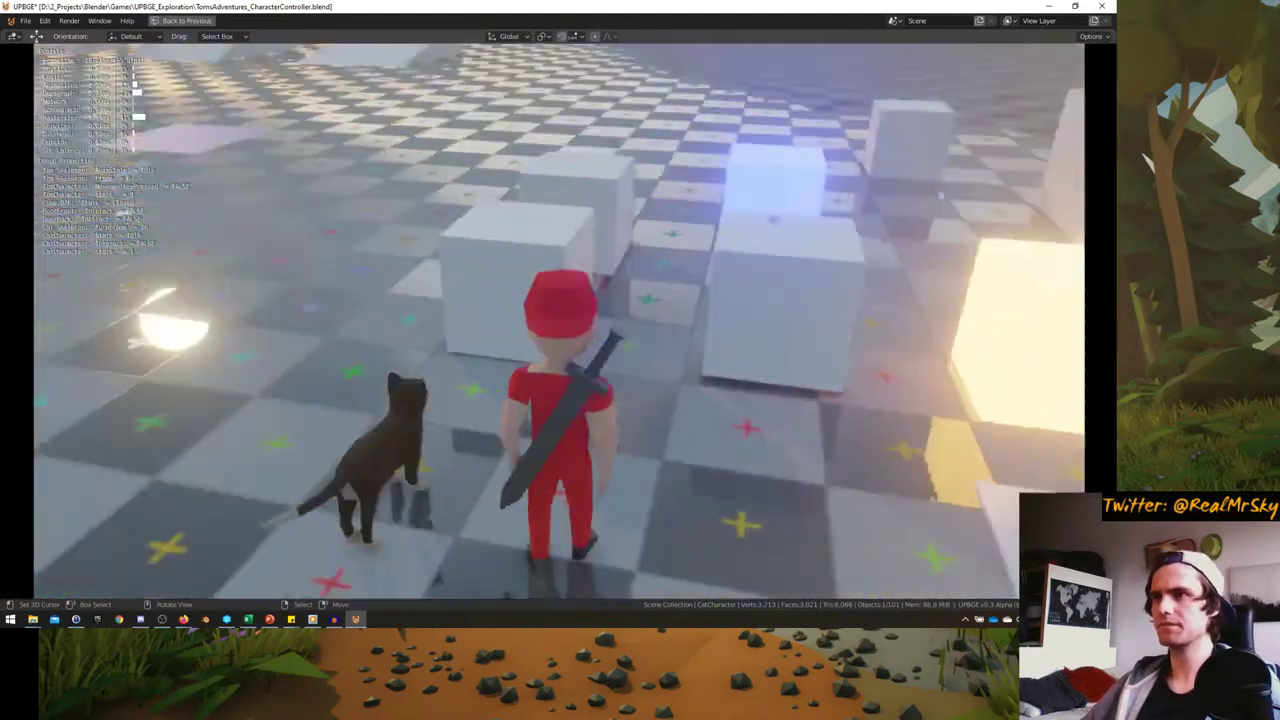
key(e)
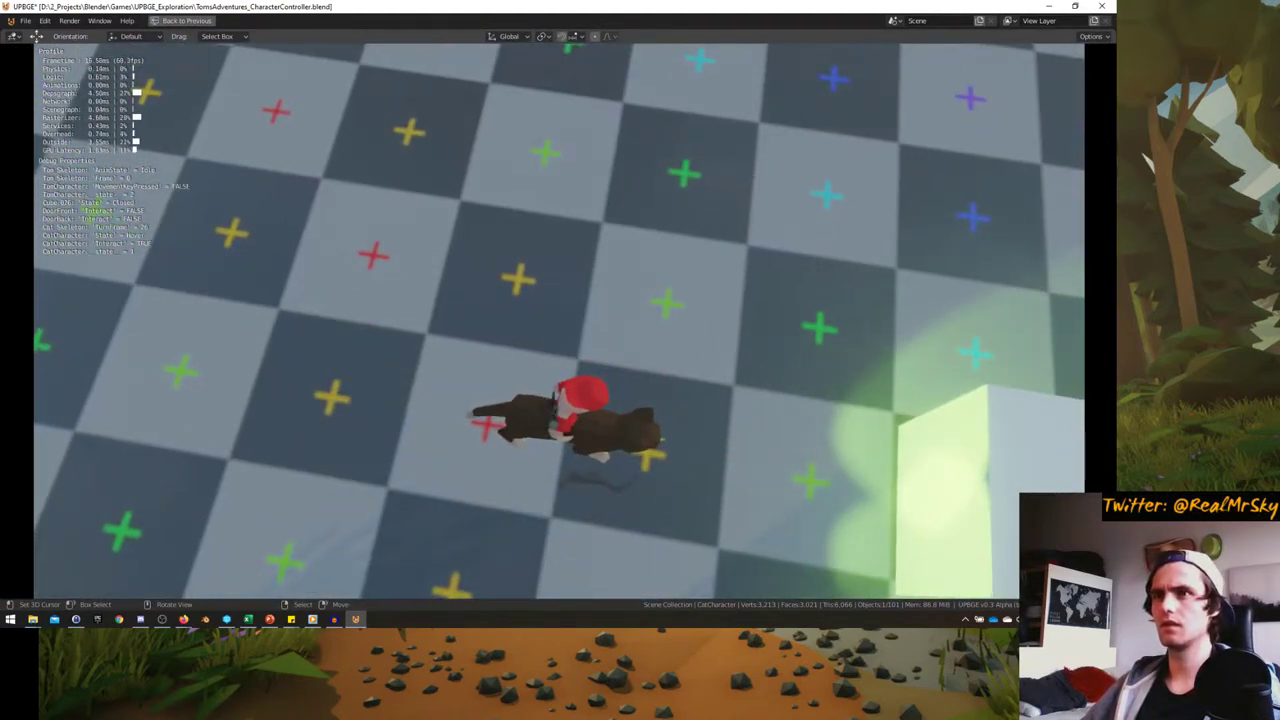
key(Escape)
key(ctrl+space)
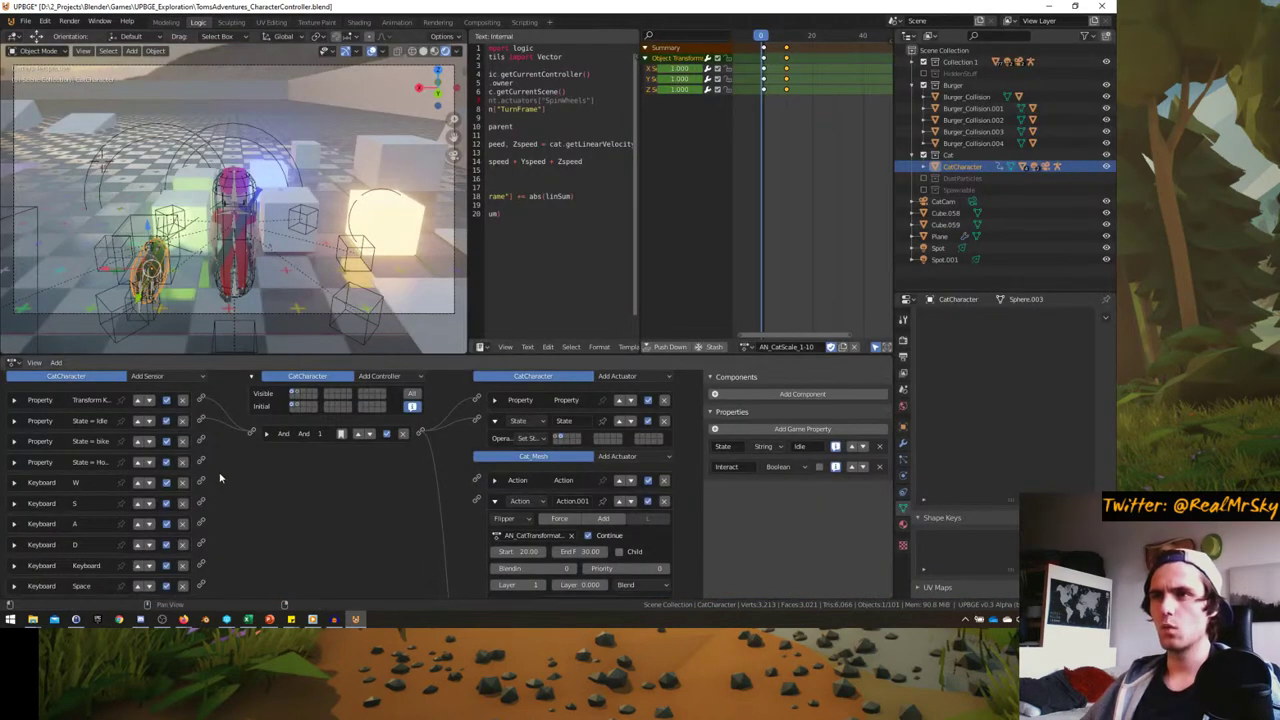
- Toggle the controller state bar's Visible bits so CatCharacter's bricks from every state appear
click(297, 393)
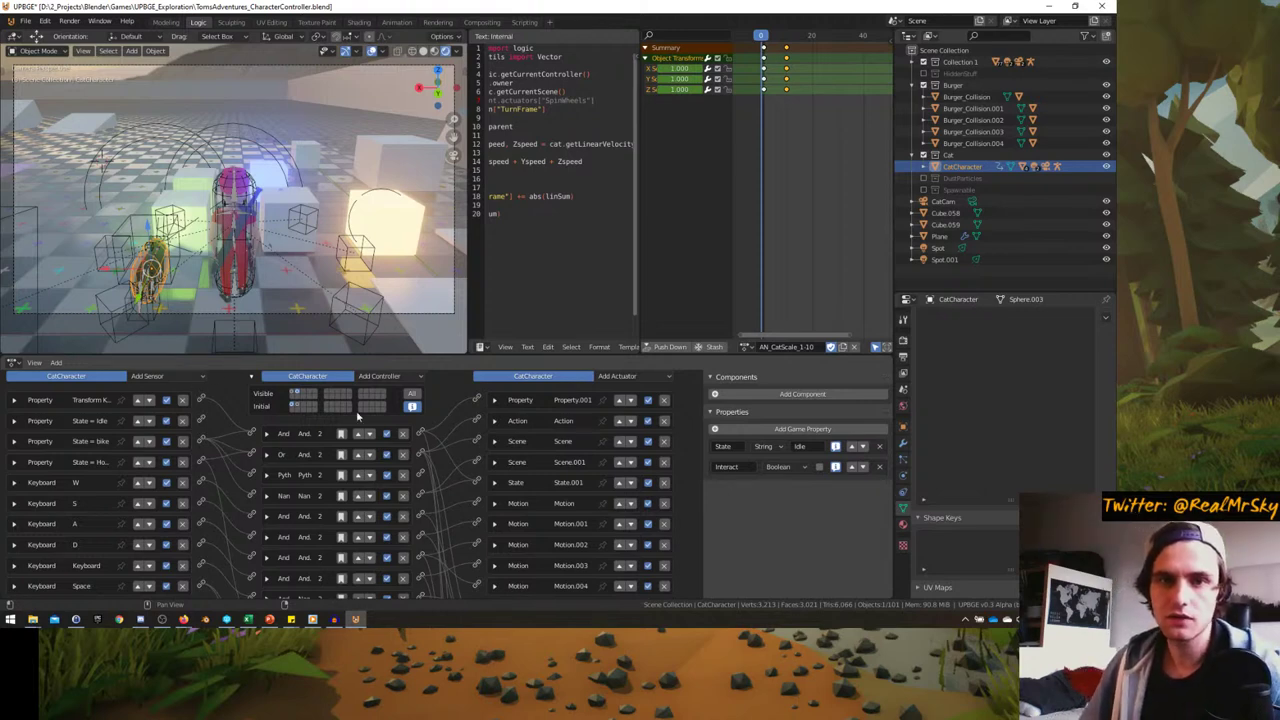
- Show the Render Properties and review Game Debug, Ambient Occlusion, Bloom and Volumetrics options
click(903, 341)
scroll(983, 474, down, 3)
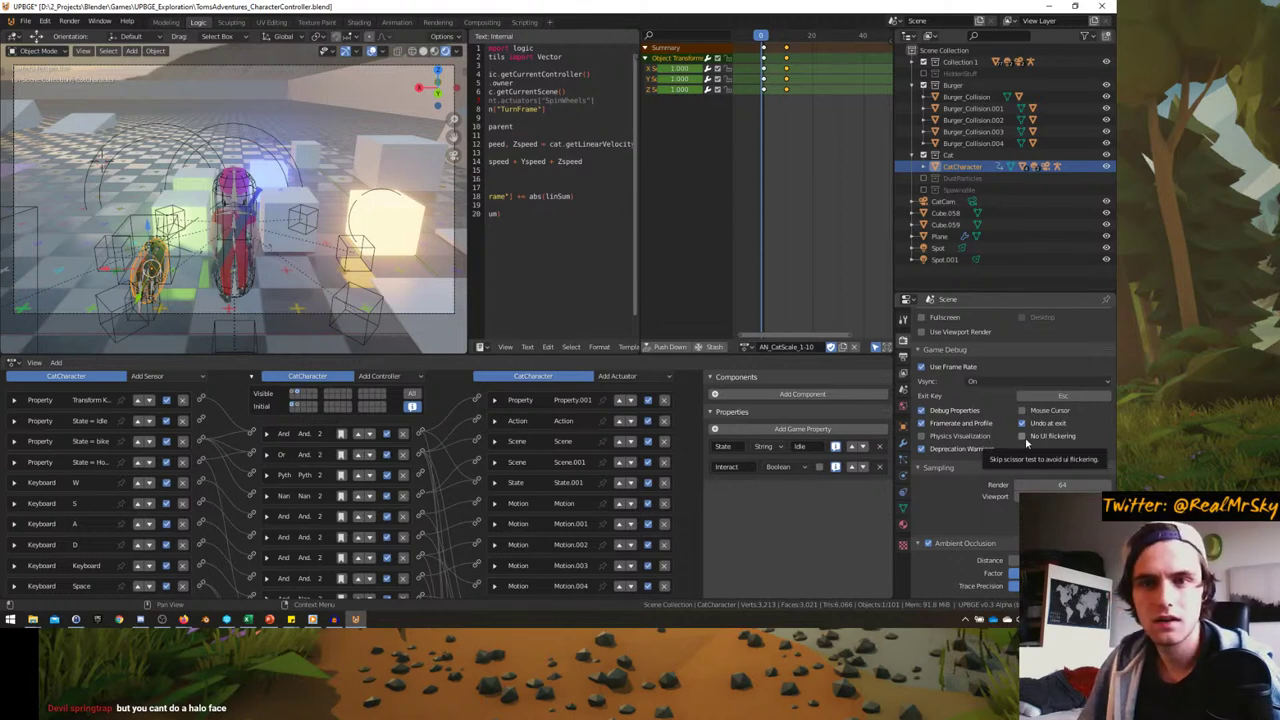
scroll(1002, 473, down, 5)
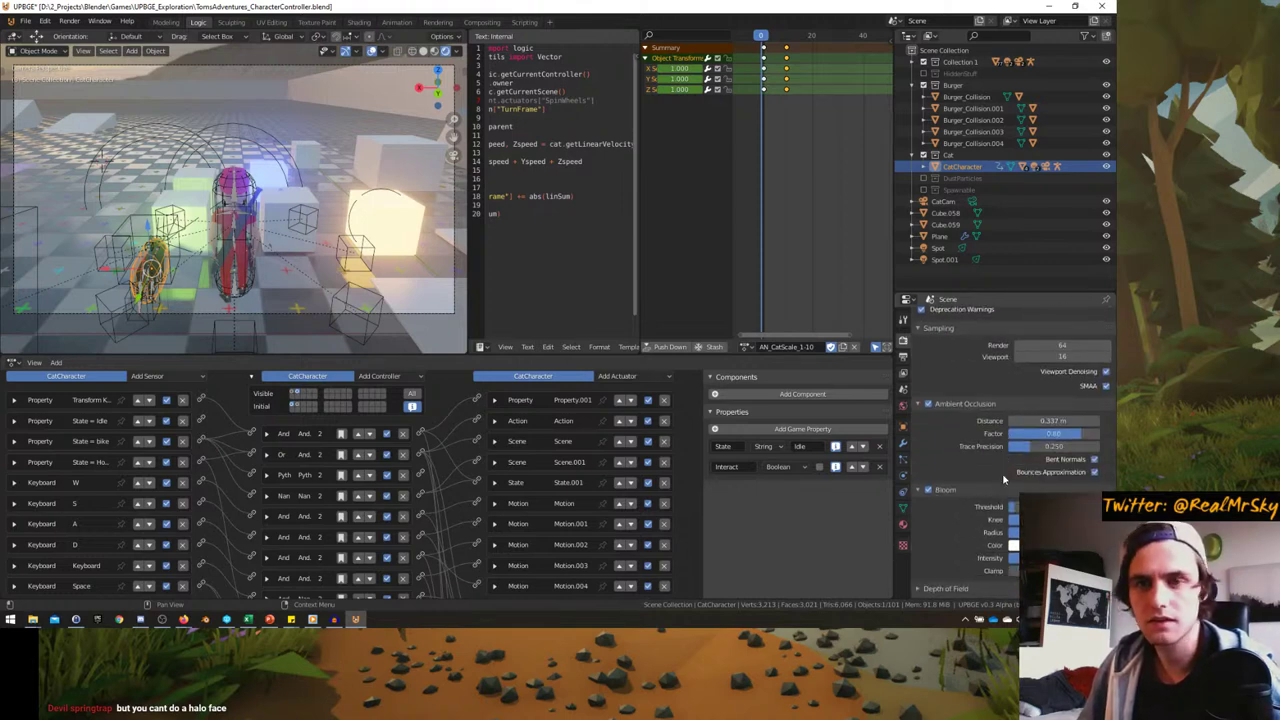
scroll(1004, 479, down, 5)
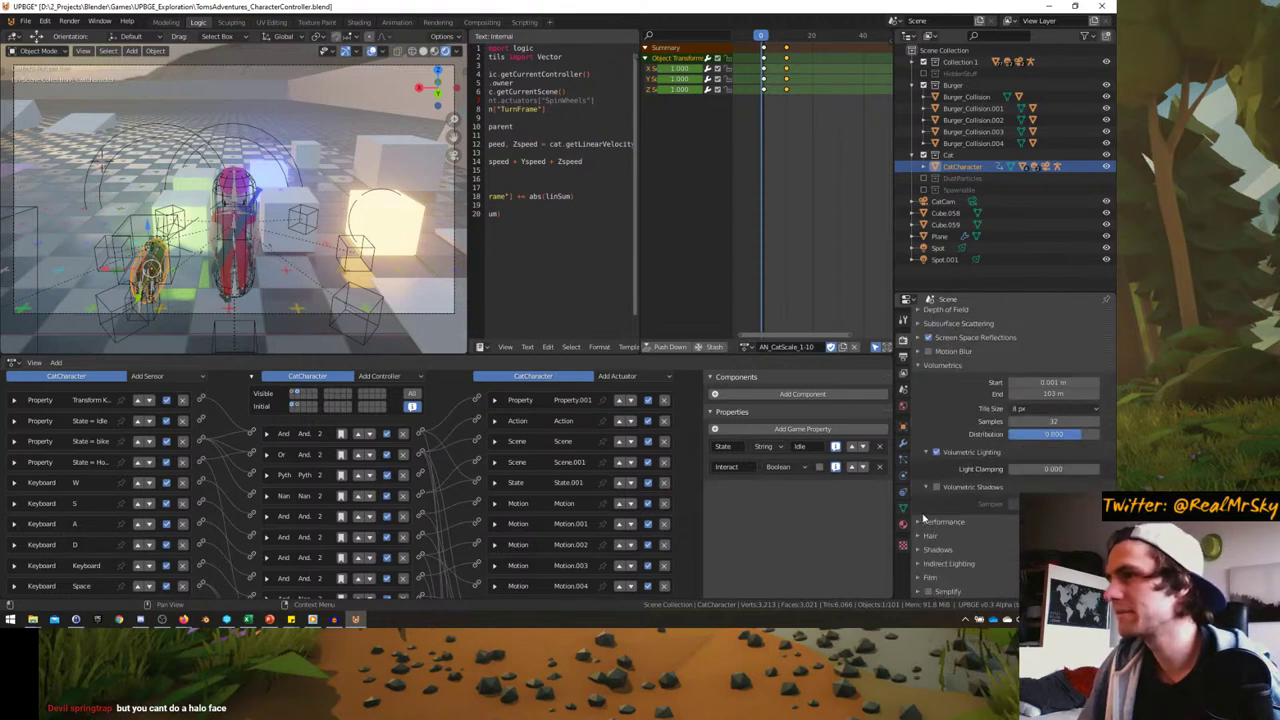
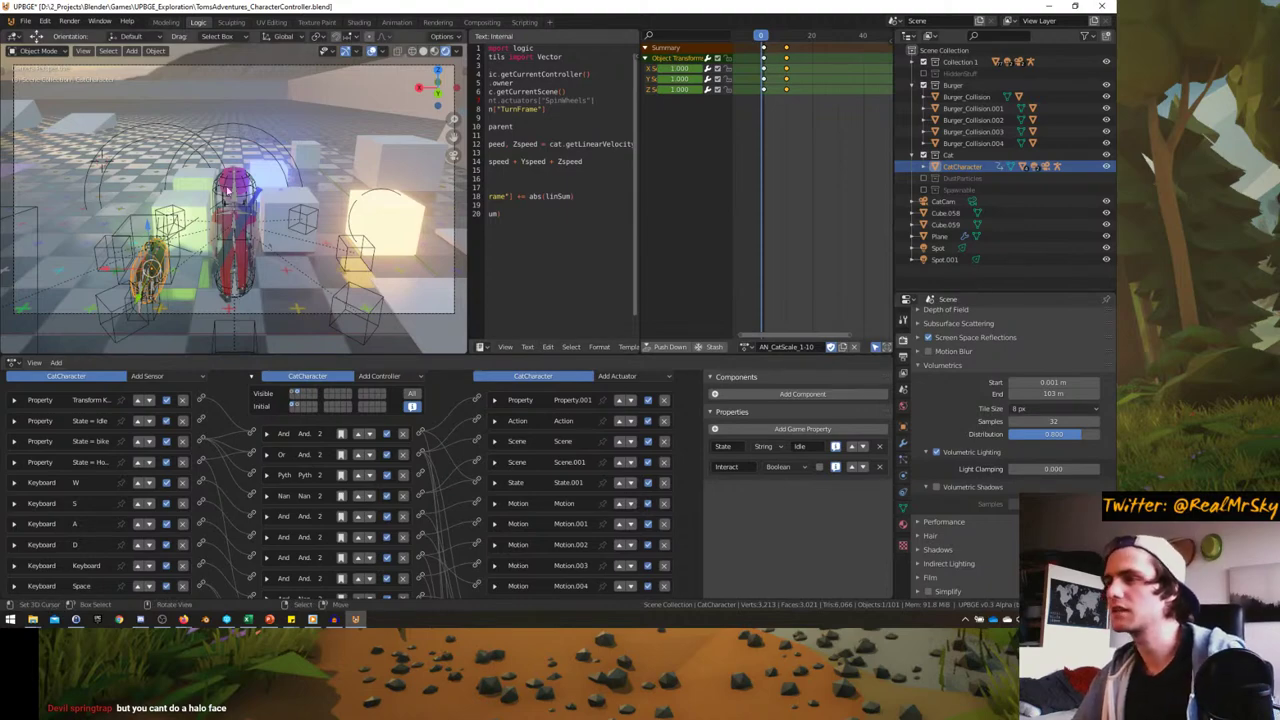
- Enlarge the Logic Bricks editor upward and pan the cat's bricks into full view
mouse_move(111, 190)
middle_down()
mouse_move(140, 200)
mouse_move(90, 185)
mouse_move(130, 195)
mouse_move(112, 190)
middle_up()
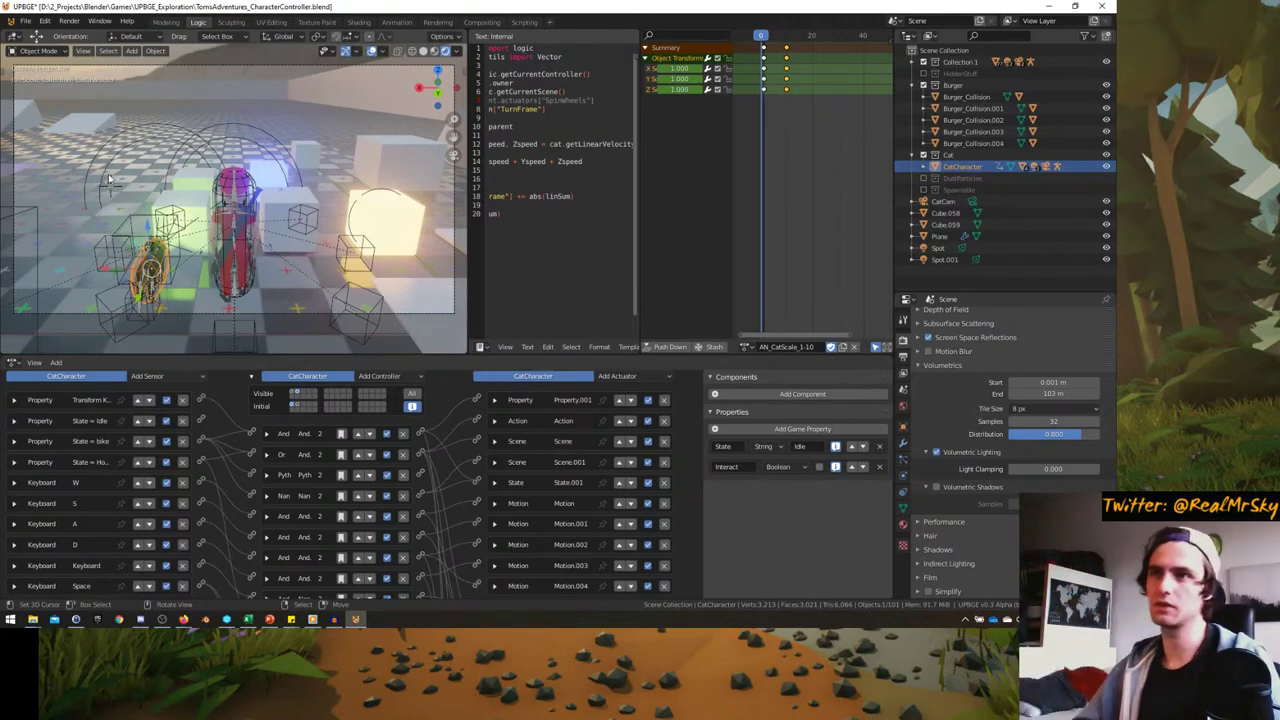
key(ctrl+space)
key(ctrl+space)
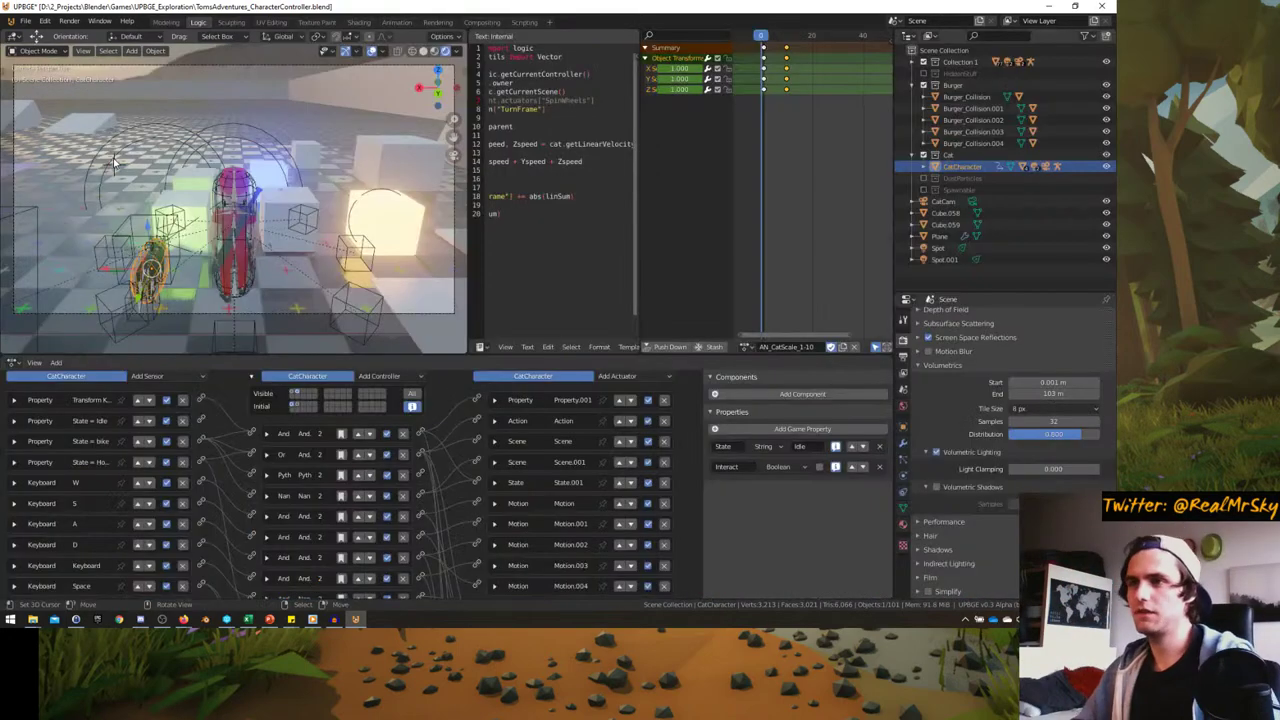
scroll(378, 380, down, 2)
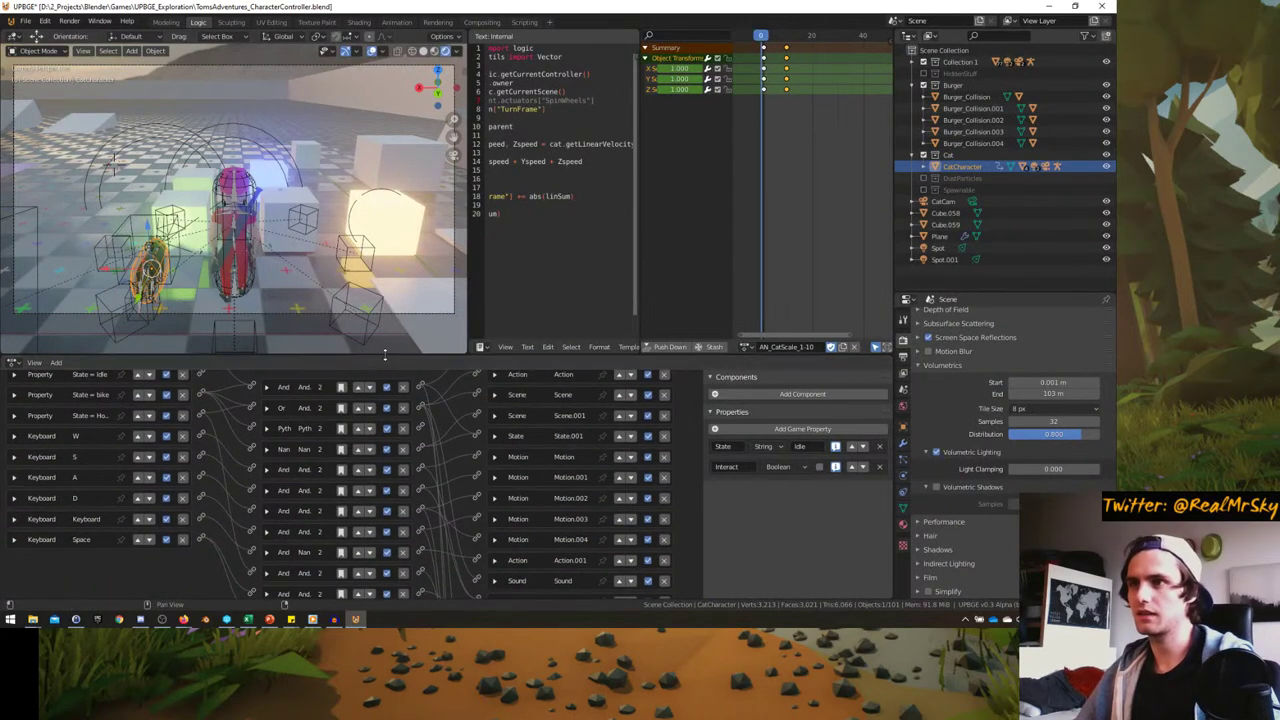
drag(378, 360, 368, 246)
middle_drag(228, 441, 250, 450)
middle_drag(295, 537, 273, 505)
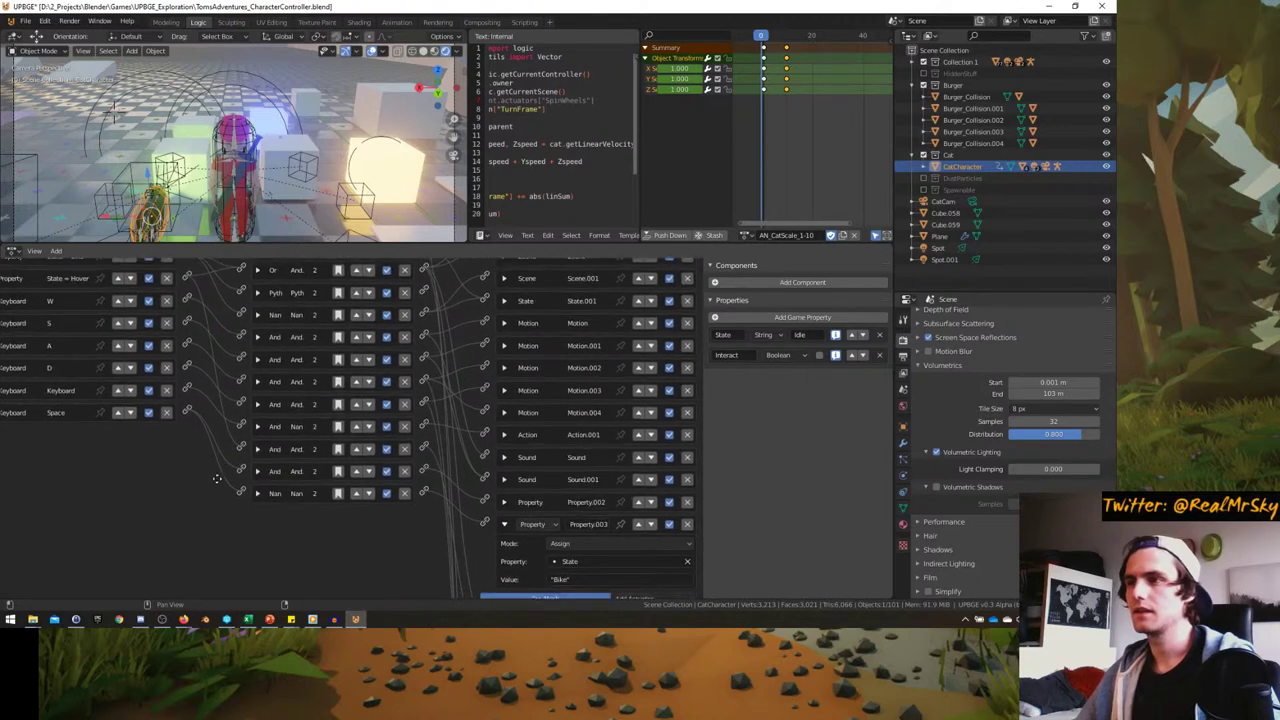
- Add a Boolean game property named 'Hover' to the cat
click(745, 318)
click(725, 368)
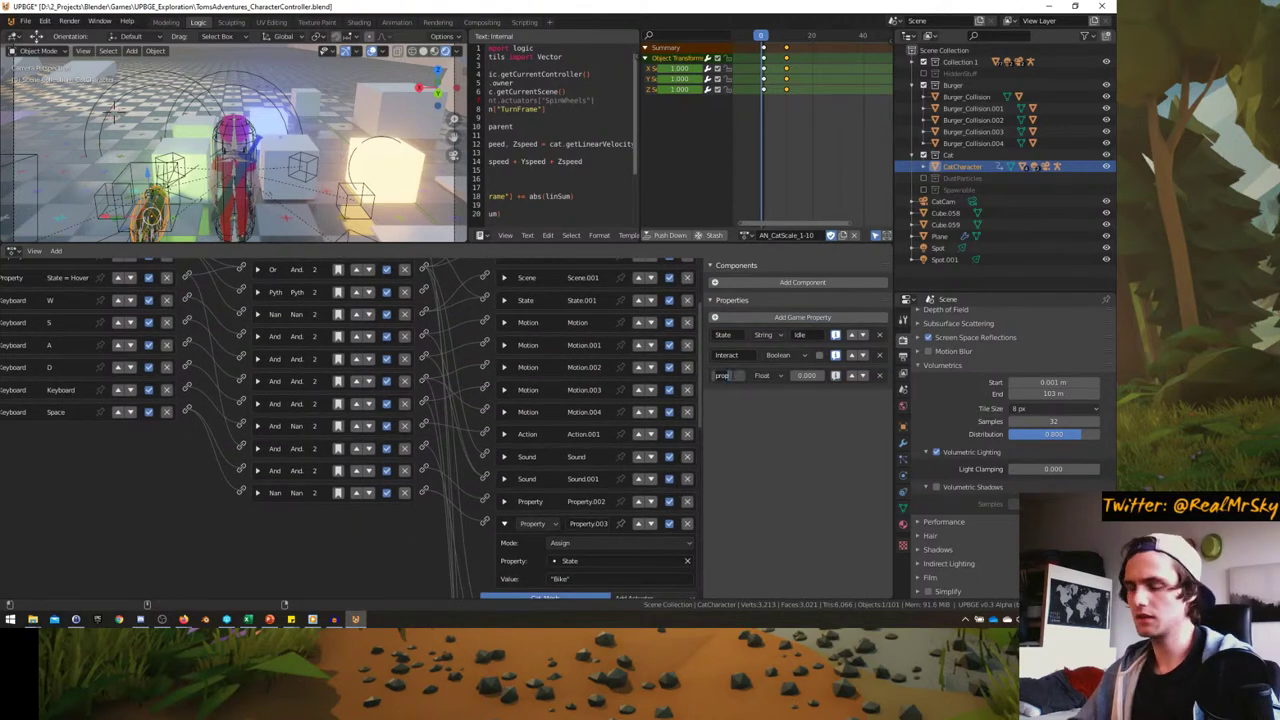
text(Hover)
key(Return)
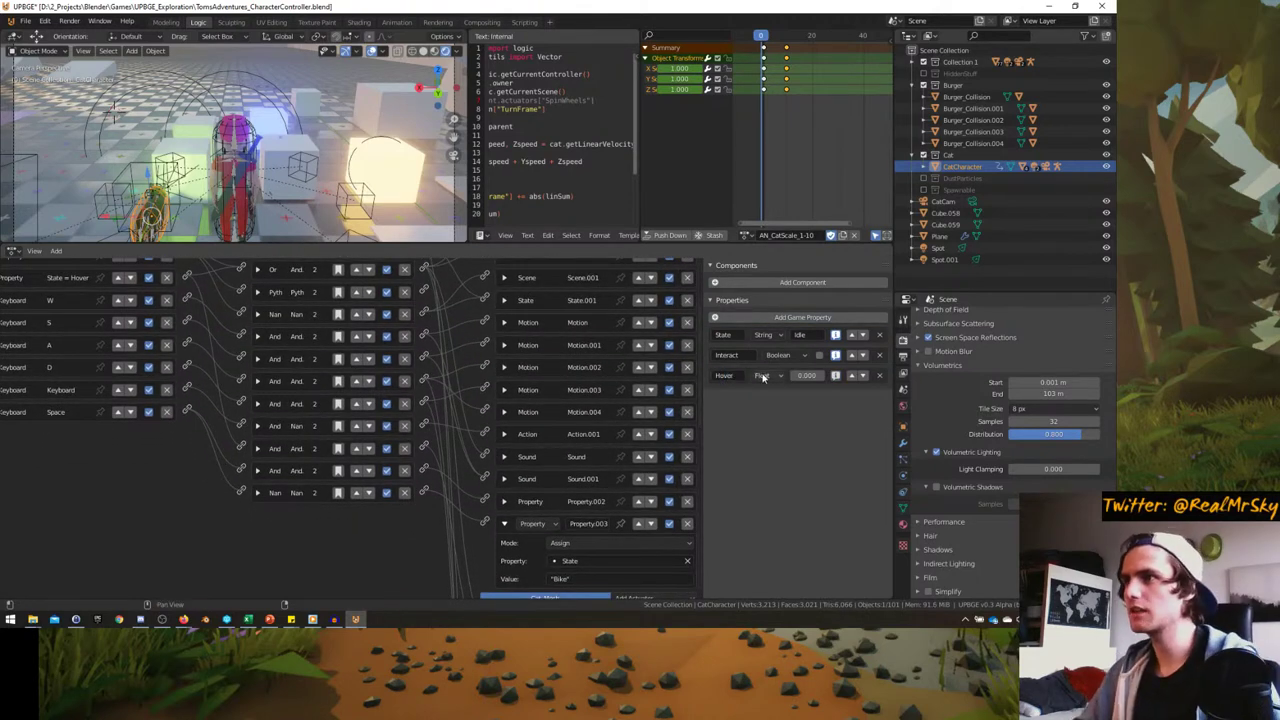
click(766, 375)
click(764, 389)
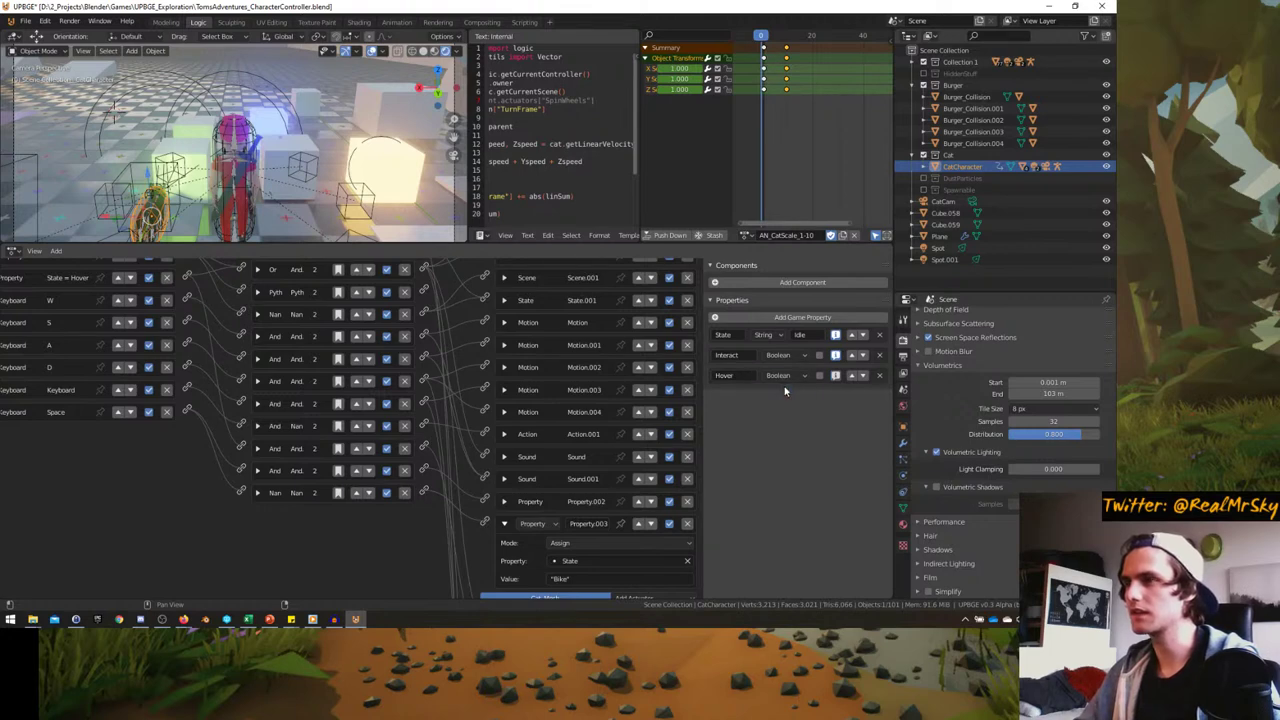
- Make the Property.002 actuator assign True to the Hover property
scroll(506, 494, down, 1)
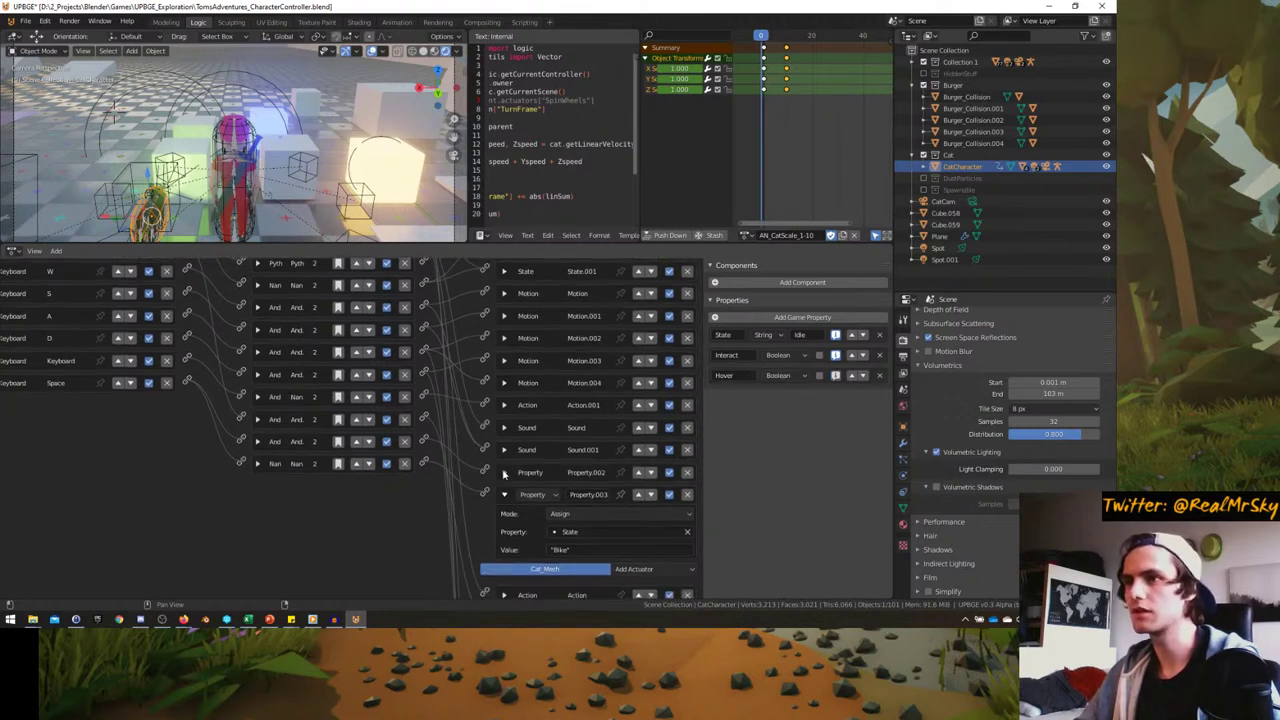
click(504, 473)
click(566, 510)
text("Hover")
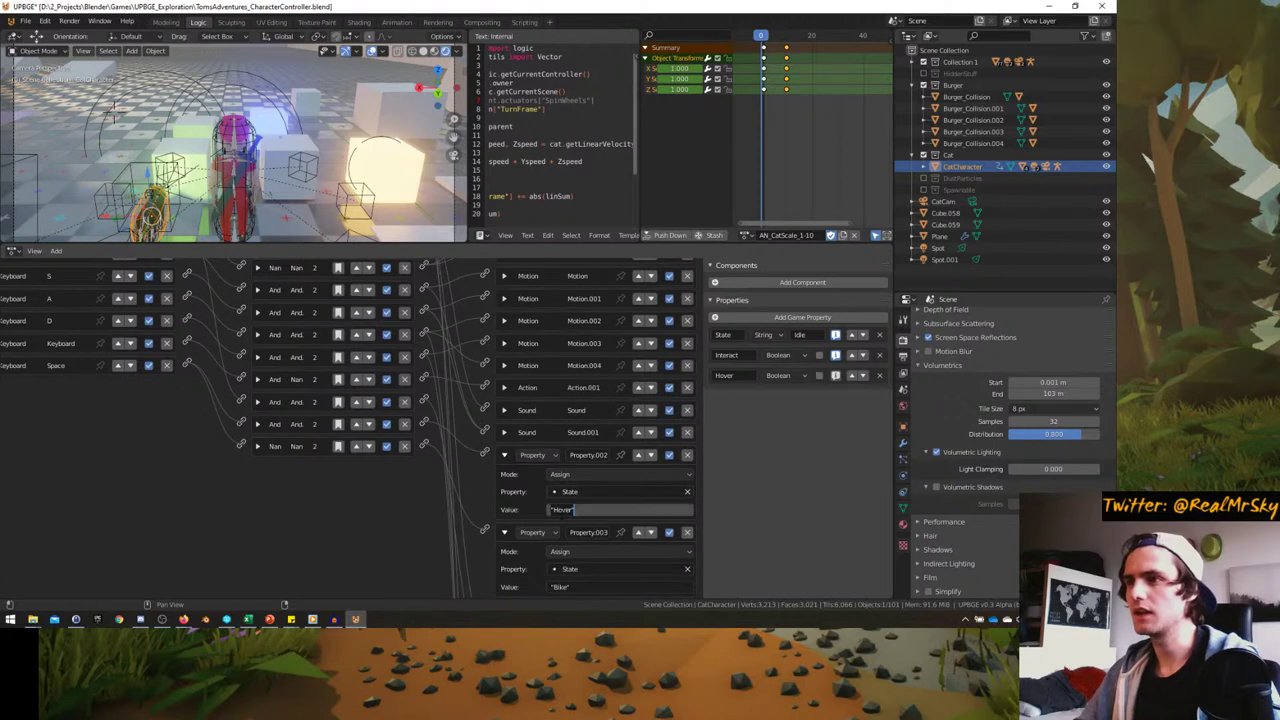
key(Return)
click(600, 491)
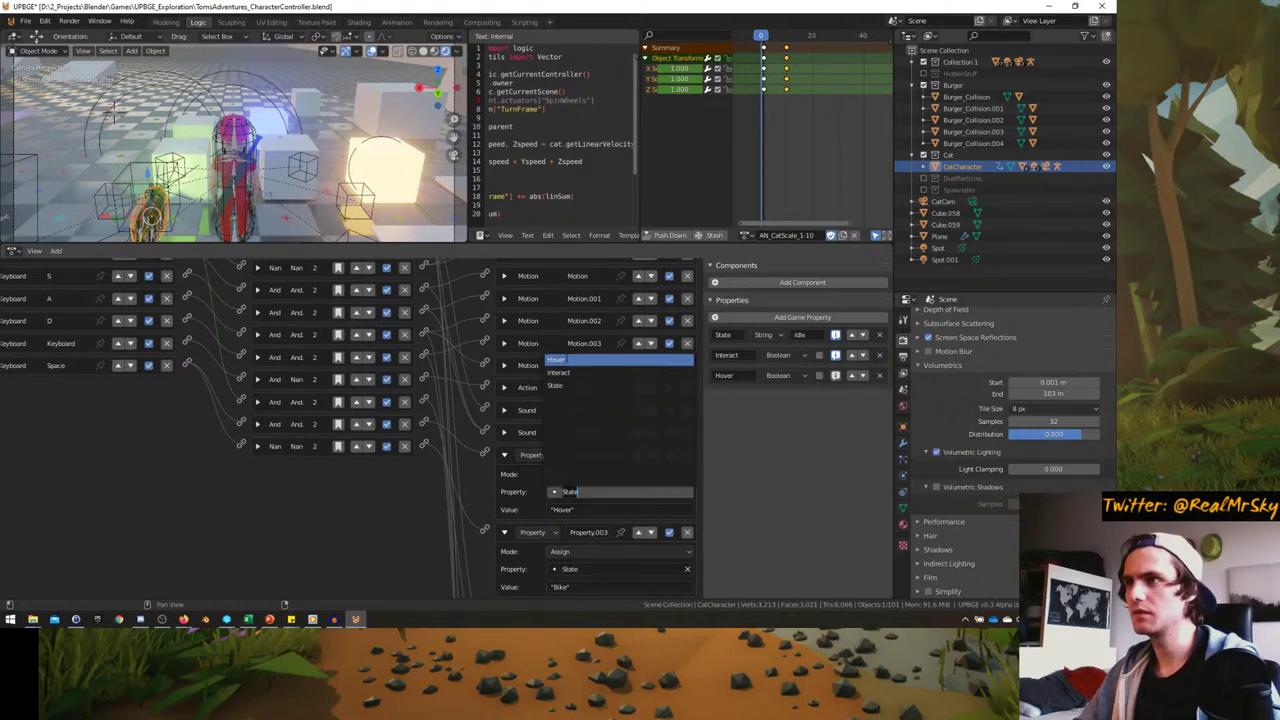
click(600, 362)
click(584, 511)
text(True)
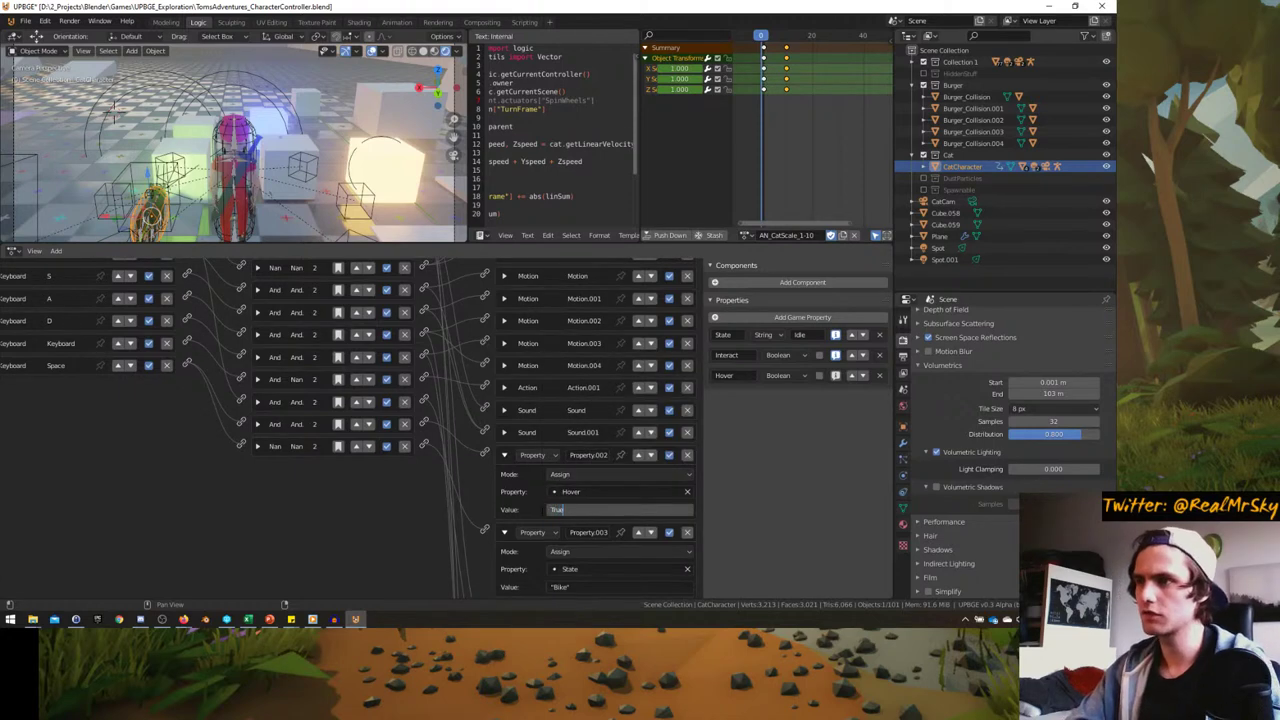
key(Return)
- Set Property.003's value to False, choose its target property, and collapse both actuators
scroll(540, 509, down, 2)
click(562, 538)
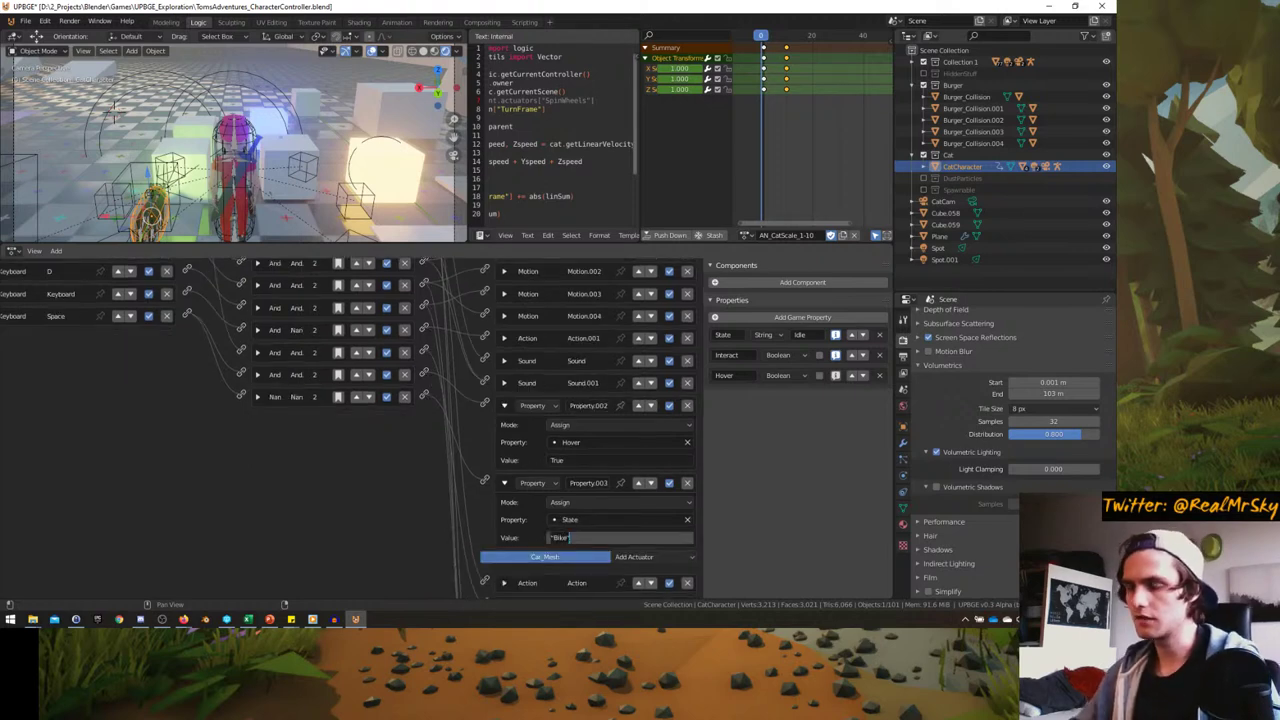
text("alse)
key(Return)
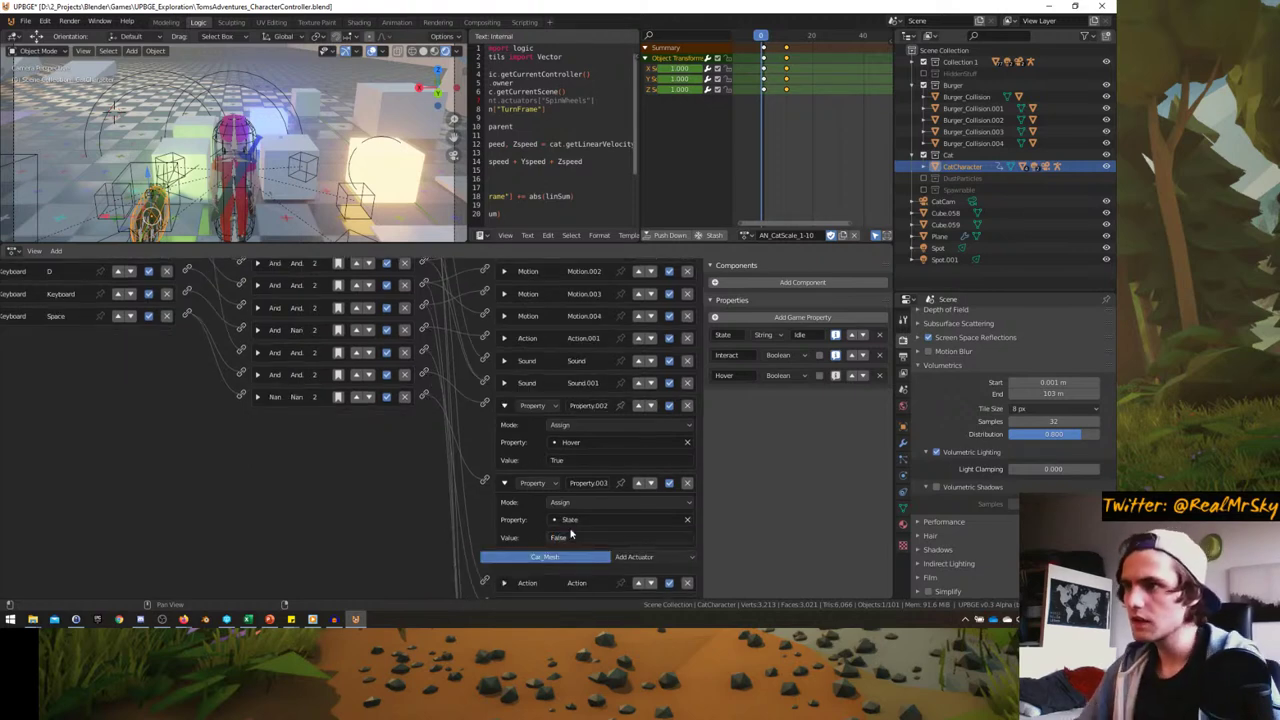
click(572, 519)
click(580, 398)
click(504, 483)
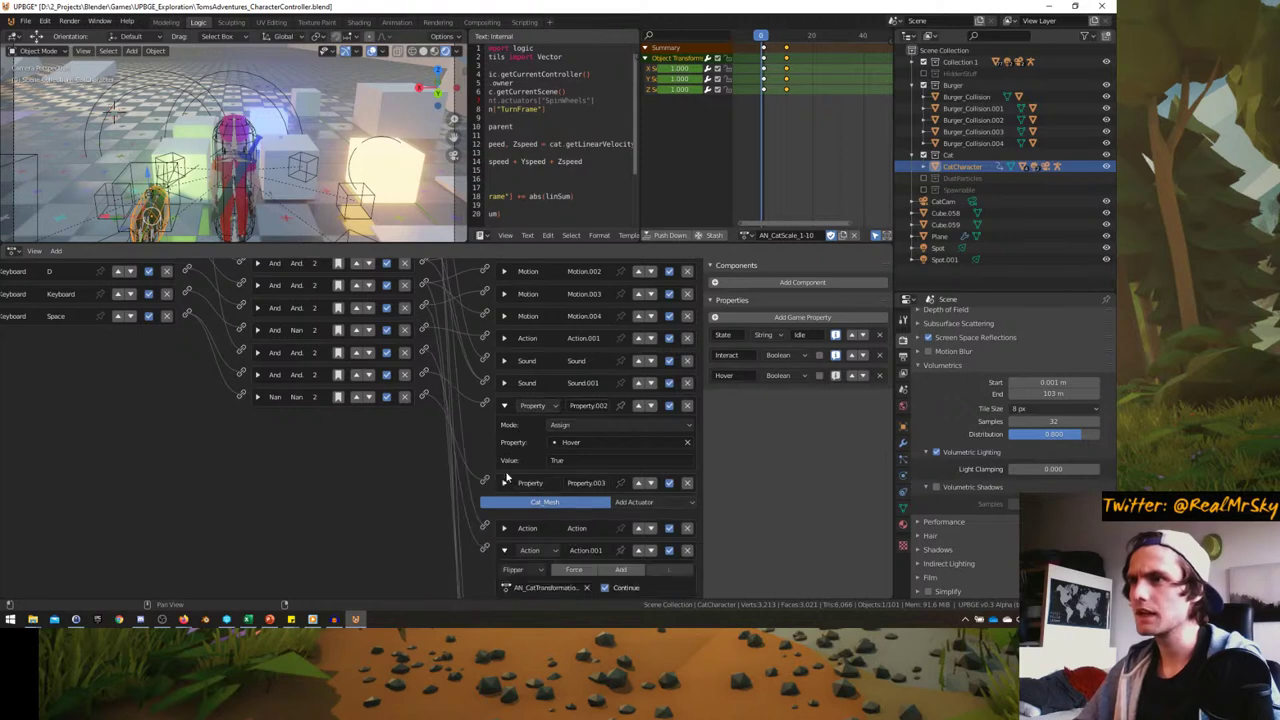
click(504, 405)
- Make the State = Hover sensor check the Hover property
scroll(230, 460, up, 4)
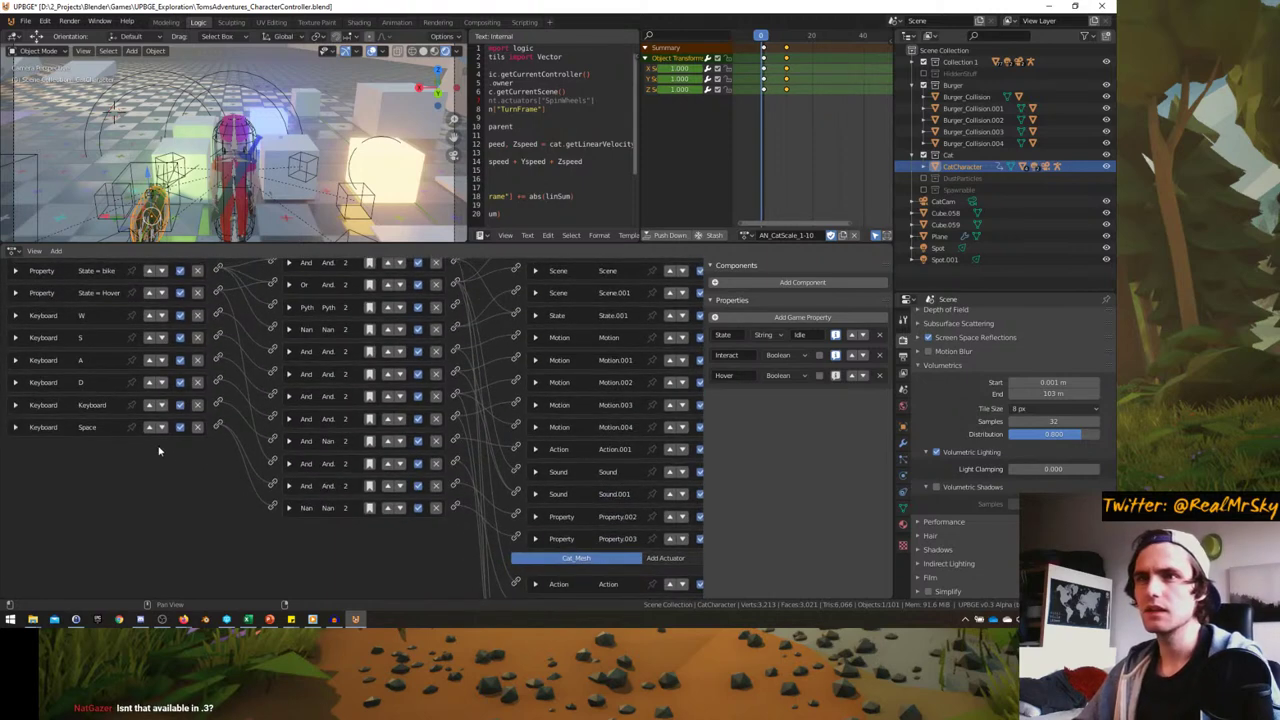
scroll(140, 449, up, 2)
click(15, 357)
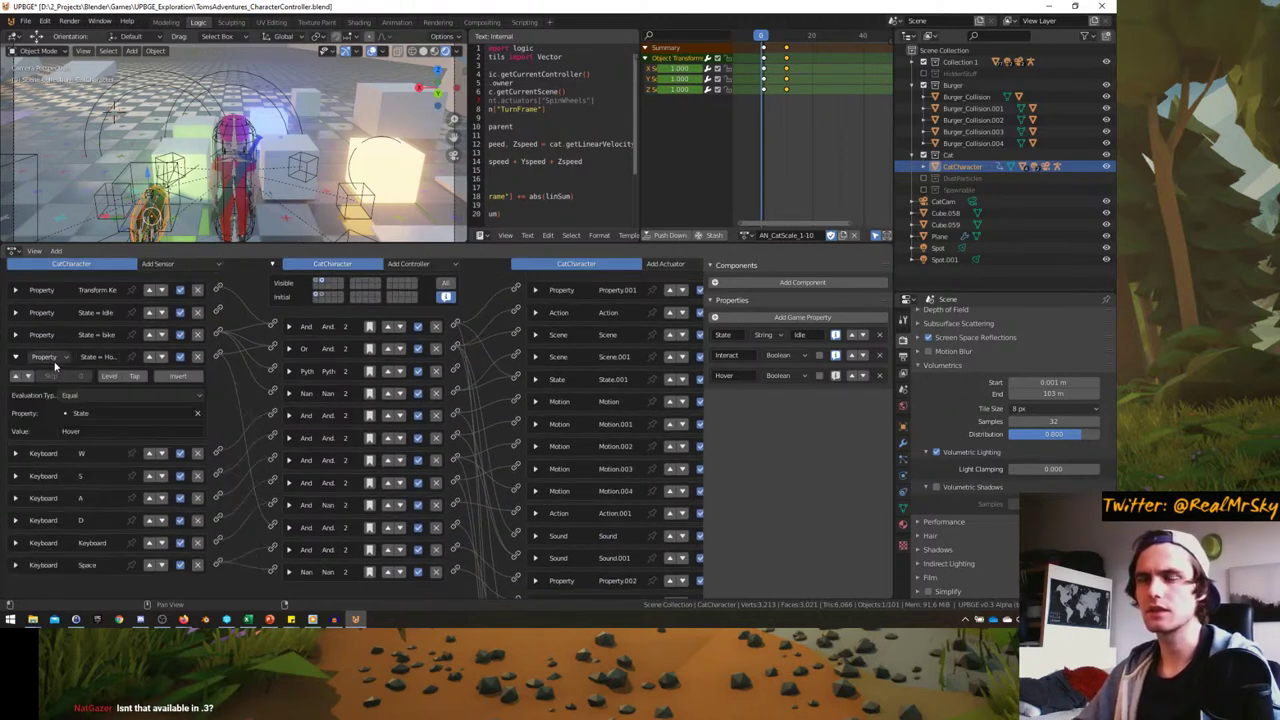
click(130, 413)
click(97, 431)
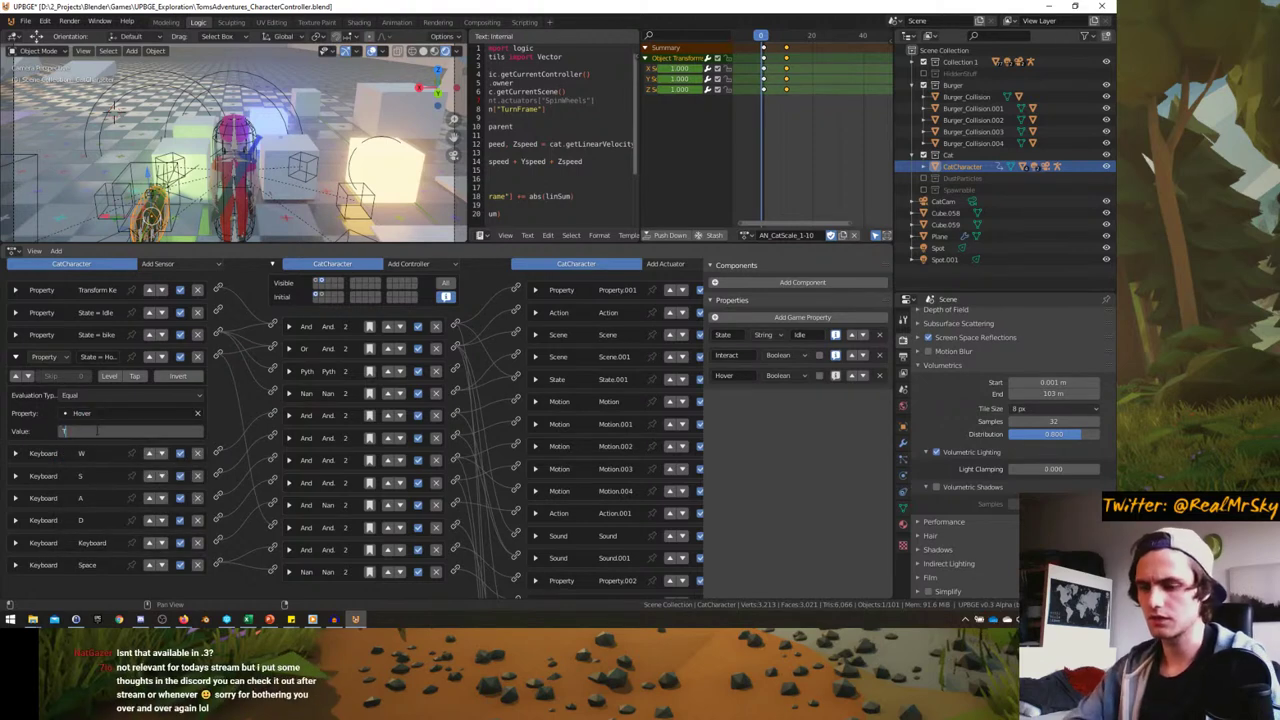
key(Return)
click(15, 357)
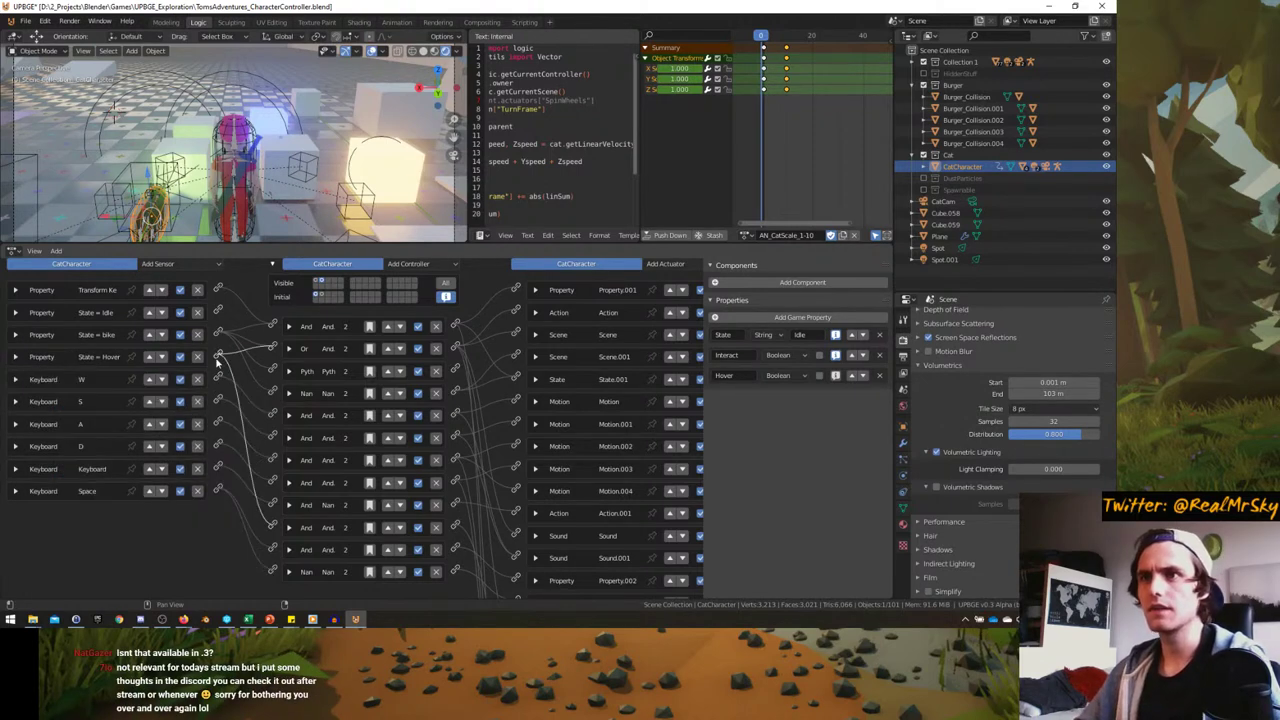
- Change the second controller from Or to And and save the blend file
click(306, 349)
click(312, 337)
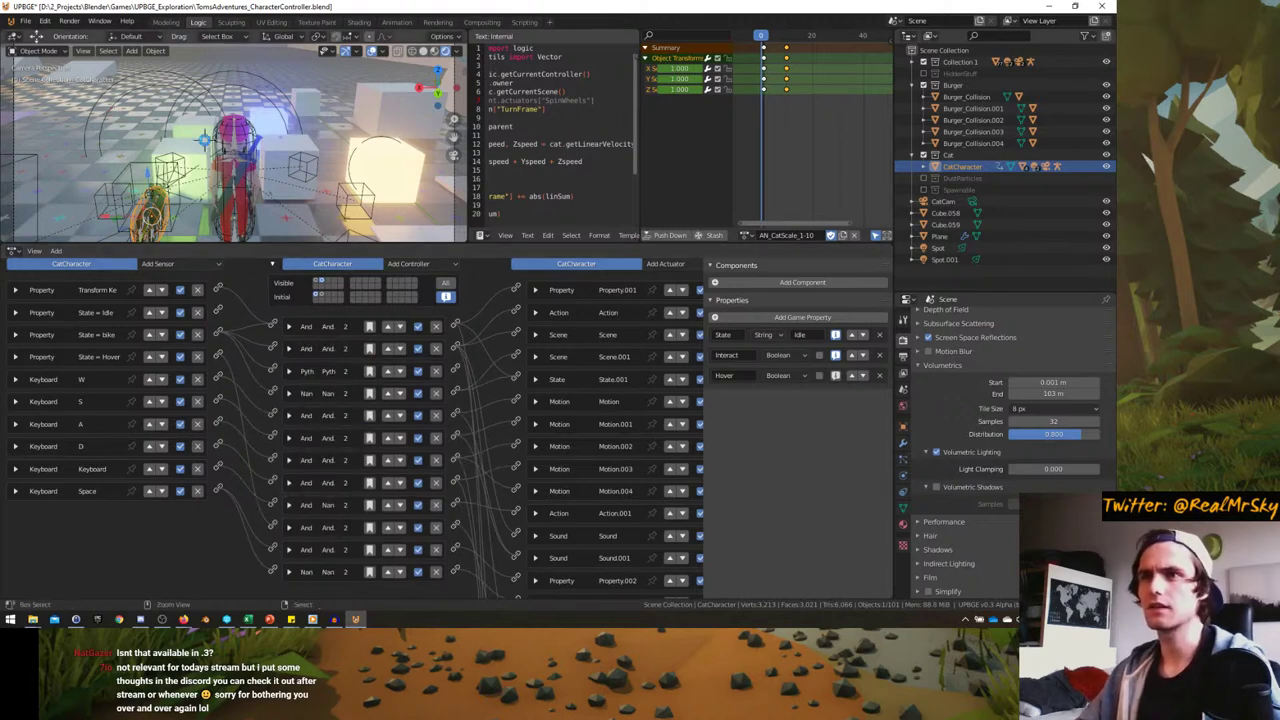
key(ctrl+s)
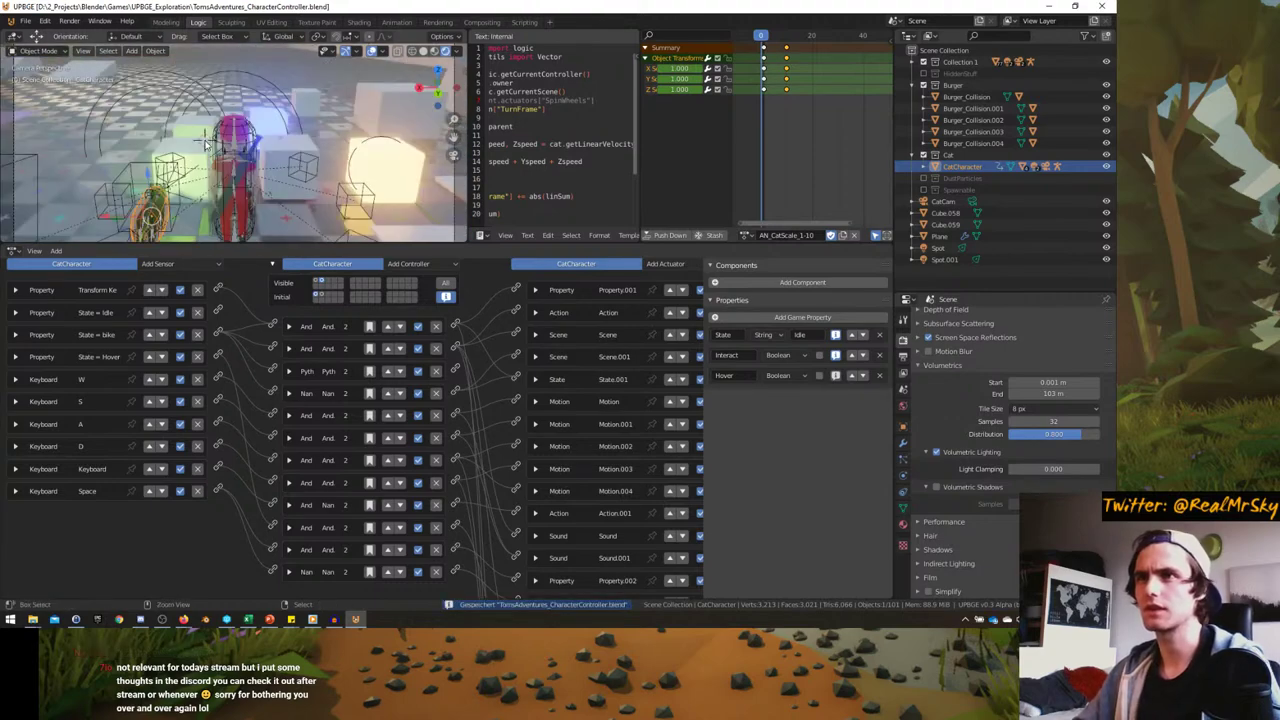
key(ctrl+space)
- Play the game, mount the cat and ride it forward, then stop
key(p)
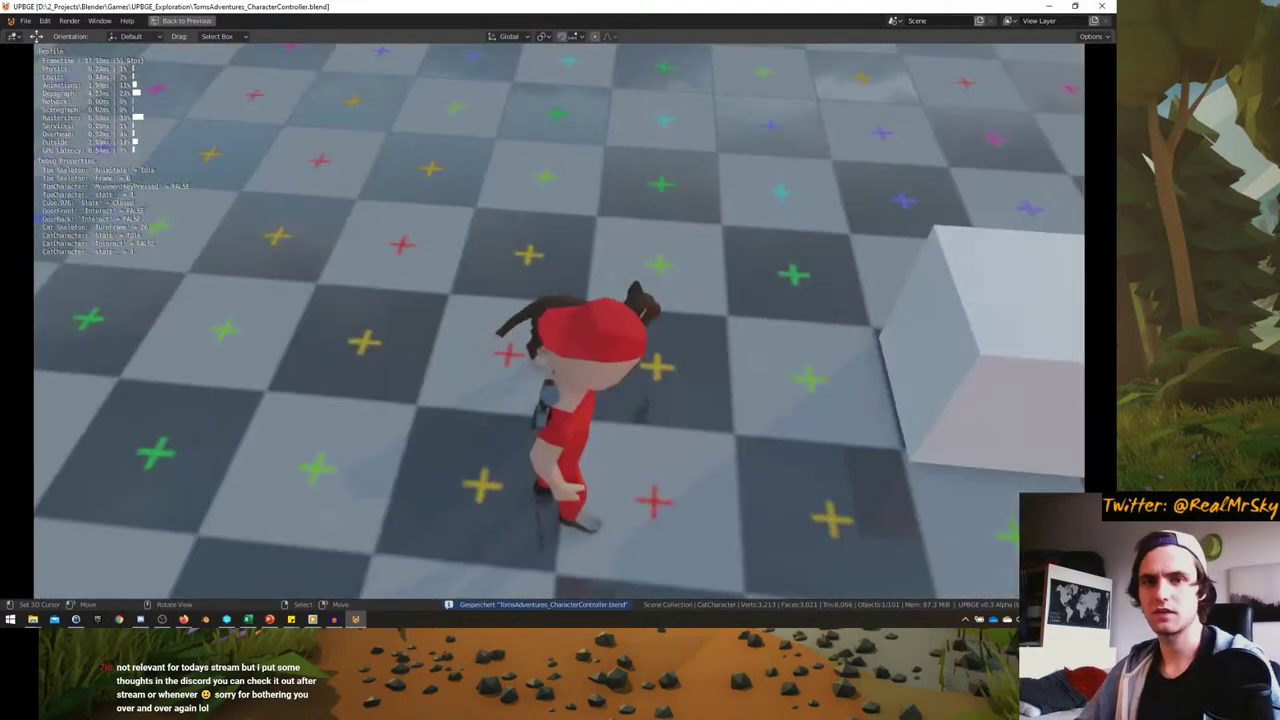
key(e)
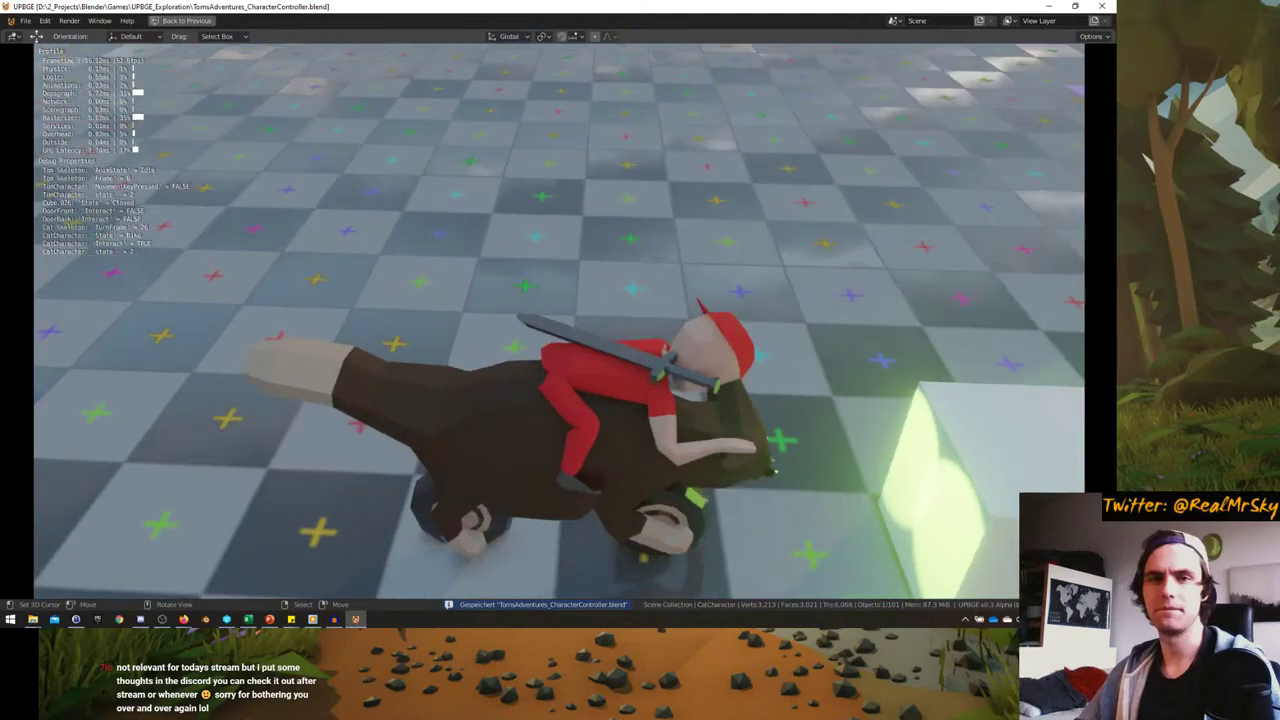
key(w)
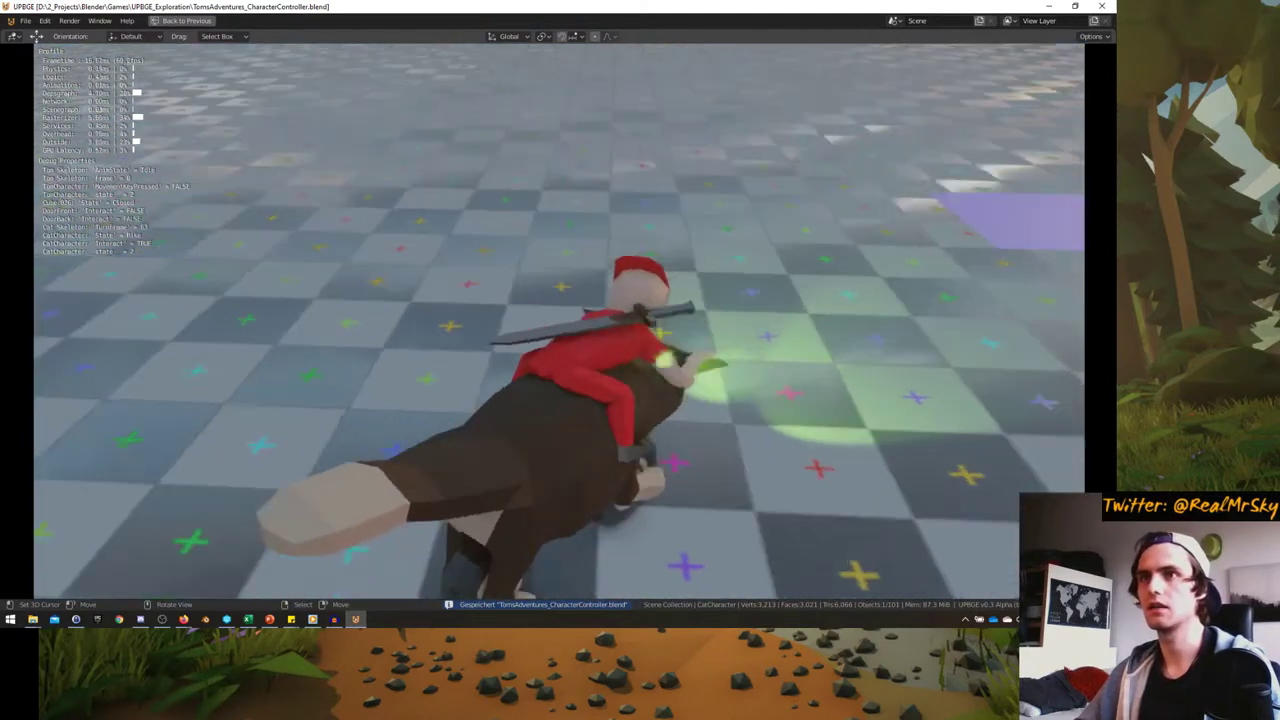
key(Escape)
key(ctrl+alt+space)
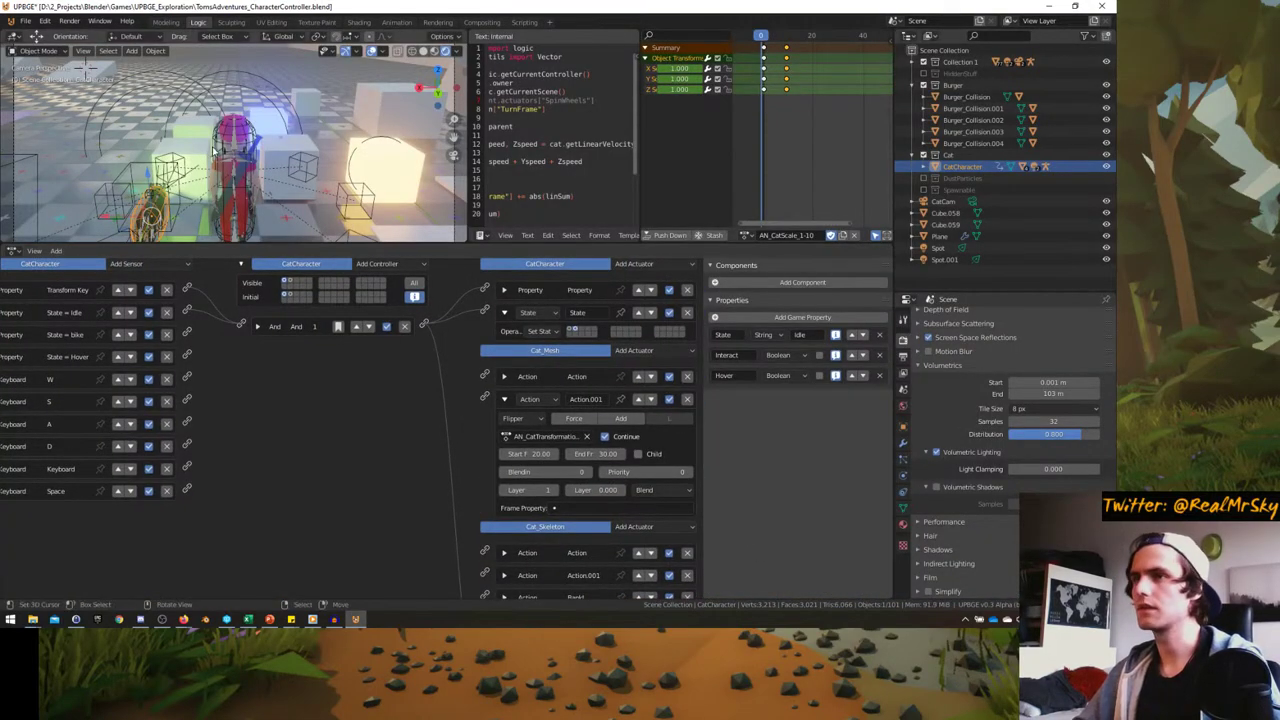
- Play again, mount the cat, then stop and restore the editor layout
key(ctrl+alt+space)
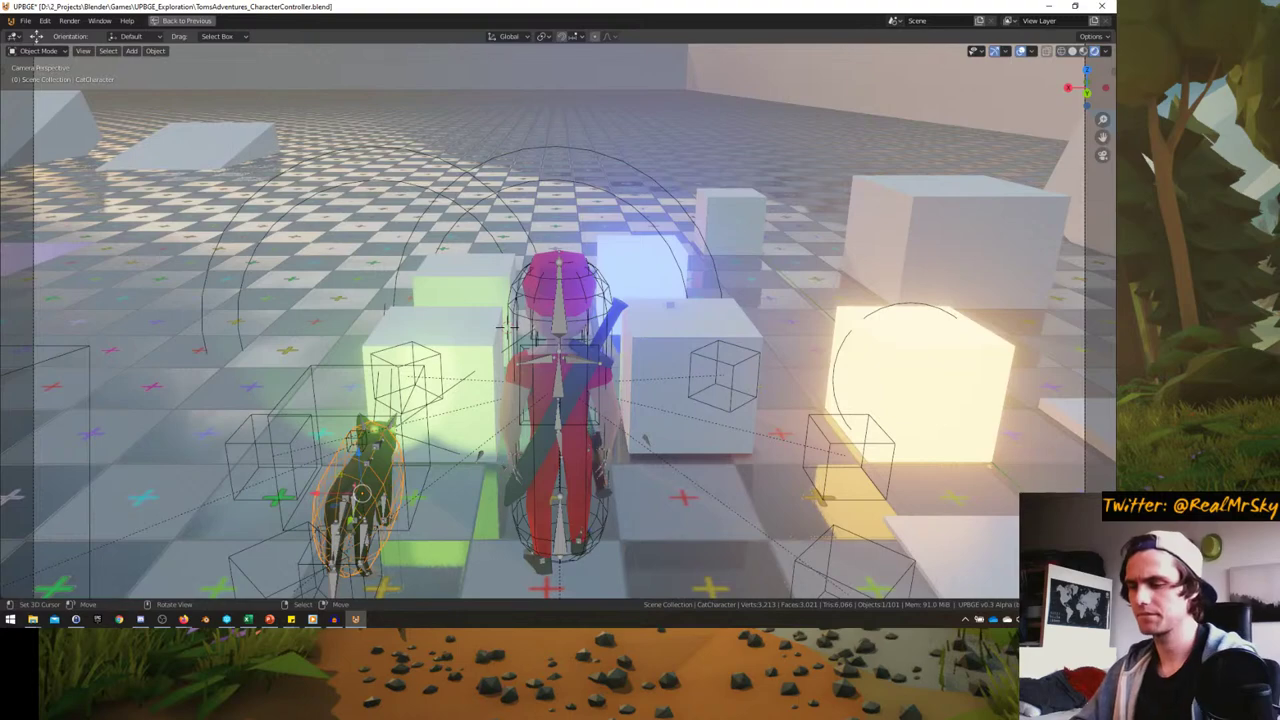
key(p)
key(e)
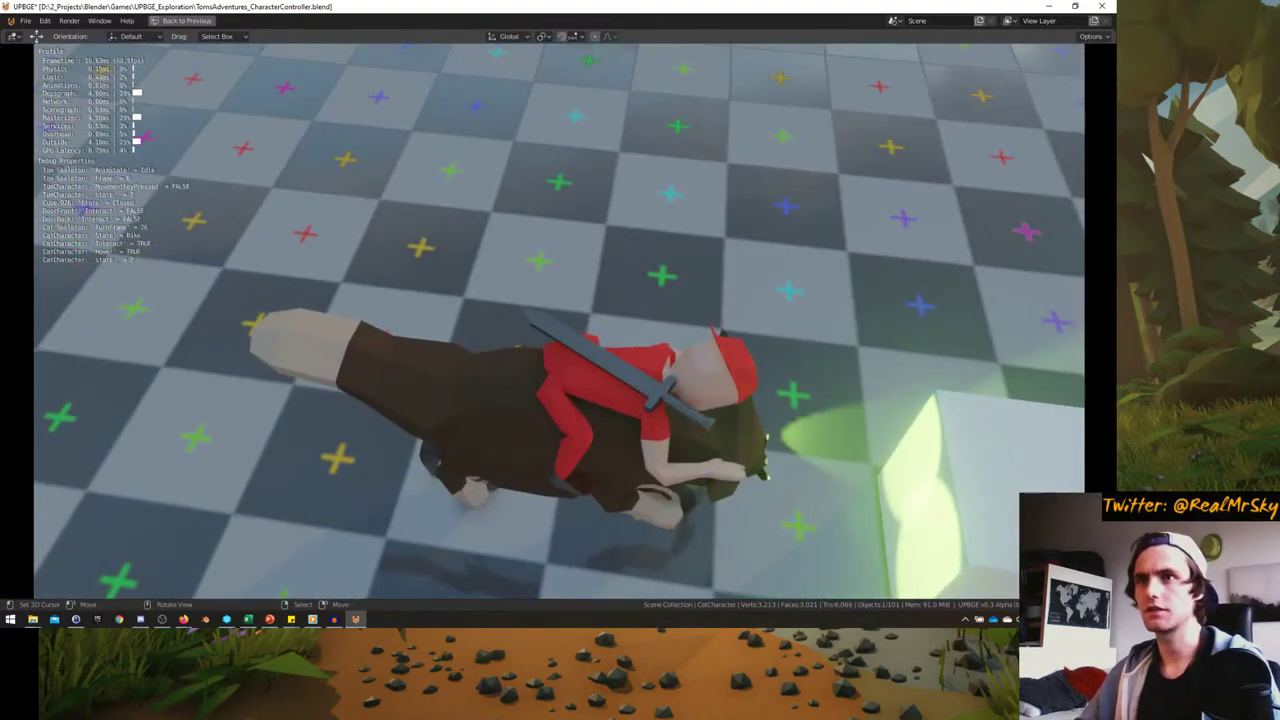
key(Escape)
key(ctrl+alt+space)
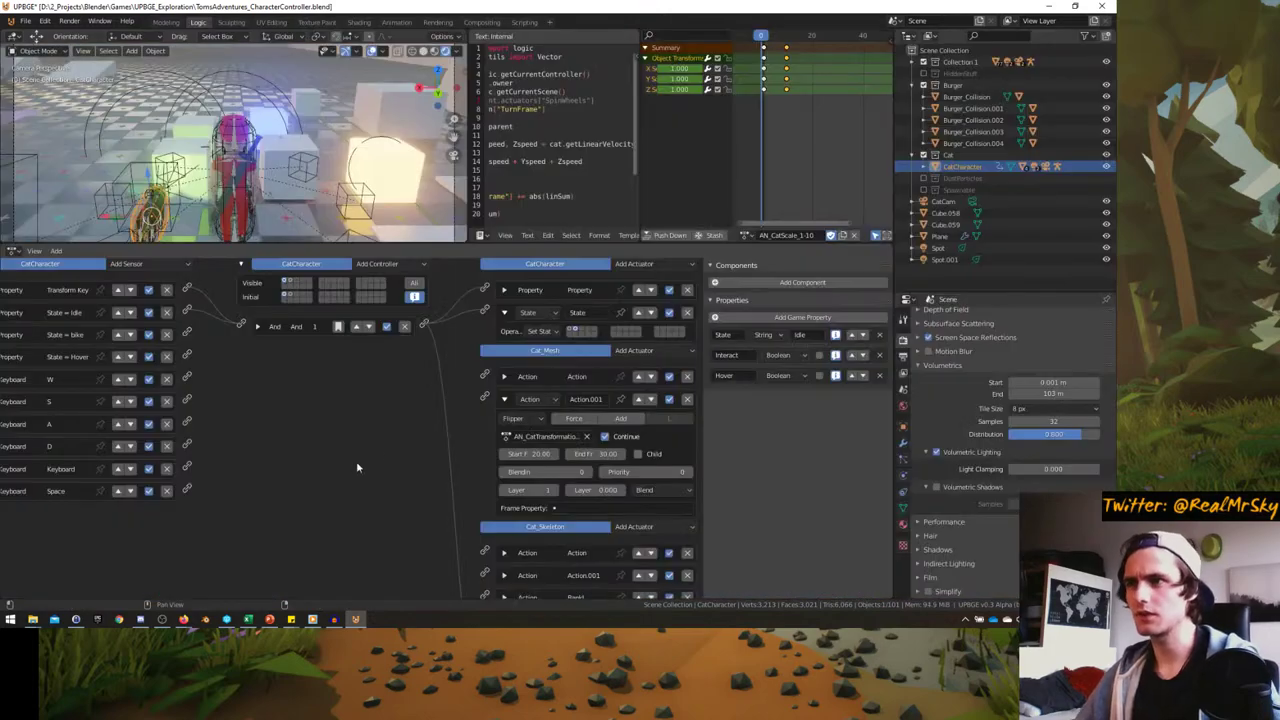
- Show all states' bricks and move the Hover state sensor below the Keyboard sensor
scroll(310, 307, up, 1)
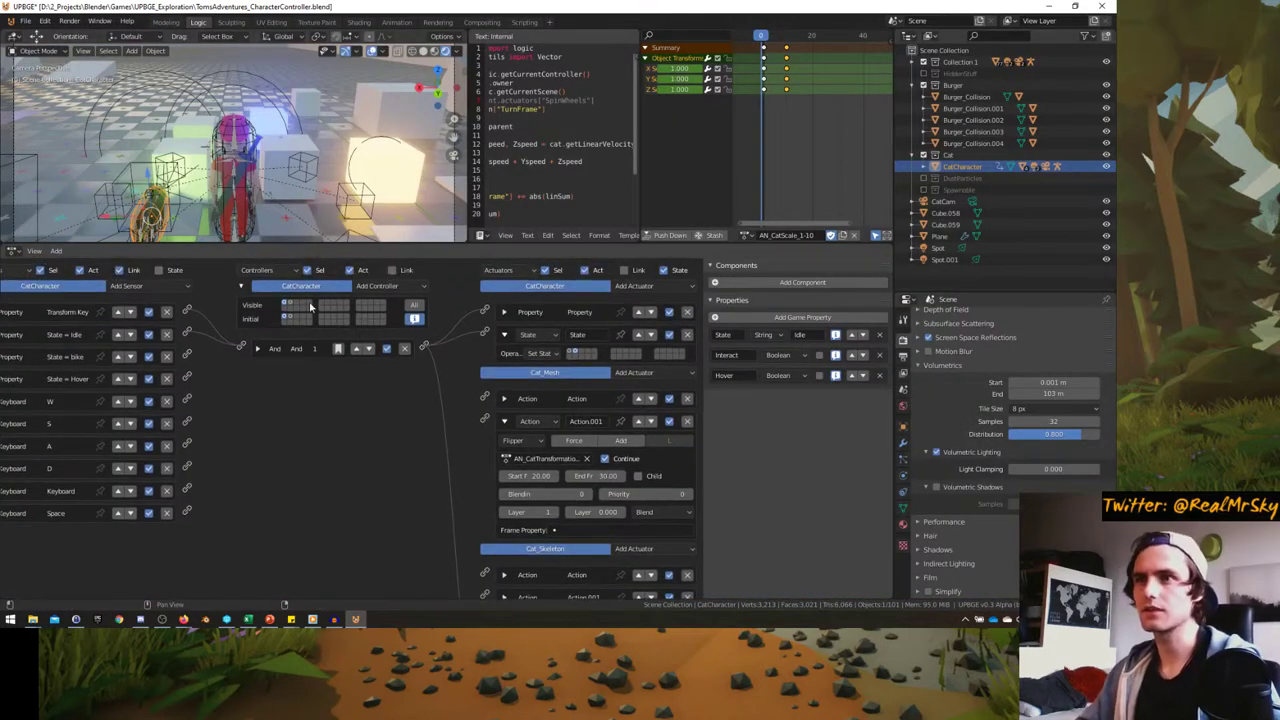
click(288, 306)
scroll(453, 414, down, 2)
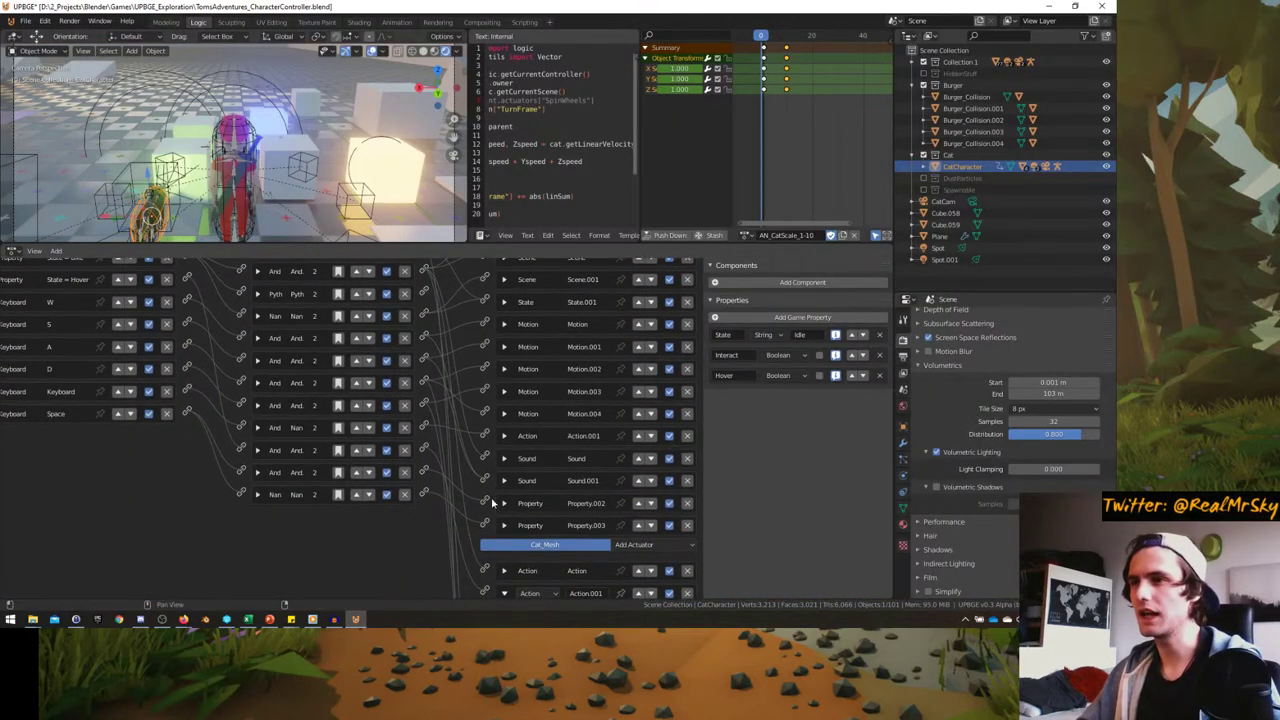
scroll(333, 460, up, 2)
ctrl+scroll(175, 331, left, 1)
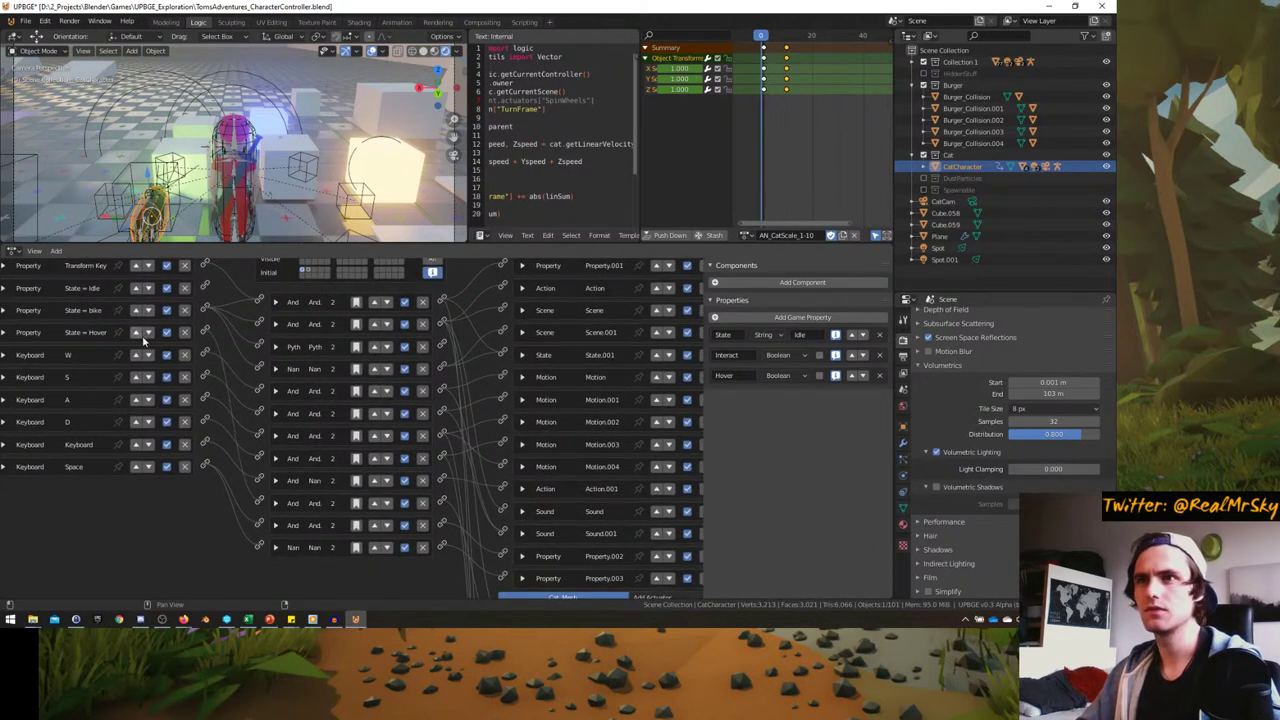
click(147, 334)
click(148, 356)
click(148, 378)
click(148, 400)
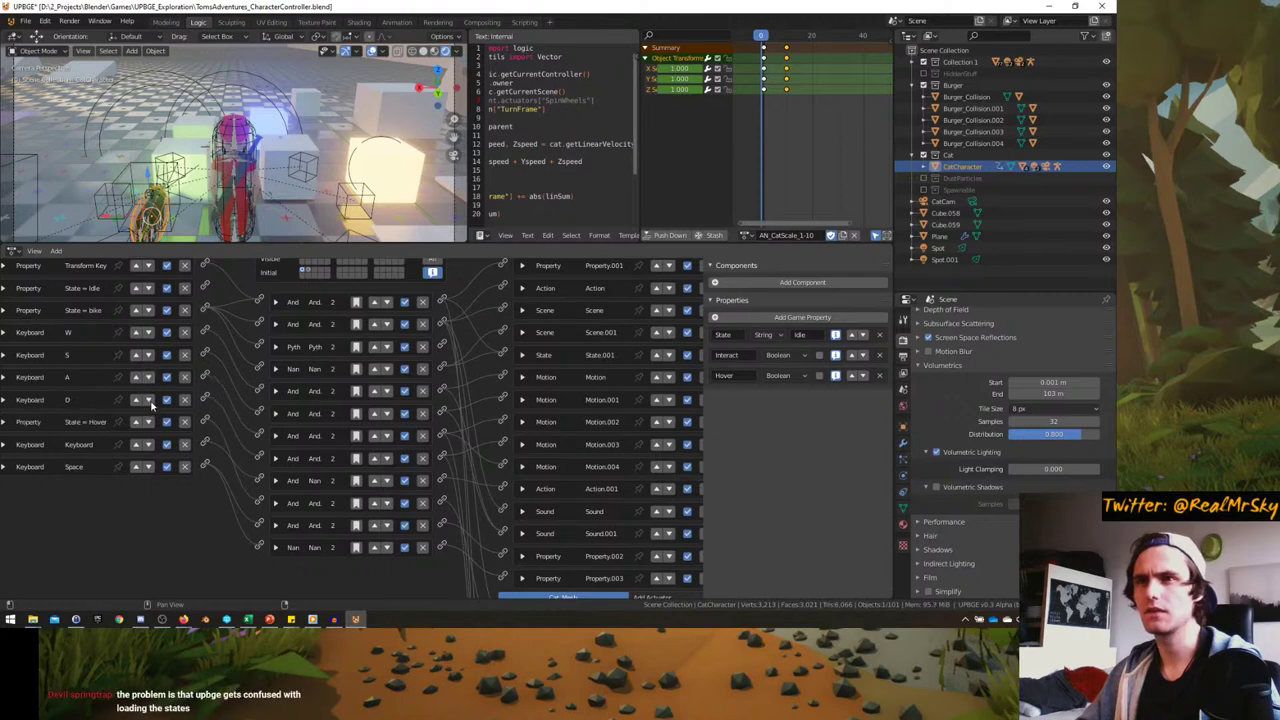
click(148, 422)
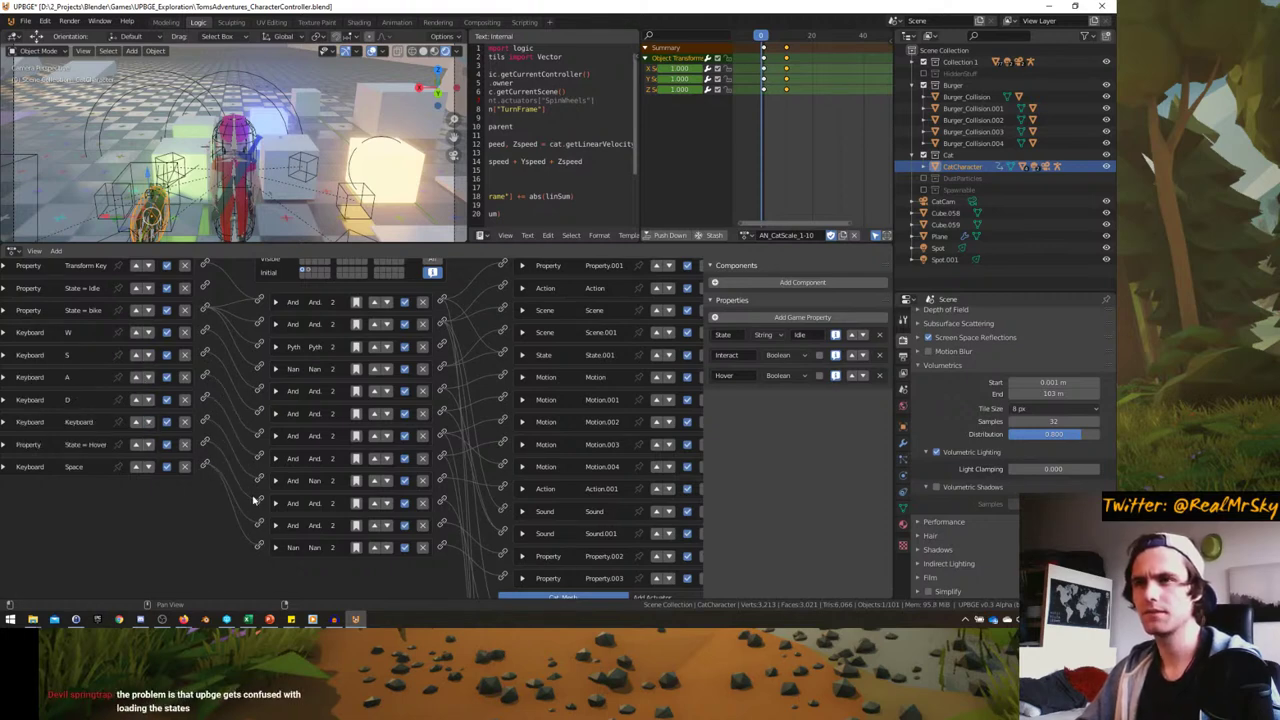
- Set the cat's Action.001 actuator to Play mode on layer 3
middle_drag(437, 503, 404, 311)
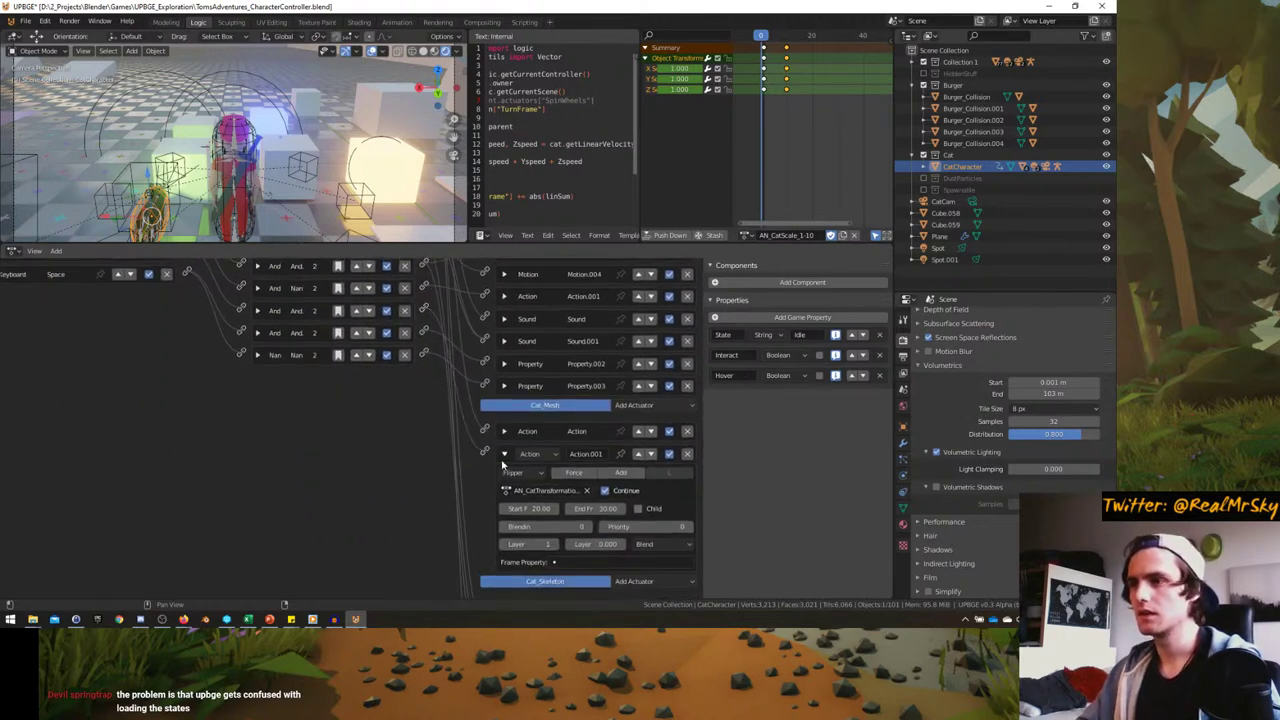
scroll(503, 463, up, 2)
click(455, 428)
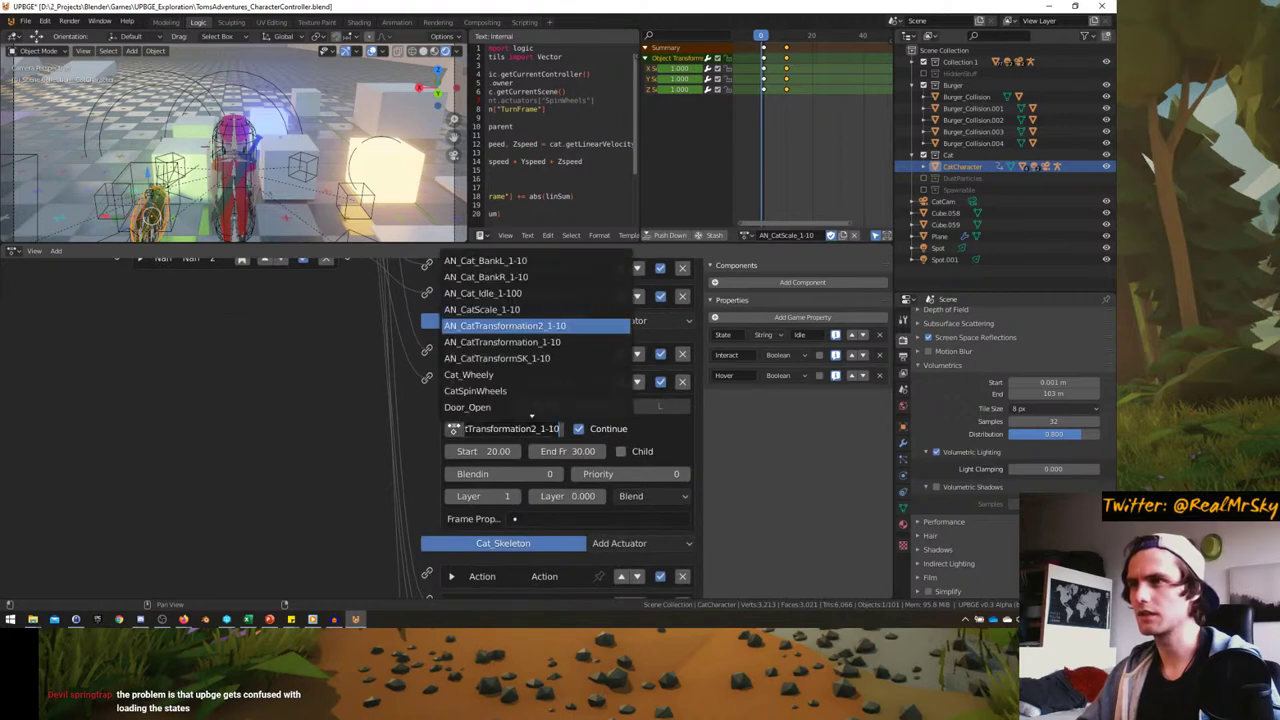
click(505, 496)
text(0)
key(Return)
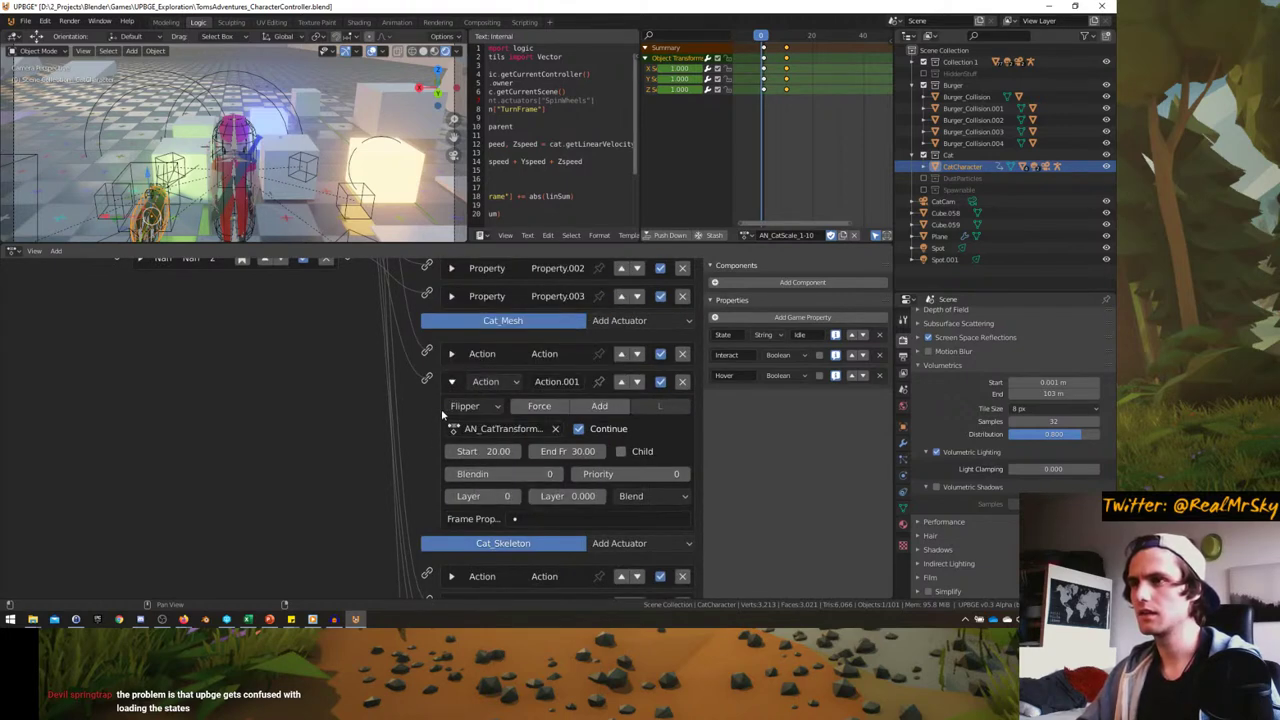
click(469, 407)
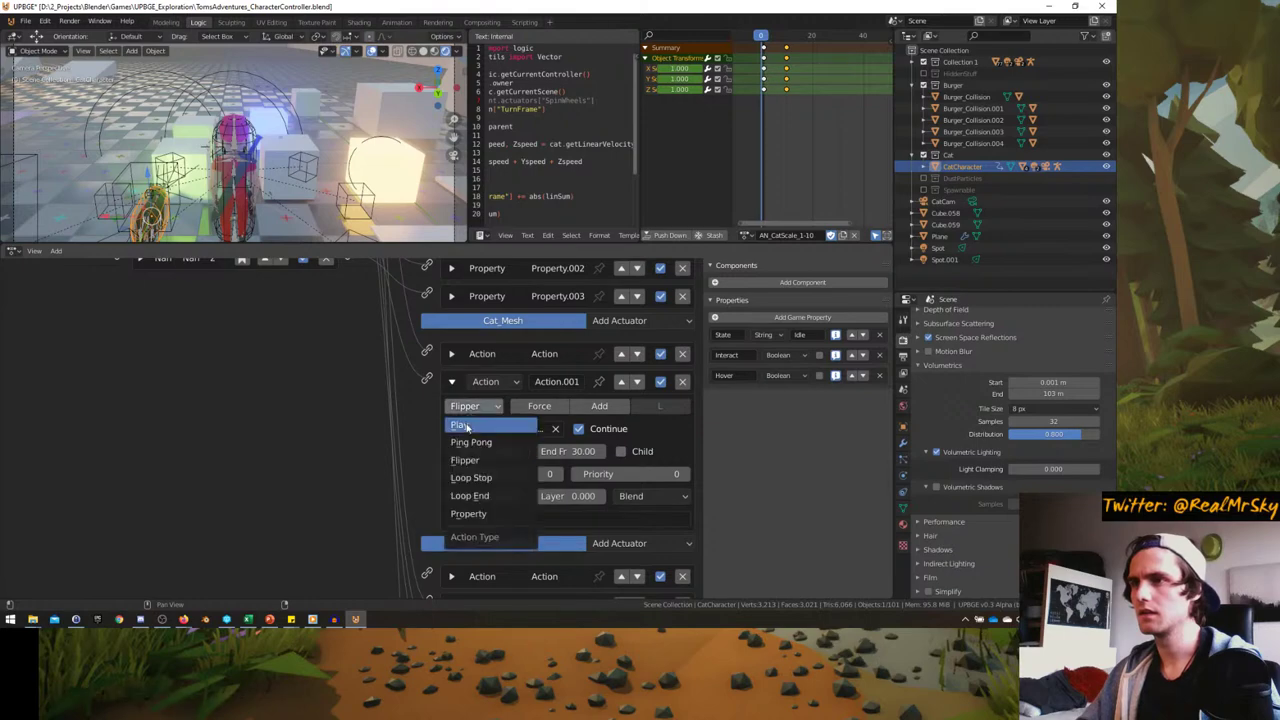
click(459, 424)
click(516, 496)
click(516, 496)
click(516, 496)
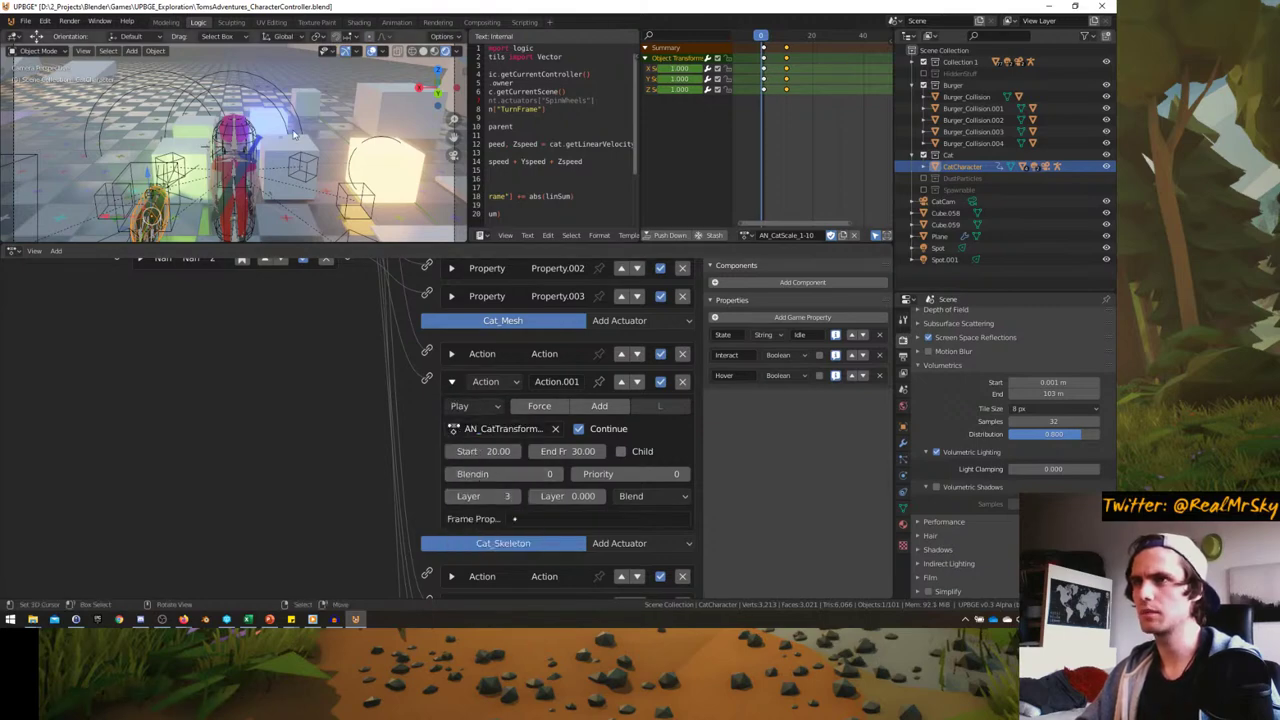
key(ctrl+space)
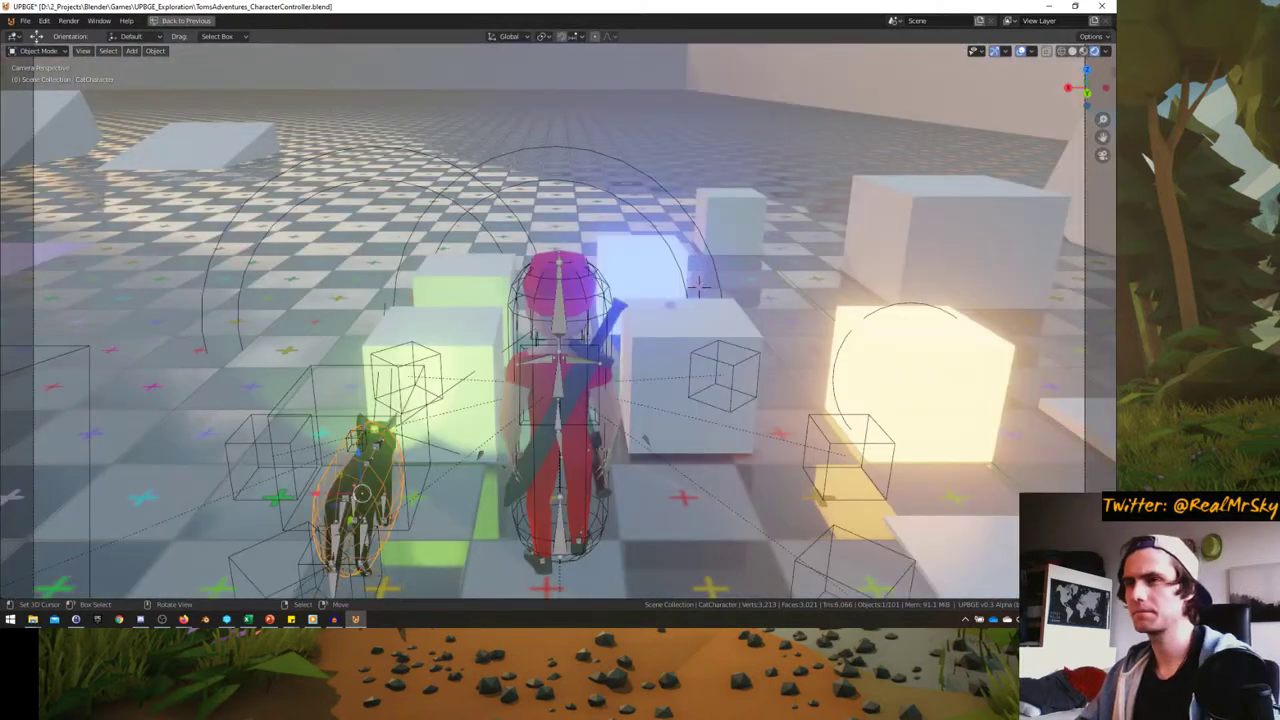
- Play the game, ride the cat forward, dismount and remount it, then stop
key(p)
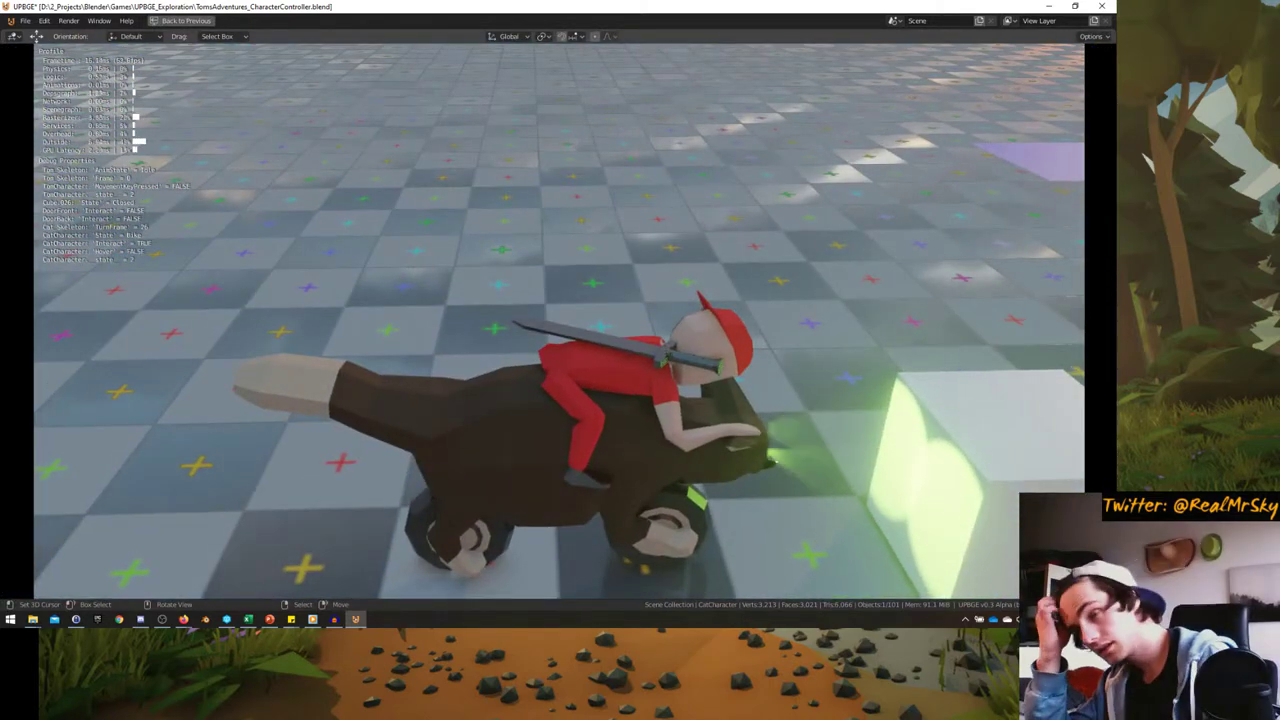
key(w)
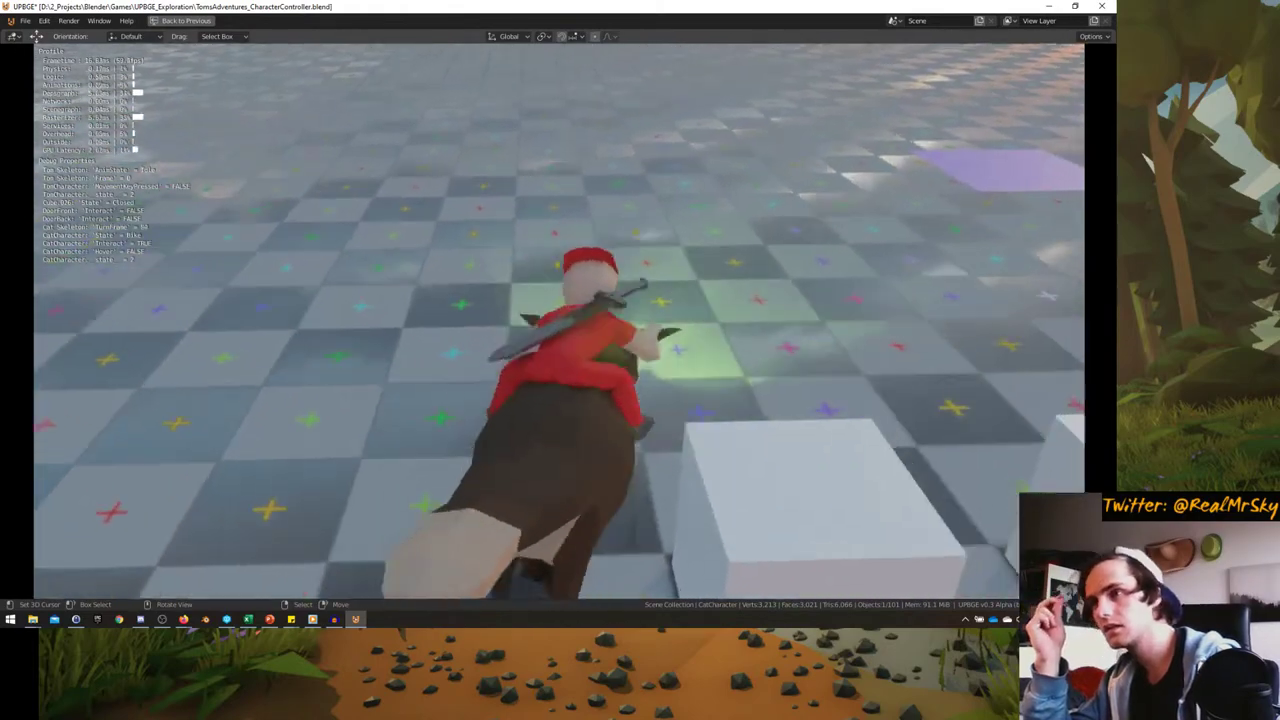
key(e)
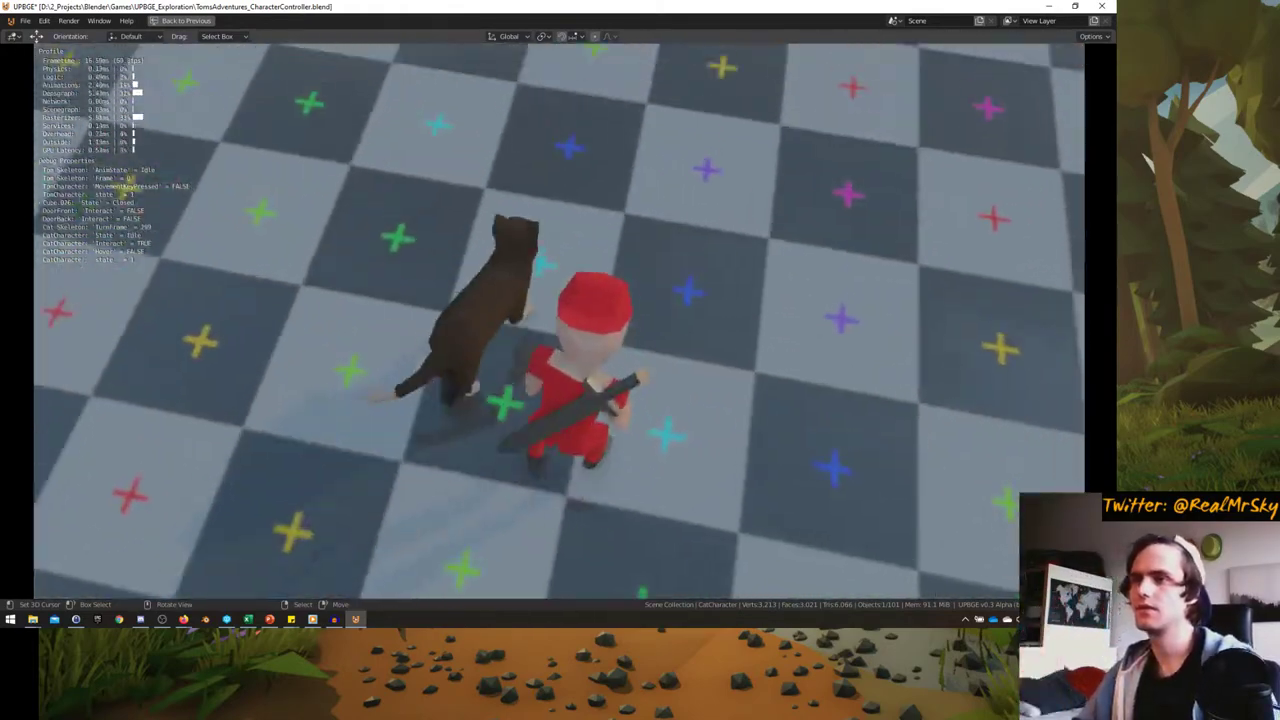
key(e)
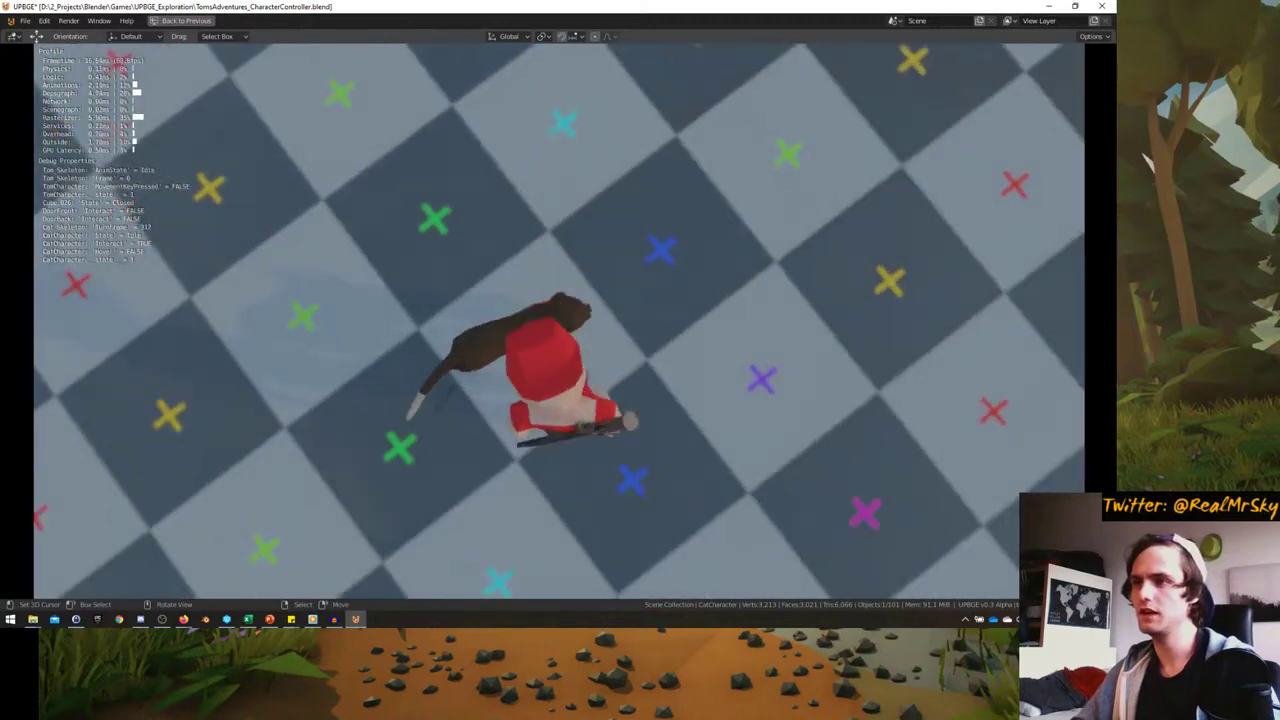
key(Escape)
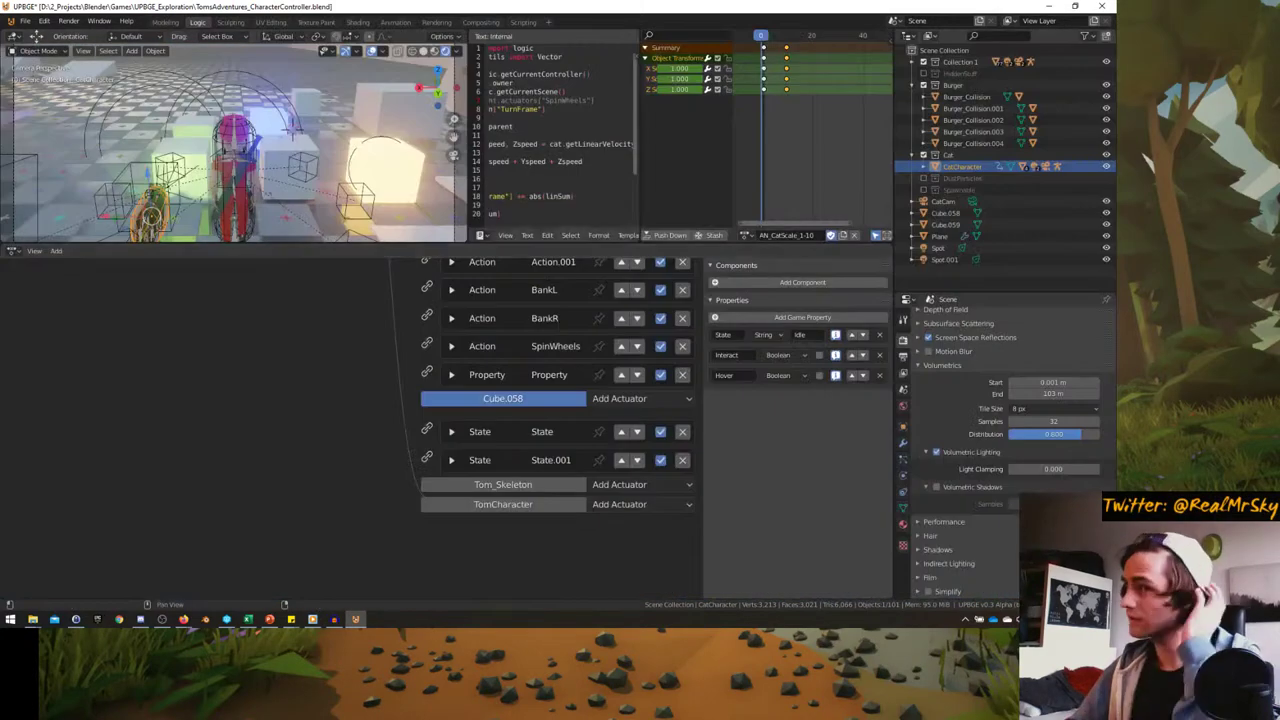
- Assign AN_CatTransformSK_1-10 to the Cat_Mesh Action actuator
scroll(406, 410, up, 5)
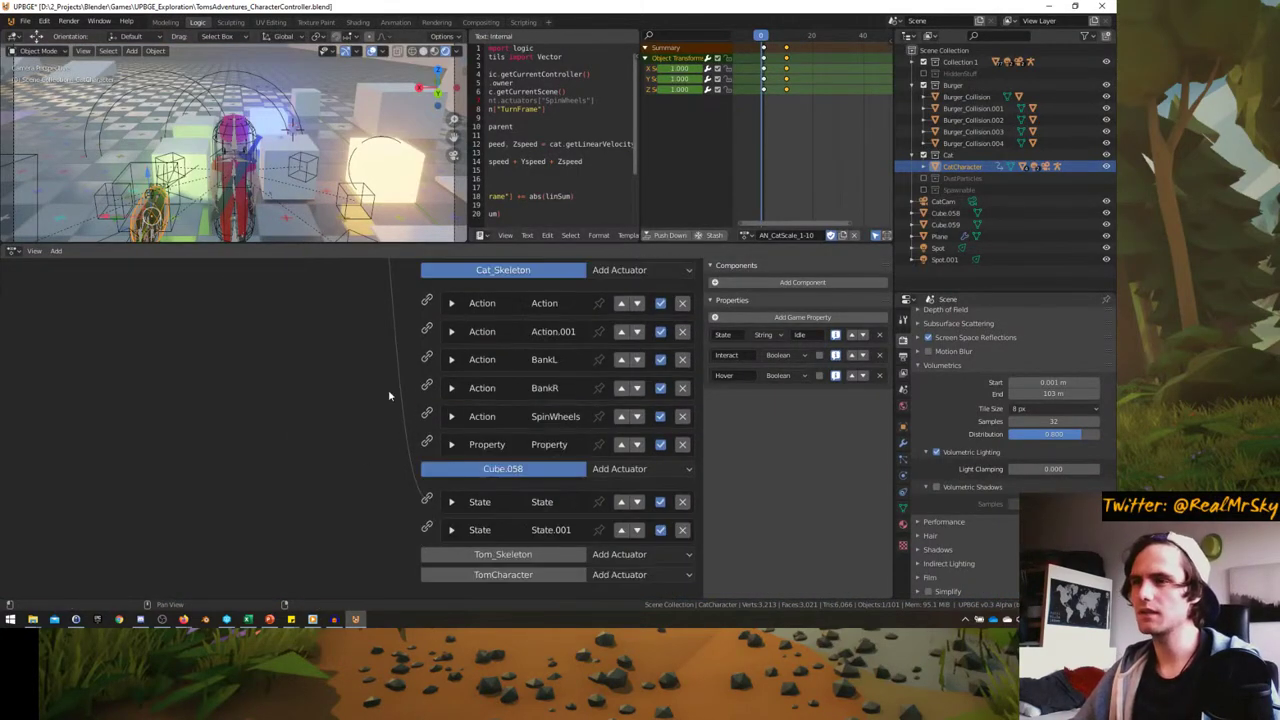
ctrl+scroll(282, 520, down, 3)
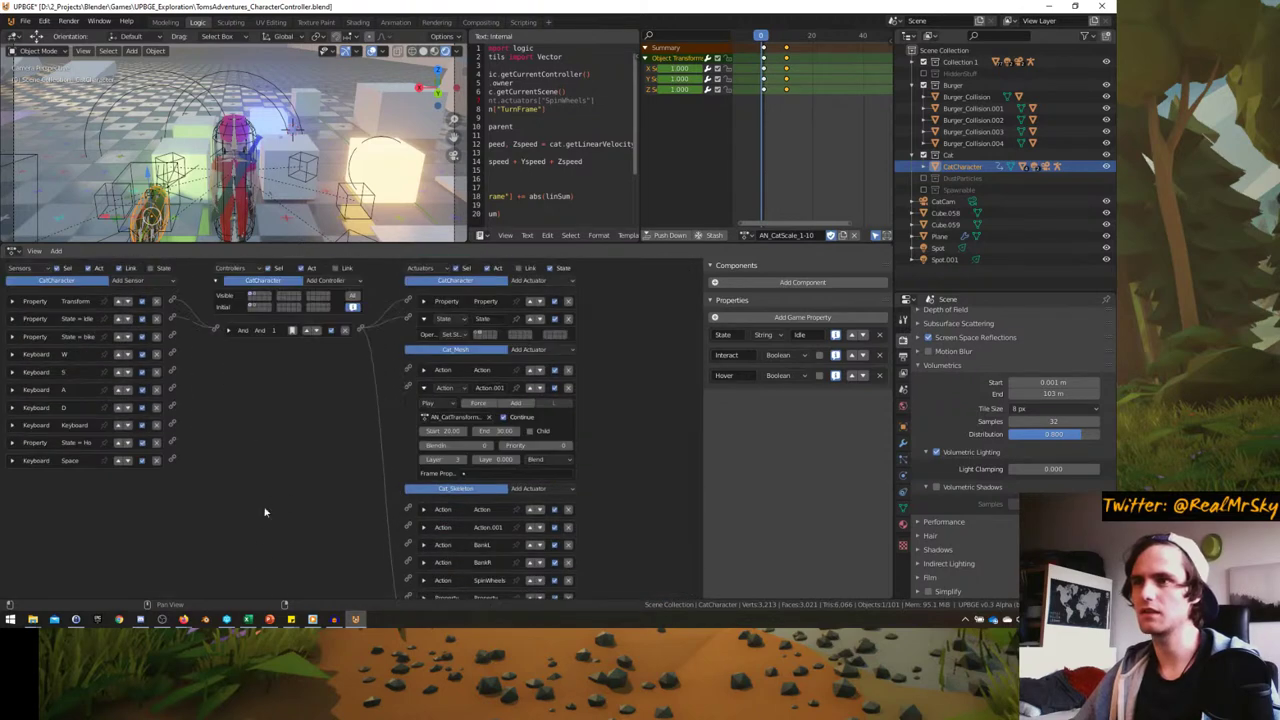
ctrl+scroll(340, 430, up, 2)
click(520, 411)
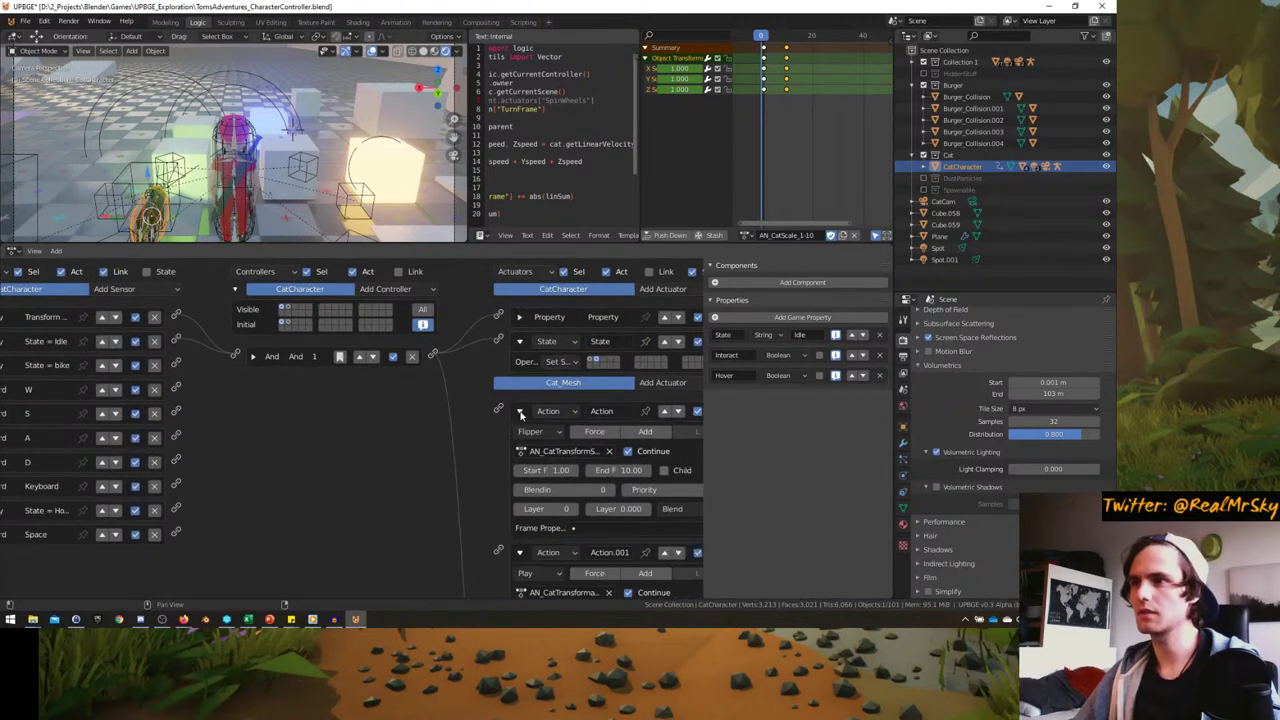
middle_drag(520, 413, 489, 300)
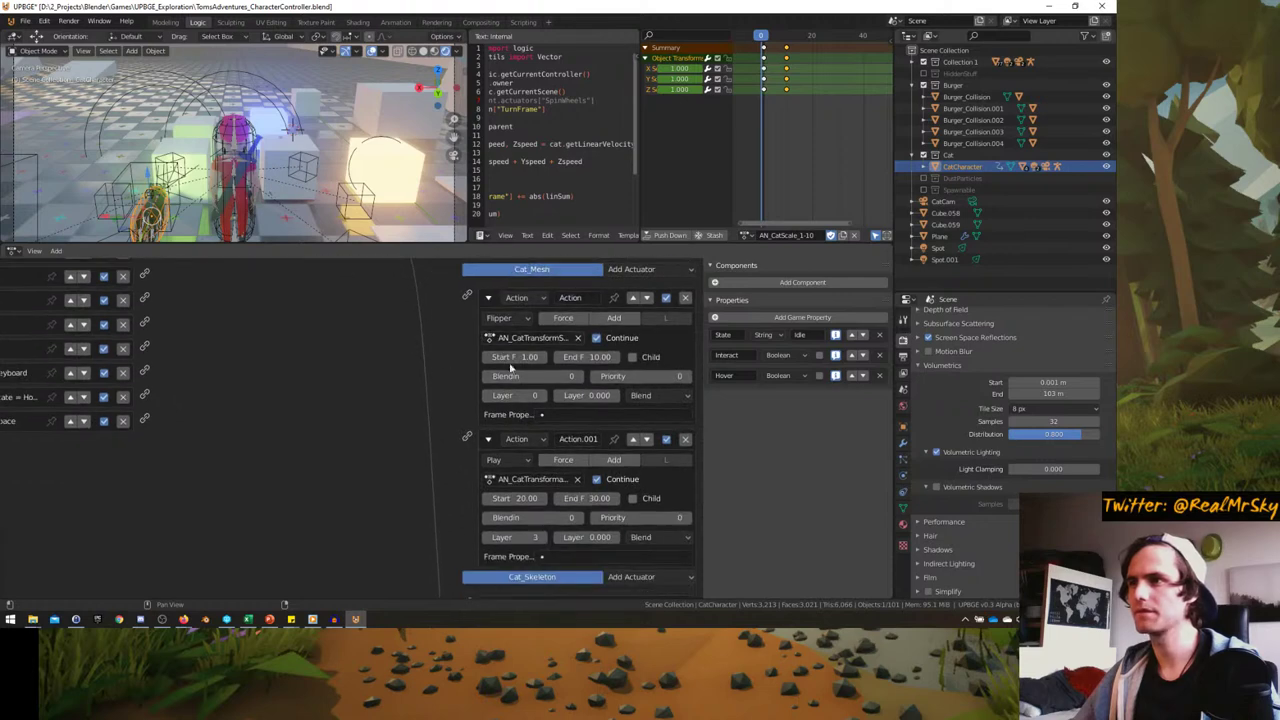
click(525, 337)
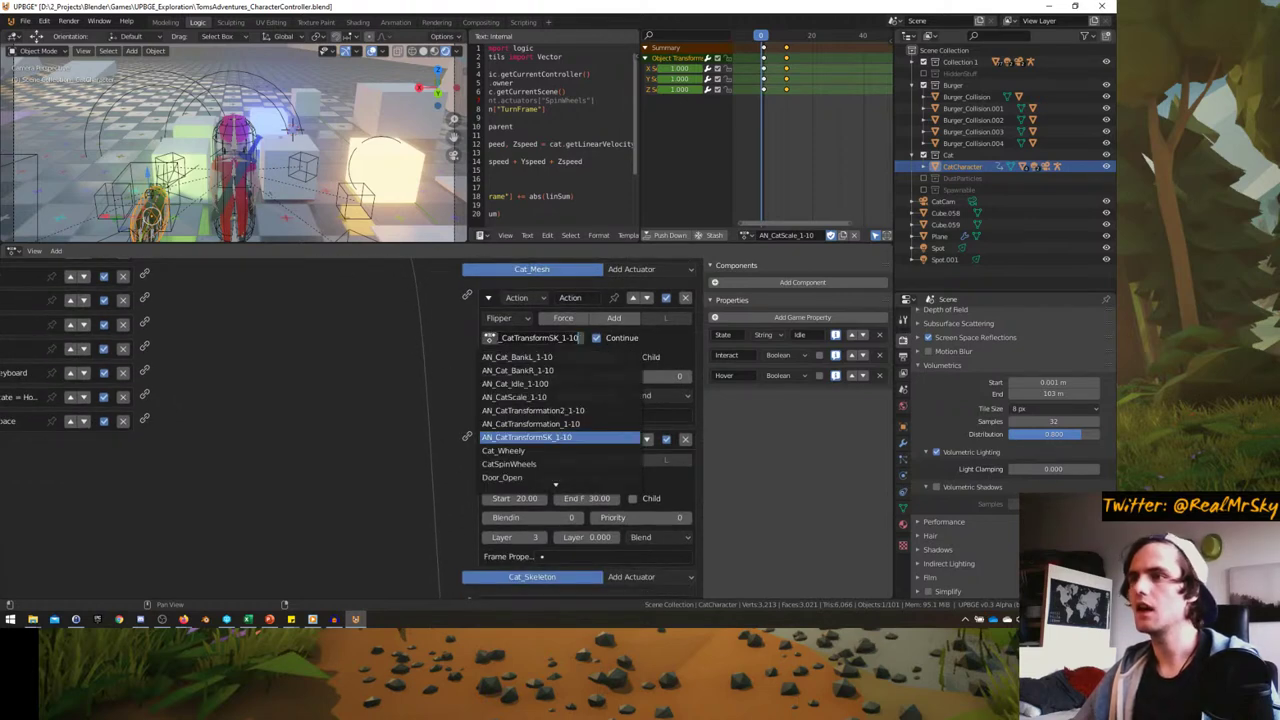
click(527, 437)
- Select Cat_Skeleton, heighten the 3D view, widen the dope sheet, and browse its actions
click(147, 226)
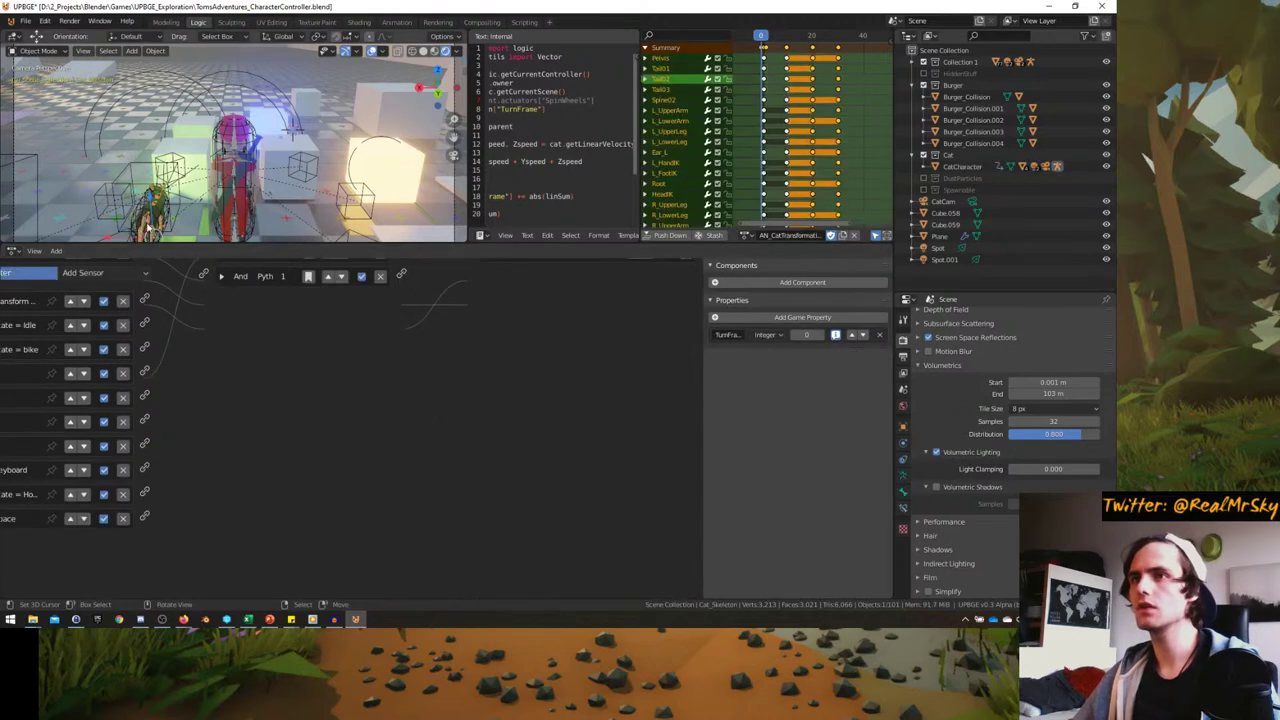
middle_drag(147, 226, 400, 175)
drag(600, 245, 600, 358)
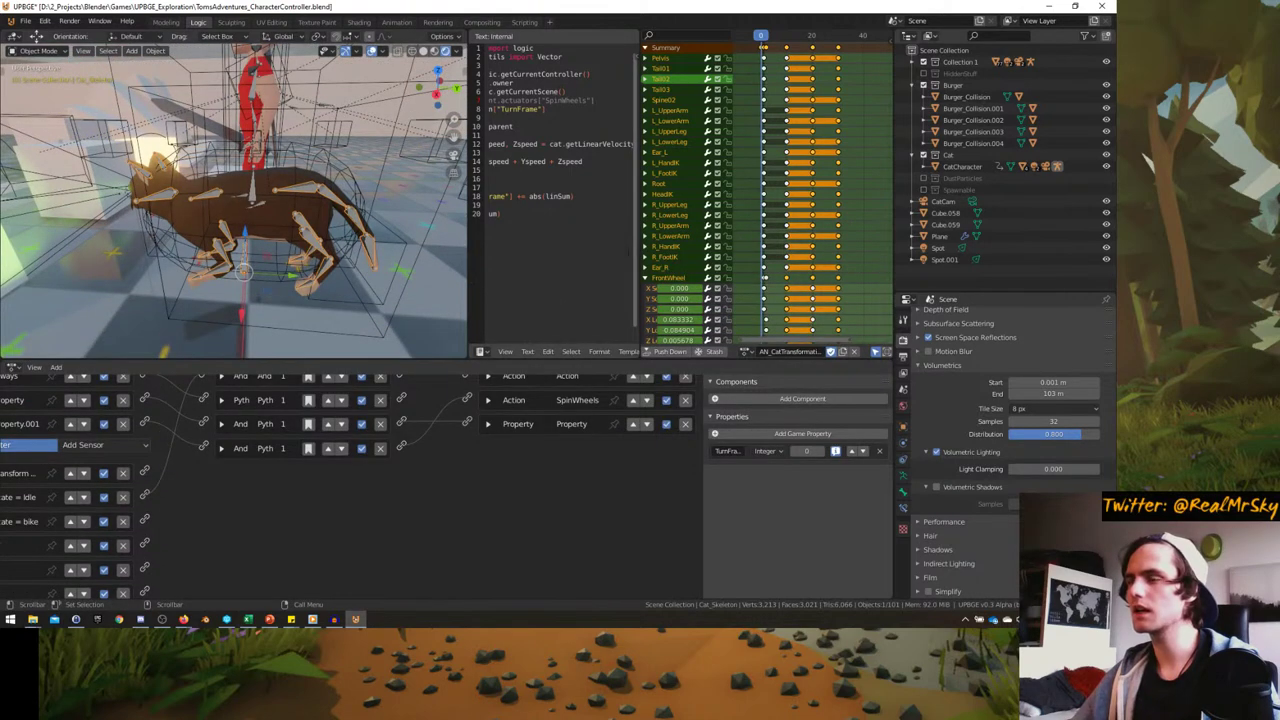
drag(638, 257, 596, 260)
ctrl+scroll(730, 315, up, 2)
click(741, 354)
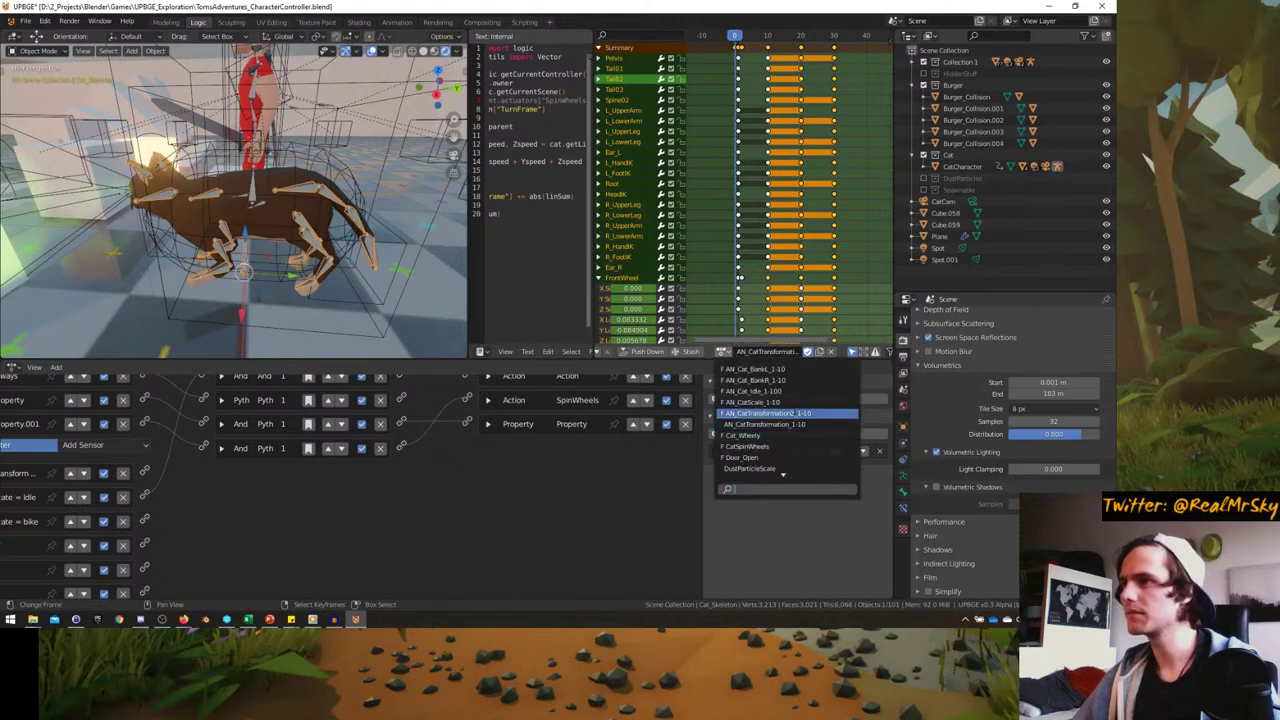
scroll(785, 420, down, 12)
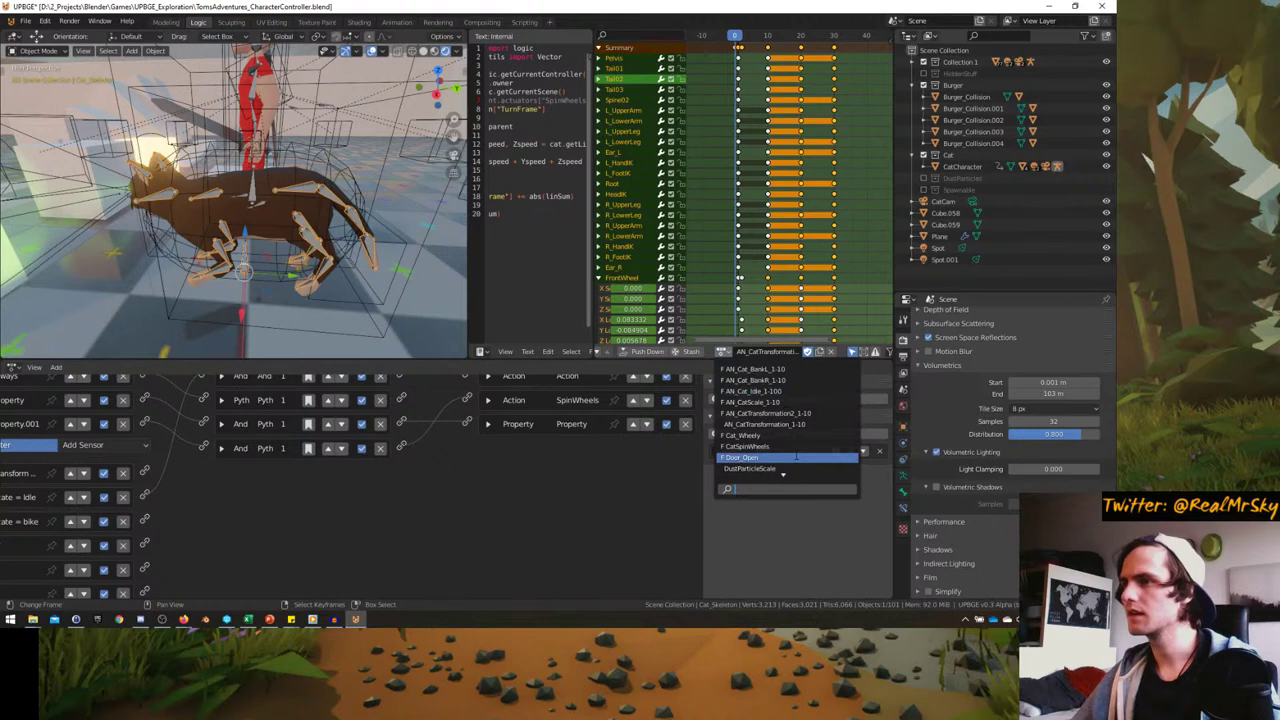
scroll(787, 420, down, 5)
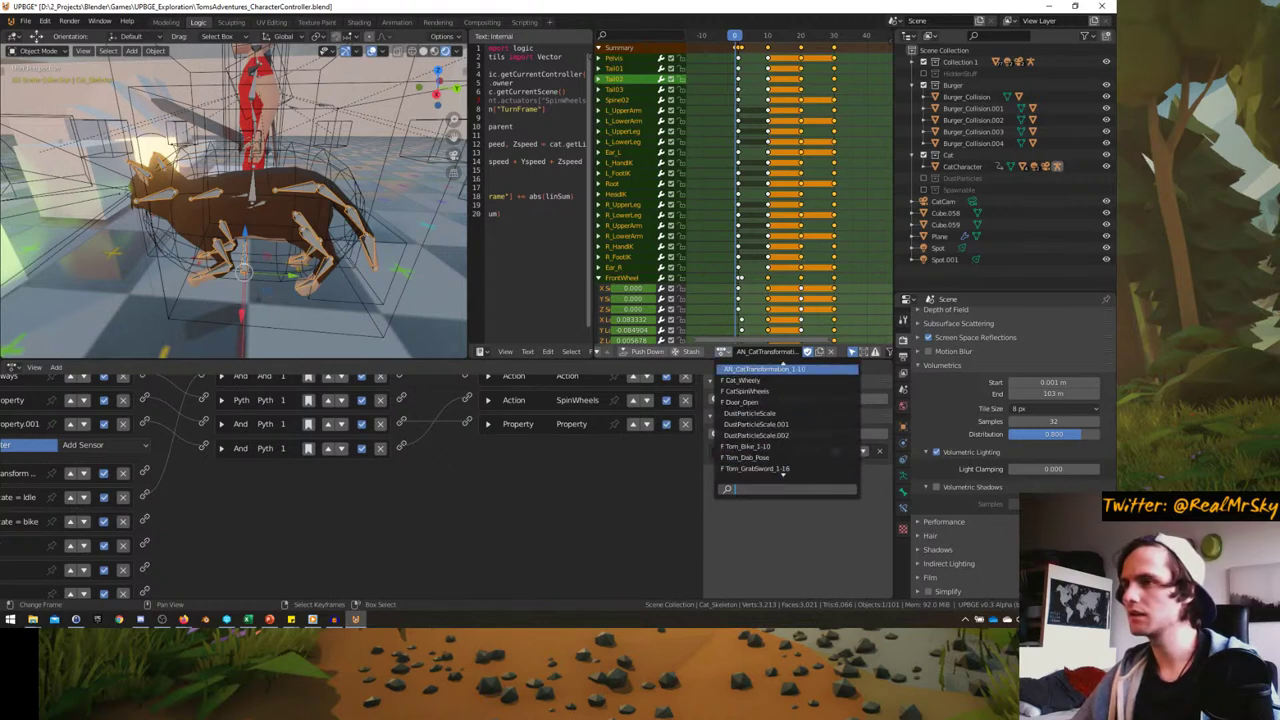
scroll(787, 420, up, 4)
scroll(787, 420, up, 5)
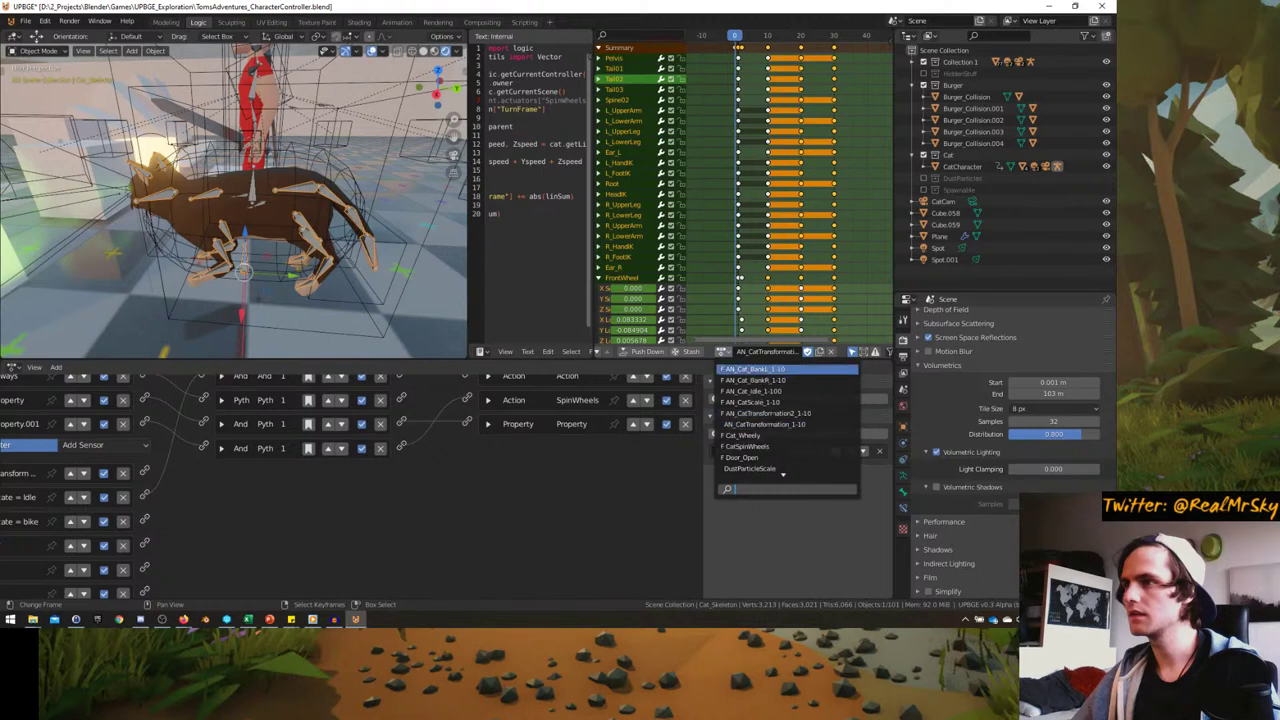
scroll(490, 437, up, 2)
- Inspect the skeleton's Action and SpinWheels actuator settings
click(489, 434)
click(514, 474)
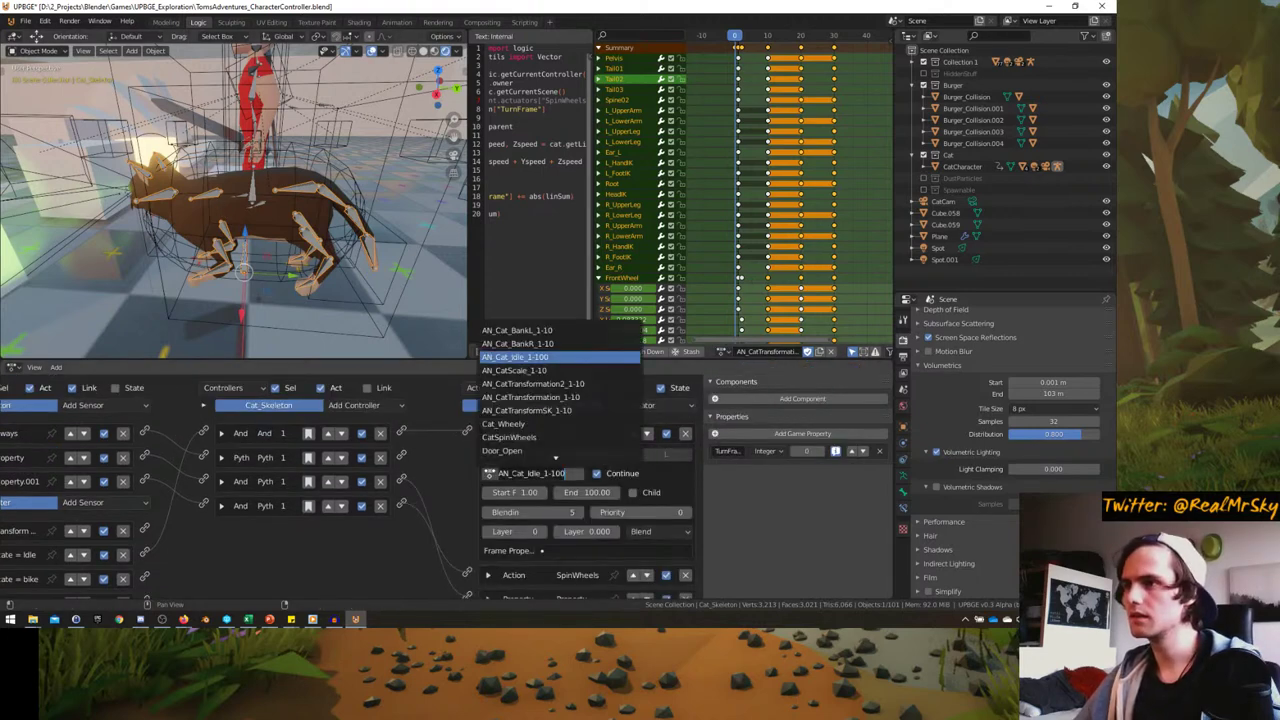
click(487, 434)
click(487, 457)
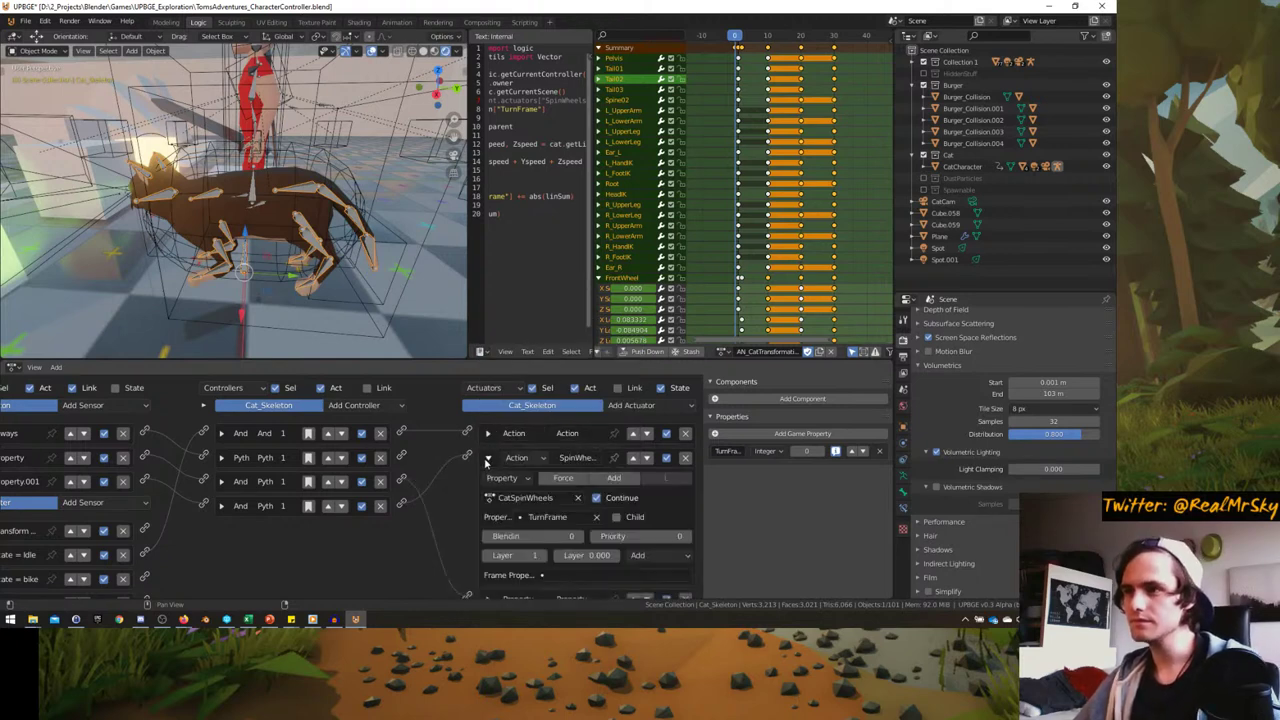
click(487, 459)
middle_drag(240, 240, 257, 230)
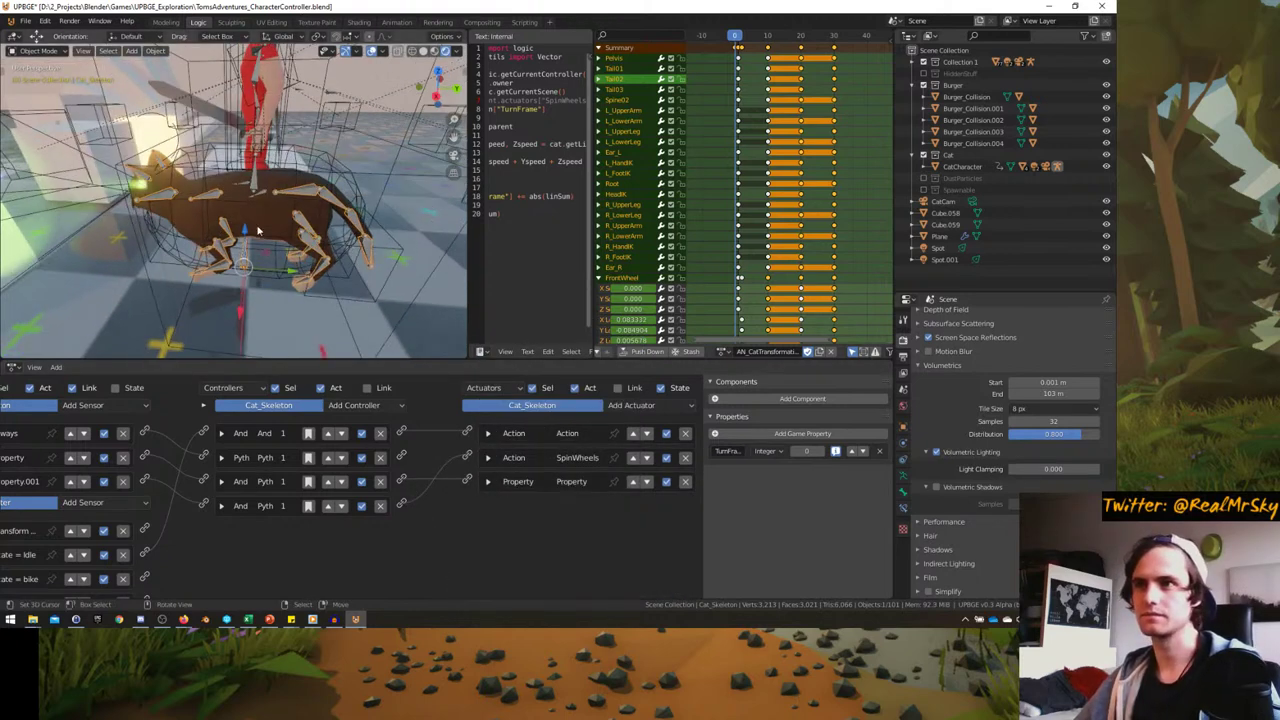
- Select the CatCharacter mesh, show state 2 bricks, and inspect the Action.001 actuator
click(316, 161)
scroll(333, 480, down, 1)
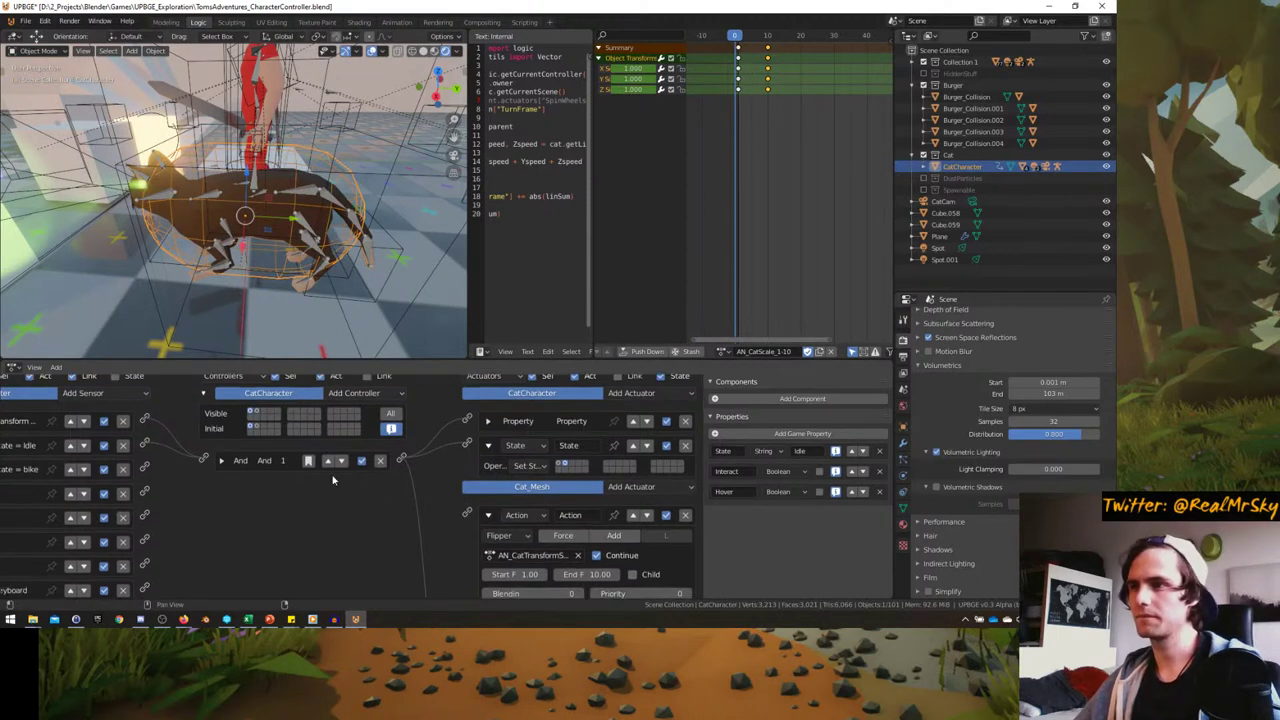
click(263, 413)
ctrl+middle_drag(505, 443, 331, 421)
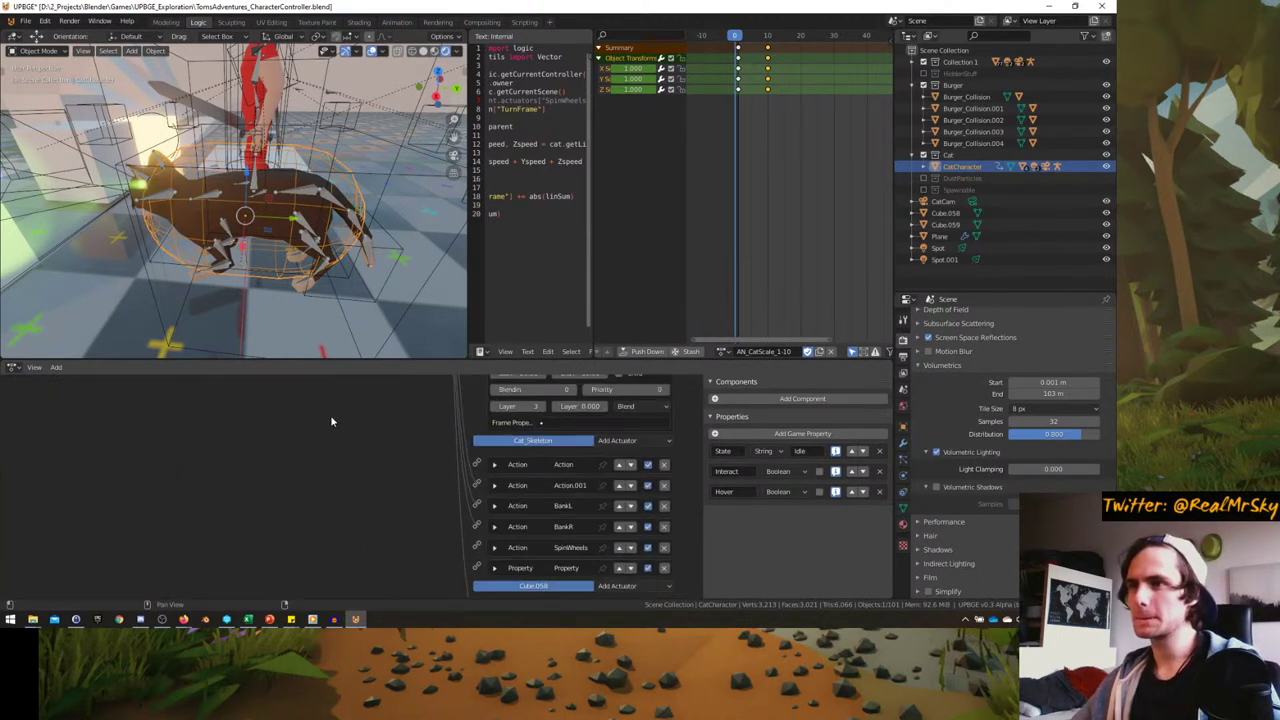
click(494, 465)
click(494, 464)
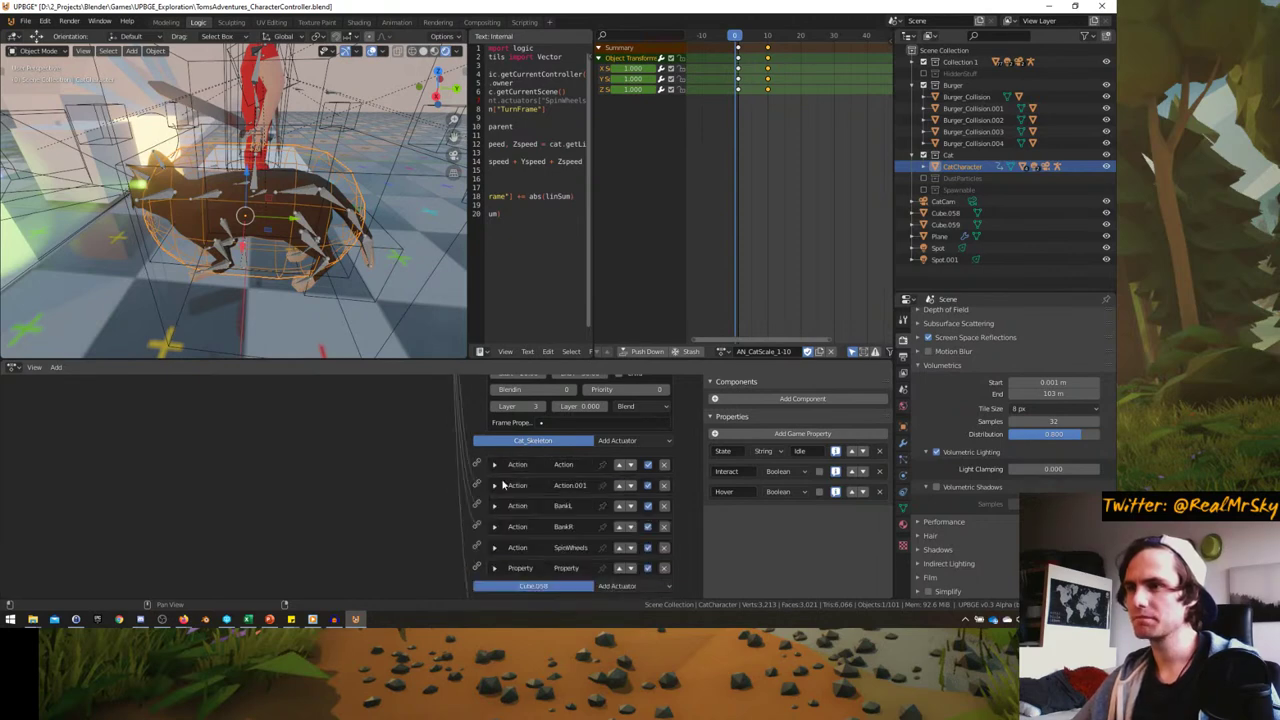
click(494, 485)
click(500, 519)
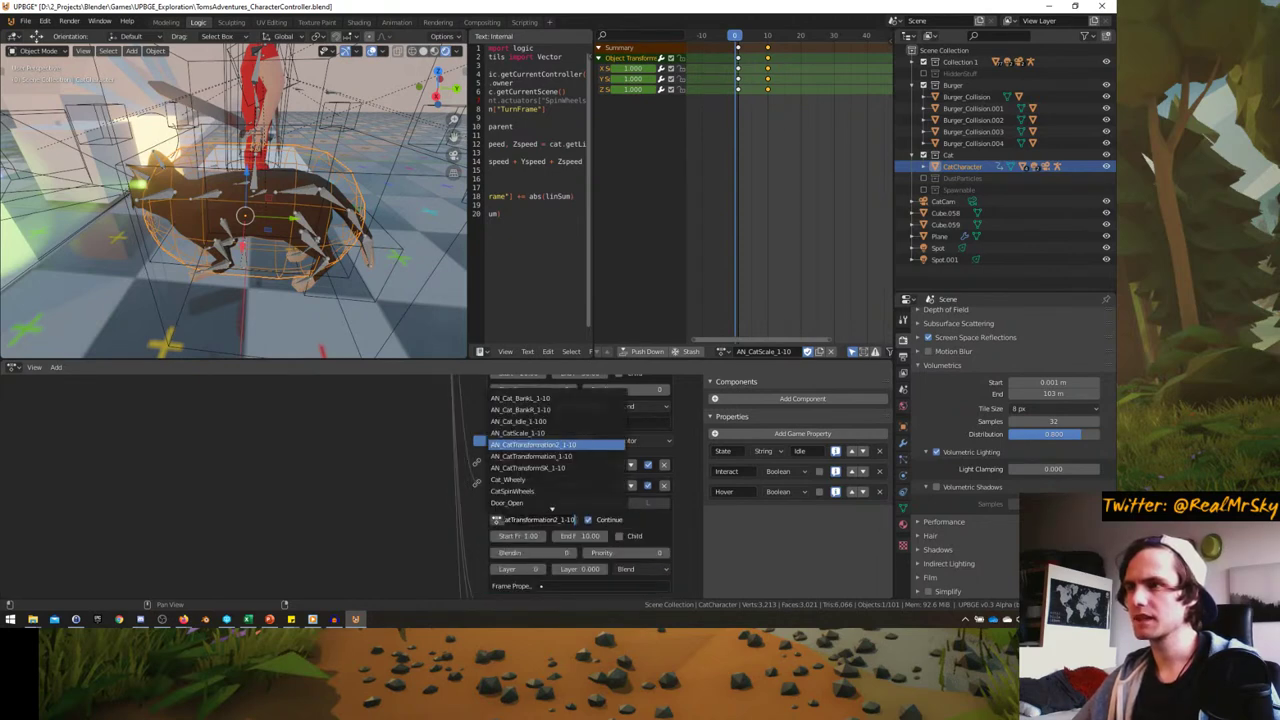
- Inspect the BankL, BankR, SpinWheels and TurnFrame Property actuators, then collapse them
scroll(474, 495, down, 4)
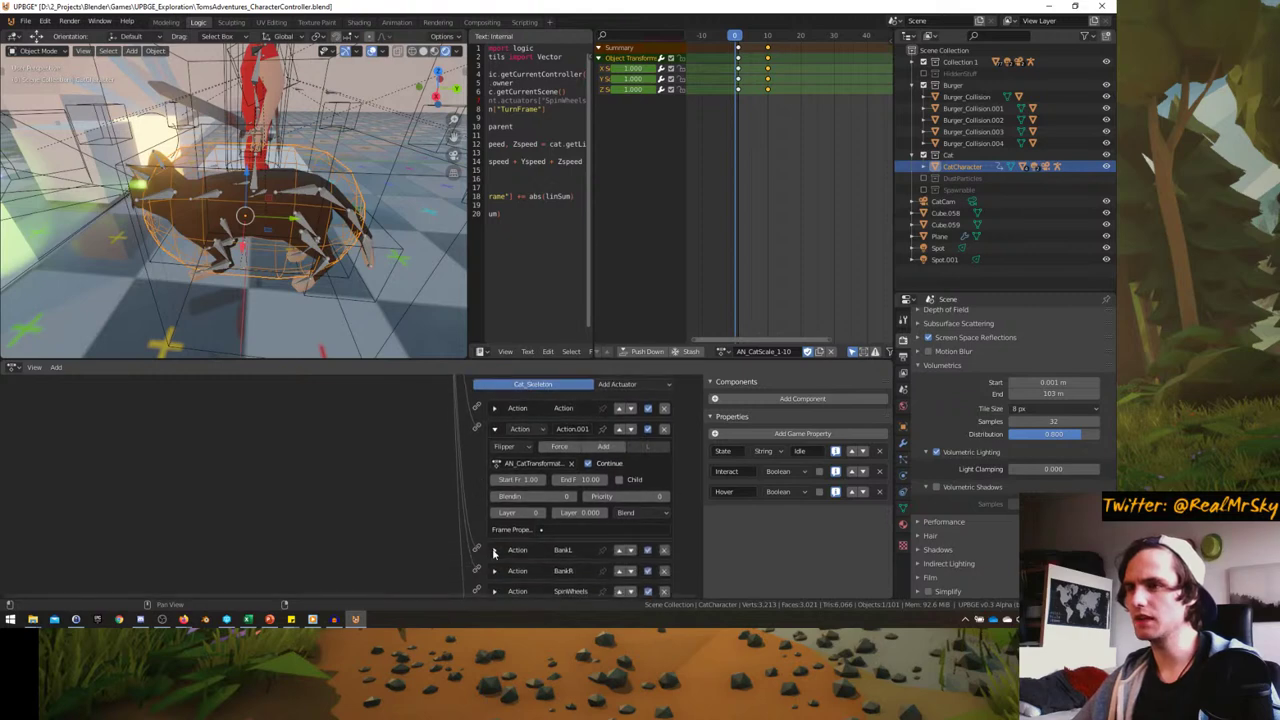
click(497, 531)
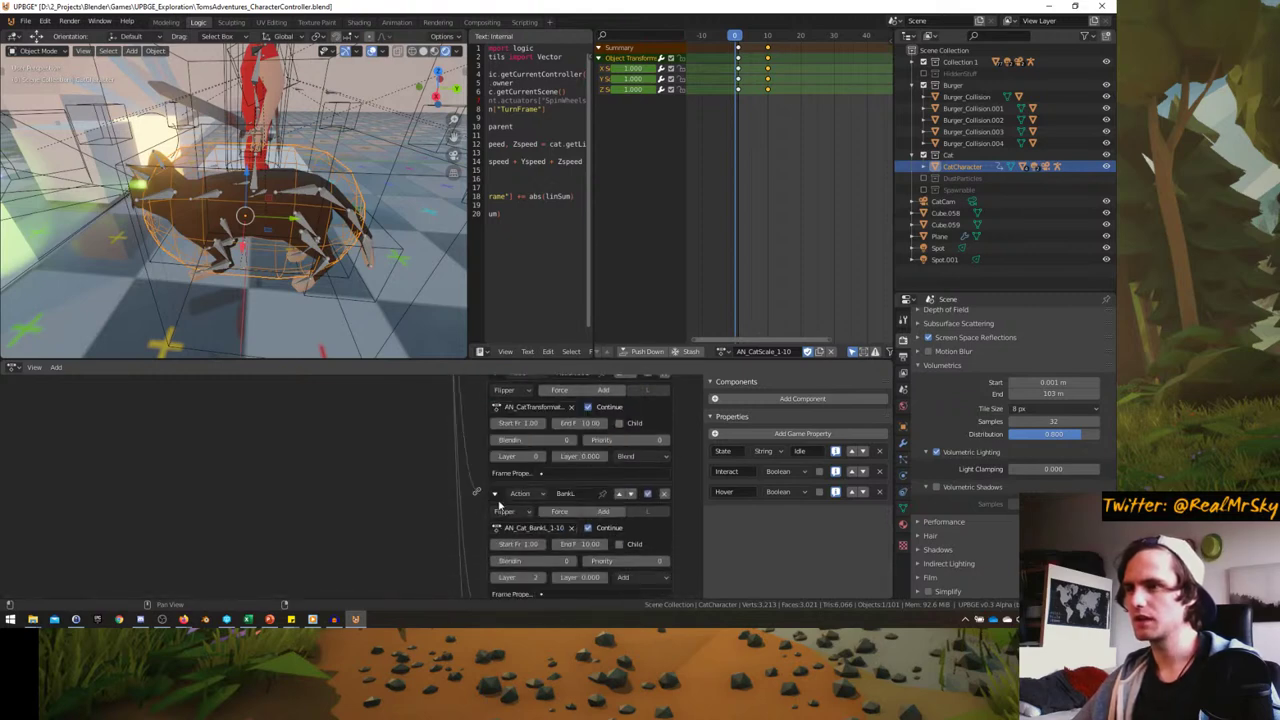
click(494, 493)
click(494, 514)
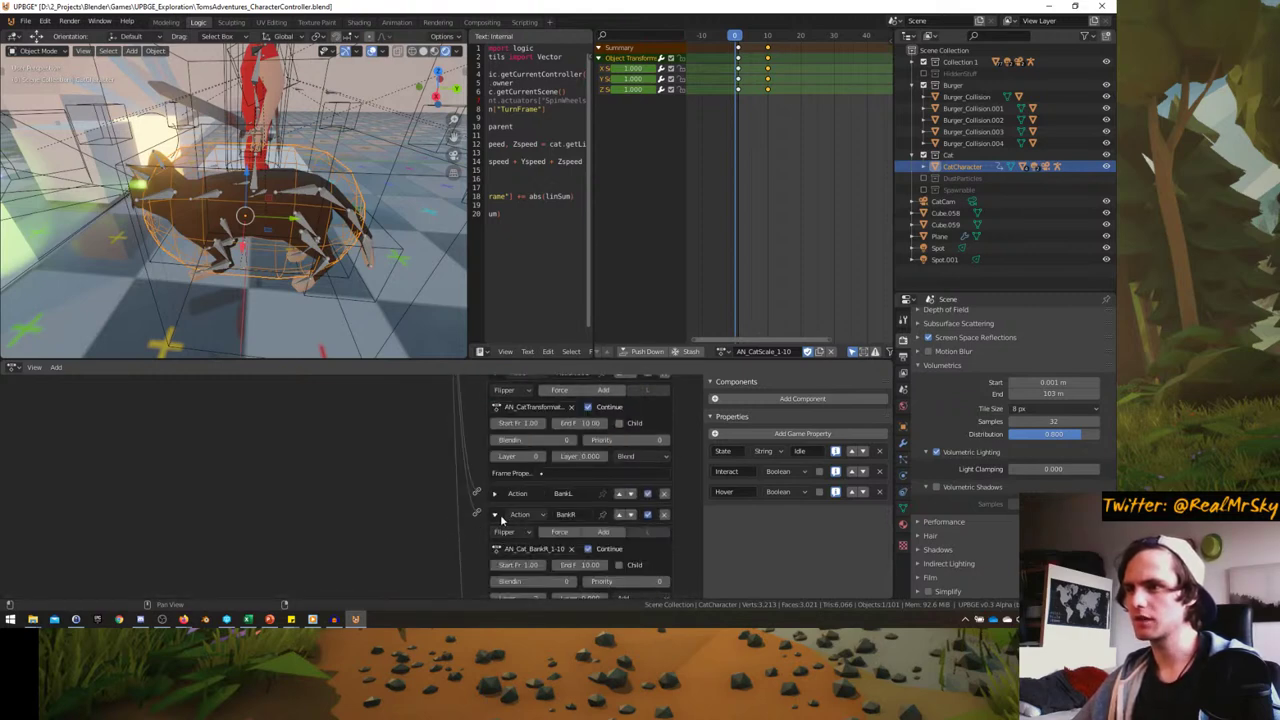
click(494, 514)
scroll(497, 516, down, 1)
click(497, 516)
click(494, 511)
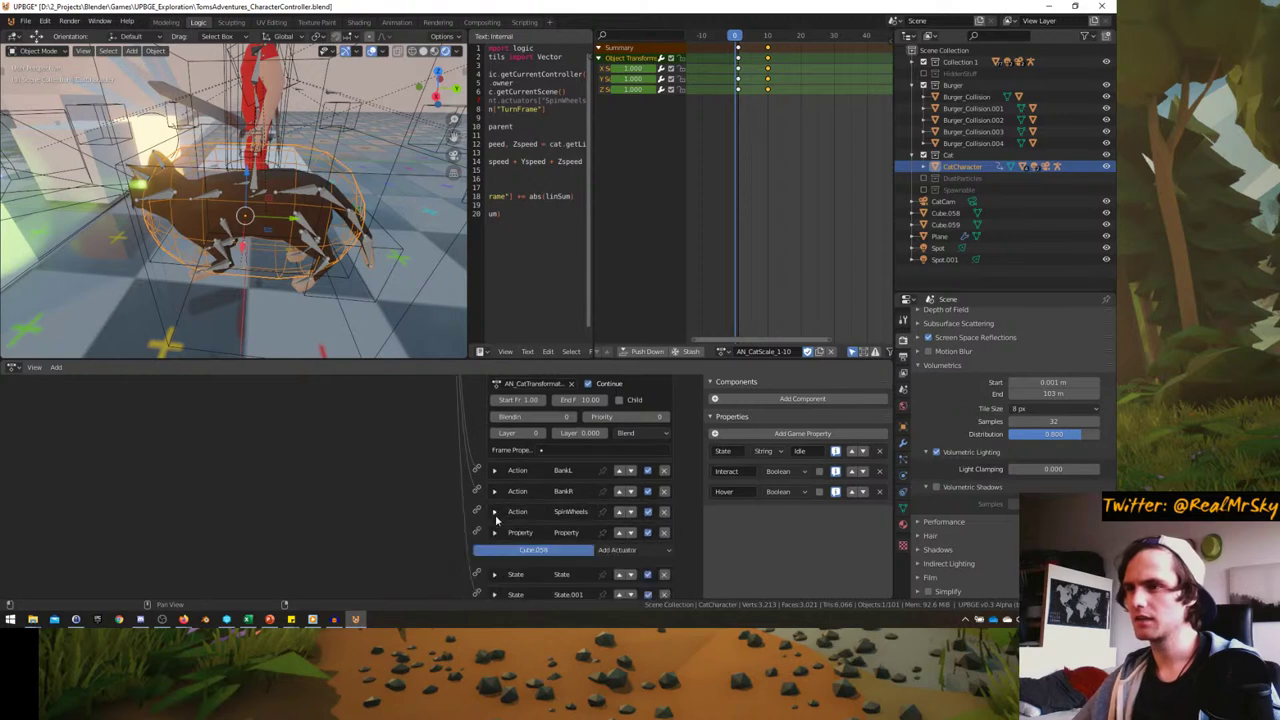
click(494, 532)
click(494, 534)
scroll(494, 536, down, 1)
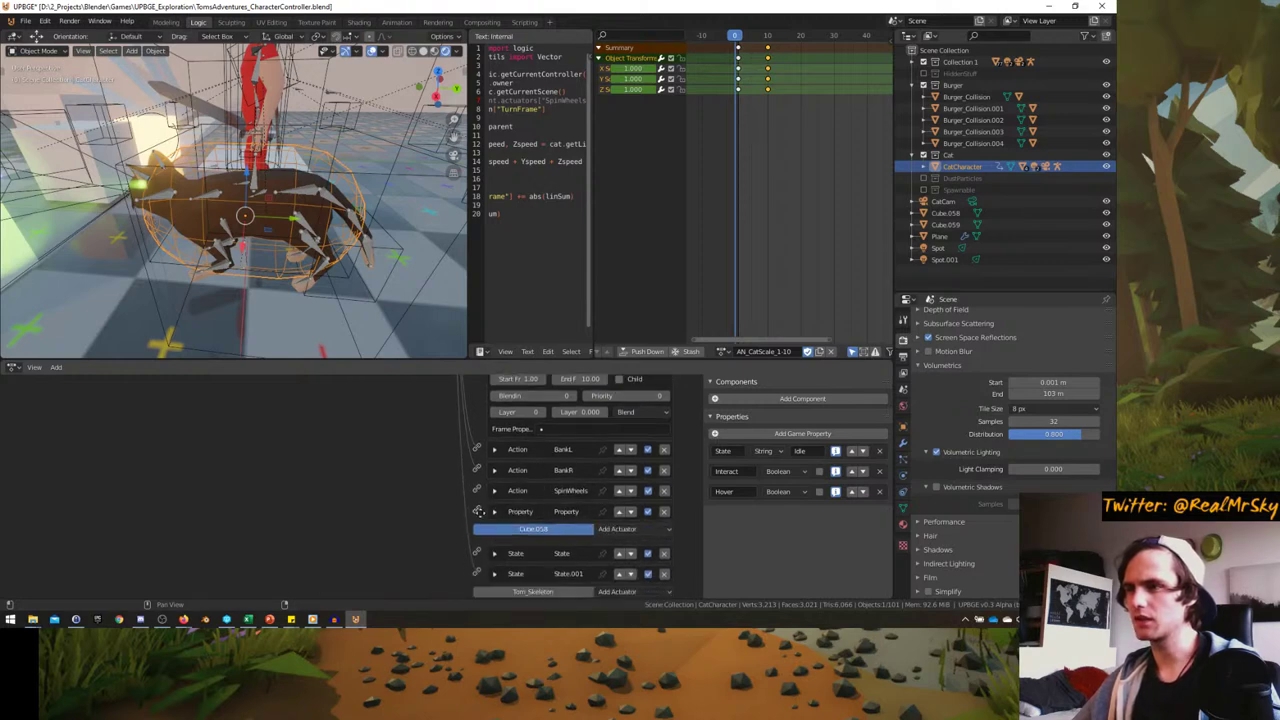
click(494, 512)
click(494, 512)
scroll(481, 477, up, 10)
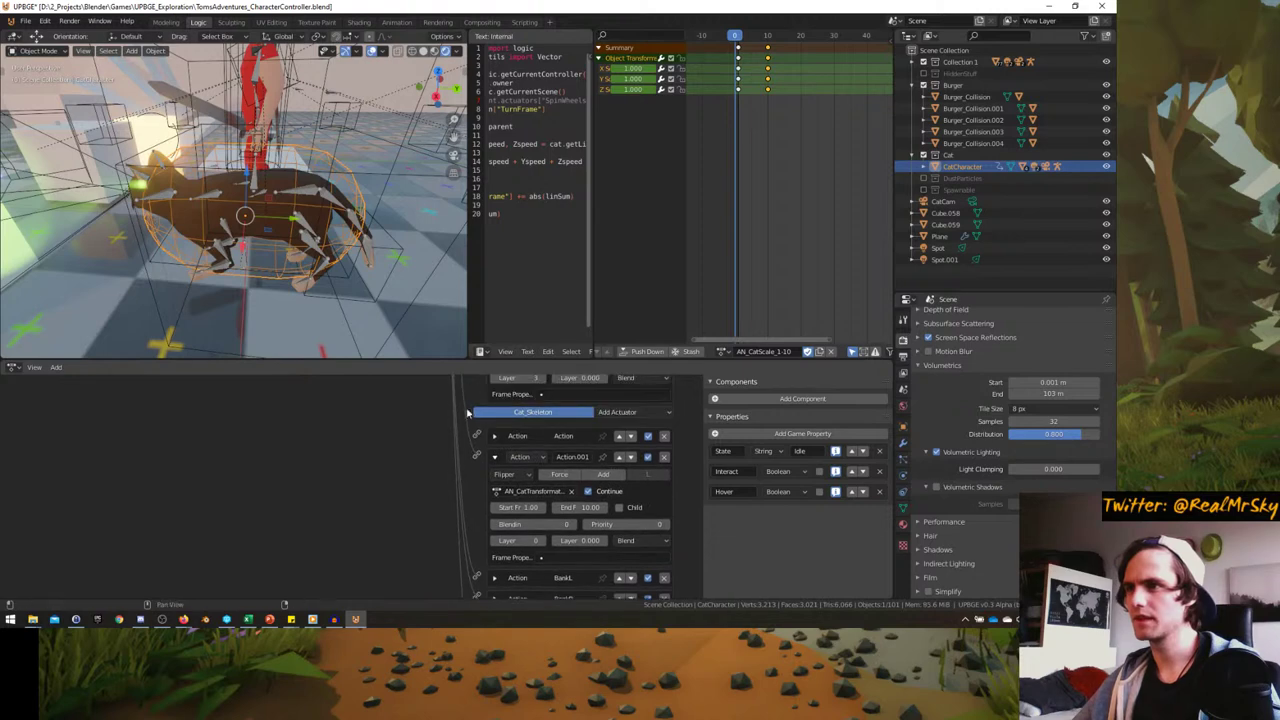
- Enlarge the logic editor and check the action used by Cat_Mesh's Action.001
drag(417, 358, 420, 173)
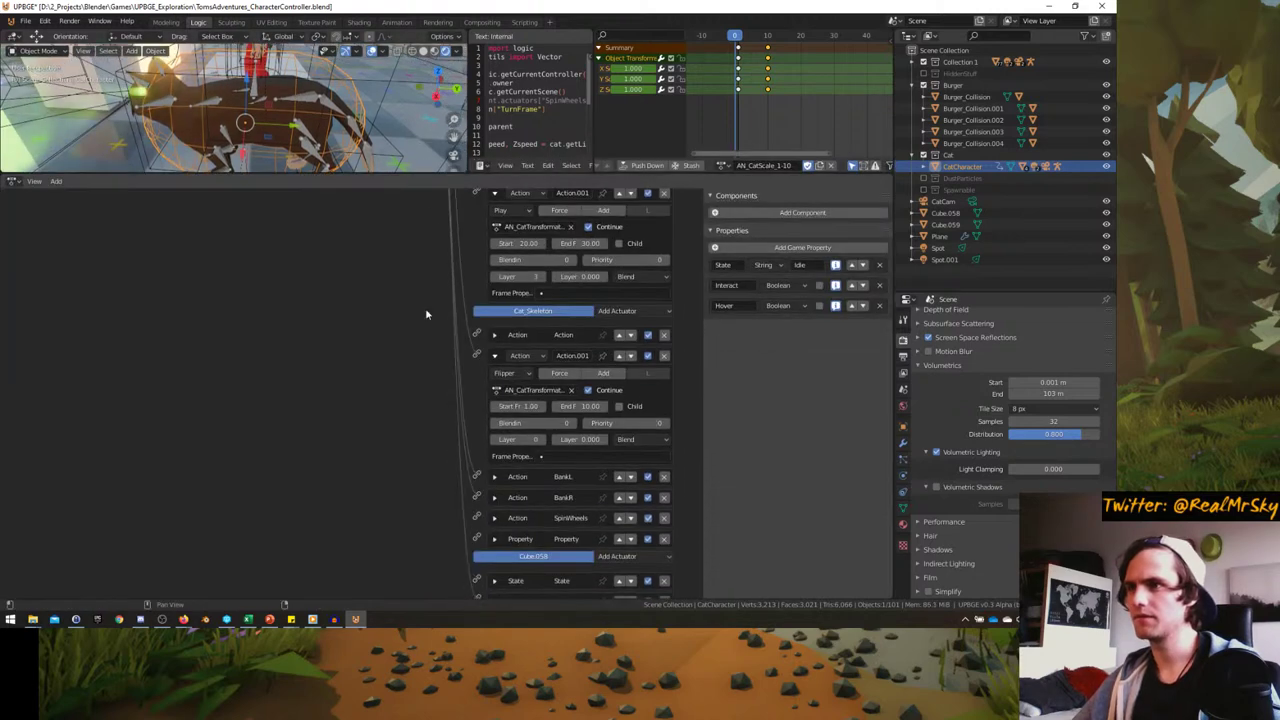
scroll(426, 300, up, 2)
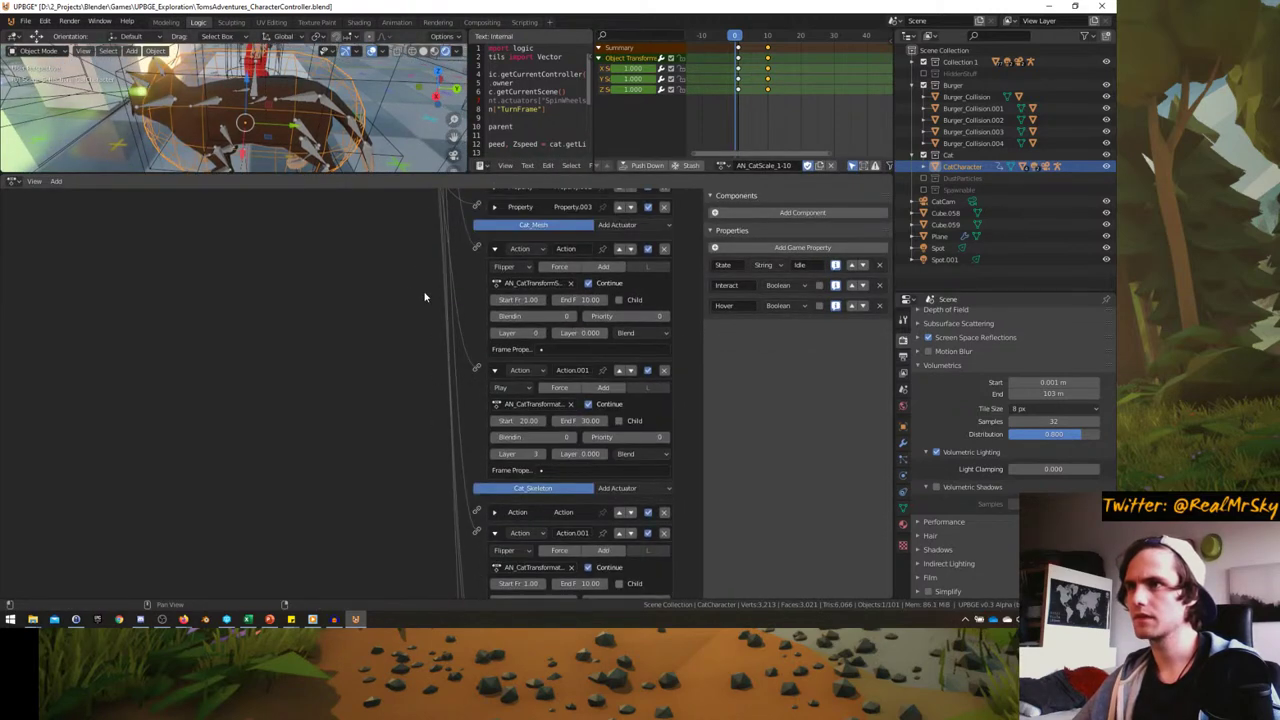
click(505, 404)
scroll(435, 380, down, 1)
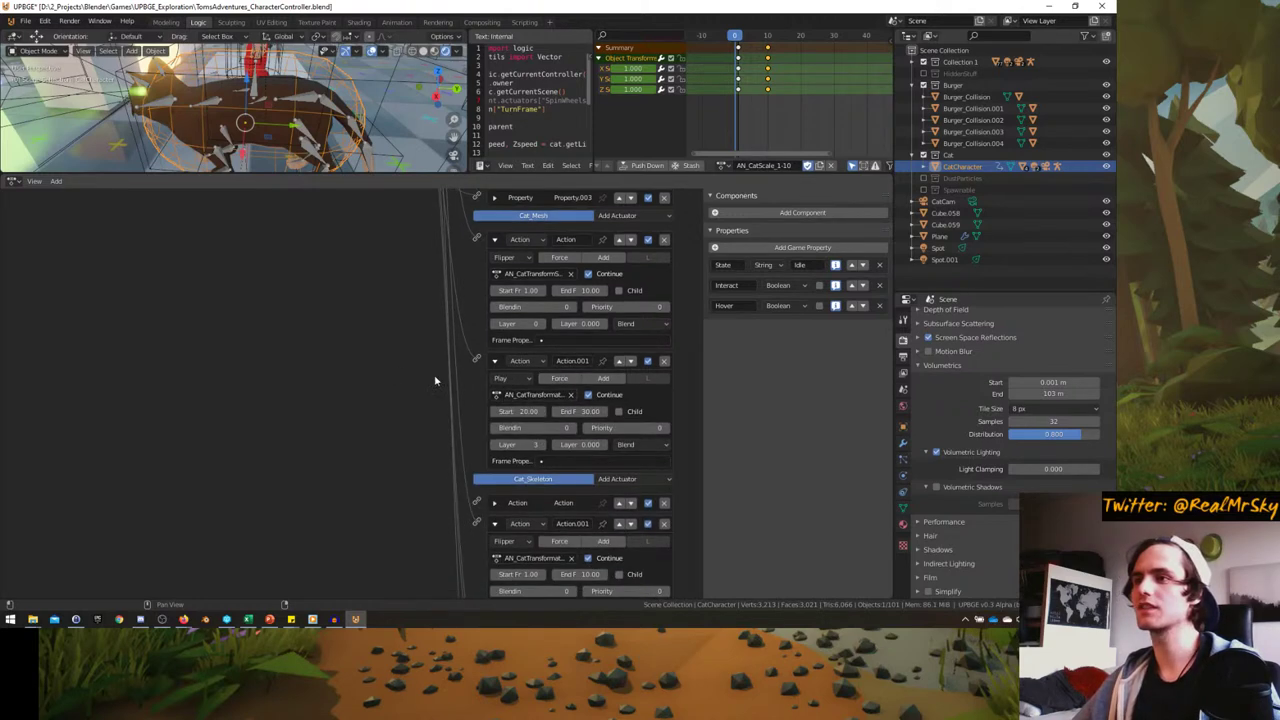
- Remove Cat_Mesh's Play-mode action actuator and give Cat_Skeleton an Action actuator using AN_CatTransformation
click(664, 362)
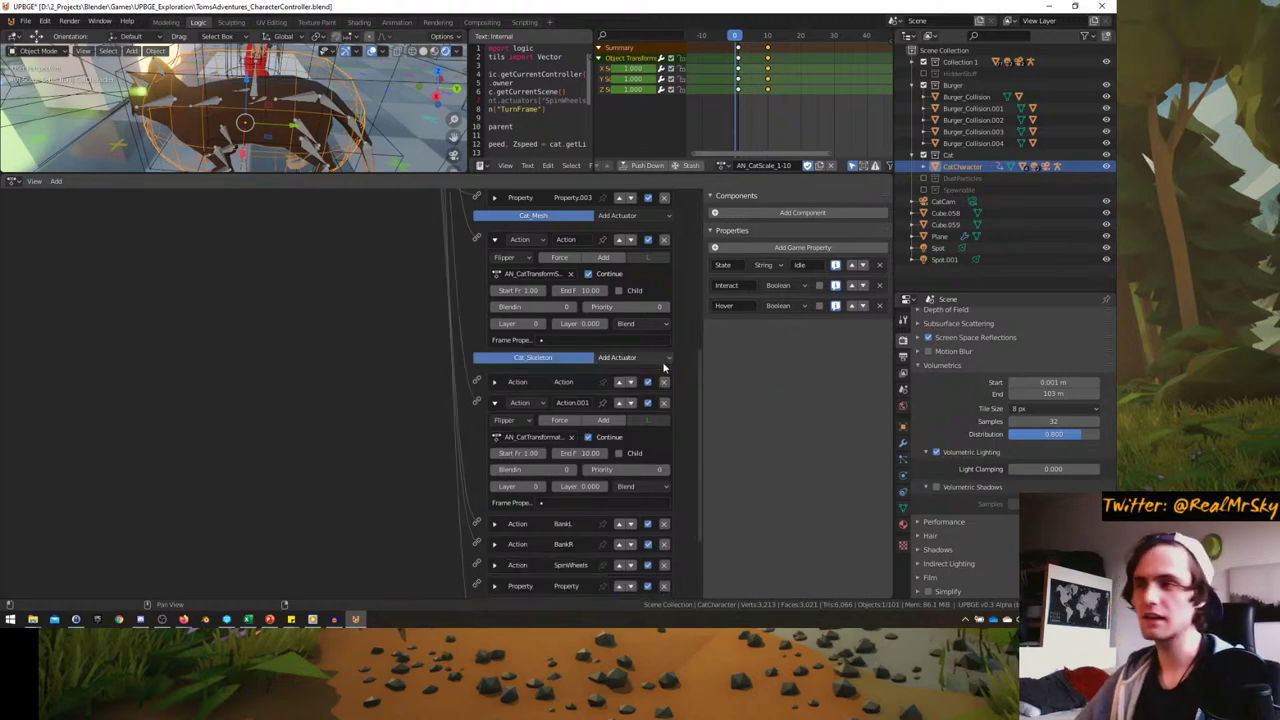
click(626, 359)
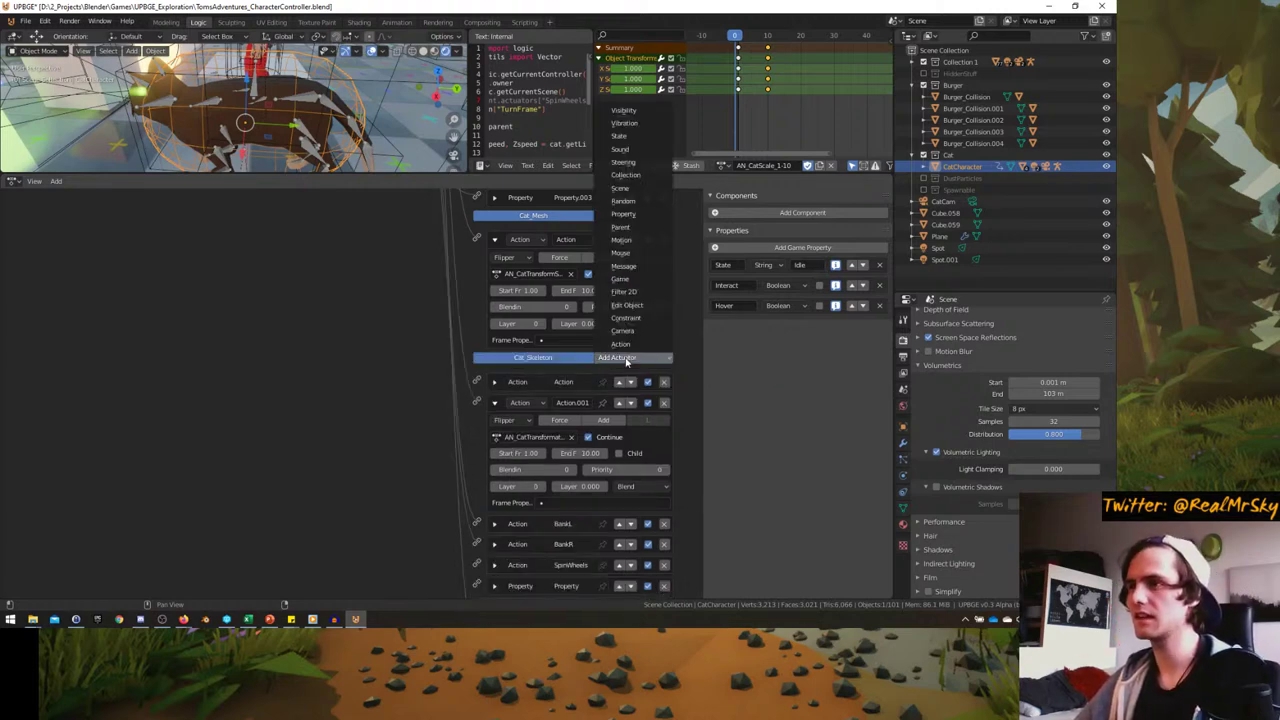
click(621, 344)
scroll(454, 352, down, 5)
click(530, 487)
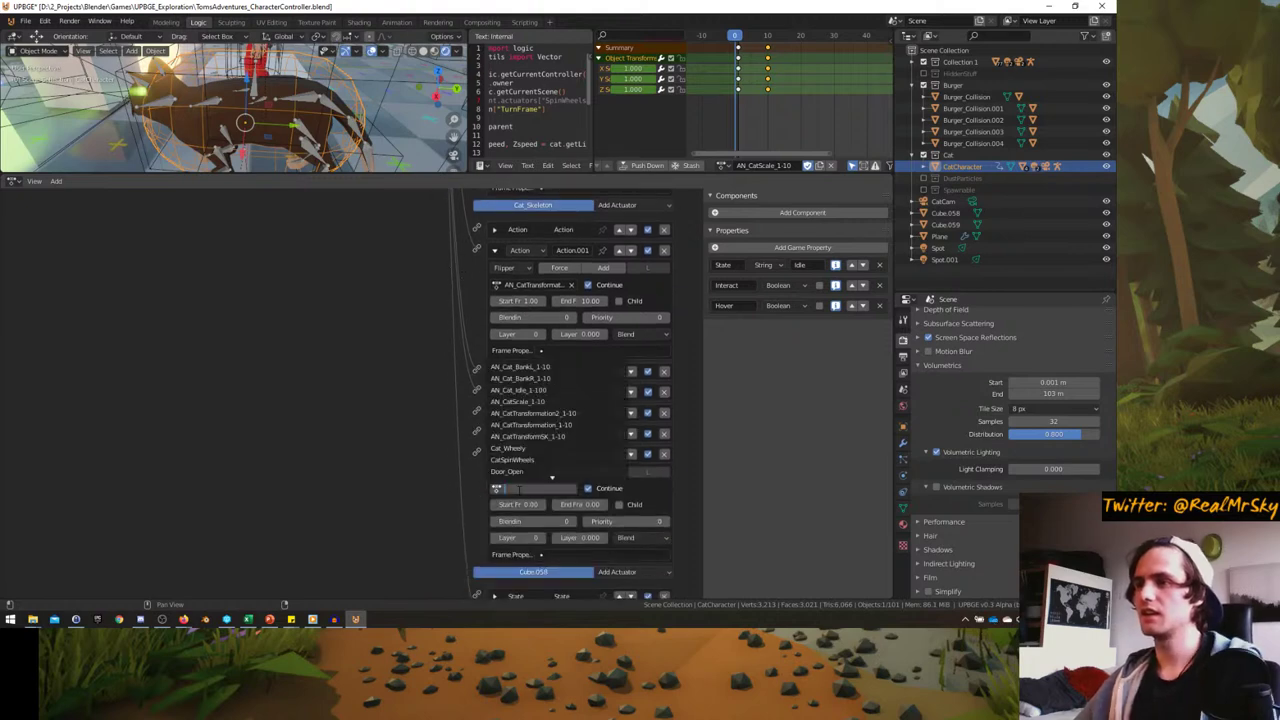
click(557, 415)
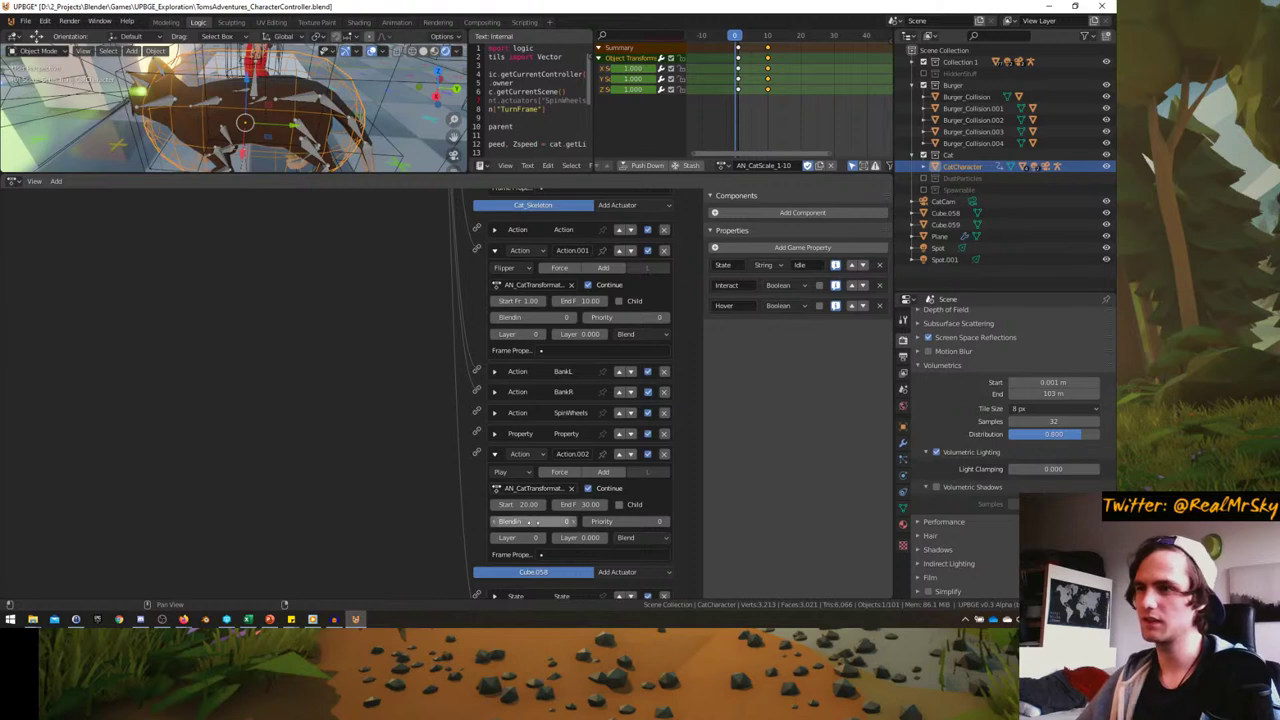
- Compare with the BankR and BankL actuators' settings, then collapse BankL
click(494, 392)
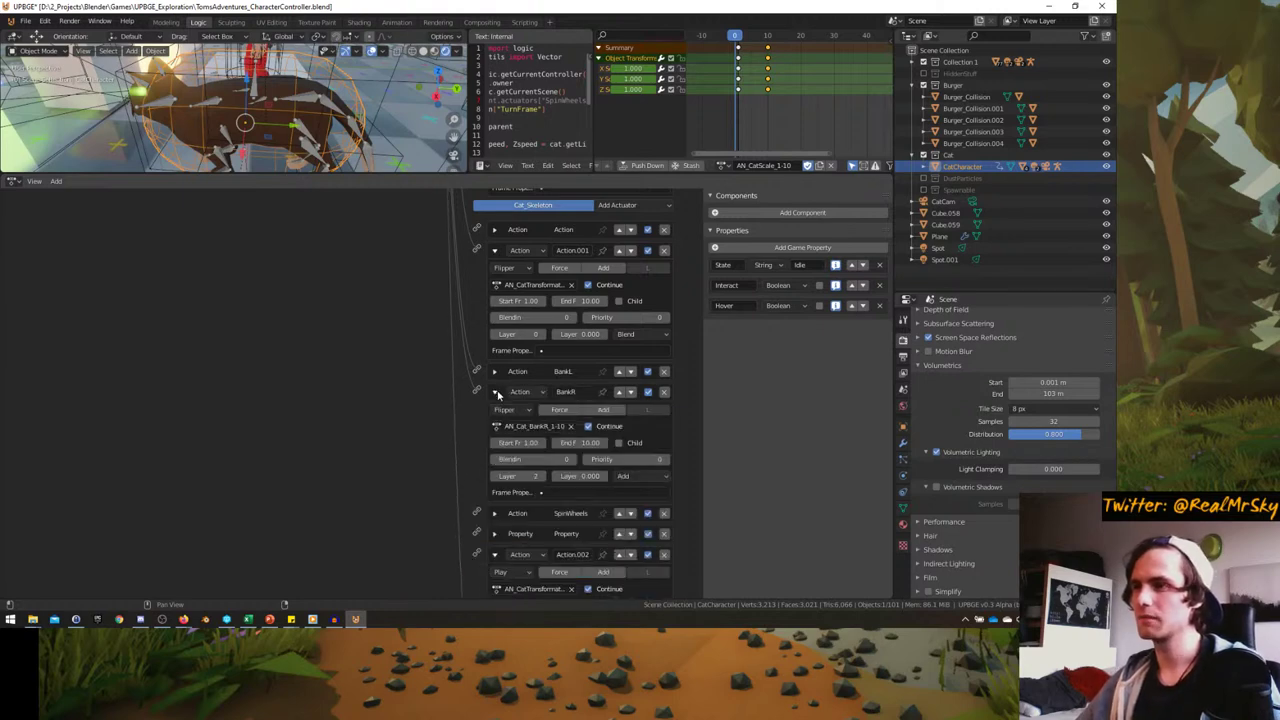
click(494, 392)
click(494, 371)
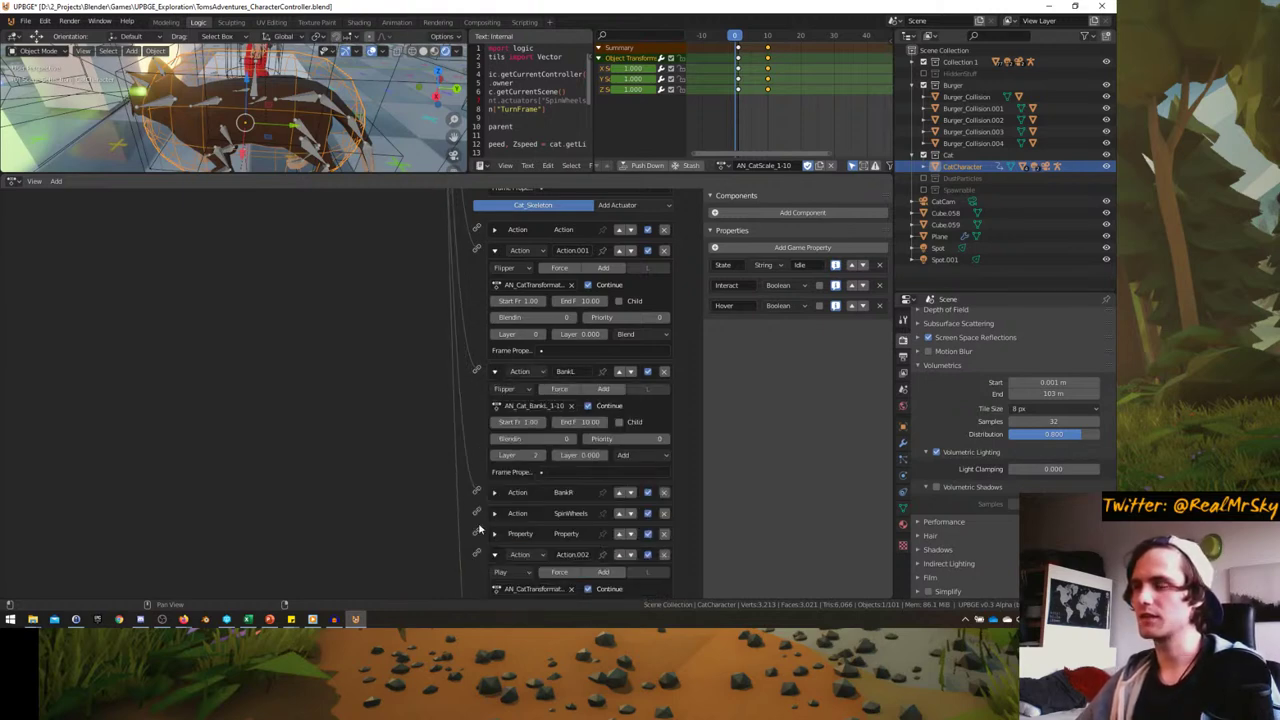
scroll(479, 530, down, 4)
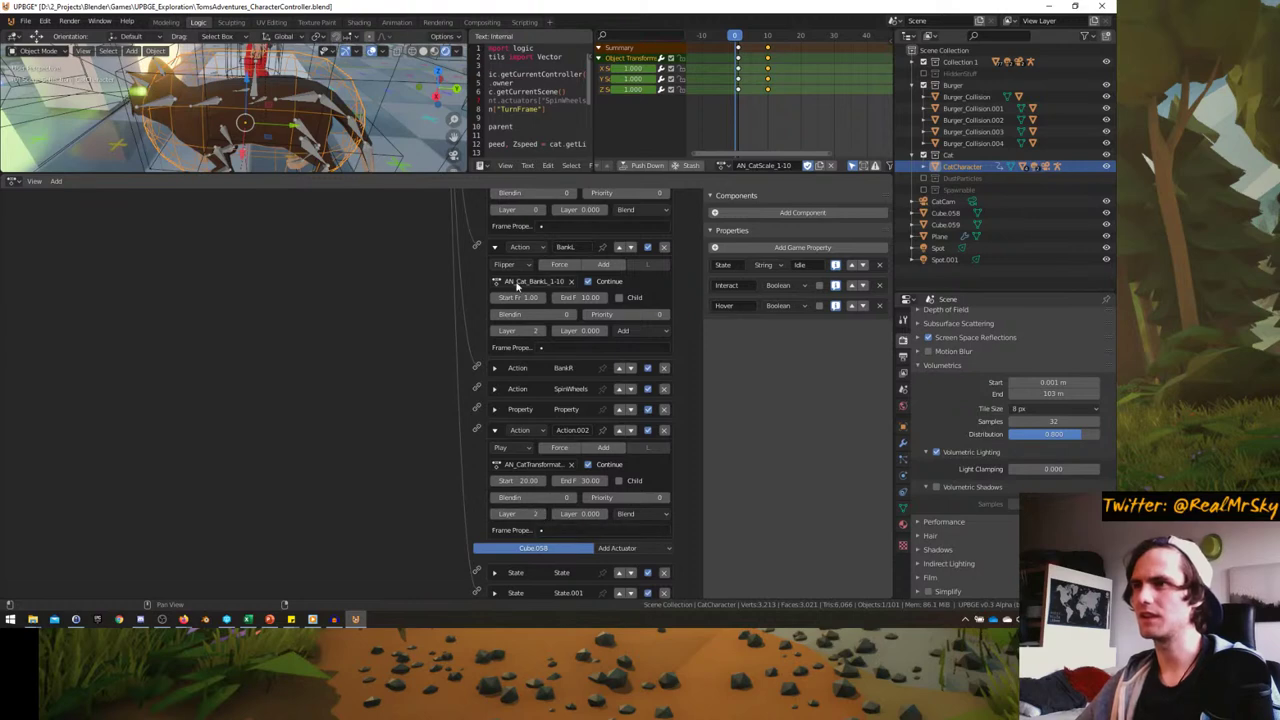
click(494, 247)
scroll(492, 300, up, 4)
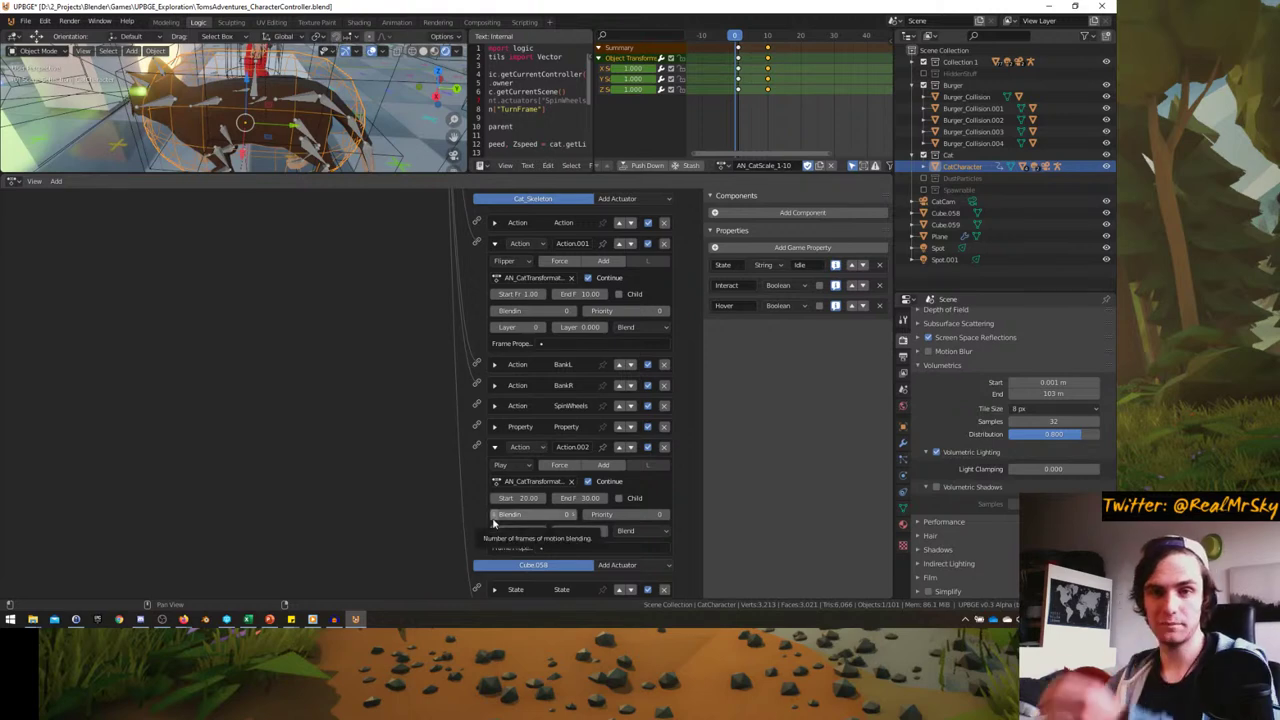
- Switch the Action.002 actuator's playback mode from Play to Flipper
ctrl+middle_drag(494, 535, 298, 427)
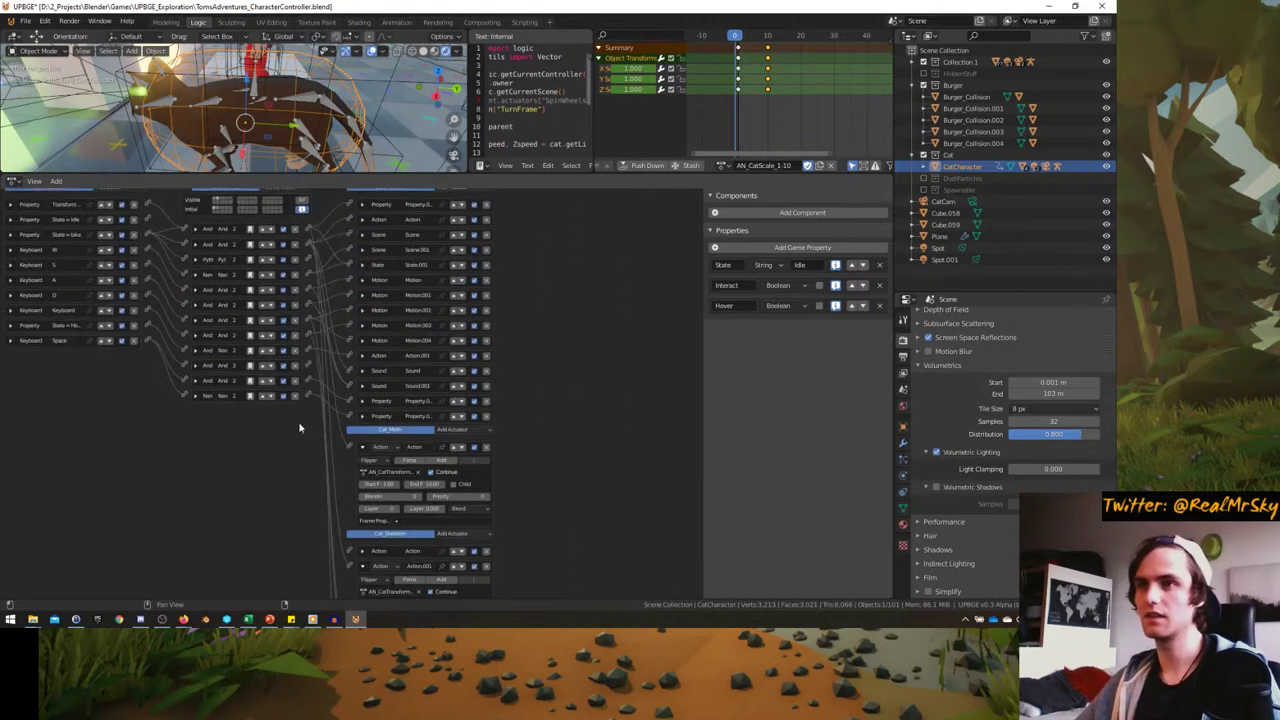
middle_drag(265, 380, 263, 366)
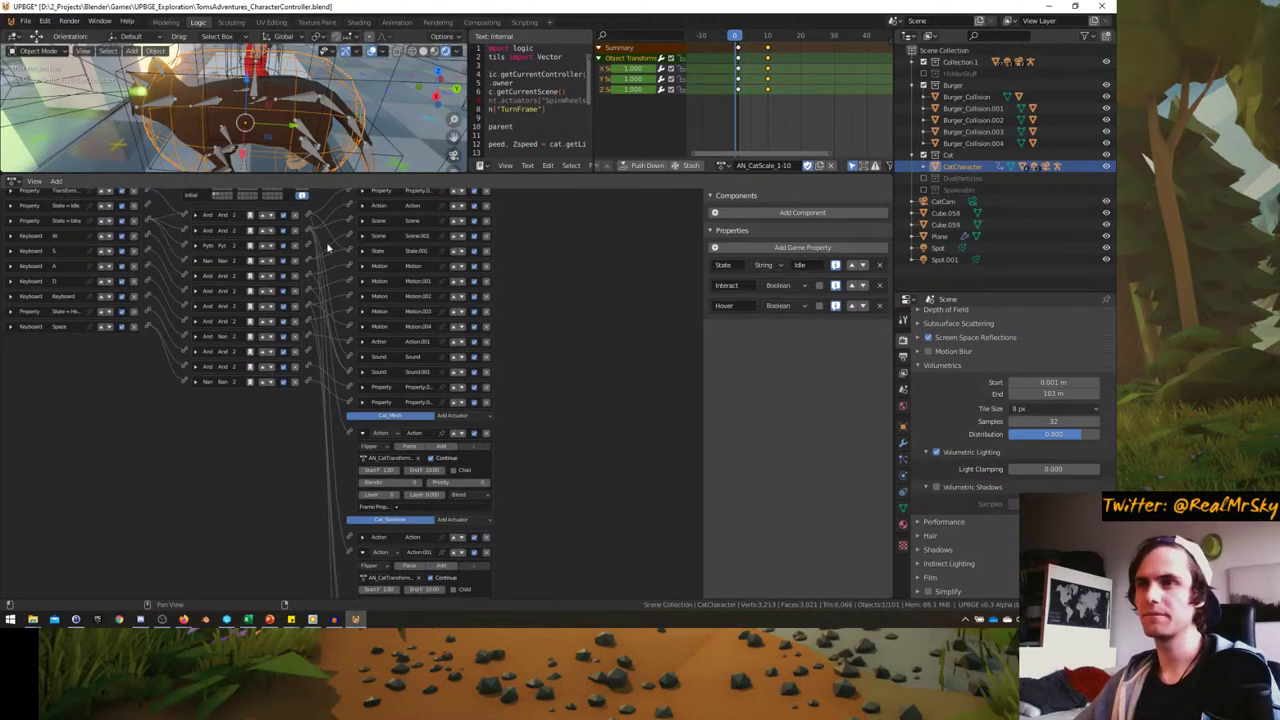
scroll(327, 247, down, 5)
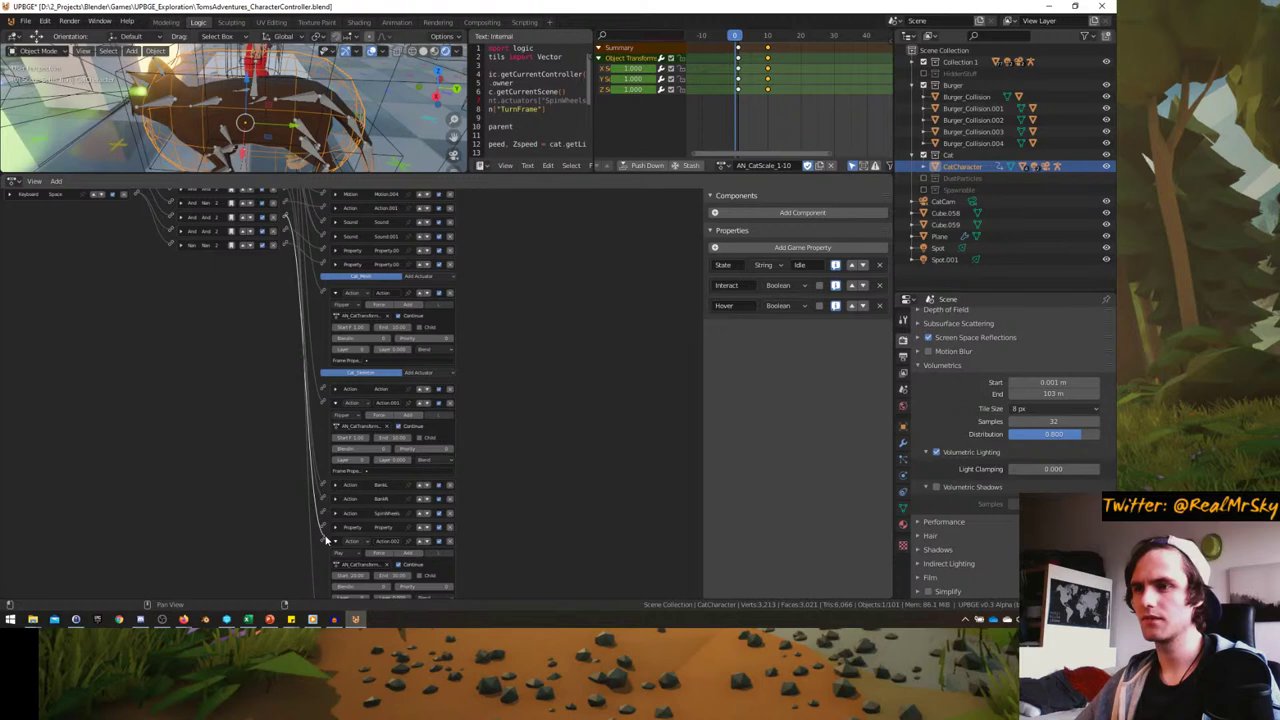
middle_drag(246, 568, 329, 486)
click(378, 474)
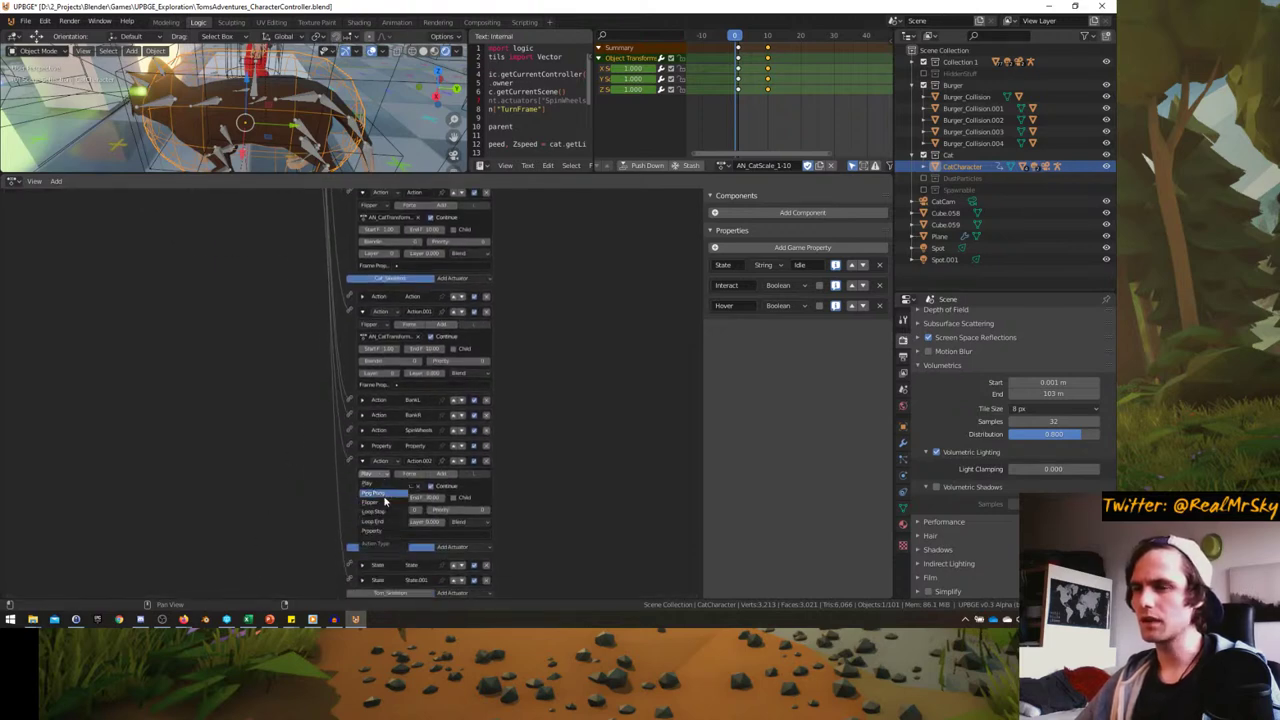
click(385, 502)
scroll(341, 488, up, 1)
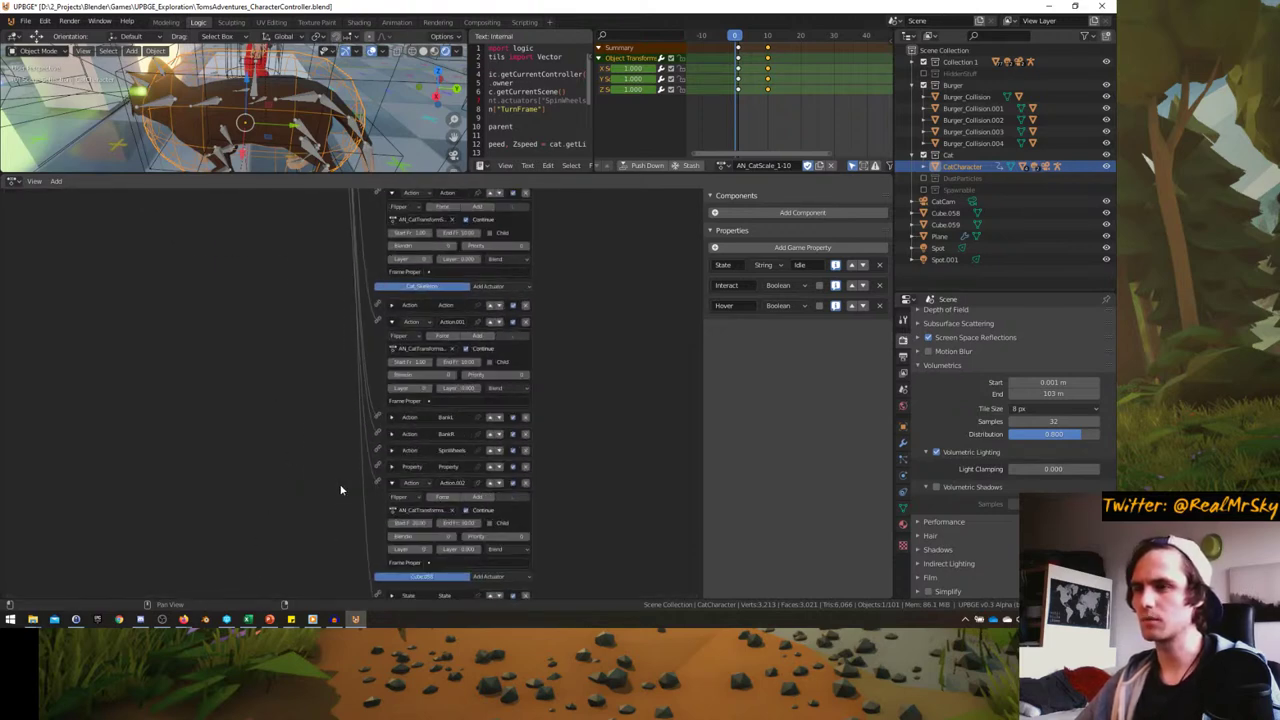
- Start the game in a maximized camera view, mount the cat and ride forward
key(ctrl+space)
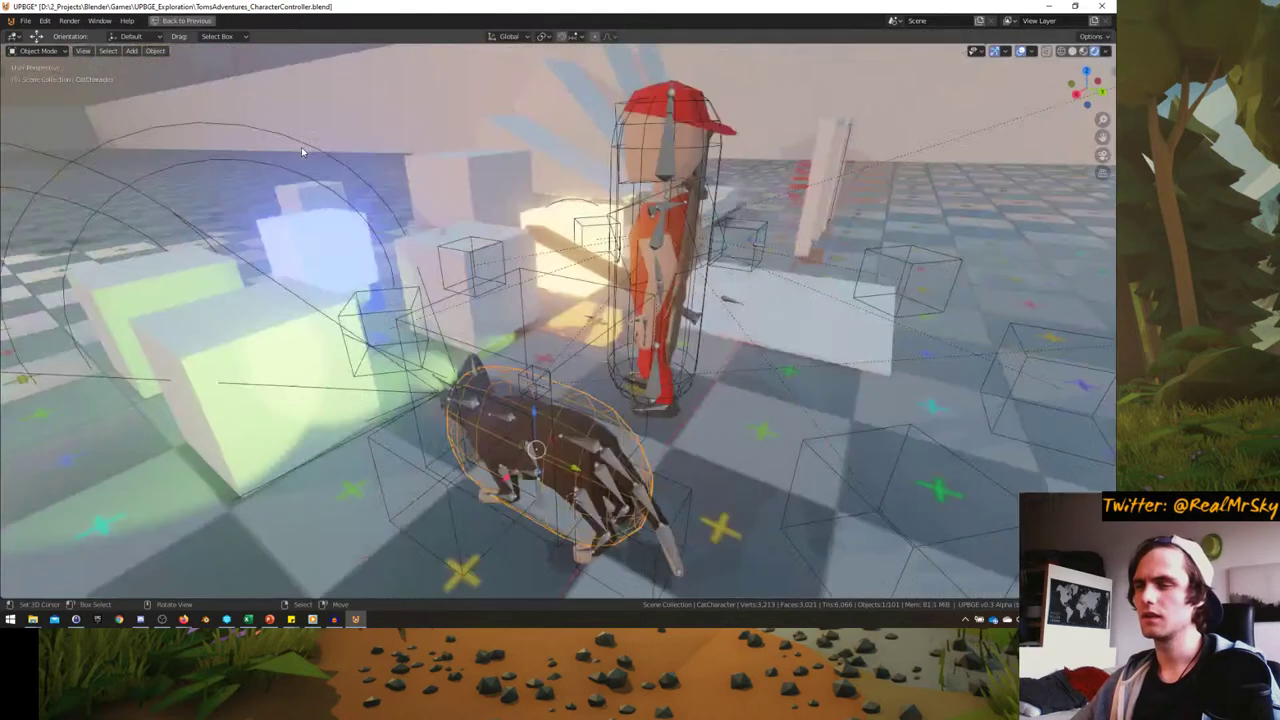
key(KP_0)
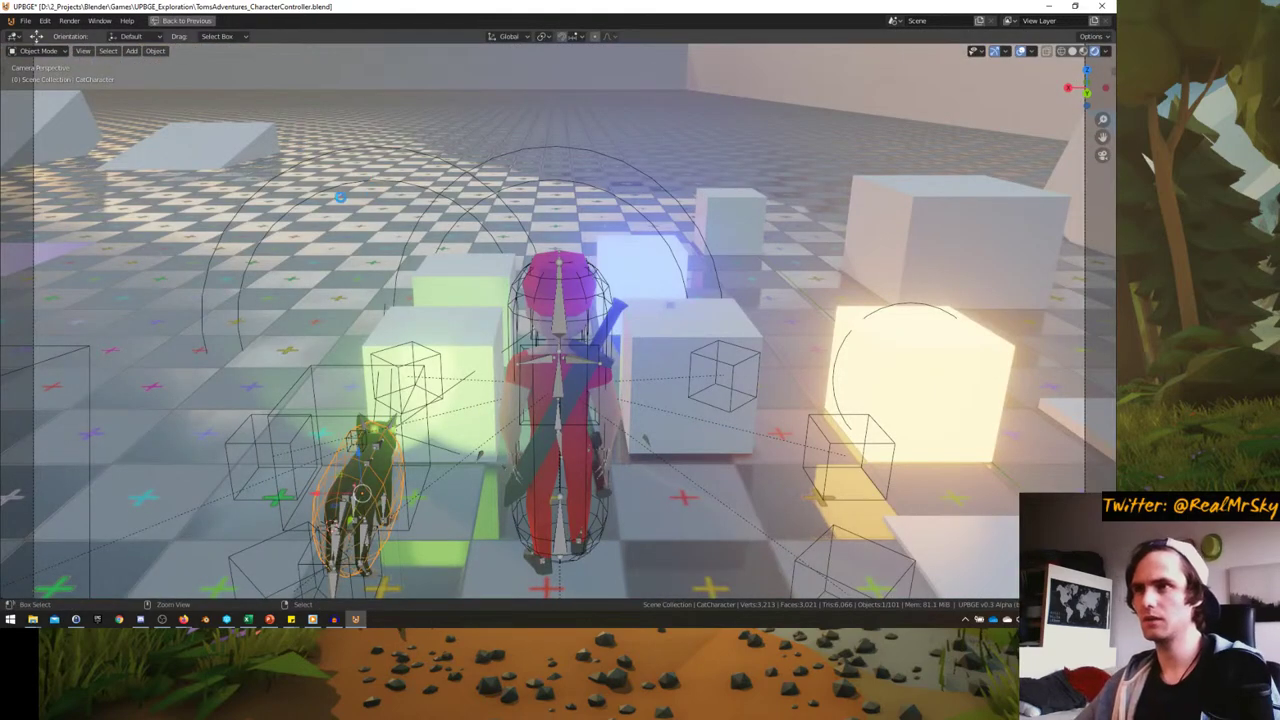
key(p)
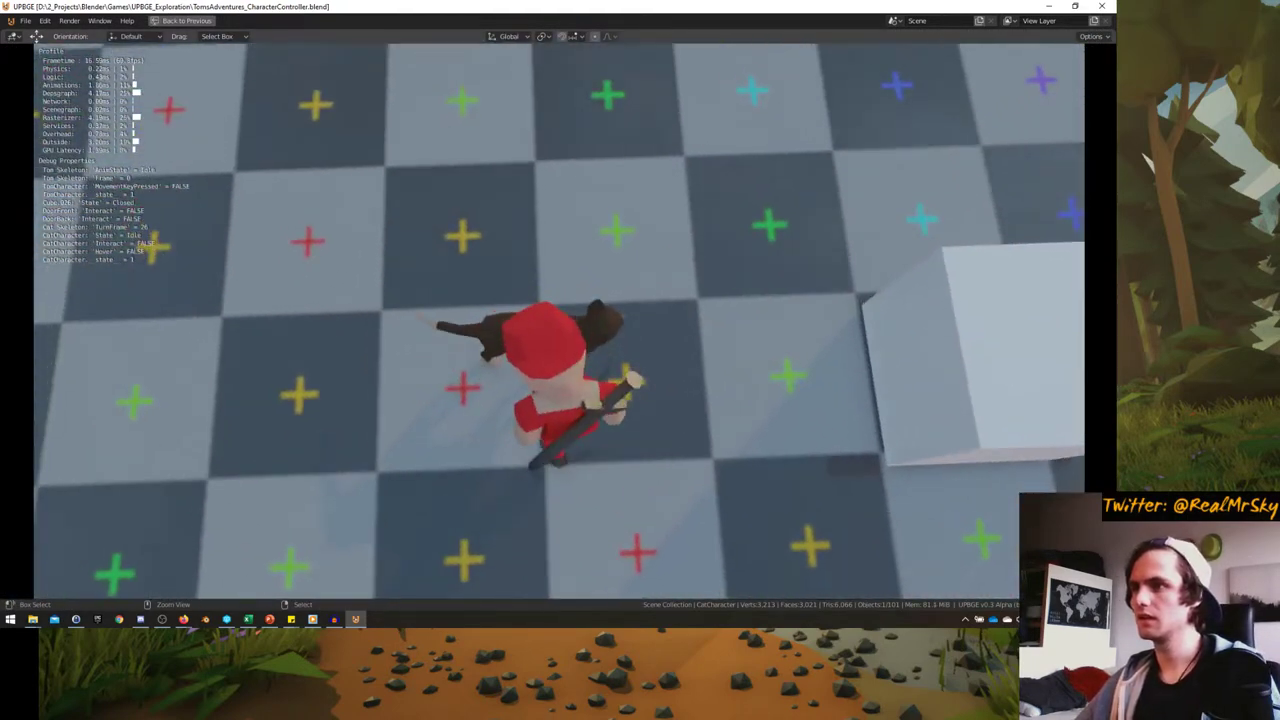
key(e)
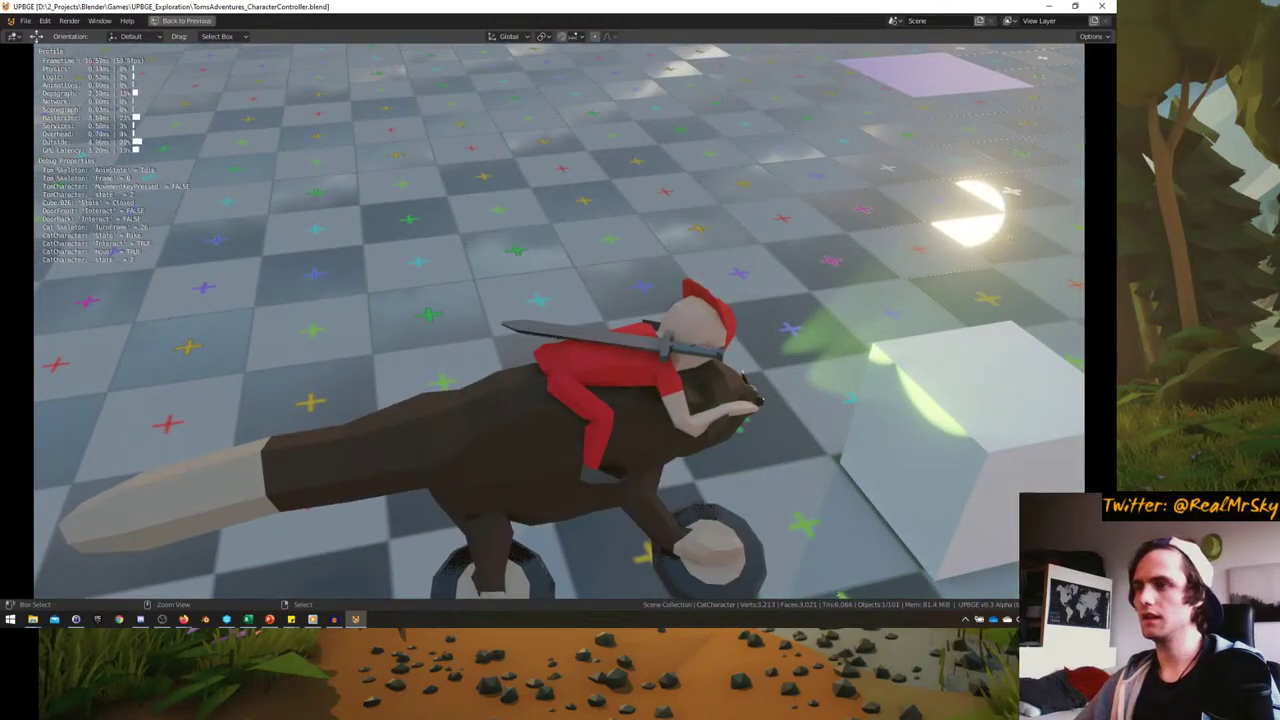
key(w)
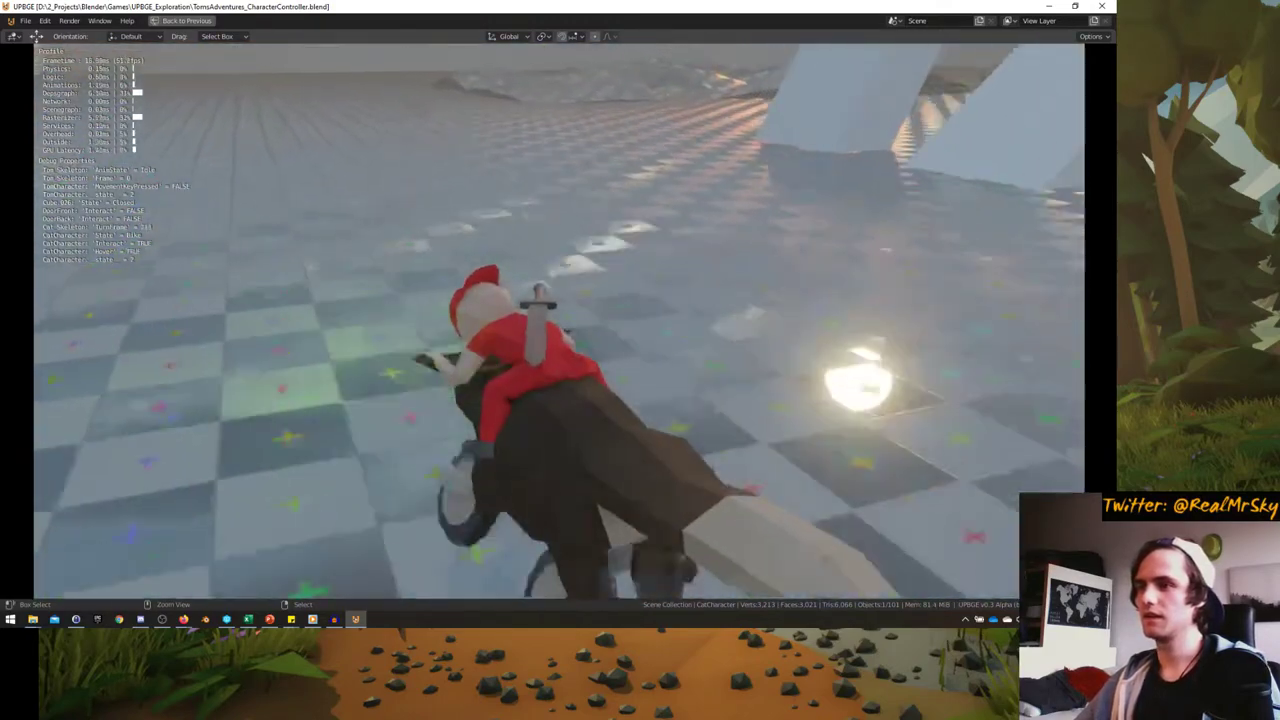
- Steer the ridden cat in circles, then stop the game and return to the Logic workspace
key(d)
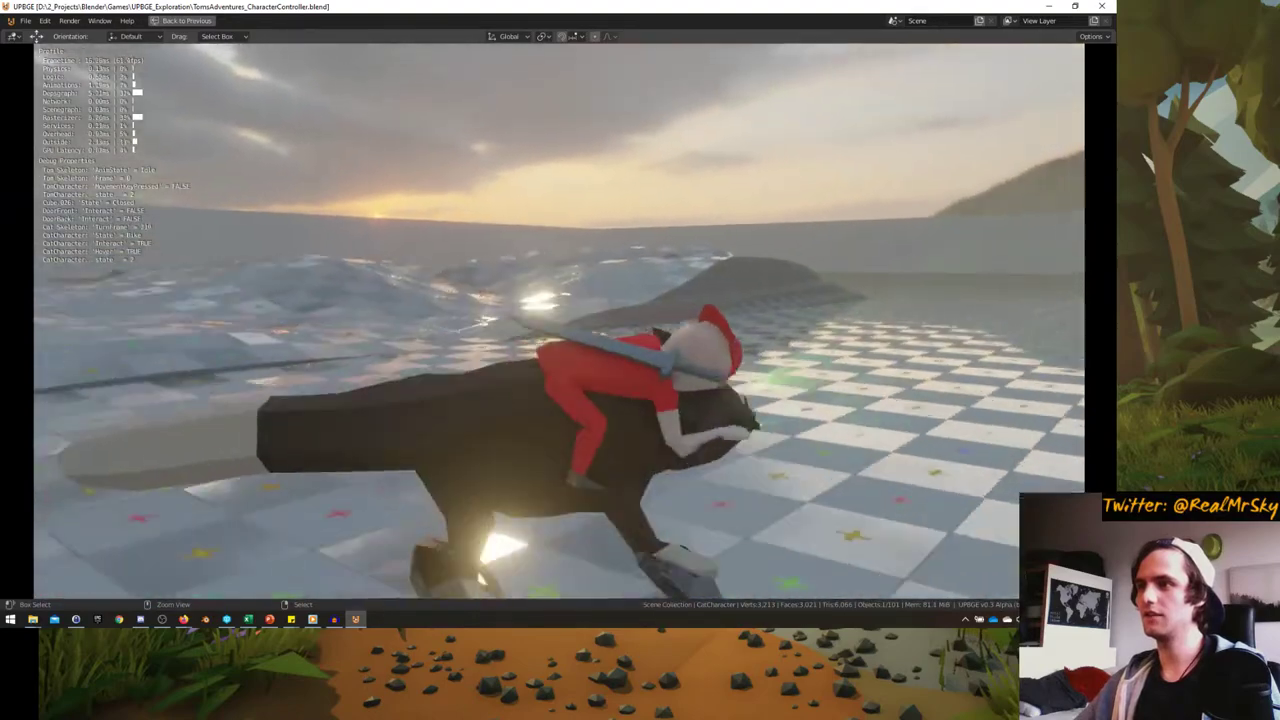
key(d)
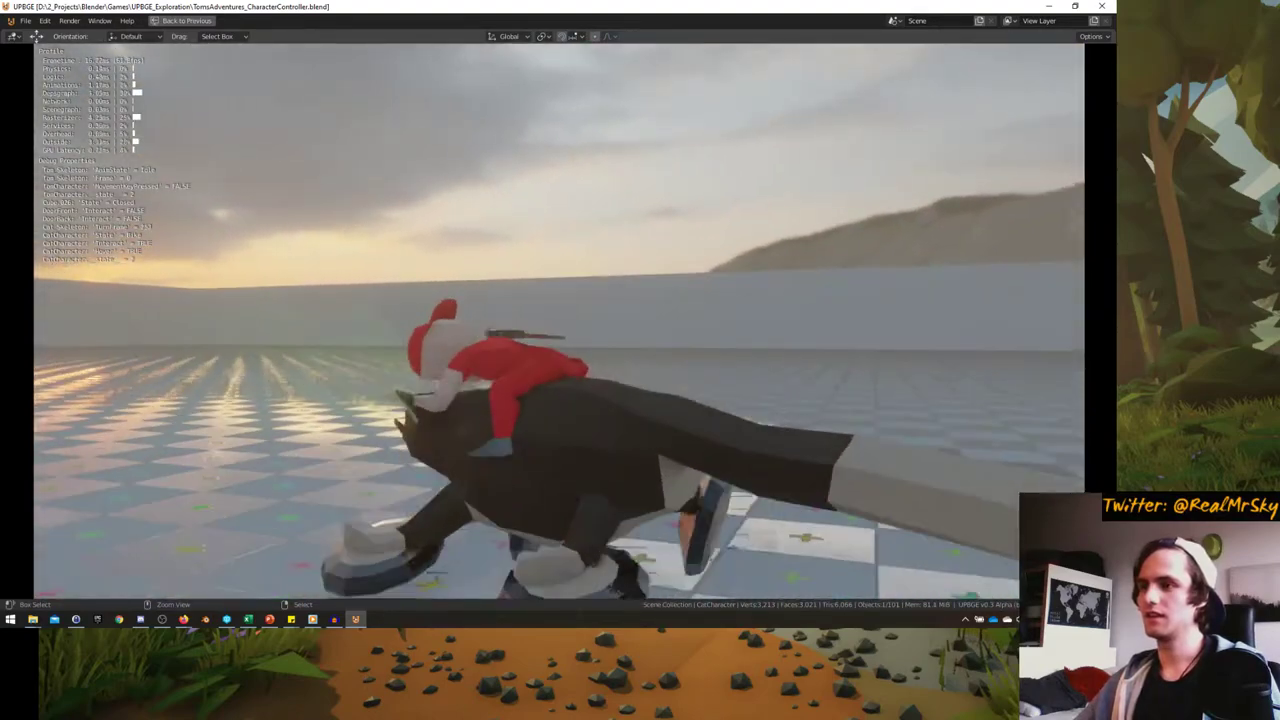
key(d)
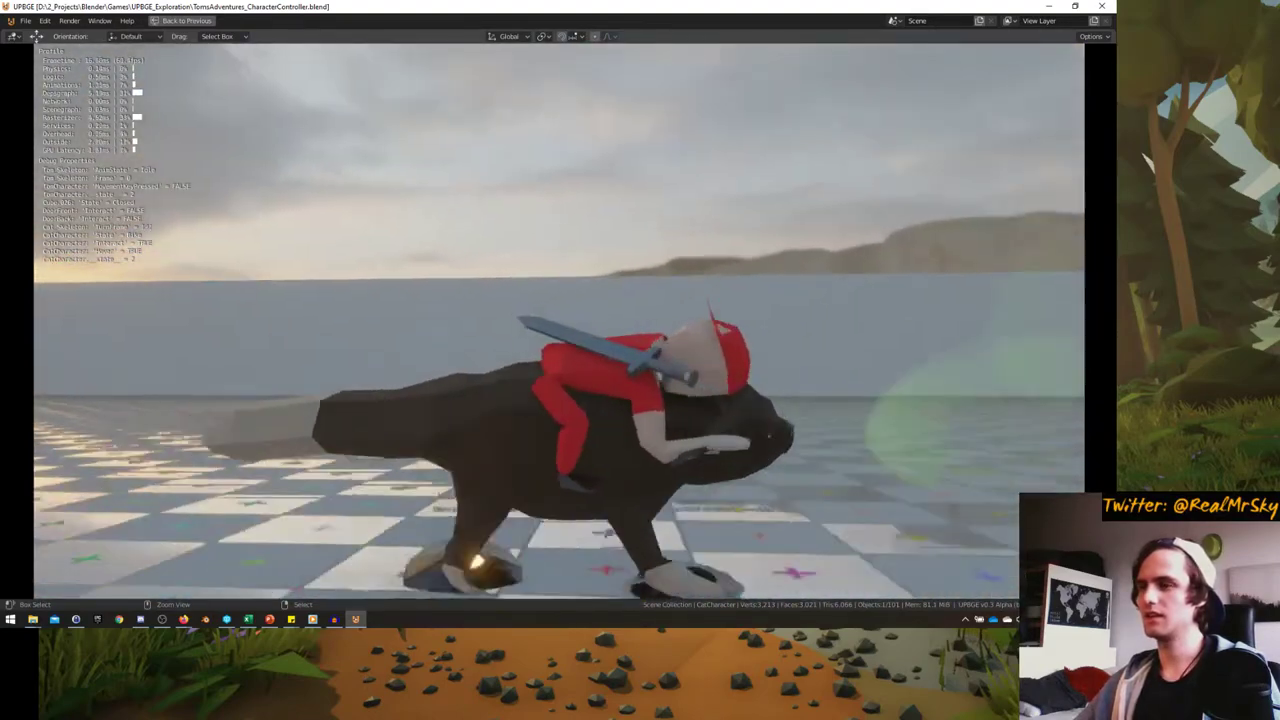
key(d)
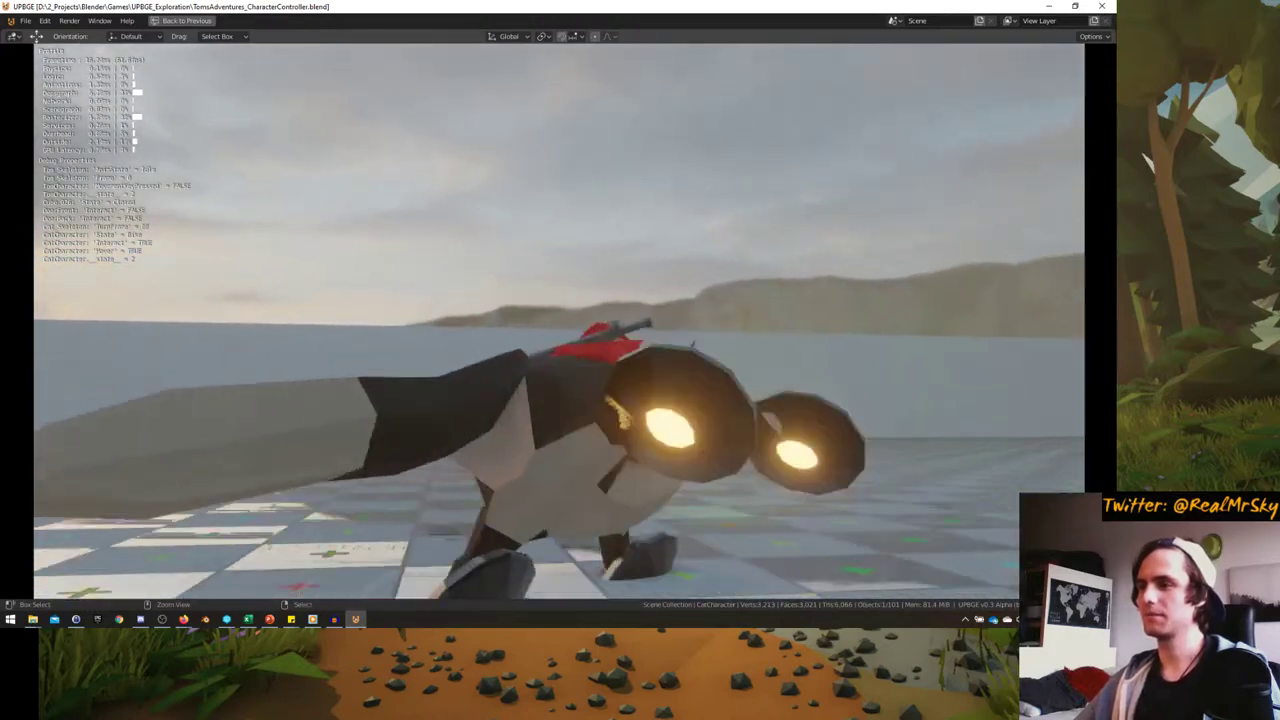
key(d)
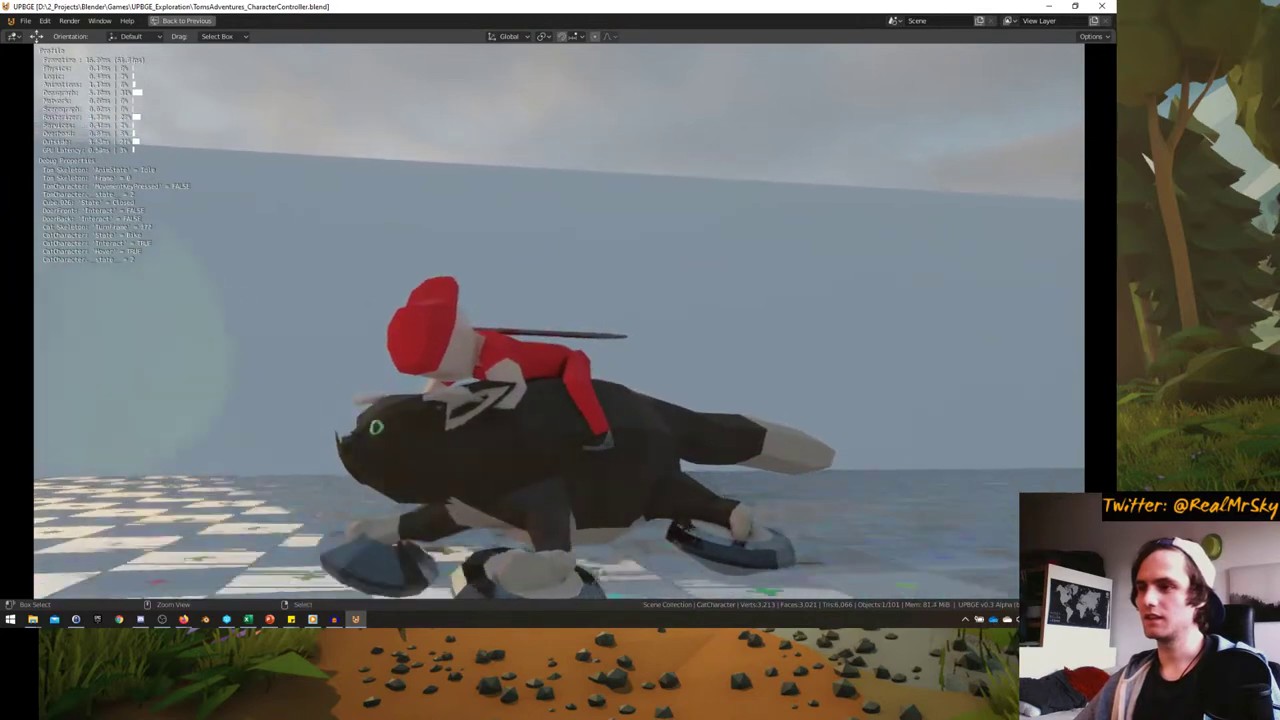
key(d)
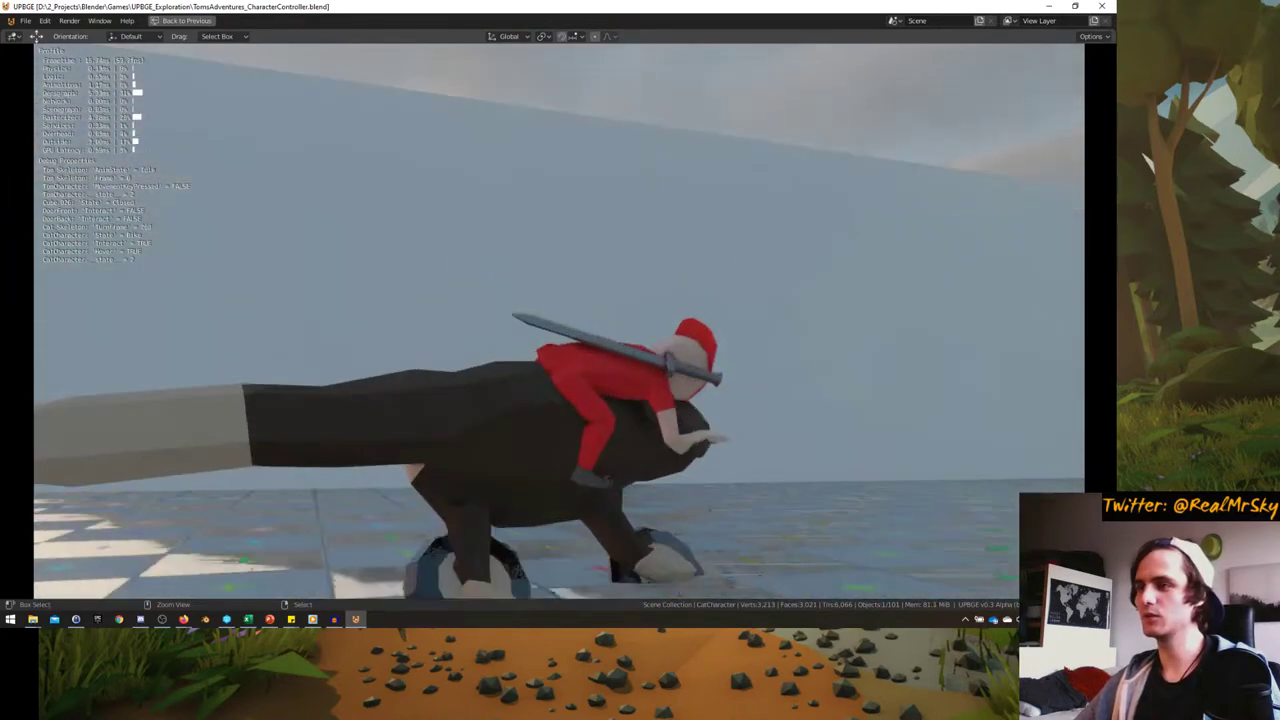
key(d)
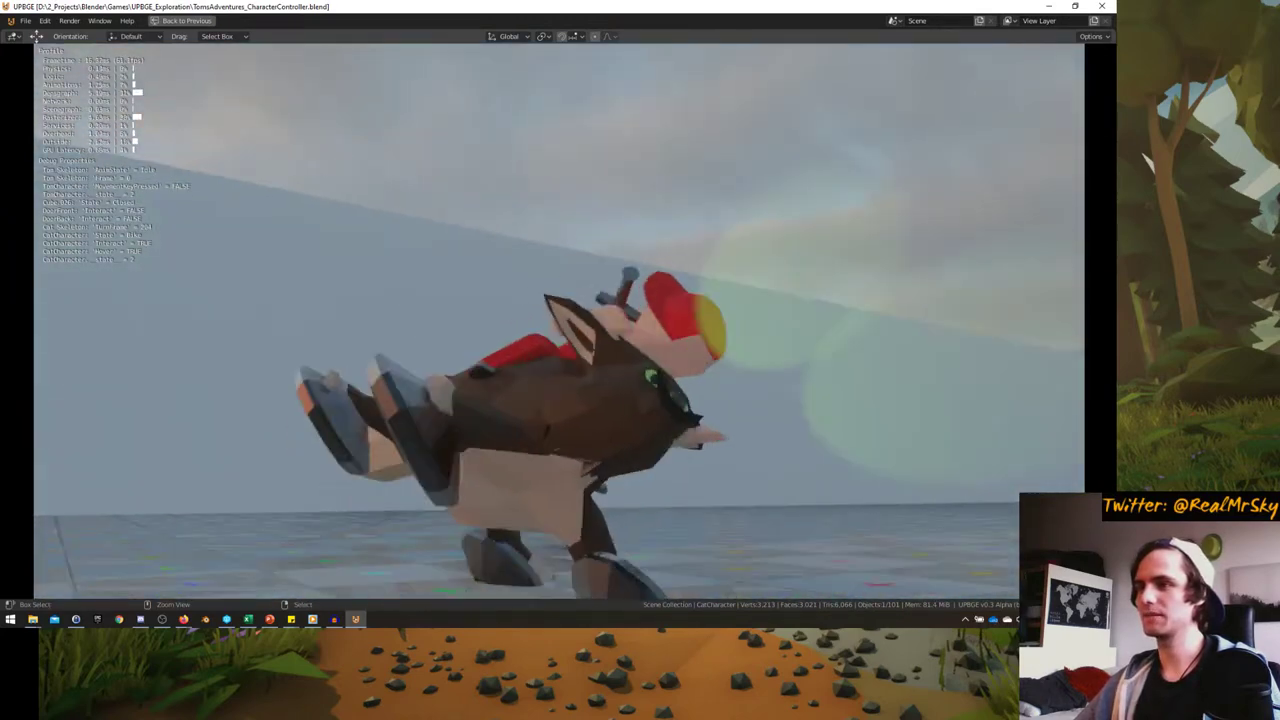
key(d)
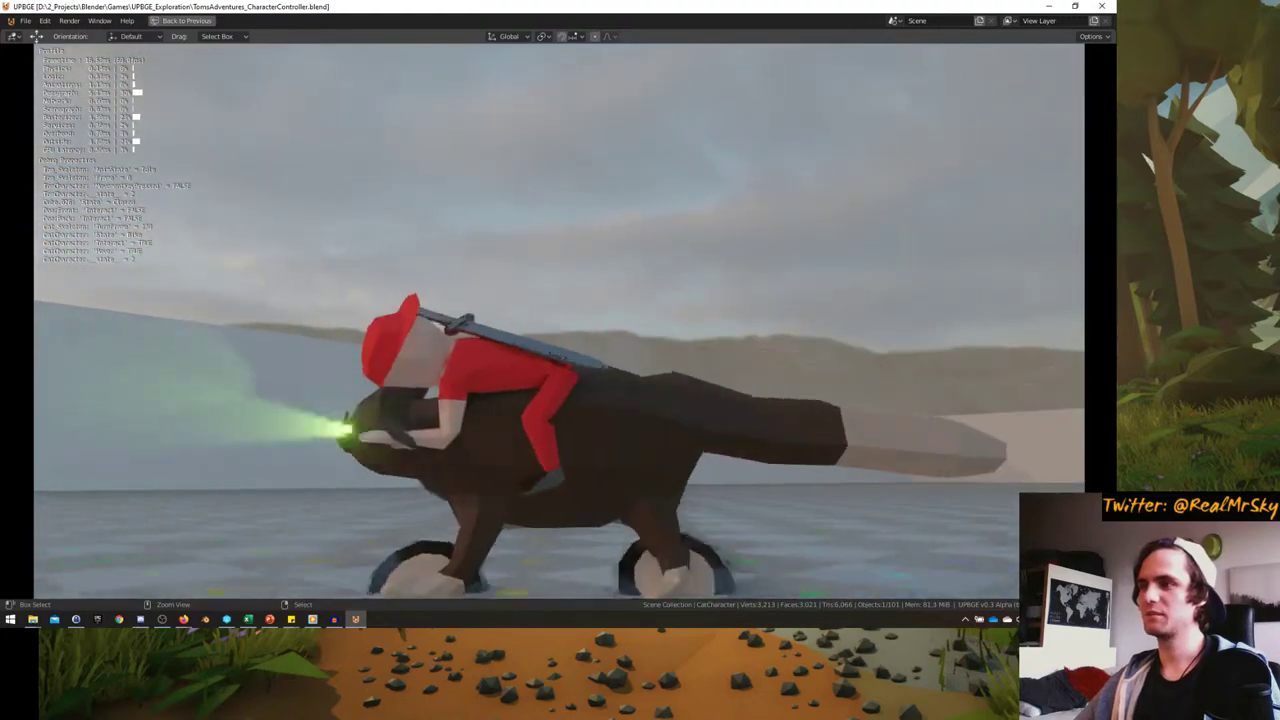
key(d)
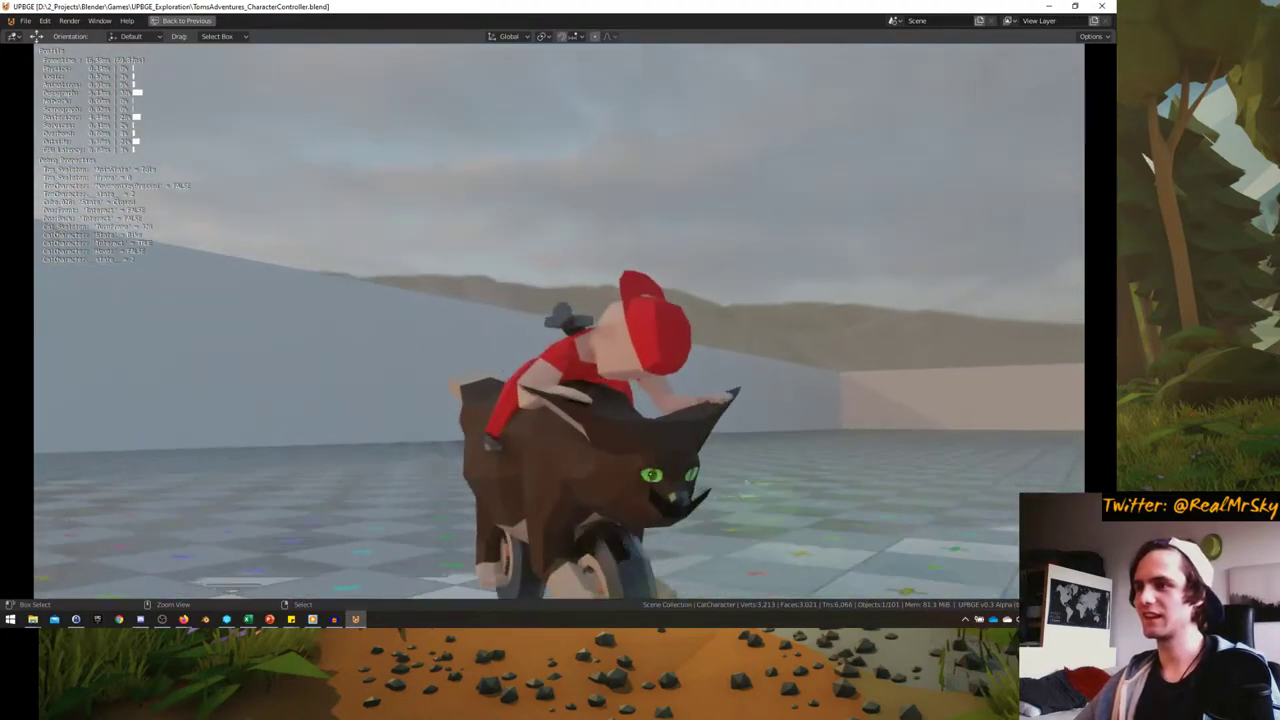
key(Escape)
key(ctrl+alt+space)
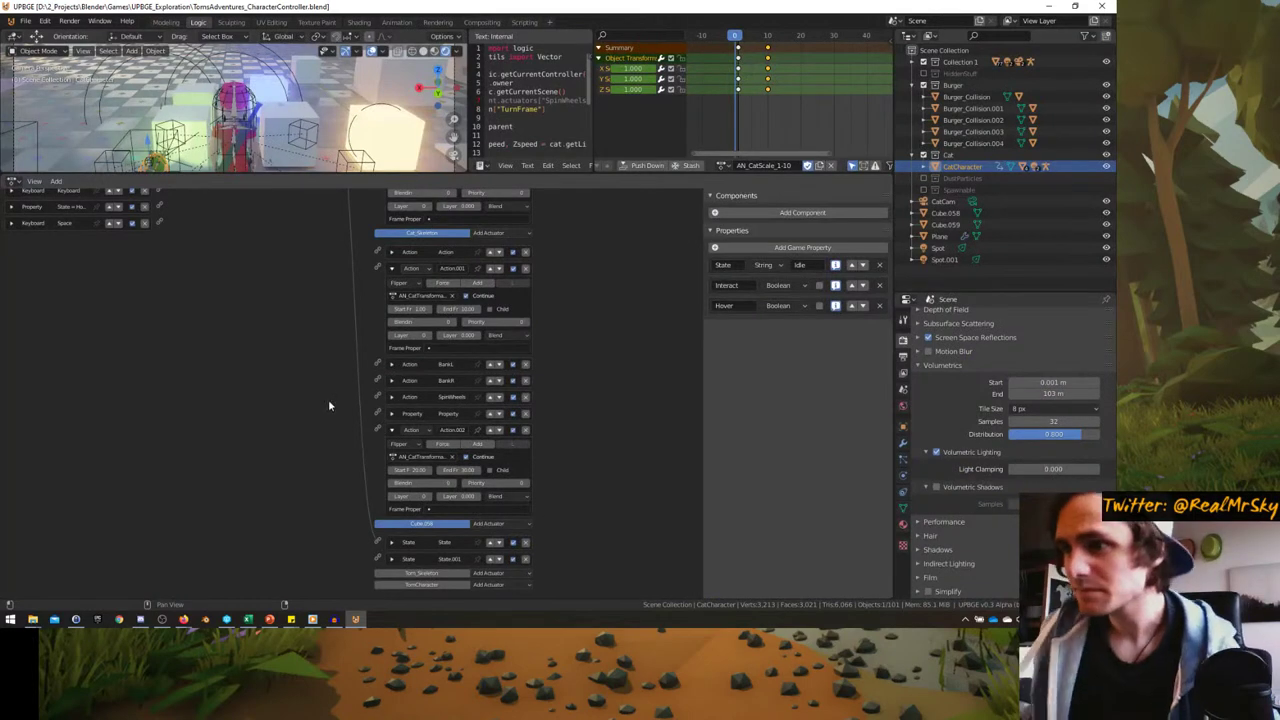
- Show logic bricks for all states, enlarge them, and expand the hover Property sensor
scroll(385, 403, up, 4)
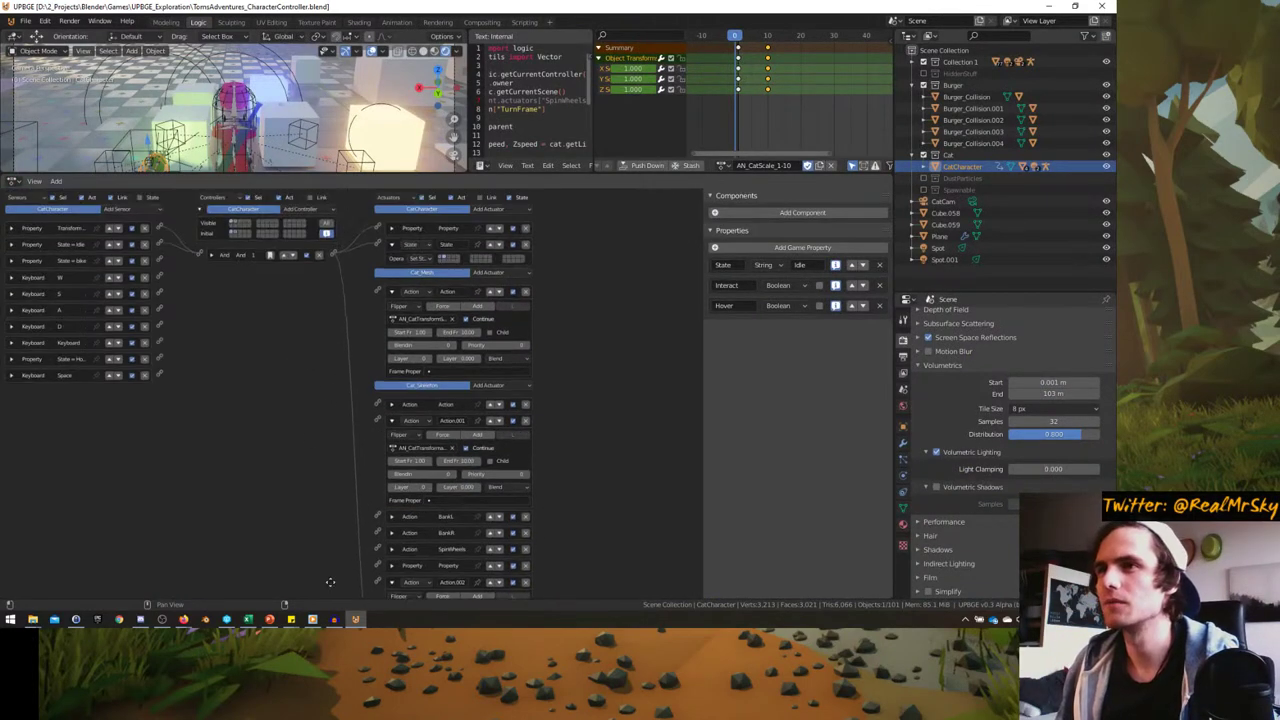
click(233, 228)
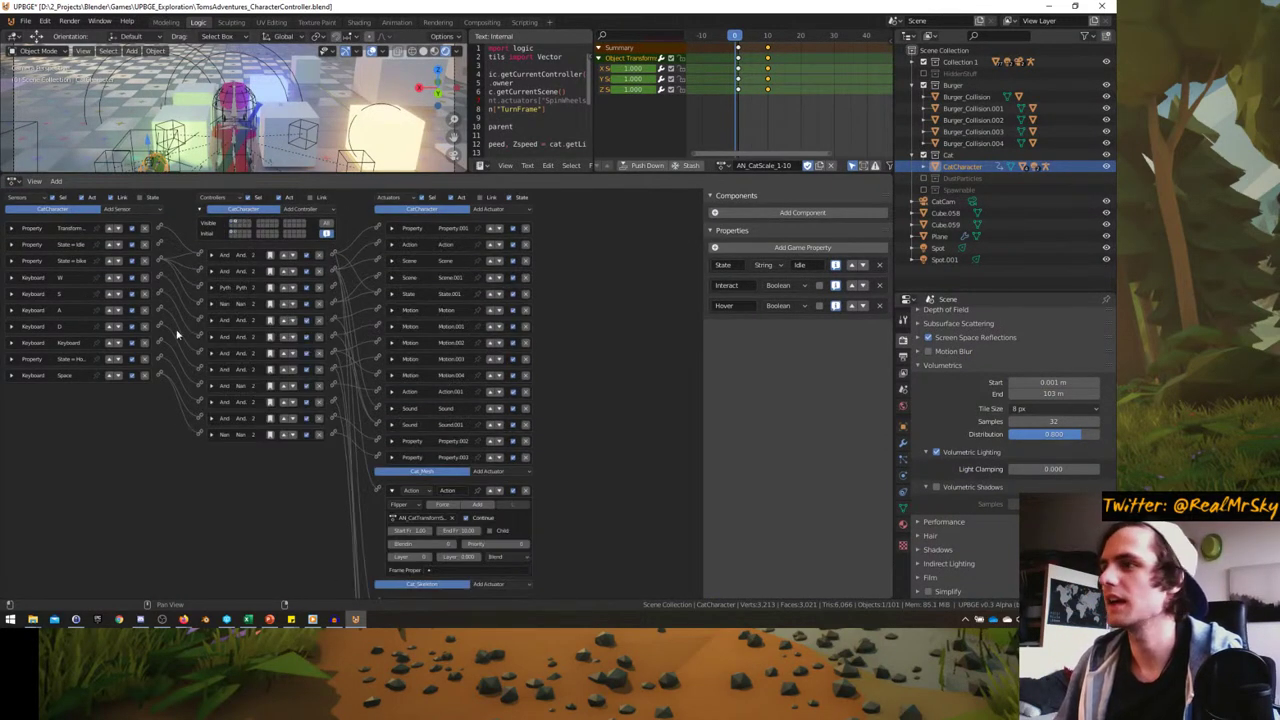
ctrl+middle_drag(177, 334, 360, 365)
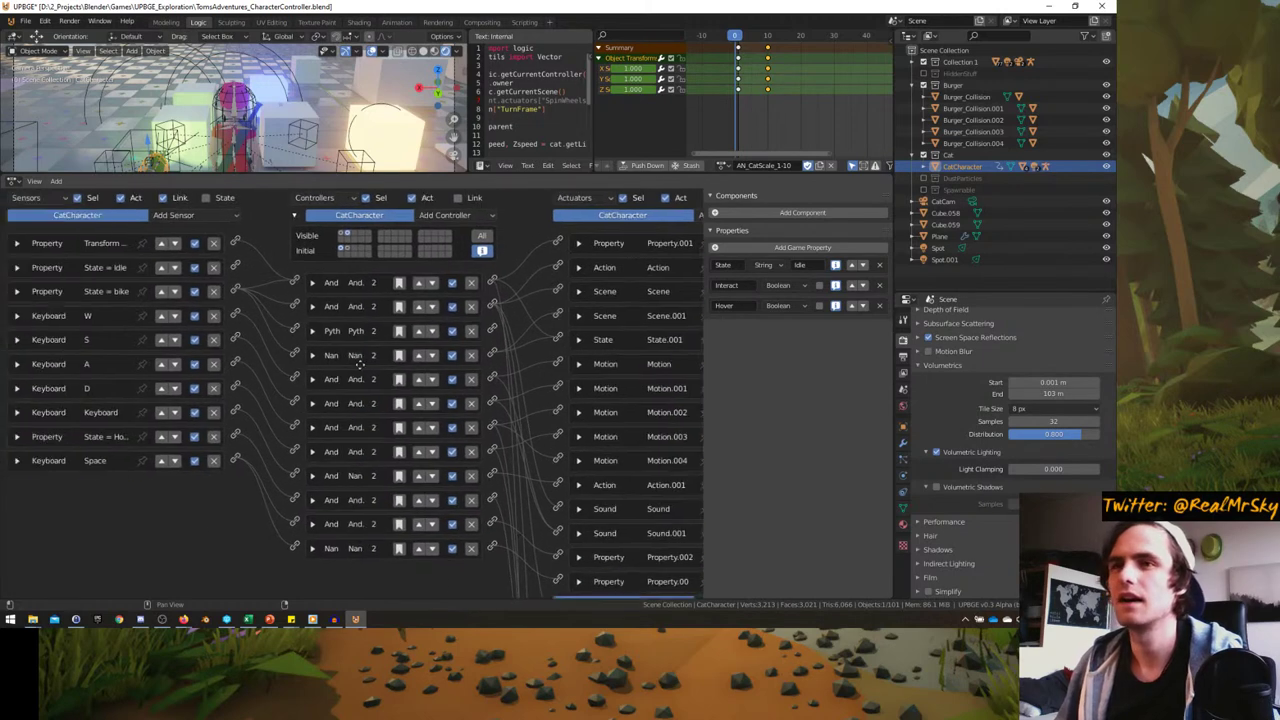
click(13, 413)
scroll(16, 412, down, 1)
click(16, 389)
click(16, 412)
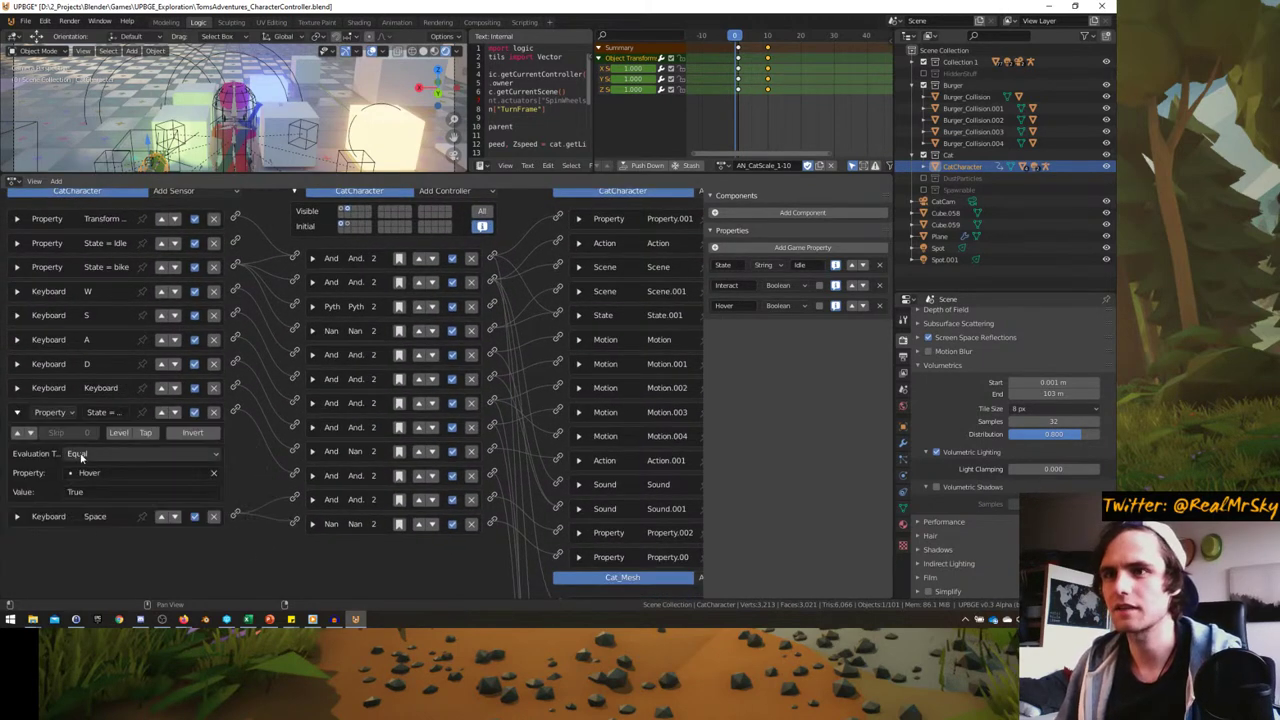
- Make the Property sensor test whether State equals Hover
click(104, 492)
key(Escape)
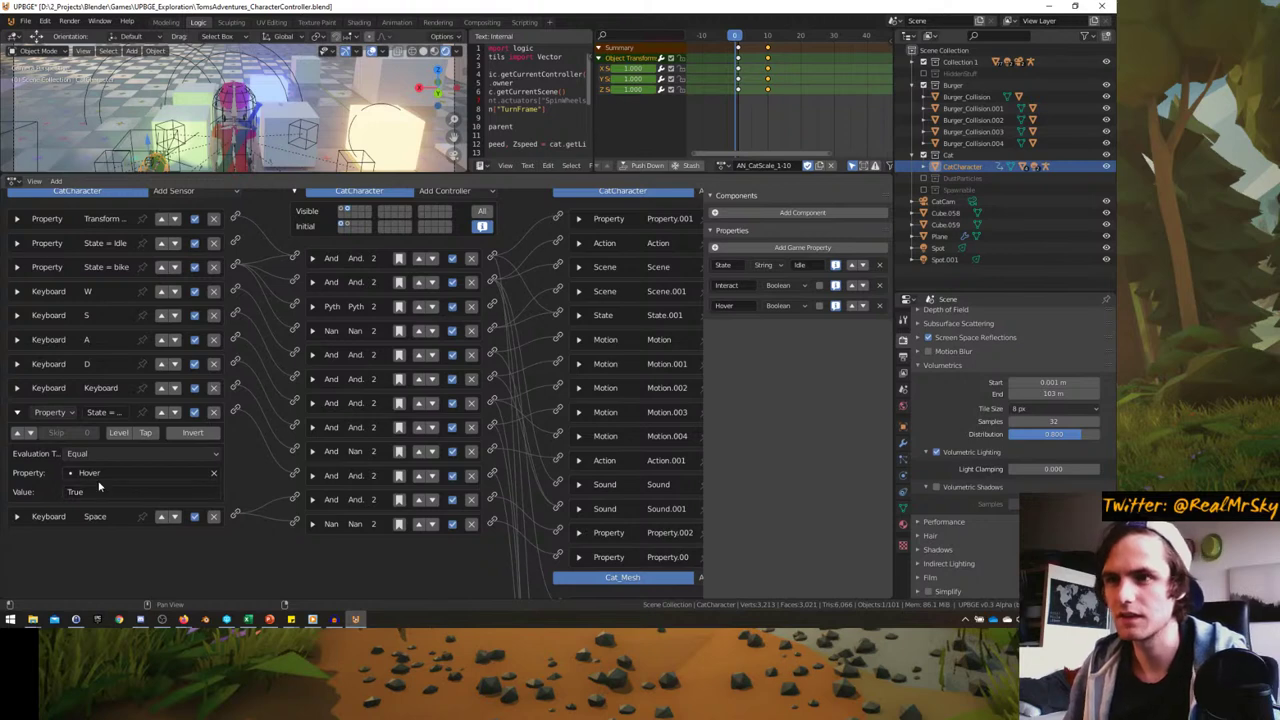
click(88, 472)
click(84, 357)
click(80, 492)
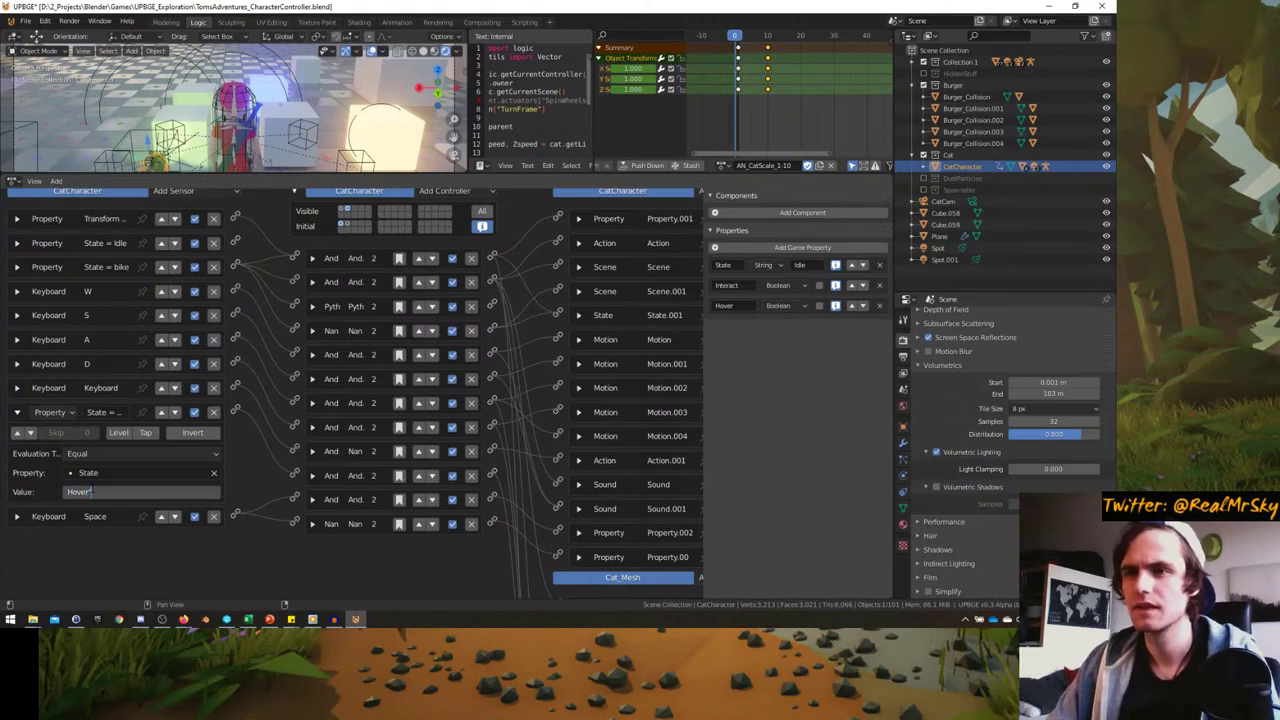
key(Return)
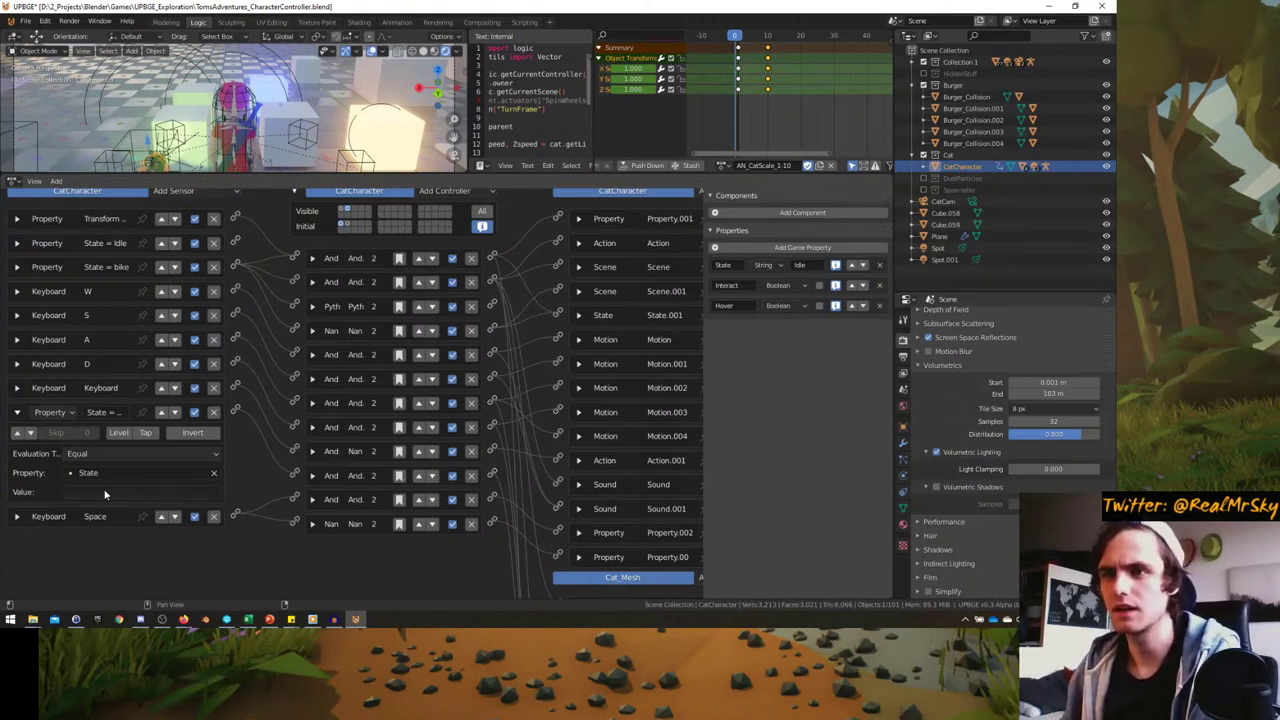
click(87, 491)
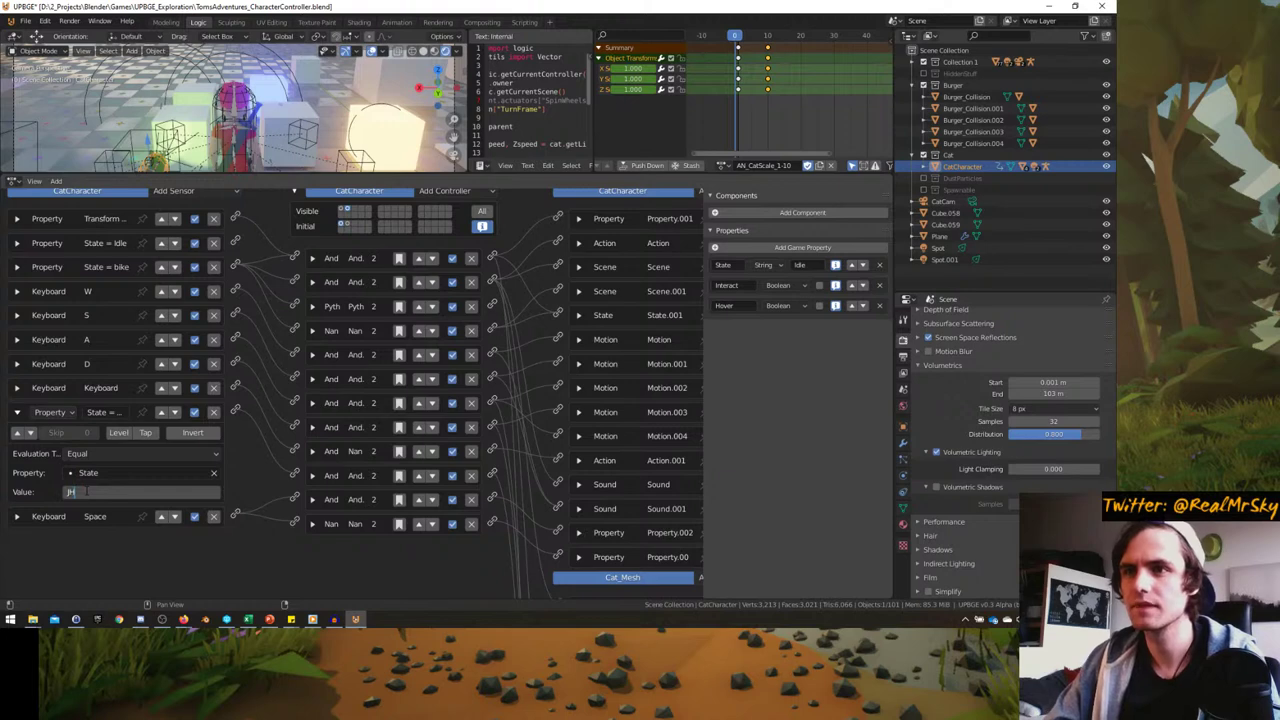
text(Hover)
key(Return)
click(17, 412)
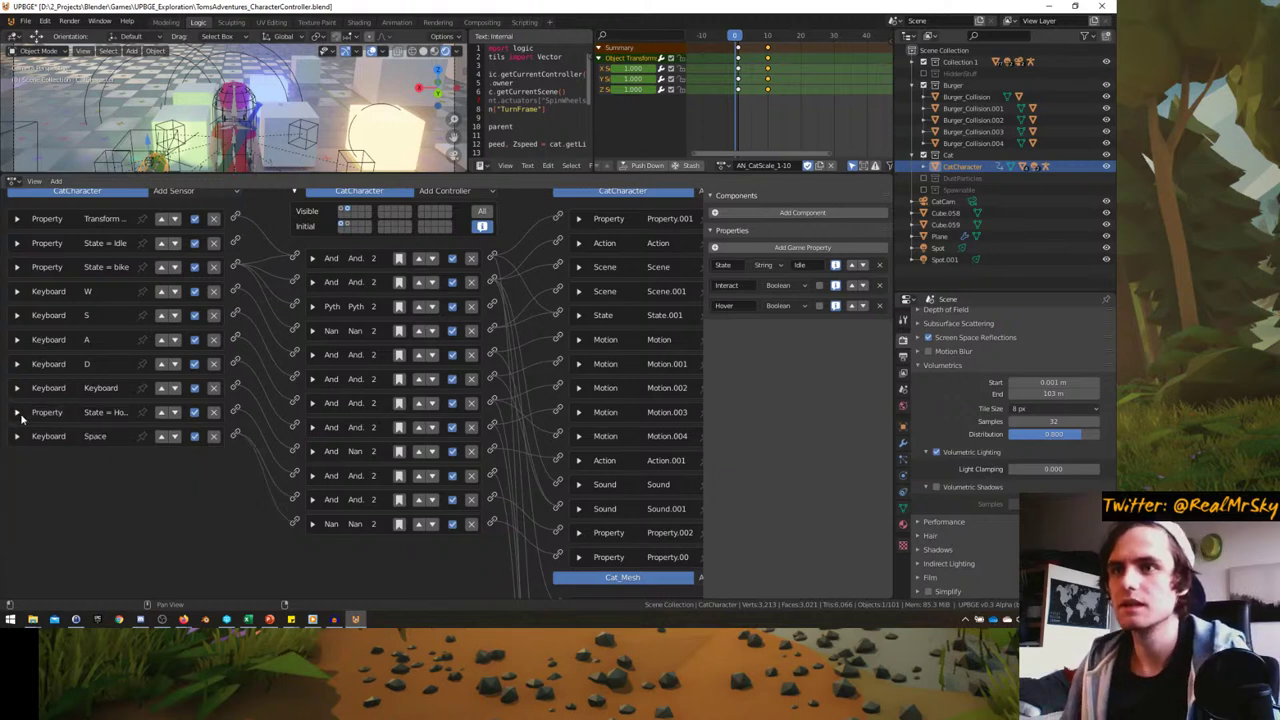
- Make the first Property actuator assign "Hover" to the State property
middle_drag(490, 456, 399, 410)
click(488, 487)
scroll(488, 487, down, 2)
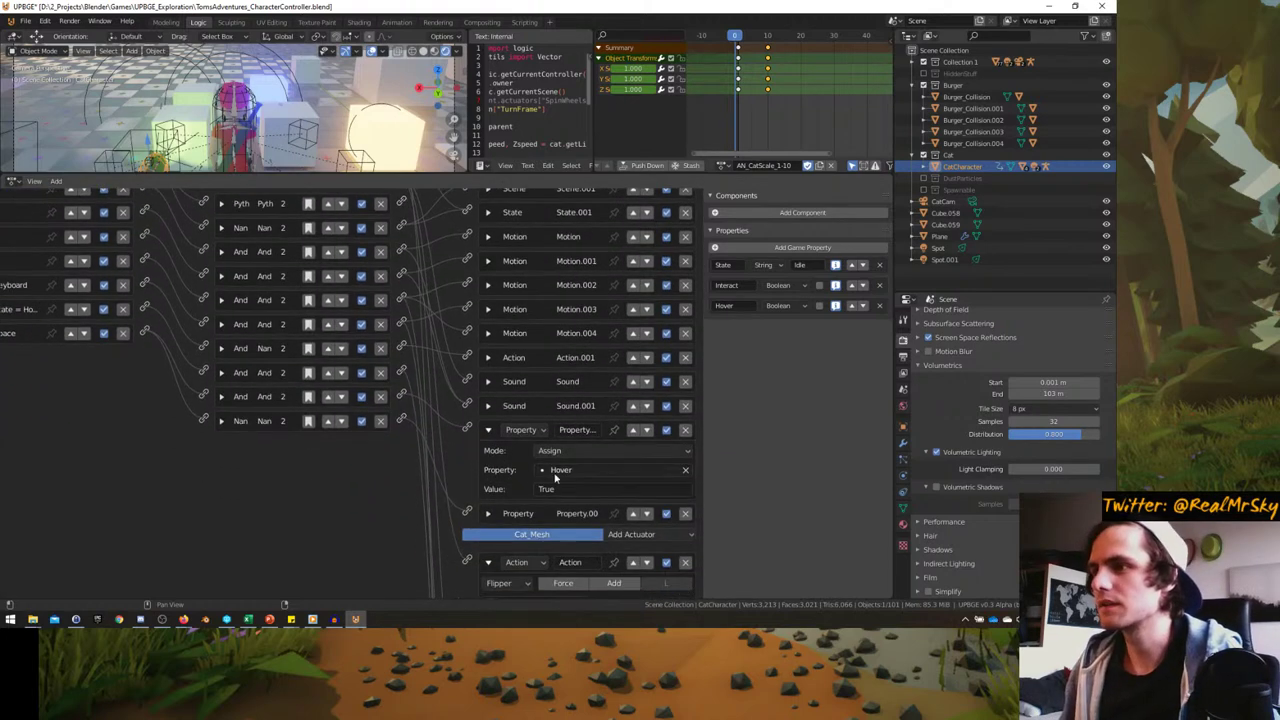
click(558, 470)
key(Return)
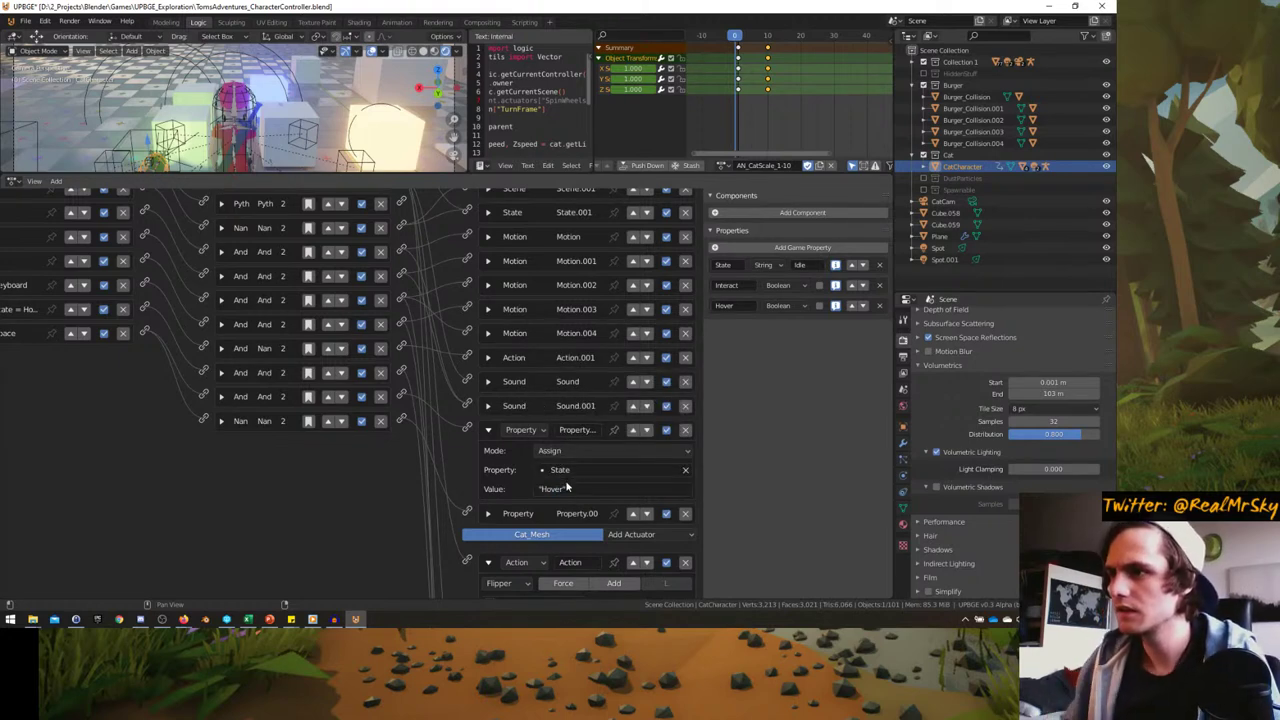
- Make the second Property actuator assign "Bike" to the State property
click(488, 513)
scroll(500, 520, down, 1)
click(558, 534)
key(Down)
key(Down)
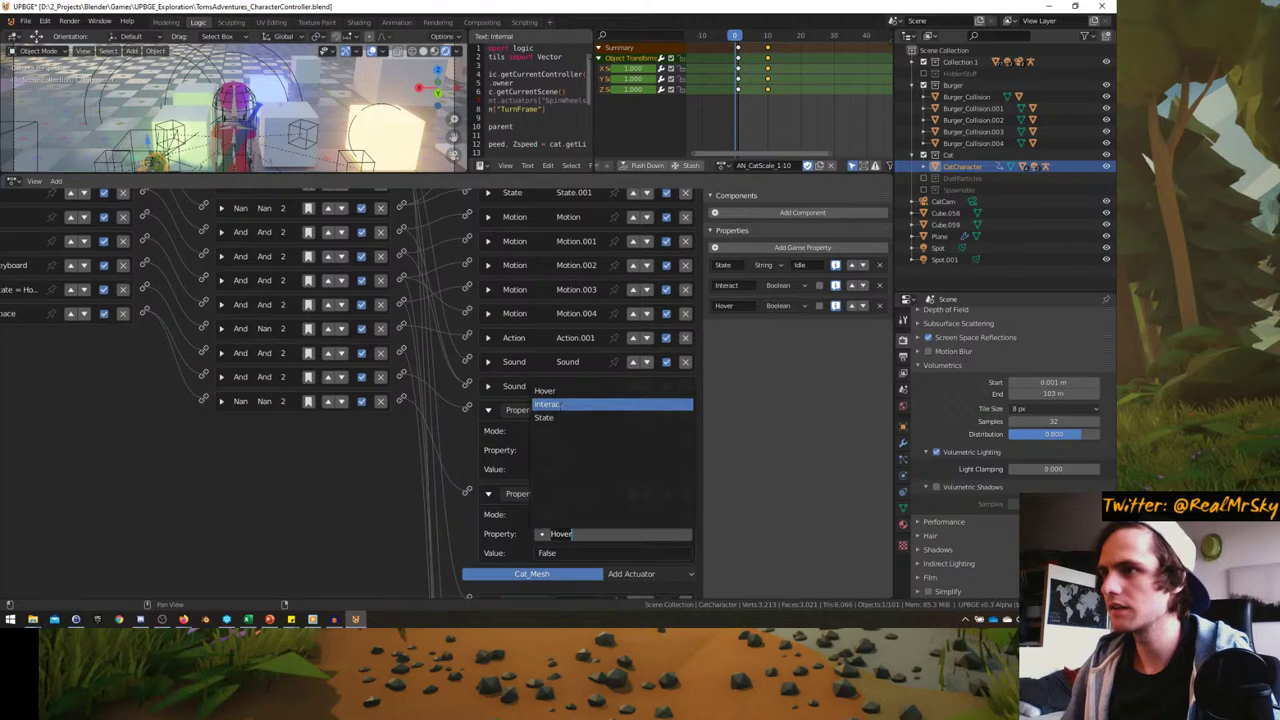
key(Return)
click(558, 553)
text("Bike)
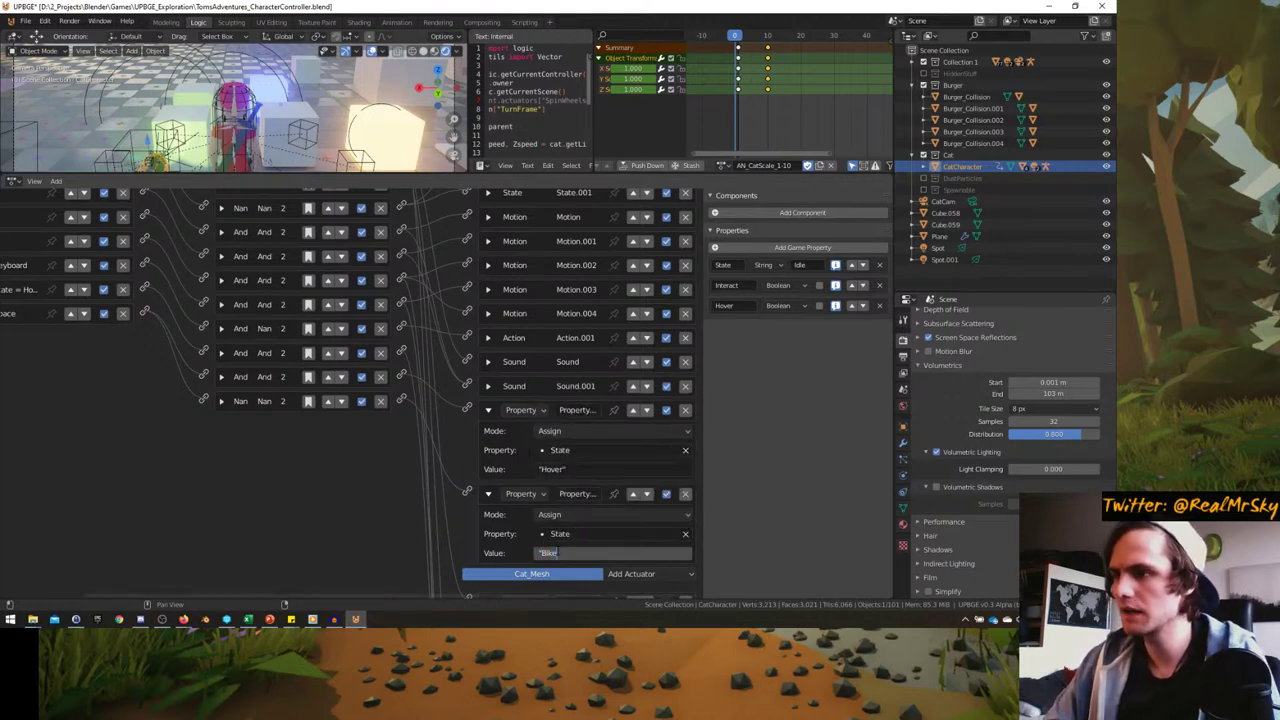
text(")
key(Return)
key(KP_Decimal)
- Play the game in camera view, ride the cat forward, then stop and return to Logic
key(ctrl+space)
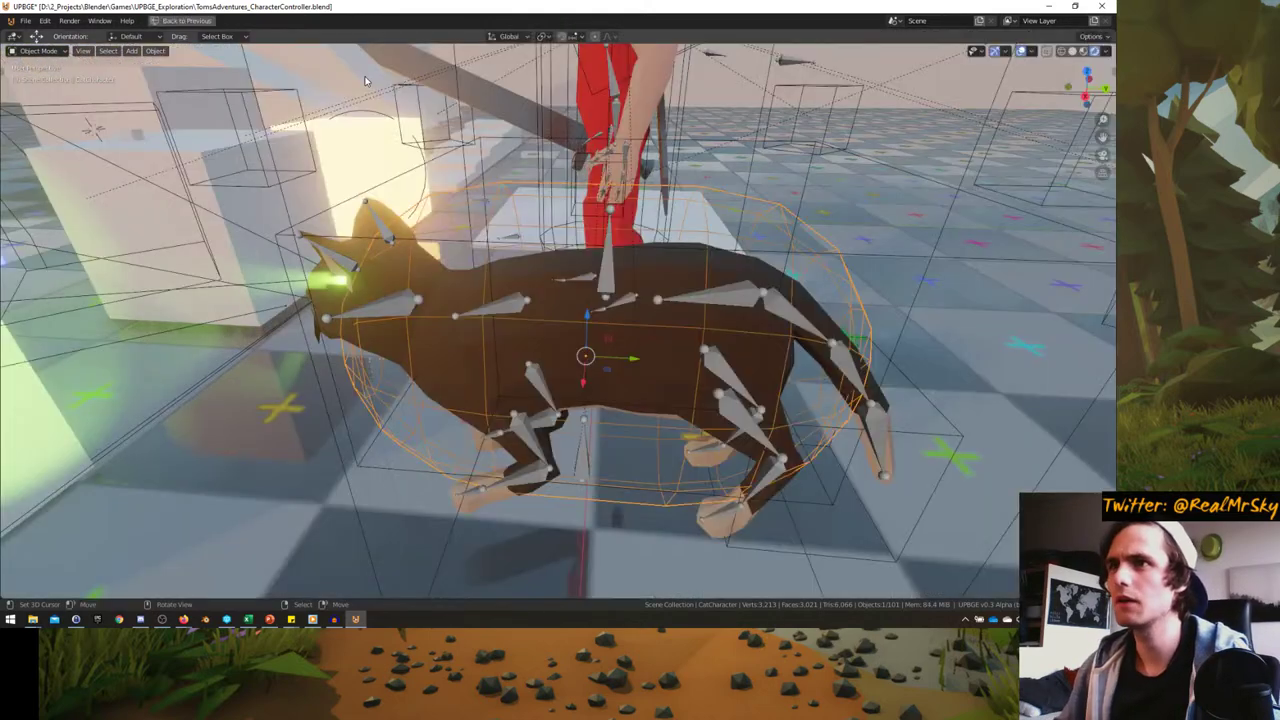
key(KP_0)
key(p)
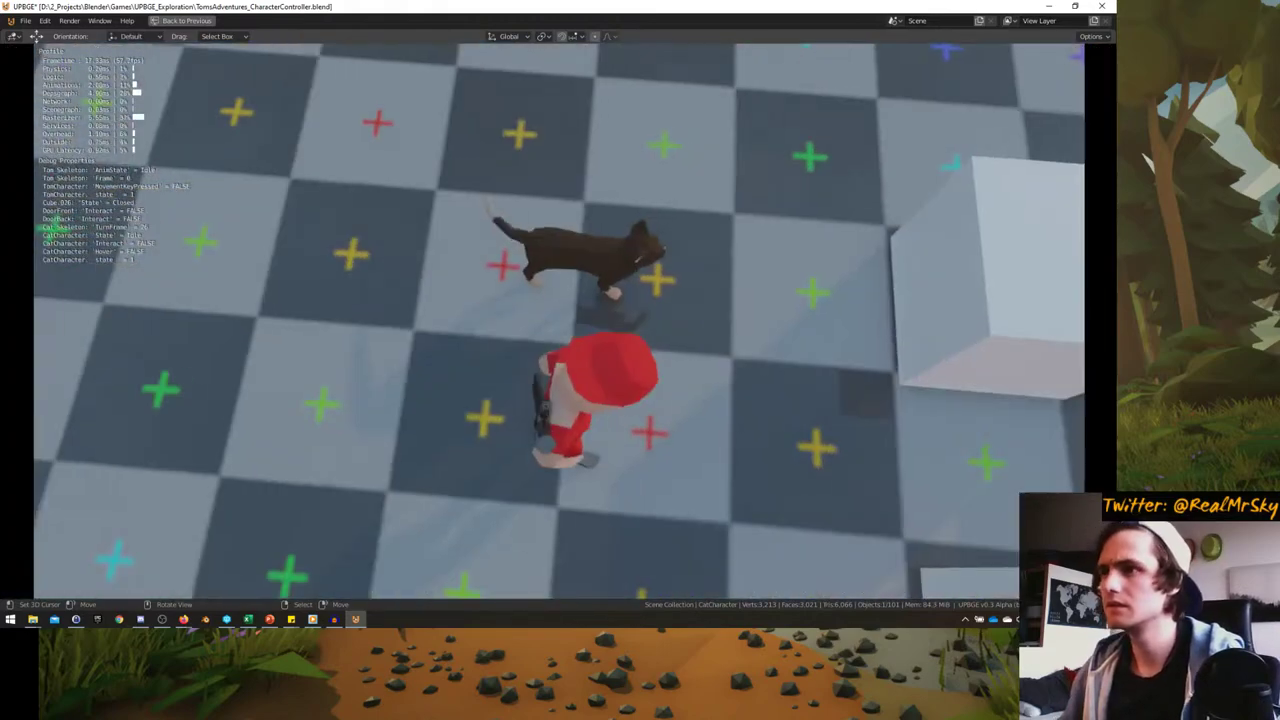
key(w)
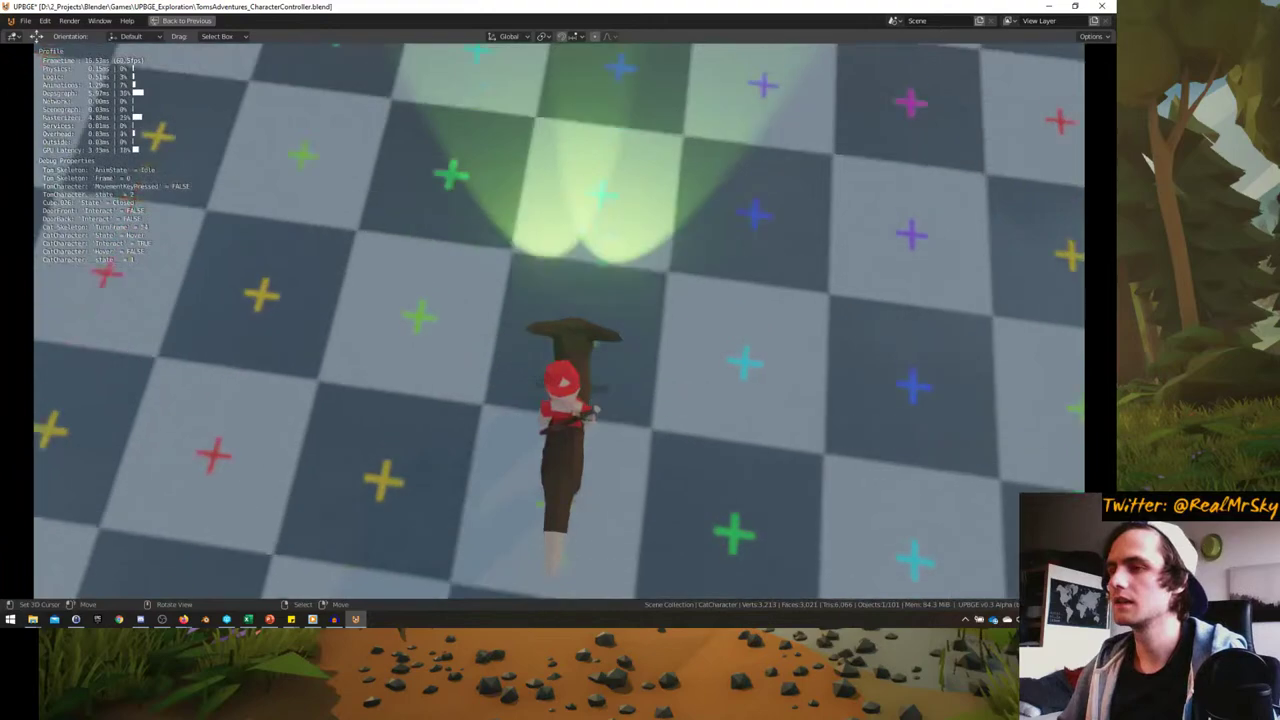
key(Escape)
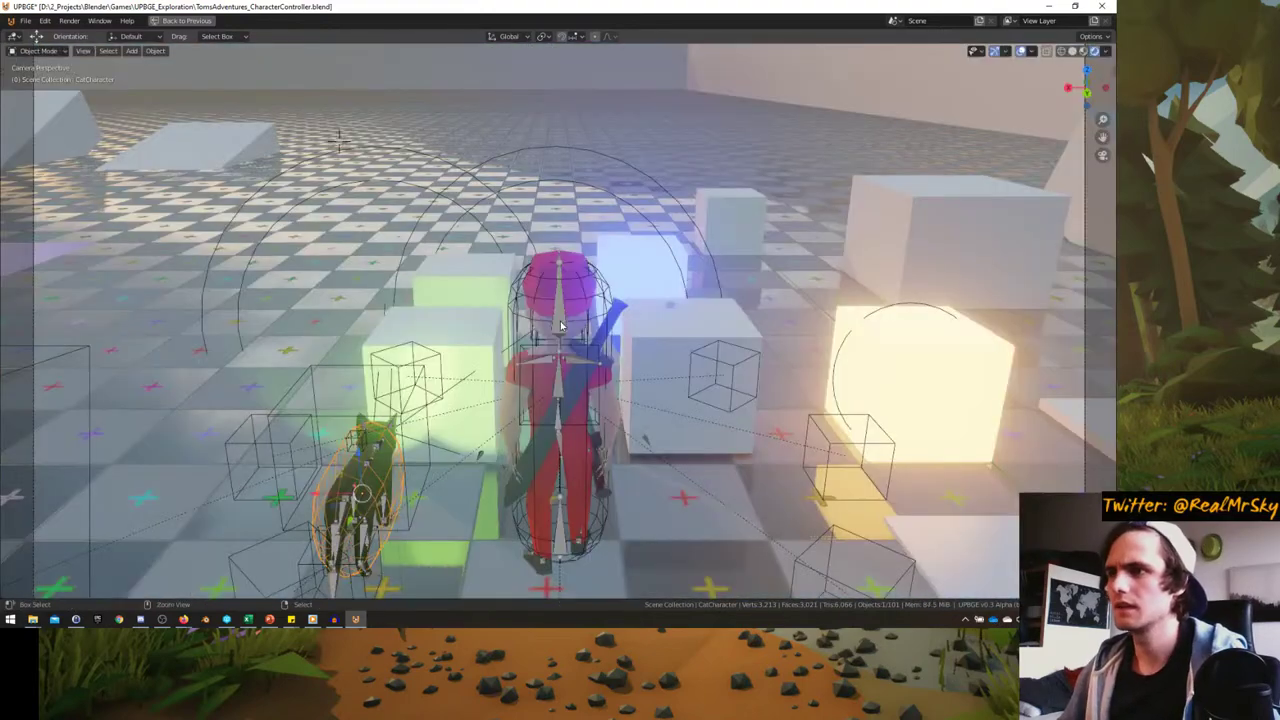
key(ctrl+space)
scroll(405, 400, up, 2)
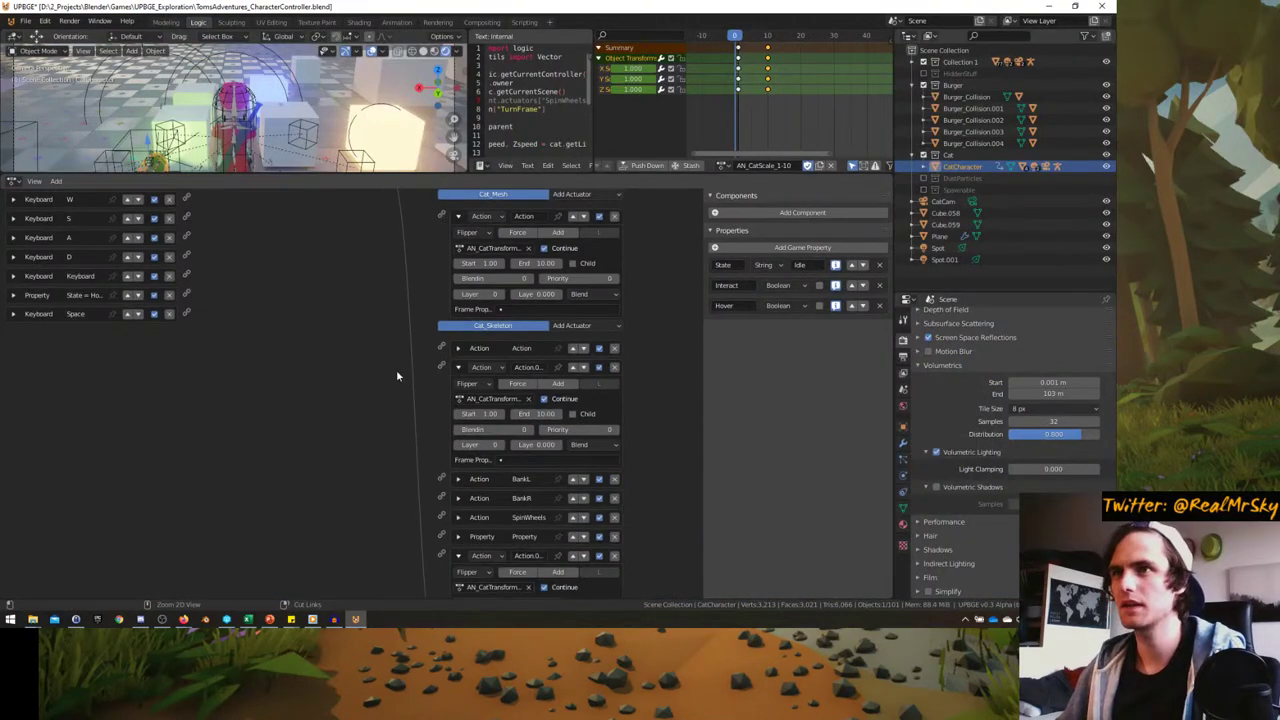
scroll(320, 370, up, 4)
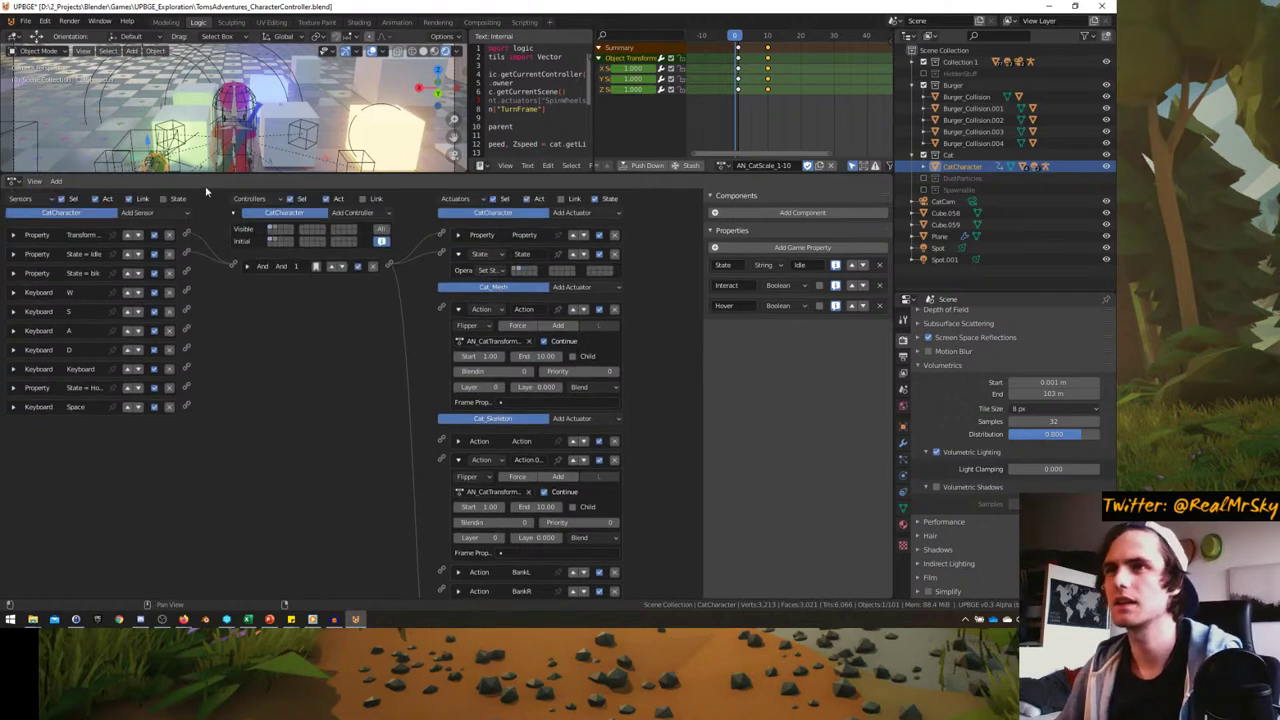
click(276, 229)
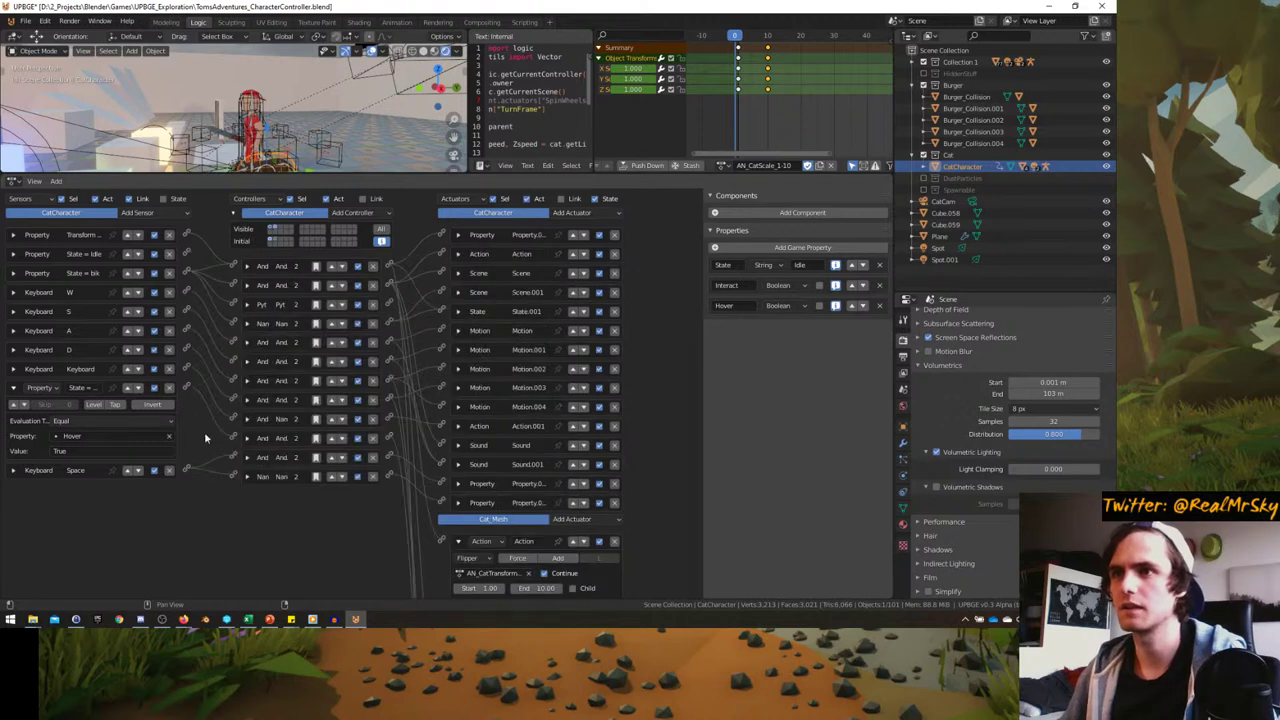
scroll(204, 436, down, 1)
click(460, 460)
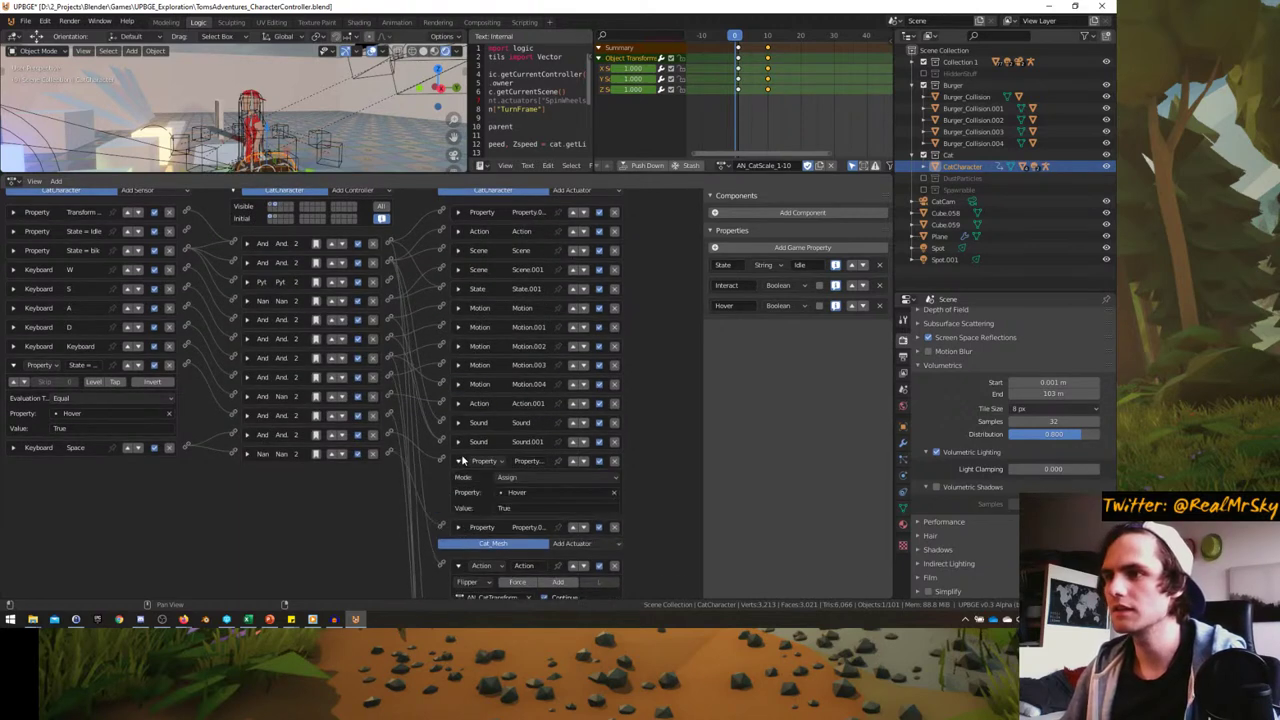
click(461, 460)
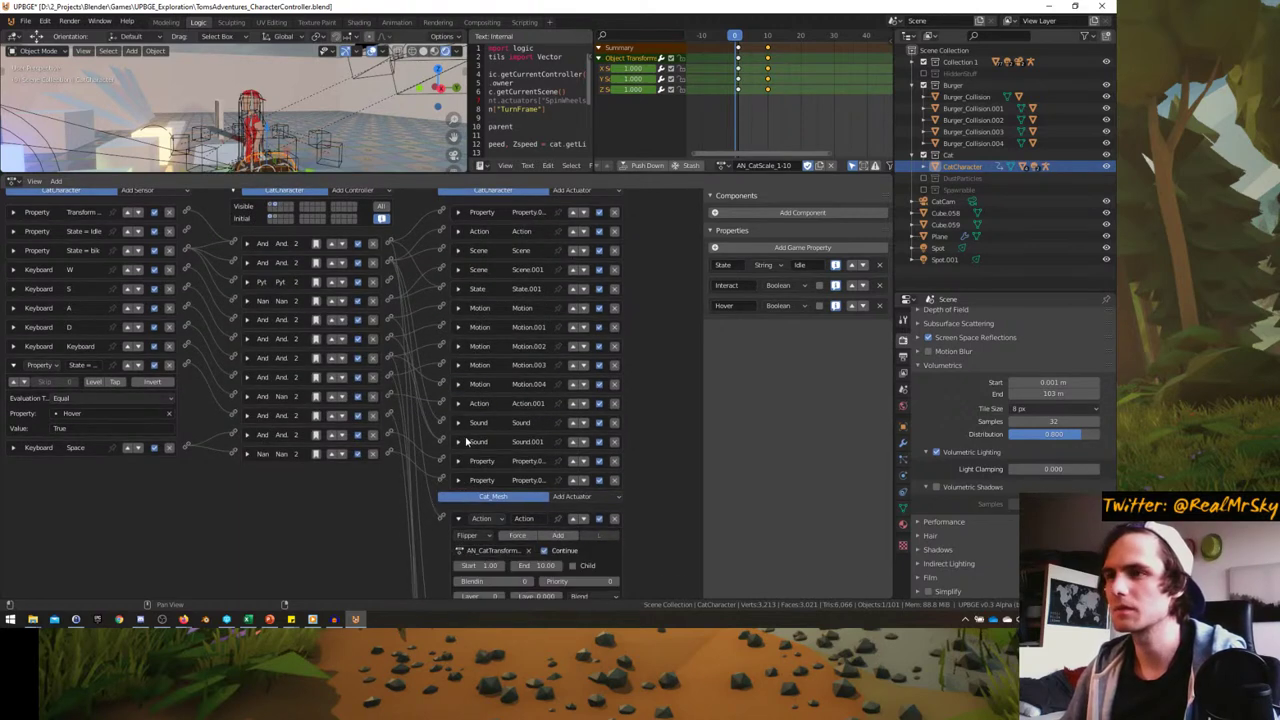
click(13, 366)
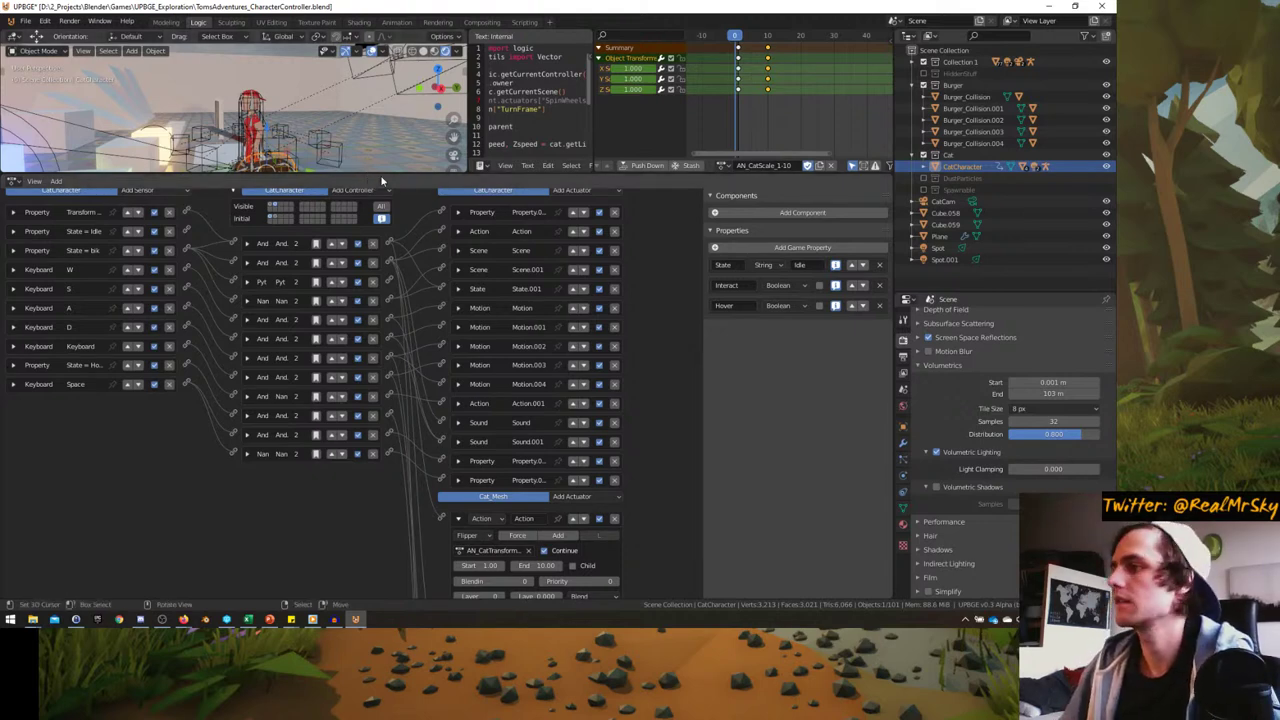
drag(395, 179, 395, 195)
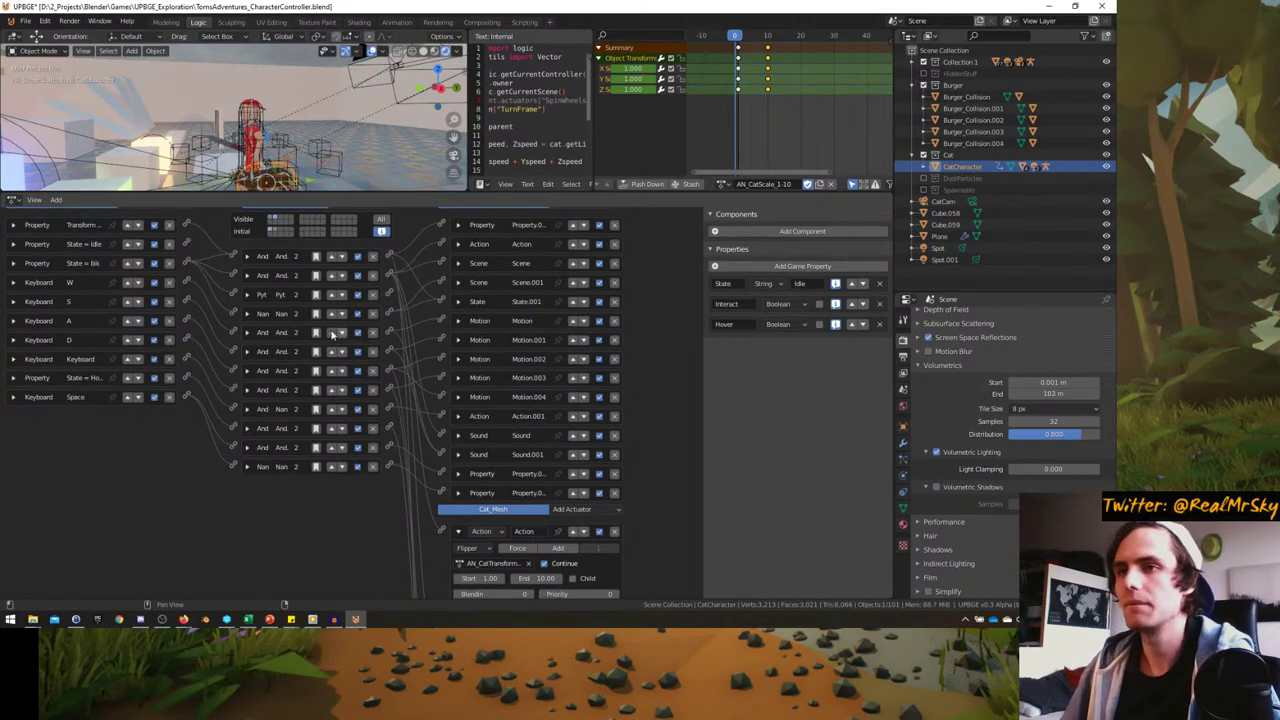
scroll(281, 398, up, 1)
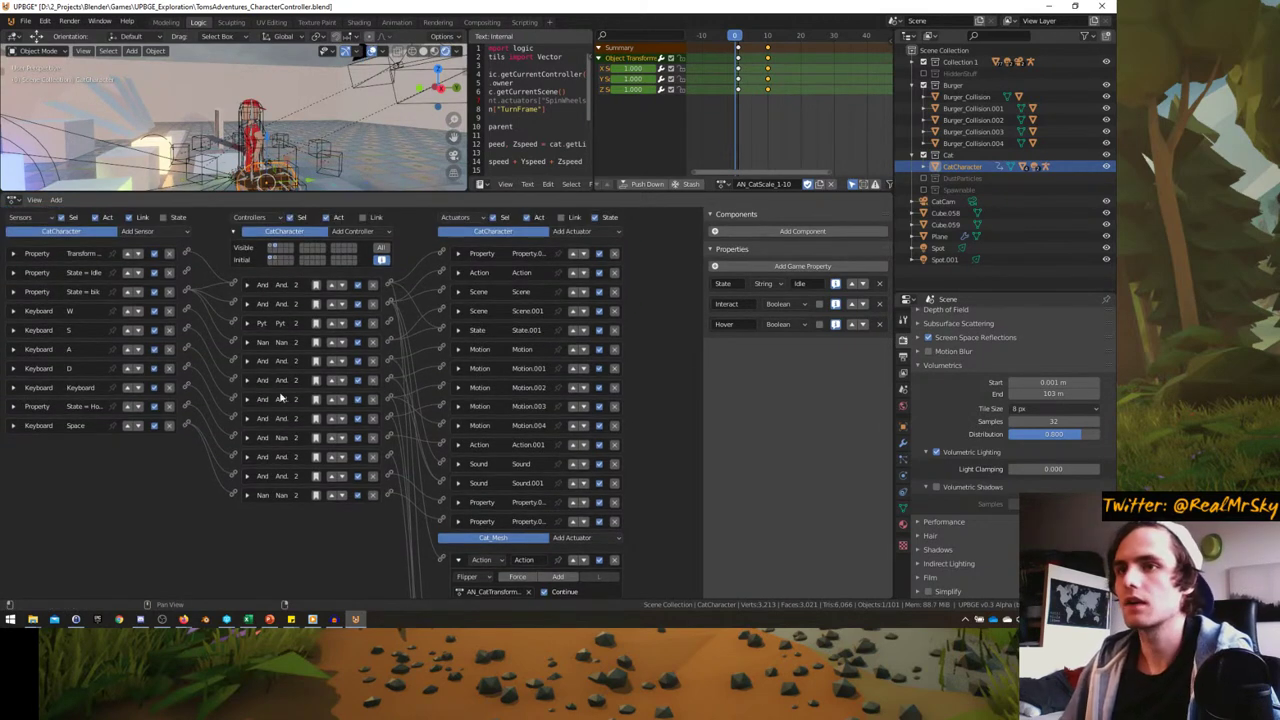
click(14, 406)
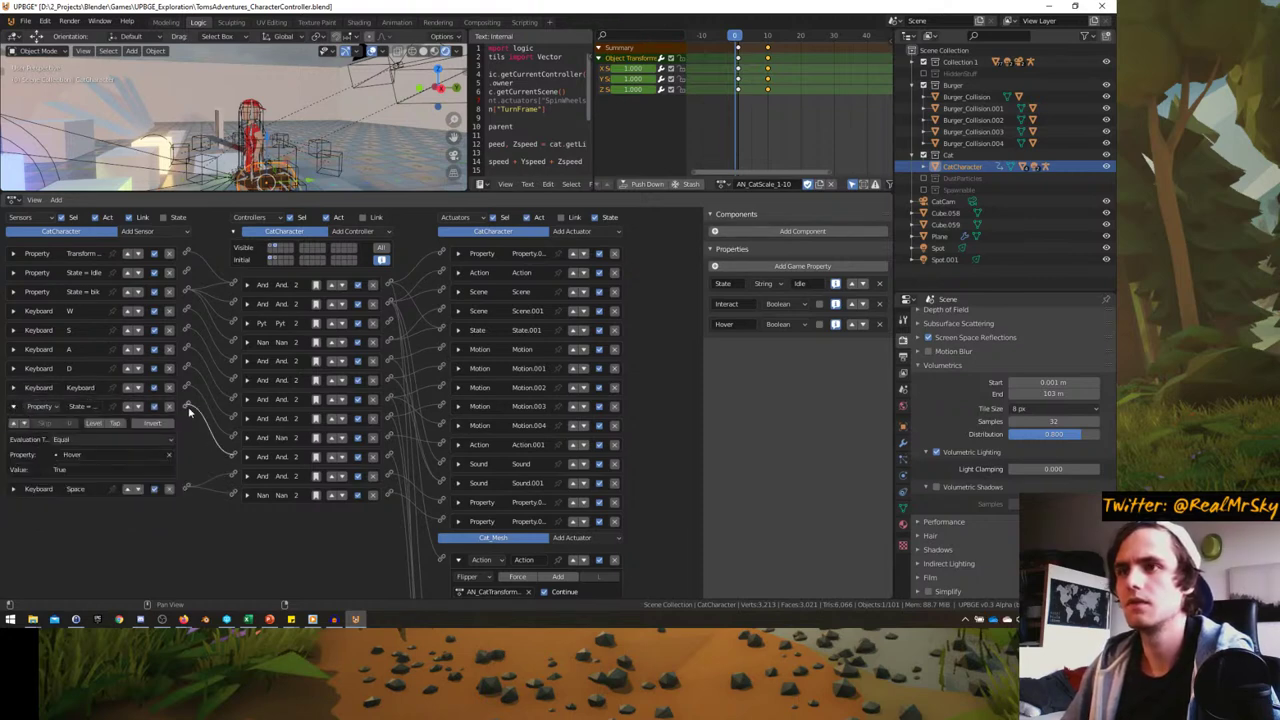
scroll(376, 440, down, 4)
click(458, 435)
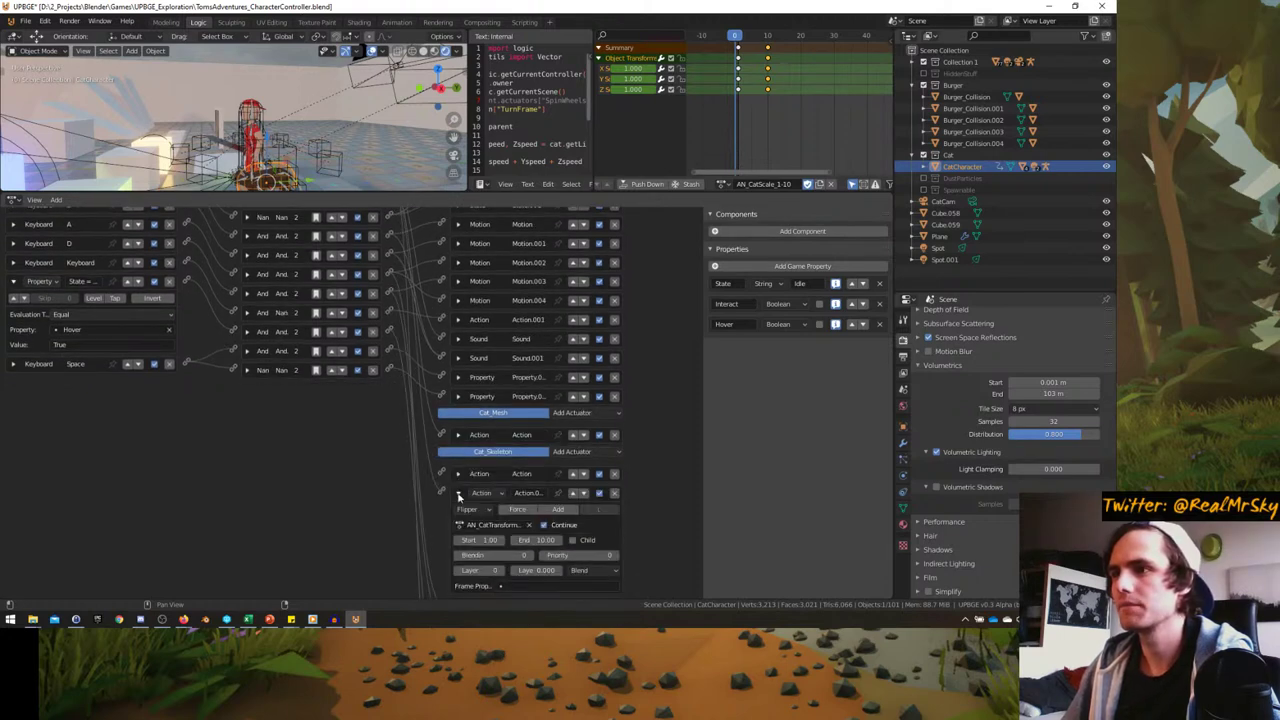
click(458, 493)
click(460, 512)
click(460, 512)
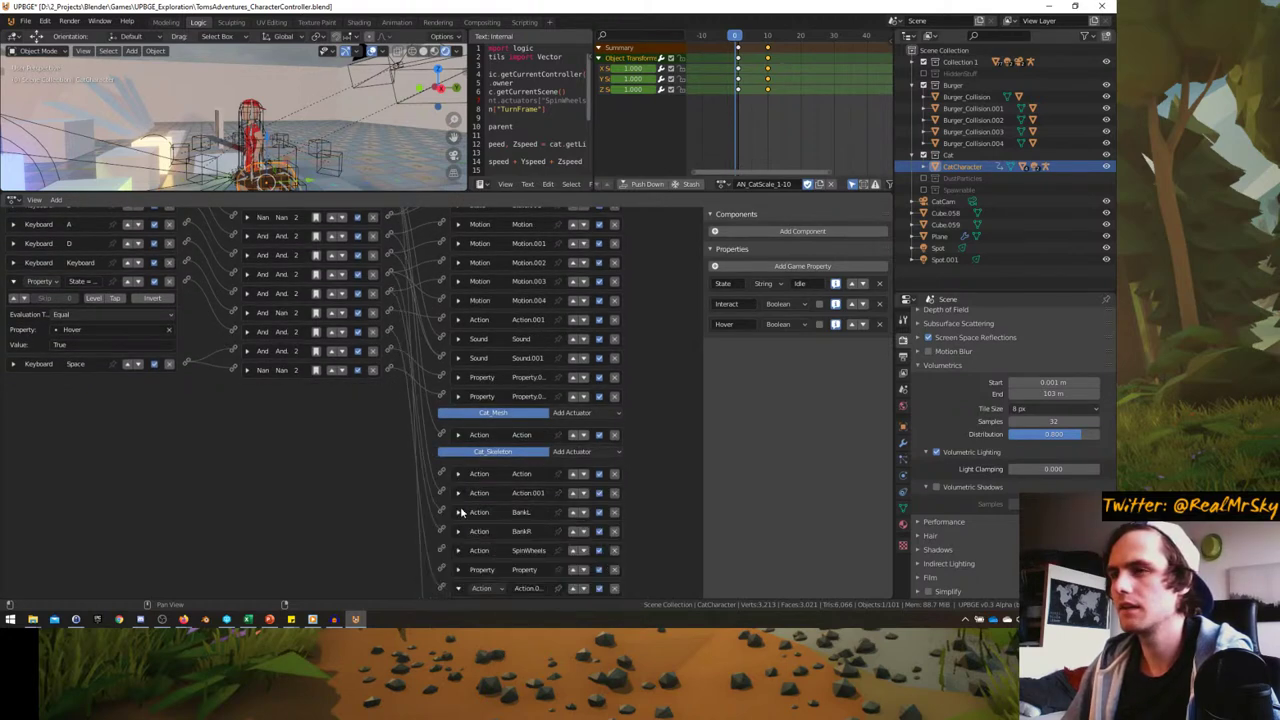
click(460, 512)
click(460, 512)
click(459, 551)
click(459, 551)
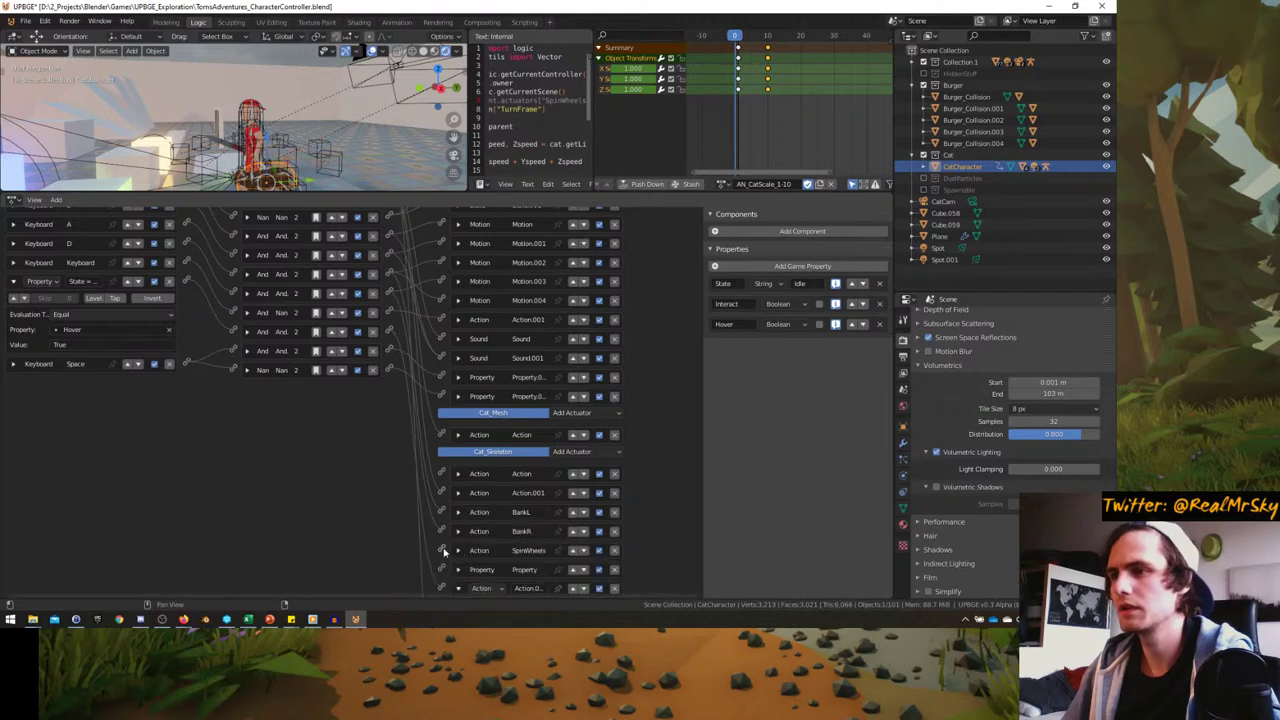
scroll(450, 553, up, 1)
scroll(285, 335, up, 4)
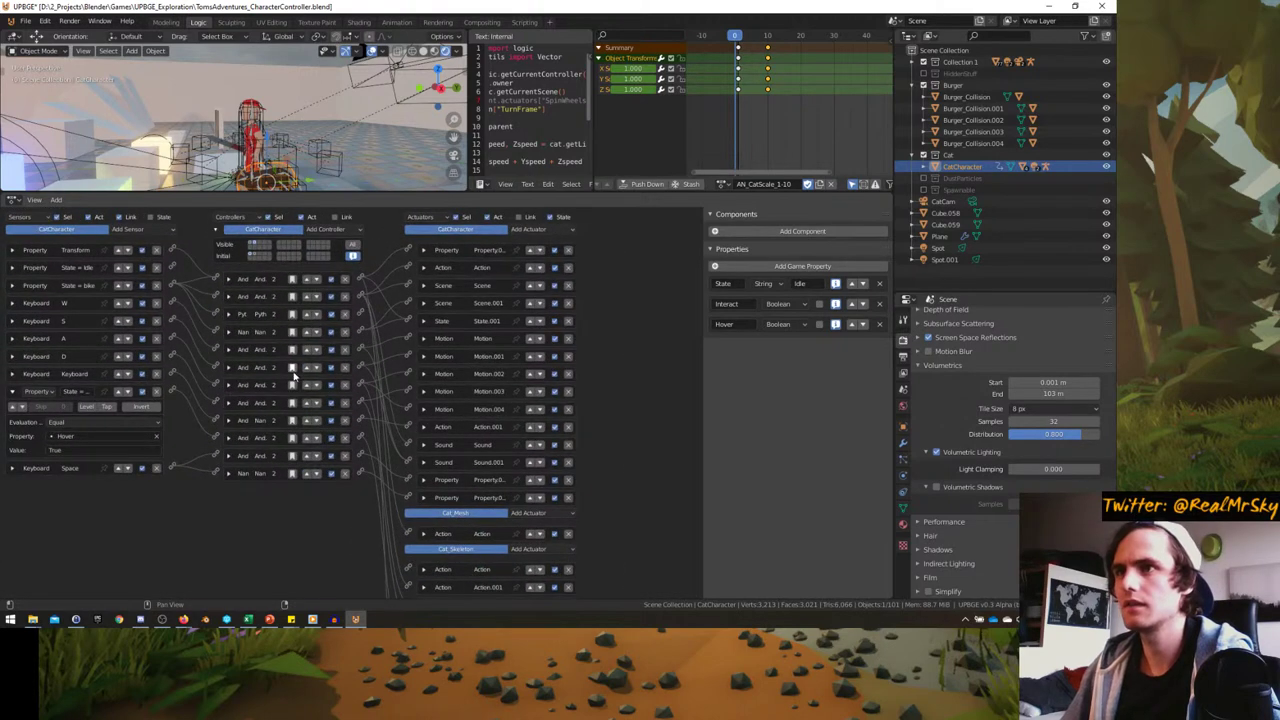
middle_drag(300, 110, 306, 190)
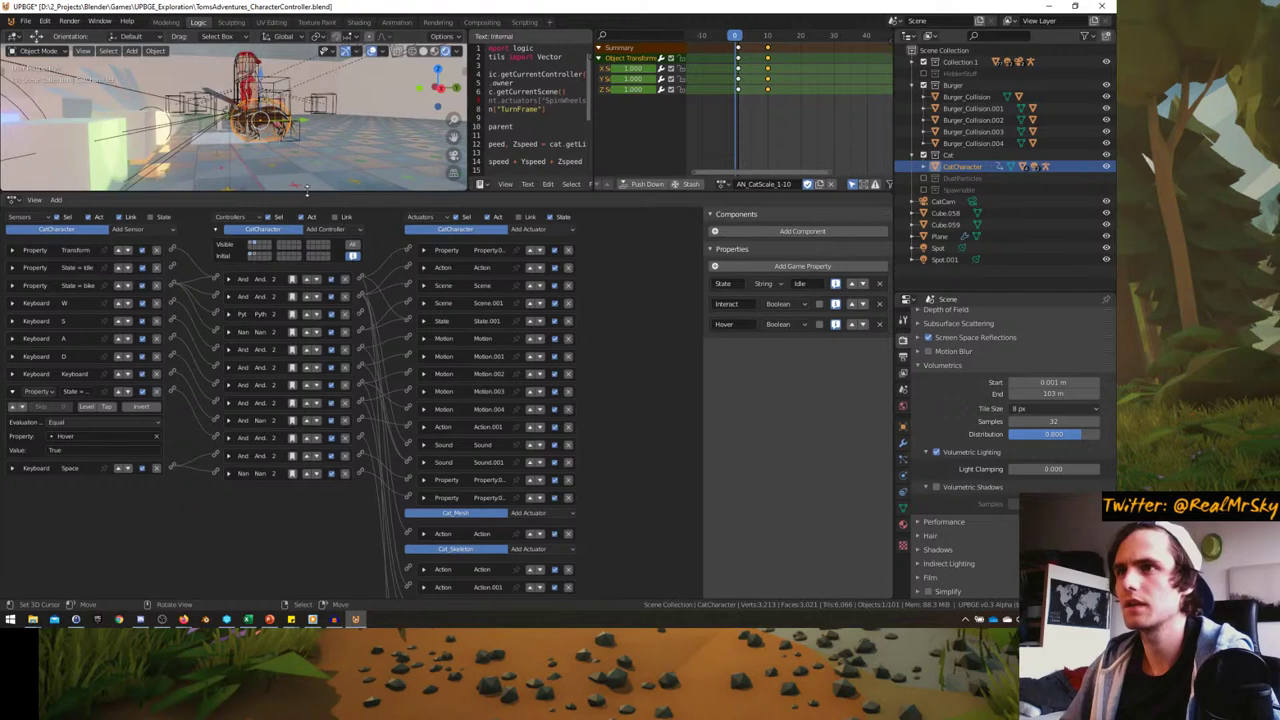
drag(306, 190, 304, 257)
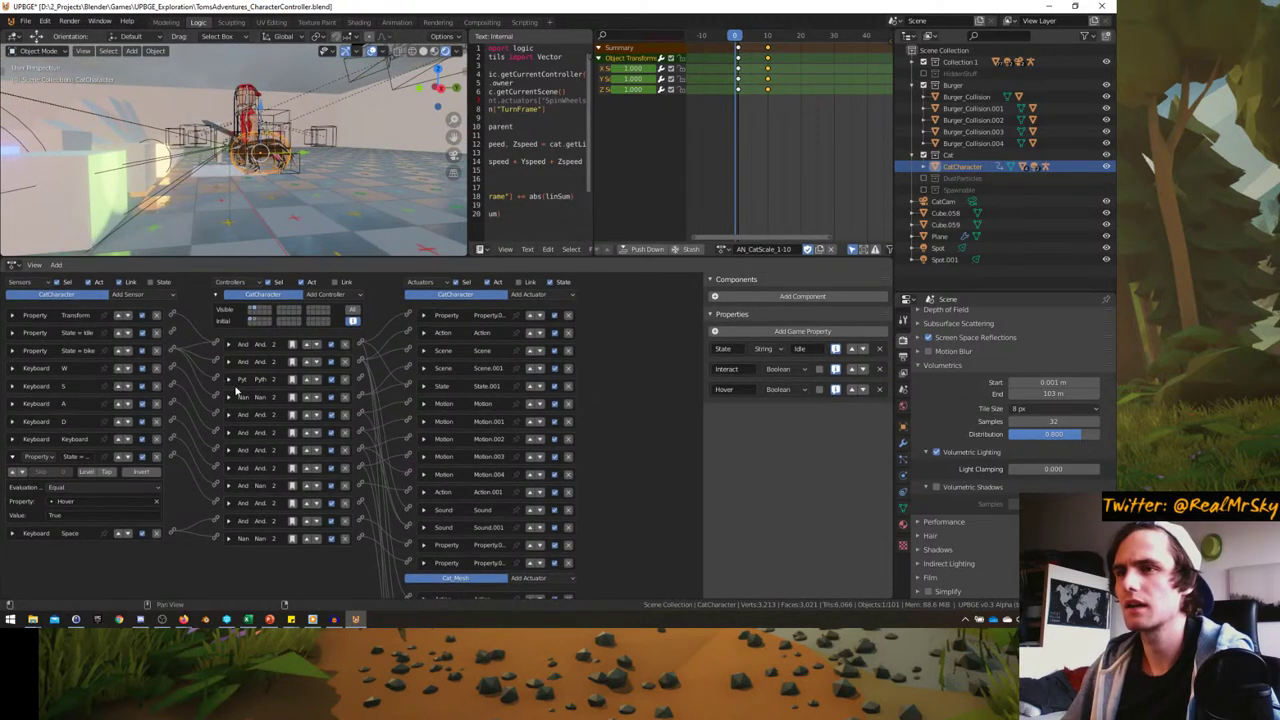
- Look at the CatBike.py script, then show Tom_Skeleton's actuators
click(229, 381)
scroll(250, 150, up, 5)
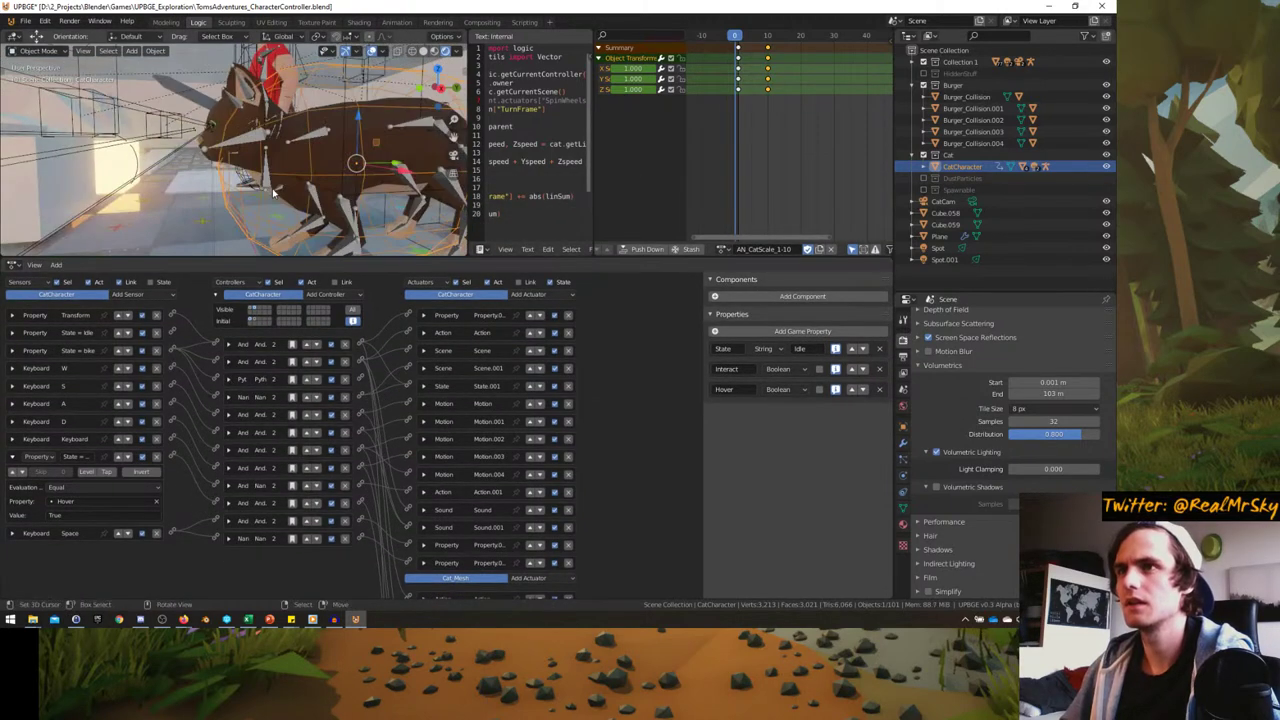
click(255, 150)
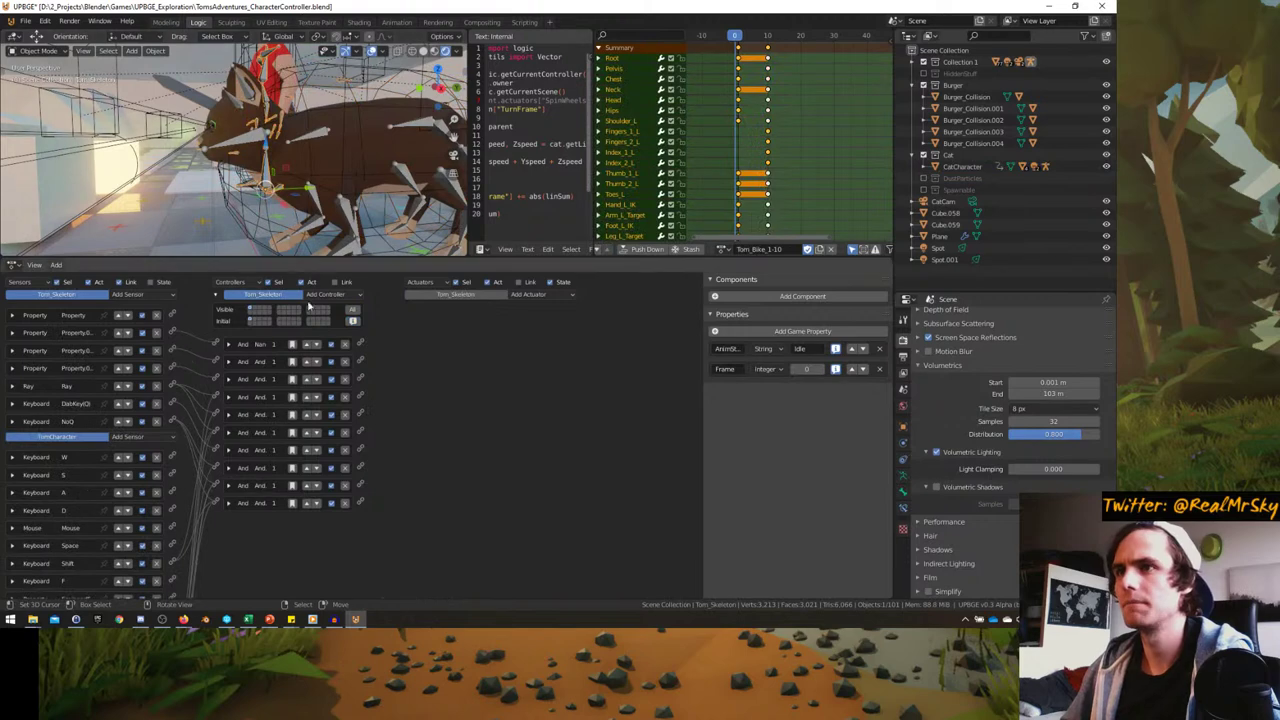
click(445, 297)
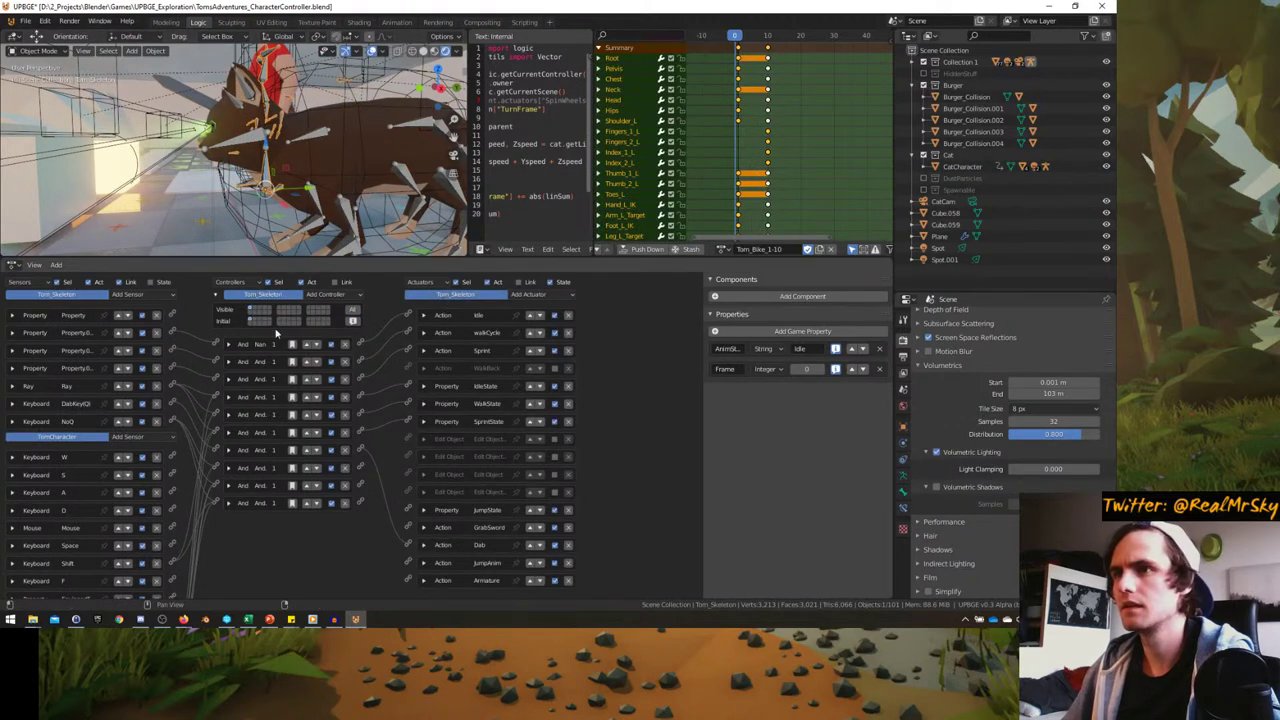
scroll(385, 455, down, 1)
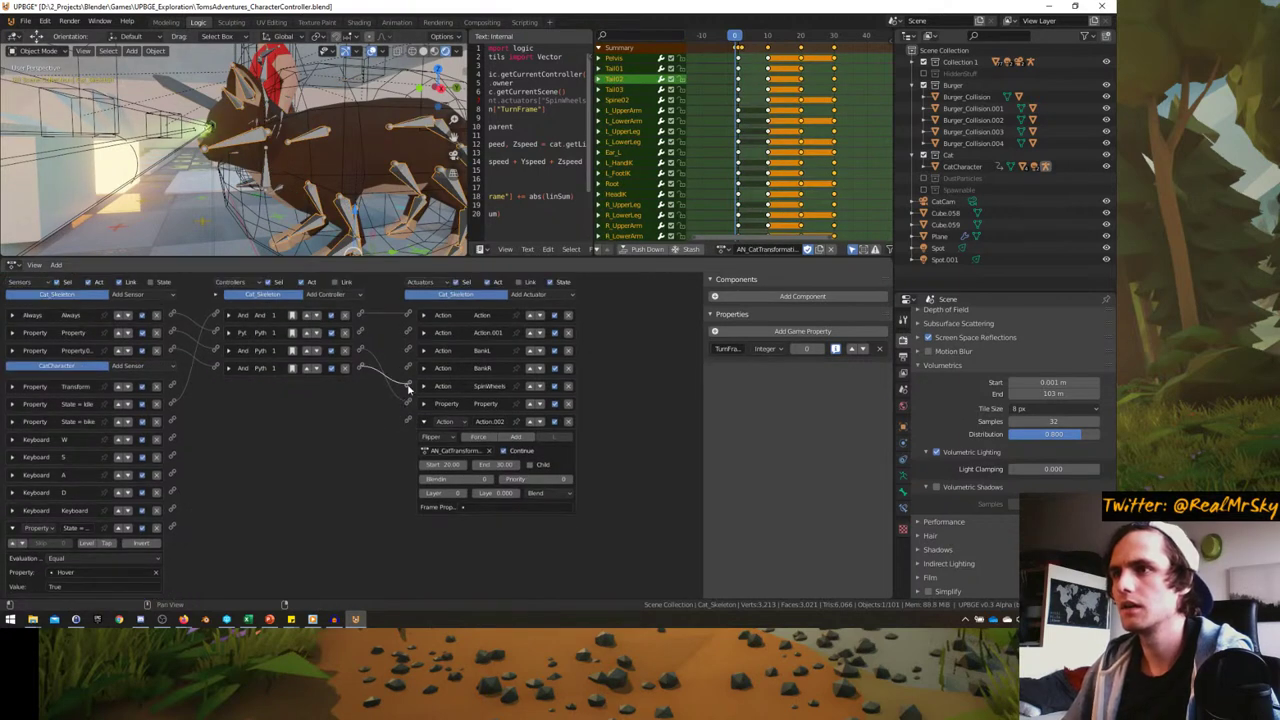
- Inspect the TurnFrame property sensor's settings and collapse the bottom Hover sensor
click(13, 350)
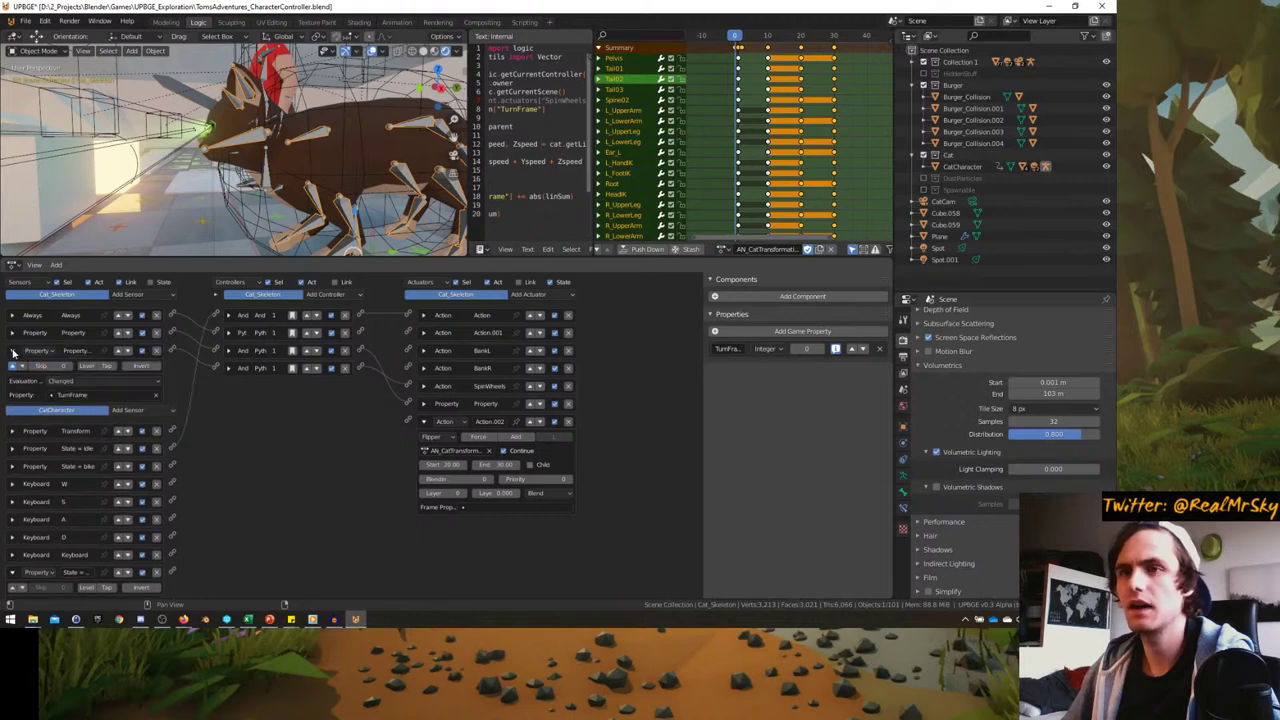
ctrl+middle_drag(22, 393, 26, 390)
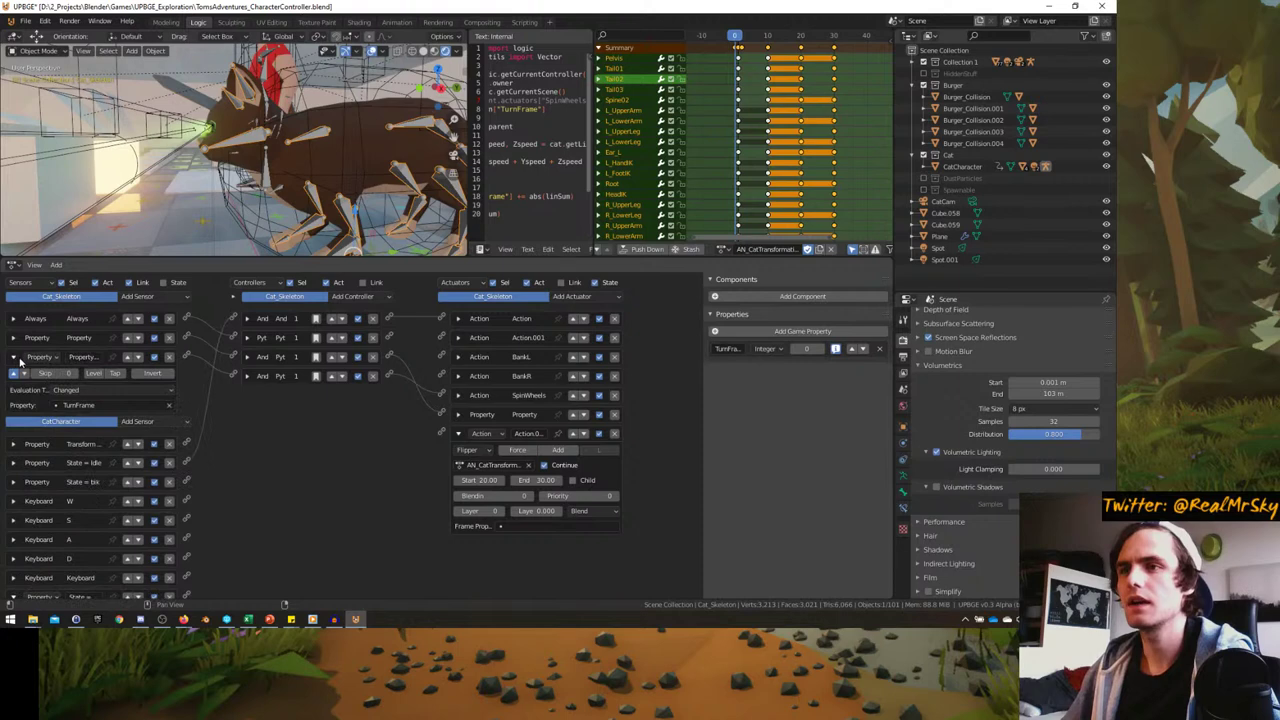
scroll(230, 390, down, 2)
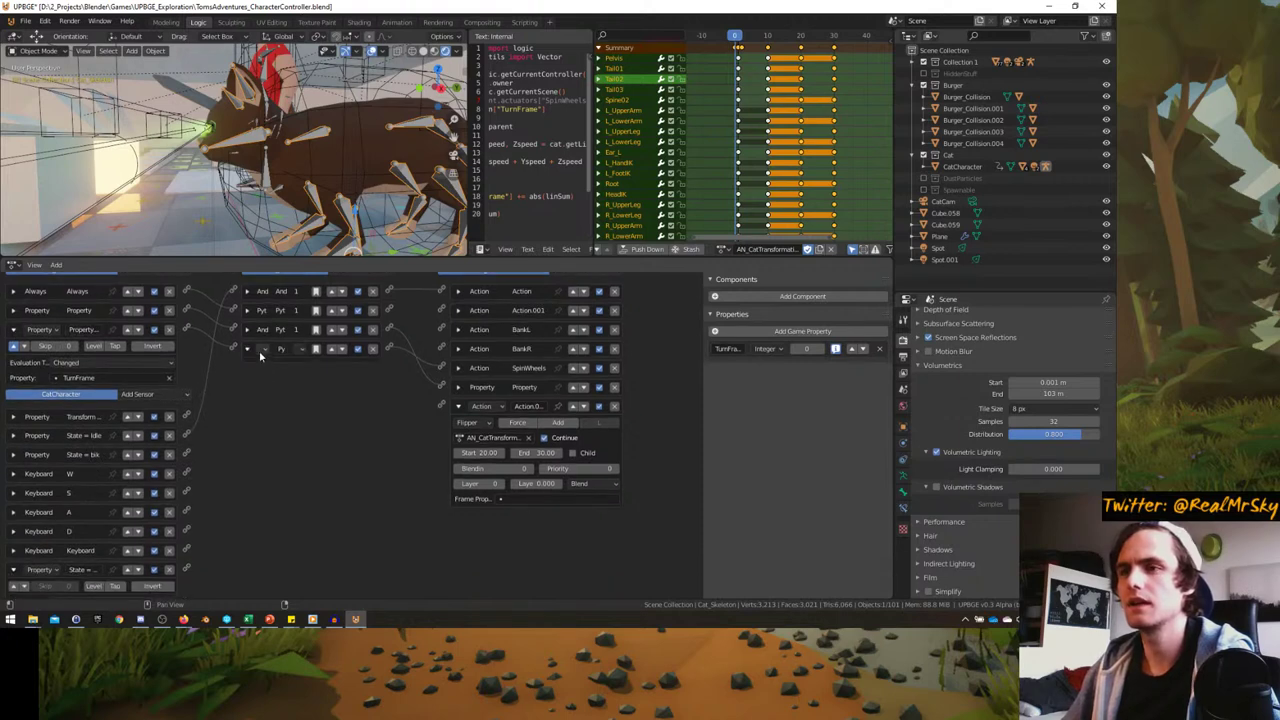
scroll(160, 391, down, 1)
scroll(157, 393, down, 1)
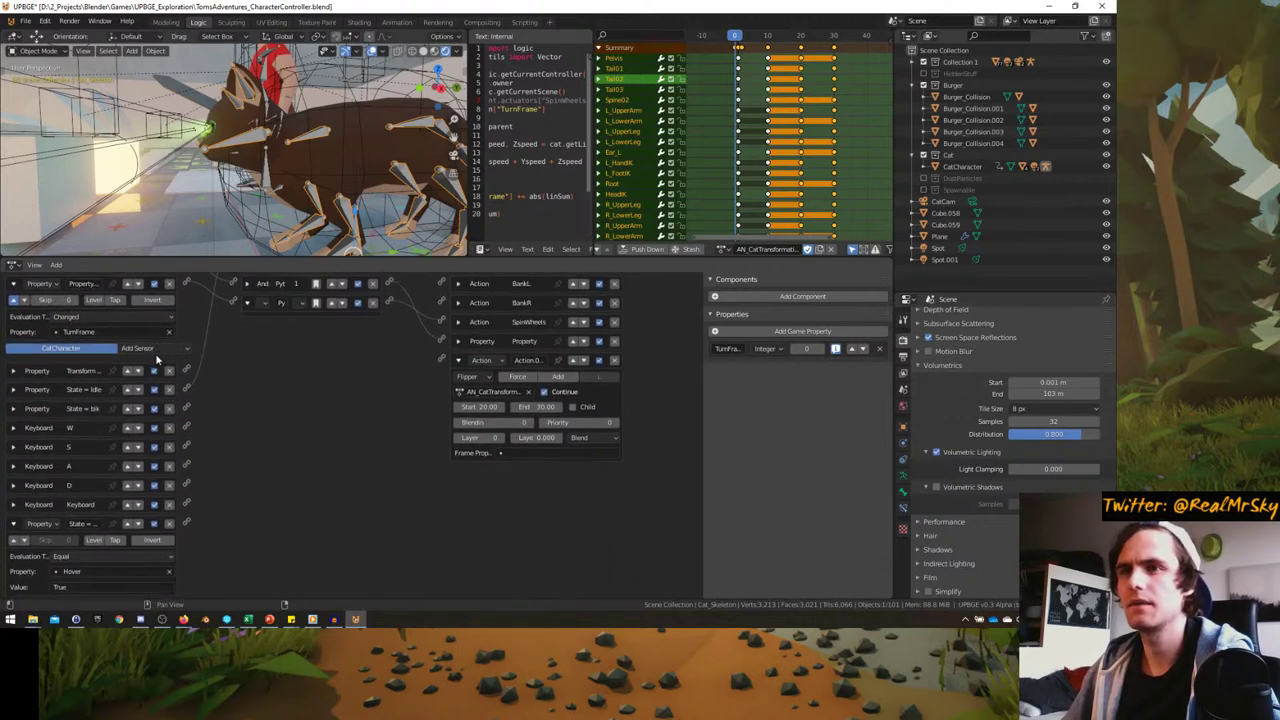
click(15, 527)
- Add a Property sensor to CatCharacter testing Hover equals False, then view through the camera
click(141, 386)
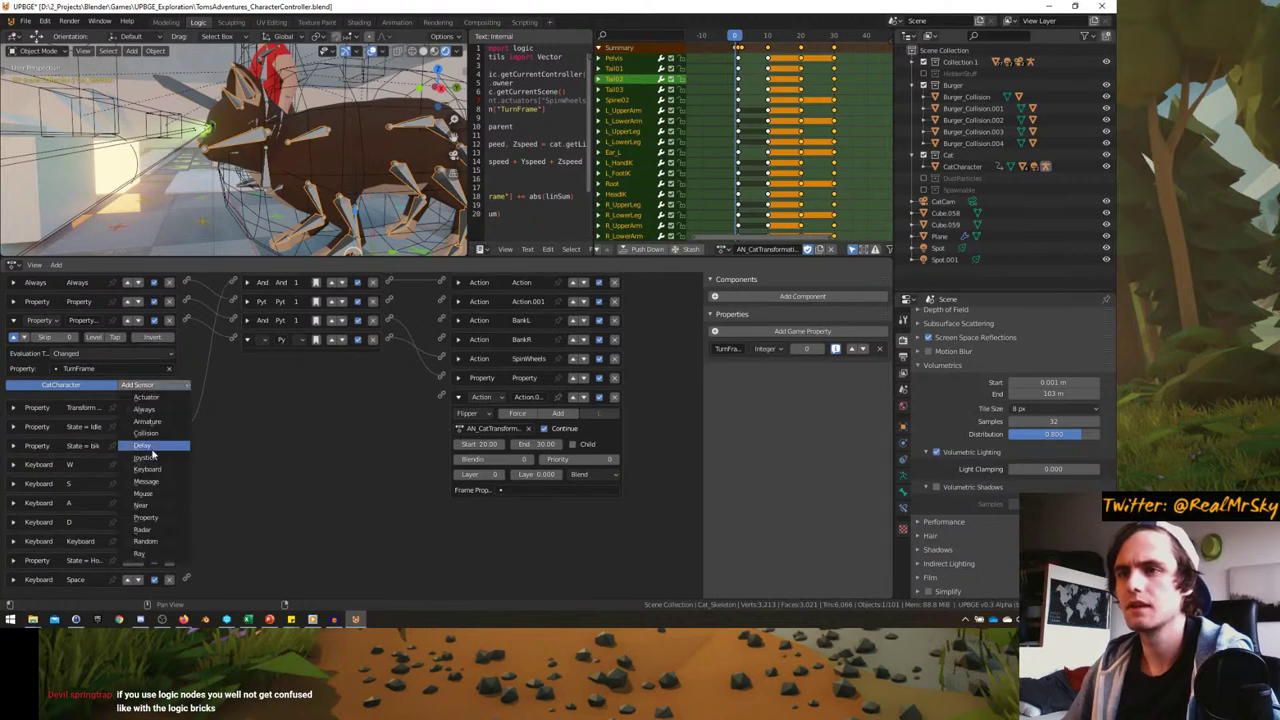
click(145, 517)
scroll(100, 545, down, 3)
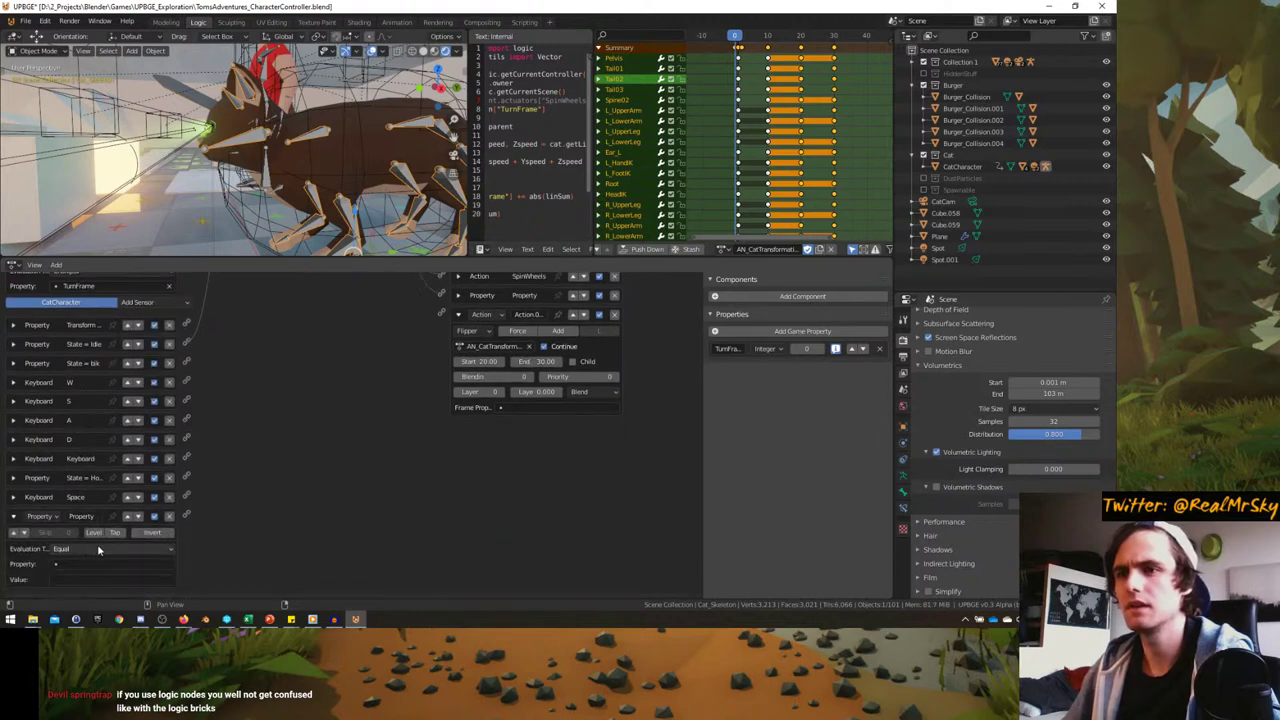
click(73, 563)
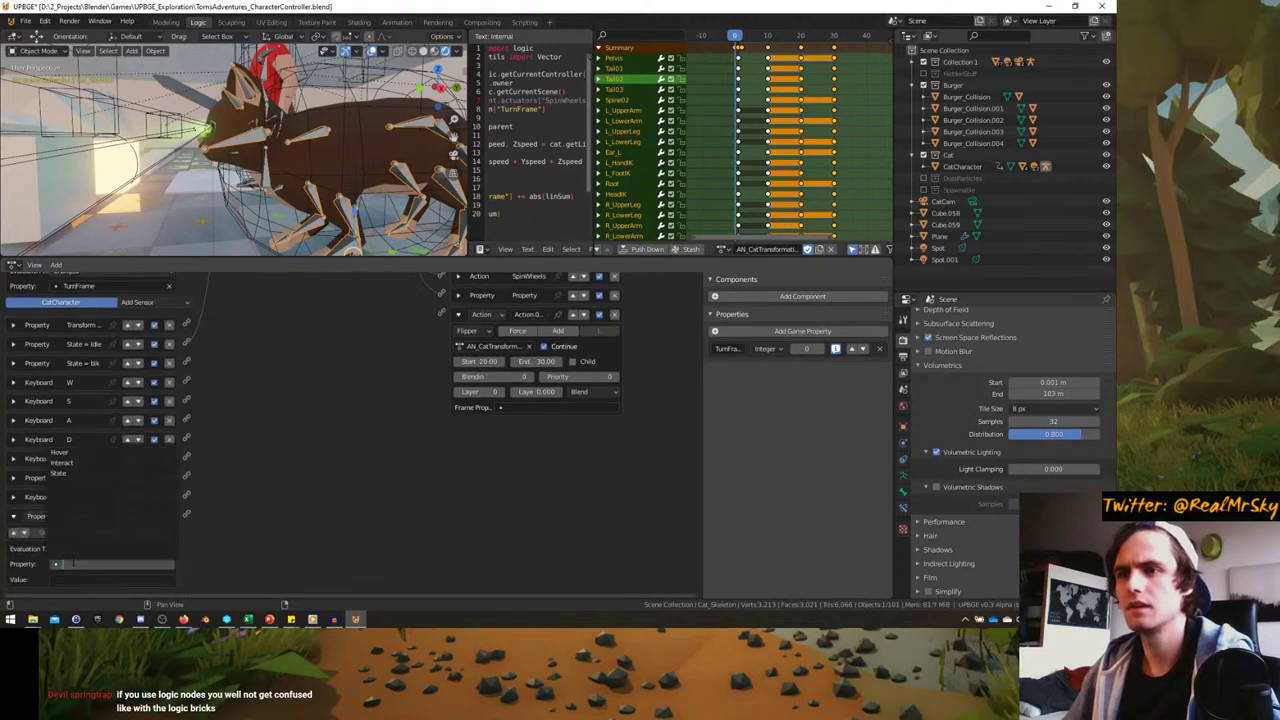
click(62, 453)
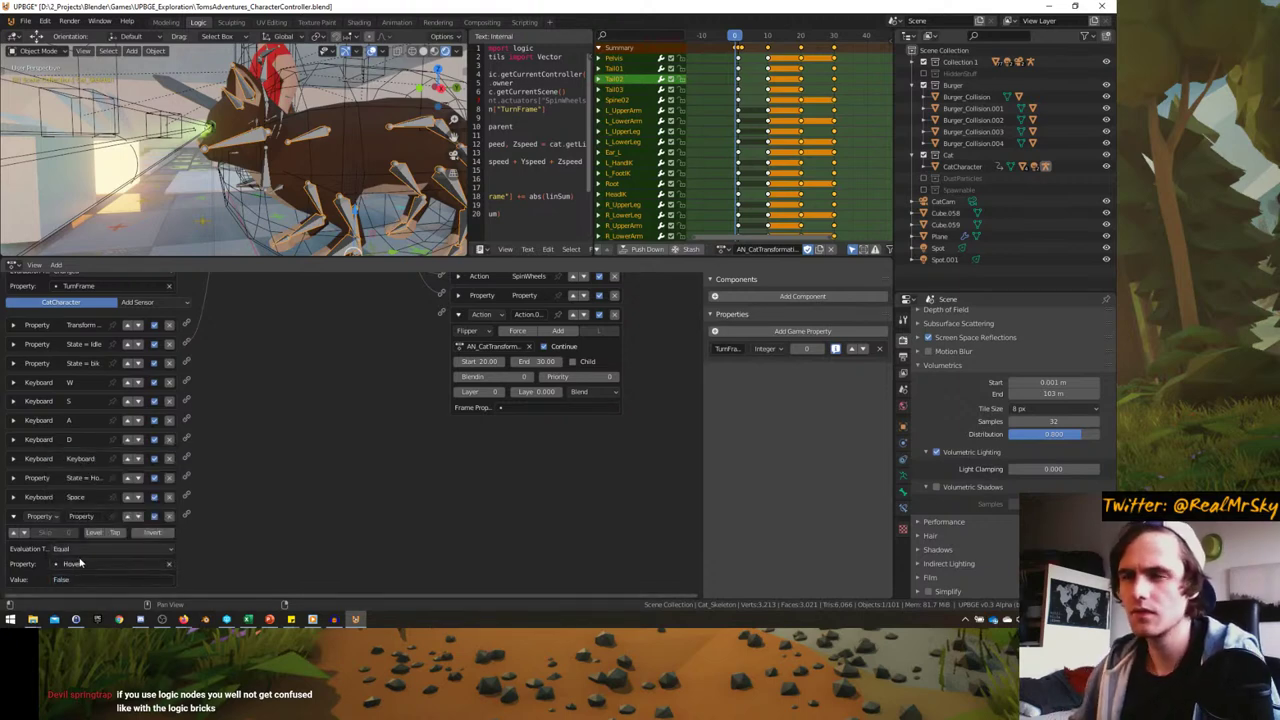
scroll(237, 451, down, 2)
scroll(200, 352, up, 2)
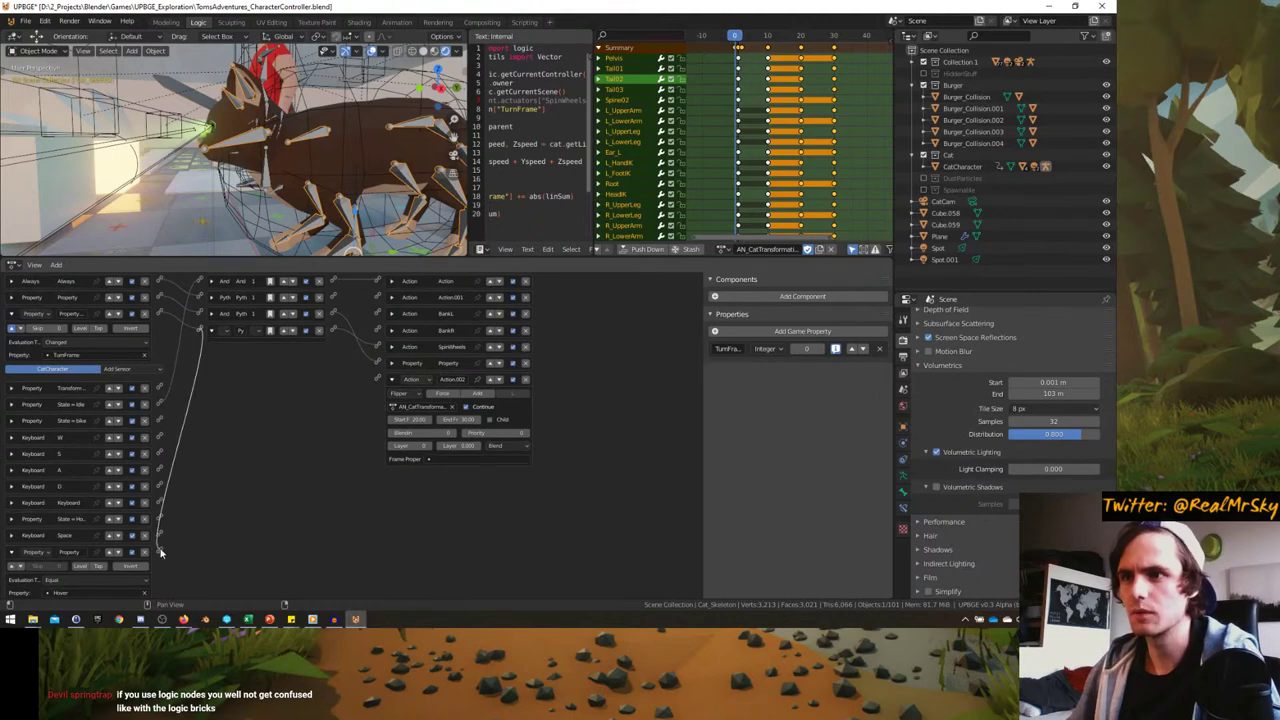
key(KP_0)
- Start the game full-window and steer the cat forward, left, right and back
key(ctrl+space)
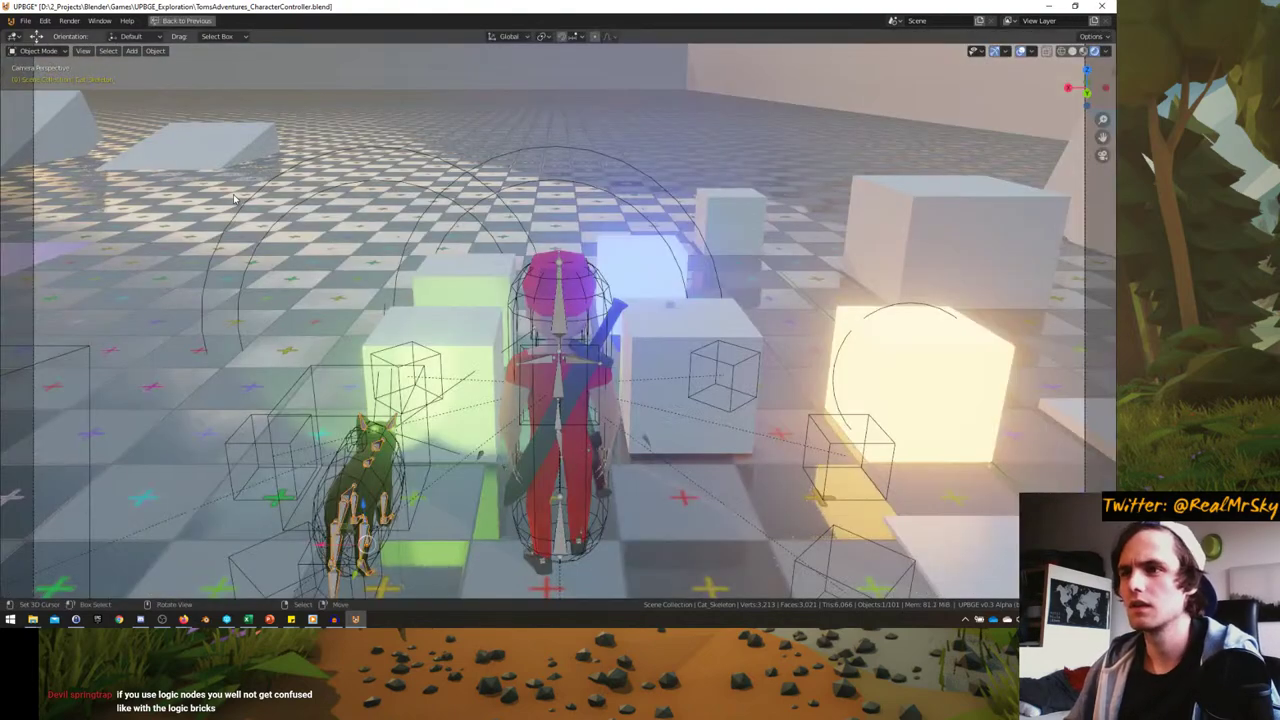
key(p)
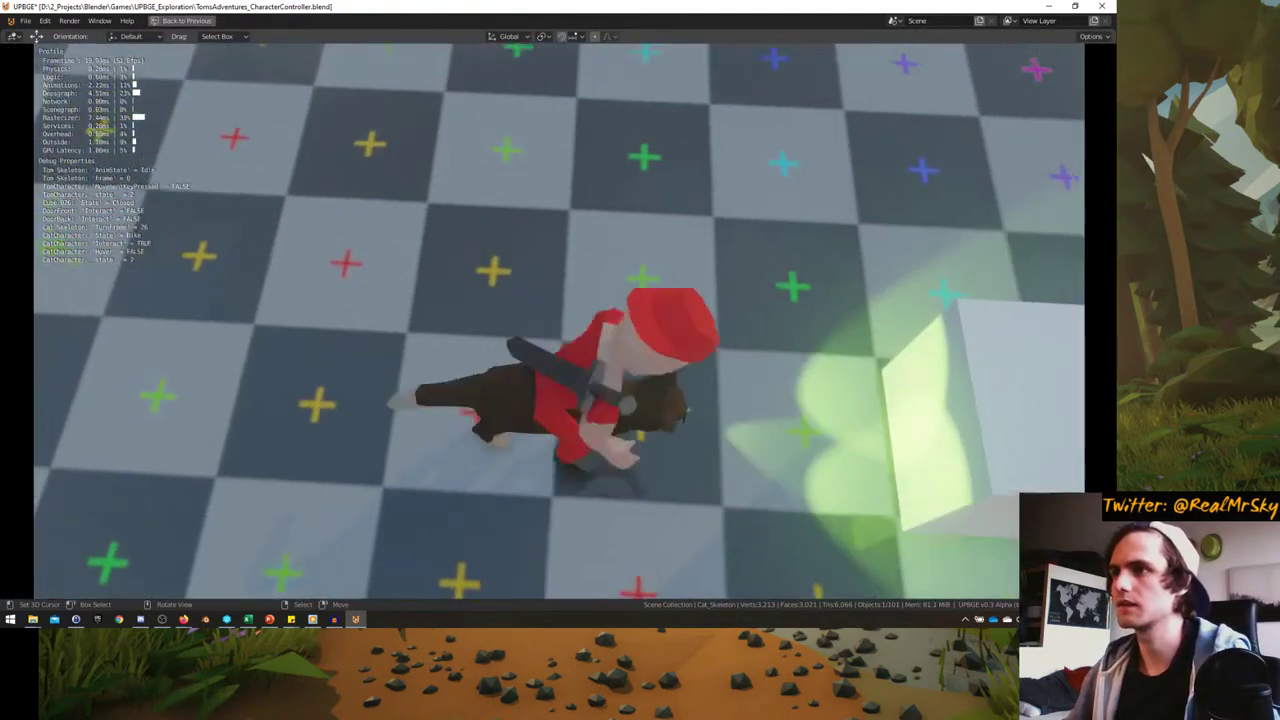
key(w)
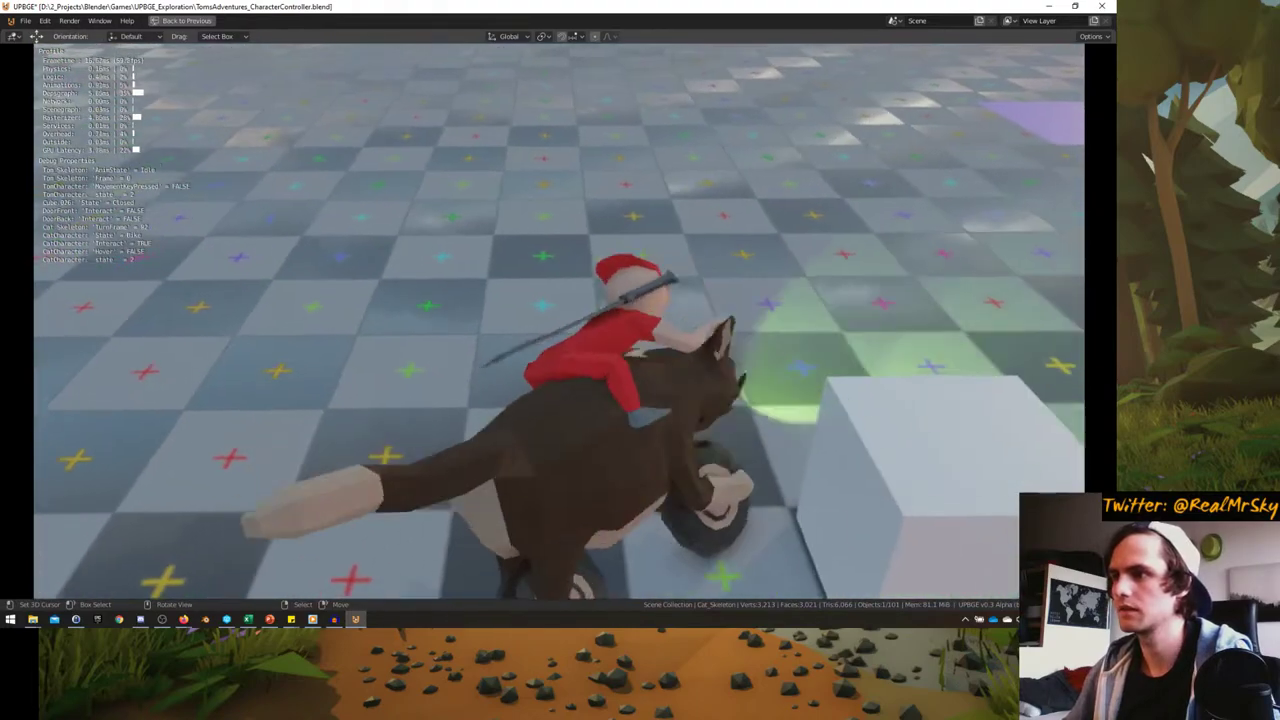
key(a)
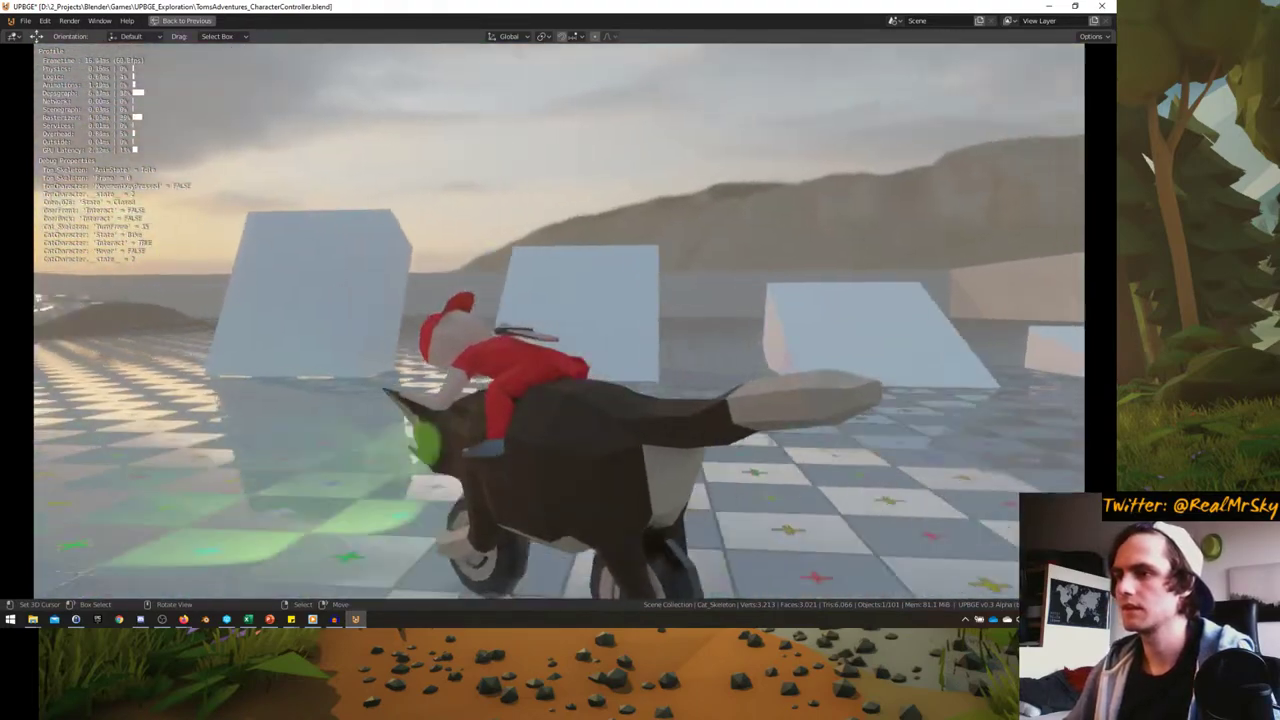
key(d)
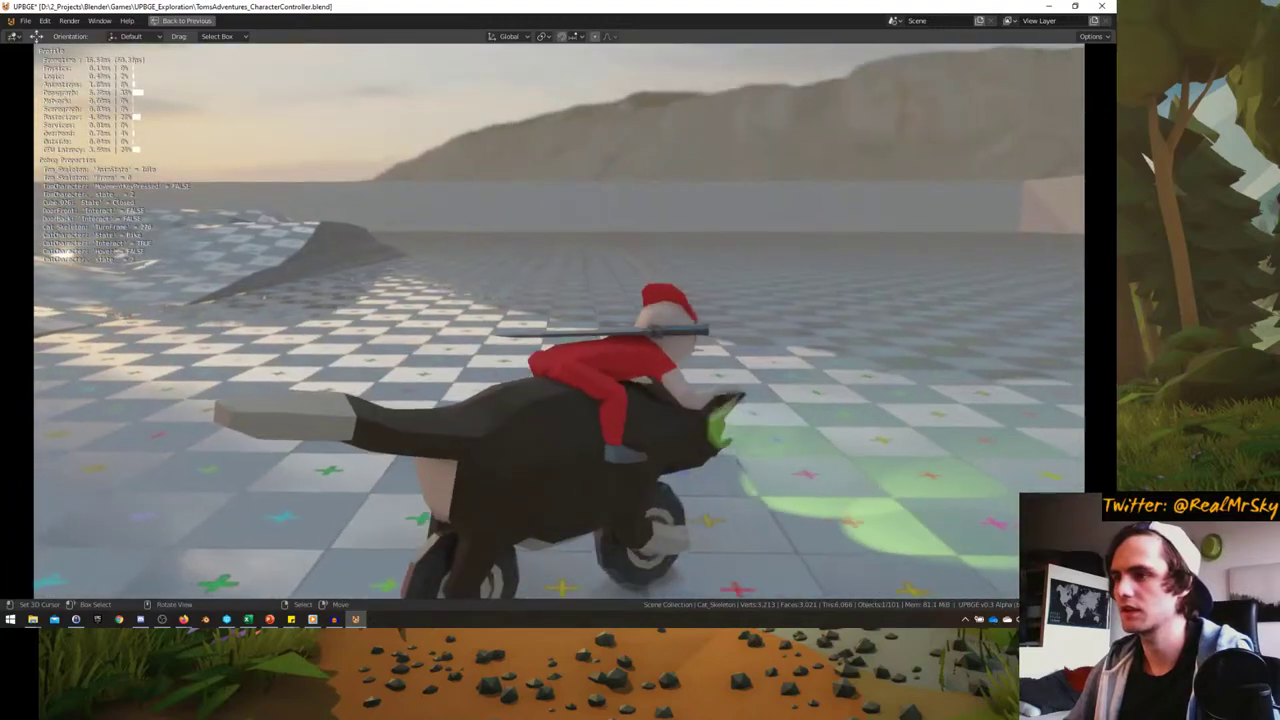
key(w)
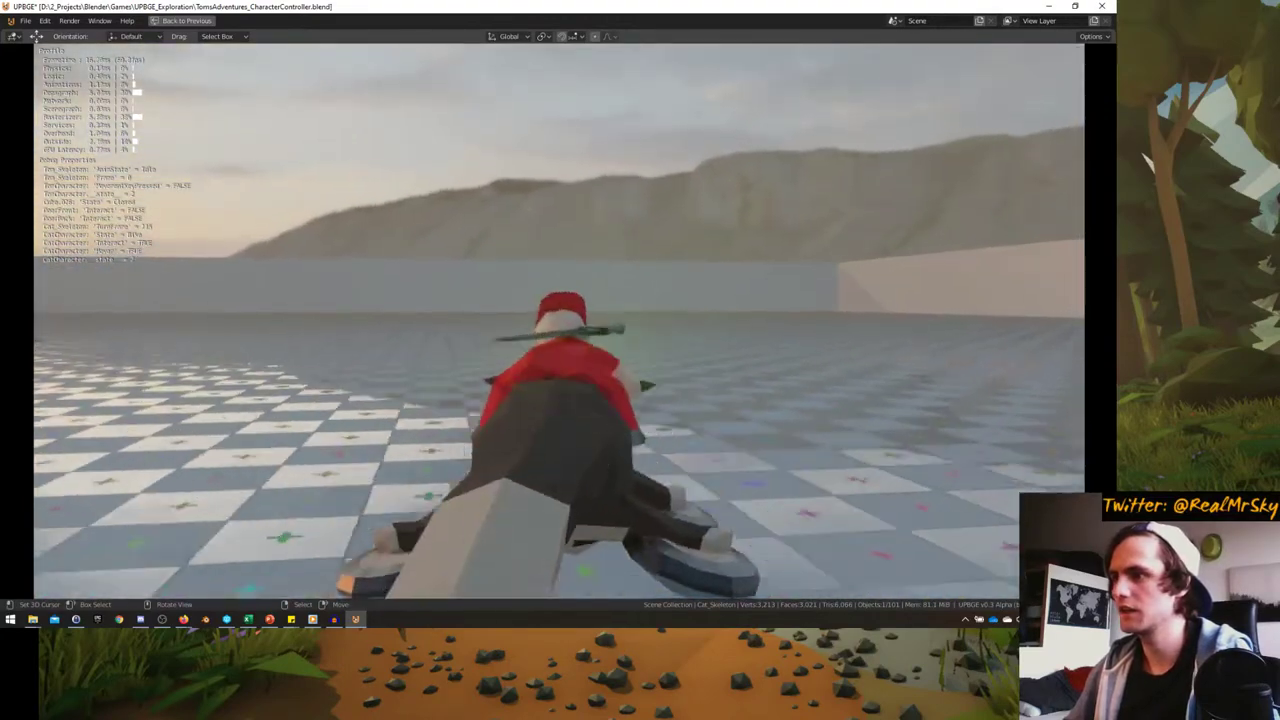
key(a)
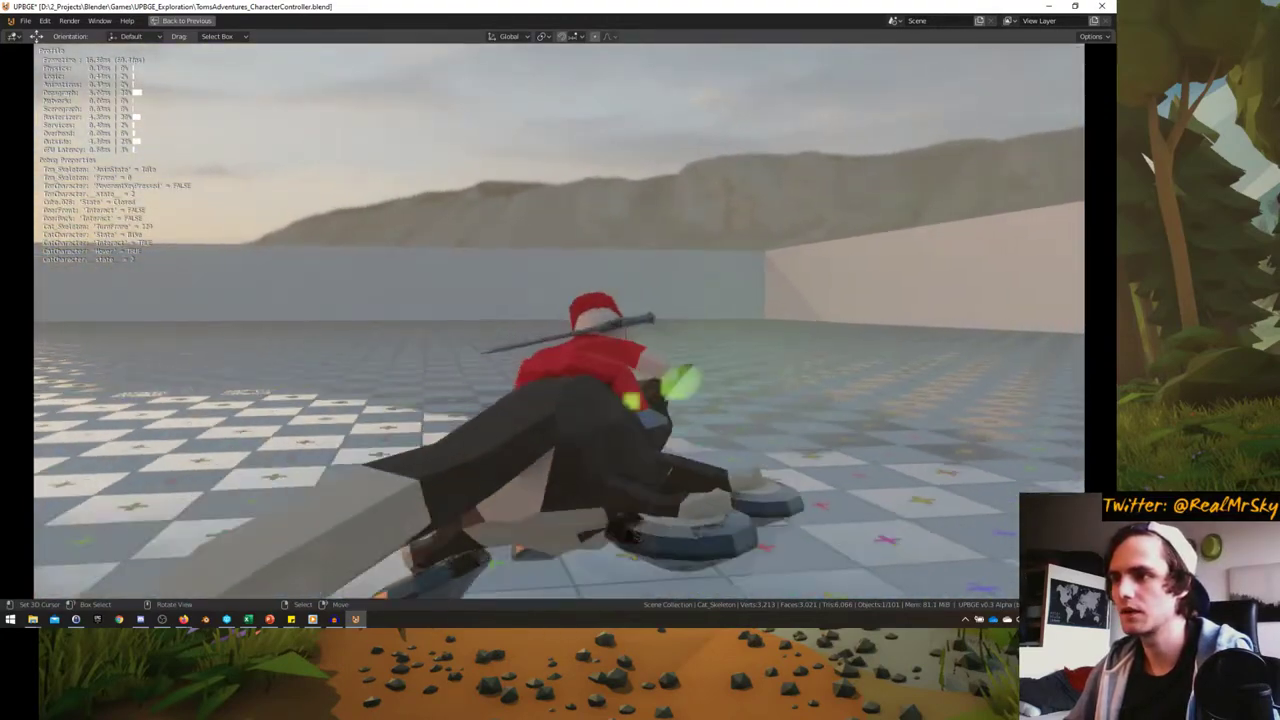
key(s)
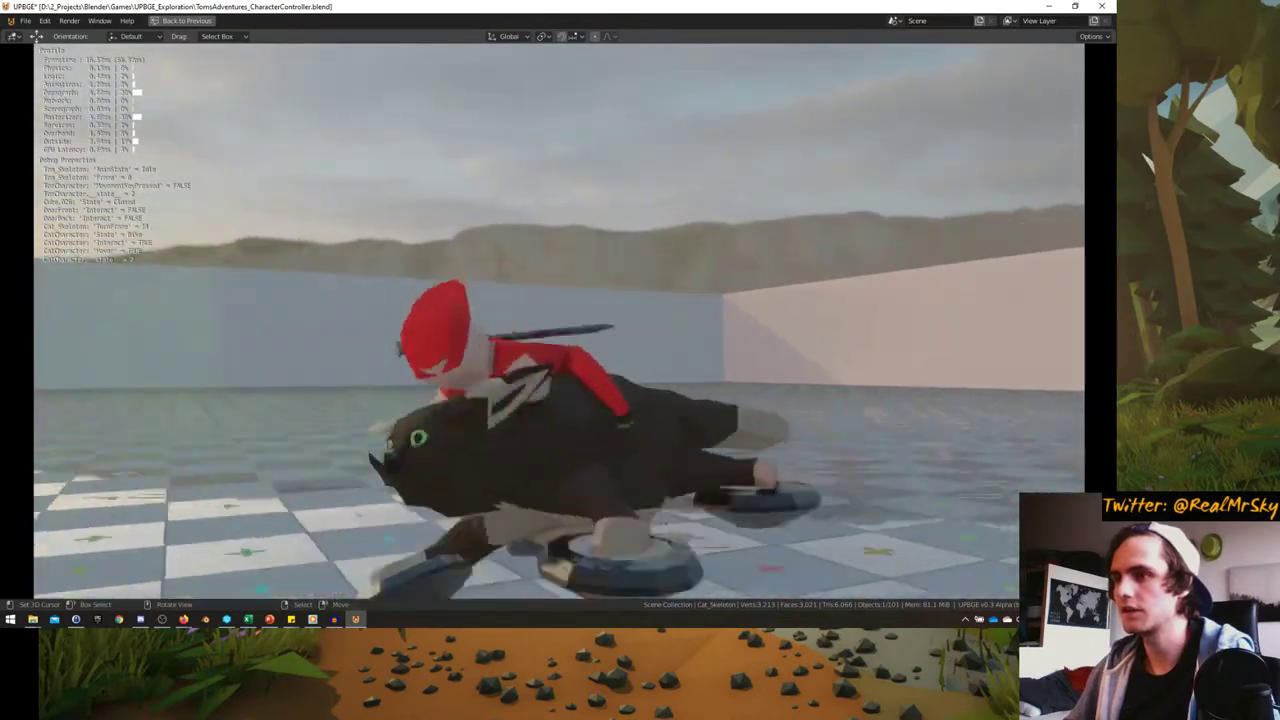
key(d)
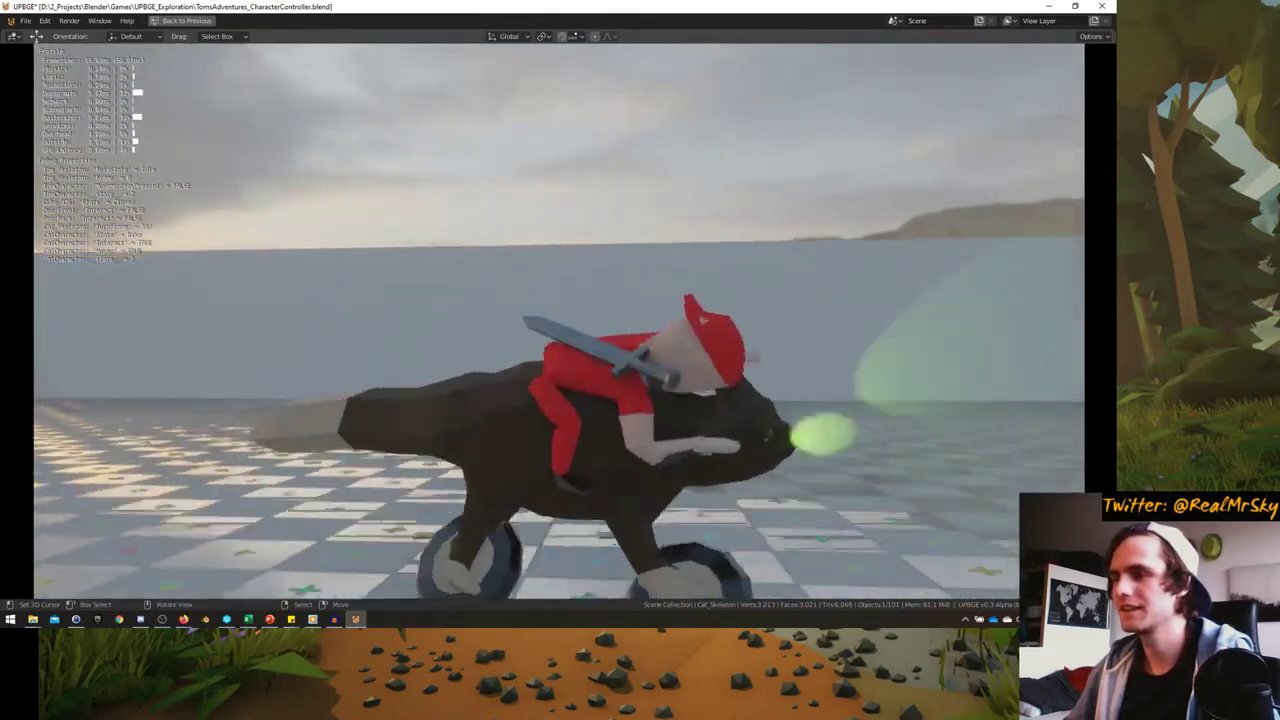
key(w)
key(d)
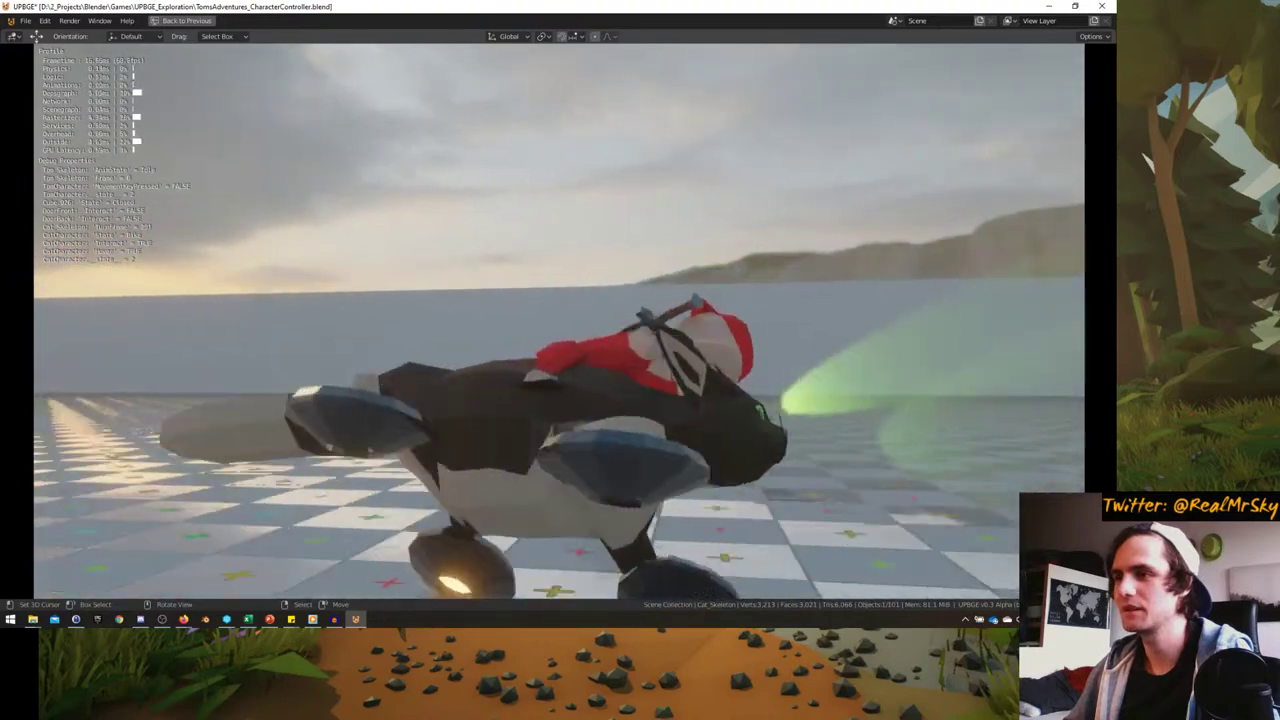
key(a)
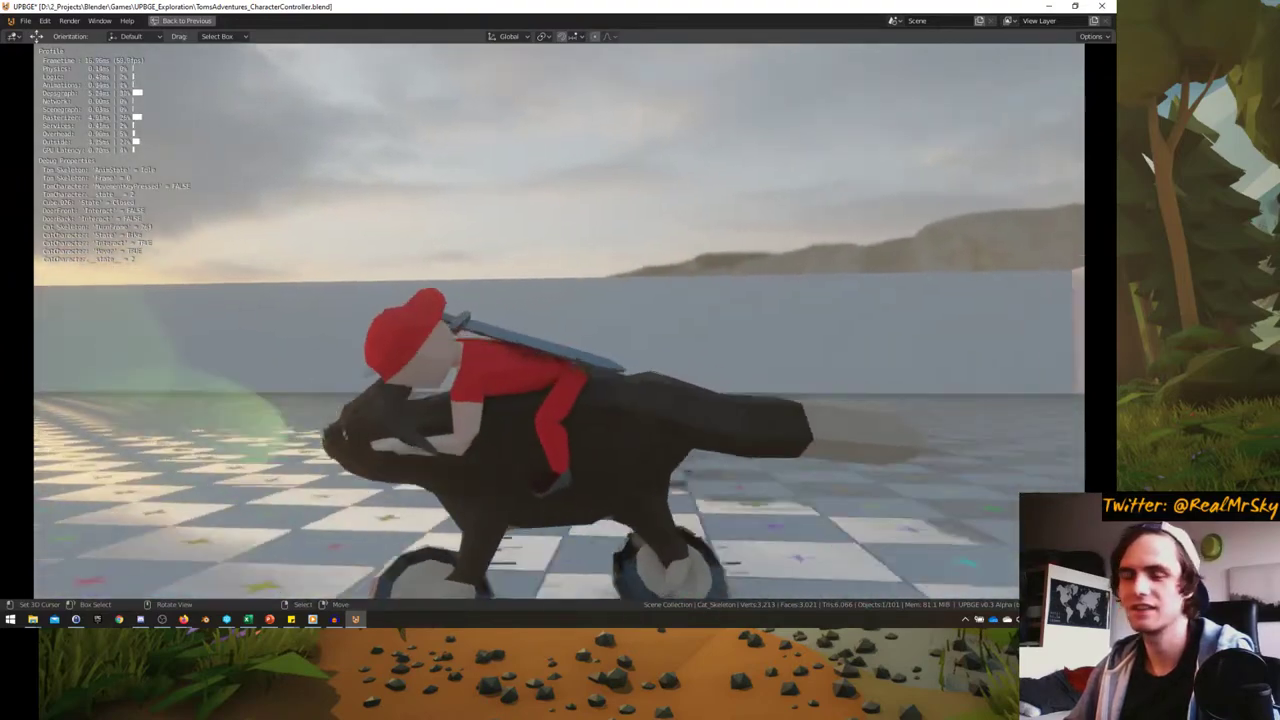
- Keep riding the cat around the level, then stop the game
key(s)
key(w)
key(a)
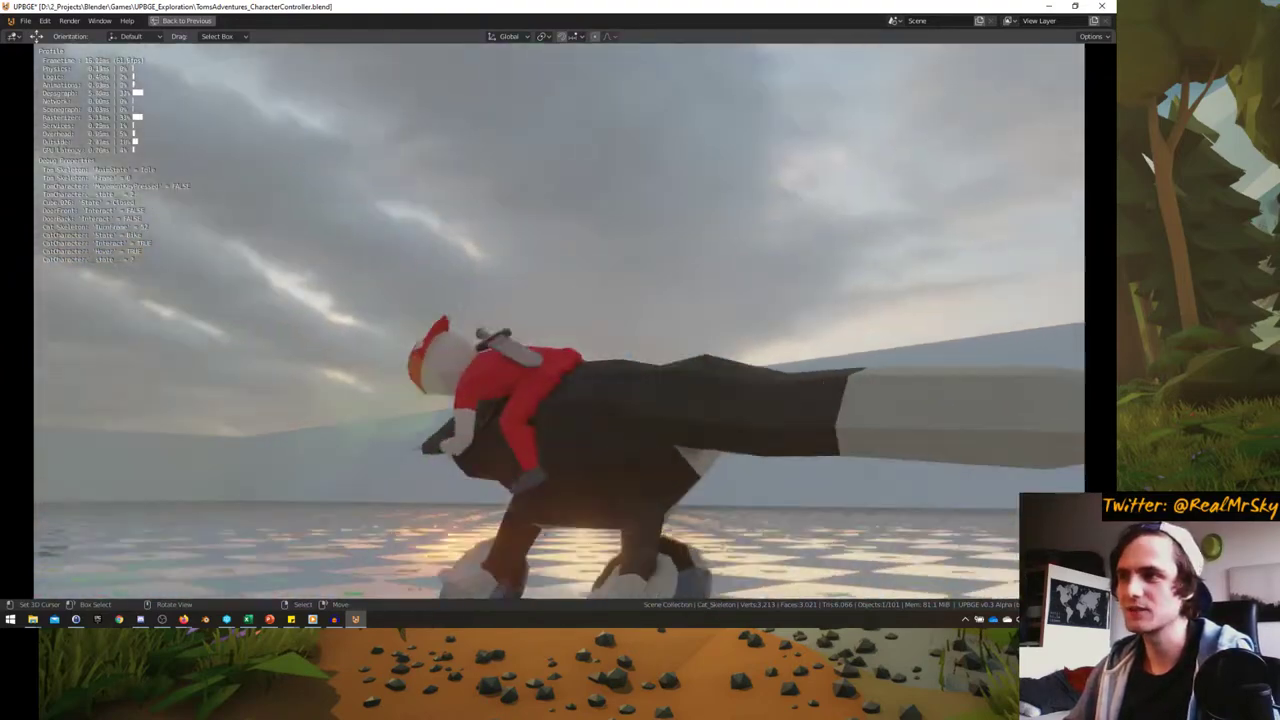
key(a)
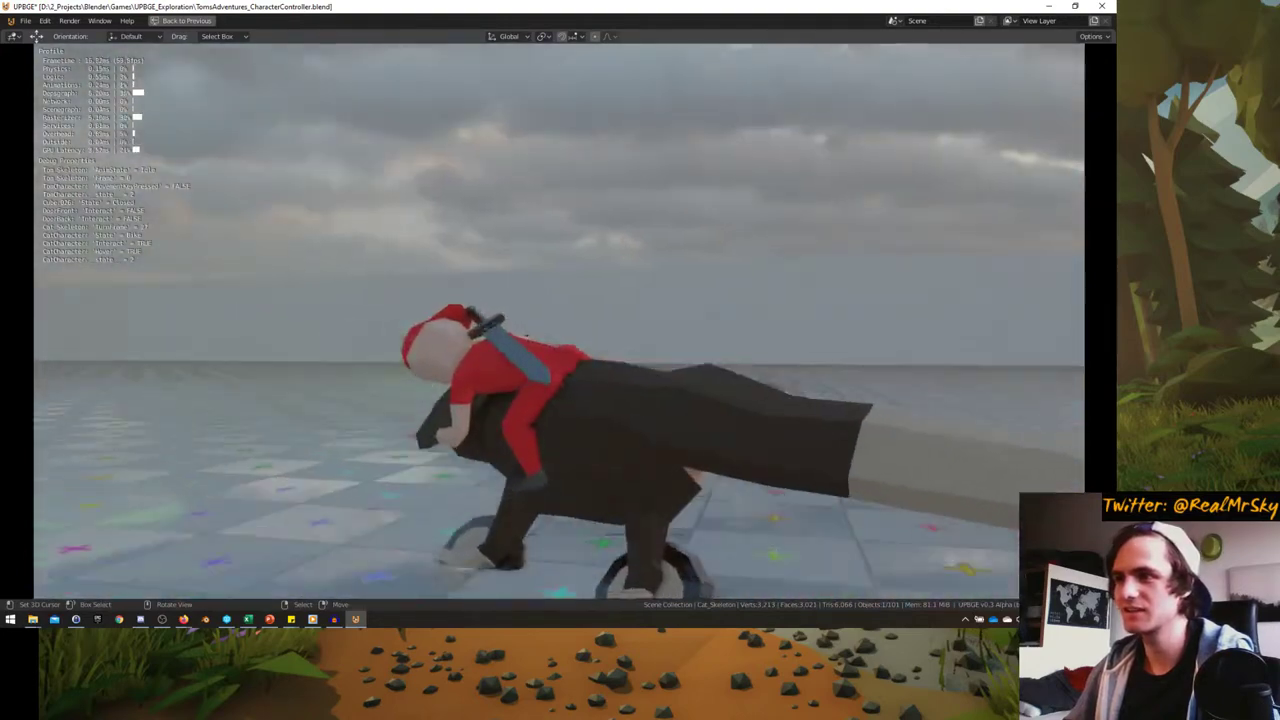
key(w)
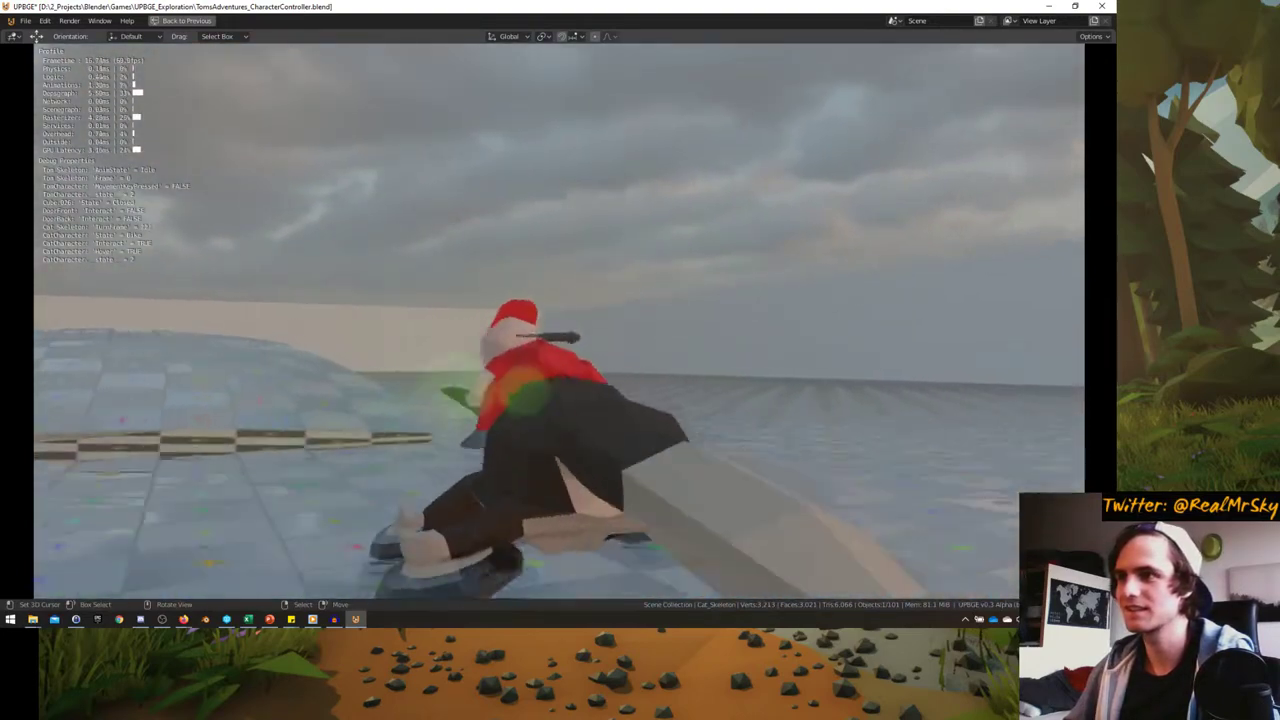
key(a)
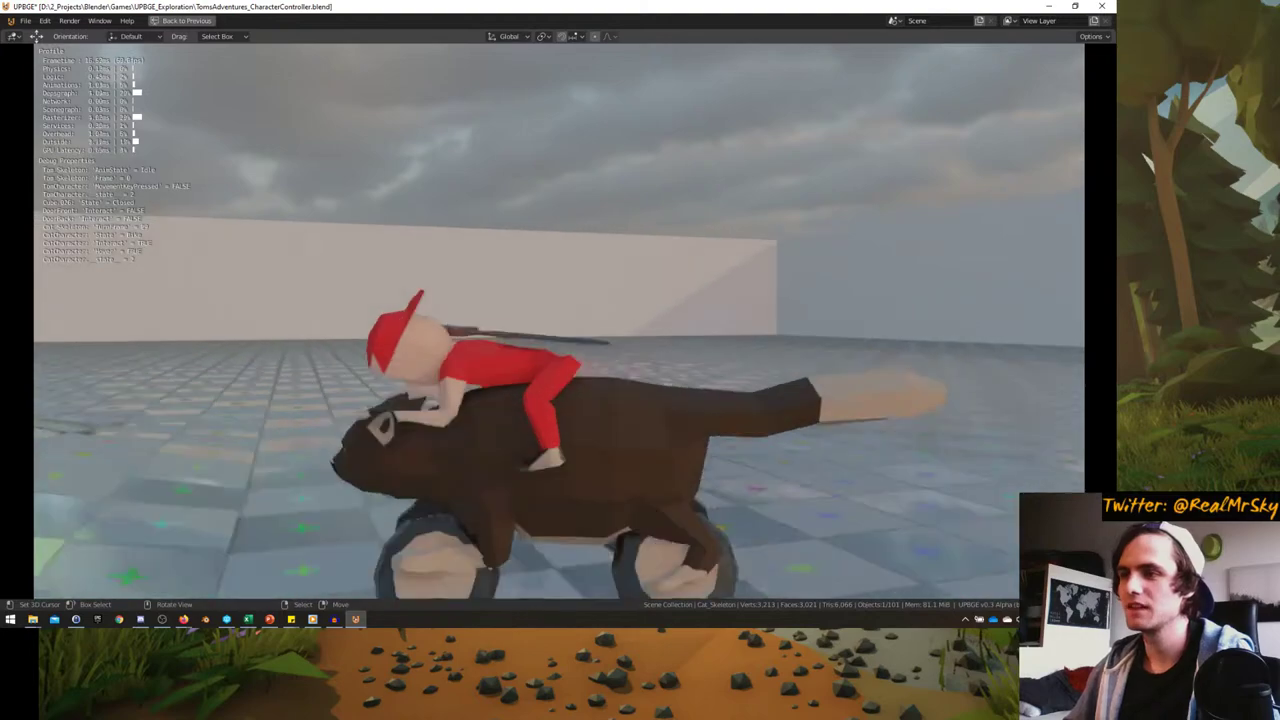
key(w)
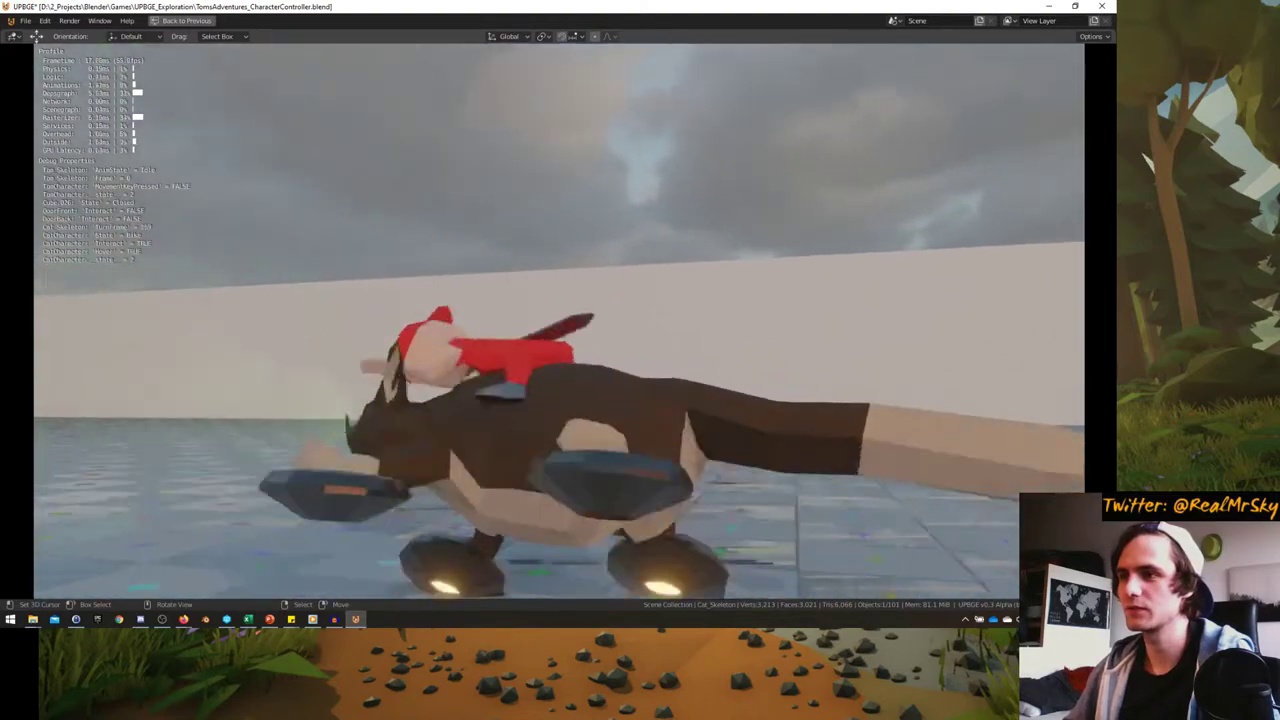
key(a)
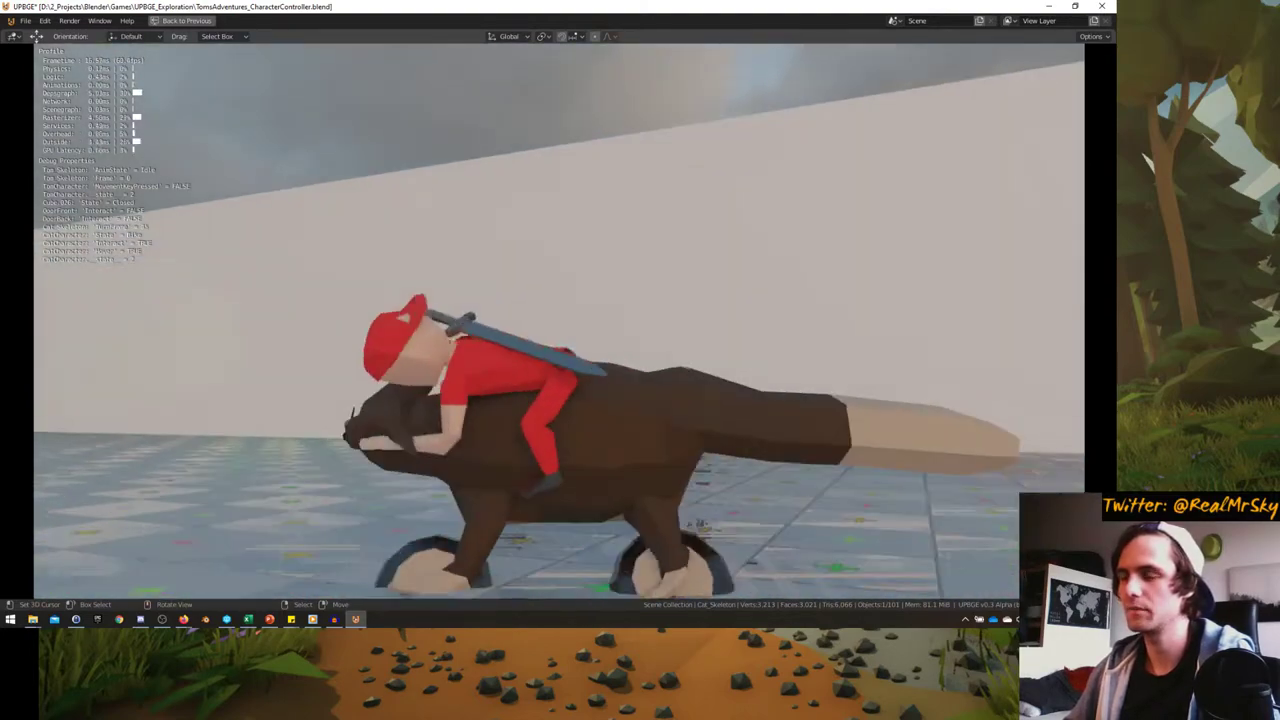
key(d)
key(w)
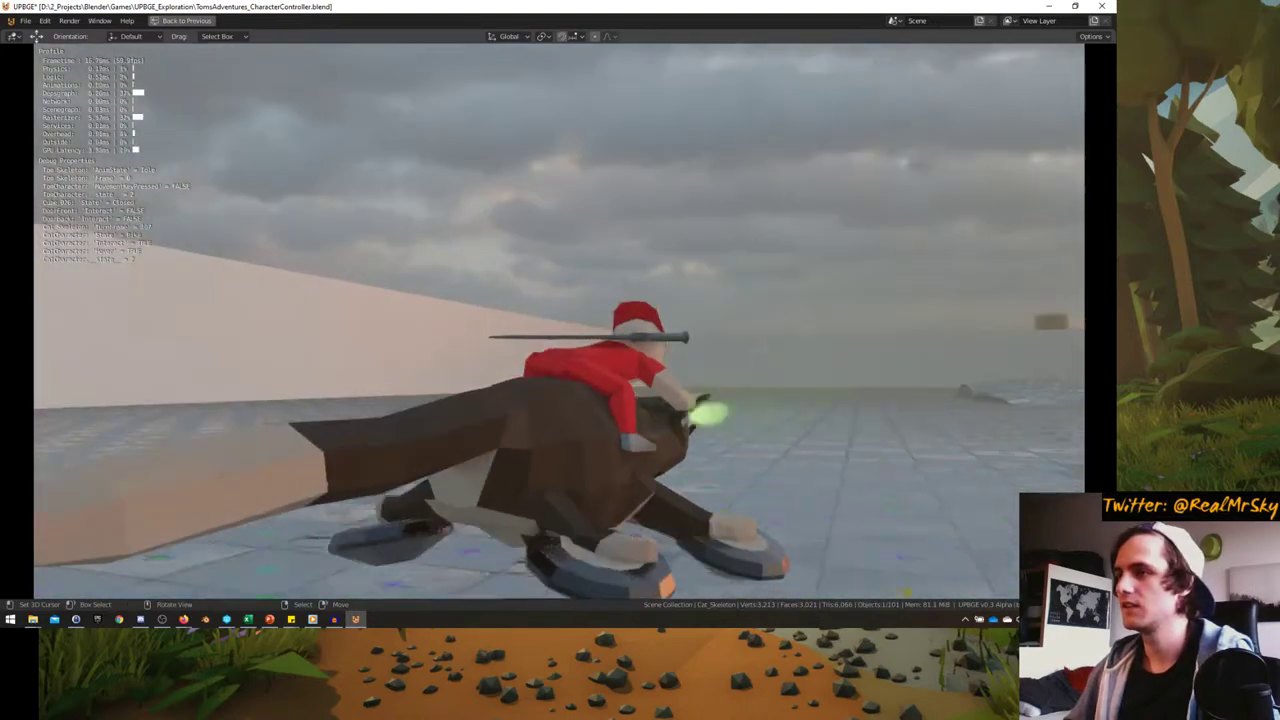
key(d)
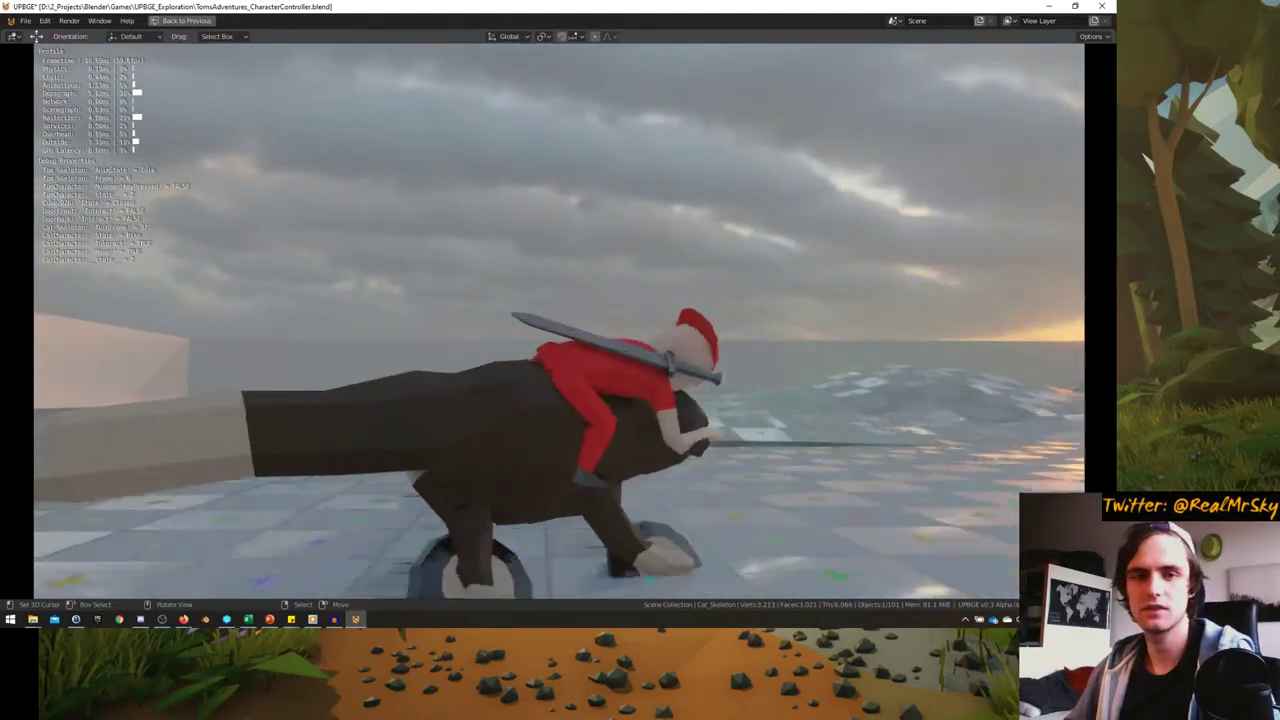
key(d)
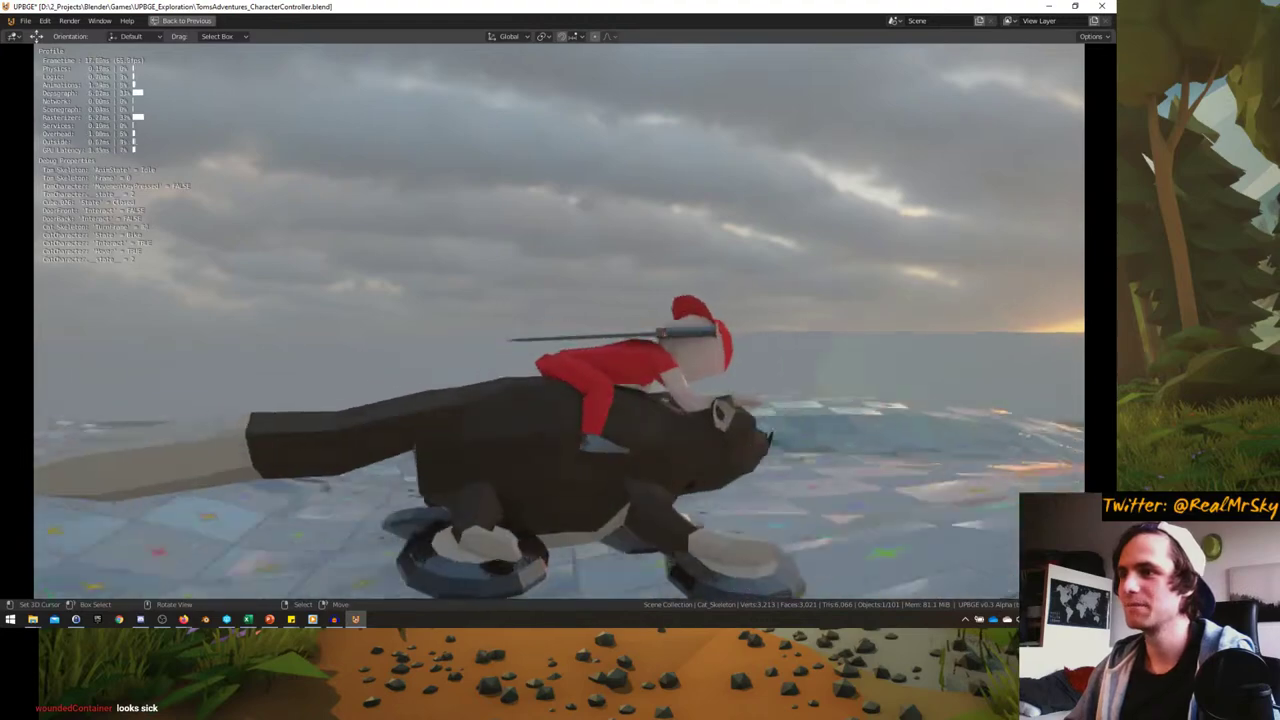
key(w)
key(a)
key(d)
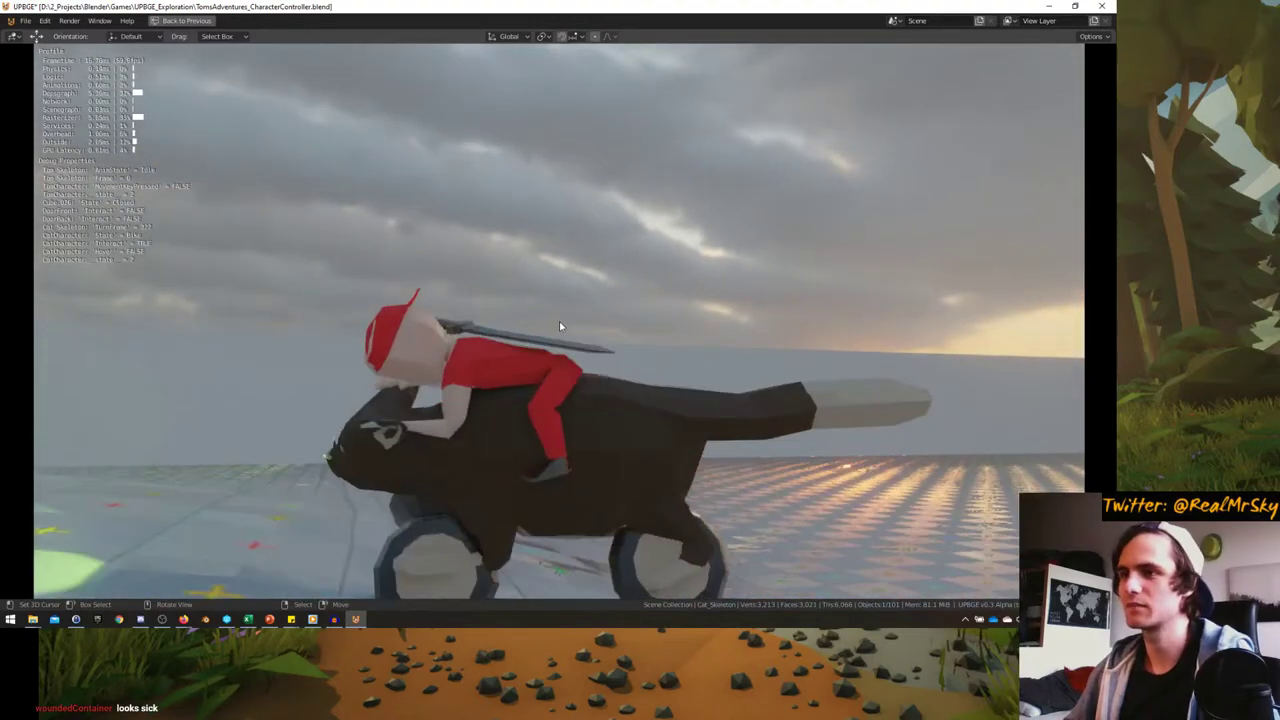
key(Escape)
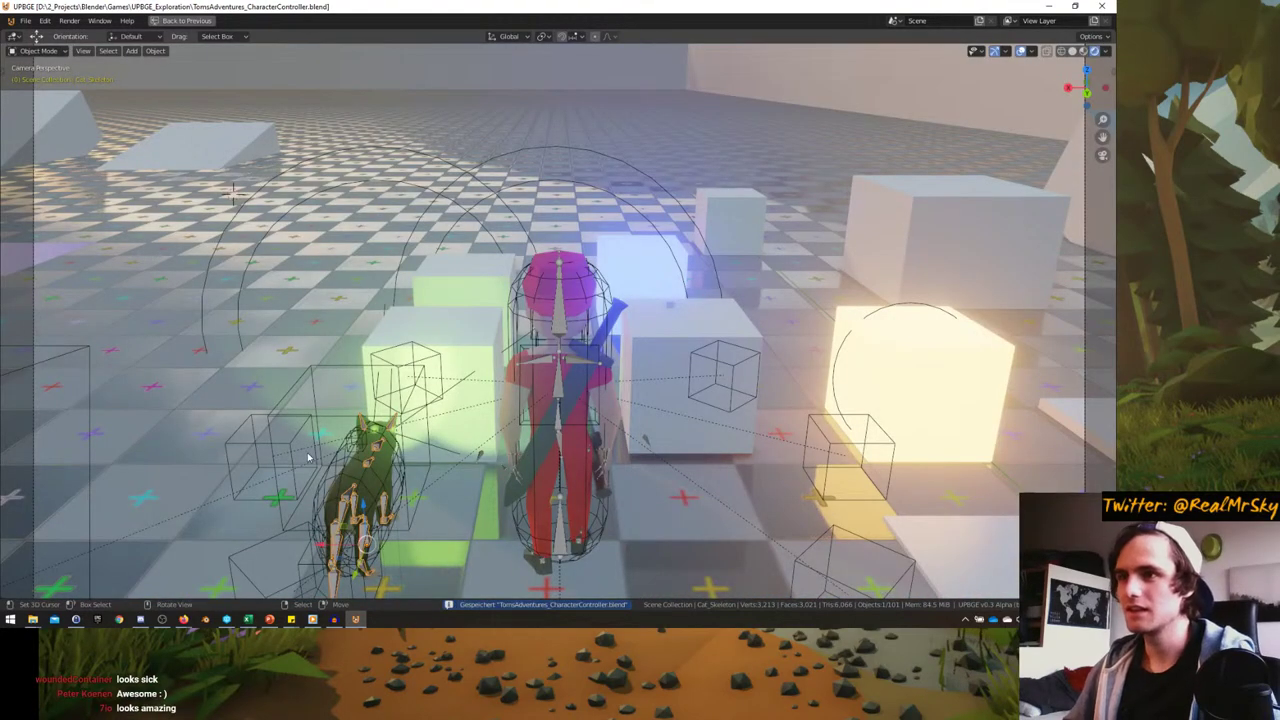
- Review CatCharacter's Physics and Object settings, then maximize the 3D view
click(335, 456)
key(ctrl+space)
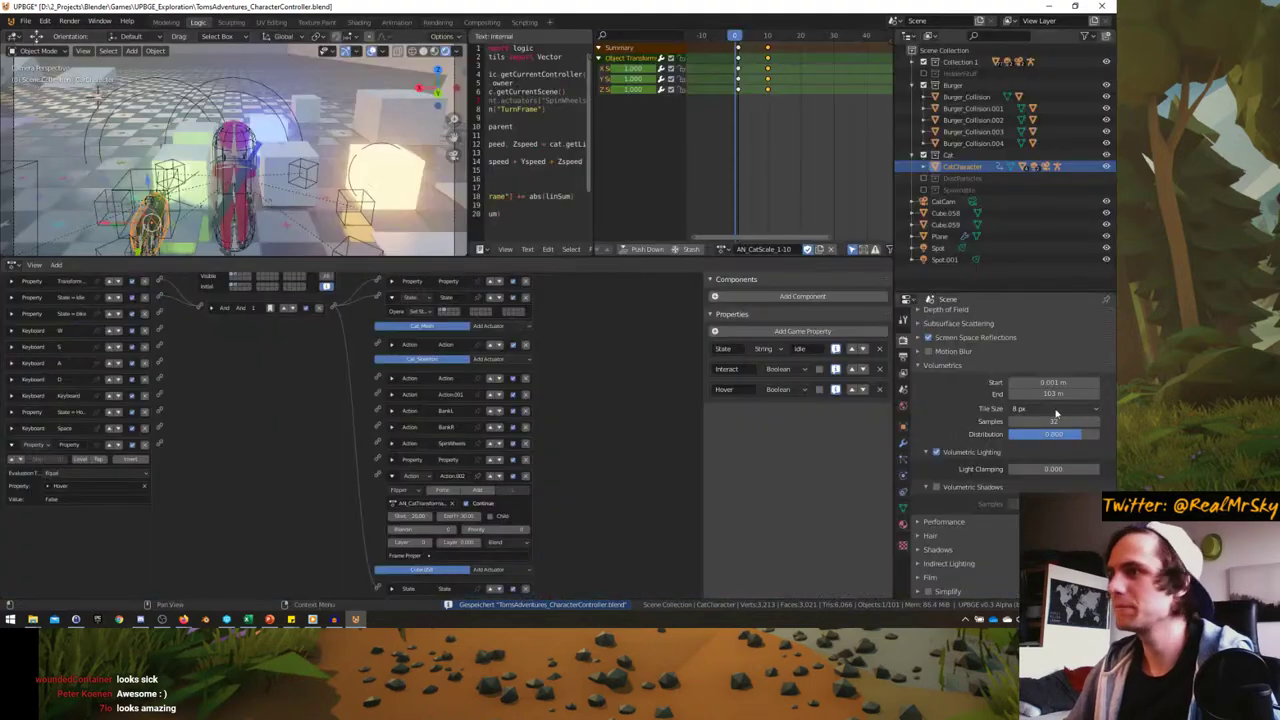
click(903, 461)
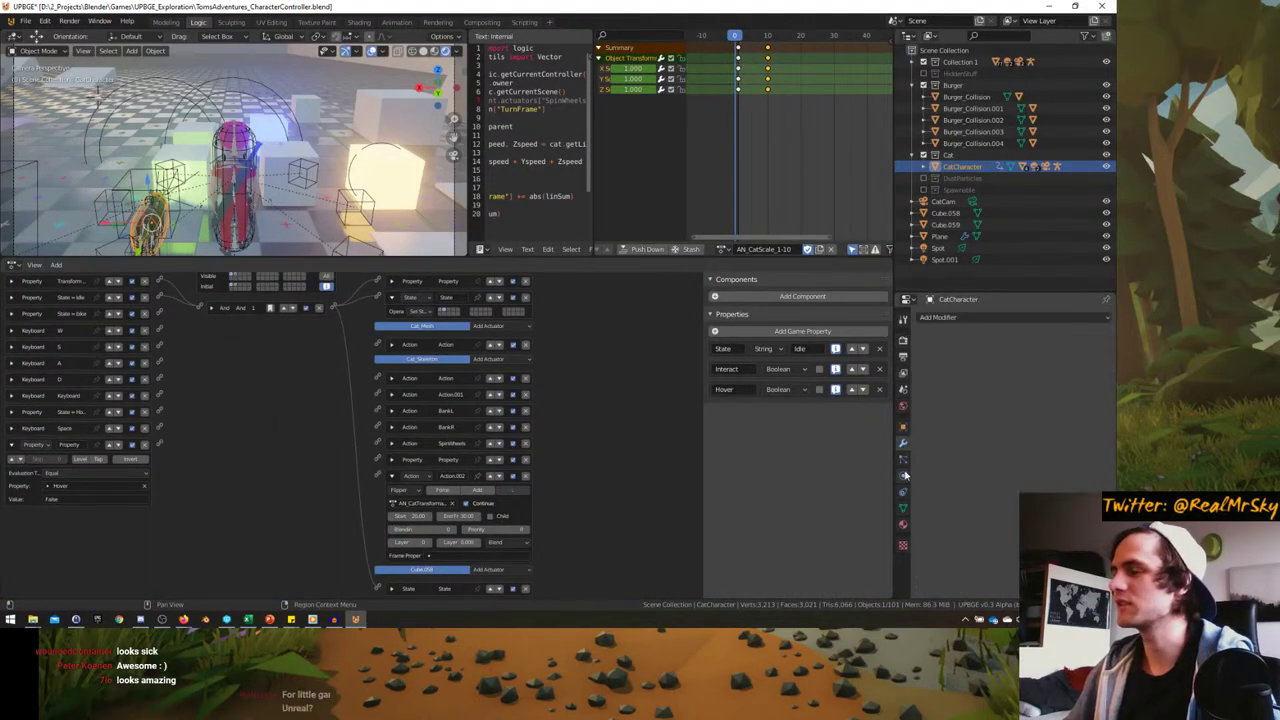
click(903, 427)
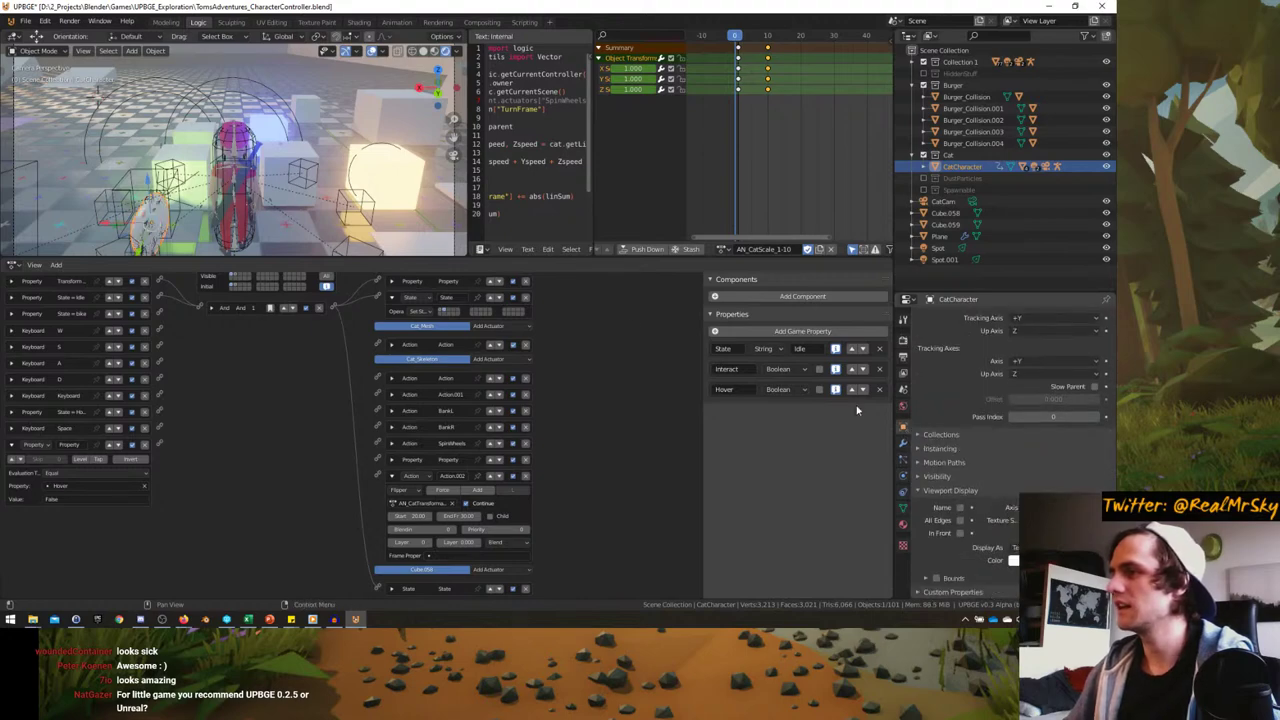
key(ctrl+space)
- Start the game, mount the cat with E and ride it forward turning right
key(p)
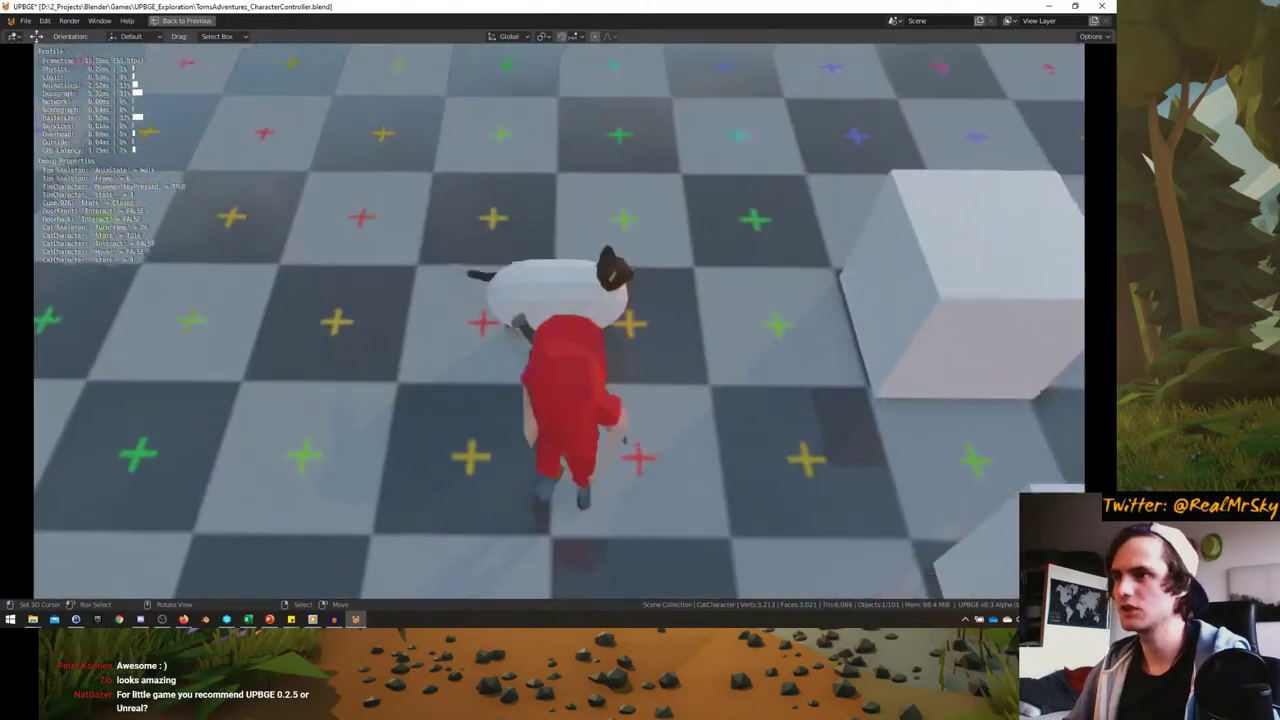
key(e)
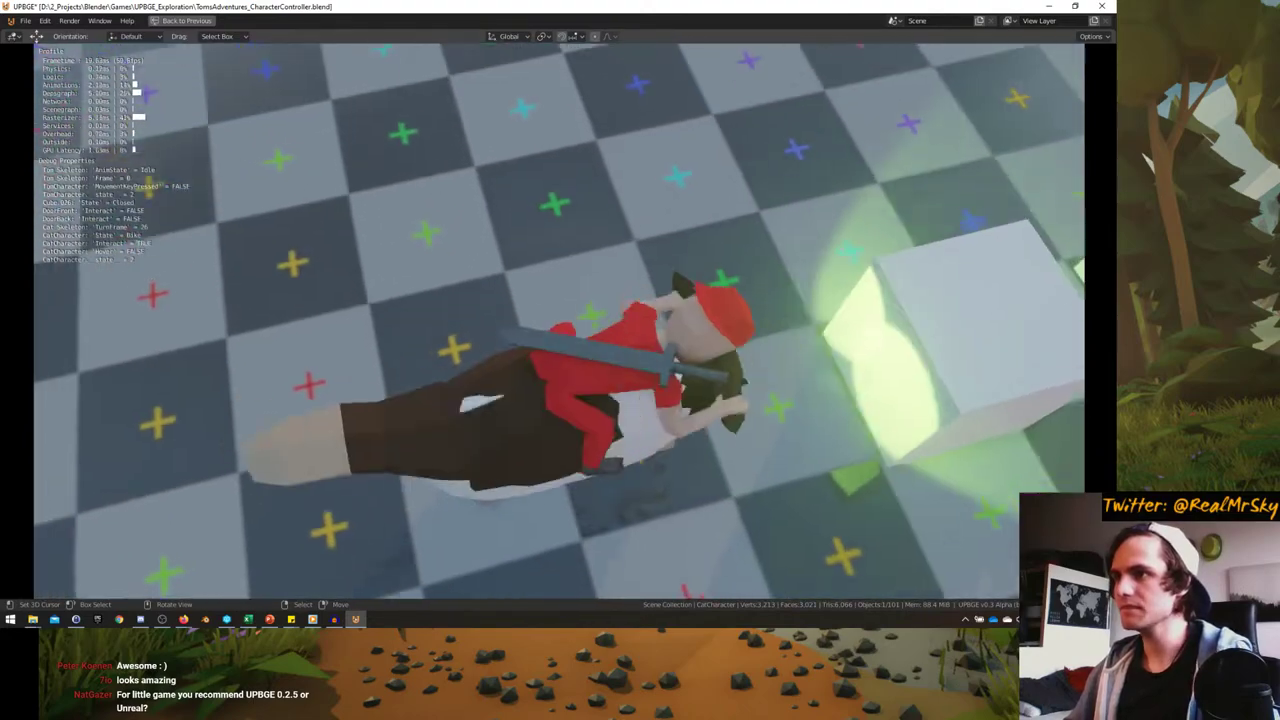
key(d)
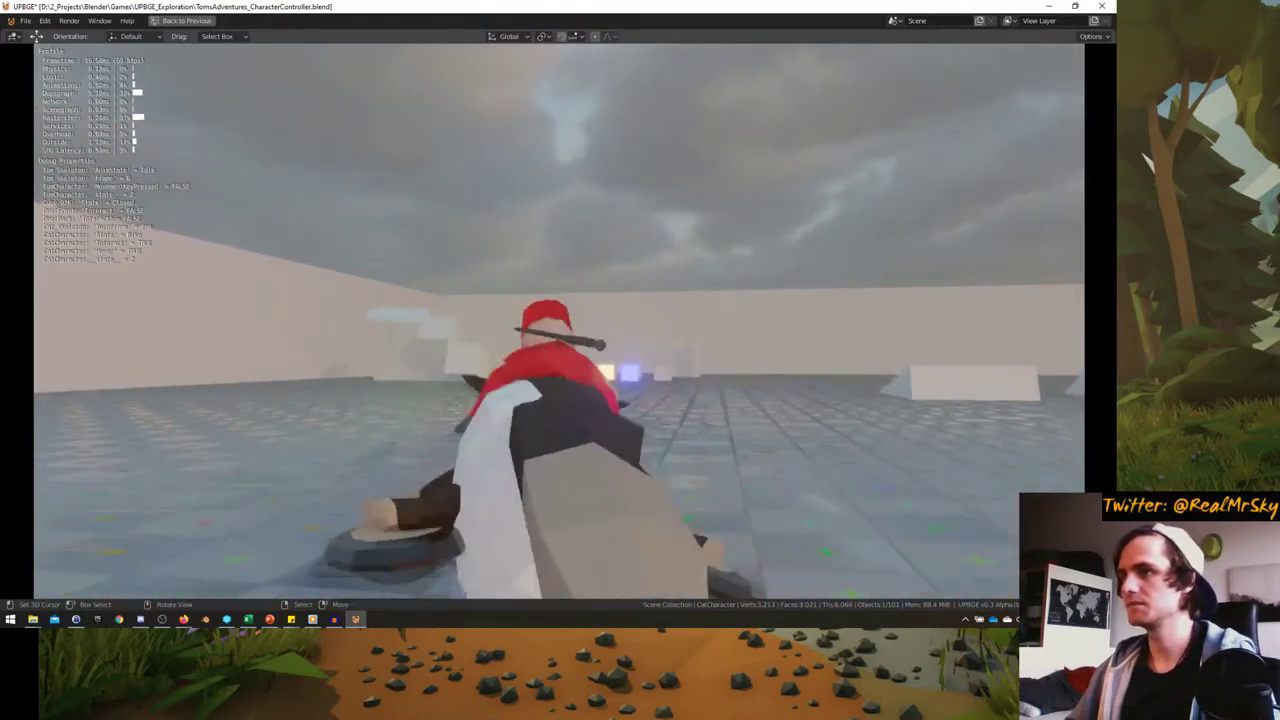
- Stop the game and bring back the logic-brick layout showing all states' controllers and actuators
key(Escape)
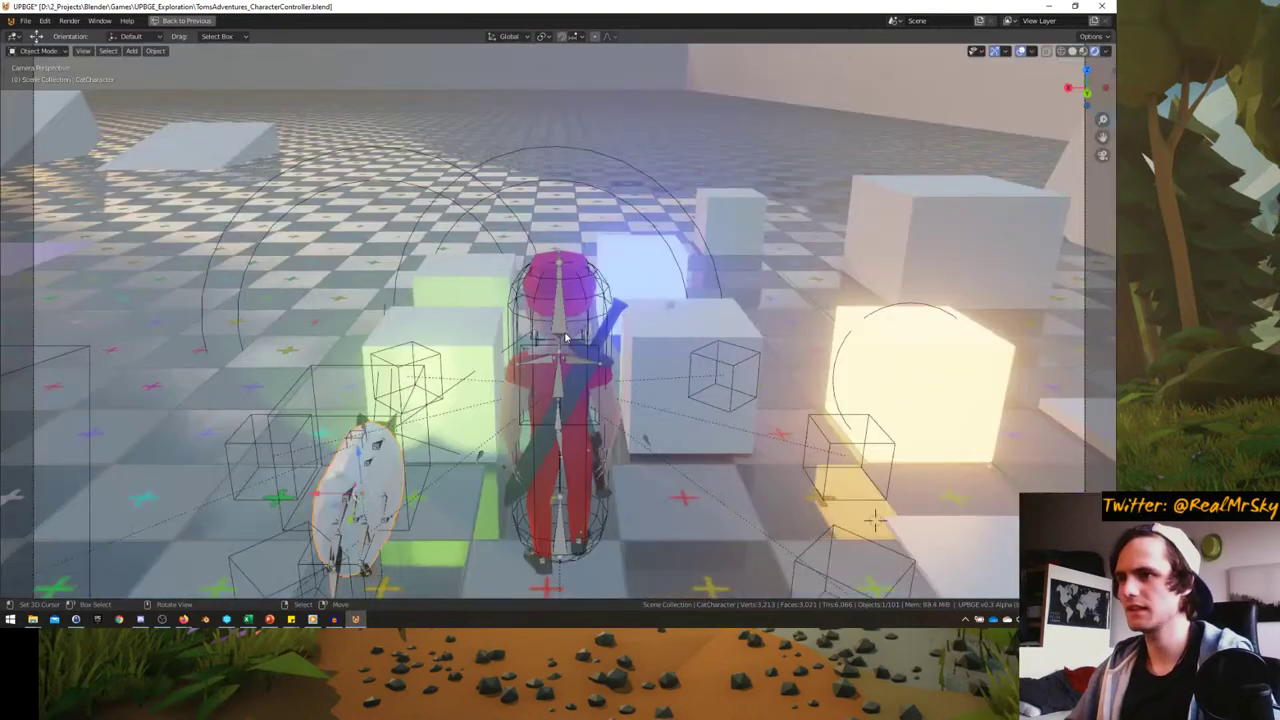
key(ctrl+alt+space)
scroll(255, 311, up, 1)
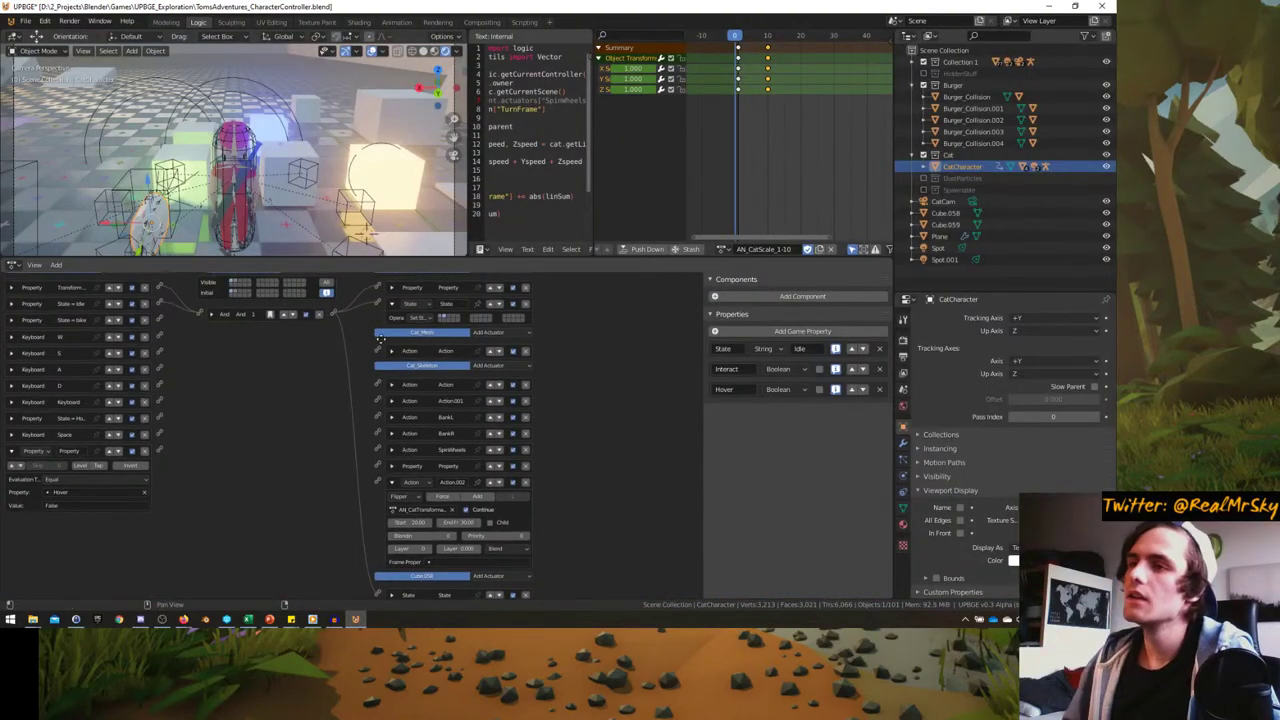
click(237, 307)
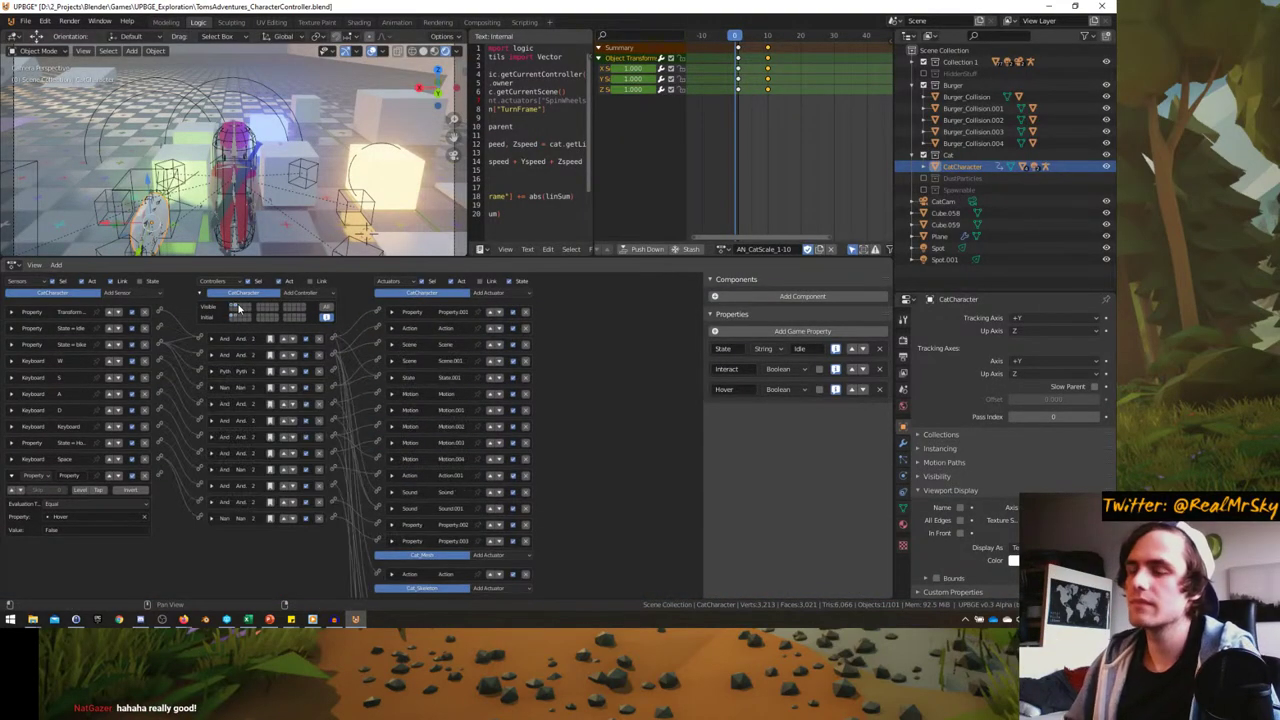
middle_drag(230, 160, 310, 140)
scroll(144, 380, down, 1)
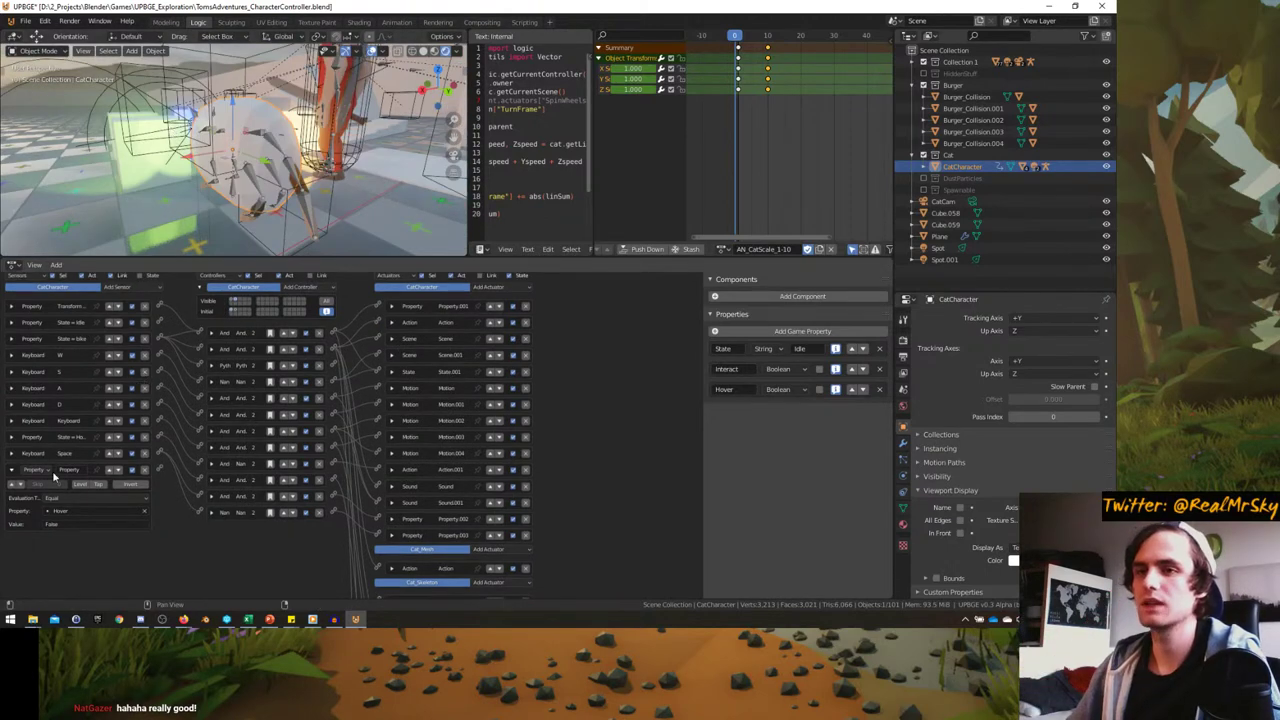
click(12, 470)
- Set the cat's hover Motion actuator to Force Z 0 and Linear Velocity Z 3.00
click(489, 287)
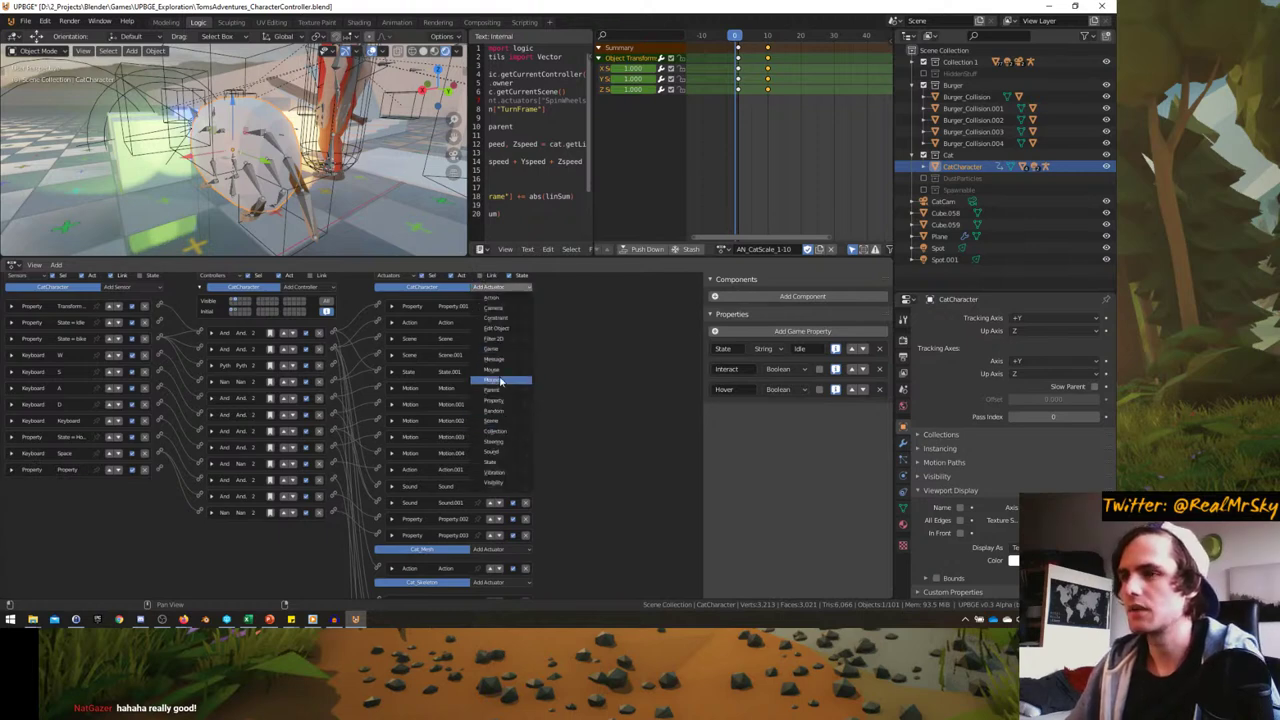
click(500, 381)
ctrl+scroll(30, 483, up, 1)
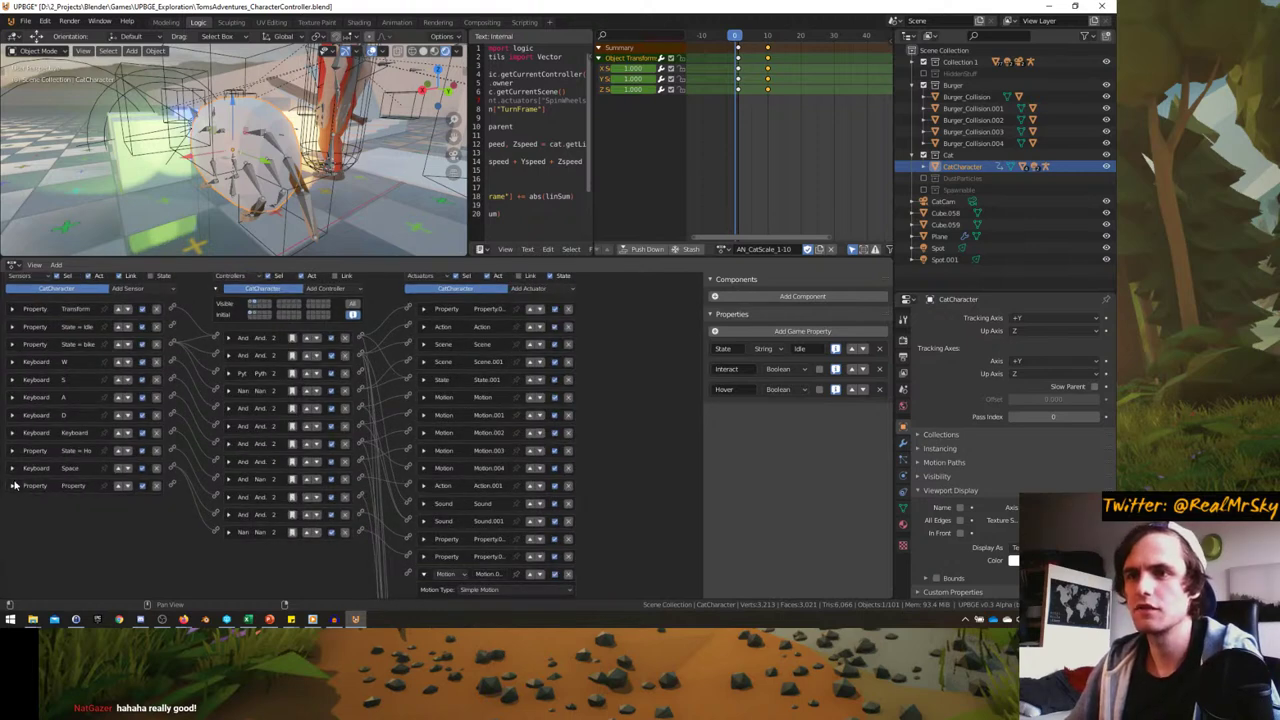
click(12, 451)
scroll(363, 452, down, 2)
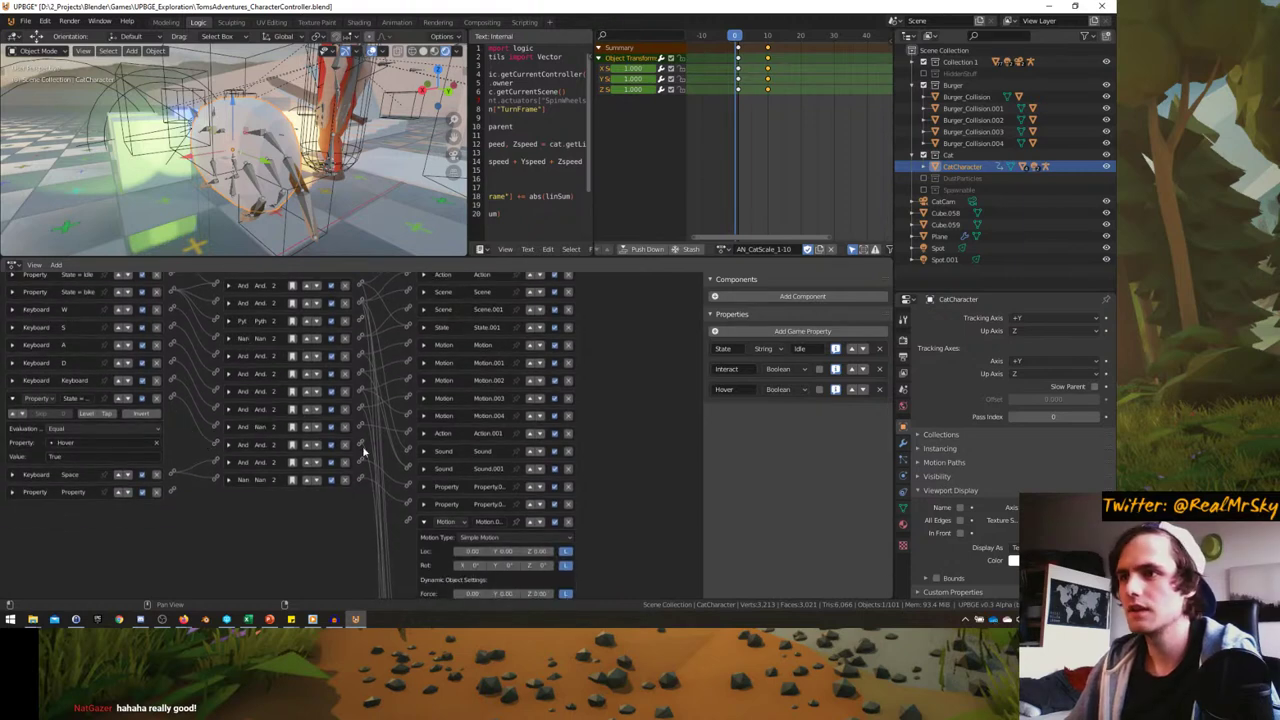
ctrl+middle_drag(410, 537, 419, 432)
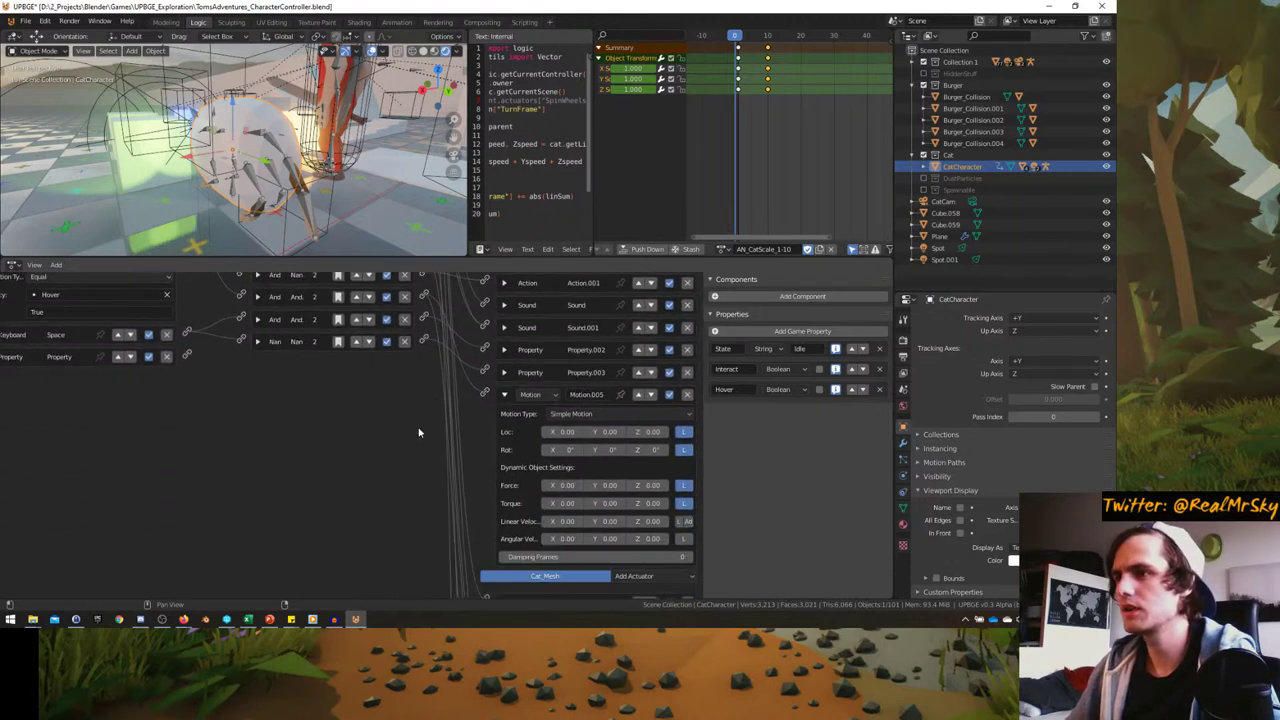
click(575, 414)
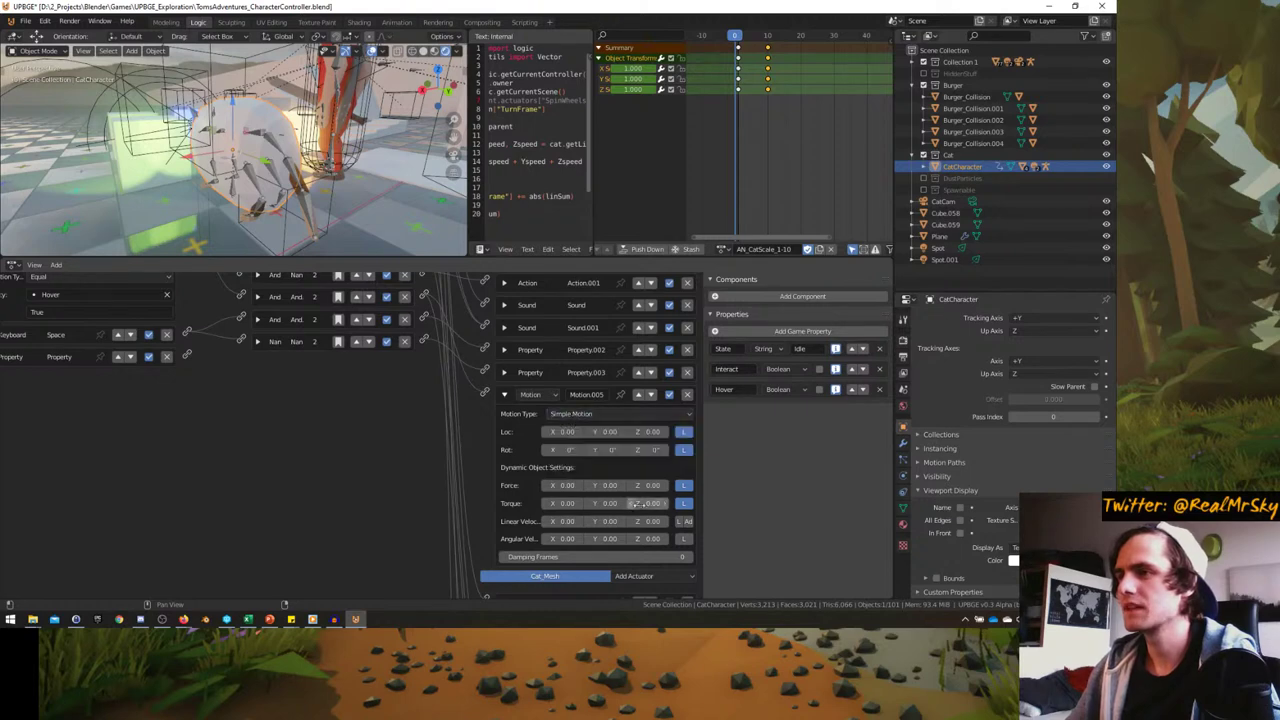
scroll(681, 492, down, 1)
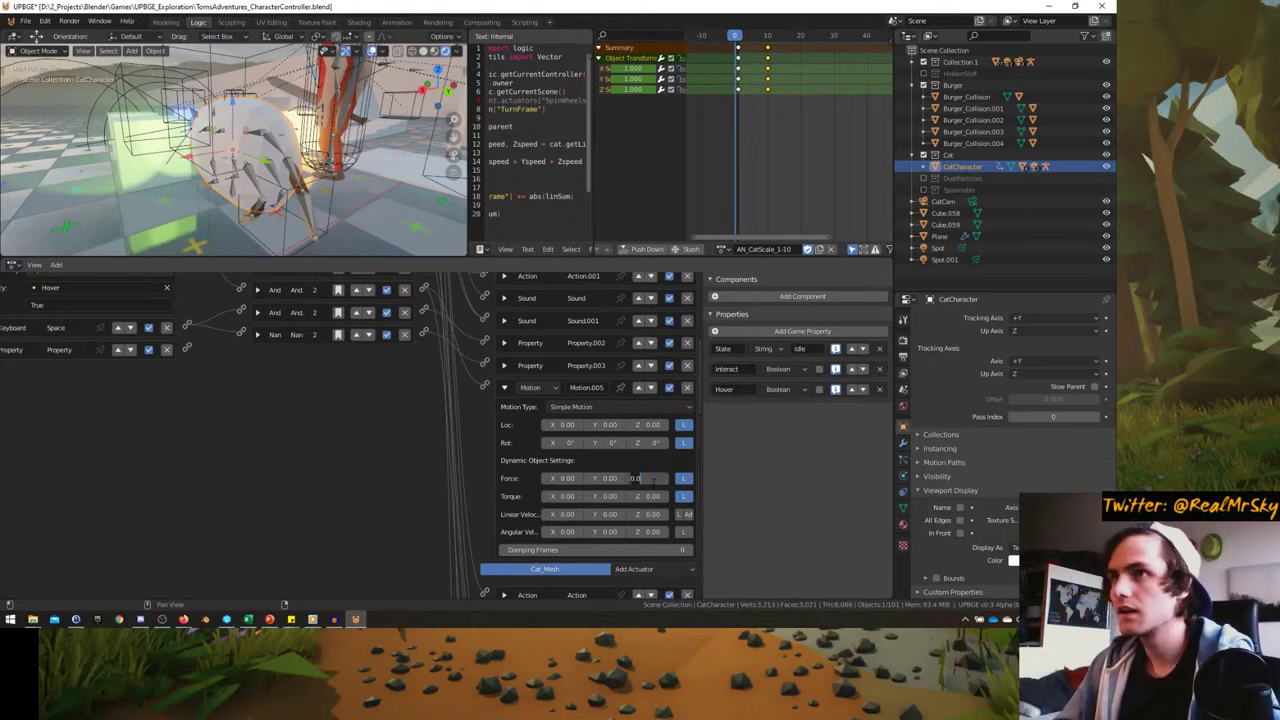
key(Return)
- Look through the scene camera with the 3D view maximized to fill the window
click(284, 37)
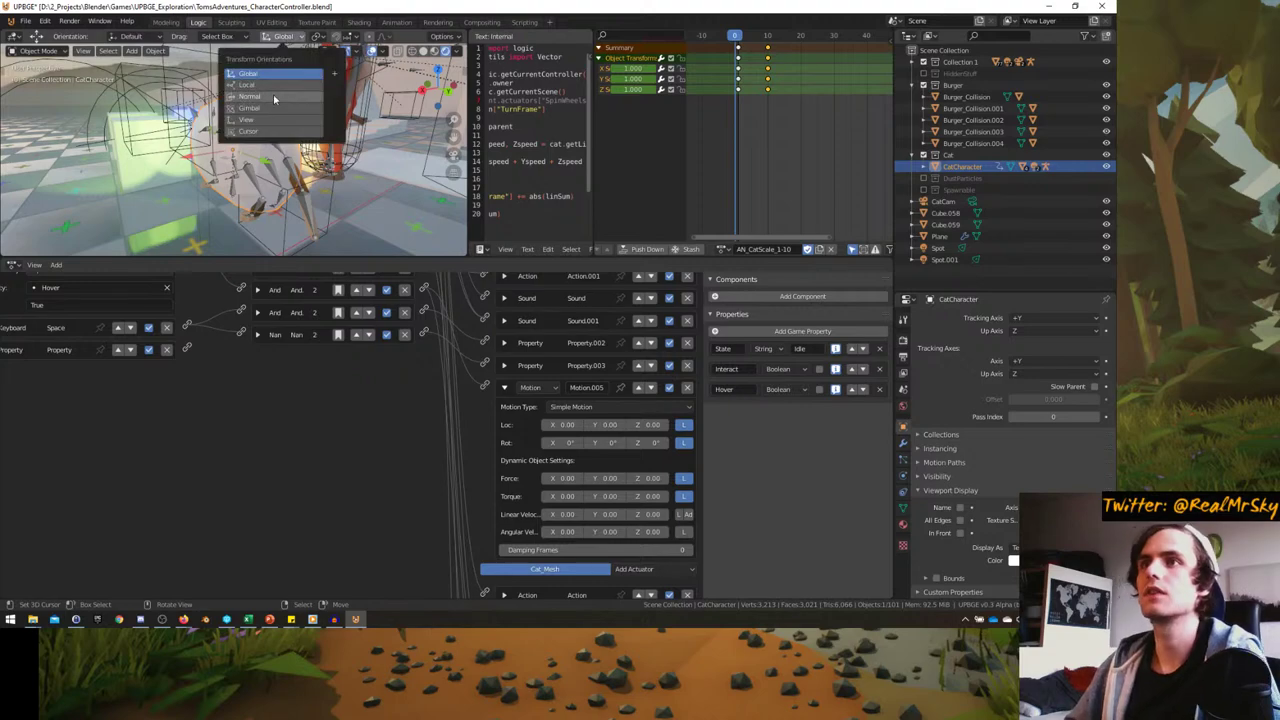
middle_drag(289, 146, 240, 140)
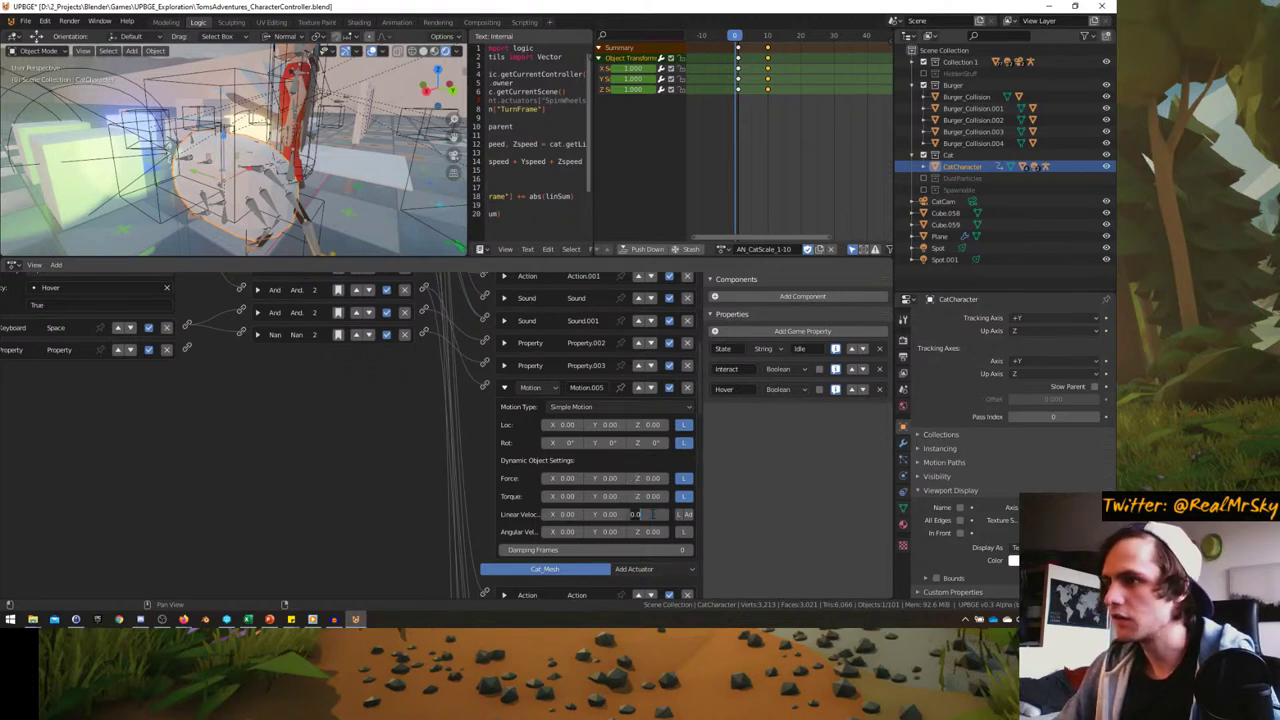
scroll(294, 235, up, 2)
key(KP_0)
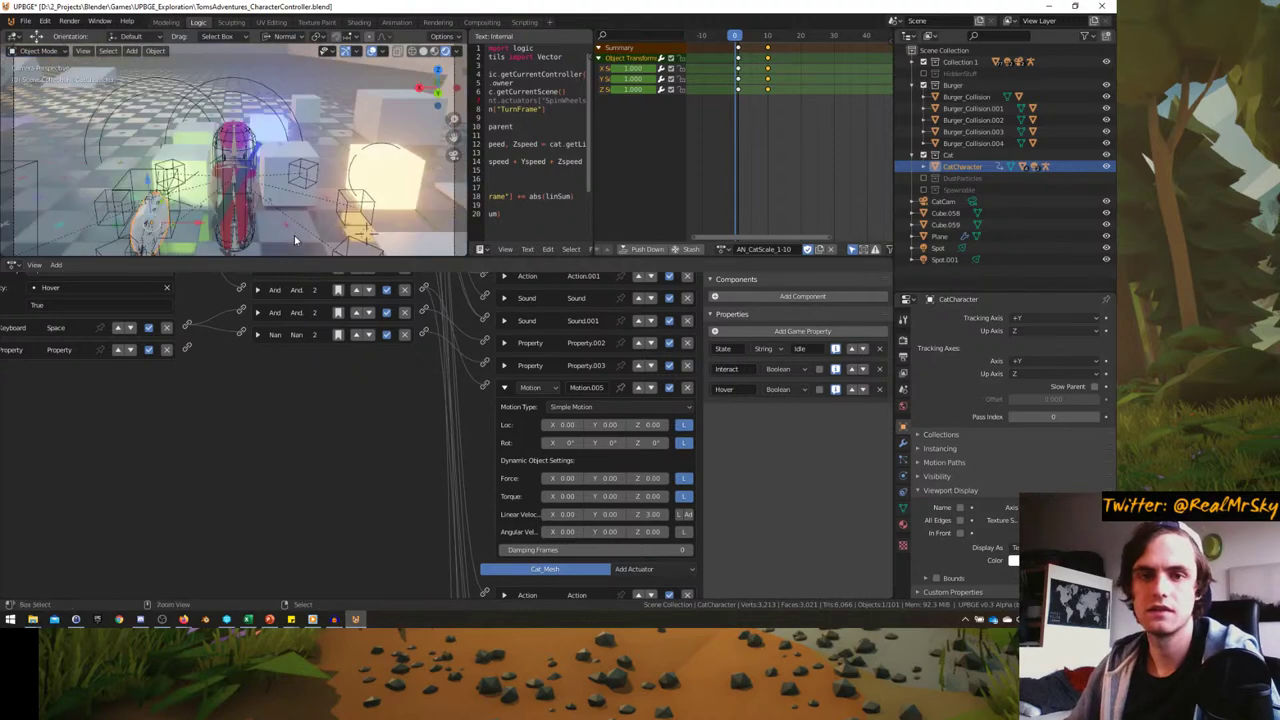
key(ctrl+space)
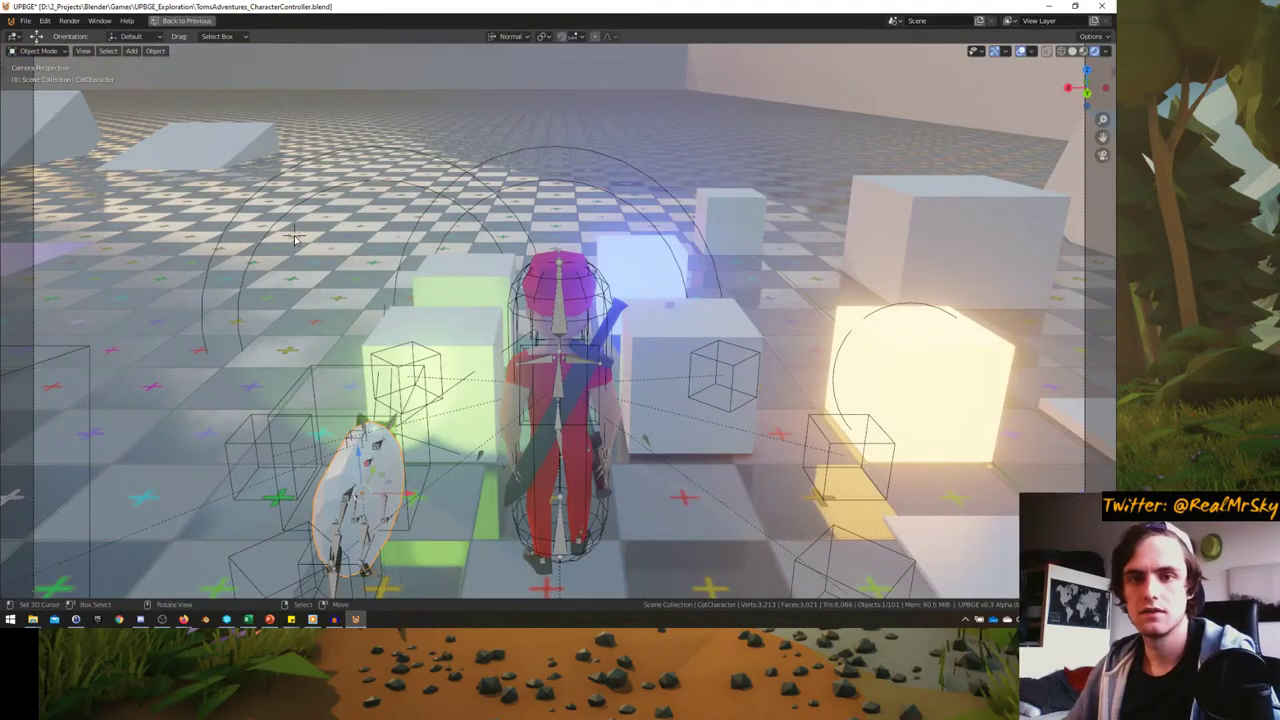
key(p)
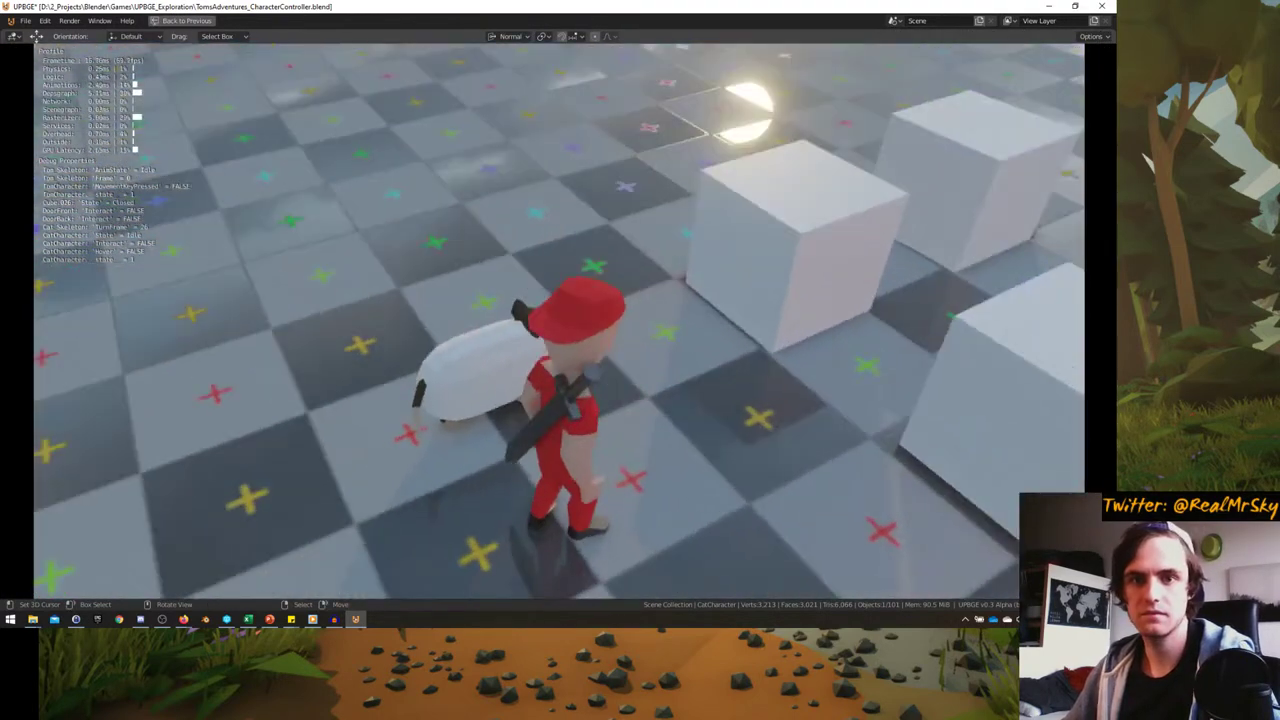
key(e)
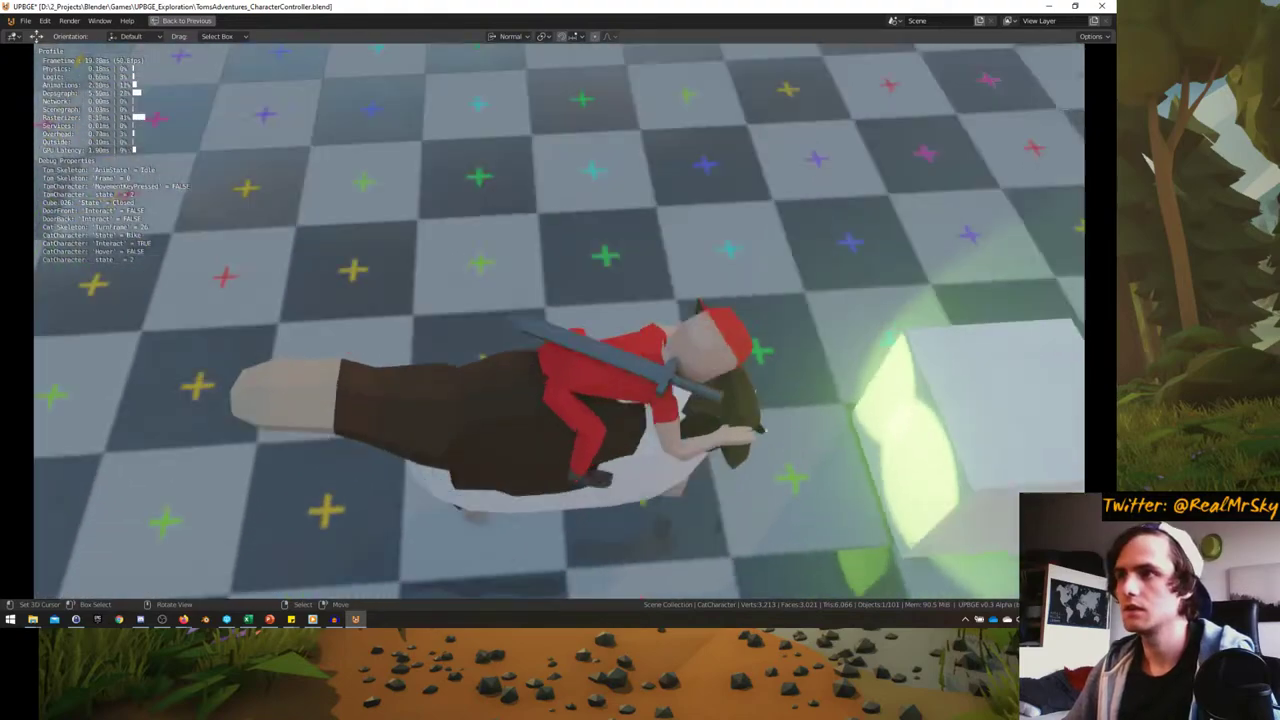
key(w)
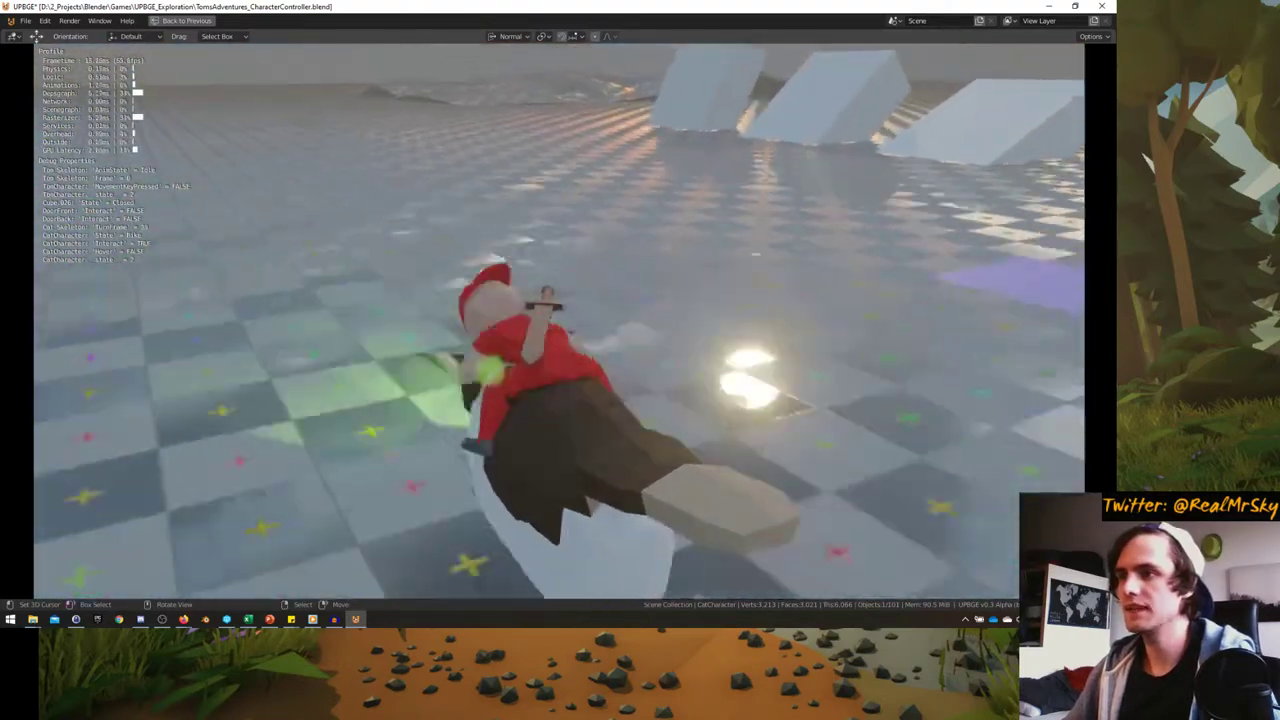
key(d)
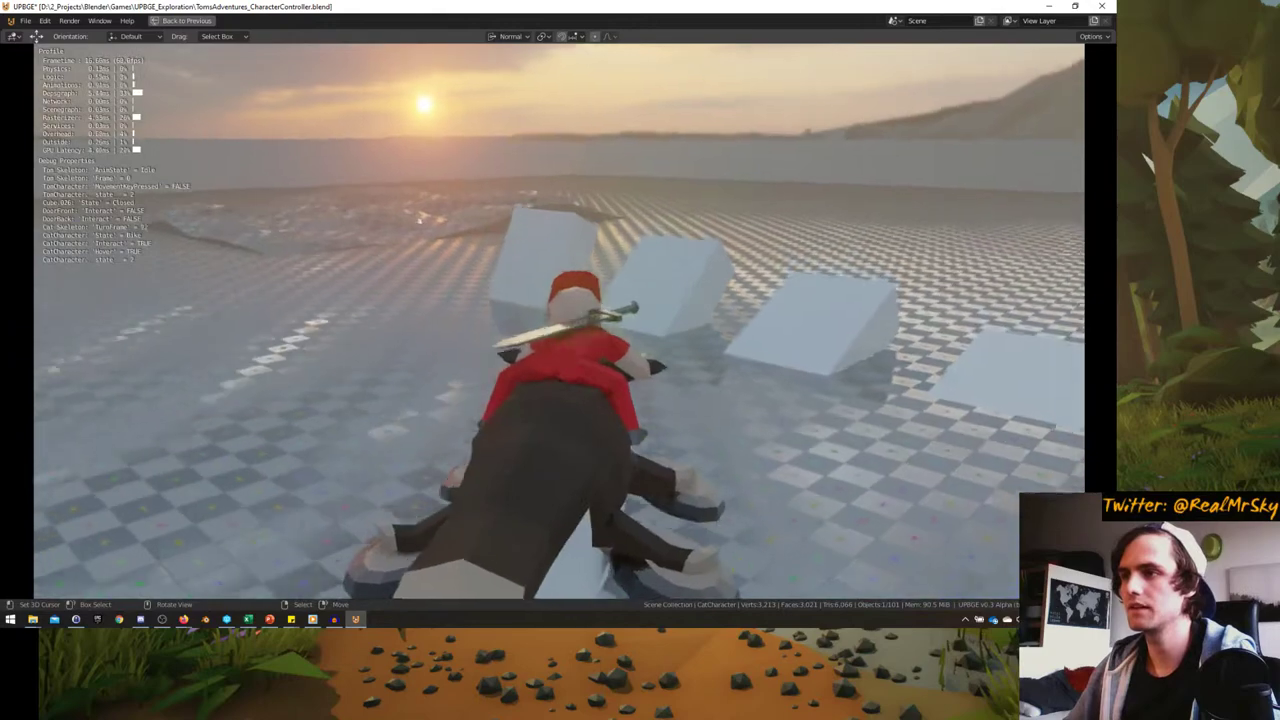
- Stop the game and change the cat's Motion actuator to Force Z 30.00 with Linear Velocity Z 0
key(Escape)
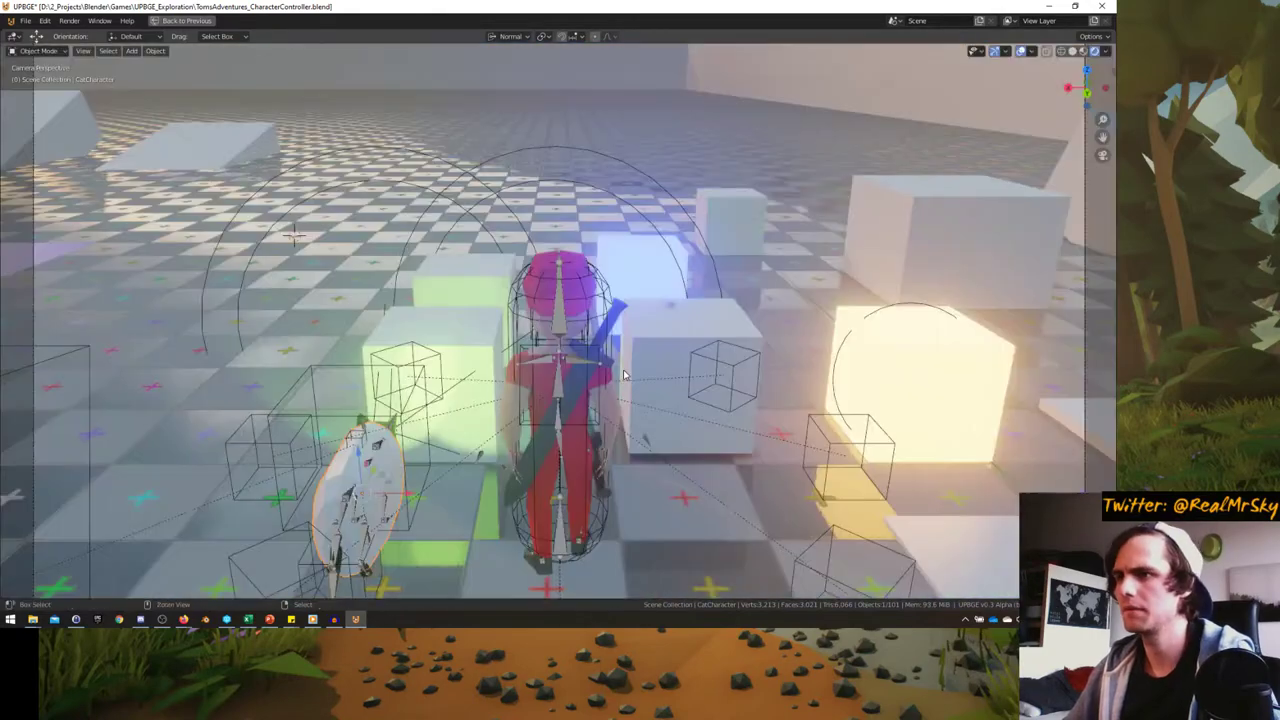
key(ctrl+space)
scroll(545, 462, down, 4)
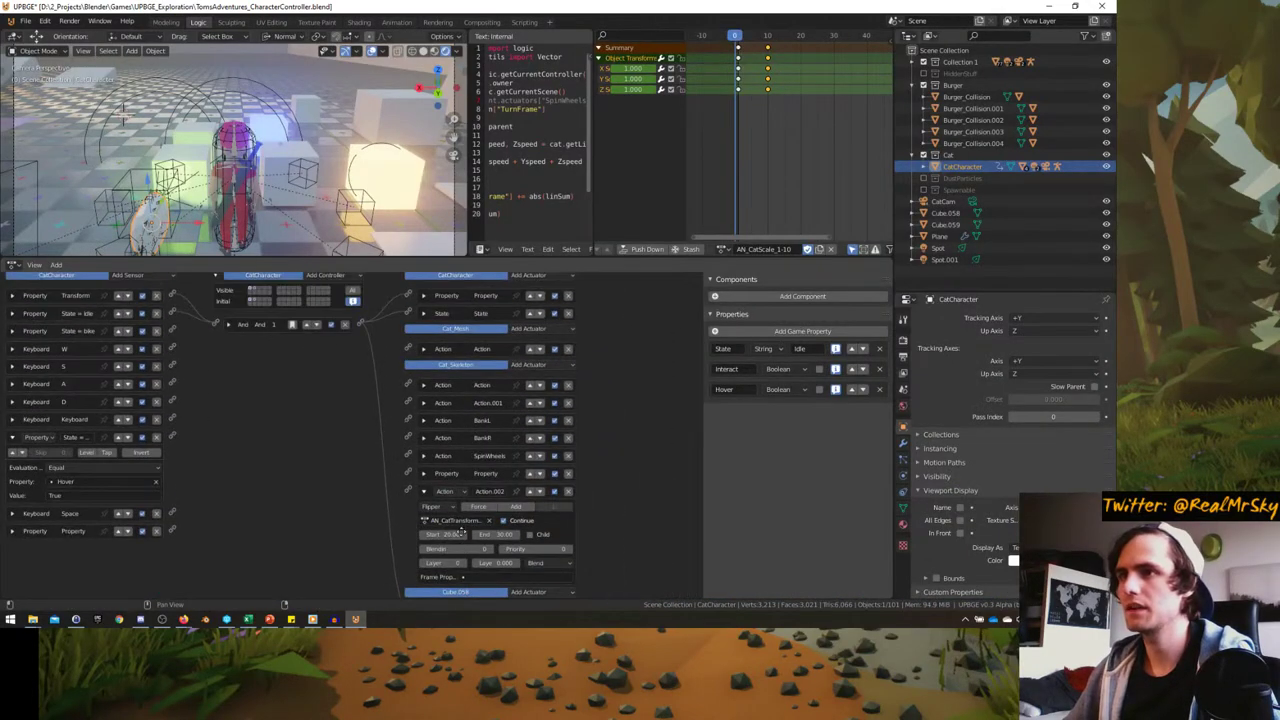
scroll(452, 331, up, 4)
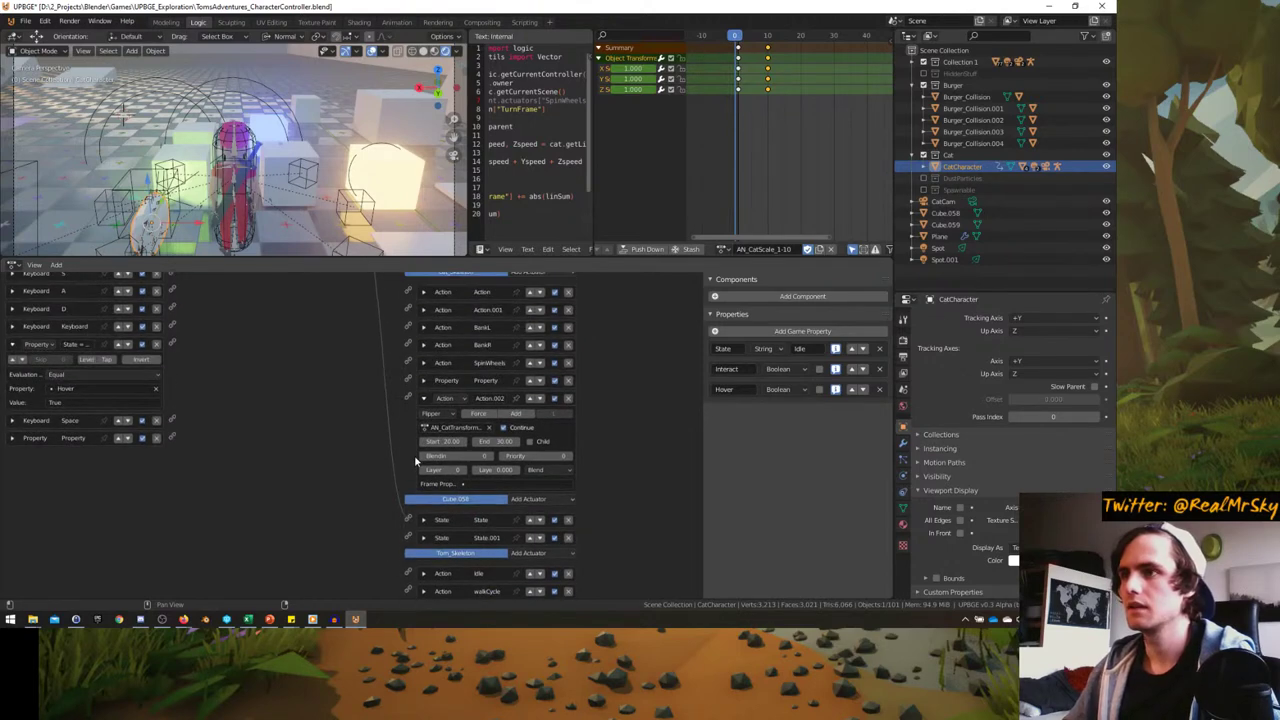
key(KP_Decimal)
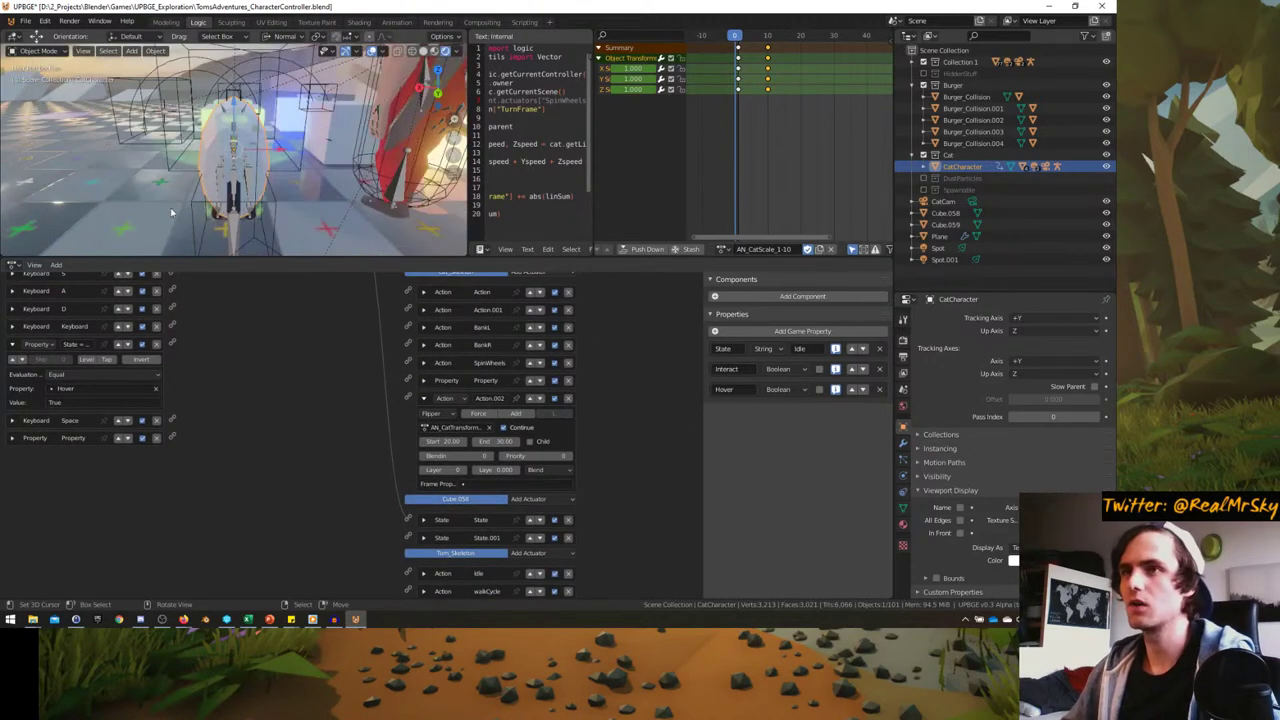
scroll(360, 440, up, 4)
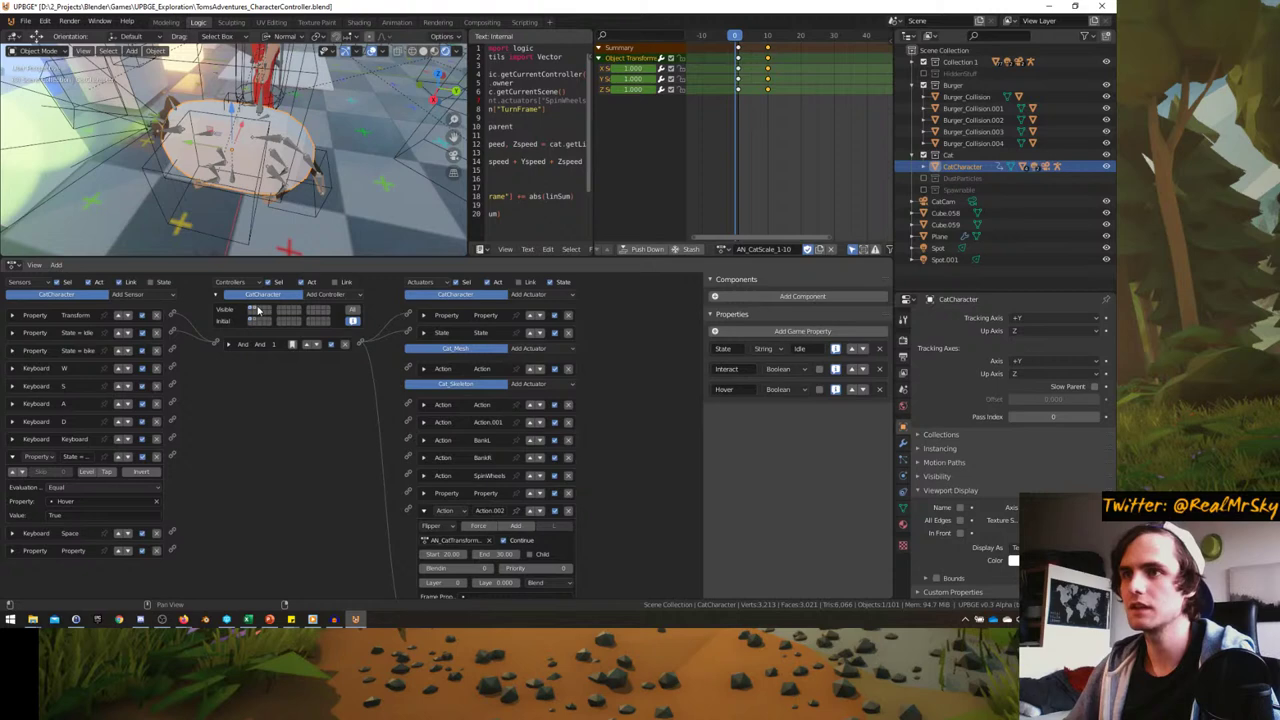
scroll(403, 449, down, 5)
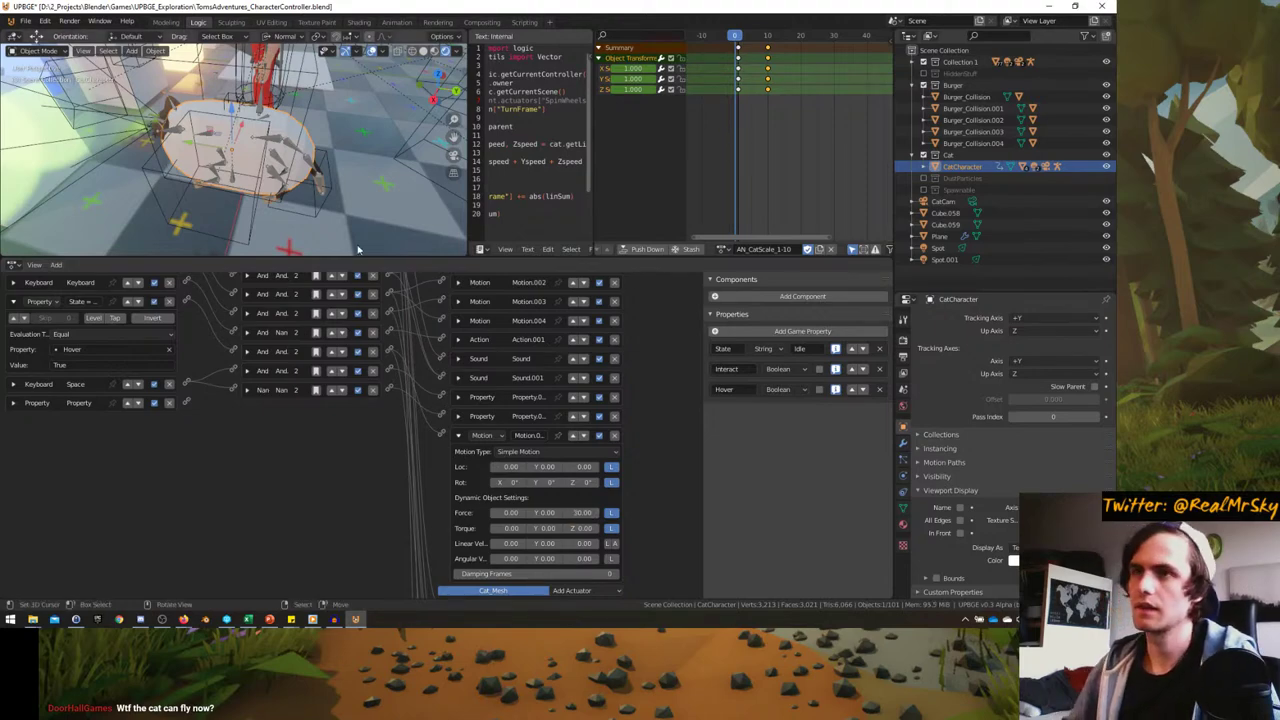
key(KP_0)
- Start the game maximized and fly the hovering cat around, turning left and right
key(ctrl+space)
key(p)
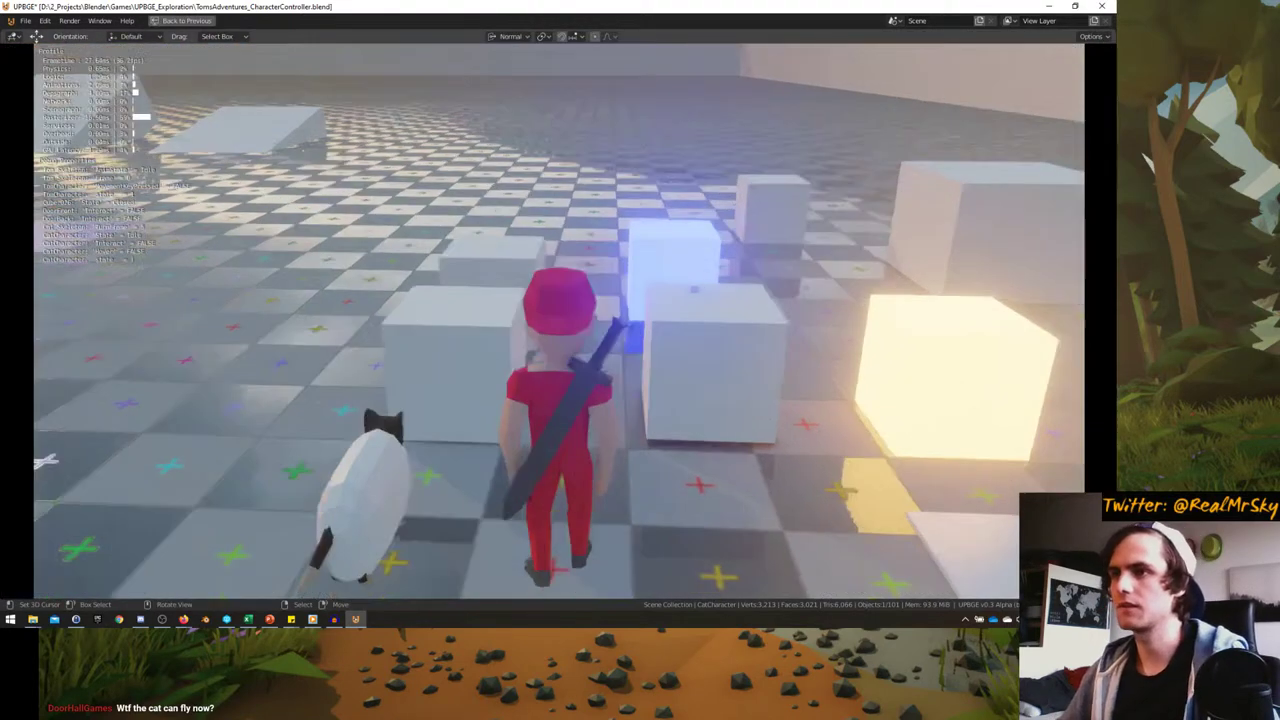
key(a)
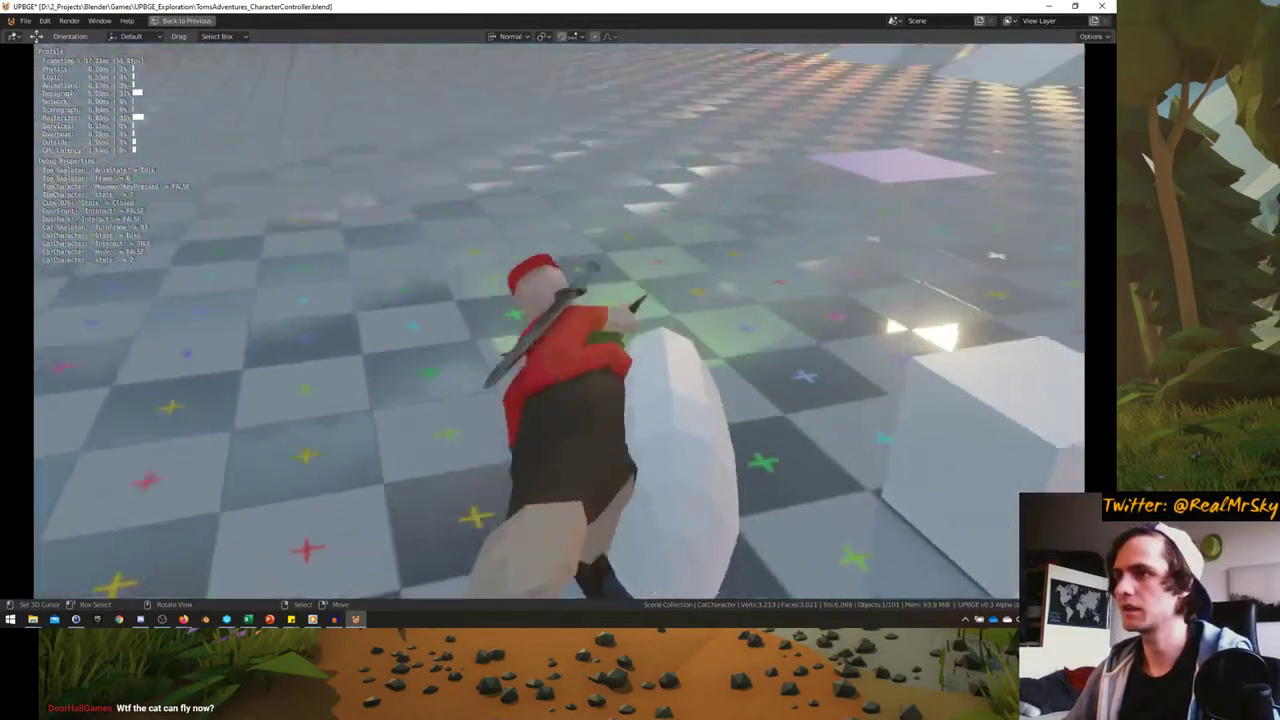
key(a)
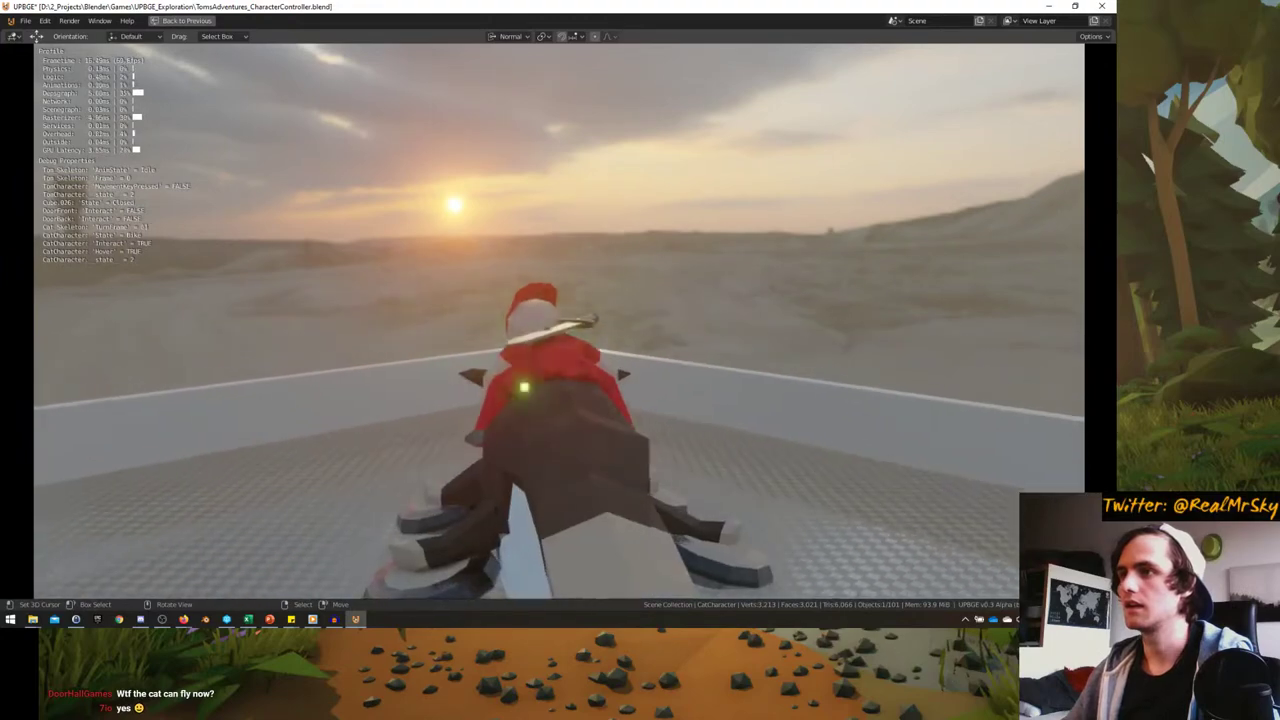
key(a)
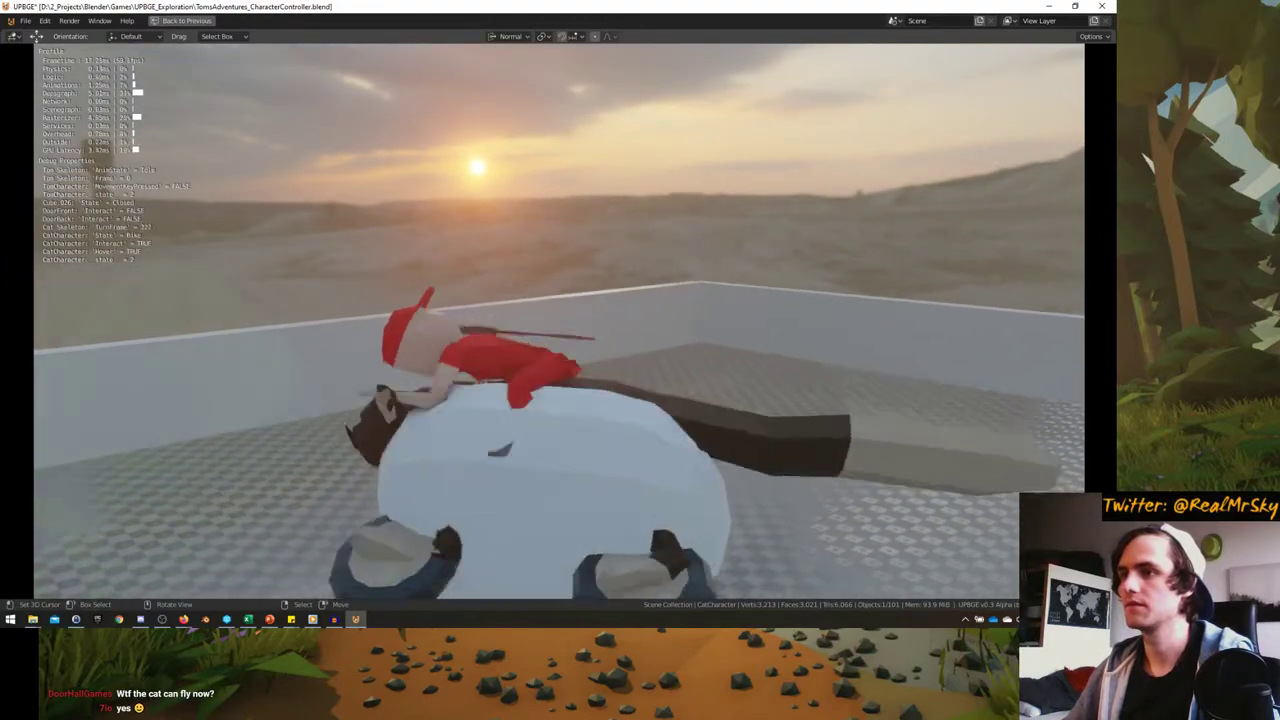
key(d)
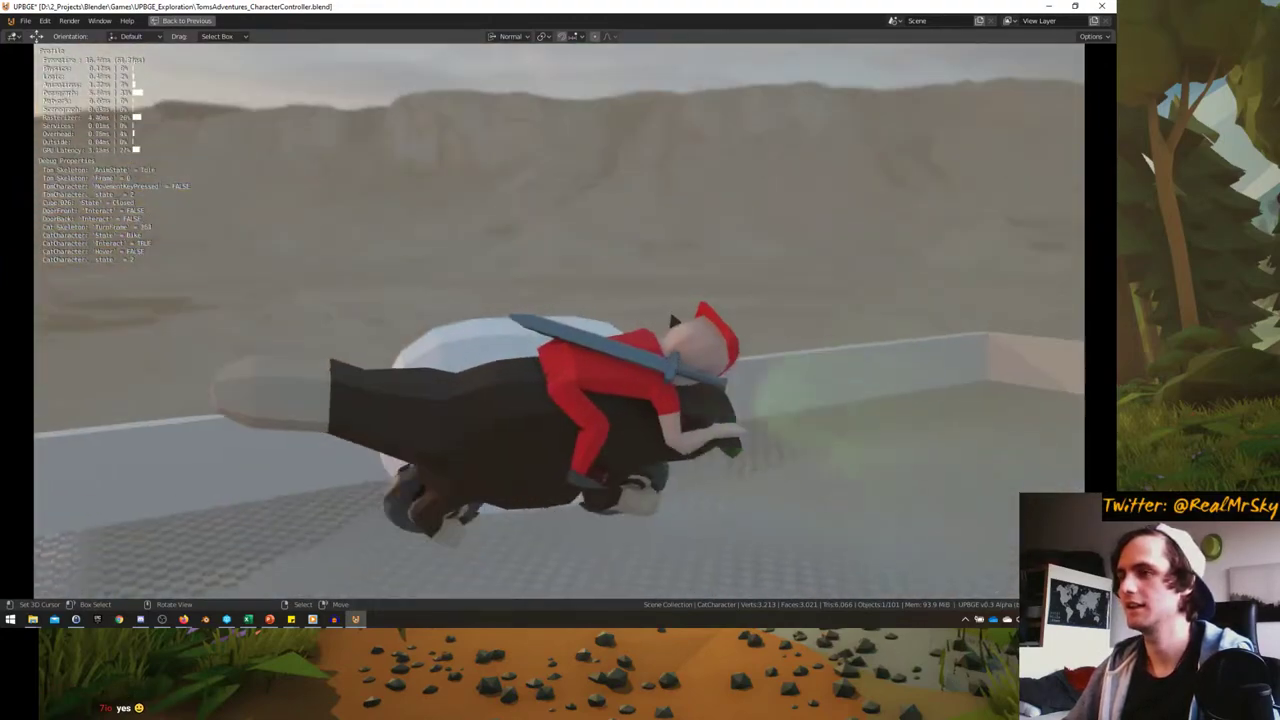
key(d)
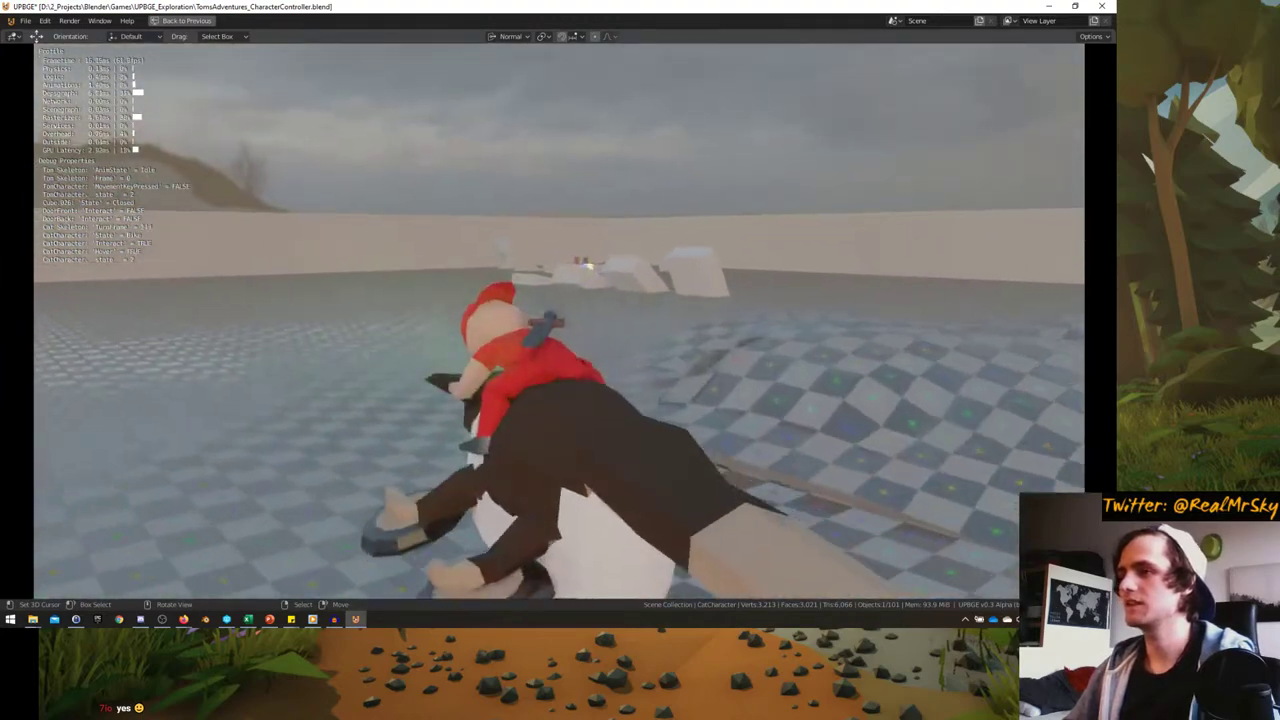
key(d)
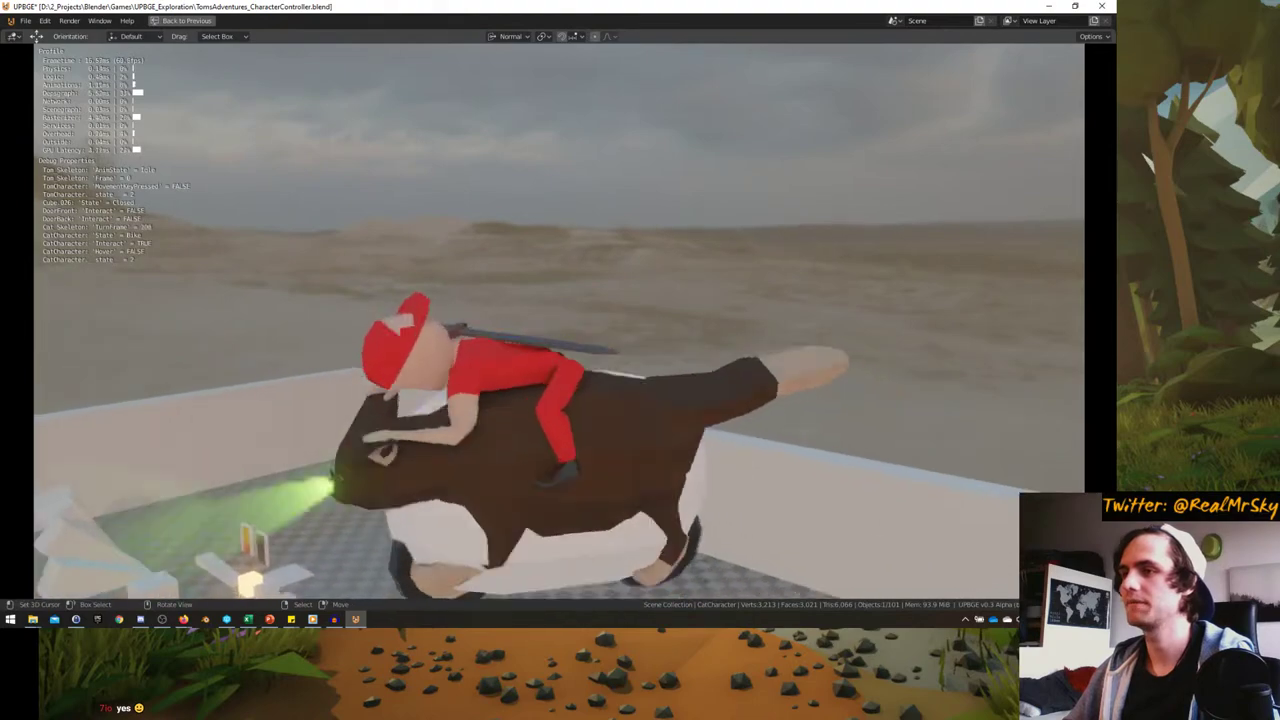
key(a)
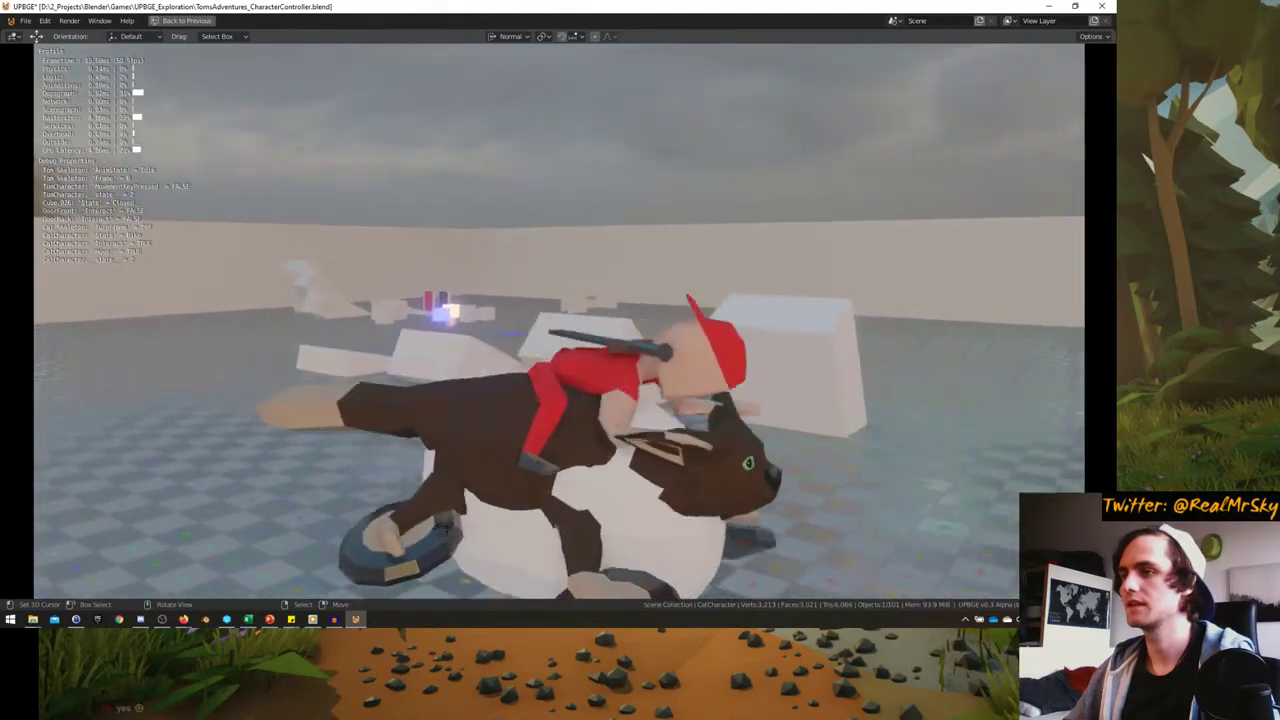
- Keep steering the flying cat and rider toward and away from the camera
key(d)
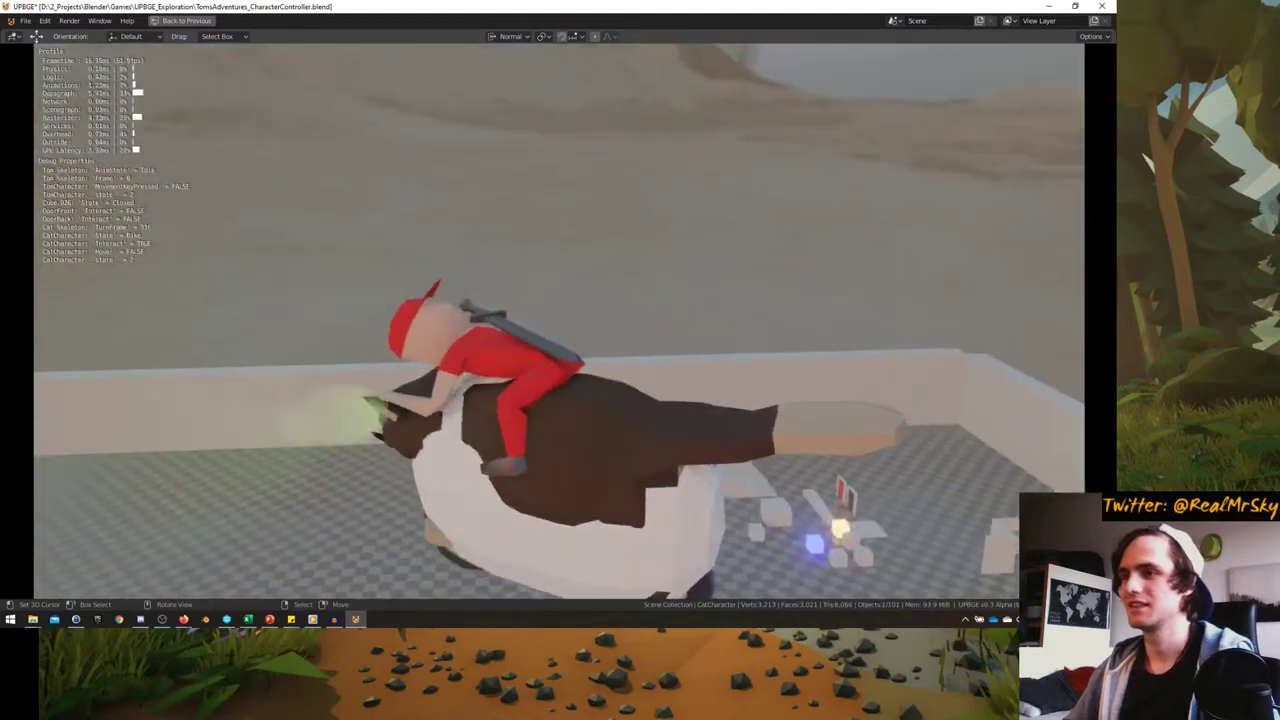
key(a)
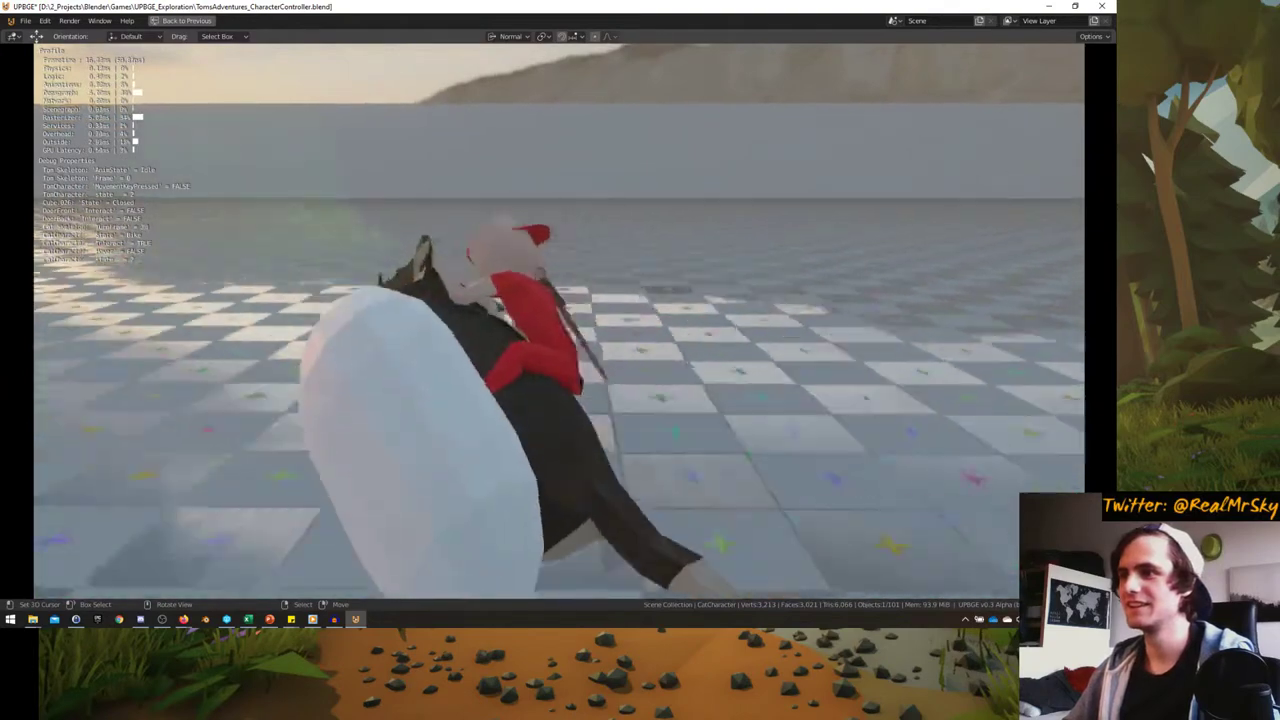
key(a)
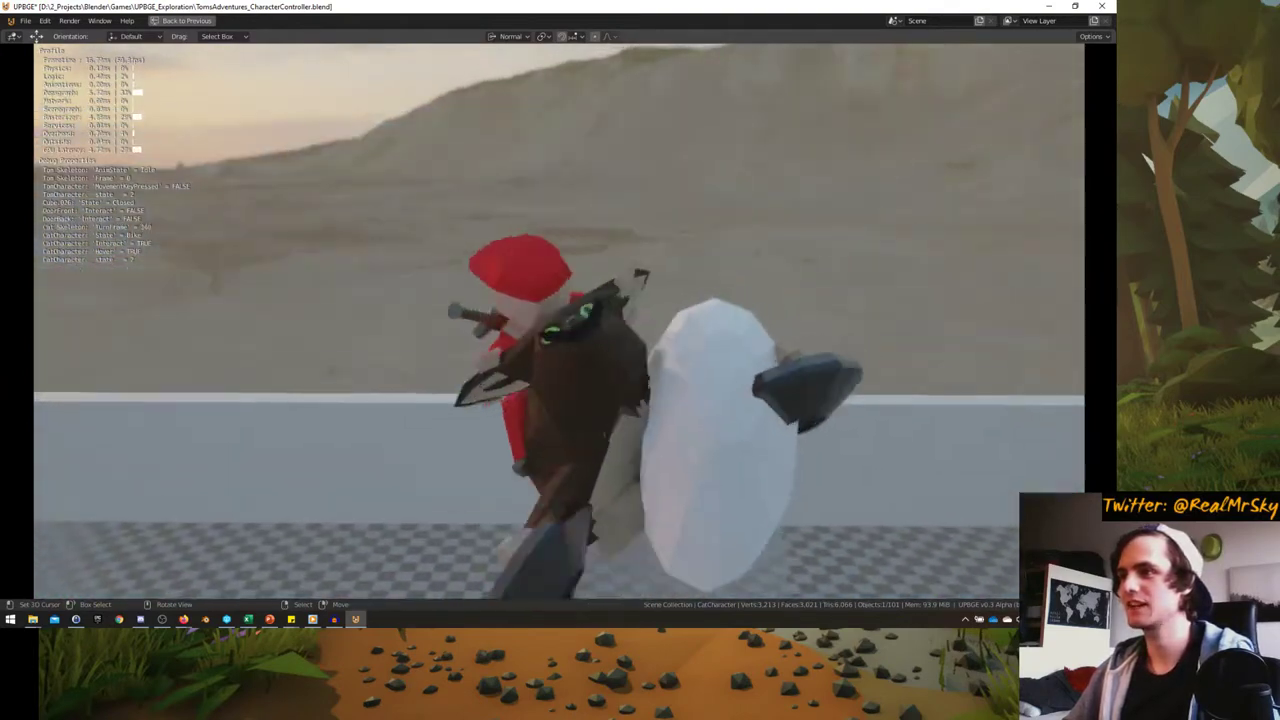
key(a)
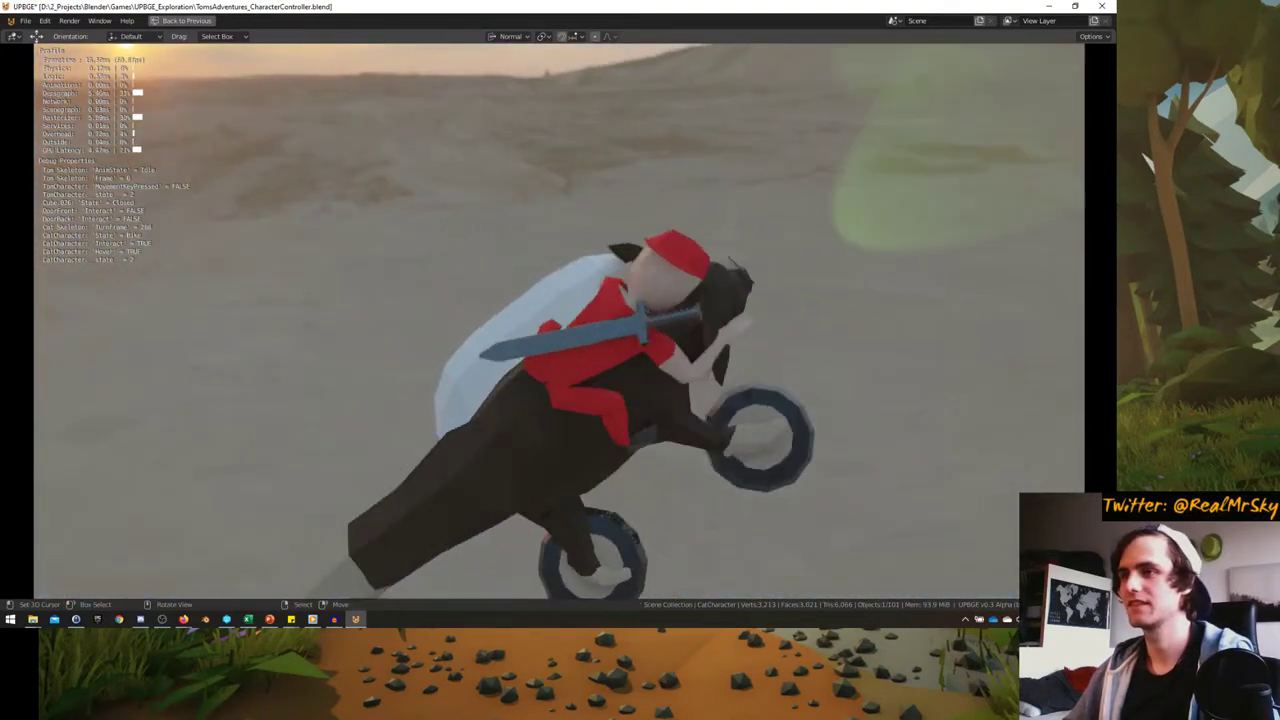
key(a)
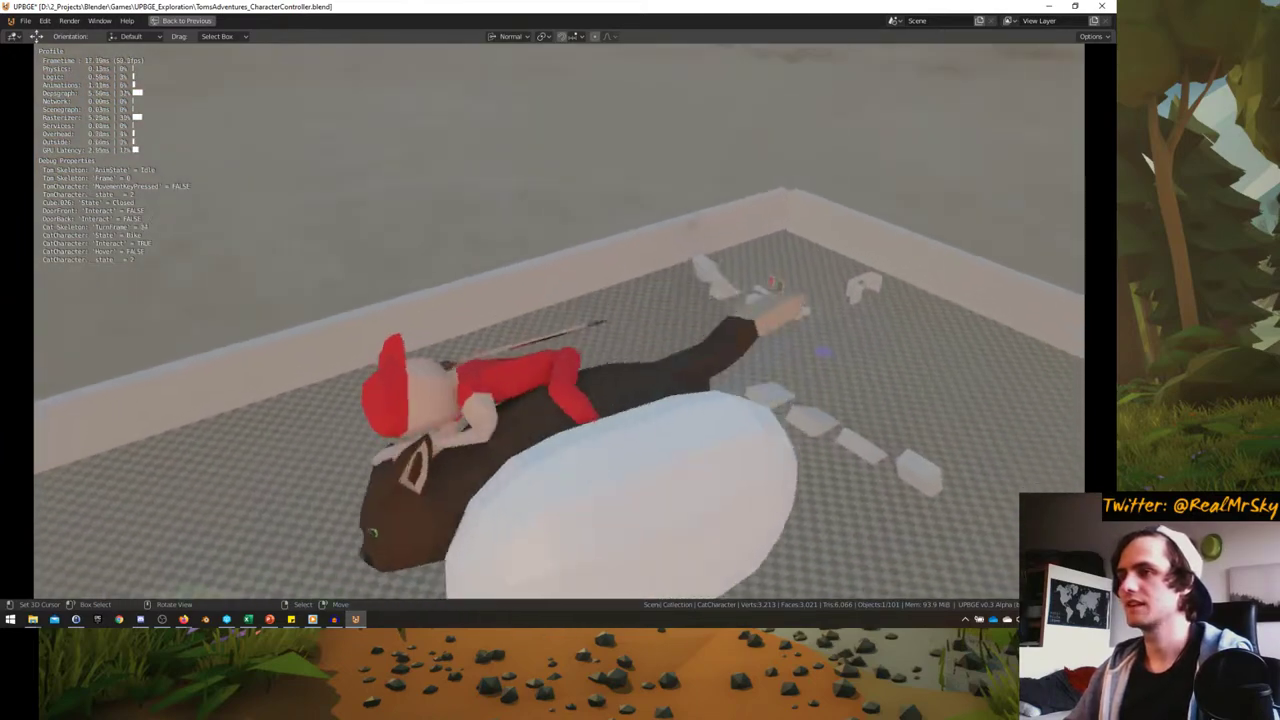
key(a)
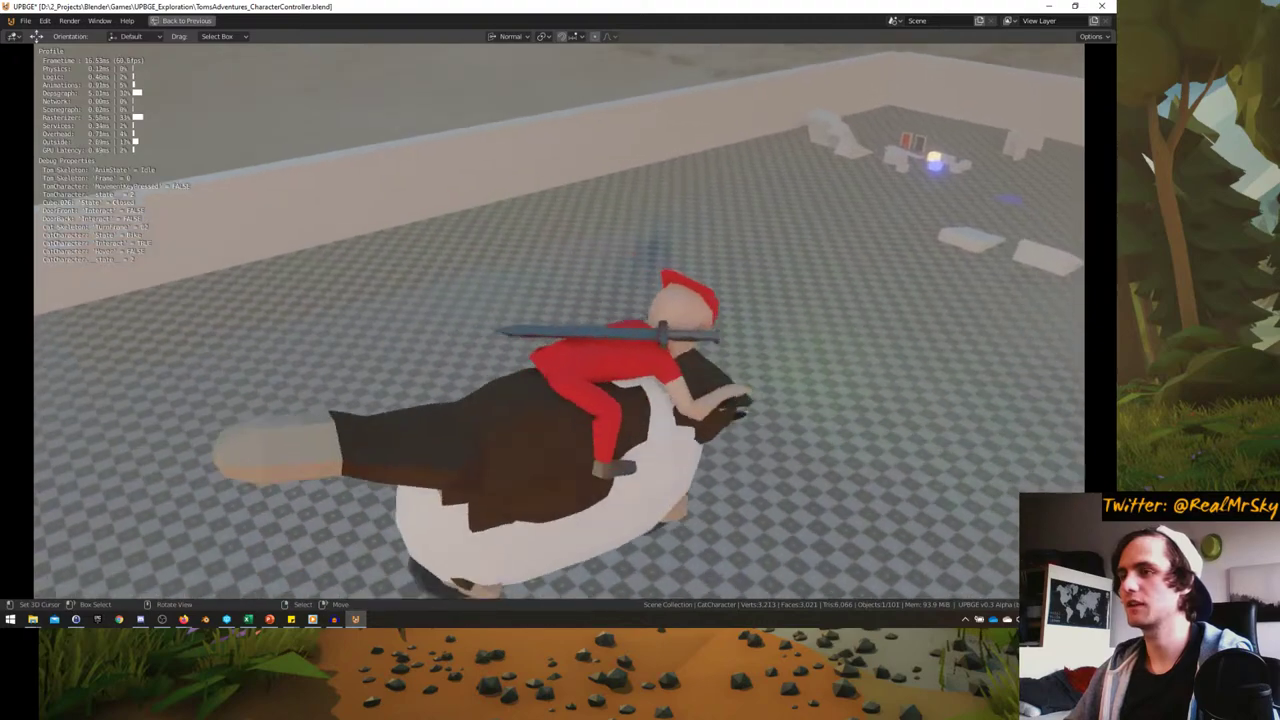
key(a)
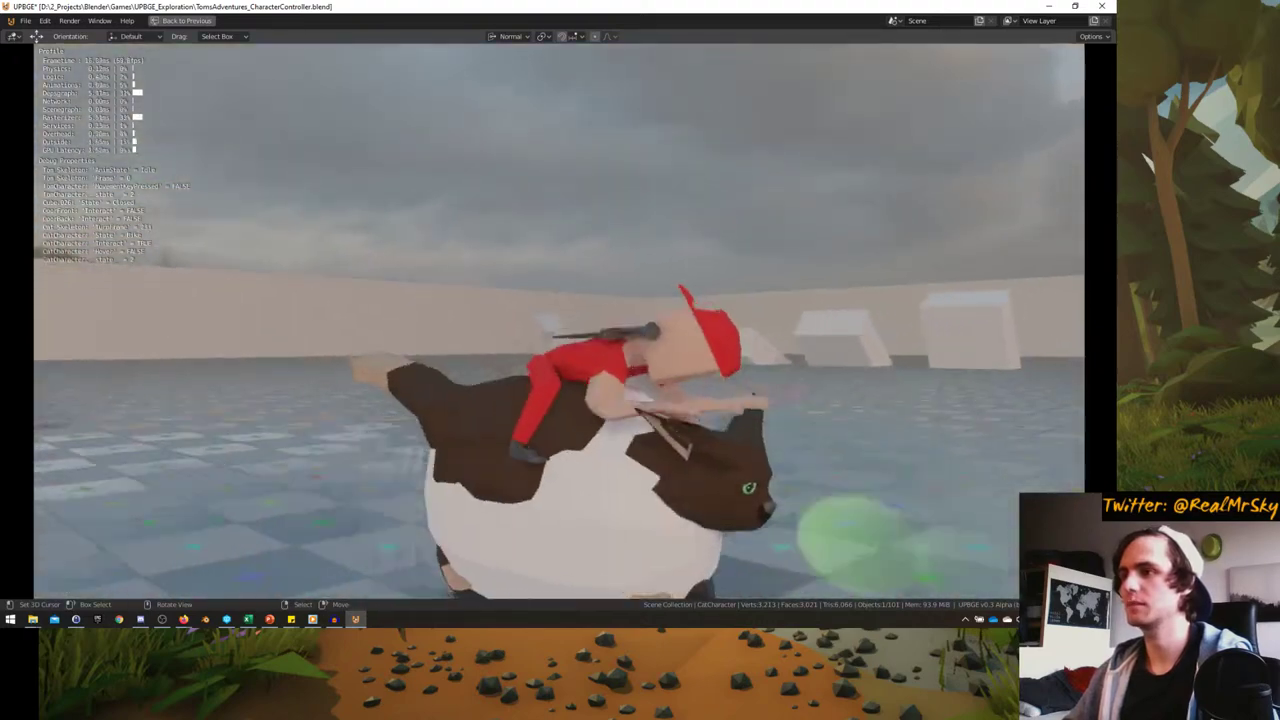
key(a)
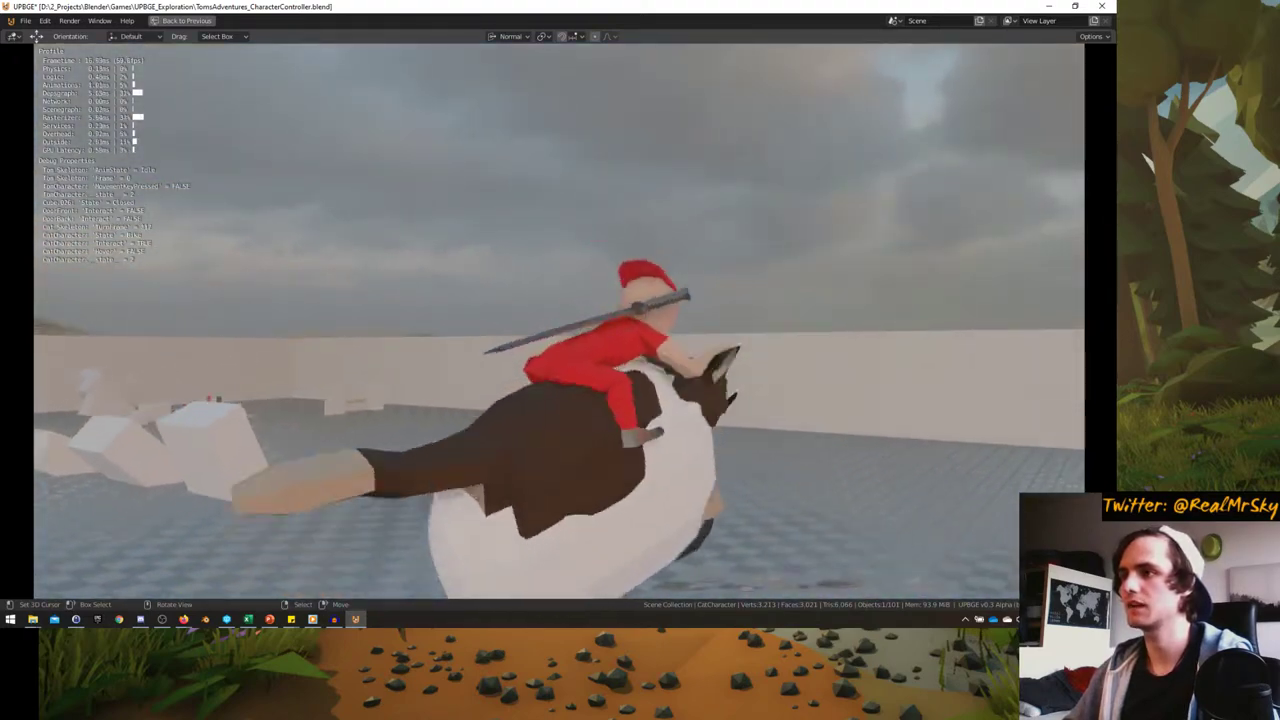
- Dismount and remount the rider, then stop the game and restore the full layout
key(a)
key(e)
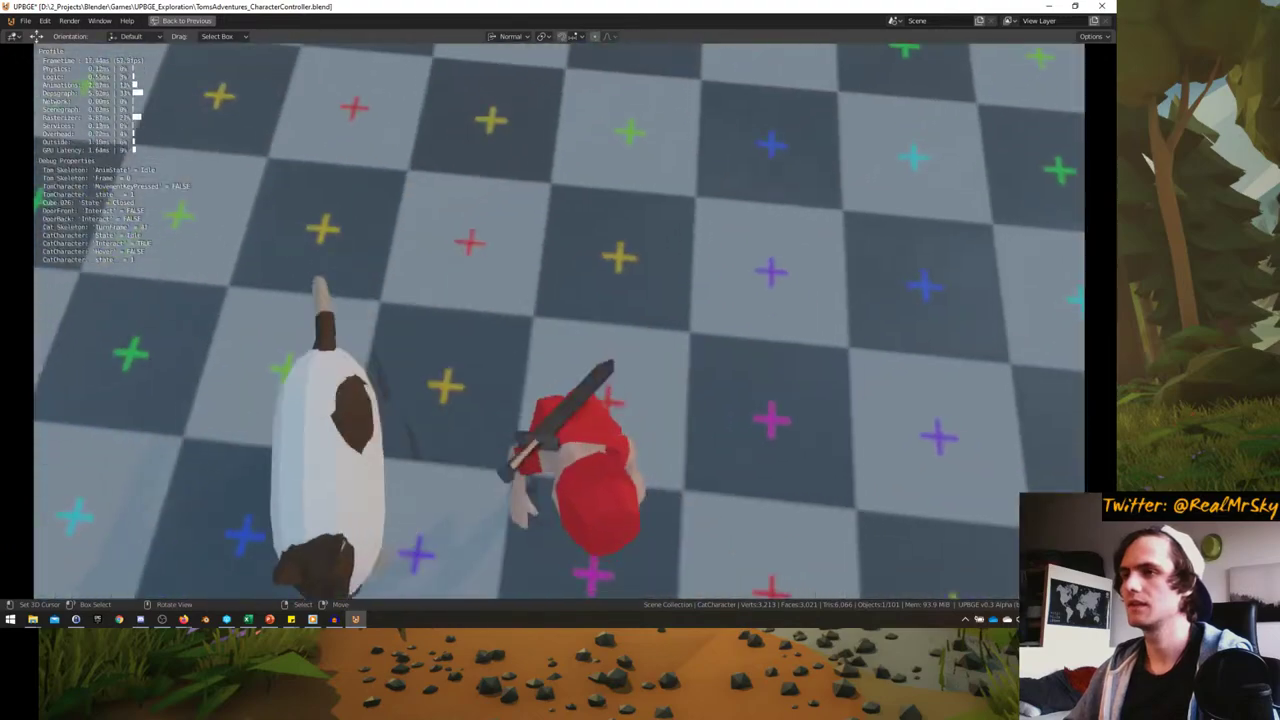
key(a)
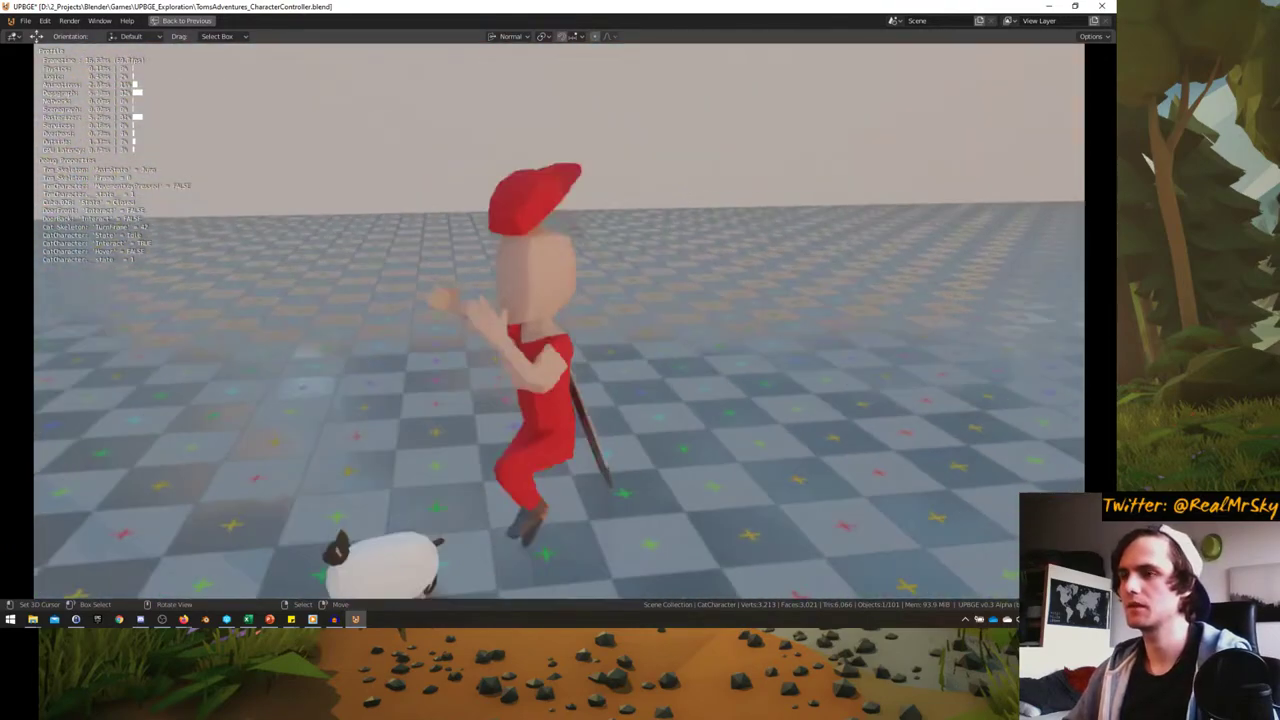
key(e)
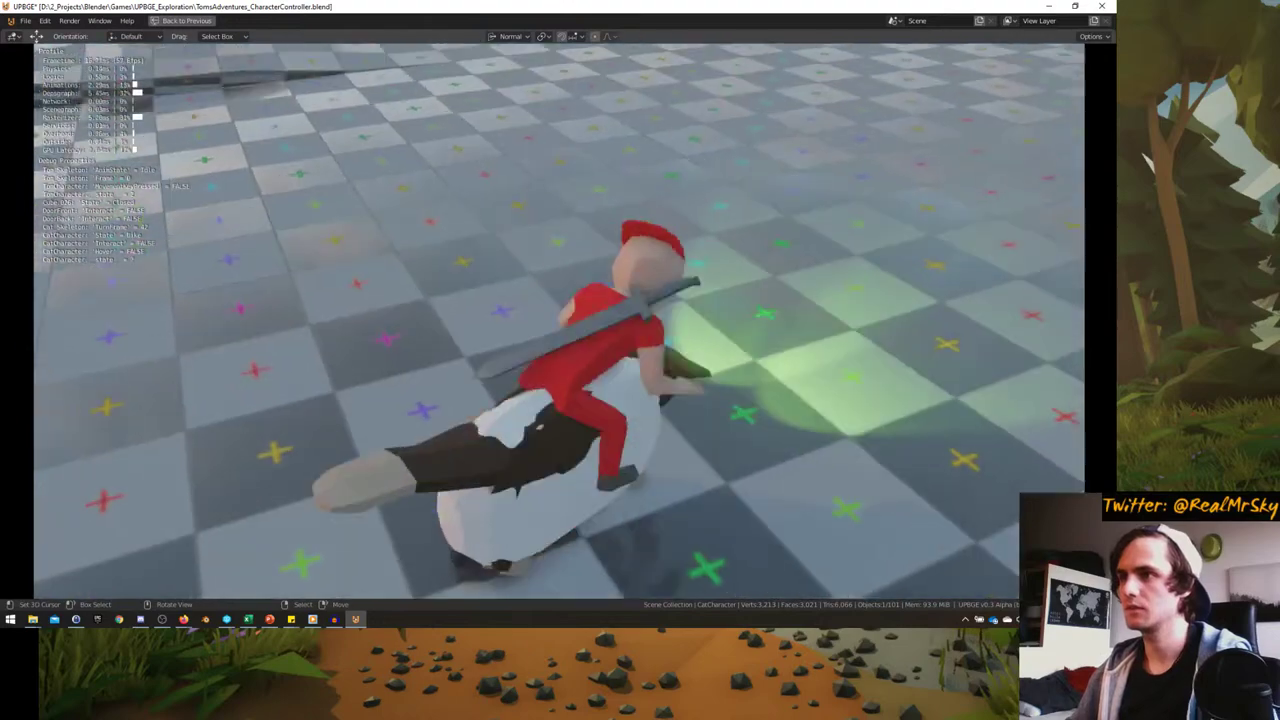
key(Escape)
key(ctrl+space)
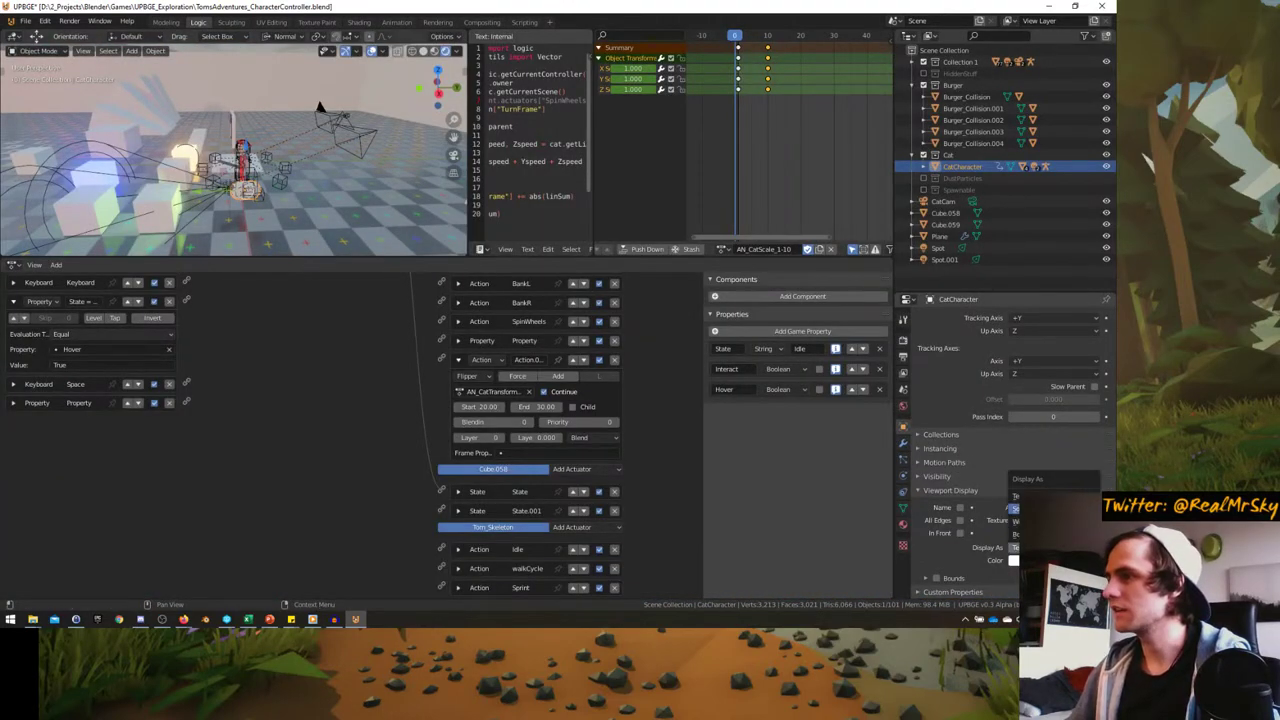
- Show the Scene physics settings with 20 m/s² gravity and maximize the orbited 3D view
scroll(237, 191, up, 4)
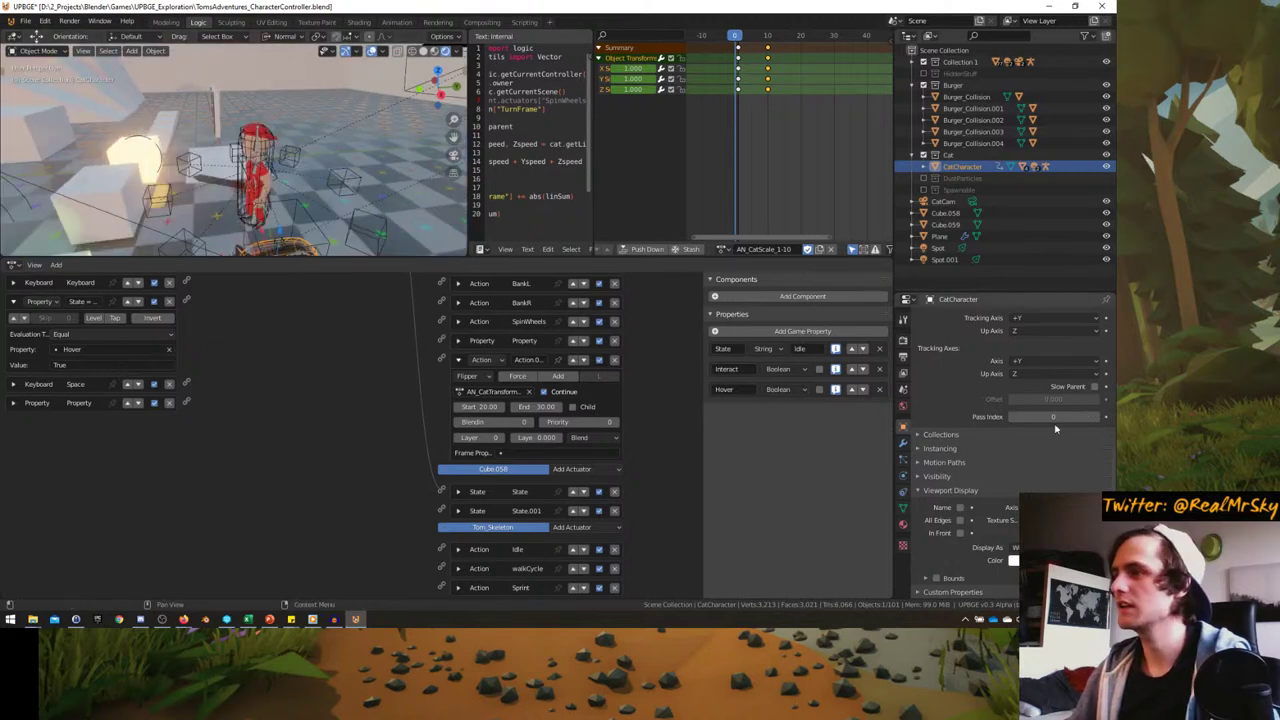
click(903, 406)
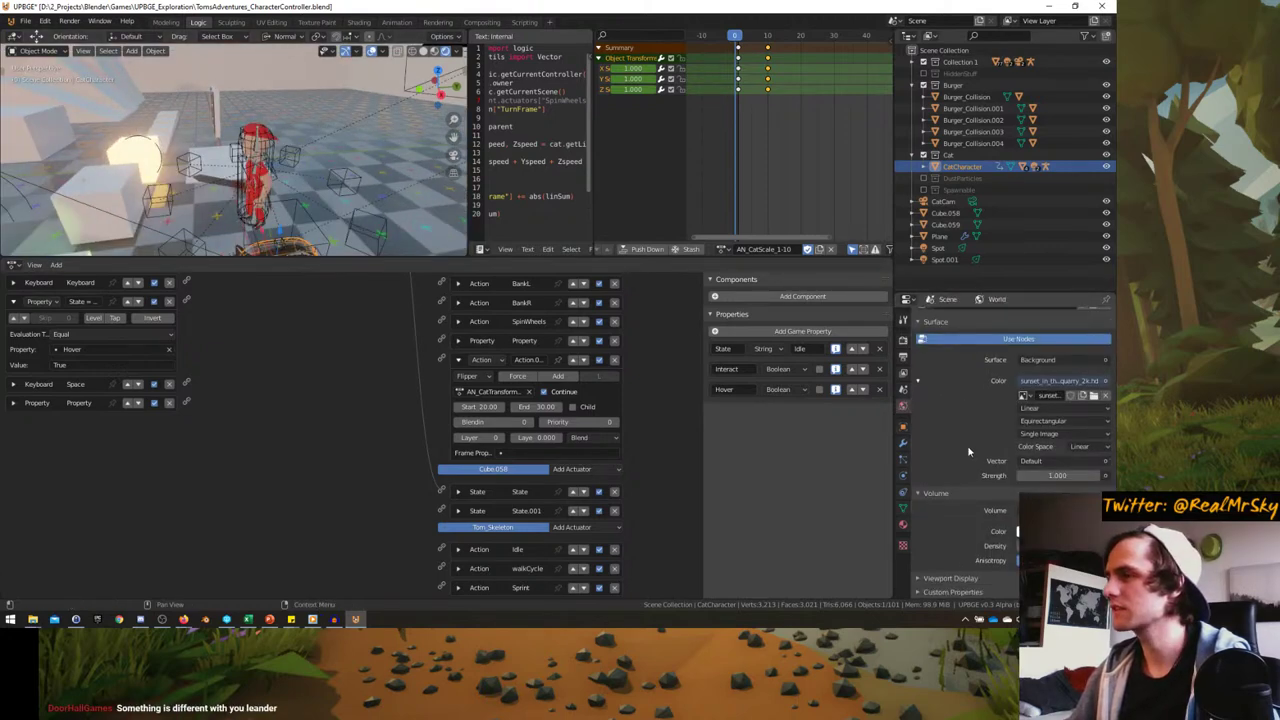
click(904, 390)
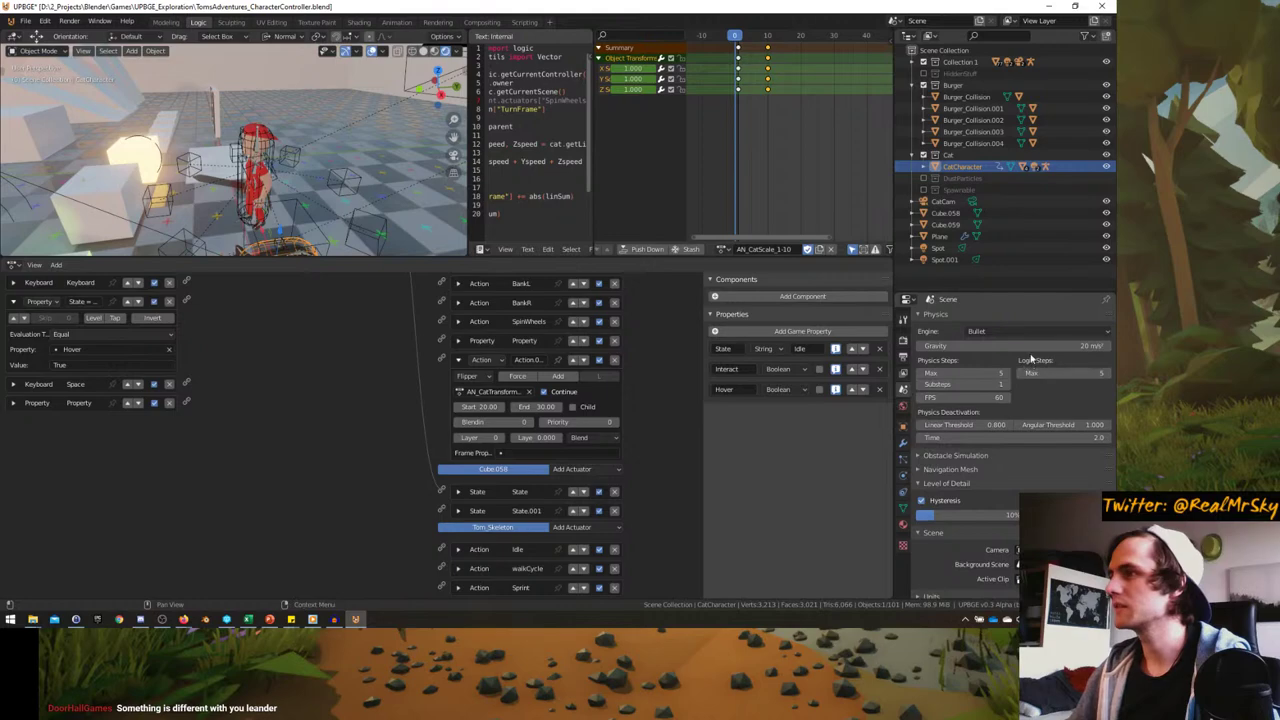
middle_drag(342, 186, 204, 128)
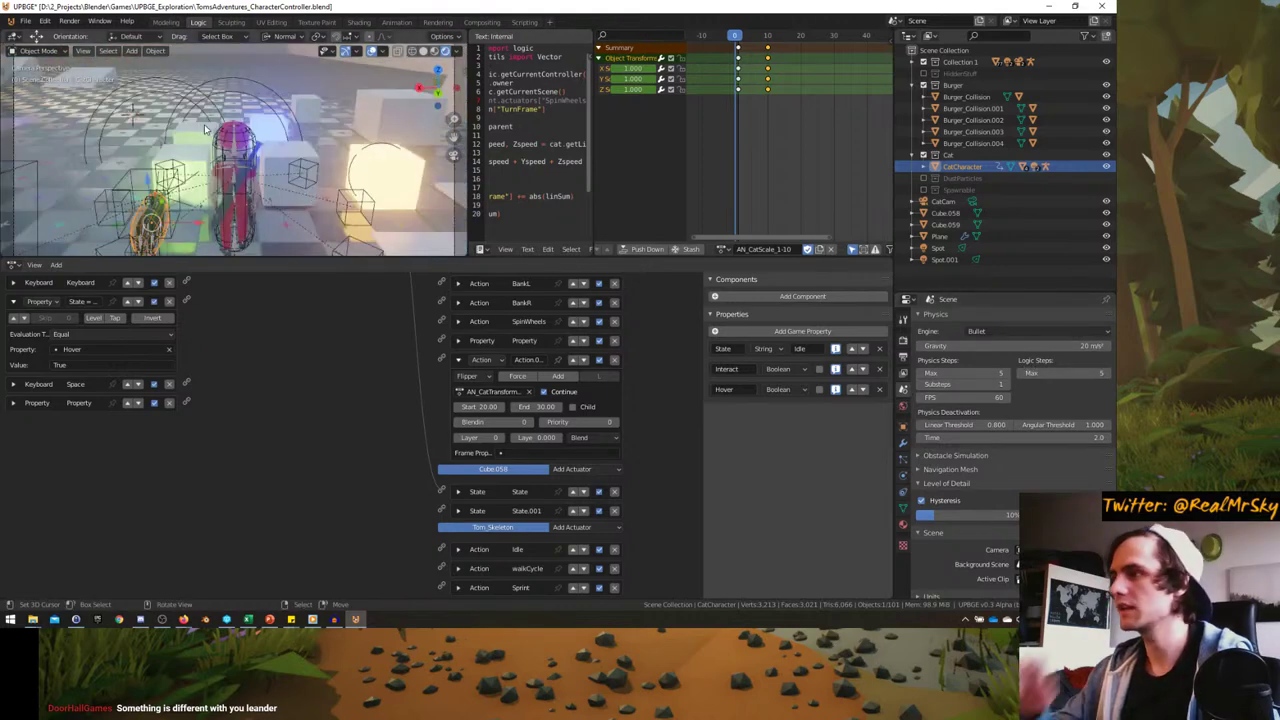
key(ctrl+space)
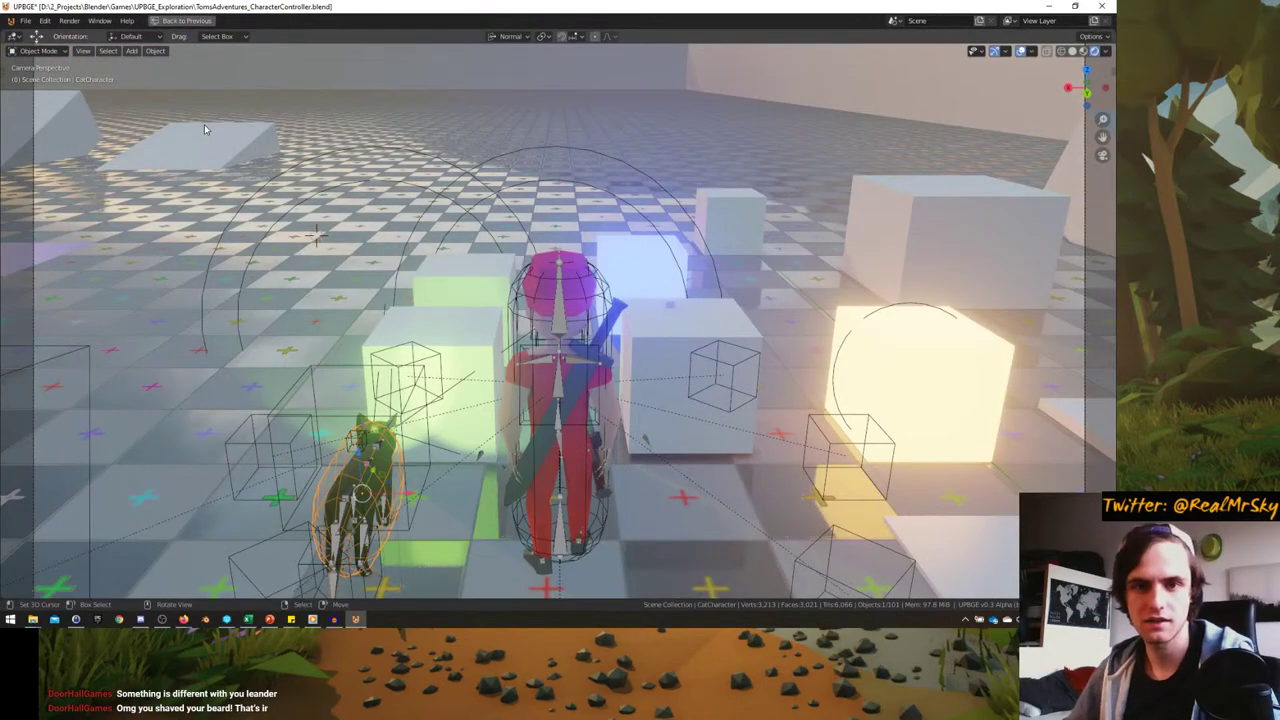
- Start the game and ride the hovering cat around the level toward the sunset with WASD
click(204, 124)
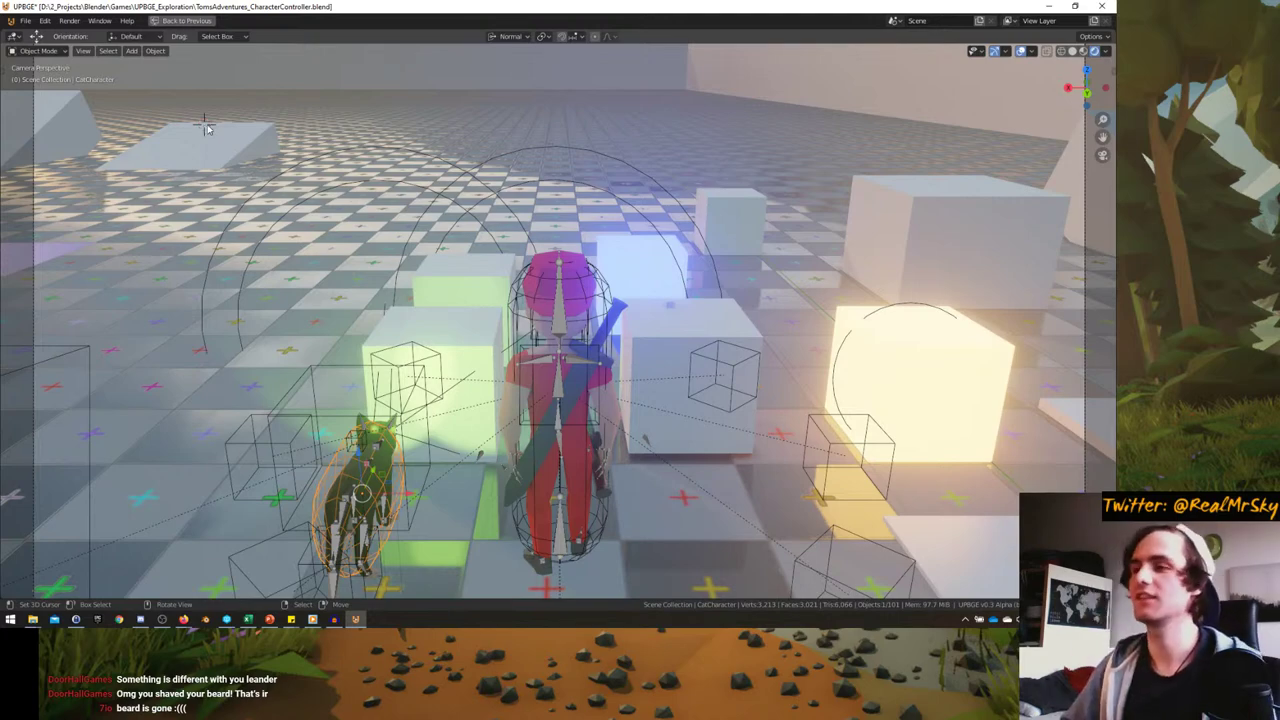
key(p)
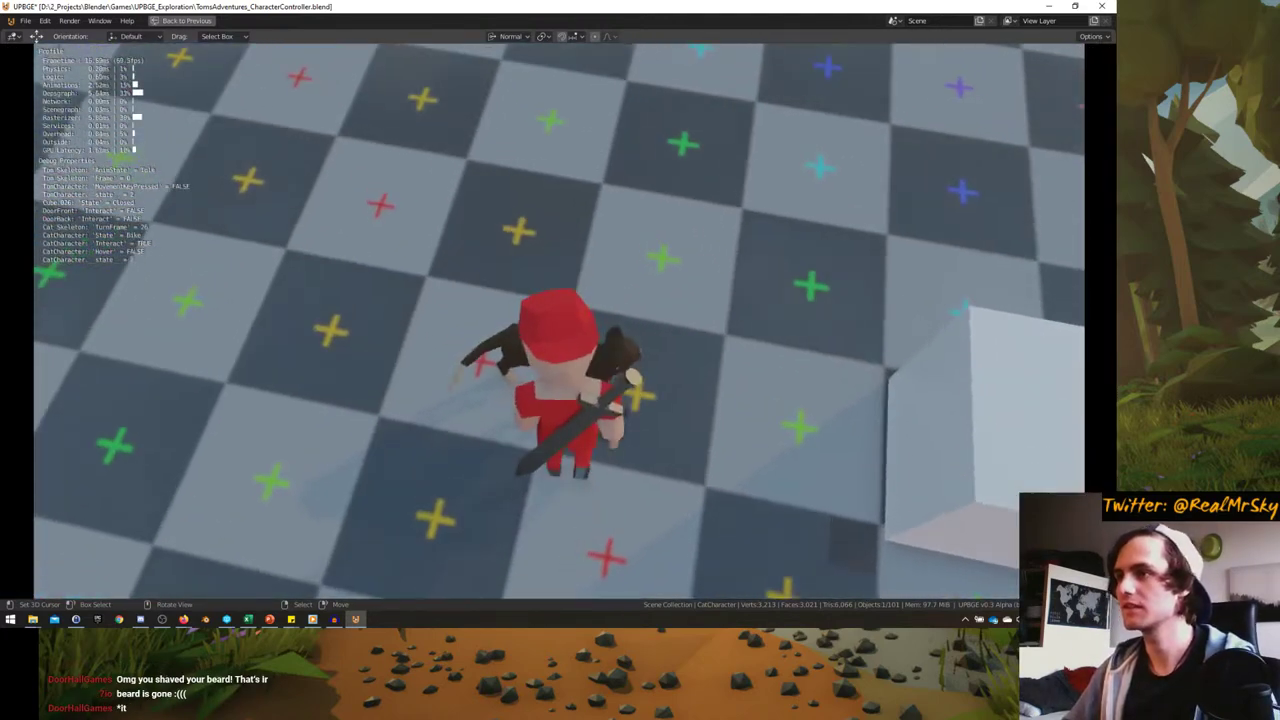
key(a)
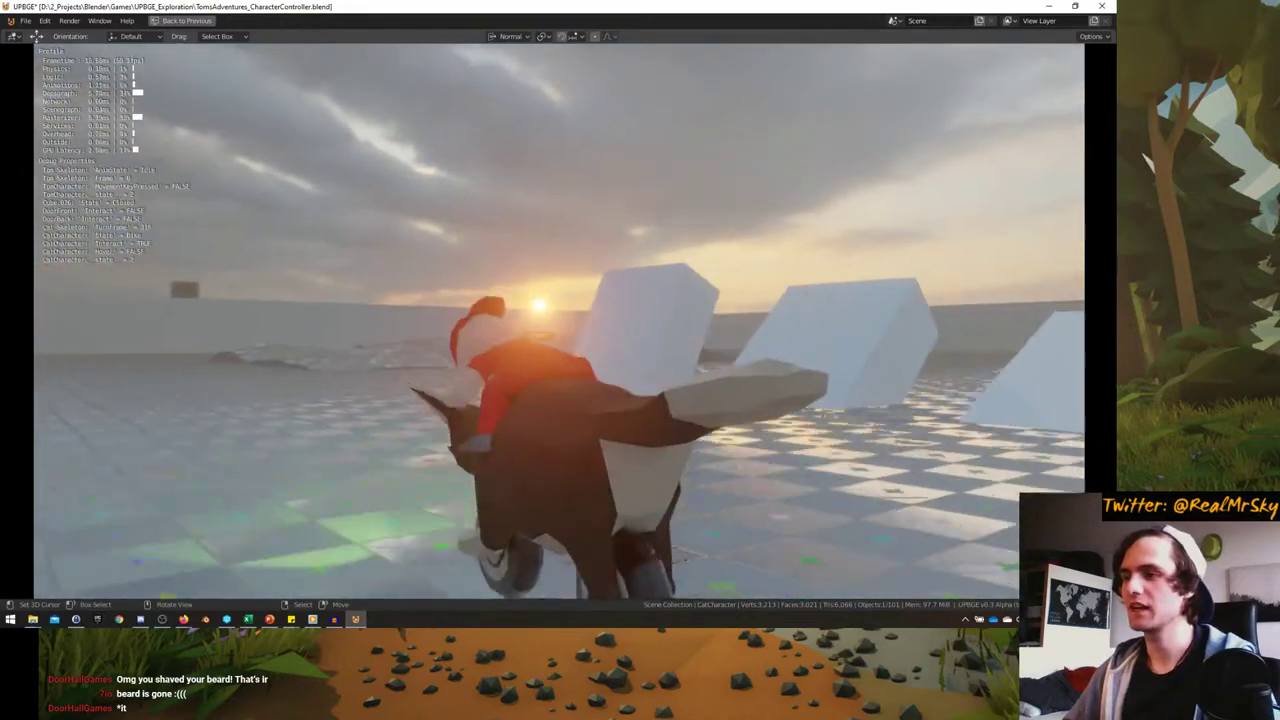
key(d)
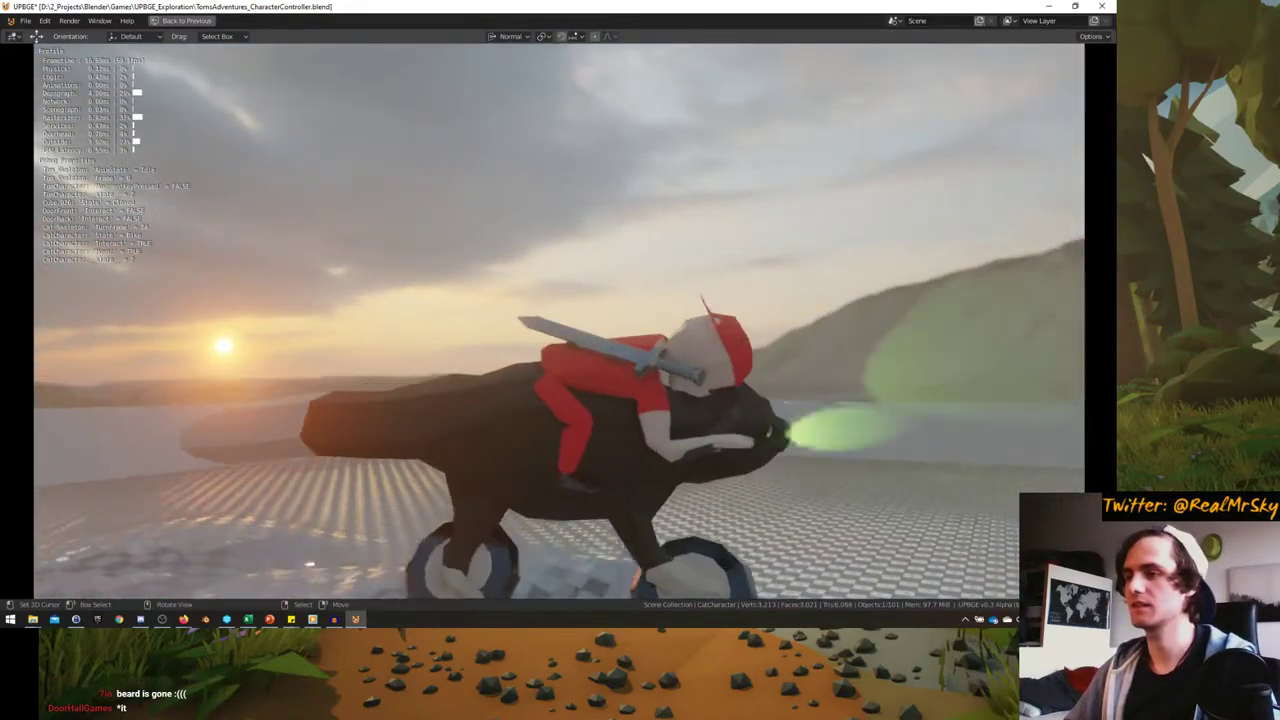
key(w)
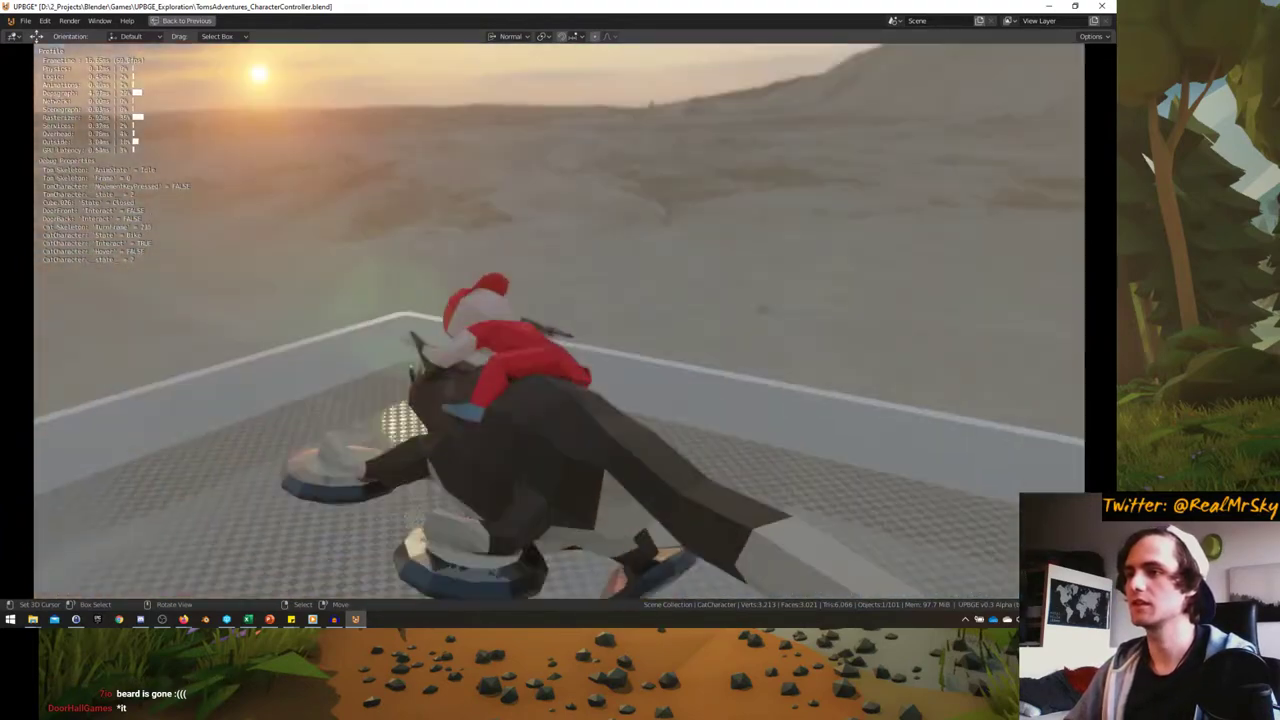
key(d)
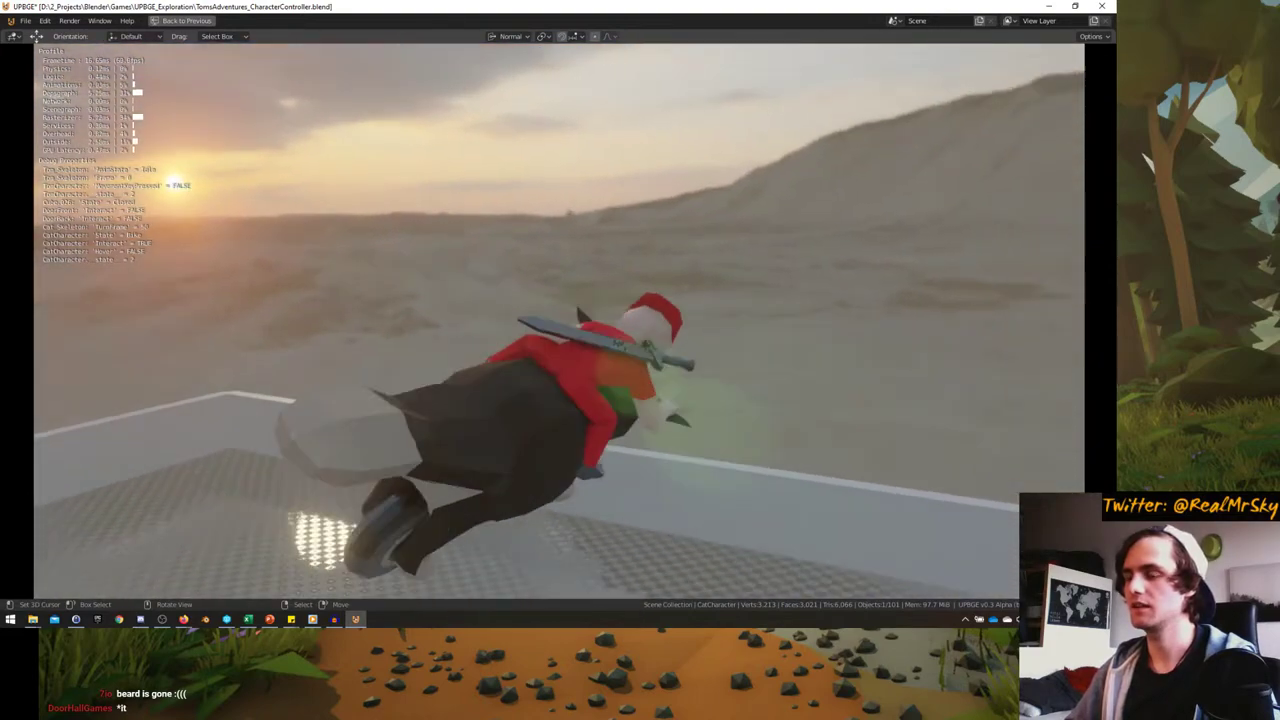
key(a)
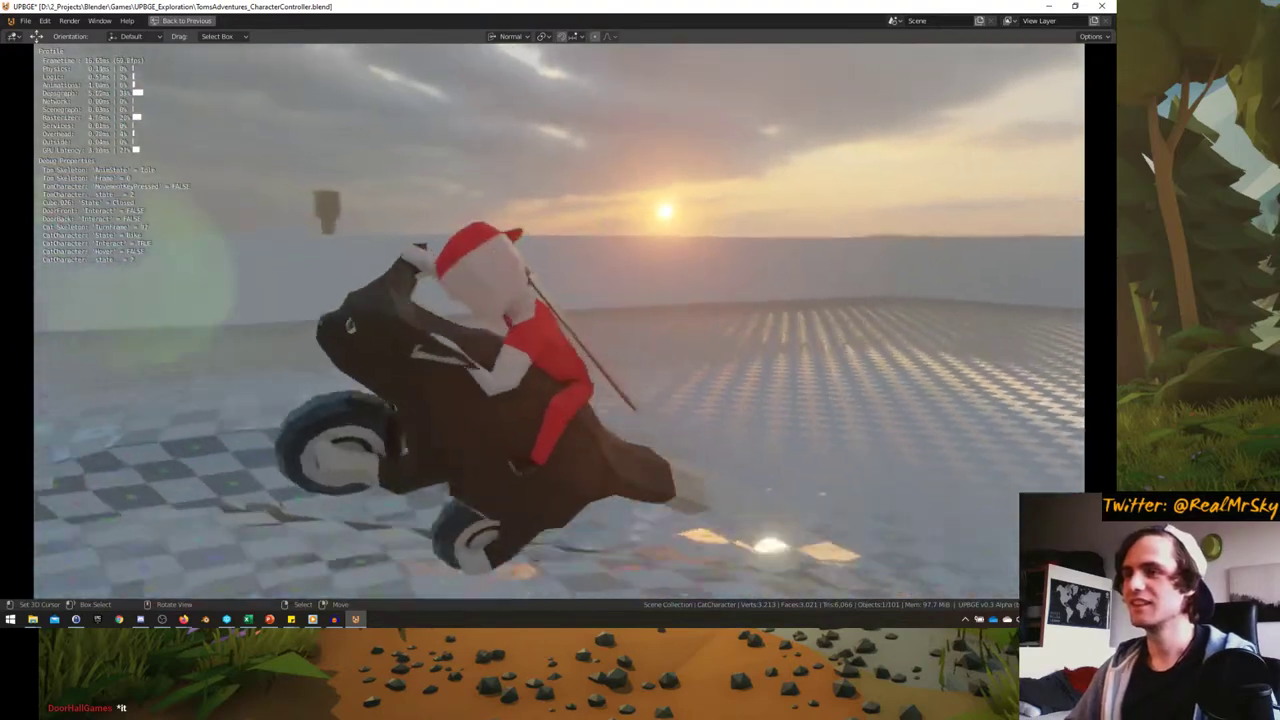
key(w)
key(d)
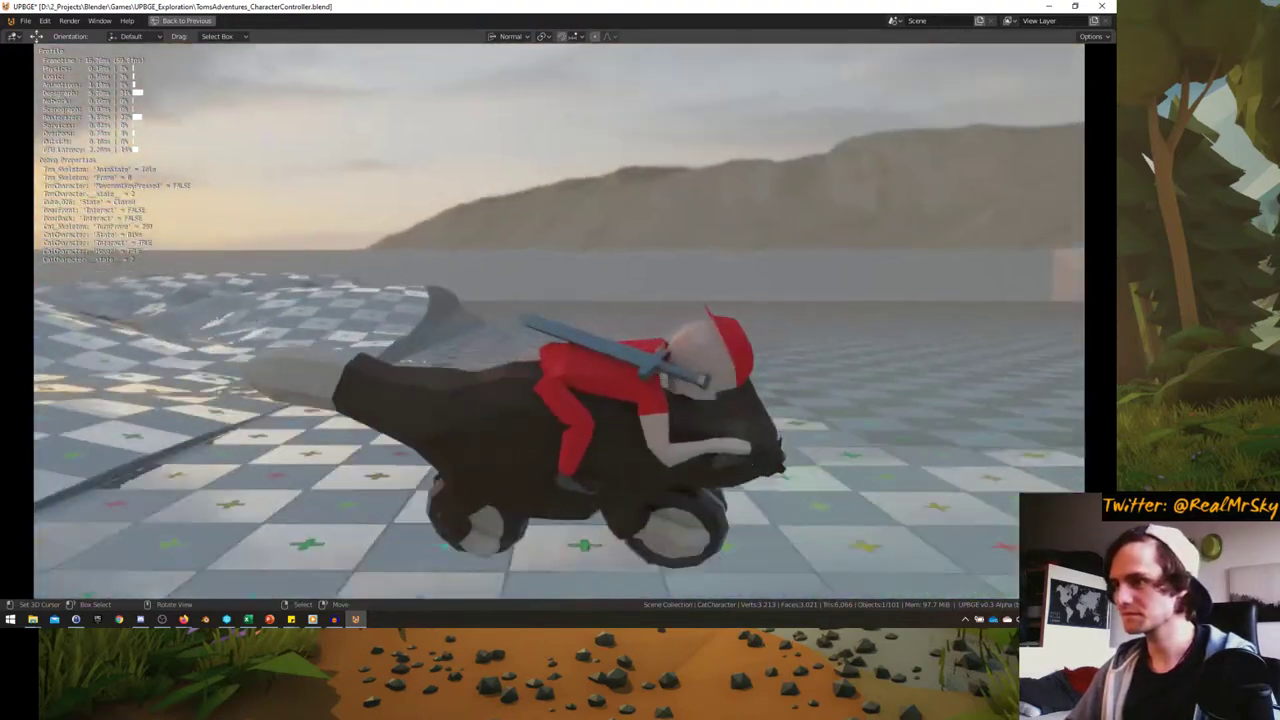
- Finish riding the cat toward the wall and stop the game
key(w)
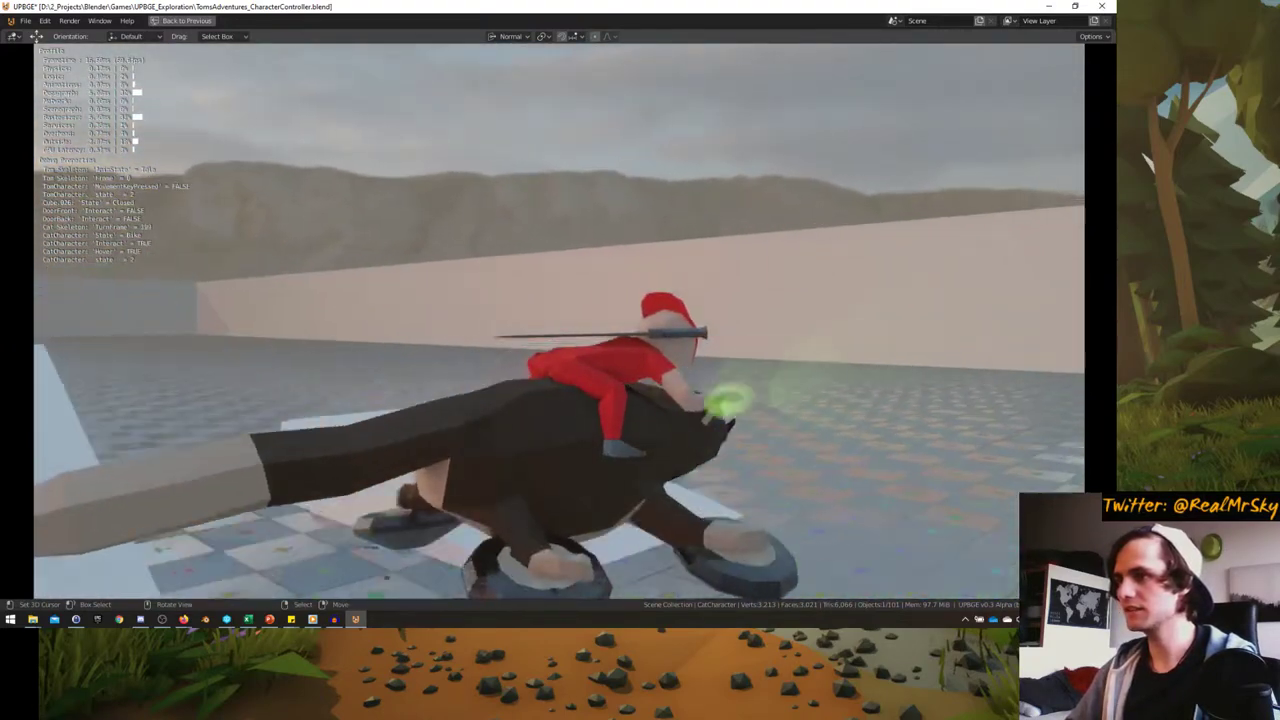
key(a)
key(Escape)
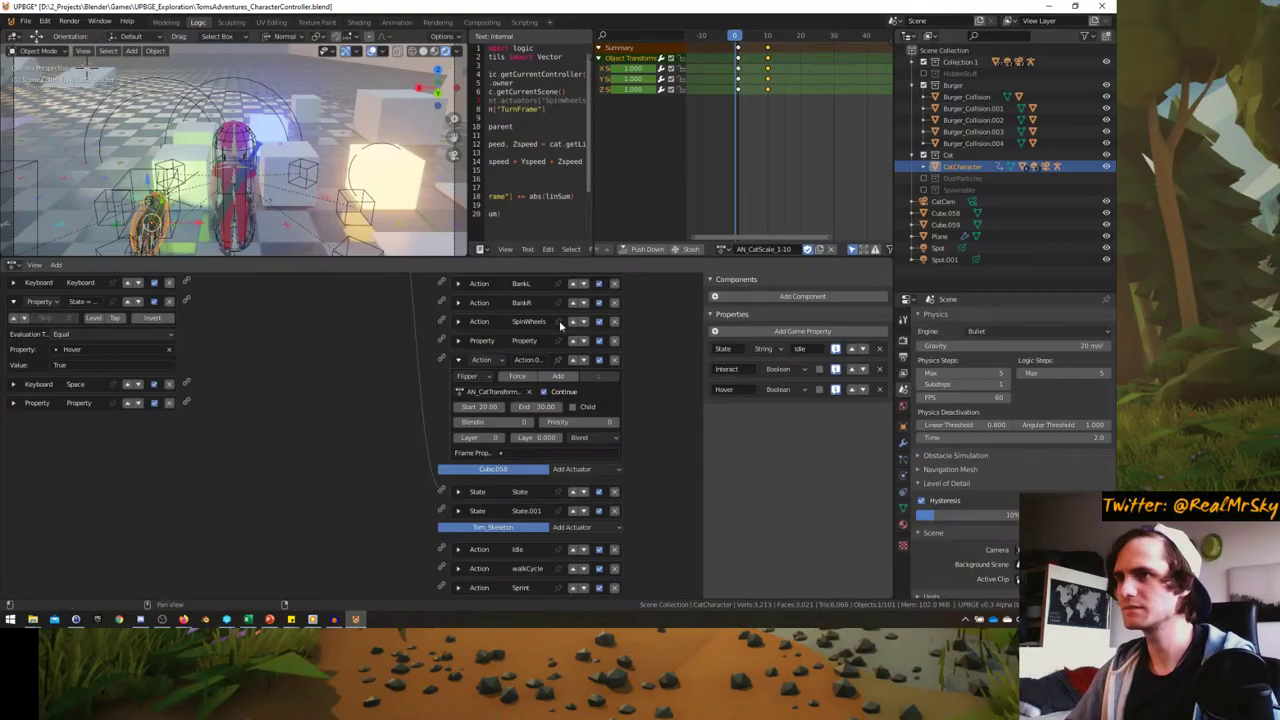
- Change the cat's hover Force Z to 10.00 and start another maximized game test
scroll(460, 510, up, 5)
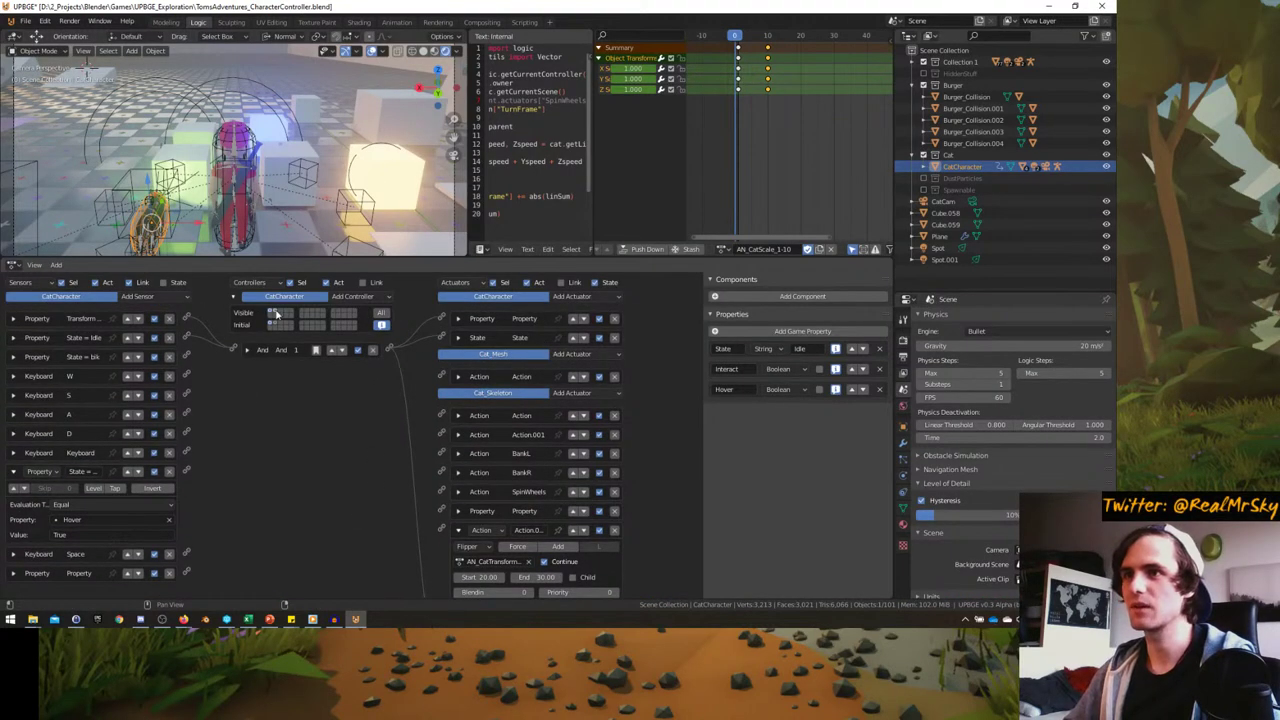
scroll(629, 453, down, 10)
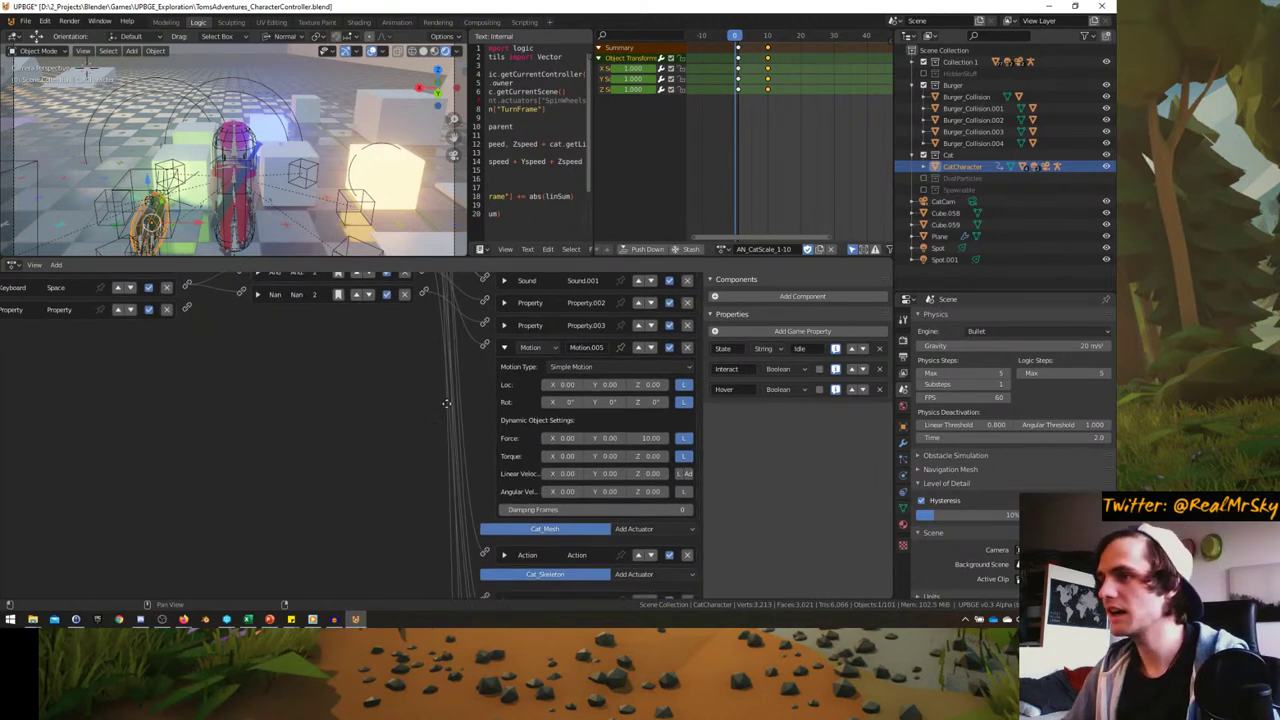
scroll(686, 437, up, 1)
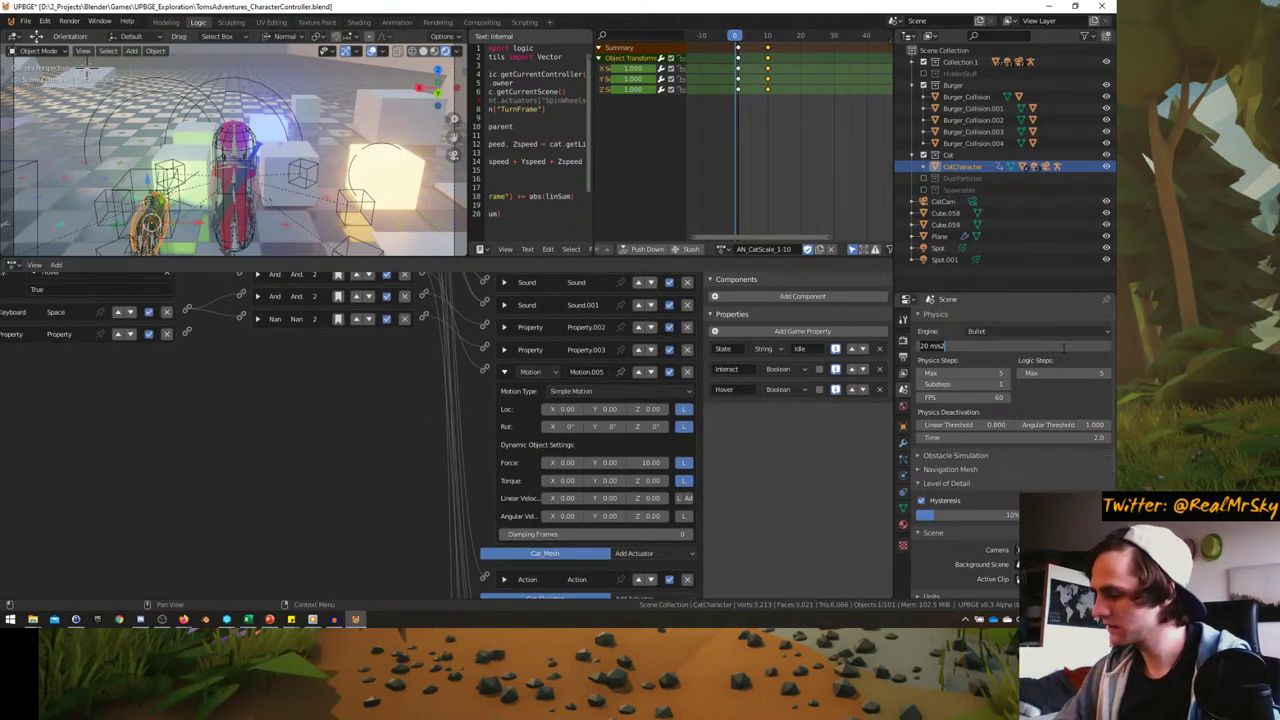
key(ctrl+space)
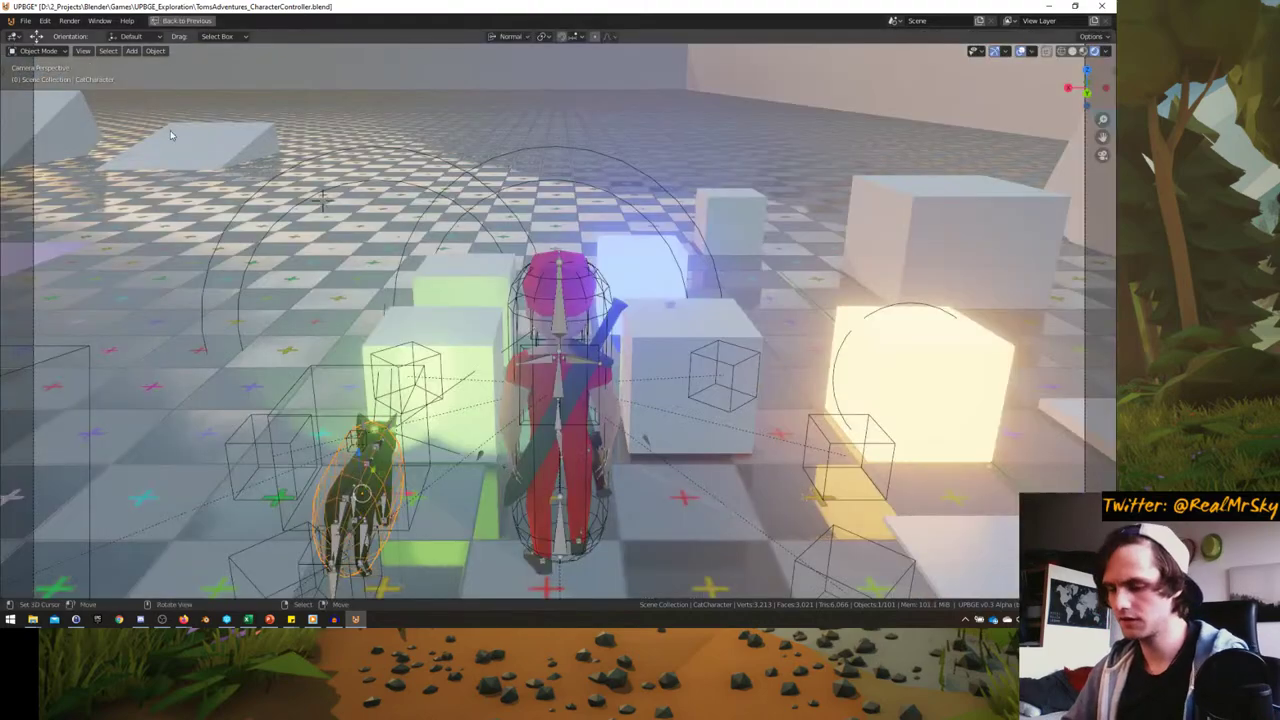
key(p)
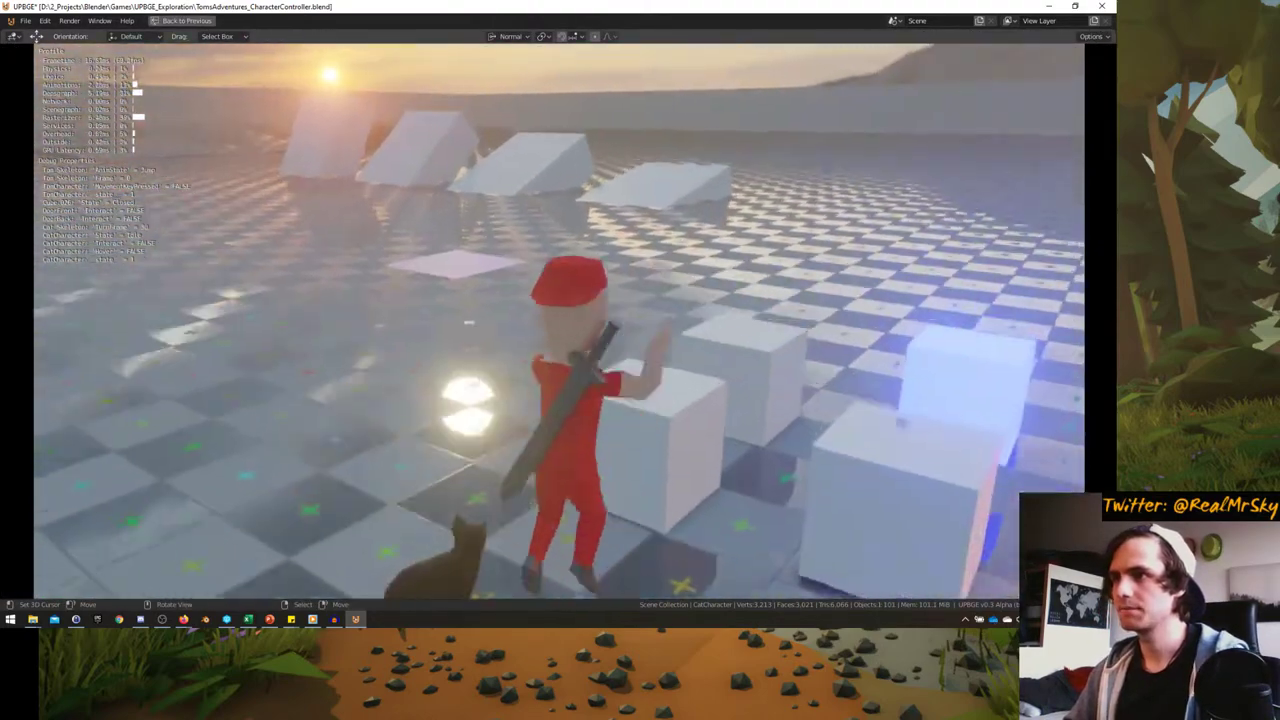
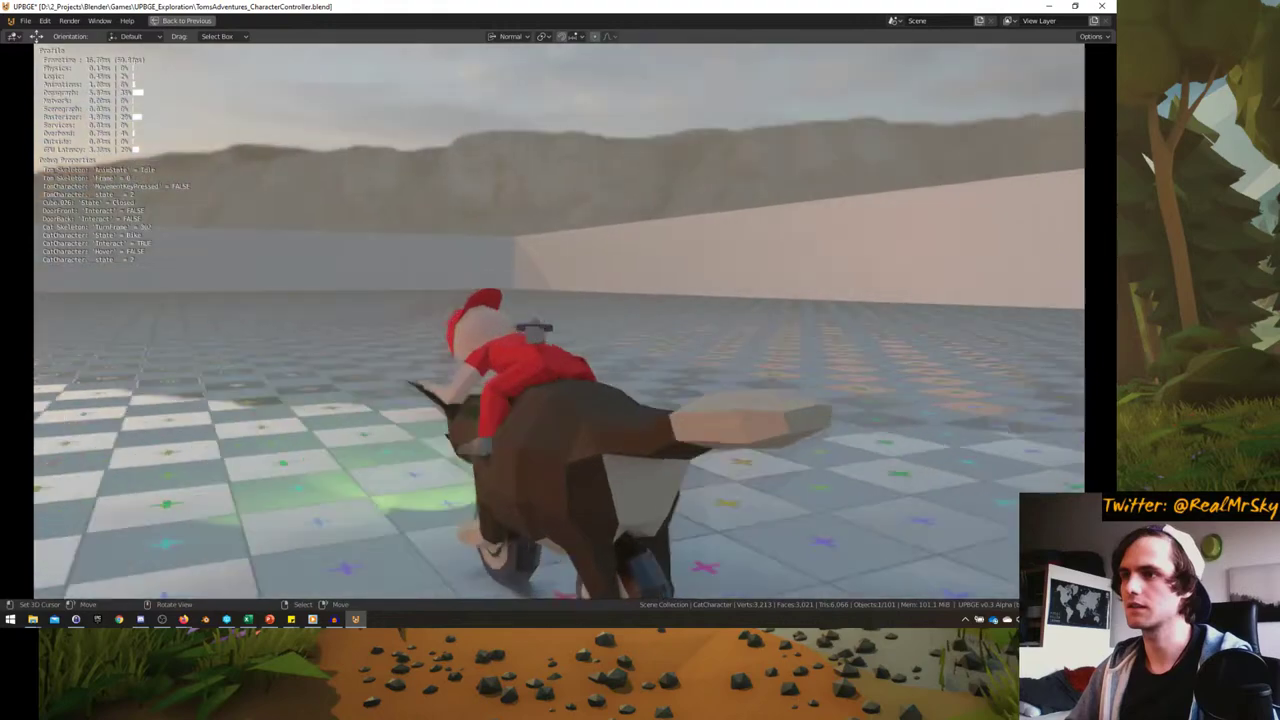
- End the game test and return to the Logic workspace with the character's bricks and script
key(KP_0)
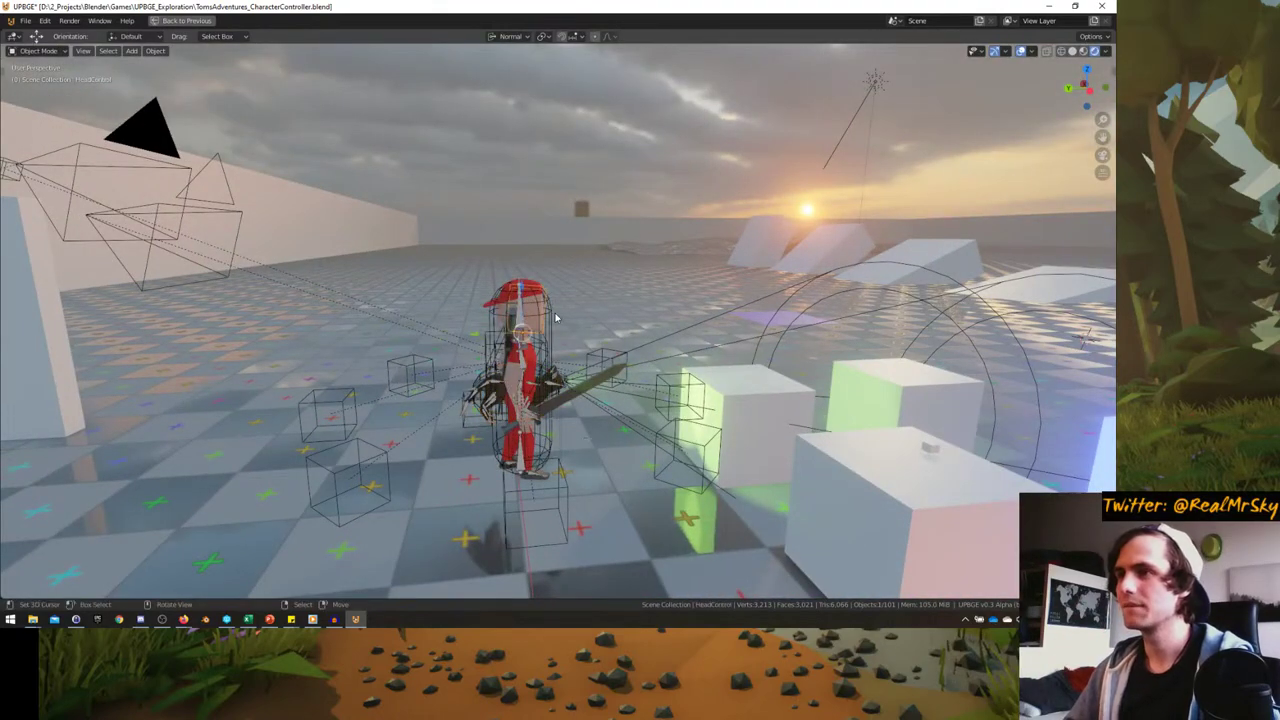
key(ctrl+space)
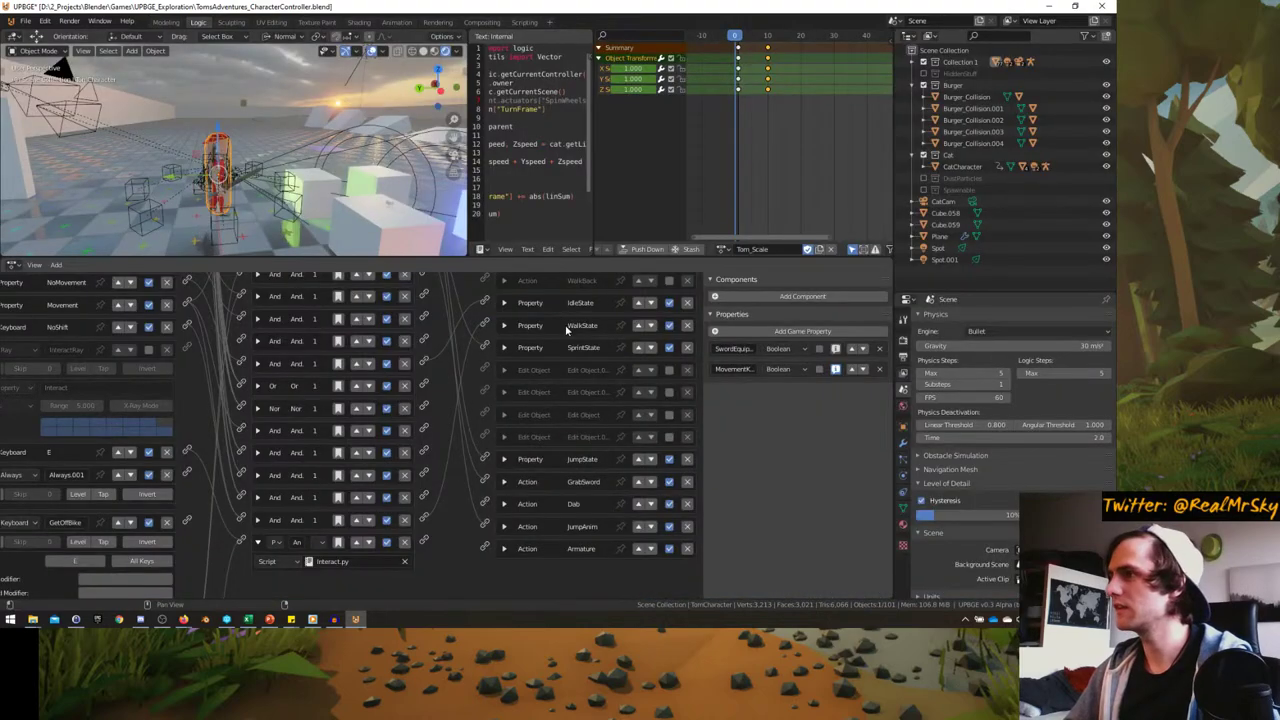
- Expand TomCharacter's Jump Motion actuator and set its Force Z to 600
scroll(407, 443, up, 4)
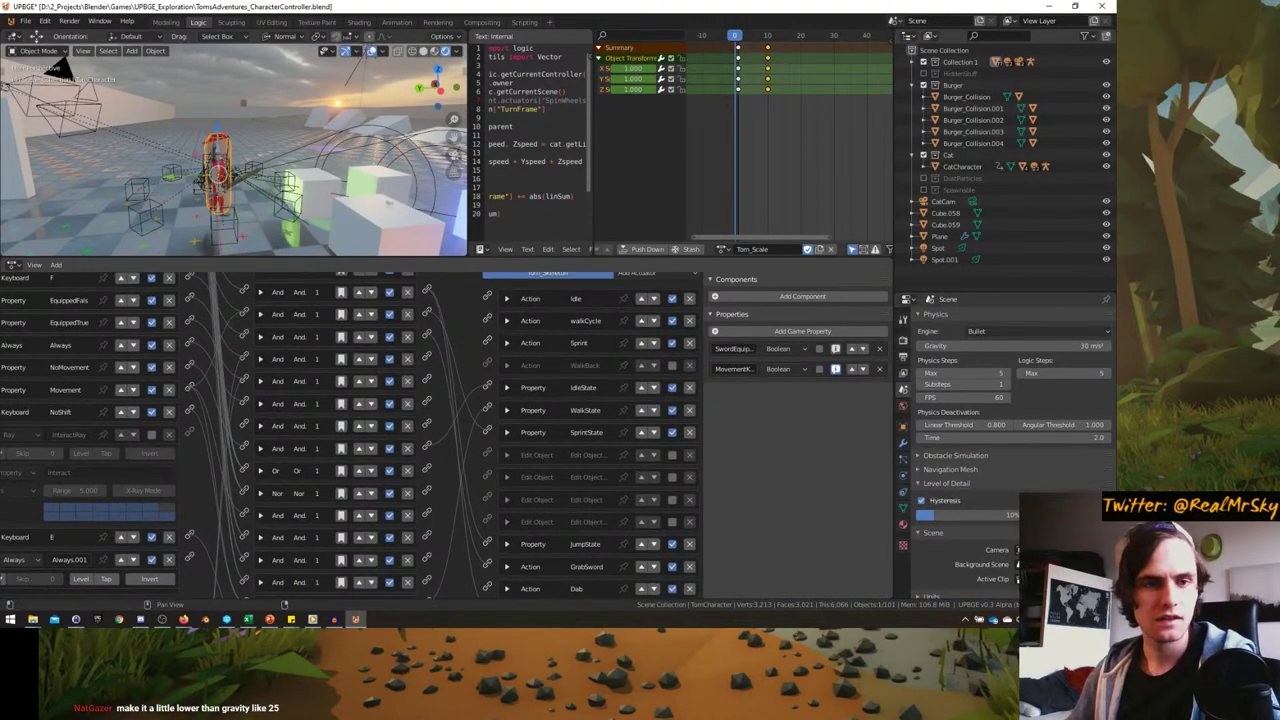
scroll(493, 485, up, 10)
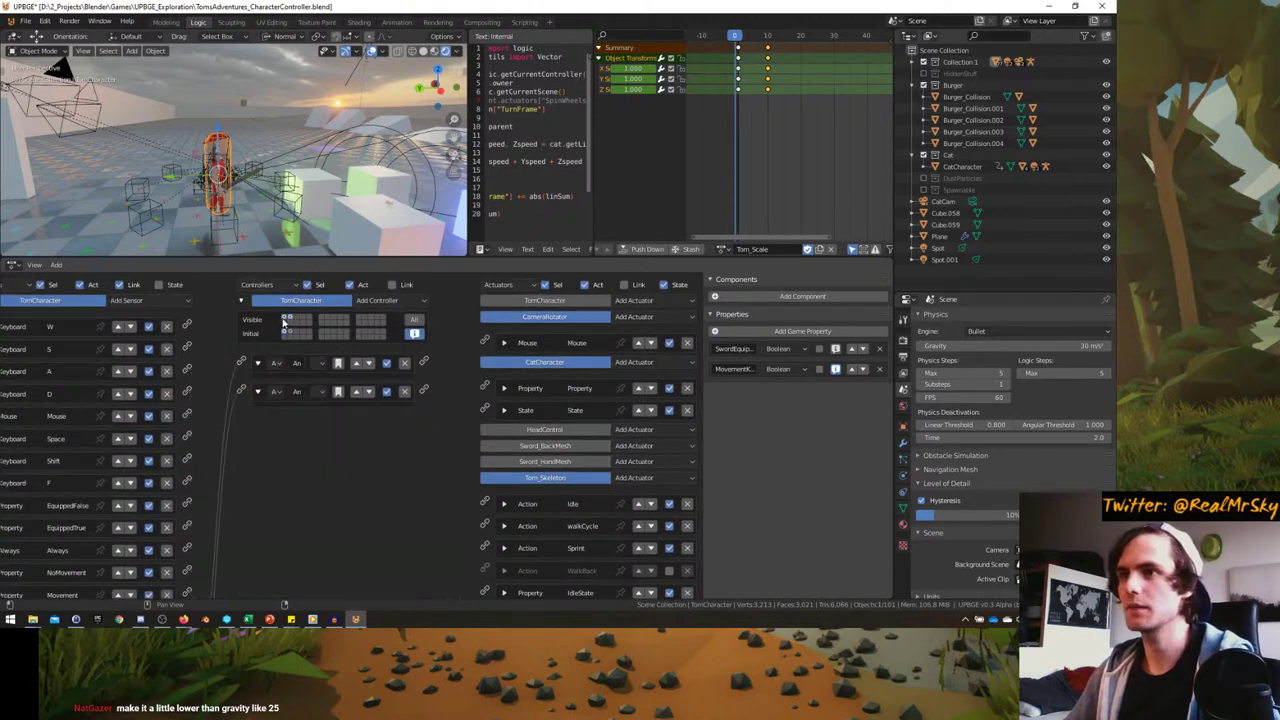
click(545, 303)
scroll(500, 447, down, 4)
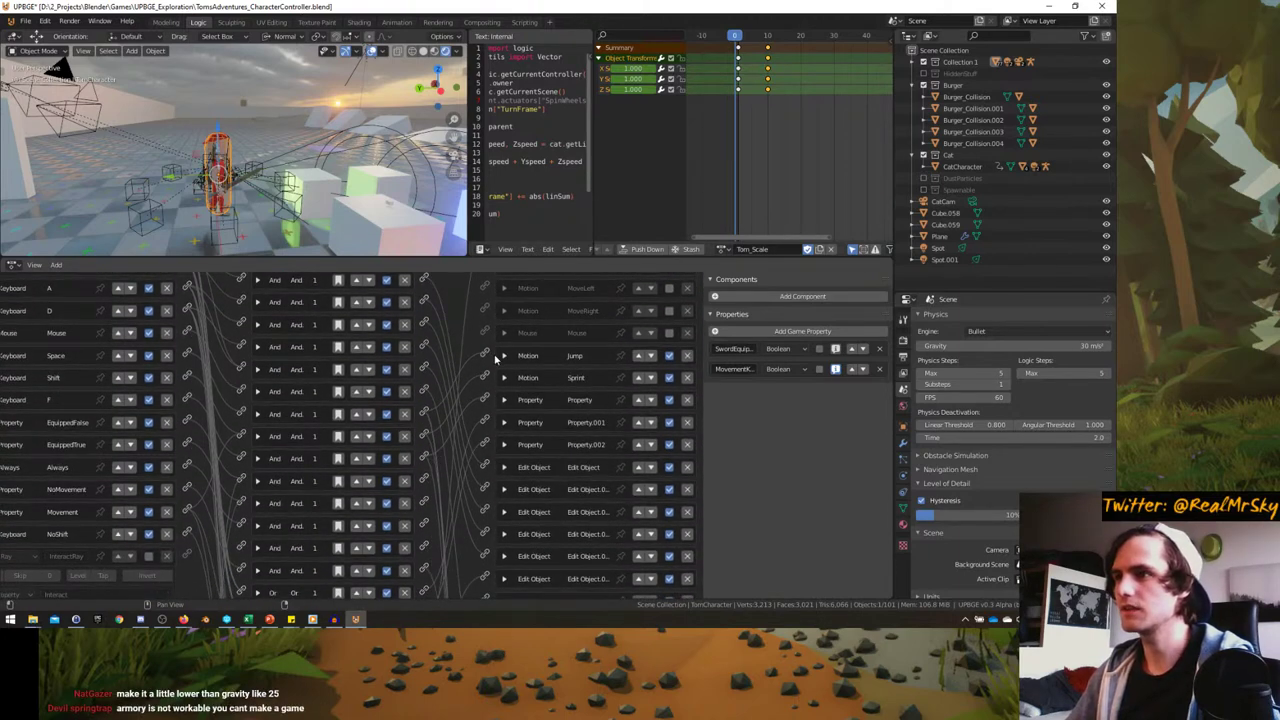
click(503, 356)
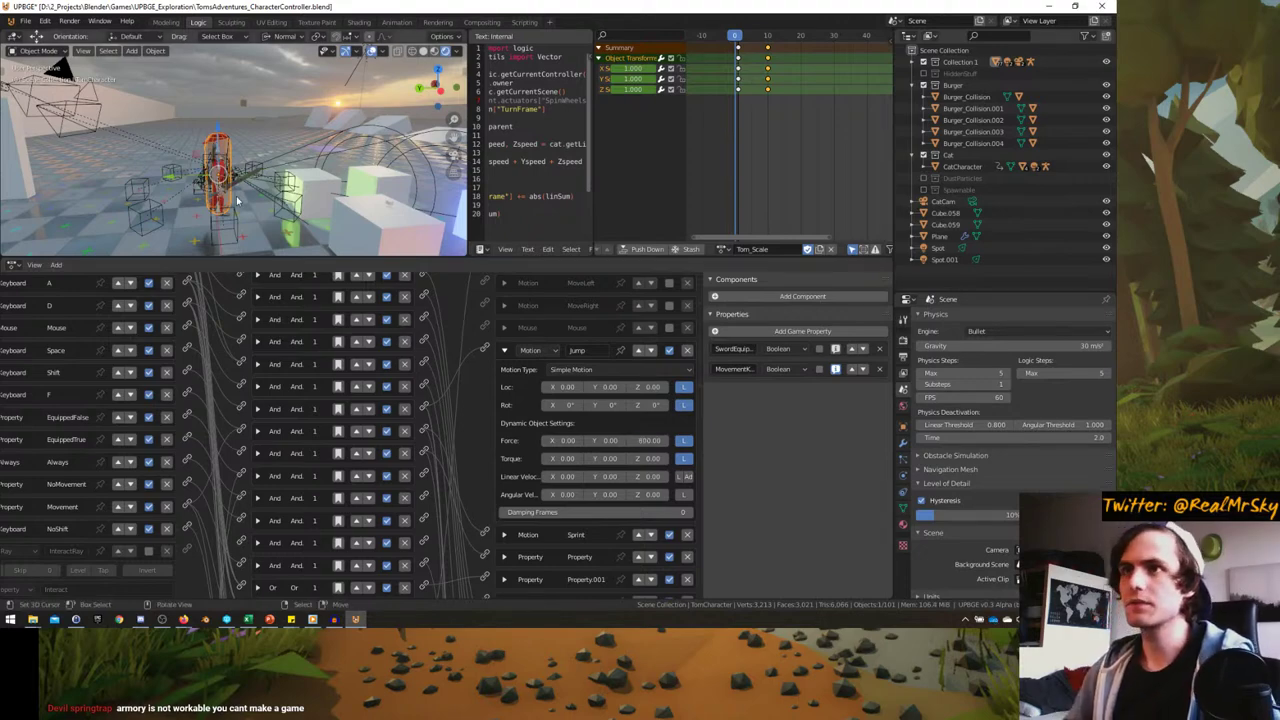
- Run the game full-window from the camera view, drive the character, then restart it to test the jump
key(KP_0)
key(ctrl+space)
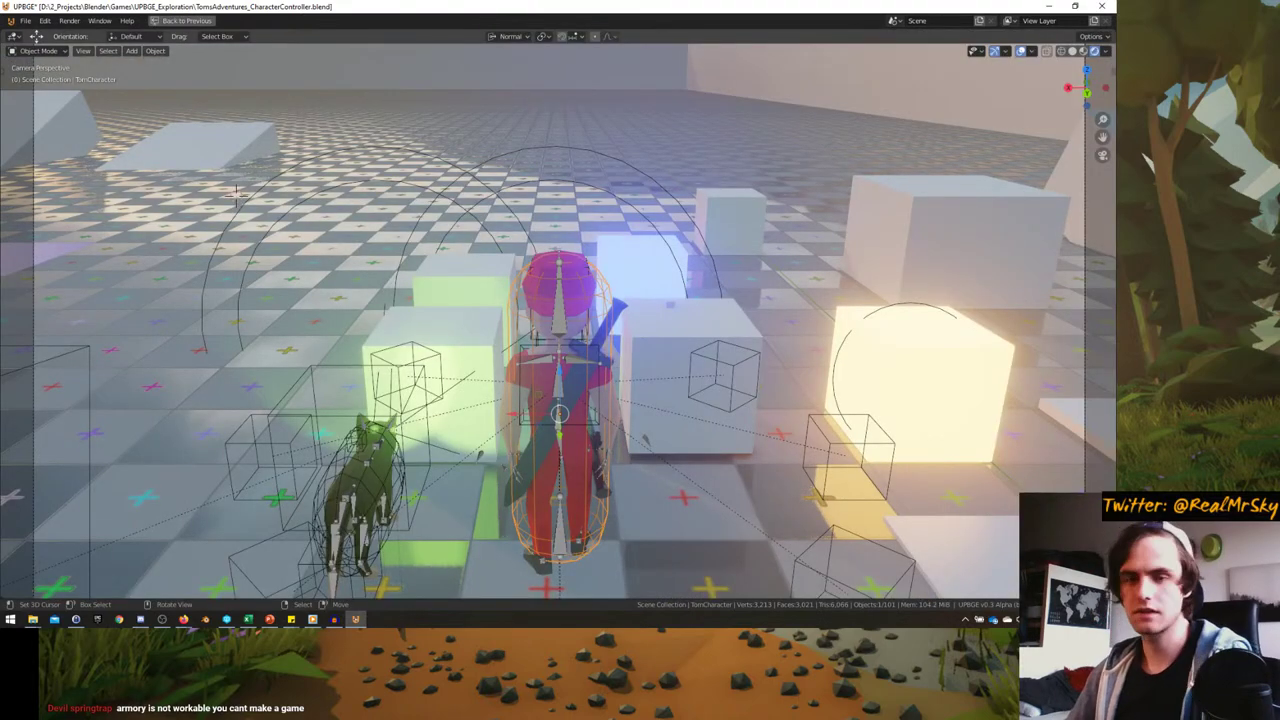
key(p)
key(w)
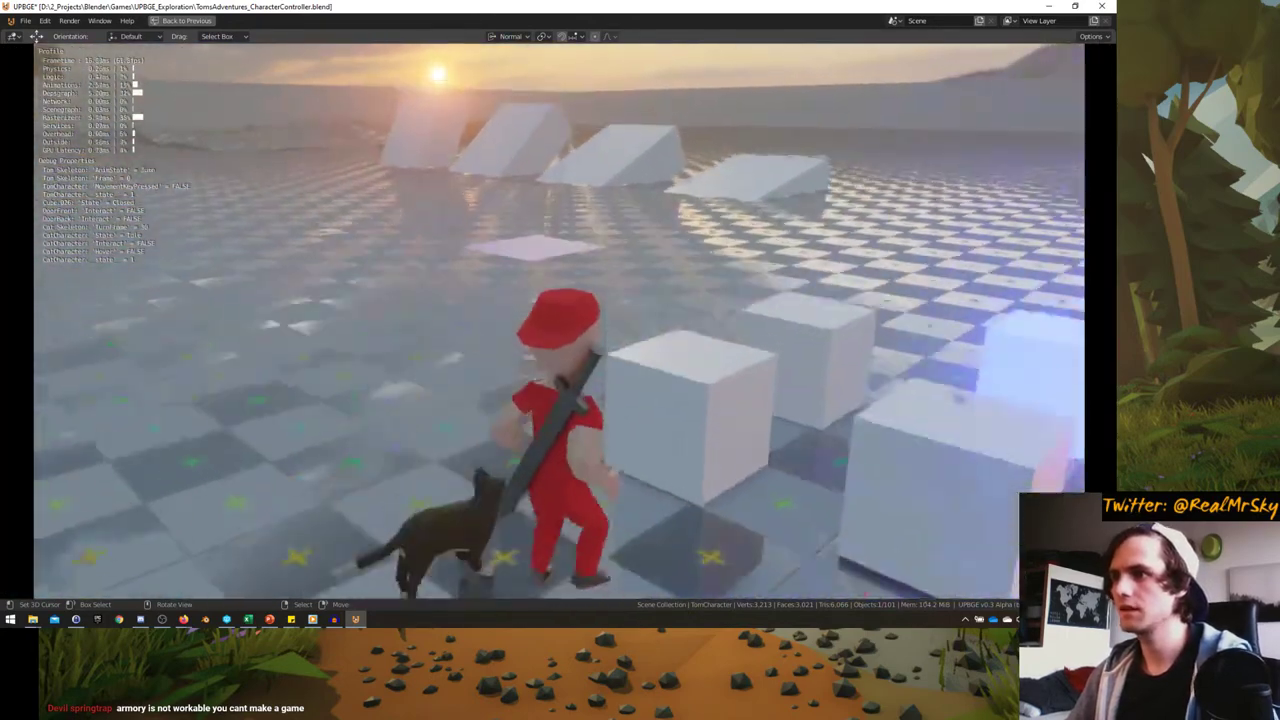
key(d)
key(Escape)
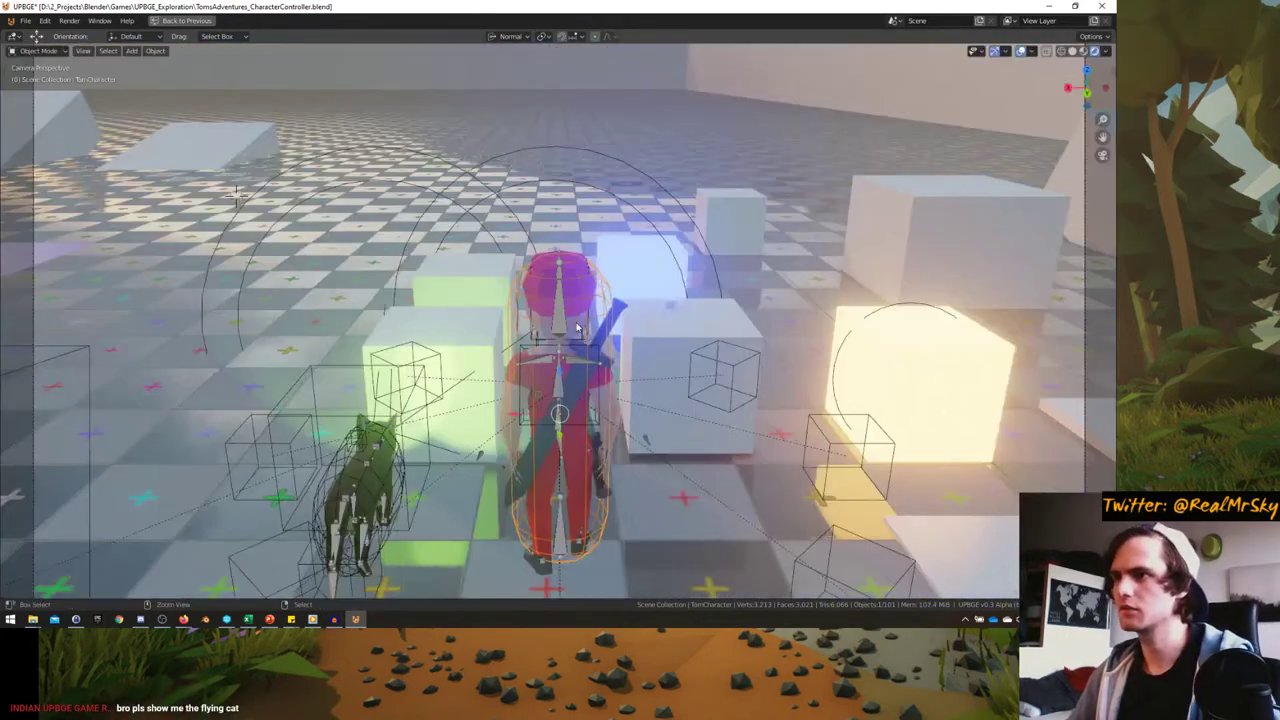
key(ctrl+space)
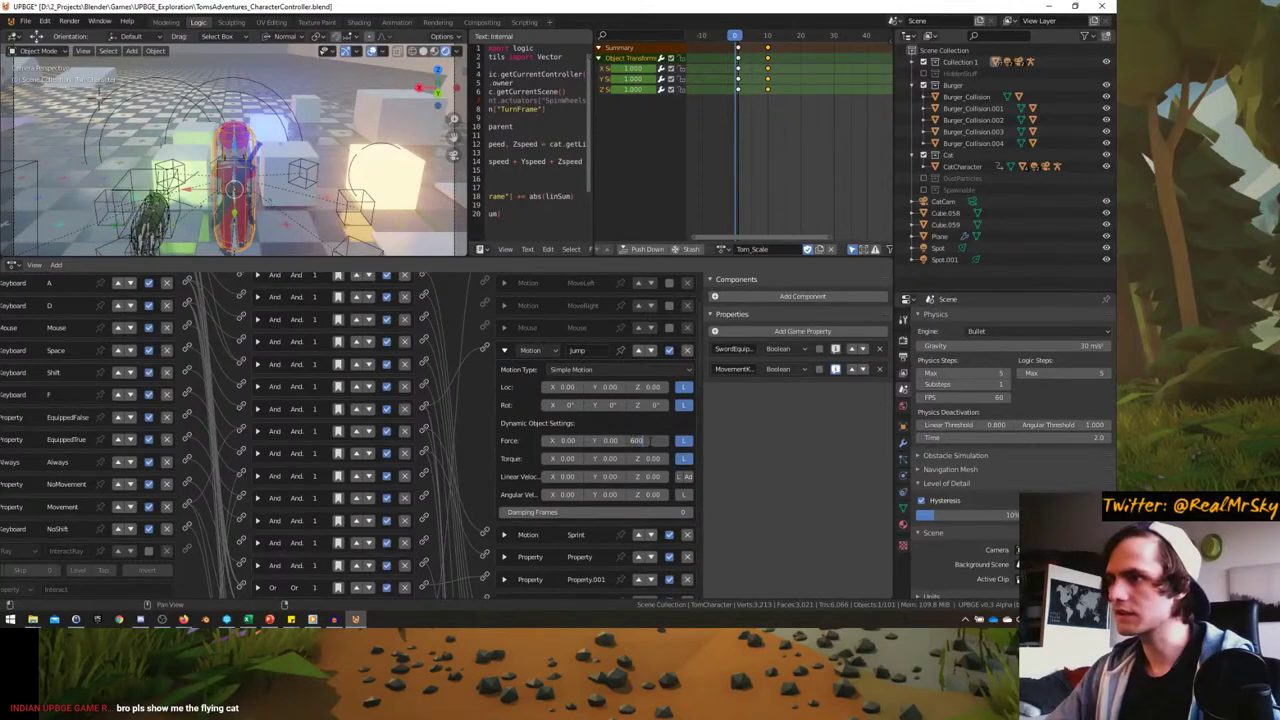
key(ctrl+space)
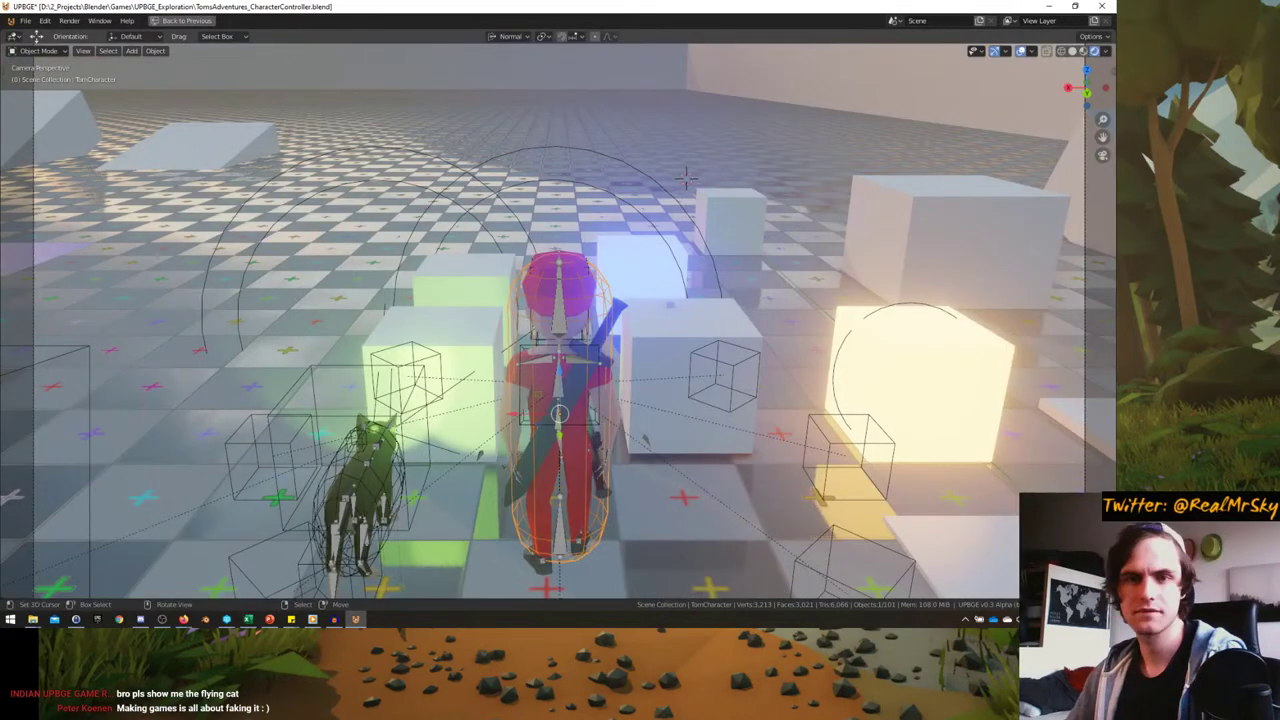
key(p)
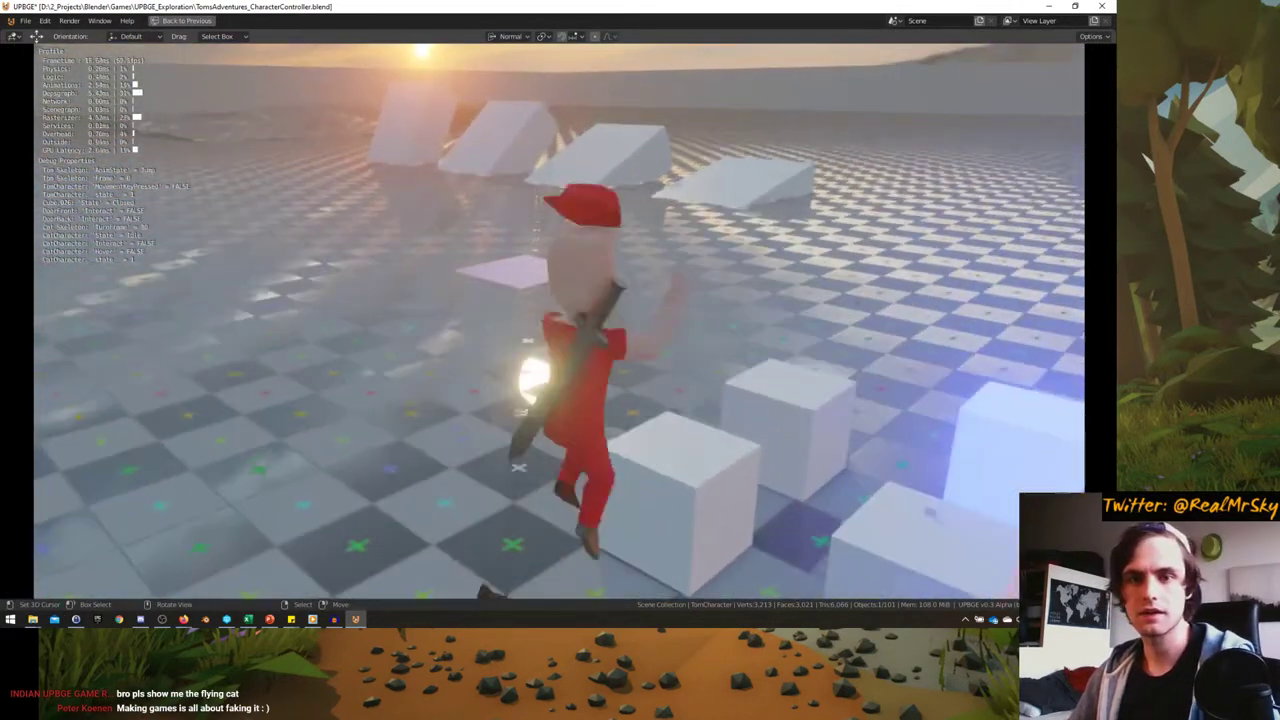
- Run the character around the white cubes and jump onto them
key(space)
key(w)
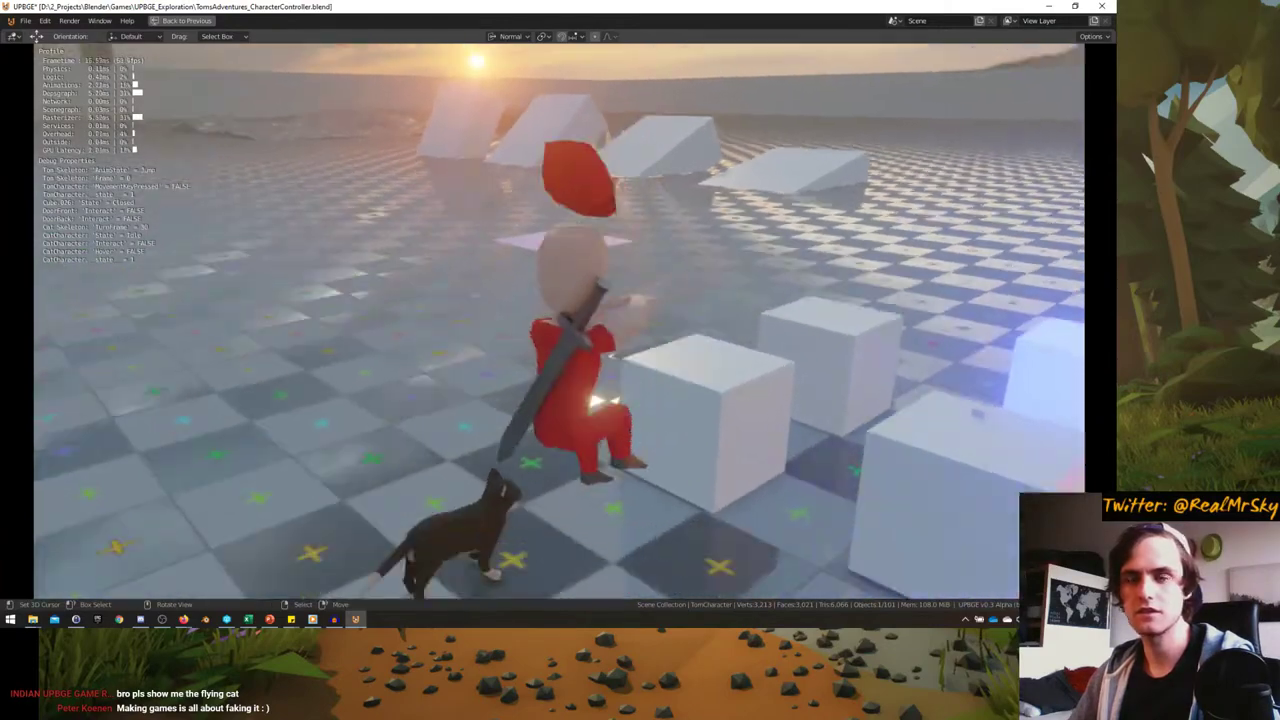
key(space)
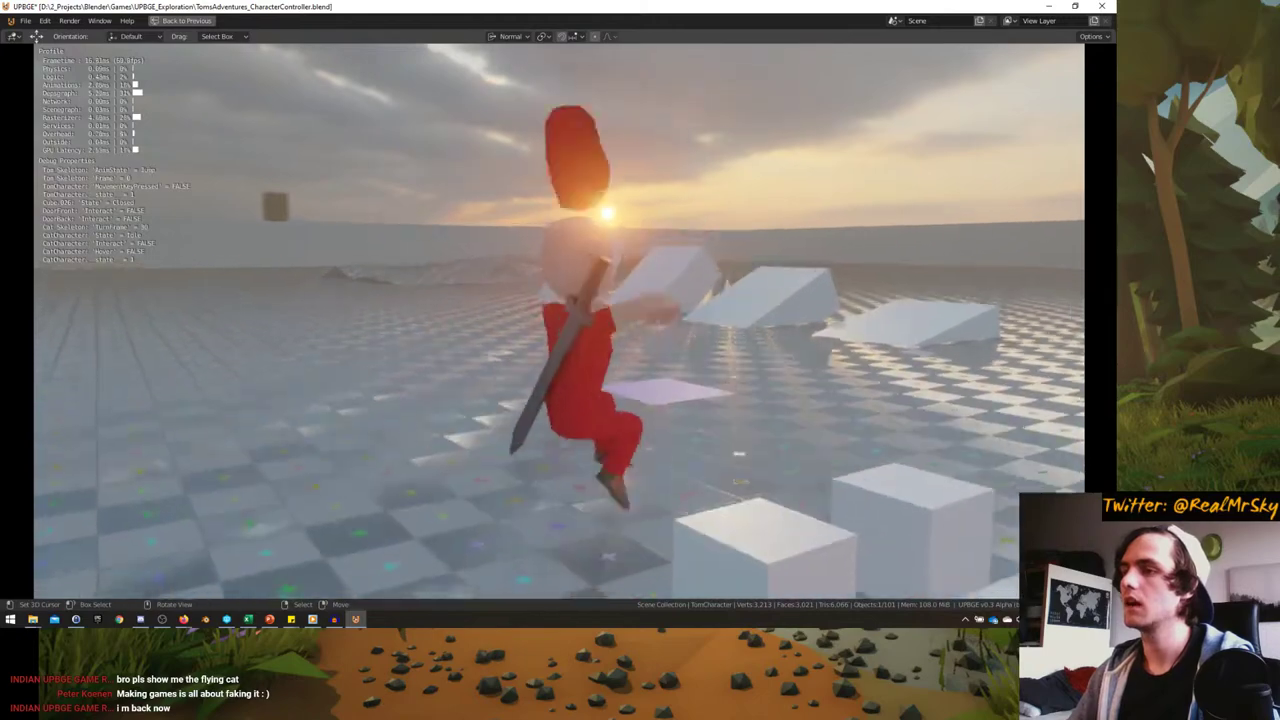
key(w)
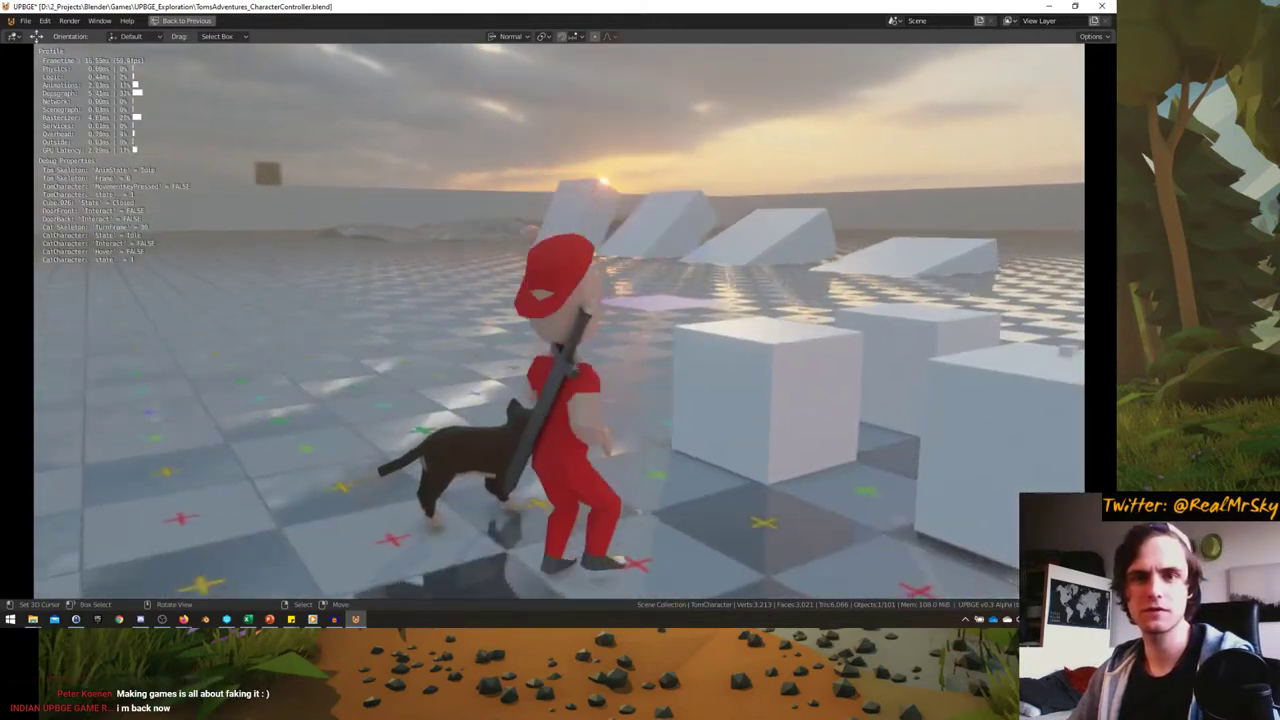
key(w)
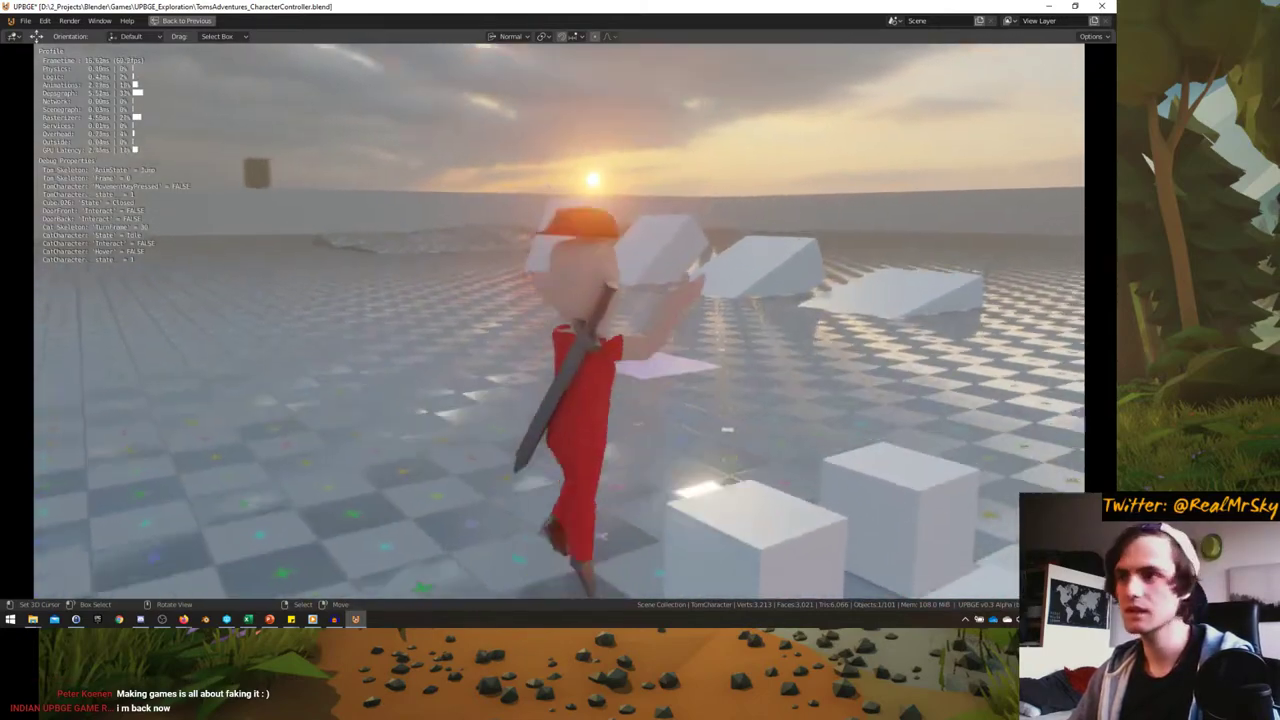
key(space)
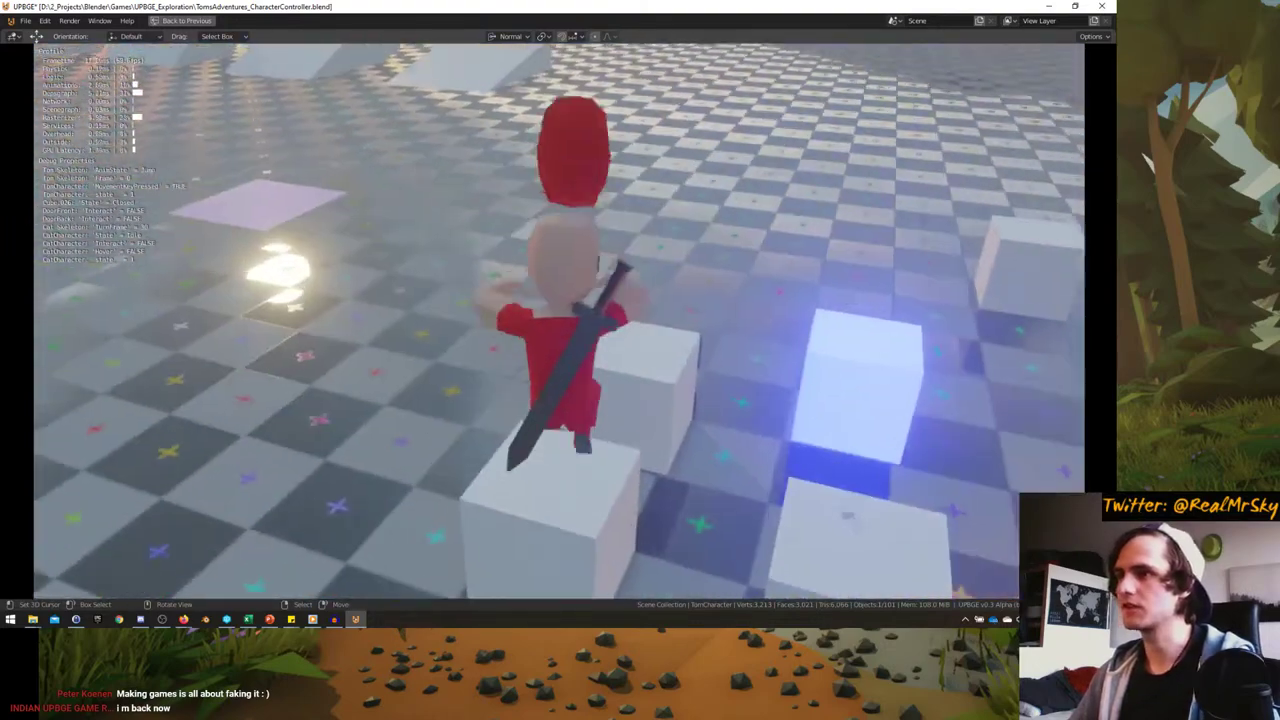
- Run off the ramp and across the open floor, then stop the game and orbit around the character and cat
key(w)
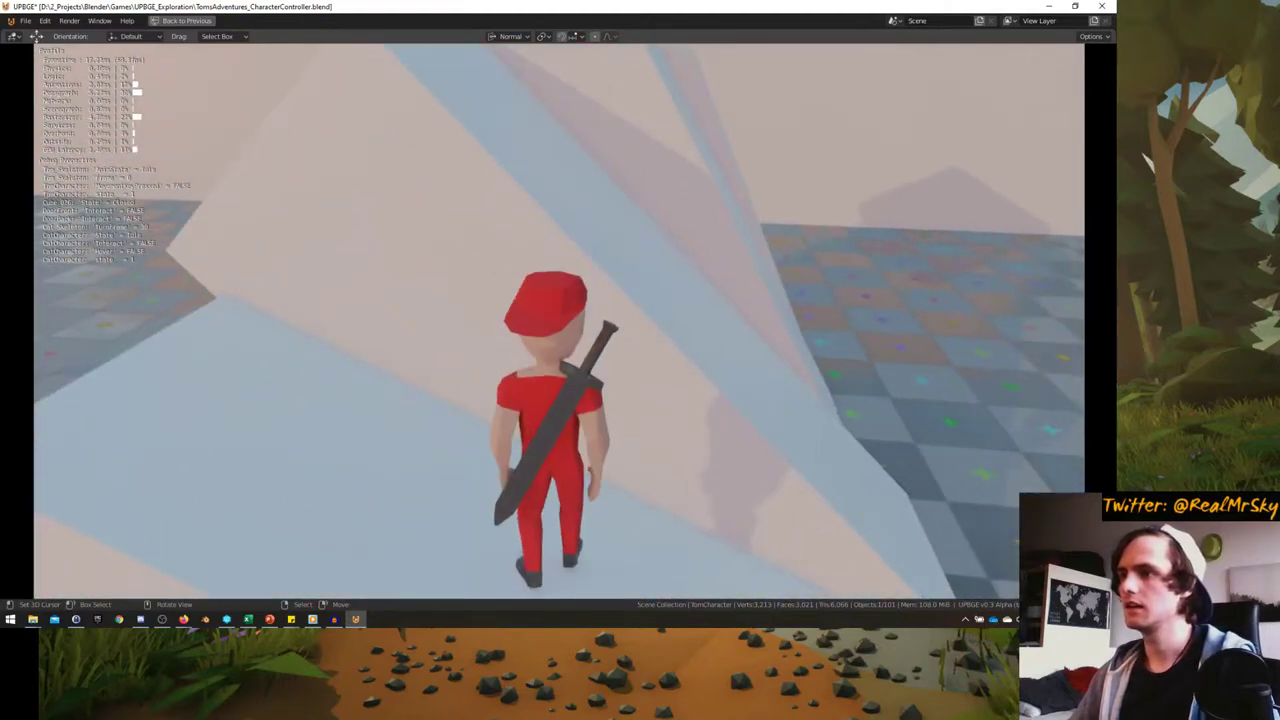
key(w)
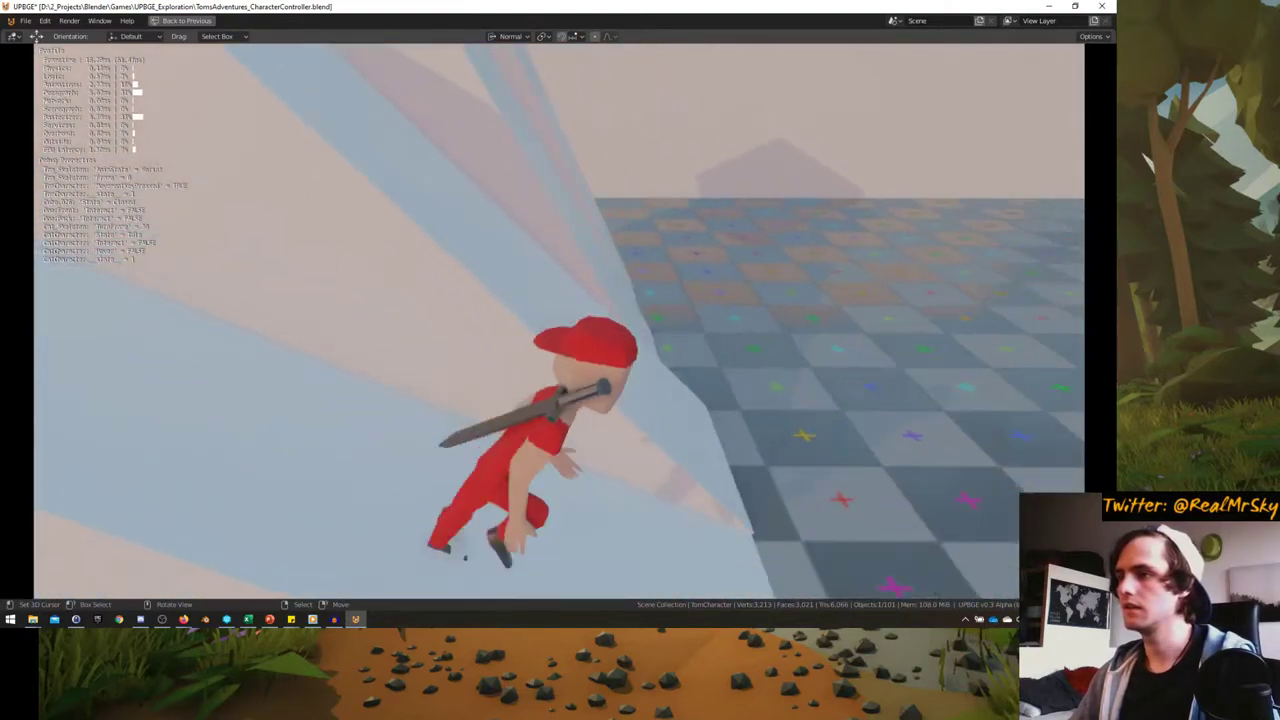
key(w)
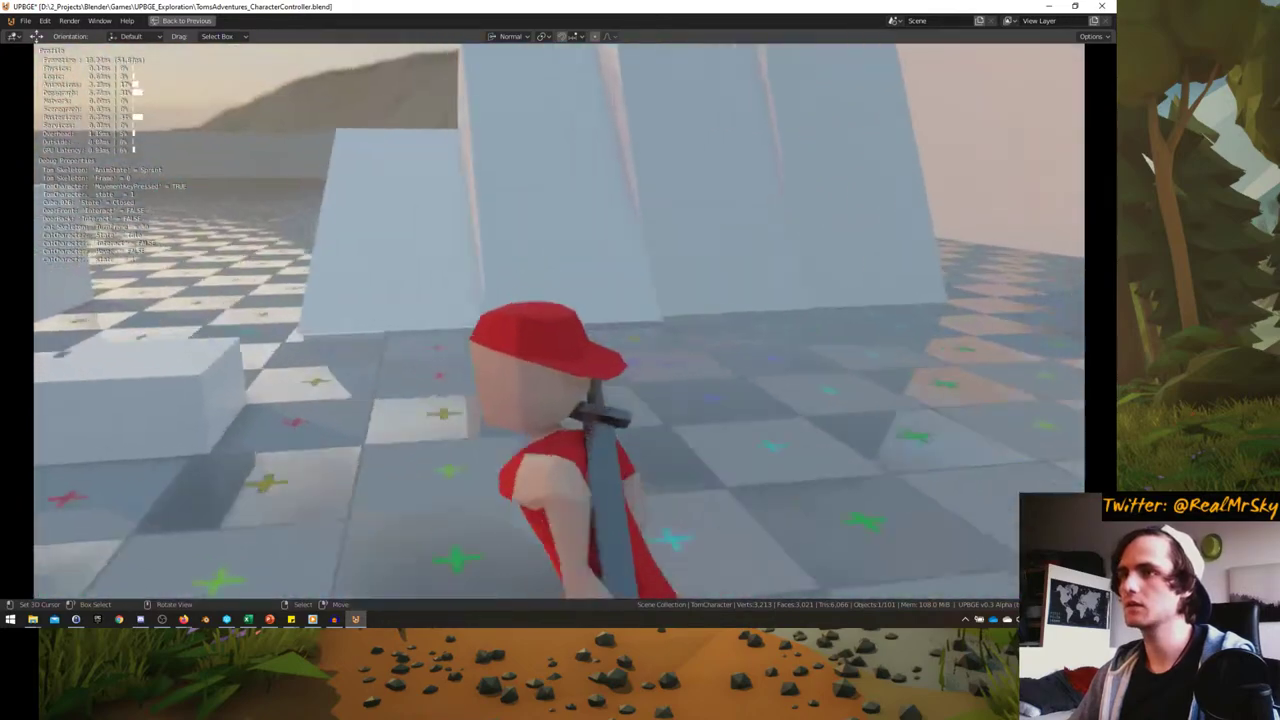
key(w)
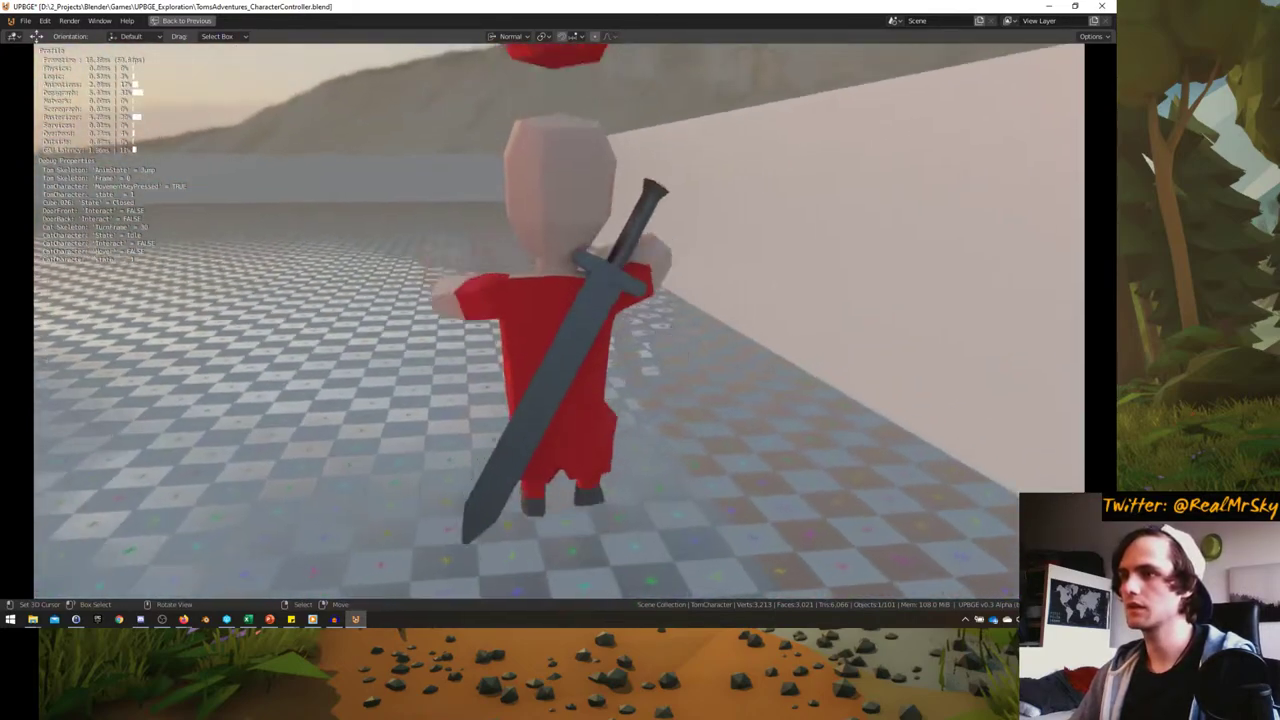
key(w)
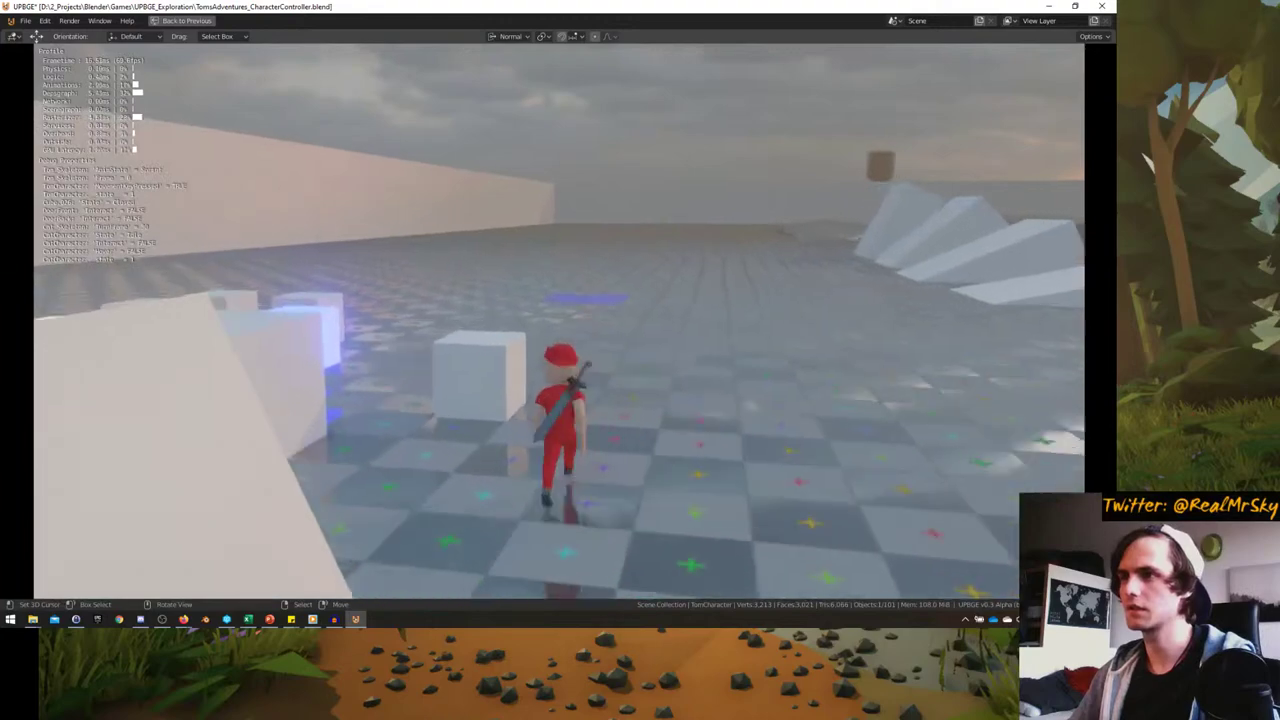
key(w)
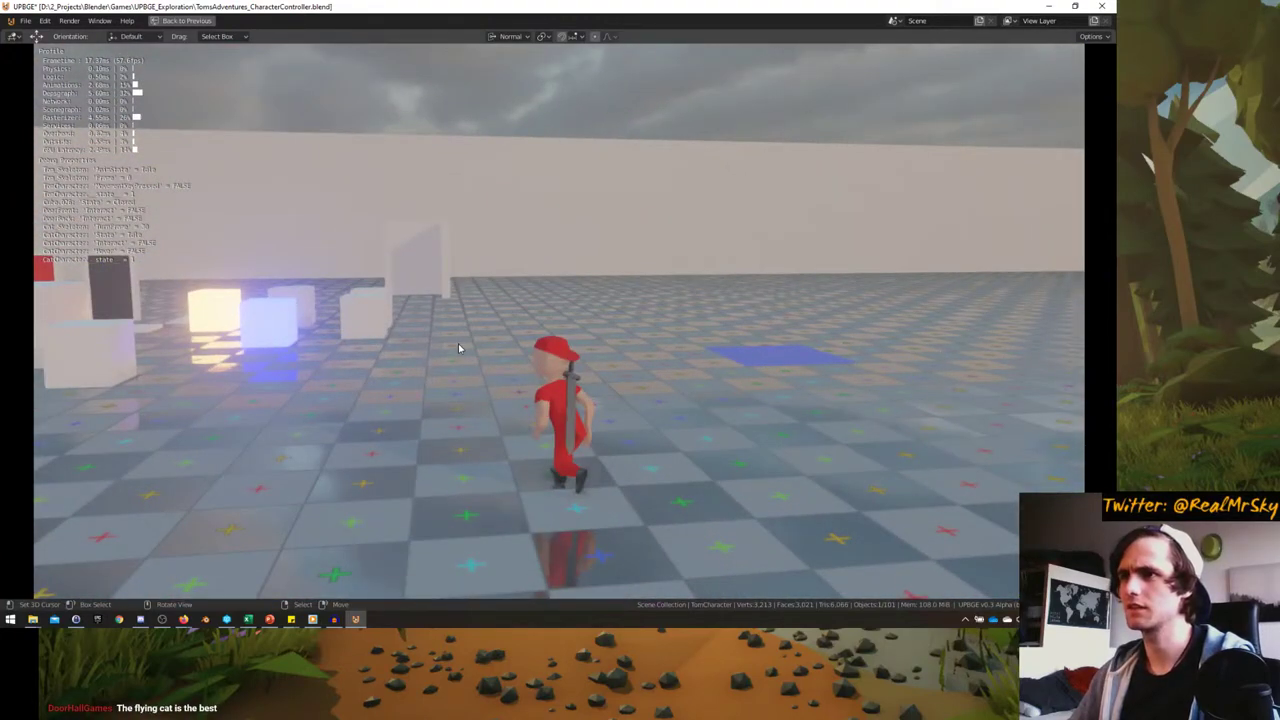
key(Escape)
middle_drag(460, 350, 620, 430)
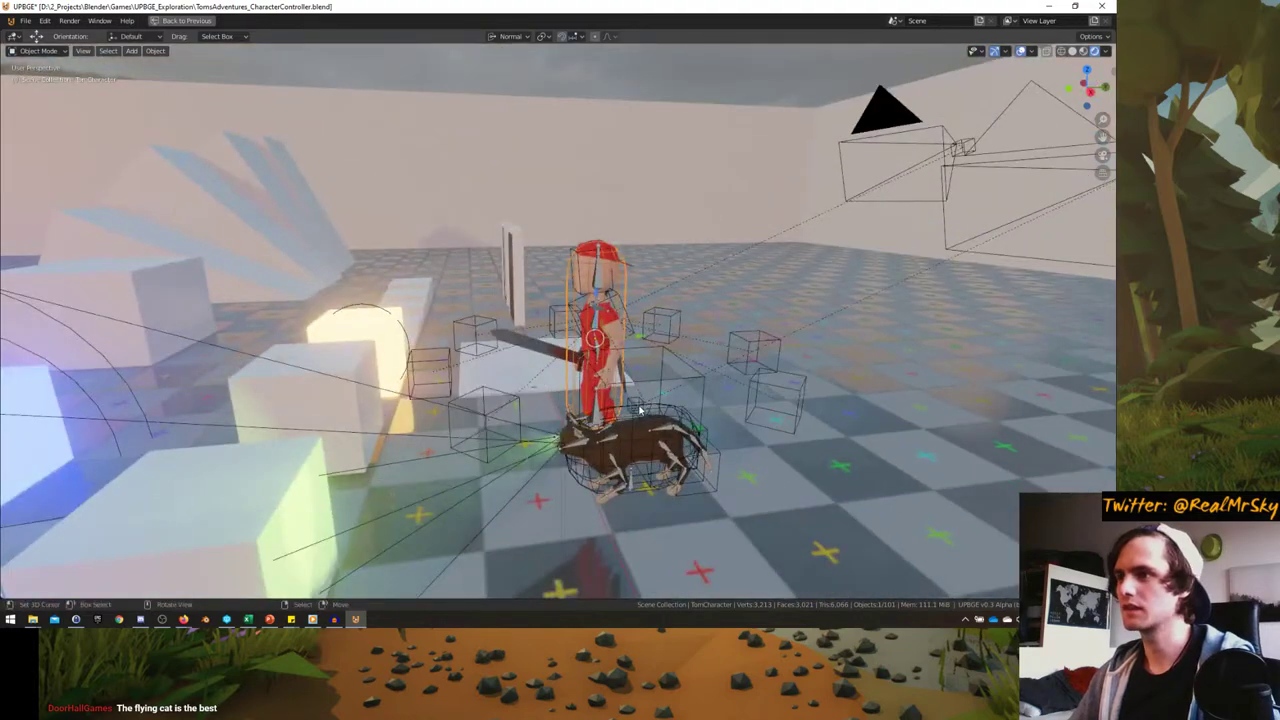
- Review CatCharacter's Motion.005 actuator, then show the camera view filling the window
key(ctrl+space)
scroll(483, 477, up, 3)
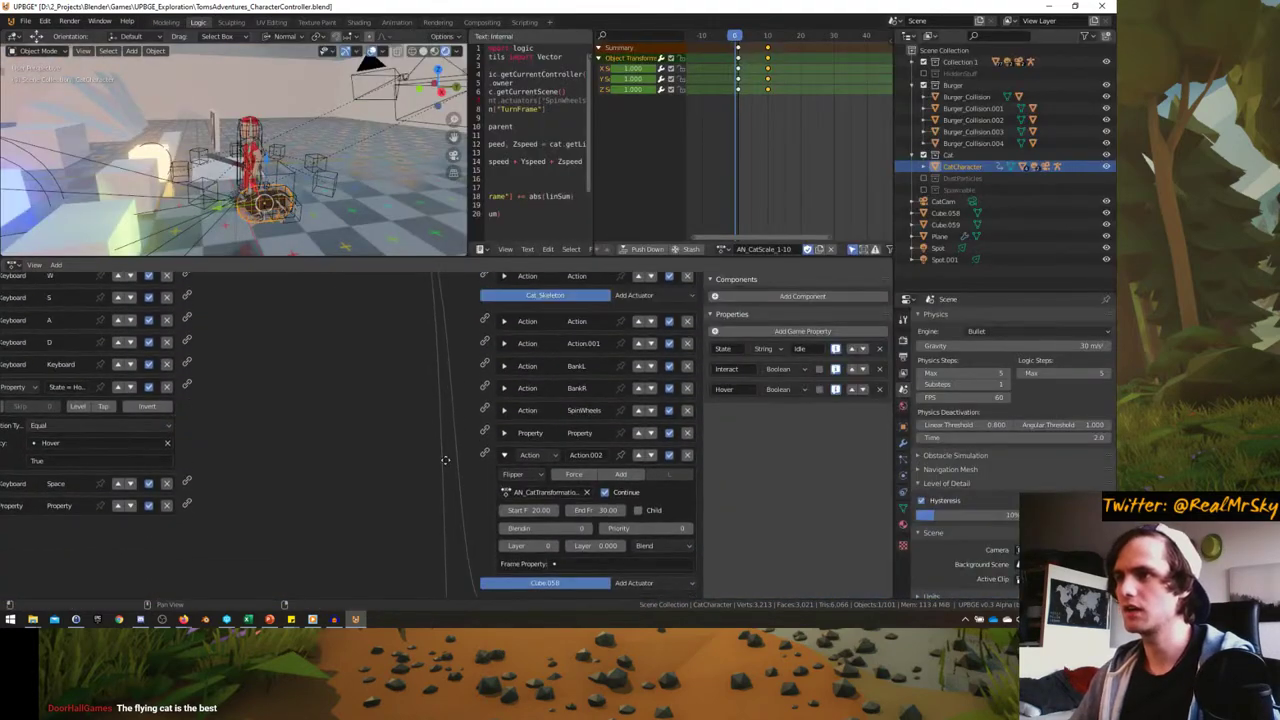
scroll(450, 375, down, 8)
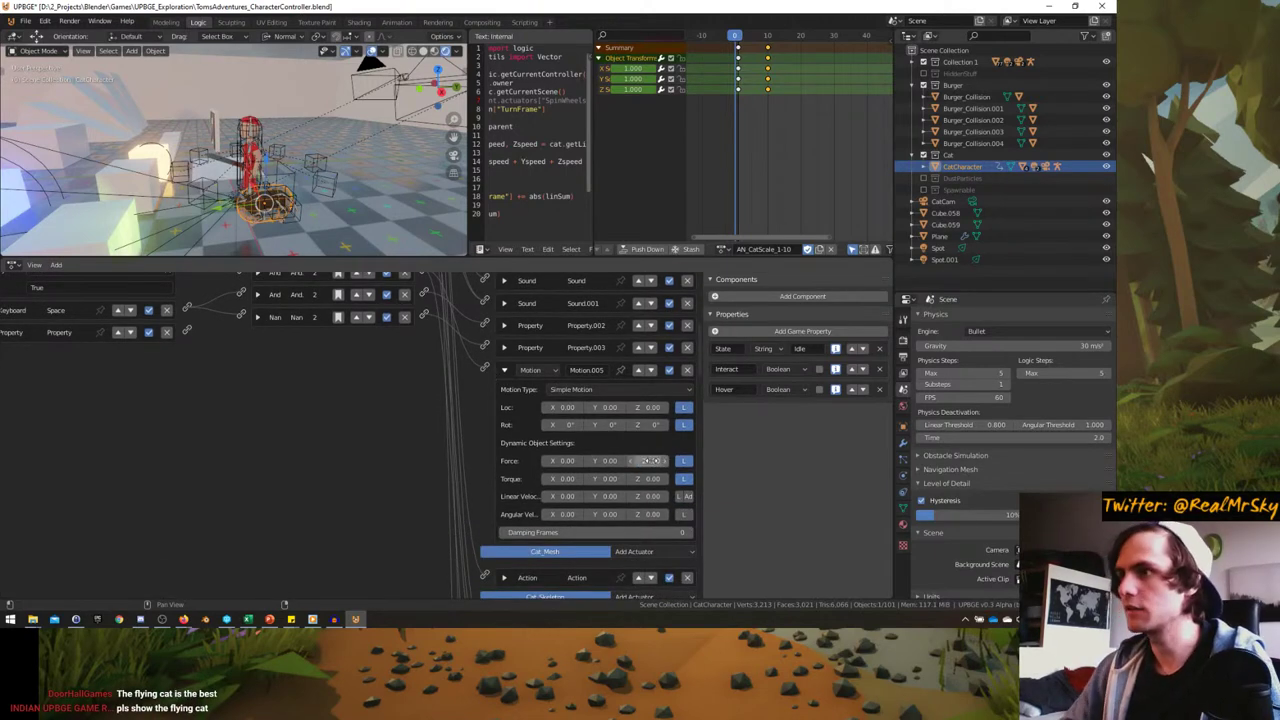
key(KP_0)
key(ctrl+space)
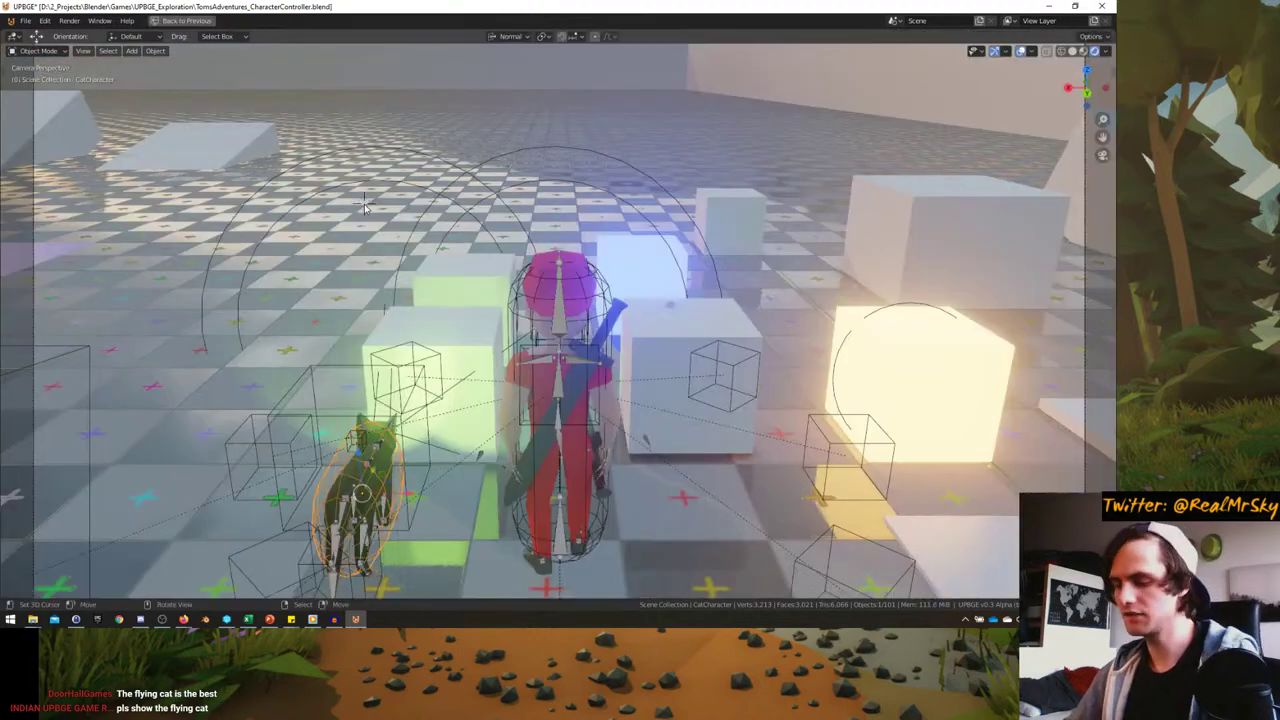
- Start the game, switch the cat to hovering and steer it into left turns
key(p)
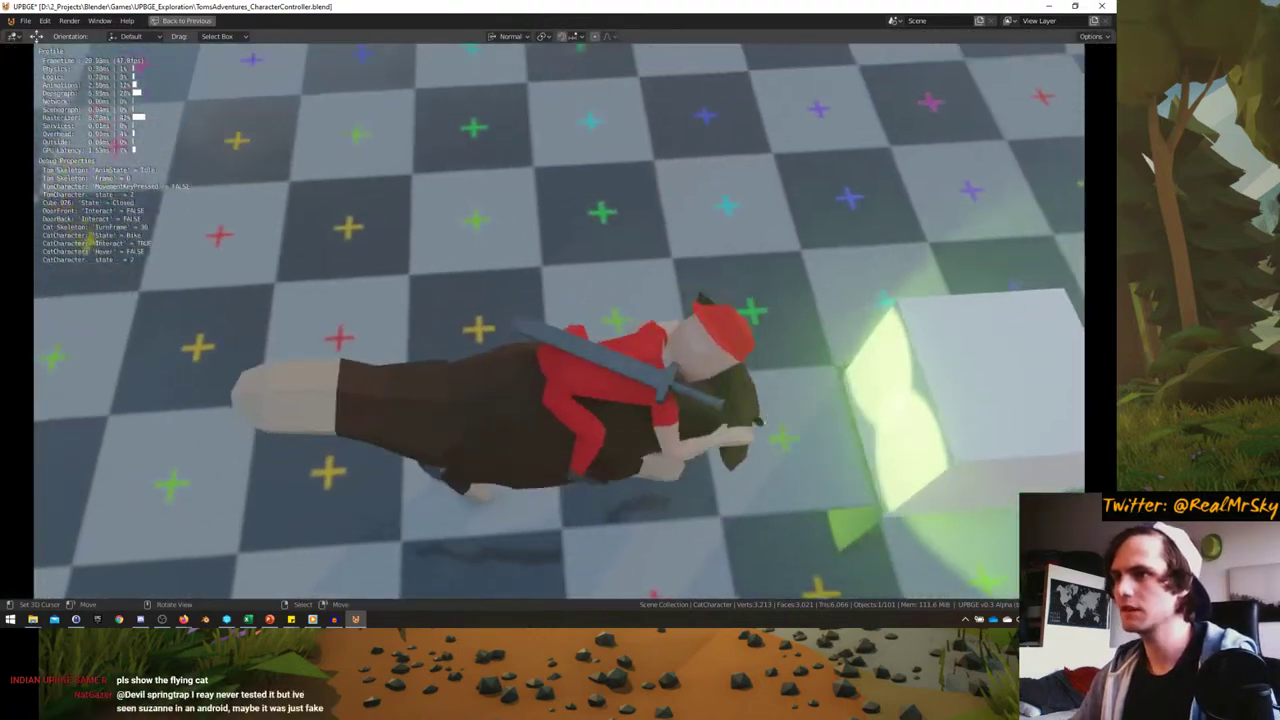
key(space)
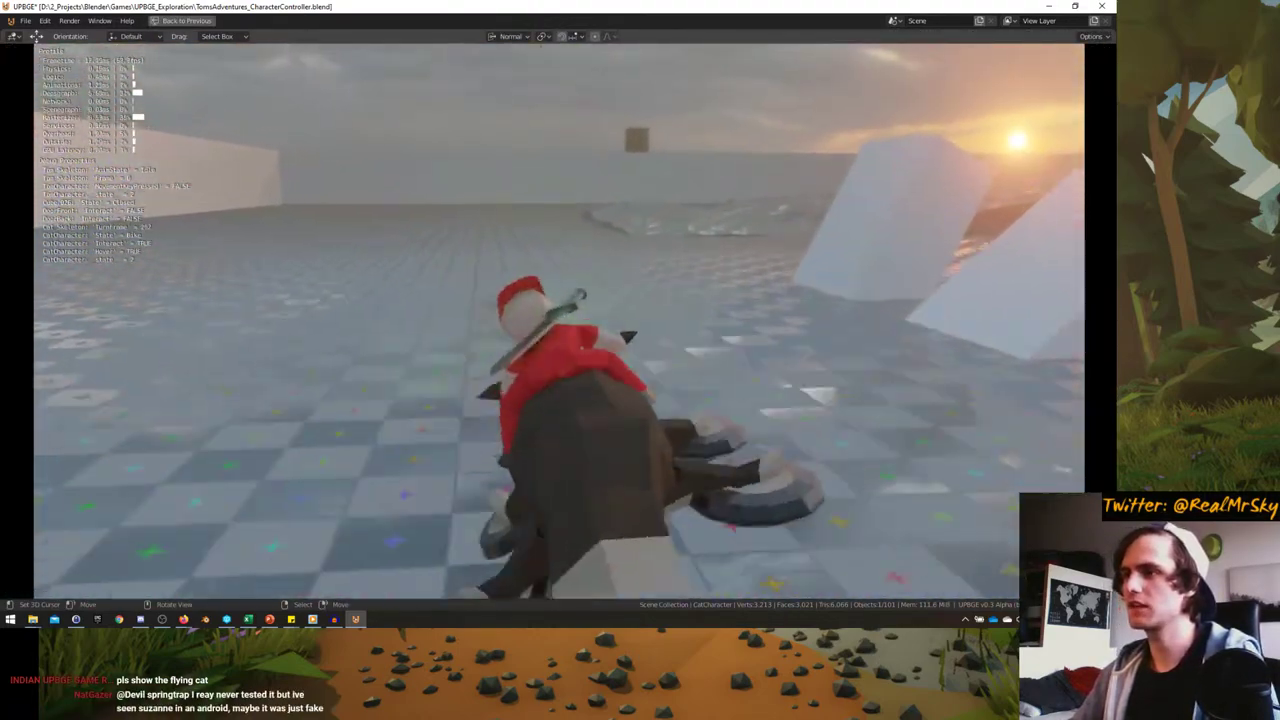
key(d)
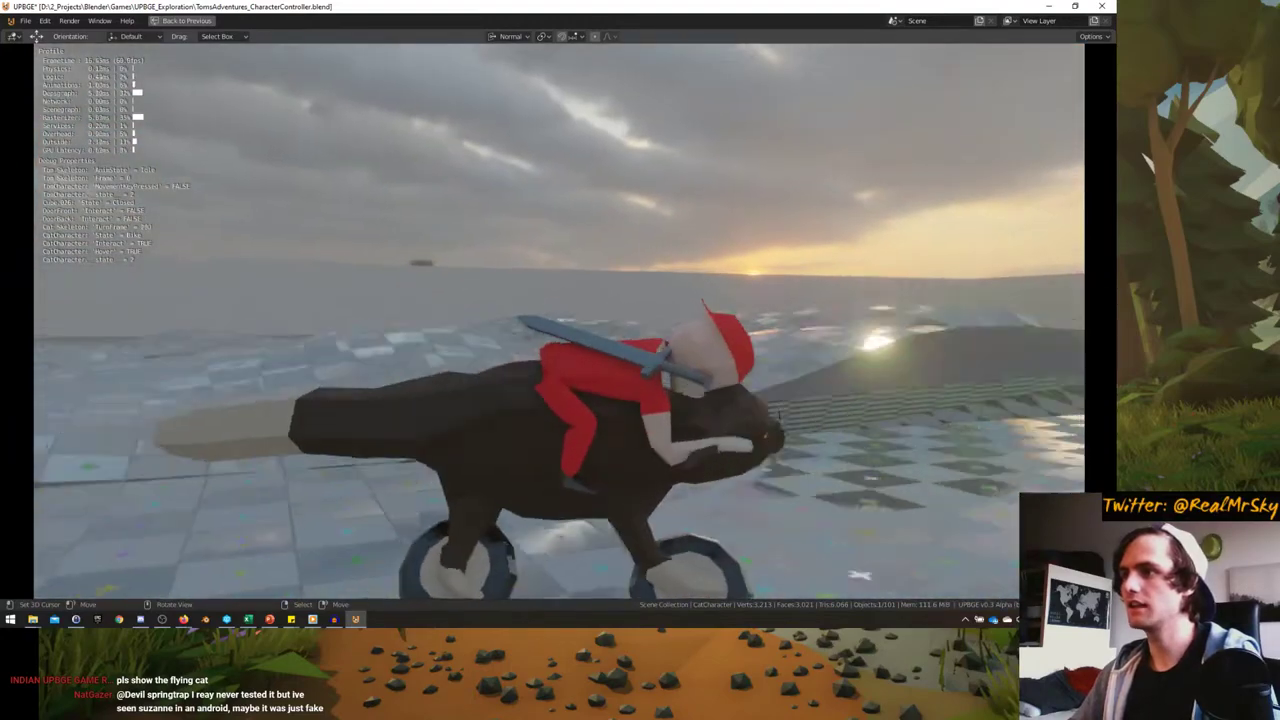
key(a)
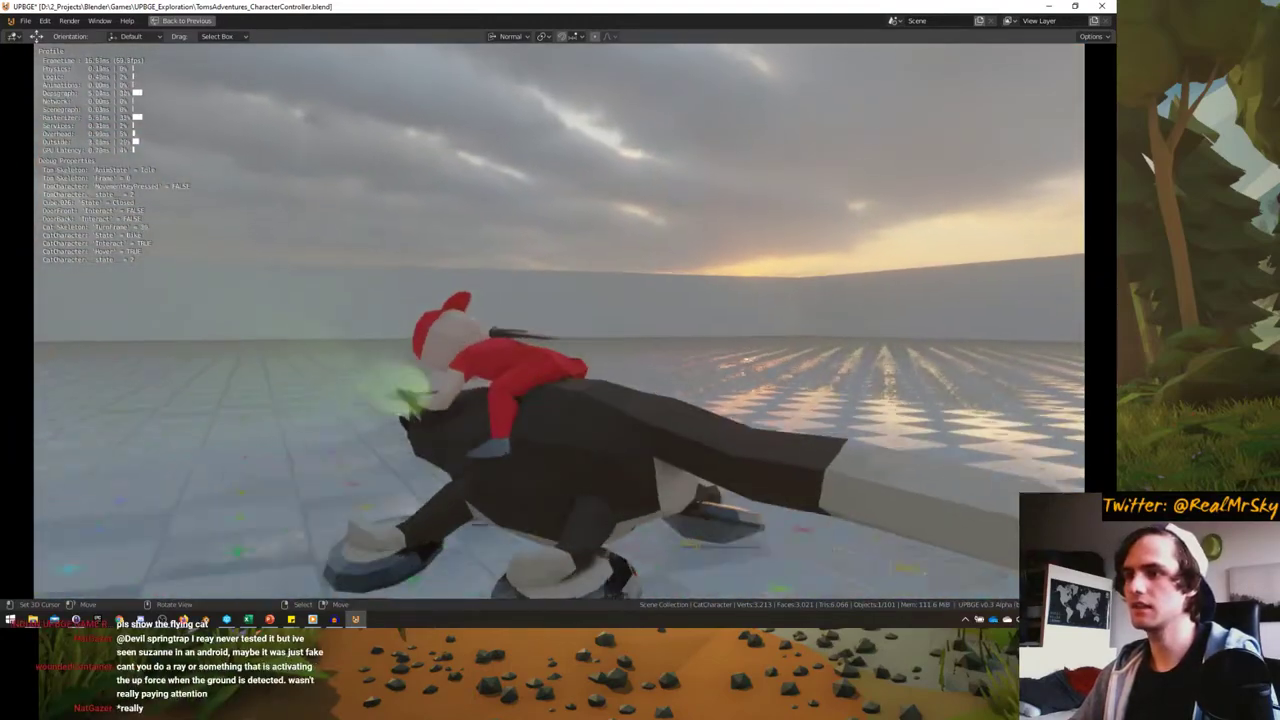
key(a)
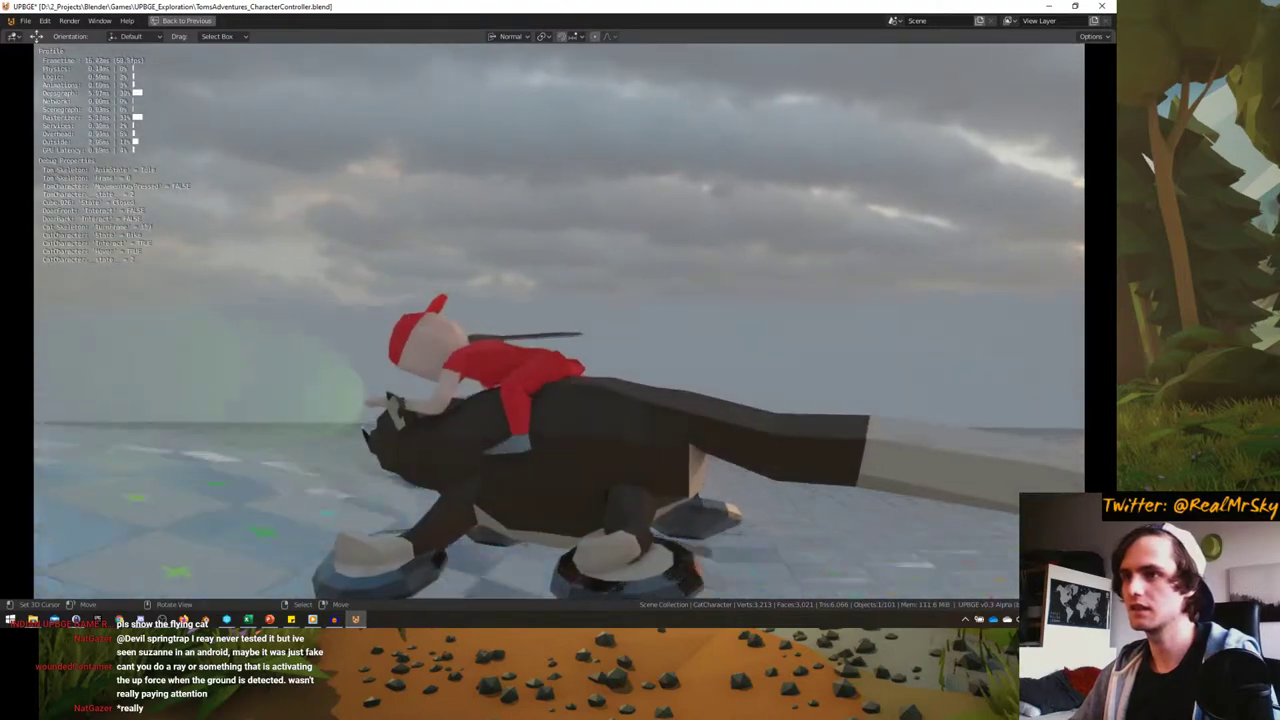
key(a)
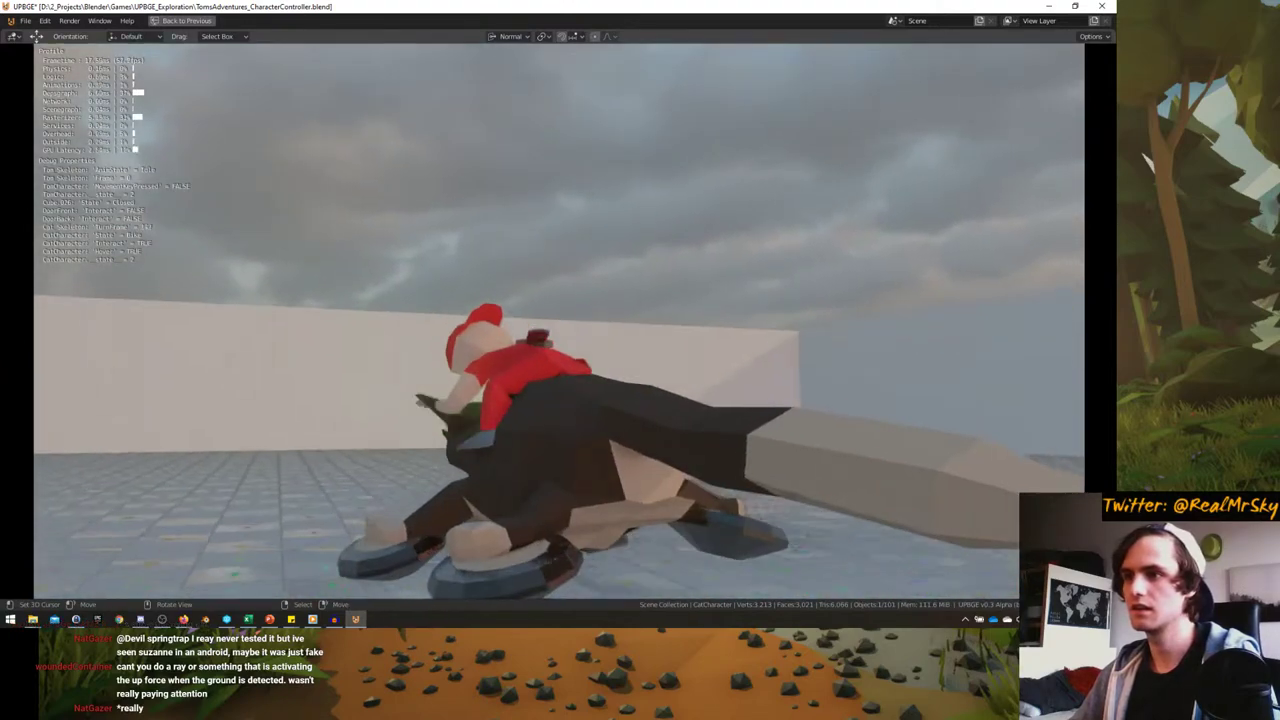
key(a)
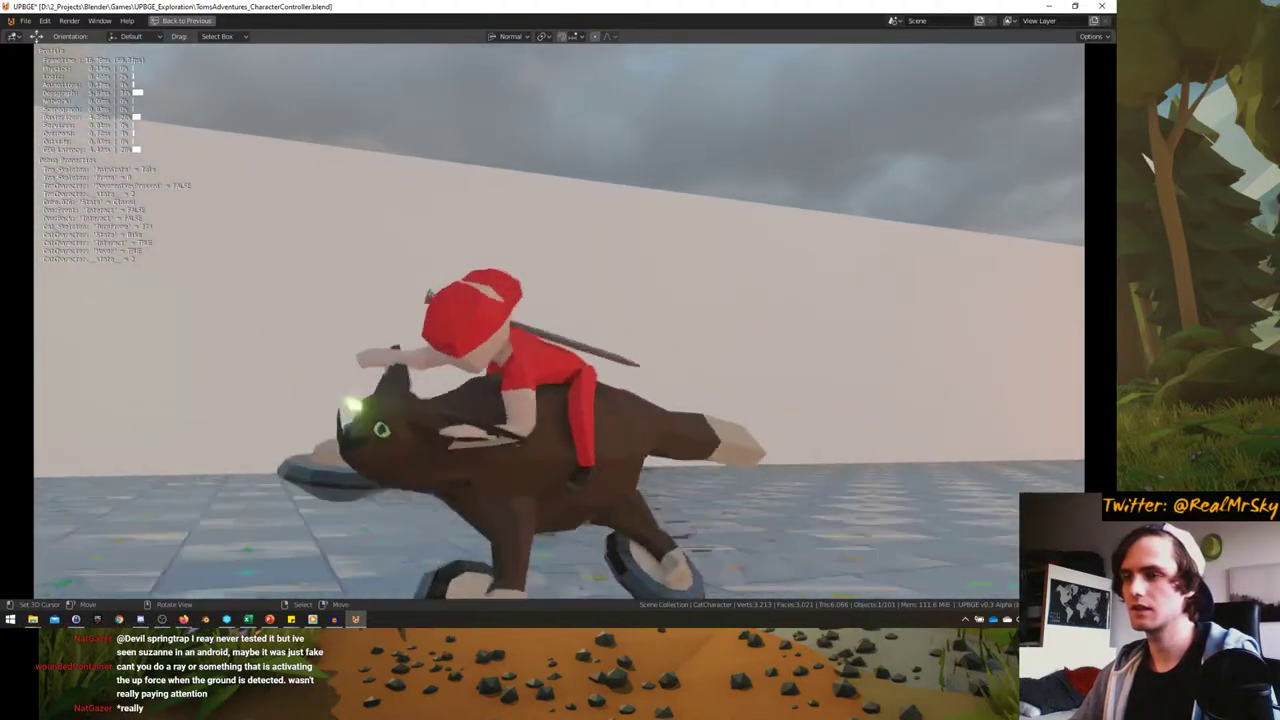
- Keep circling toward the sunset, ride along the wall and tiled floor, then stop the game
key(a)
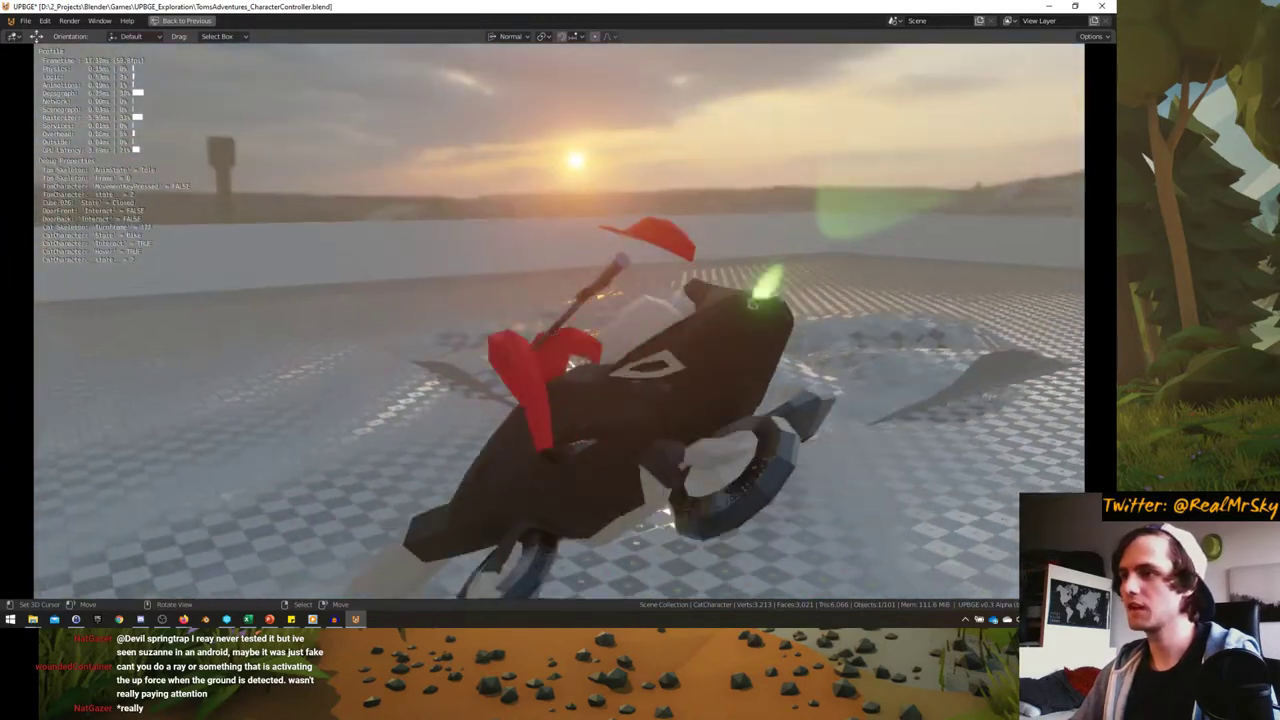
key(a)
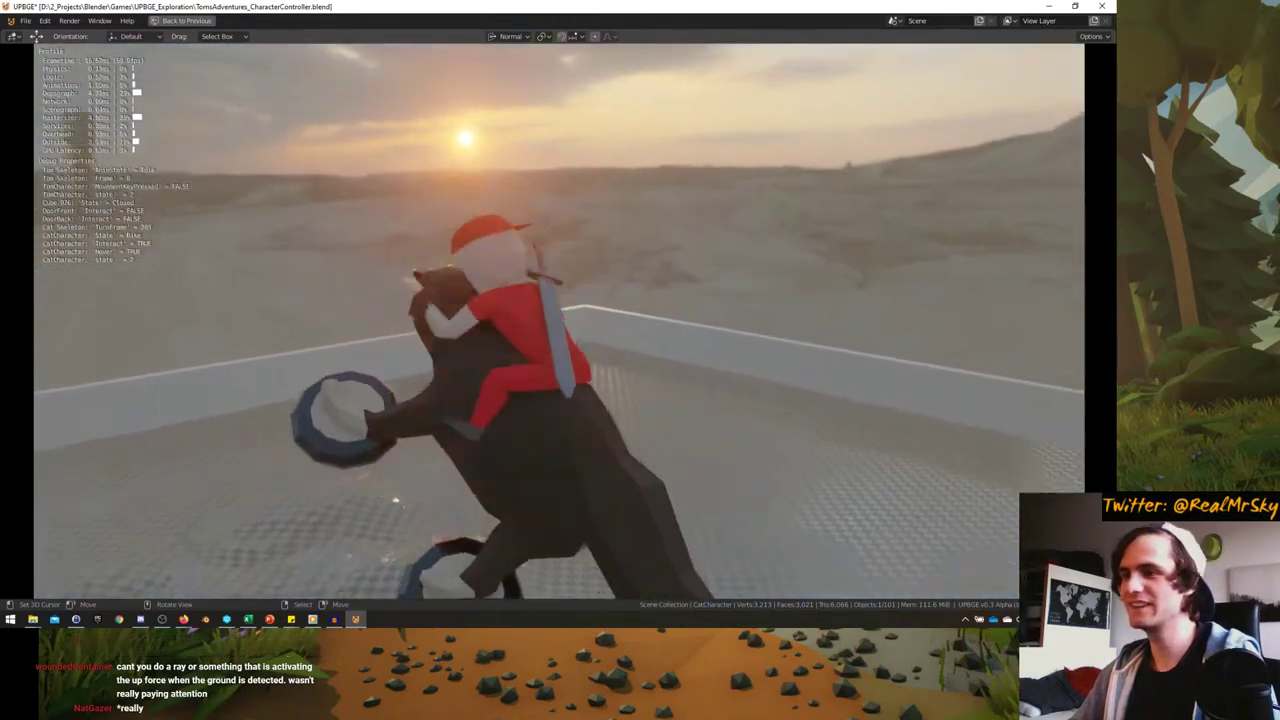
key(a)
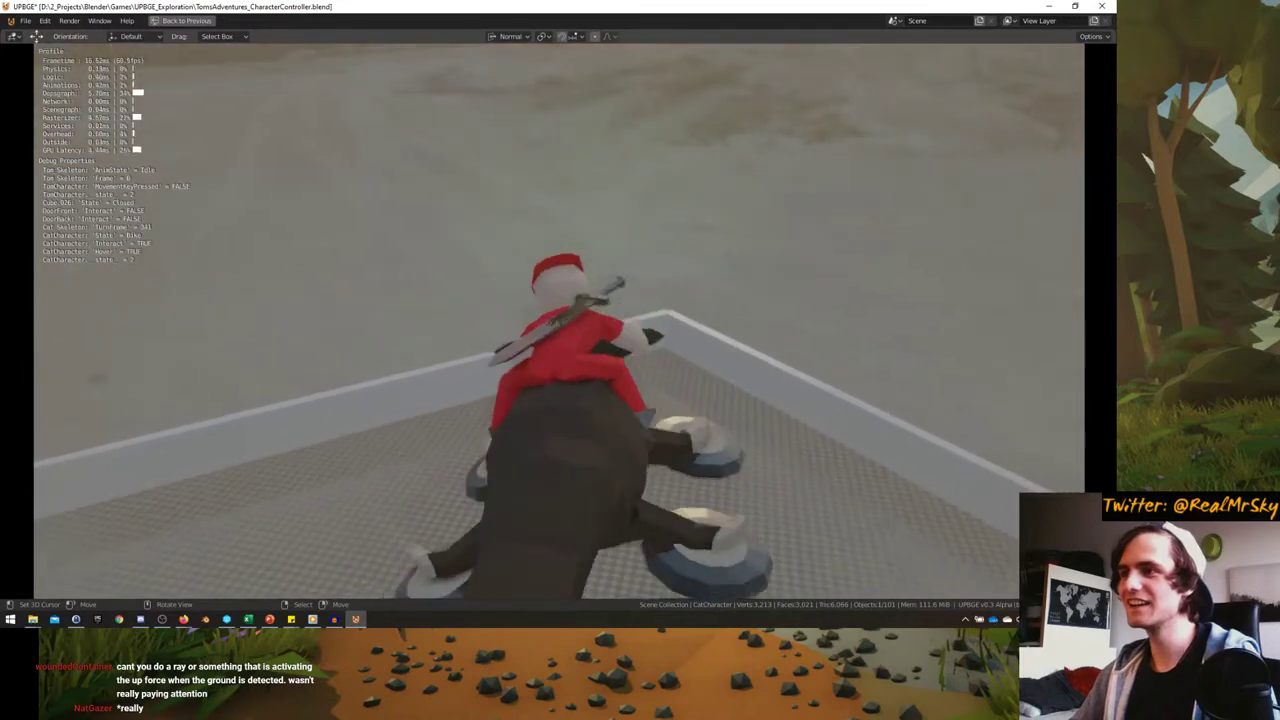
key(a)
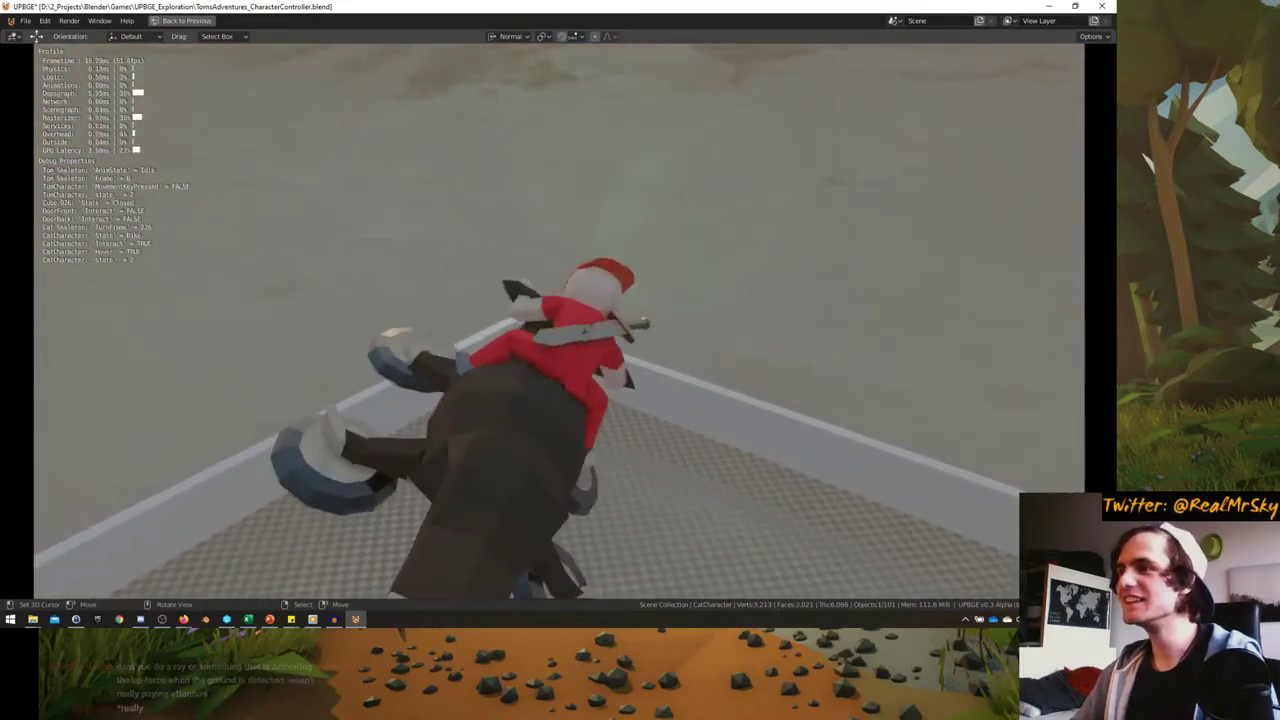
key(w)
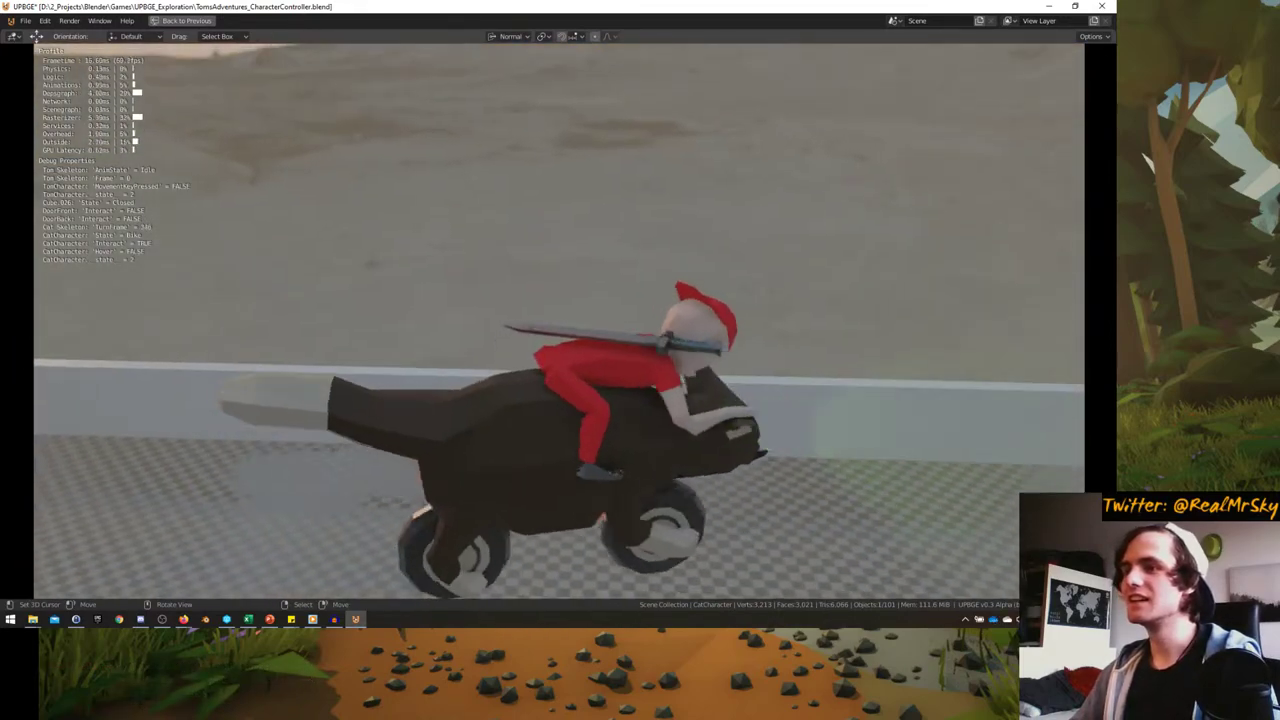
key(a)
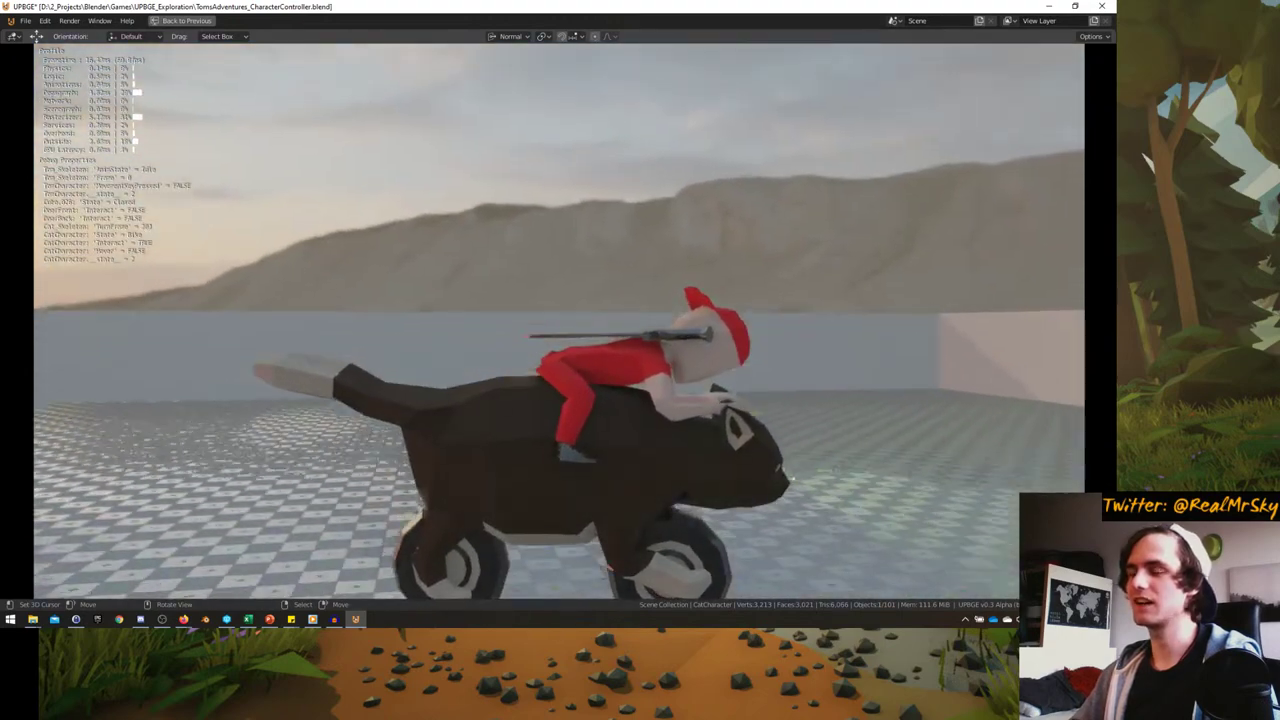
key(Escape)
- Show CatCharacter's Object, Constraints and Physics settings, then start the game full-window
key(ctrl+space)
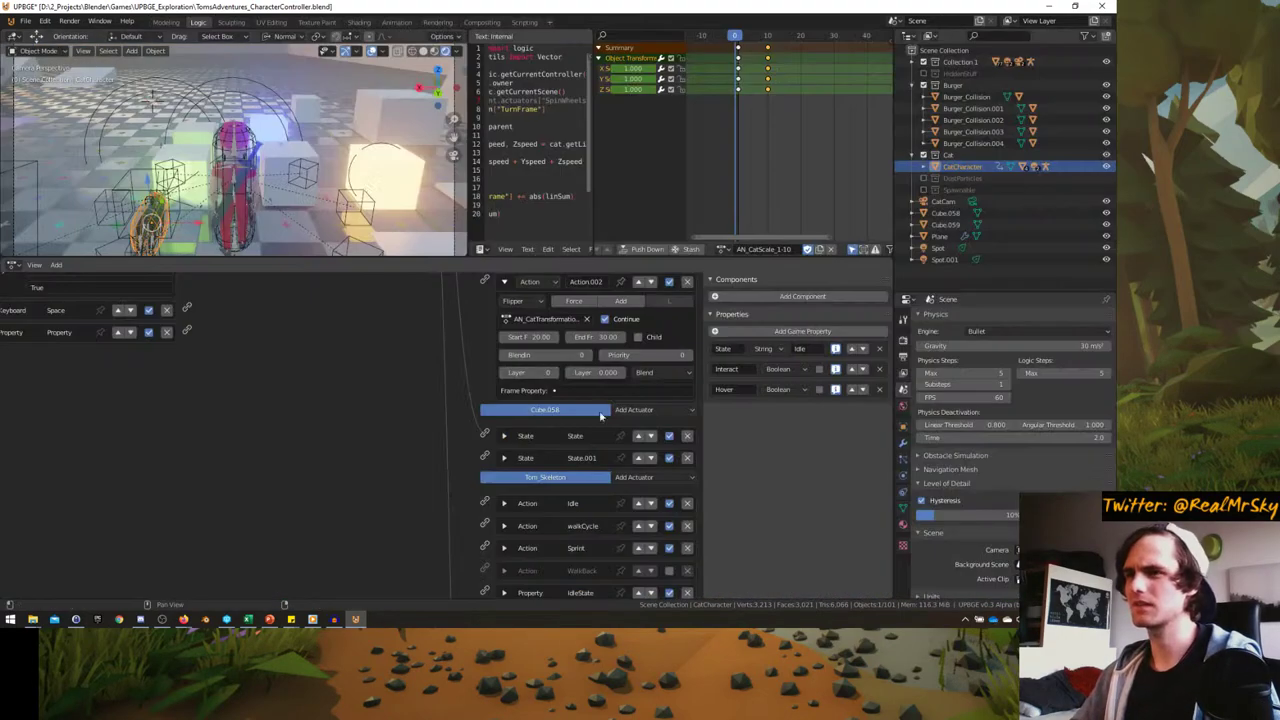
click(904, 428)
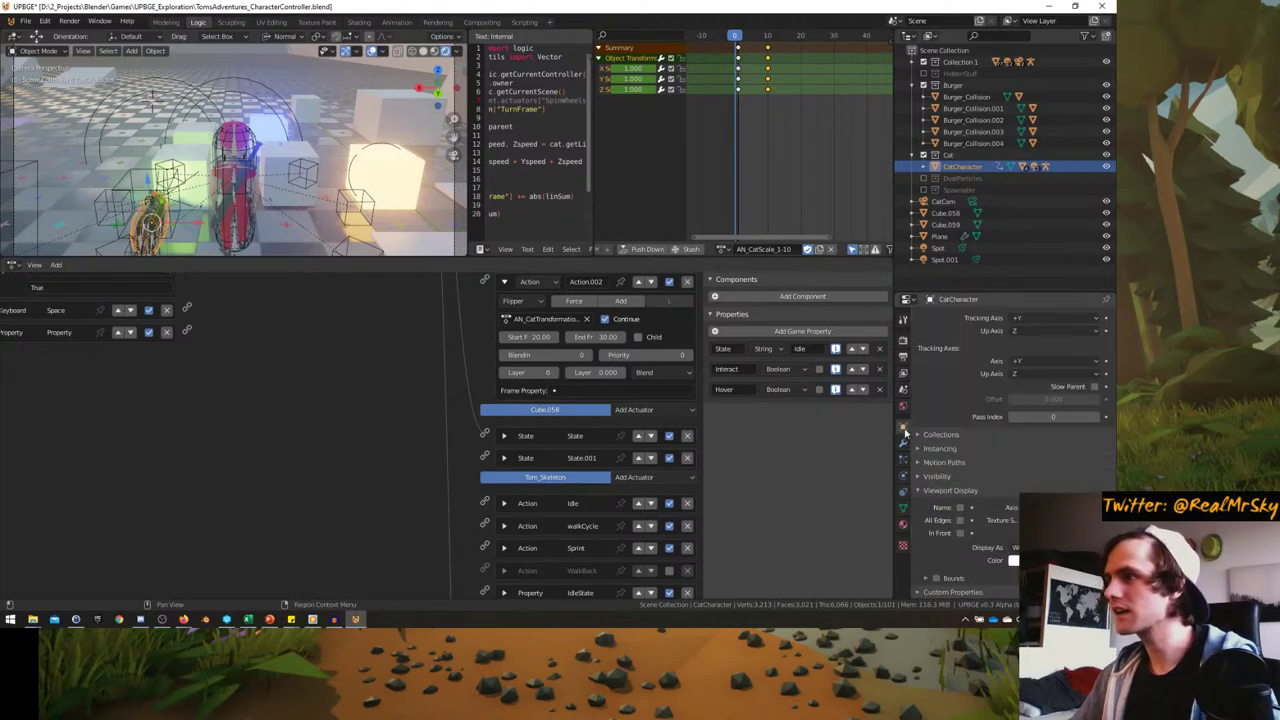
click(903, 493)
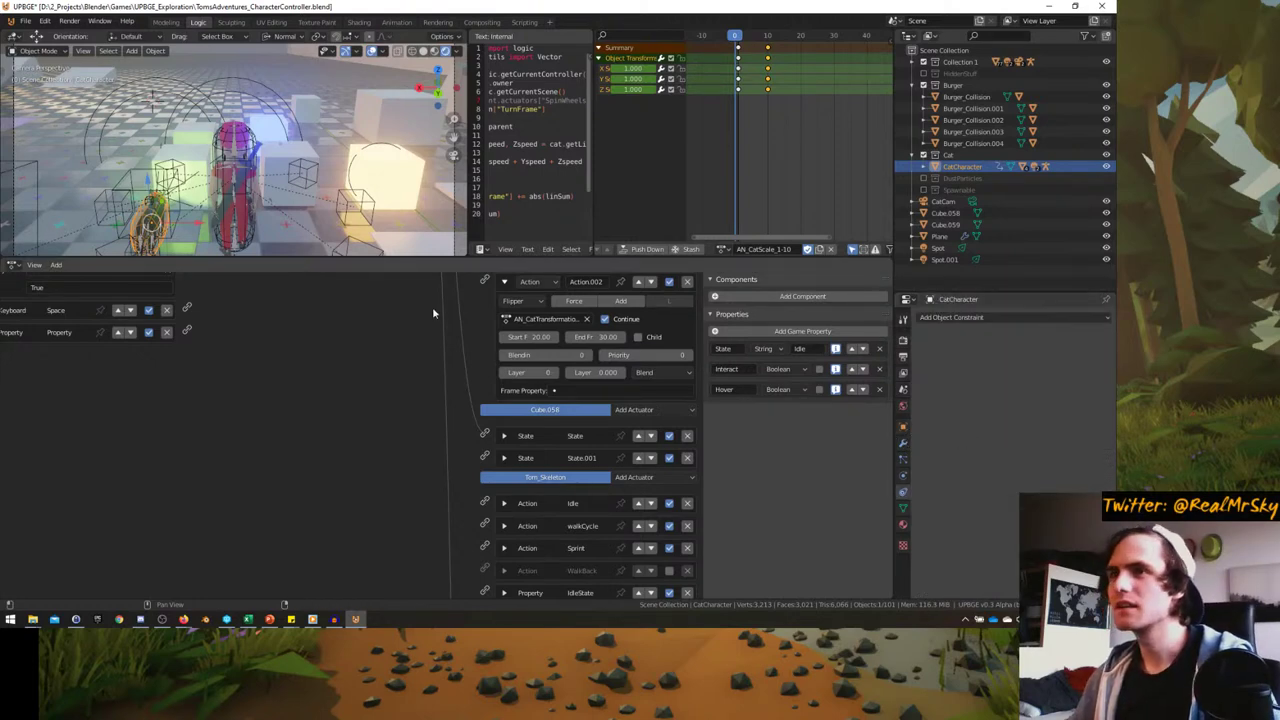
click(903, 475)
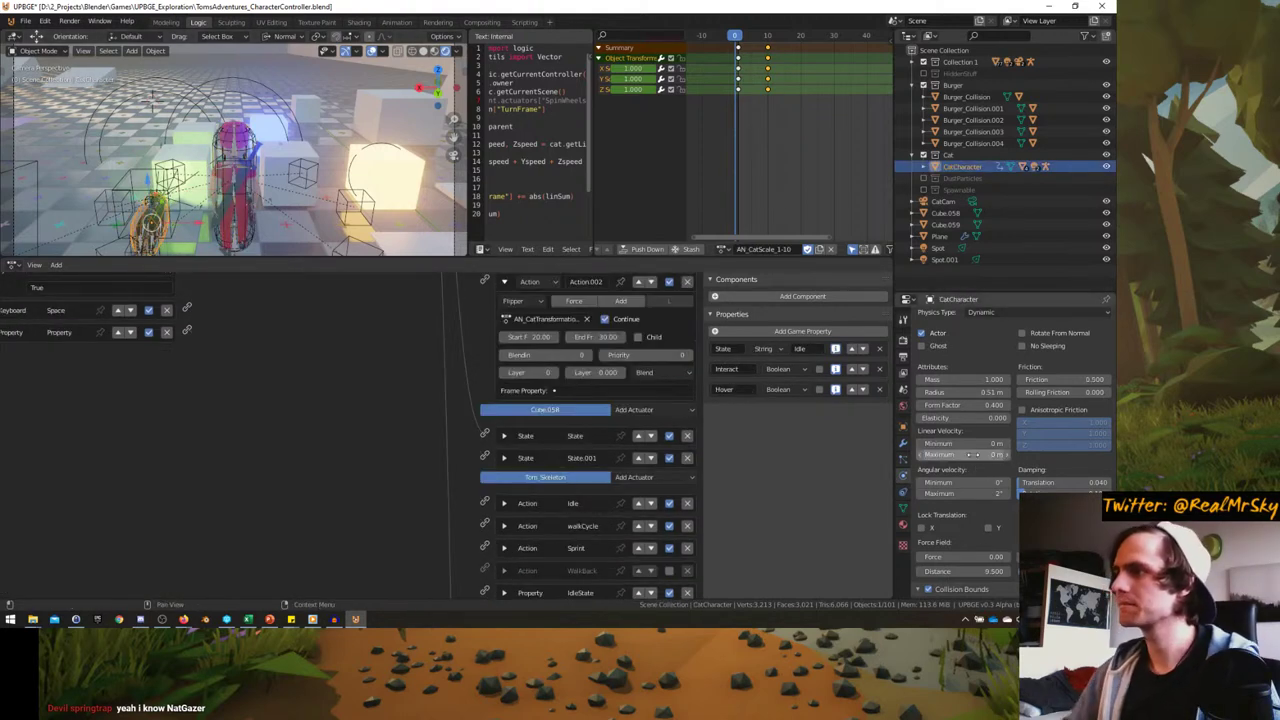
key(ctrl+space)
key(p)
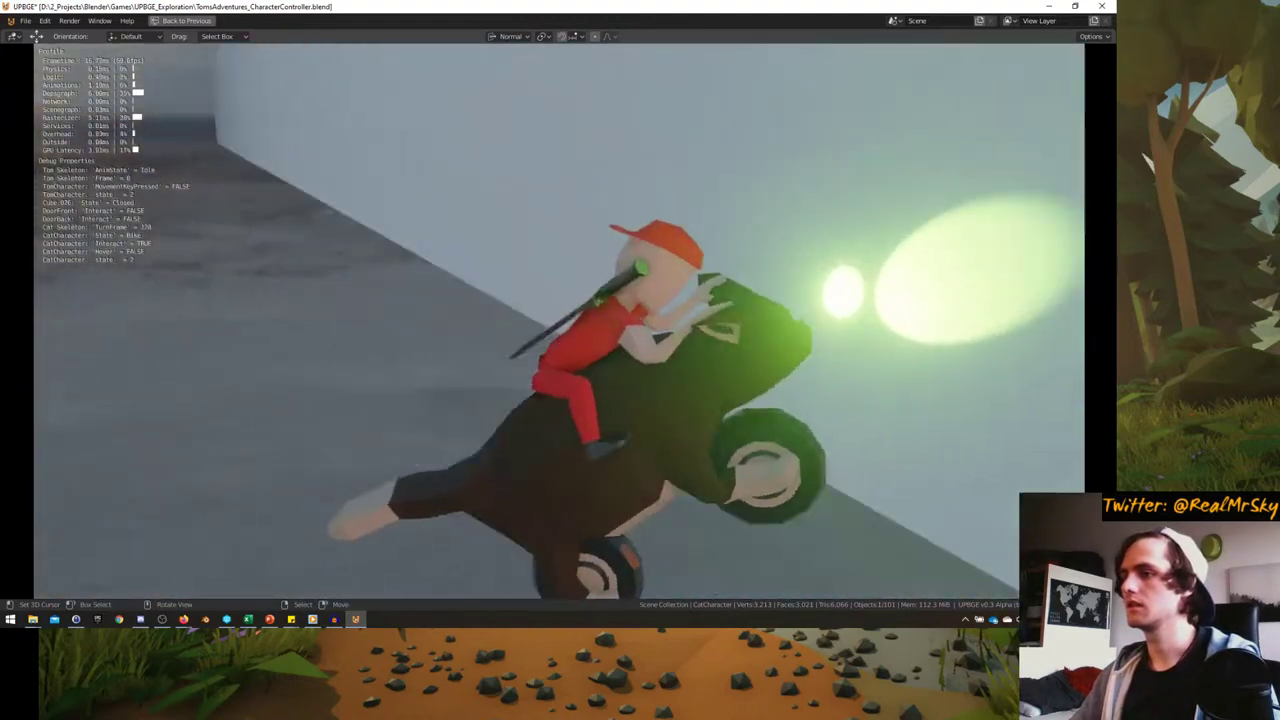
- Restart the cat ride twice, steer the cat left around the arena, then stop the game
key(Escape)
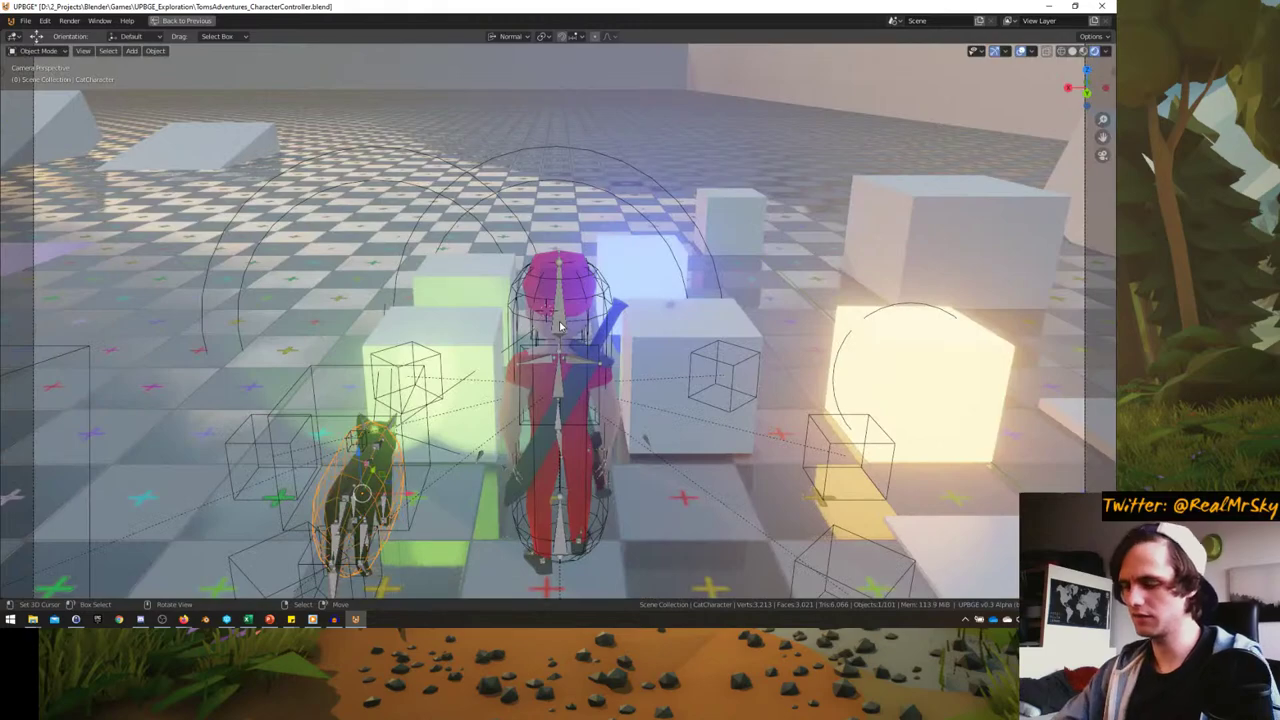
key(p)
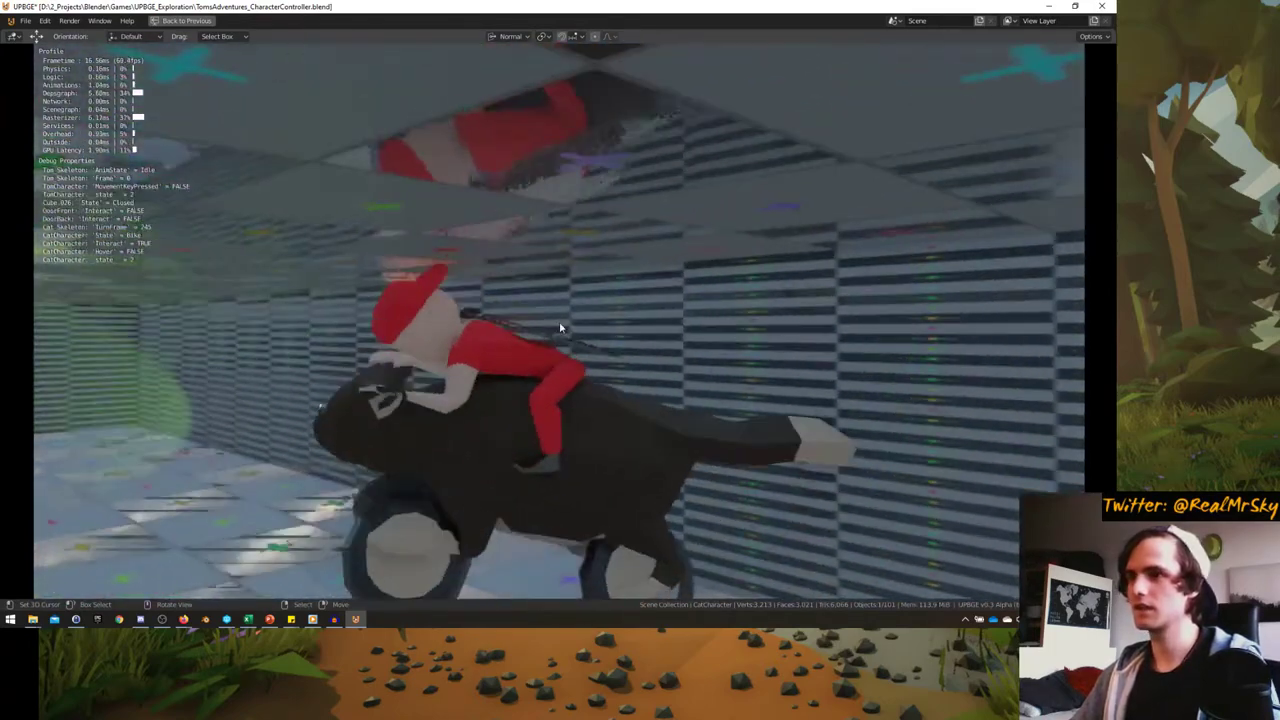
key(Escape)
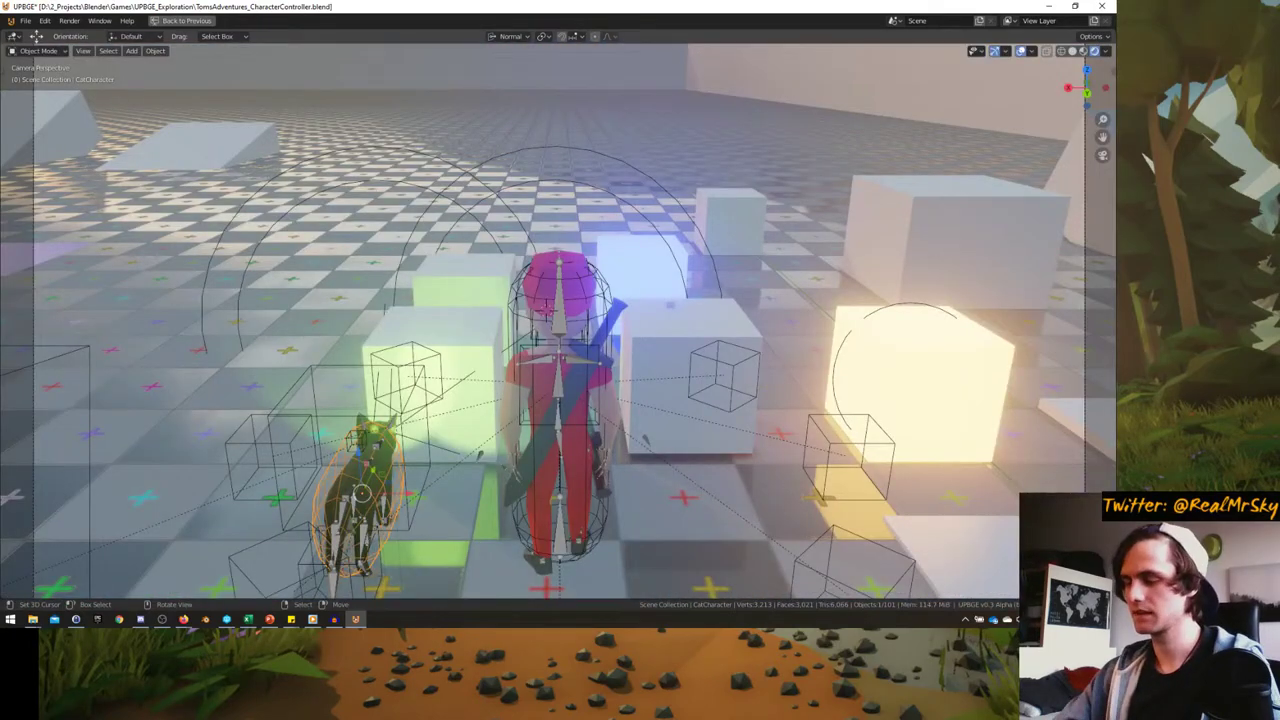
key(p)
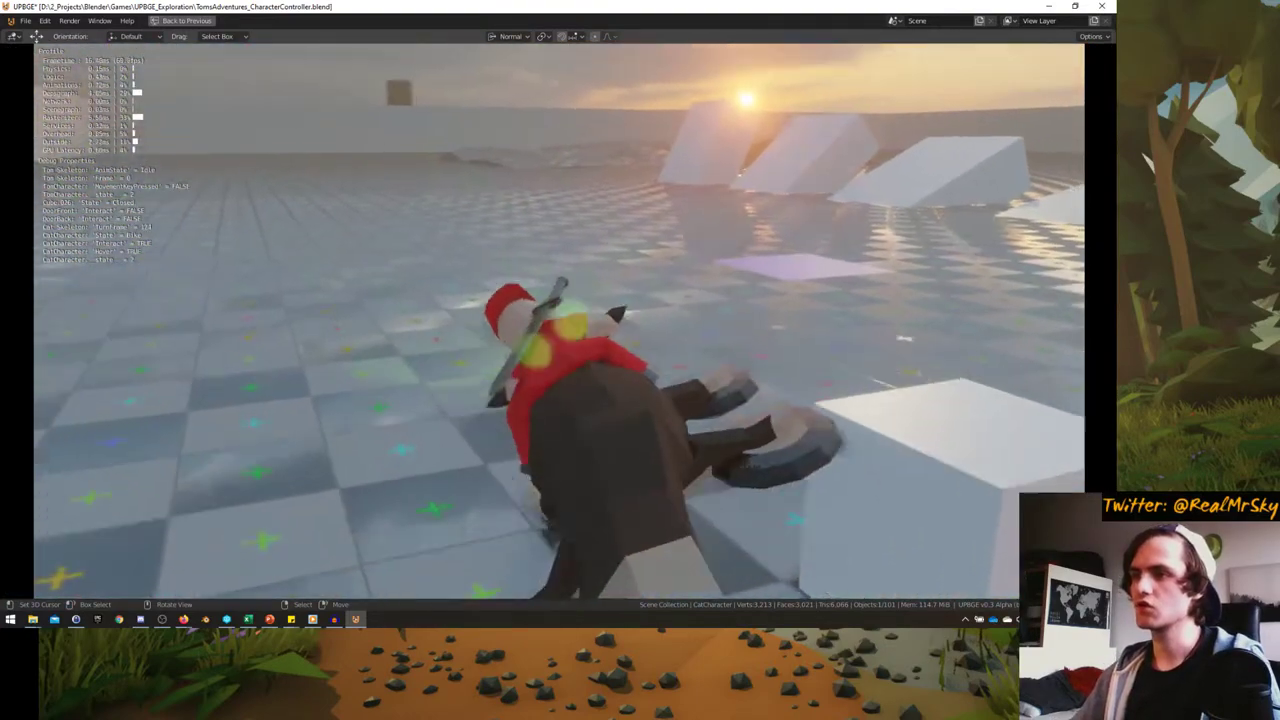
key(a)
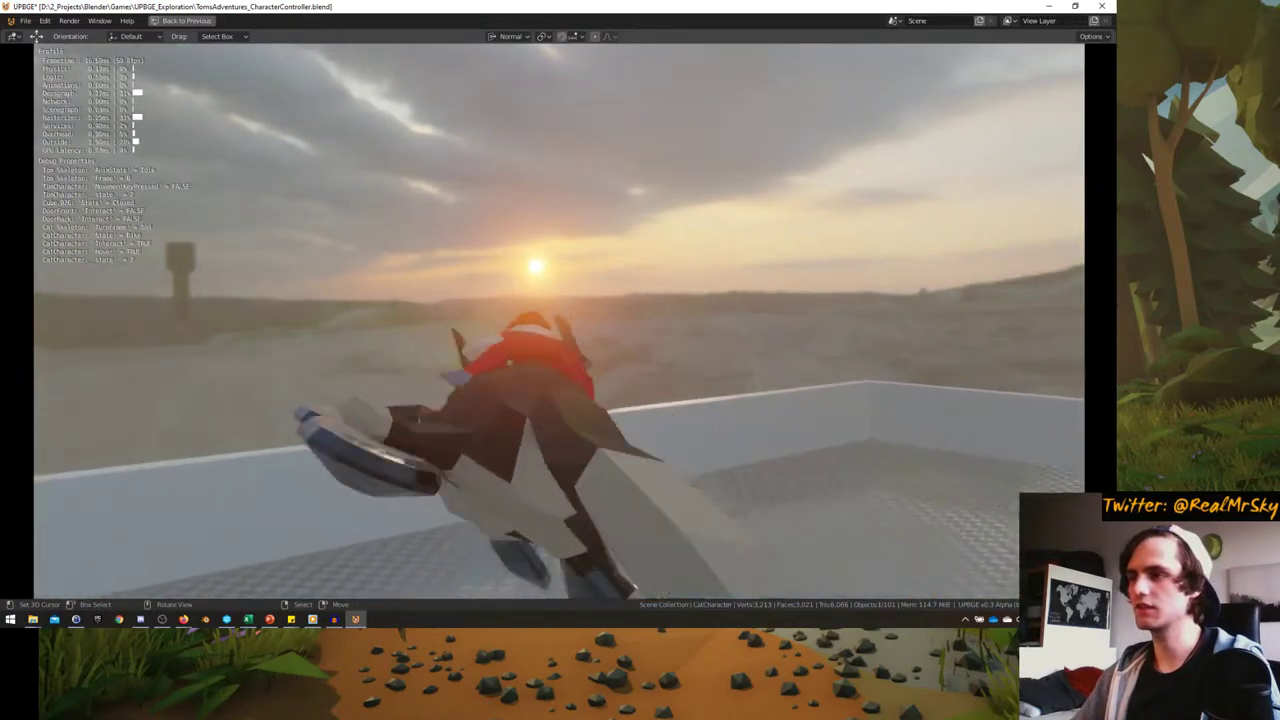
key(a)
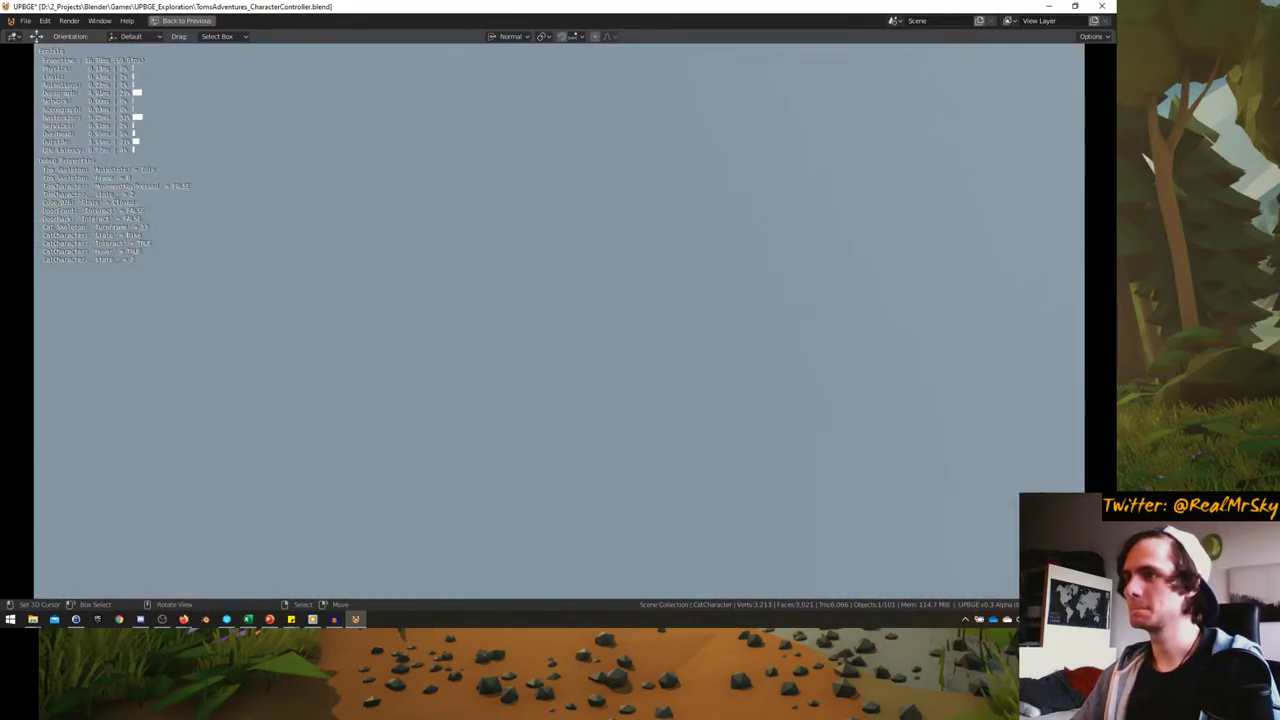
key(Escape)
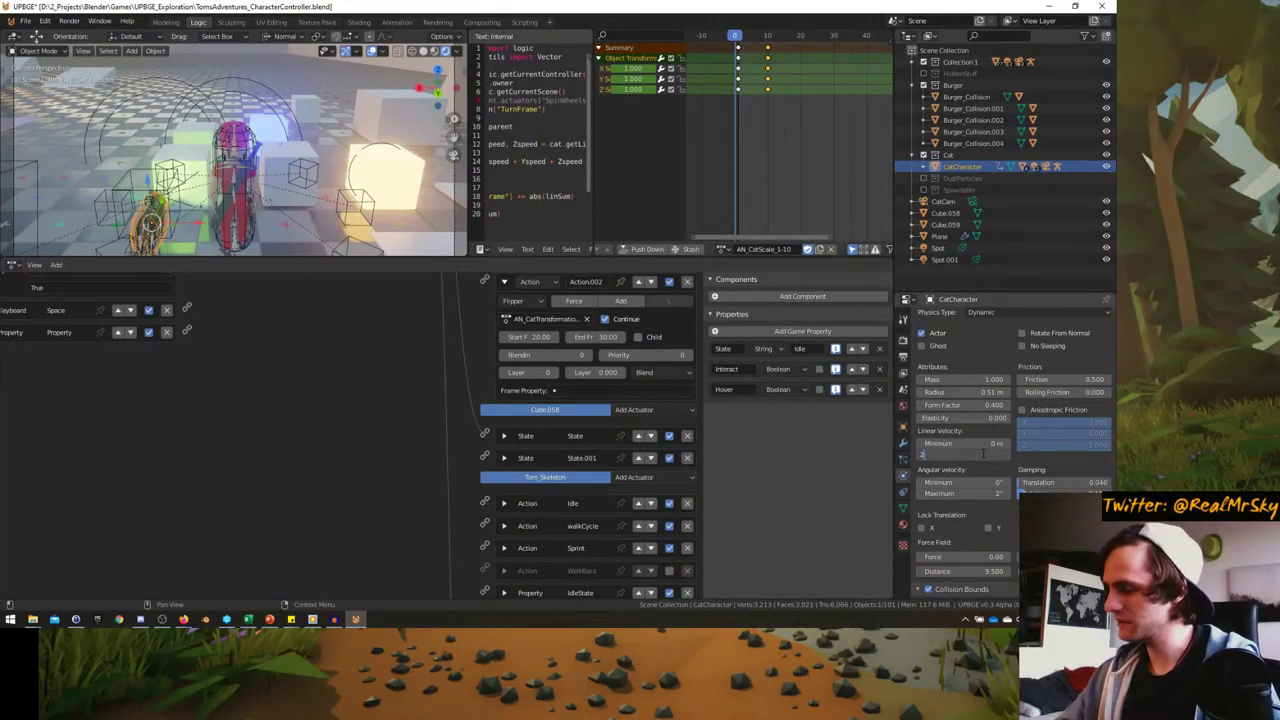
- Start the game full-window and ride the cat forward, turning toward the sunset and ramp
key(ctrl+space)
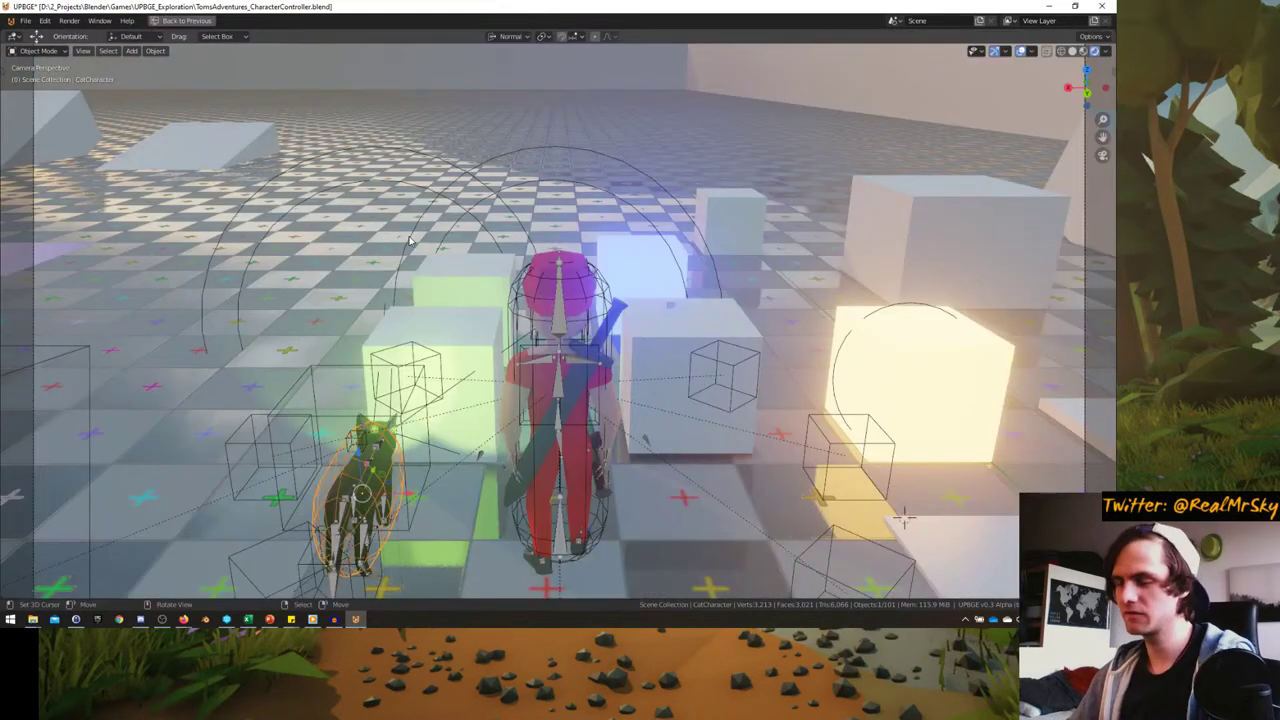
key(p)
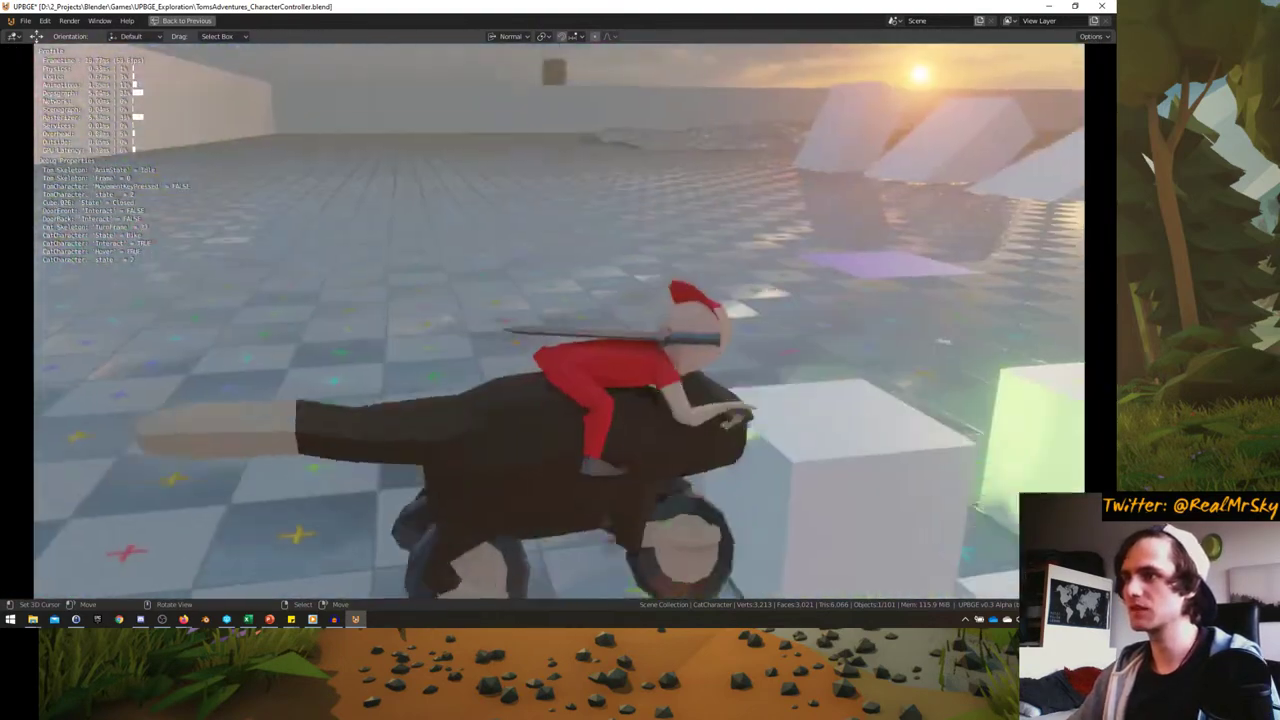
key(w)
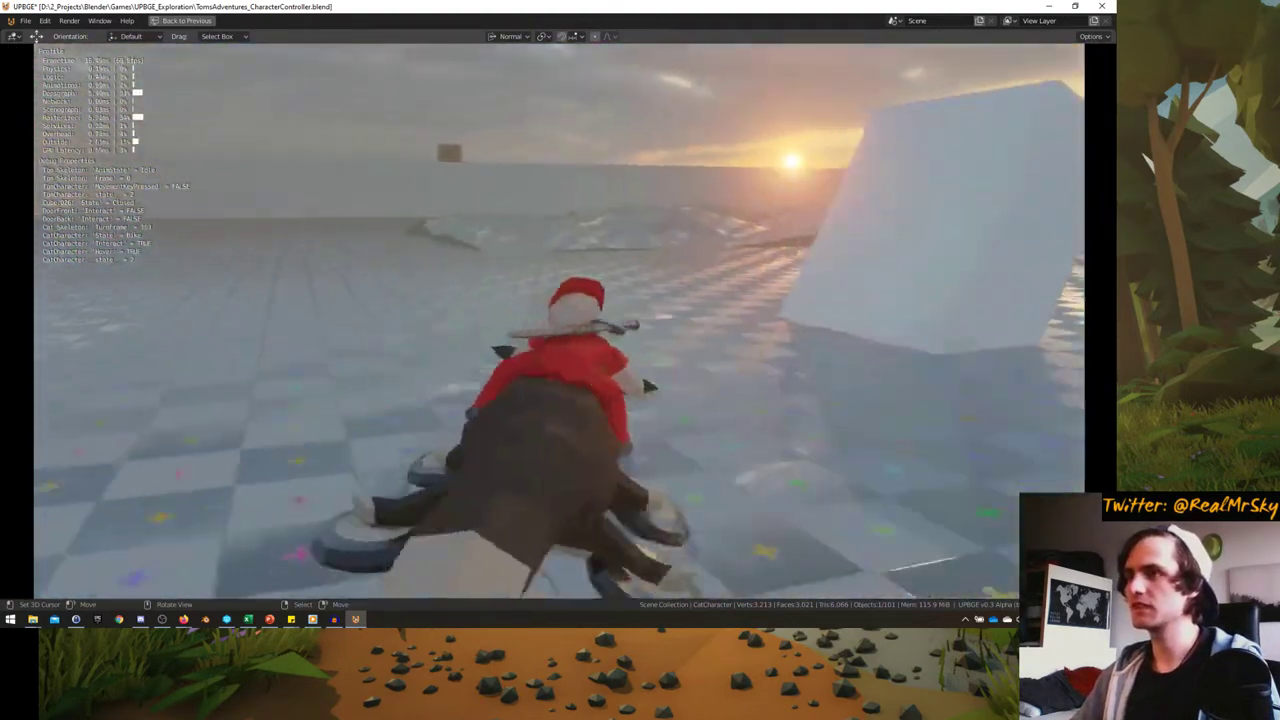
key(d)
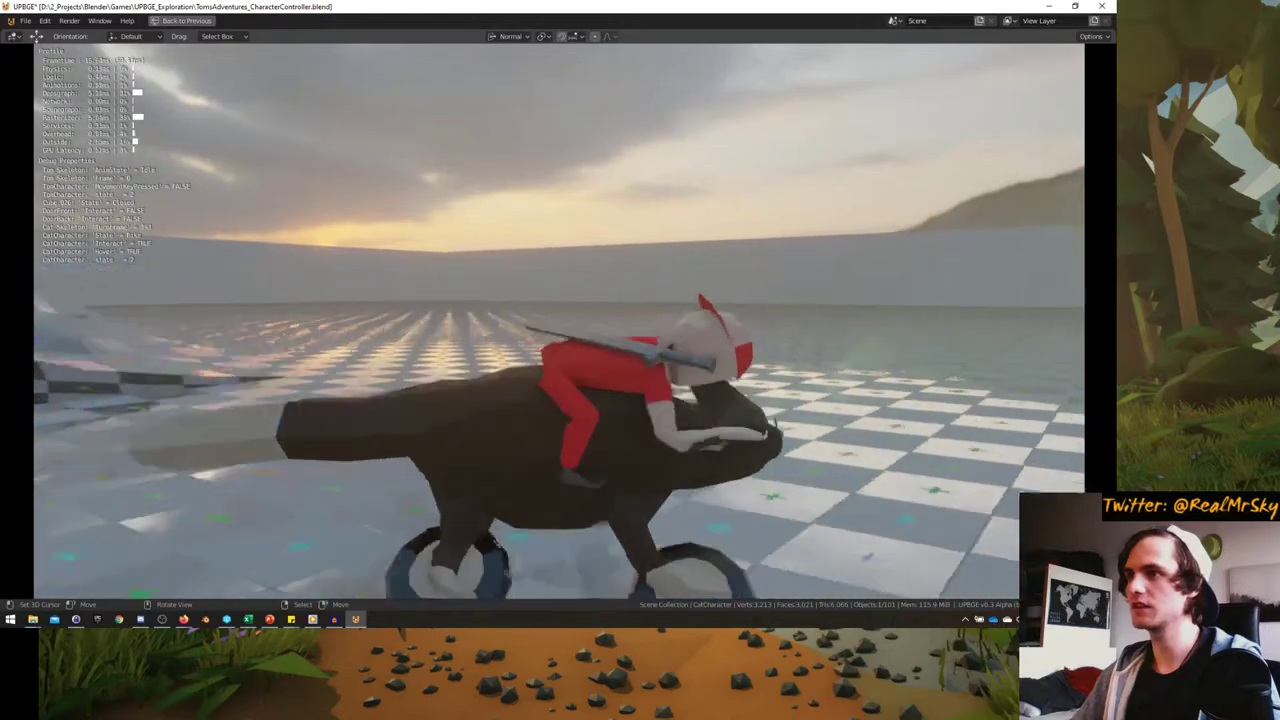
key(a)
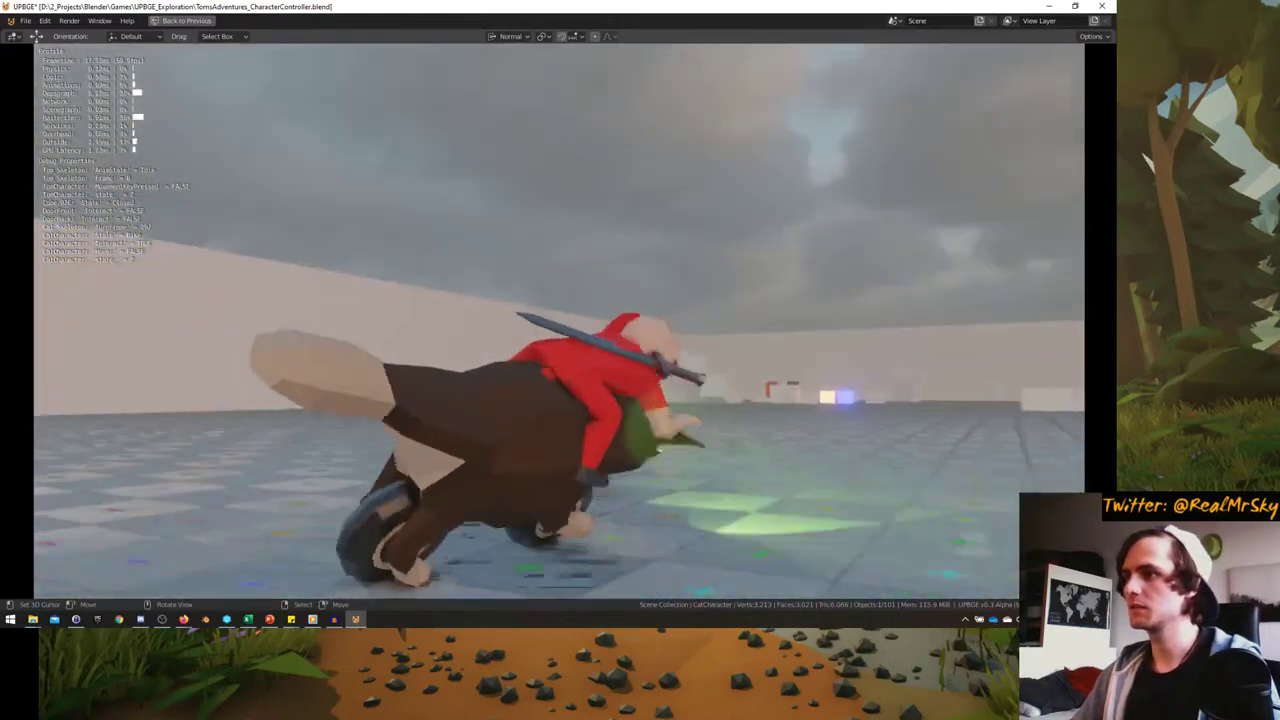
key(a)
key(d)
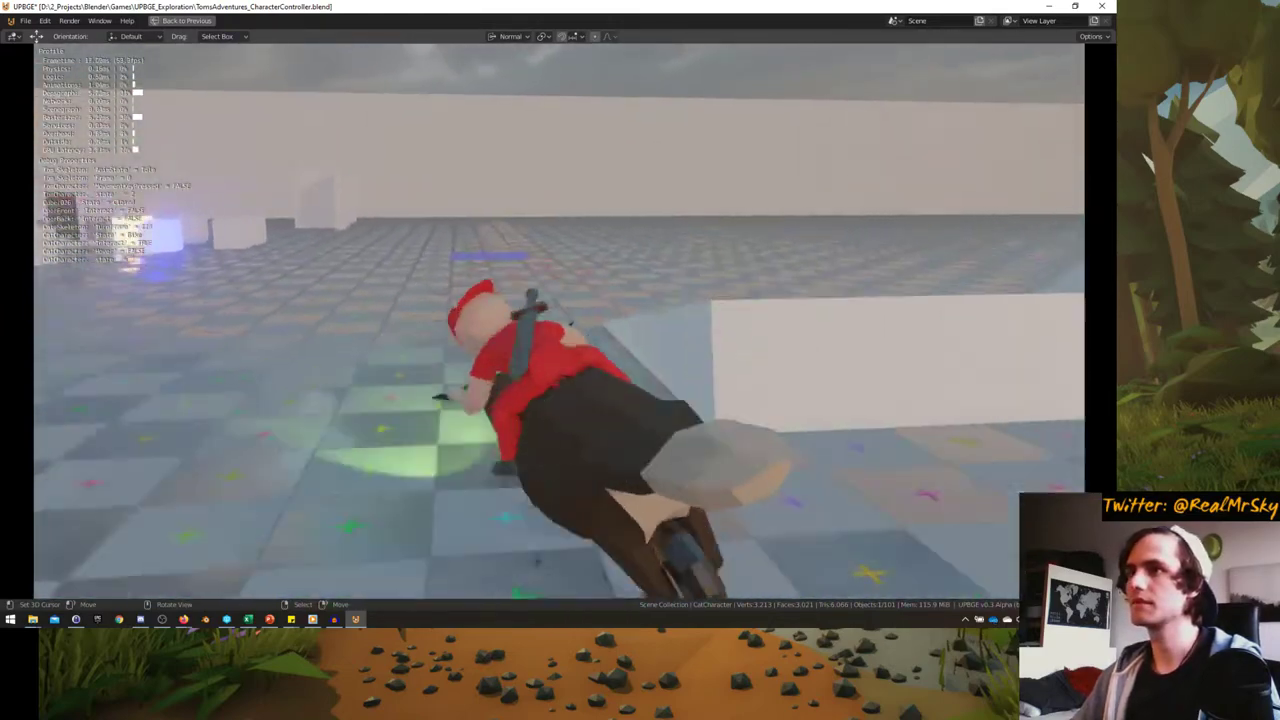
key(a)
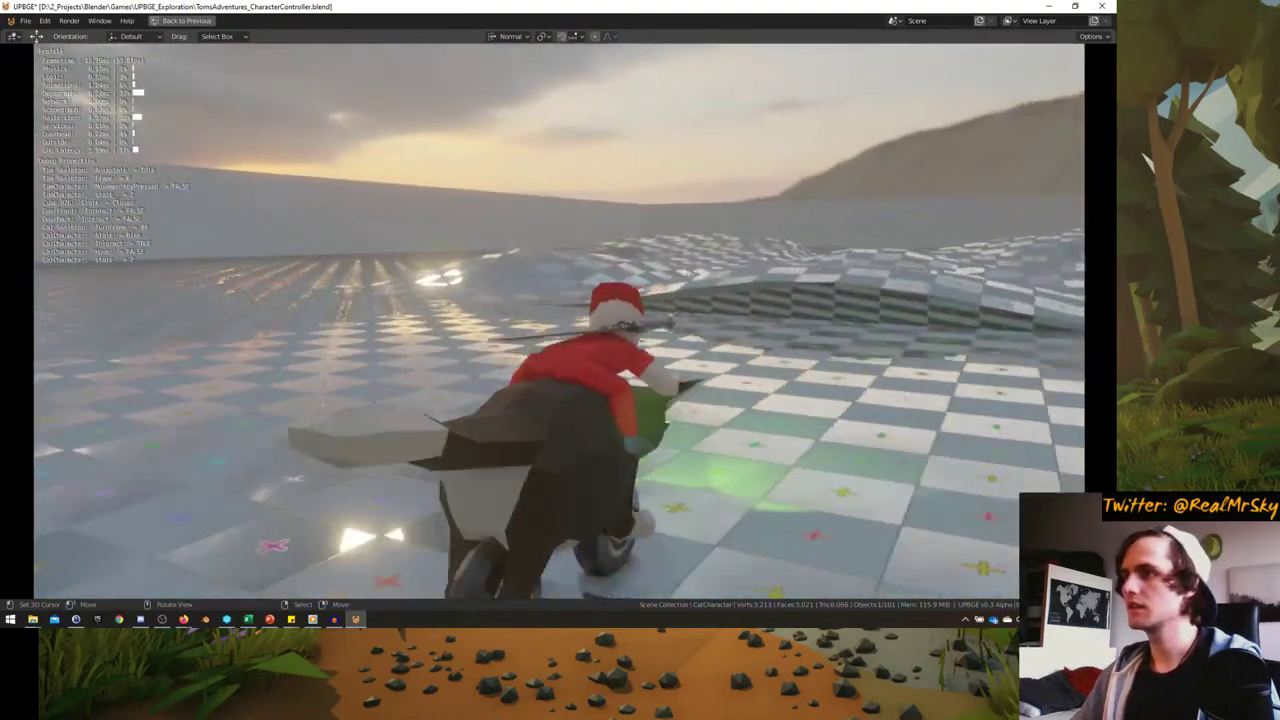
key(a)
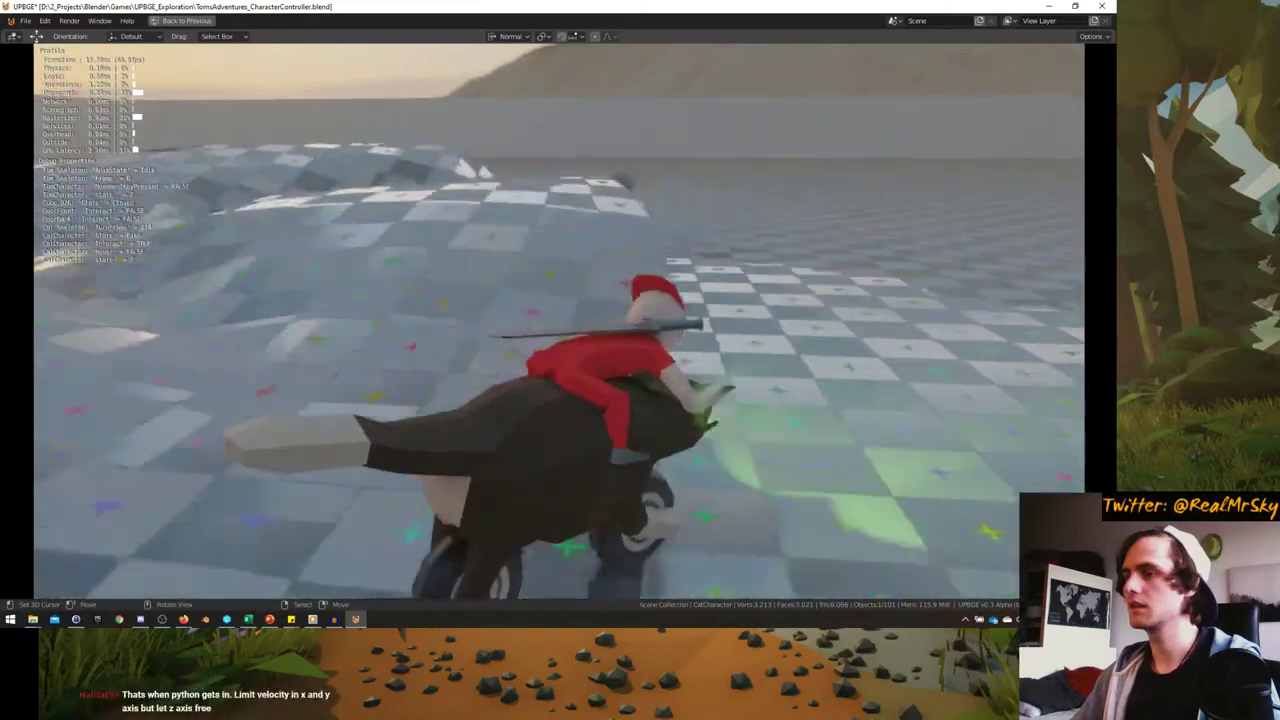
- Circle the cat along the back wall, drive back across the floor, then stop the game
key(a)
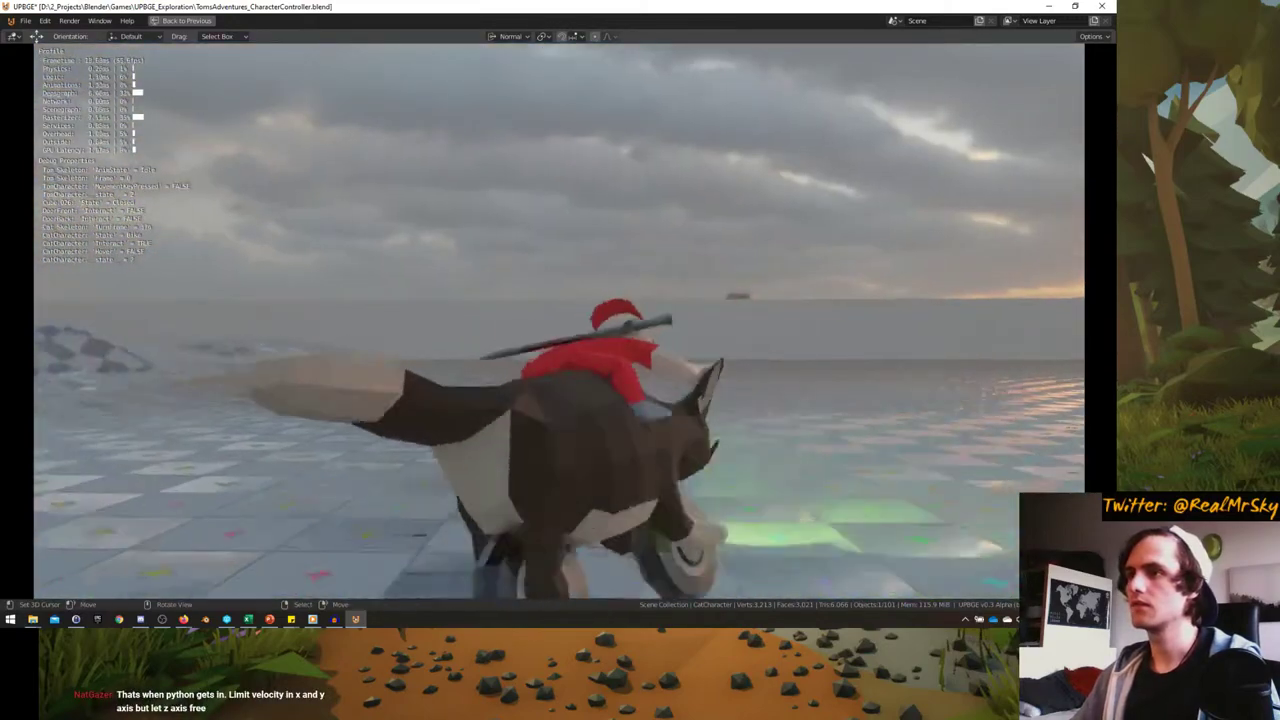
key(a)
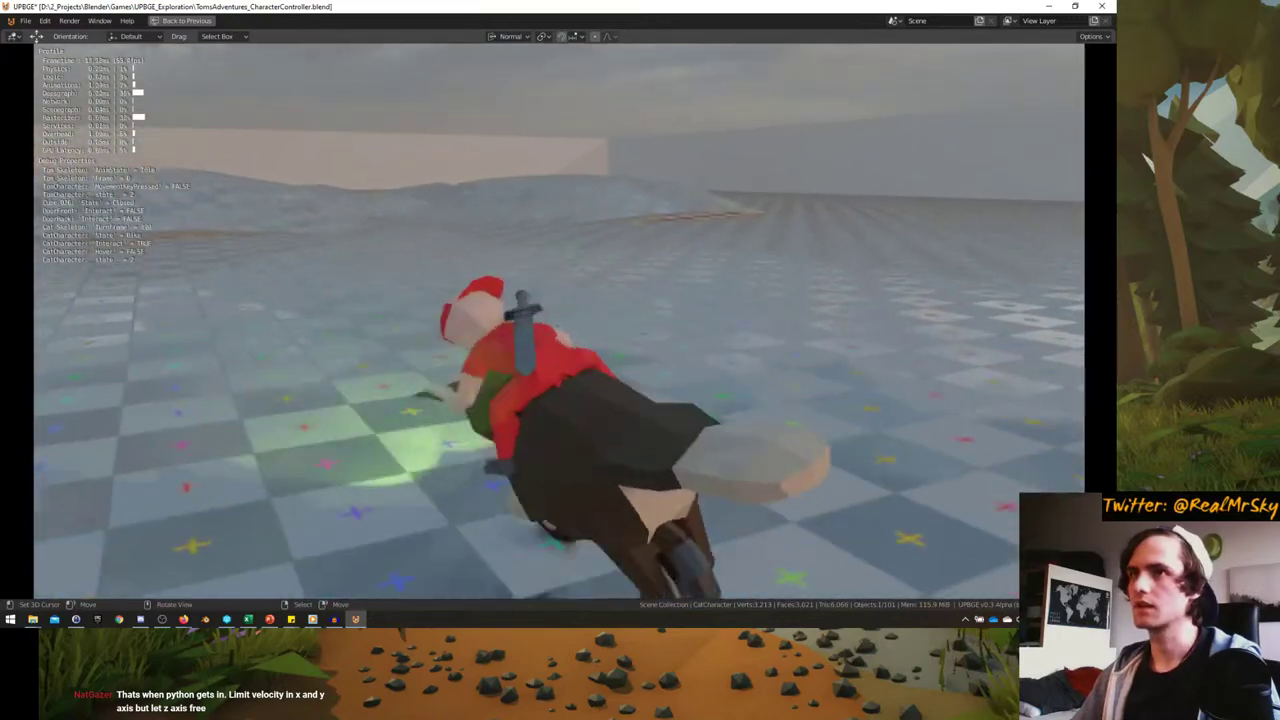
key(a)
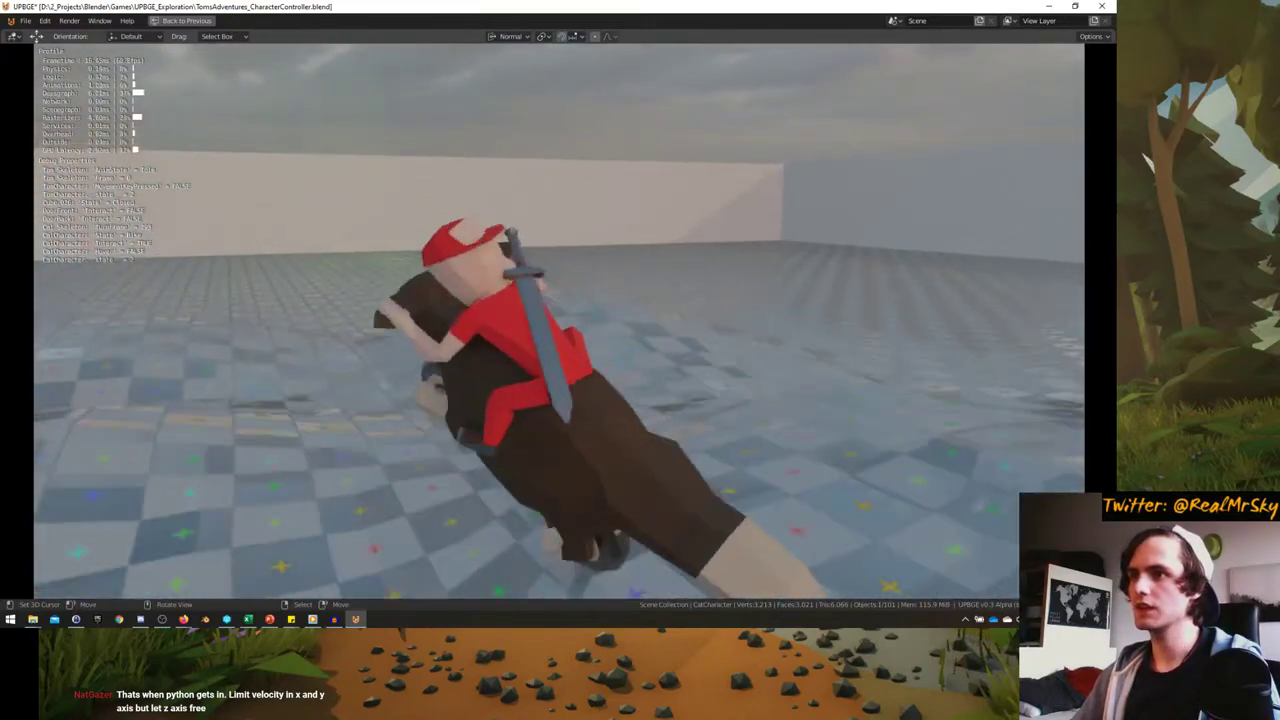
key(a)
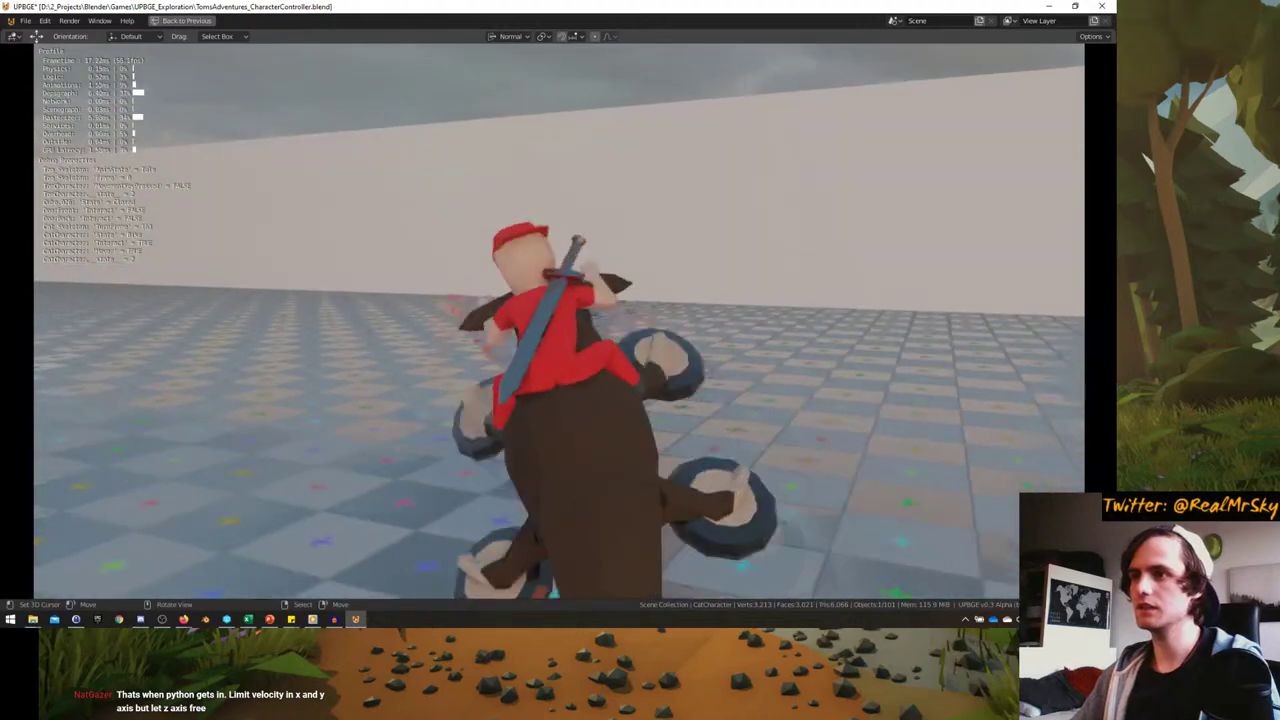
key(a)
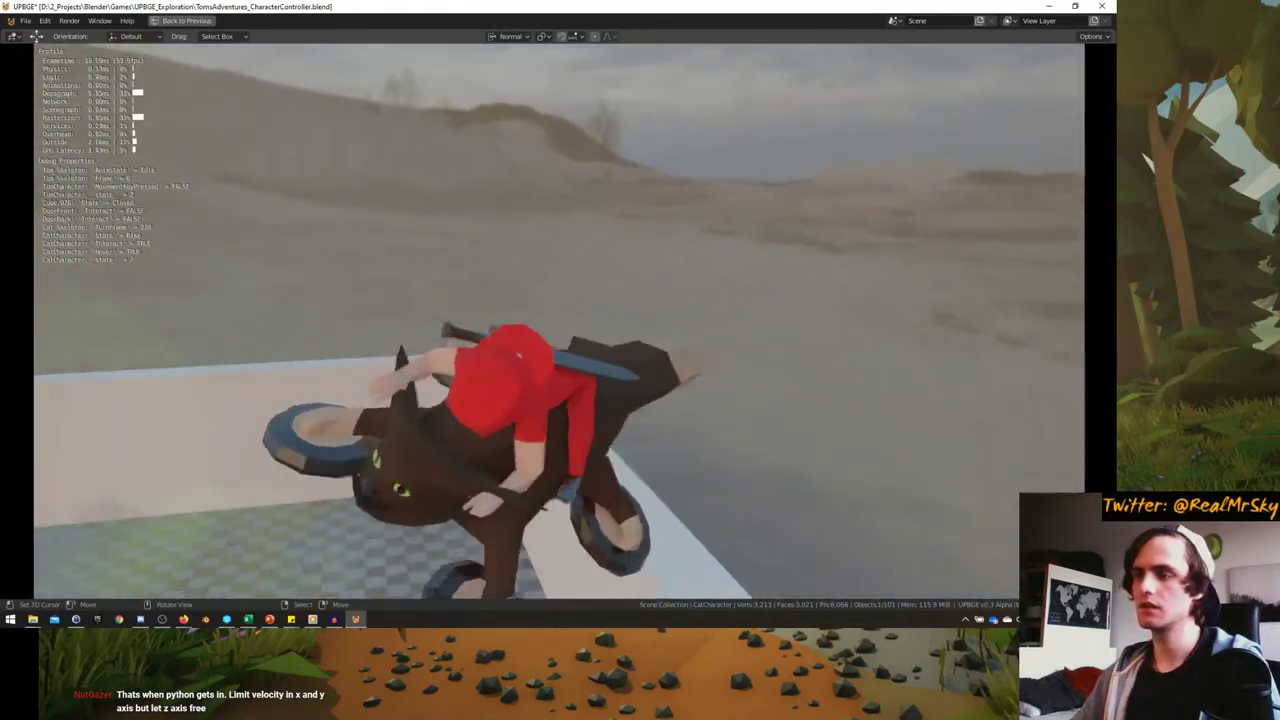
key(a)
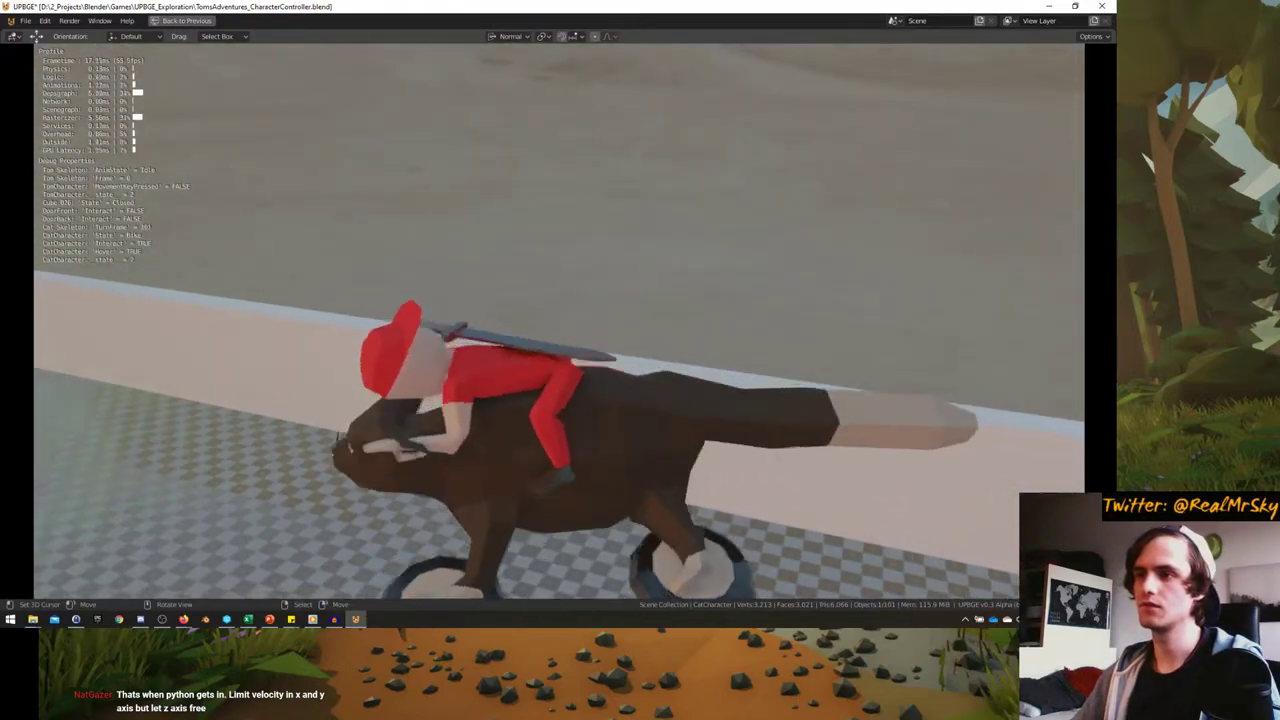
key(a)
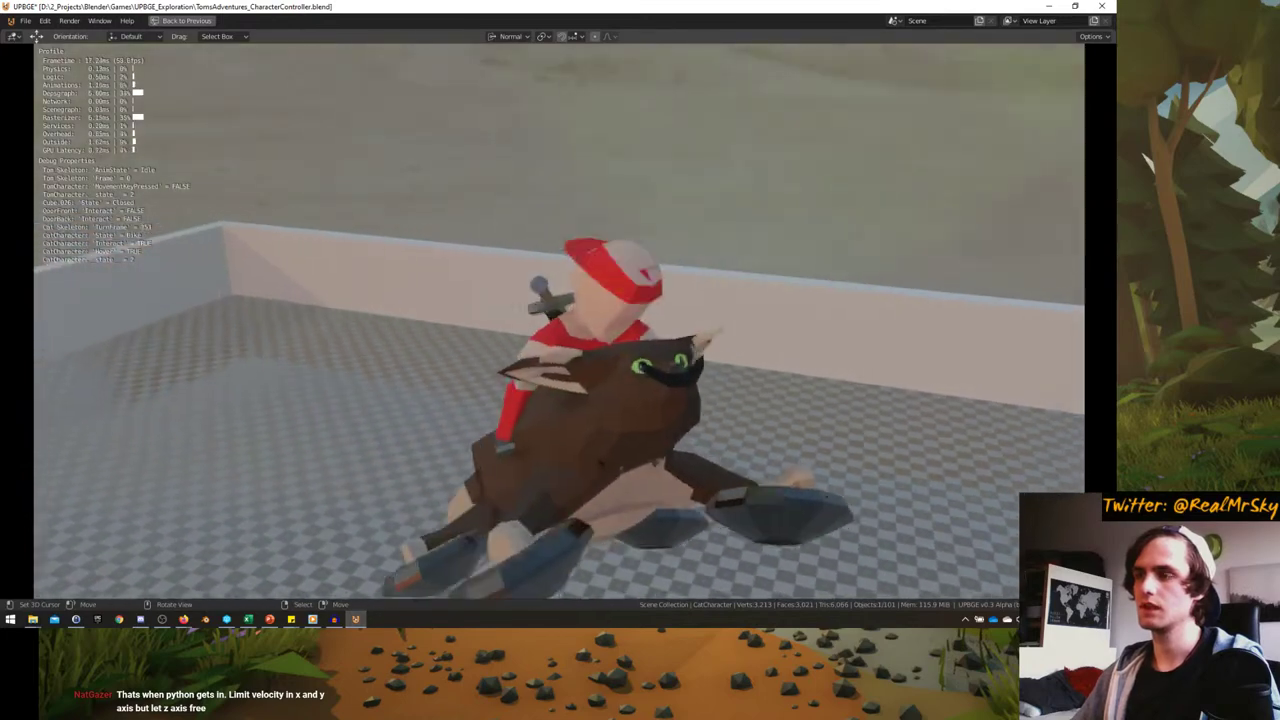
key(a)
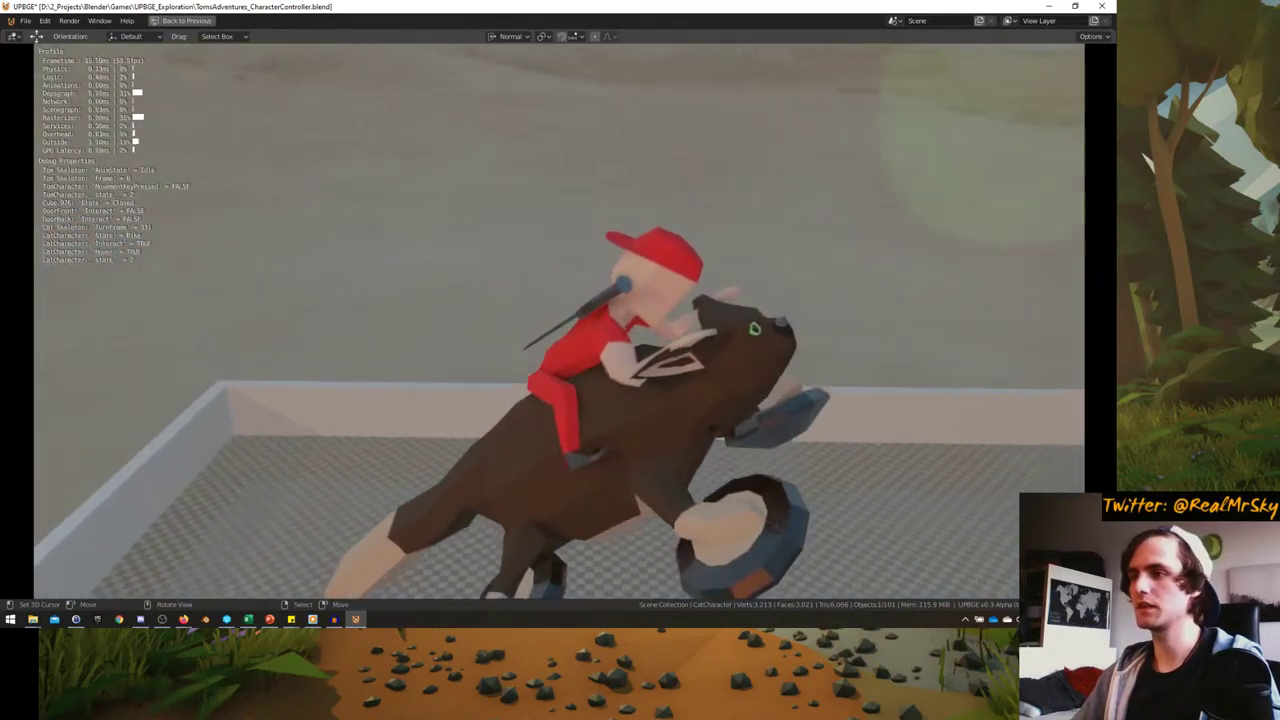
key(w)
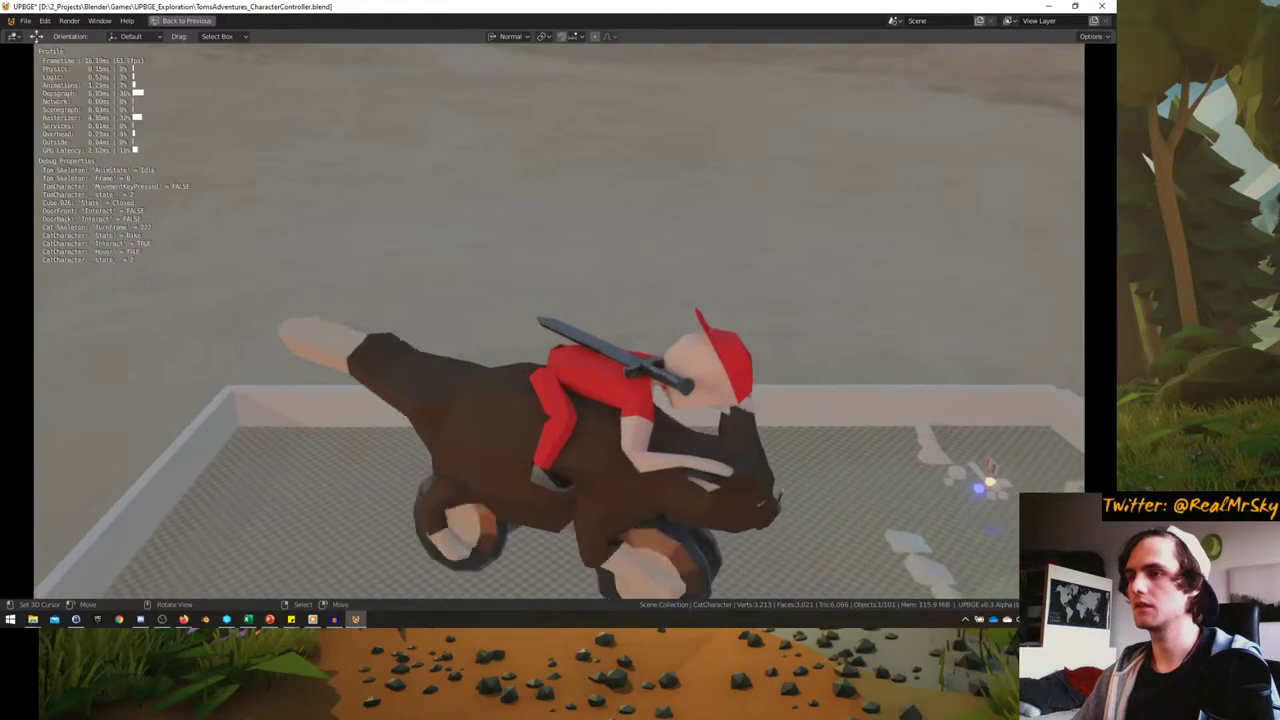
key(w)
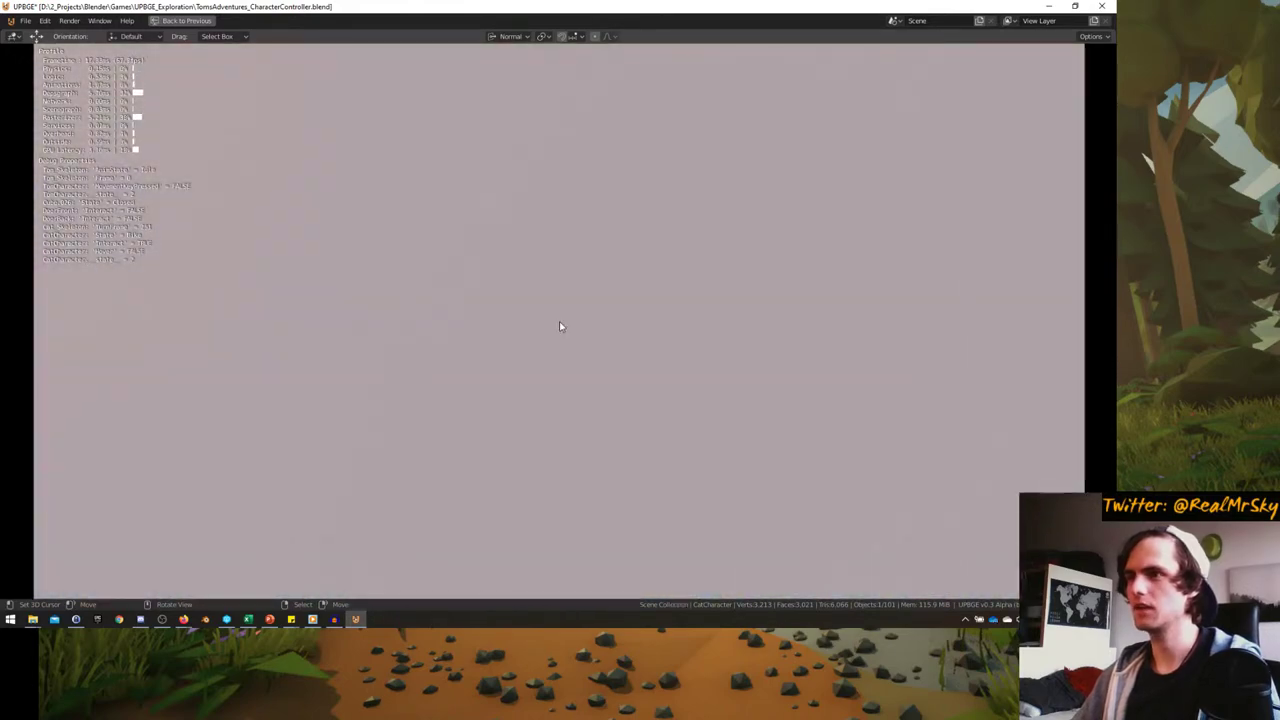
key(Escape)
key(ctrl+alt+space)
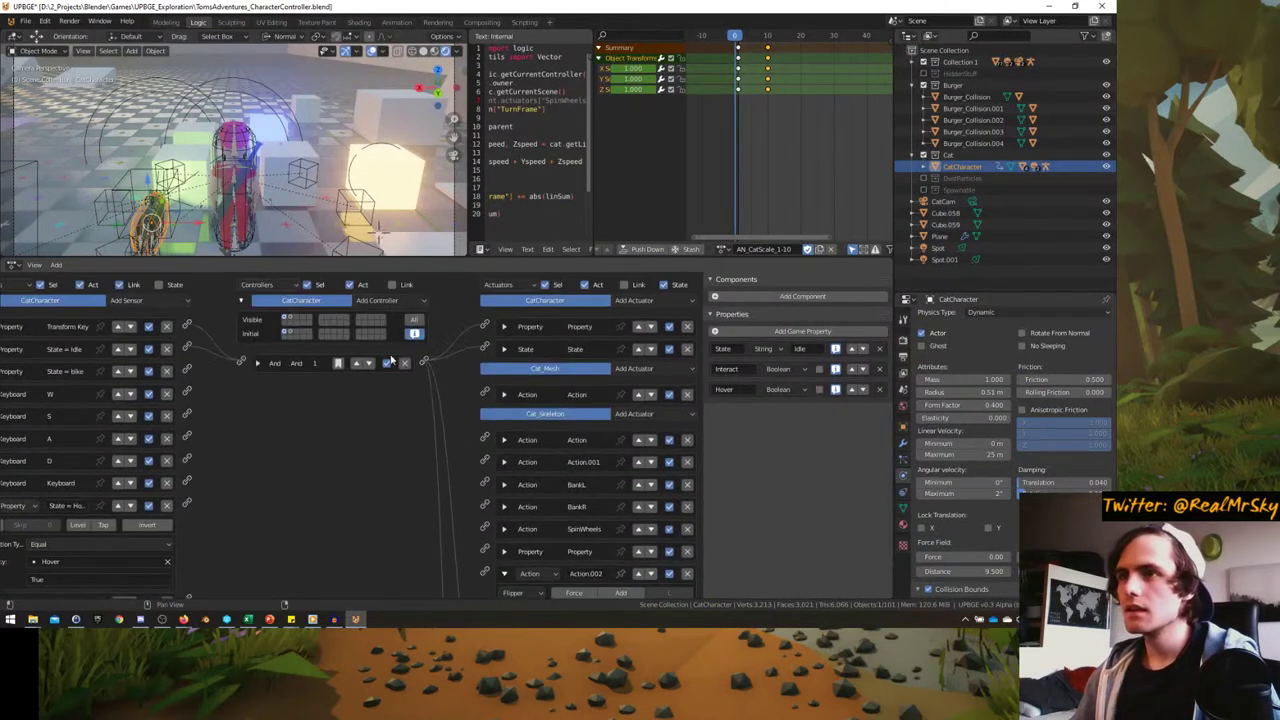
scroll(393, 379, down, 5)
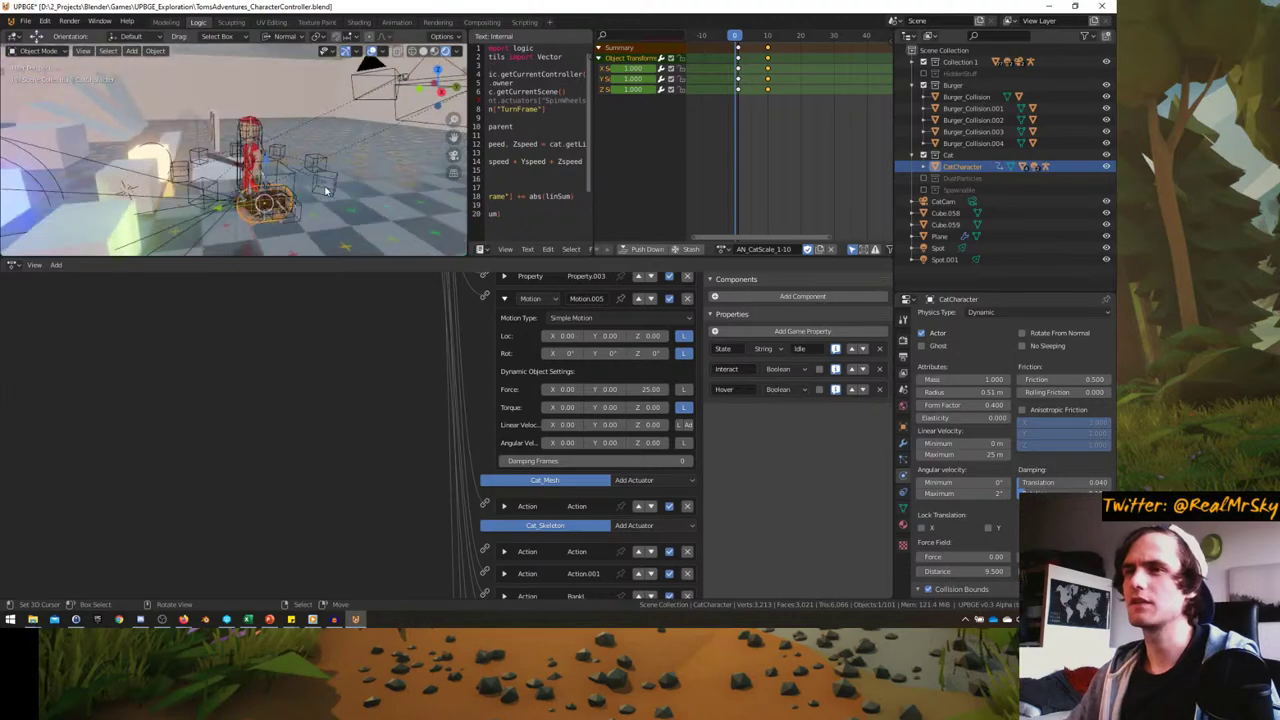
key(ctrl+alt+space)
key(p)
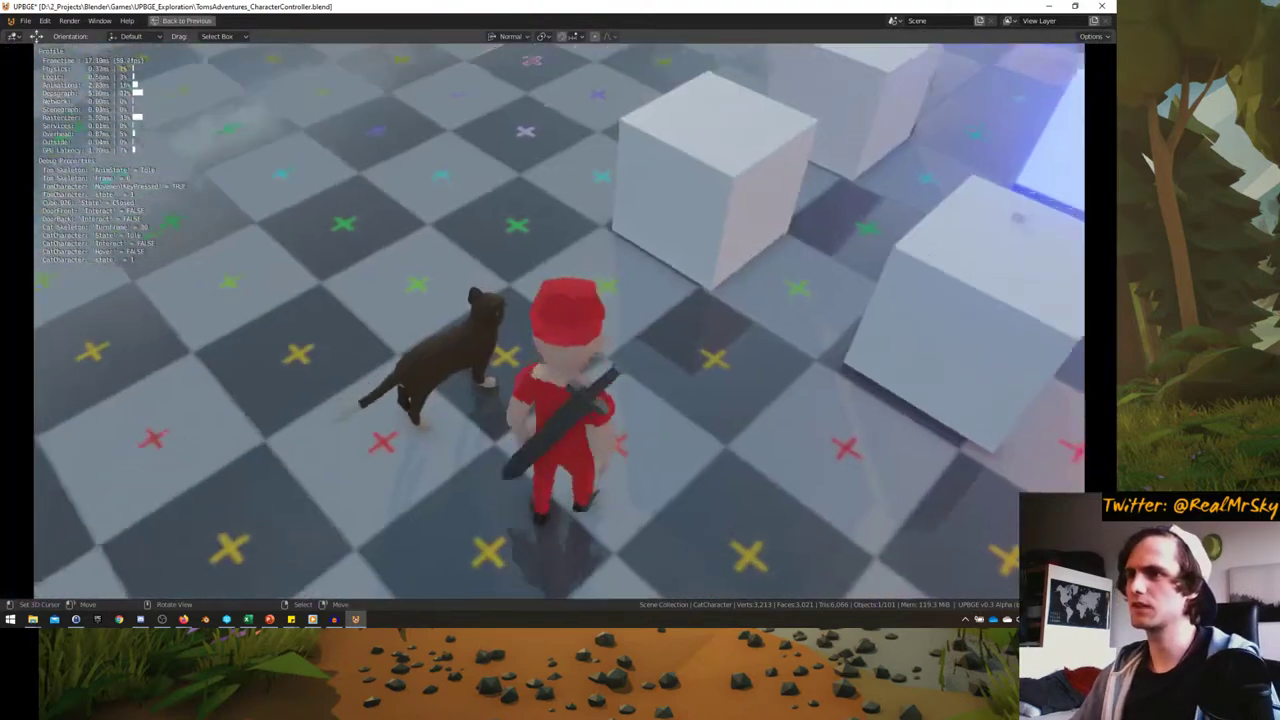
key(w)
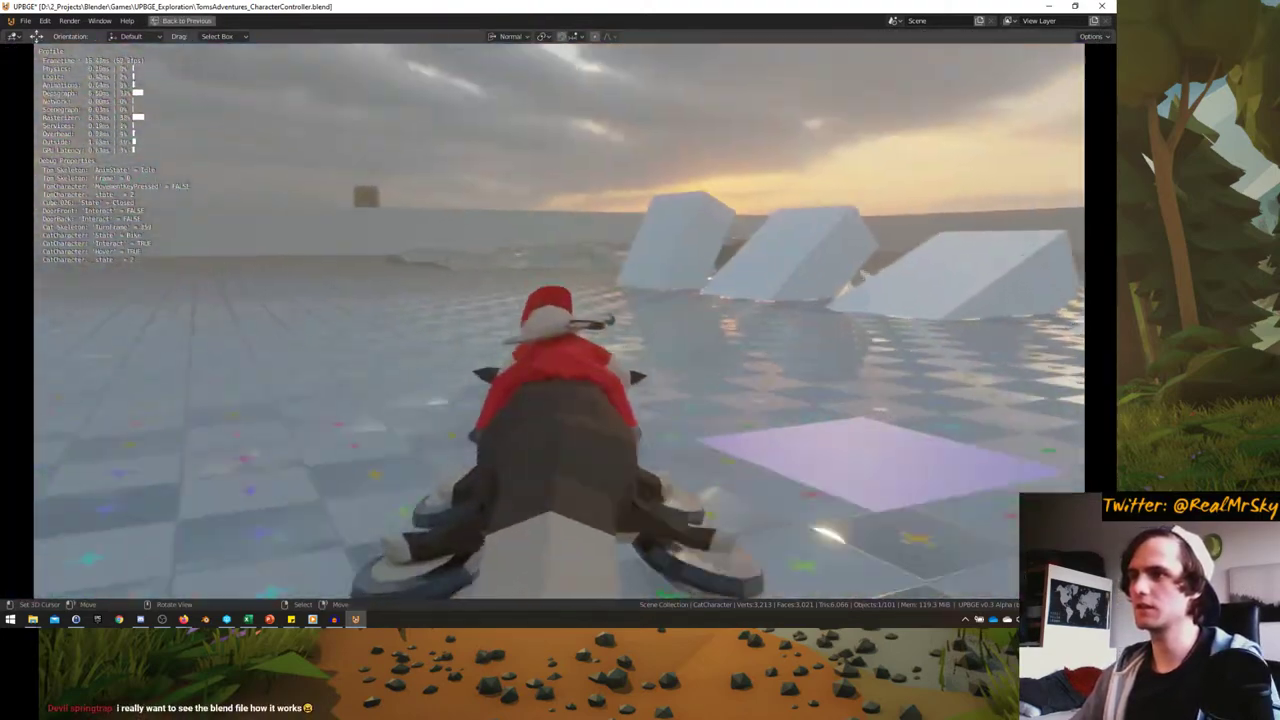
key(d)
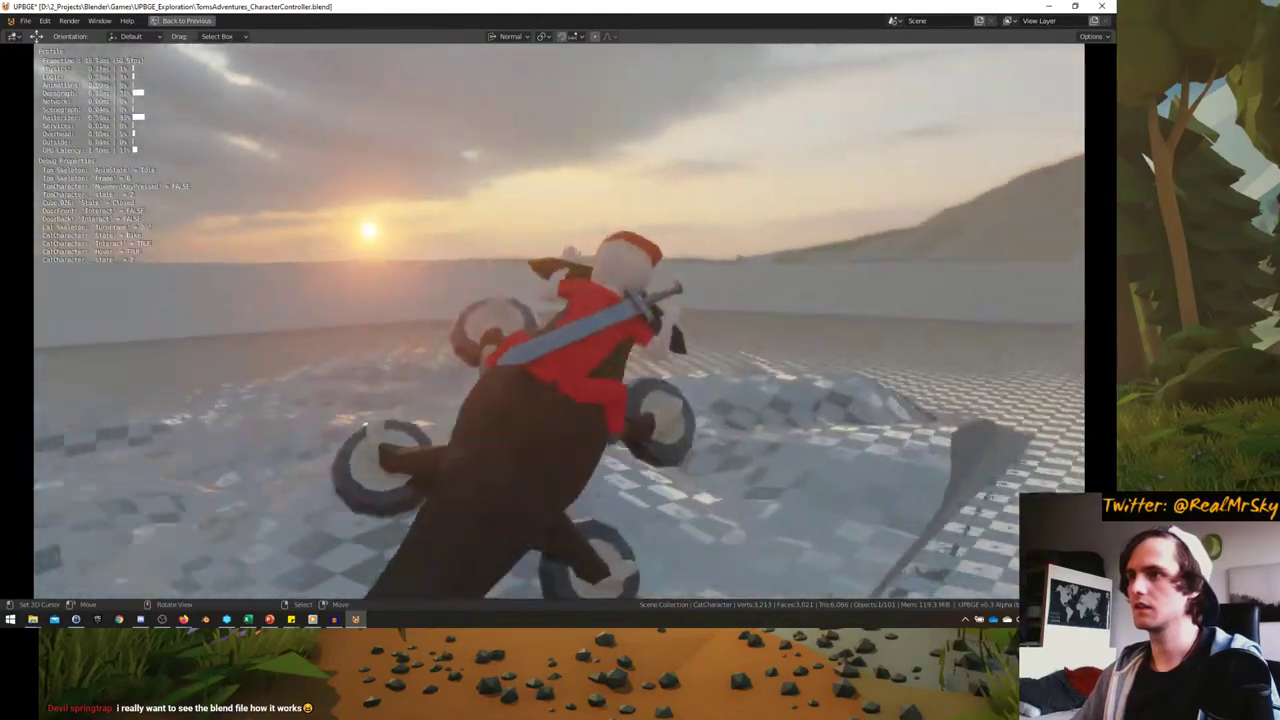
key(a)
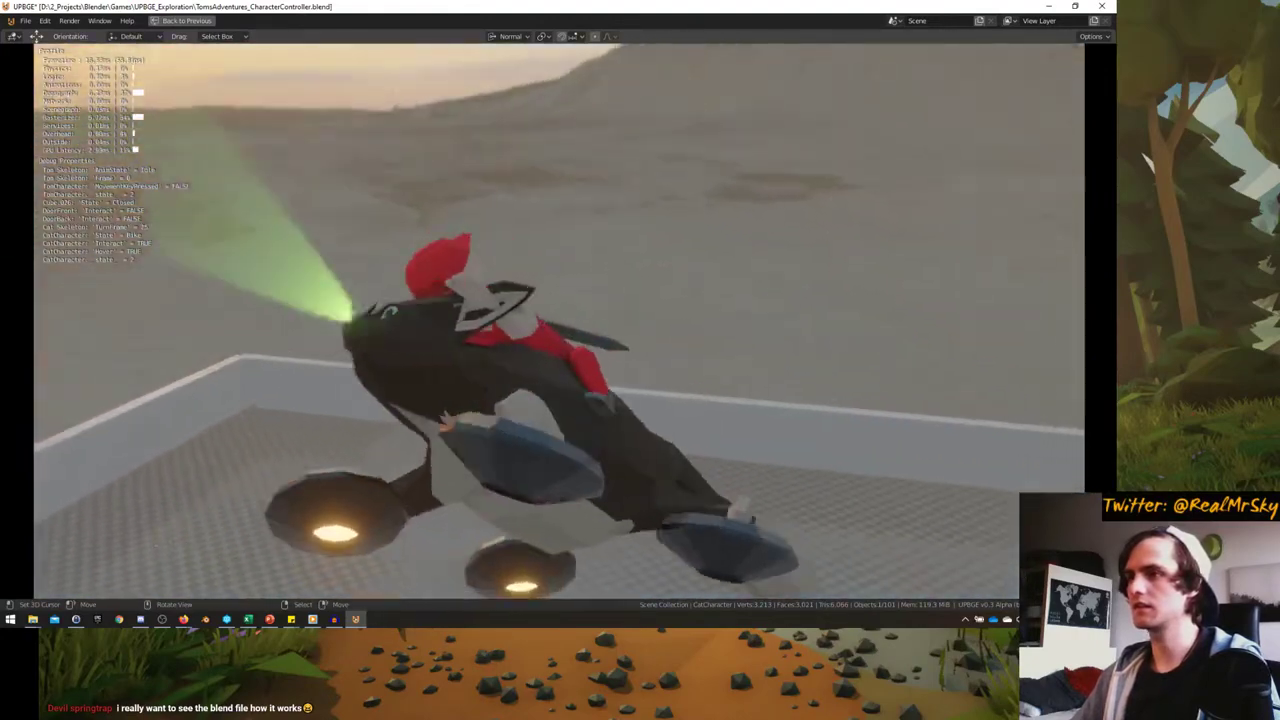
key(d)
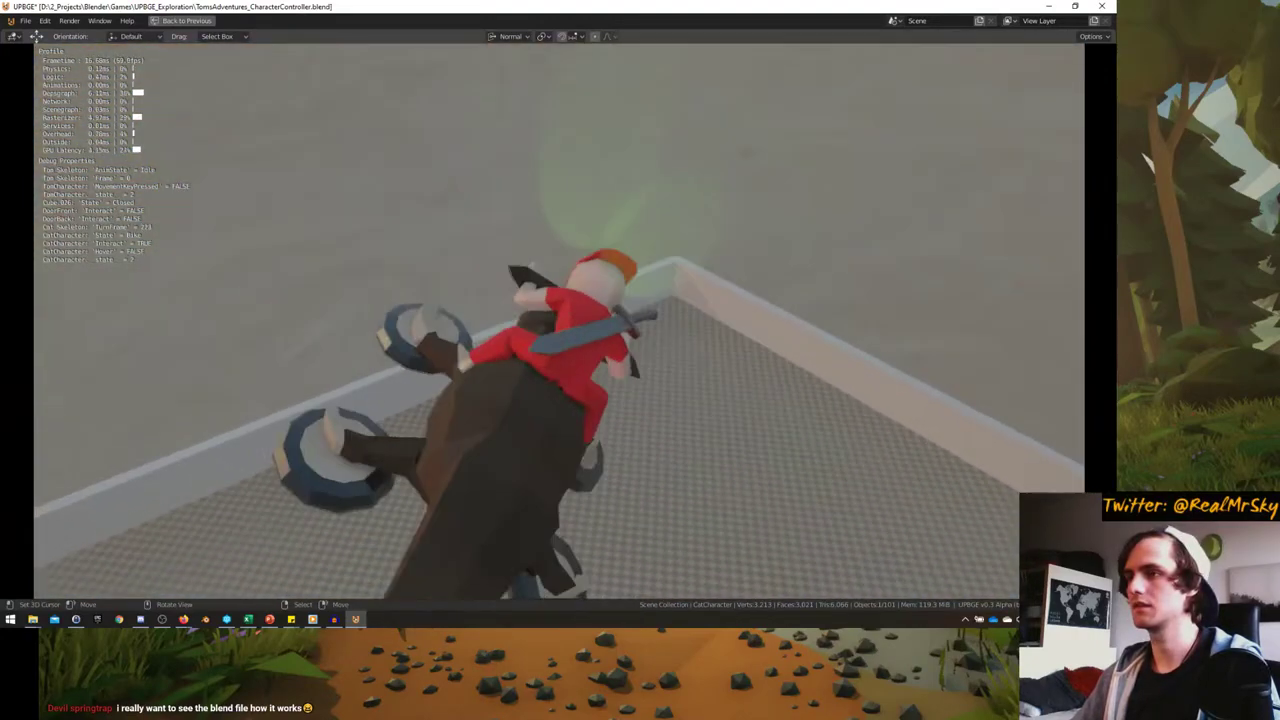
key(a)
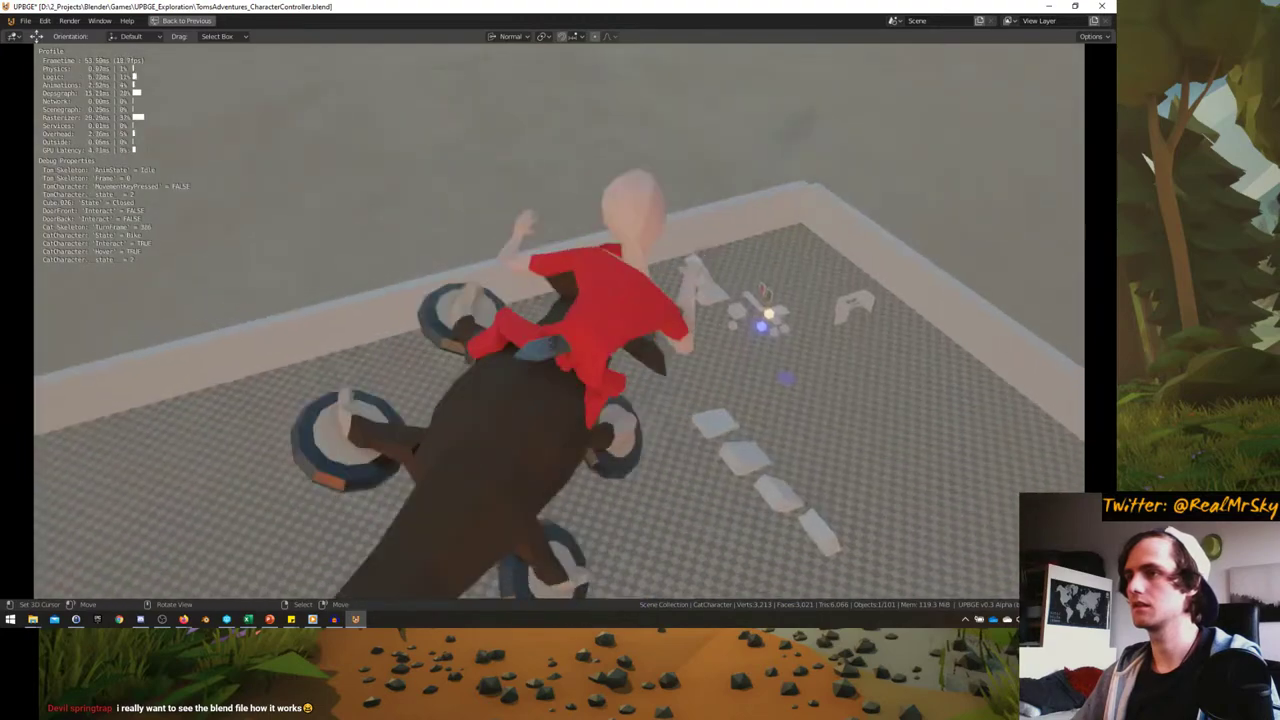
key(a)
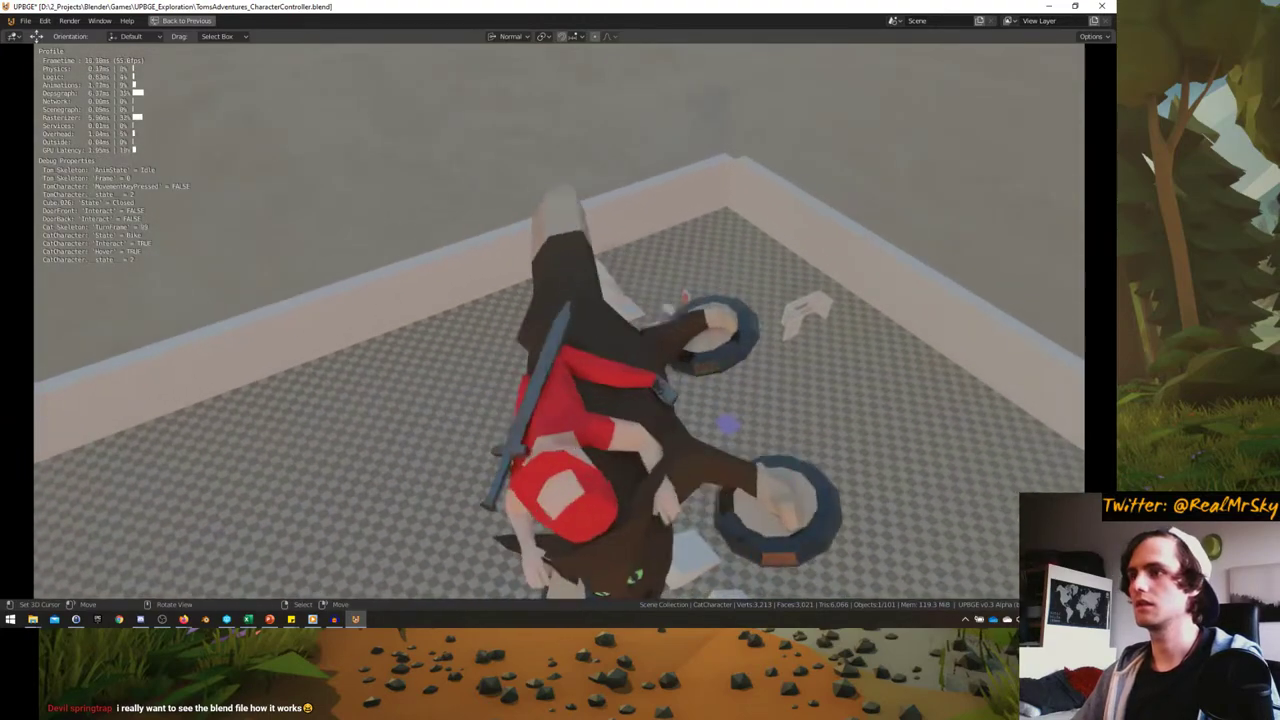
key(d)
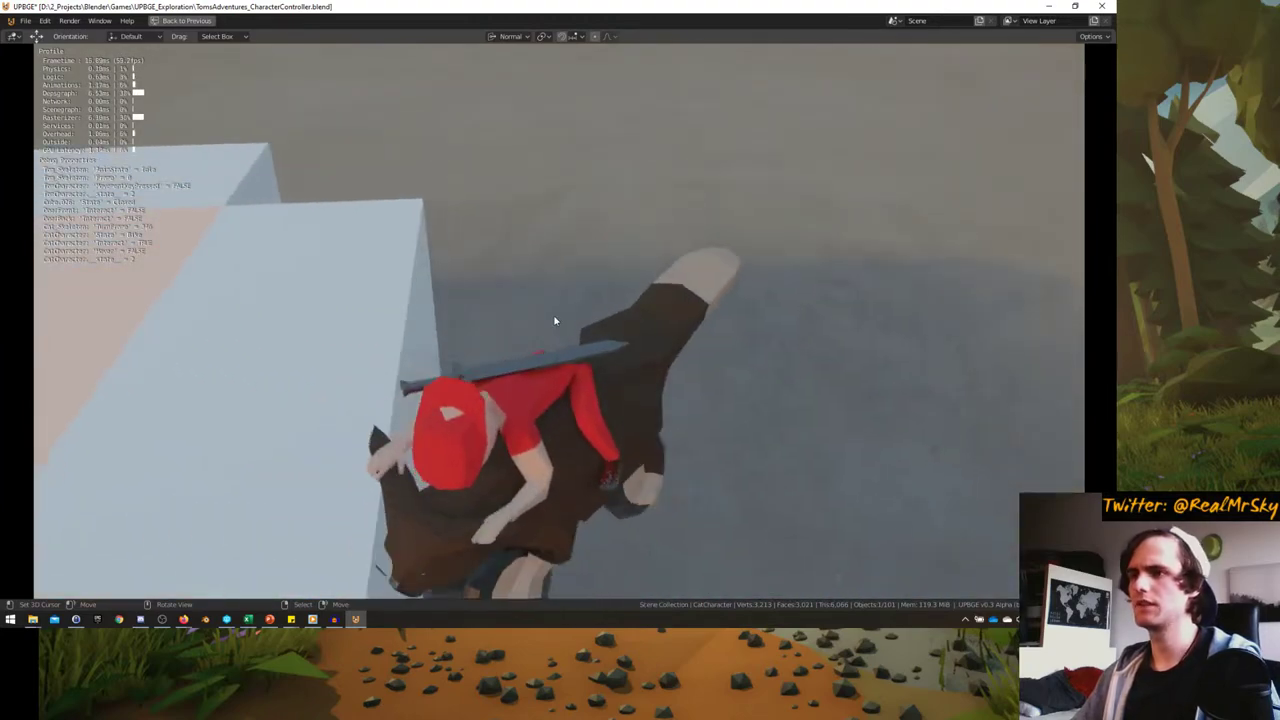
key(Escape)
scroll(383, 353, up, 6)
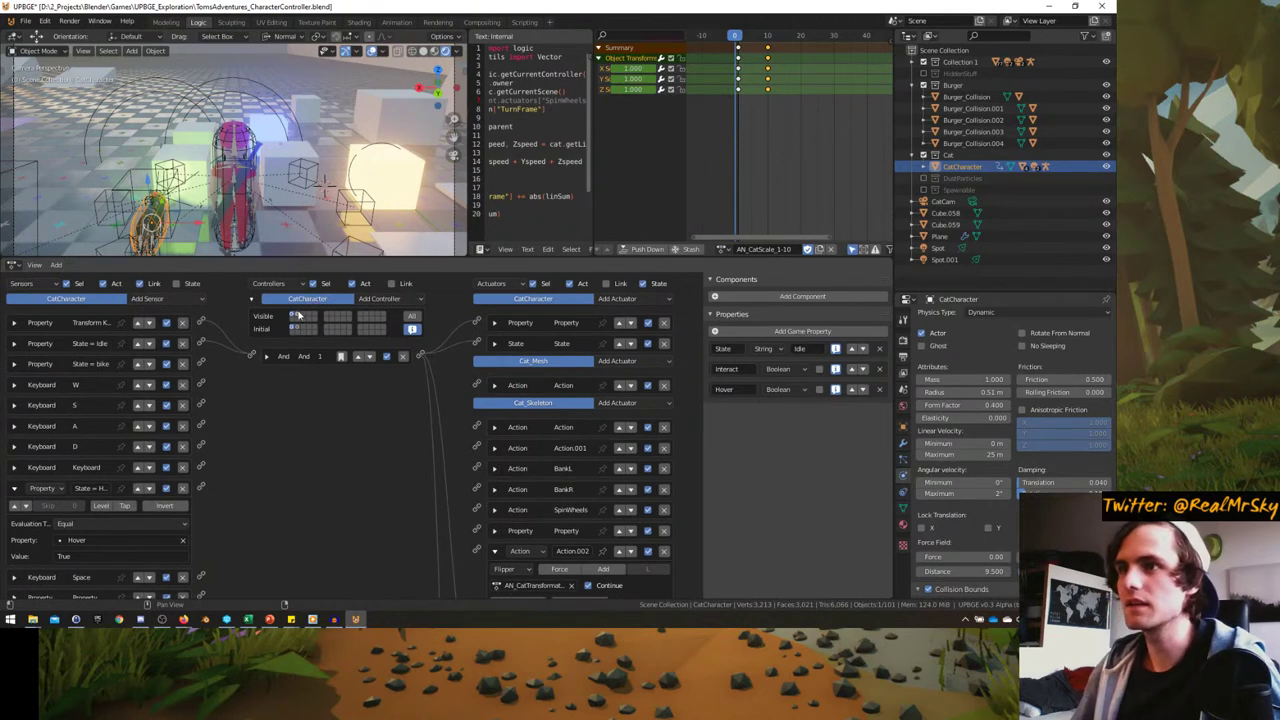
- Show CatCharacter's logic bricks from all states and check which key the Shift sensor uses
click(298, 315)
scroll(200, 420, down, 3)
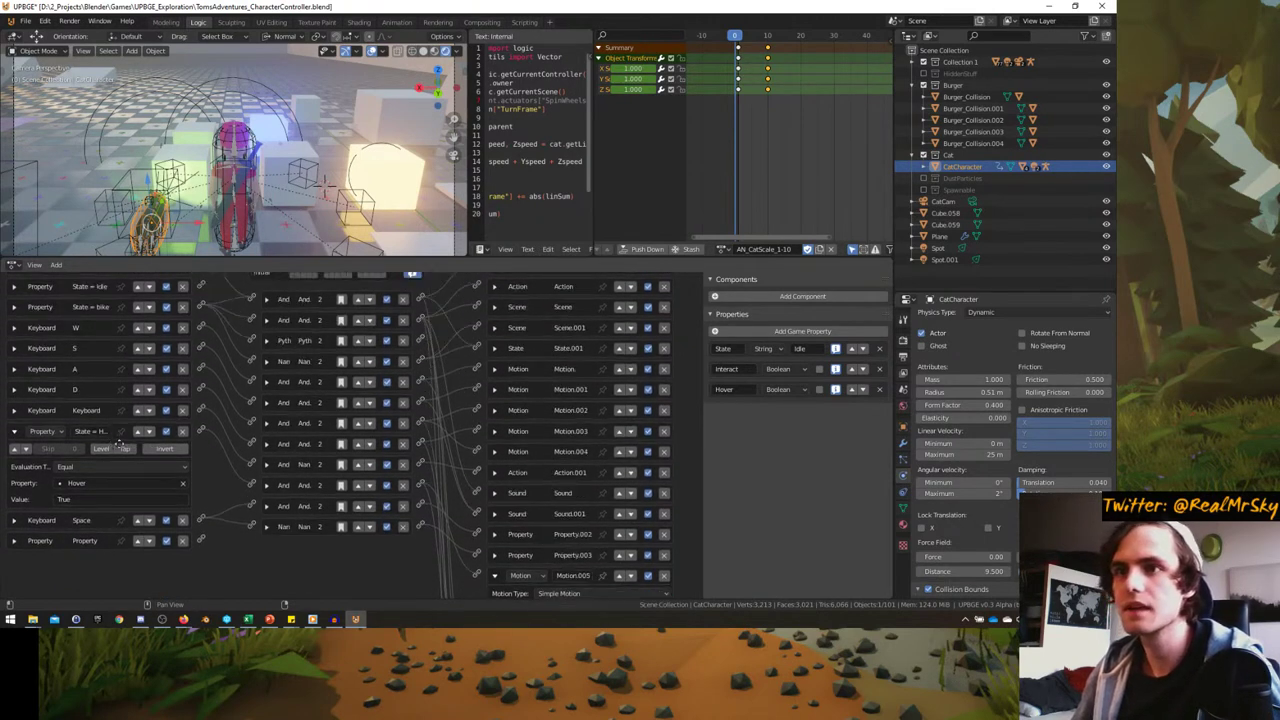
scroll(118, 446, up, 1)
click(14, 436)
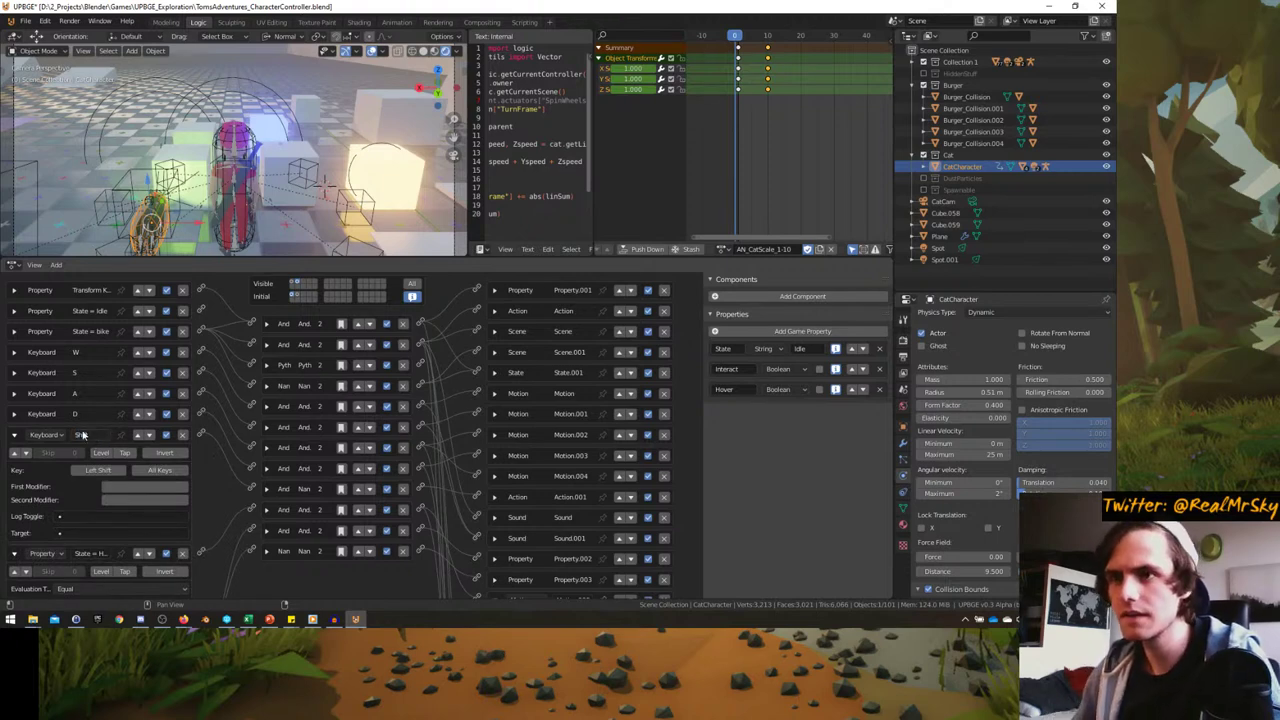
click(16, 436)
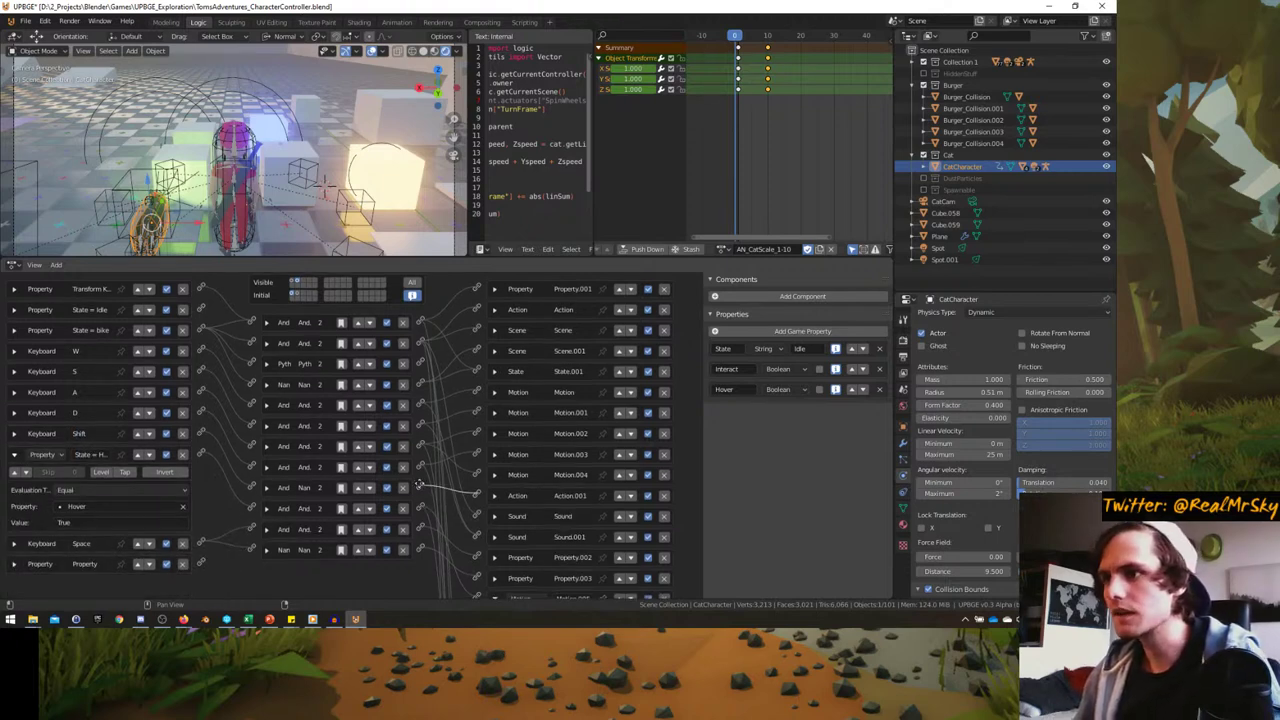
- Review the hover actuator's upward force 25 and max velocity 25, and widen the Text Editor
scroll(421, 491, down, 1)
drag(421, 479, 472, 486)
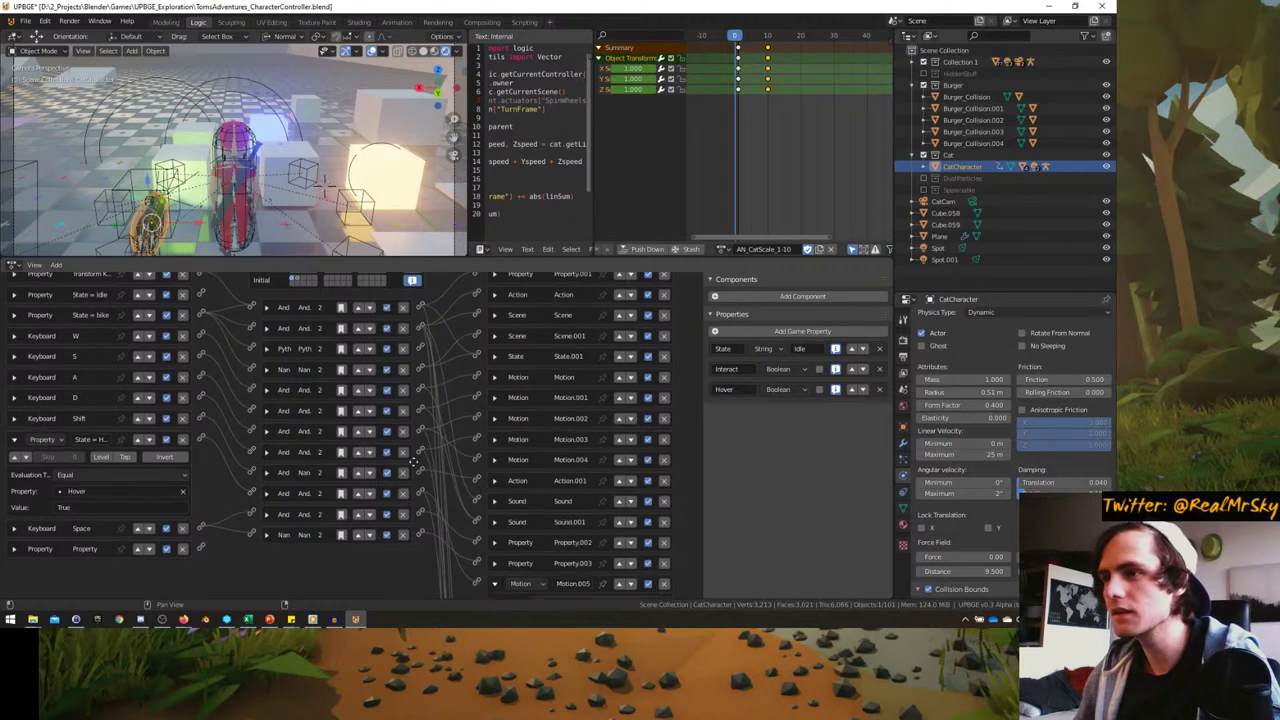
scroll(425, 447, down, 2)
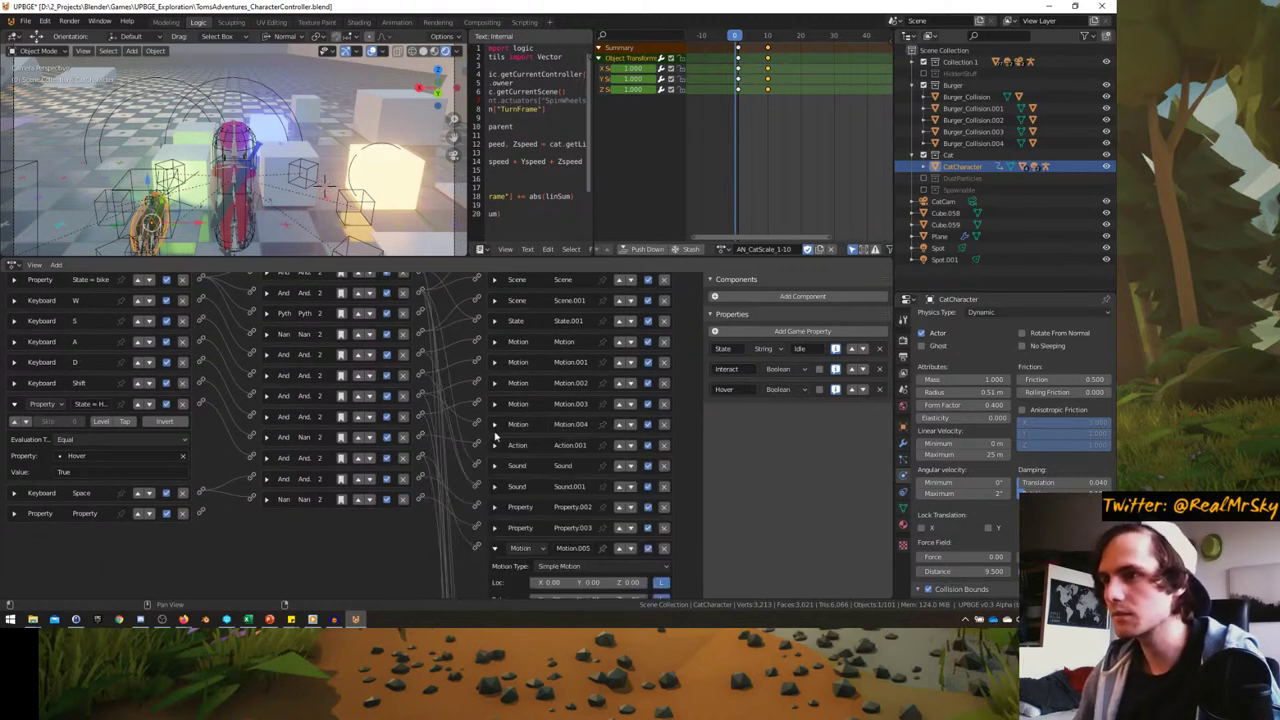
scroll(470, 416, down, 4)
scroll(460, 500, down, 3)
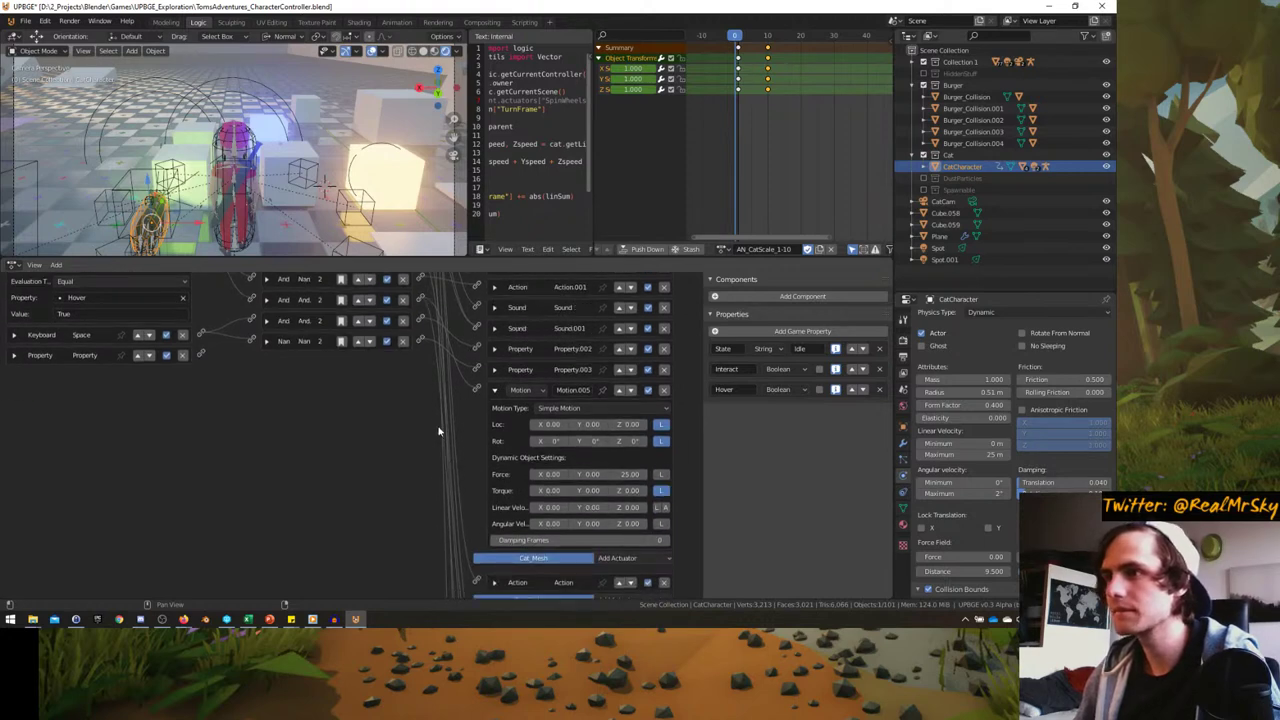
scroll(440, 433, up, 1)
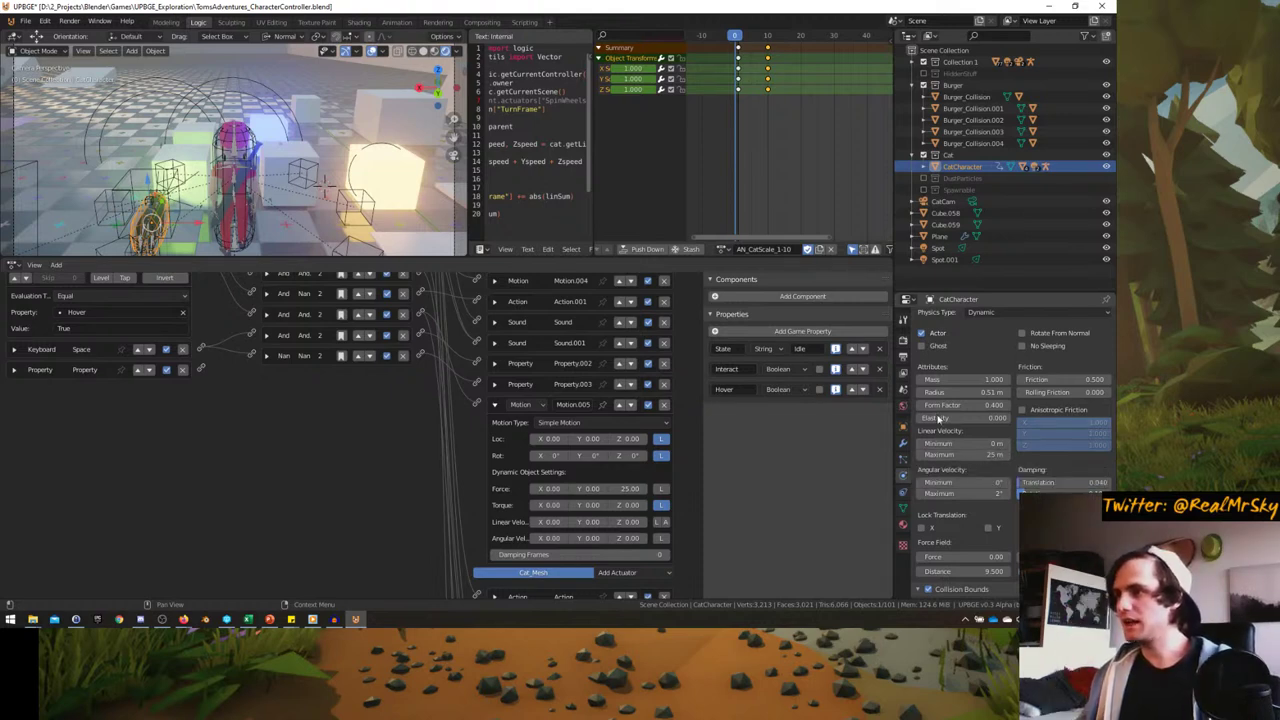
scroll(248, 442, up, 3)
scroll(248, 442, up, 4)
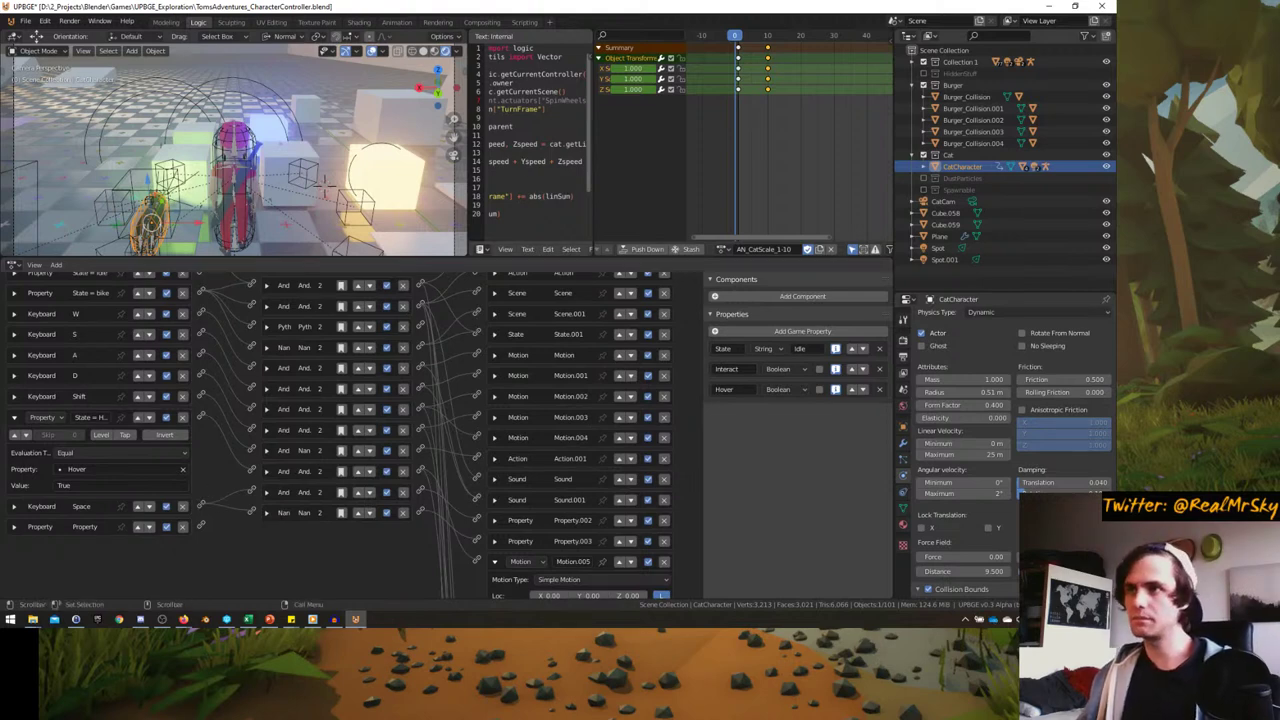
drag(593, 197, 678, 213)
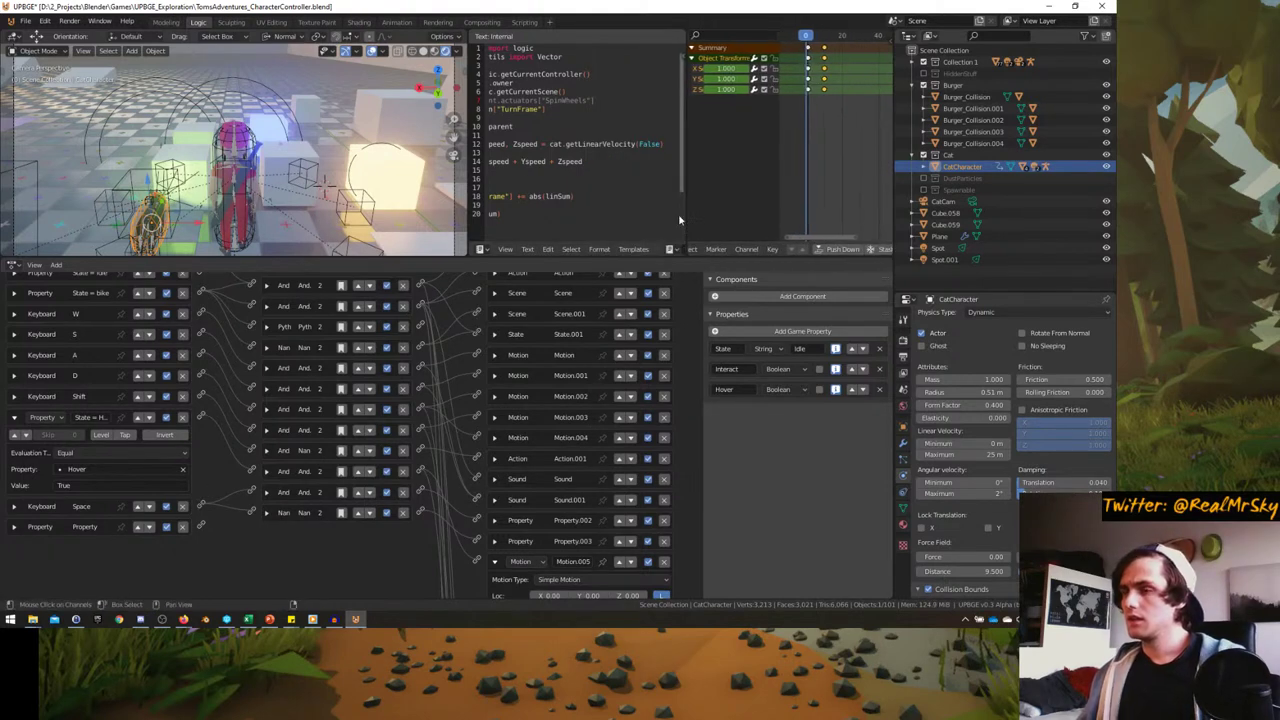
scroll(410, 476, down, 2)
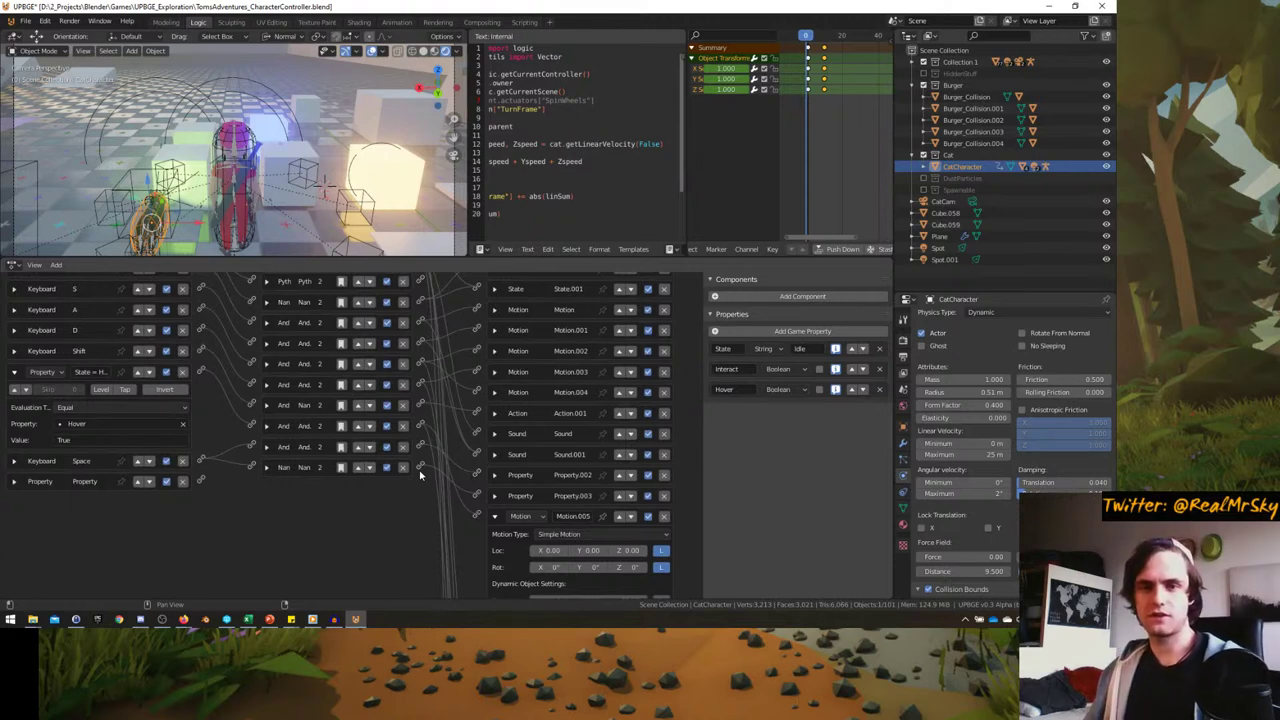
scroll(412, 485, down, 2)
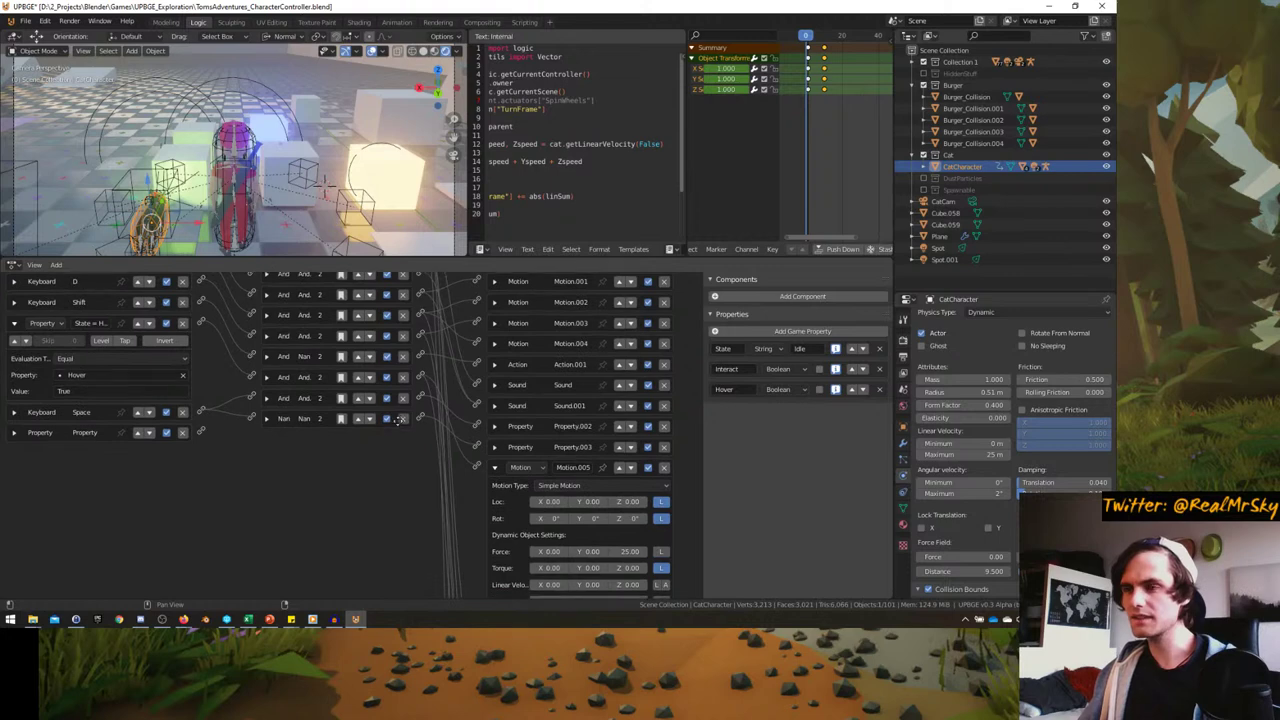
scroll(351, 477, down, 3)
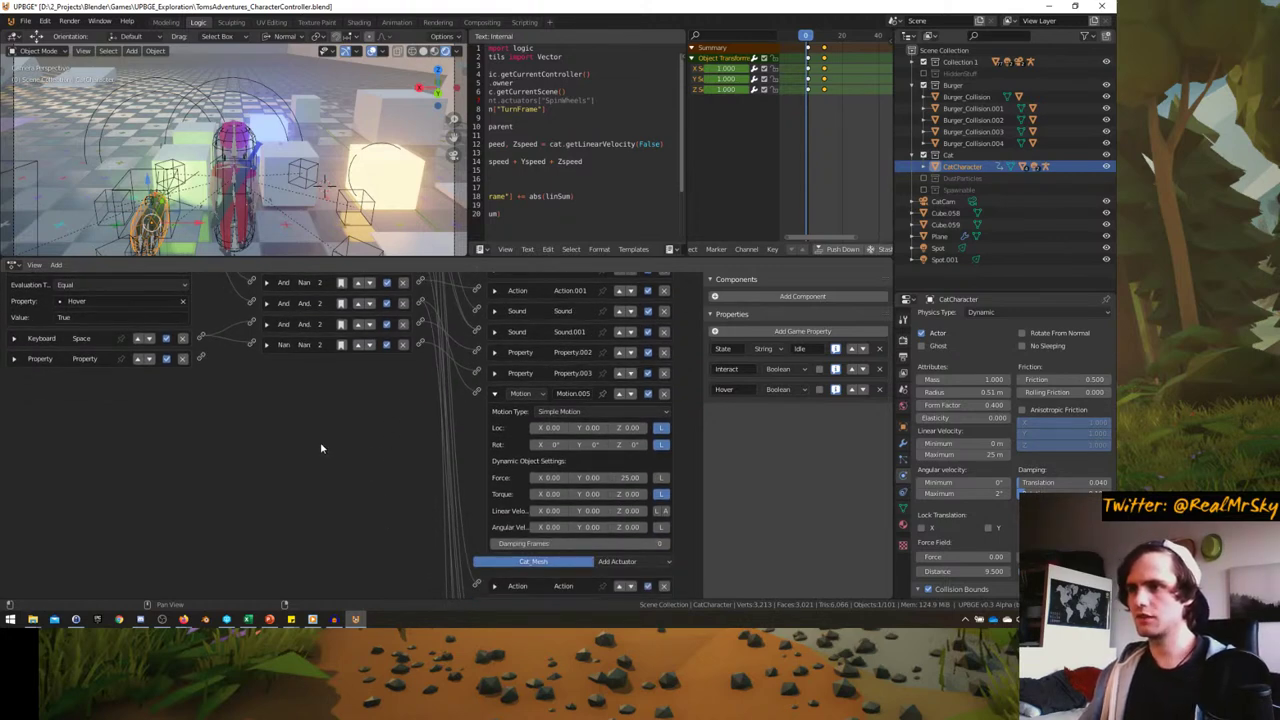
middle_drag(321, 448, 418, 477)
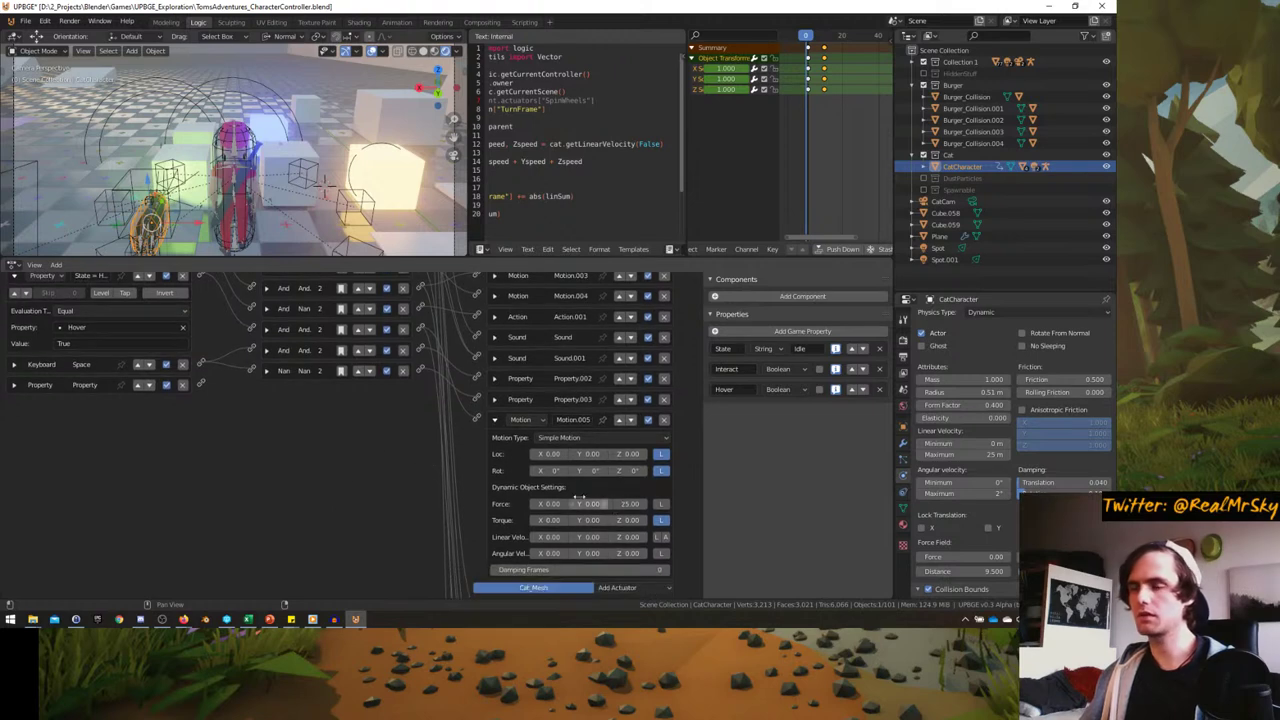
middle_drag(579, 500, 303, 457)
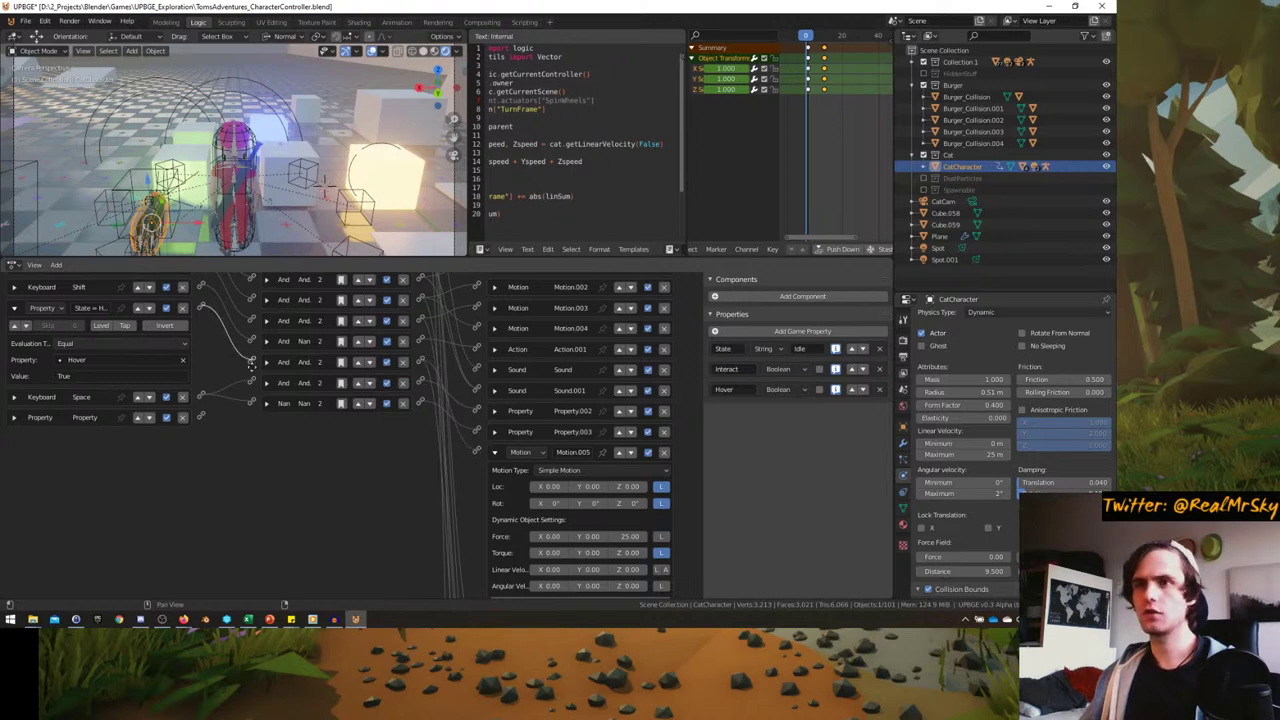
middle_drag(251, 365, 251, 442)
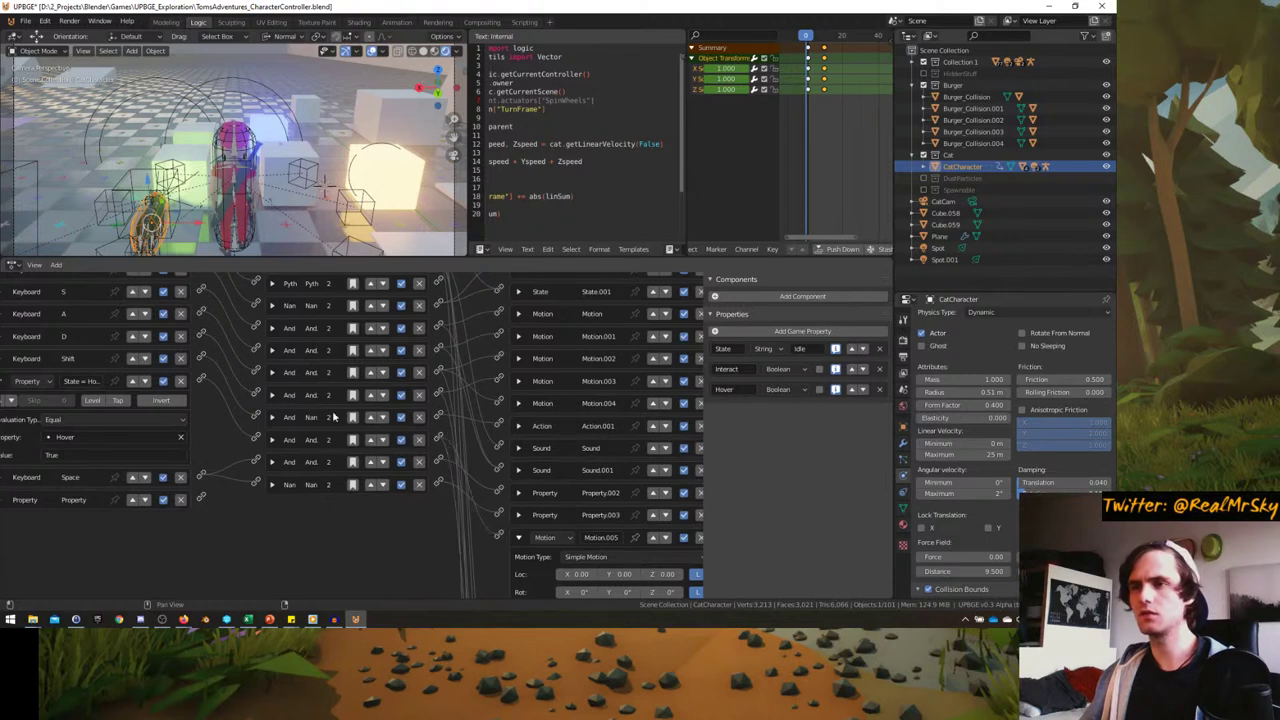
- Make several drags to rearrange the editor views
middle_drag(334, 416, 305, 443)
middle_drag(484, 553, 380, 533)
middle_drag(409, 340, 405, 376)
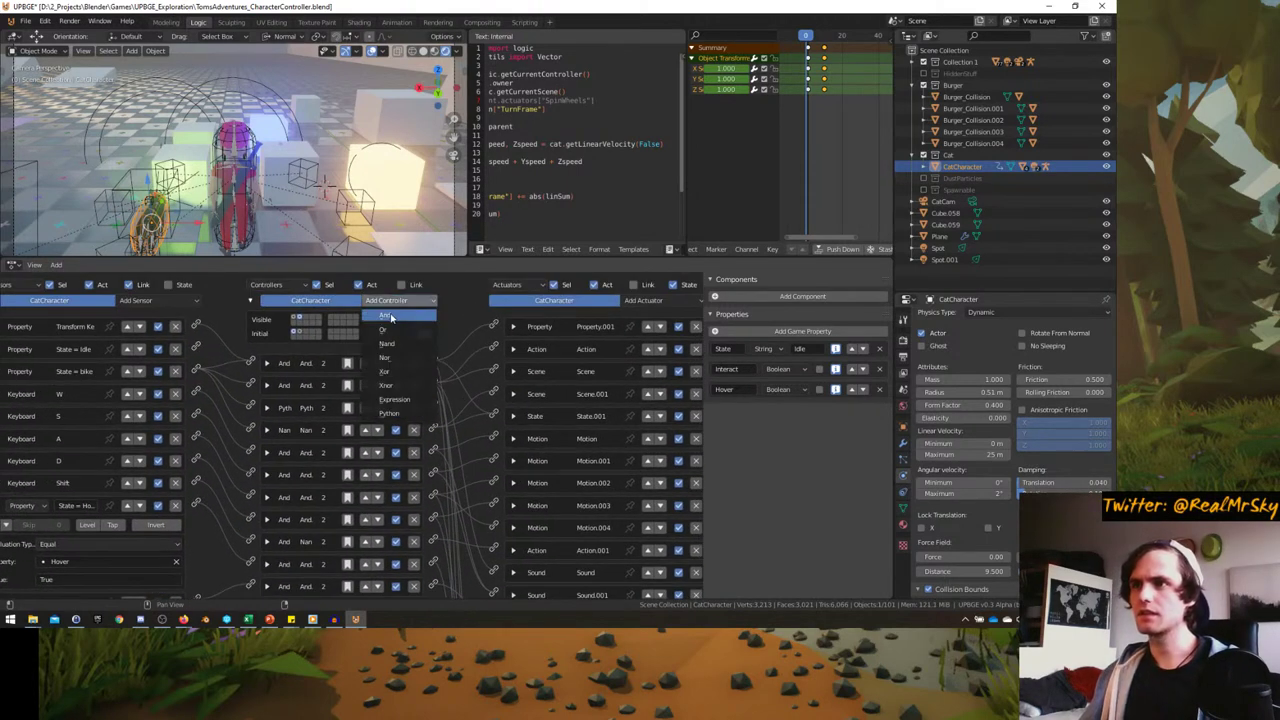
middle_drag(215, 530, 208, 405)
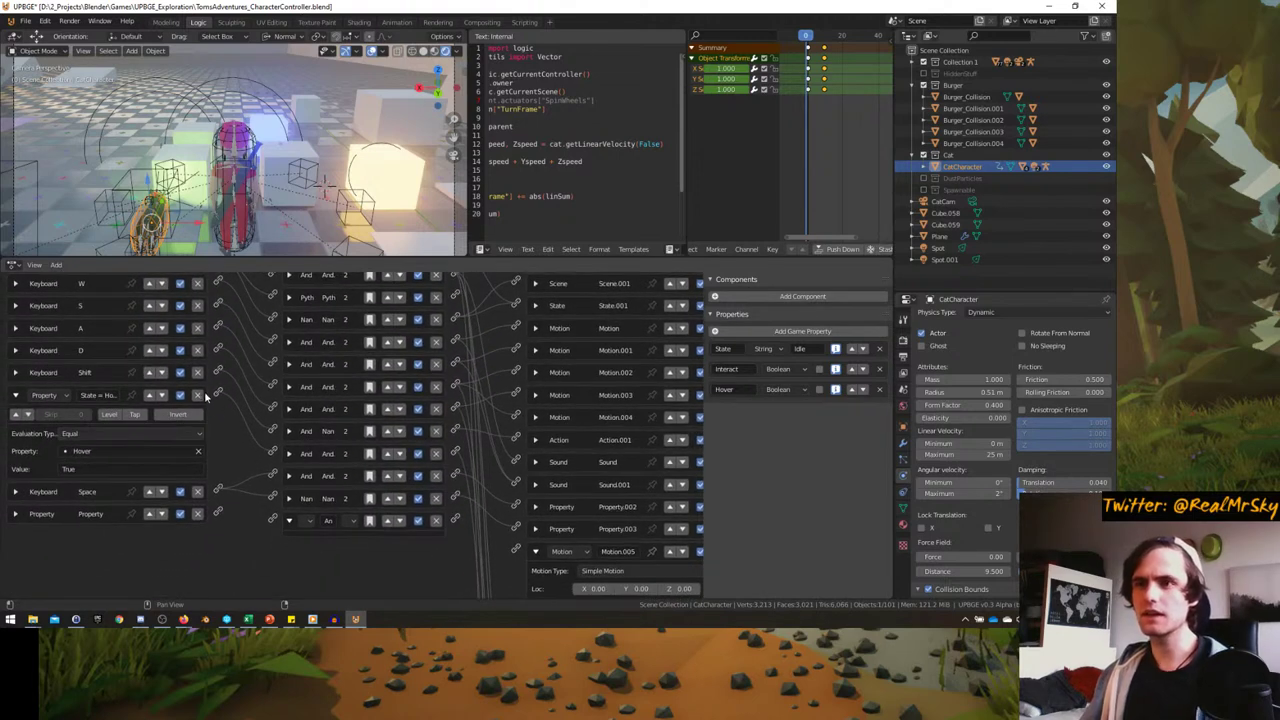
mouse_move(325, 521)
middle_down()
mouse_move(317, 501)
mouse_move(327, 519)
middle_up()
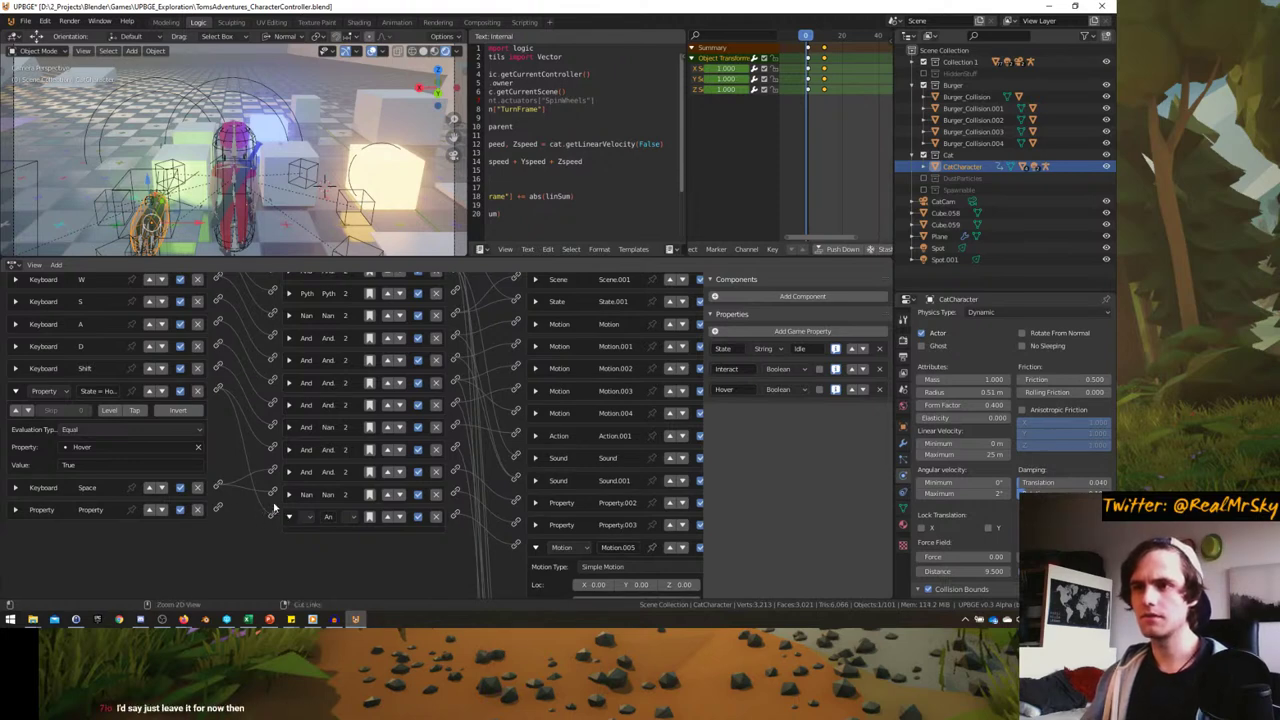
scroll(268, 510, up, 3)
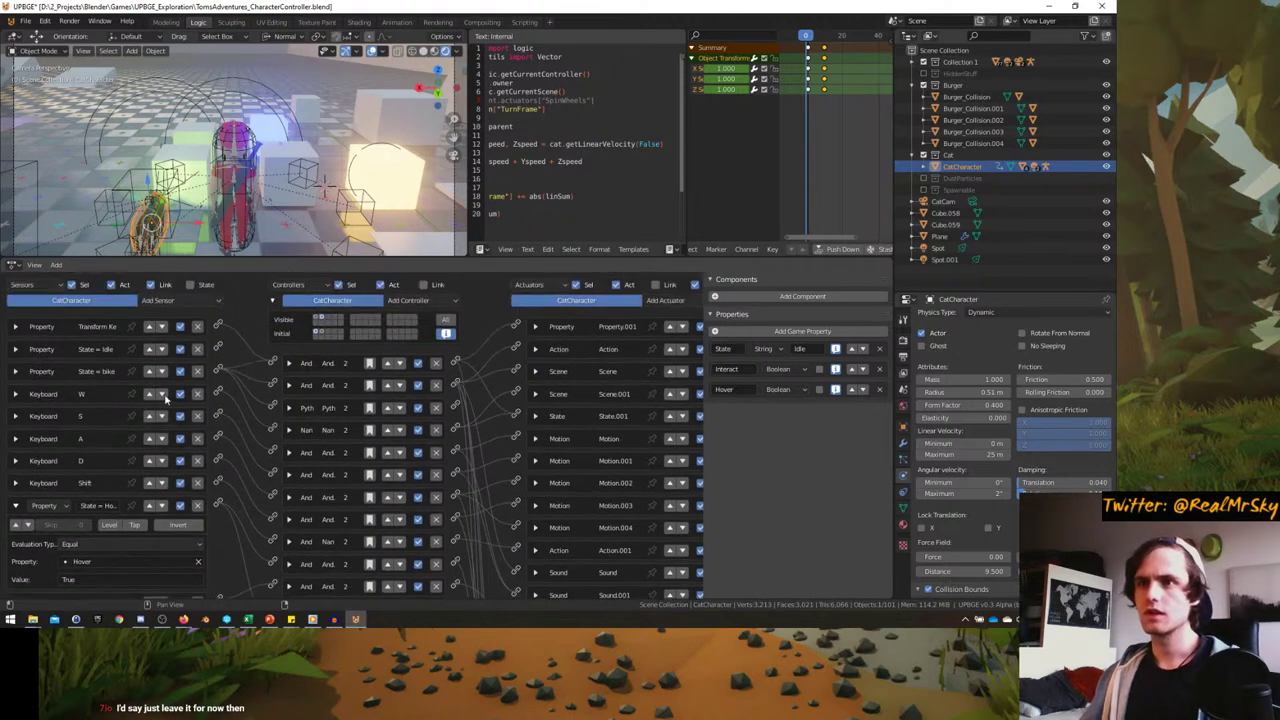
- Add a Keyboard sensor to CatCharacter and set its key to Left Shift
click(180, 300)
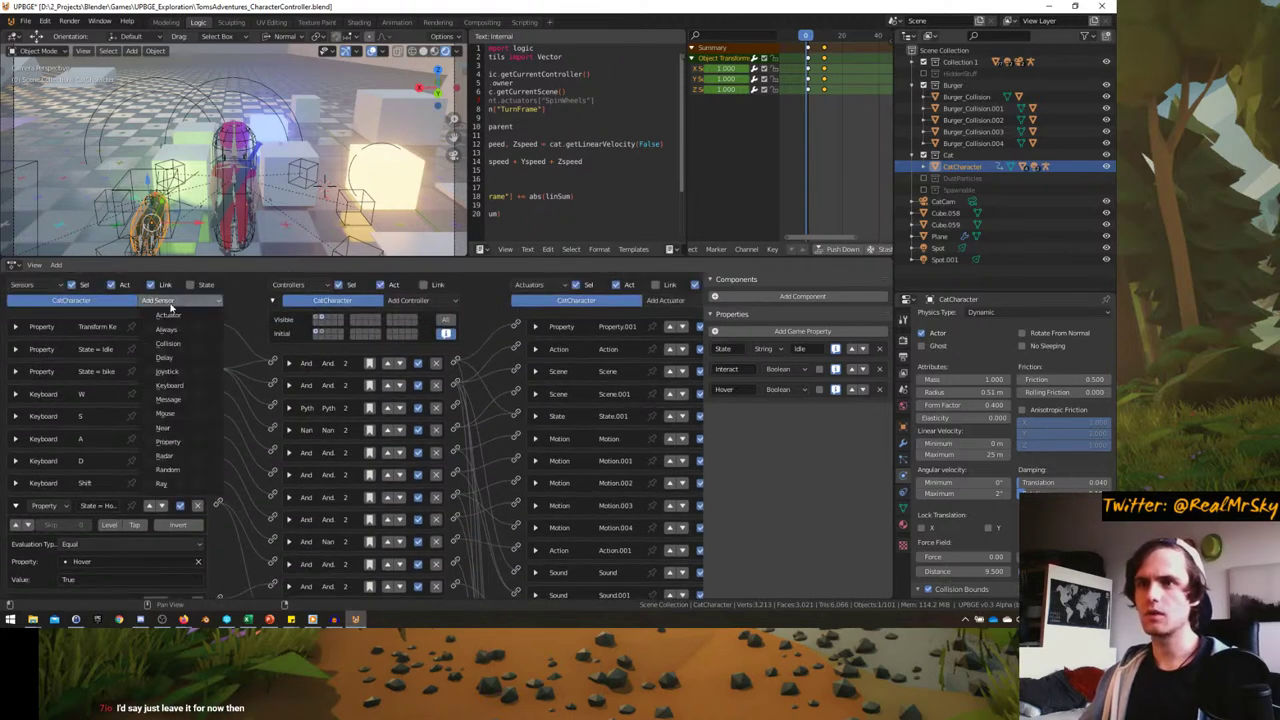
click(170, 386)
scroll(107, 545, down, 4)
click(107, 545)
key(shift)
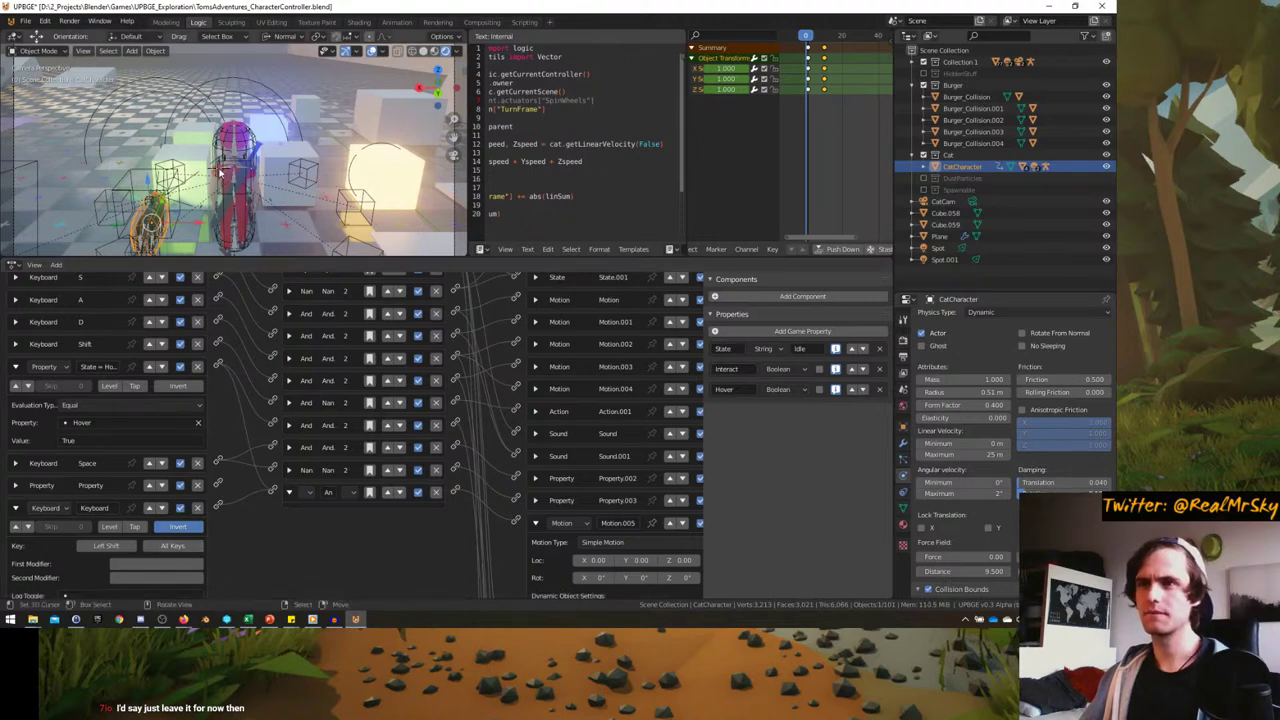
middle_drag(260, 150, 220, 172)
- Maximize the 3D viewport to fill the window and start the game
key(ctrl+space)
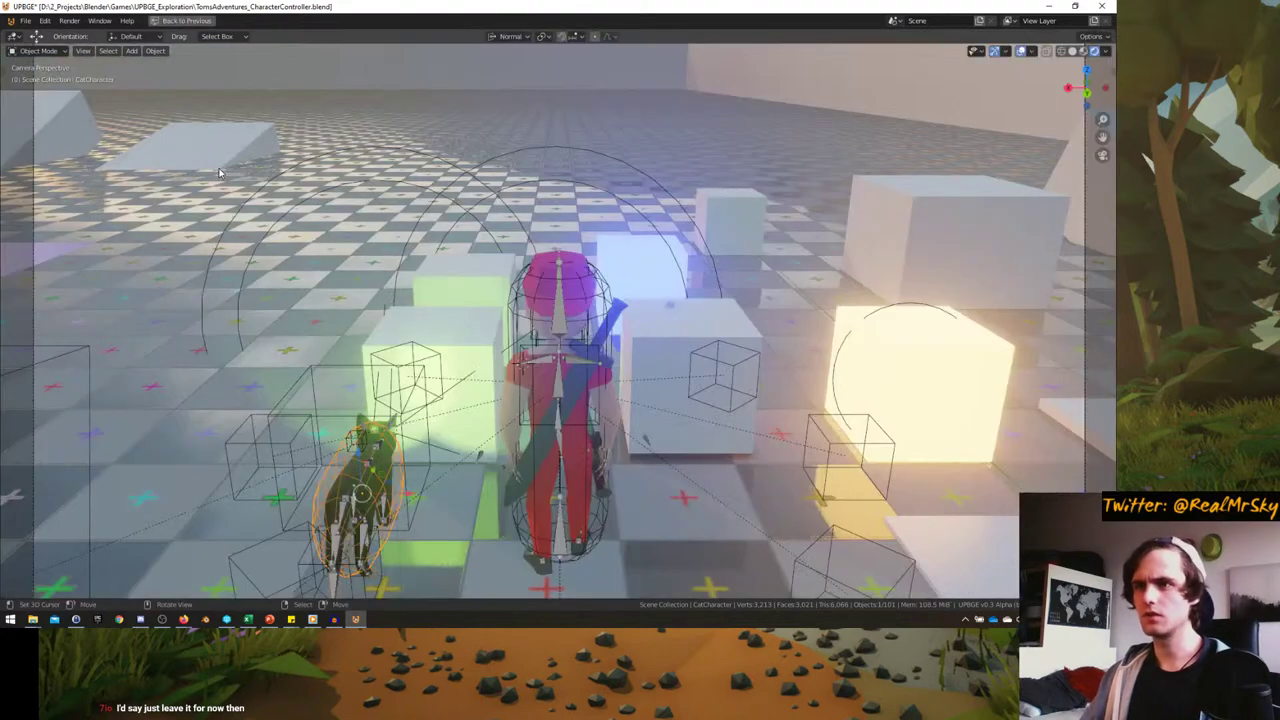
key(ctrl+space)
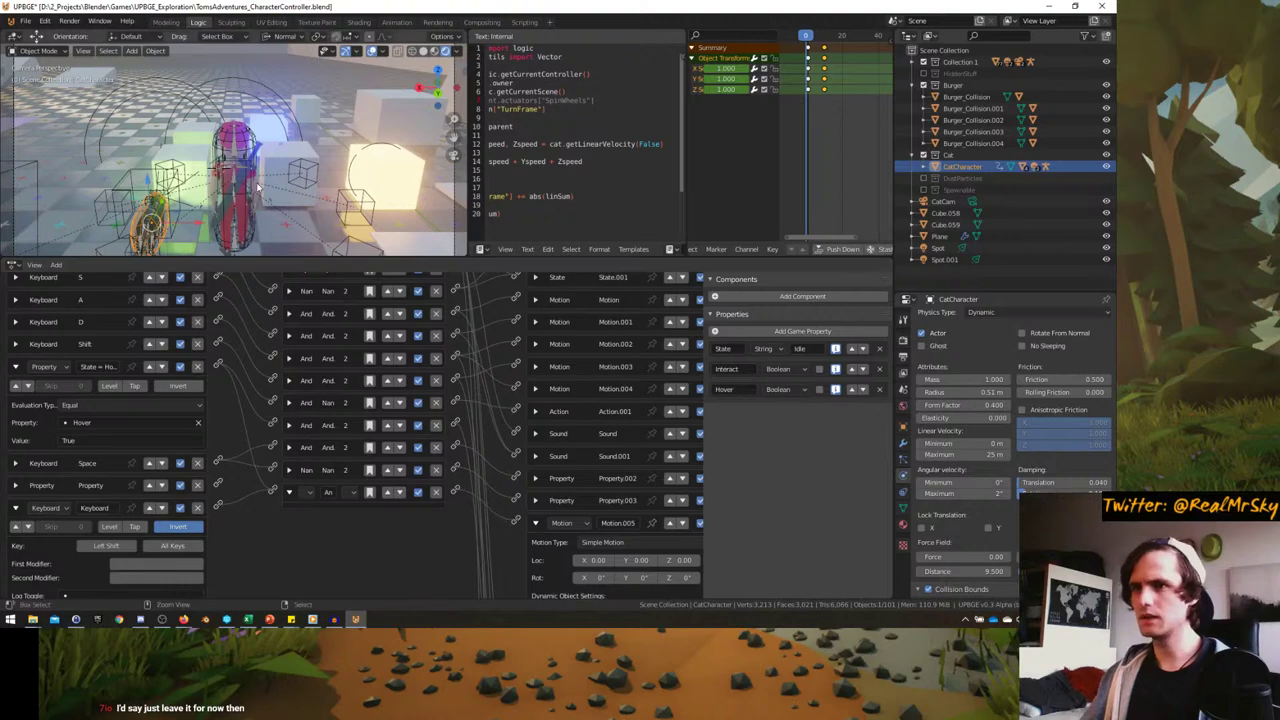
key(ctrl+space)
key(p)
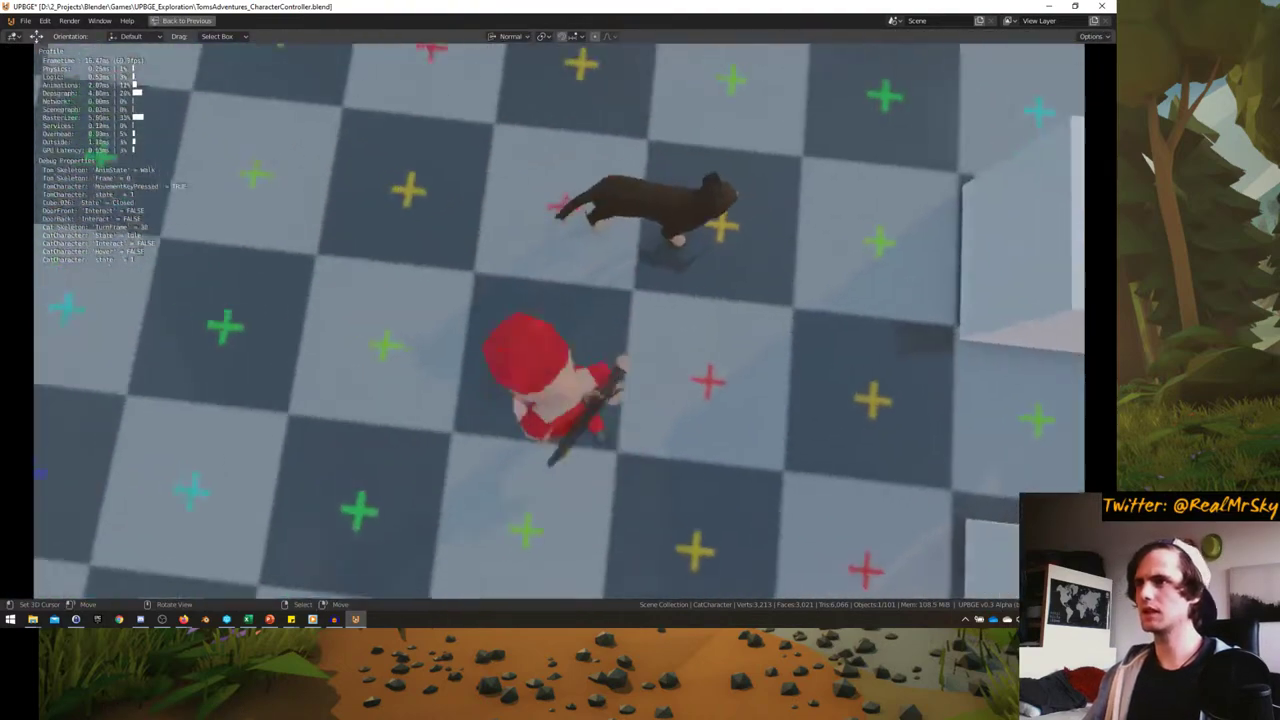
- Ride the cat forward, steer it around the arena and up the ramp, then quit
key(w)
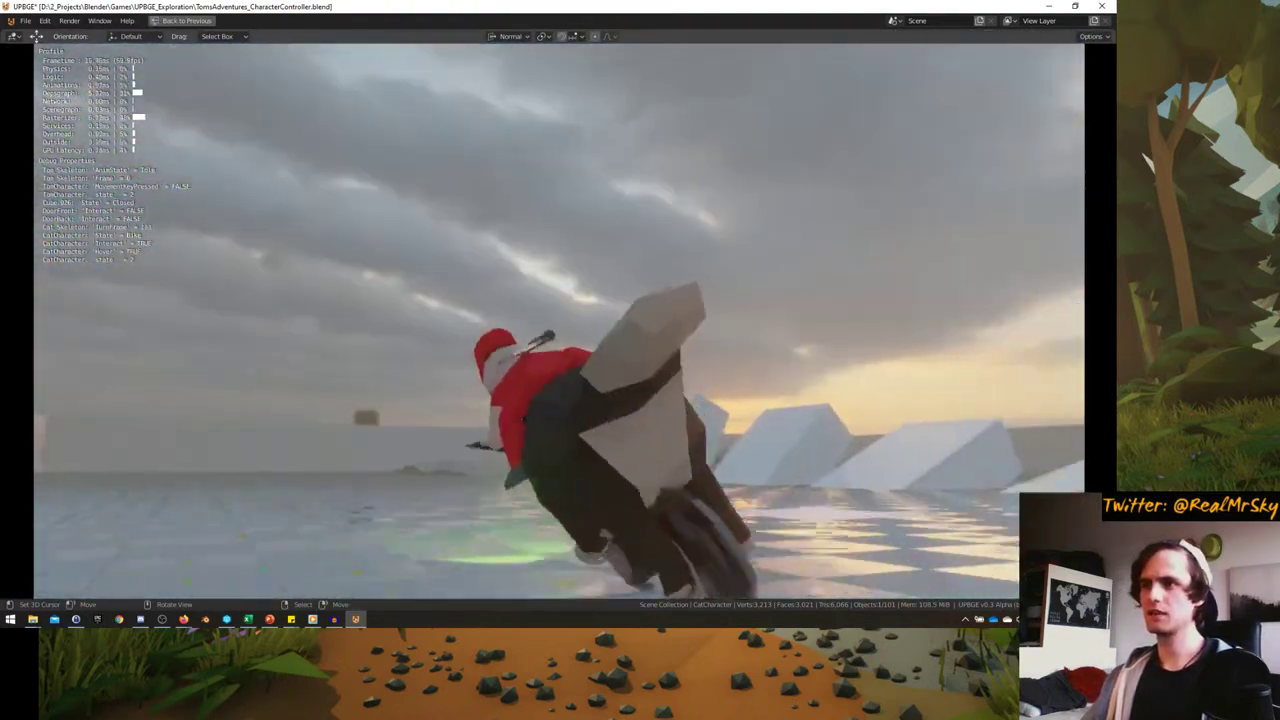
key(a)
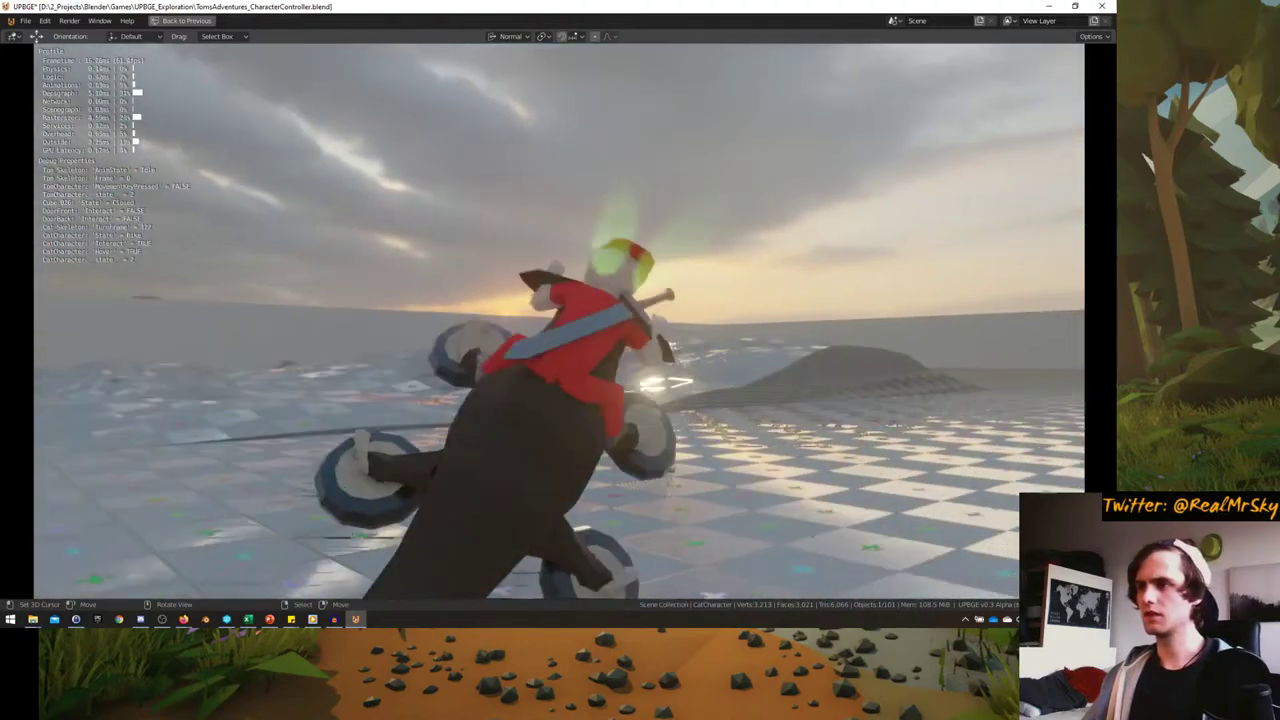
key(a)
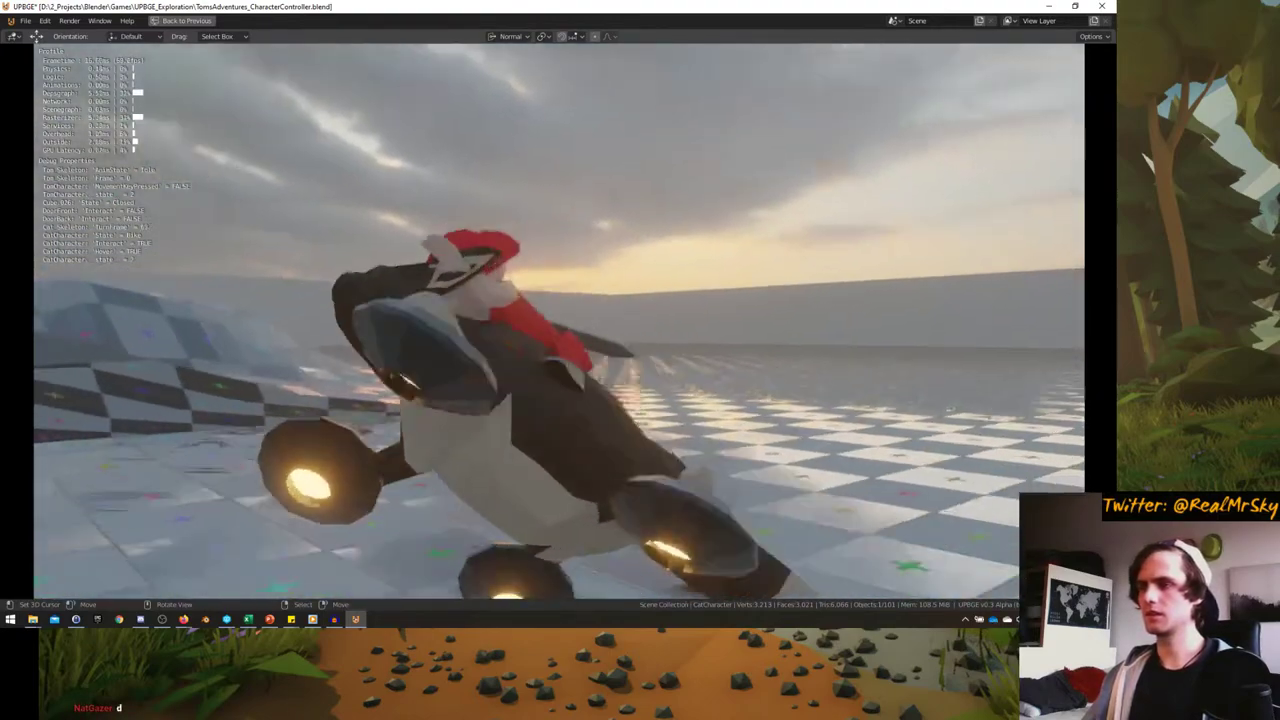
key(a)
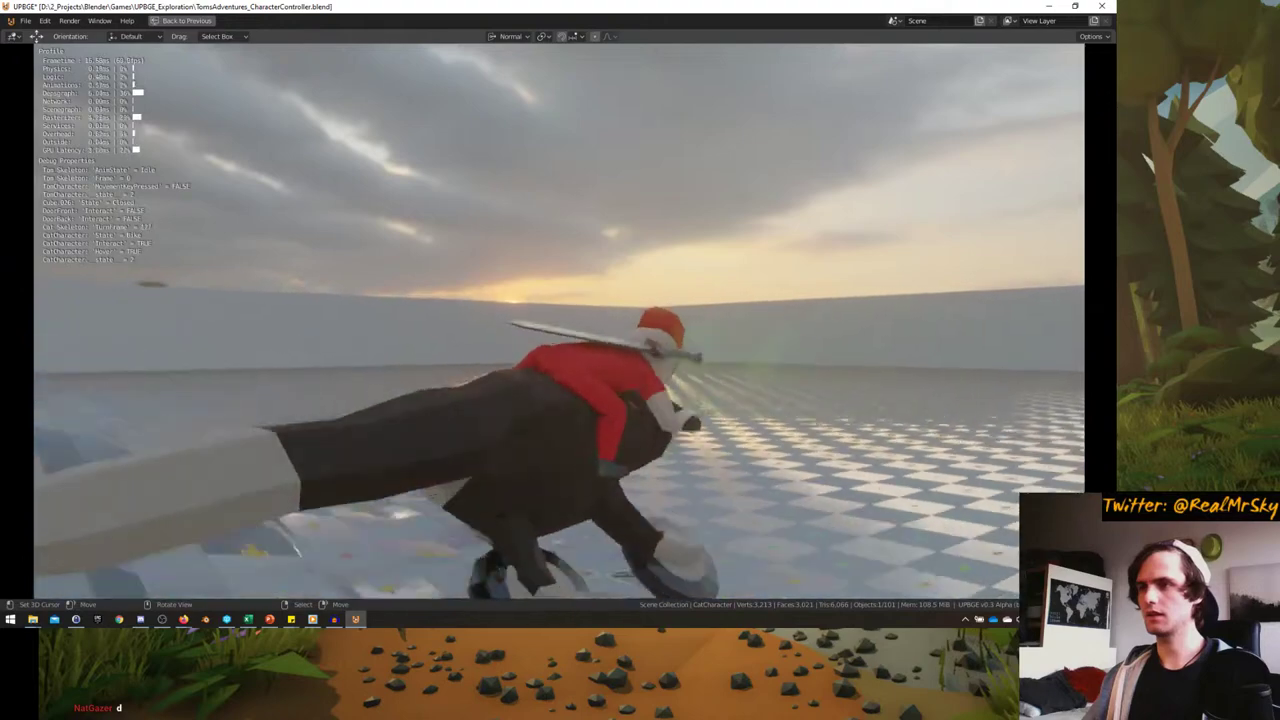
key(a)
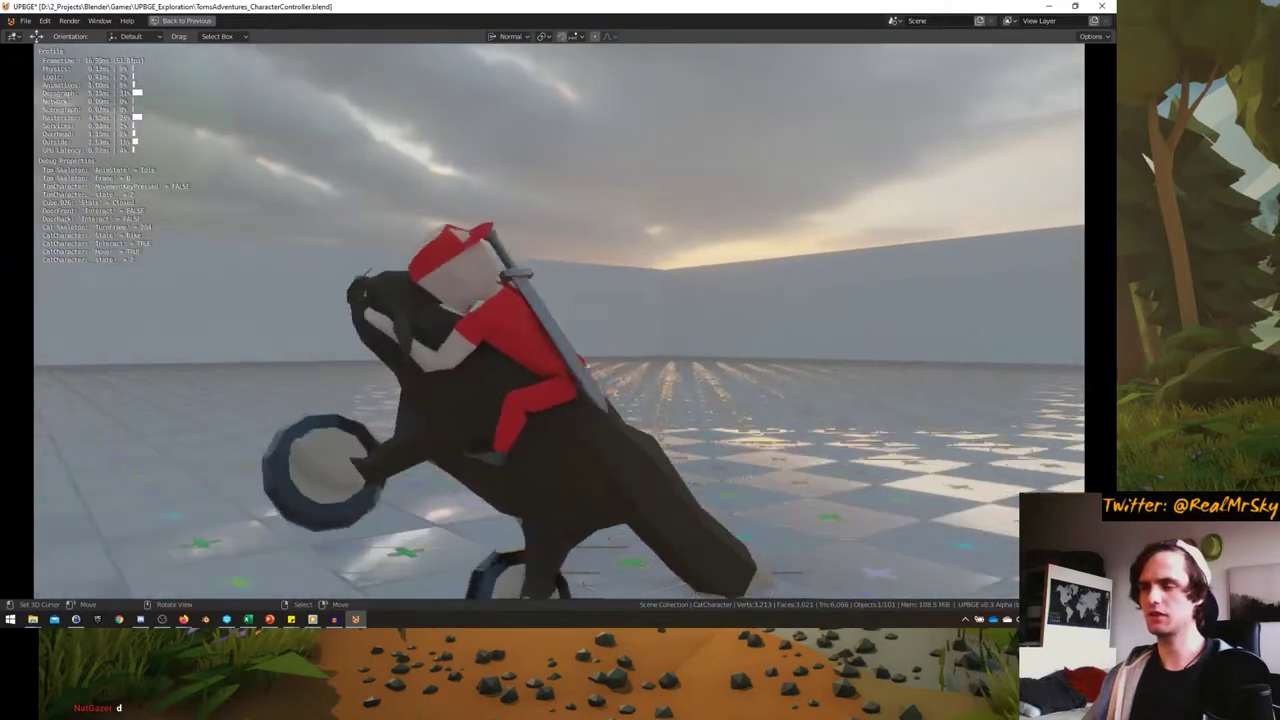
key(Escape)
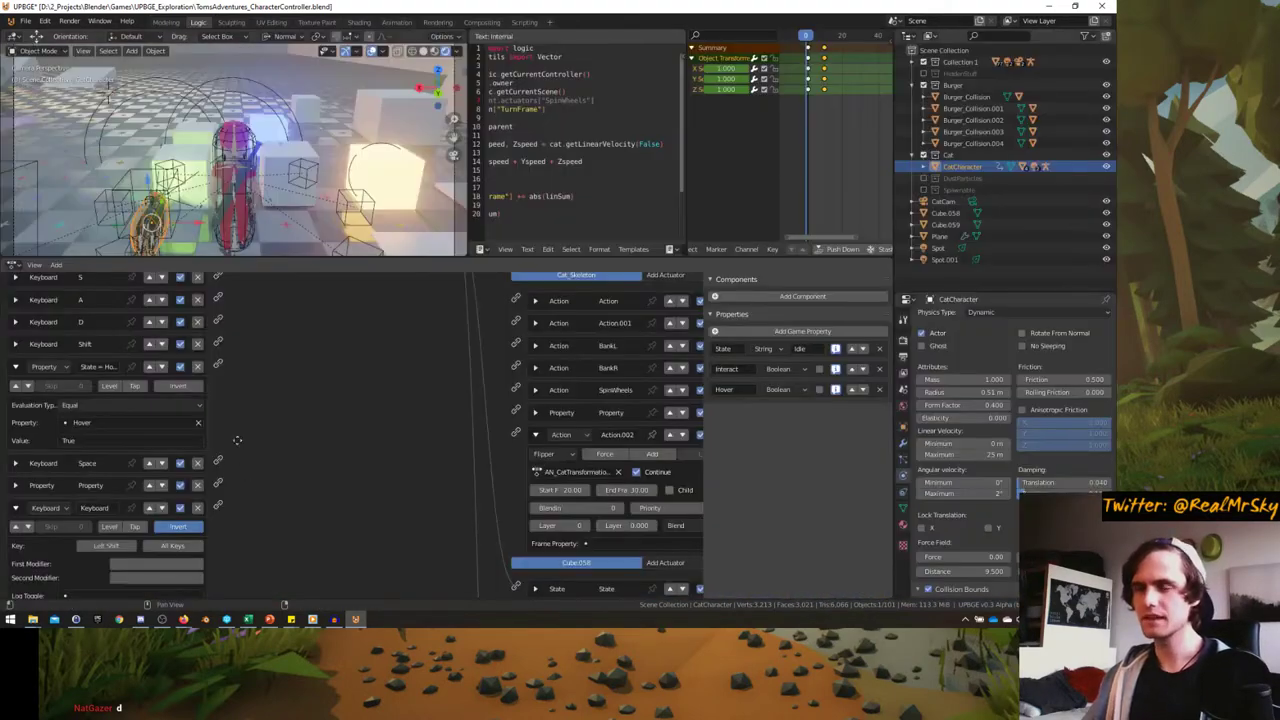
- Collapse the Motion.005 actuator brick and save TomsAdventures_CharacterController.blend
scroll(237, 440, up, 3)
scroll(330, 350, down, 5)
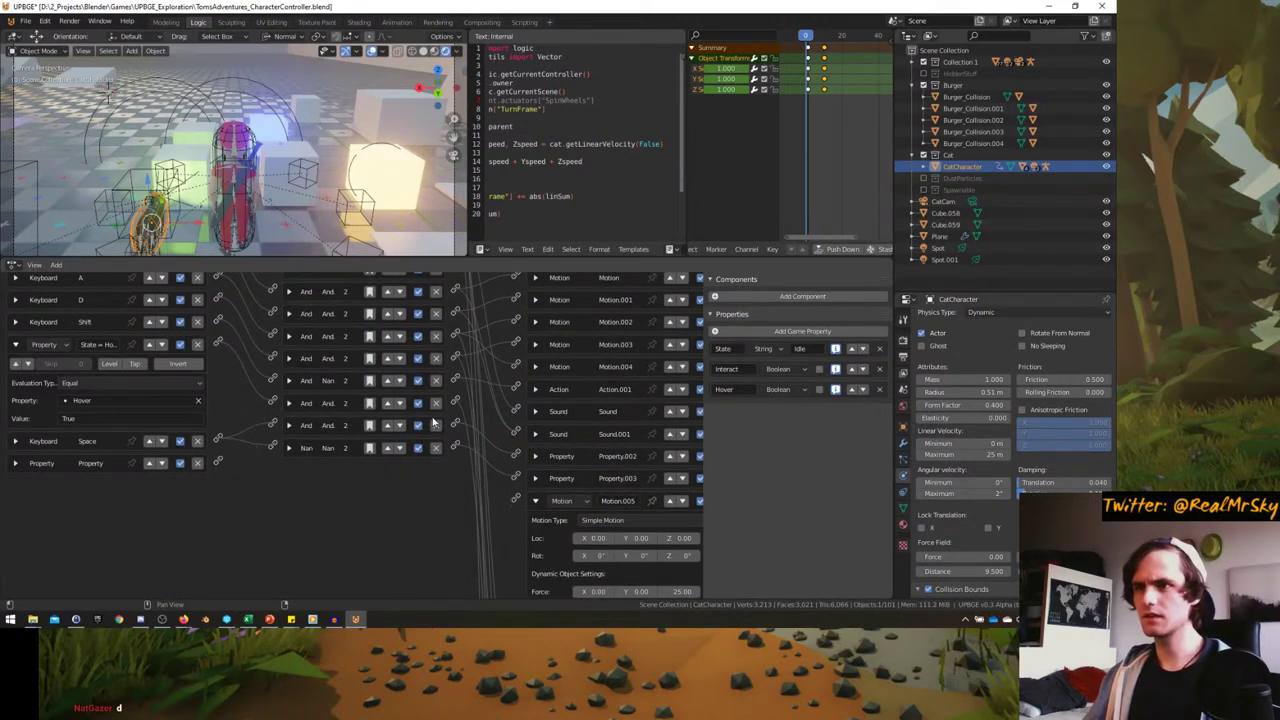
scroll(450, 425, up, 1)
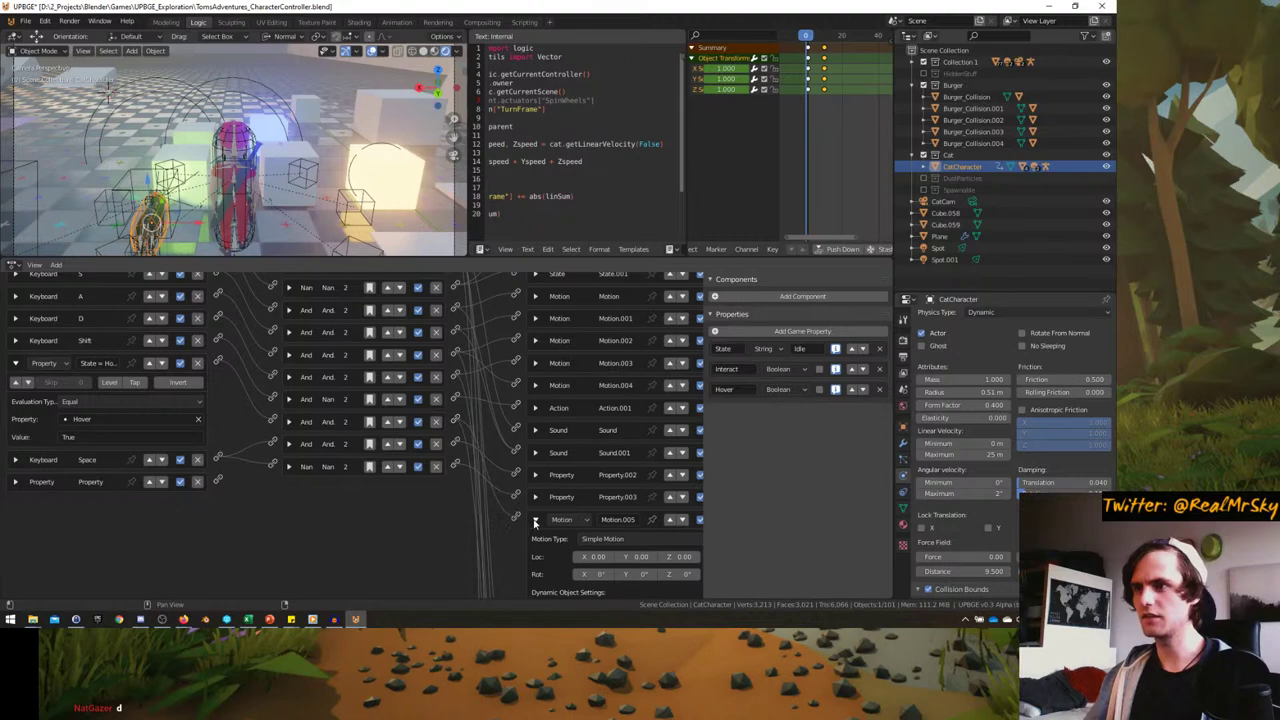
click(535, 521)
key(ctrl+space)
key(ctrl+space)
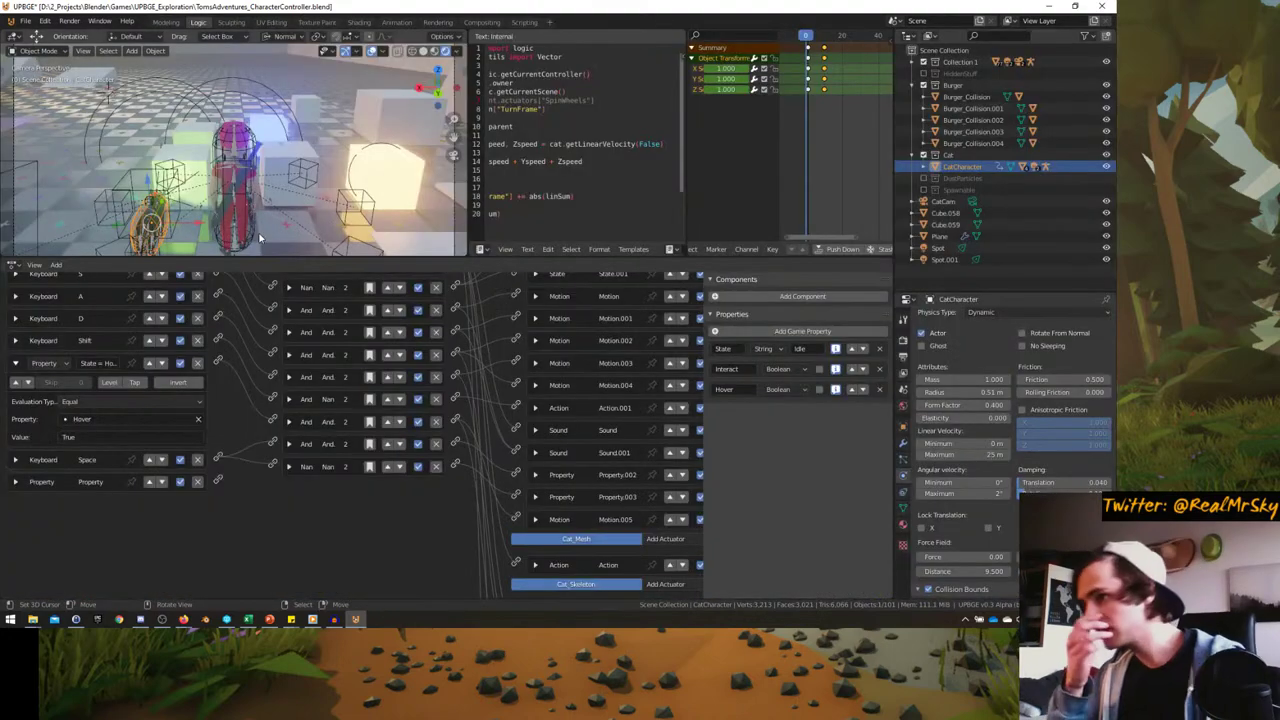
key(ctrl+s)
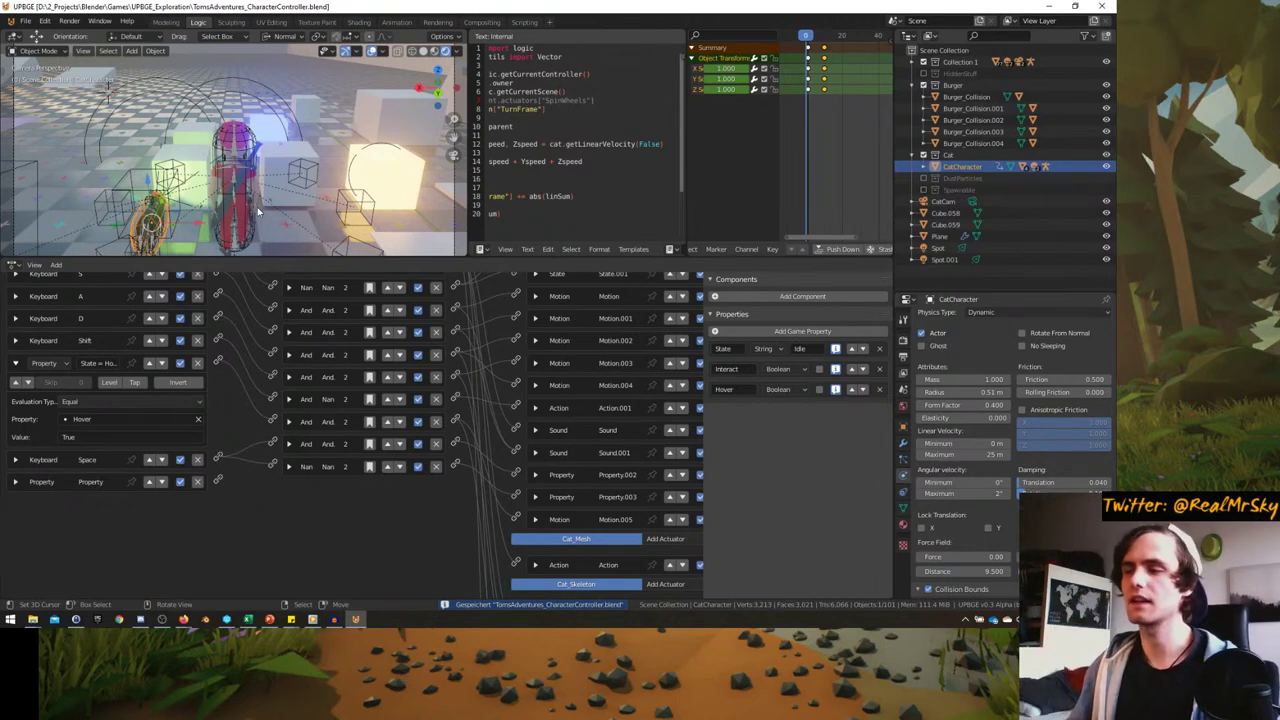
- Browse the sensor types list without adding one, and orbit close to the character
scroll(270, 440, up, 4)
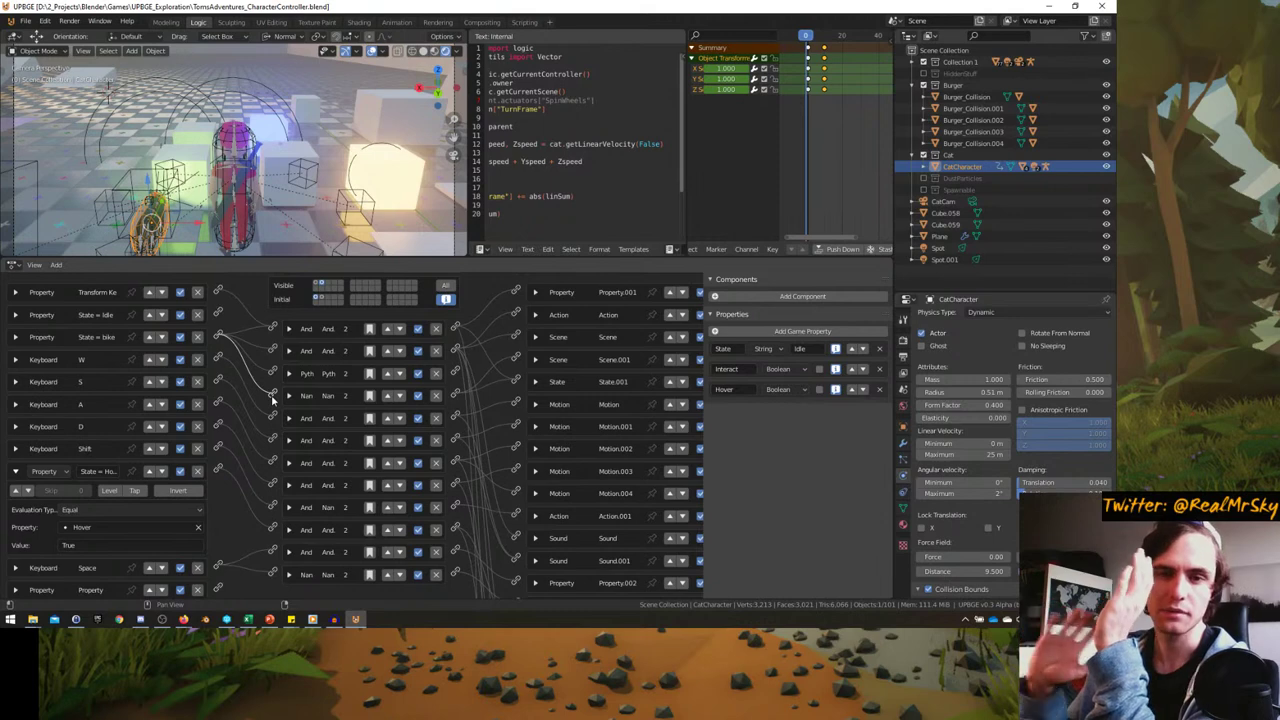
scroll(272, 398, up, 1)
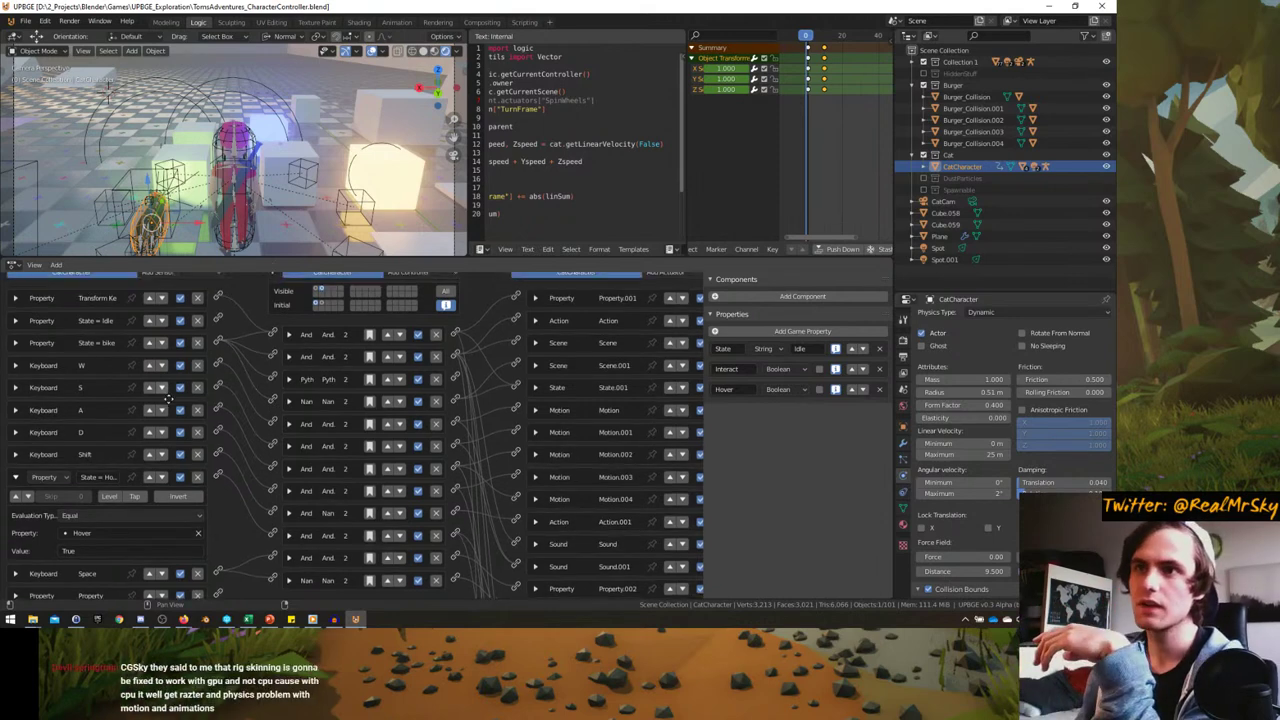
click(180, 300)
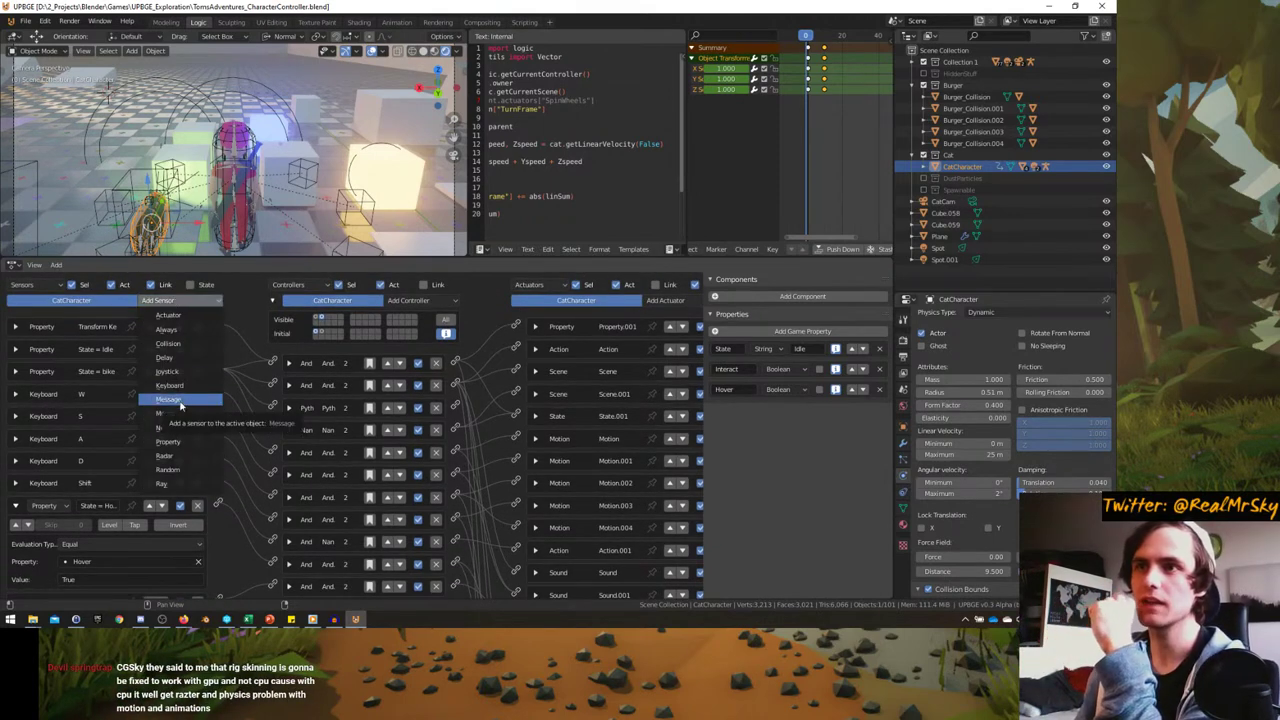
click(157, 302)
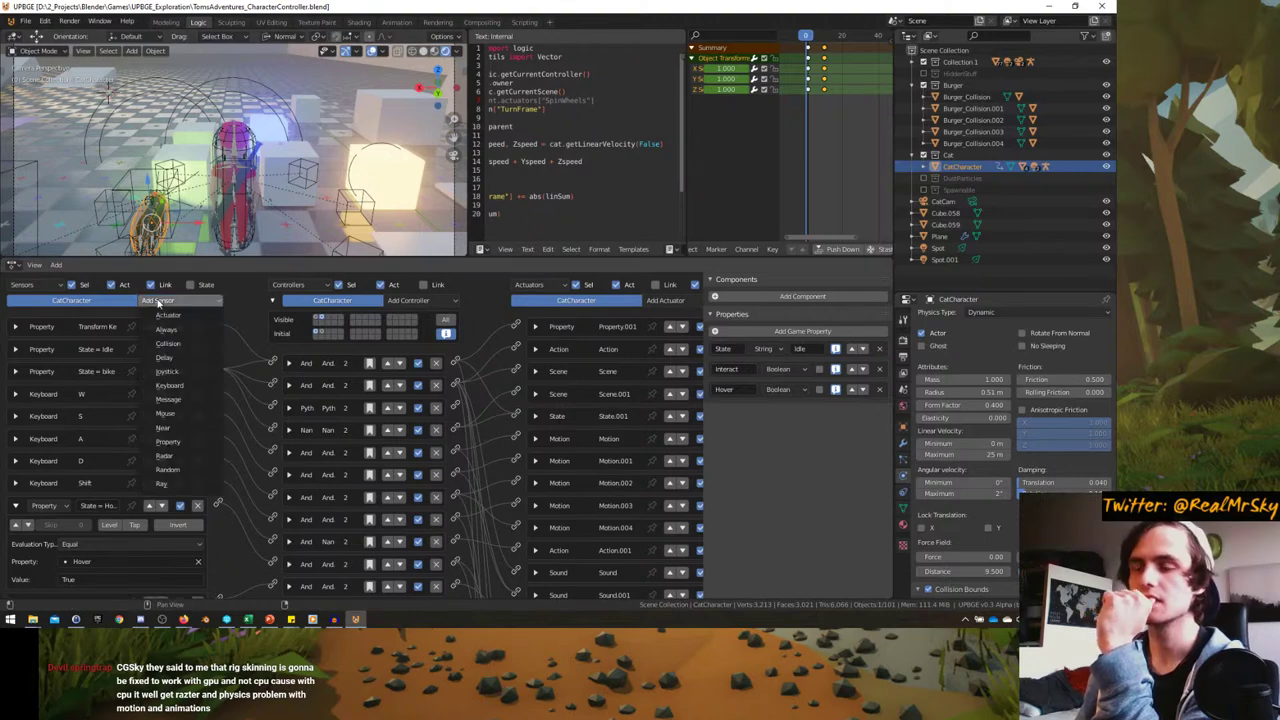
mouse_move(240, 160)
middle_down()
mouse_move(198, 200)
mouse_move(257, 152)
middle_up()
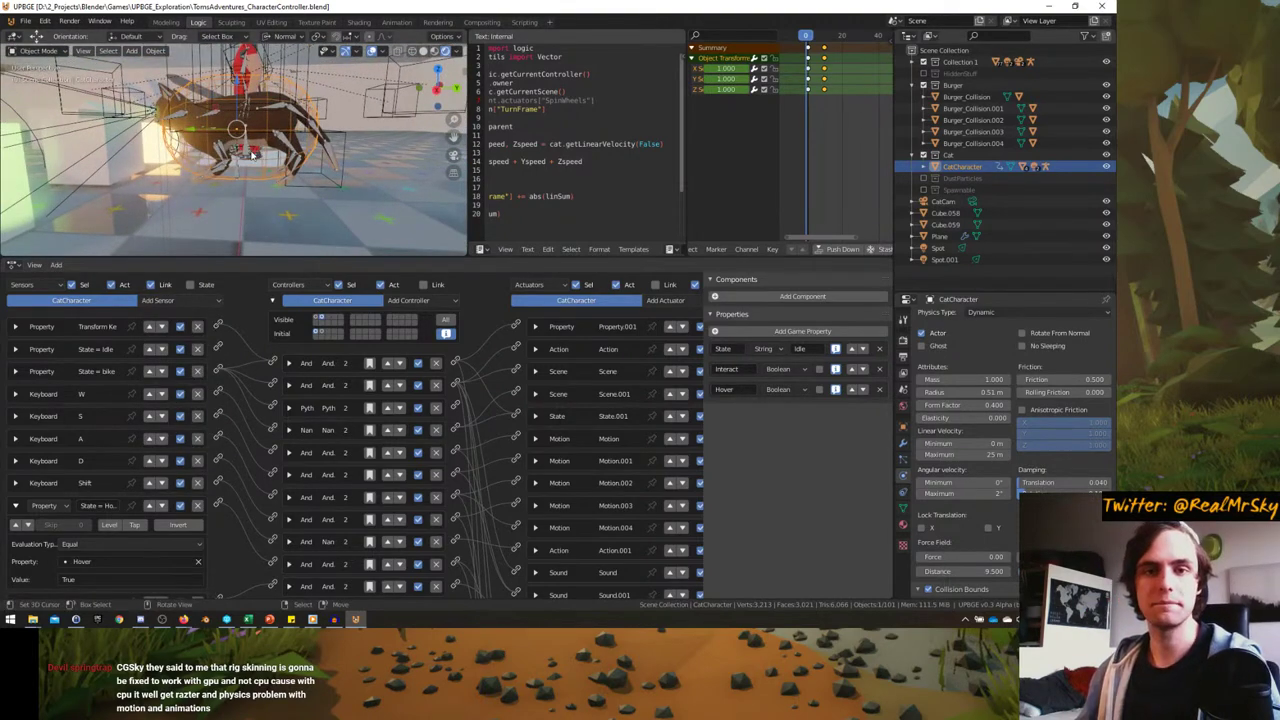
- Add a Ray sensor to the CatCharacter's logic
click(157, 300)
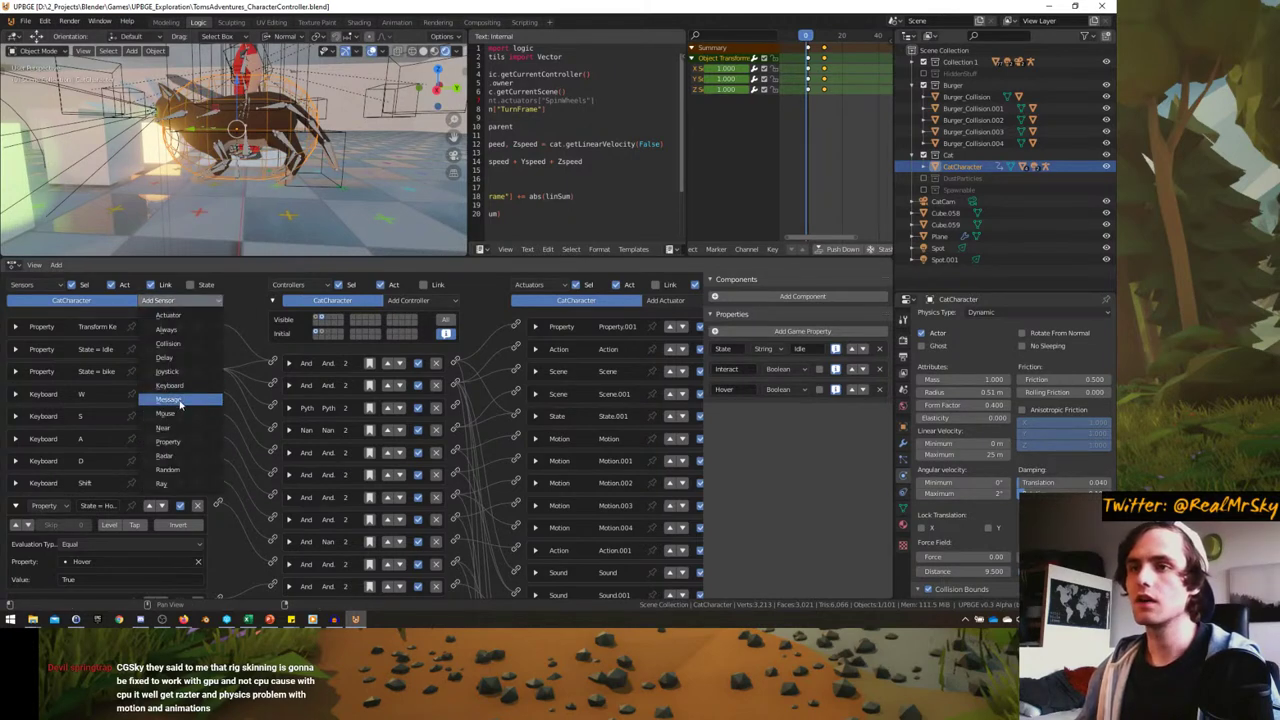
click(177, 483)
middle_drag(177, 483, 175, 328)
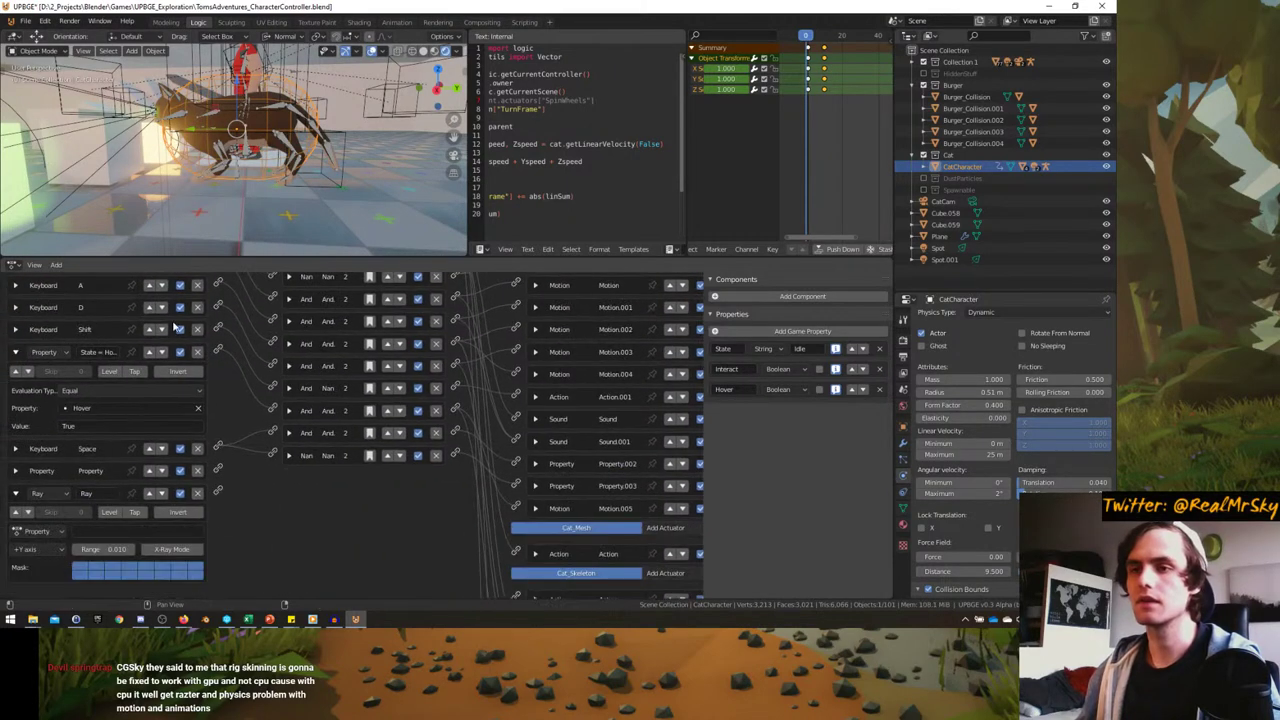
scroll(120, 522, down, 1)
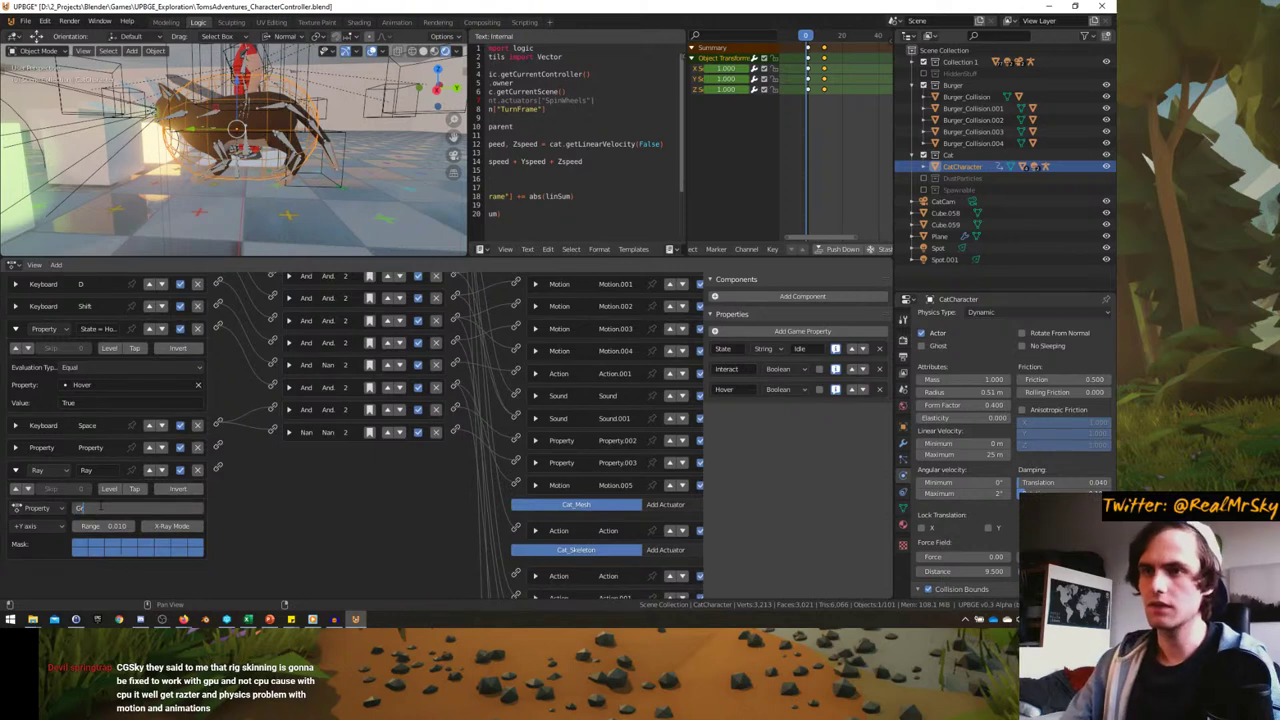
- Select Cube.027 and another lit cube to inspect their logic
middle_drag(250, 180, 213, 110)
click(276, 226)
click(275, 226)
scroll(123, 163, down, 3)
mouse_move(231, 77)
middle_down()
mouse_move(223, 162)
mouse_move(250, 175)
mouse_move(333, 117)
mouse_move(338, 183)
mouse_move(300, 205)
mouse_move(263, 147)
middle_up()
click(338, 183)
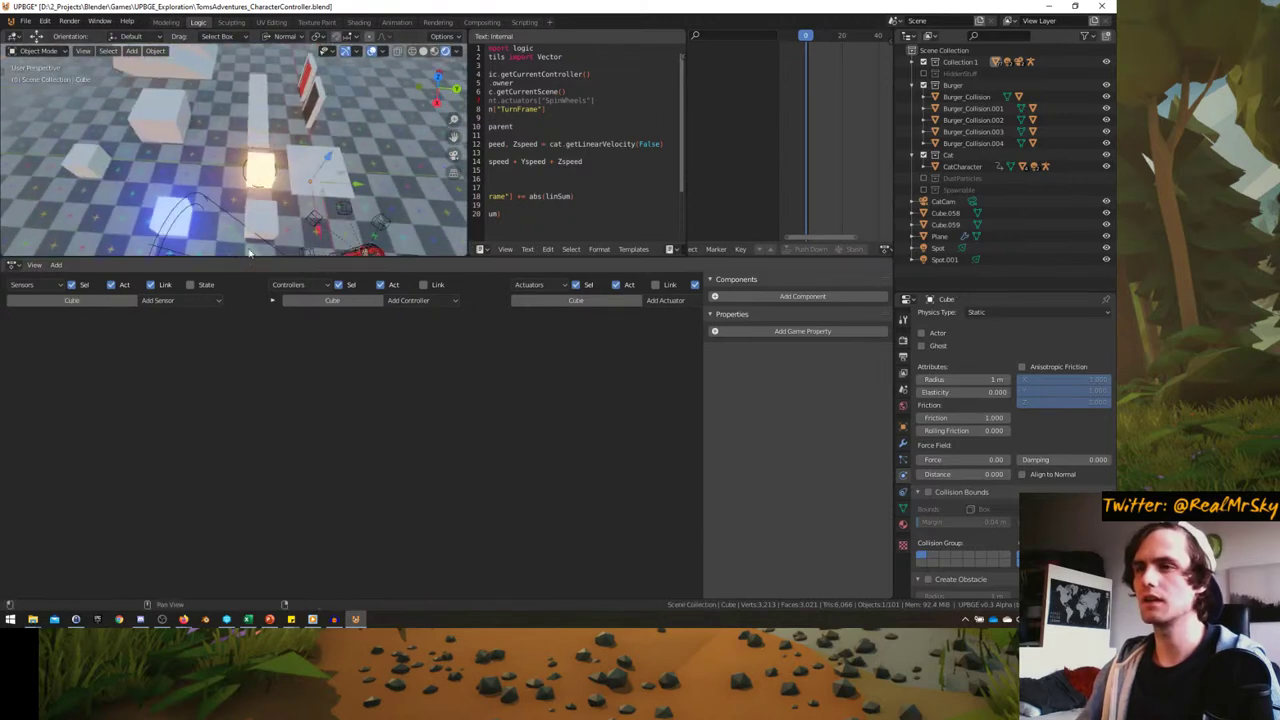
- Use see-through display to reselect the cat character and show its logic again
key(alt+z)
middle_drag(123, 177, 211, 177)
click(211, 177)
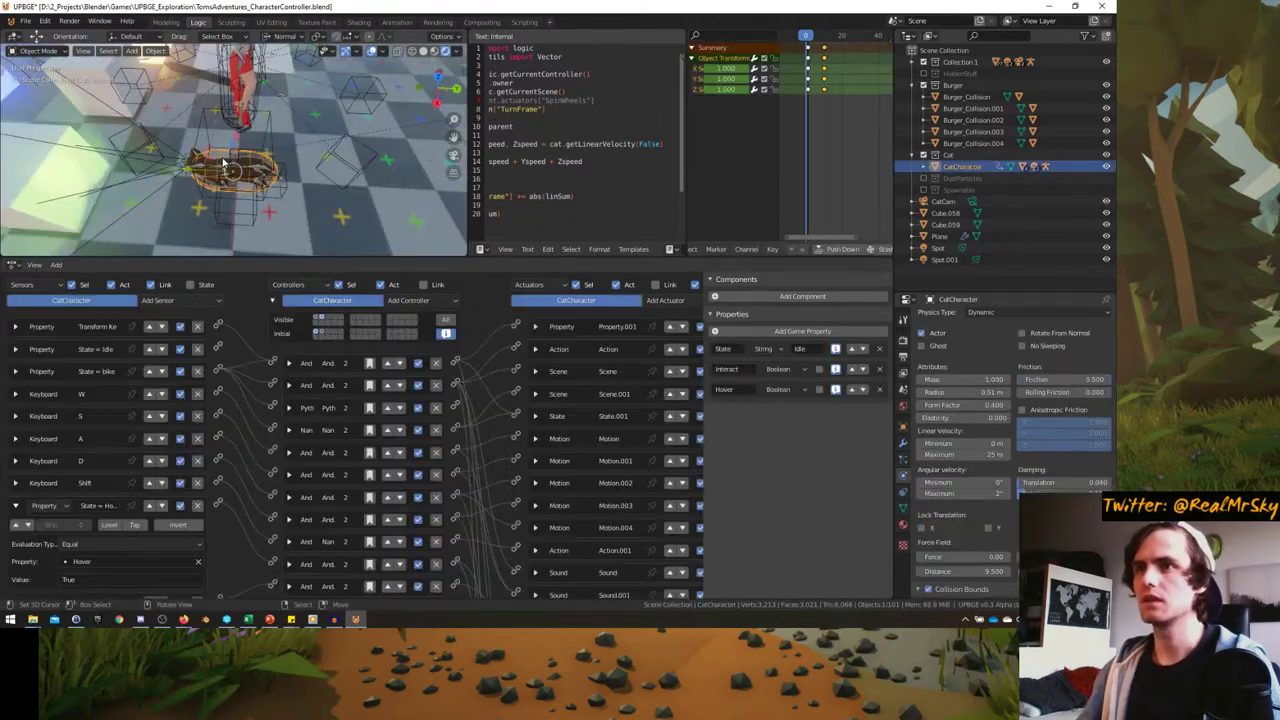
scroll(101, 525, down, 5)
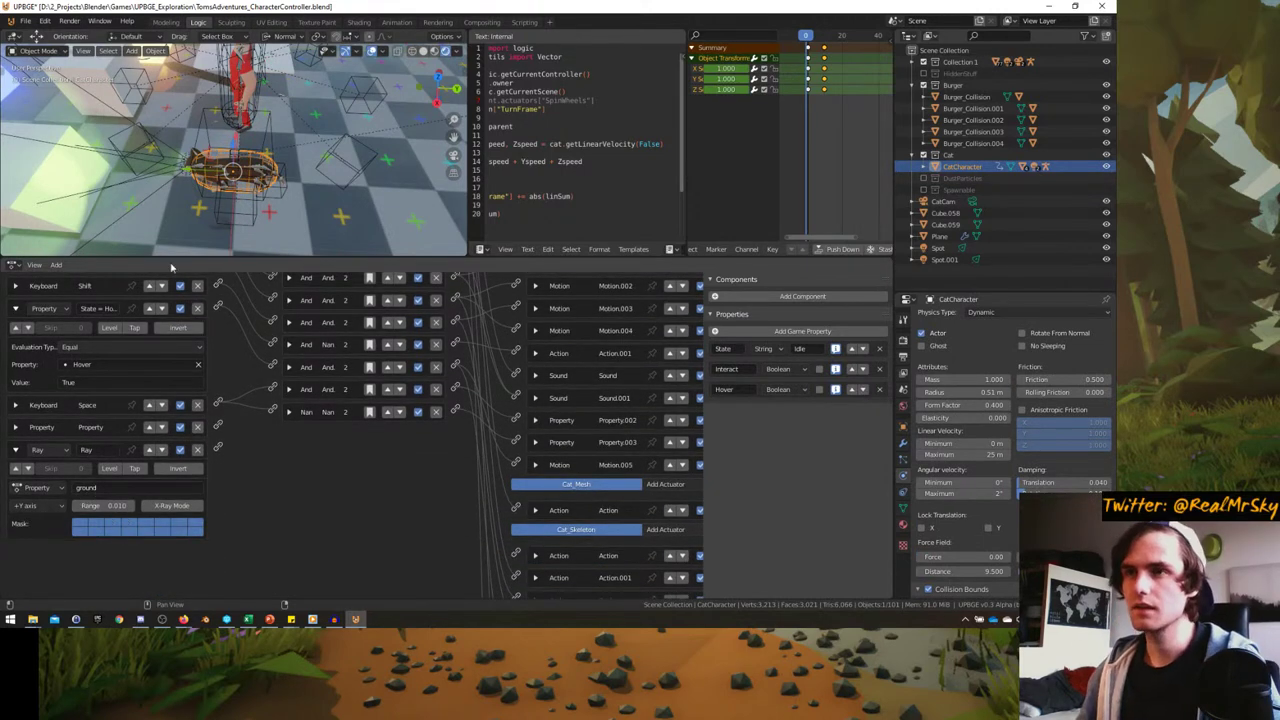
key(alt+z)
middle_drag(195, 225, 260, 182)
key(alt+z)
- Set the Ray sensor to cast along the -Z axis
click(48, 507)
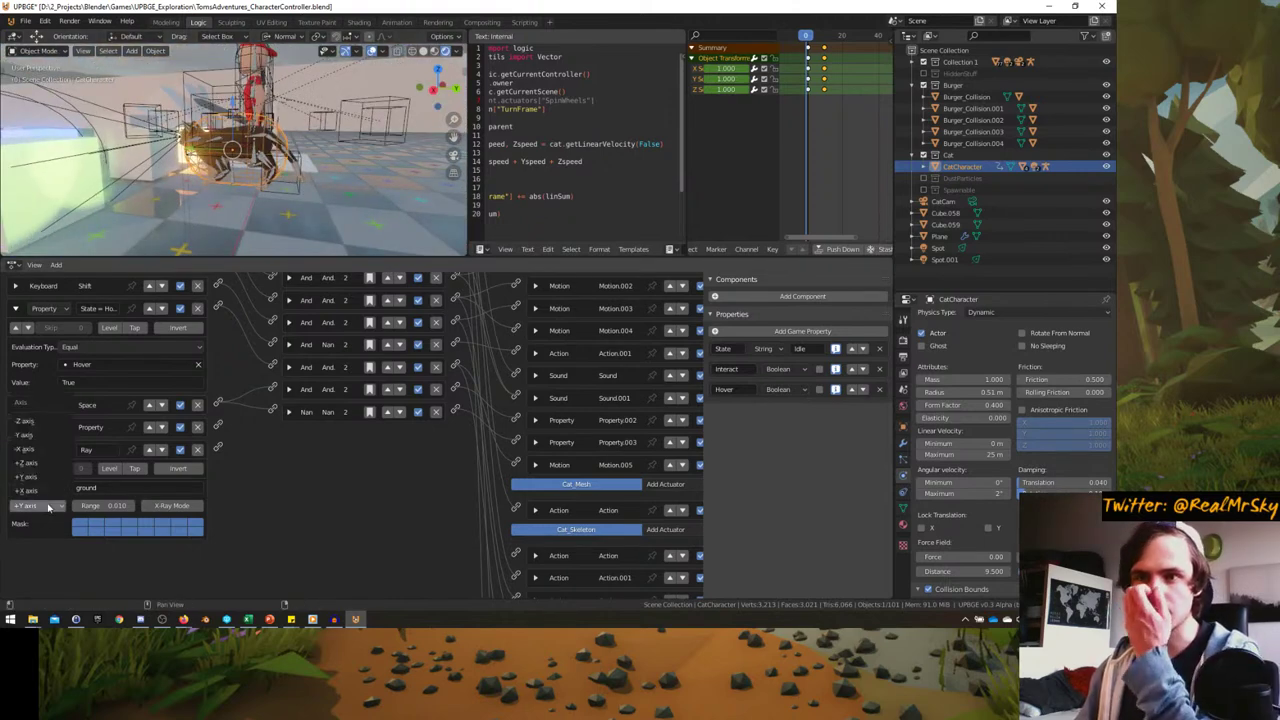
click(28, 424)
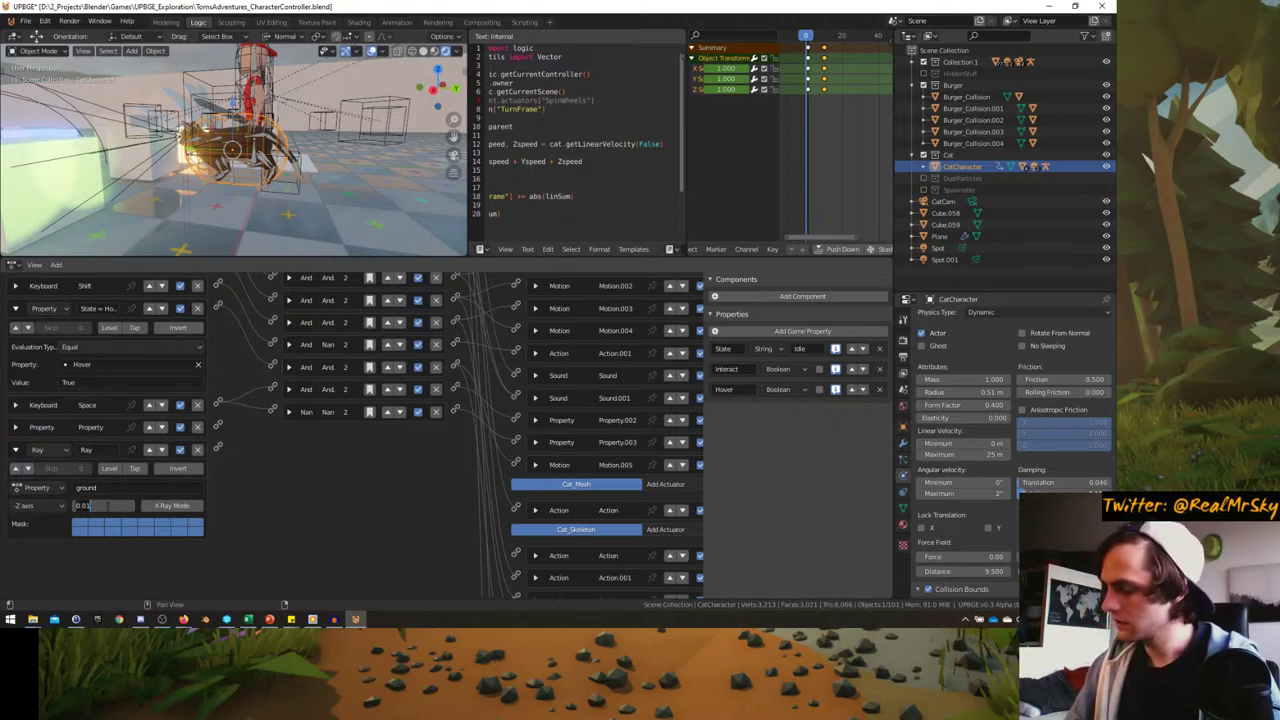
scroll(181, 469, up, 2)
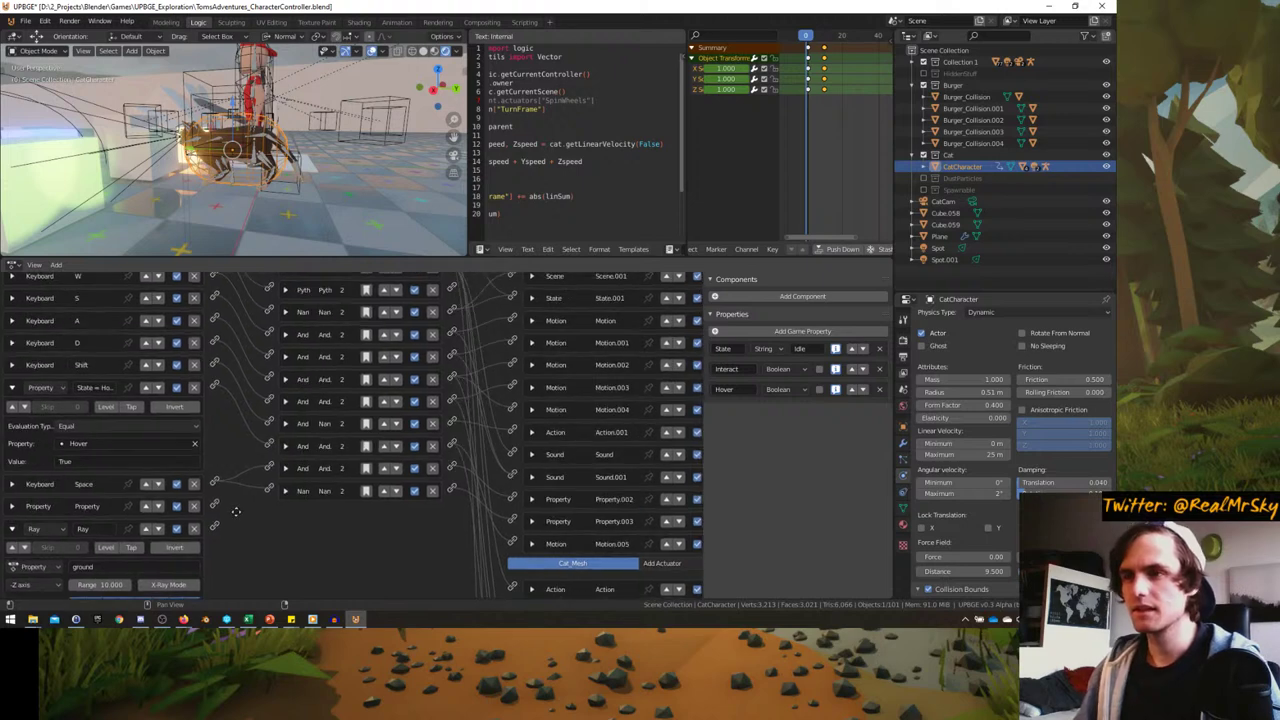
scroll(225, 505, down, 2)
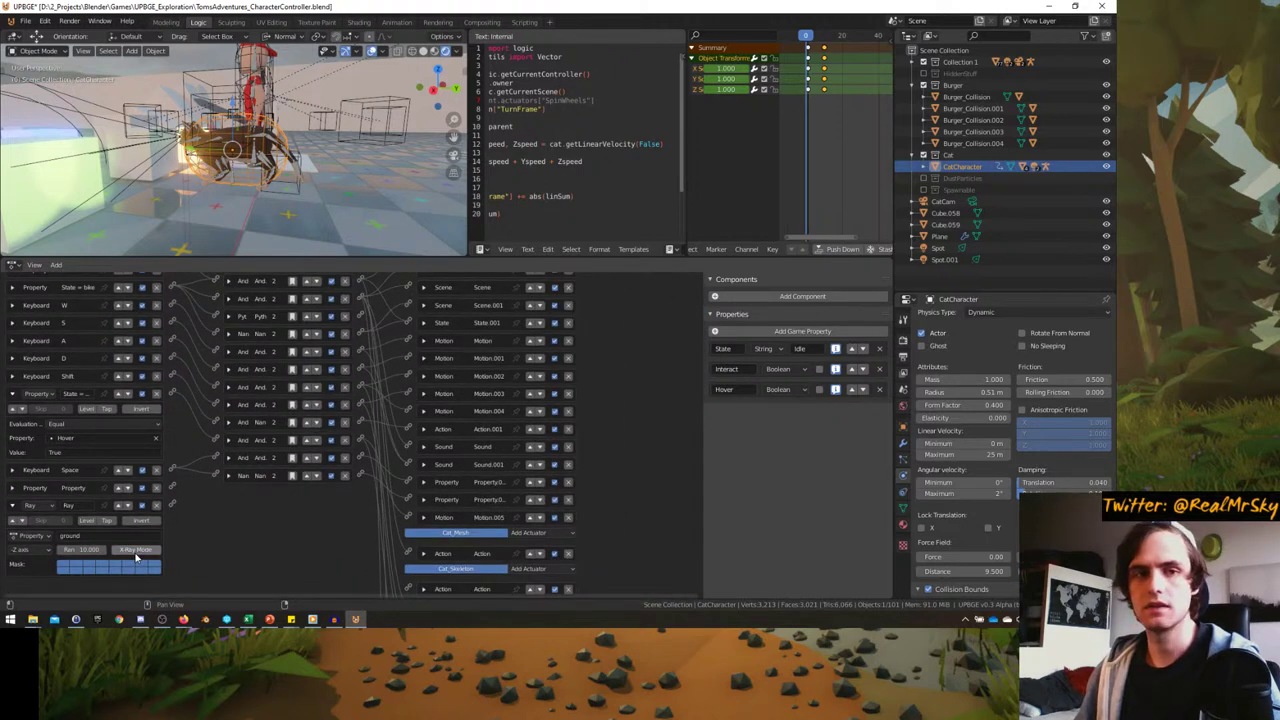
- Add an And controller to the cat's logic
scroll(248, 468, up, 2)
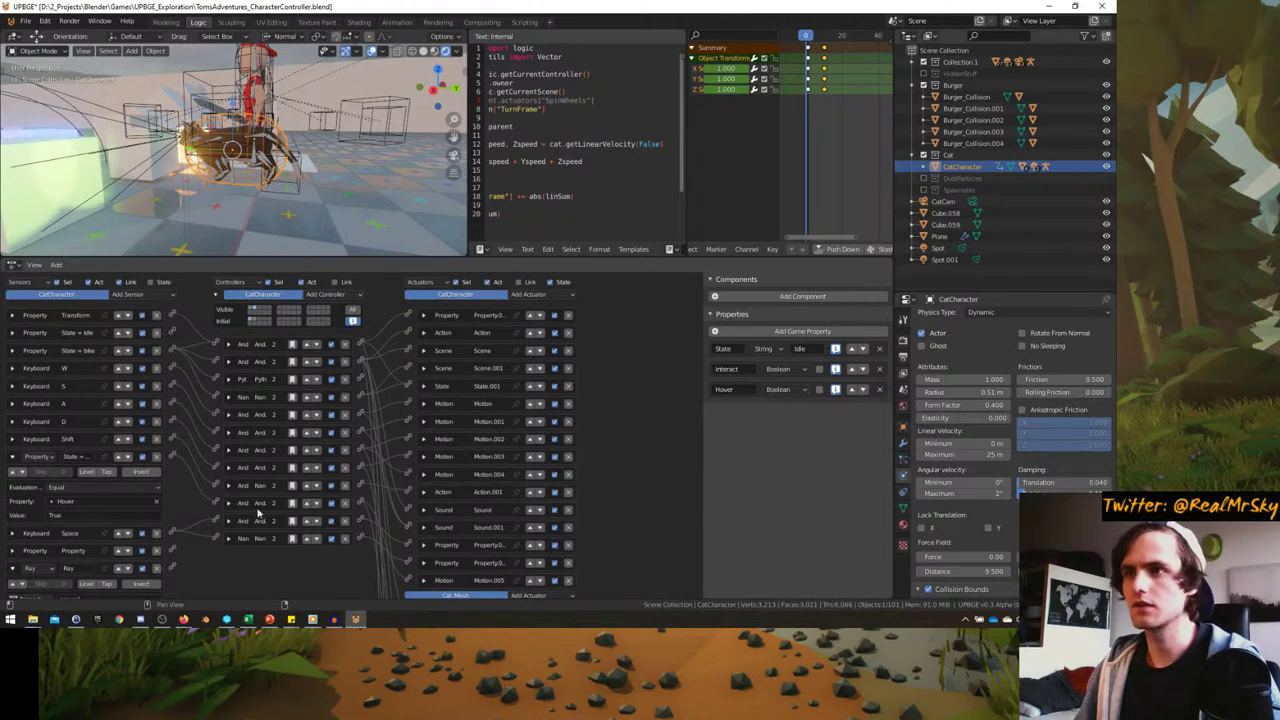
click(325, 298)
click(328, 312)
scroll(194, 537, down, 1)
- Link the Ray sensor's output to the new And controller
ctrl+scroll(194, 537, up, 2)
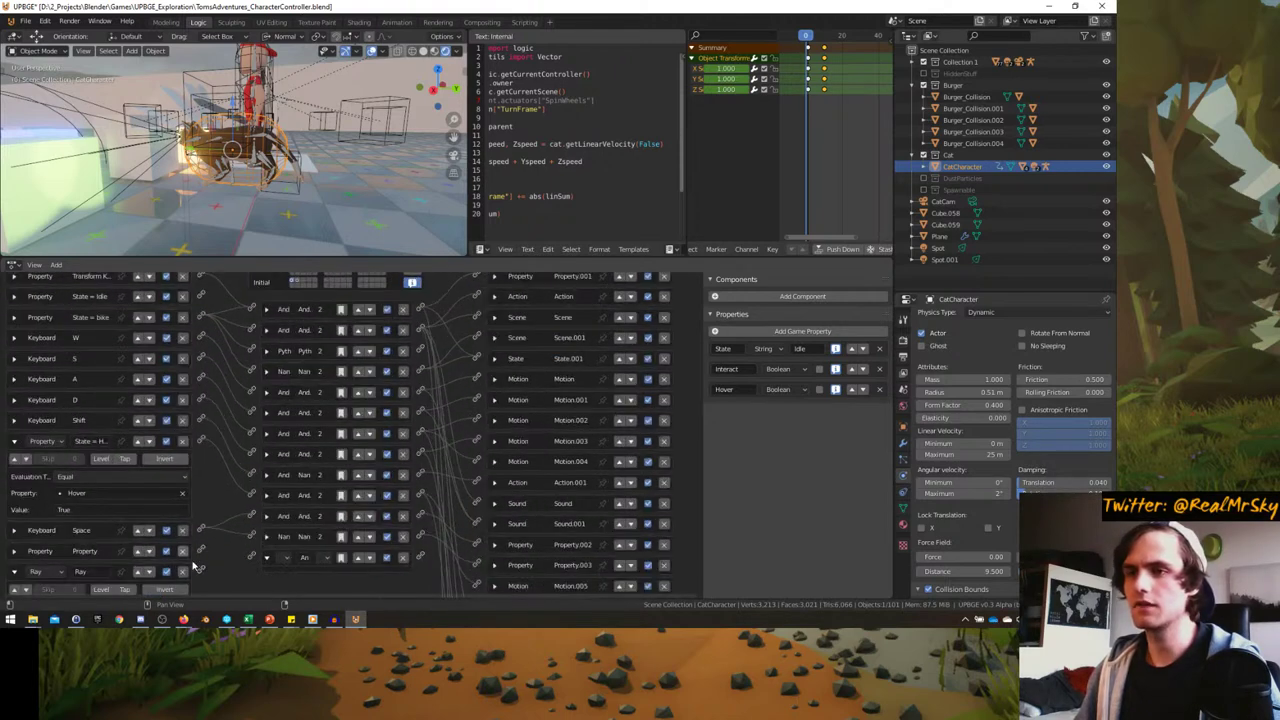
drag(200, 569, 249, 560)
scroll(218, 515, down, 1)
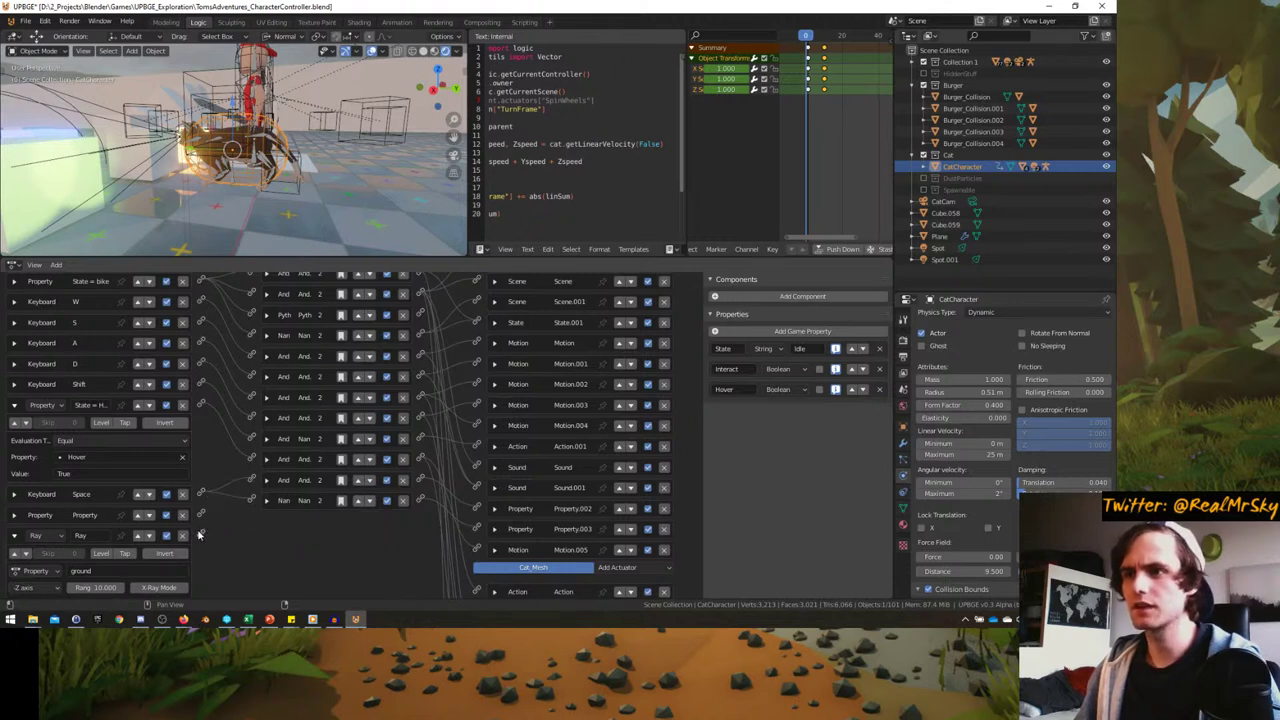
scroll(268, 529, down, 2)
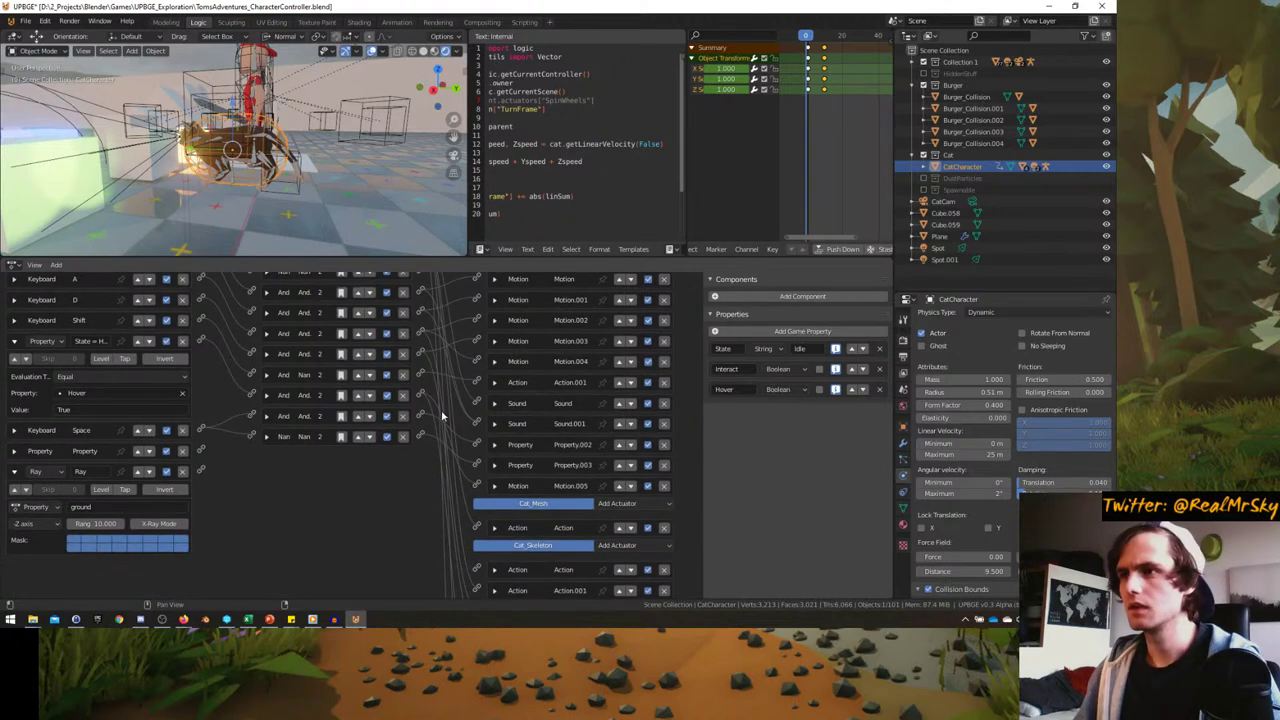
scroll(425, 415, down, 2)
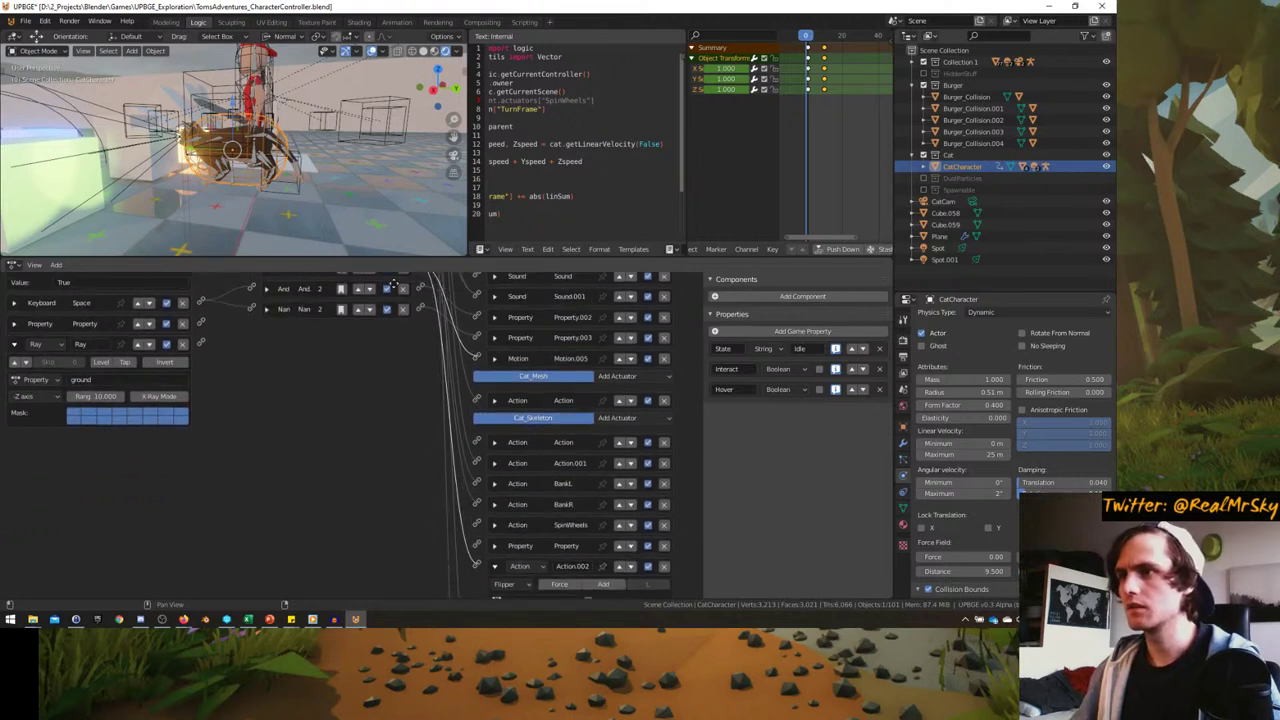
scroll(430, 435, up, 2)
scroll(370, 412, up, 4)
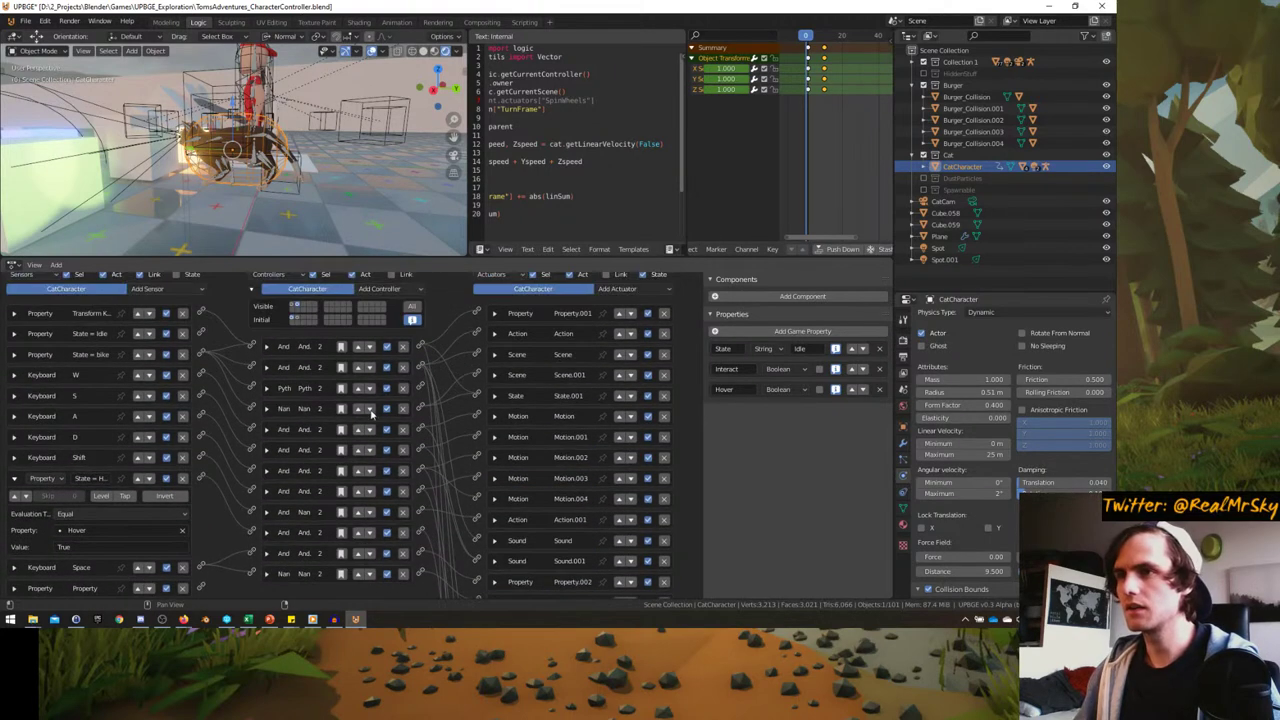
scroll(203, 411, down, 2)
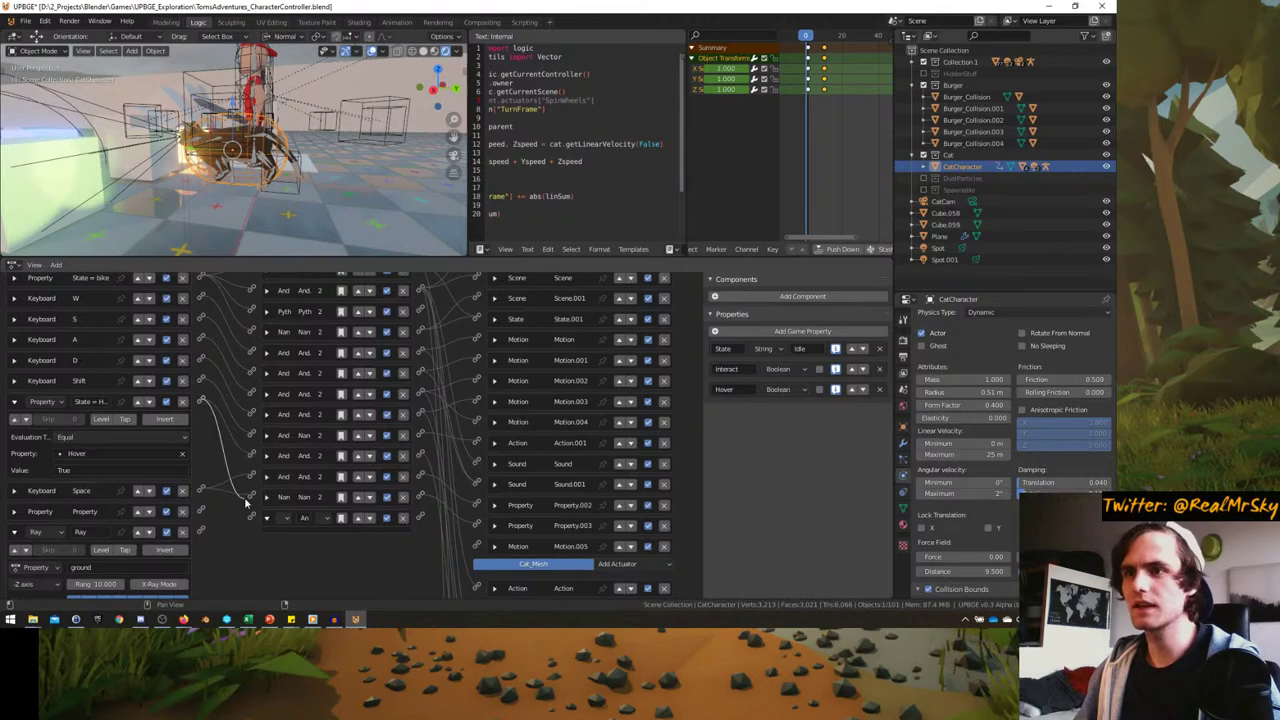
- Check the Ray sensor and Motion.005 bricks, then select the arena floor Cube
click(15, 533)
scroll(130, 518, down, 1)
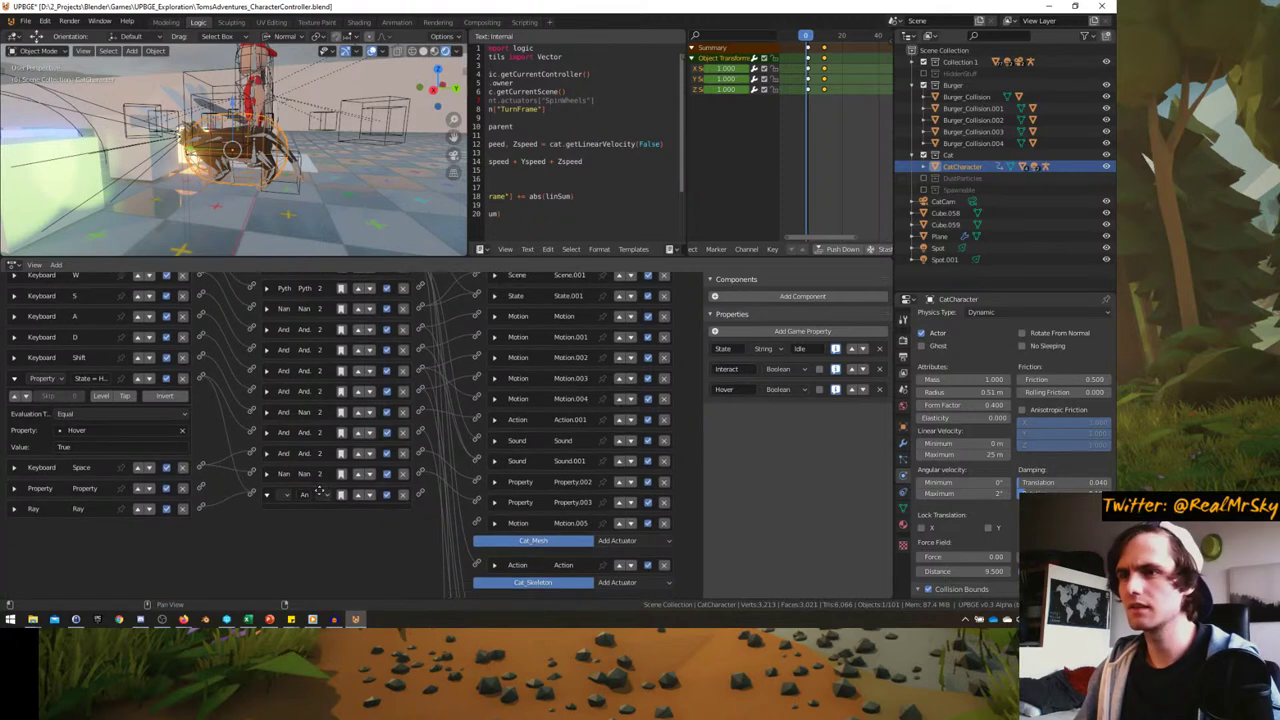
click(494, 521)
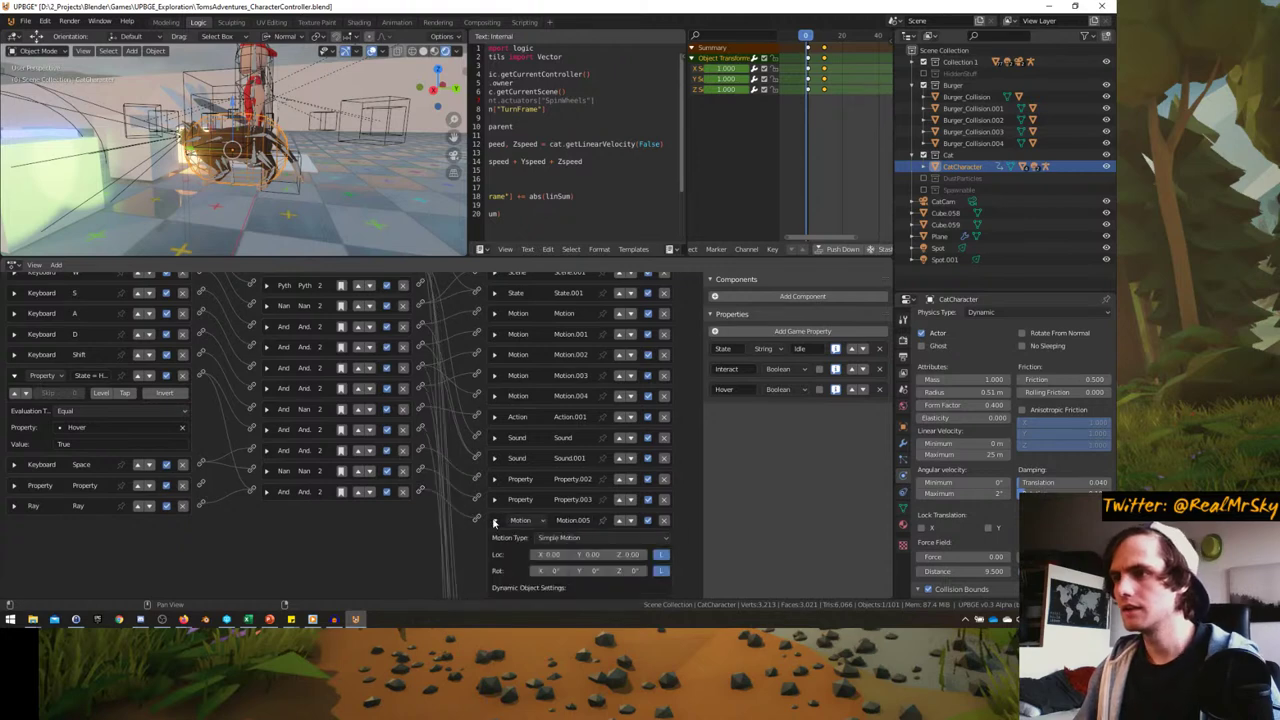
scroll(500, 500, down, 2)
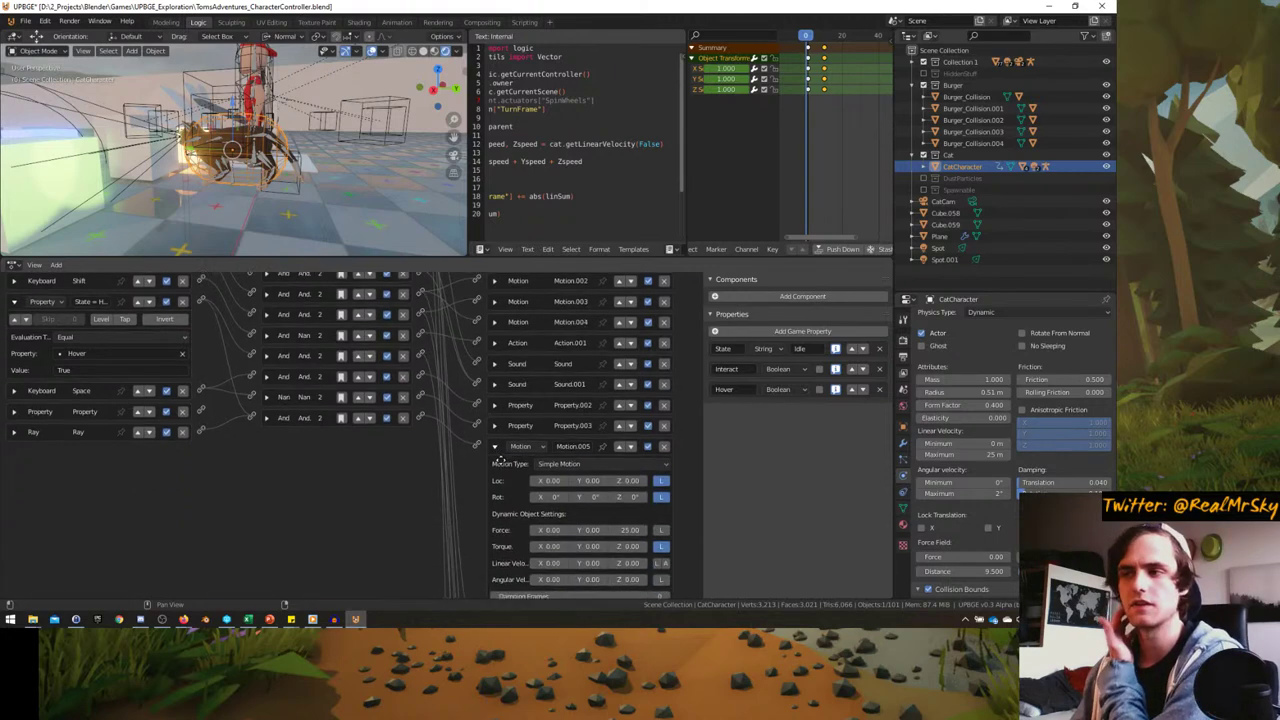
click(494, 446)
click(14, 432)
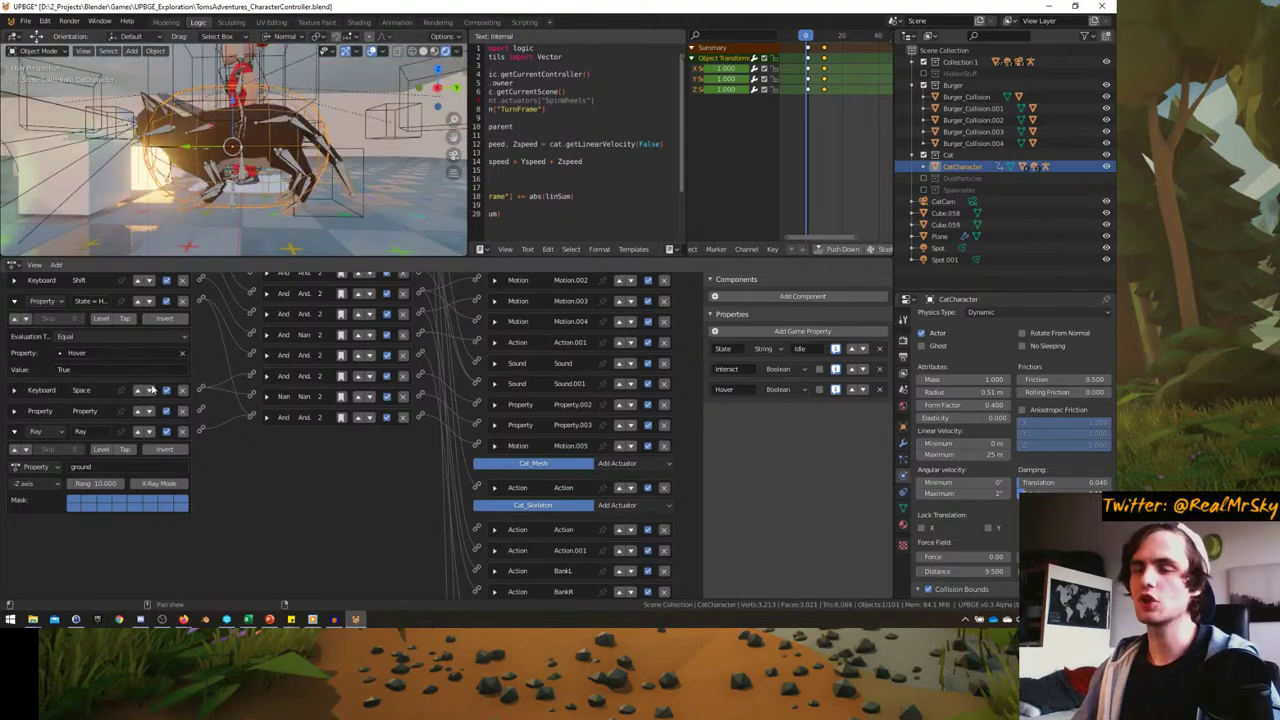
scroll(230, 180, down, 4)
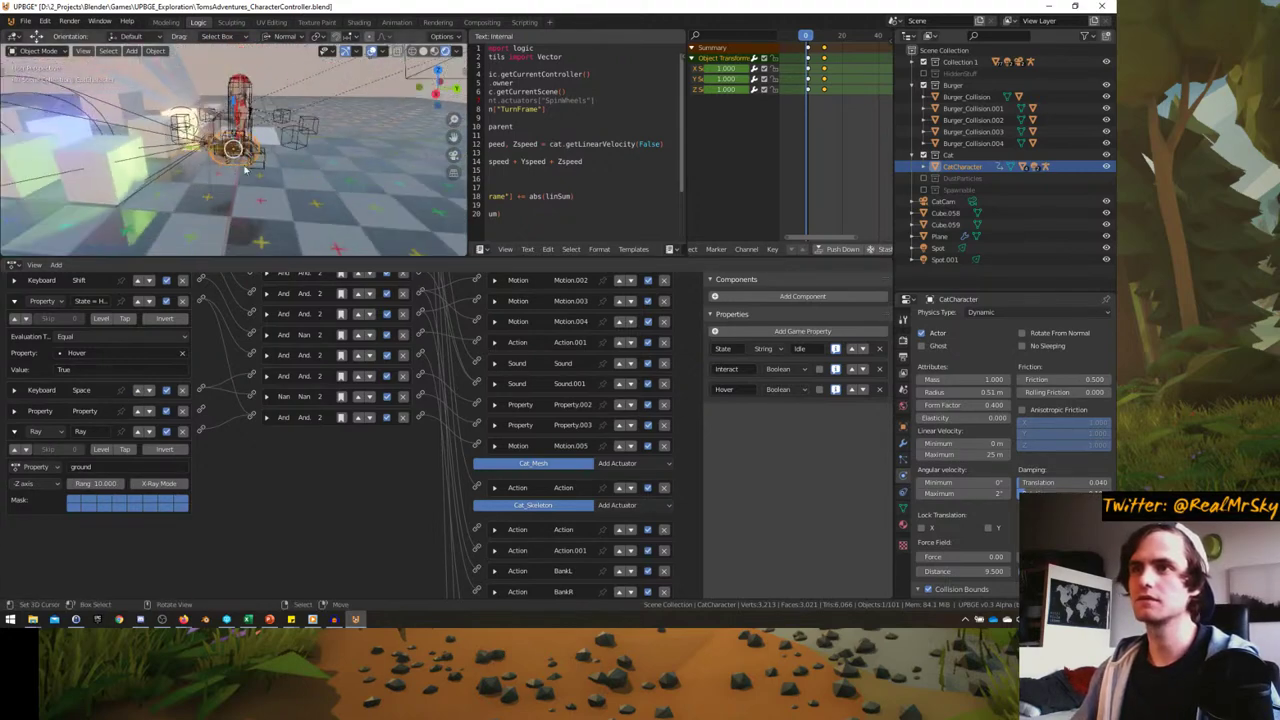
mouse_move(230, 180)
middle_down()
mouse_move(239, 207)
mouse_move(230, 190)
middle_up()
click(230, 190)
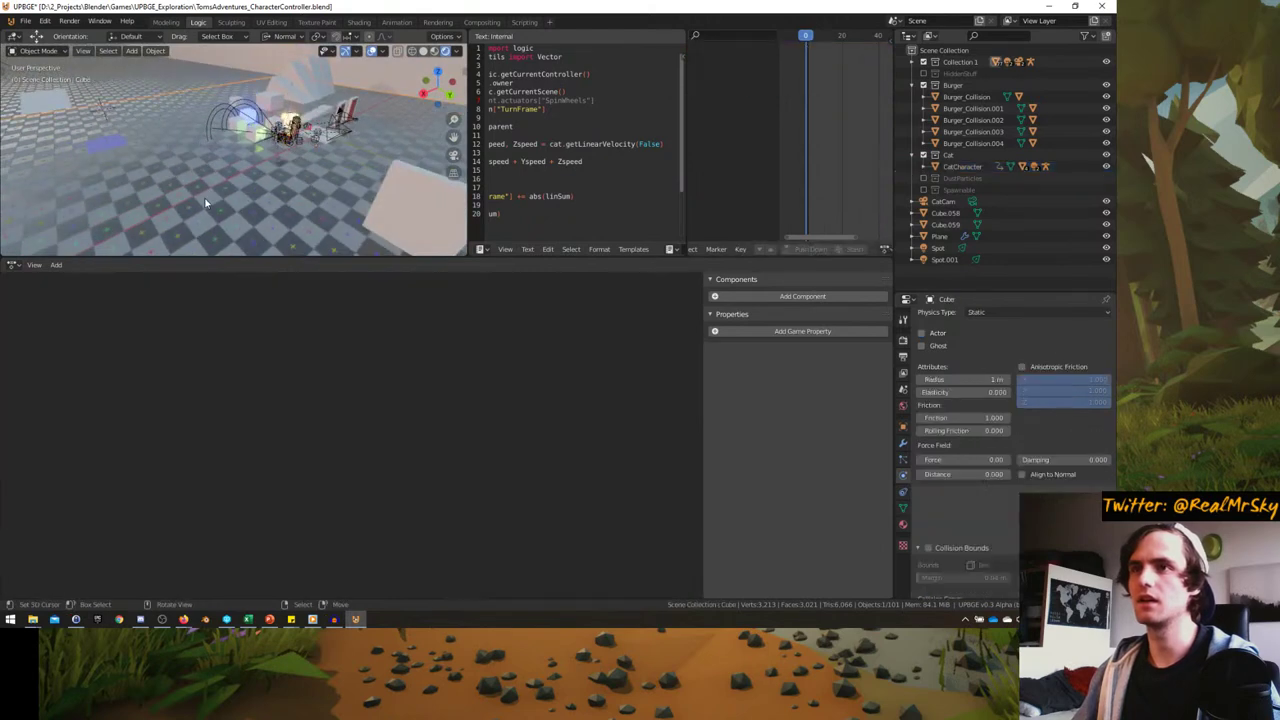
- Add a Boolean game property named ground to the floor Cube
click(799, 332)
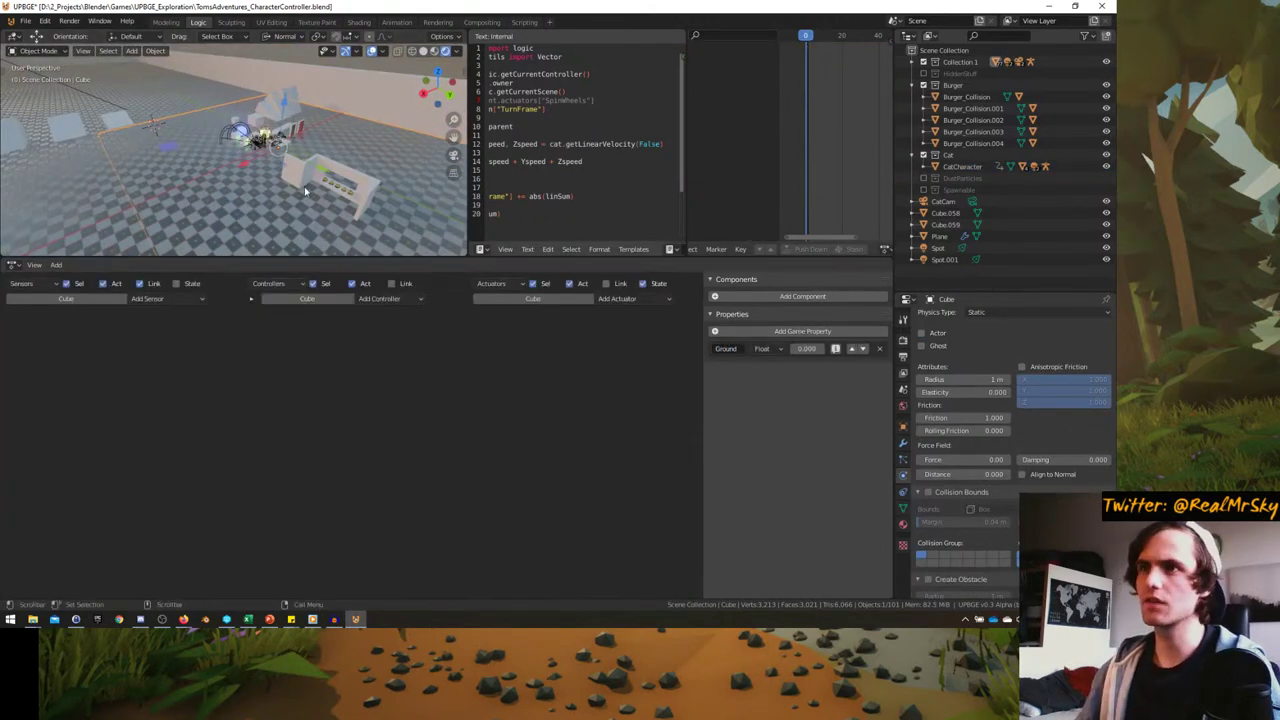
scroll(381, 172, up, 5)
click(410, 155)
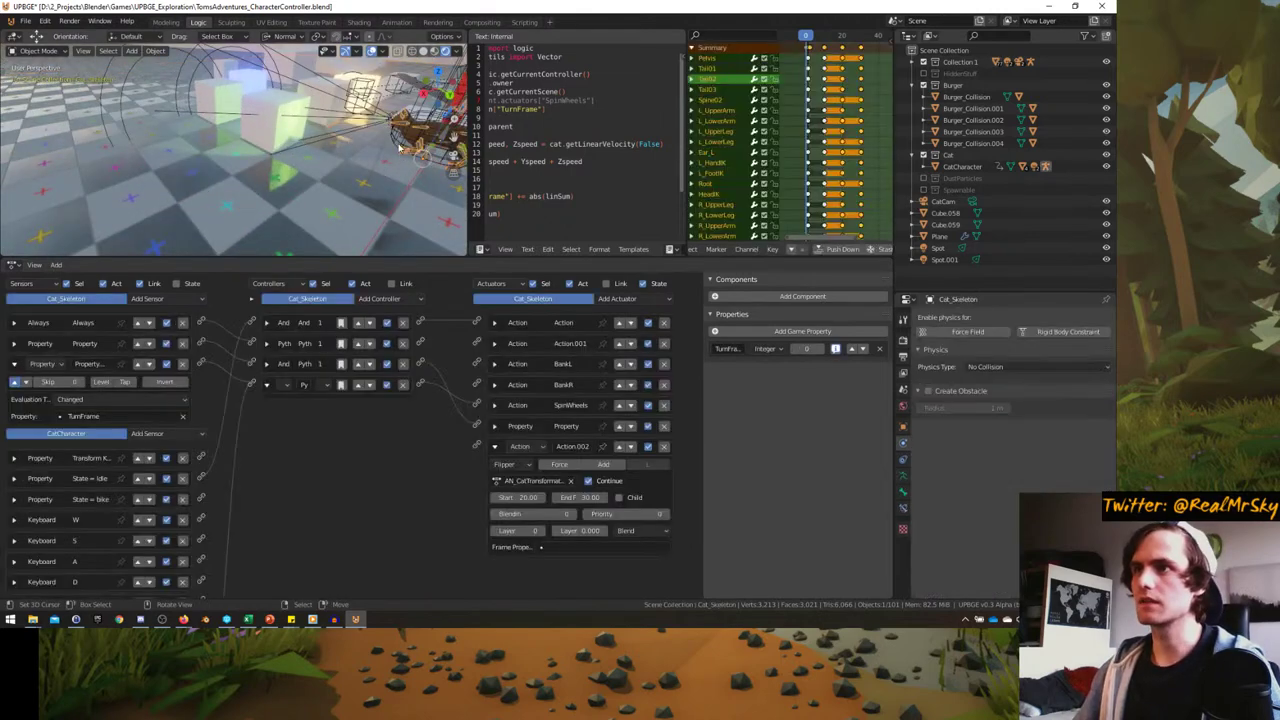
scroll(128, 294, down, 3)
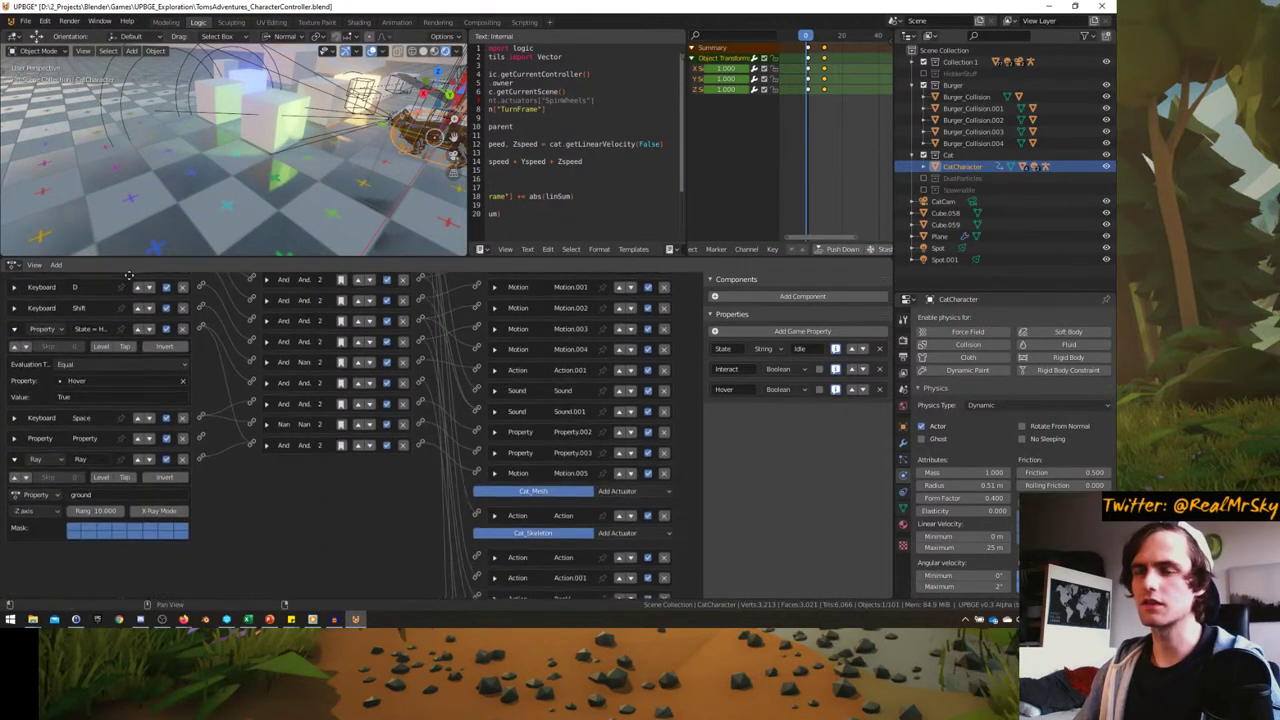
click(185, 144)
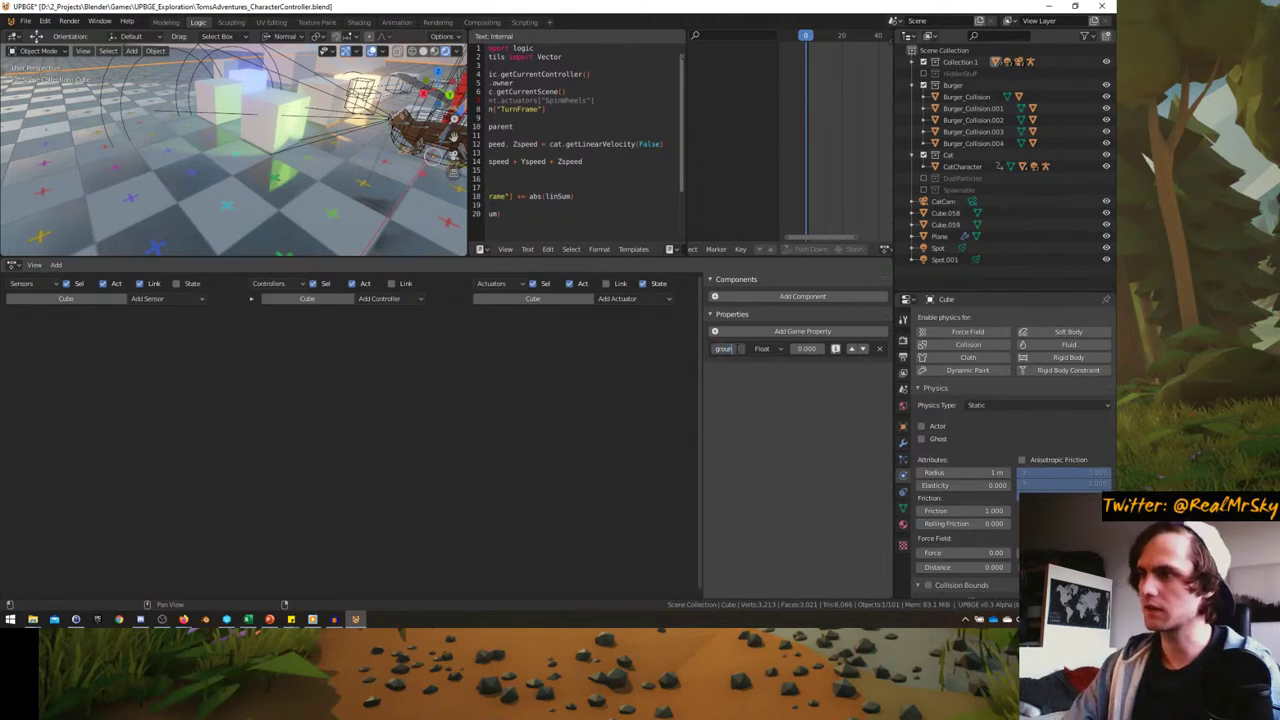
click(762, 348)
click(768, 363)
- Shift-select the first batch of floor tiles across the arena
middle_drag(240, 150, 229, 177)
shift+click(230, 170)
shift+click(114, 158)
middle_drag(114, 158, 128, 164)
shift+click(128, 164)
shift+click(143, 120)
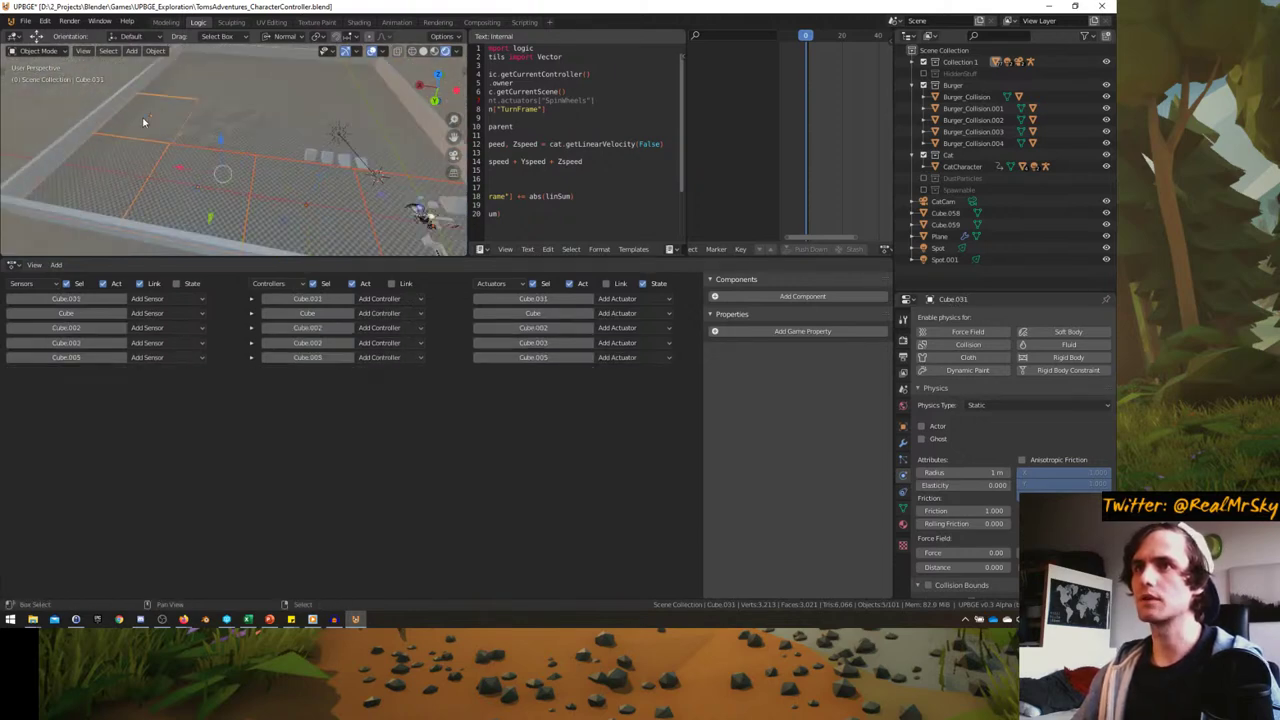
shift+click(200, 85)
shift+click(231, 62)
shift+click(229, 72)
shift+click(222, 96)
shift+click(240, 115)
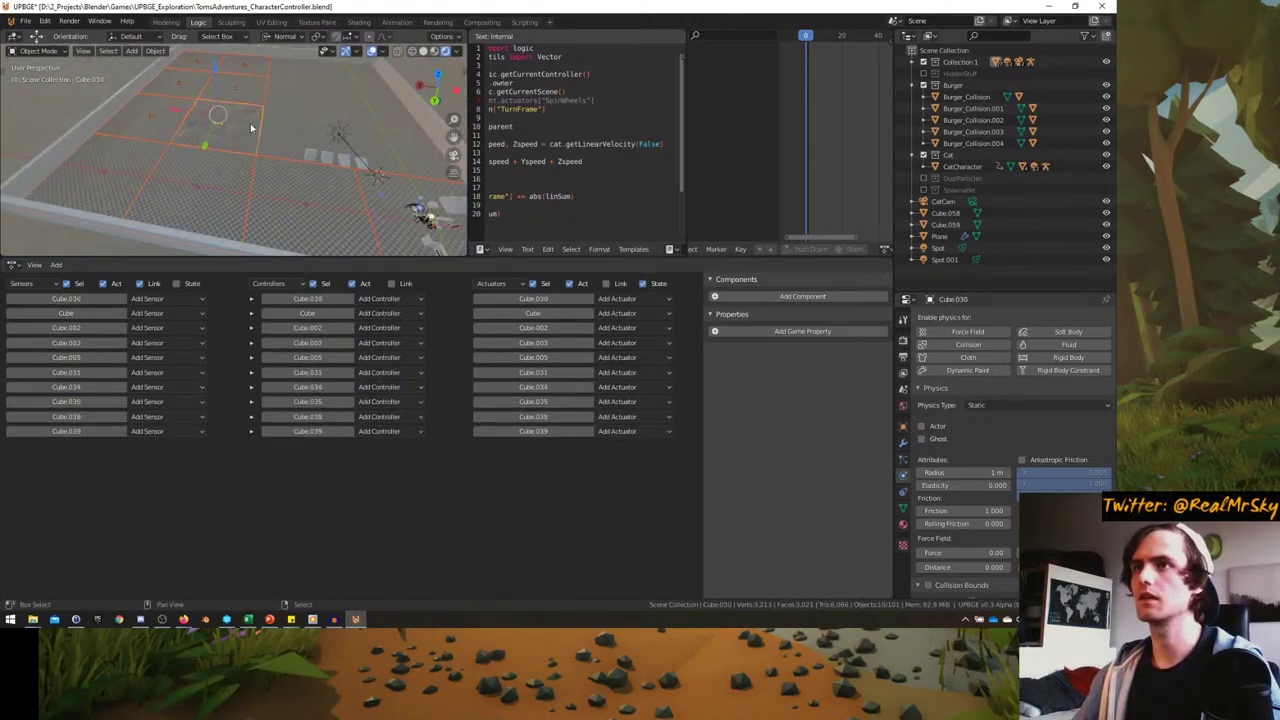
shift+click(258, 130)
shift+click(272, 112)
shift+click(286, 94)
shift+click(318, 82)
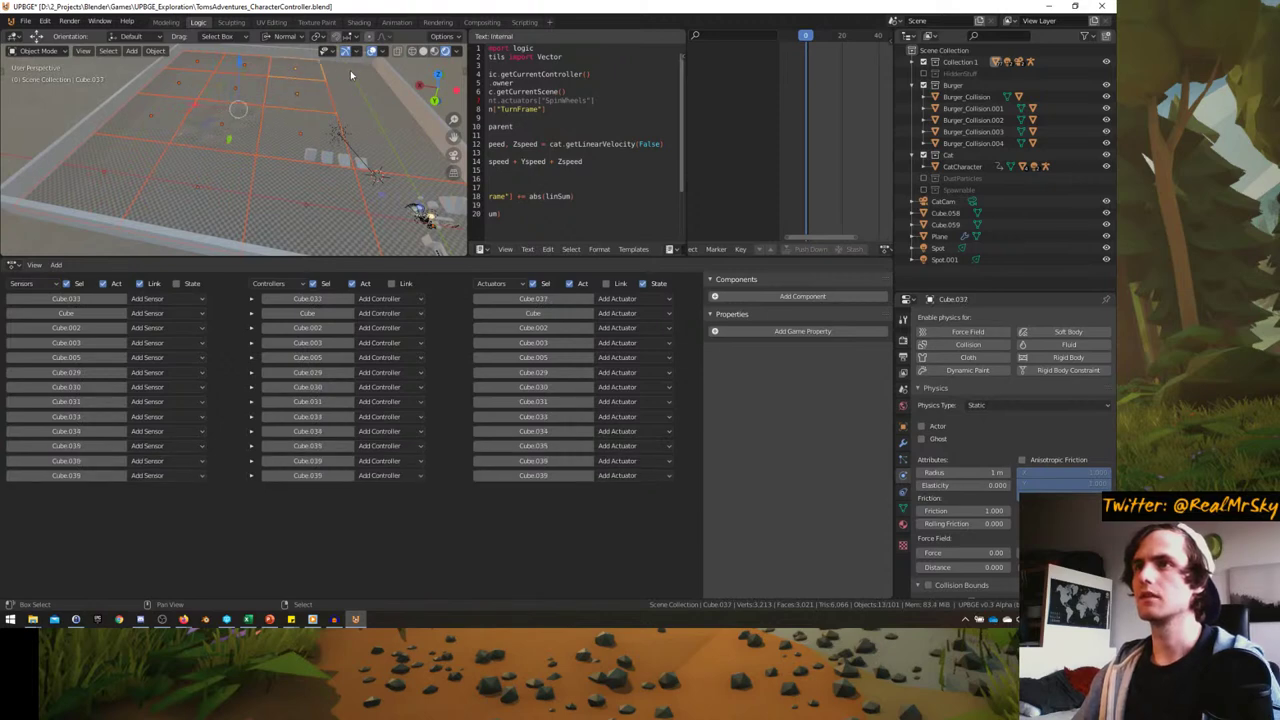
shift+click(350, 70)
shift+click(380, 128)
shift+click(394, 149)
middle_drag(394, 149, 328, 148)
scroll(322, 162, up, 3)
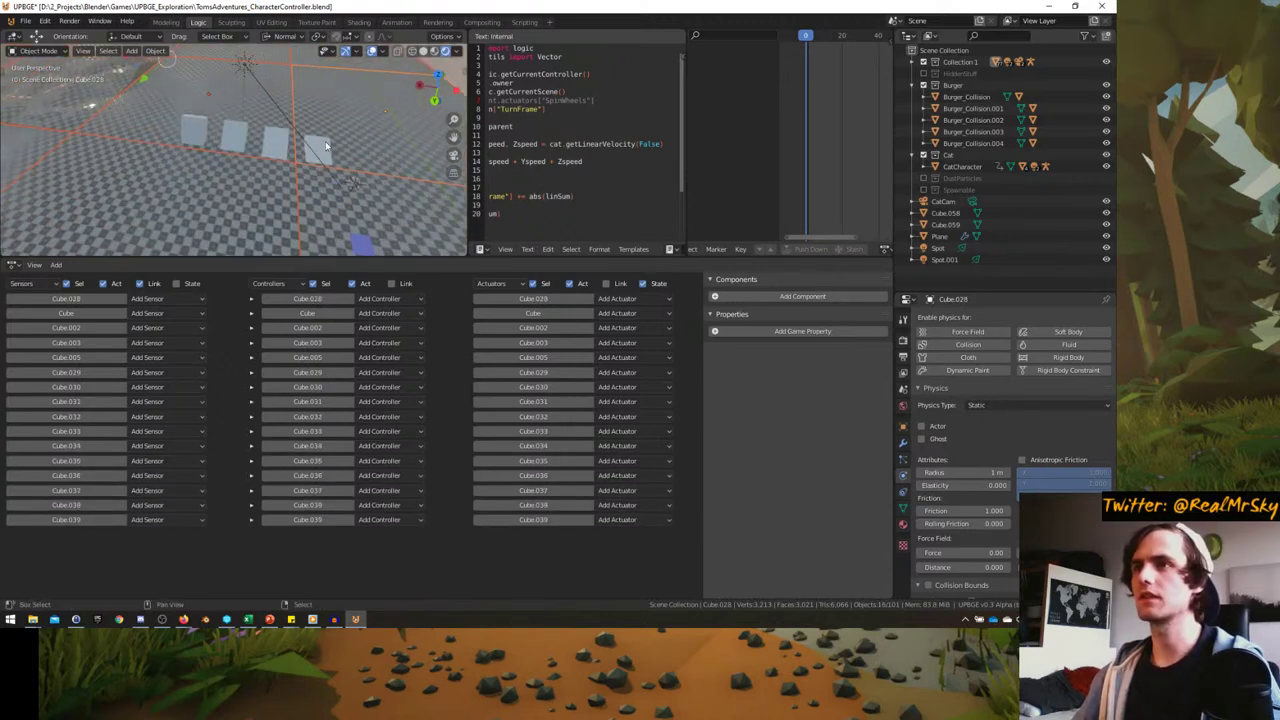
- Add the remaining floor tiles to the selection and make the floor Cube active
shift+click(316, 148)
shift+click(272, 143)
shift+click(240, 140)
shift+click(194, 130)
mouse_move(194, 130)
middle_down()
mouse_move(210, 136)
mouse_move(197, 145)
middle_up()
shift+click(205, 200)
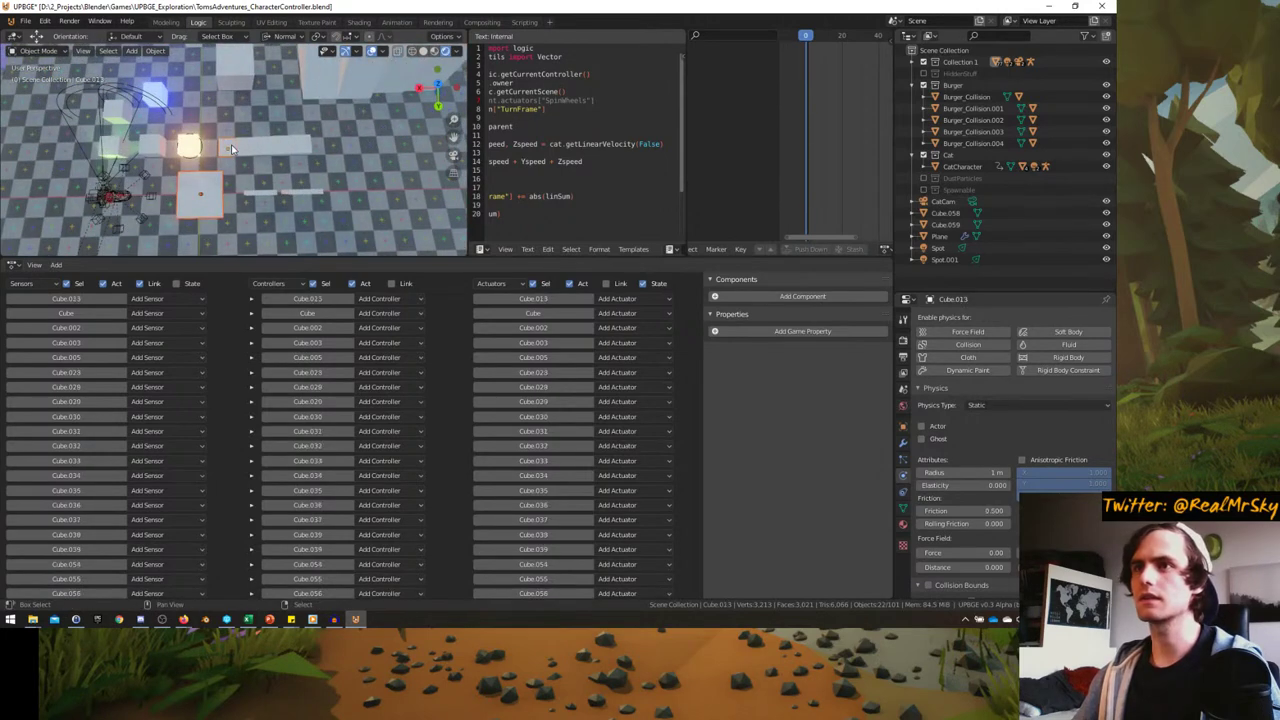
shift+click(300, 148)
middle_drag(300, 148, 227, 155)
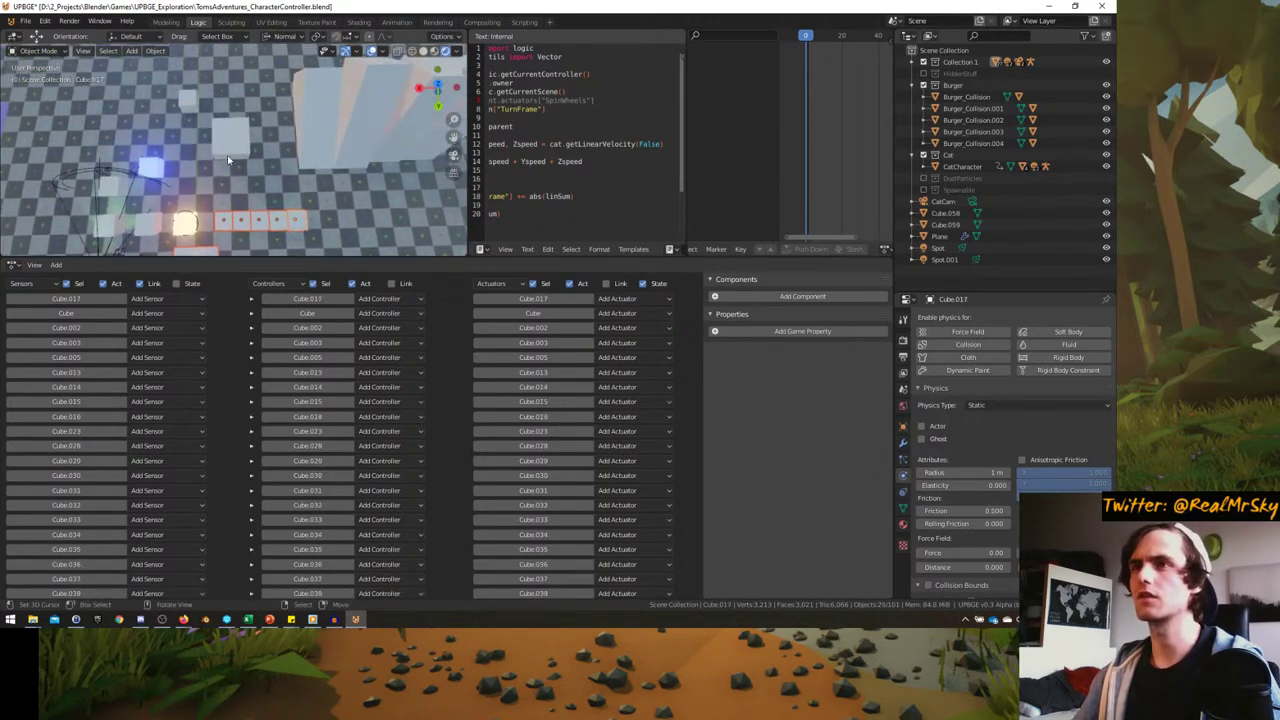
shift+click(410, 126)
middle_drag(410, 126, 181, 215)
shift+click(300, 125)
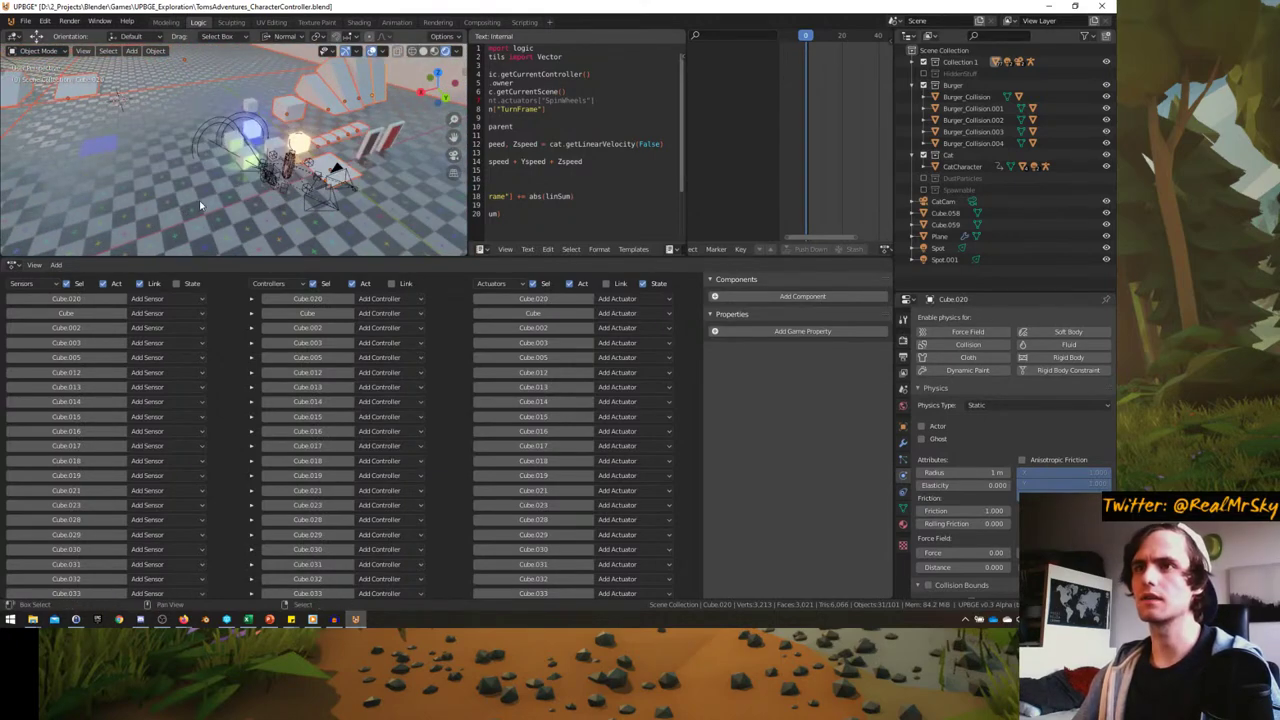
shift+click(163, 199)
- Run Copy Game Property to copy ground onto the selected tiles, then check a tile
key(space)
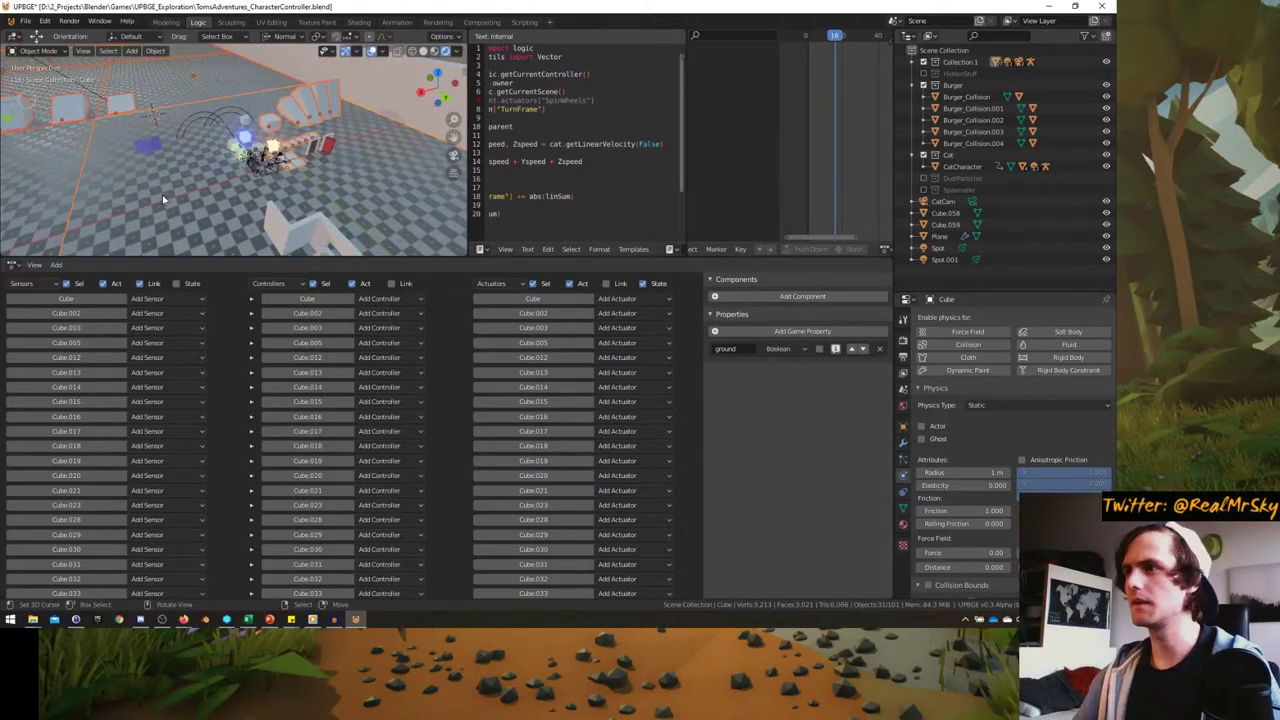
key(F3)
text(c)
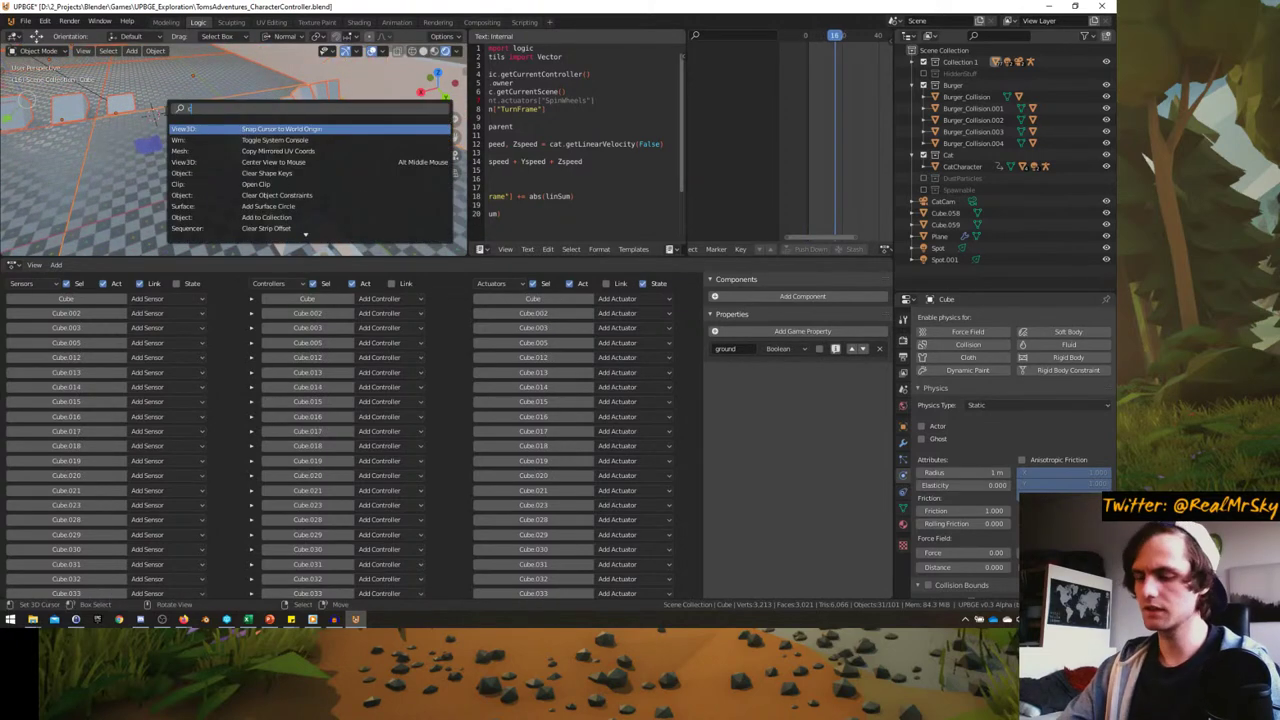
text(opy gam)
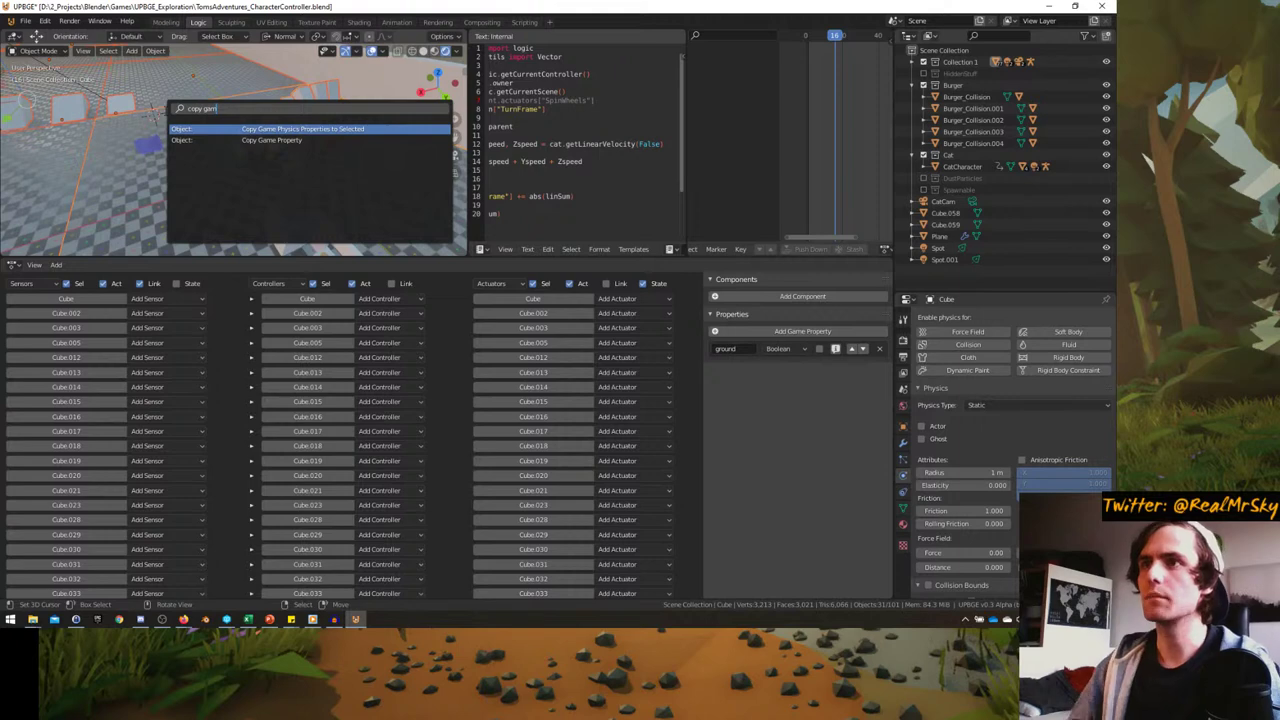
key(Down)
key(Return)
click(200, 83)
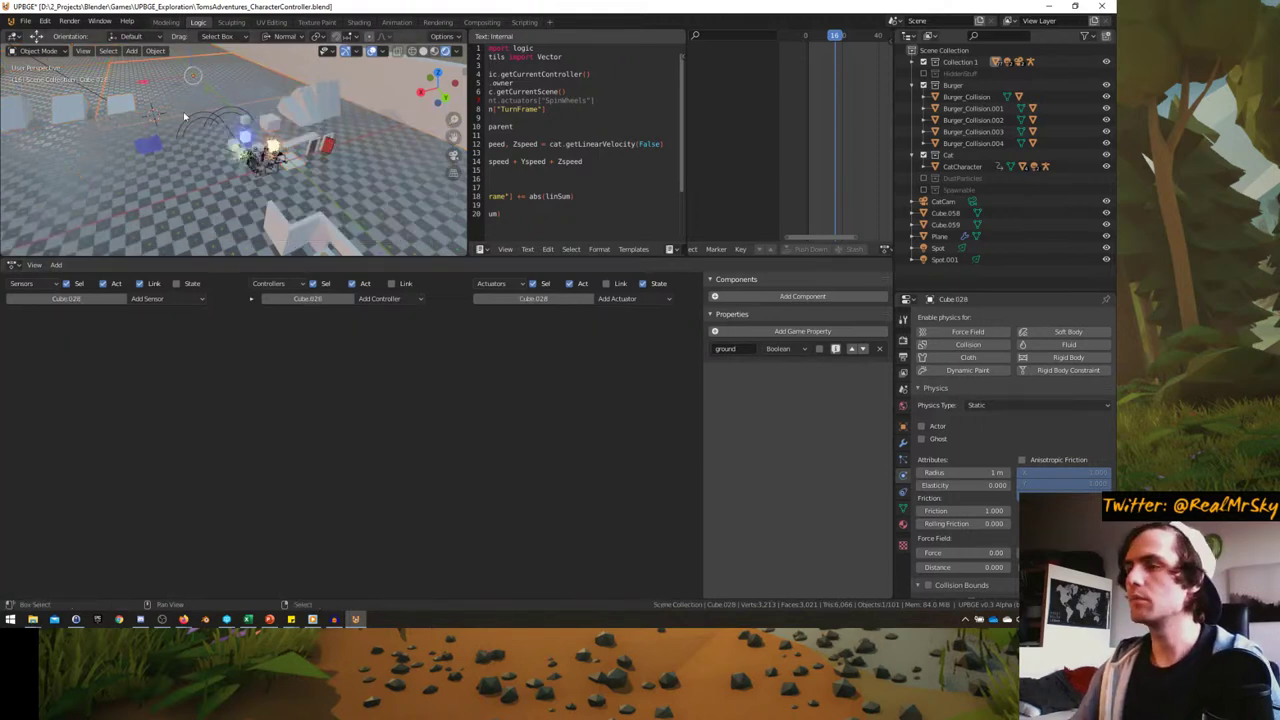
- Switch to the scene camera view and maximize it to fill the window
middle_drag(200, 85, 243, 163)
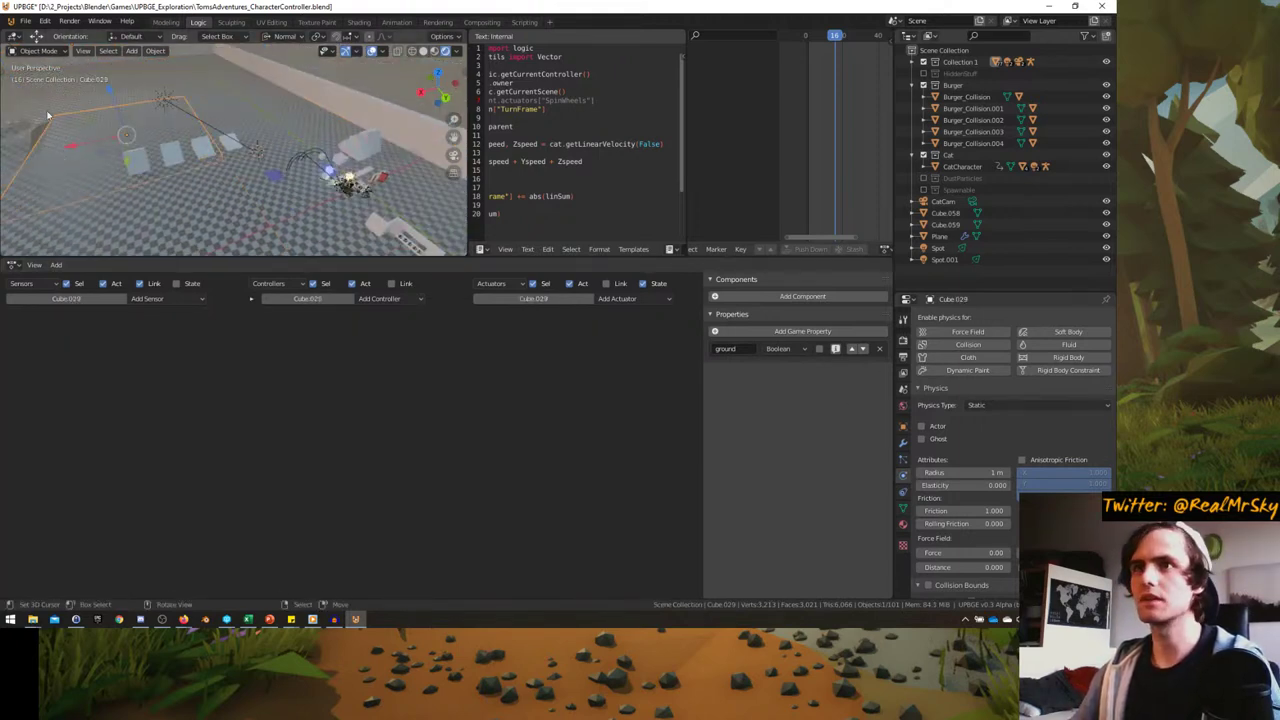
key(KP_0)
key(ctrl+space)
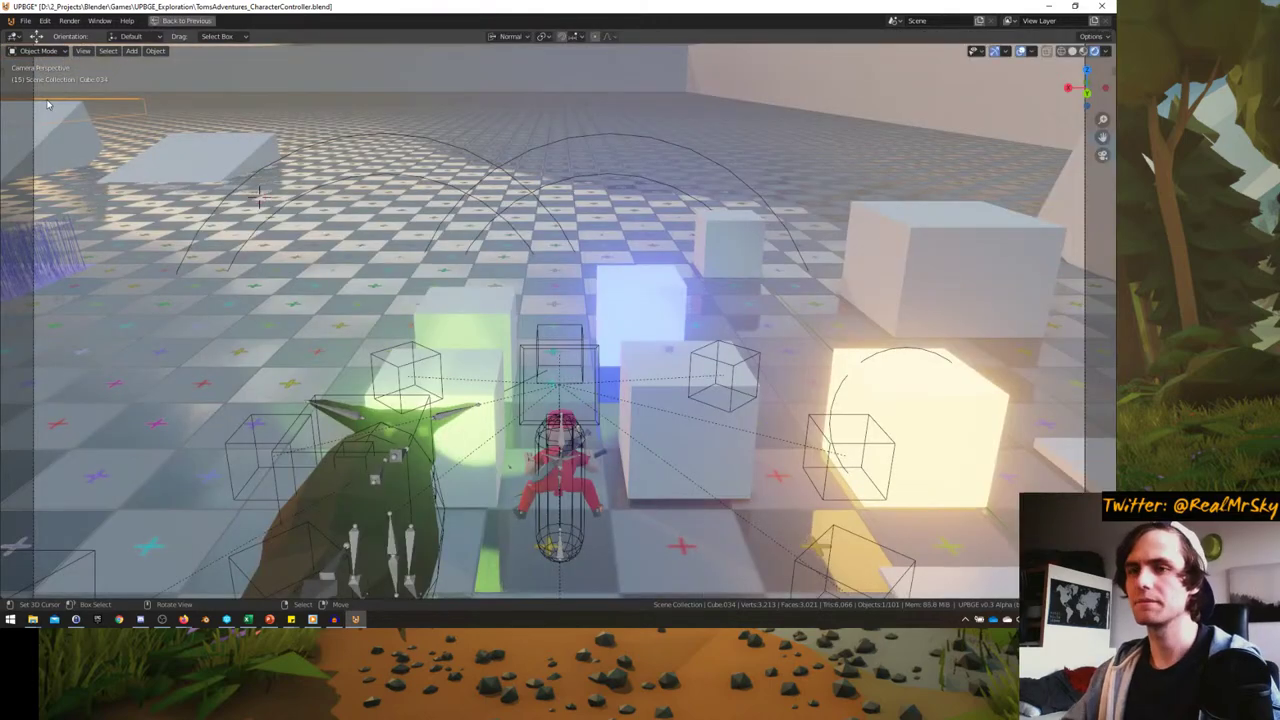
- Rewind to frame 0, play-test the cat ride, then save TomsAdventures_CharacterController.blend
key(shift+Left)
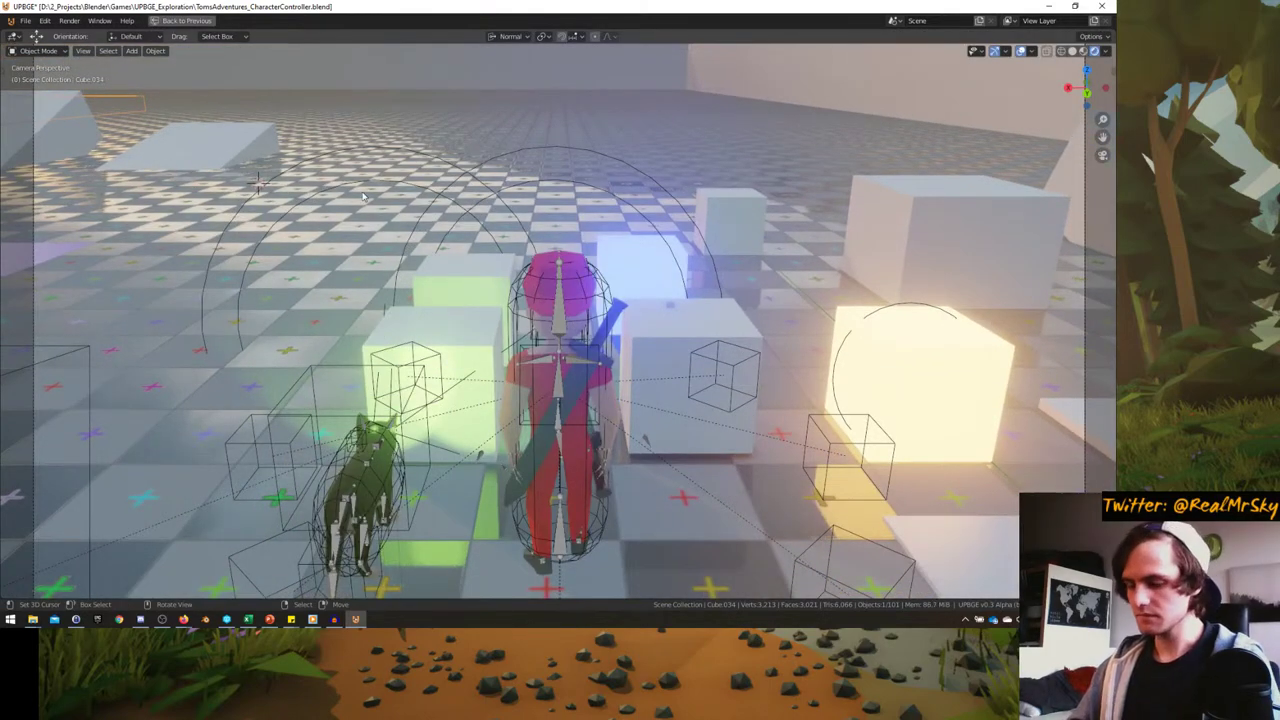
key(p)
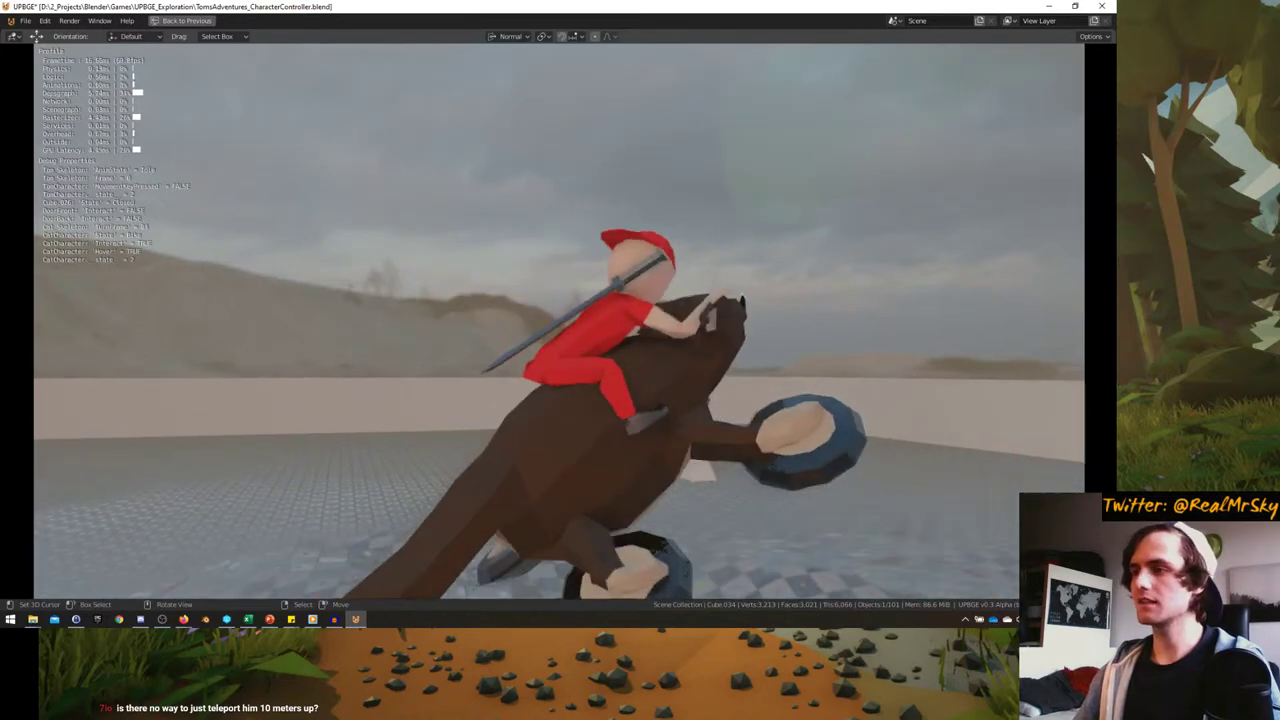
key(Escape)
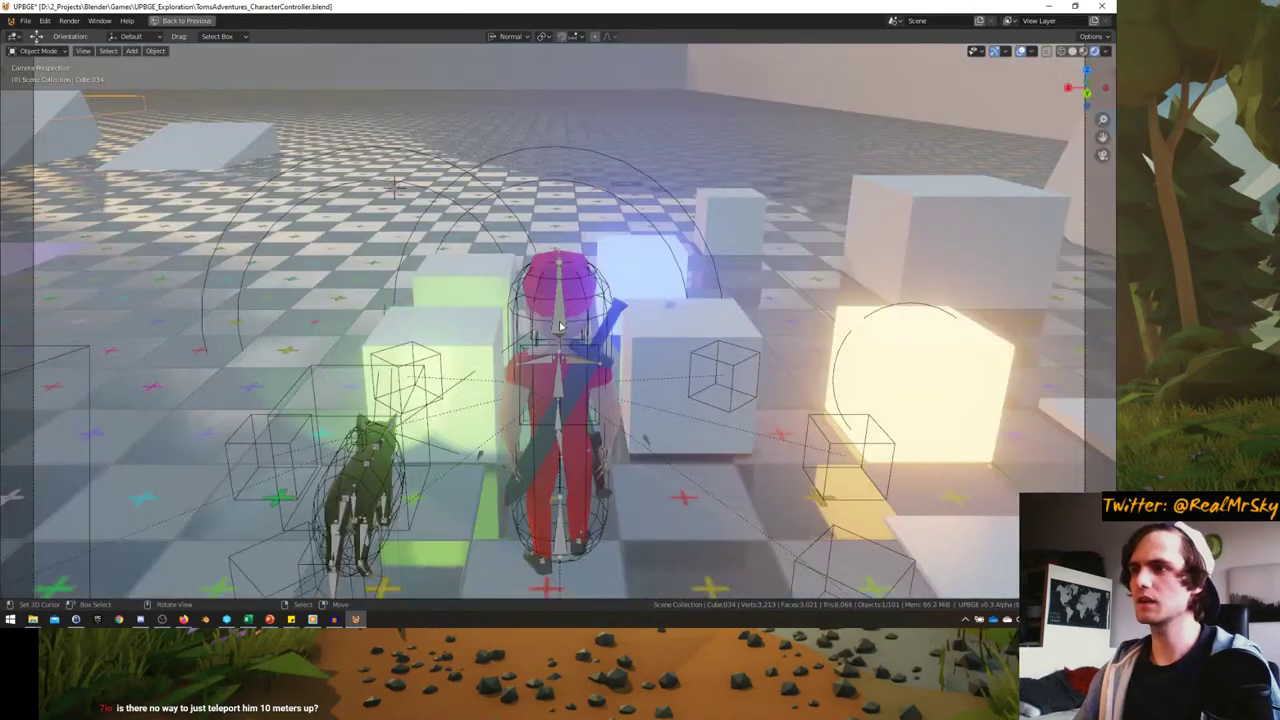
key(ctrl+s)
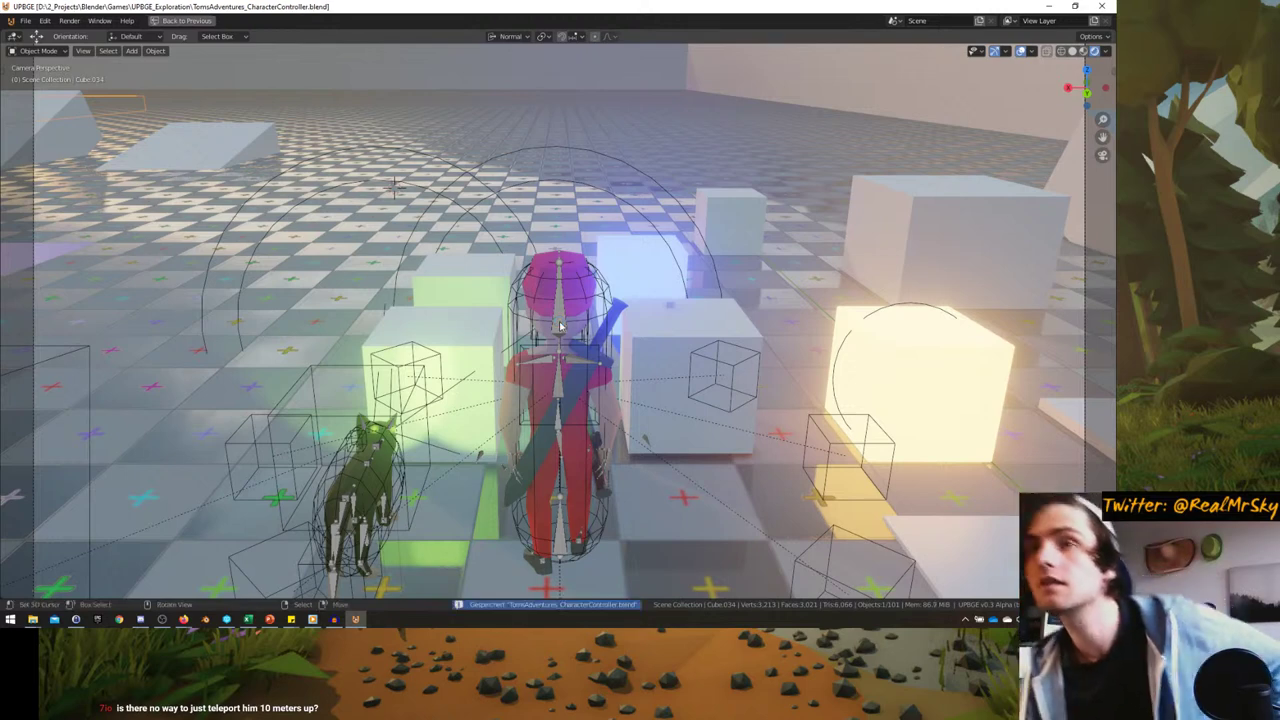
- Save a copy as TomsAdventures_CharacterController_2.blend in the UPBGE_Exploration folder
click(25, 20)
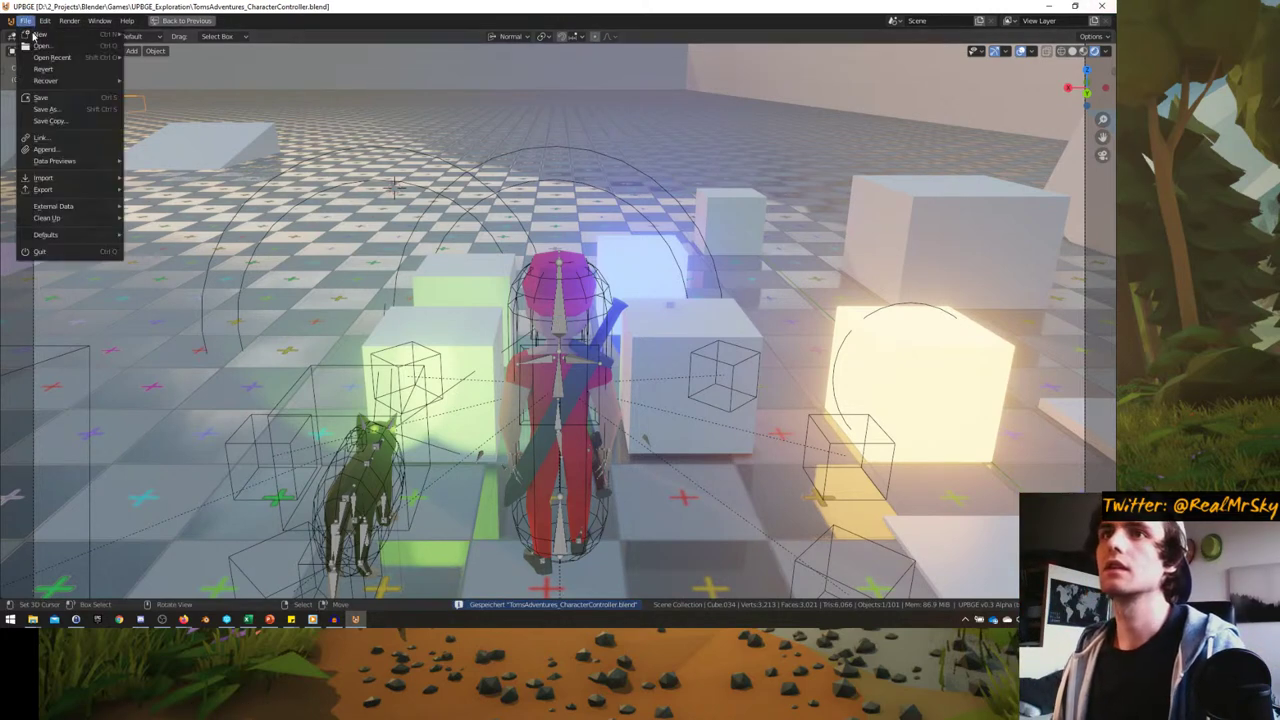
click(45, 106)
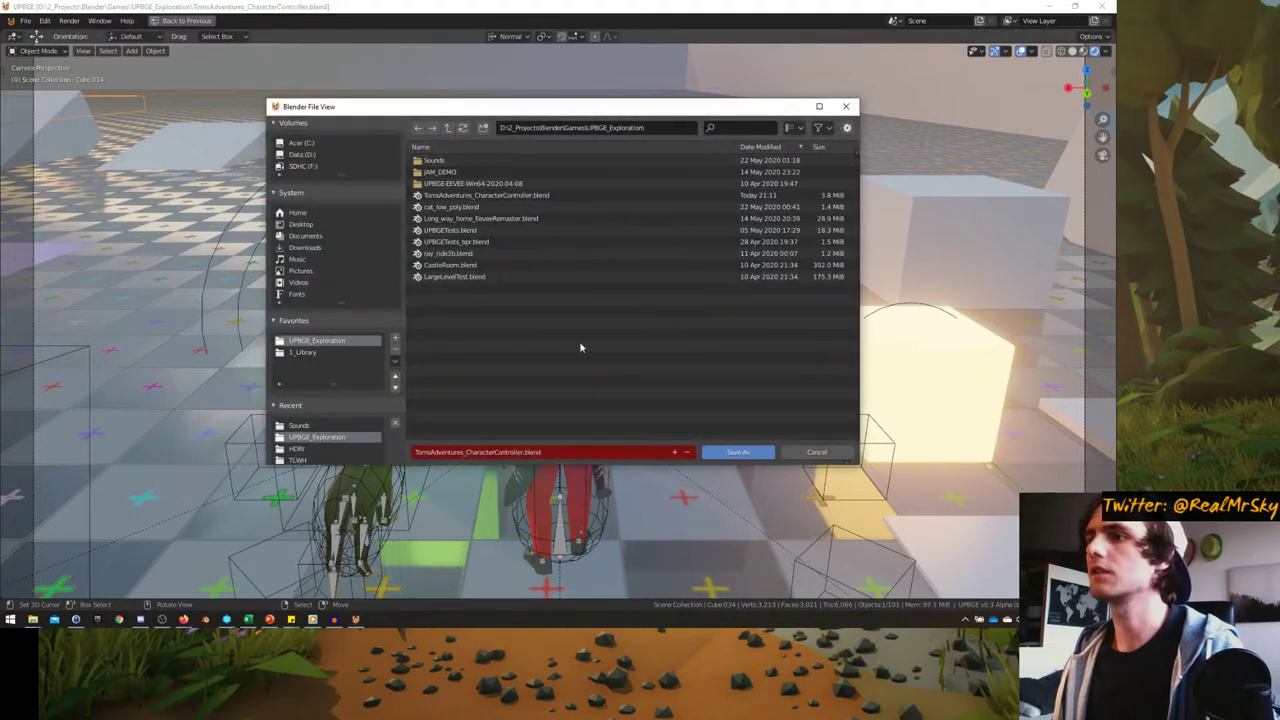
click(540, 452)
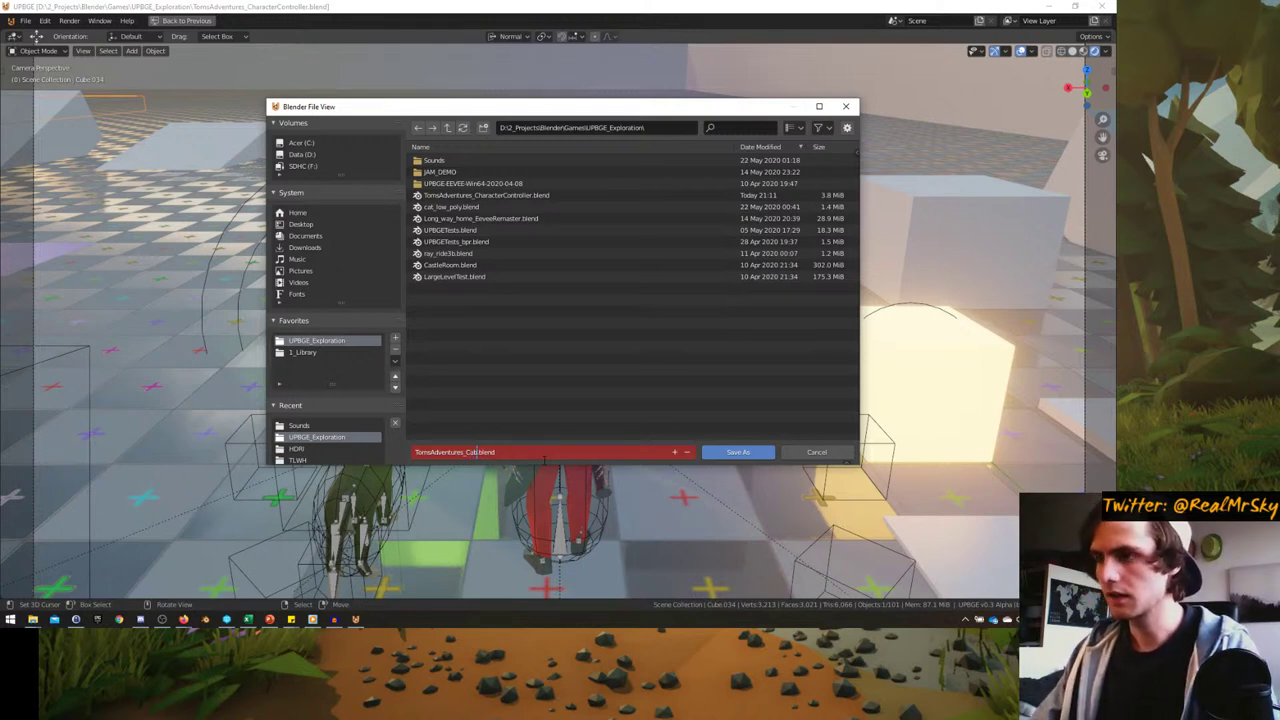
key(Return)
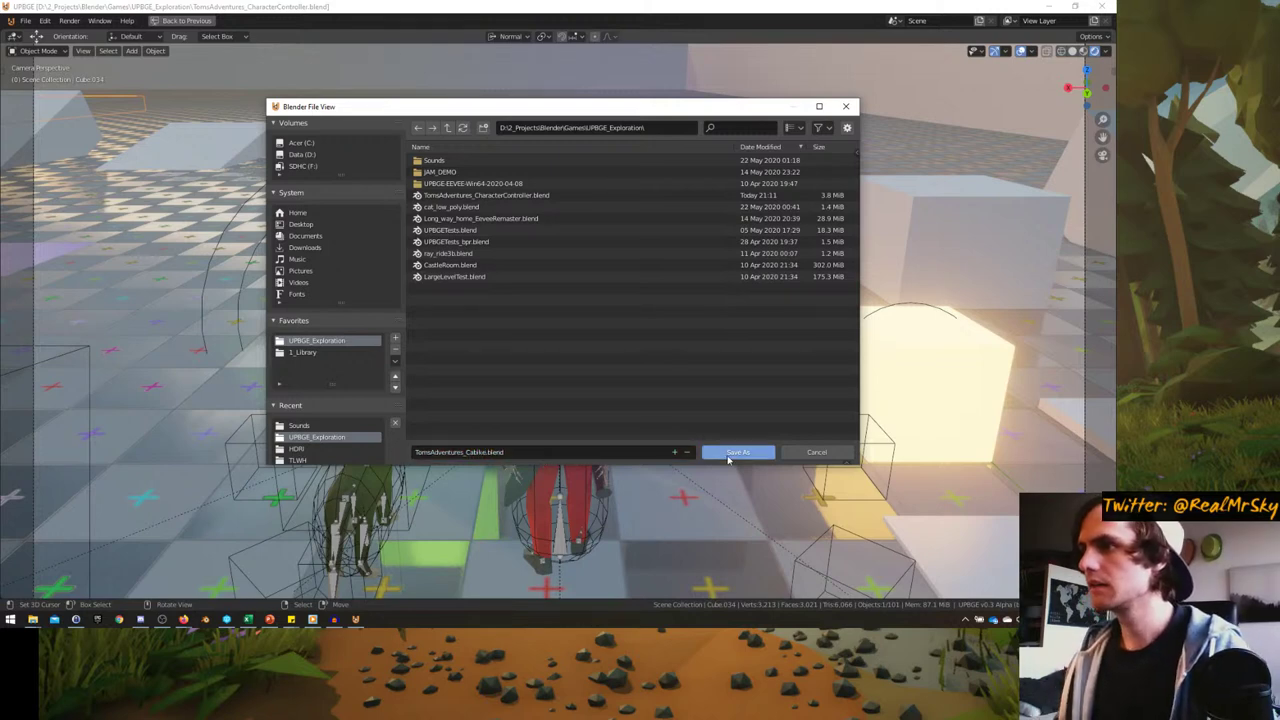
click(500, 196)
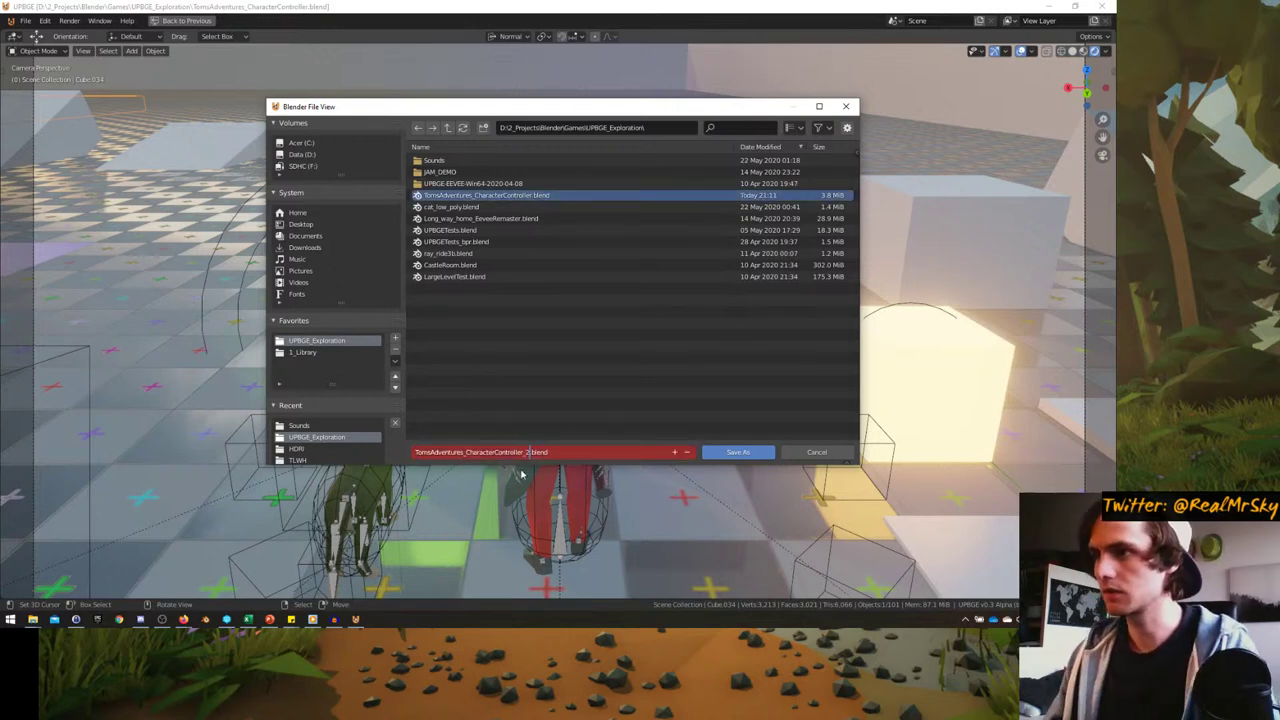
key(Return)
click(755, 456)
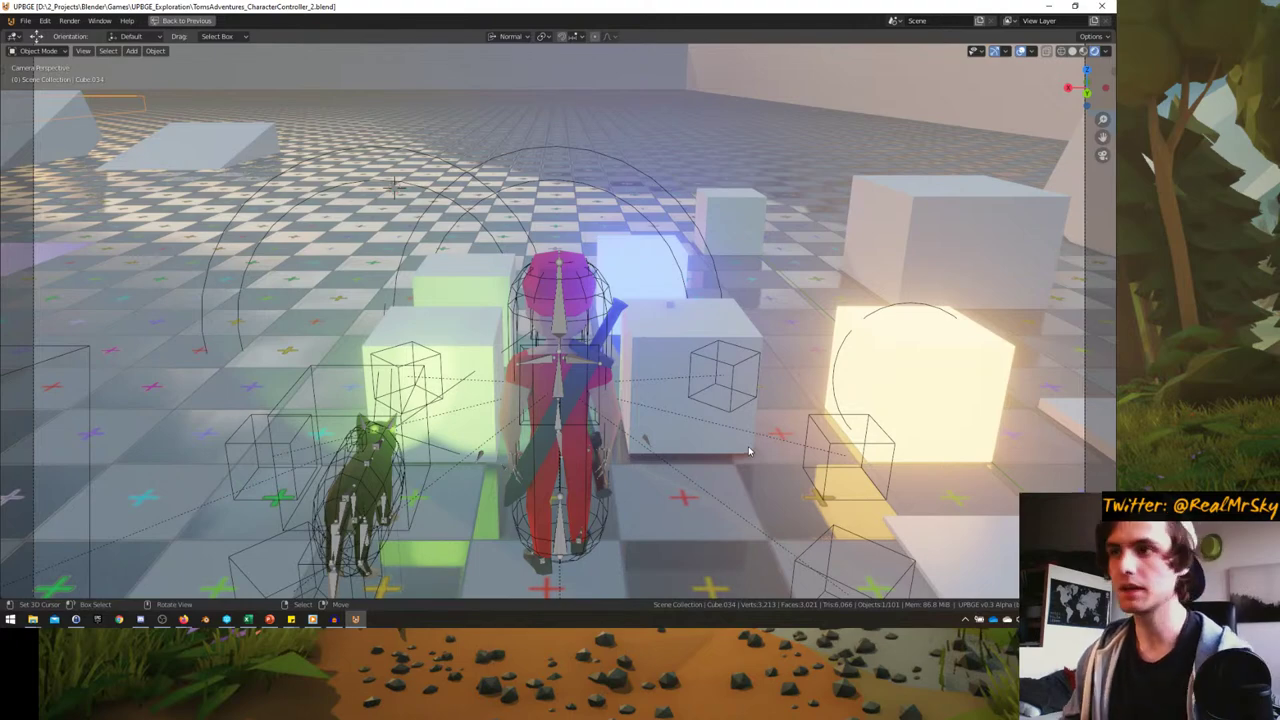
- Play the game, ride the cat-bike toward the ramps, steer right and left, then quit
key(p)
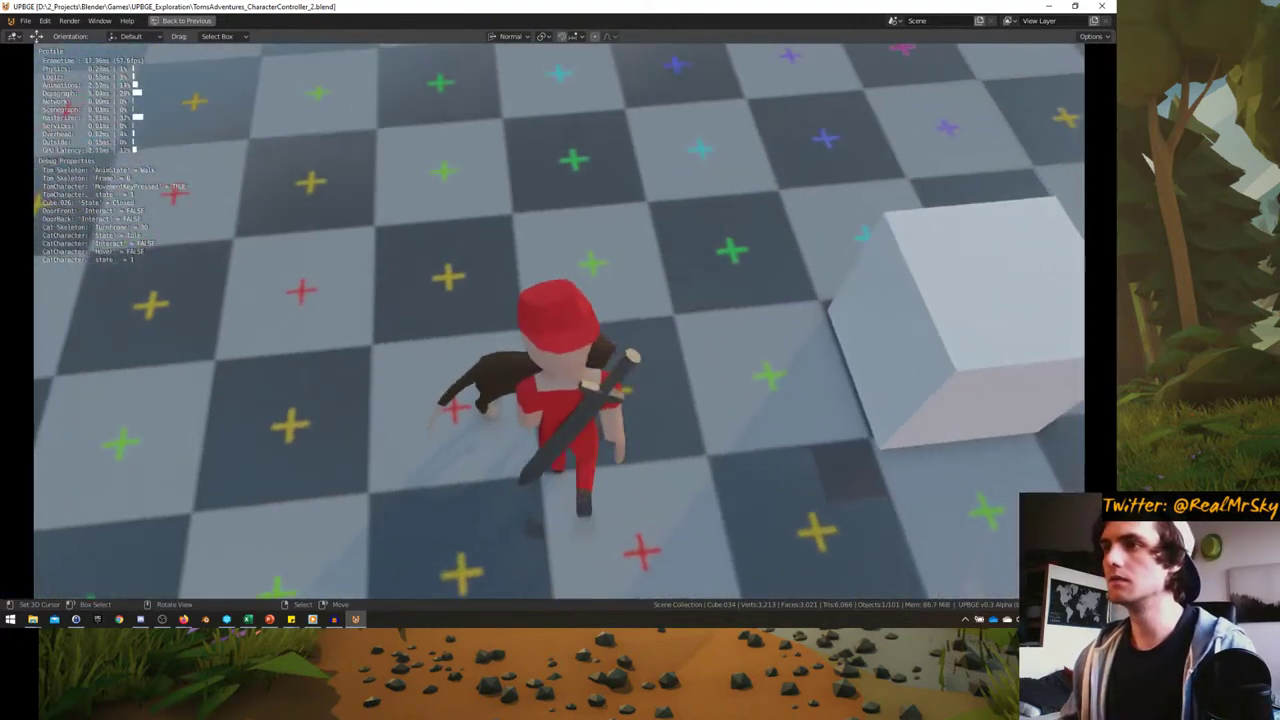
key(w)
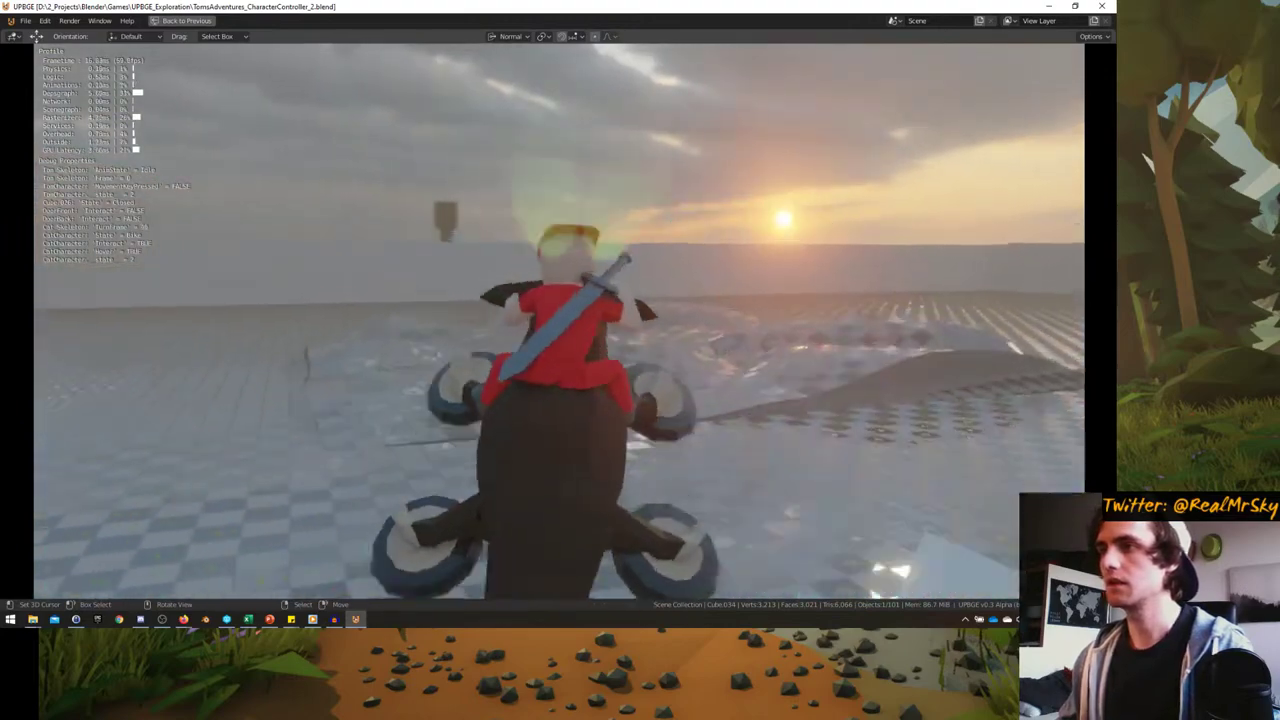
key(d)
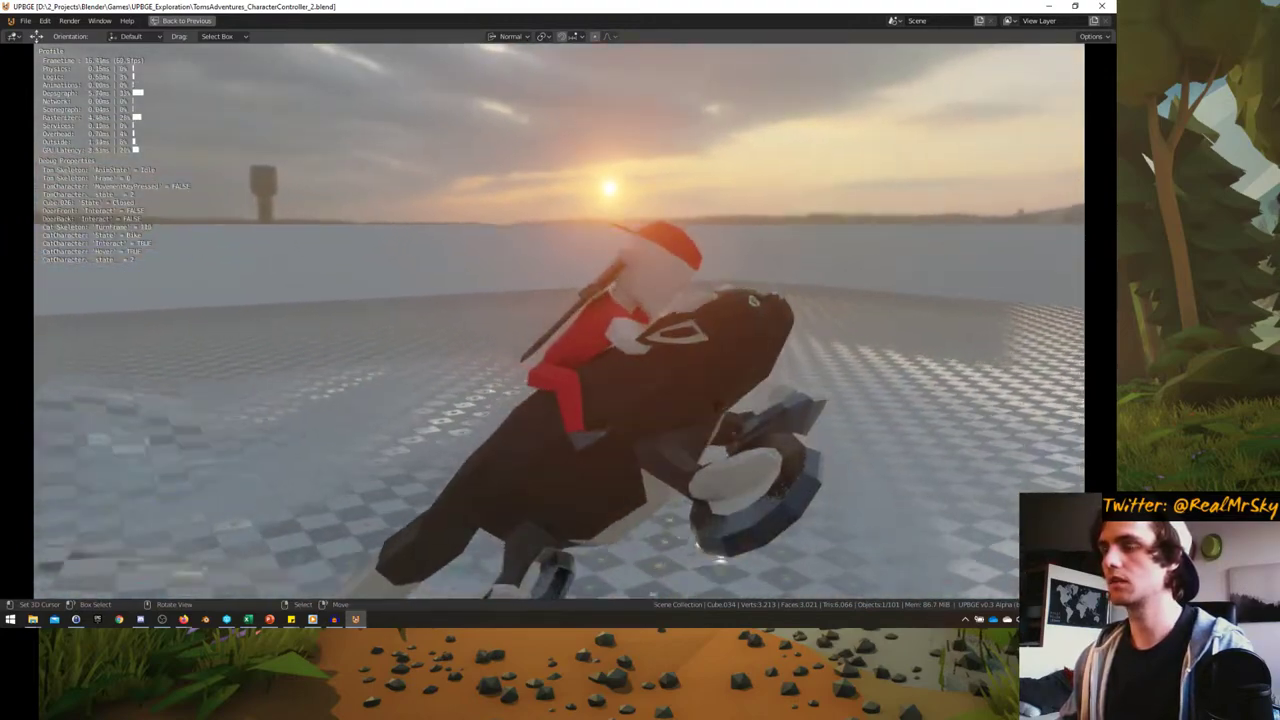
key(a)
key(a)
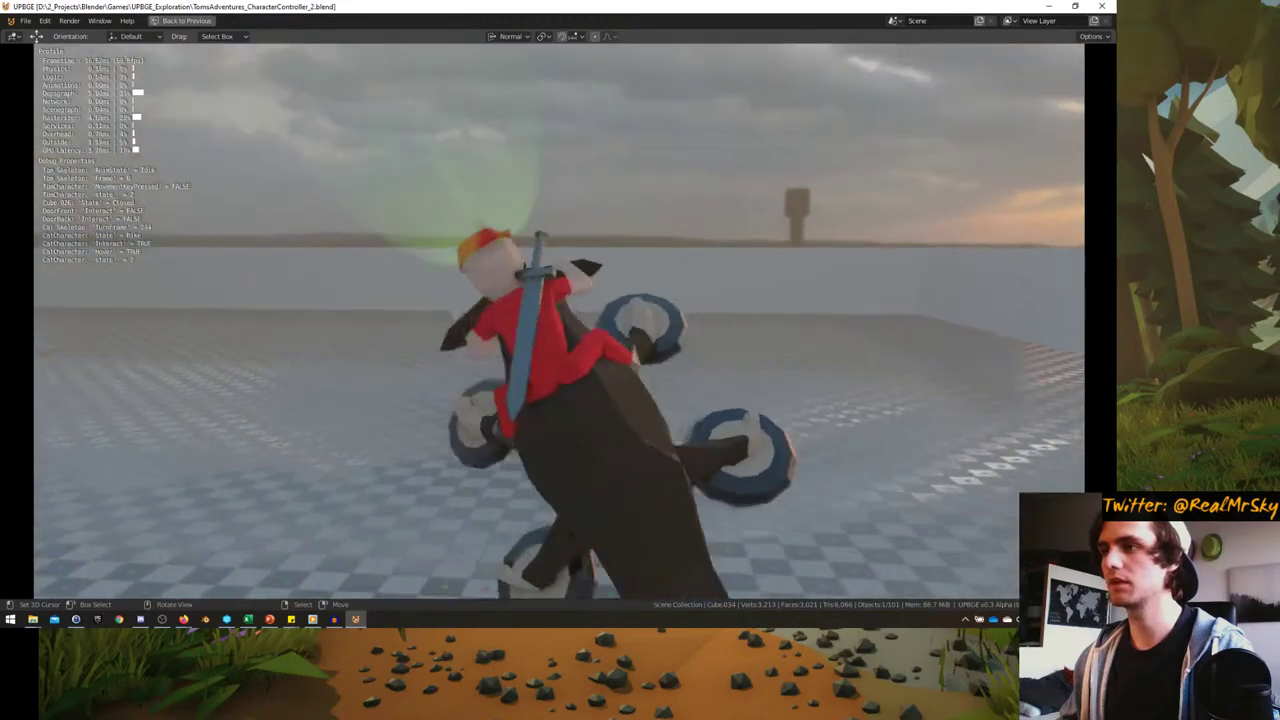
key(a)
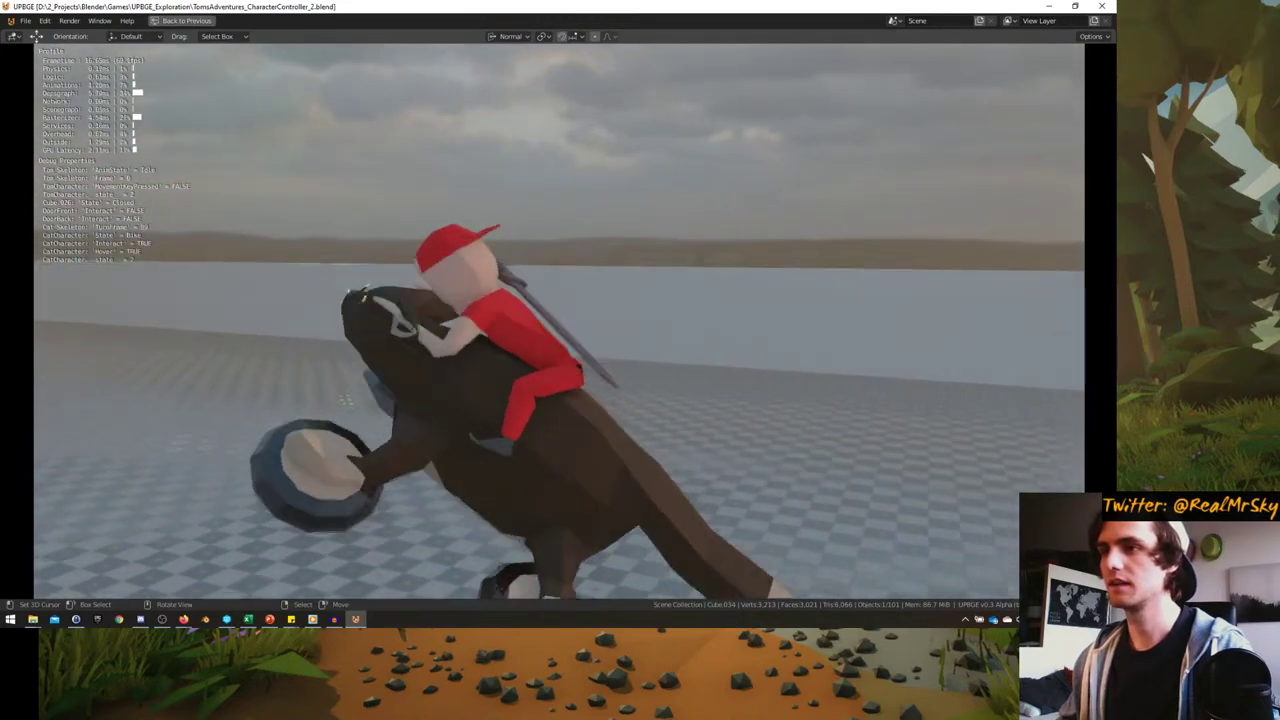
key(Escape)
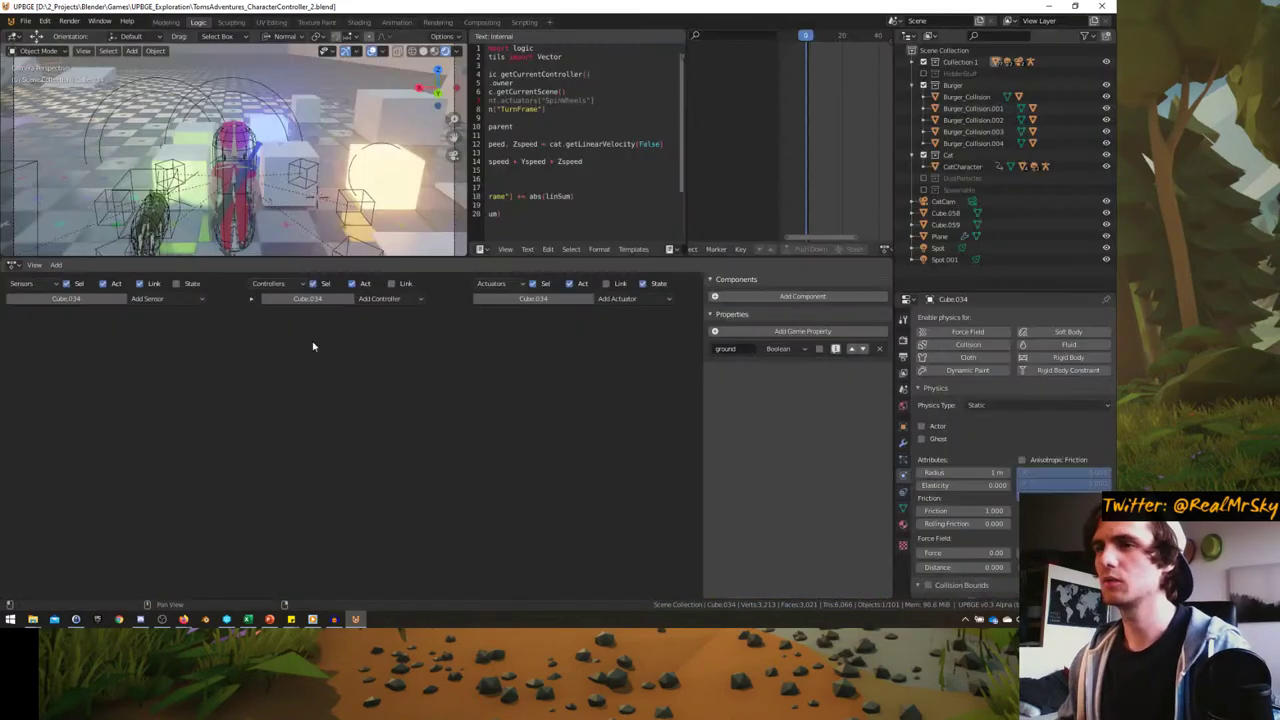
- Expand the Motion.005 actuator's settings, then restart the game in a full-window viewport
scroll(627, 476, down, 4)
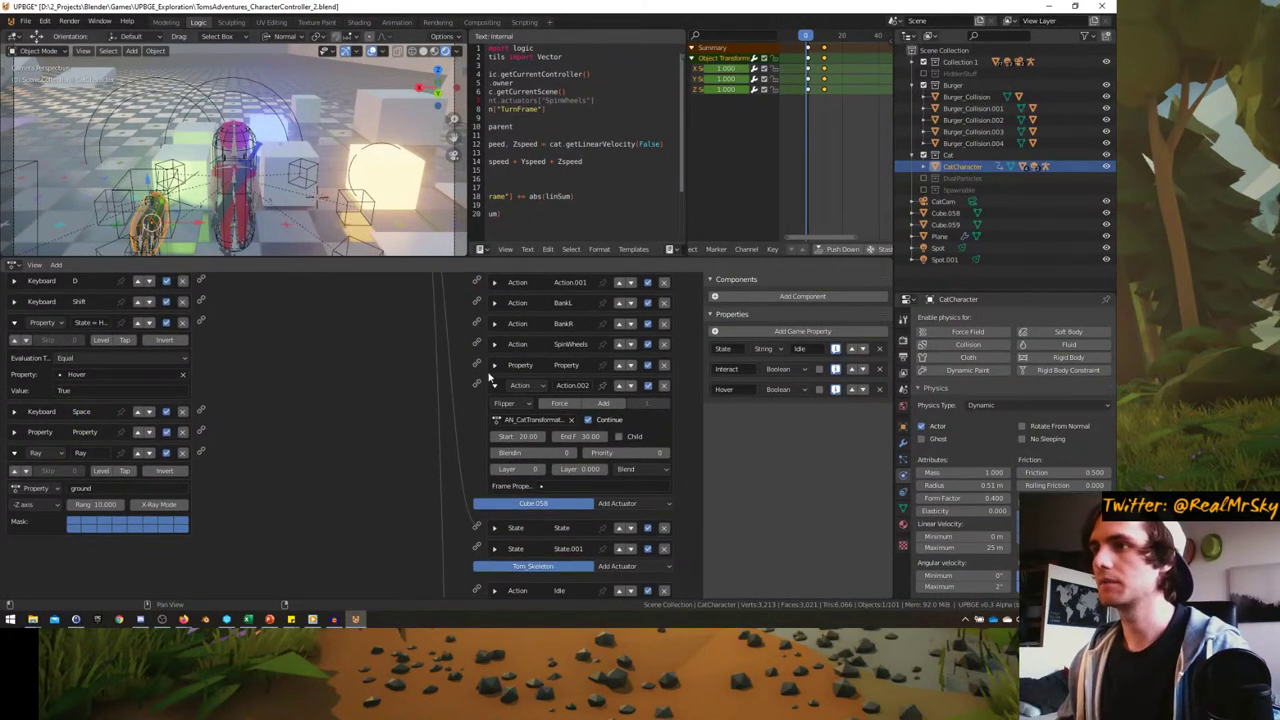
scroll(490, 378, up, 4)
scroll(450, 470, down, 4)
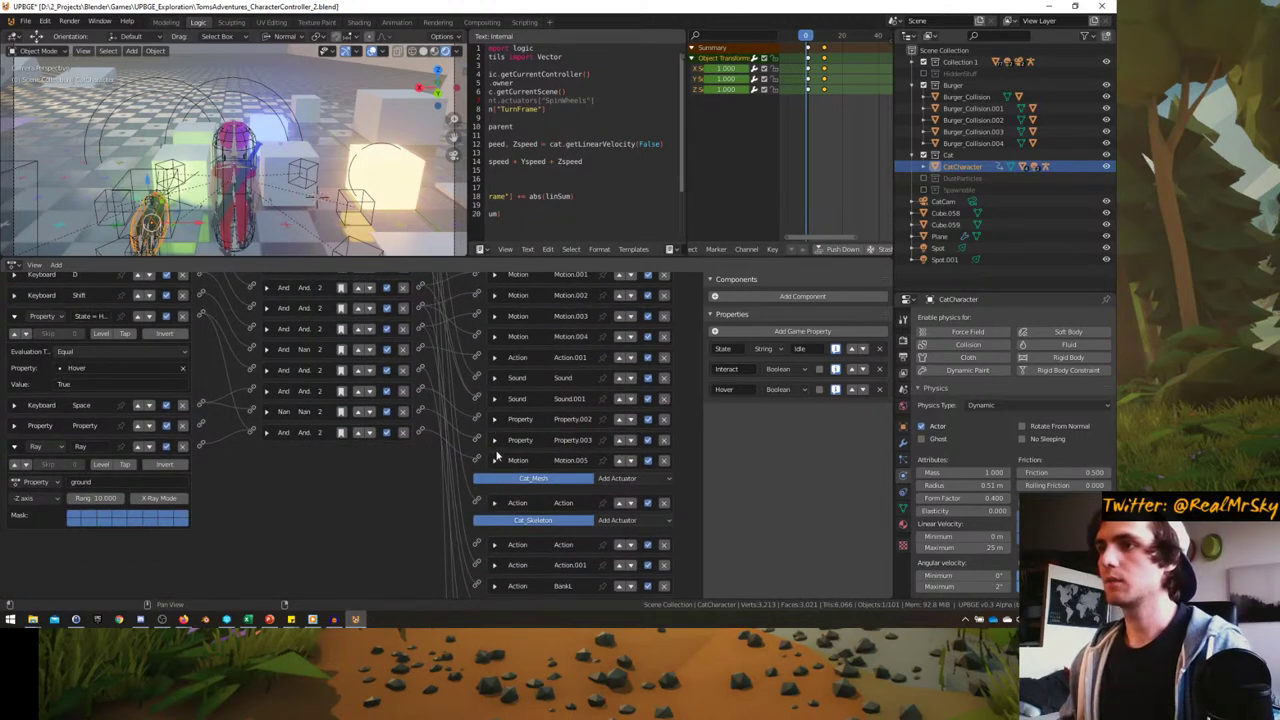
click(493, 460)
scroll(450, 470, down, 1)
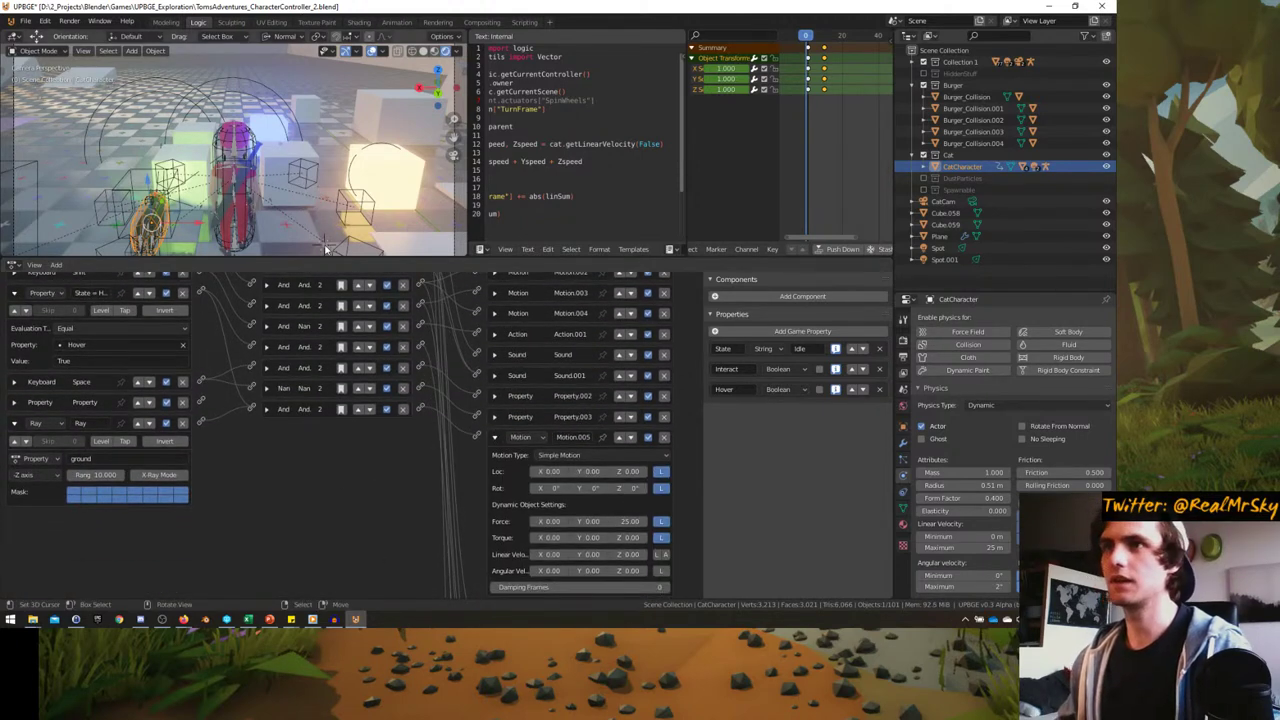
key(ctrl+space)
key(p)
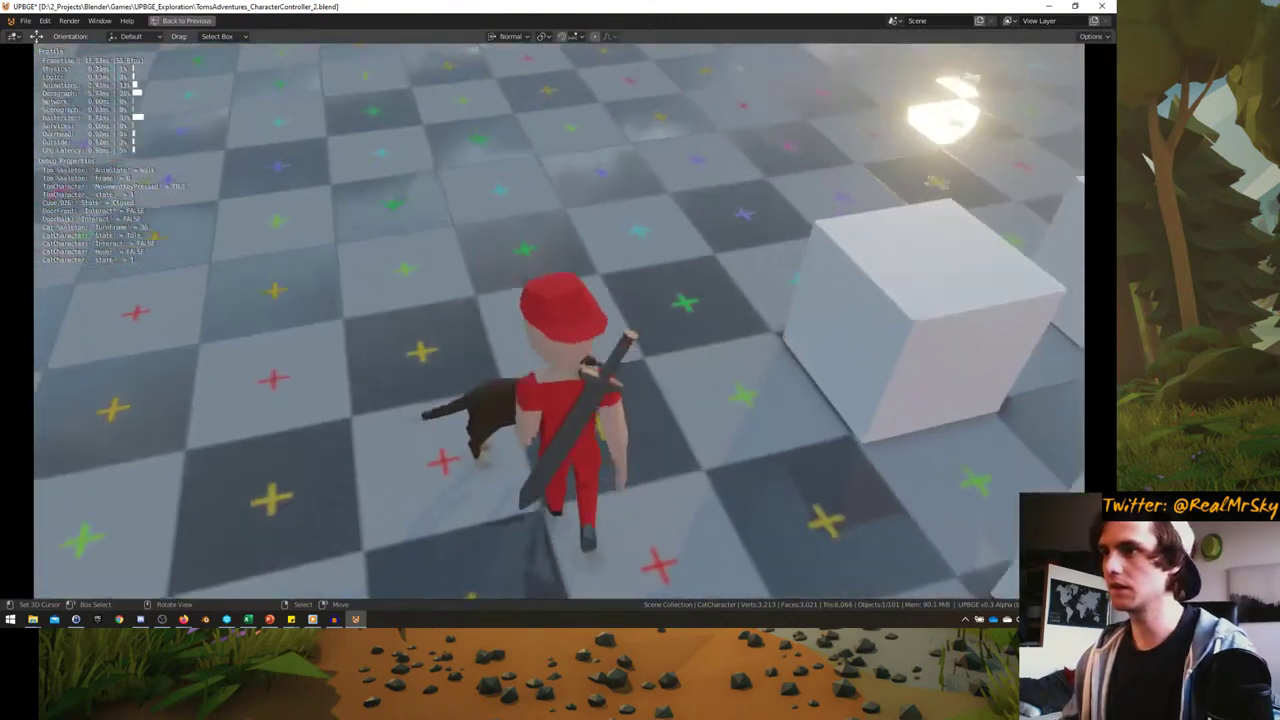
- Mount the cat as a bike and steer it left and right on the platform
key(e)
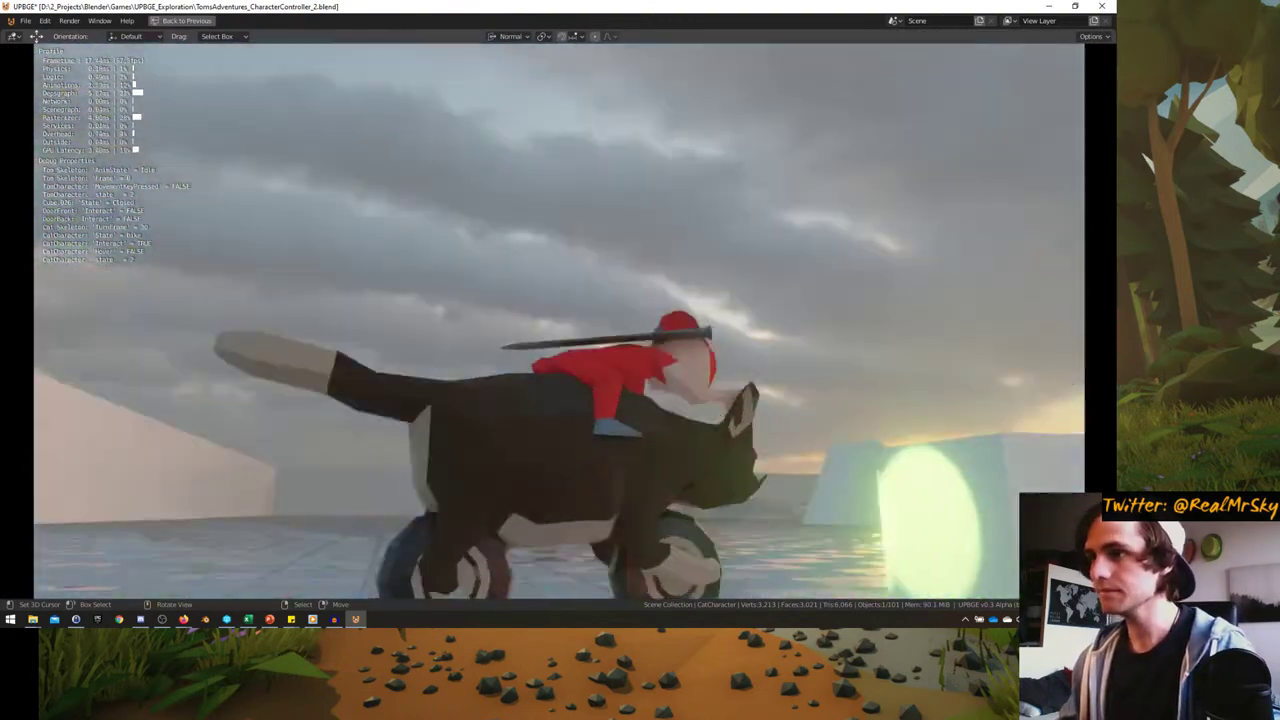
key(d)
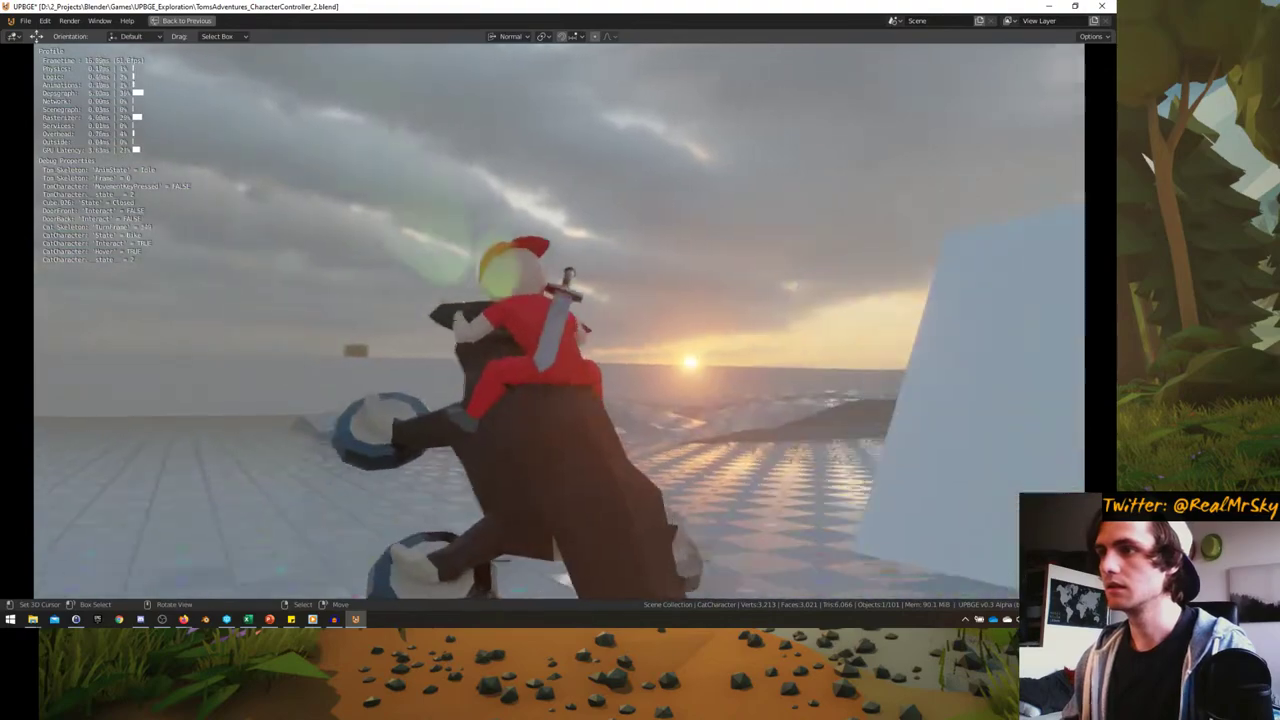
key(d)
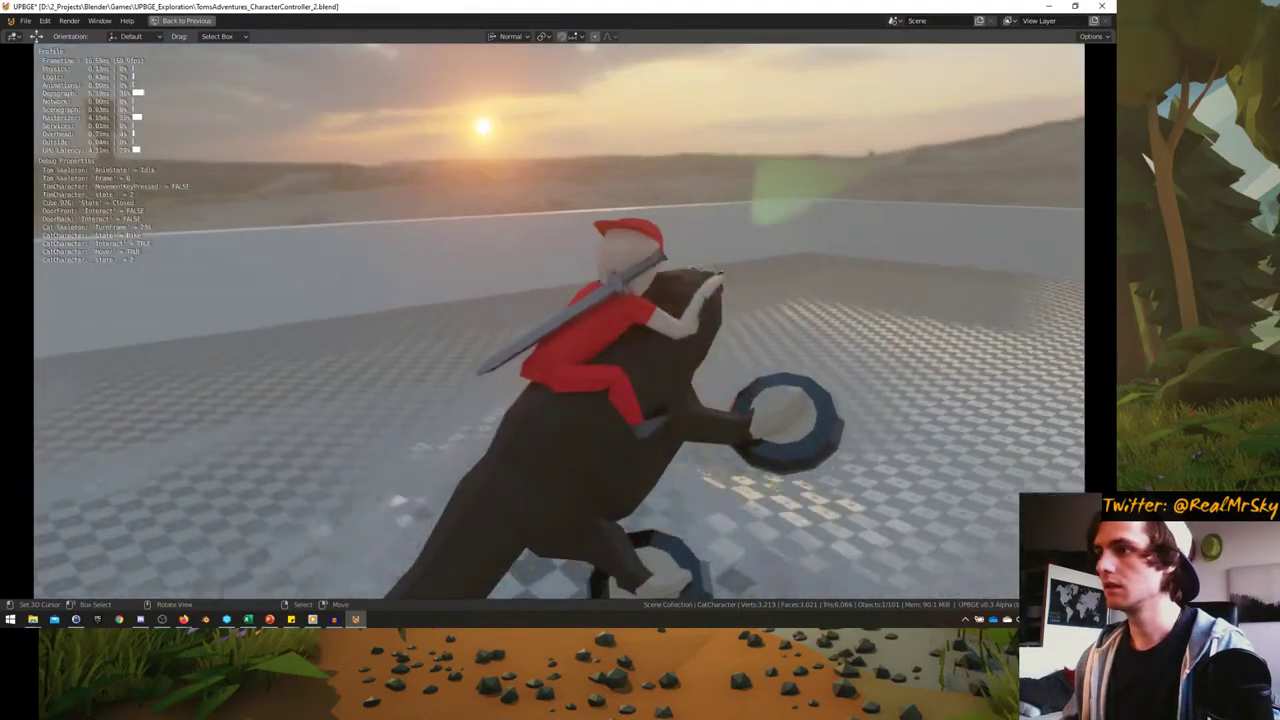
key(d)
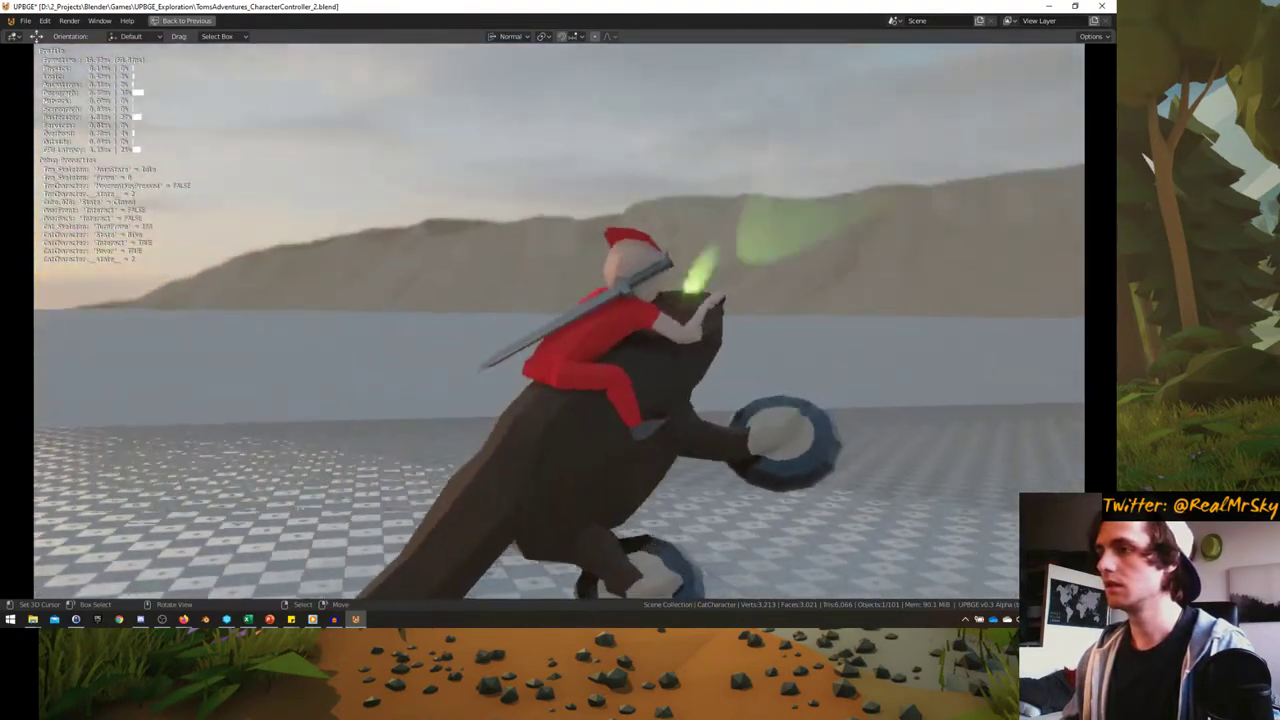
key(d)
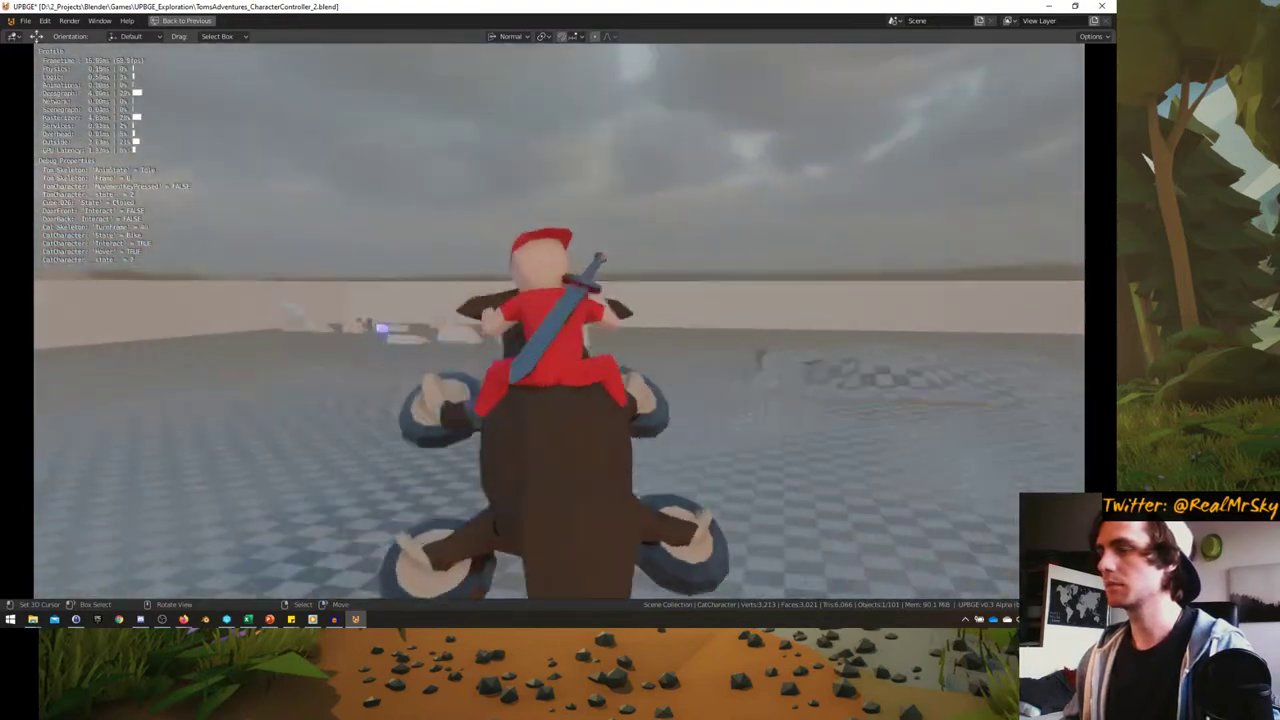
key(a)
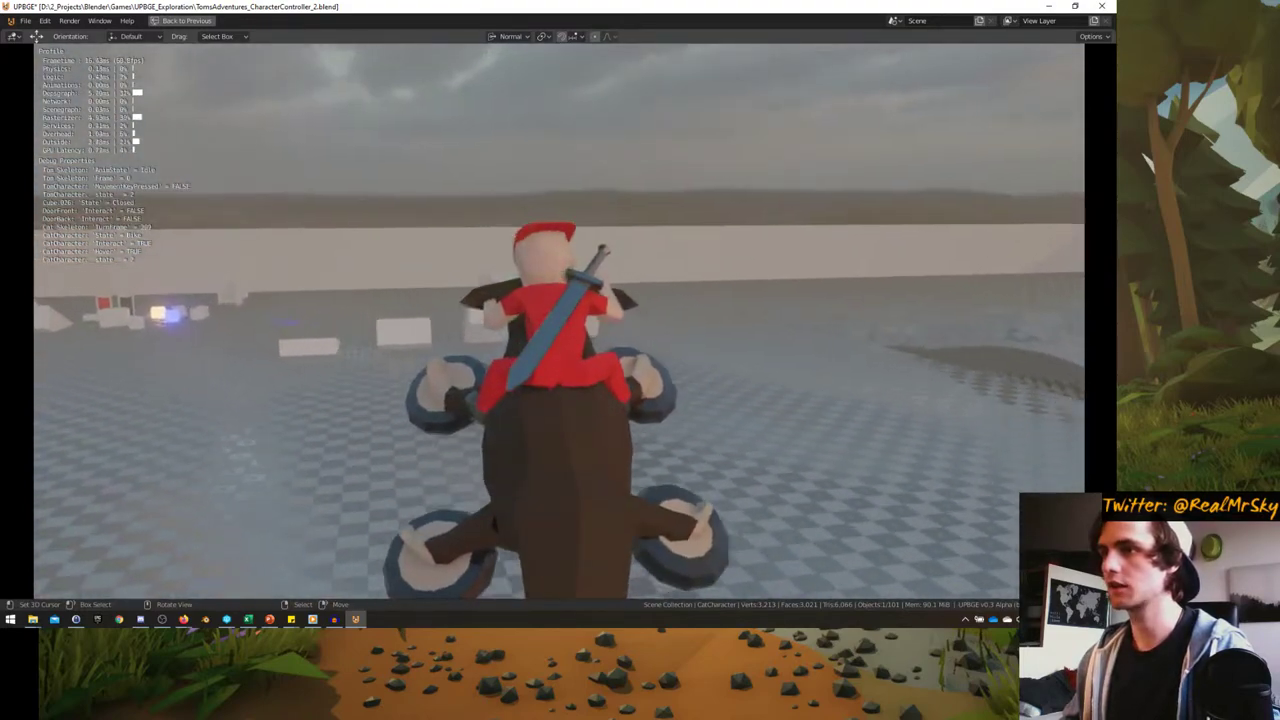
key(d)
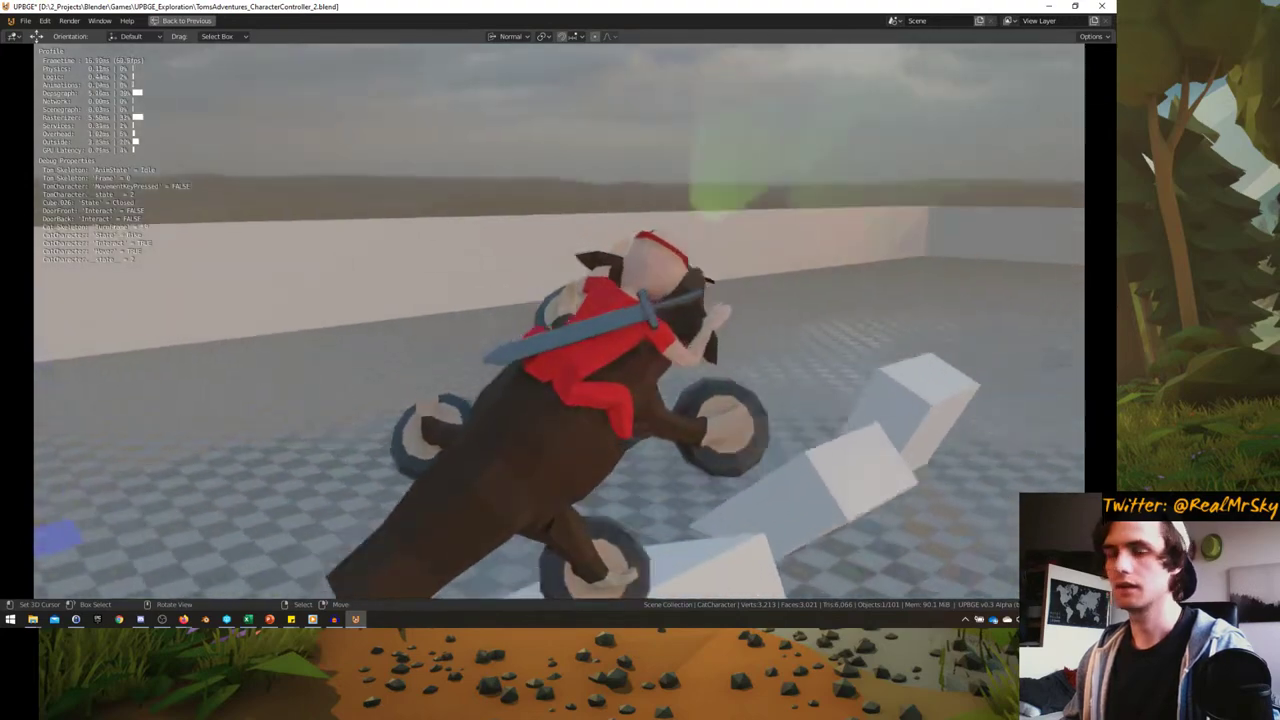
- Drive the cat-bike straight across the platform and off its edge
key(w)
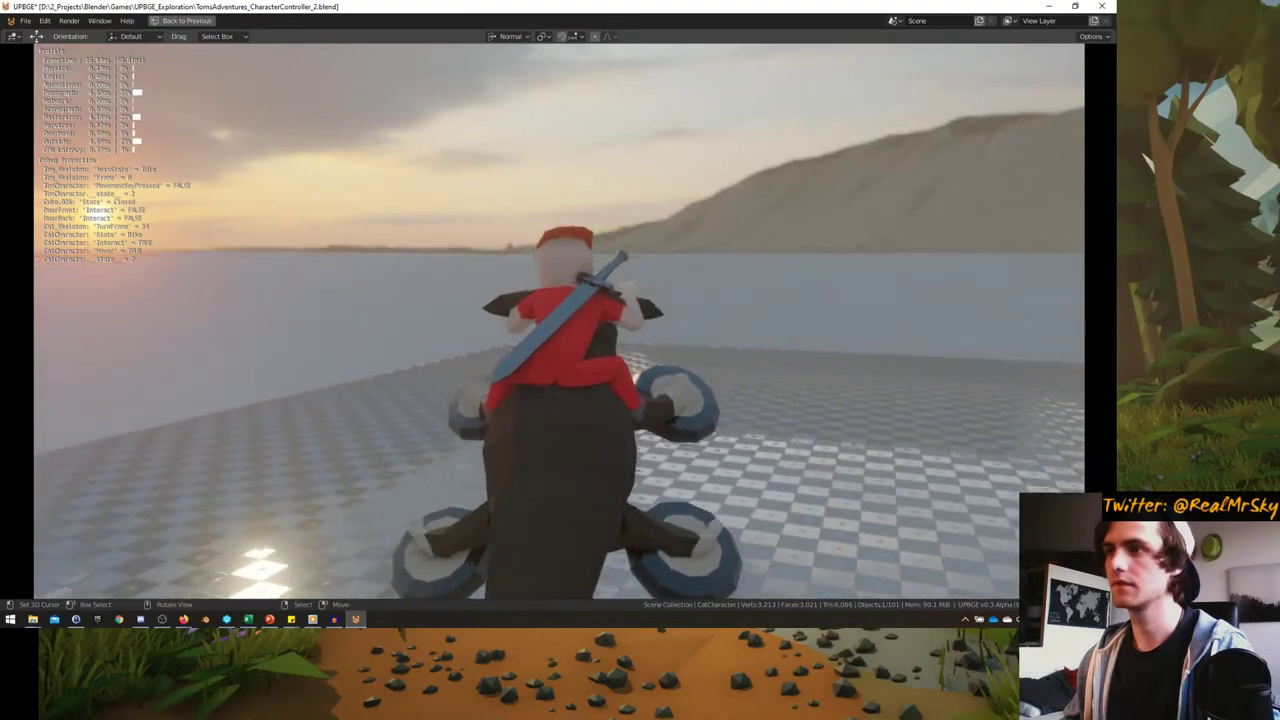
key(w)
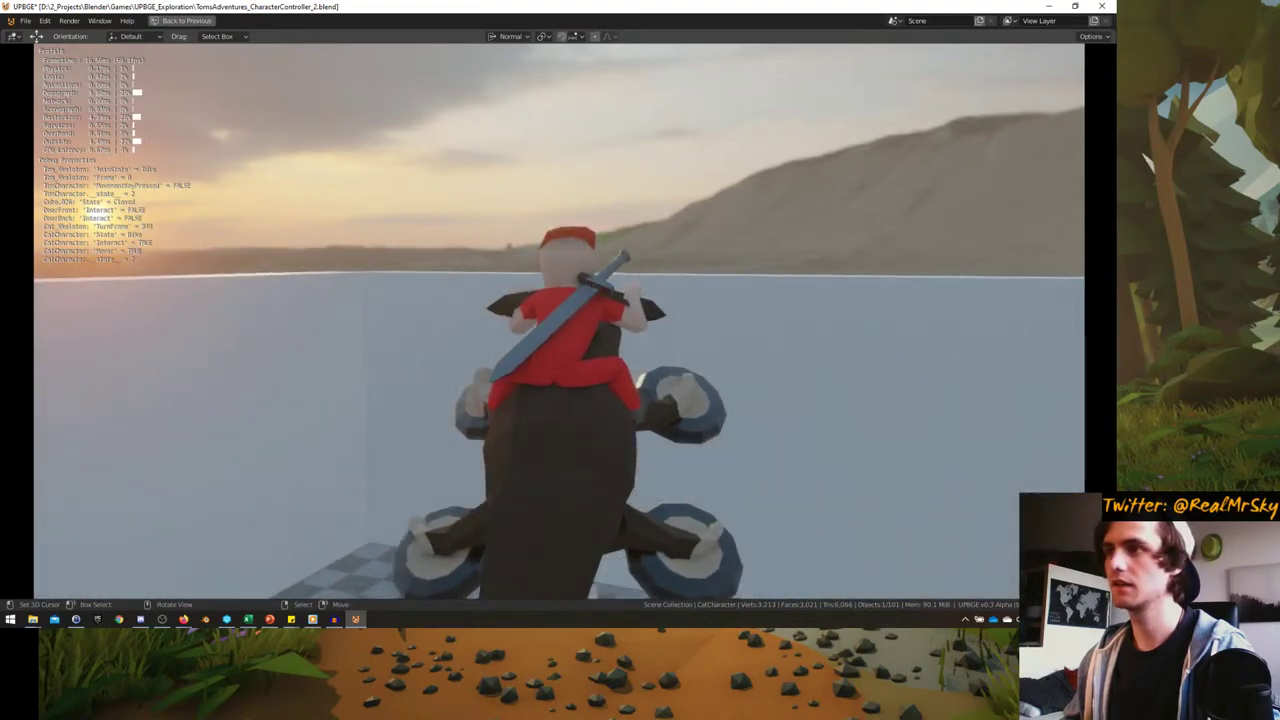
key(w)
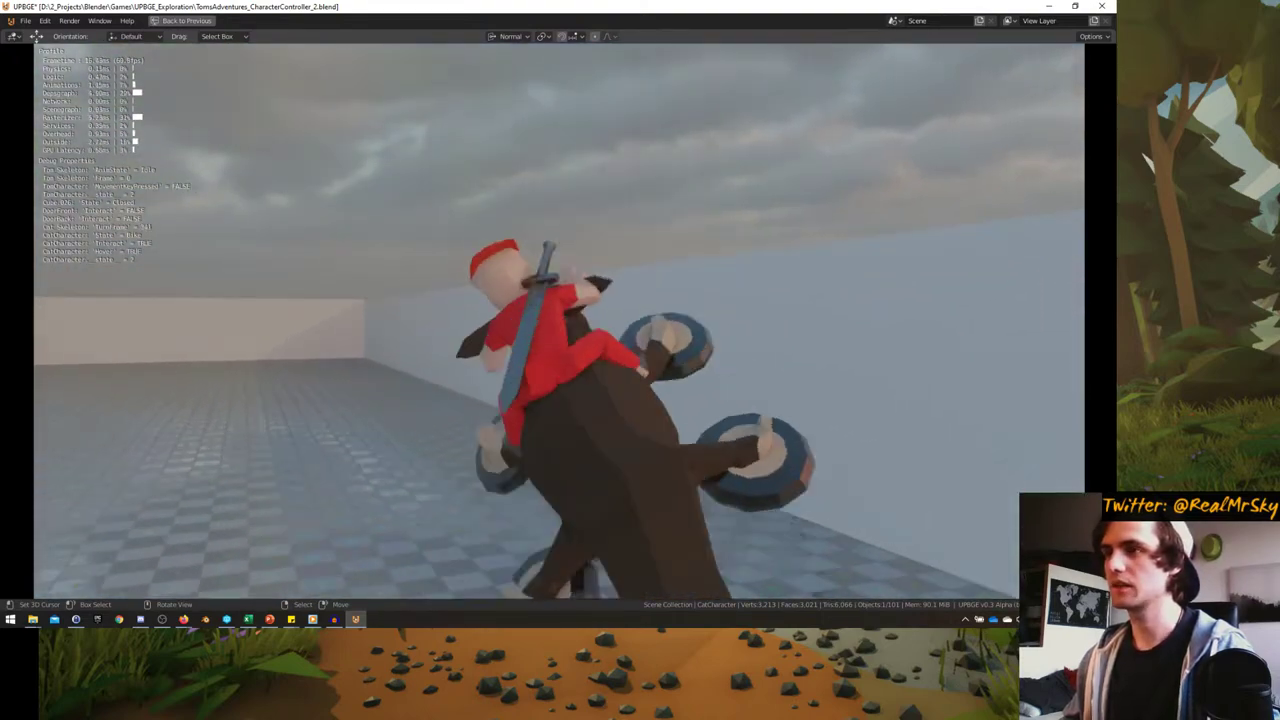
key(w)
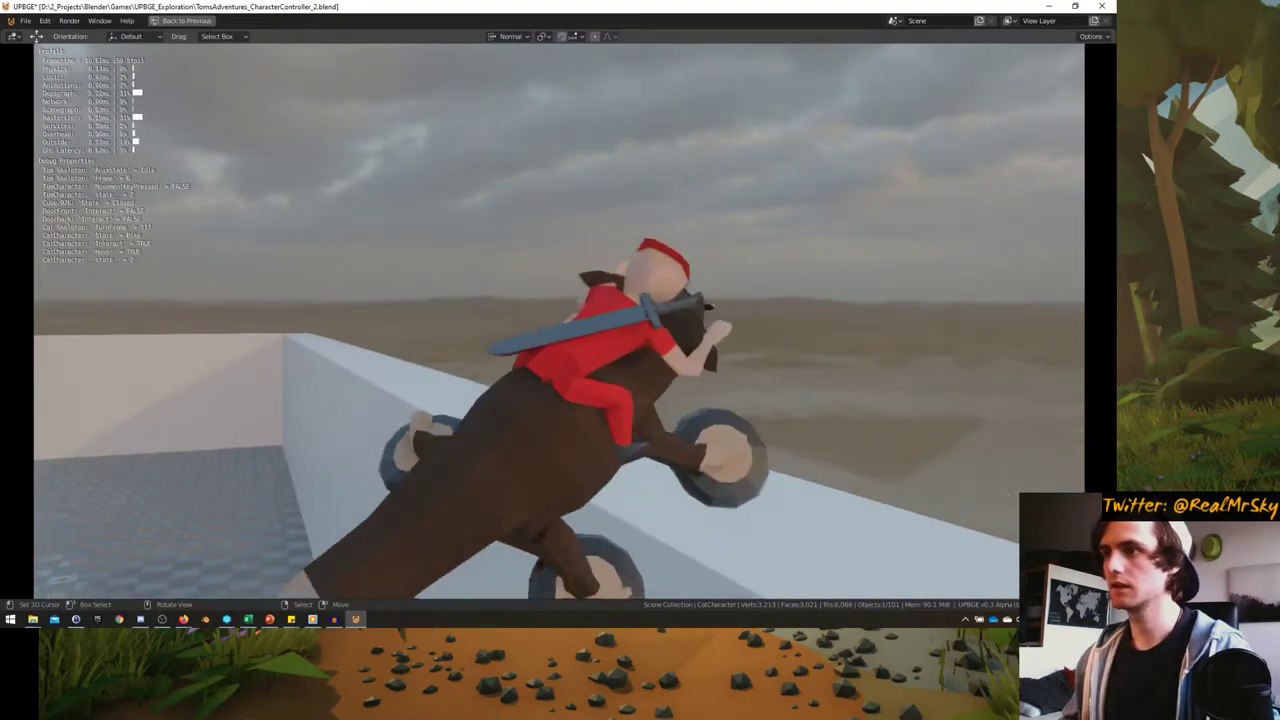
- Steer the hovering cat left through the air until it levels out
key(a)
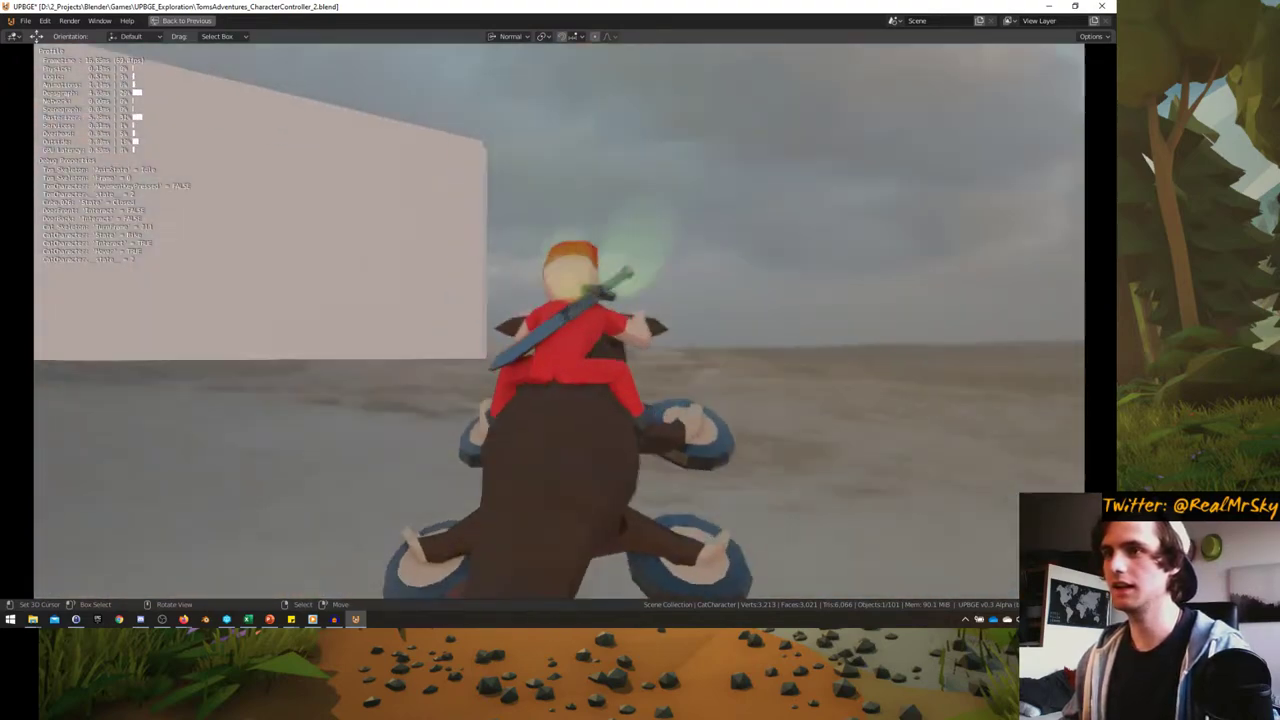
key(a)
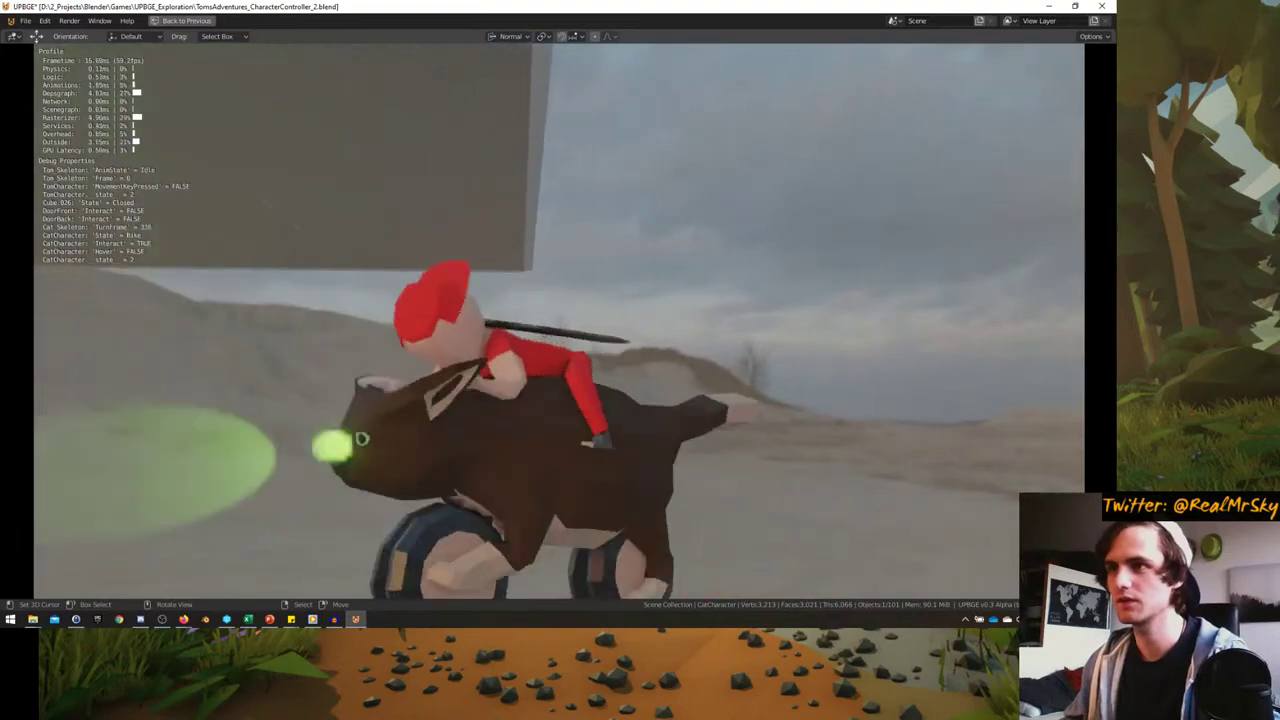
key(a)
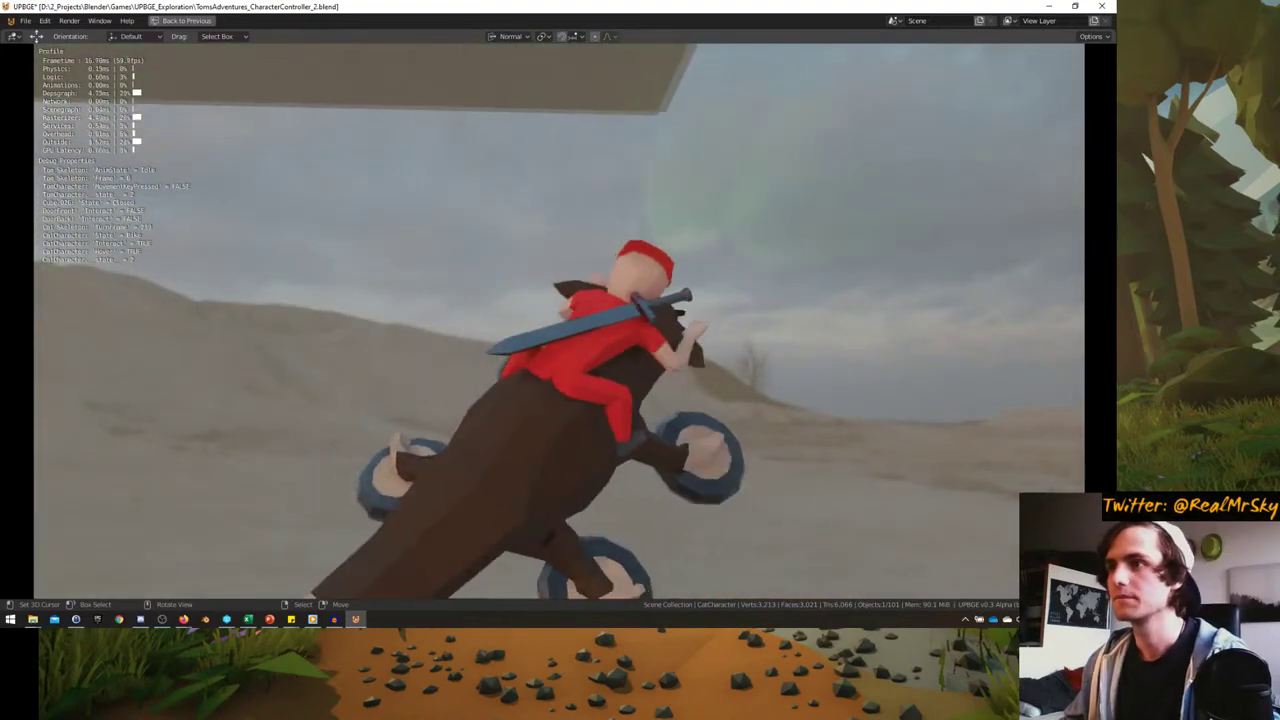
key(a)
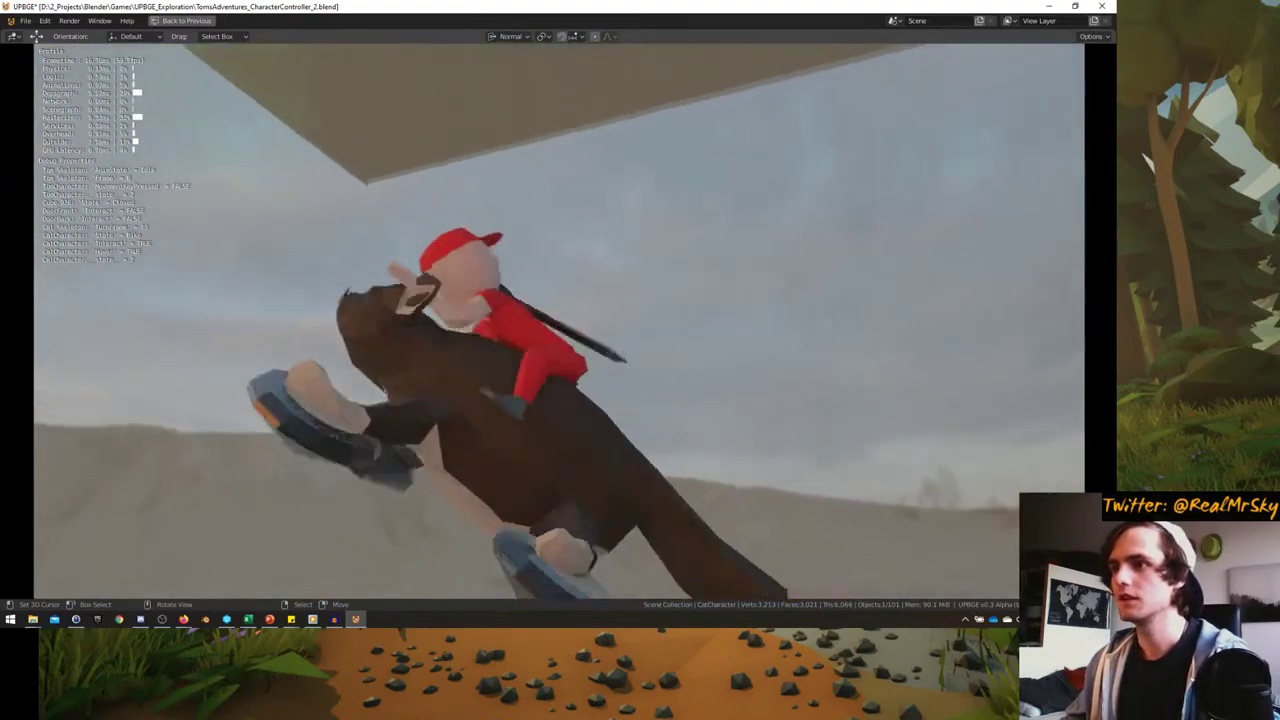
key(a)
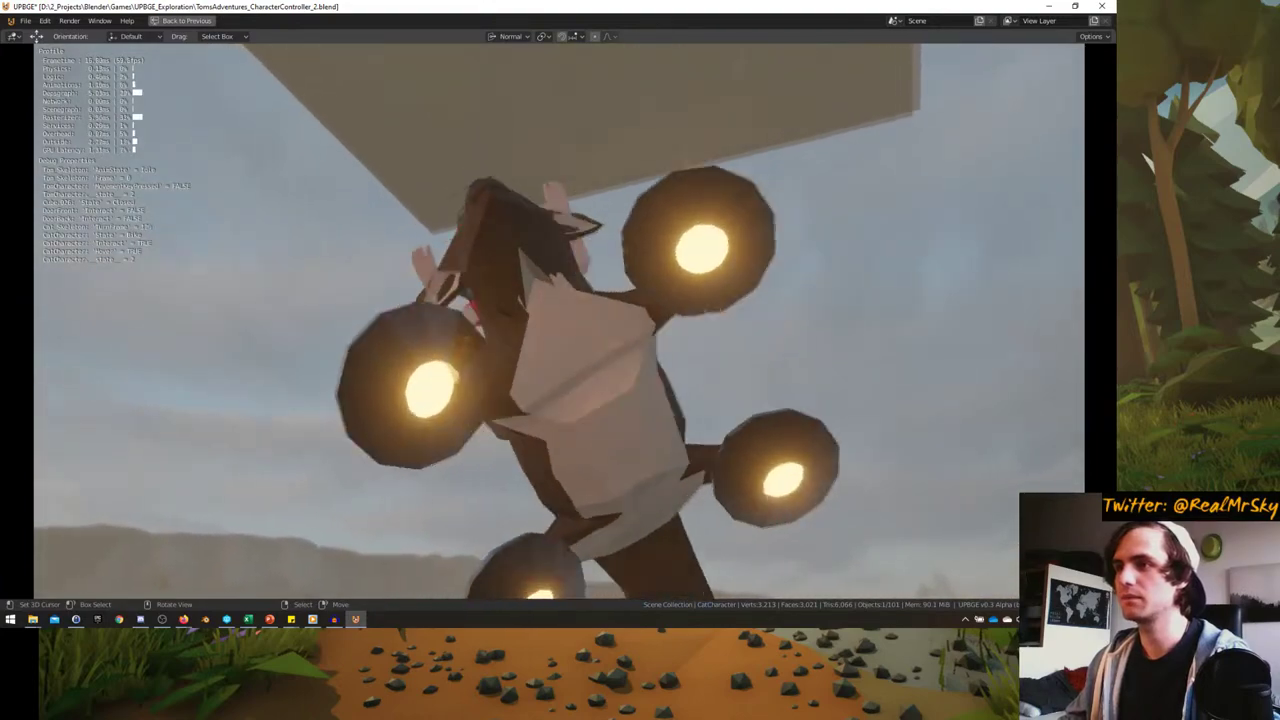
key(a)
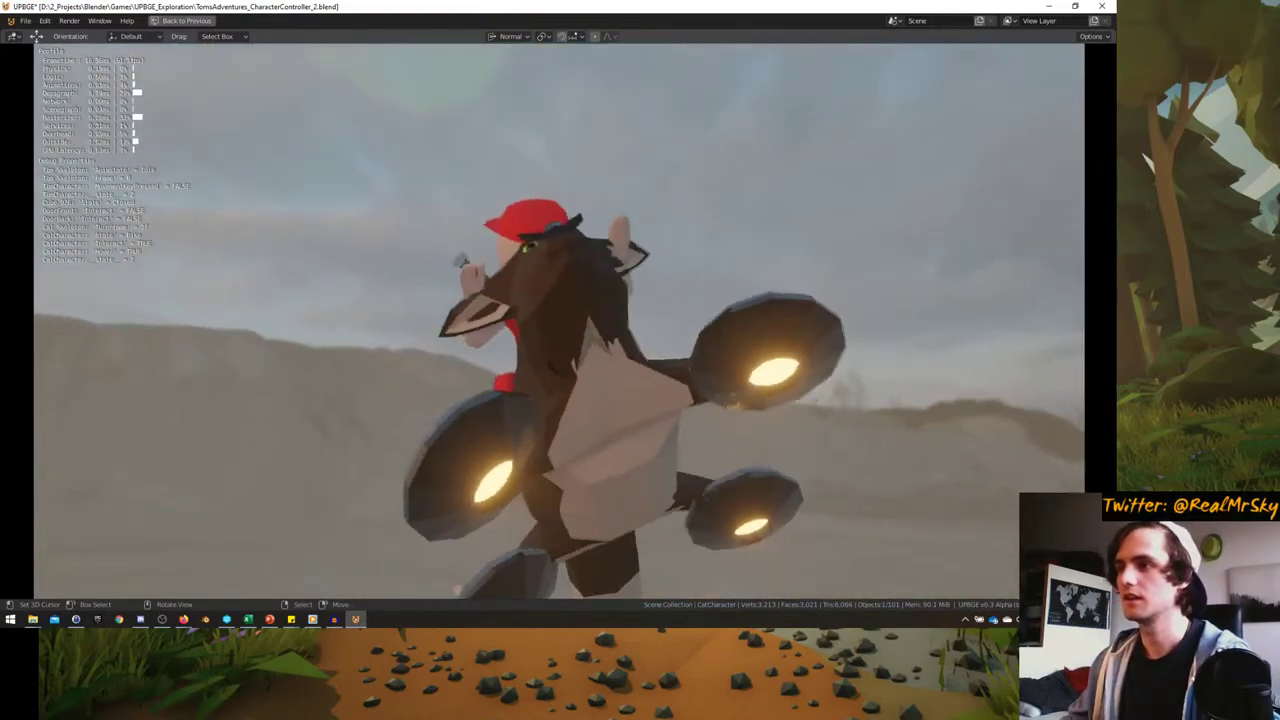
key(a)
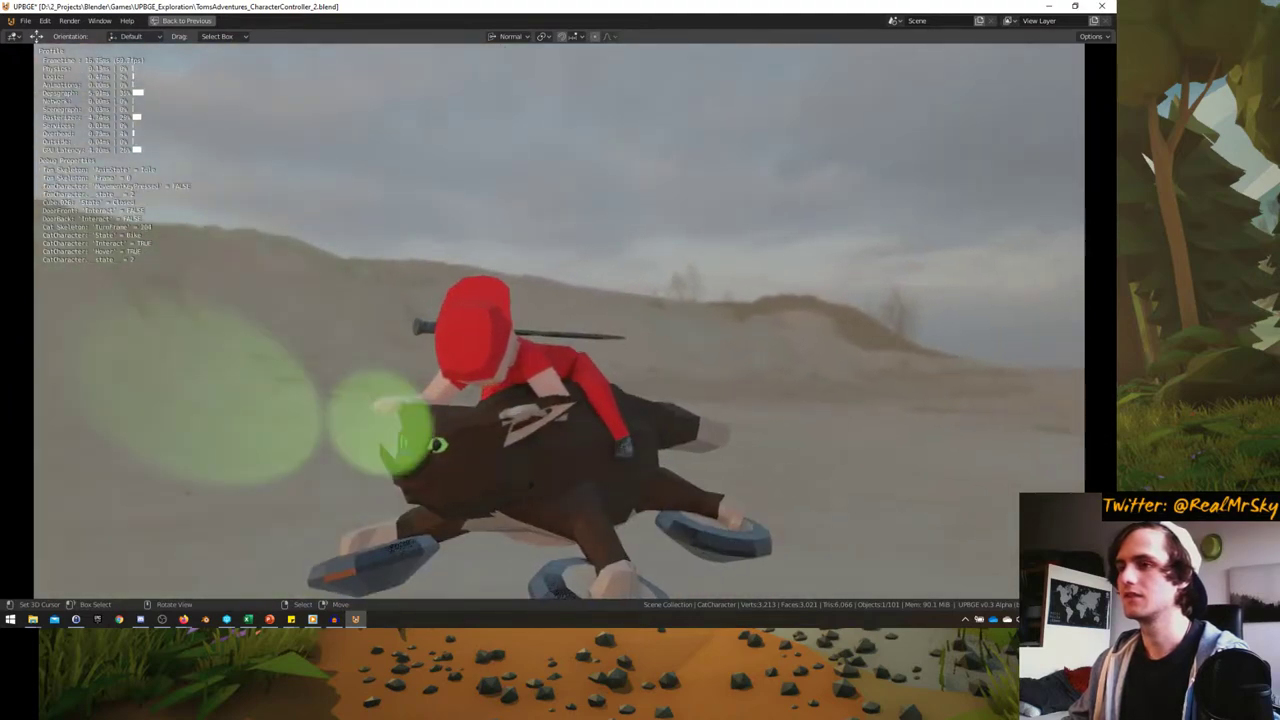
- Dismount the character, walk and jump on foot, then stop the game with Esc
key(e)
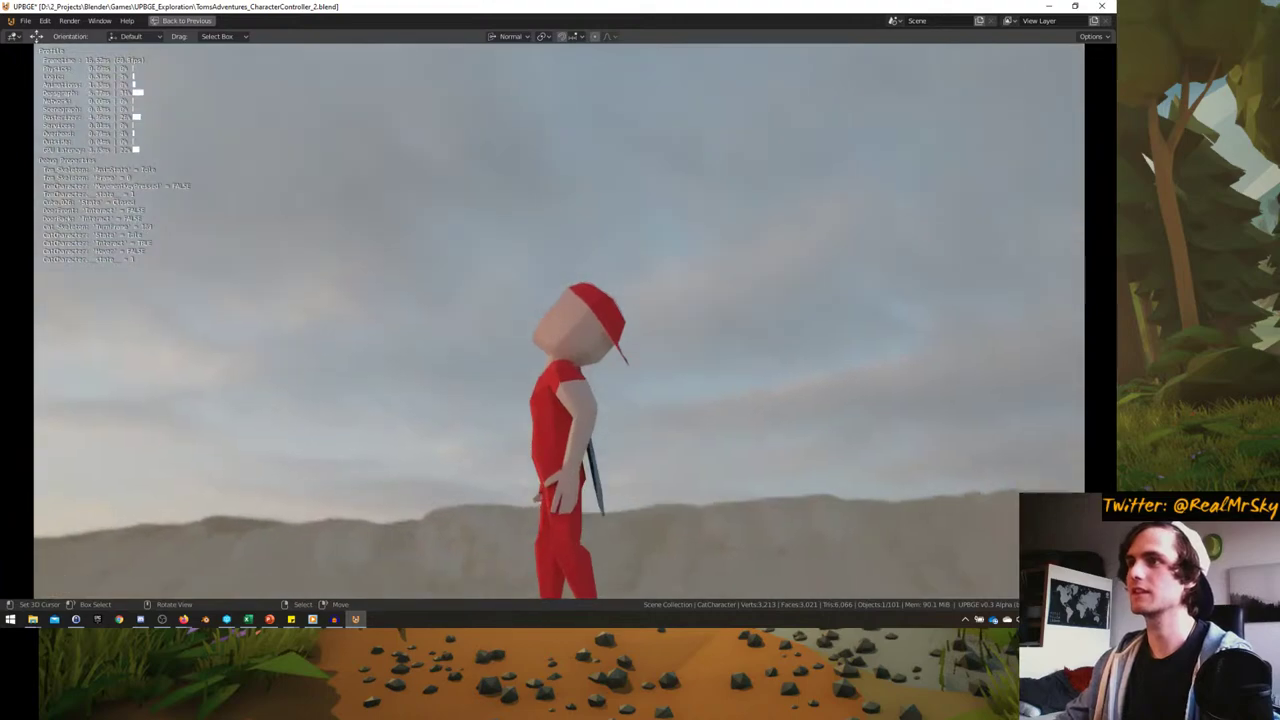
key(w)
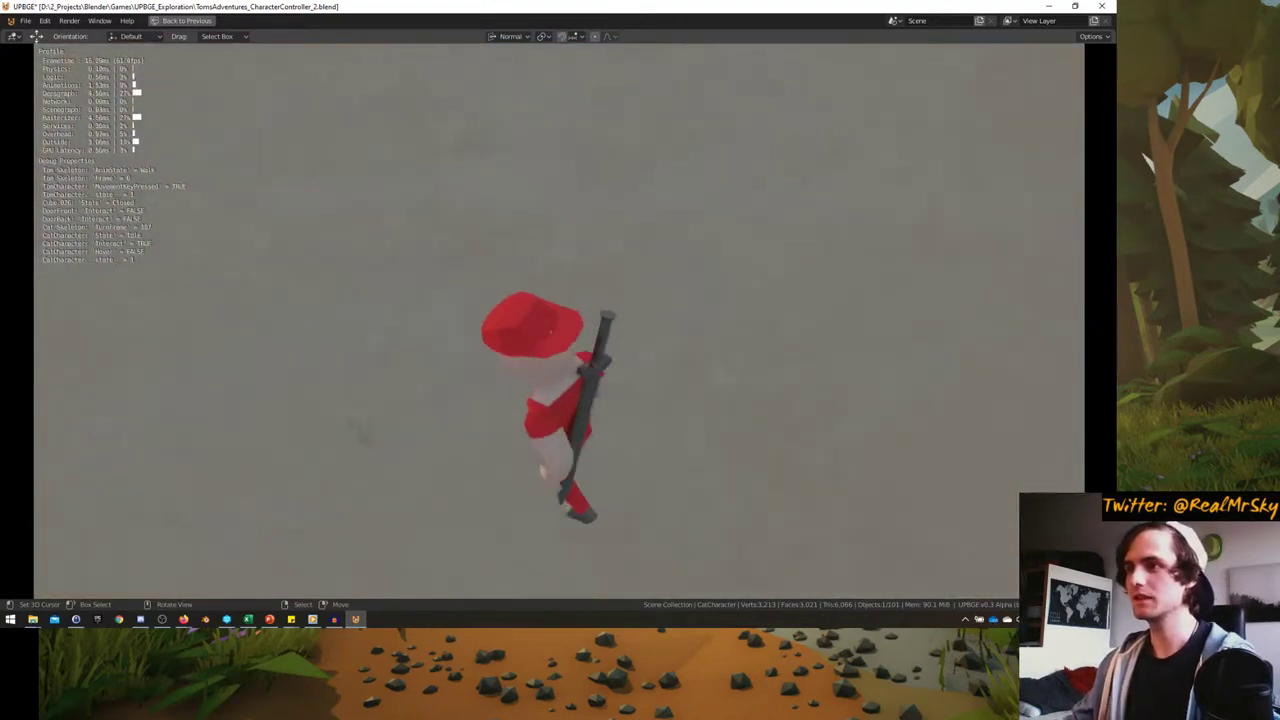
key(space)
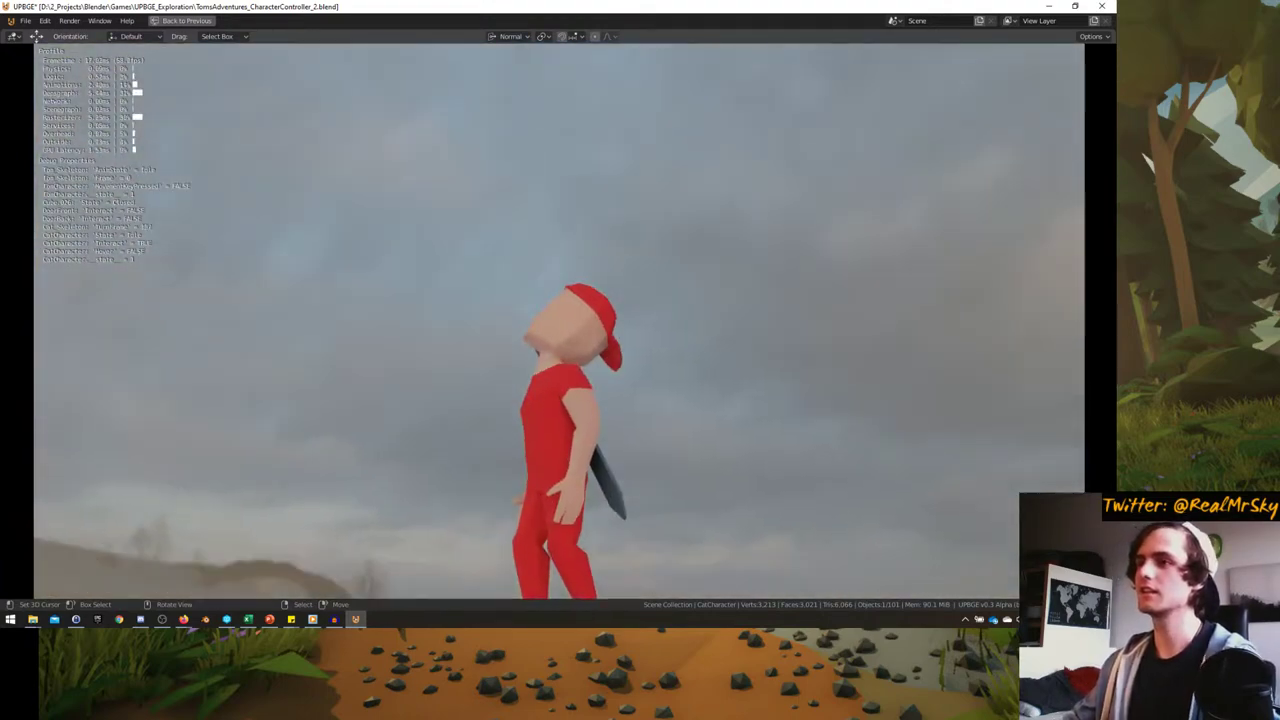
key(Escape)
scroll(663, 355, down, 4)
- Make a linked copy of the floor tile column in place and switch to top orthographic view
middle_drag(620, 340, 403, 422)
scroll(663, 355, down, 6)
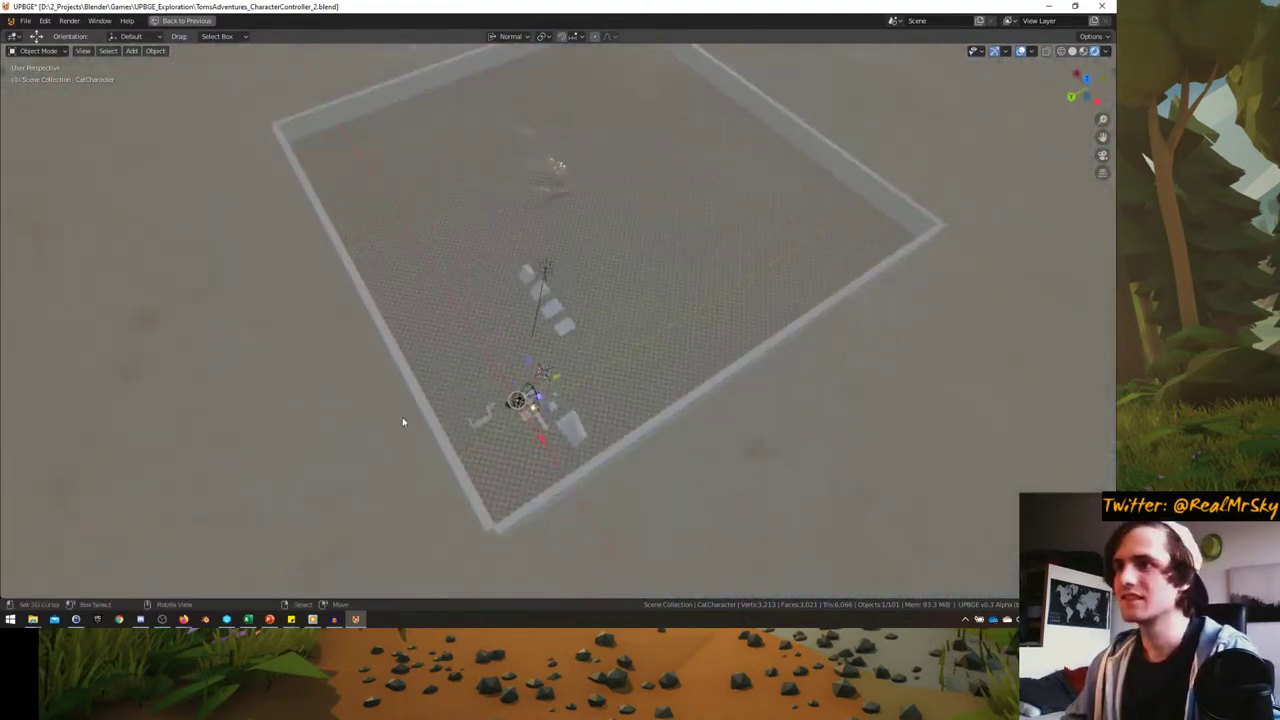
scroll(436, 323, down, 3)
middle_drag(436, 323, 536, 375)
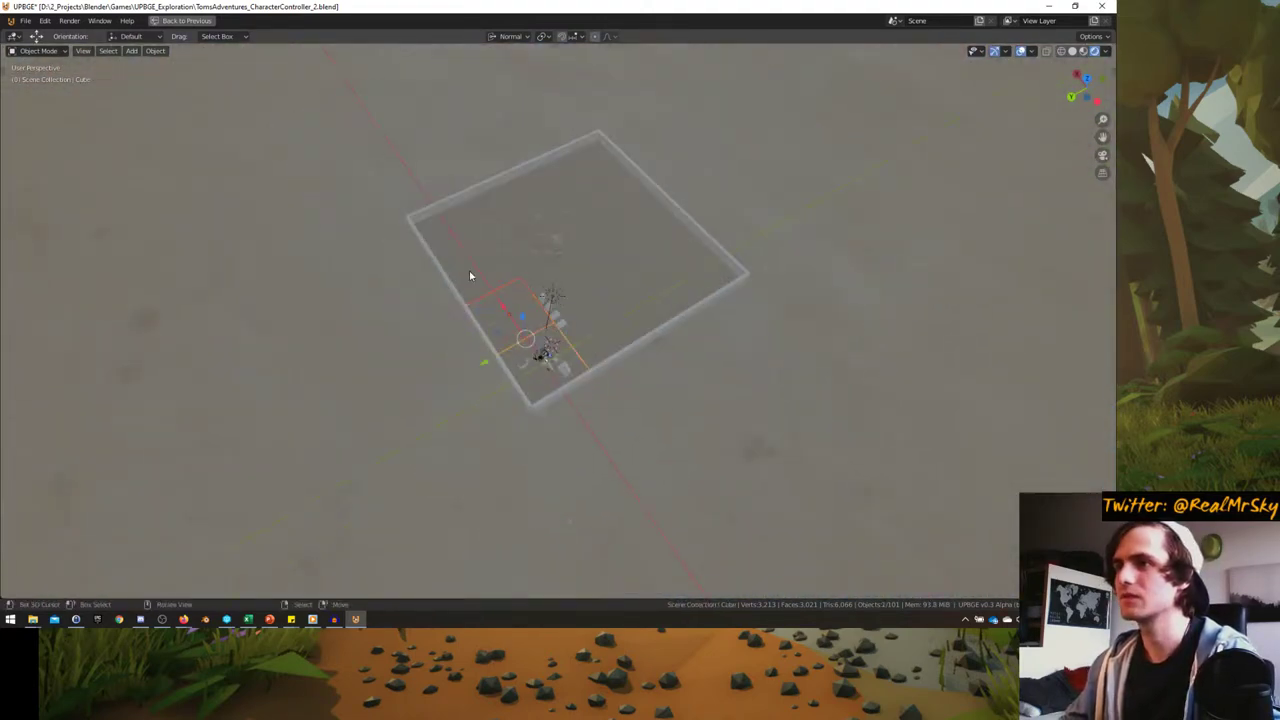
middle_drag(459, 244, 616, 300)
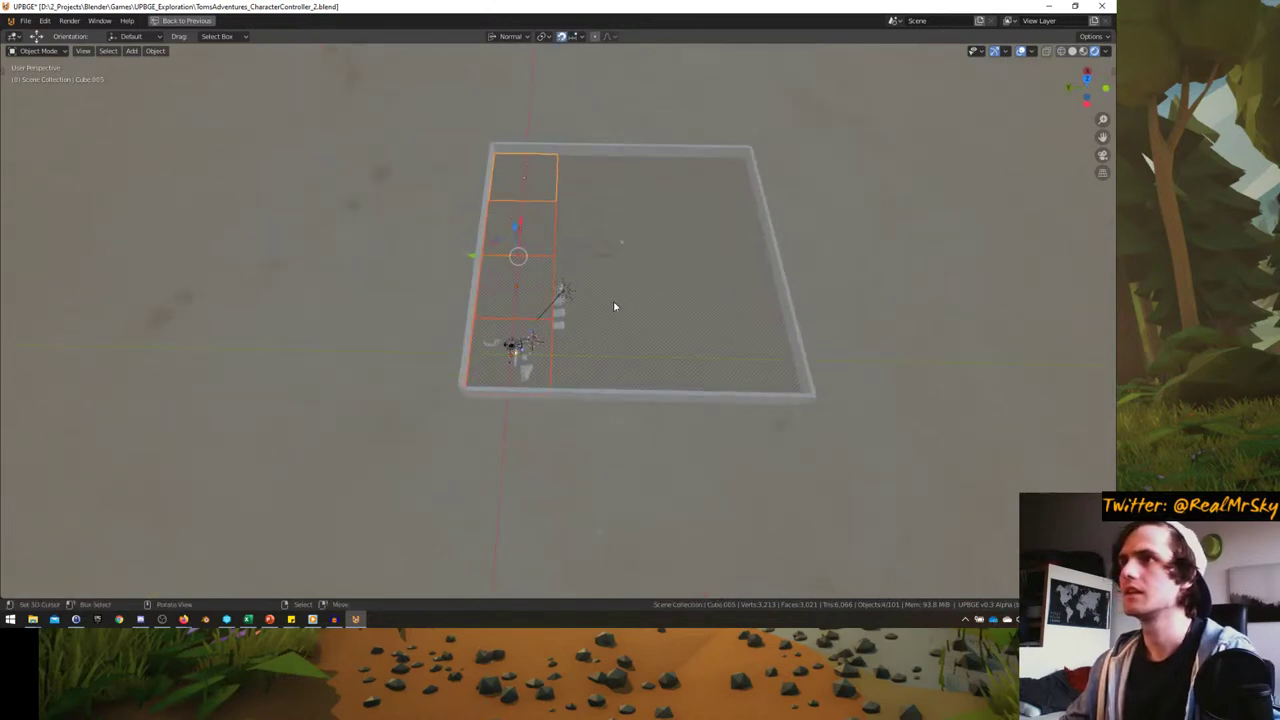
key(alt+d)
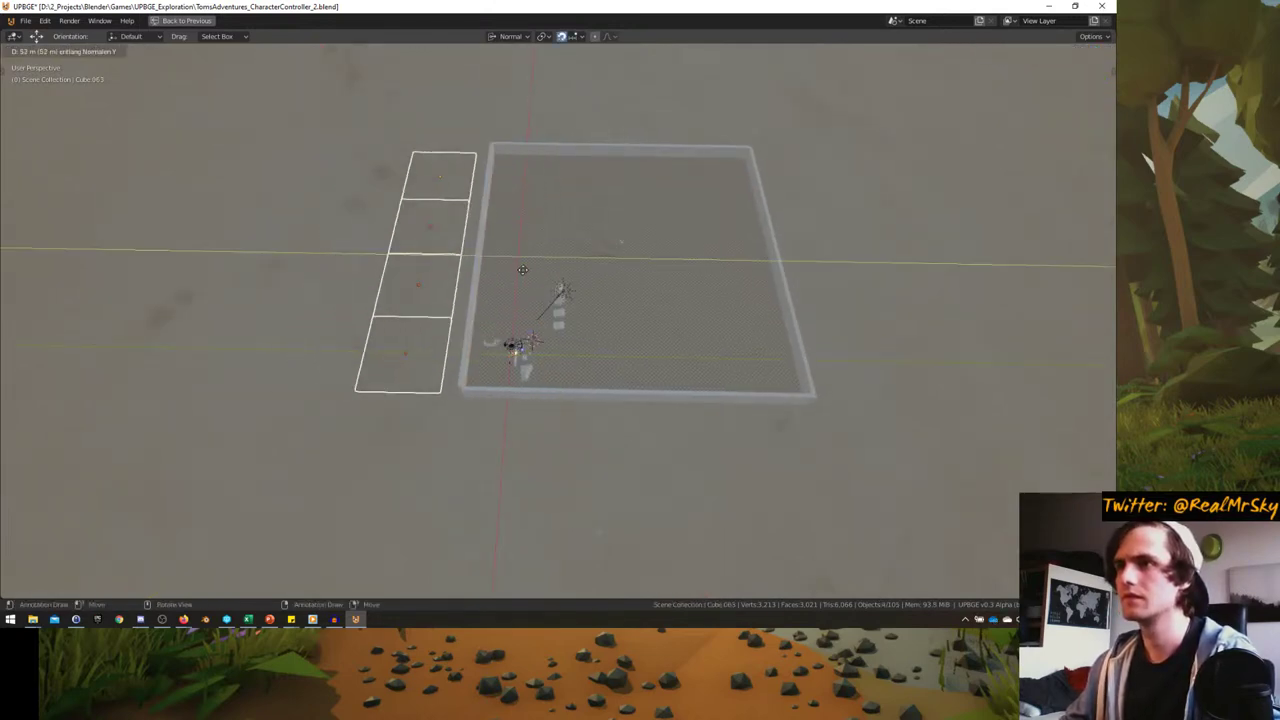
key(Escape)
click(540, 36)
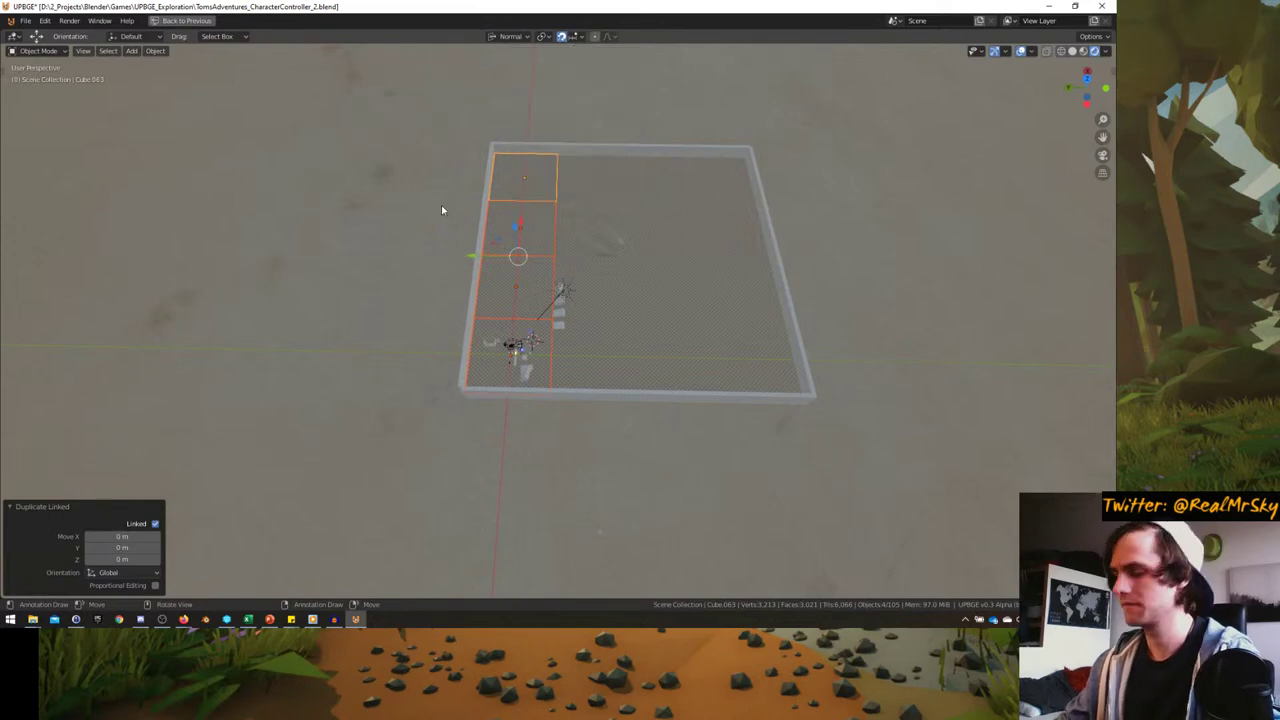
key(KP_7)
- Scale the copied tile row by 2 and place it one tile above the square
key(g)
key(Return)
shift+middle_drag(620, 239, 554, 308)
key(g)
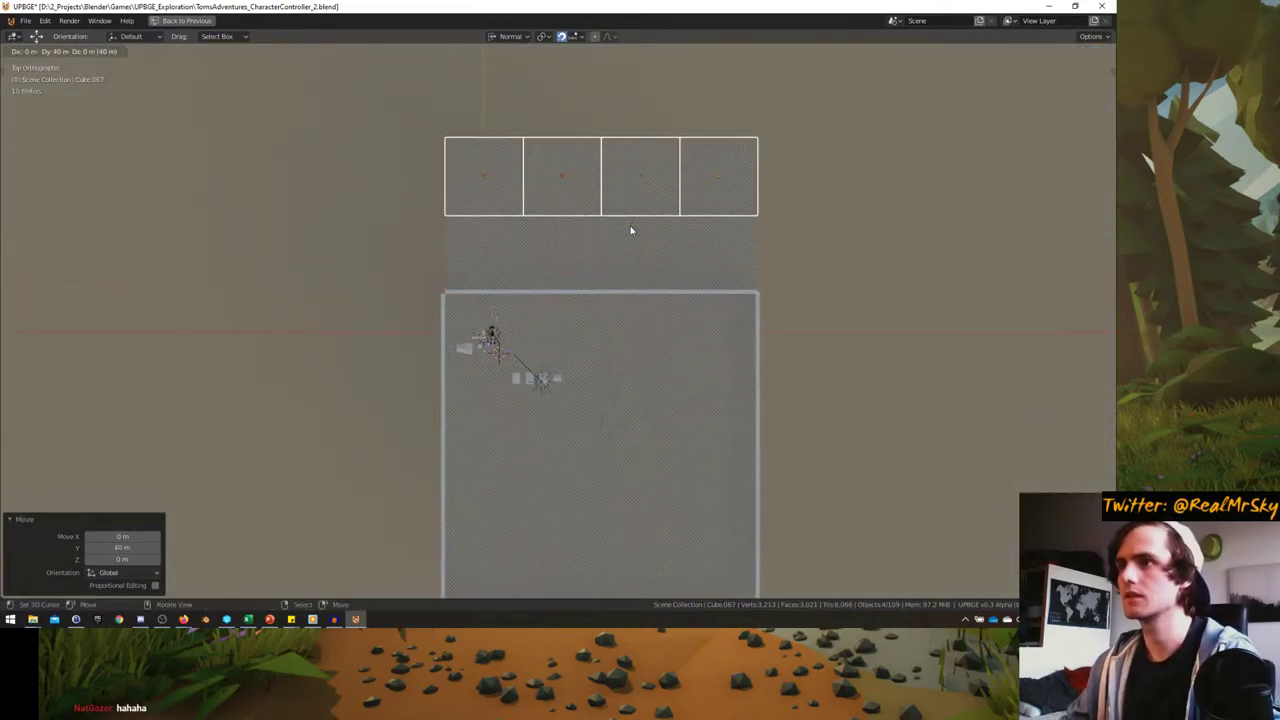
key(Escape)
key(s)
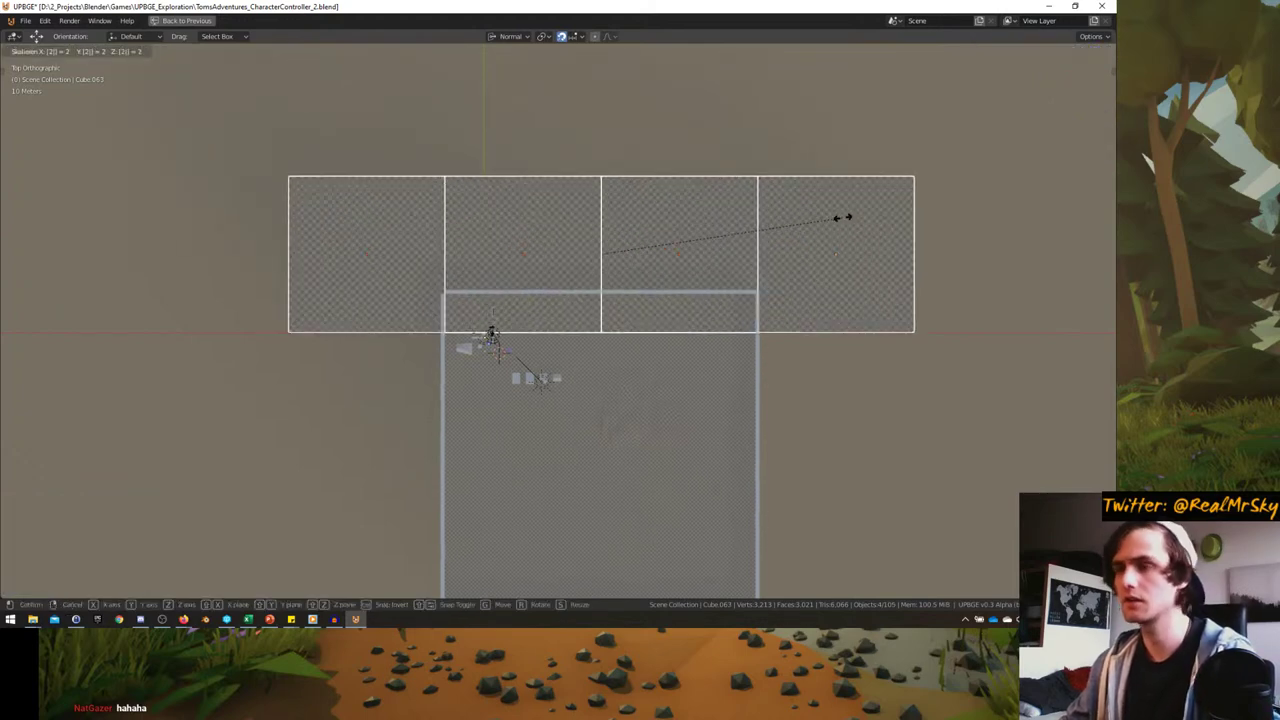
click(840, 214)
key(g)
click(795, 245)
scroll(709, 241, down, 2)
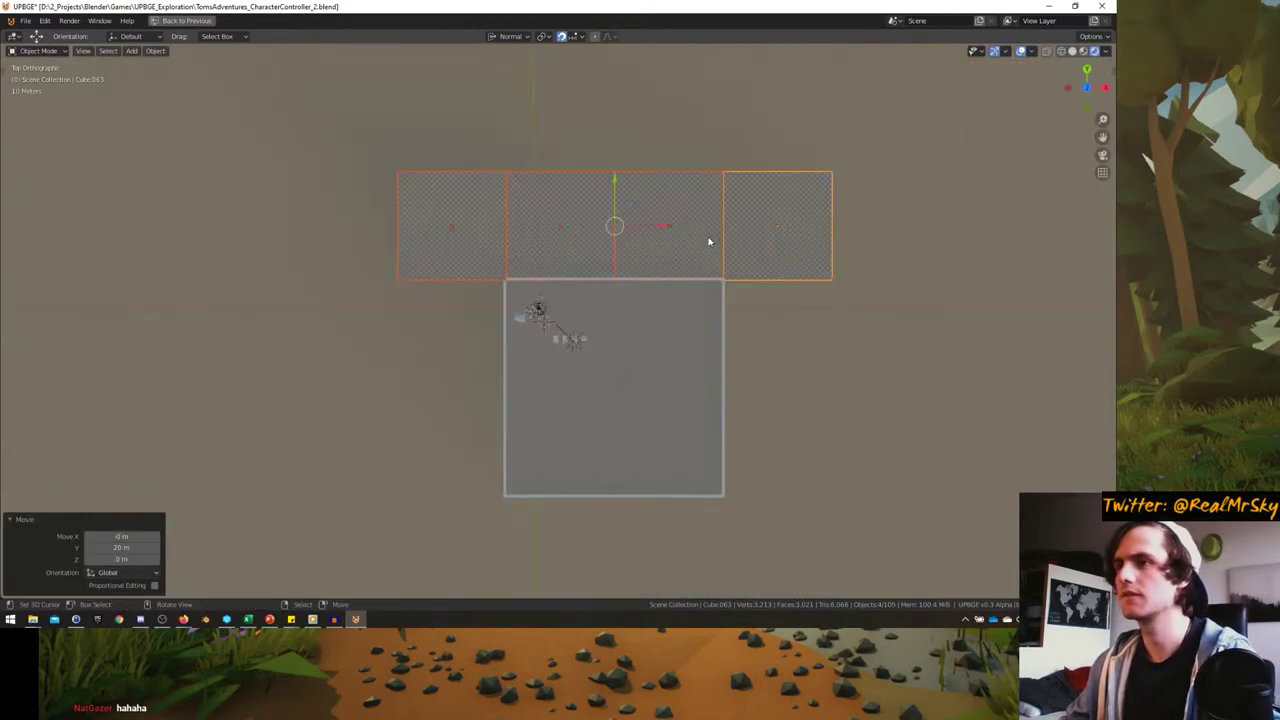
shift+scroll(633, 250, down, 2)
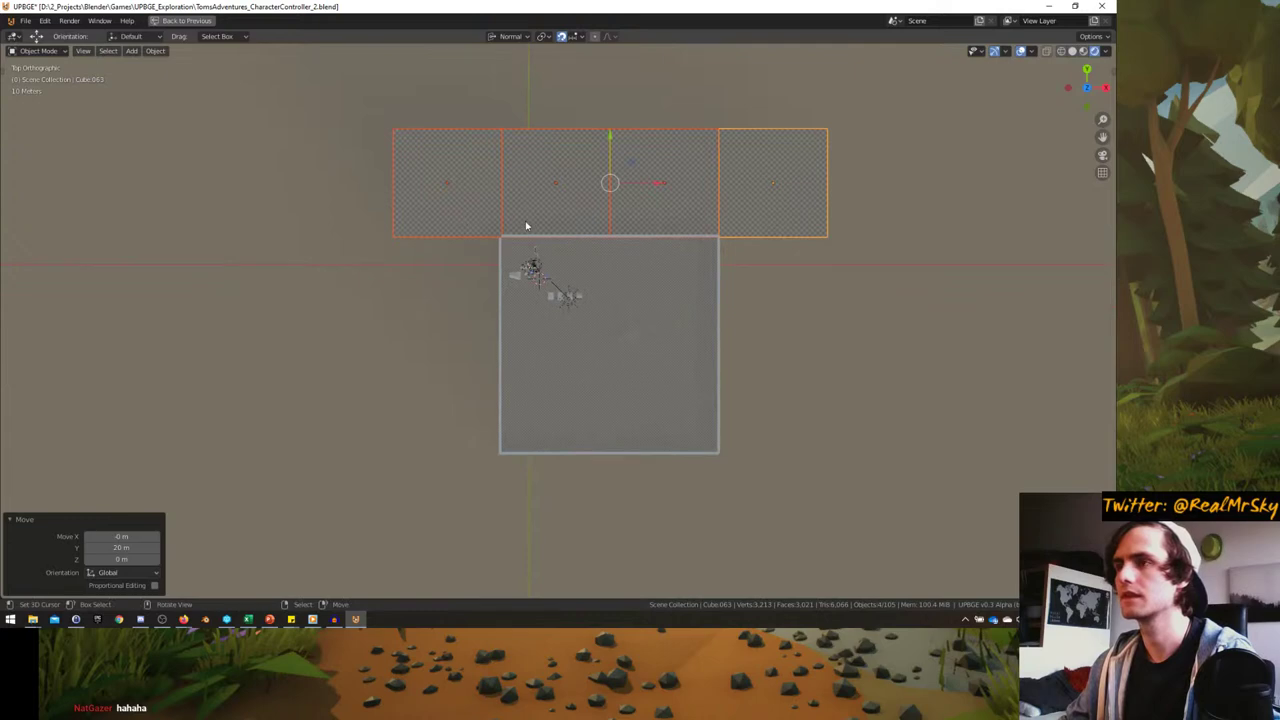
- Duplicate the row below the square and add two tile copies along its left side
key(shift+d)
click(524, 537)
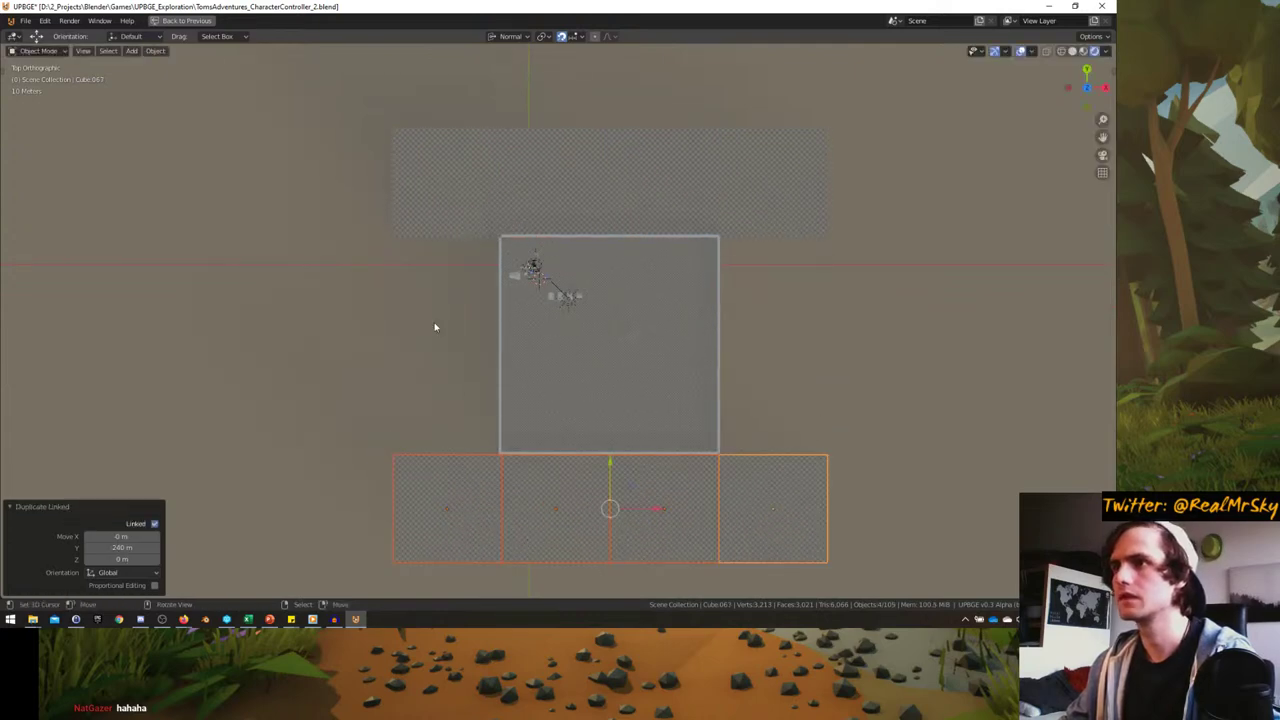
click(425, 229)
key(shift+d)
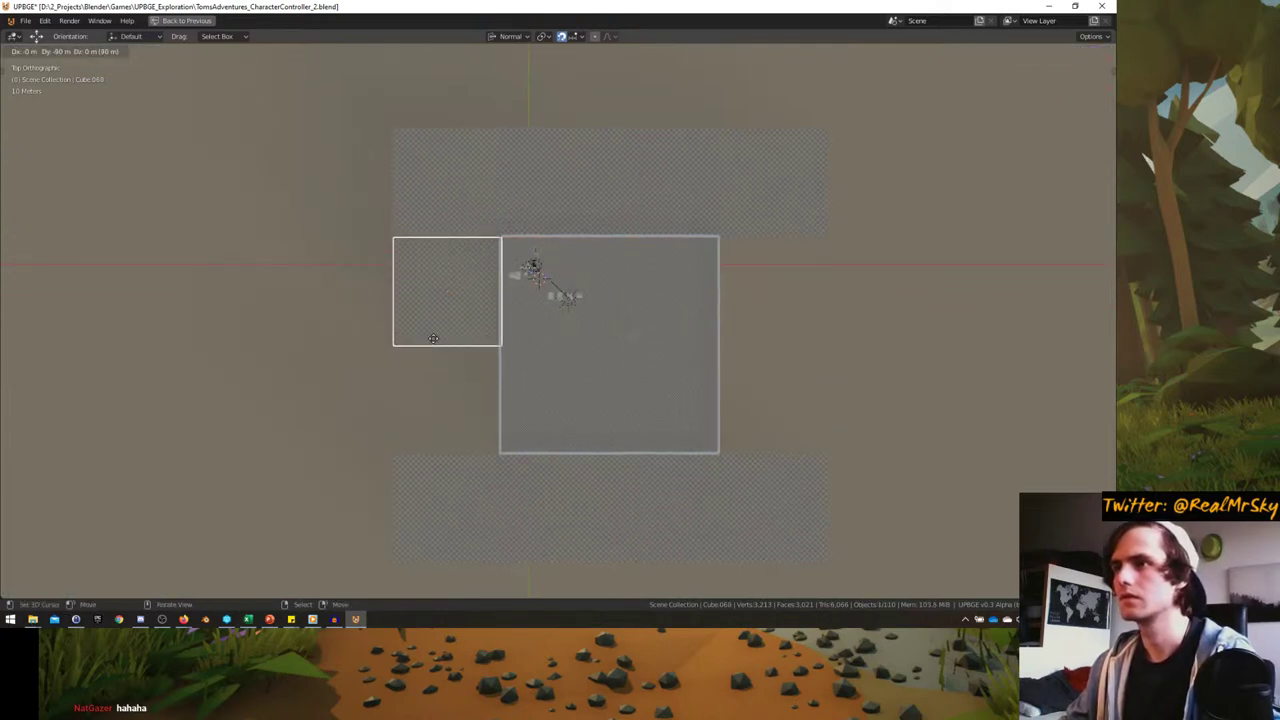
click(433, 338)
shift+middle_drag(433, 338, 428, 289)
key(shift+d)
click(430, 289)
- Make linked copies of the two left-side tiles on the square's right side, then view through the camera
shift+click(430, 282)
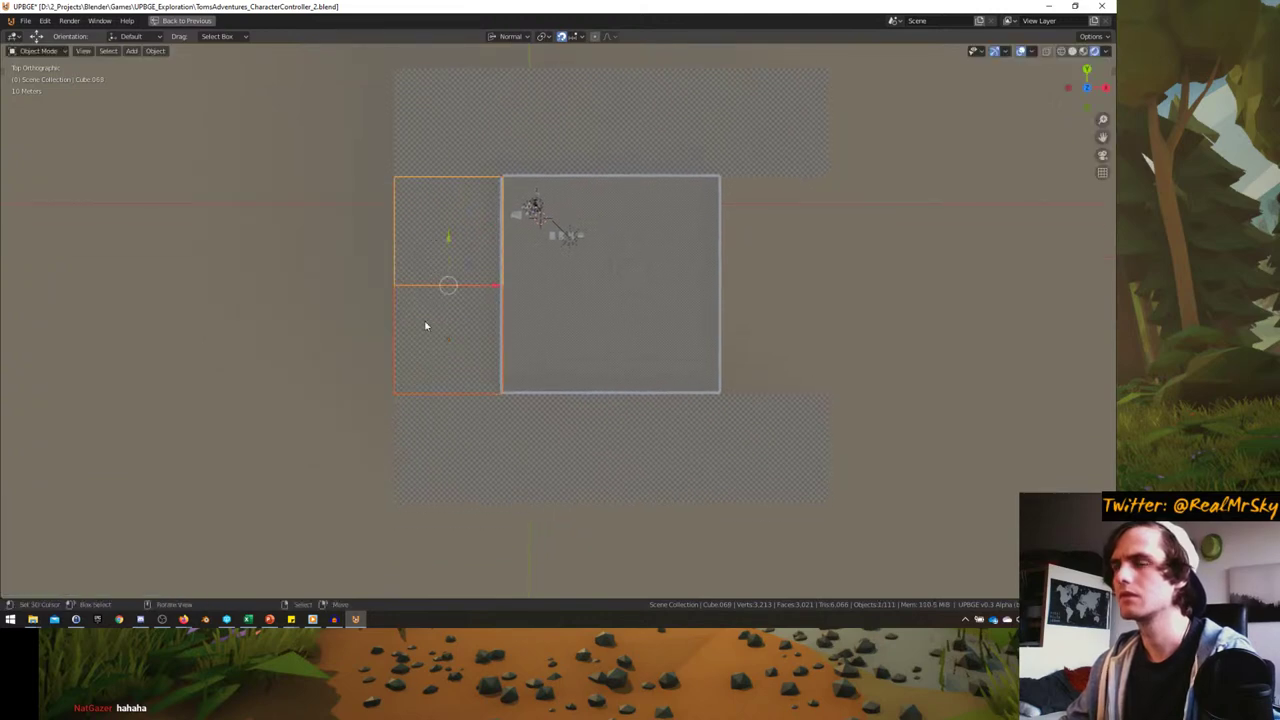
key(alt+d)
click(757, 323)
middle_drag(757, 323, 385, 336)
scroll(742, 311, up, 5)
scroll(551, 310, down, 6)
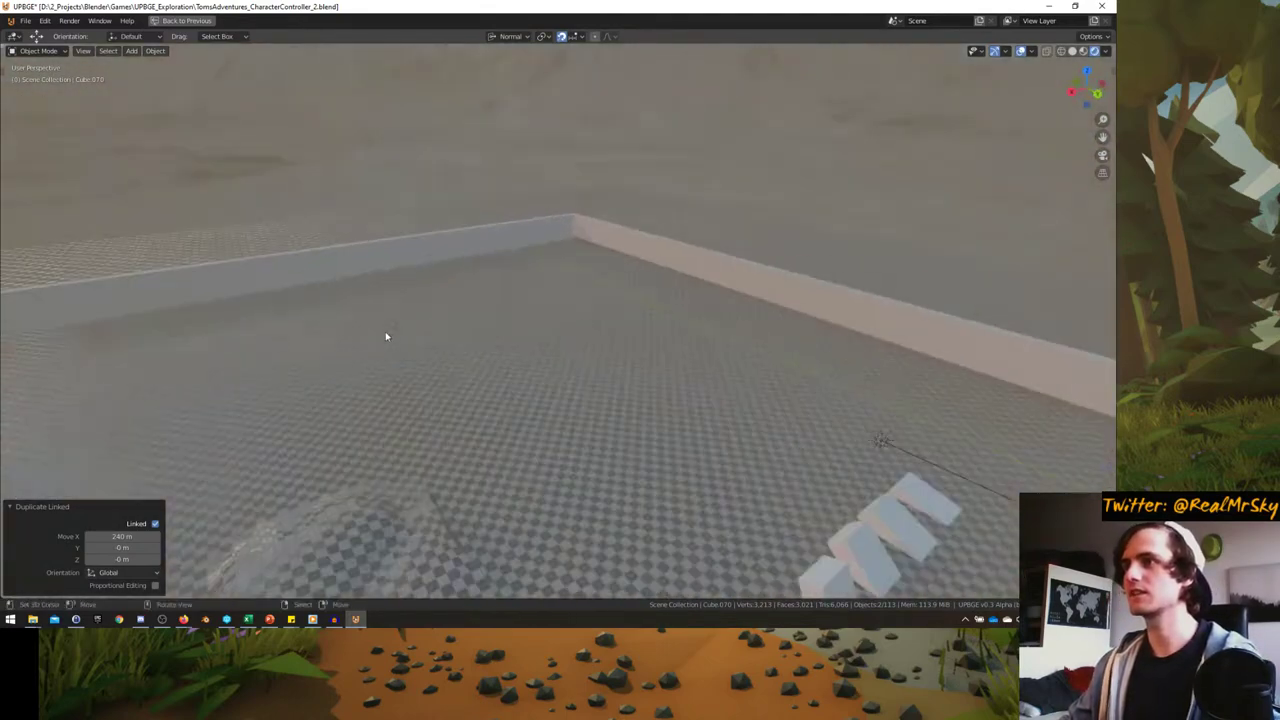
key(KP_0)
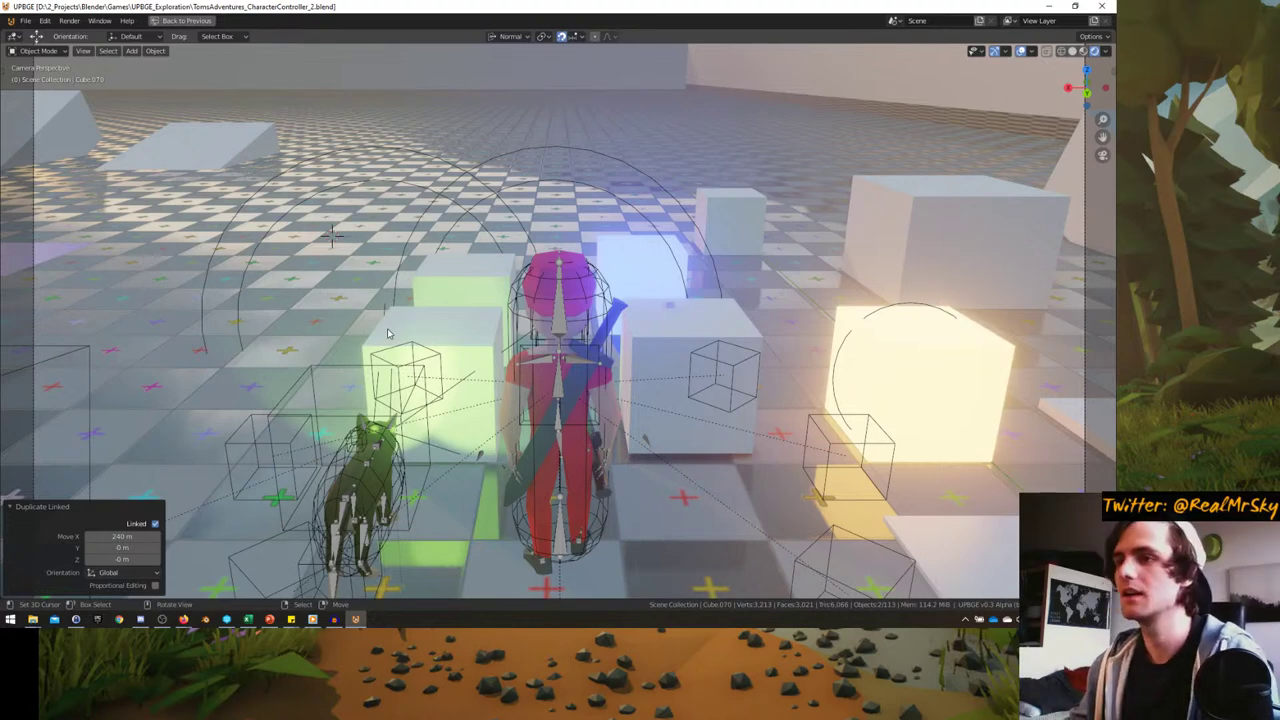
- Restore the multi-panel layout, select and frame the Tom_Skeleton character, and save the blend file
key(ctrl+space)
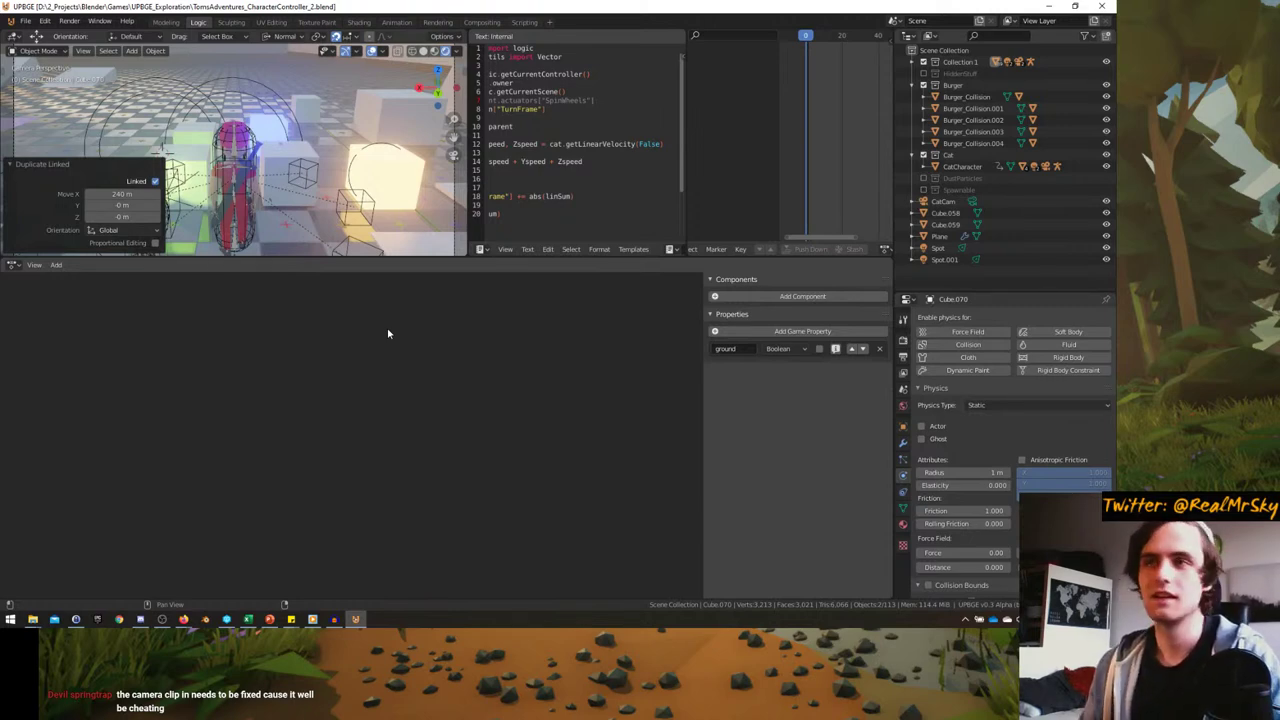
scroll(263, 200, down, 8)
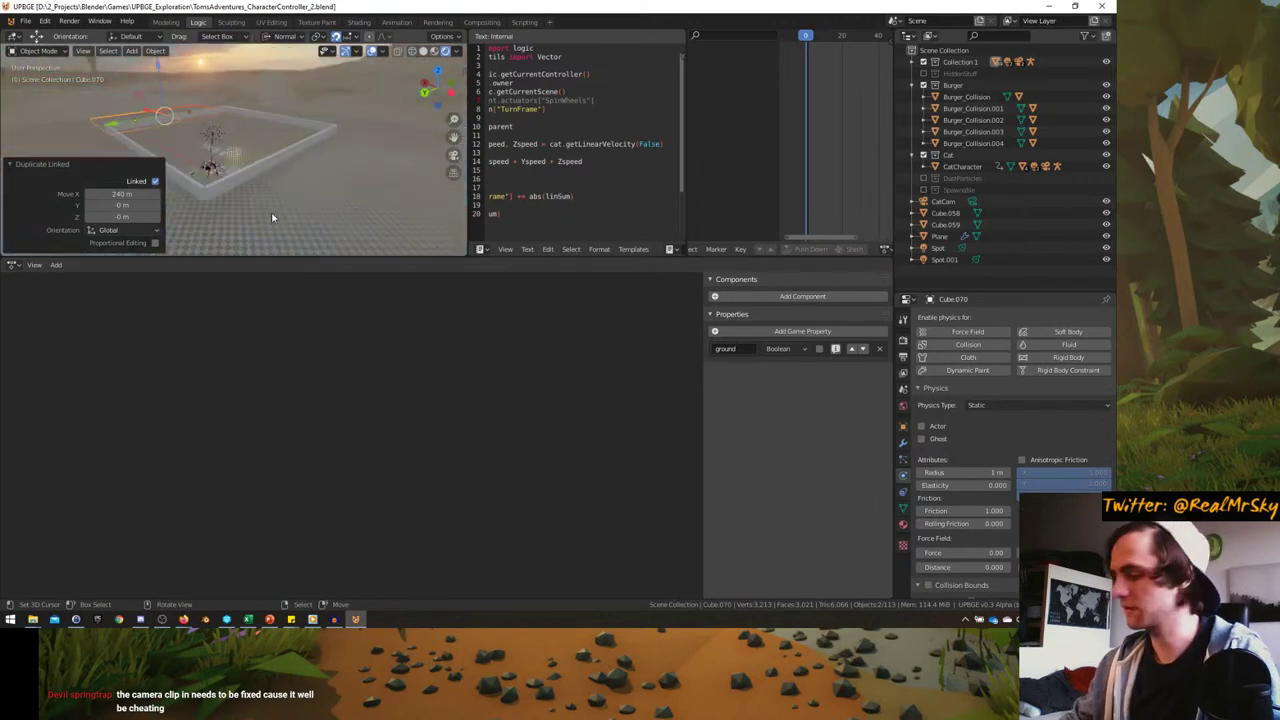
scroll(272, 217, up, 5)
middle_drag(272, 217, 268, 155)
click(268, 155)
key(KP_Decimal)
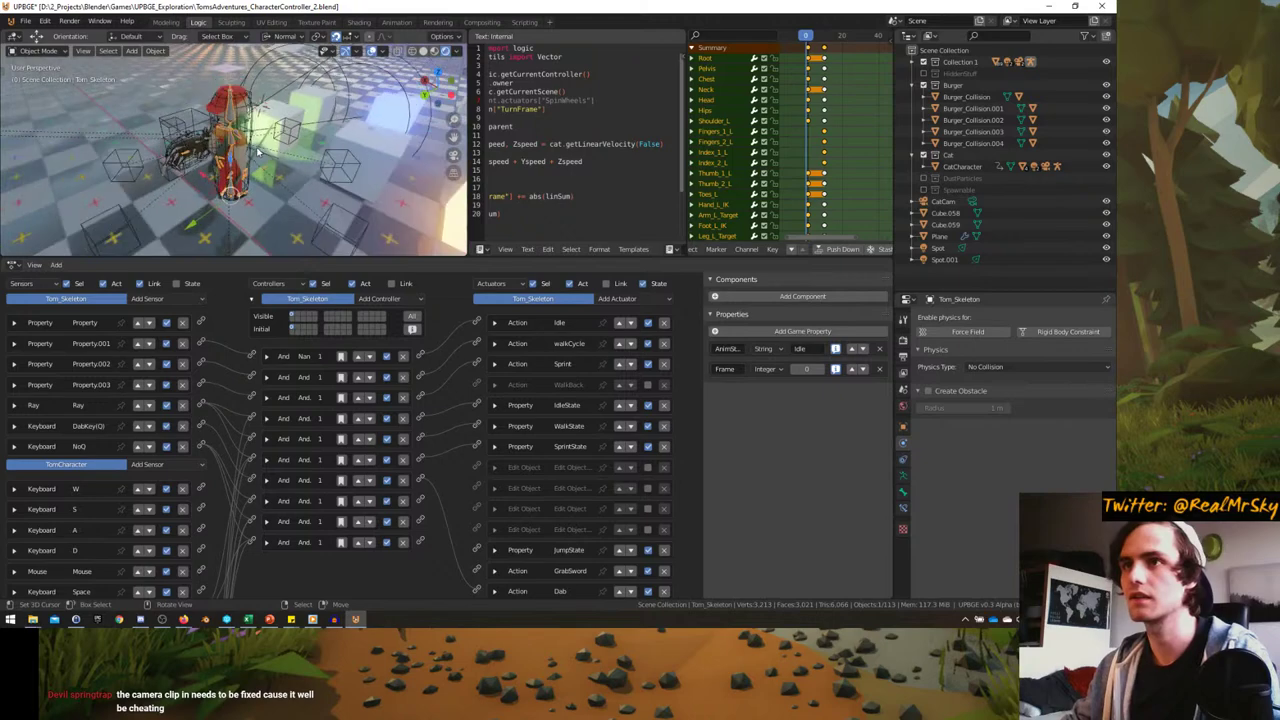
key(ctrl+s)
- Close the game engine window, search the web for 'upbge' and open the official homepage
click(1101, 6)
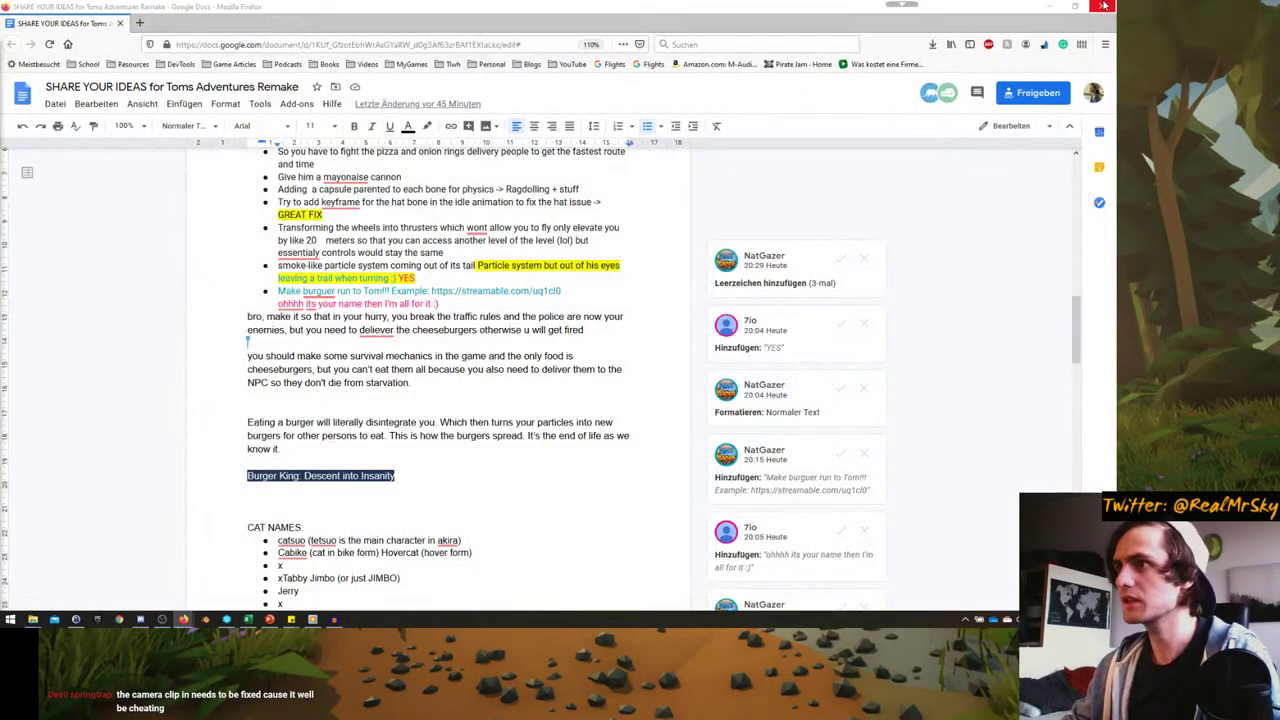
click(139, 22)
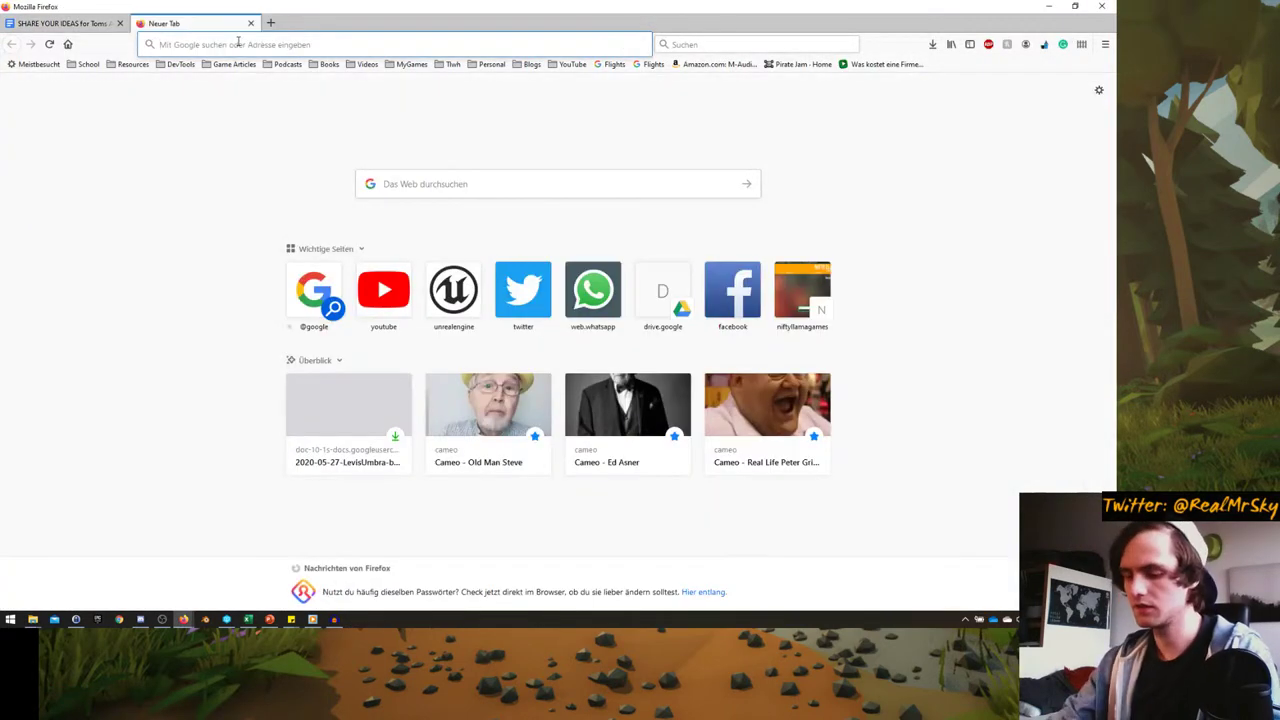
text(upbge)
key(Return)
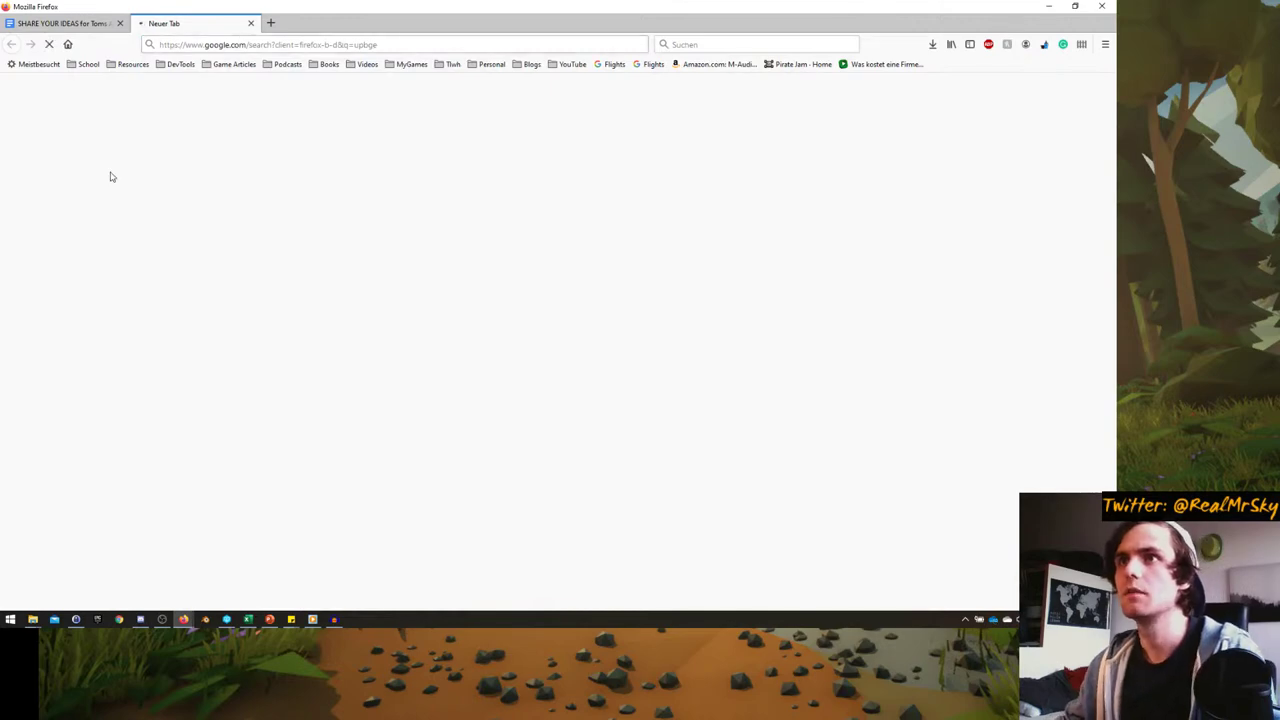
click(158, 194)
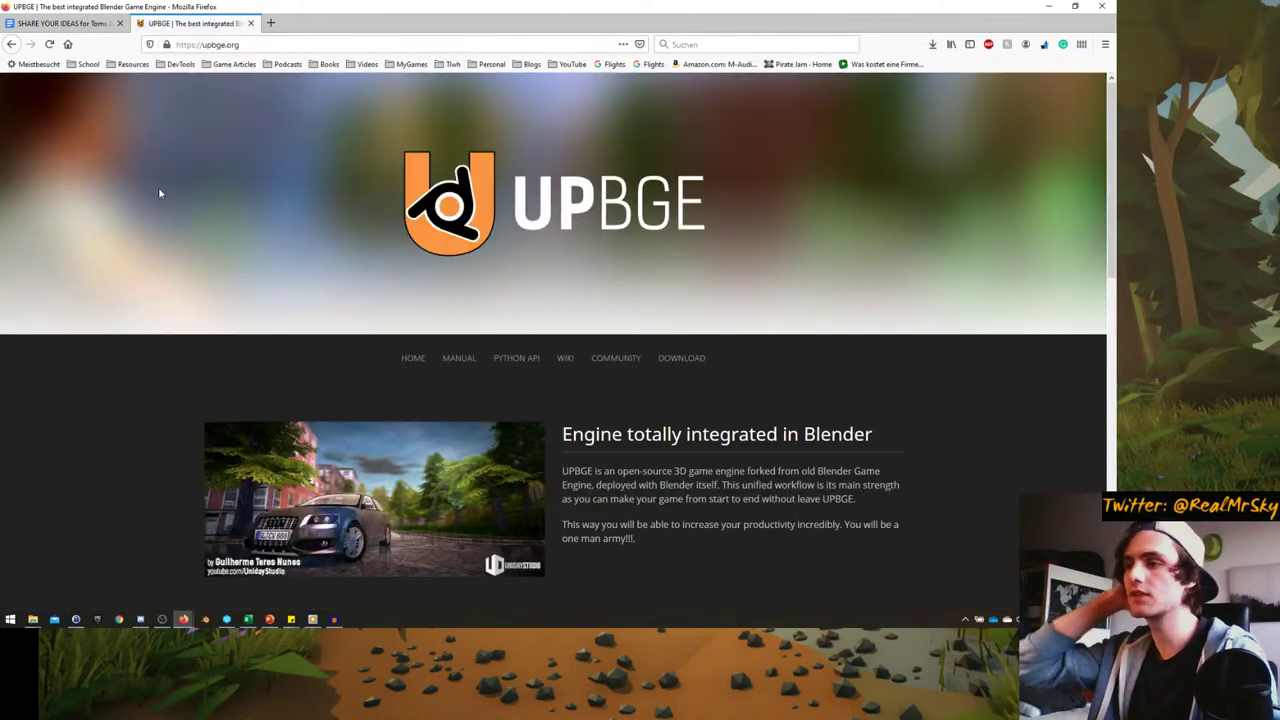
- Go from the upbge.org homepage to the builds download page
scroll(168, 307, down, 6)
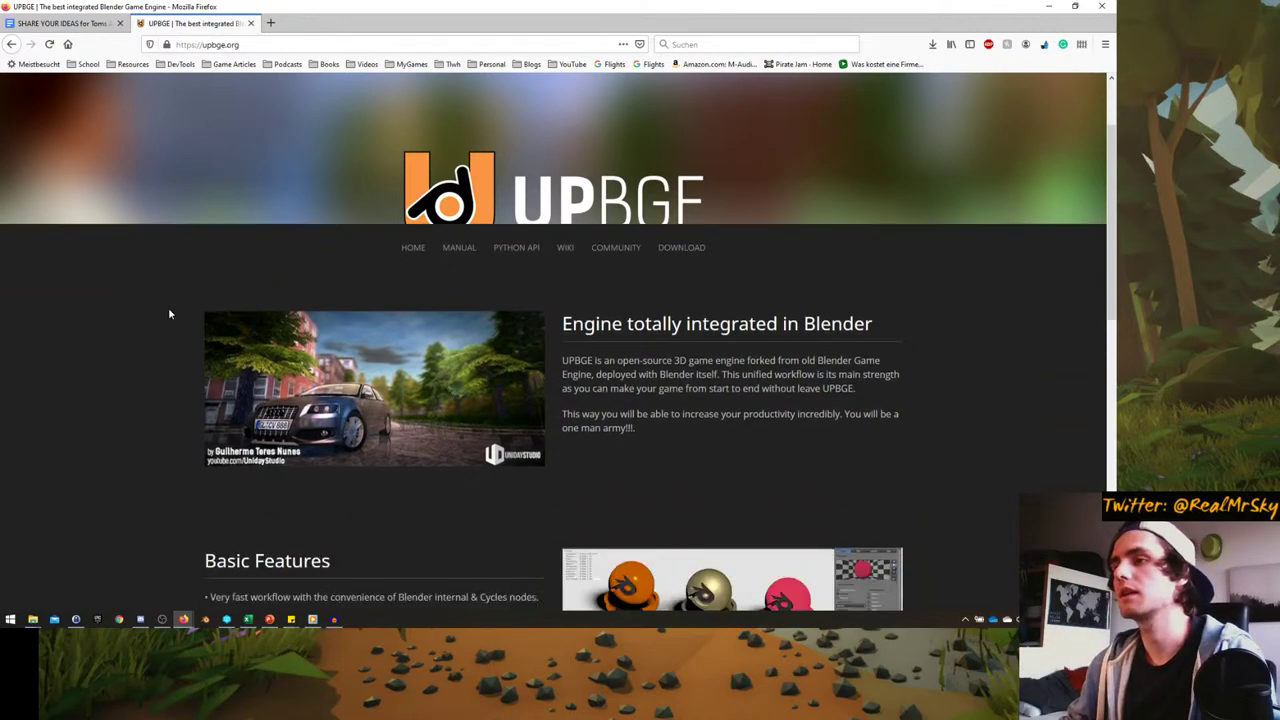
scroll(172, 315, down, 2)
scroll(180, 326, up, 8)
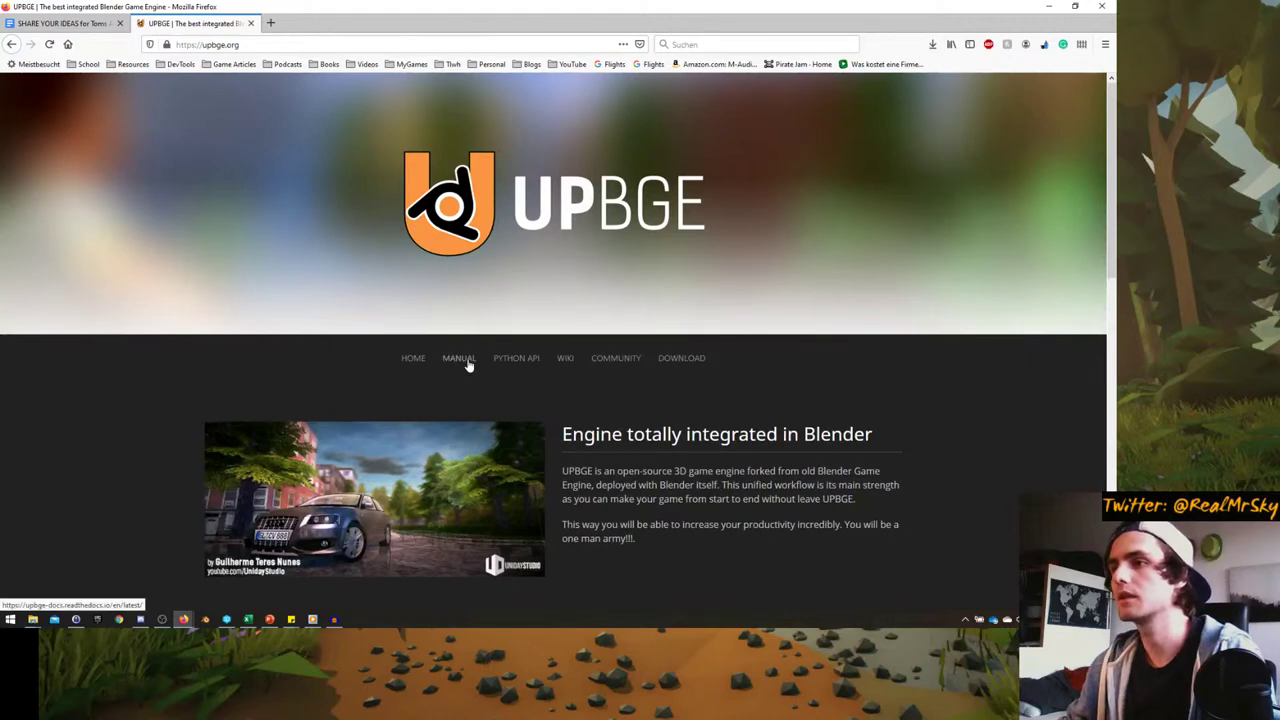
click(683, 360)
- Bring up Discord, then minimize it to return to the MEGA builds page in Firefox
click(140, 620)
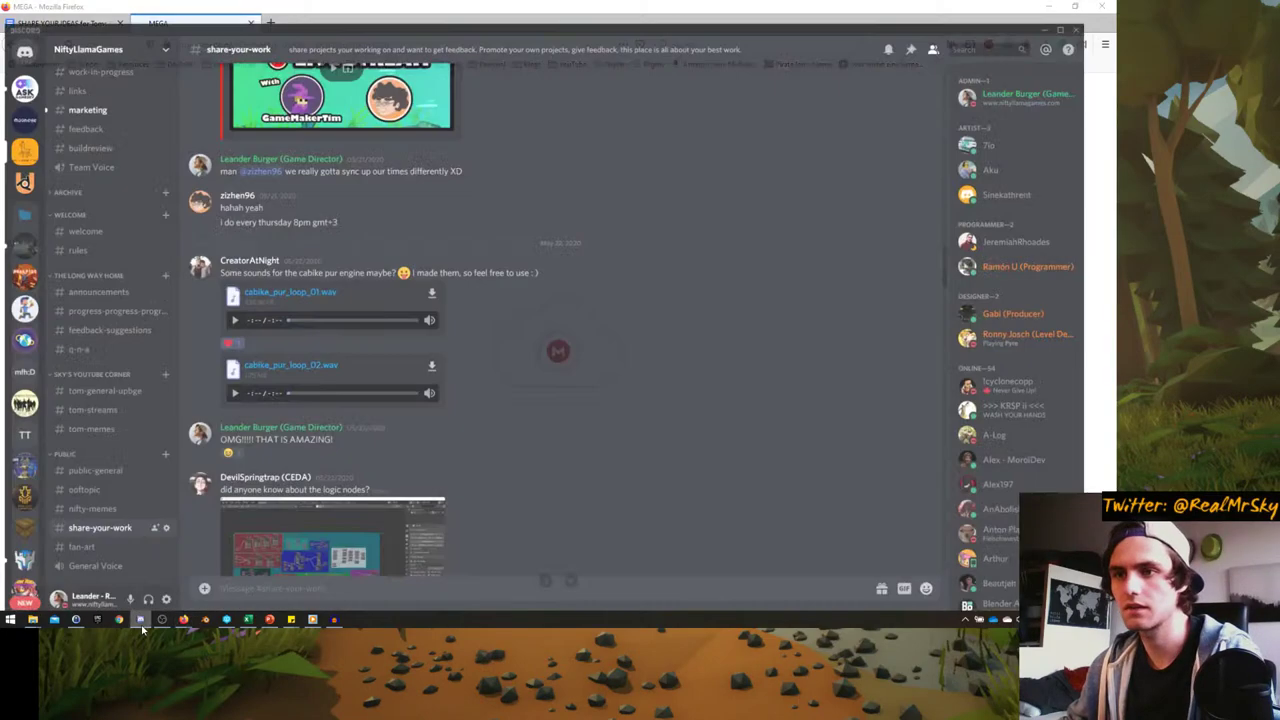
click(140, 620)
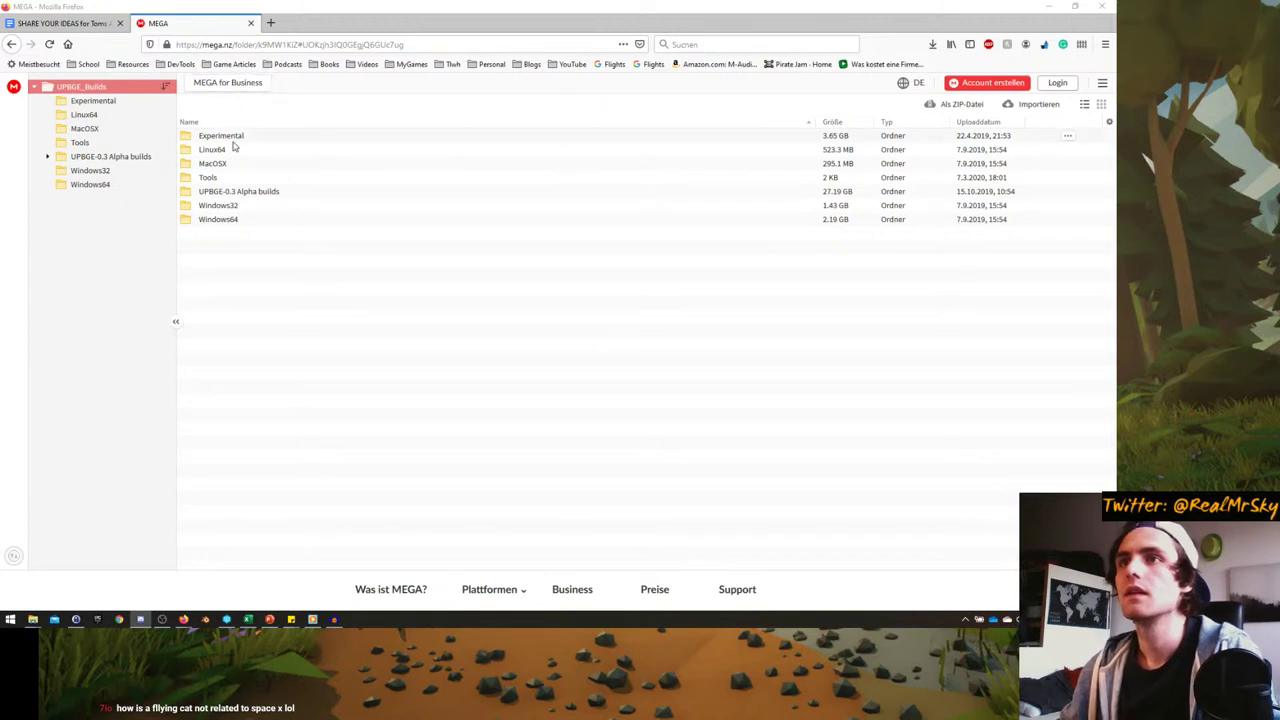
- Open the Windows64 folder, look over older archives like UPBGEv0.5b2, then go back up
click(218, 221)
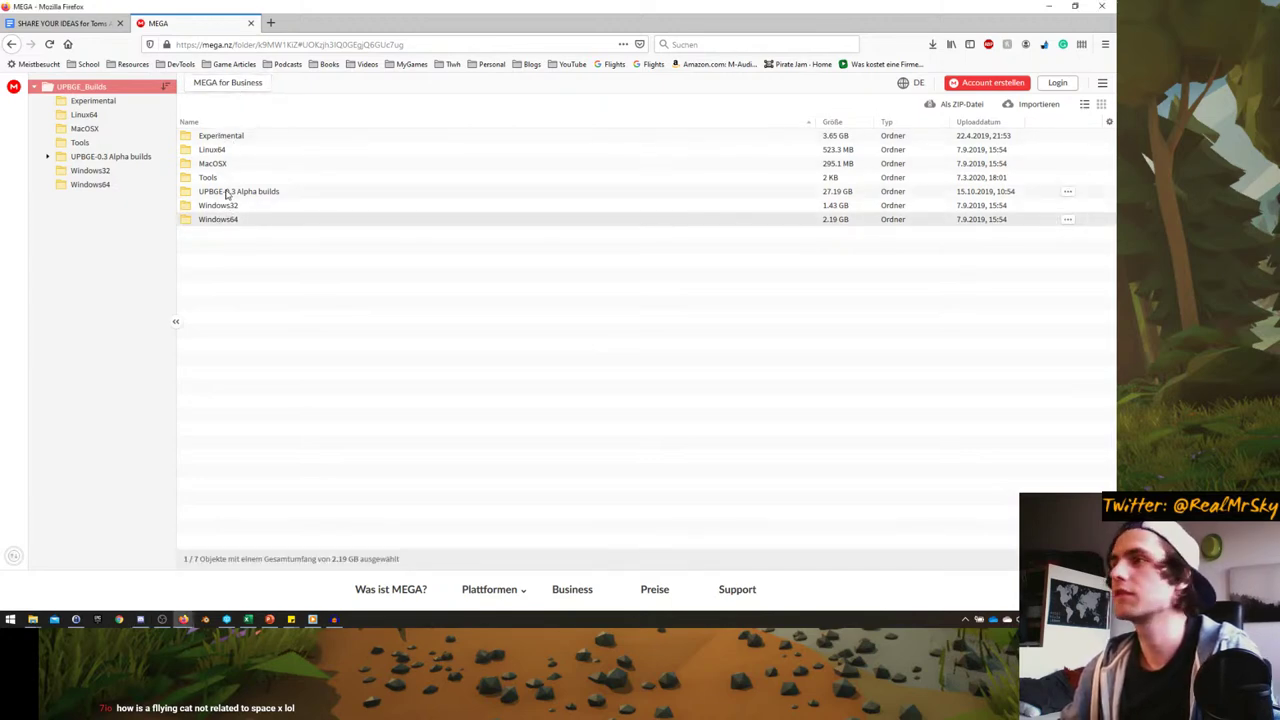
click(227, 193)
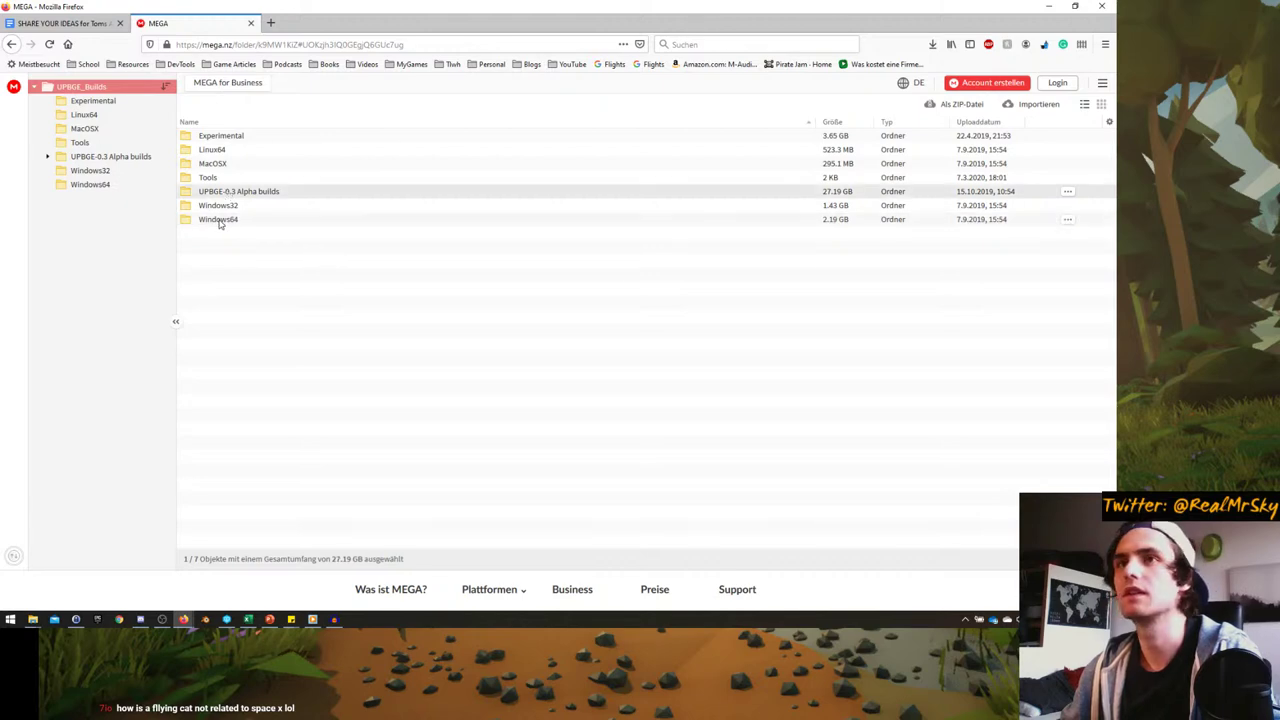
double_click(219, 220)
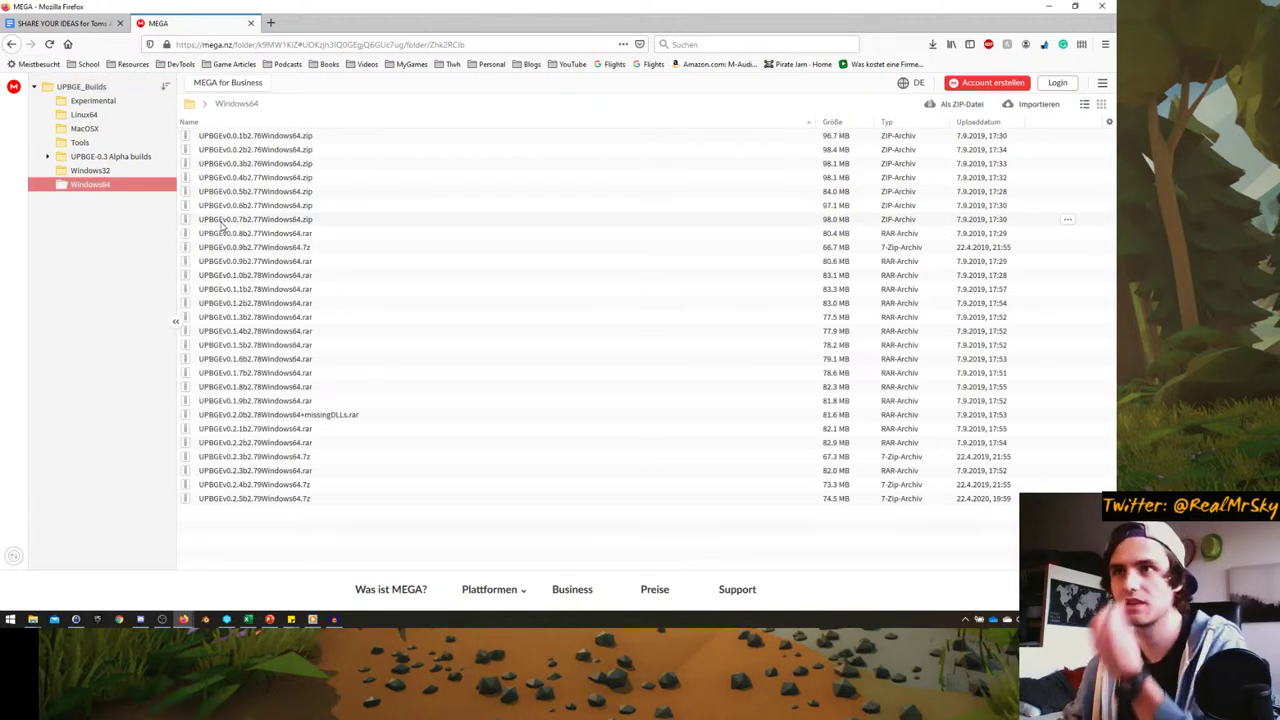
click(232, 163)
click(240, 191)
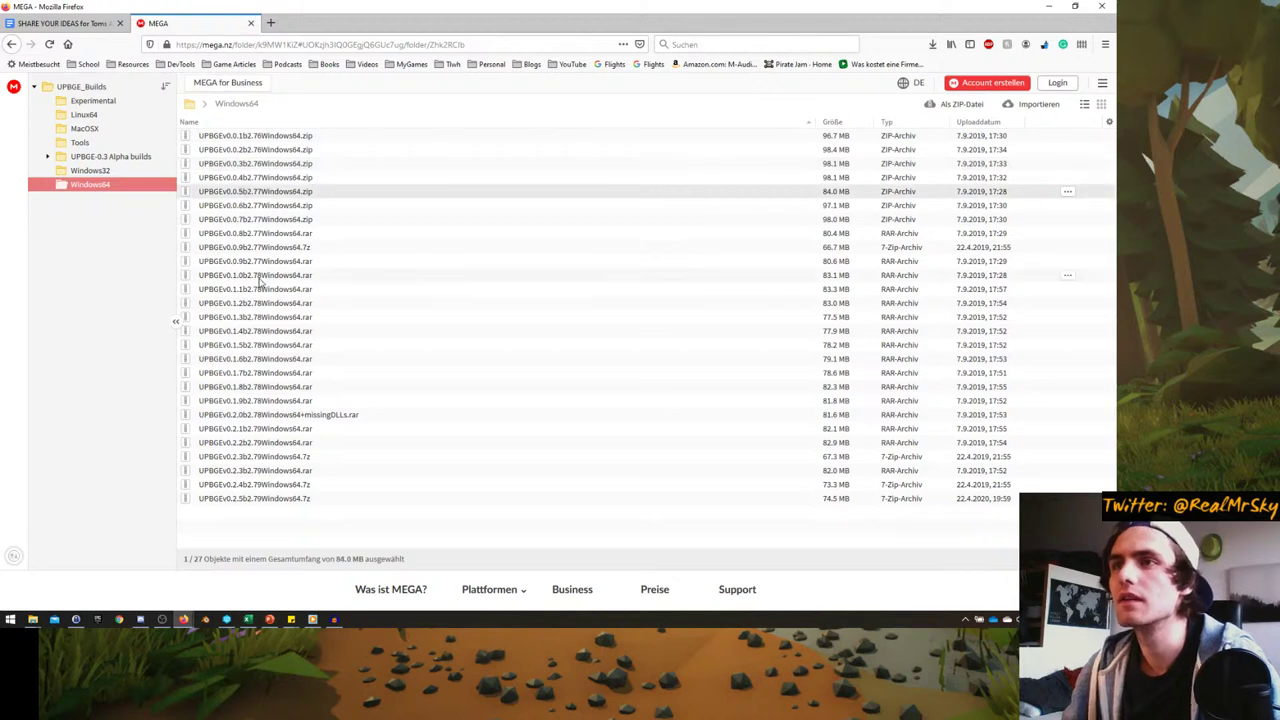
click(226, 513)
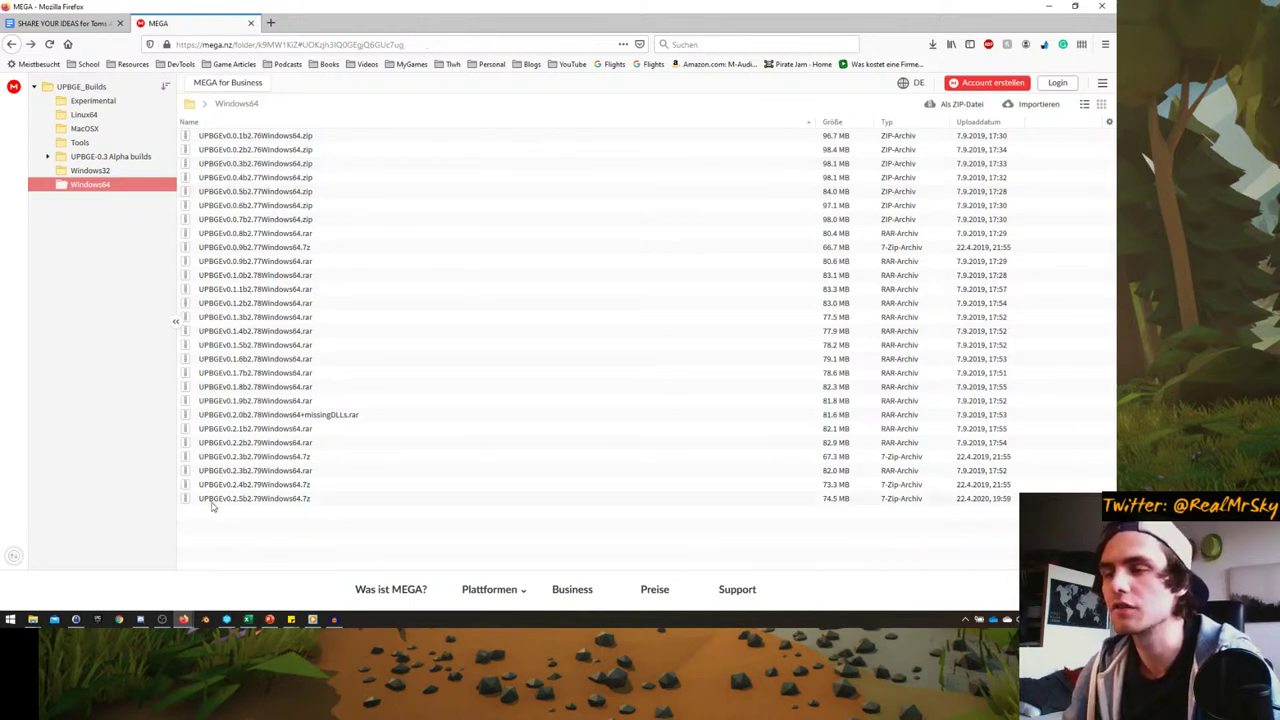
click(189, 103)
- Open UPBGE-0.3 Alpha builds, select the Win64 EEVEE archive and compare its date with today's
double_click(231, 191)
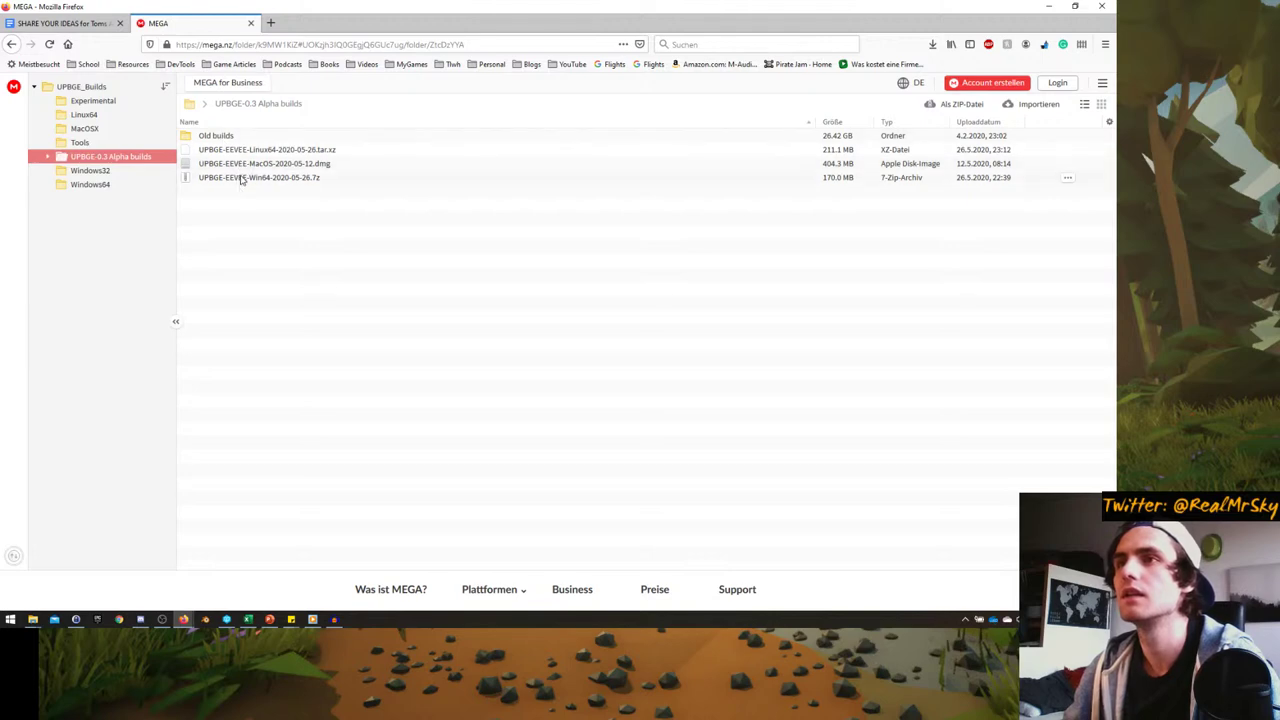
click(240, 180)
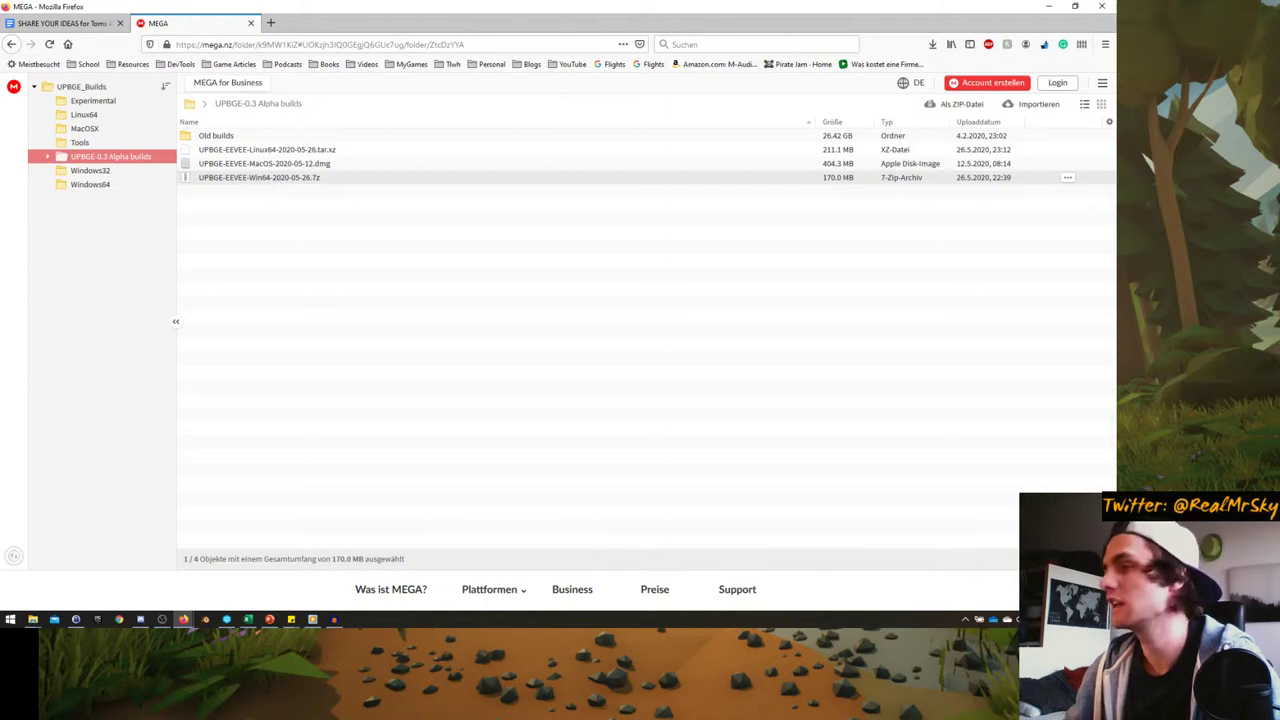
click(1050, 619)
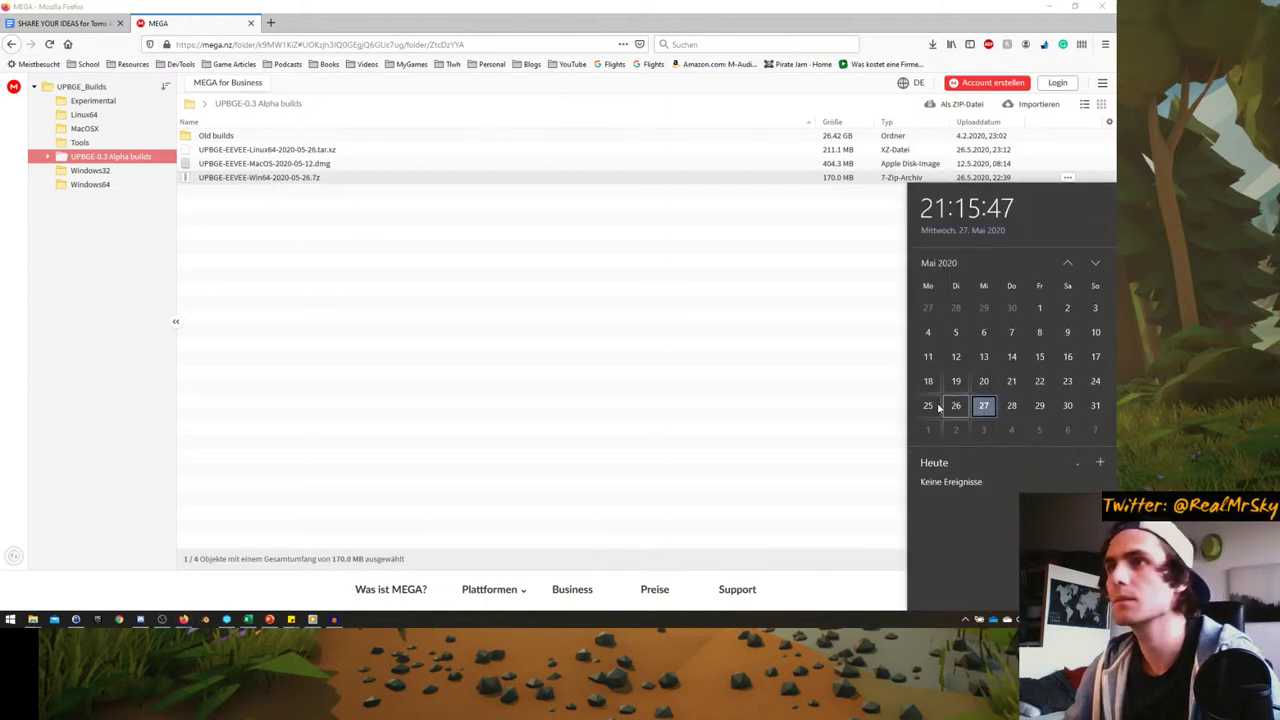
click(284, 181)
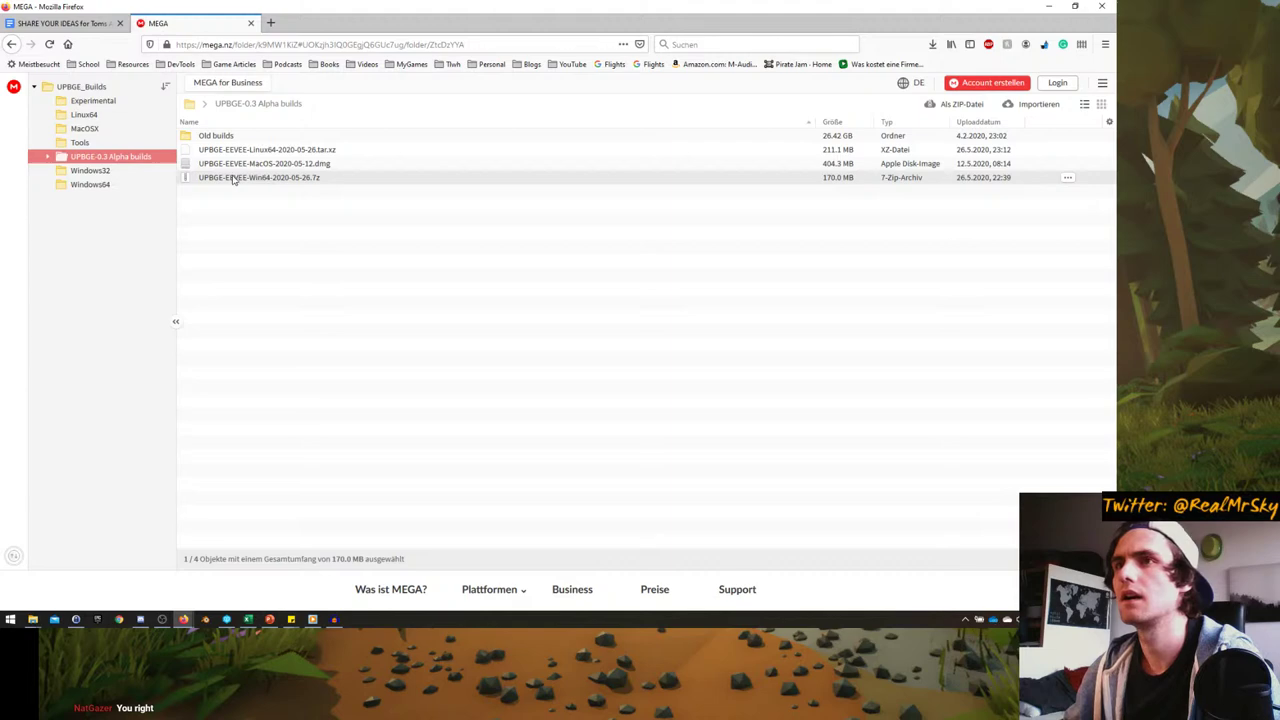
- Standard-download UPBGE-EEVEE-Win64-2020-05-26.7z from its context menu, then switch to the Google Docs tab
right_click(233, 180)
mouse_move(333, 227)
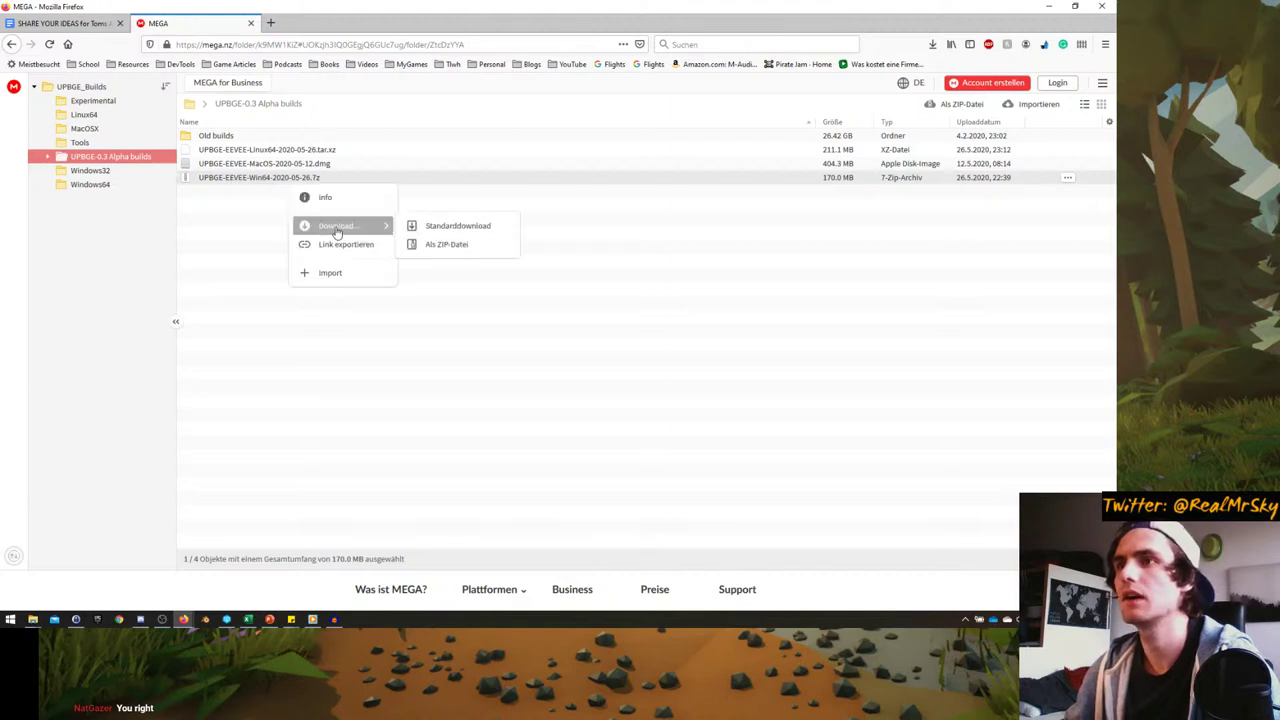
click(456, 228)
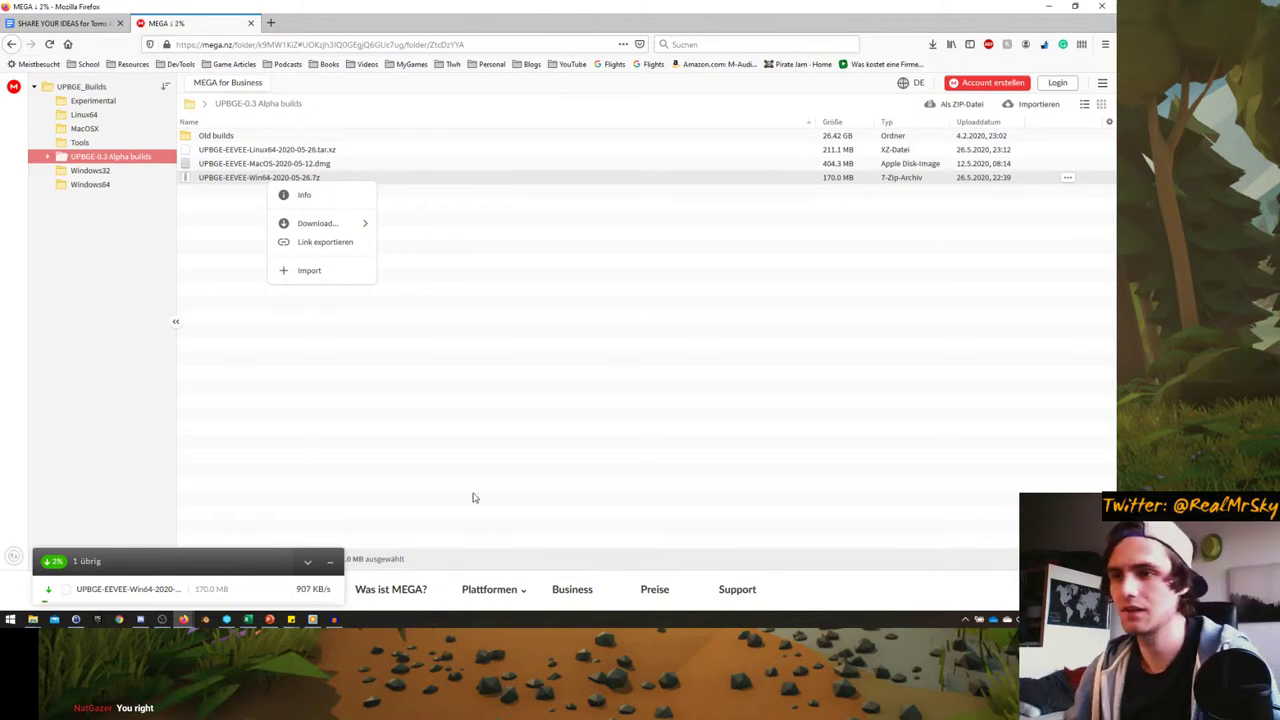
mouse_move(184, 620)
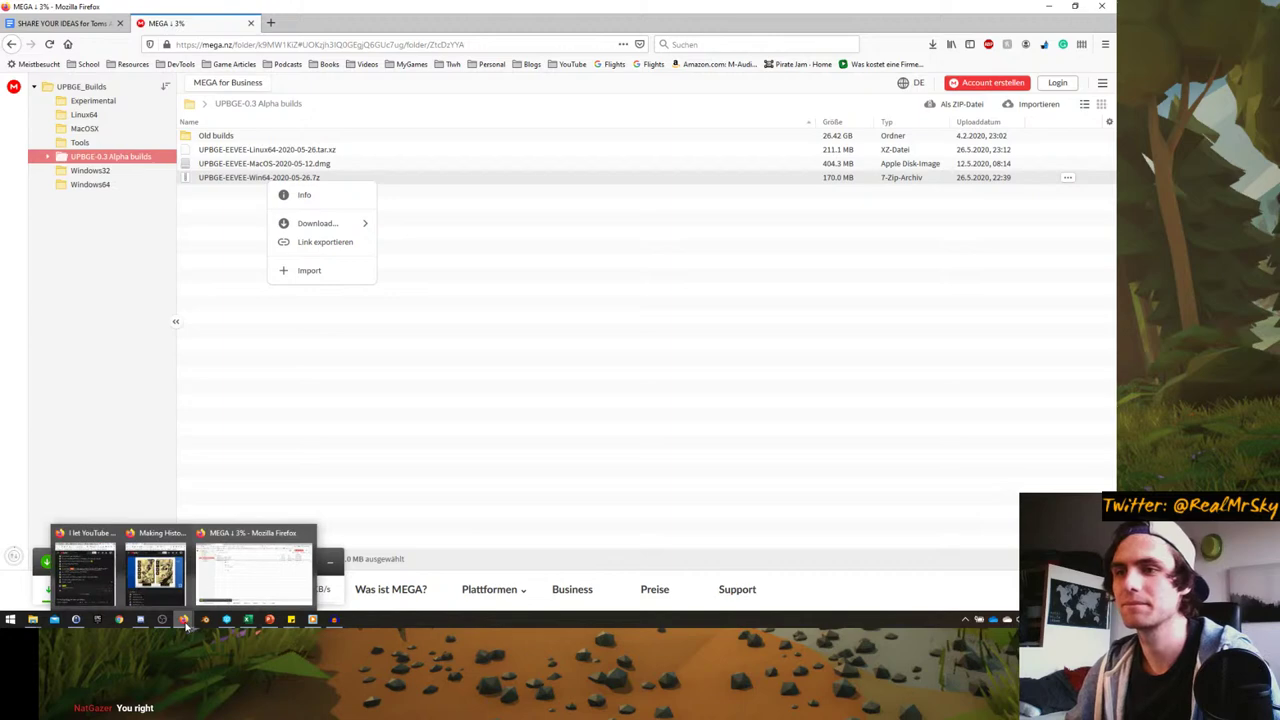
click(162, 598)
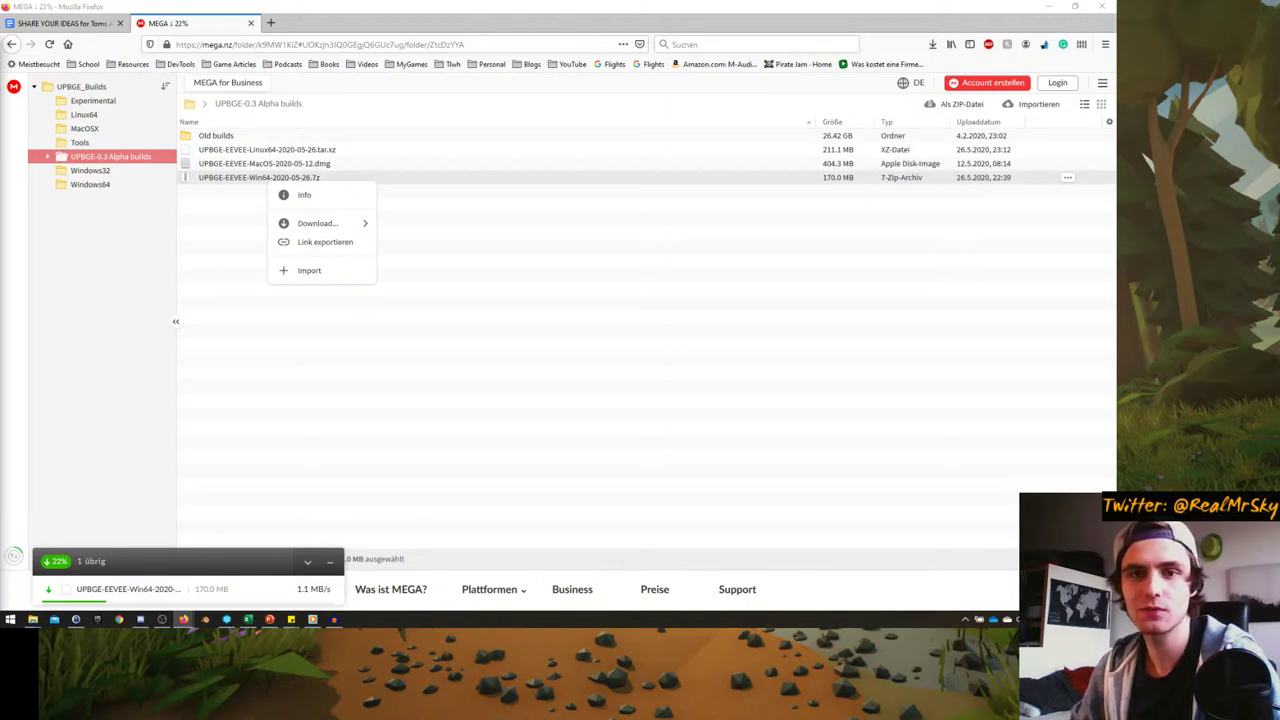
click(62, 23)
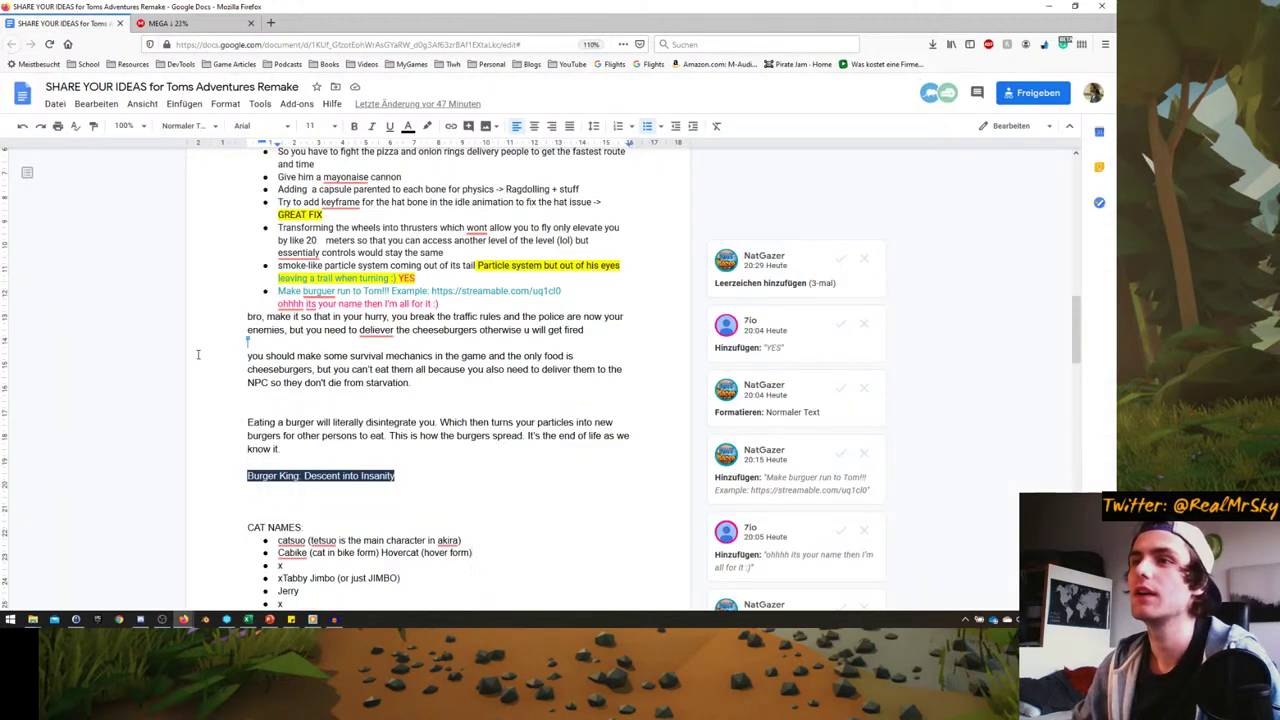
- Accept the added-spaces, YES and Normal Text suggestions in the ideas document
scroll(187, 349, up, 1)
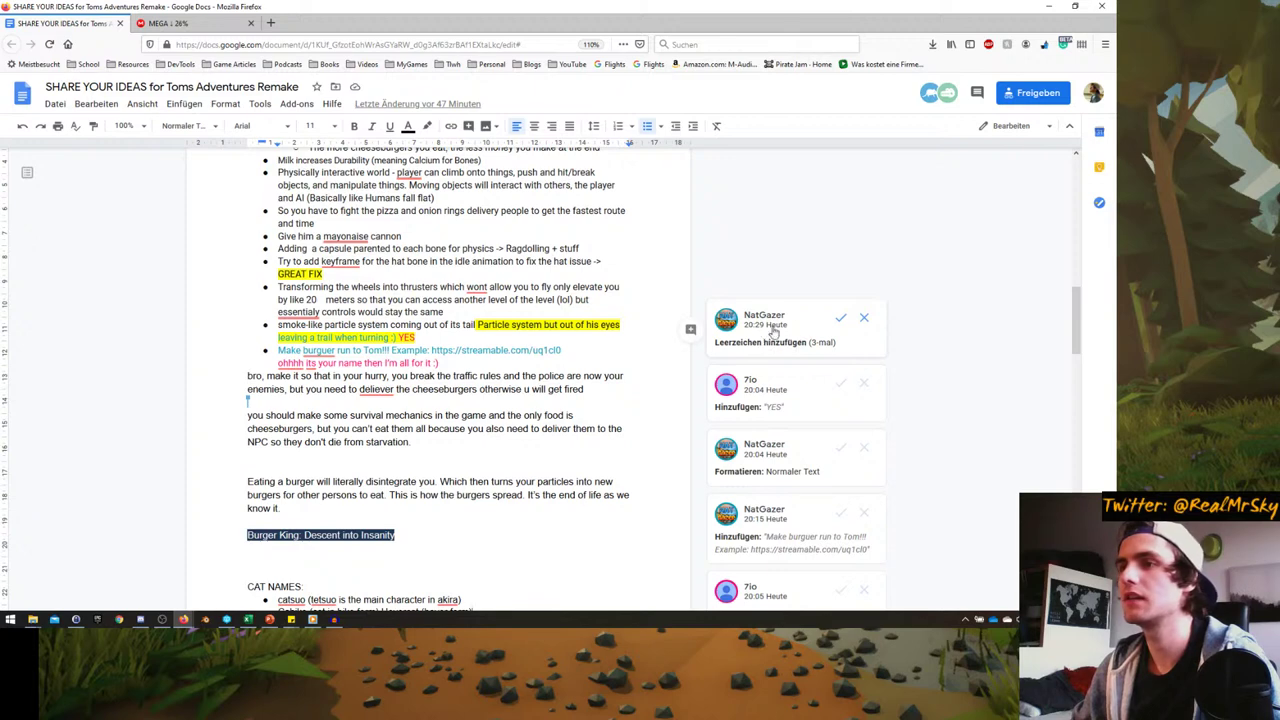
click(841, 318)
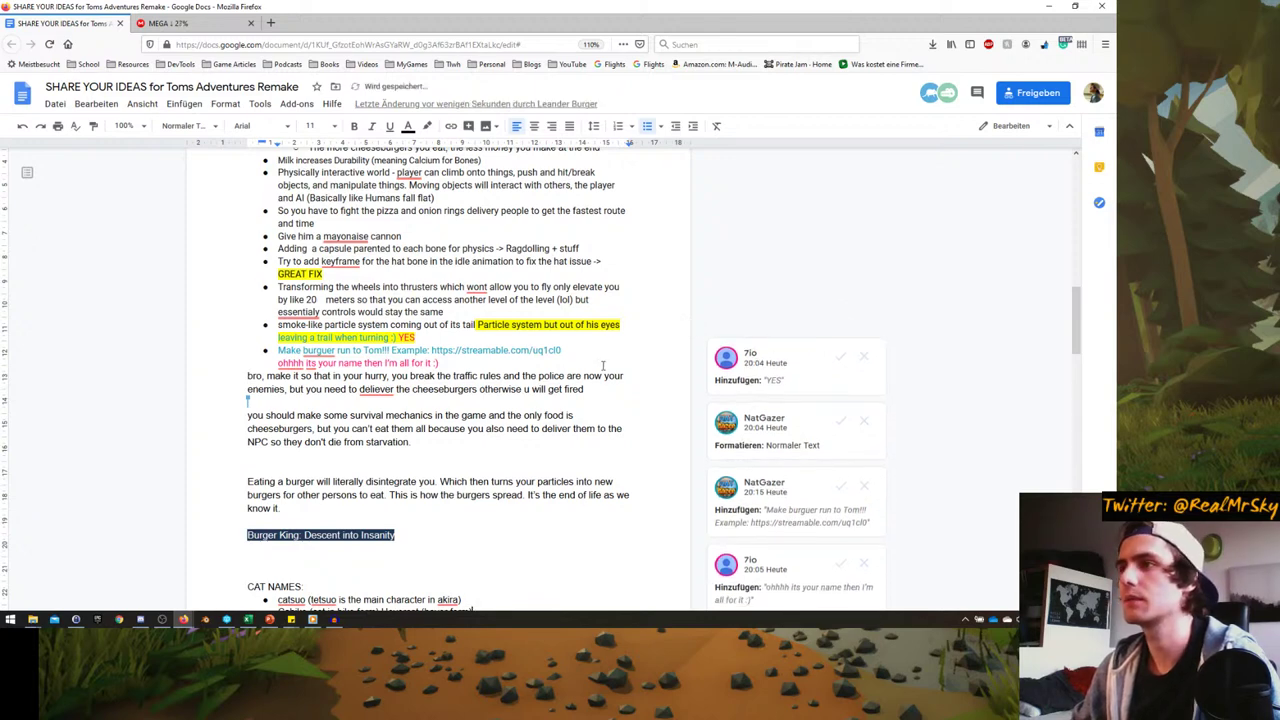
click(843, 357)
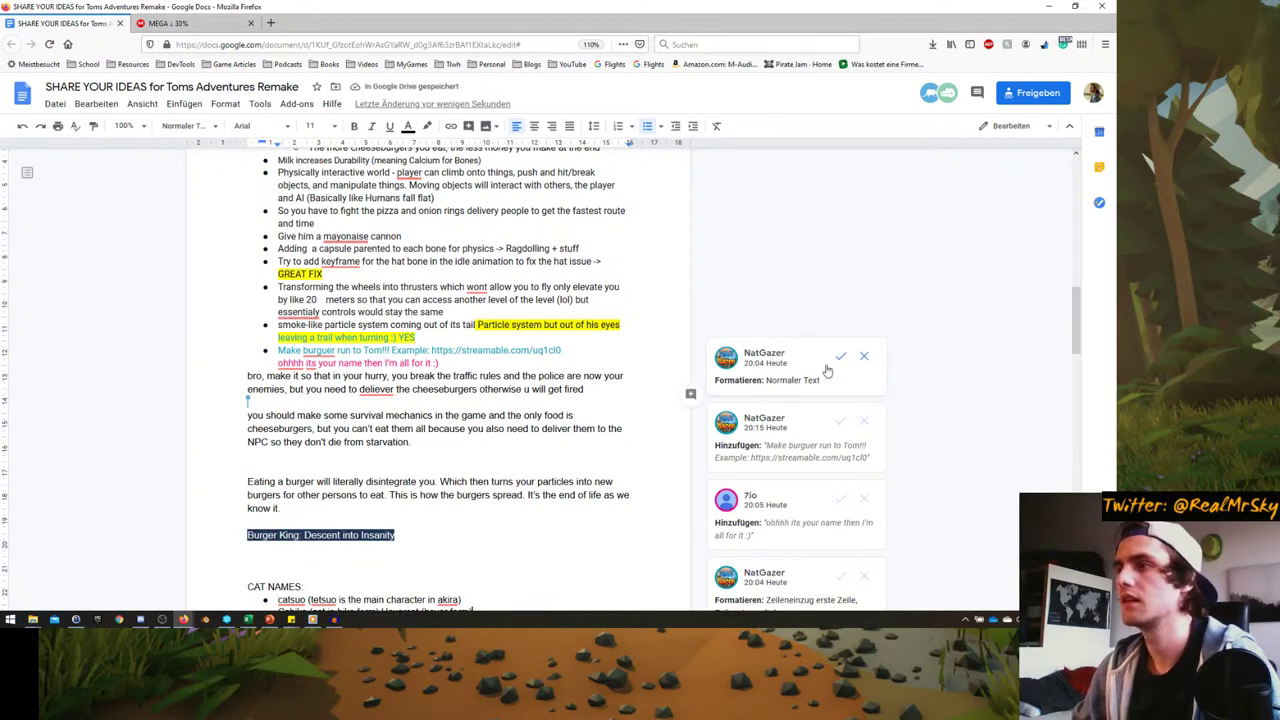
click(845, 356)
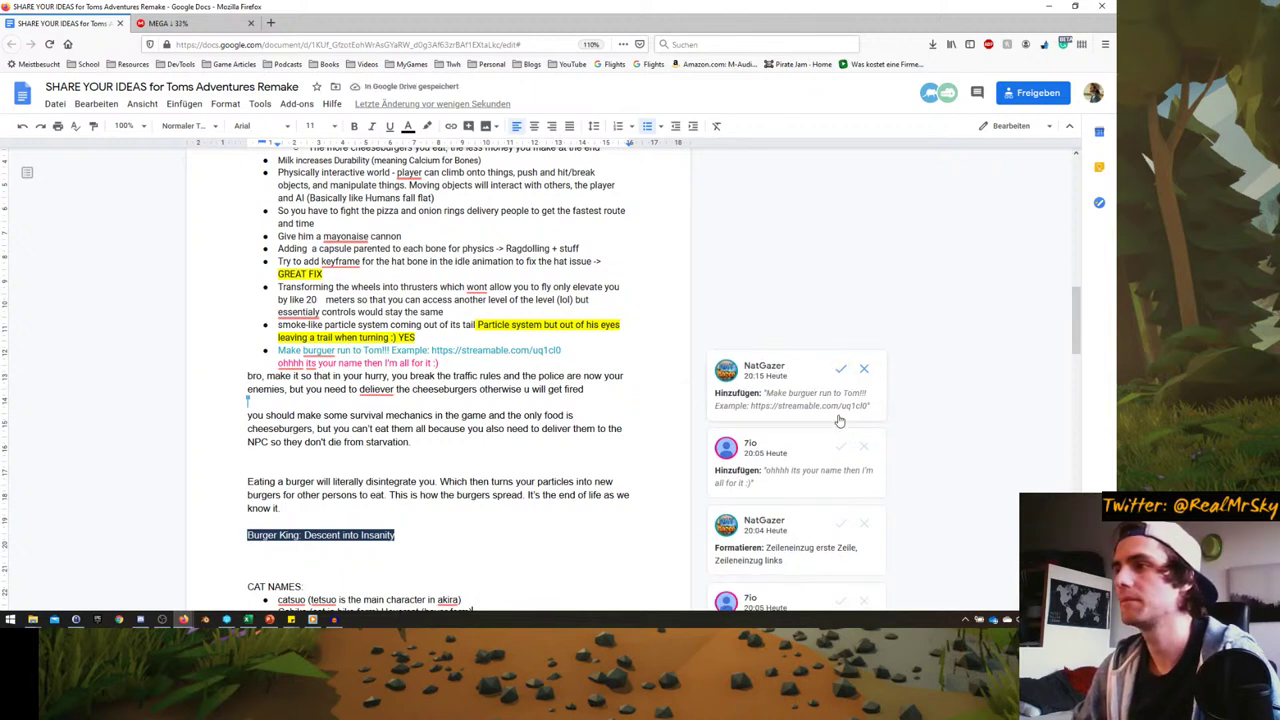
- Copy the streamable link from the burger suggestion and paste it into a new tab
drag(751, 407, 877, 412)
key(ctrl+c)
click(863, 411)
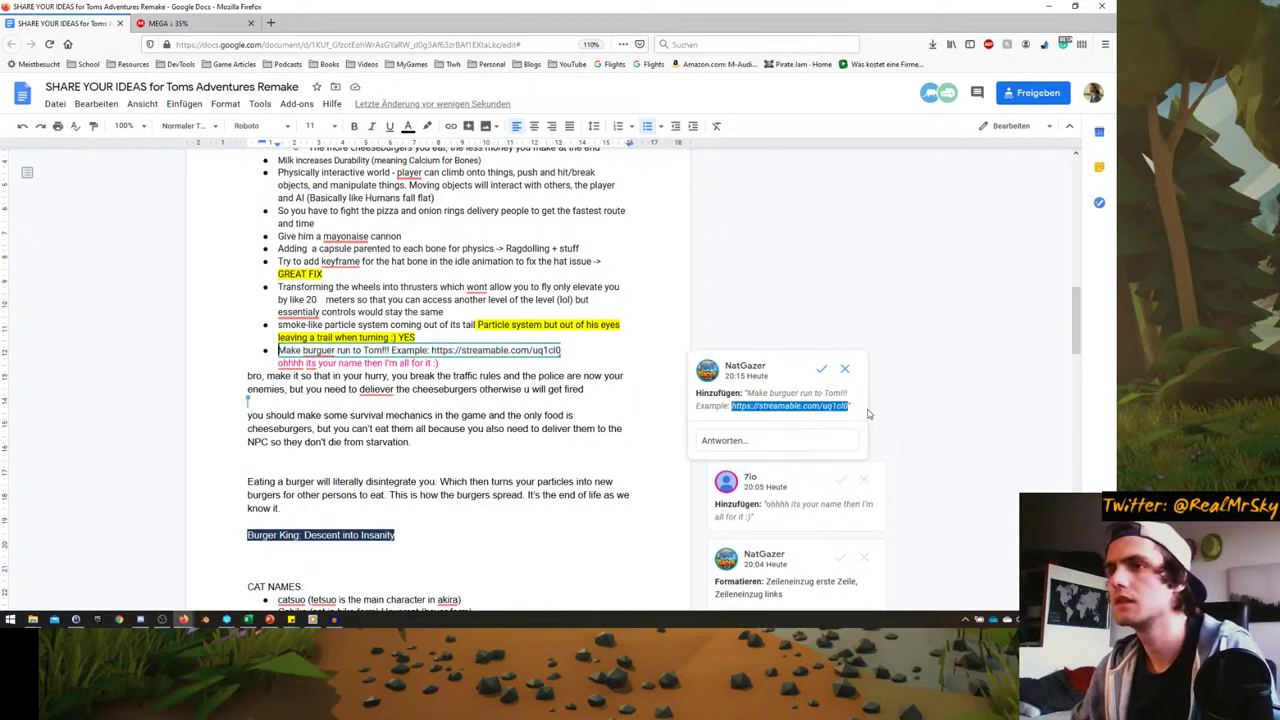
click(270, 22)
key(ctrl+v)
key(Return)
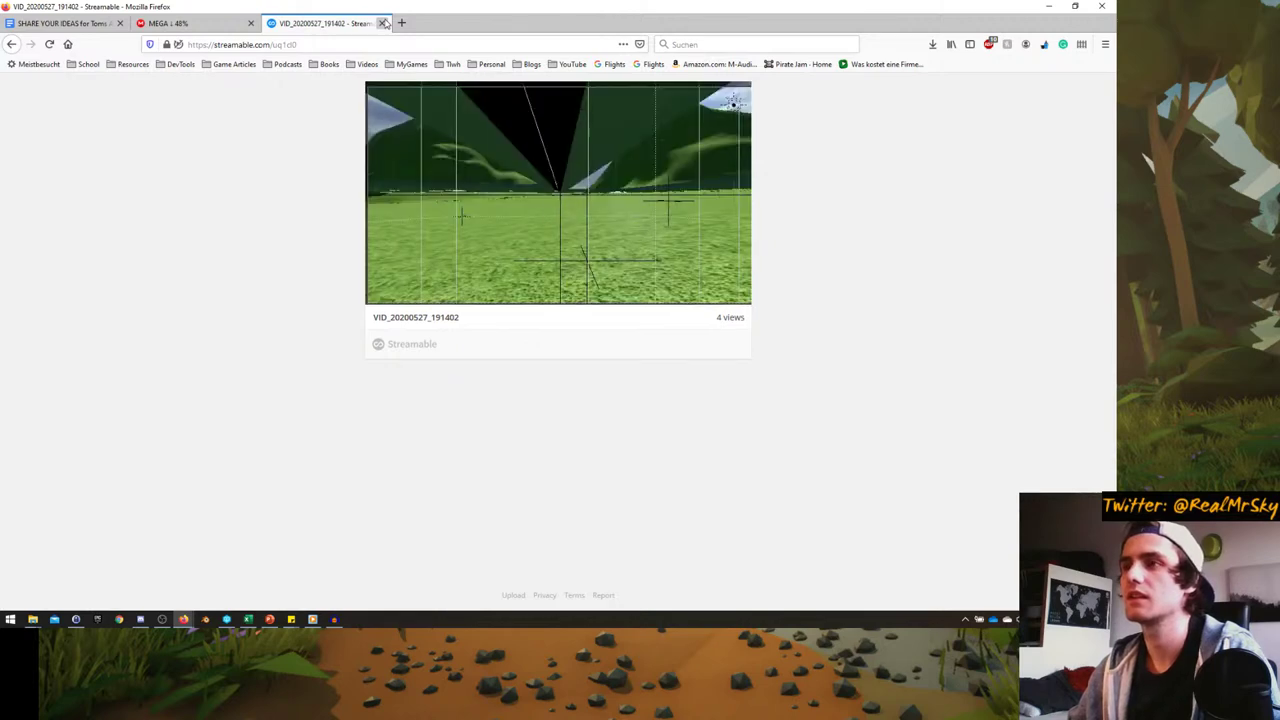
click(384, 23)
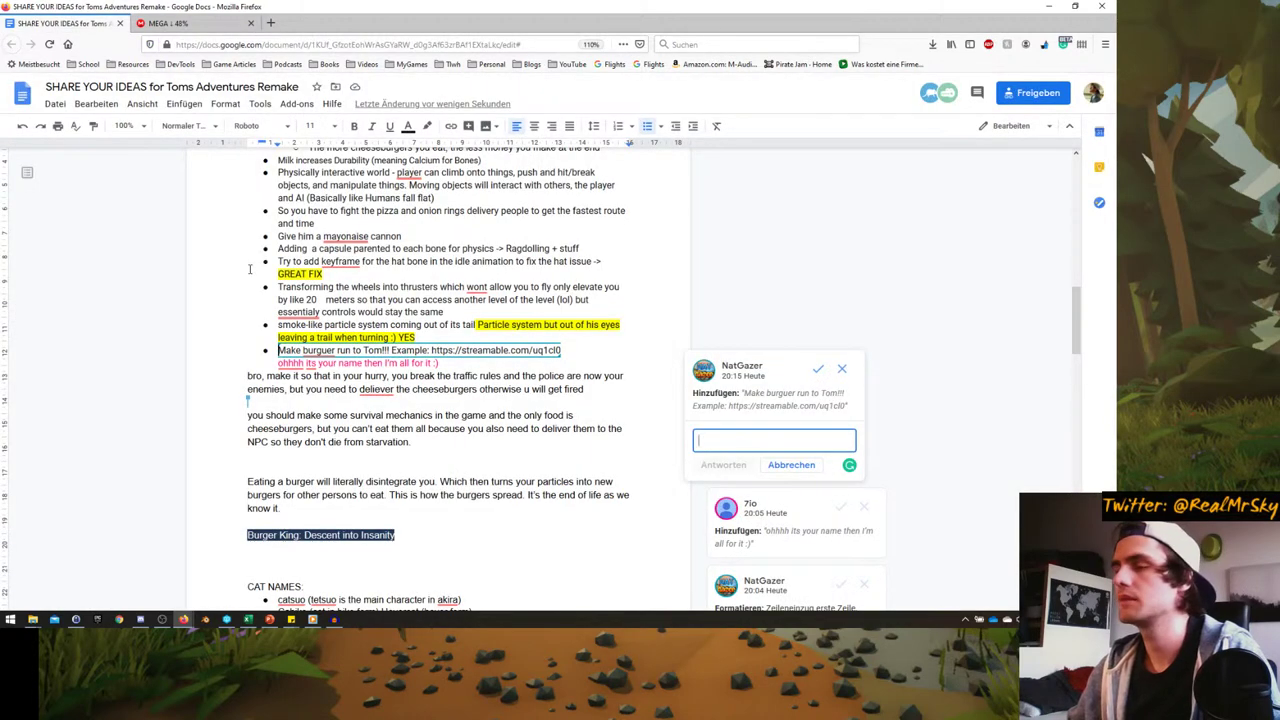
- Accept the 'Make burguer run to Tom' suggestion, reject 'ohhhh its your name', and make the burguer line a bullet
scroll(756, 403, down, 1)
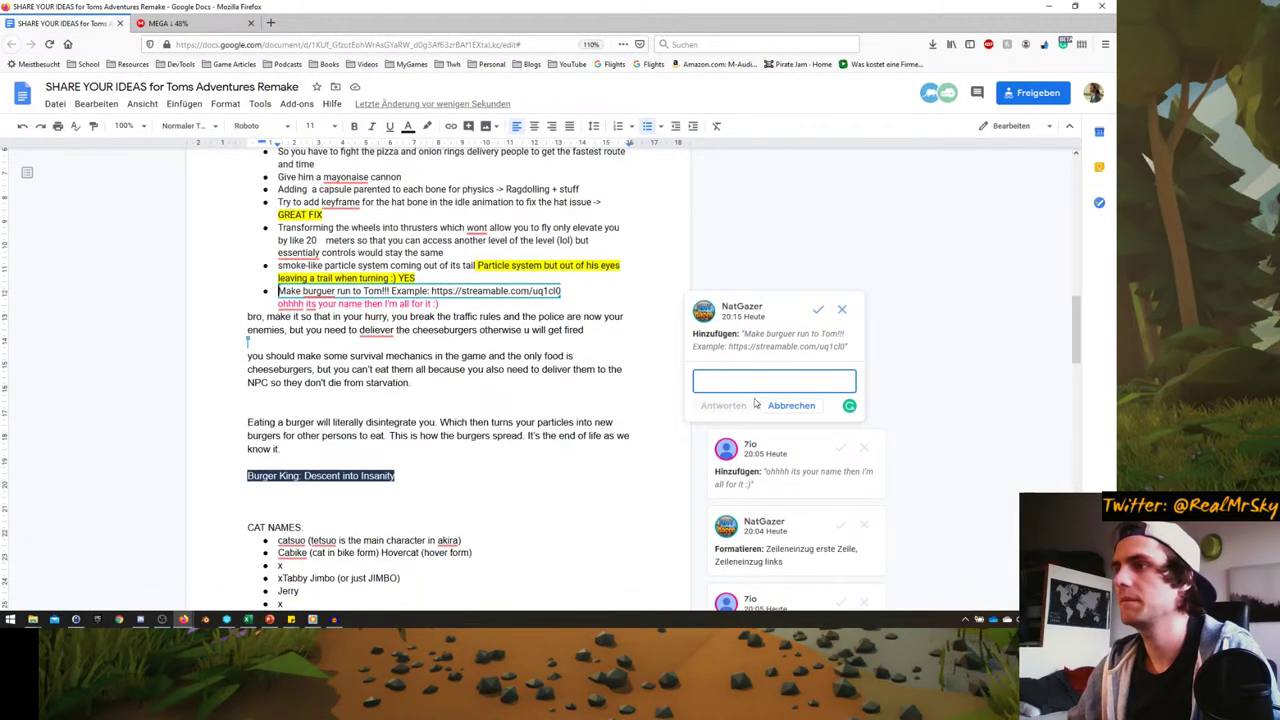
click(818, 309)
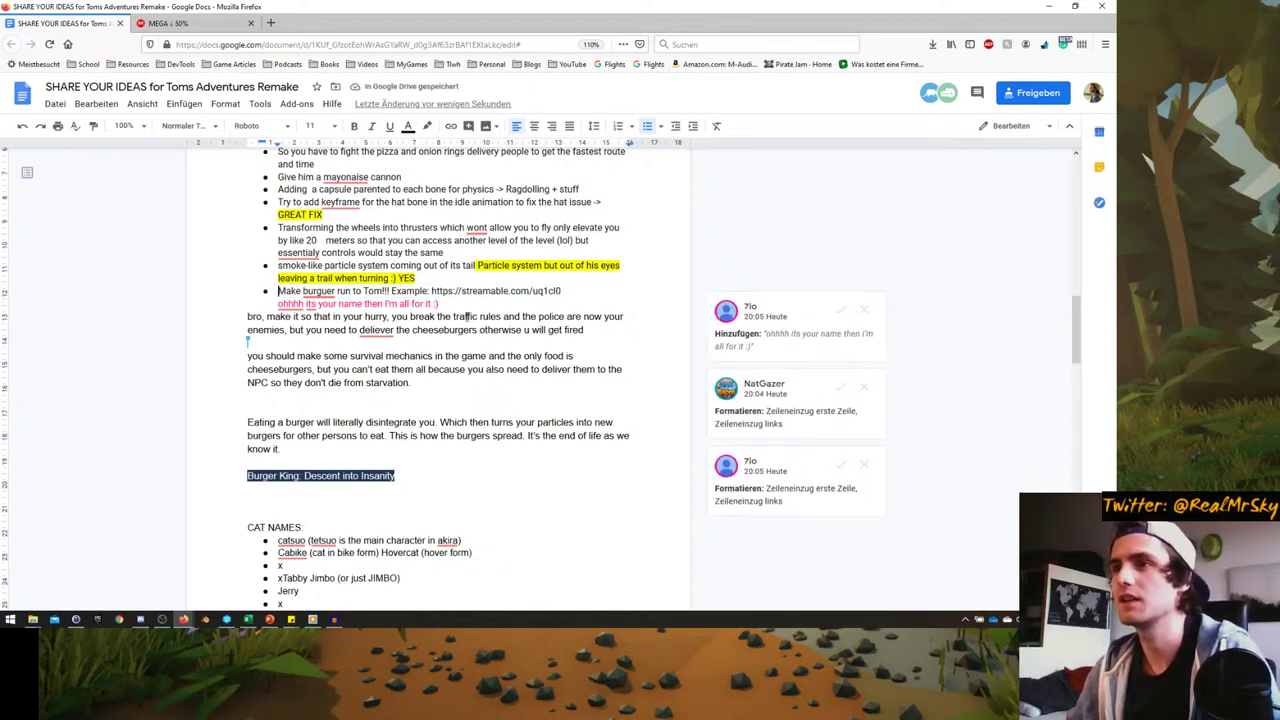
click(866, 311)
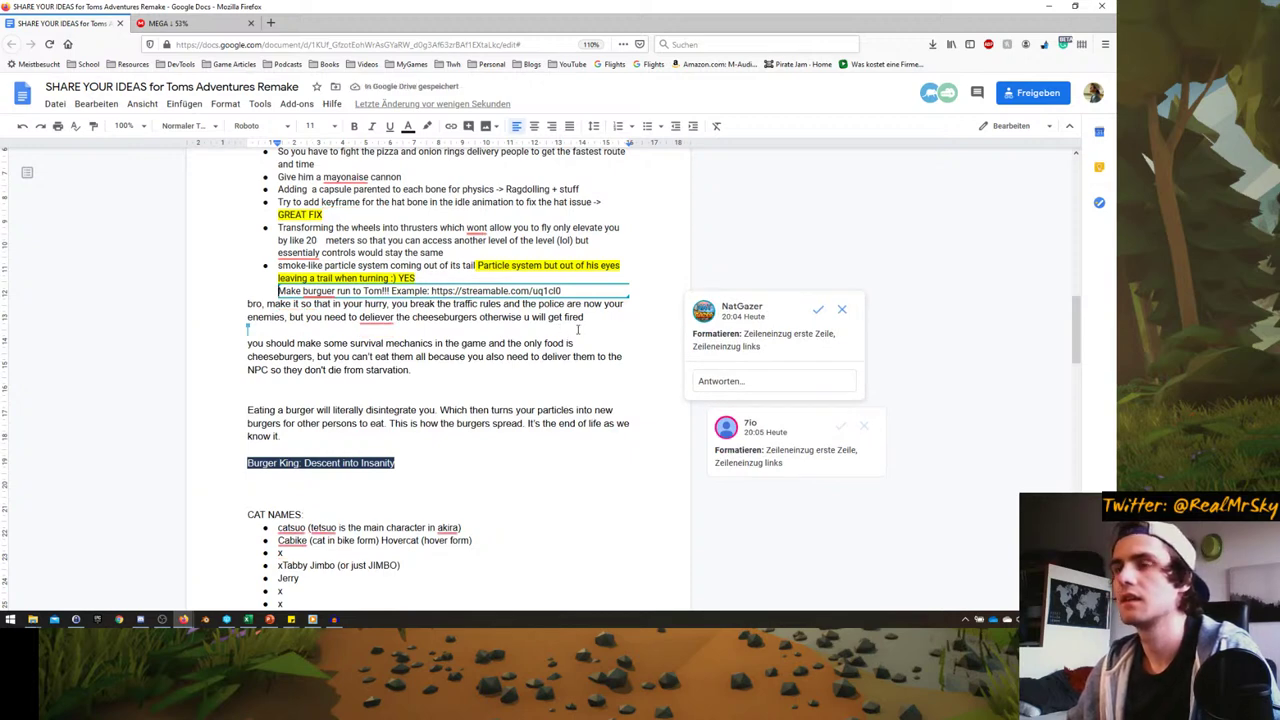
click(841, 310)
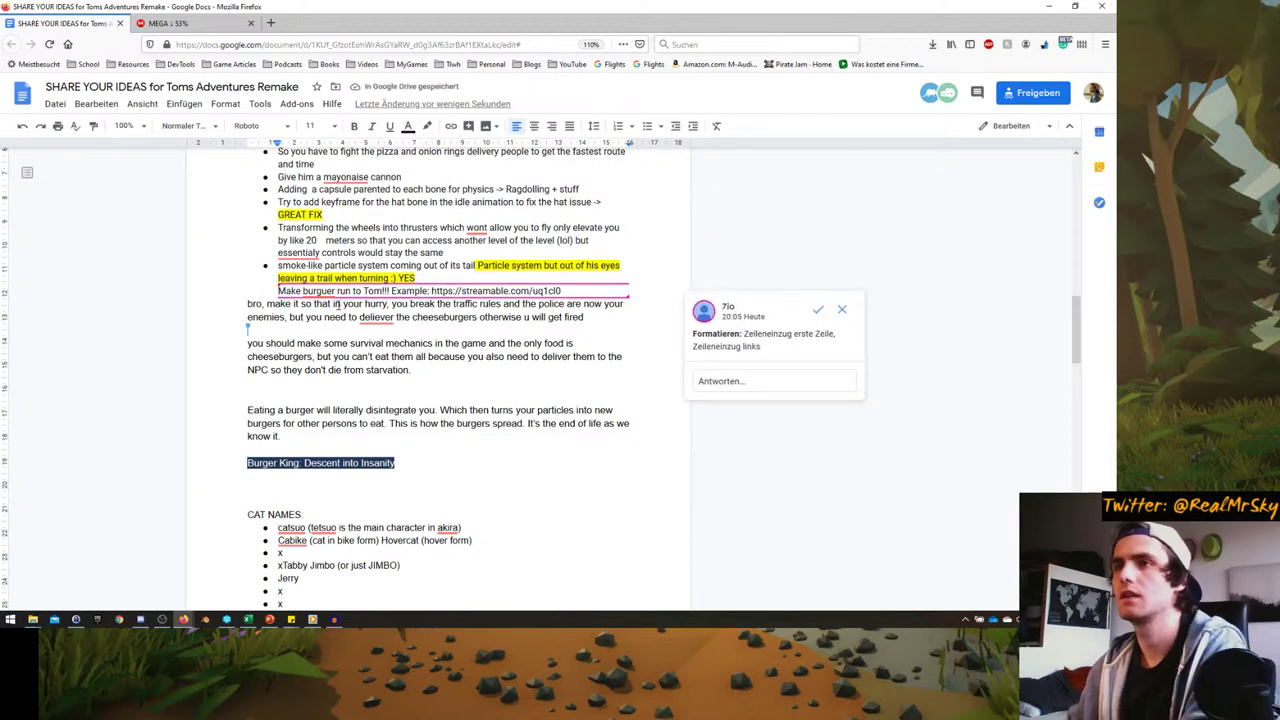
key(BackSpace)
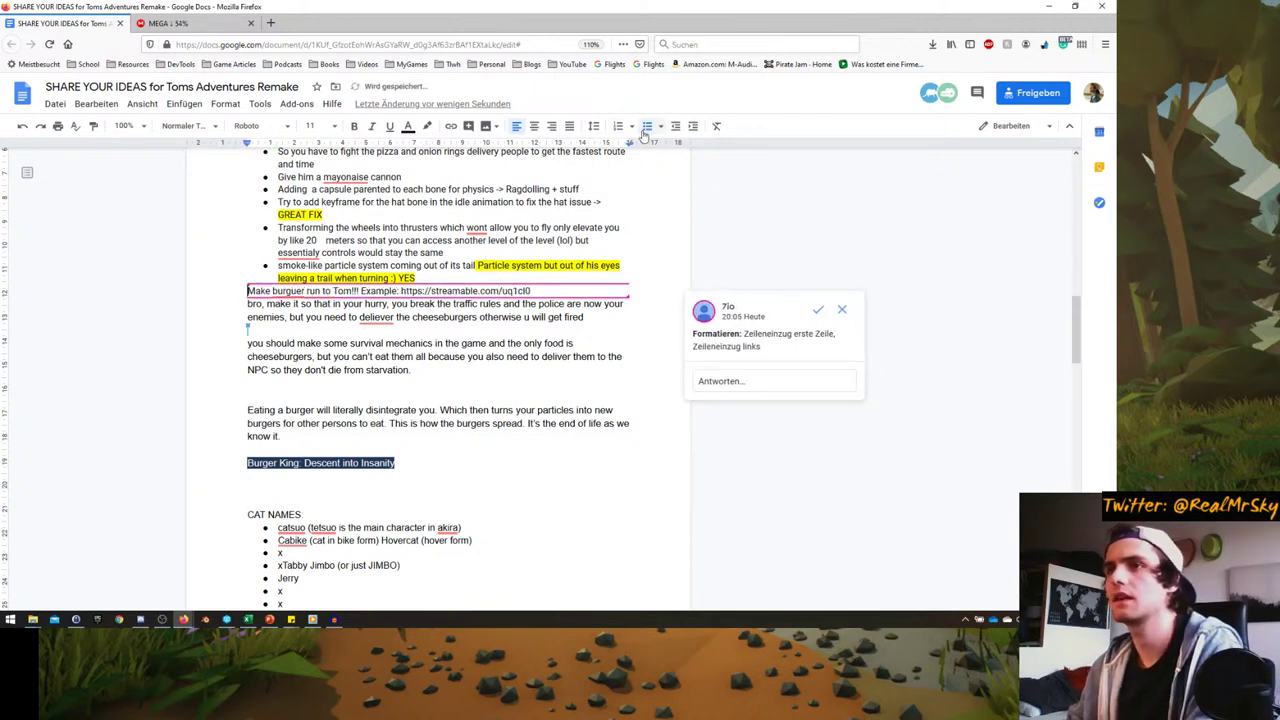
click(647, 126)
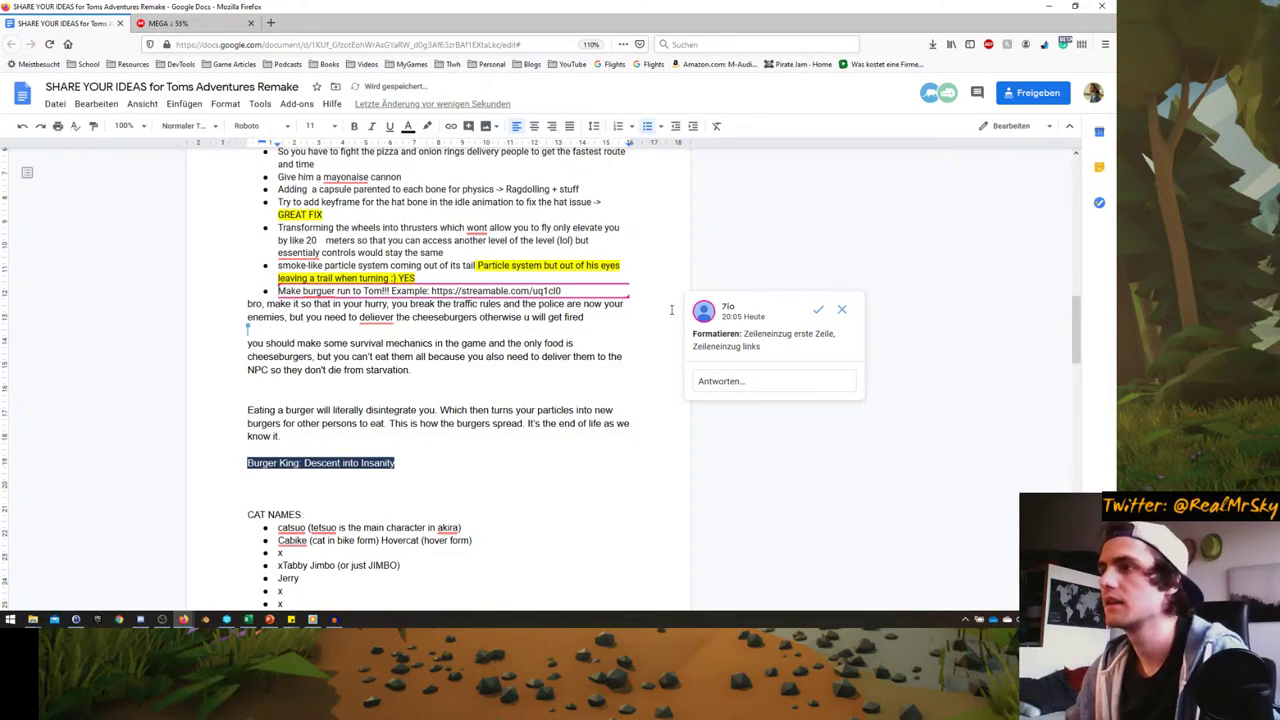
click(842, 310)
- Scroll to the top and follow the 'old game' link to its Game Jolt page
scroll(394, 321, down, 3)
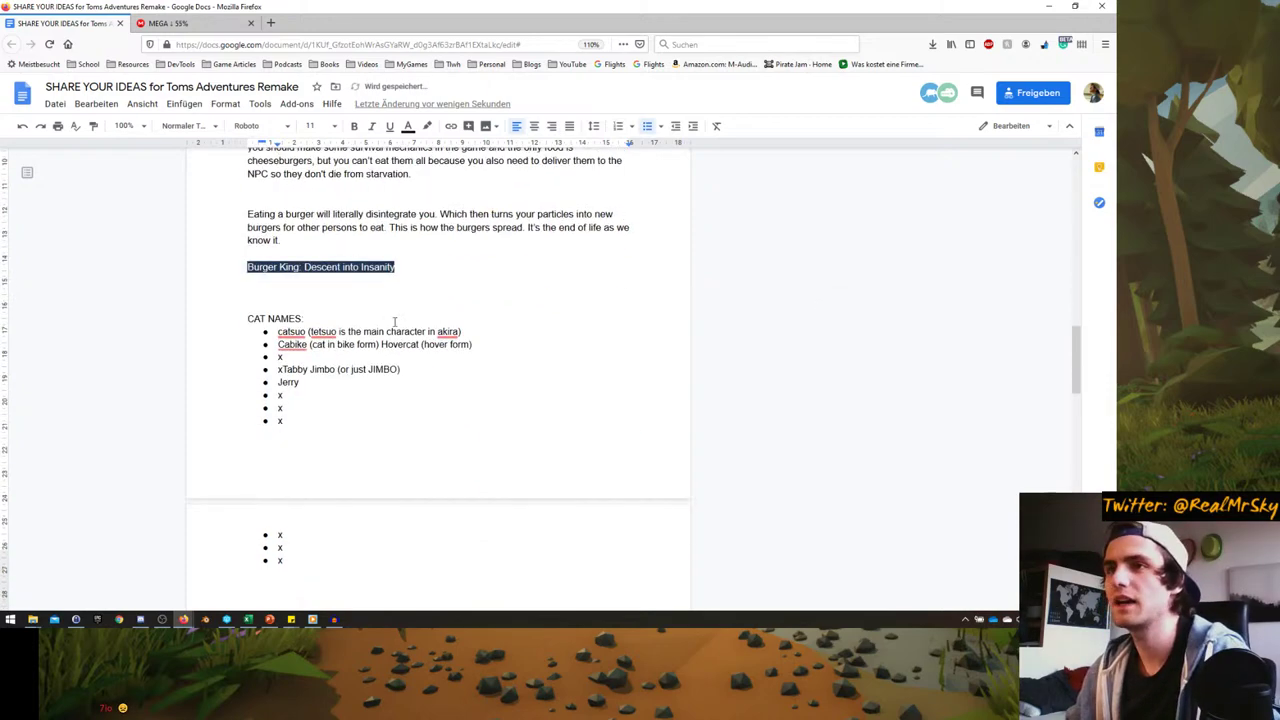
scroll(371, 329, up, 10)
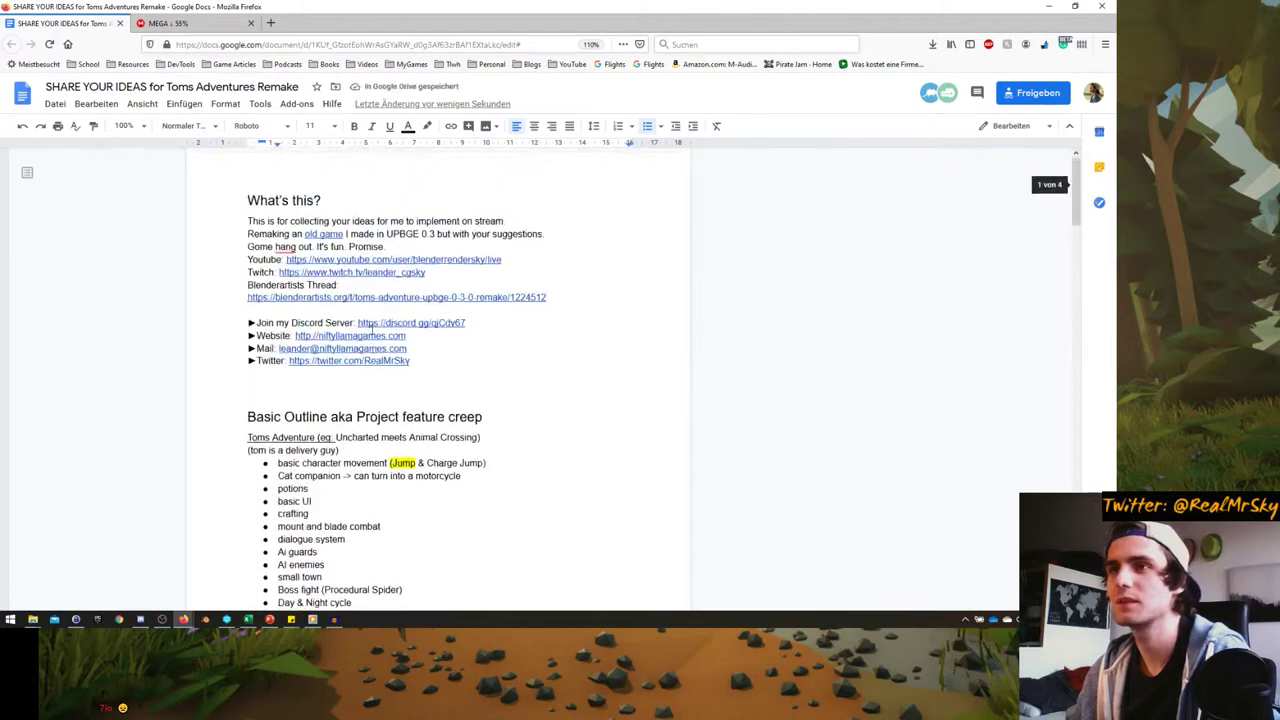
scroll(371, 330, down, 15)
scroll(360, 346, up, 5)
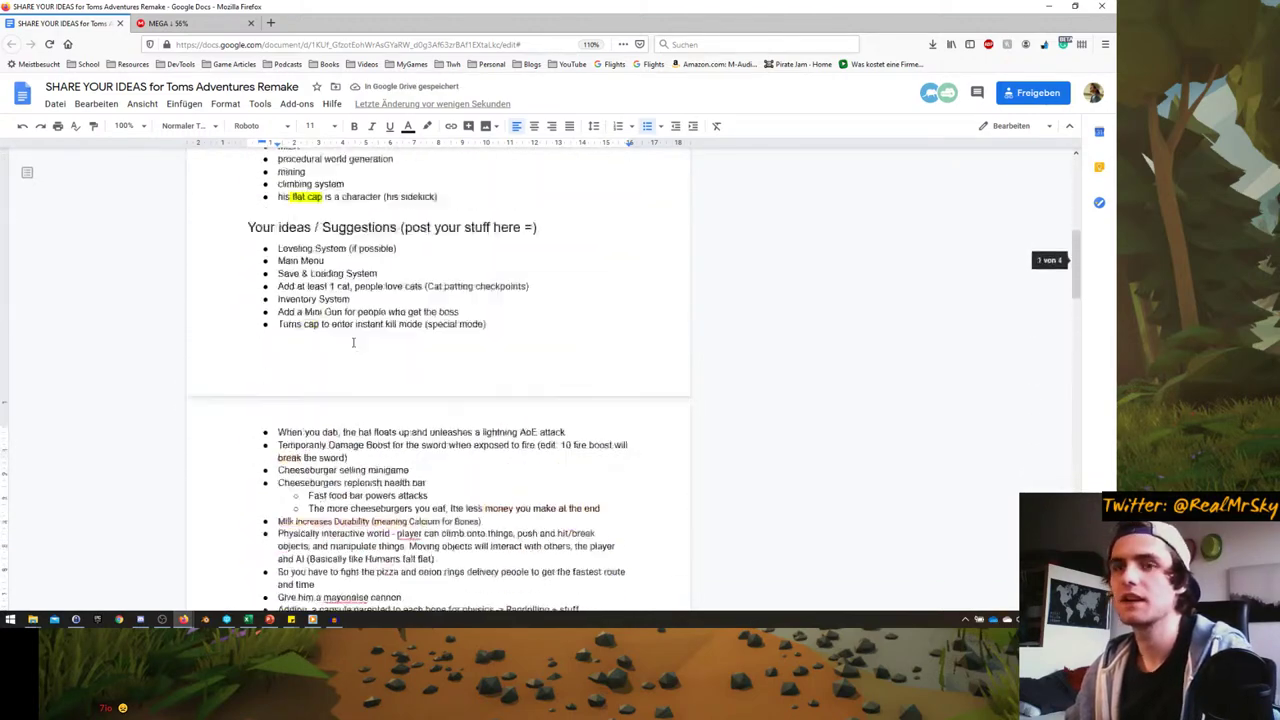
scroll(353, 342, up, 10)
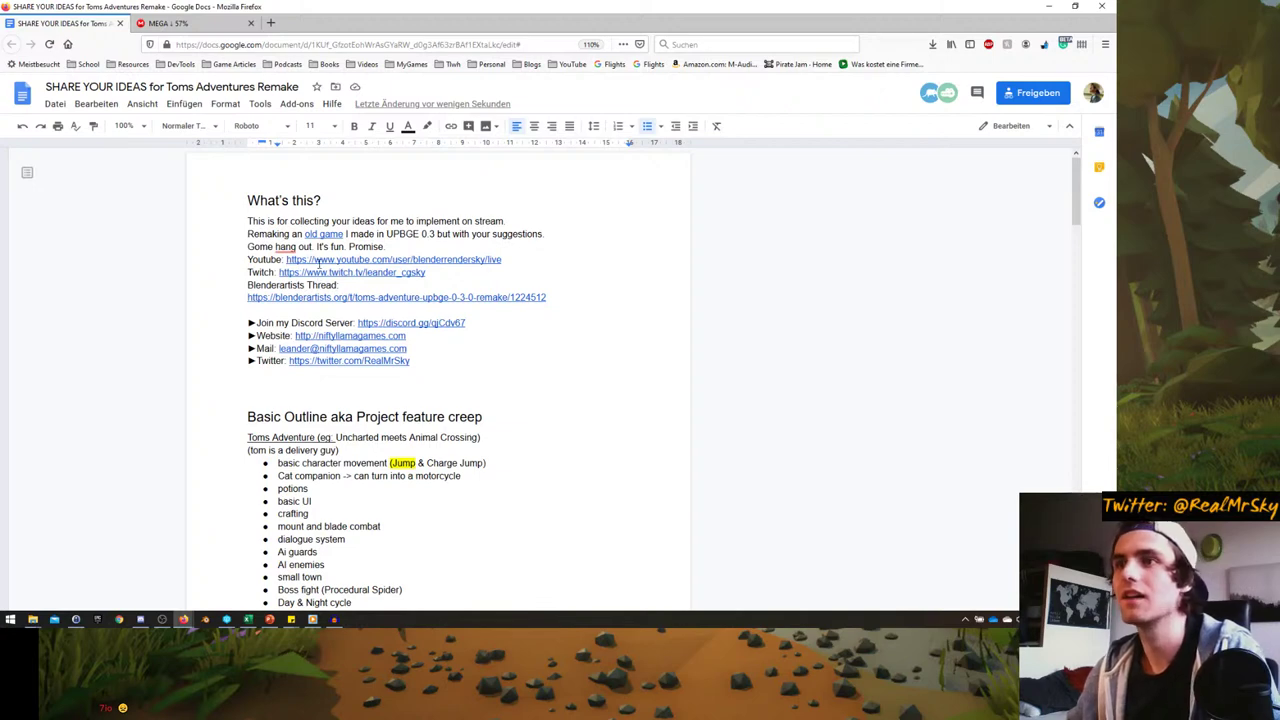
click(307, 232)
click(360, 251)
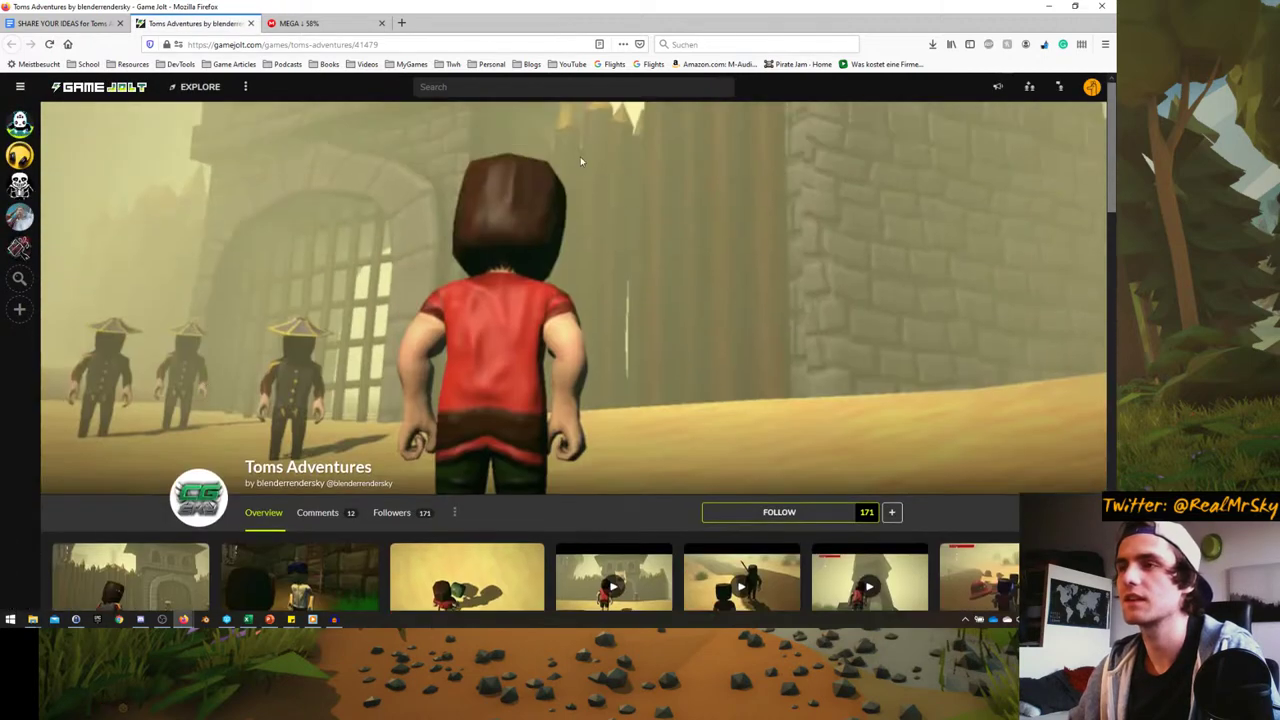
scroll(501, 205, down, 3)
click(136, 300)
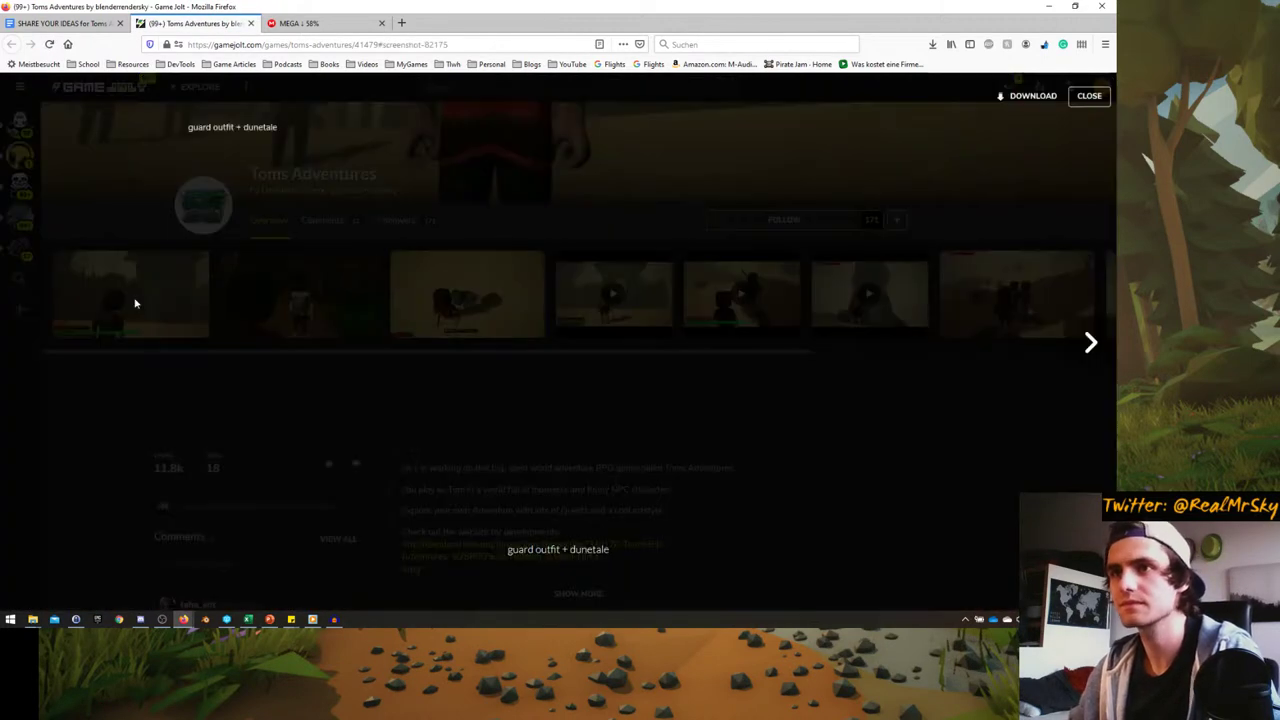
click(1097, 340)
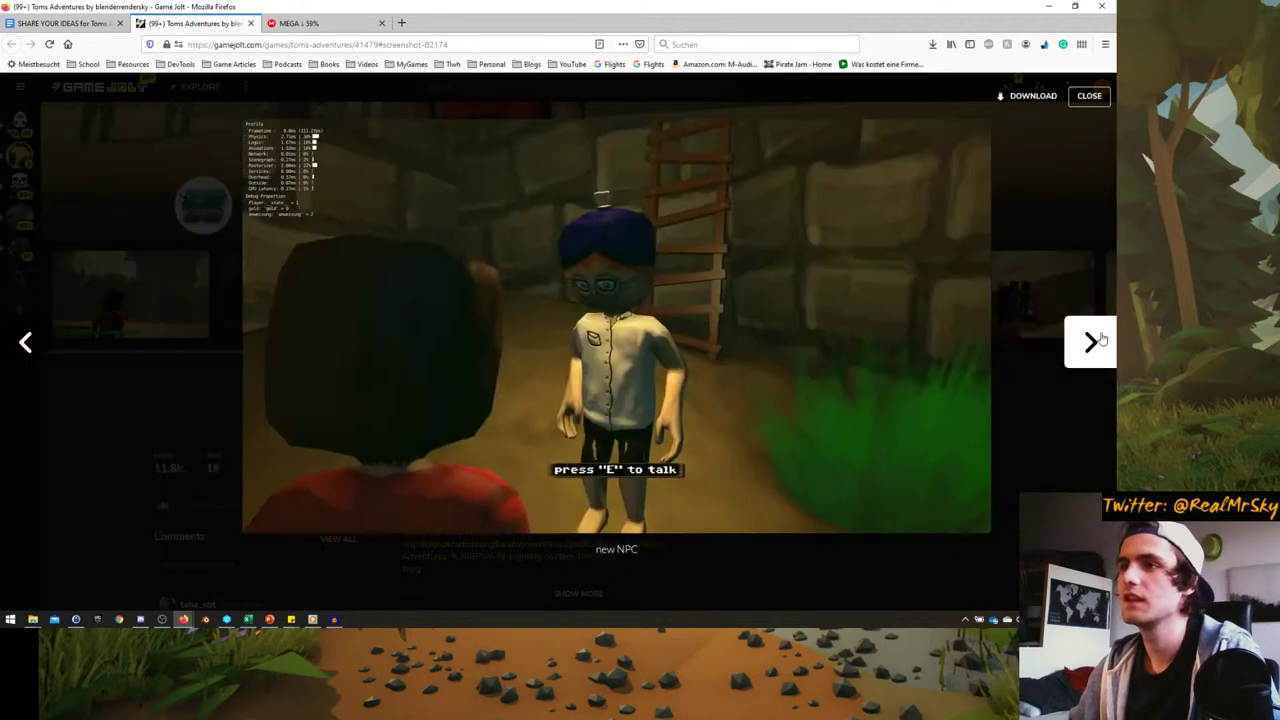
click(1092, 342)
click(1092, 342)
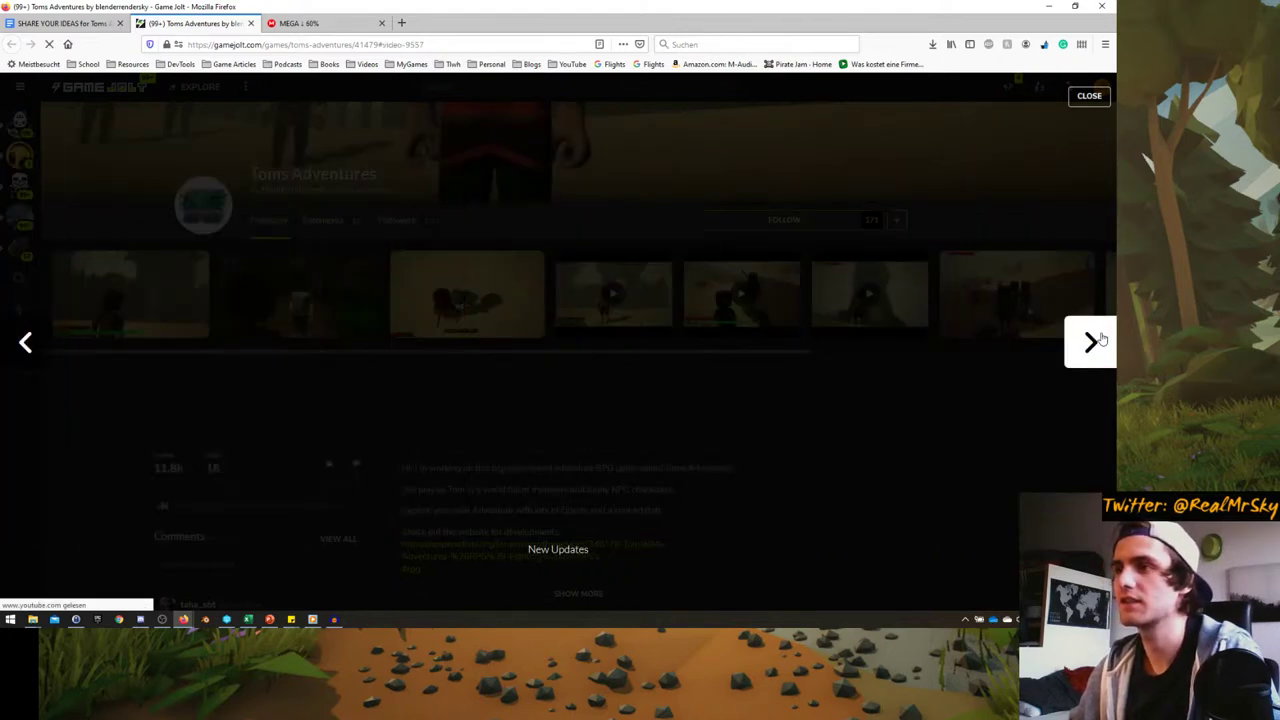
click(1094, 338)
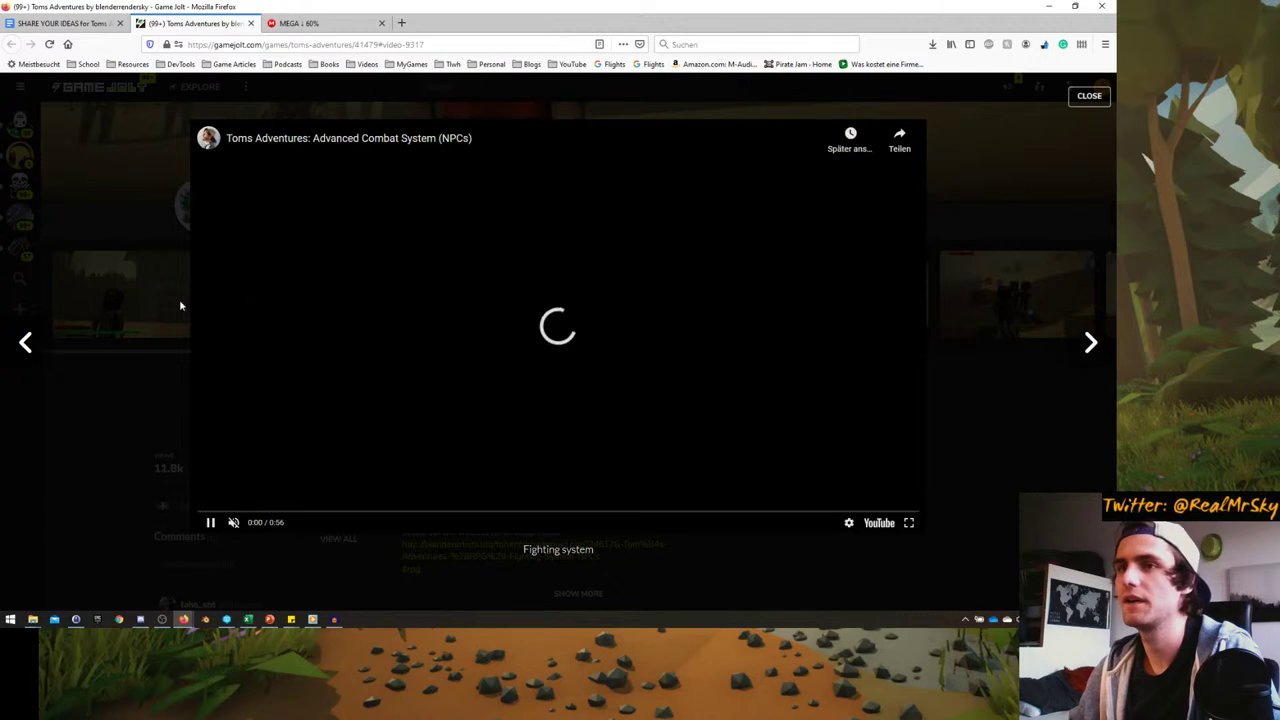
click(26, 345)
click(30, 345)
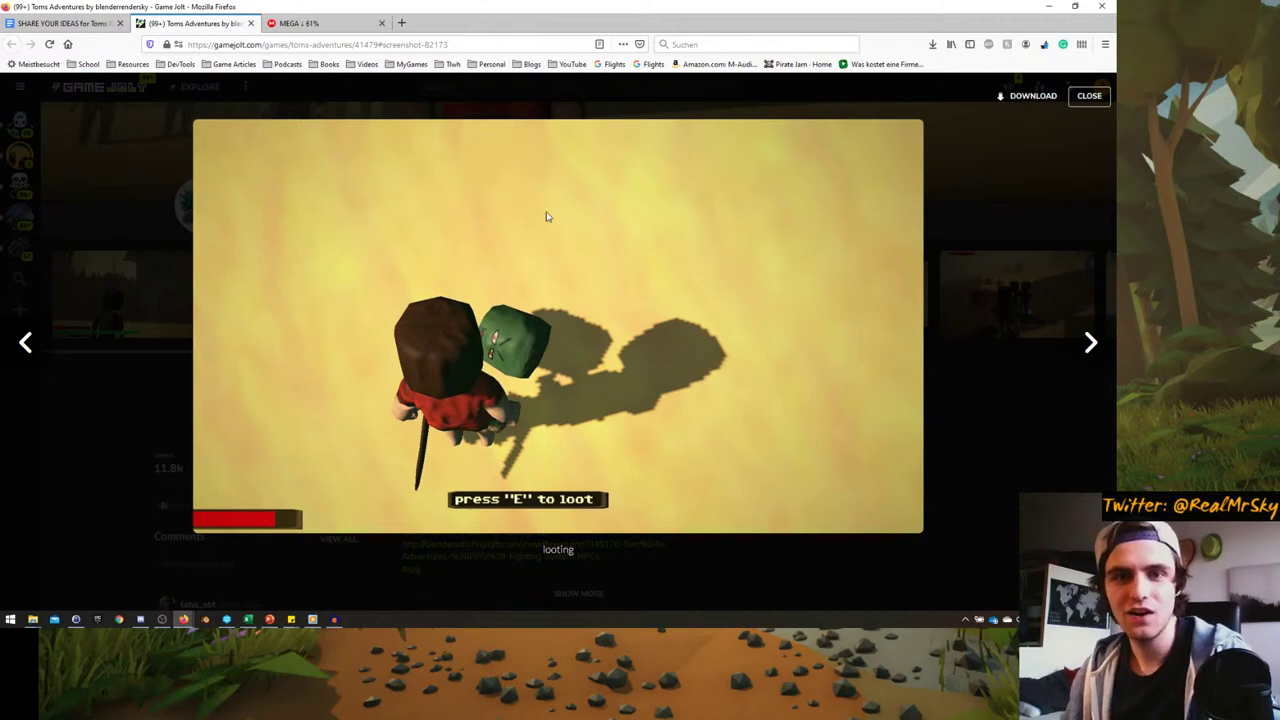
click(26, 343)
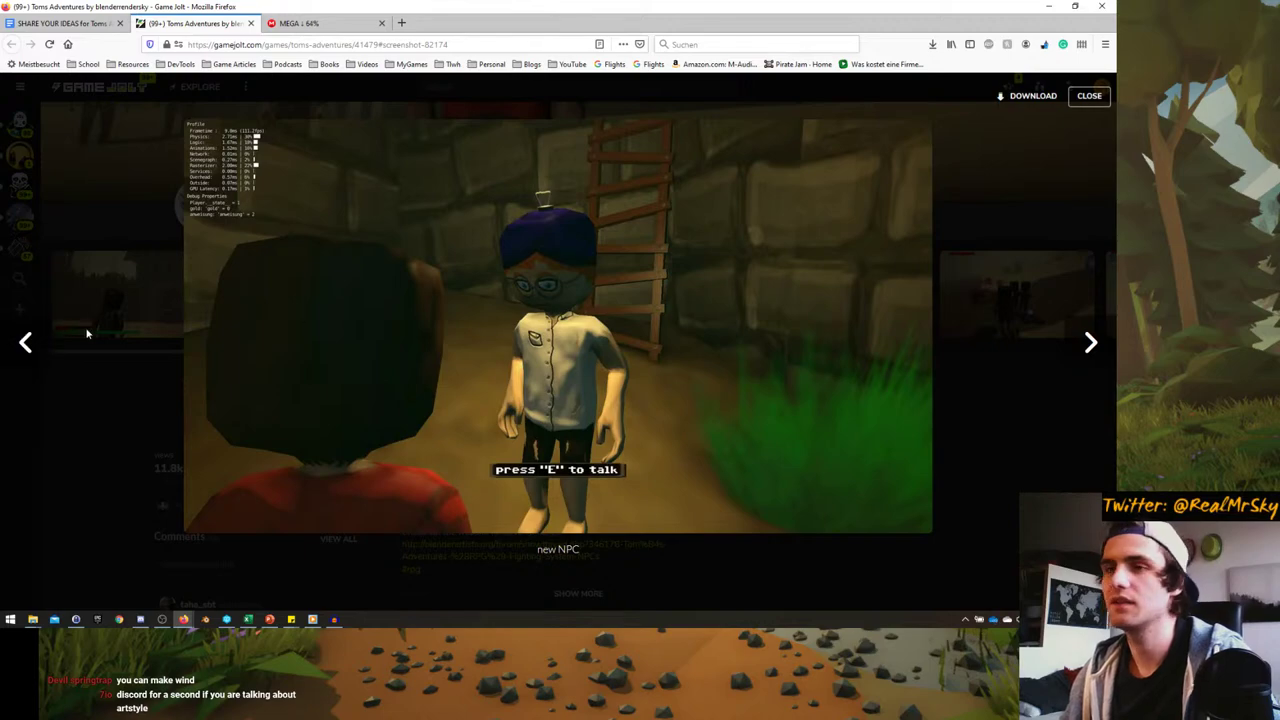
click(30, 340)
click(1097, 341)
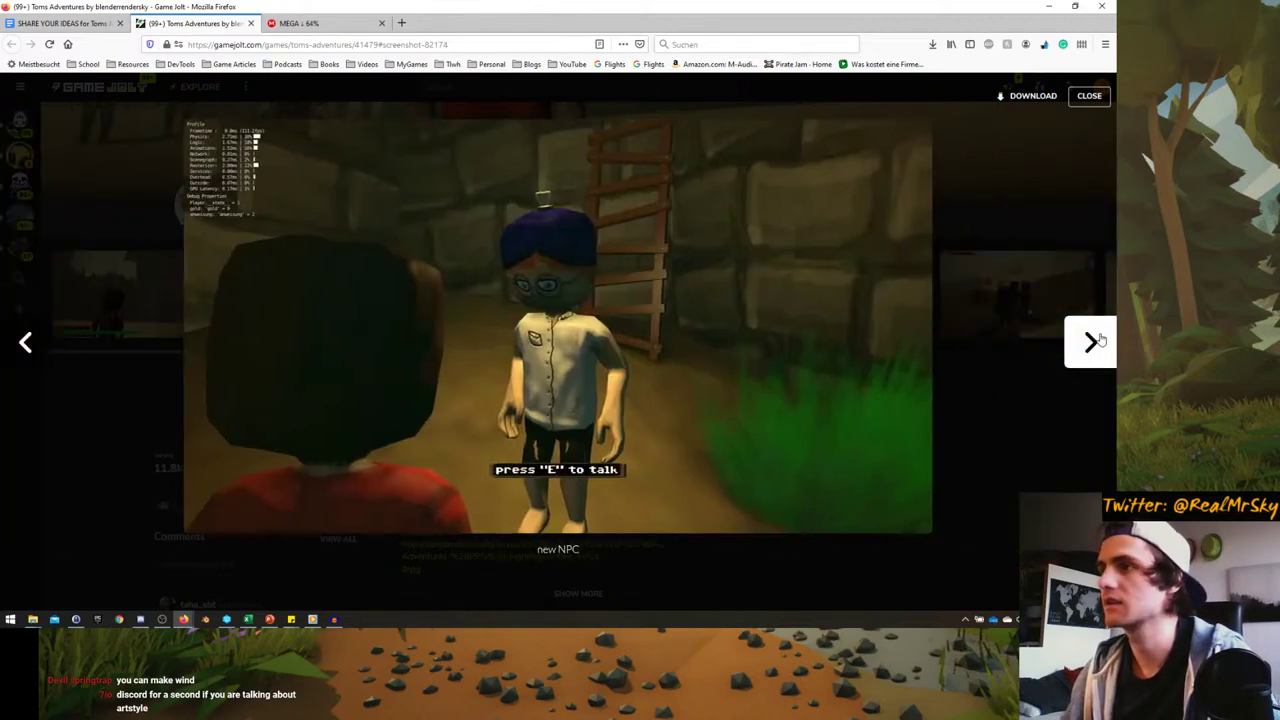
click(1097, 341)
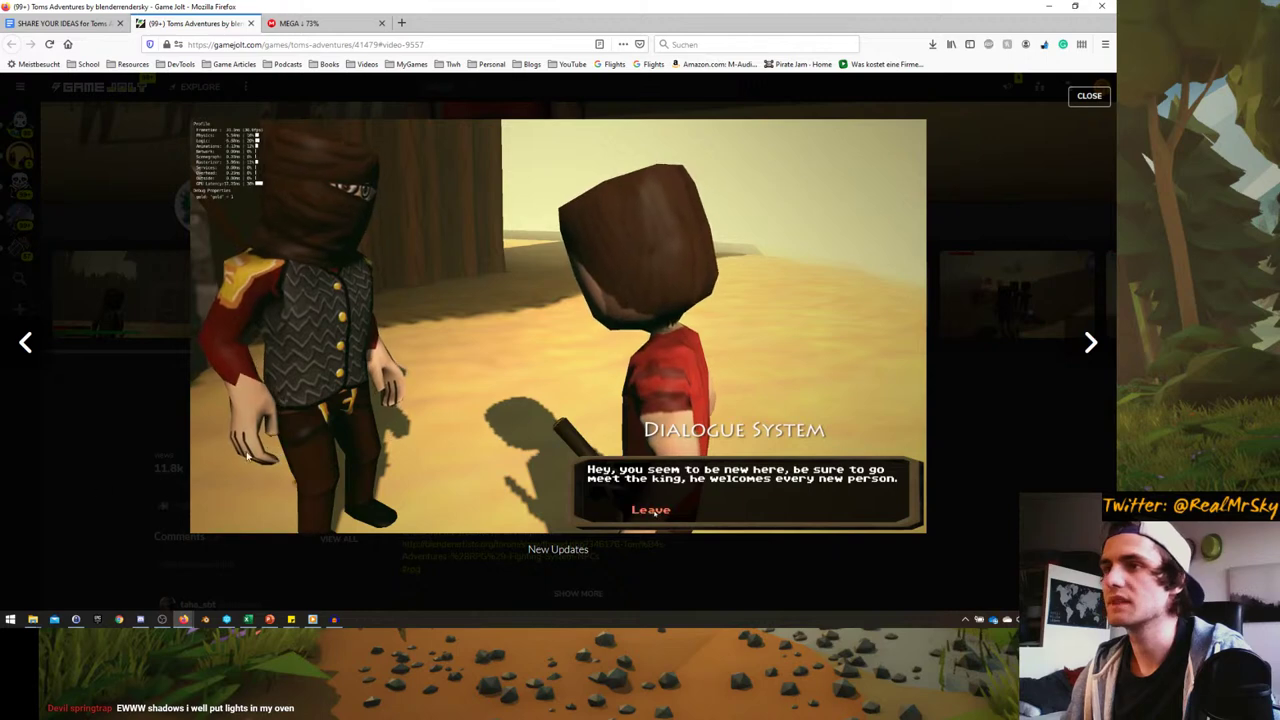
click(336, 364)
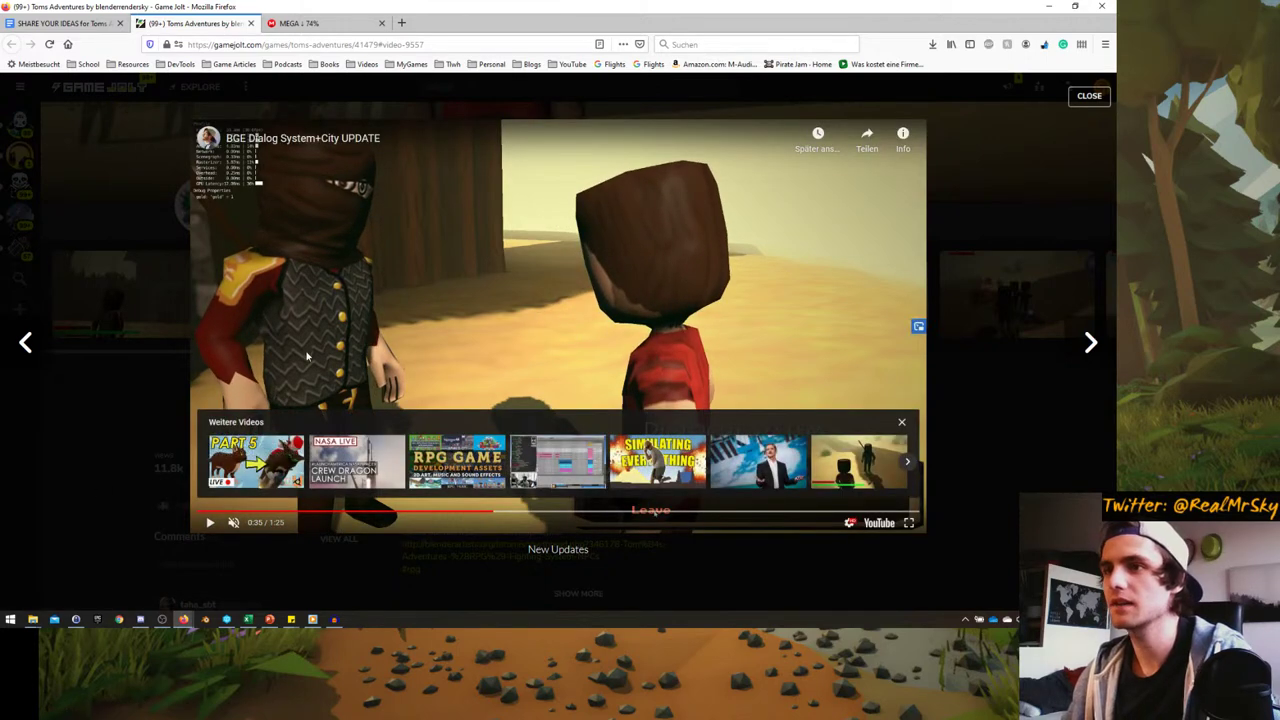
click(446, 359)
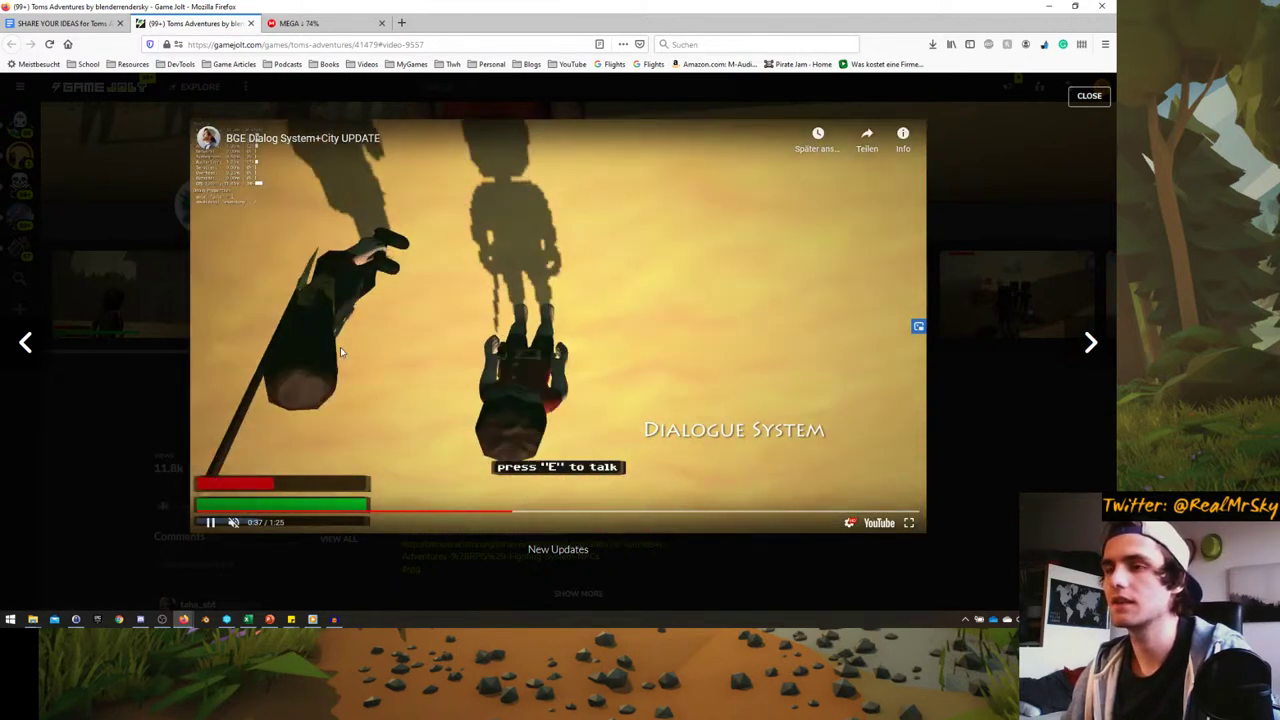
click(340, 352)
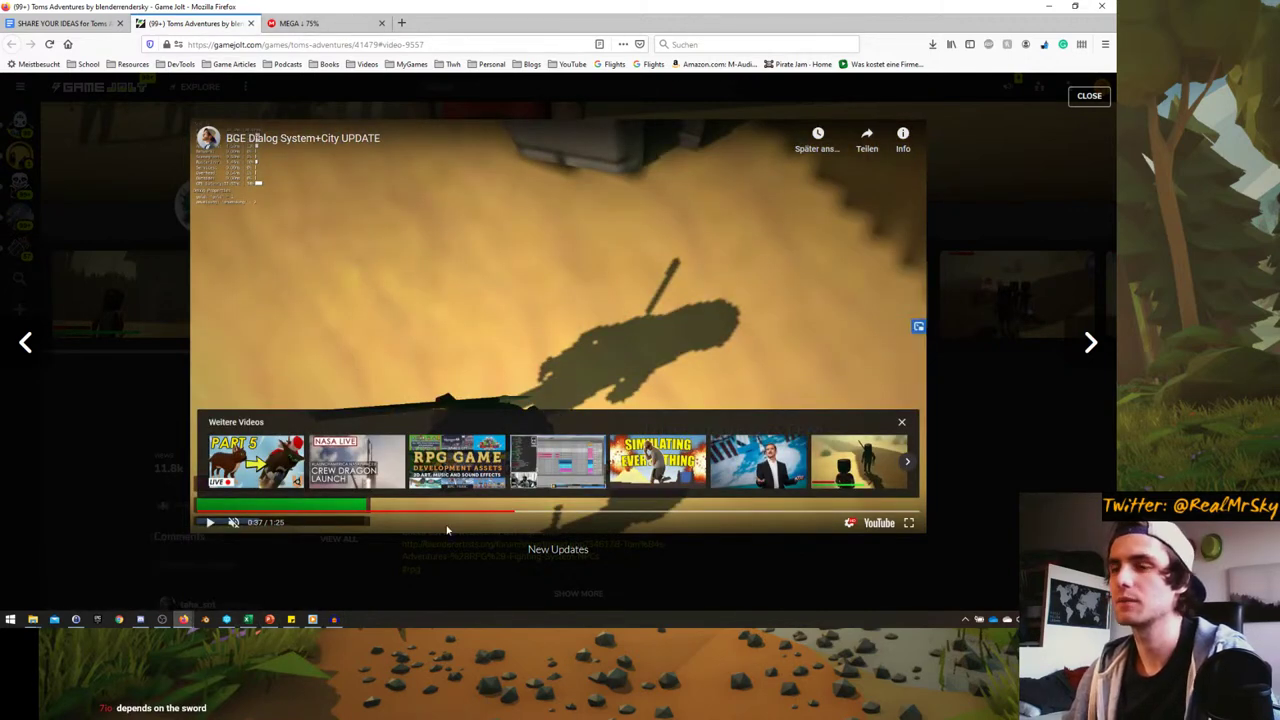
click(1089, 95)
scroll(106, 489, down, 3)
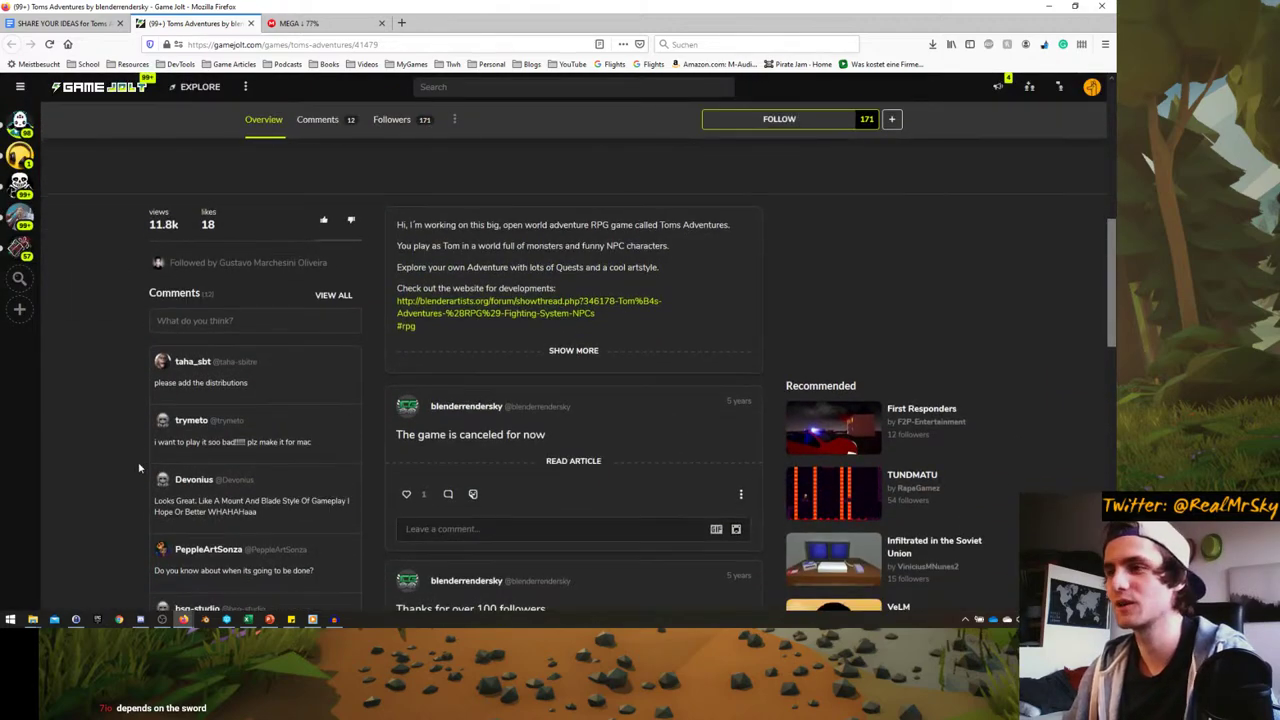
scroll(130, 448, down, 5)
scroll(125, 435, up, 3)
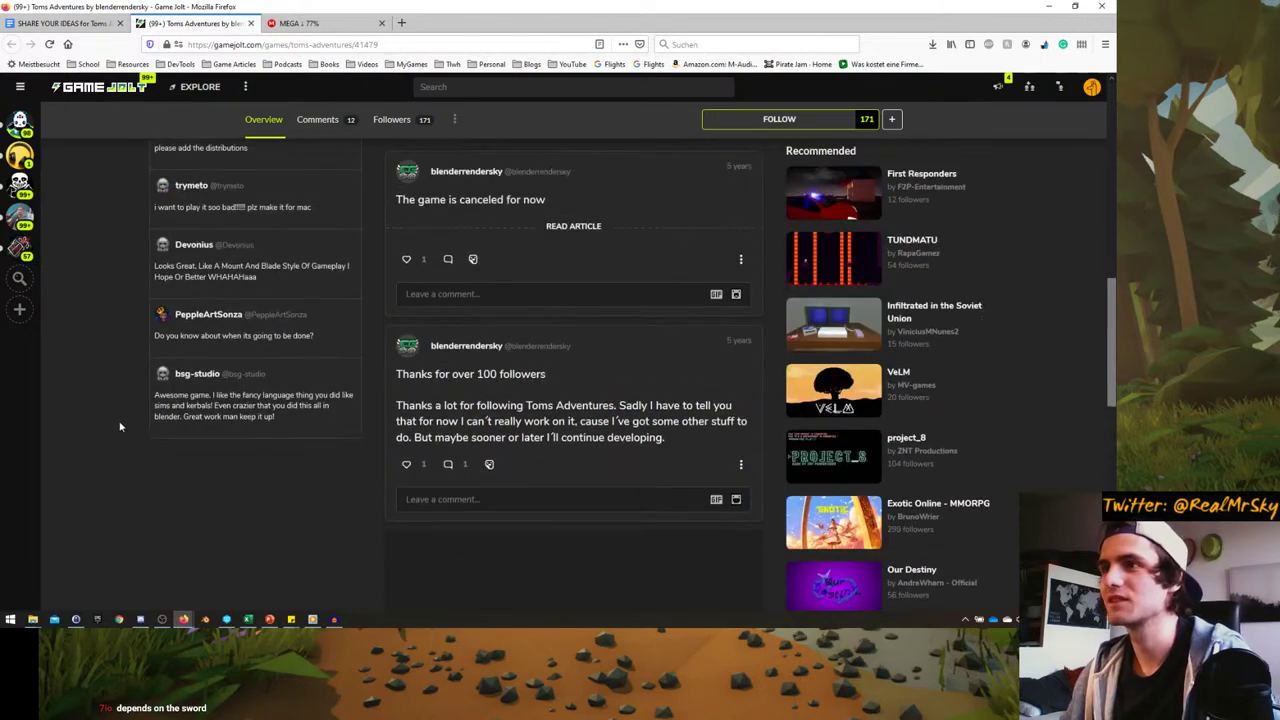
scroll(117, 449, down, 3)
scroll(120, 440, up, 4)
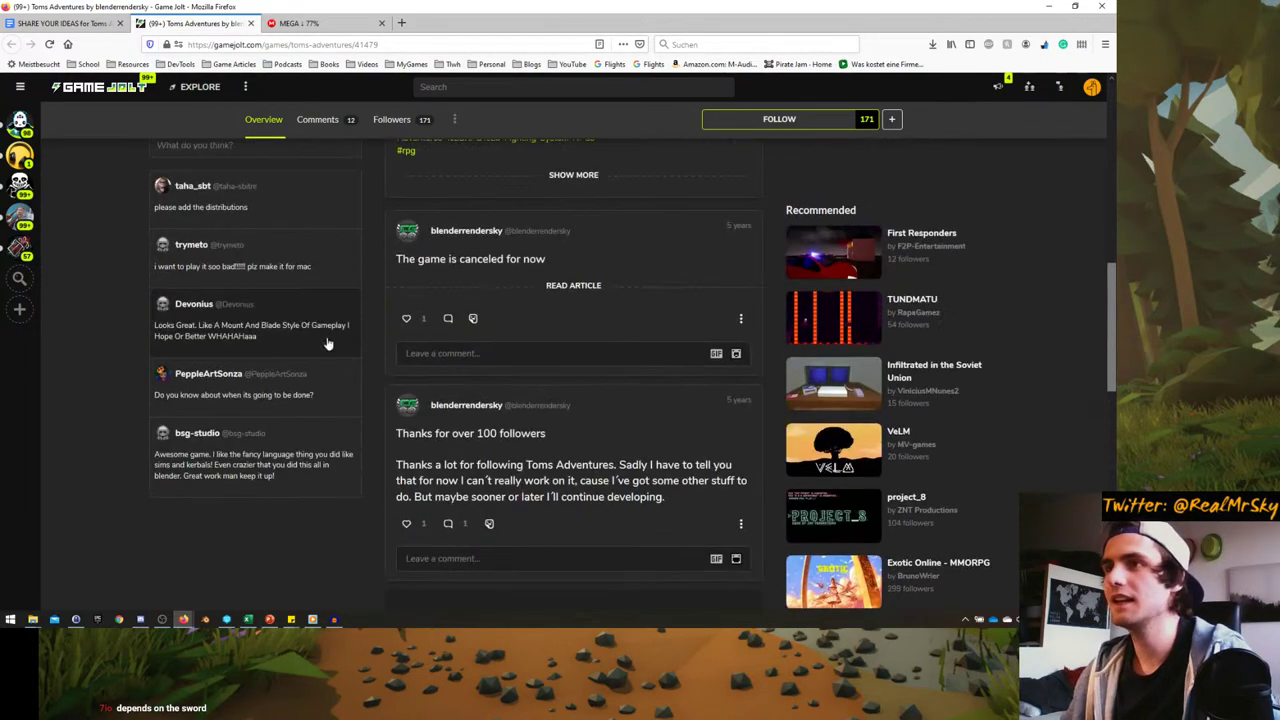
drag(400, 259, 584, 273)
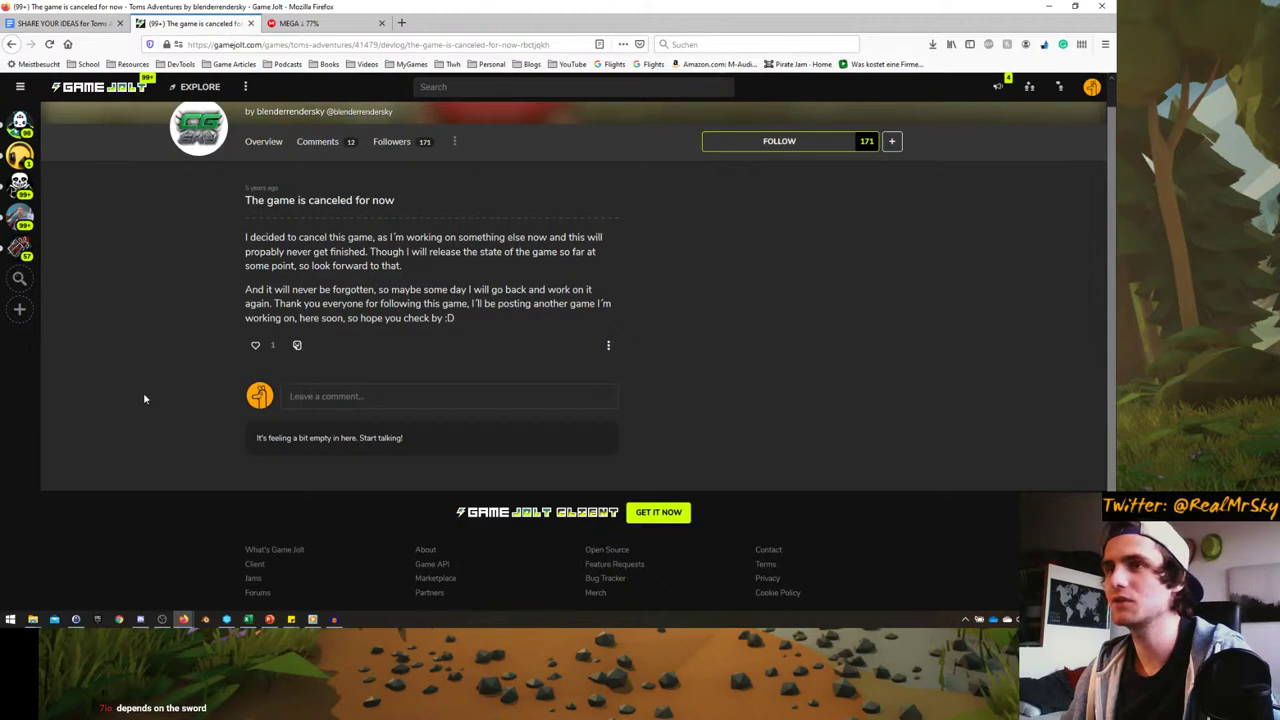
key(alt+Left)
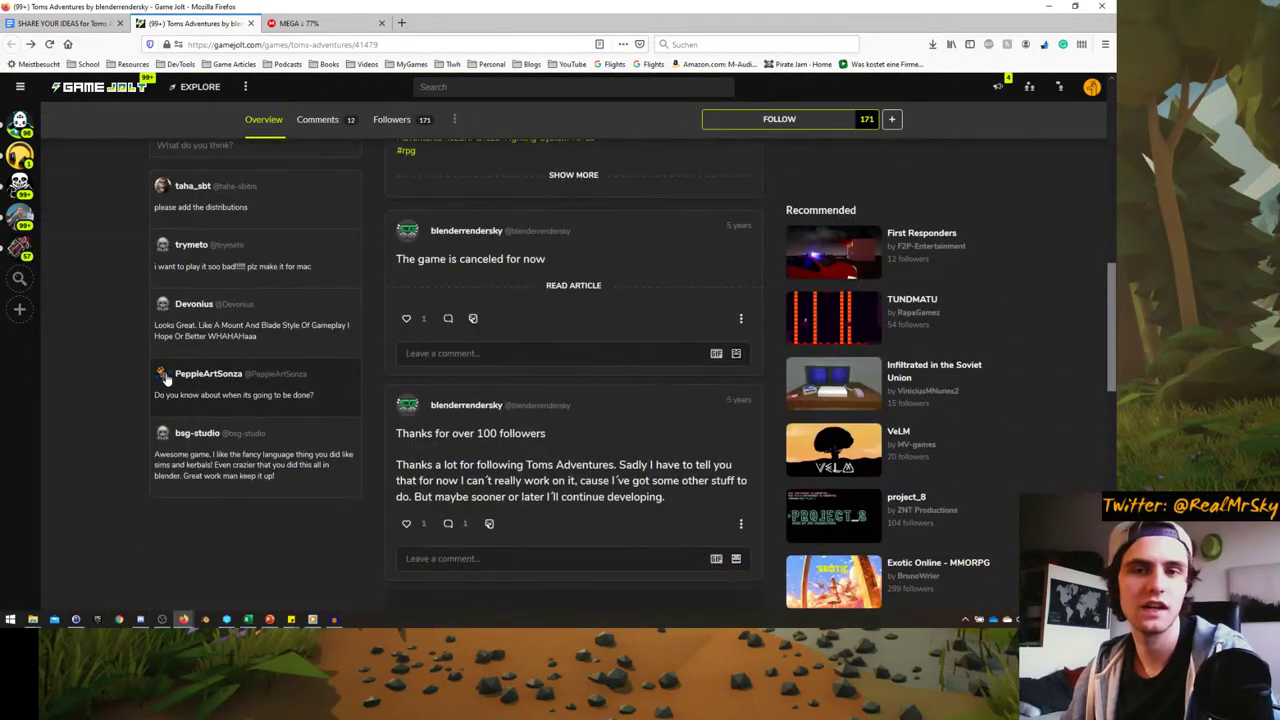
mouse_move(166, 376)
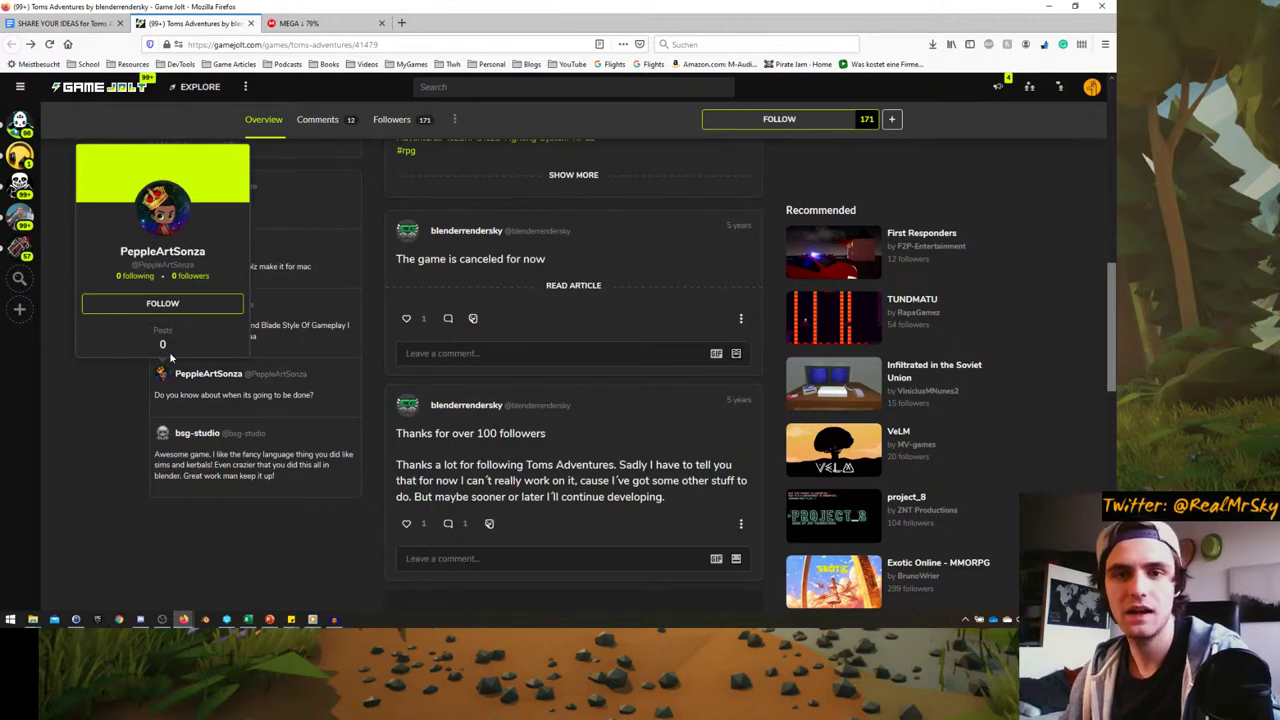
scroll(172, 383, up, 3)
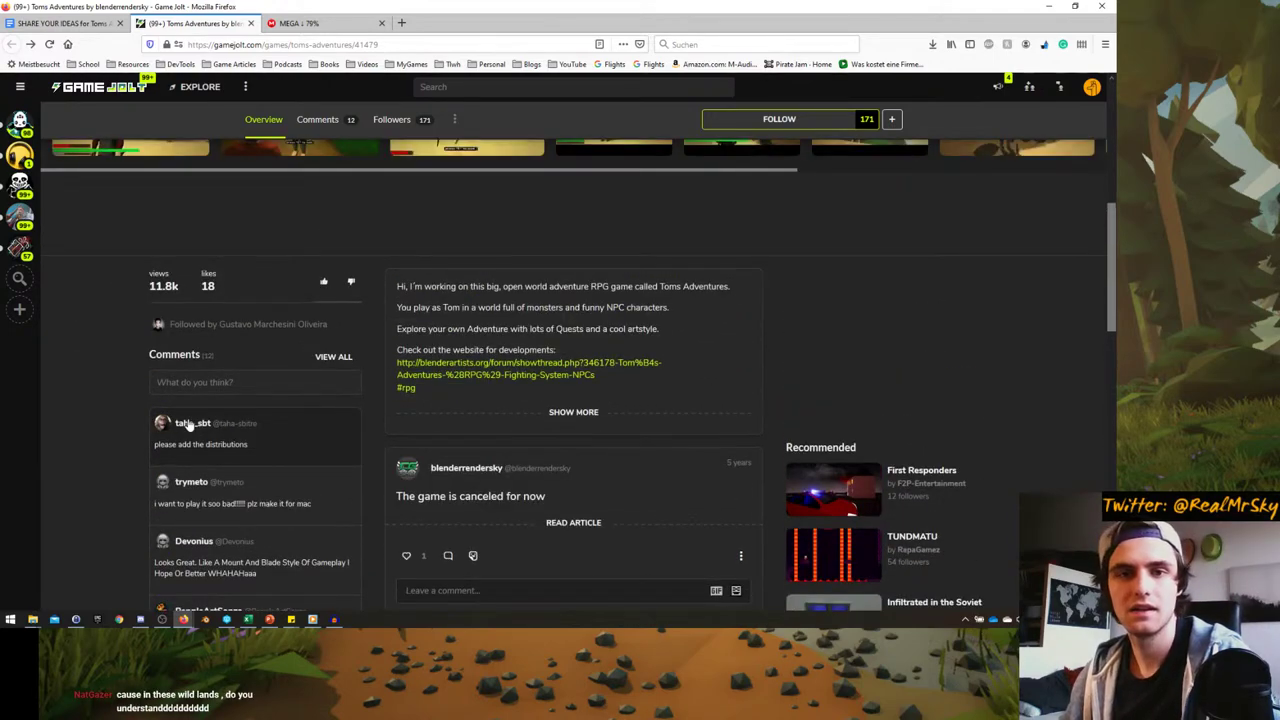
scroll(188, 425, up, 5)
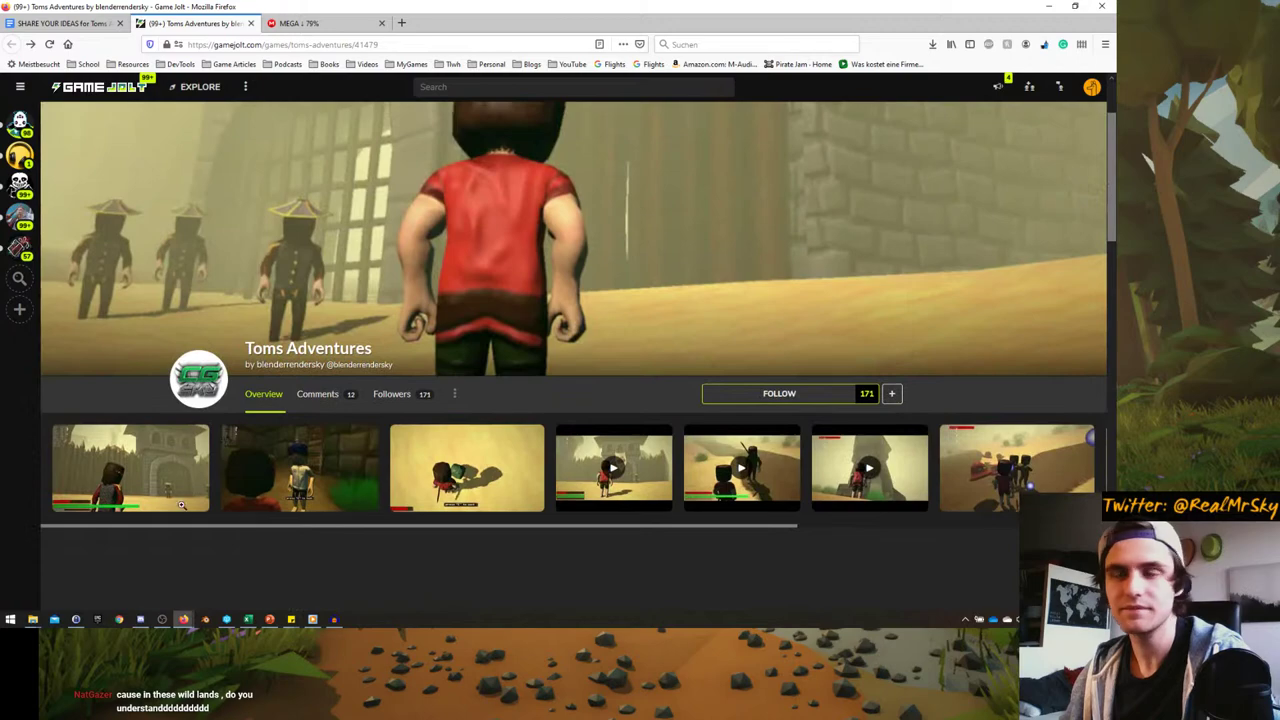
scroll(230, 313, up, 1)
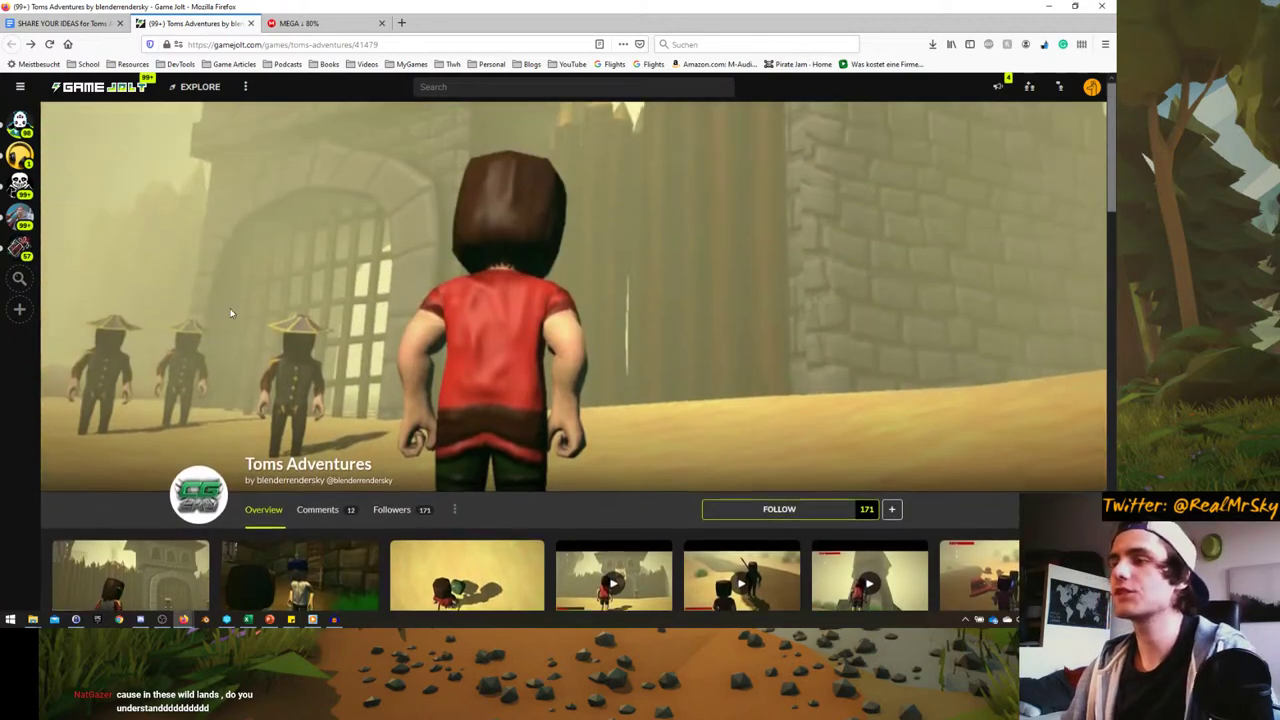
scroll(184, 519, down, 3)
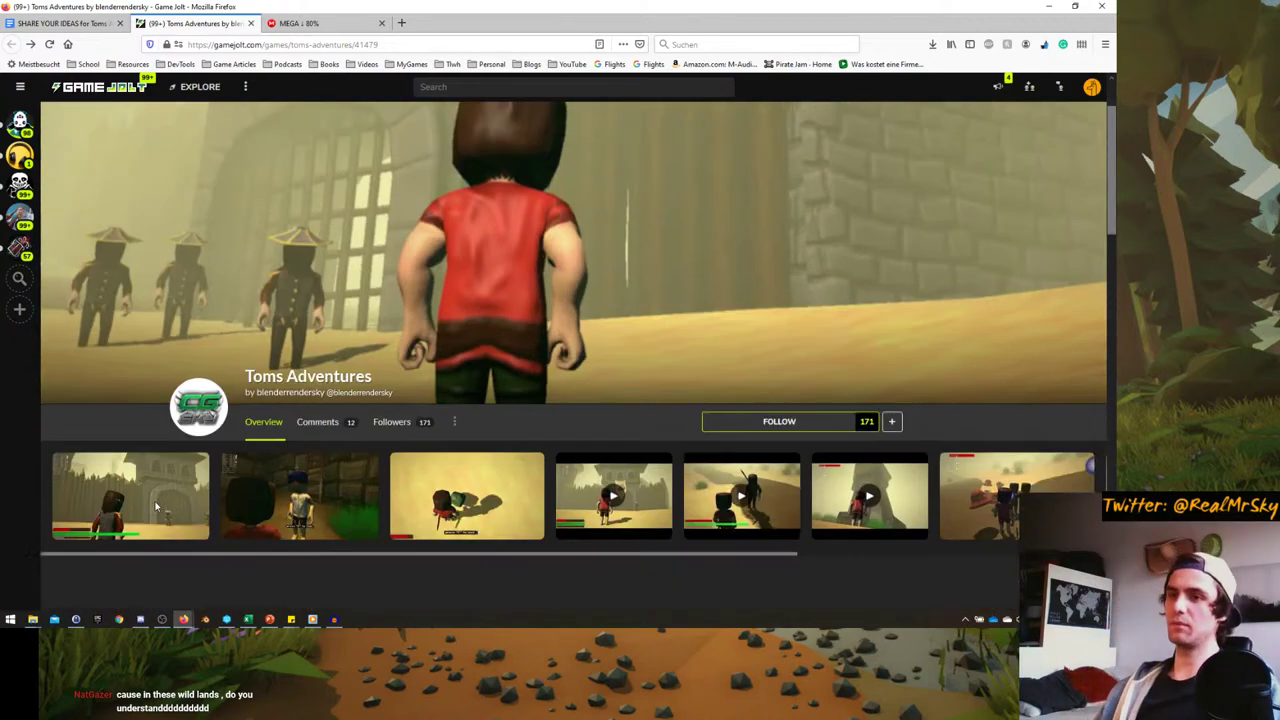
click(162, 407)
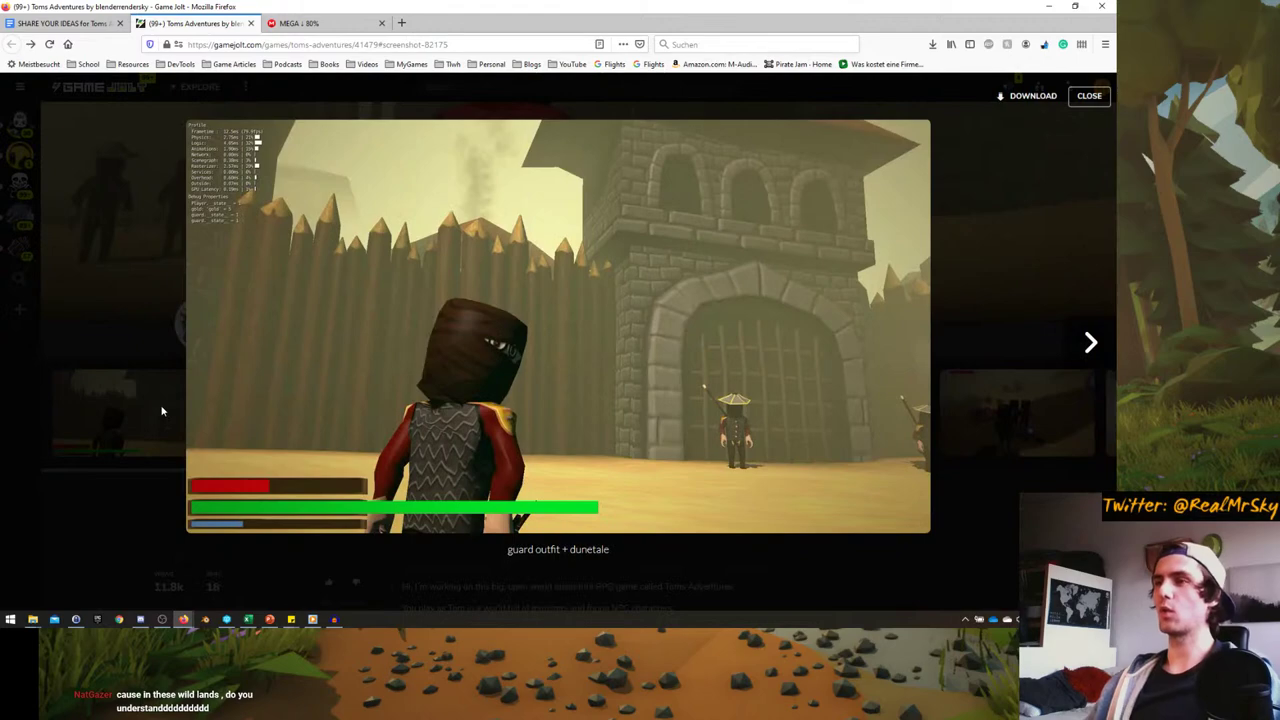
click(1073, 363)
click(1073, 363)
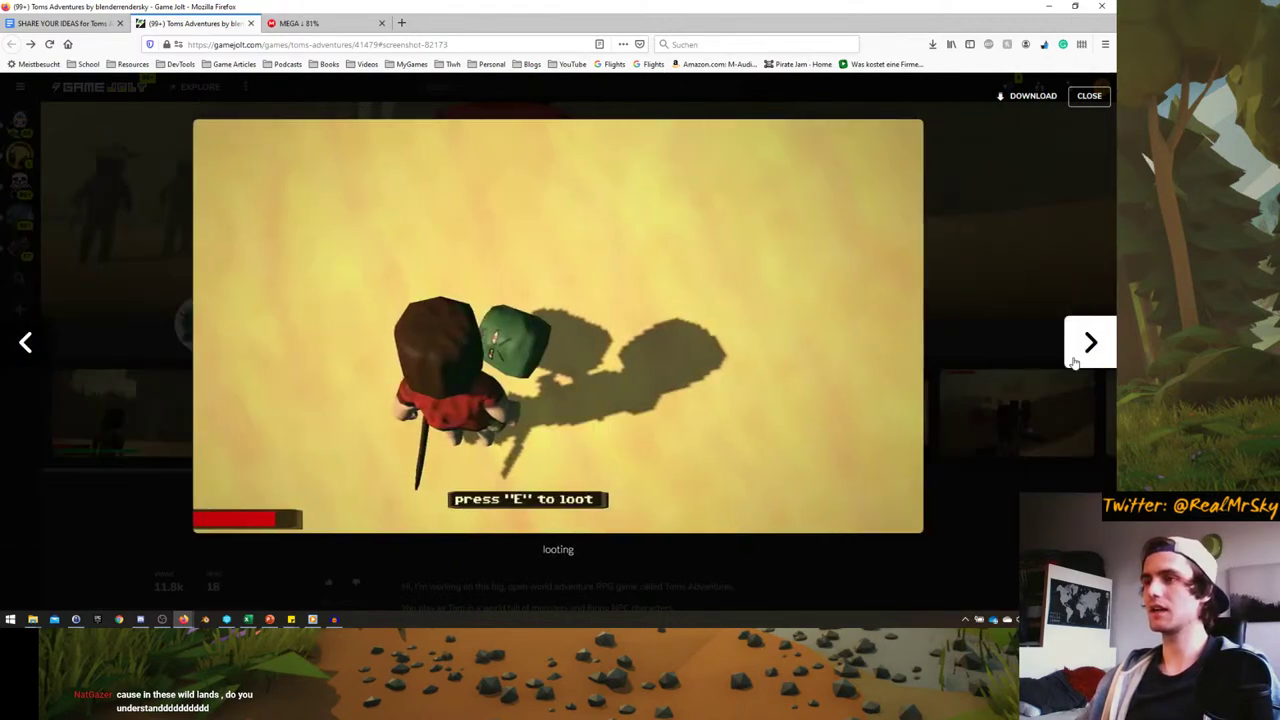
click(1073, 363)
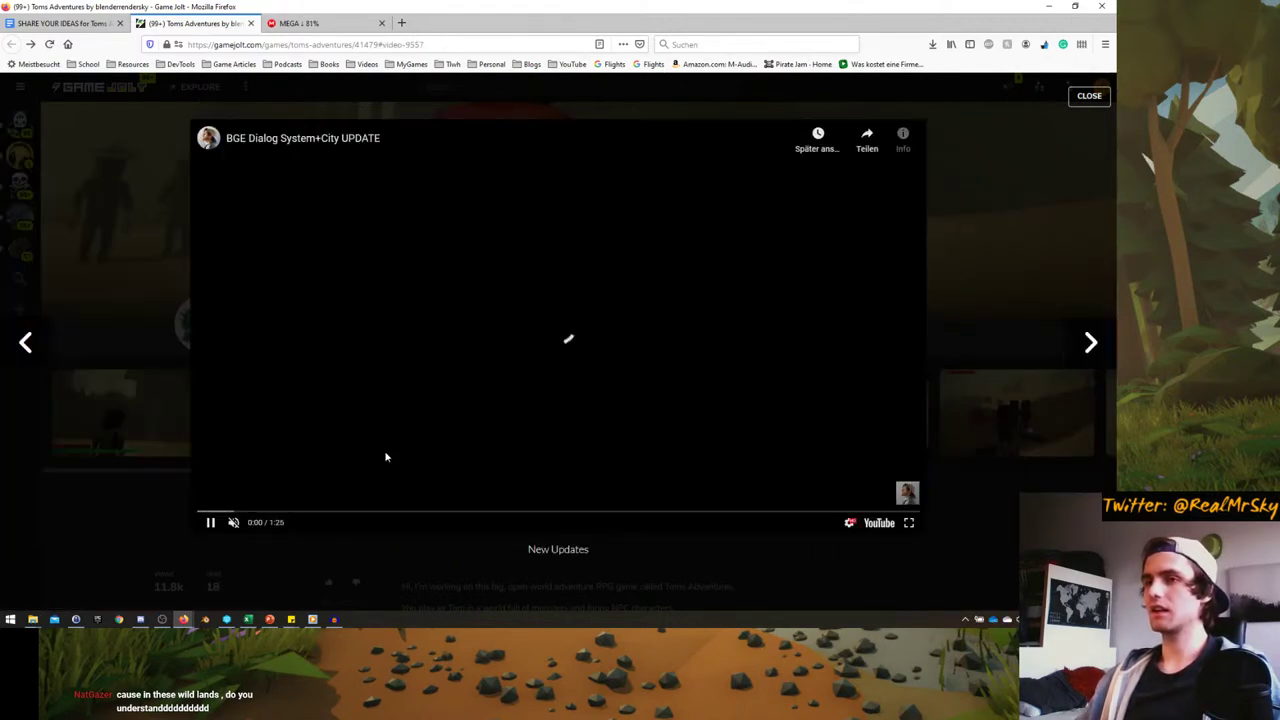
click(373, 512)
click(484, 511)
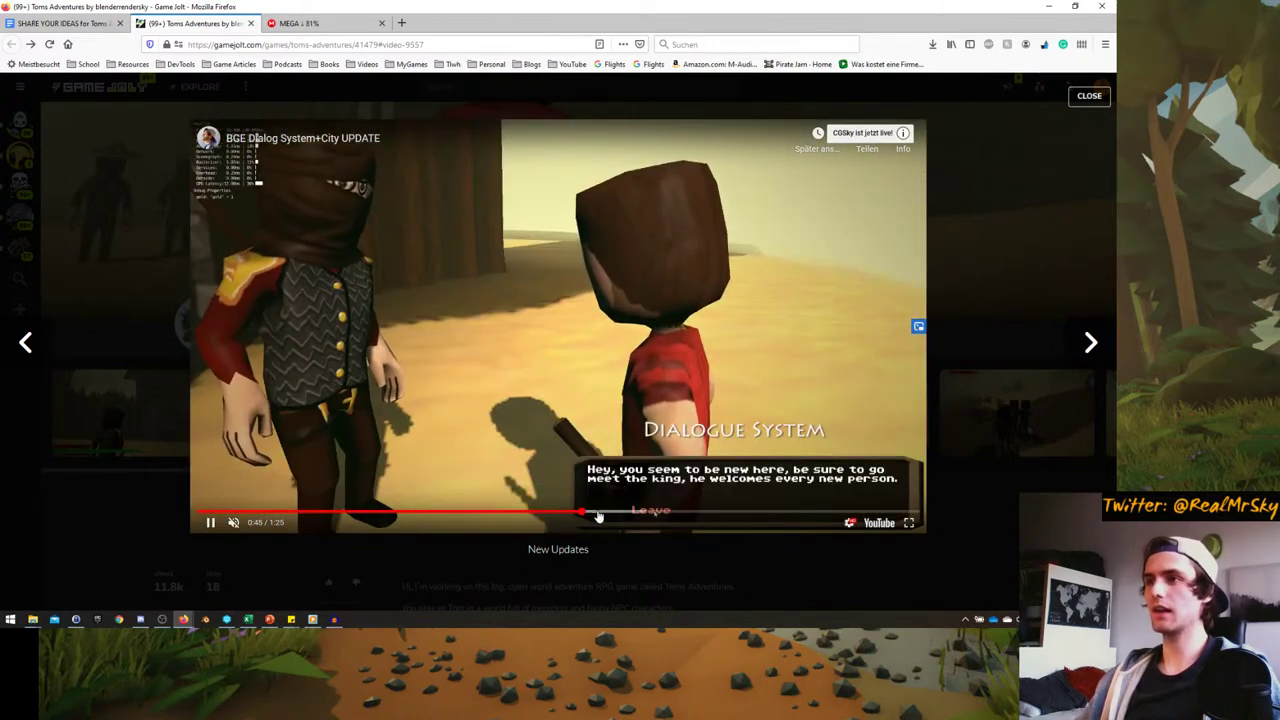
click(613, 512)
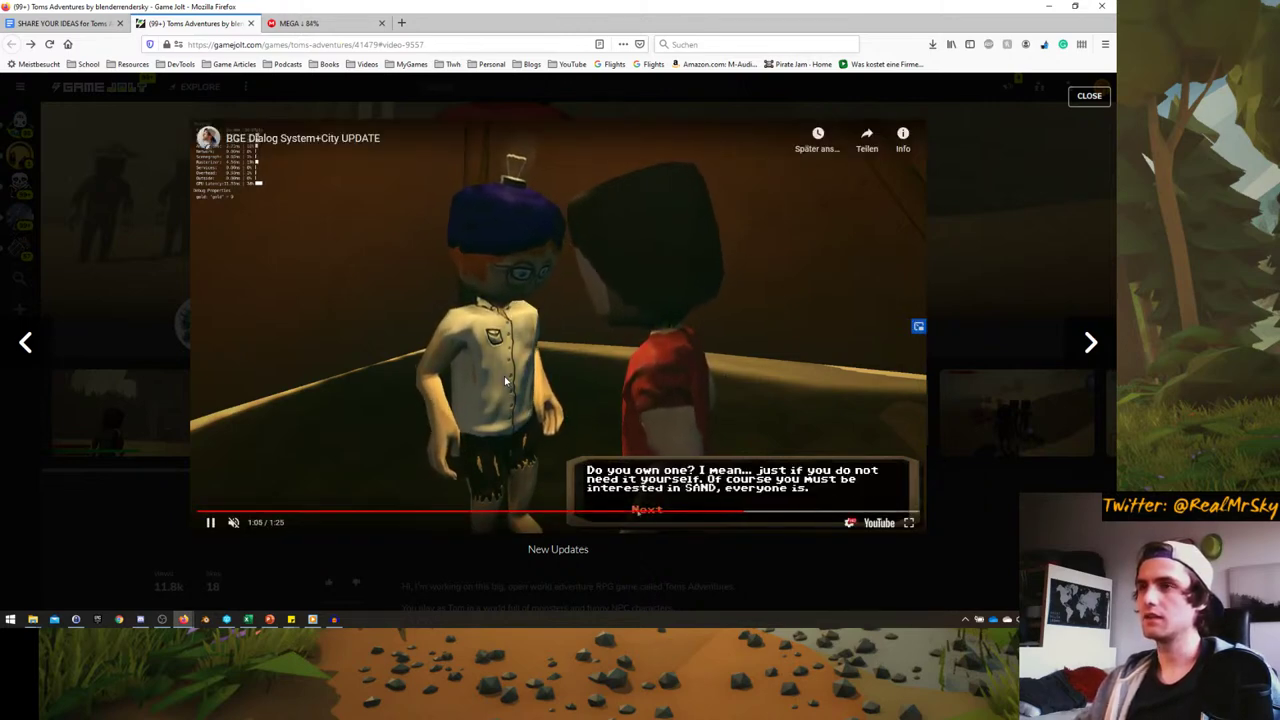
click(1089, 95)
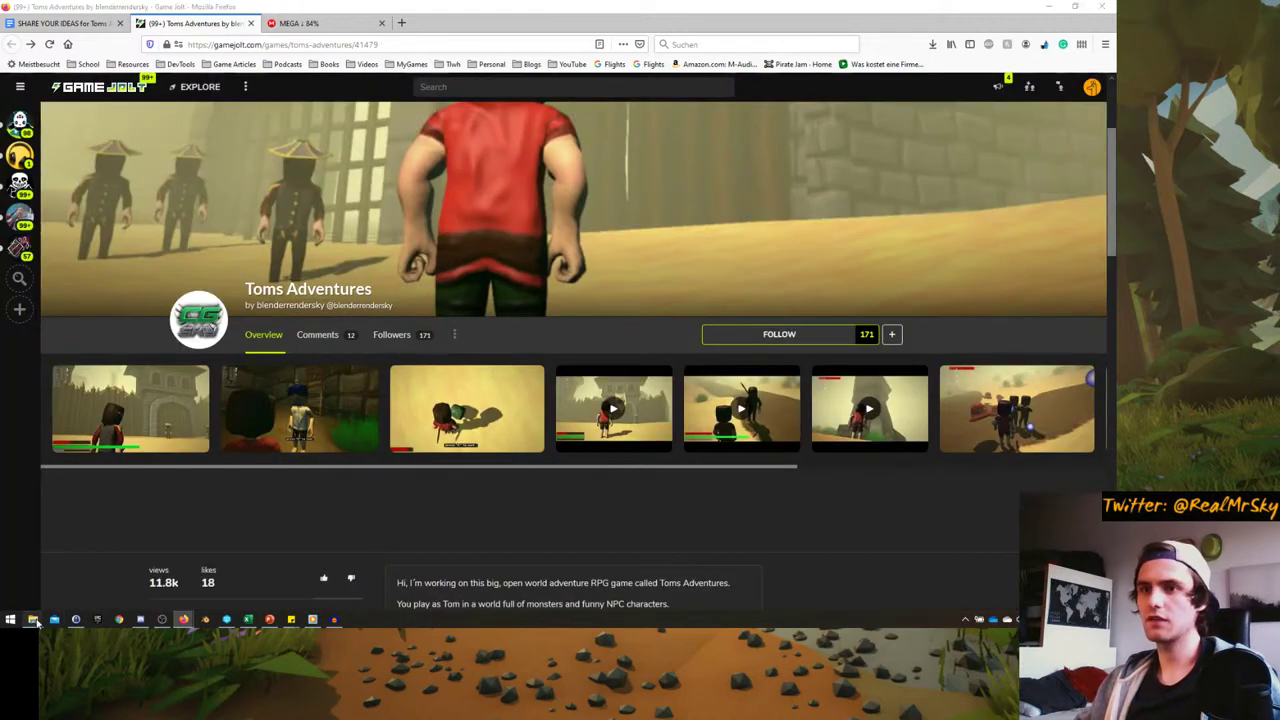
mouse_move(32, 619)
mouse_move(89, 570)
click(30, 572)
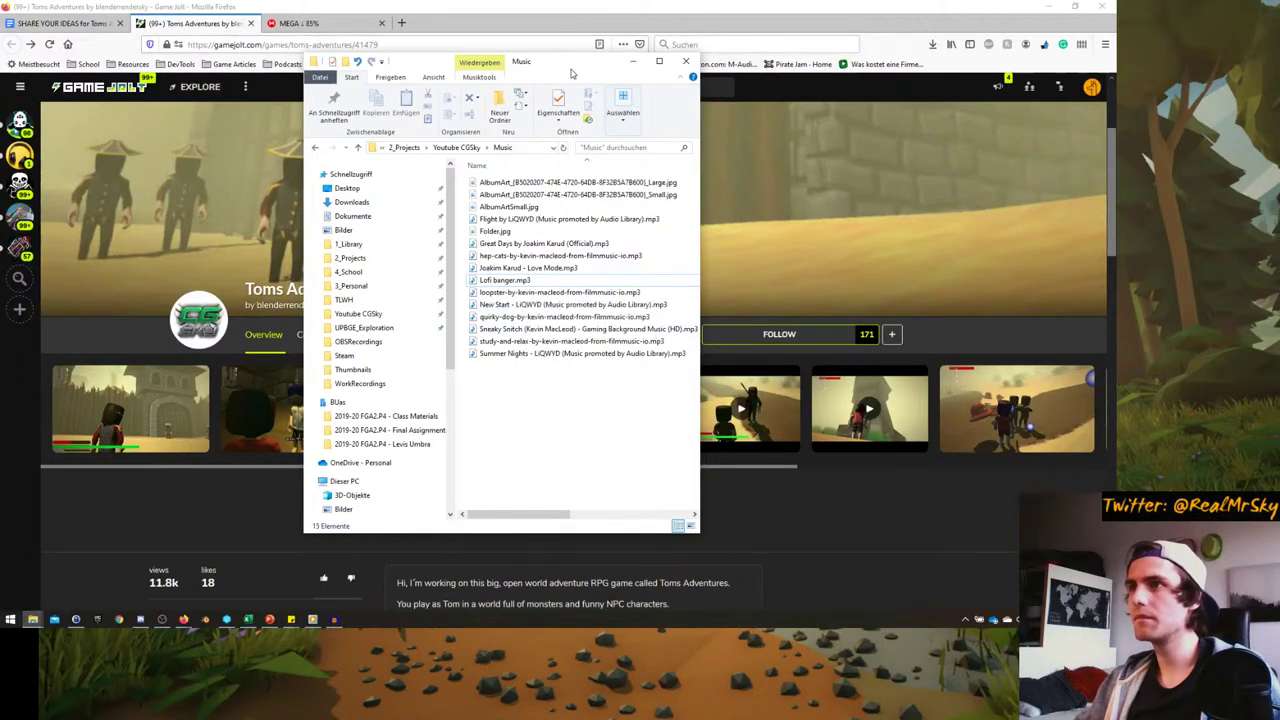
click(632, 61)
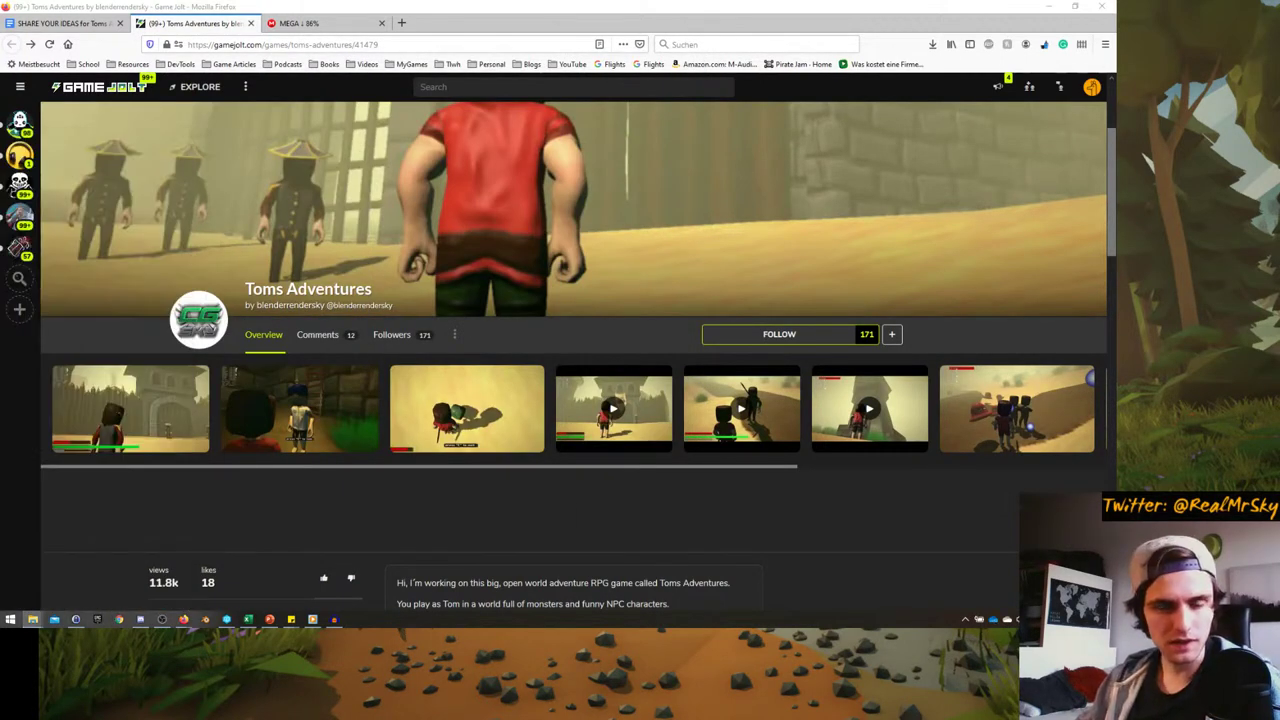
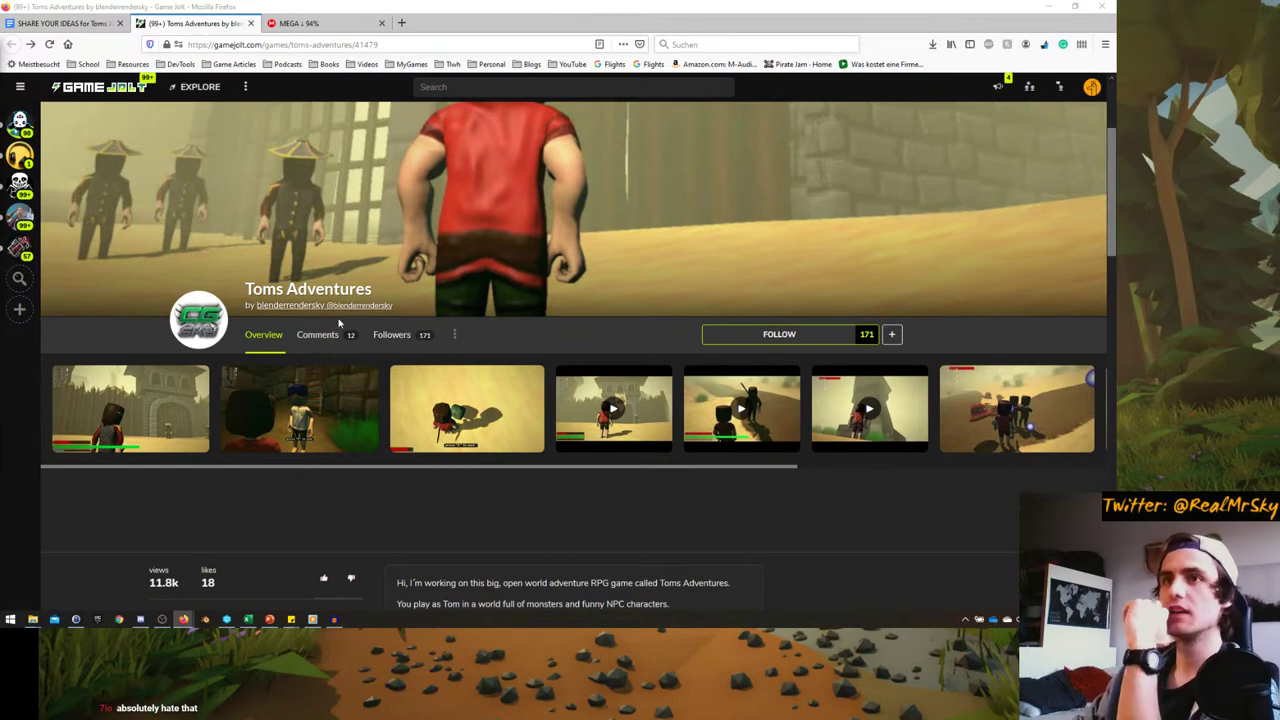
- Scroll through the Toms Adventures page, glancing at the MEGA download tab before returning
scroll(245, 358, down, 4)
scroll(133, 347, up, 4)
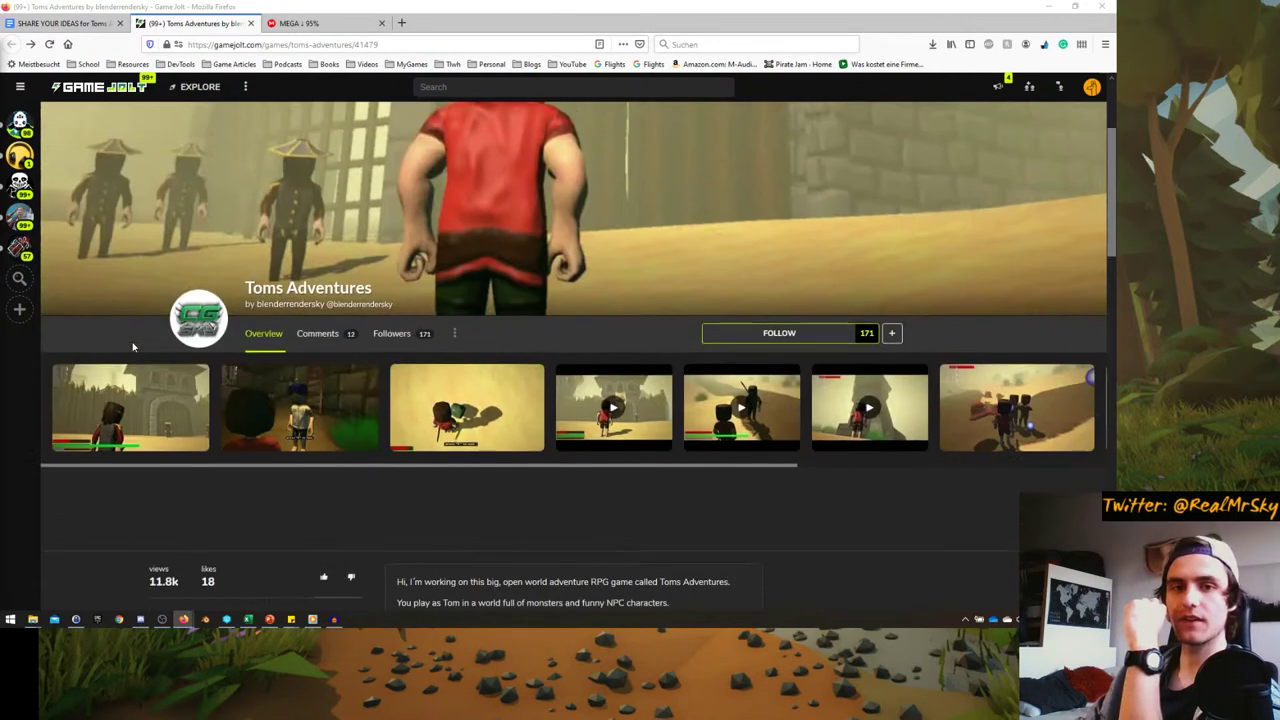
scroll(133, 347, up, 2)
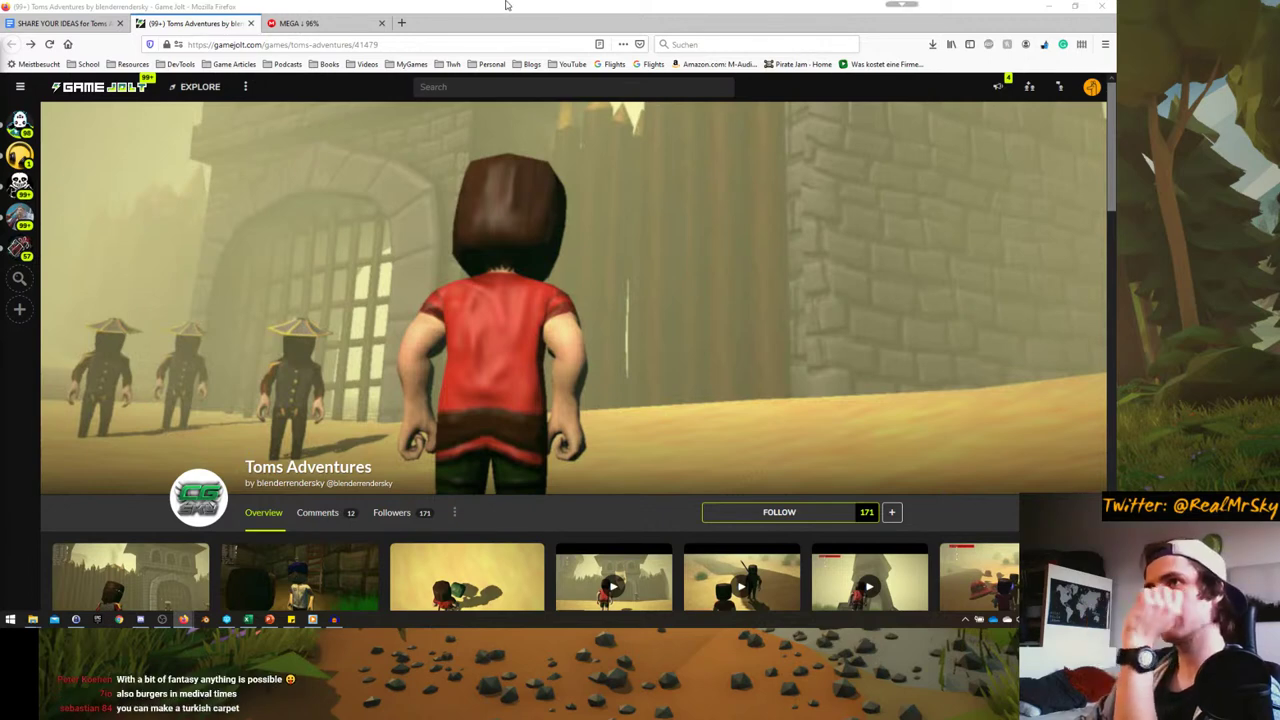
click(340, 28)
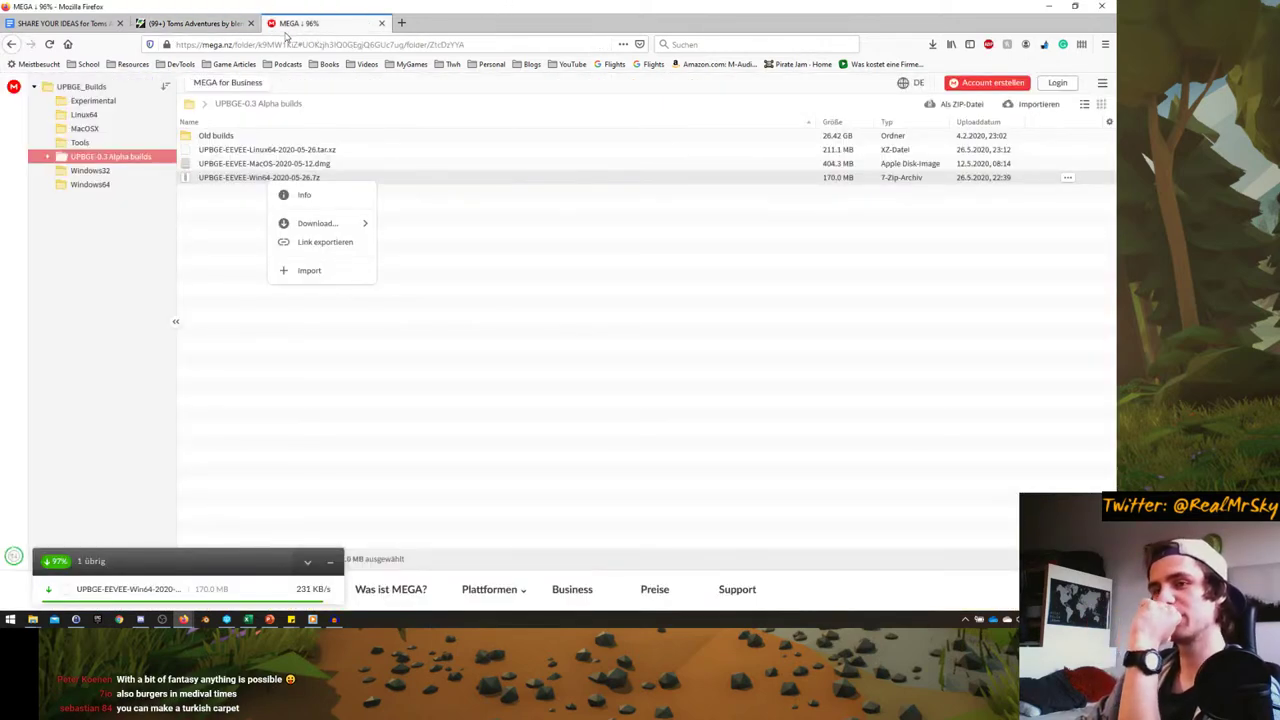
click(182, 22)
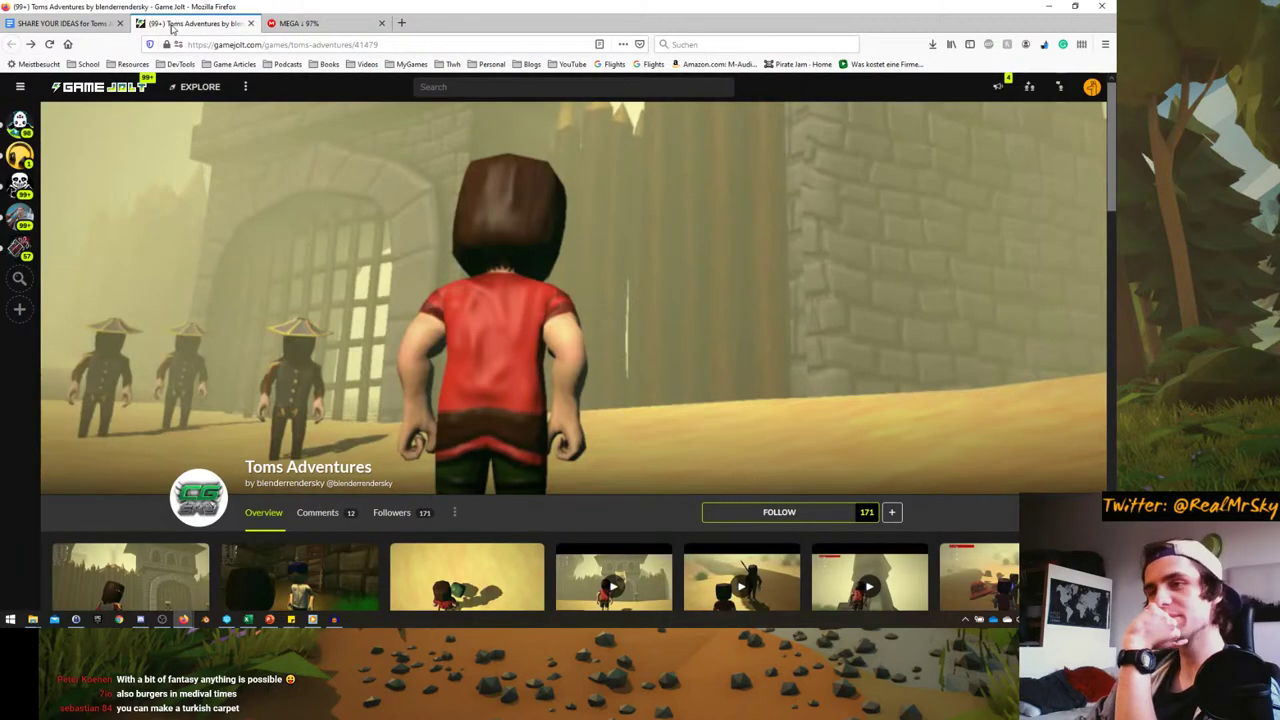
- Enlarge a Toms Adventures screenshot and step back to the 'new NPC' screenshot
scroll(259, 368, down, 10)
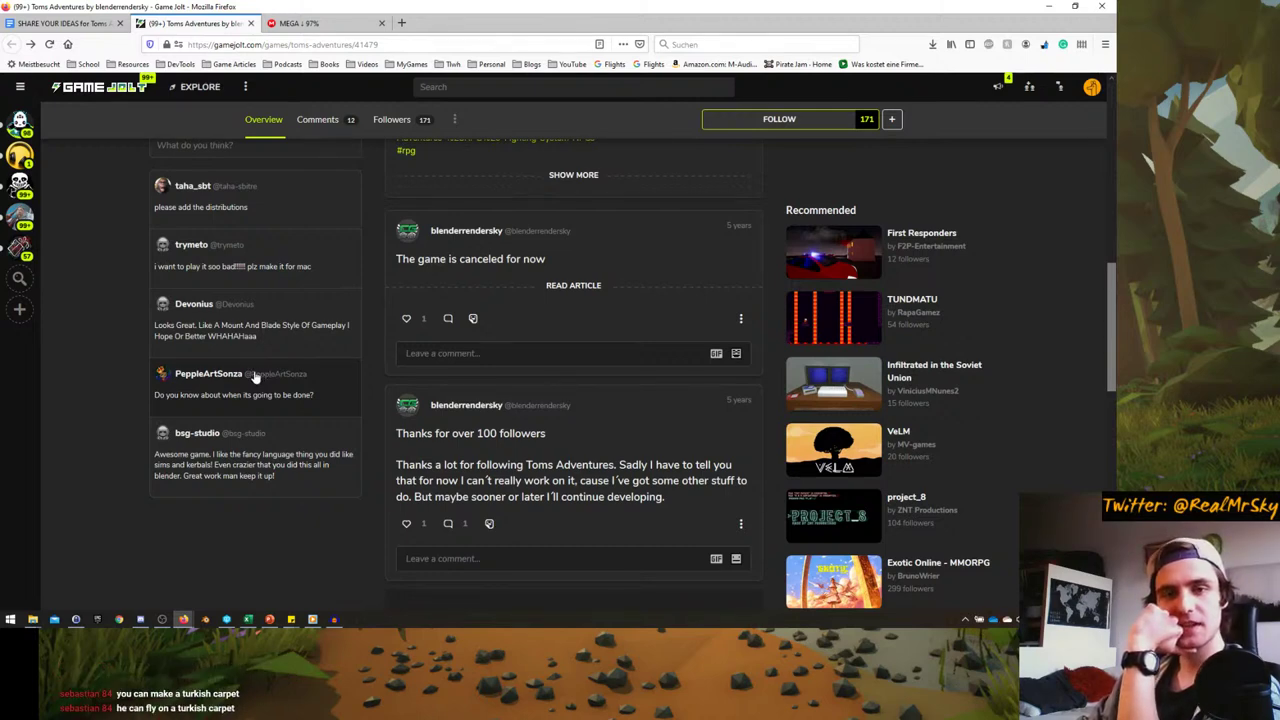
scroll(253, 376, up, 10)
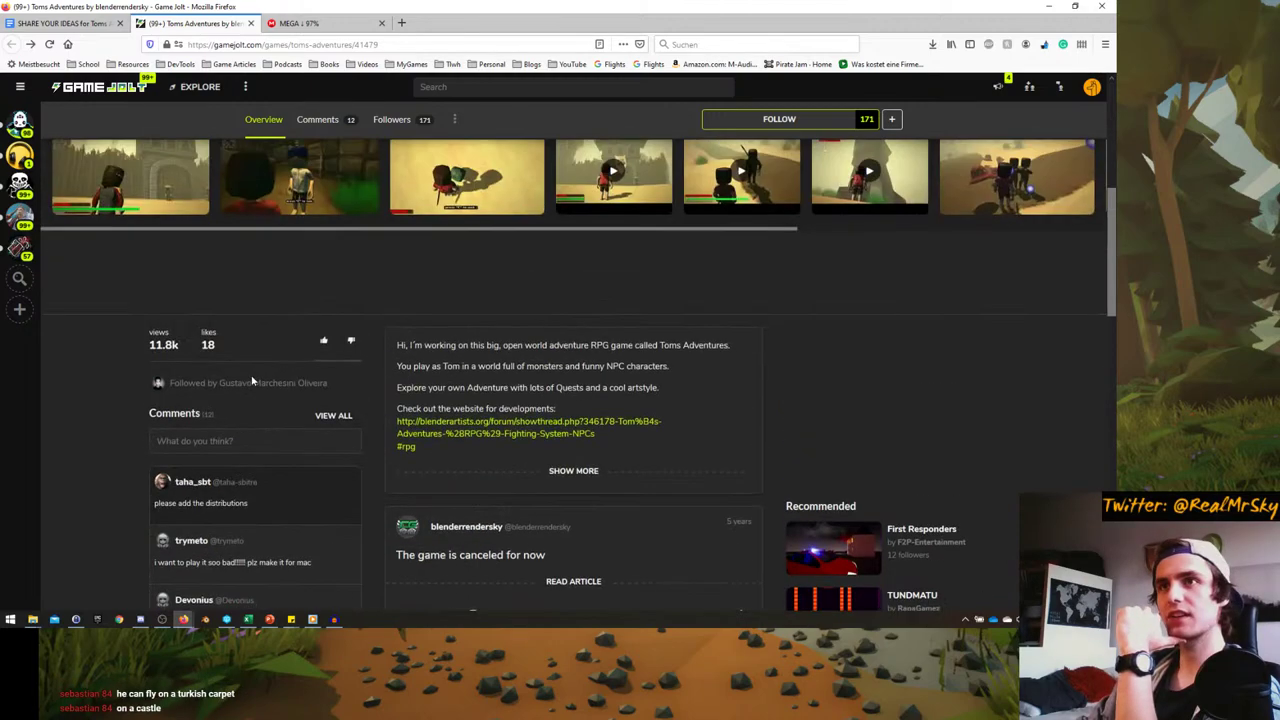
scroll(251, 376, up, 1)
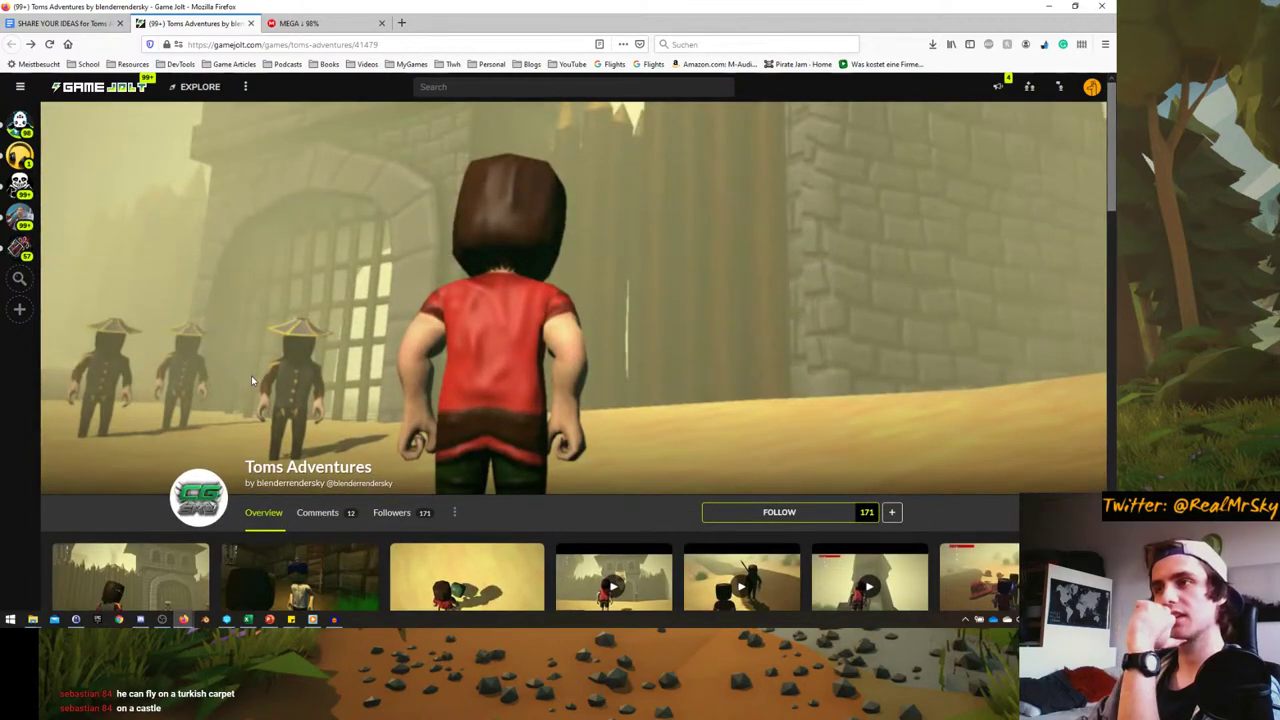
scroll(251, 375, down, 4)
click(427, 428)
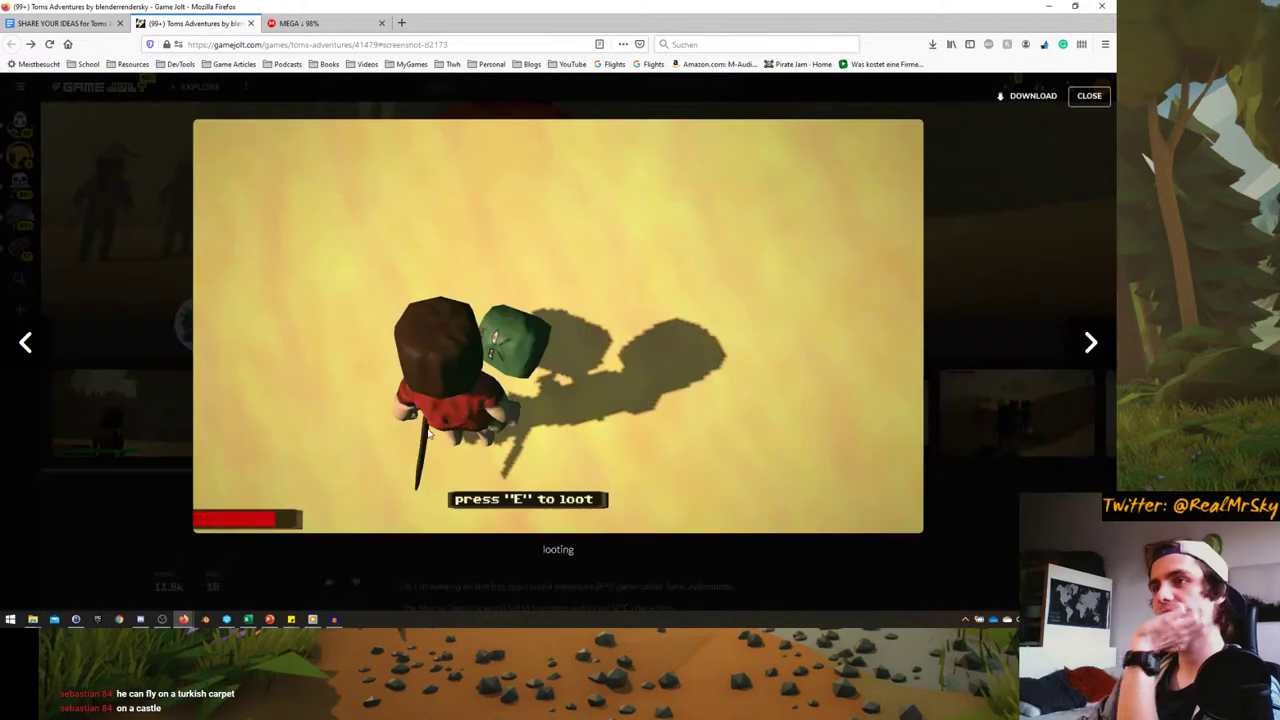
click(28, 345)
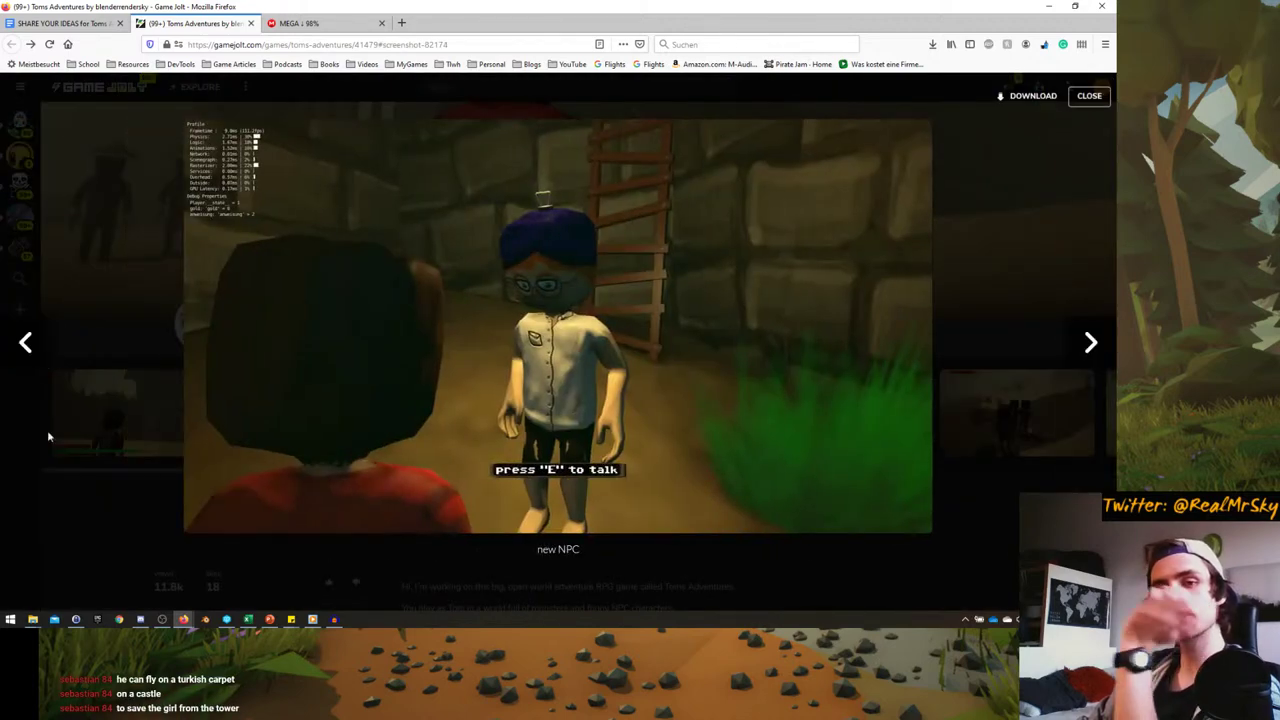
click(141, 619)
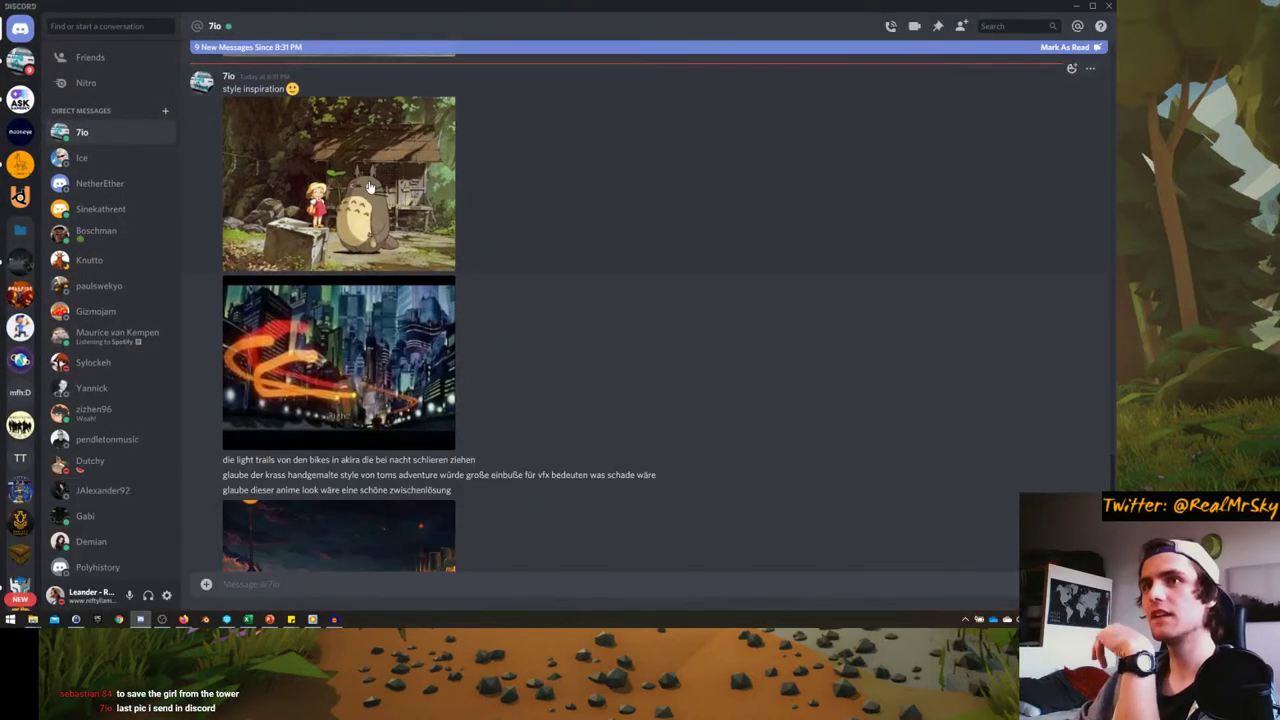
- Preview the Totoro and night city inspiration images enlarged in the DM
click(370, 187)
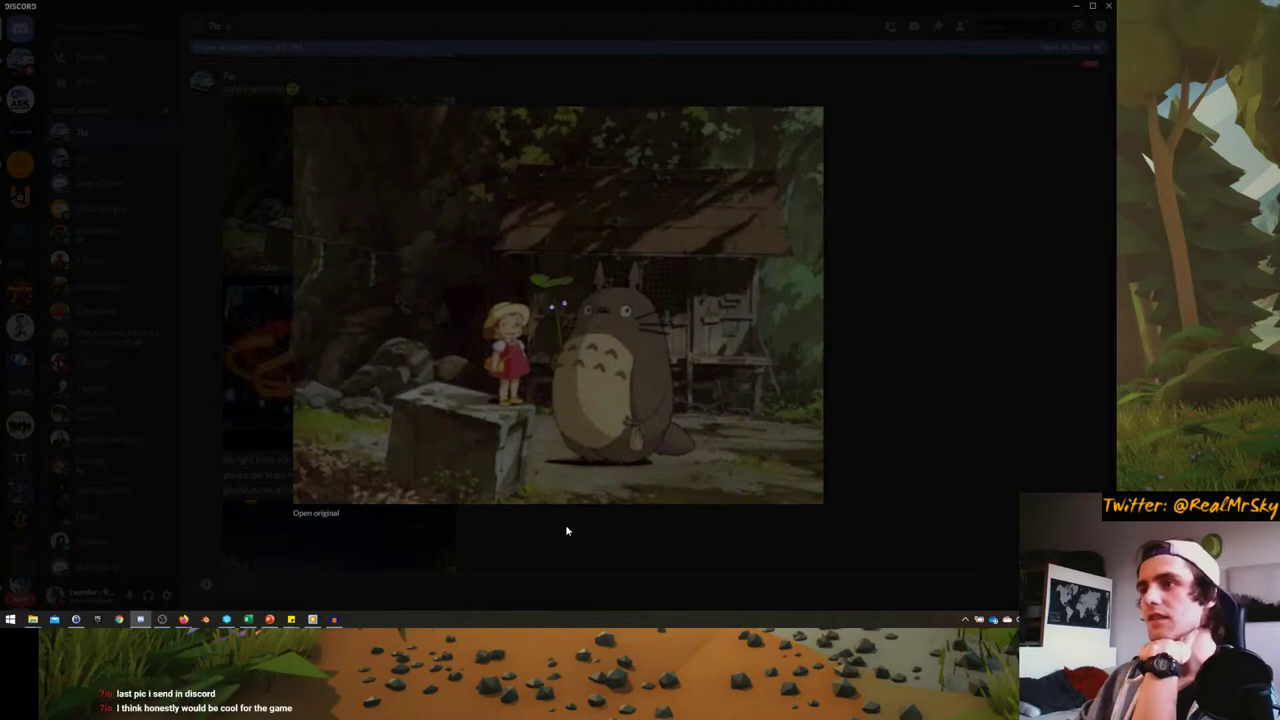
click(552, 534)
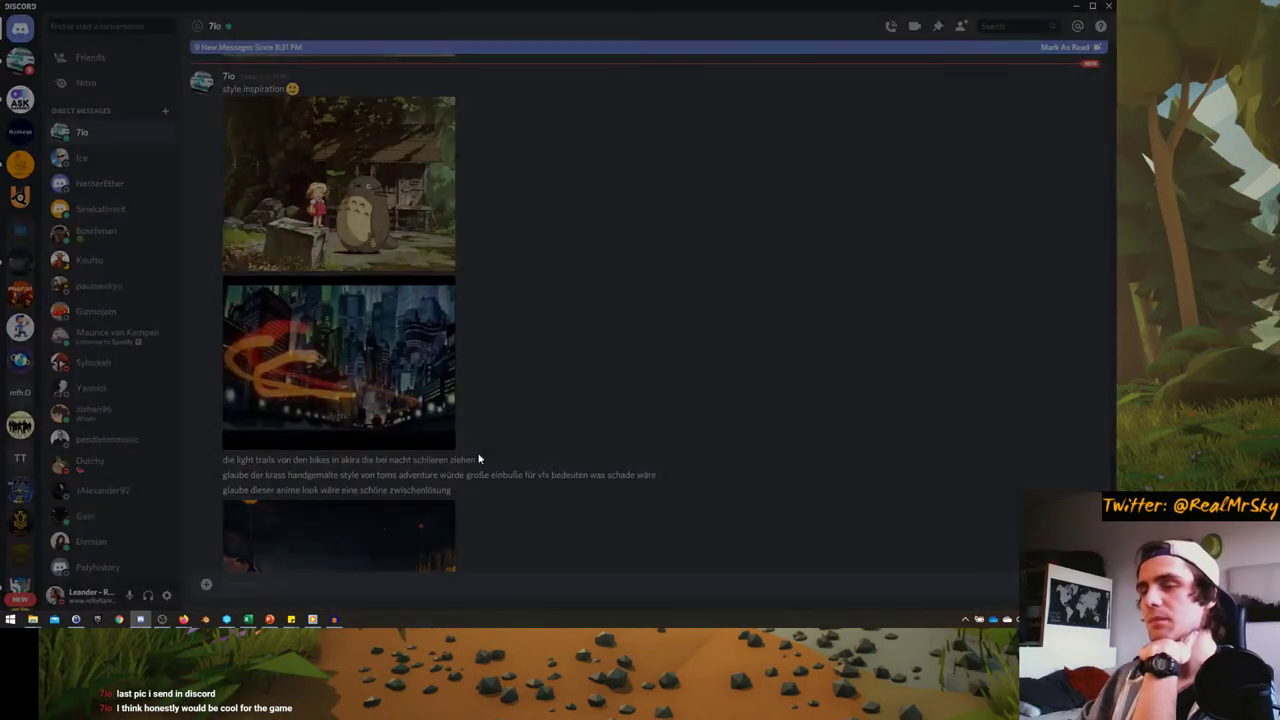
click(382, 365)
click(352, 360)
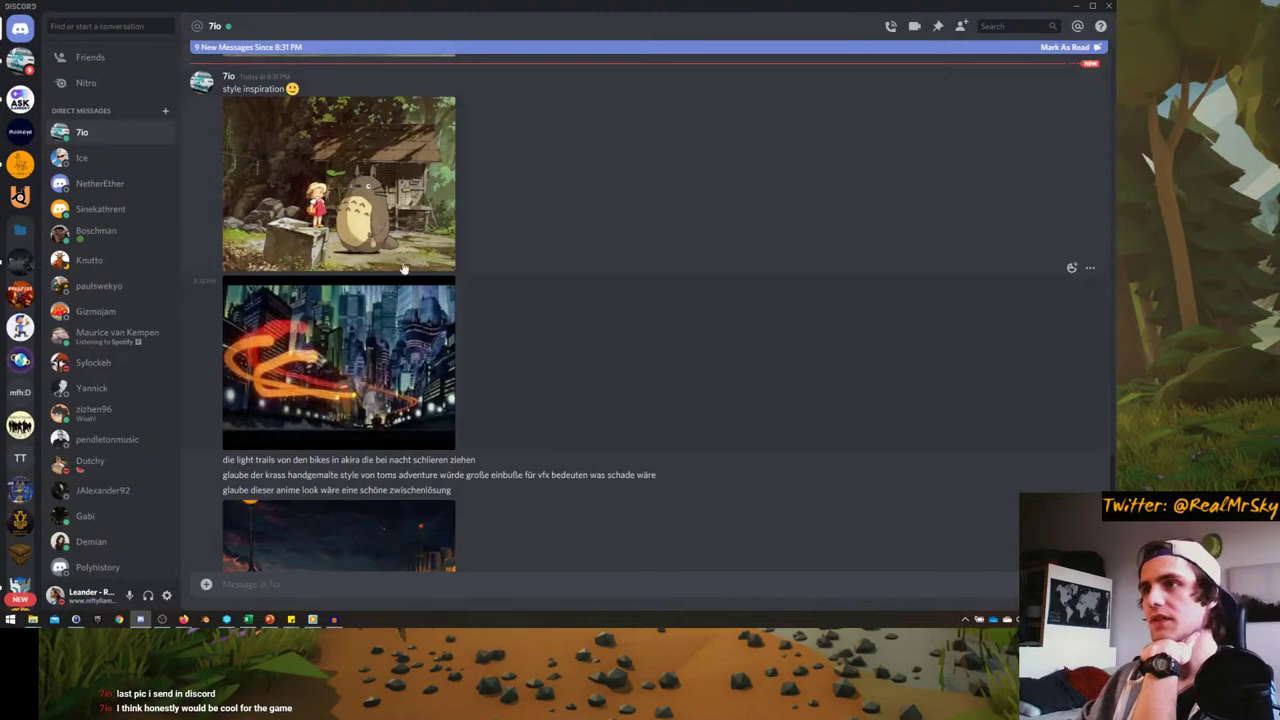
click(338, 182)
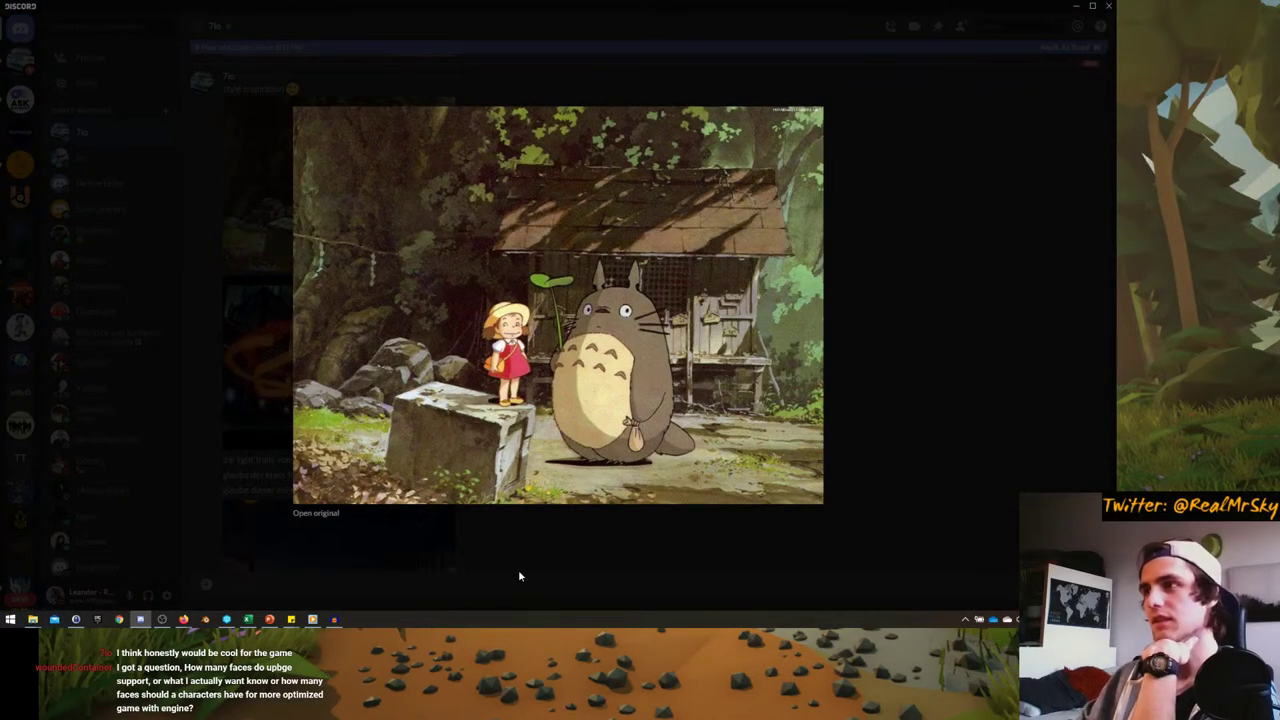
click(544, 564)
scroll(373, 476, down, 2)
click(318, 267)
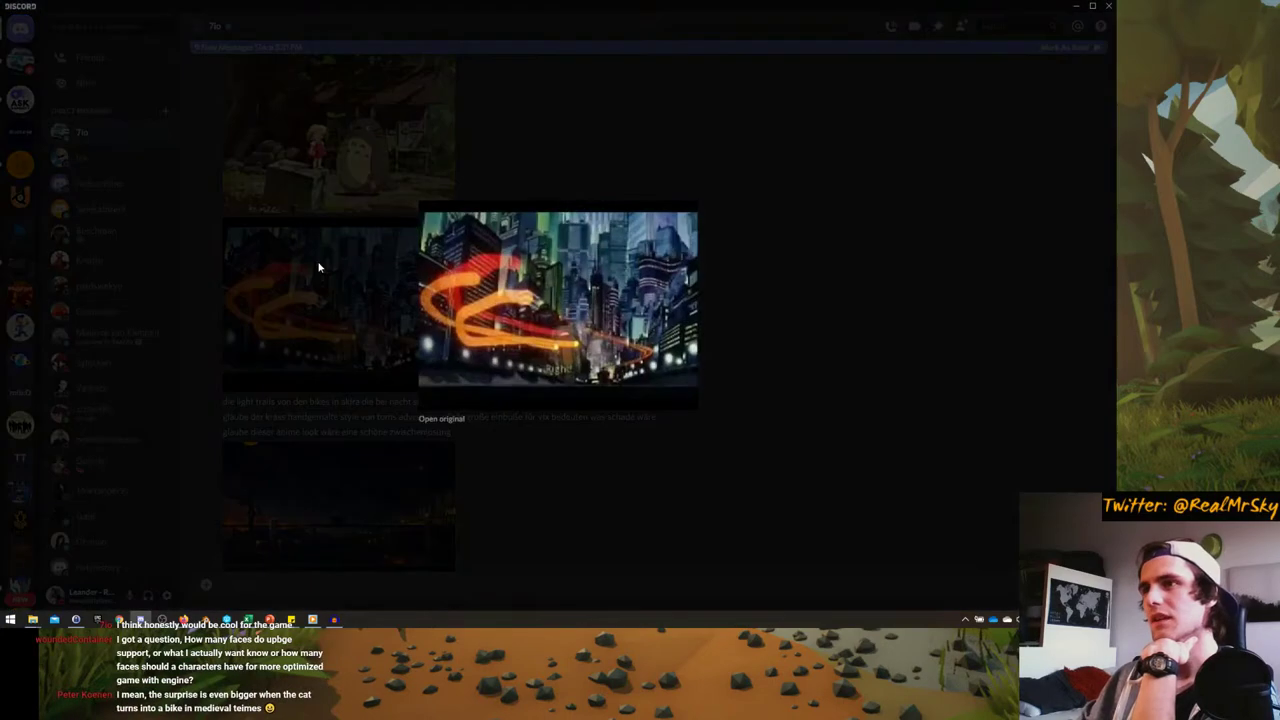
click(318, 267)
- Preview the sunset harbour image and highlight the message about Akira light trails
scroll(318, 267, down, 3)
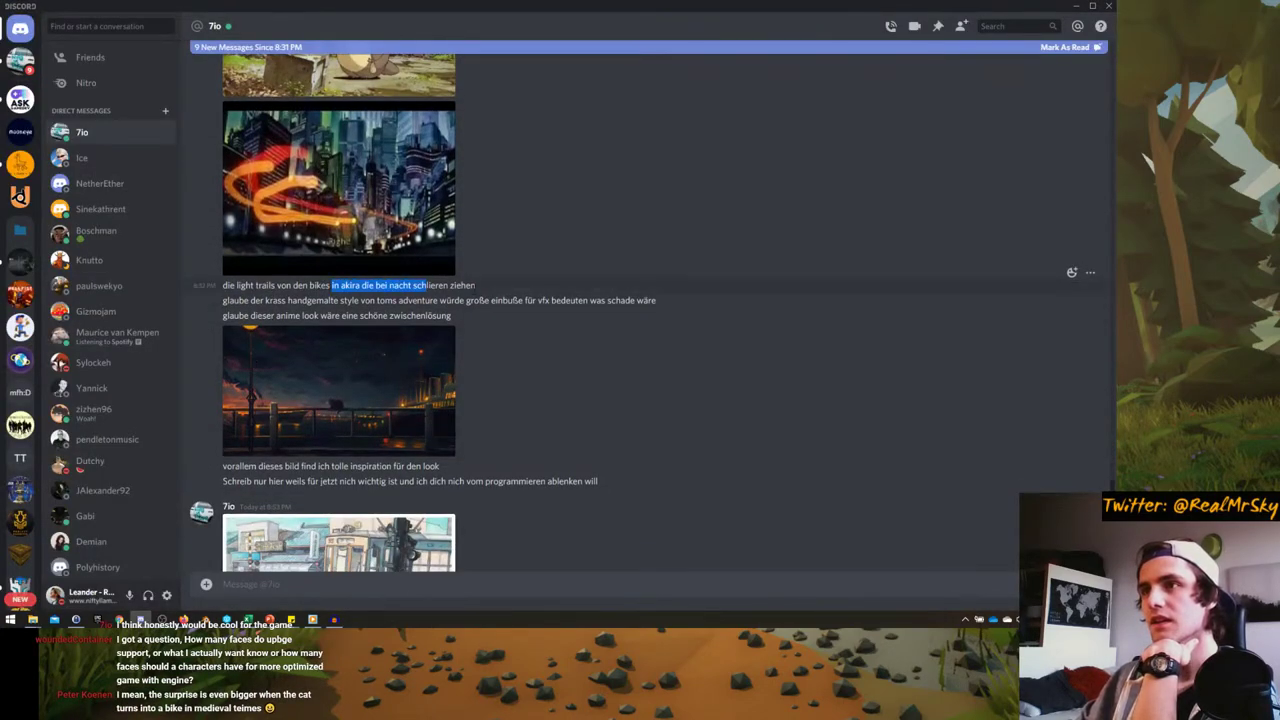
drag(476, 285, 332, 285)
click(317, 336)
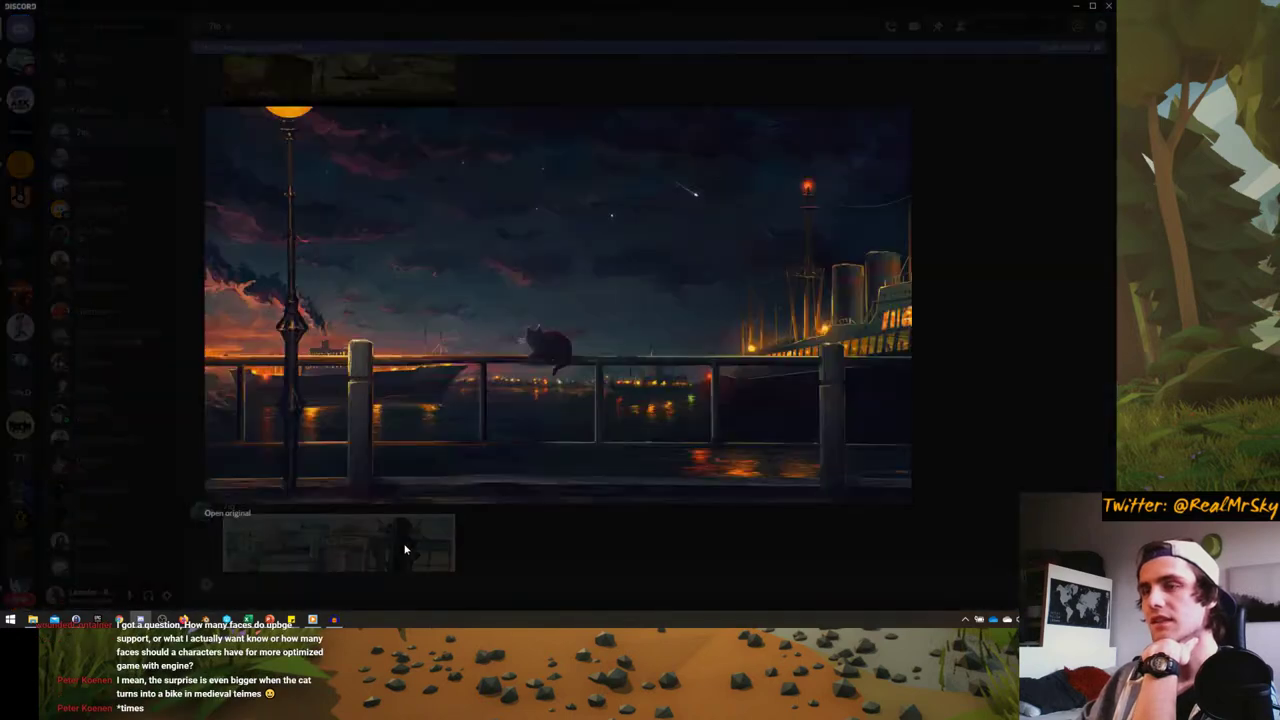
click(403, 543)
click(340, 300)
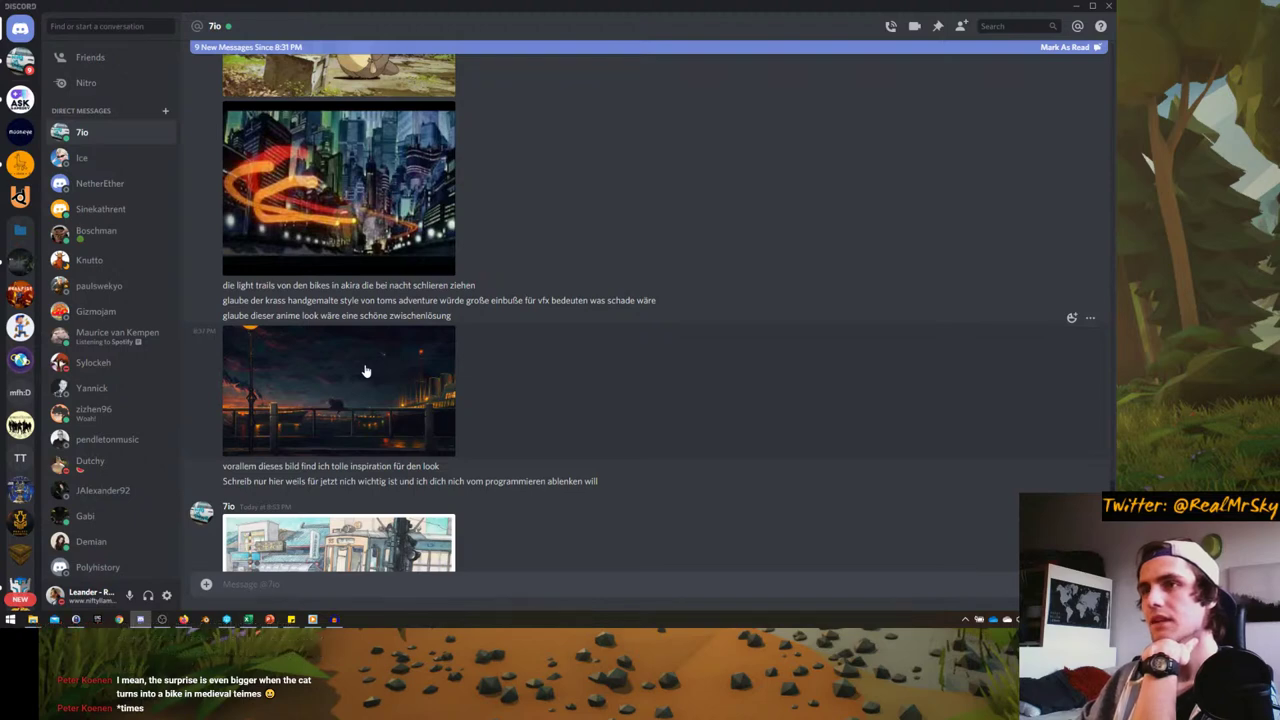
click(365, 371)
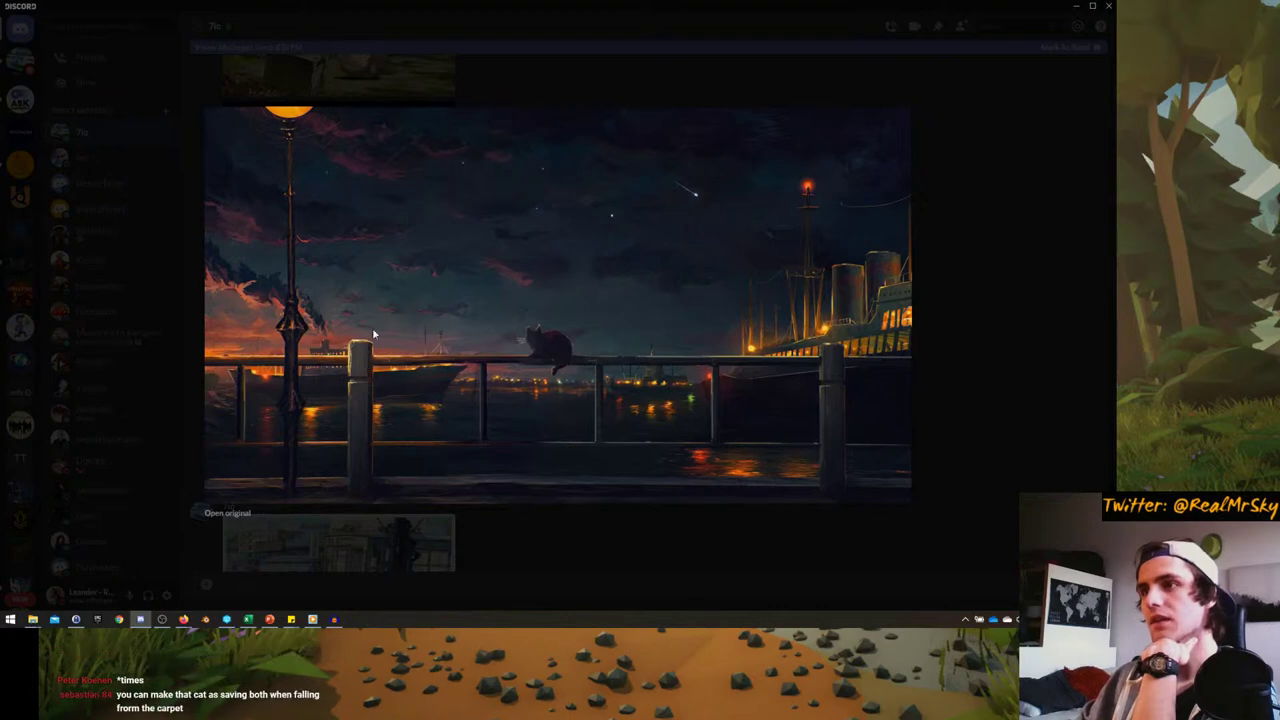
click(640, 537)
scroll(331, 426, down, 2)
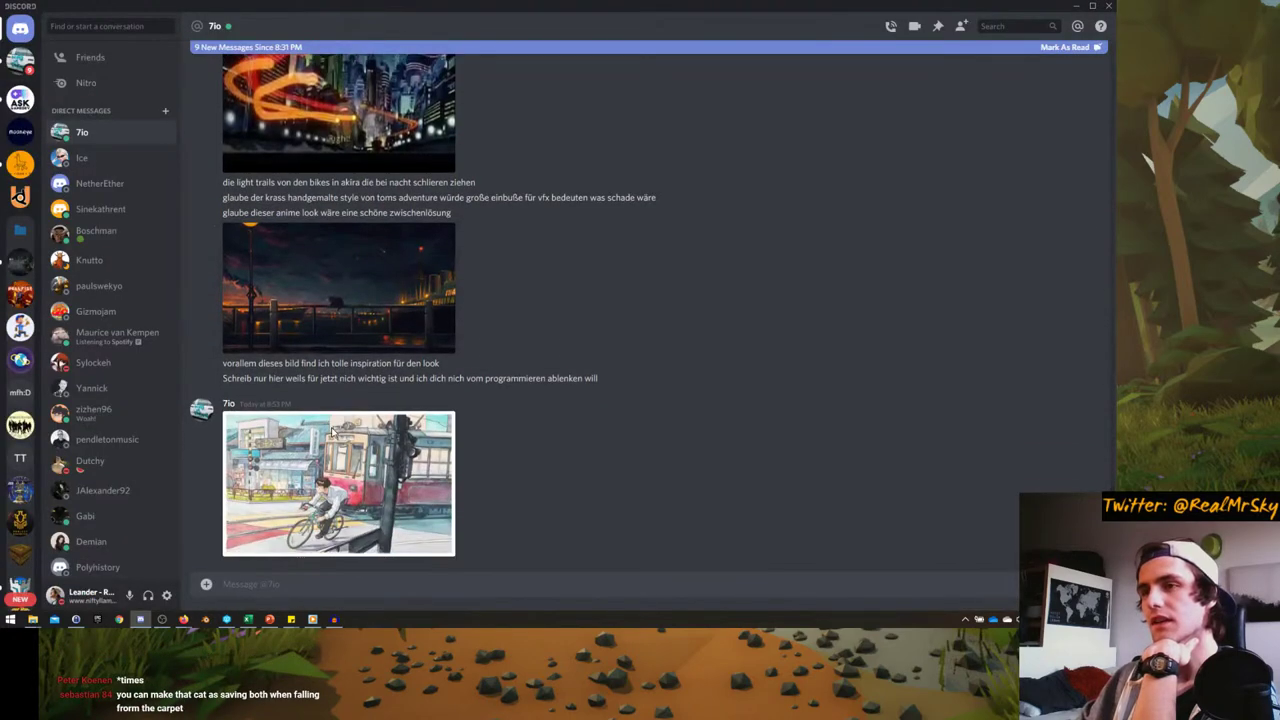
click(331, 426)
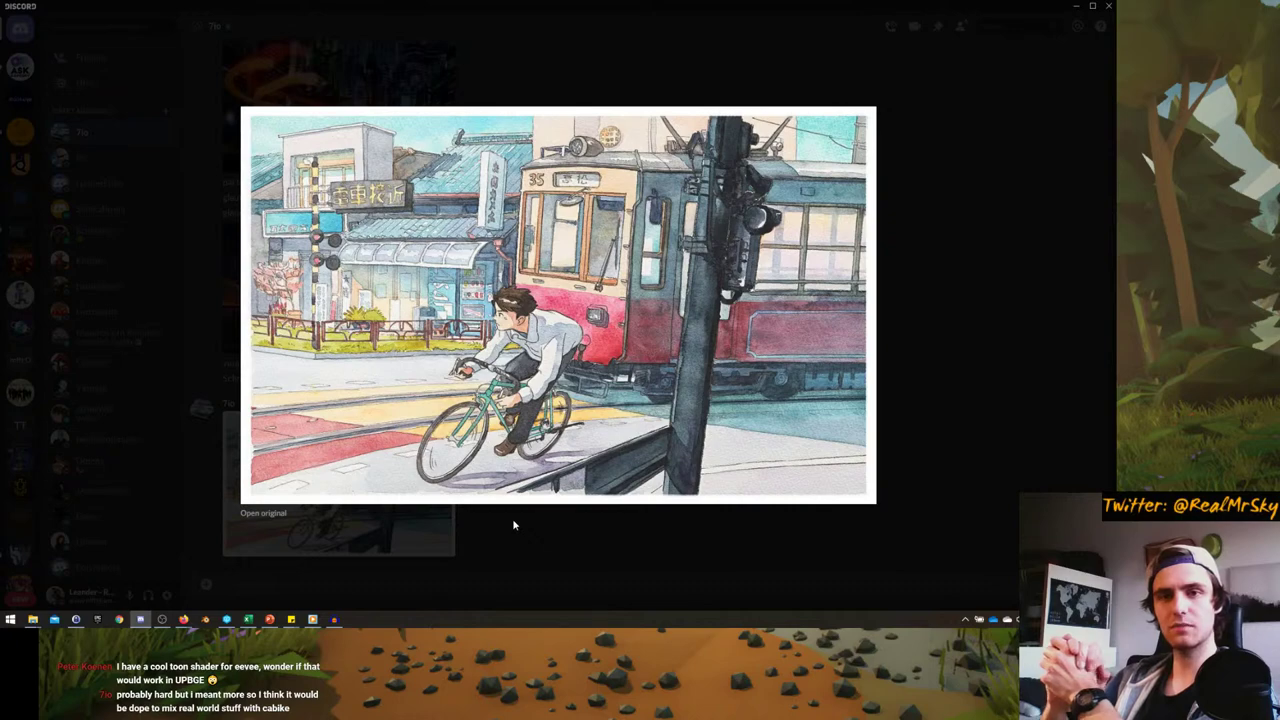
click(208, 451)
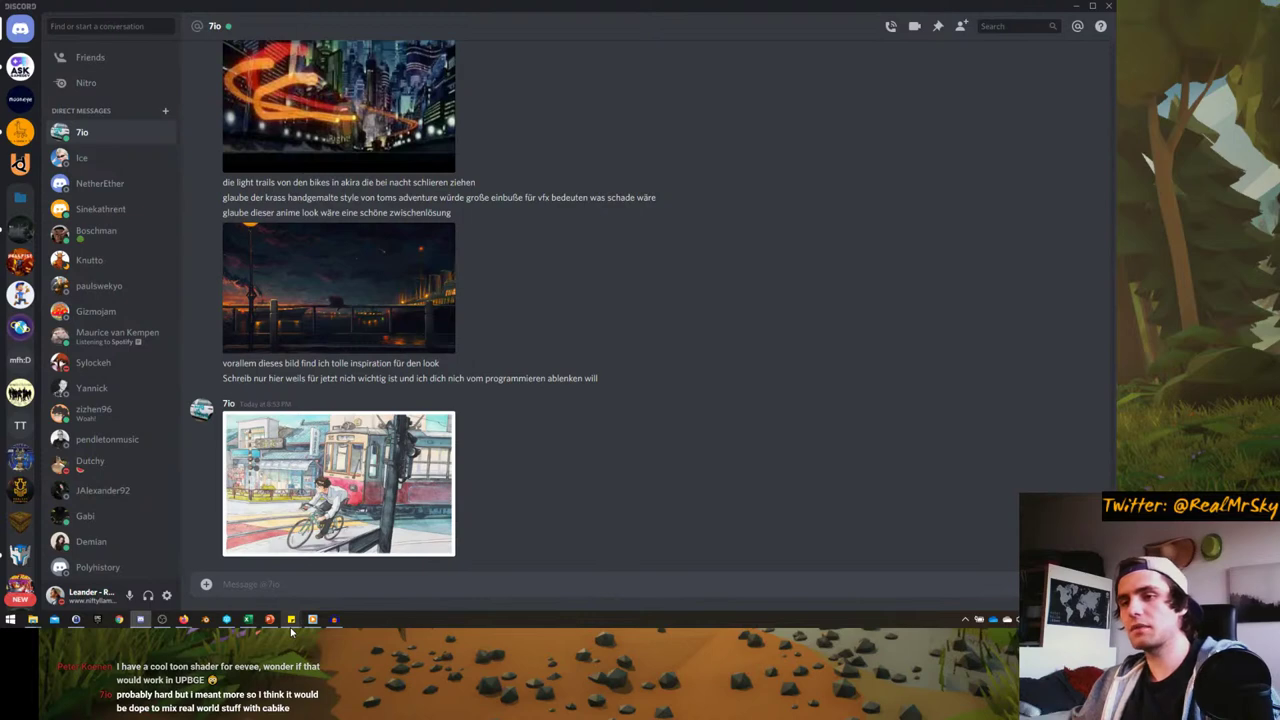
- Launch and quit Blender, then close Discord to get back to Firefox
click(212, 622)
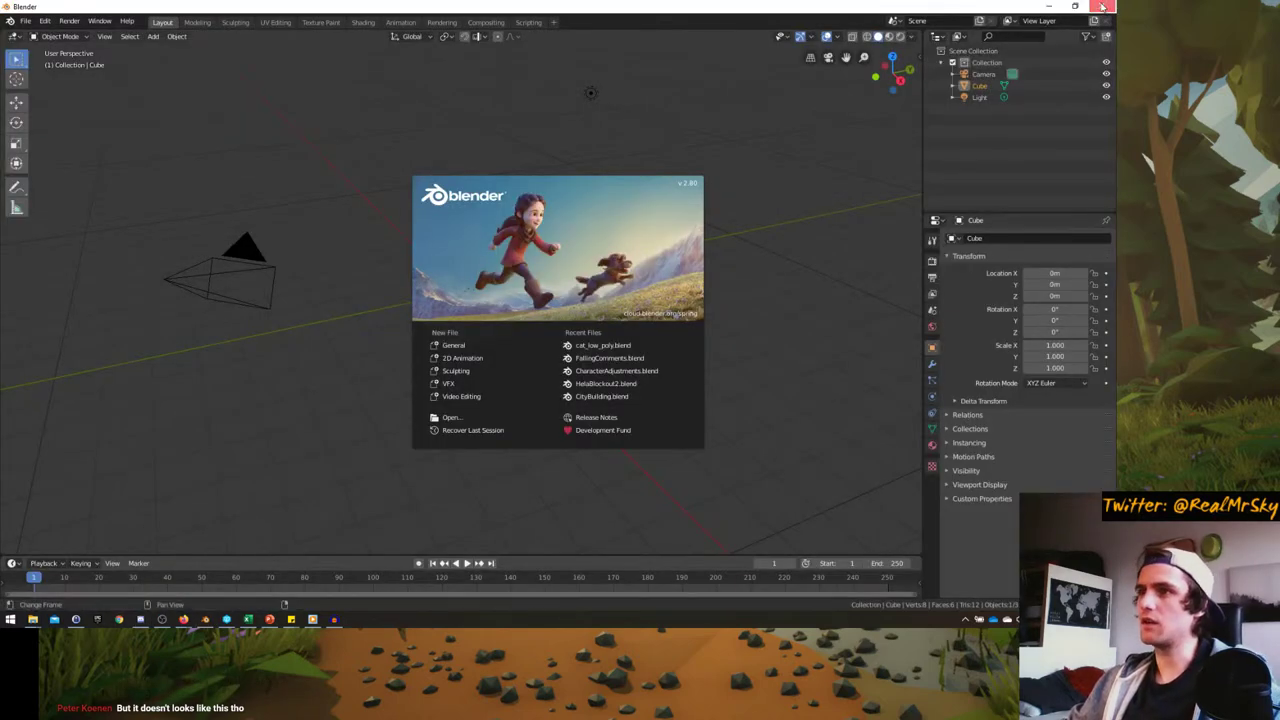
click(1102, 6)
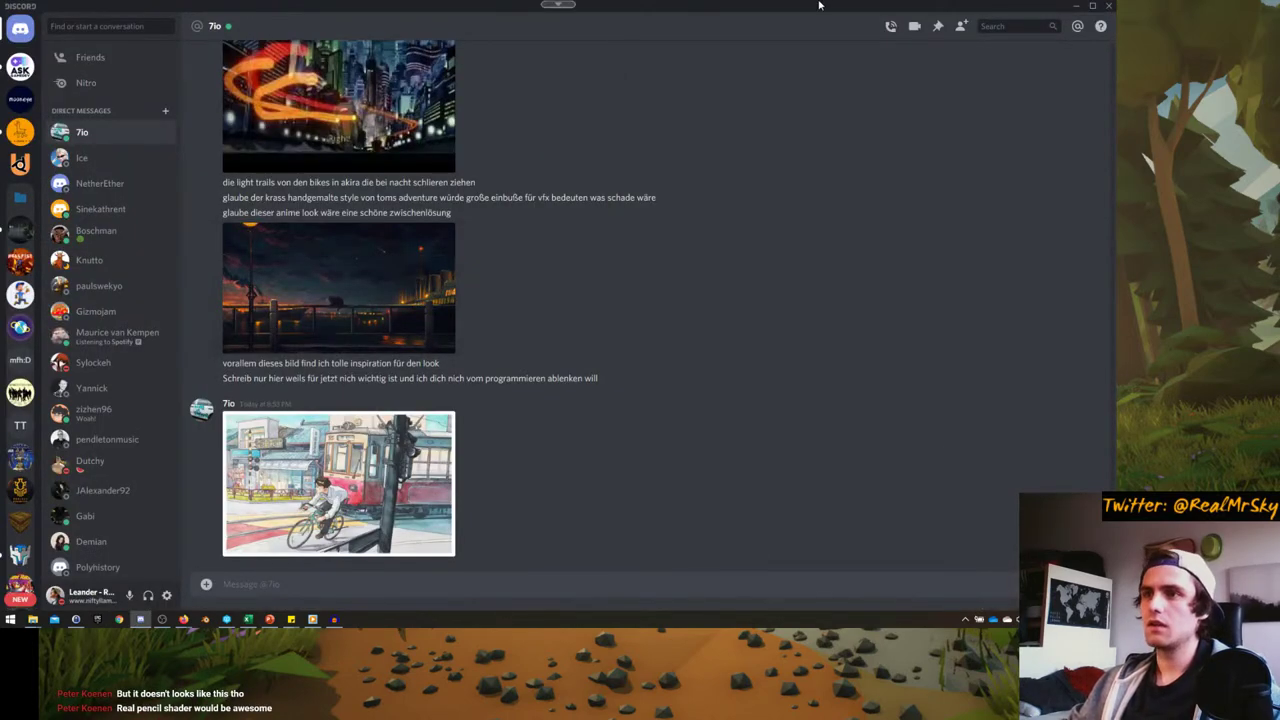
click(1107, 6)
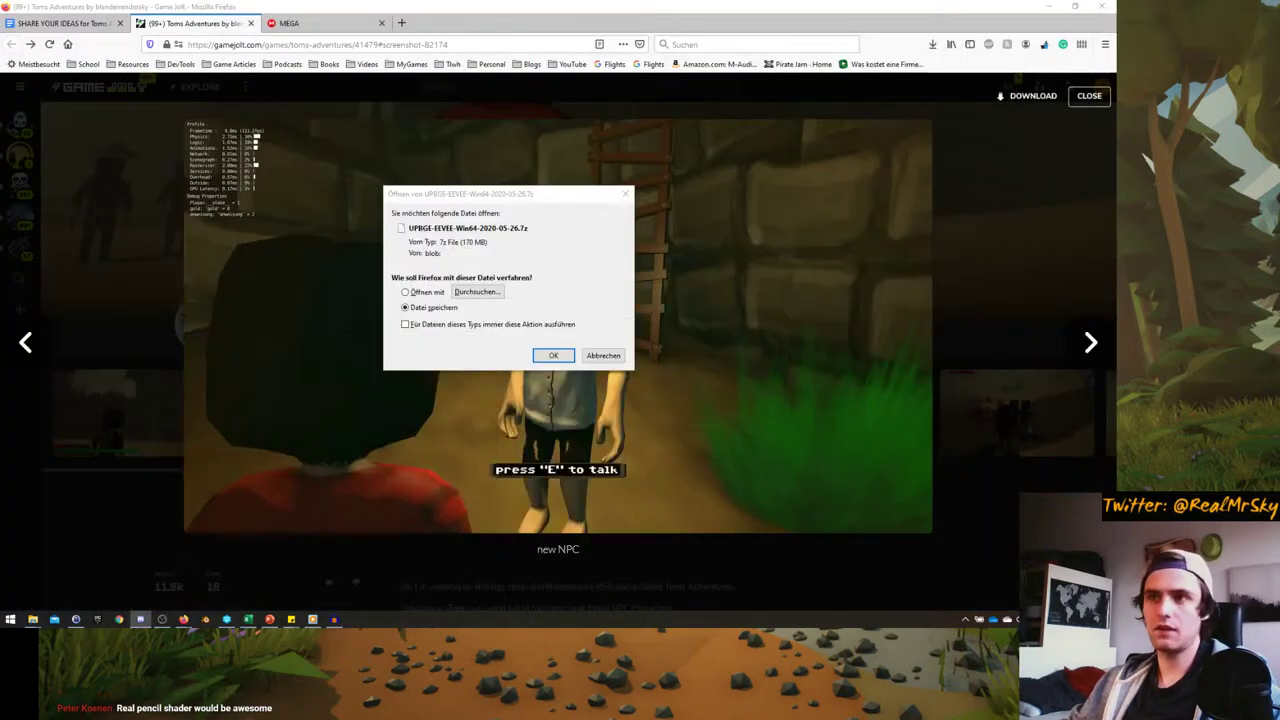
- Save the UPBGE-EEVEE-Win64-2020-05-26.7z download into UPBGE_Exploration and open that folder
click(550, 355)
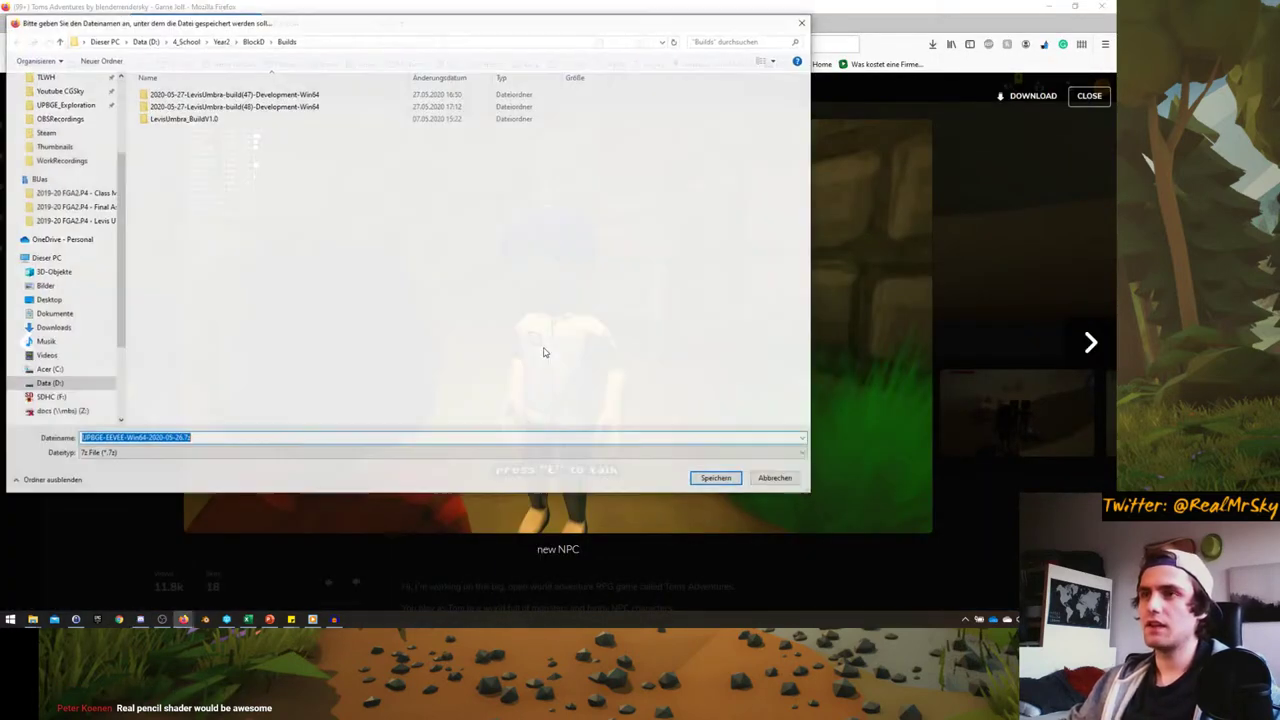
scroll(75, 146, up, 2)
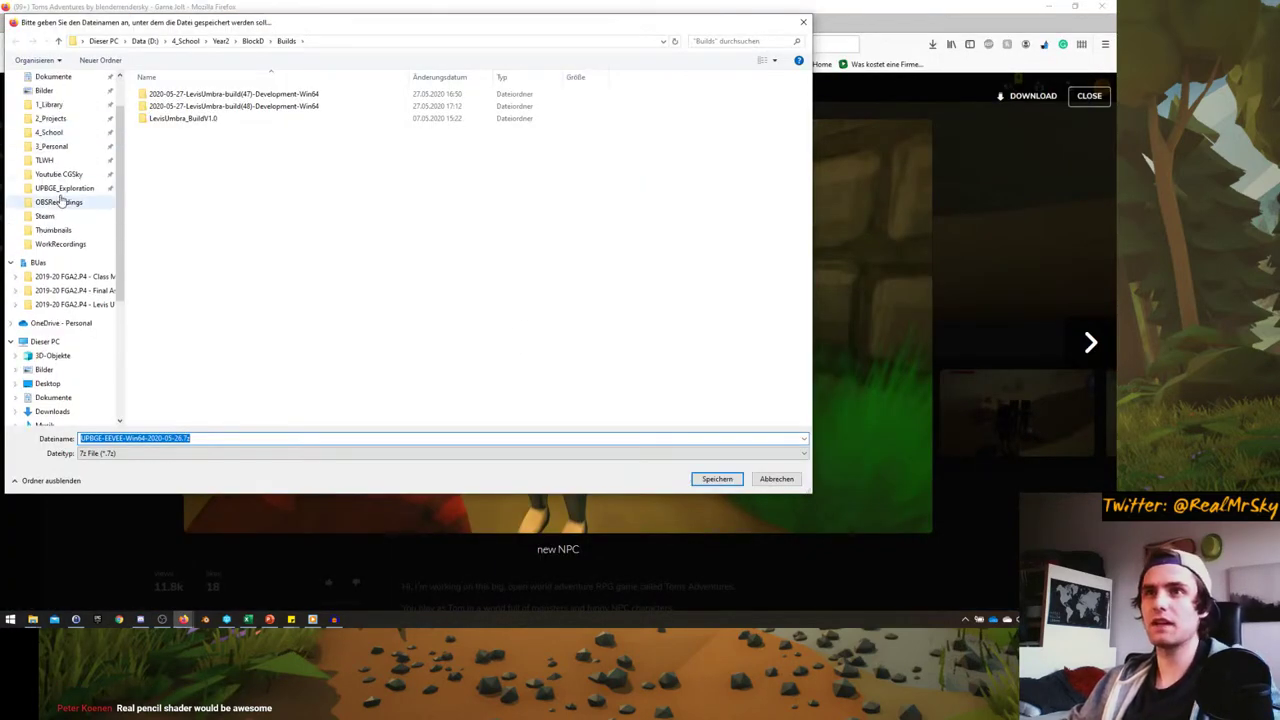
click(165, 620)
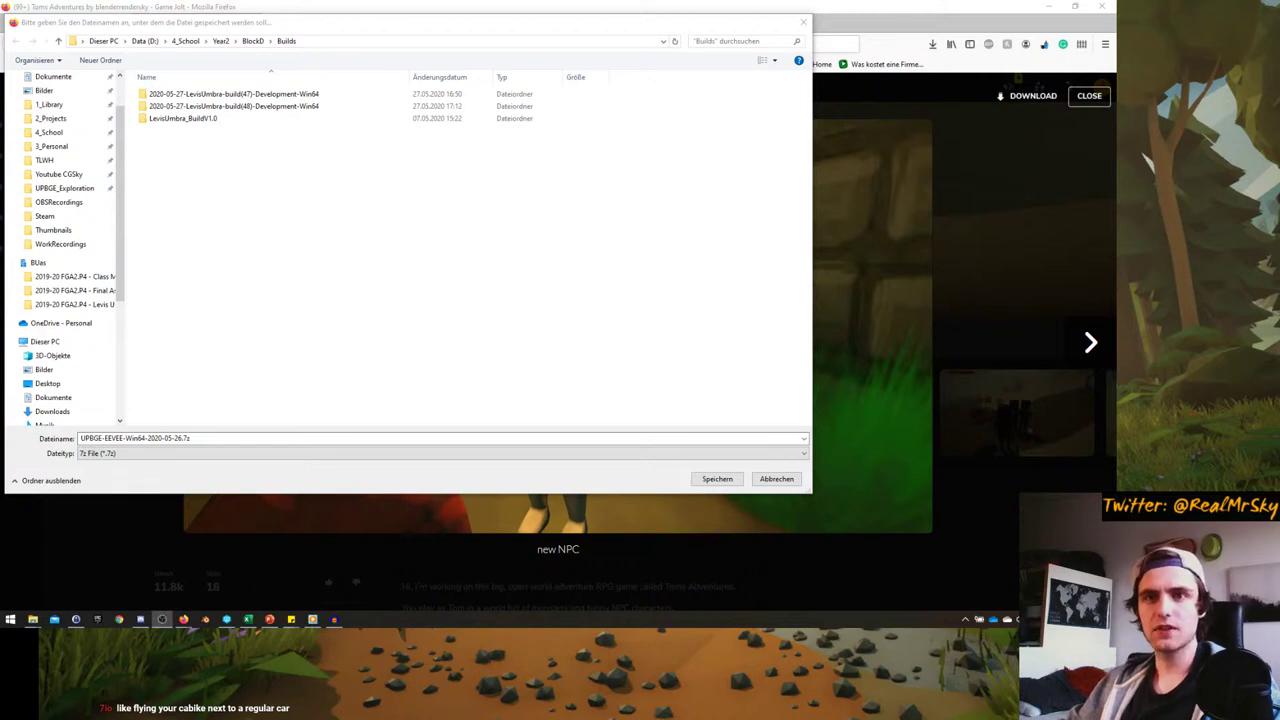
click(64, 189)
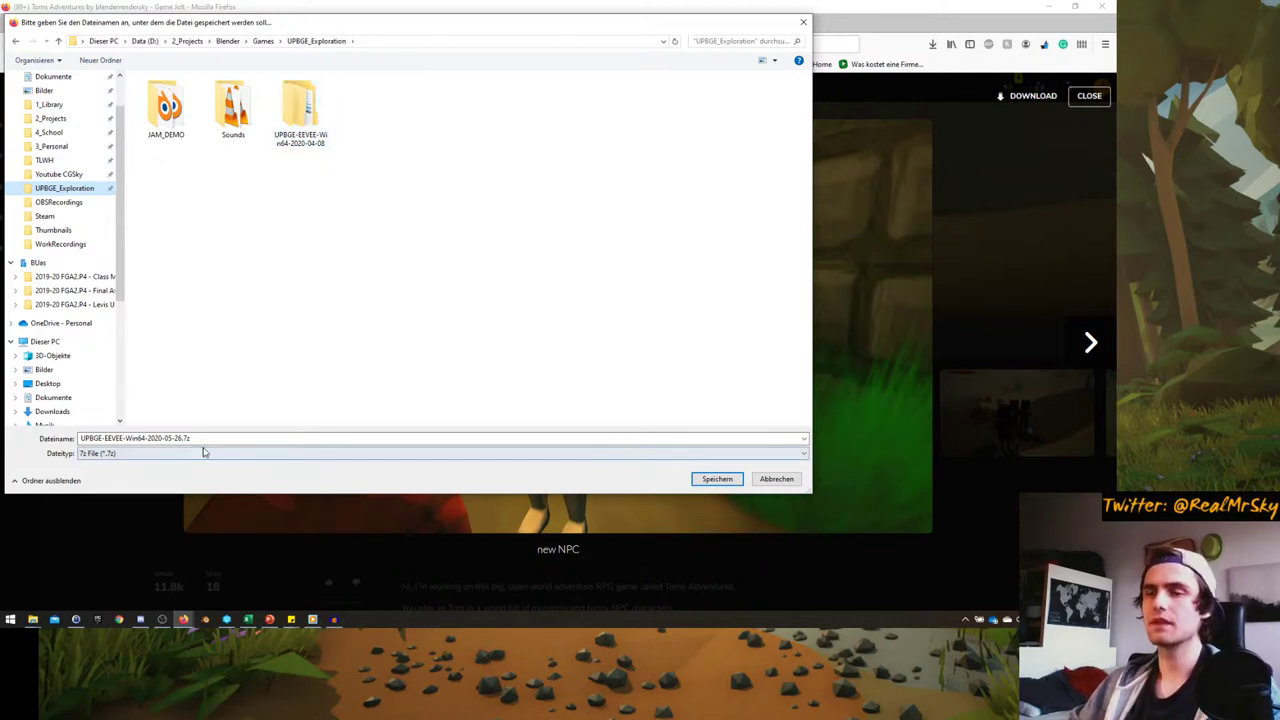
click(716, 479)
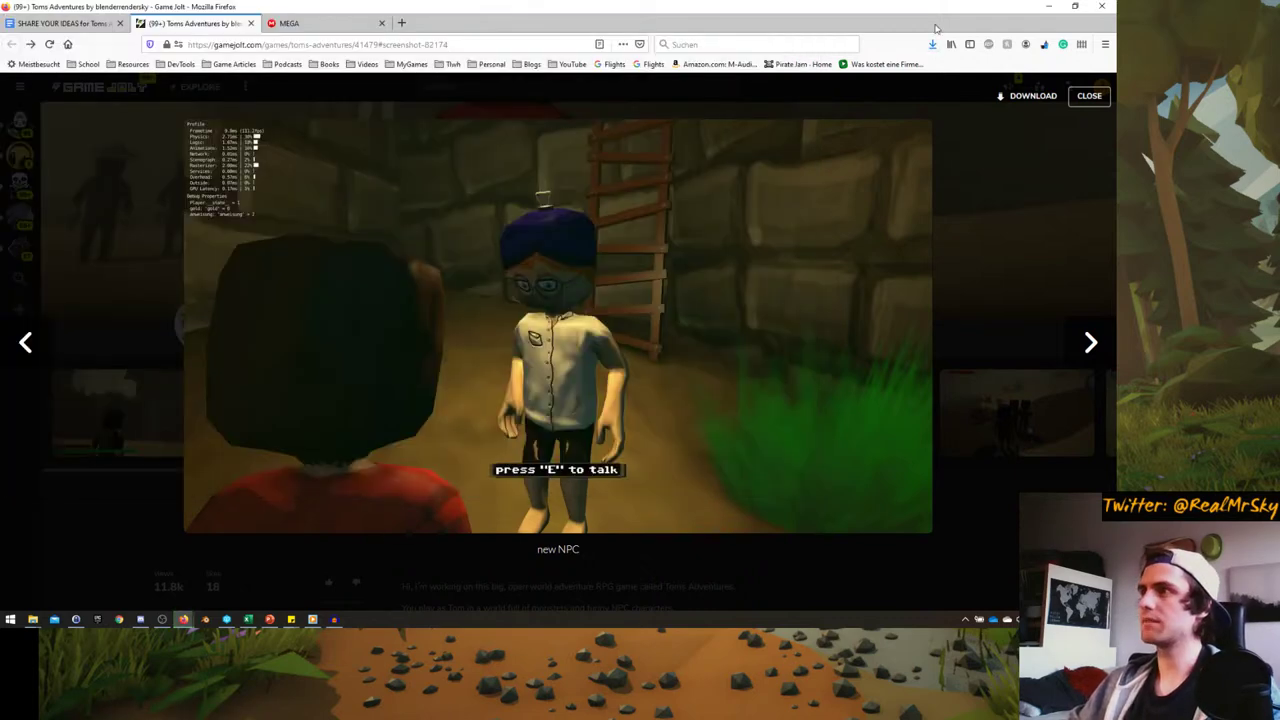
click(924, 76)
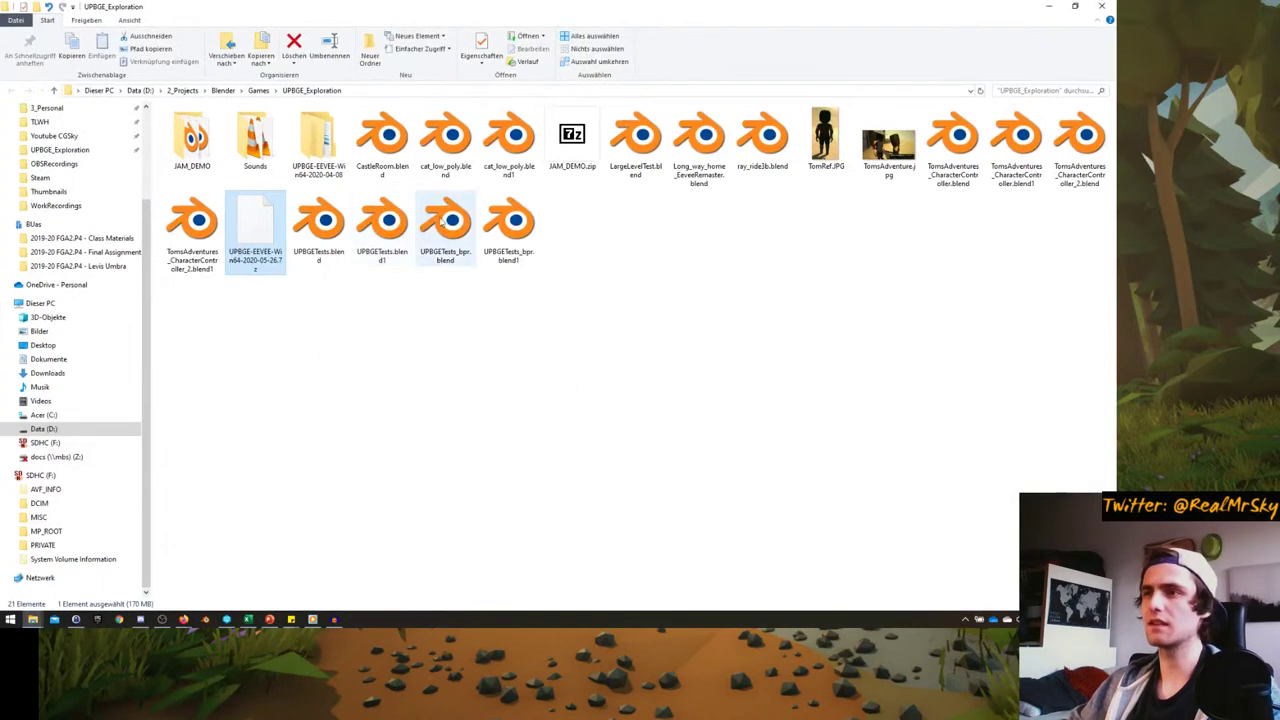
- Extract the UPBGE-EEVEE-Win64-2020-05-26.7z archive into its own folder with 7-Zip, then permanently delete it
right_click(239, 222)
mouse_move(270, 284)
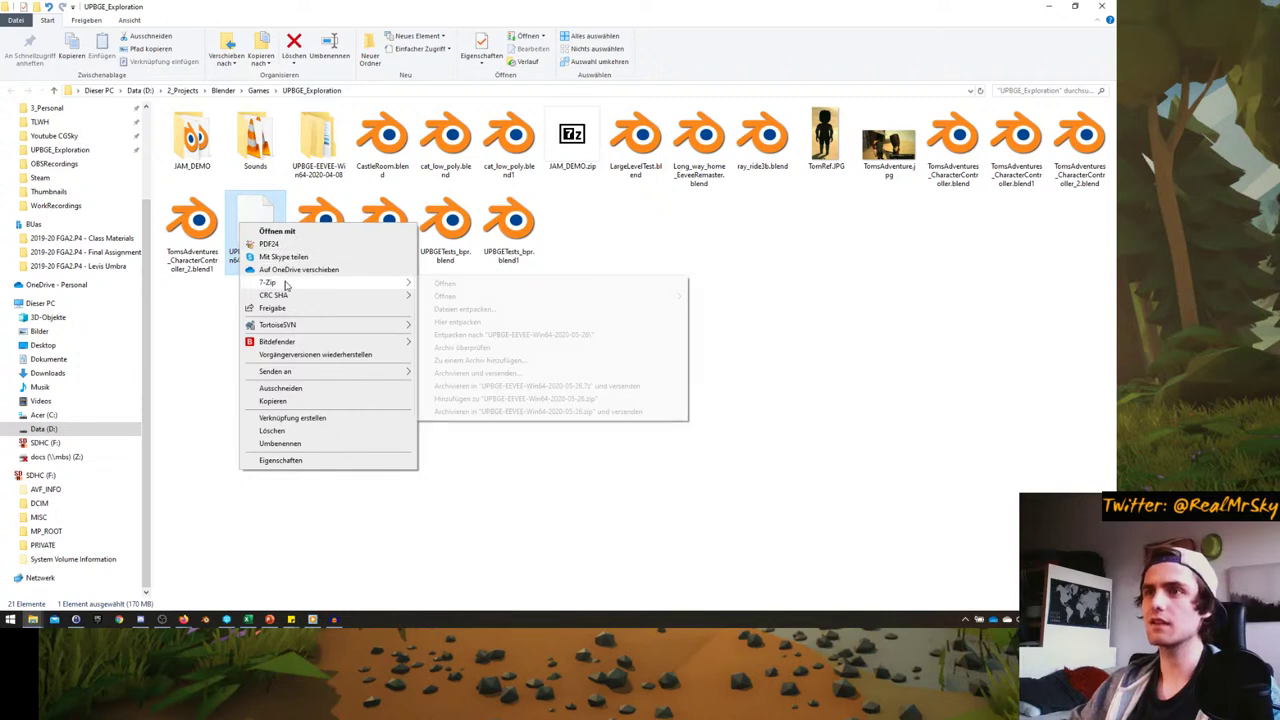
click(515, 335)
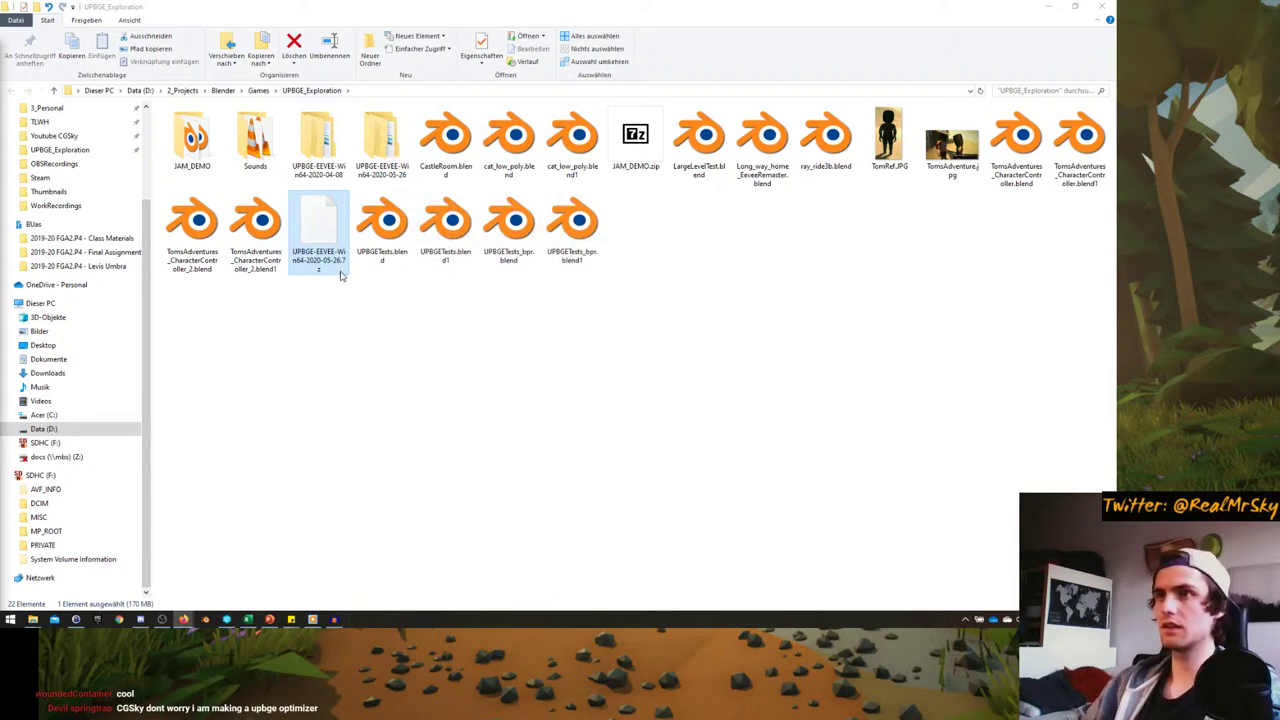
click(297, 238)
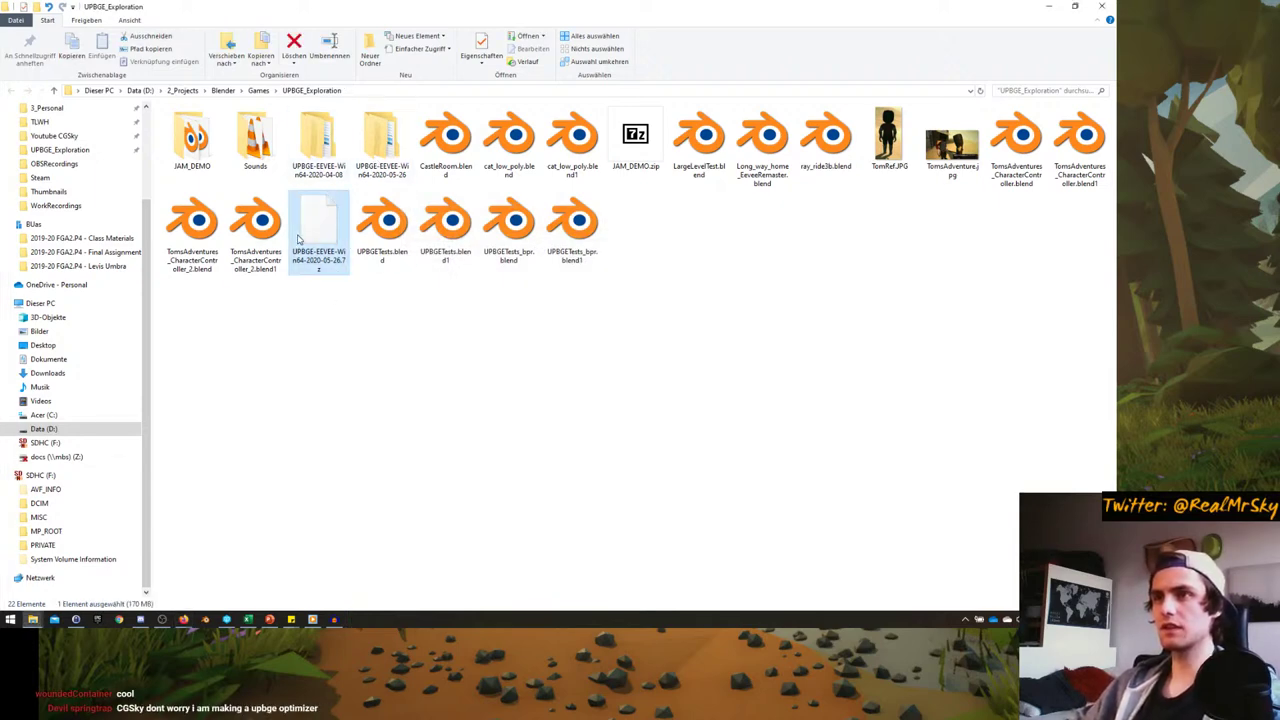
key(shift+Delete)
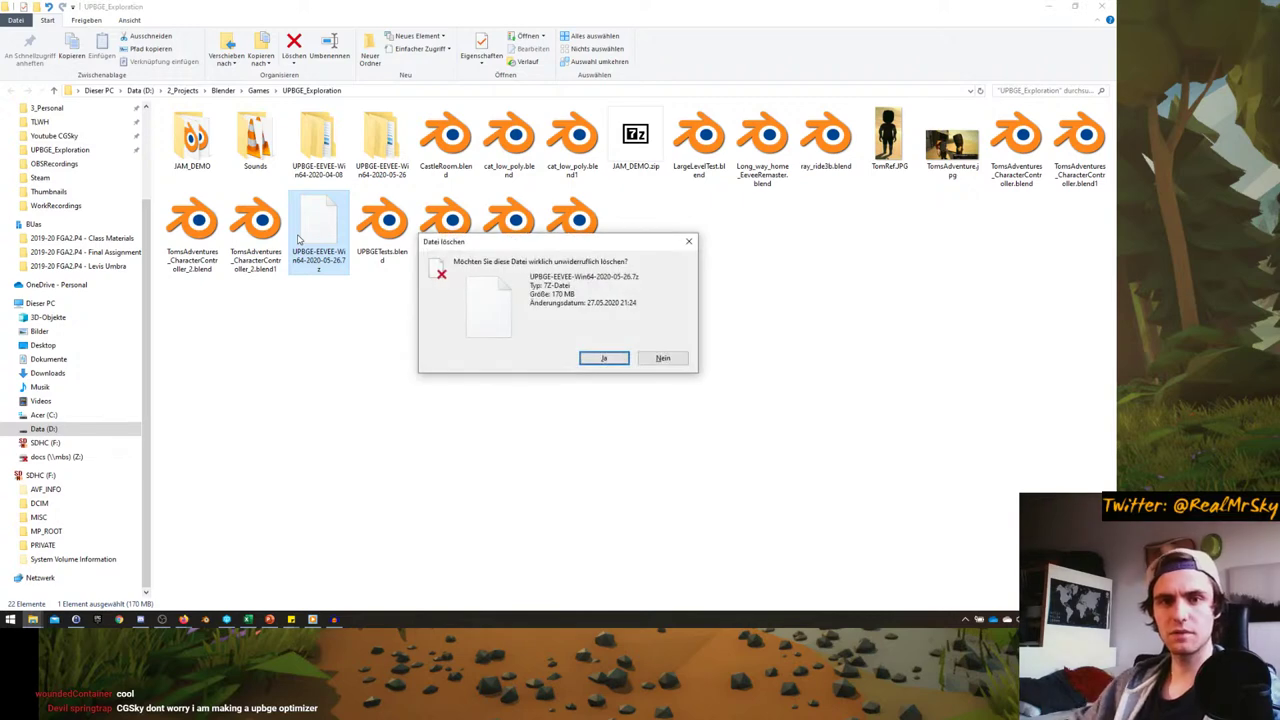
click(598, 359)
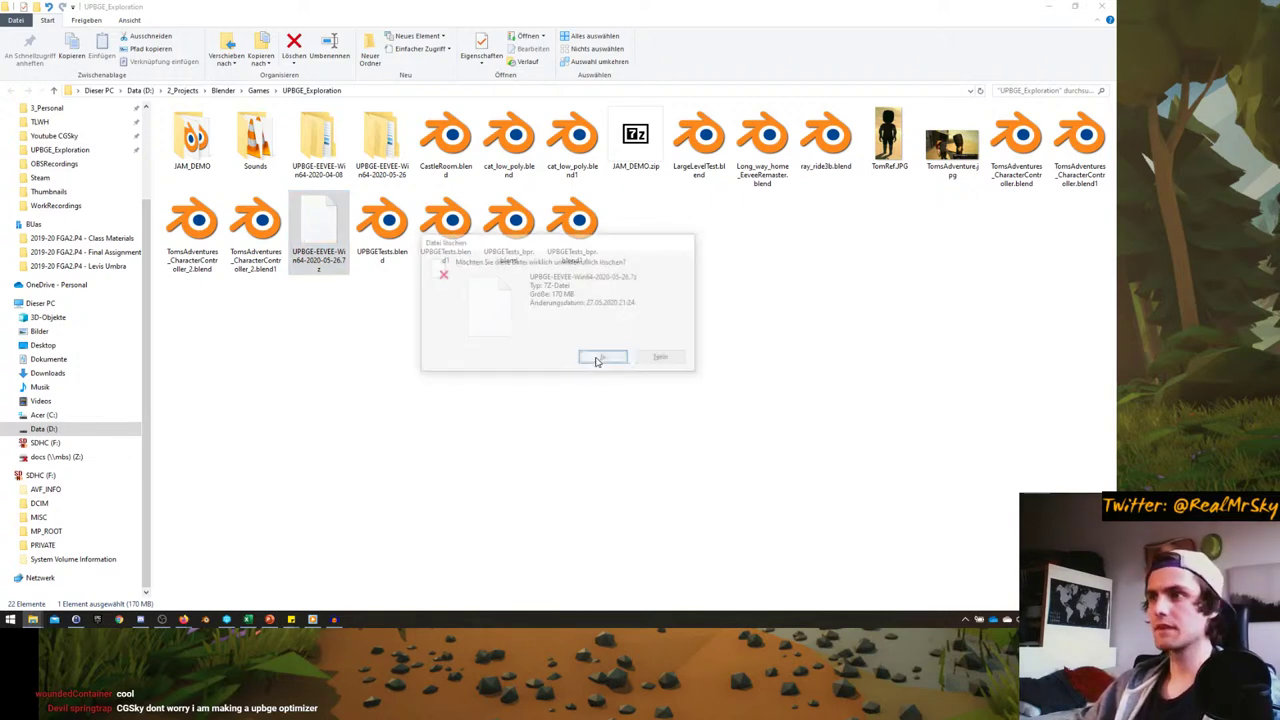
- Launch blender.exe from the extracted folder's Release subfolder
double_click(386, 147)
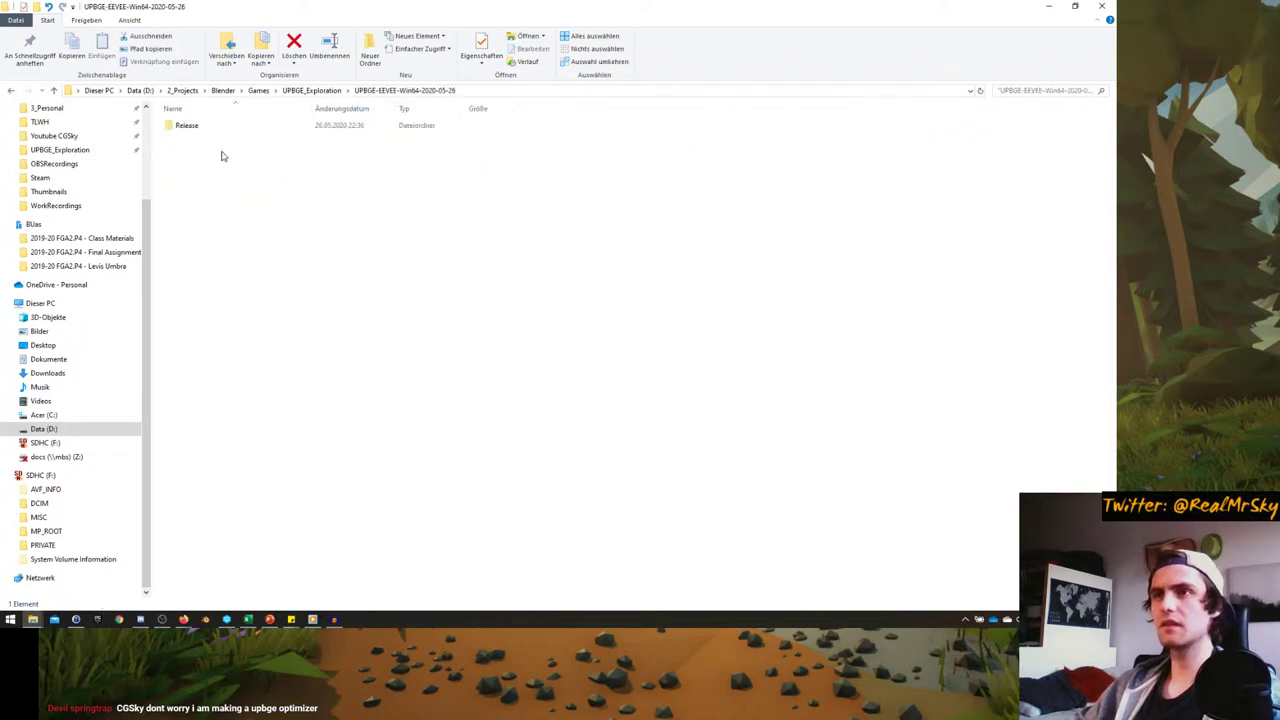
double_click(200, 128)
click(213, 199)
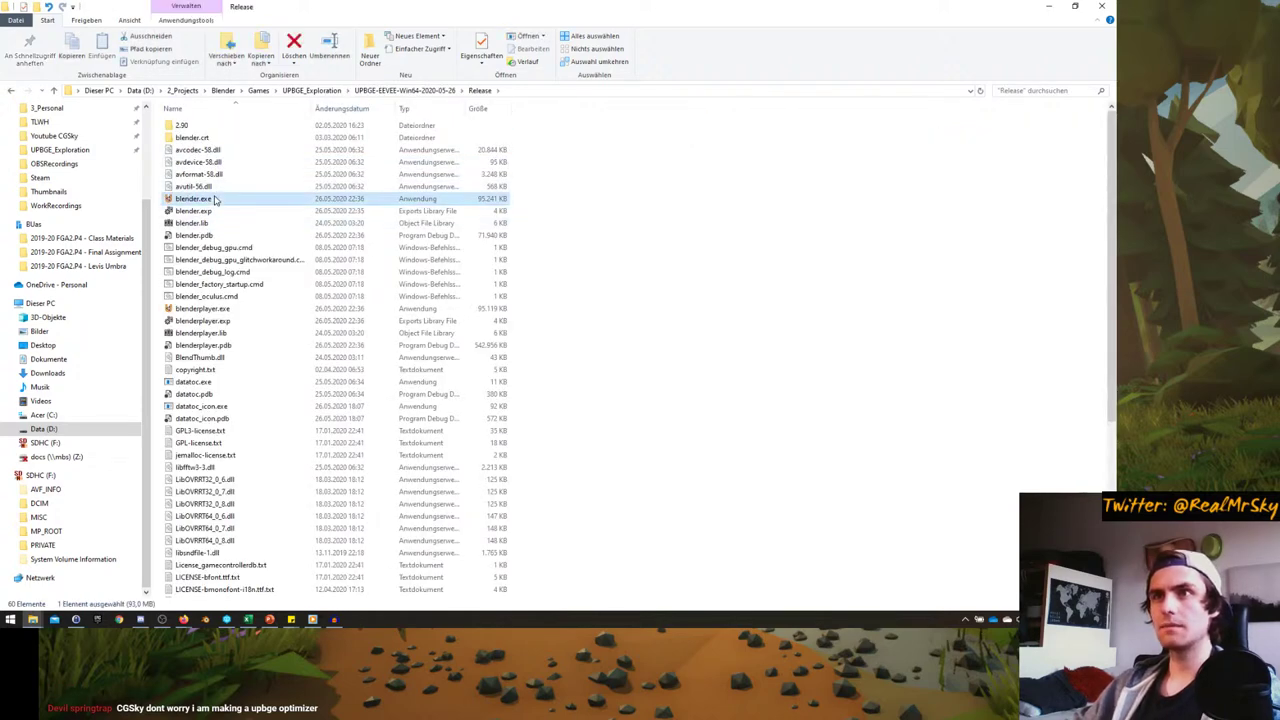
double_click(213, 199)
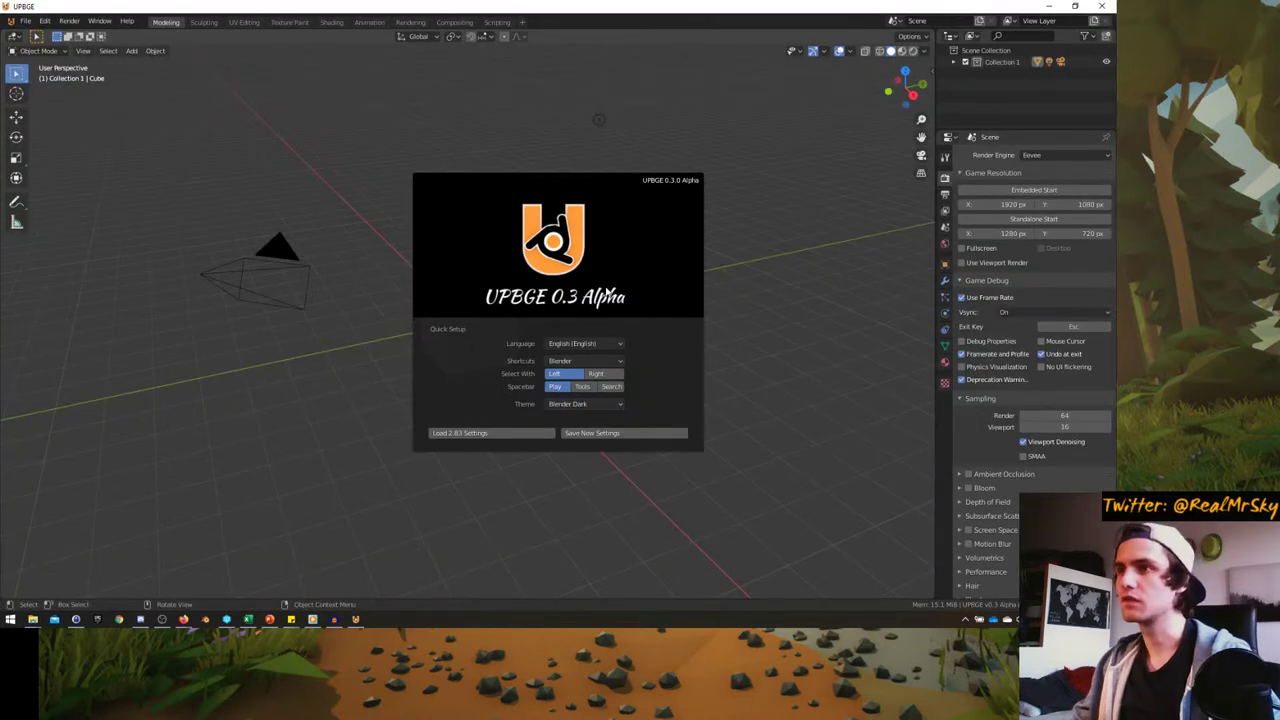
- Keep English, set Select With to Right and Spacebar to Search, and save the settings
click(562, 344)
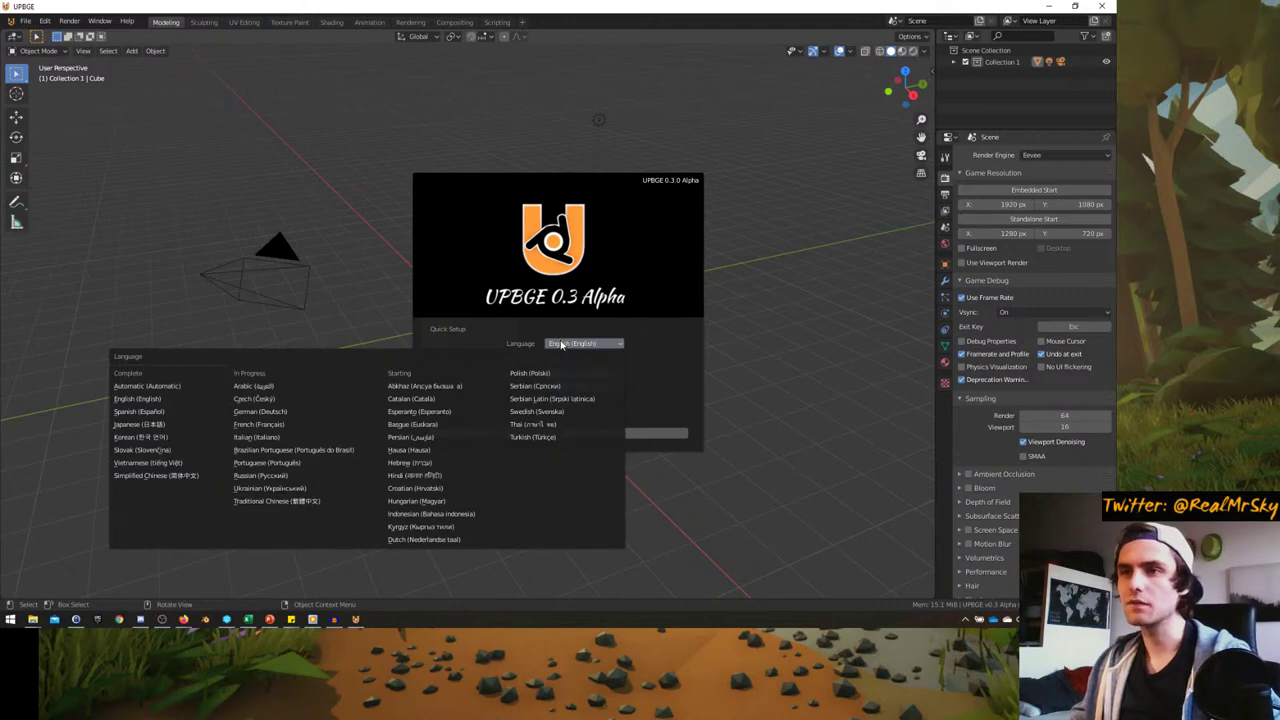
click(562, 344)
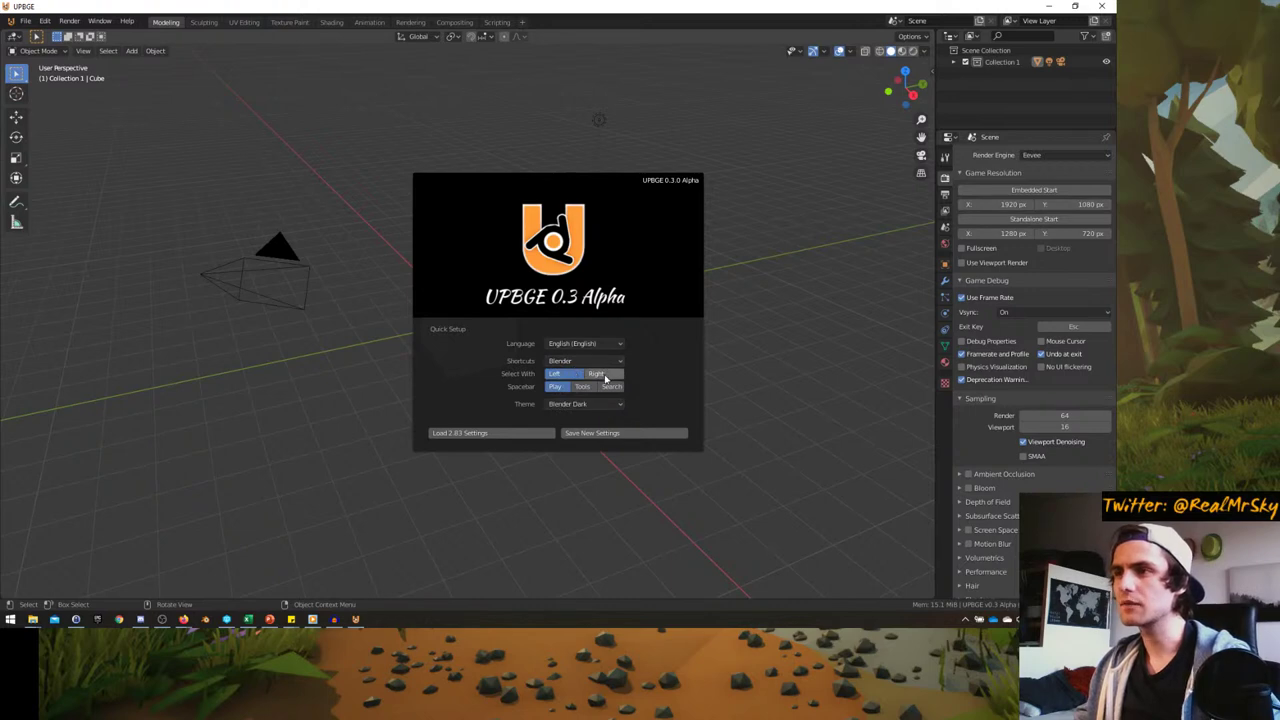
click(596, 373)
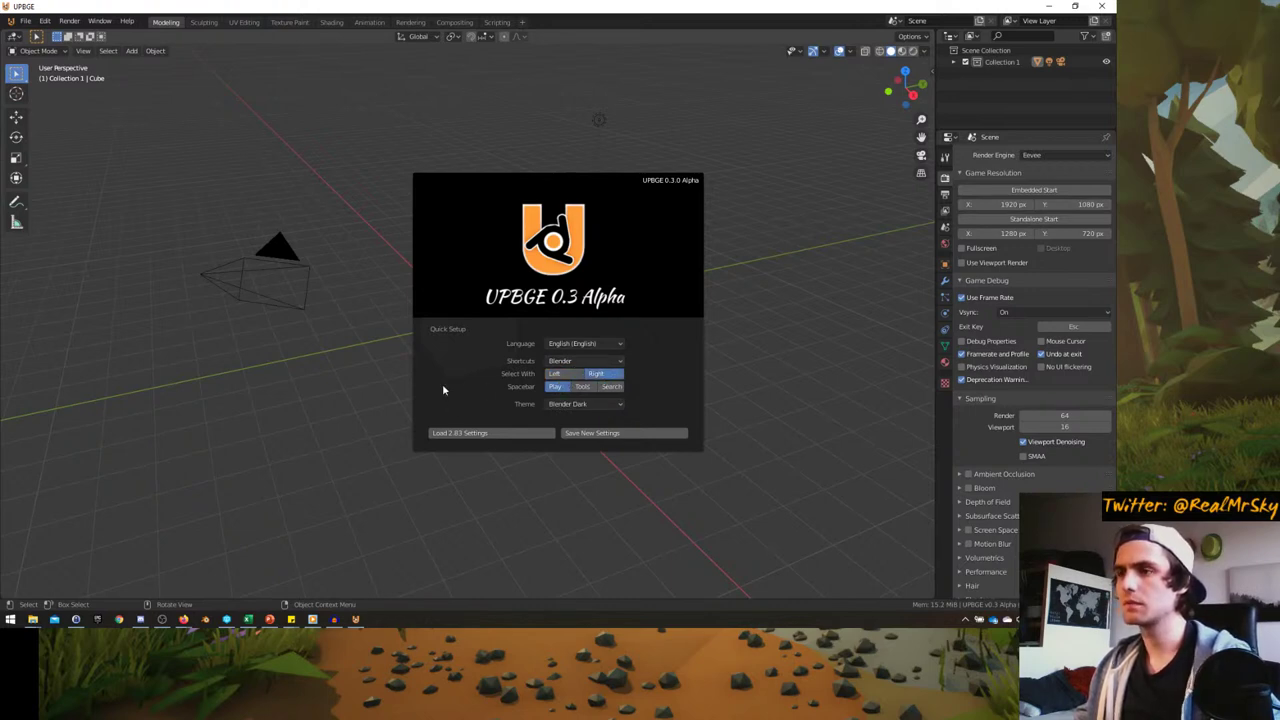
click(610, 387)
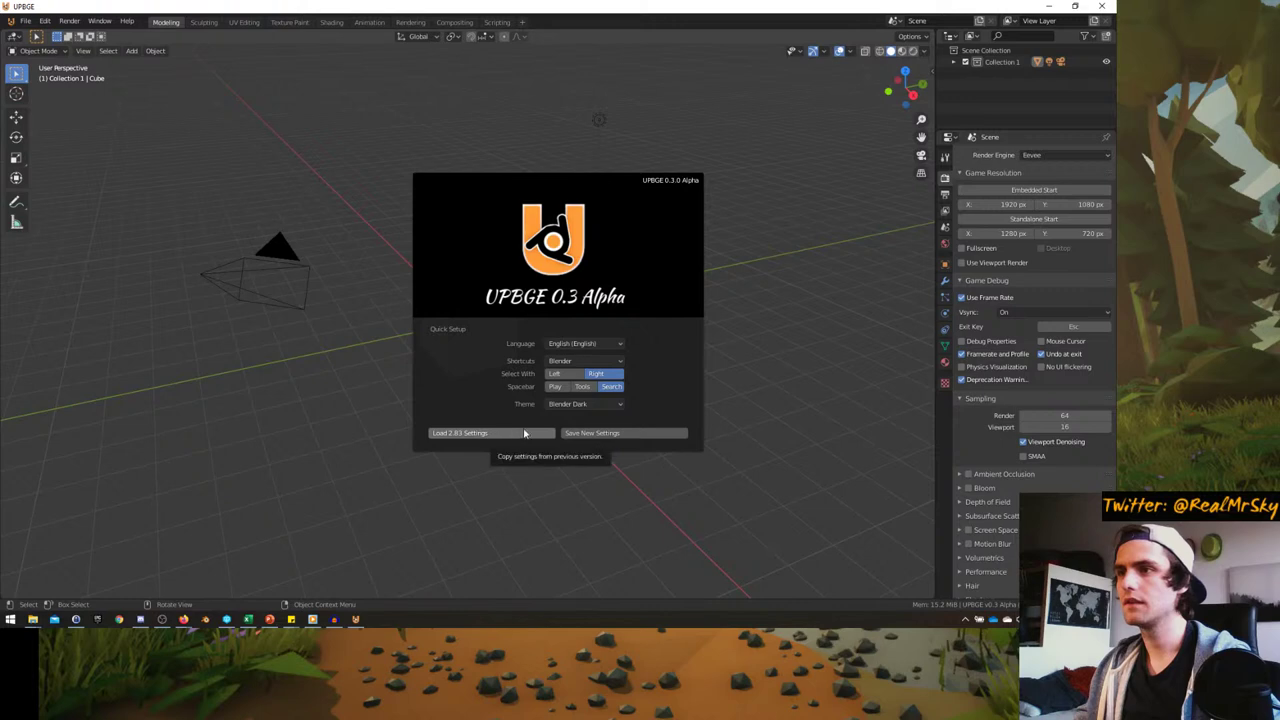
click(588, 434)
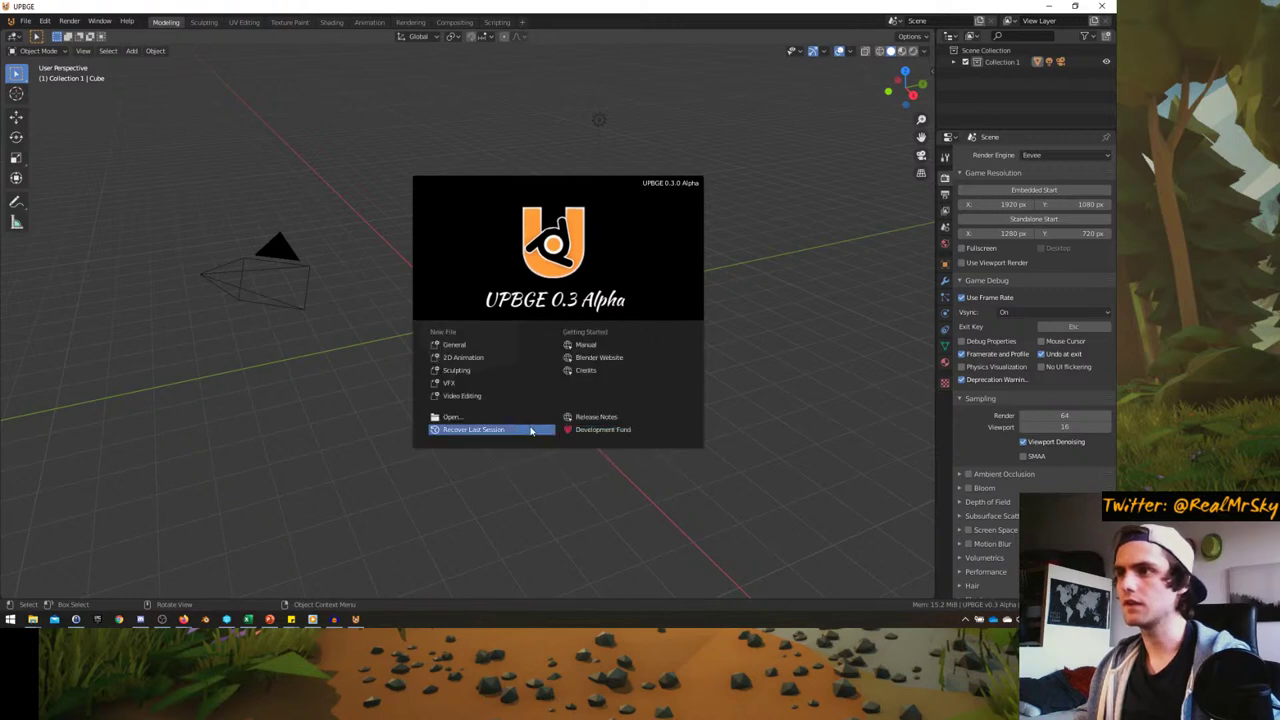
- Close the splash and check that the spacebar opens the operator search
click(330, 436)
middle_drag(395, 405, 379, 372)
key(space)
key(Escape)
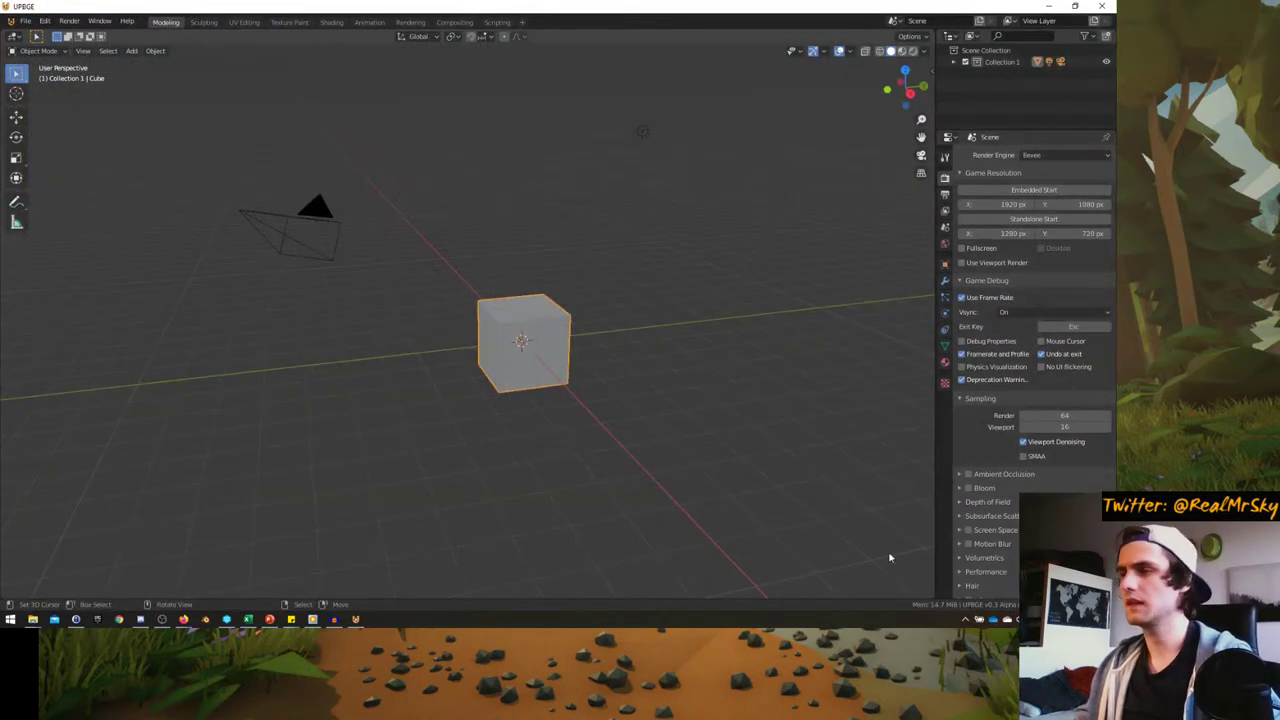
- Check a system tray app's menu, then orbit the view and reselect the cube
click(966, 620)
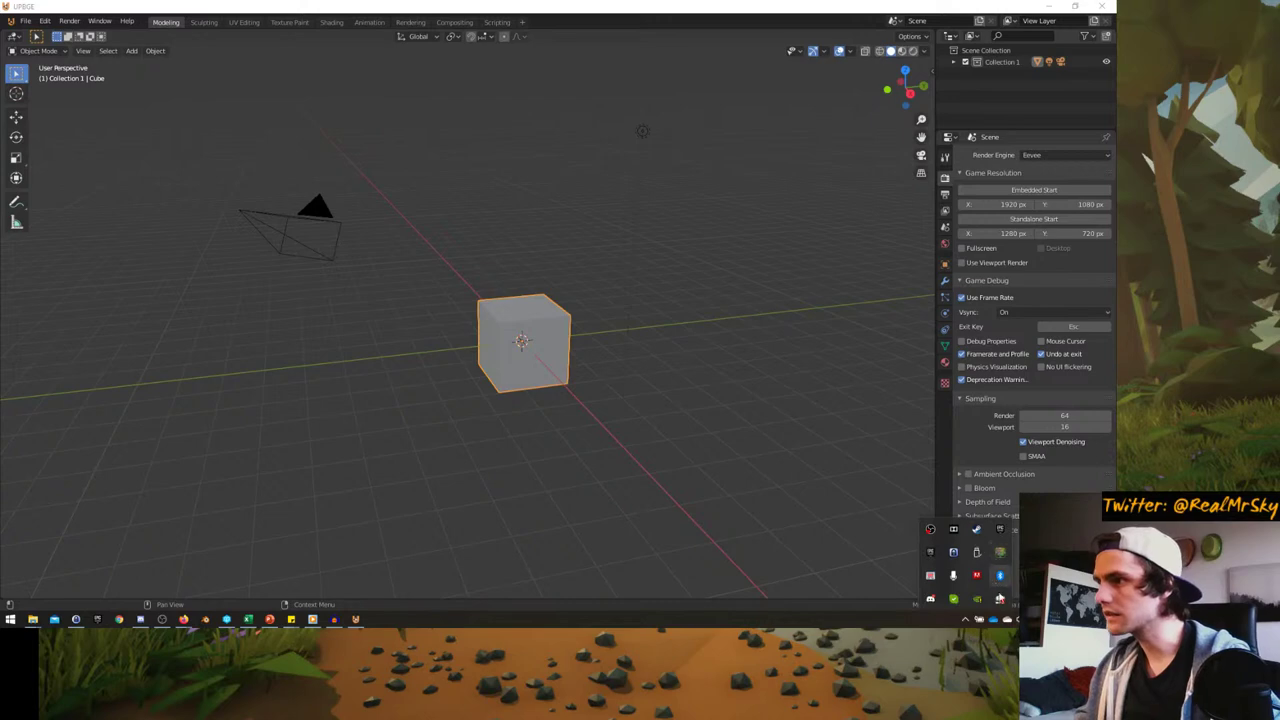
right_click(931, 577)
click(930, 563)
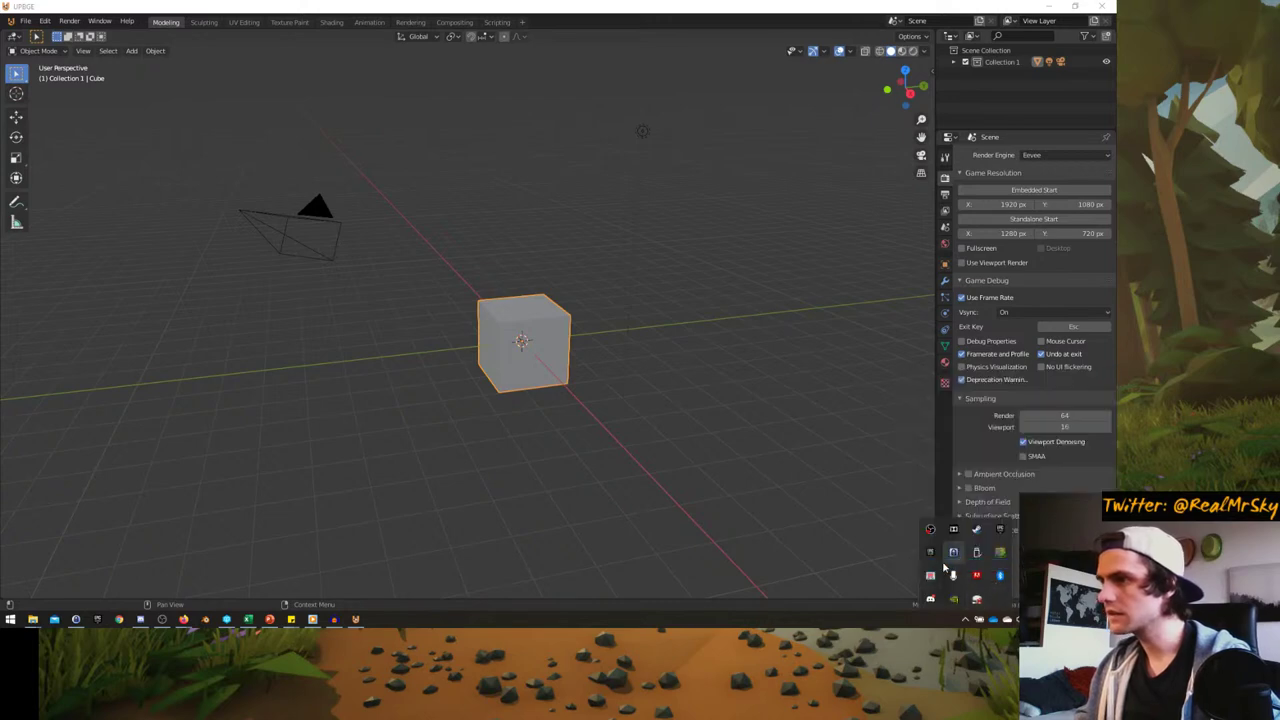
middle_drag(608, 413, 586, 381)
click(586, 381)
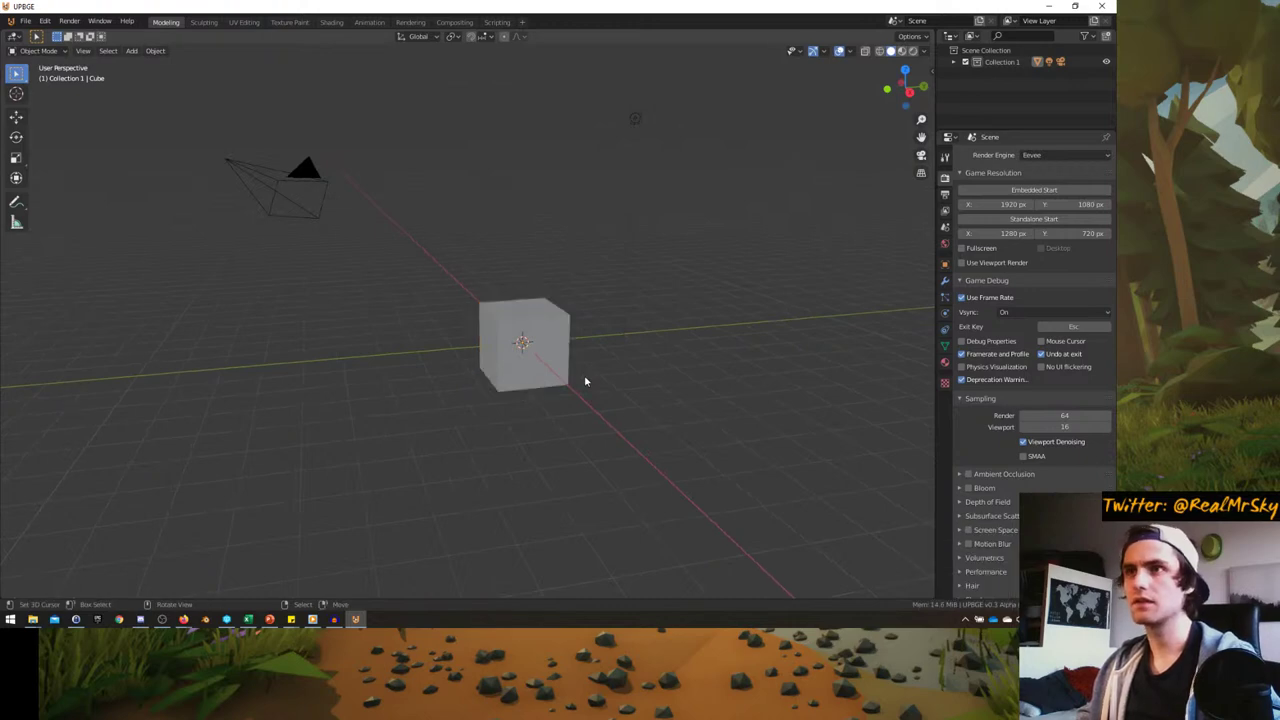
click(549, 361)
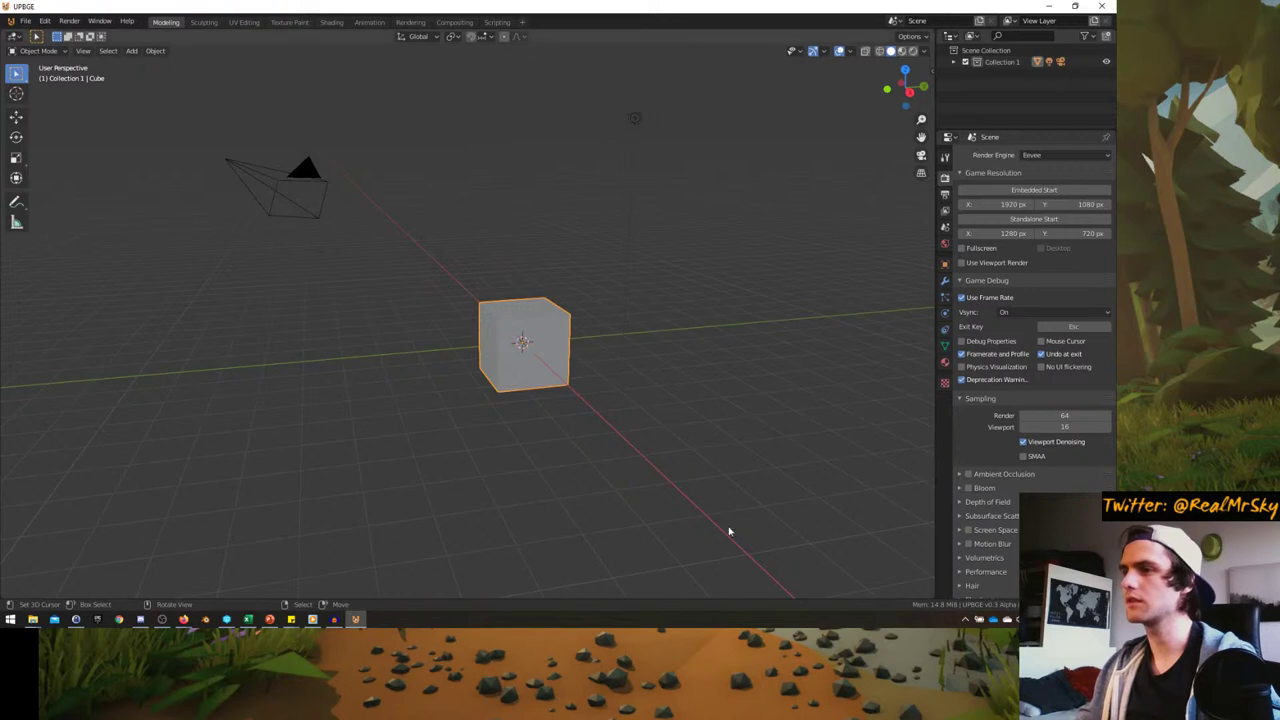
- Split a new area off below the 3D view and make it a Timeline editor
drag(934, 598, 930, 528)
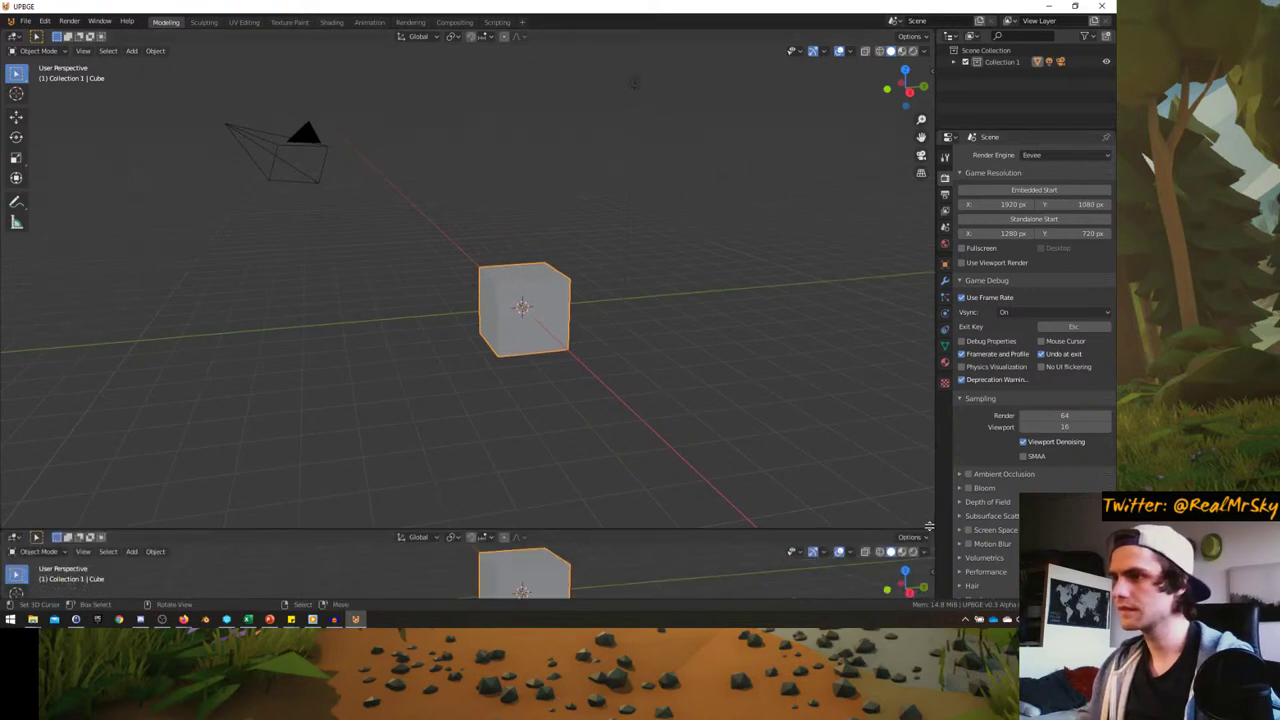
click(14, 535)
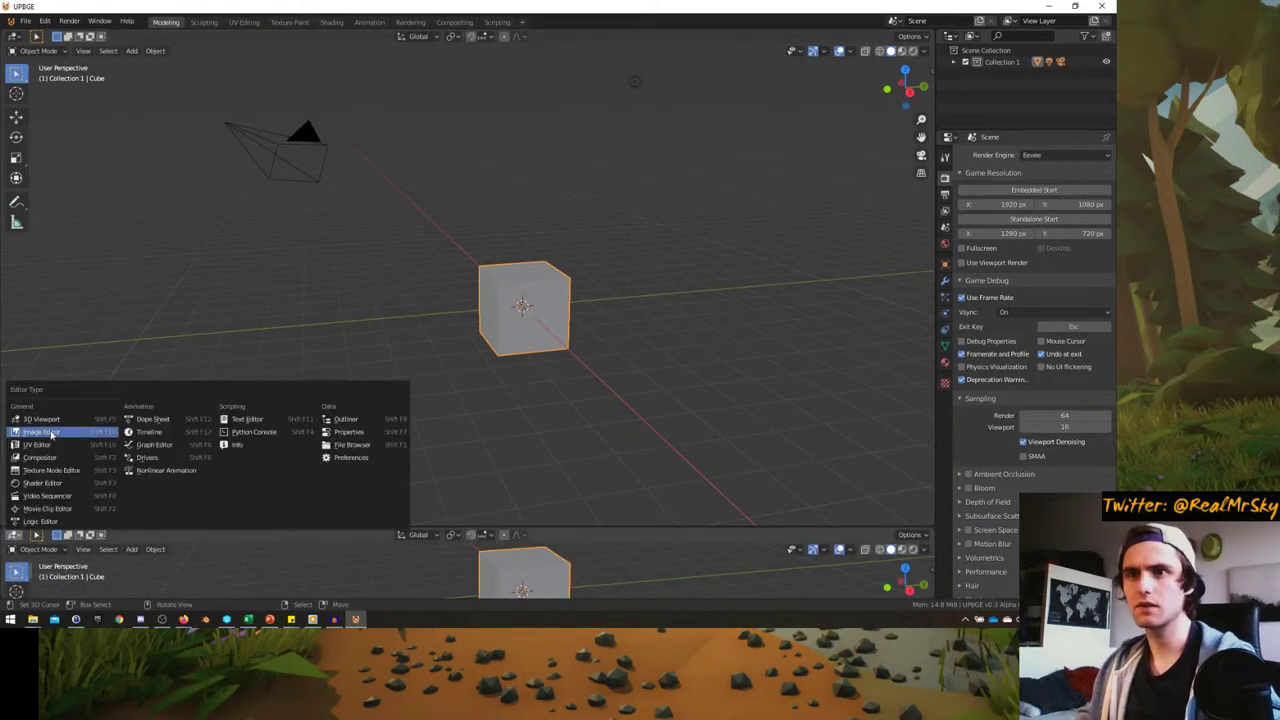
click(158, 433)
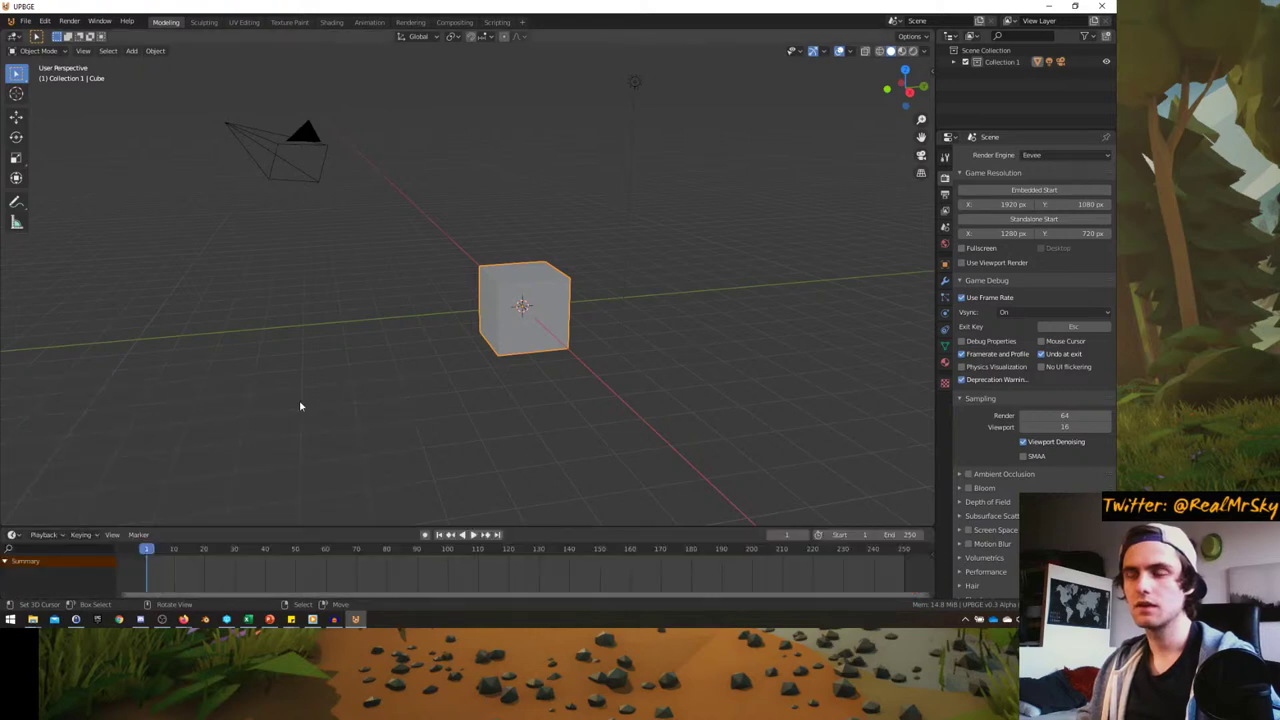
right_click(299, 400)
click(250, 398)
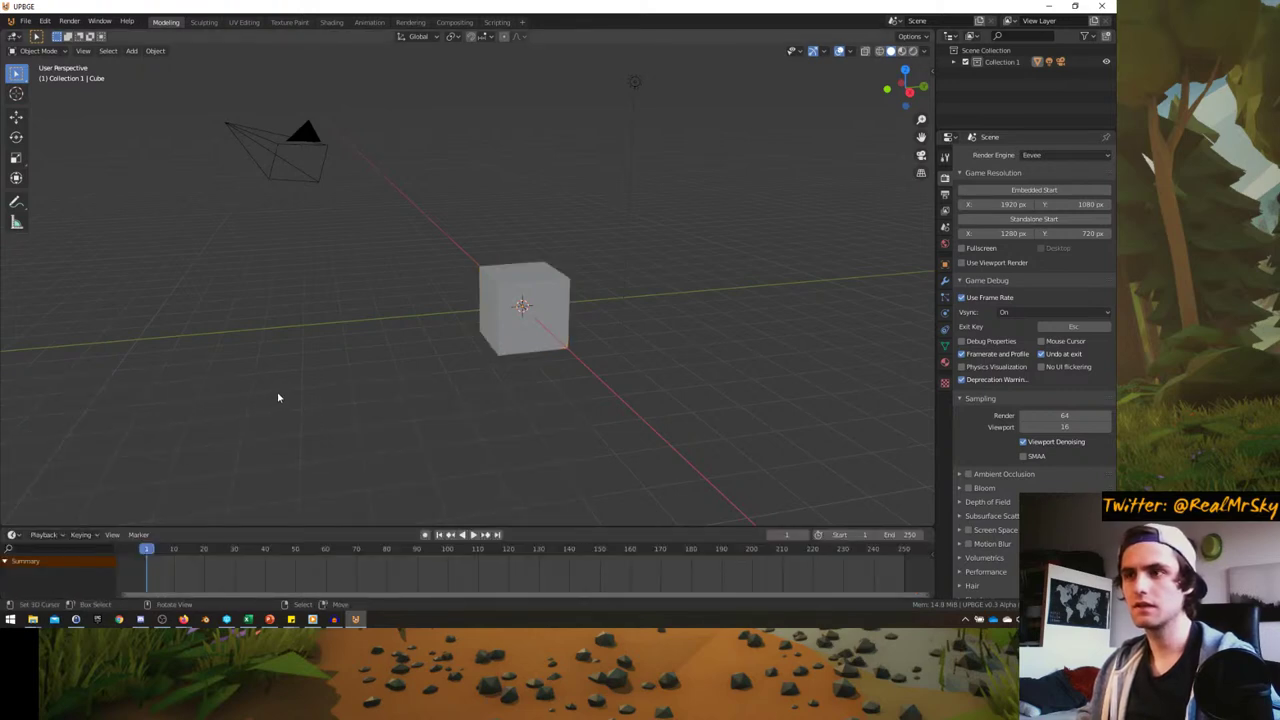
- Play the animation while orbiting the view, stopping playback at frame 24
click(473, 535)
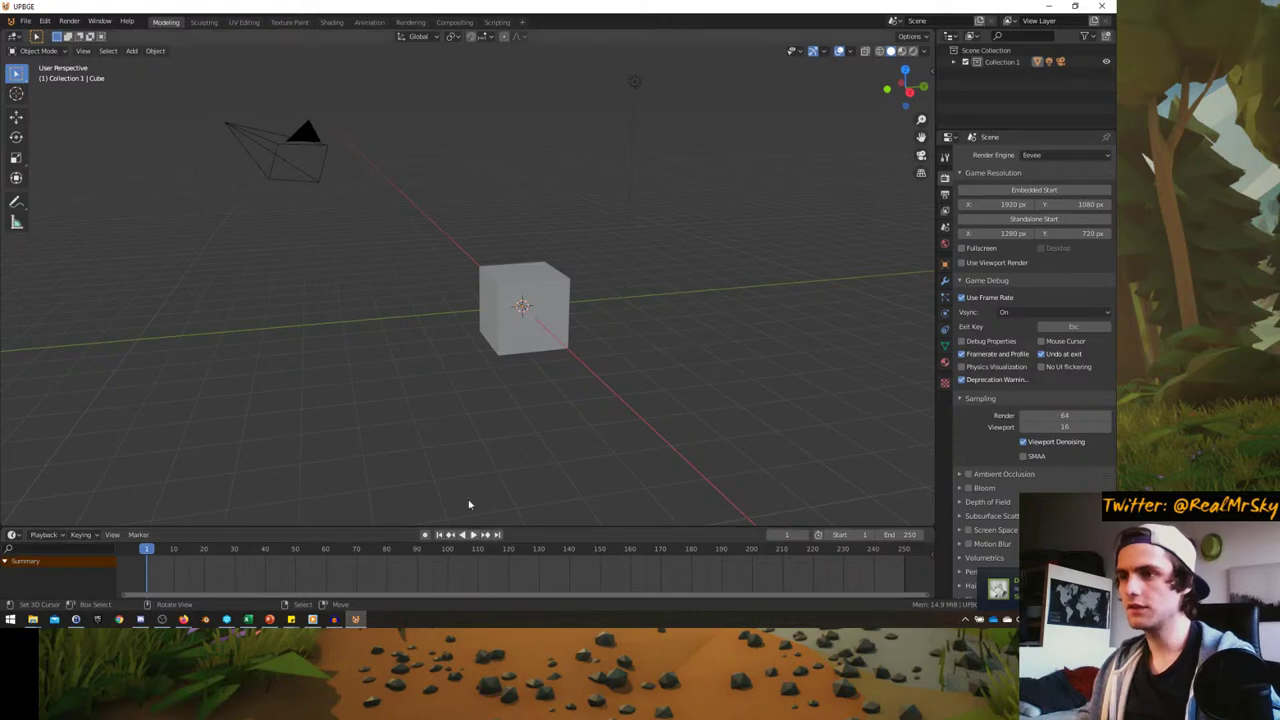
middle_drag(421, 417, 413, 432)
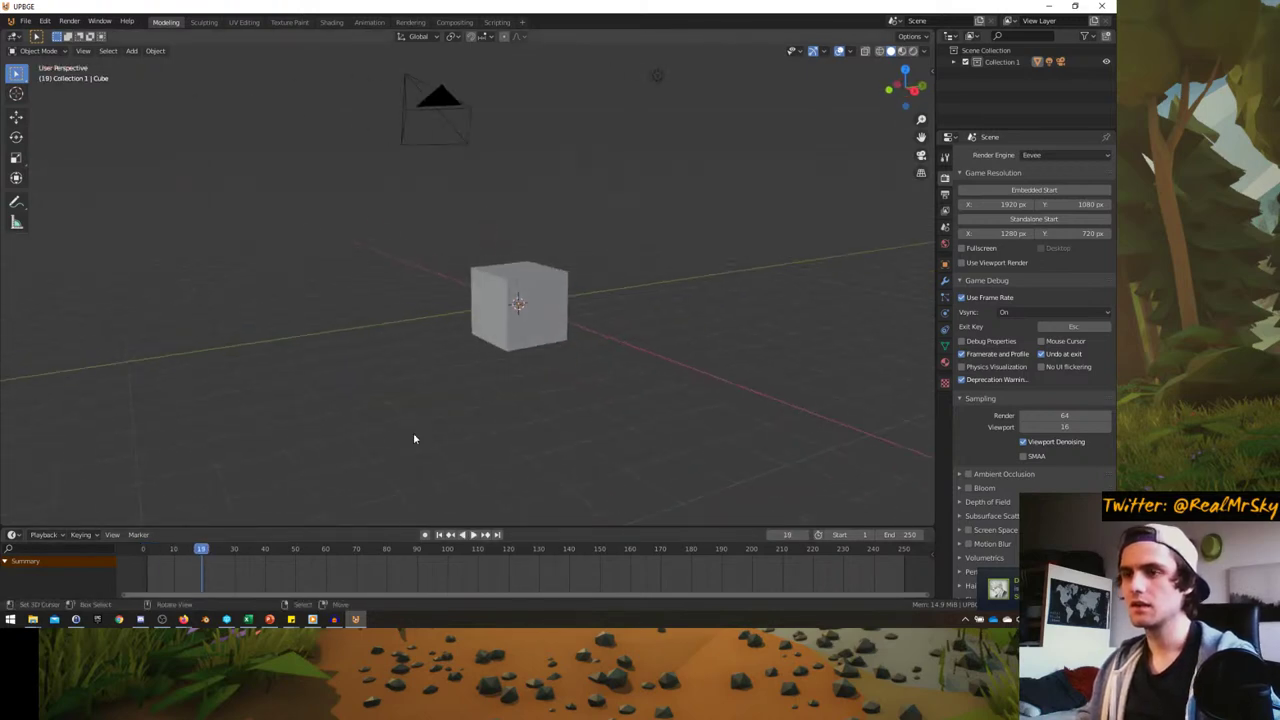
middle_drag(733, 370, 537, 400)
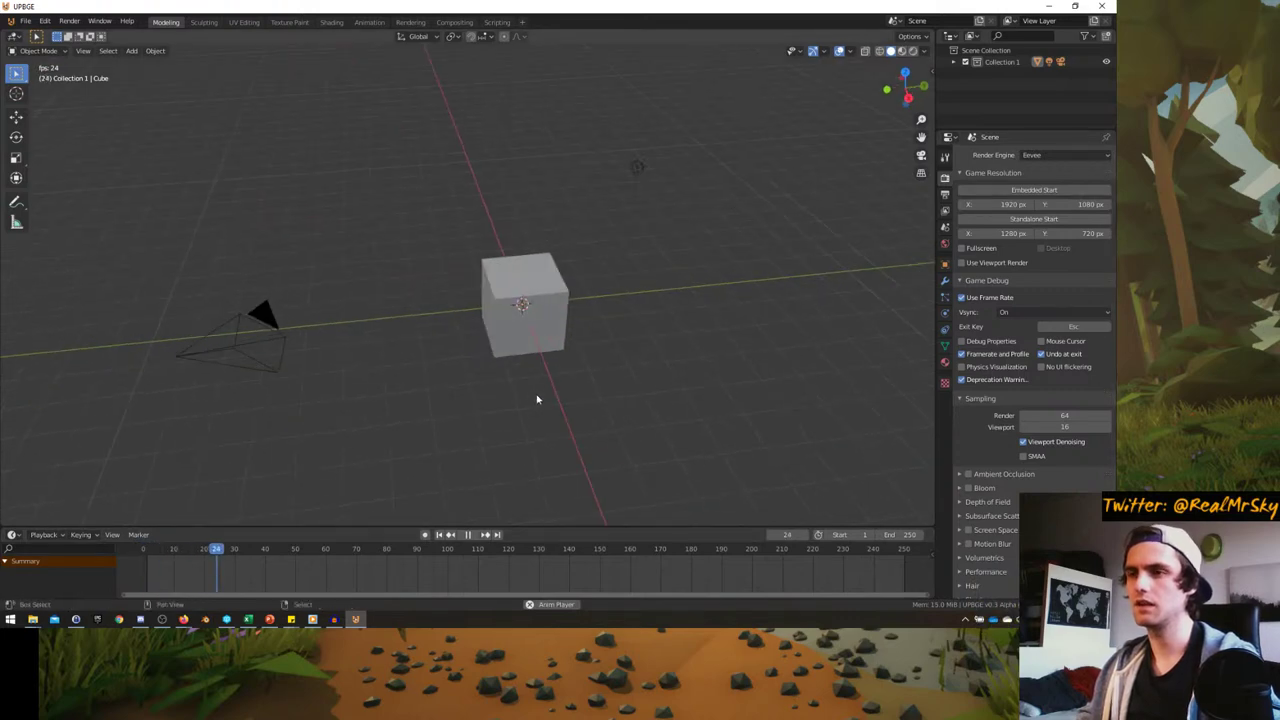
key(space)
key(F3)
text(a)
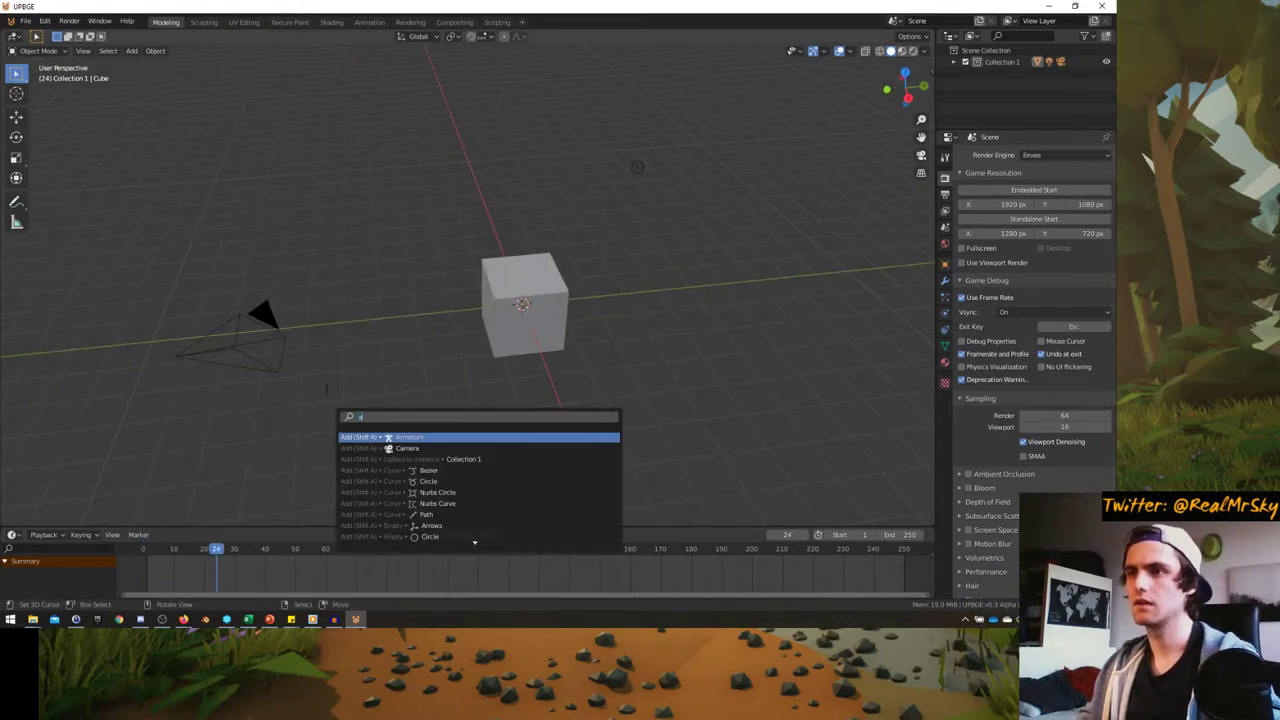
text(ddgame)
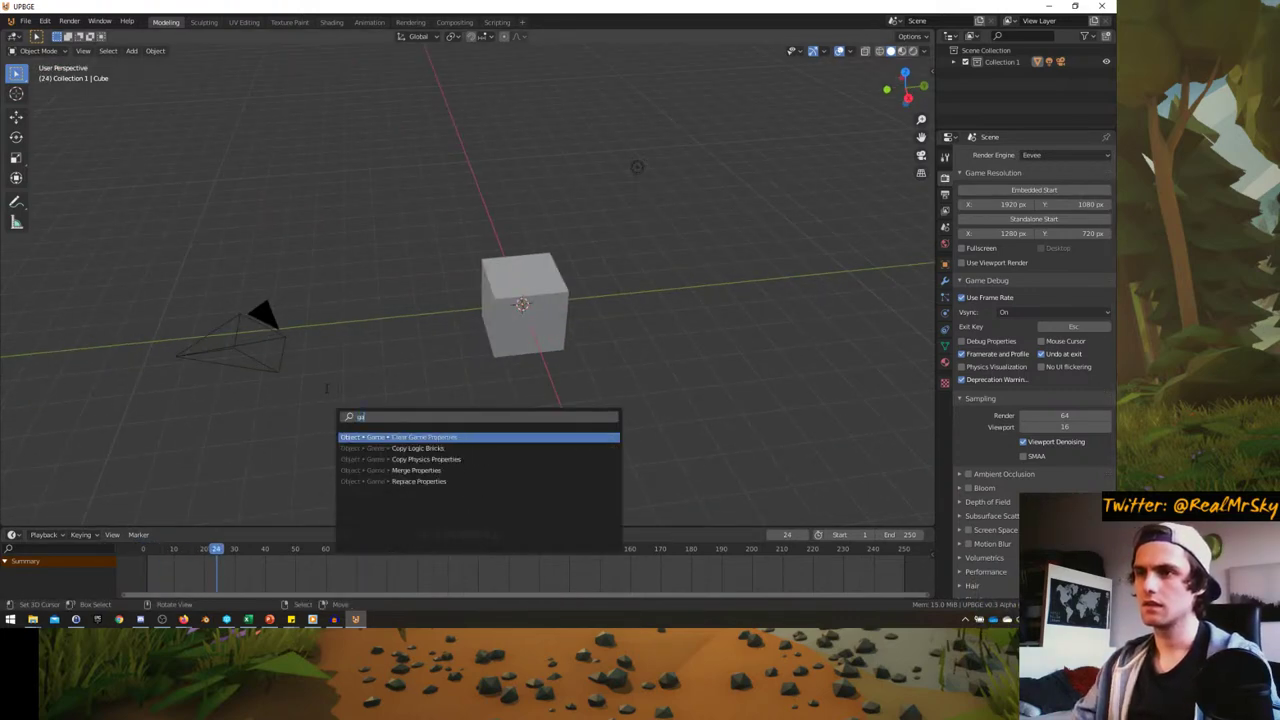
key(Escape)
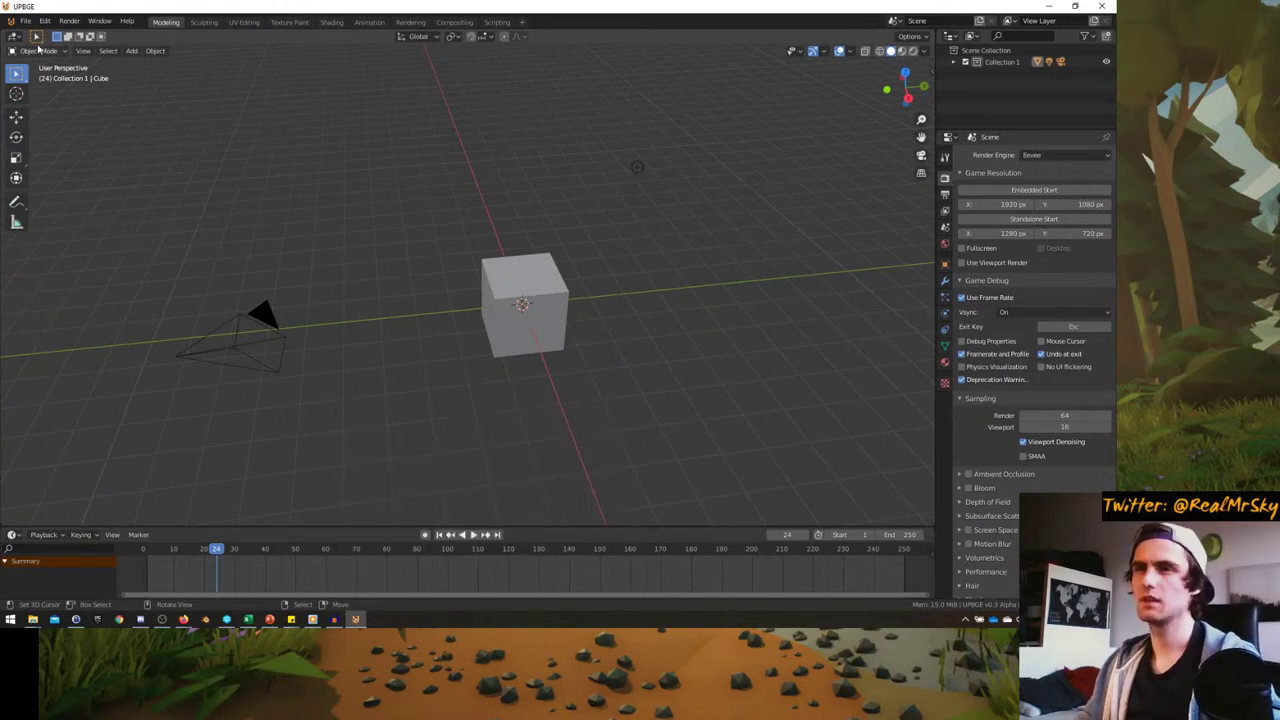
click(25, 21)
click(60, 45)
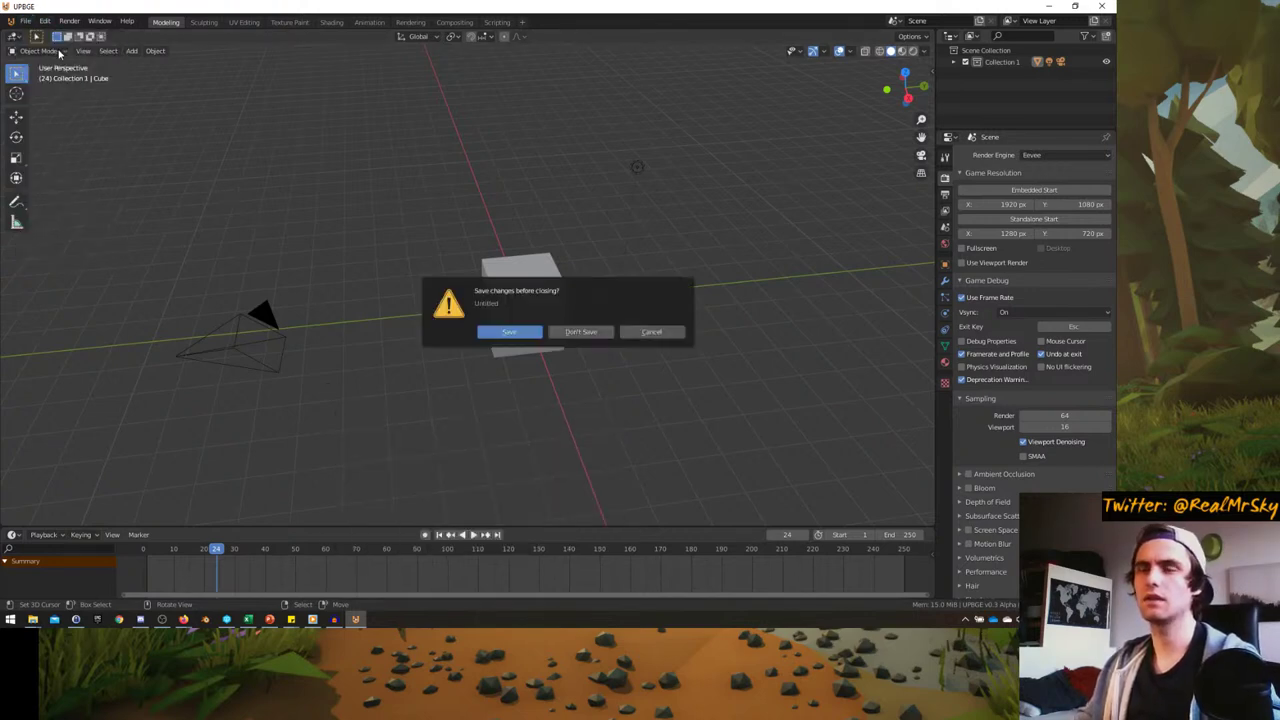
click(583, 333)
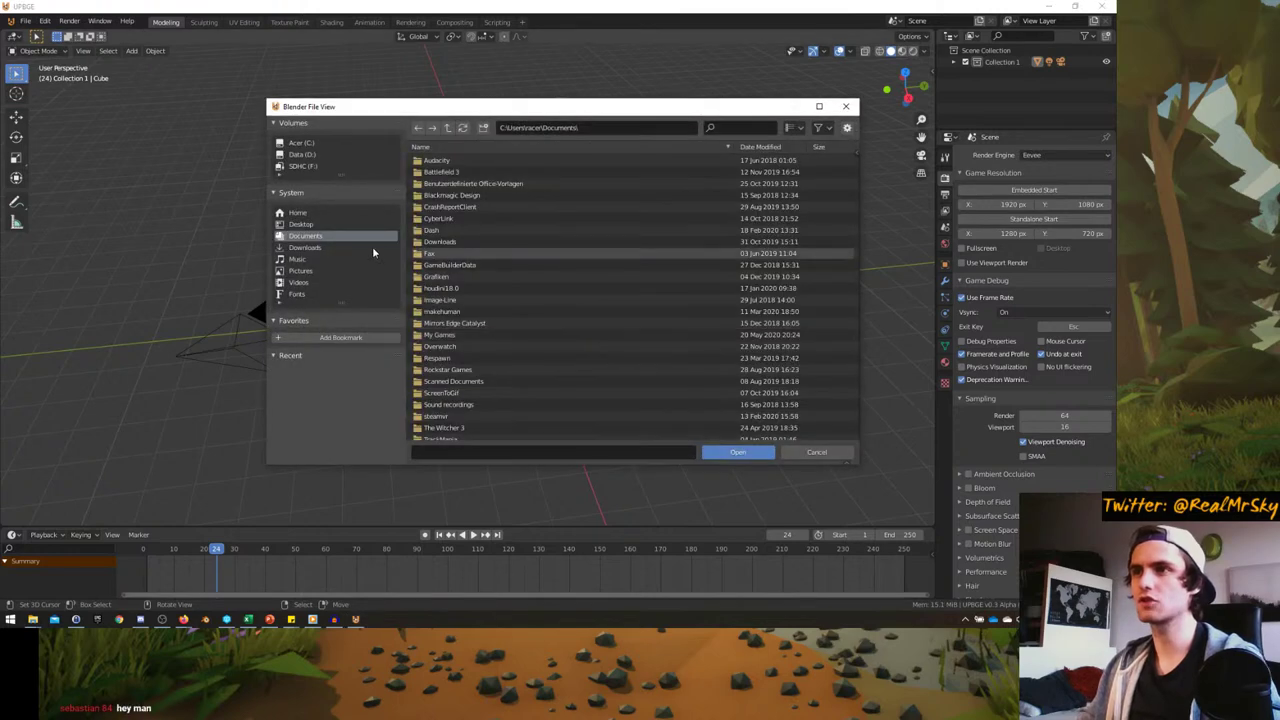
click(819, 106)
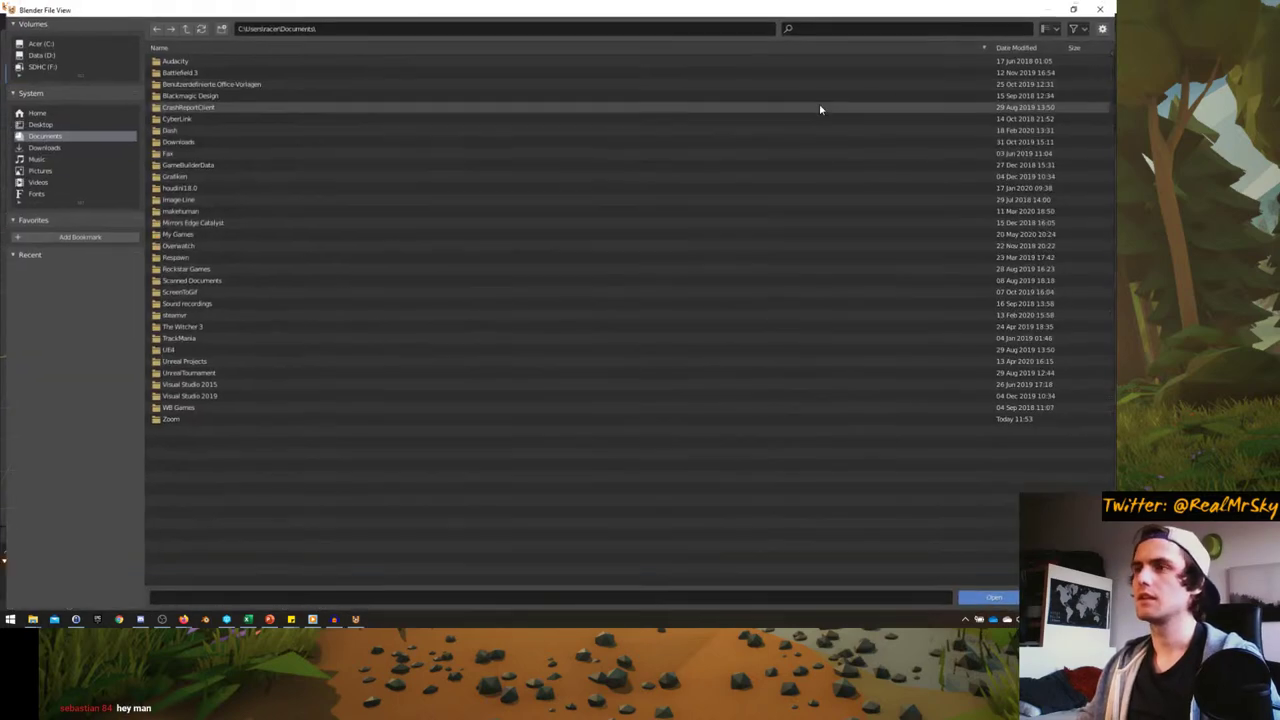
click(1103, 8)
click(27, 21)
mouse_move(103, 21)
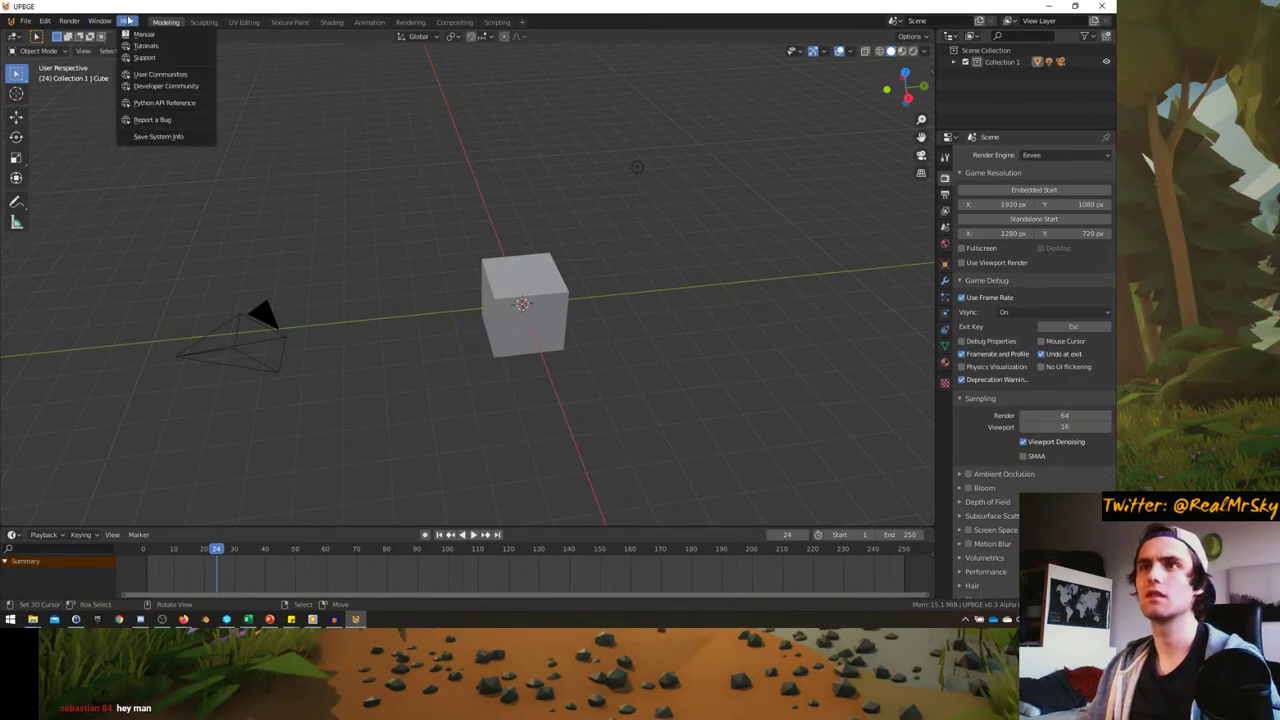
click(158, 137)
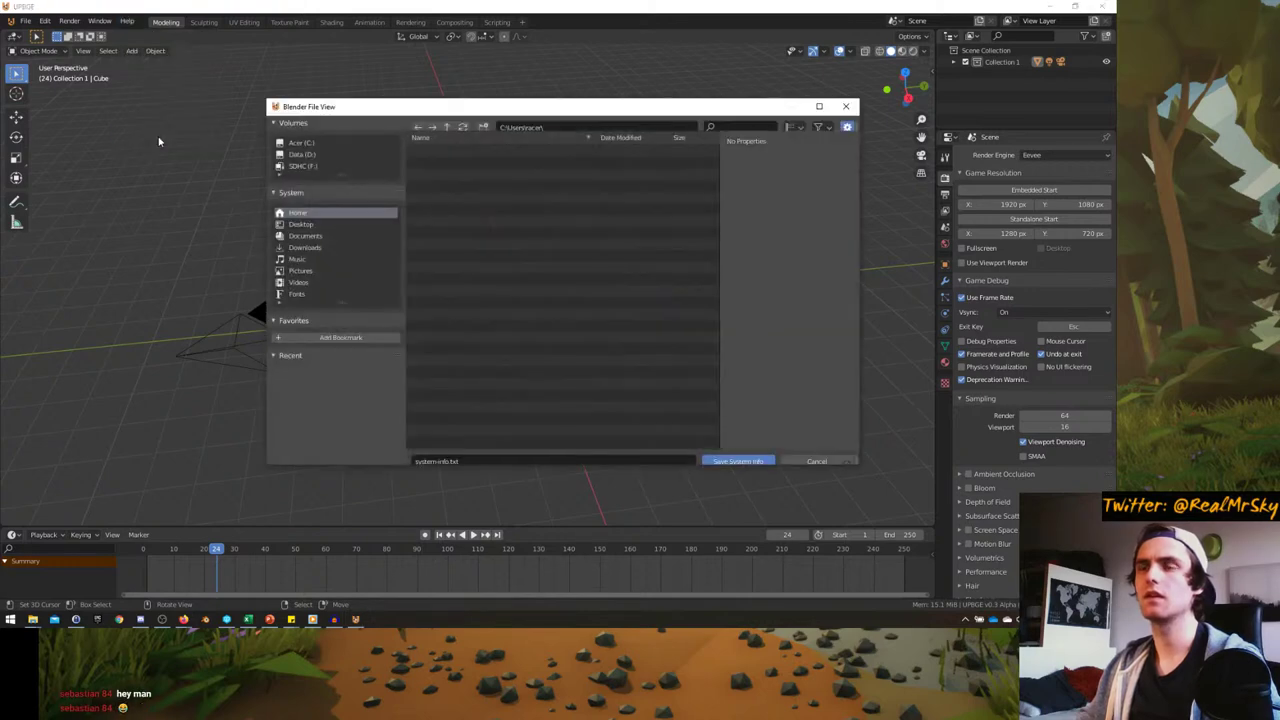
click(850, 108)
click(100, 21)
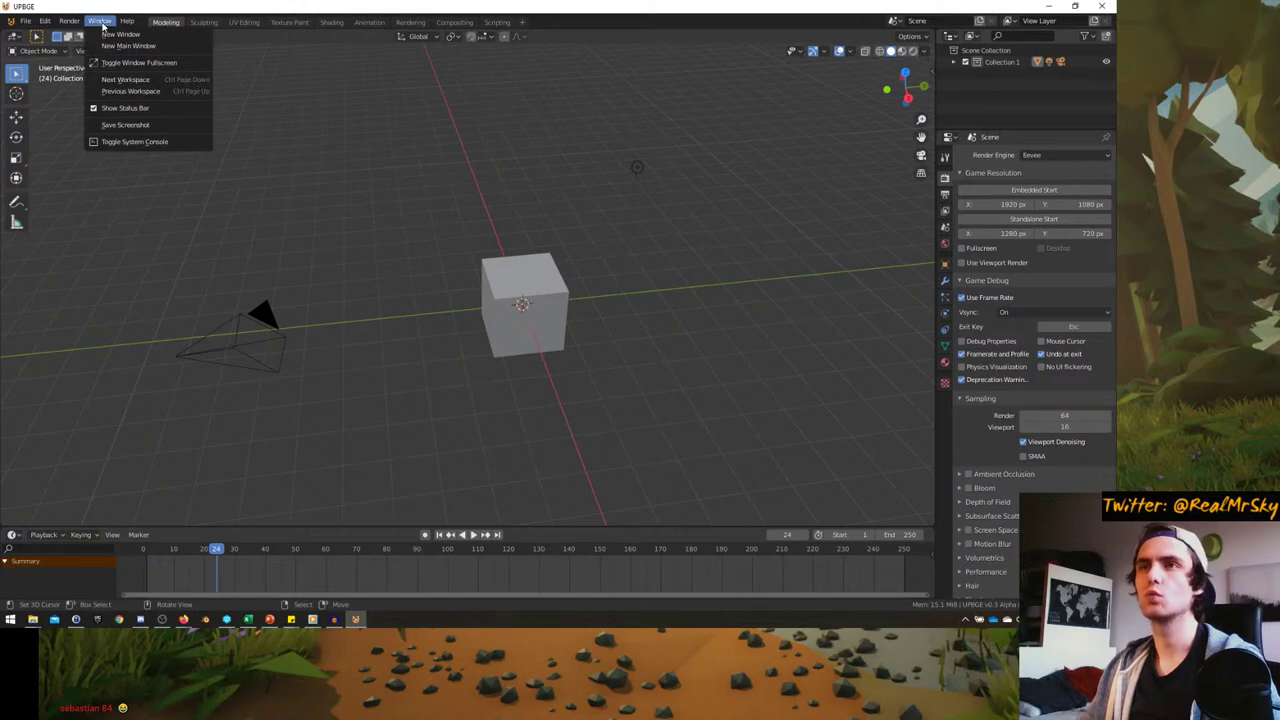
mouse_move(70, 22)
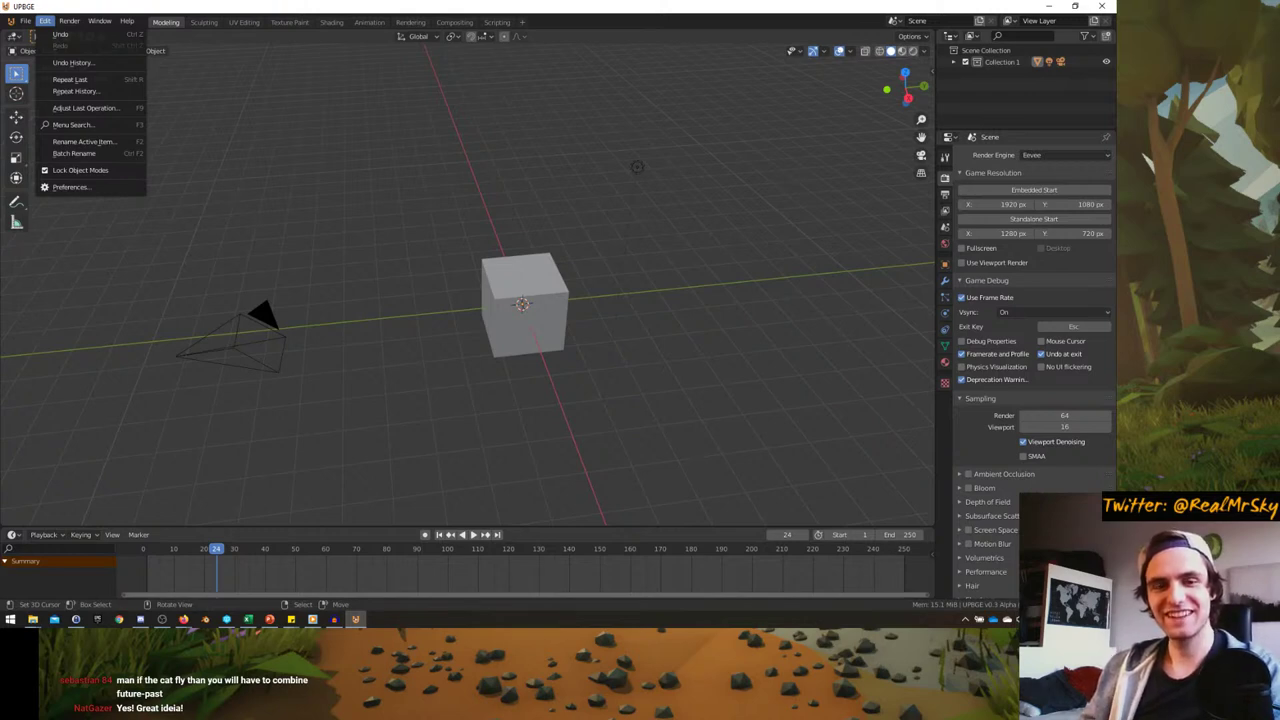
- Start File > Open, discard the untitled scene's changes, and enlarge the file browser
middle_drag(454, 94, 403, 184)
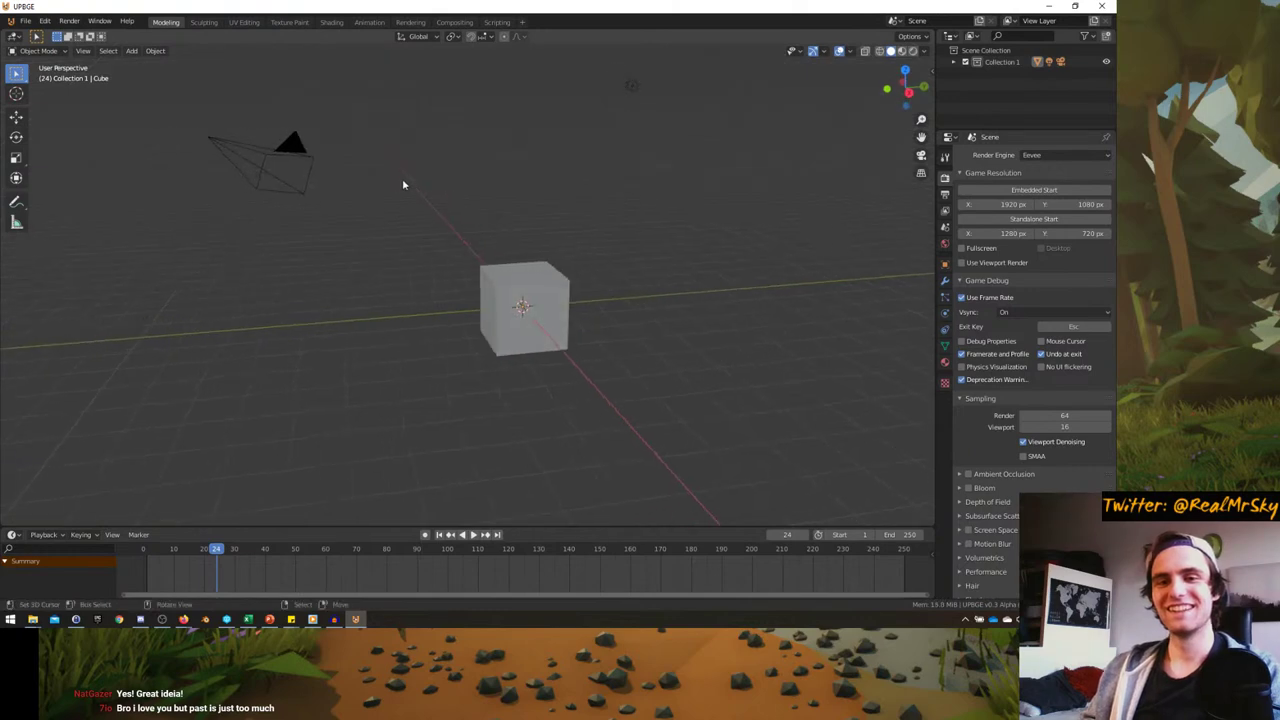
click(25, 21)
click(42, 50)
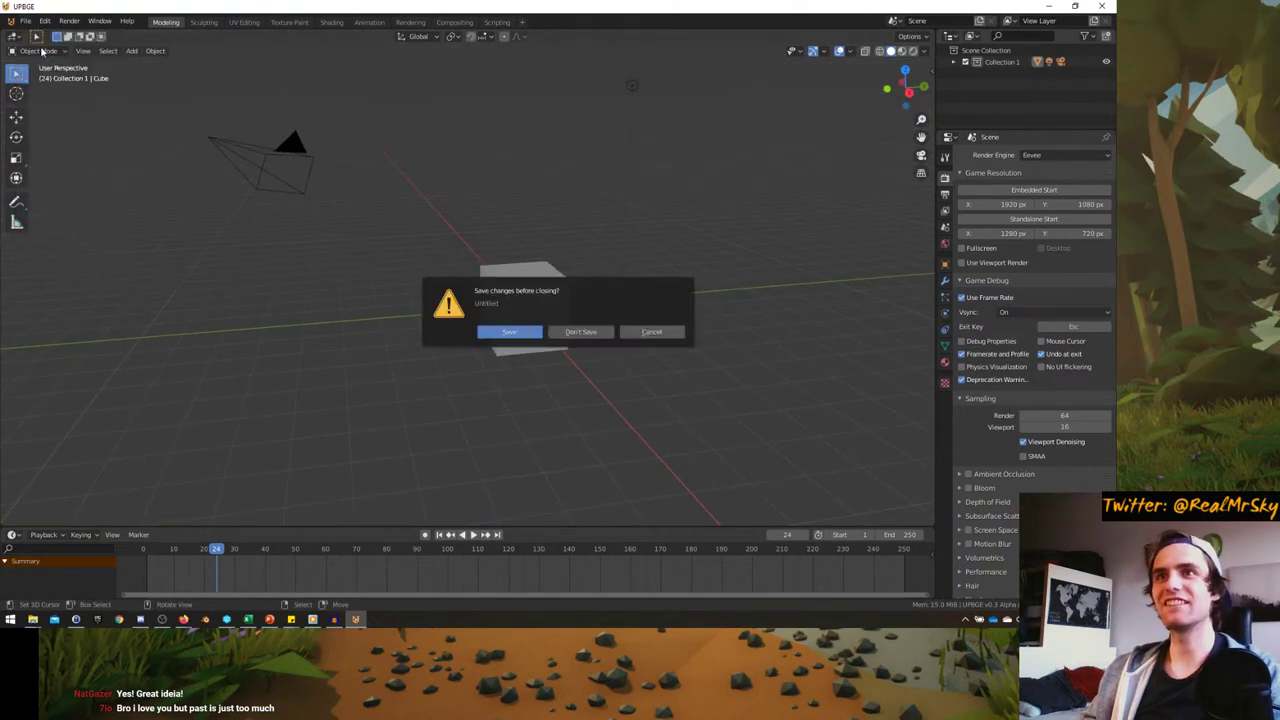
click(576, 333)
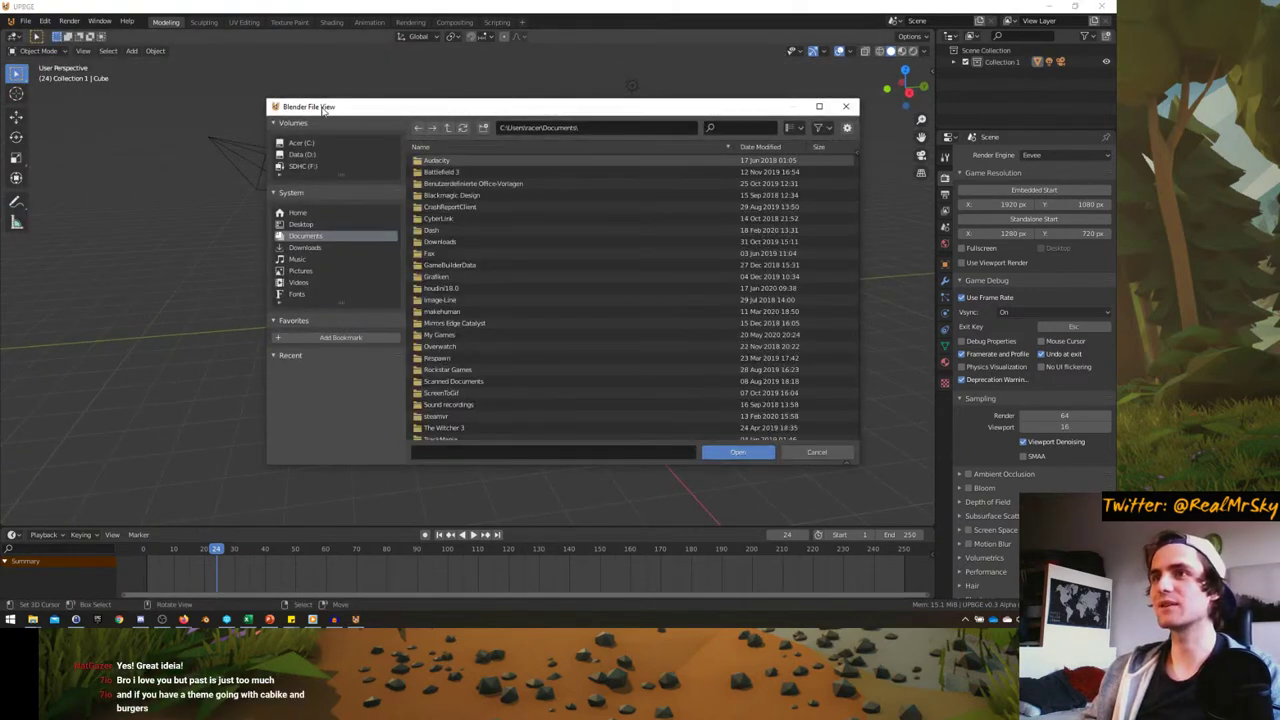
drag(327, 110, 315, 84)
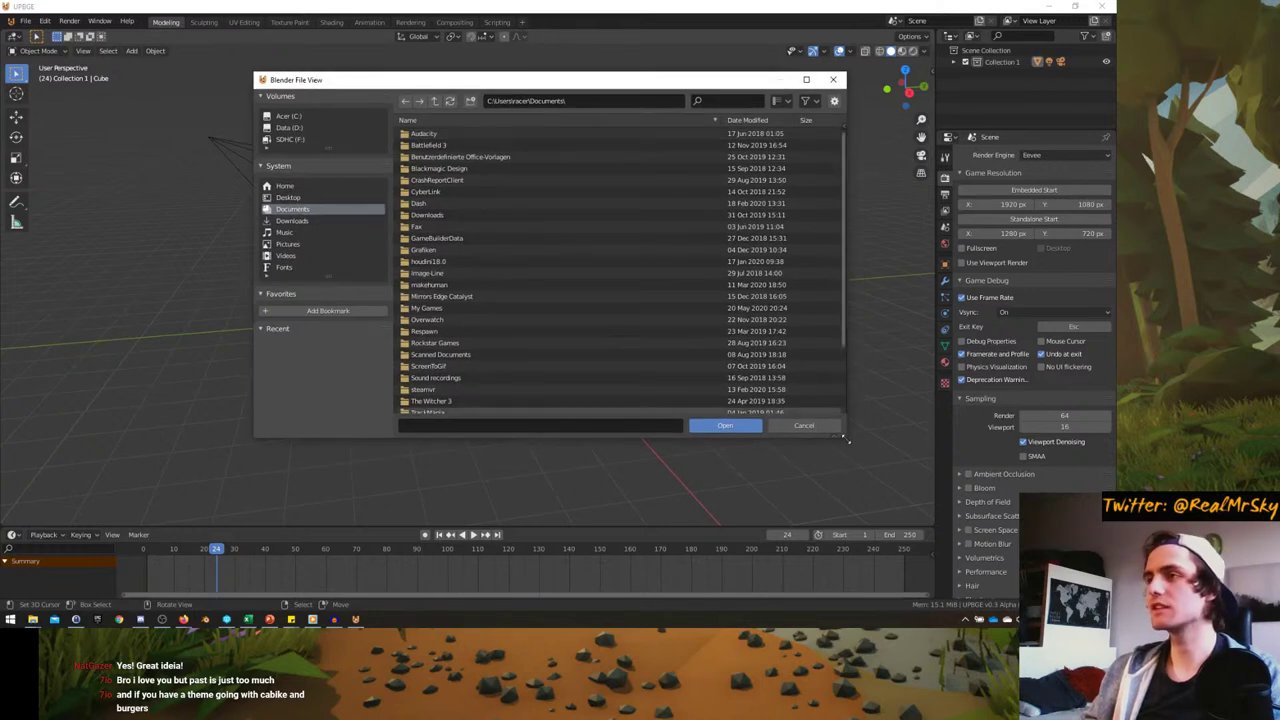
drag(843, 437, 948, 540)
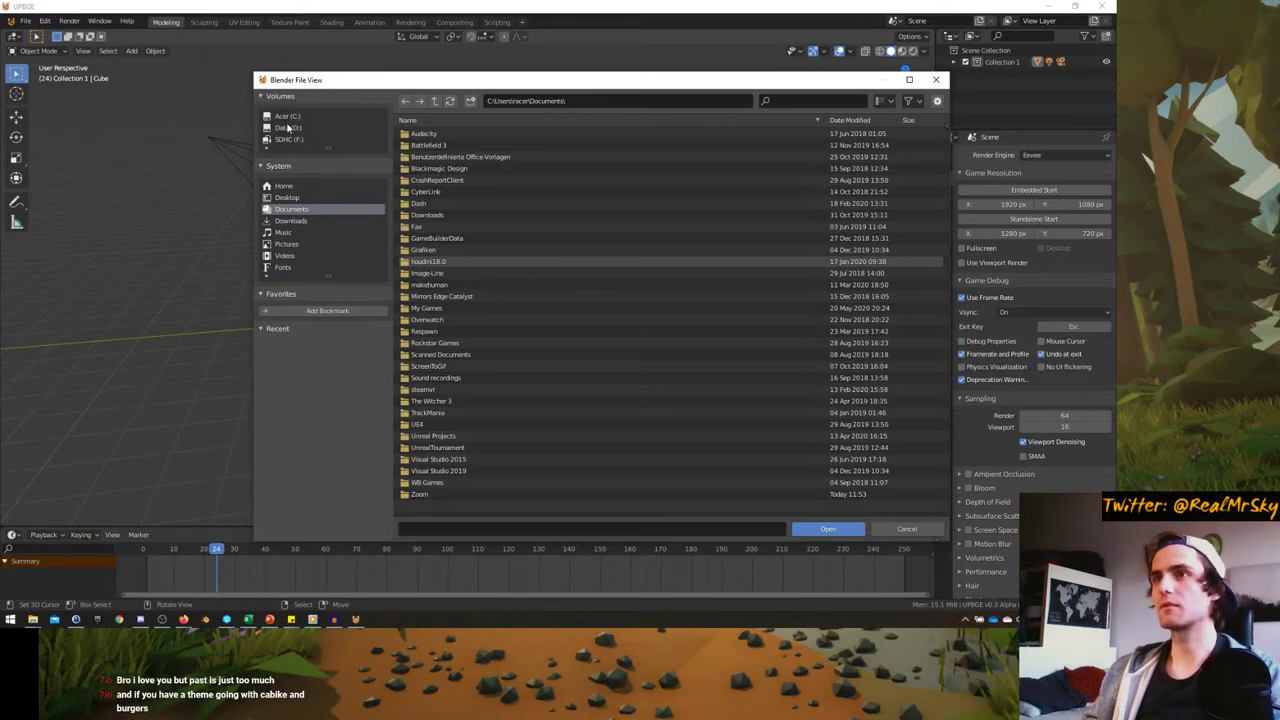
- Open TomsAdventures_CharacterController_2.blend from D:\2_Projects\Blender\Games\UPBGE_Exploration, bookmarking Blender and UPBGE_Exploration
click(288, 127)
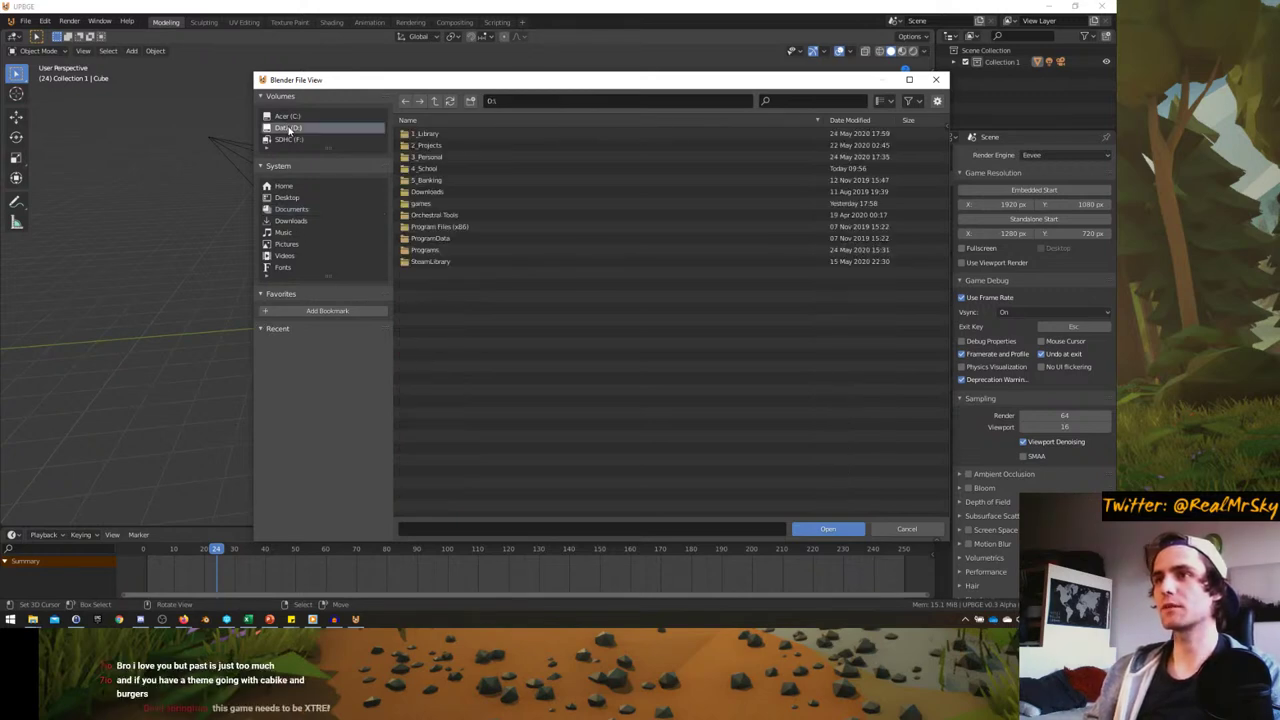
double_click(428, 146)
double_click(427, 142)
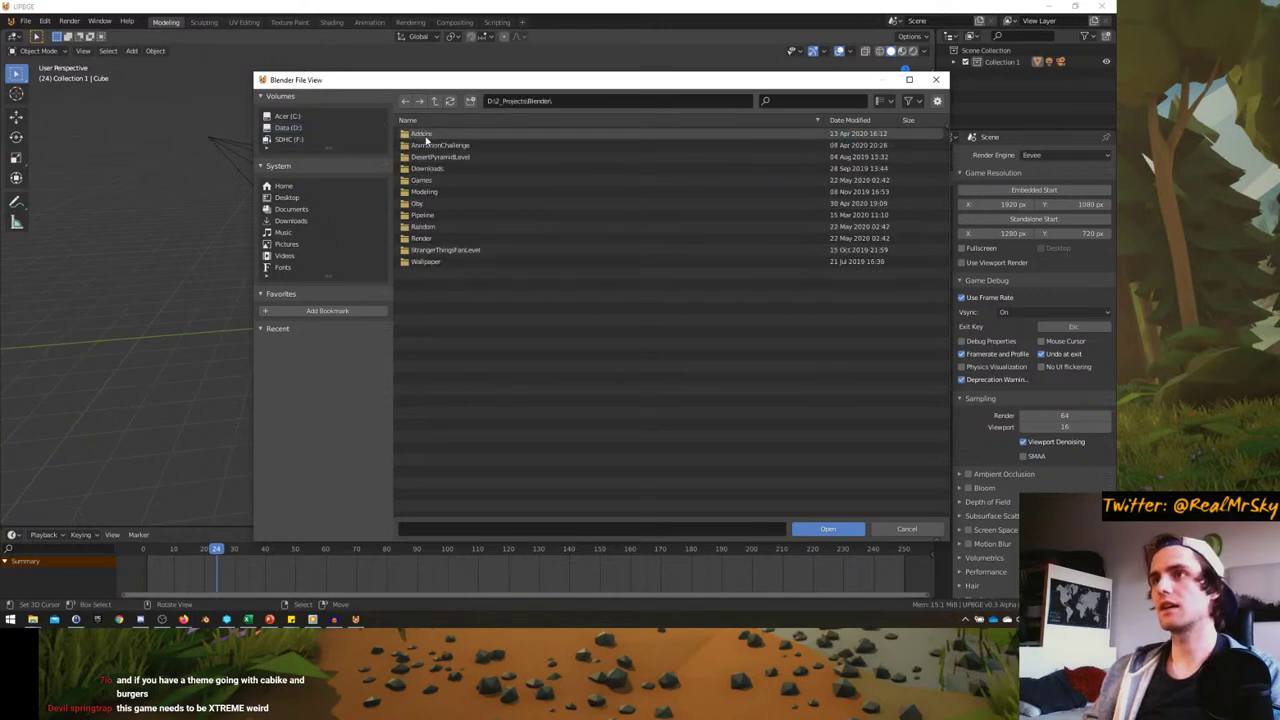
click(318, 310)
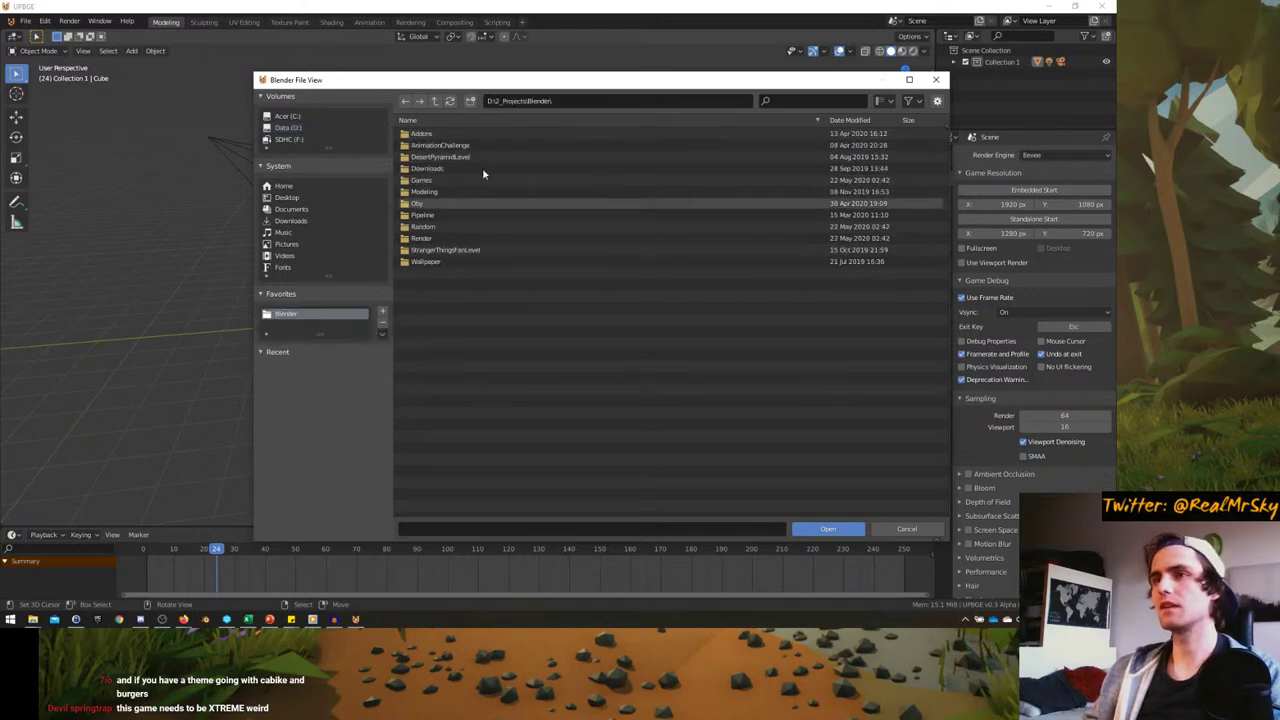
double_click(423, 180)
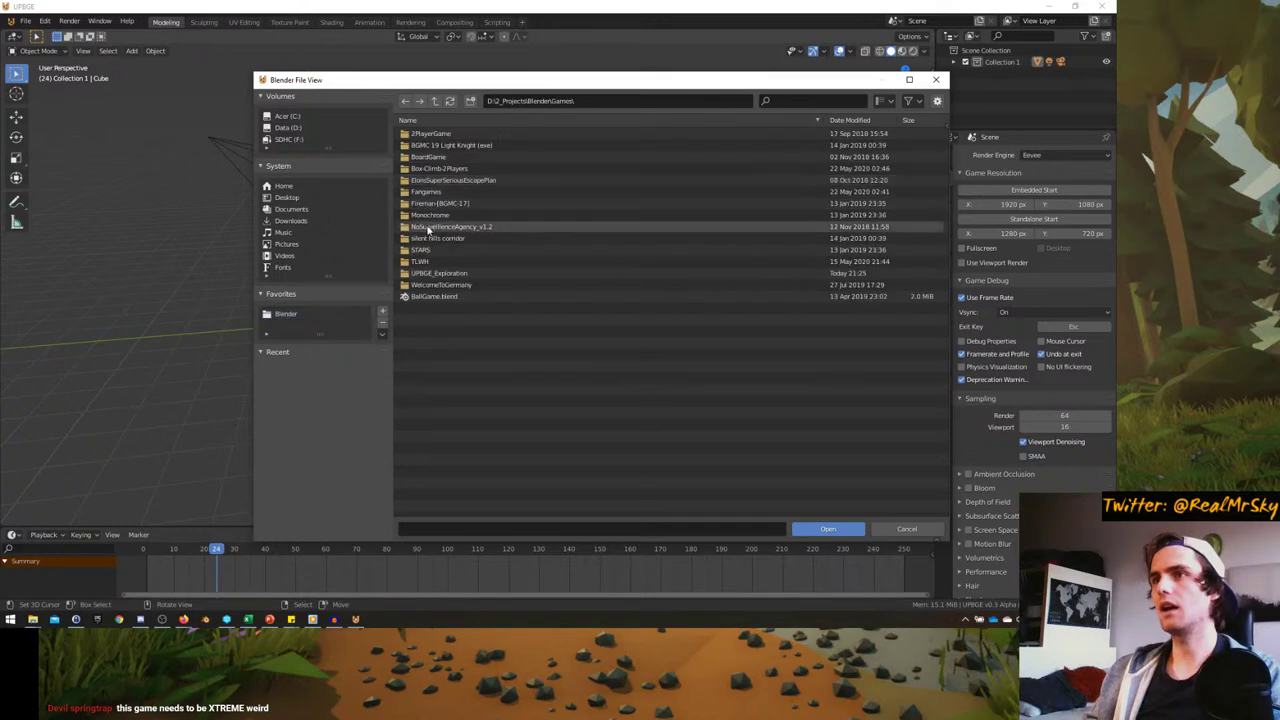
double_click(438, 273)
click(382, 311)
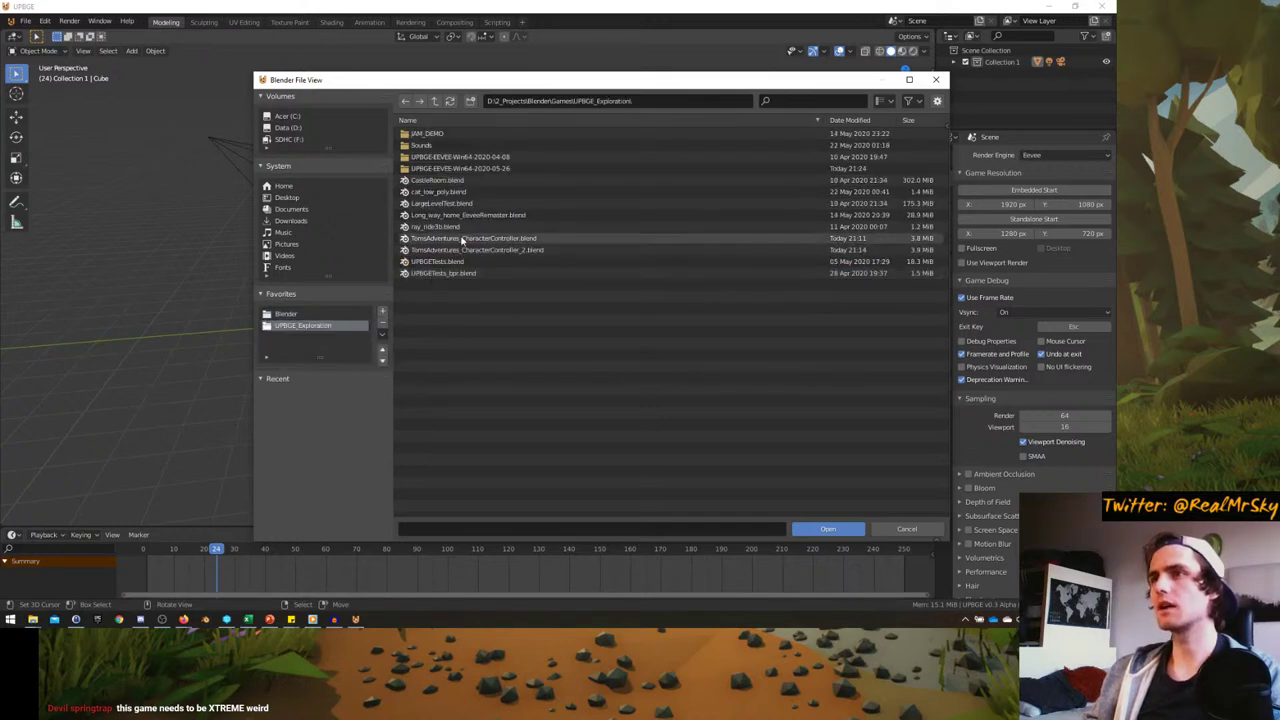
double_click(466, 250)
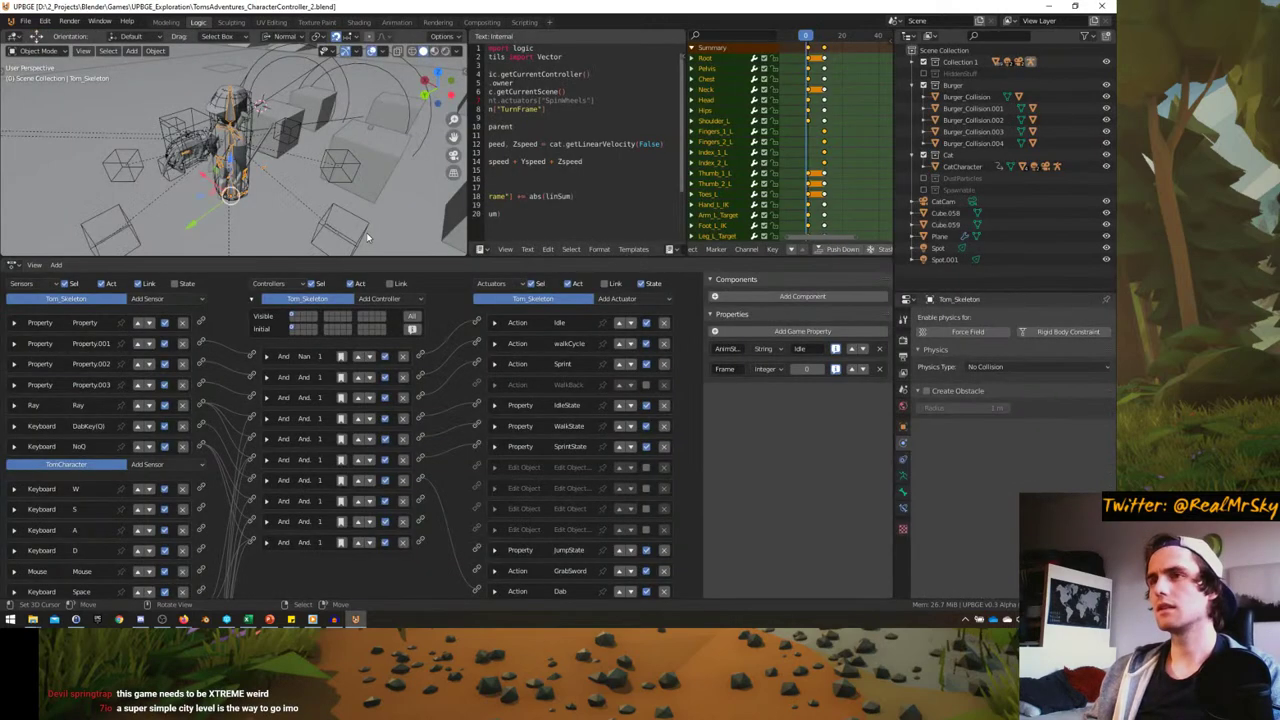
- In camera view, enable Volumetric Blending under Render Properties > Volumetrics and switch to Rendered shading
middle_drag(367, 237, 277, 178)
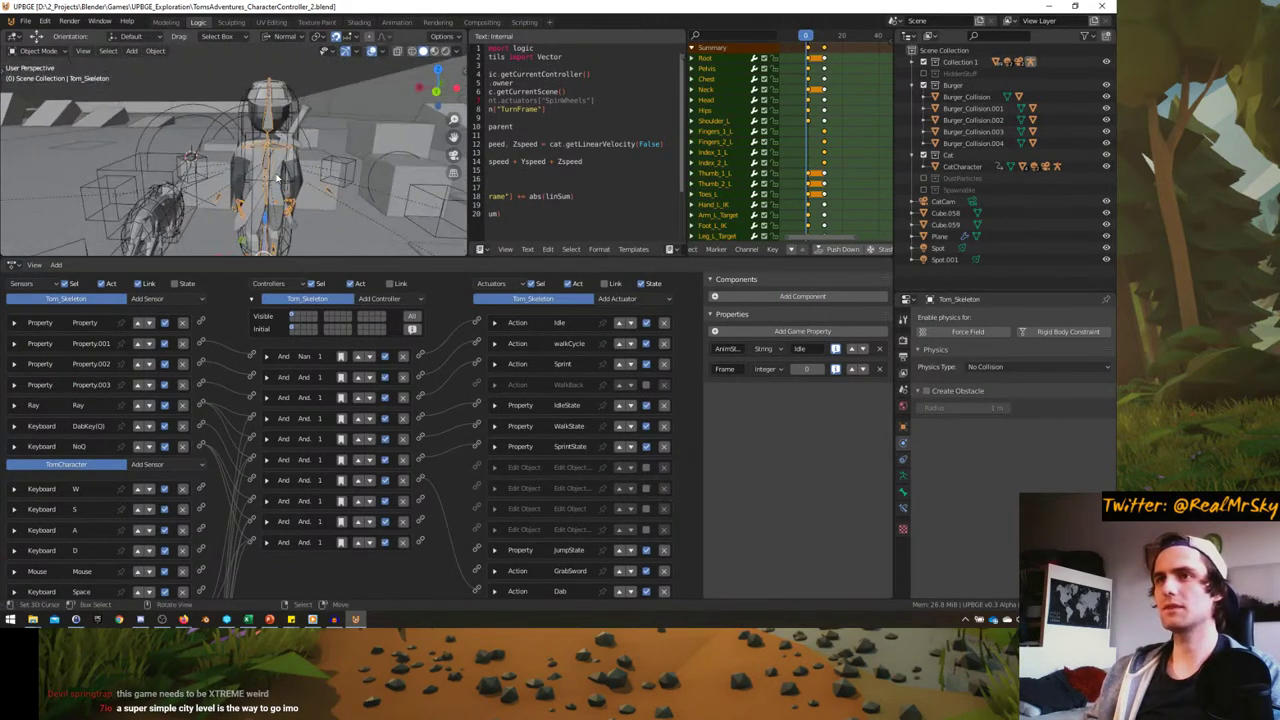
key(KP_0)
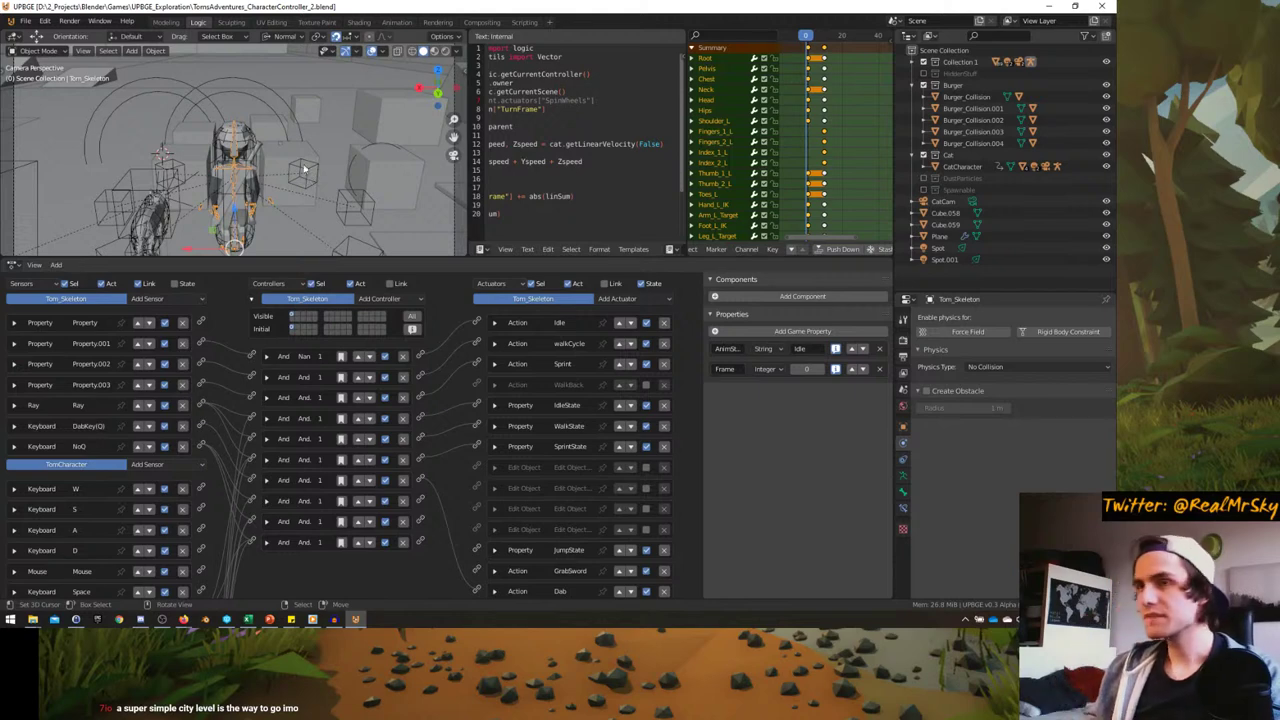
click(903, 339)
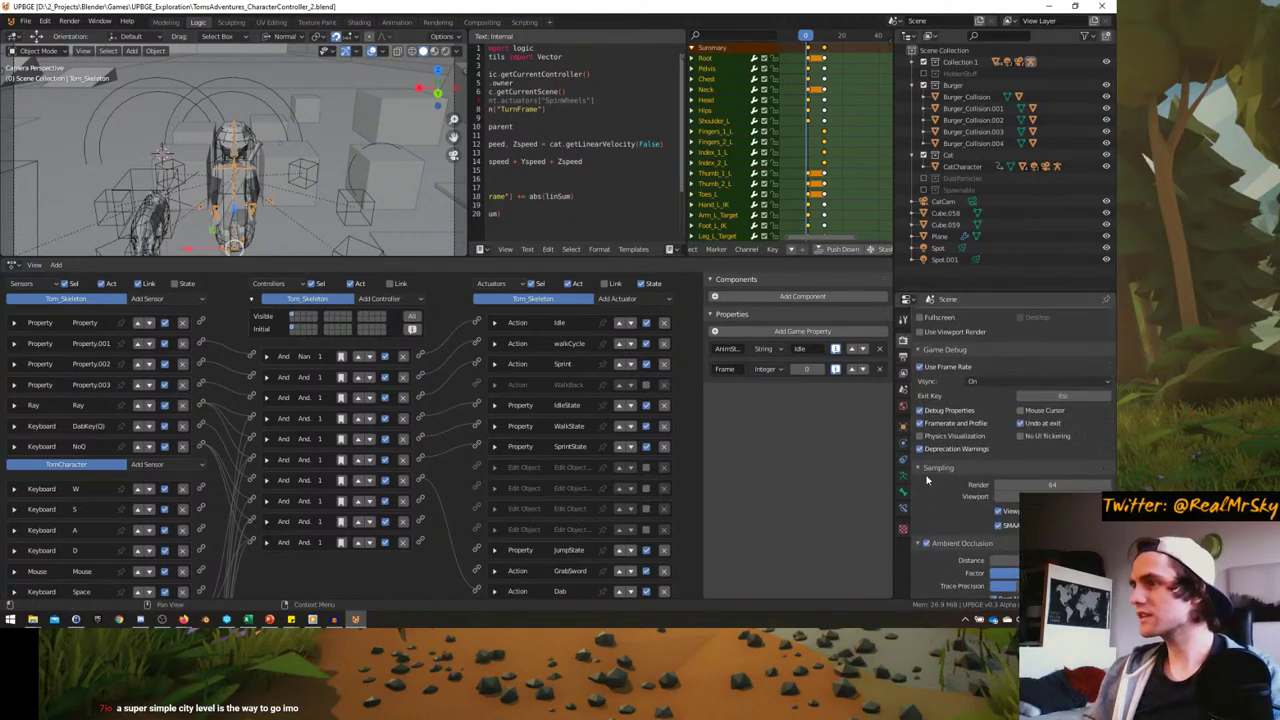
scroll(950, 474, down, 5)
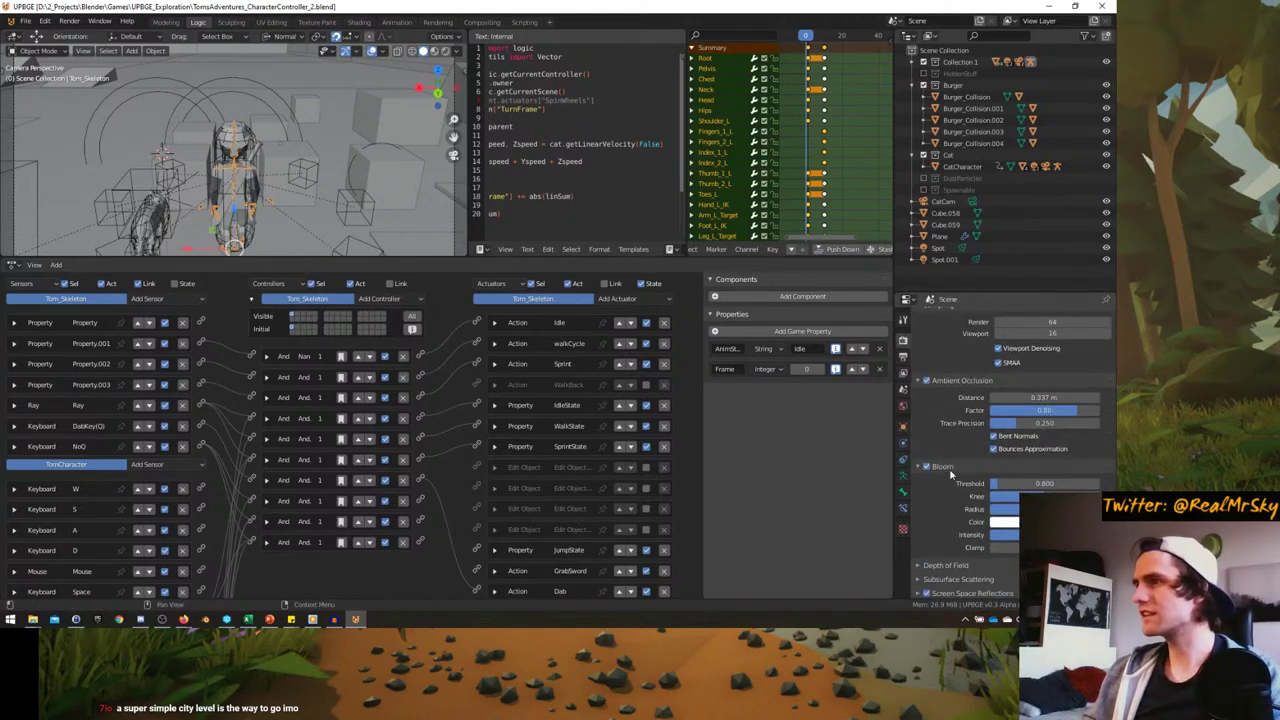
scroll(951, 474, down, 2)
scroll(951, 474, down, 5)
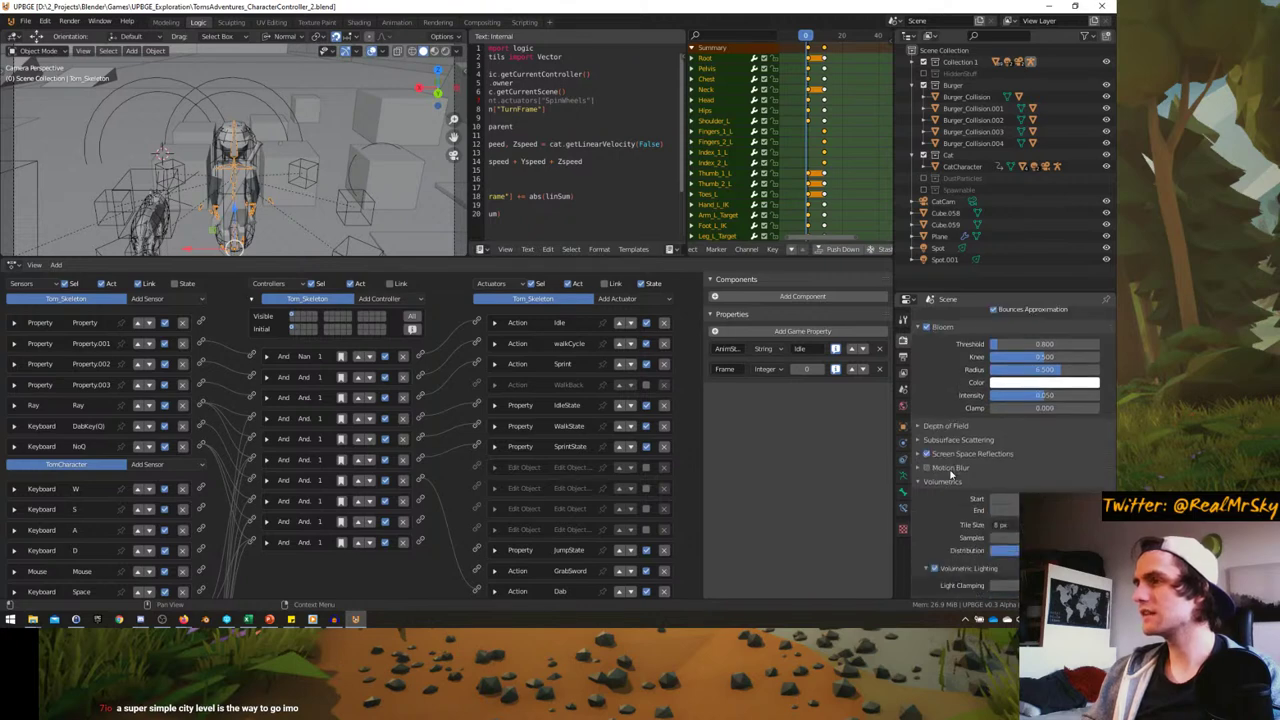
scroll(949, 476, down, 1)
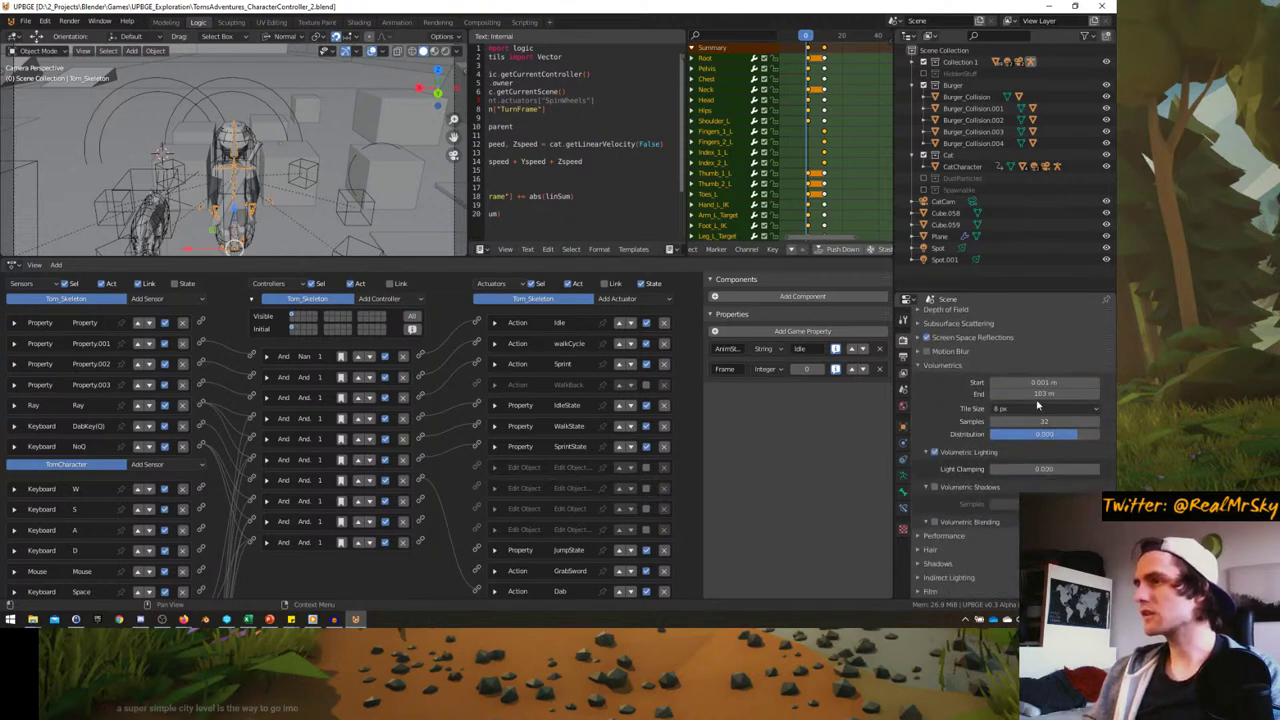
click(928, 523)
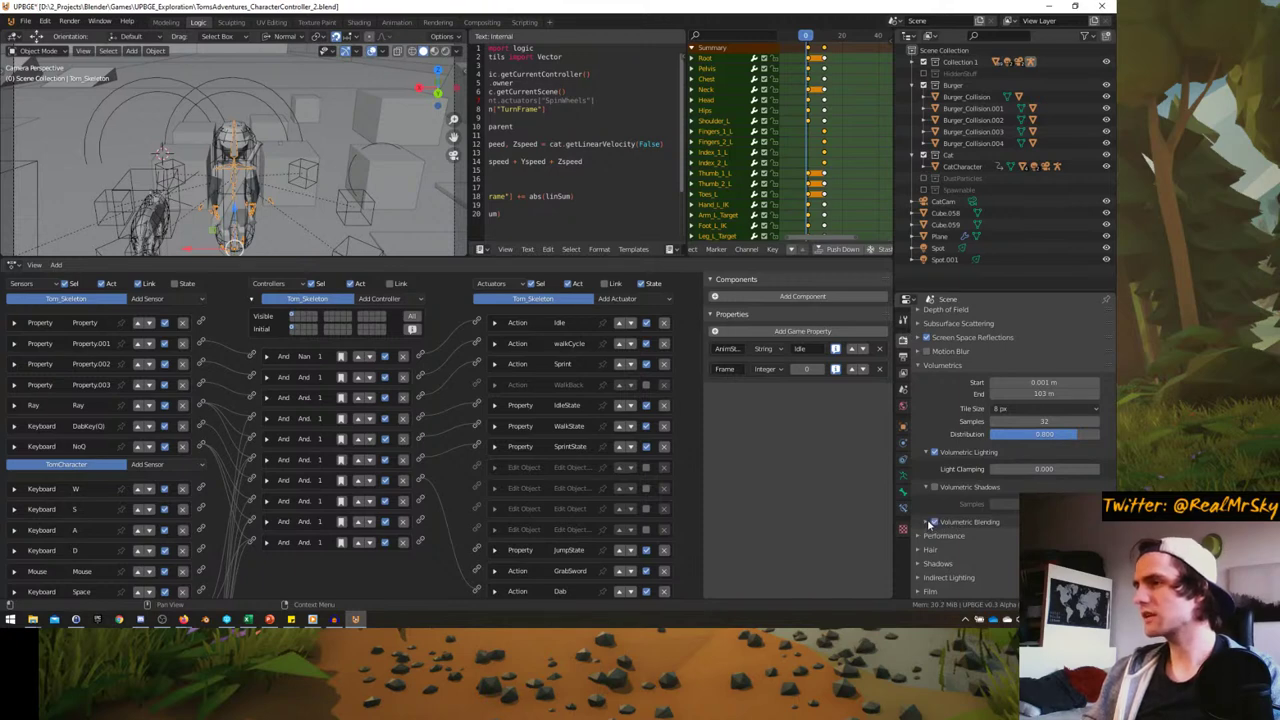
click(919, 537)
click(919, 537)
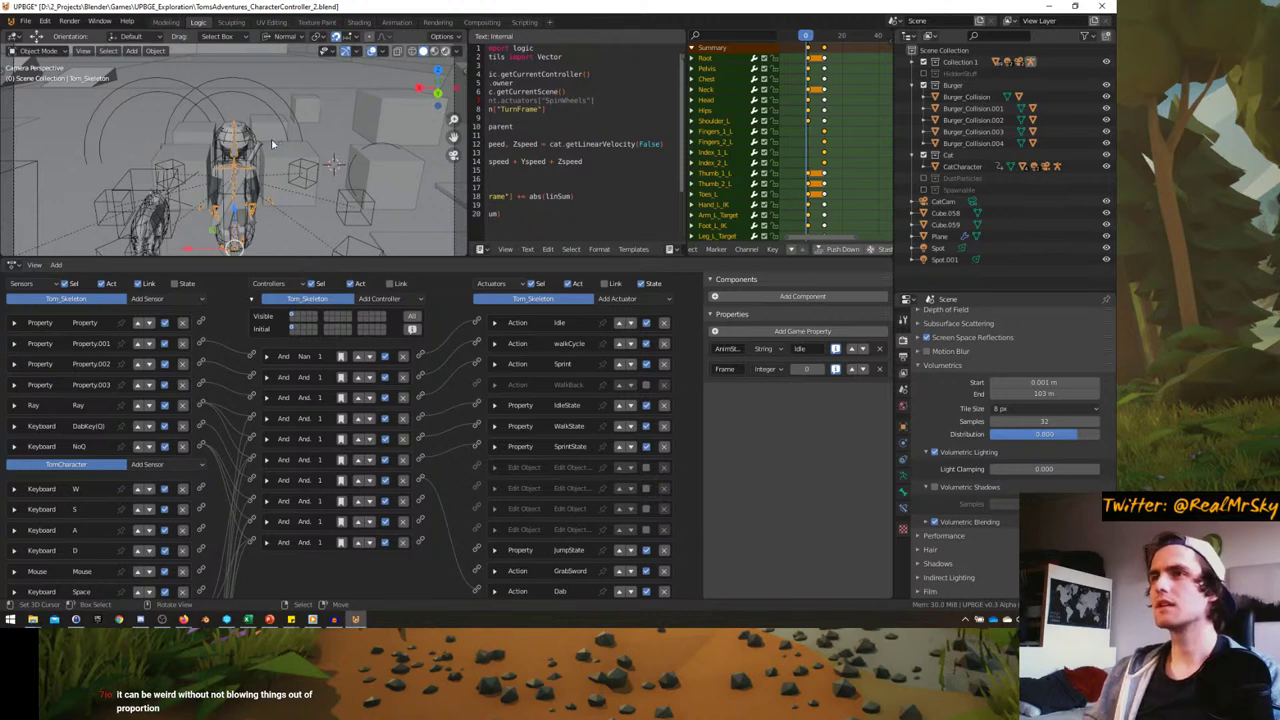
key(shift+z)
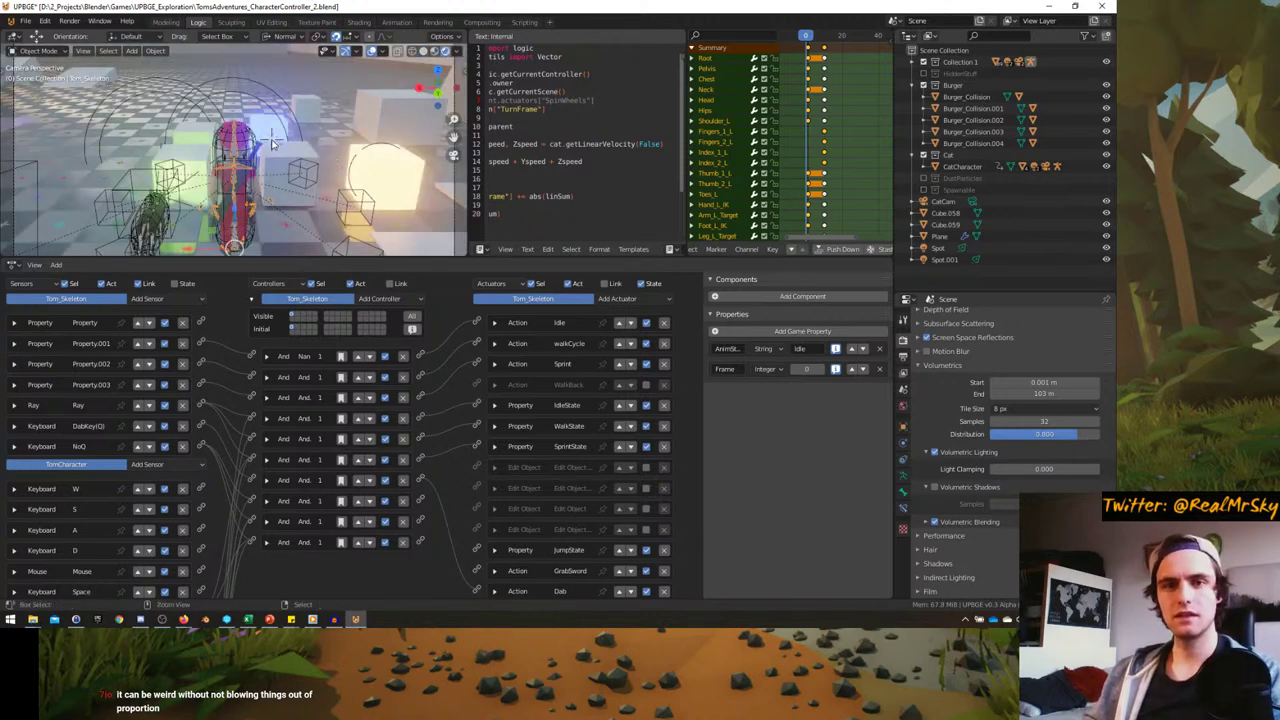
- Maximise the 3D viewport and test-run the game, stopping it with Escape
key(ctrl+space)
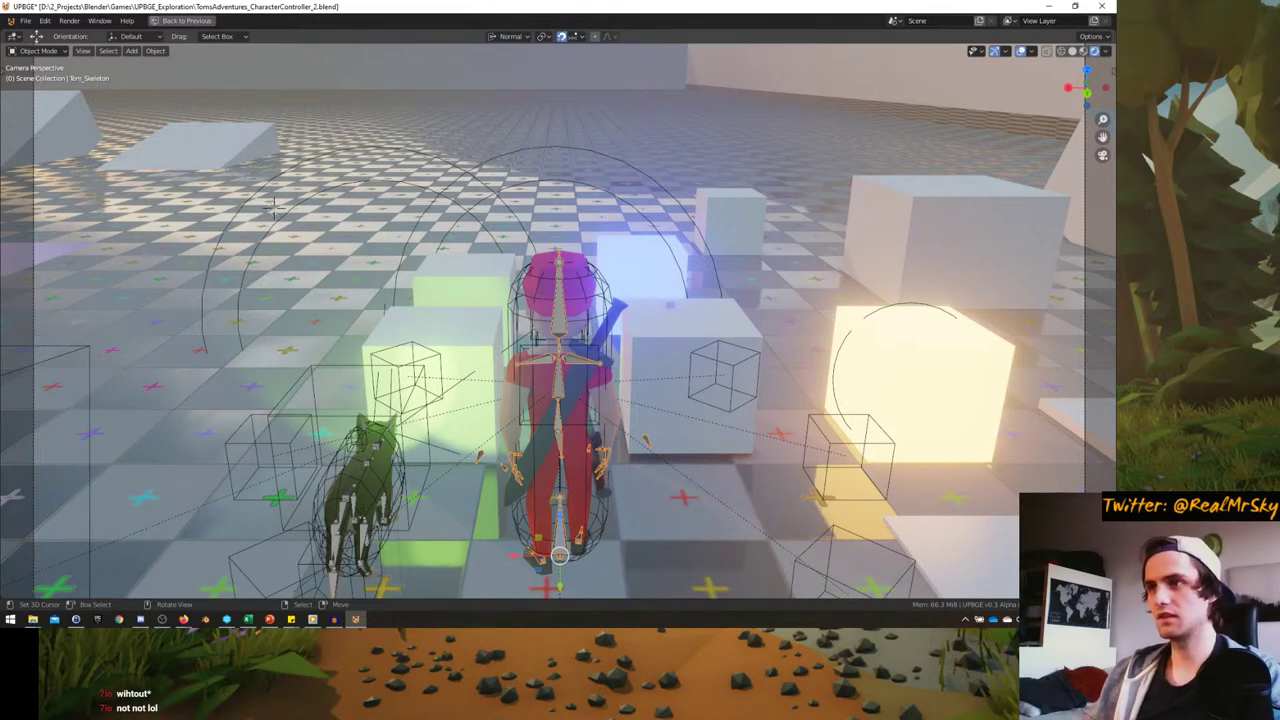
key(p)
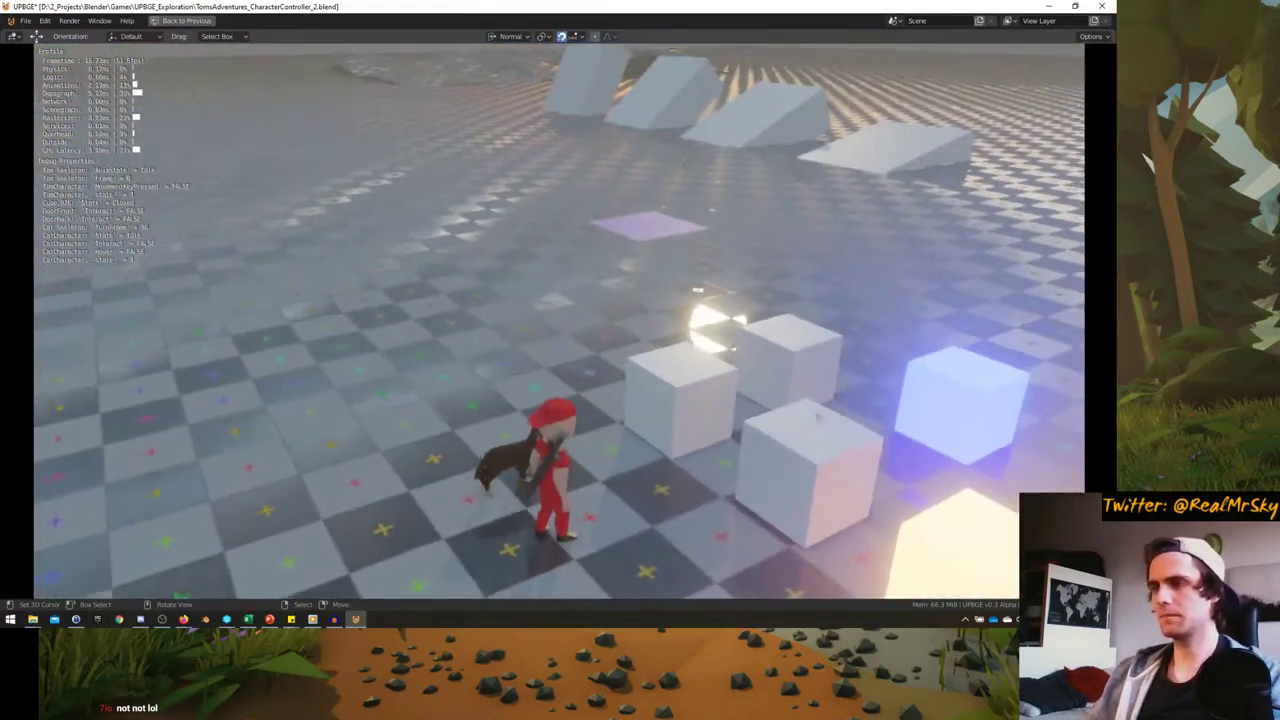
key(Escape)
- Undo the last two moves of the character rig with Ctrl+Z
mouse_move(502, 342)
middle_down()
mouse_move(566, 340)
mouse_move(543, 362)
mouse_move(505, 358)
middle_up()
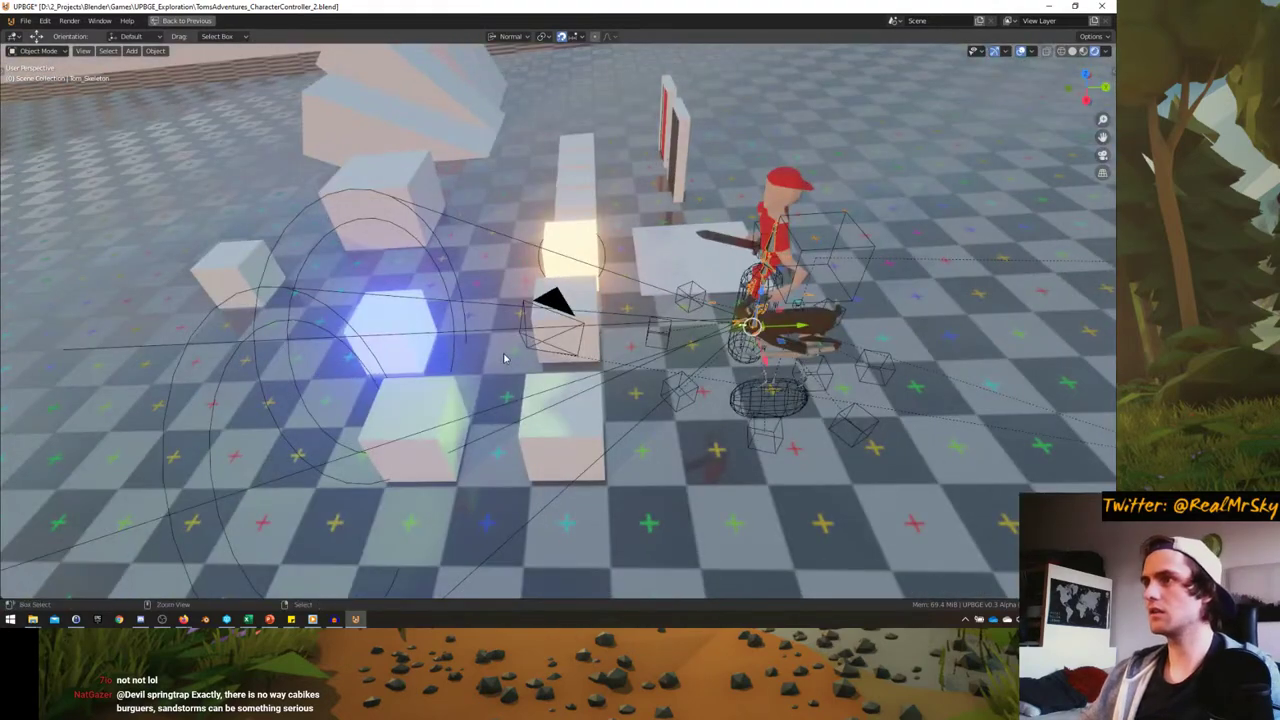
key(ctrl+z)
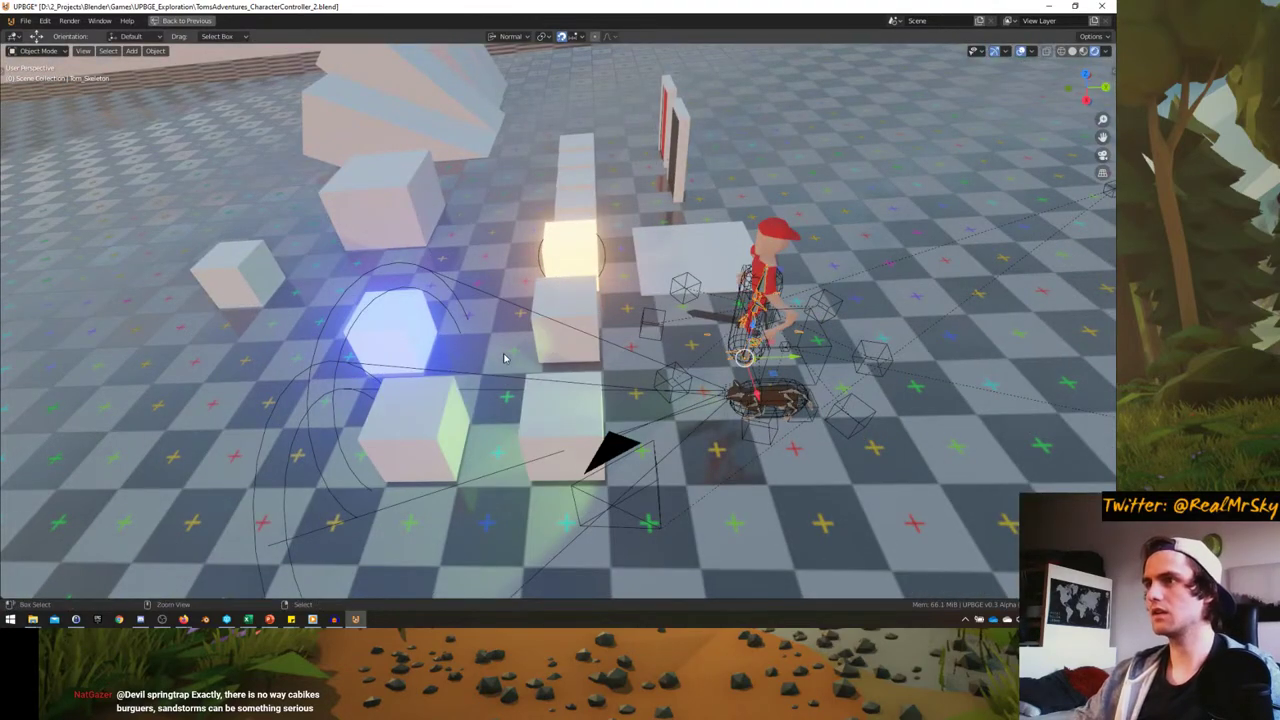
key(ctrl+z)
- Restore the Logic layout, toggle Game Debug's Undo at exit off and back on, then press P
key(ctrl+space)
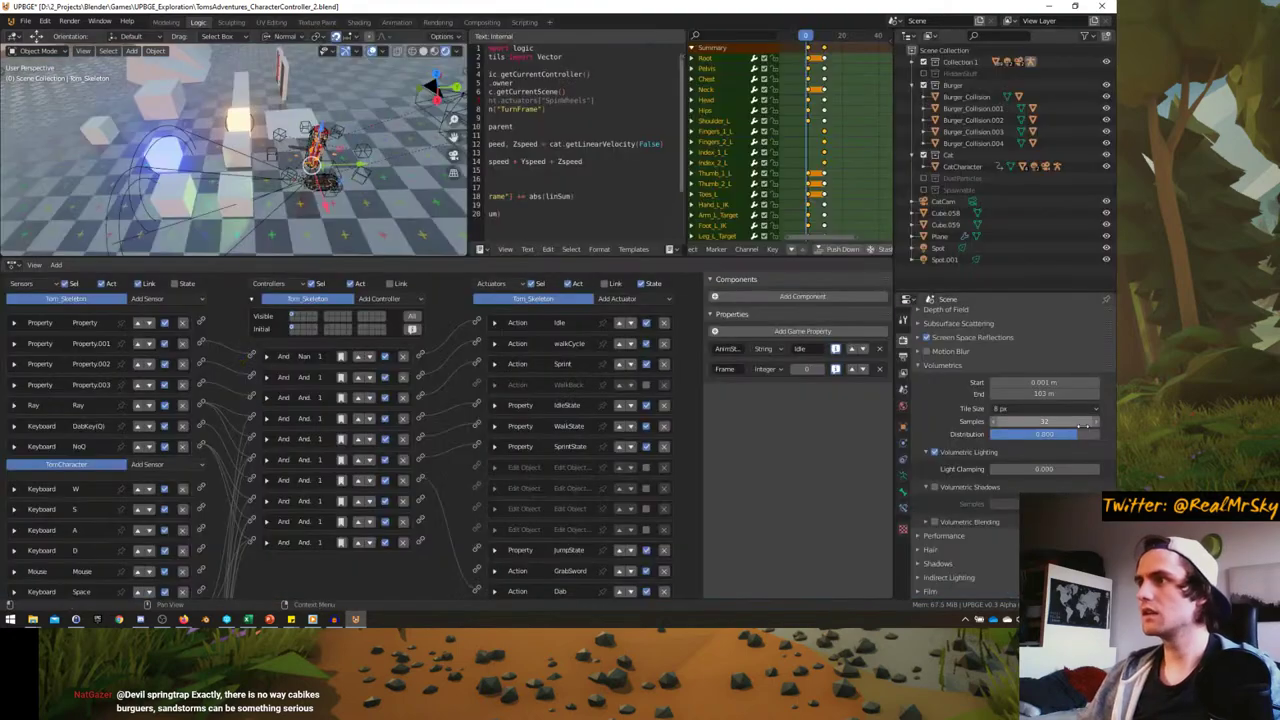
scroll(1084, 426, up, 8)
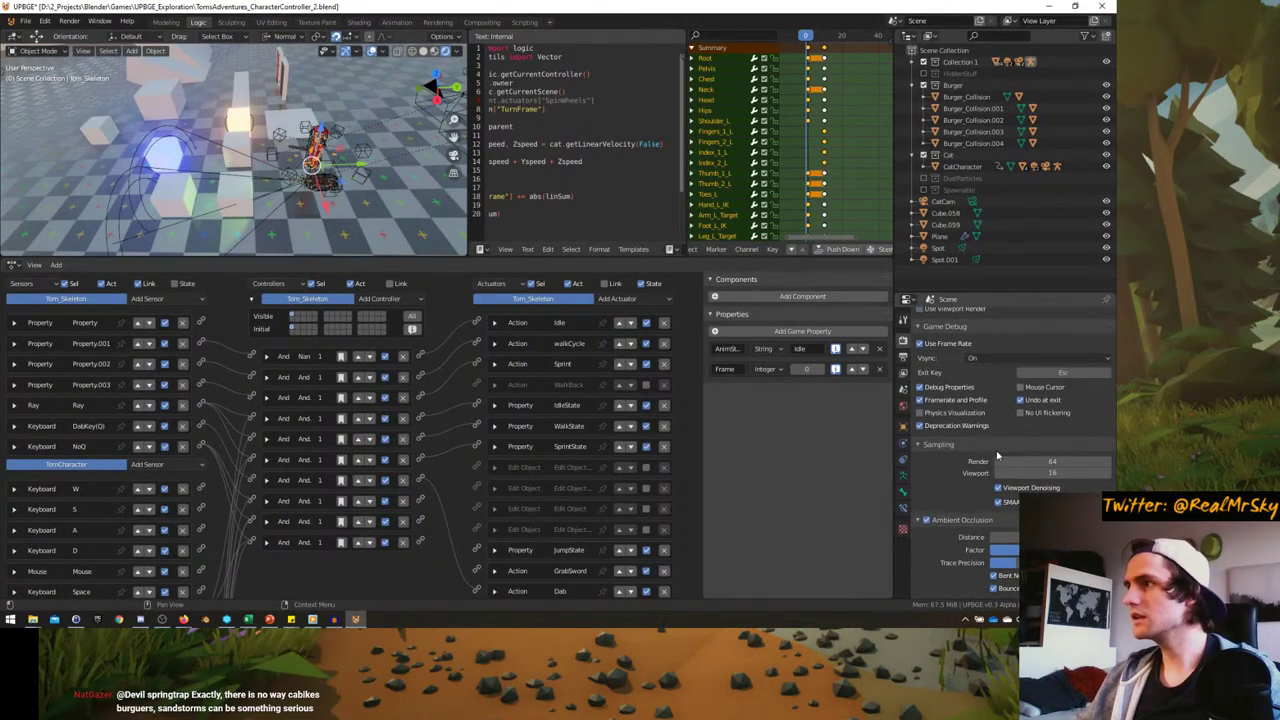
click(1021, 400)
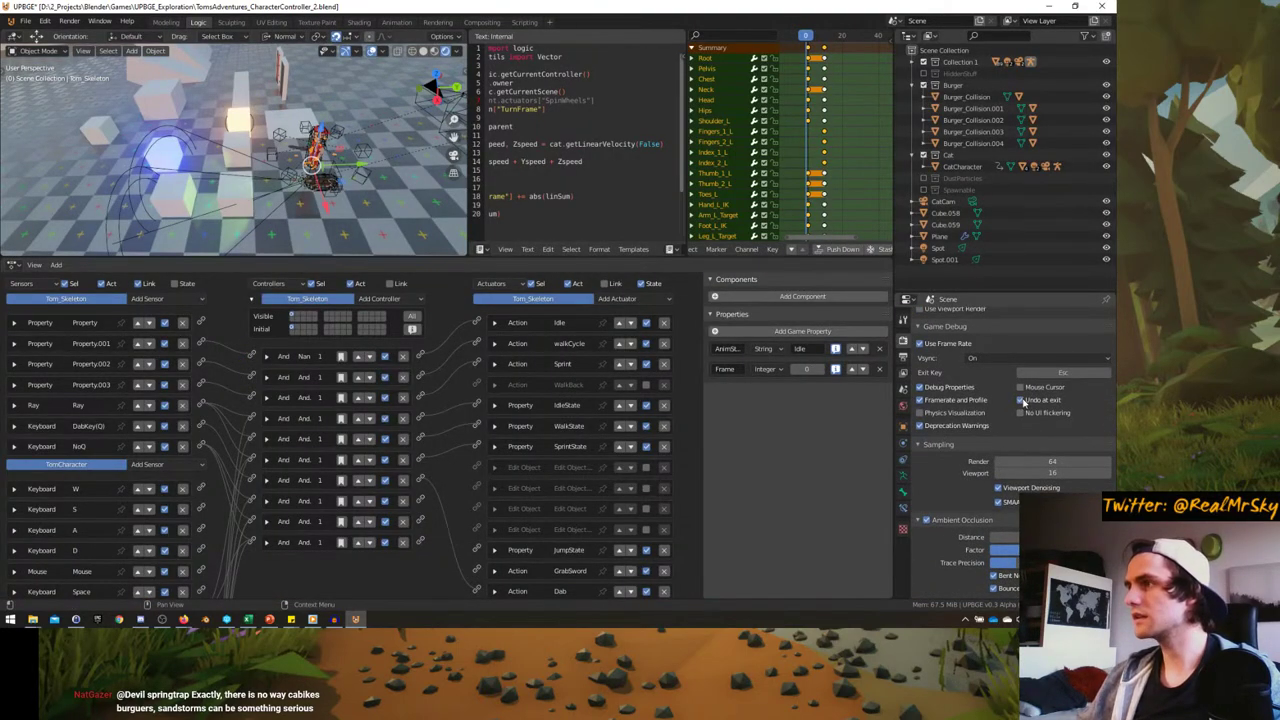
click(1021, 400)
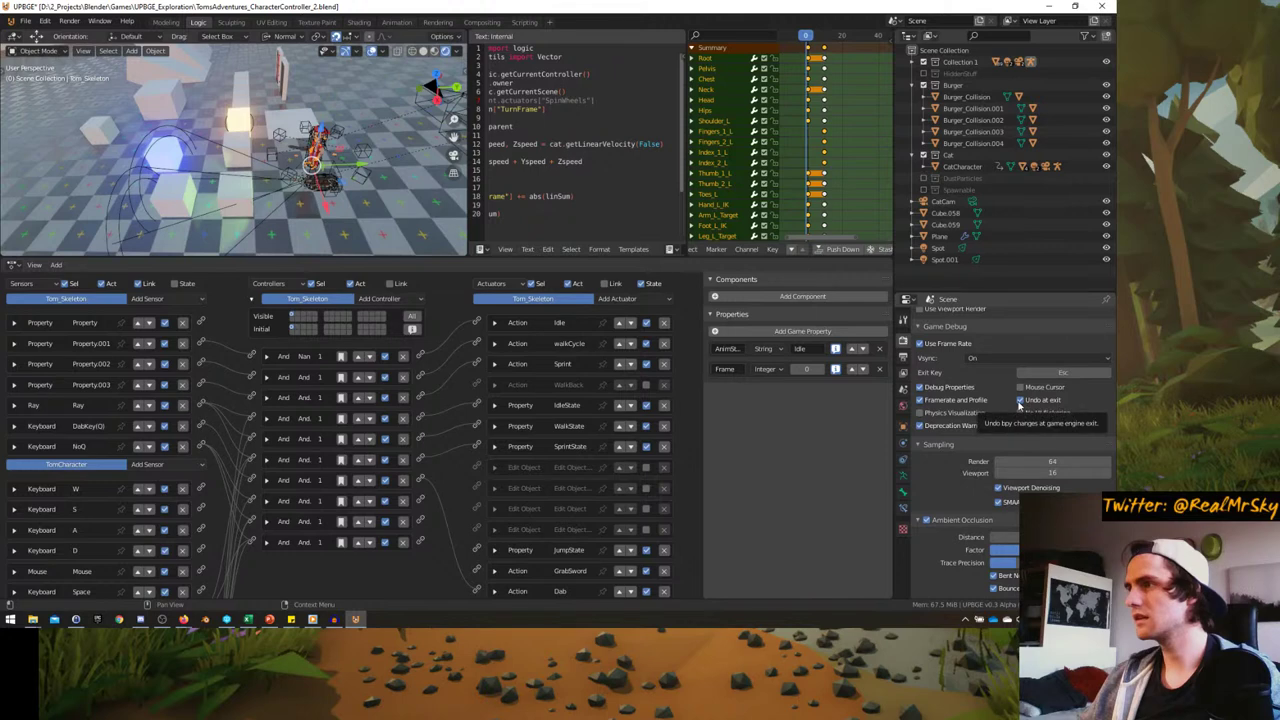
key(p)
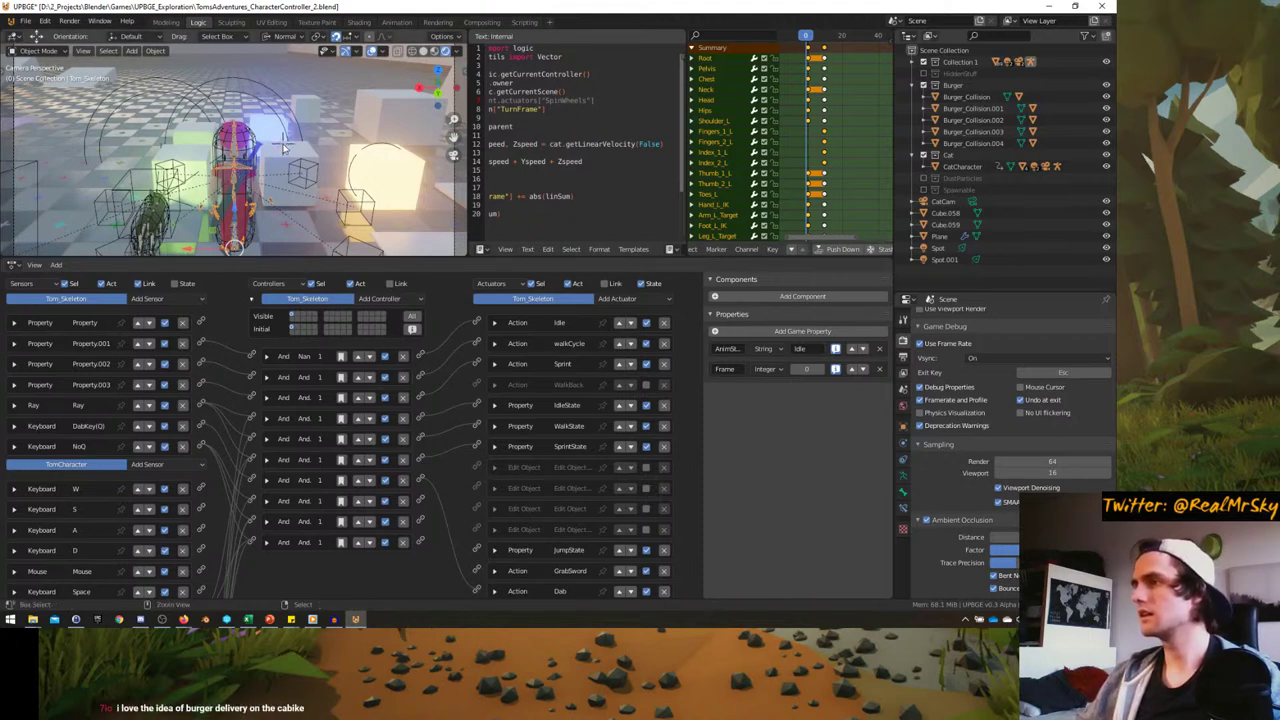
- Play-test the game in a full-window viewport, walking the character with W and D, then exit
key(ctrl+space)
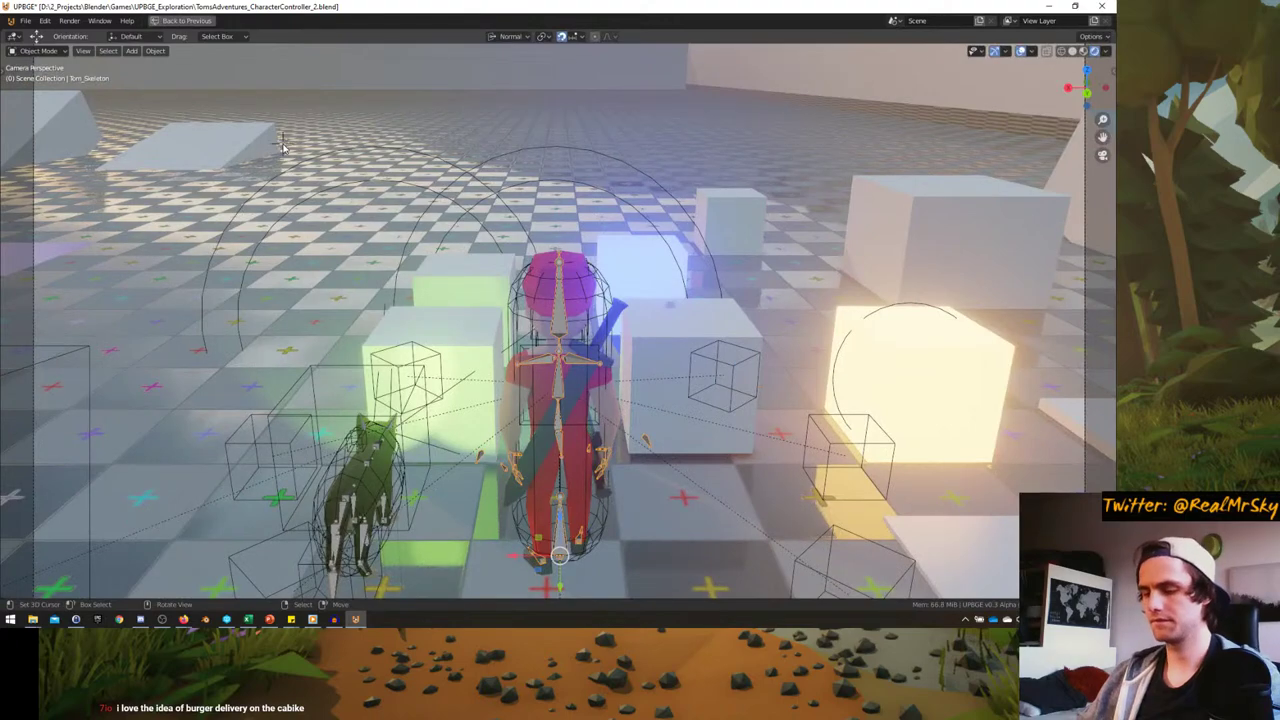
key(p)
key(w)
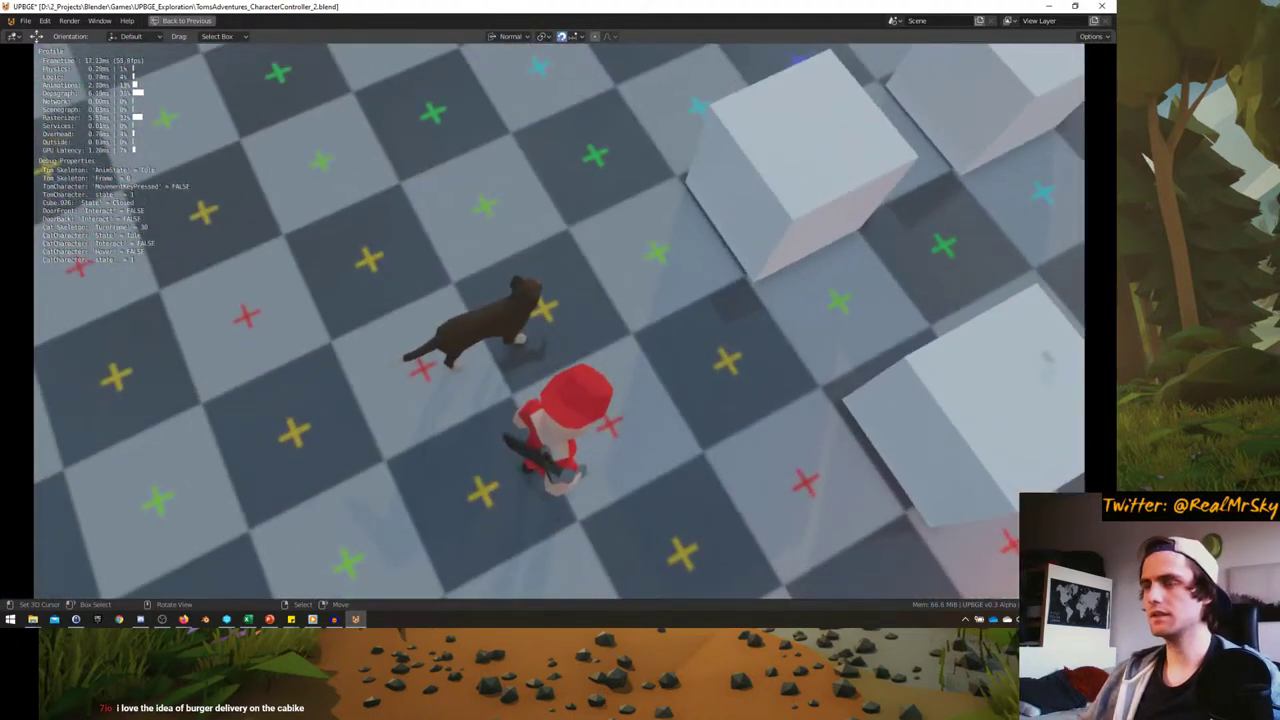
key(w)
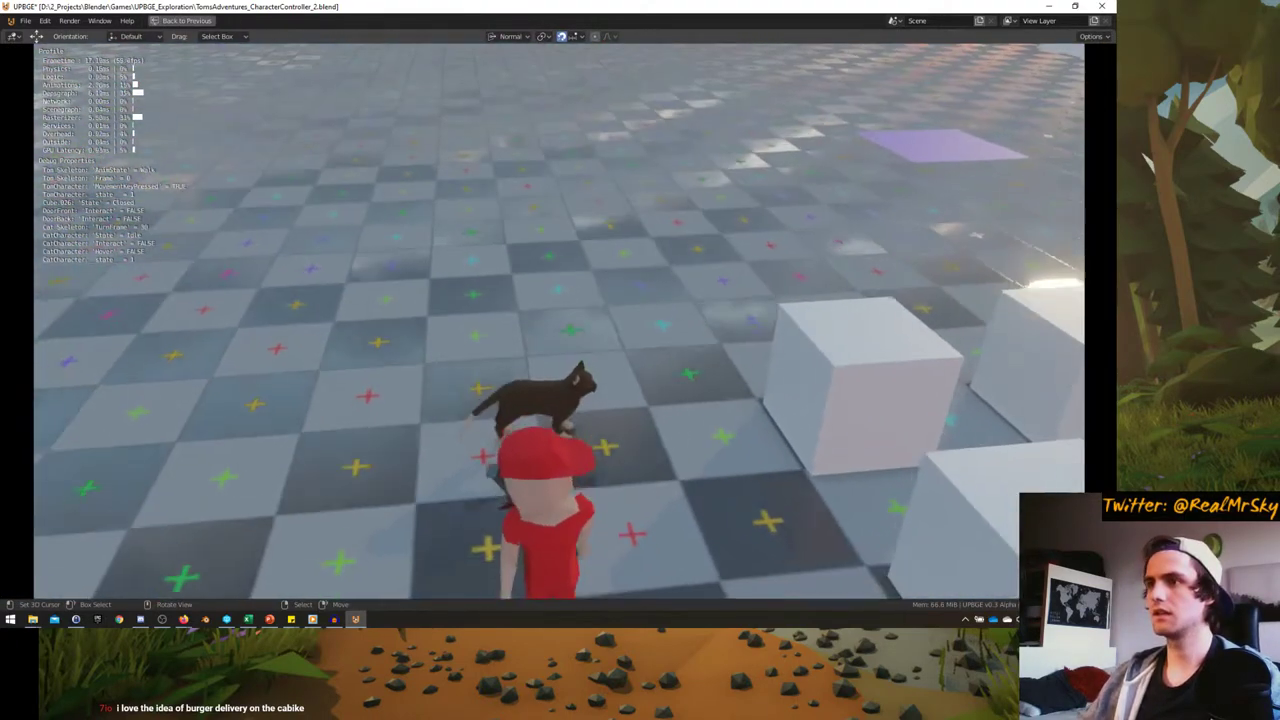
key(d)
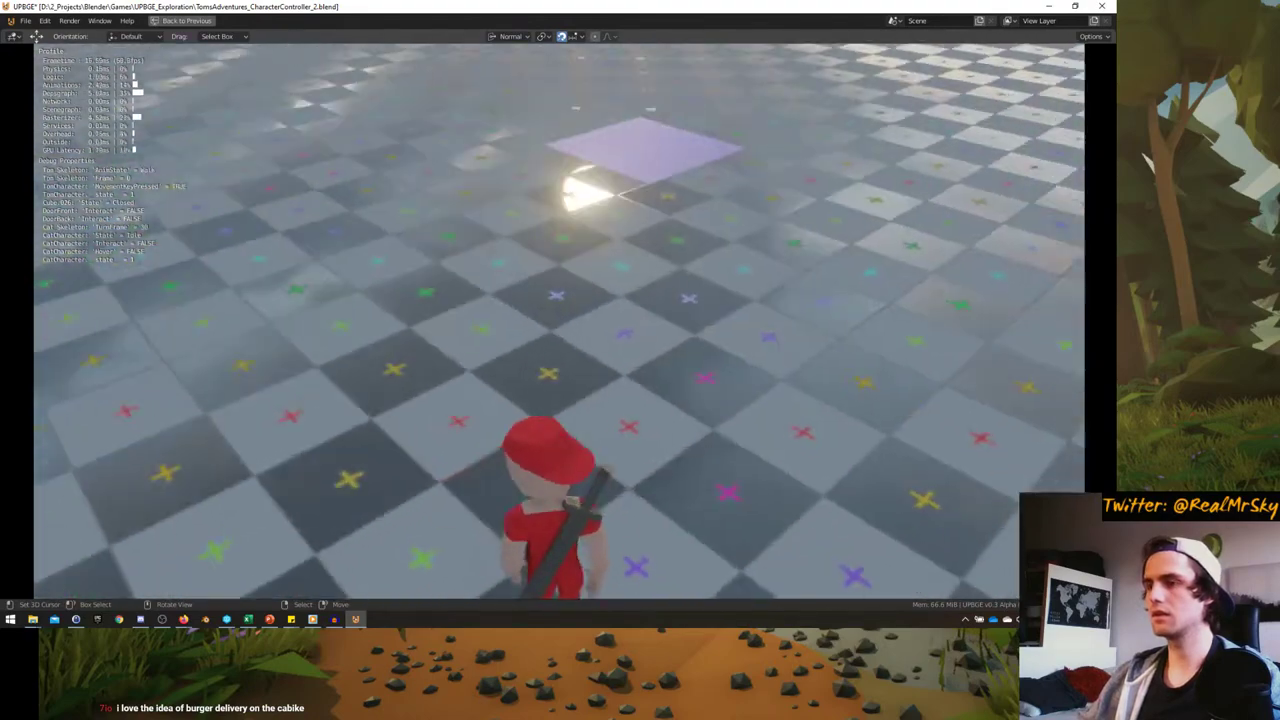
key(w)
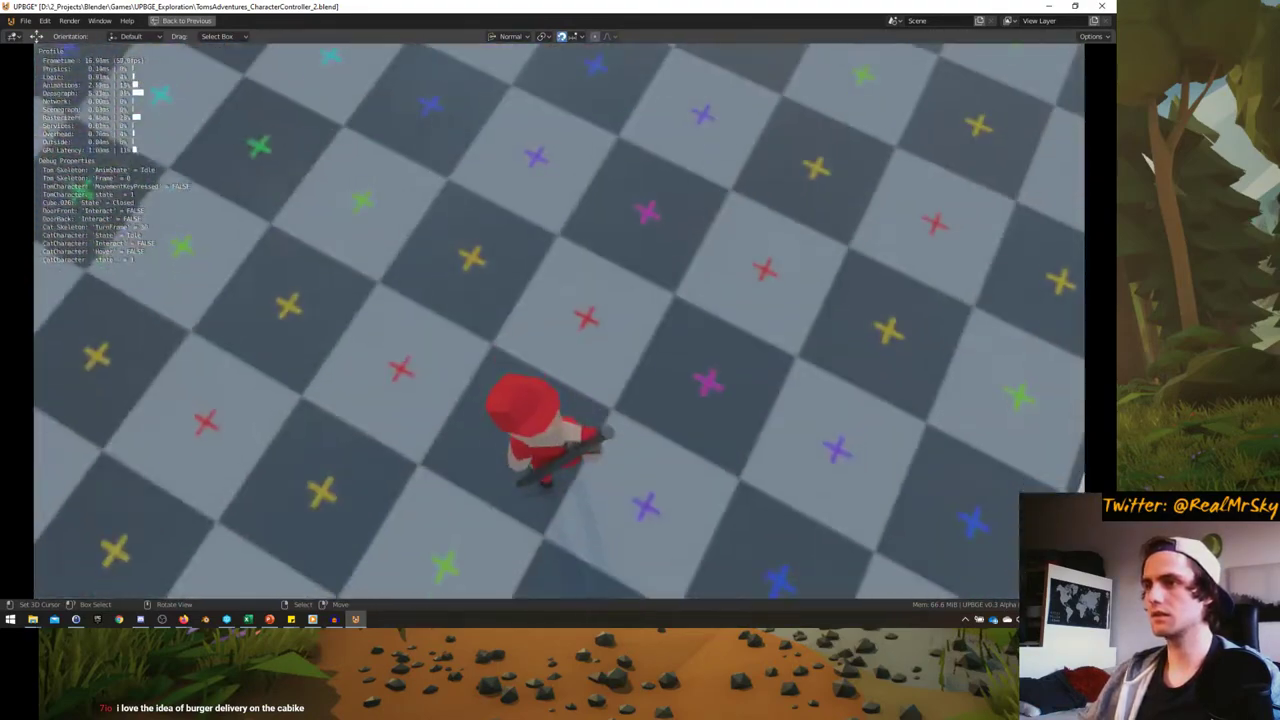
key(w)
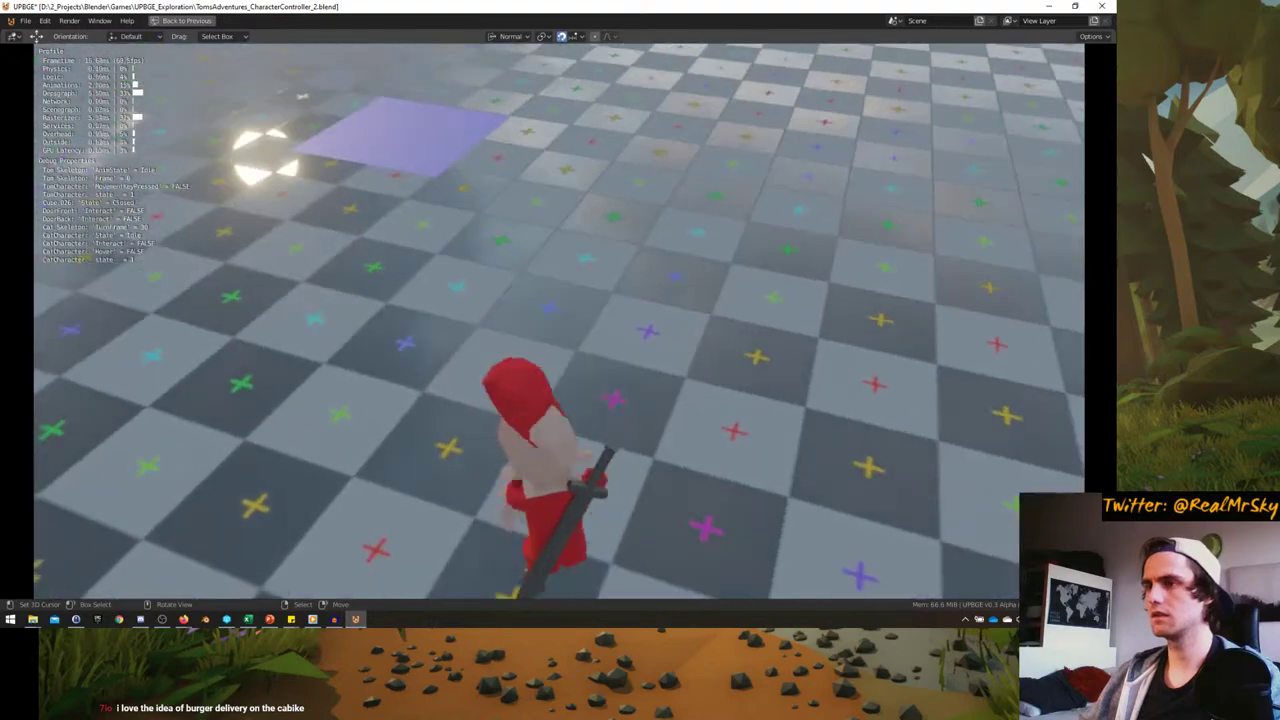
key(w)
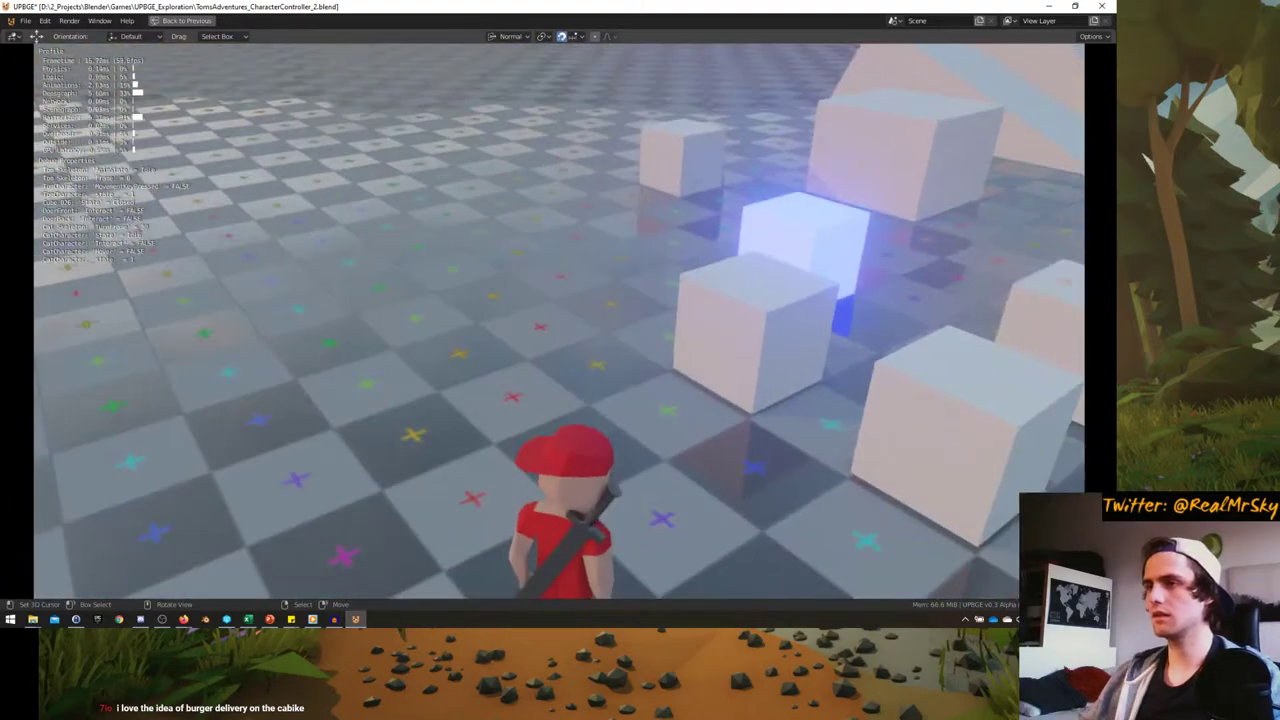
key(Escape)
- Frame the character armature and restore the full Logic workspace layout
middle_drag(530, 314, 560, 300)
key(KP_Decimal)
scroll(541, 301, down, 3)
key(ctrl+space)
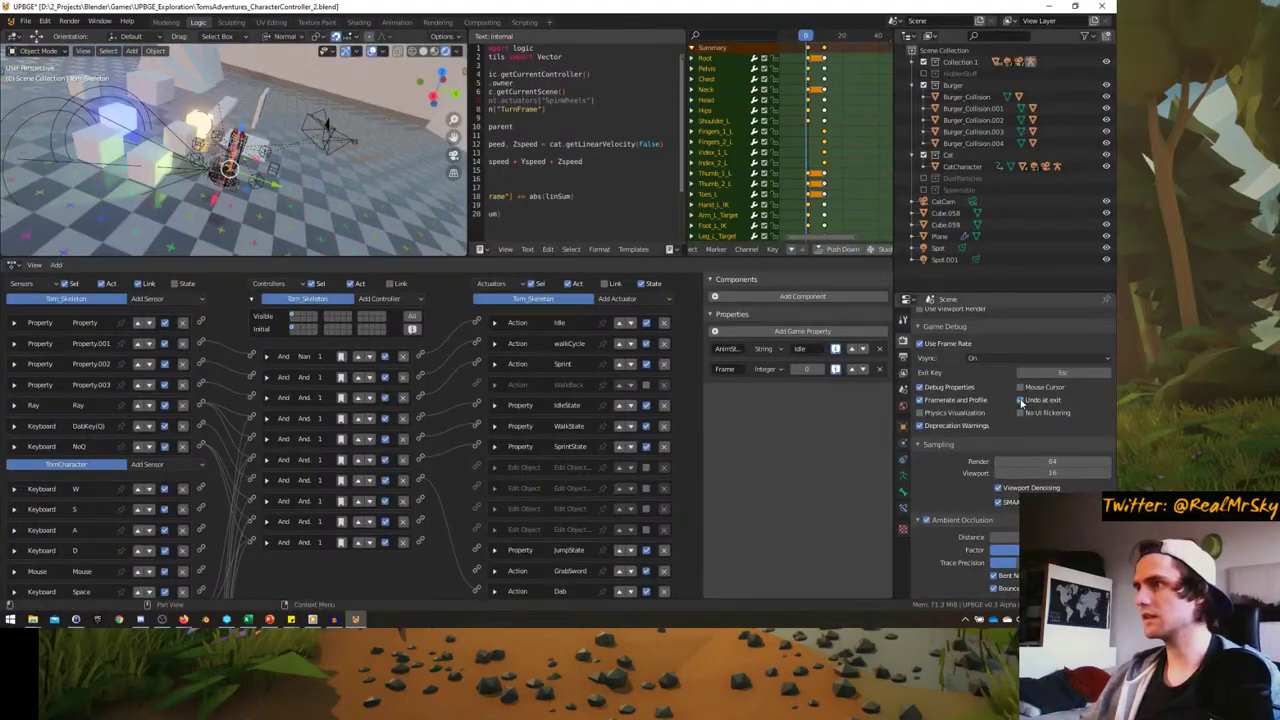
- Run the game from the camera view in a full-window viewport, walk briefly, and stop it
key(KP_0)
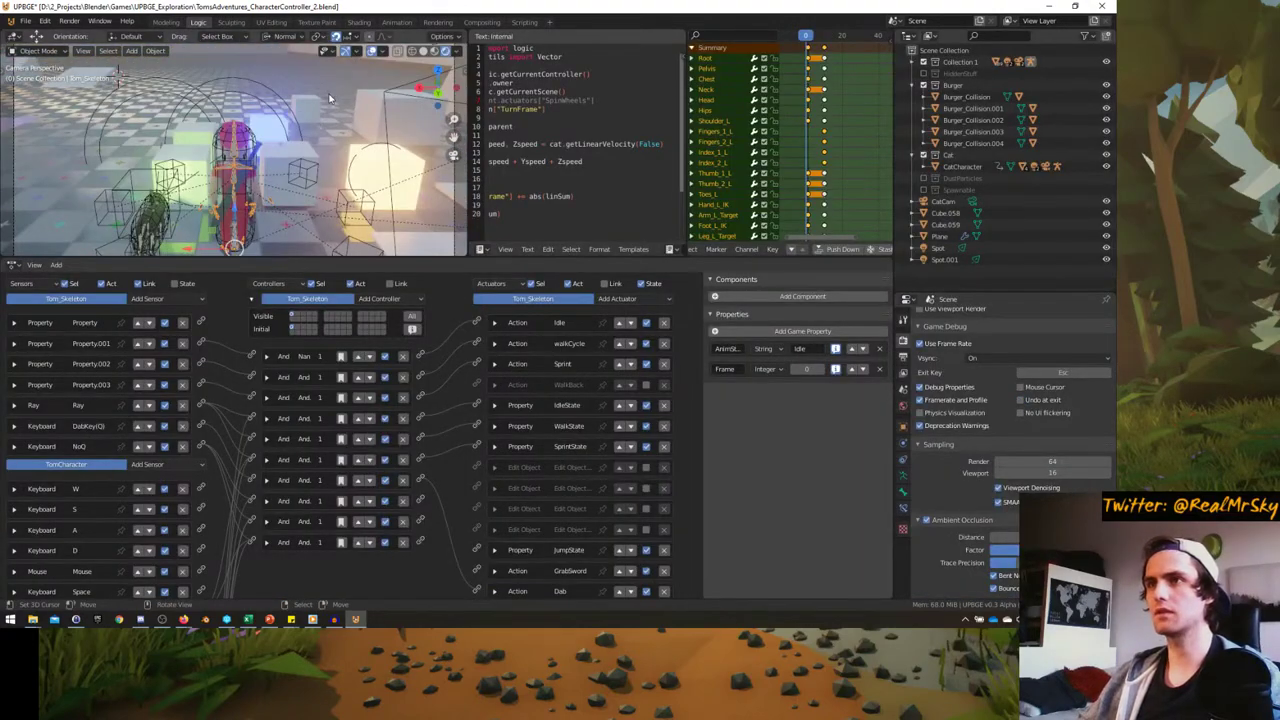
middle_drag(331, 87, 325, 143)
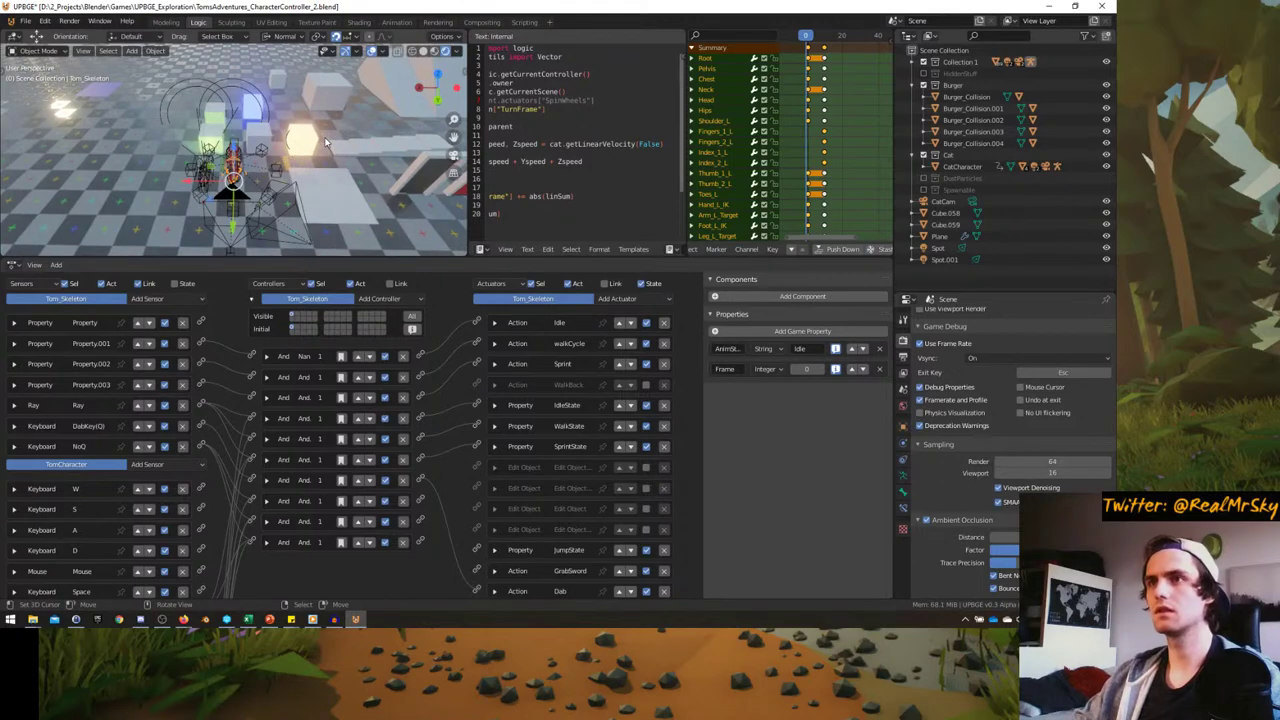
key(KP_0)
key(ctrl+space)
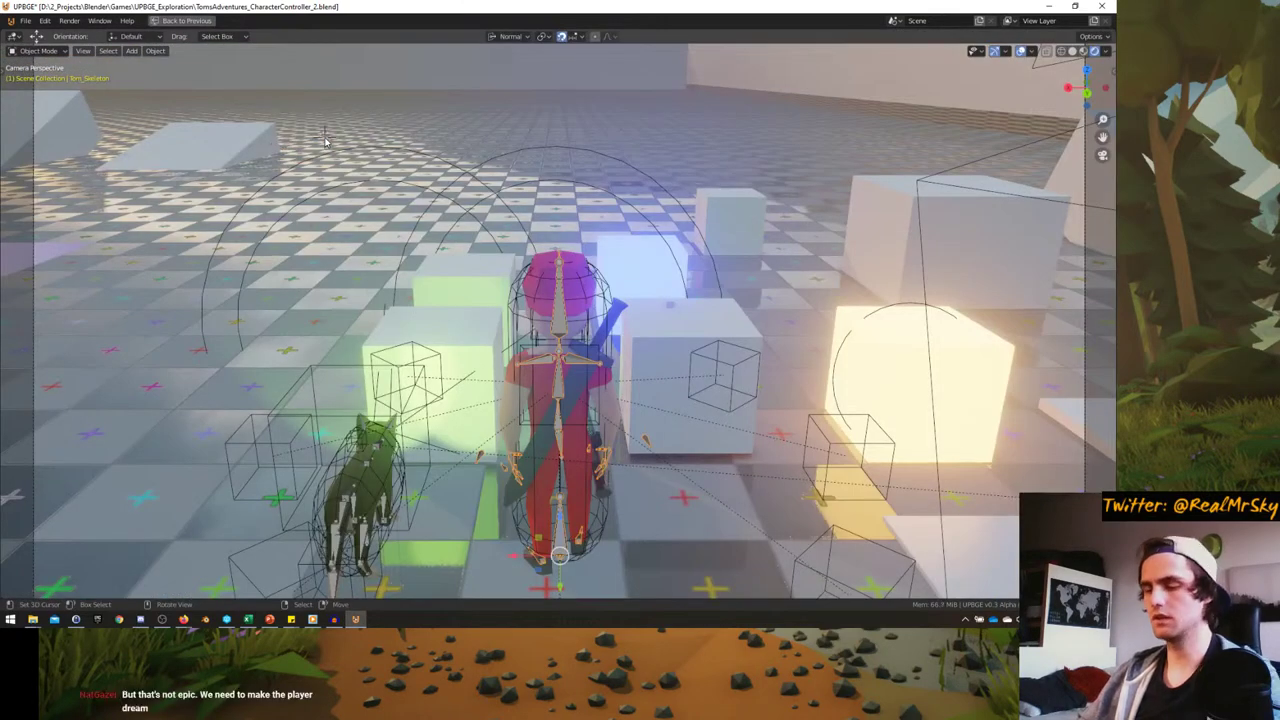
key(p)
key(w)
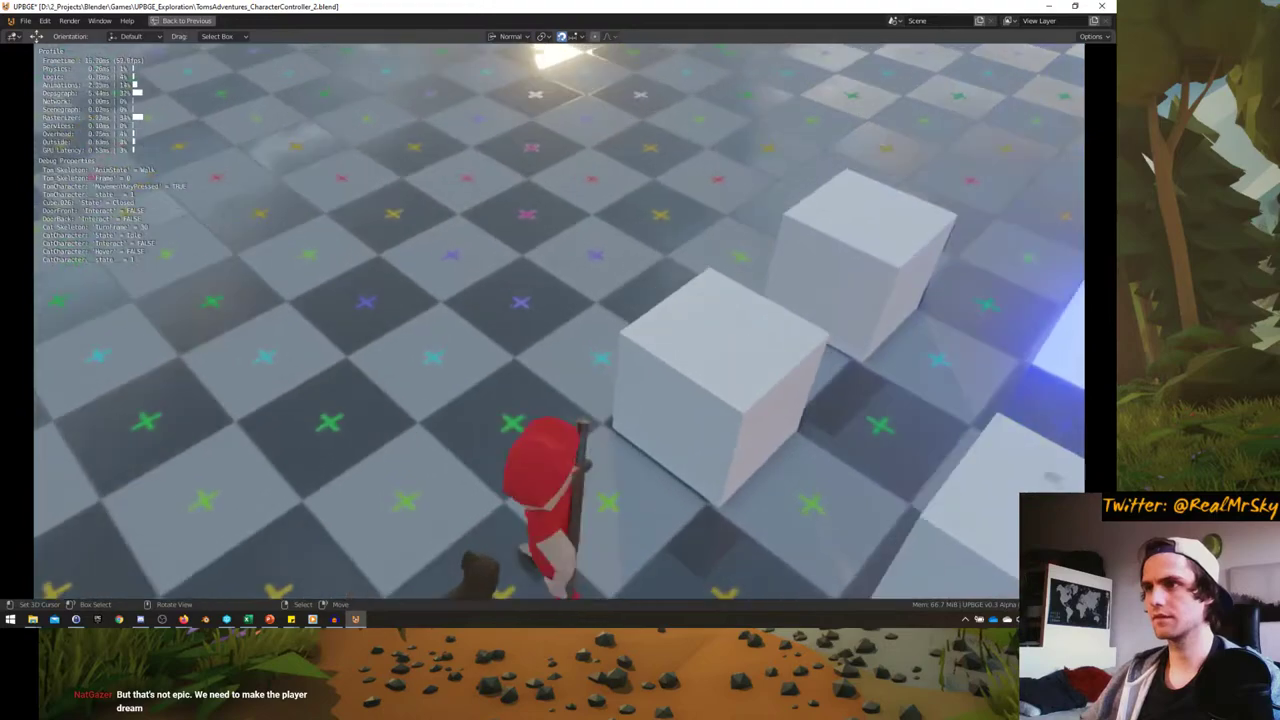
key(Escape)
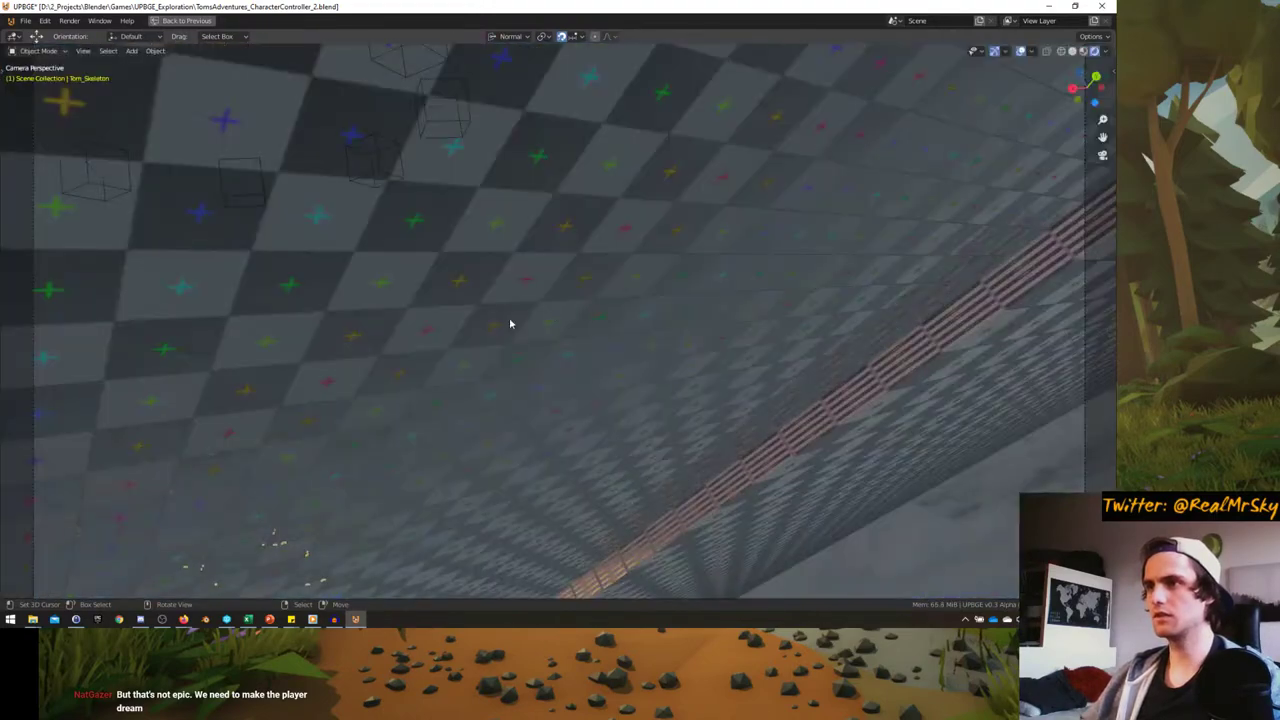
middle_drag(510, 323, 436, 304)
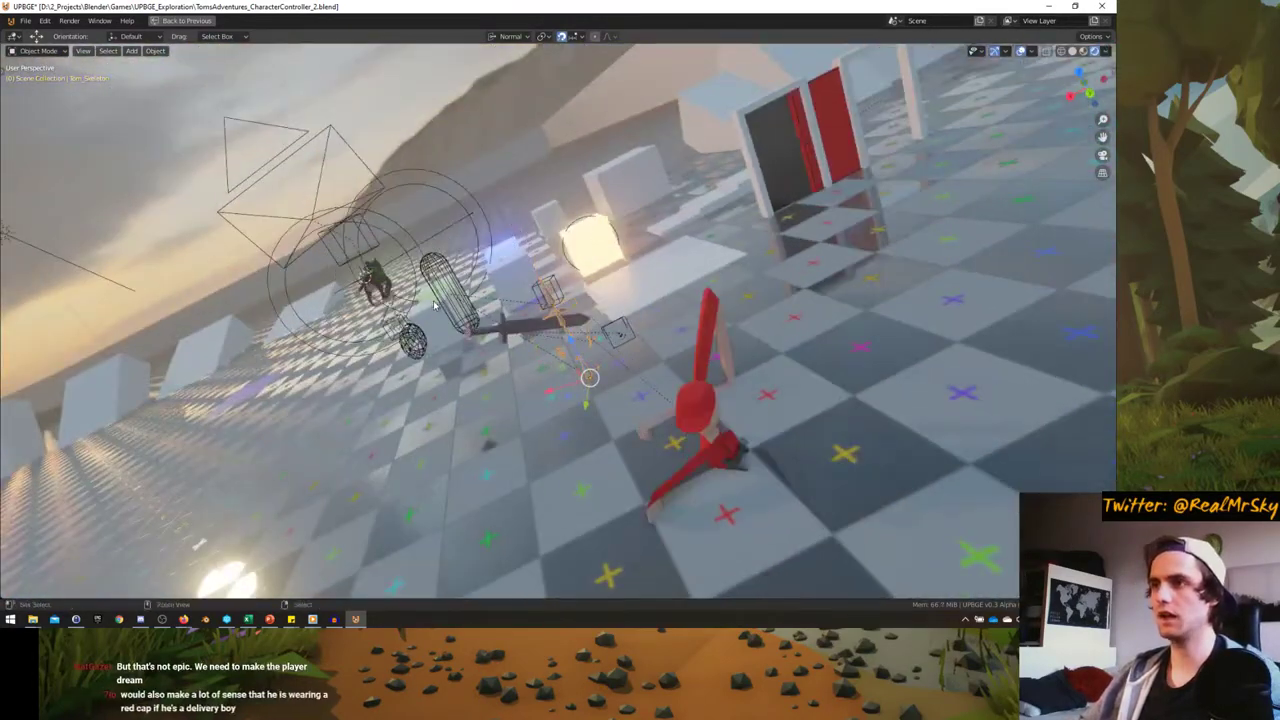
- Undo the character's displacement left over from the game run
key(ctrl+z)
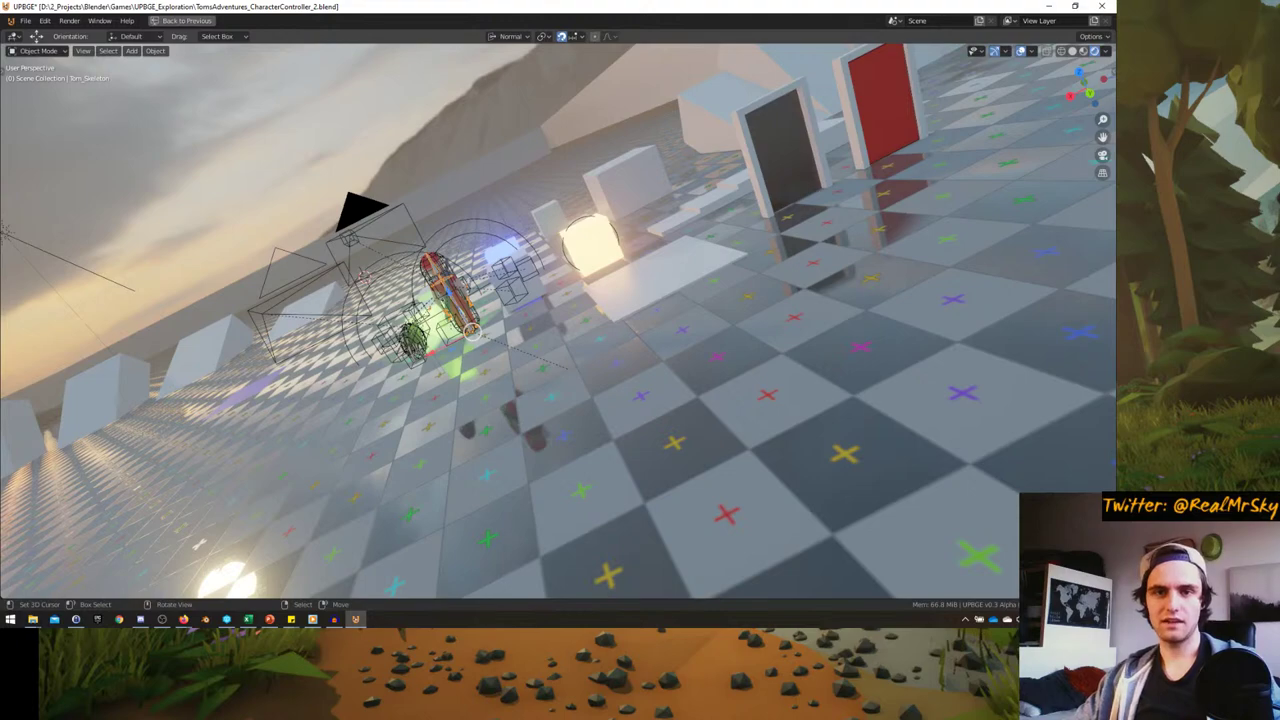
- Run the game briefly from a high oblique view, then return to the Logic workspace
middle_drag(700, 300, 613, 268)
key(p)
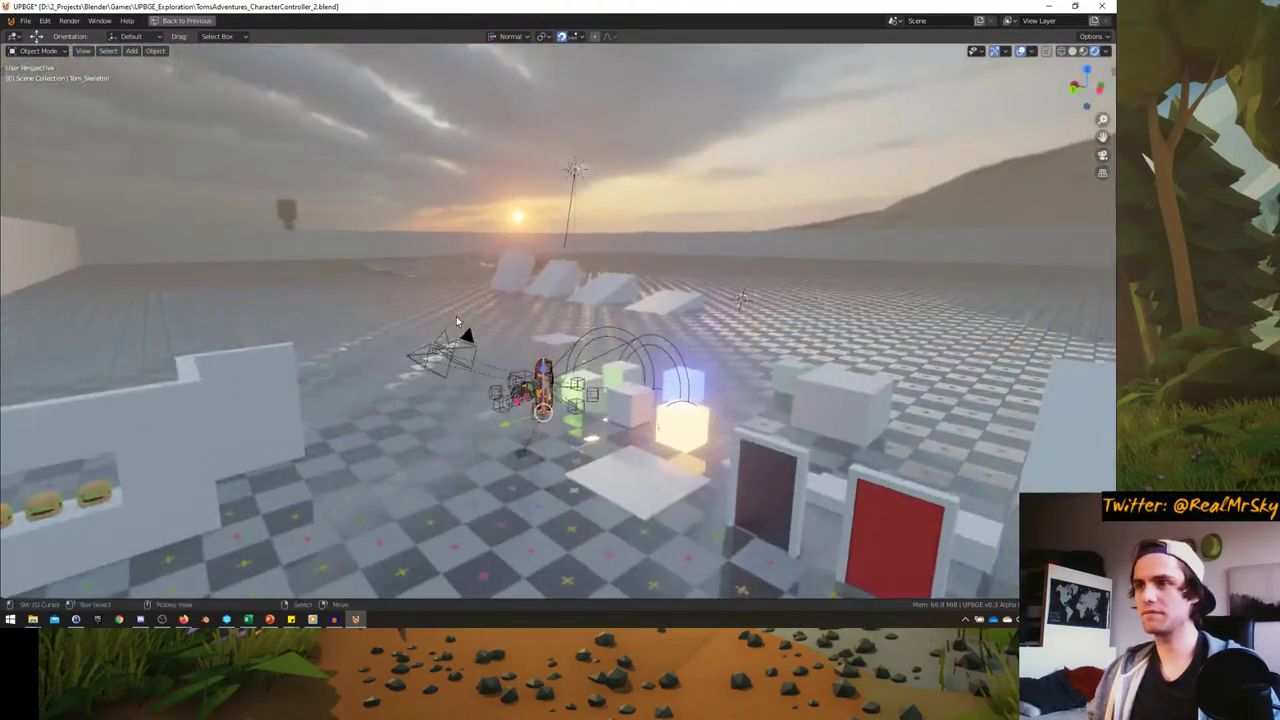
key(Escape)
key(ctrl+space)
middle_drag(380, 180, 260, 170)
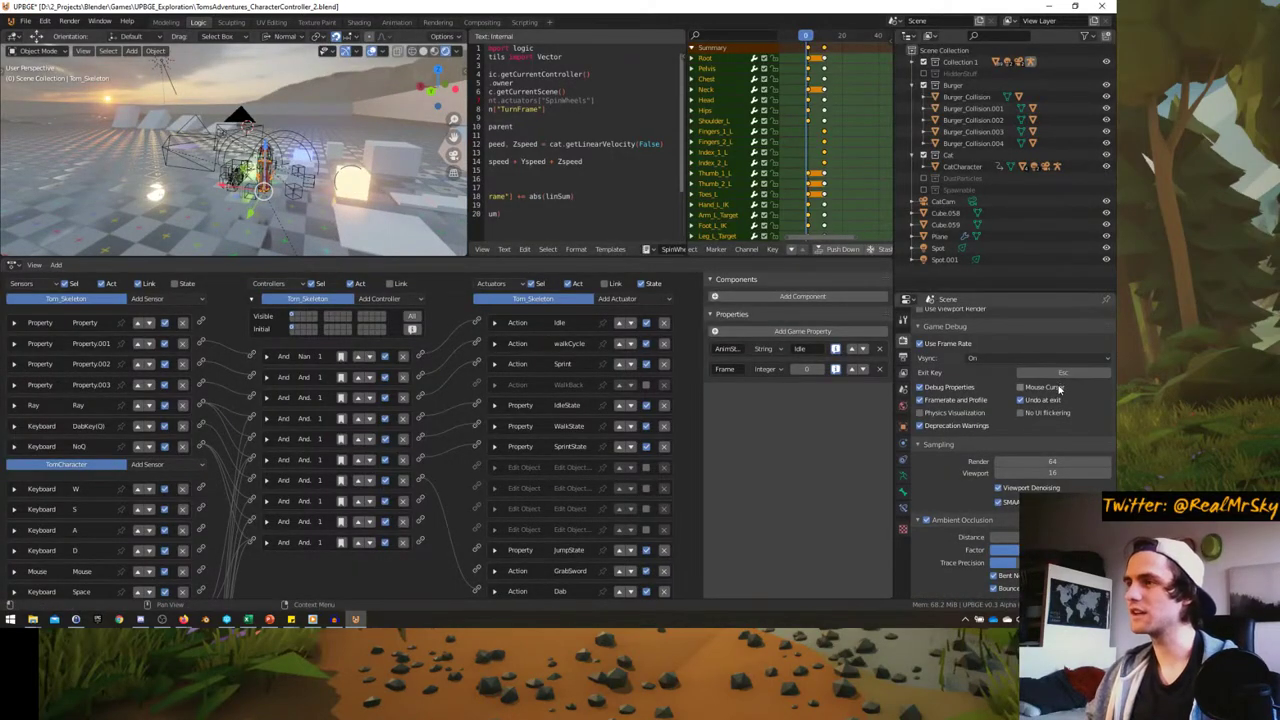
- Turn off Undo at exit in the game settings
click(1020, 401)
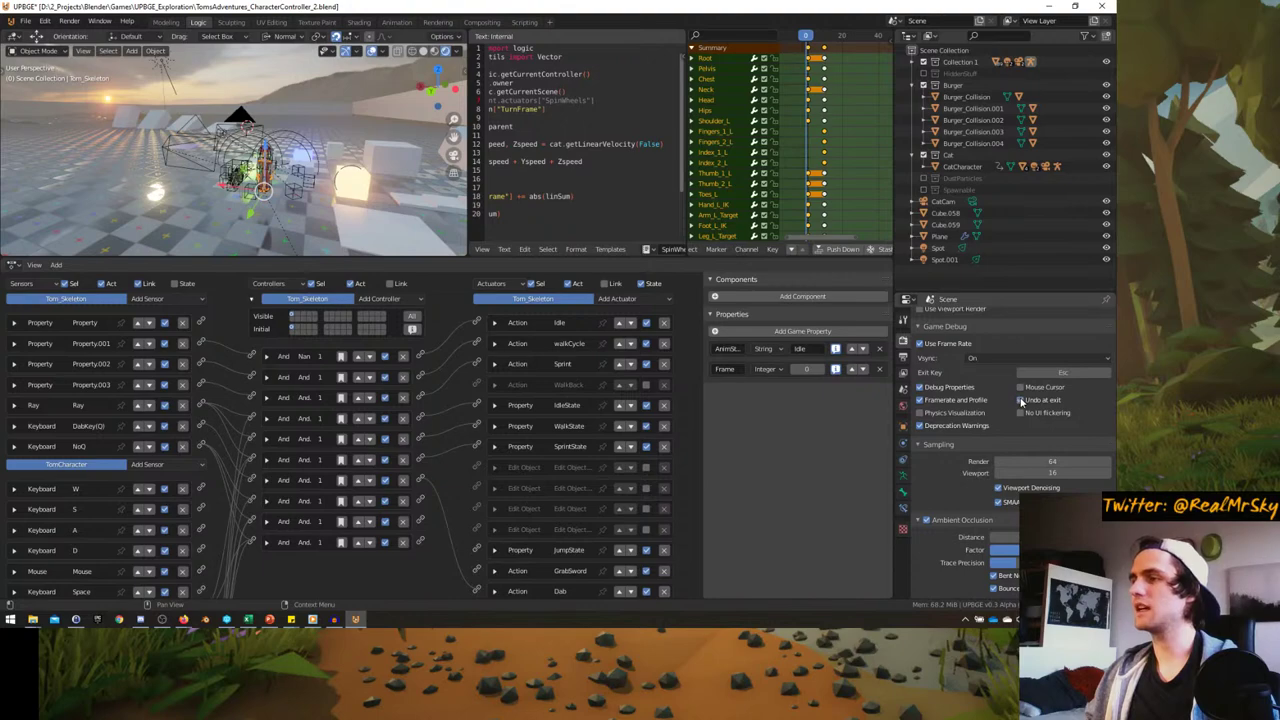
mouse_move(260, 140)
middle_down()
mouse_move(210, 99)
mouse_move(280, 130)
middle_up()
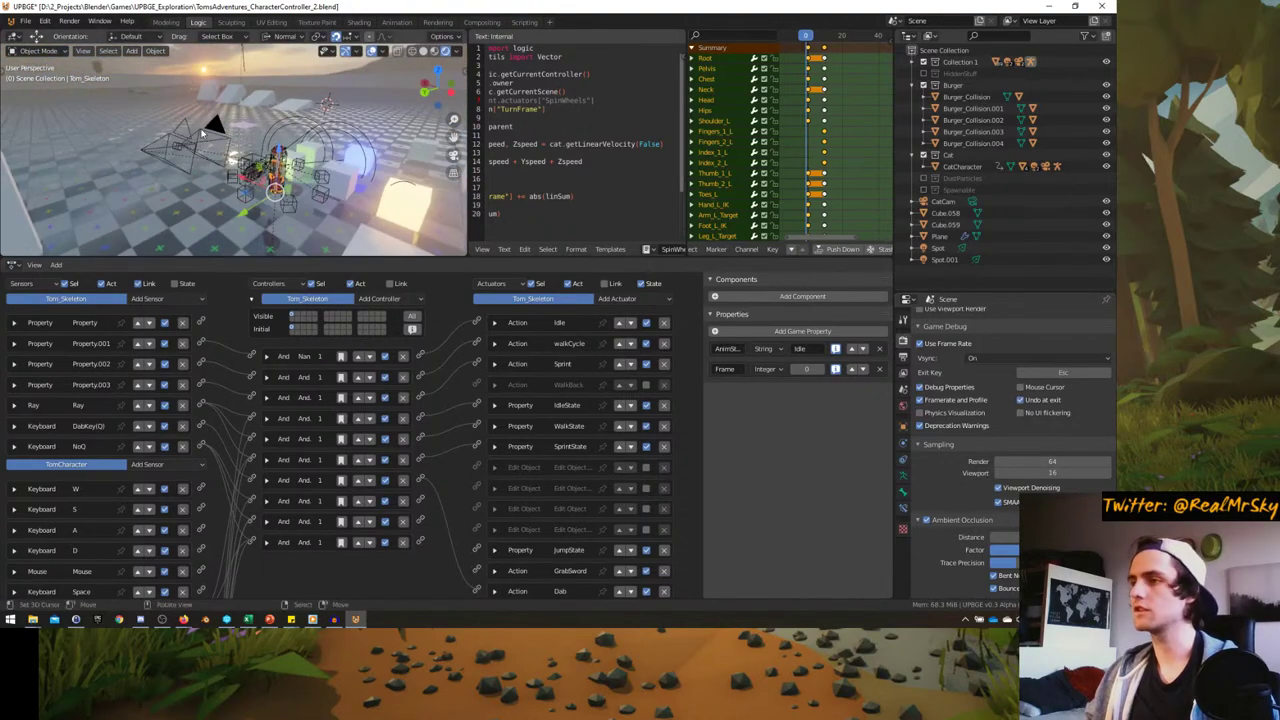
scroll(1041, 472, down, 5)
scroll(1041, 472, down, 8)
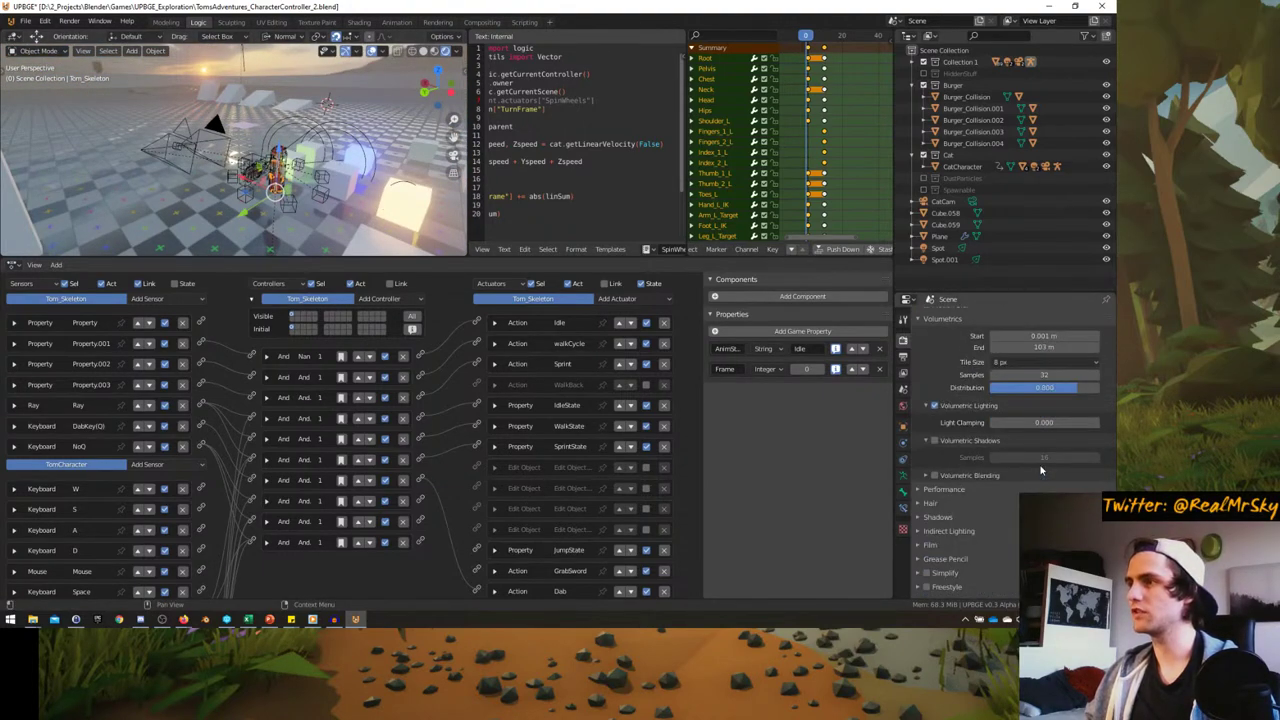
scroll(1041, 470, up, 4)
- Create a new General file from the File menu, choosing Don't Save for the level's changes
click(25, 21)
click(36, 40)
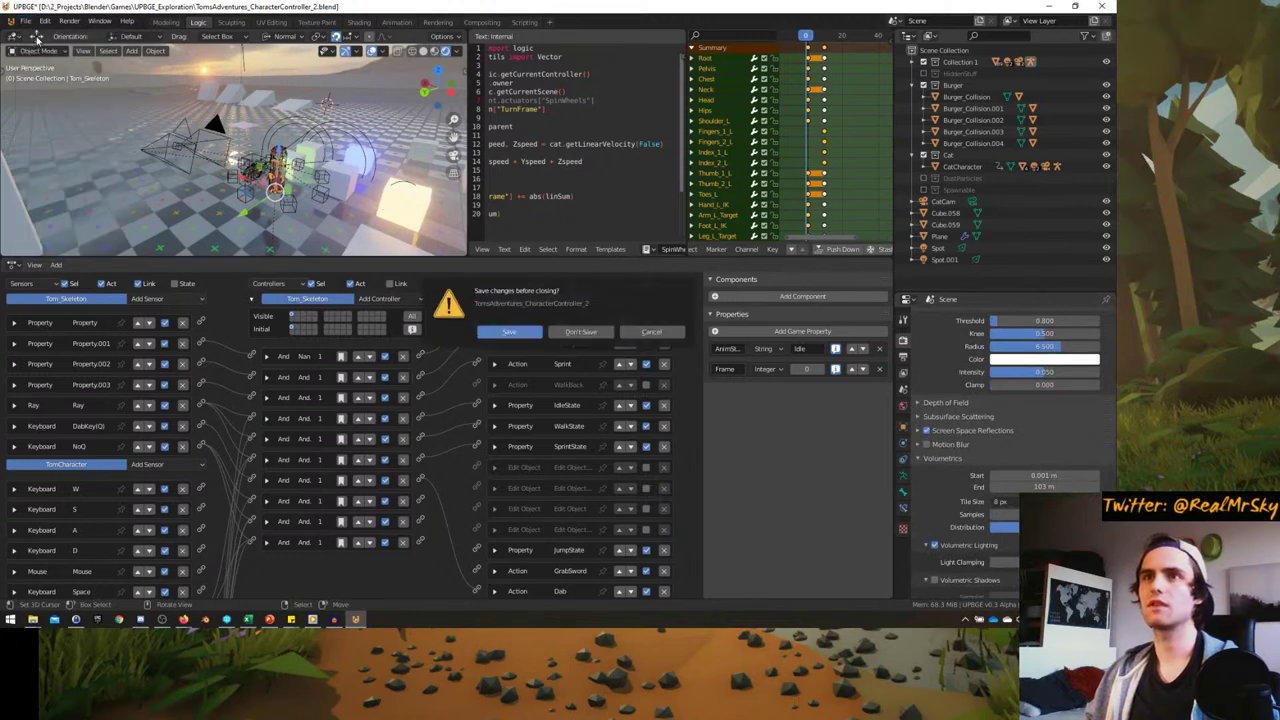
click(651, 332)
click(25, 21)
mouse_move(40, 35)
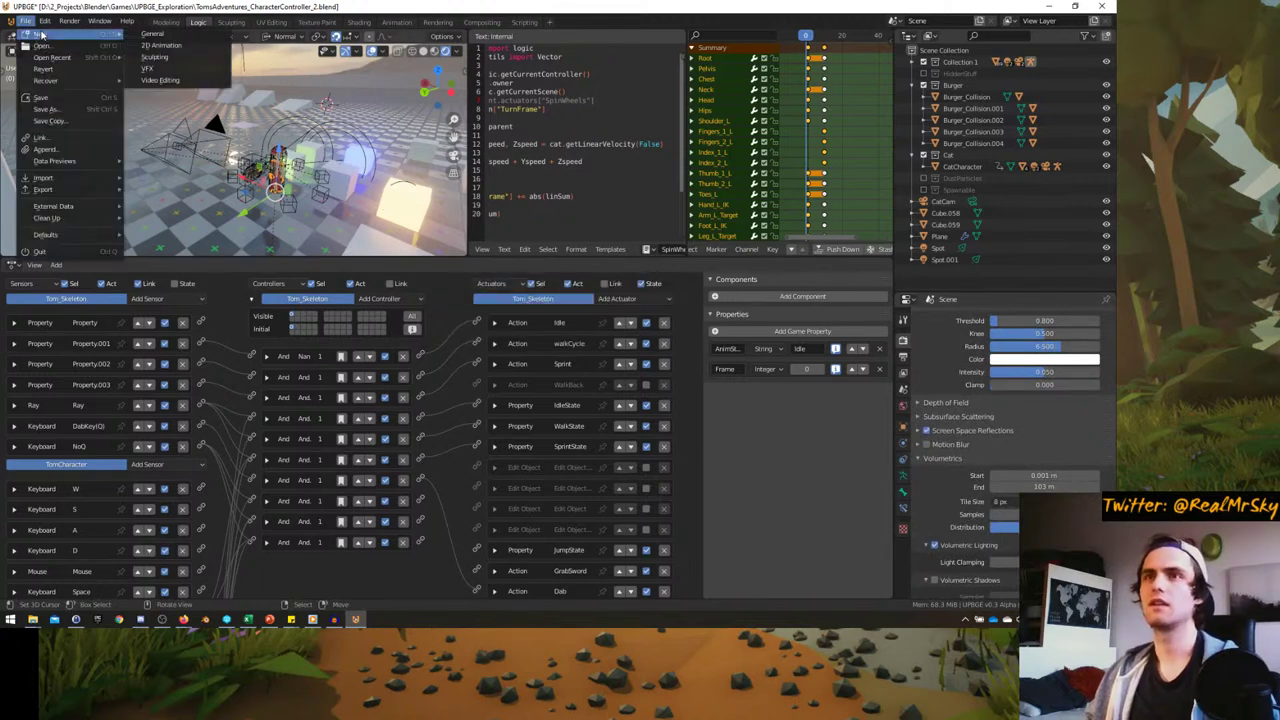
click(152, 34)
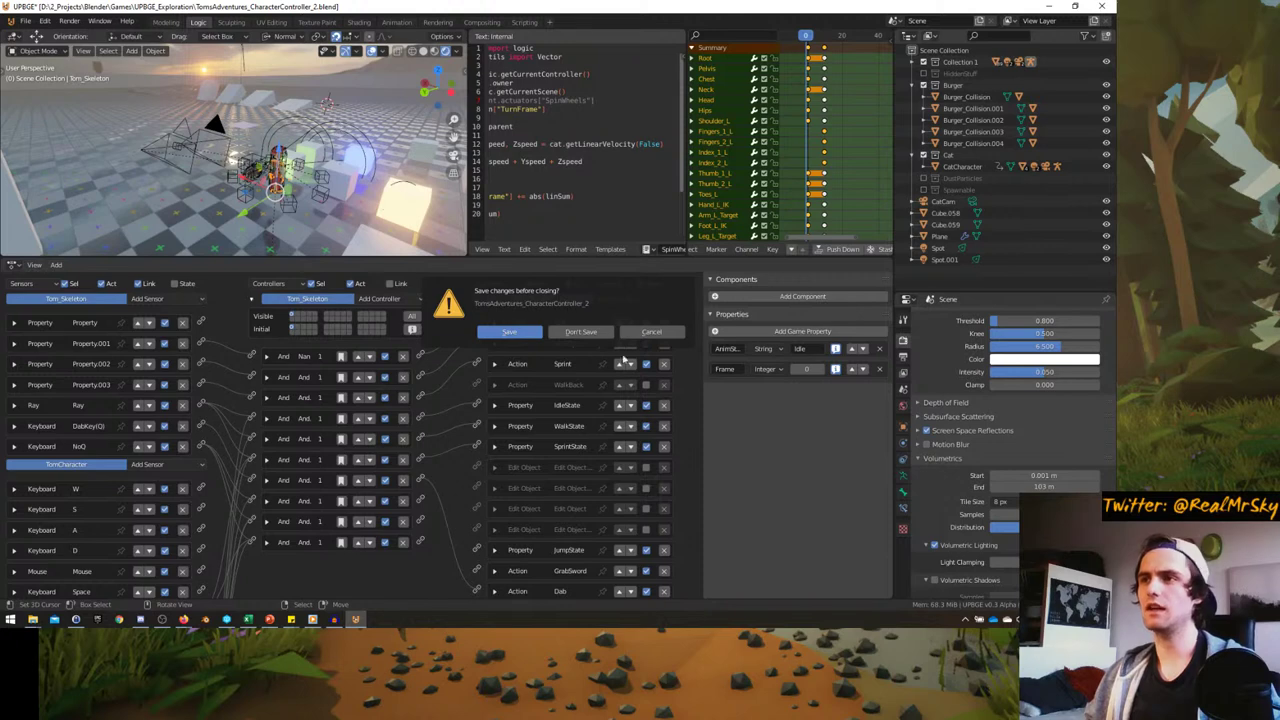
click(581, 332)
scroll(304, 186, up, 2)
scroll(329, 209, down, 3)
- Test the default cube scene twice, then turn on Undo at exit
scroll(340, 245, up, 4)
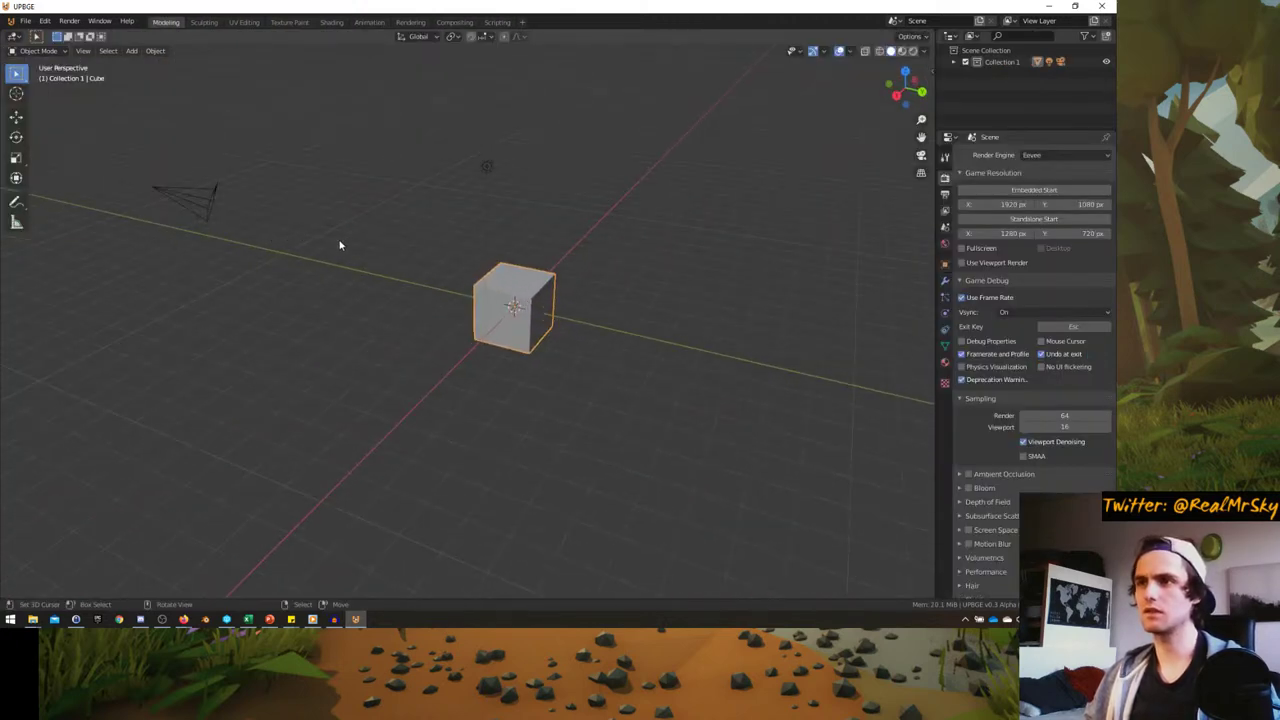
middle_drag(340, 245, 444, 260)
key(p)
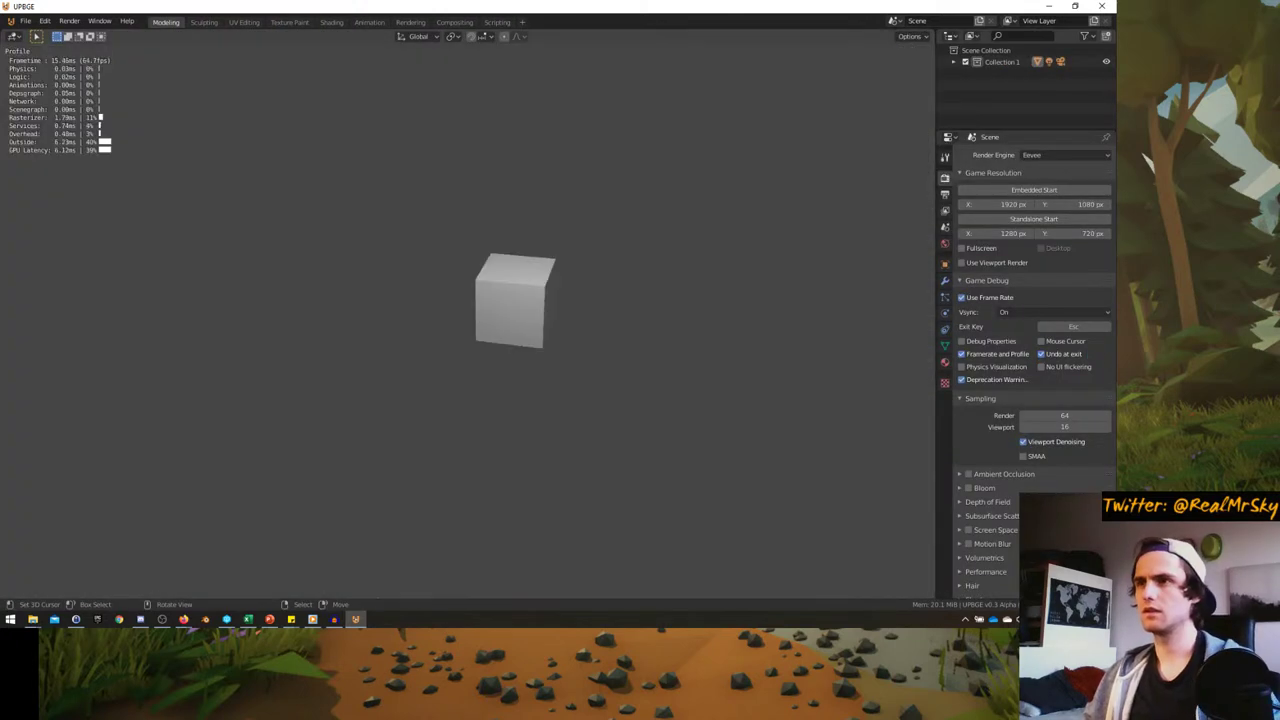
key(Escape)
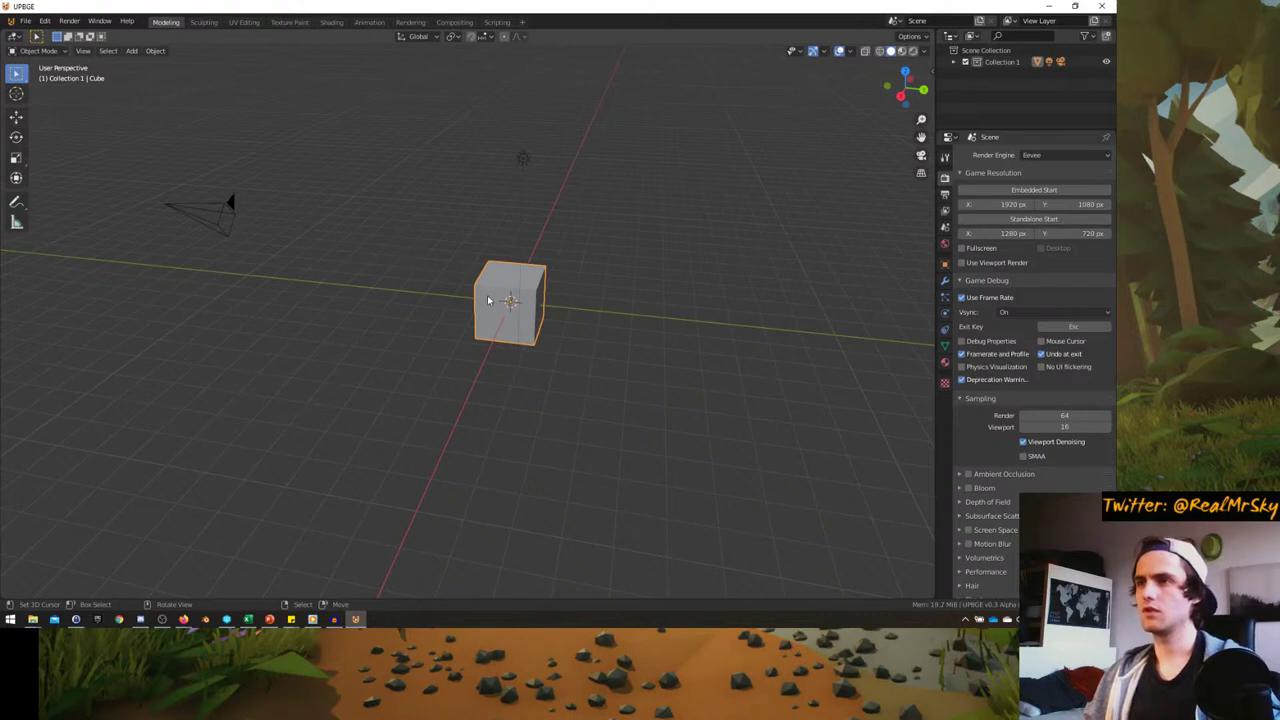
key(p)
key(Escape)
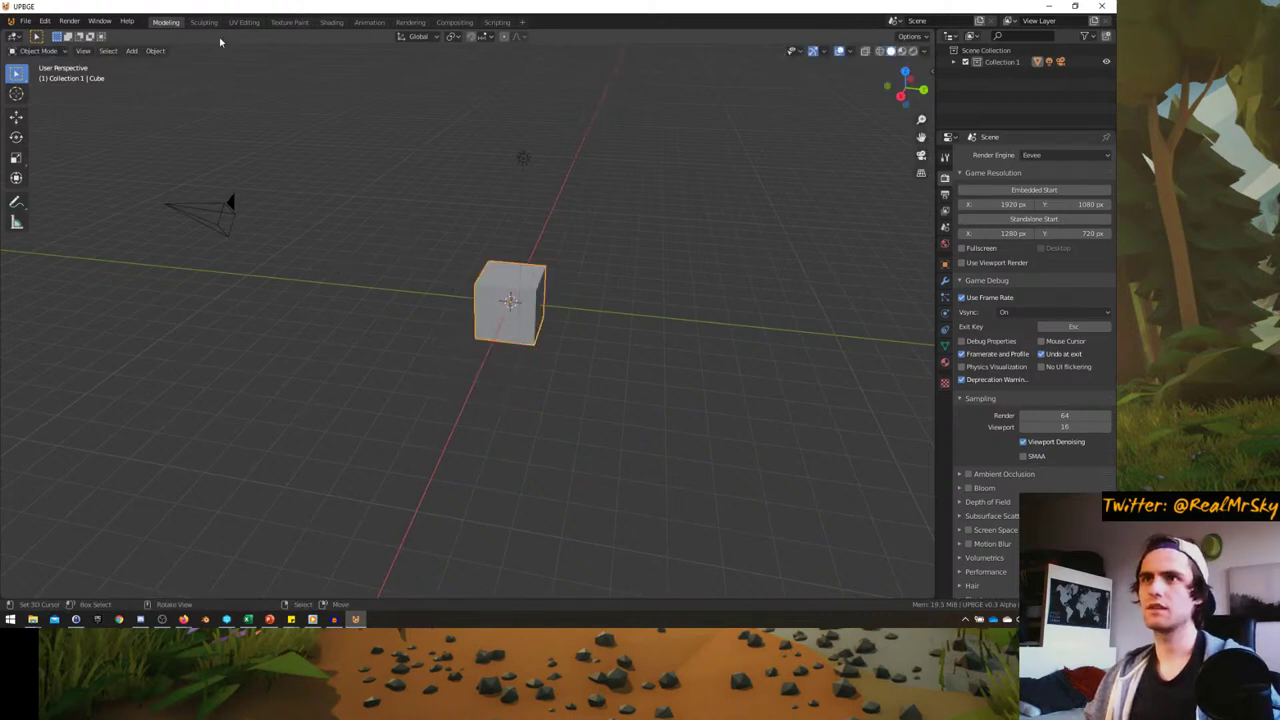
click(1041, 353)
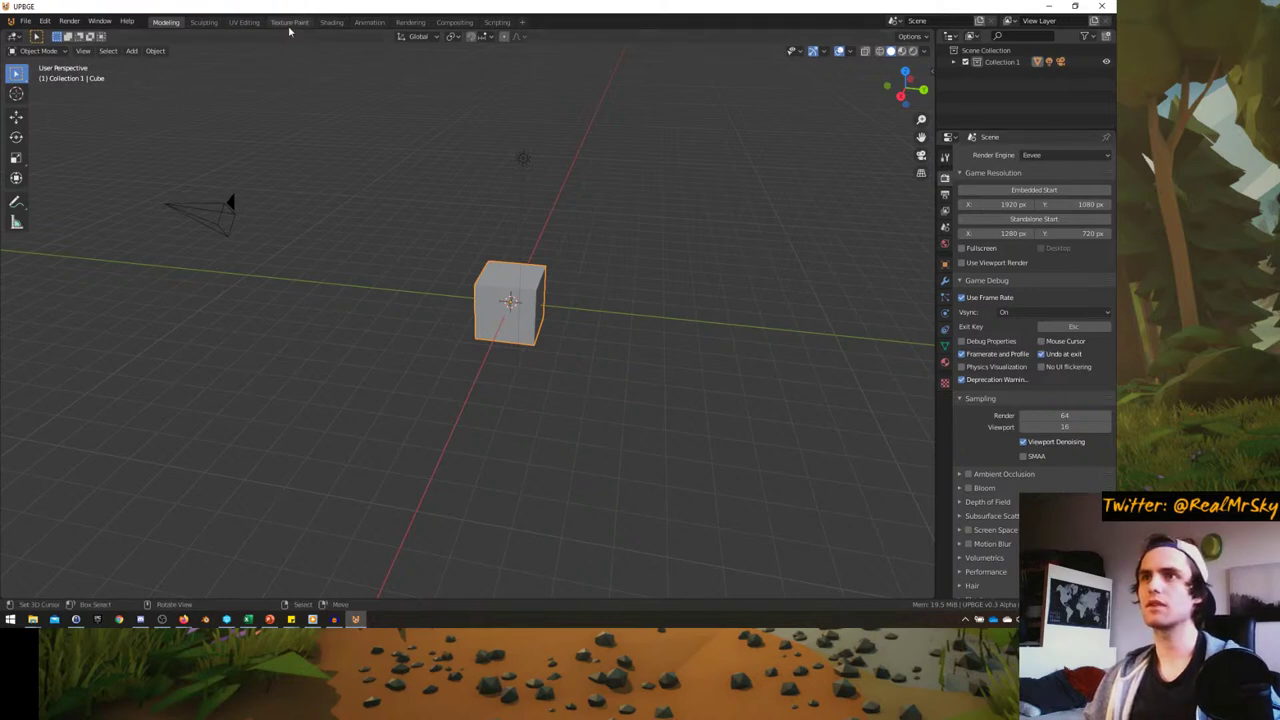
- Add a Scripting.001 workspace, then delete it again
click(521, 22)
mouse_move(502, 46)
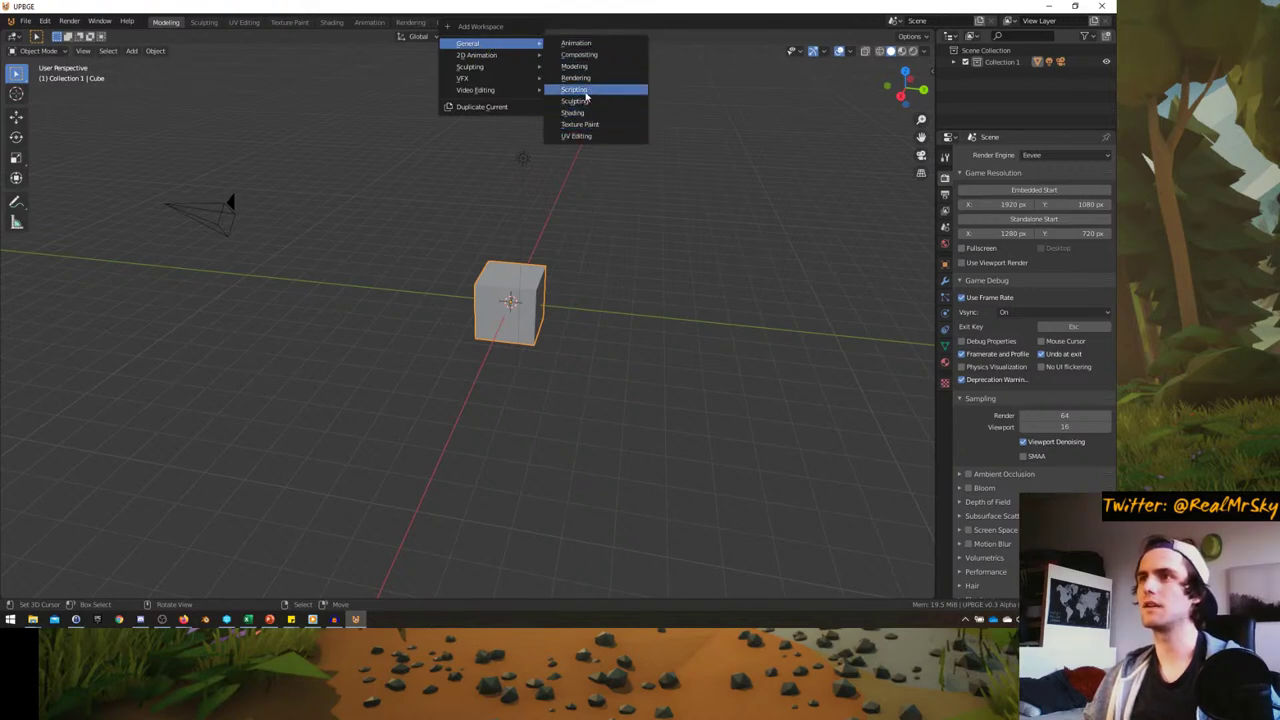
click(586, 90)
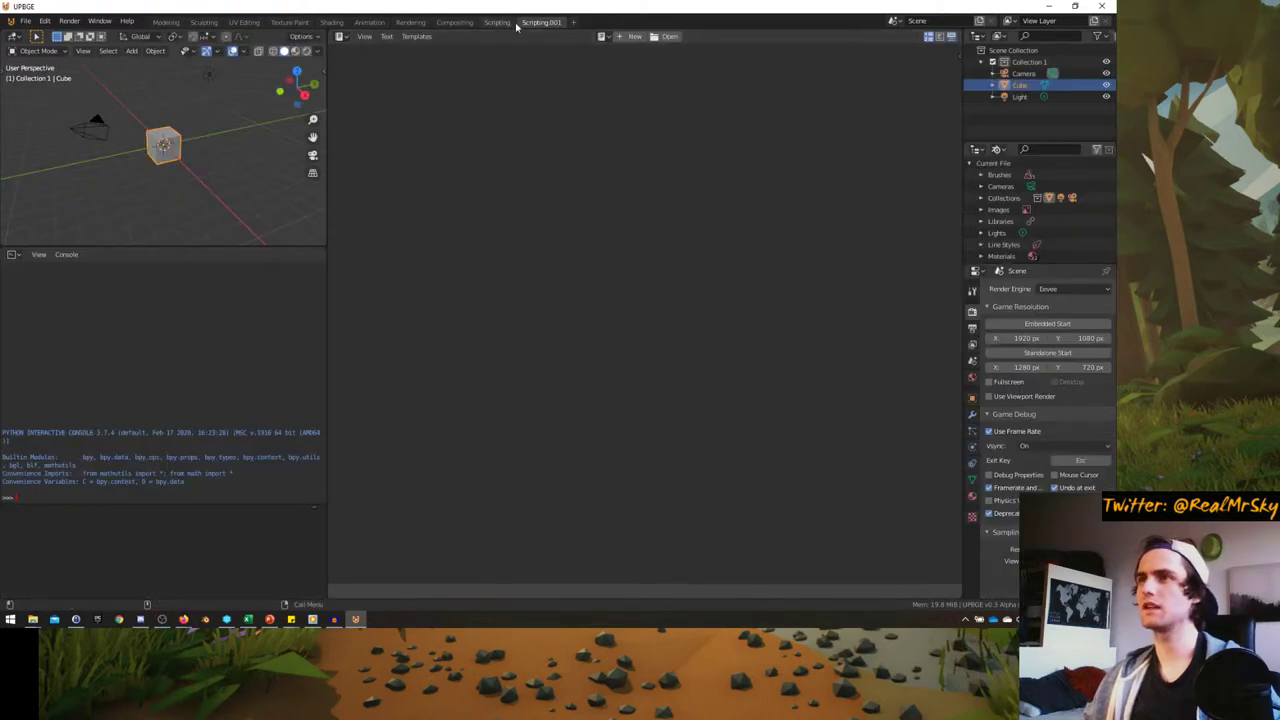
right_click(558, 23)
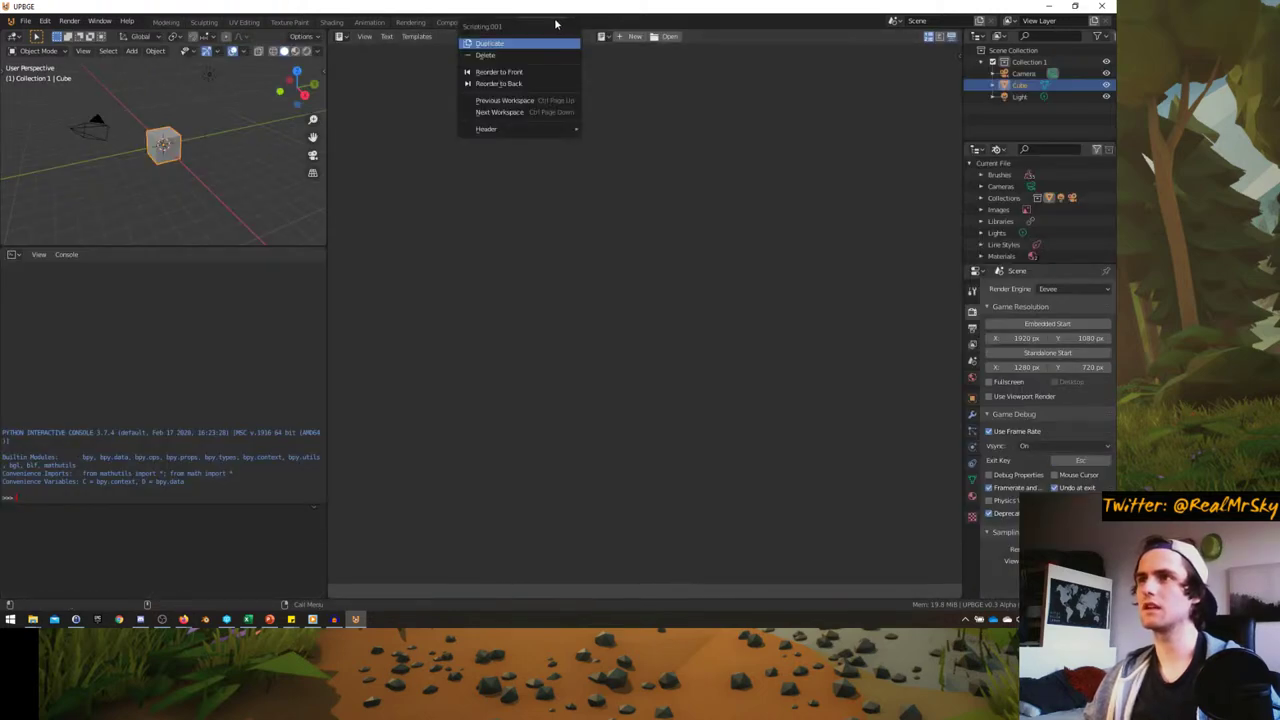
click(519, 56)
- Duplicate the Modeling workspace as Modeling.001
click(168, 23)
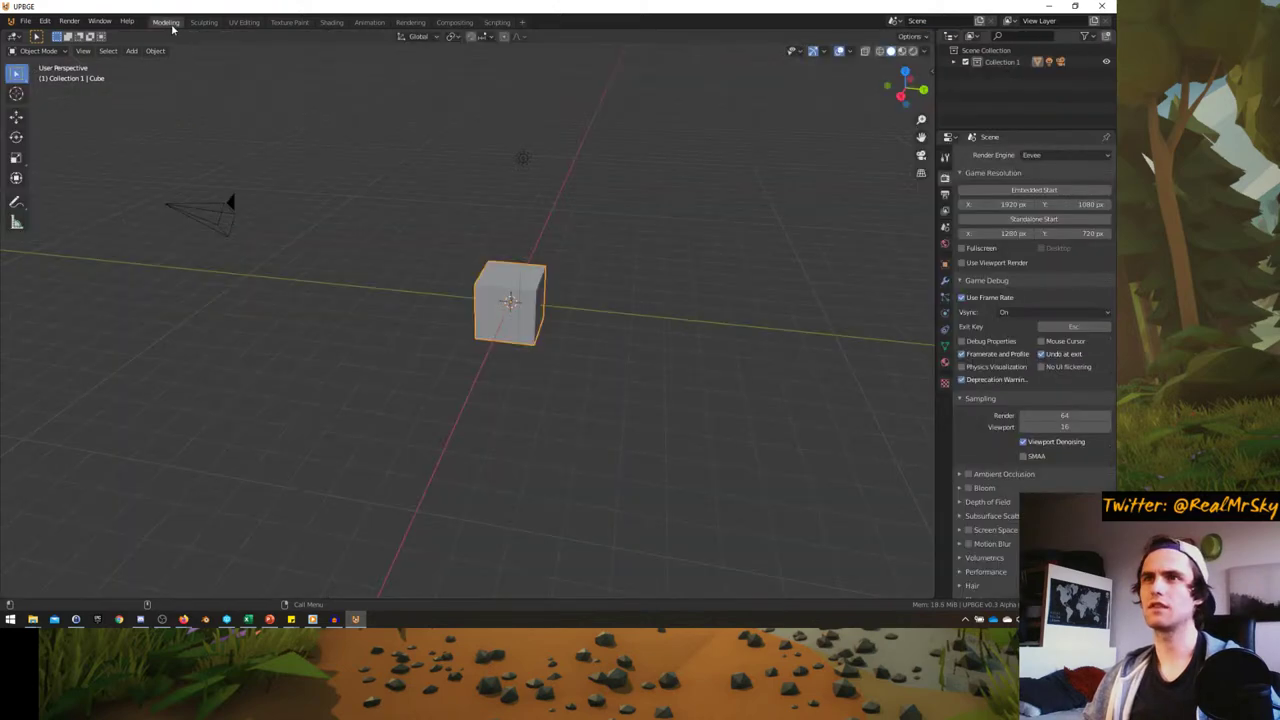
click(522, 22)
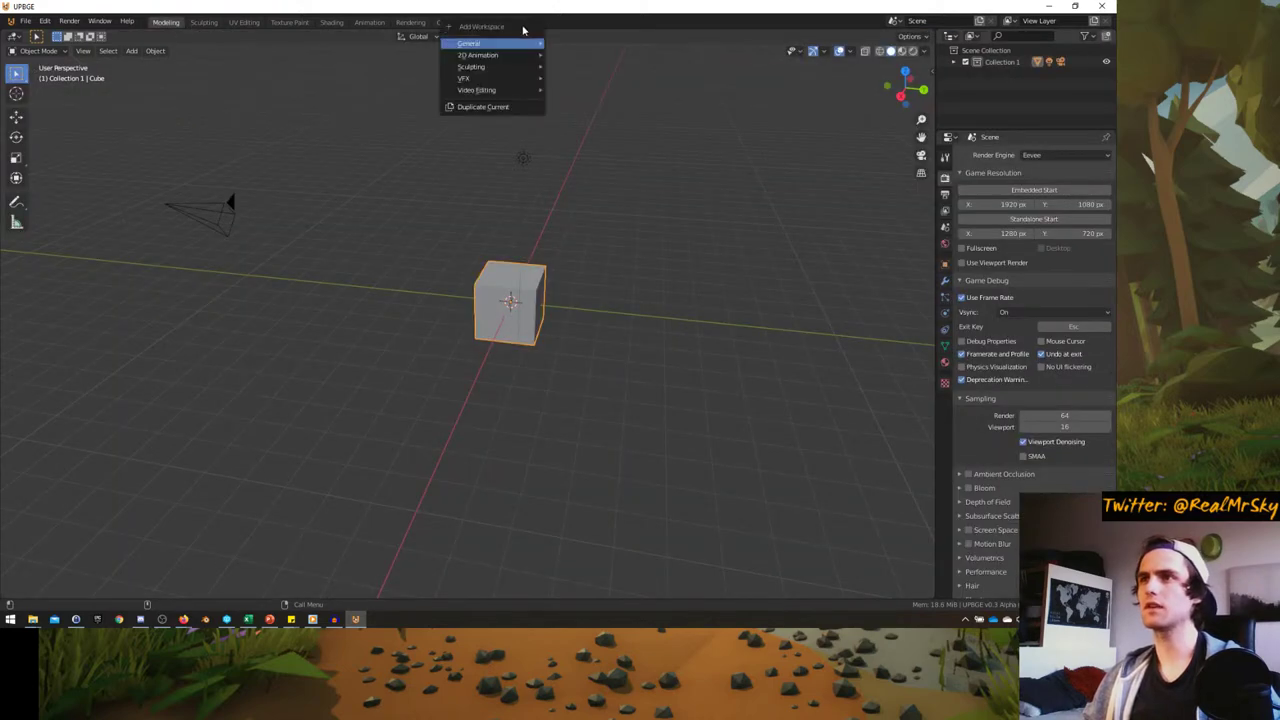
click(483, 106)
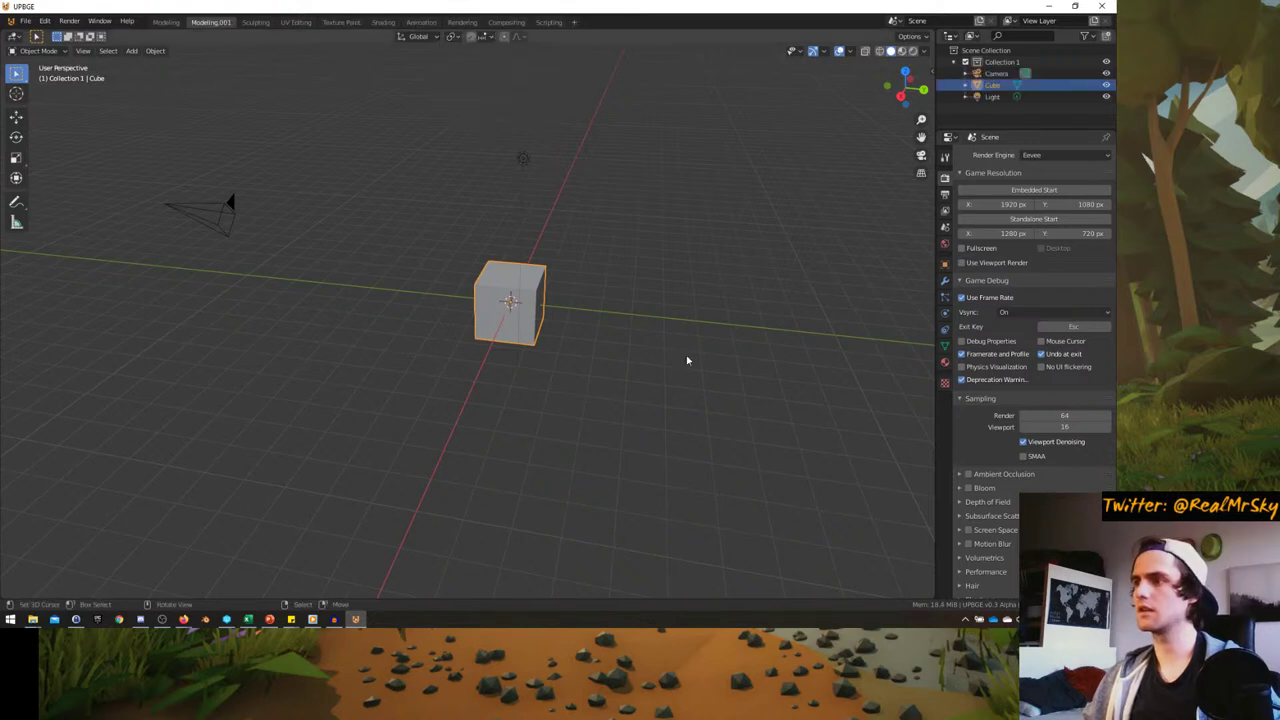
- Split off a Logic Editor below the viewport and add a Keyboard sensor for W
drag(928, 598, 900, 348)
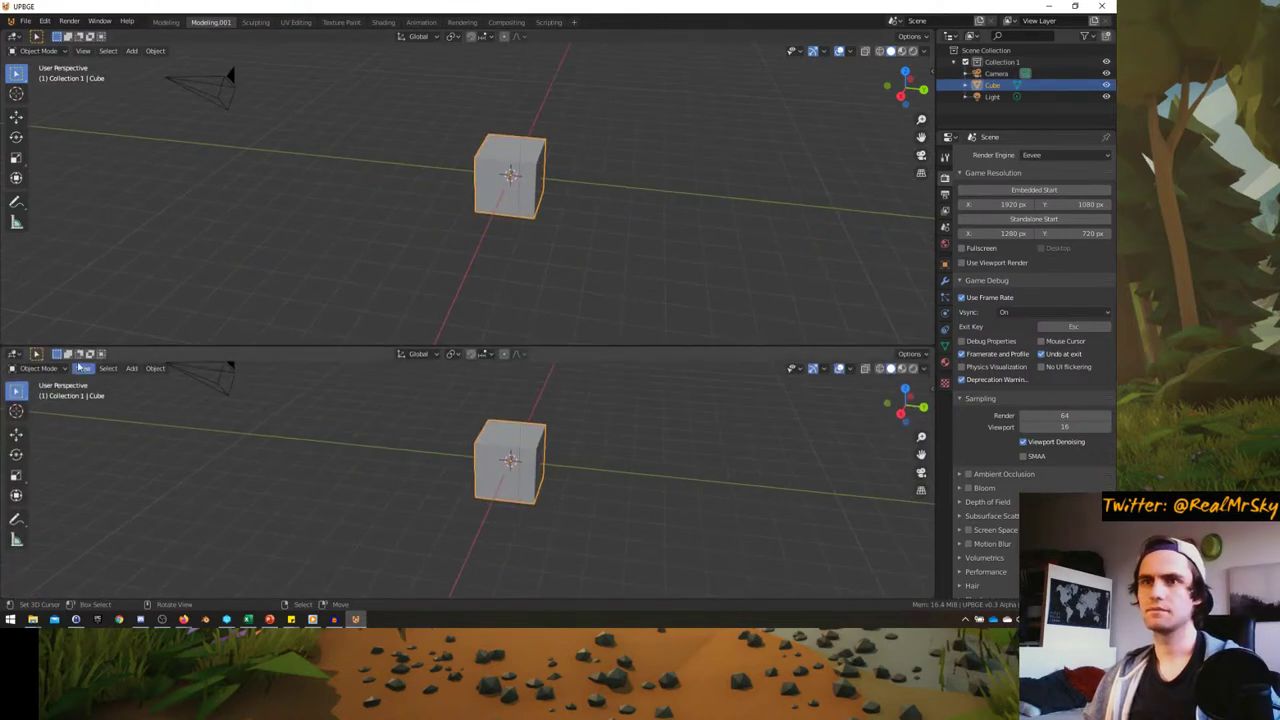
click(16, 354)
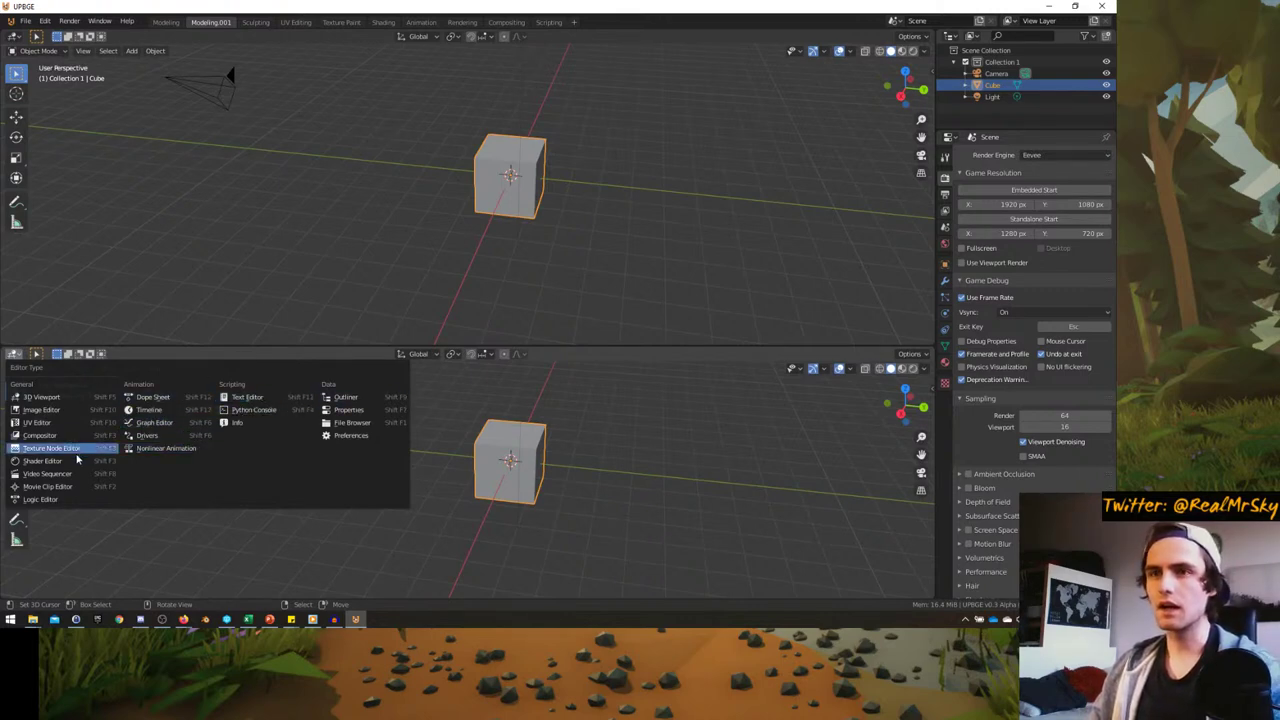
click(64, 504)
click(178, 395)
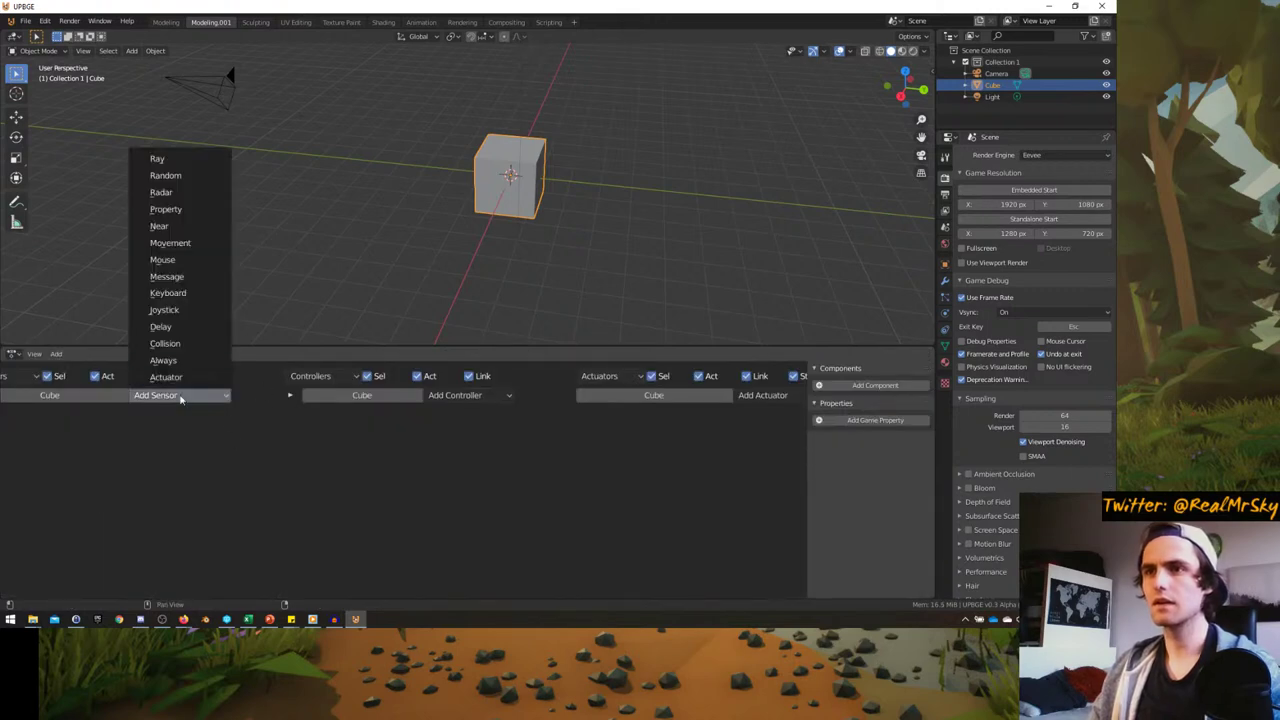
click(168, 293)
click(91, 472)
key(w)
- Link a Motion actuator to the sensor with Y location 0.03 and start the game
click(762, 395)
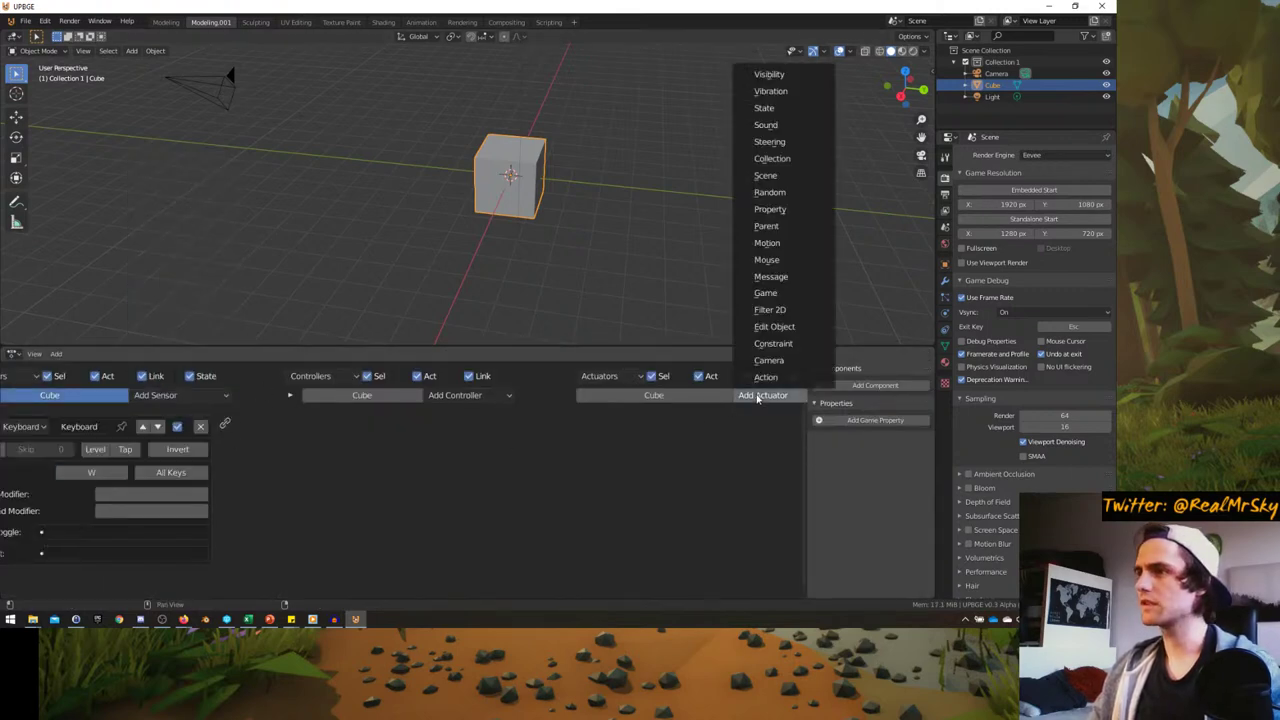
click(767, 244)
drag(581, 424, 224, 426)
double_click(731, 470)
text(-0.1)
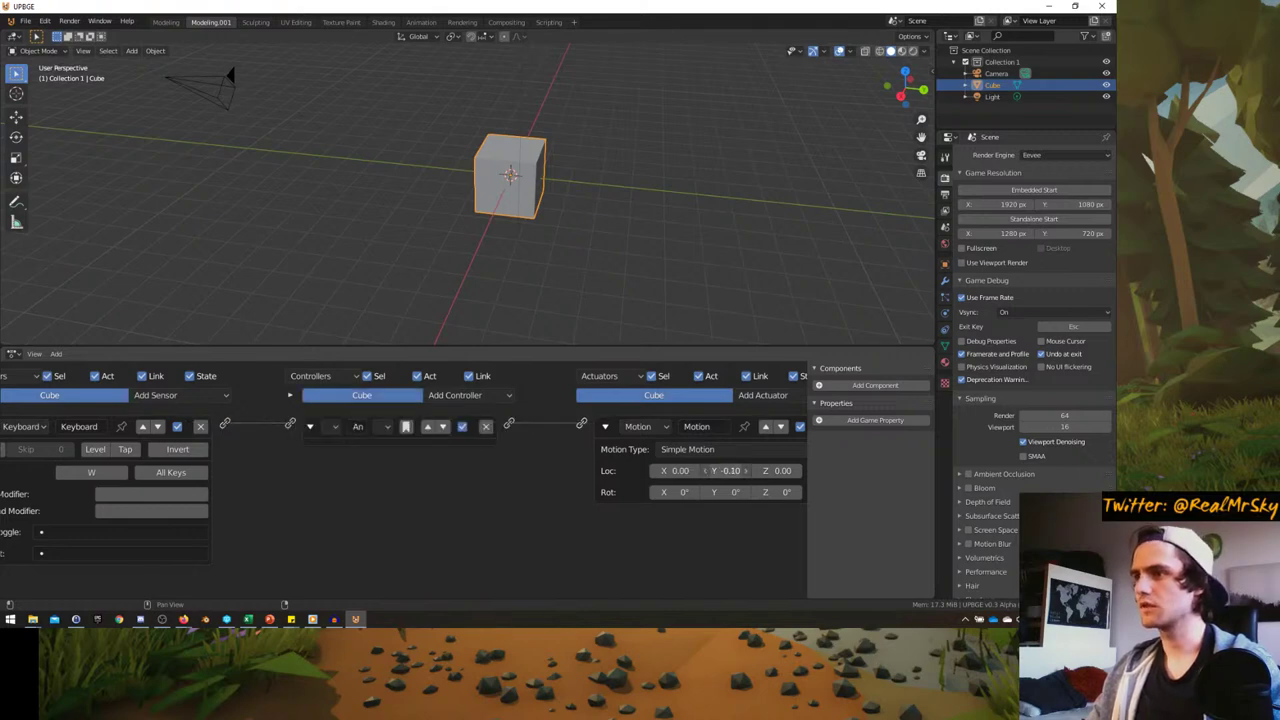
key(Return)
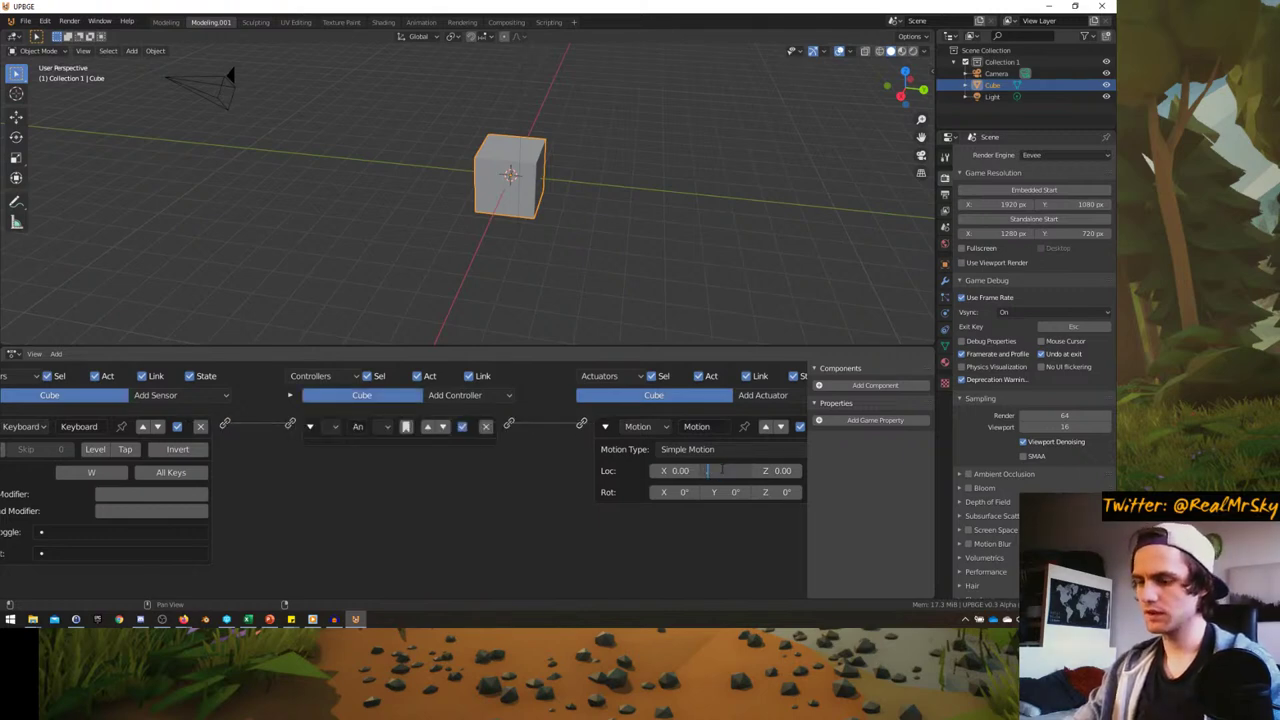
text(03)
key(Return)
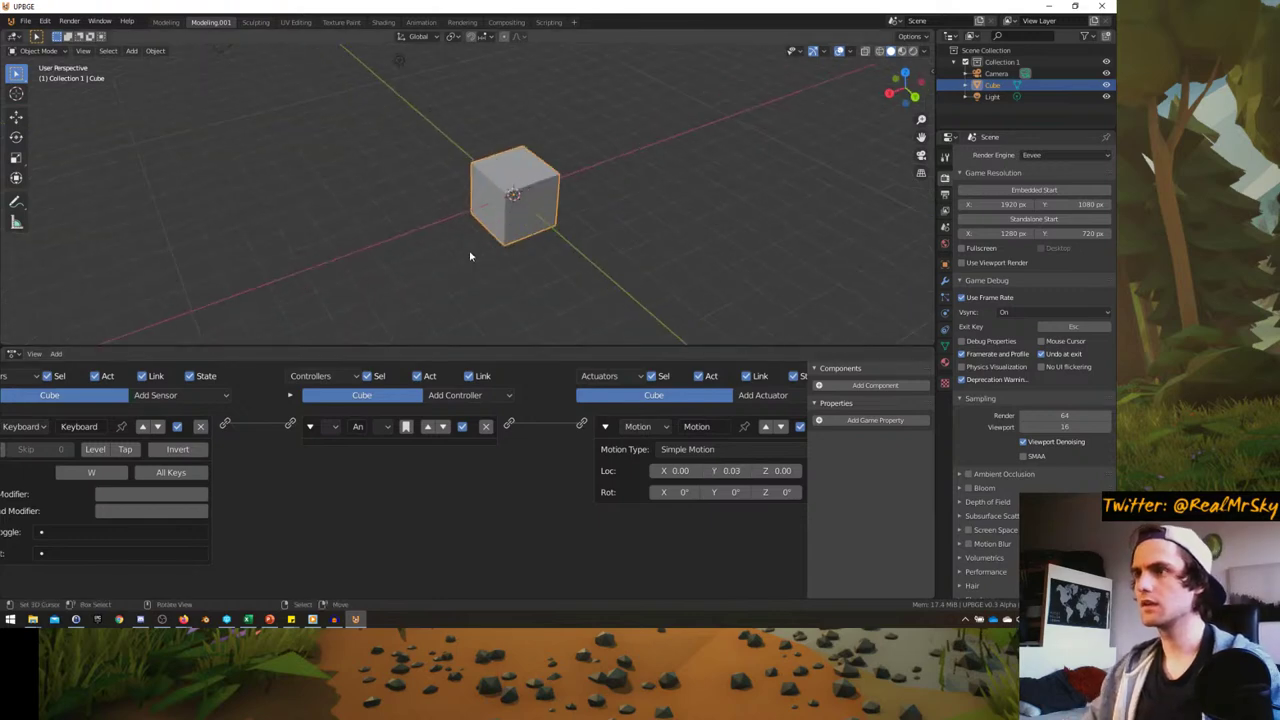
key(p)
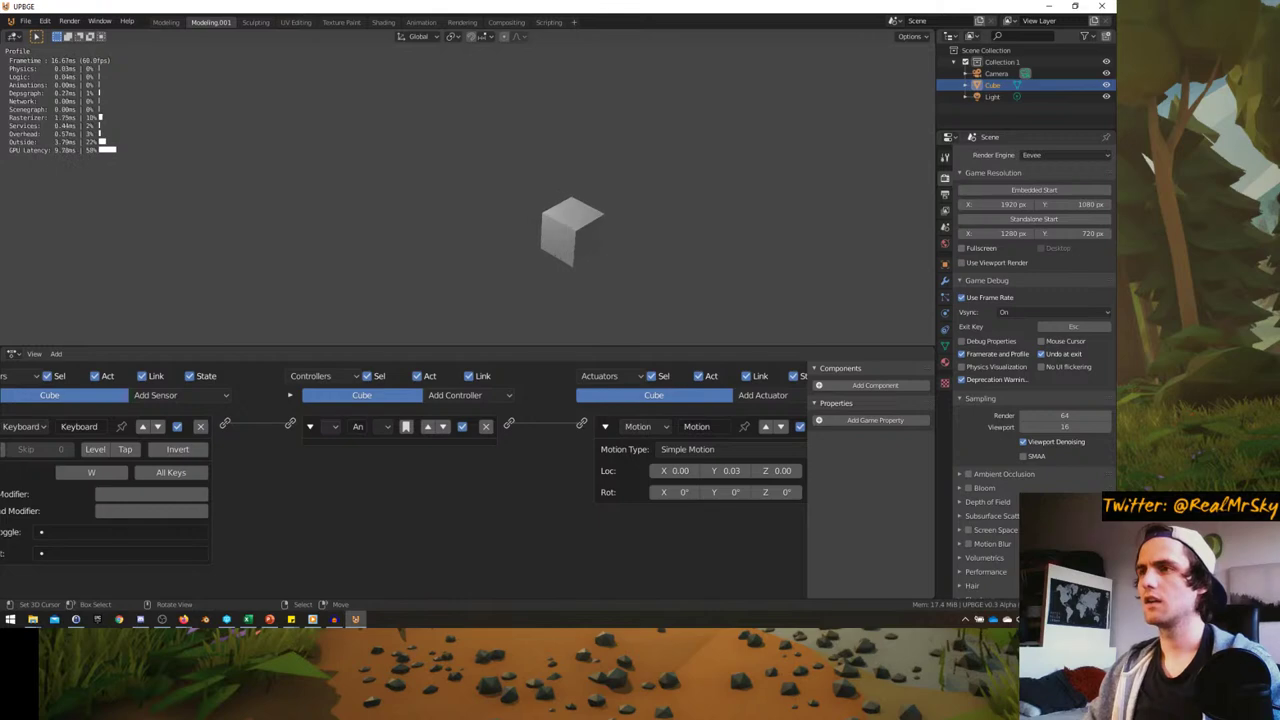
- Run and stop the game several times to watch the cube move
key(Escape)
key(p)
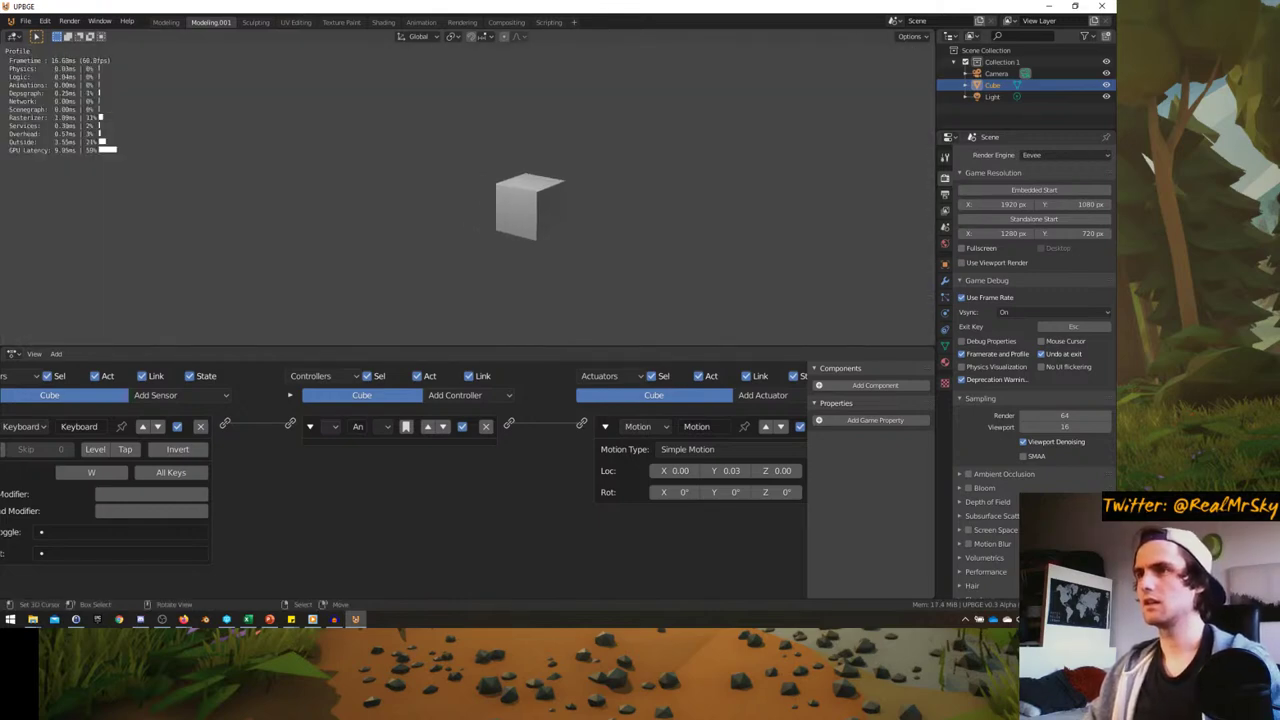
key(Escape)
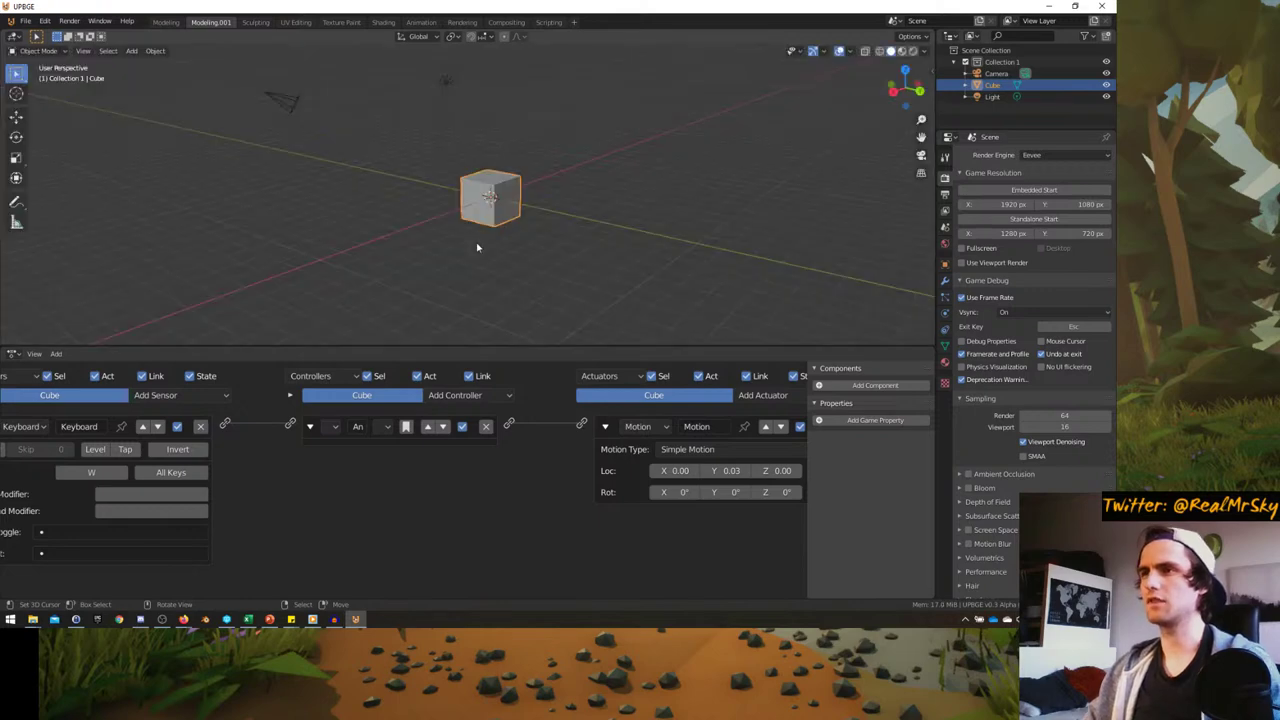
key(p)
key(Escape)
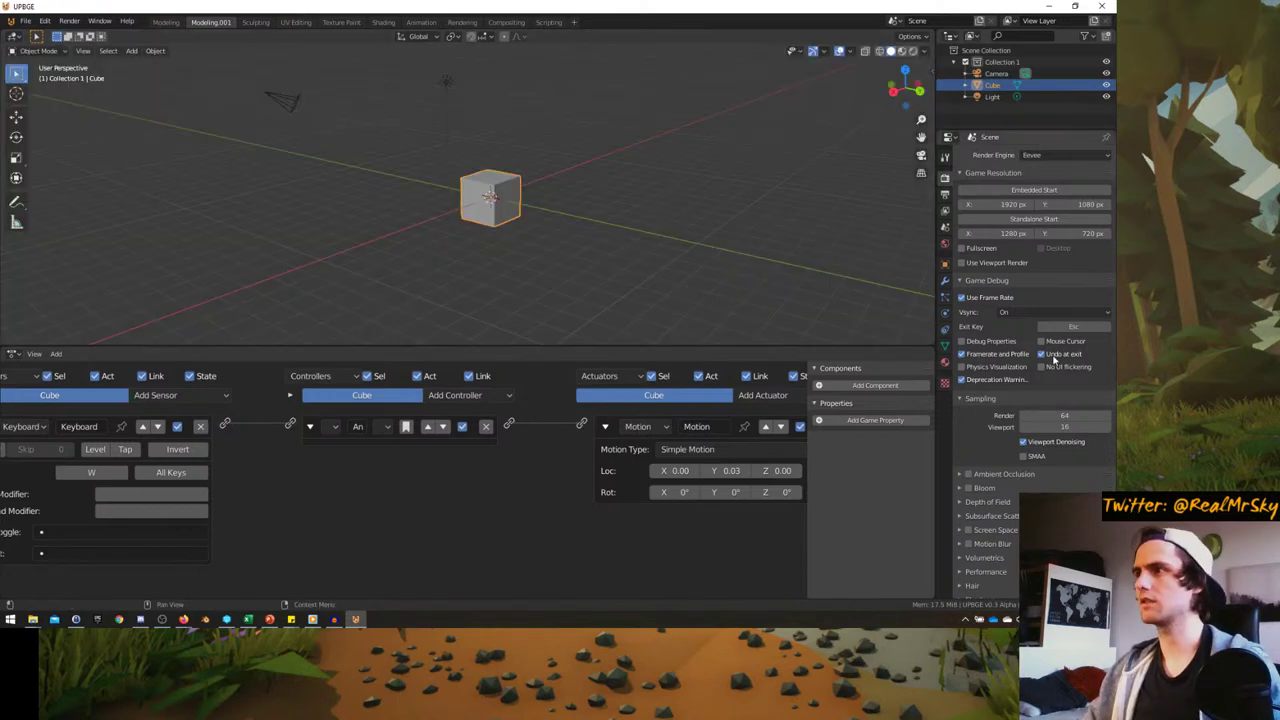
key(p)
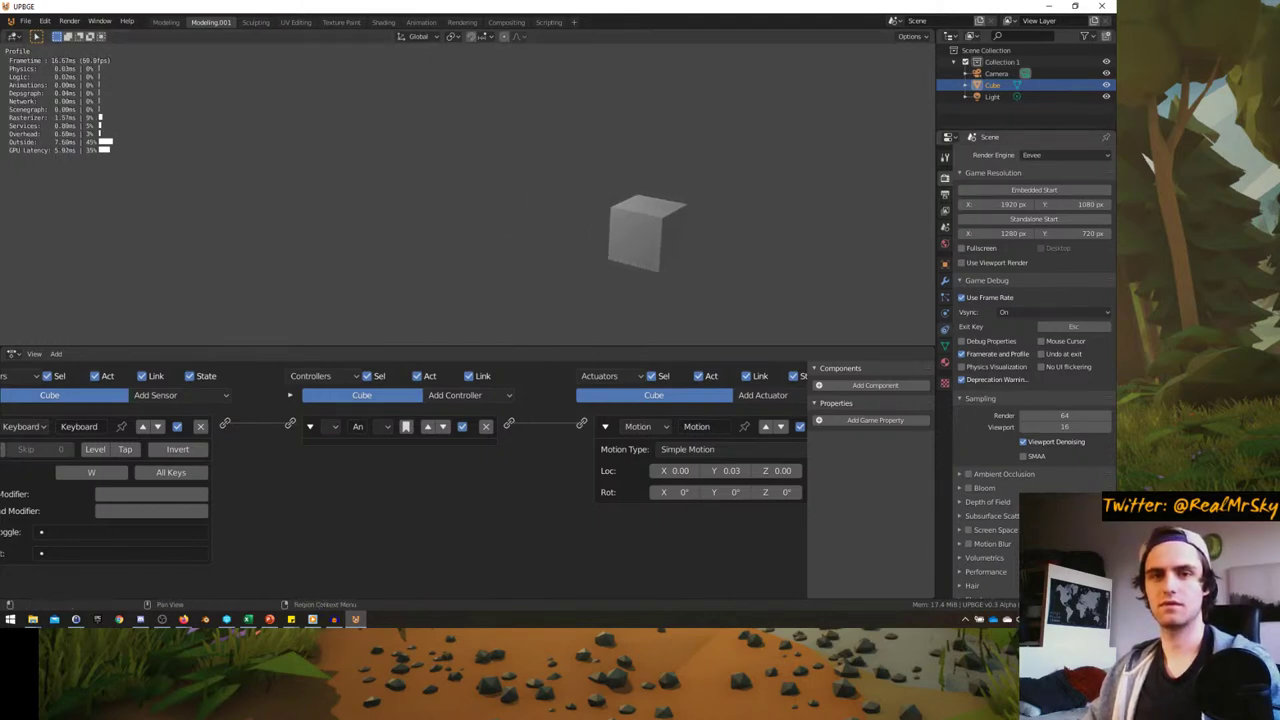
key(Escape)
- Re-enable Undo at exit in Game Debug and resize the properties area
mouse_move(585, 234)
middle_down()
mouse_move(594, 249)
mouse_move(574, 271)
mouse_move(590, 255)
middle_up()
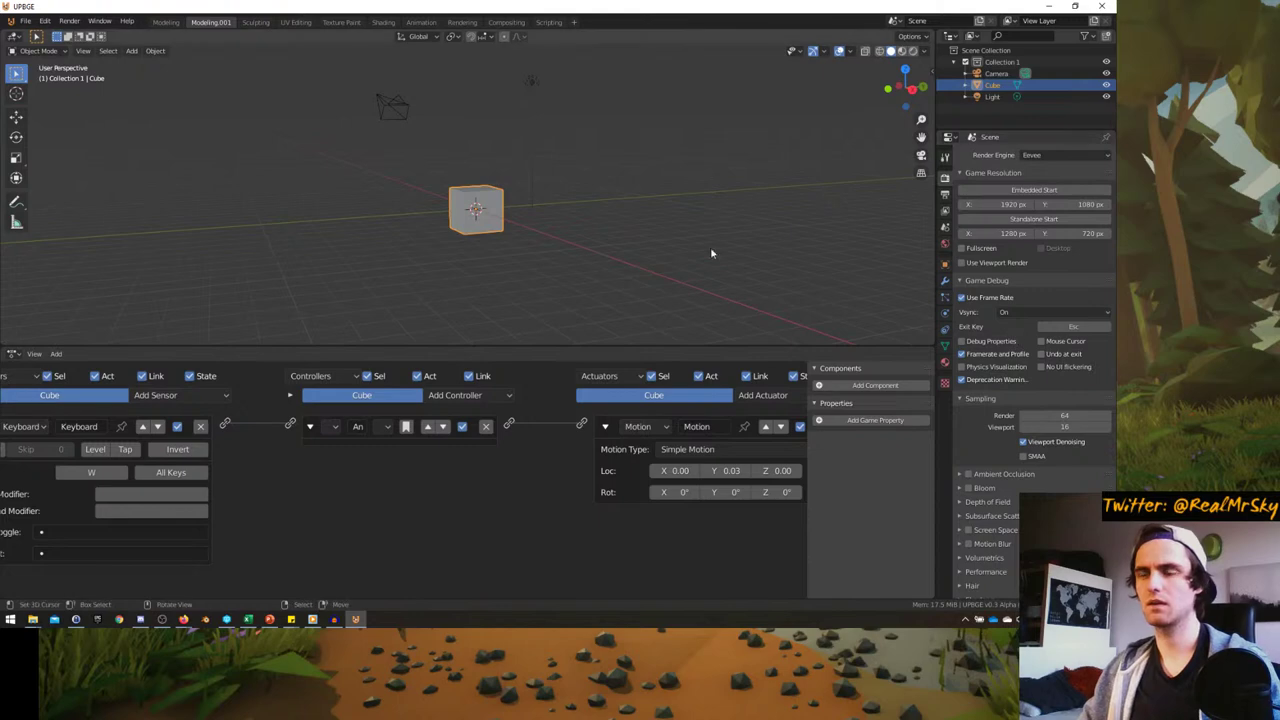
middle_drag(508, 203, 540, 215)
click(1042, 355)
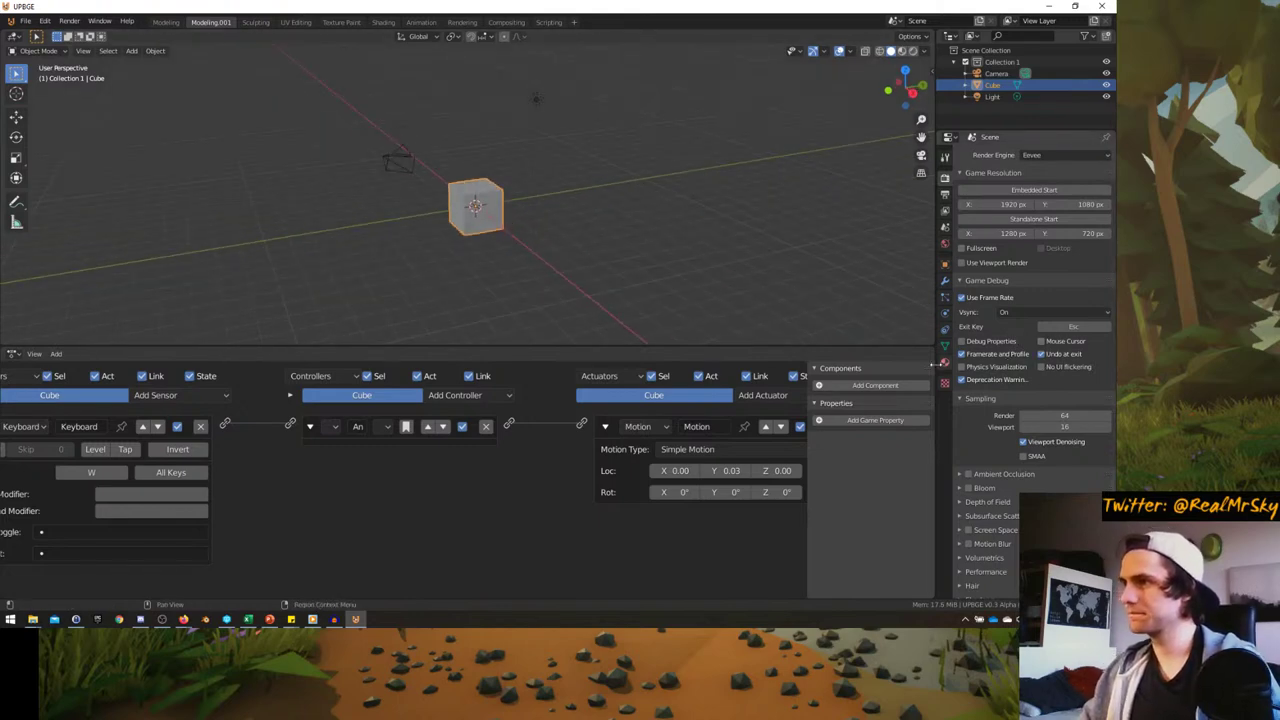
mouse_move(932, 366)
mouse_down()
mouse_move(737, 366)
mouse_move(912, 366)
mouse_up()
- Browse the UPBGE_Exploration folder, checking the 2020-04-08 and 2020-05-26 build folders
click(45, 21)
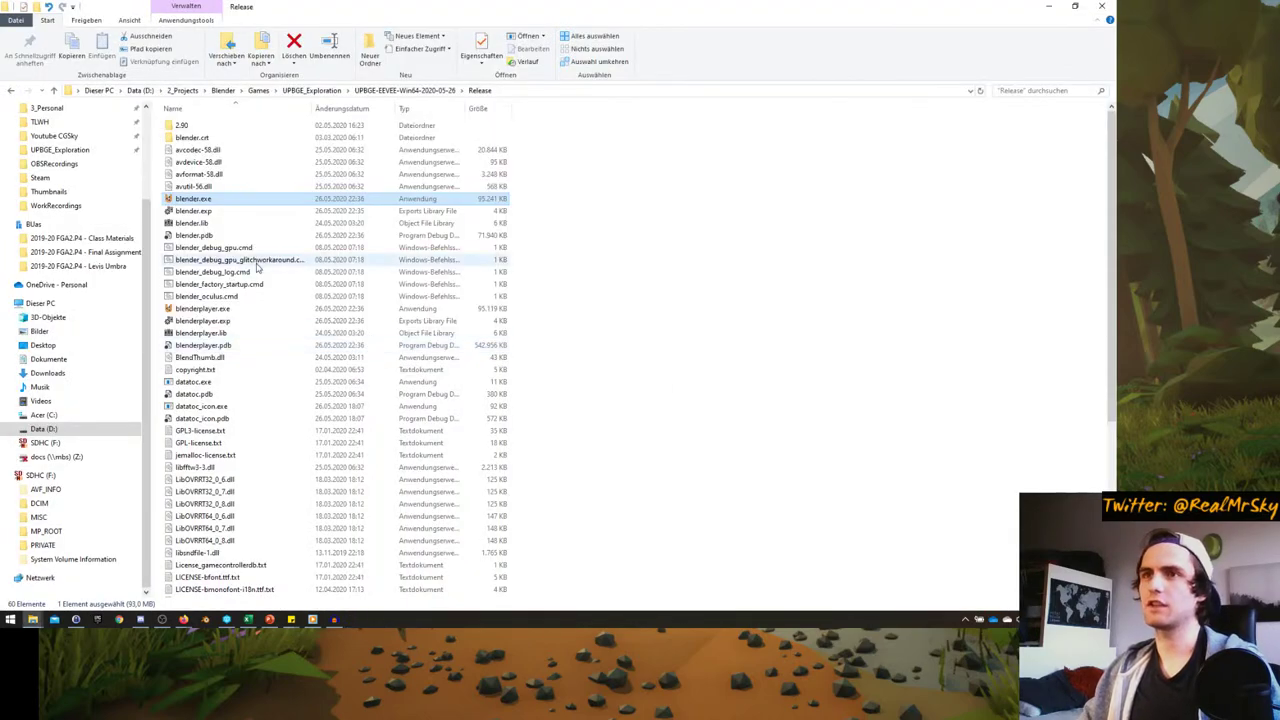
key(alt+Up)
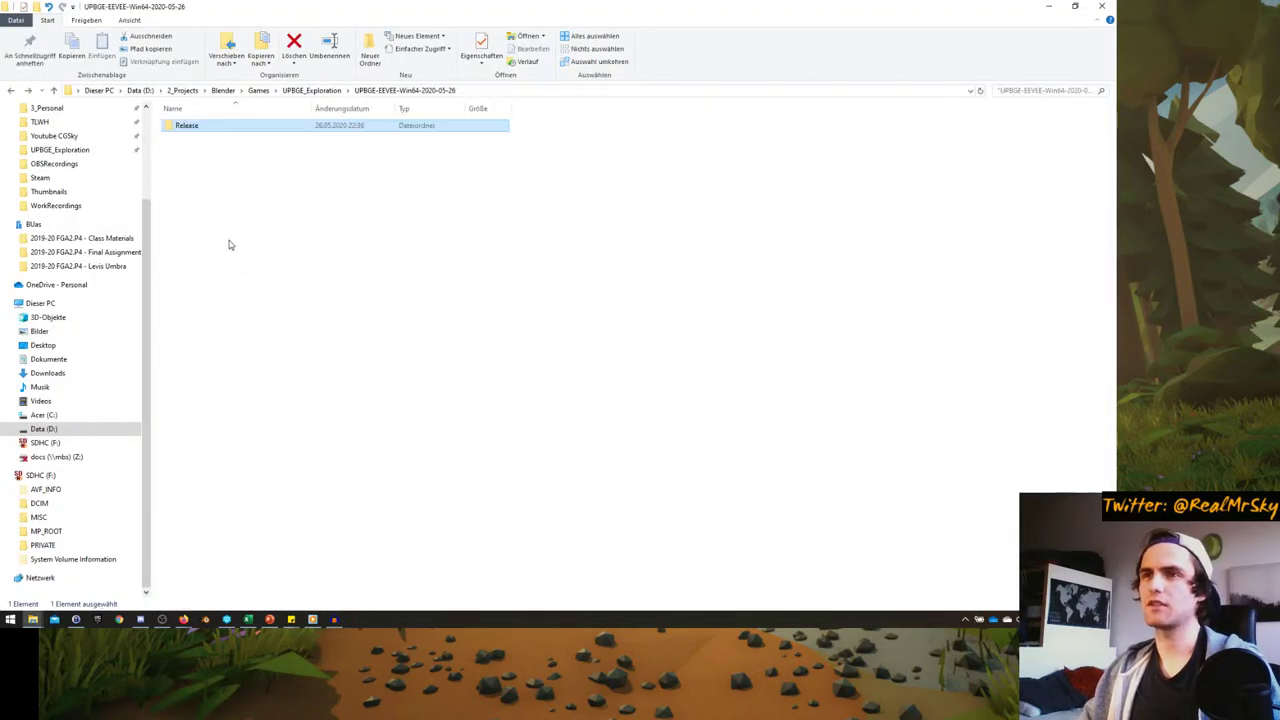
key(alt+Up)
double_click(318, 155)
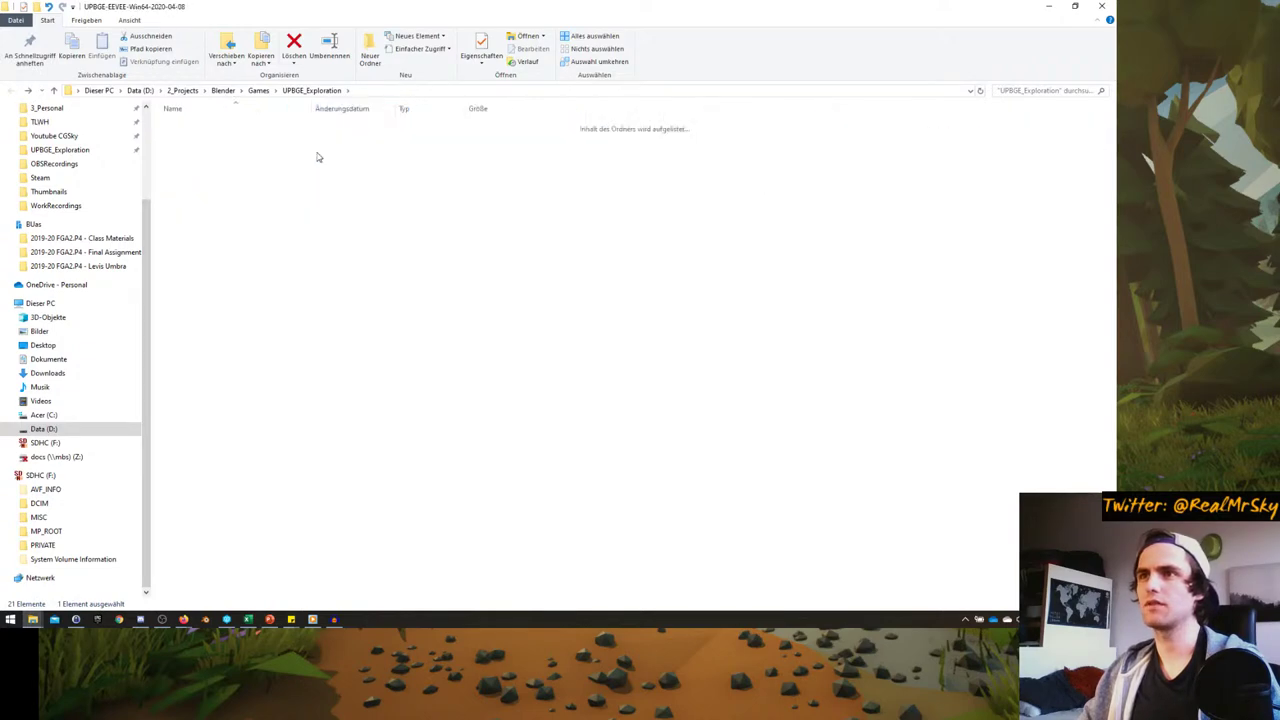
key(alt+Up)
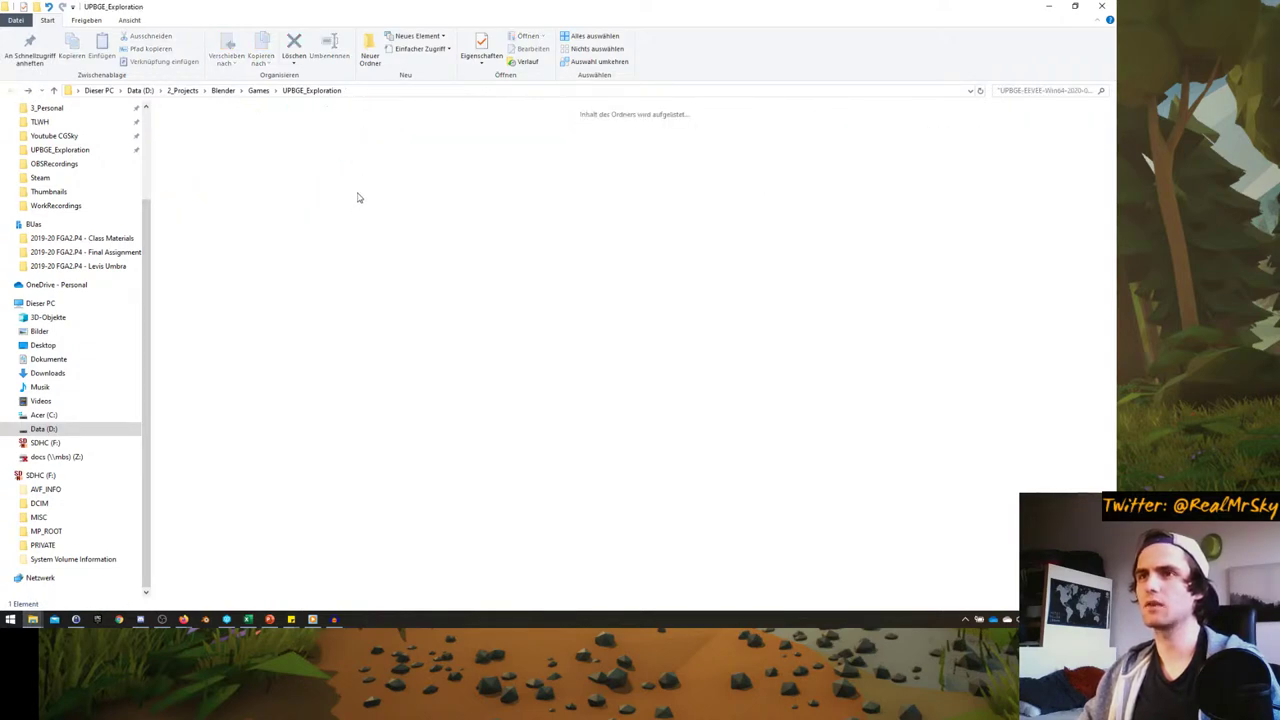
double_click(372, 175)
double_click(200, 126)
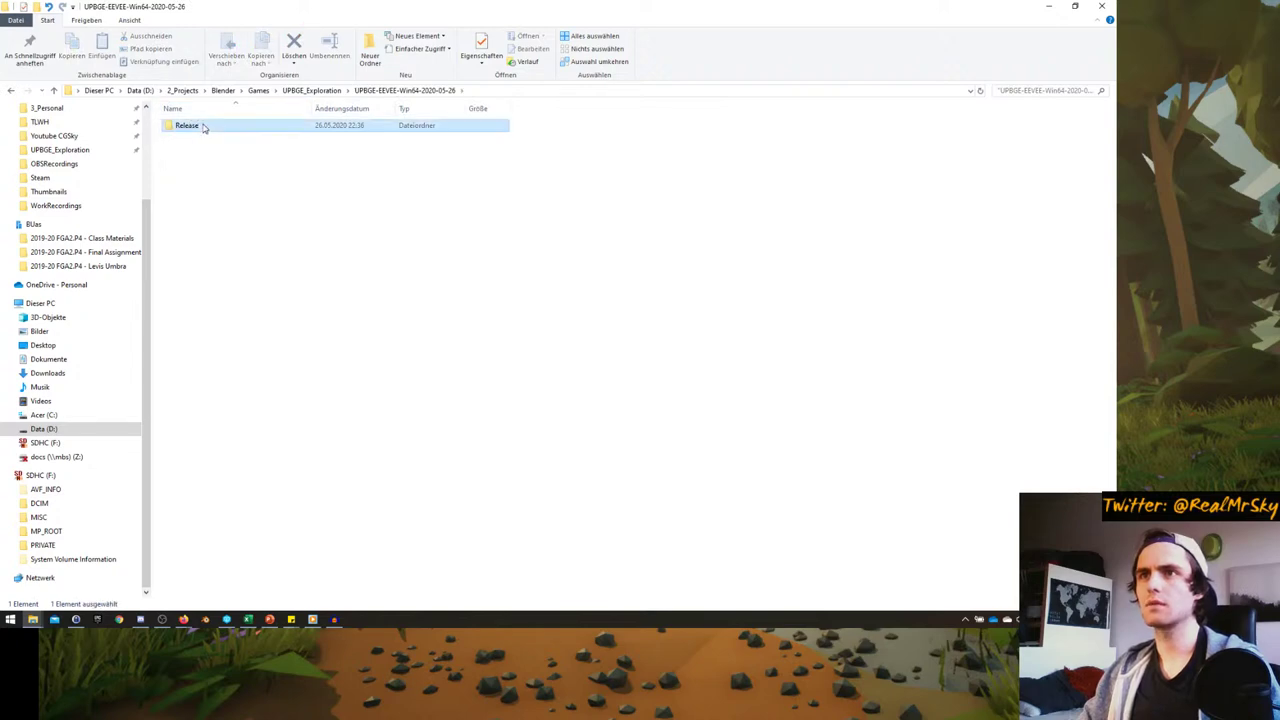
click(197, 127)
double_click(197, 127)
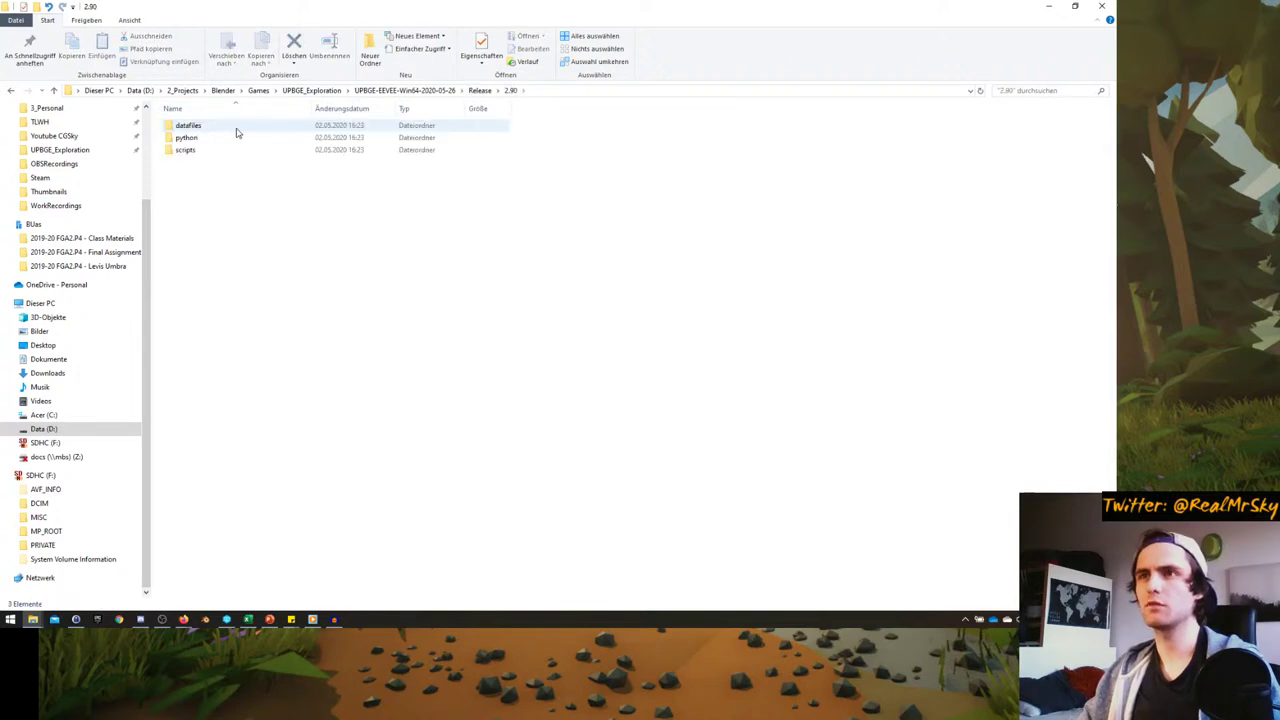
key(alt+Up)
key(alt+Up)
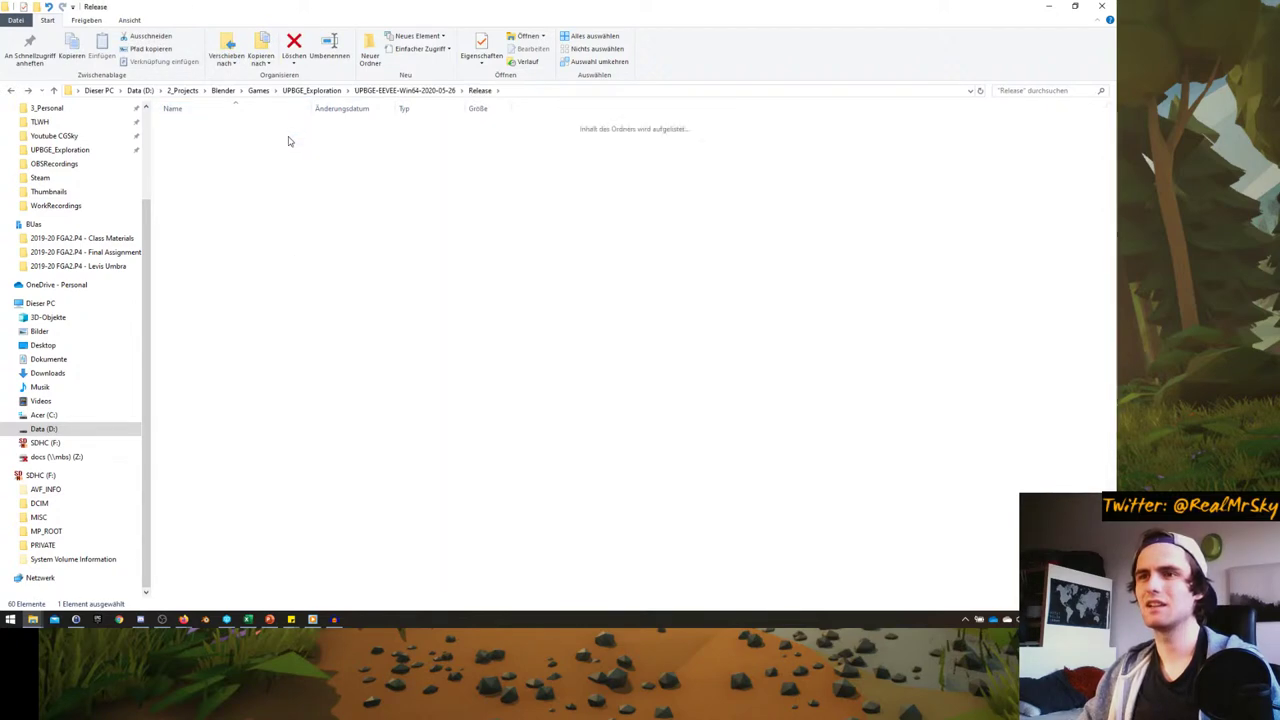
key(alt+Up)
- Compare both builds' Release folders, then launch blender.exe from the 2020-04-08 Release folder
double_click(333, 145)
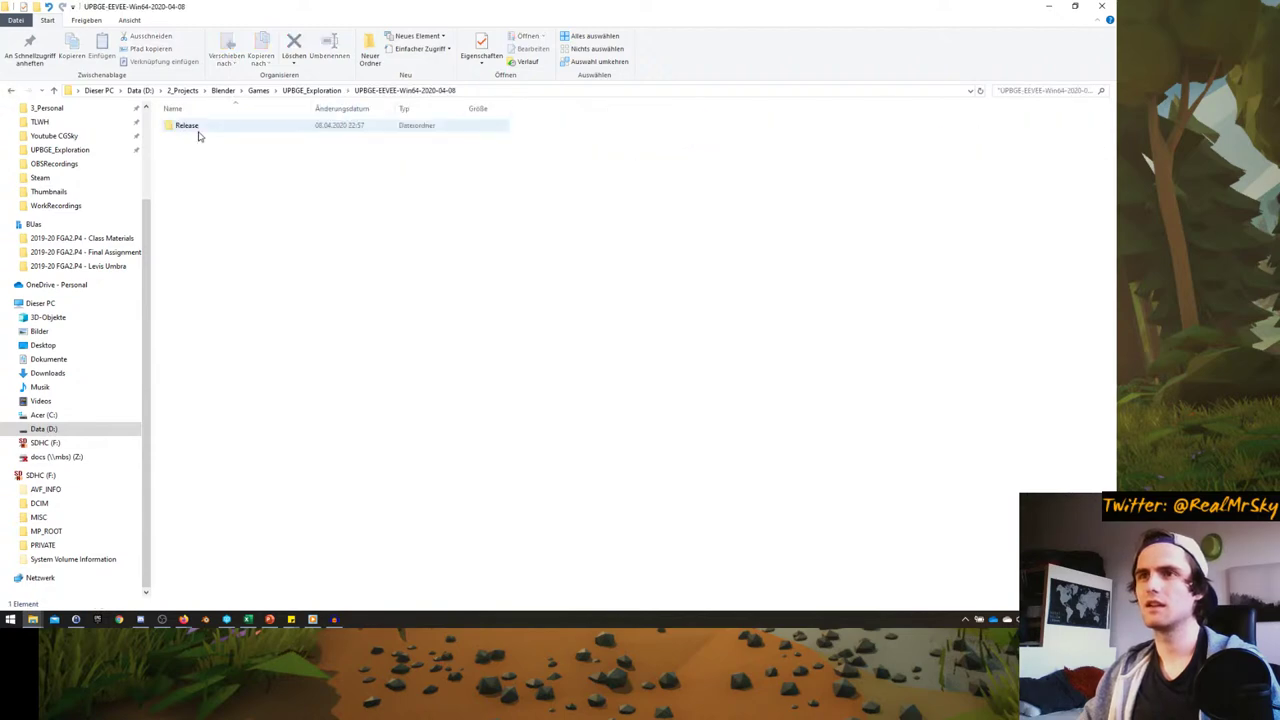
double_click(197, 130)
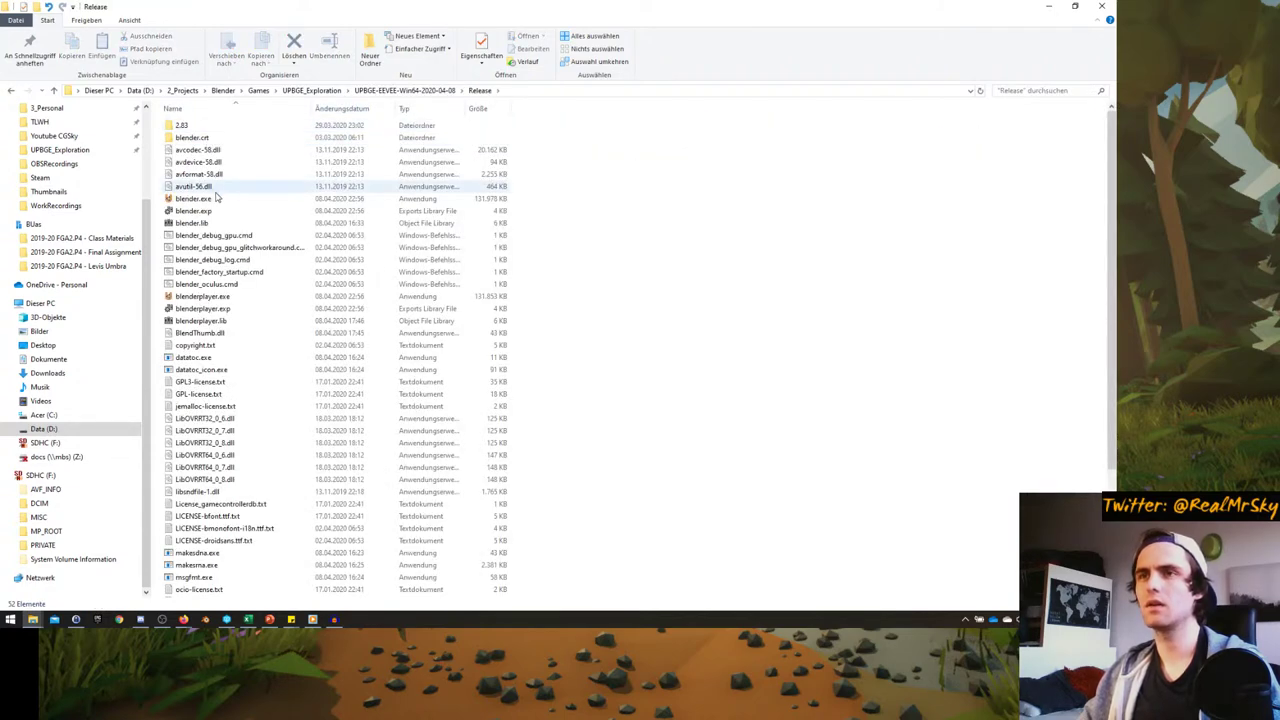
key(alt+Up)
key(alt+Up)
double_click(365, 148)
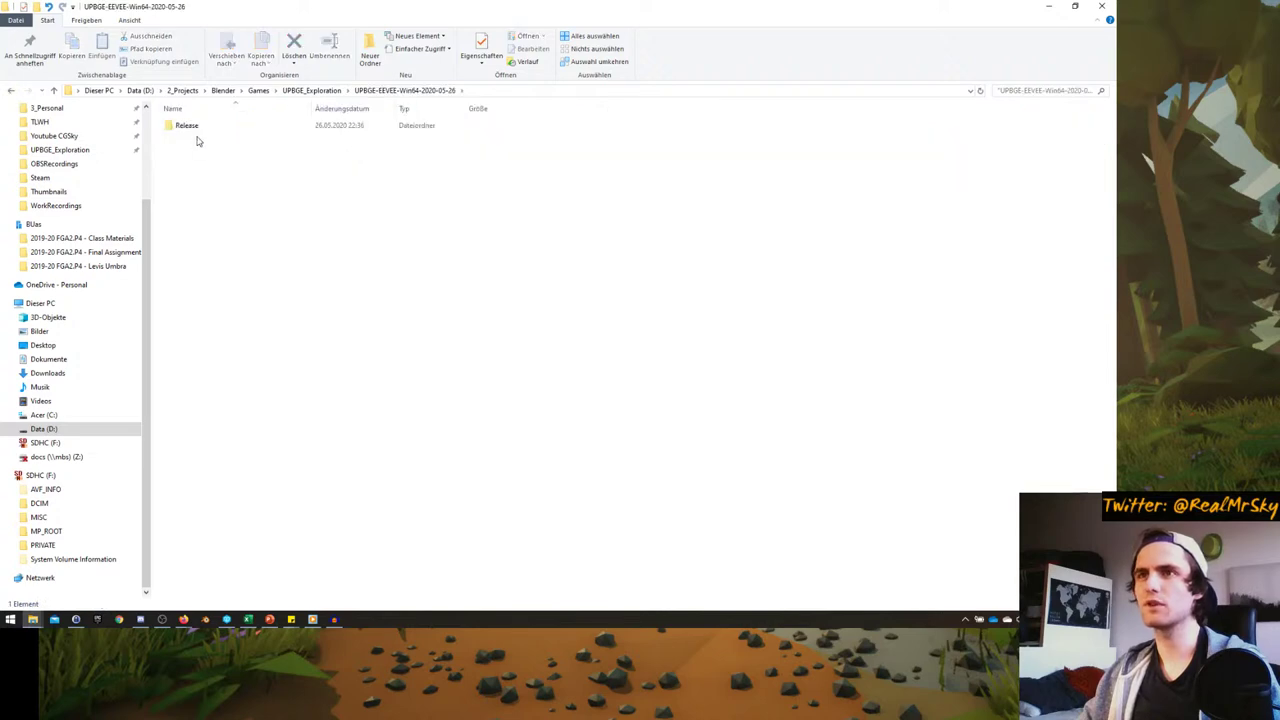
double_click(195, 134)
scroll(232, 328, down, 5)
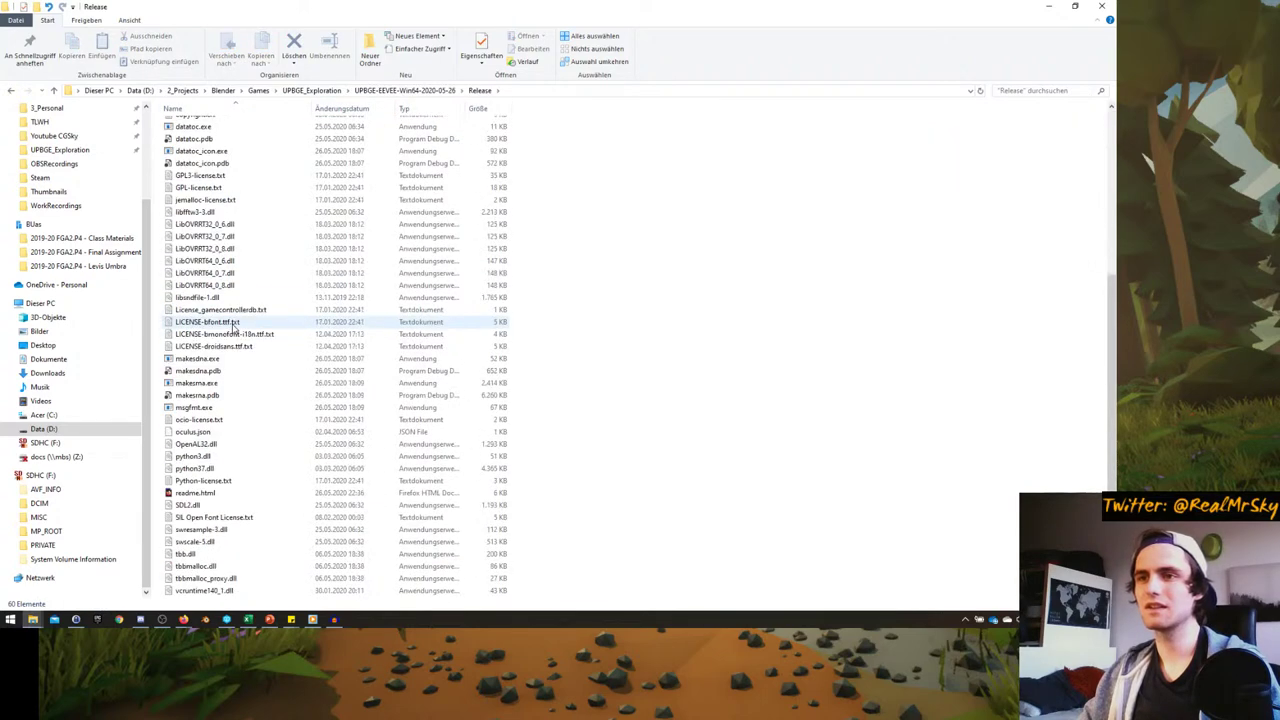
scroll(235, 325, up, 5)
key(alt+Left)
key(alt+Left)
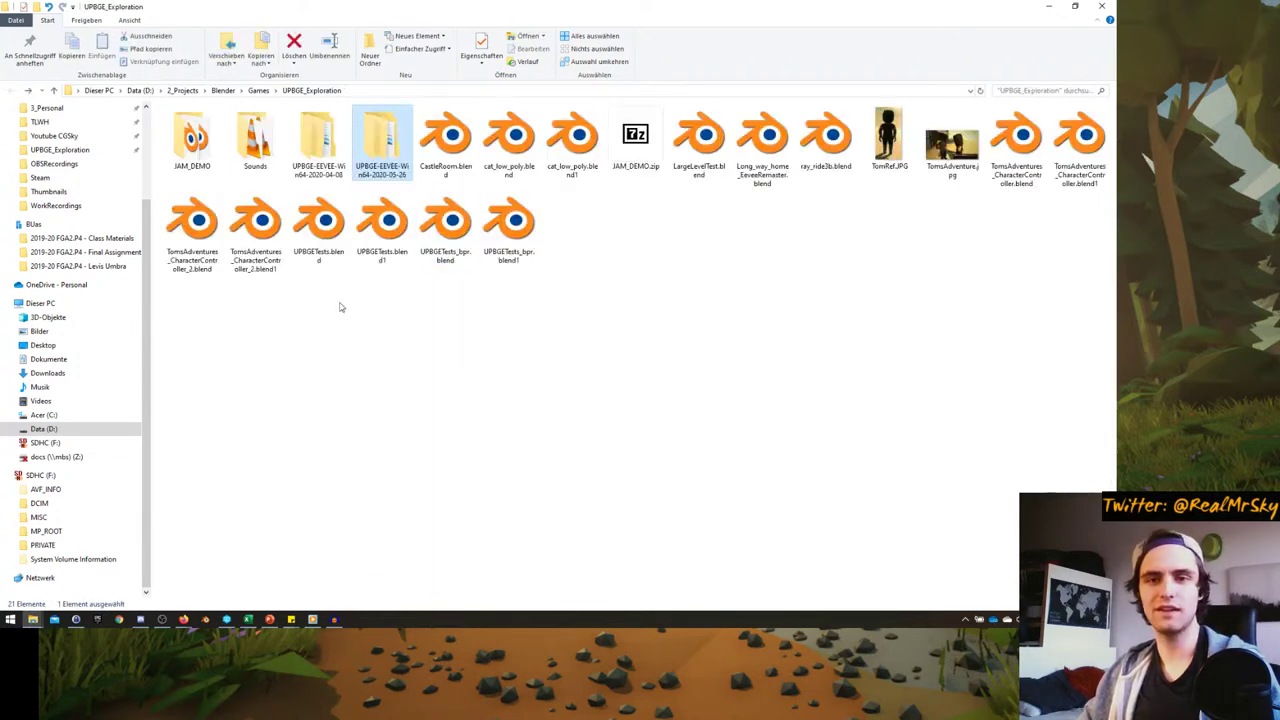
double_click(318, 152)
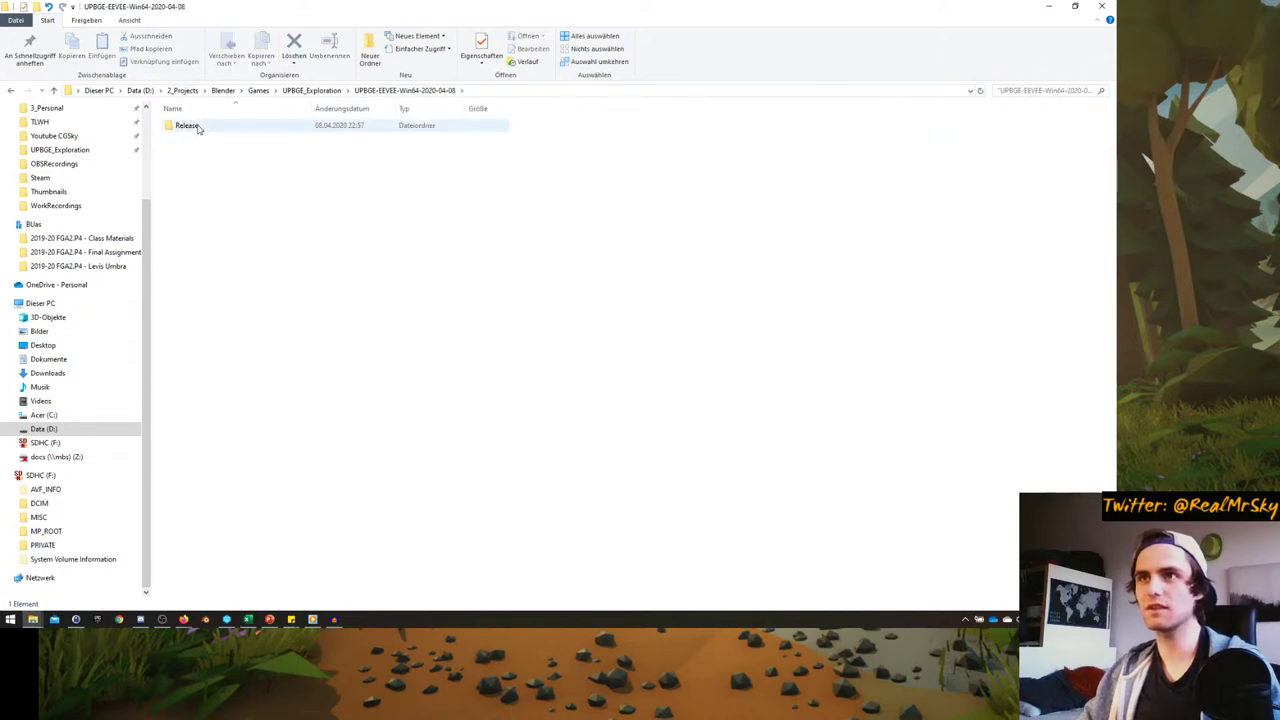
double_click(186, 125)
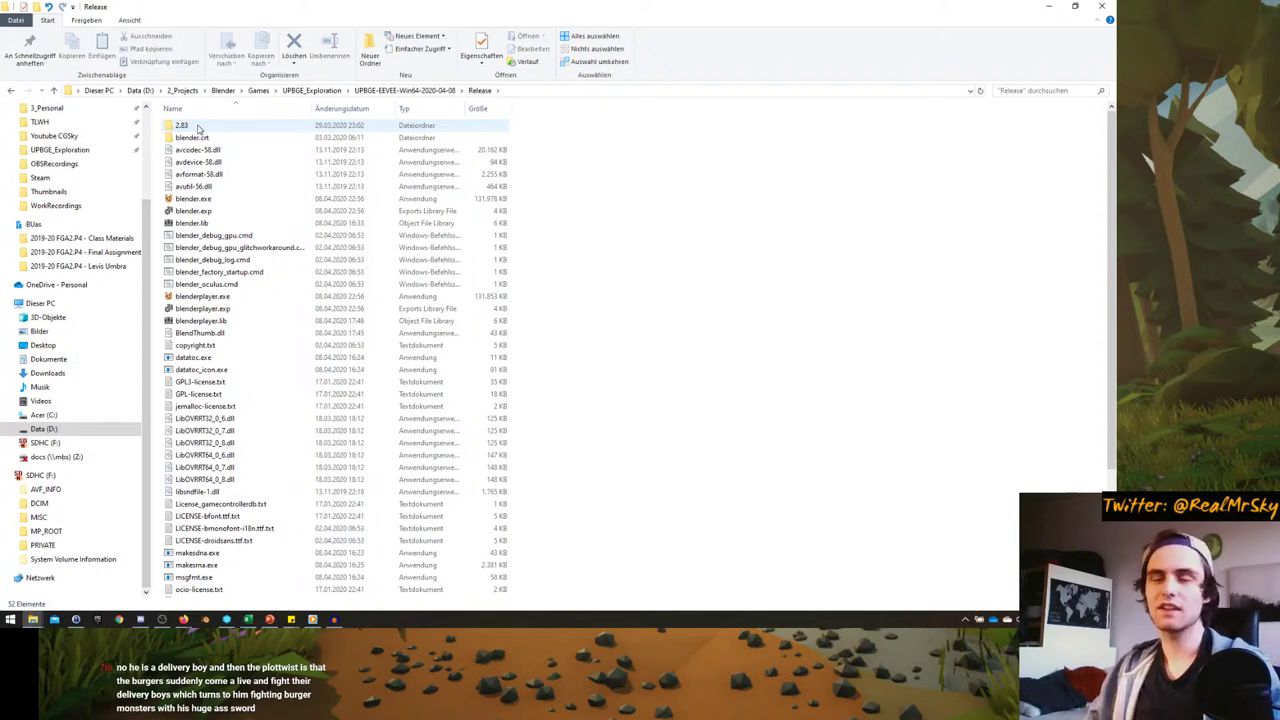
click(196, 200)
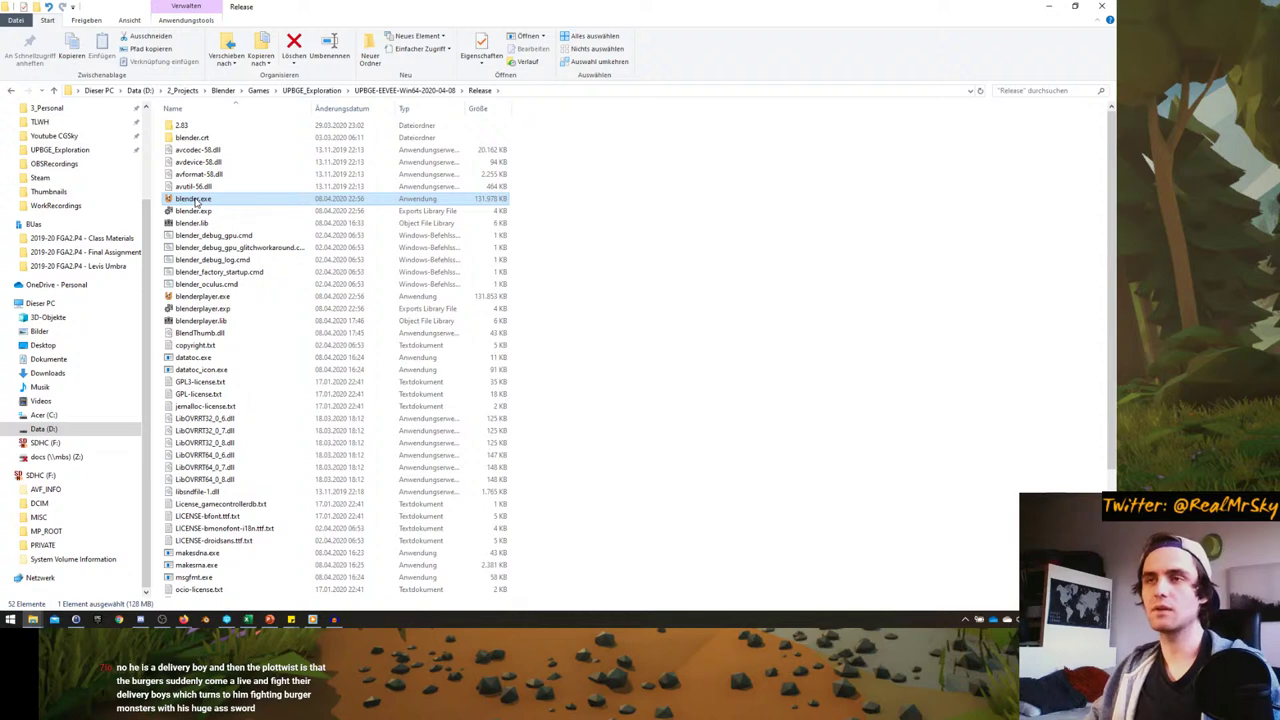
double_click(196, 200)
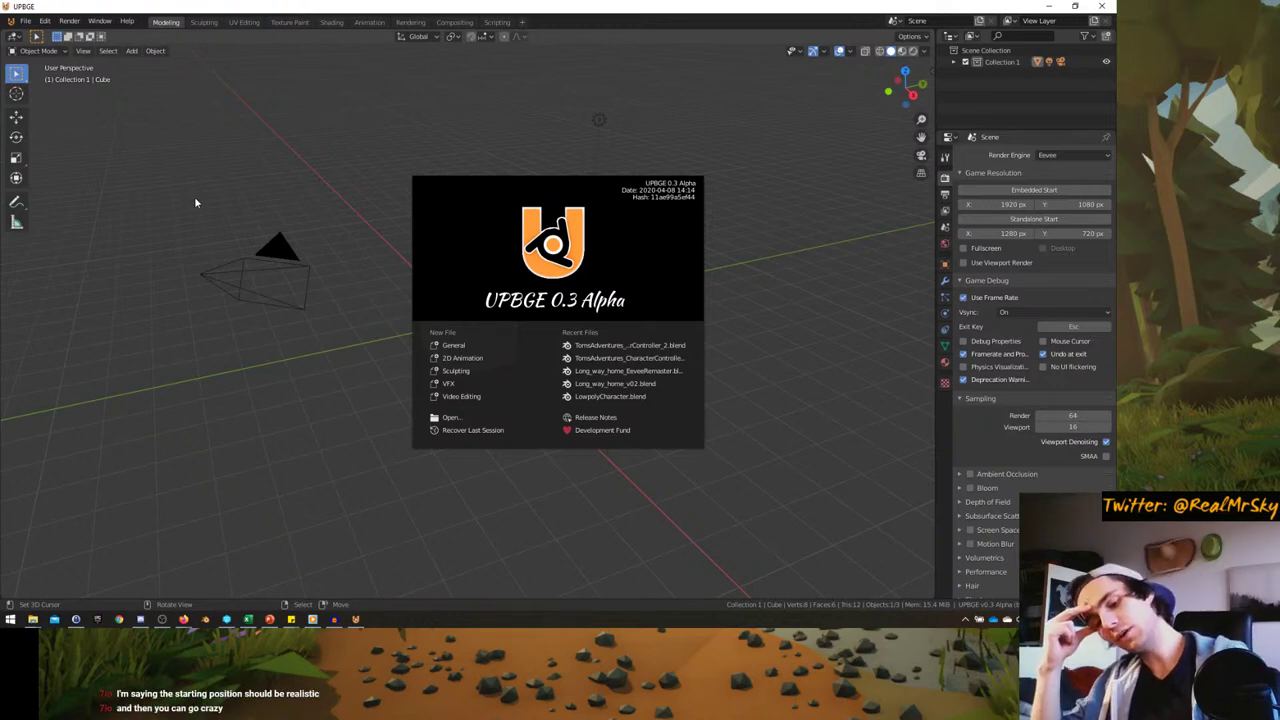
- Open TomsAdventures_CharacterController_2.blend from the splash screen's Recent Files
click(628, 345)
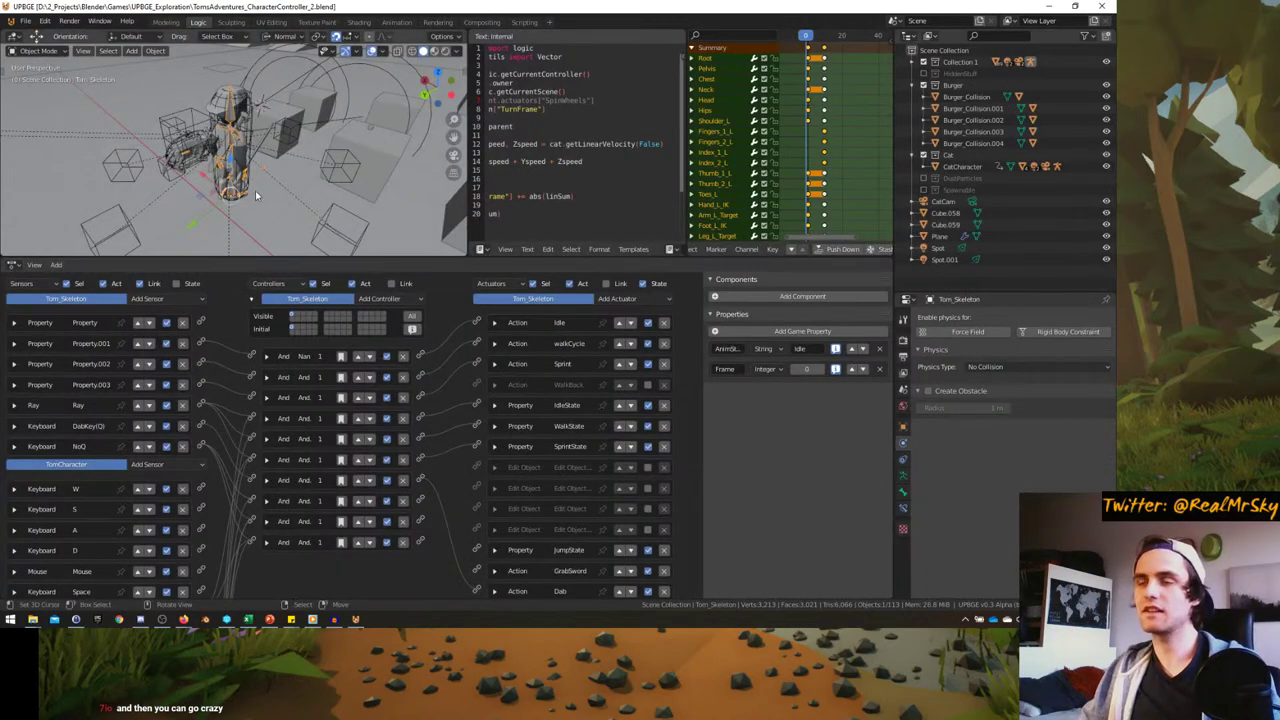
key(KP_0)
key(ctrl+space)
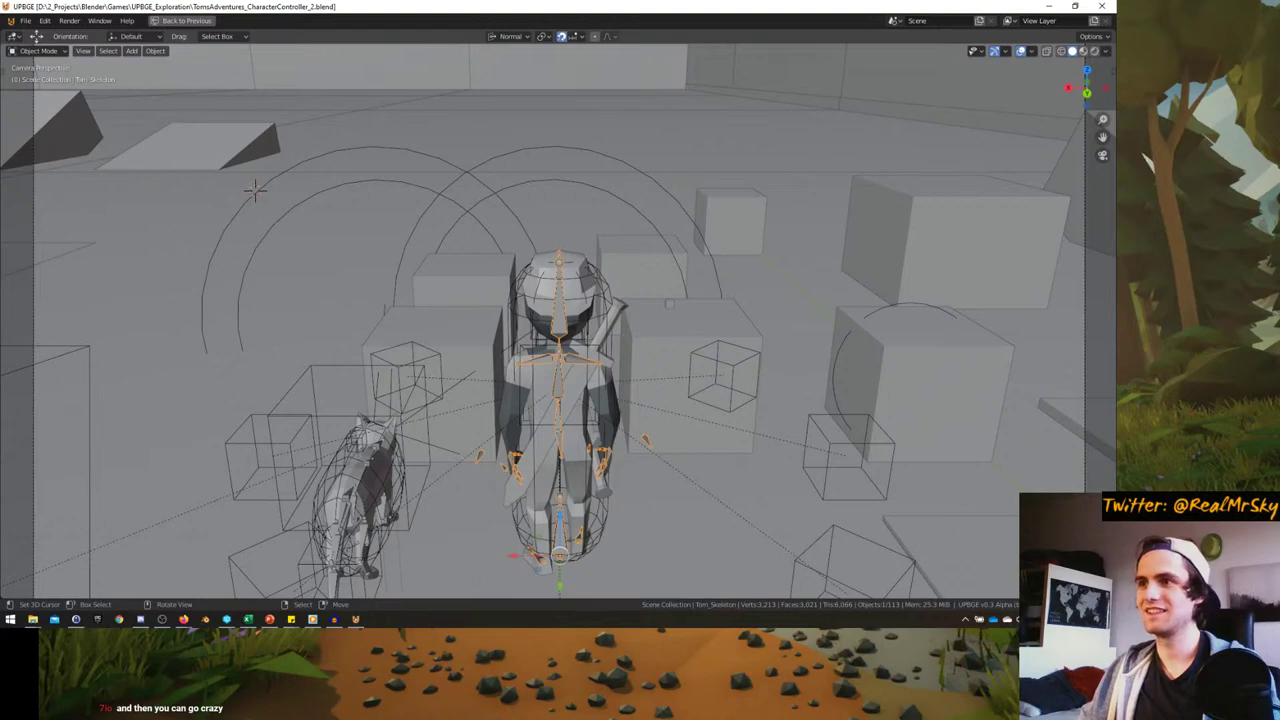
key(p)
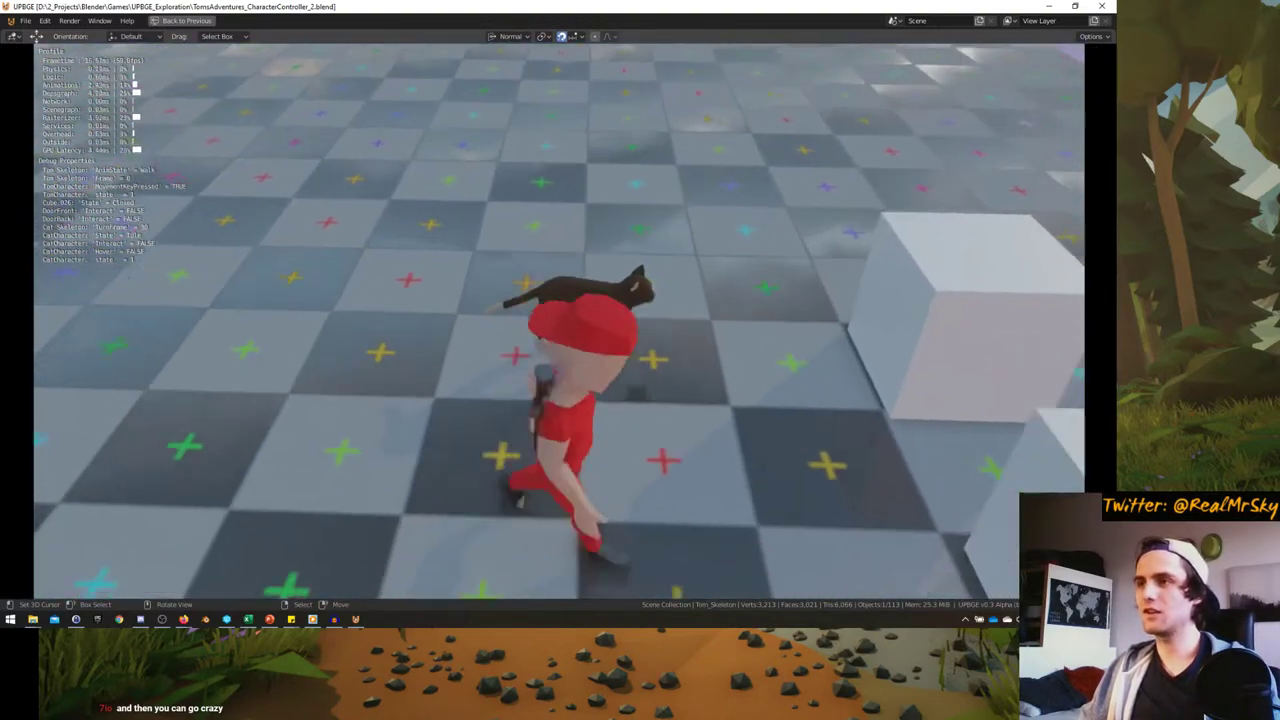
key(e)
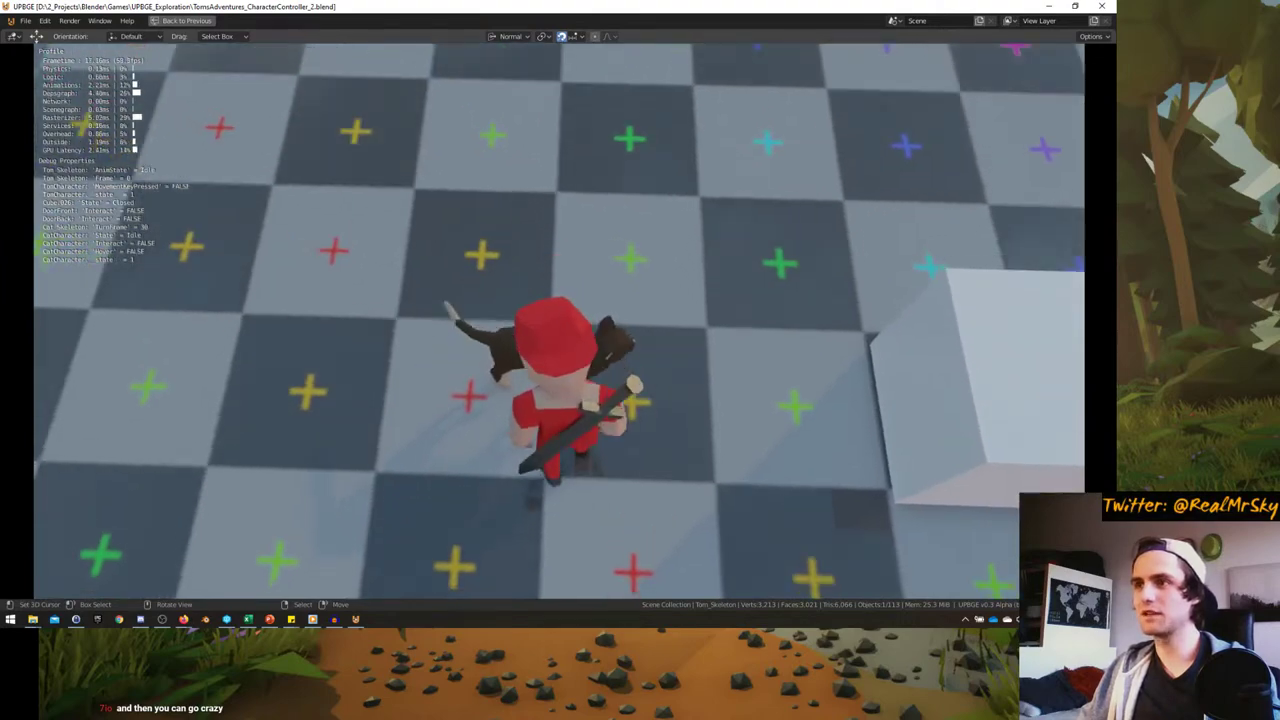
key(w)
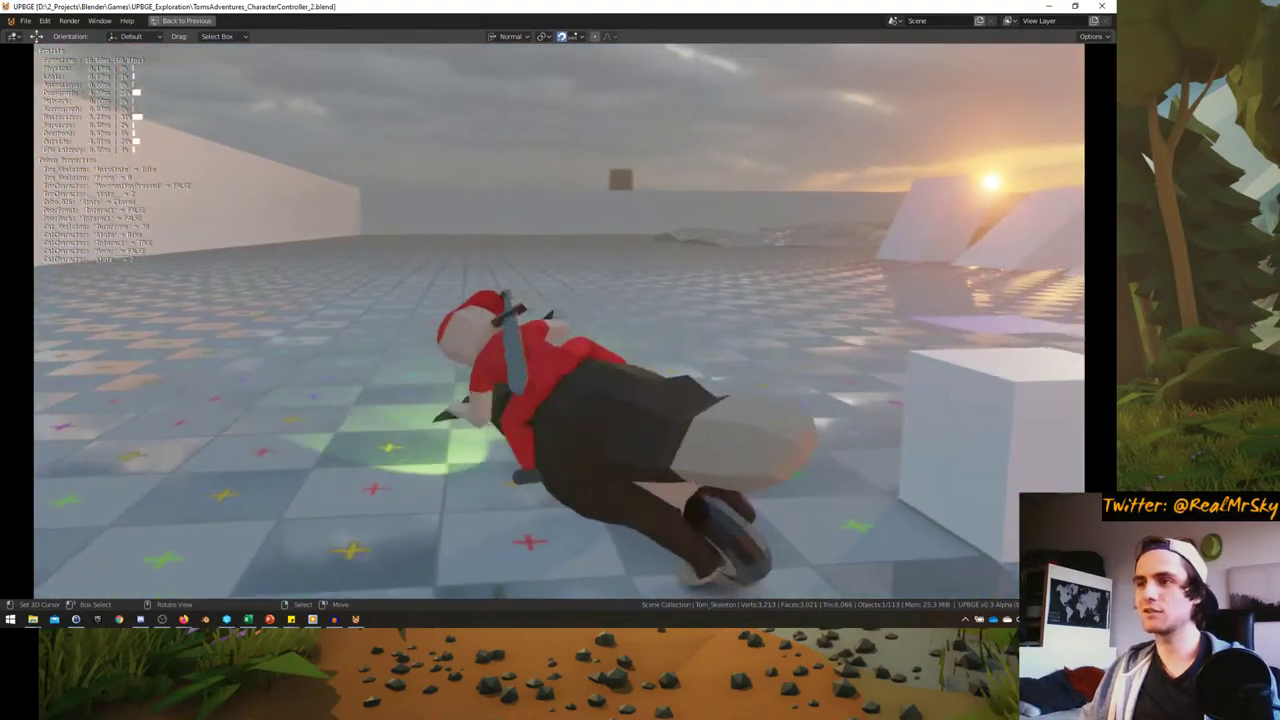
key(w)
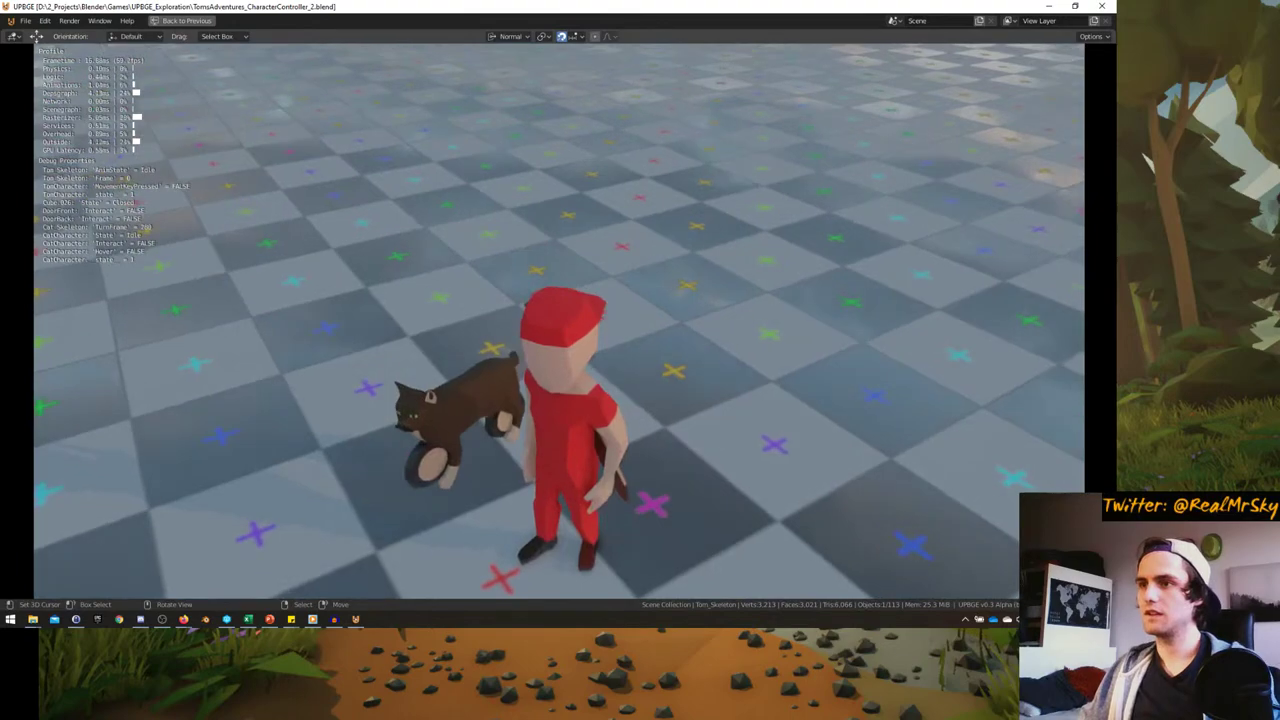
key(Escape)
key(ctrl+space)
middle_drag(300, 150, 244, 195)
- Isolate the cat skeleton, play its current animation, and enlarge the timeline
click(300, 176)
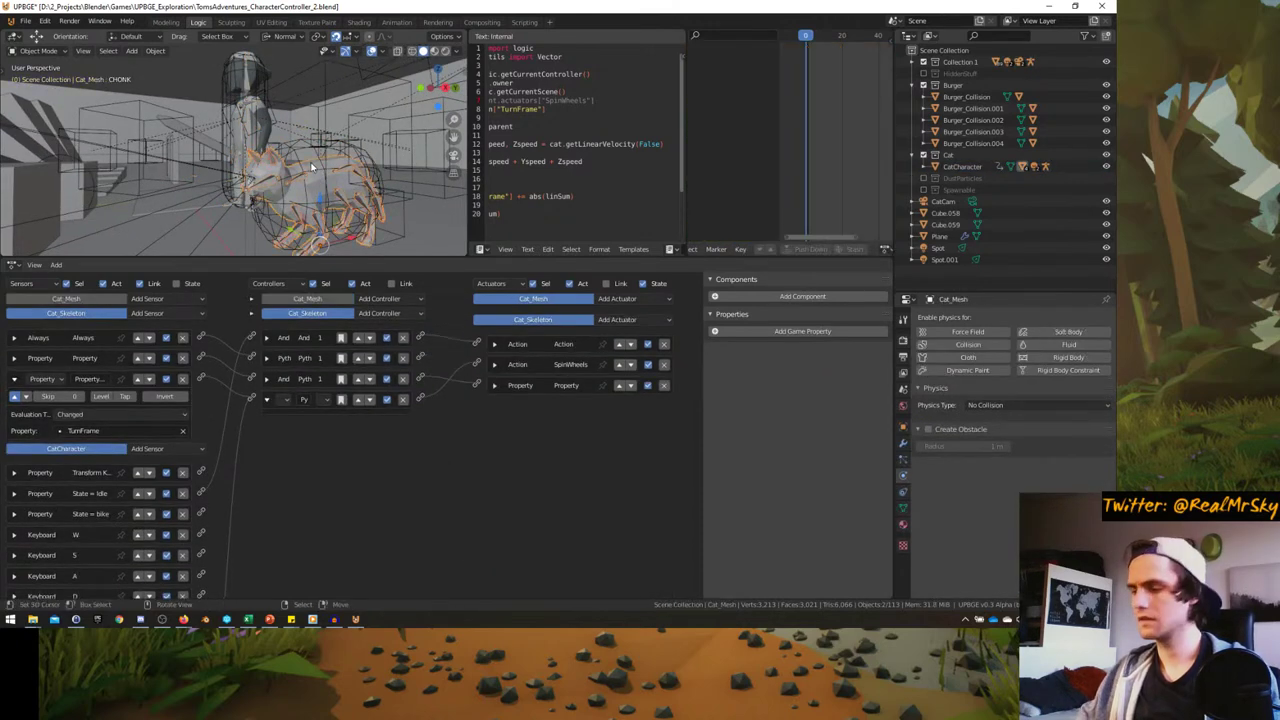
key(KP_Divide)
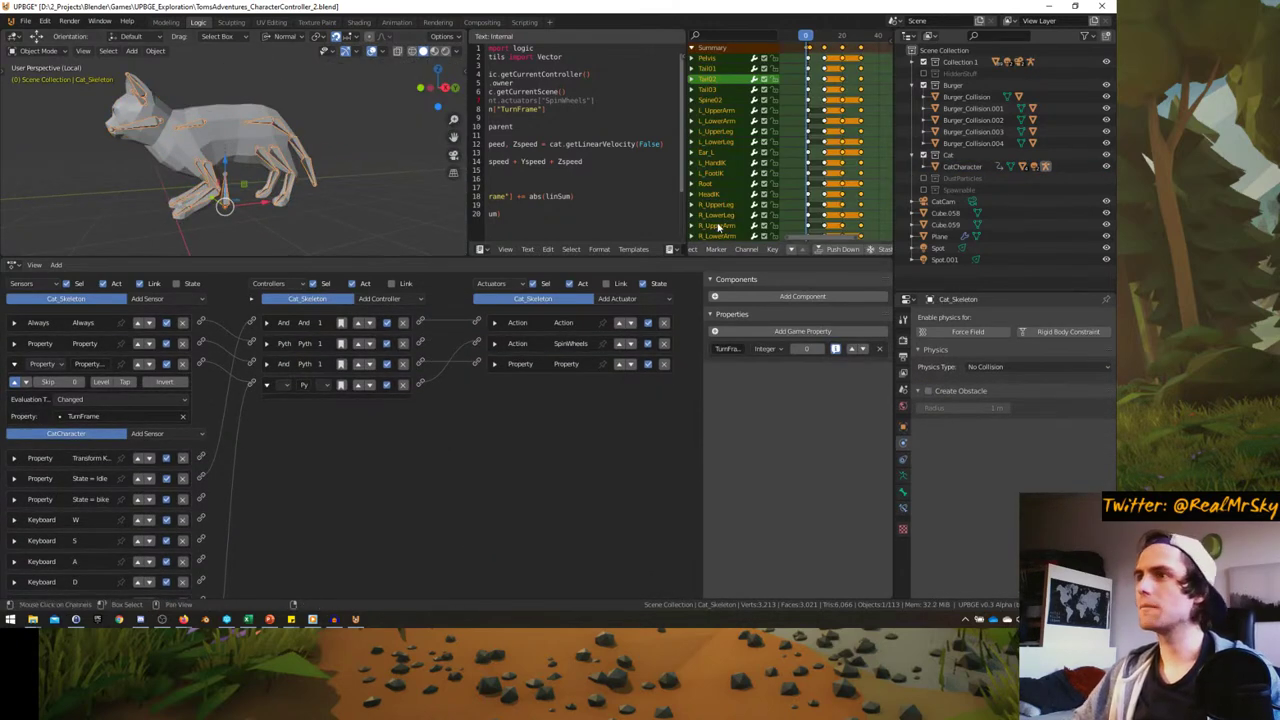
ctrl+scroll(828, 178, left, 2)
key(space)
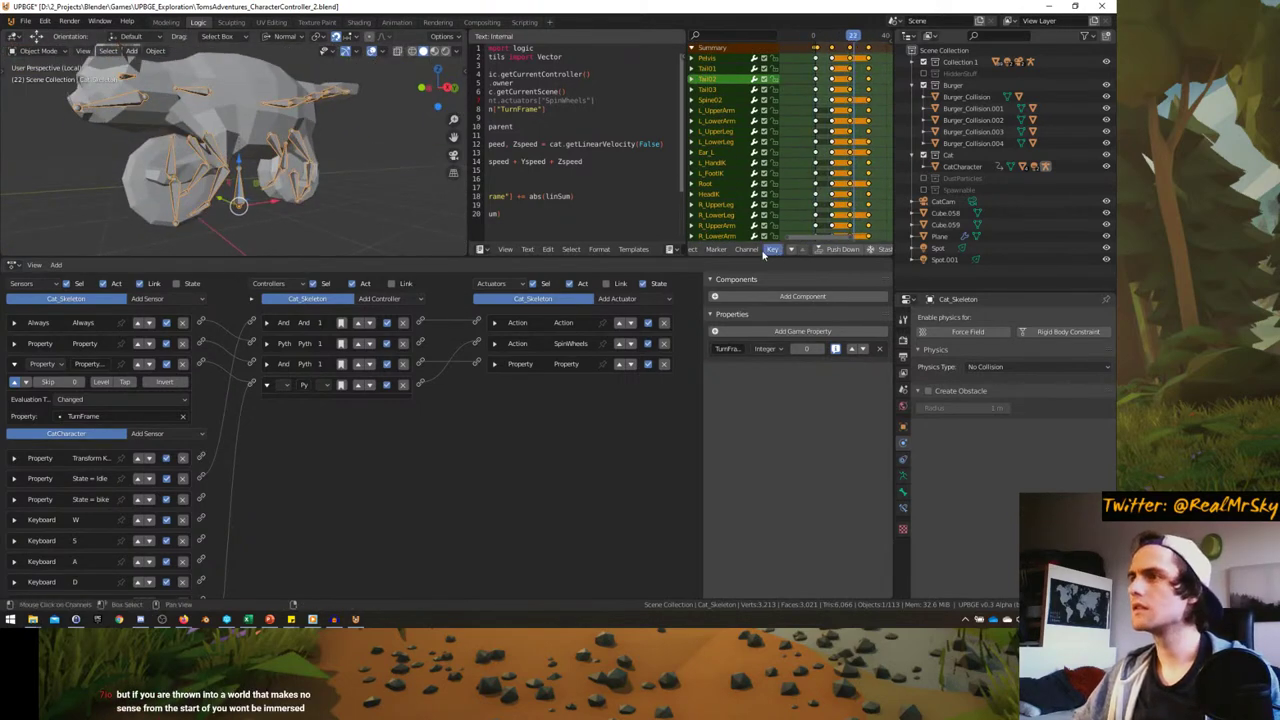
drag(746, 256, 745, 384)
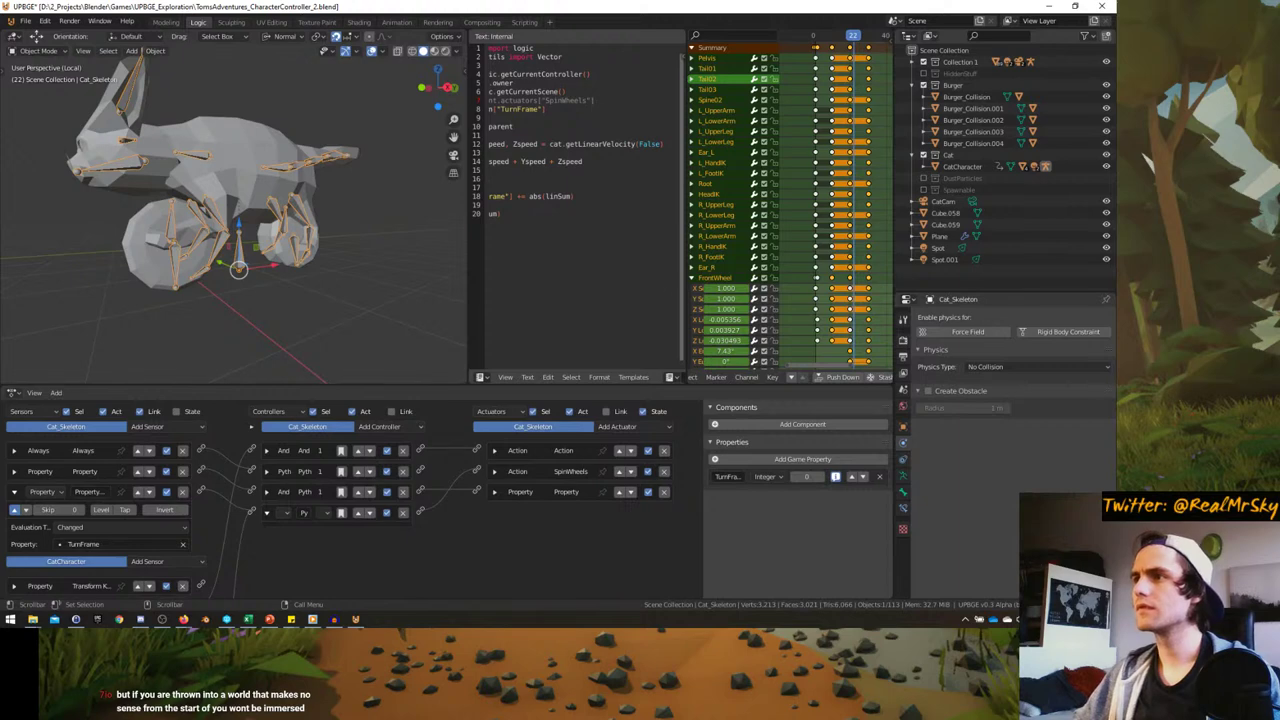
drag(686, 288, 630, 288)
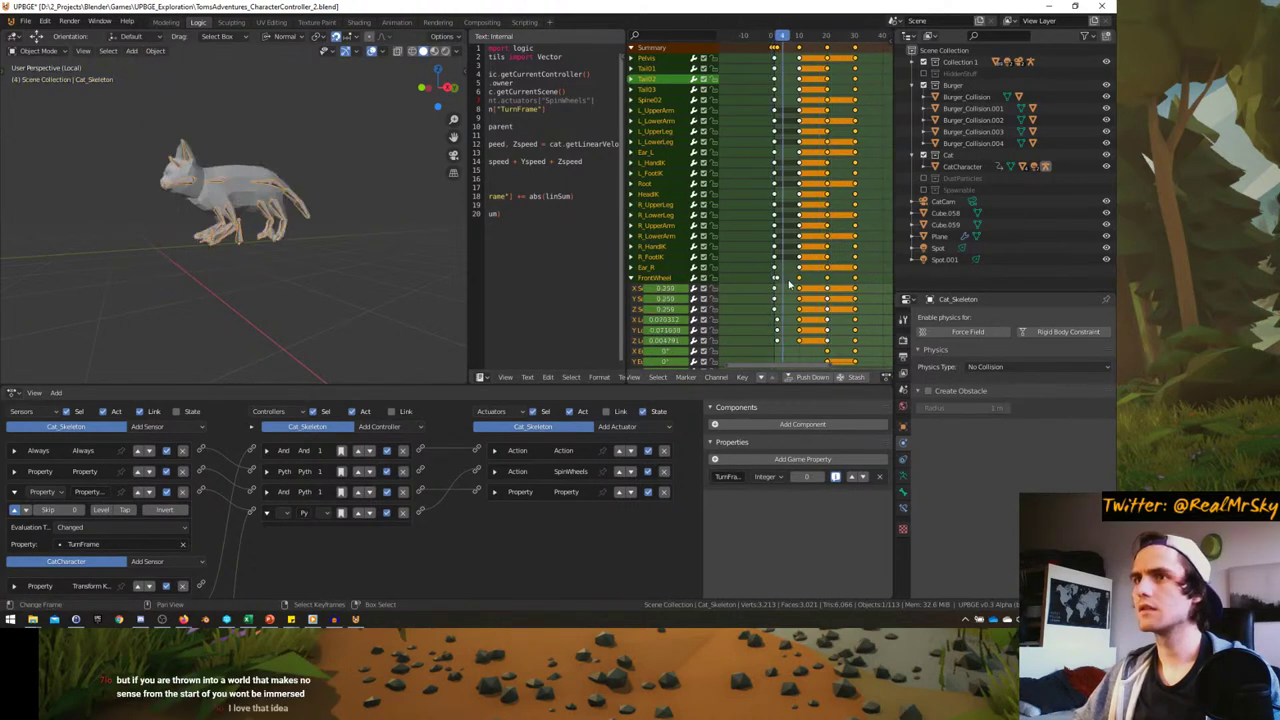
mouse_move(810, 280)
mouse_down()
mouse_move(779, 280)
mouse_move(882, 276)
mouse_move(754, 277)
mouse_move(810, 277)
mouse_up()
scroll(727, 377, down, 3)
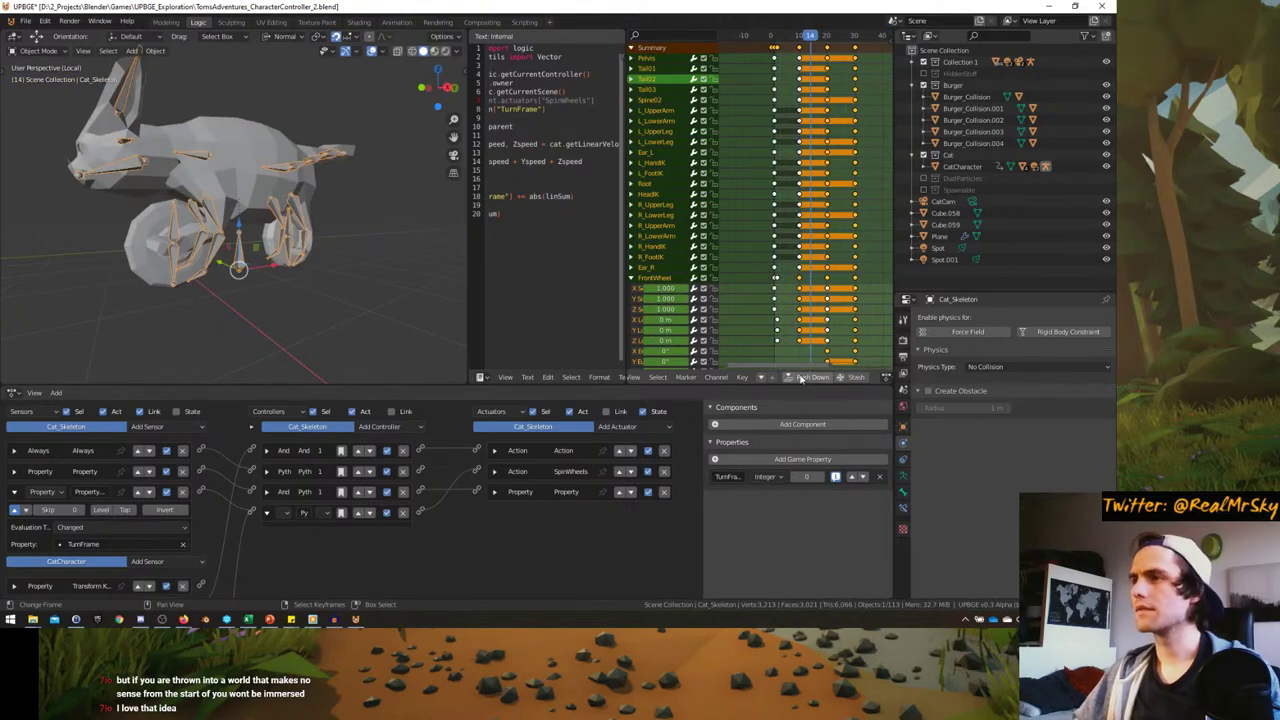
- Put the cat skeleton in Pose Mode, test the wheel bones, and browse its actions
click(784, 377)
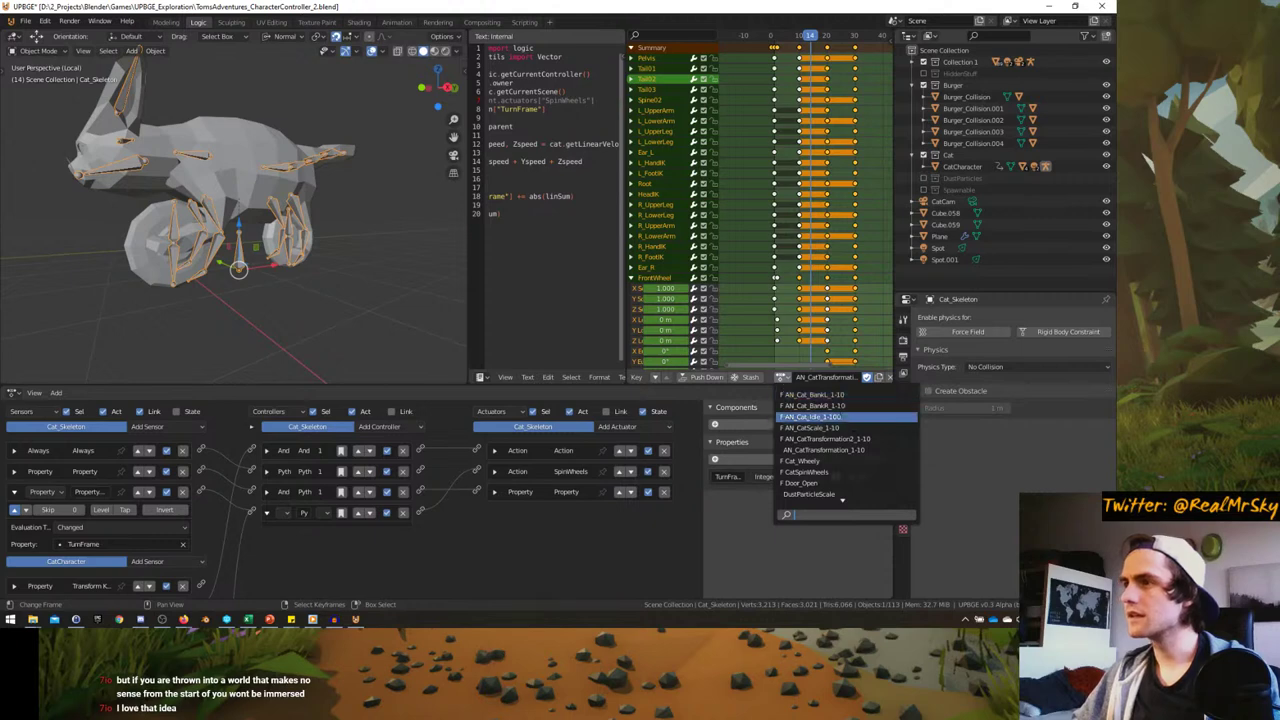
key(ctrl+Tab)
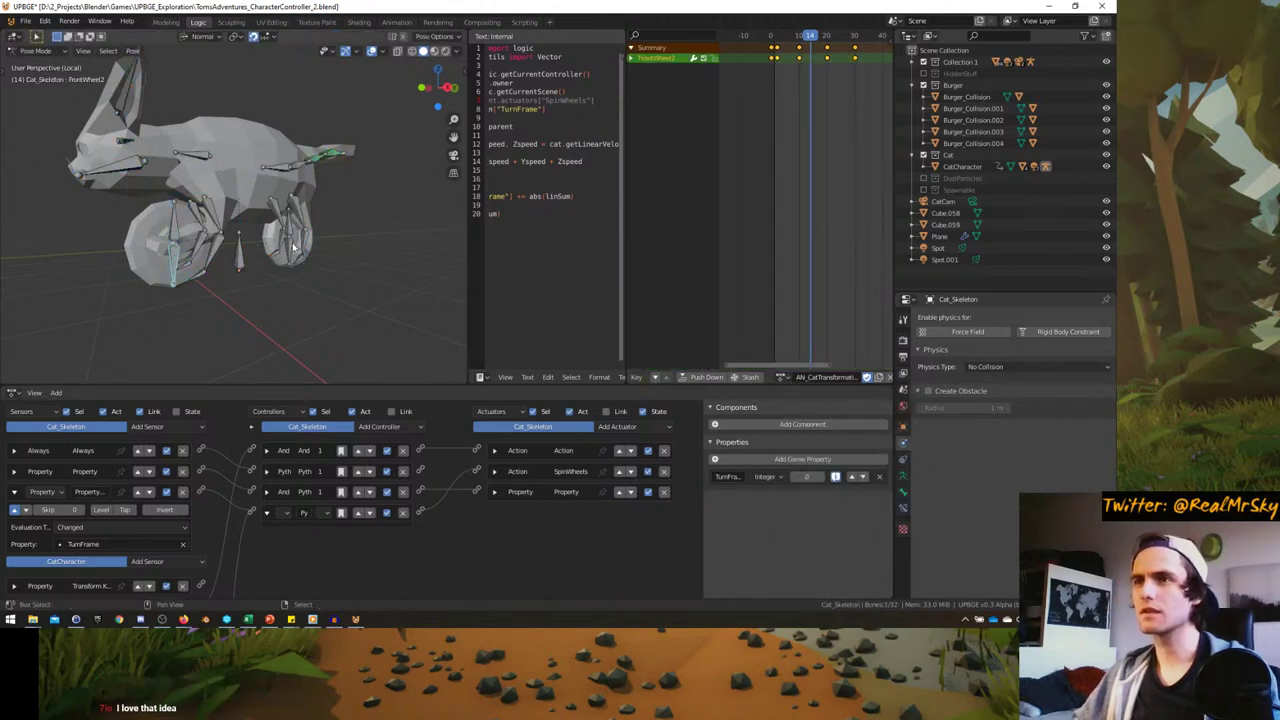
click(293, 250)
shift+click(190, 250)
key(r)
right_click(285, 290)
click(784, 377)
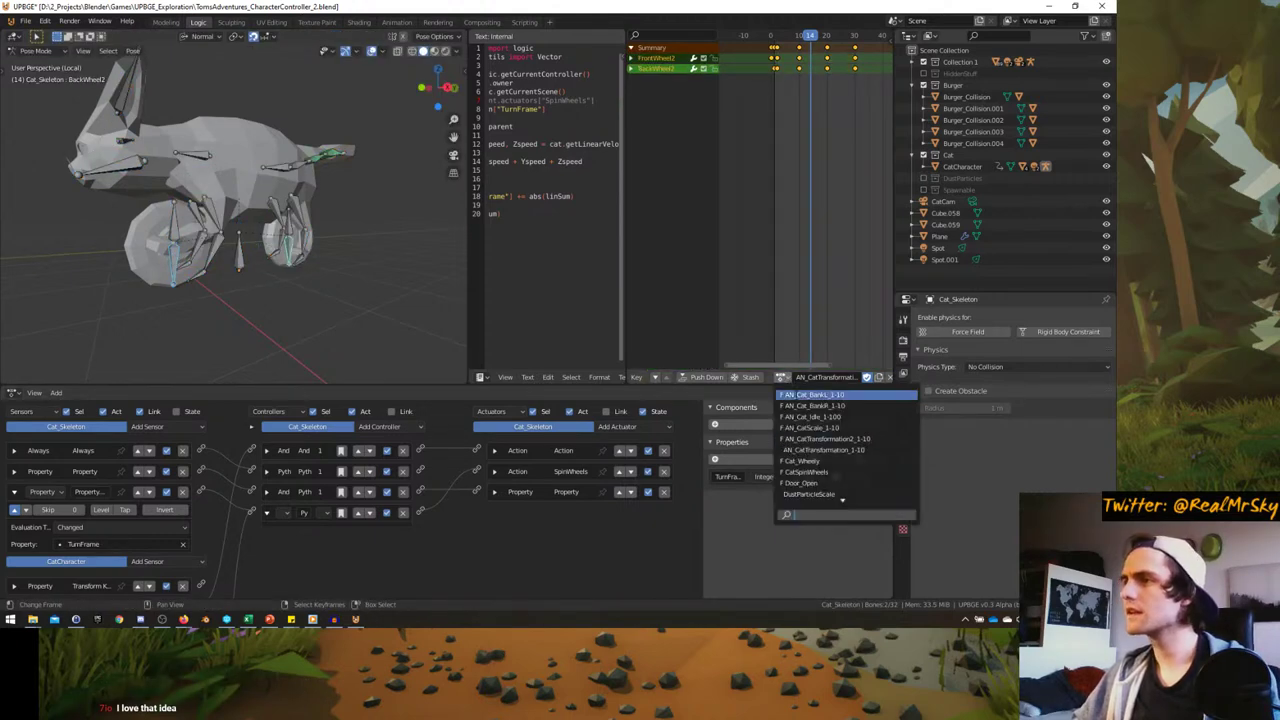
scroll(860, 494, up, 8)
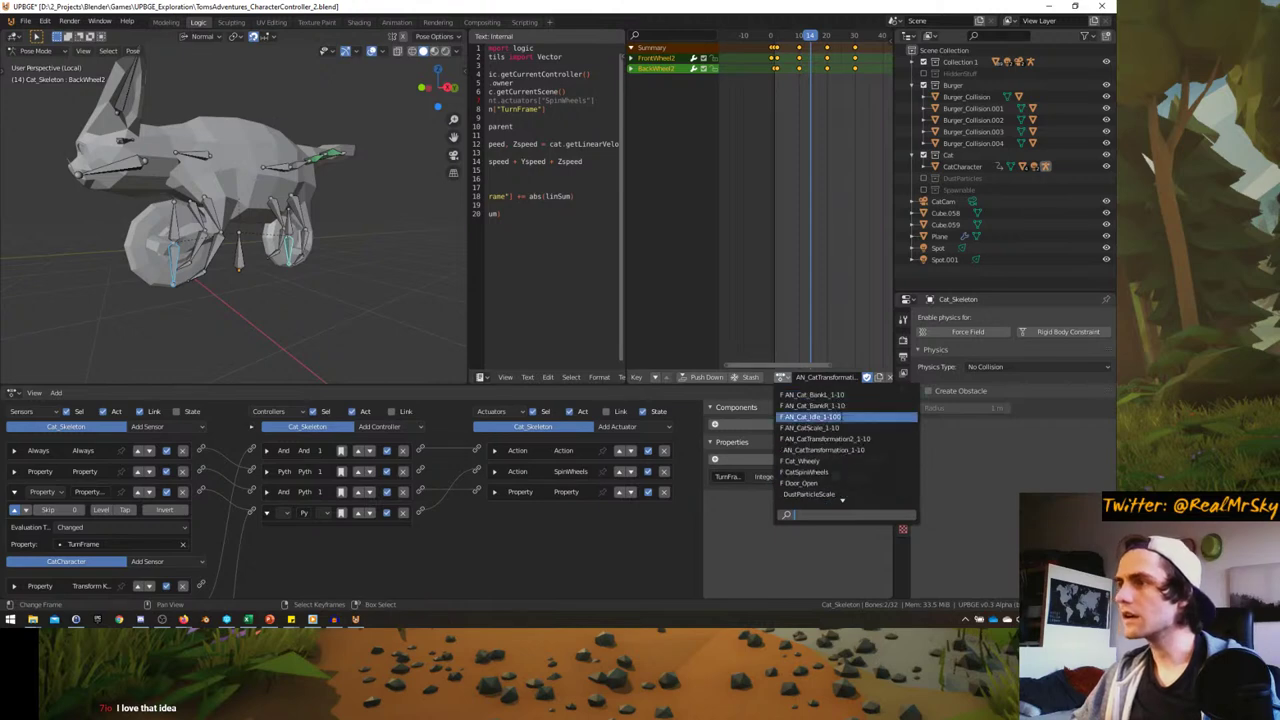
- Assign the AN_Cat_Idle_1-100 action to the cat at frame 0 and change the transform pivot point
click(812, 416)
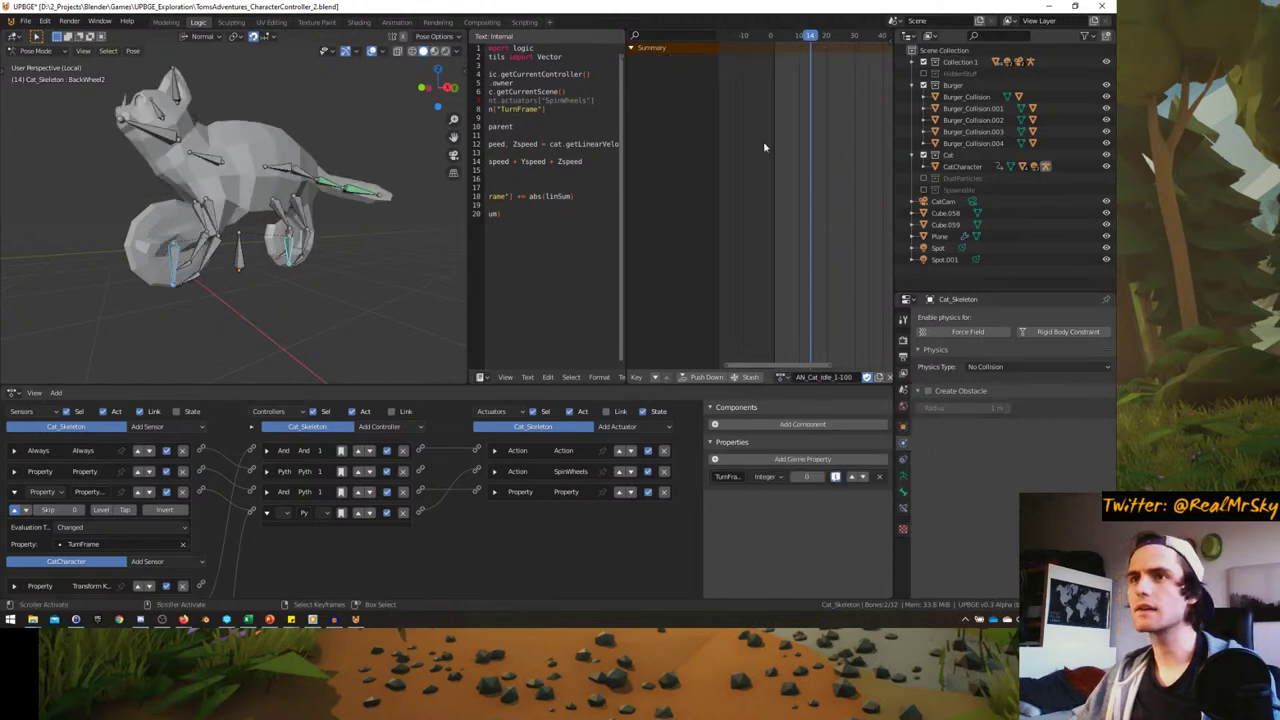
key(shift+Left)
middle_drag(180, 200, 320, 217)
scroll(320, 217, up, 4)
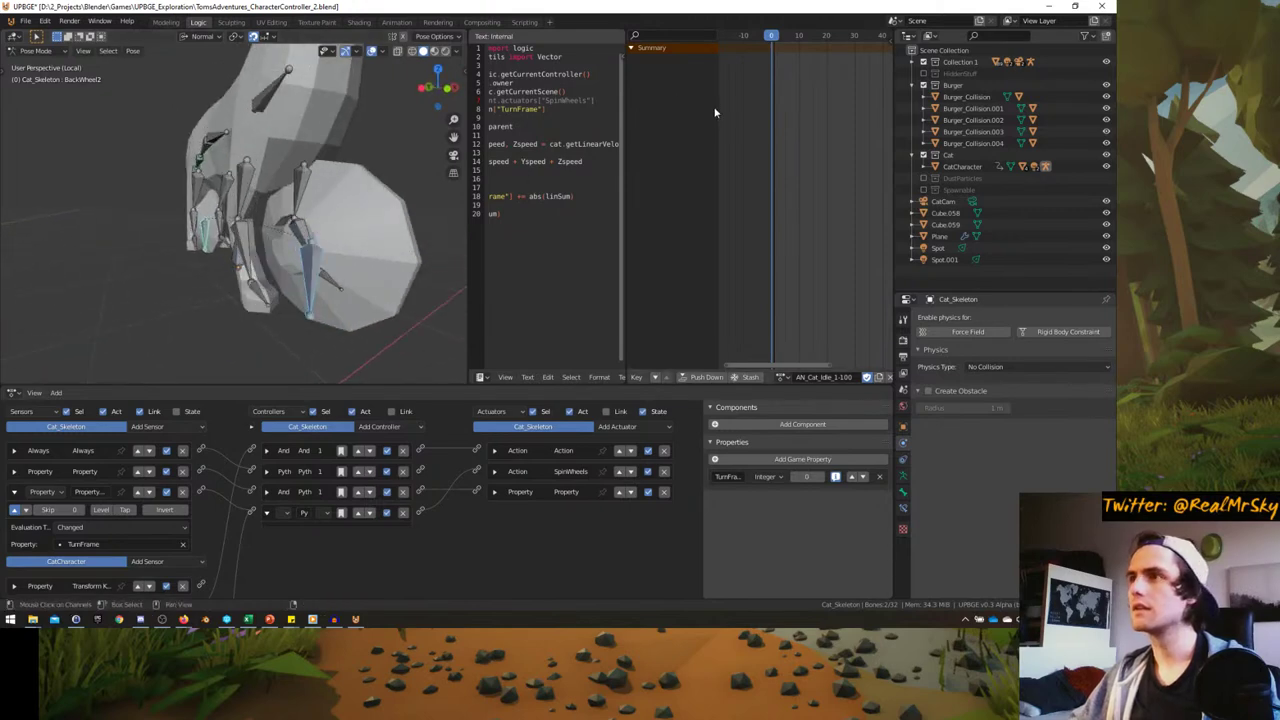
middle_drag(312, 266, 345, 258)
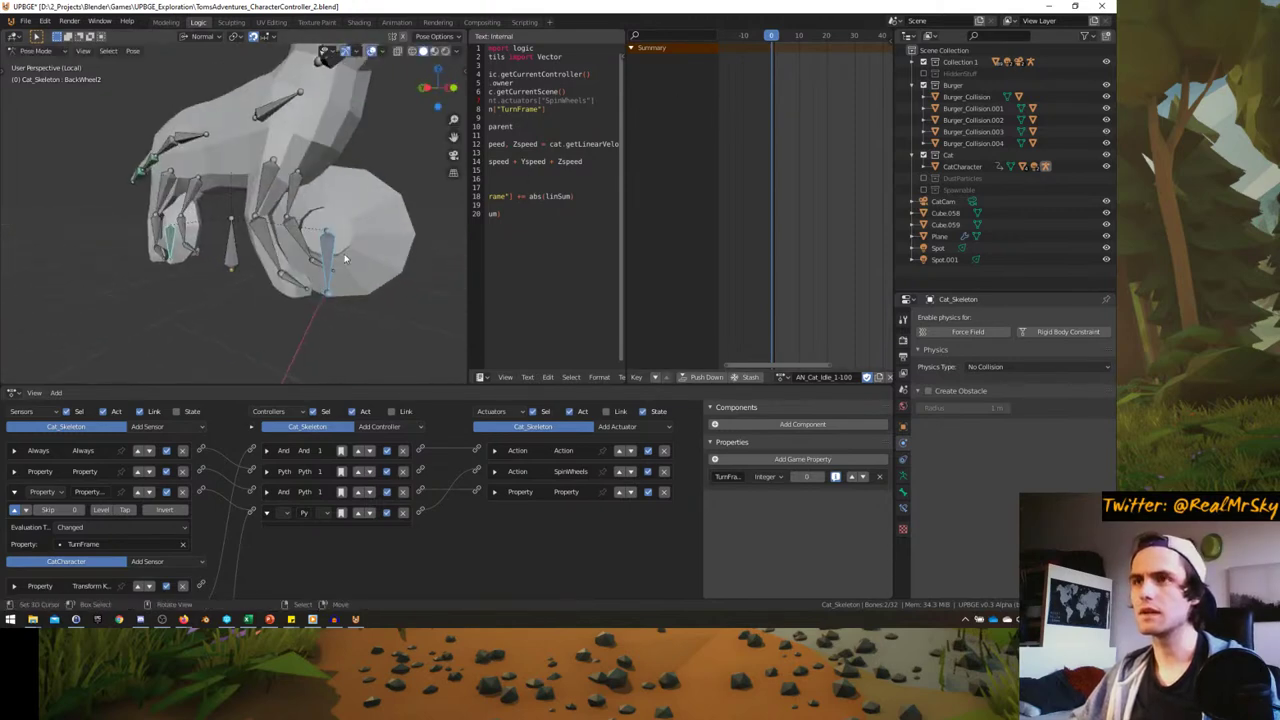
click(237, 36)
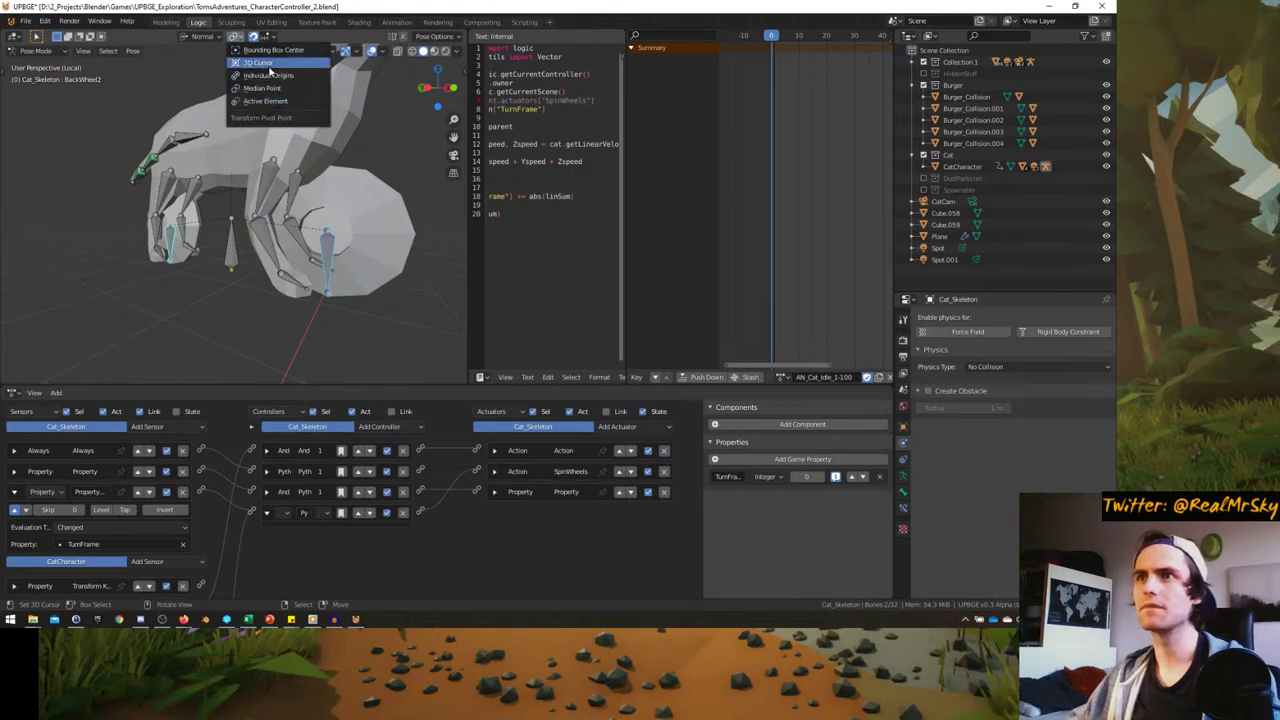
click(265, 77)
- Scale the wheel bones to zero, keyframe them, and play the animation to check the pose
key(s)
key(0)
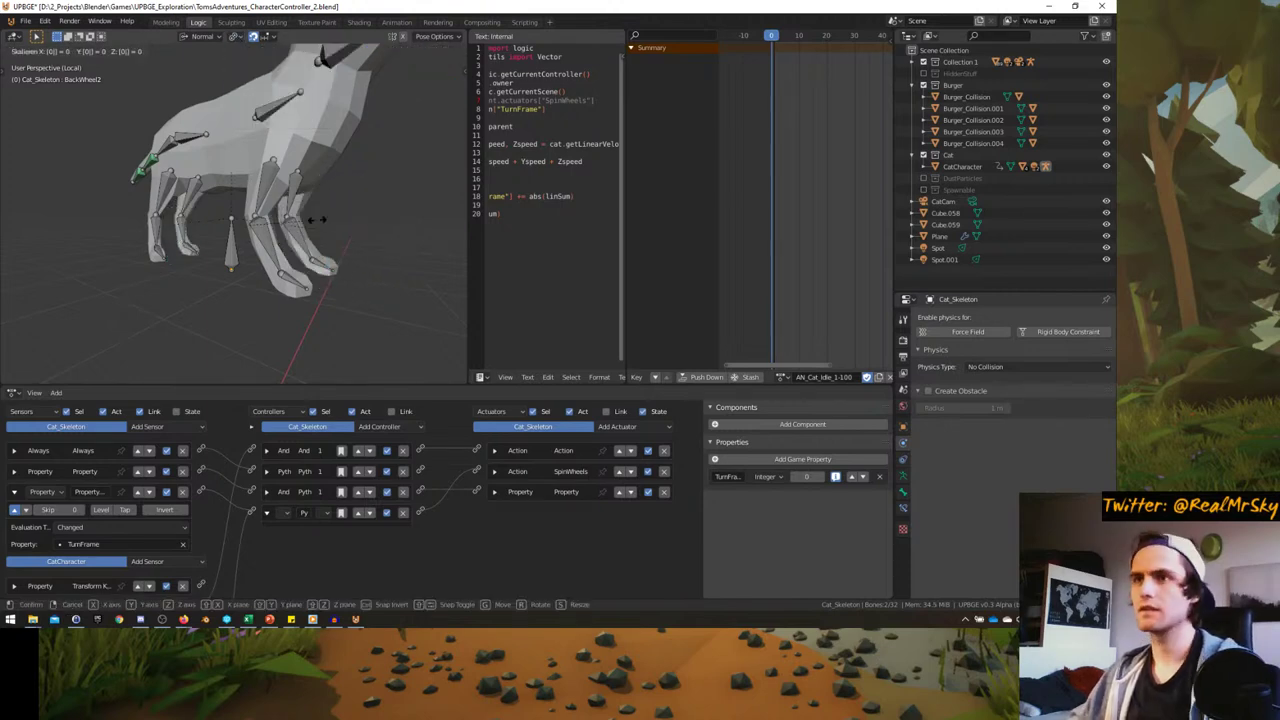
key(Return)
key(i)
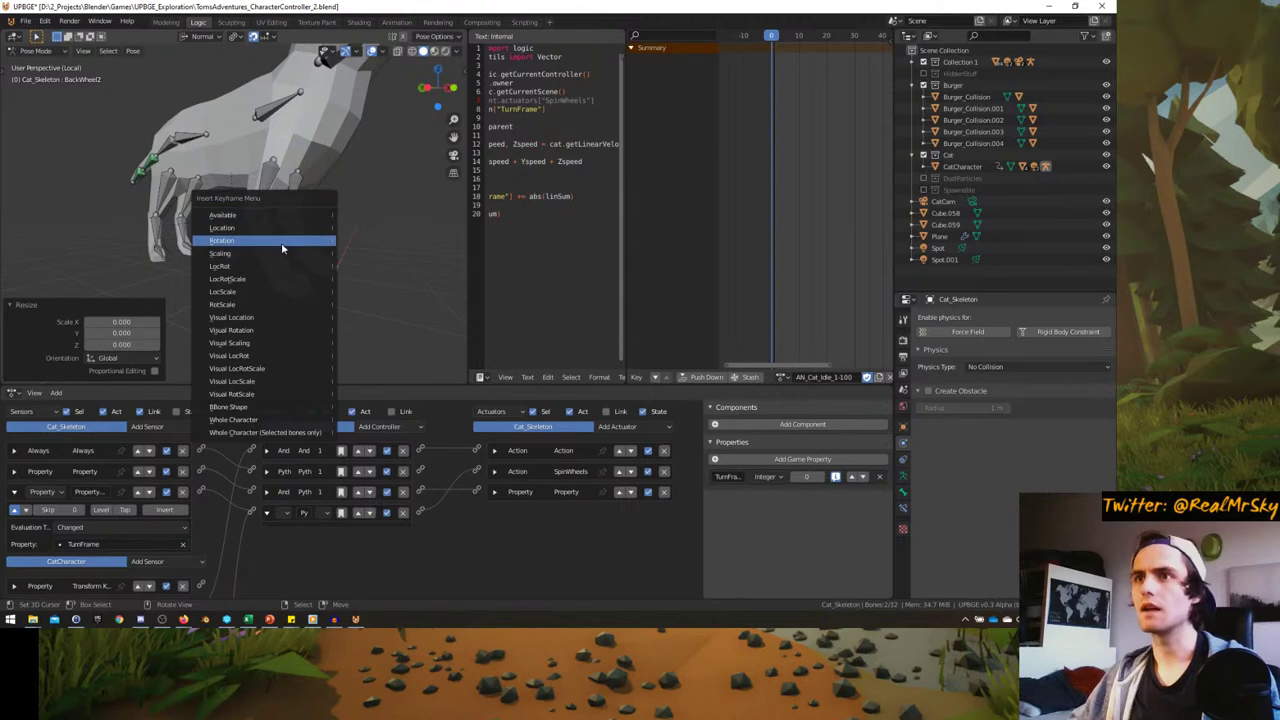
click(257, 249)
key(space)
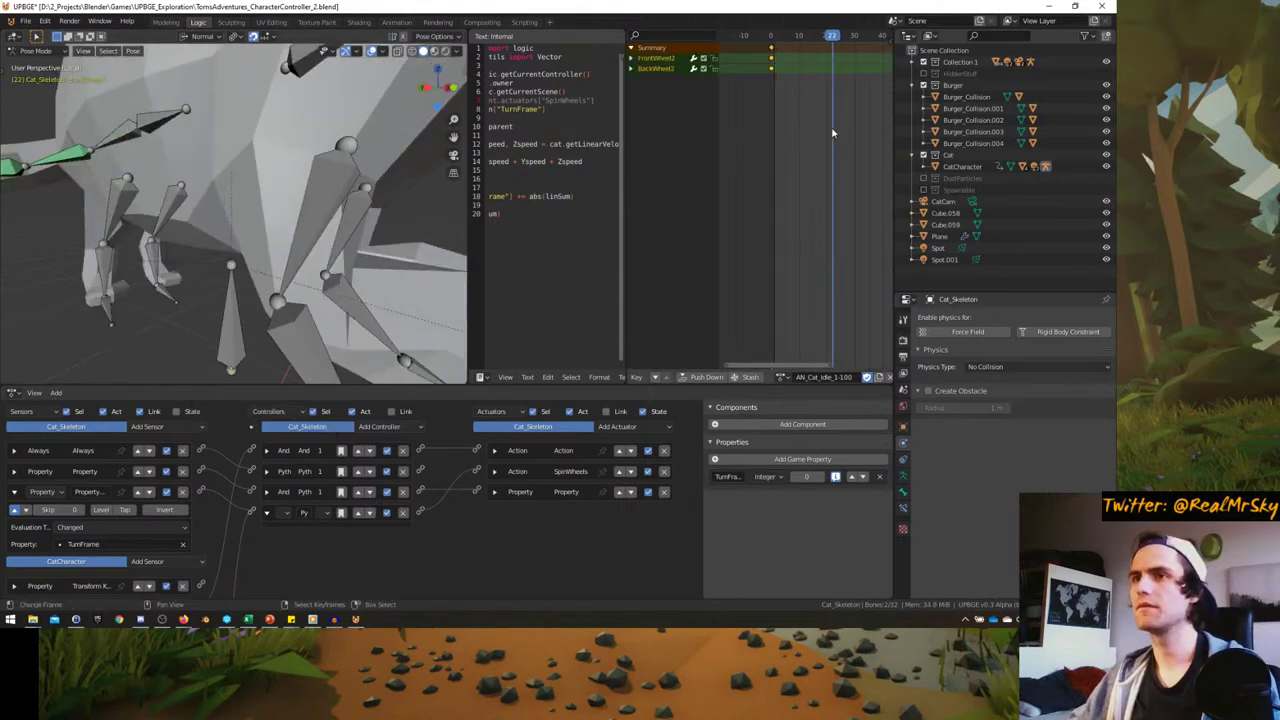
key(Escape)
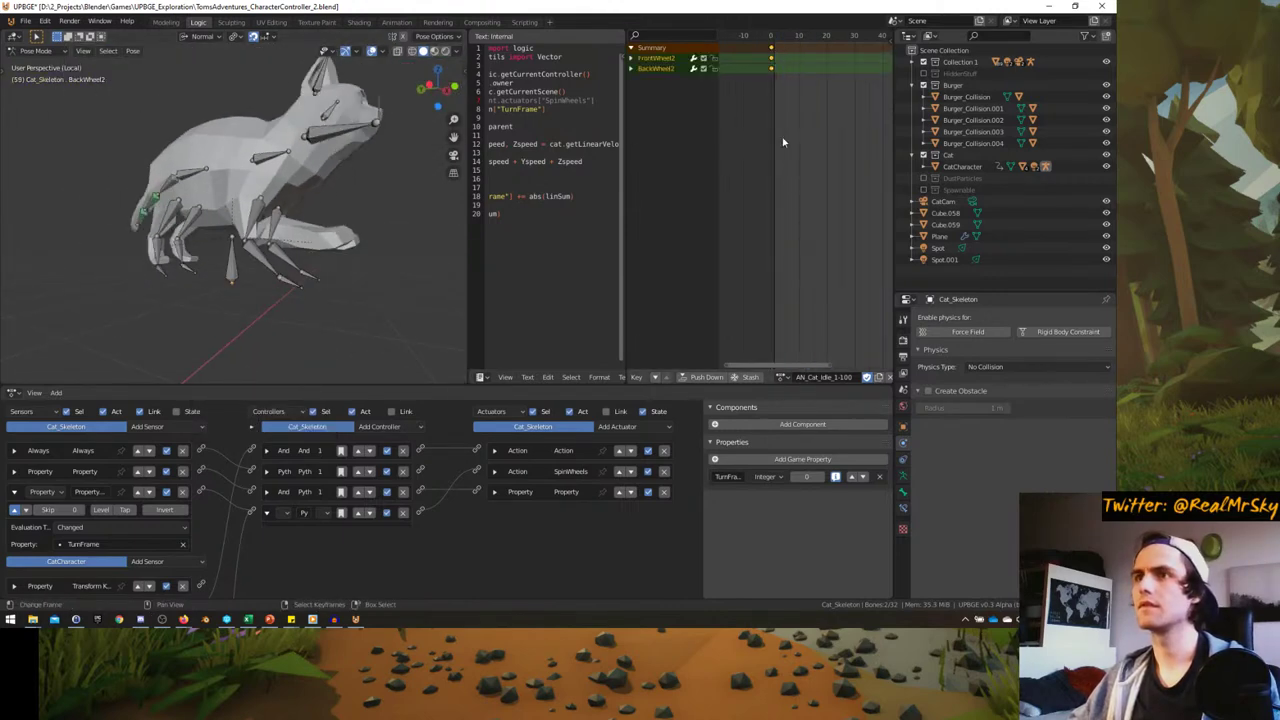
middle_drag(360, 235, 229, 236)
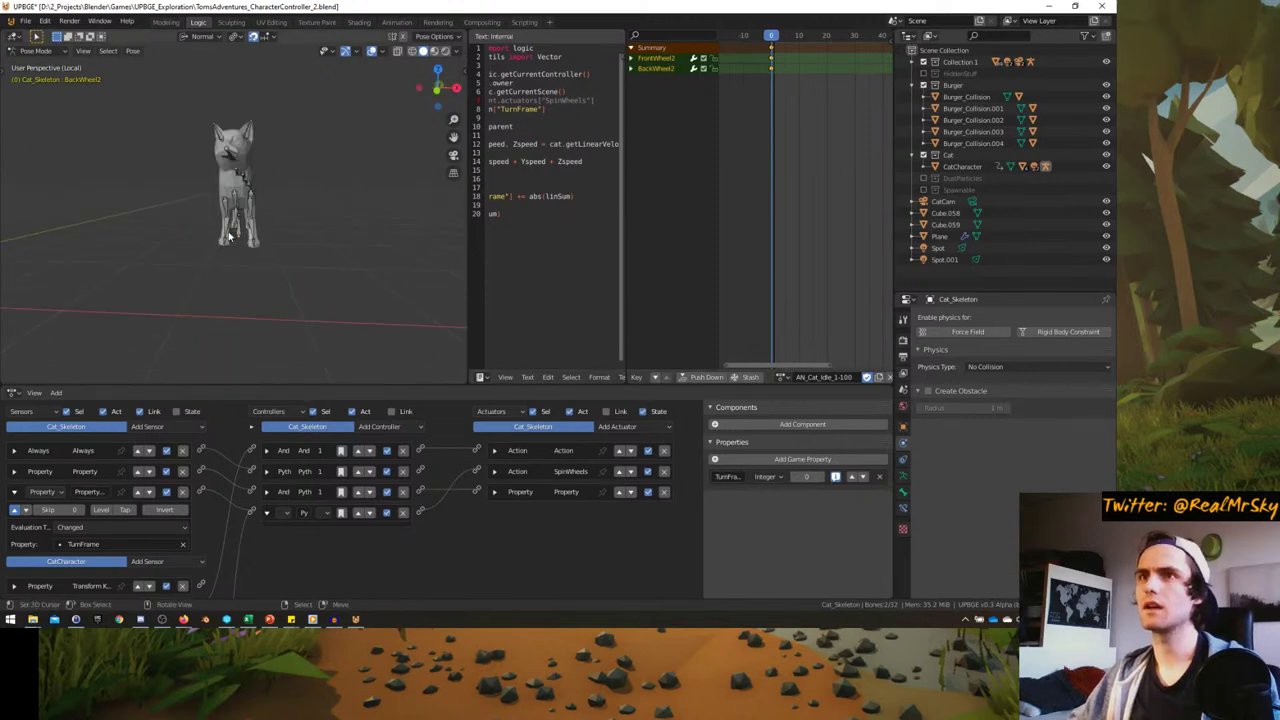
- Save the file and start the game from Object Mode in the maximized camera view
key(ctrl+s)
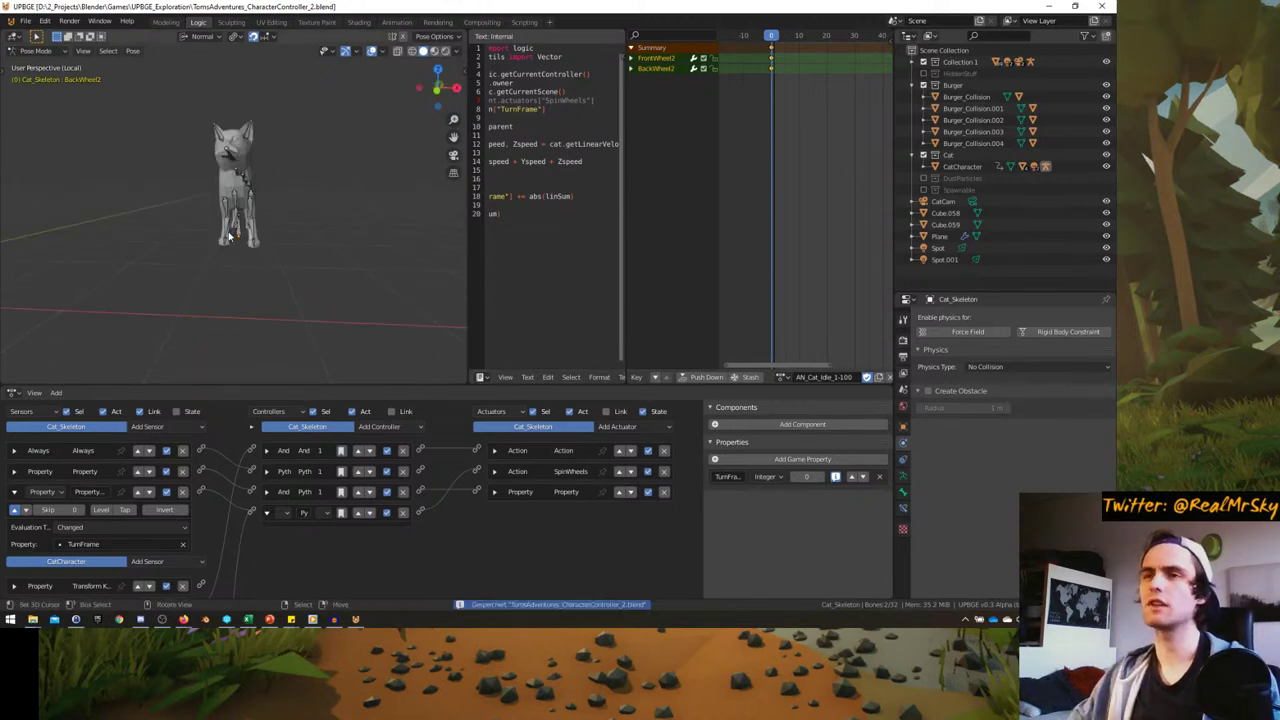
key(ctrl+Tab)
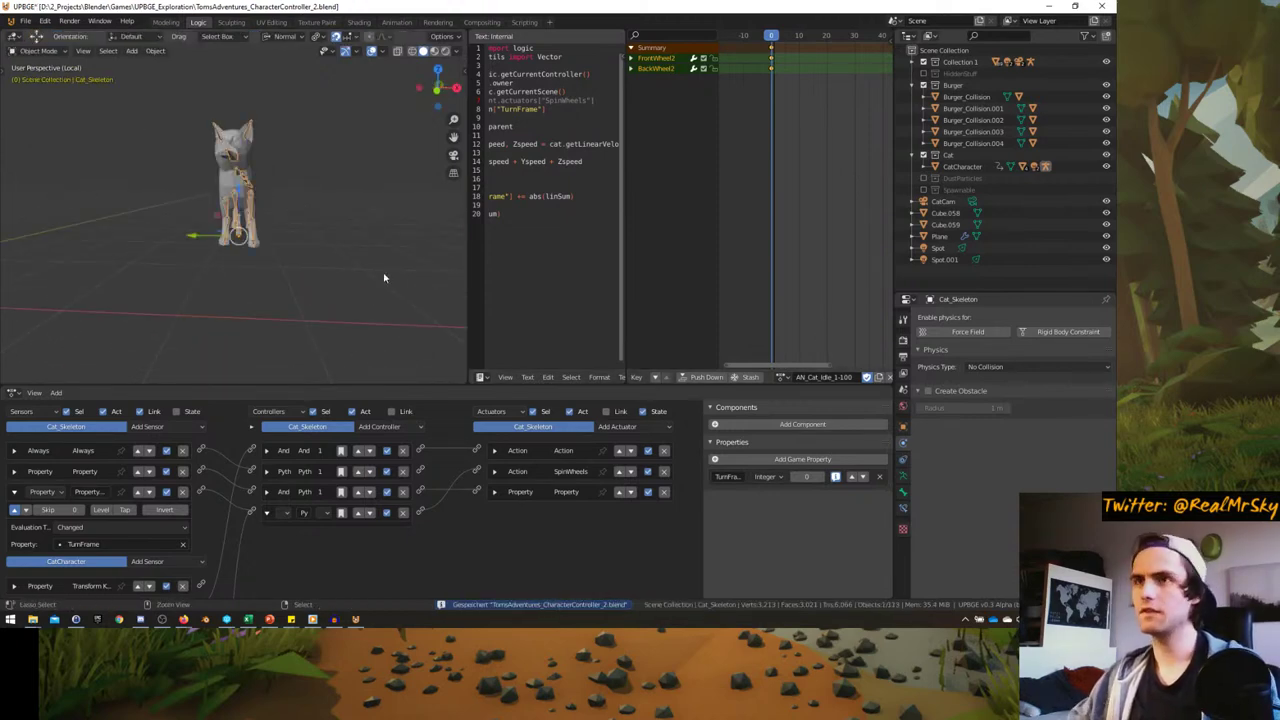
key(KP_0)
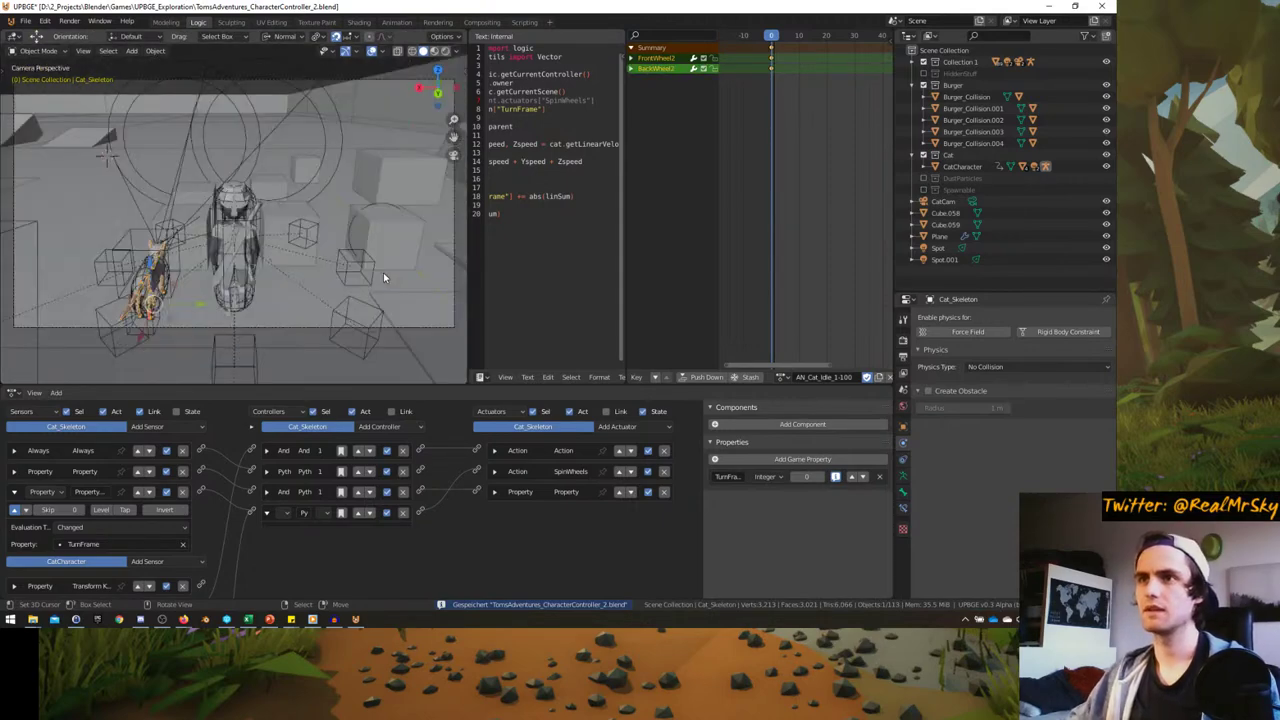
key(ctrl+space)
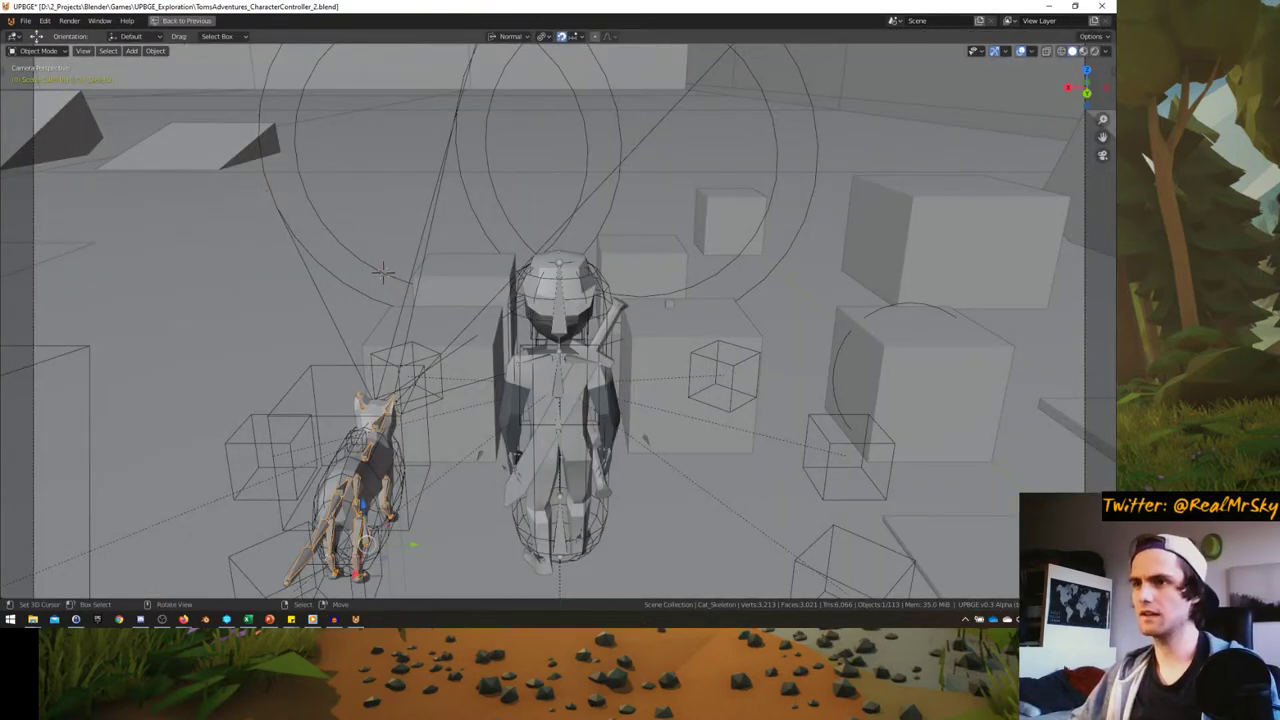
key(p)
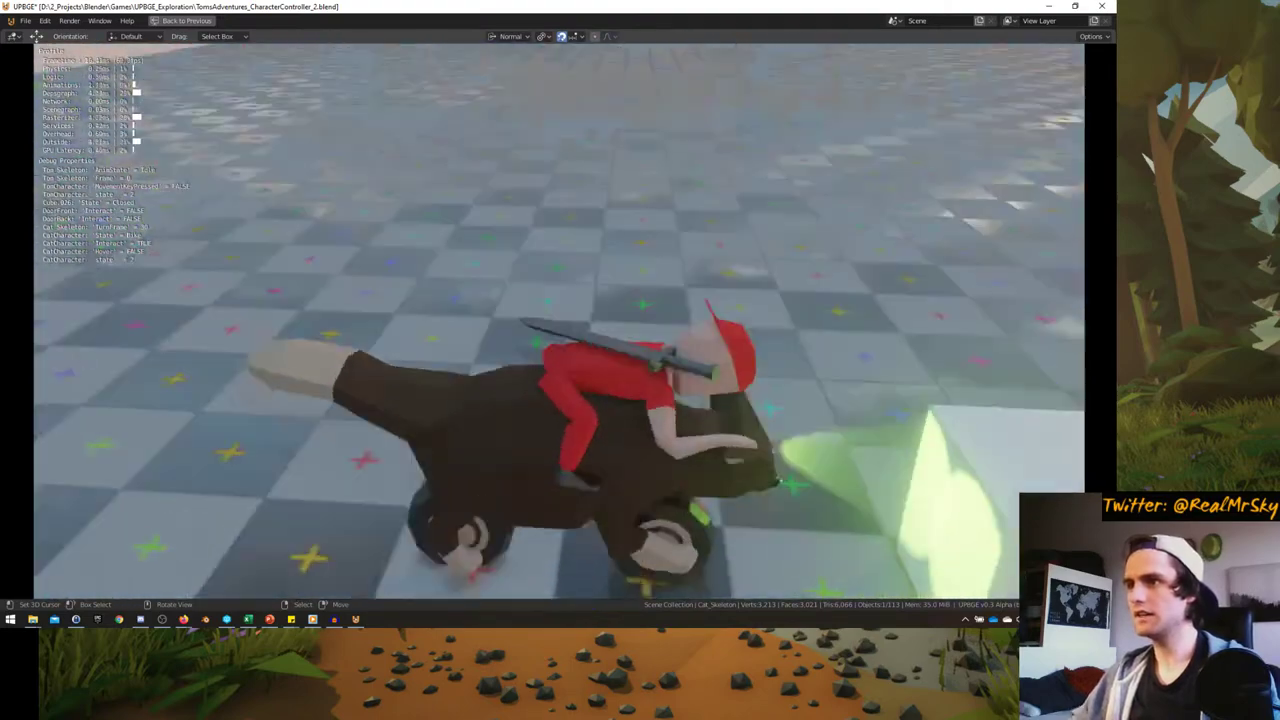
- Test dismounting, walking Tom, remounting and the cat's bike form, then stop the game
key(e)
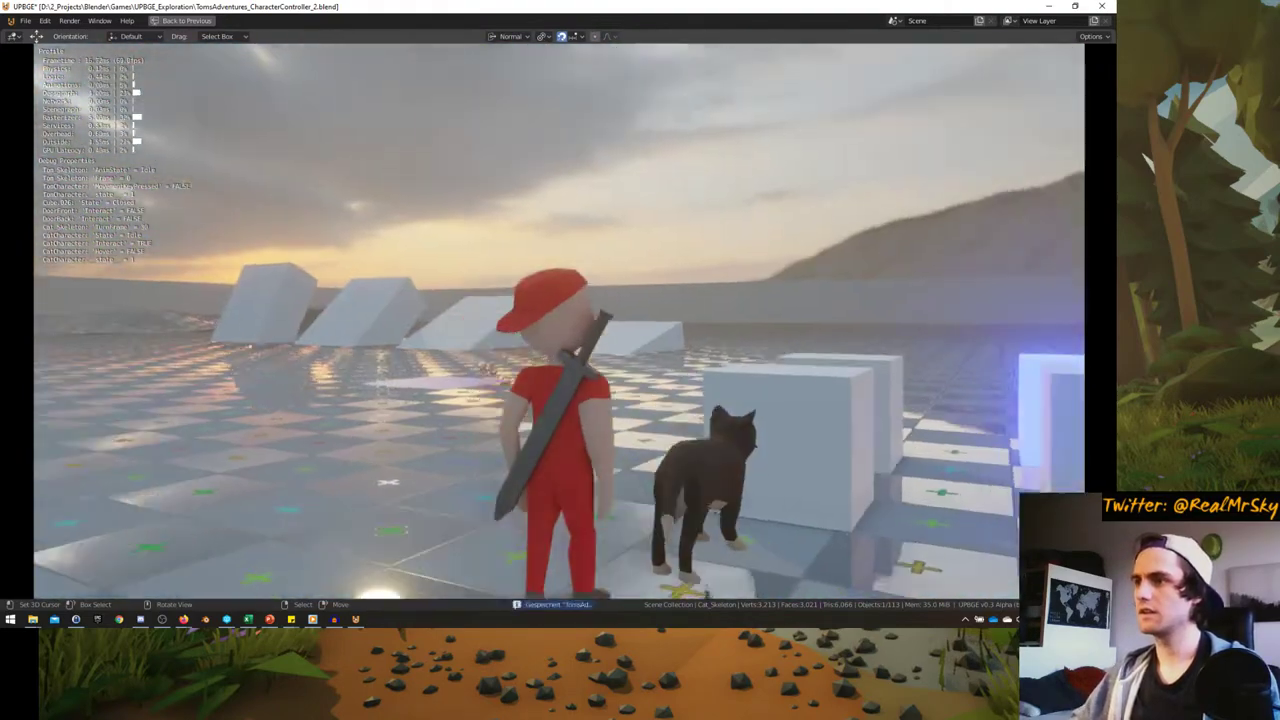
key(w)
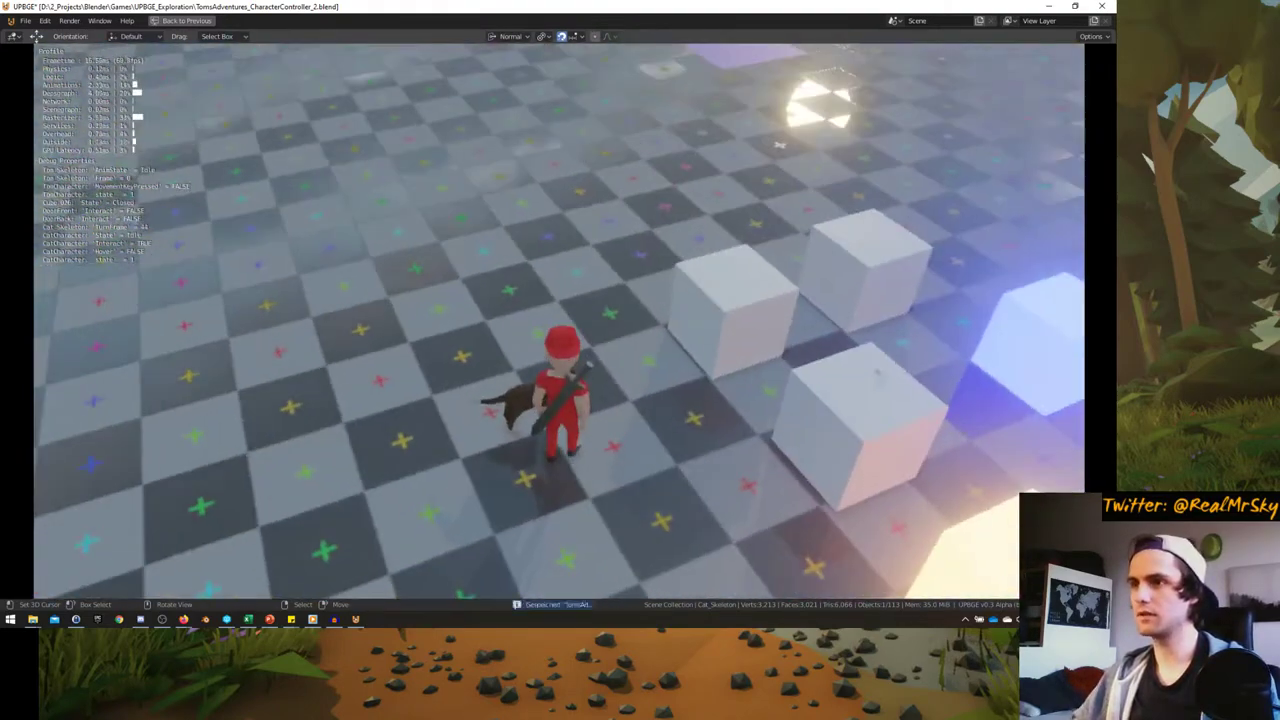
key(e)
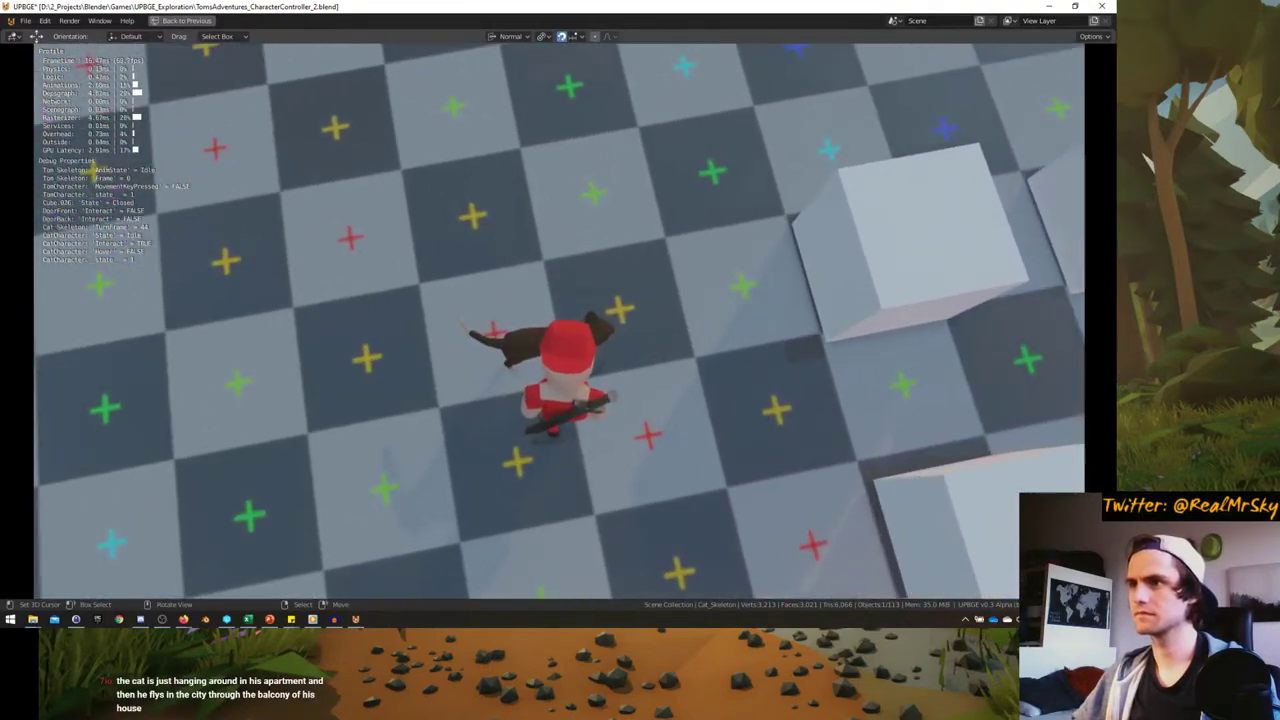
key(w)
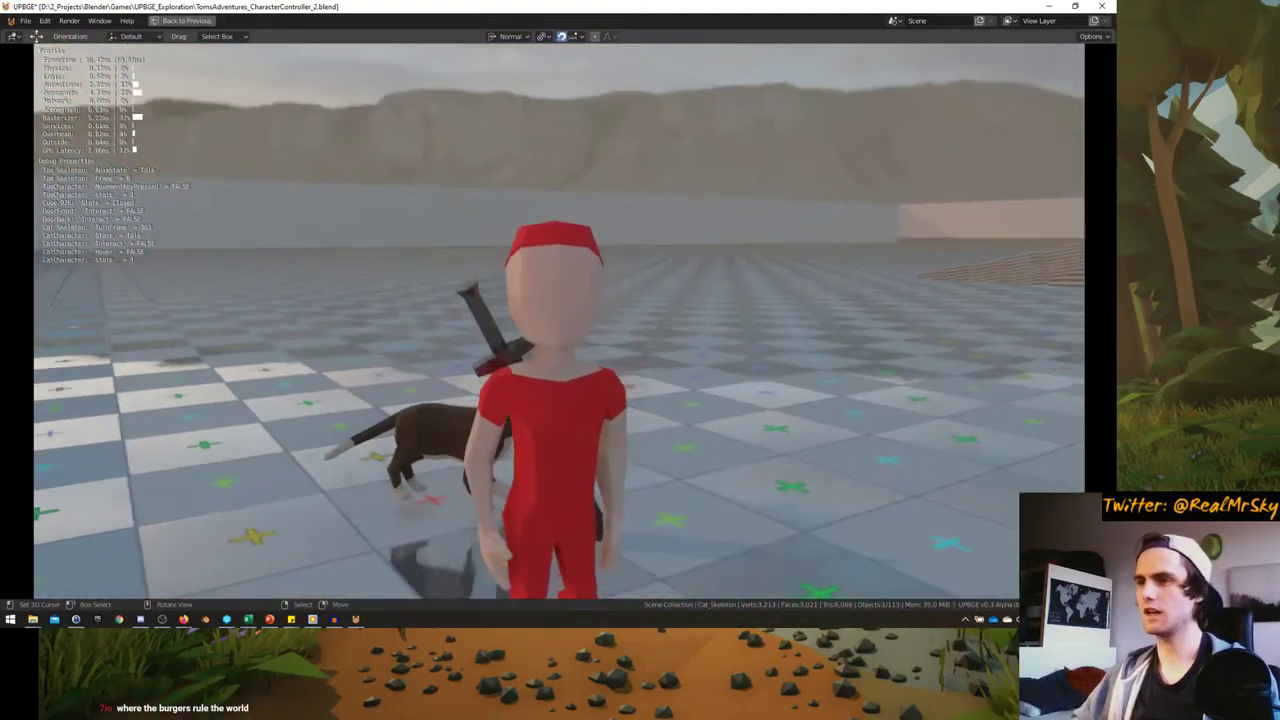
key(w)
key(s)
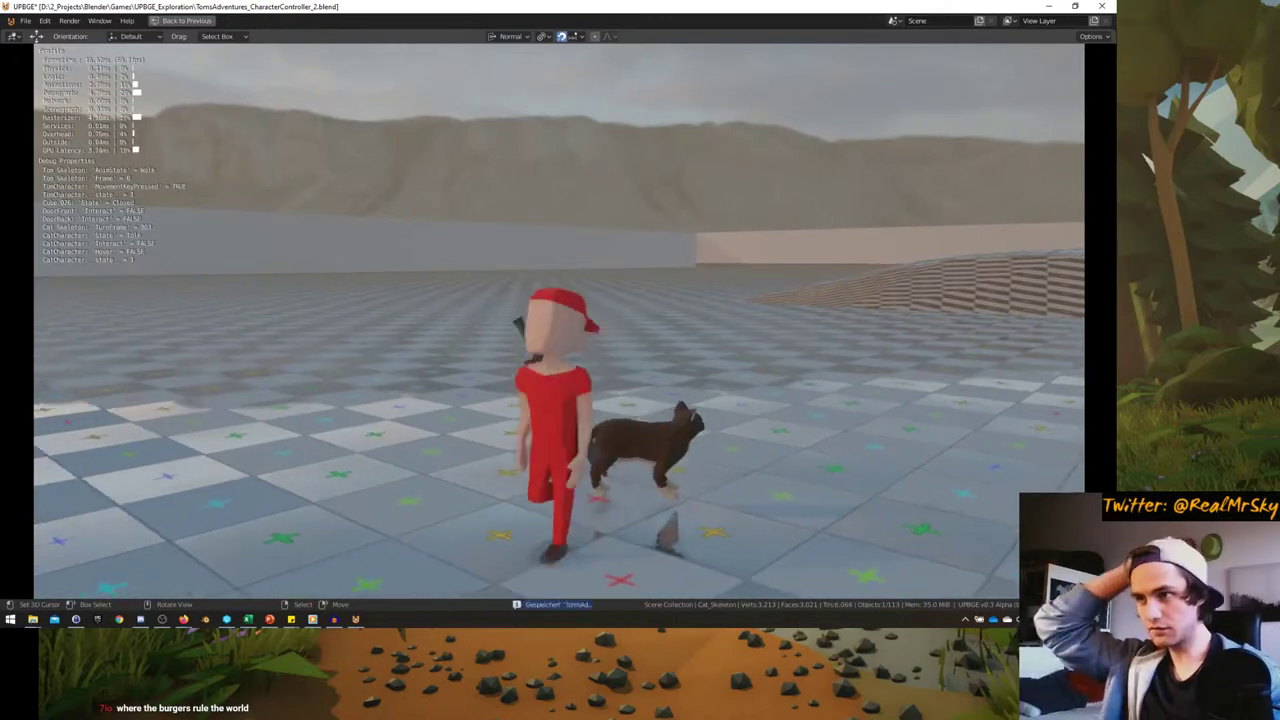
key(Escape)
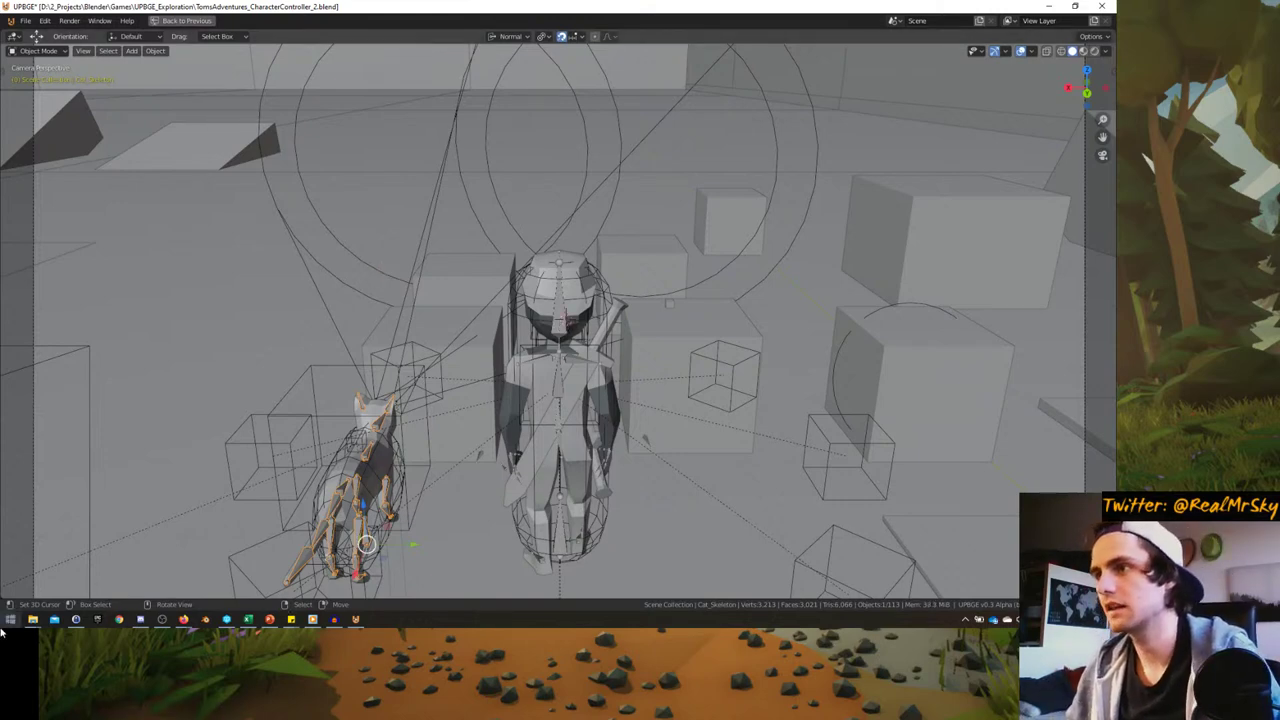
- Run the game twice, riding the cat across the checkered floor, then quit and restore the layout
key(p)
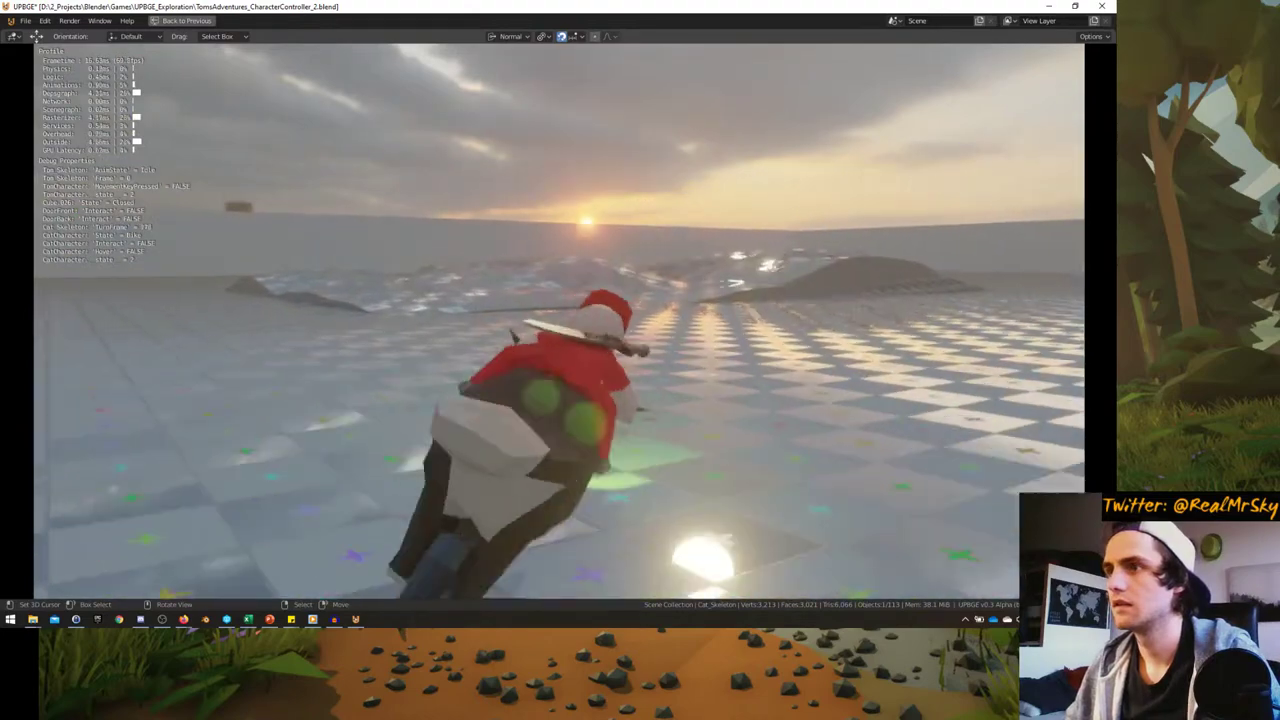
key(Escape)
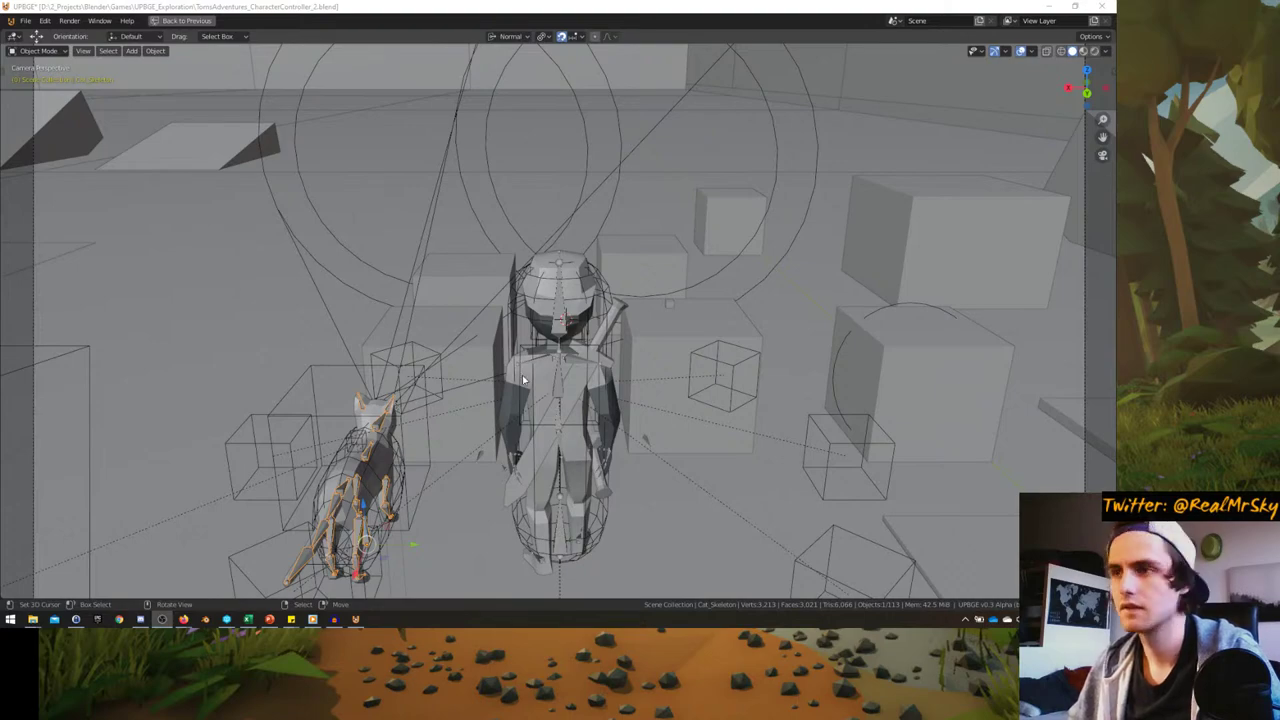
key(p)
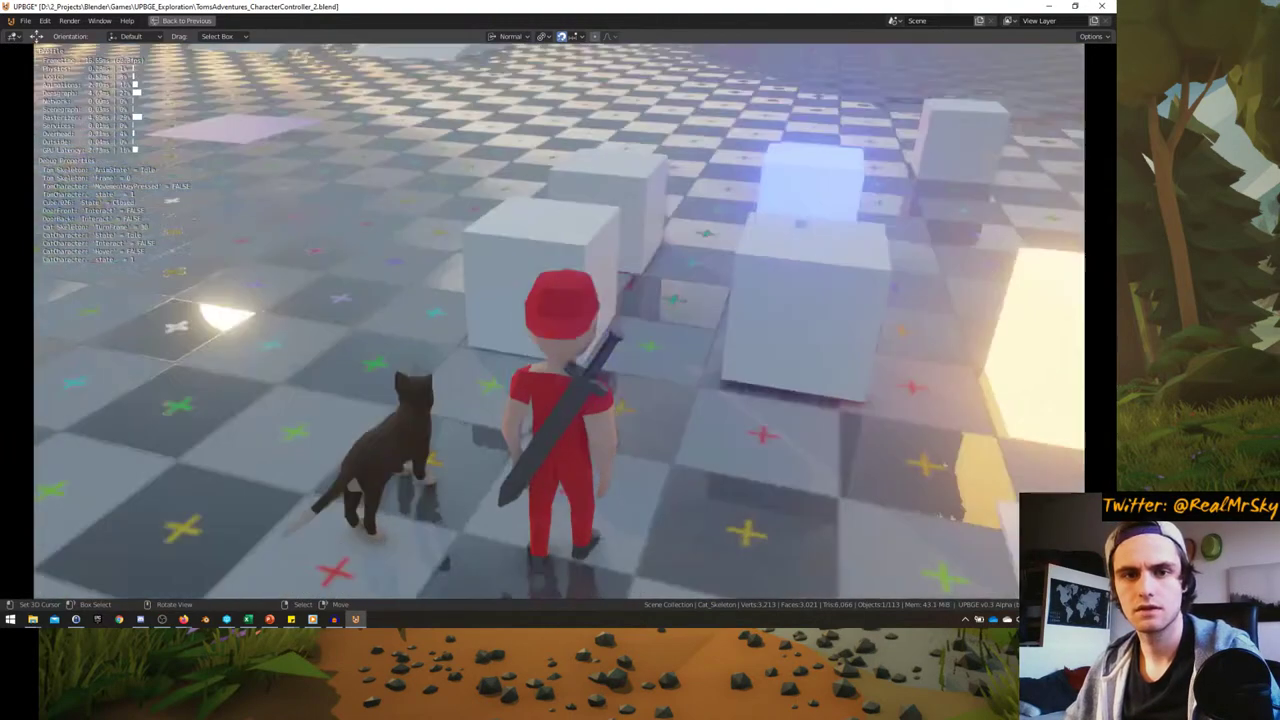
key(e)
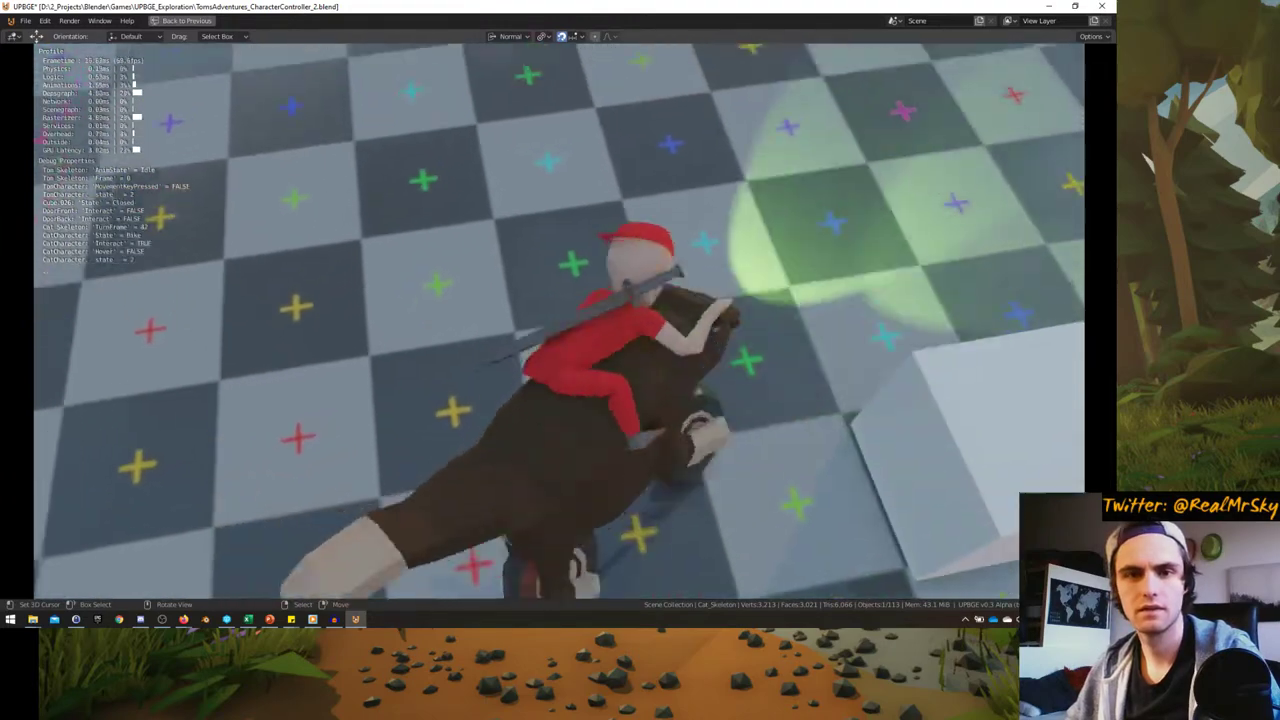
key(w)
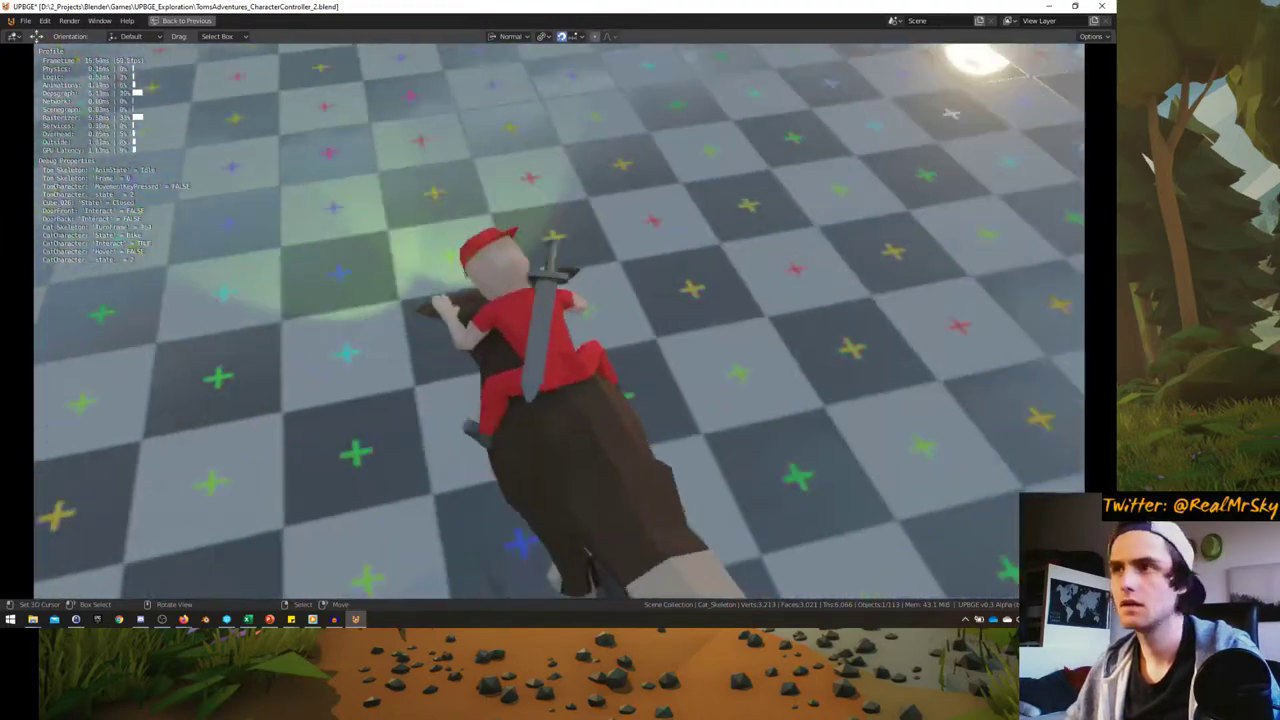
key(w)
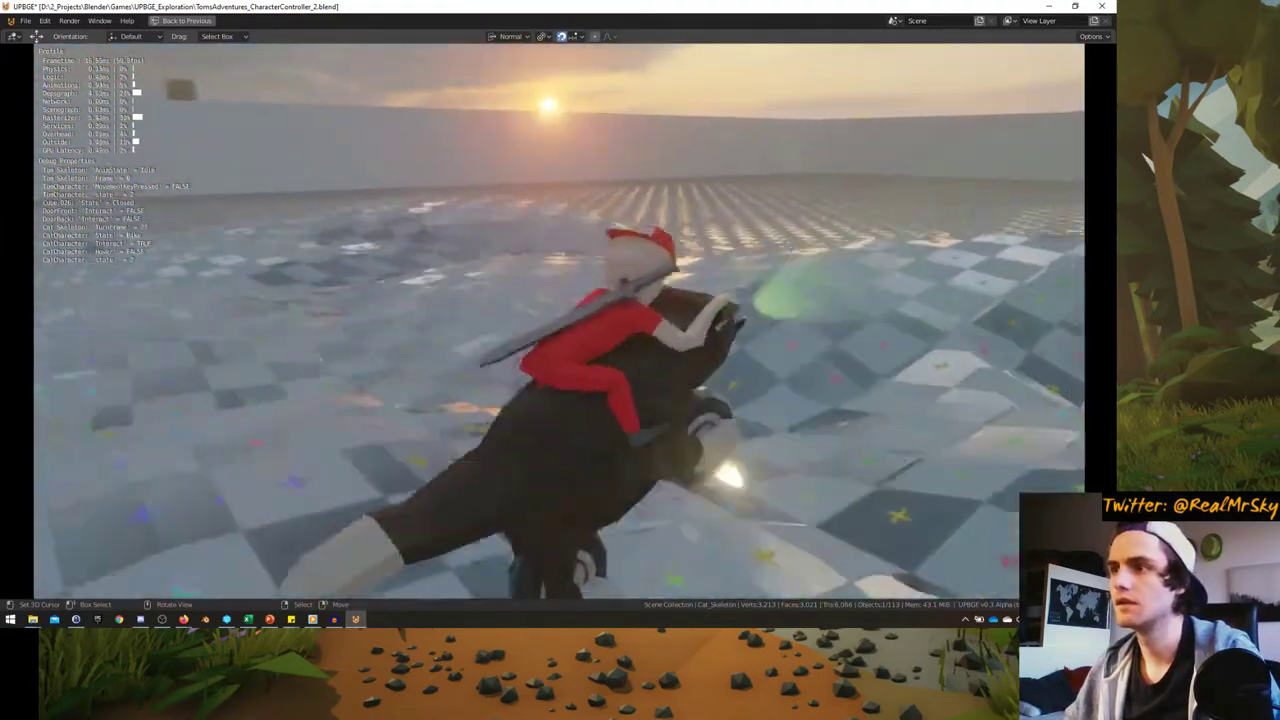
key(Escape)
key(ctrl+space)
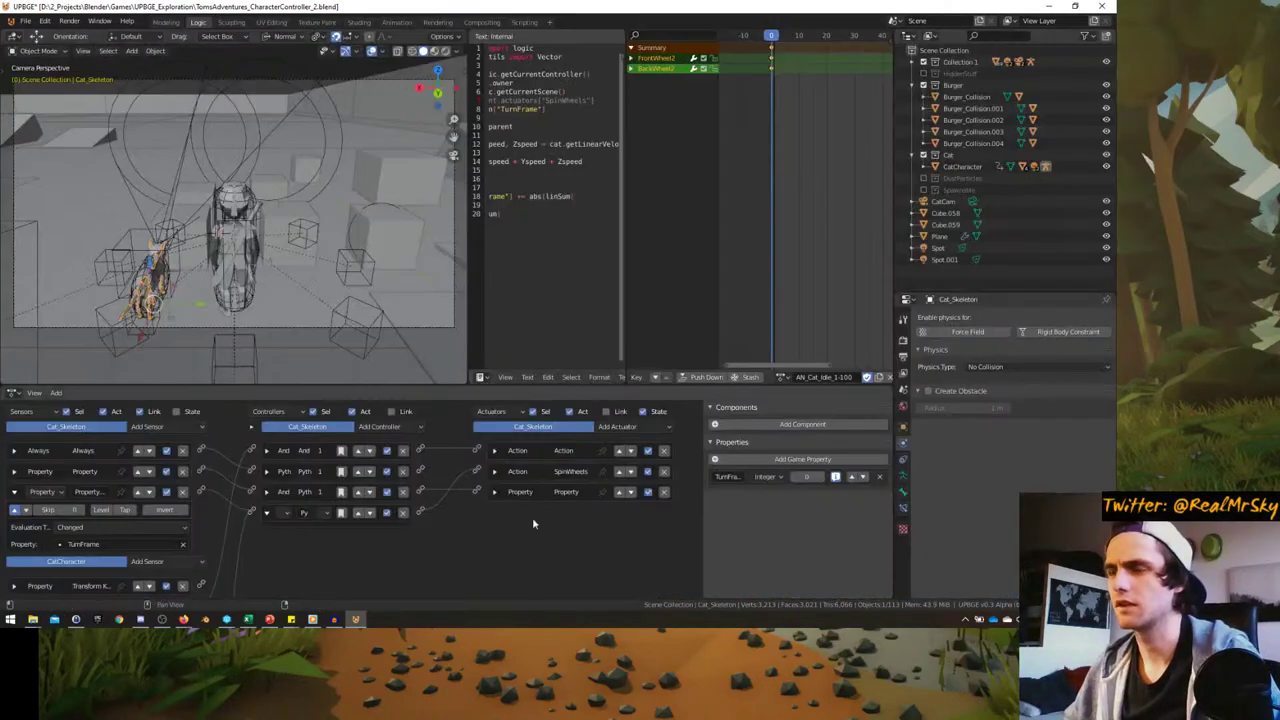
- Normalize the second purring clip with the Normalisieren effect
click(334, 619)
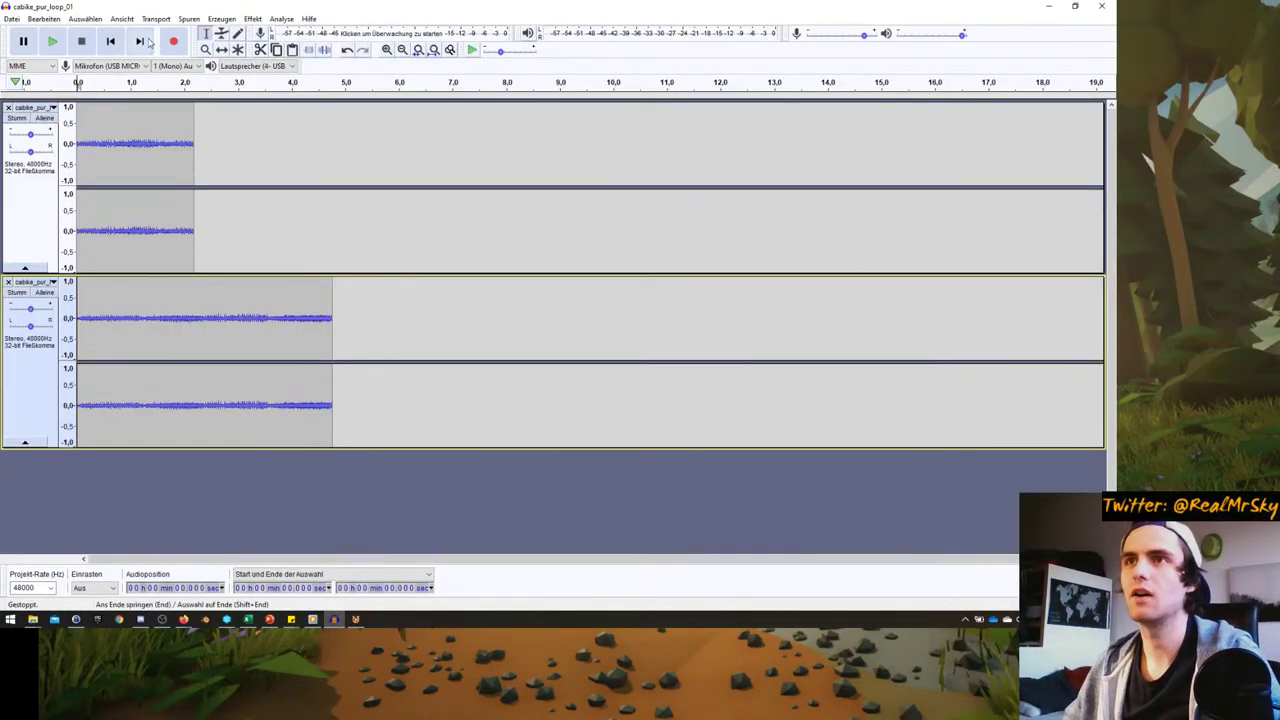
click(335, 328)
drag(335, 328, 77, 330)
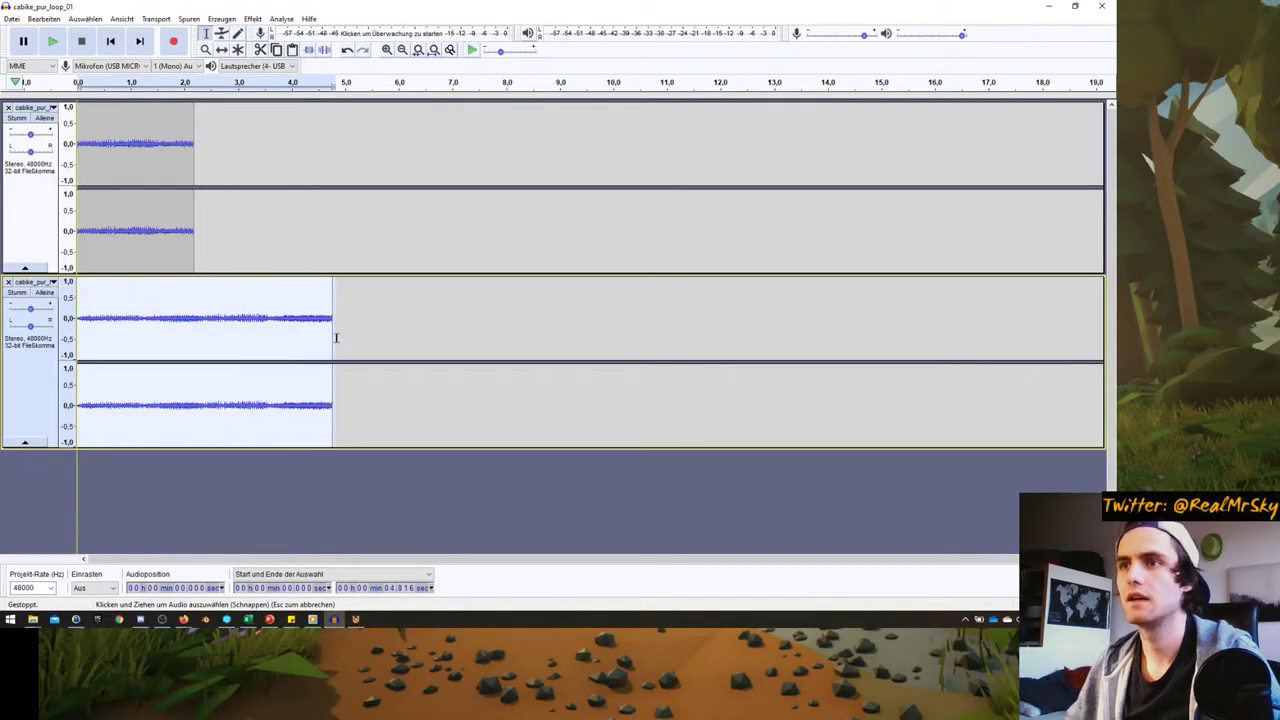
click(43, 18)
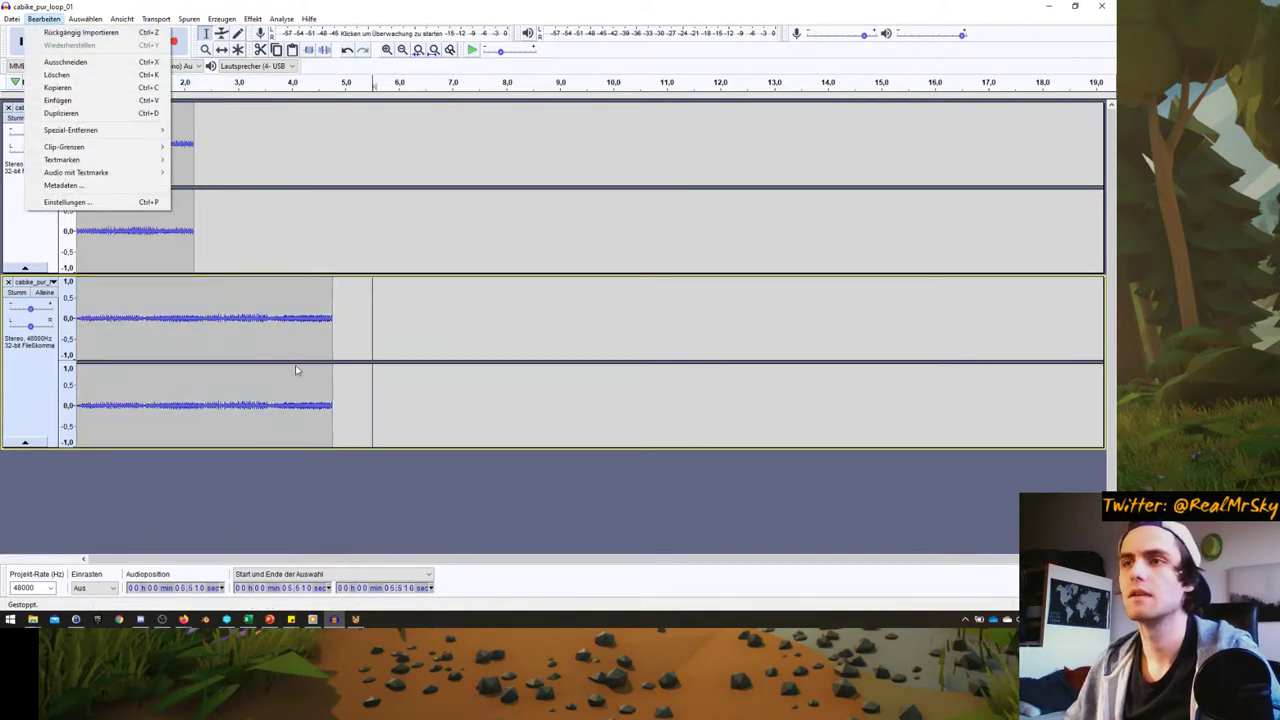
drag(333, 345, 309, 340)
key(shift+Home)
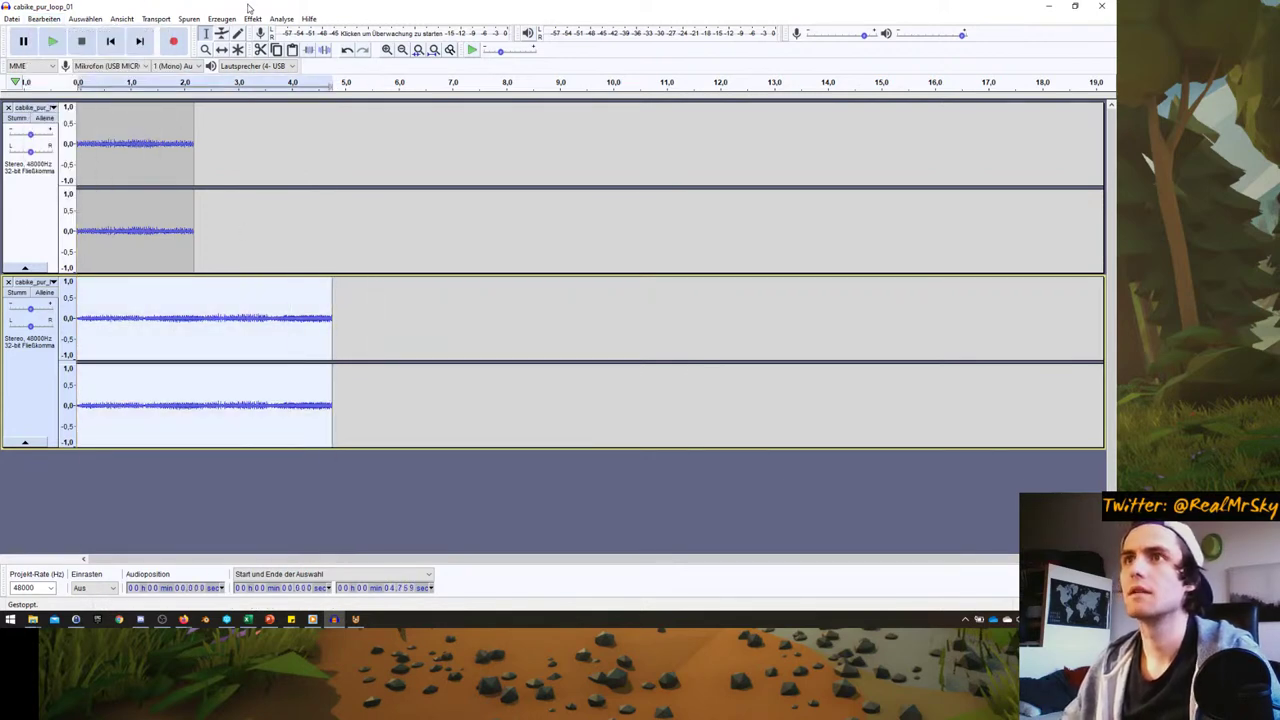
click(253, 19)
click(300, 194)
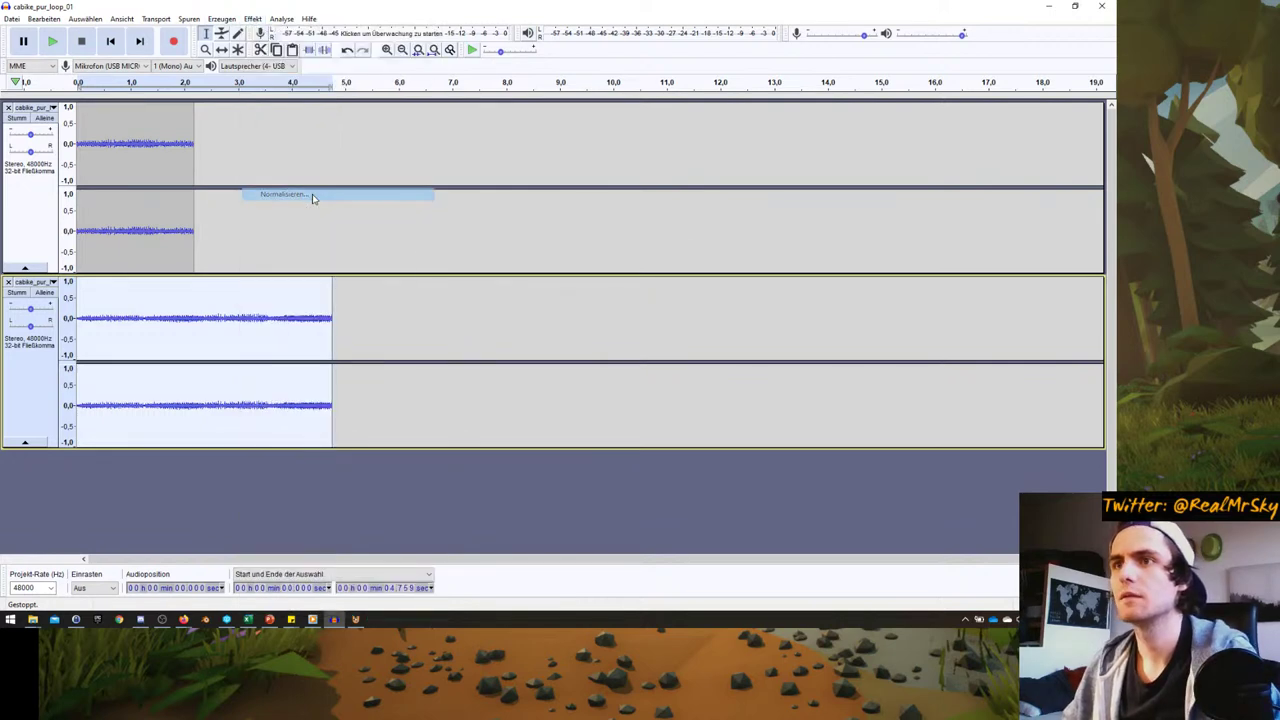
click(586, 340)
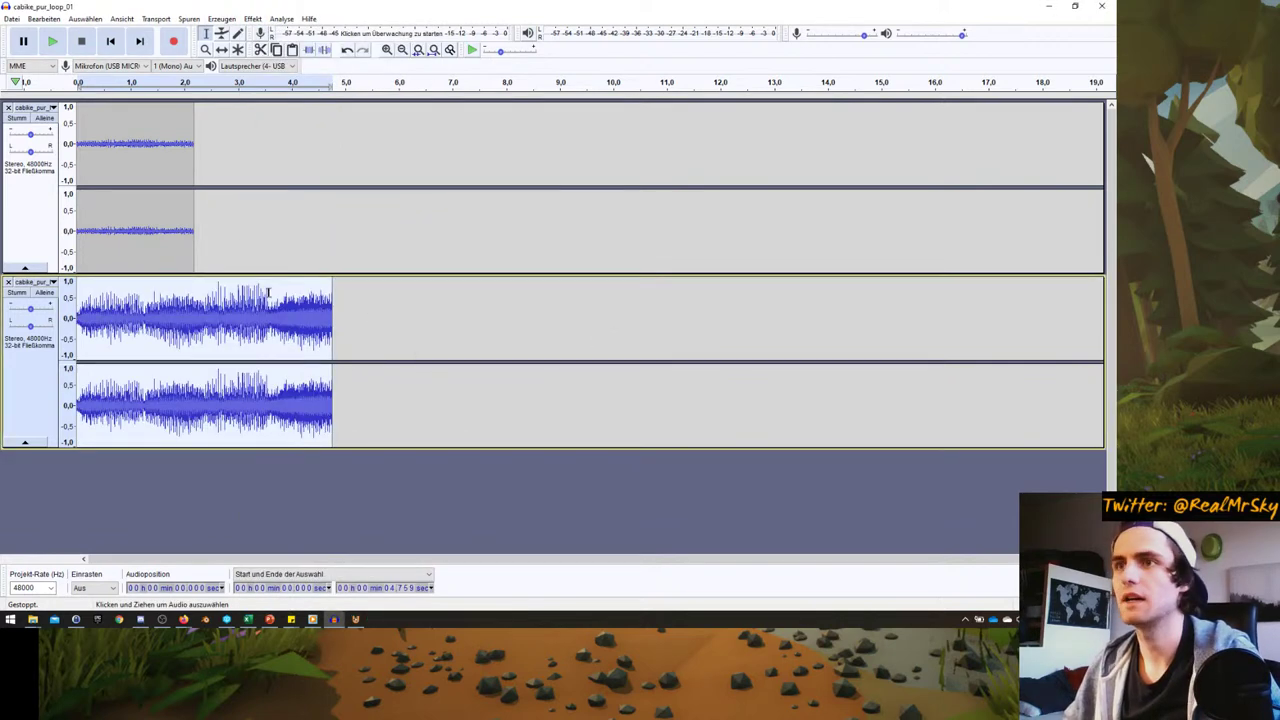
- Normalize the first purring clip with Normalisieren as well
click(191, 150)
double_click(157, 146)
click(252, 19)
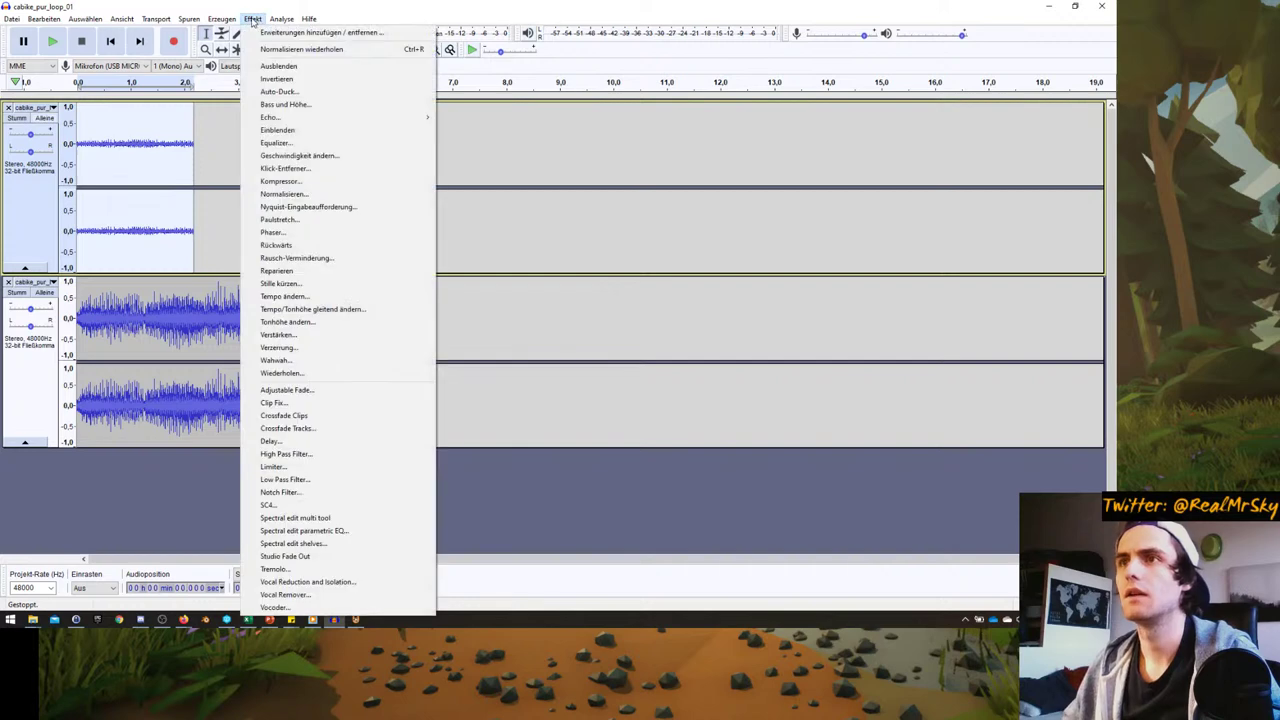
click(300, 194)
click(586, 339)
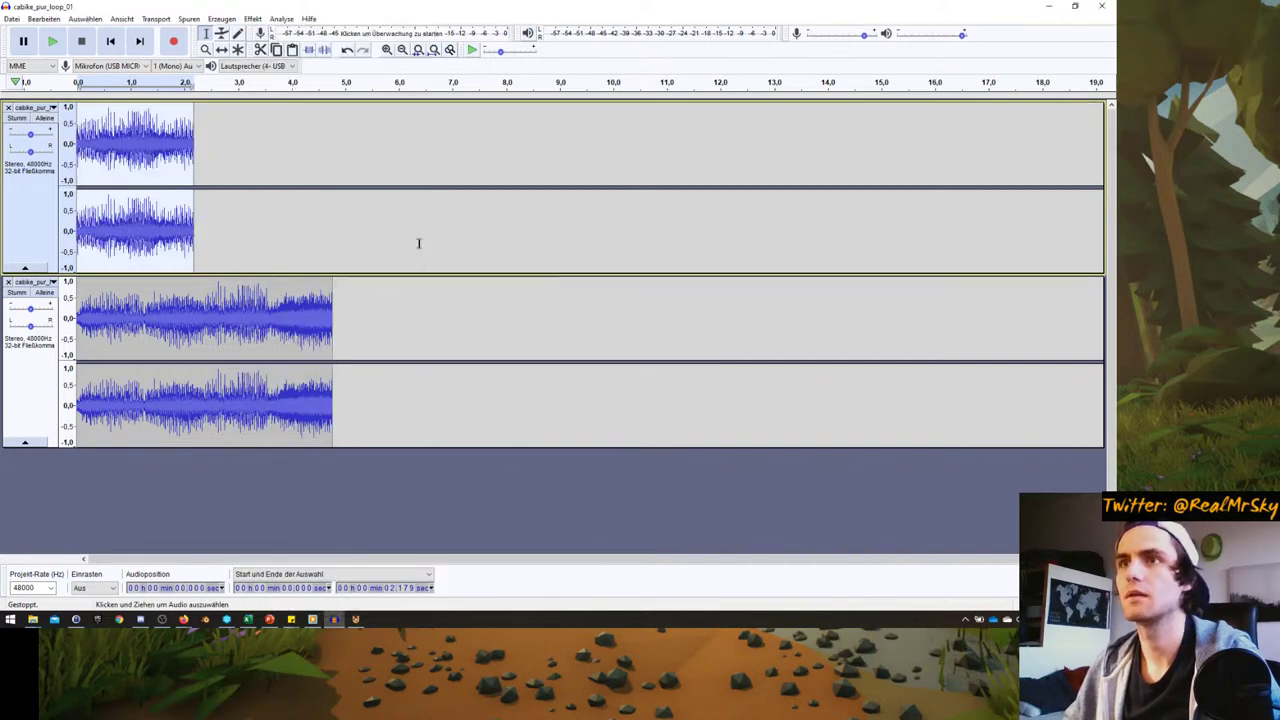
- Mute the lower loop and audition the top loop through the E2351 NVIDIA output
click(17, 292)
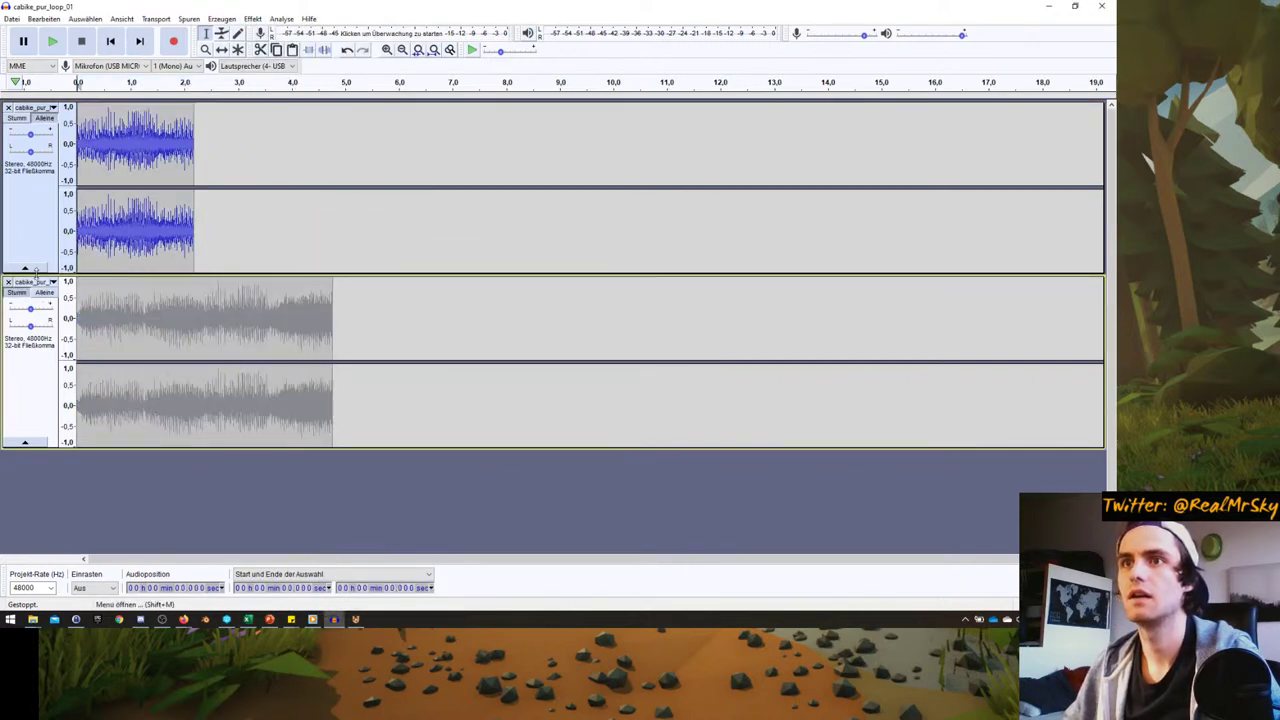
click(52, 41)
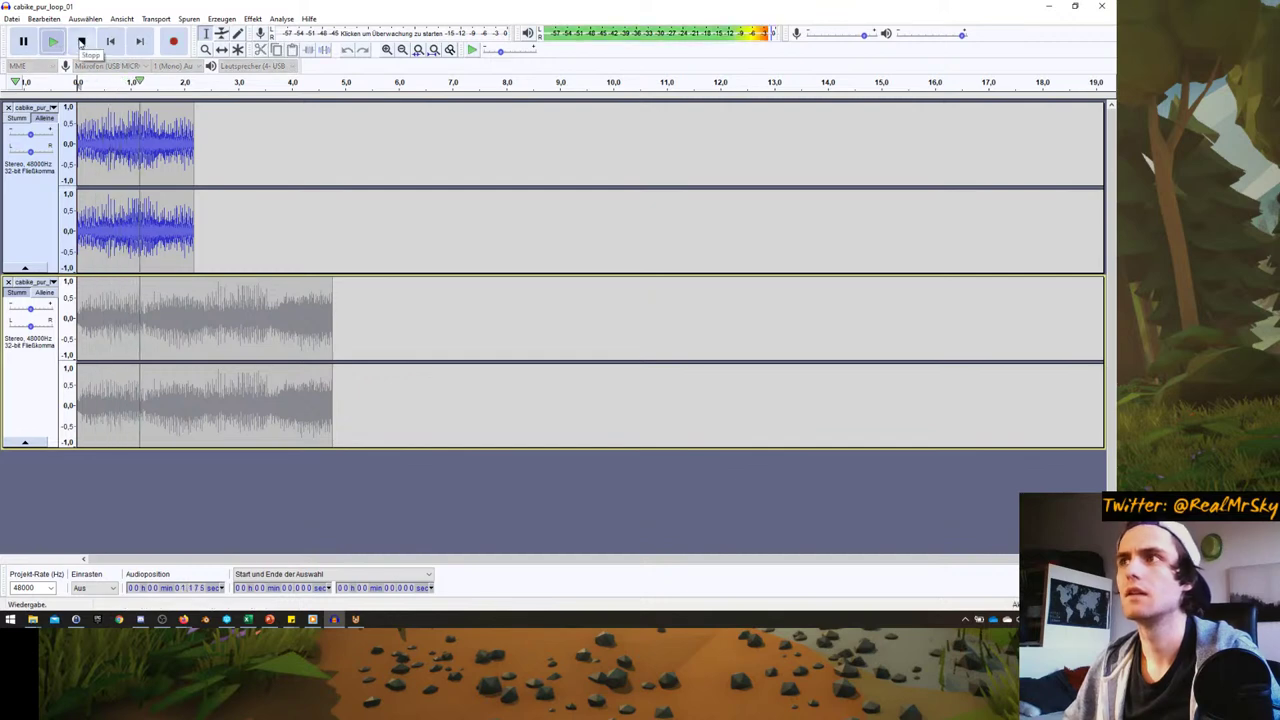
click(81, 41)
click(241, 65)
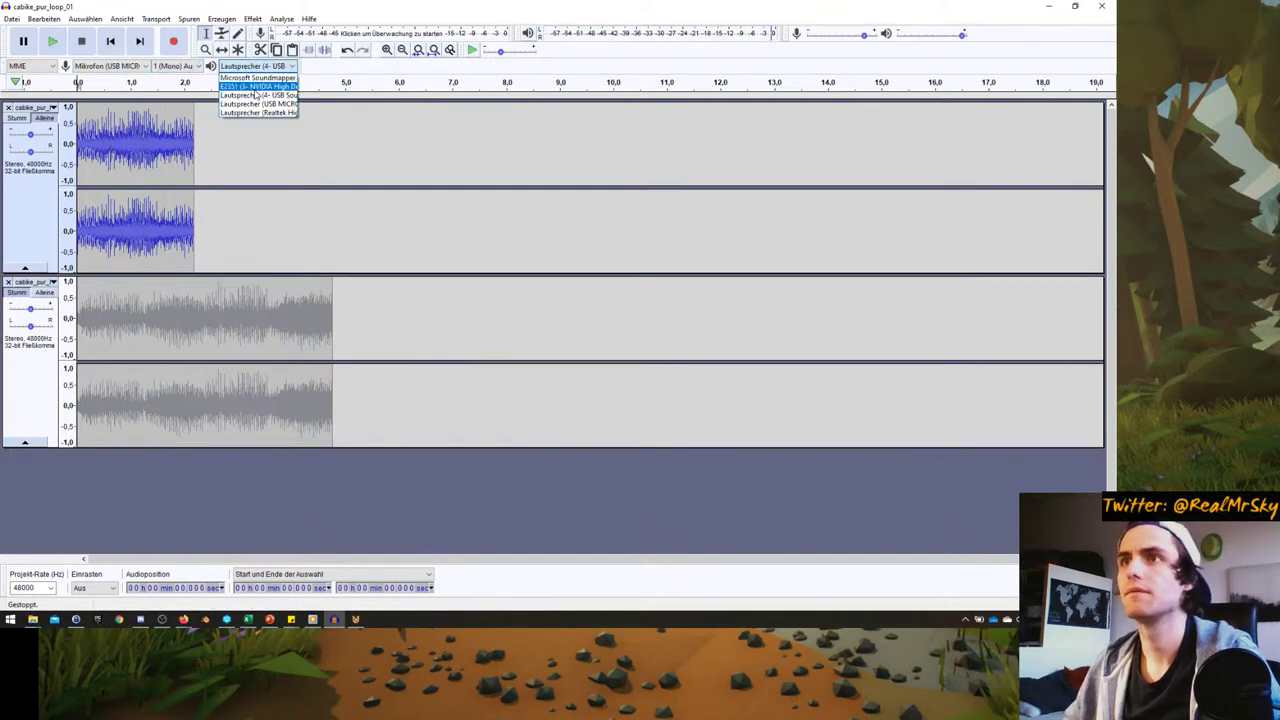
click(256, 96)
click(52, 41)
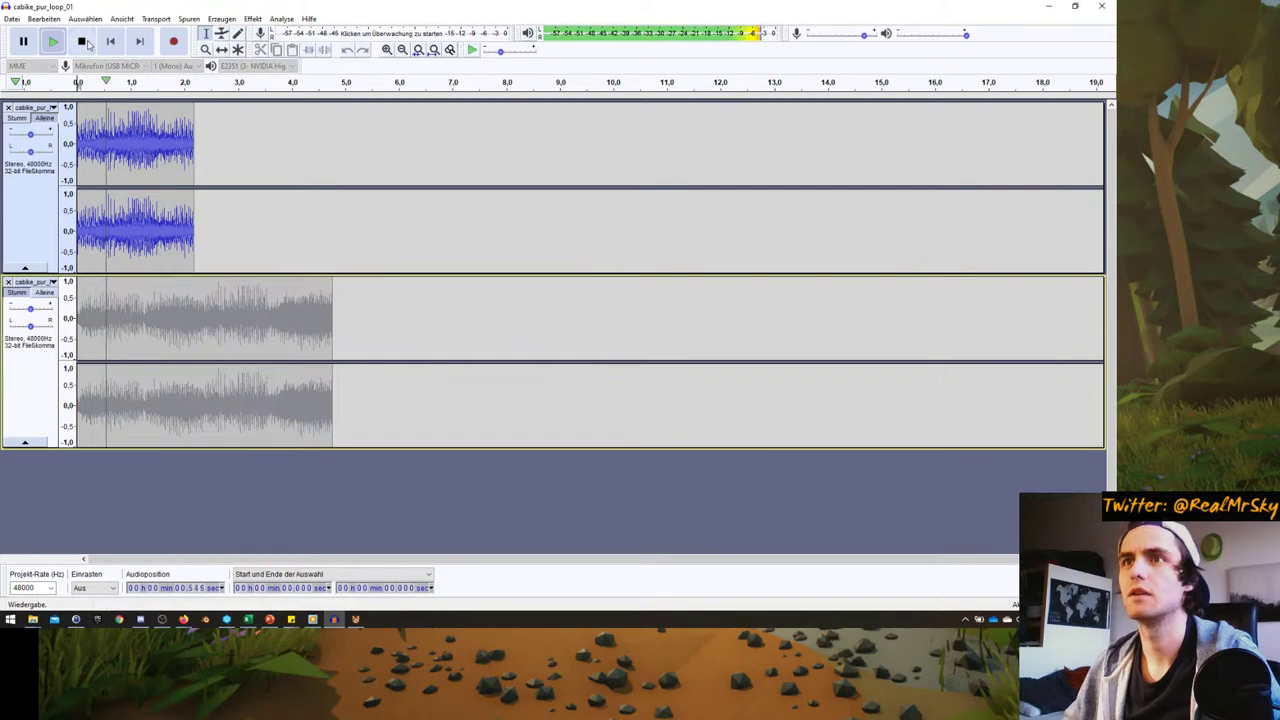
click(82, 42)
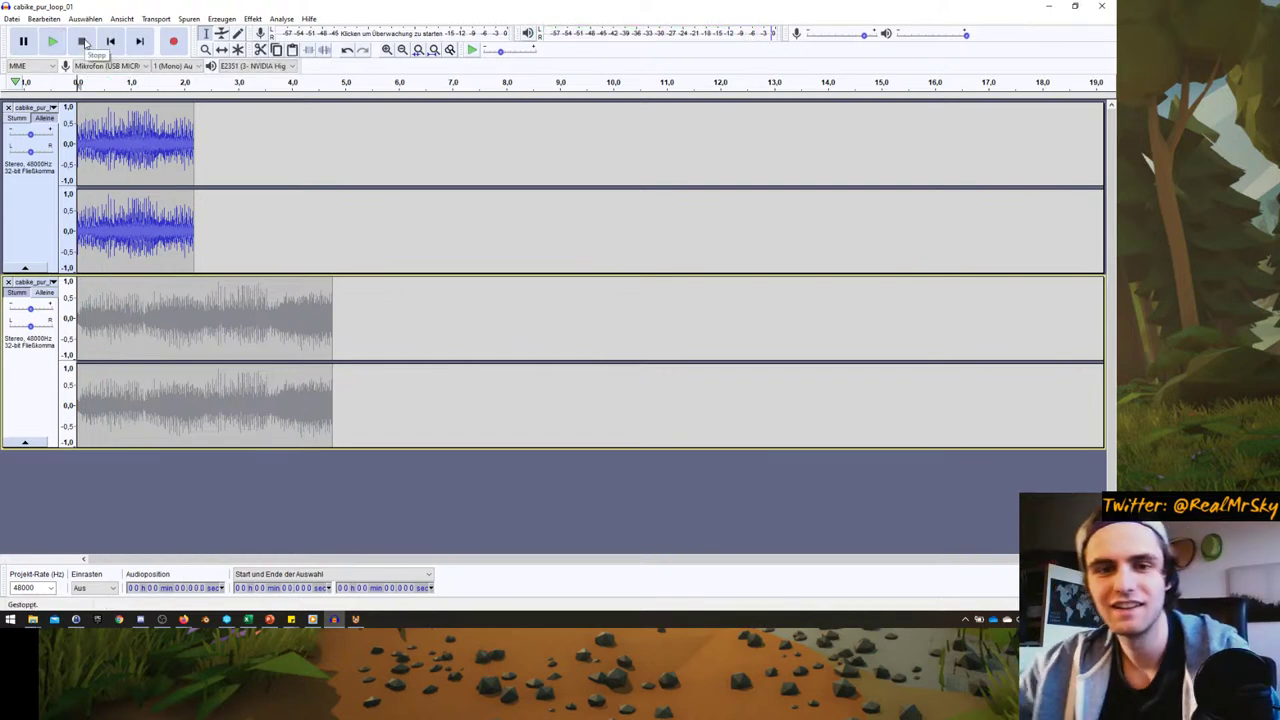
click(52, 41)
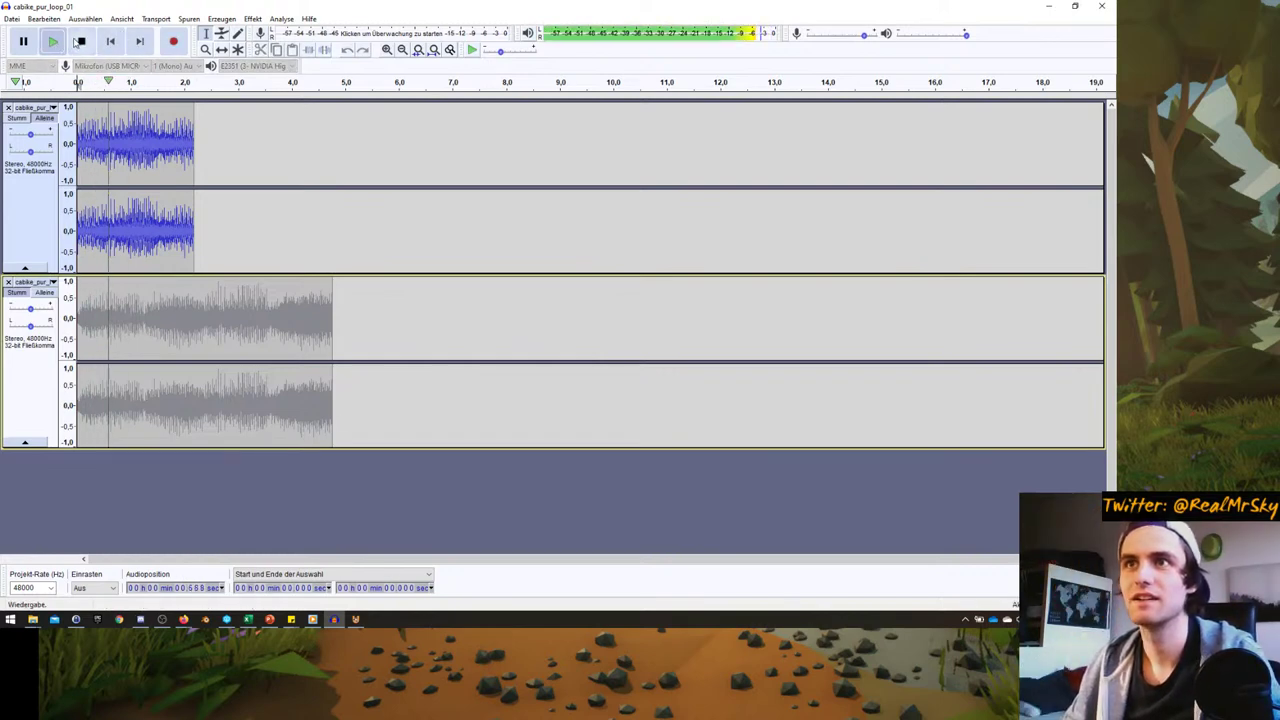
click(80, 42)
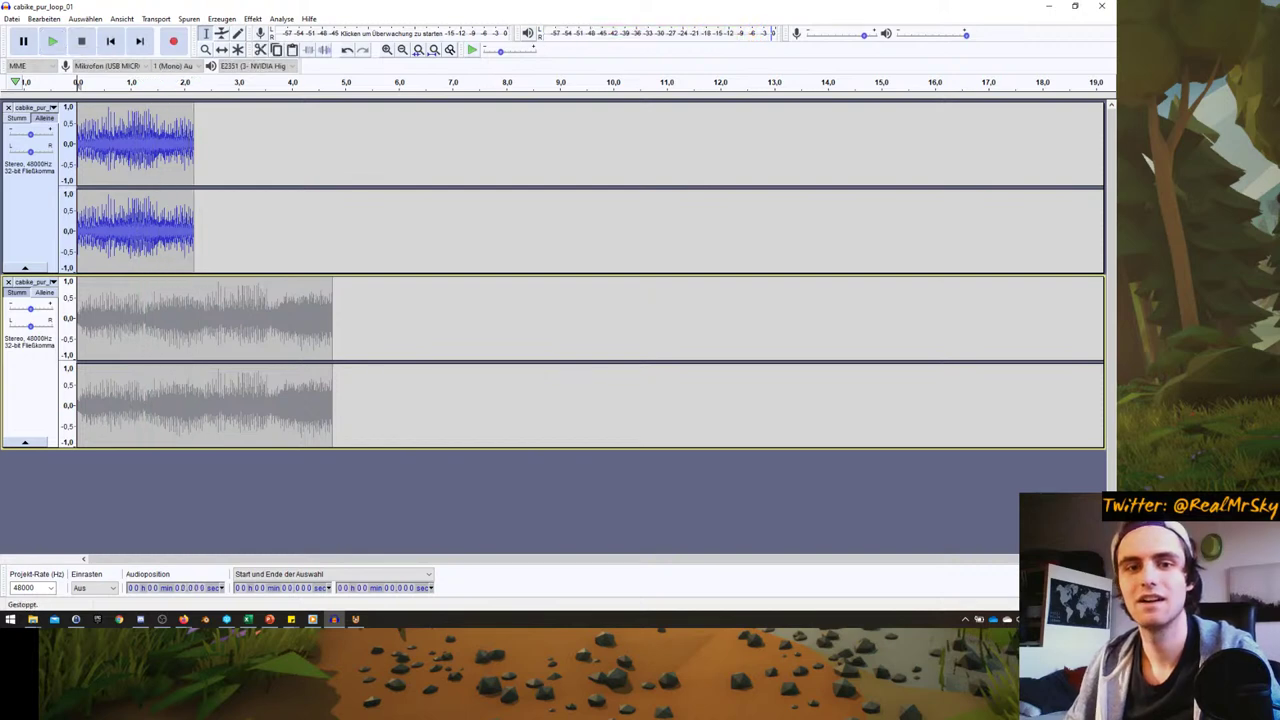
- Replay the top loop several times between other windows, then unmute the lower loop
click(162, 619)
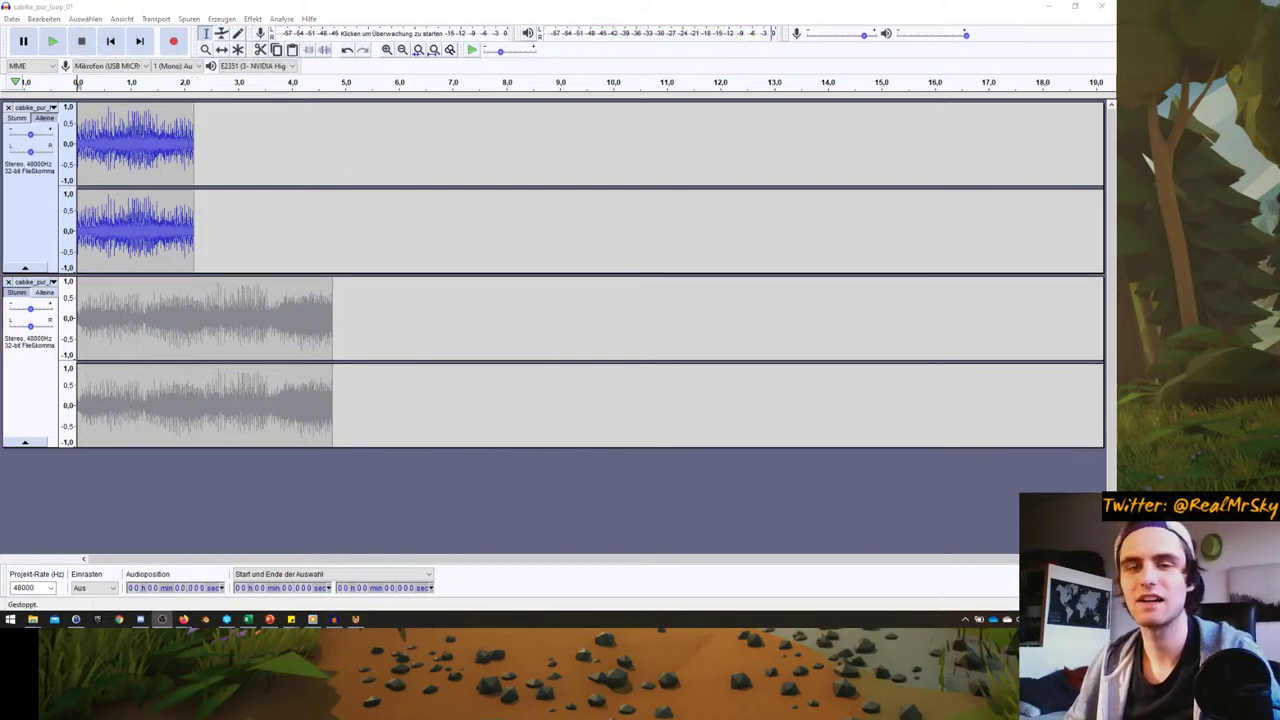
click(52, 41)
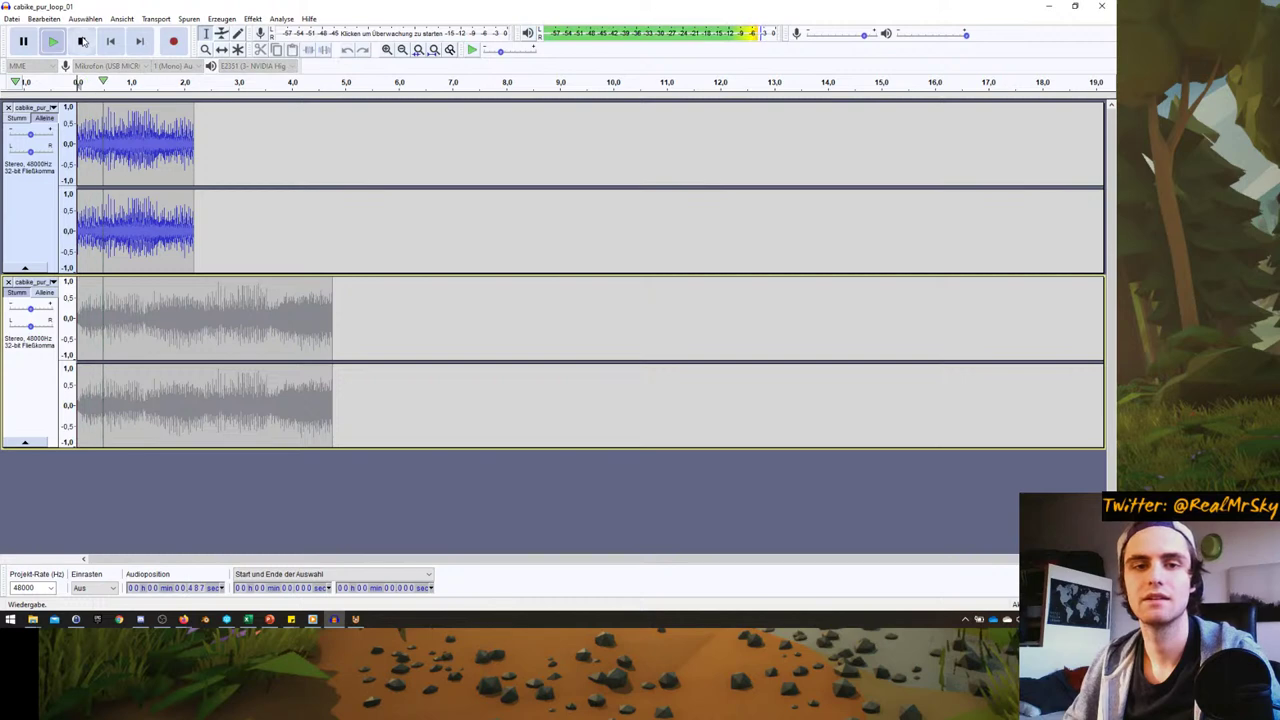
click(81, 41)
click(162, 619)
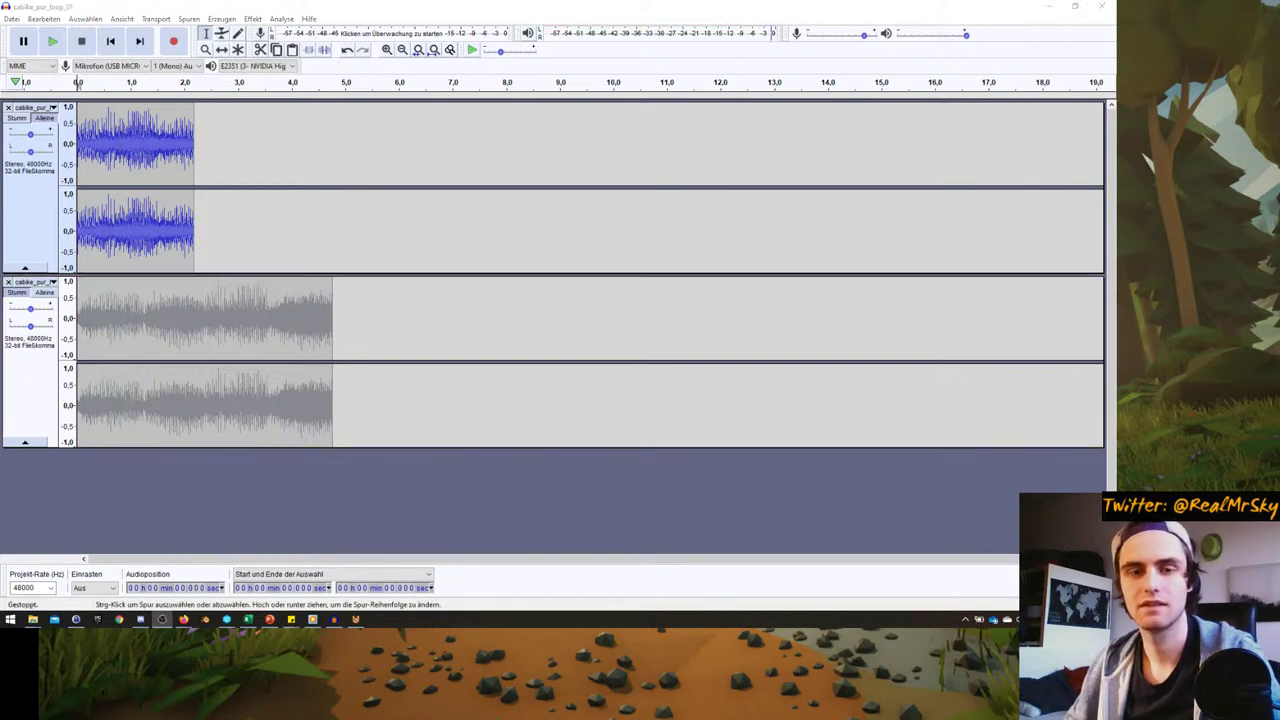
click(52, 41)
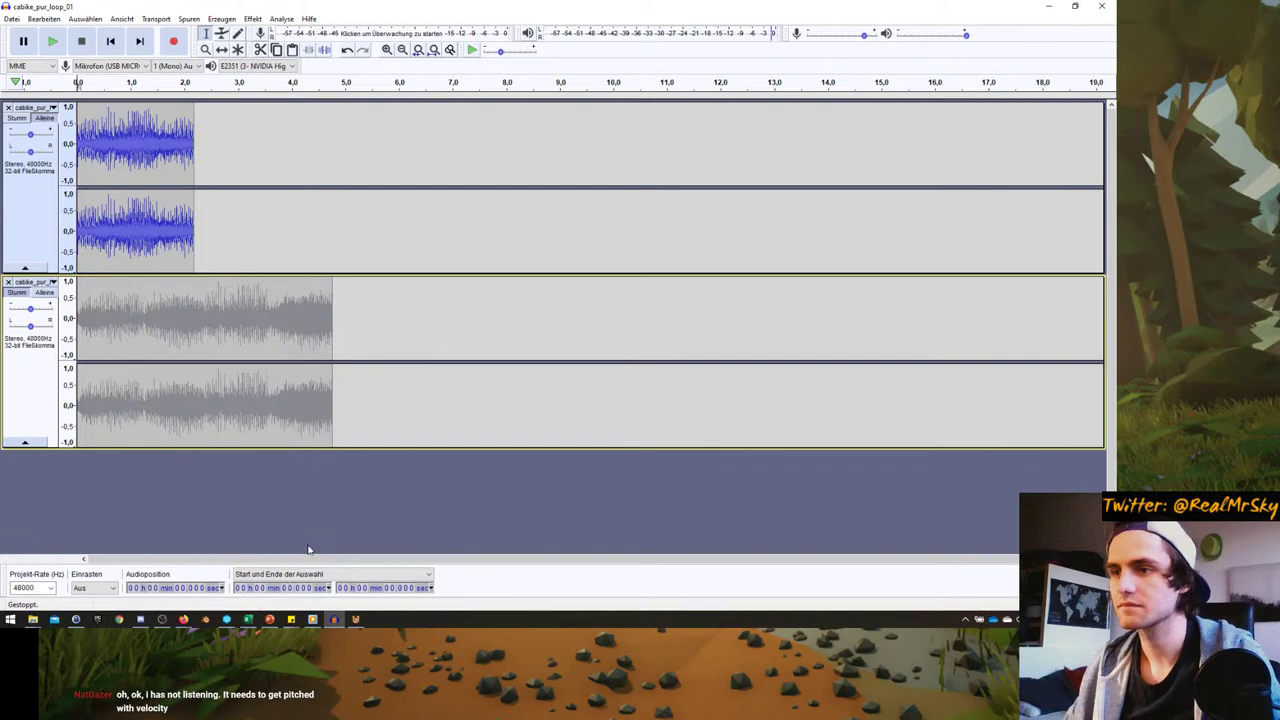
click(313, 620)
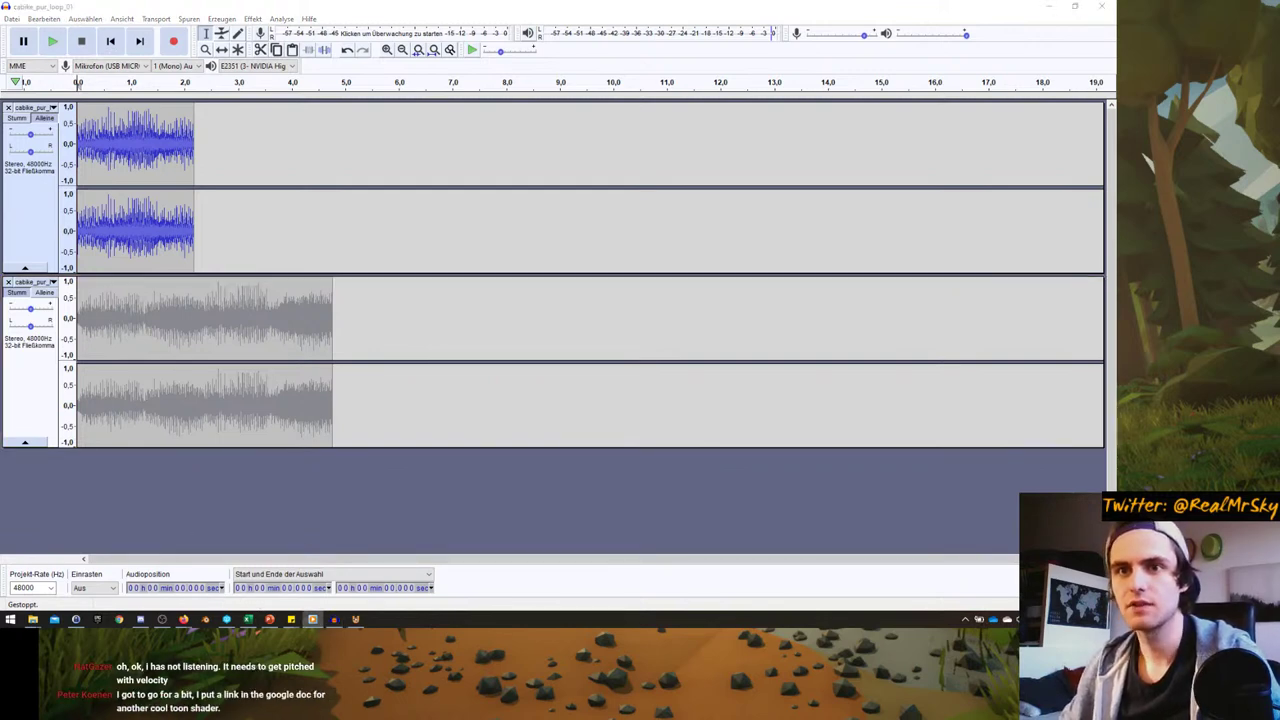
click(52, 41)
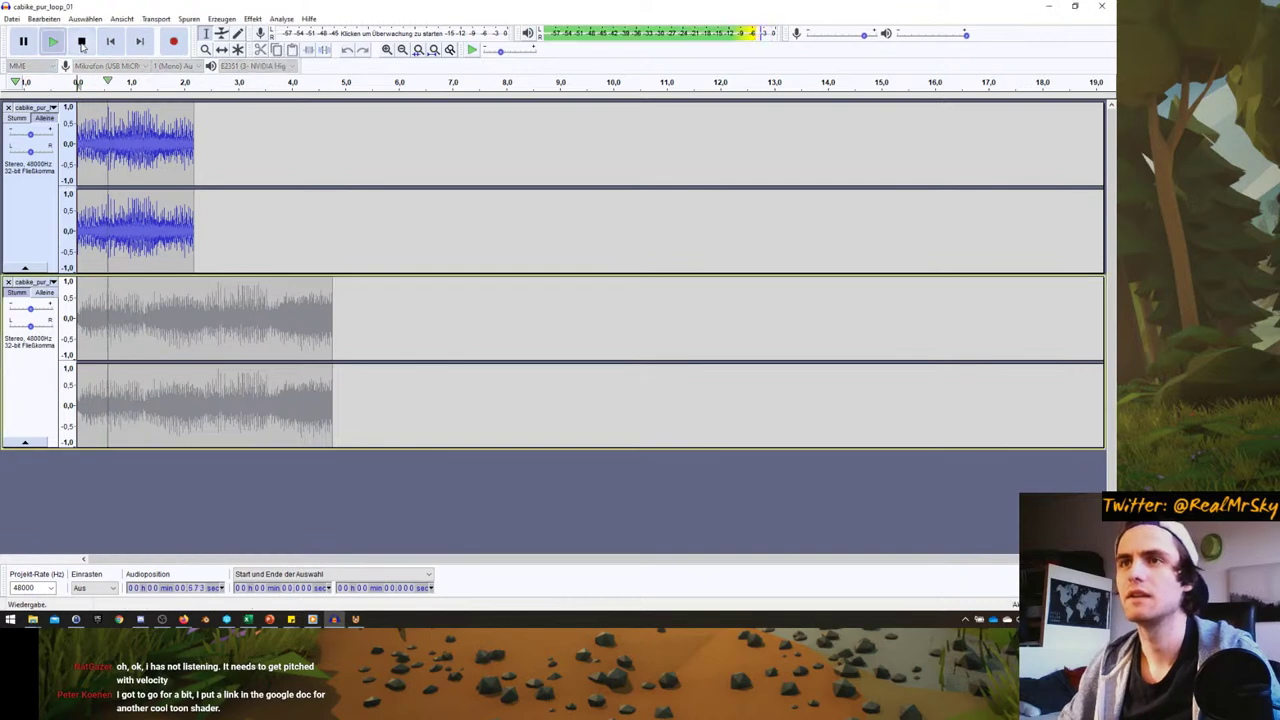
click(82, 41)
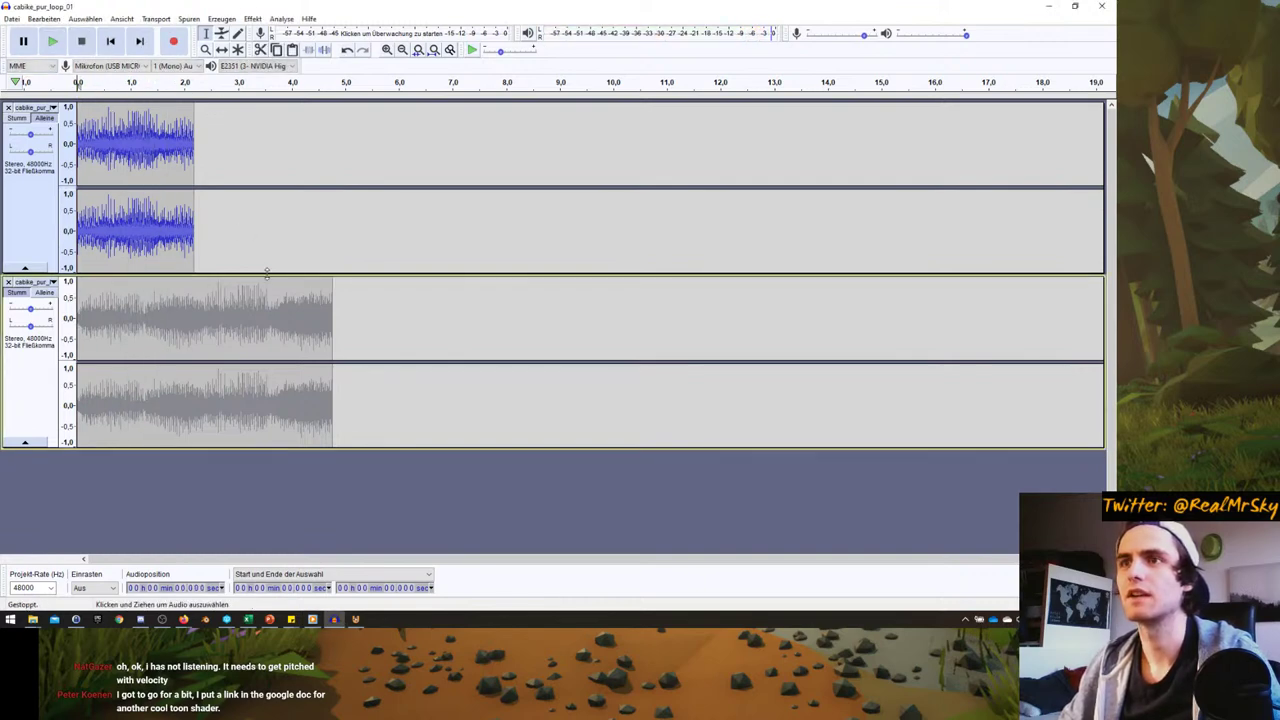
click(25, 294)
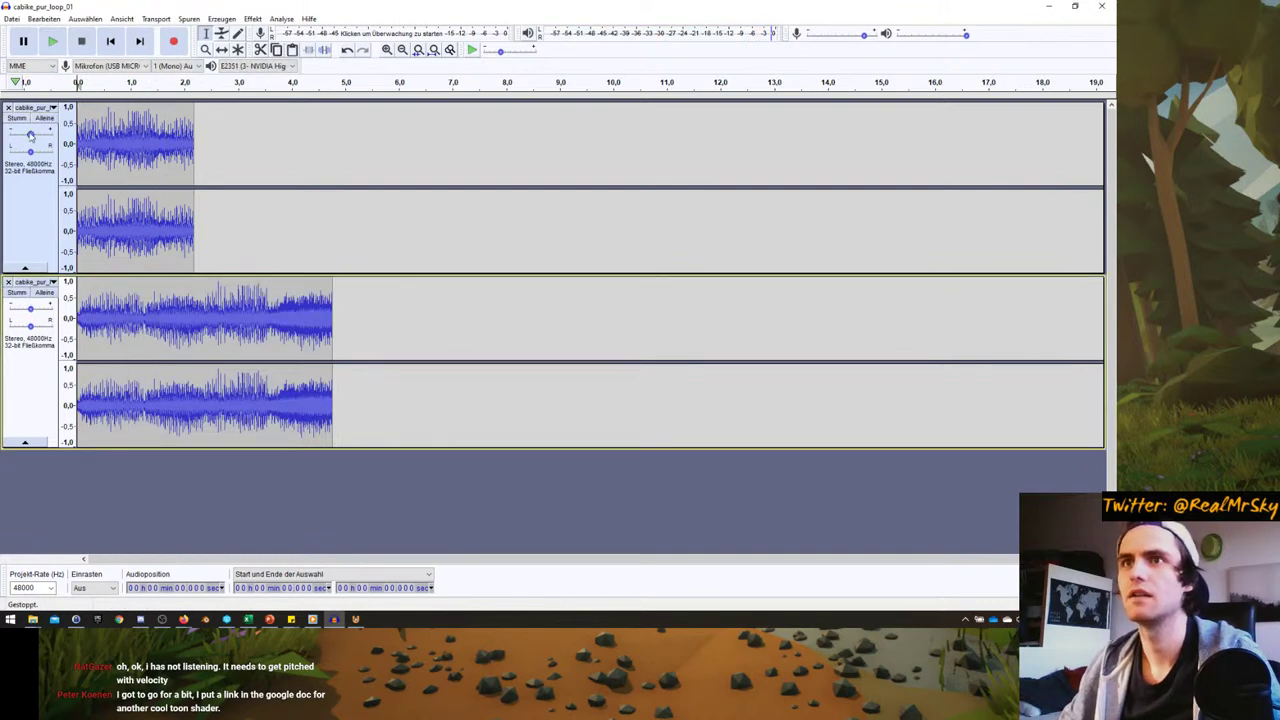
- Solo and listen to the lower loop, then apply the Kompressor with default settings
click(44, 292)
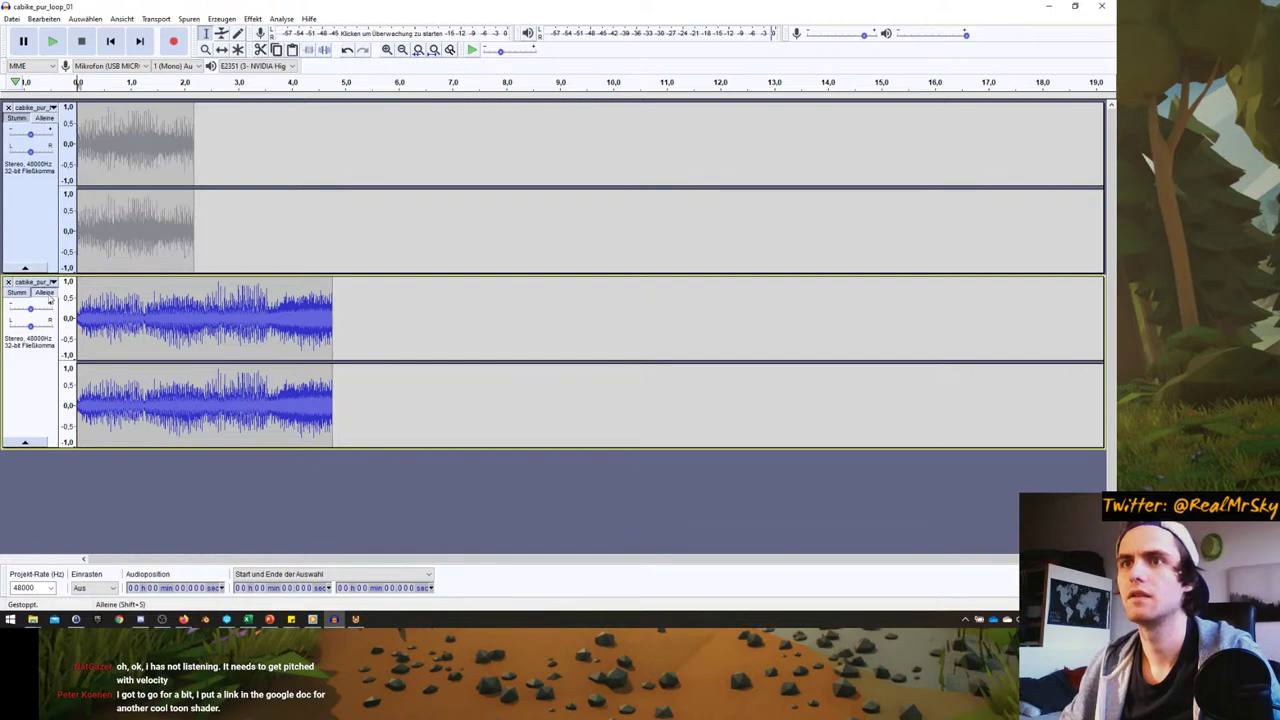
click(52, 41)
click(312, 619)
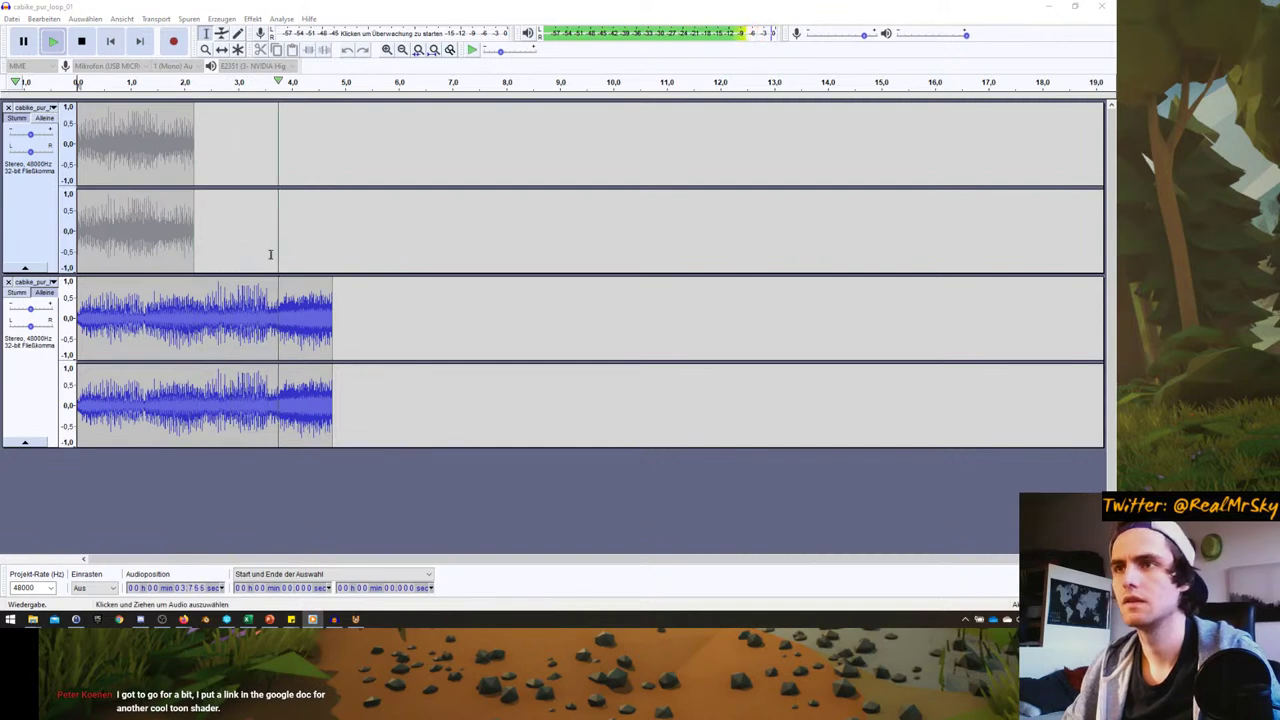
click(349, 297)
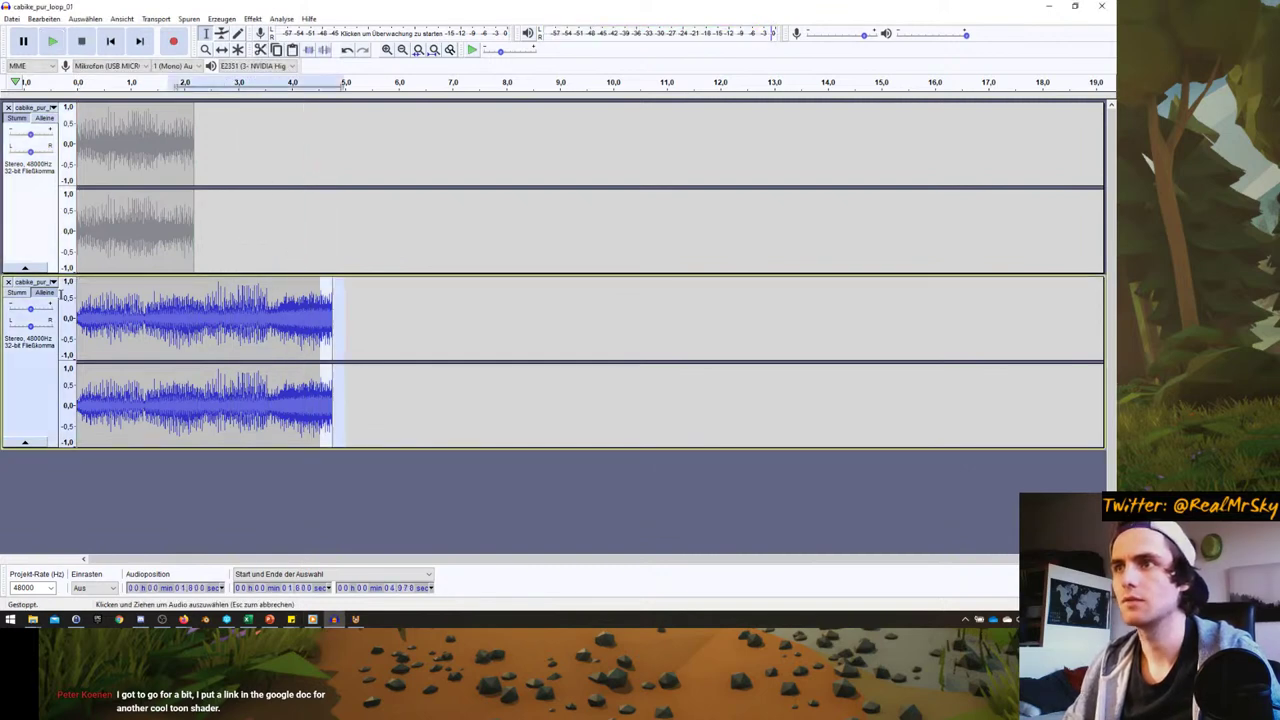
click(252, 19)
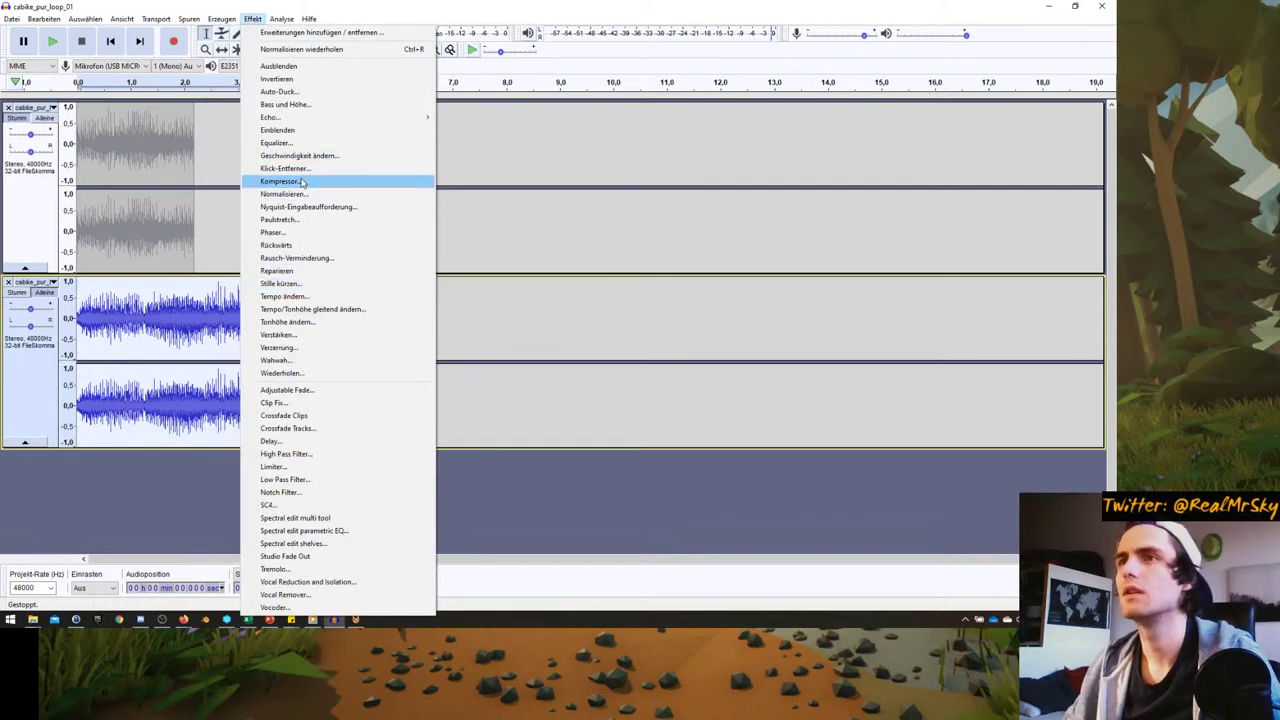
click(302, 182)
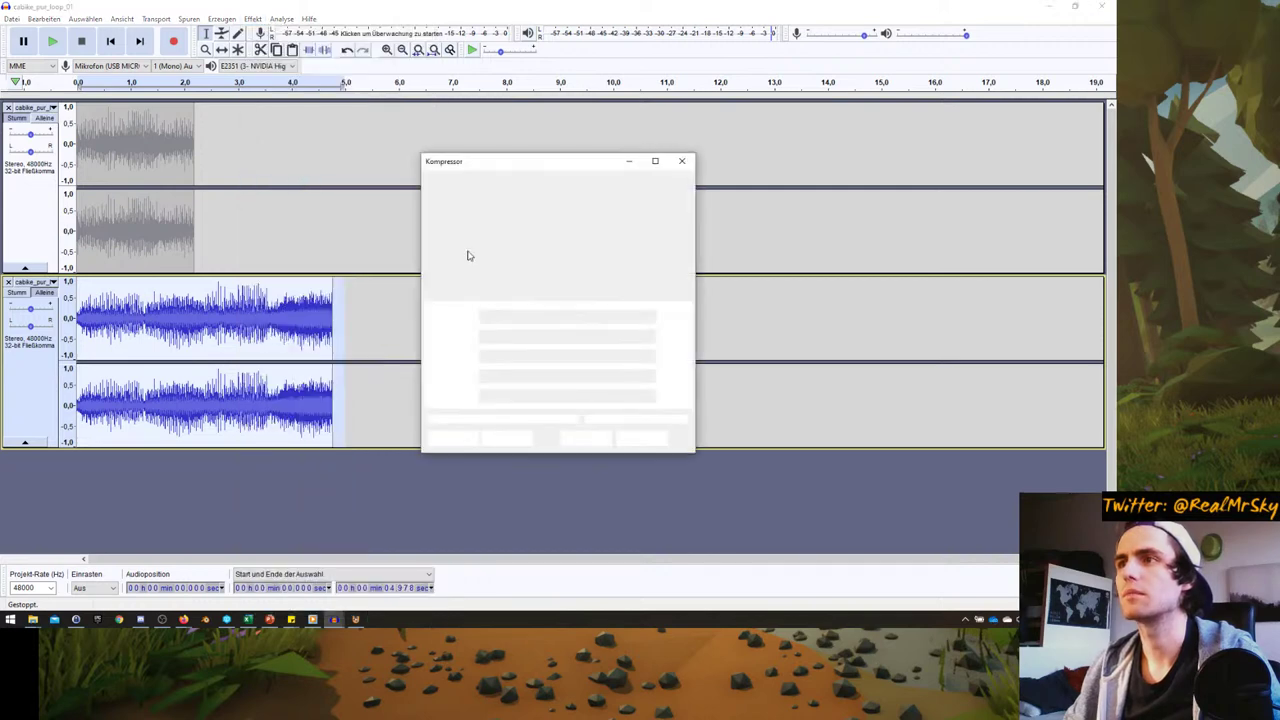
click(587, 440)
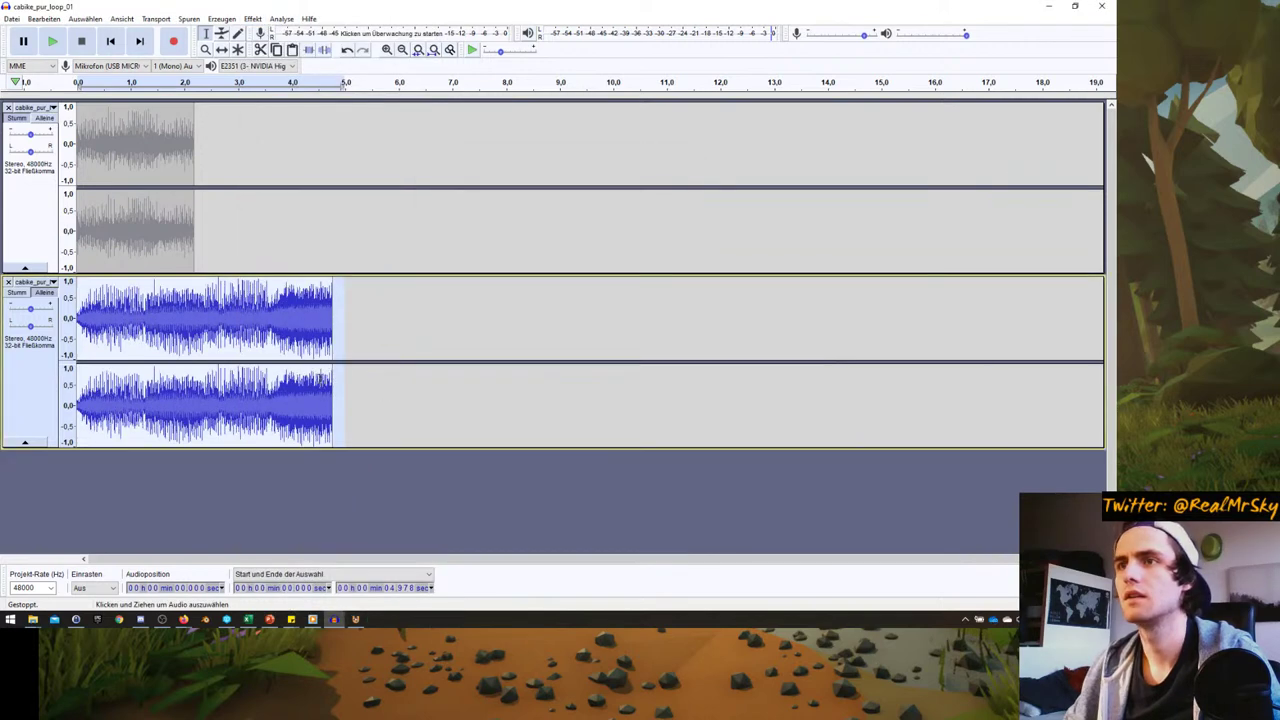
- Play the compressed loop from the start, then check Firefox and return to Audacity
click(110, 41)
click(53, 42)
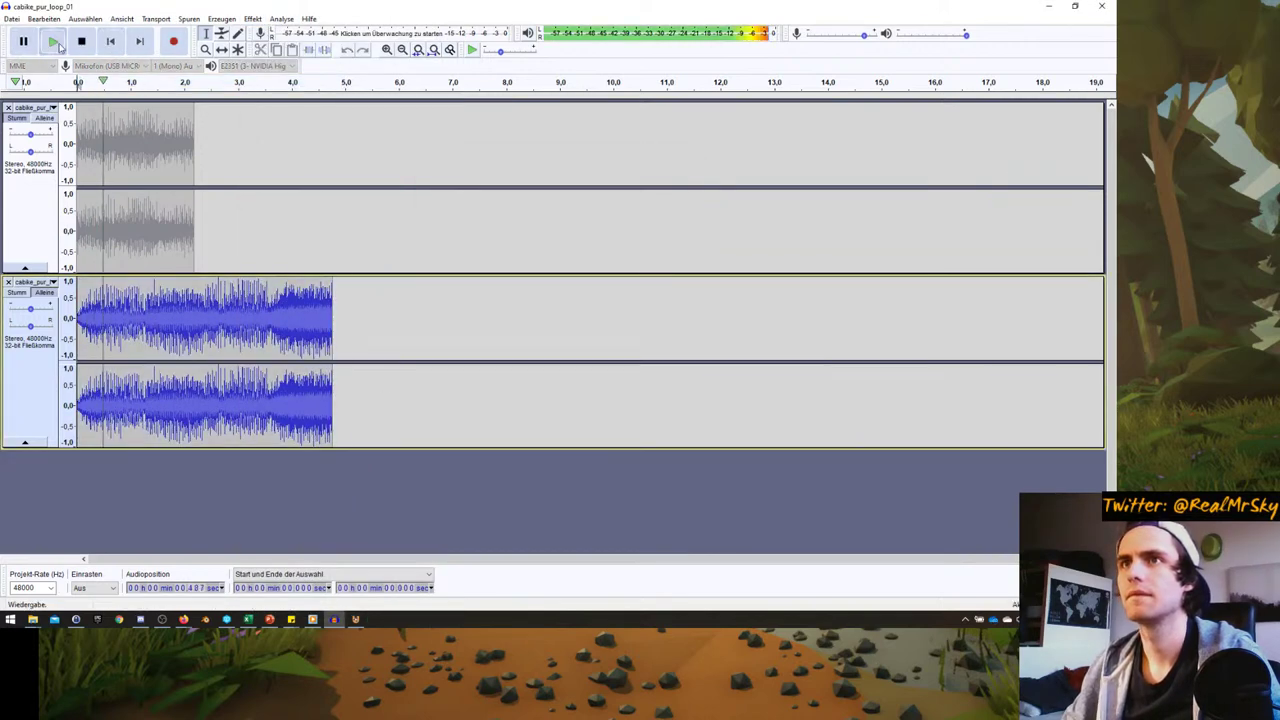
click(83, 42)
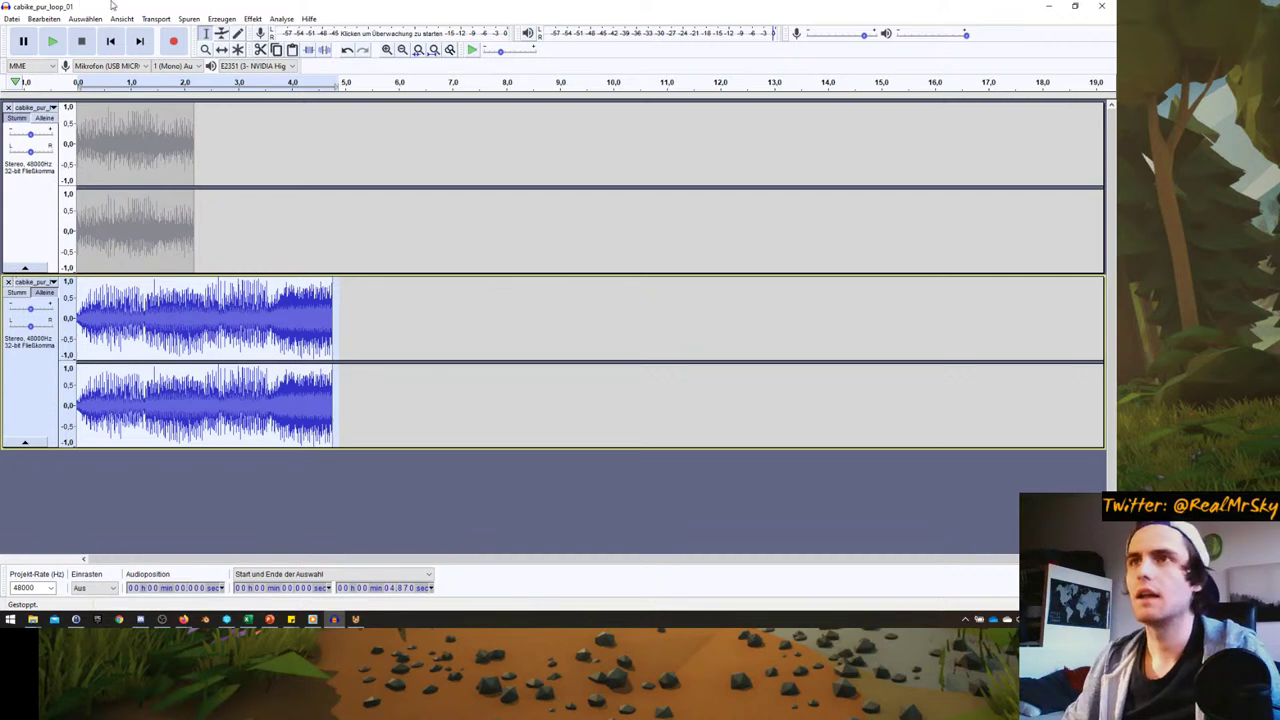
click(183, 619)
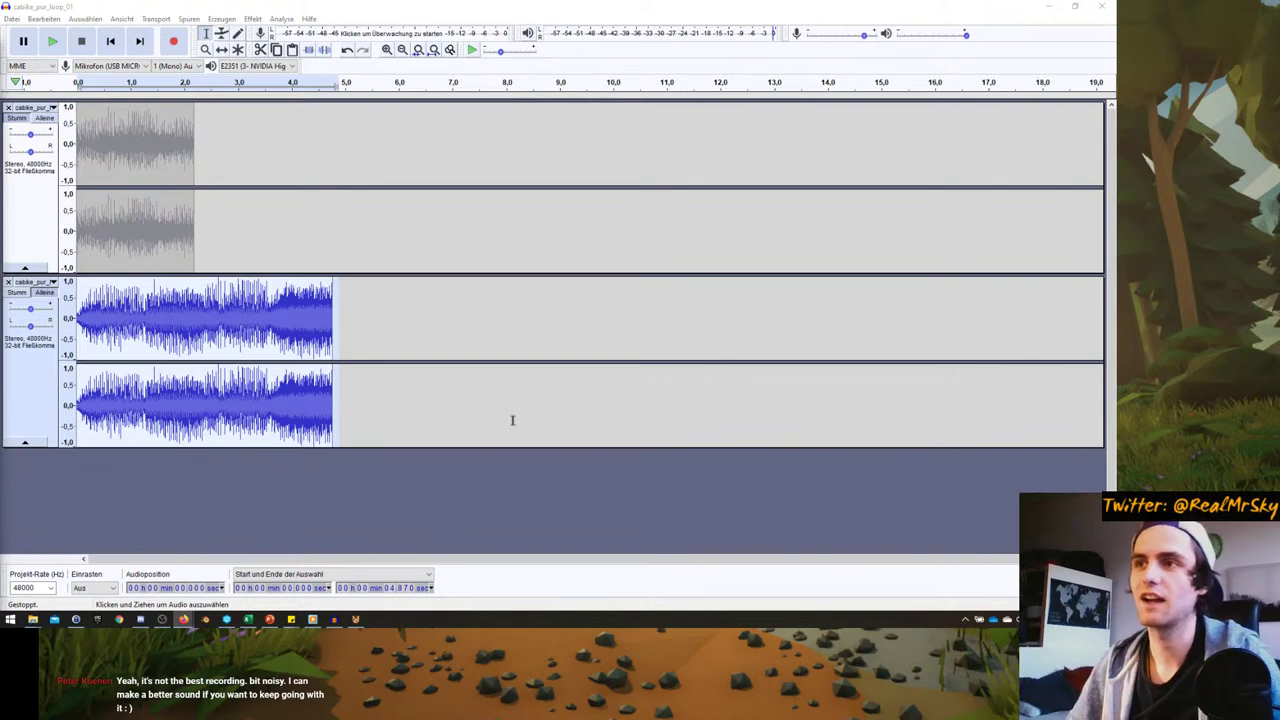
click(215, 19)
mouse_move(253, 20)
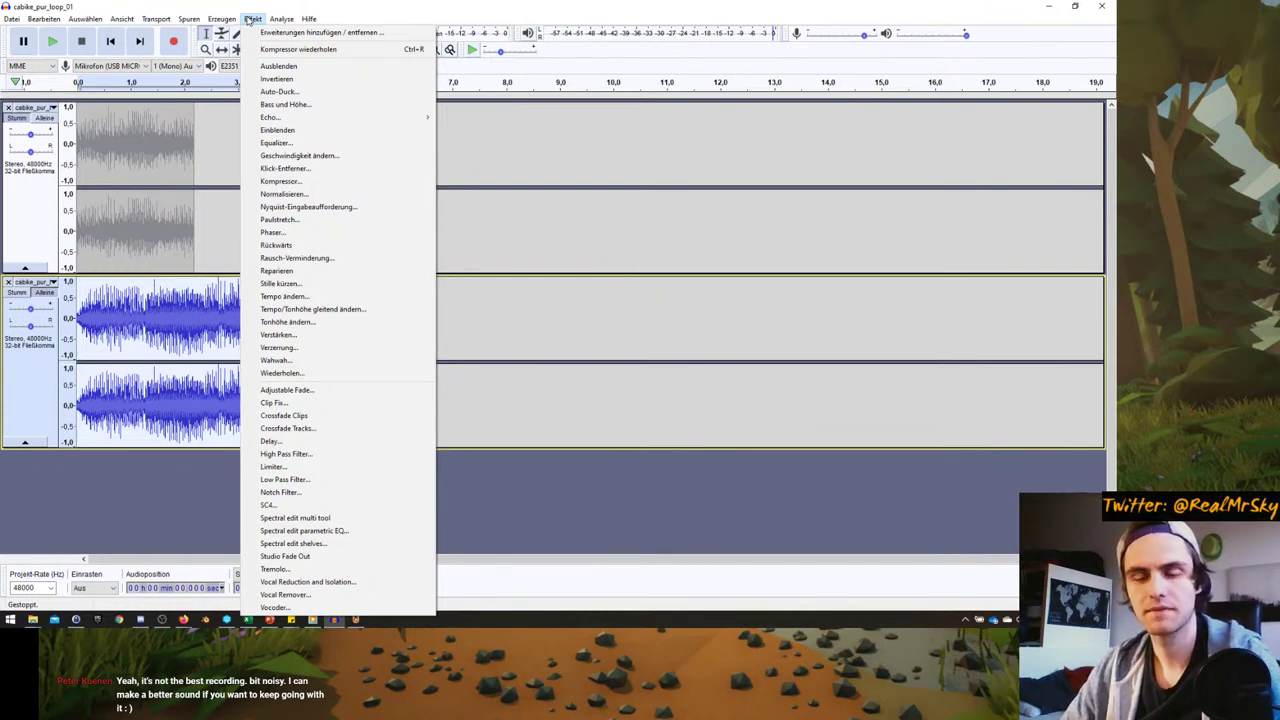
- Equalize the lower loop, highs cut to about -13 dB, +18 dB bend near 2500 Hz, and play it
click(251, 19)
click(281, 19)
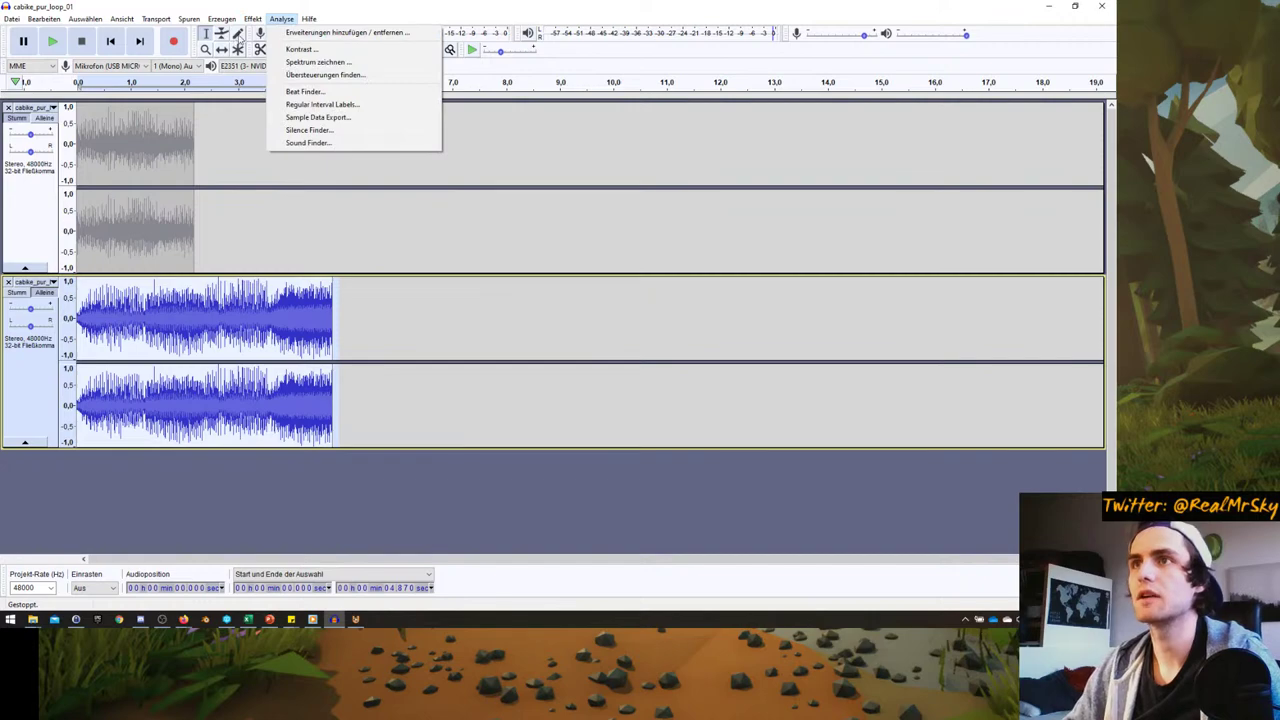
mouse_move(253, 19)
click(542, 300)
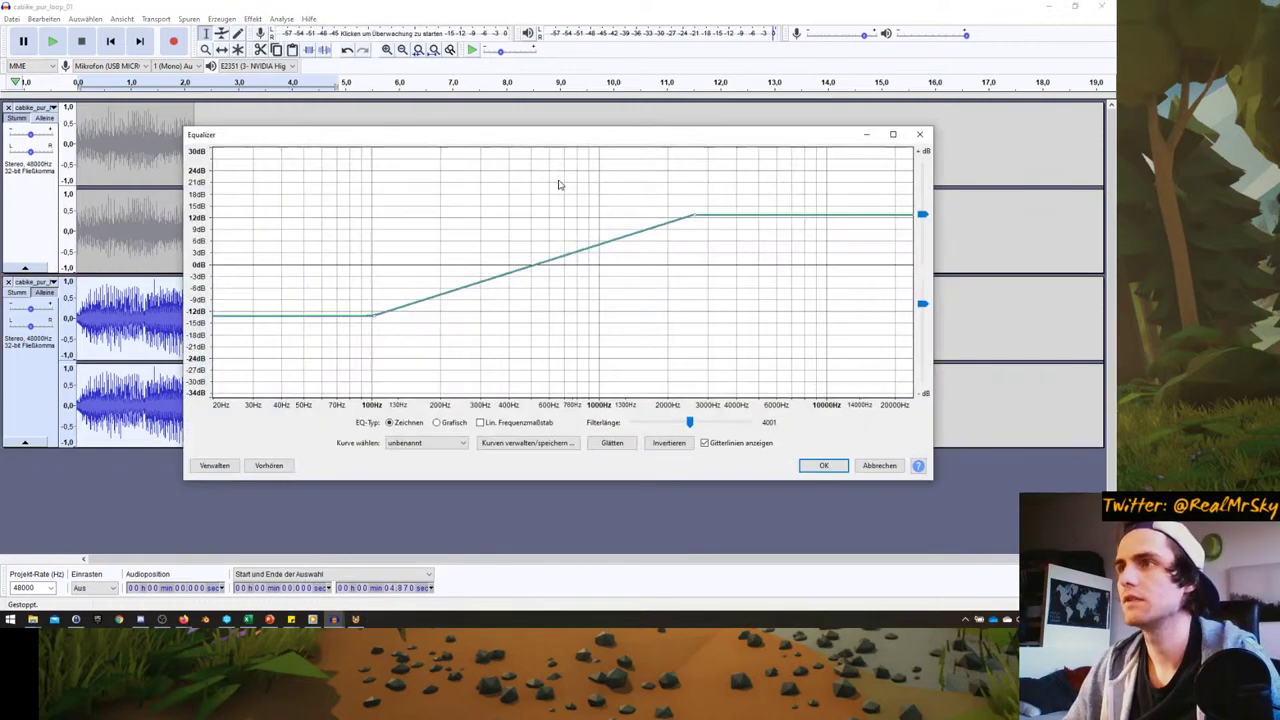
mouse_move(697, 215)
mouse_down()
mouse_move(794, 257)
mouse_move(854, 349)
mouse_up()
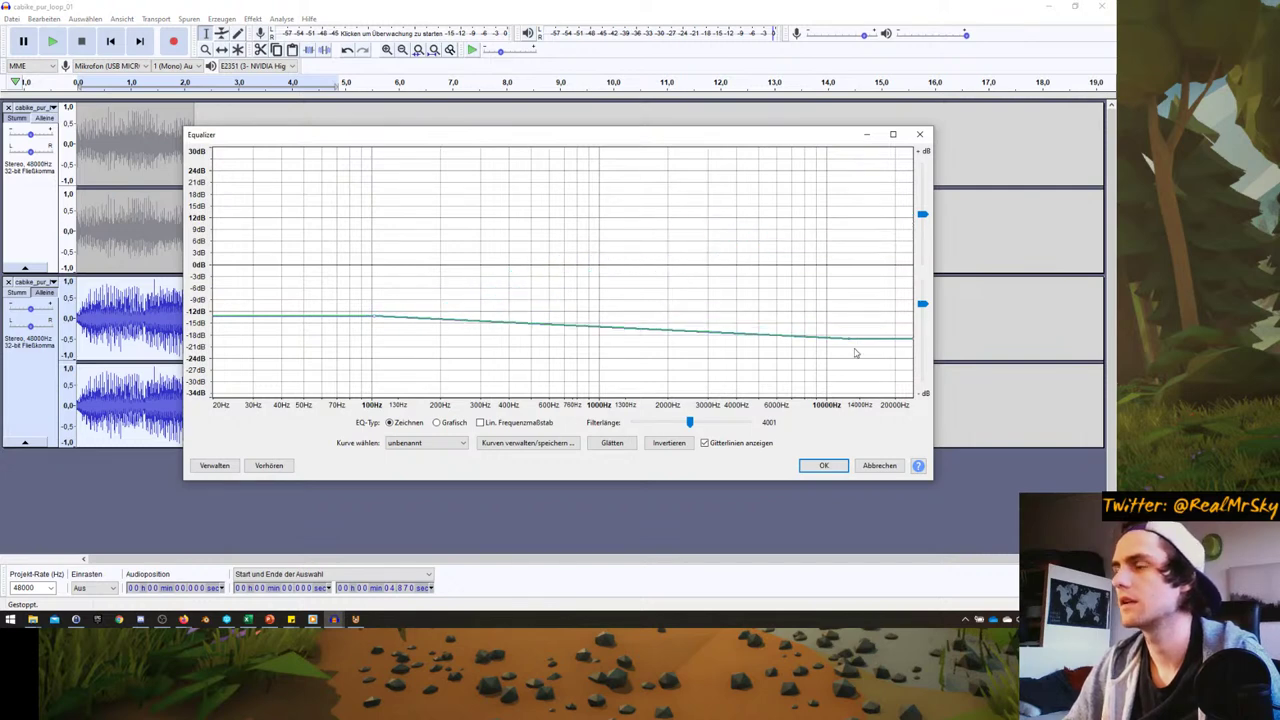
click(697, 323)
drag(697, 323, 707, 199)
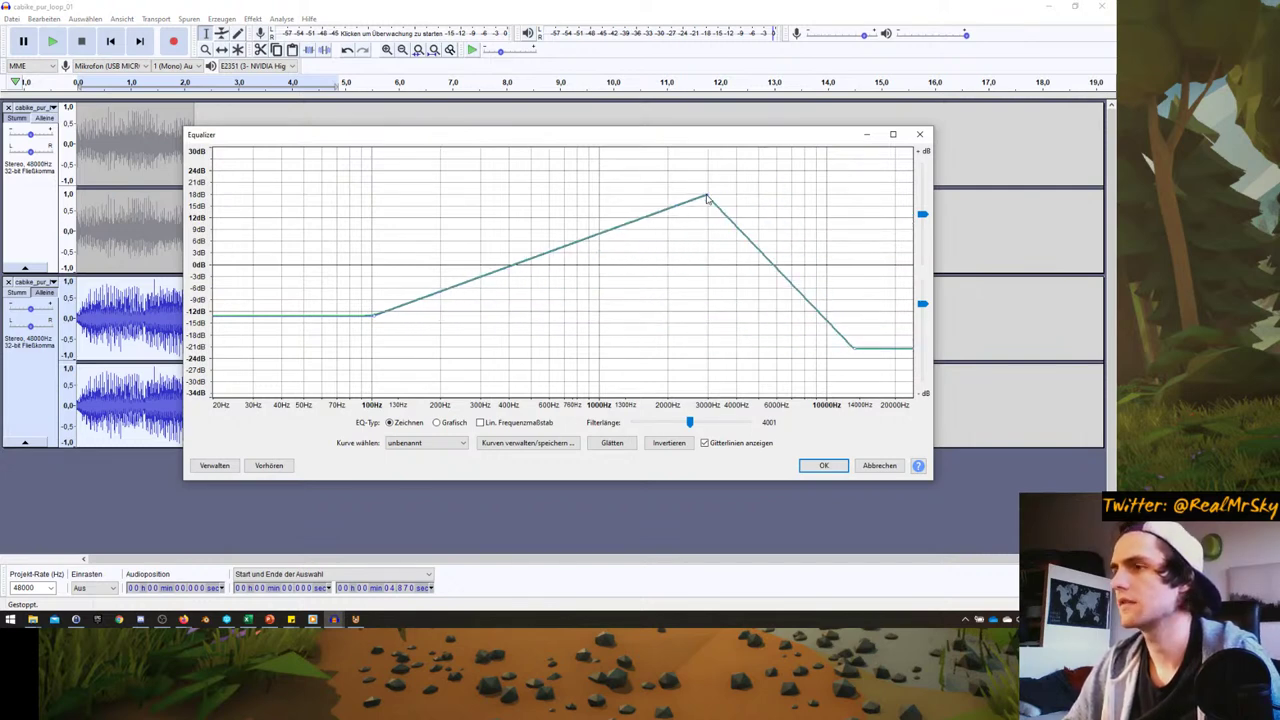
click(268, 466)
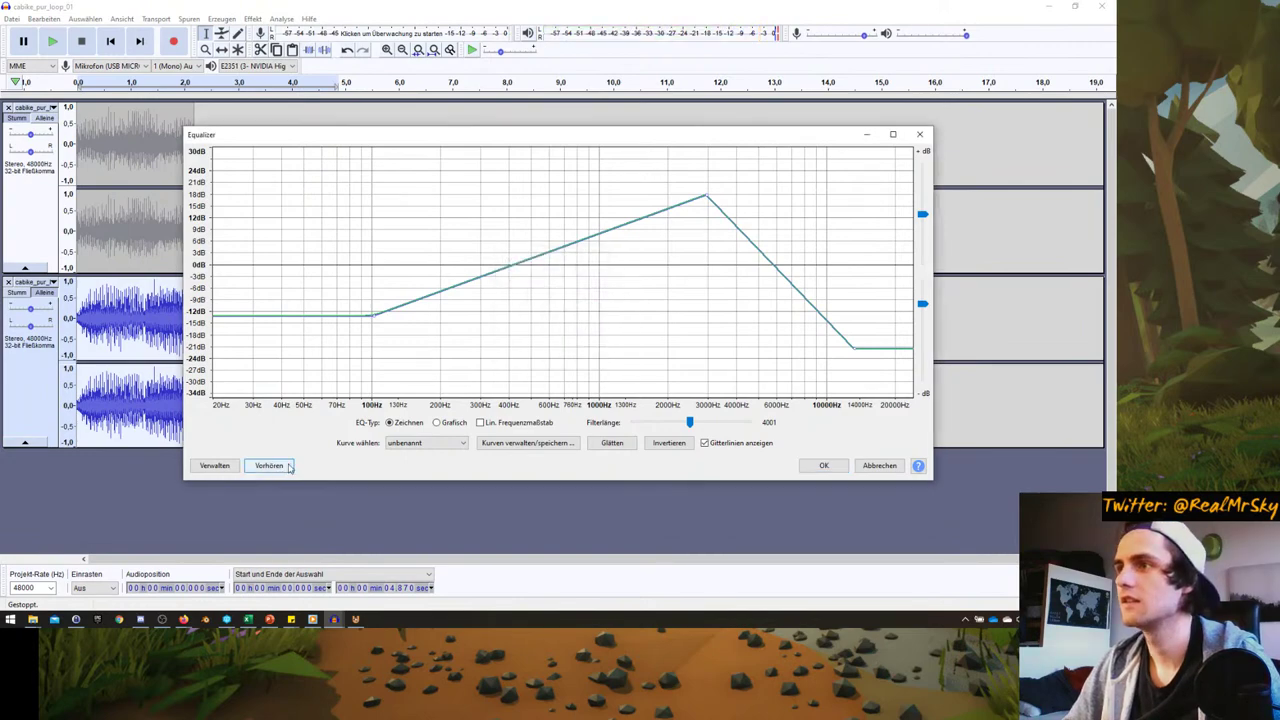
click(818, 466)
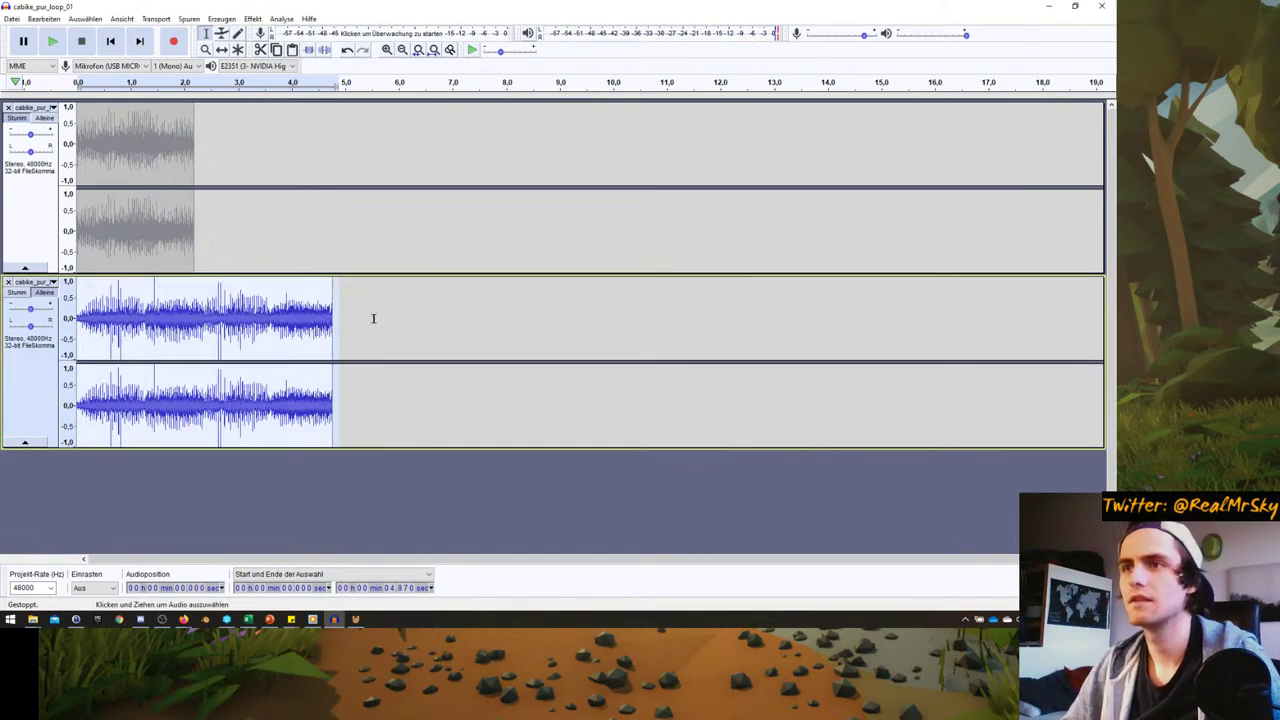
key(Home)
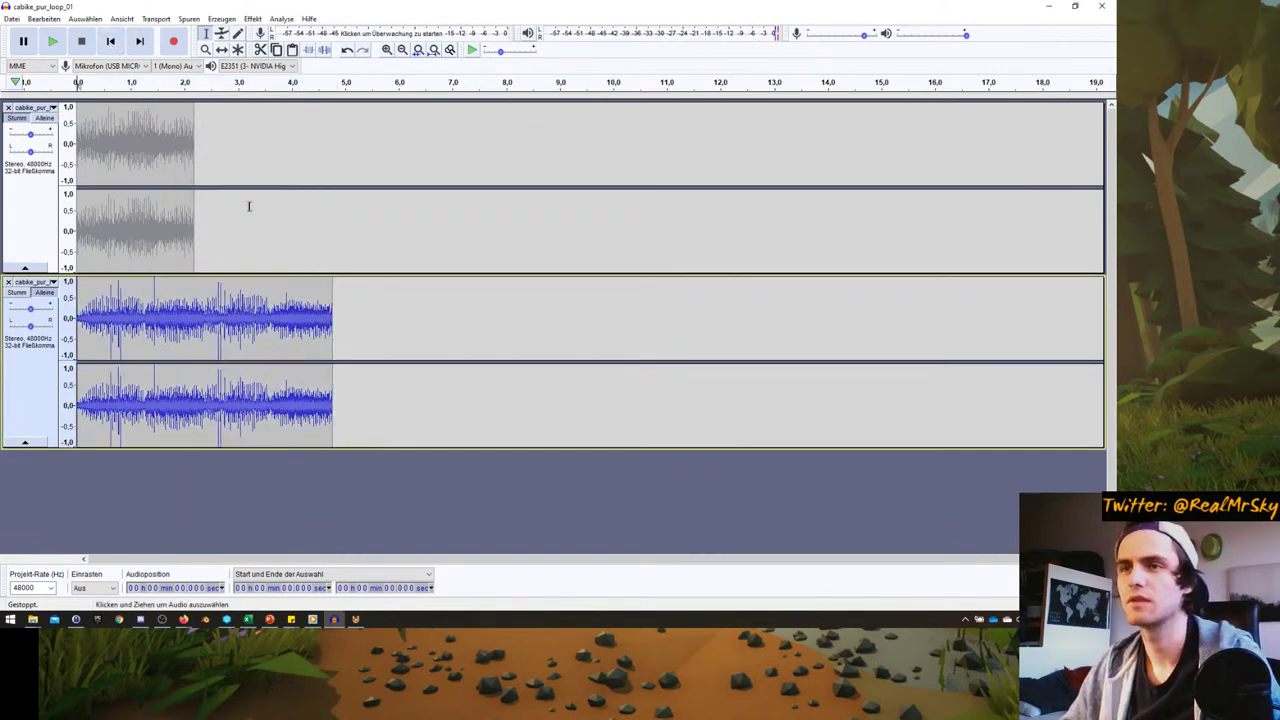
key(space)
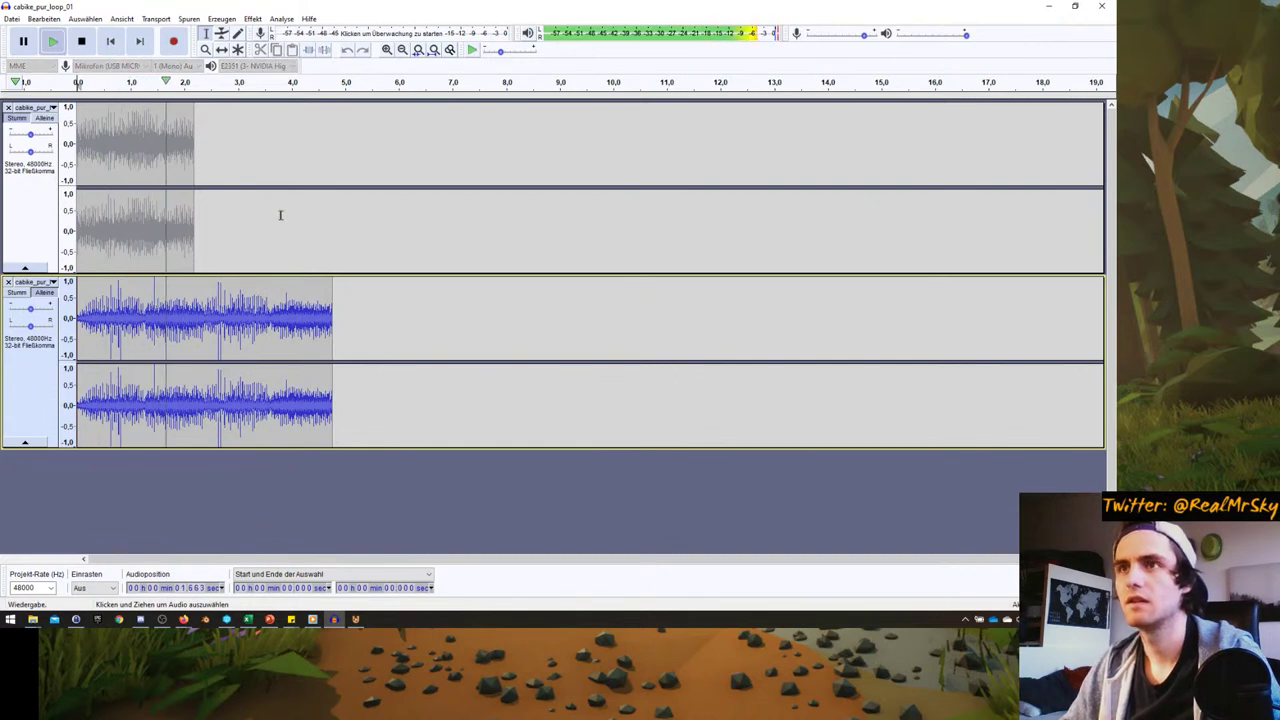
key(space)
- Apply the same Equalizer curve to the first track and listen to it
click(30, 200)
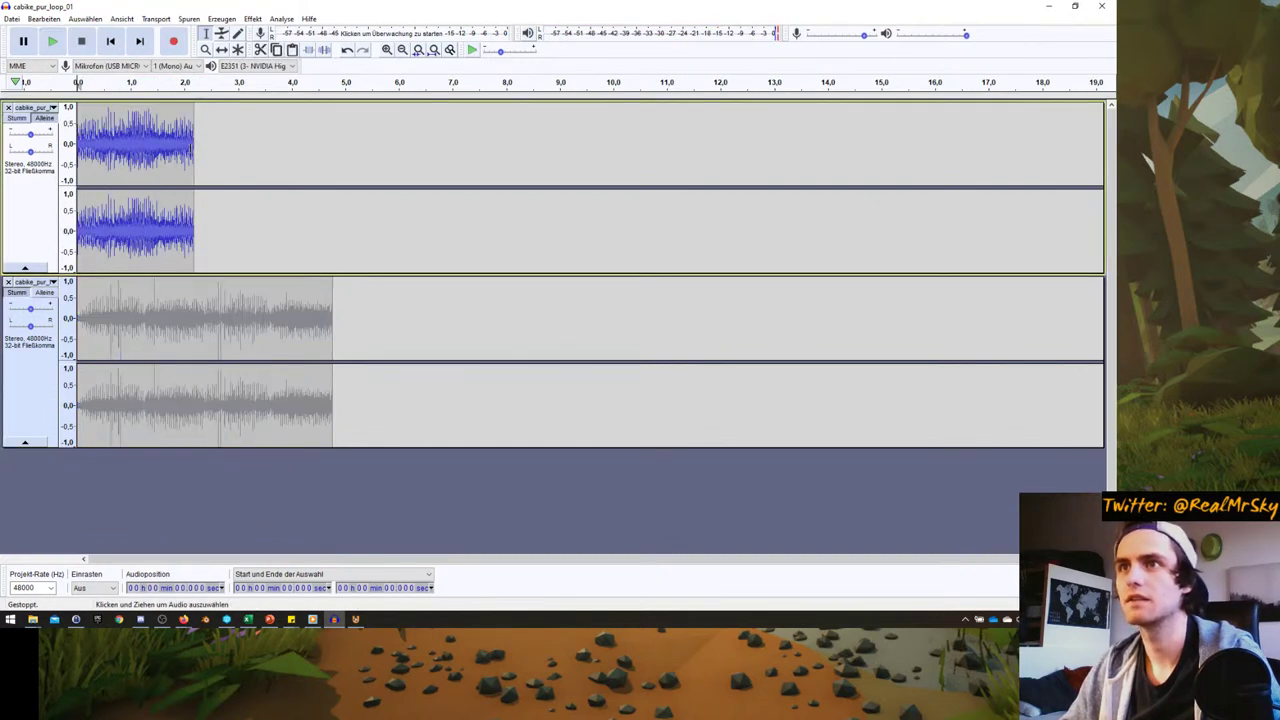
click(252, 18)
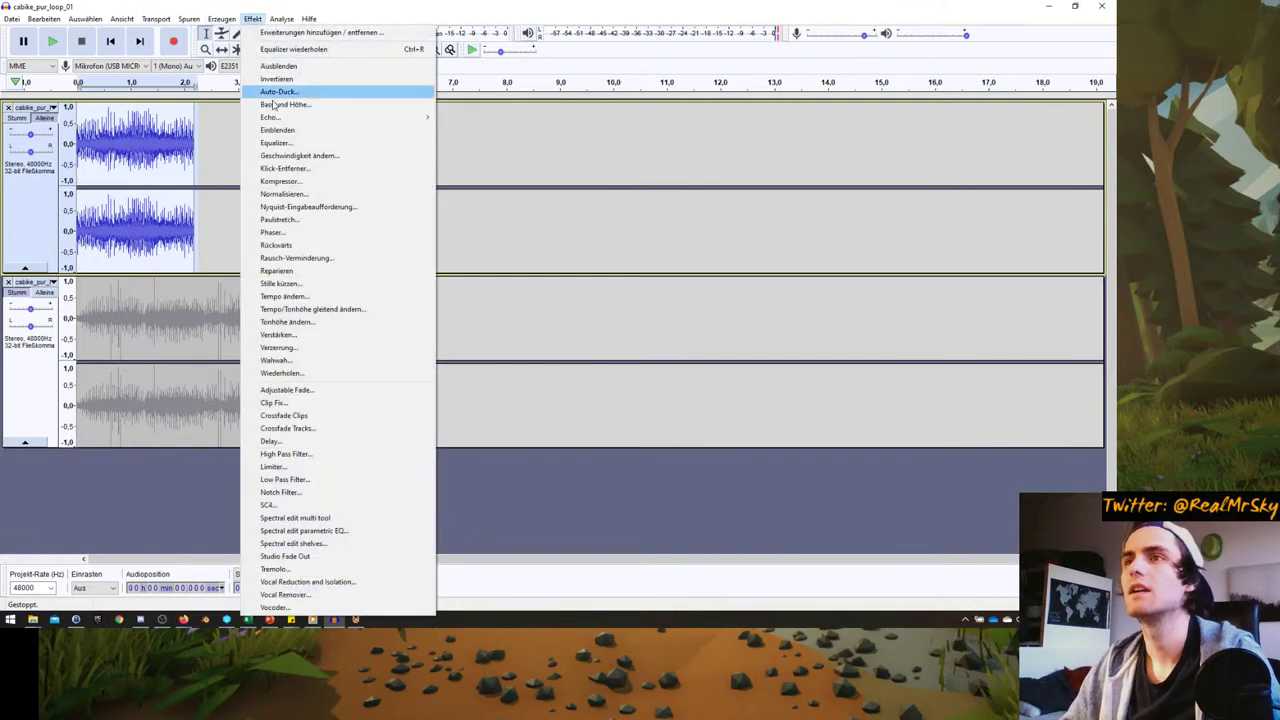
click(276, 143)
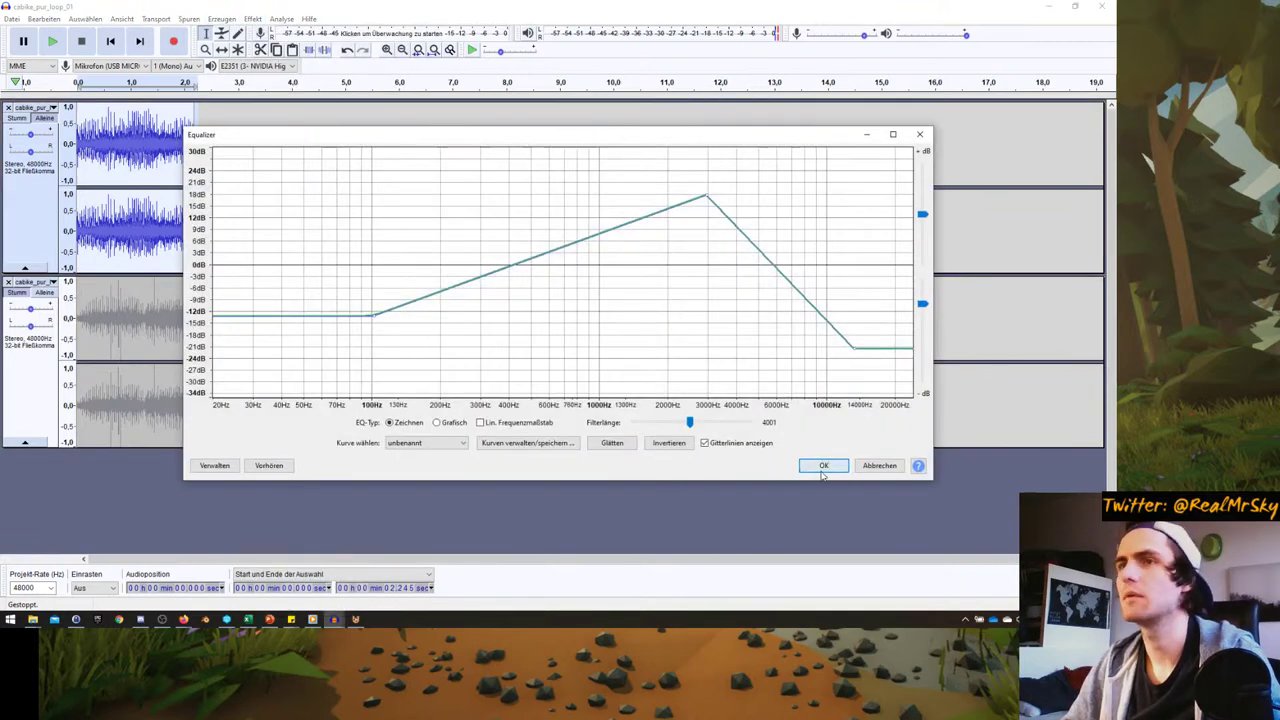
click(822, 468)
click(55, 44)
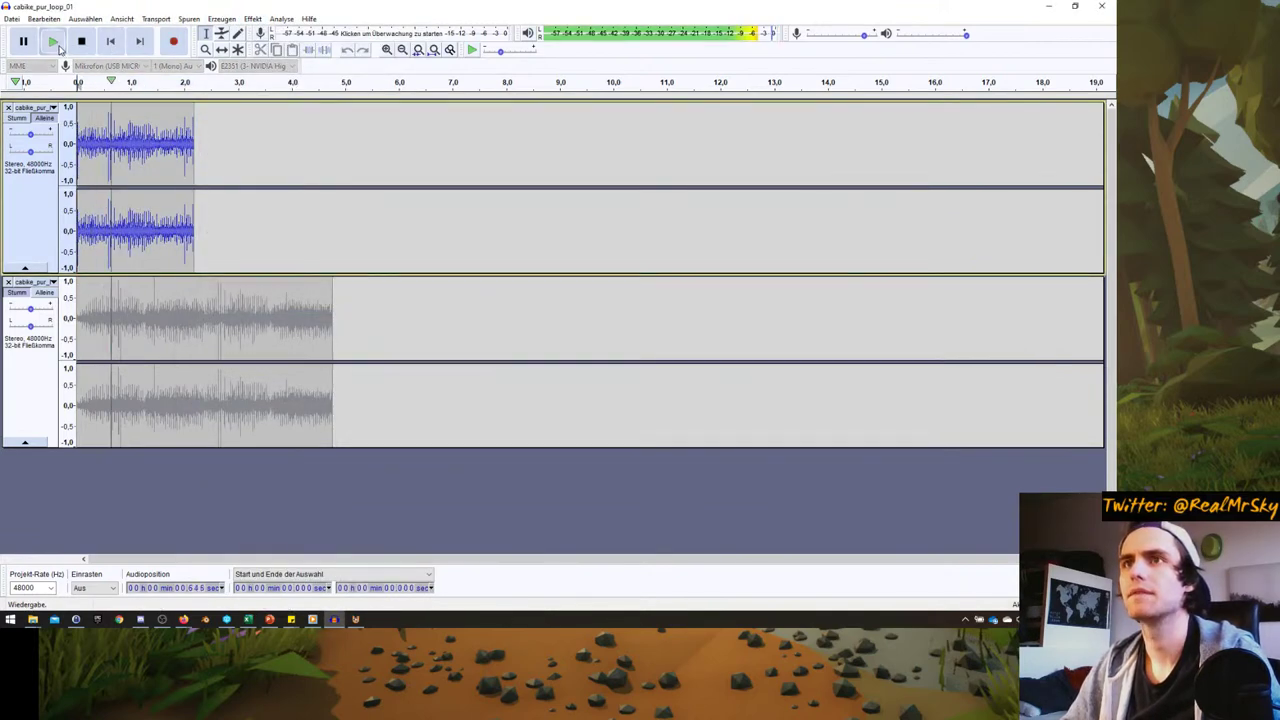
key(space)
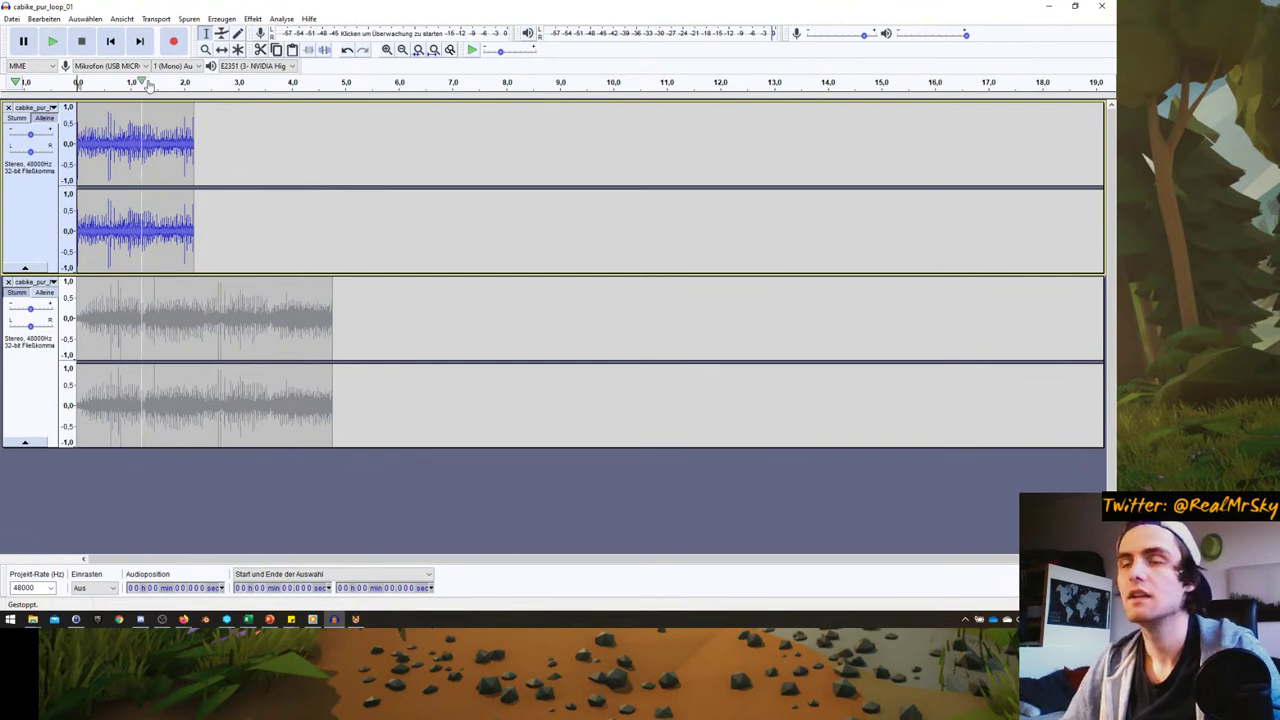
- Select the first loop (0 to 2.18 s) and choose Als OGG exportieren
click(193, 145)
click(9, 112)
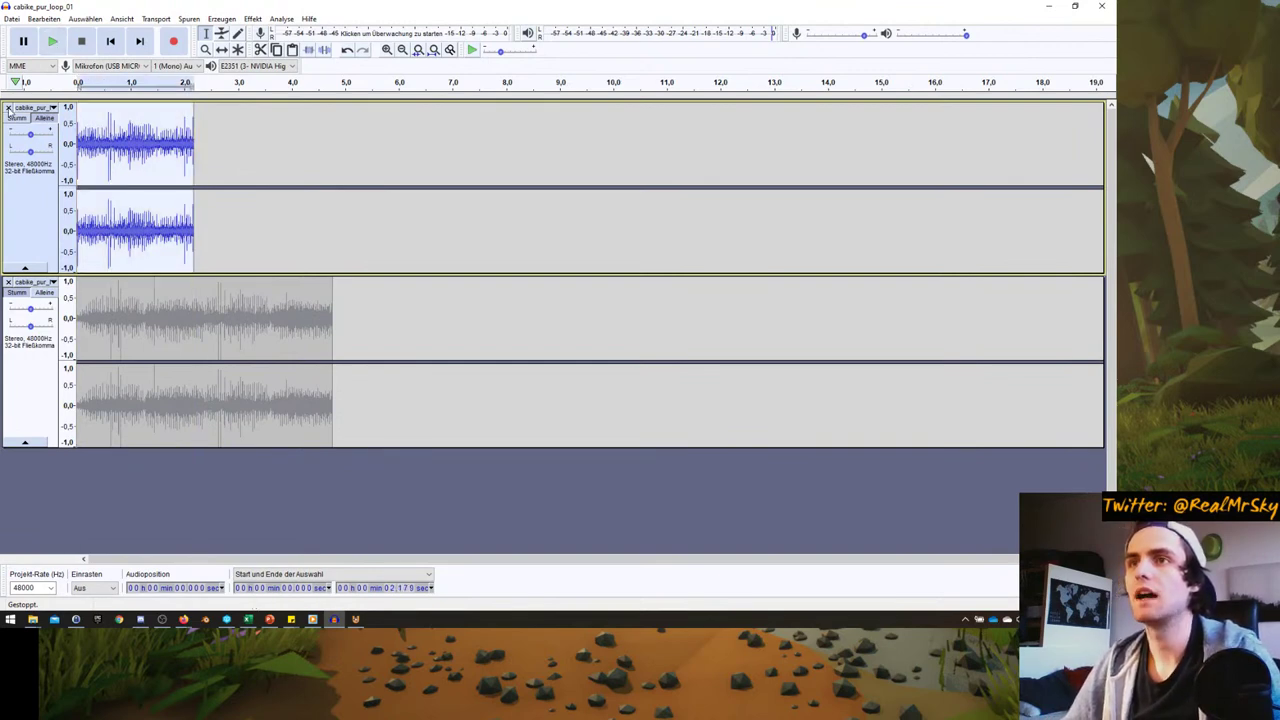
click(11, 19)
mouse_move(55, 113)
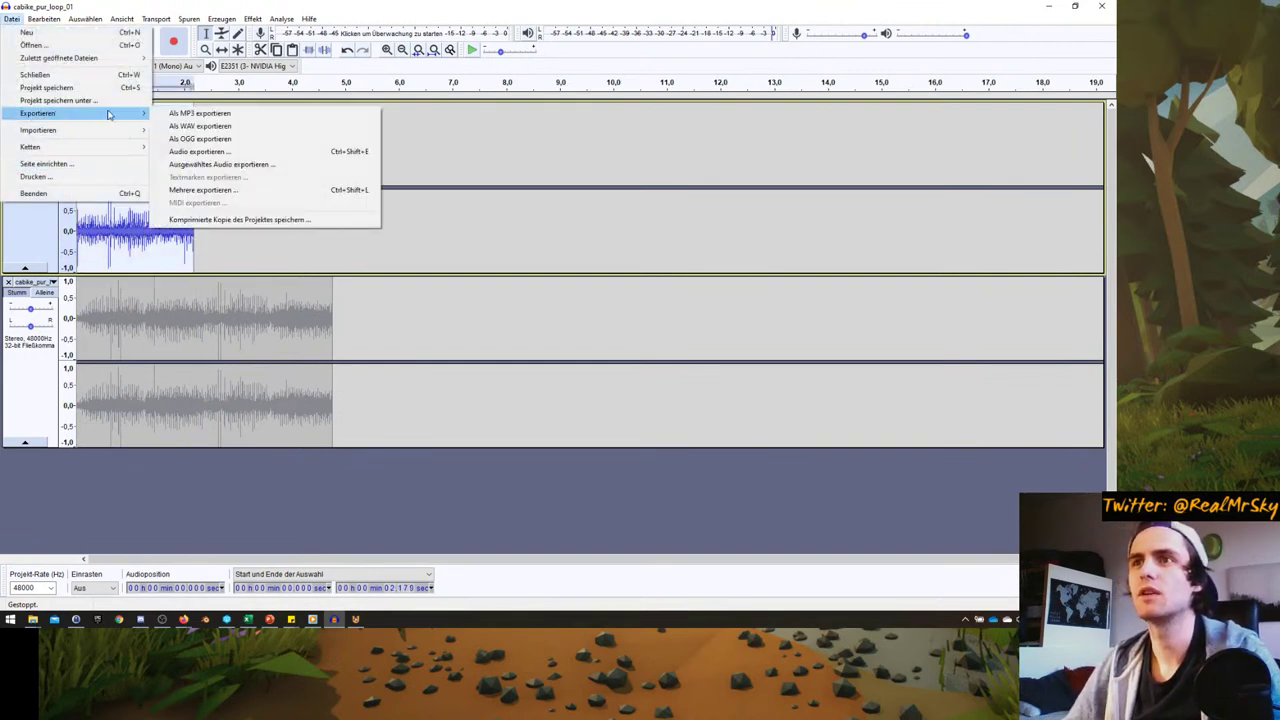
click(200, 140)
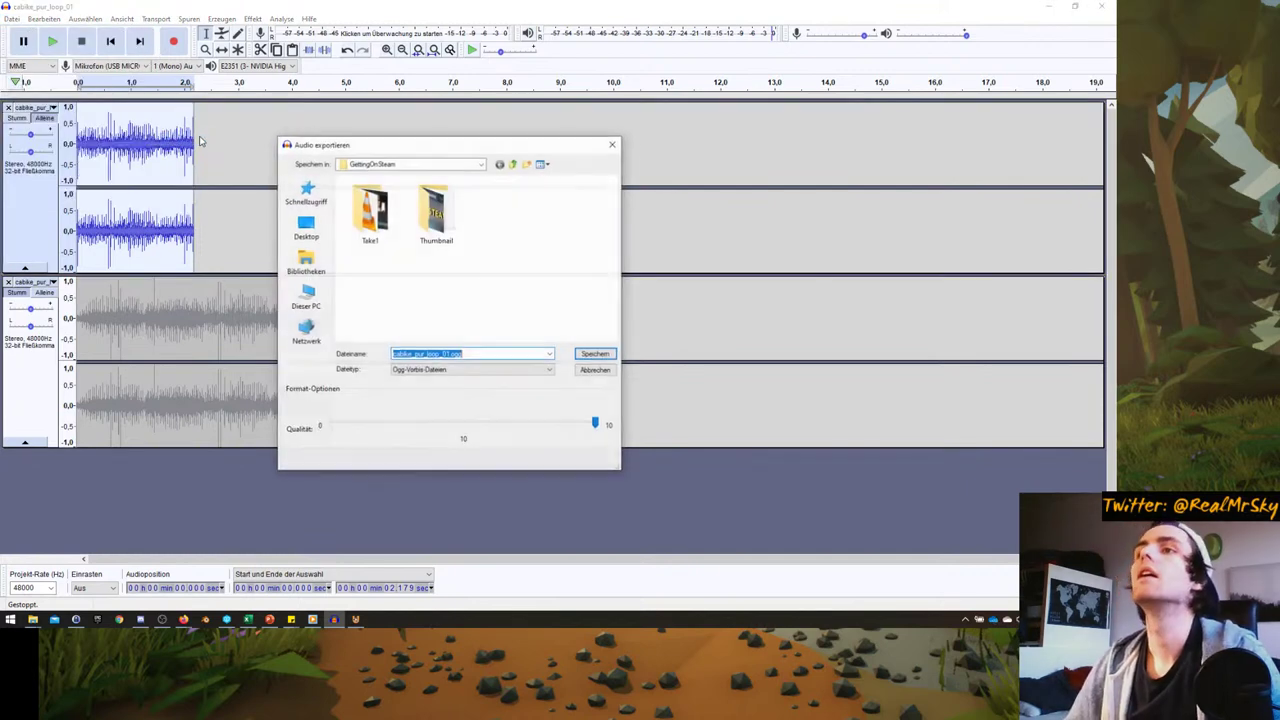
- Save it as cabike_pur_loop_01.ogg in D:\2_Projects\Blender\Games\UPBGE_Exploration\Sounds
click(306, 297)
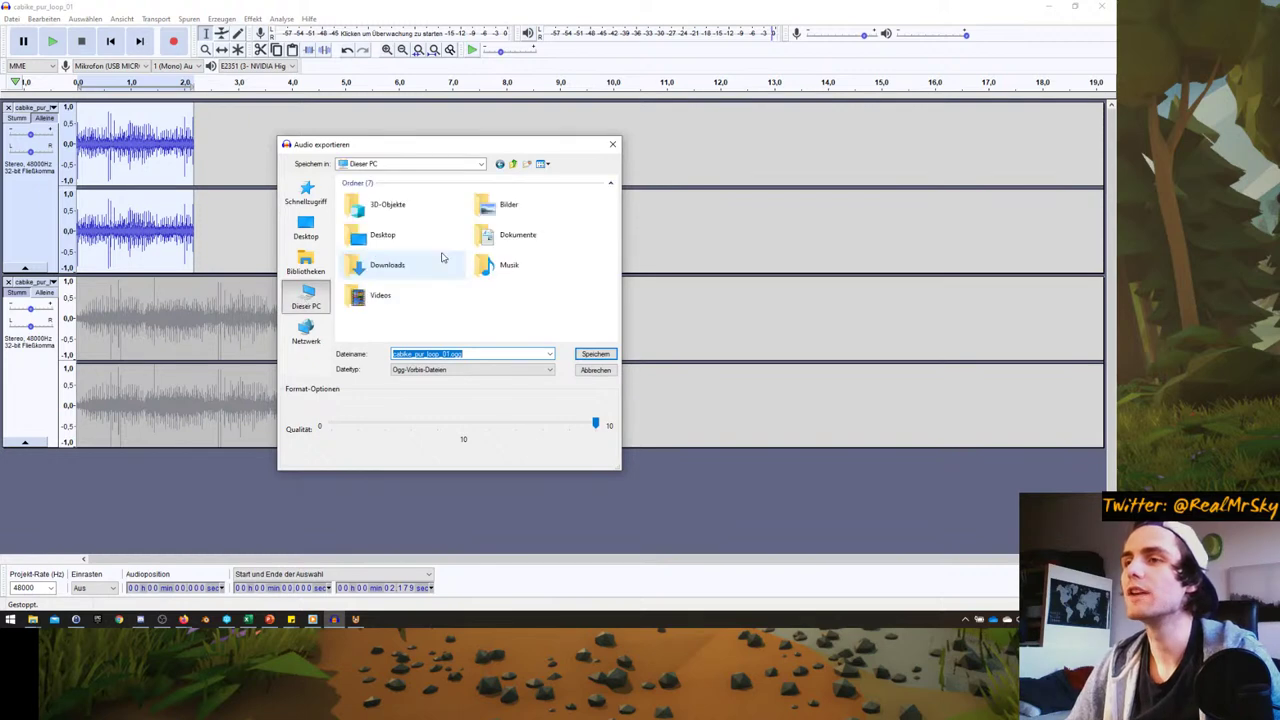
scroll(432, 268, down, 1)
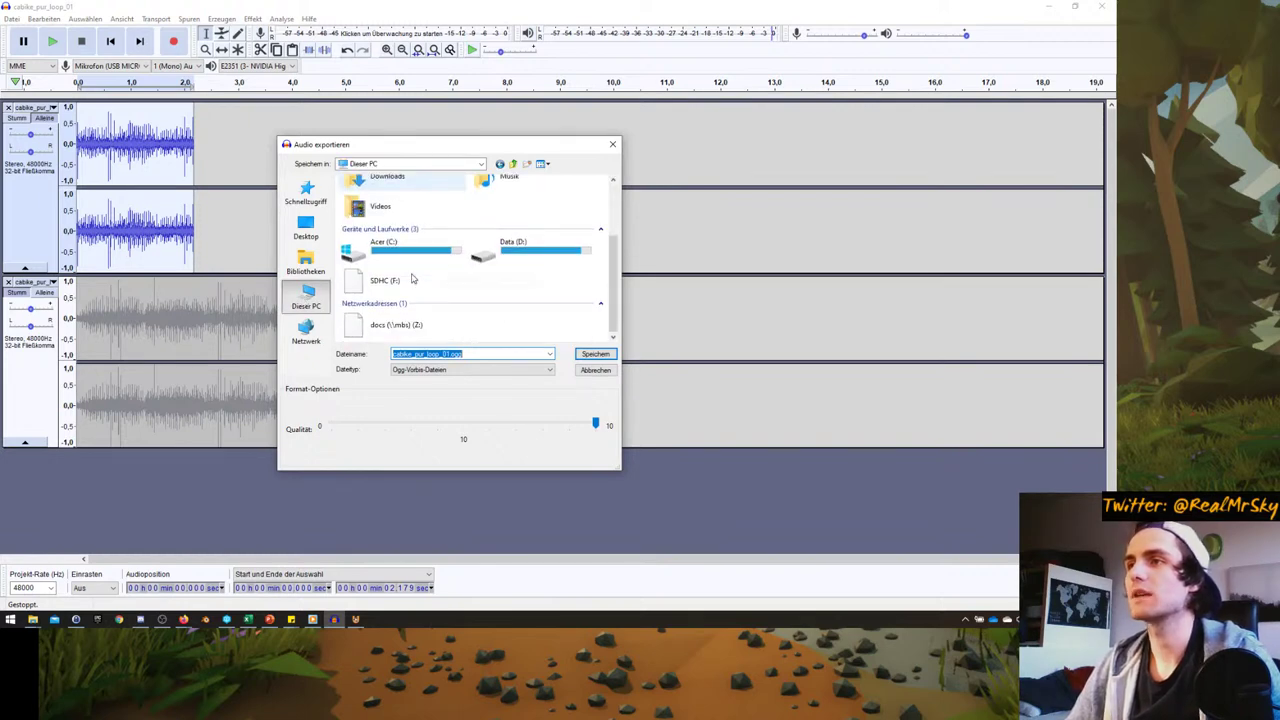
double_click(530, 250)
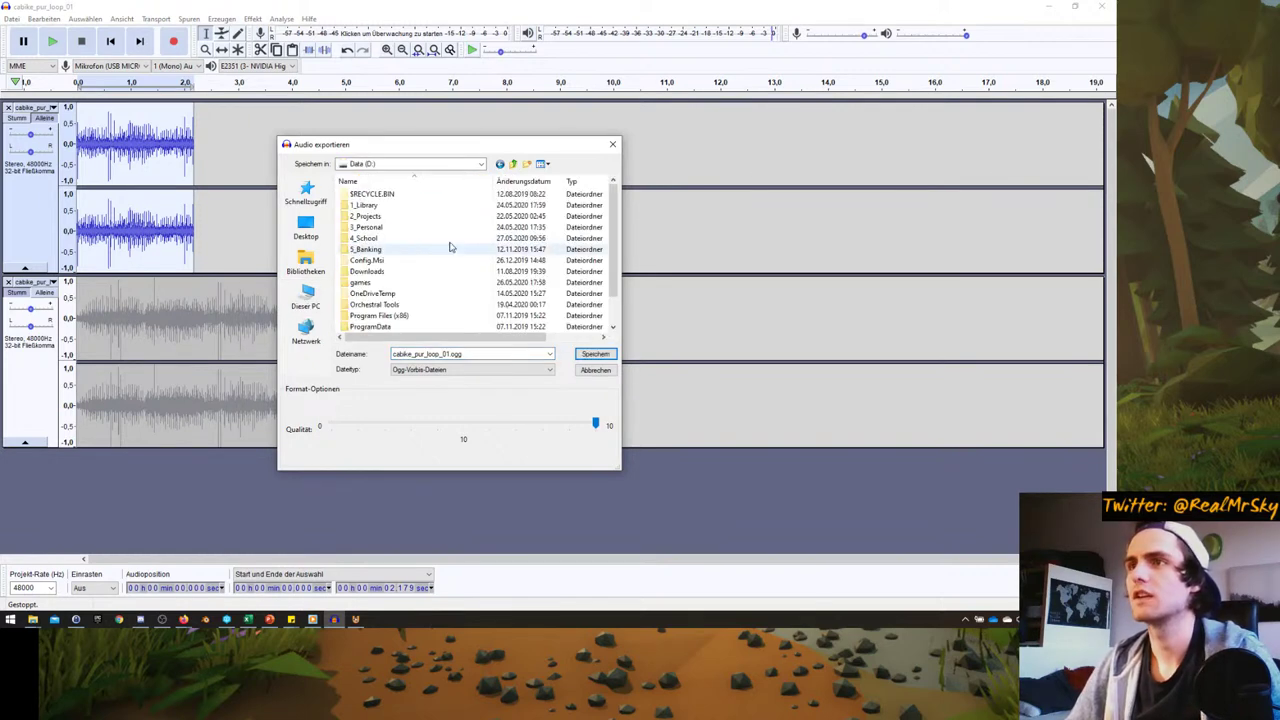
double_click(377, 216)
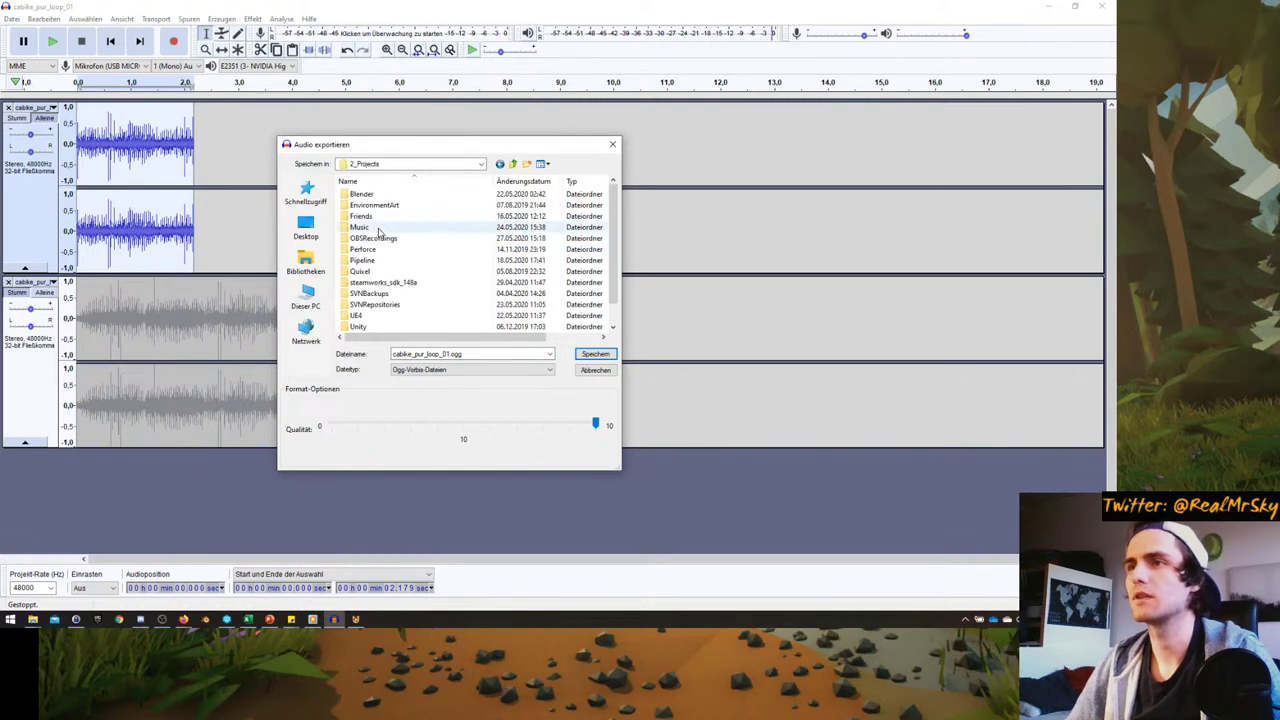
double_click(380, 228)
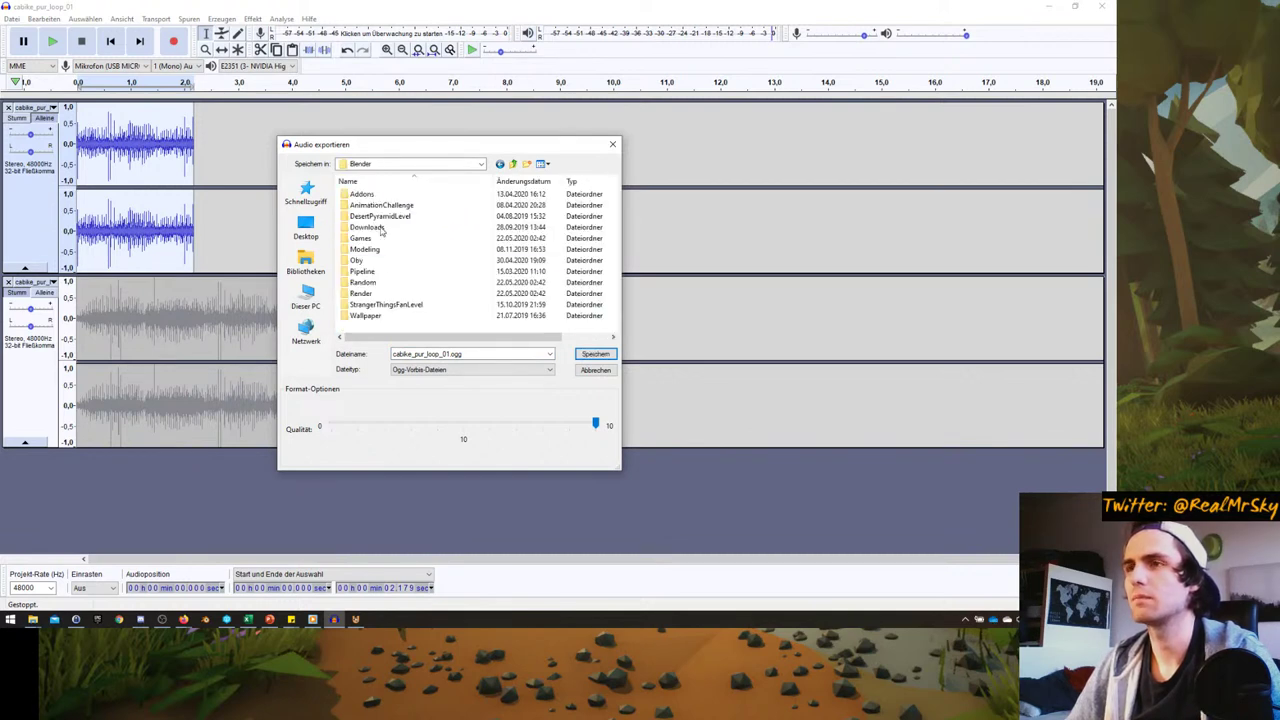
double_click(375, 304)
key(BackSpace)
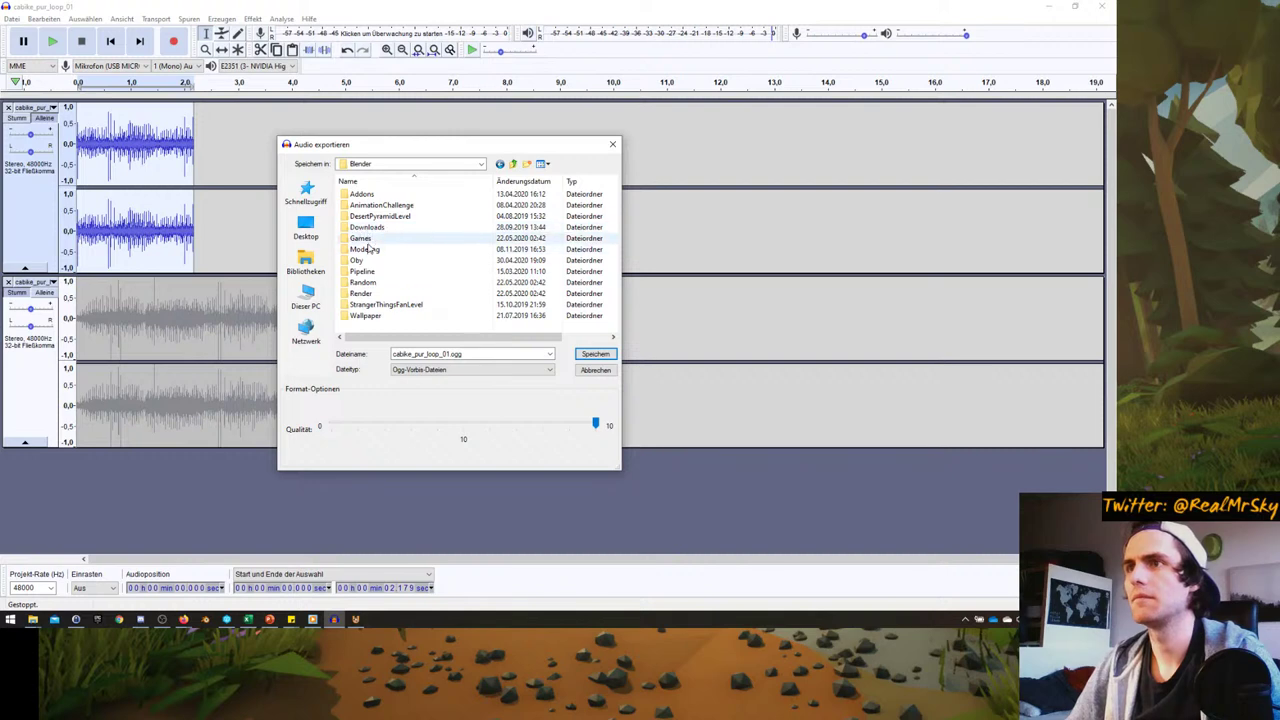
double_click(362, 238)
double_click(378, 316)
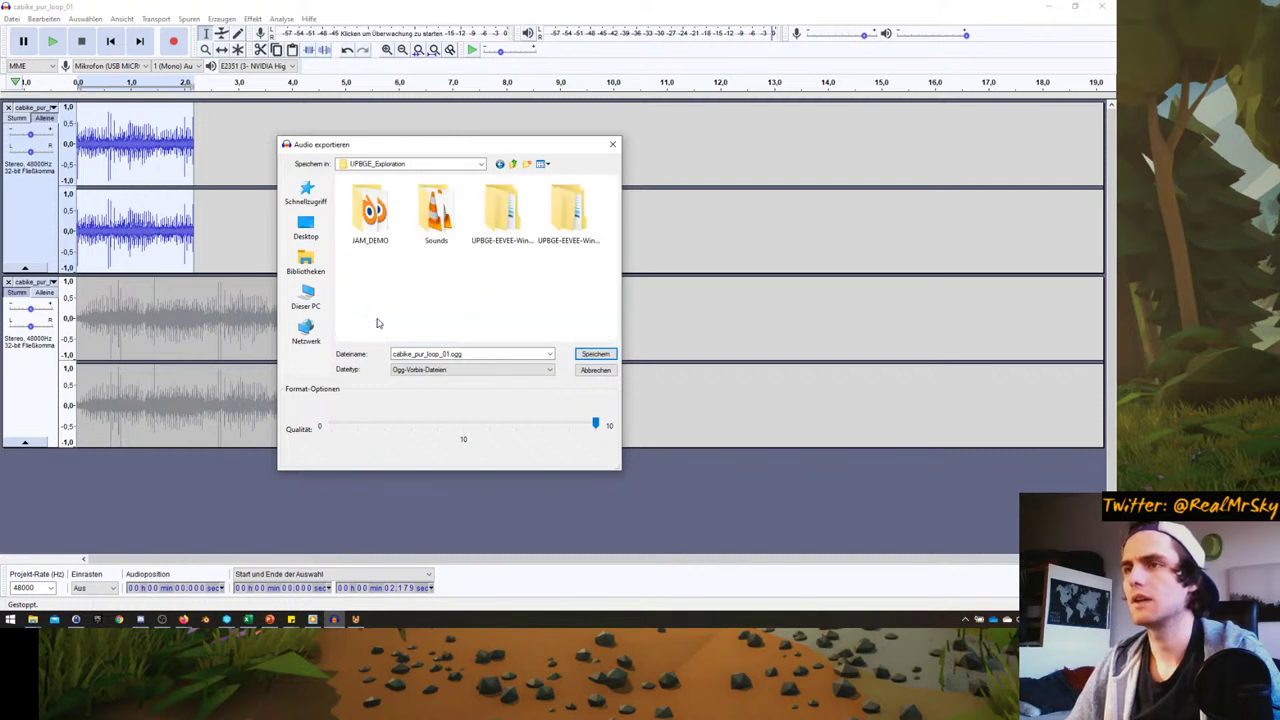
double_click(430, 215)
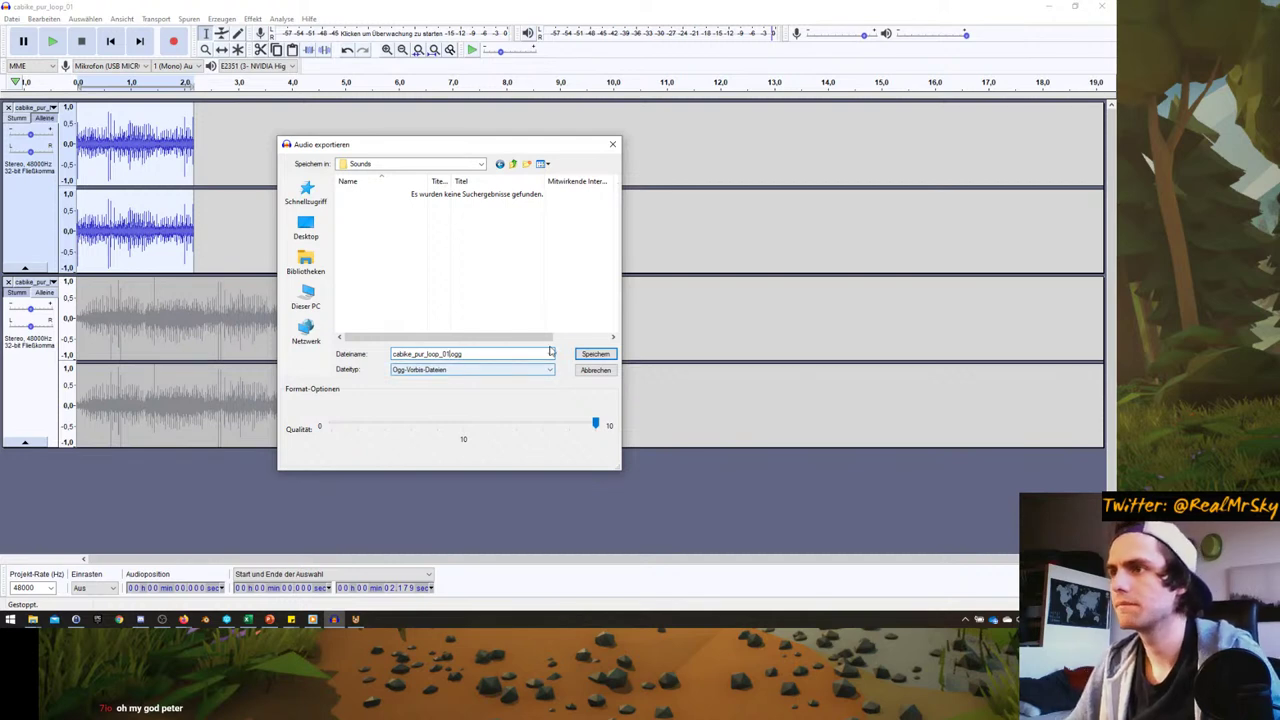
click(595, 354)
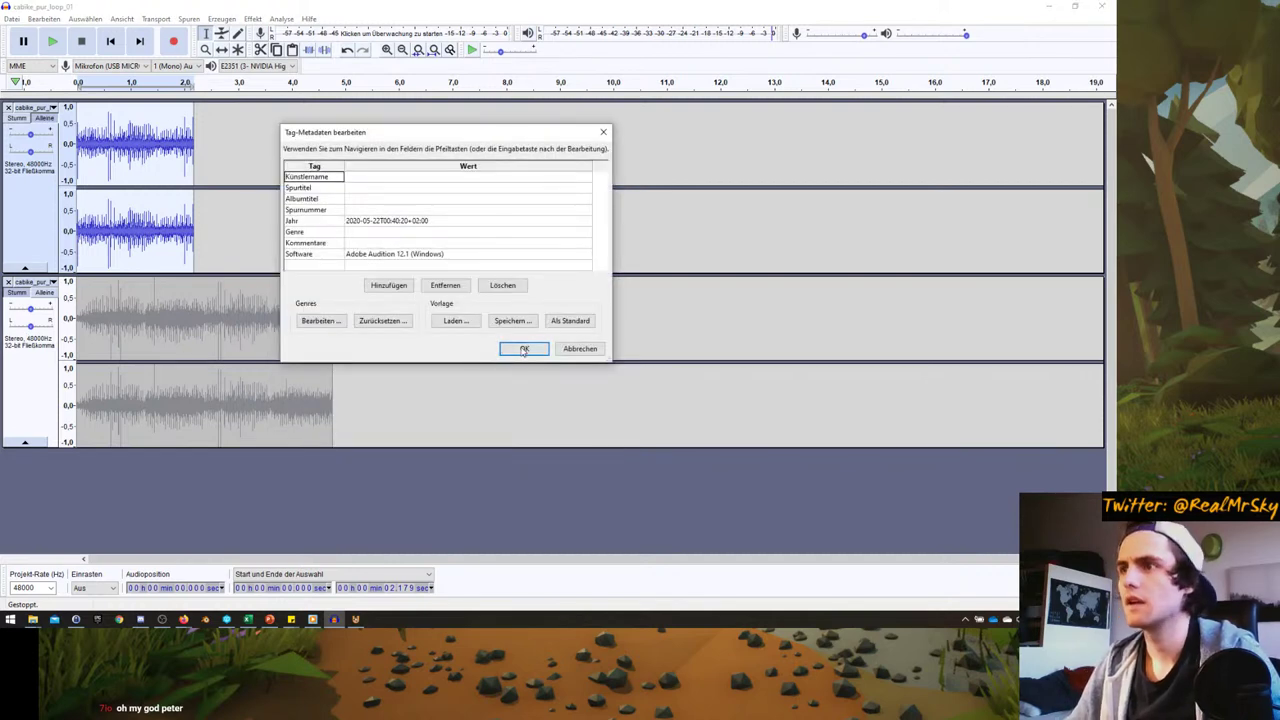
click(524, 349)
- Unmute track 2, mute track 1, and export the second loop as cabike_pur_loop_02.ogg
click(16, 293)
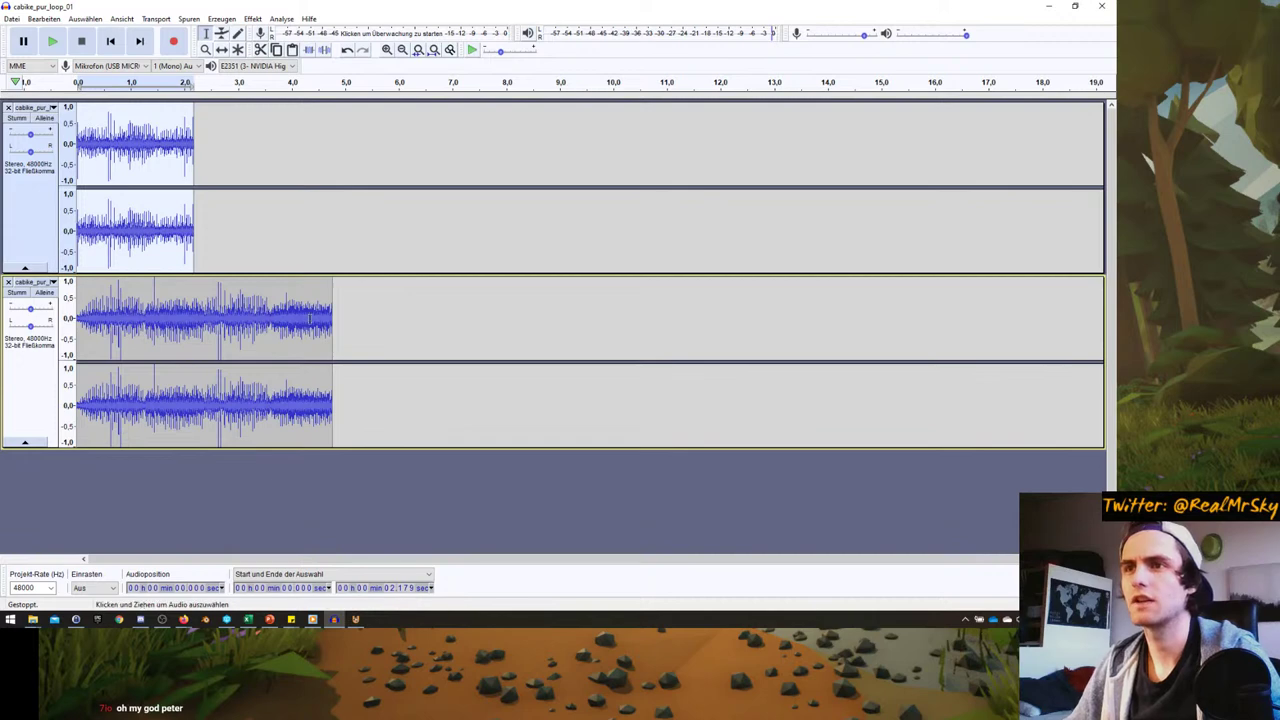
click(6, 315)
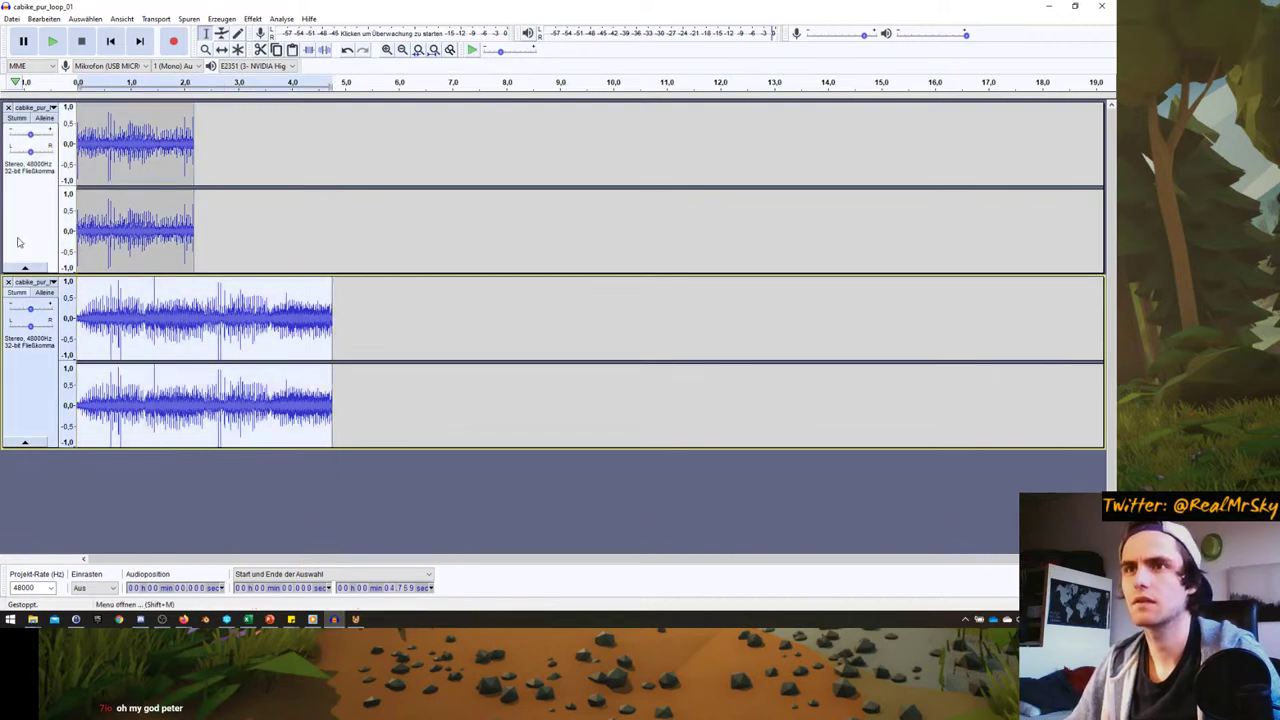
click(17, 119)
click(11, 19)
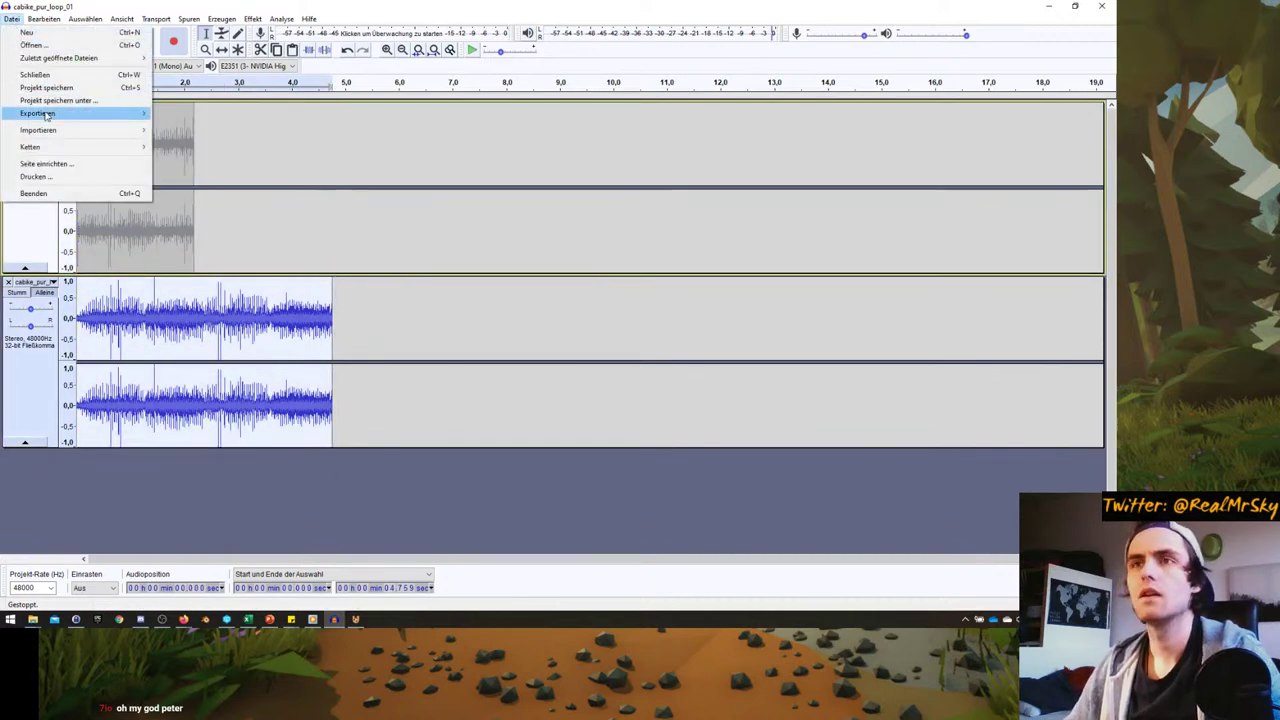
mouse_move(45, 118)
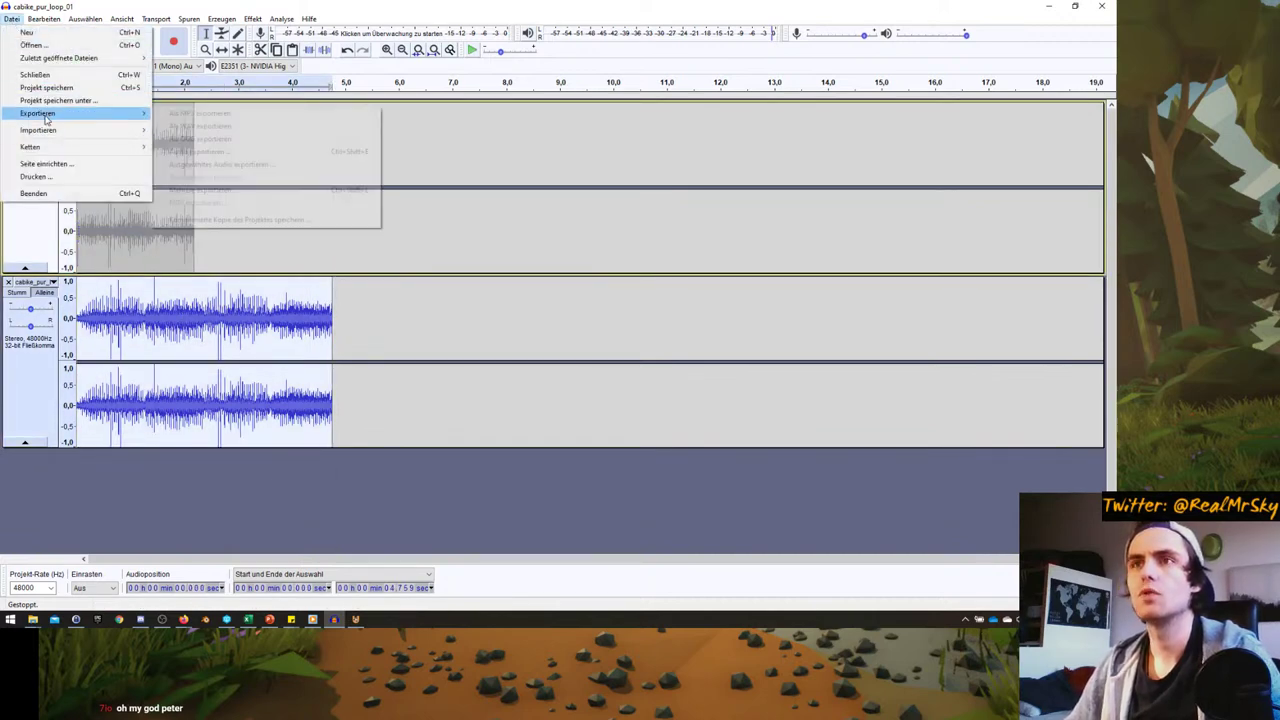
click(214, 139)
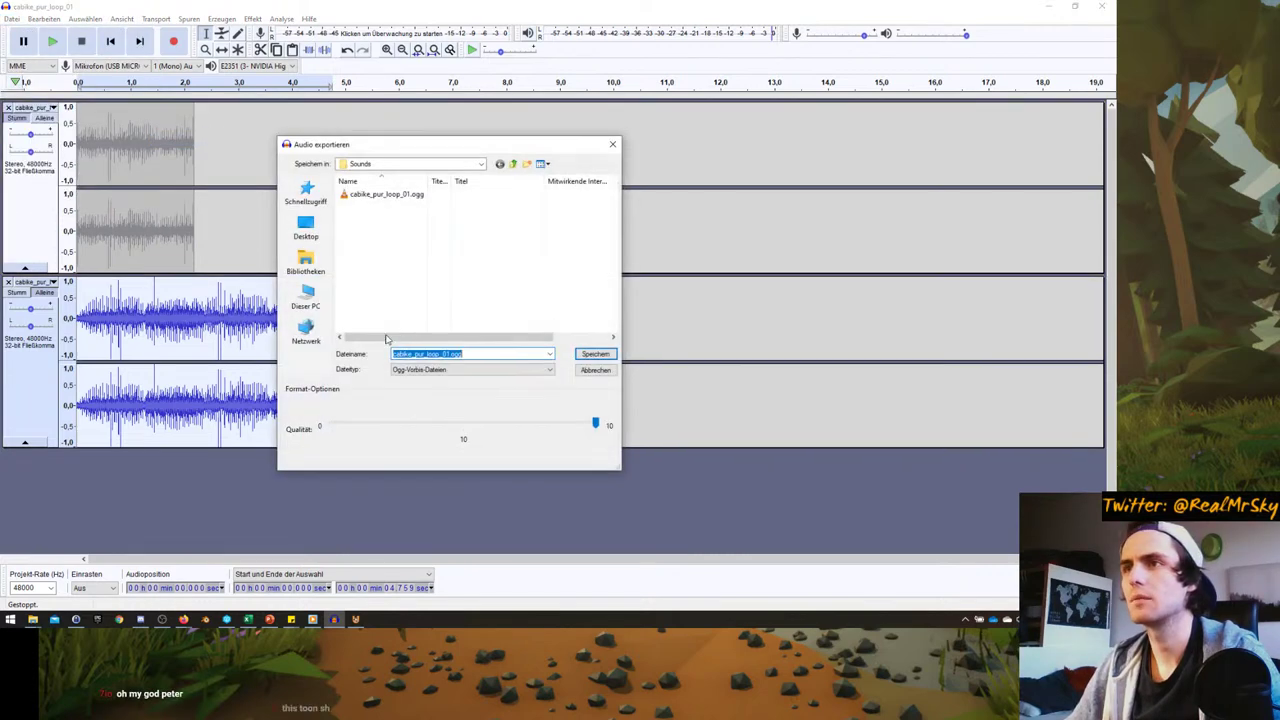
click(390, 196)
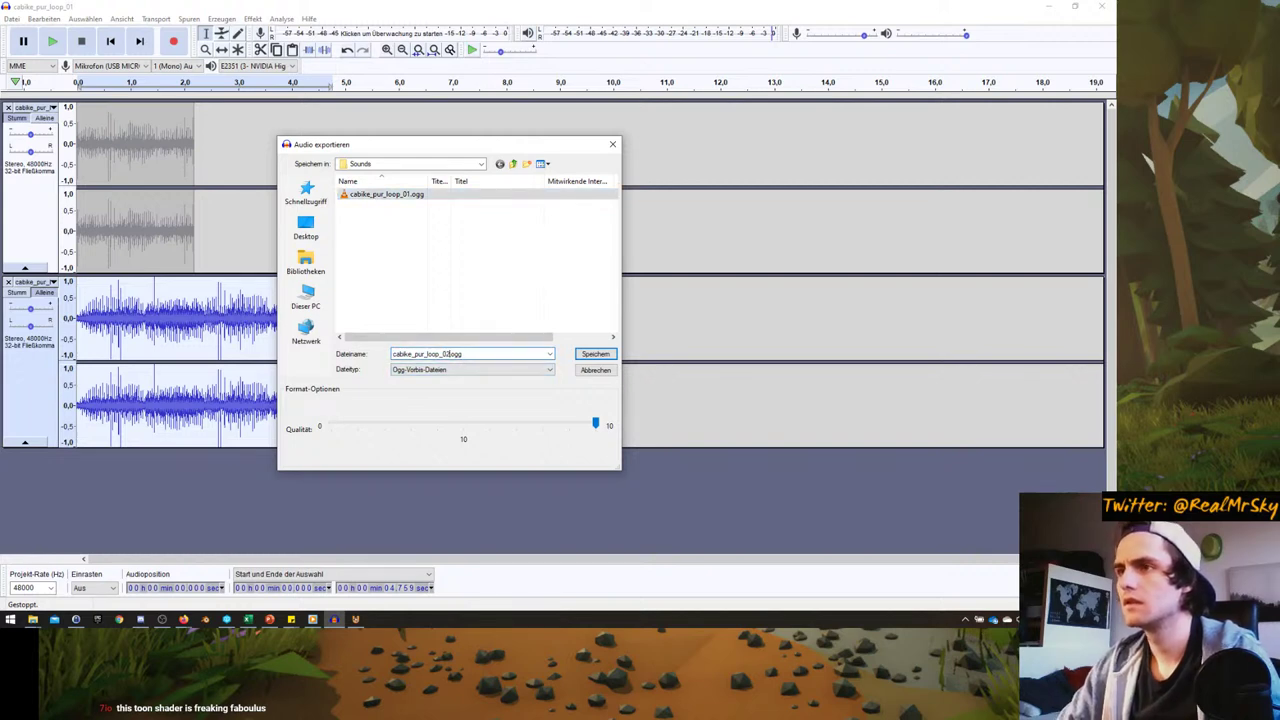
key(Return)
key(Return)
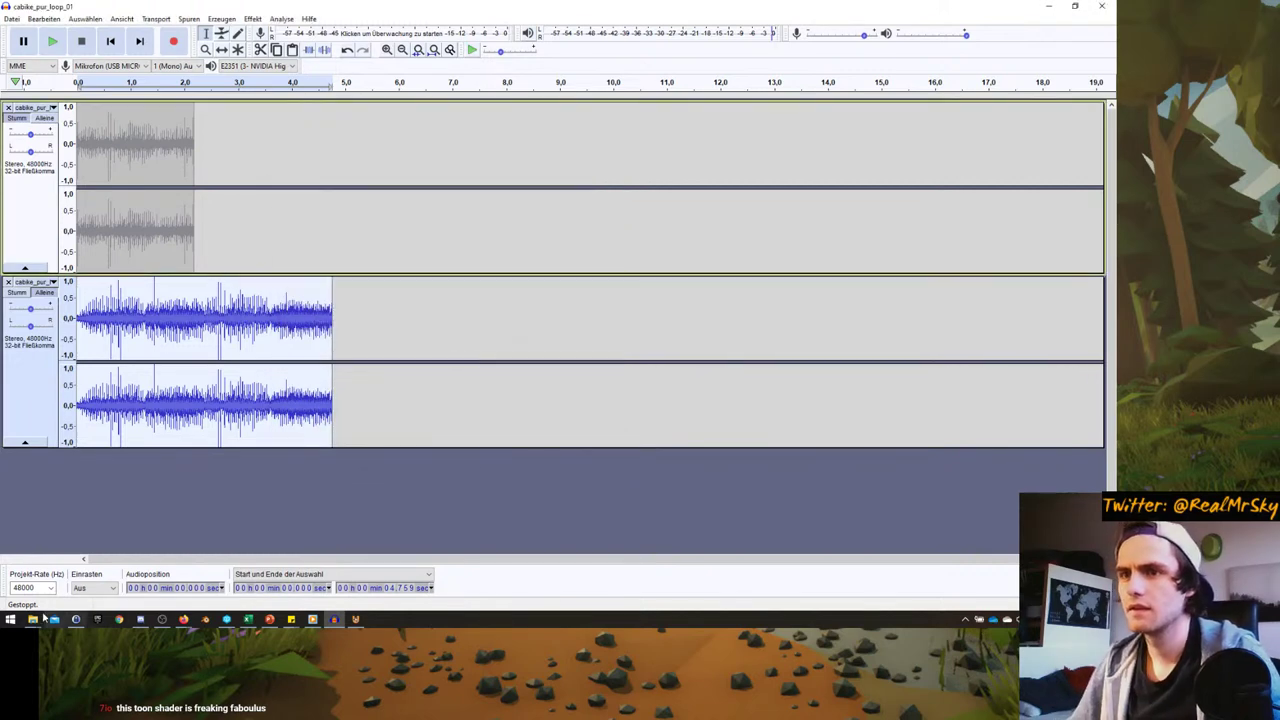
- Play cabike_pur_loop_01.ogg from the Sounds folder in VLC, then close it
mouse_move(33, 619)
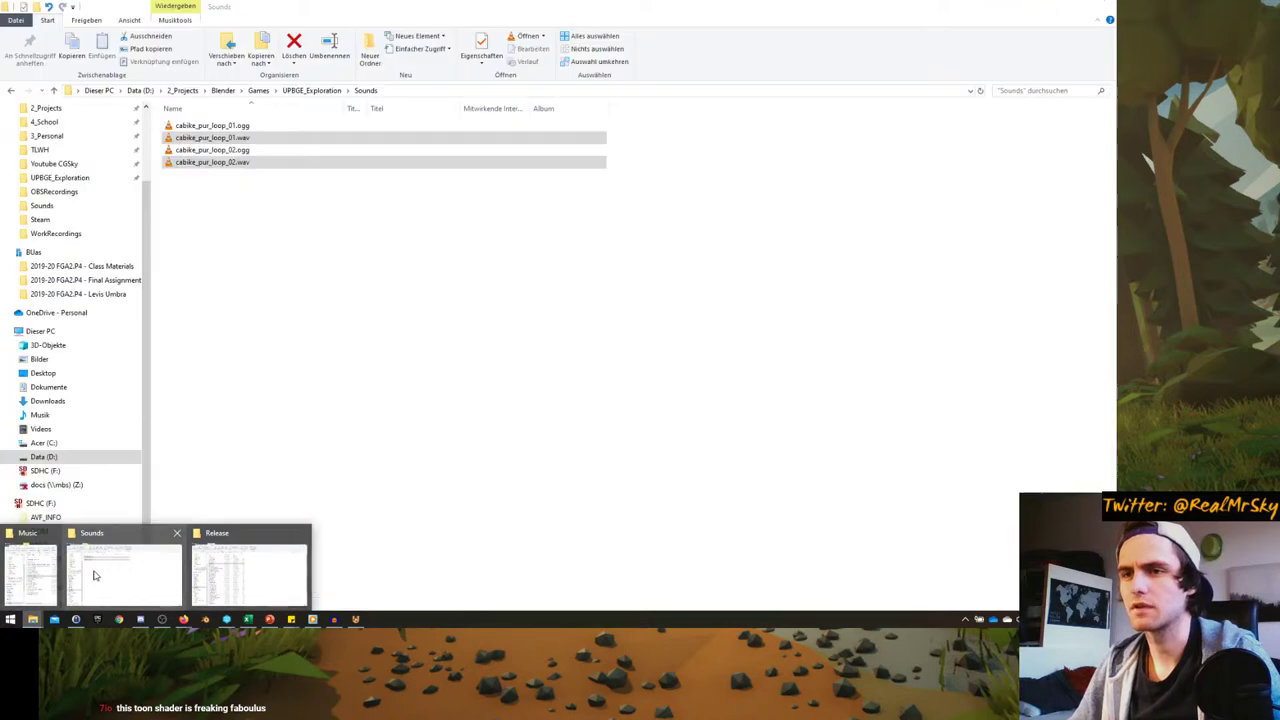
click(95, 572)
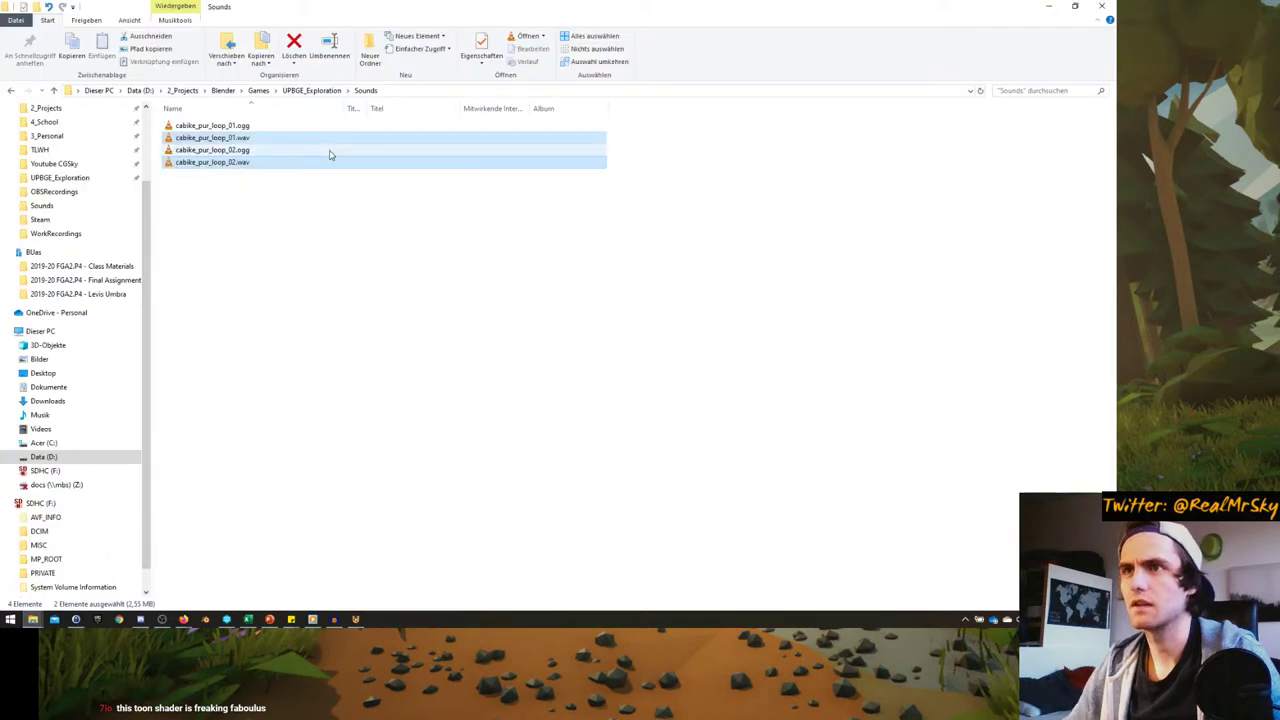
click(330, 151)
double_click(229, 126)
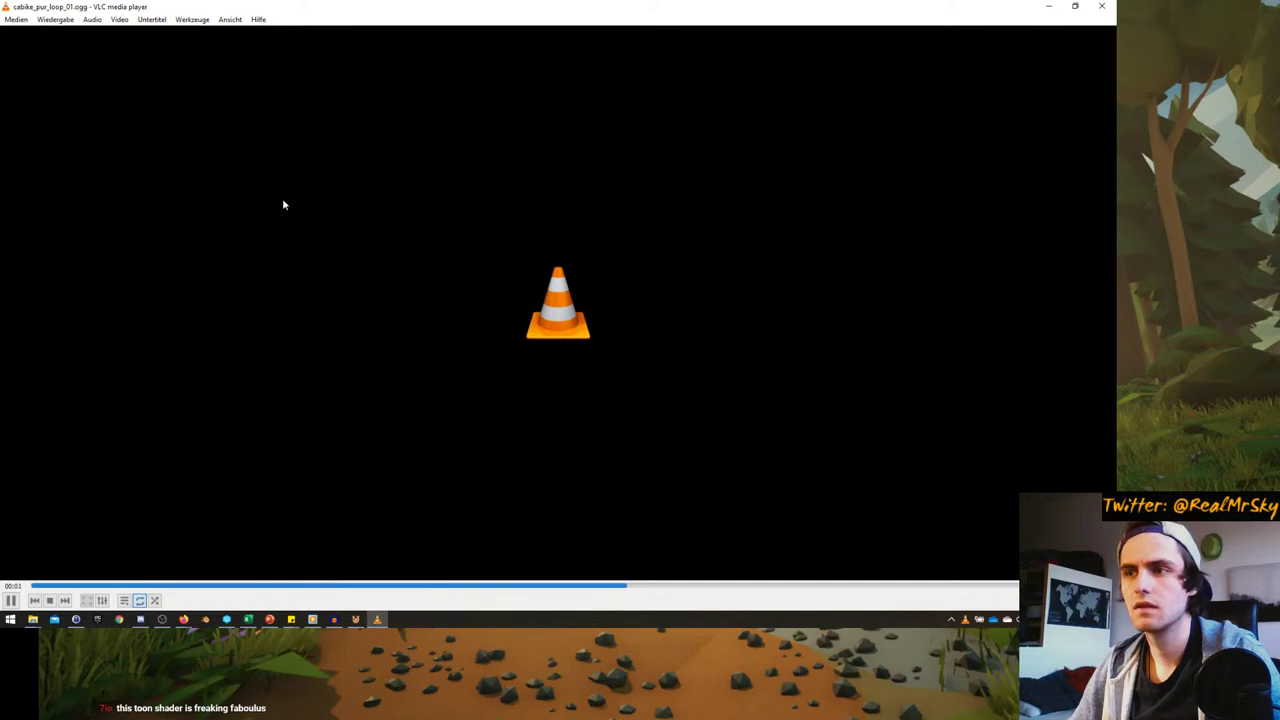
click(1101, 8)
- Play cabike_pur_loop_02.ogg in VLC, close it, and return to UPBGE
click(218, 150)
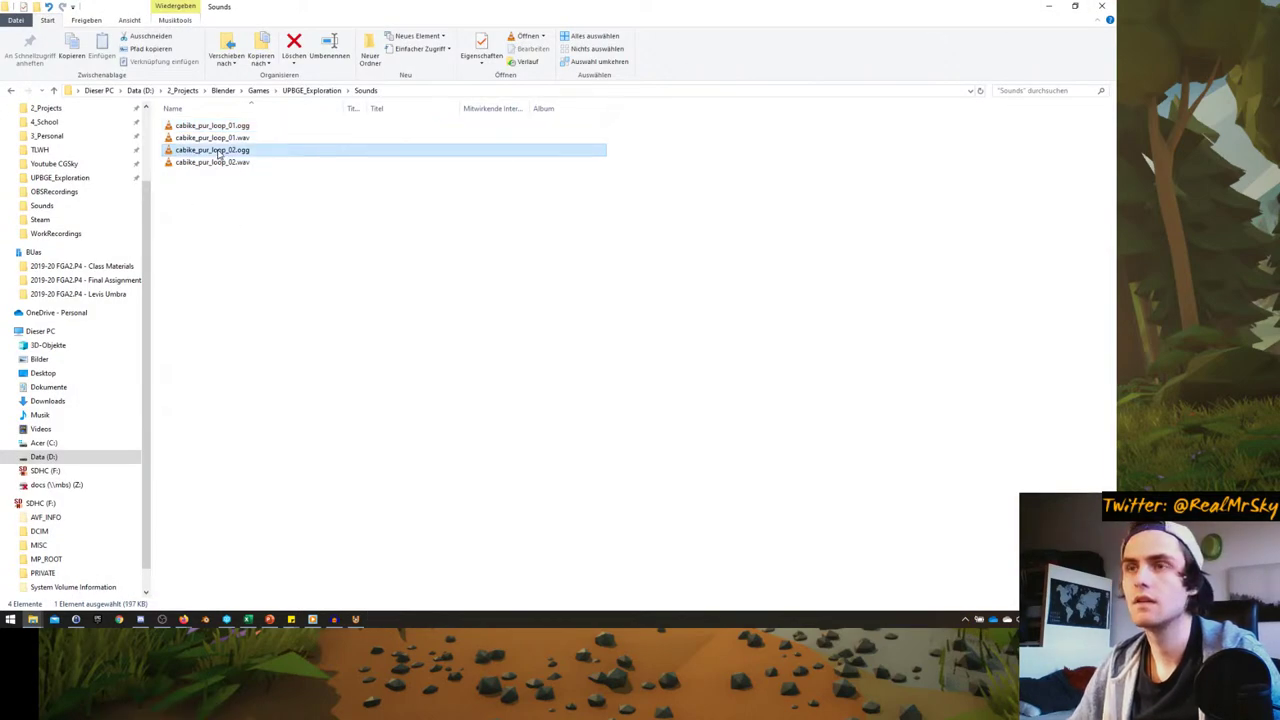
double_click(218, 150)
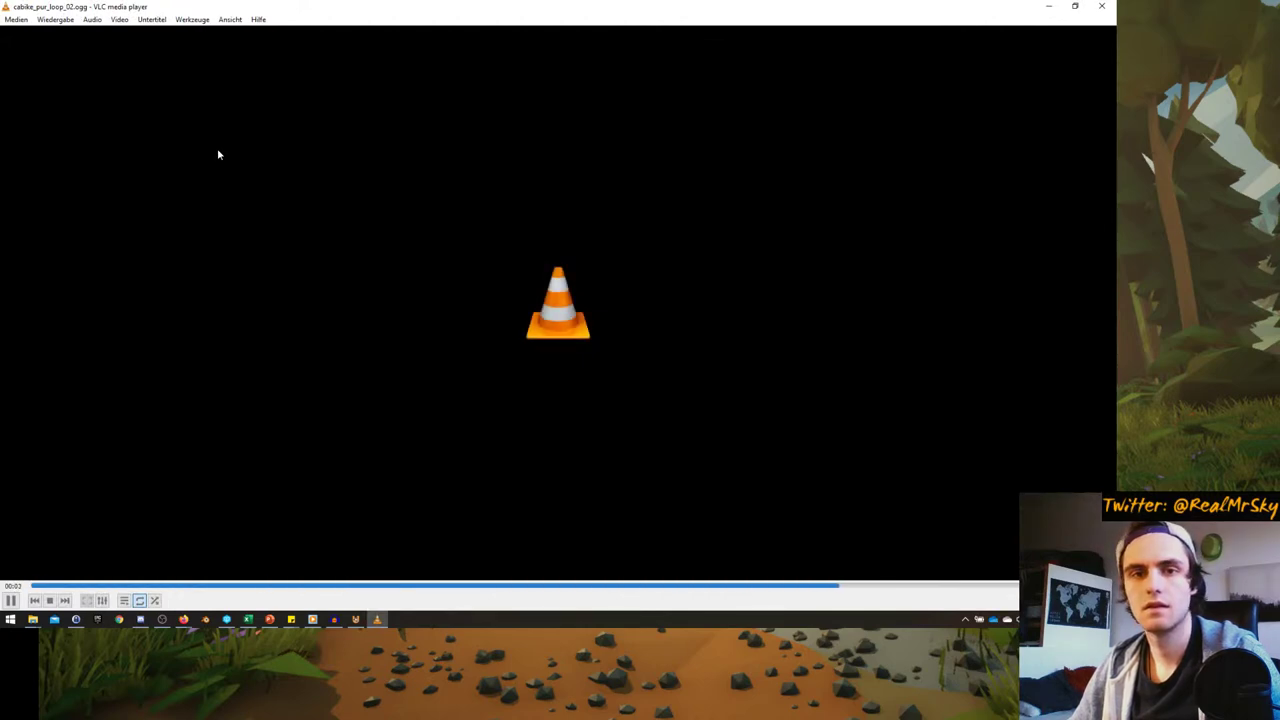
click(1106, 7)
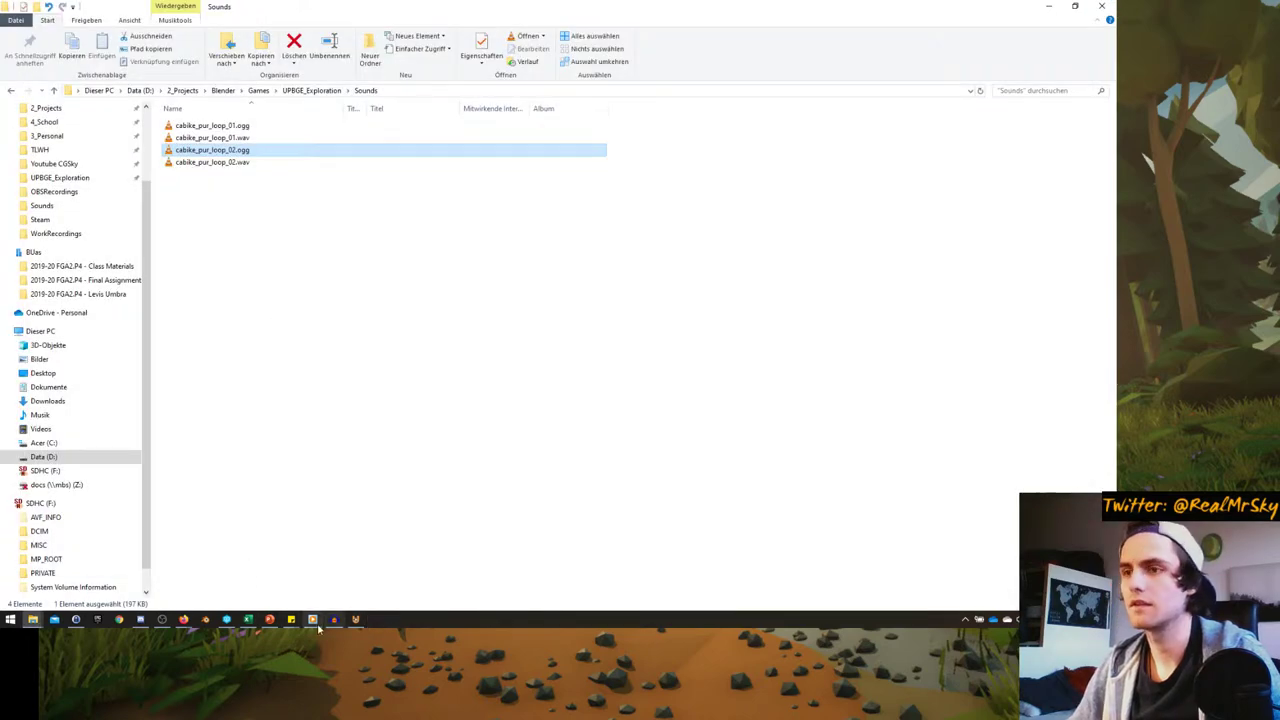
click(355, 619)
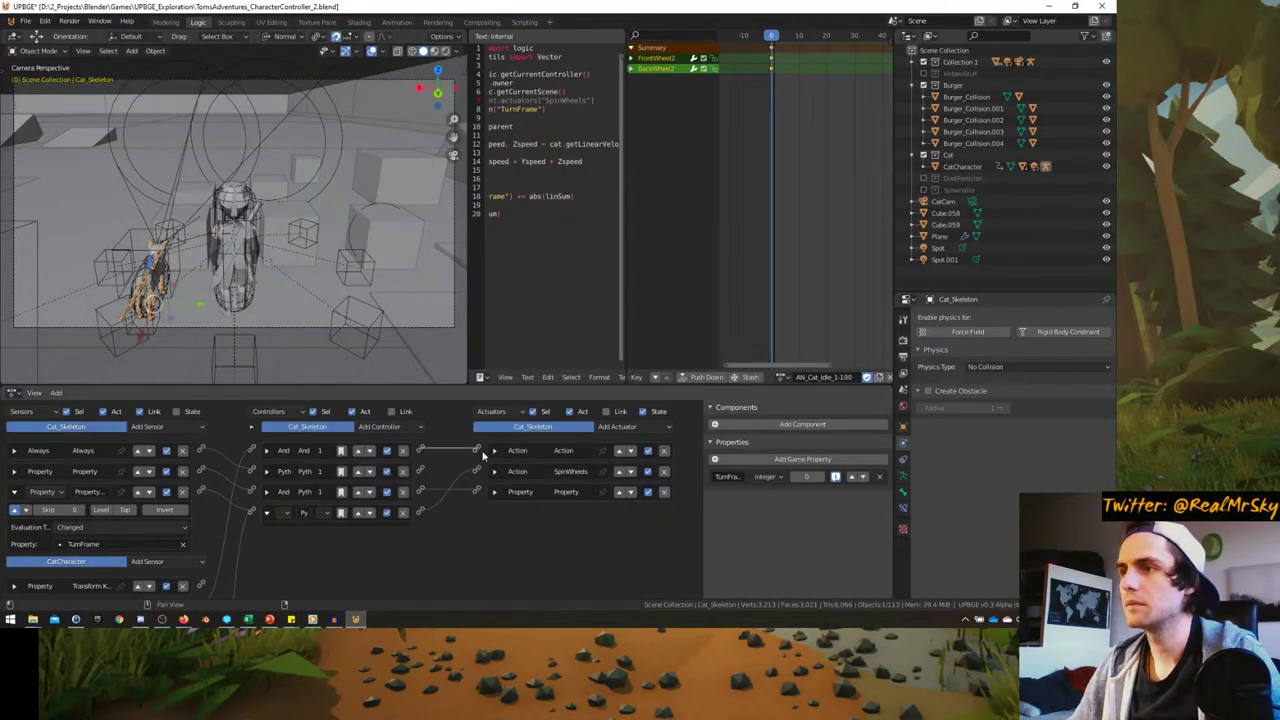
- Link the And controller to the Action actuator and make CatCharacter the active object
drag(483, 453, 478, 450)
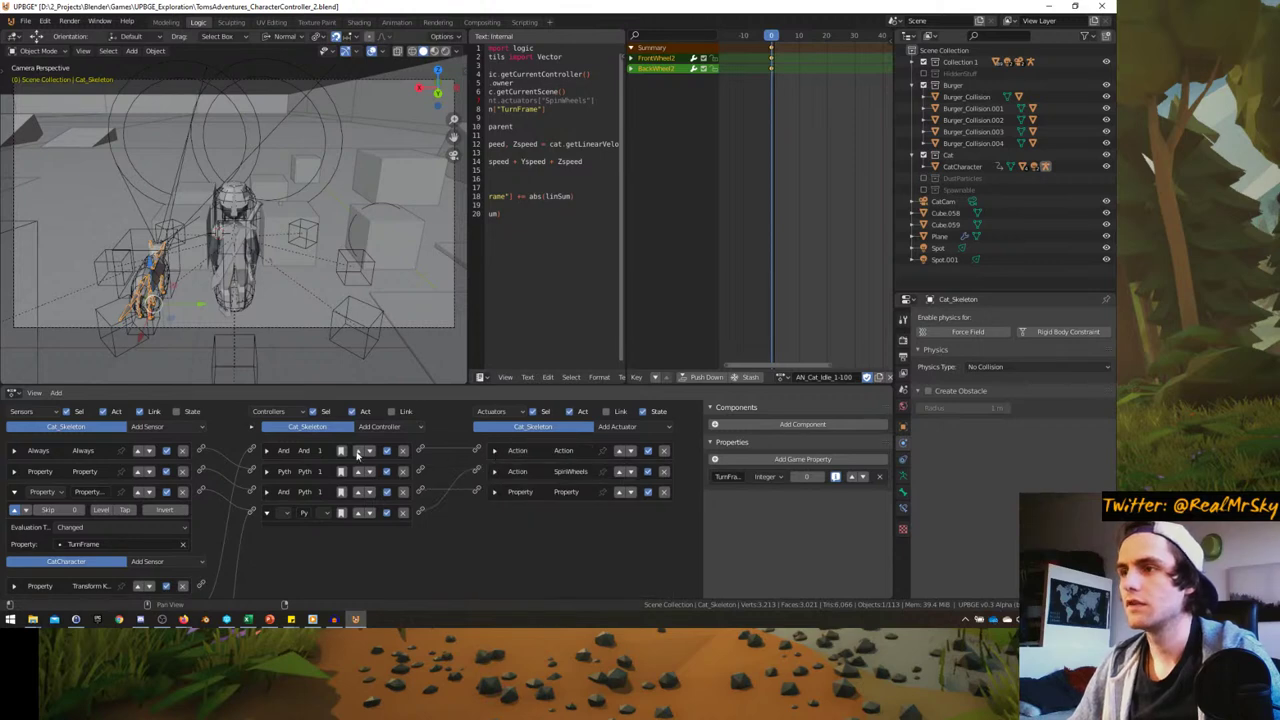
click(150, 270)
scroll(473, 456, down, 3)
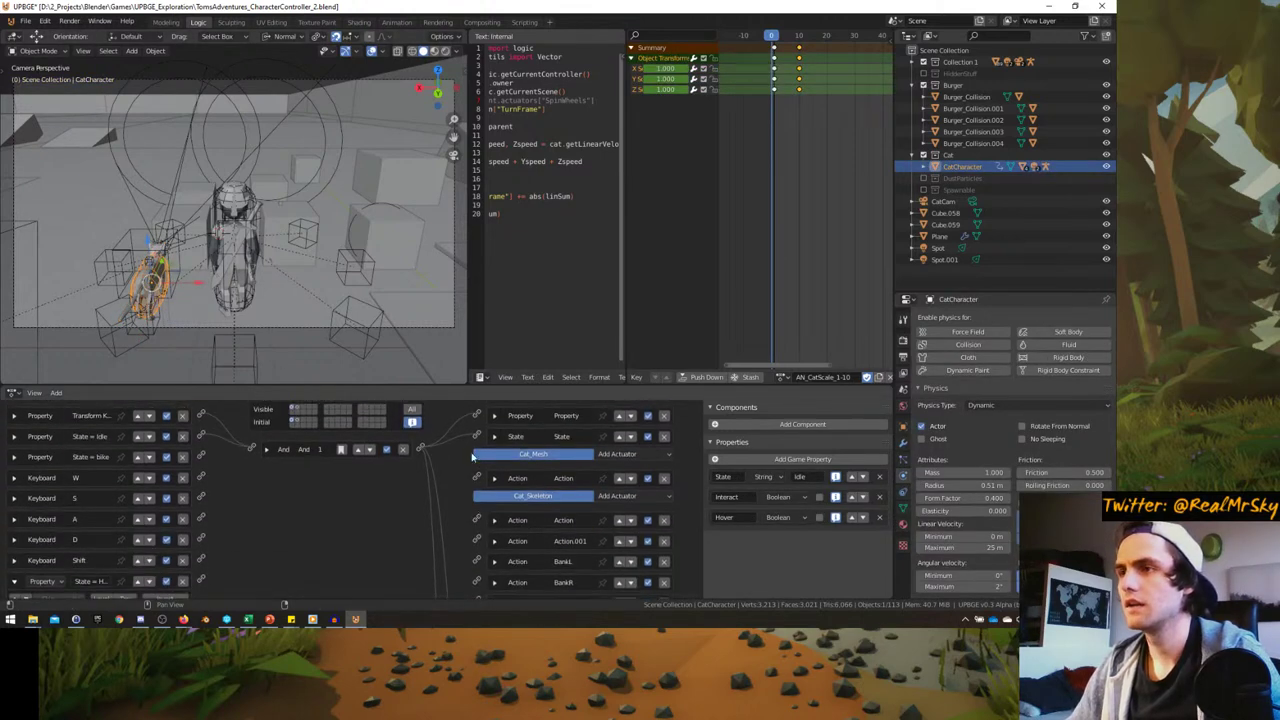
scroll(473, 456, up, 2)
scroll(489, 467, down, 8)
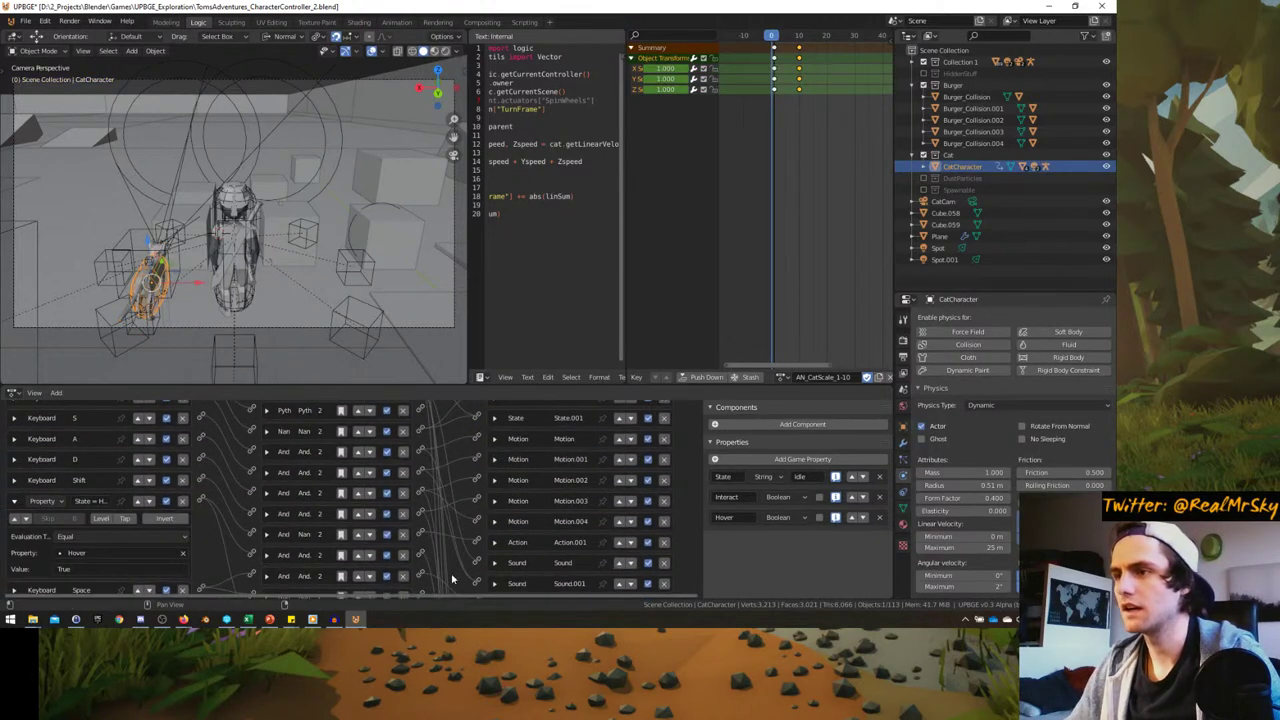
- Load cabike_pur_loop_01.ogg from the Sounds folder into the Sound actuator
click(494, 445)
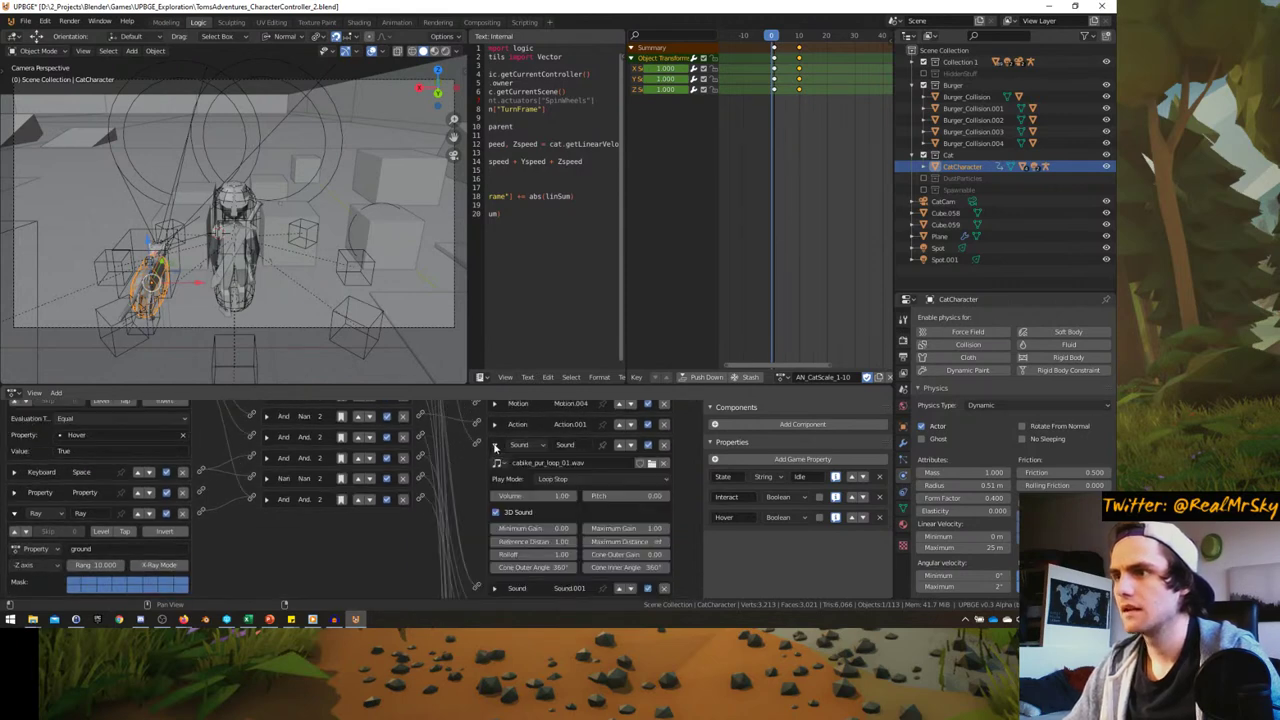
click(651, 464)
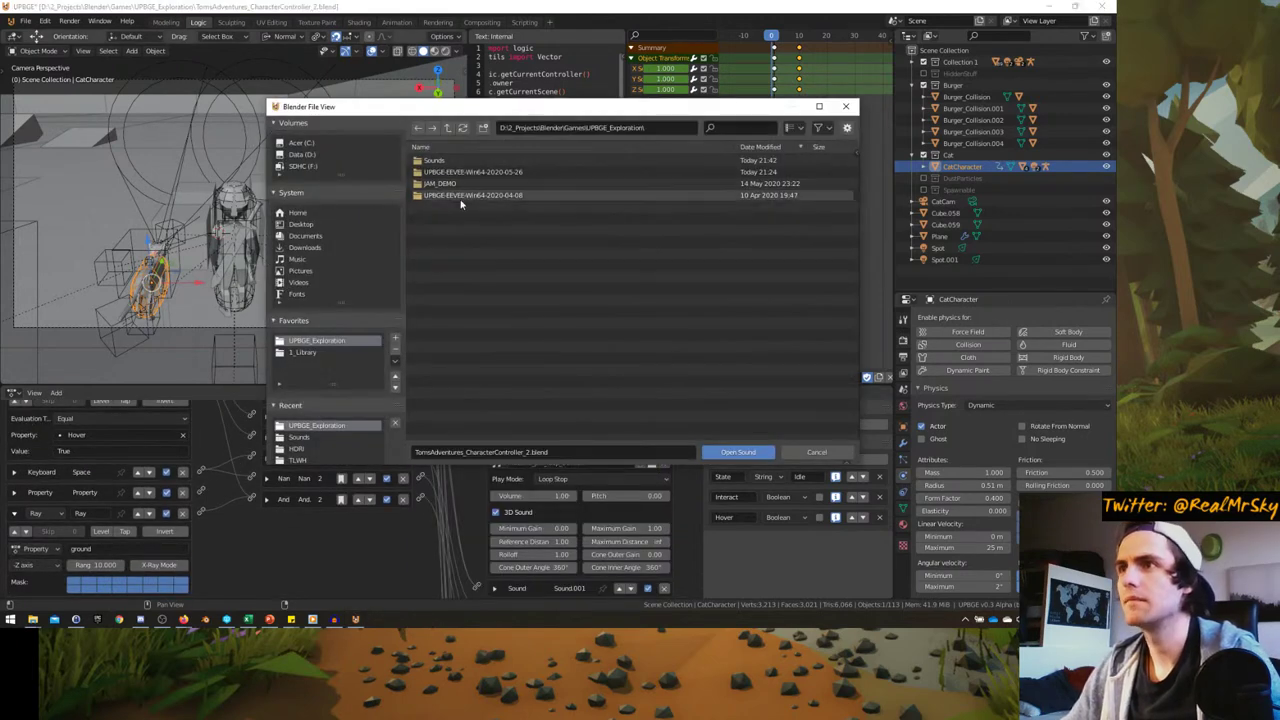
double_click(460, 162)
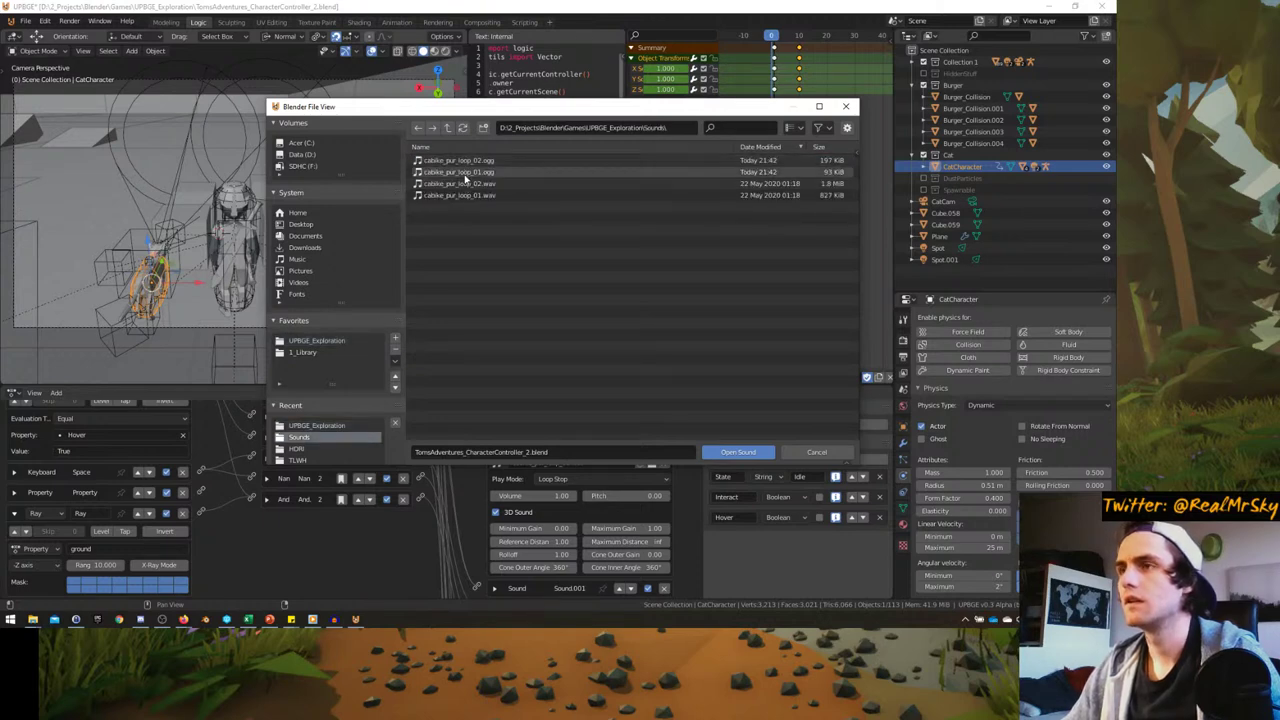
double_click(464, 173)
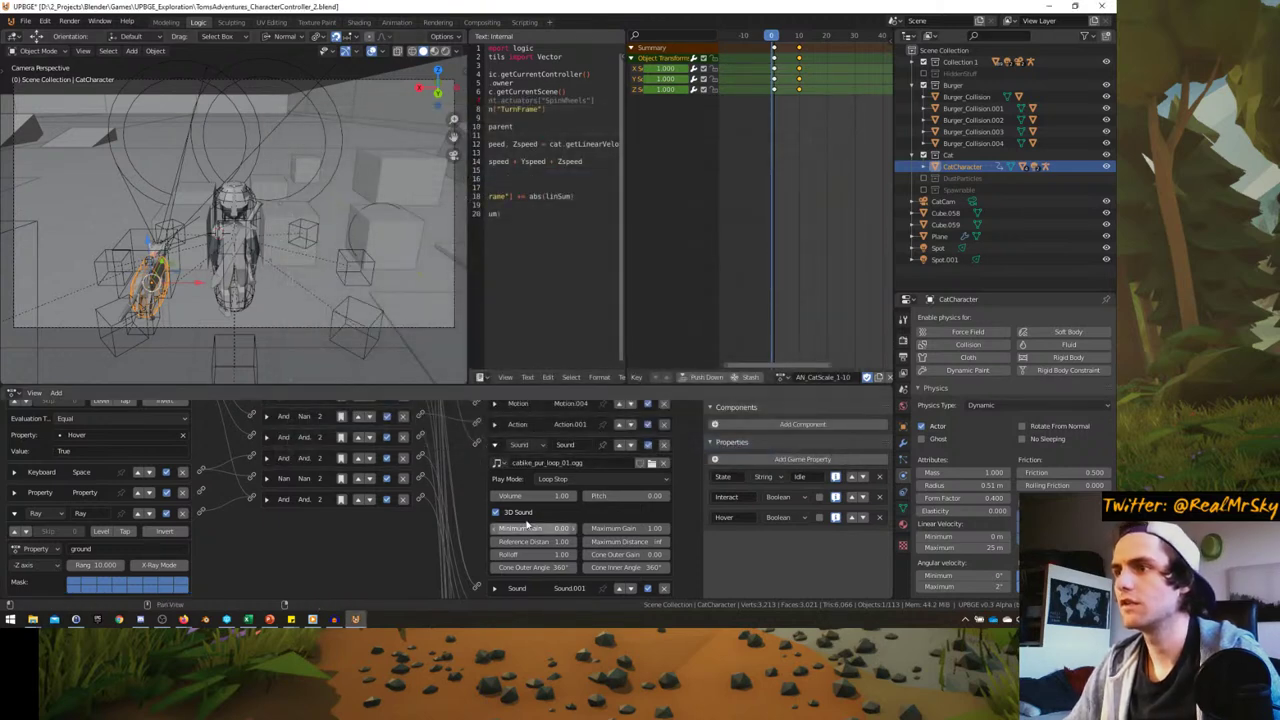
- Load cabike_pur_loop_02.ogg into the Sound.001 actuator and bring the Sounds folder window forward
click(492, 444)
click(495, 465)
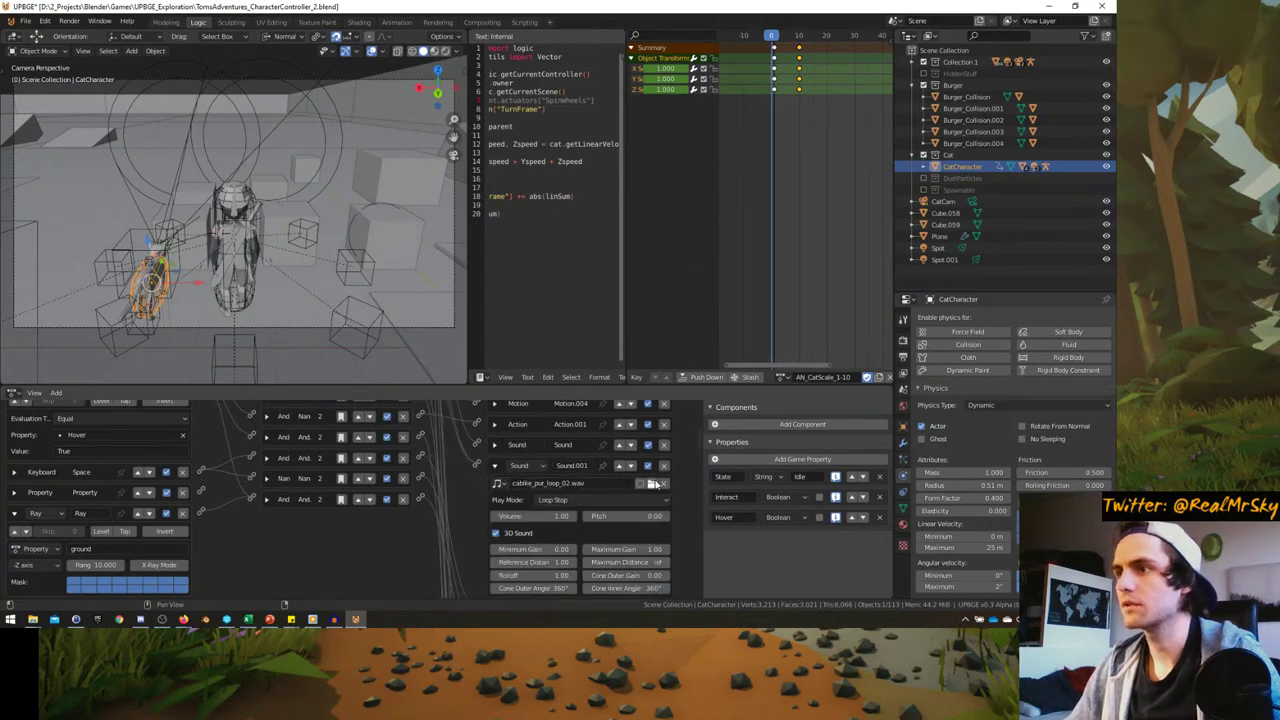
click(650, 484)
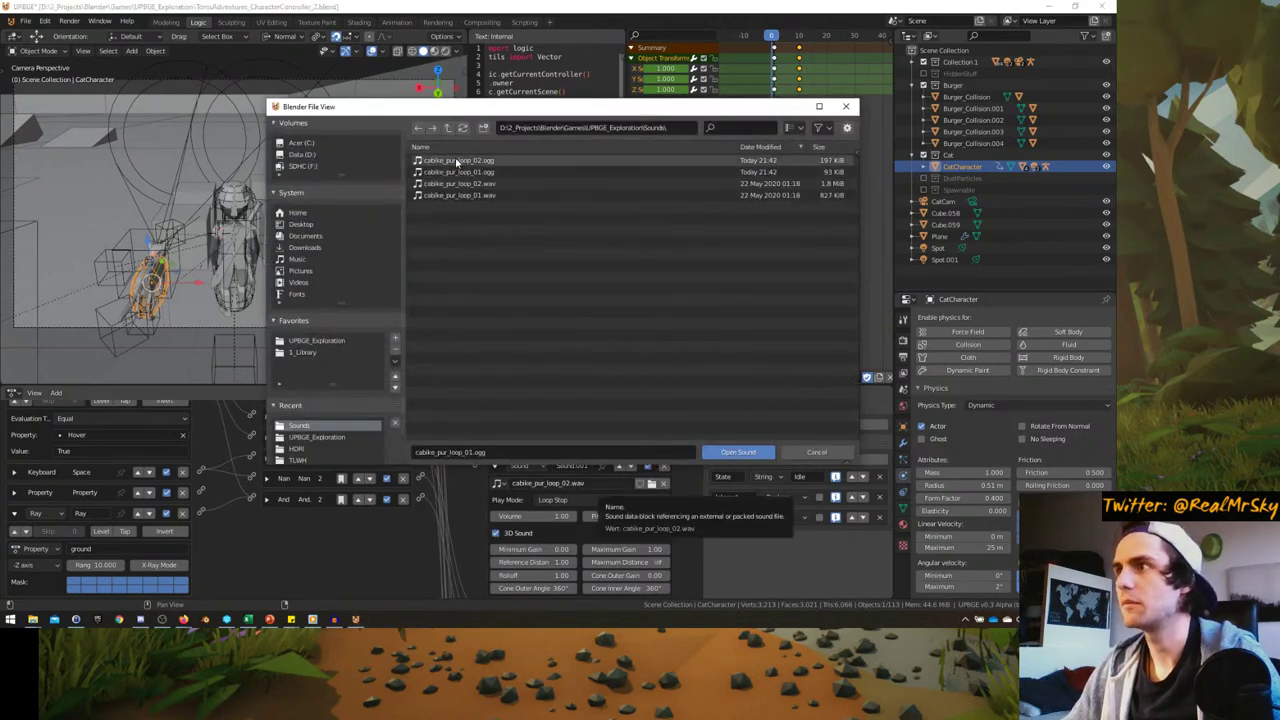
double_click(457, 161)
mouse_move(32, 619)
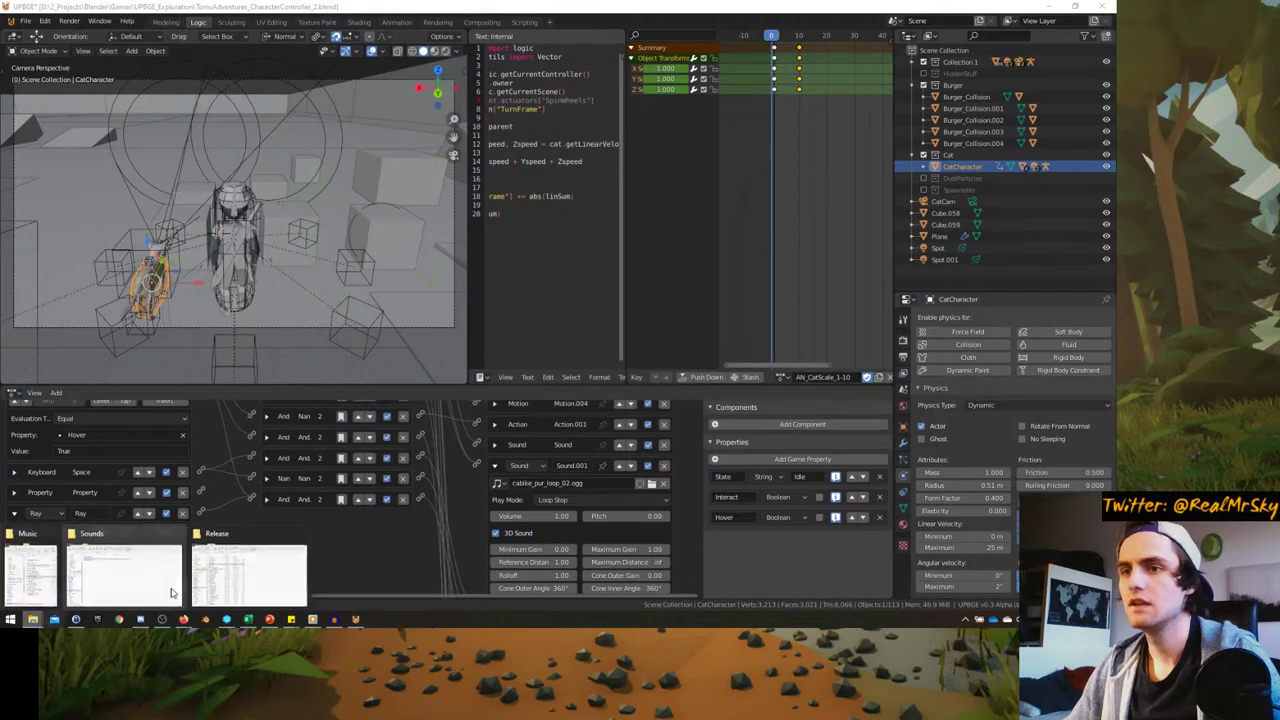
click(92, 587)
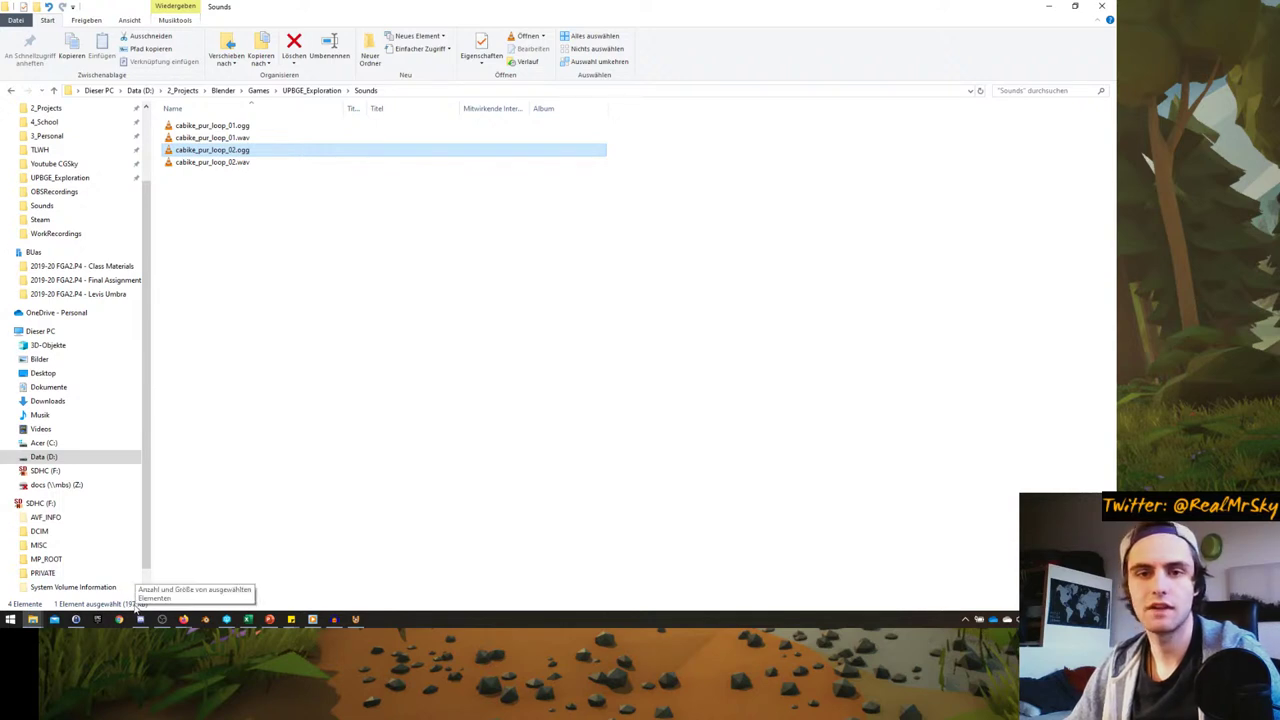
- Compare the 1,75 MB cabike_pur_loop_02.wav with its 197 KB ogg, then return to UPBGE
click(228, 163)
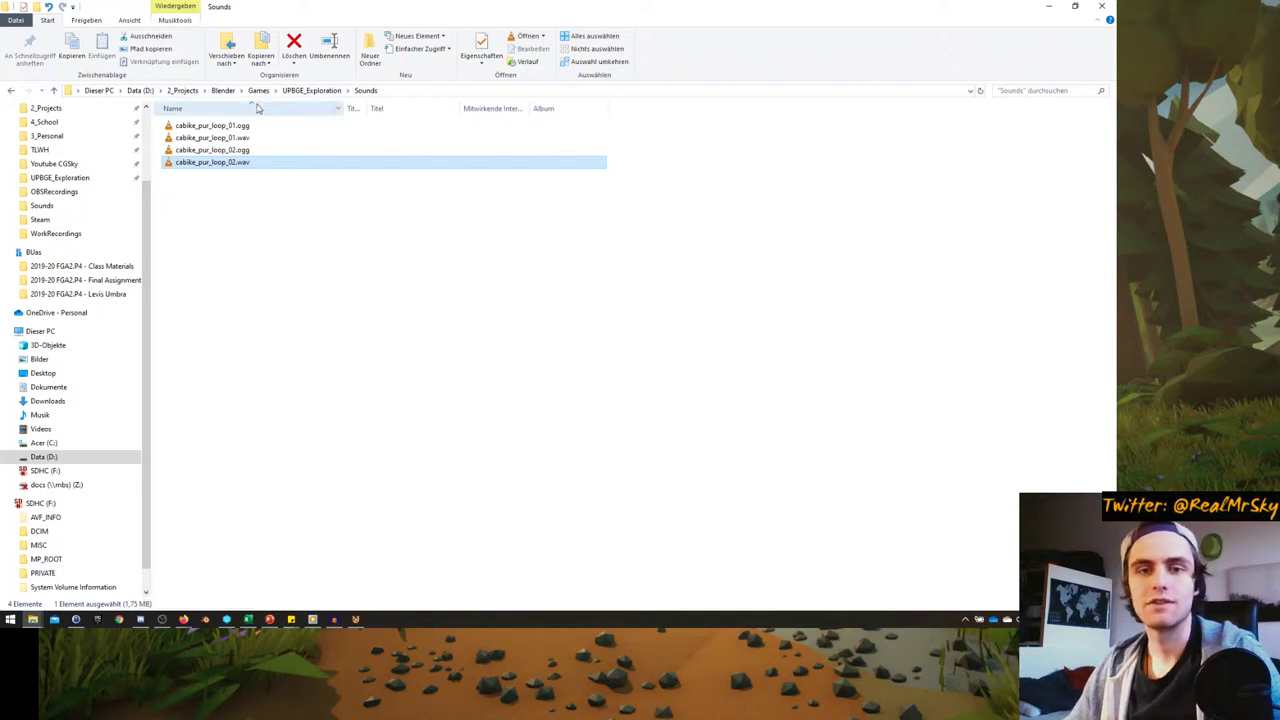
click(213, 150)
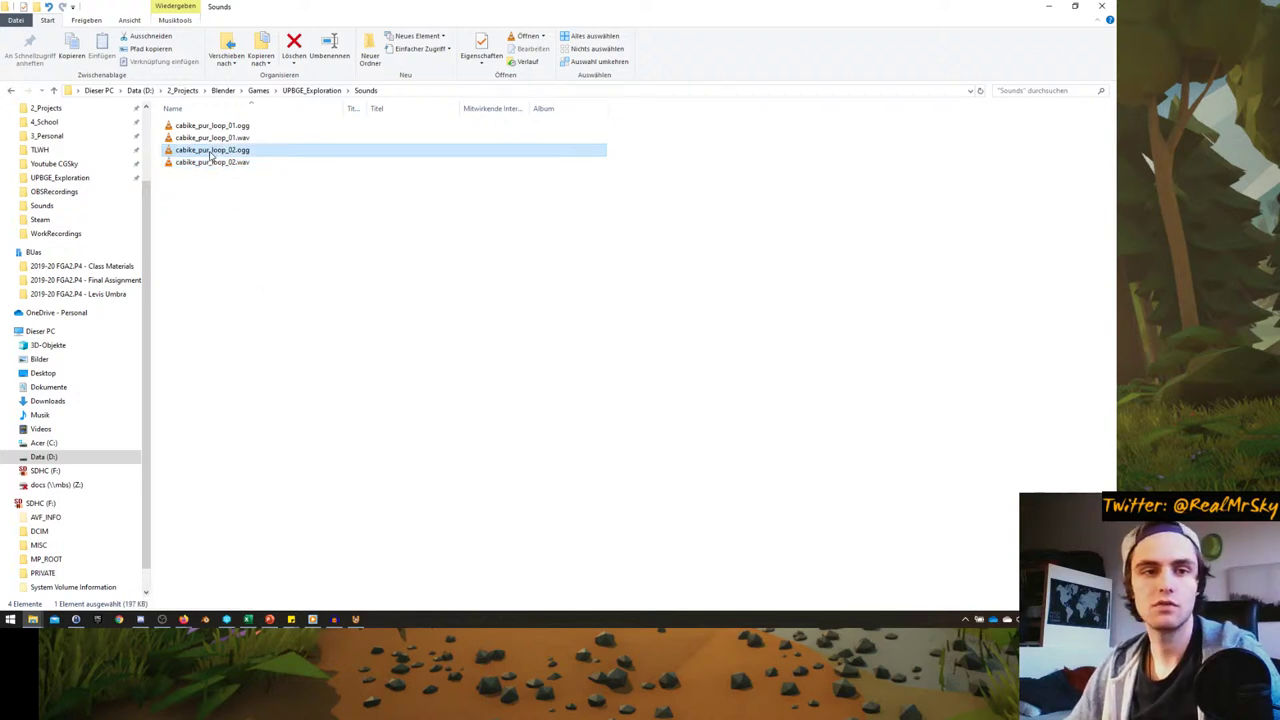
click(229, 162)
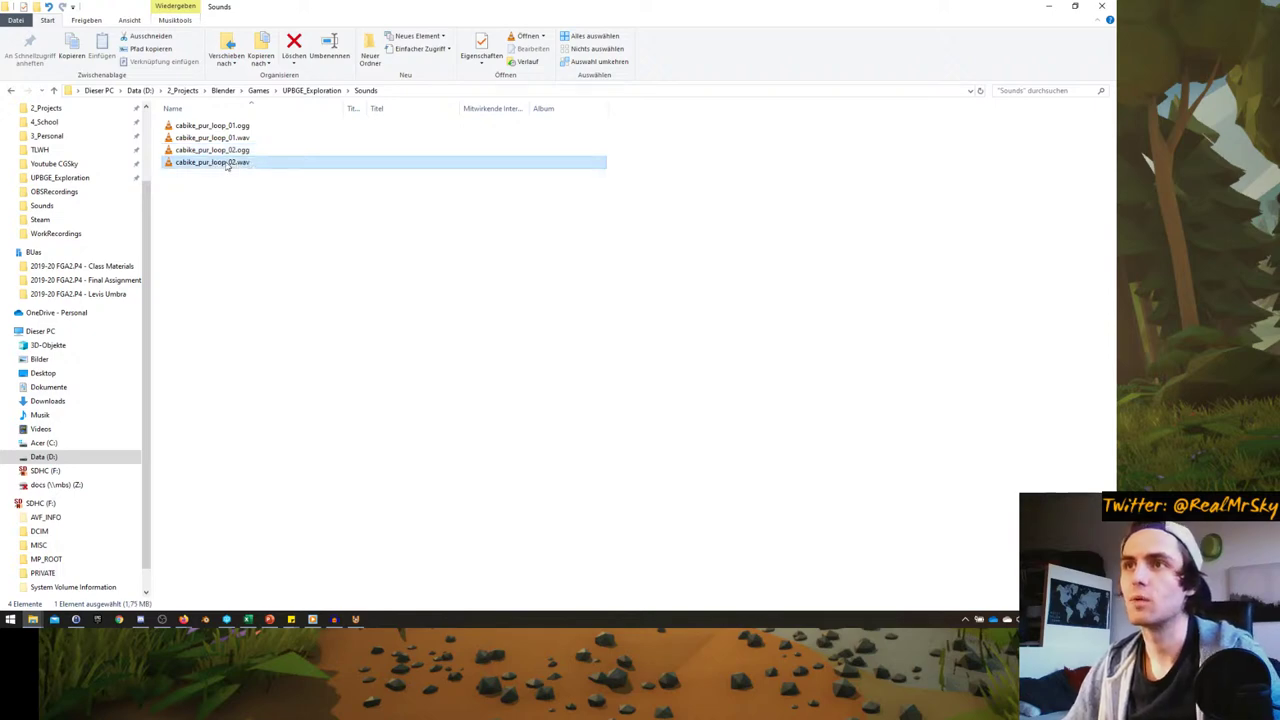
click(229, 150)
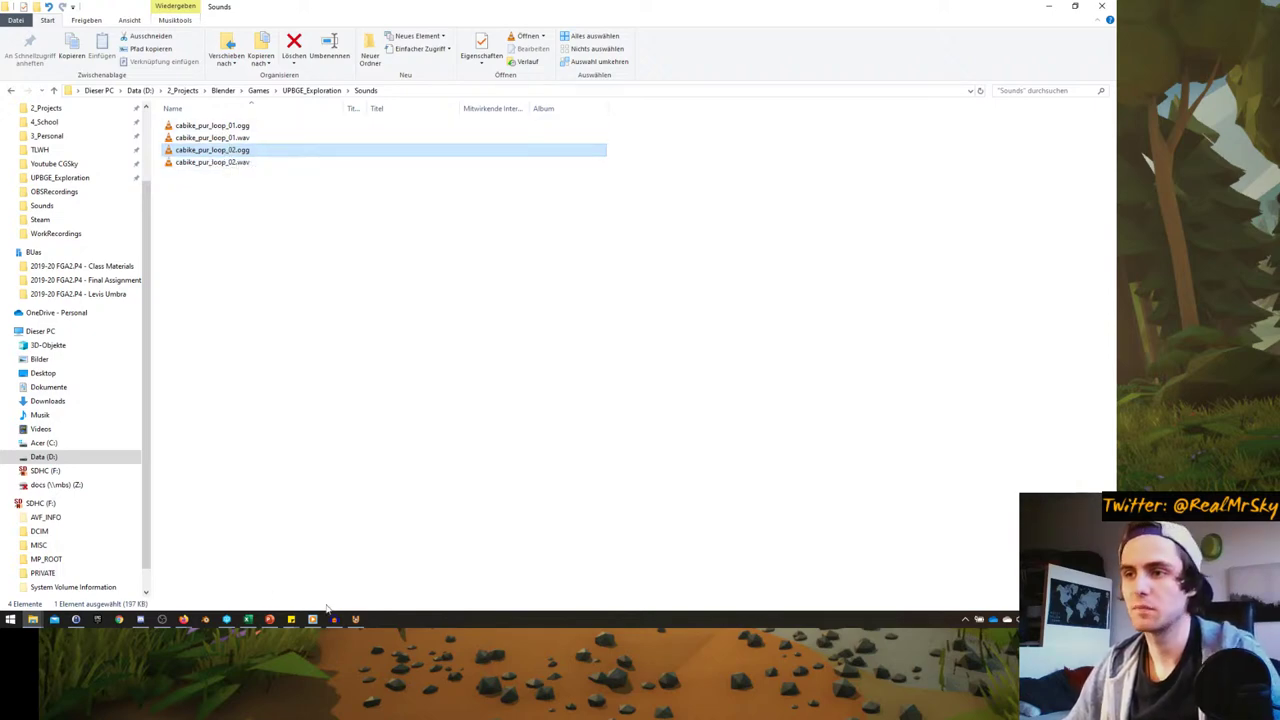
click(355, 620)
- Collapse the Sound.001 actuator, State property sensor and Ray sensor bricks
click(494, 467)
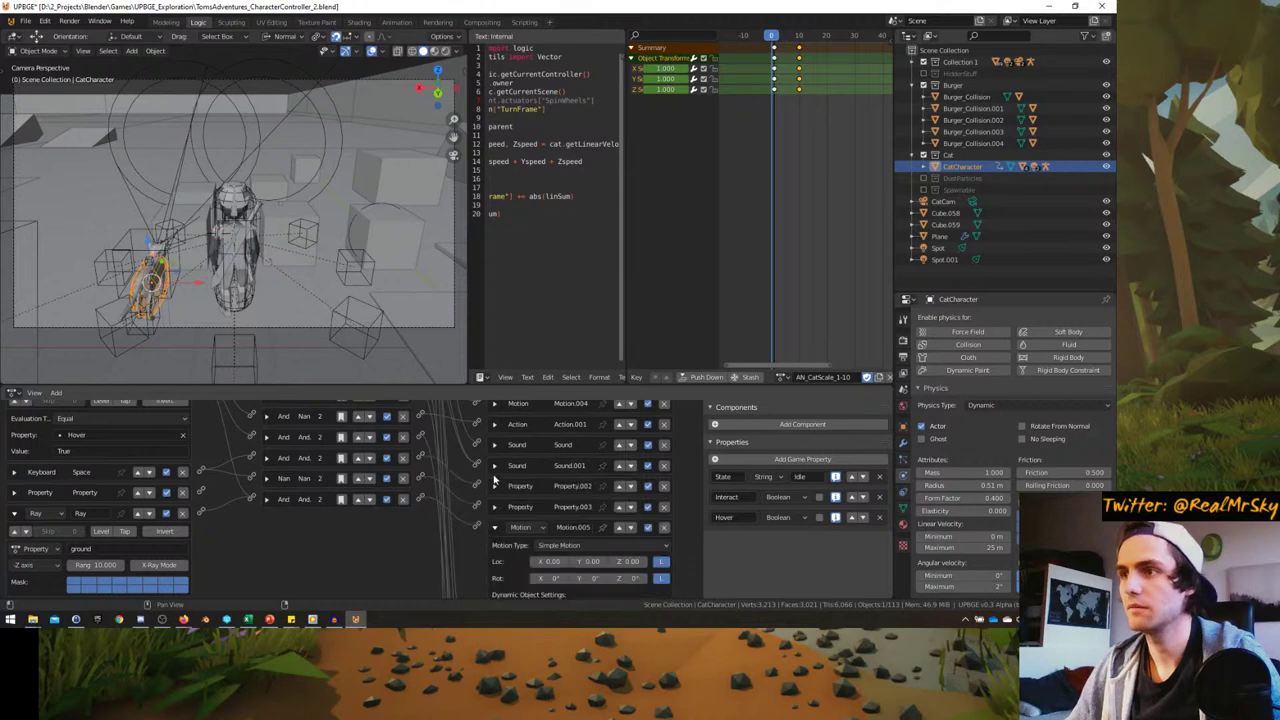
scroll(362, 489, up, 3)
click(13, 447)
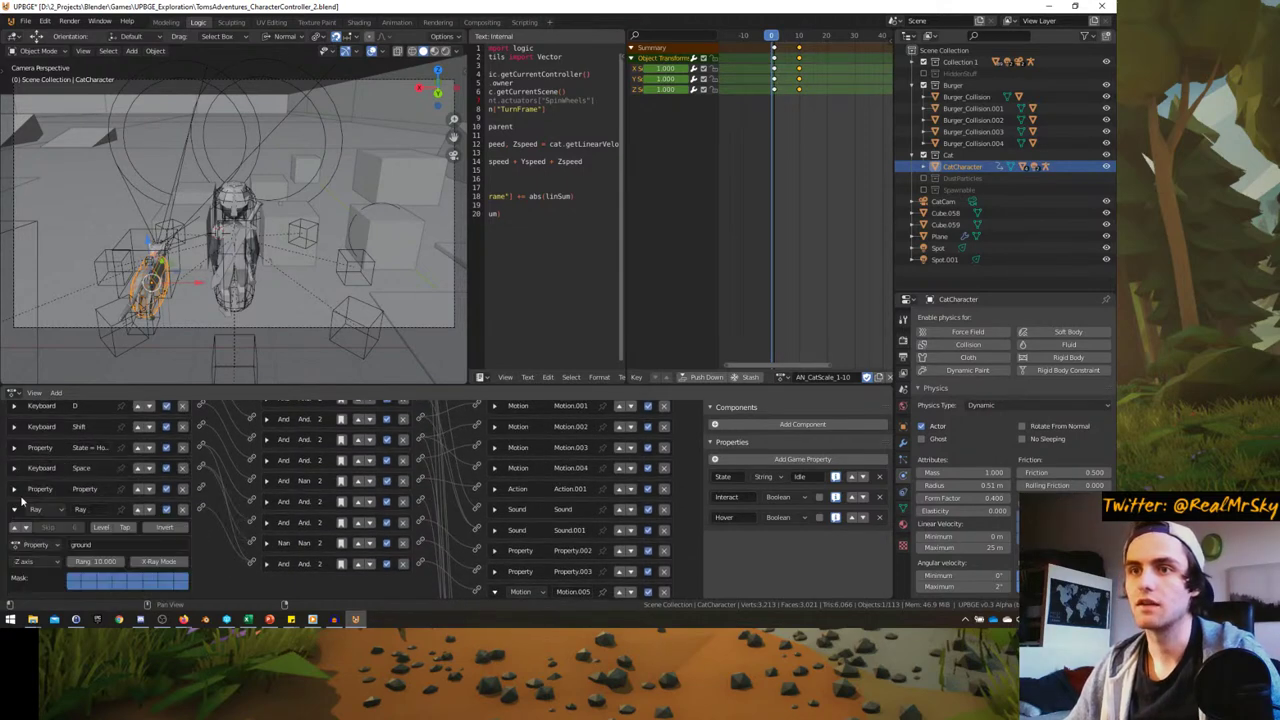
click(15, 509)
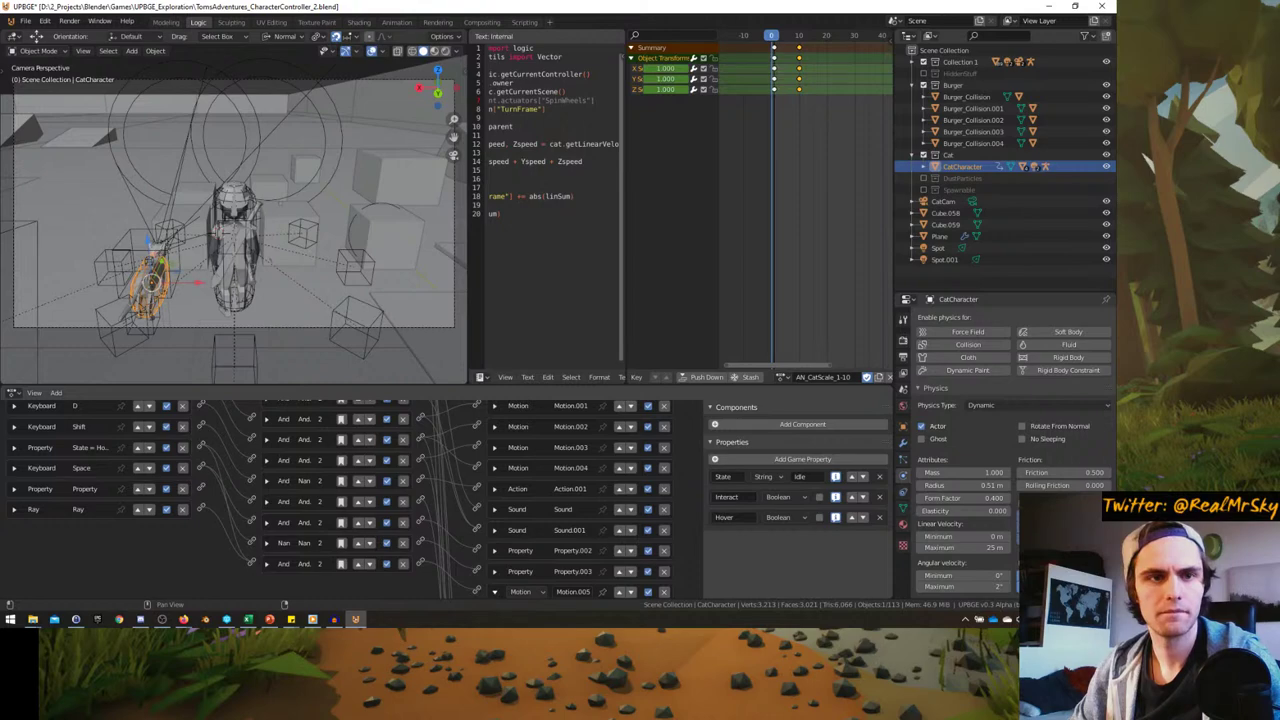
- Maximize the 3D viewport with Ctrl+Space and start the game with P
key(alt+Tab)
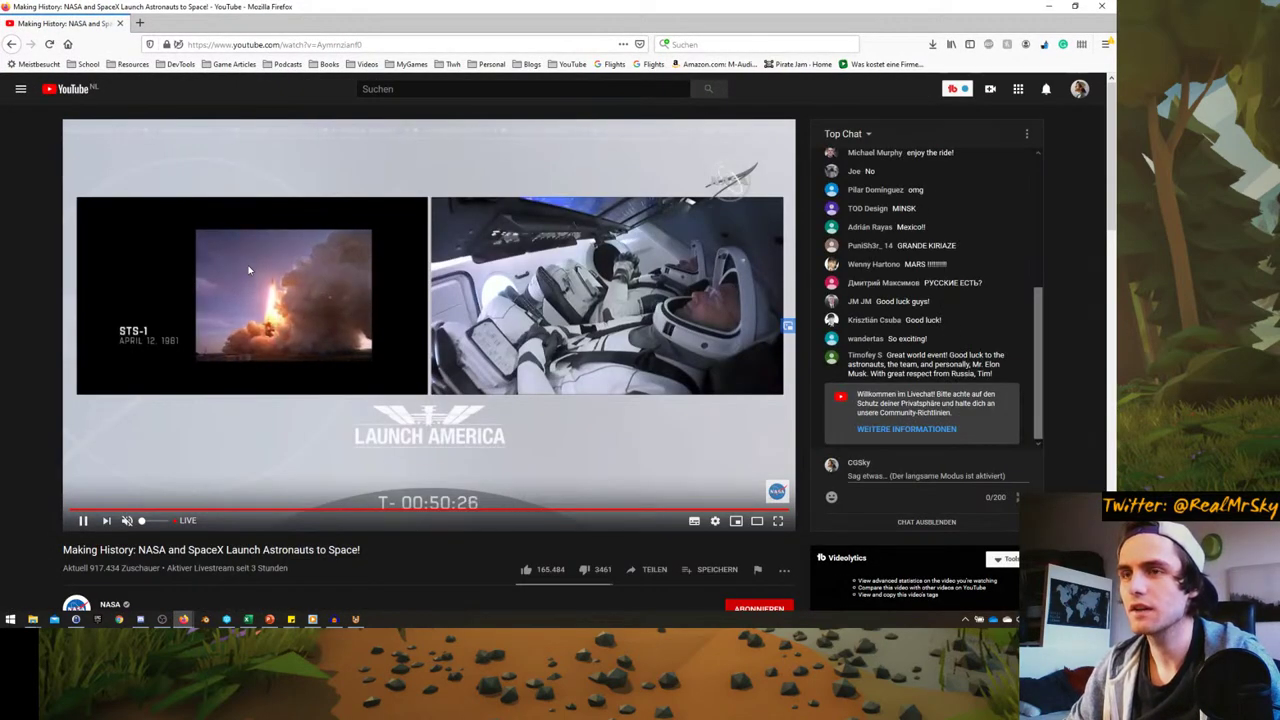
key(alt+Tab)
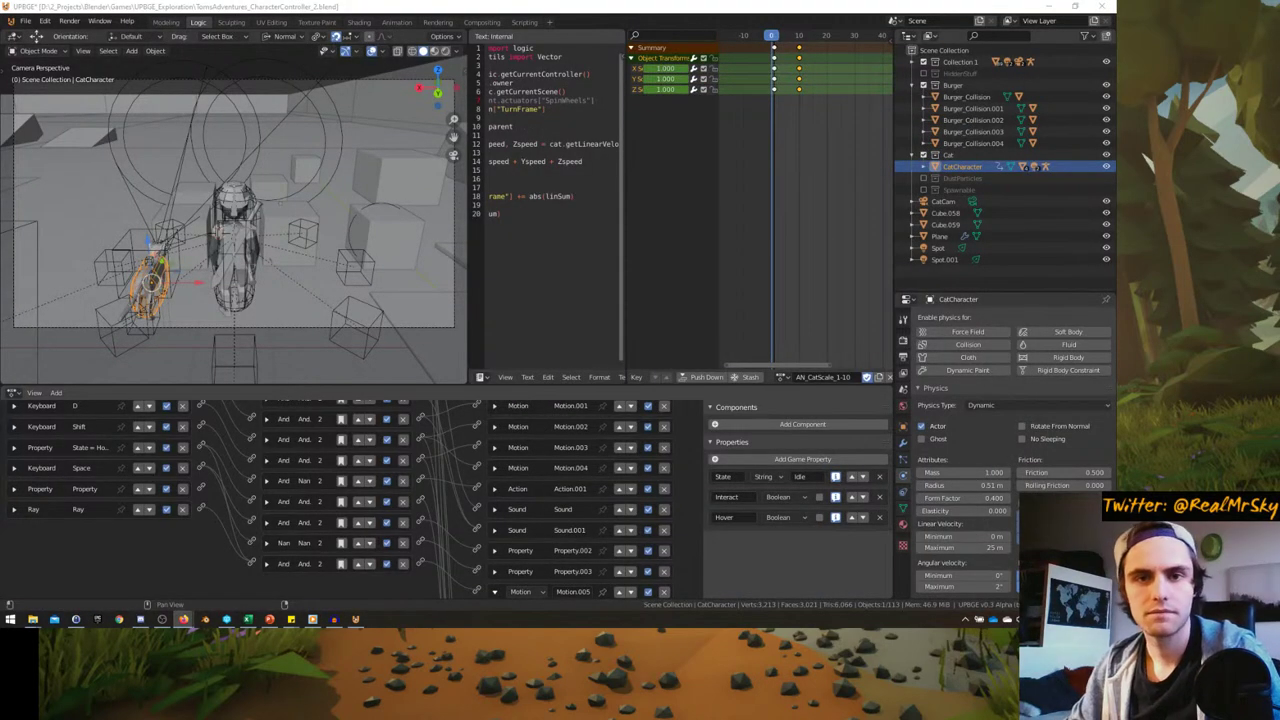
key(ctrl+space)
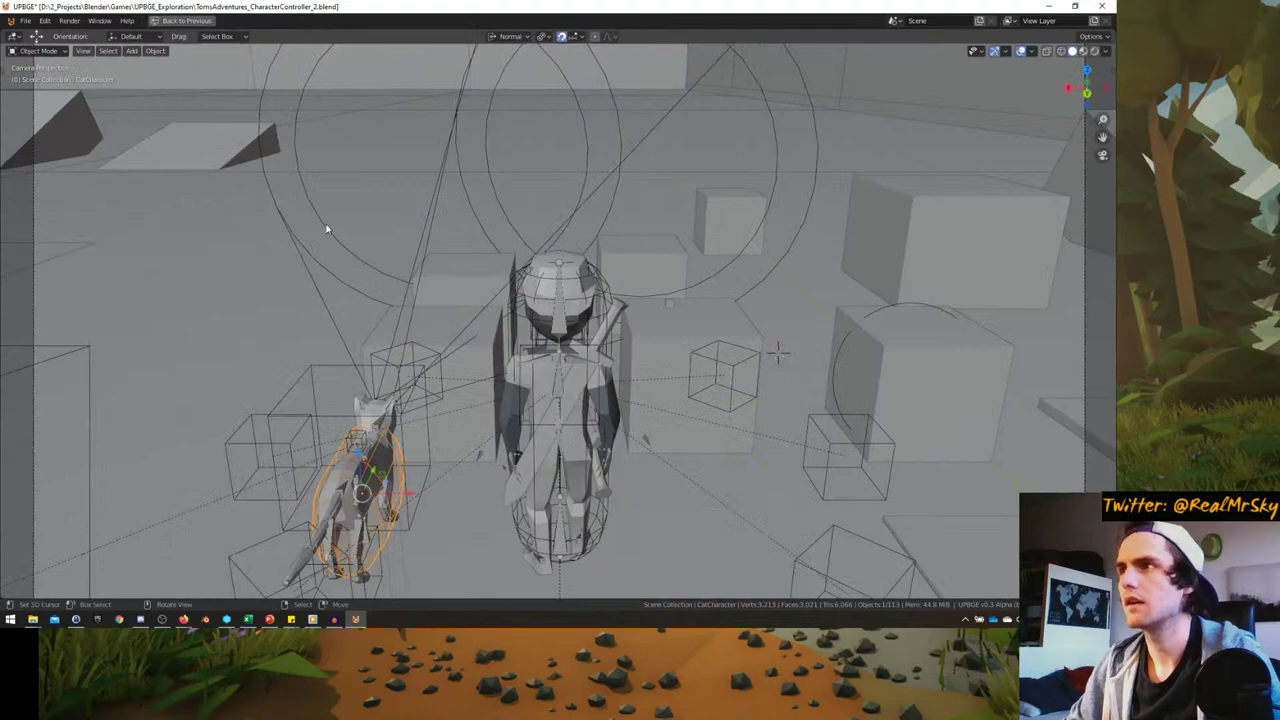
key(p)
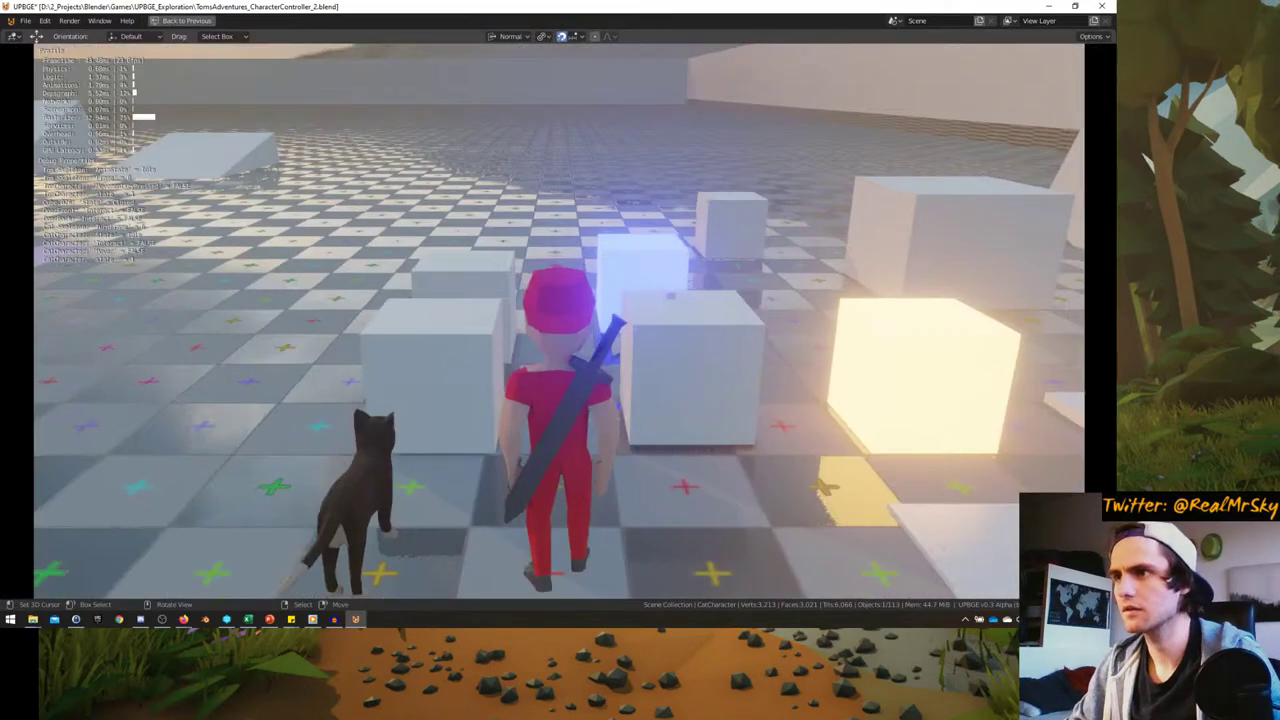
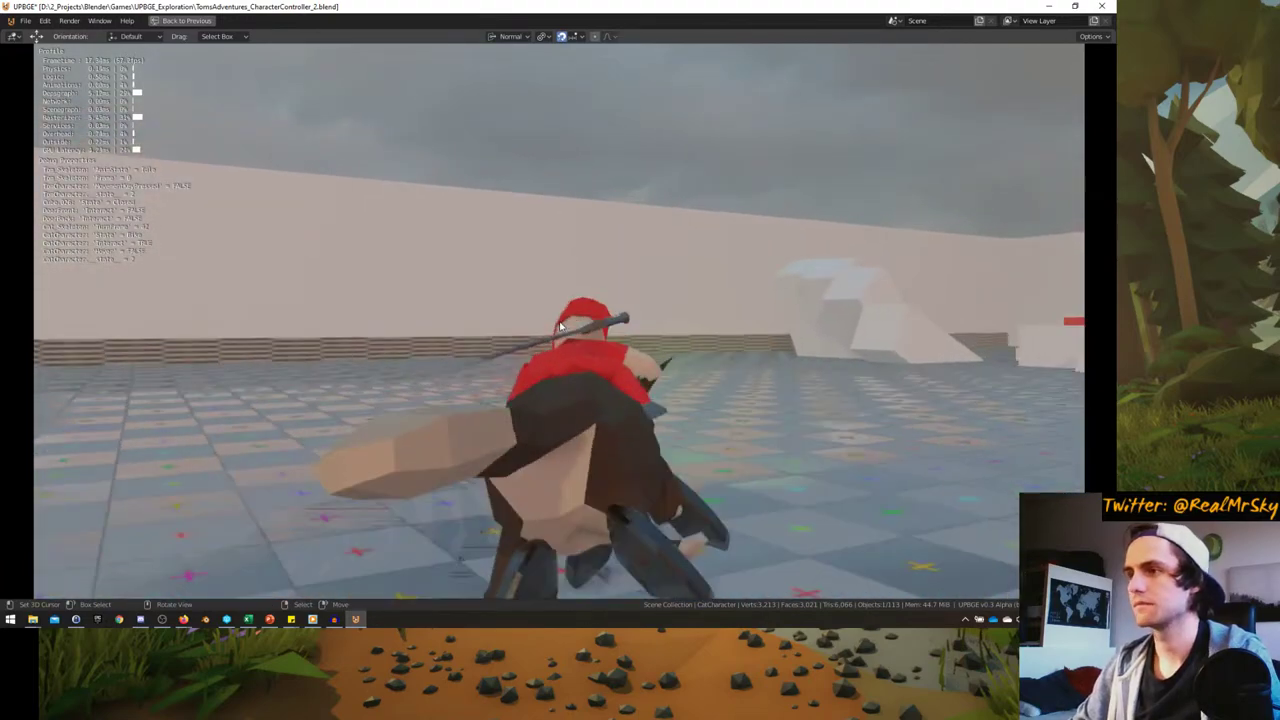
- Stop the running game, glance over the logic editor, and maximize the 3D viewport
key(Escape)
key(ctrl+space)
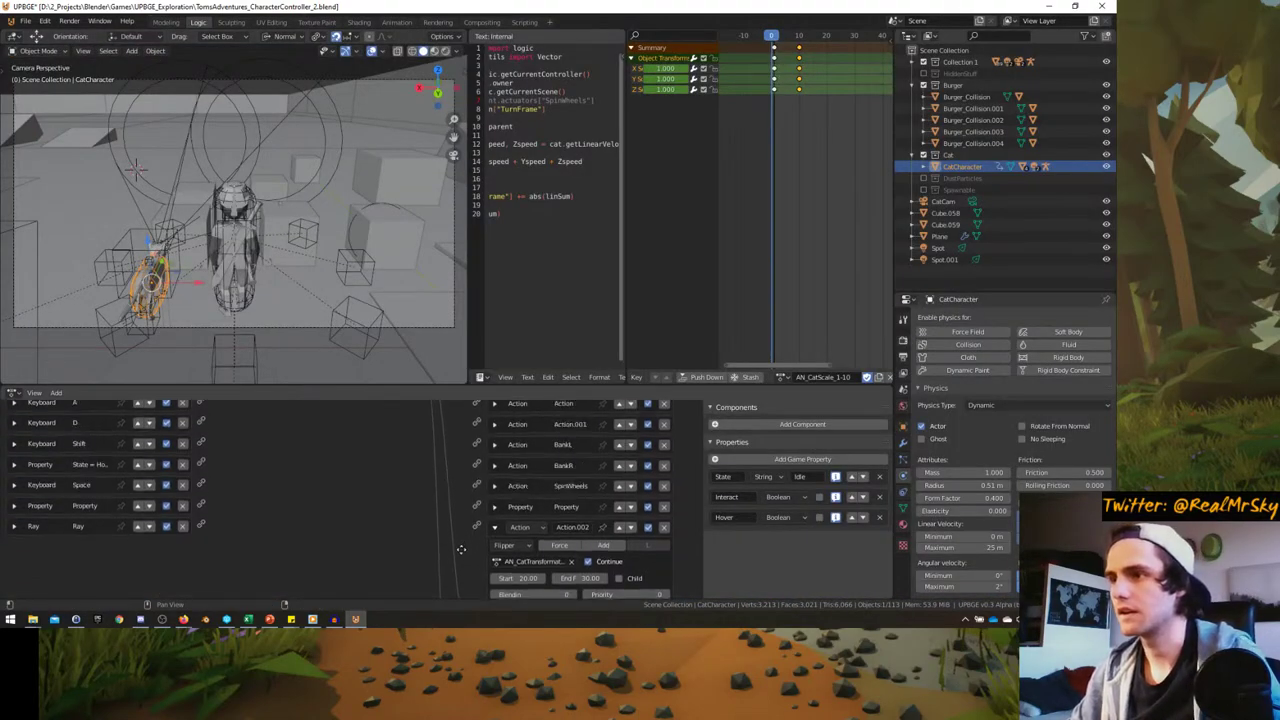
scroll(461, 549, up, 5)
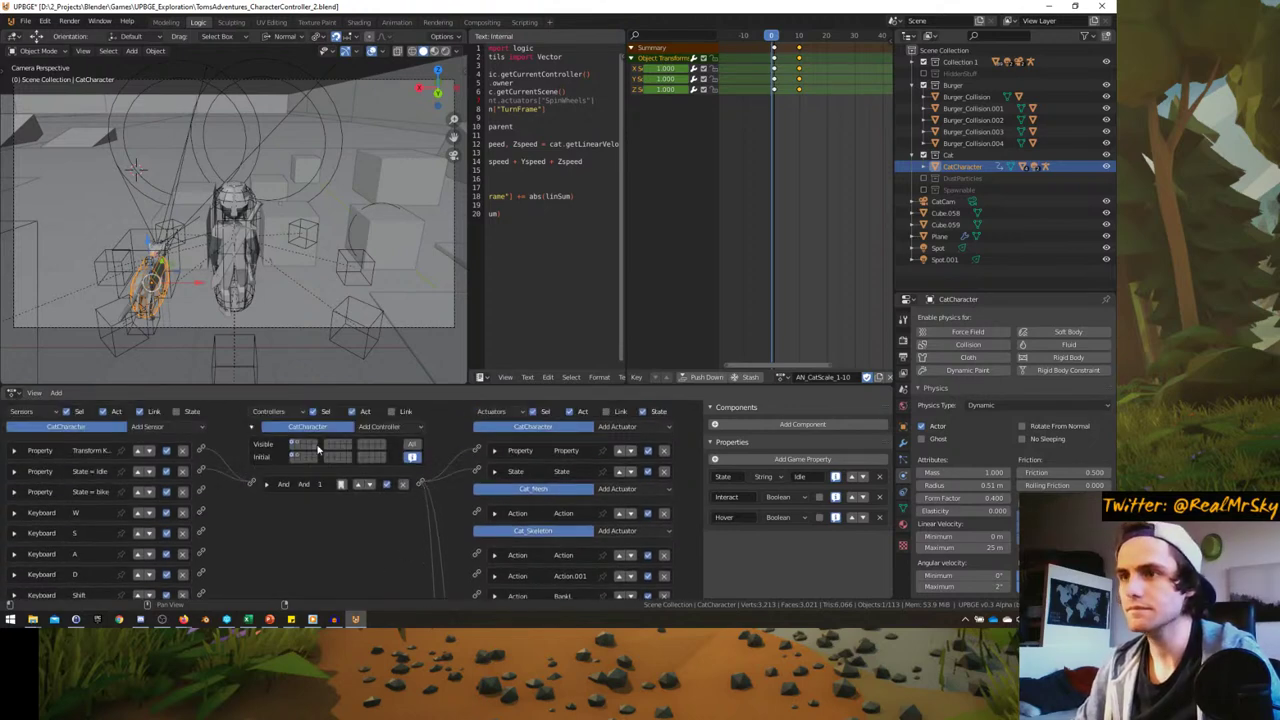
scroll(318, 450, down, 5)
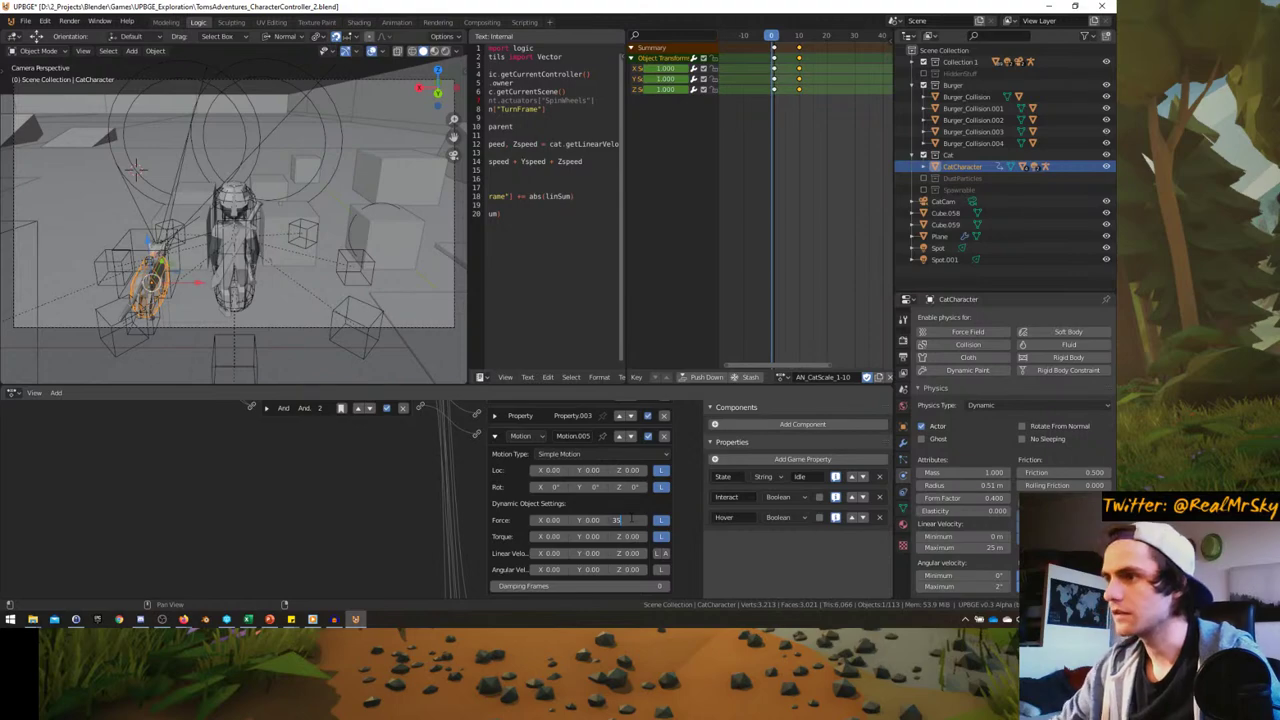
key(ctrl+space)
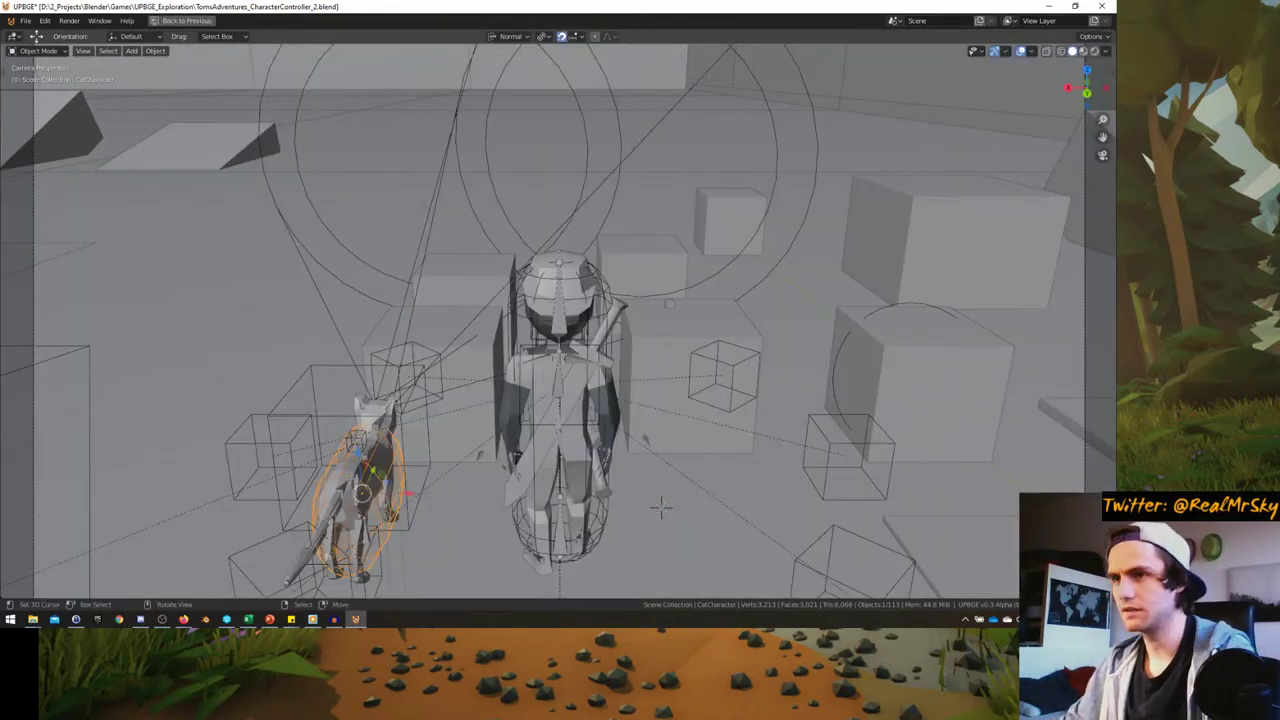
key(p)
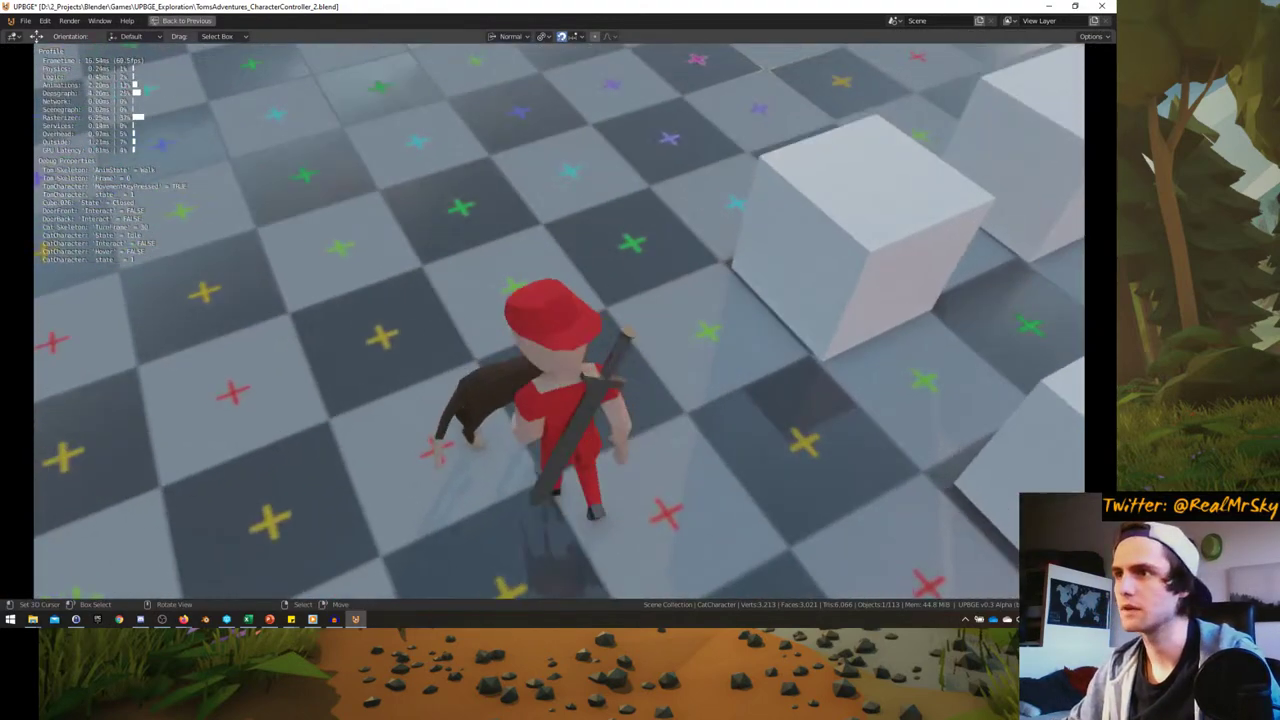
key(a)
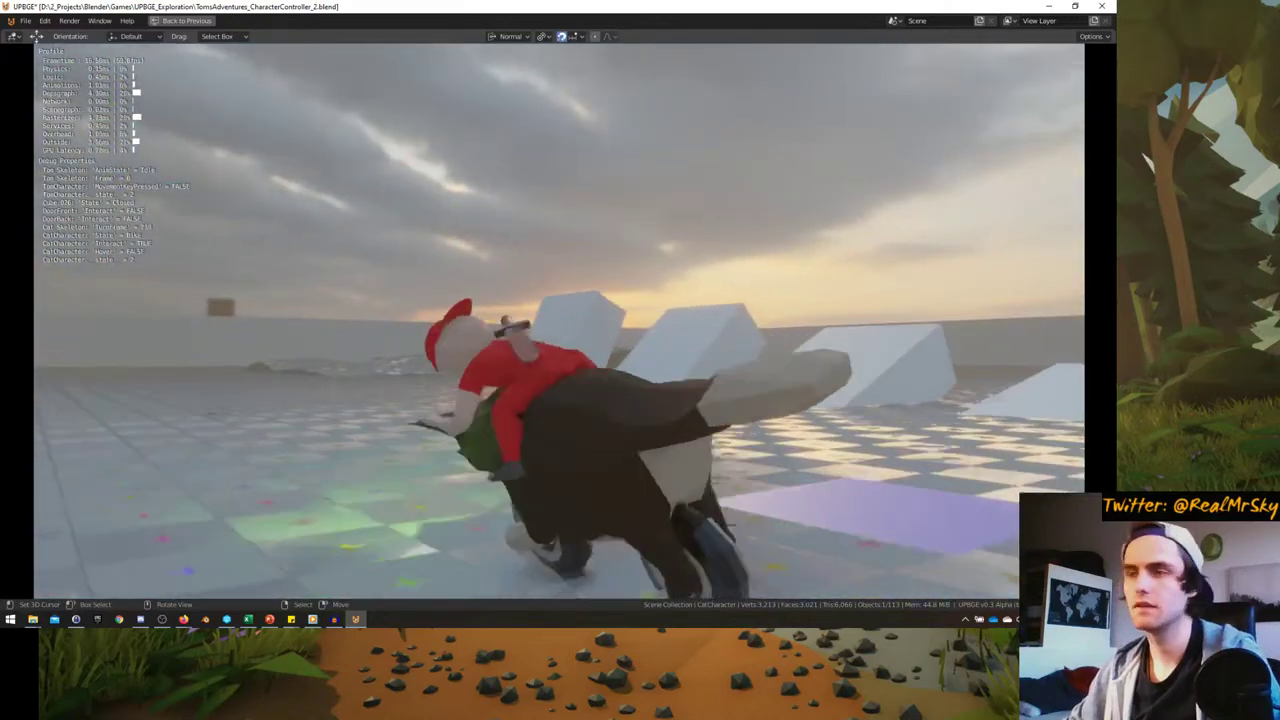
key(d)
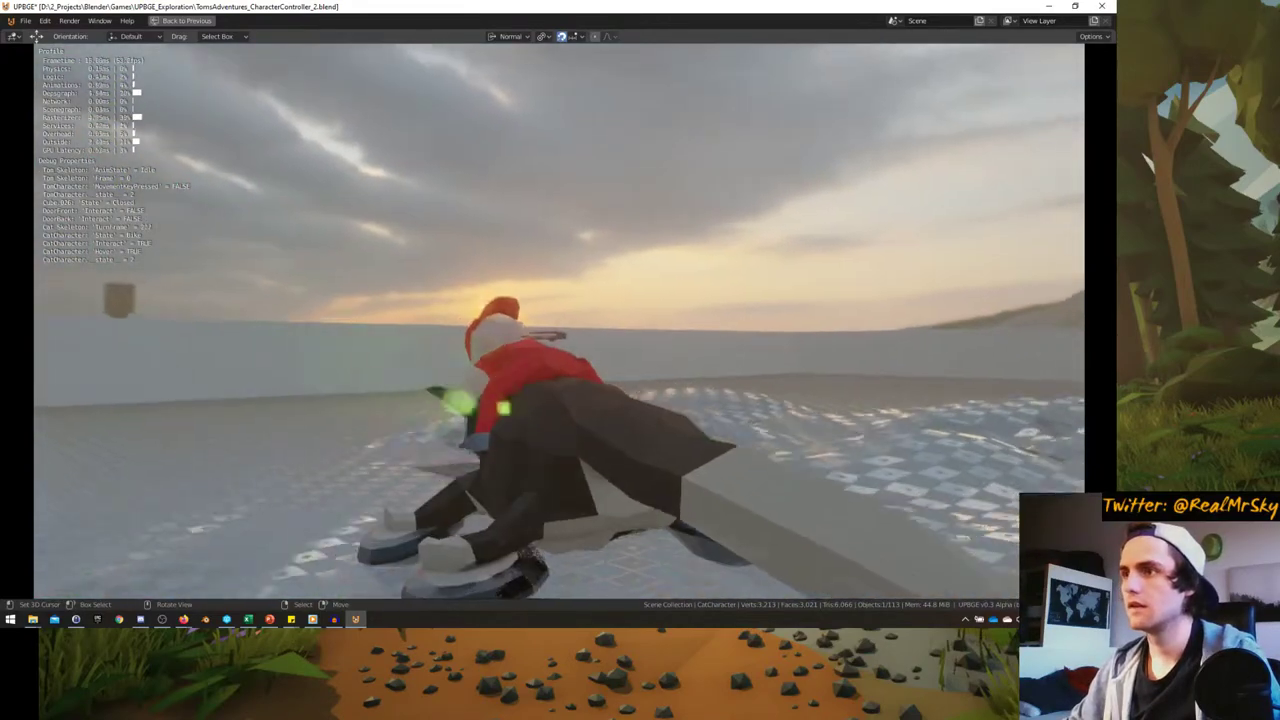
key(d)
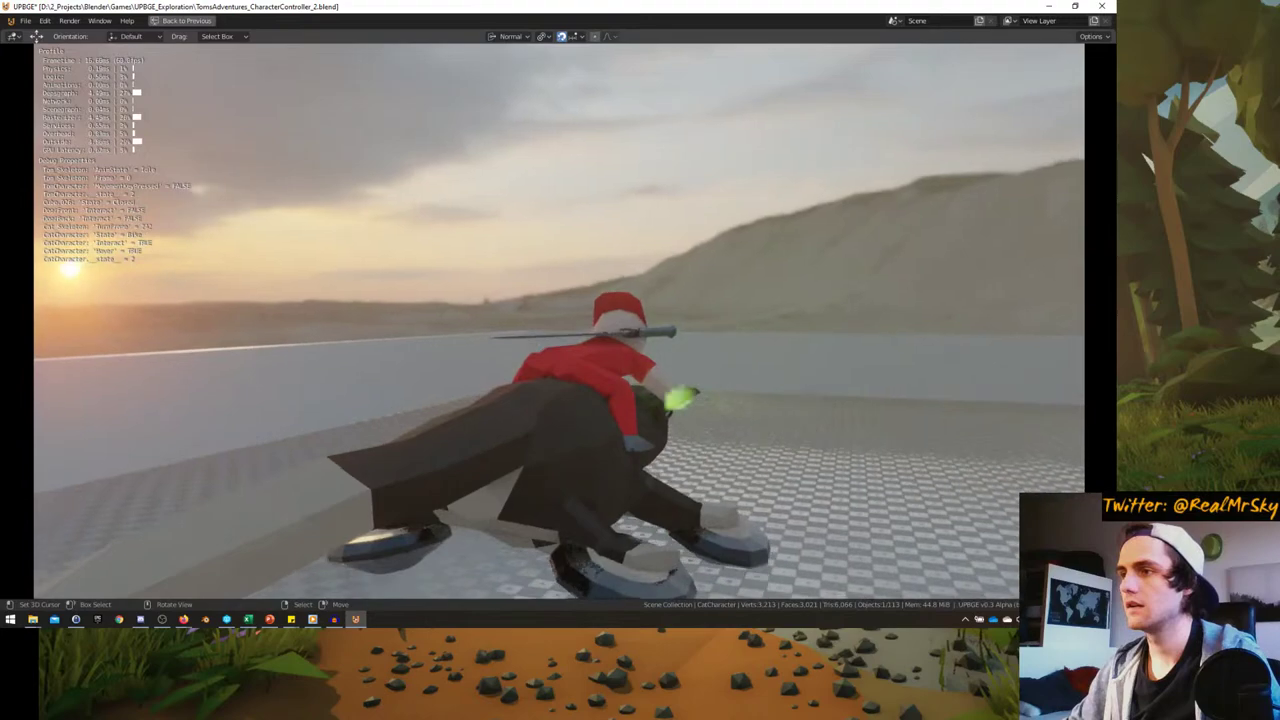
key(d)
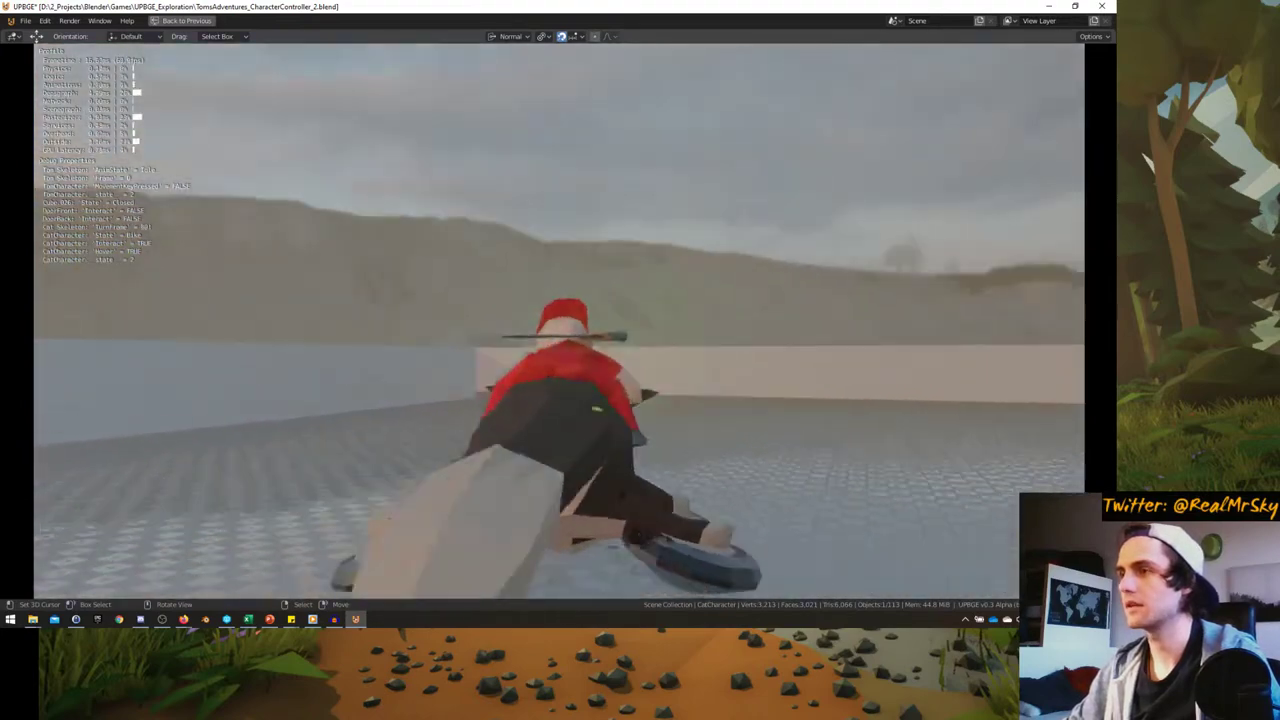
key(d)
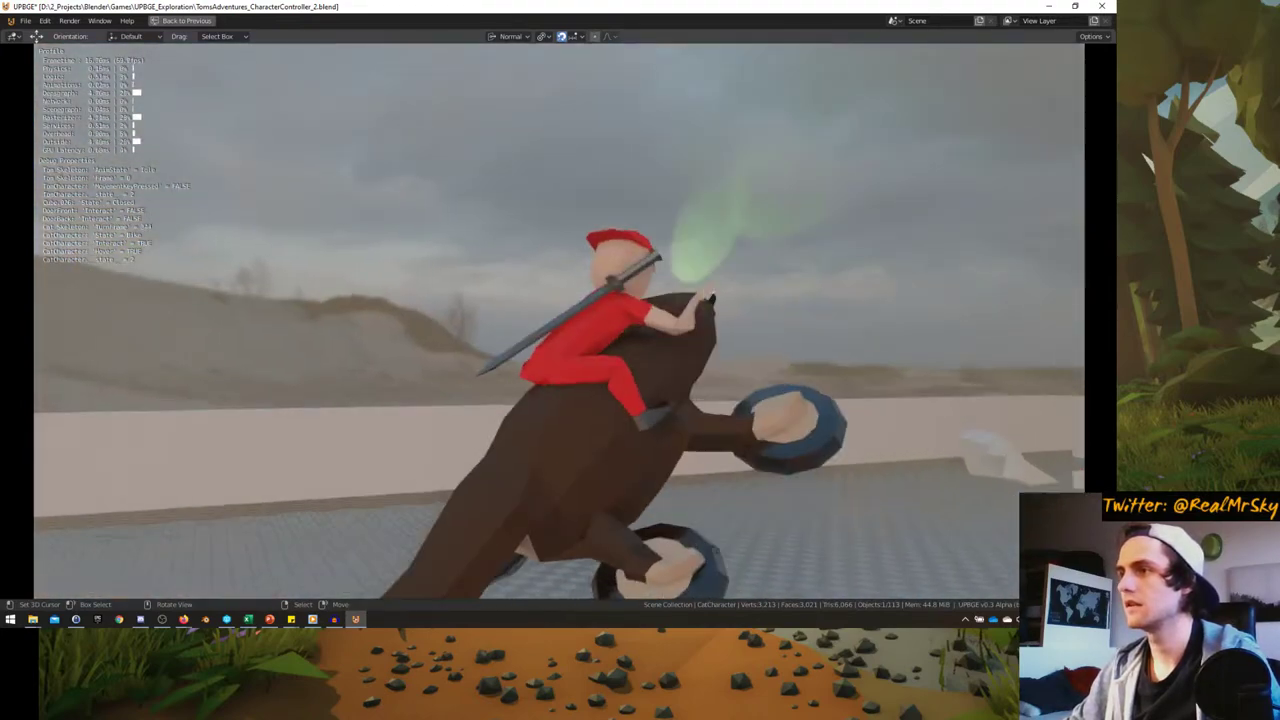
key(d)
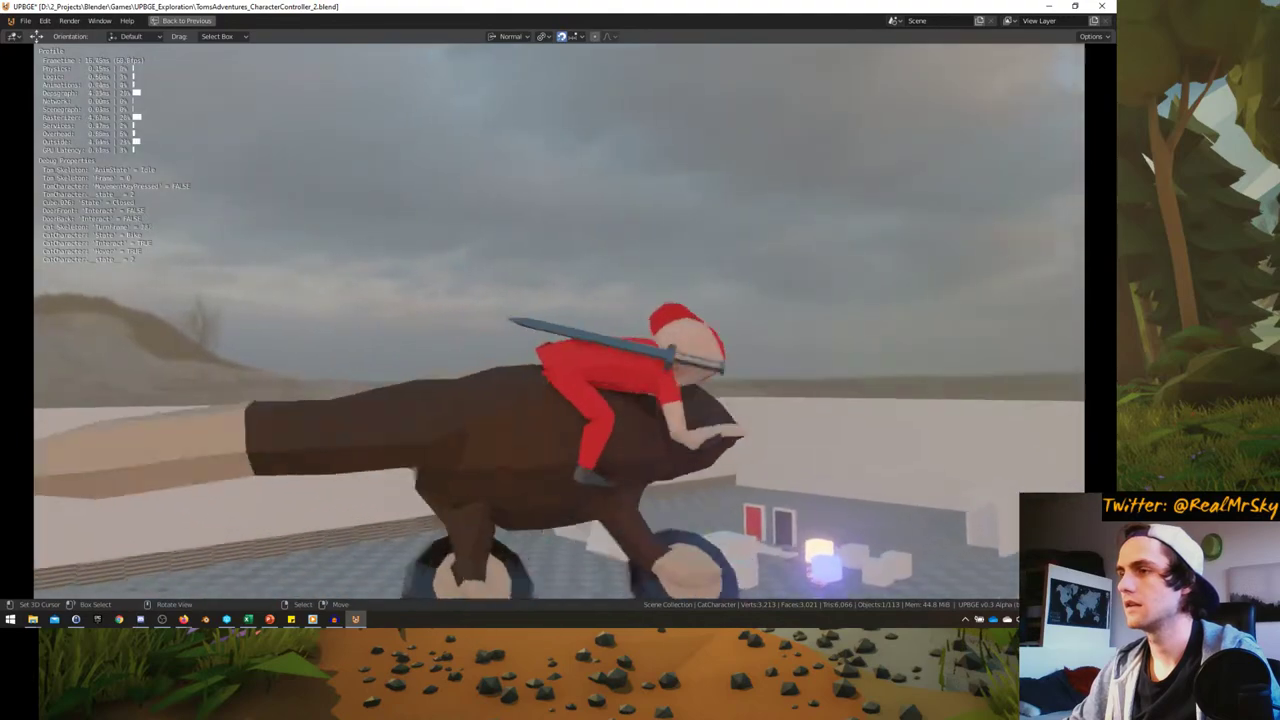
key(a)
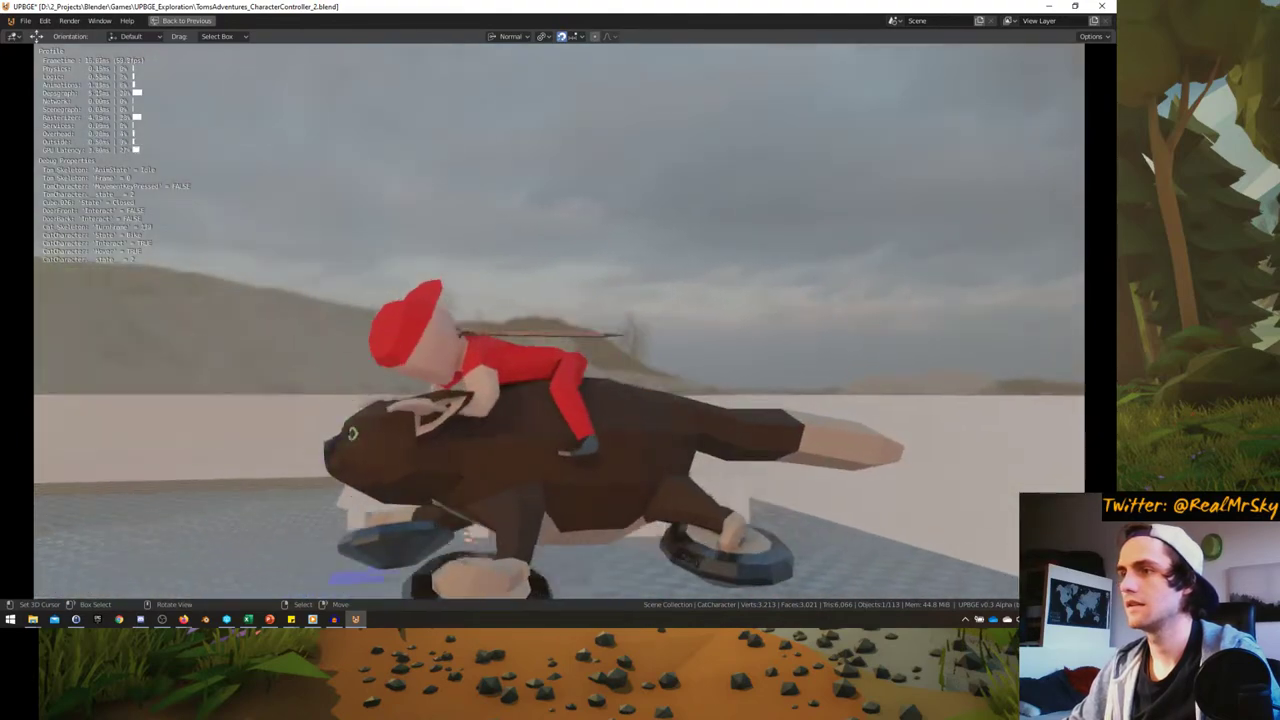
key(w)
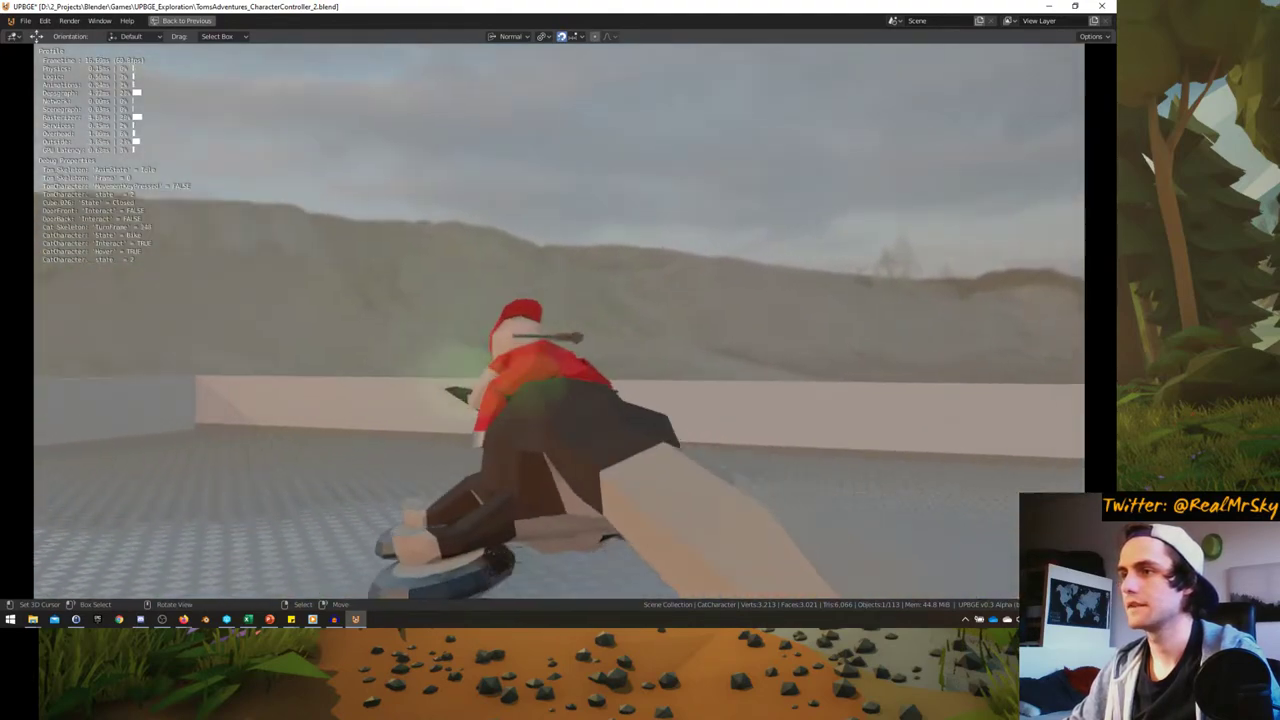
key(w)
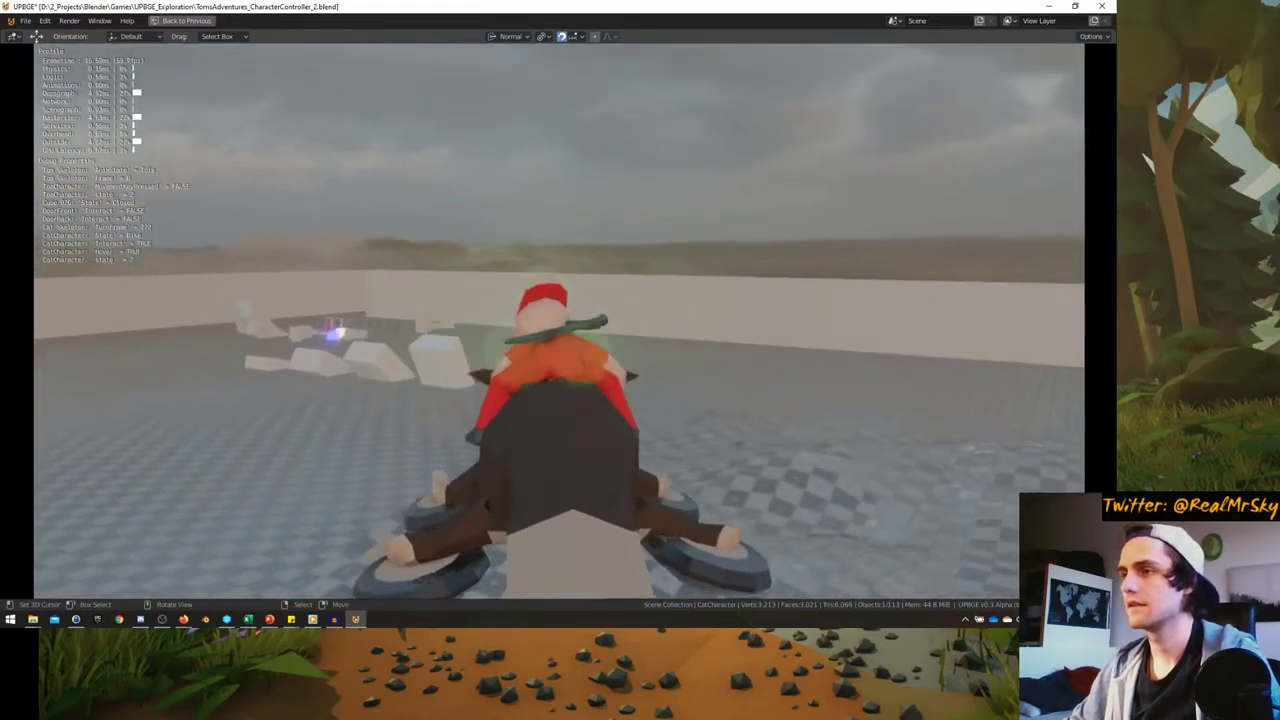
key(a)
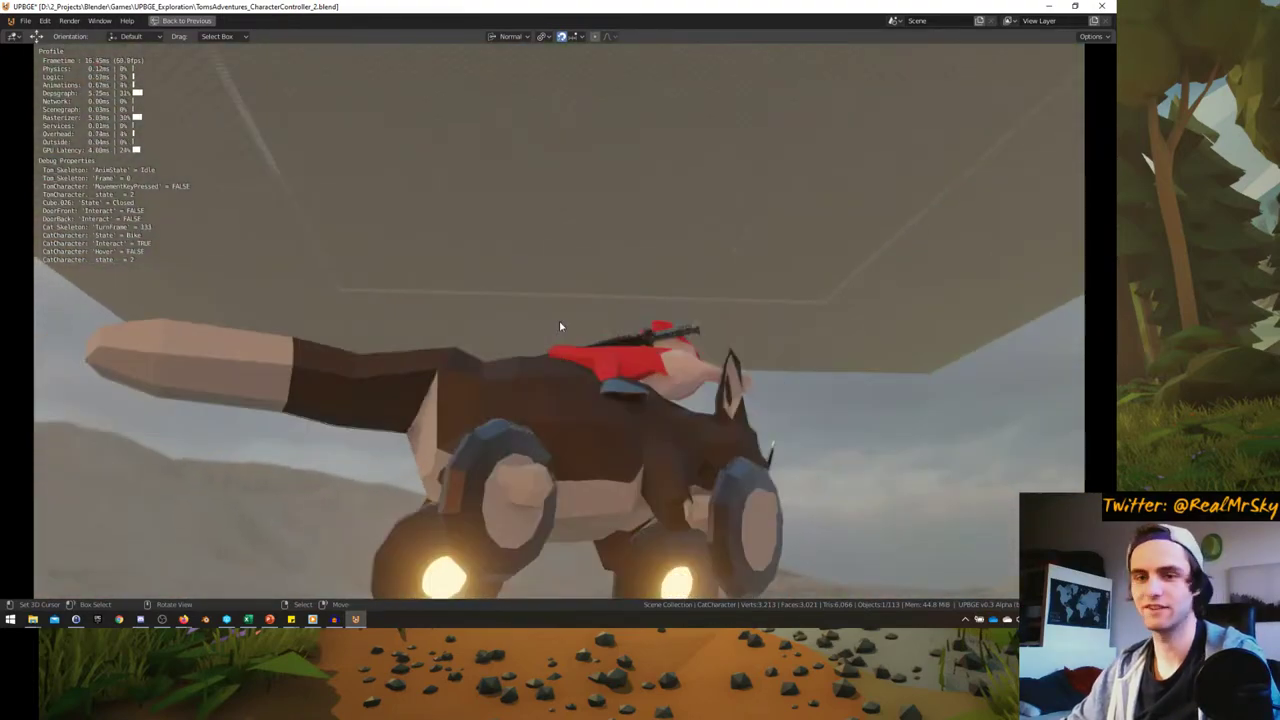
key(Escape)
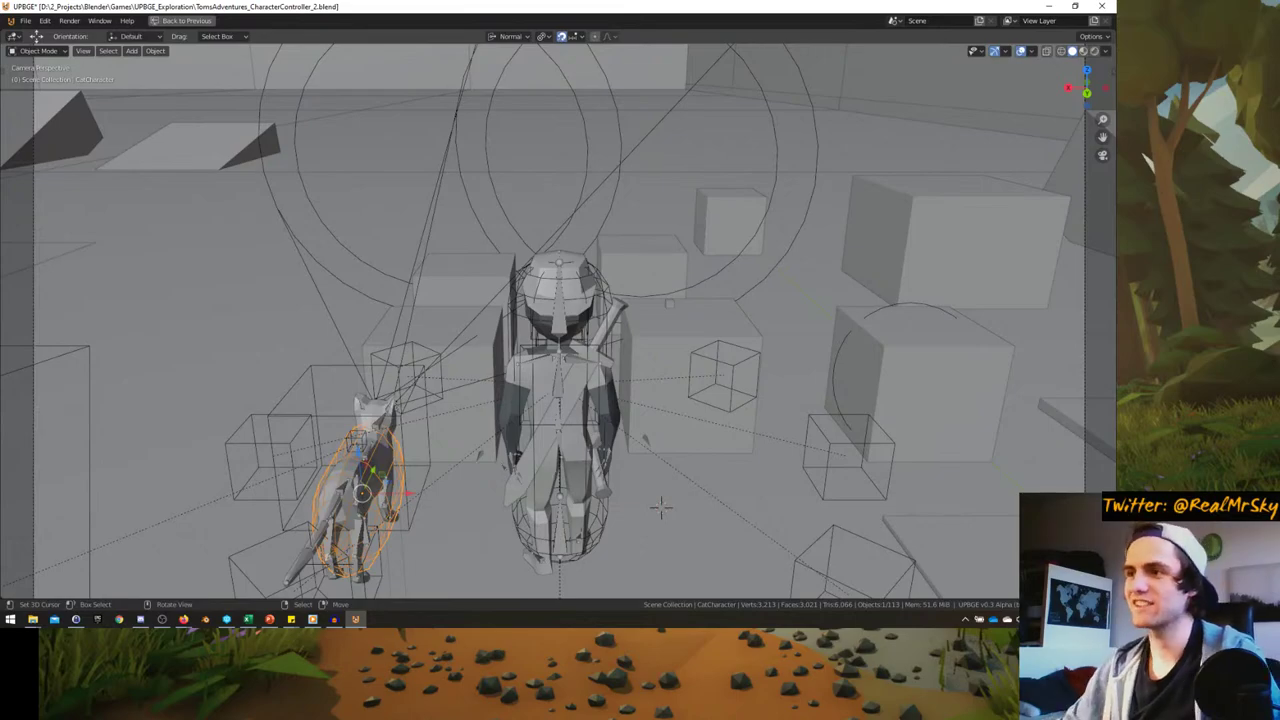
- Play-test riding the mounted cat, then stop the game with Esc
key(p)
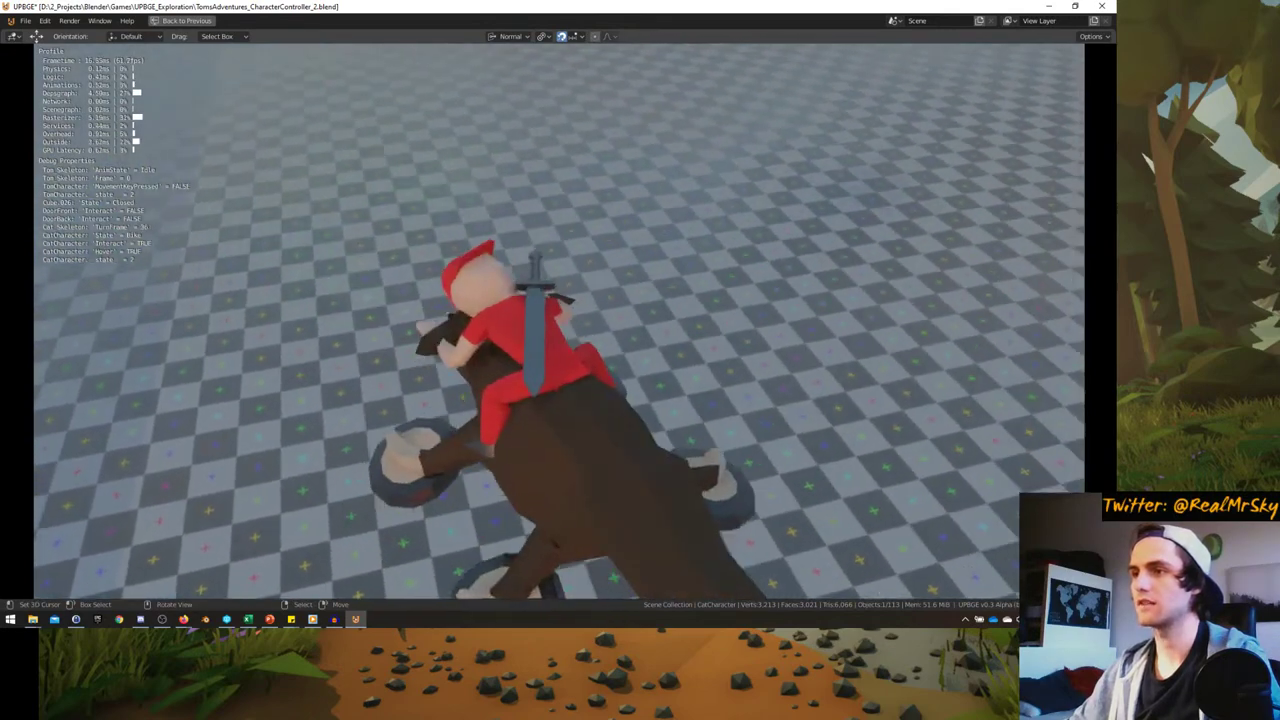
key(Escape)
- Raise the CatCharacter's translation damping from 0.040 to 0.488, then maximize the 3D view
key(ctrl+alt+space)
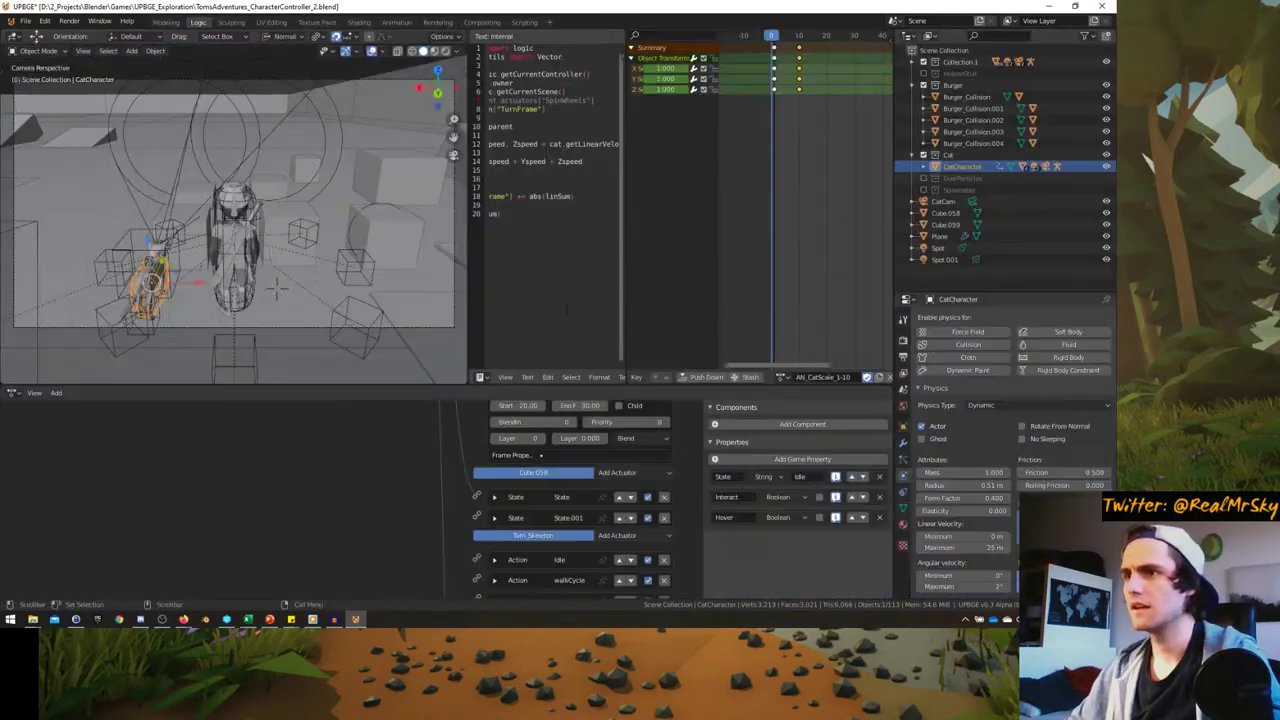
scroll(1034, 473, down, 3)
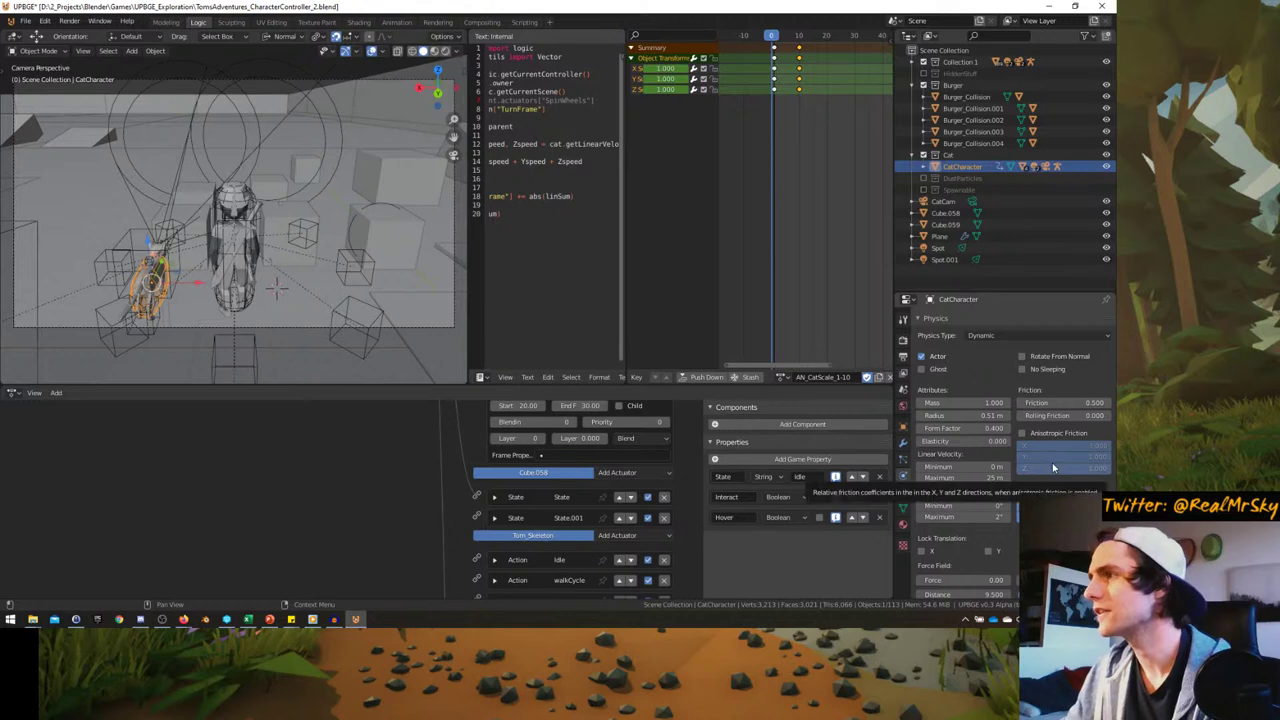
scroll(1053, 467, down, 2)
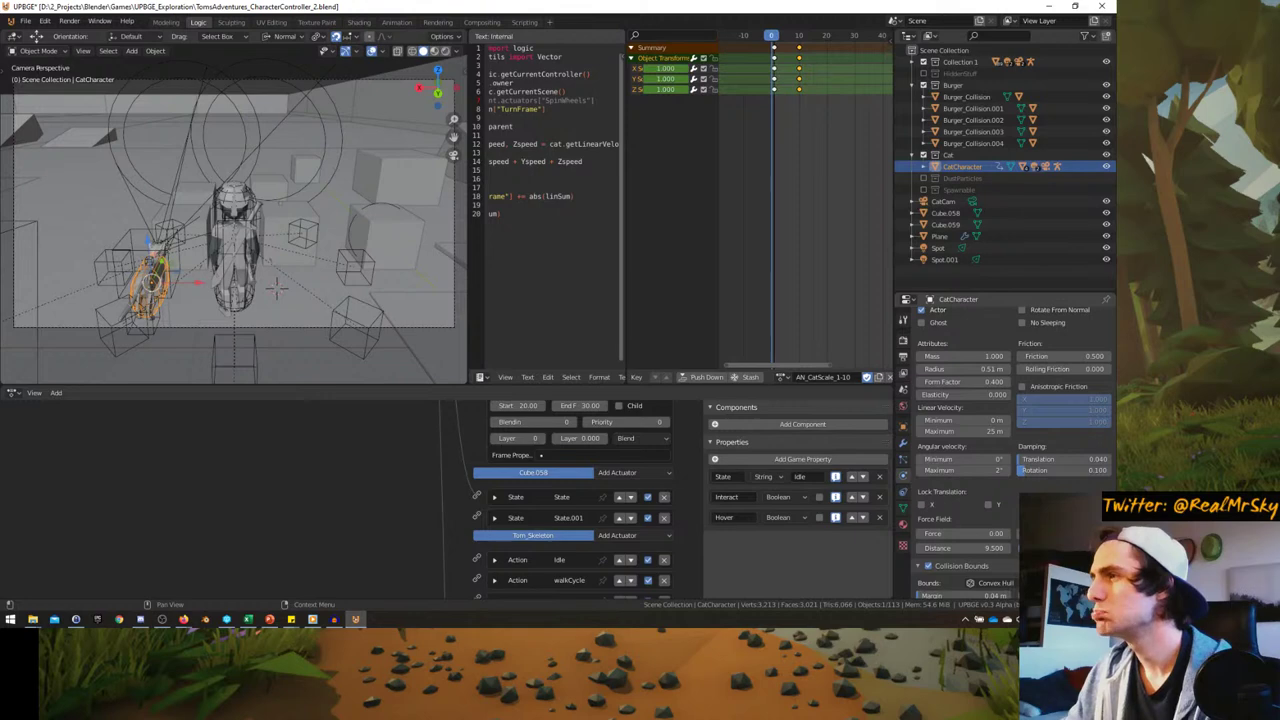
scroll(1010, 450, down, 2)
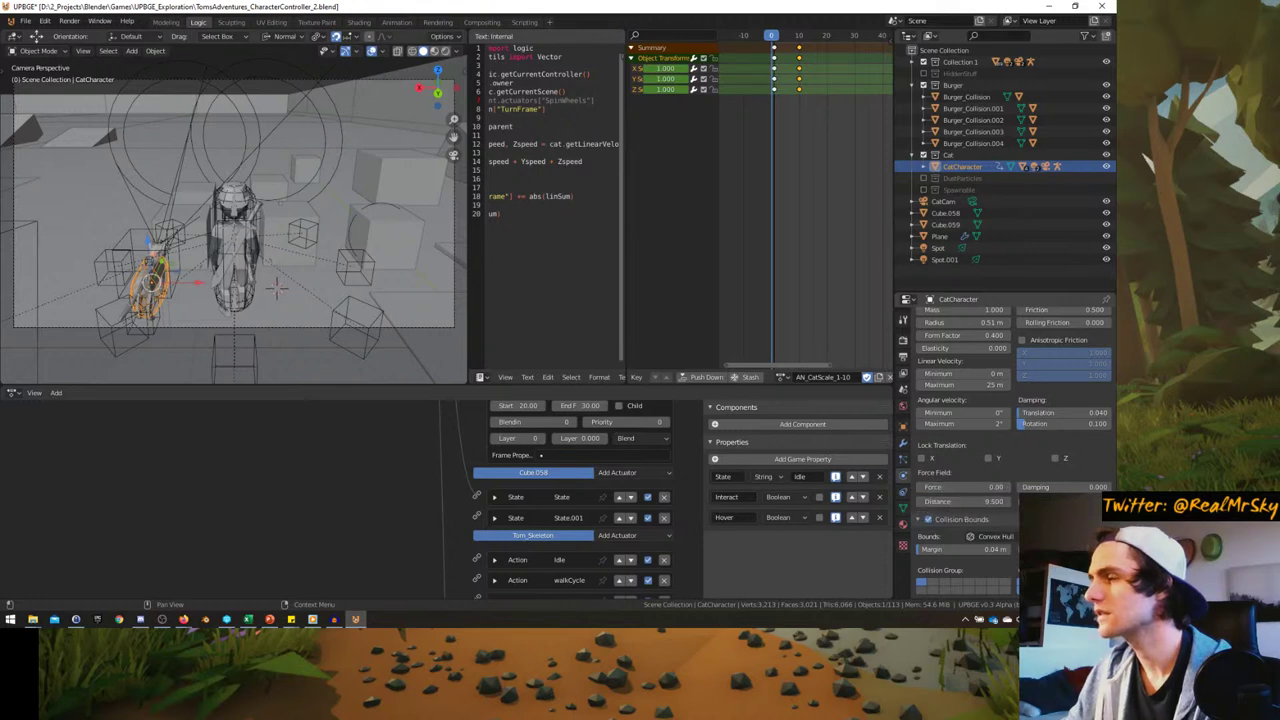
scroll(1010, 450, down, 2)
scroll(1010, 450, up, 4)
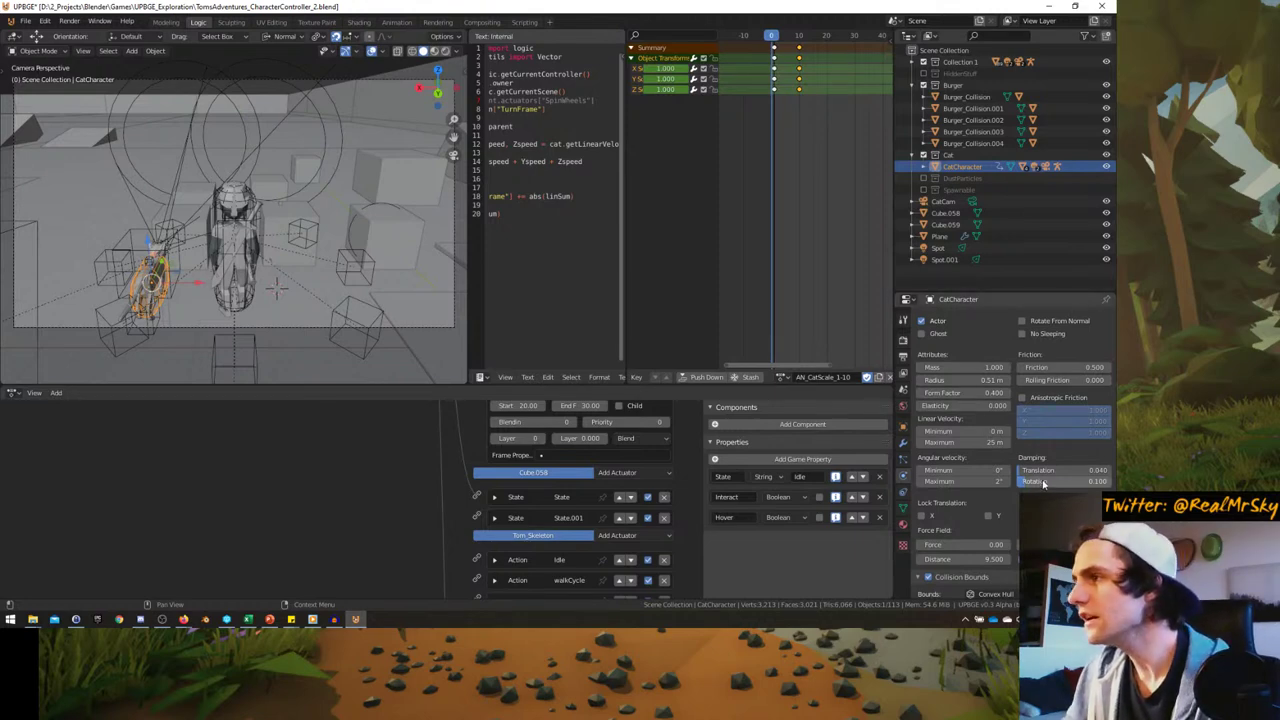
drag(1030, 471, 1058, 471)
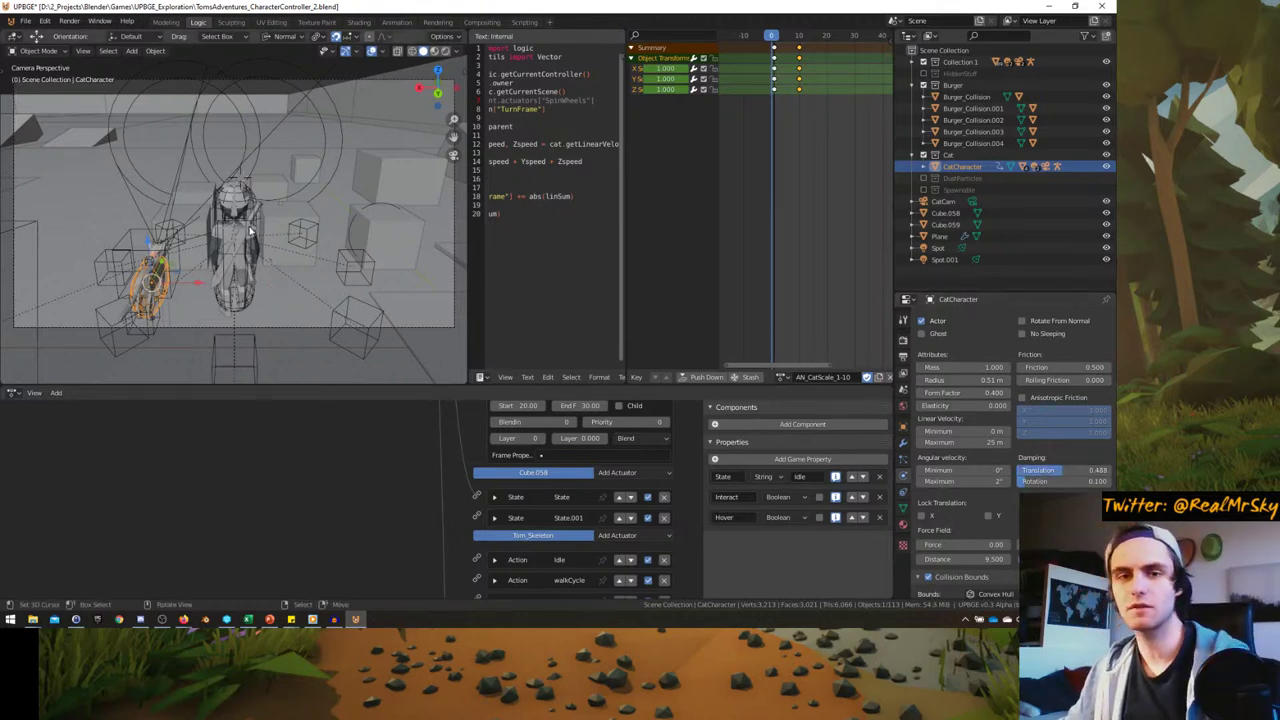
key(ctrl+space)
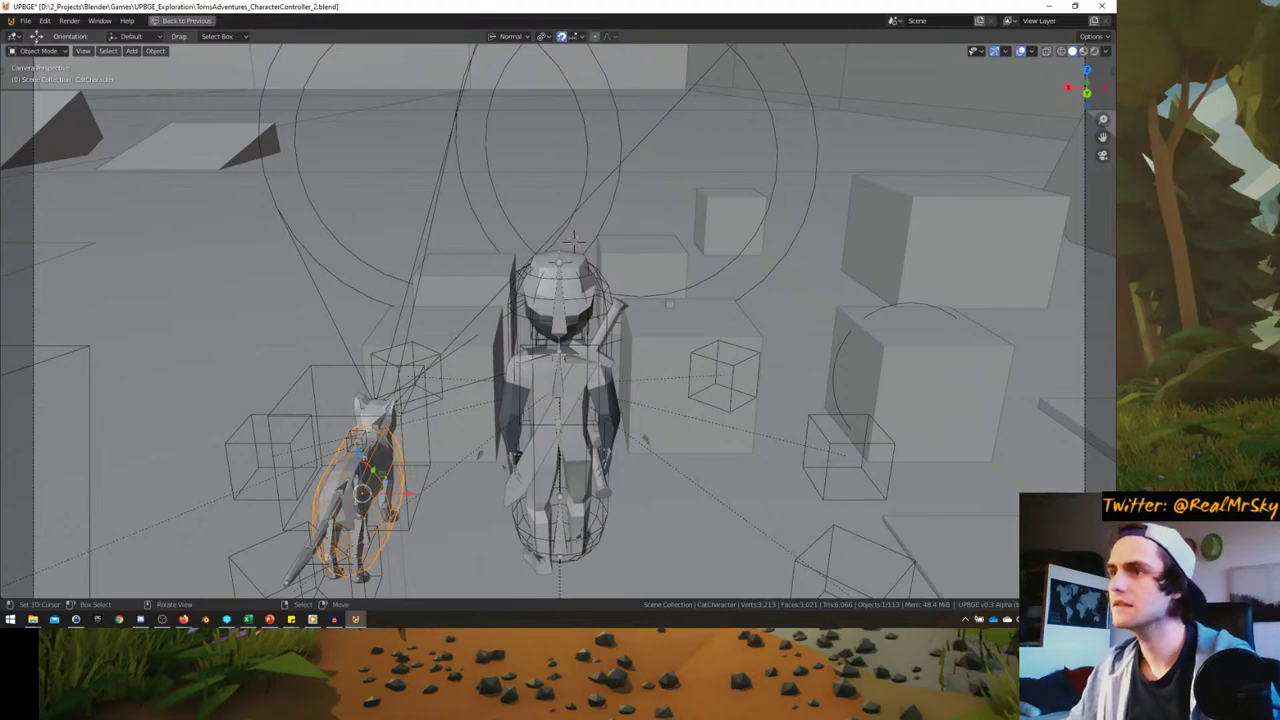
key(p)
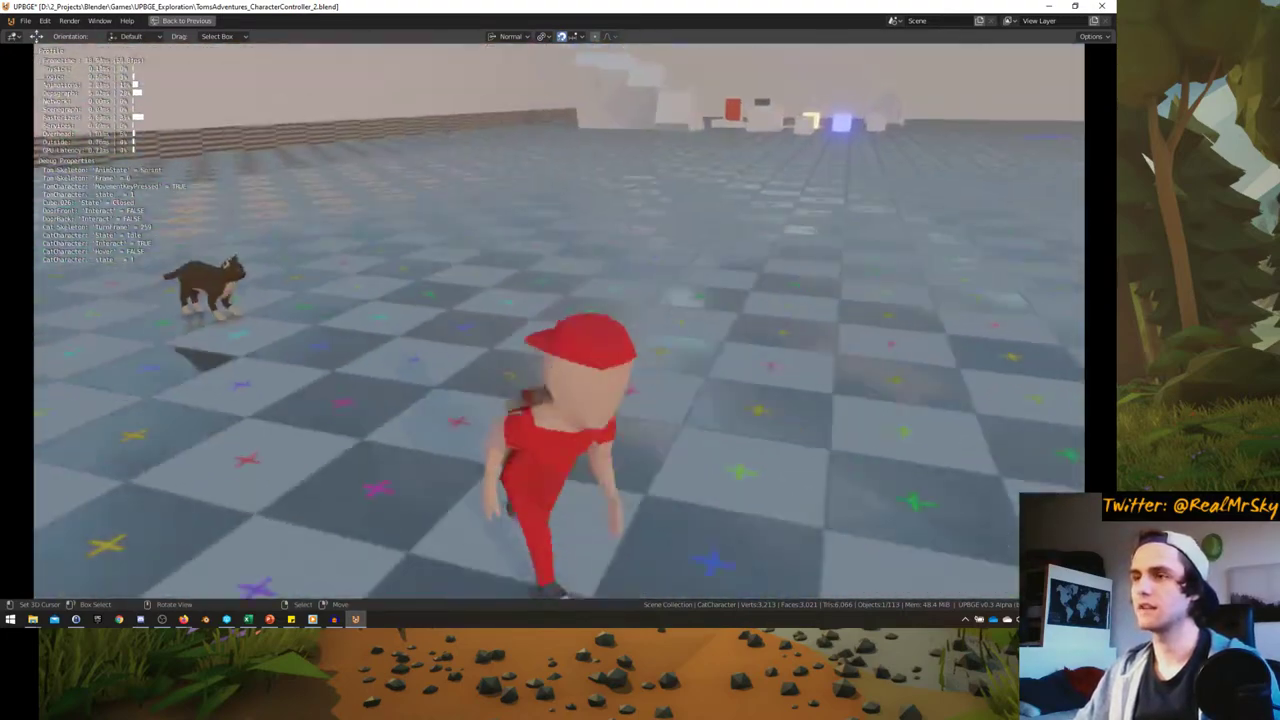
key(Escape)
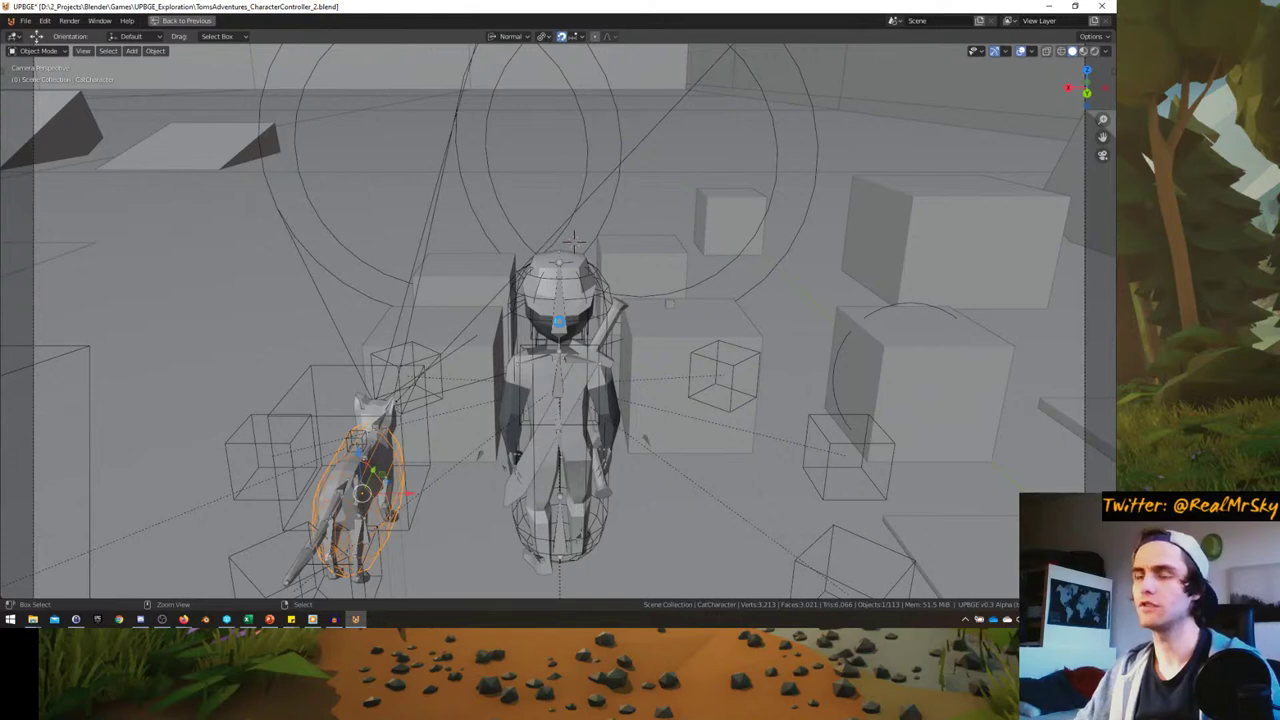
- Save the blend file and orbit the view around the cat character
key(ctrl+s)
key(ctrl+space)
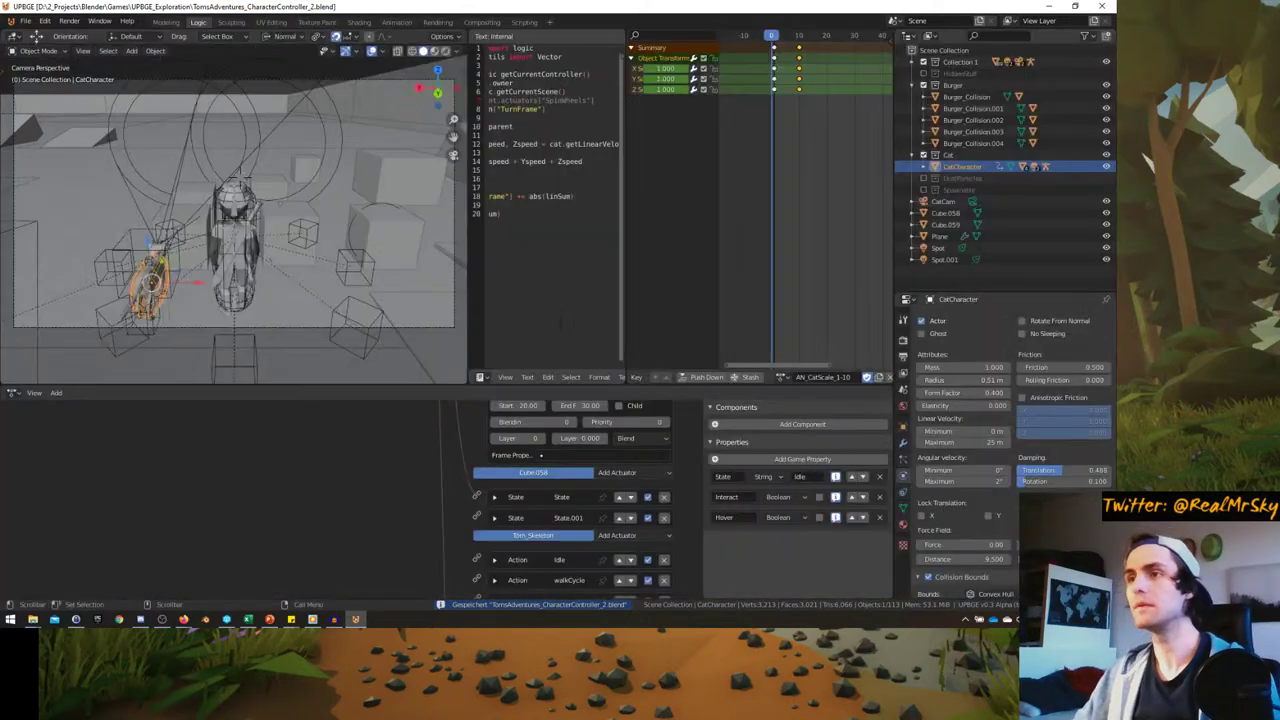
middle_drag(250, 240, 262, 286)
scroll(197, 260, up, 6)
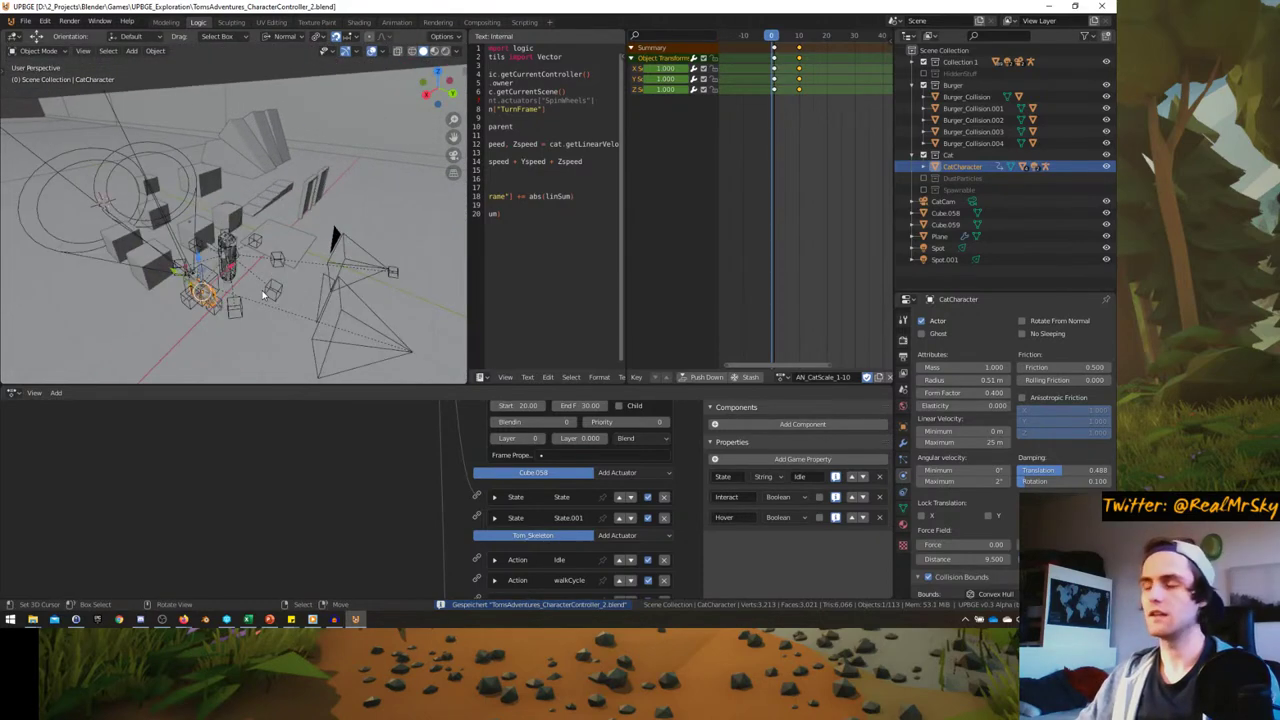
mouse_move(197, 260)
middle_down()
mouse_move(234, 277)
mouse_move(200, 274)
middle_up()
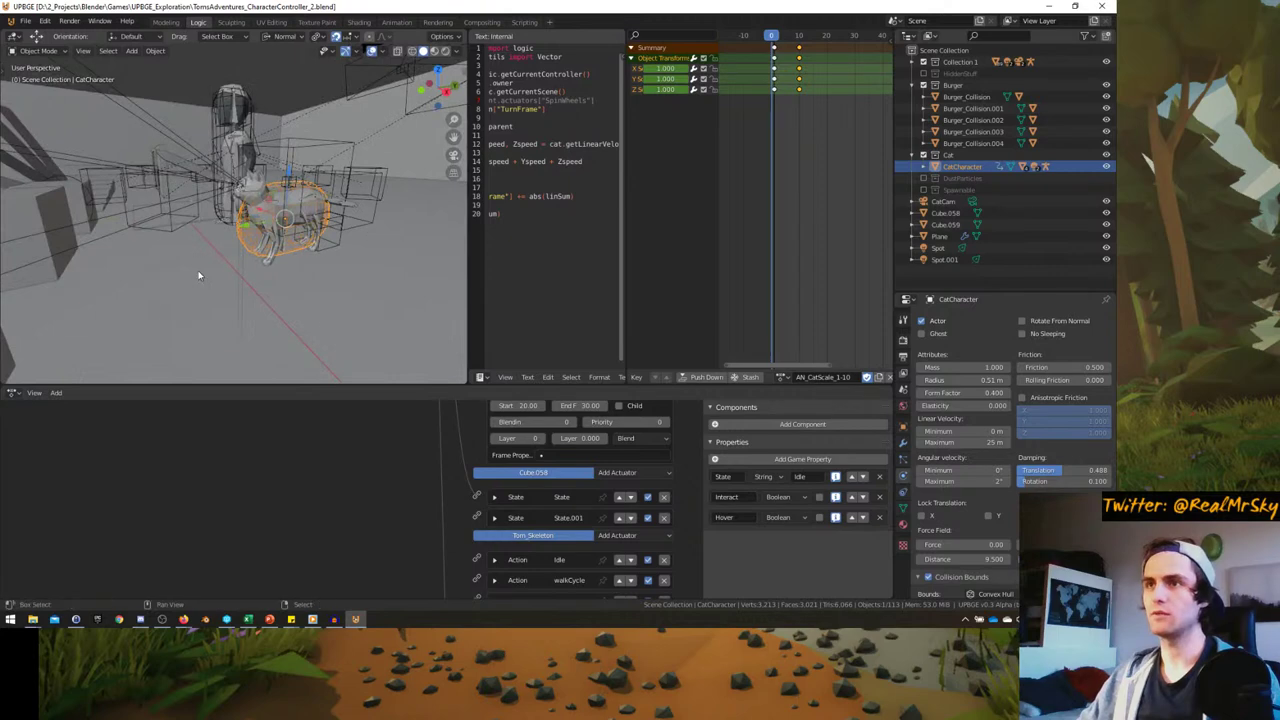
- Snap the 3D cursor to the cat and scroll to its W, S, A, D logic bricks
key(shift+s)
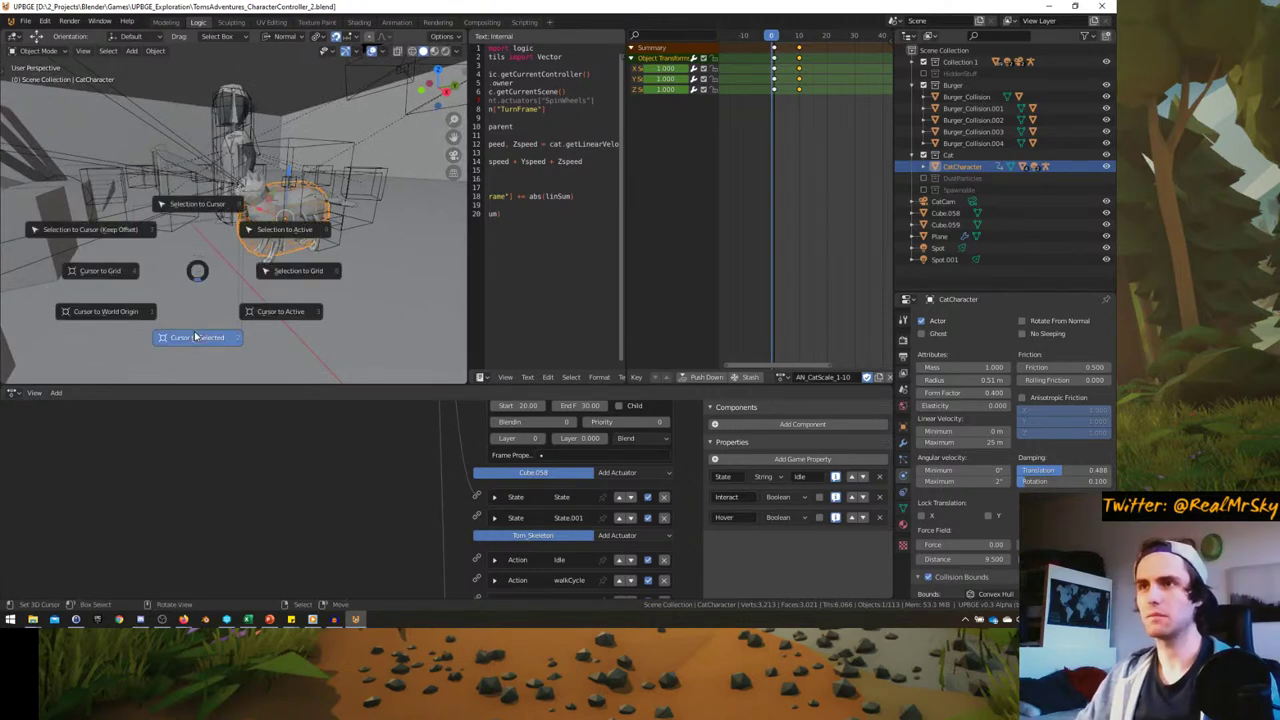
click(197, 337)
scroll(367, 497, down, 3)
scroll(380, 565, up, 2)
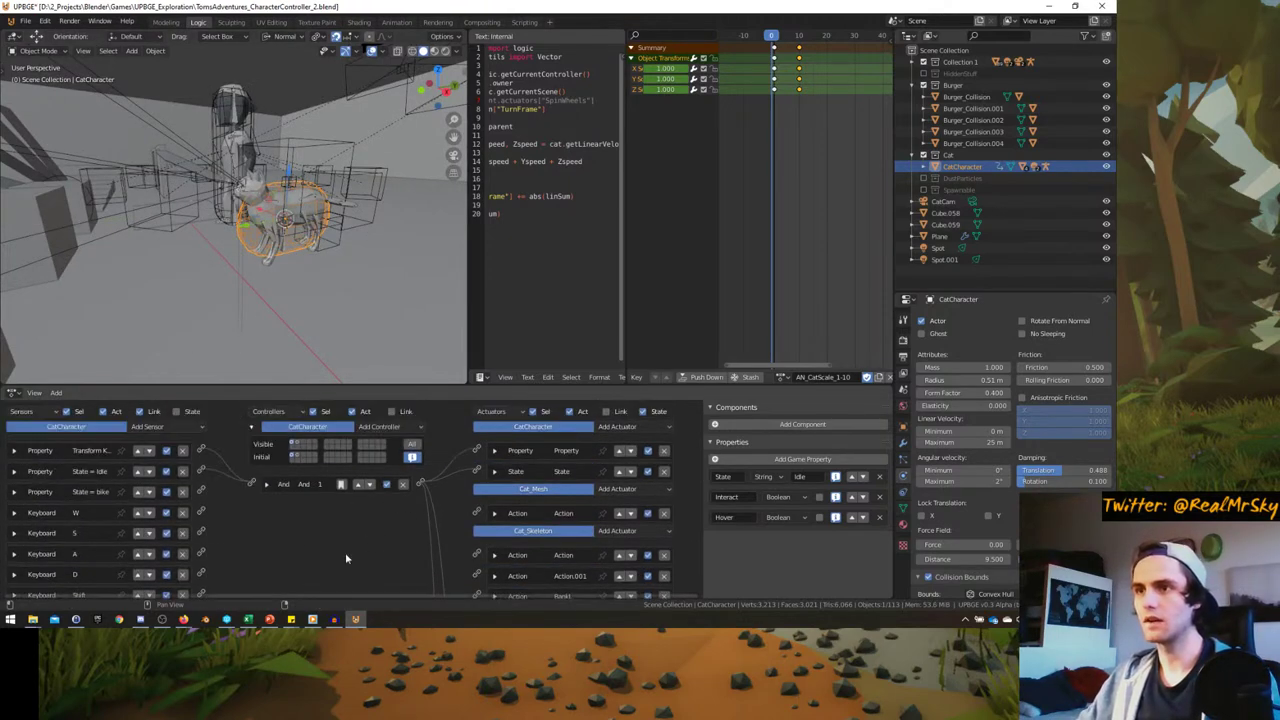
ctrl+scroll(165, 483, up, 2)
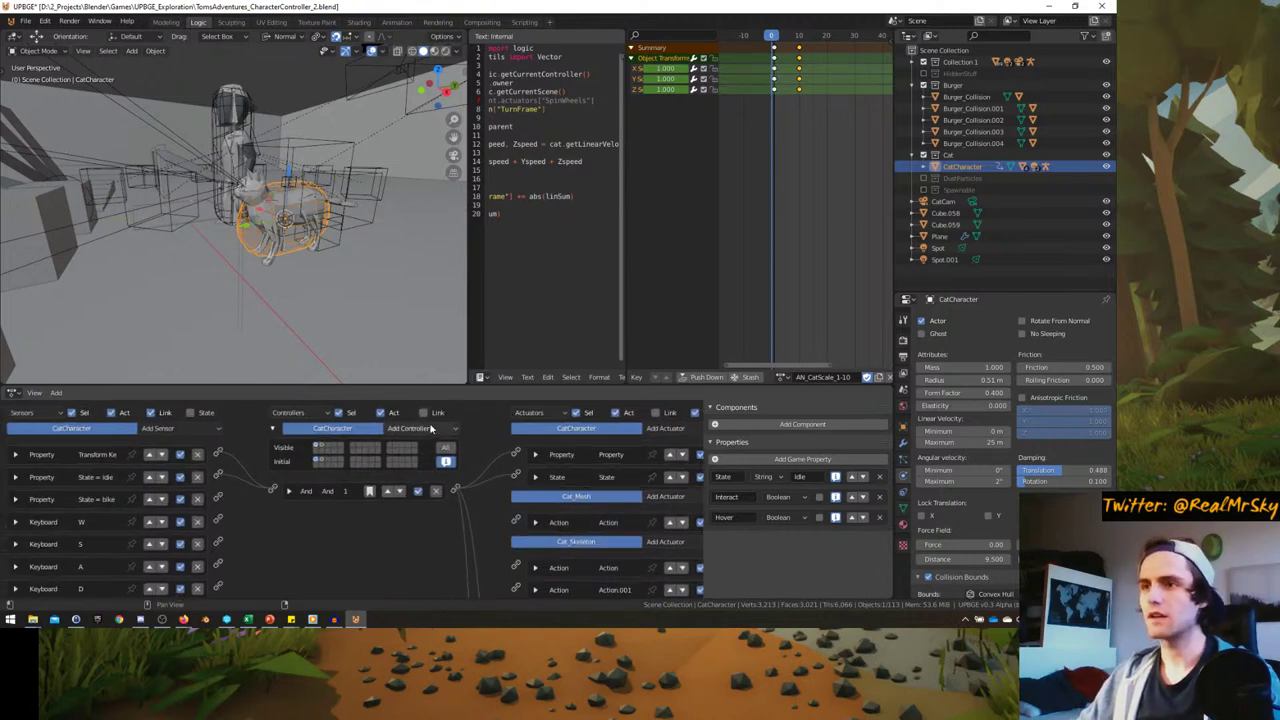
- Add a Python controller to the cat that runs the SpinWheels.py script
click(166, 437)
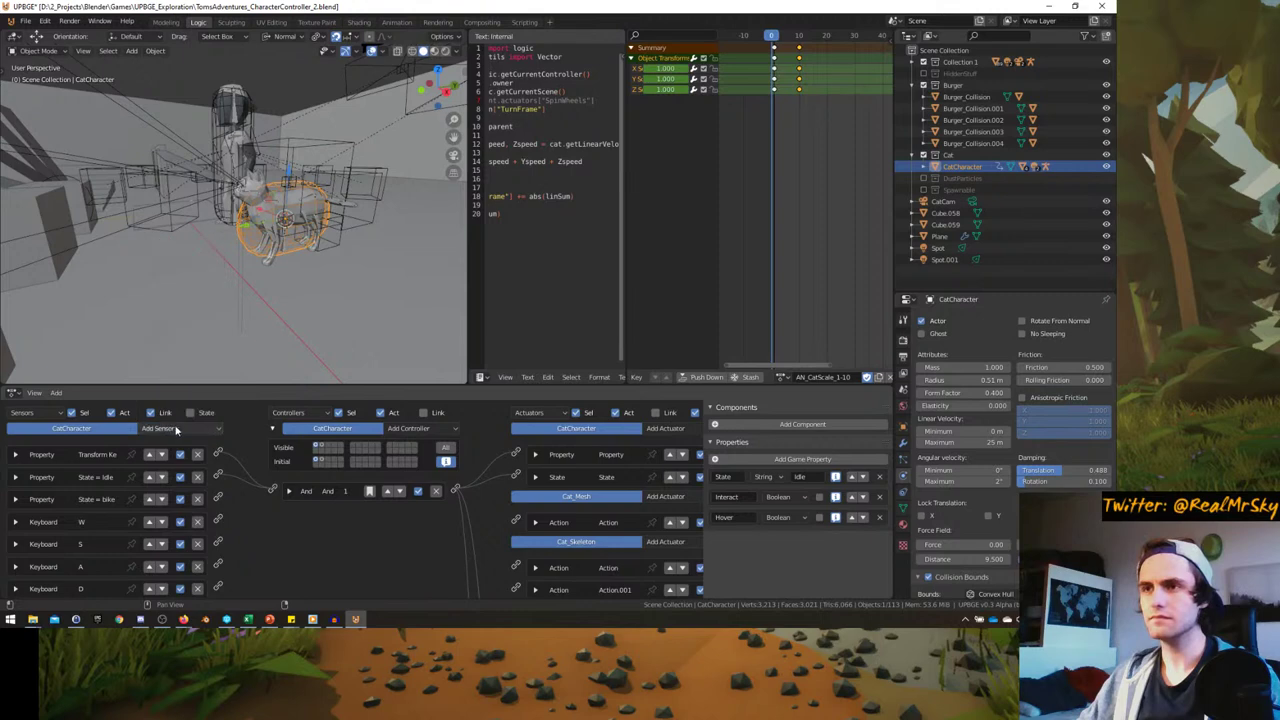
click(418, 430)
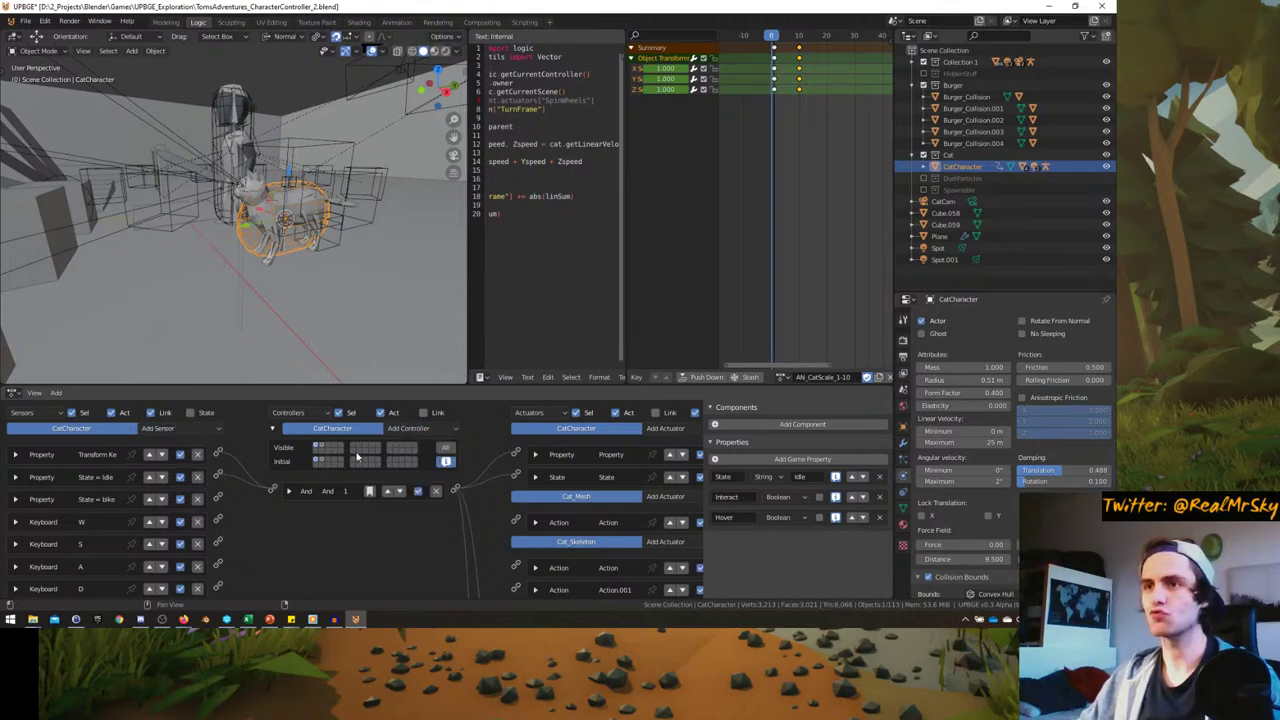
click(416, 428)
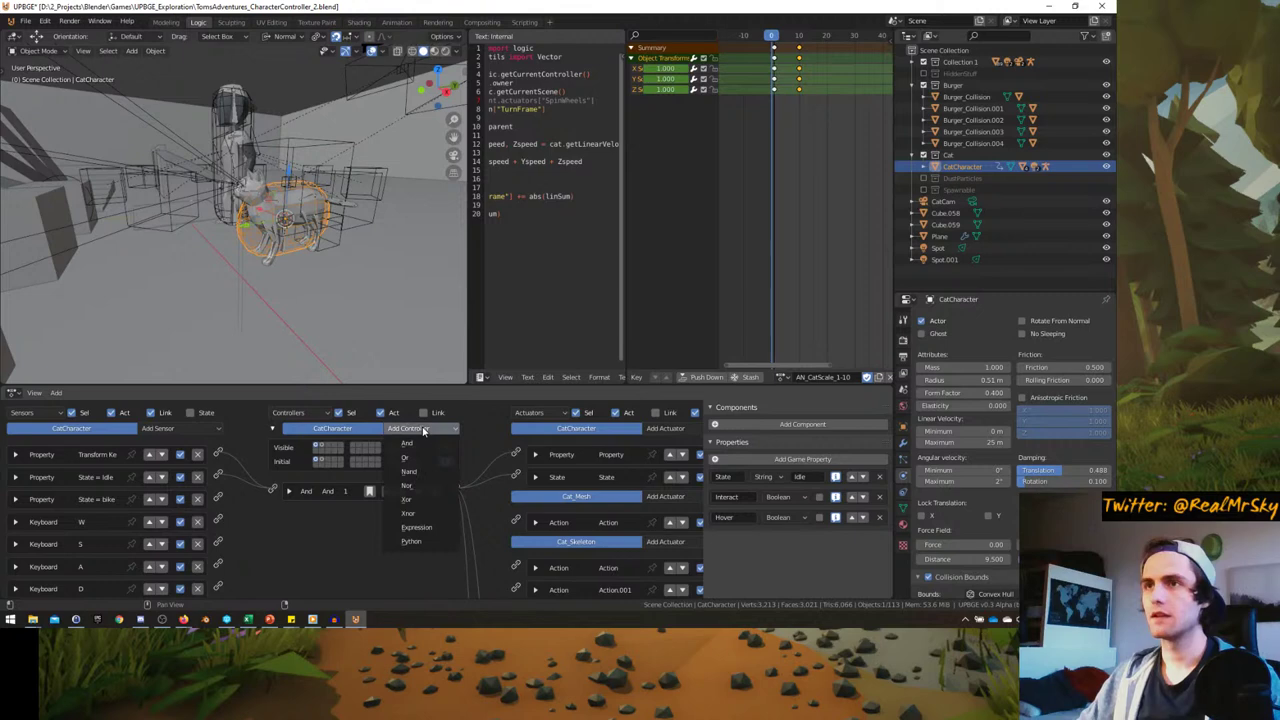
click(420, 541)
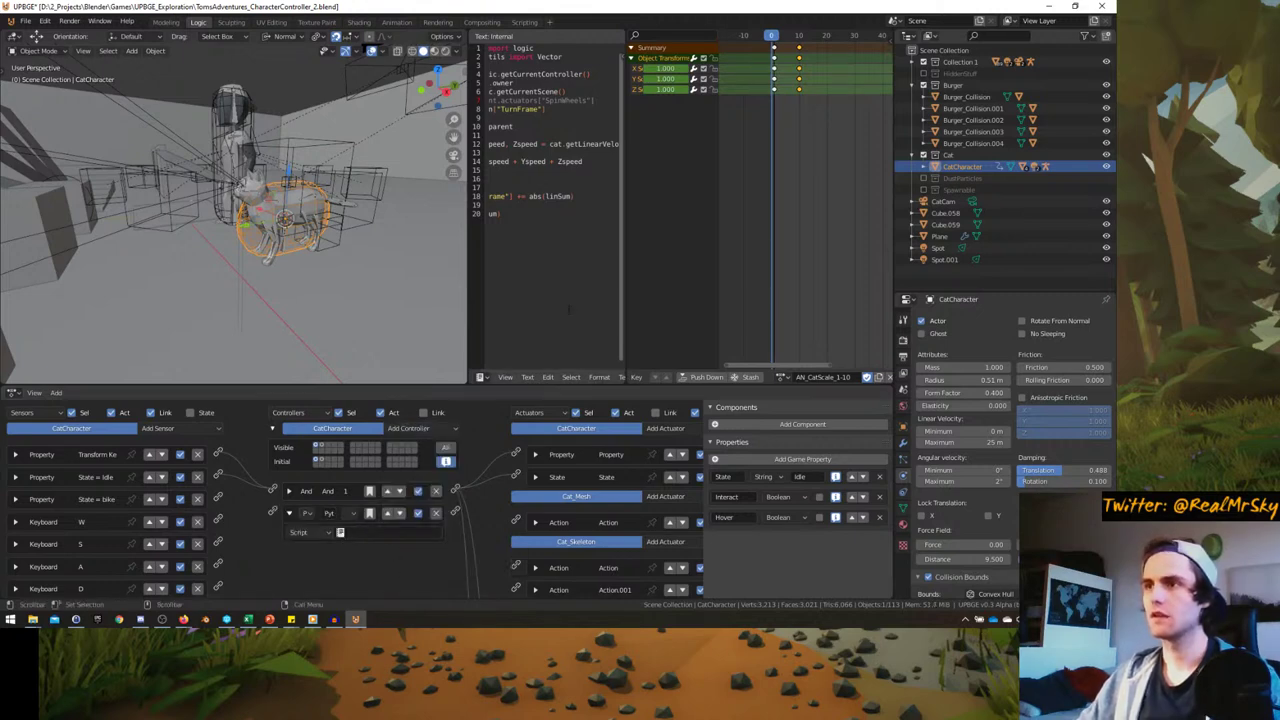
drag(624, 314, 763, 314)
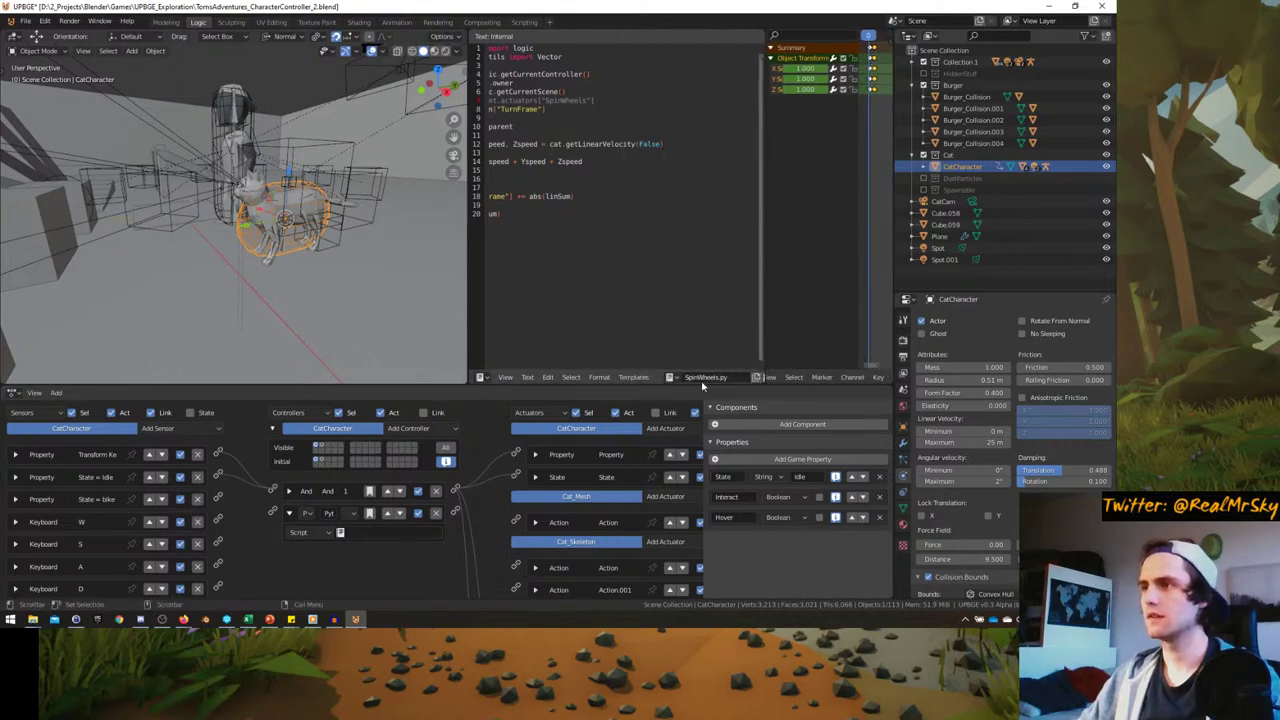
click(669, 377)
click(693, 428)
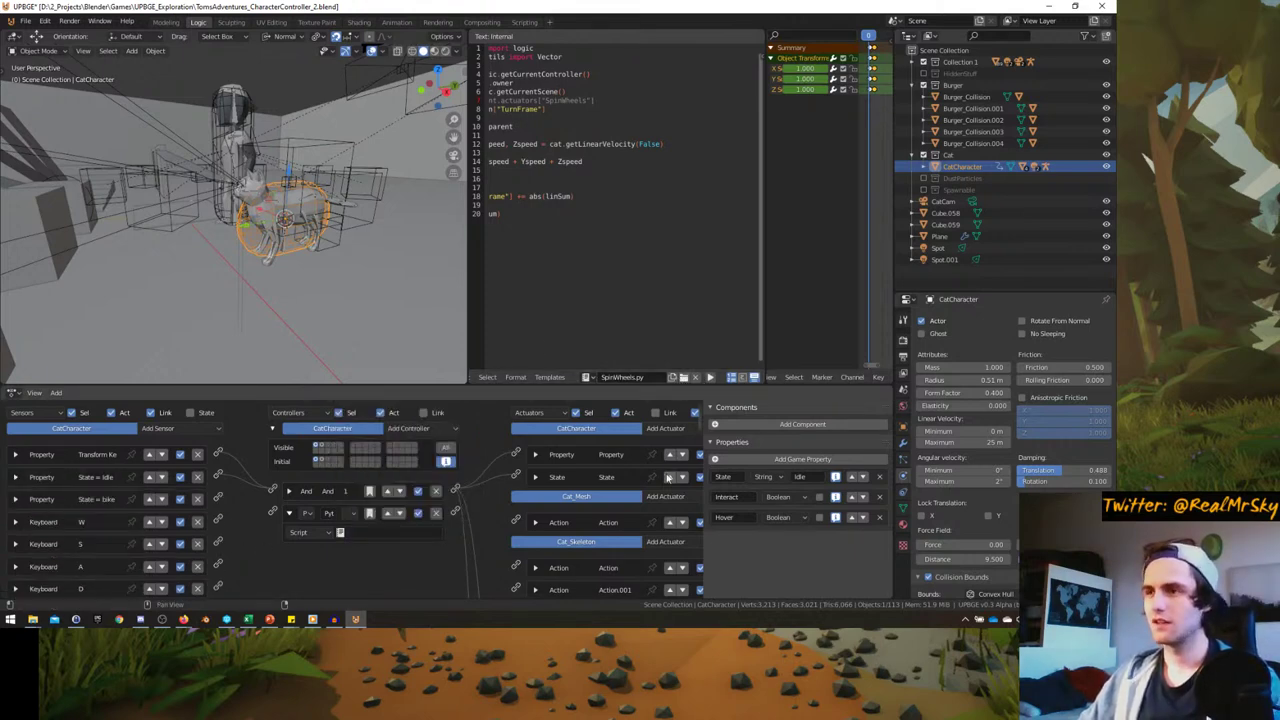
click(665, 428)
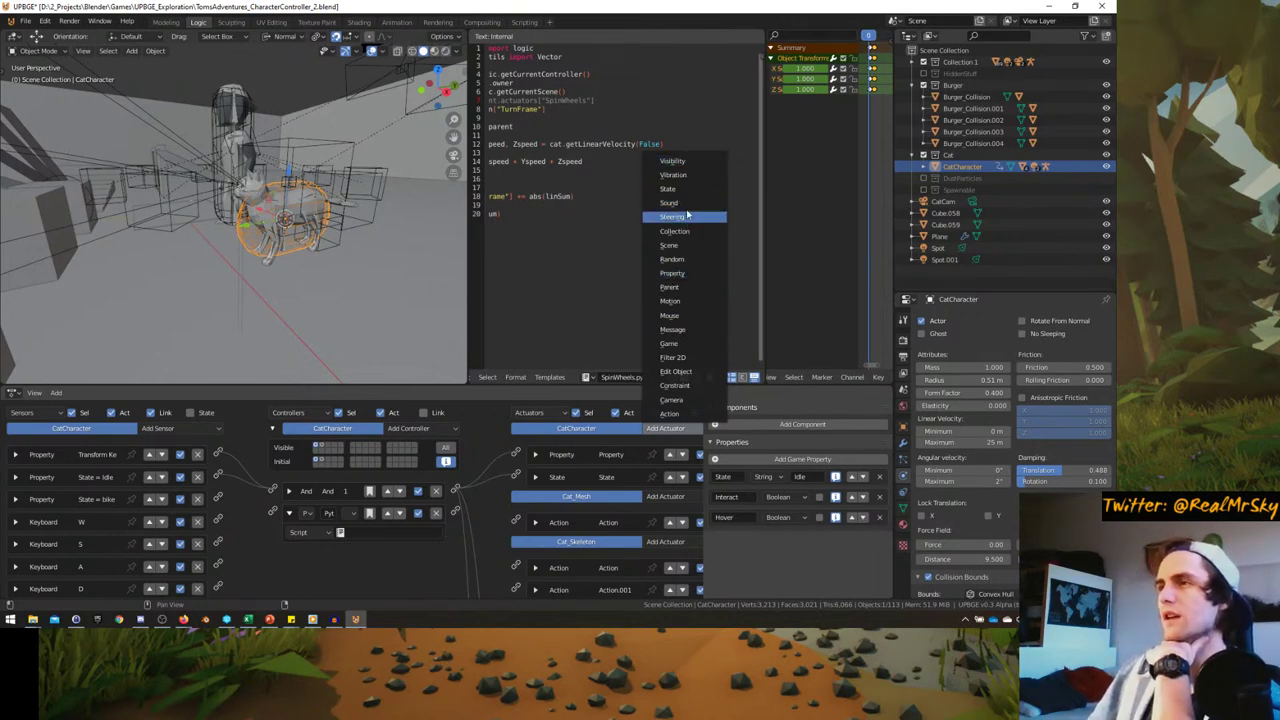
- Add a Steering actuator on Seek, targeting TomCharacter found by searching 'ch'
click(688, 218)
middle_drag(607, 535, 576, 484)
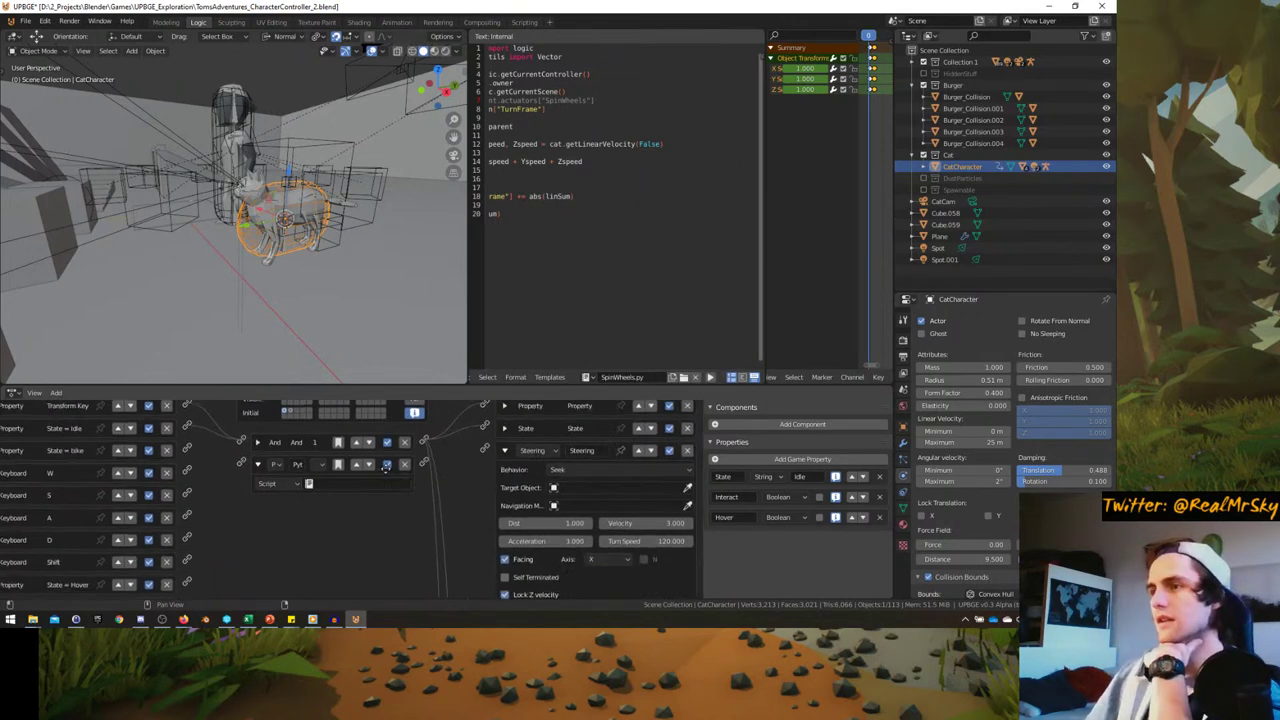
click(576, 467)
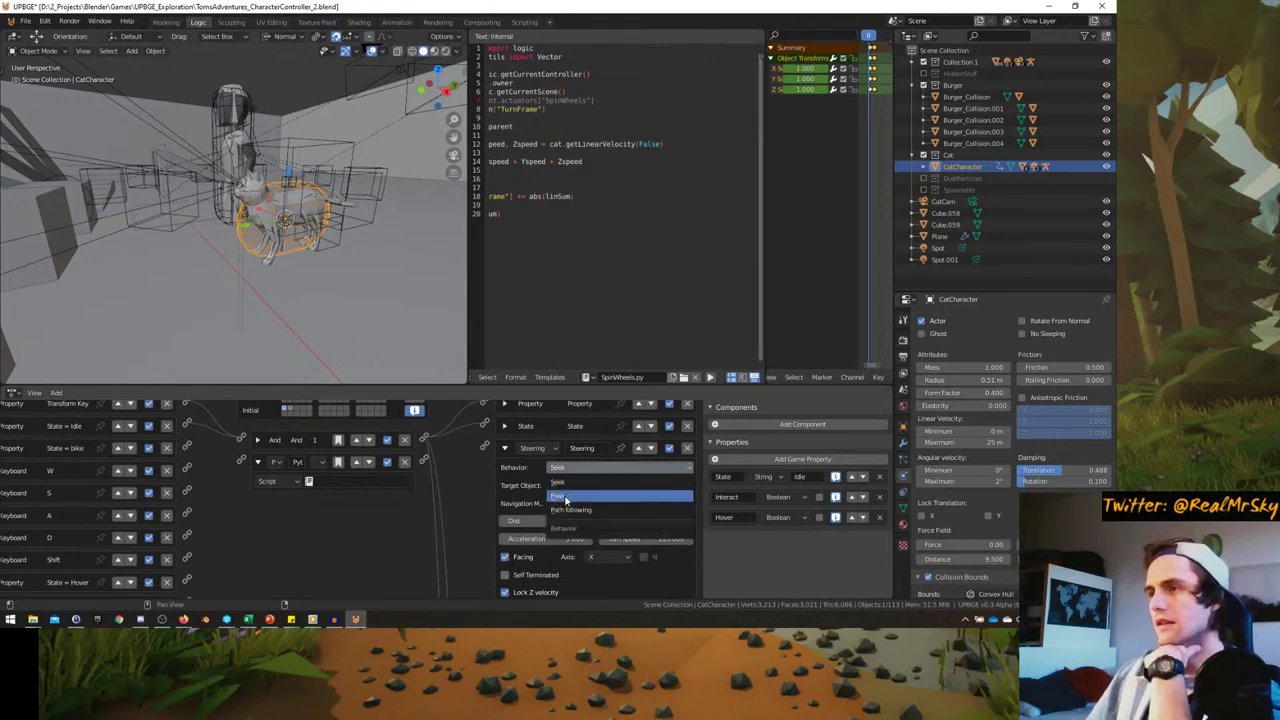
click(561, 492)
scroll(561, 492, down, 1)
click(590, 483)
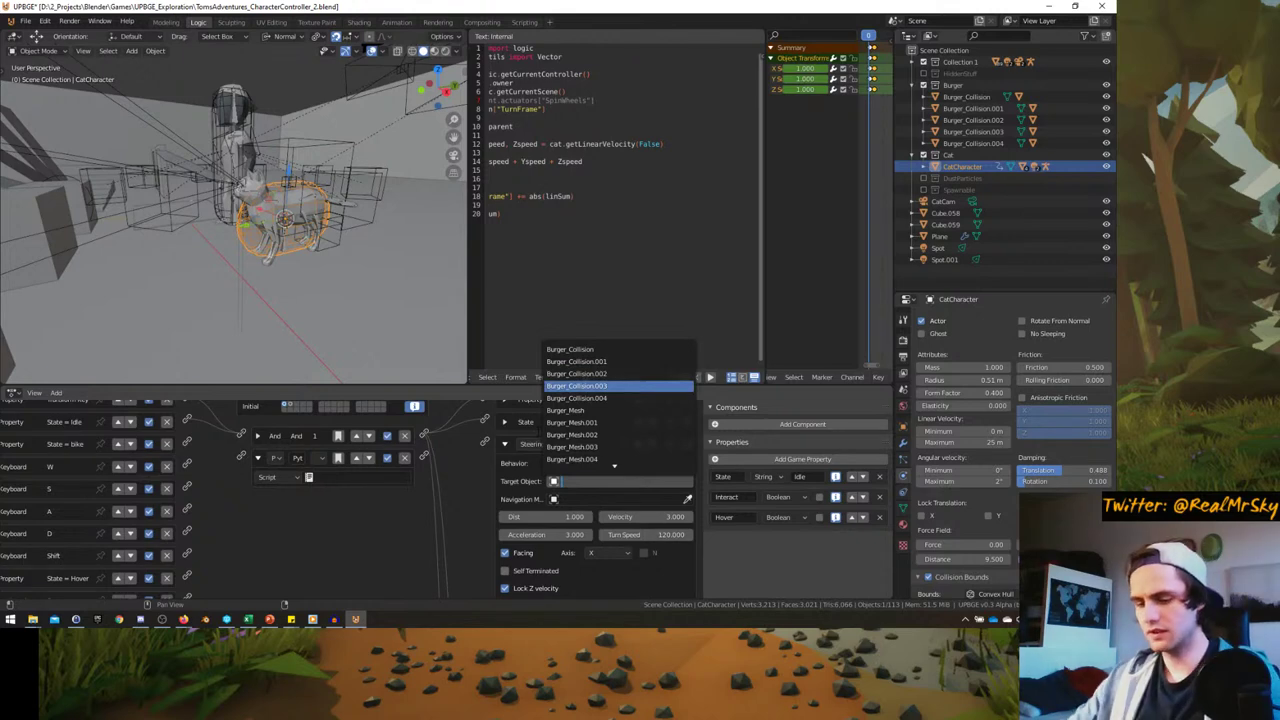
text(ch)
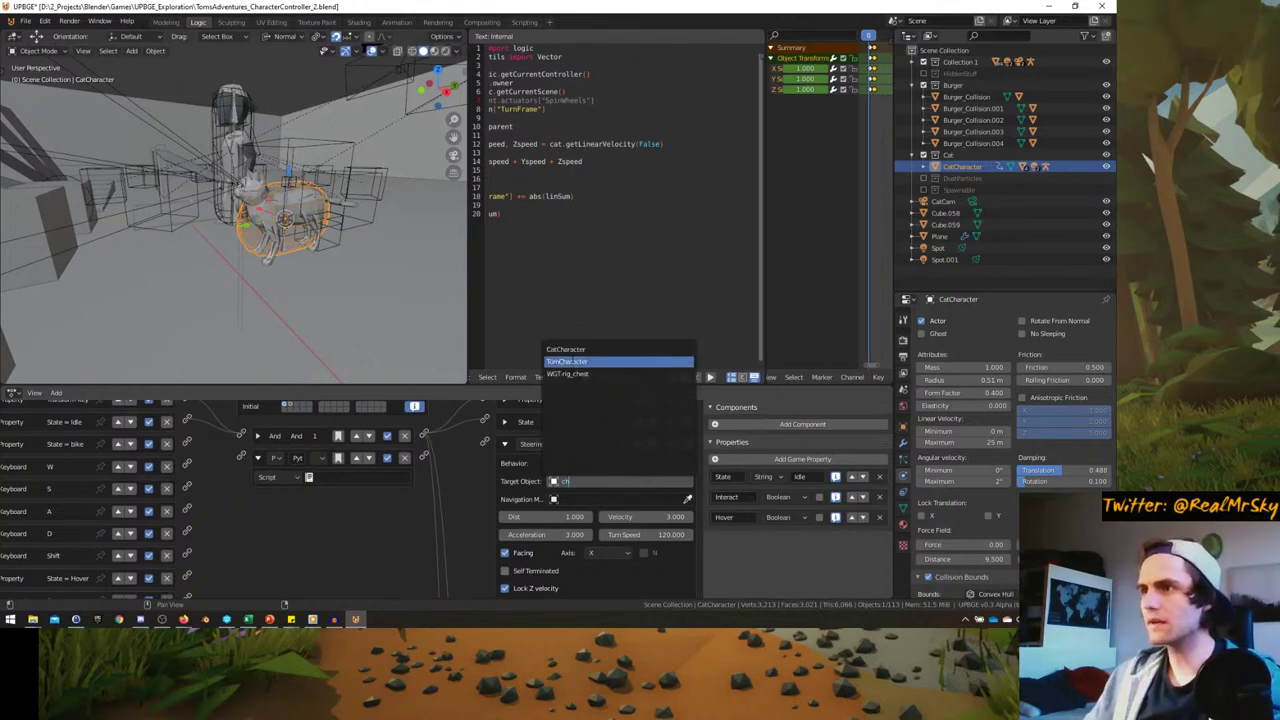
click(567, 361)
scroll(580, 488, down, 1)
- Orbit and briefly preview the cat scene, then bring up the Sounds folder in File Explorer
mouse_move(230, 300)
middle_down()
mouse_move(189, 280)
mouse_move(230, 260)
middle_up()
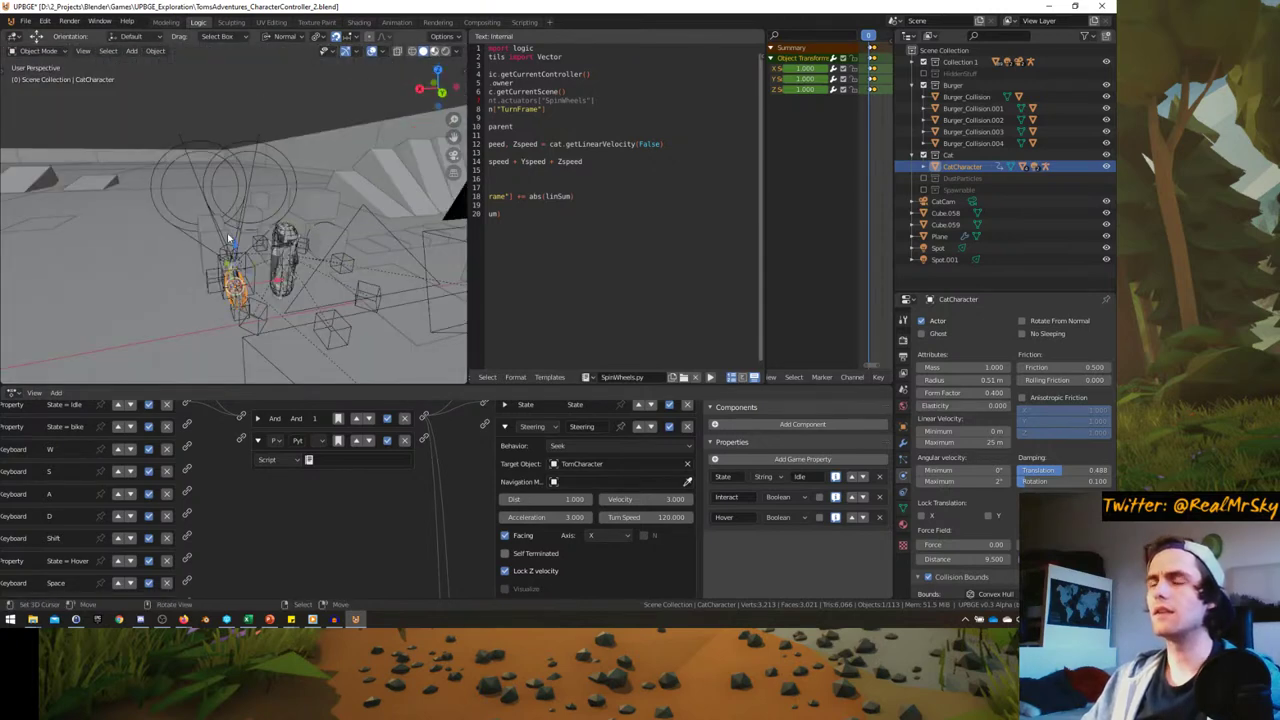
key(p)
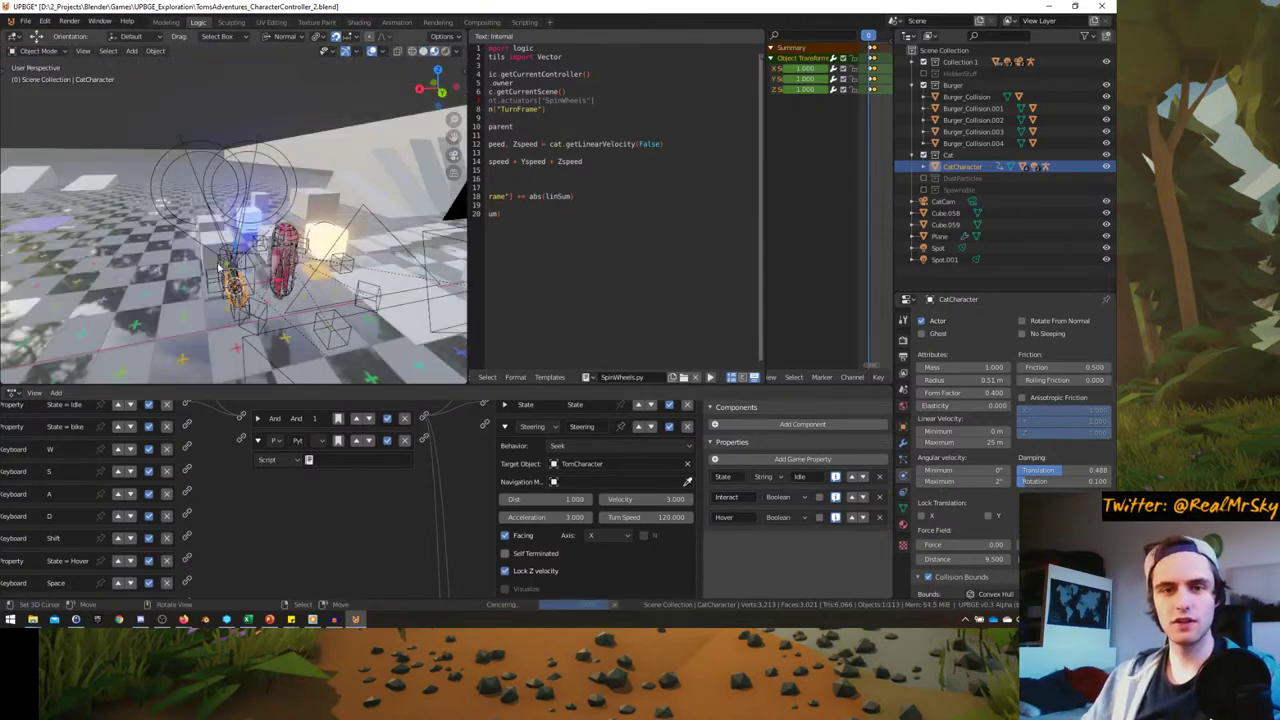
key(Escape)
middle_drag(245, 240, 235, 275)
key(shift+s)
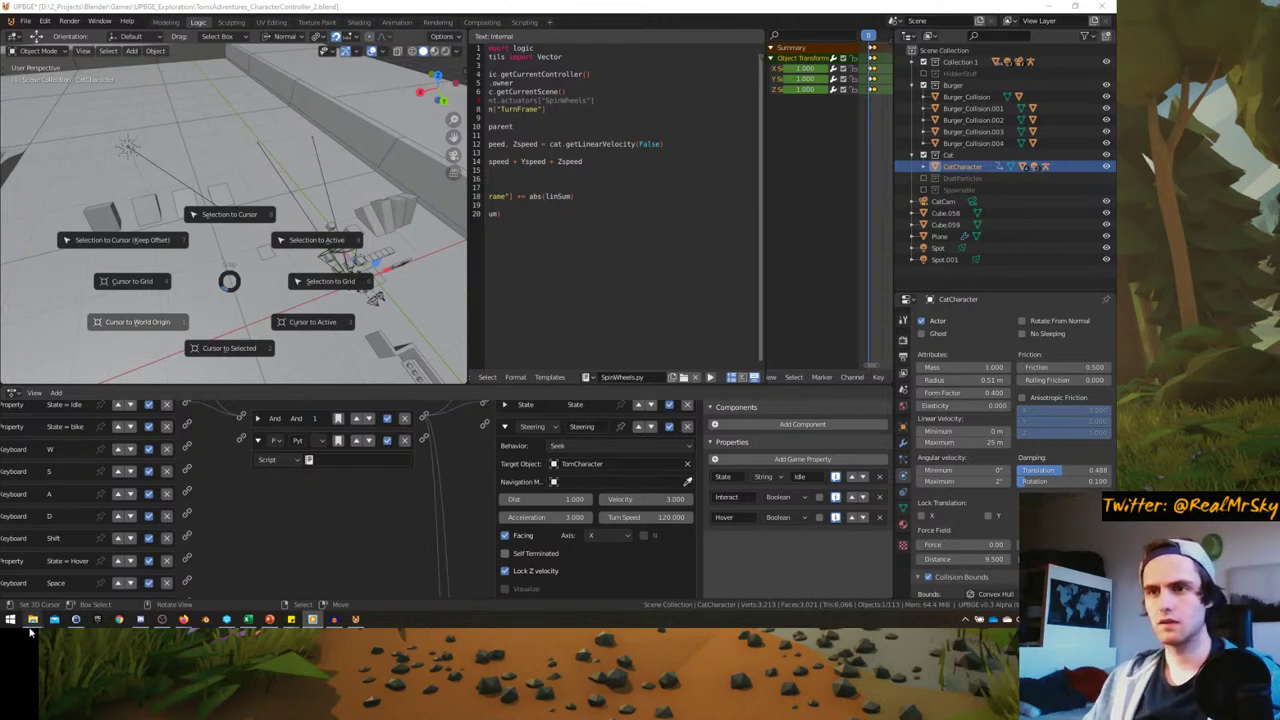
mouse_move(32, 620)
click(86, 580)
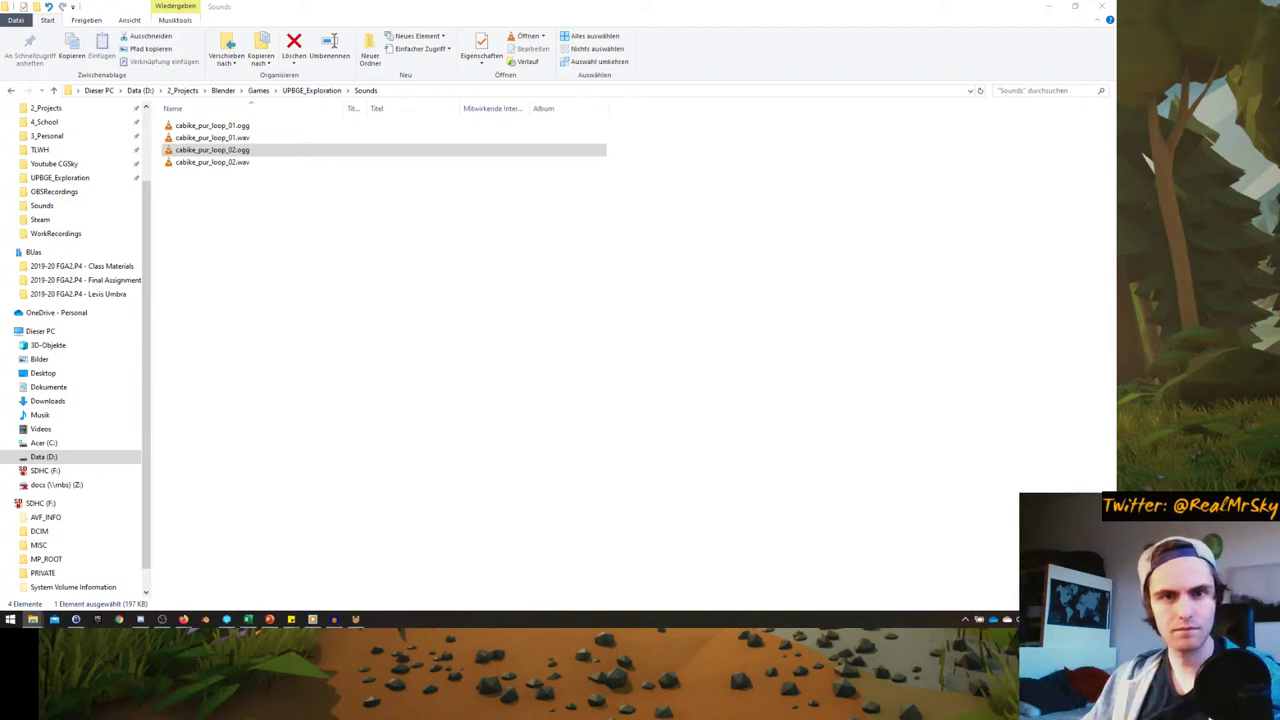
- Alt+Tab from the Sounds folder back to the UPBGE CatCharacter scene
key(alt+Tab)
key(shift+s)
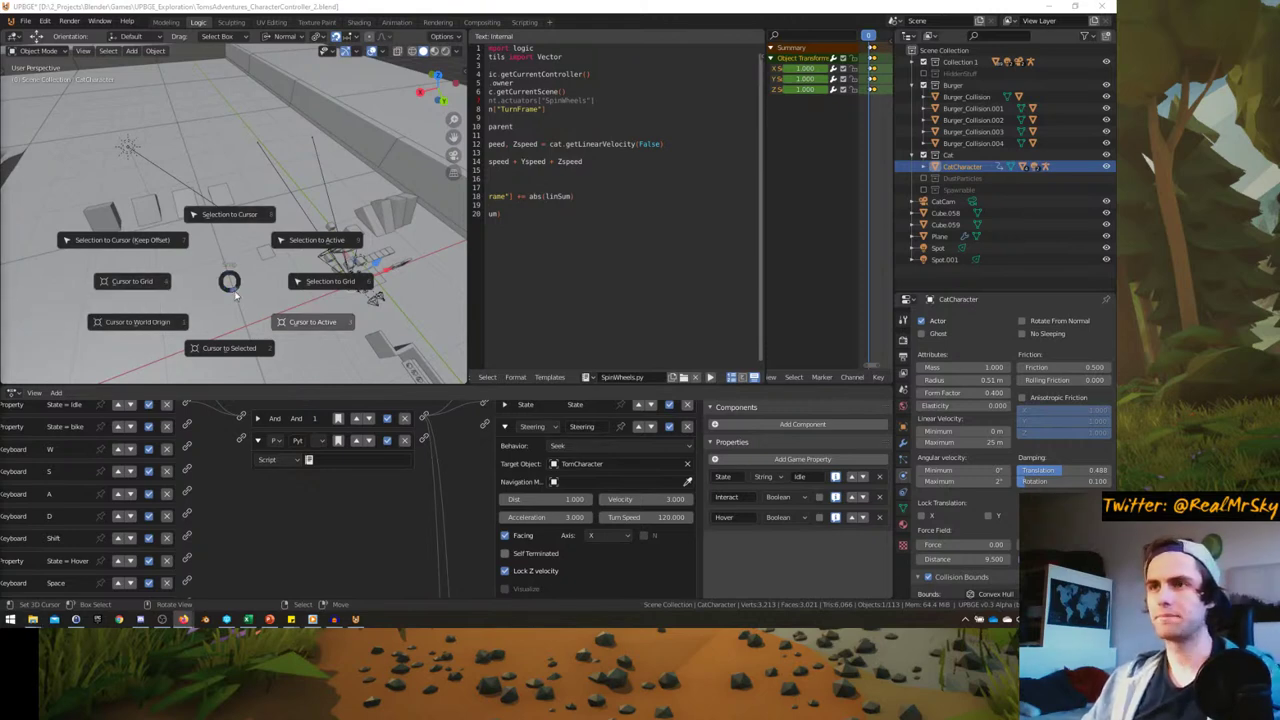
key(Escape)
middle_drag(220, 289, 200, 258)
key(shift+a)
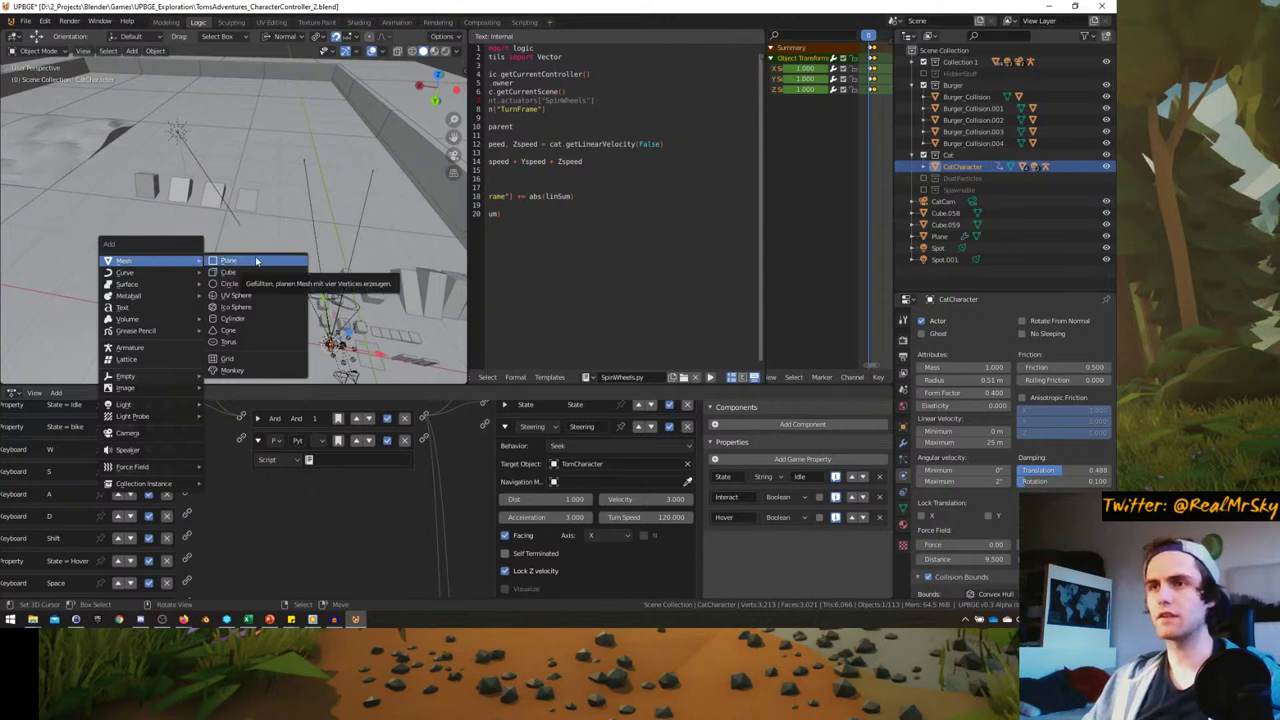
click(256, 261)
middle_drag(276, 274, 243, 249)
key(g)
key(x)
key(Escape)
key(s)
click(220, 277)
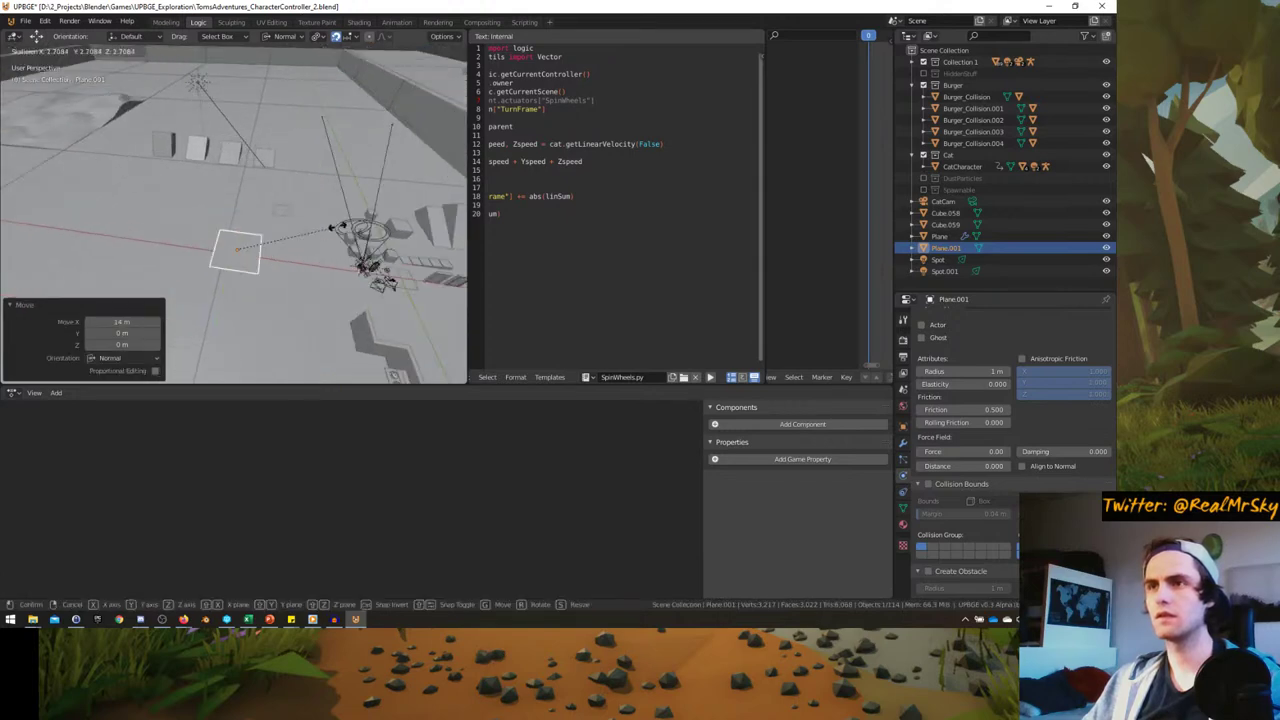
key(g)
click(233, 218)
key(KP_Decimal)
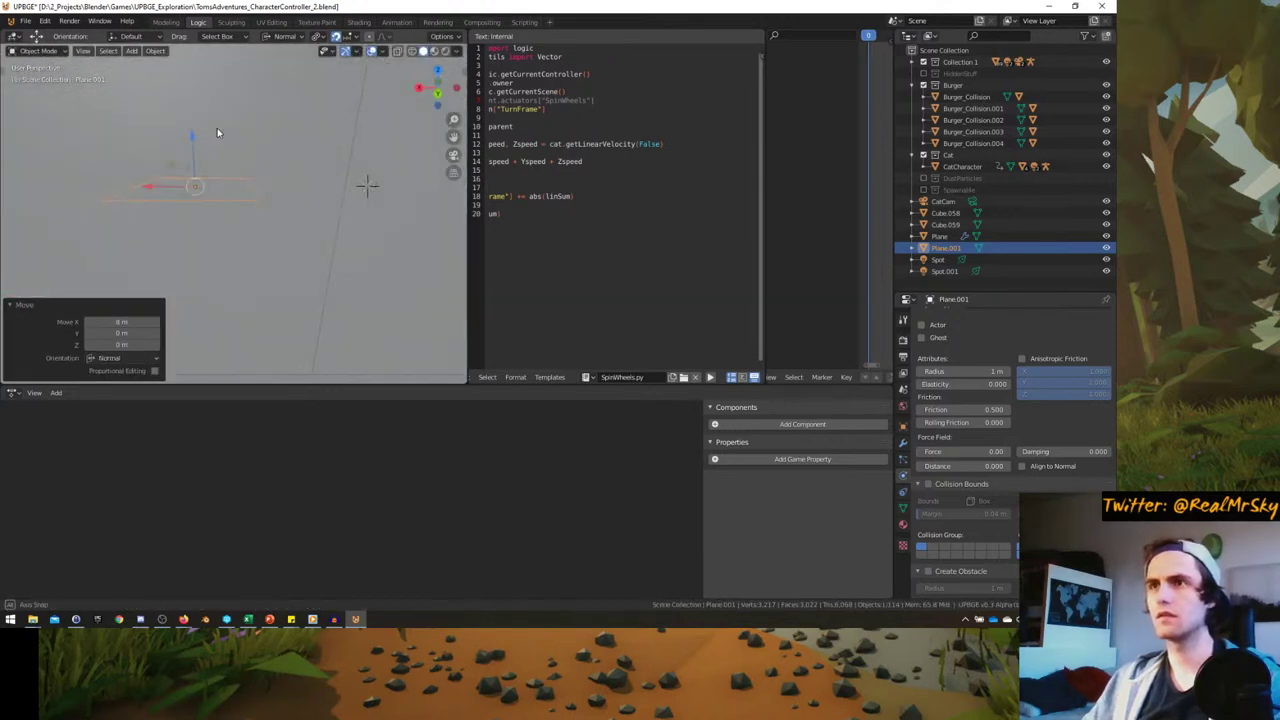
scroll(212, 196, down, 2)
scroll(212, 196, up, 2)
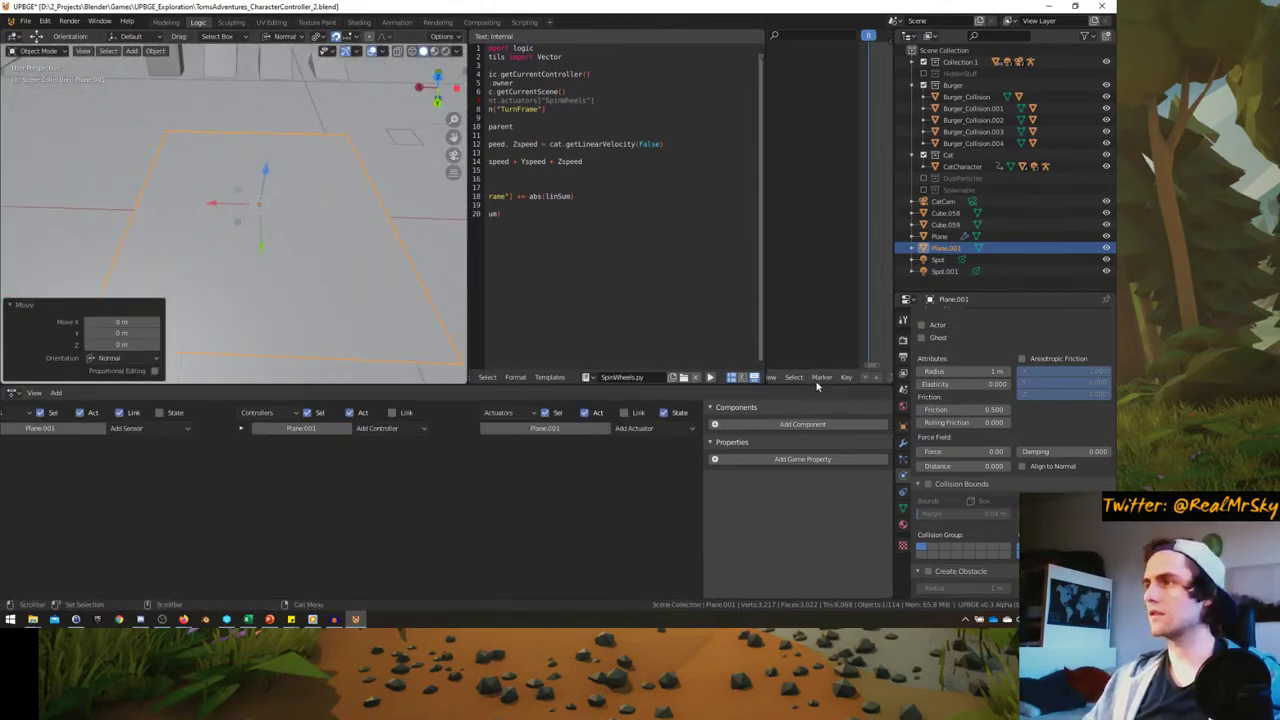
scroll(1018, 402, up, 3)
click(1018, 404)
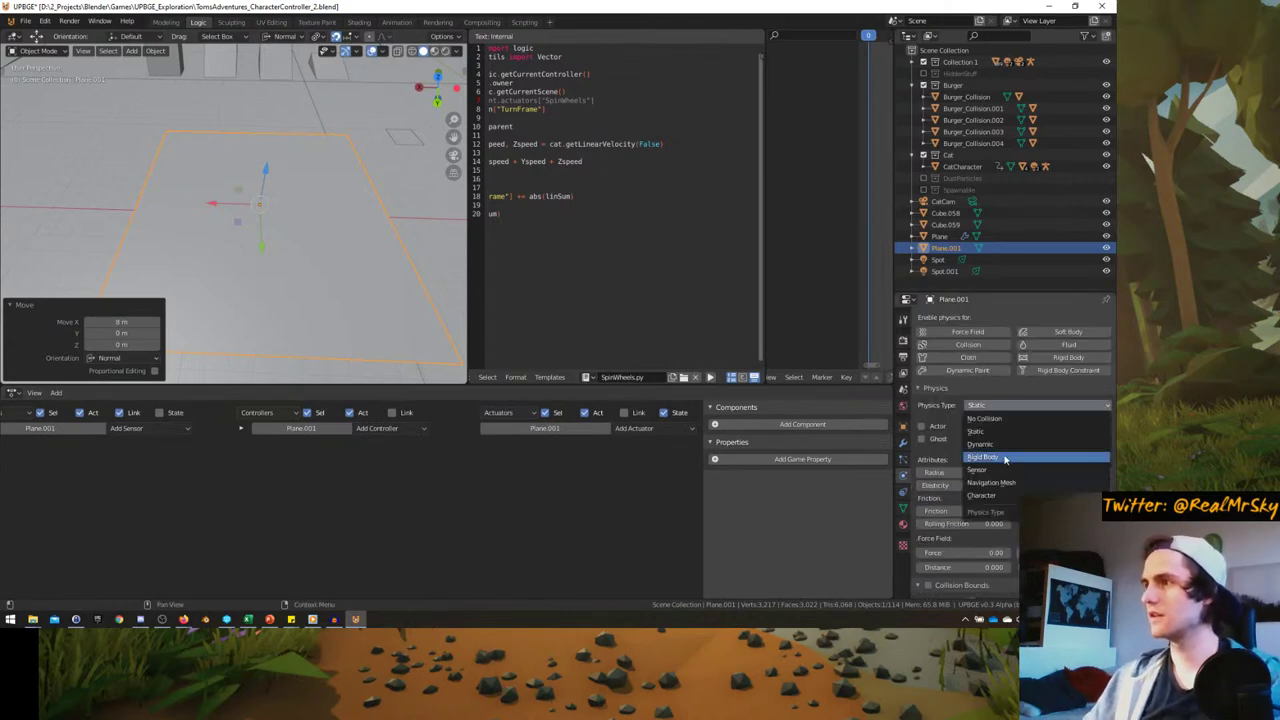
click(983, 484)
middle_drag(340, 175, 330, 300)
key(s)
click(303, 270)
key(Tab)
key(Tab)
key(Delete)
click(285, 255)
key(KP_Decimal)
- Turn the Steering actuator into an Edit Object Track to actuator aimed at TomCharacter
click(533, 501)
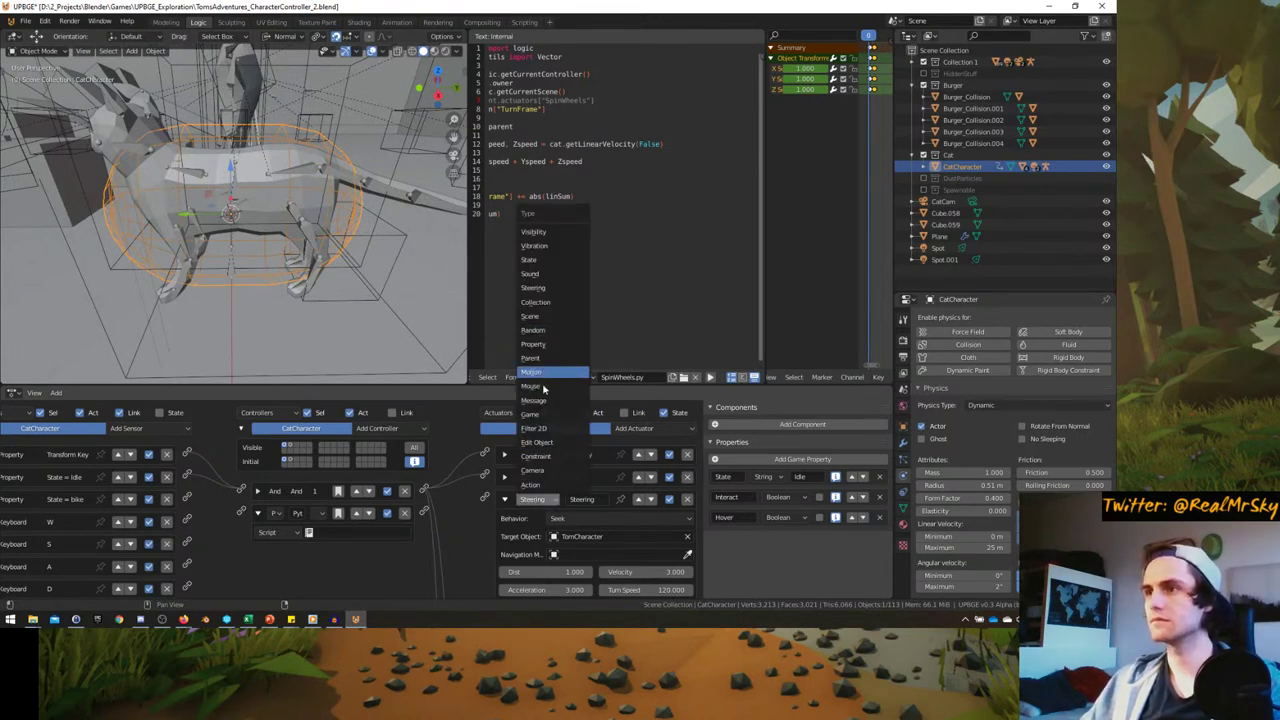
click(536, 442)
scroll(442, 490, down, 1)
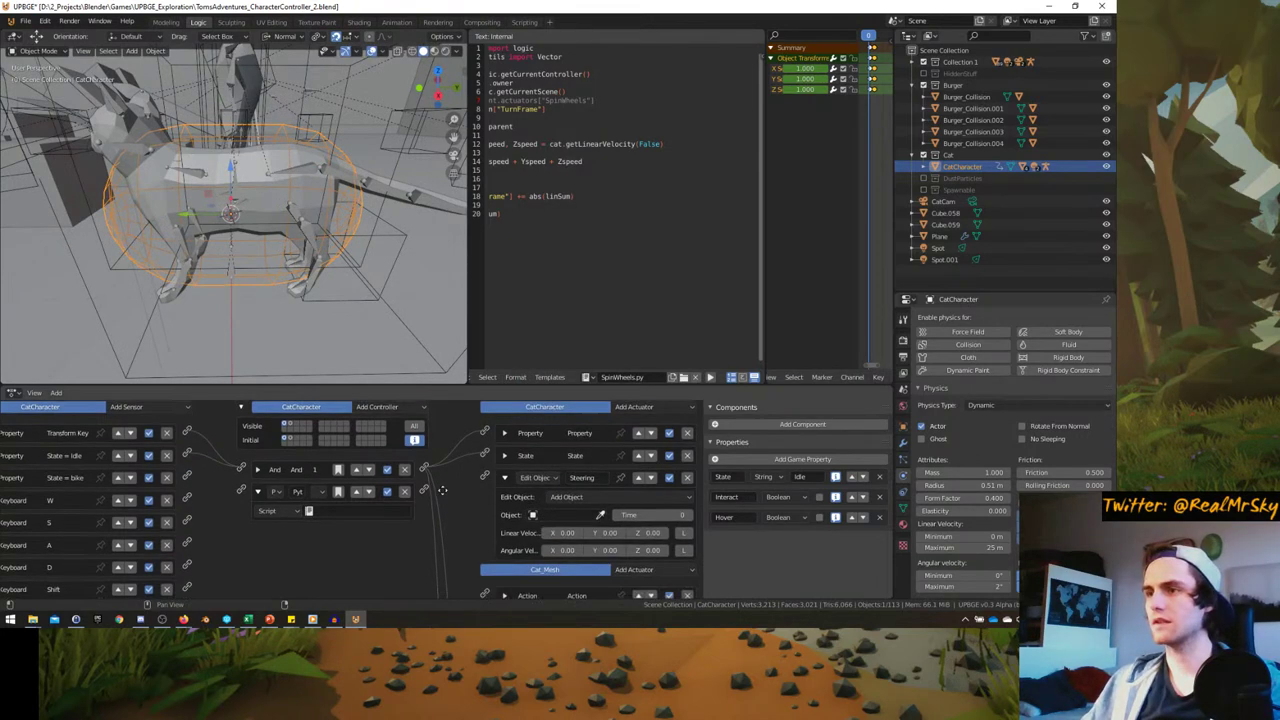
click(570, 497)
click(574, 552)
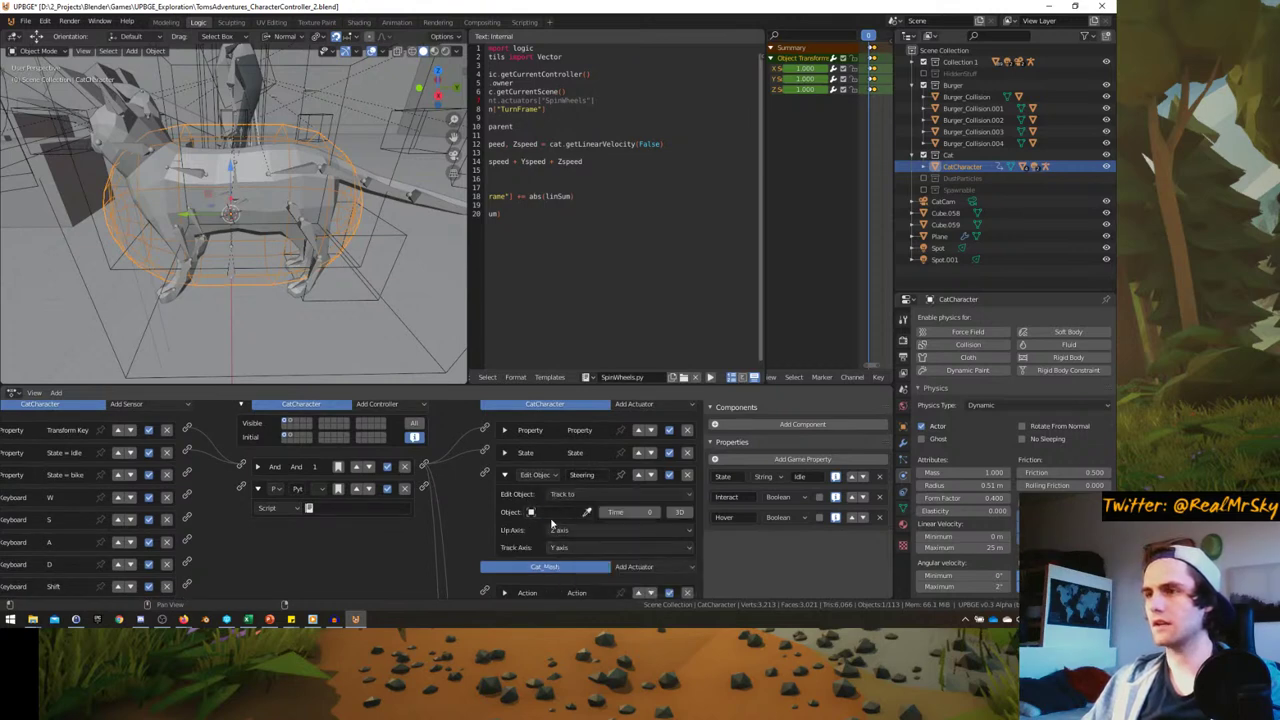
click(556, 512)
text(tom)
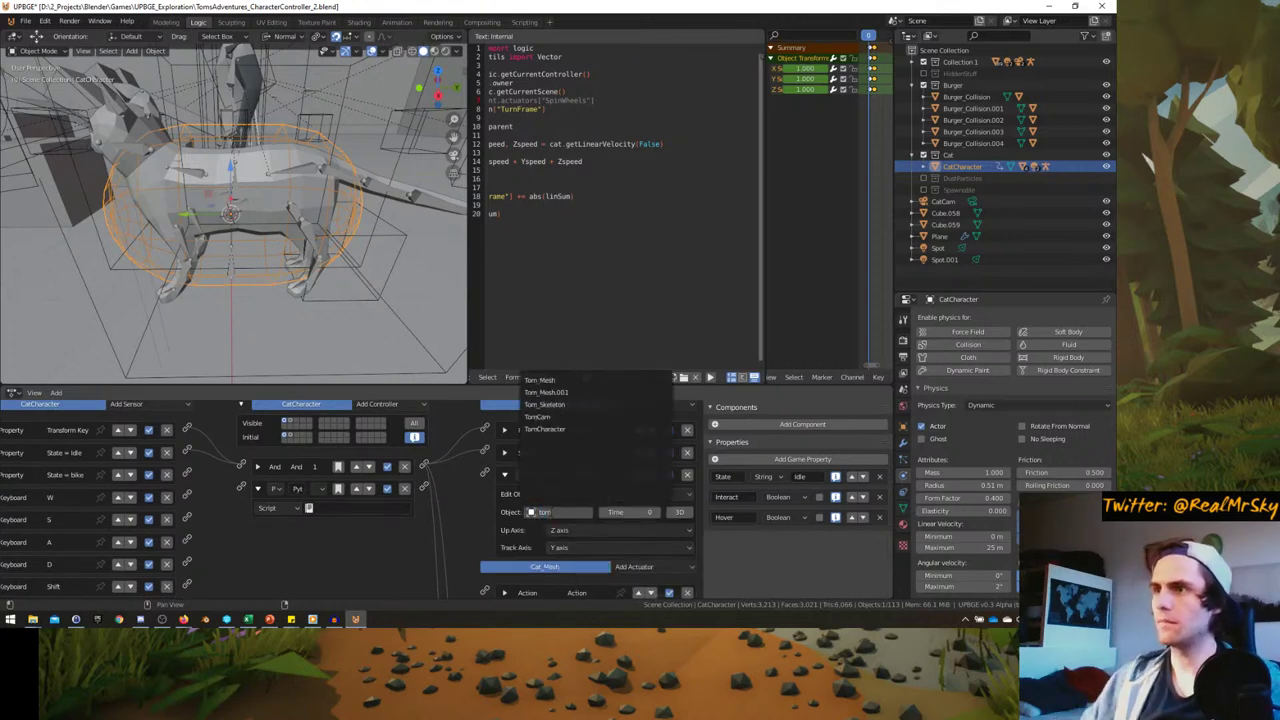
click(545, 428)
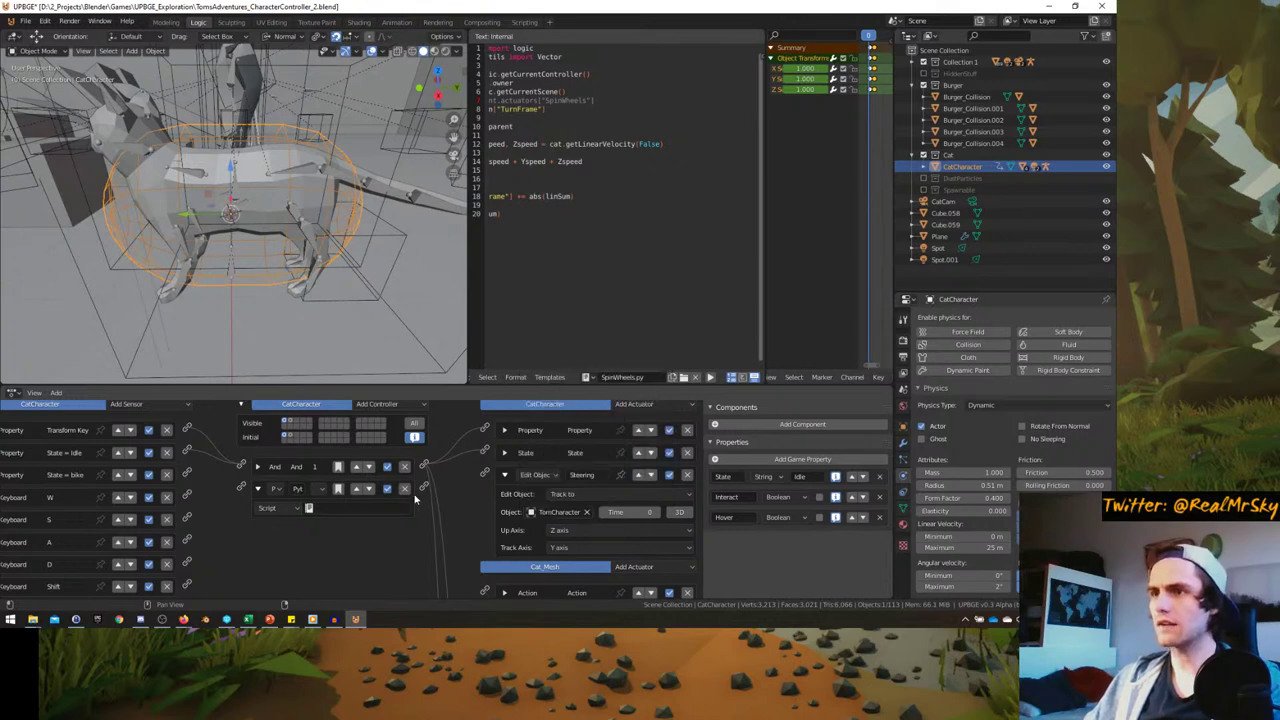
- Delete the unused Python controller and keep the track axis on Y
click(406, 489)
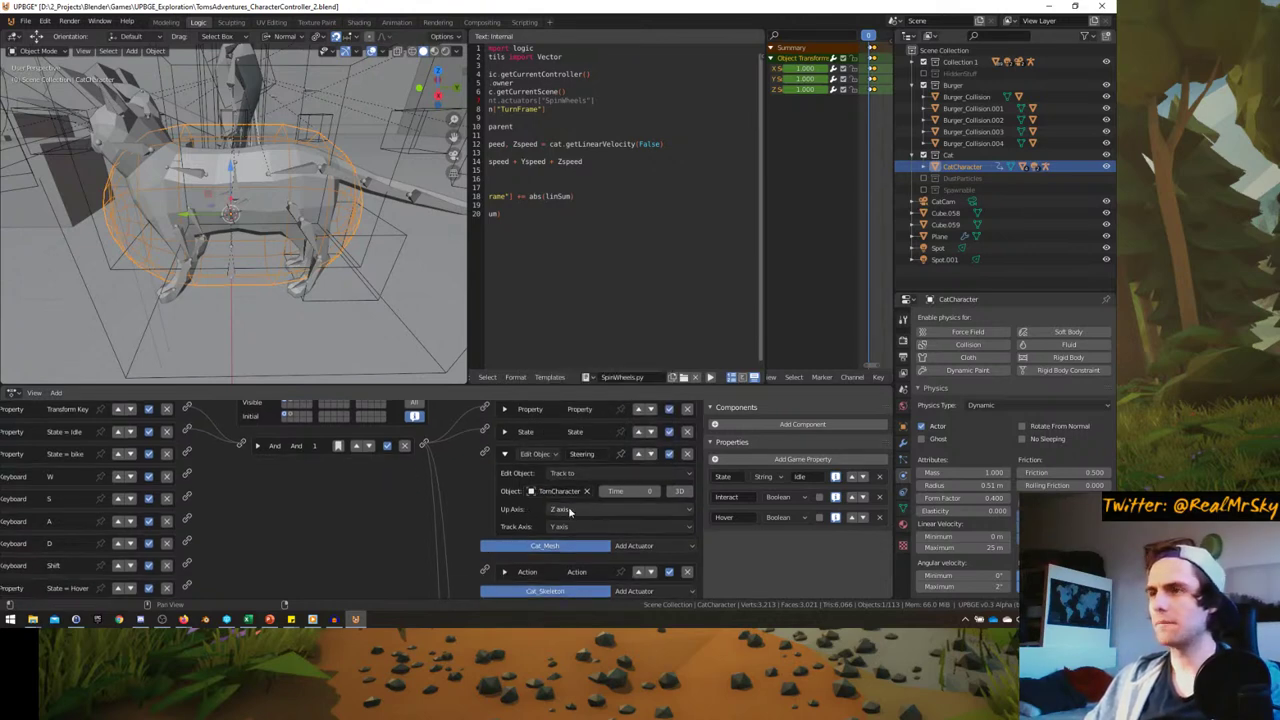
click(576, 532)
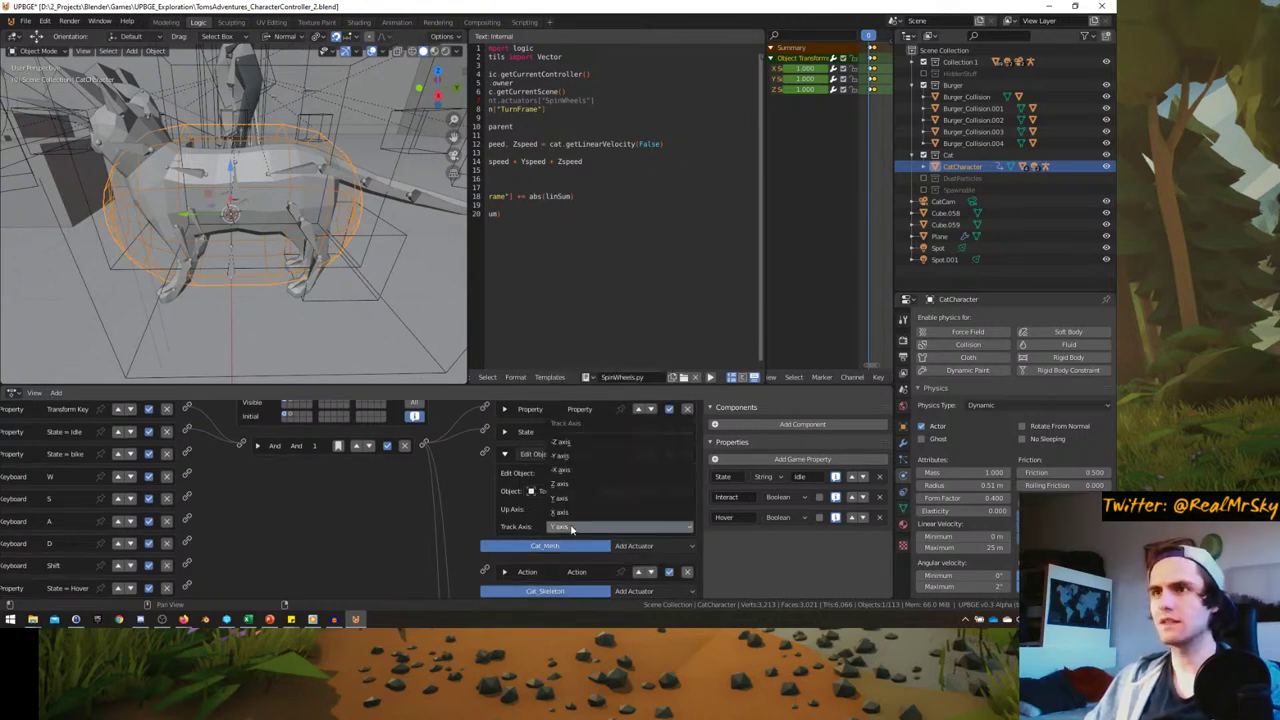
scroll(688, 520, up, 2)
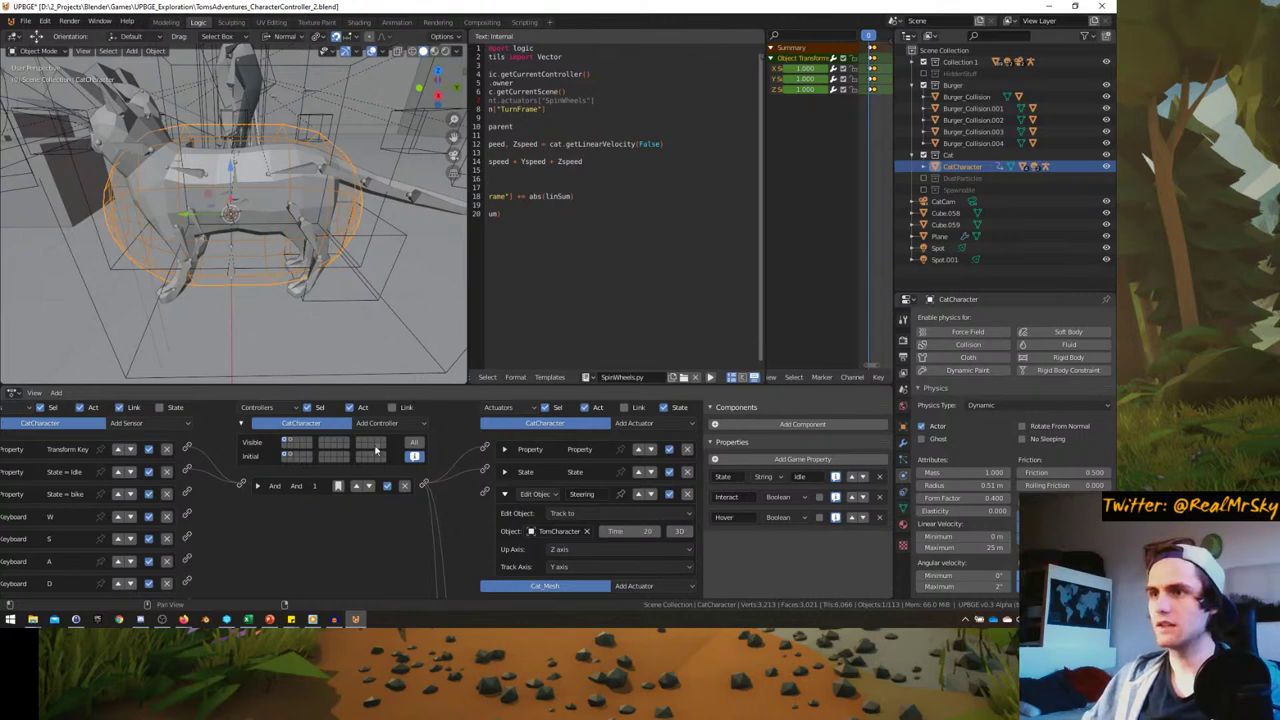
middle_drag(375, 450, 393, 456)
click(175, 429)
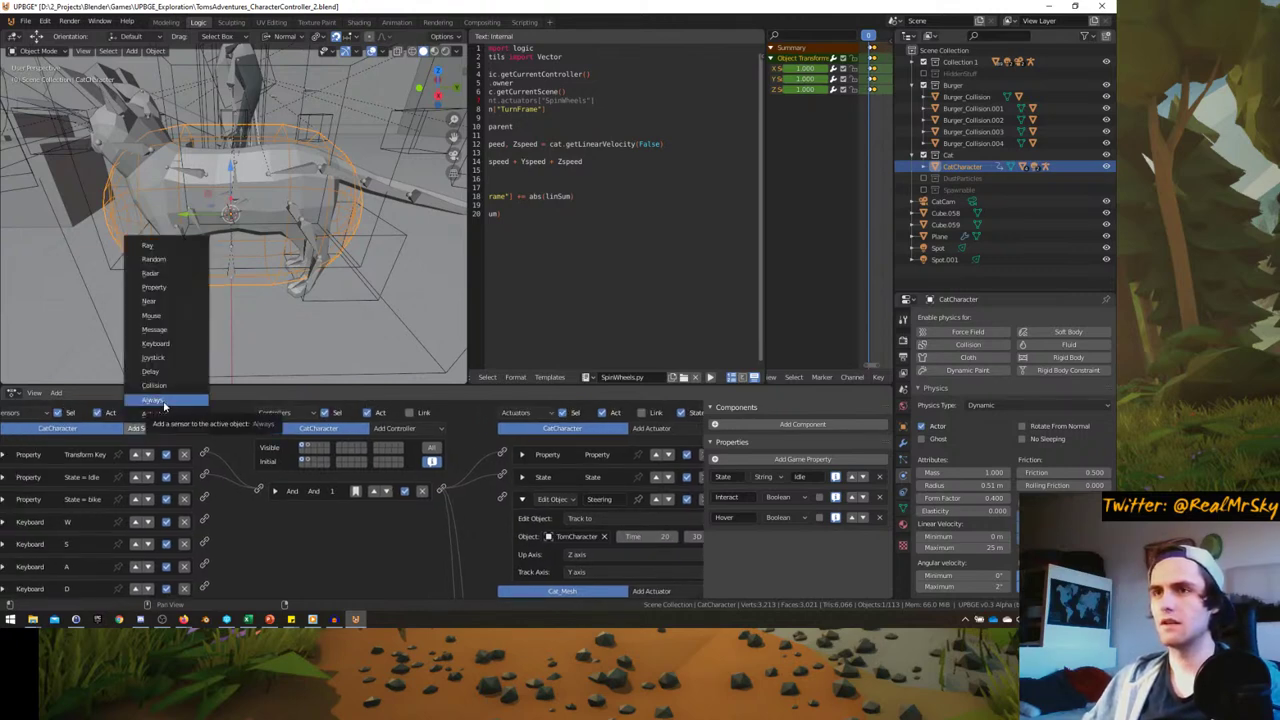
- Add a Near sensor to the cat and give TomCharacter a Boolean game property named Tom
click(173, 303)
scroll(186, 481, down, 6)
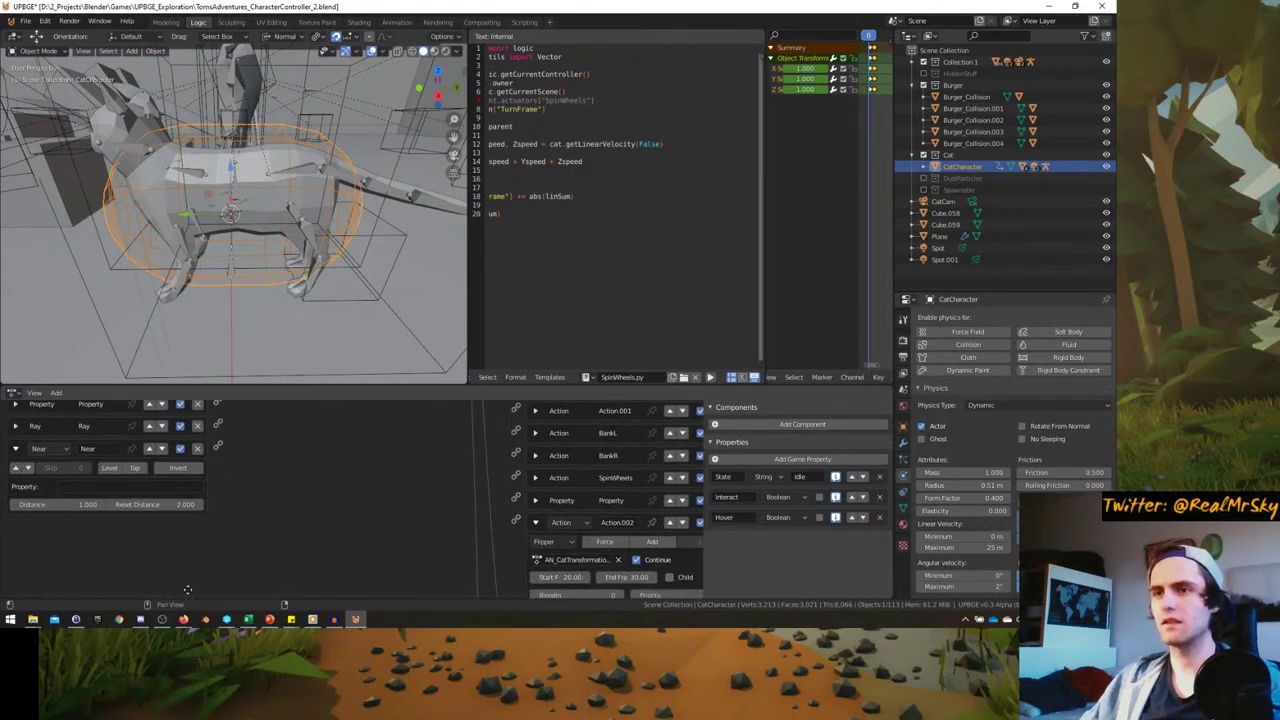
middle_drag(230, 230, 267, 153)
click(267, 153)
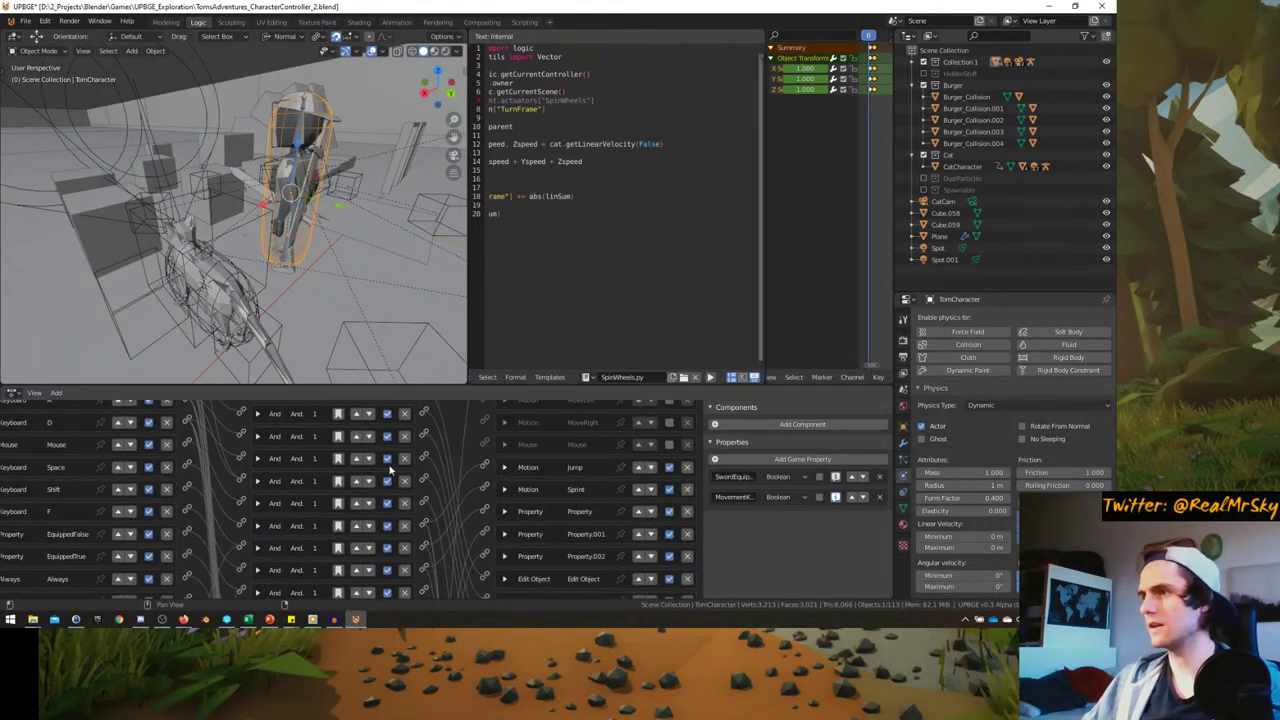
drag(703, 512, 646, 512)
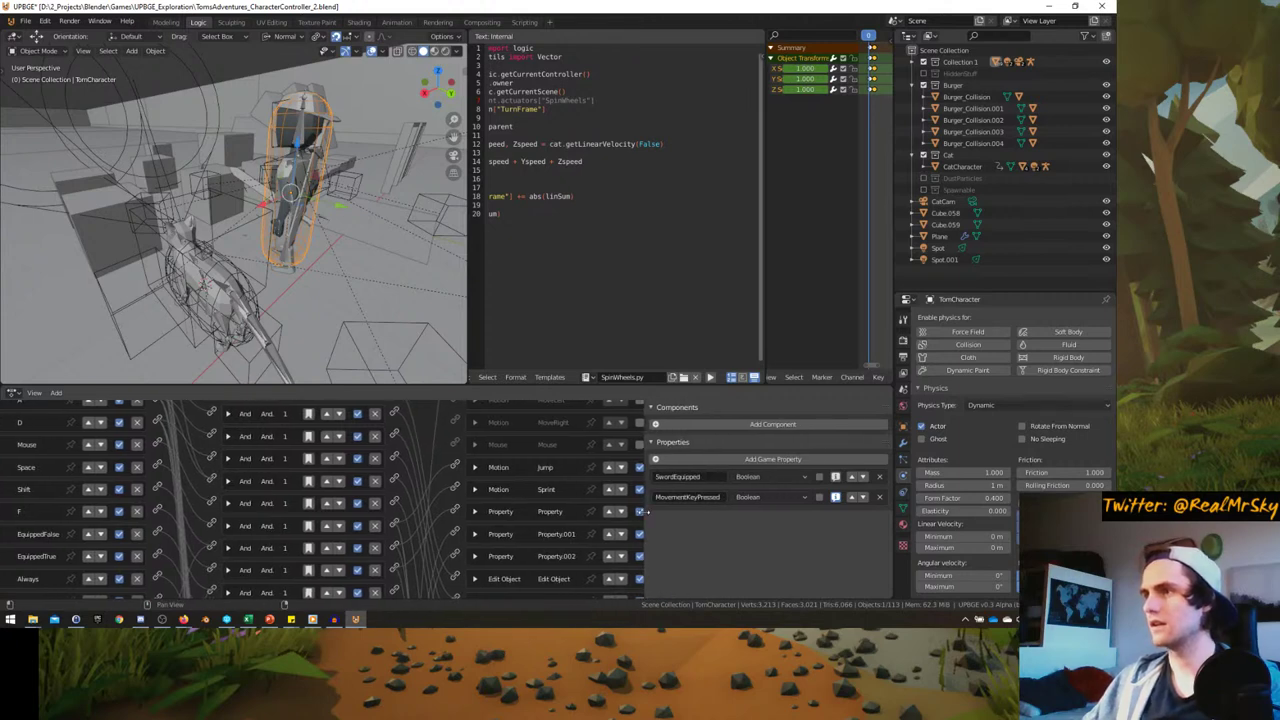
click(700, 459)
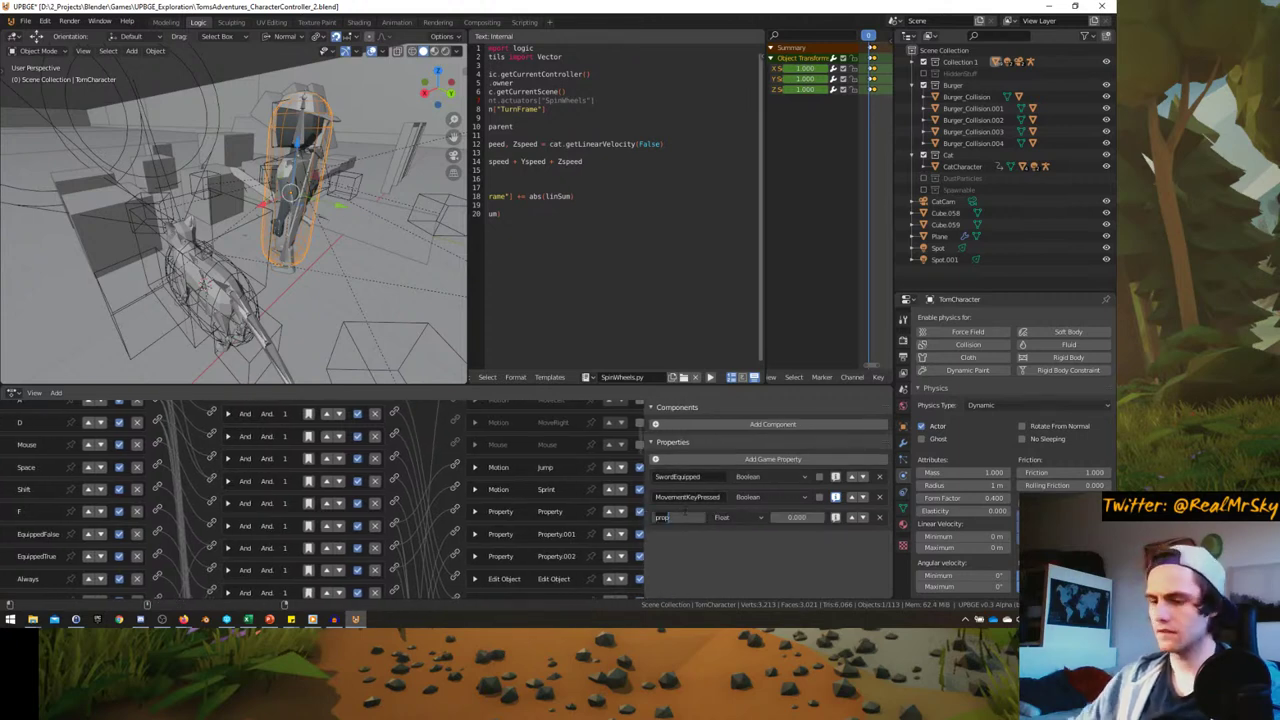
click(727, 517)
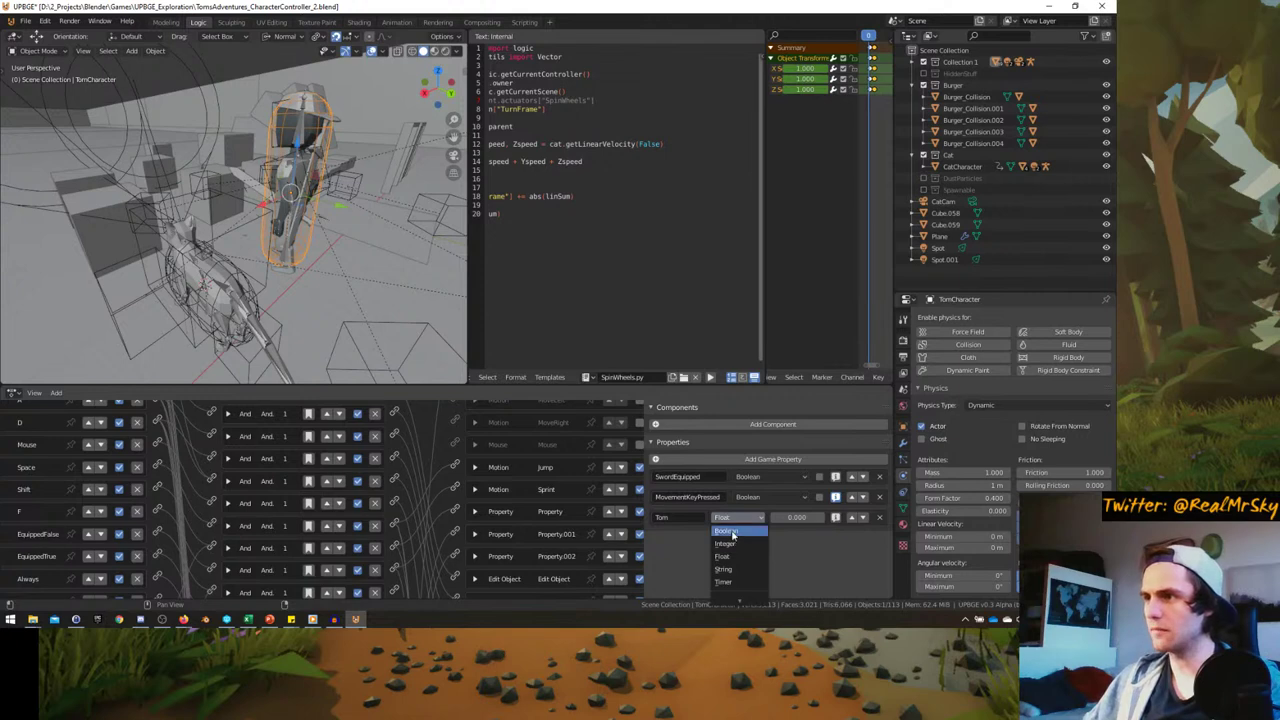
click(733, 533)
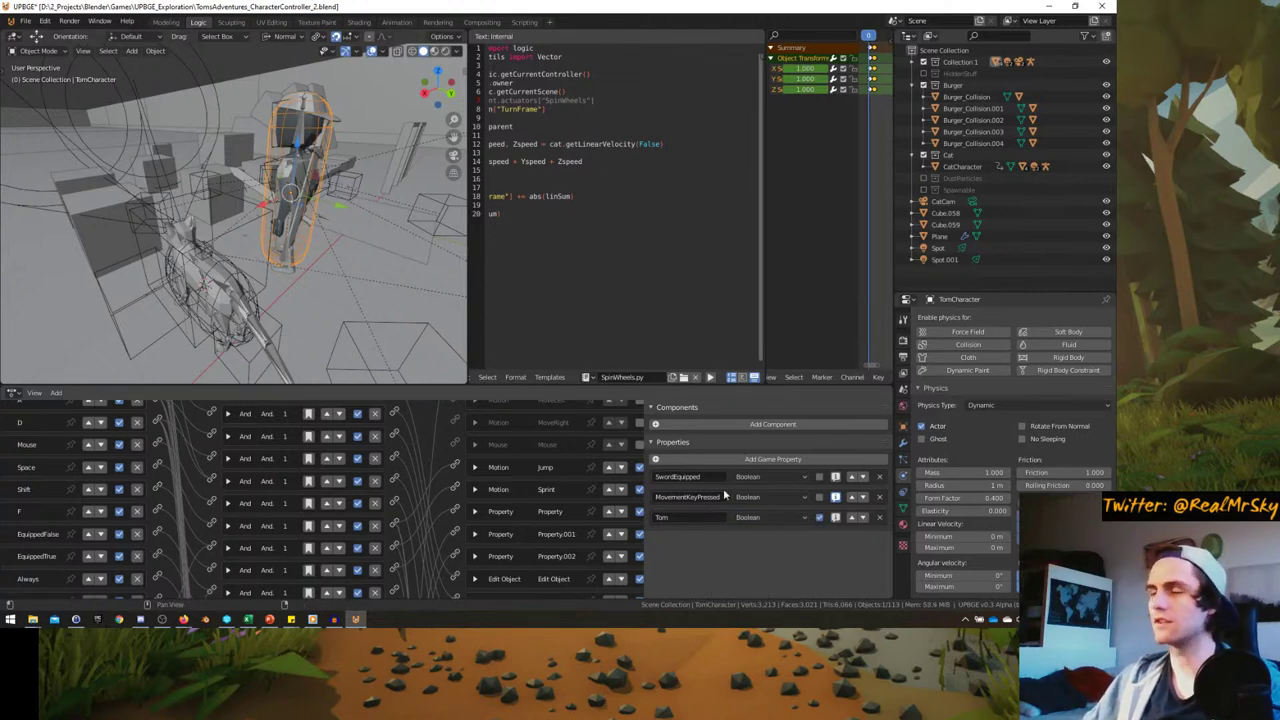
- Reselect the cat and set its Near sensor to detect the Tom property within 20 units
middle_drag(350, 300, 302, 309)
click(256, 270)
scroll(251, 460, down, 5)
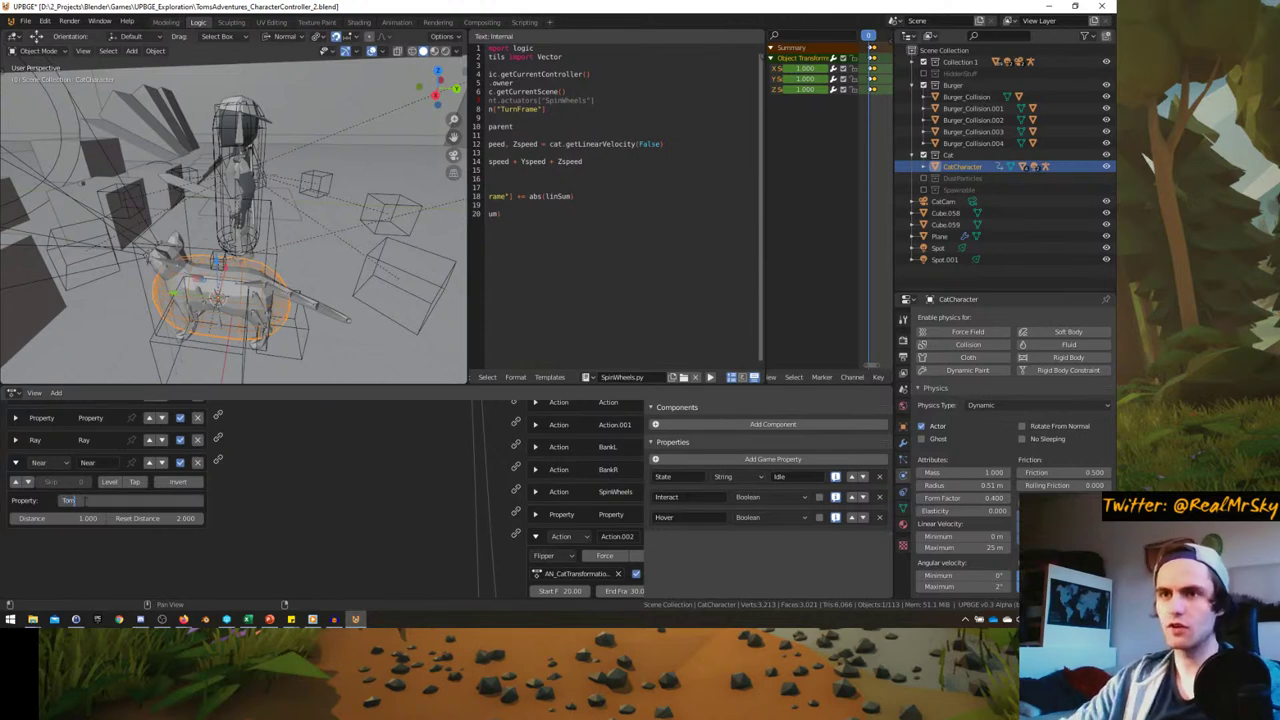
key(Return)
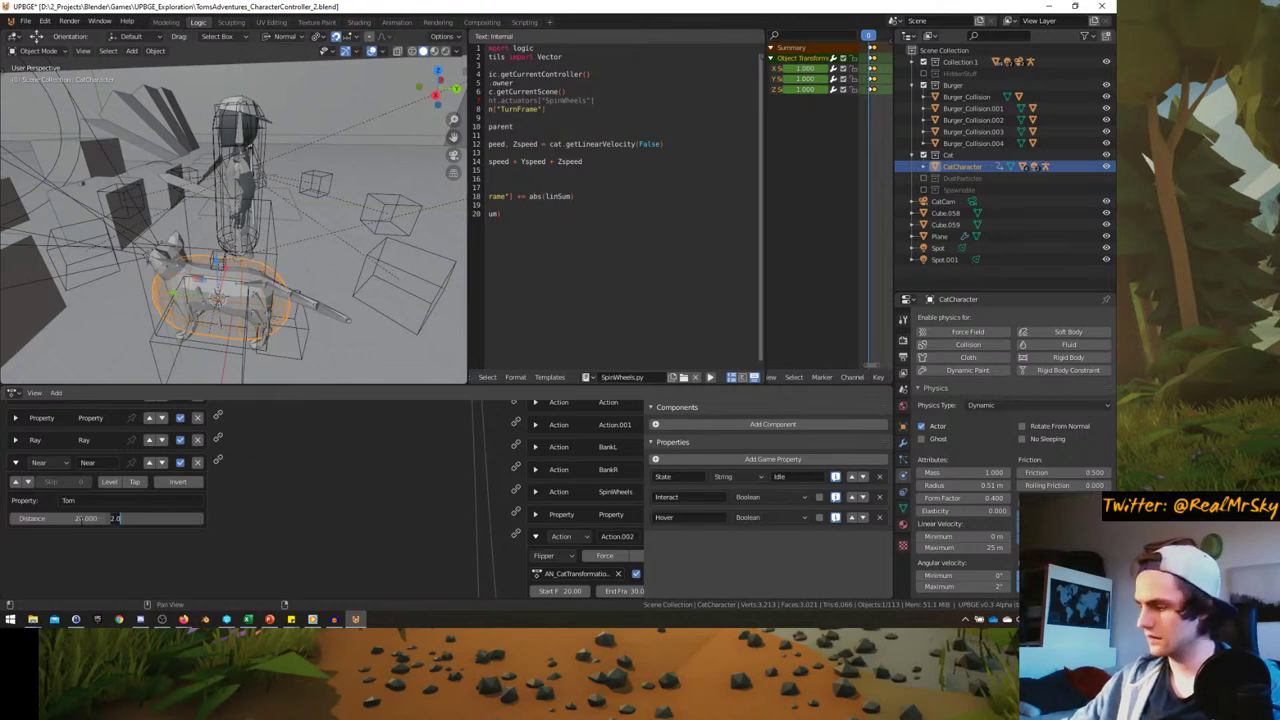
key(Home)
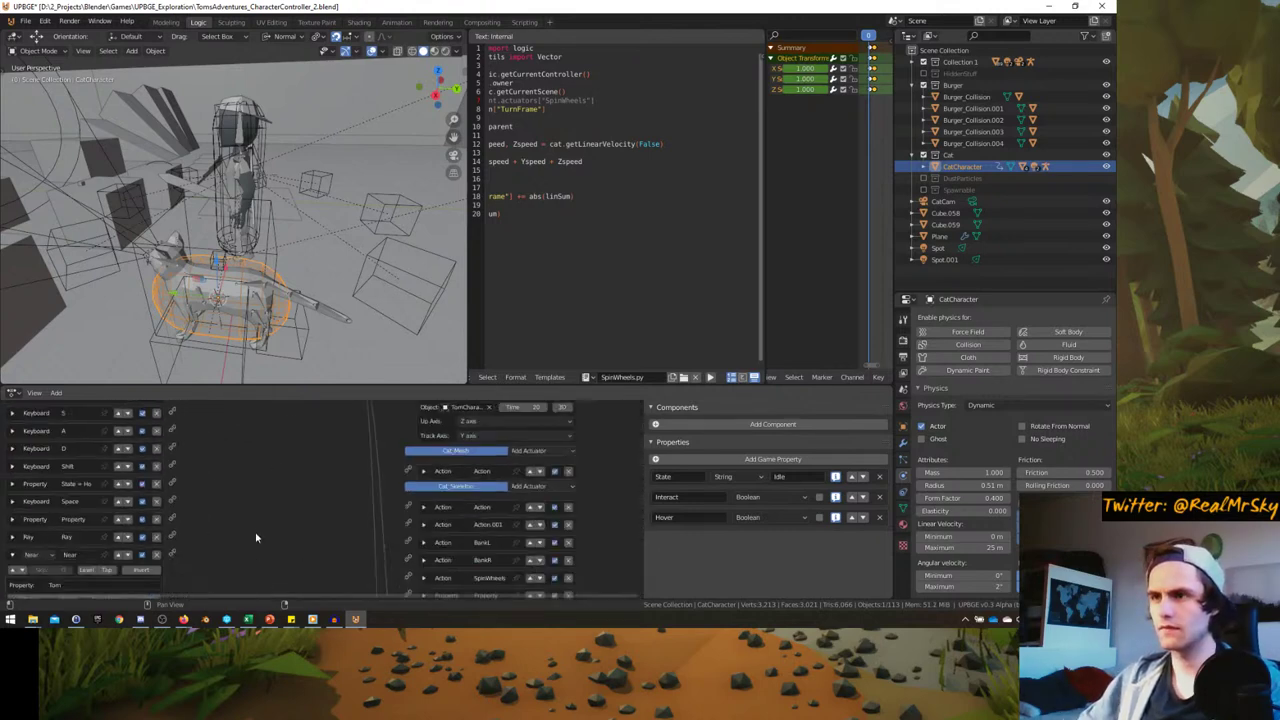
scroll(218, 509, down, 2)
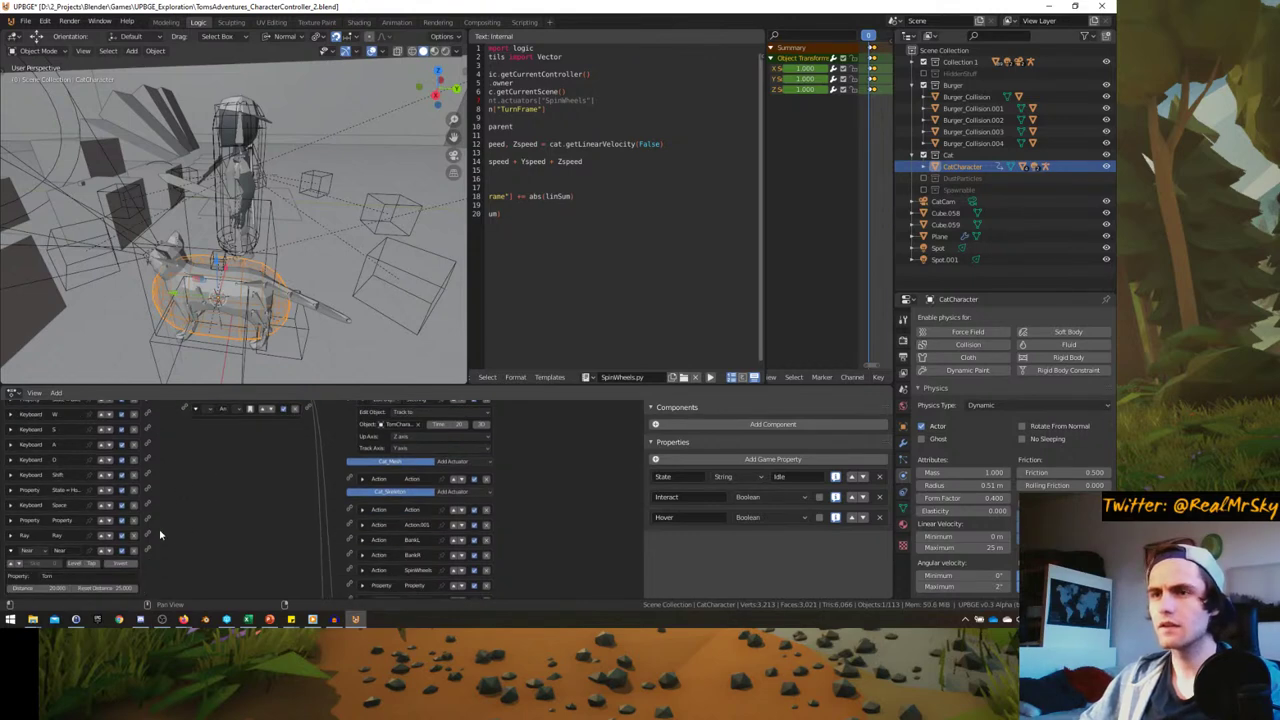
drag(148, 549, 188, 461)
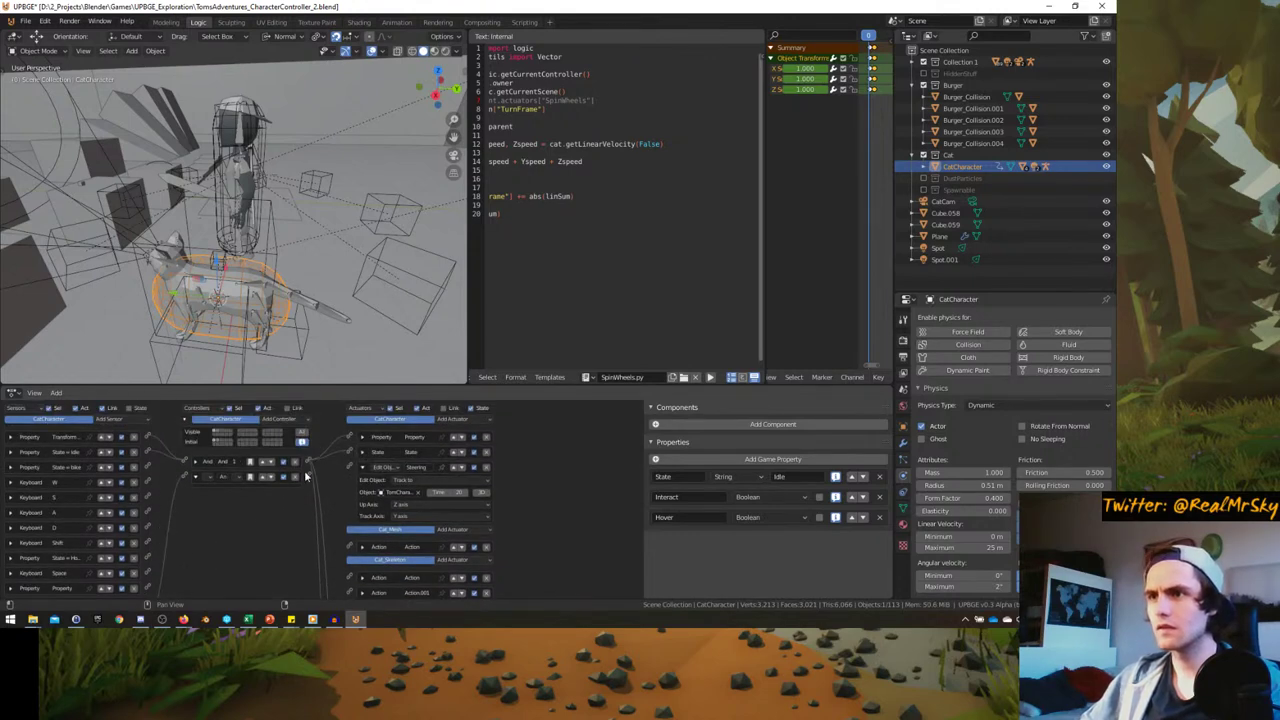
- Switch the cat's second controller to Nand and add a Motion actuator
scroll(257, 497, up, 2)
click(259, 506)
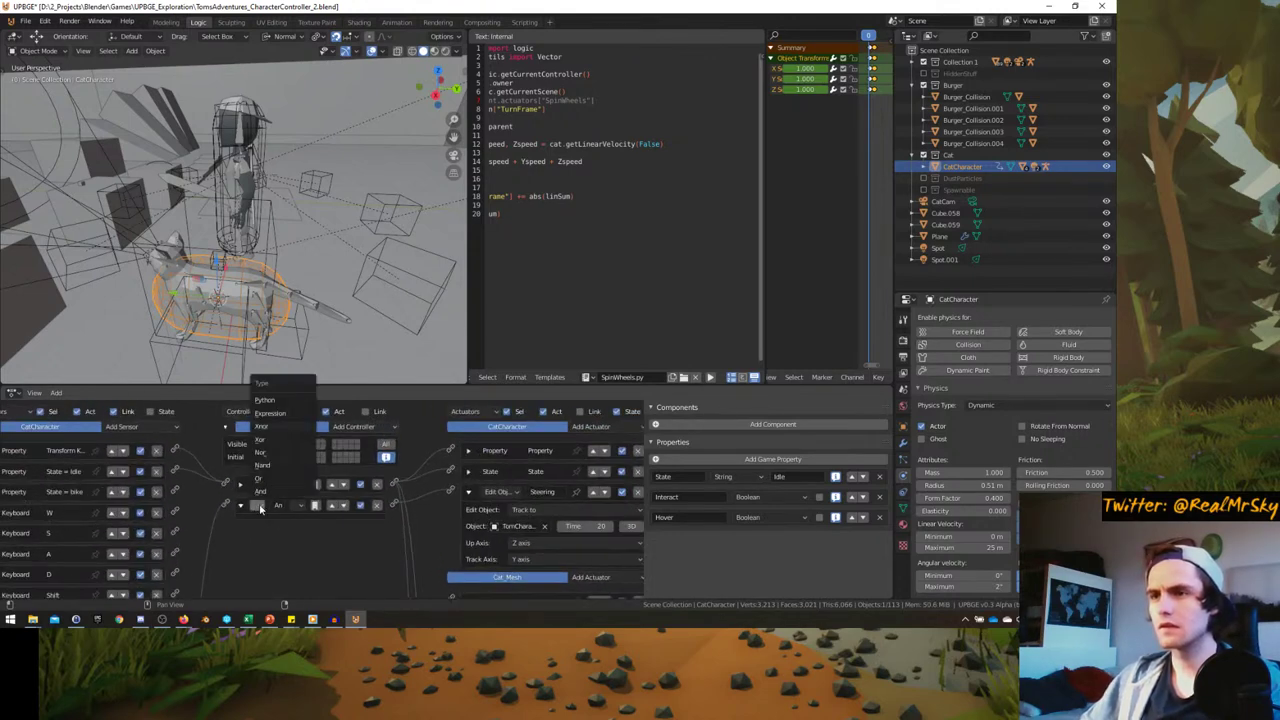
click(262, 466)
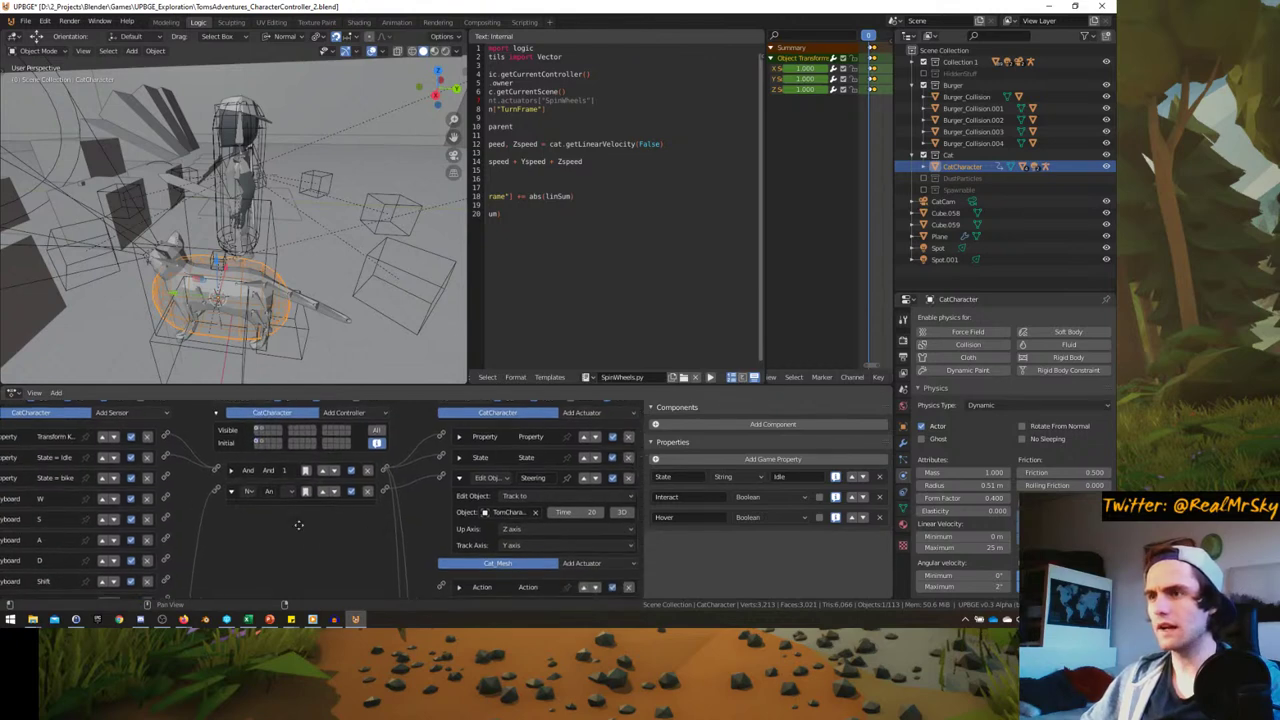
click(580, 415)
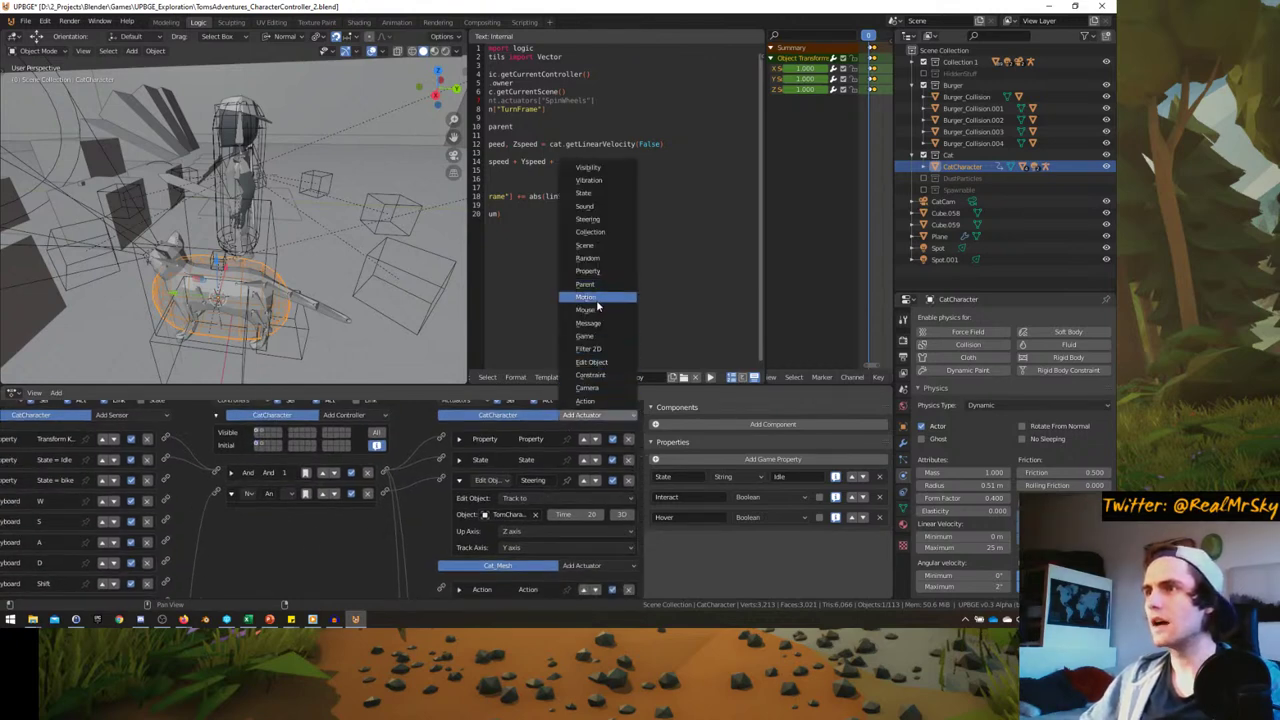
click(586, 297)
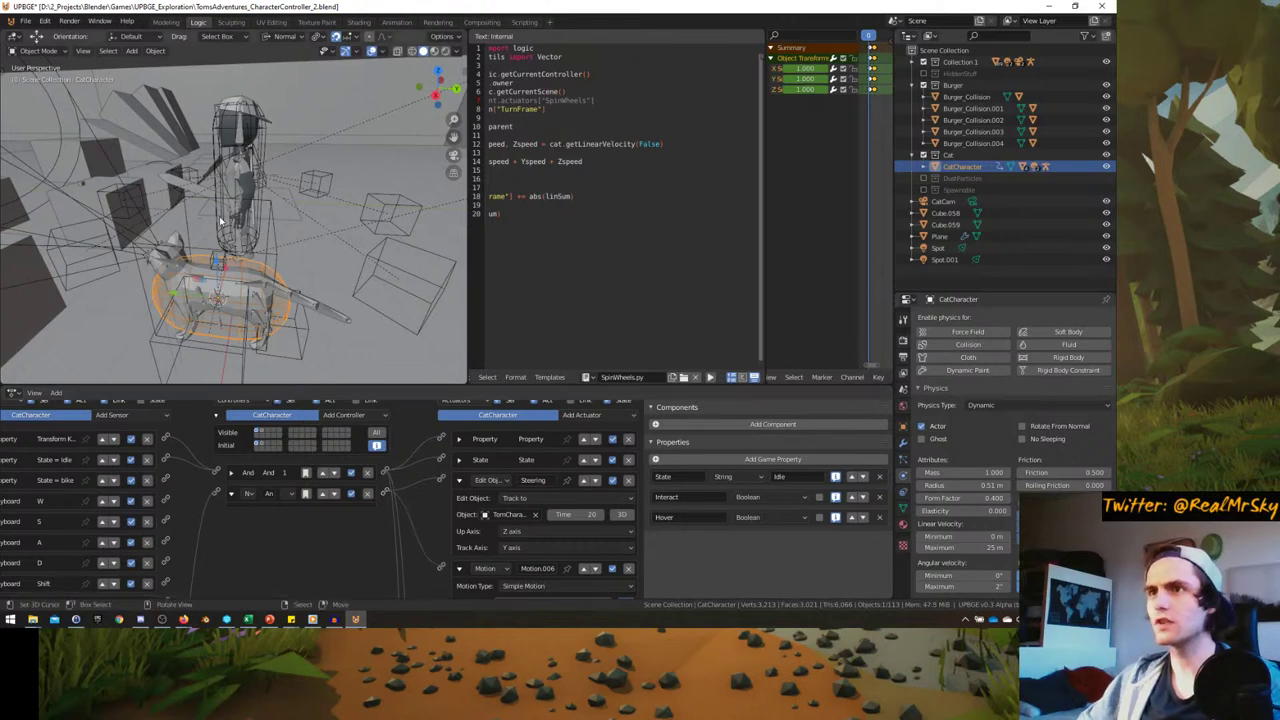
- Compare against Tom's MoveForward motion settings, reselect the cat, and save the file
click(223, 184)
click(459, 419)
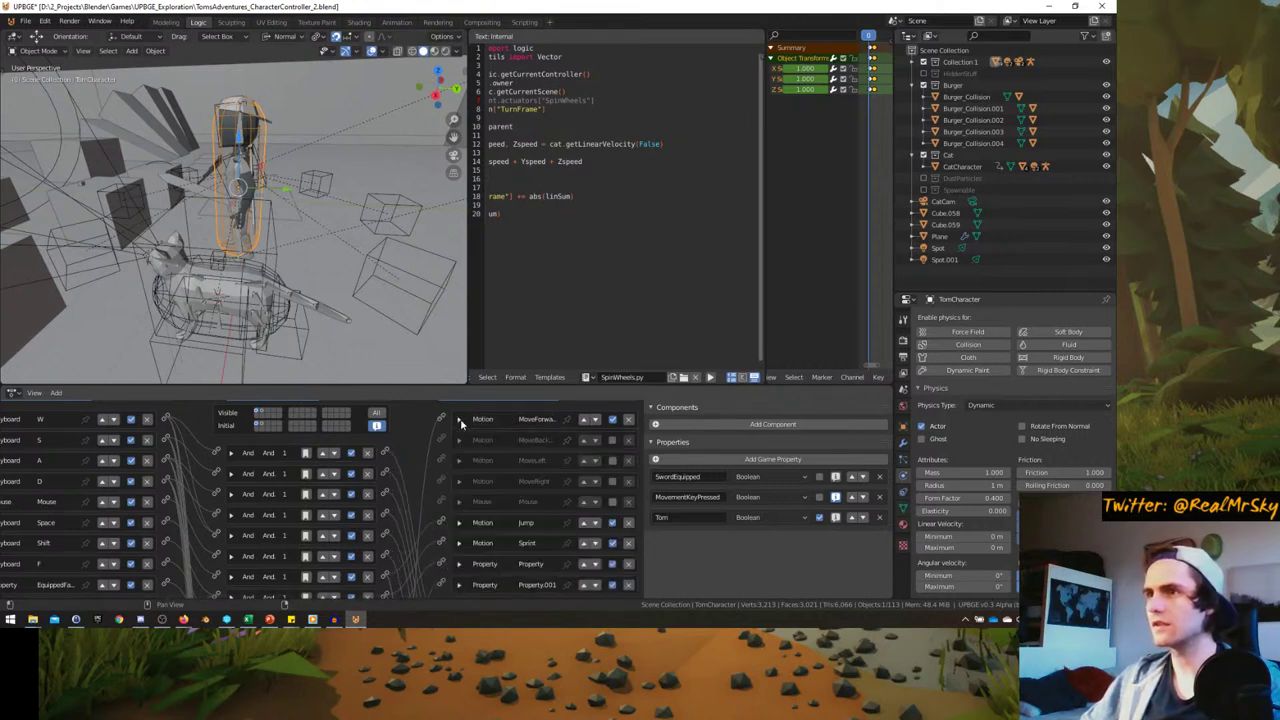
click(248, 330)
click(248, 330)
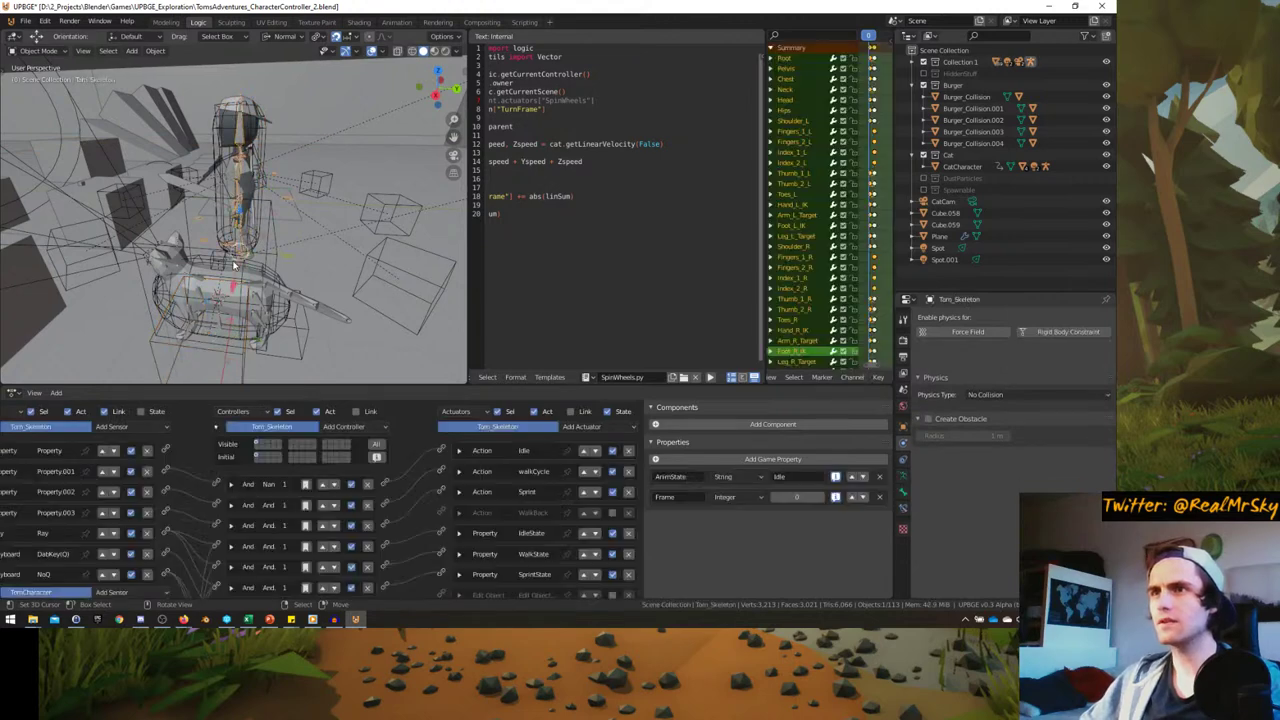
scroll(432, 503, down, 1)
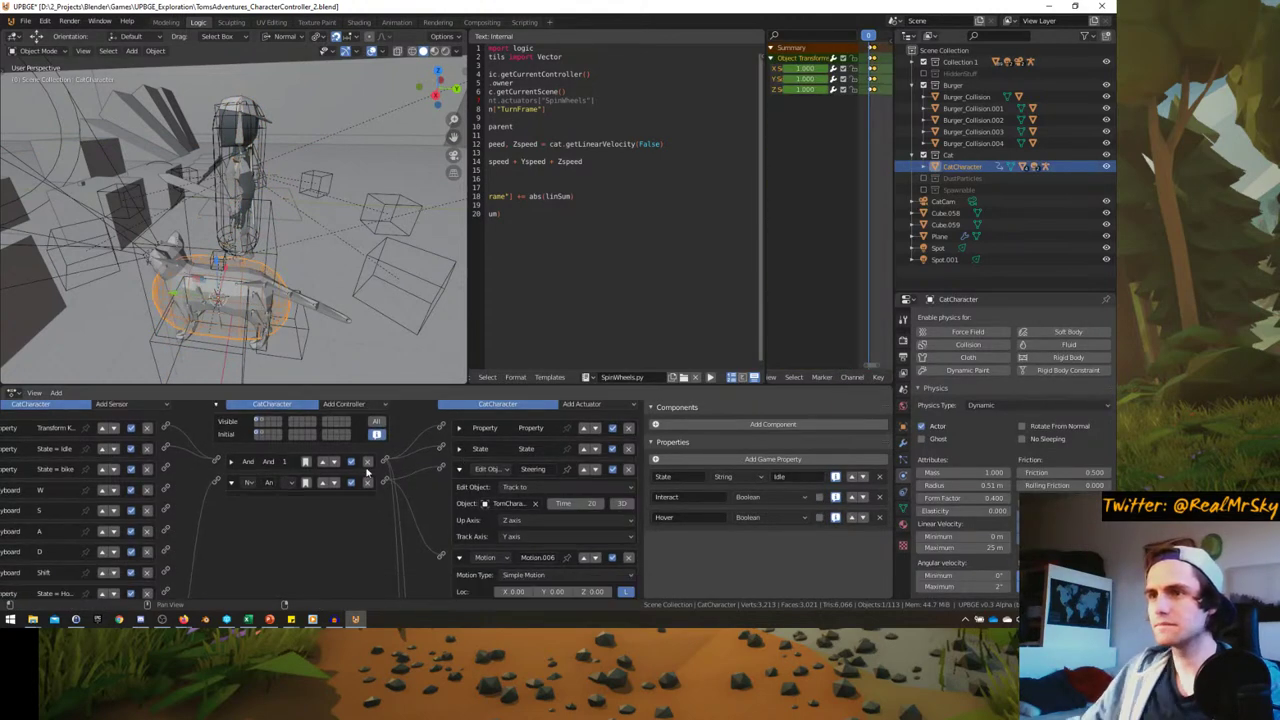
scroll(413, 542, down, 2)
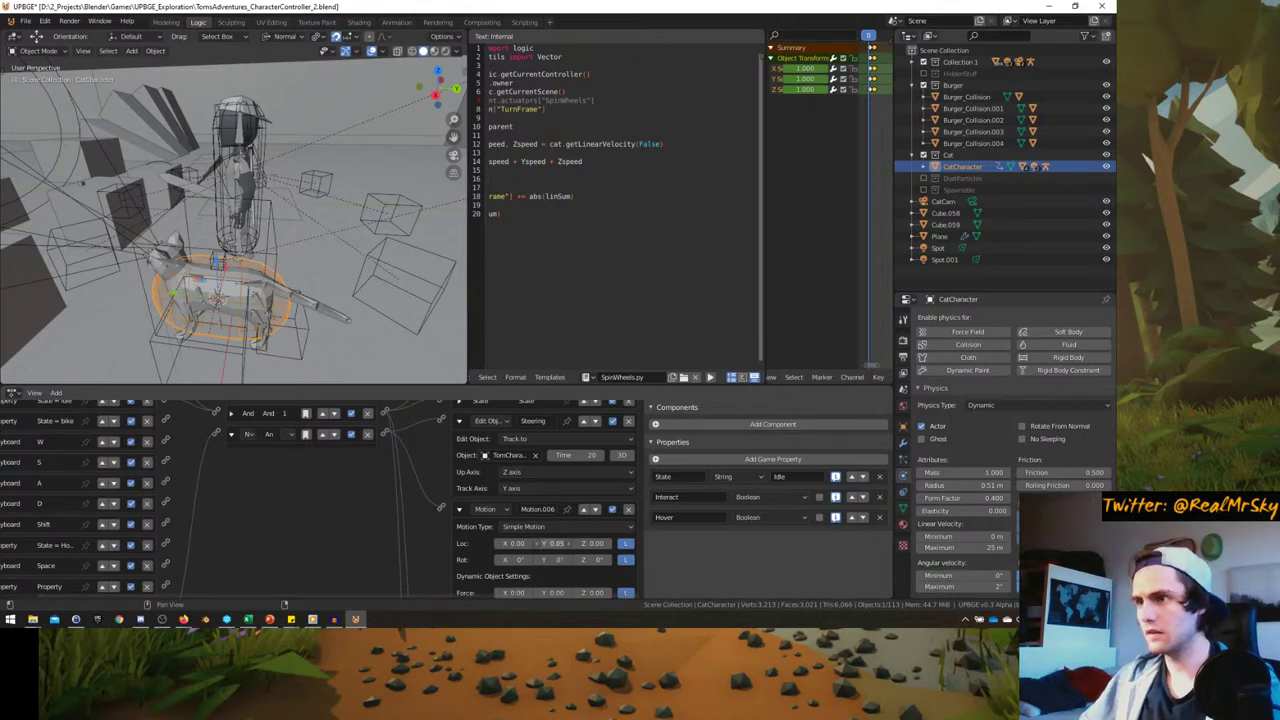
middle_drag(240, 300, 283, 323)
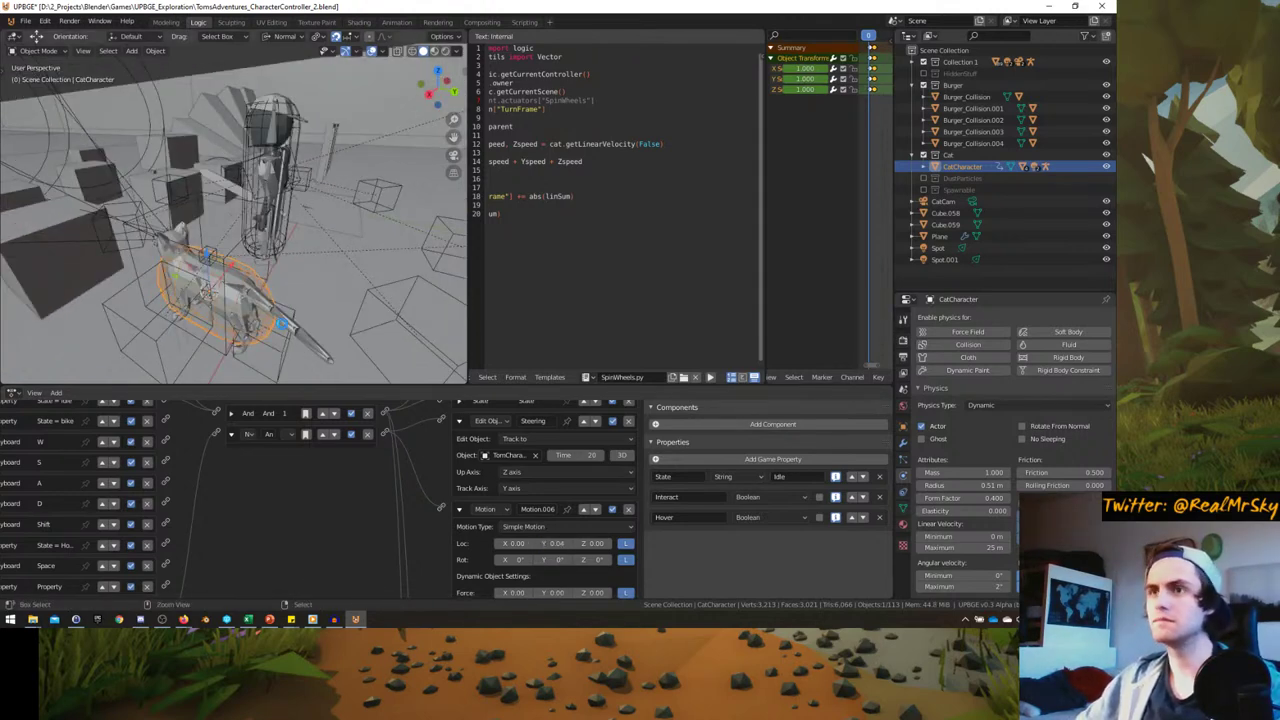
key(ctrl+s)
- Play the game from the scene camera in a maximized viewport, running the character with W, A and S
key(KP_0)
key(ctrl+space)
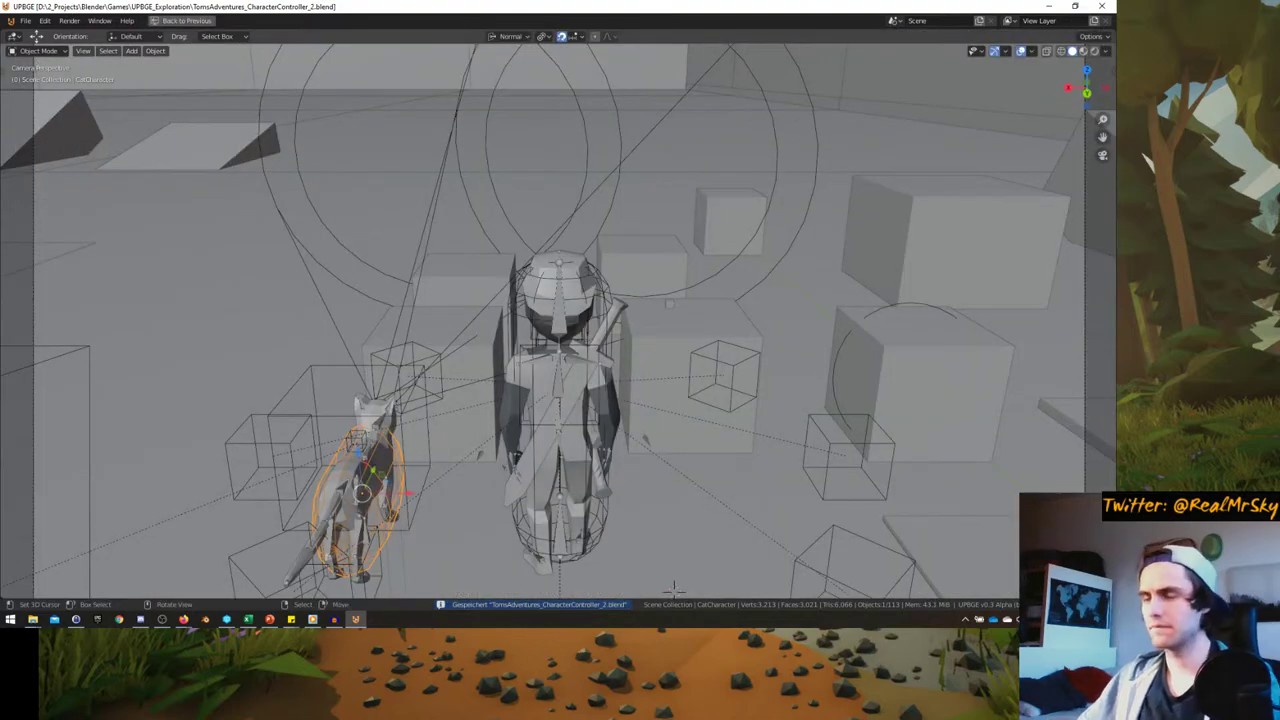
key(p)
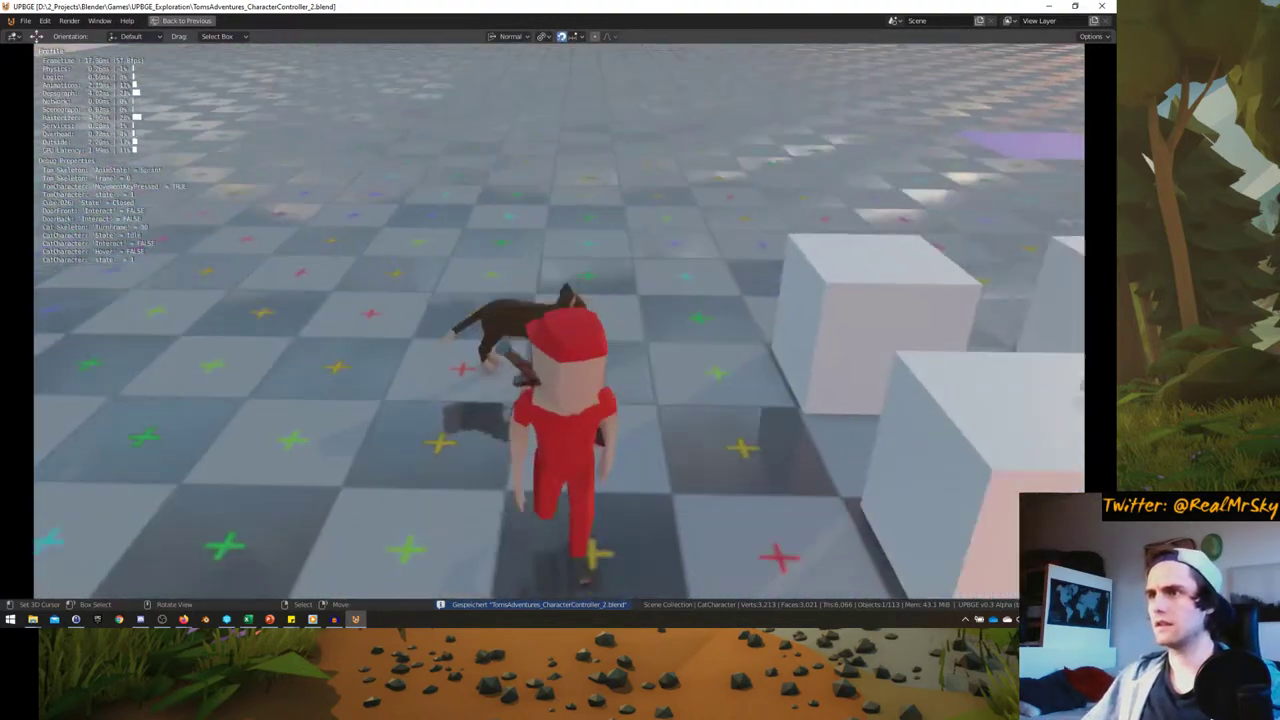
key(w)
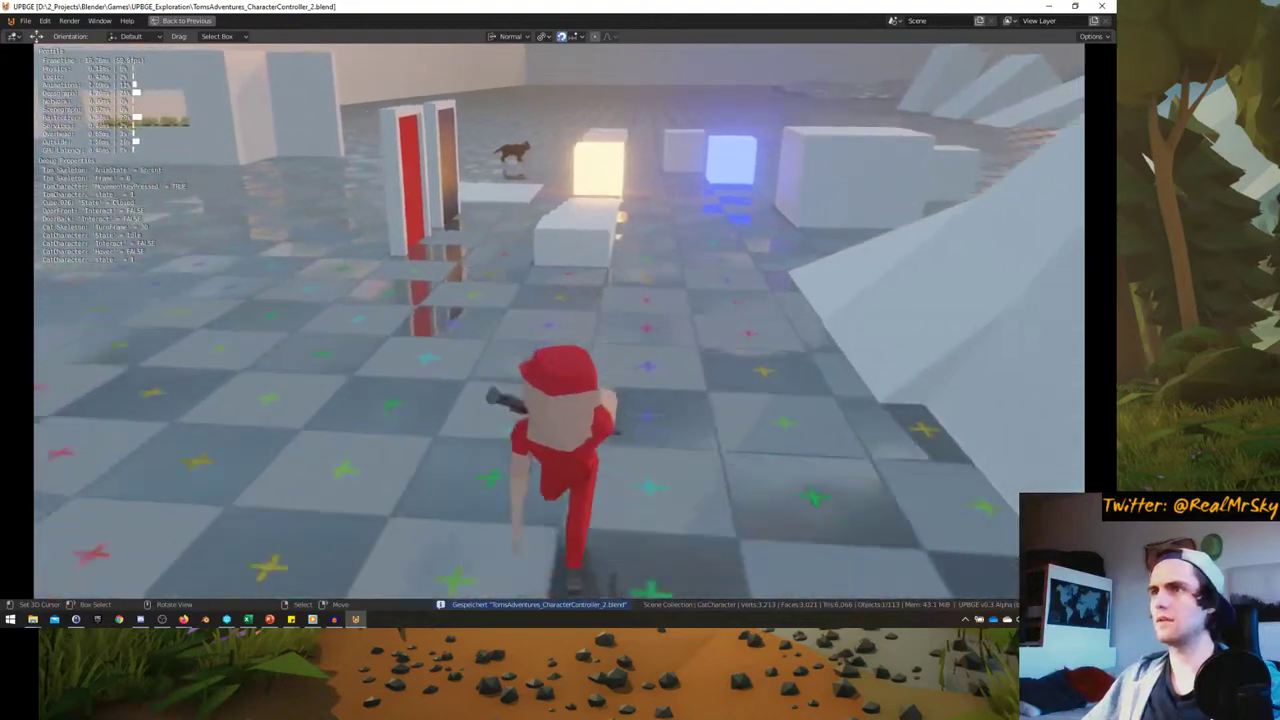
key(a)
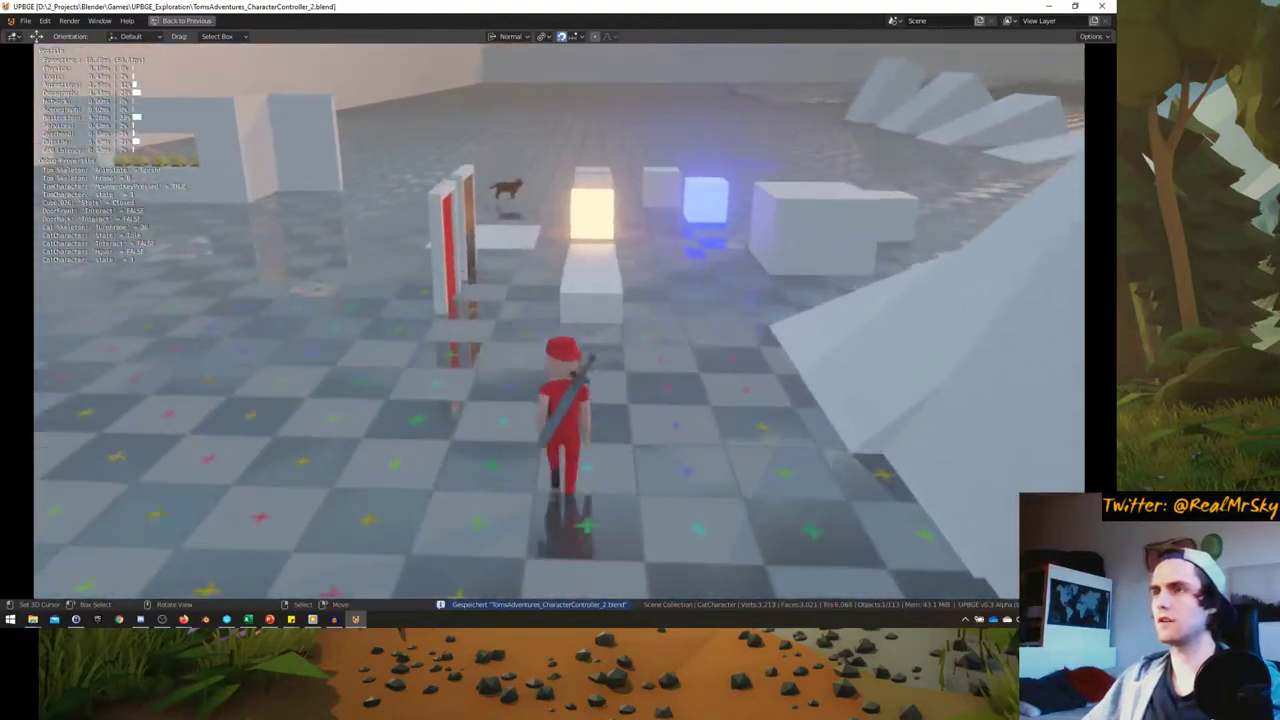
key(a)
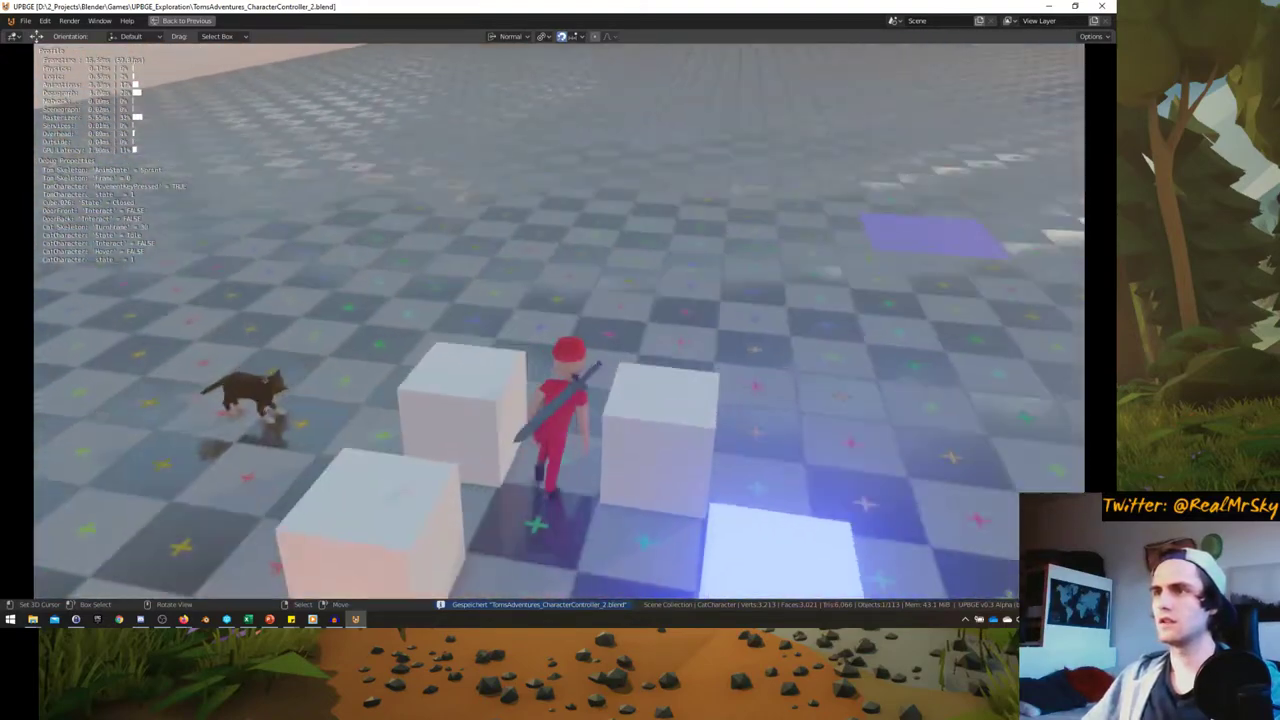
key(w)
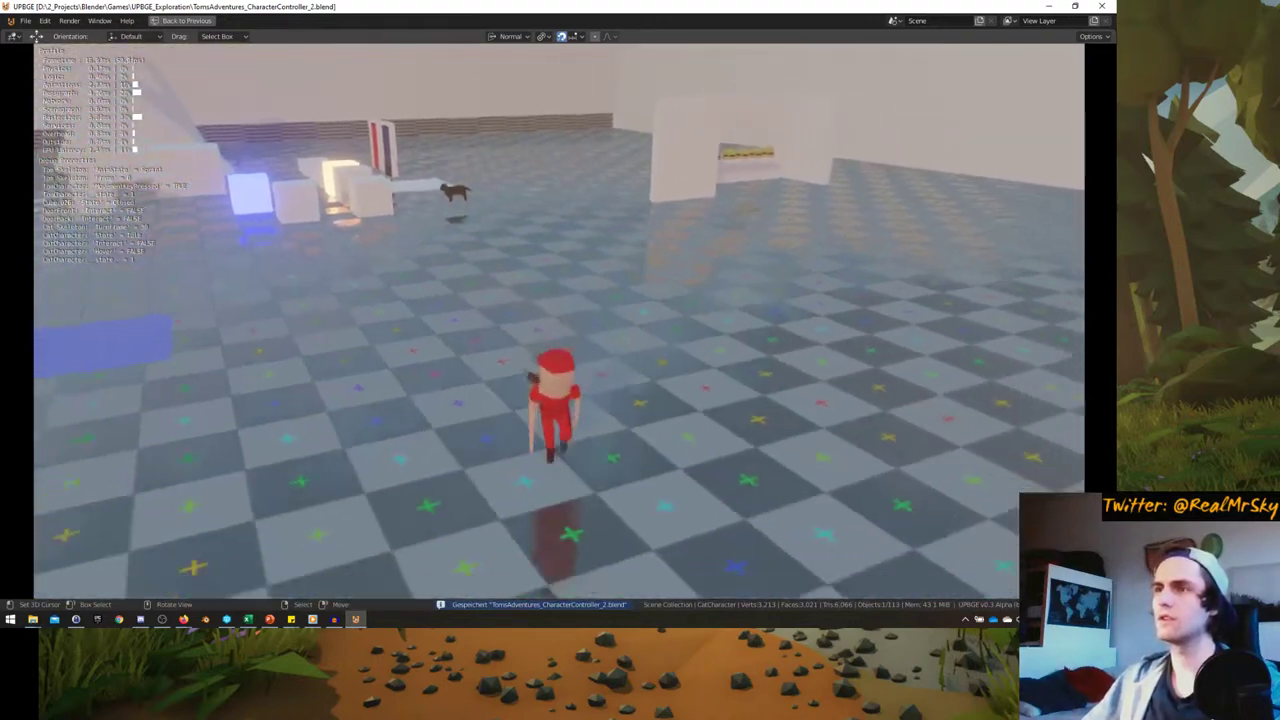
key(s)
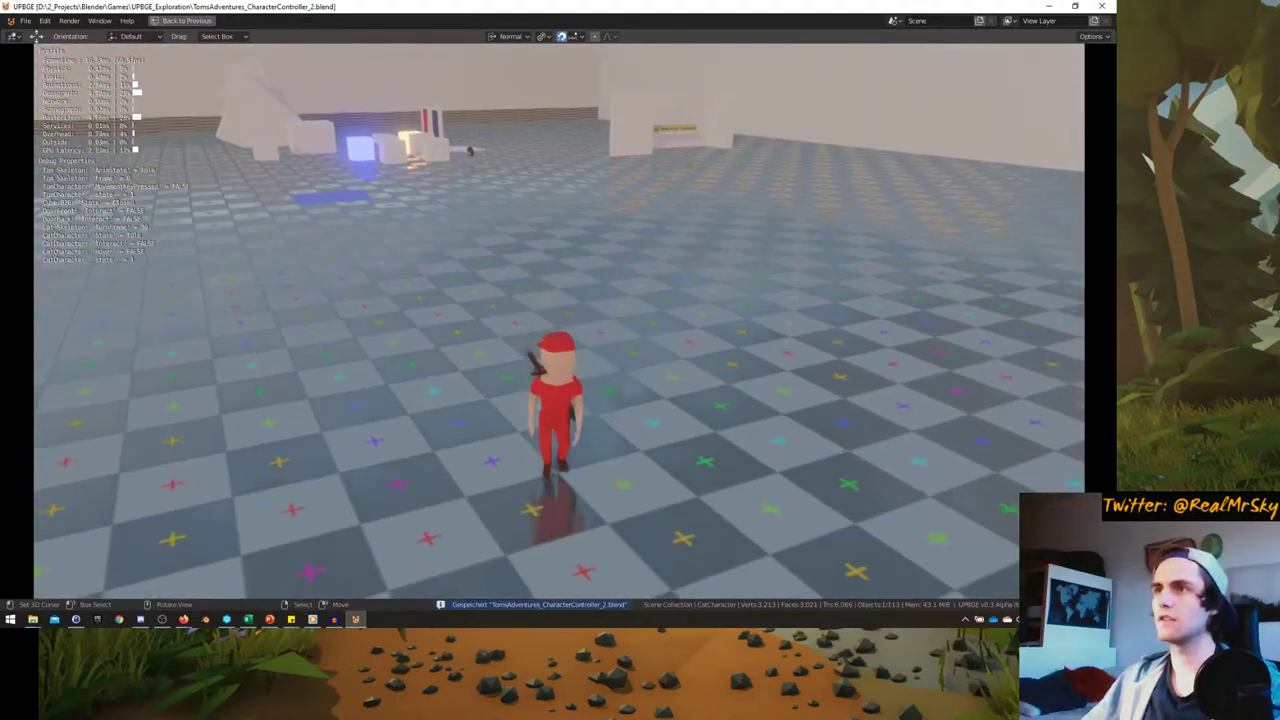
- Steer the character a few more turns with D, W and S, then exit the game
key(d)
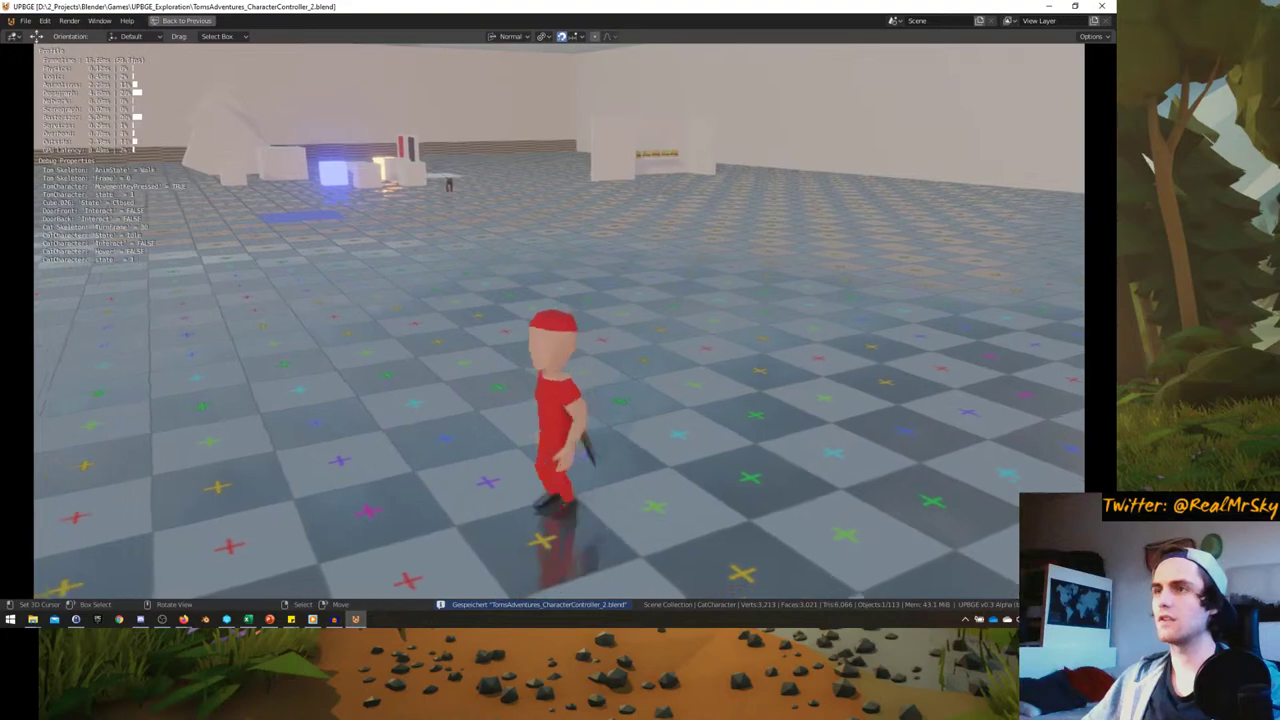
key(w)
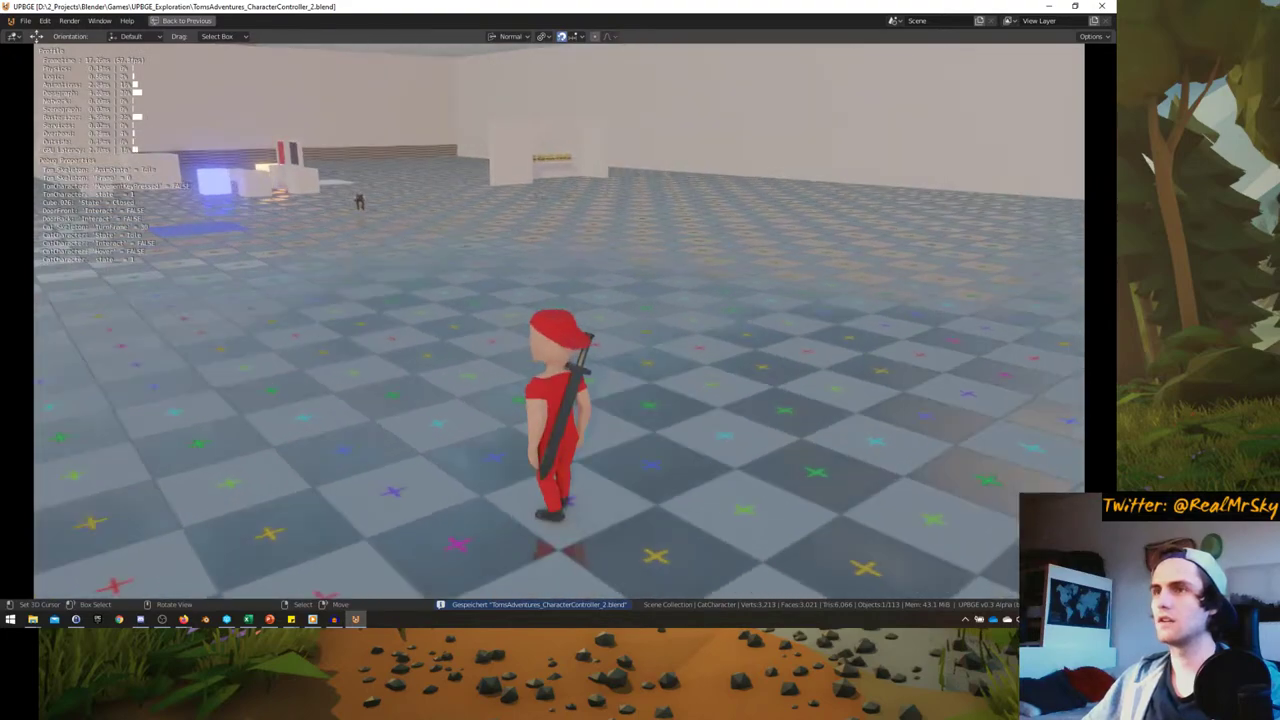
key(s)
key(w)
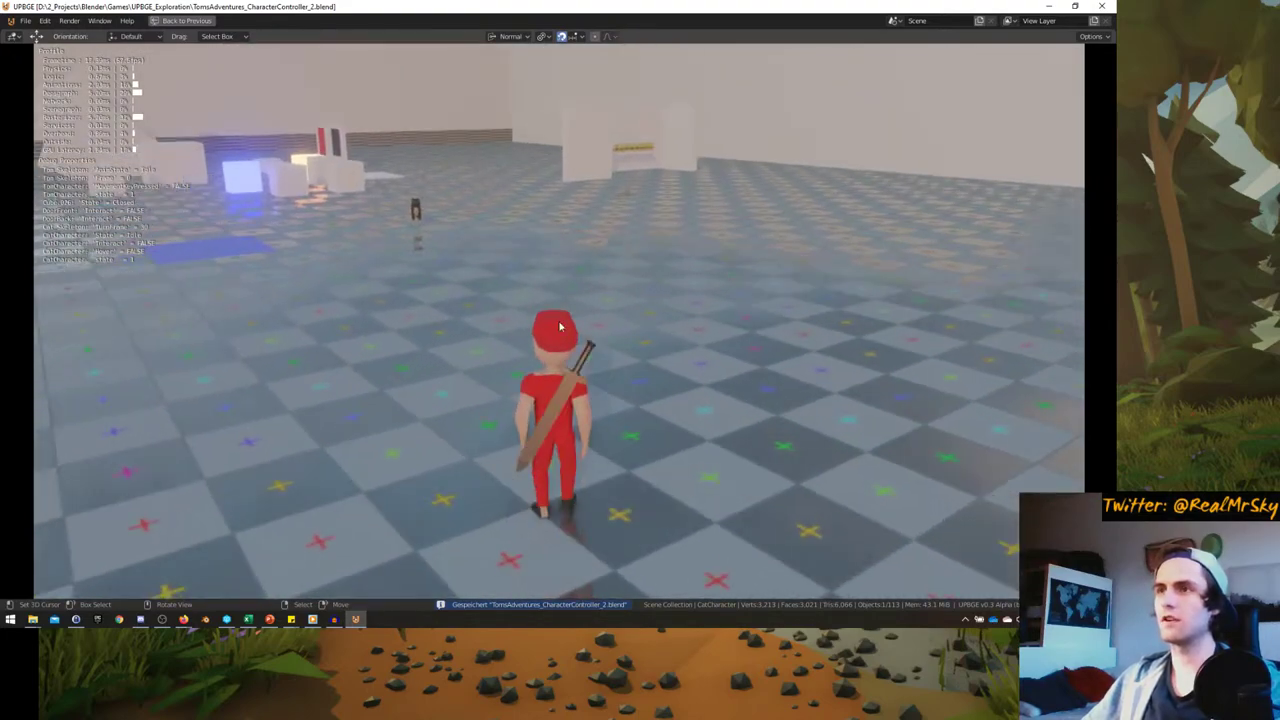
key(Escape)
- Set Near sensor Distance 5 and Reset Distance 2, then play-test the cat's following
scroll(382, 466, down, 6)
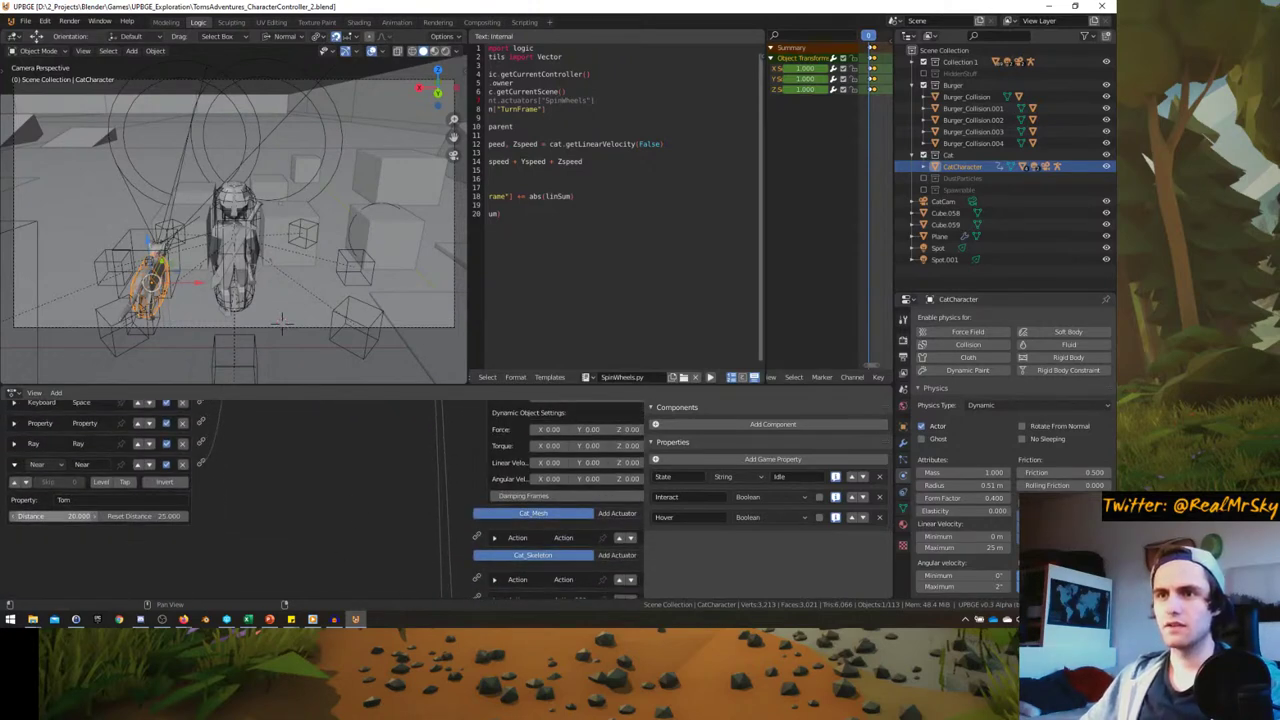
key(Tab)
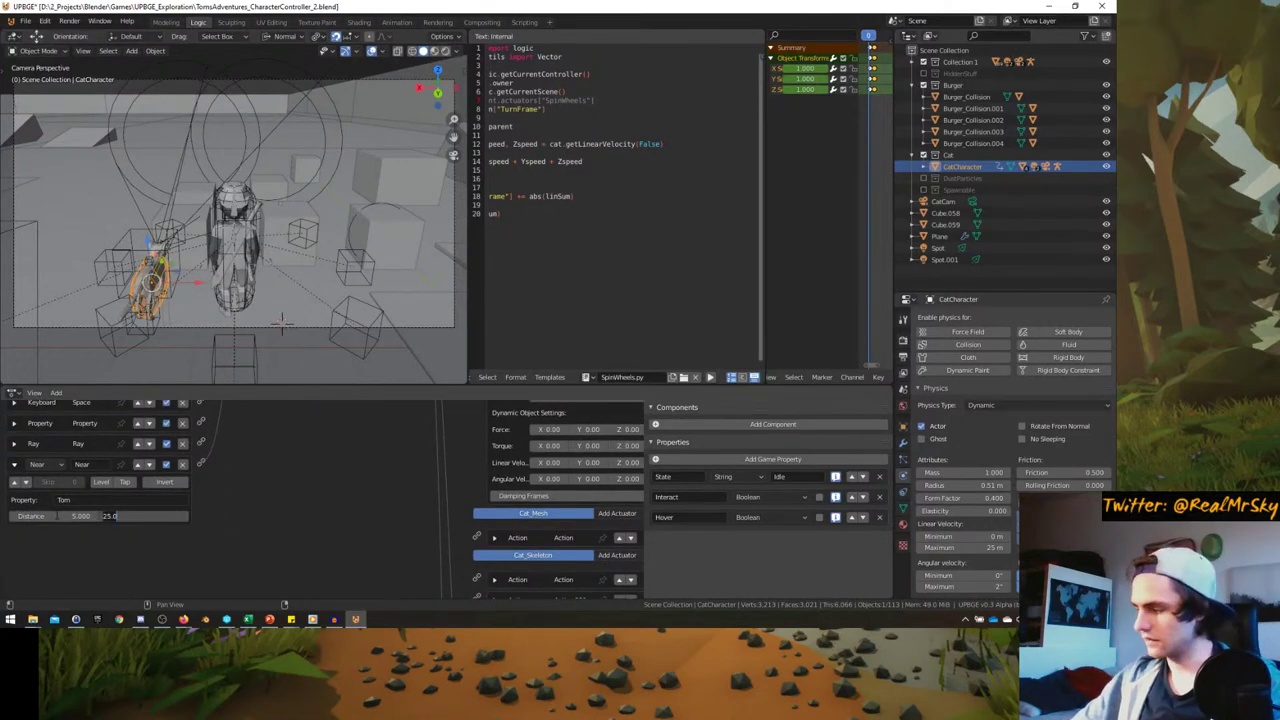
key(ctrl+space)
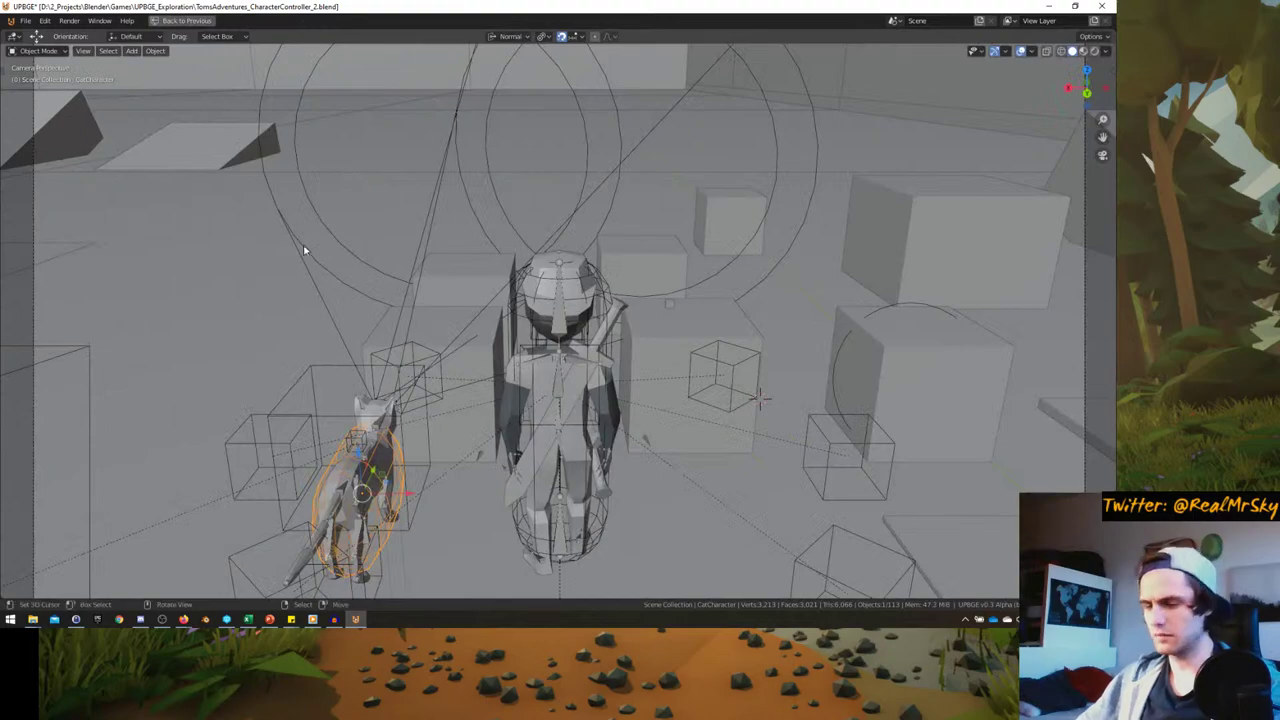
key(p)
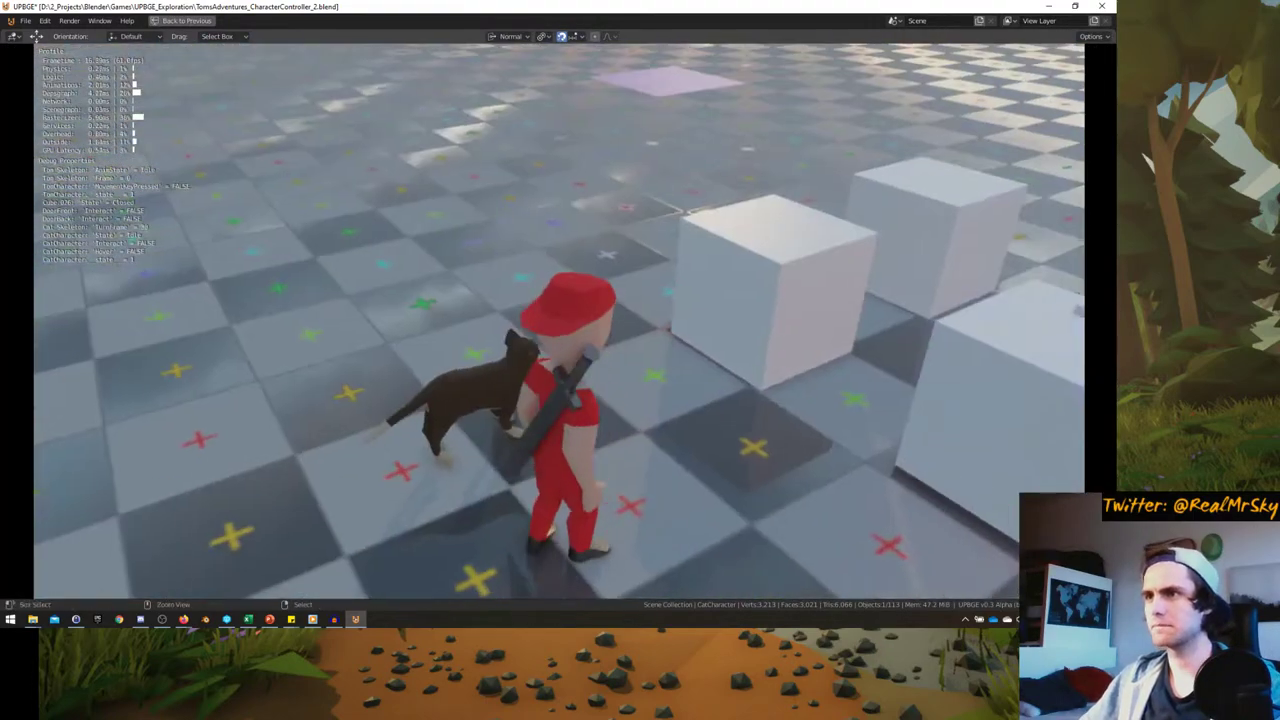
key(w)
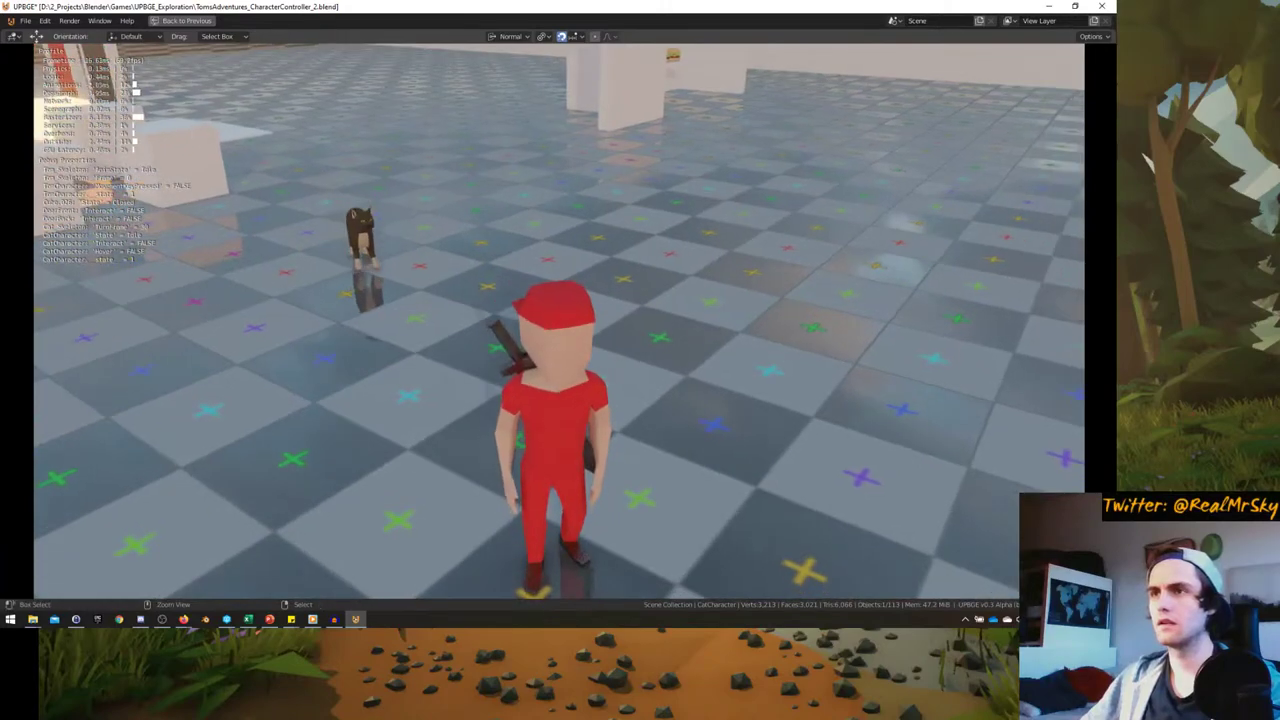
key(w)
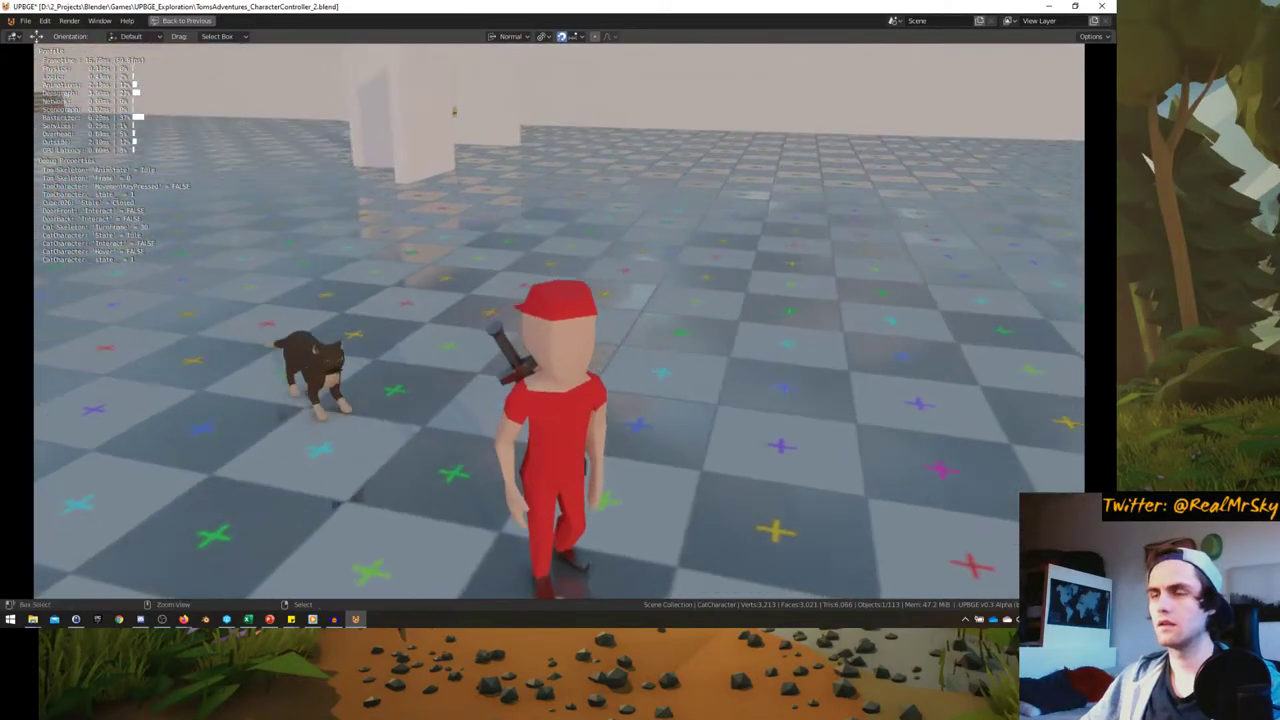
key(a)
key(shift)
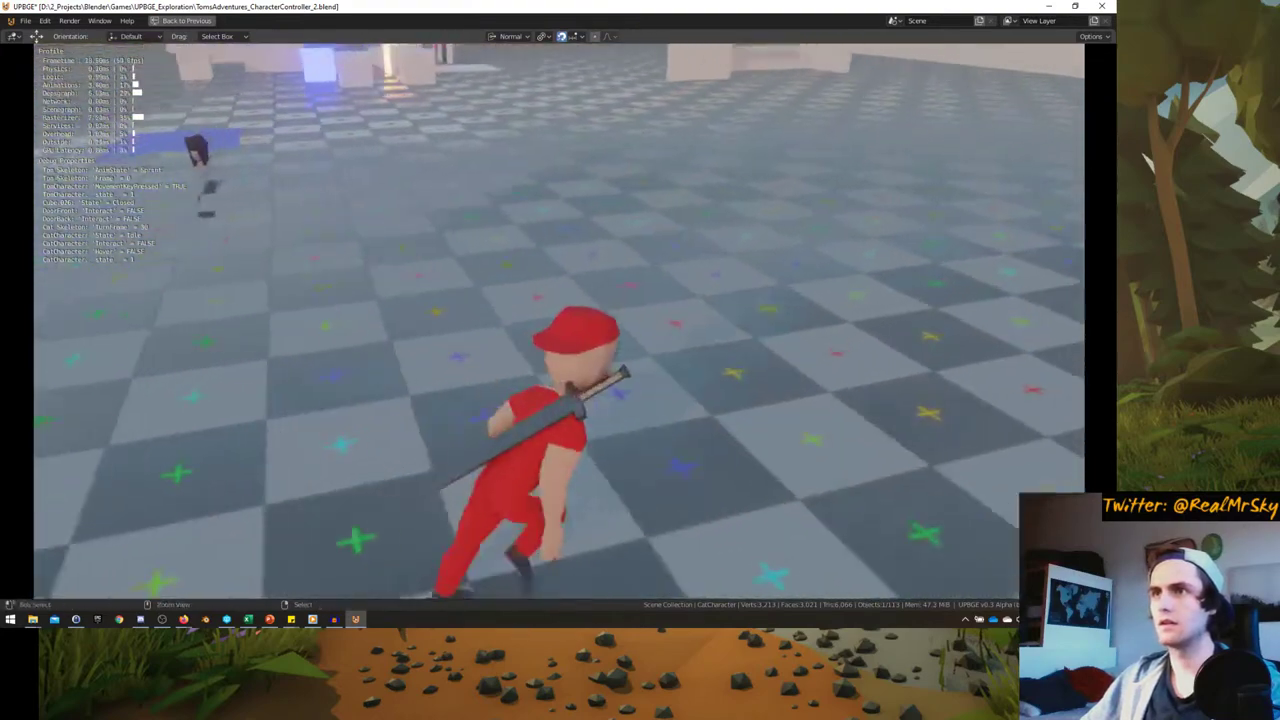
key(Escape)
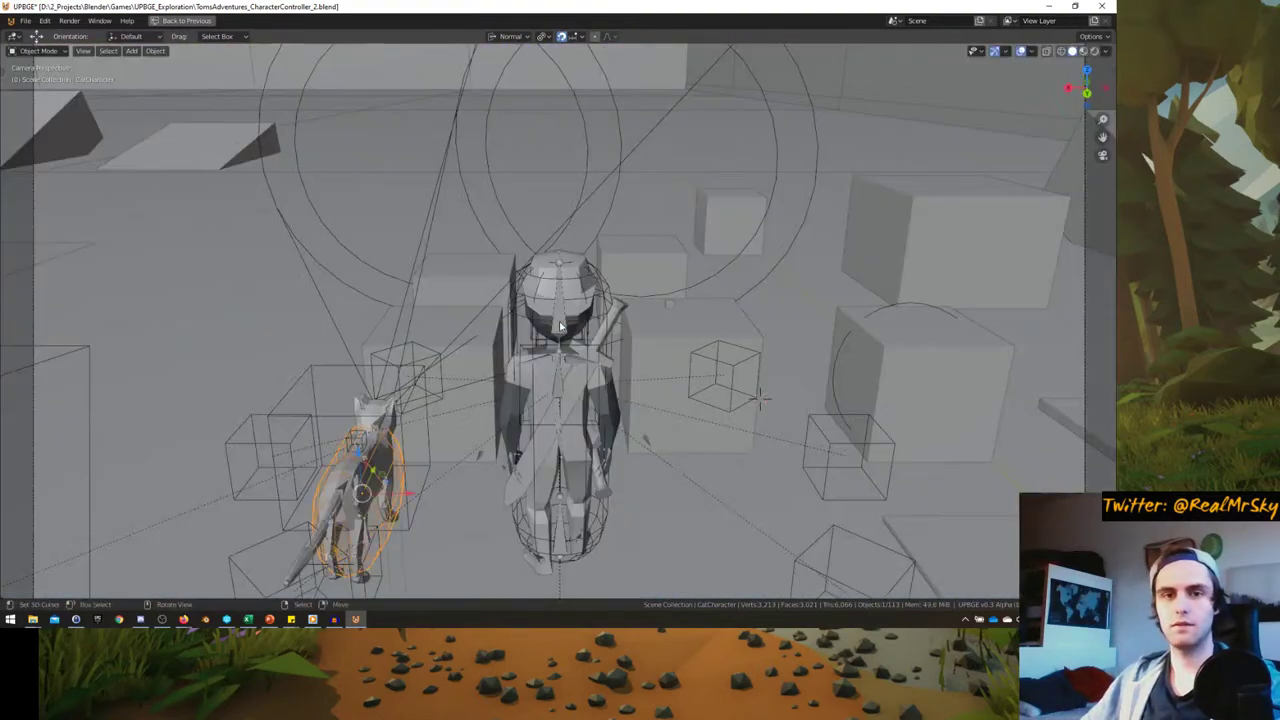
key(ctrl+space)
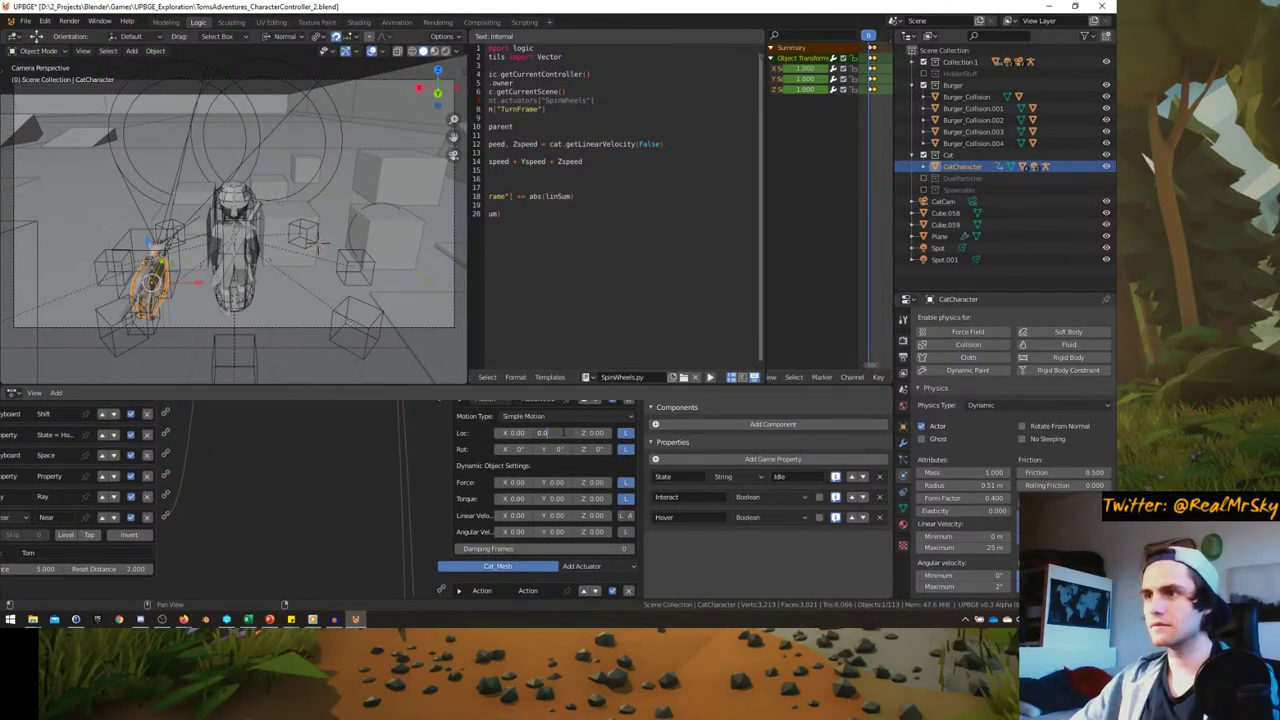
- Play-test in a maximized viewport, walking the character around the cat with WASD, then exit
key(ctrl+space)
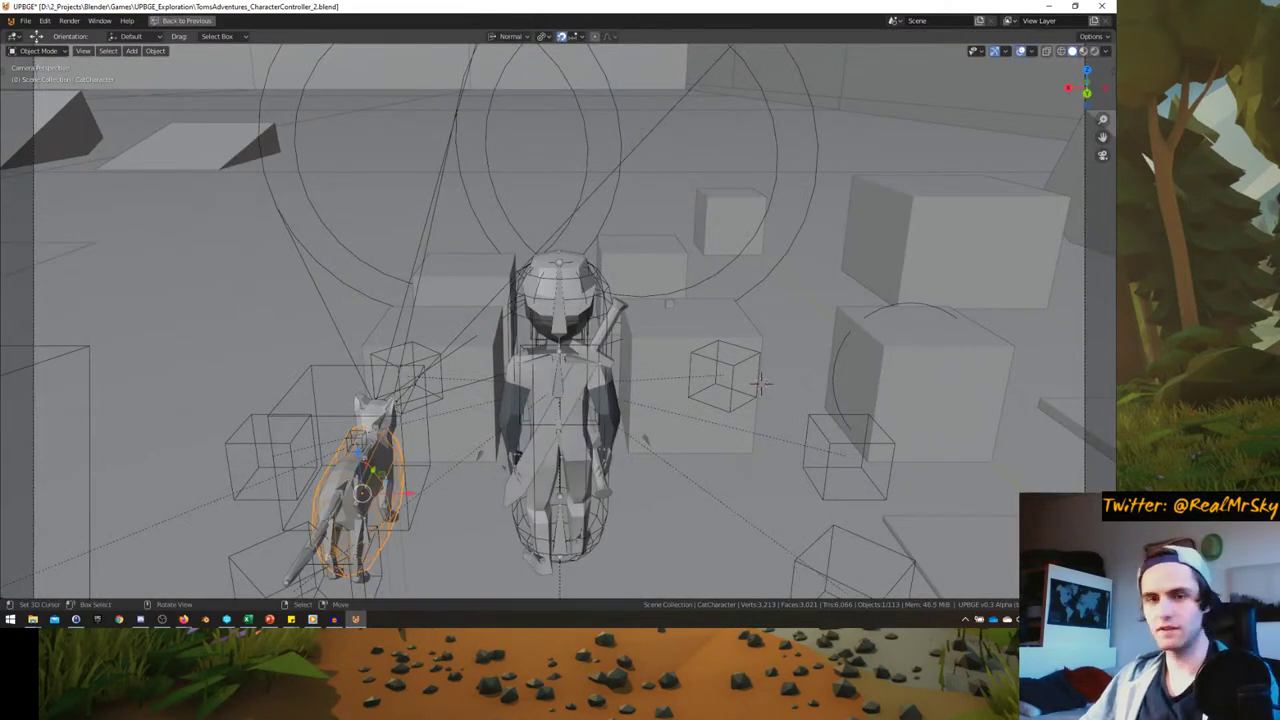
key(p)
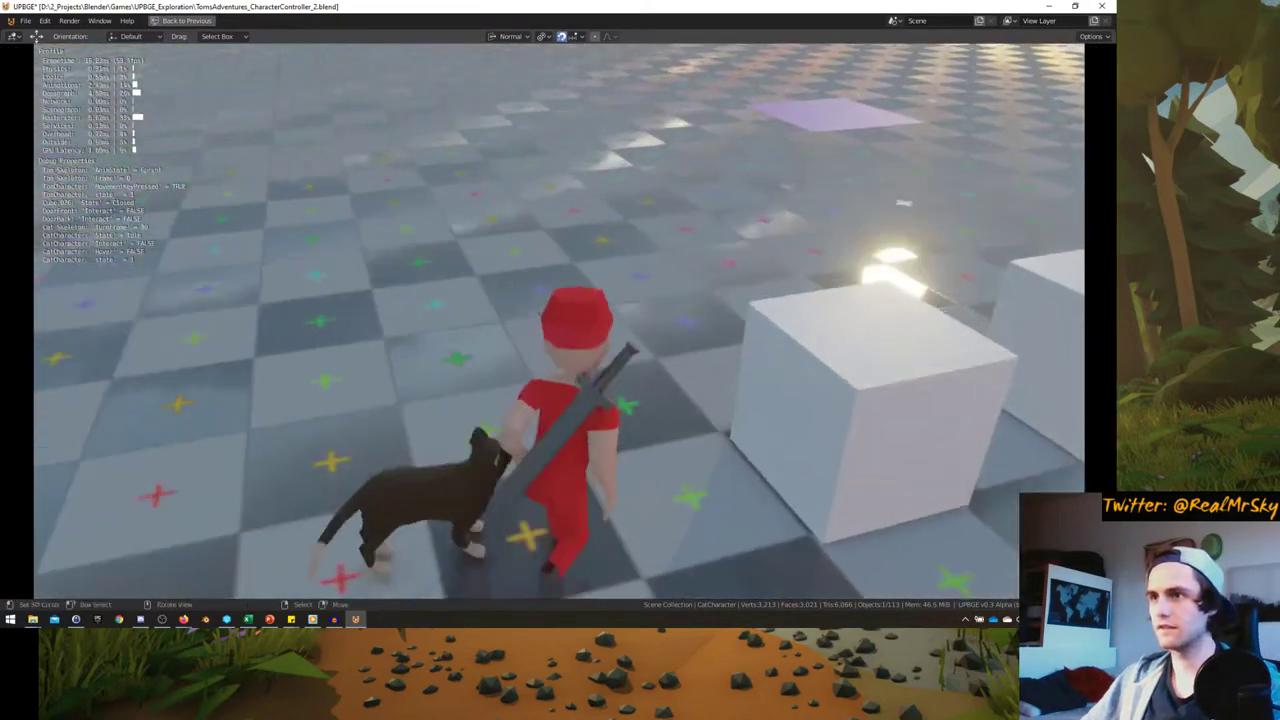
key(w)
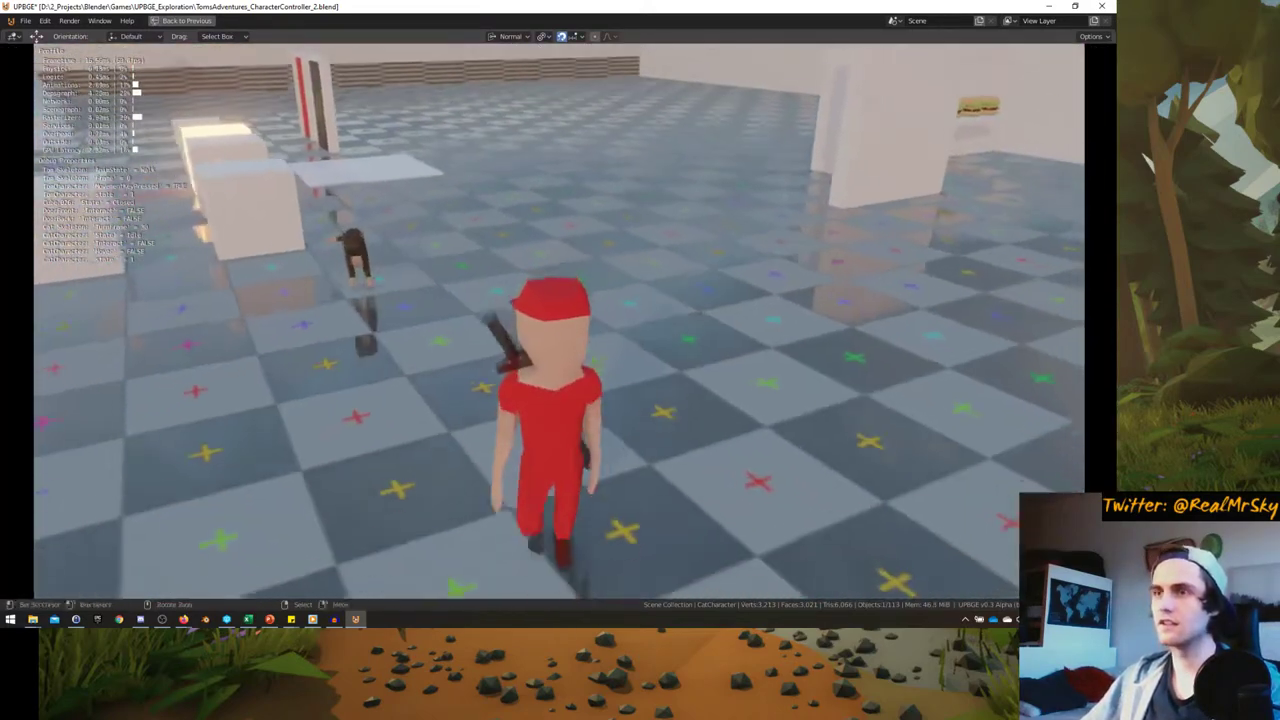
key(s)
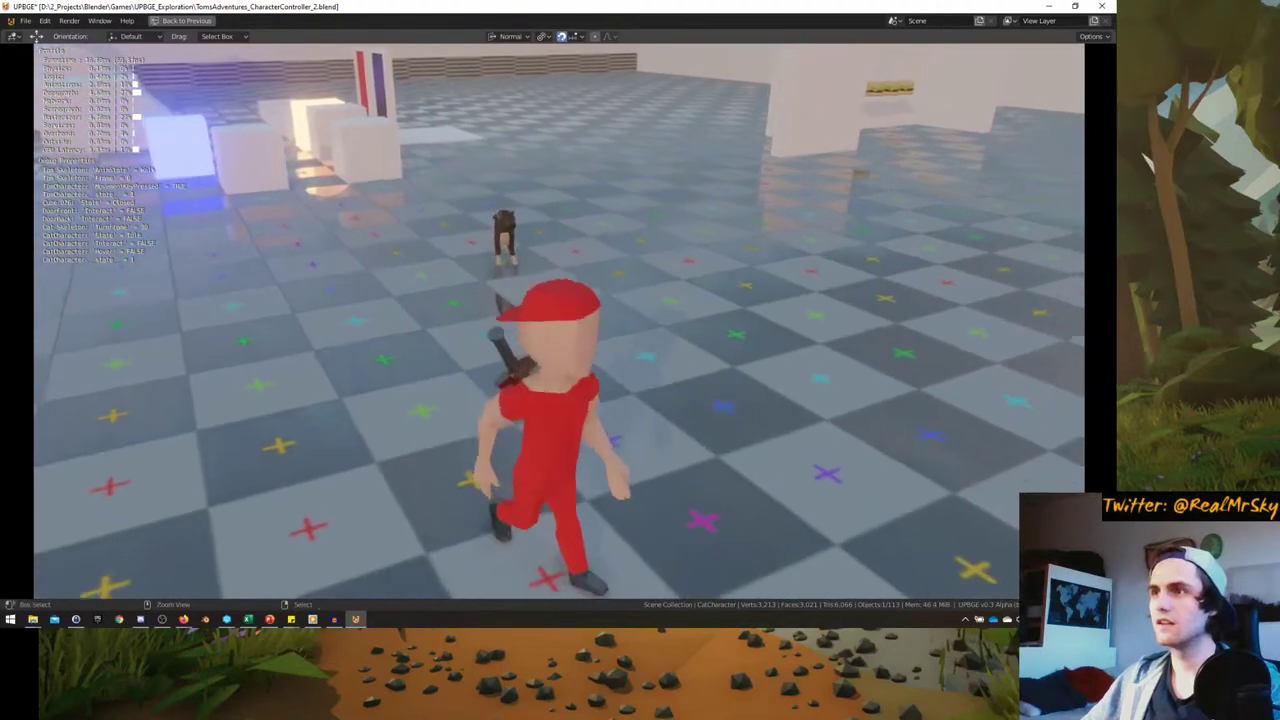
key(w)
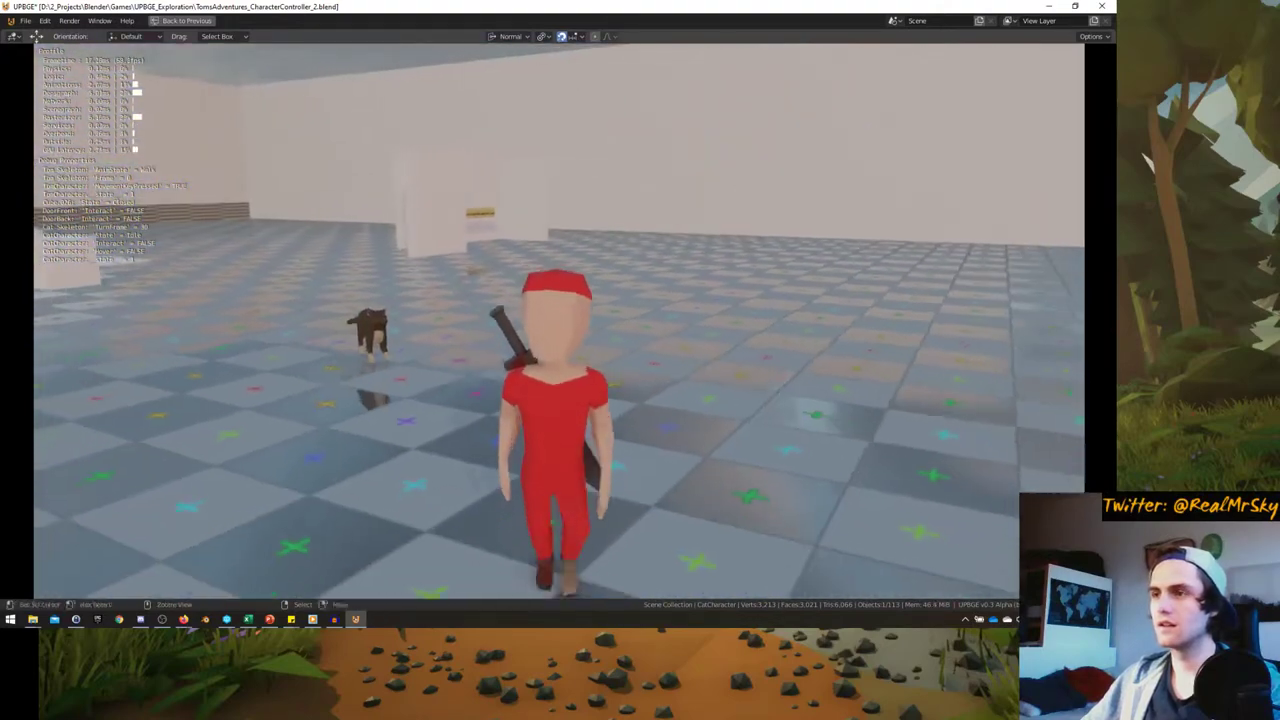
key(a)
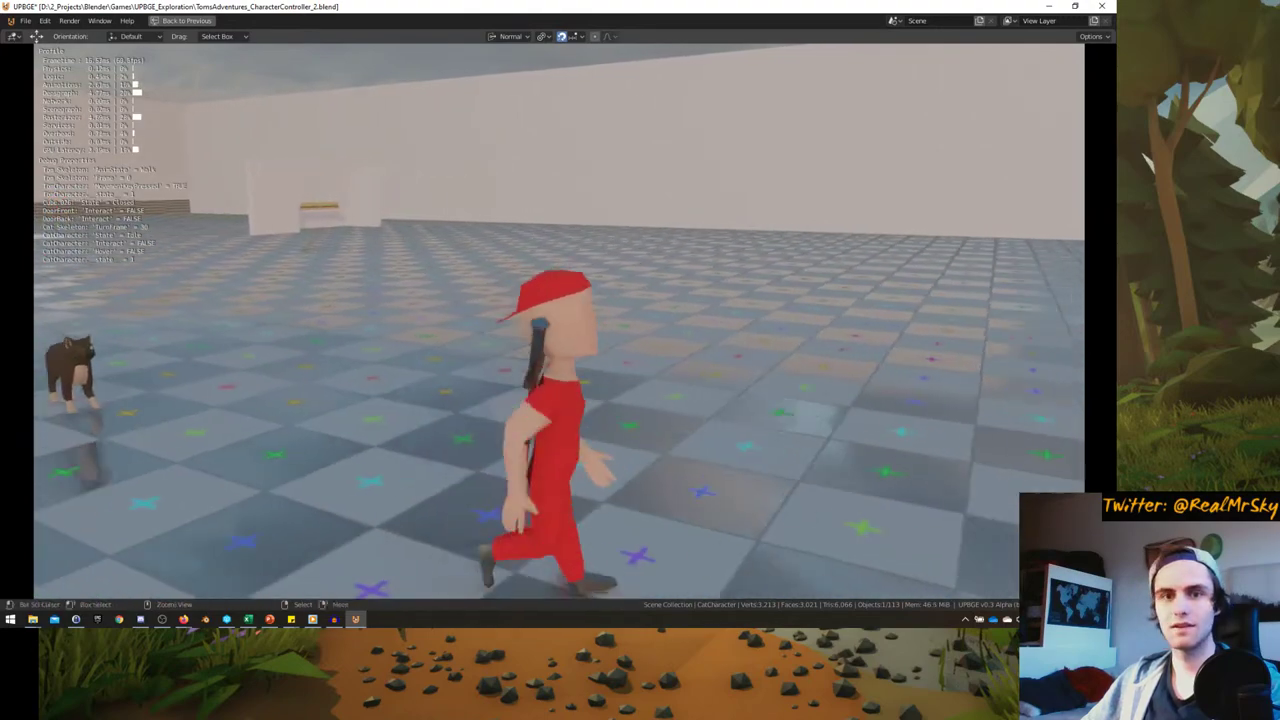
key(s)
key(w)
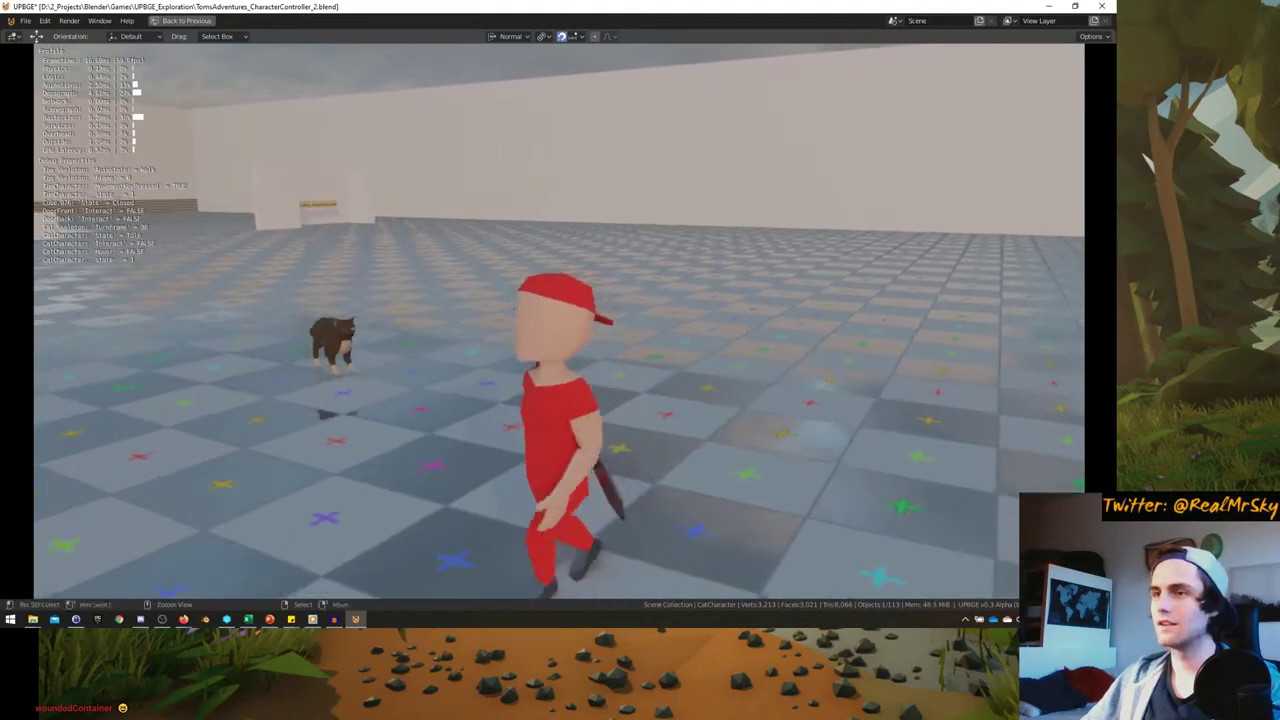
key(a)
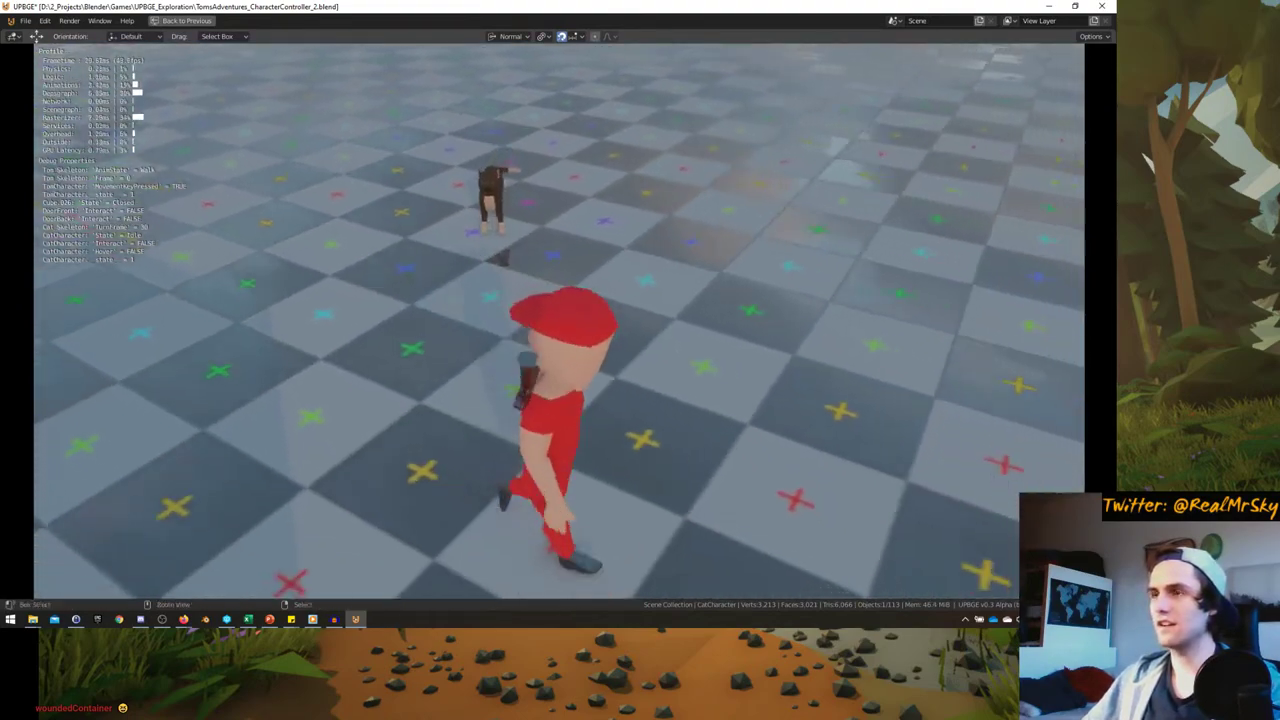
key(w)
key(d)
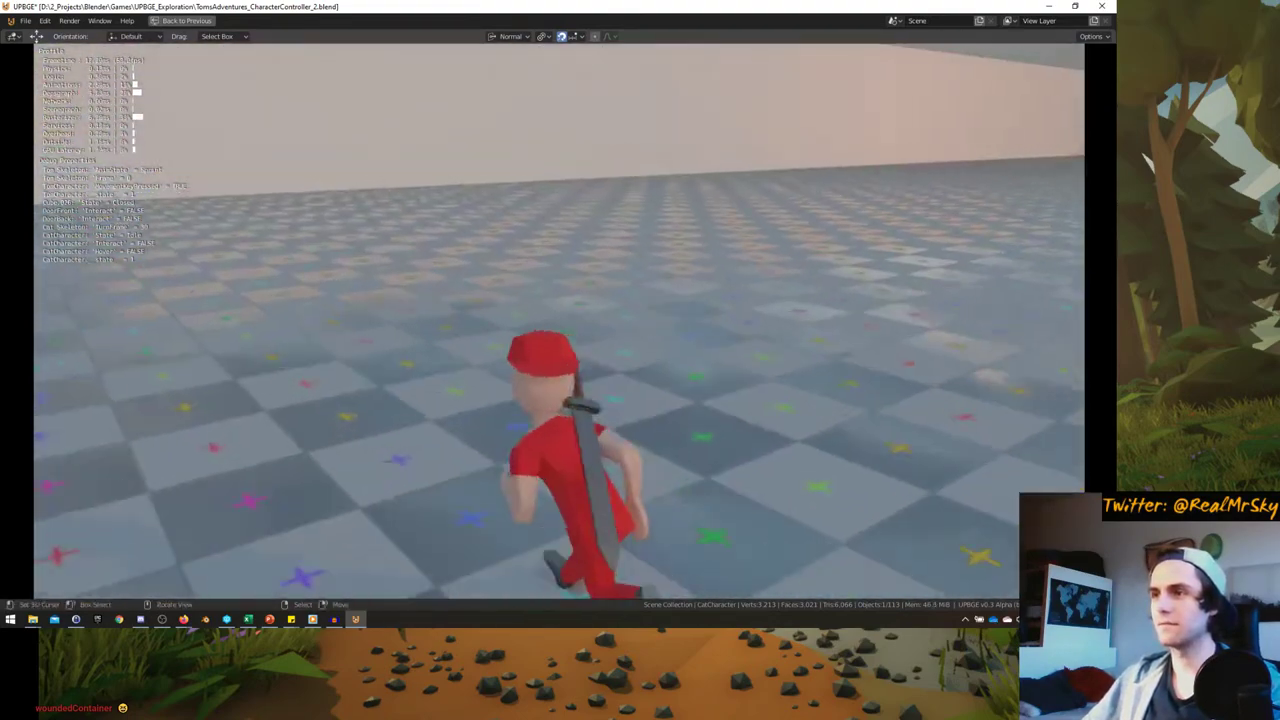
key(w)
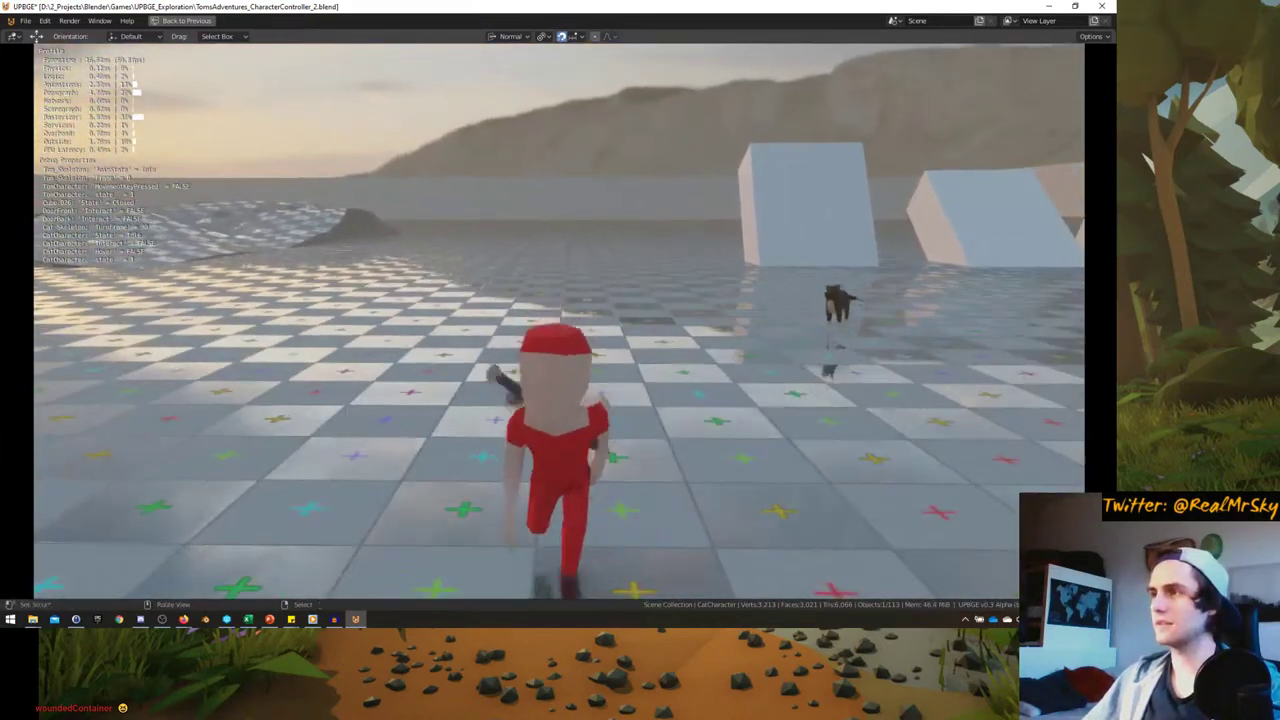
key(s)
key(Escape)
key(ctrl+space)
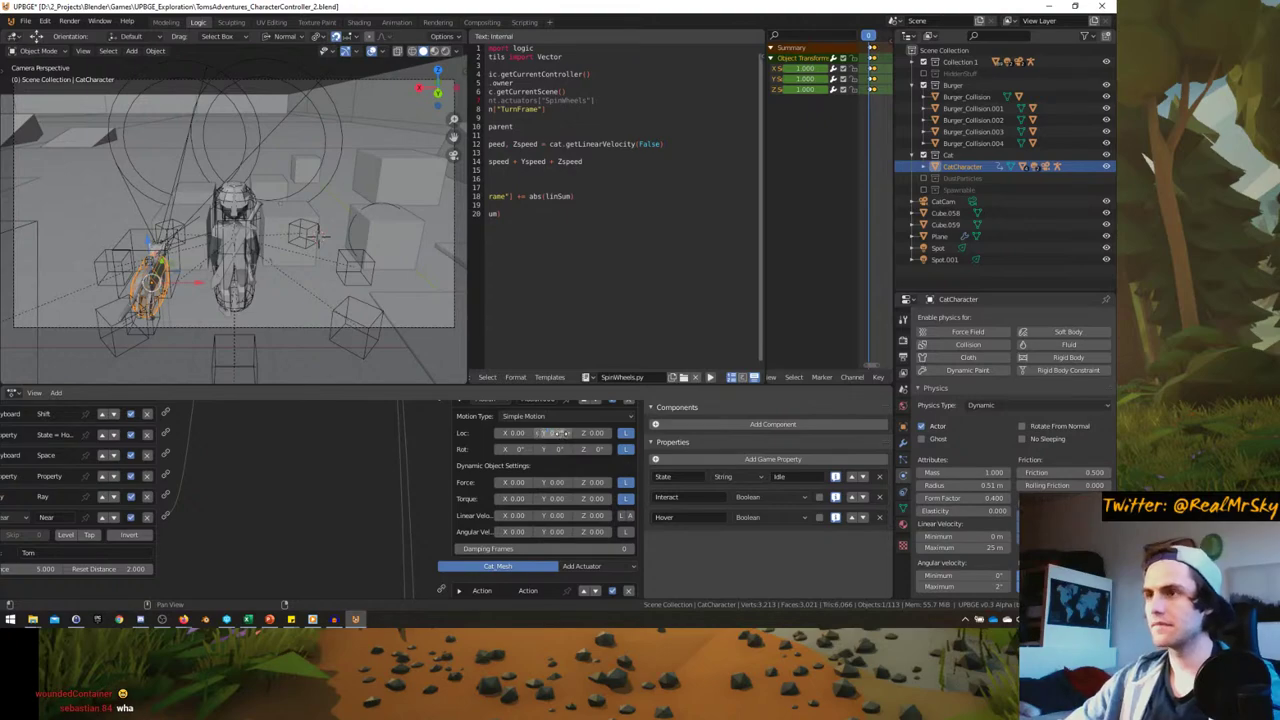
- Run a second short play test walking toward and away from the camera, then exit
key(p)
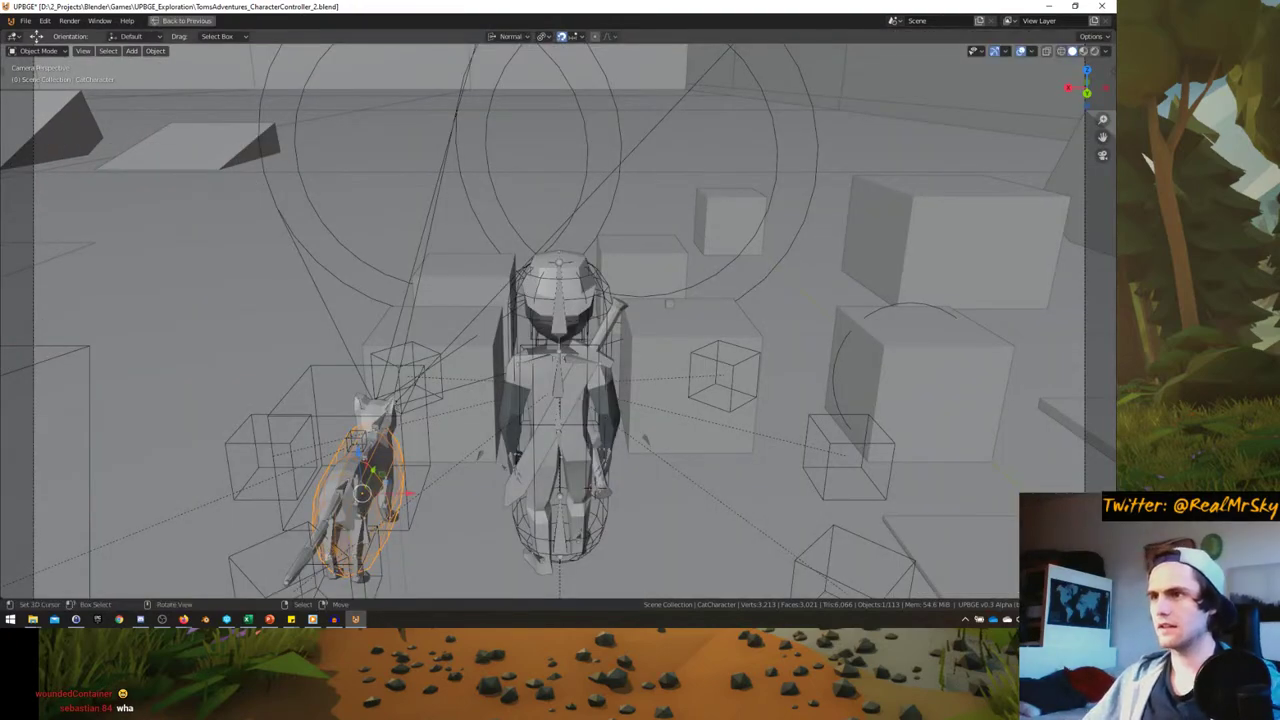
key(p)
key(s)
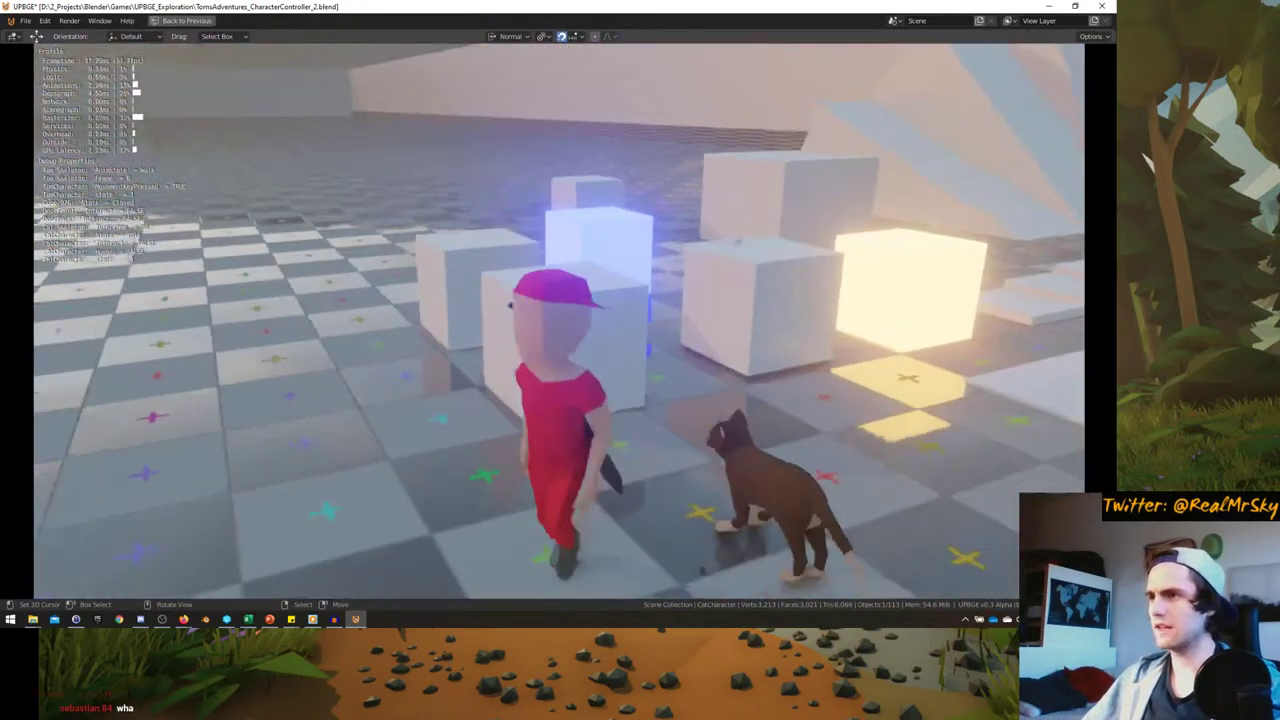
key(w)
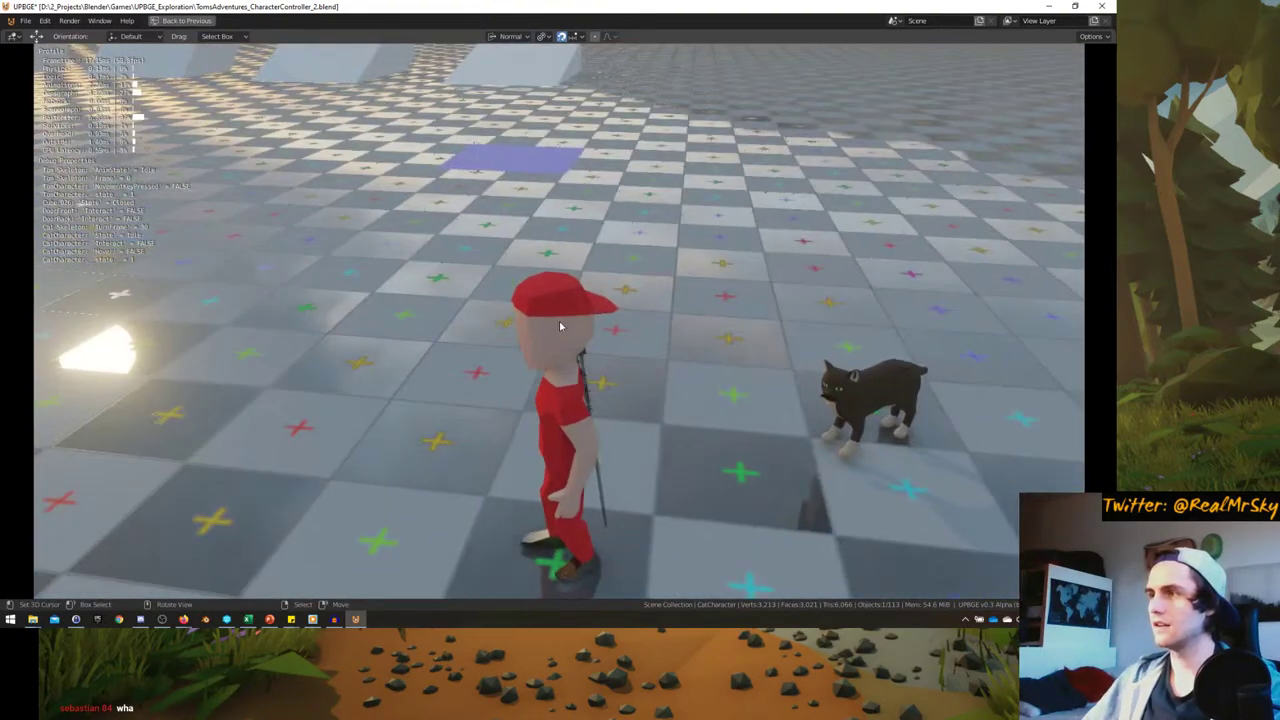
key(Escape)
scroll(505, 514, up, 2)
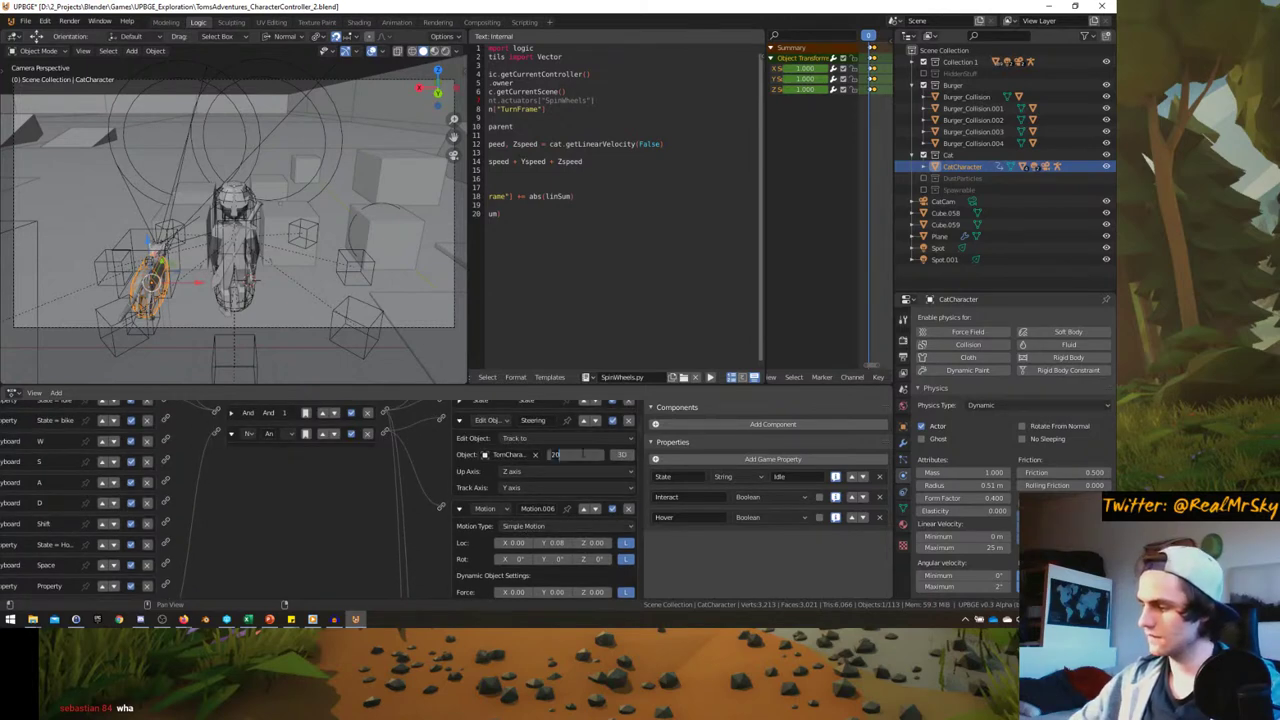
scroll(525, 515, down, 1)
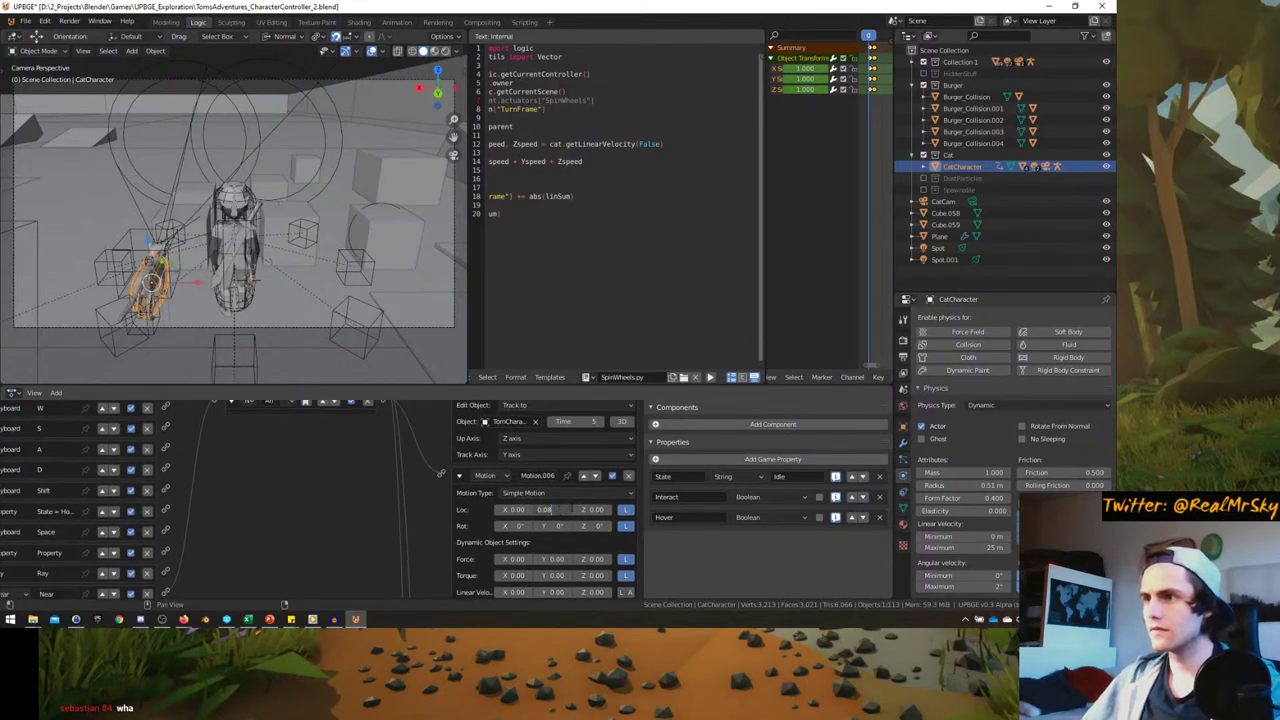
key(ctrl+space)
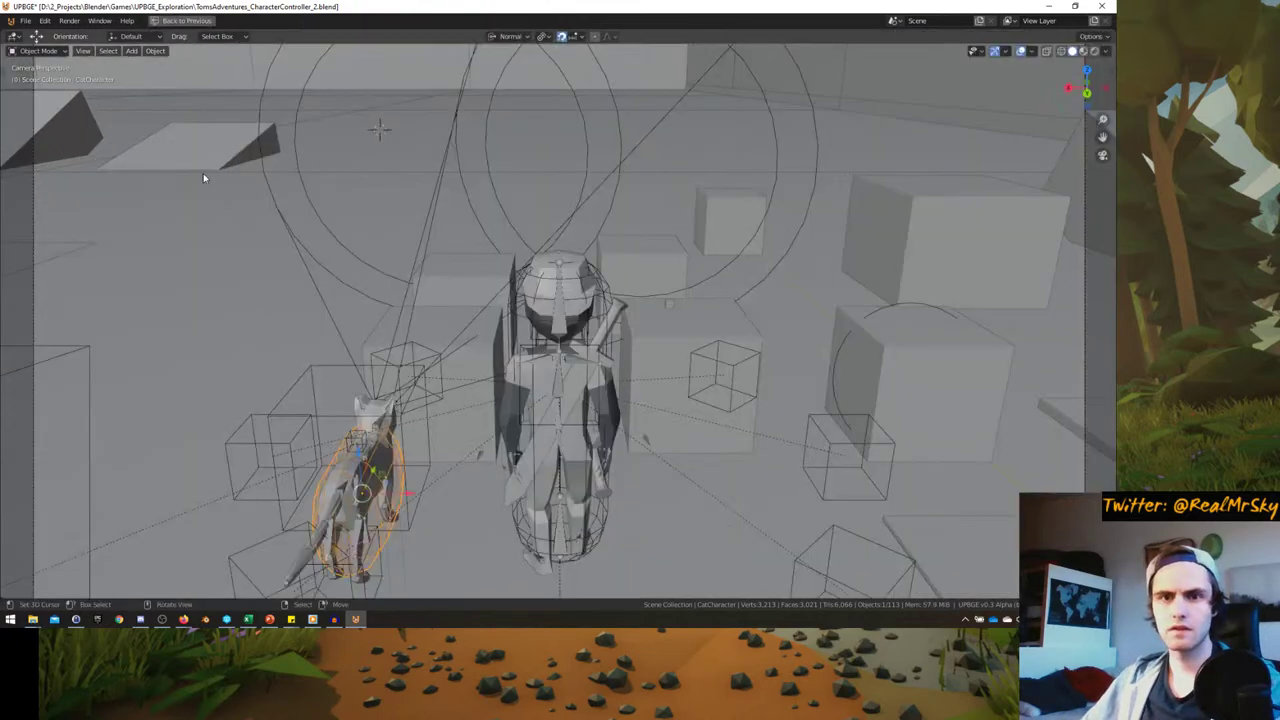
key(p)
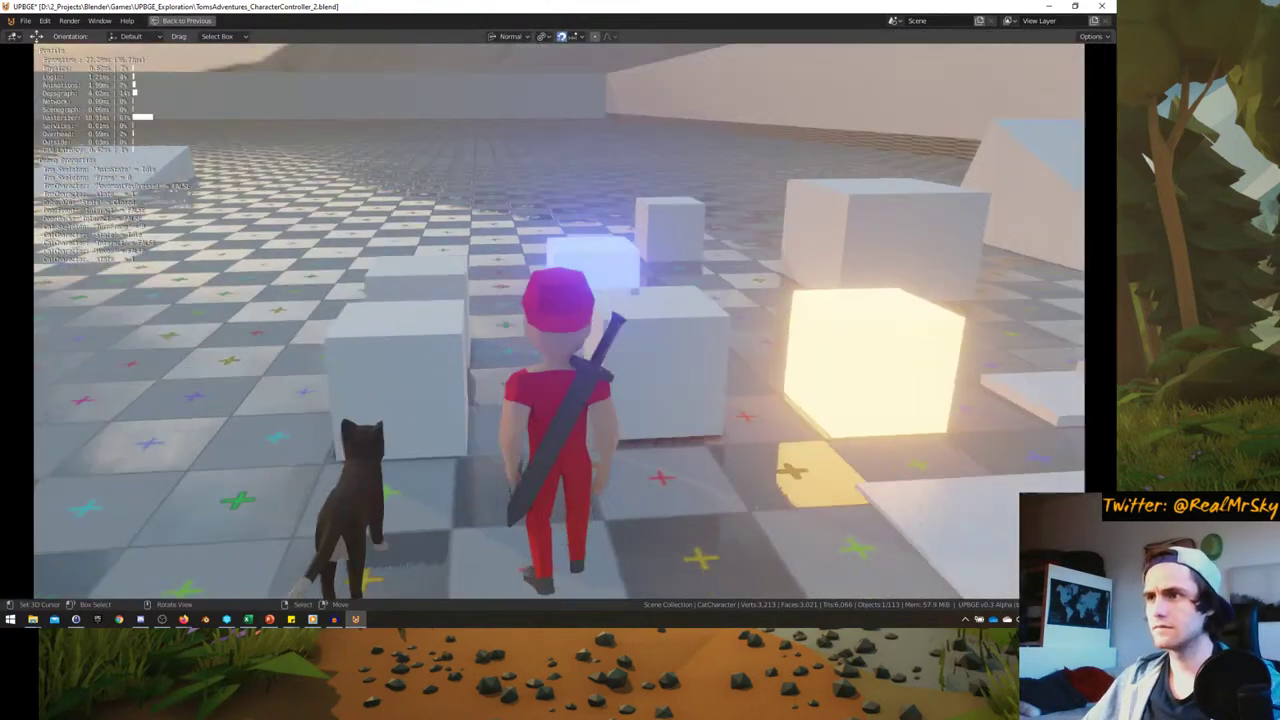
key(w)
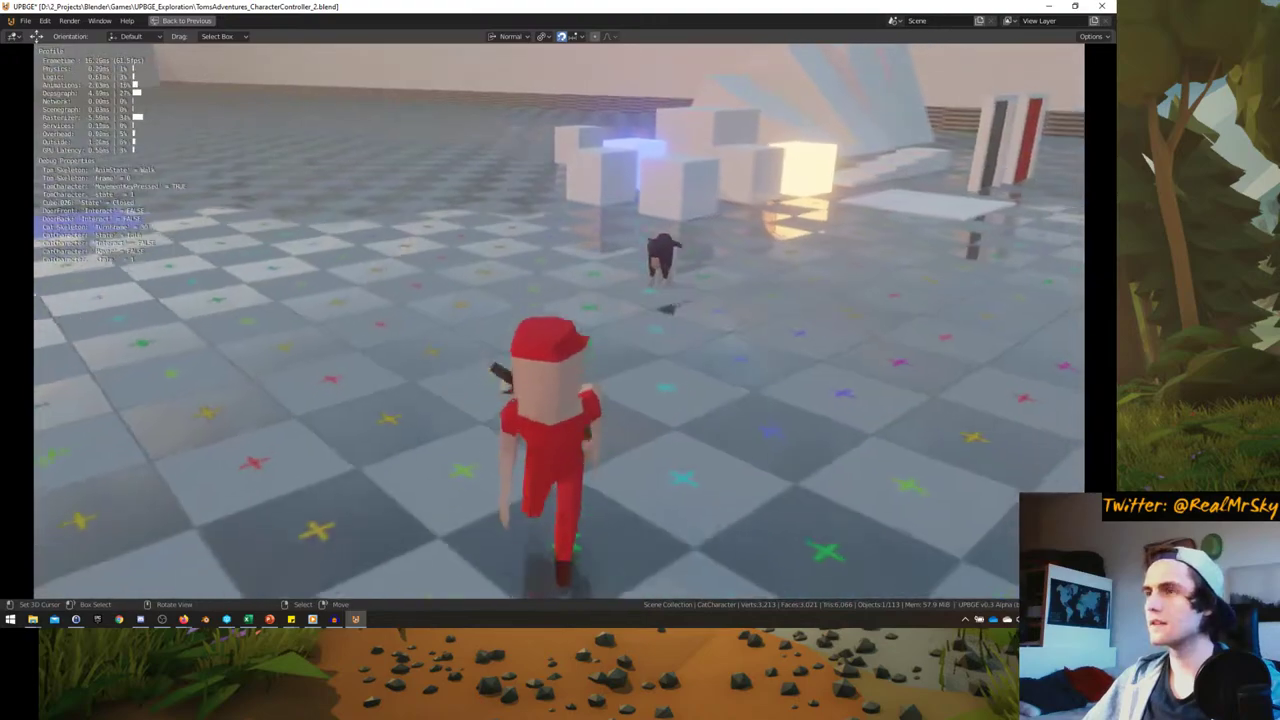
key(w)
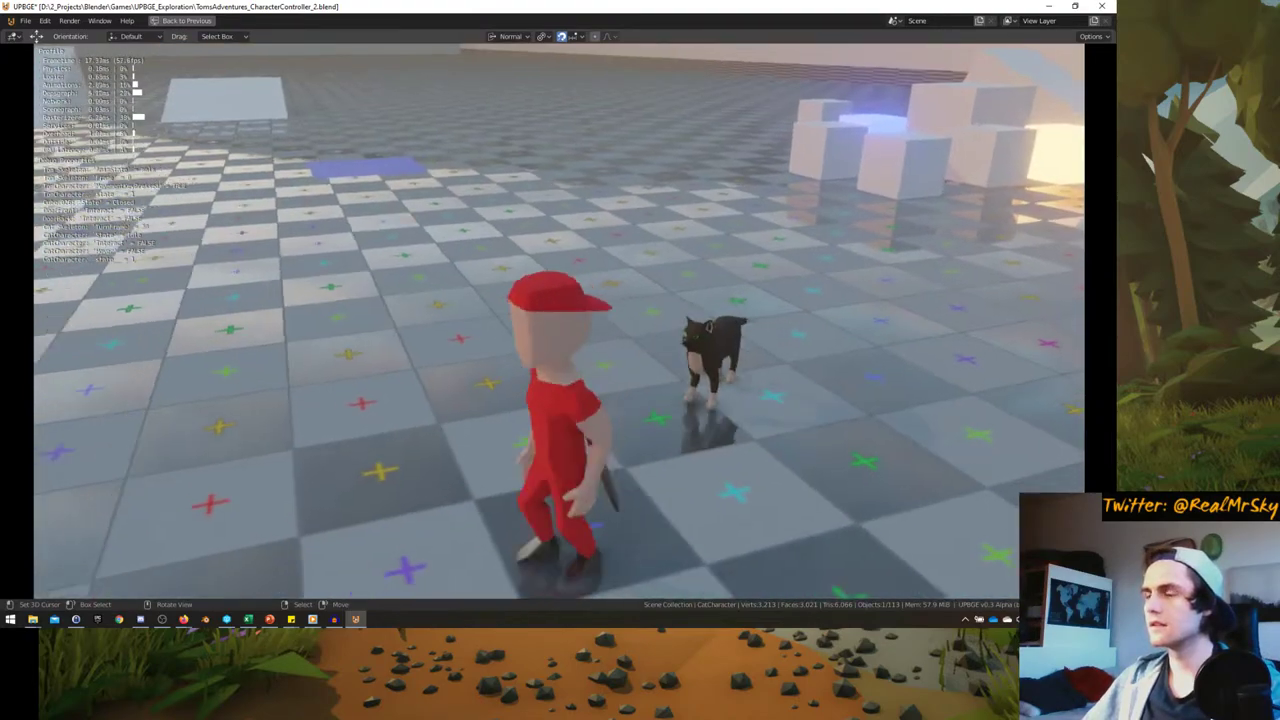
key(a)
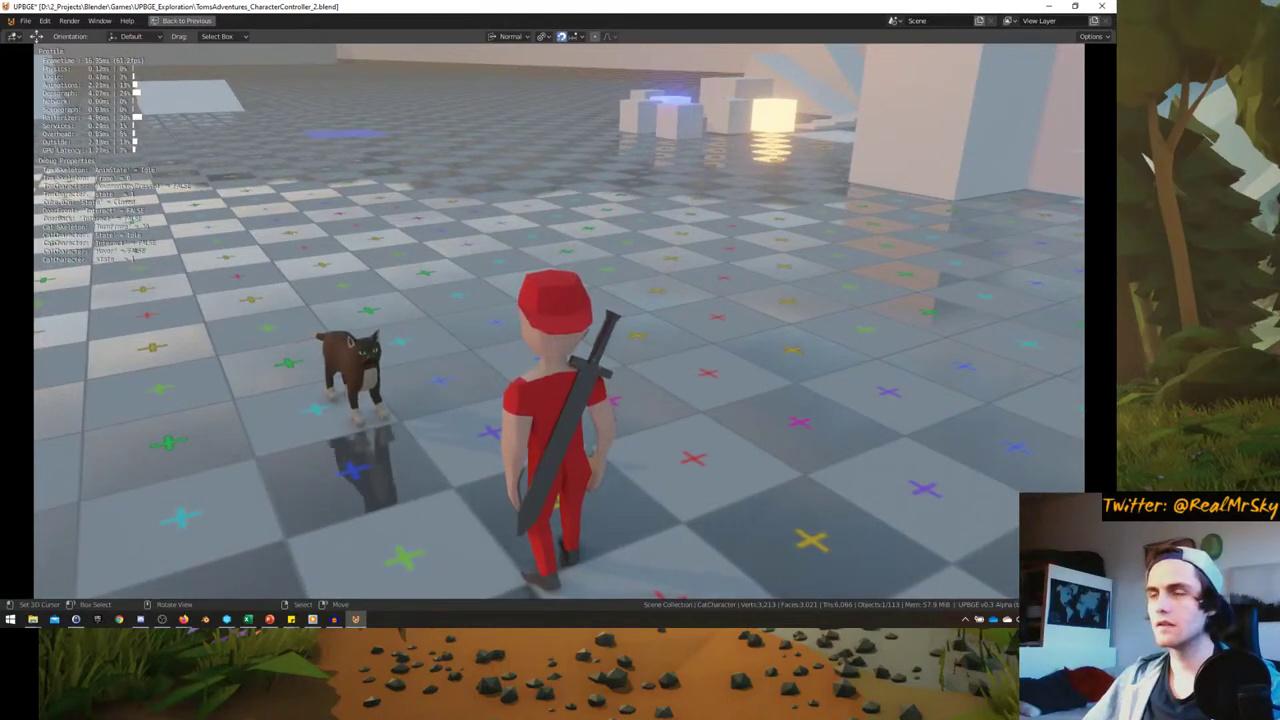
key(d)
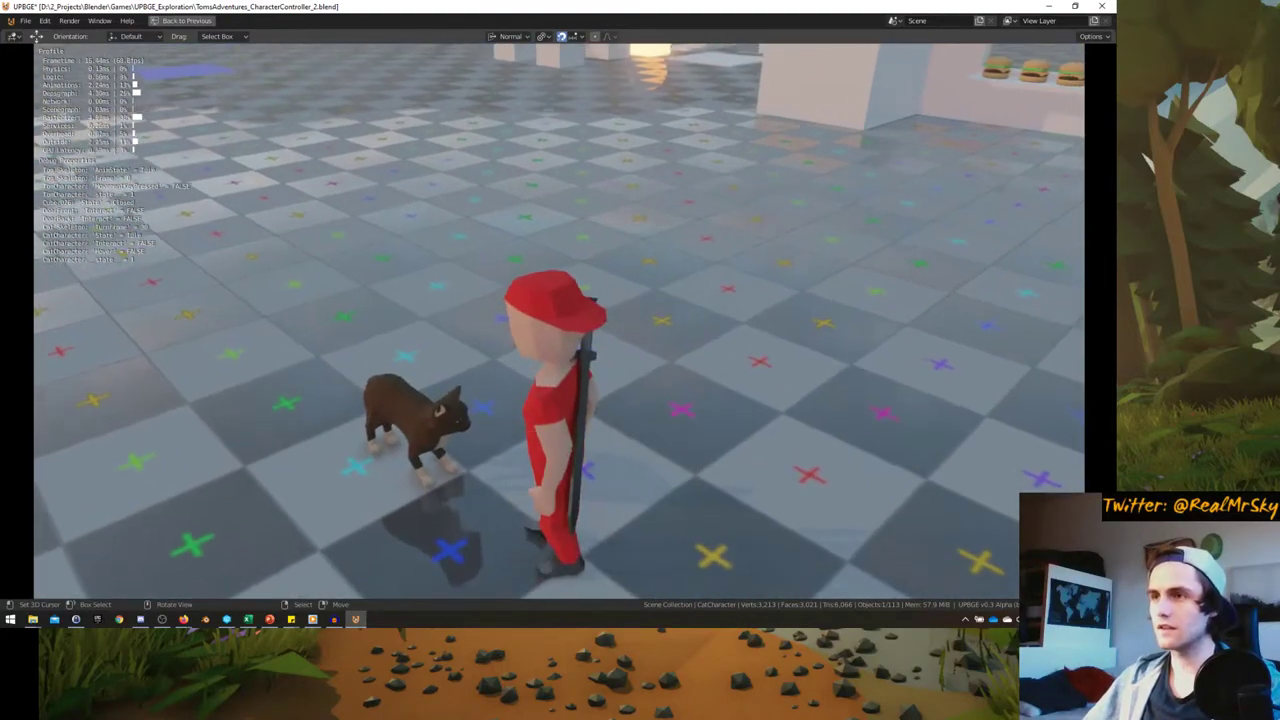
key(s)
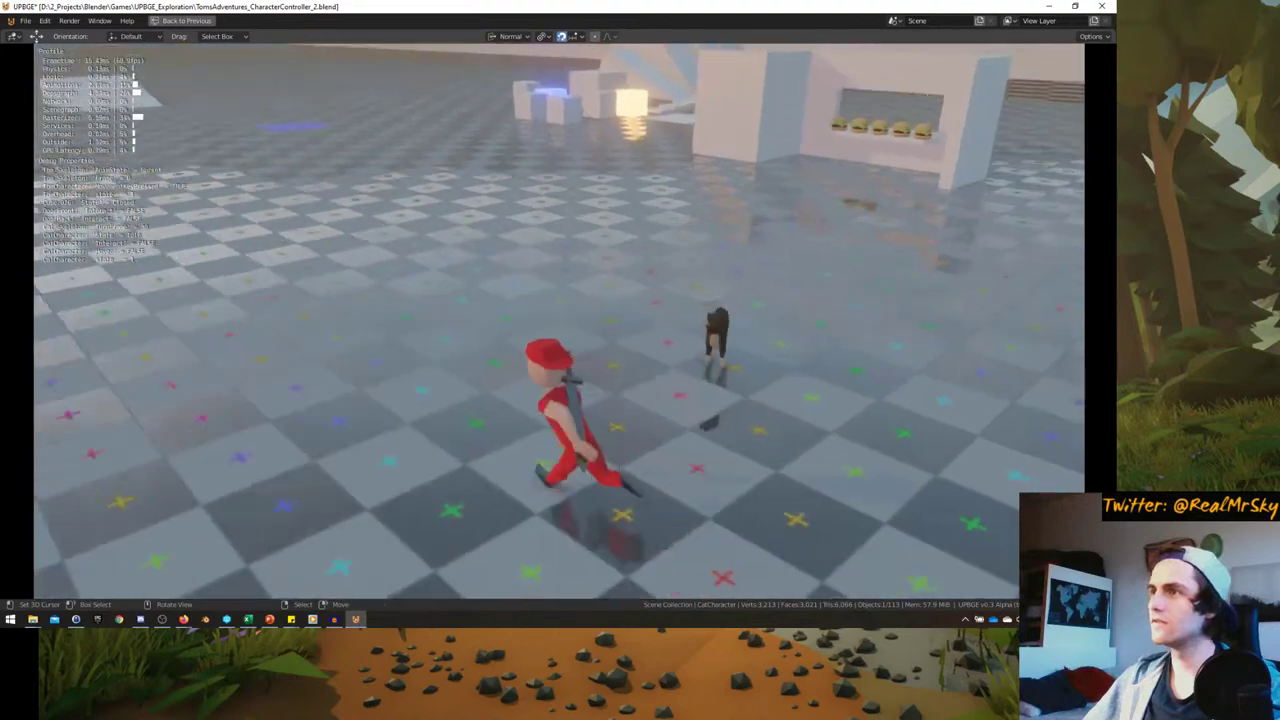
key(a)
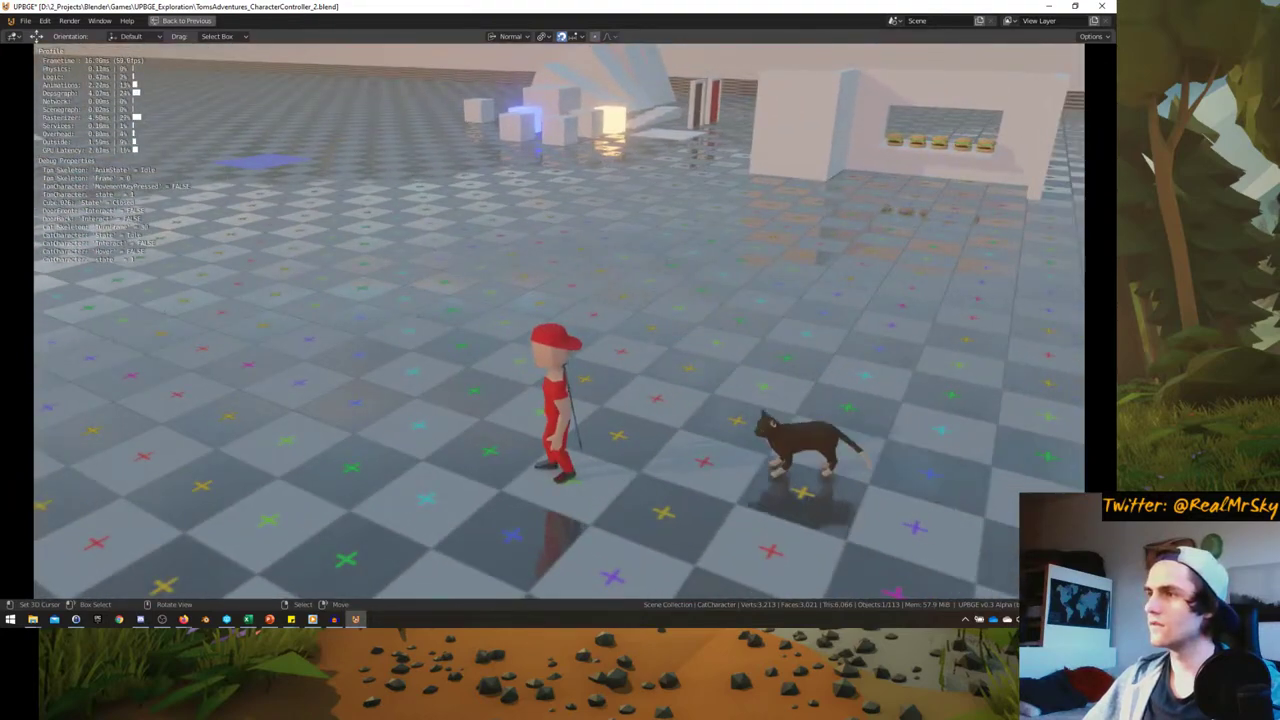
key(Escape)
key(ctrl+space)
scroll(90, 518, down, 2)
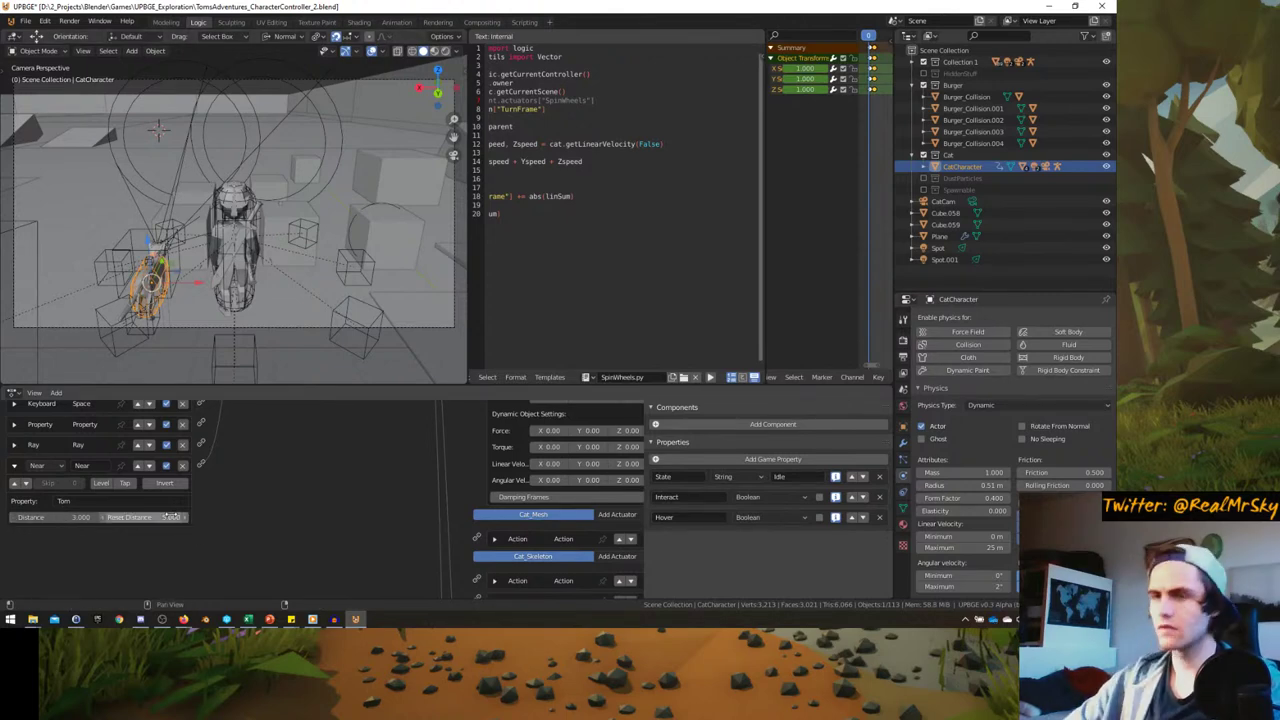
key(ctrl+space)
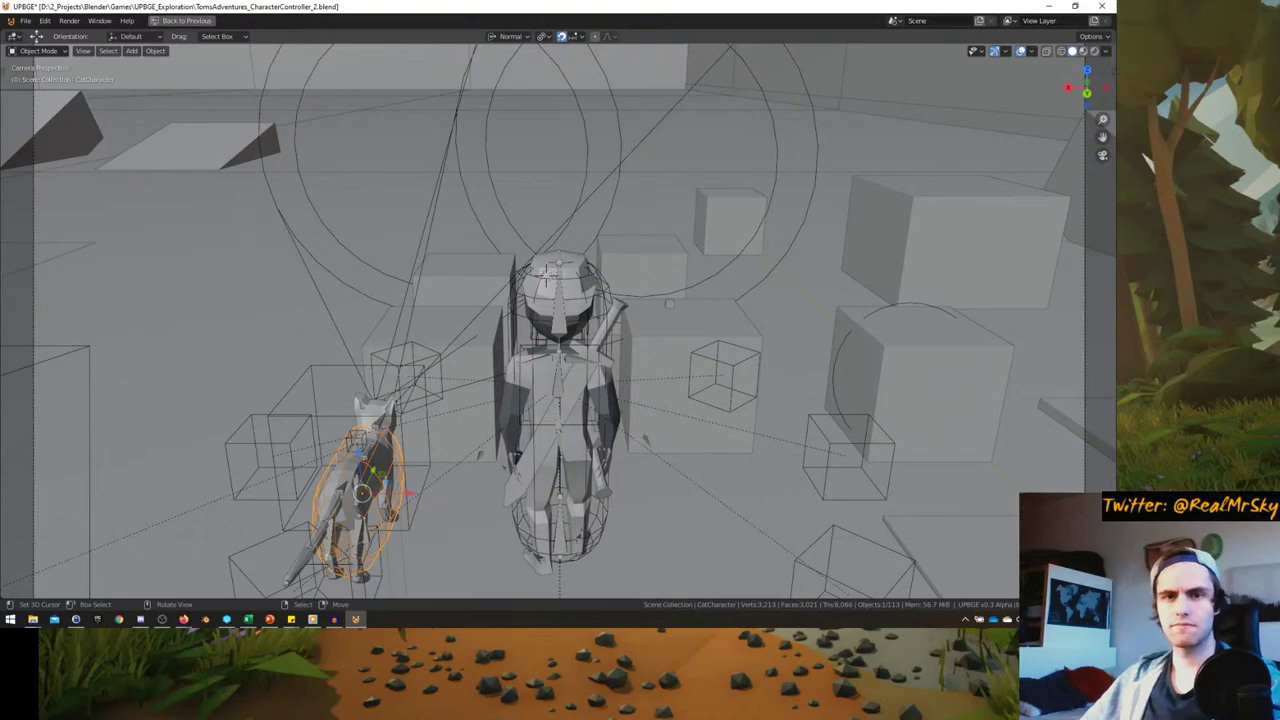
key(p)
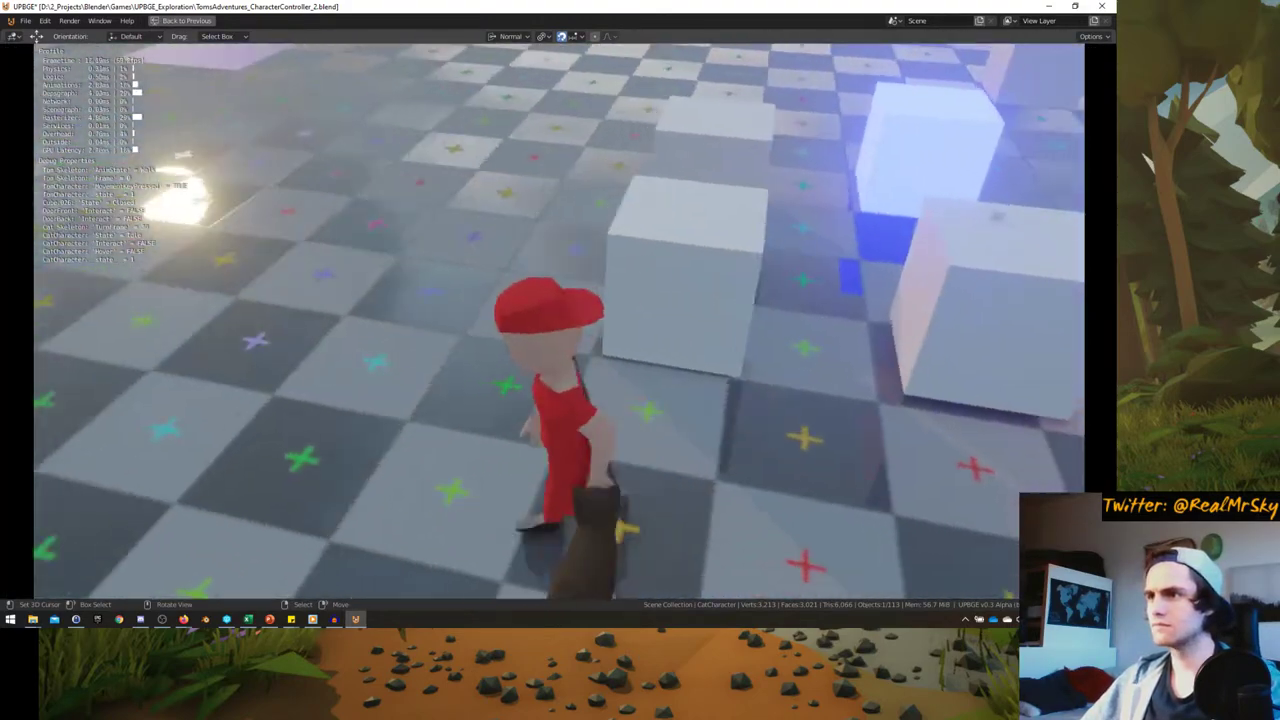
key(w)
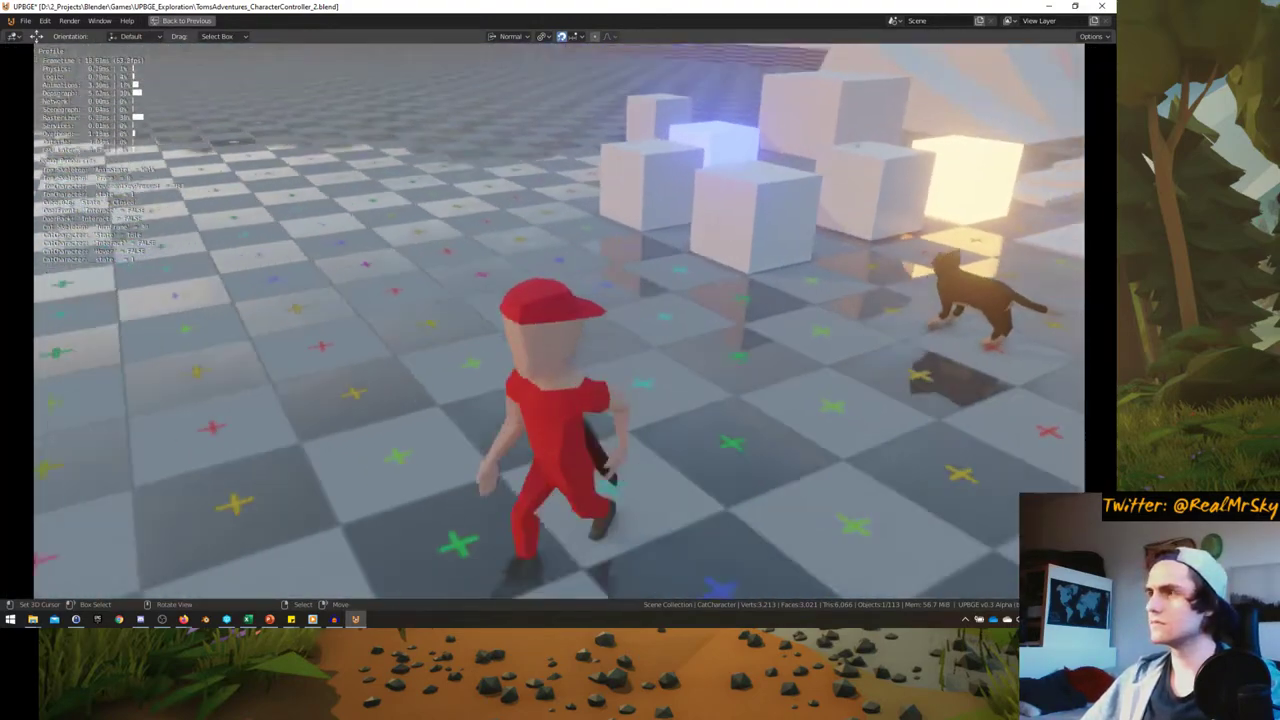
key(d)
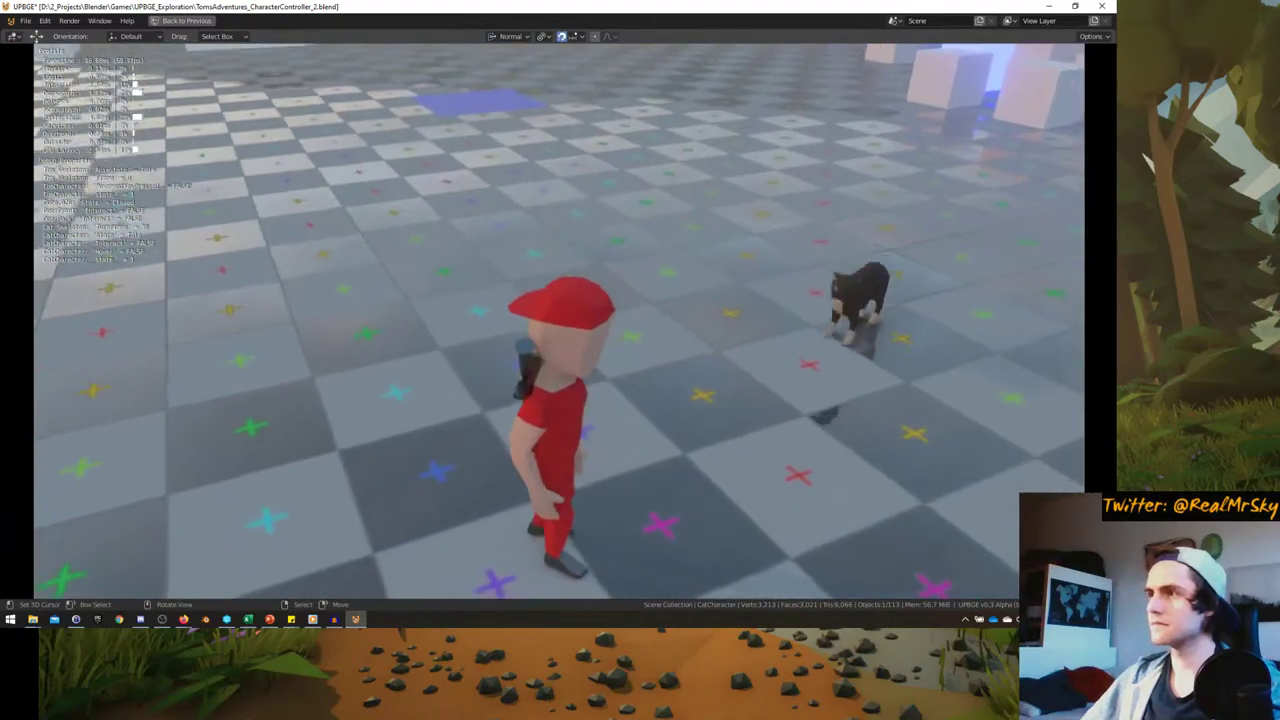
key(w)
key(Escape)
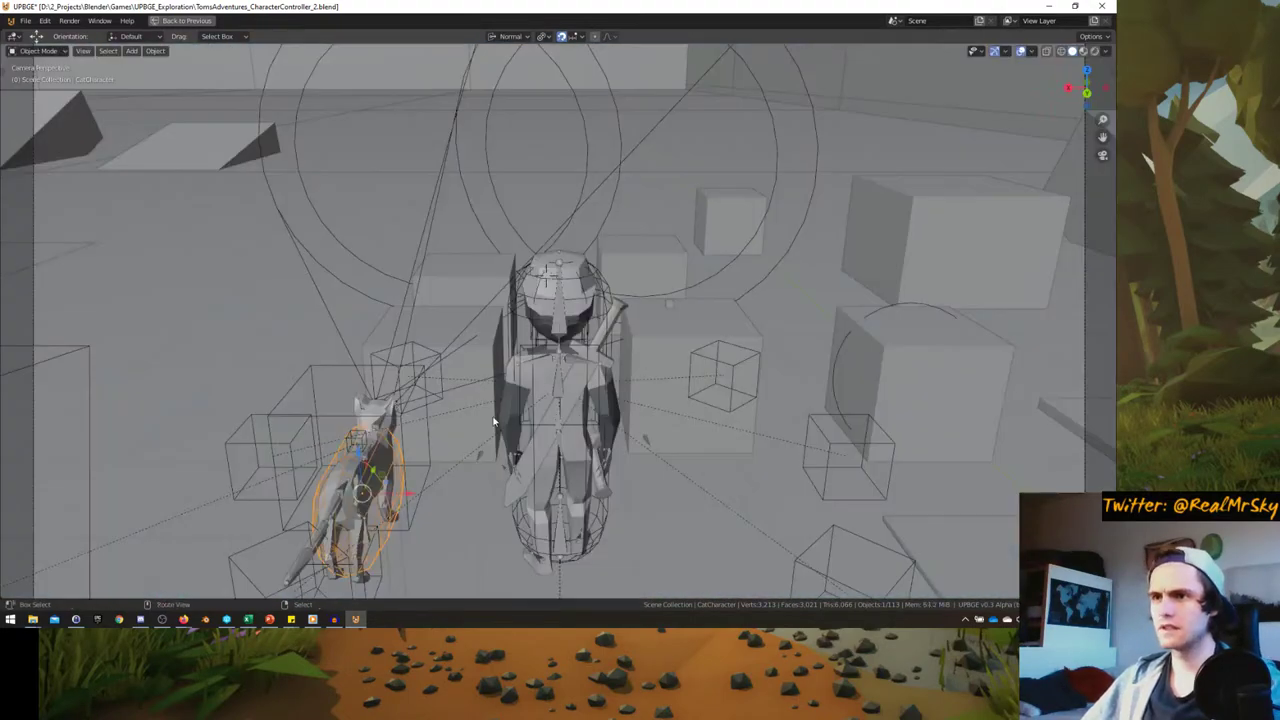
key(ctrl+space)
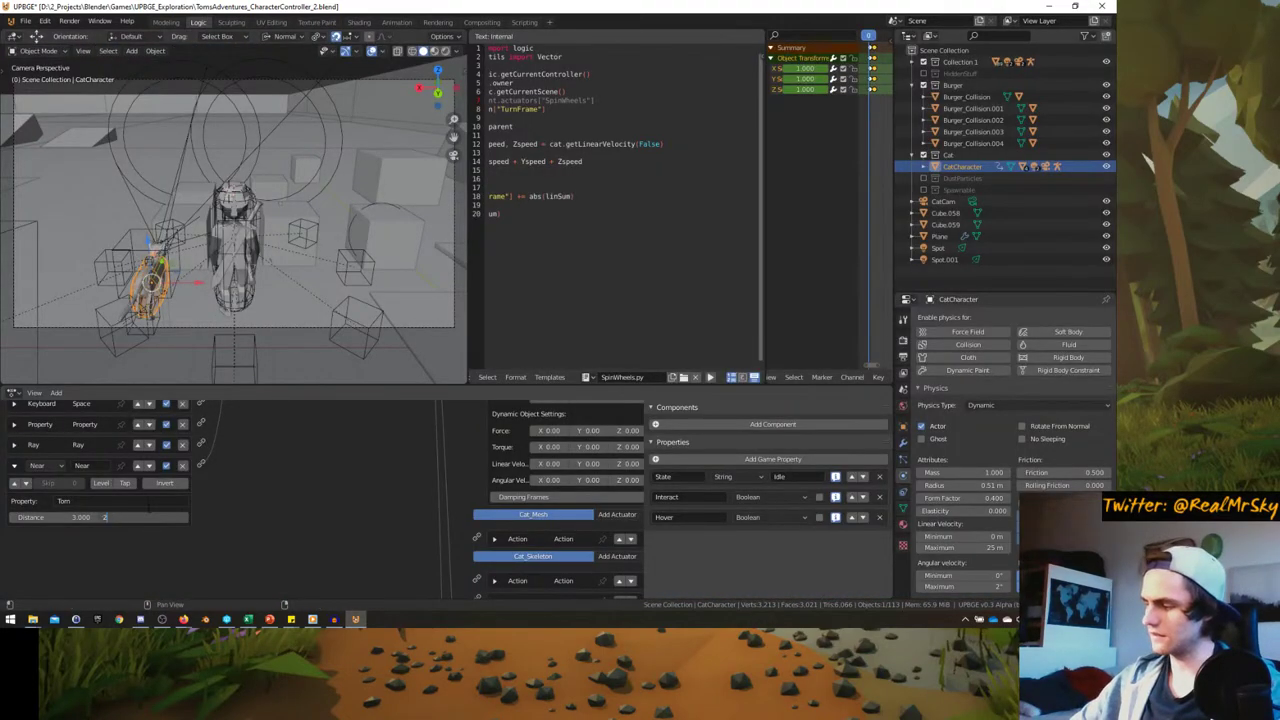
key(ctrl+space)
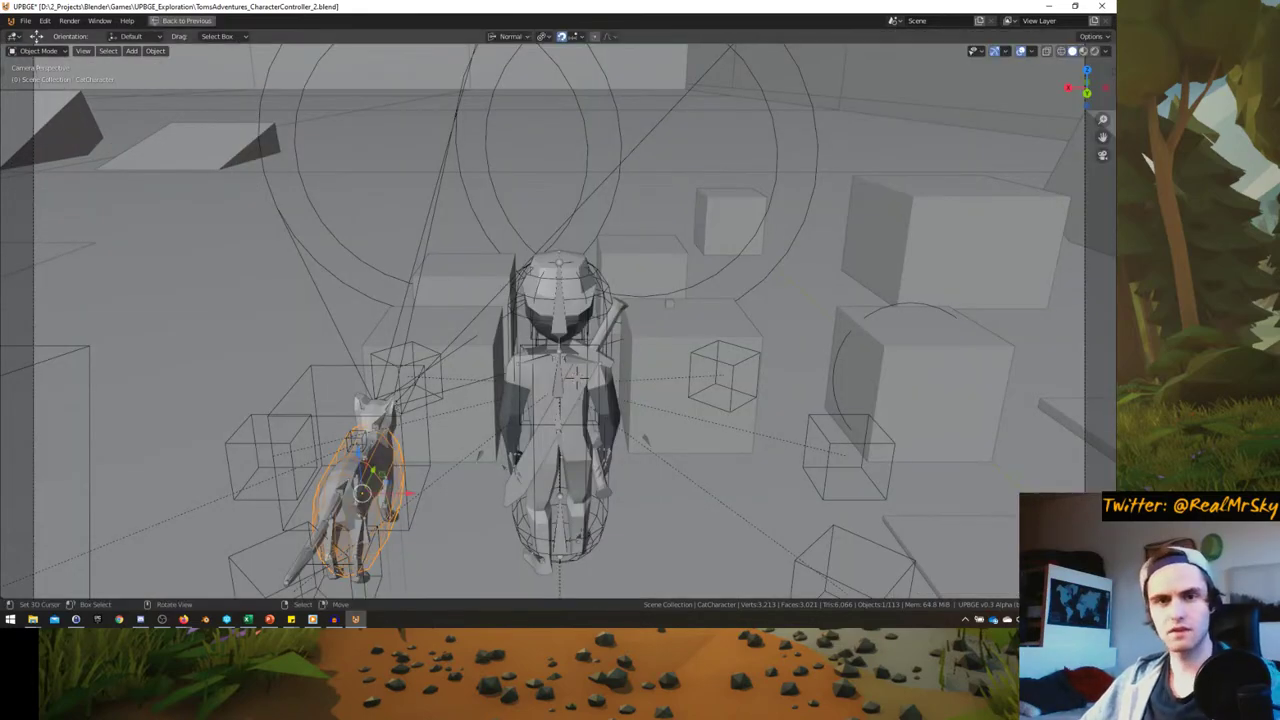
key(p)
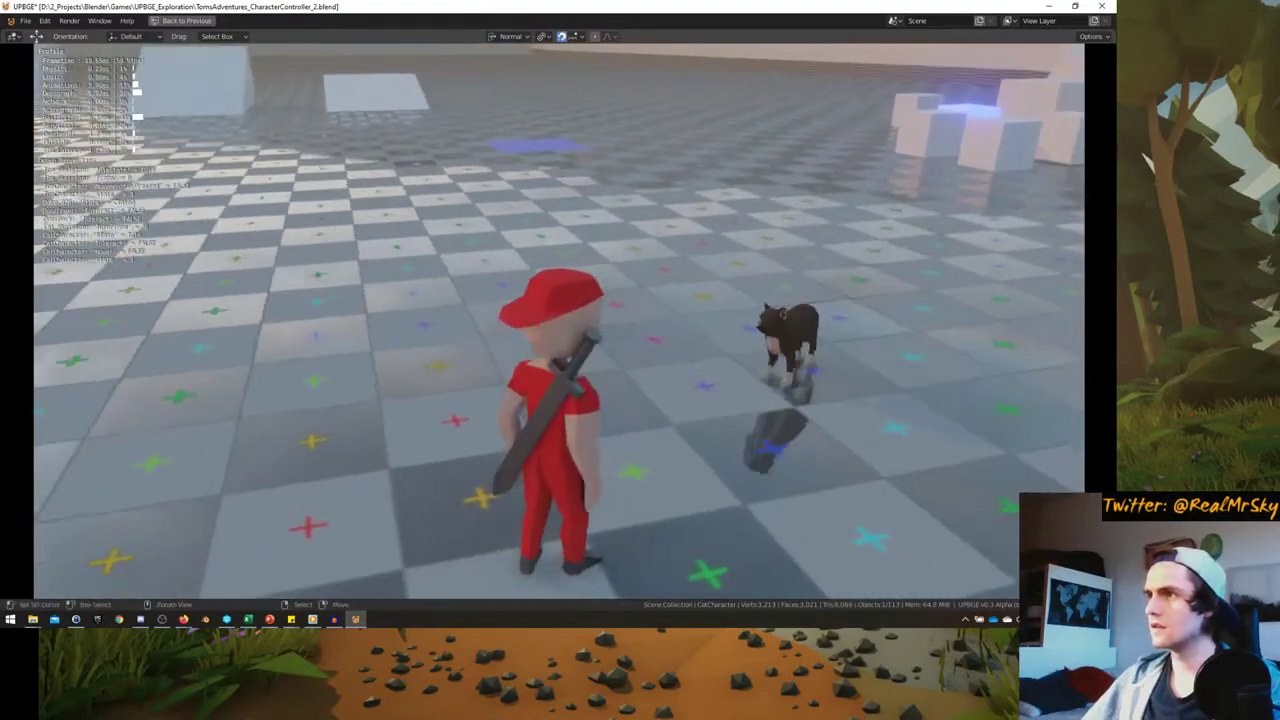
key(w)
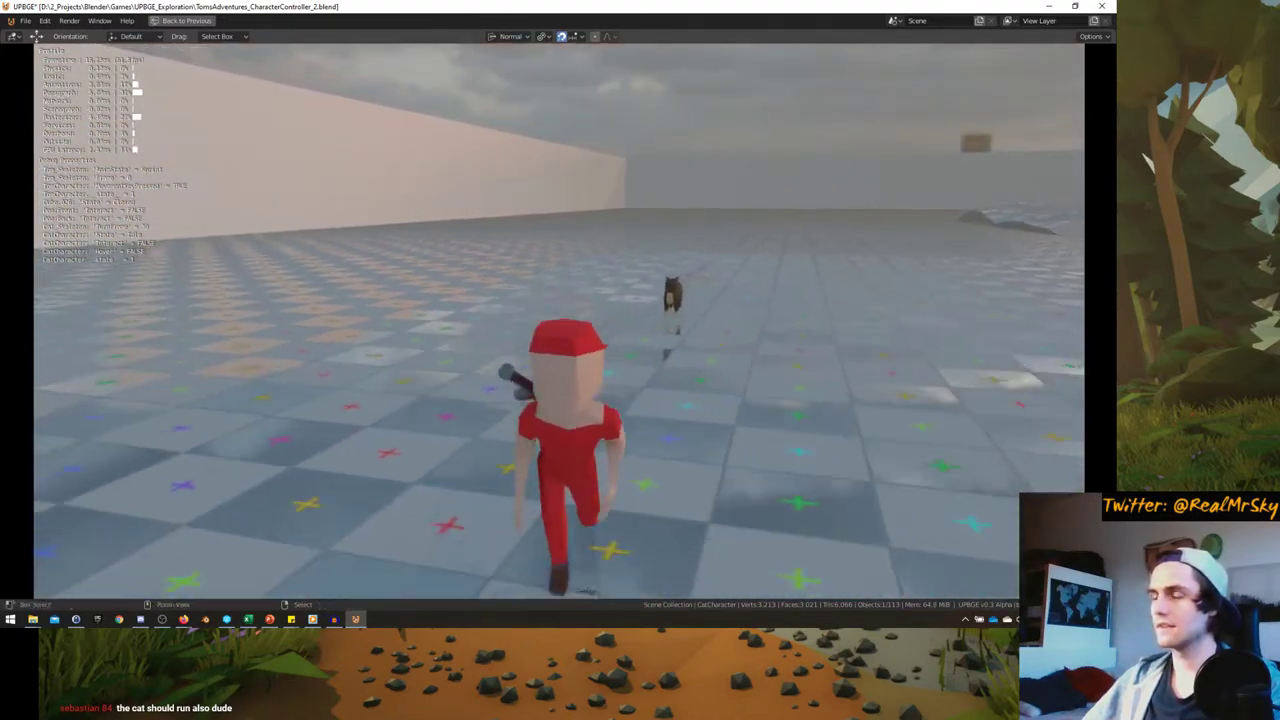
key(Escape)
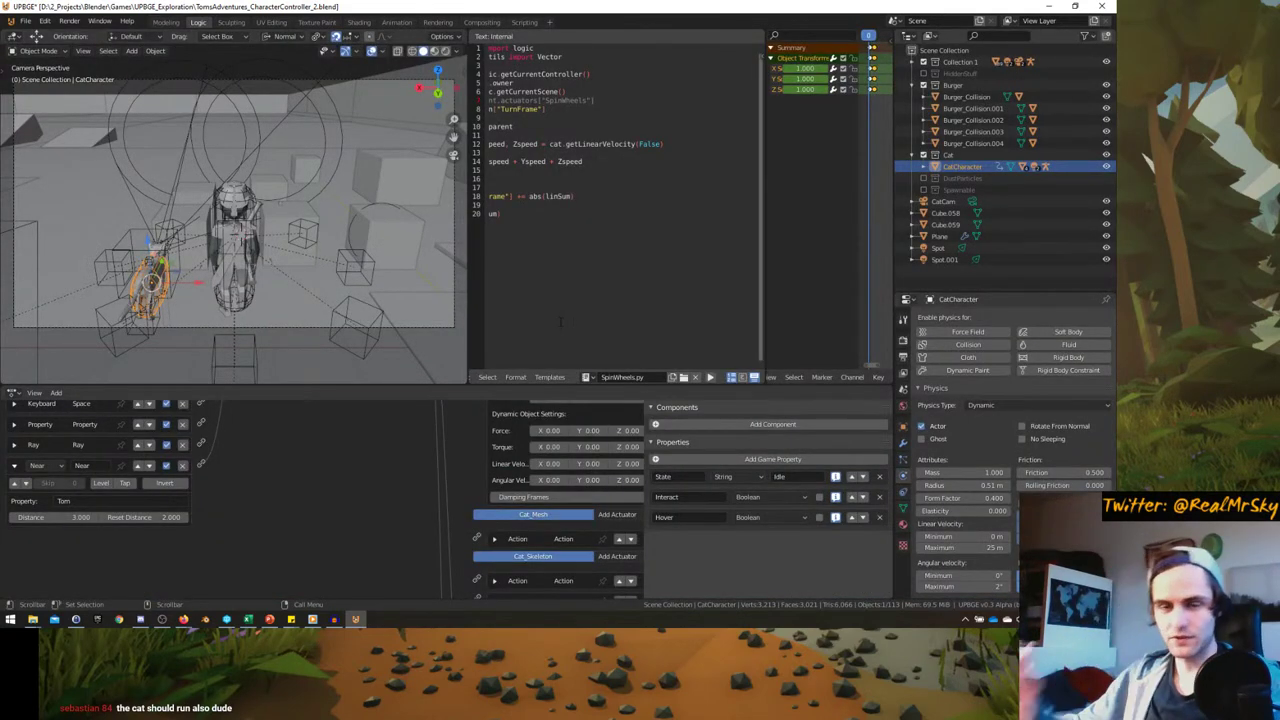
- Frame the cat, select its skeleton, and save the blend file
middle_drag(300, 250, 225, 255)
key(KP_Decimal)
click(220, 248)
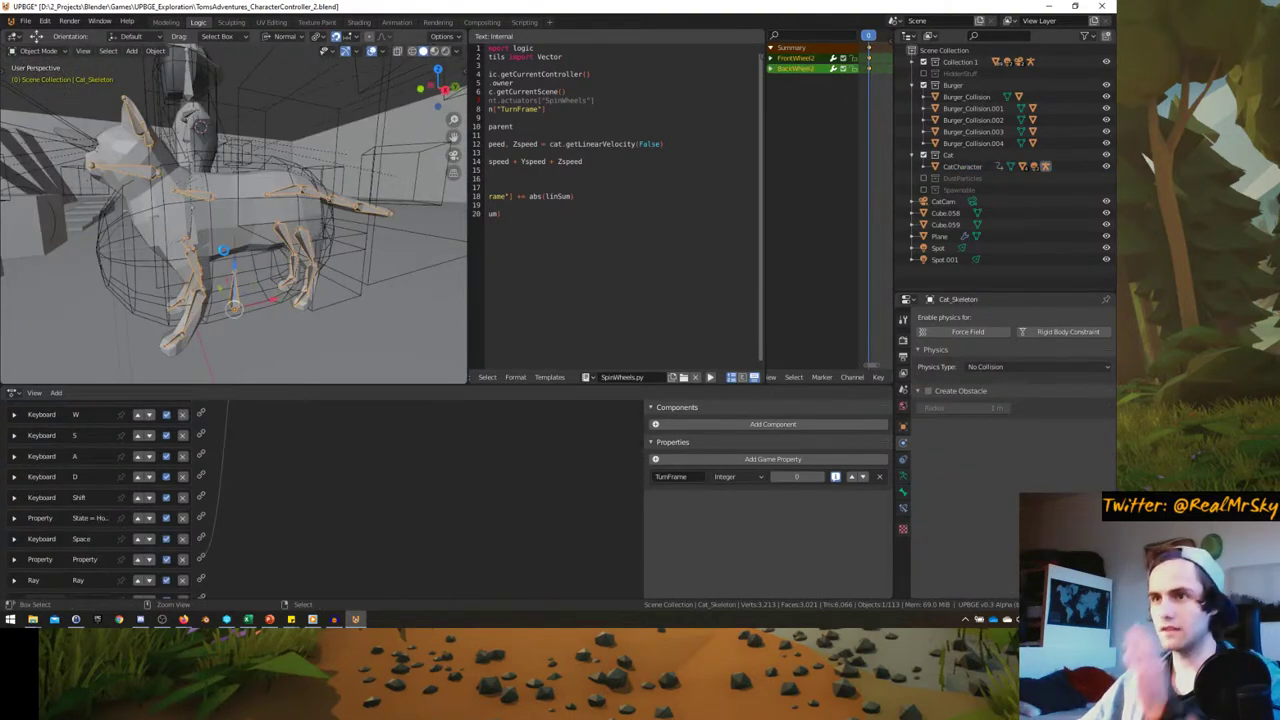
key(ctrl+s)
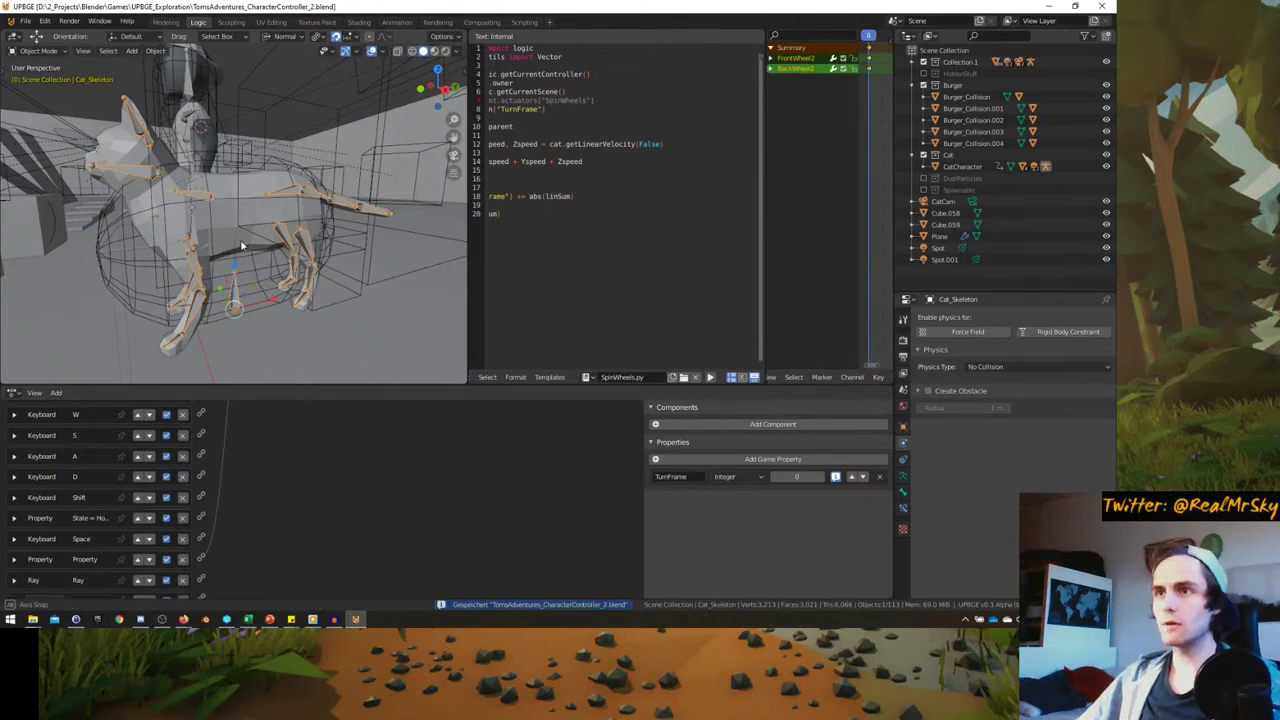
- Show Cat_Mesh alone in an orthographic right-side view inside the Animation workspace
middle_drag(241, 245, 214, 216)
click(214, 216)
click(205, 232)
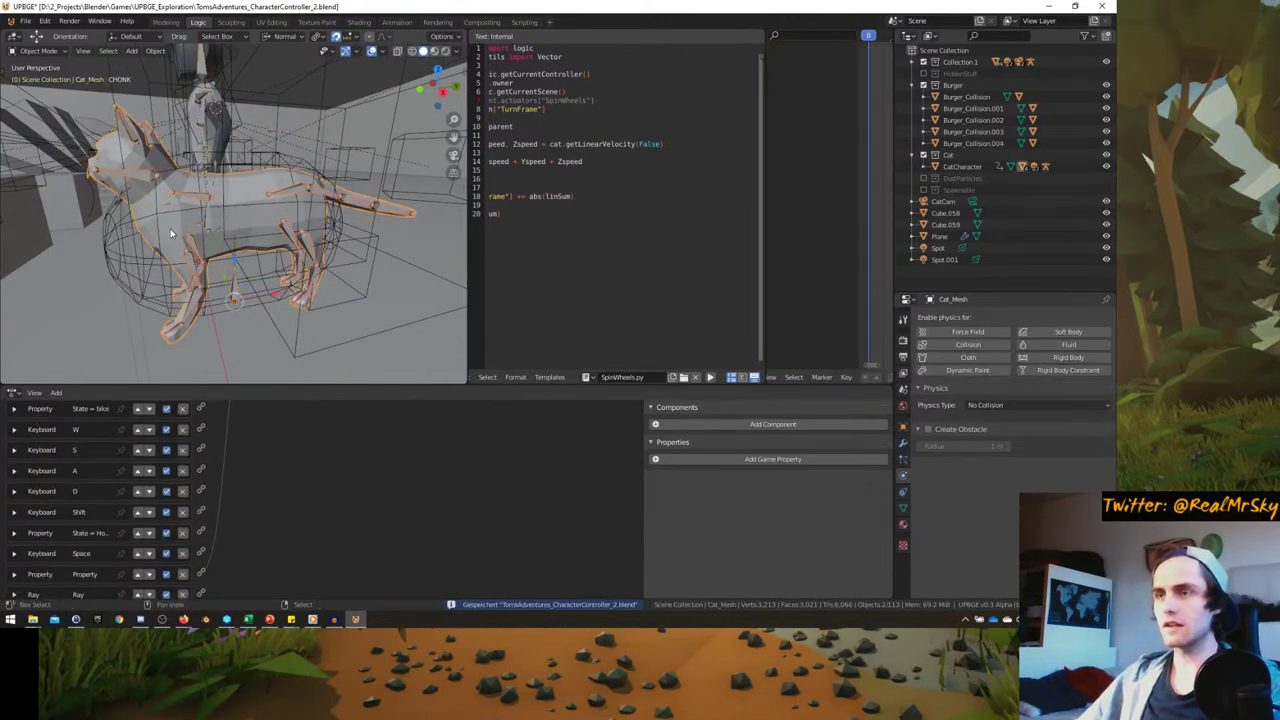
key(KP_Divide)
key(KP_5)
key(KP_3)
scroll(200, 217, up, 4)
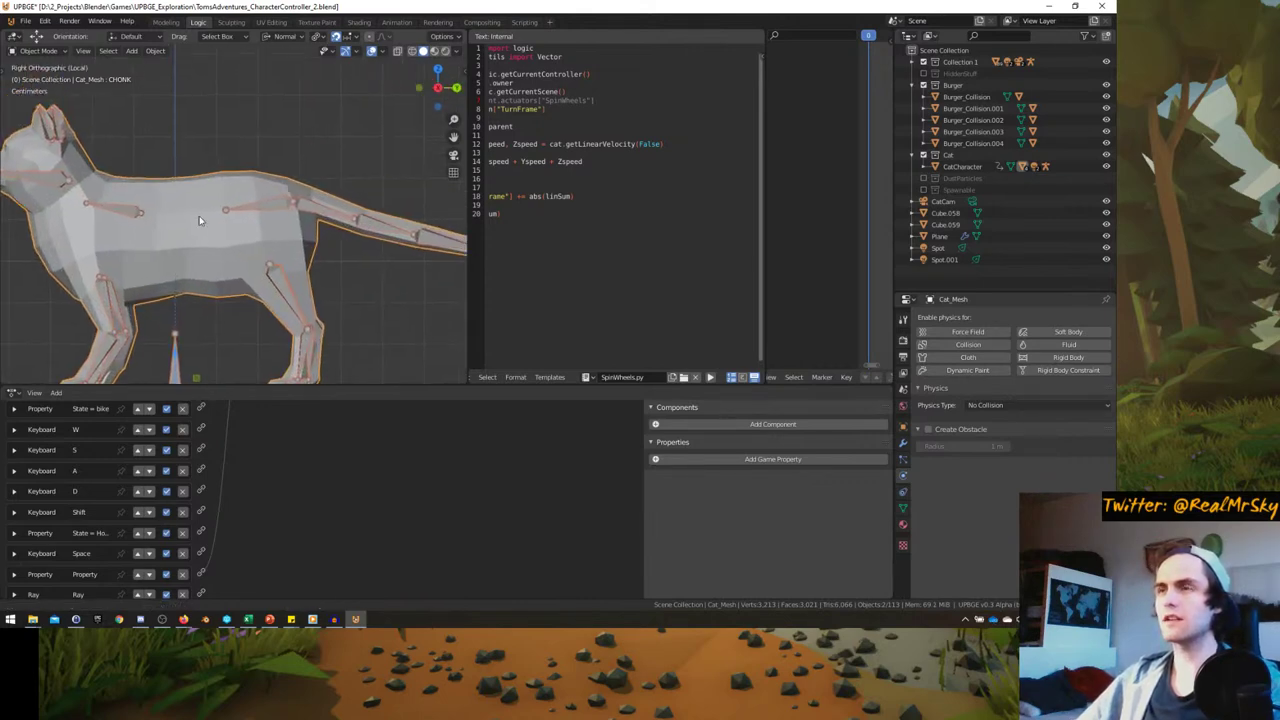
click(396, 22)
key(KP_Decimal)
- Select the cat's collision sphere and unlink its current action
key(KP_3)
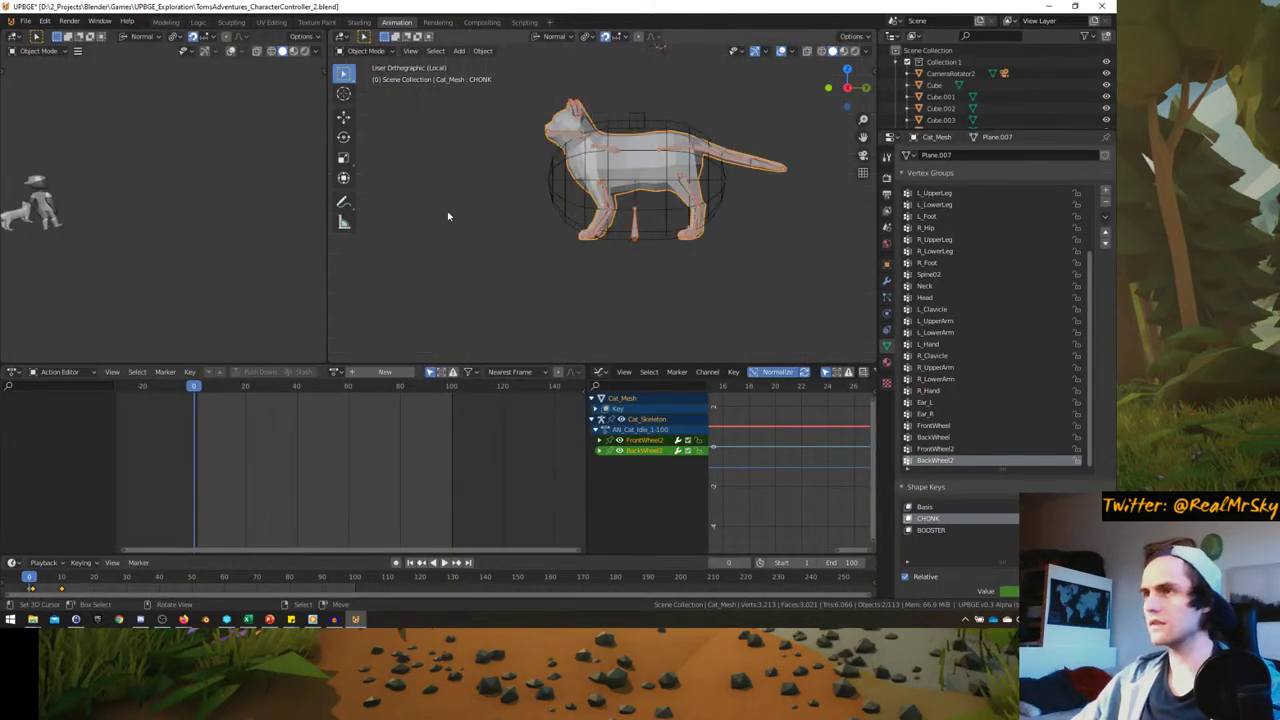
scroll(470, 253, up, 3)
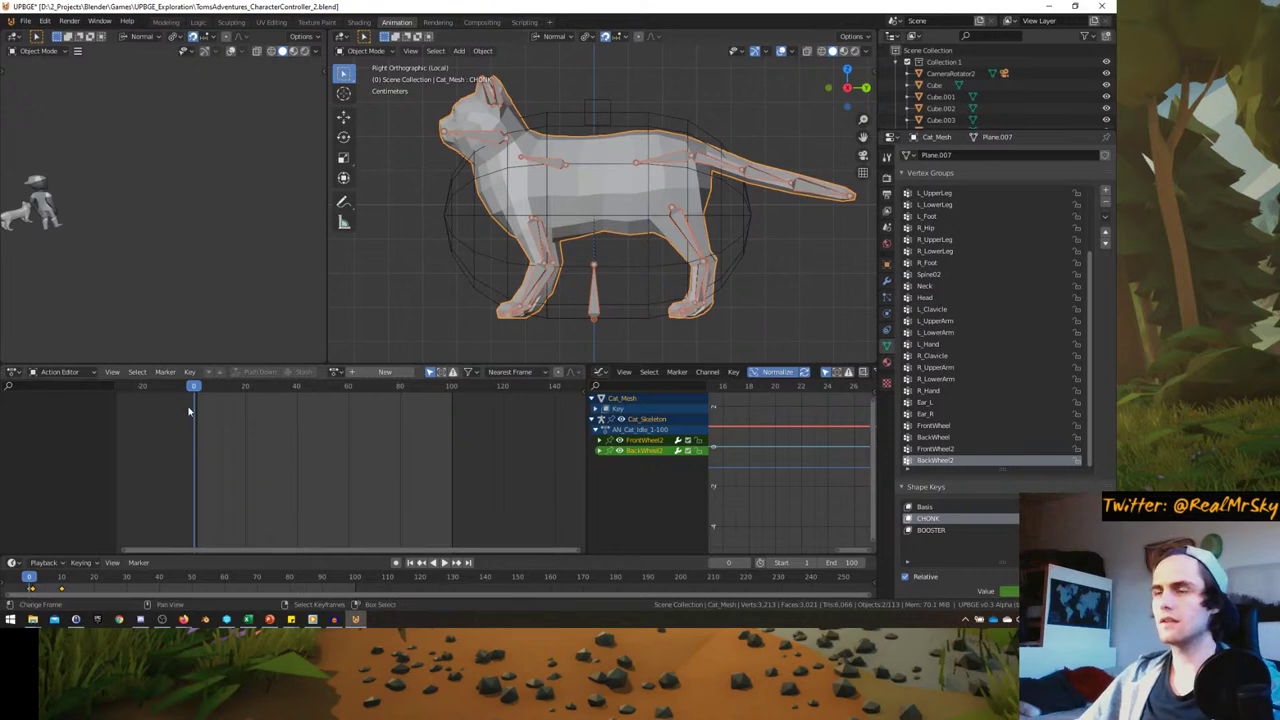
scroll(560, 280, up, 4)
scroll(600, 320, down, 4)
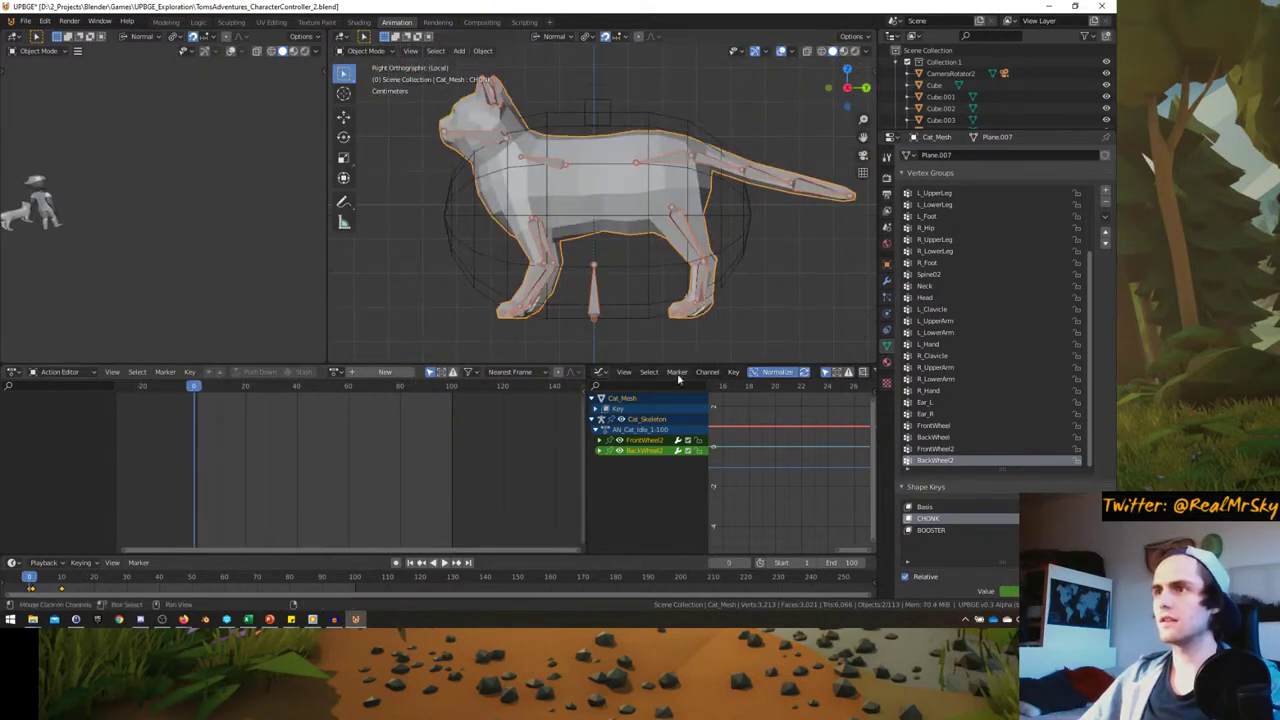
click(738, 252)
ctrl+scroll(190, 495, up, 1)
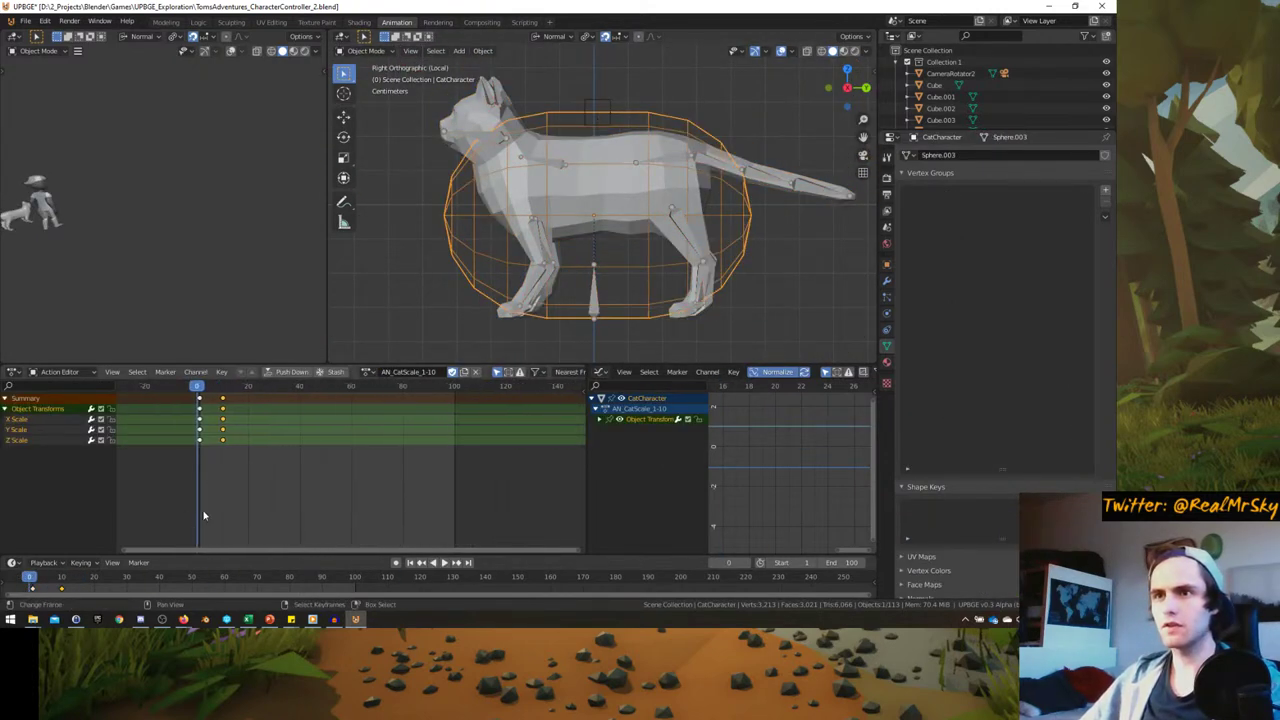
click(475, 372)
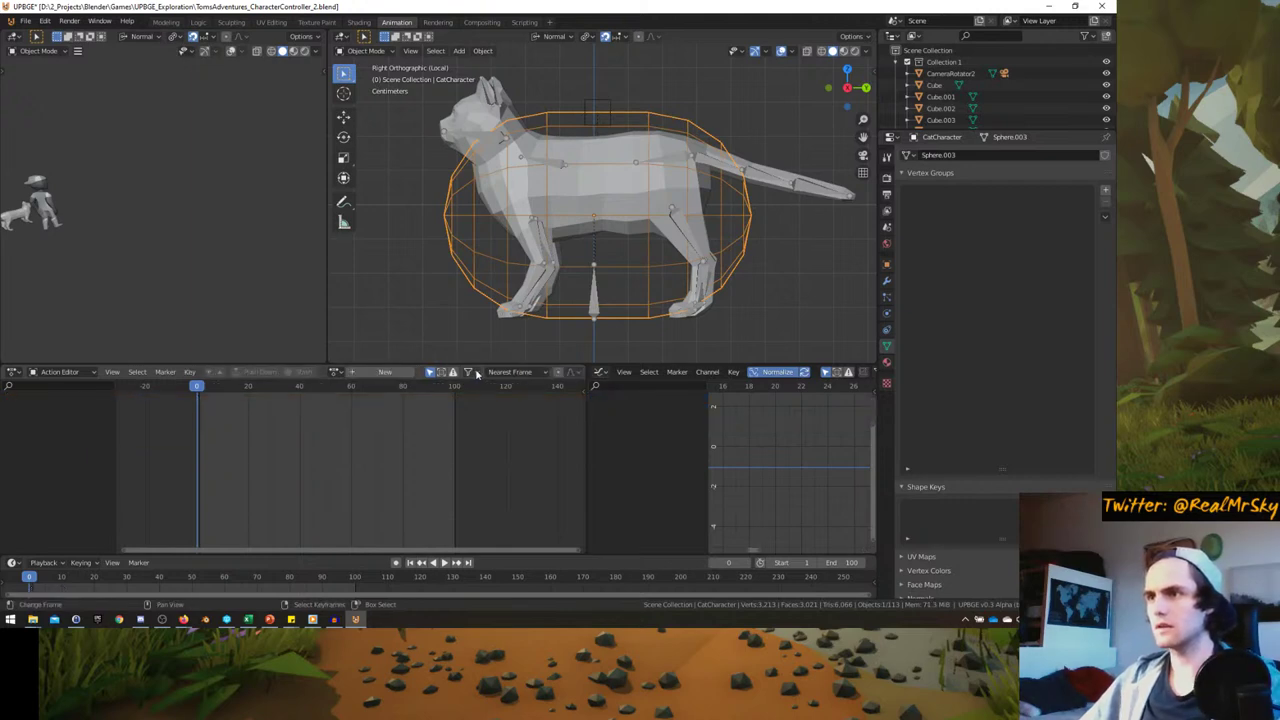
- Select Cat_Mesh and review its keyframes in the Dope Sheet with playback
click(546, 252)
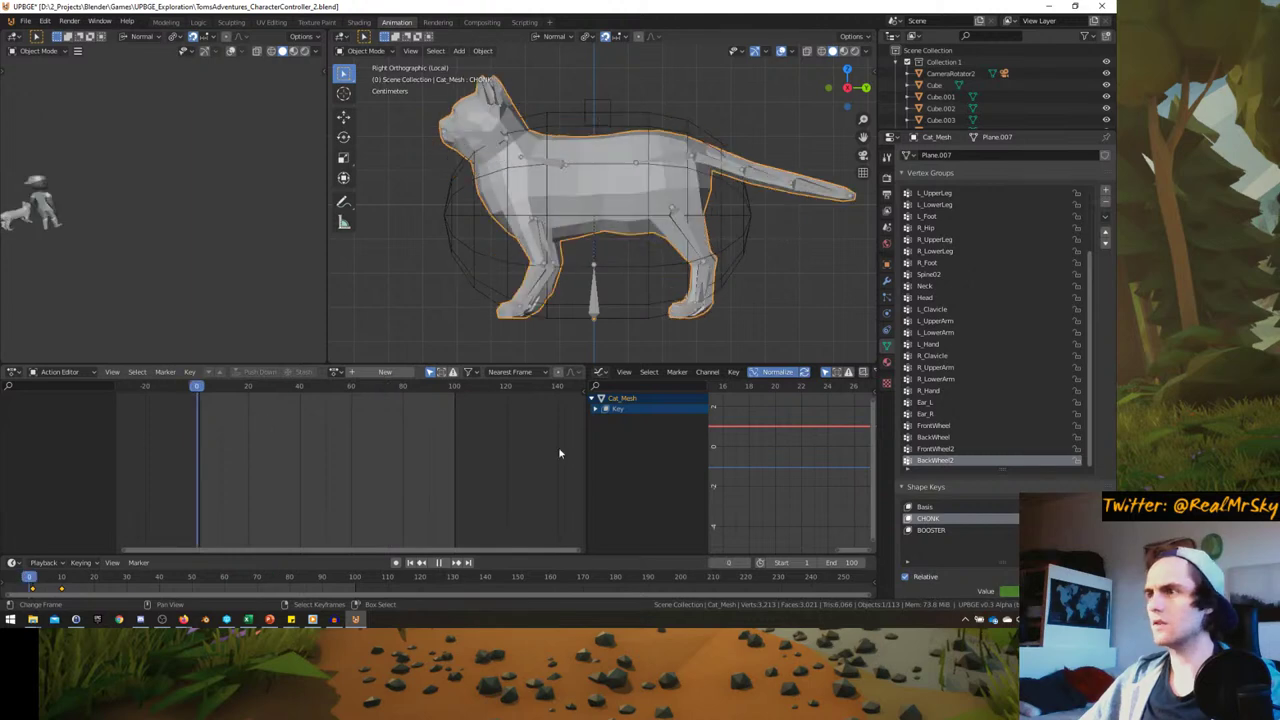
scroll(995, 450, down, 3)
click(65, 372)
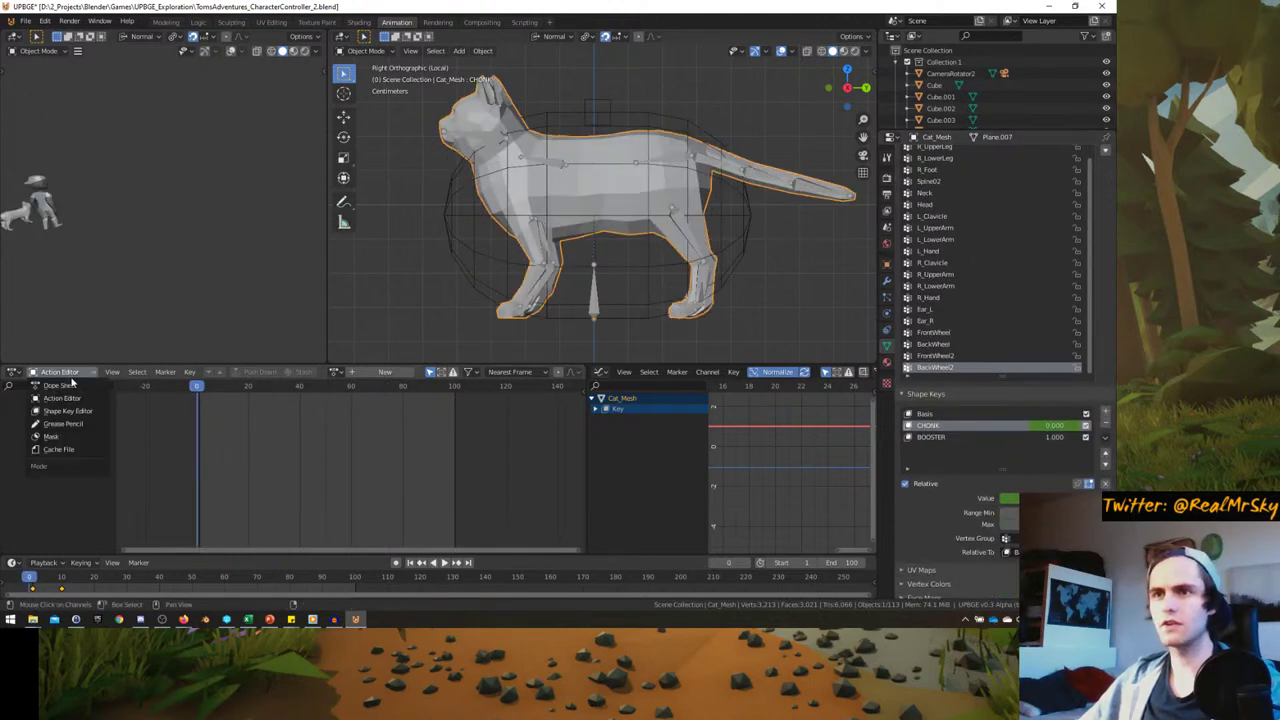
click(58, 385)
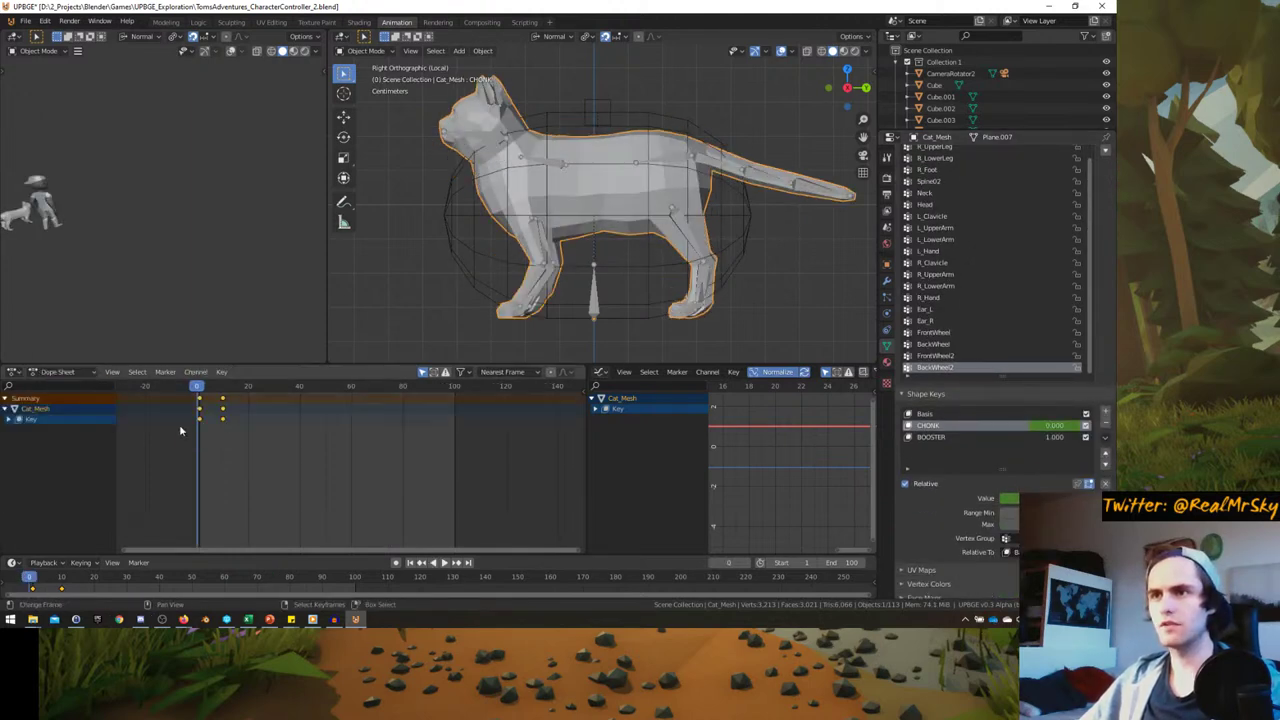
key(space)
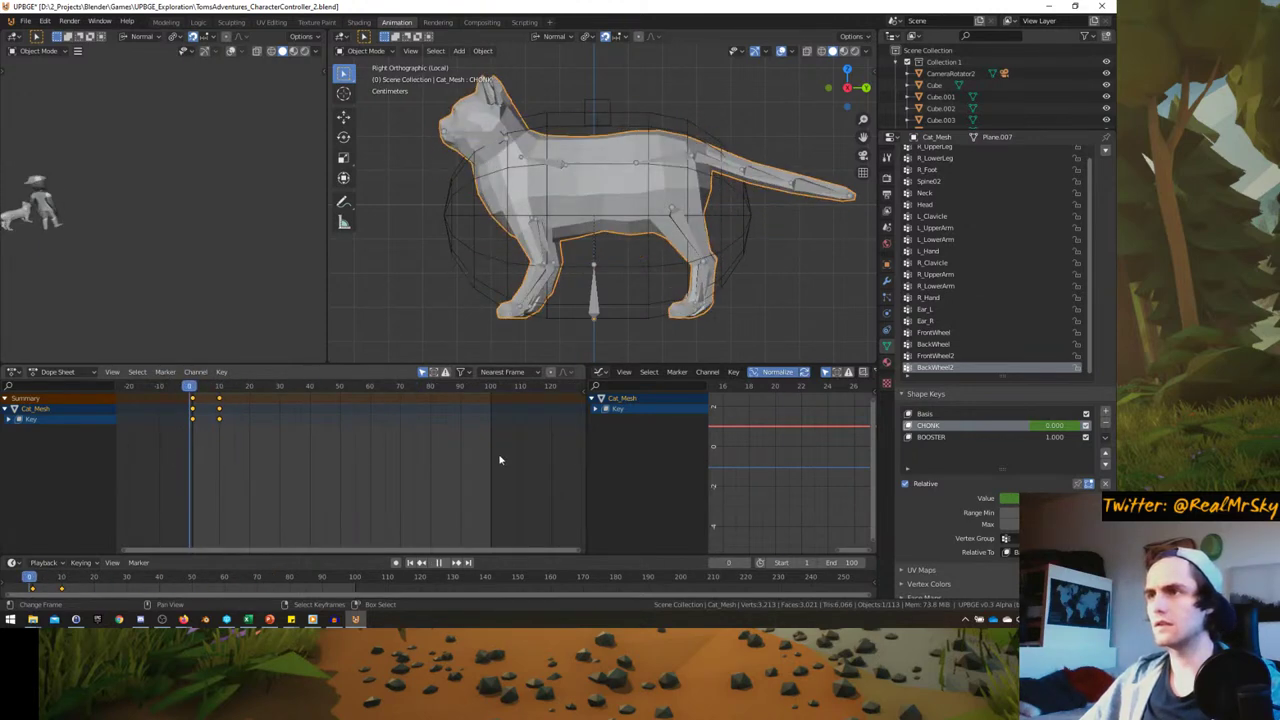
key(space)
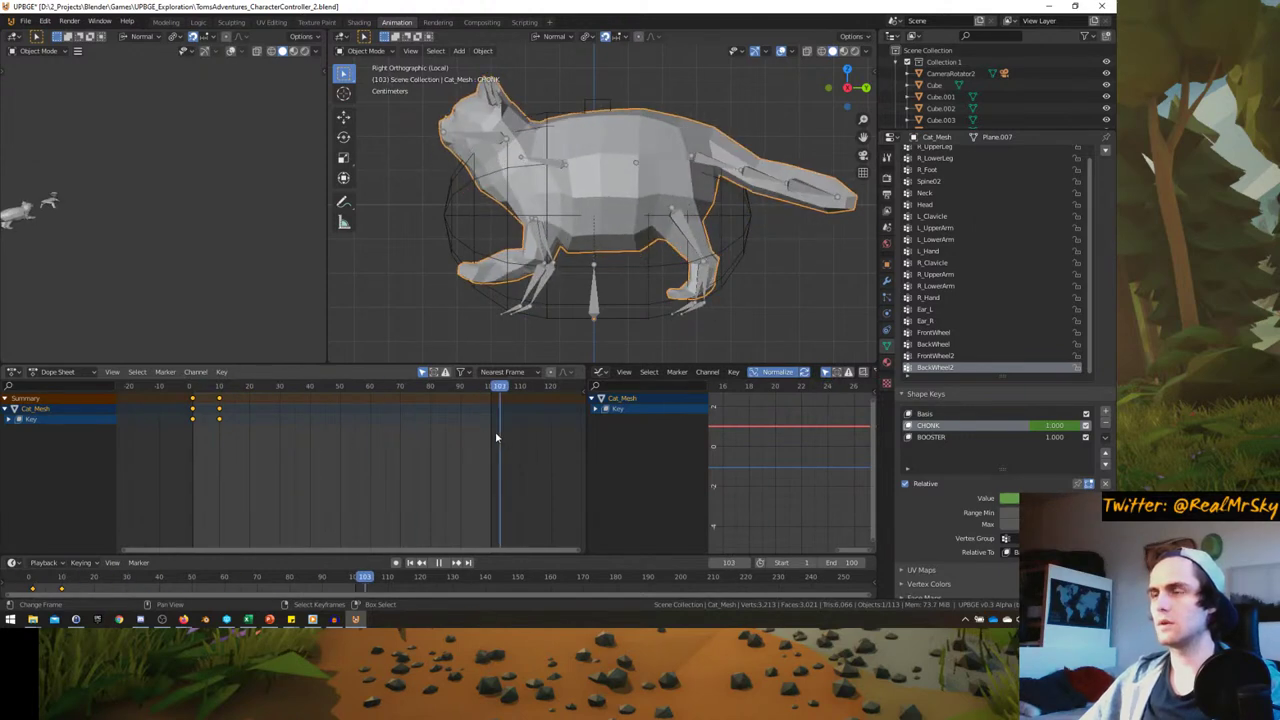
key(space)
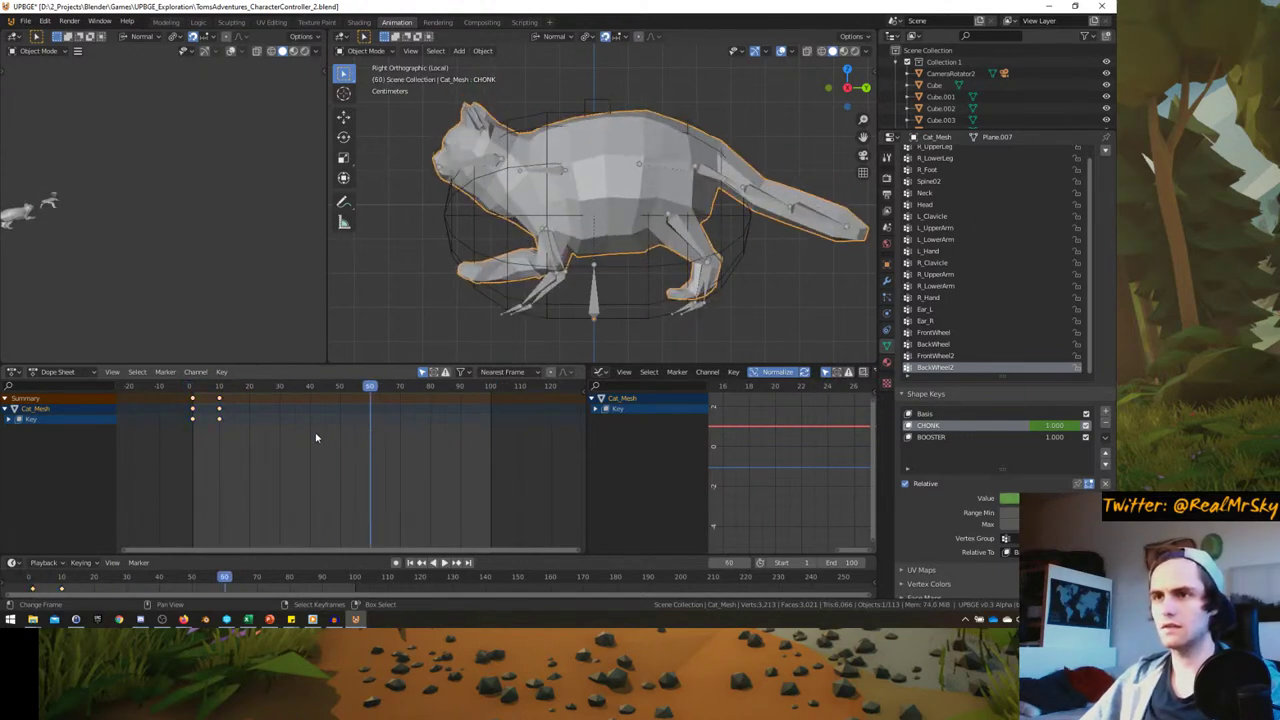
scroll(316, 437, up, 2)
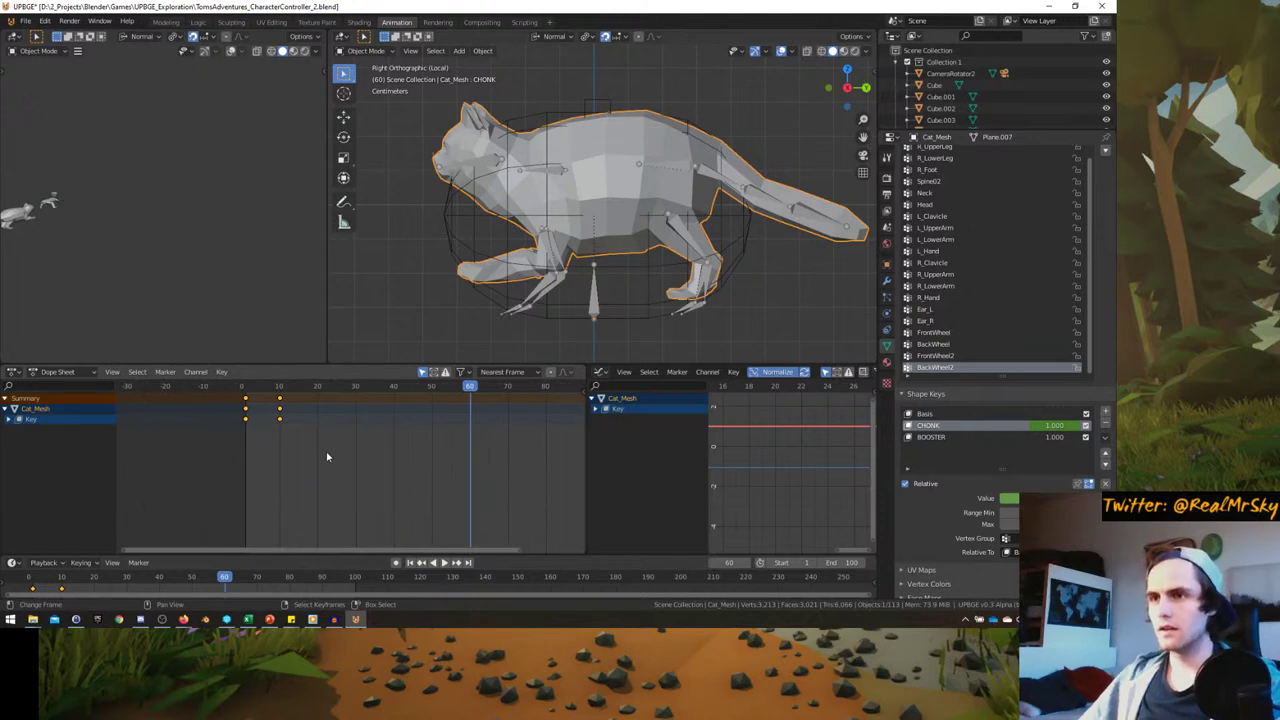
ctrl+middle_drag(327, 457, 282, 461)
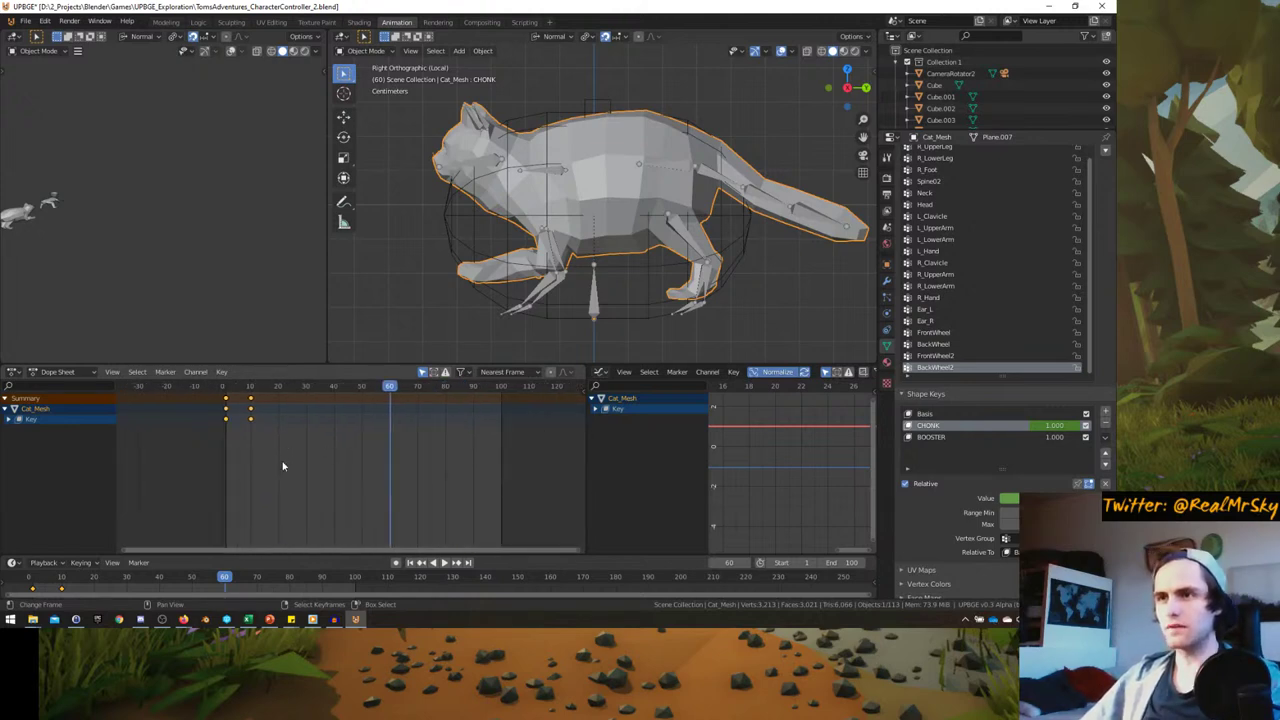
- In the Shape Key Editor at frame 0, unlink the mesh's shape-key action
click(68, 374)
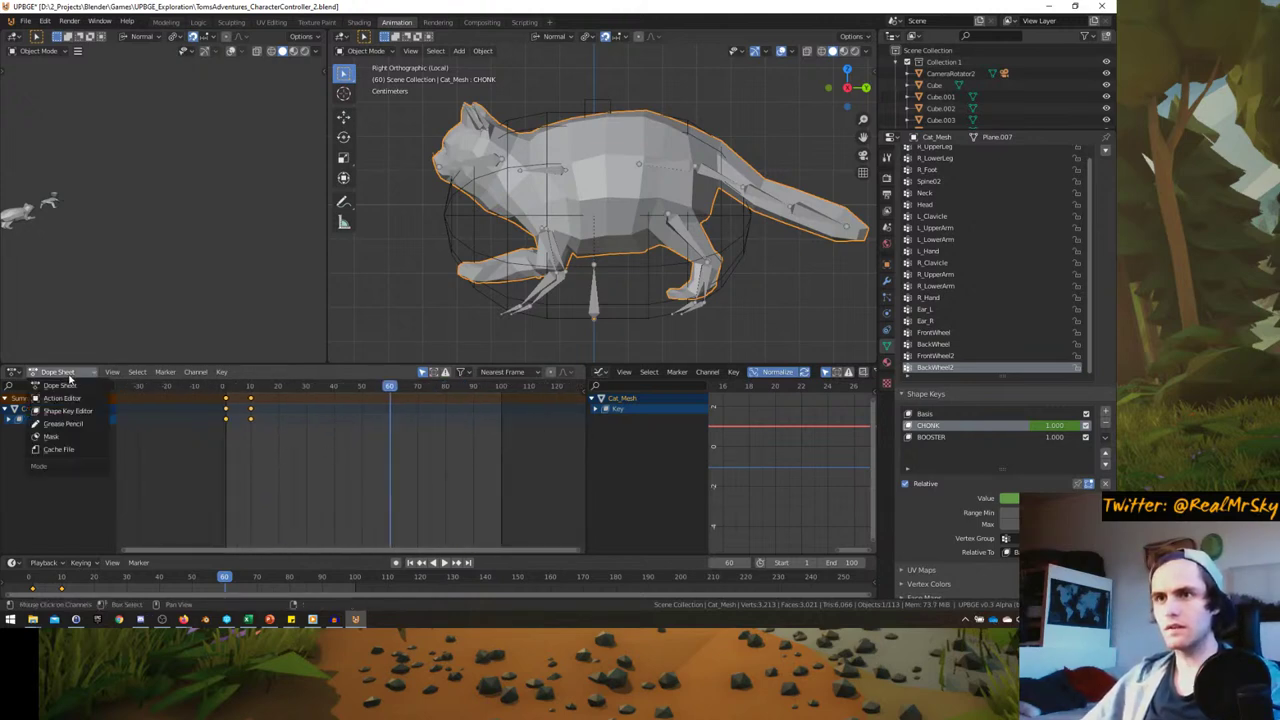
click(70, 375)
click(80, 372)
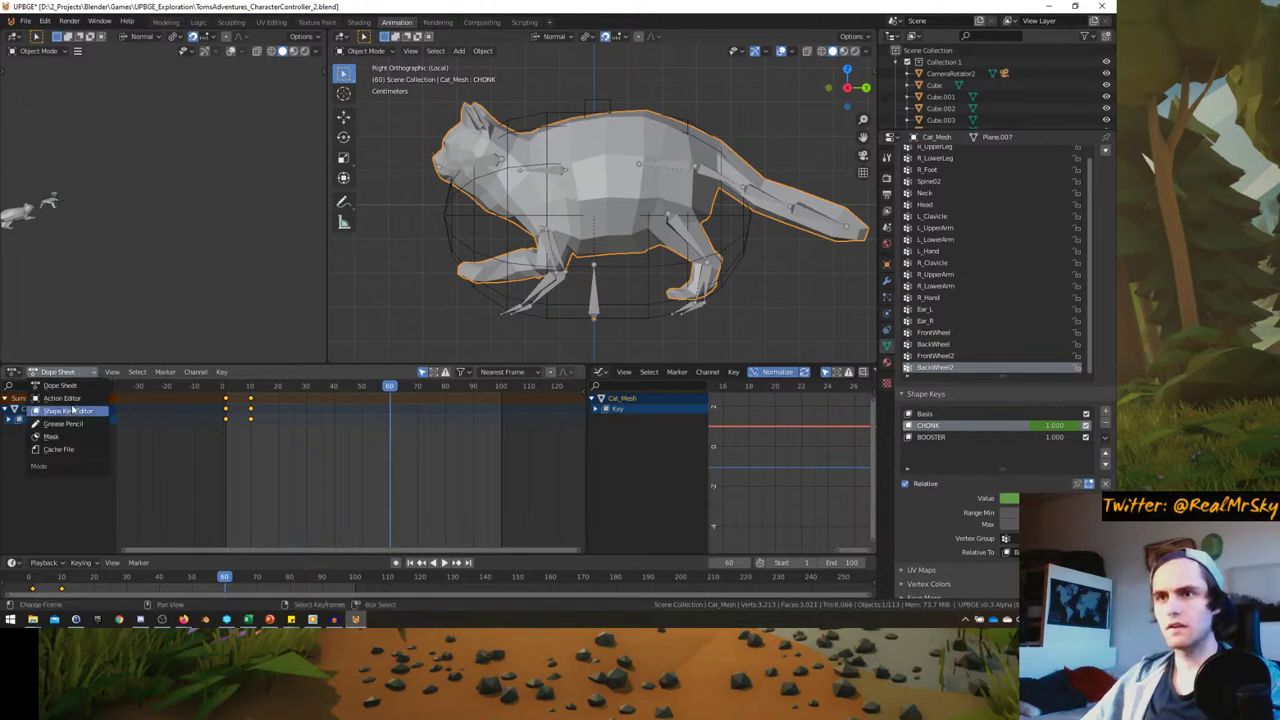
click(72, 410)
scroll(242, 460, up, 3)
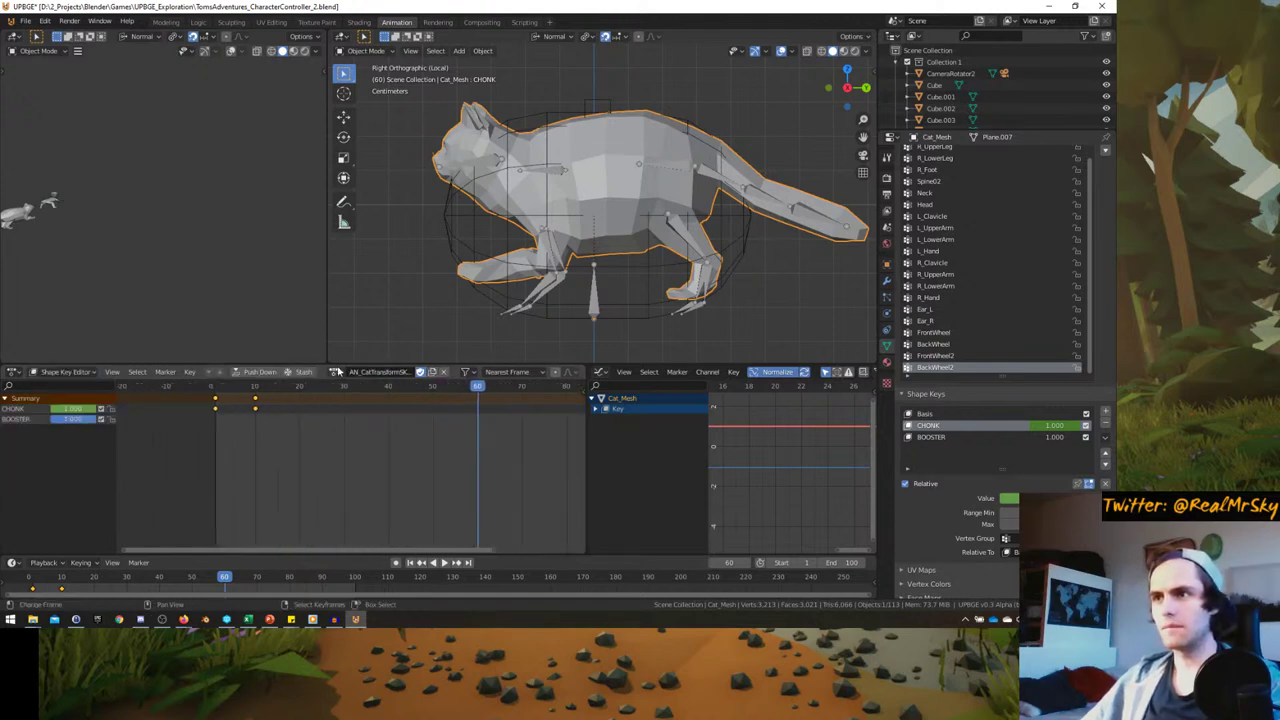
key(shift+Left)
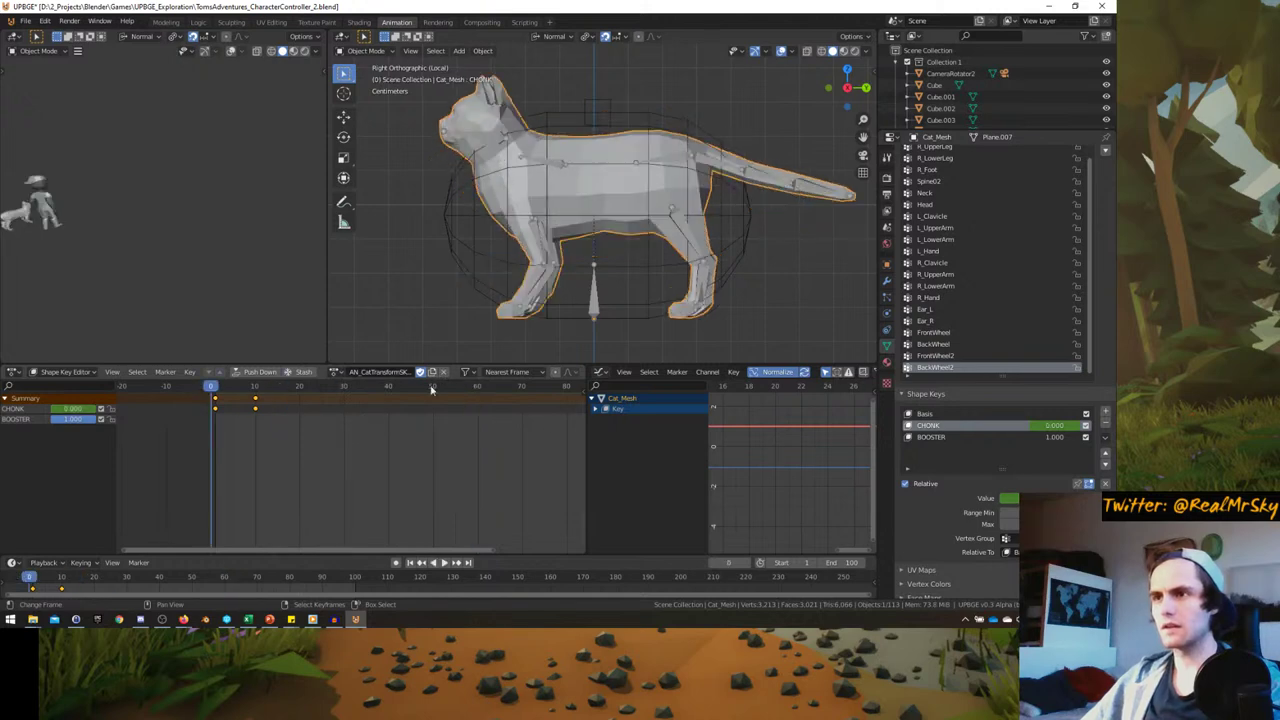
click(441, 372)
key(space)
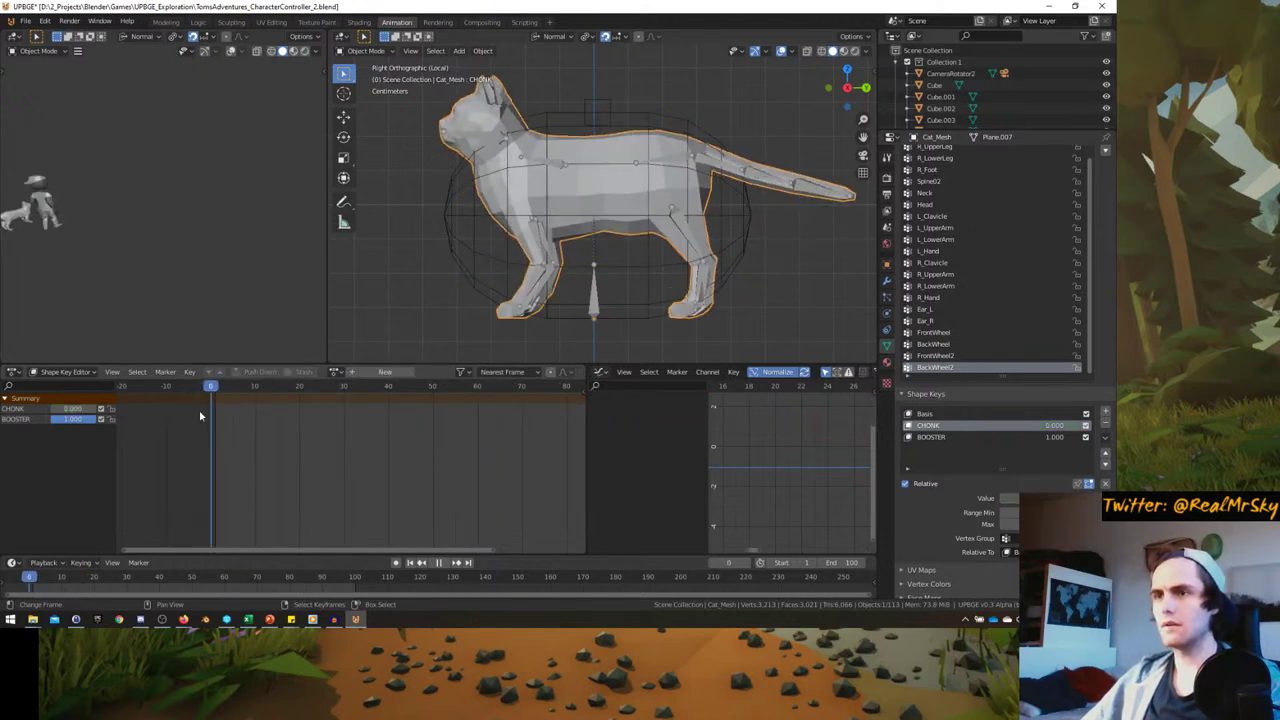
- Select Cat_Skeleton and put it into Pose Mode
click(527, 252)
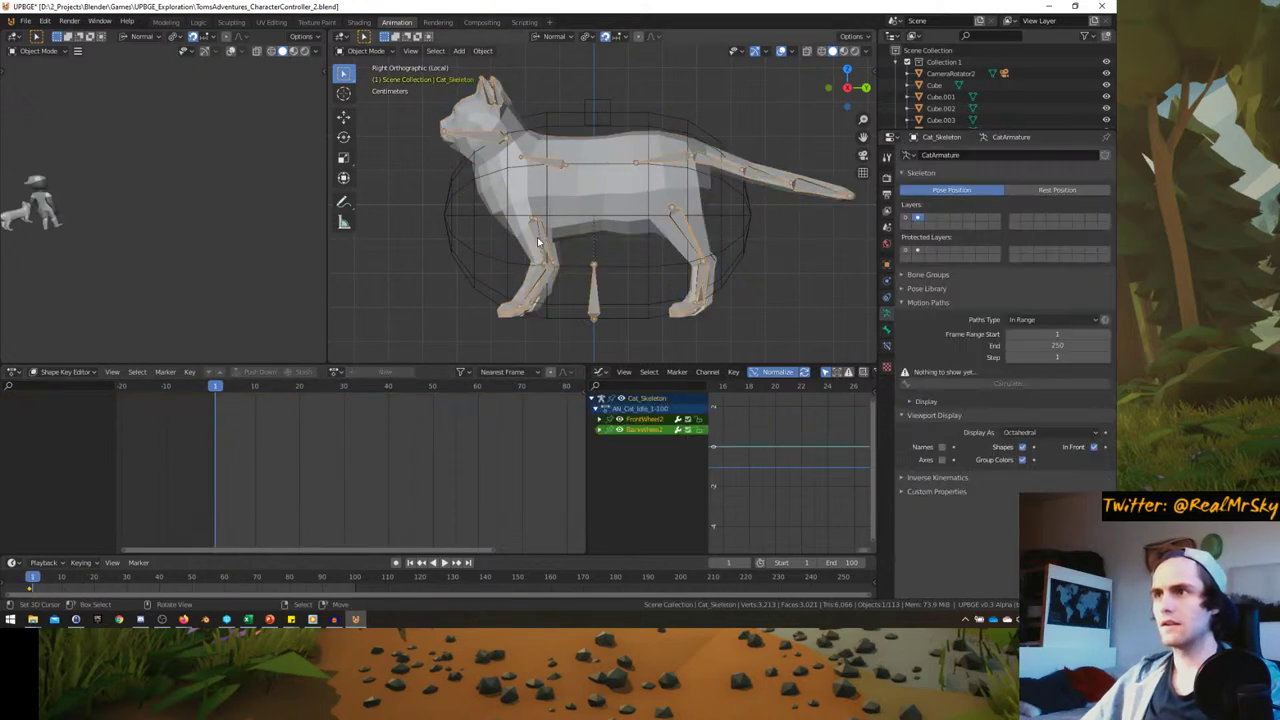
key(ctrl+Tab)
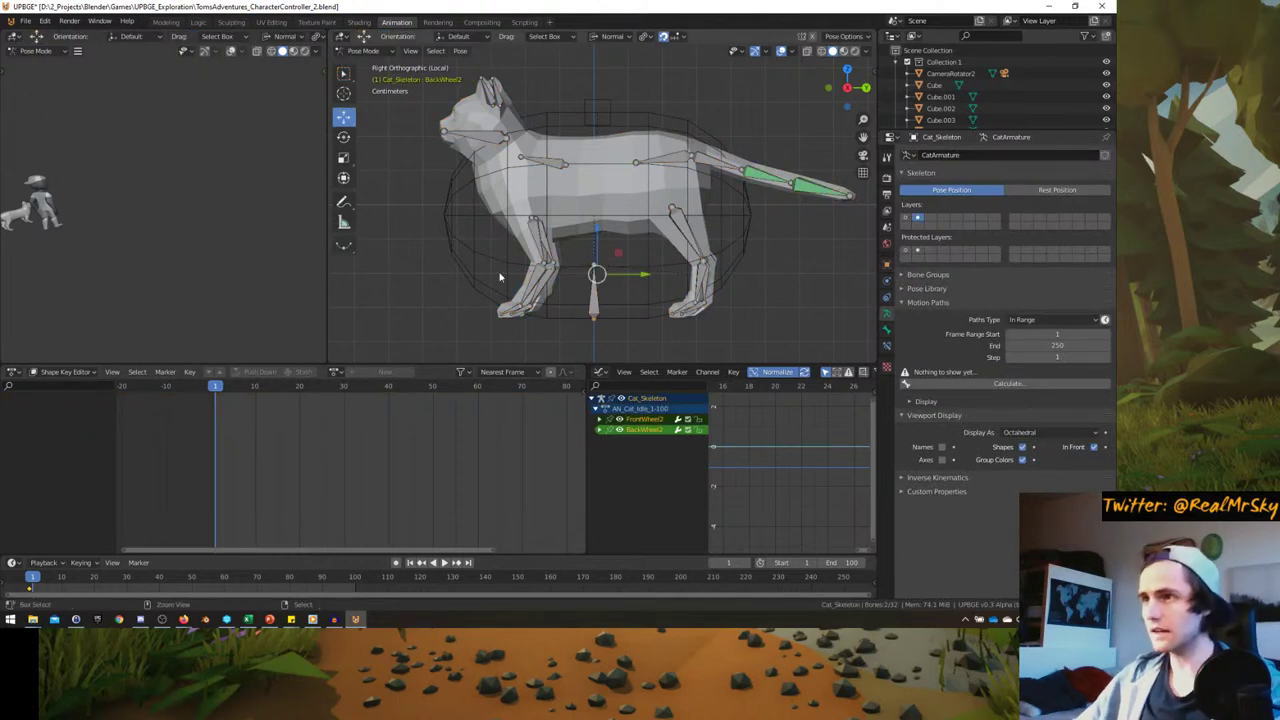
key(ctrl+Tab)
key(ctrl+Tab)
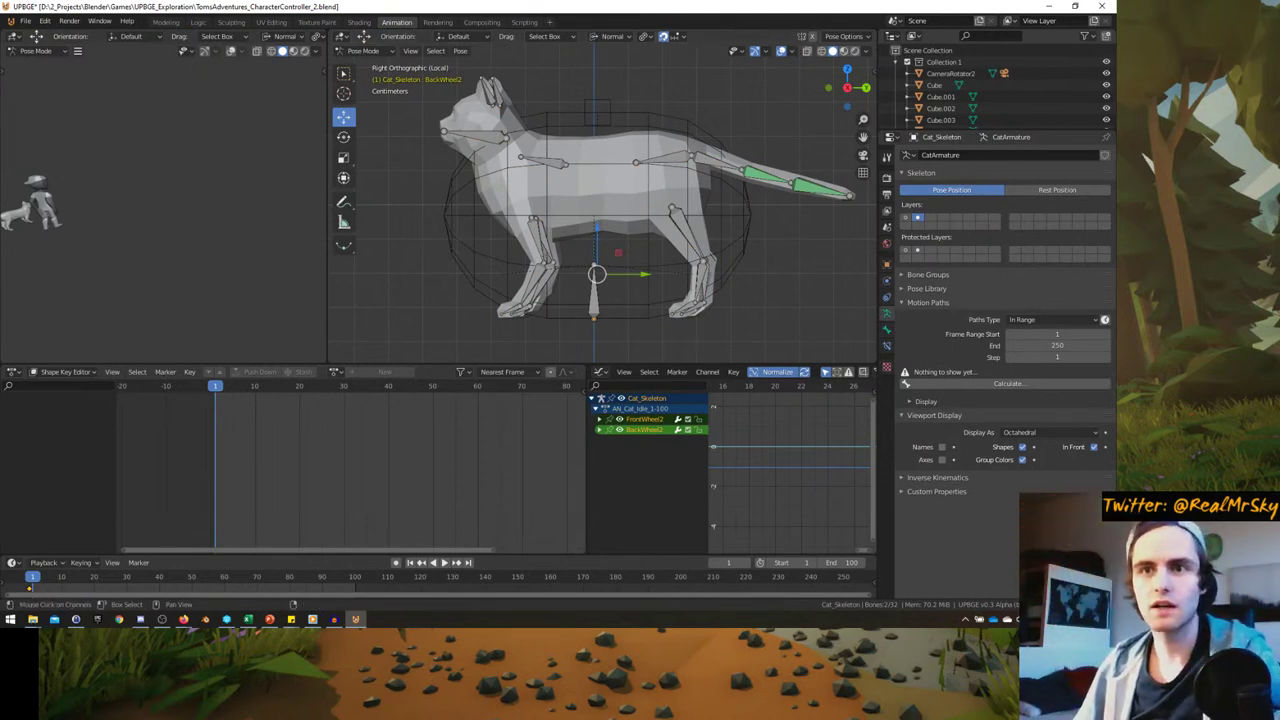
key(alt+Tab)
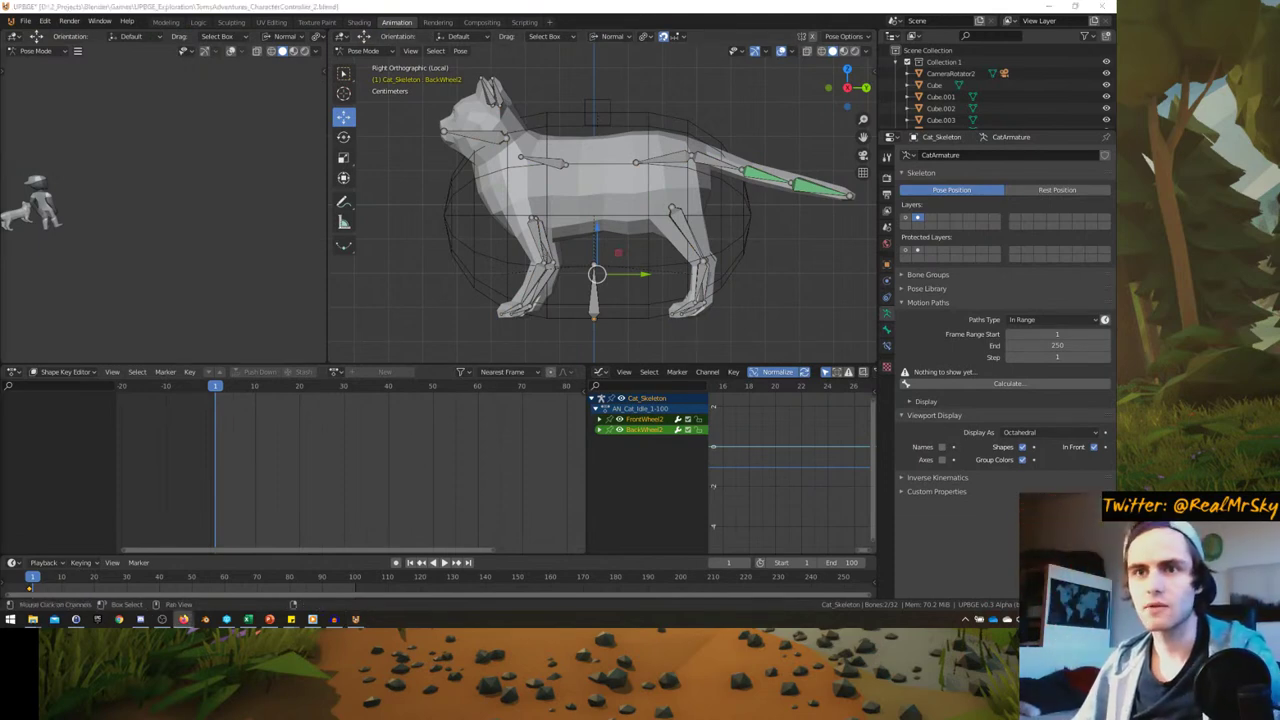
- Search the web for 'cat run cycle' in Firefox
click(223, 564)
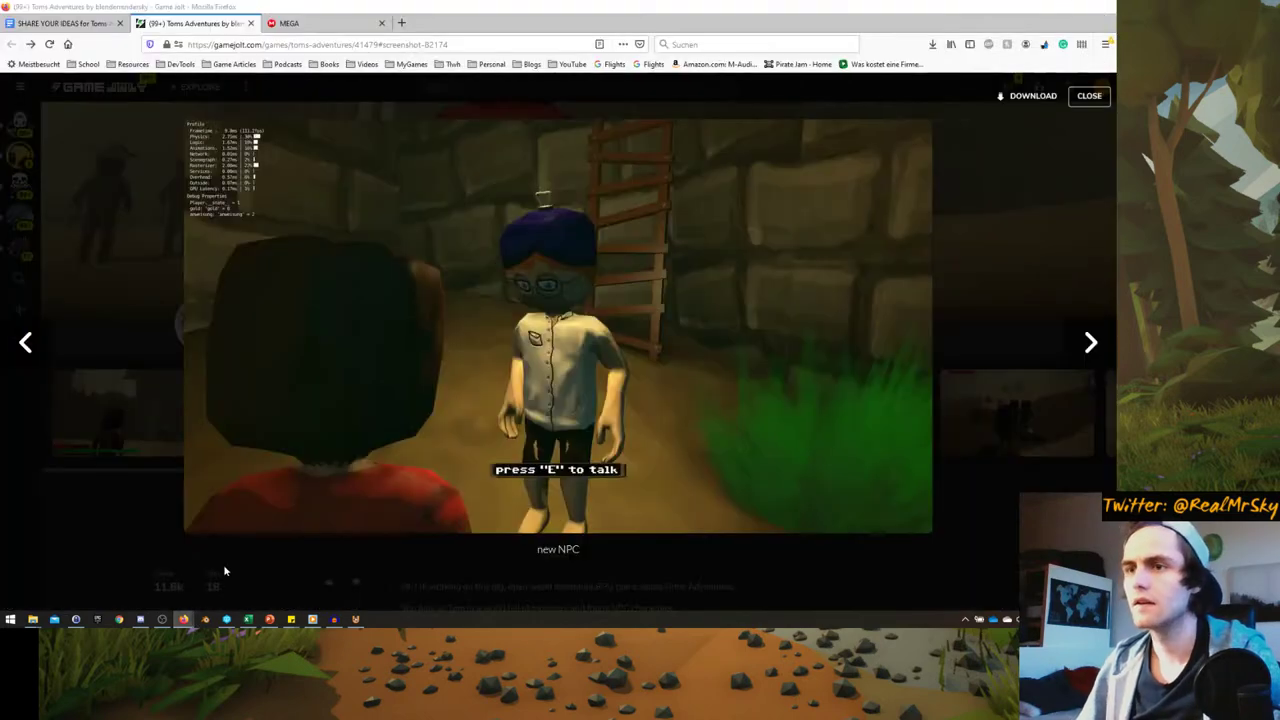
click(392, 30)
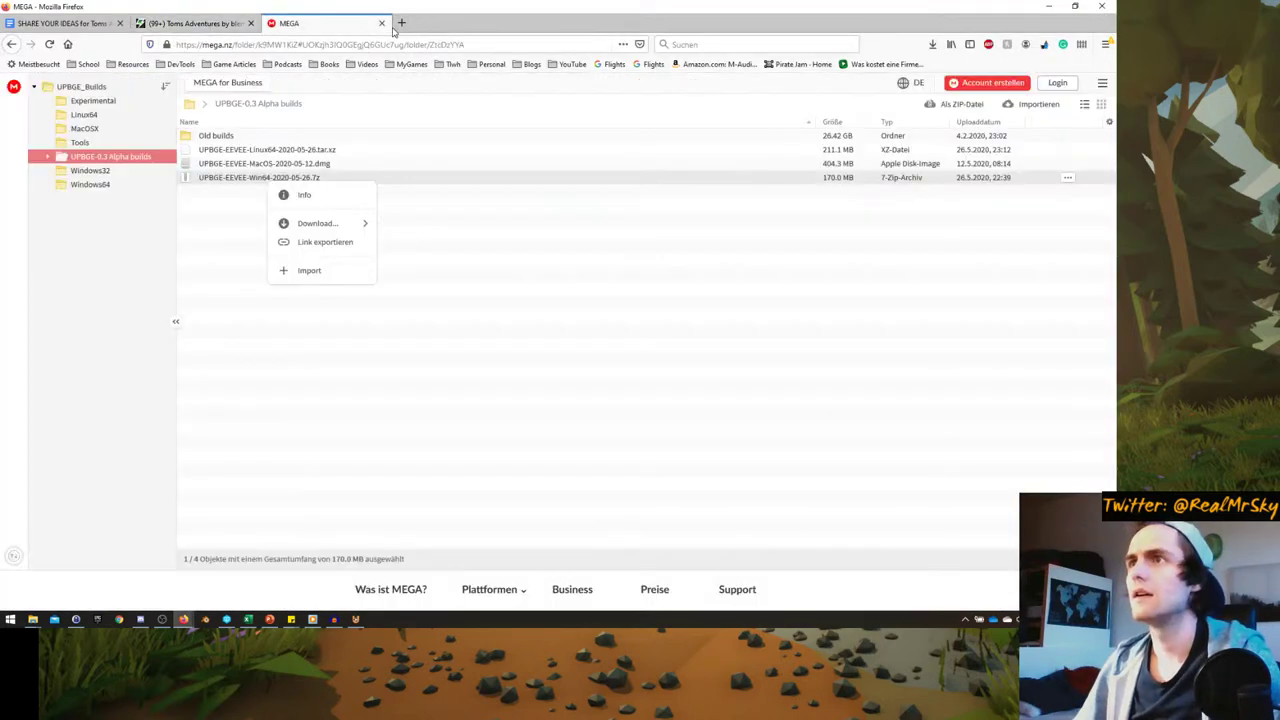
click(340, 42)
text(cat r)
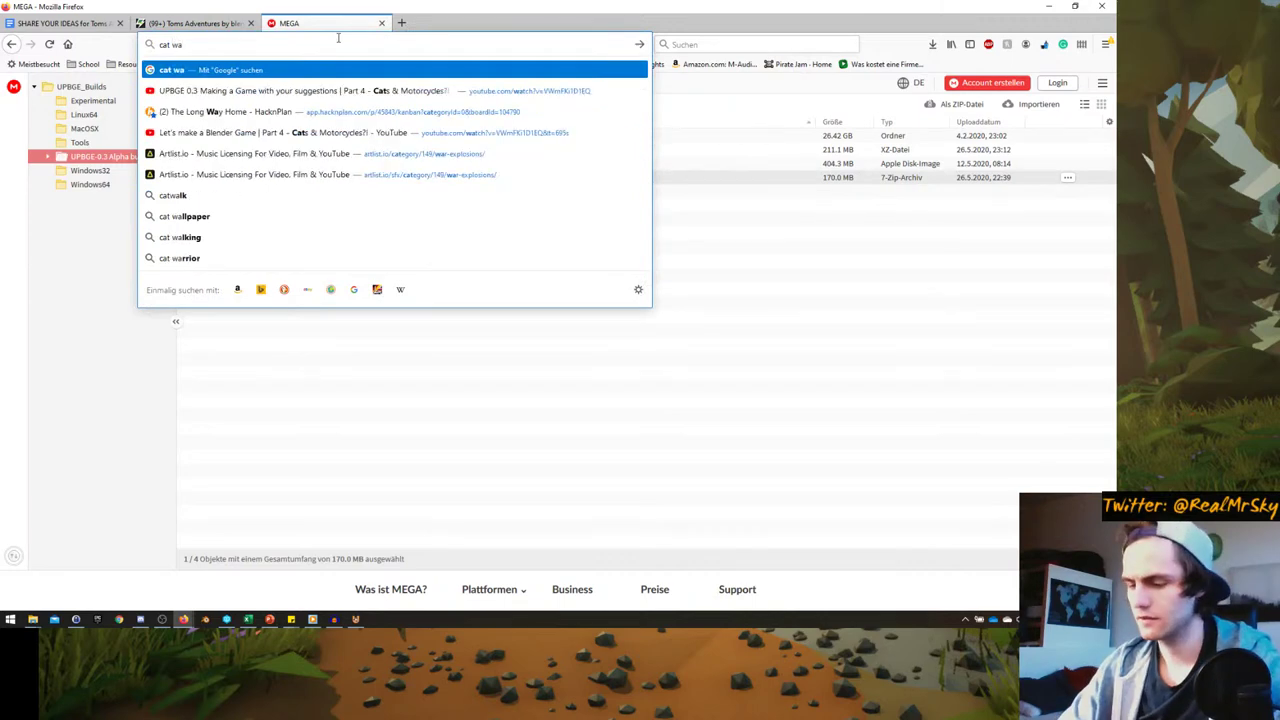
text(un cycle)
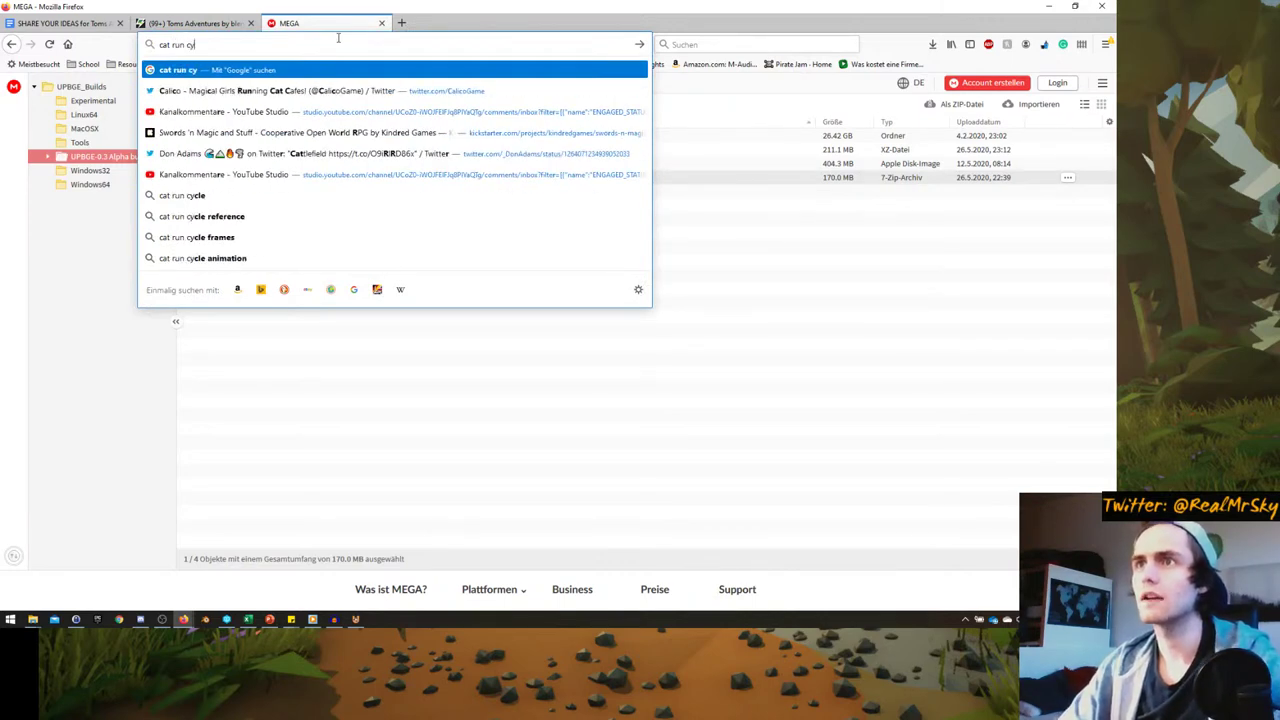
key(Return)
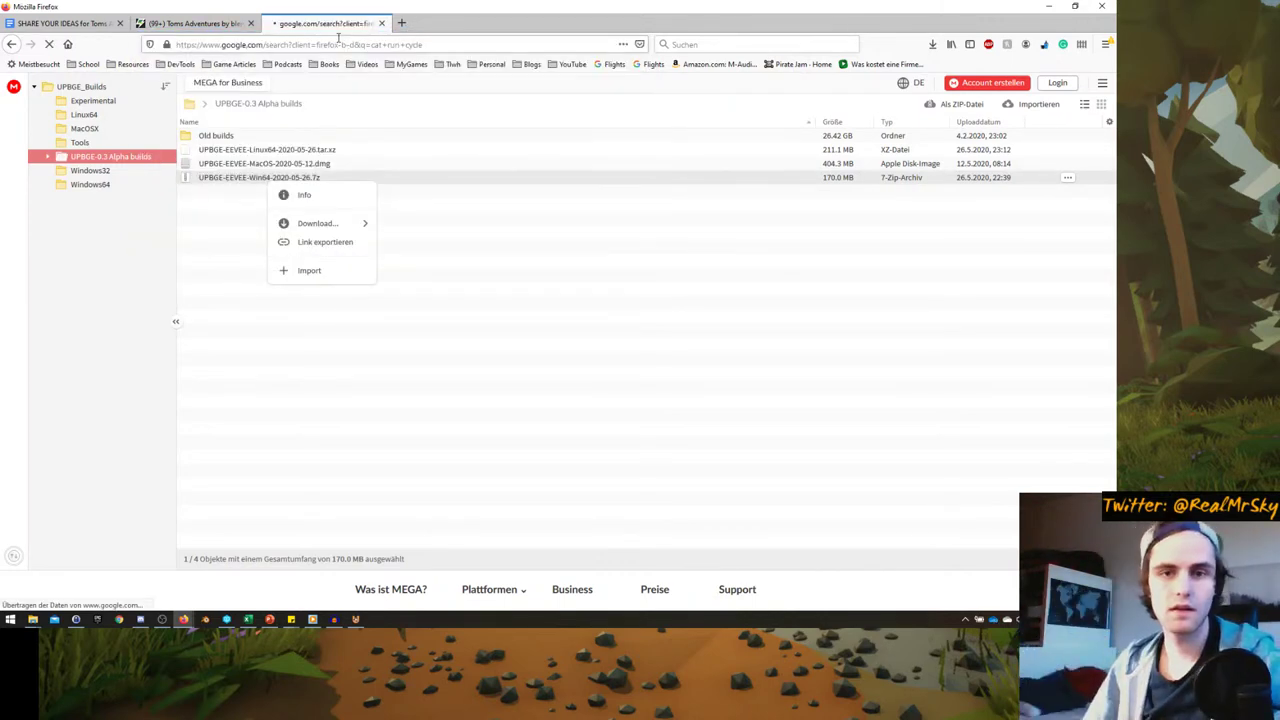
- Open the first Google Images run cycle result full size, then minimize Firefox
click(167, 130)
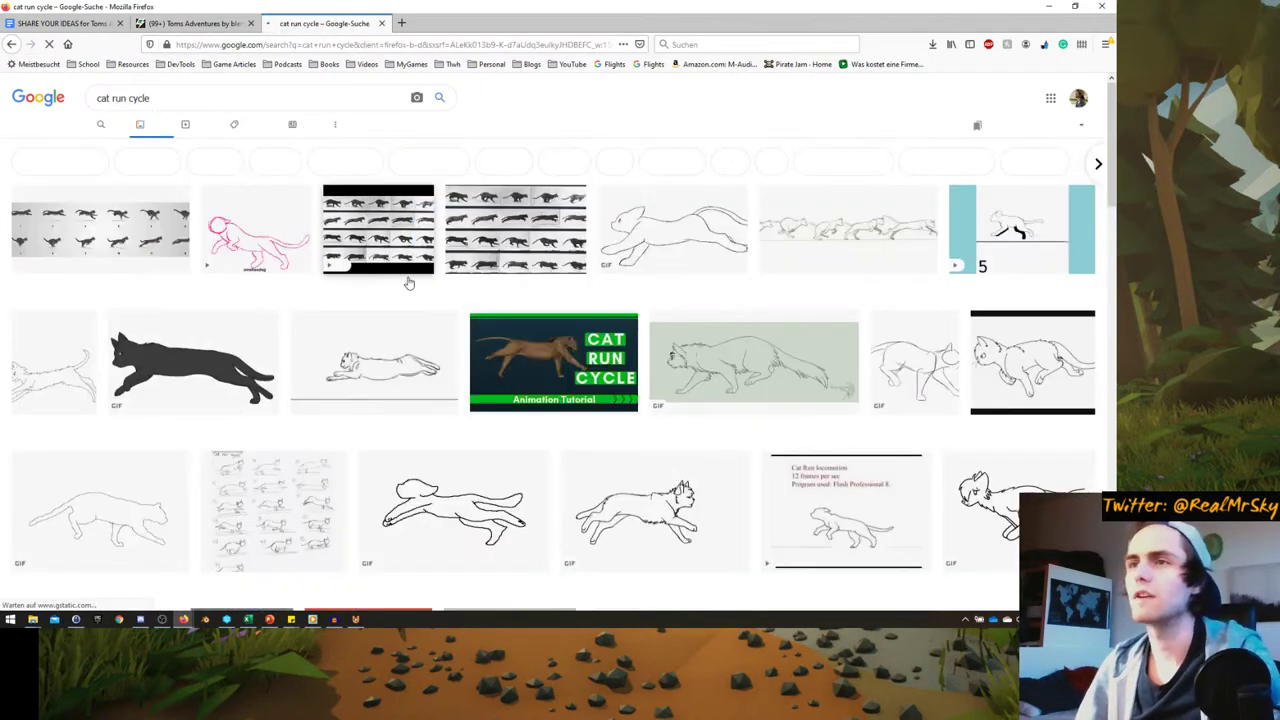
click(101, 234)
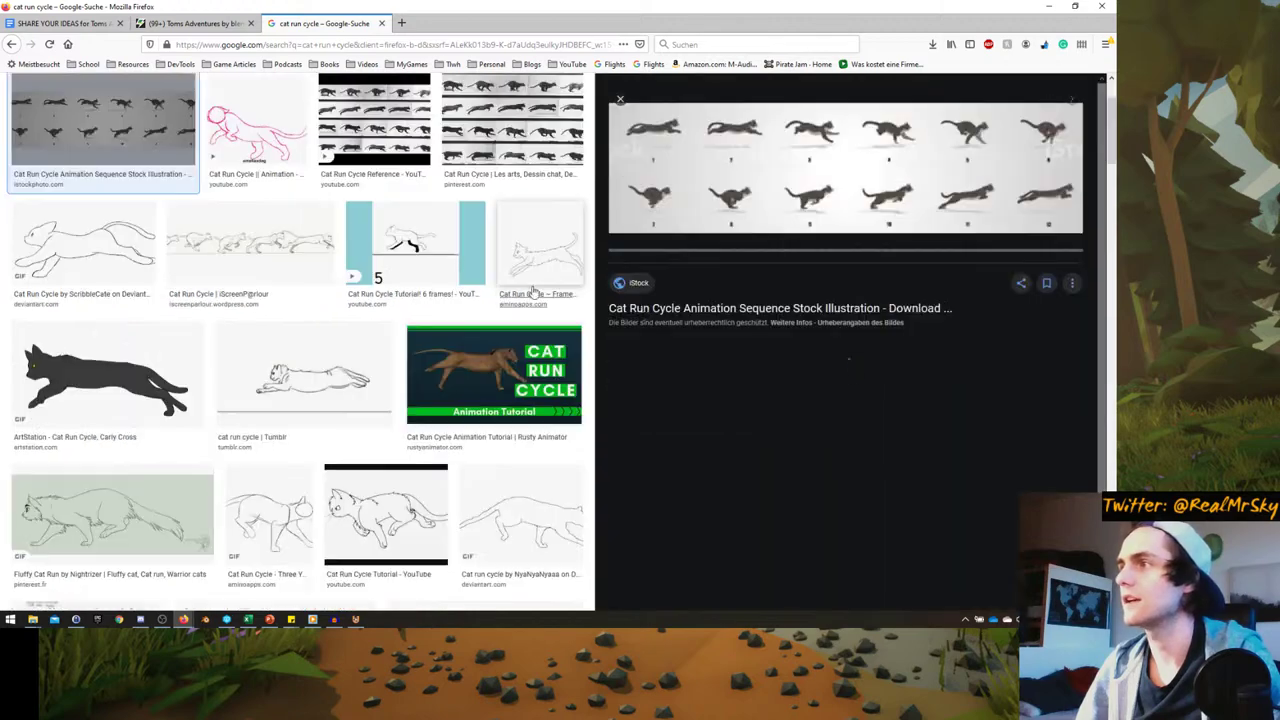
right_click(822, 183)
click(850, 296)
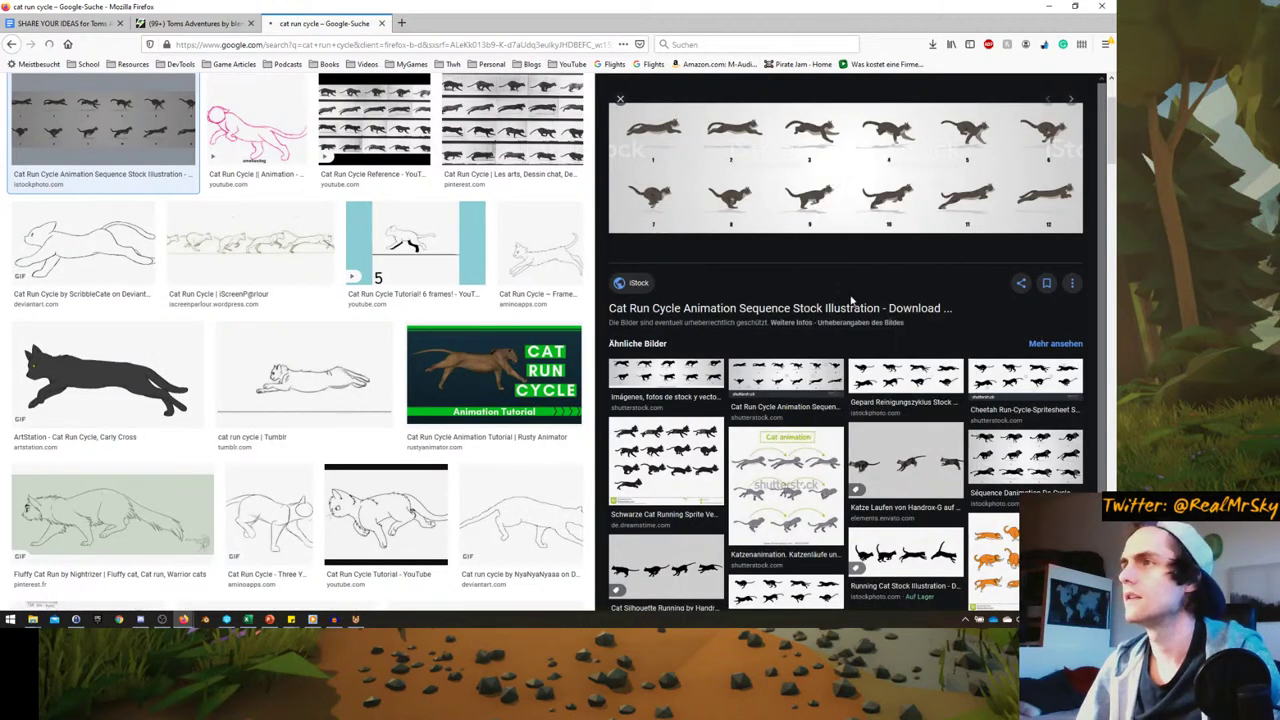
click(1048, 6)
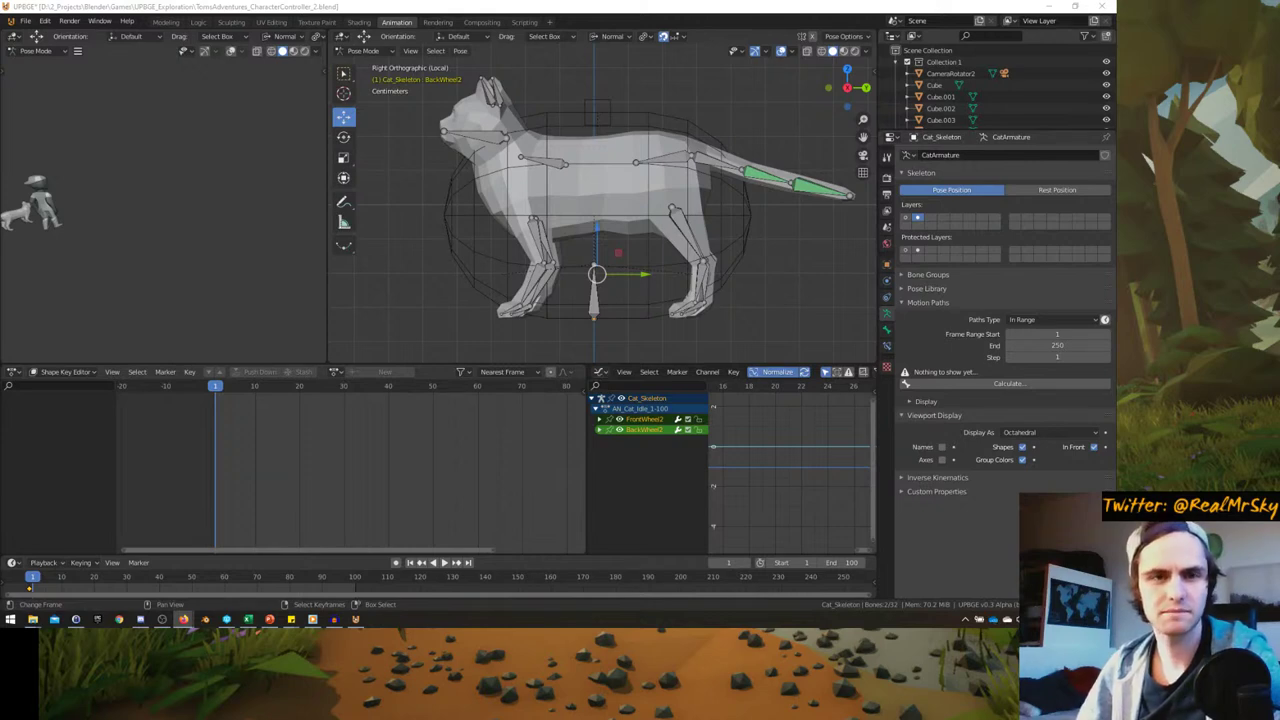
- Frame the cat in a left side view and move the right front foot forward
click(600, 238)
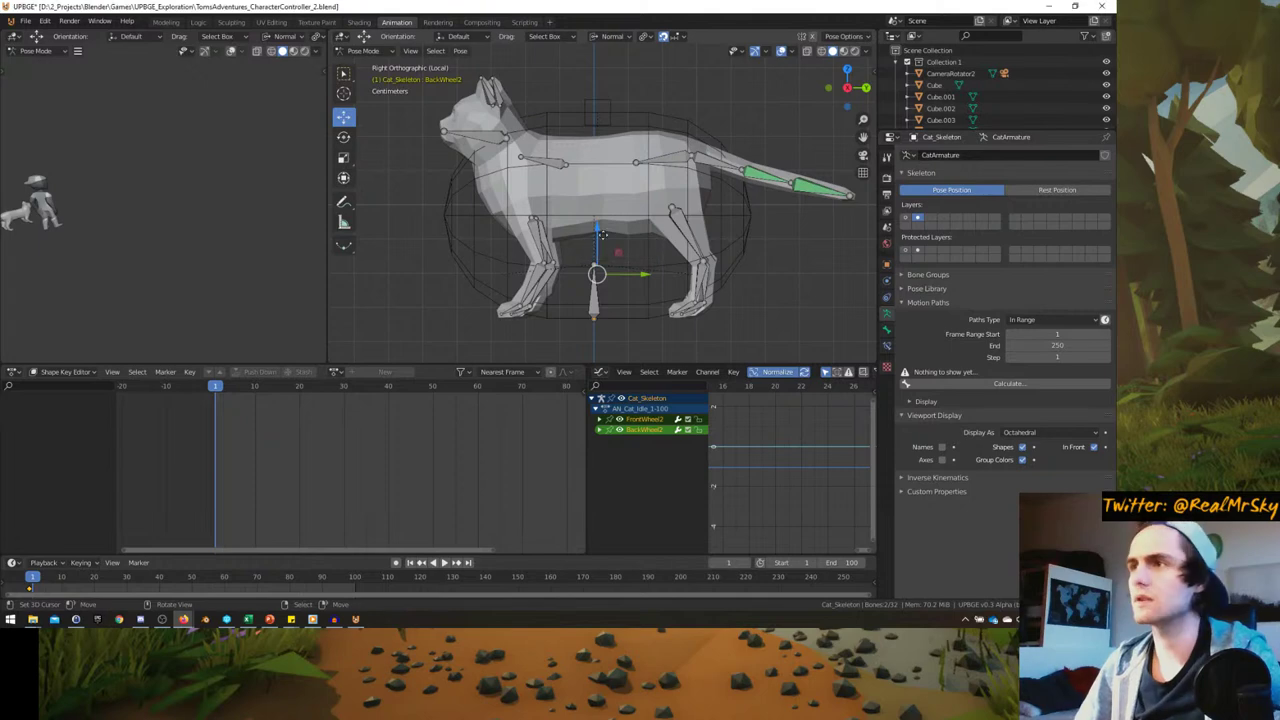
key(ctrl+KP_1)
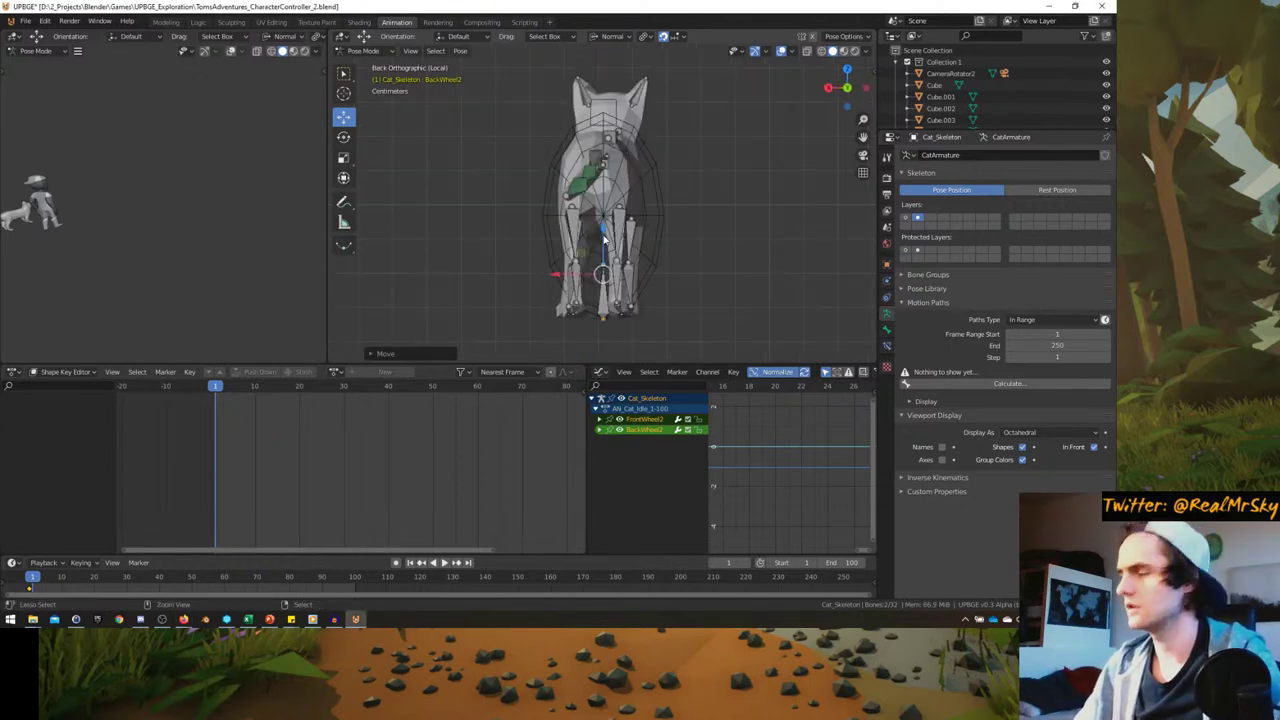
key(ctrl+KP_3)
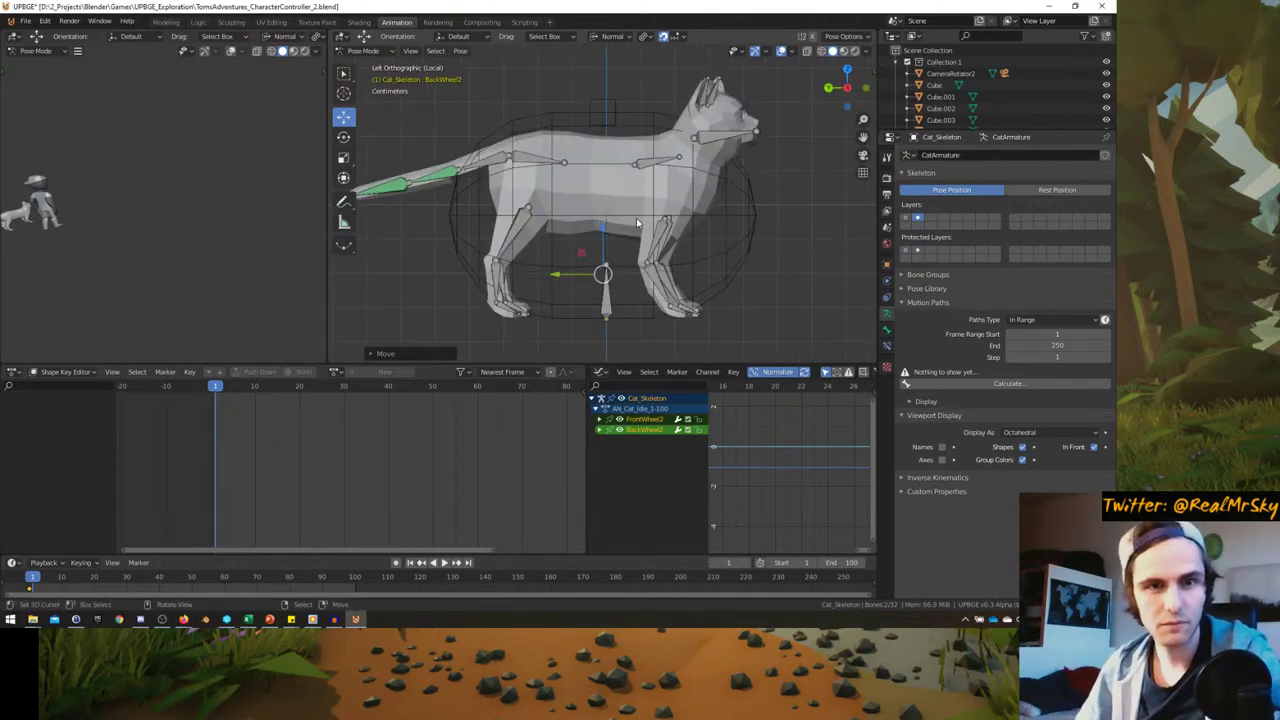
shift+middle_drag(636, 218, 686, 206)
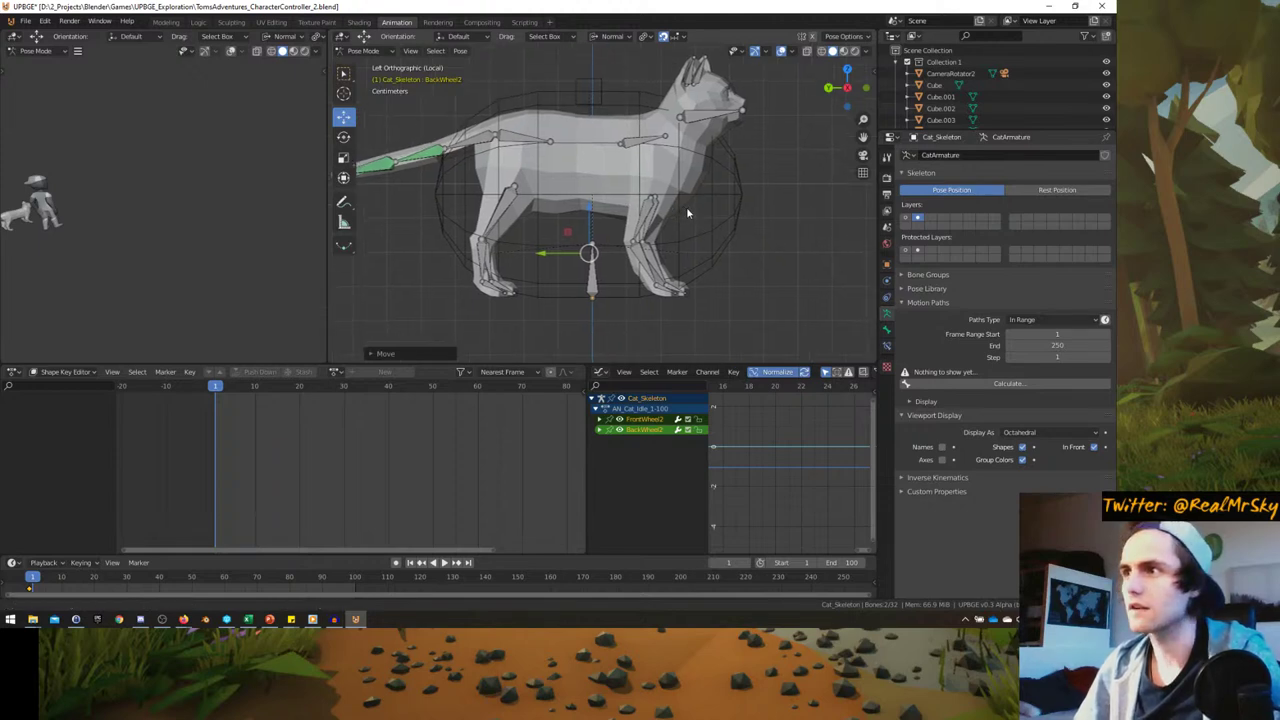
click(667, 292)
key(g)
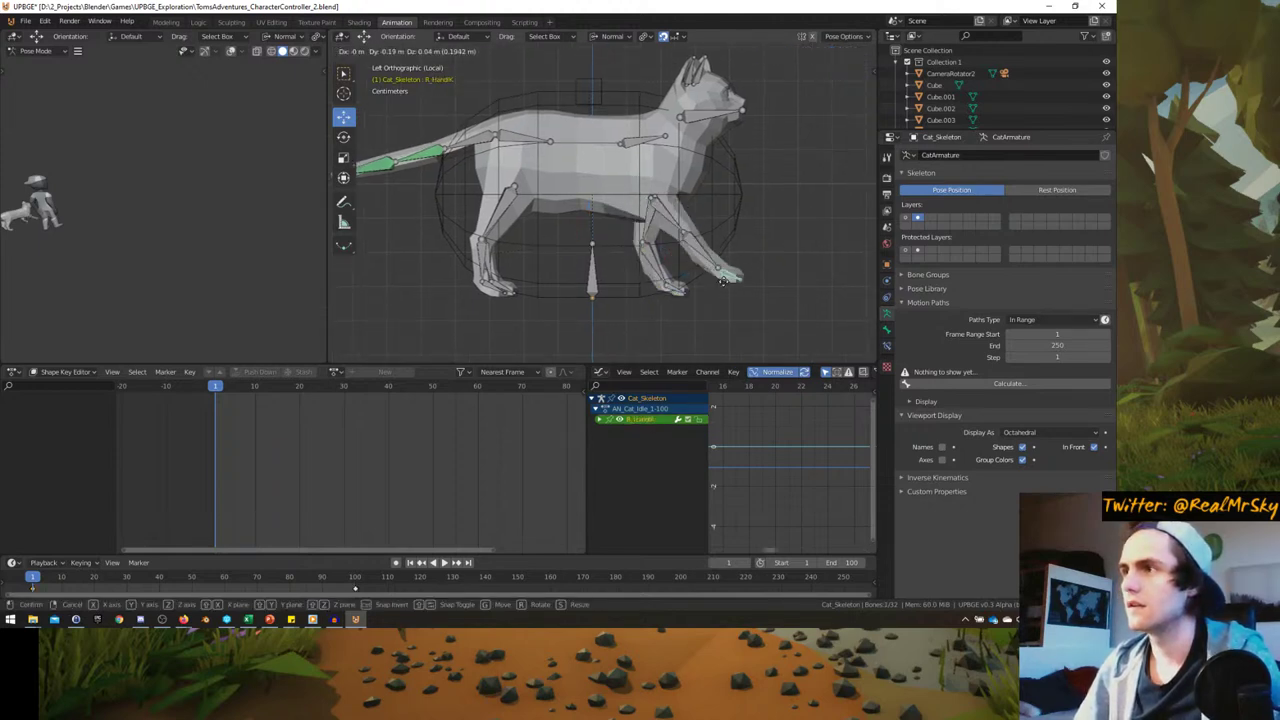
click(721, 274)
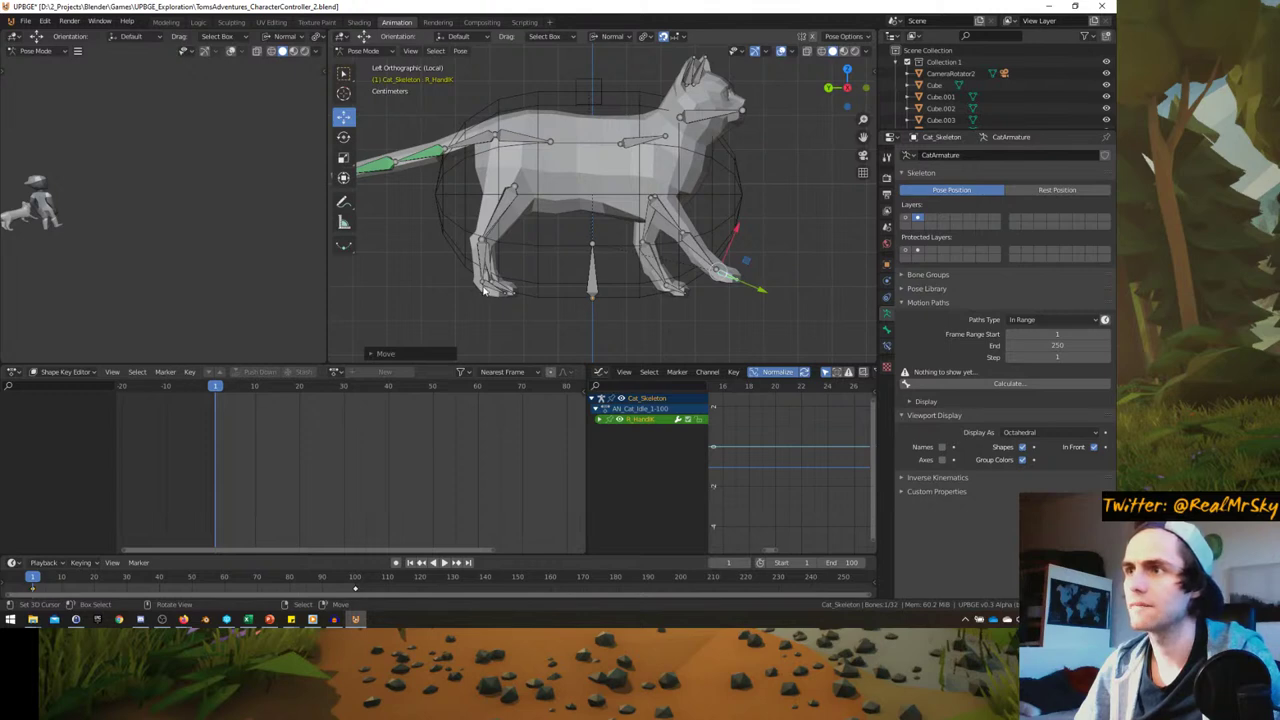
- Reposition and rotate the right rear foot control into the stride
click(484, 290)
key(g)
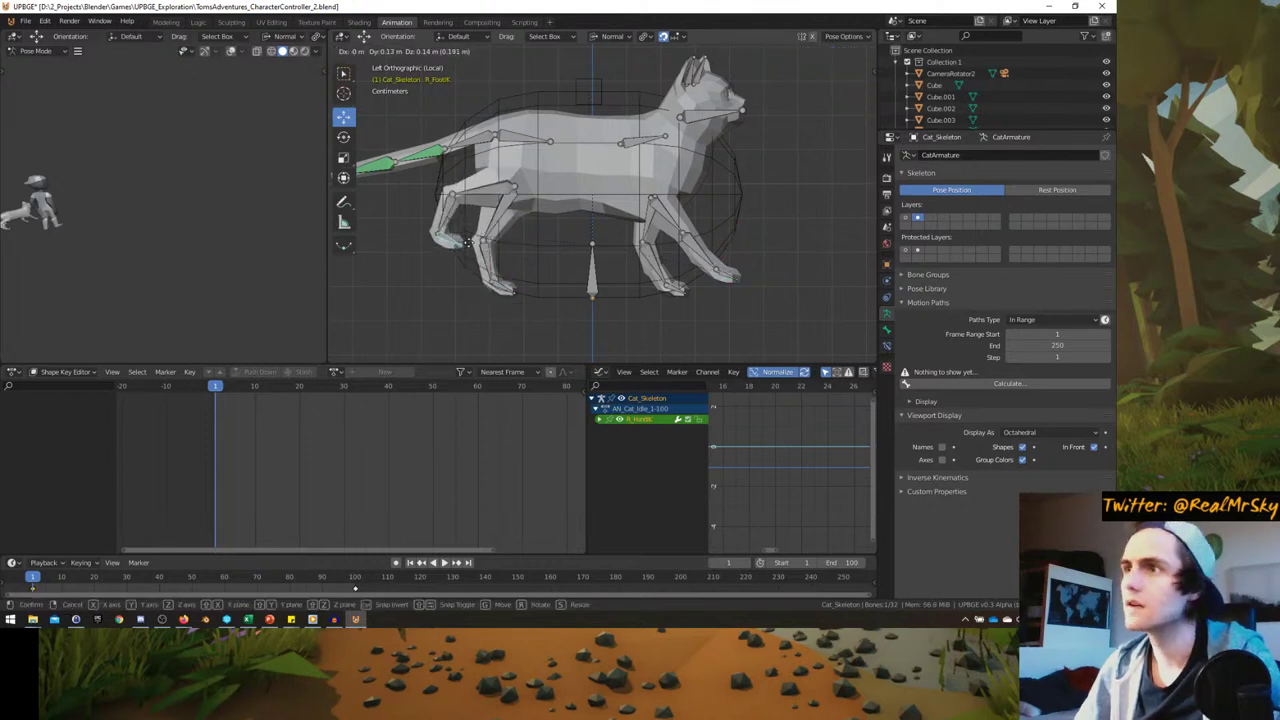
click(468, 243)
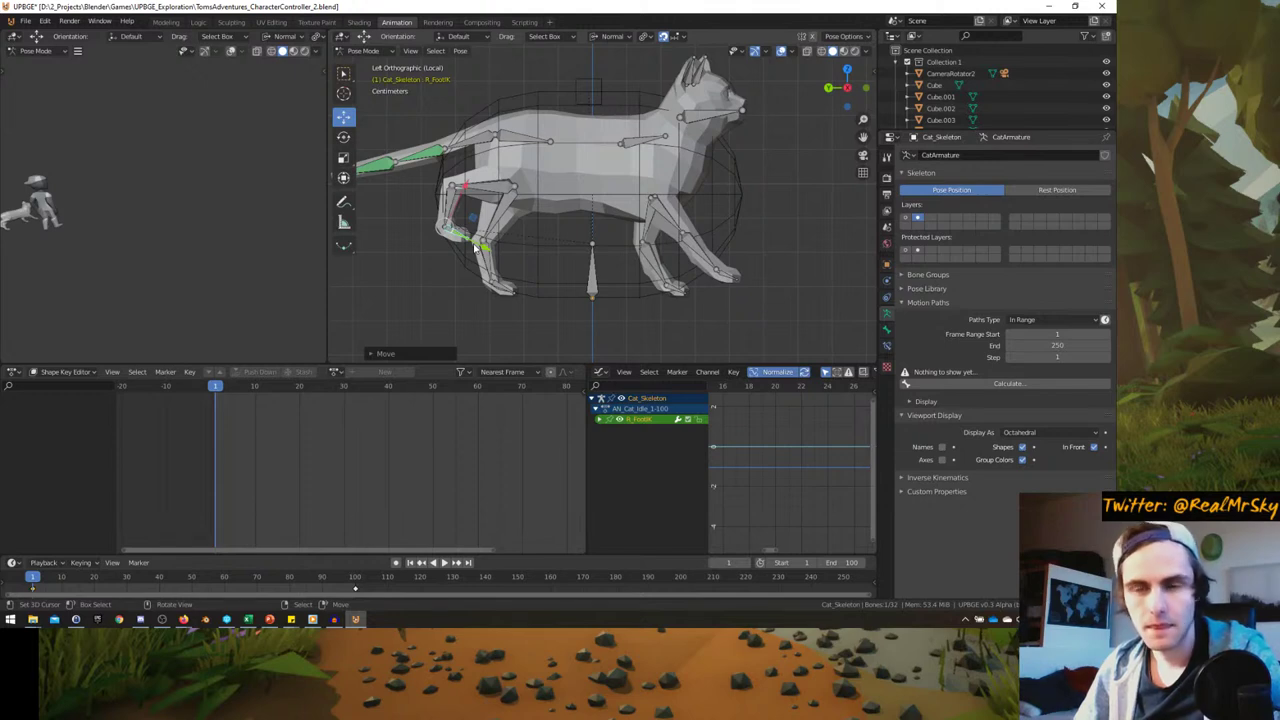
key(g)
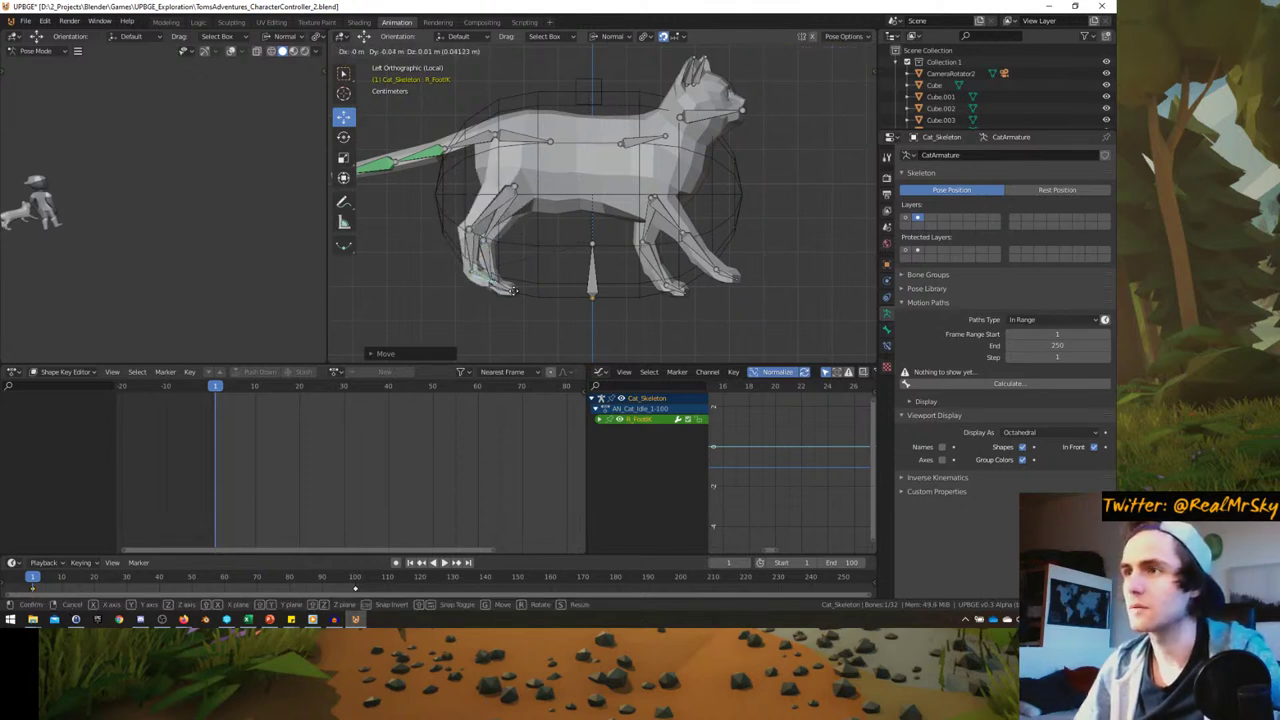
key(r)
click(535, 287)
key(g)
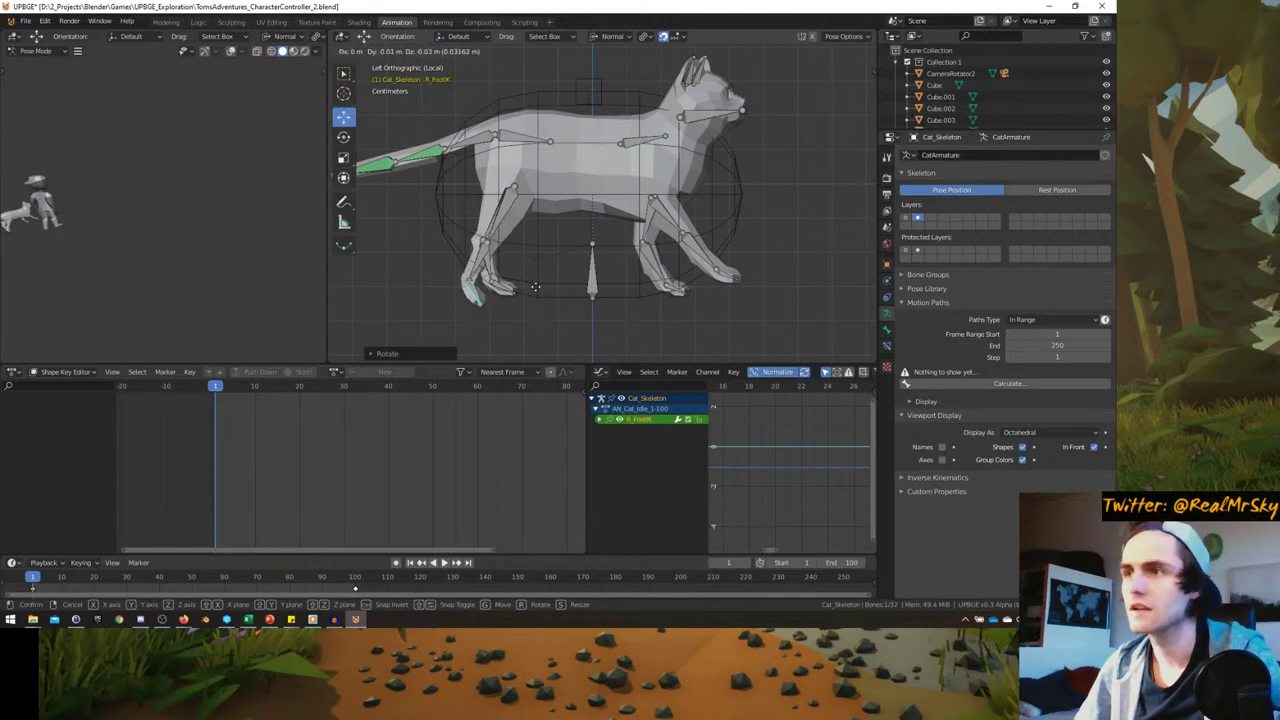
right_click(525, 230)
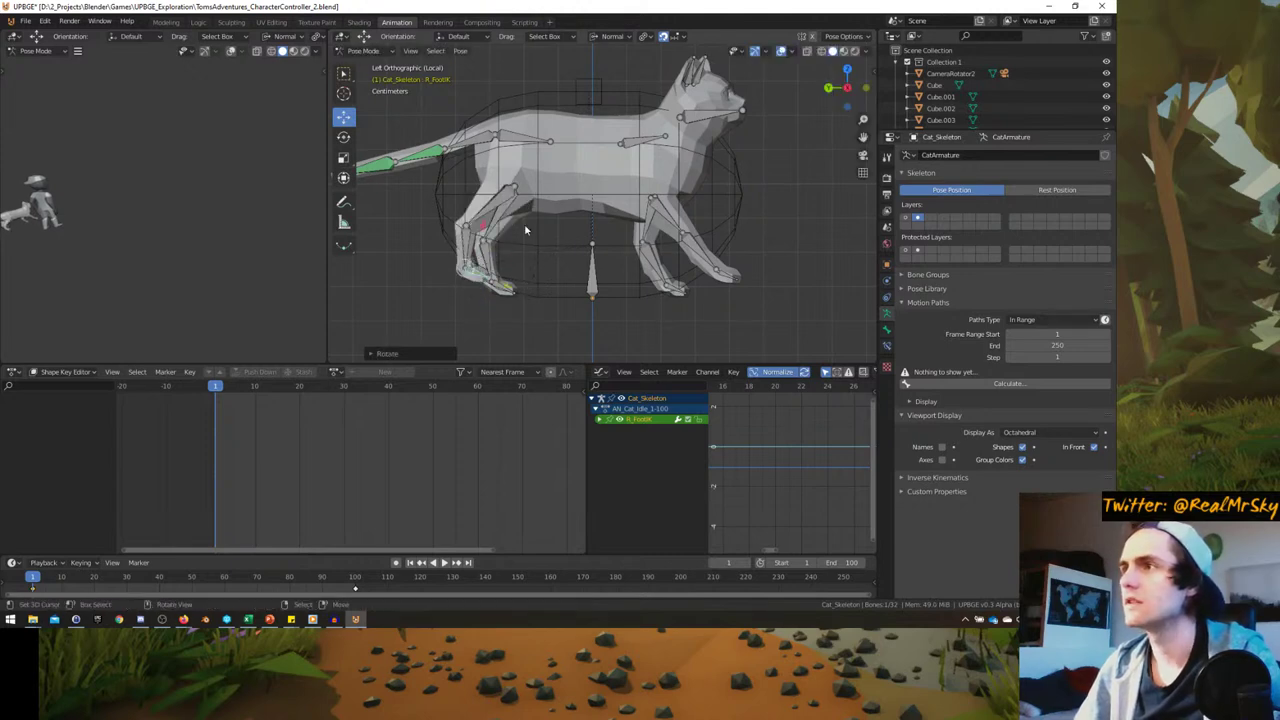
- Lift the right front paw up and forward, and stretch the left front paw forward
click(720, 276)
key(g)
click(772, 224)
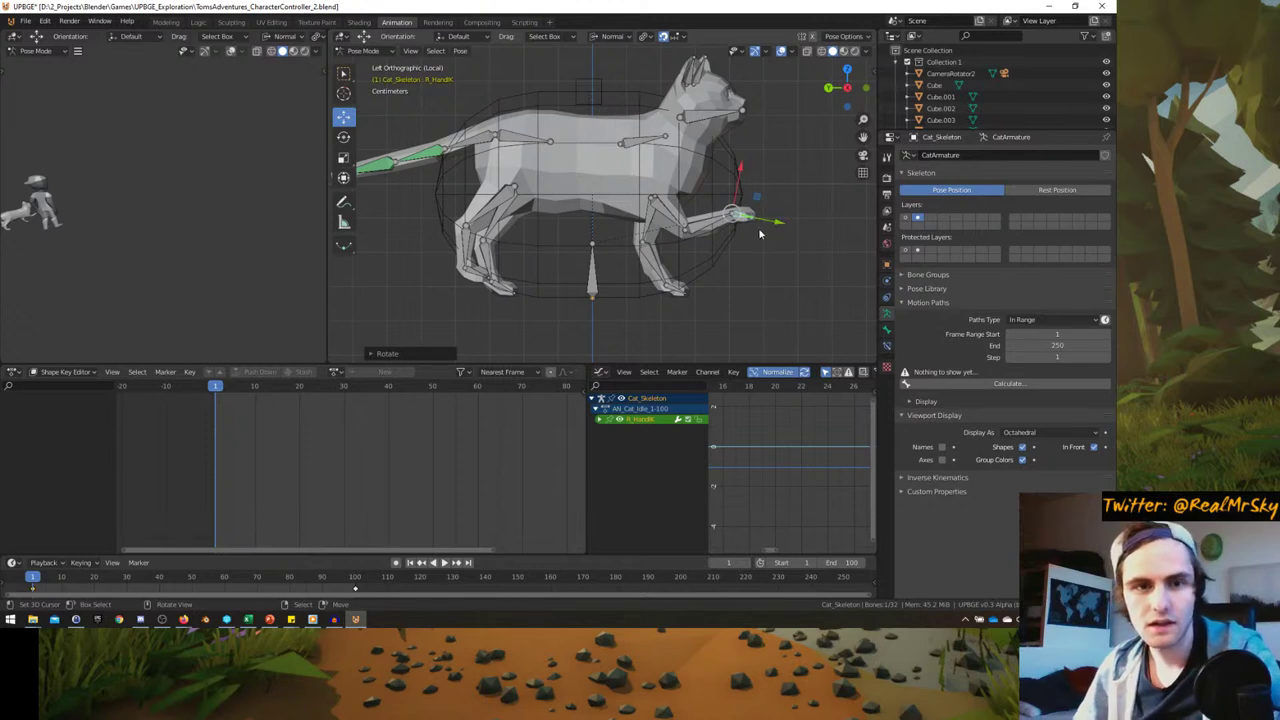
key(g)
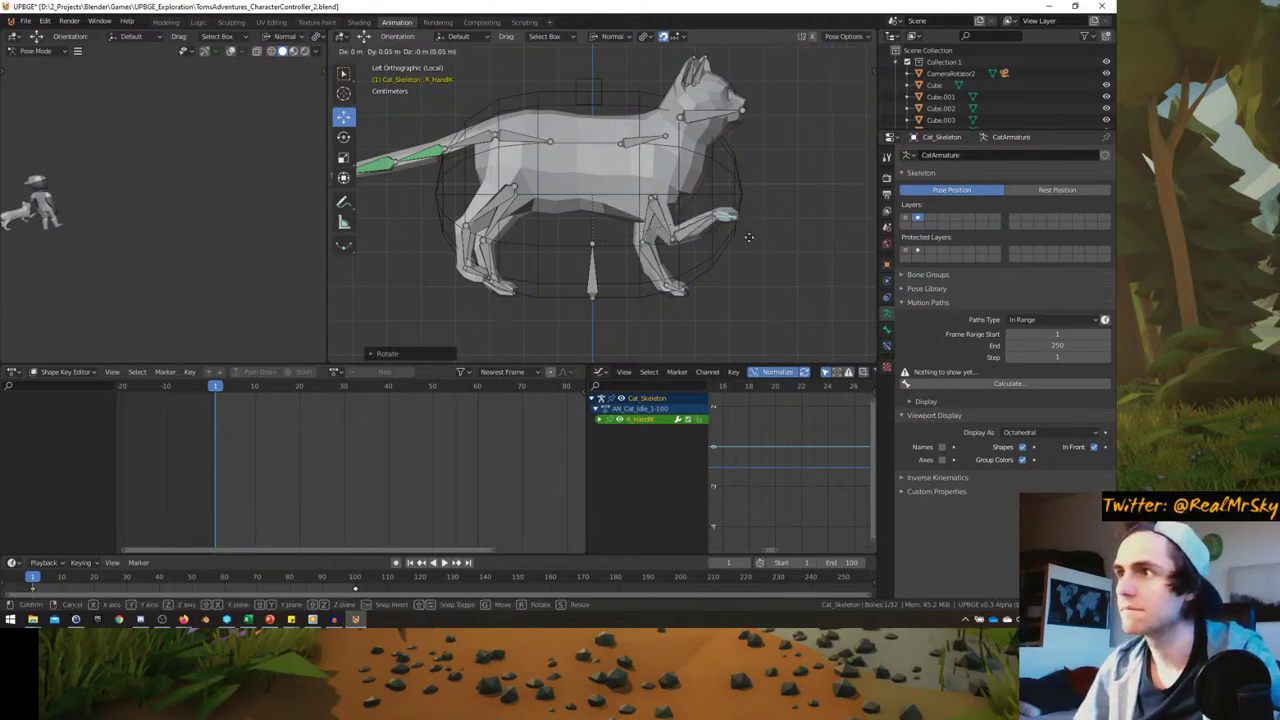
click(770, 238)
drag(680, 291, 632, 258)
- Undo a trial push of the left rear leg and lower the Pelvis bone
click(517, 296)
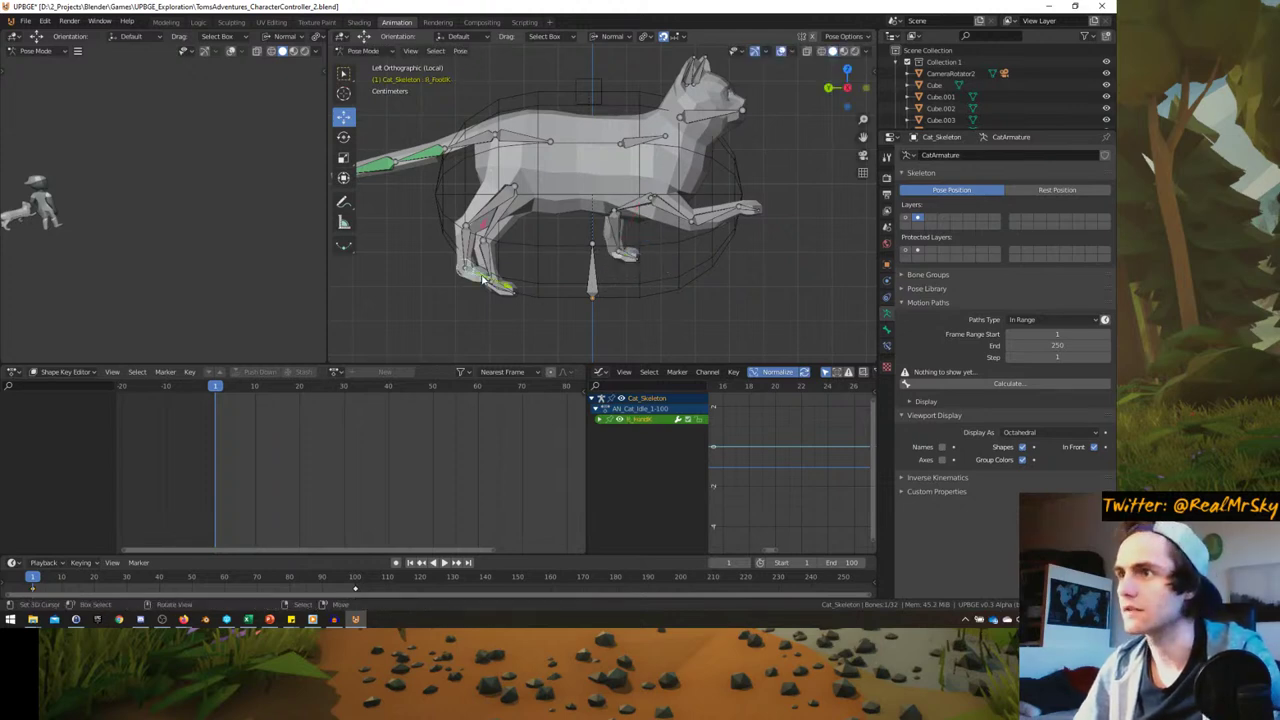
mouse_move(517, 295)
mouse_down()
mouse_move(540, 290)
mouse_move(507, 290)
mouse_up()
key(ctrl+z)
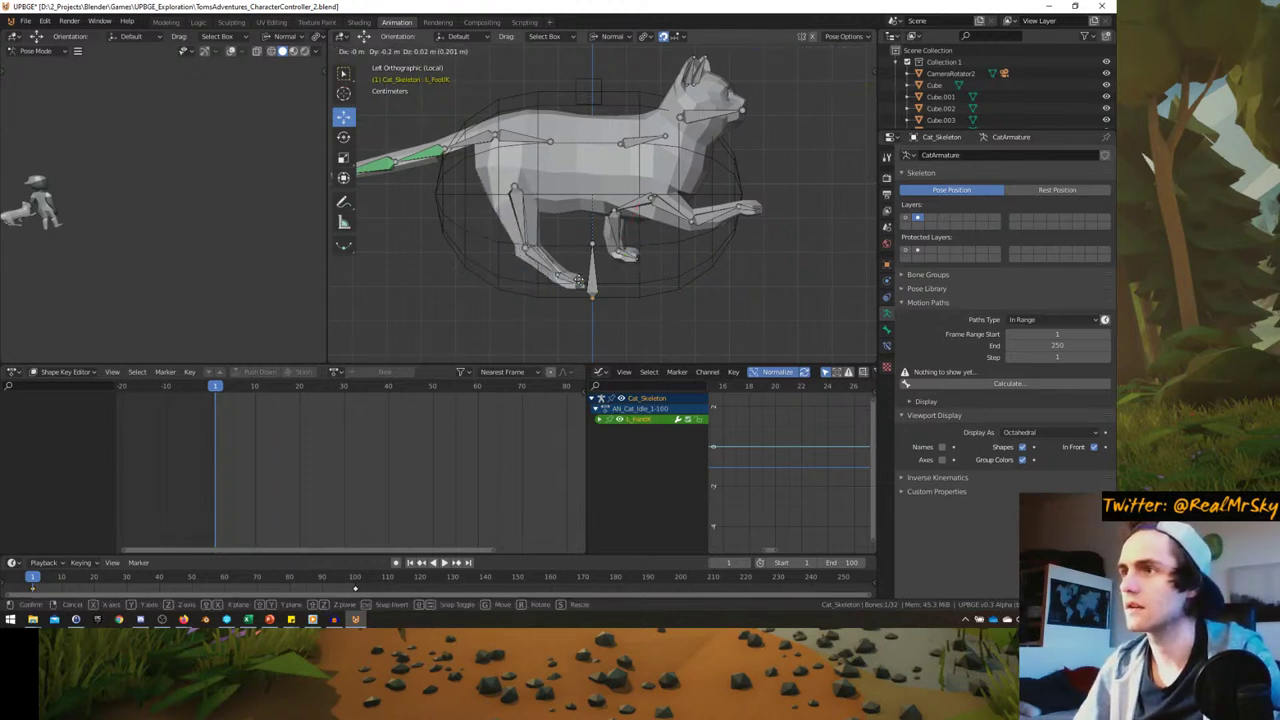
click(521, 137)
key(g)
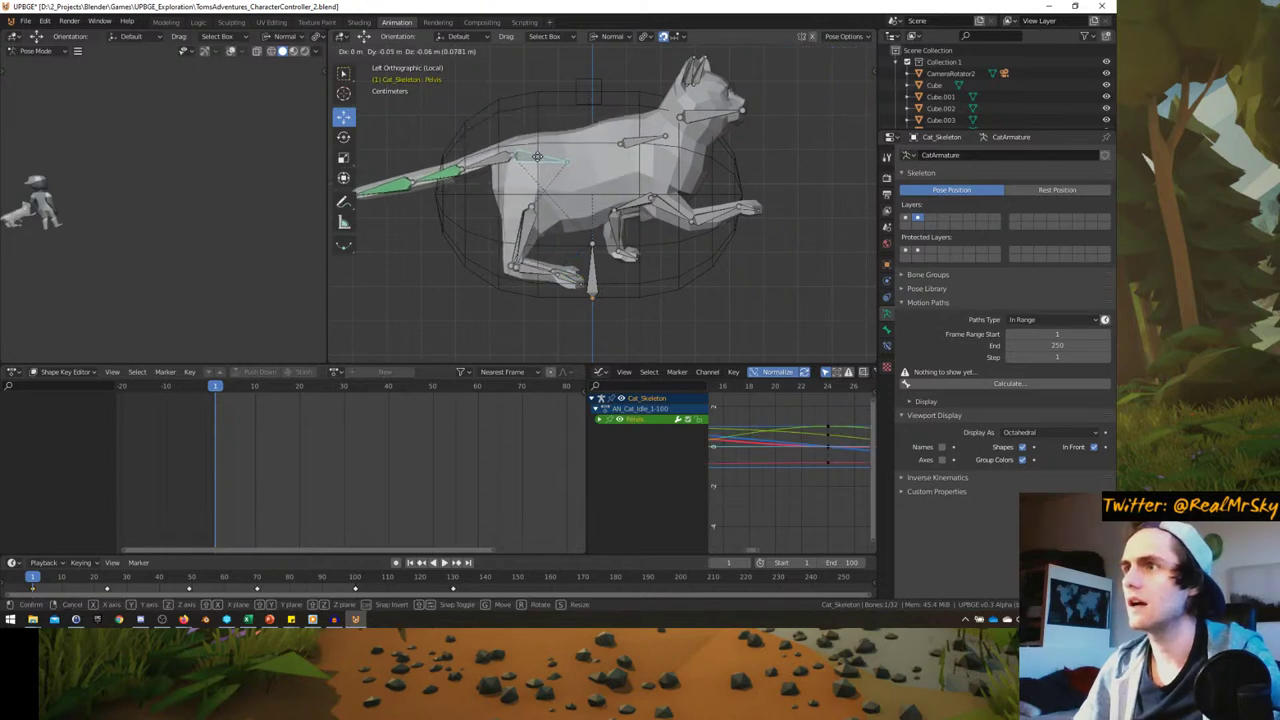
click(536, 162)
- Move the left rear paw control into its new position
click(578, 283)
key(g)
click(585, 265)
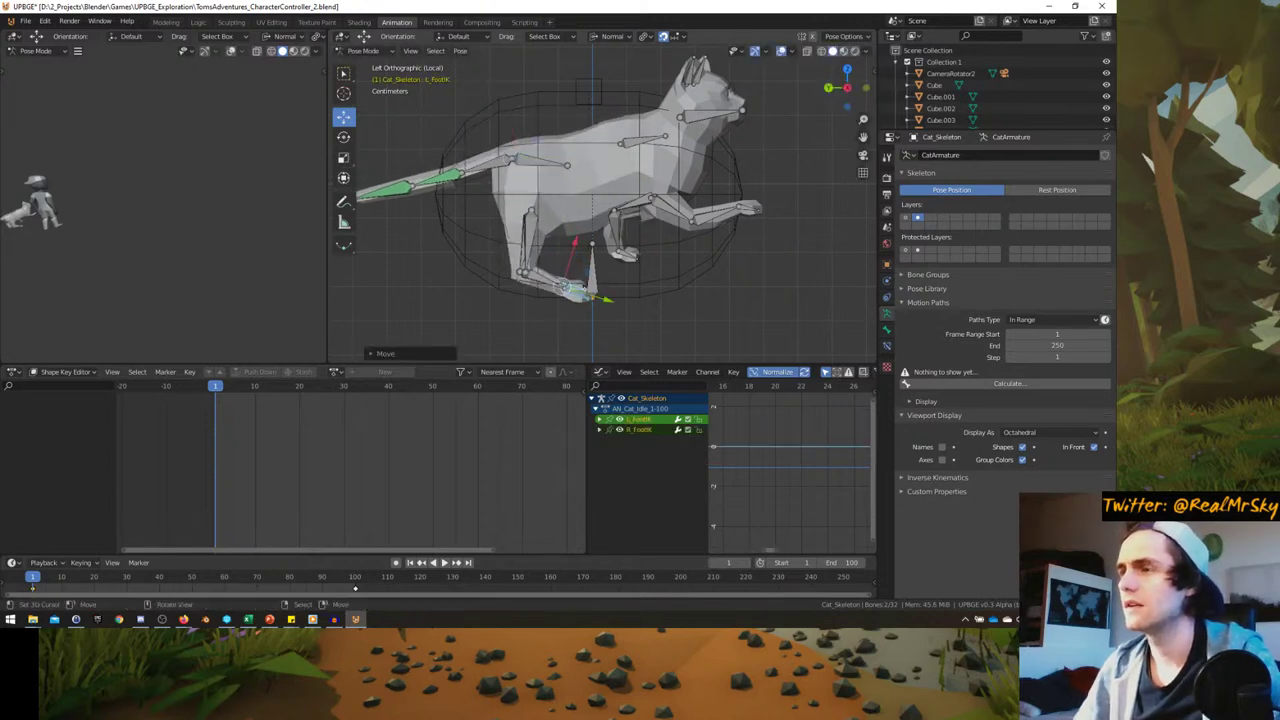
key(g)
click(590, 298)
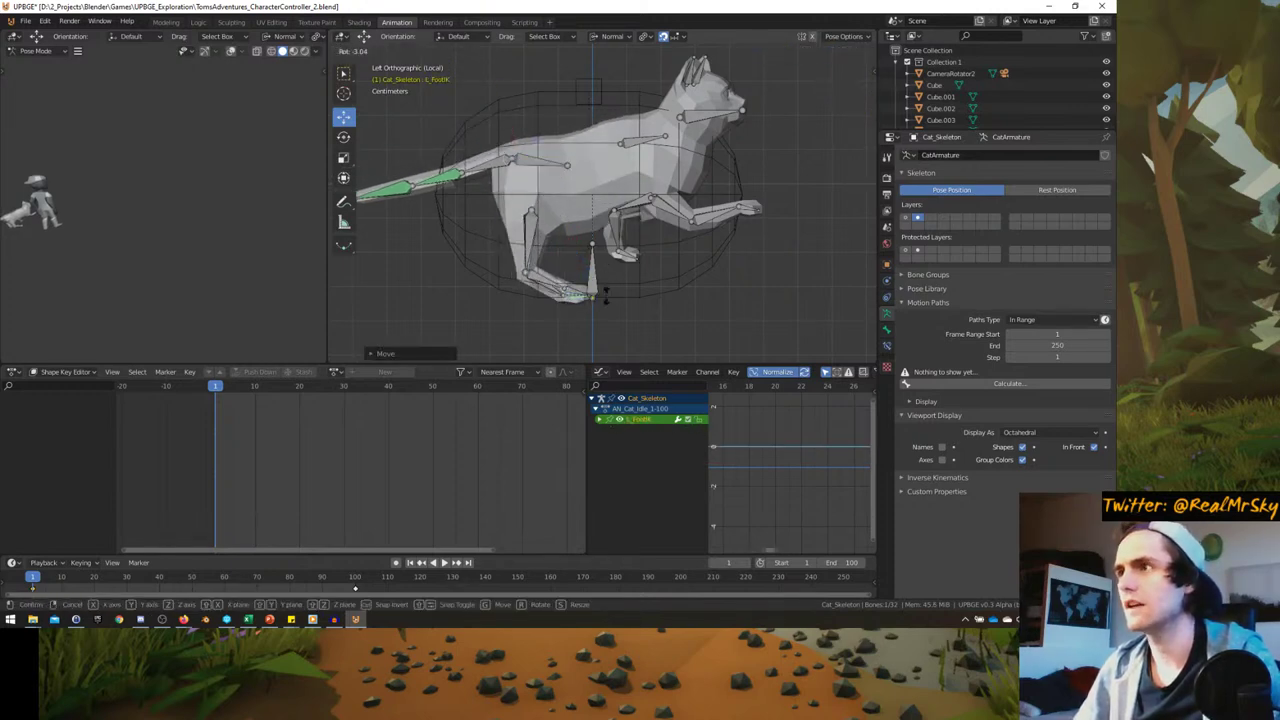
- Tilt the head control and push the head forward
click(647, 141)
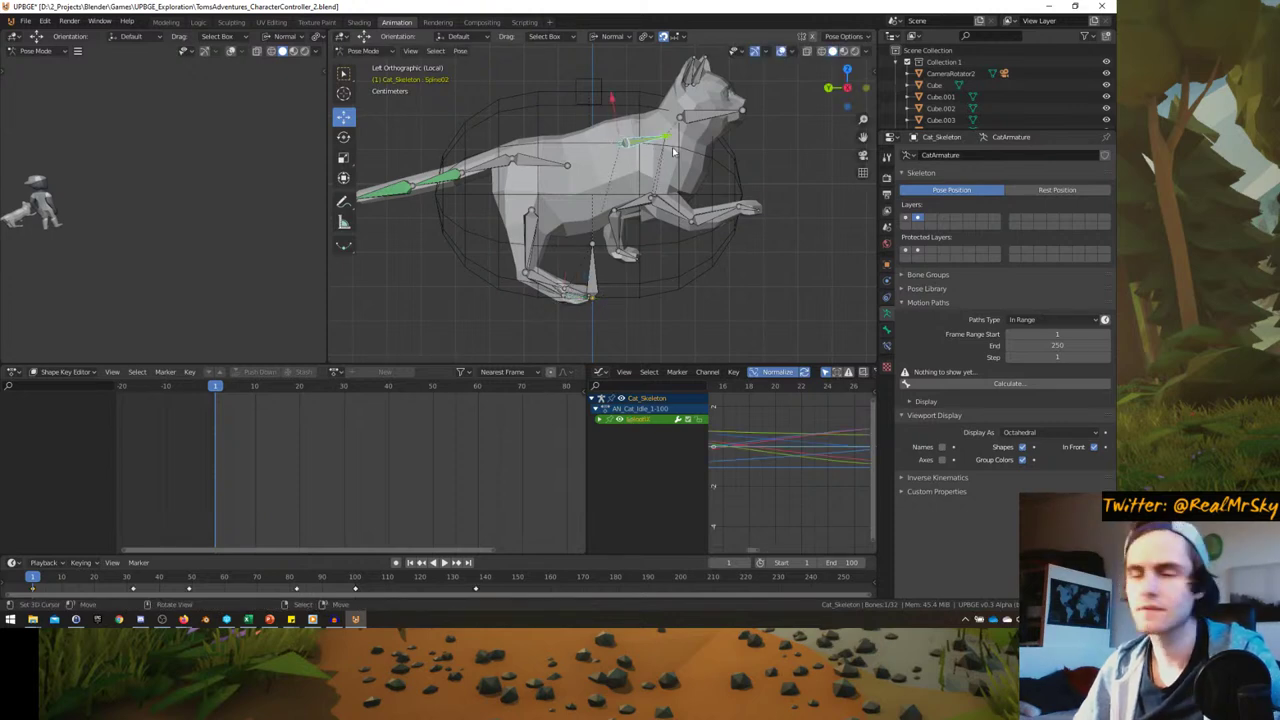
click(690, 140)
key(r)
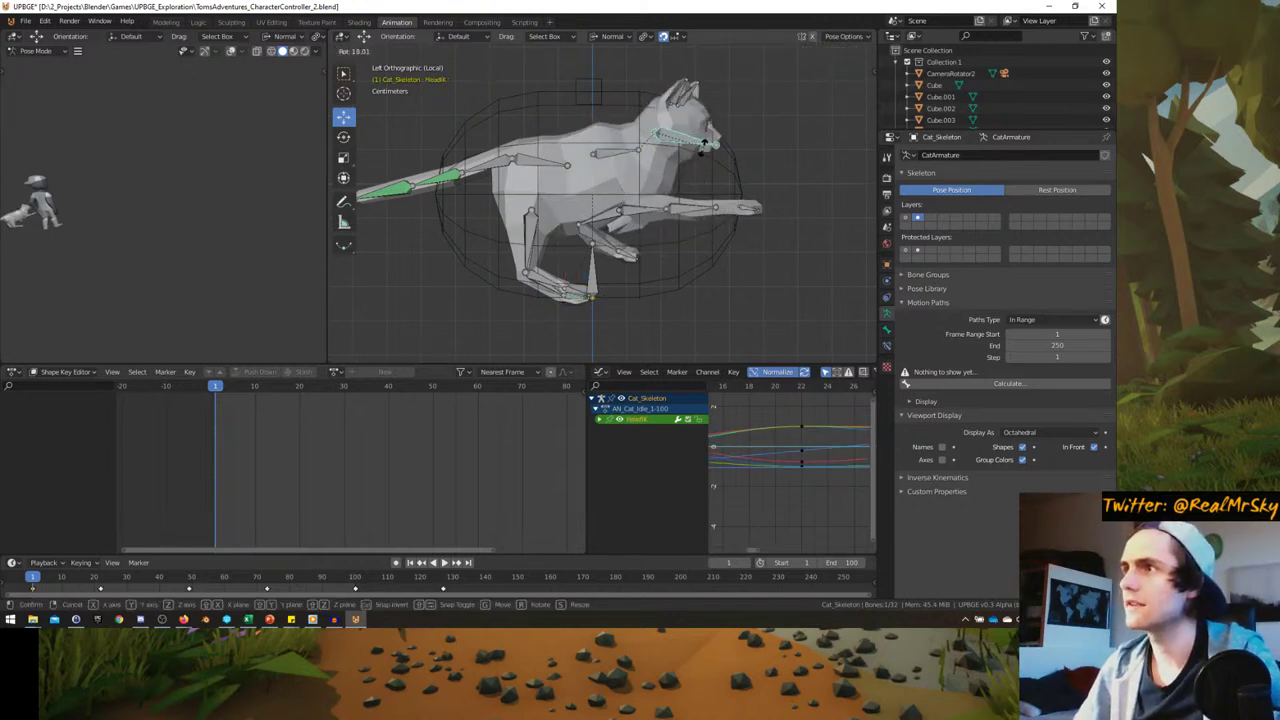
click(704, 143)
key(g)
click(714, 160)
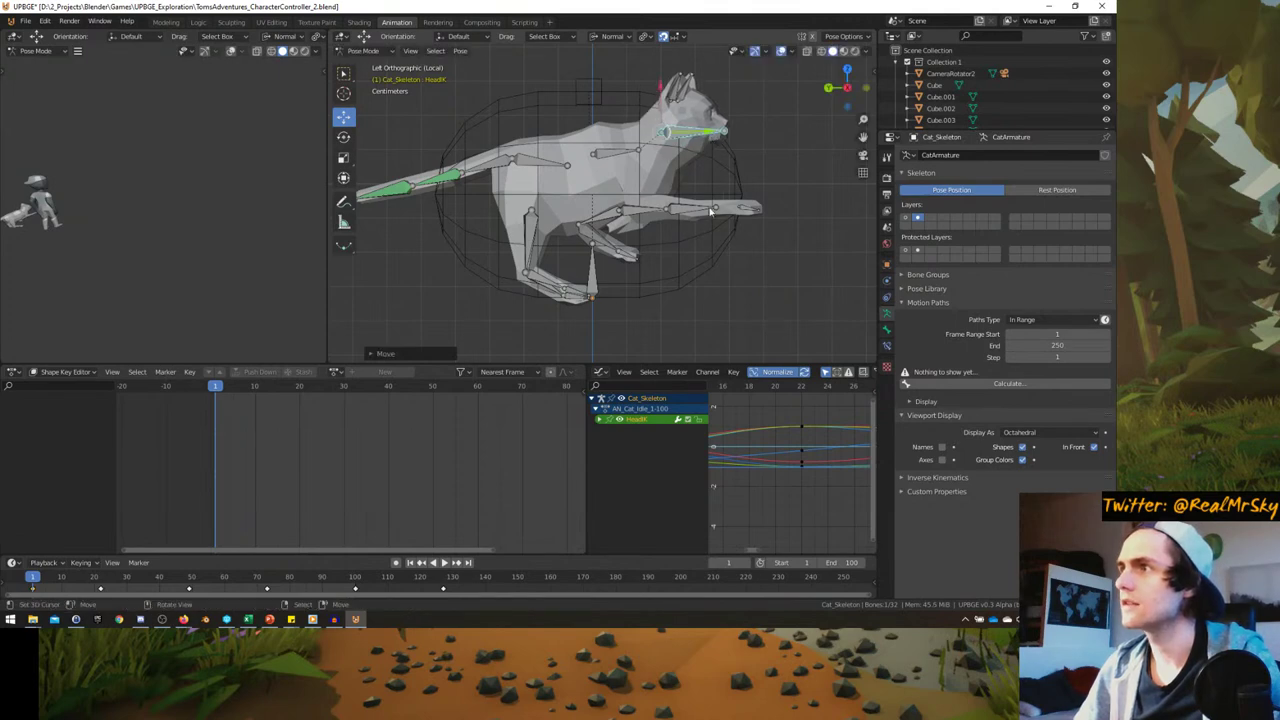
- Lower and turn the right front paw, discard the left front paw move, then preview Firefox
click(712, 210)
key(g)
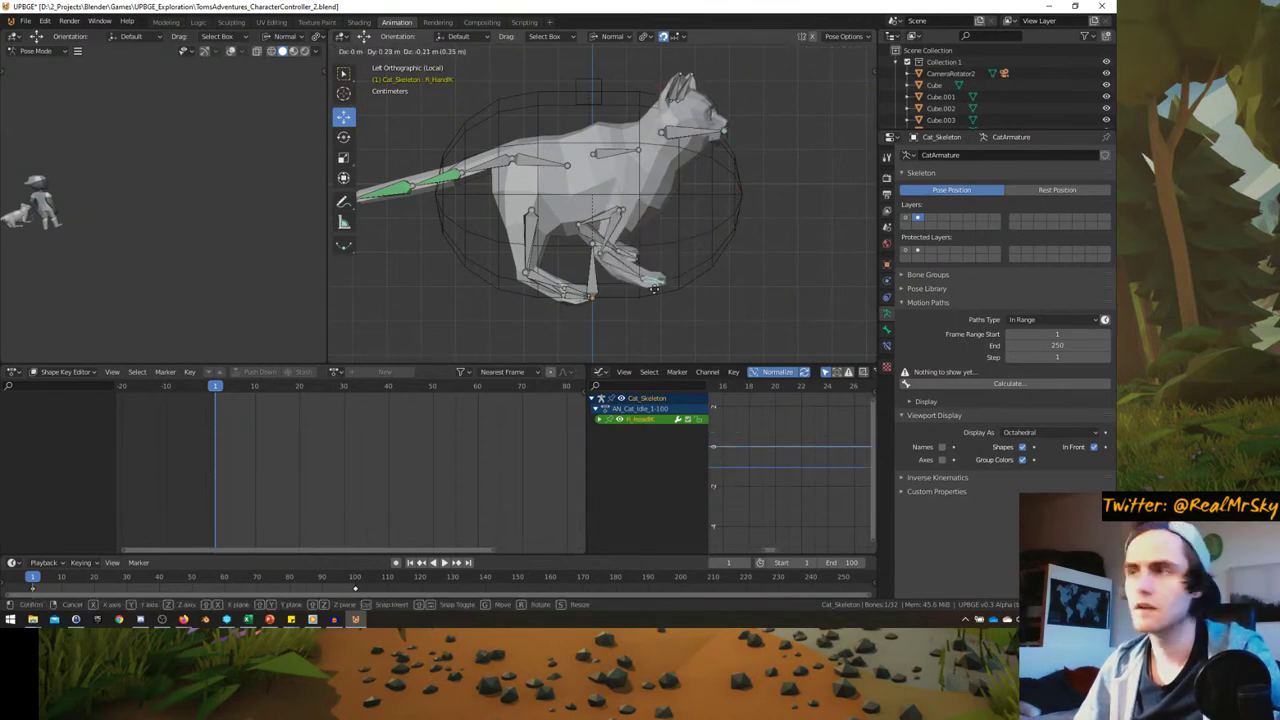
click(650, 276)
key(r)
click(642, 267)
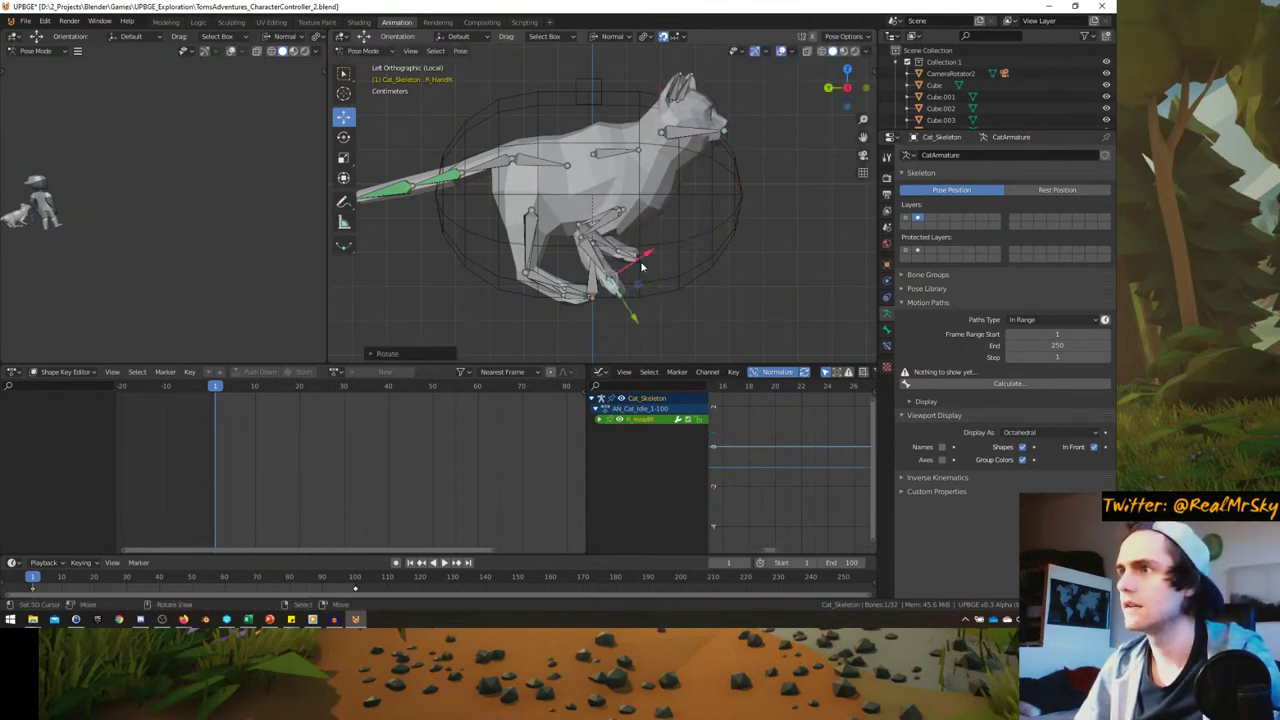
click(640, 268)
key(g)
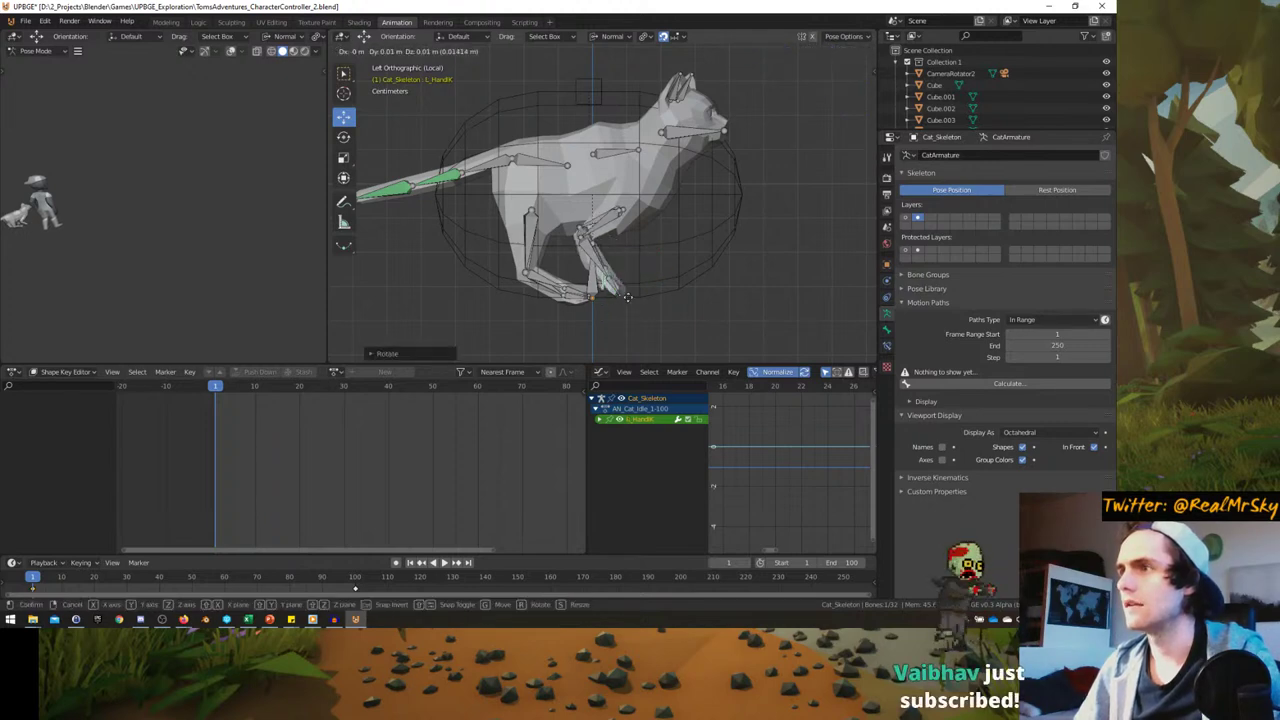
right_click(627, 296)
key(ctrl+z)
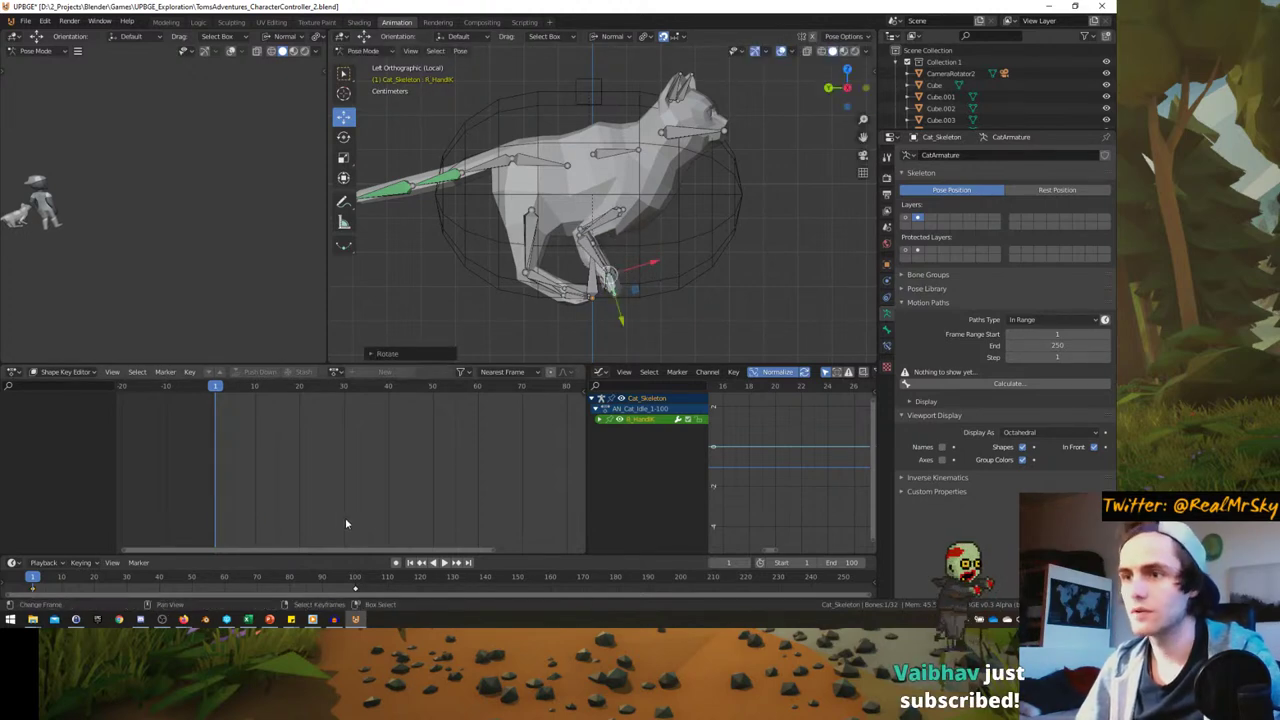
click(183, 619)
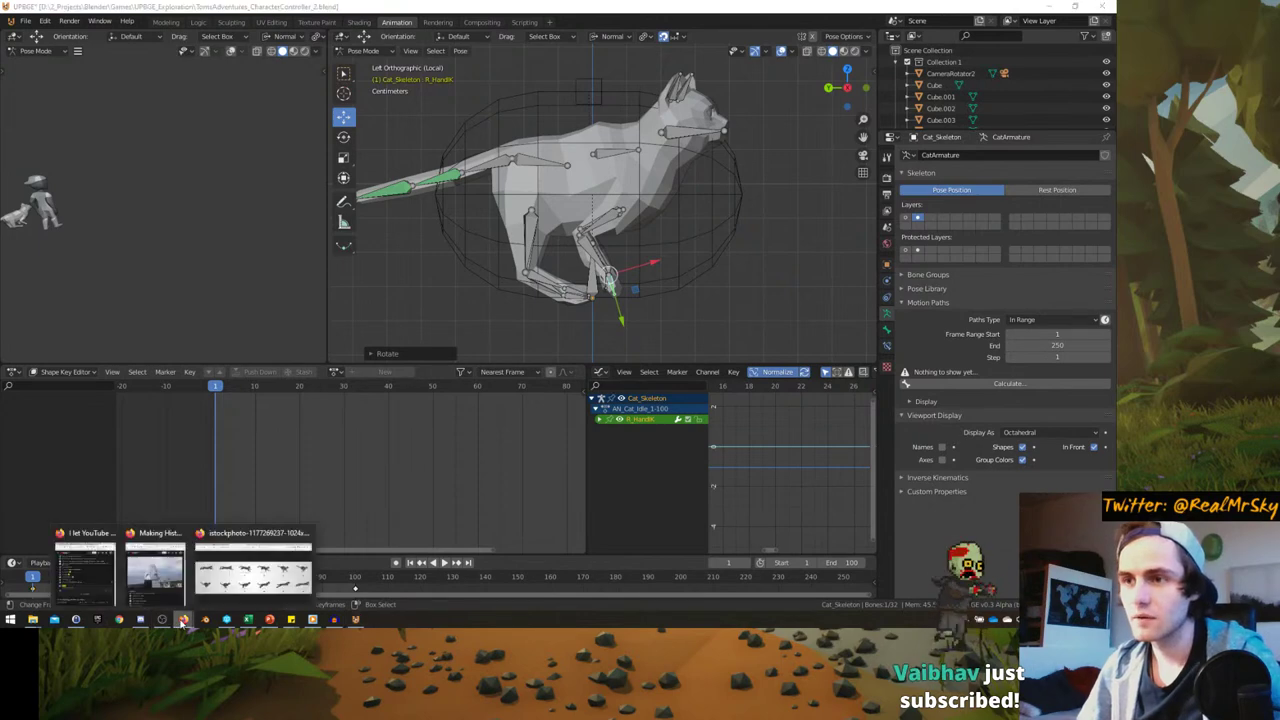
click(184, 619)
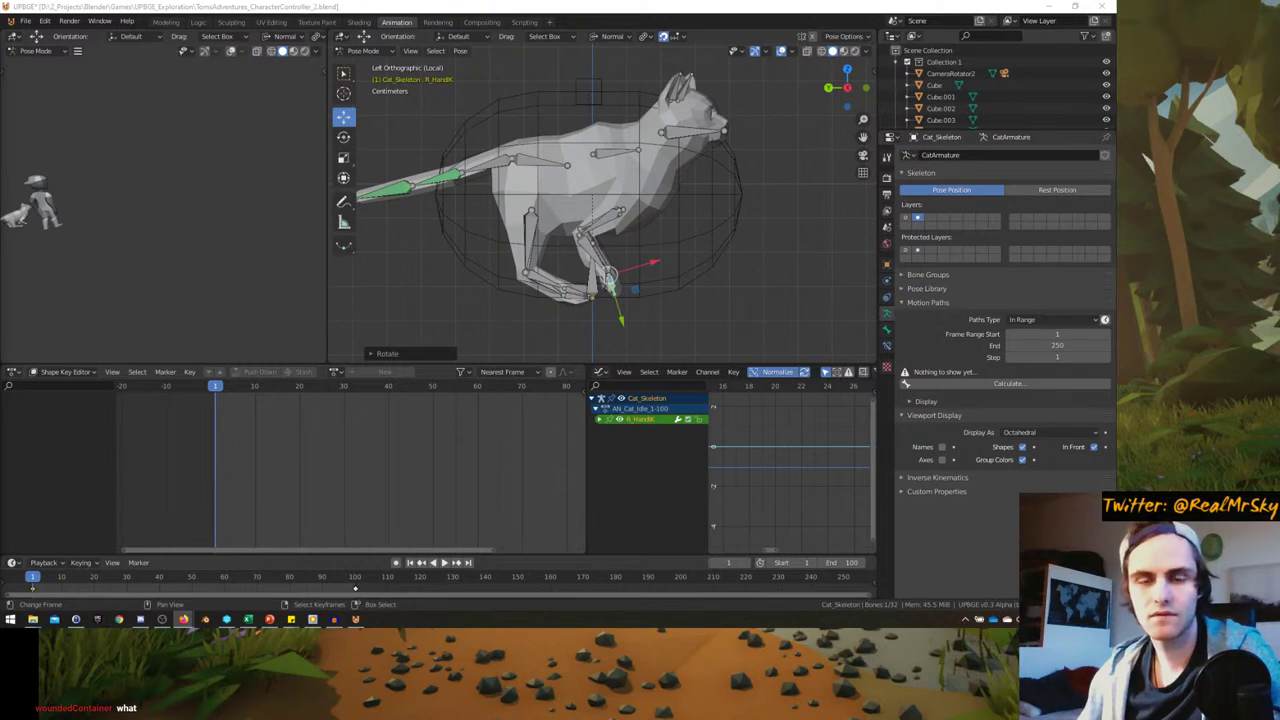
middle_drag(637, 168, 627, 173)
key(ctrl+KP_3)
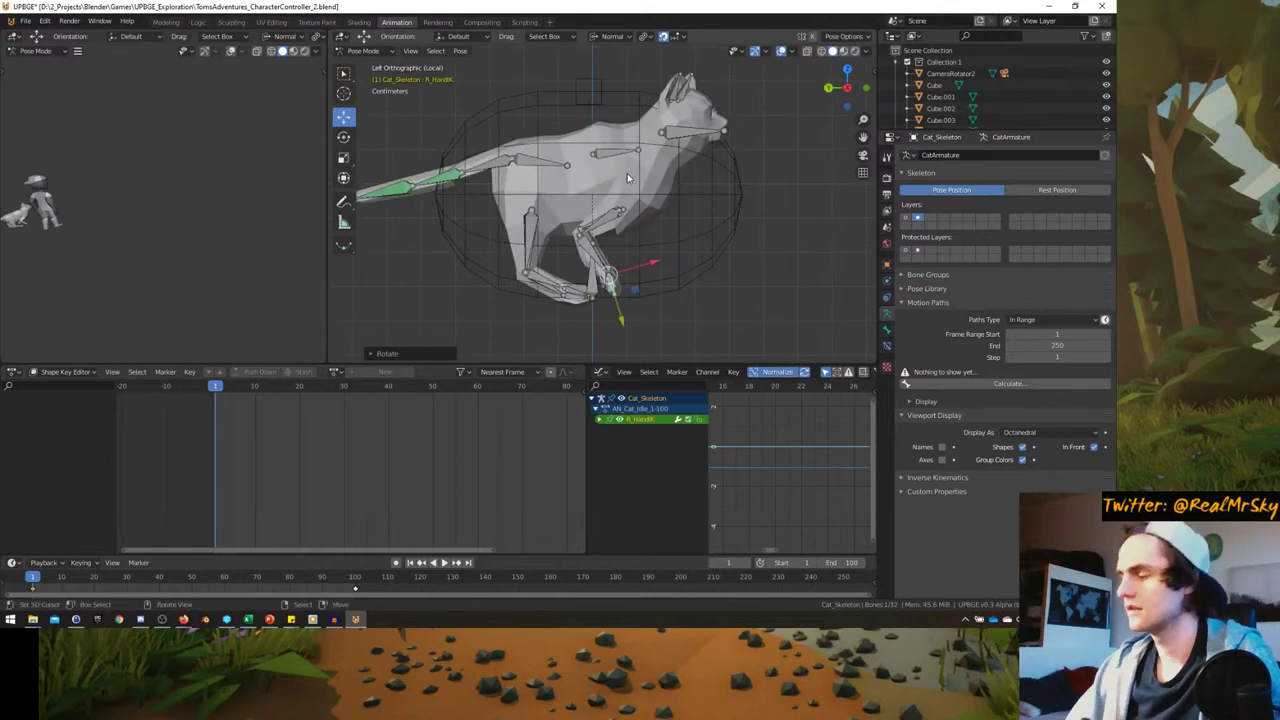
key(KP_7)
click(593, 228)
key(r)
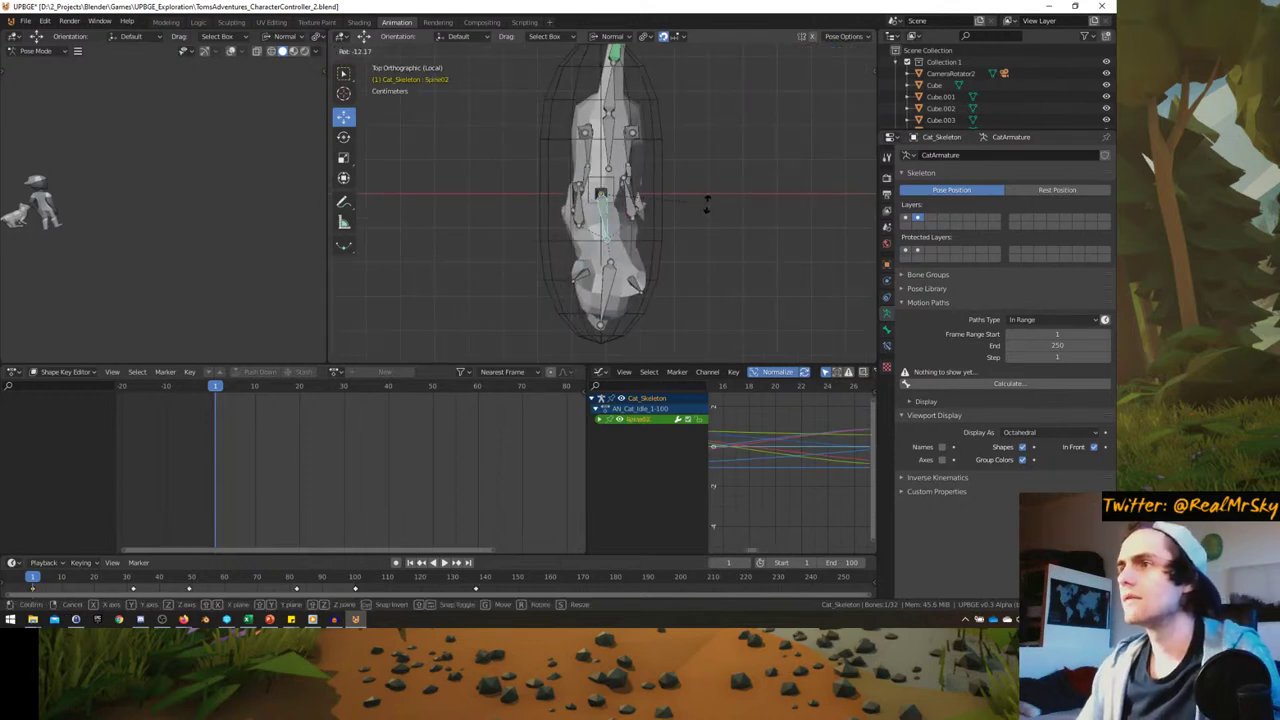
click(625, 285)
click(604, 296)
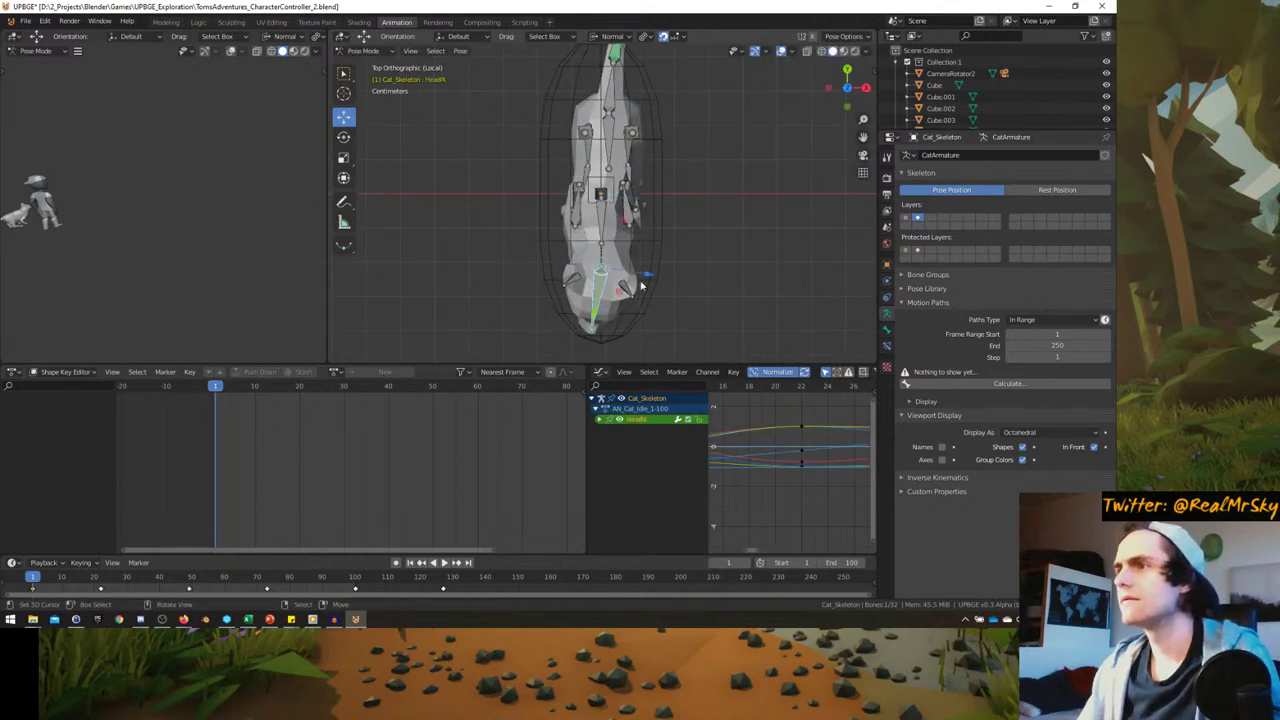
key(g)
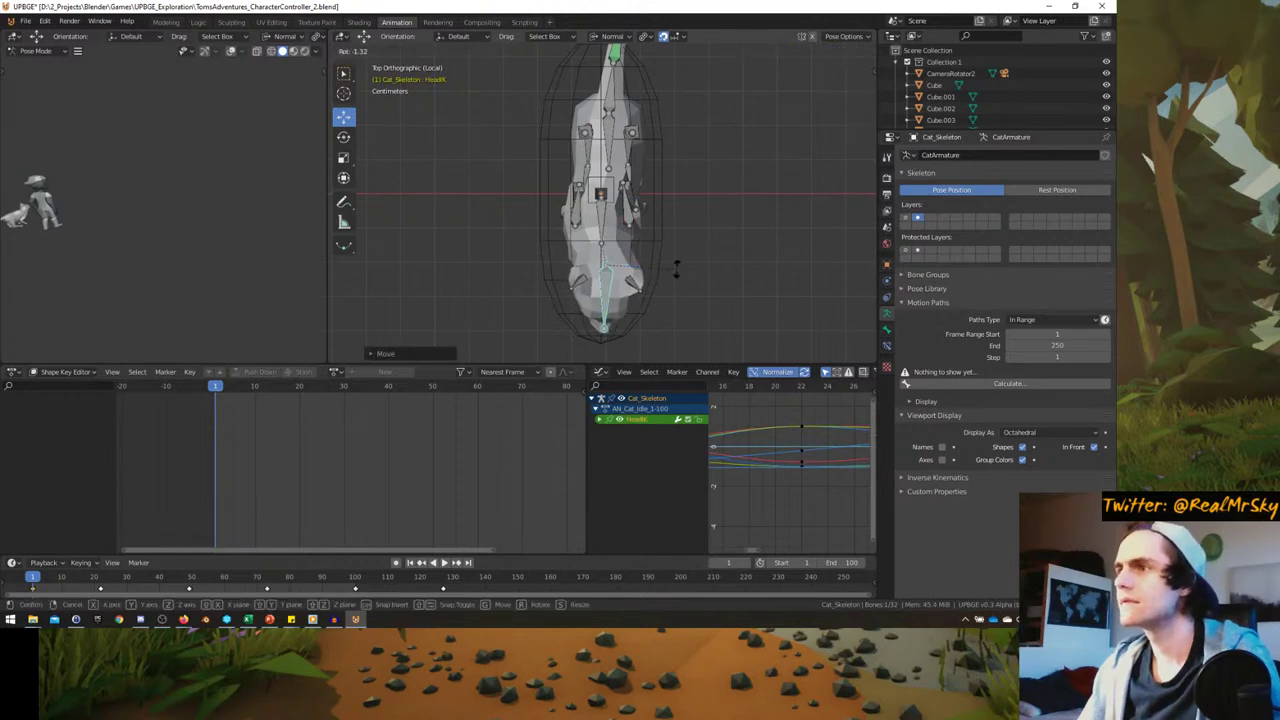
right_click(662, 272)
key(ctrl+z)
key(ctrl+z)
key(ctrl+z)
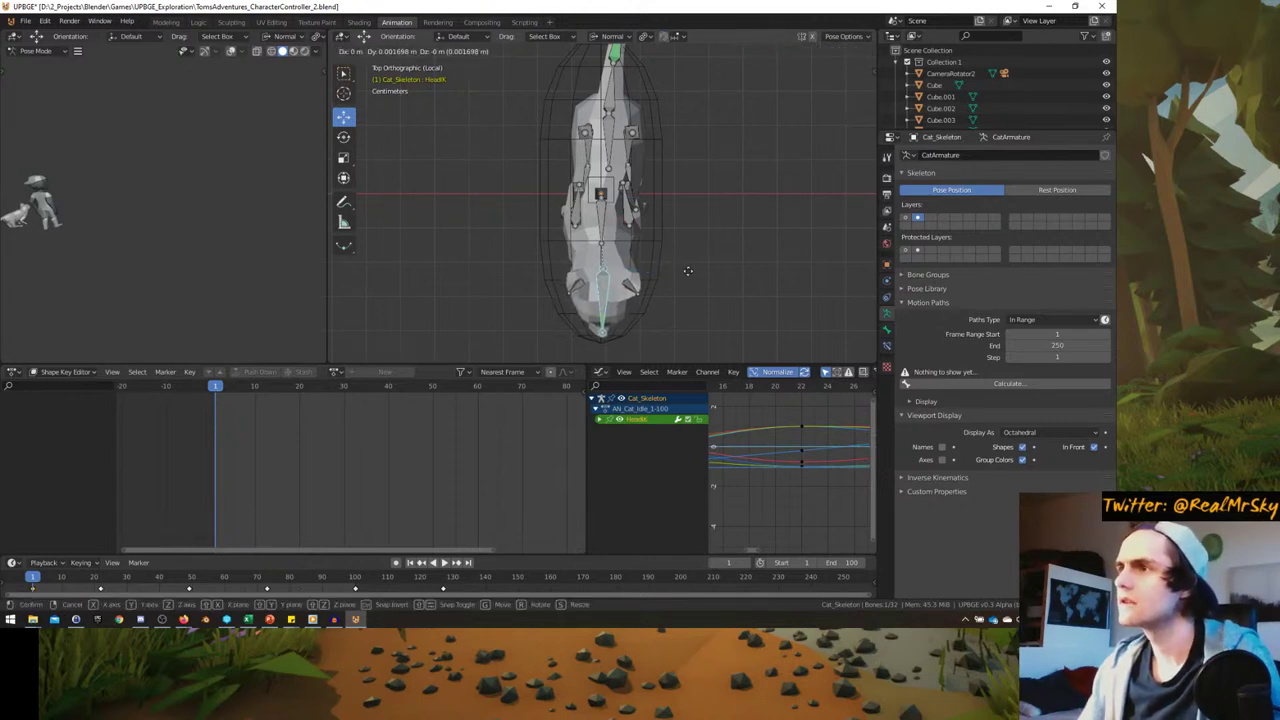
key(r)
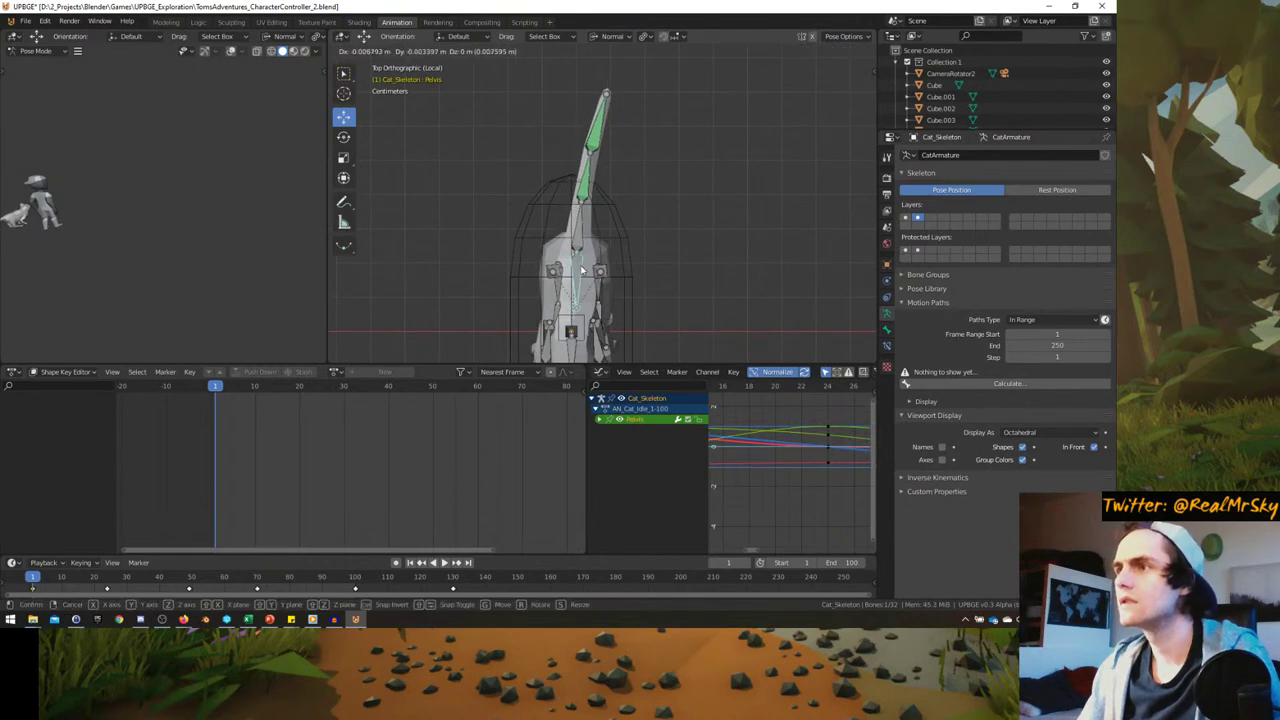
click(634, 248)
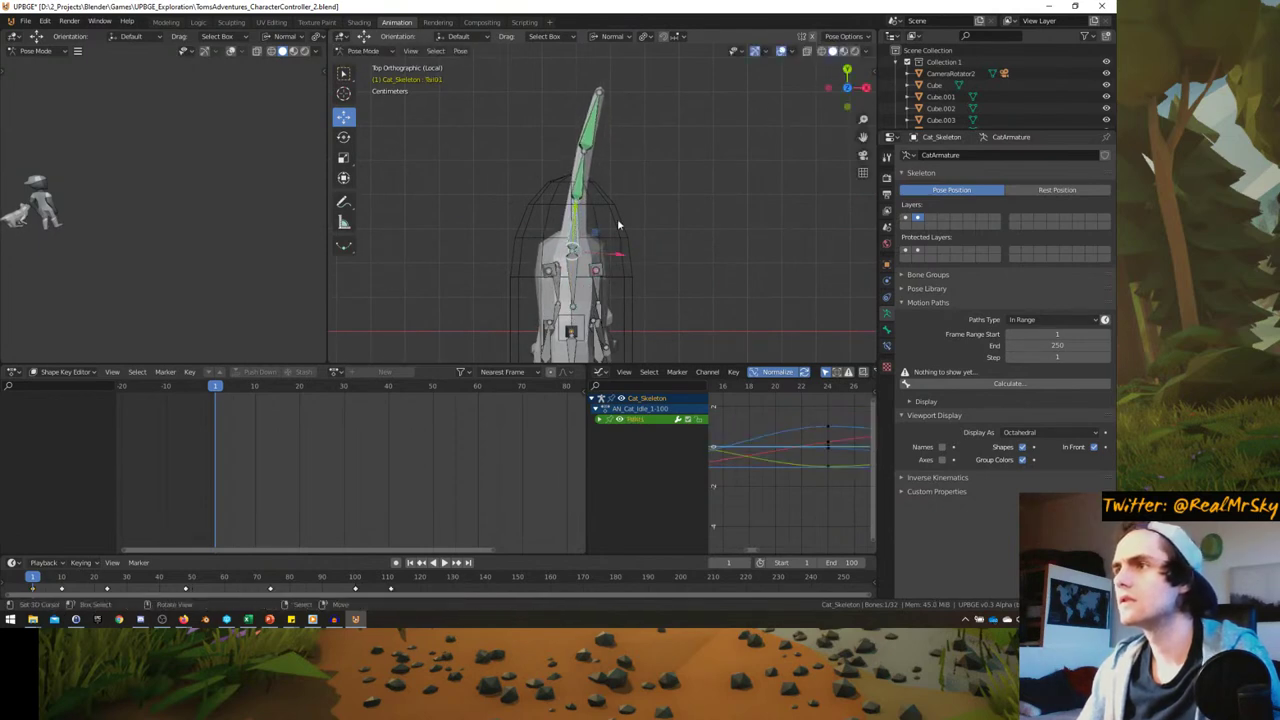
key(ctrl+z)
scroll(590, 215, down, 3)
key(KP_3)
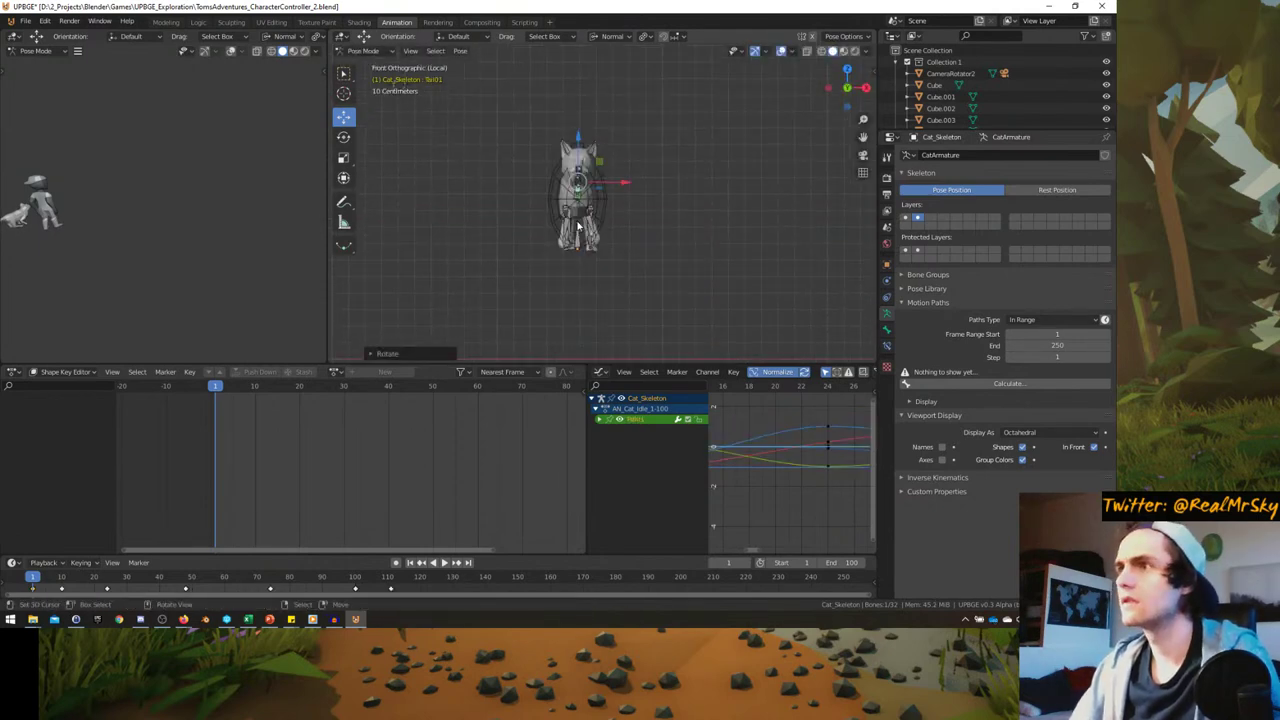
scroll(560, 243, up, 3)
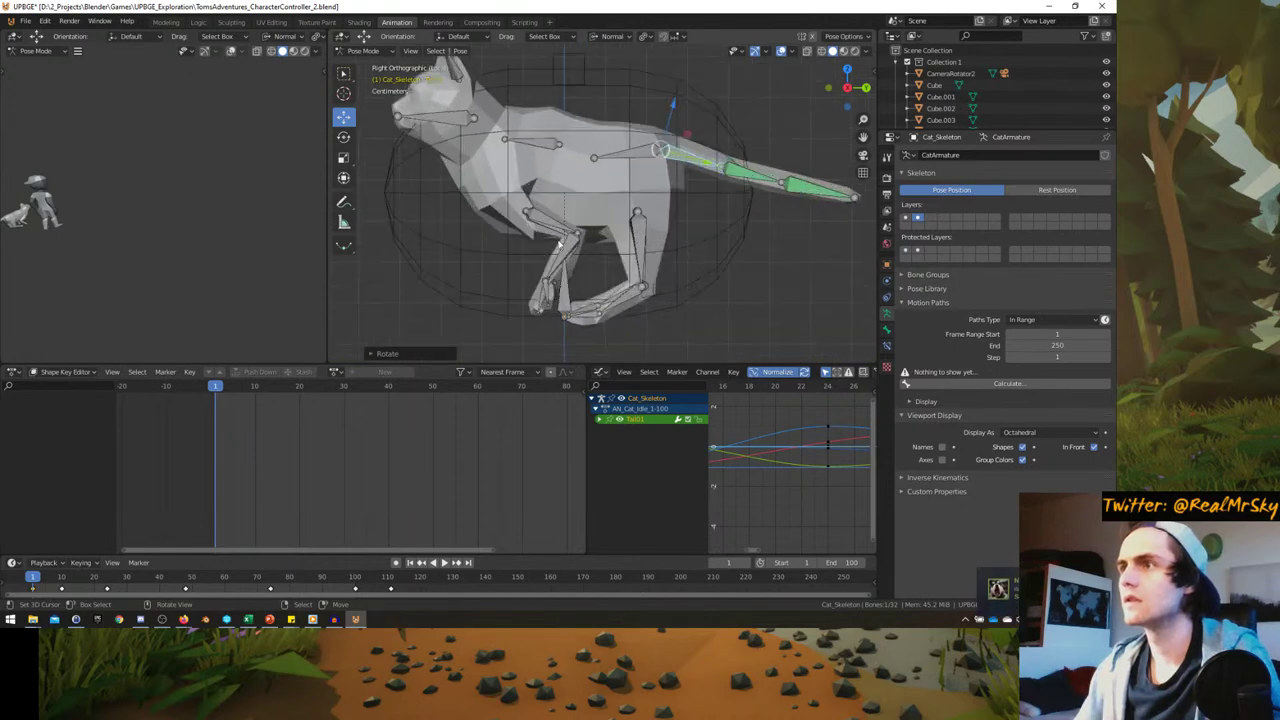
click(547, 303)
middle_drag(593, 288, 570, 297)
click(570, 295)
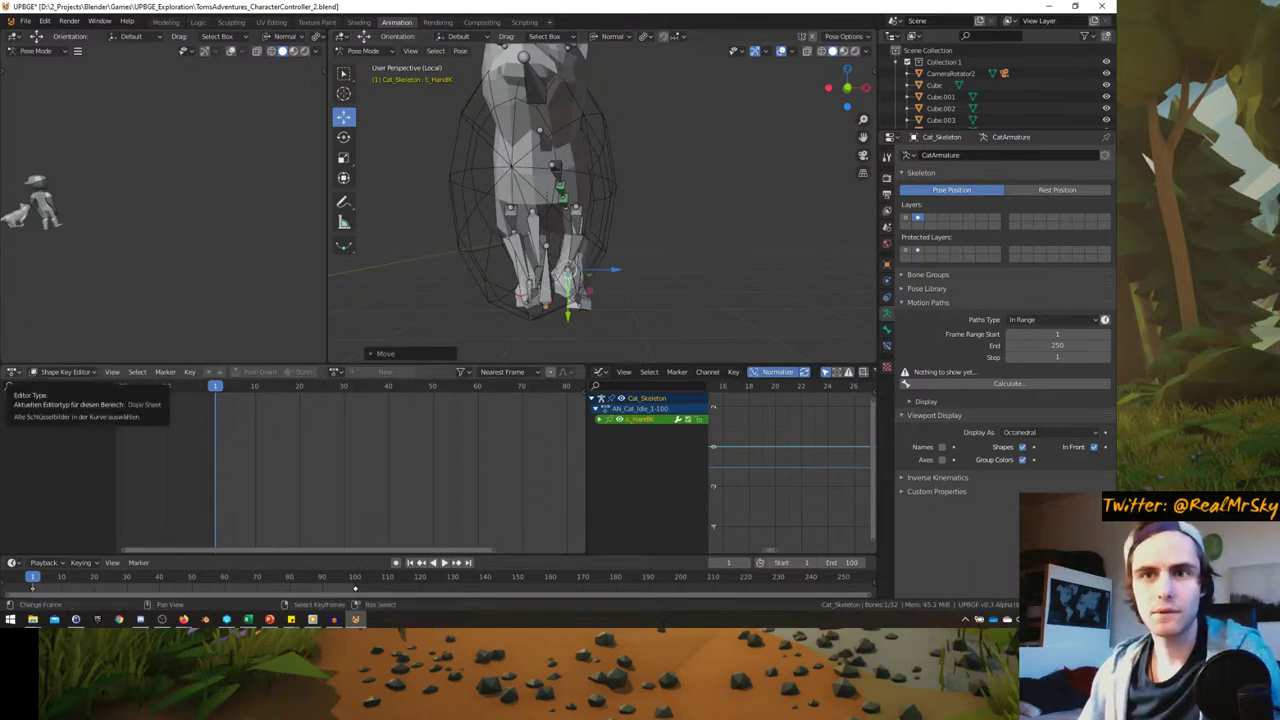
mouse_move(183, 619)
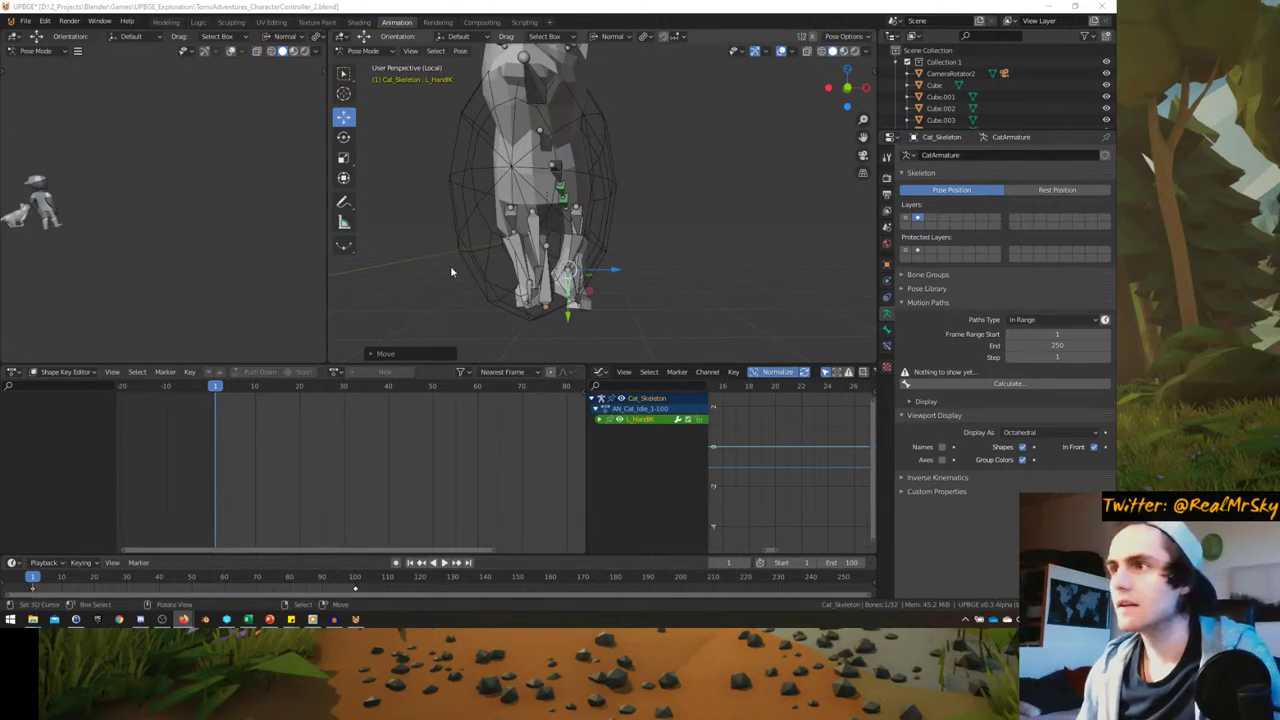
middle_drag(450, 265, 540, 208)
- Key LocRot on all bones, switch the Dope Sheet to Action Editor, then undo the keyframes
key(a)
key(i)
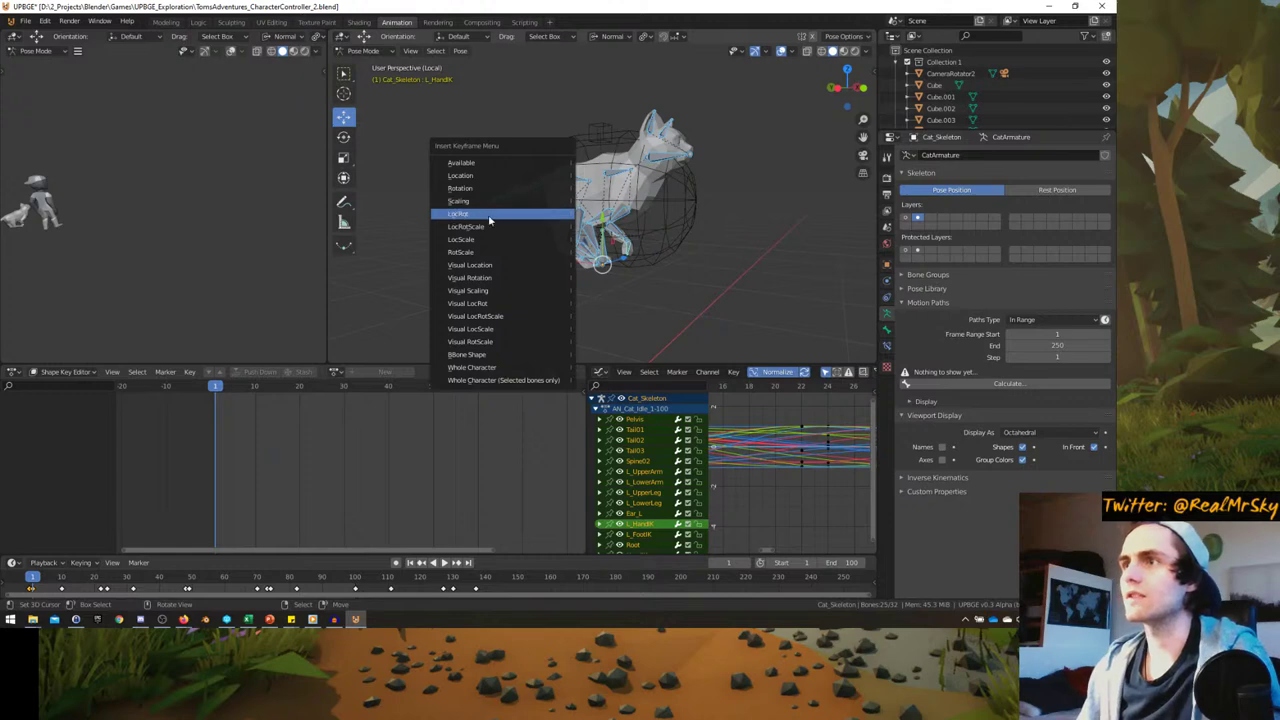
click(485, 222)
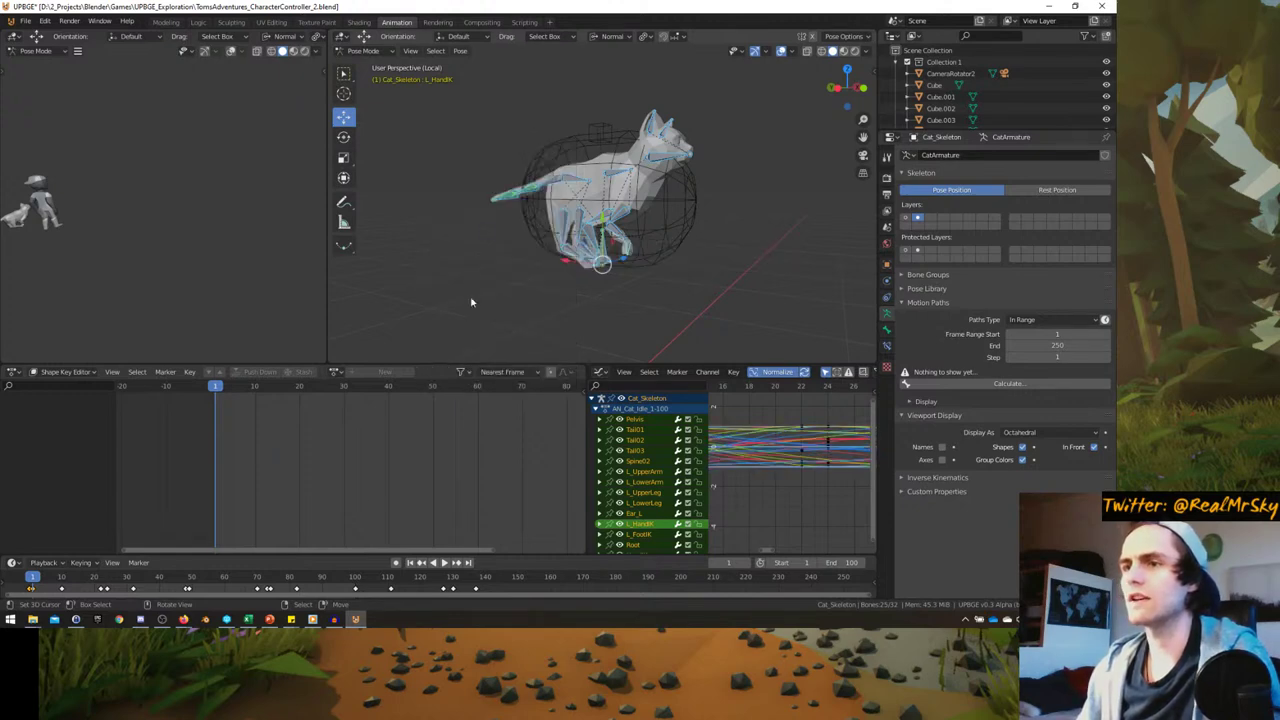
middle_drag(535, 246, 508, 336)
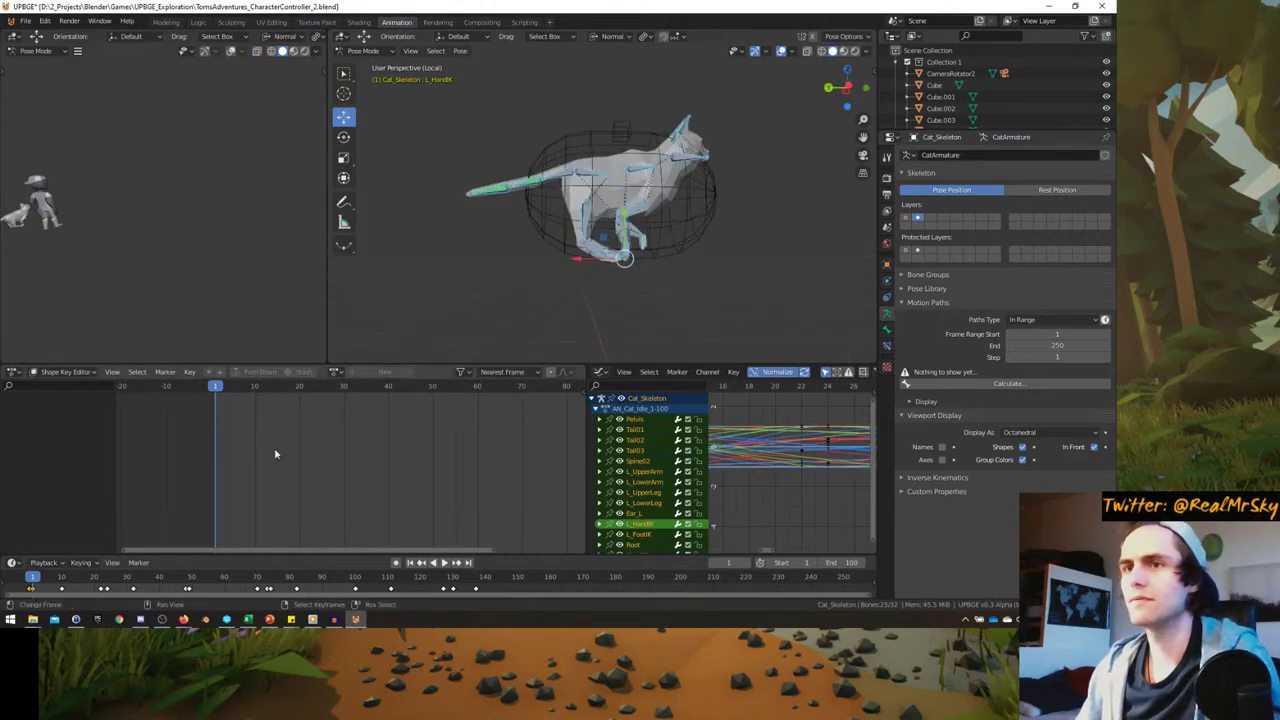
click(65, 372)
click(60, 398)
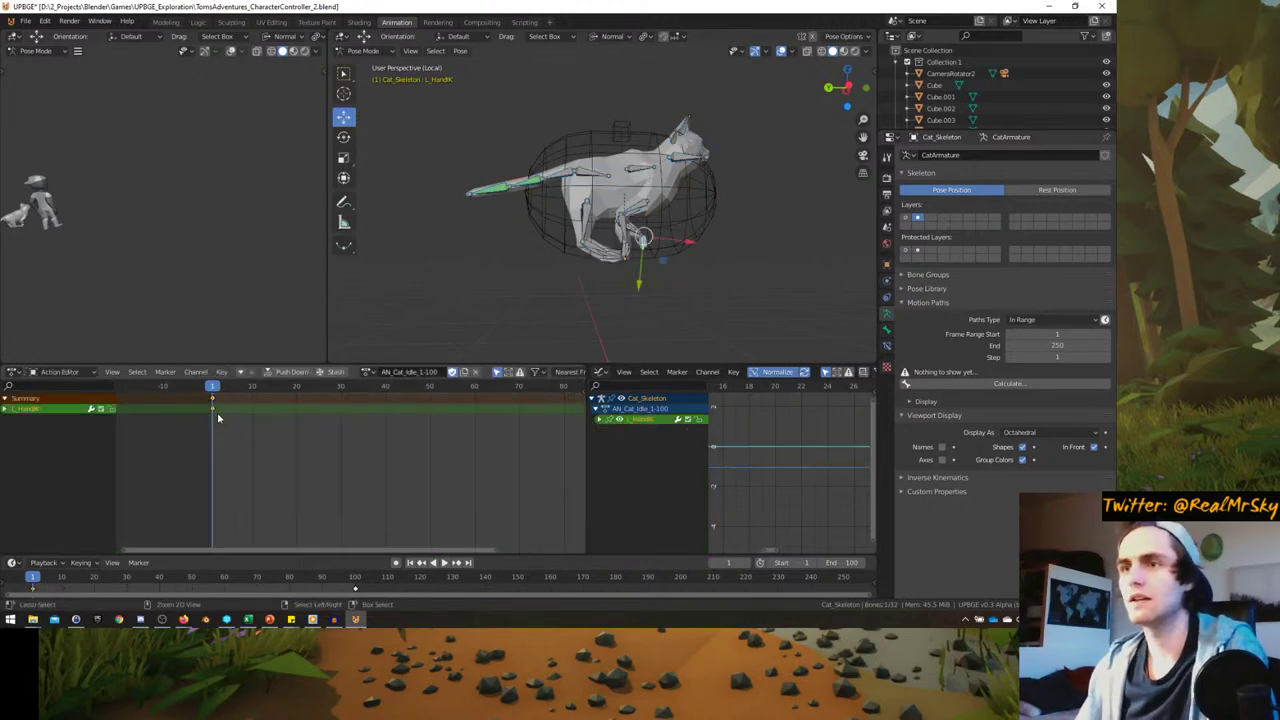
key(ctrl+z)
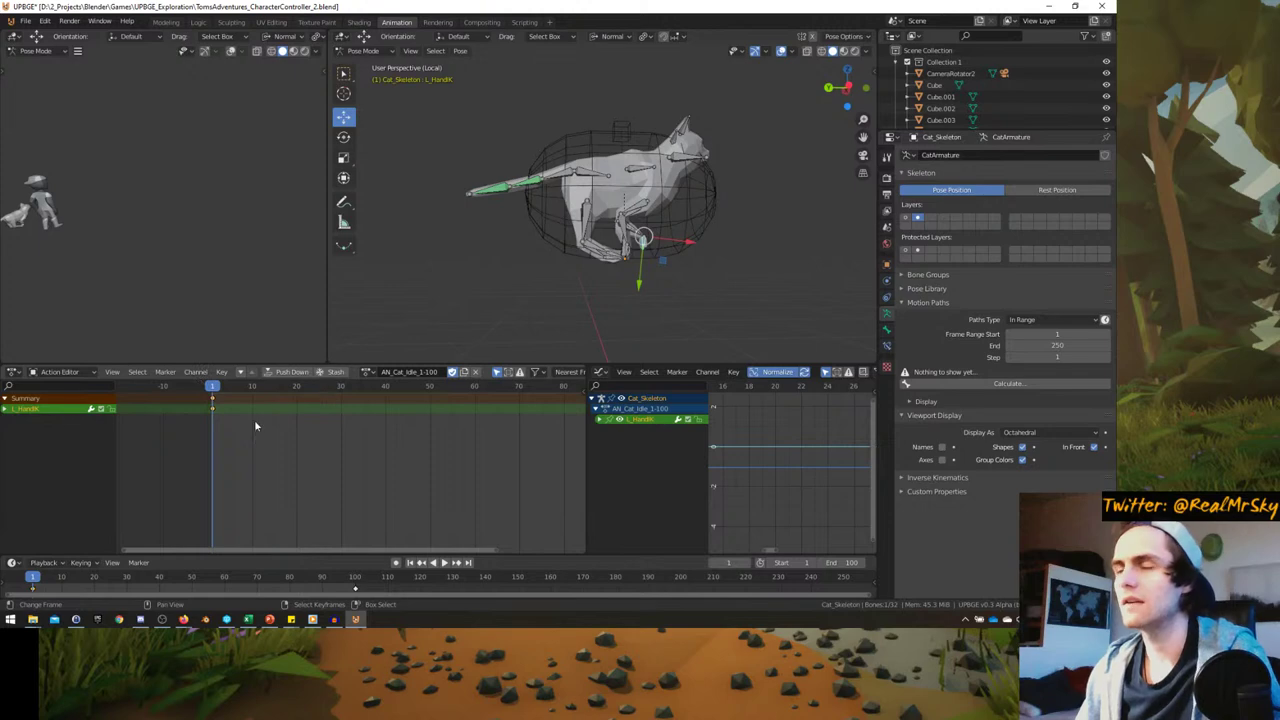
- Preview the animation playback, then unlink AN_Cat_Idle_1-100 from the skeleton
key(shift+ctrl+space)
key(Escape)
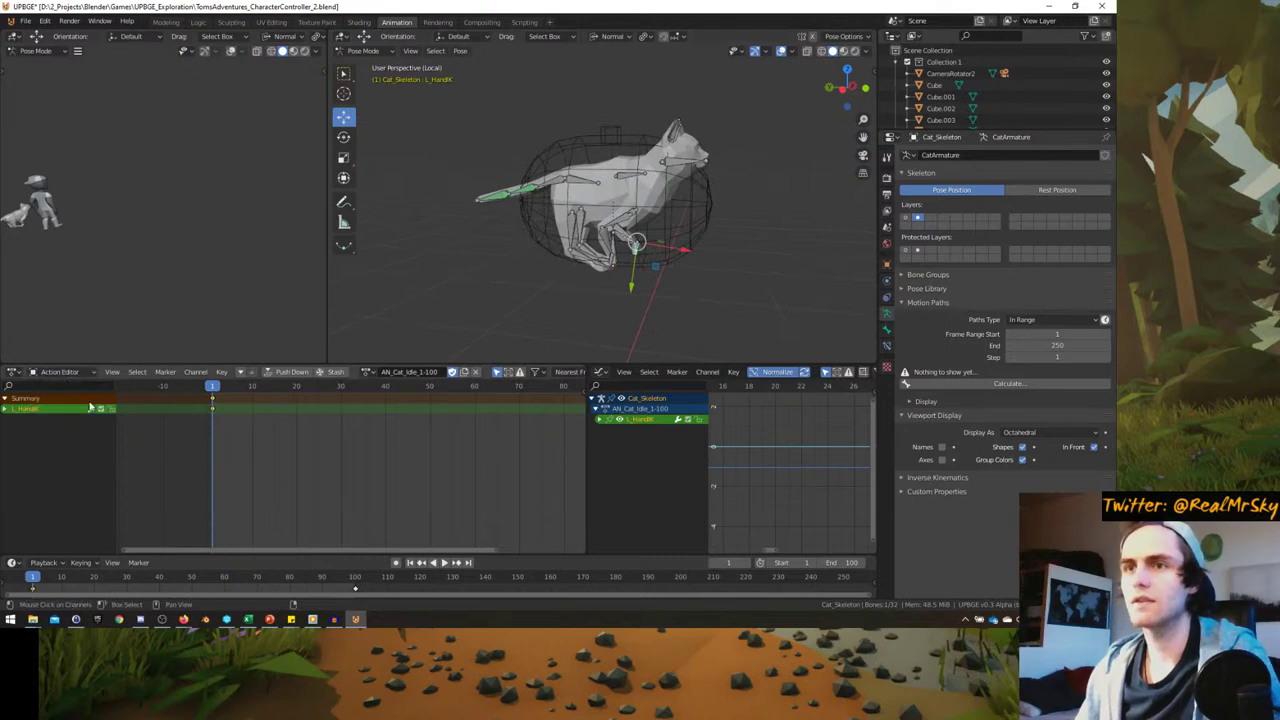
ctrl+scroll(257, 460, left, 1)
click(476, 372)
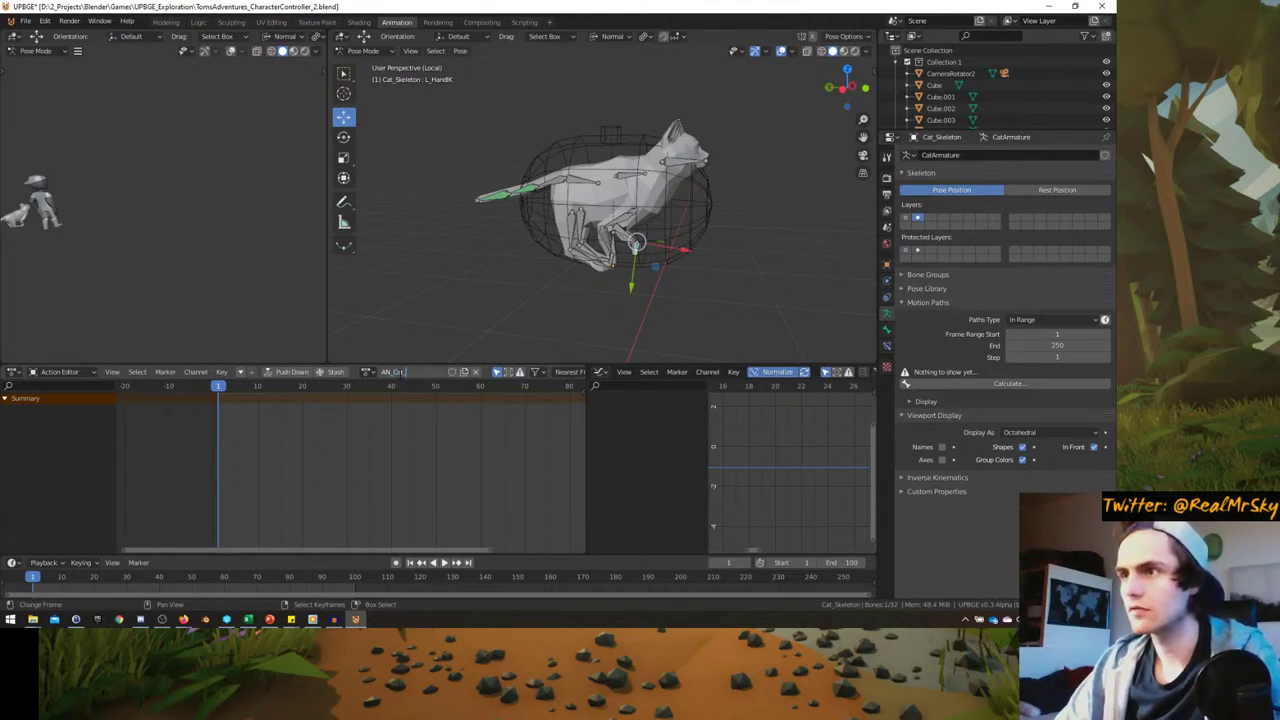
- Name the new action AN_Cat_Run and key LocRotScale on all bones at frame 1
key(Return)
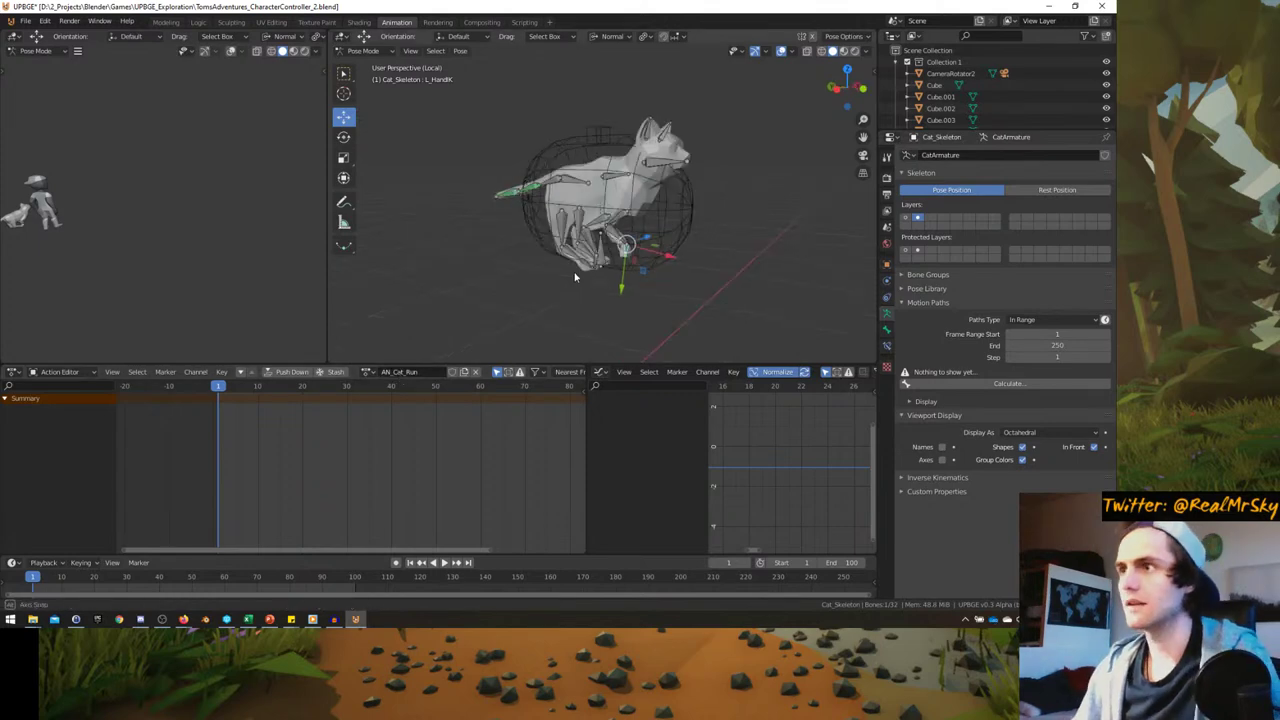
key(a)
key(i)
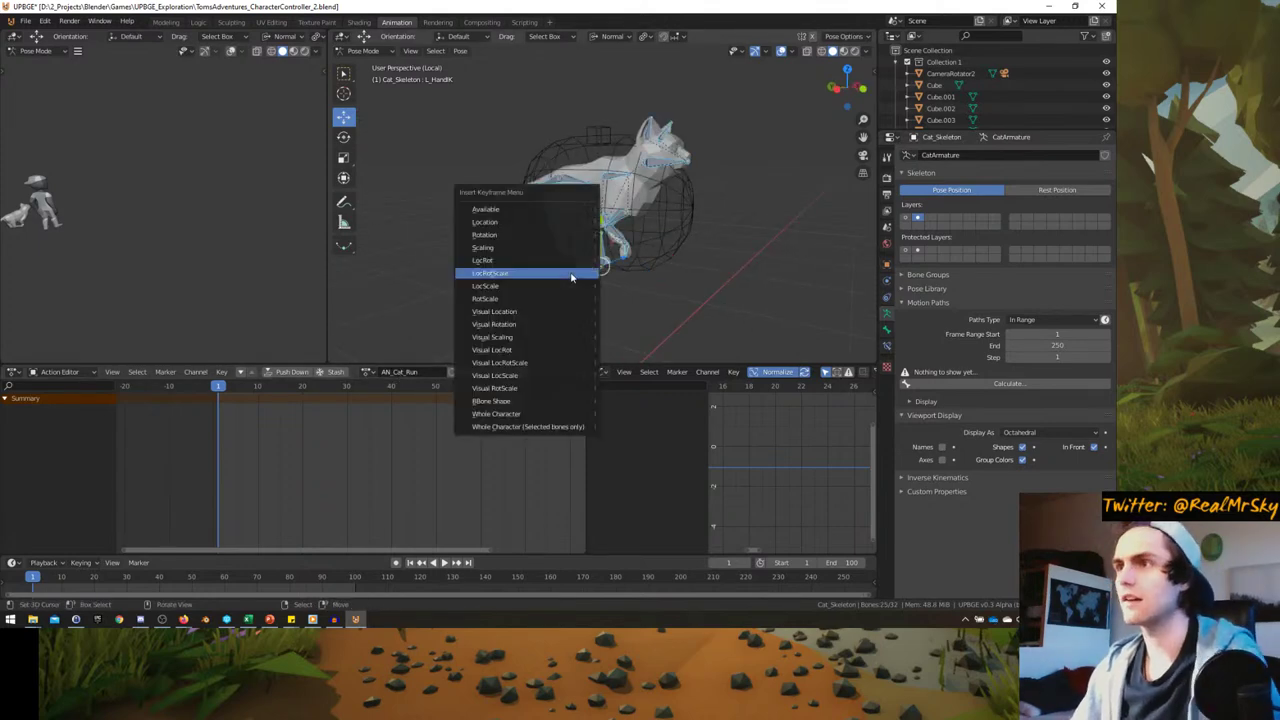
click(571, 274)
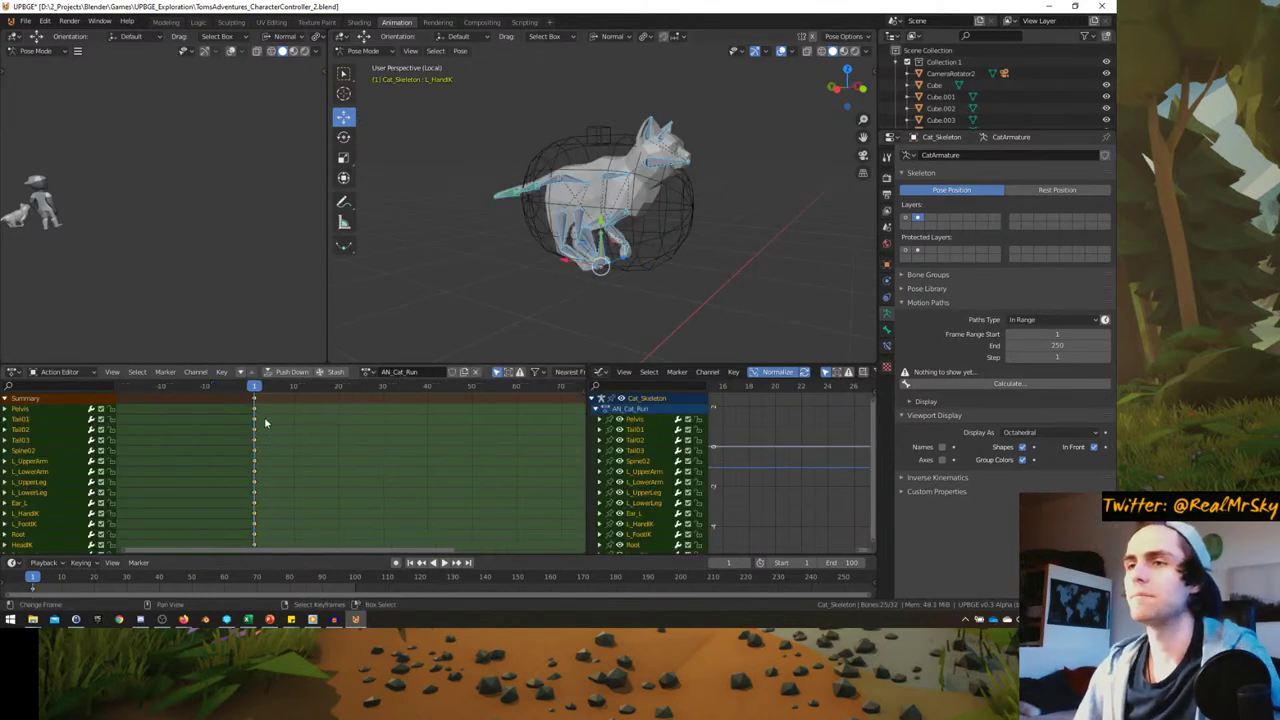
- At frame 10, rotate Spine02 to push the chest forward
scroll(229, 412, up, 2)
mouse_move(251, 417)
mouse_down()
mouse_move(341, 418)
mouse_move(273, 423)
mouse_up()
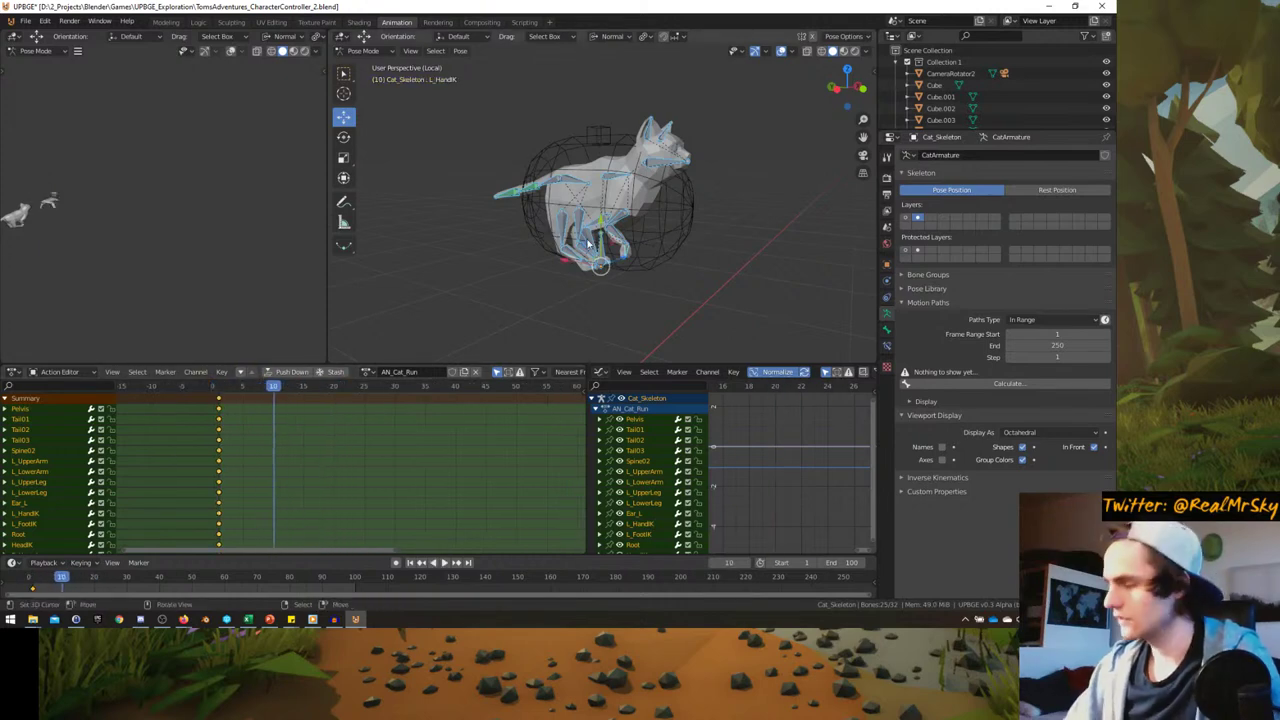
middle_drag(589, 244, 571, 205)
scroll(571, 203, up, 2)
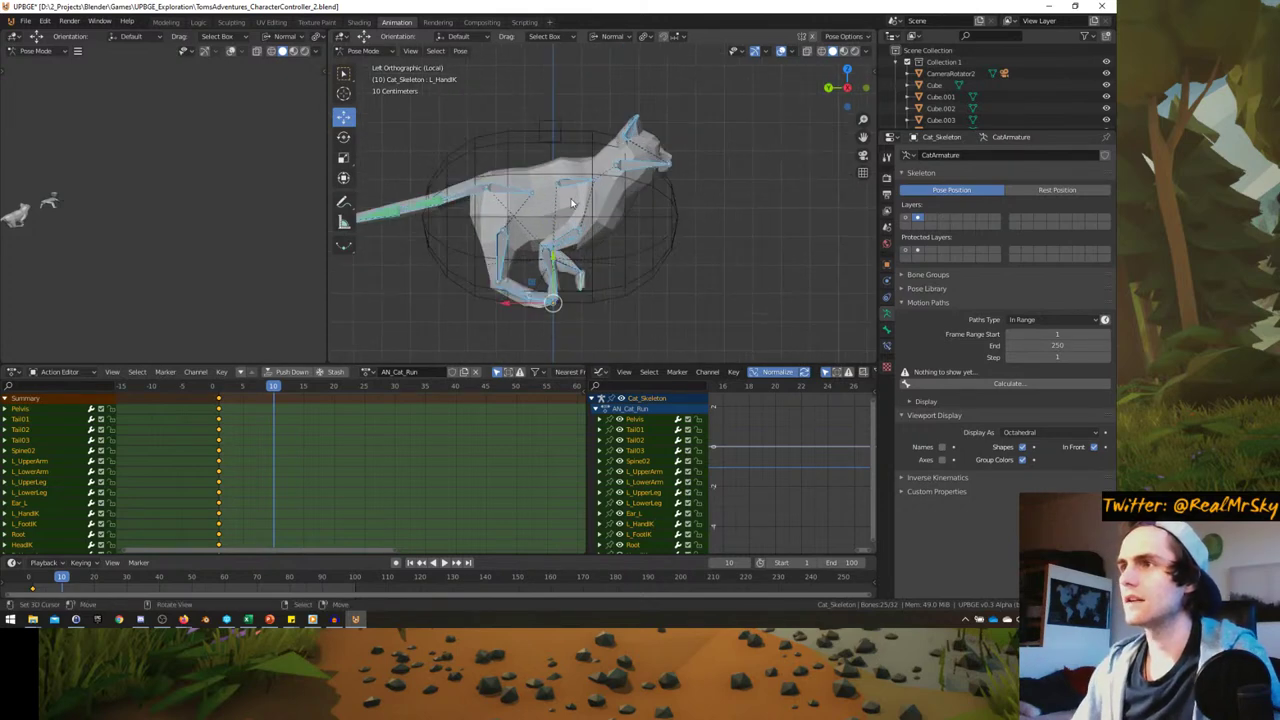
click(577, 187)
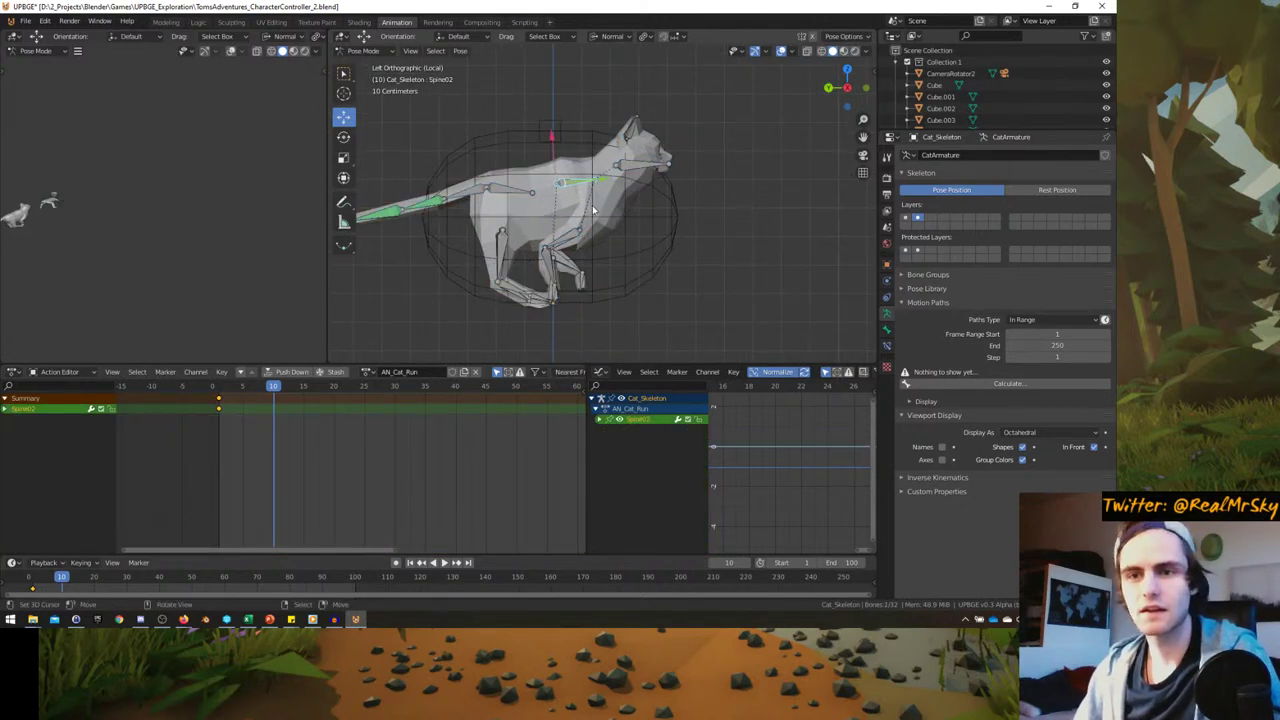
key(r)
click(578, 275)
- Move the R_HandIK and L_HandIK front paws forward and up
click(556, 288)
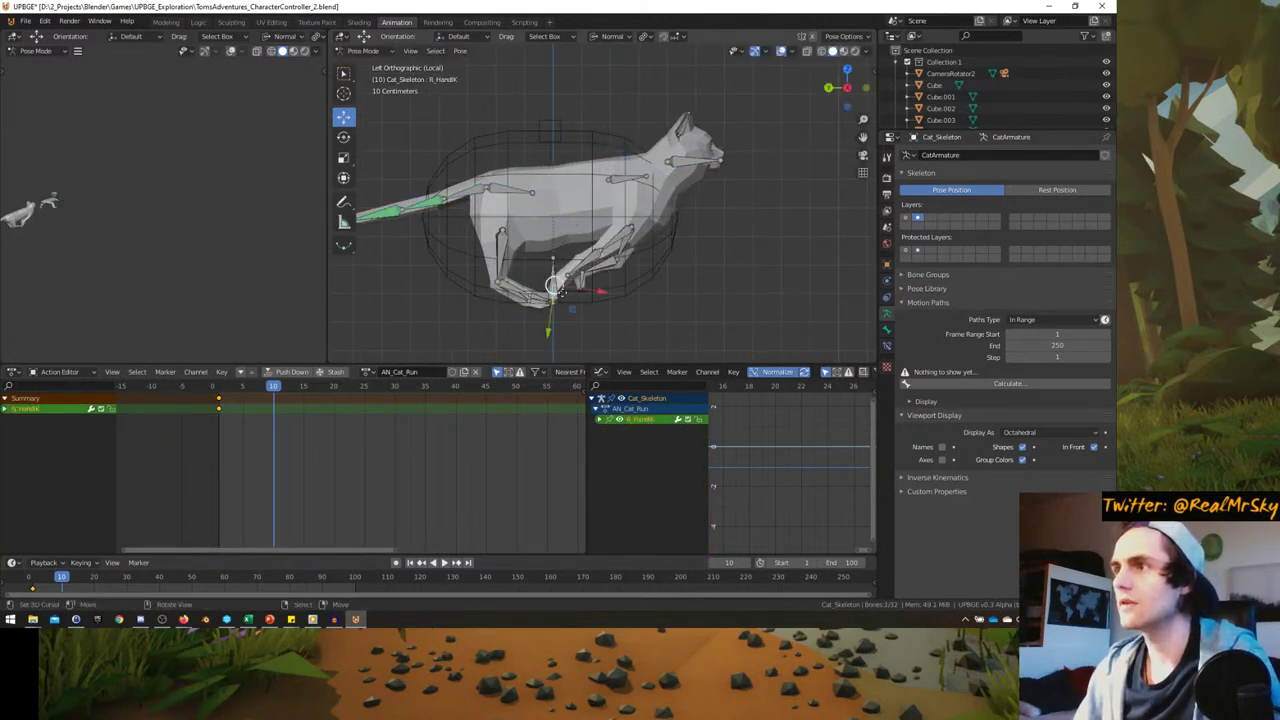
key(g)
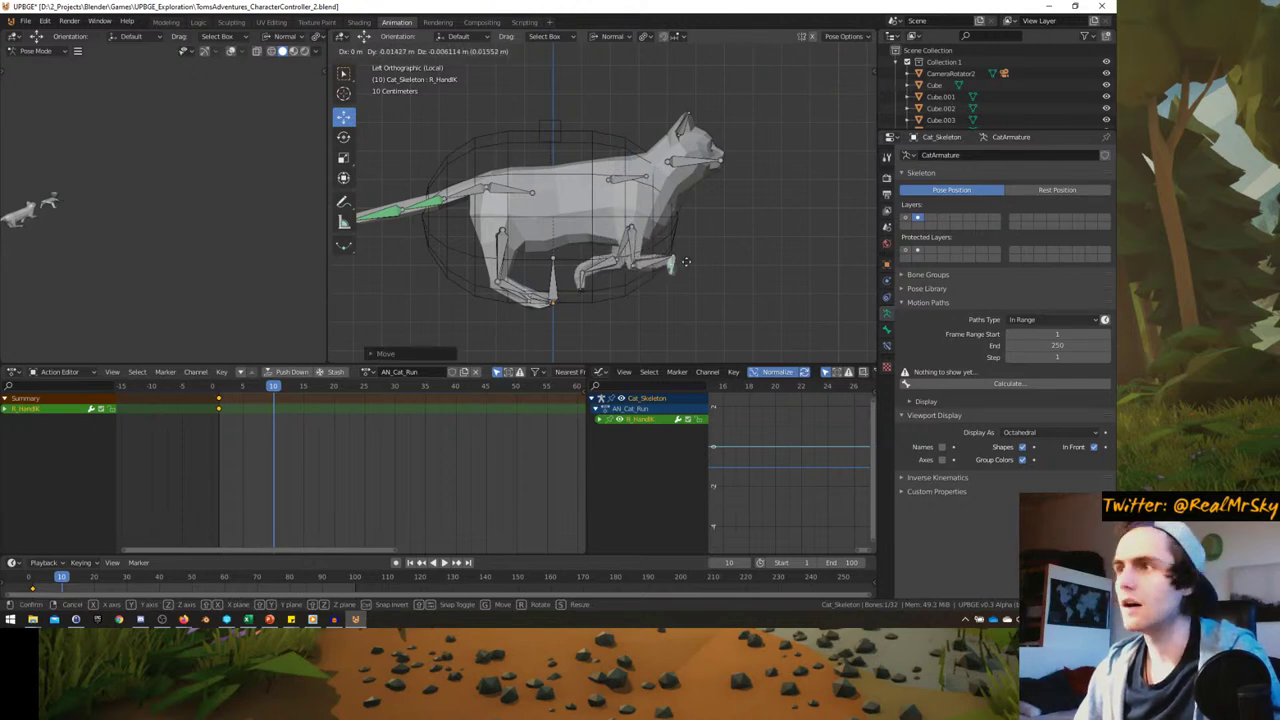
click(694, 234)
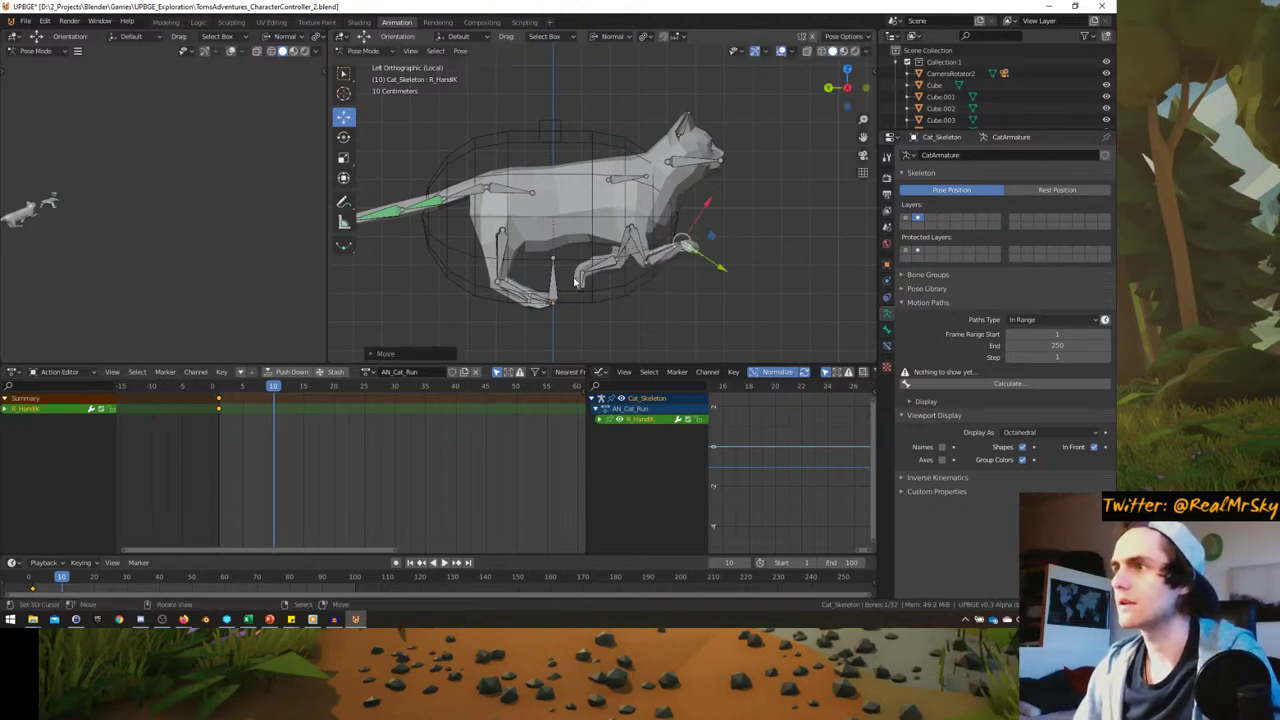
click(575, 283)
key(g)
click(724, 226)
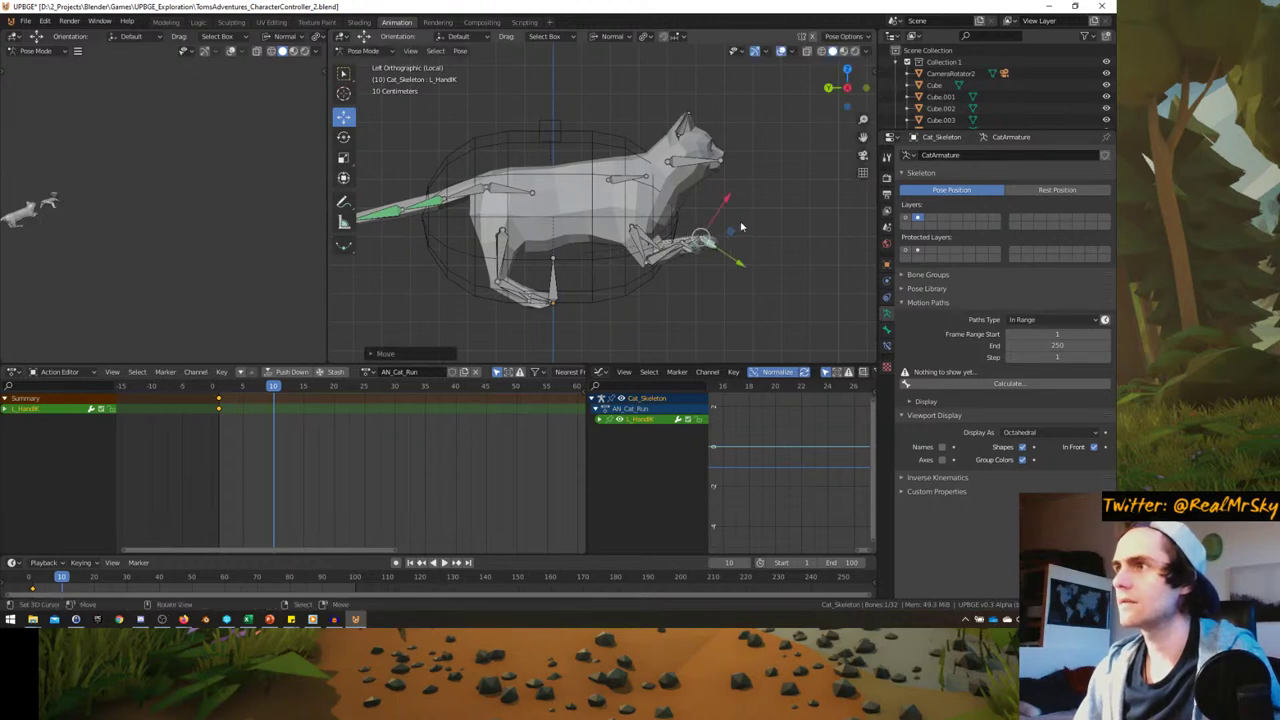
- Move HeadIK up and forward, then select the R_FootIK hind foot bone
click(683, 160)
key(g)
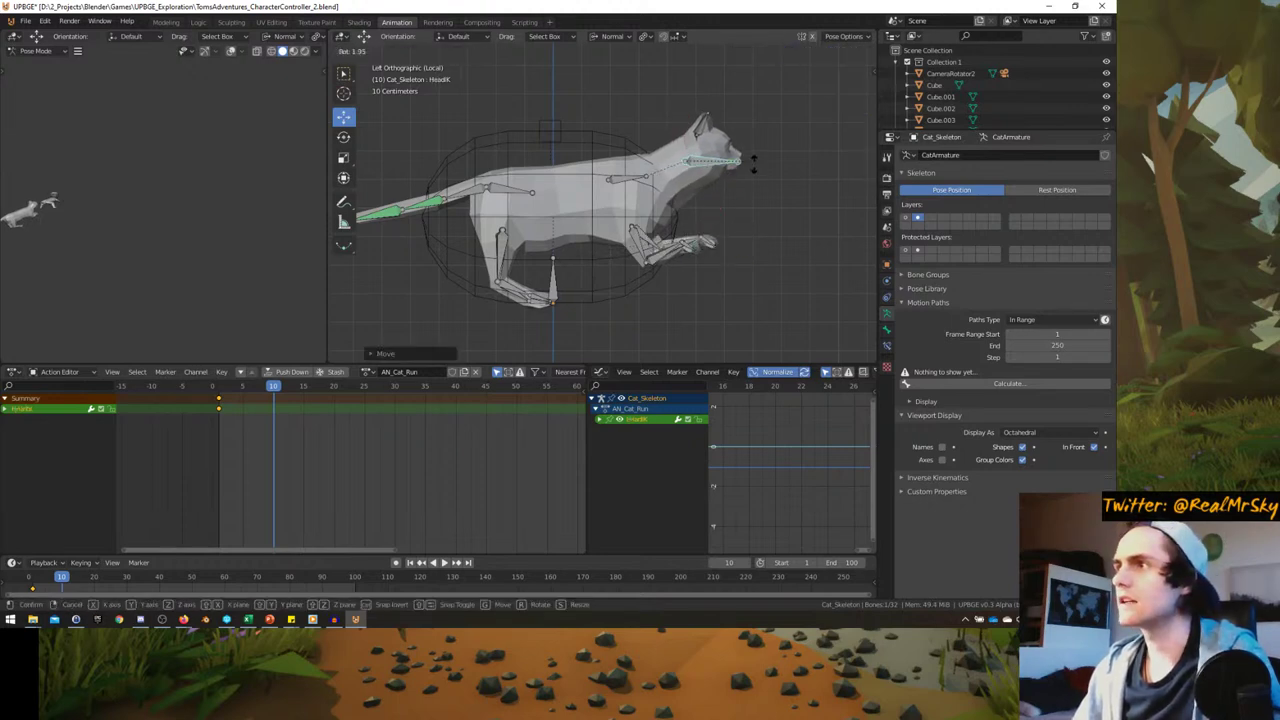
click(752, 176)
click(535, 303)
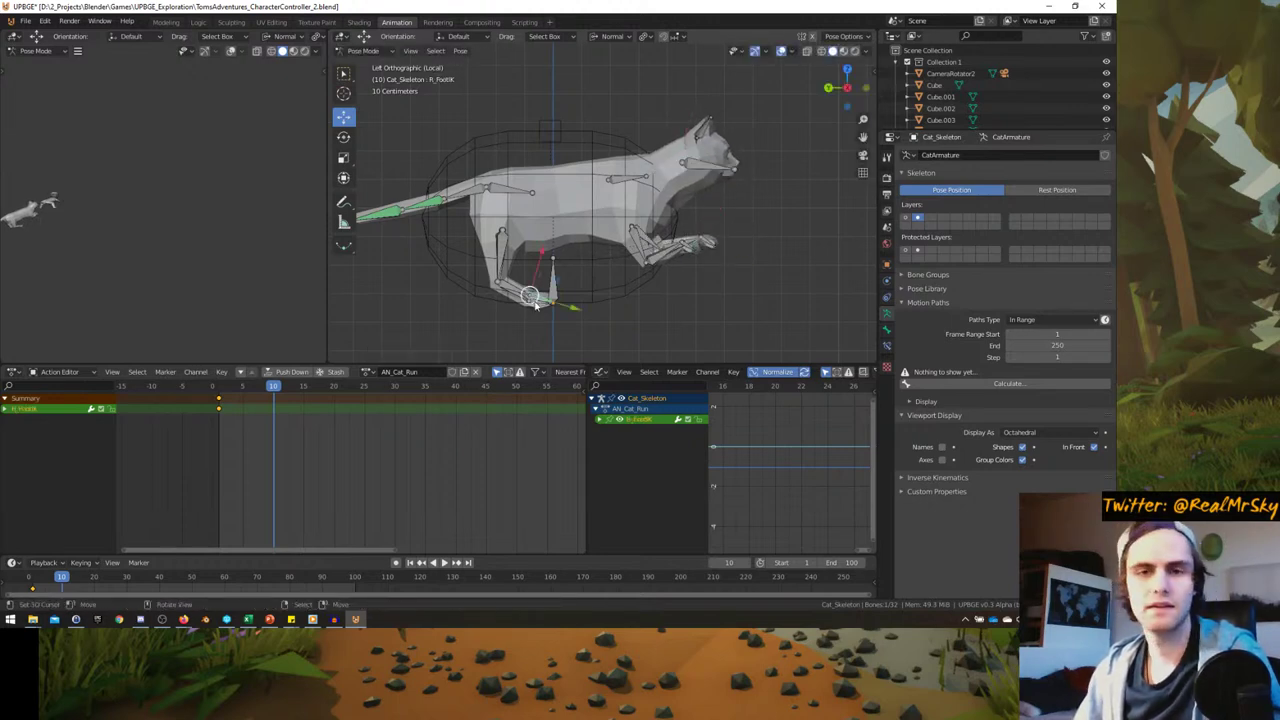
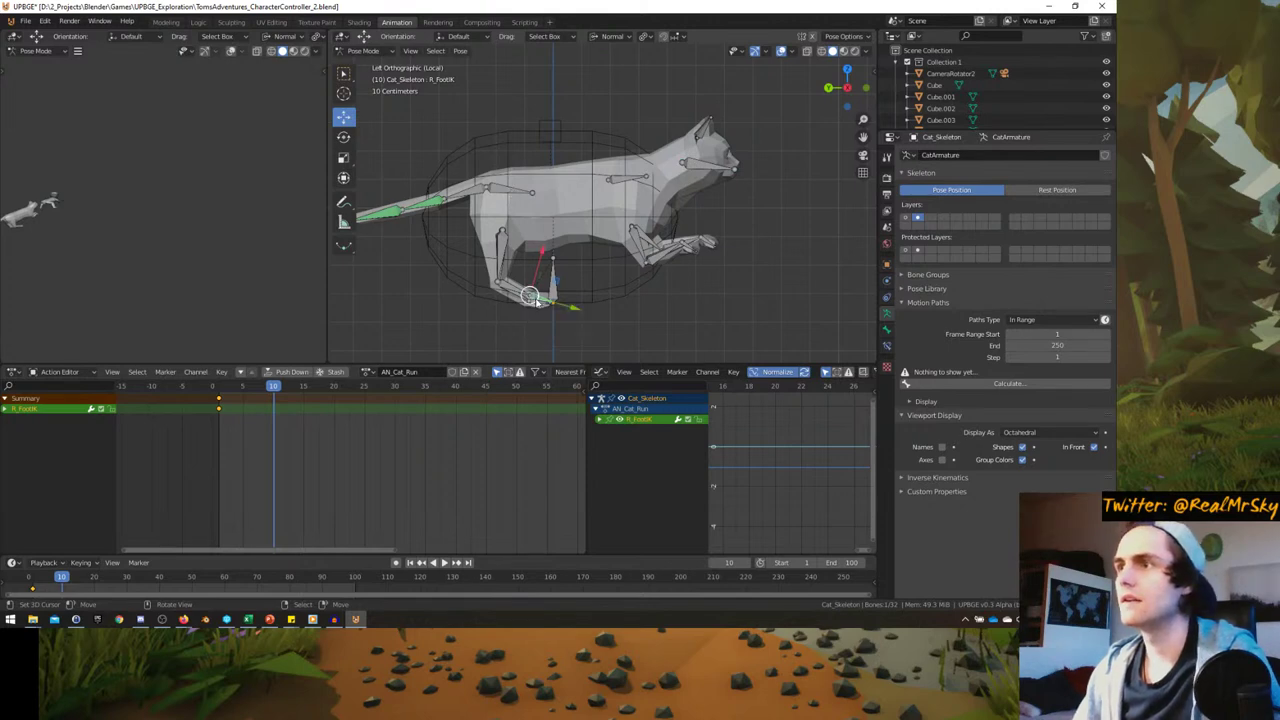
- Switch transform orientation to Global and lower both foot IK bones along the Y axis
shift+click(535, 299)
key(r)
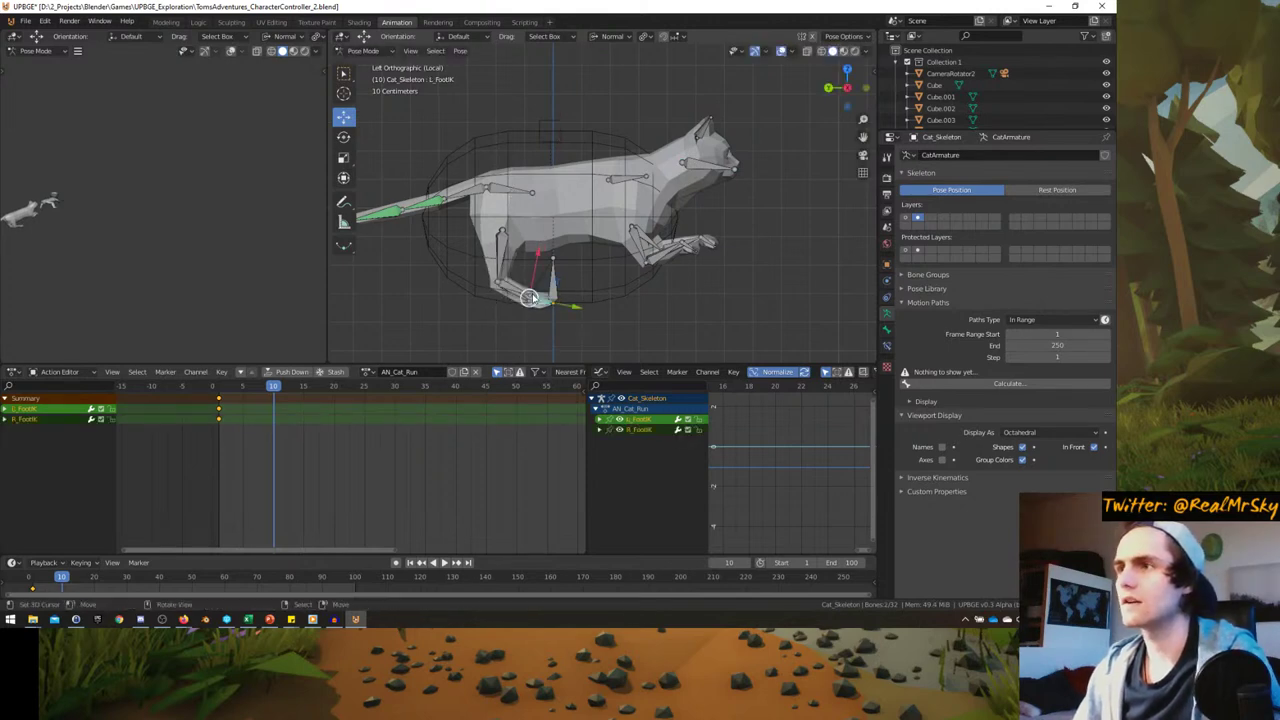
key(Escape)
click(612, 36)
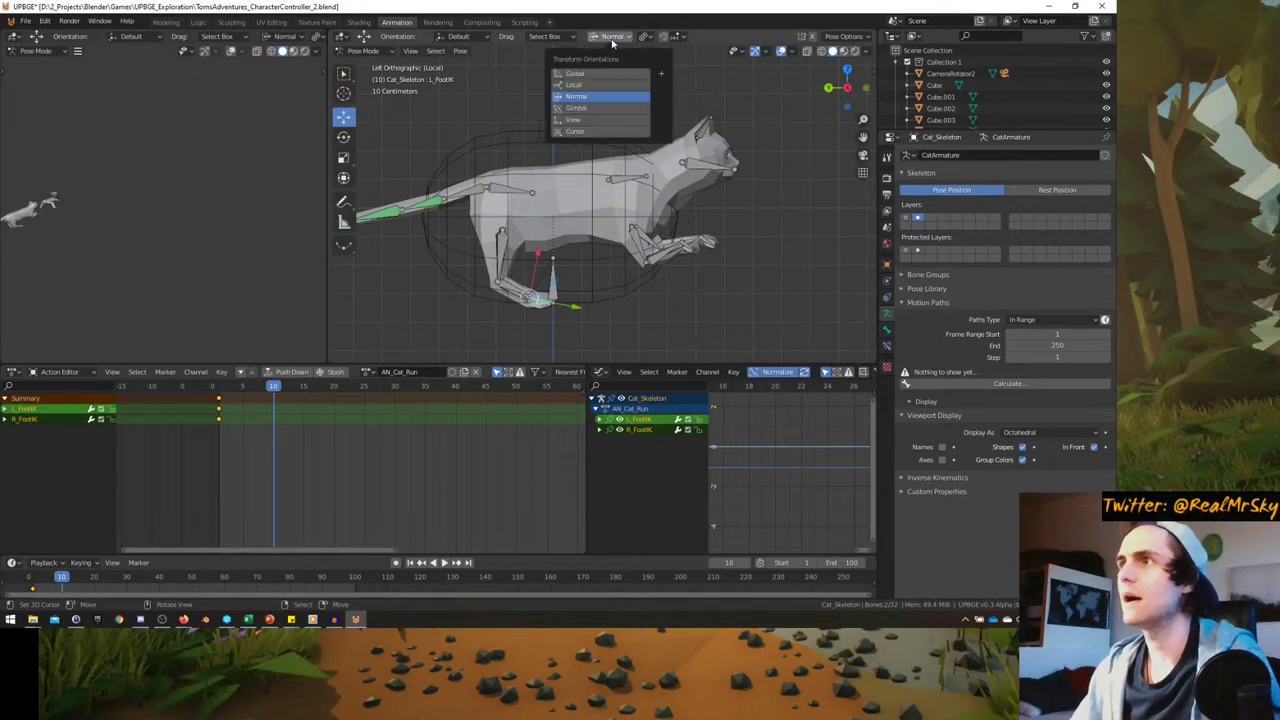
click(605, 62)
key(g)
key(y)
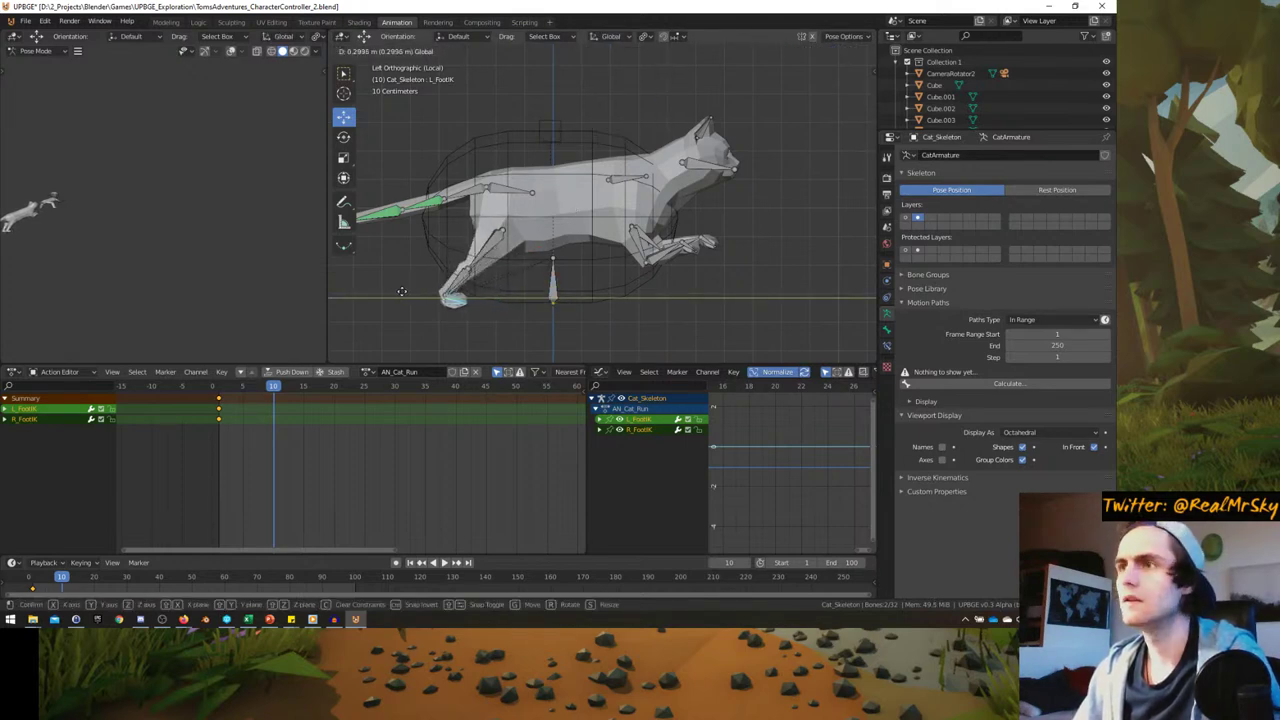
click(403, 291)
key(g)
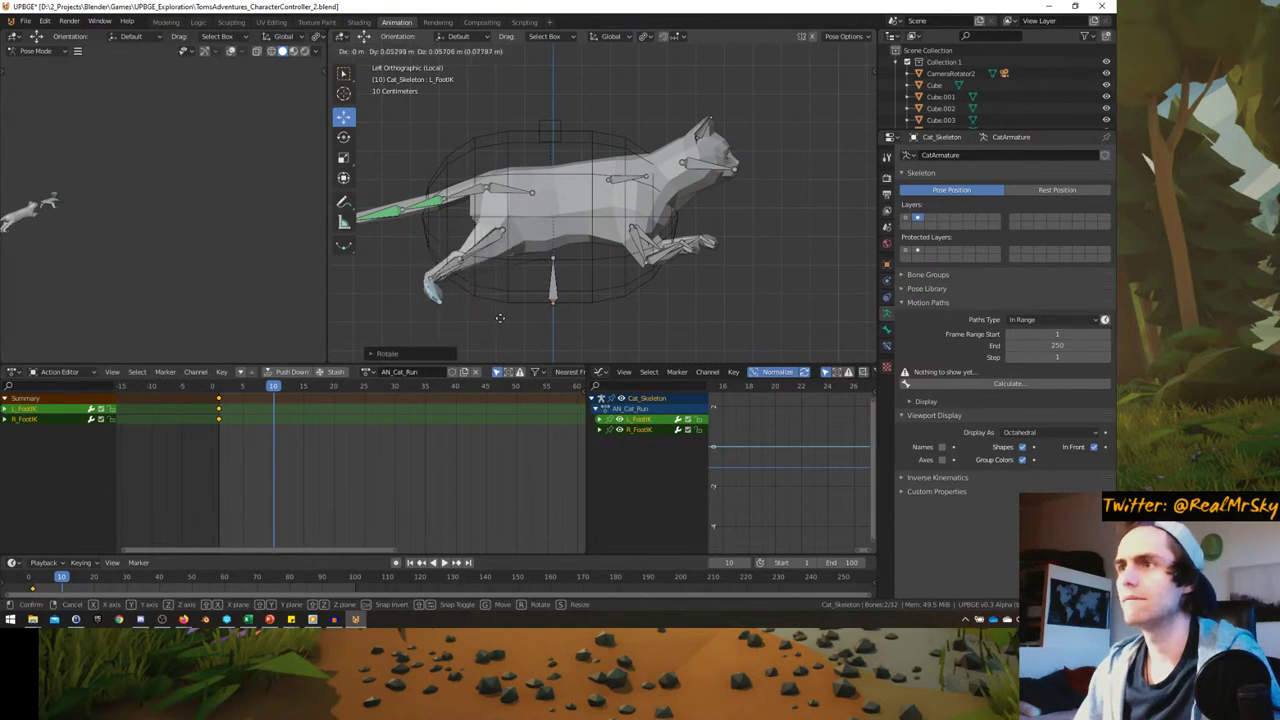
click(503, 316)
- Rotate the Pelvis bone and shift it down and to the left
click(515, 199)
key(r)
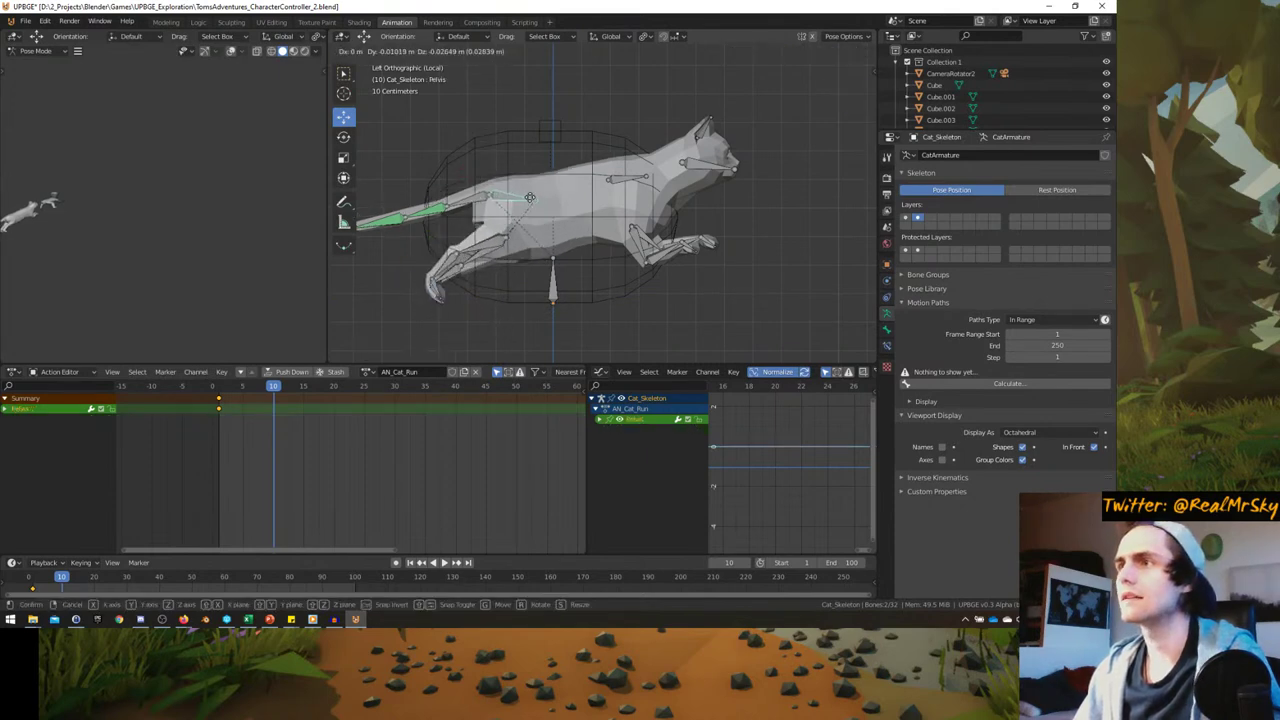
click(598, 200)
key(g)
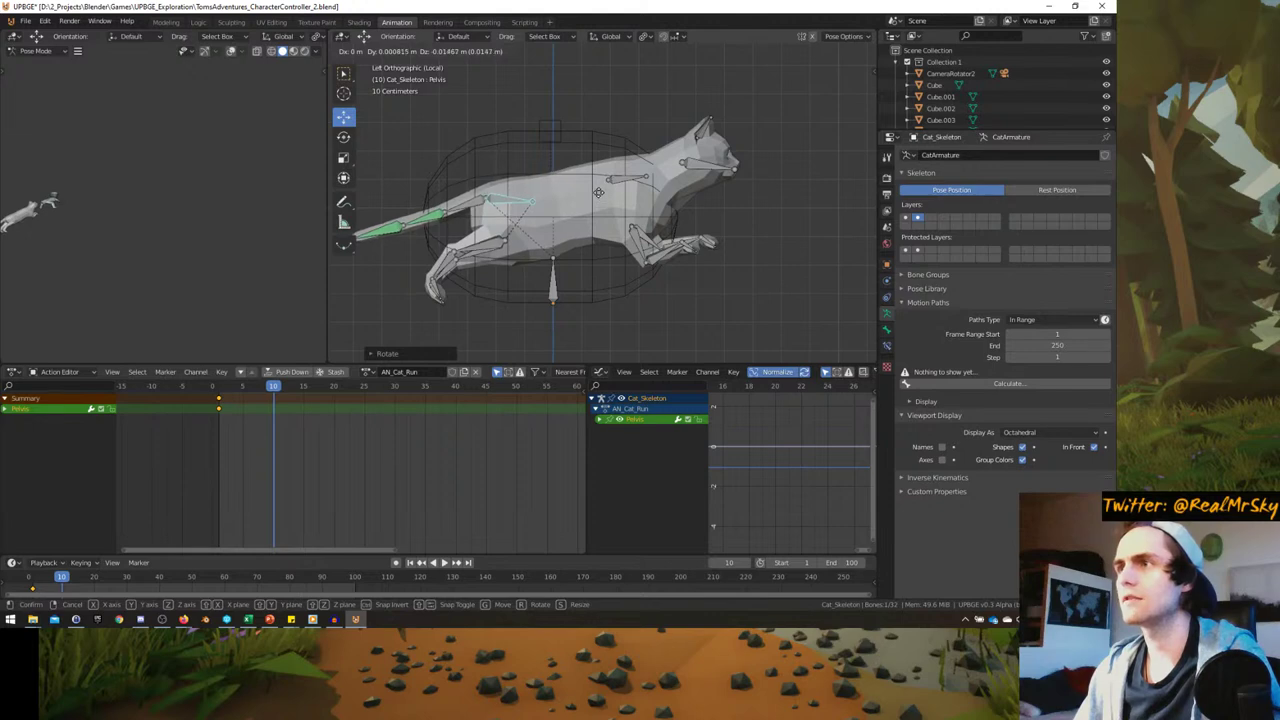
click(601, 190)
key(g)
click(483, 237)
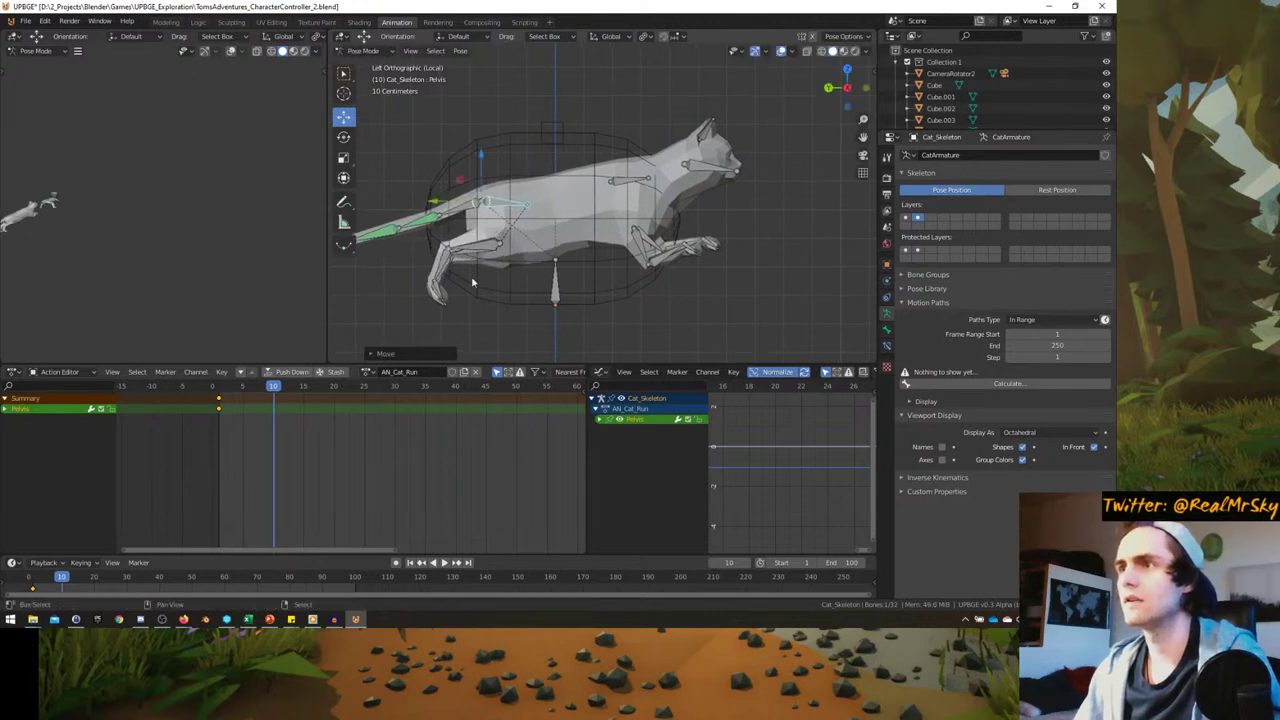
- Move both foot IK bones down-left and rotate them into place
click(438, 290)
shift+click(447, 303)
key(g)
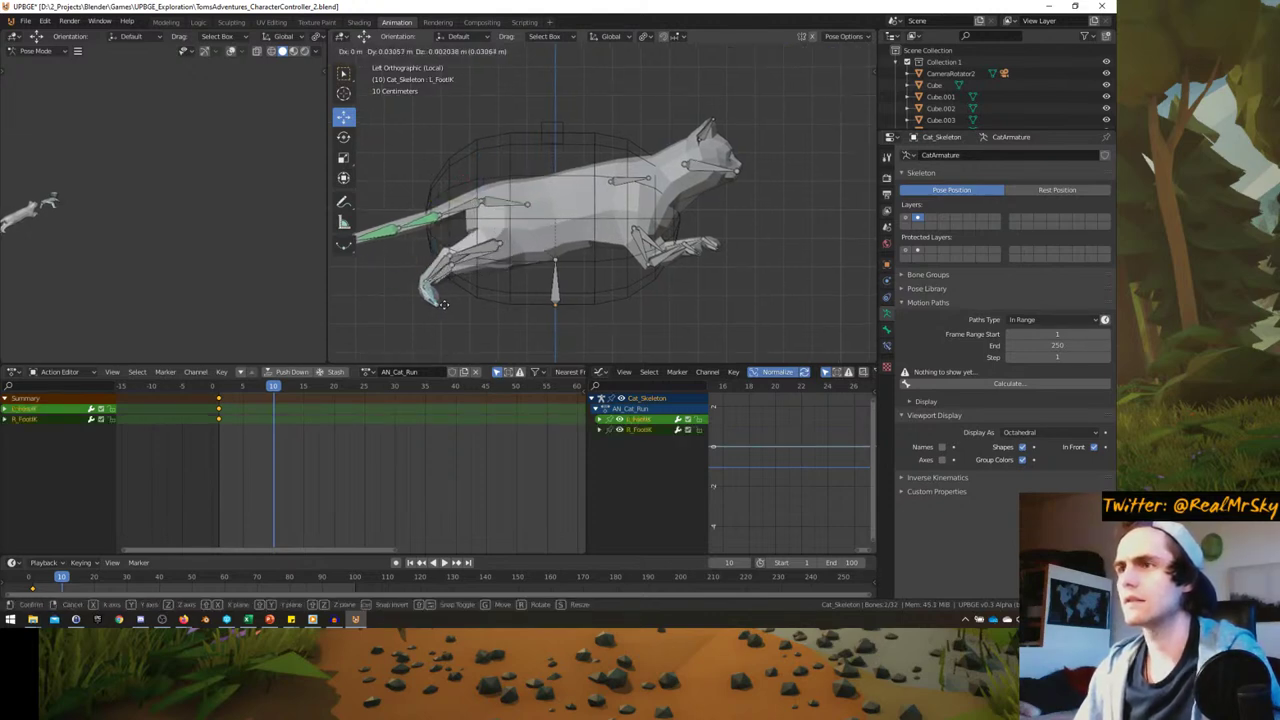
click(436, 315)
key(r)
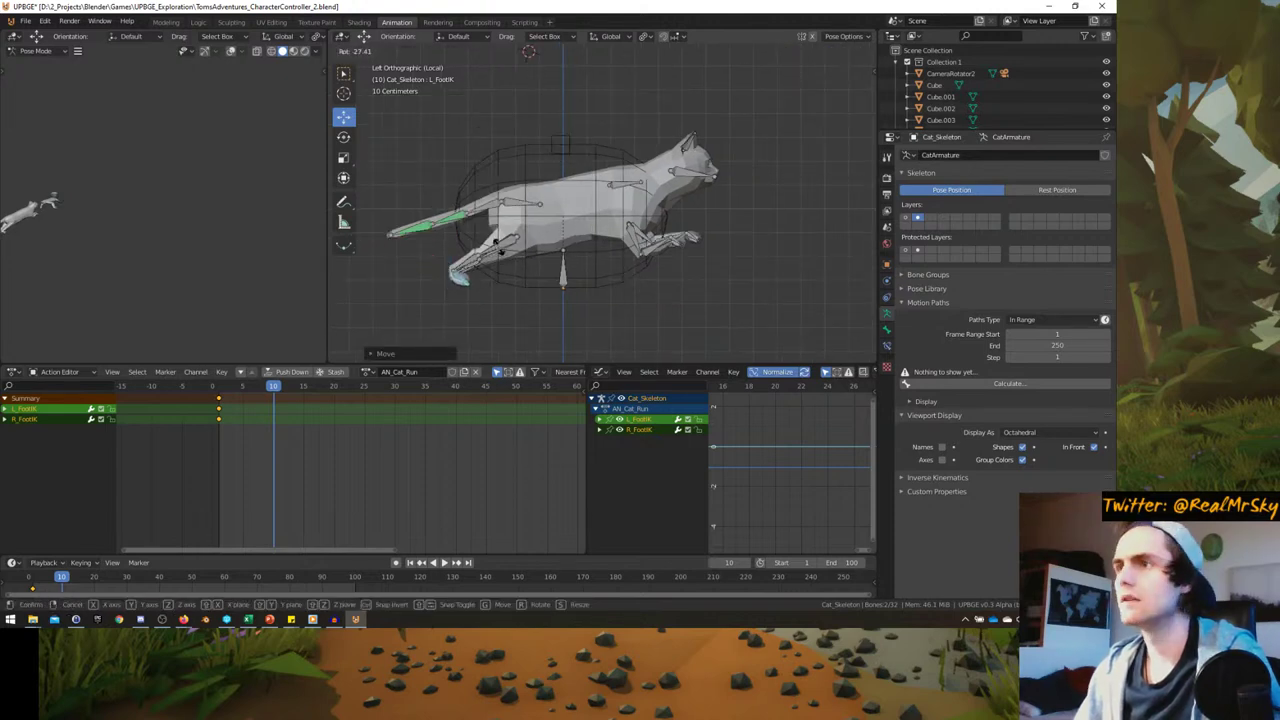
click(494, 243)
- Swing Tail01 up-left and rotate the following tail bones and Tail03 into a new curve
click(487, 211)
key(r)
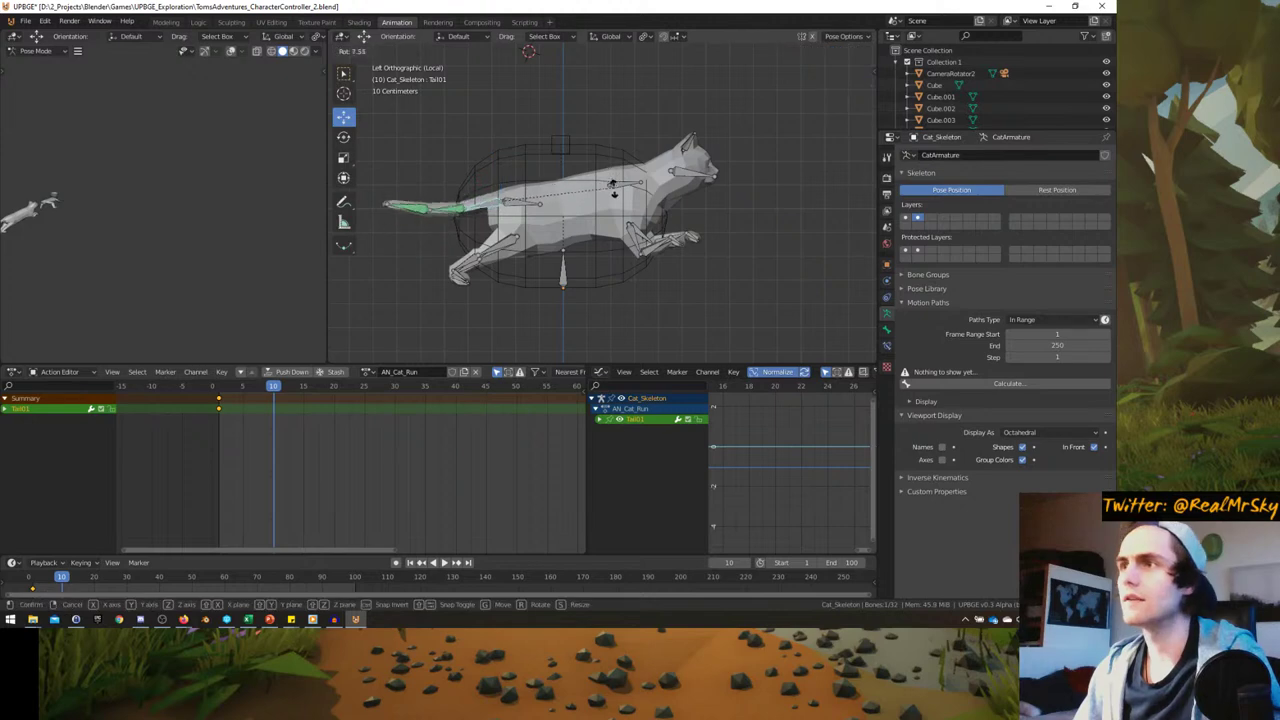
click(610, 208)
key(g)
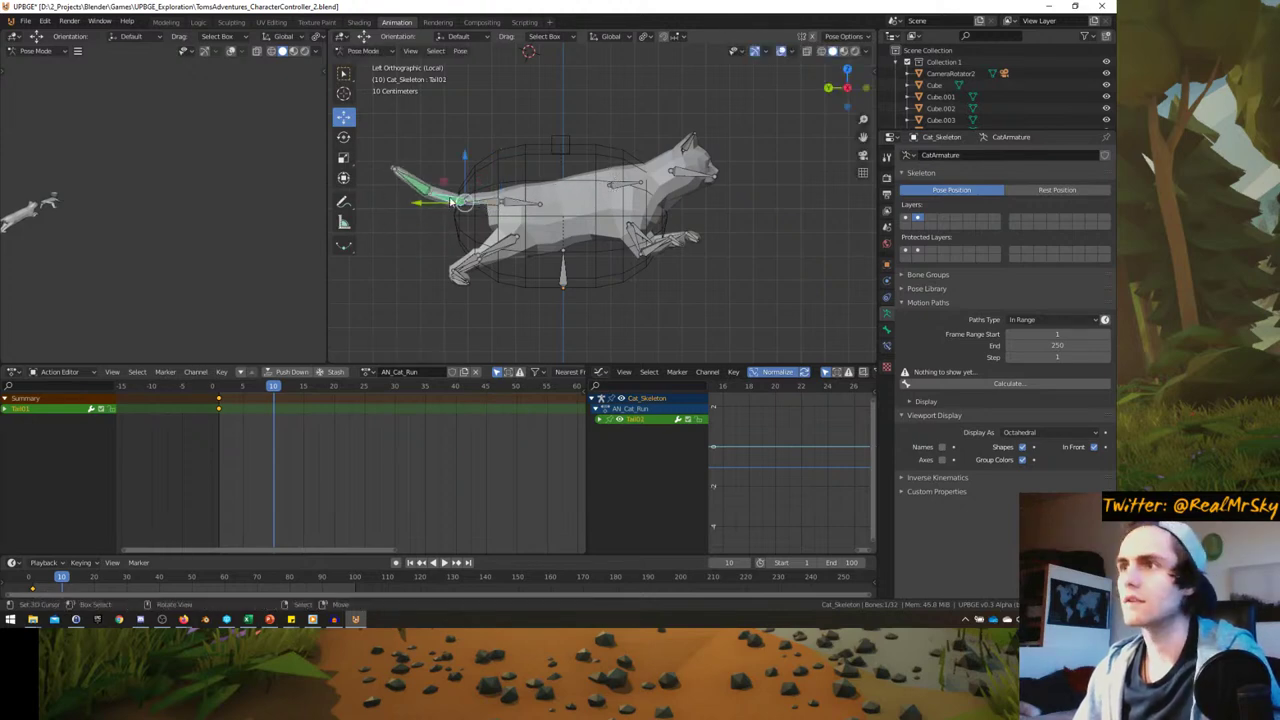
click(492, 168)
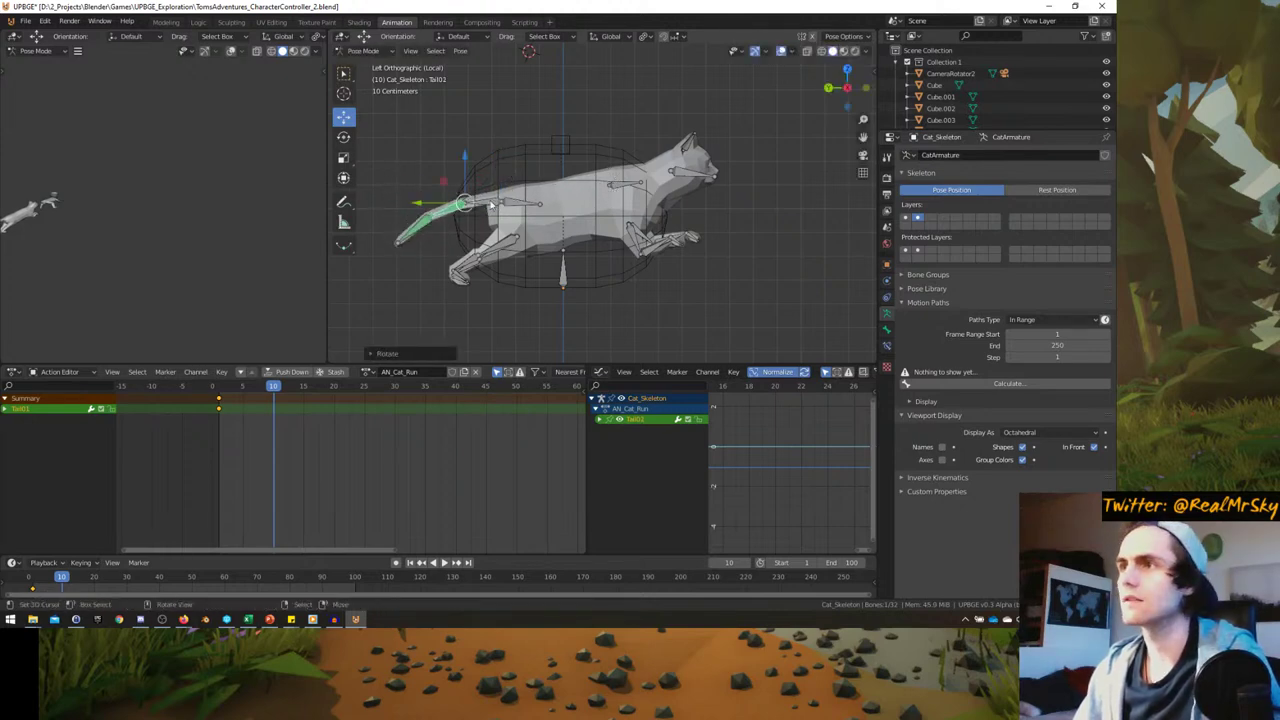
key(r)
click(521, 183)
click(415, 167)
key(r)
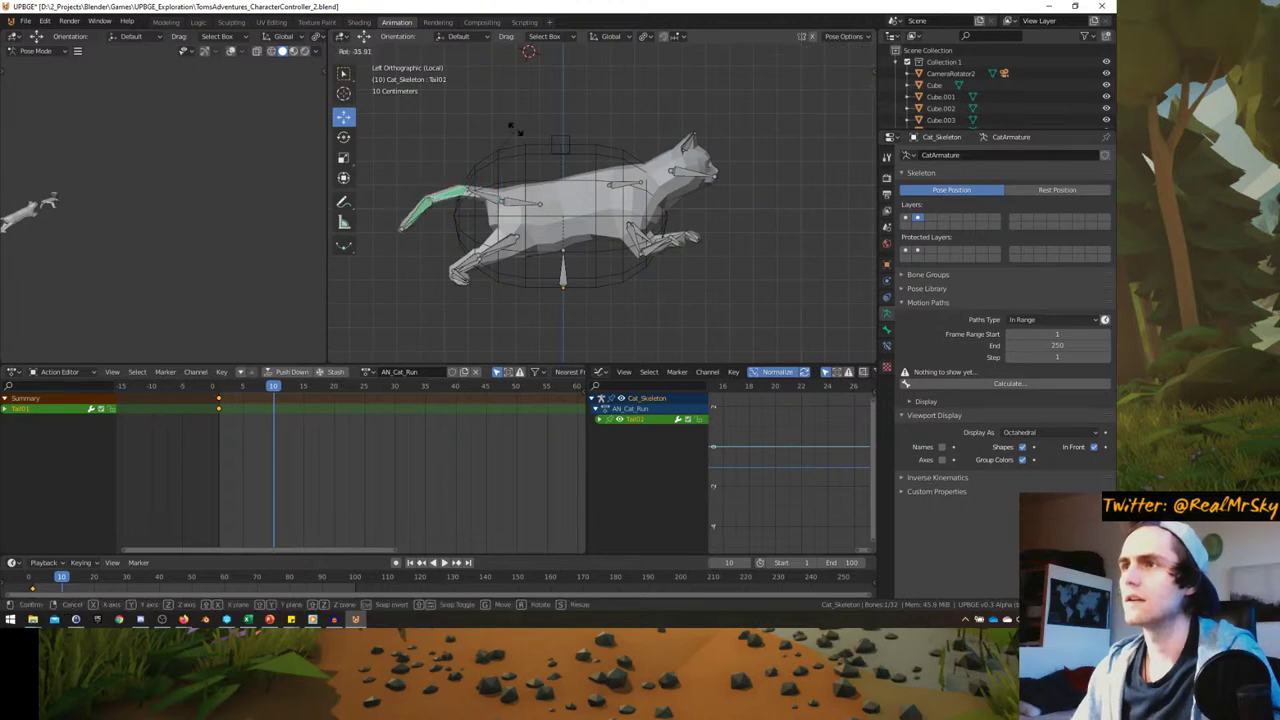
click(485, 236)
- Keyframe every bone's pose at frame 10 and turn on auto-keying
key(a)
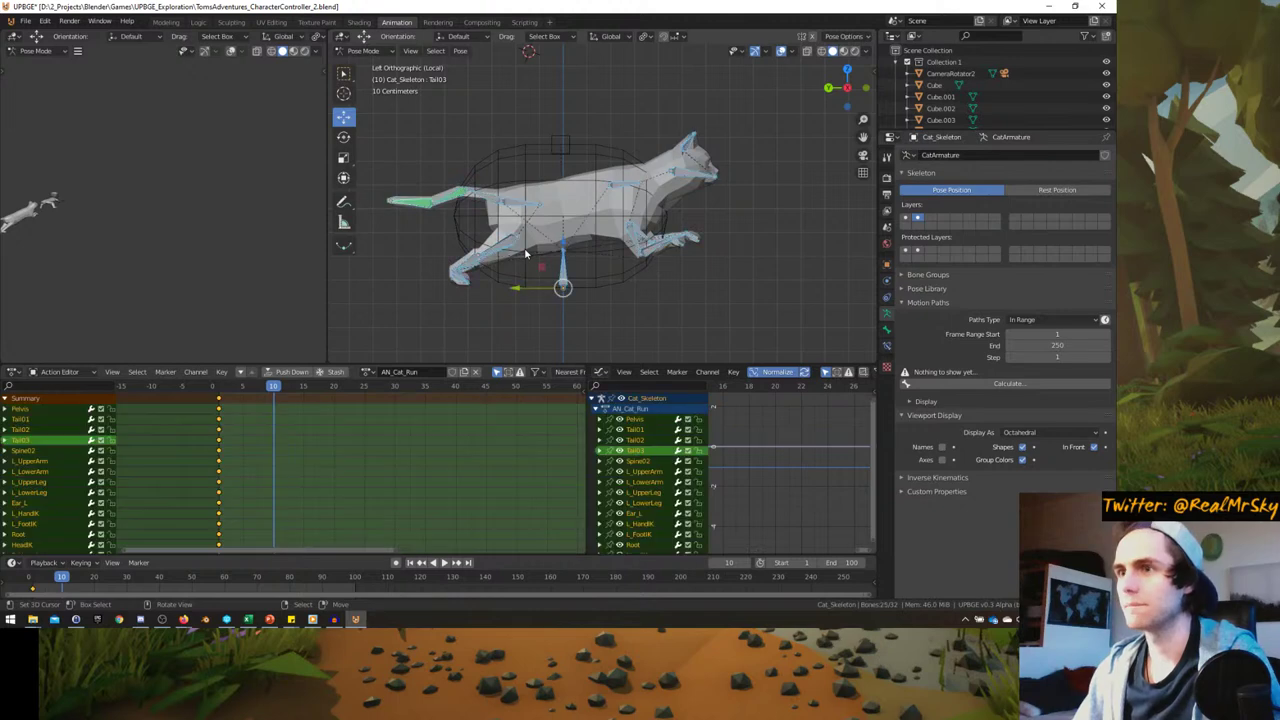
key(i)
click(525, 250)
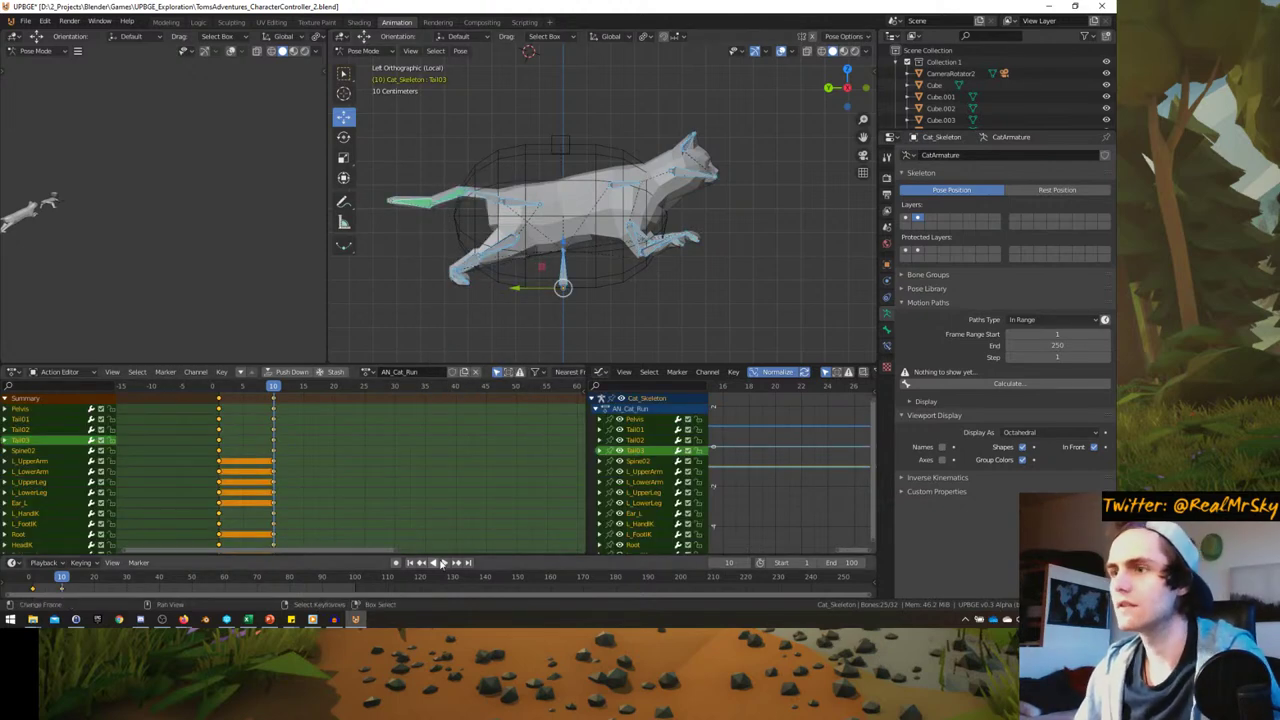
click(397, 563)
- At frame 0, rotate Tail02 upward and bring the Tail03 tip back toward horizontal
key(alt+a)
key(a)
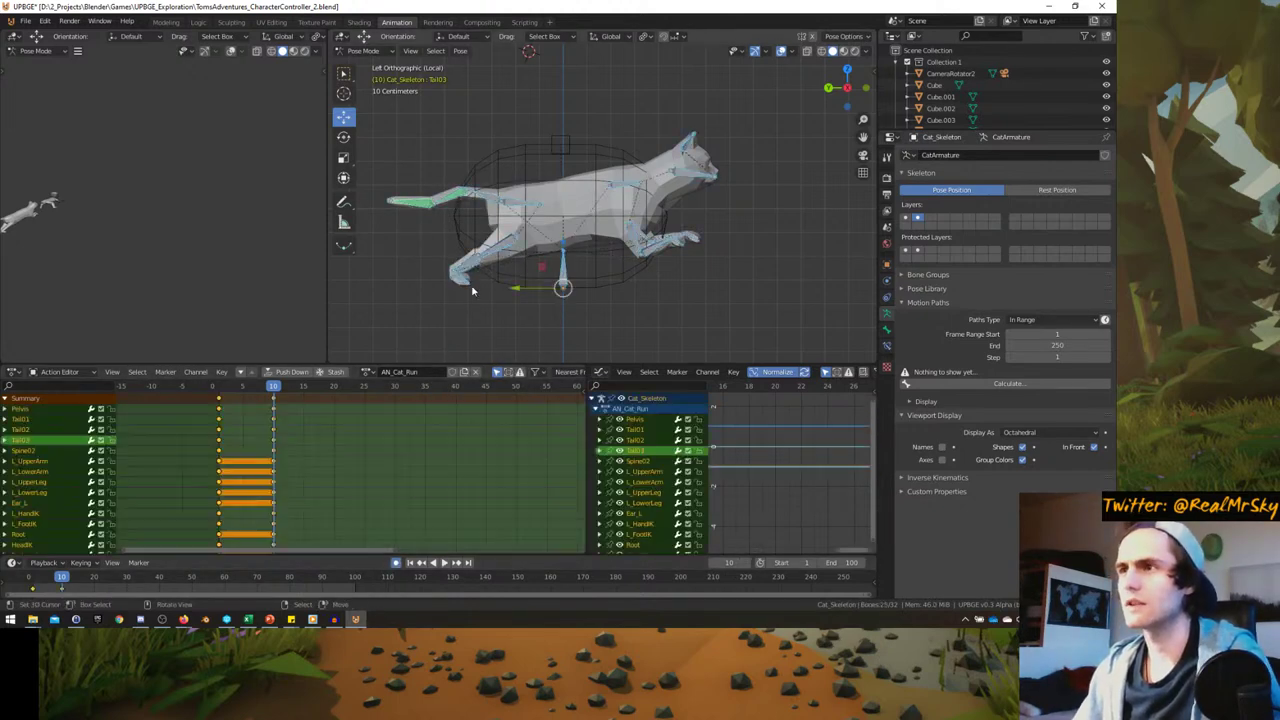
key(alt+a)
key(shift+Left)
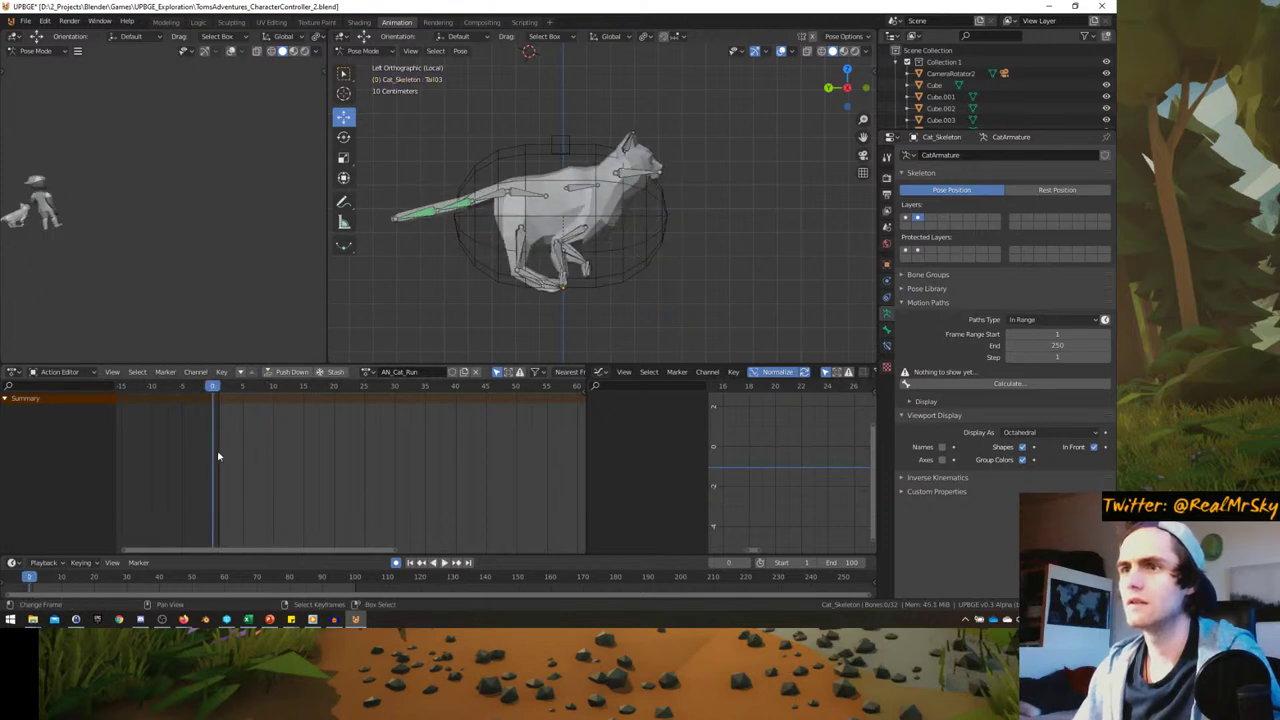
click(432, 213)
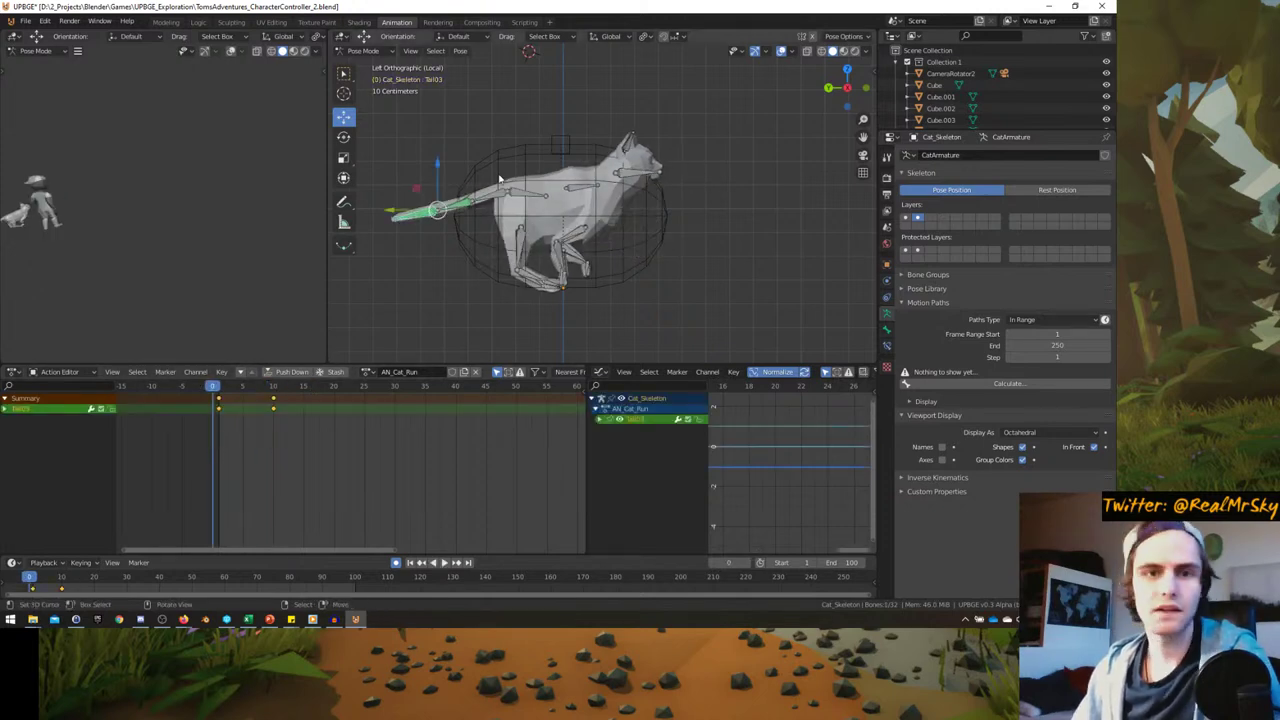
click(436, 209)
key(r)
click(430, 205)
key(r)
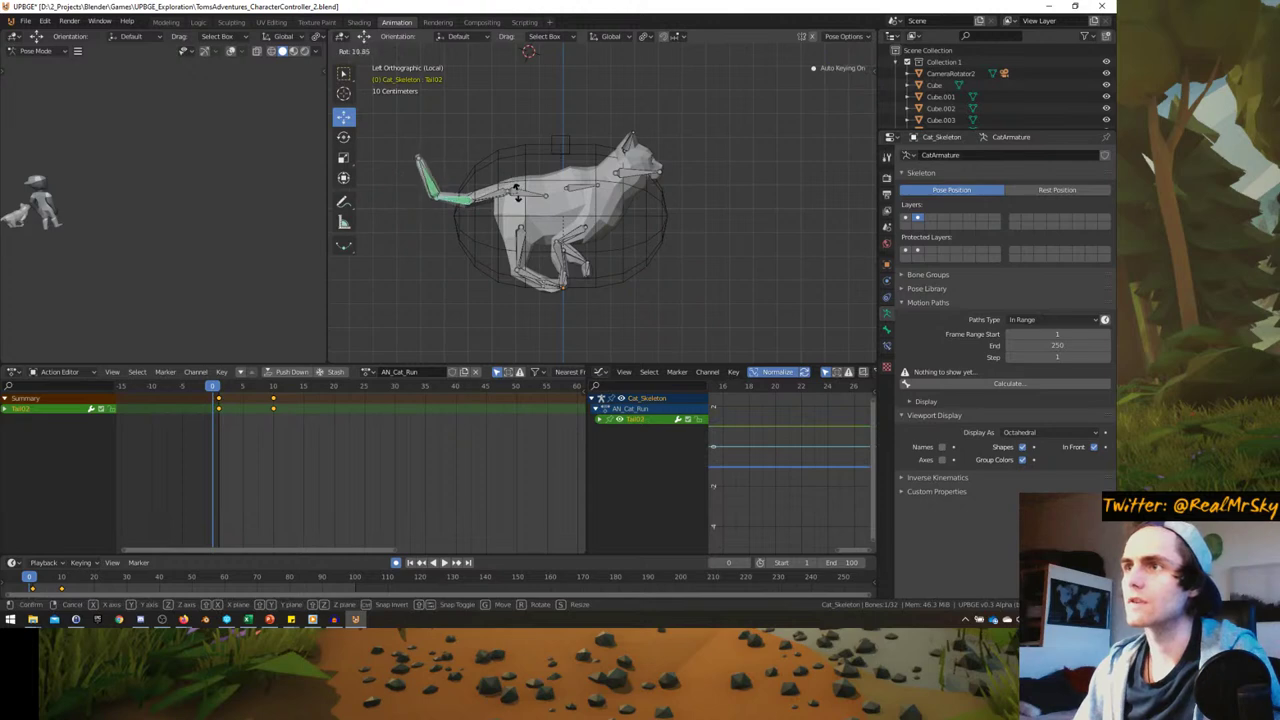
click(436, 195)
click(436, 194)
key(r)
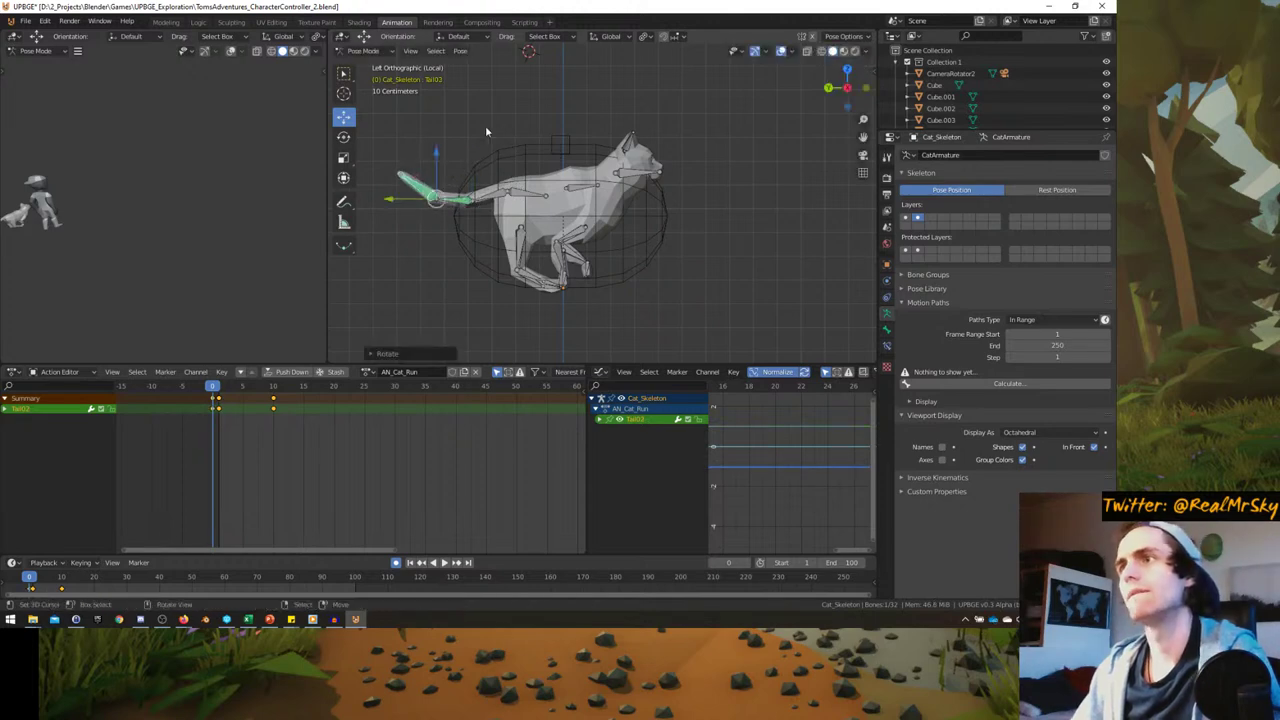
click(490, 135)
- Select all bones and their first-frame keyframes, then preview the run cycle
key(a)
key(alt+a)
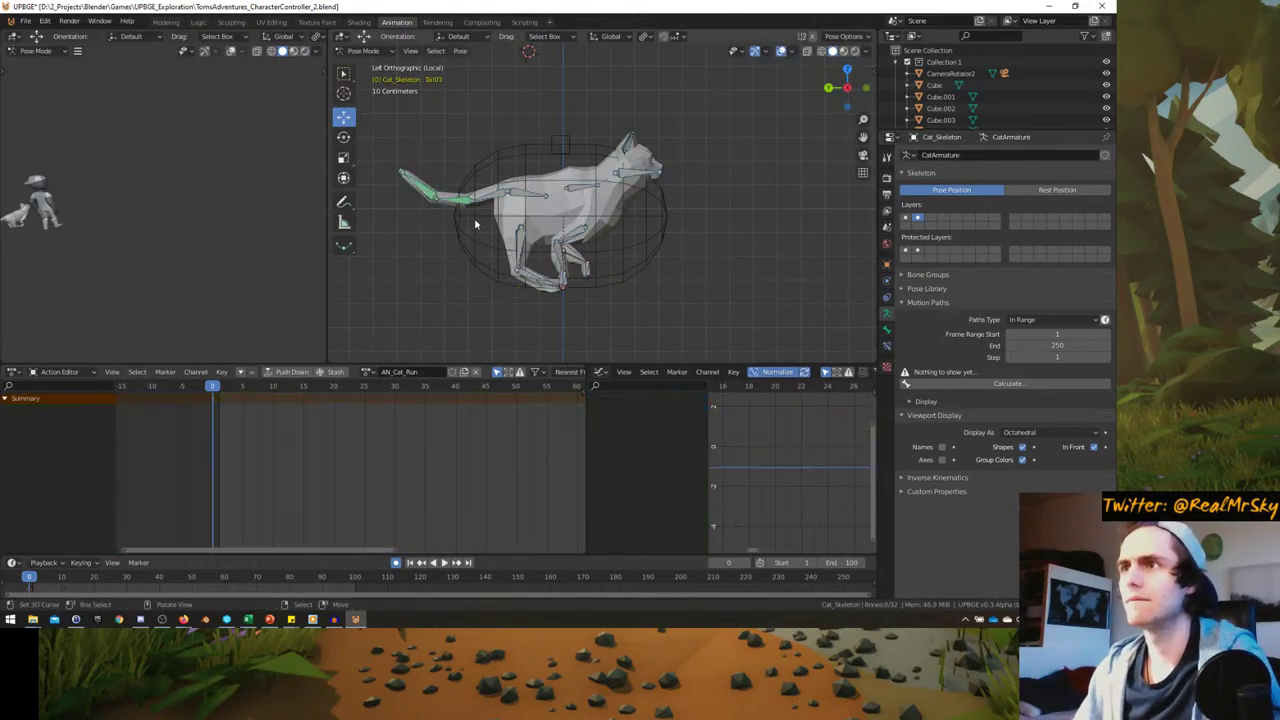
key(a)
mouse_move(213, 443)
mouse_down()
mouse_move(207, 397)
mouse_move(216, 422)
mouse_up()
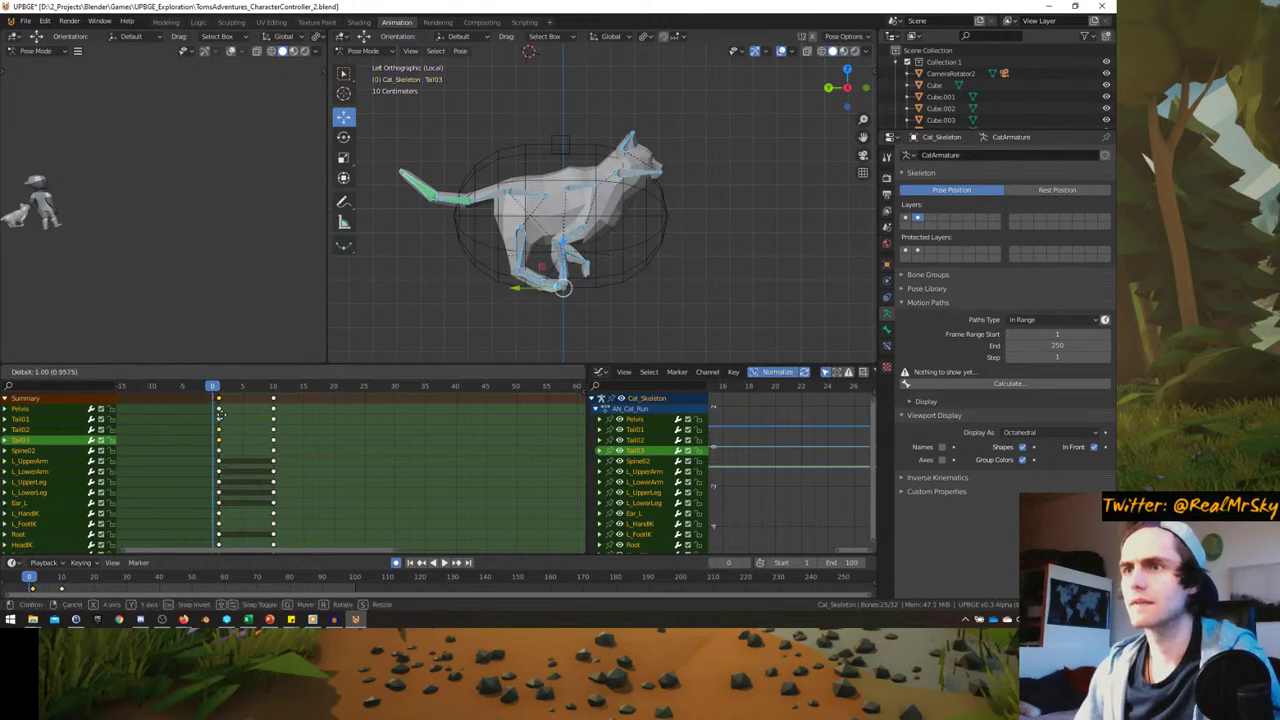
key(space)
key(Escape)
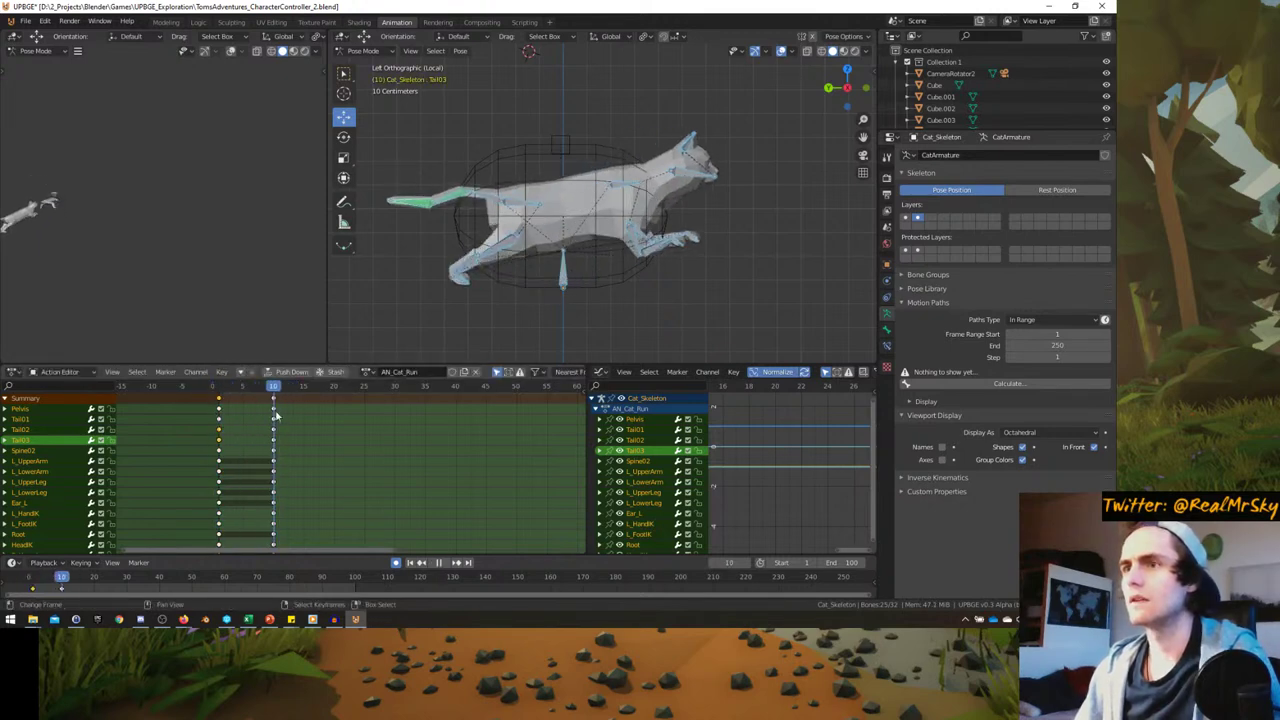
- At frame 10, rotate the tail bone further down-left and play back to check it
click(445, 197)
key(r)
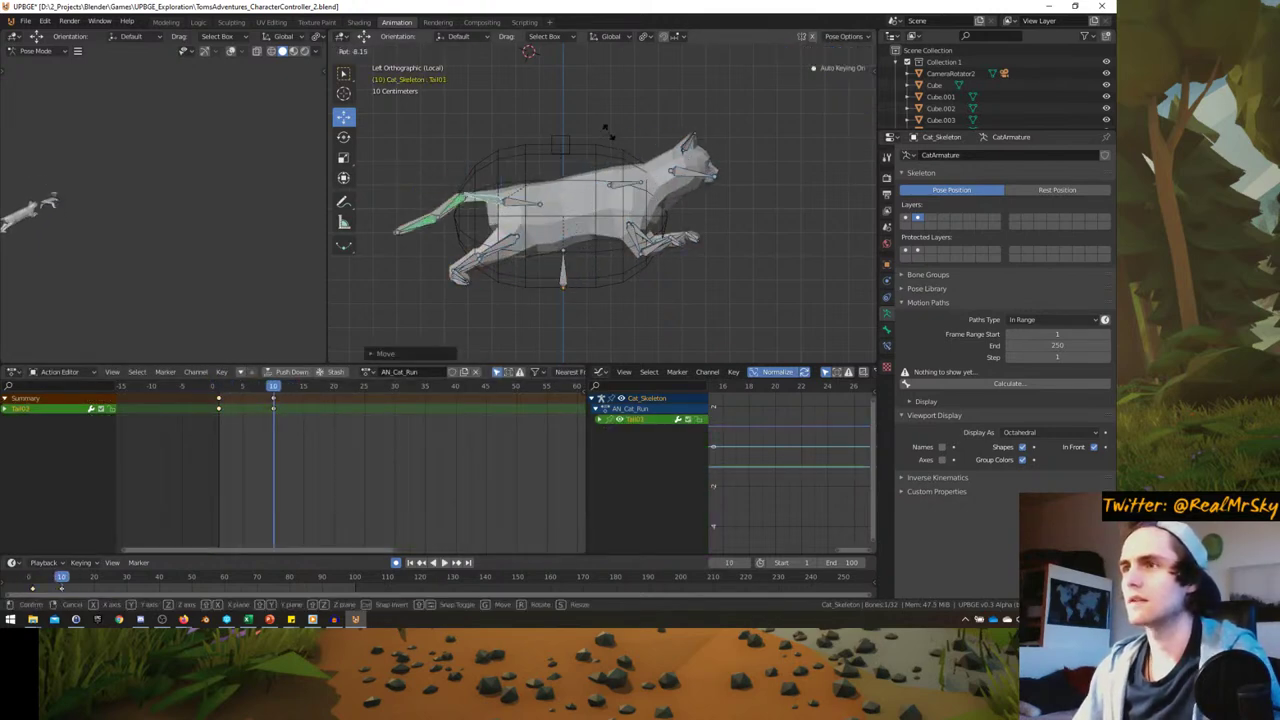
click(522, 190)
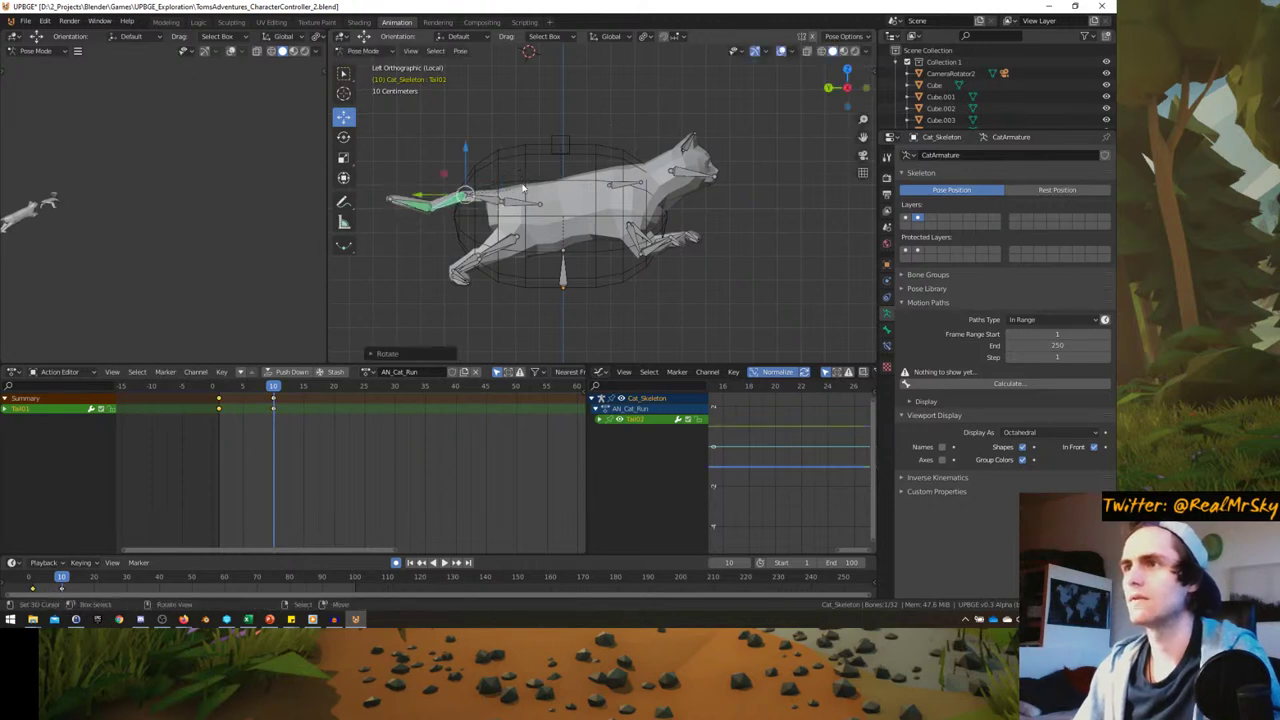
key(r)
click(516, 221)
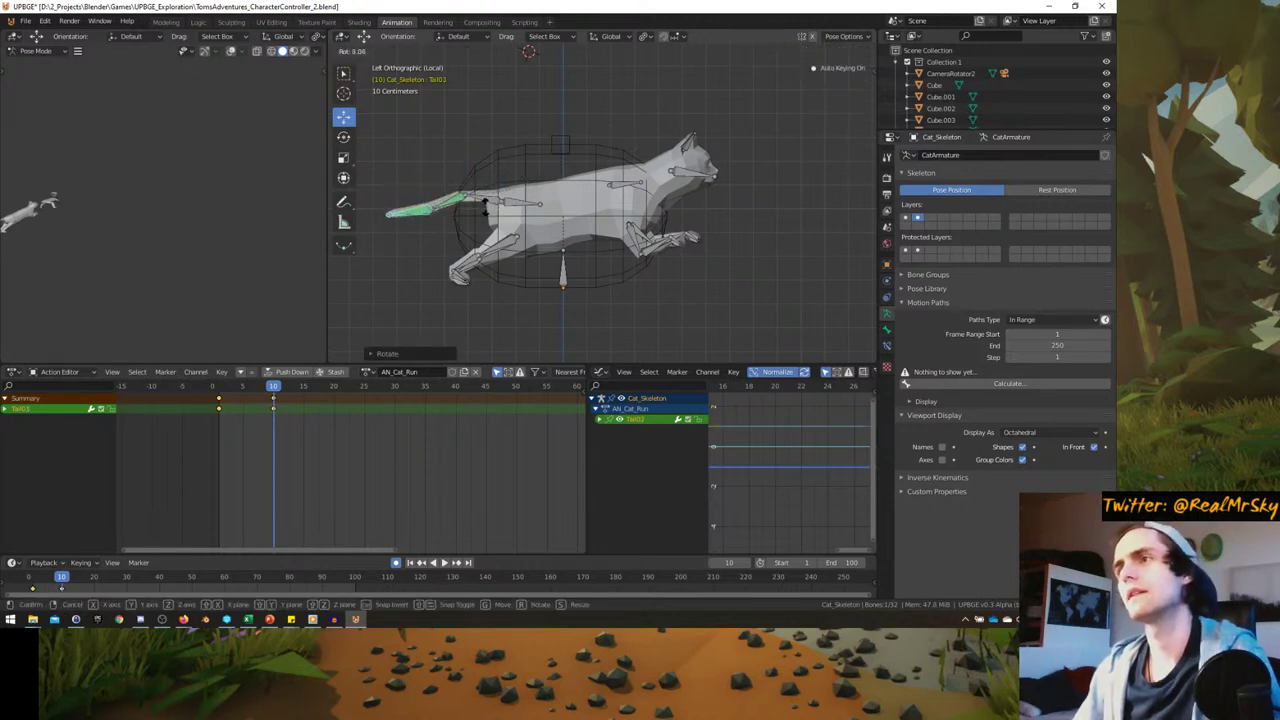
key(space)
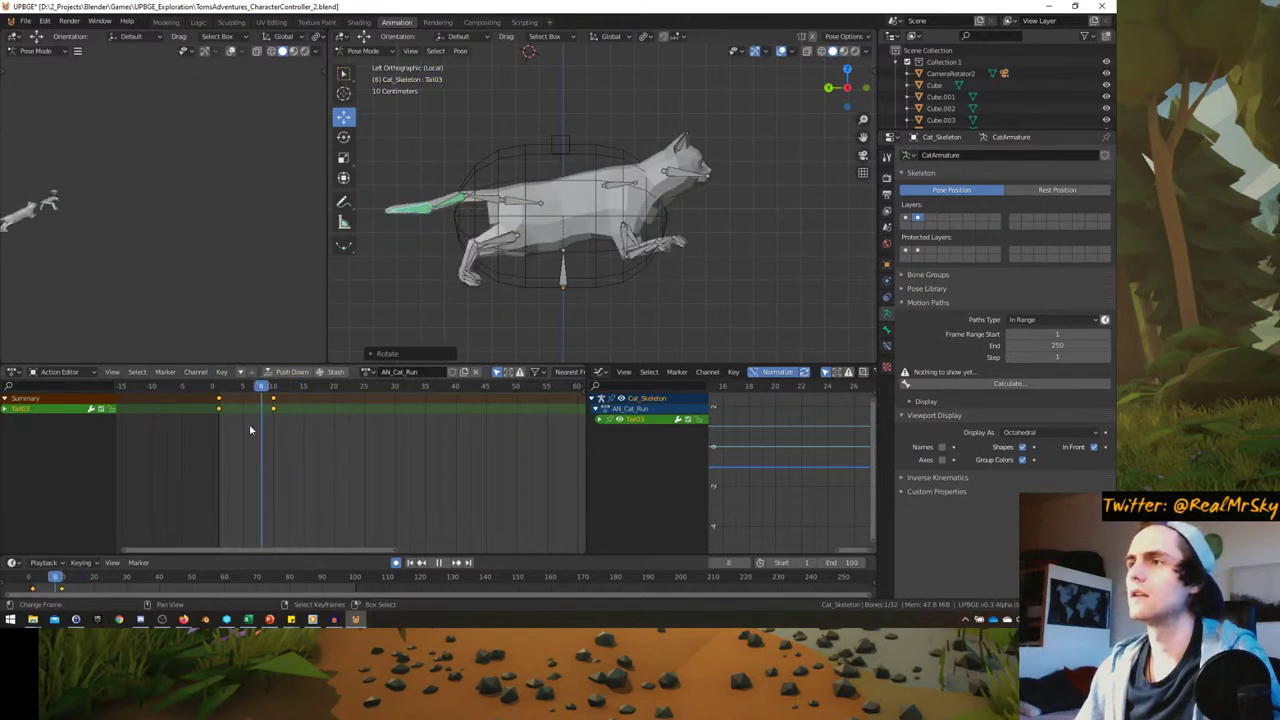
key(space)
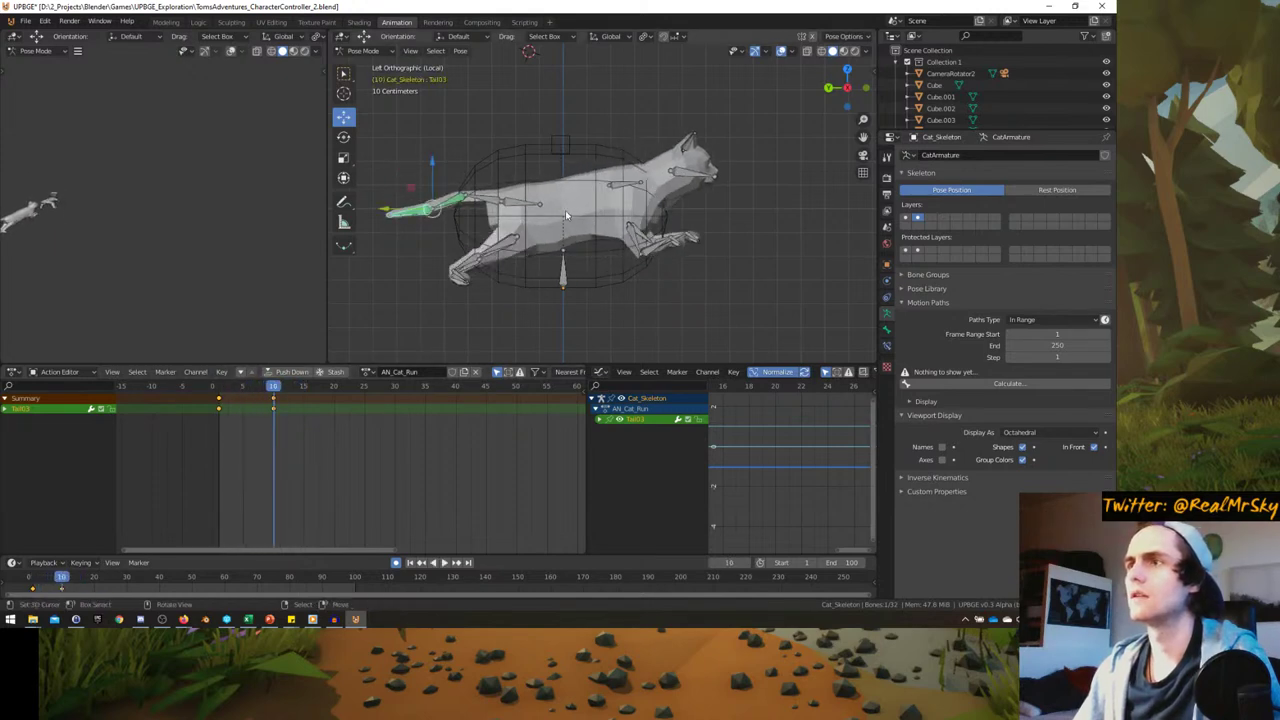
- Try moving the Pelvis, cancel it, and replay the cycle stopping at frame 20
click(520, 201)
key(g)
right_click(500, 250)
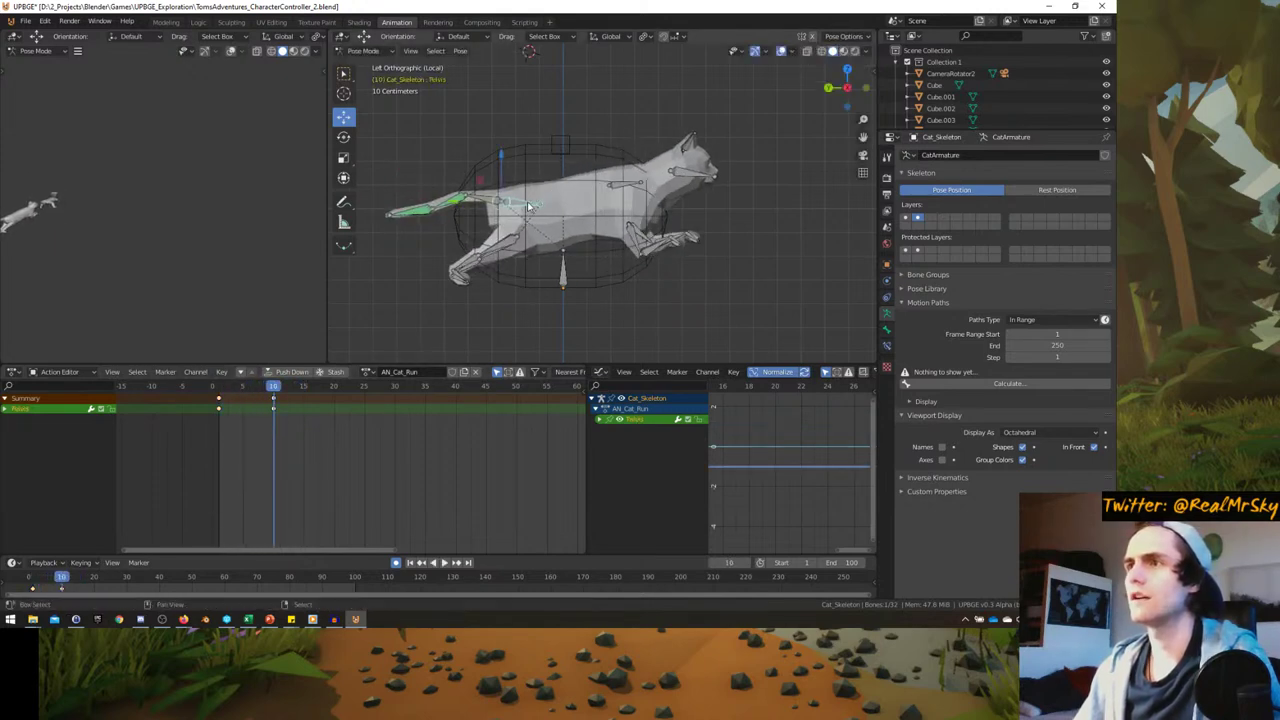
key(space)
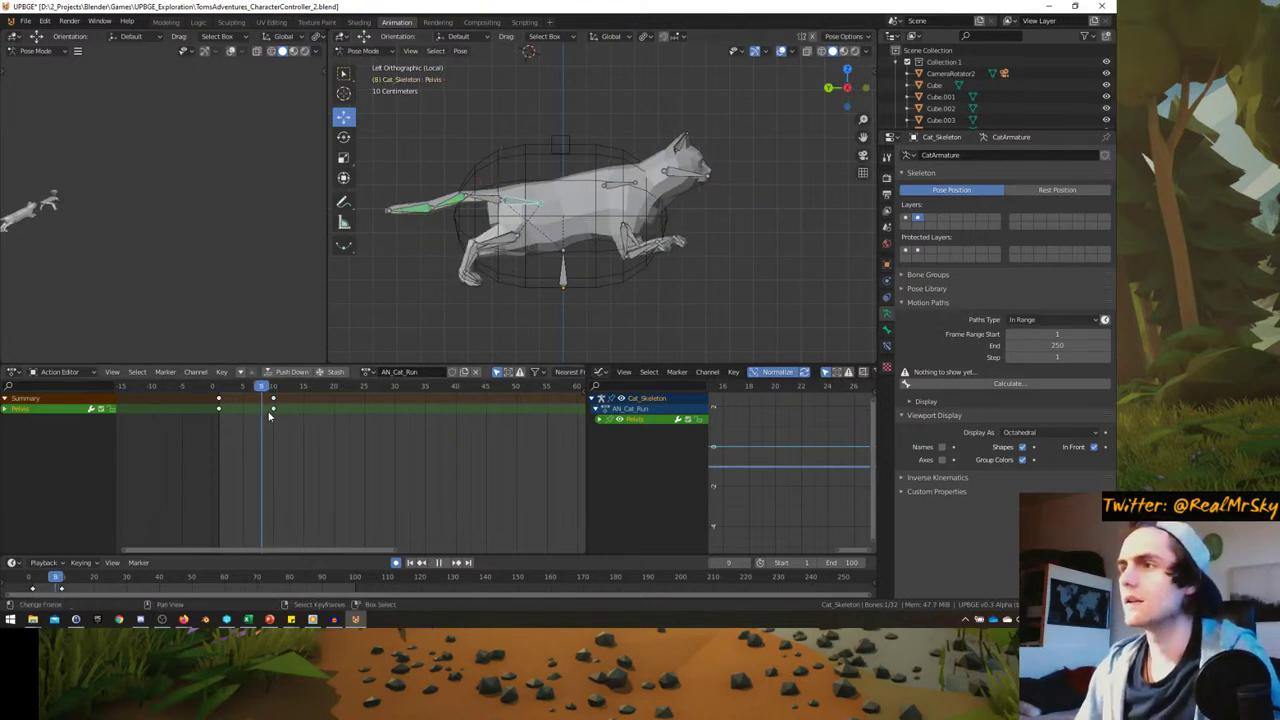
key(space)
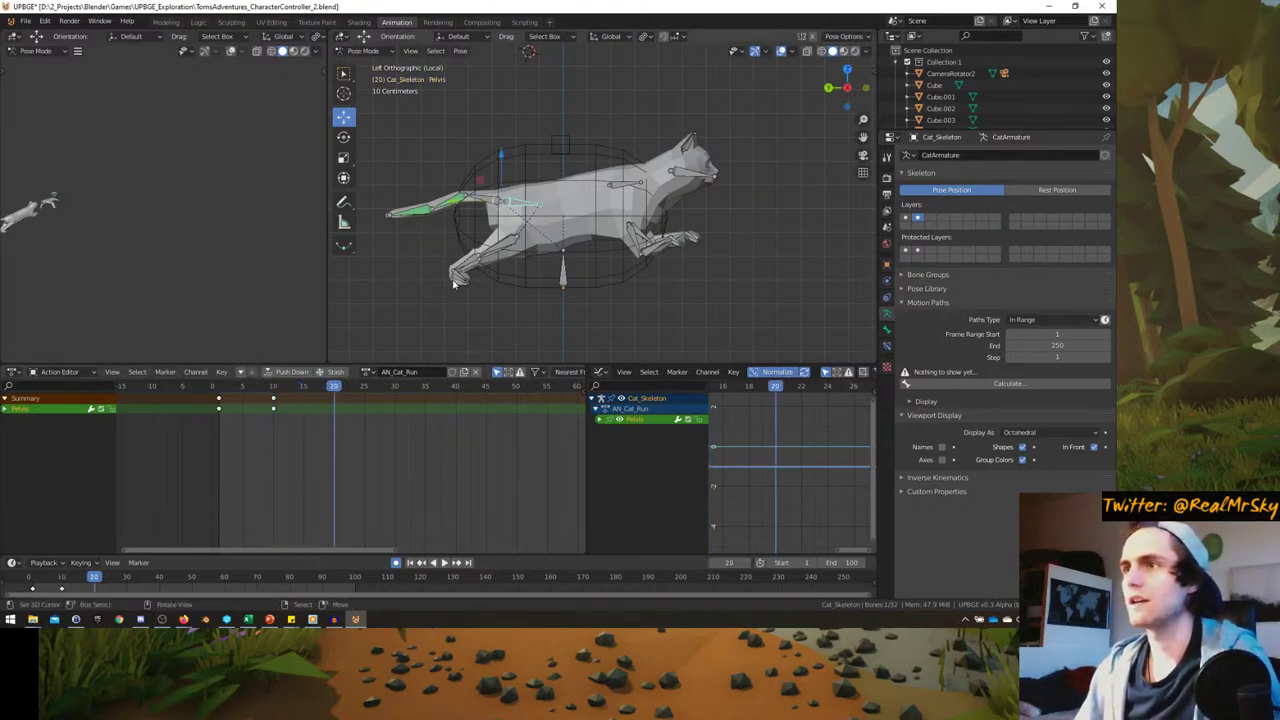
- At frame 20, raise the hind foot IK bone and shift the Pelvis to lift the body
click(460, 278)
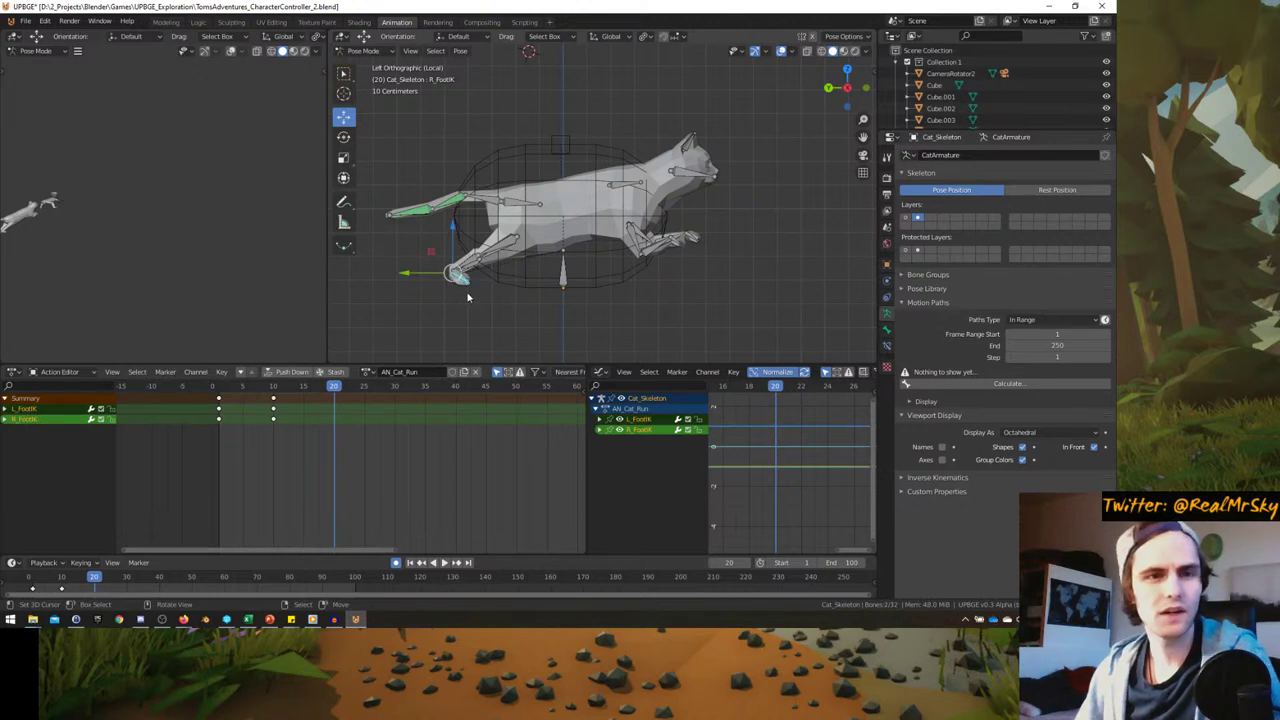
key(g)
click(481, 313)
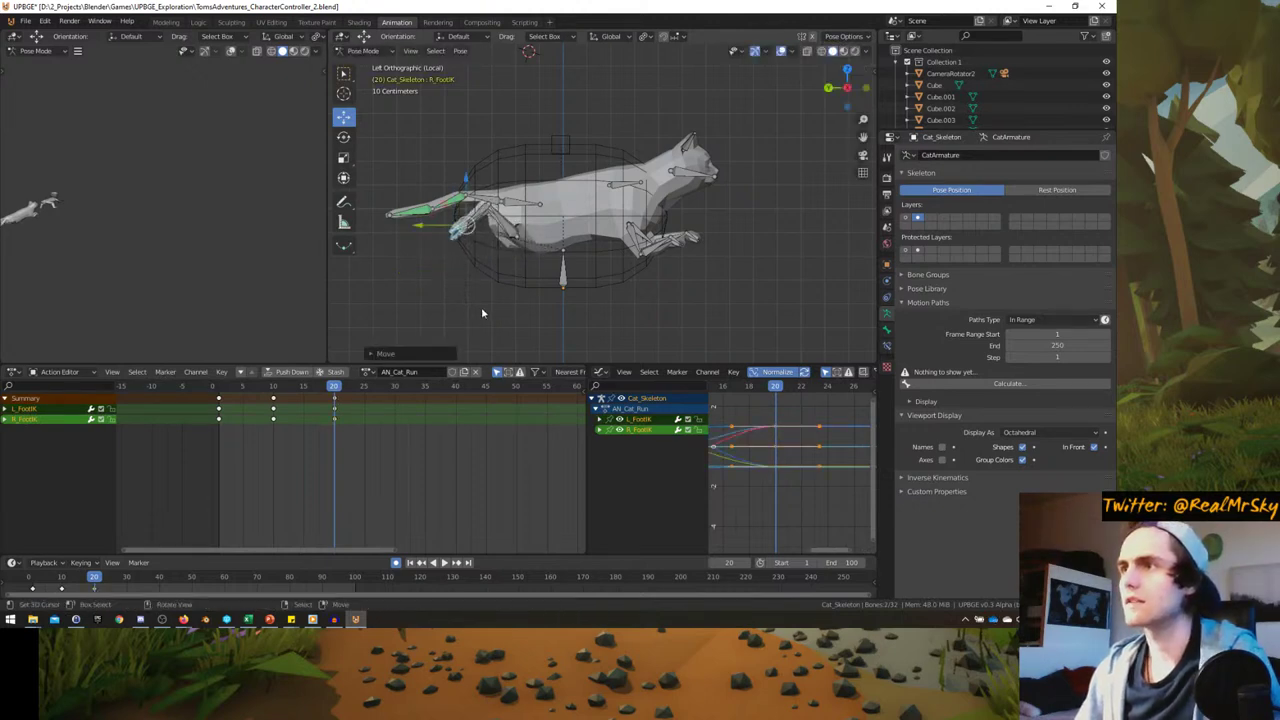
click(528, 207)
key(g)
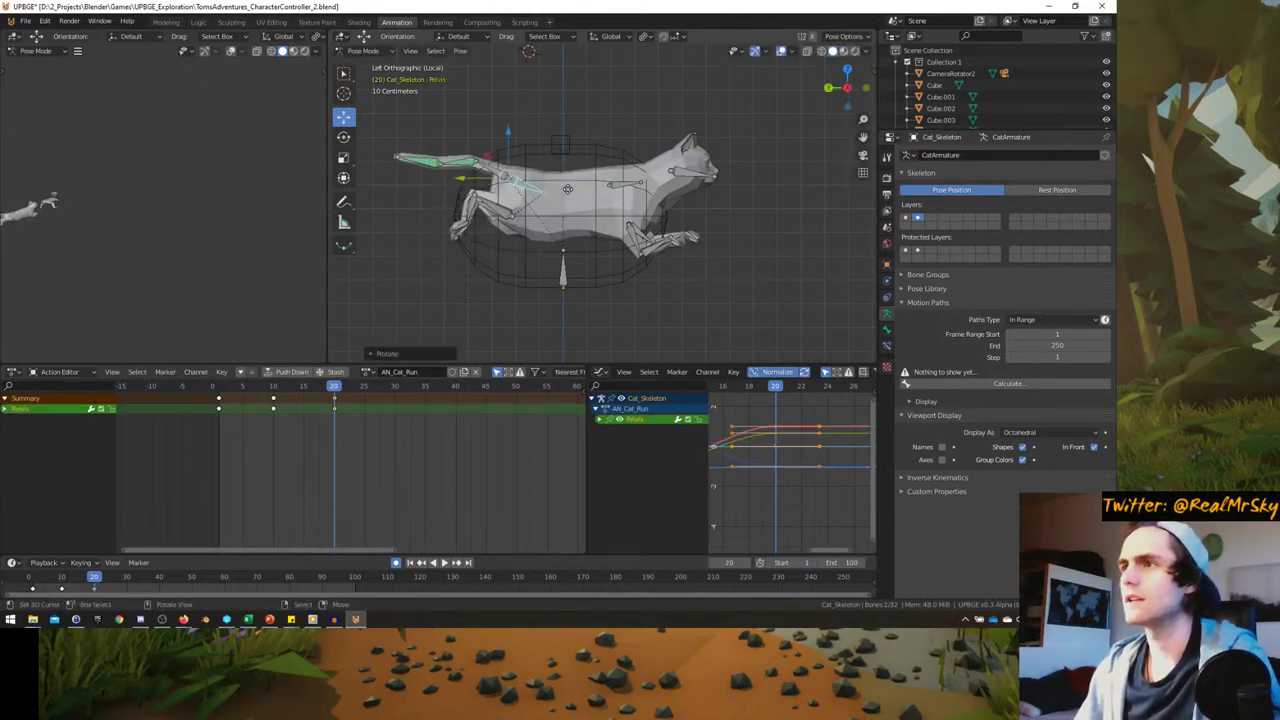
click(570, 187)
- Swing the tail by rotating Tail02, move Spine02, and readjust the Pelvis
click(476, 155)
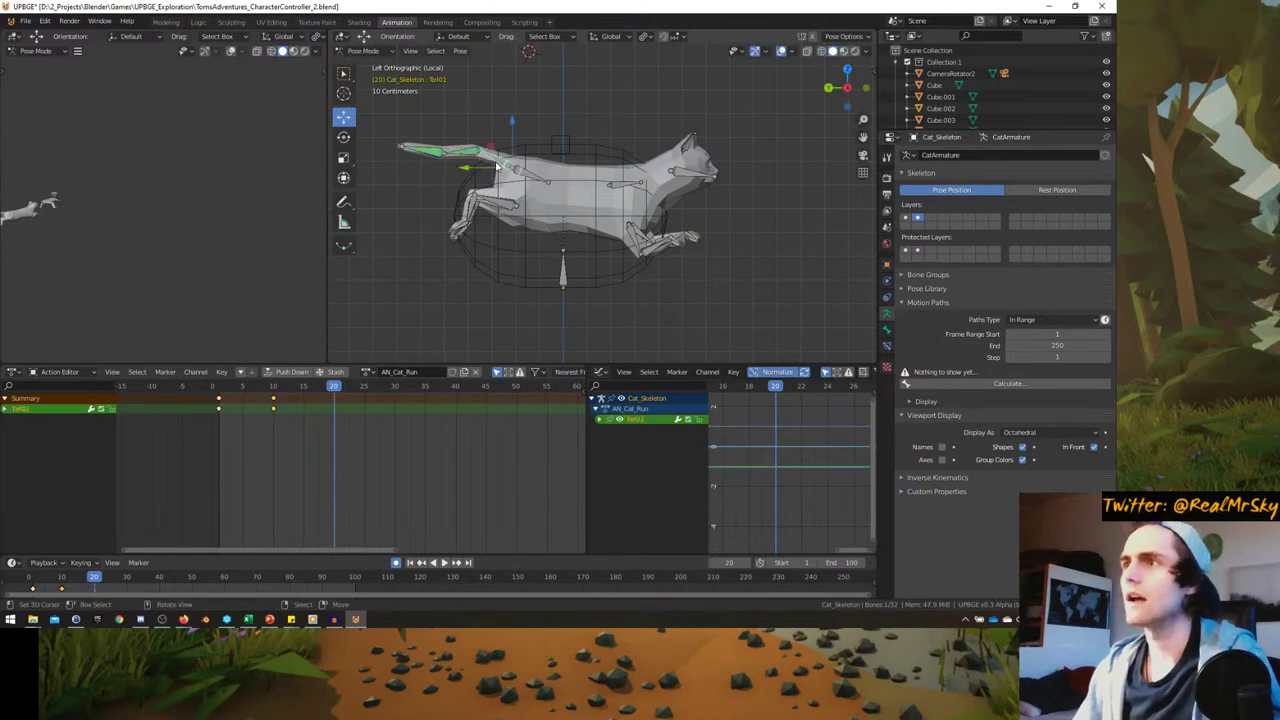
key(r)
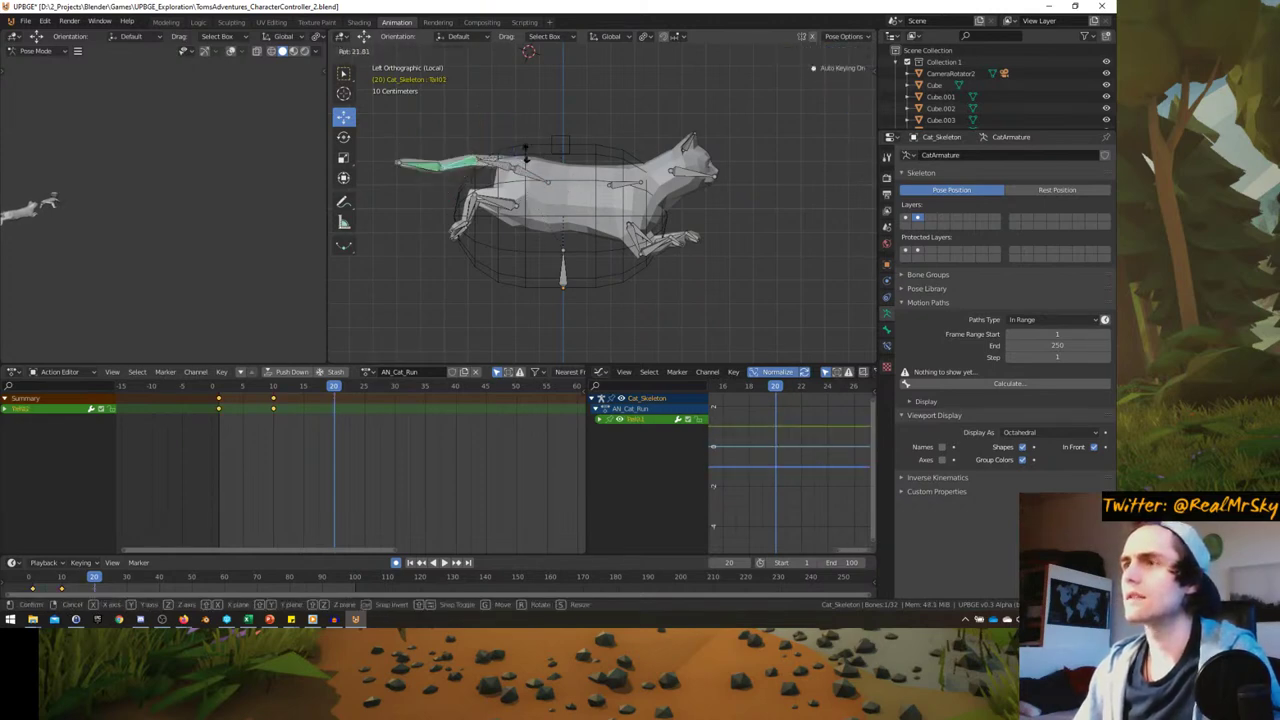
click(490, 124)
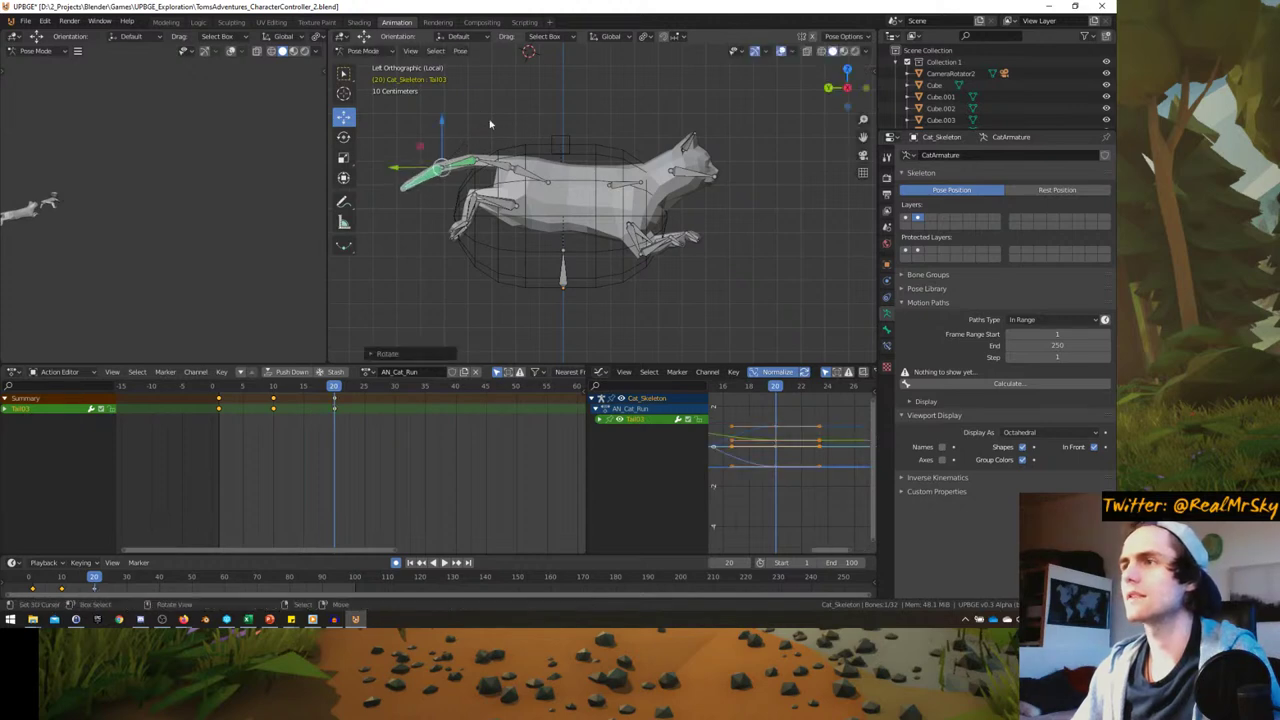
click(613, 185)
key(g)
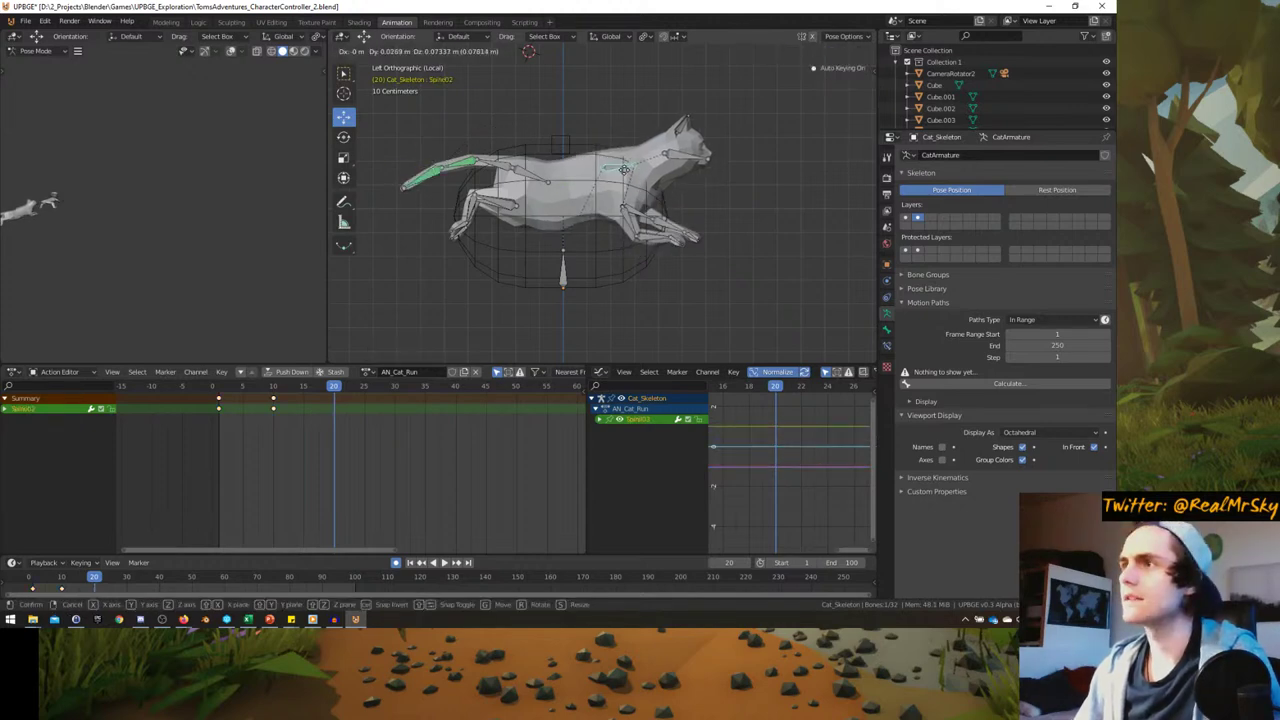
click(534, 181)
click(528, 177)
key(g)
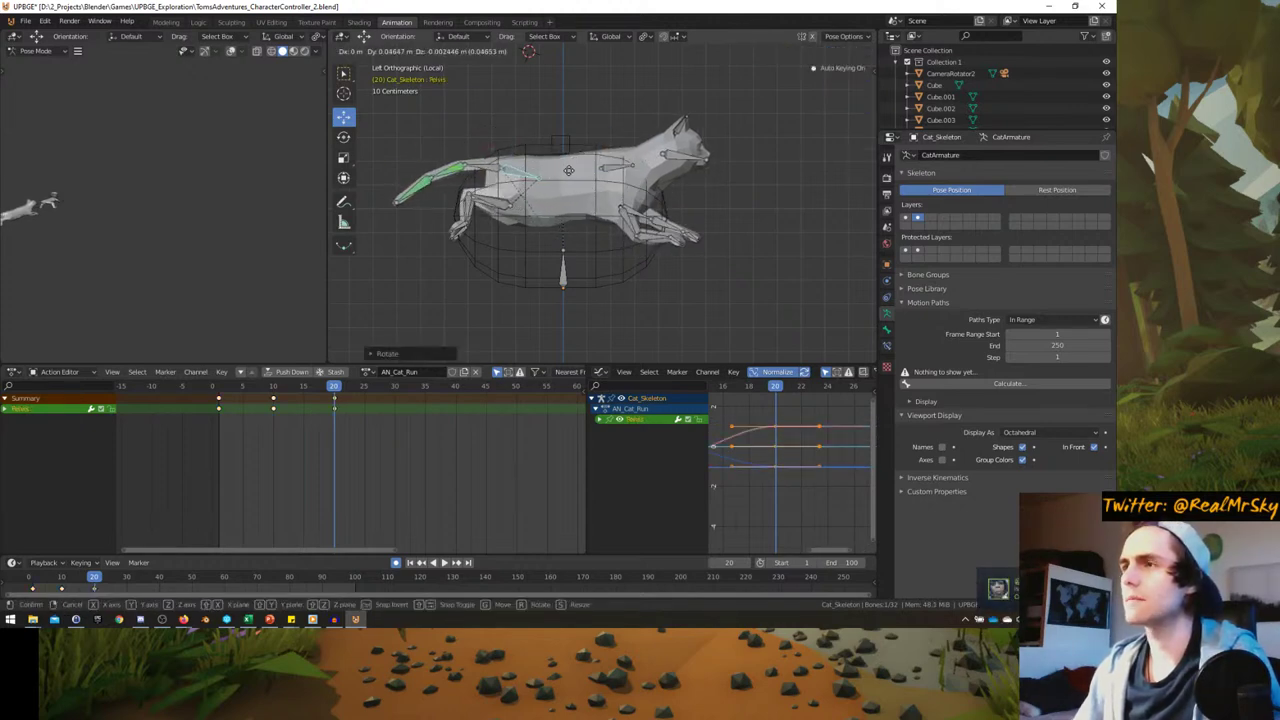
click(527, 195)
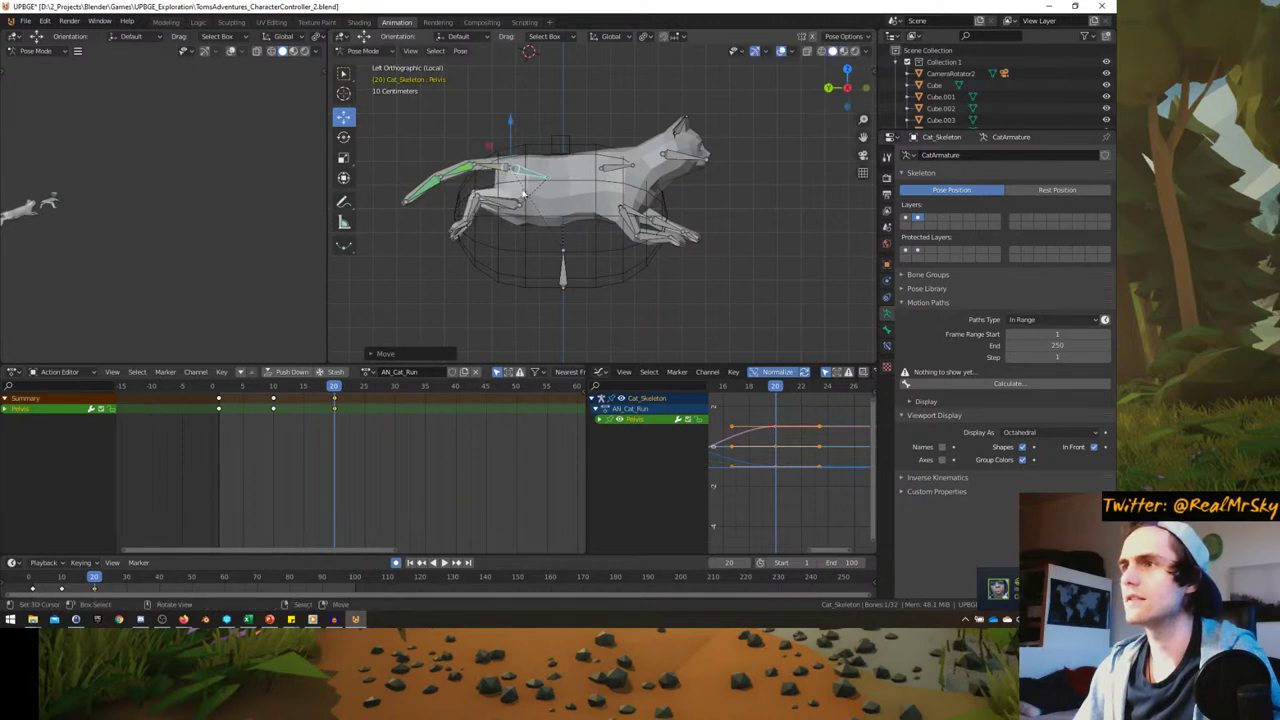
- Move L_FootIK and R_FootIK together, then try tilting the HeadIK bone
click(458, 229)
shift+click(462, 232)
key(g)
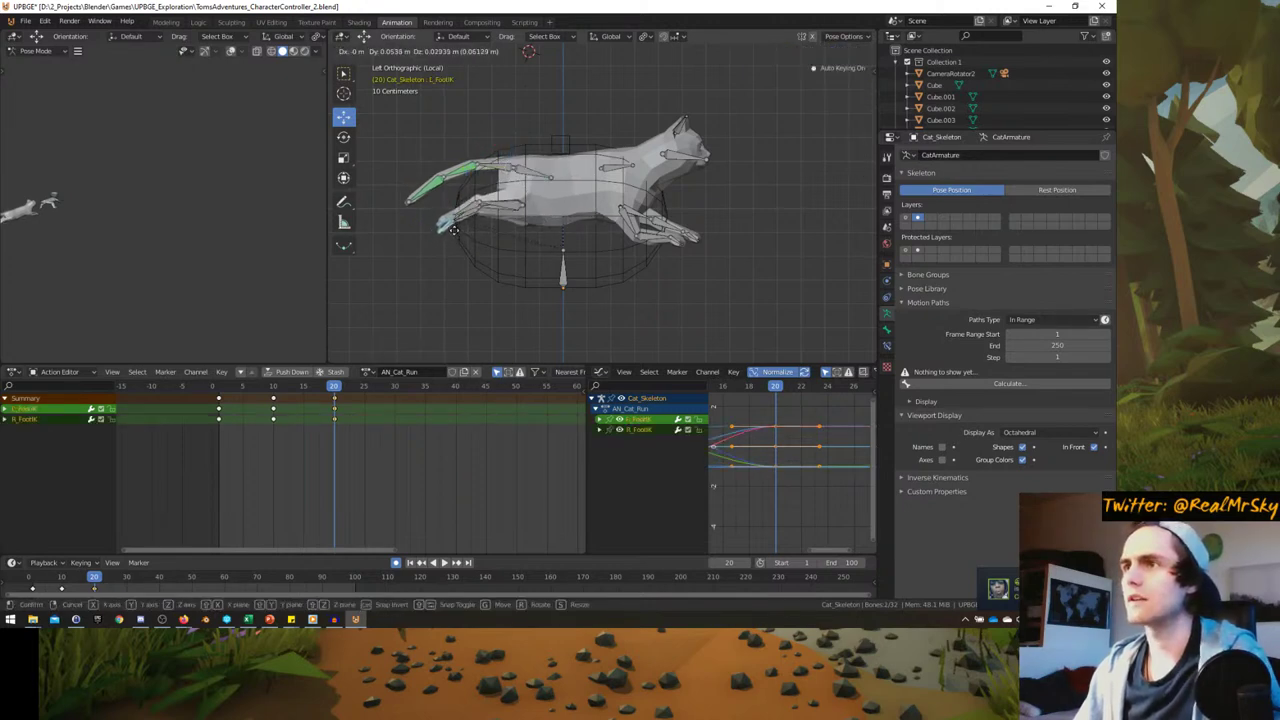
click(527, 207)
click(674, 160)
key(r)
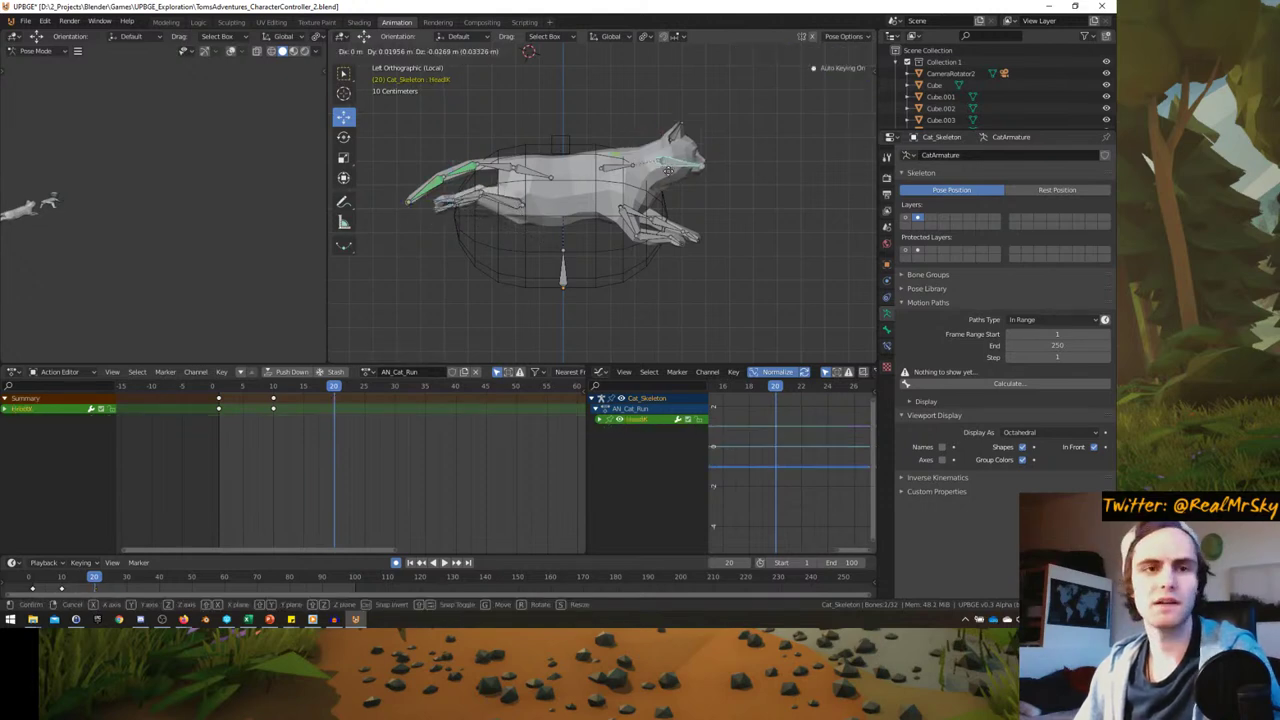
key(Escape)
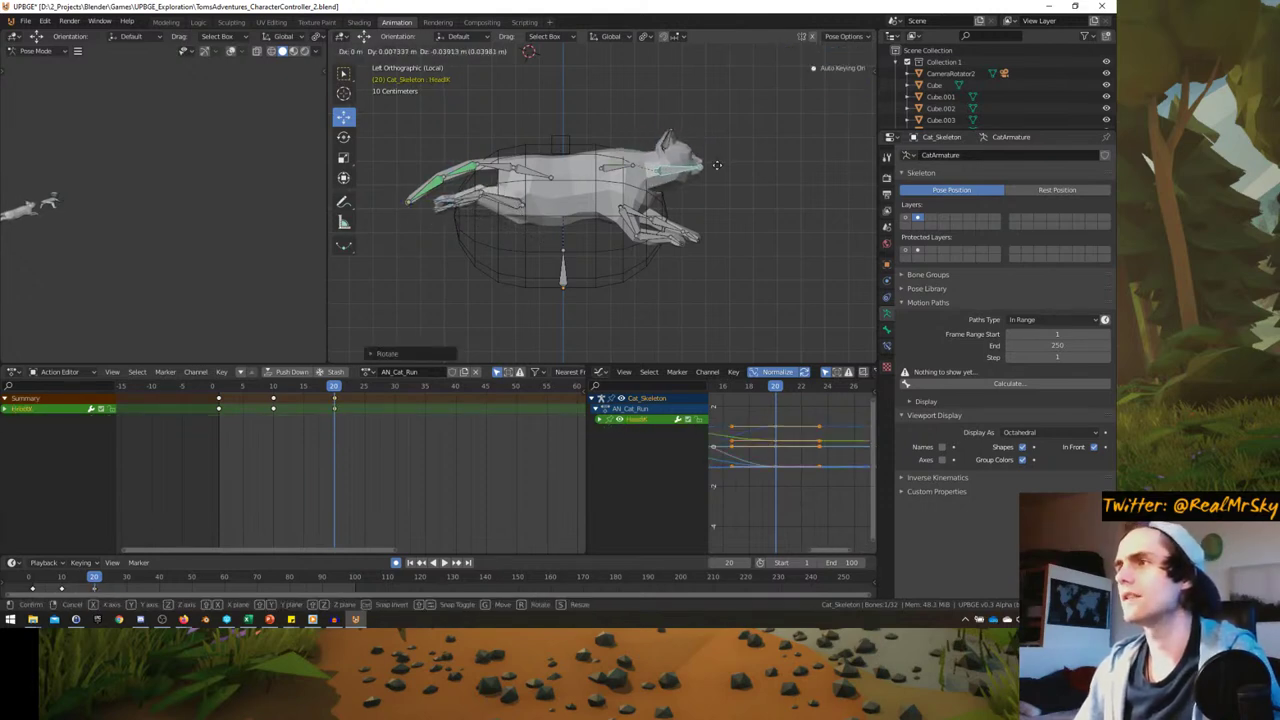
- Rotate Spine02 and both front leg IK bones (R_HandIK, L_HandIK), then play the cycle
click(640, 170)
key(r)
click(660, 170)
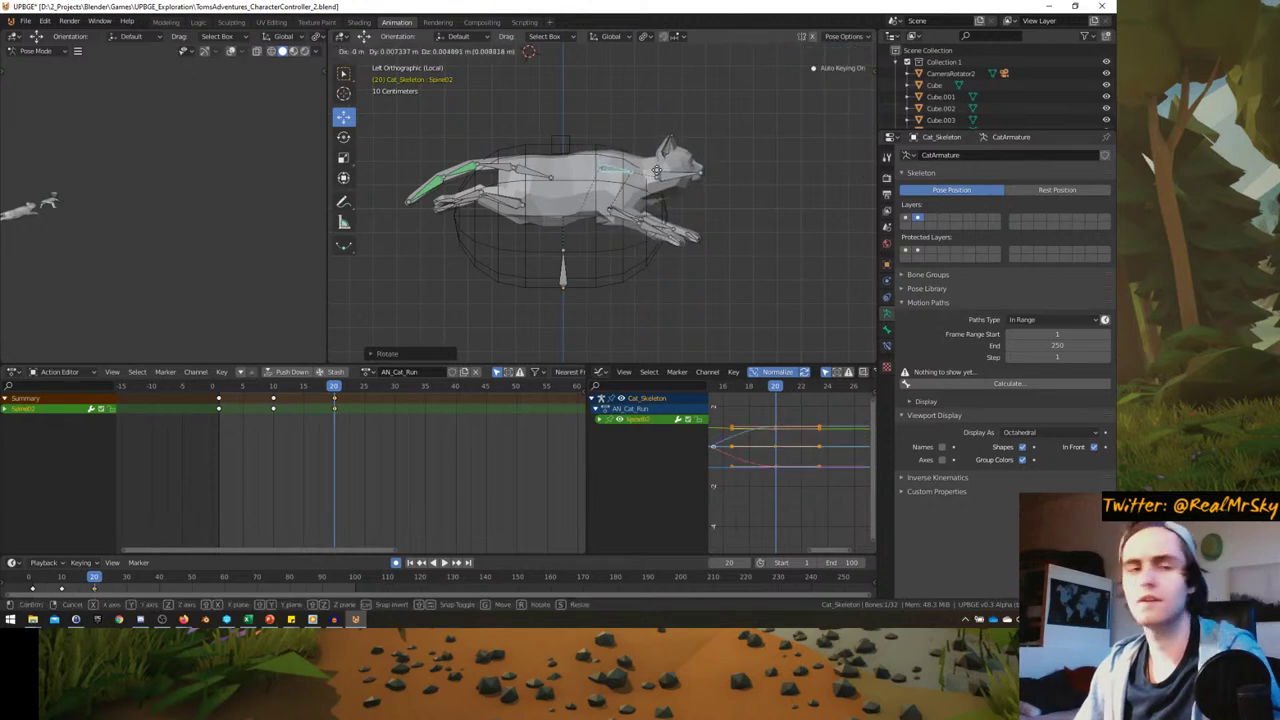
click(677, 238)
key(r)
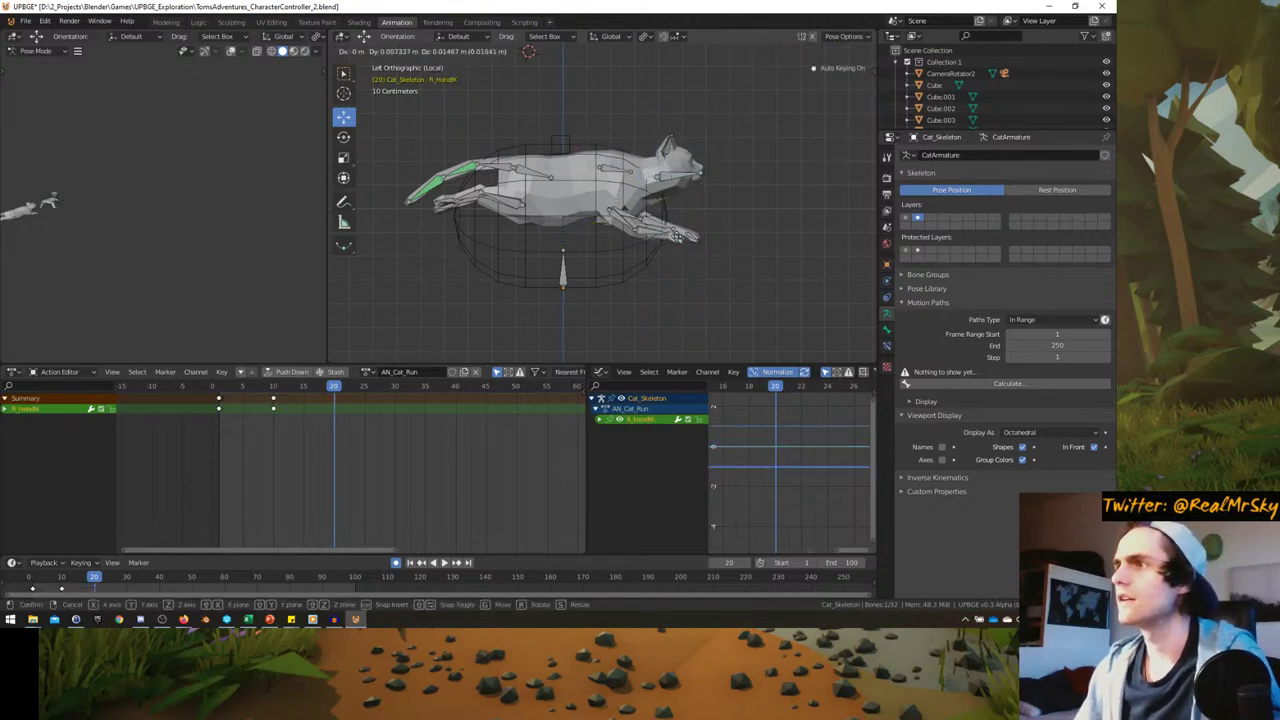
click(688, 237)
click(690, 228)
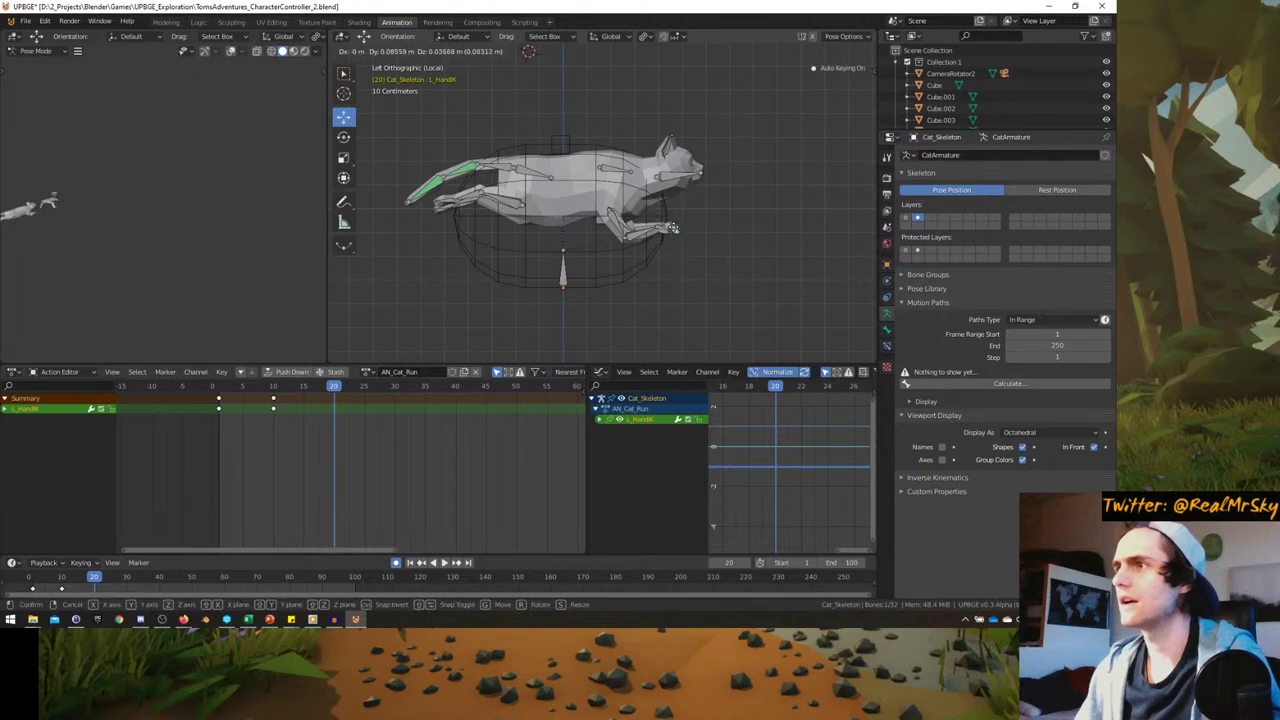
key(r)
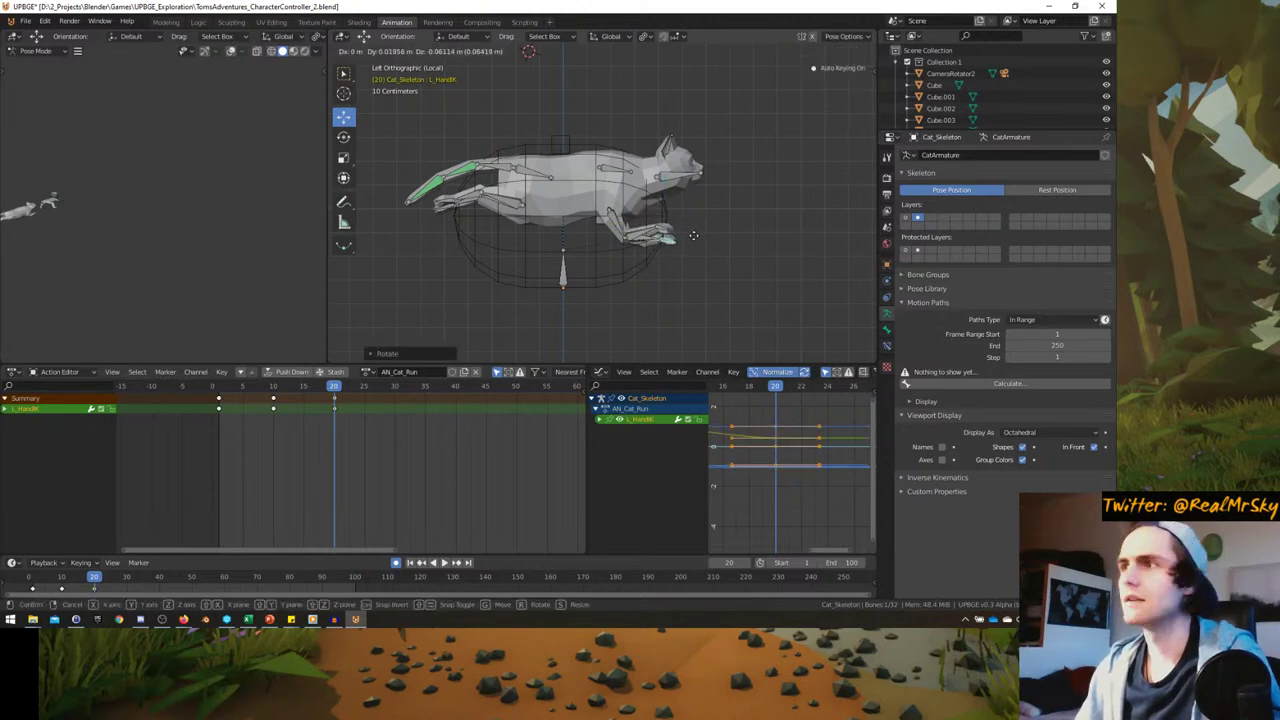
click(692, 233)
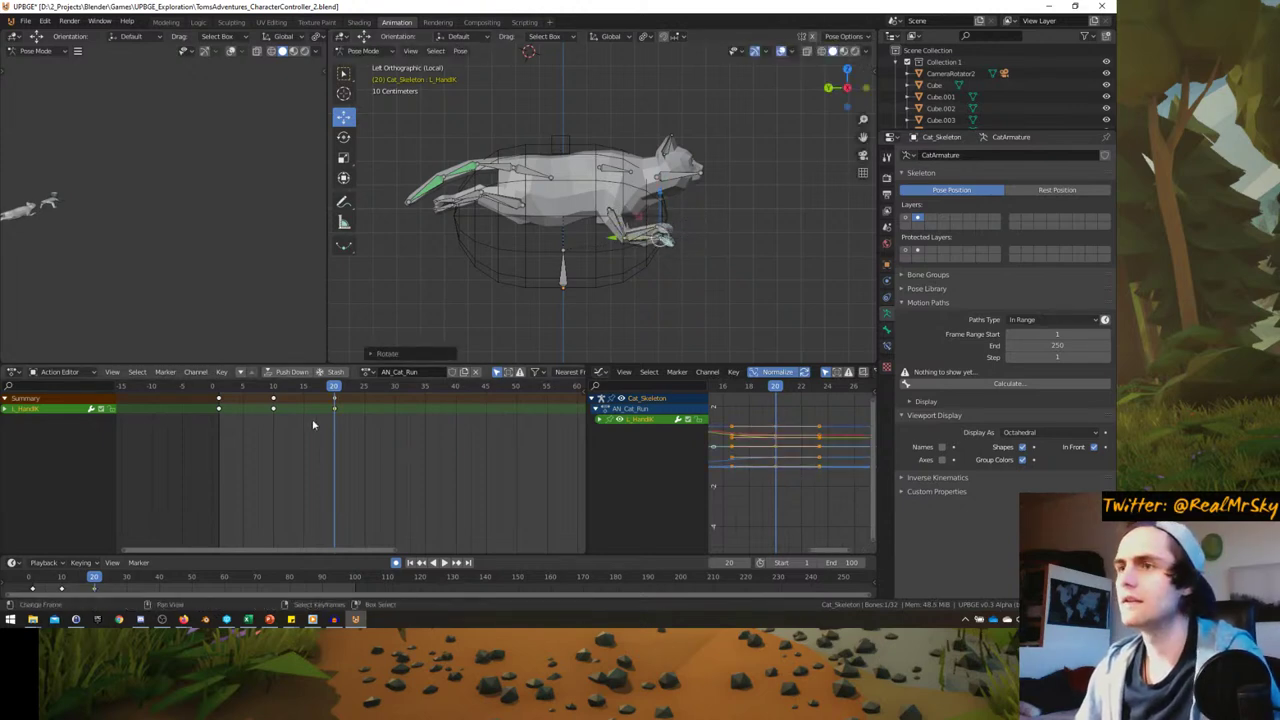
key(space)
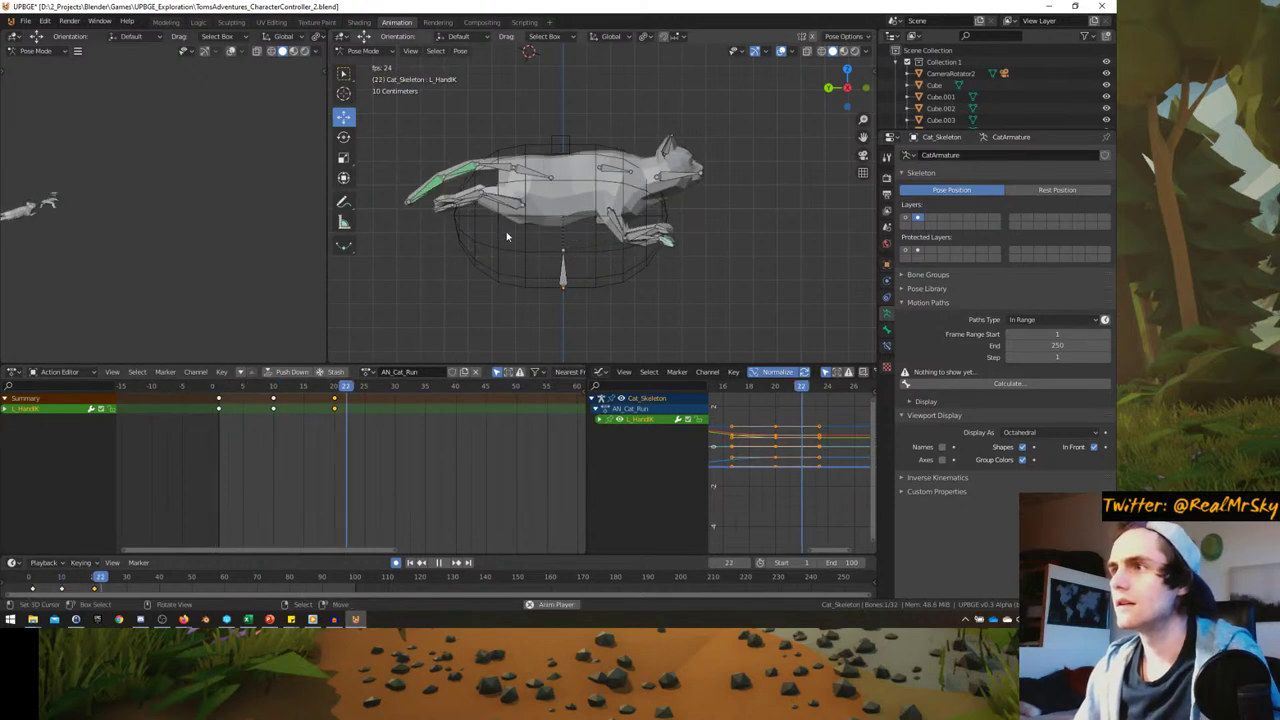
- Replay the run cycle and stop it at frame 30
key(Escape)
key(space)
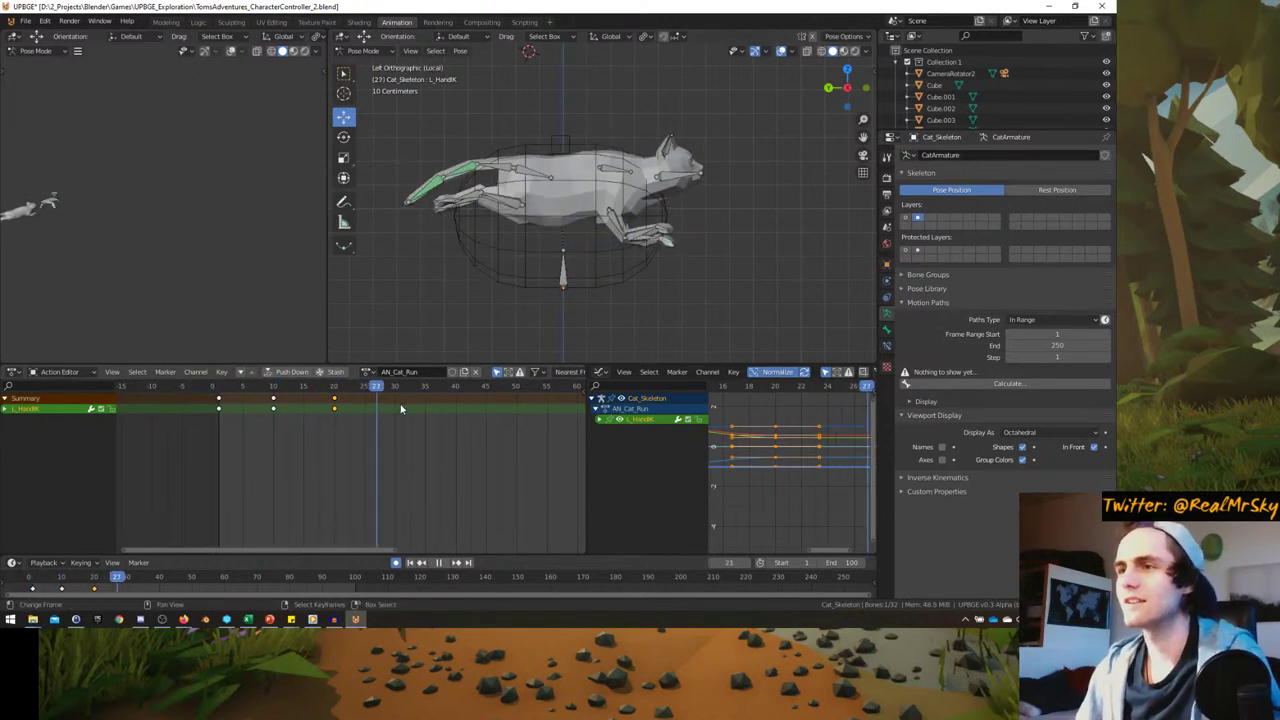
key(space)
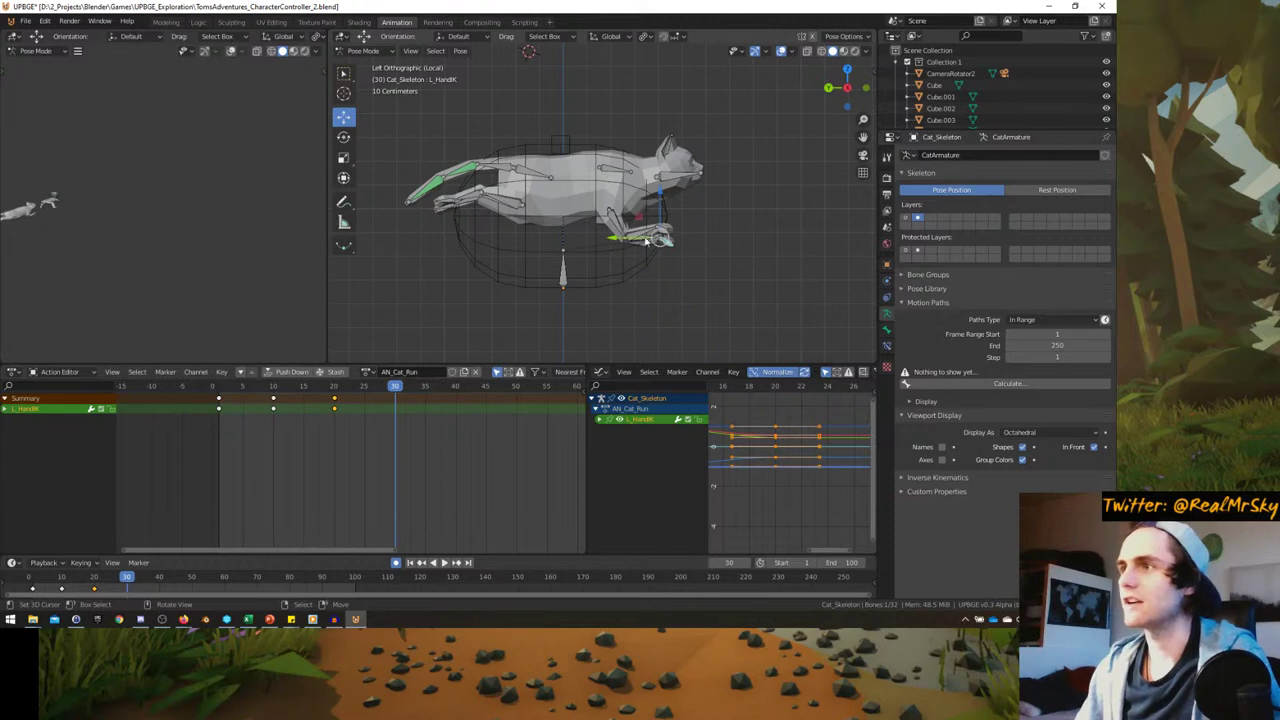
- Reposition the right and left front leg IK bones at frame 30
click(661, 237)
key(g)
click(648, 268)
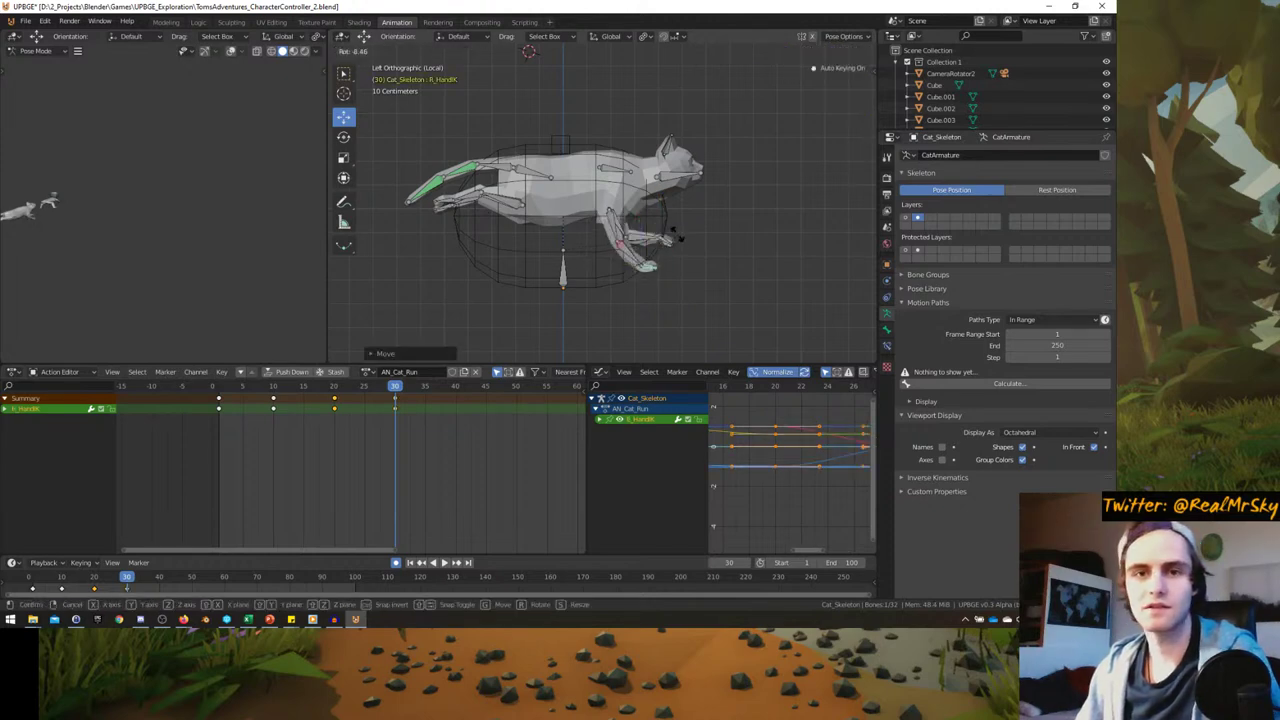
key(g)
click(665, 240)
click(665, 241)
key(g)
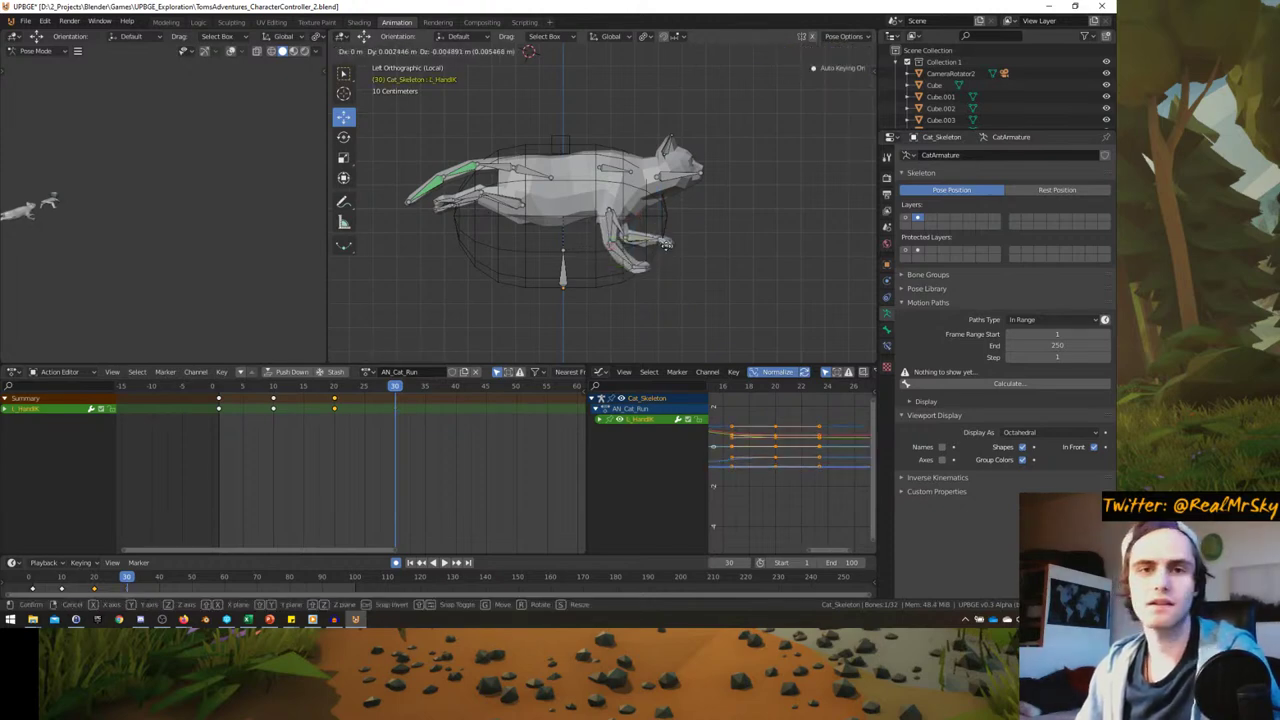
key(r)
click(690, 240)
key(g)
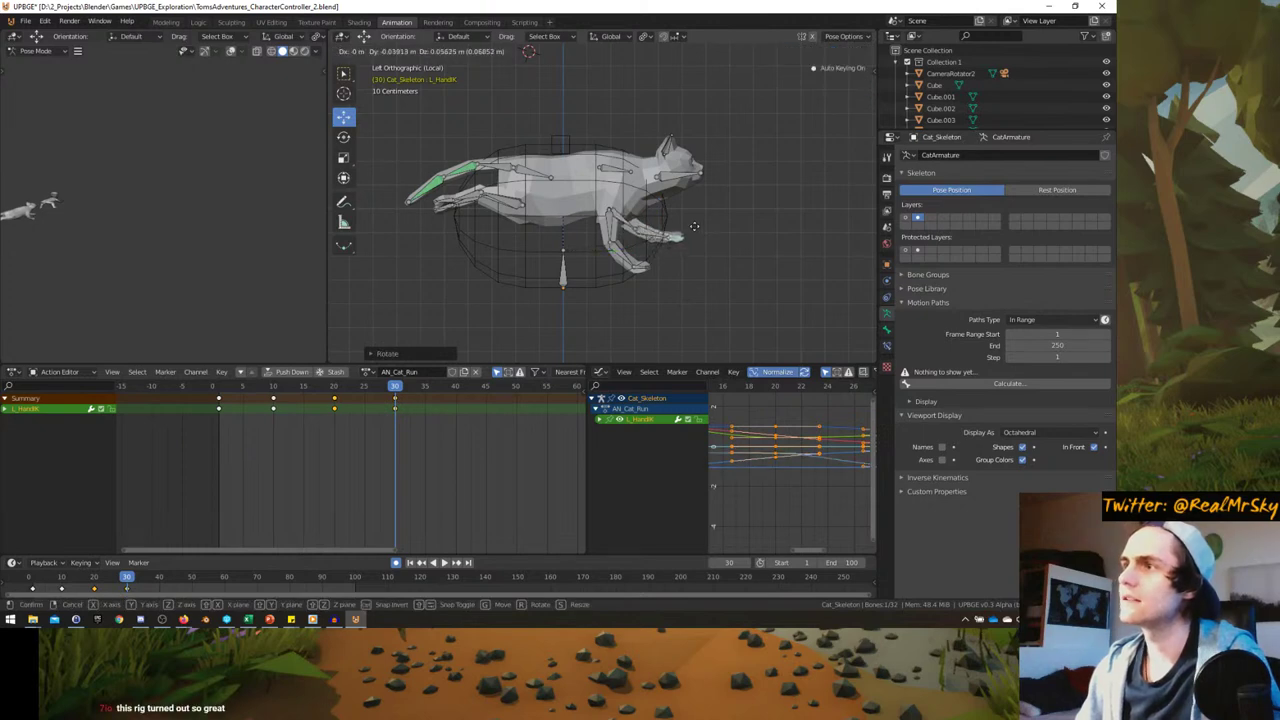
click(692, 230)
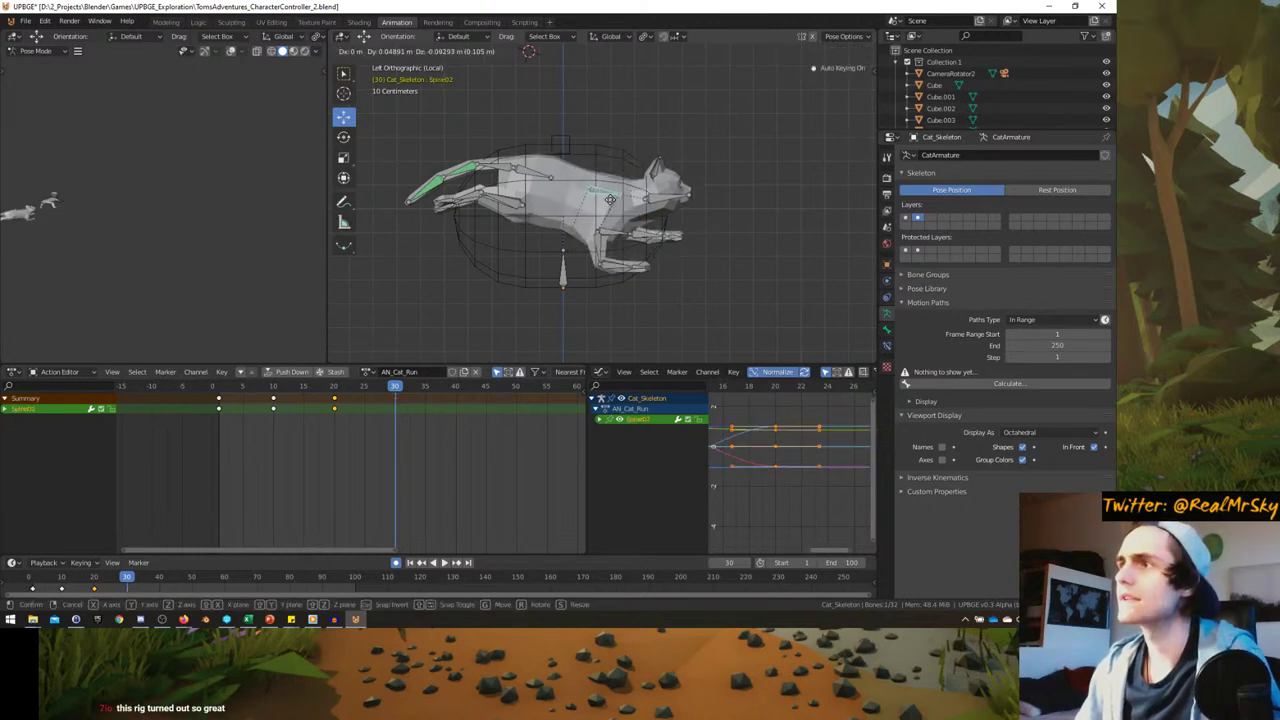
- Refine both front paw positions and tilt the HeadIK bone upward
click(641, 265)
key(g)
click(640, 283)
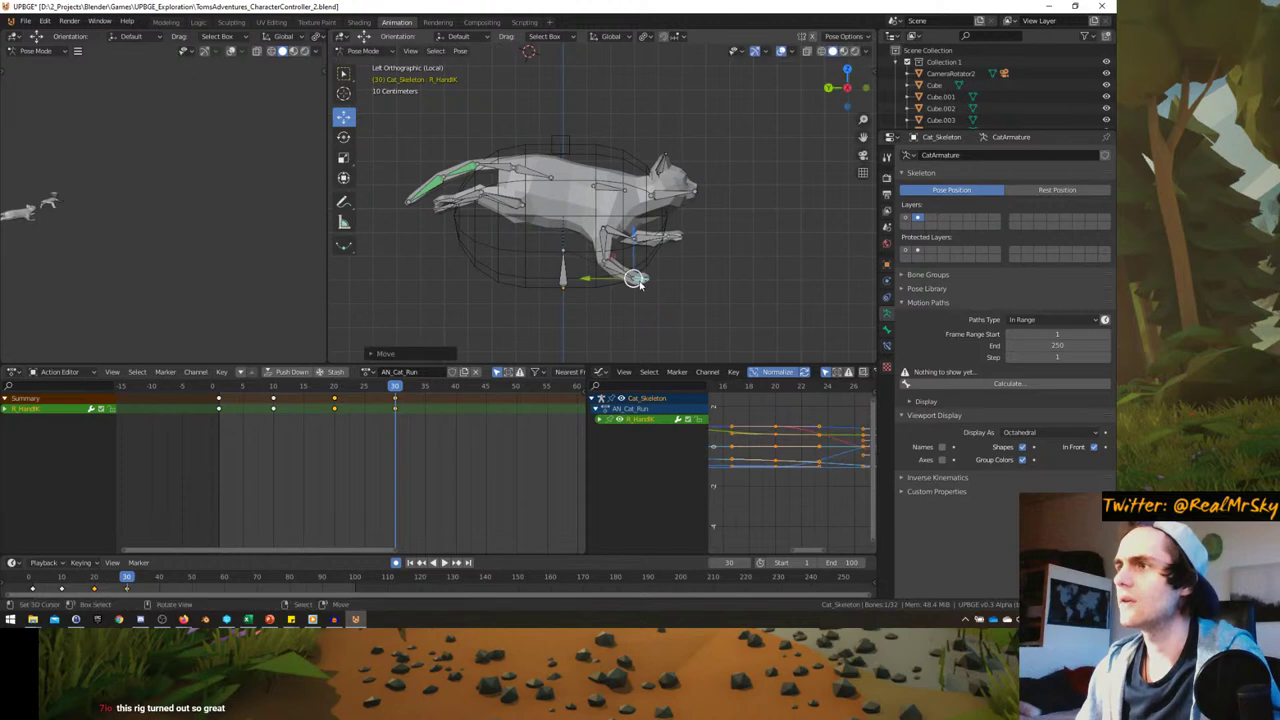
click(669, 241)
key(g)
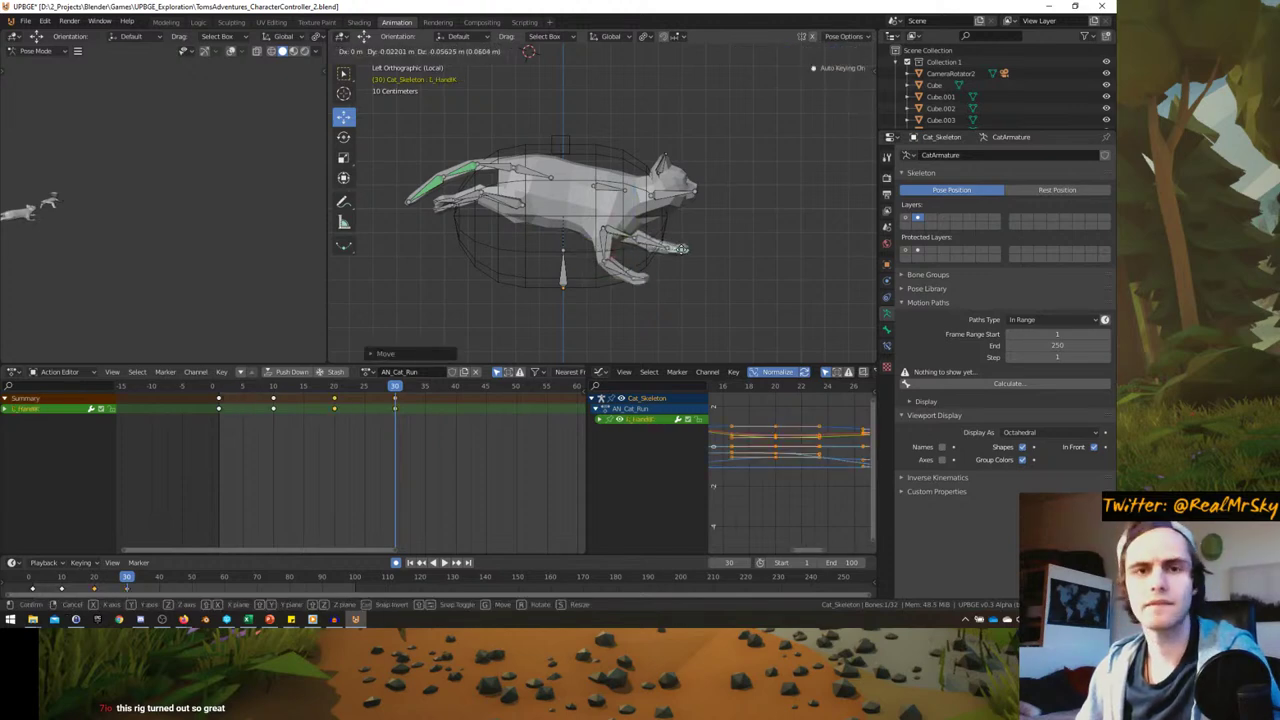
click(694, 244)
key(g)
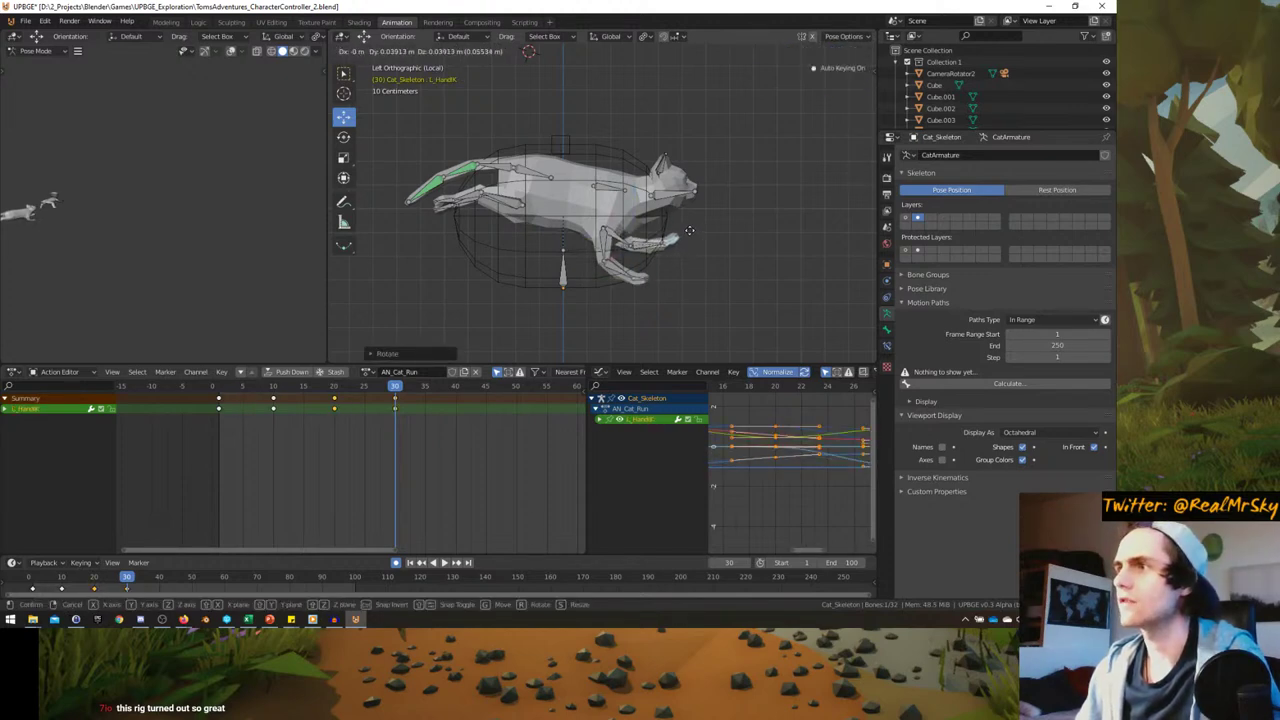
click(689, 232)
click(700, 195)
key(r)
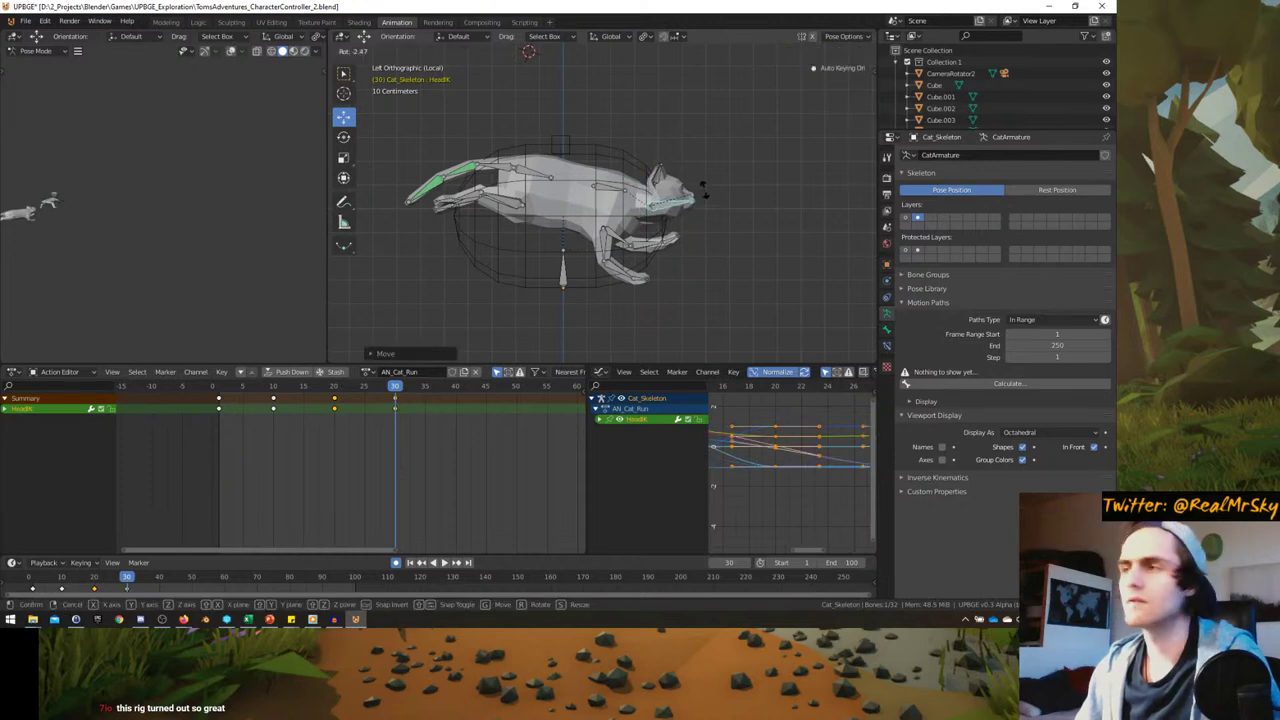
click(661, 200)
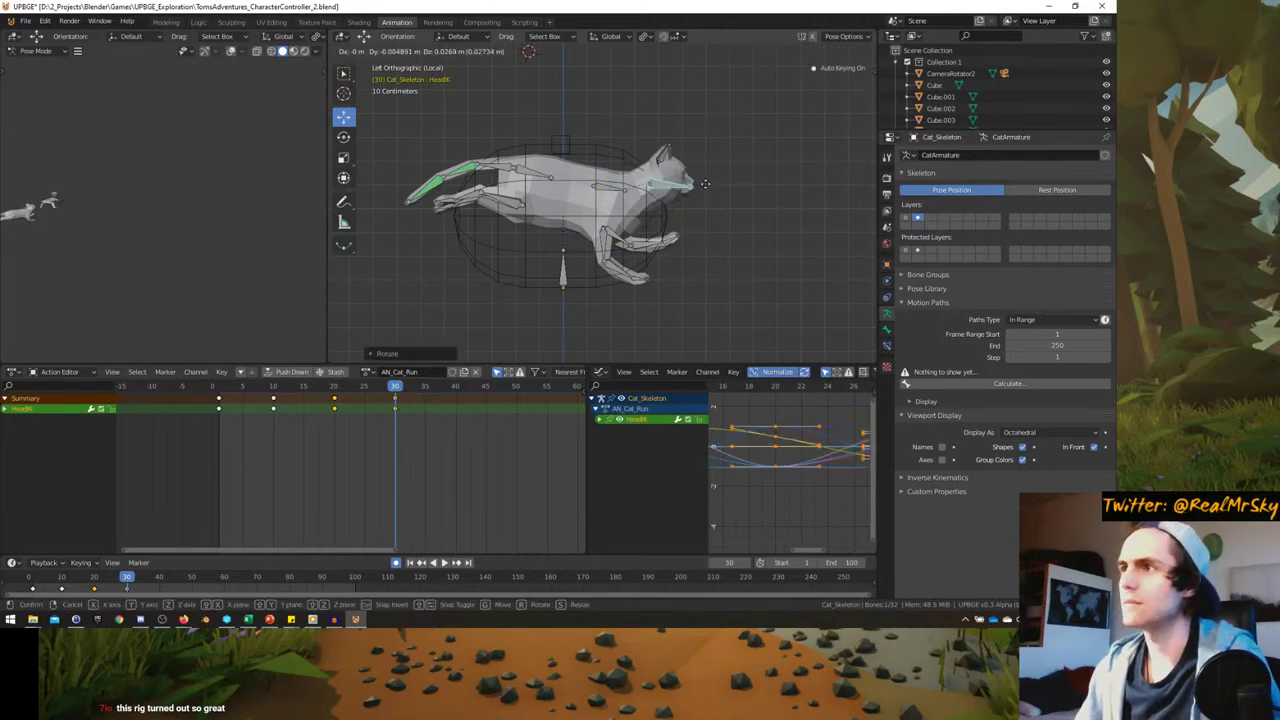
- Shift the Pelvis bone to move the body, then tilt it
click(540, 177)
key(g)
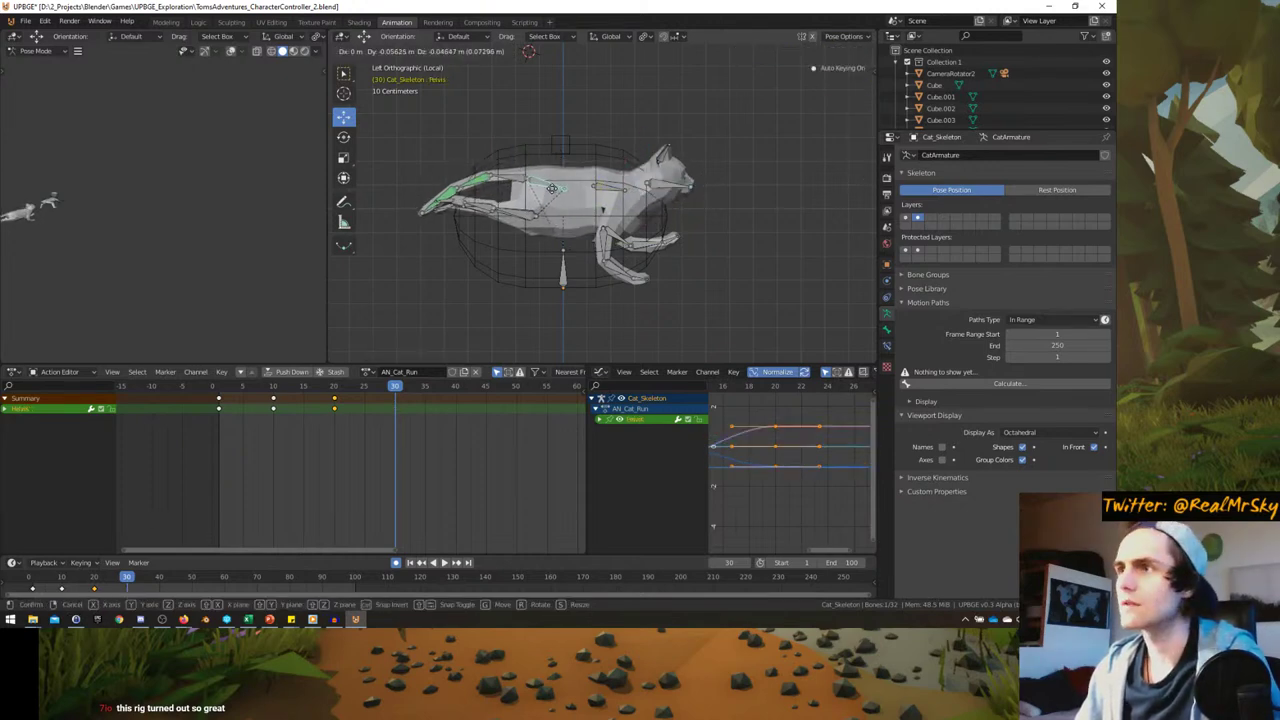
click(565, 200)
click(612, 188)
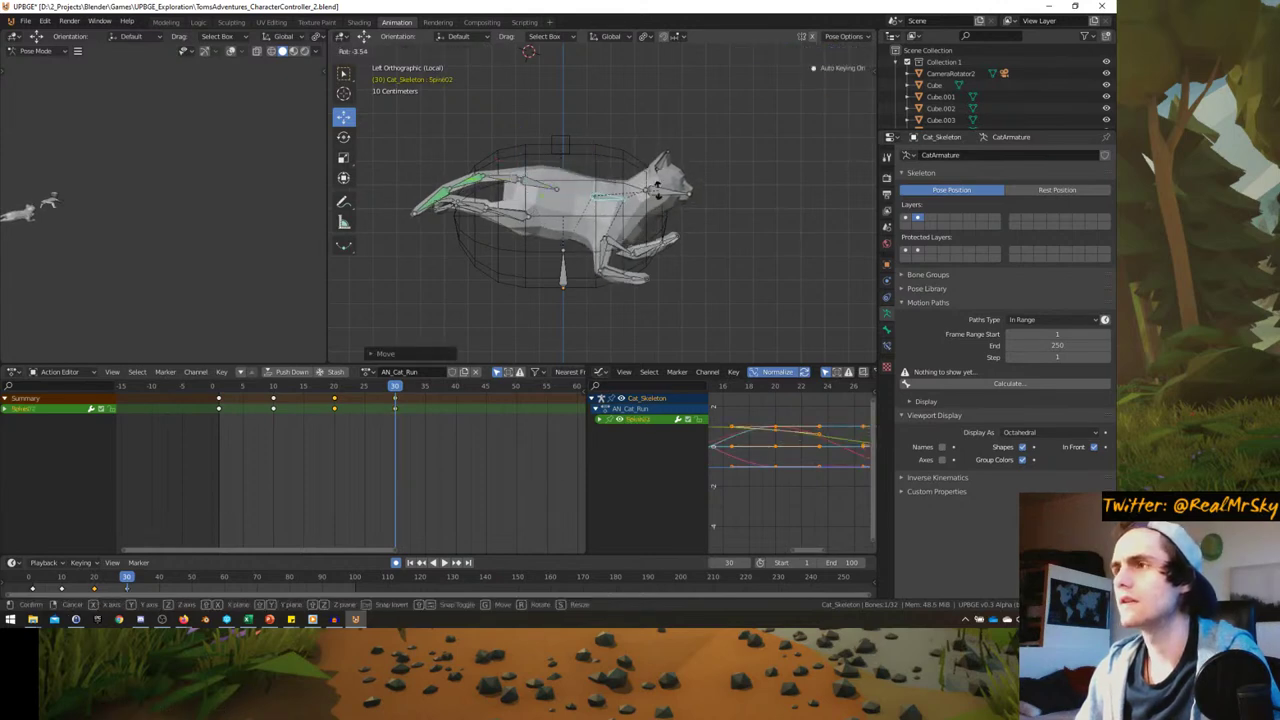
click(574, 184)
key(r)
click(576, 177)
- Rotate Tail01 upward and bend Tail02 to reshape the tail
click(505, 180)
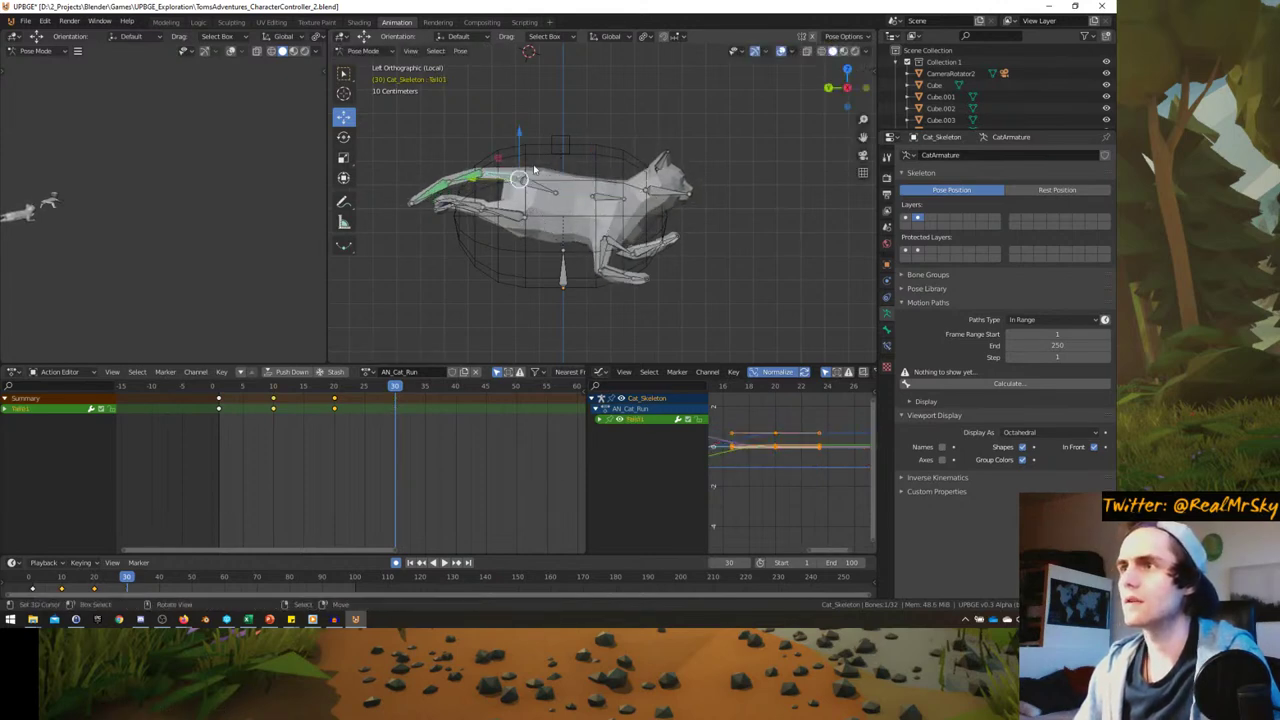
key(r)
click(520, 150)
click(494, 162)
key(r)
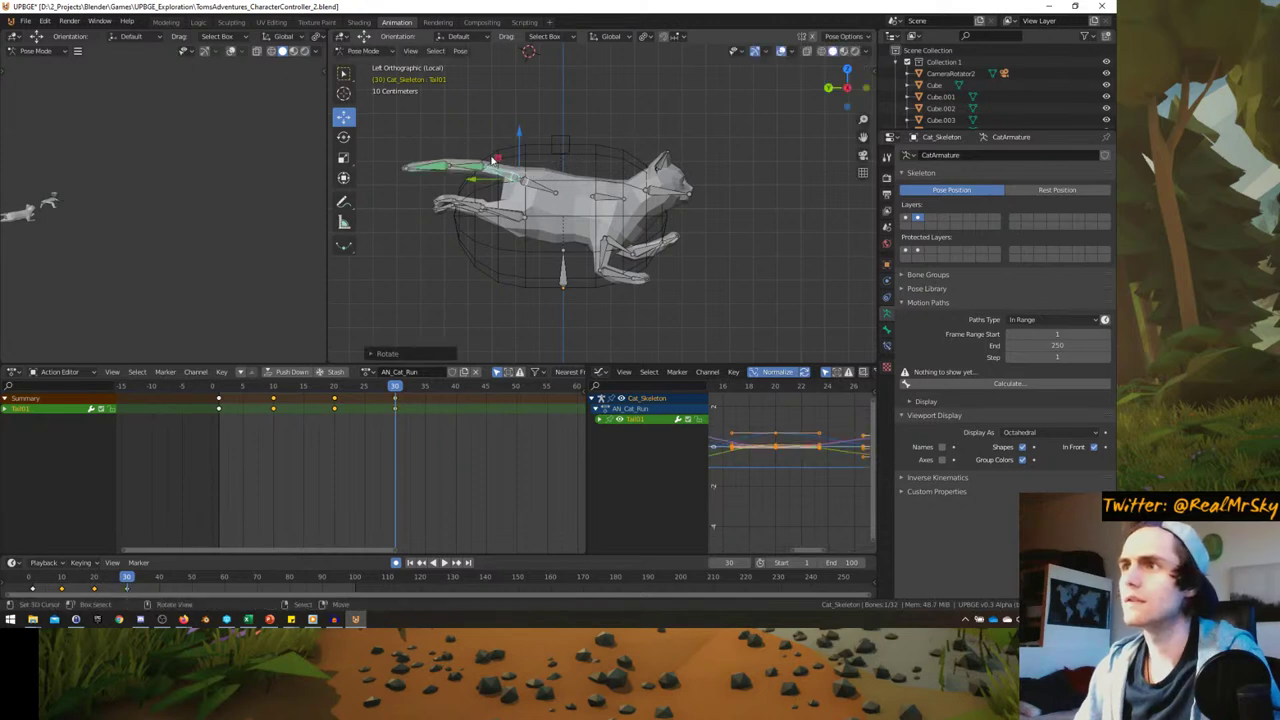
click(491, 228)
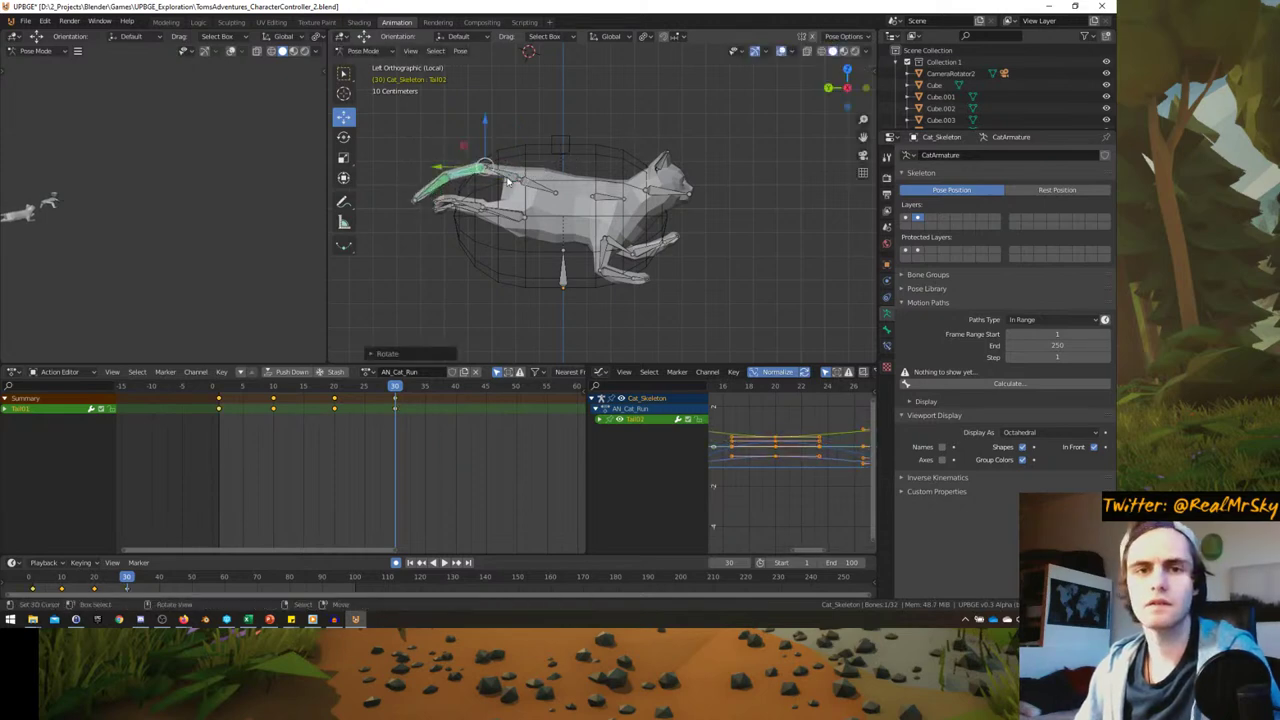
- Move the R_FootIK bone to a new right rear foot position
click(450, 212)
key(g)
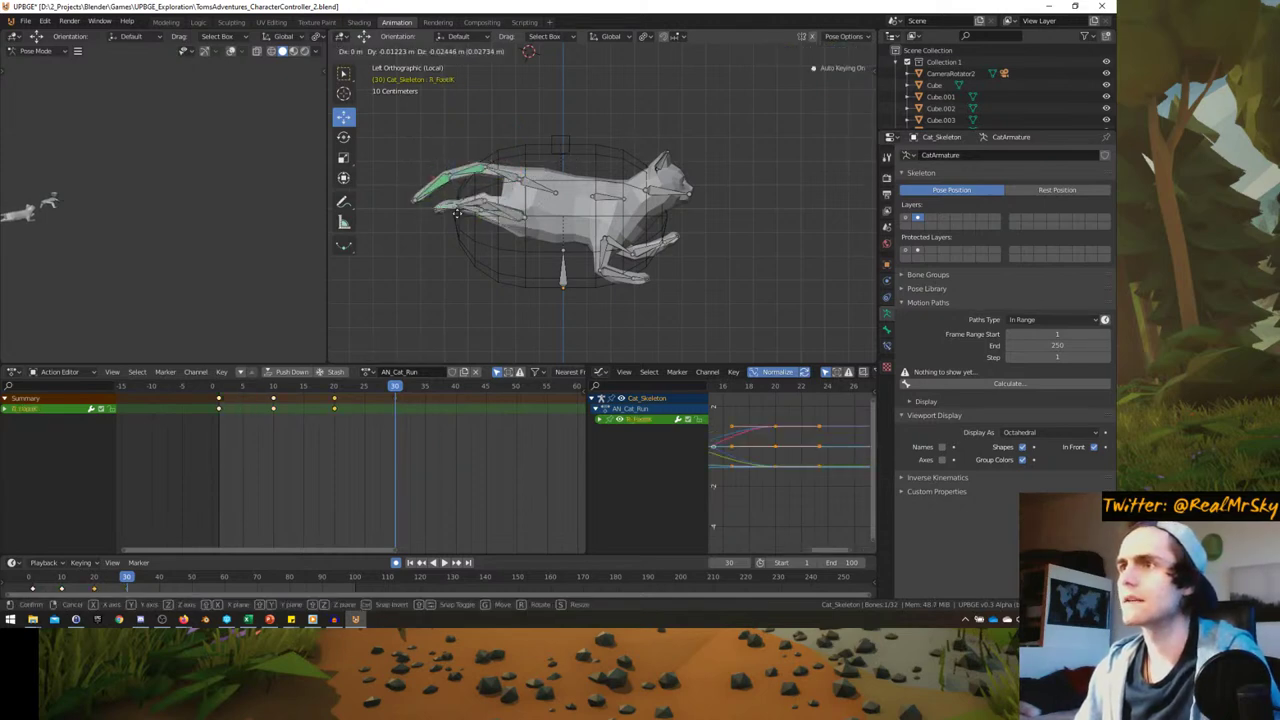
click(453, 214)
mouse_move(453, 214)
middle_down()
mouse_move(505, 212)
mouse_move(474, 200)
middle_up()
- Rotate the L_FootIK bone to repose the left rear foot
key(r)
key(r)
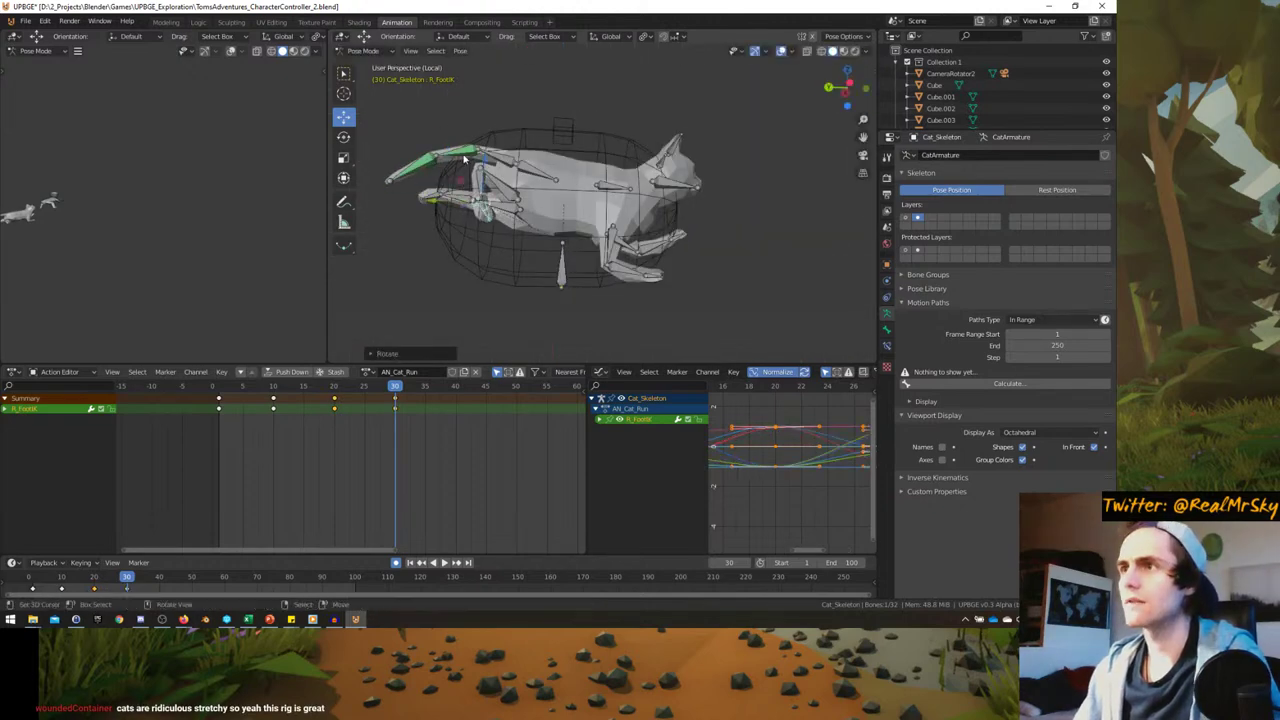
right_click(519, 175)
middle_drag(519, 175, 660, 245)
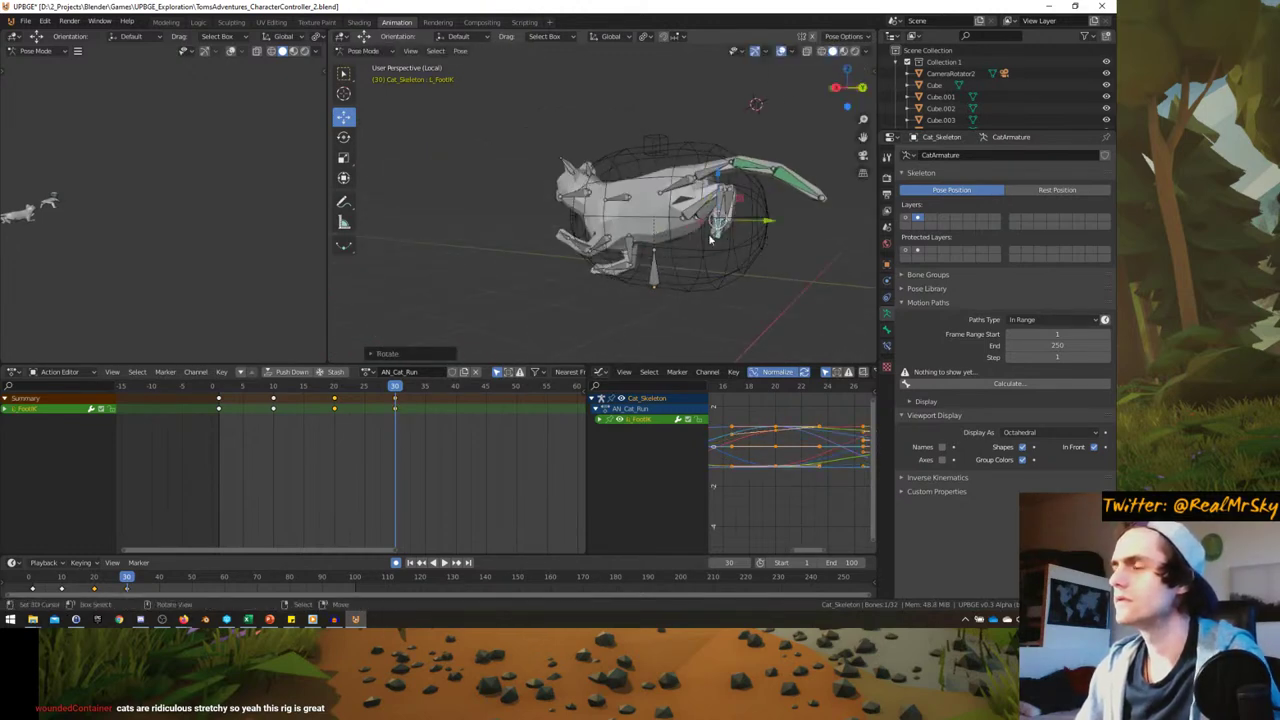
key(g)
key(r)
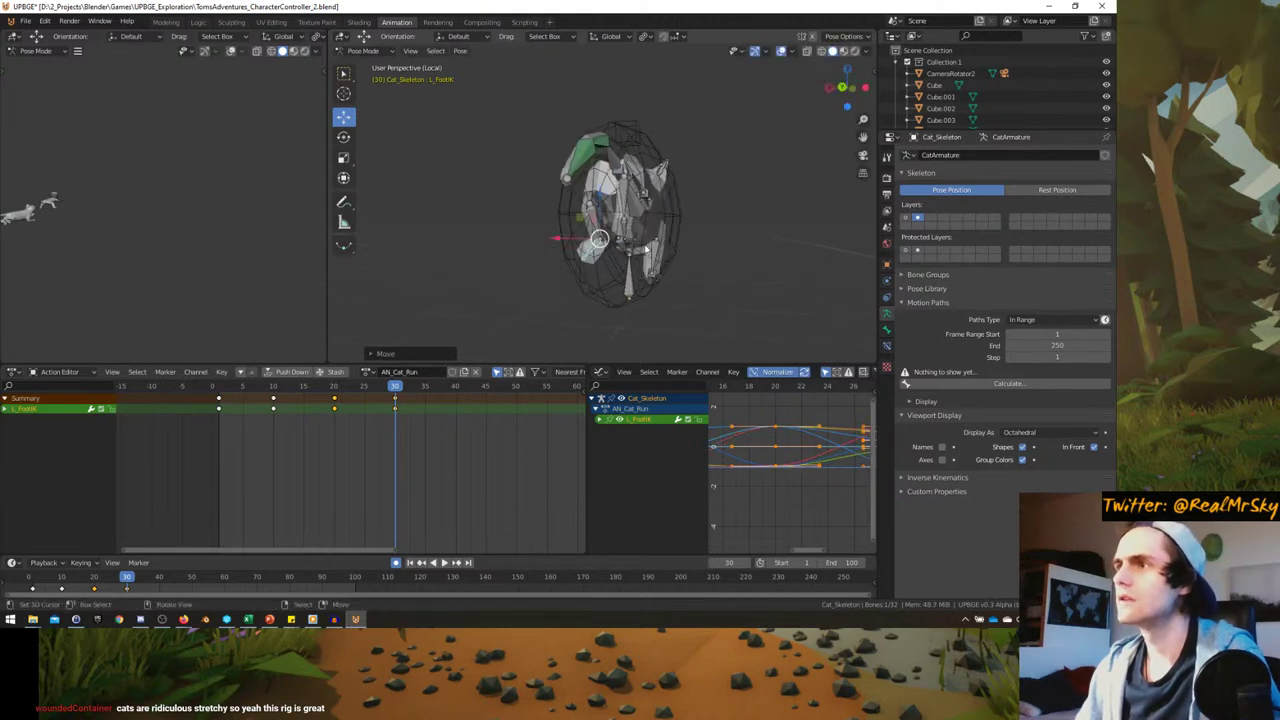
click(645, 190)
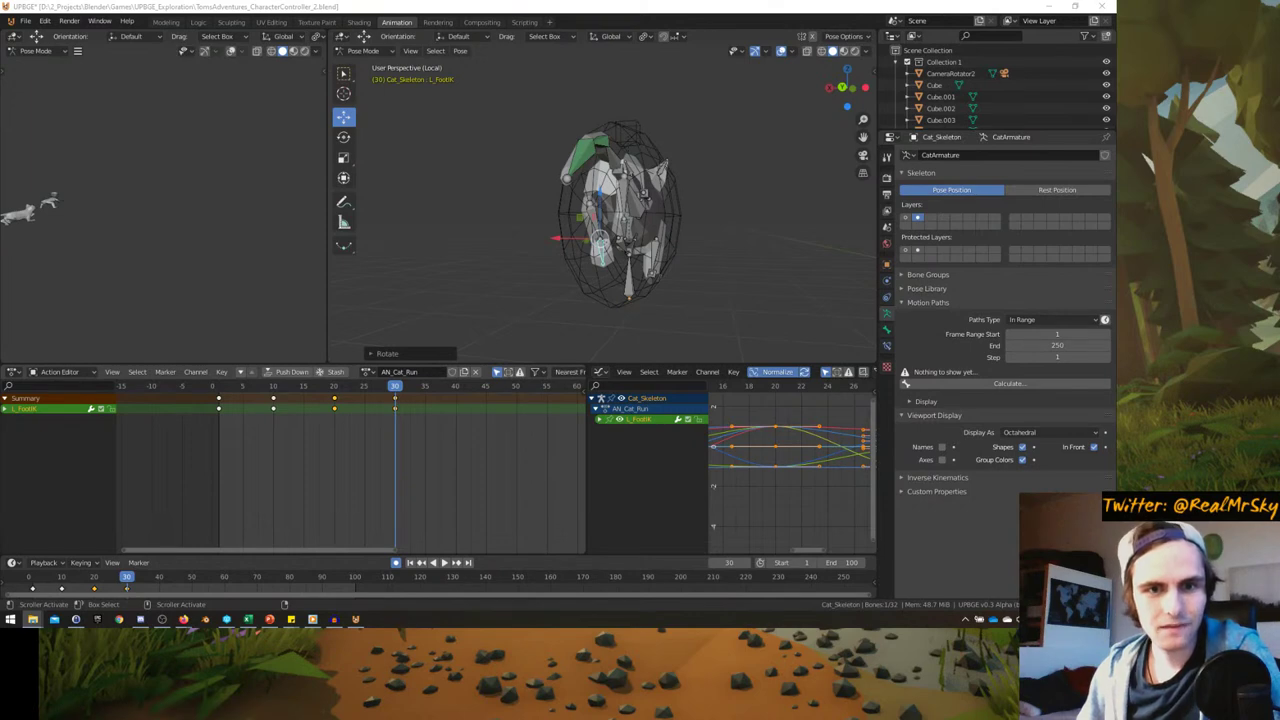
- Return to Left Ortho view, select Spine02, and scrub to frame 33
key(KP_3)
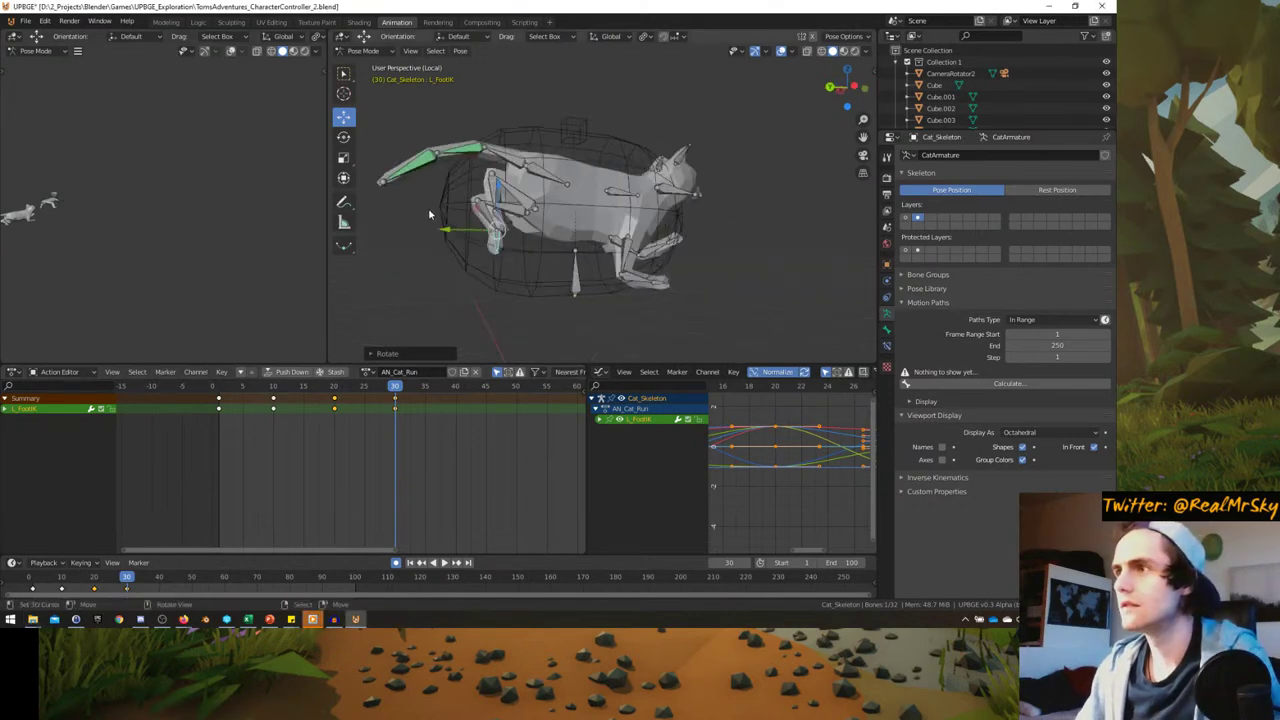
key(ctrl+KP_3)
key(alt+a)
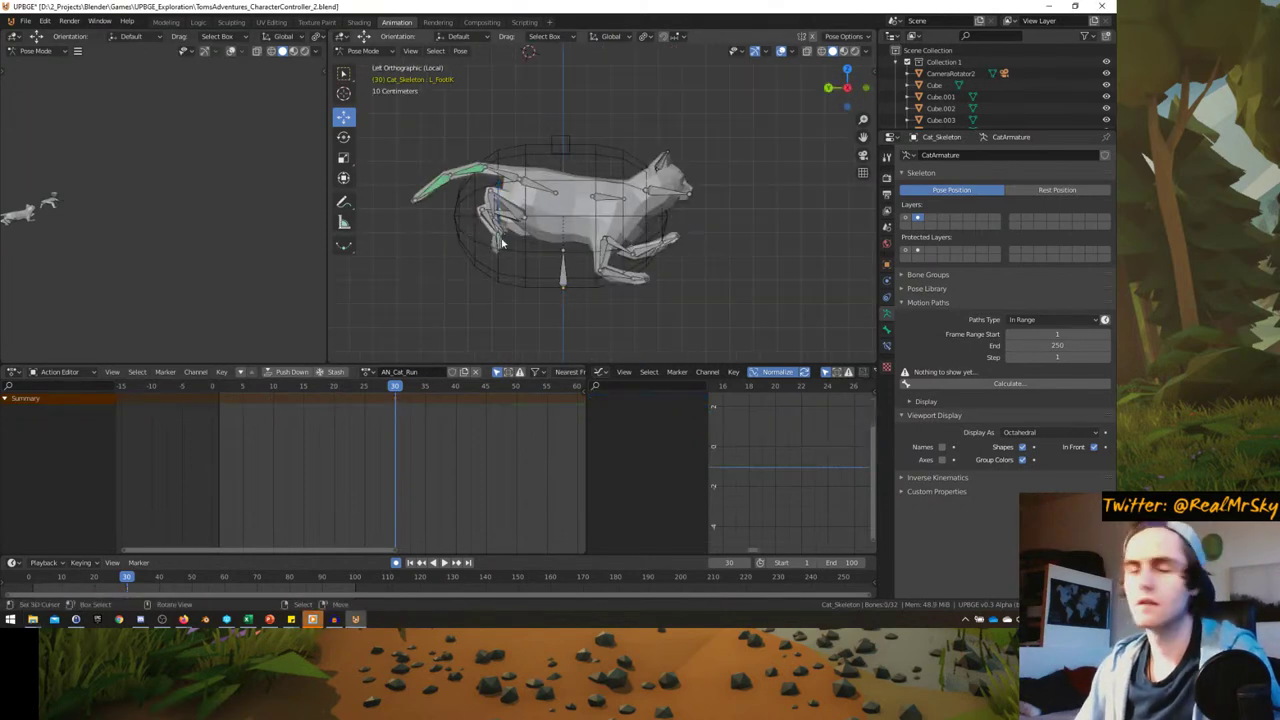
key(a)
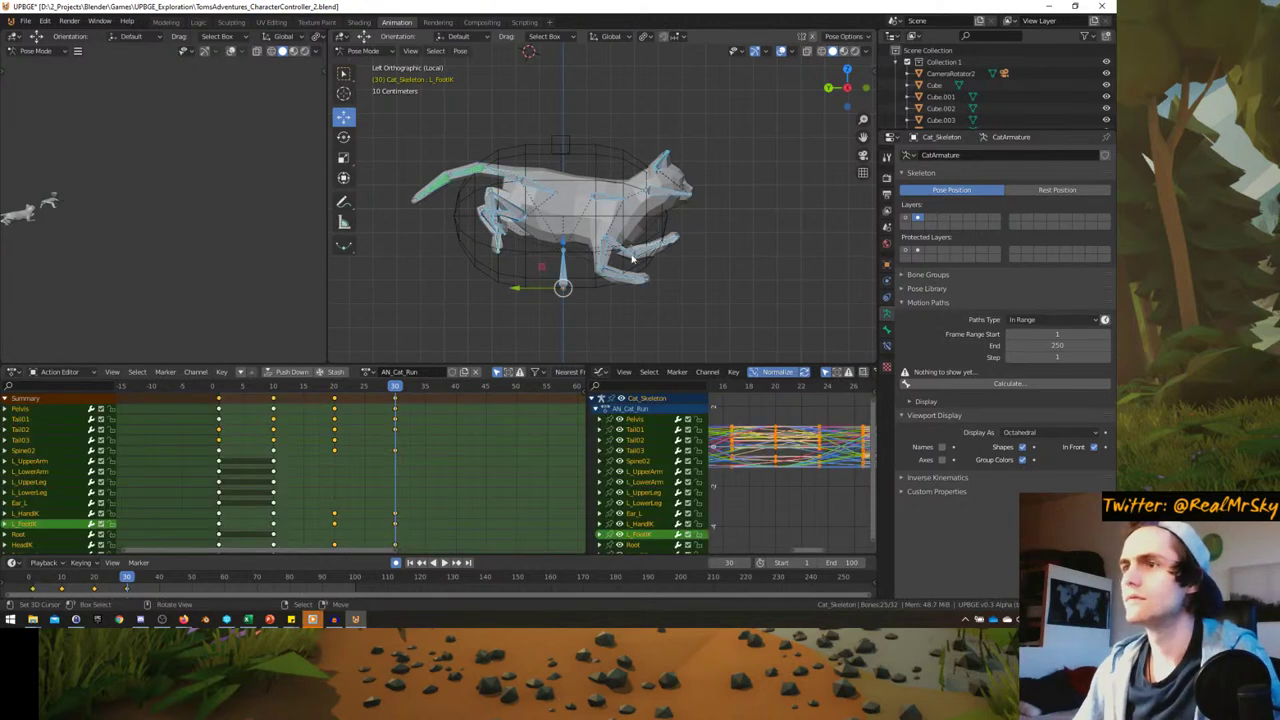
click(630, 203)
drag(171, 428, 399, 400)
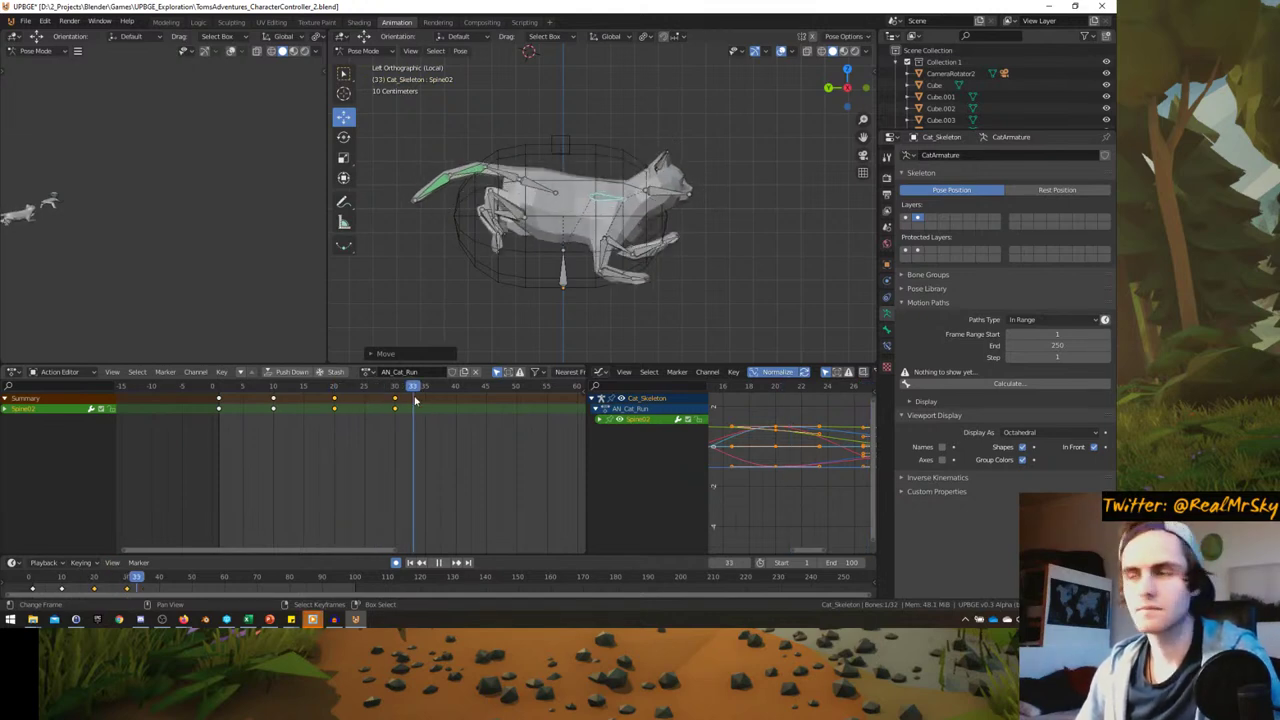
- At frame 40, rotate the Pelvis and Spine02 bones
drag(444, 402, 455, 400)
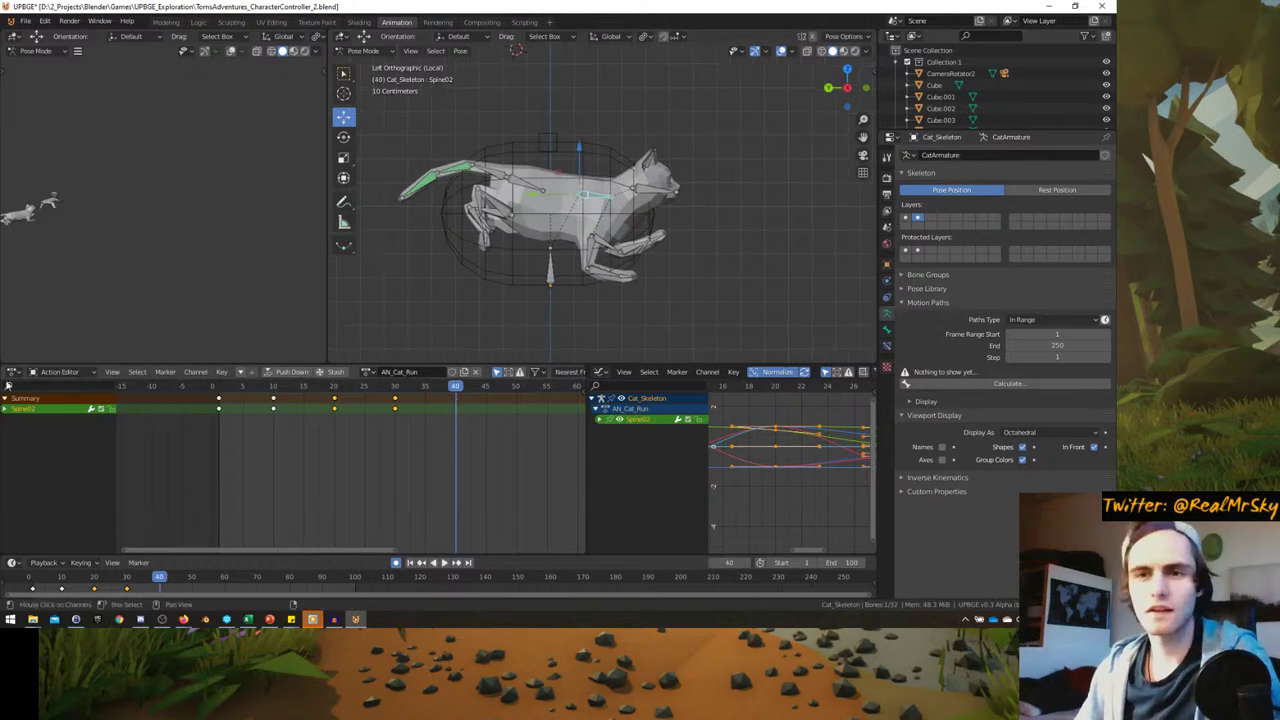
click(517, 190)
key(r)
click(630, 162)
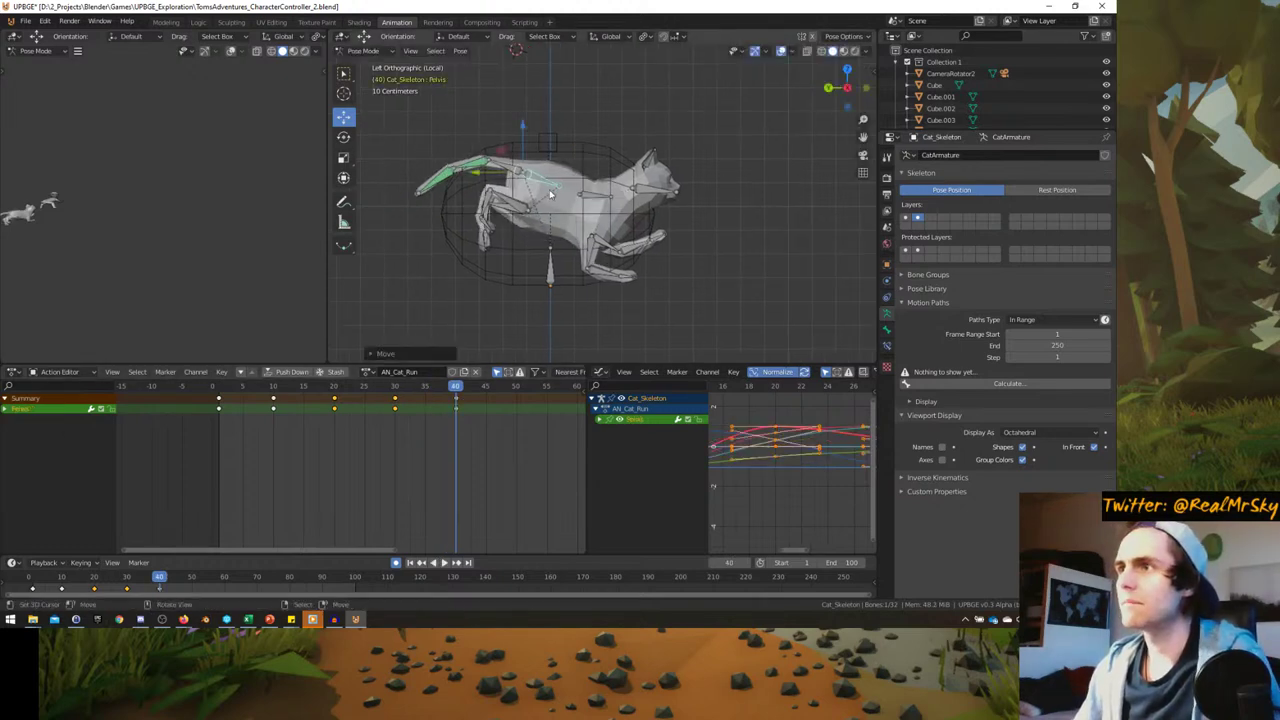
click(582, 184)
key(r)
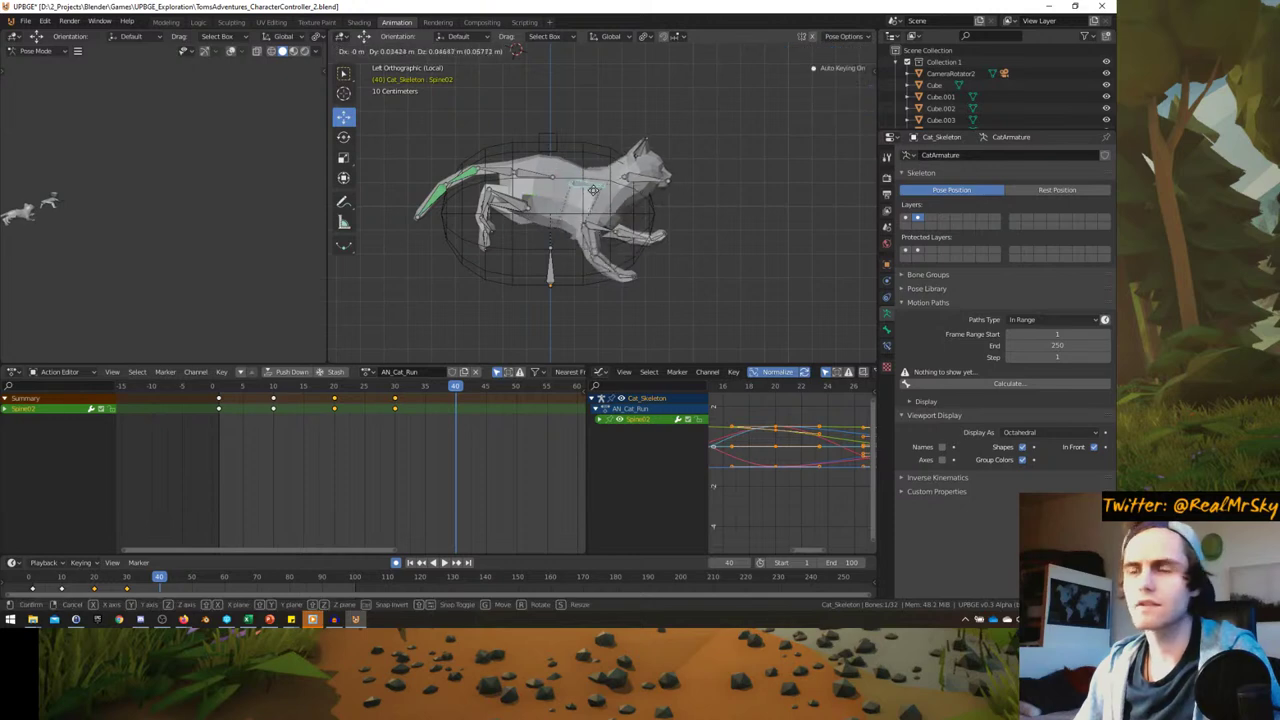
click(632, 180)
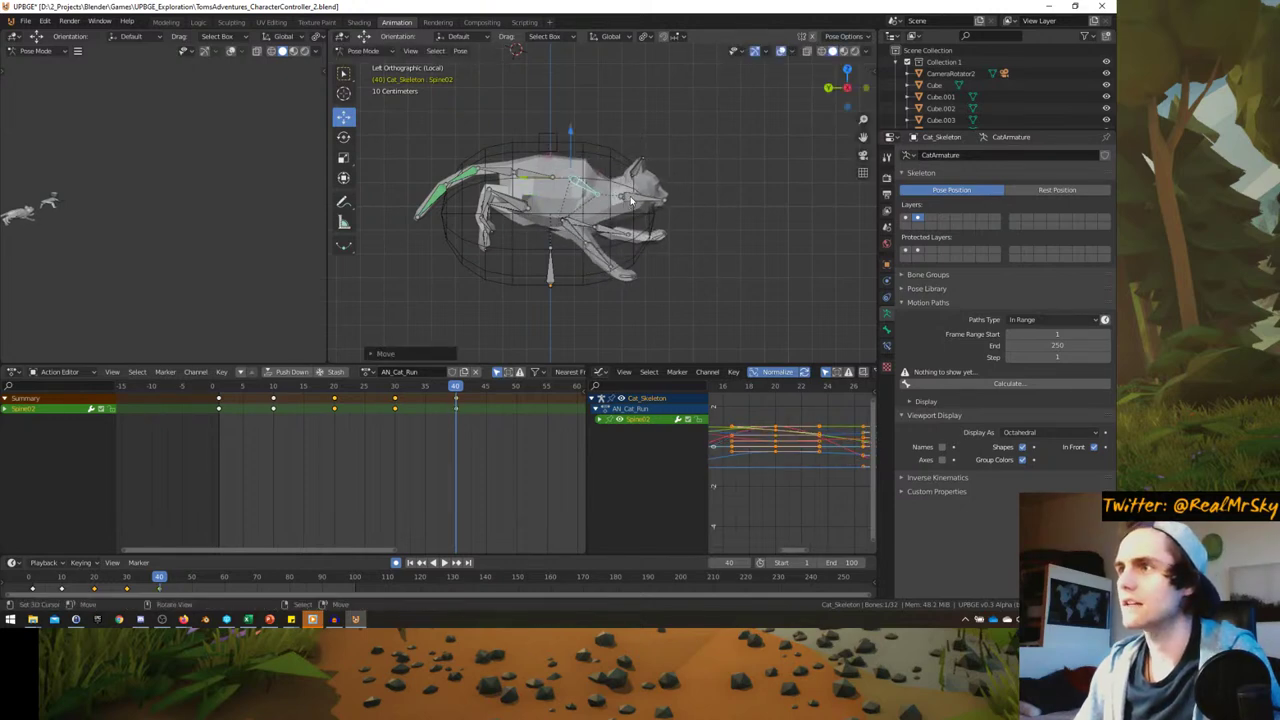
- Move Spine02, rotate the right front paw, and nudge the left front paw
click(655, 204)
click(600, 187)
key(g)
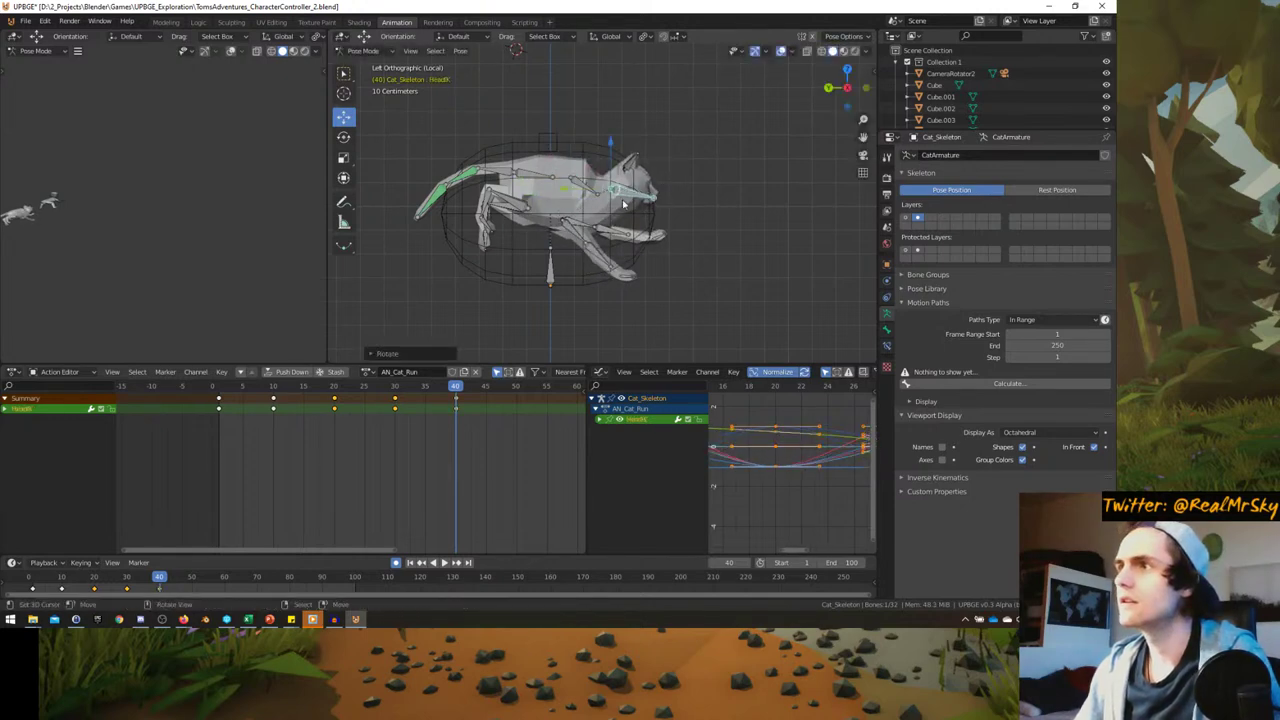
click(600, 187)
click(621, 277)
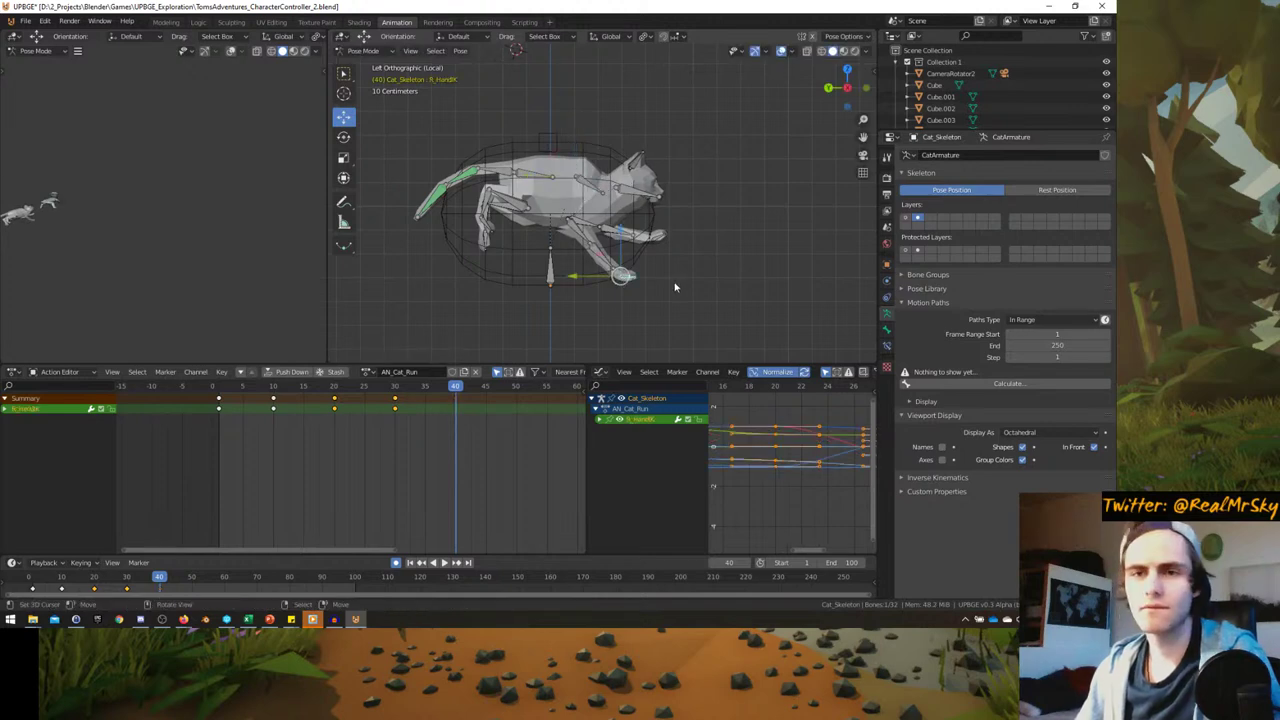
key(r)
click(634, 288)
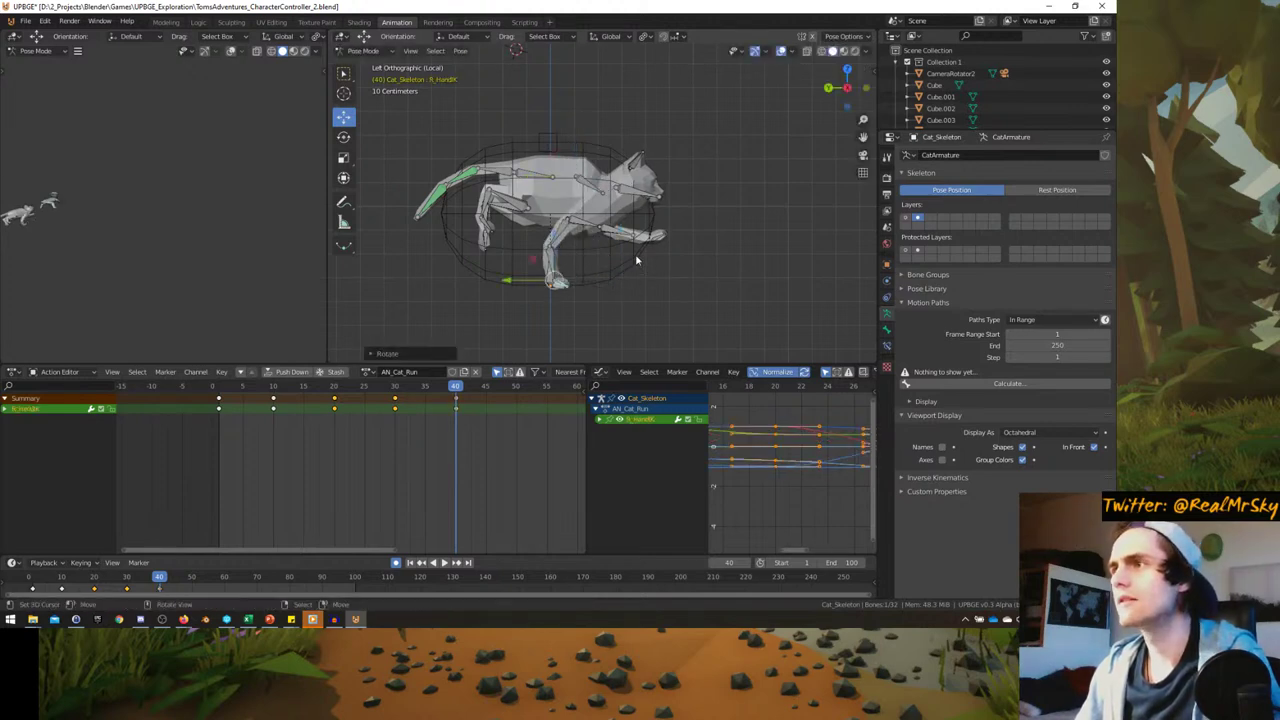
click(648, 236)
key(g)
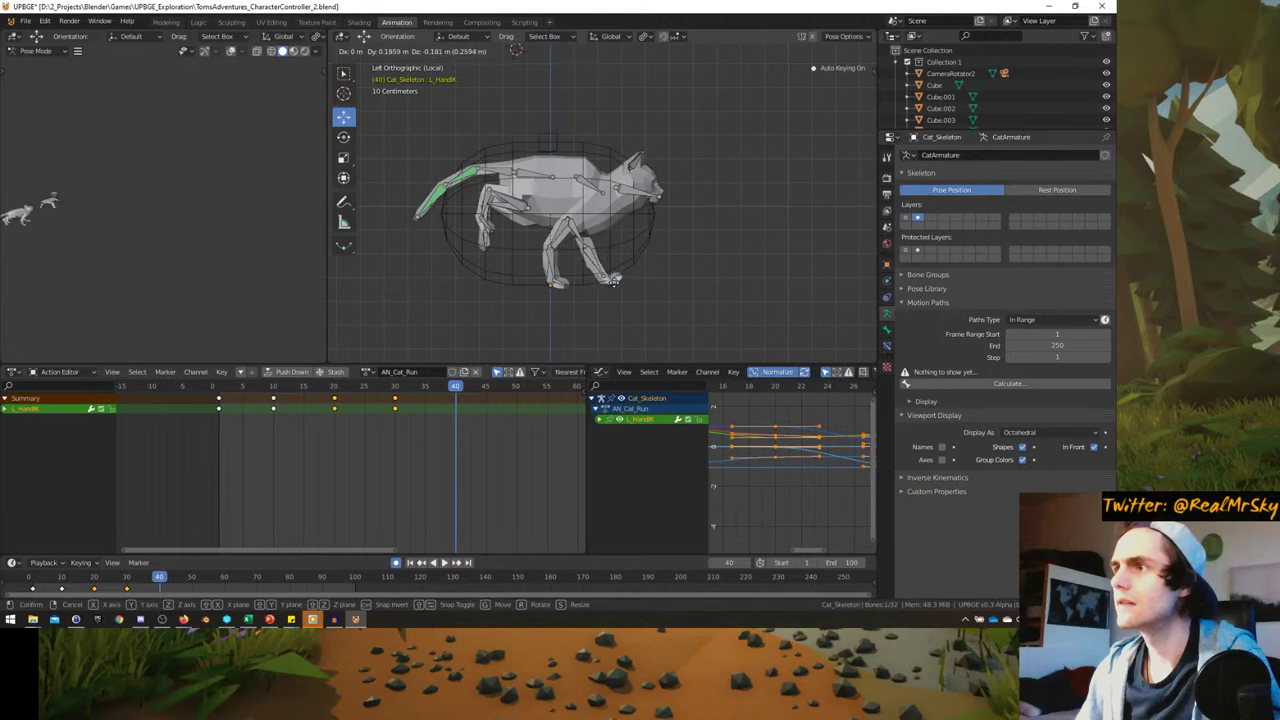
right_click(607, 278)
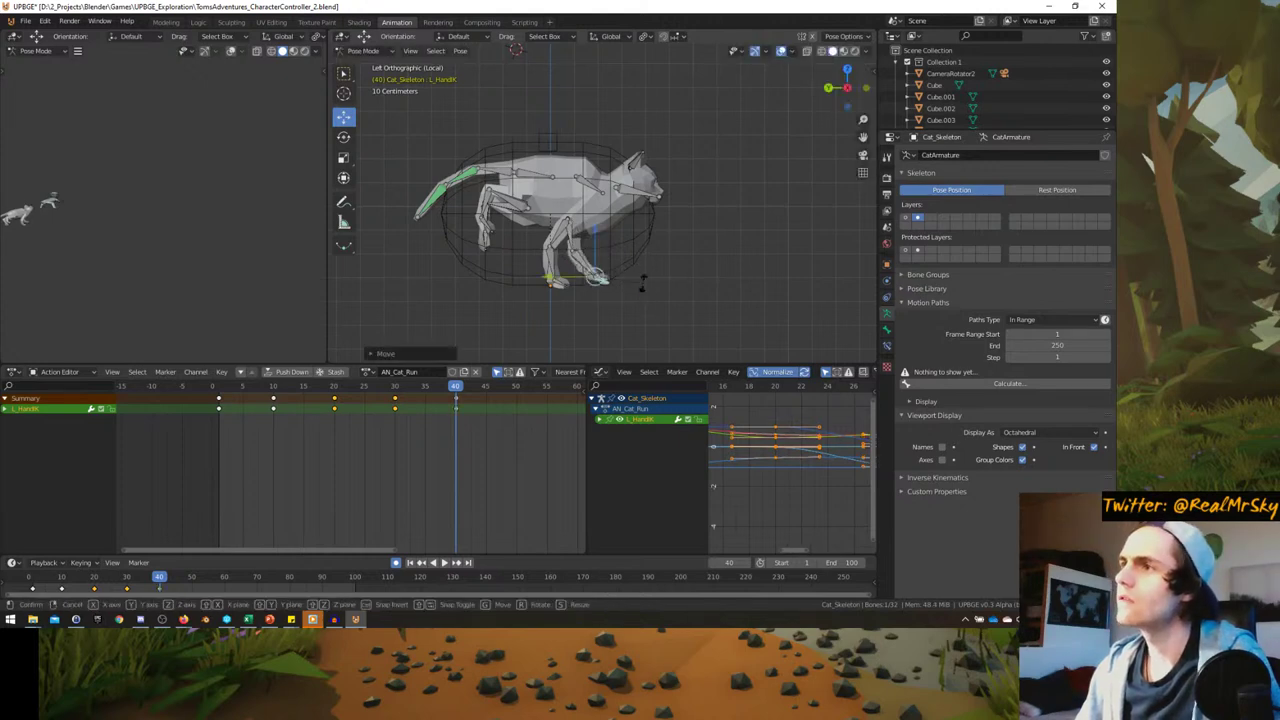
drag(588, 242, 593, 237)
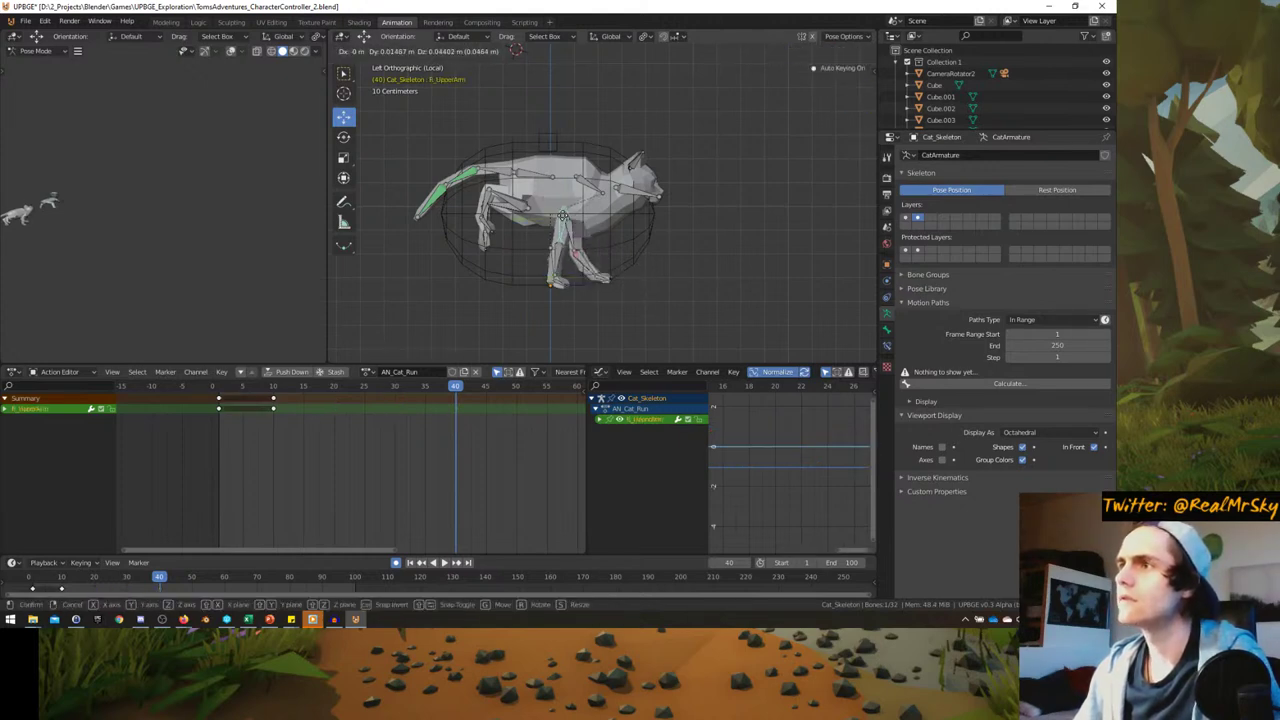
- Readjust the Spine02 position and tilt the pelvis again
click(590, 192)
key(g)
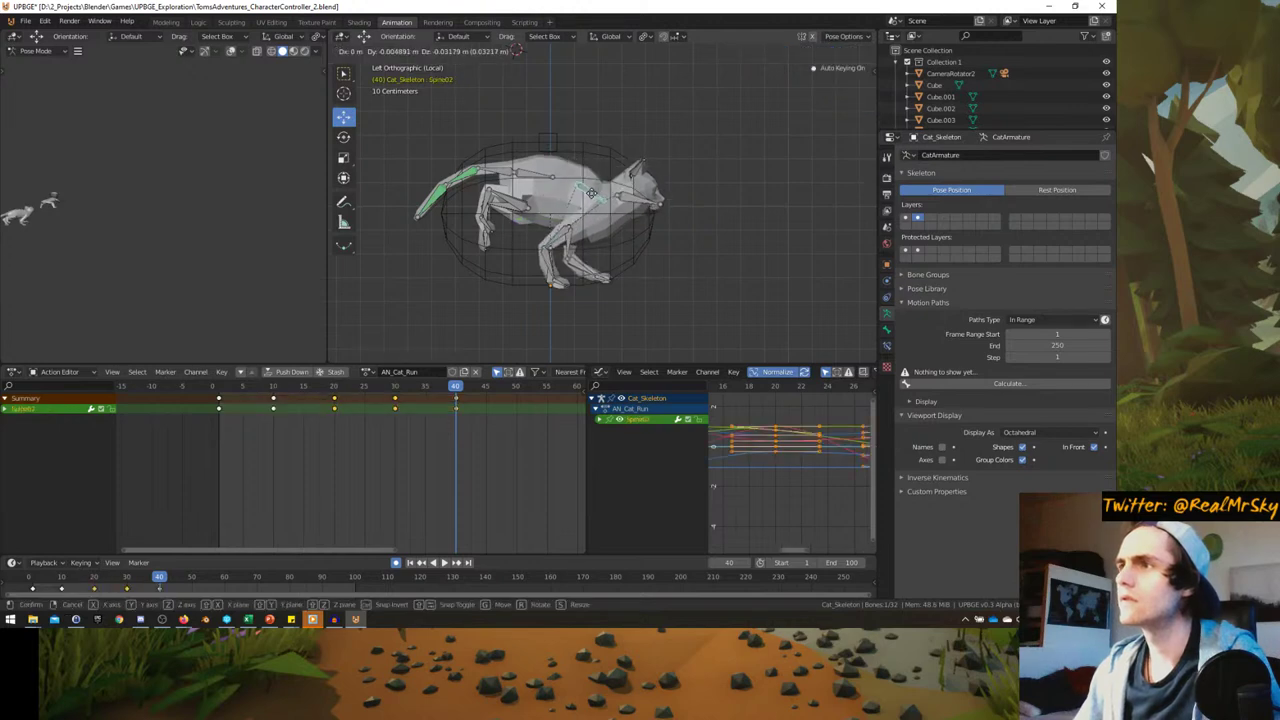
click(586, 188)
click(532, 182)
key(r)
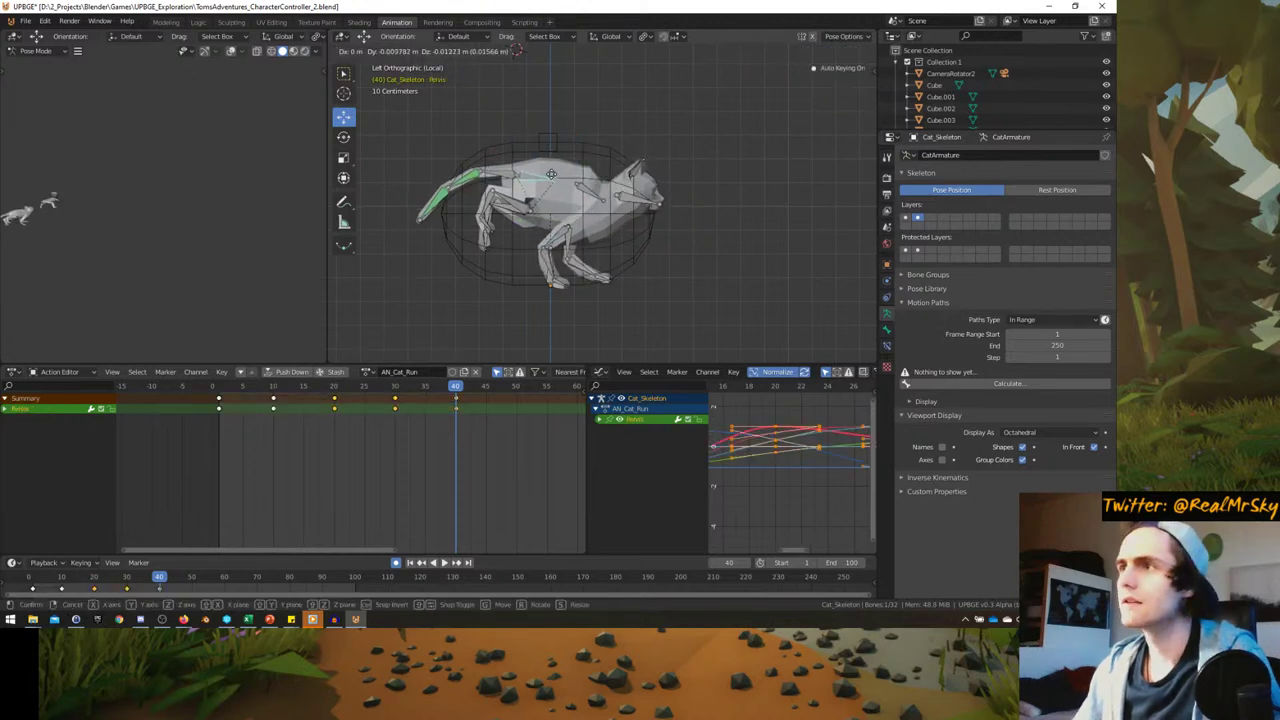
click(592, 163)
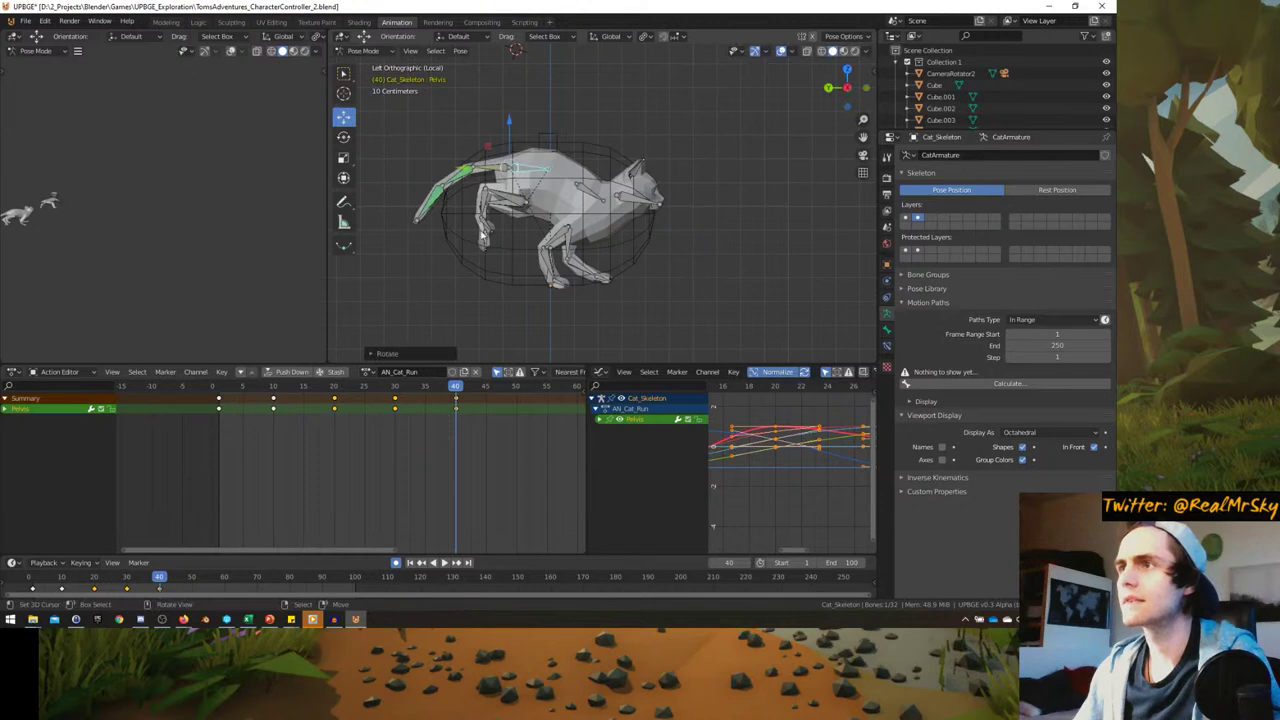
- Reposition both rear foot IK bones and rotate the tail
click(481, 219)
key(g)
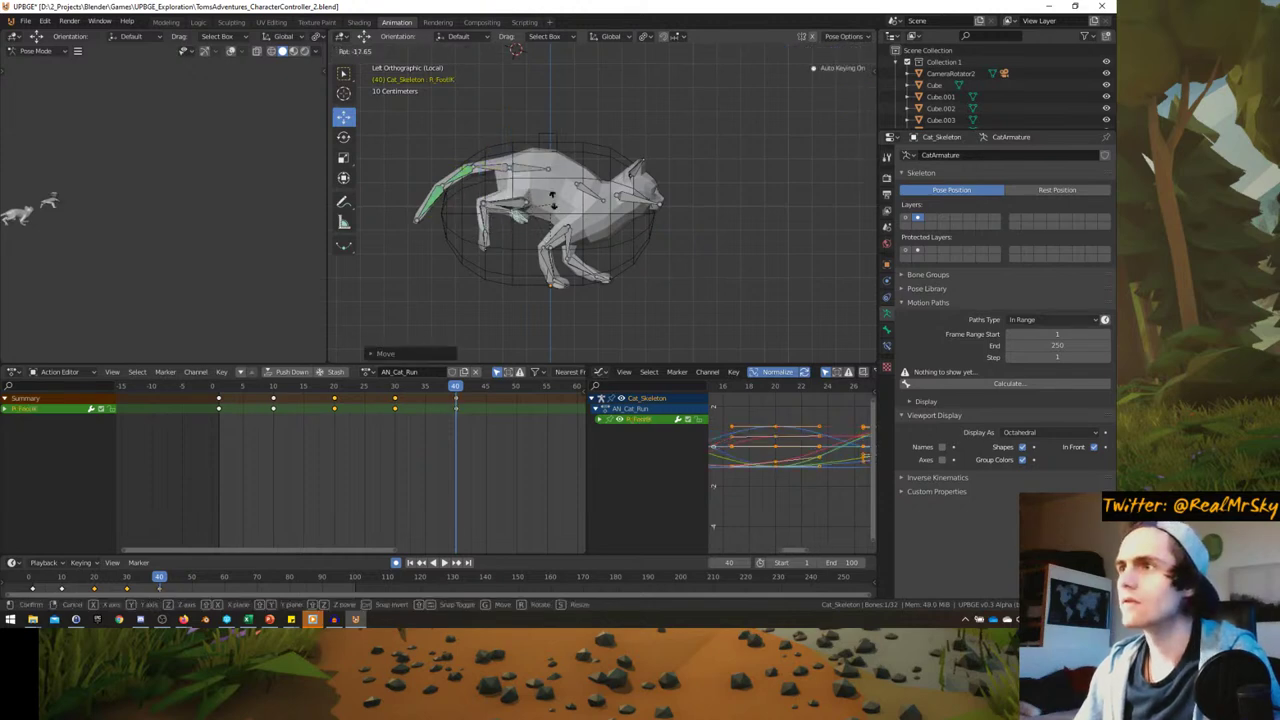
click(557, 208)
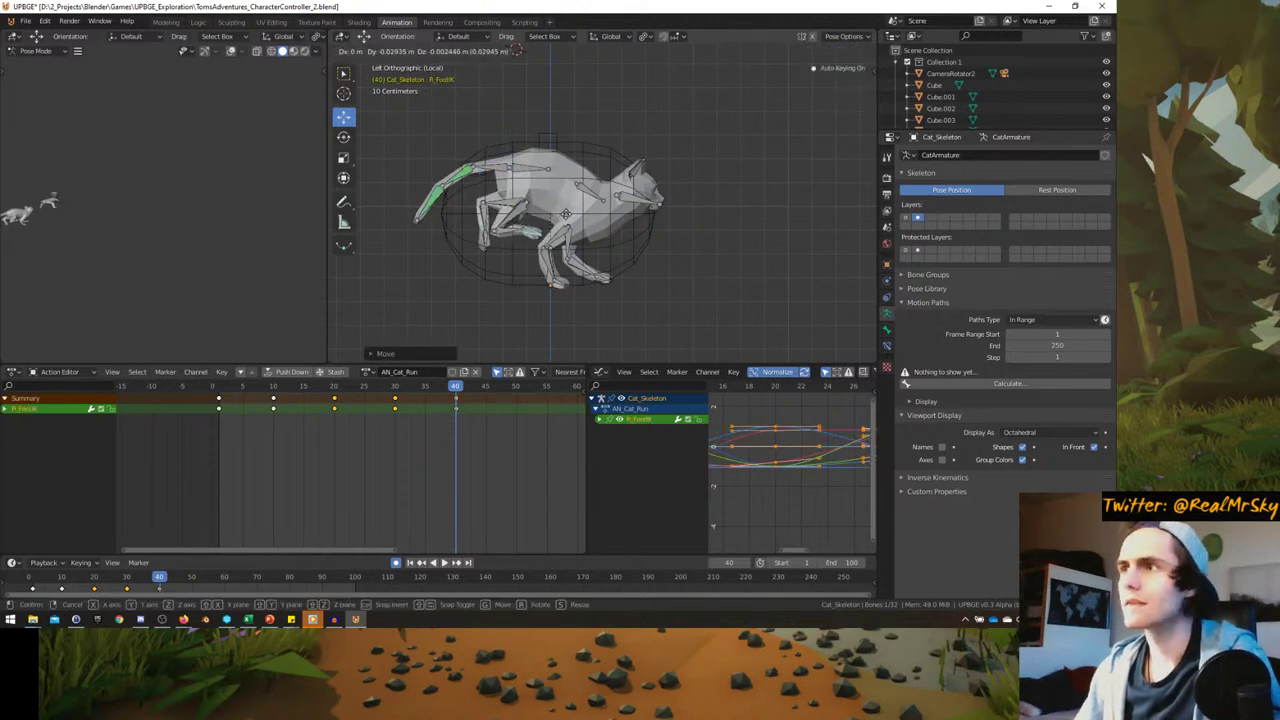
click(489, 240)
key(r)
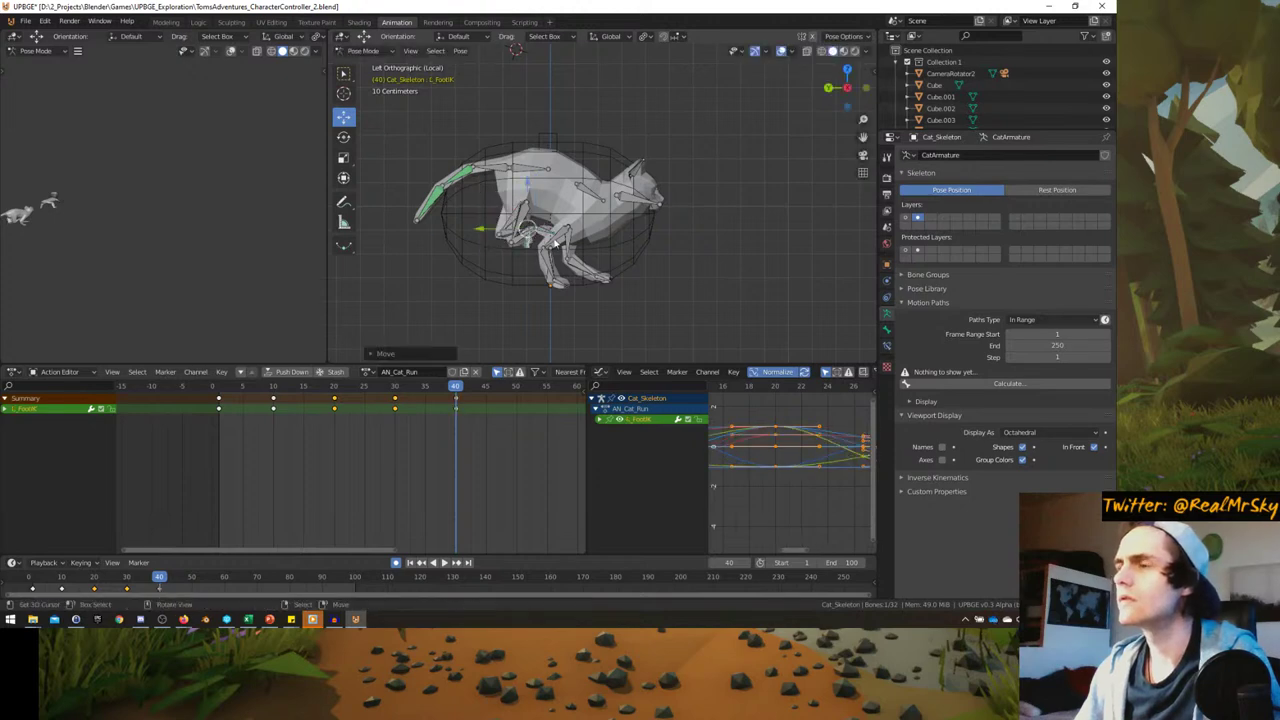
key(g)
click(555, 208)
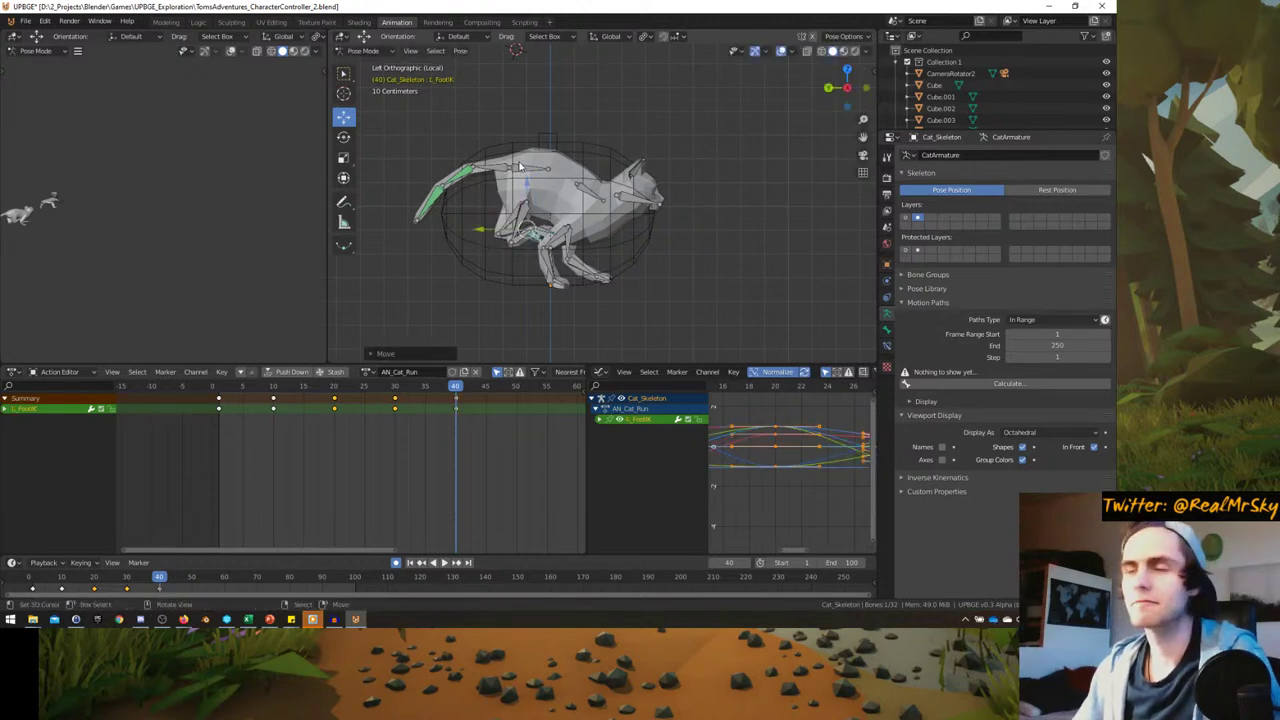
click(493, 172)
key(r)
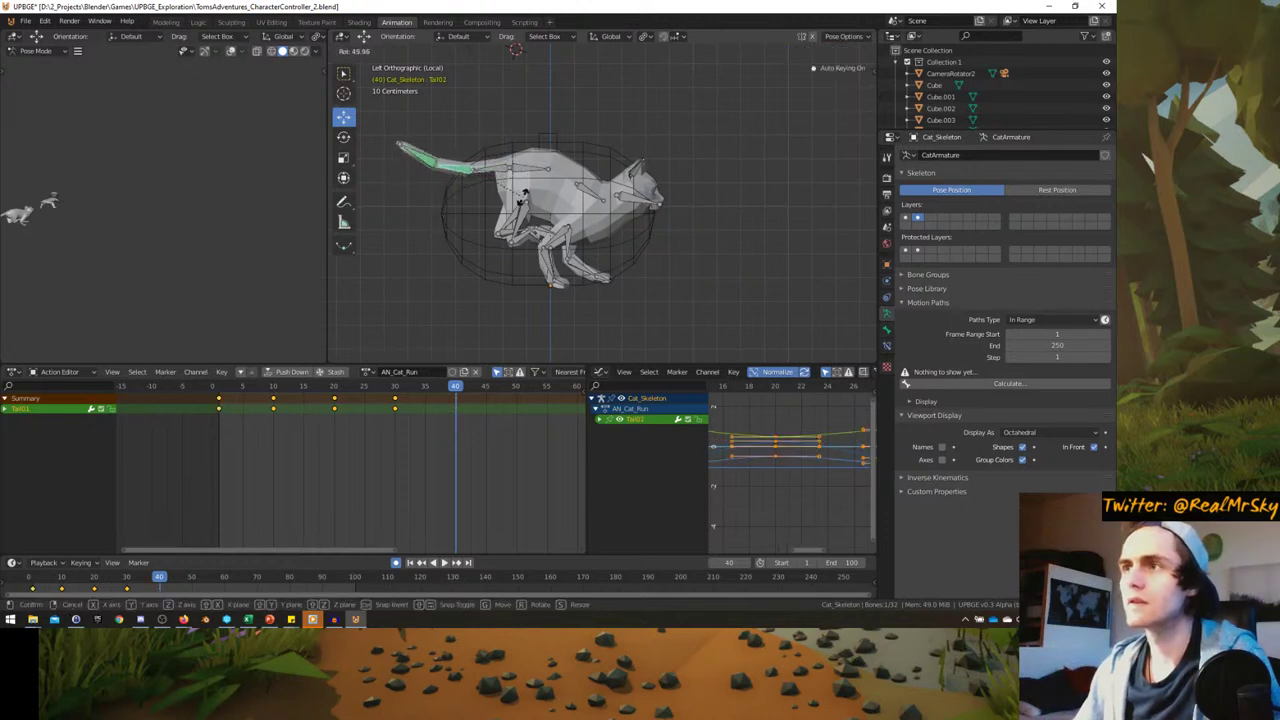
click(522, 200)
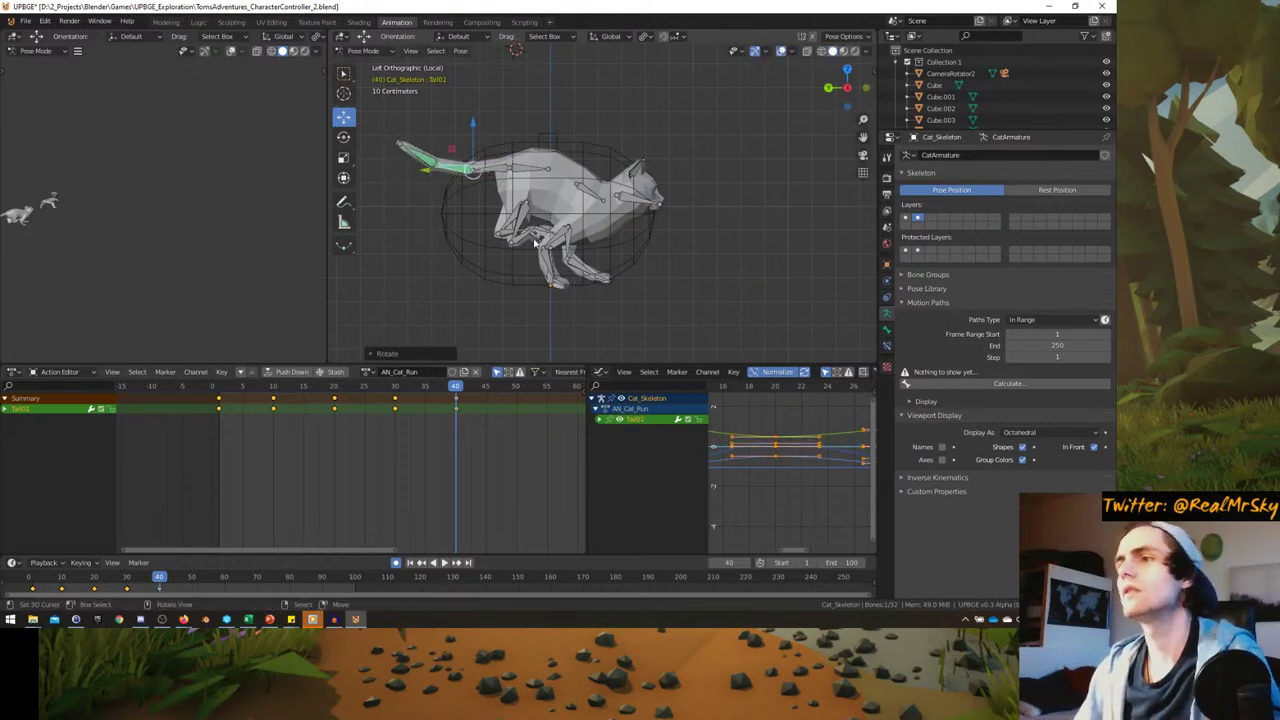
- Play the run cycle, then replay it from the first frame
key(space)
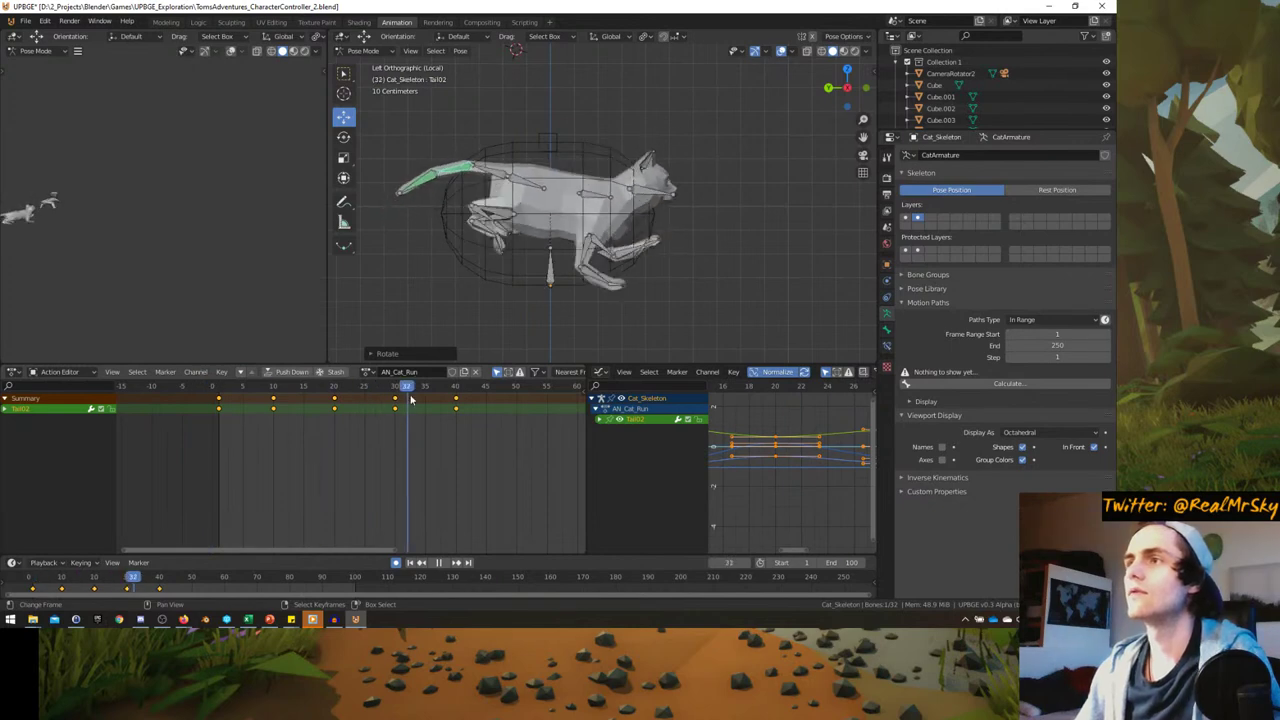
key(space)
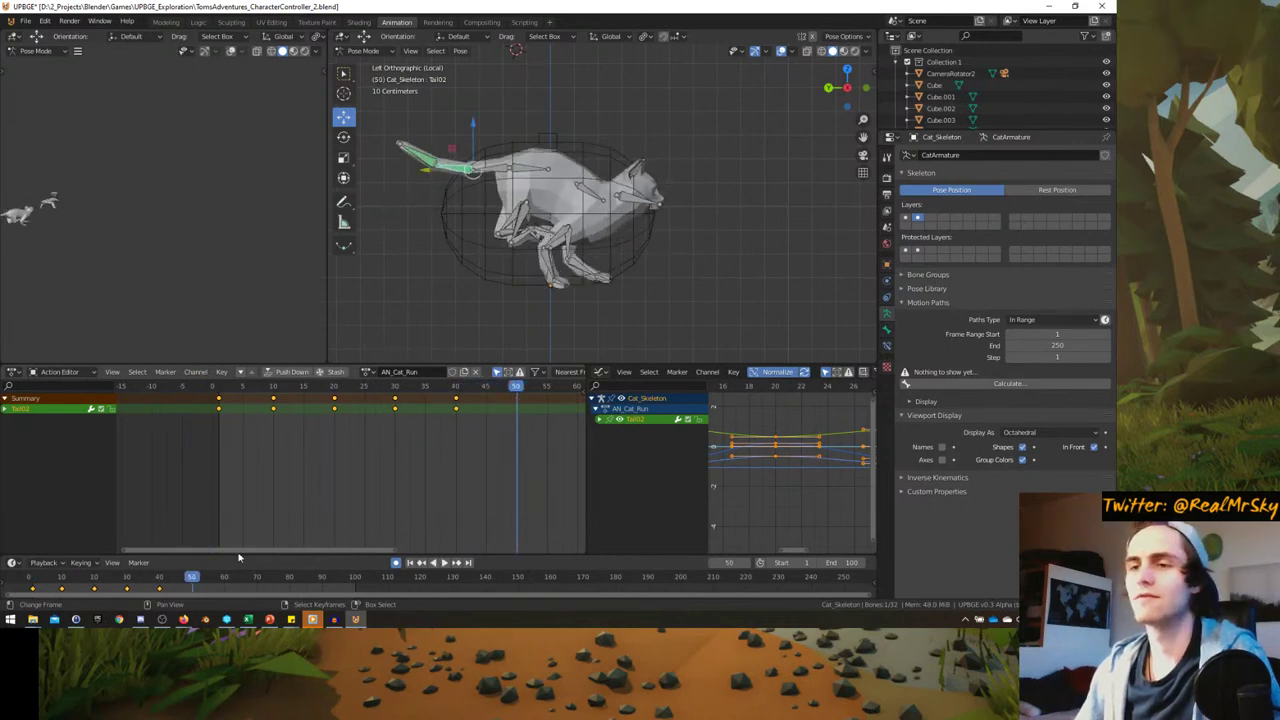
mouse_move(186, 620)
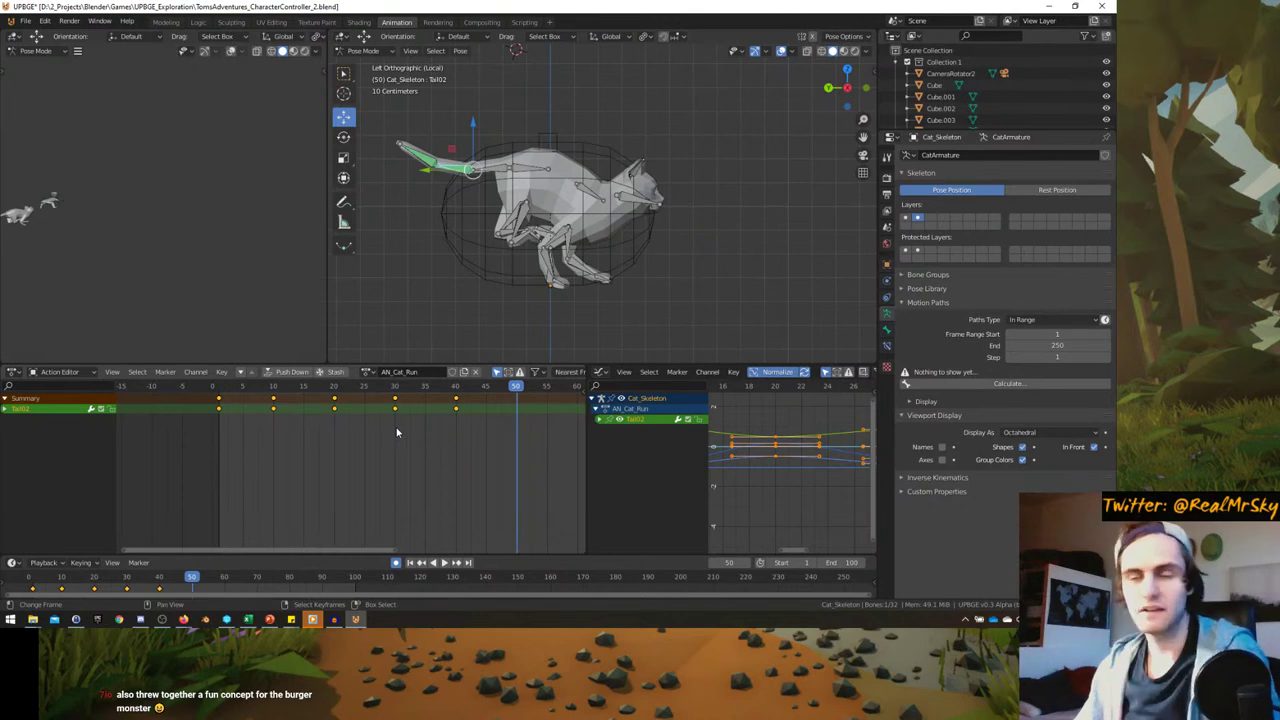
key(shift+Left)
key(space)
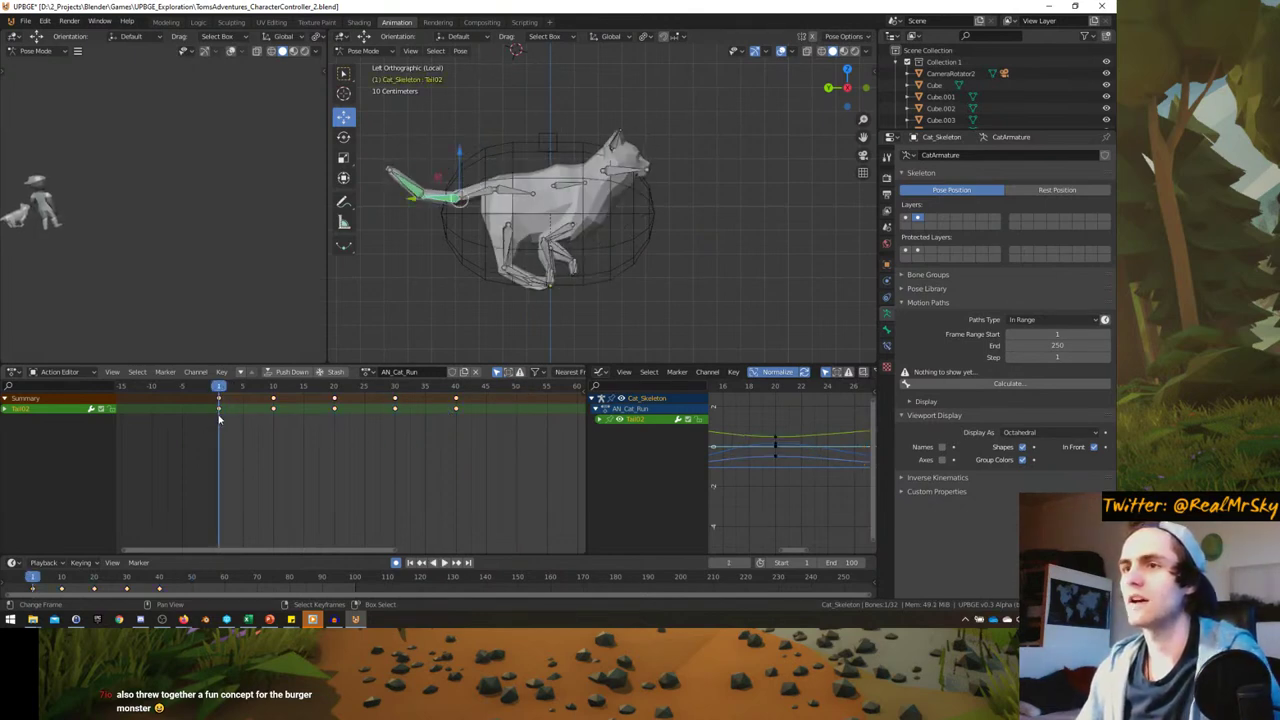
- Duplicate the frame-1 keyframes of all bones to frame 50
key(a)
key(b)
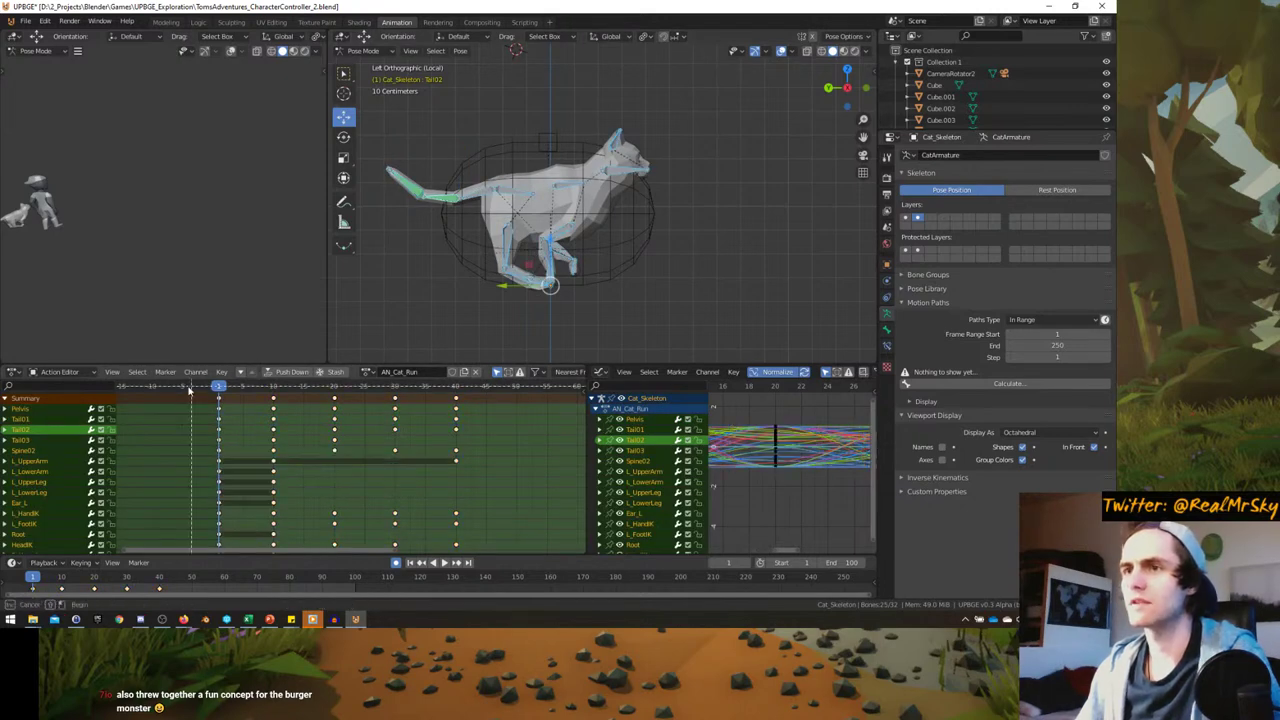
drag(190, 390, 224, 548)
key(shift+d)
click(512, 446)
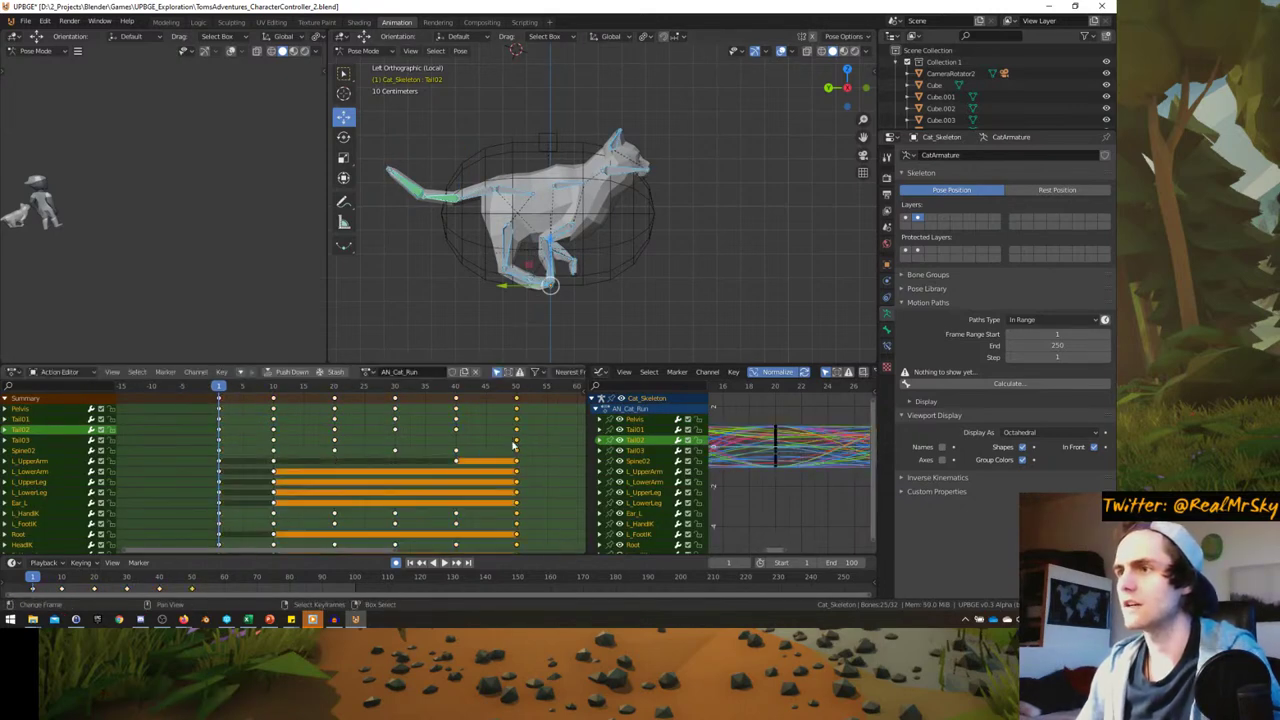
- Play the extended run cycle twice, then reselect all bones
key(space)
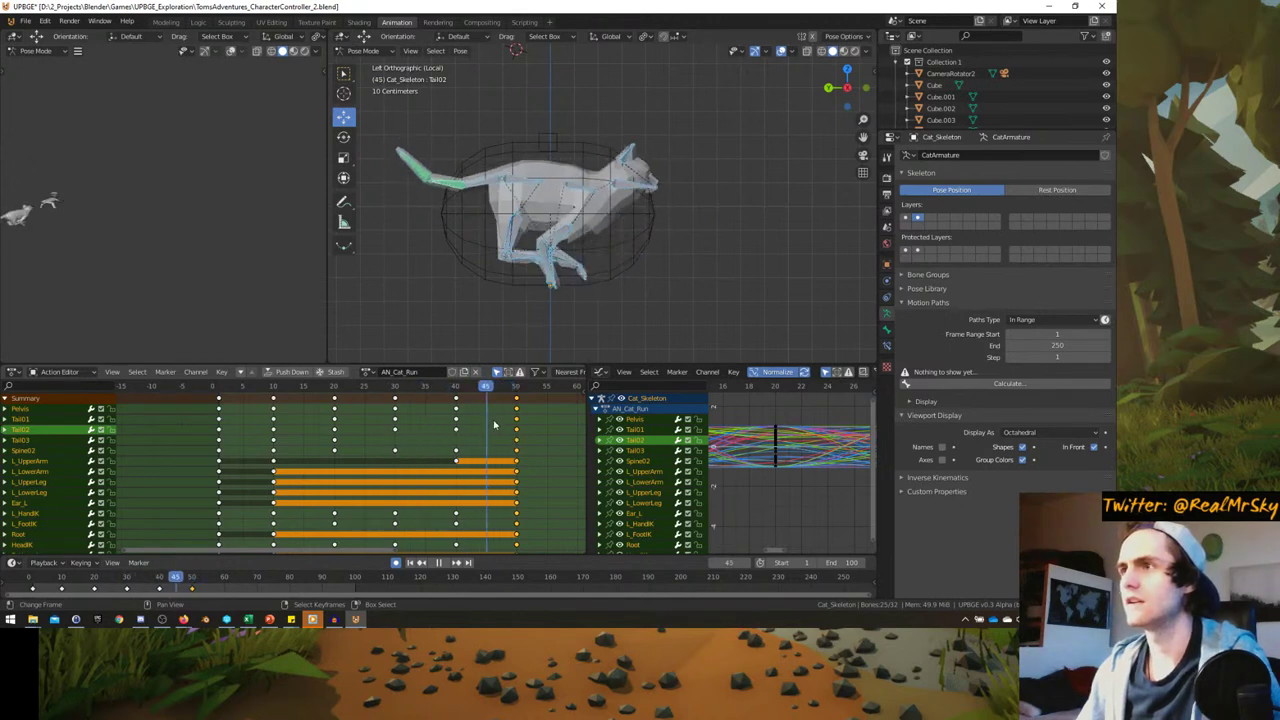
key(Escape)
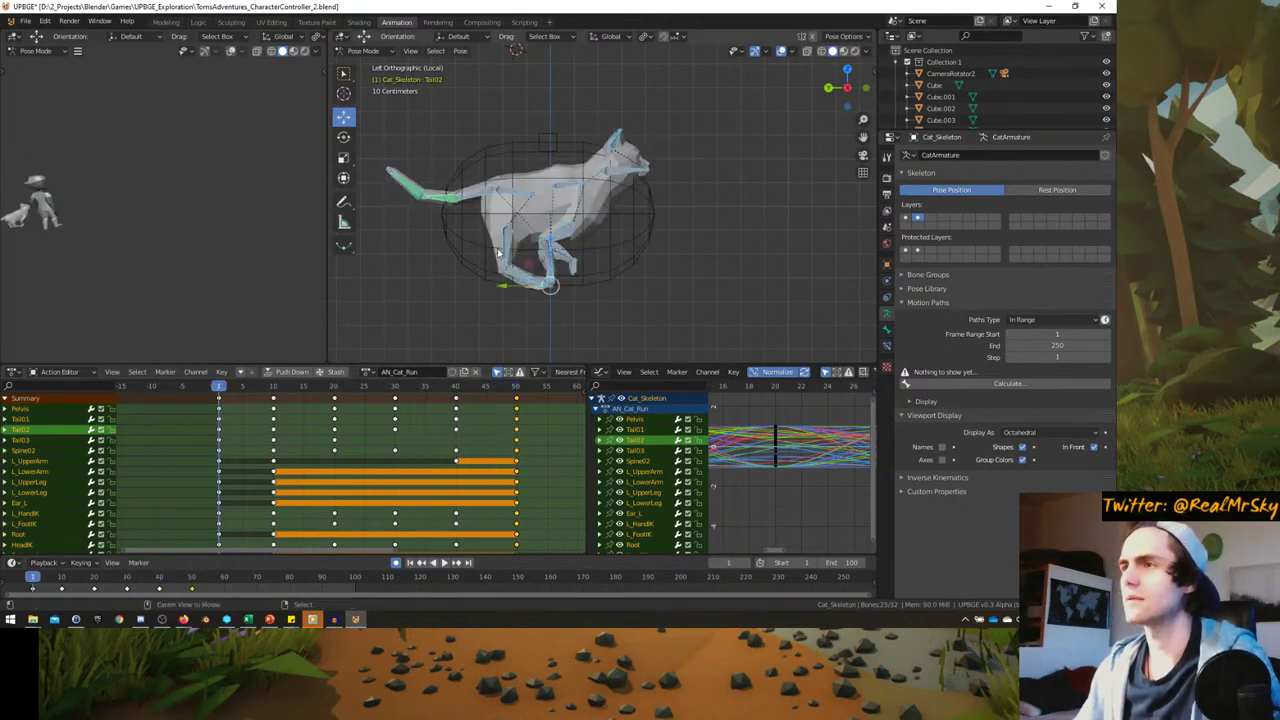
key(alt+a)
key(space)
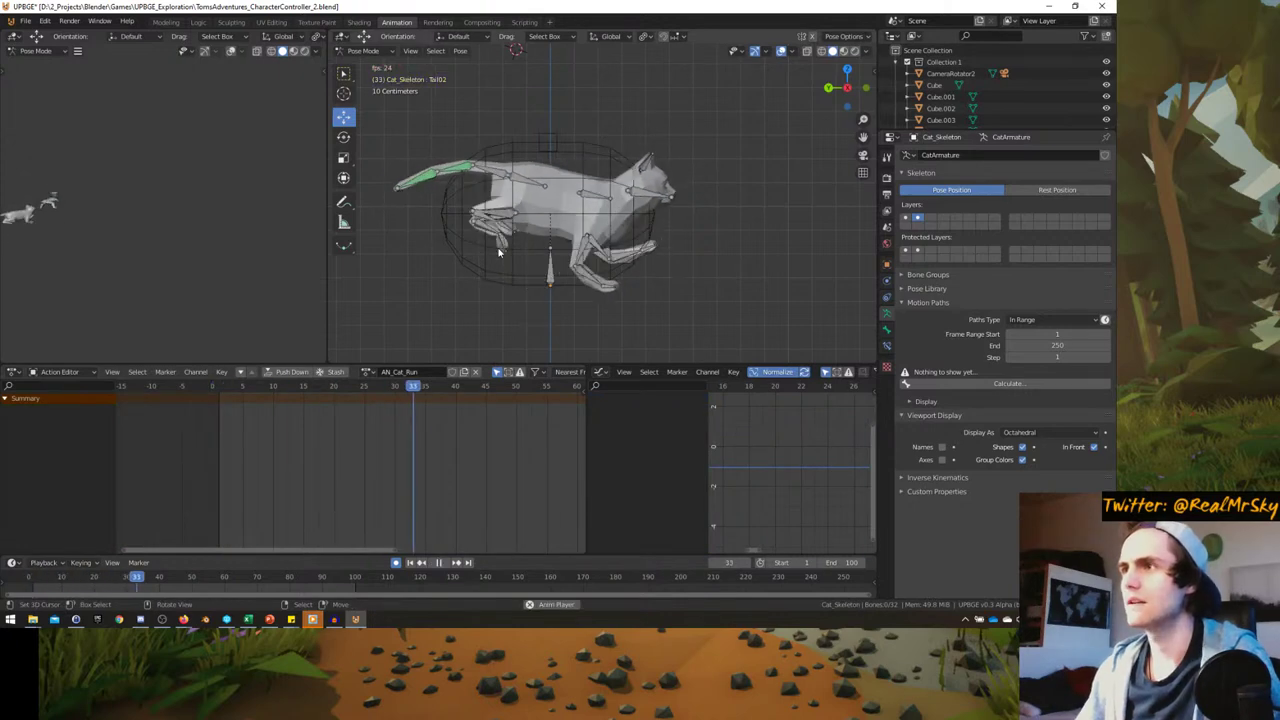
key(Escape)
key(a)
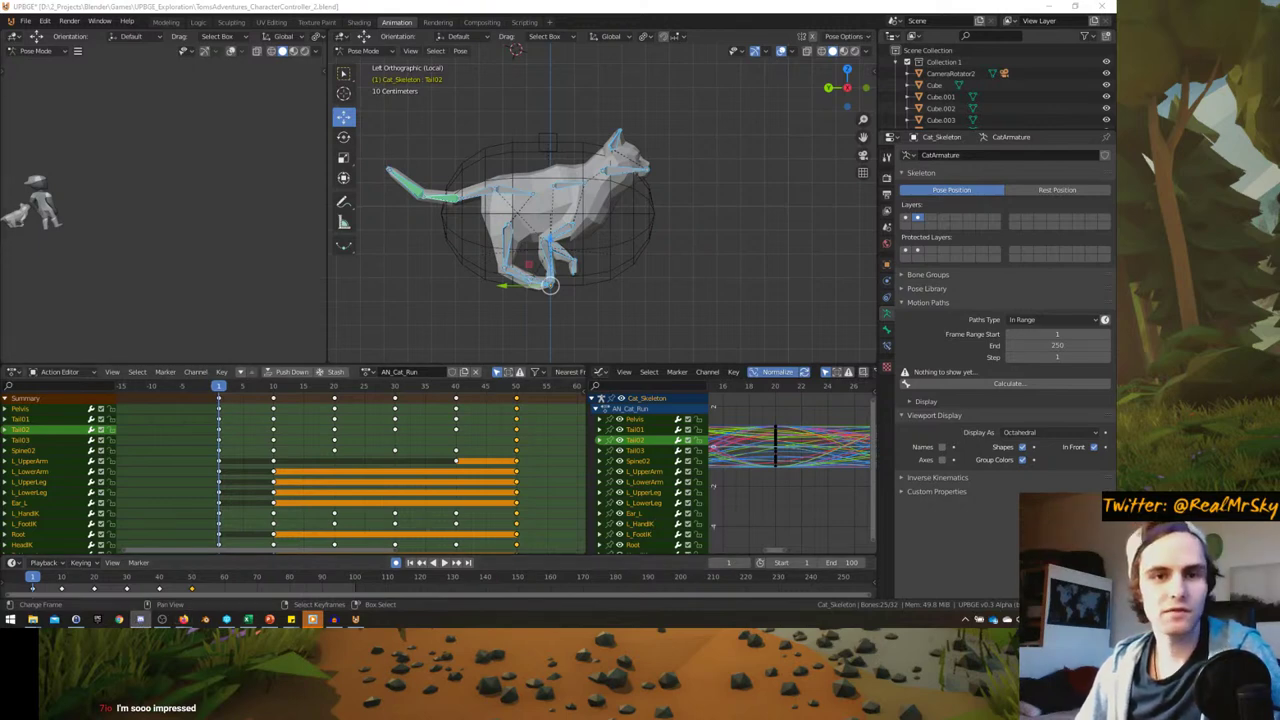
key(alt+Tab)
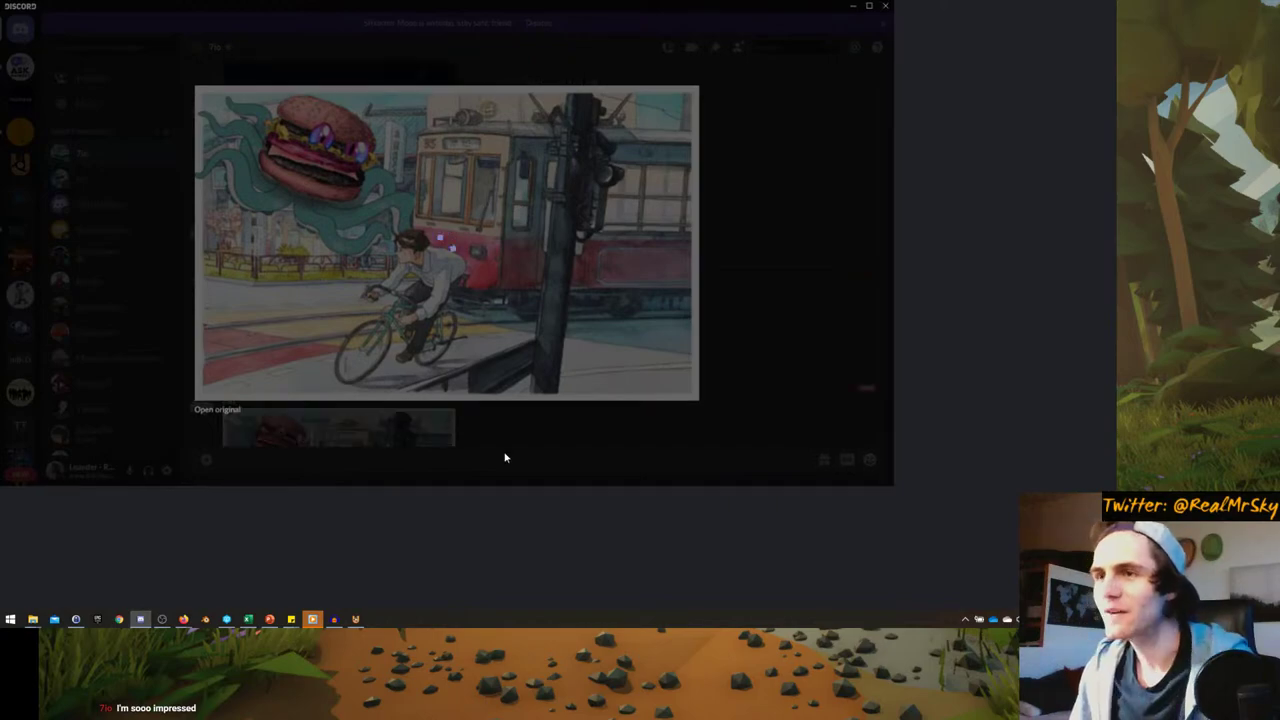
click(528, 420)
click(440, 474)
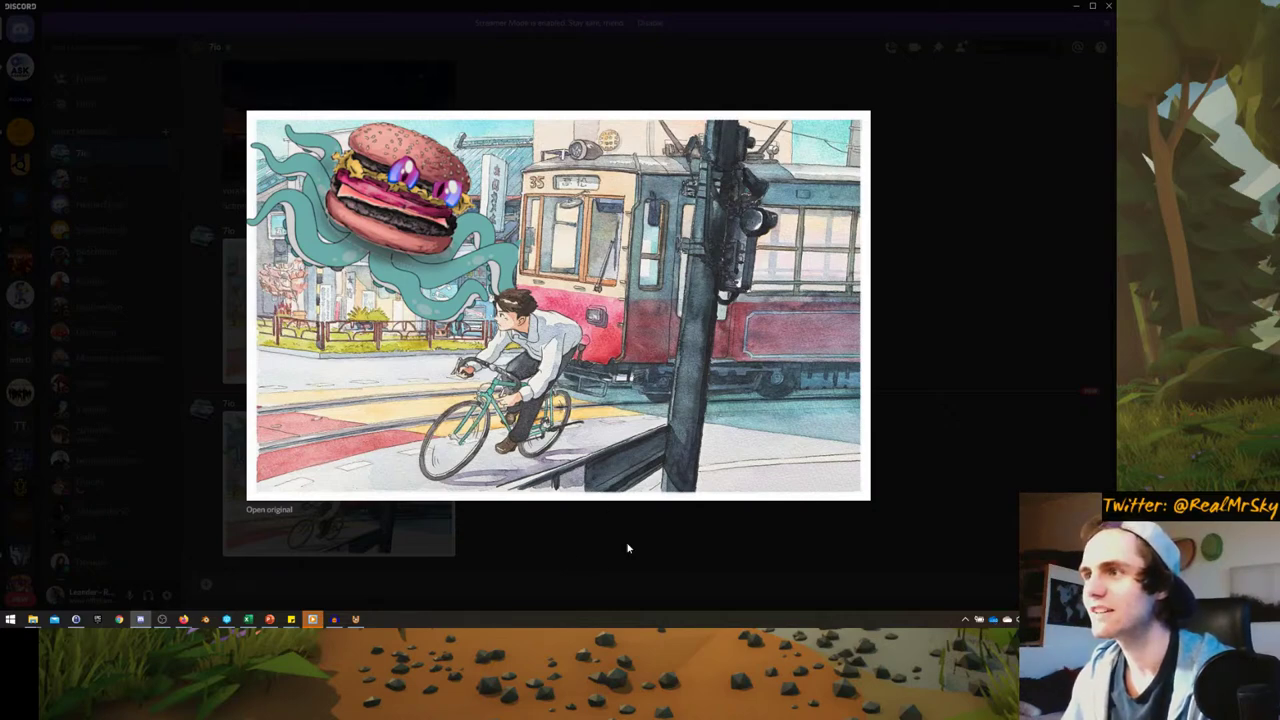
click(603, 561)
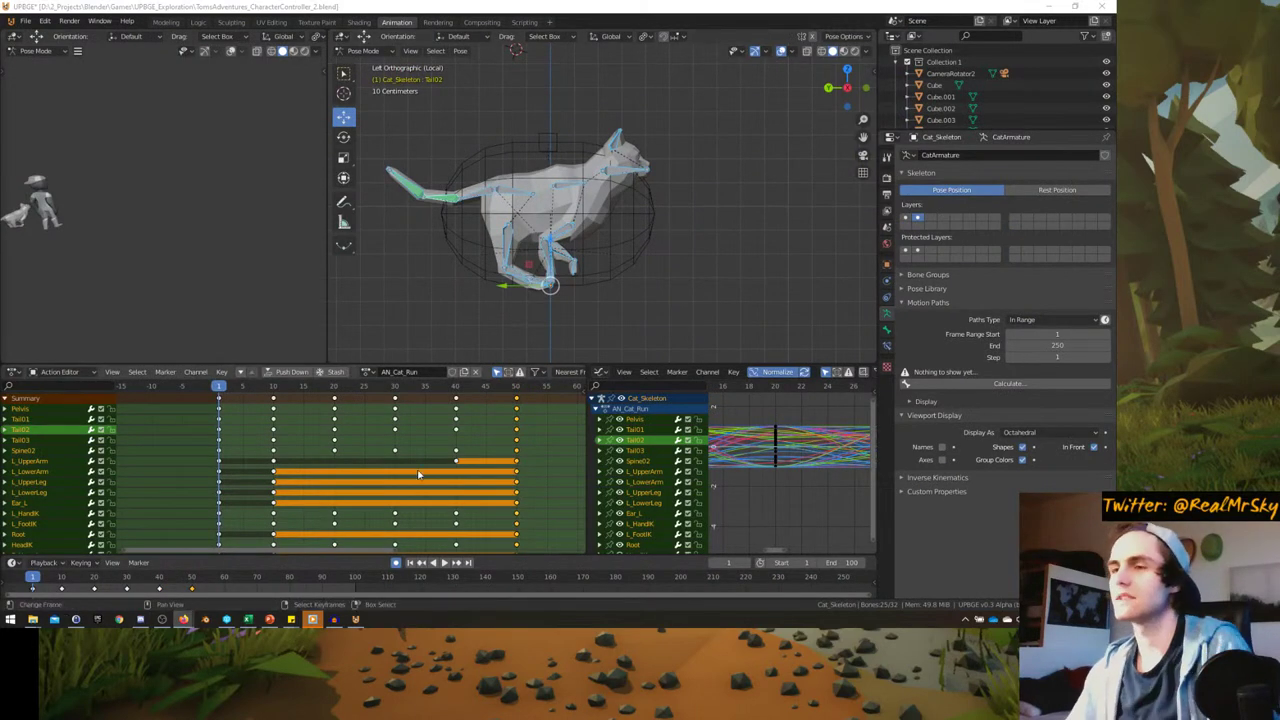
- Scale all run-cycle keys toward frame 1 to speed up the cycle
key(space)
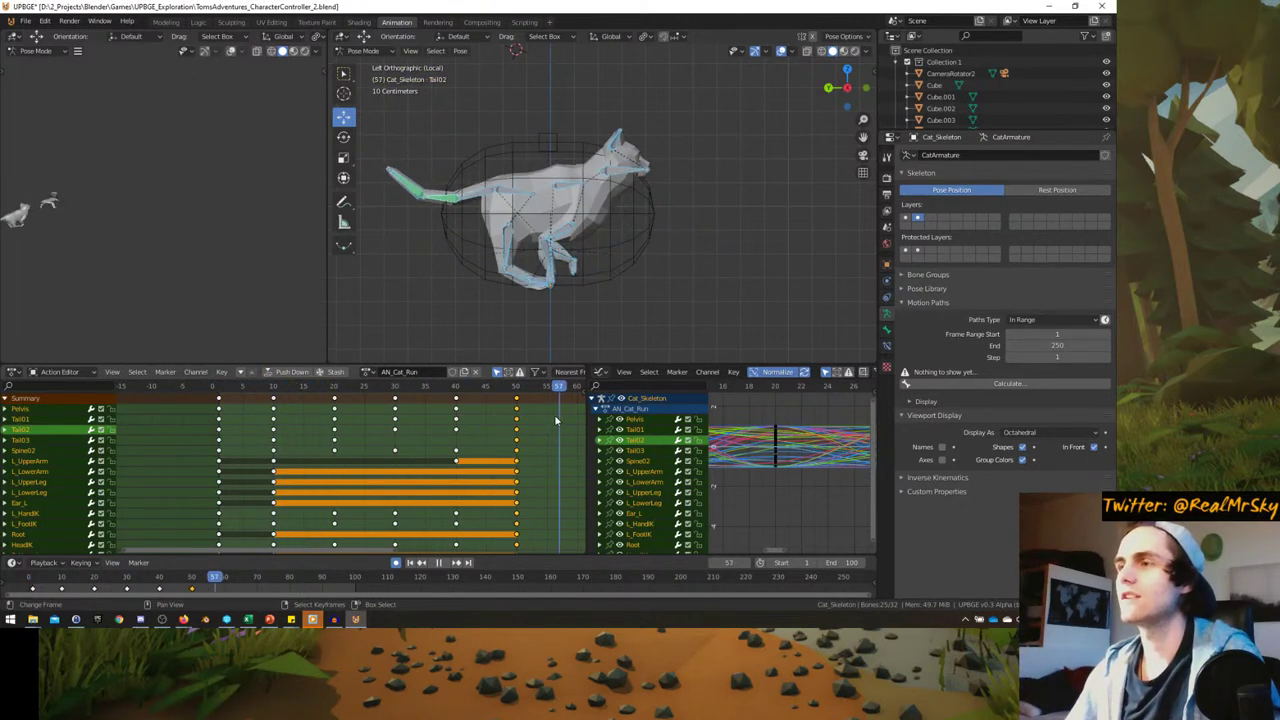
key(space)
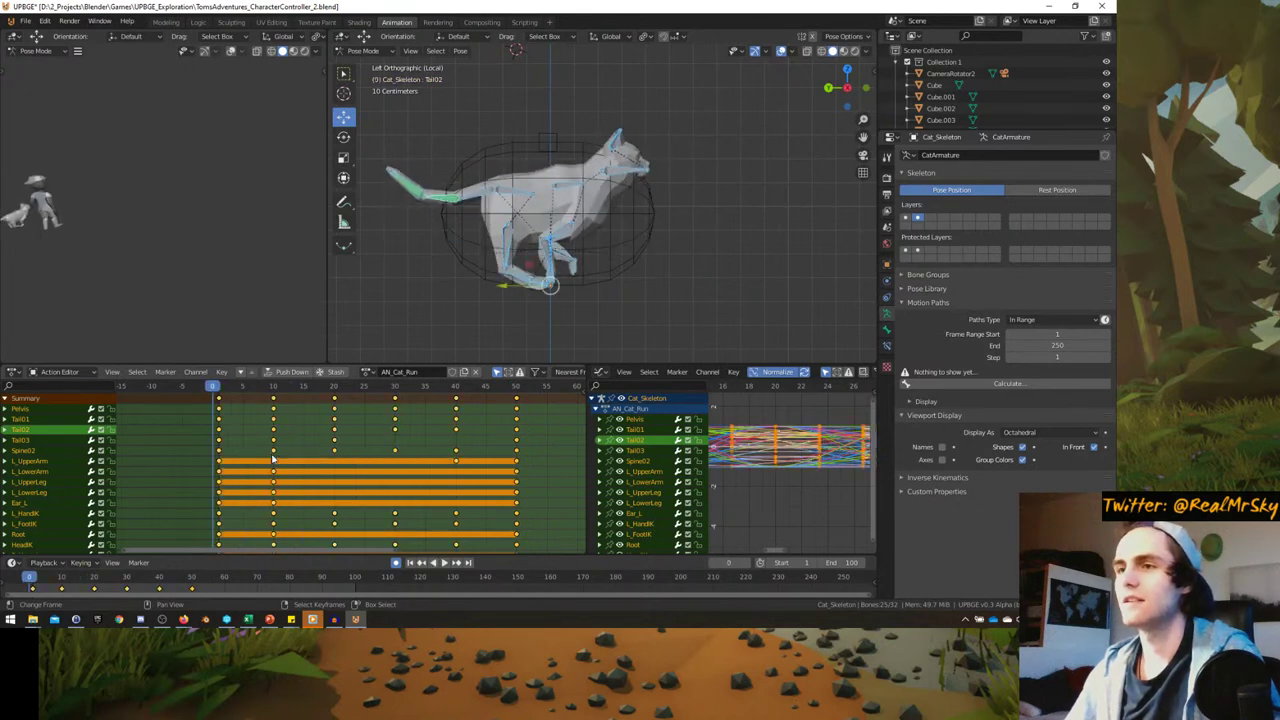
key(Right)
key(s)
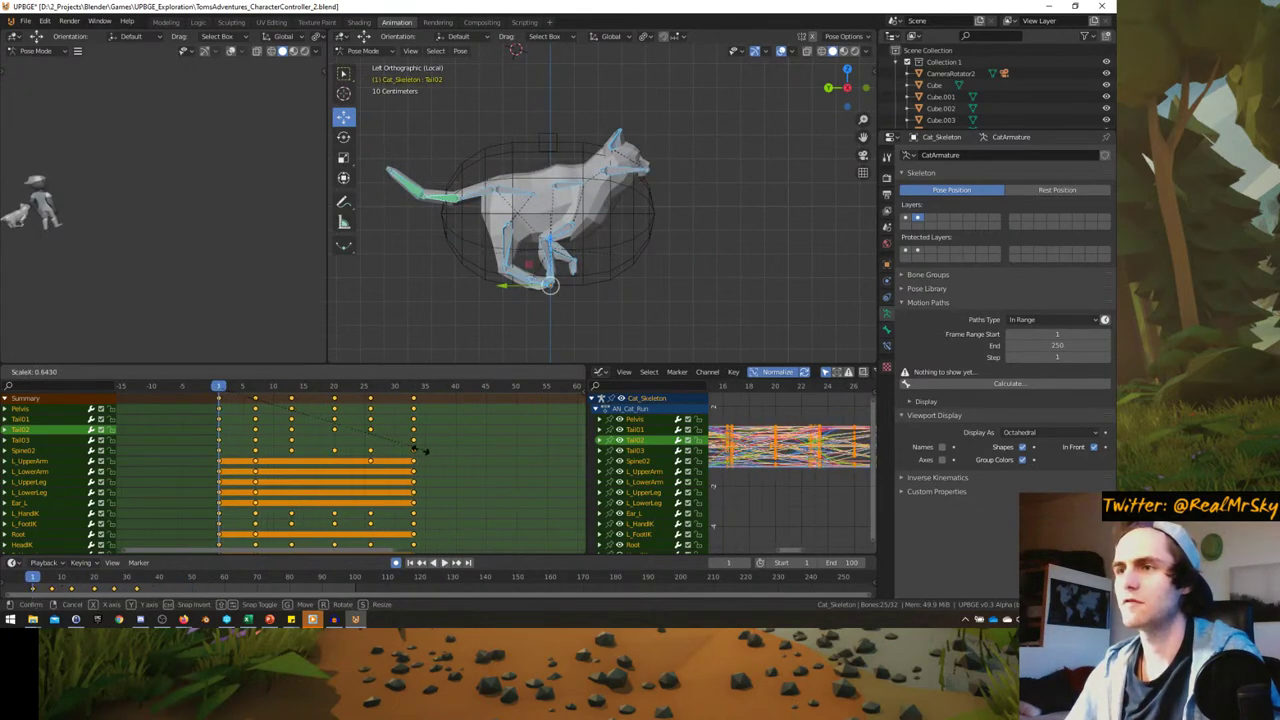
click(400, 455)
- Set the animation end frame to 28 and play the looping cycle
key(space)
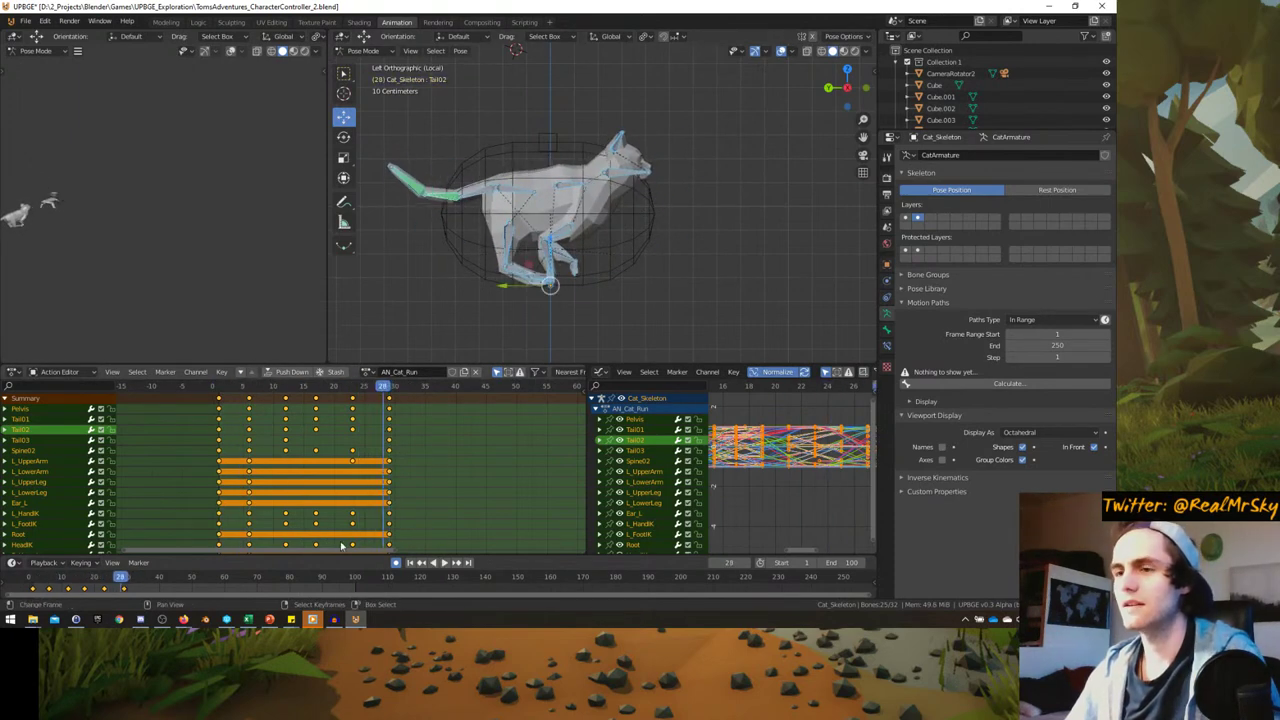
key(space)
key(ctrl+End)
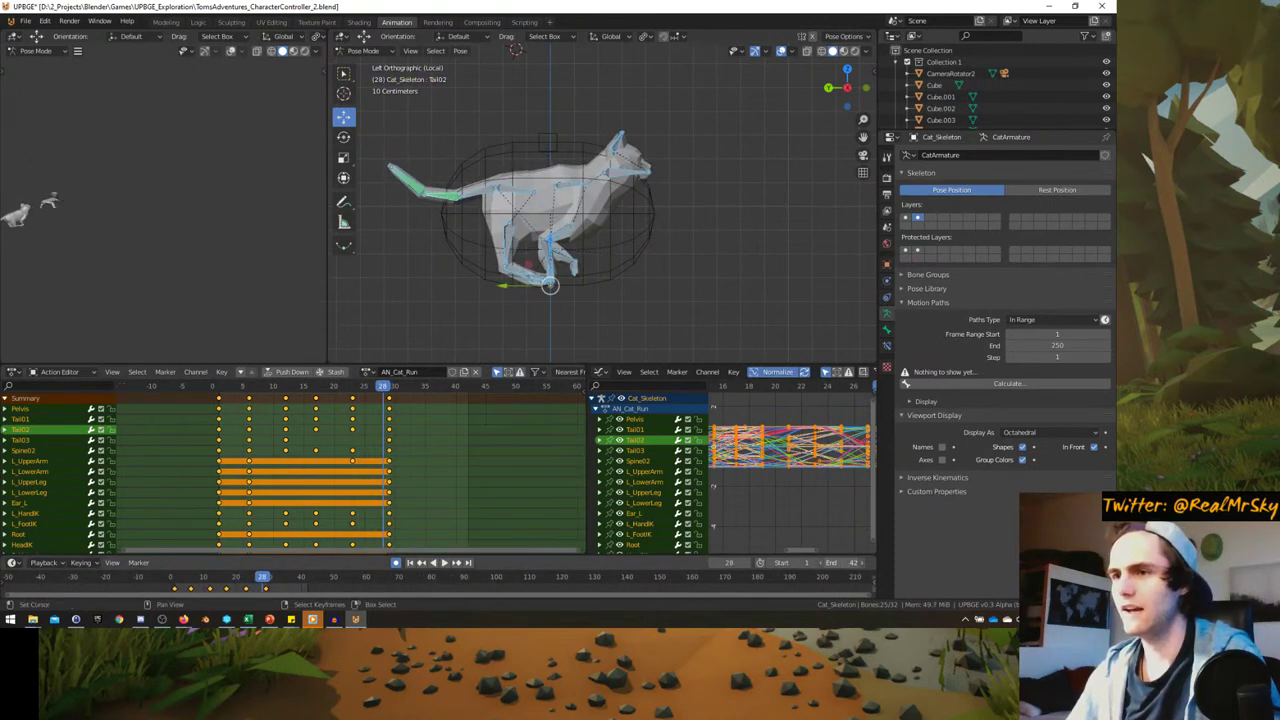
key(space)
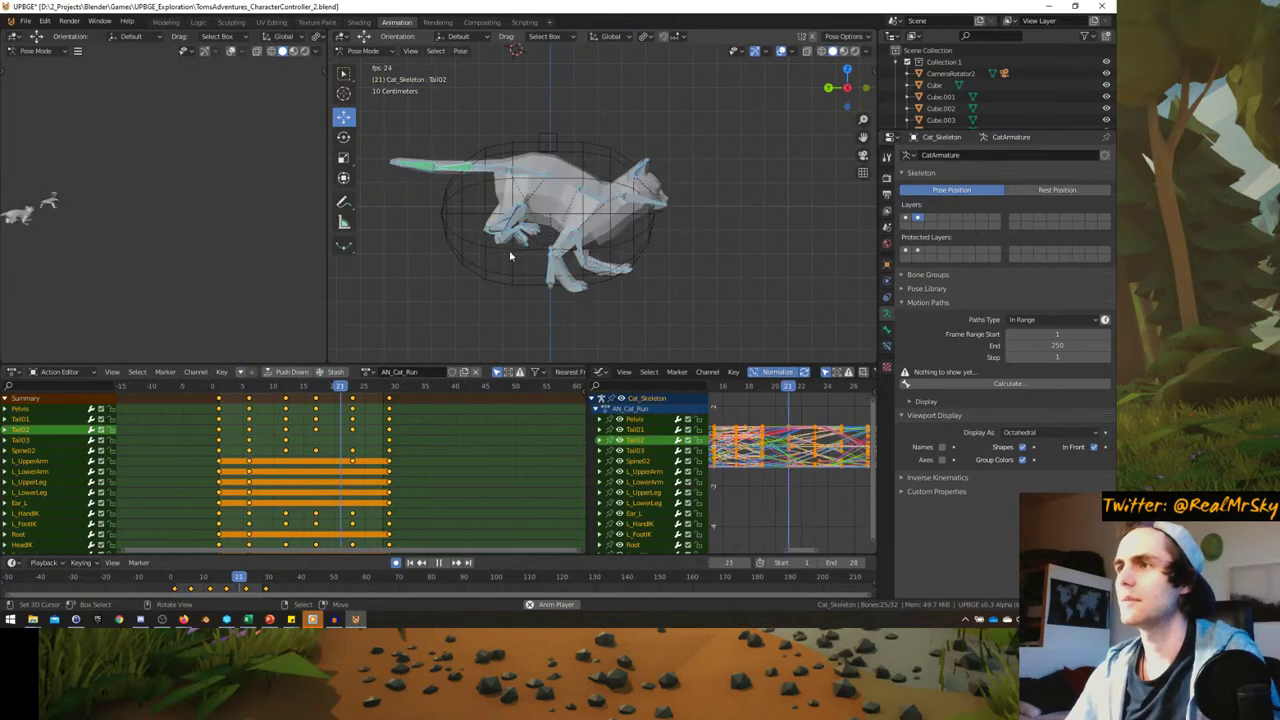
key(Escape)
- Delete the Spine02 bone's keyframe at frame 5
click(573, 190)
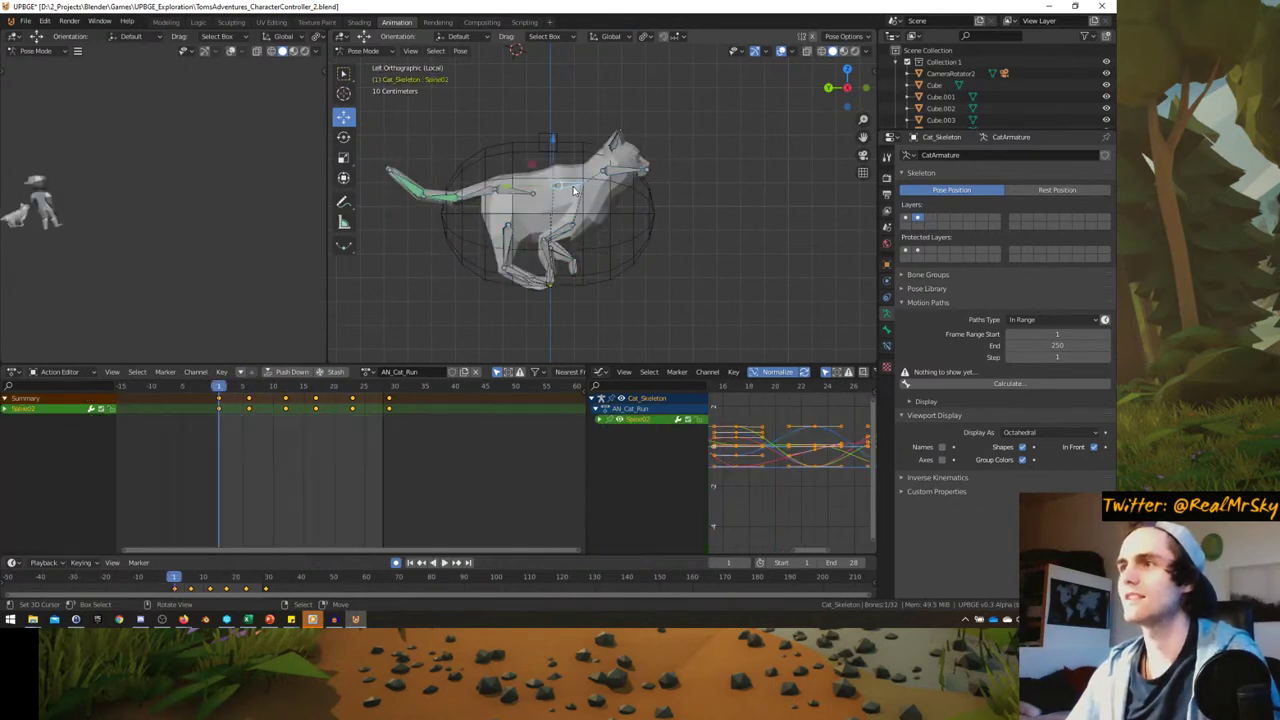
key(space)
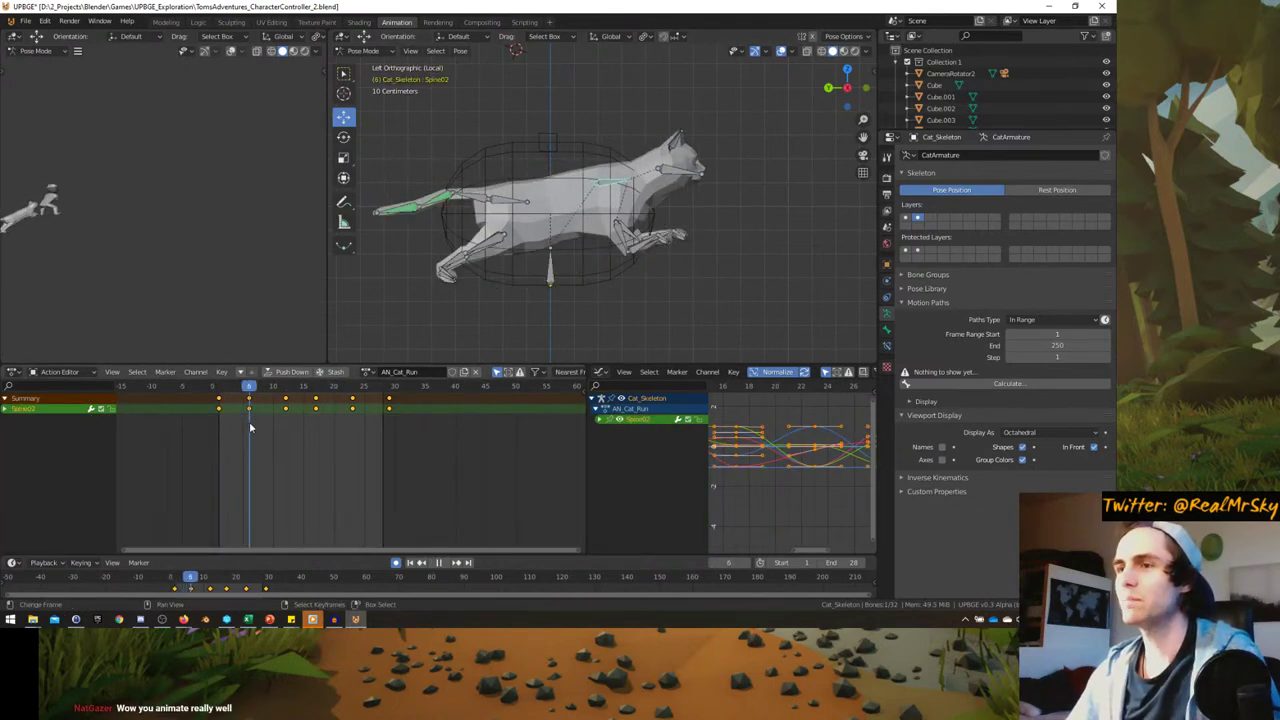
key(space)
scroll(600, 200, up, 1)
key(b)
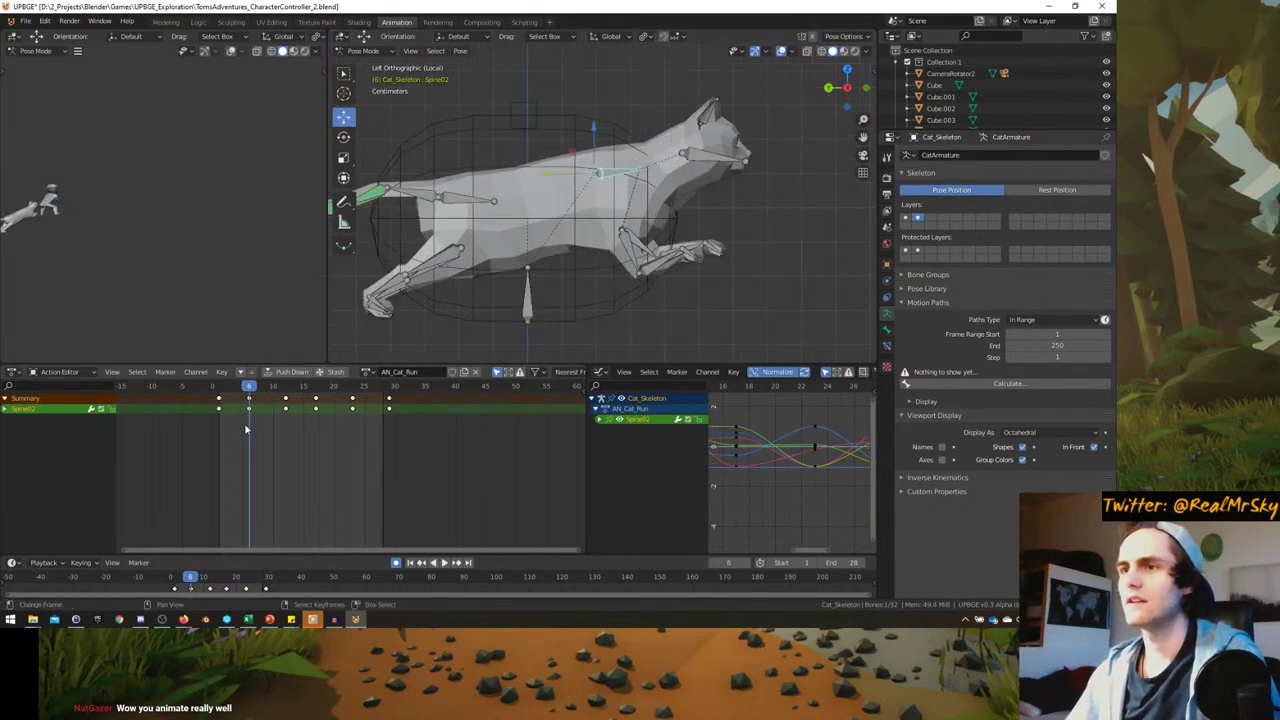
key(space)
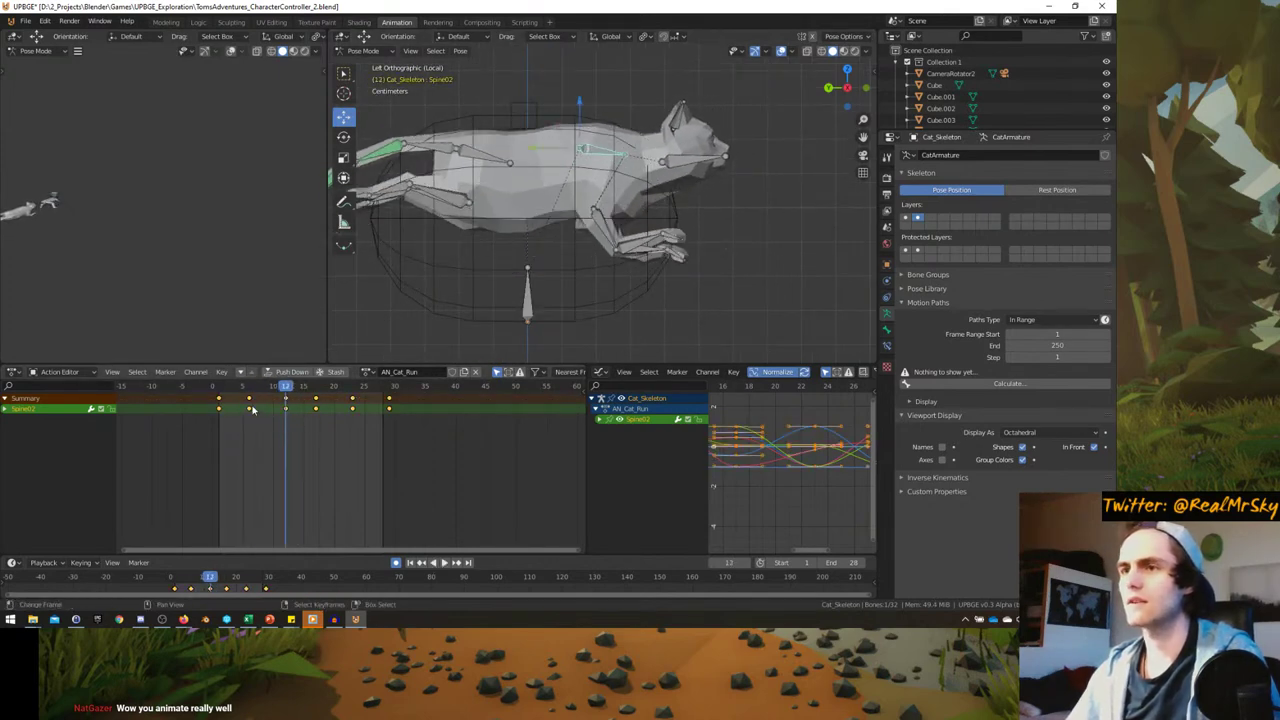
drag(254, 424, 256, 426)
key(Delete)
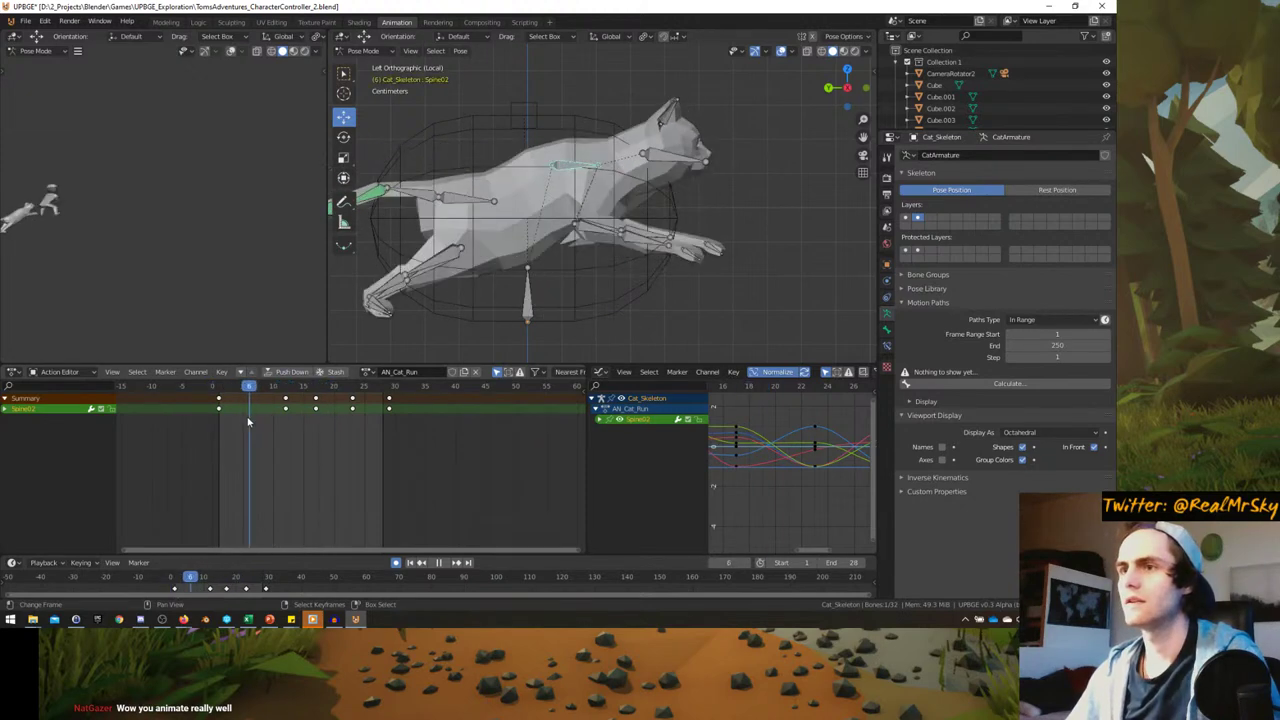
- Watch the running cat from side and front views, then open the reference image
middle_drag(500, 250, 609, 219)
scroll(540, 240, down, 3)
key(KP_3)
key(KP_4)
key(KP_4)
key(KP_8)
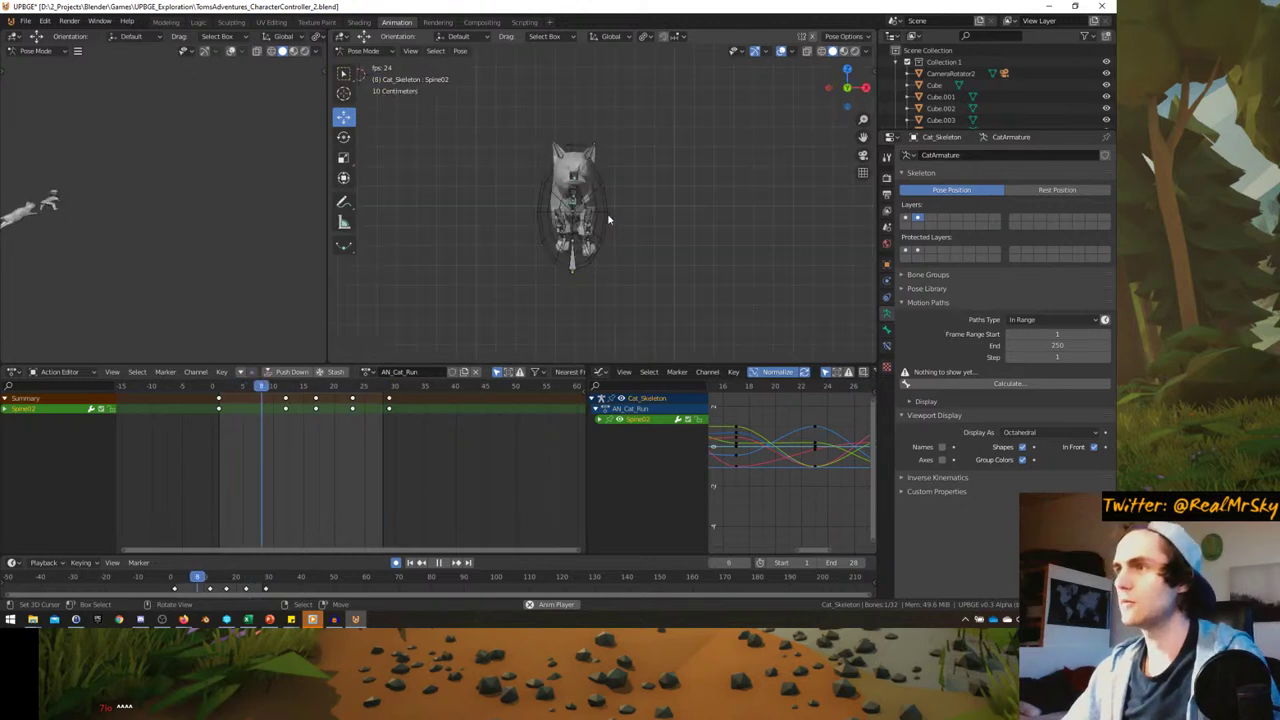
key(KP_3)
key(ctrl+KP_3)
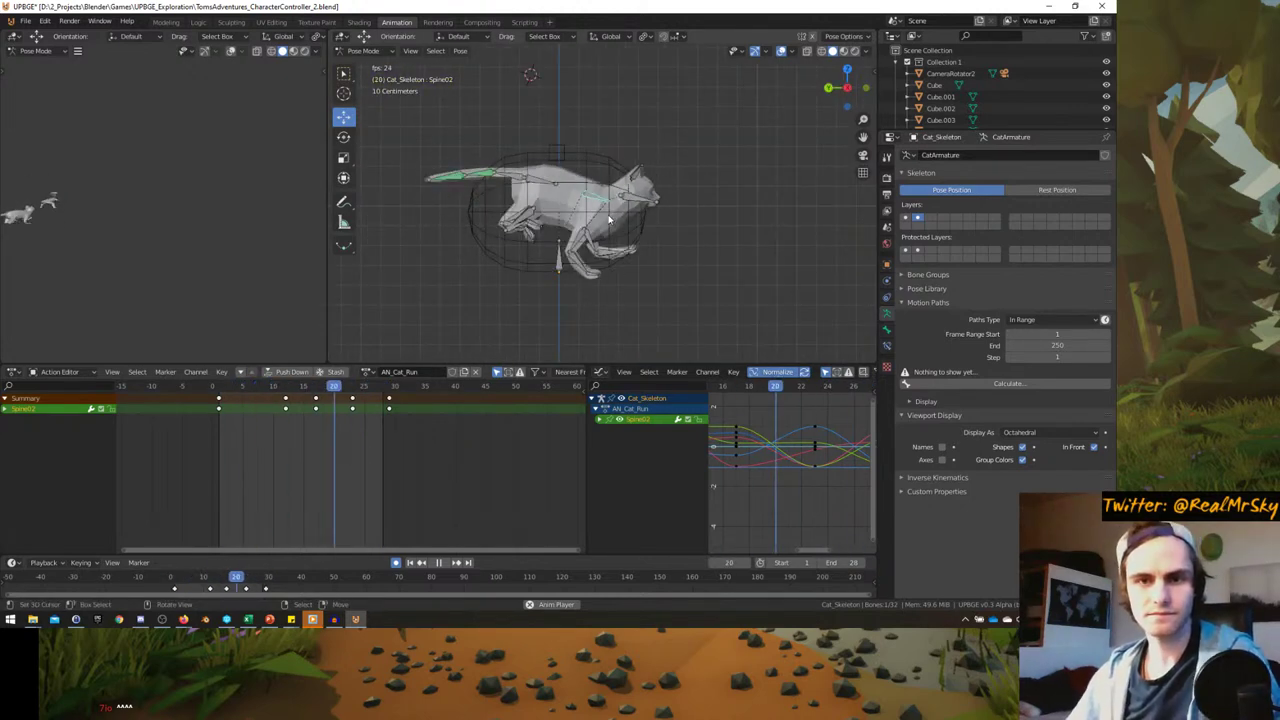
key(a)
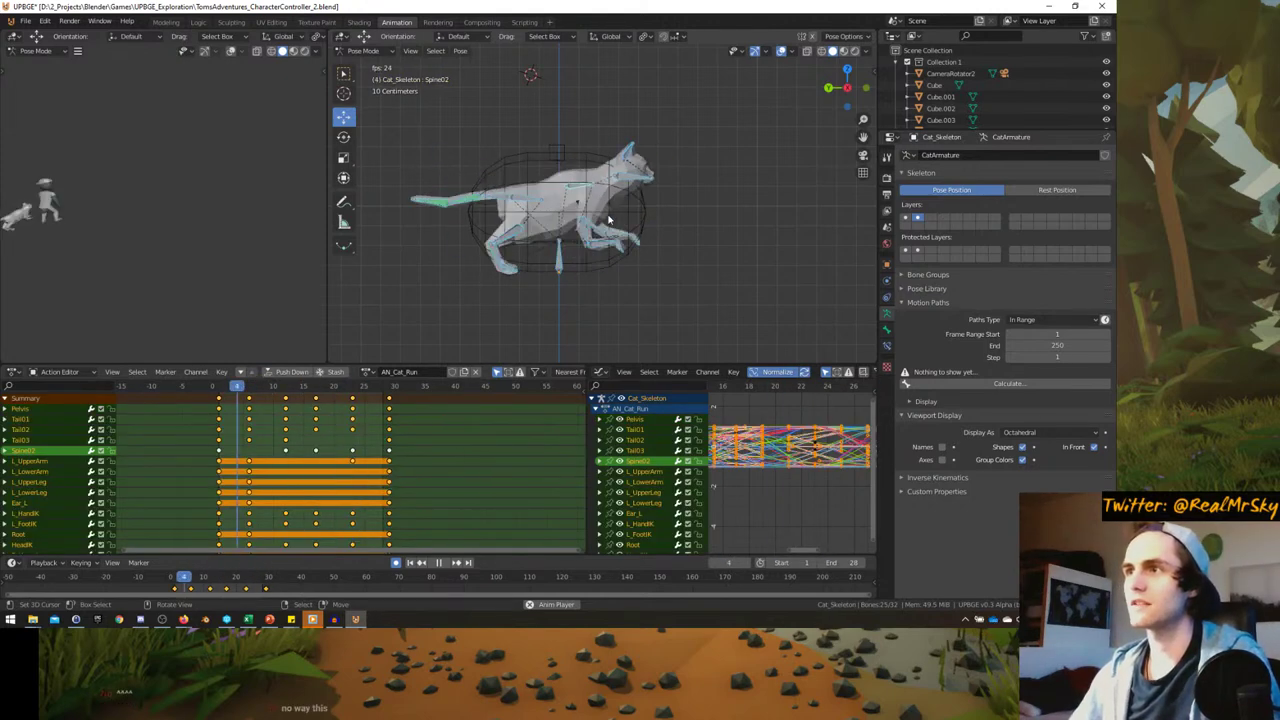
key(Escape)
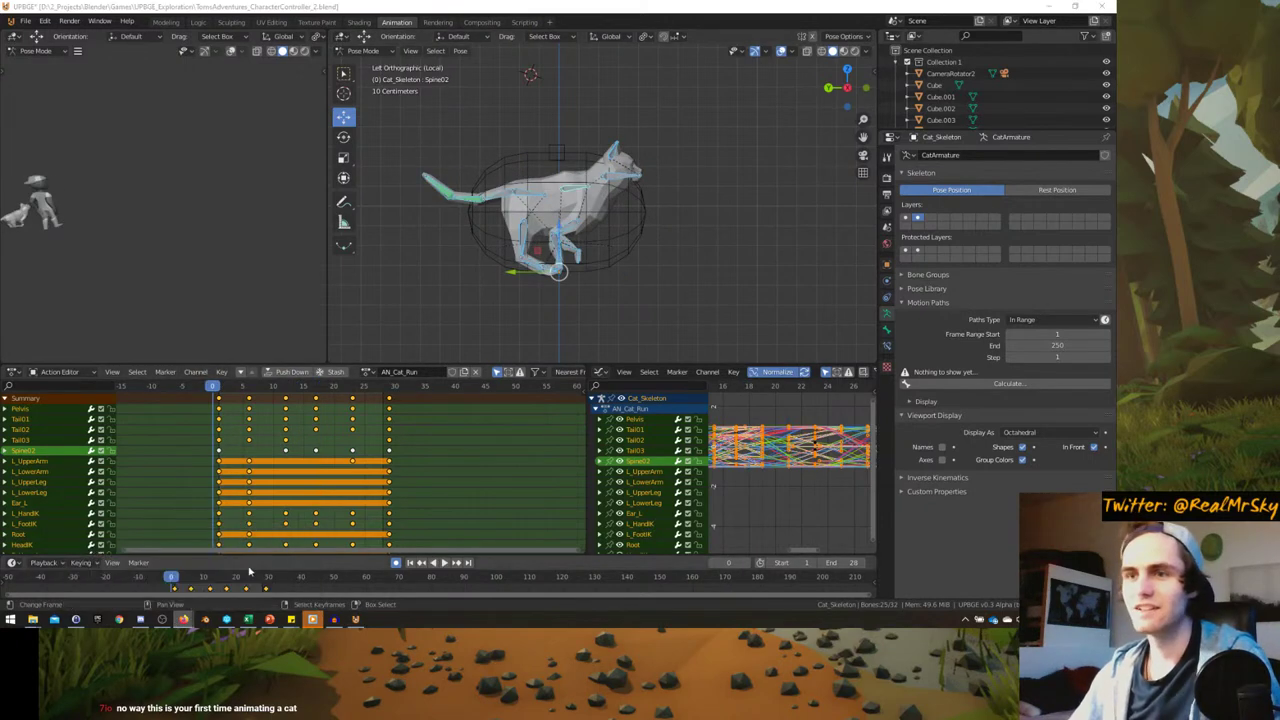
click(183, 619)
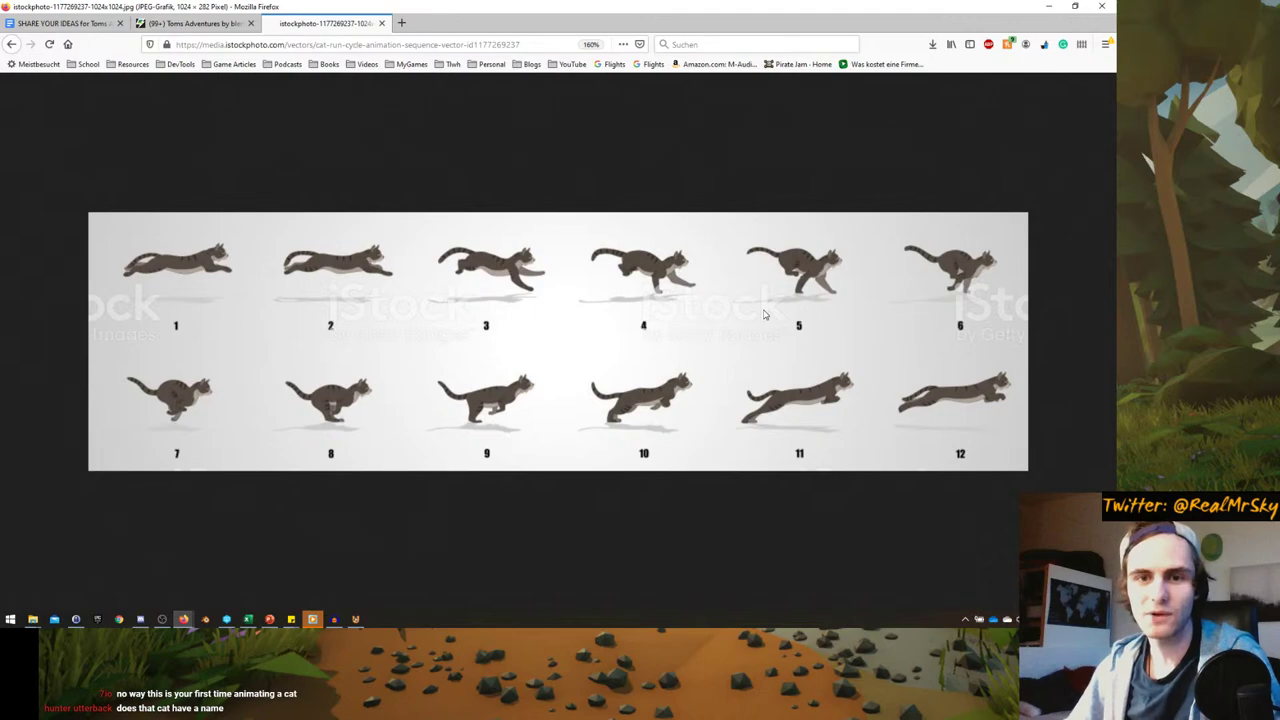
key(super+Down)
key(super+Down)
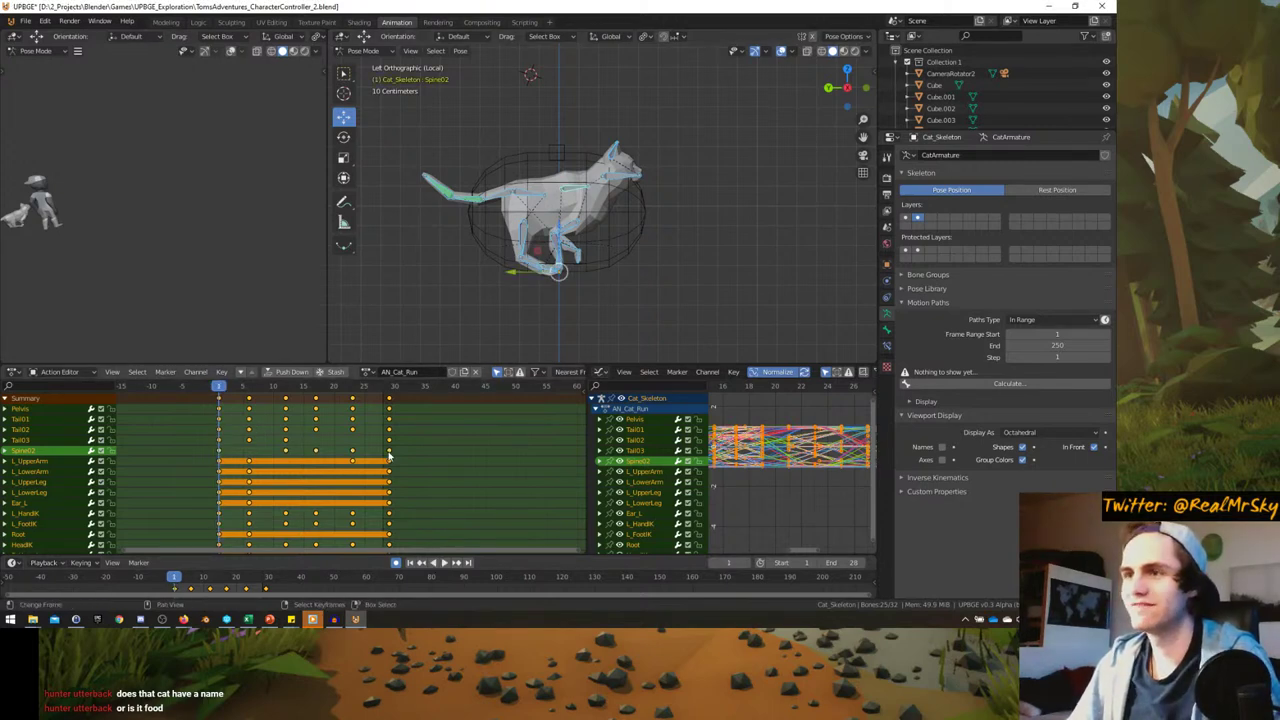
- Compress the keys toward frame 1, set end frame 19, and replay from the start
key(s)
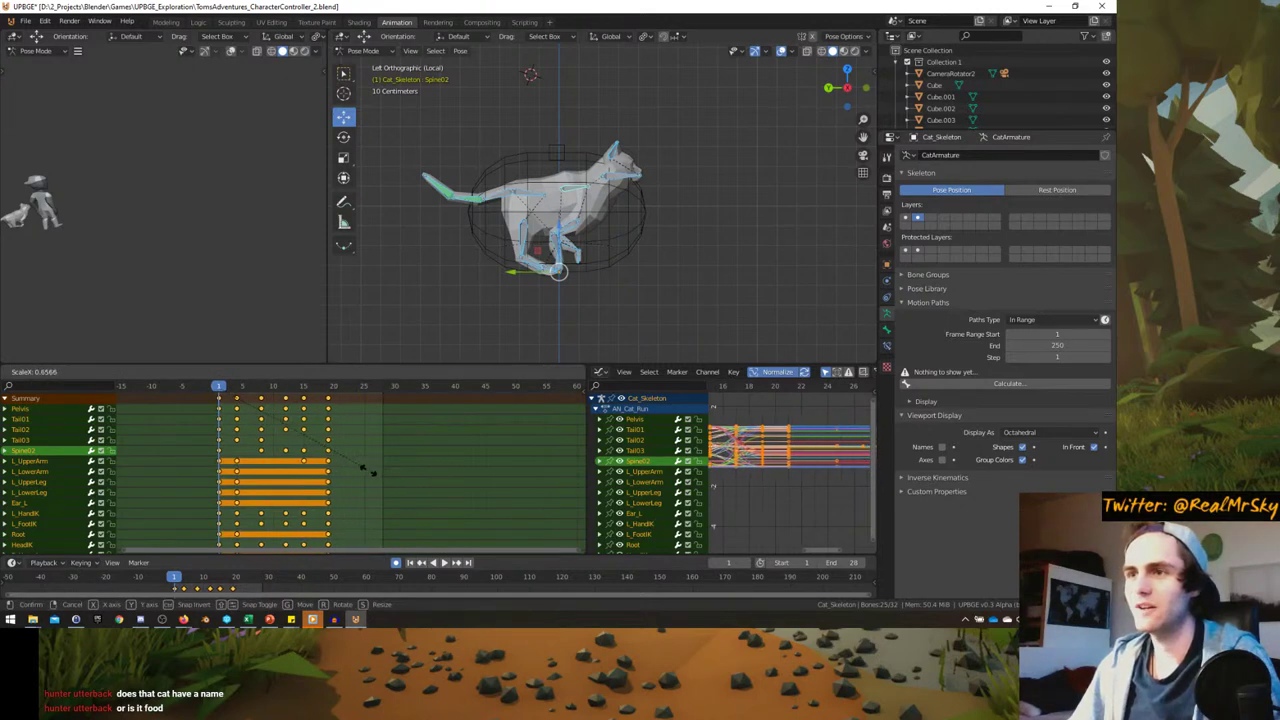
click(370, 470)
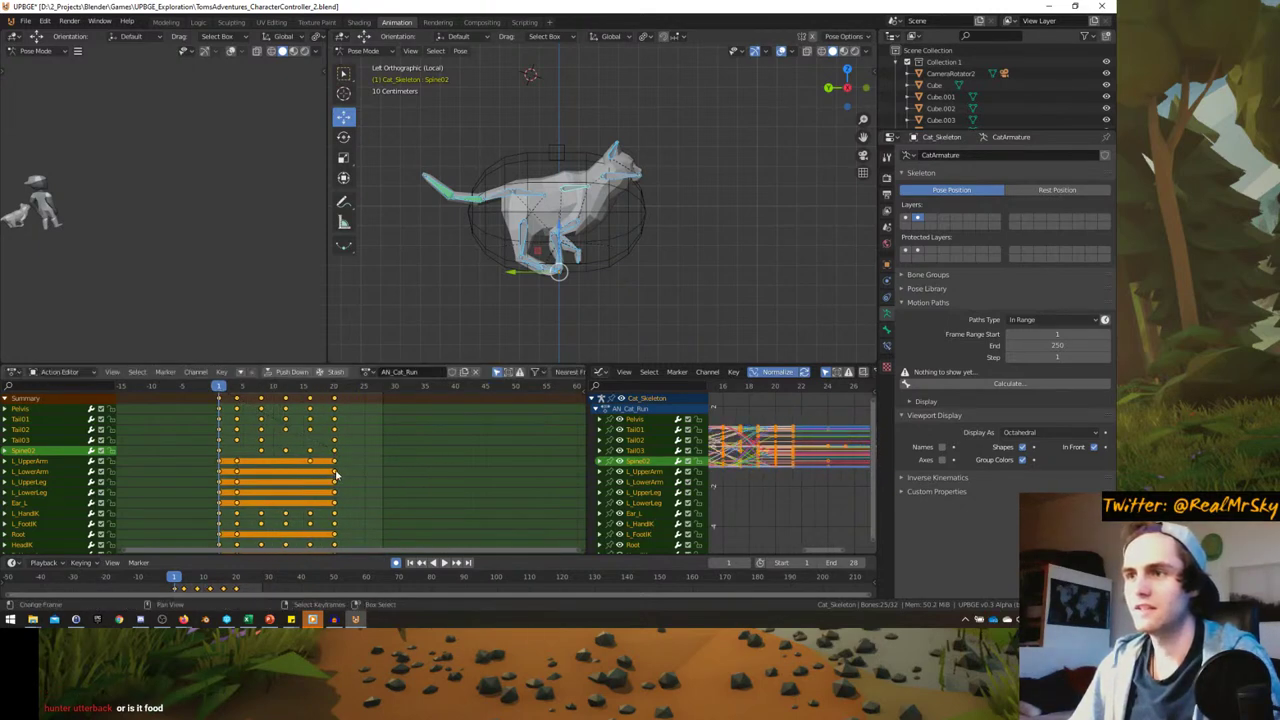
key(space)
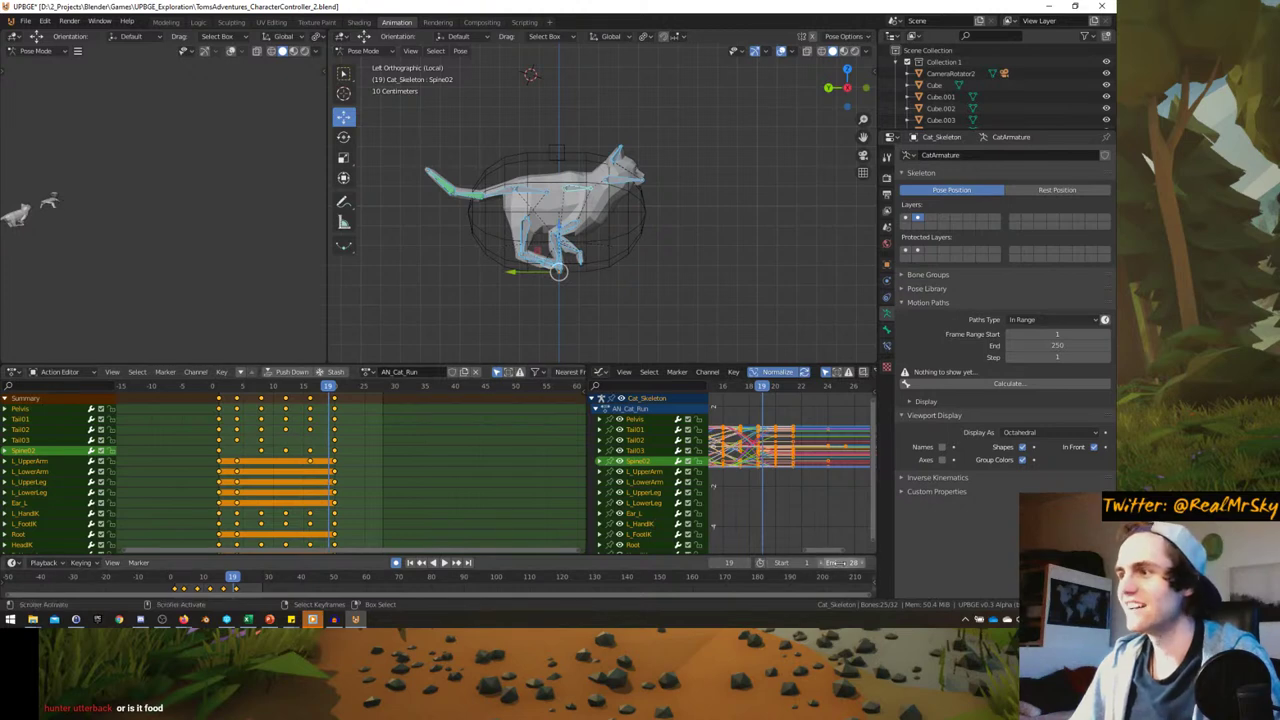
drag(840, 562, 800, 562)
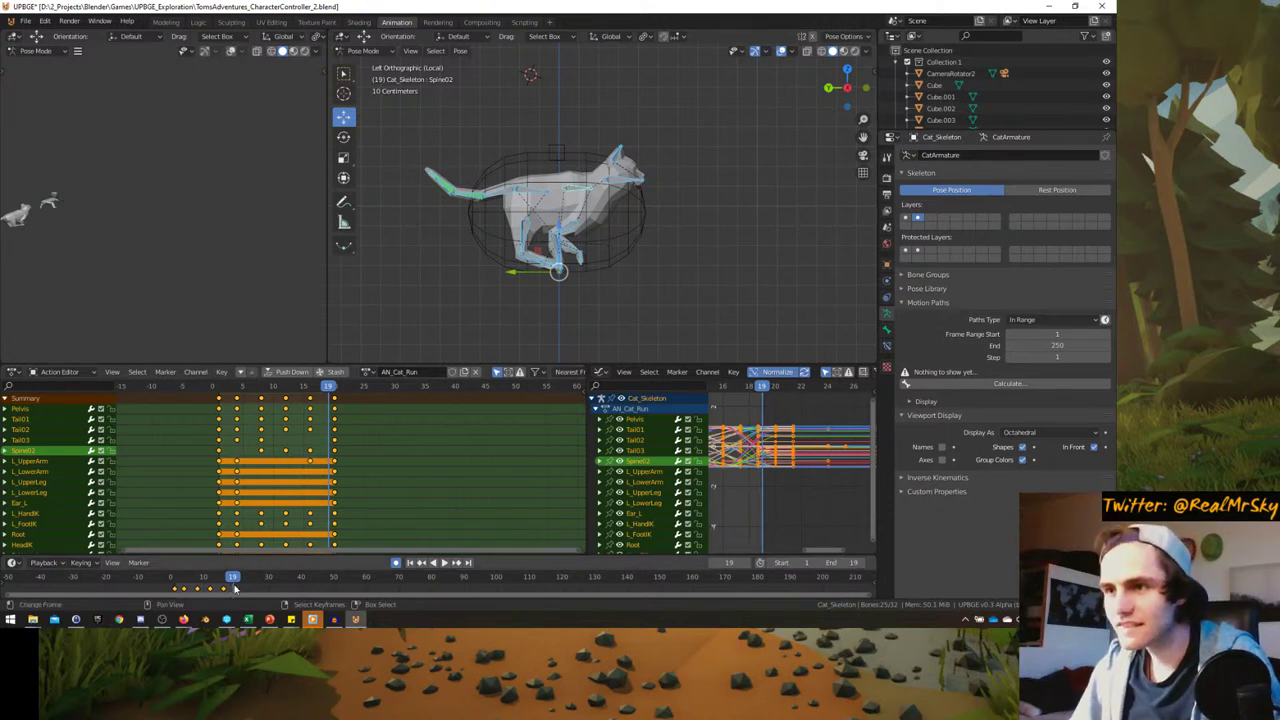
drag(235, 588, 172, 590)
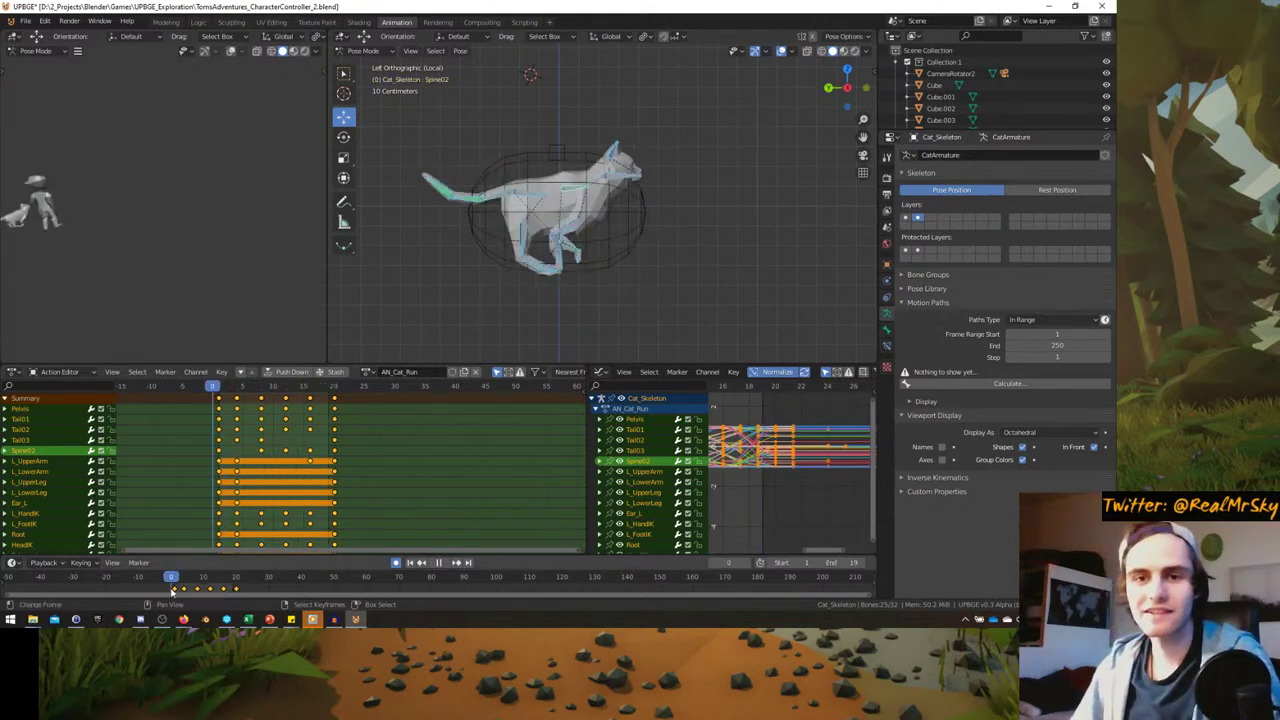
key(space)
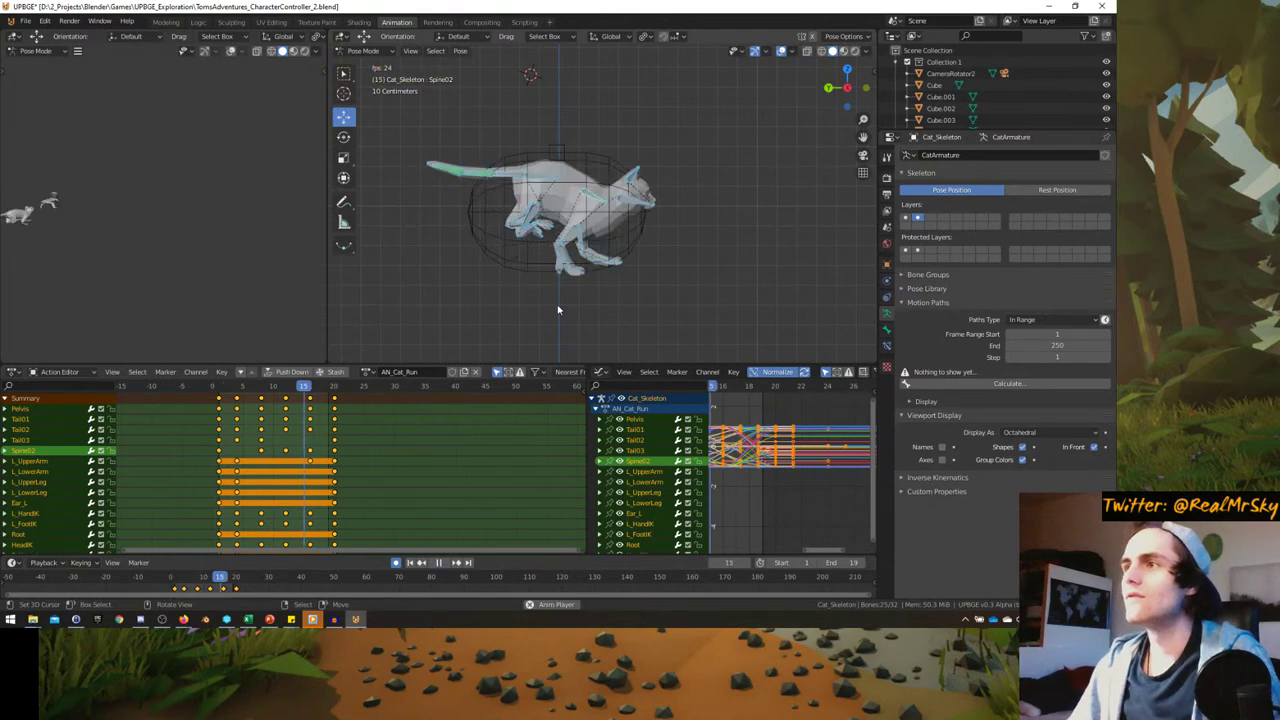
- Compress the run-cycle keys to end near frame 11 and check the final pose
middle_drag(568, 307, 477, 267)
key(Escape)
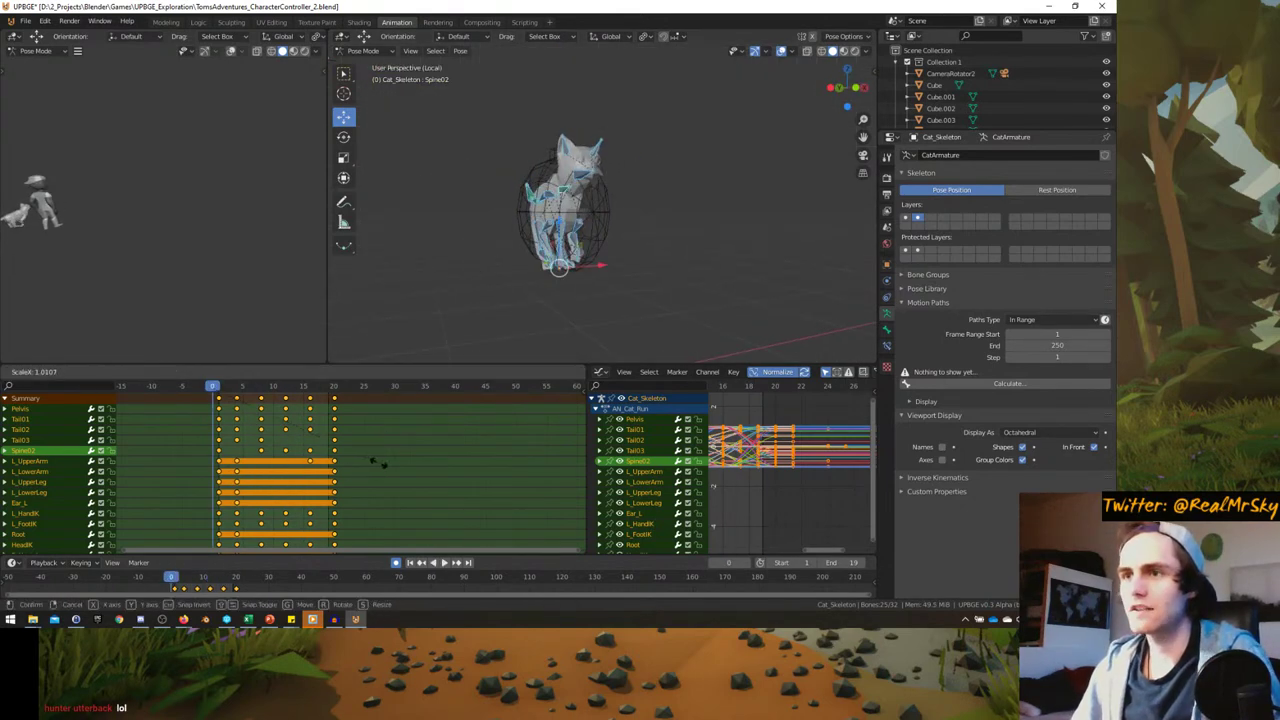
click(313, 466)
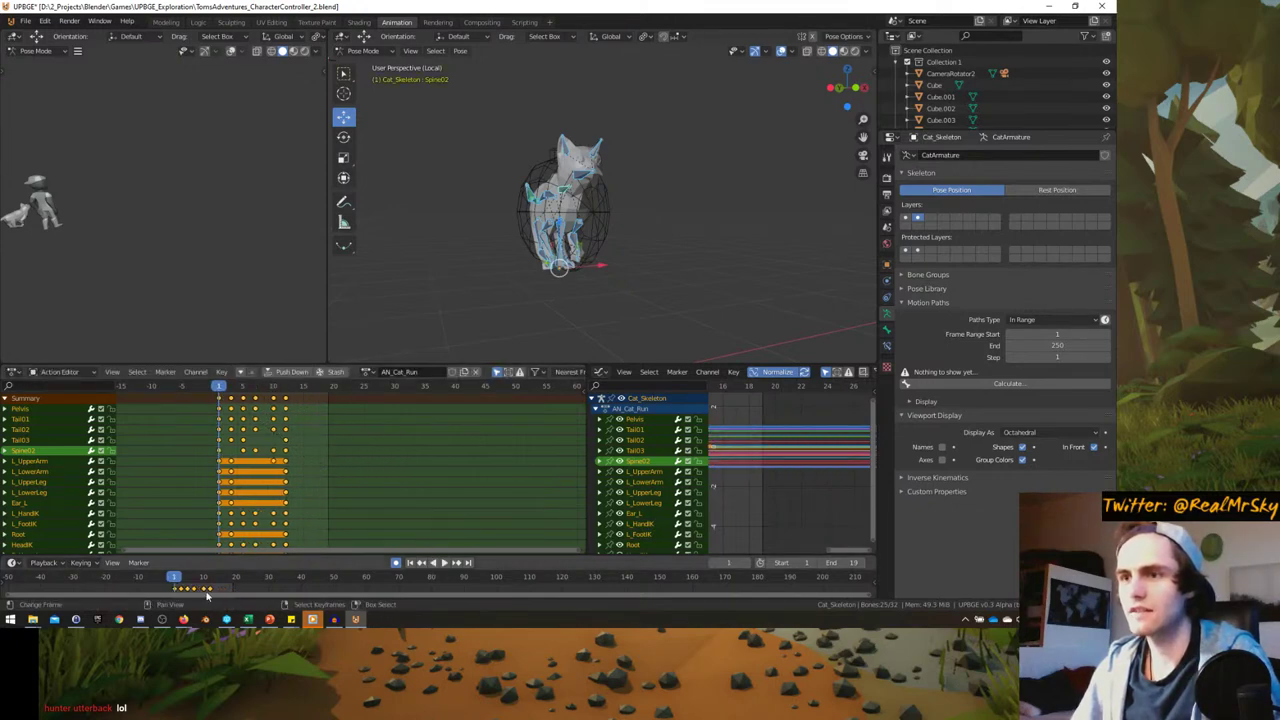
click(206, 589)
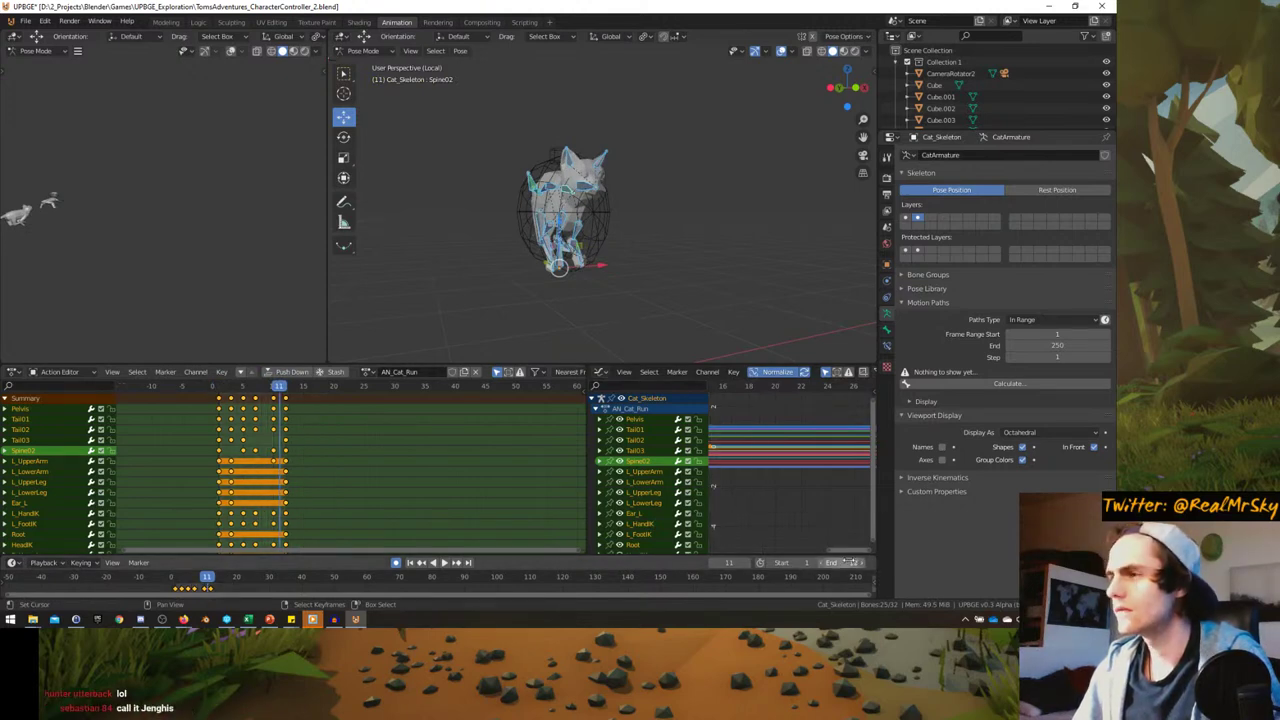
- Play the shortened run cycle with overlays hidden, orbiting around the cat
key(space)
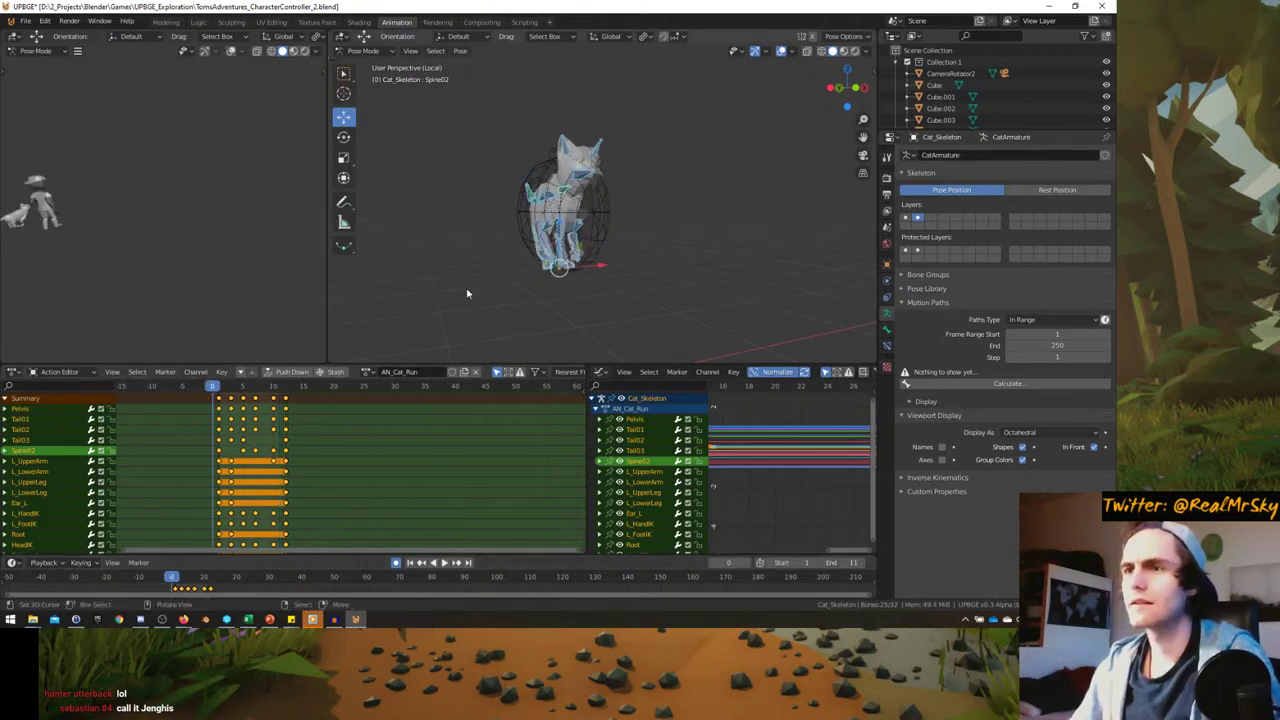
middle_drag(517, 290, 434, 268)
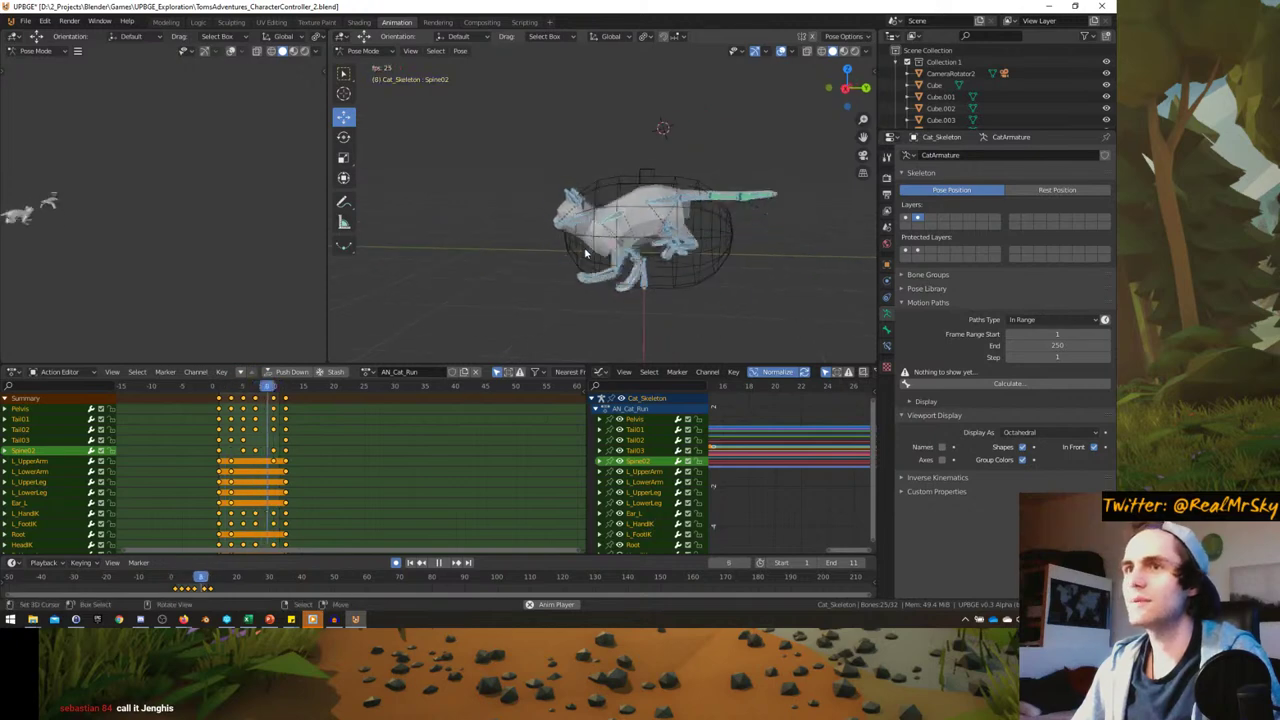
mouse_move(563, 254)
middle_down()
mouse_move(531, 260)
mouse_move(560, 252)
middle_up()
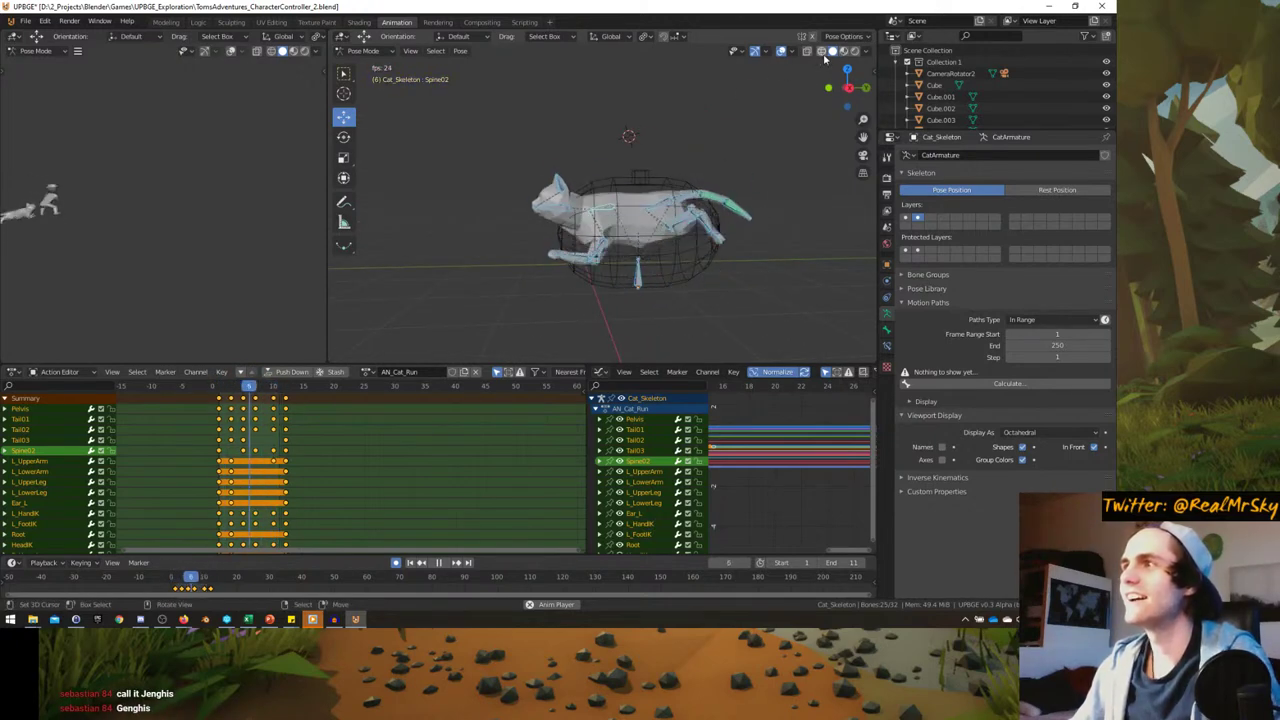
click(781, 51)
middle_drag(583, 224, 646, 257)
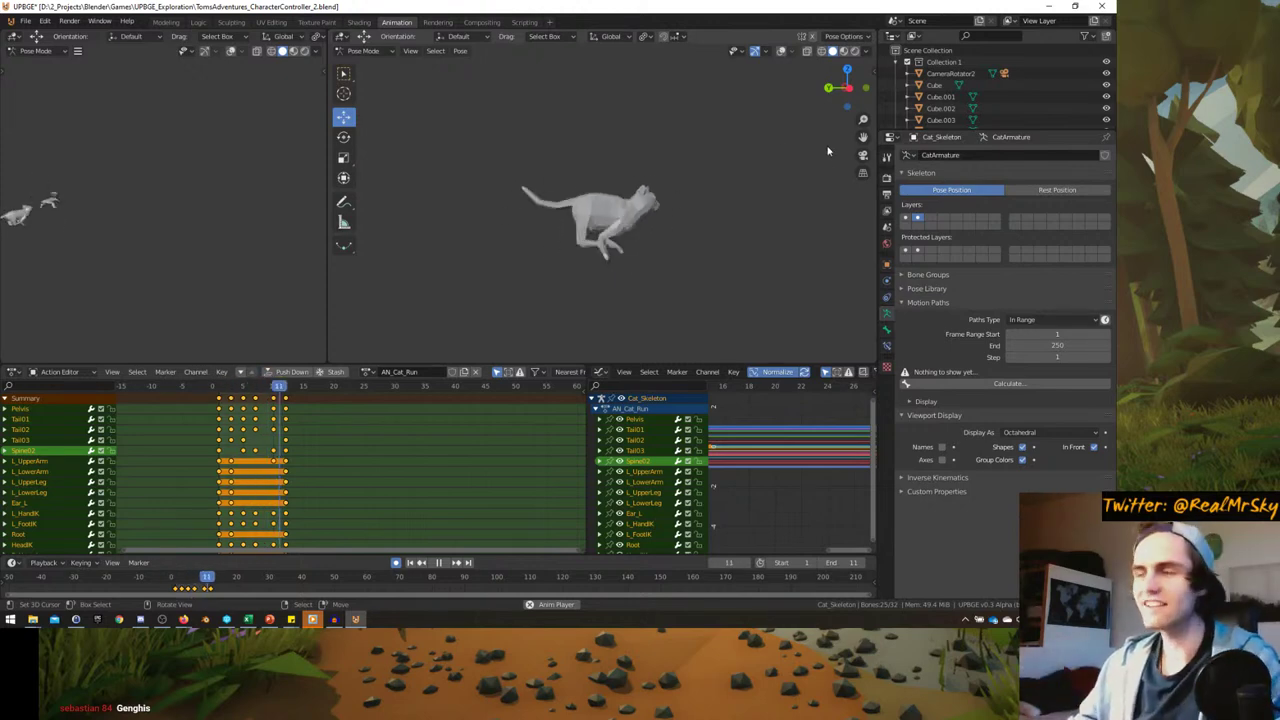
middle_drag(732, 188, 560, 225)
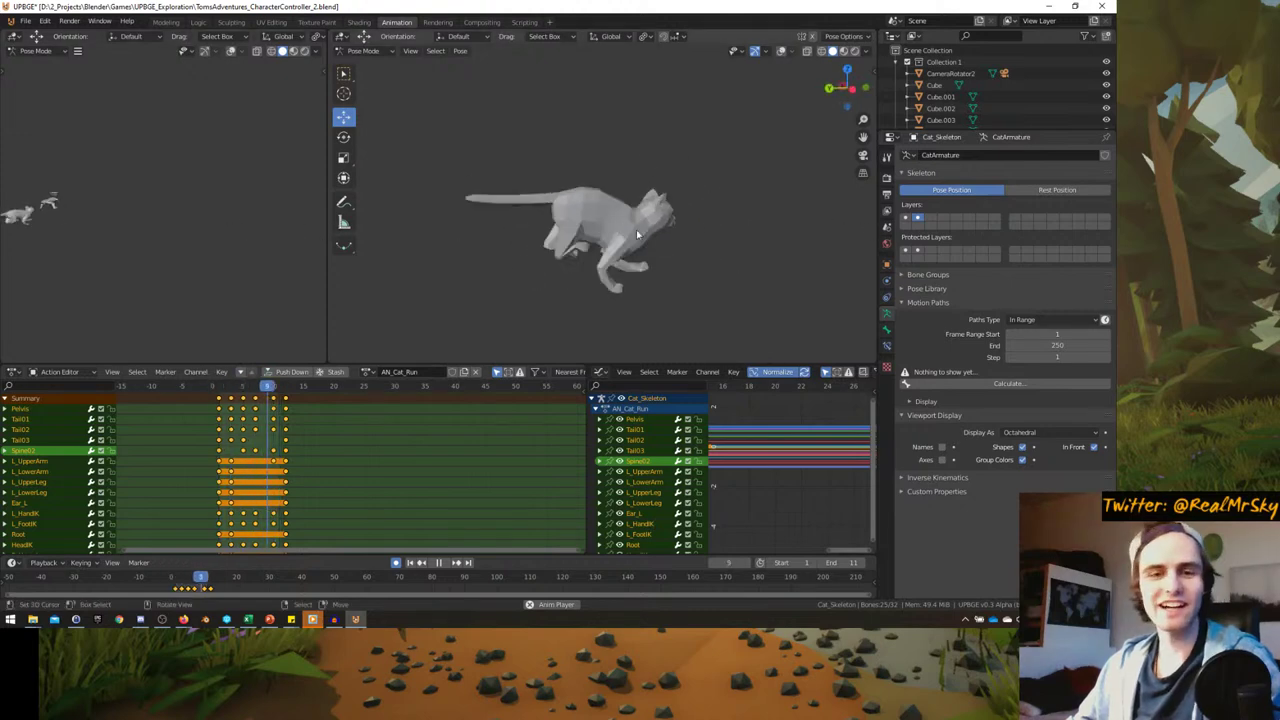
middle_drag(701, 225, 790, 150)
- Preview the cat in Material Preview and replay the run cycle with overlays shown
click(844, 51)
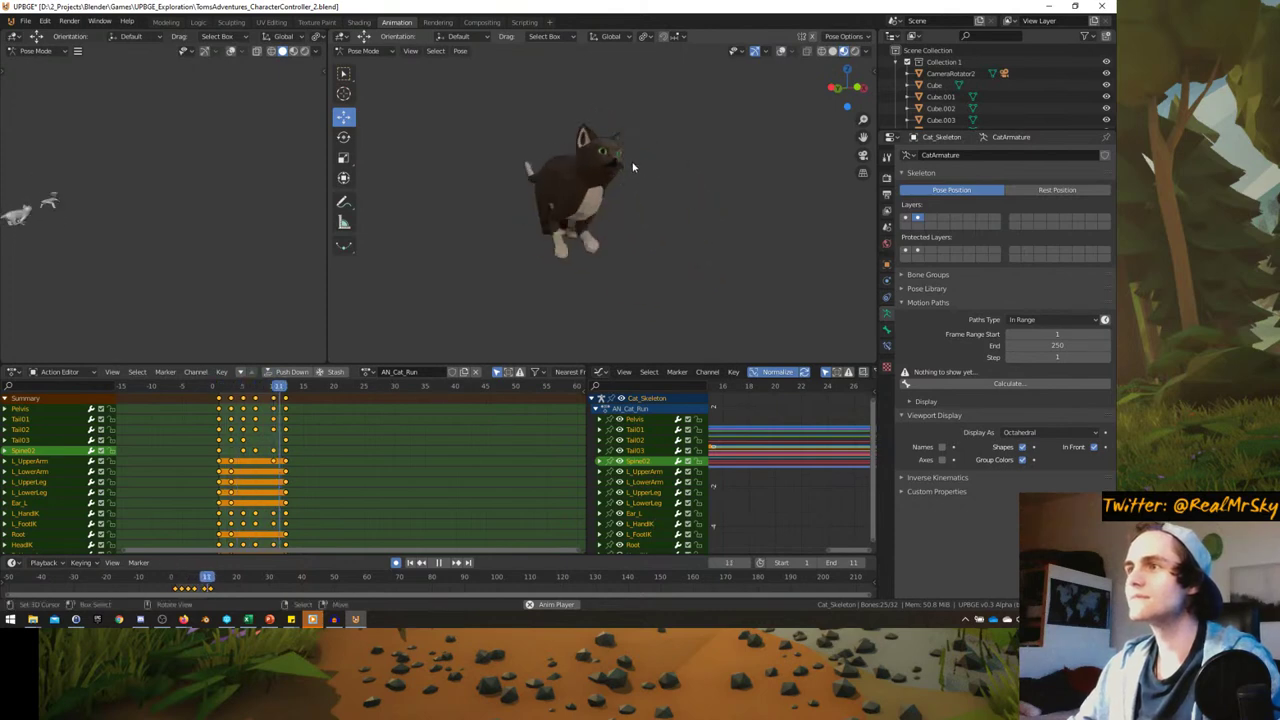
middle_drag(650, 165, 700, 160)
key(Escape)
click(781, 50)
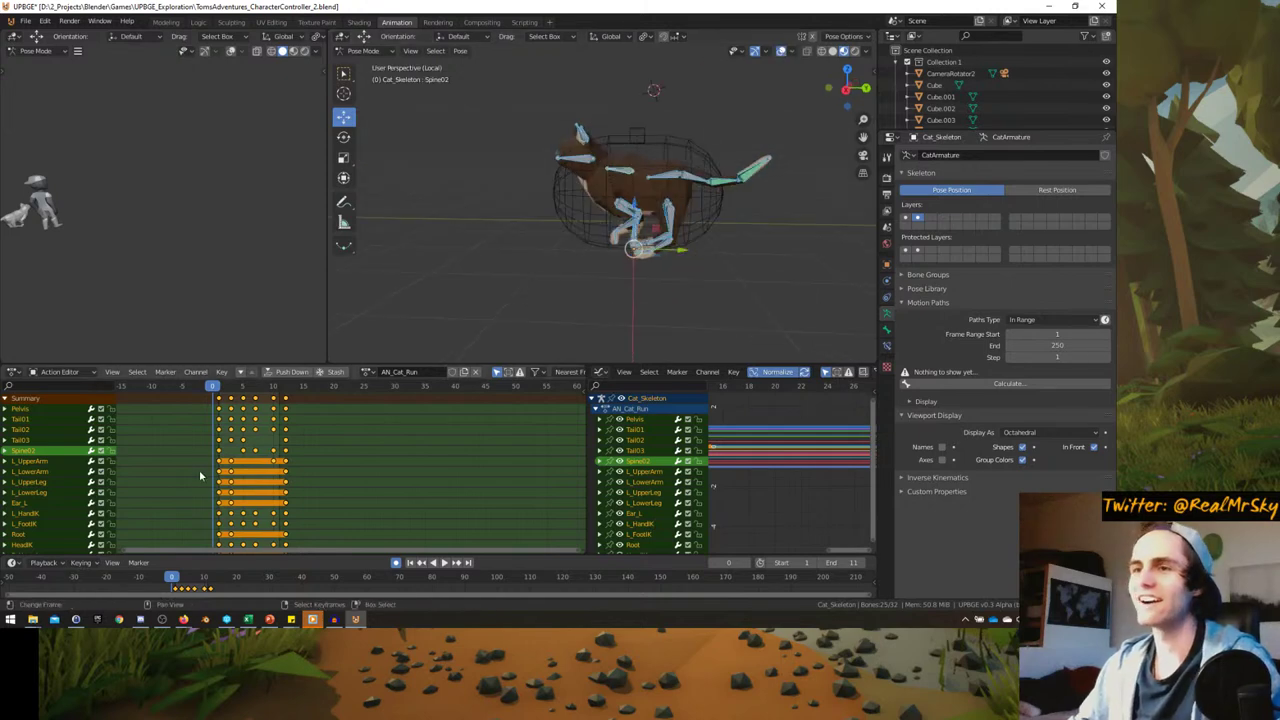
key(space)
key(space)
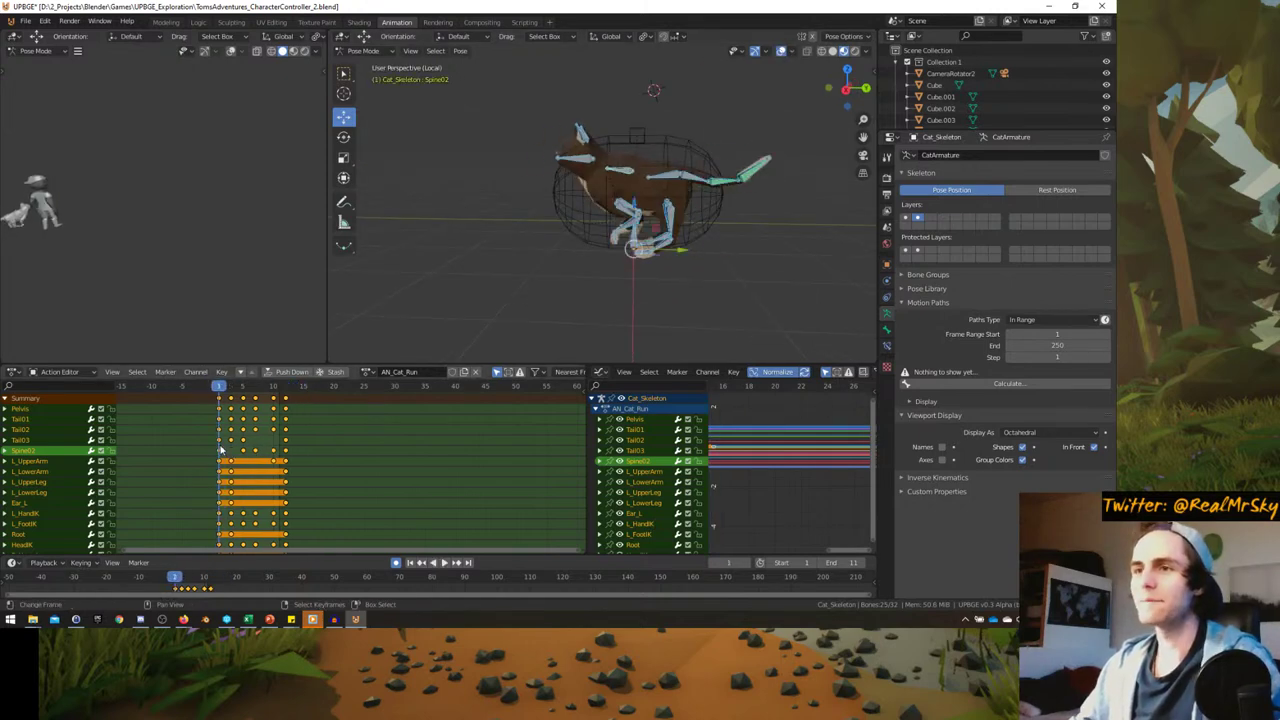
- Save the file, rename the action AN_Cat_Run1-11, and switch to the Logic workspace
key(ctrl+s)
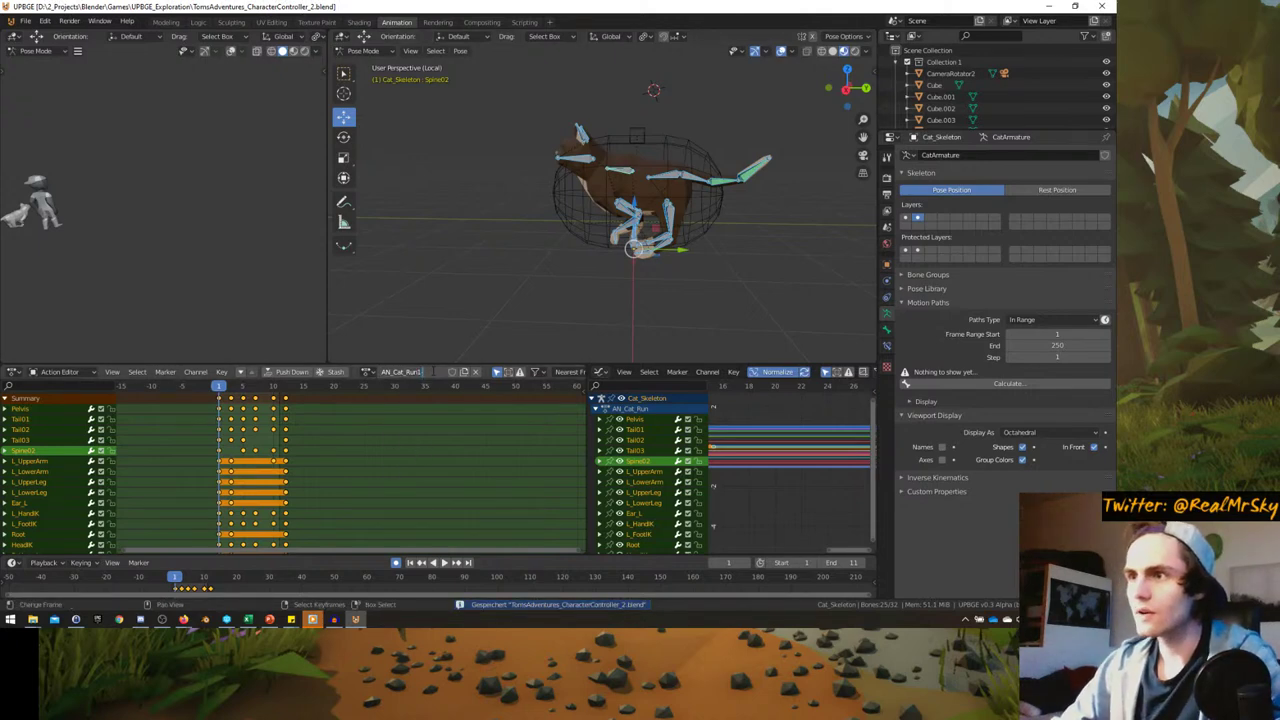
text(1)
key(Return)
middle_drag(511, 179, 527, 186)
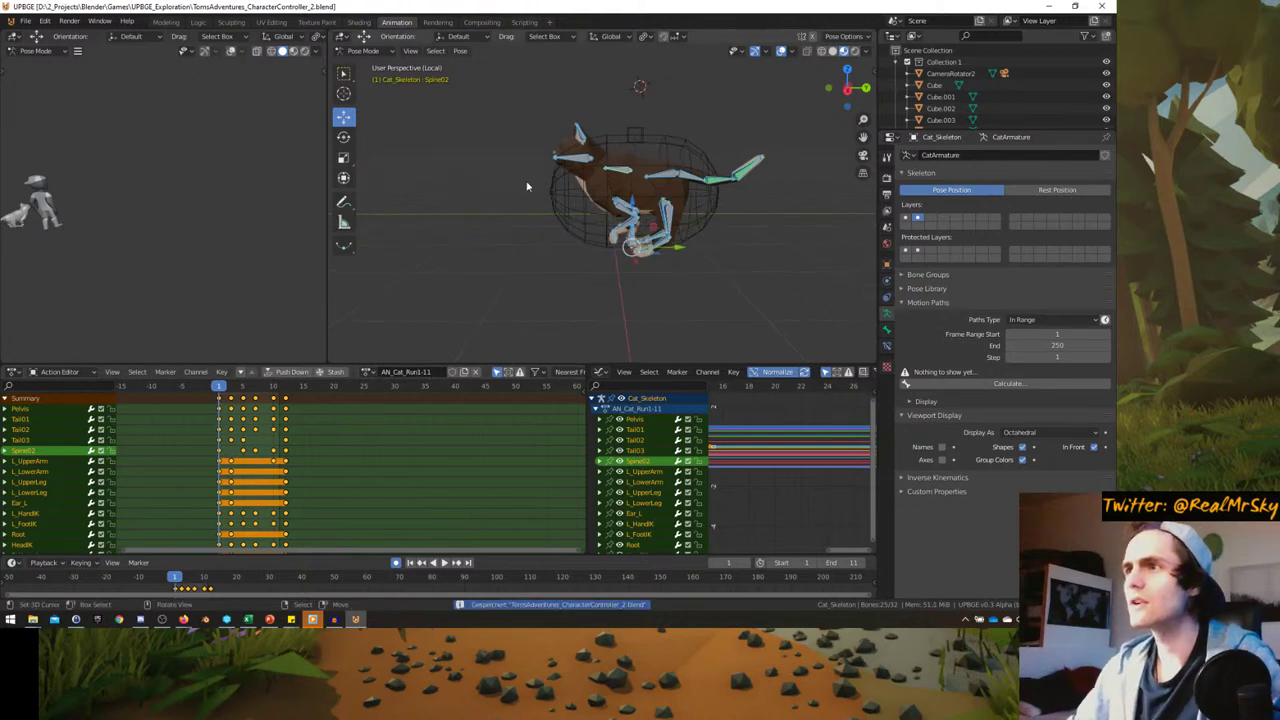
click(200, 24)
key(KP_Divide)
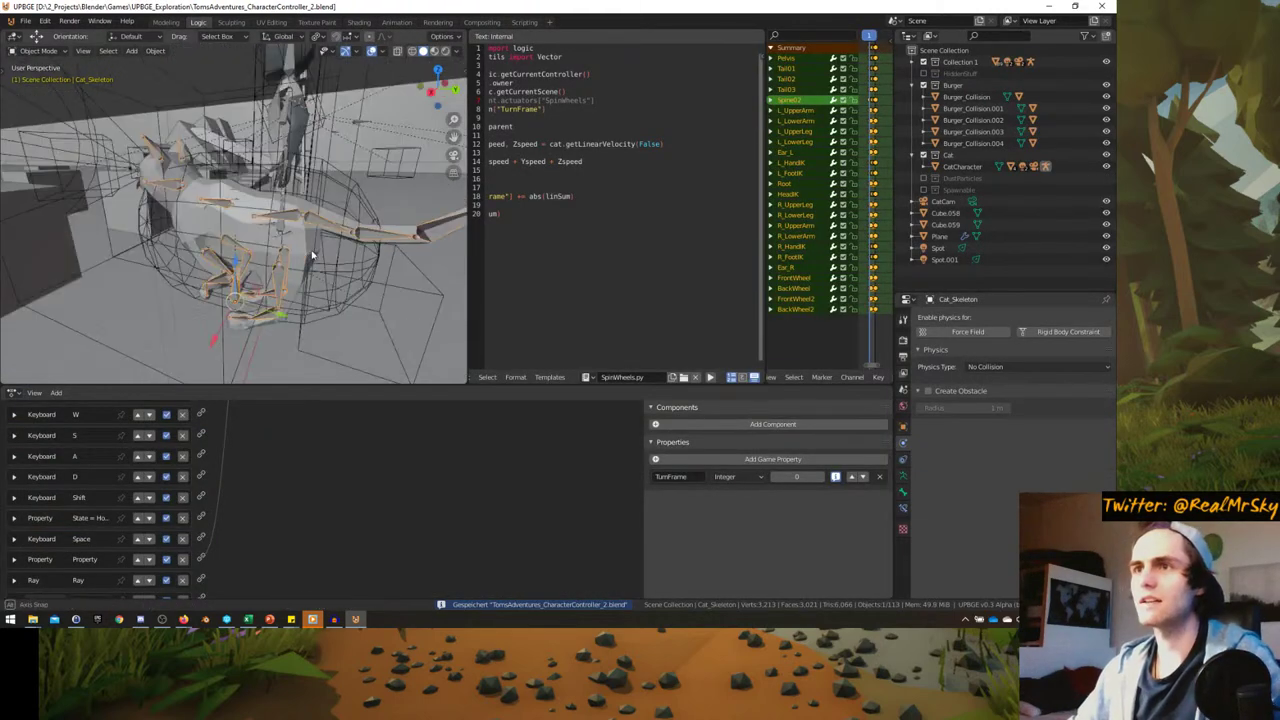
- Enlarge the logic bricks editor and remove a mistakenly added Action actuator from CatCharacter
scroll(236, 567, up, 3)
scroll(260, 570, up, 4)
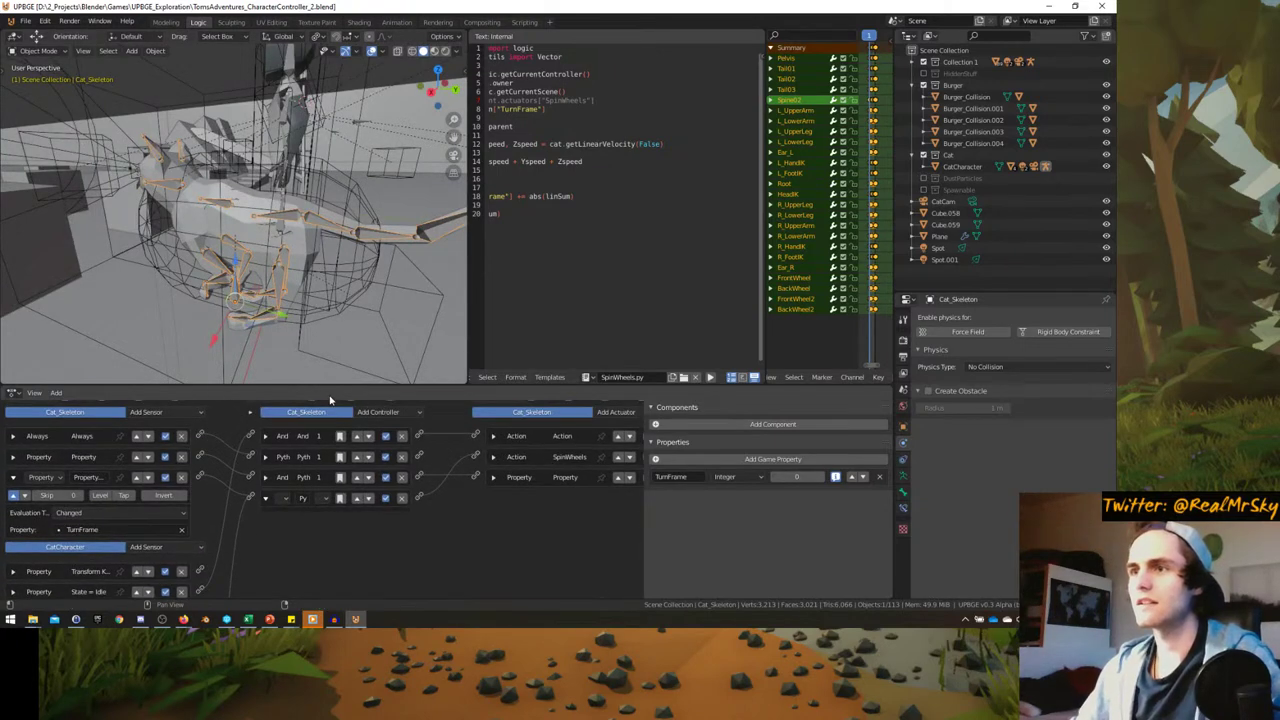
drag(331, 386, 331, 323)
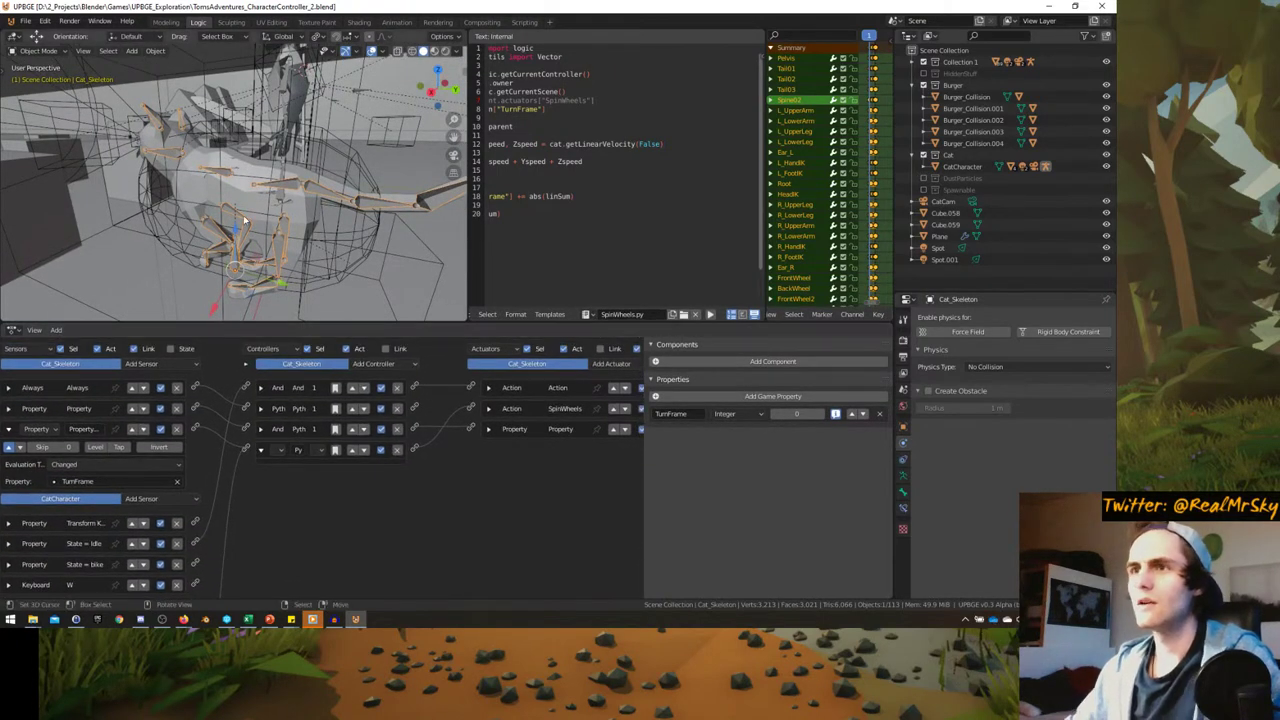
click(359, 239)
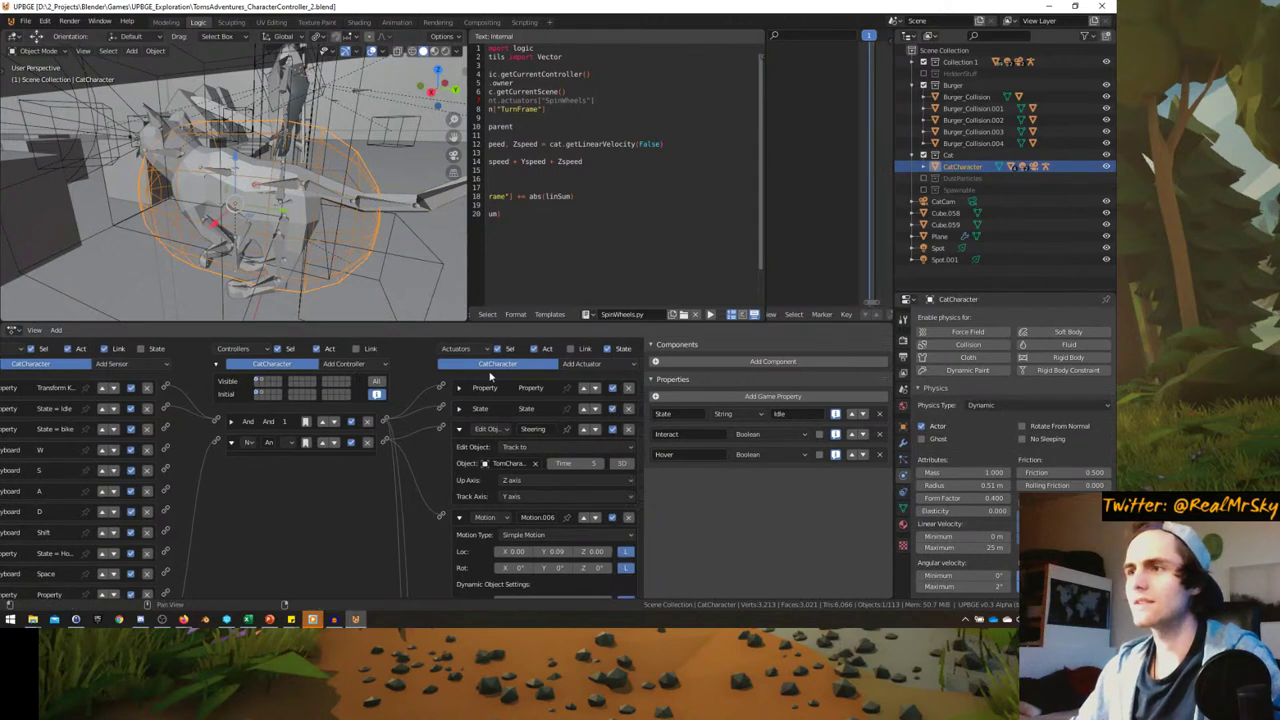
click(590, 366)
click(590, 352)
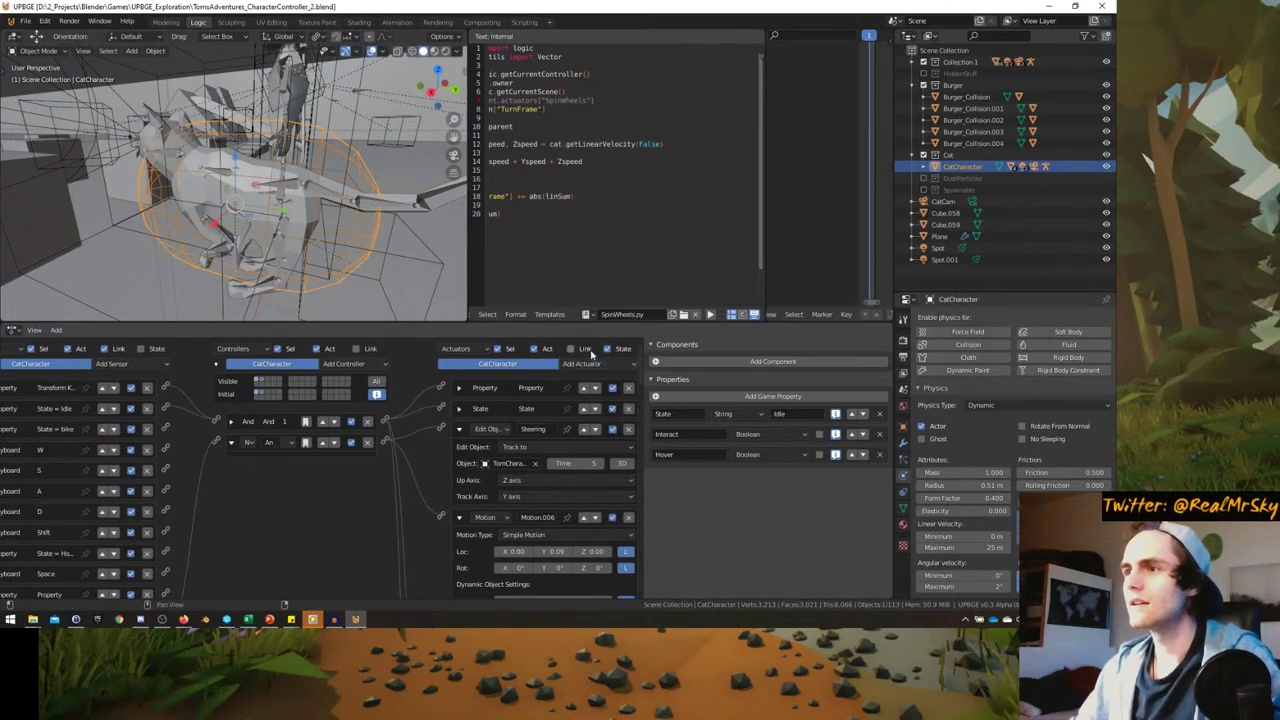
click(459, 429)
click(459, 449)
scroll(501, 463, down, 1)
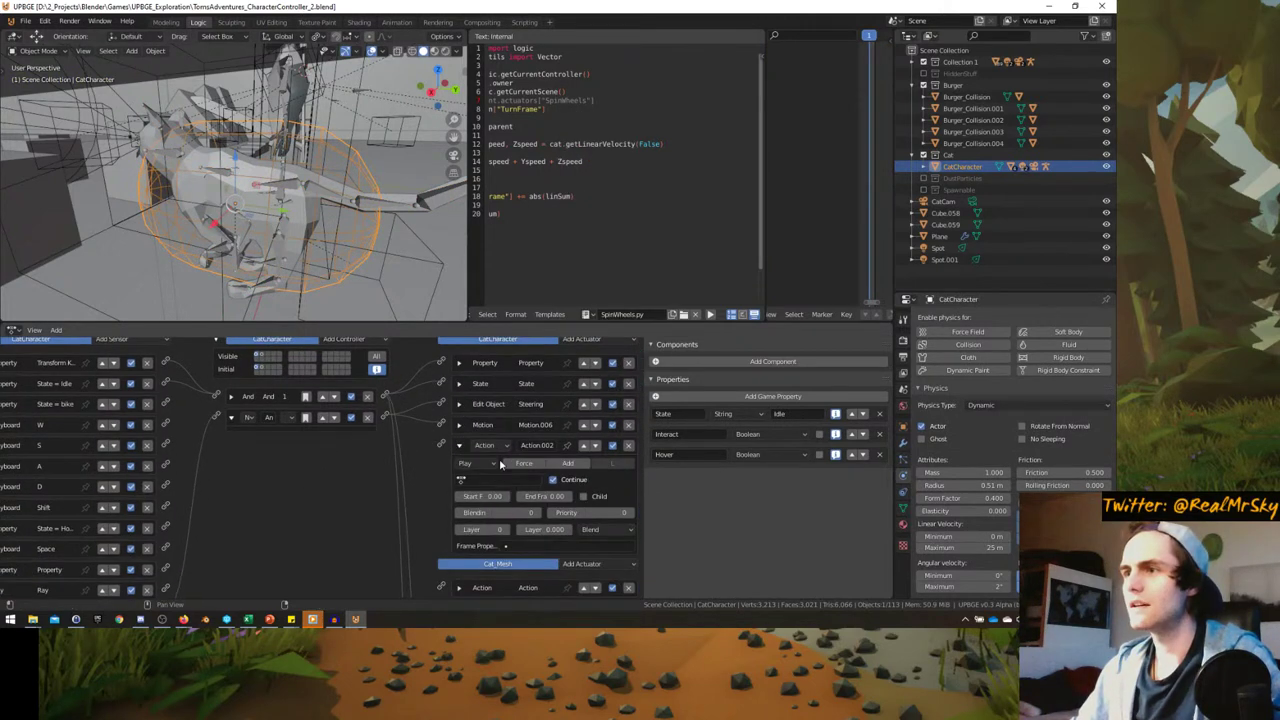
click(627, 446)
- Add an Action actuator to Cat_Skeleton that plays AN_Cat_Run1-11
click(284, 200)
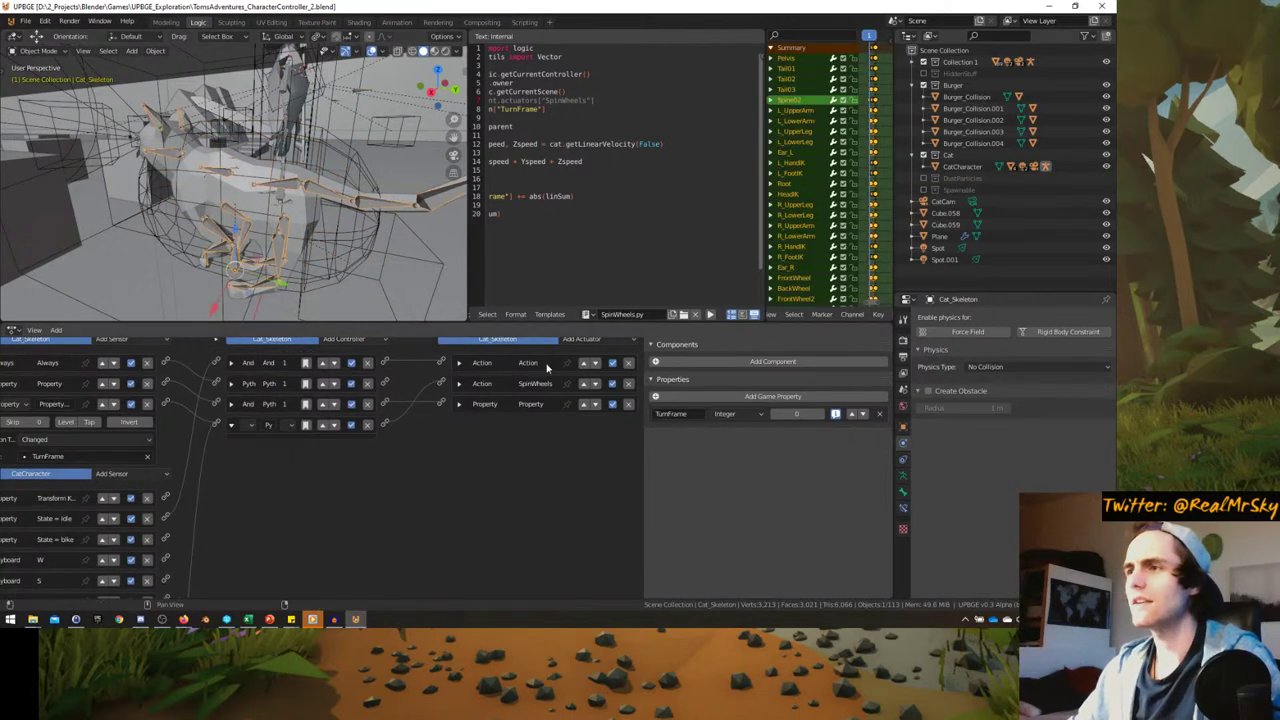
scroll(547, 368, up, 1)
click(588, 364)
click(588, 337)
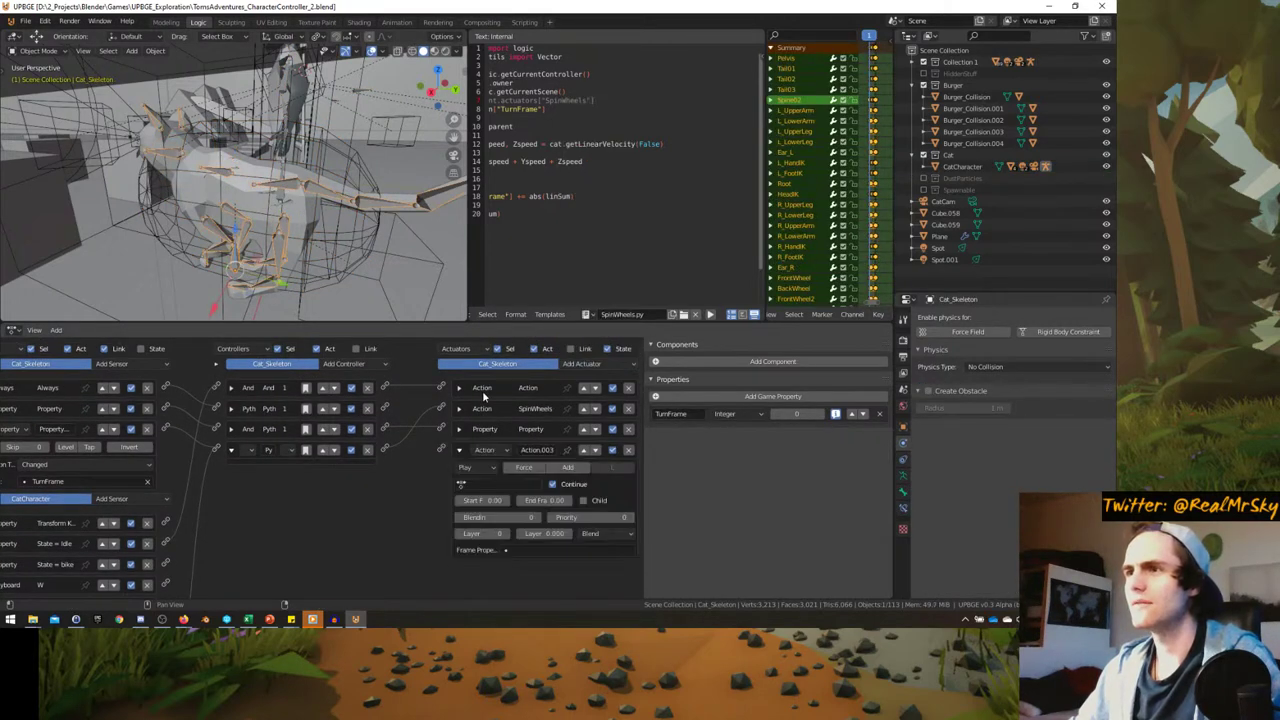
click(494, 486)
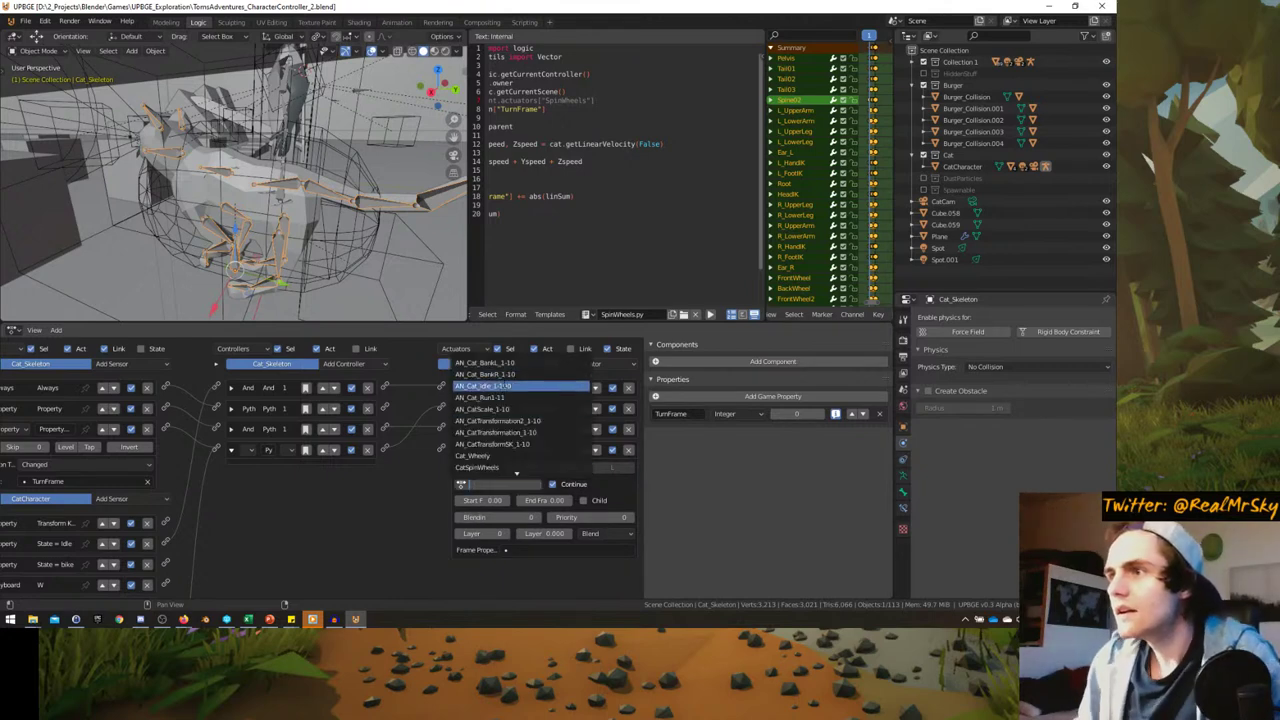
click(509, 396)
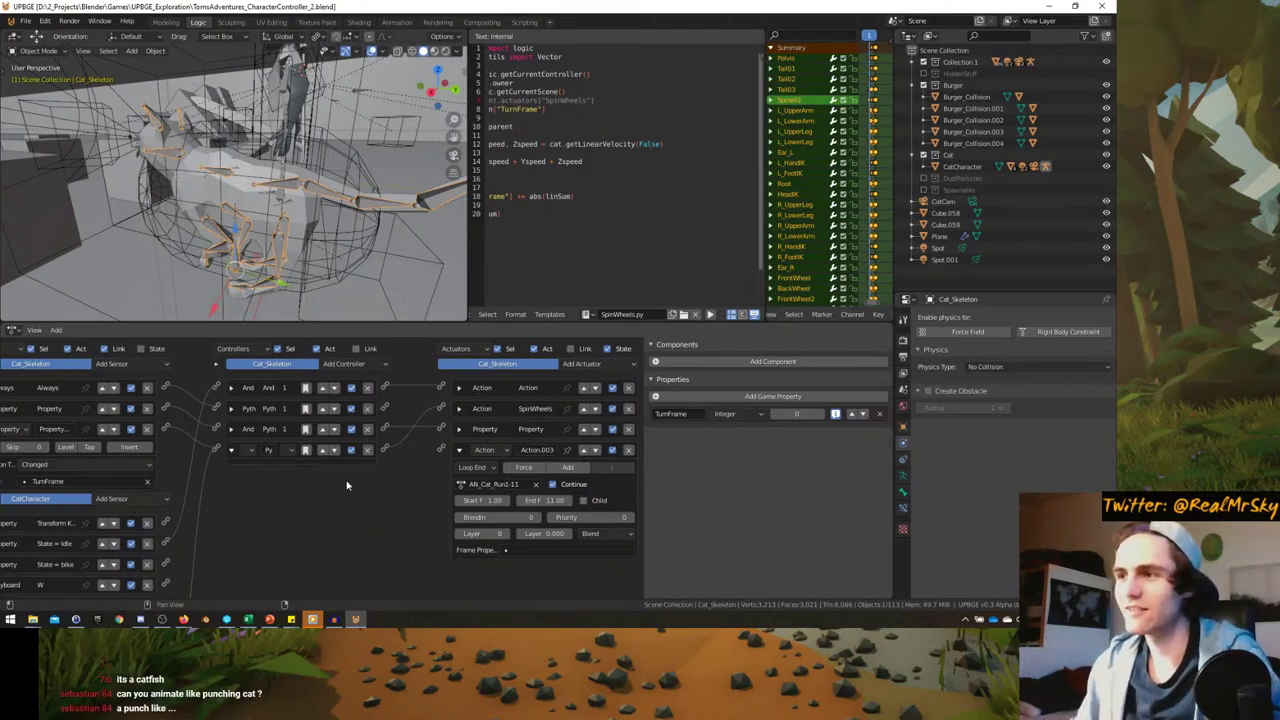
- Inspect Cat_Skeleton's idle Action actuator and its State = Idle and State = bike sensors
click(462, 388)
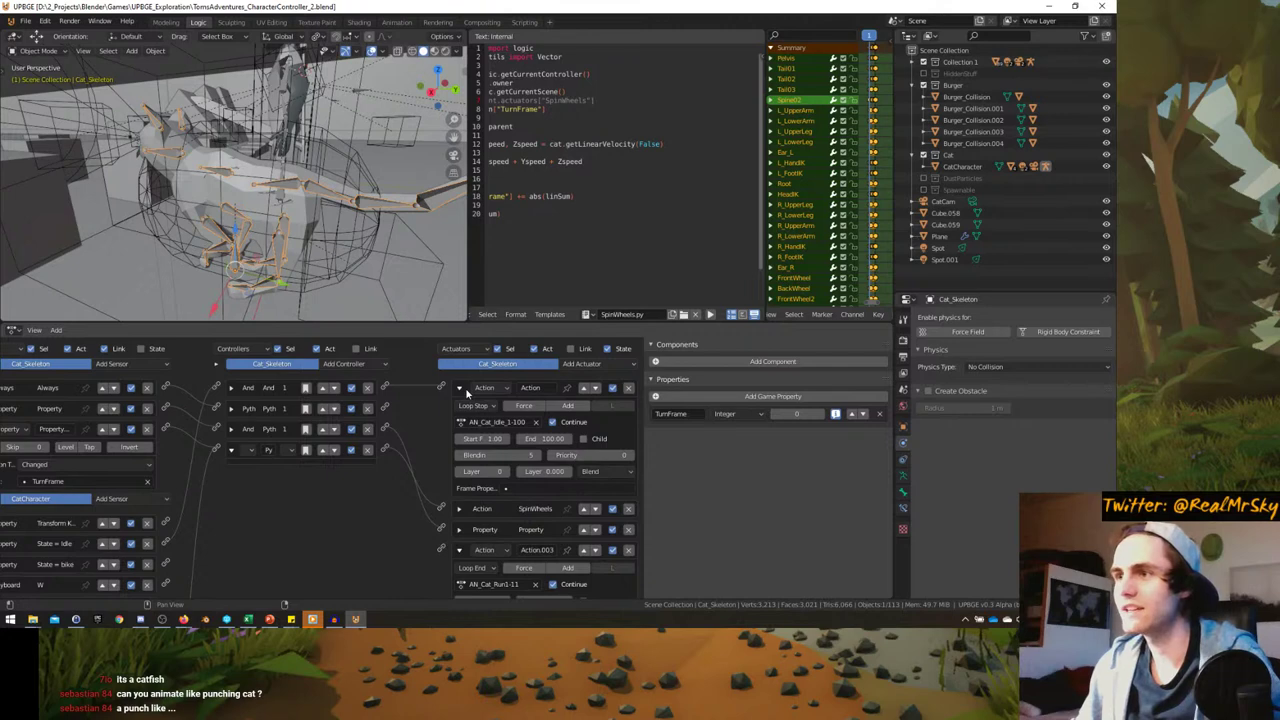
scroll(406, 463, down, 4)
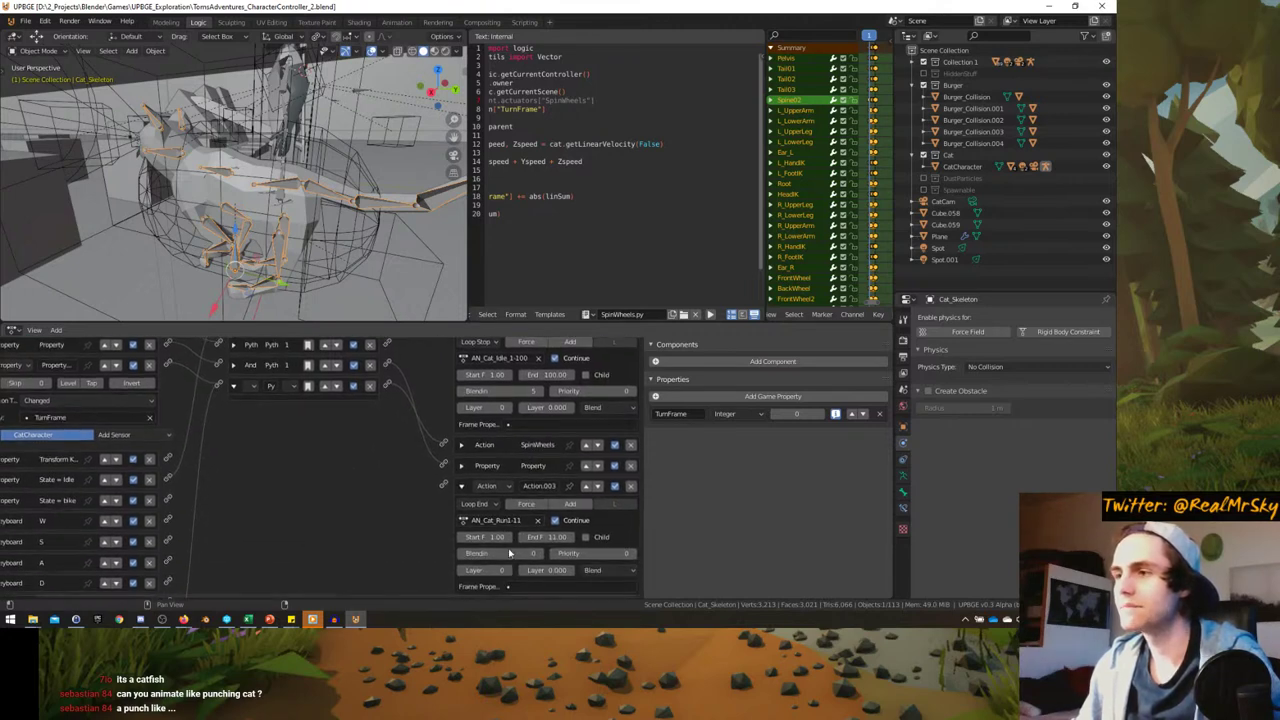
scroll(349, 556, up, 4)
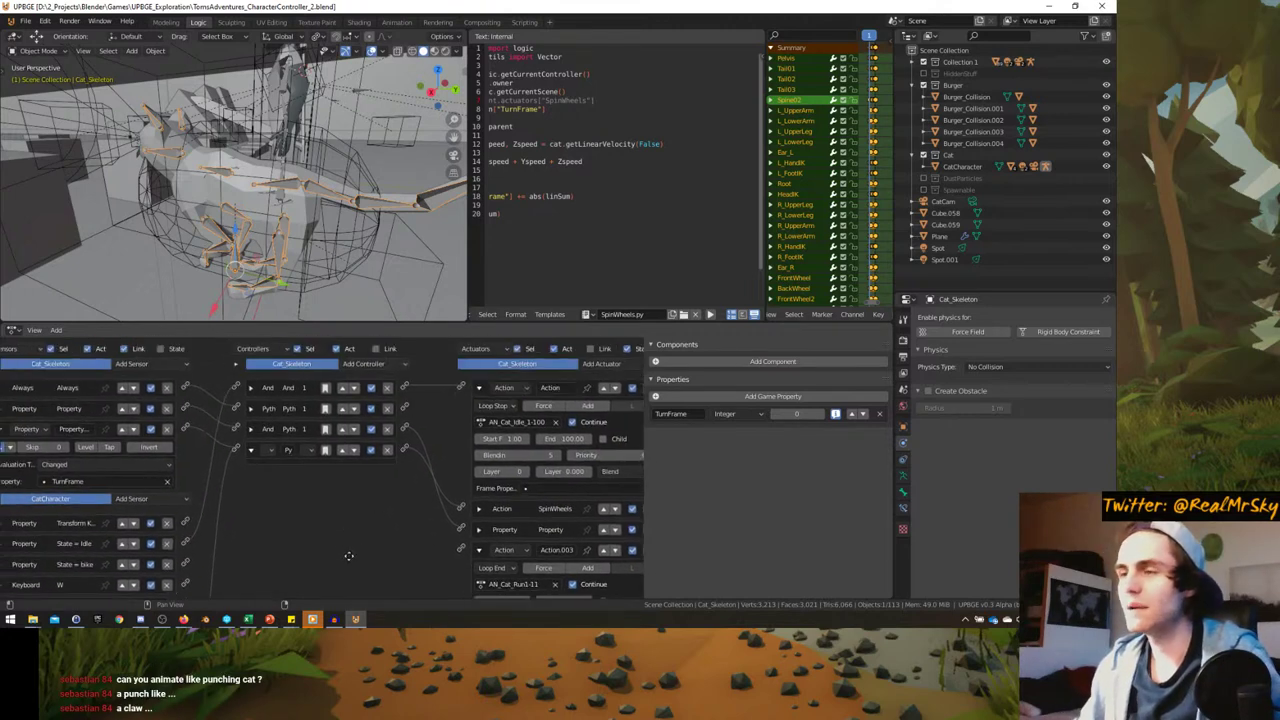
click(13, 544)
click(13, 544)
scroll(85, 505, down, 3)
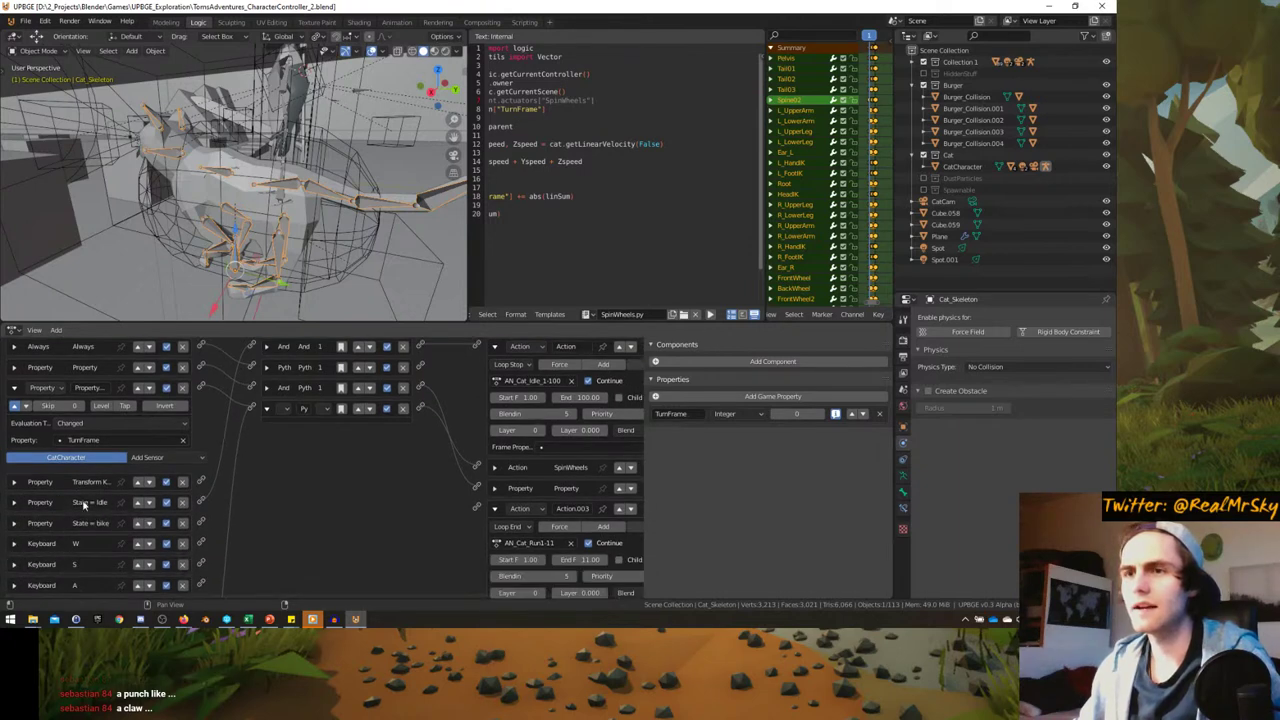
click(14, 524)
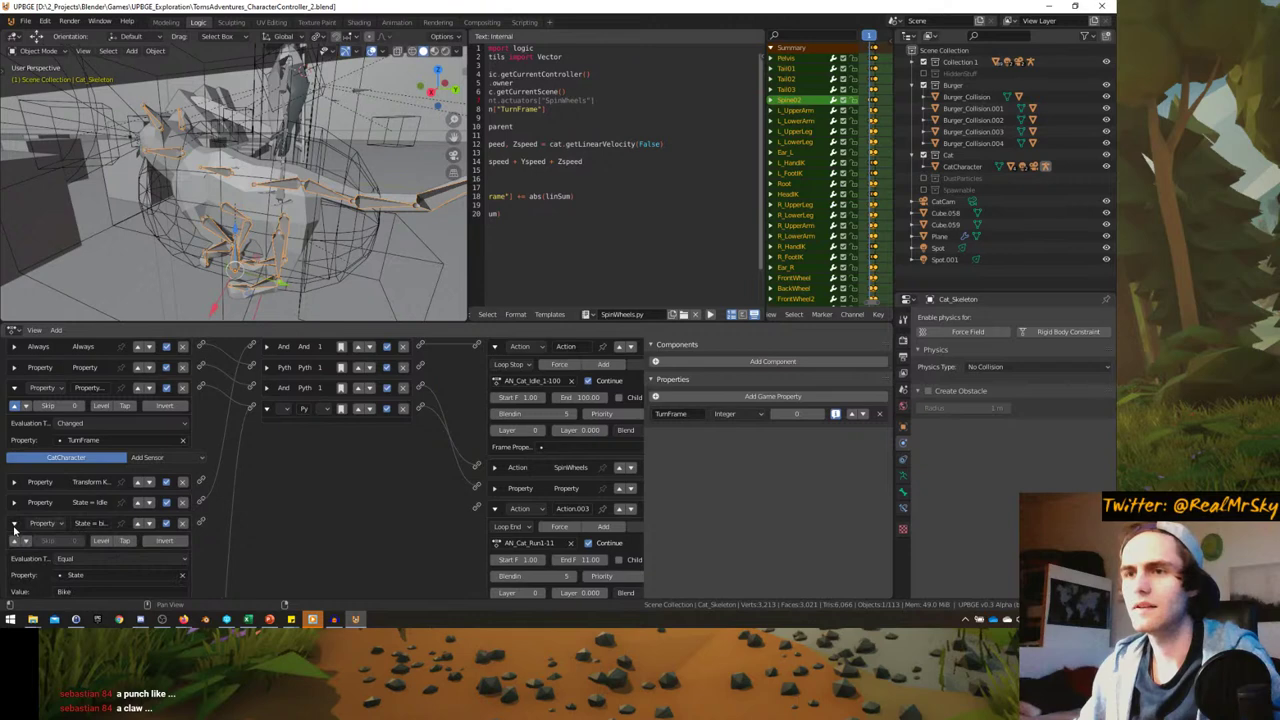
click(14, 524)
scroll(272, 440, up, 3)
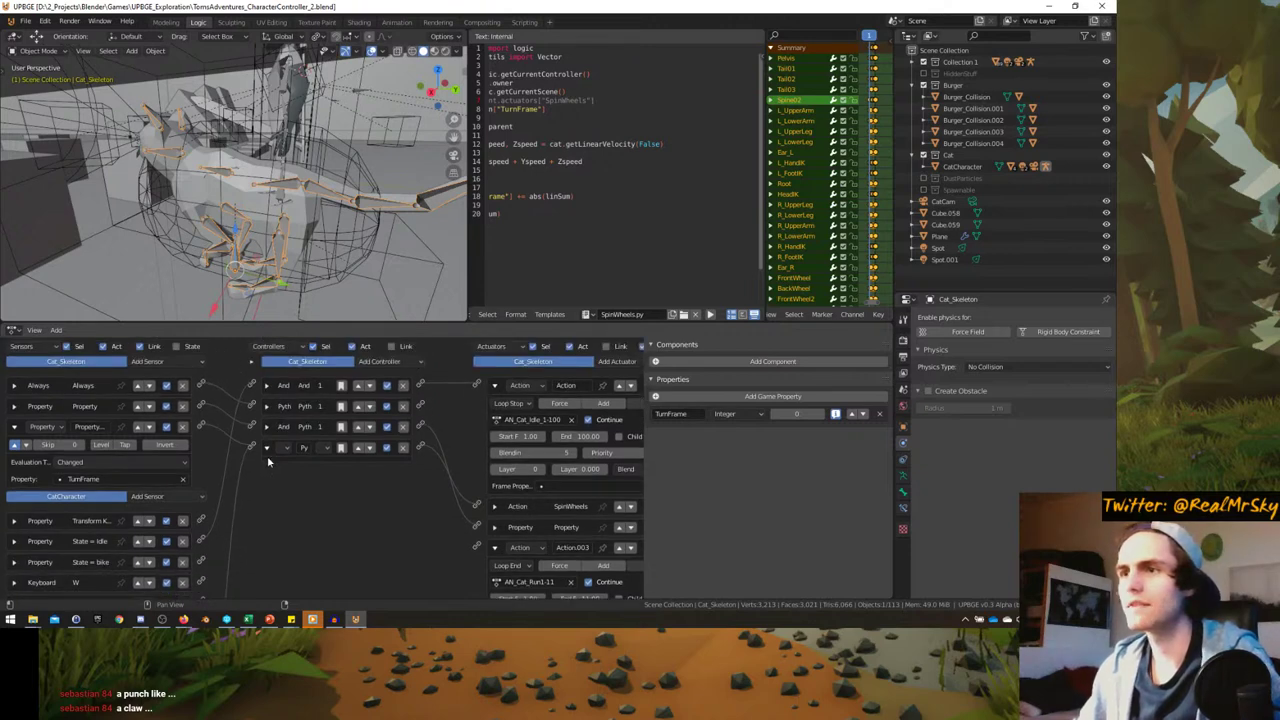
click(494, 386)
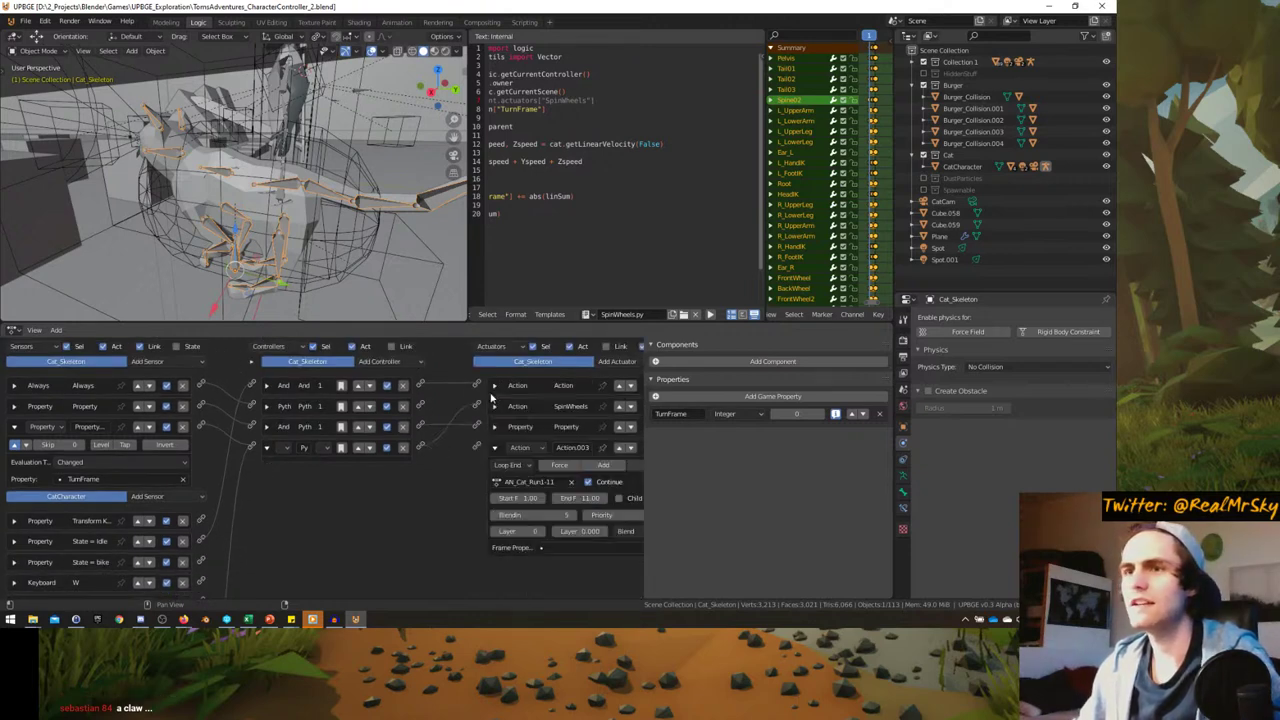
- Add an And controller to Cat_Skeleton and link it to the AN_Cat_Run1-11 actuator
ctrl+scroll(490, 465, right, 2)
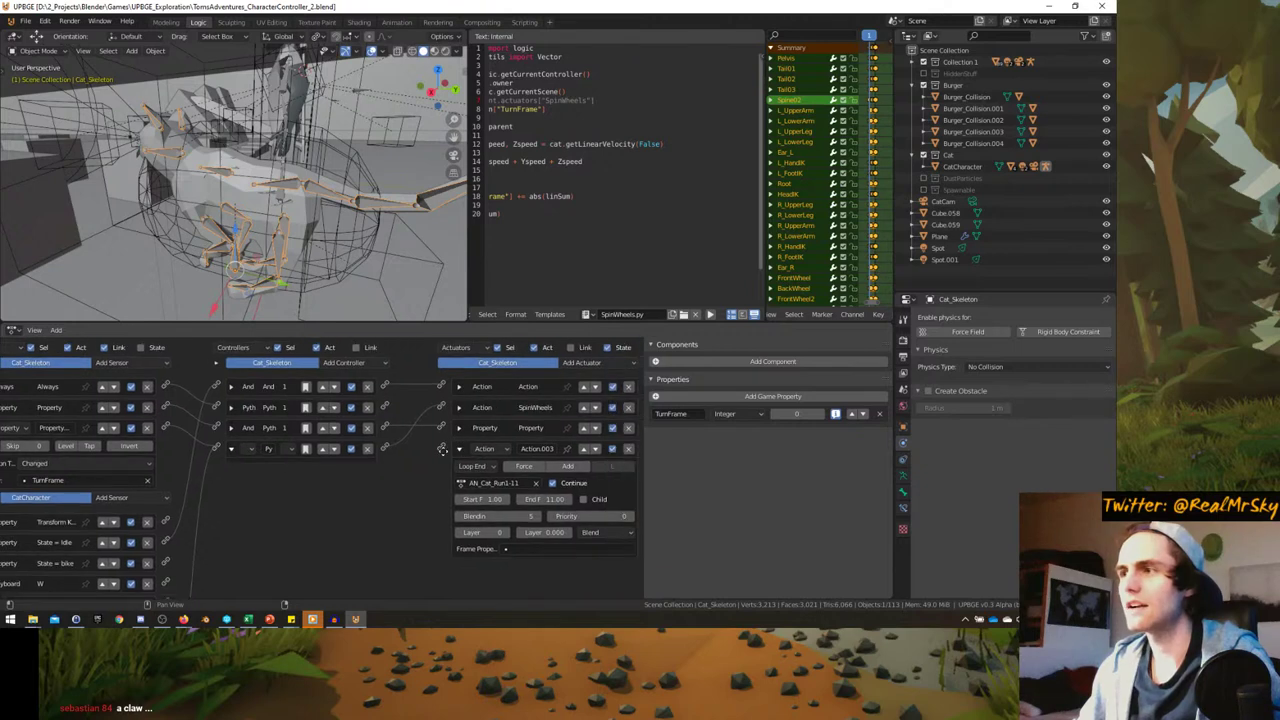
click(368, 366)
click(368, 386)
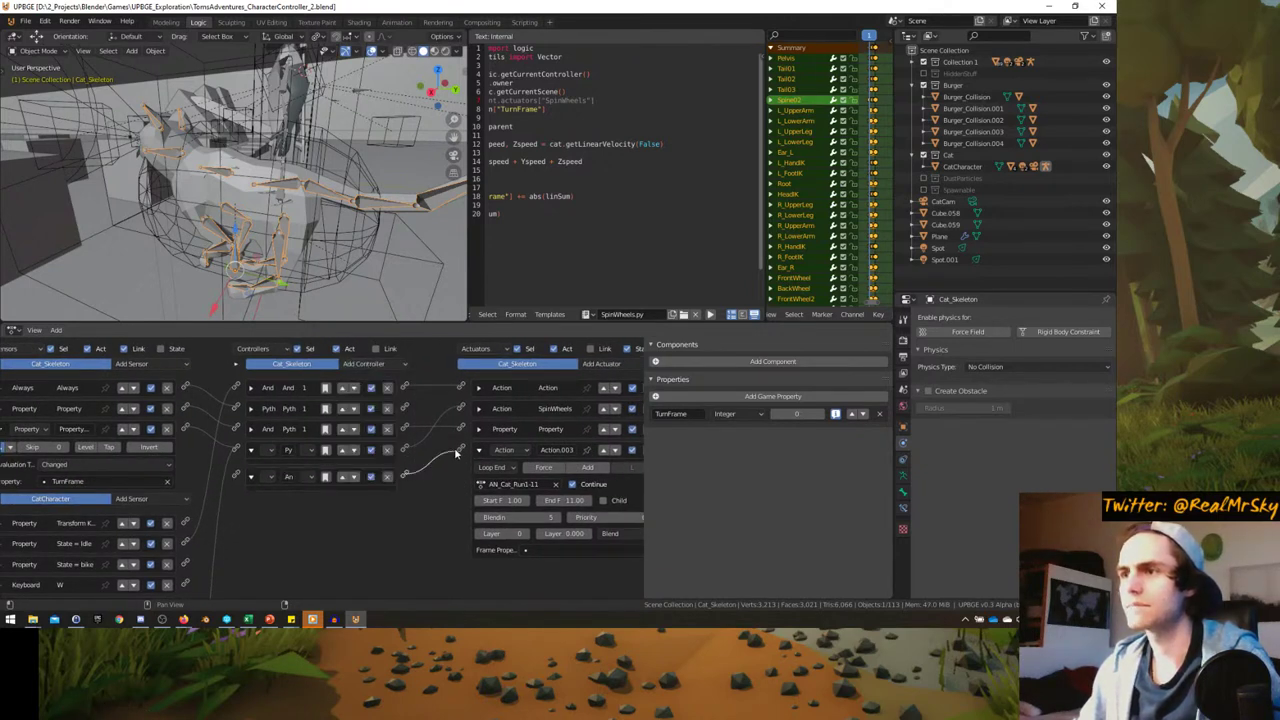
drag(454, 452, 460, 449)
- Select CatCharacter and add a new And controller to its logic
click(334, 157)
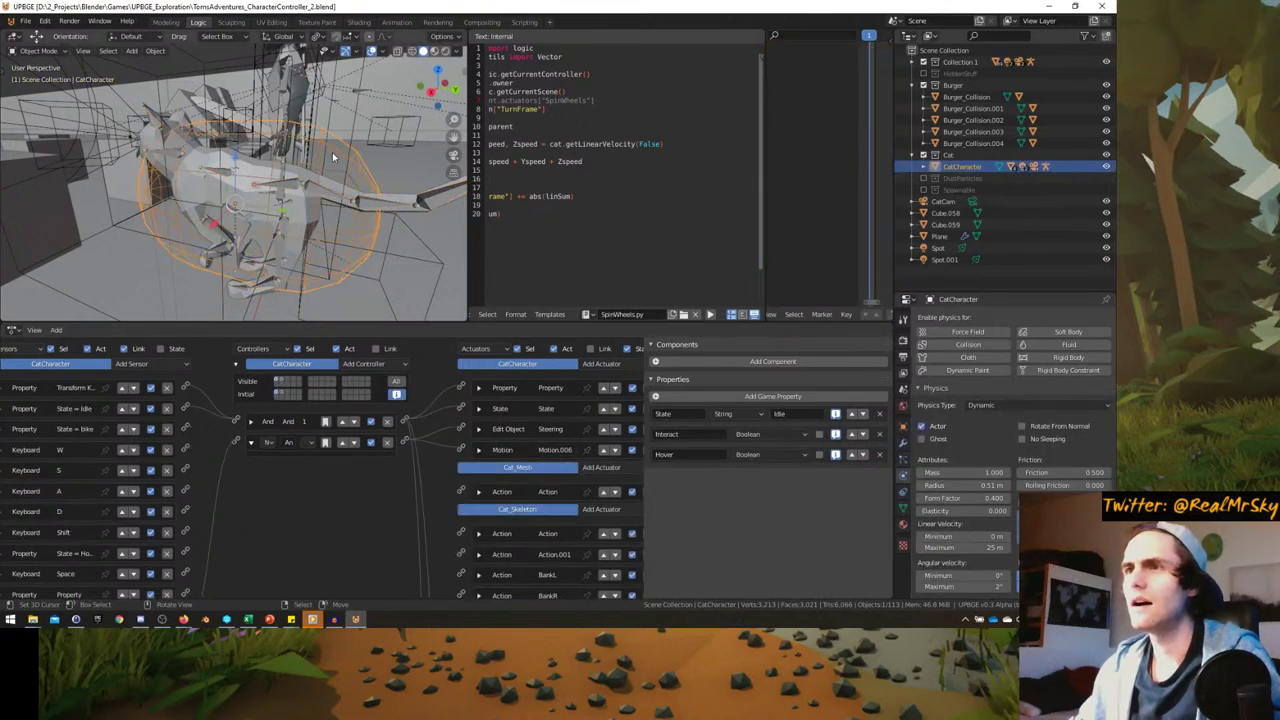
click(364, 364)
click(366, 386)
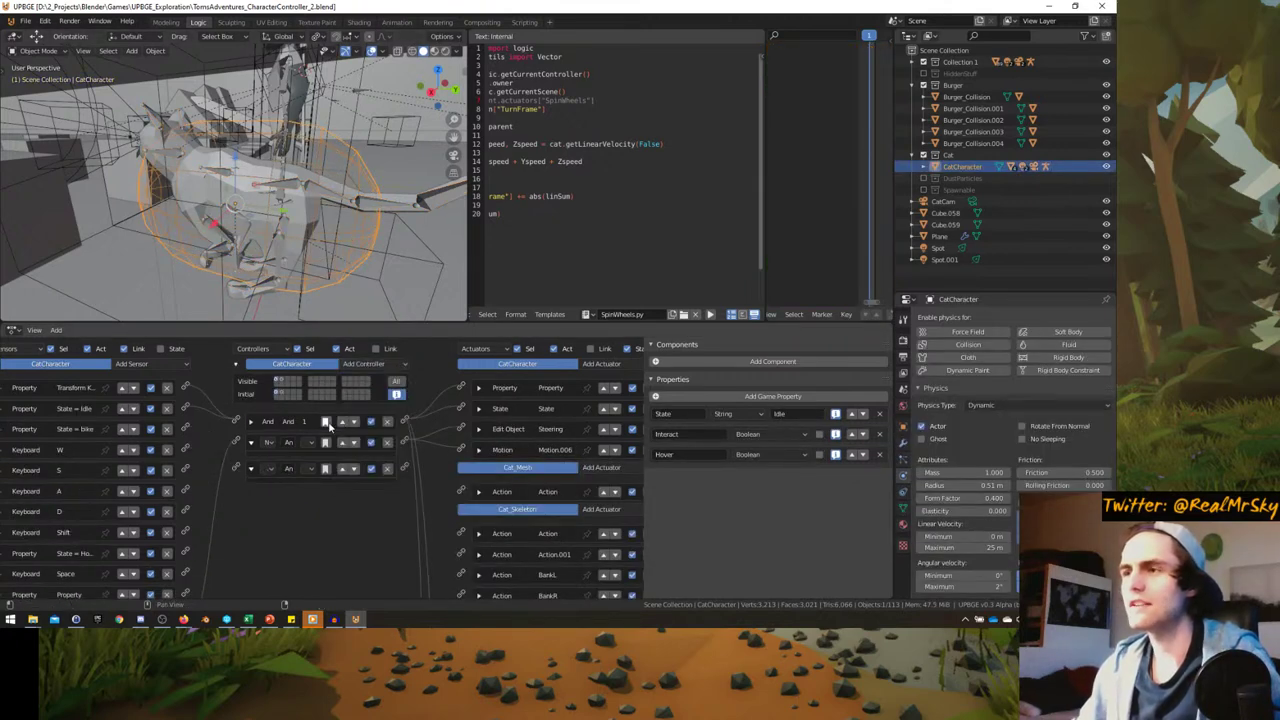
- Add a Property actuator assigning State the value Follow, wired to the new controller
scroll(262, 450, up, 3)
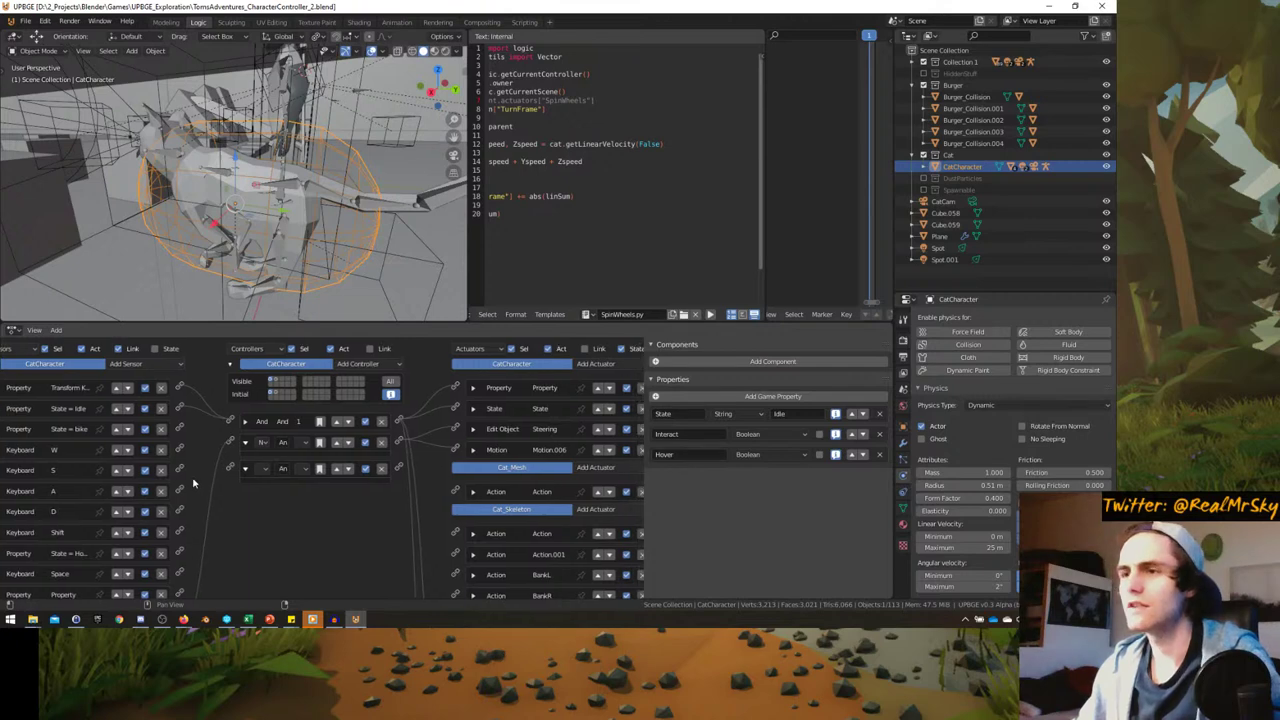
middle_drag(262, 450, 214, 450)
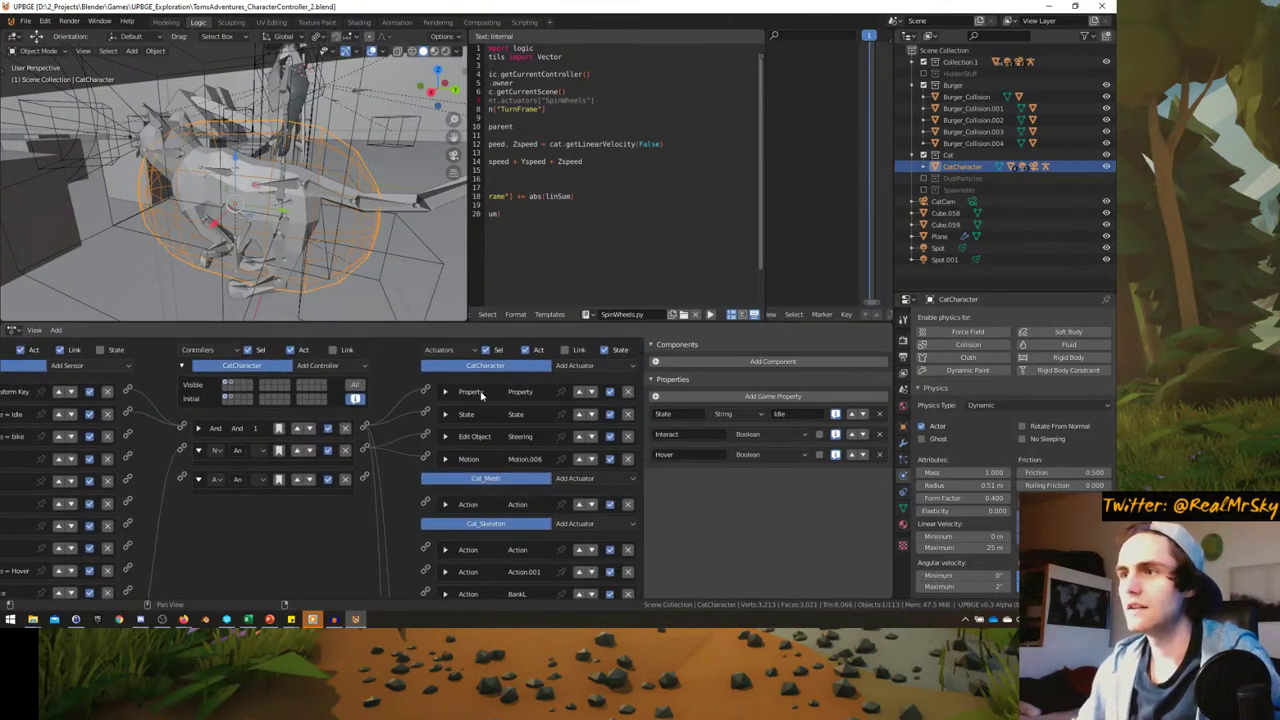
click(575, 365)
click(581, 210)
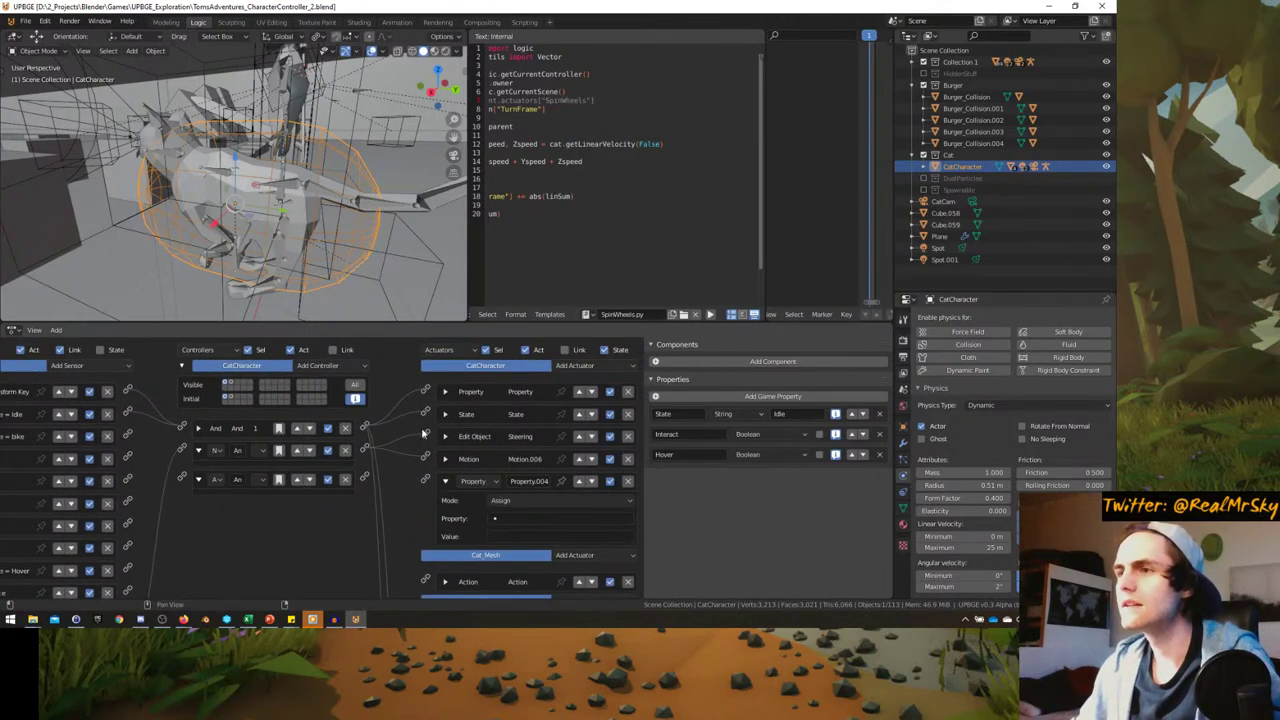
drag(365, 450, 427, 484)
click(540, 518)
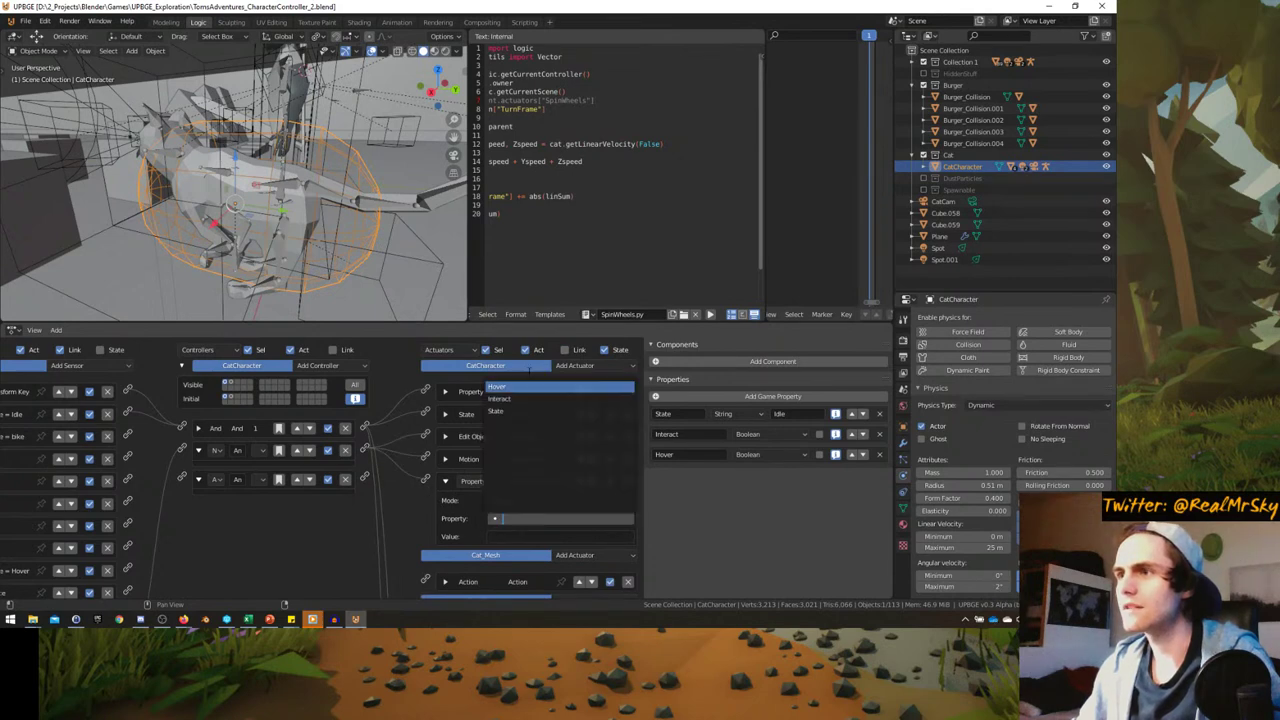
click(497, 411)
click(511, 536)
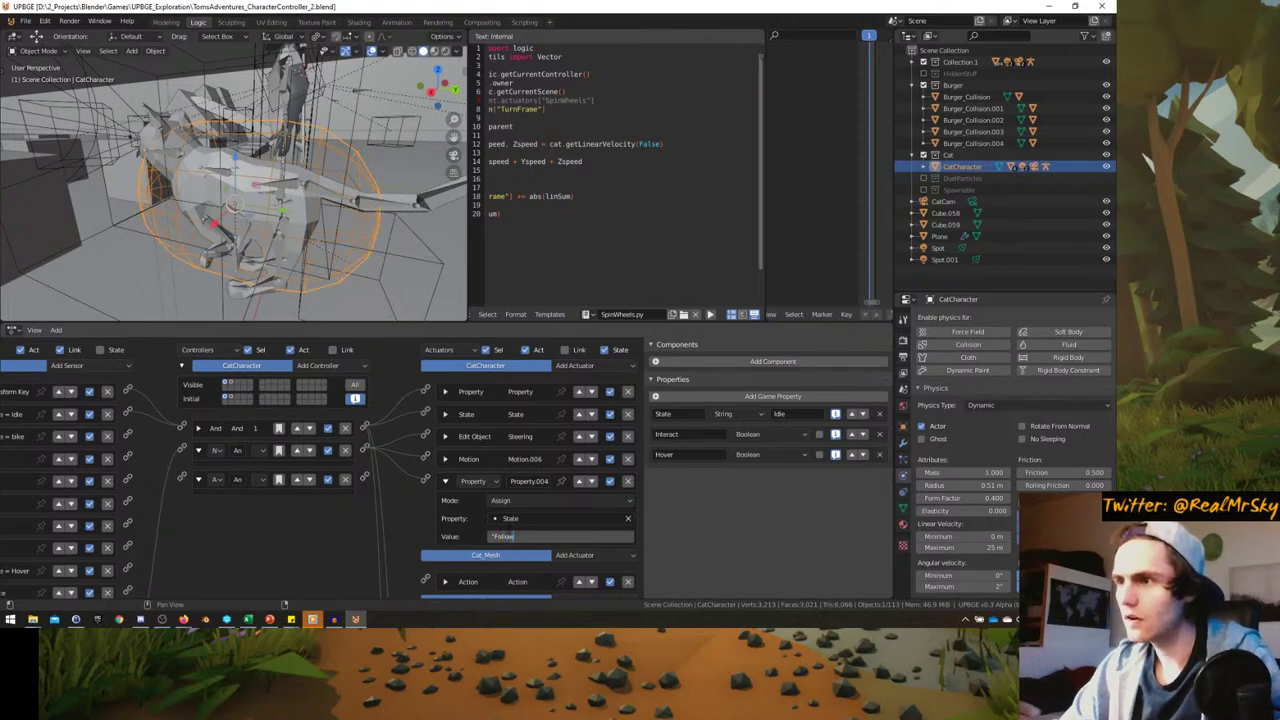
key(Return)
click(447, 481)
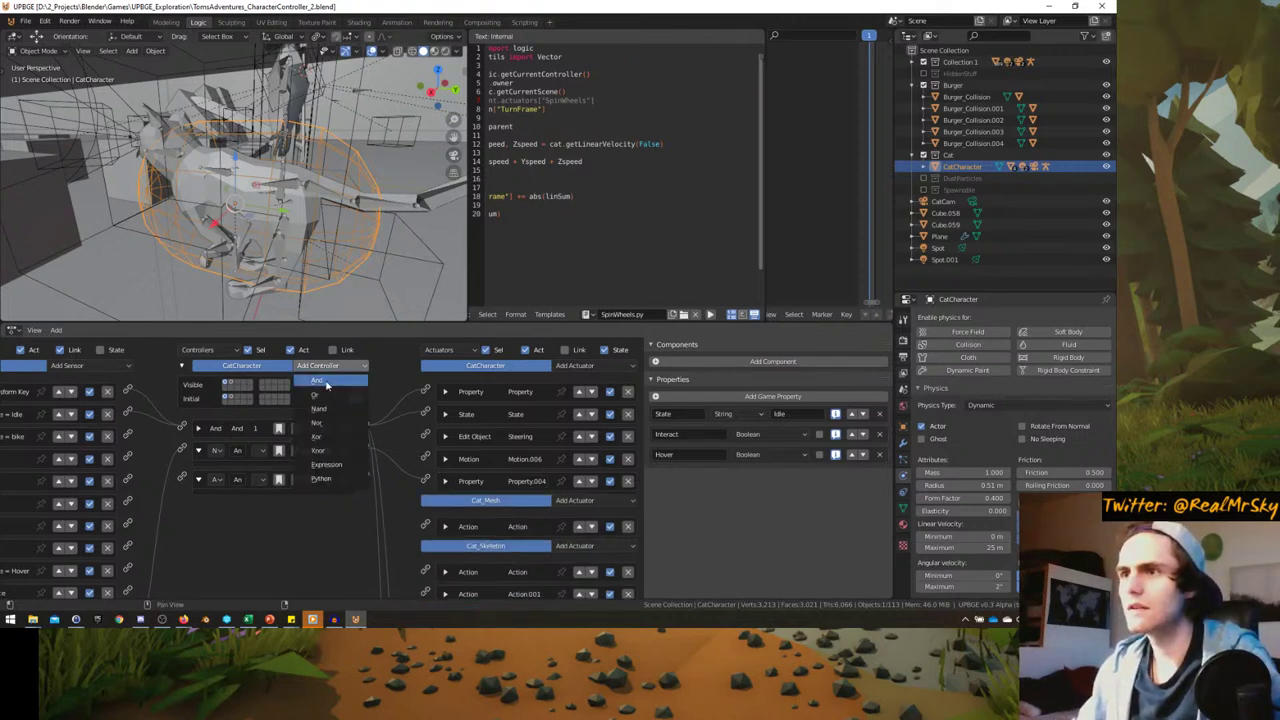
- Add a Nand controller and connect the Near sensor to it
middle_drag(220, 550, 303, 548)
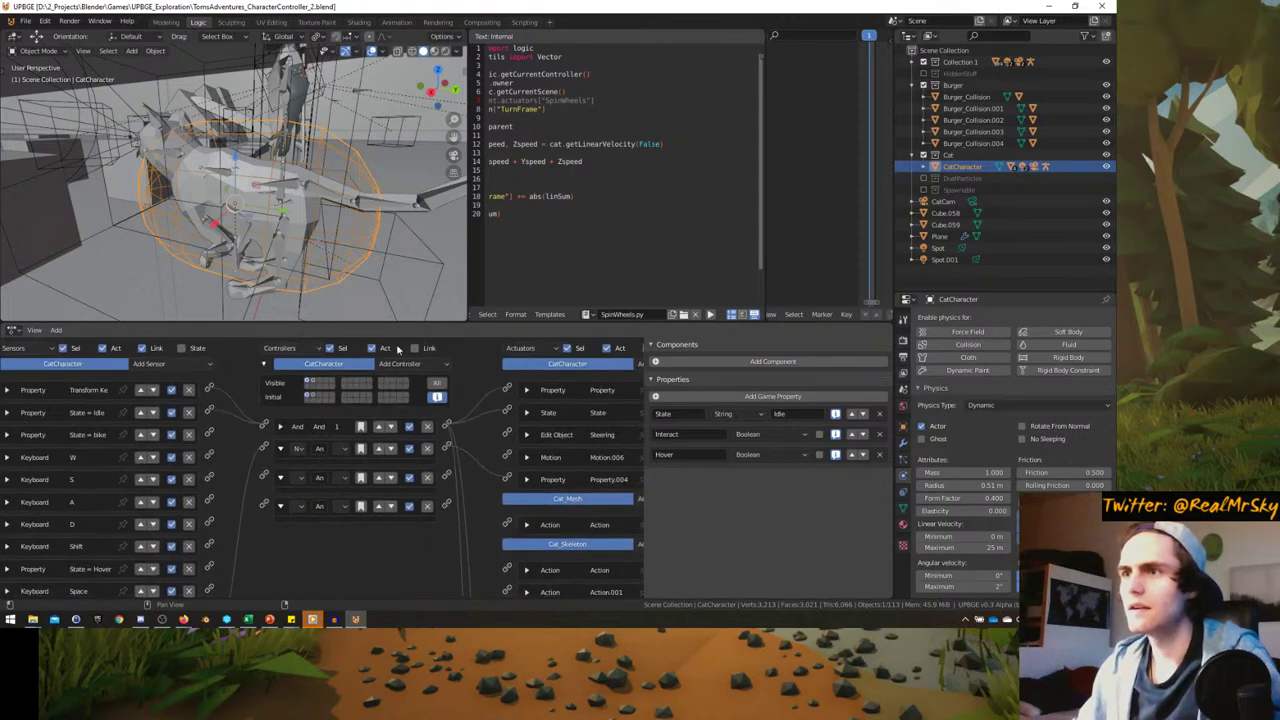
click(399, 363)
click(396, 418)
middle_drag(396, 420, 389, 331)
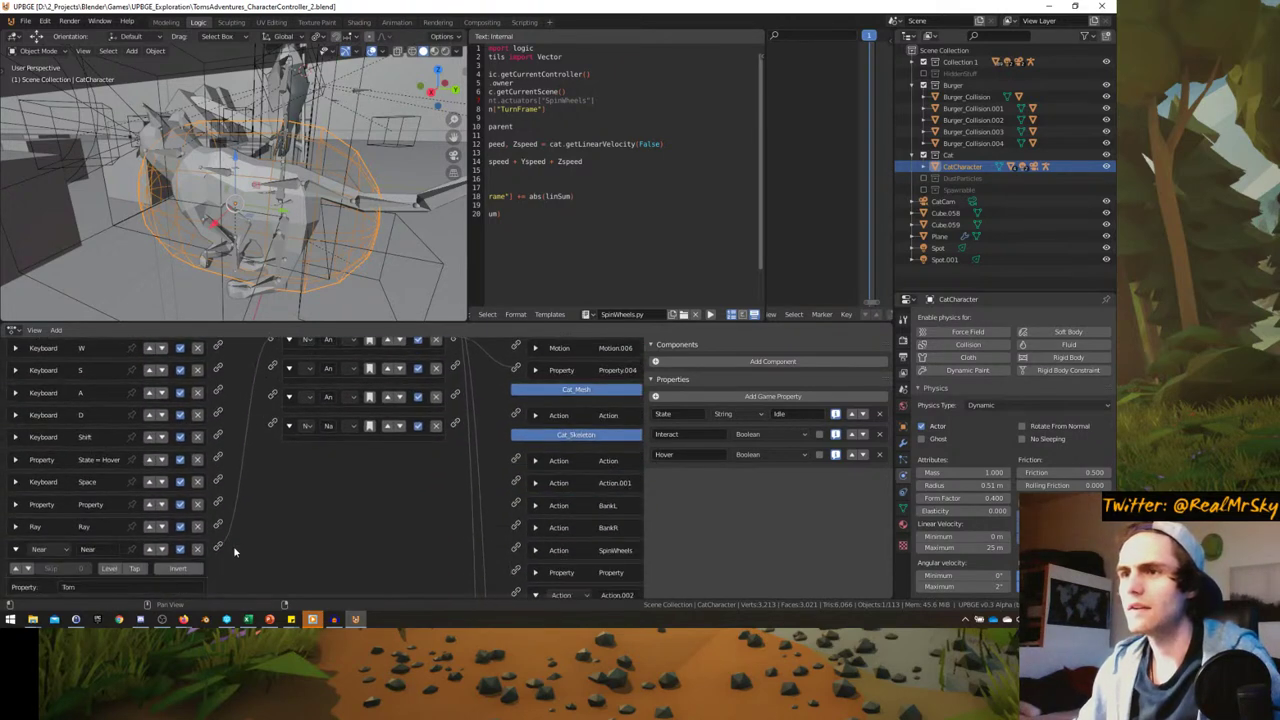
drag(204, 569, 259, 446)
middle_drag(329, 465, 254, 556)
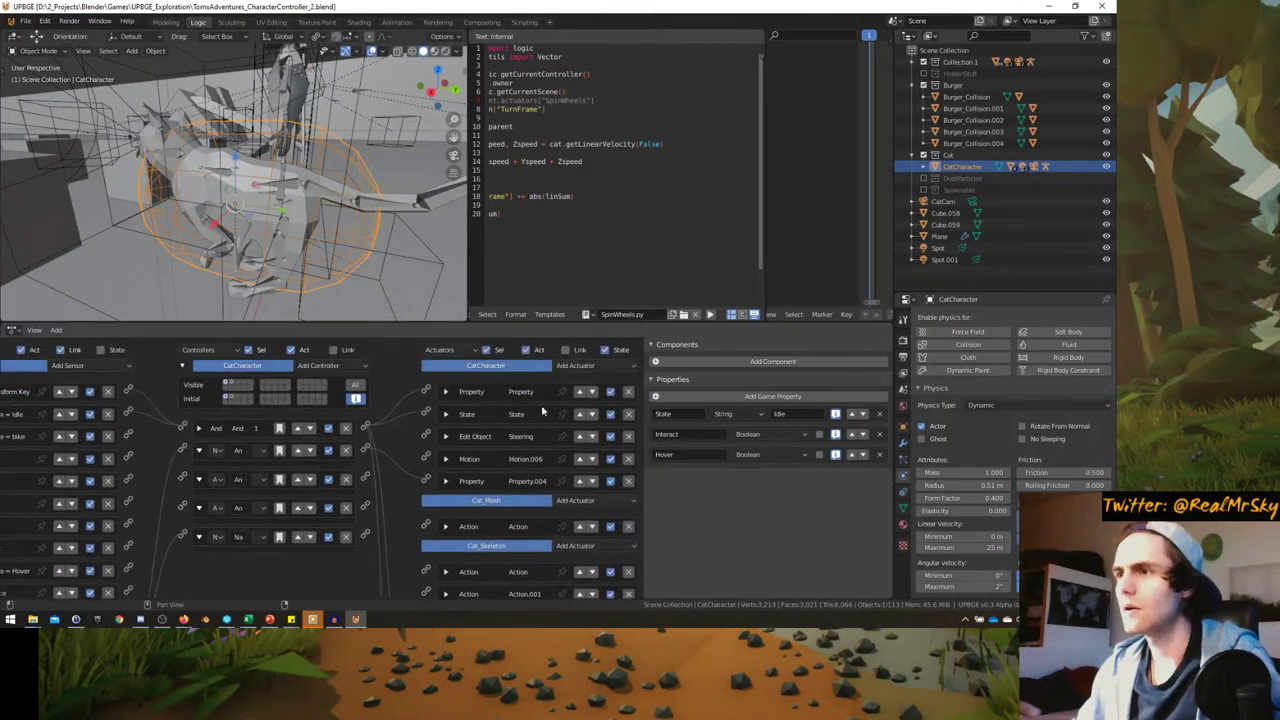
- Add a second Property actuator that assigns State the value Idle
click(446, 392)
click(446, 392)
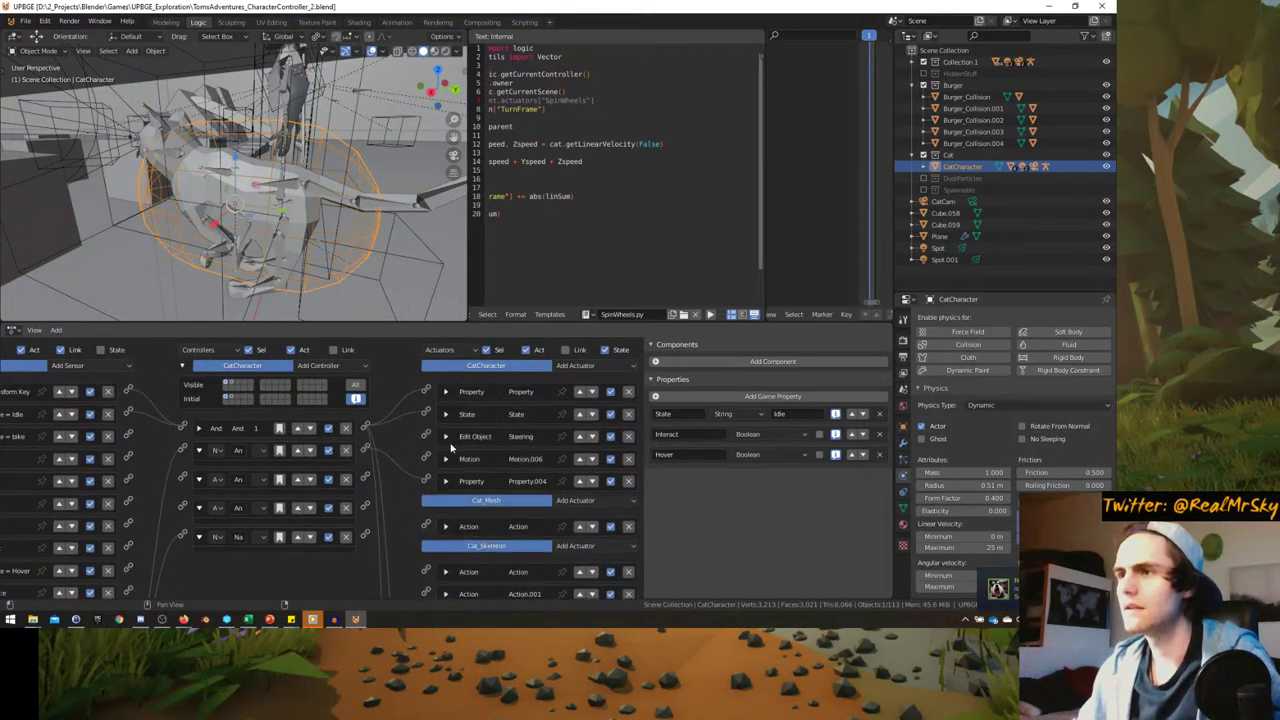
click(595, 366)
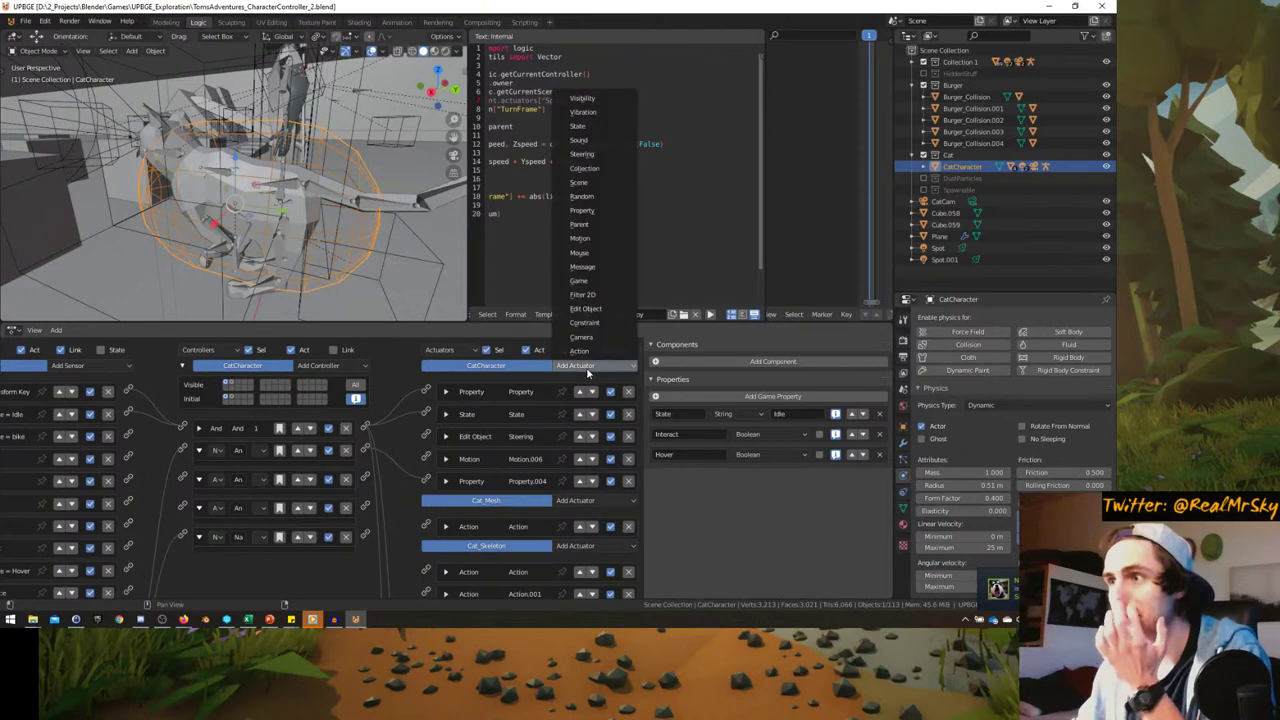
click(597, 211)
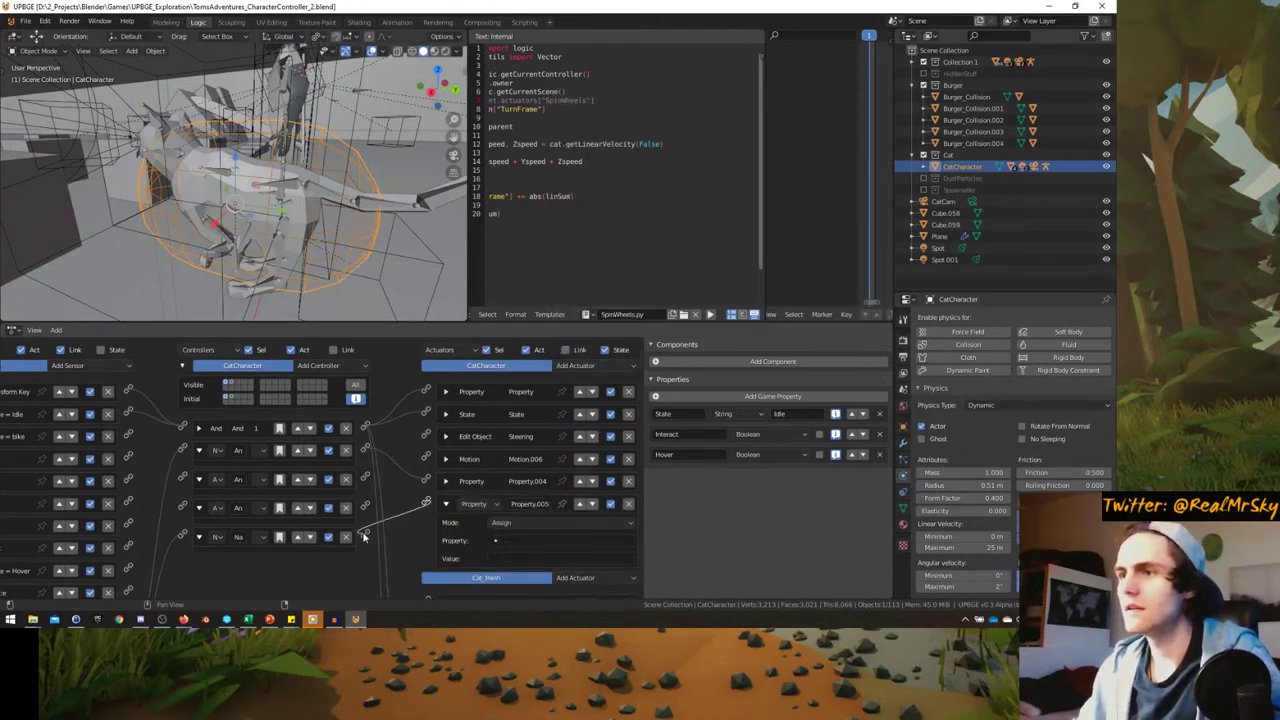
click(495, 541)
click(497, 433)
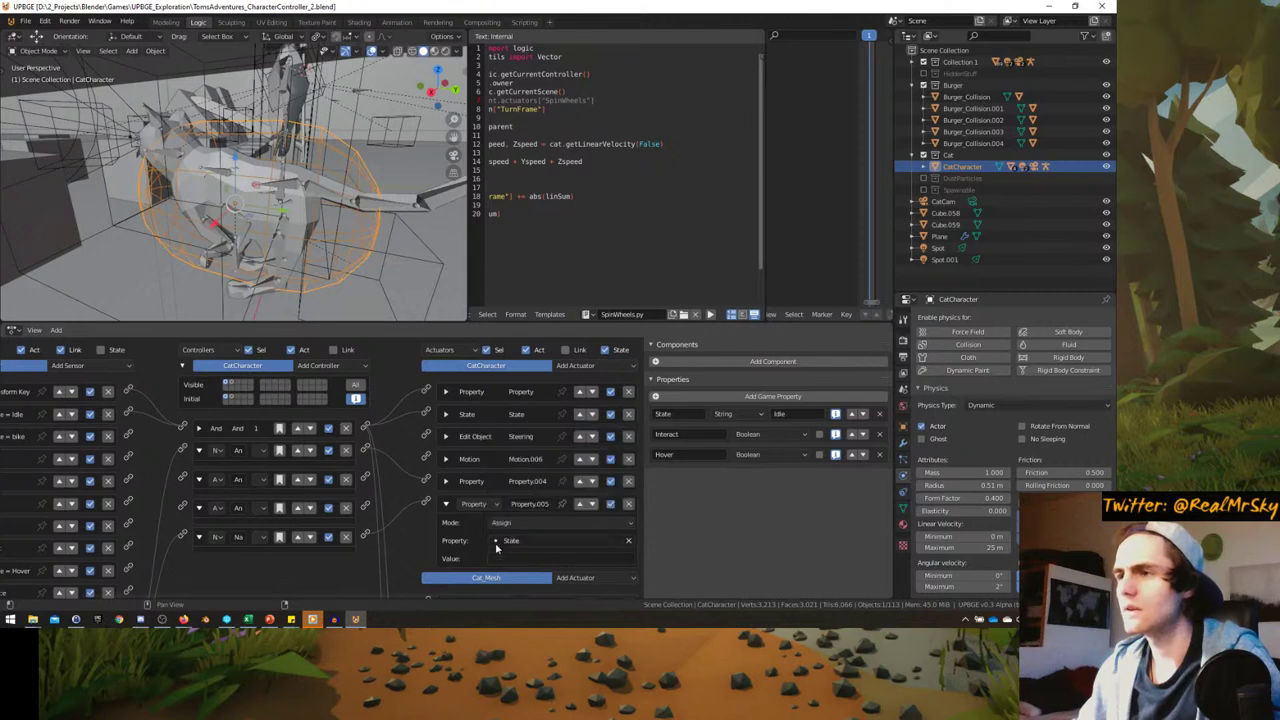
click(505, 560)
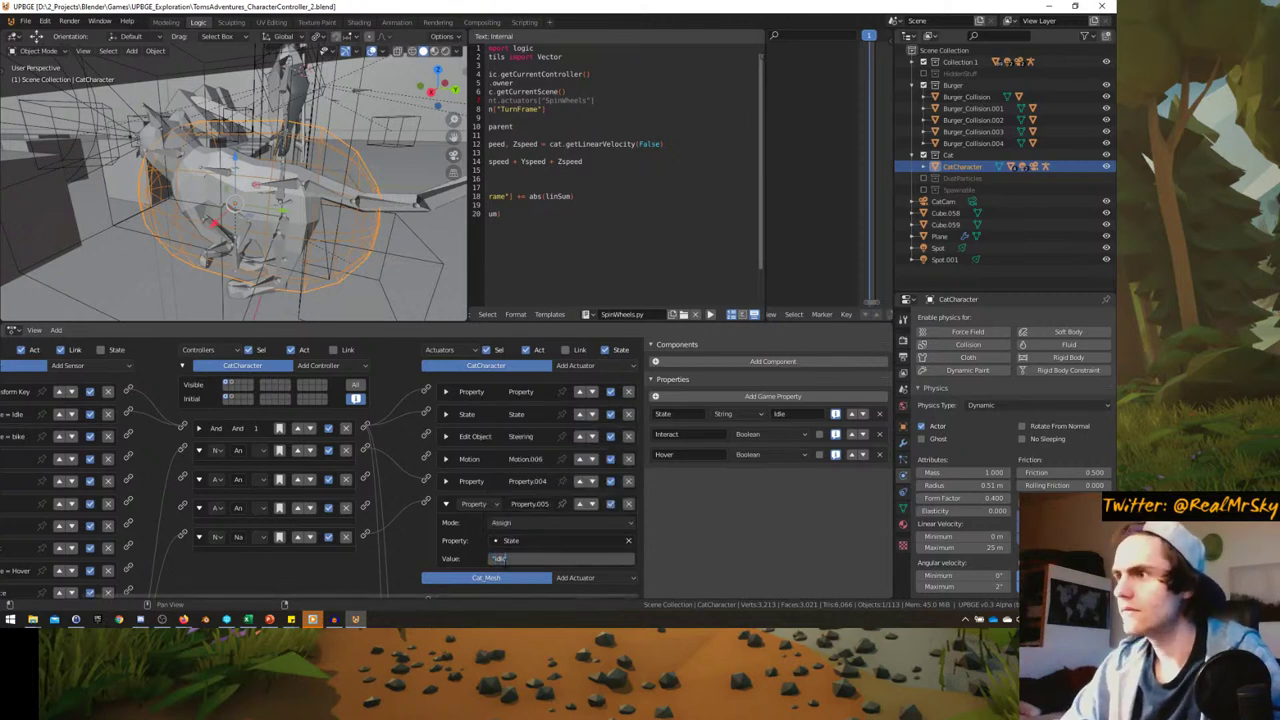
key(Return)
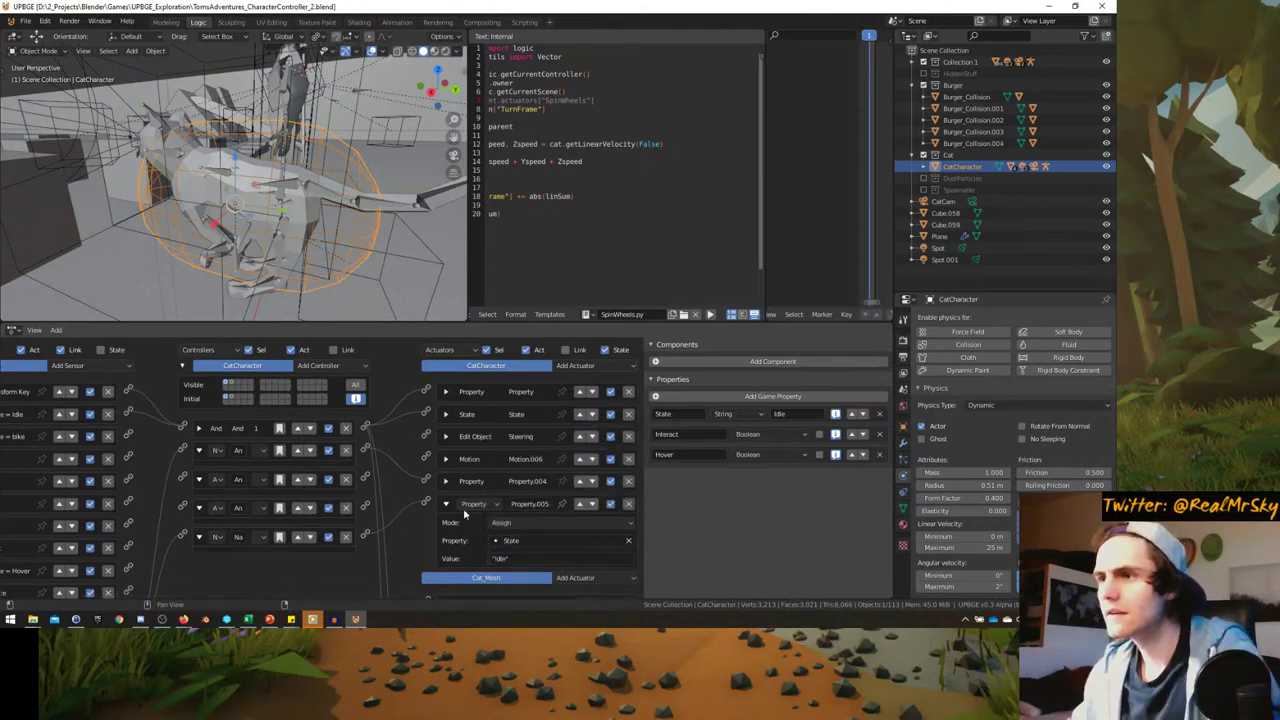
click(446, 503)
- Move the Nand controller up two places in the controller list
click(297, 536)
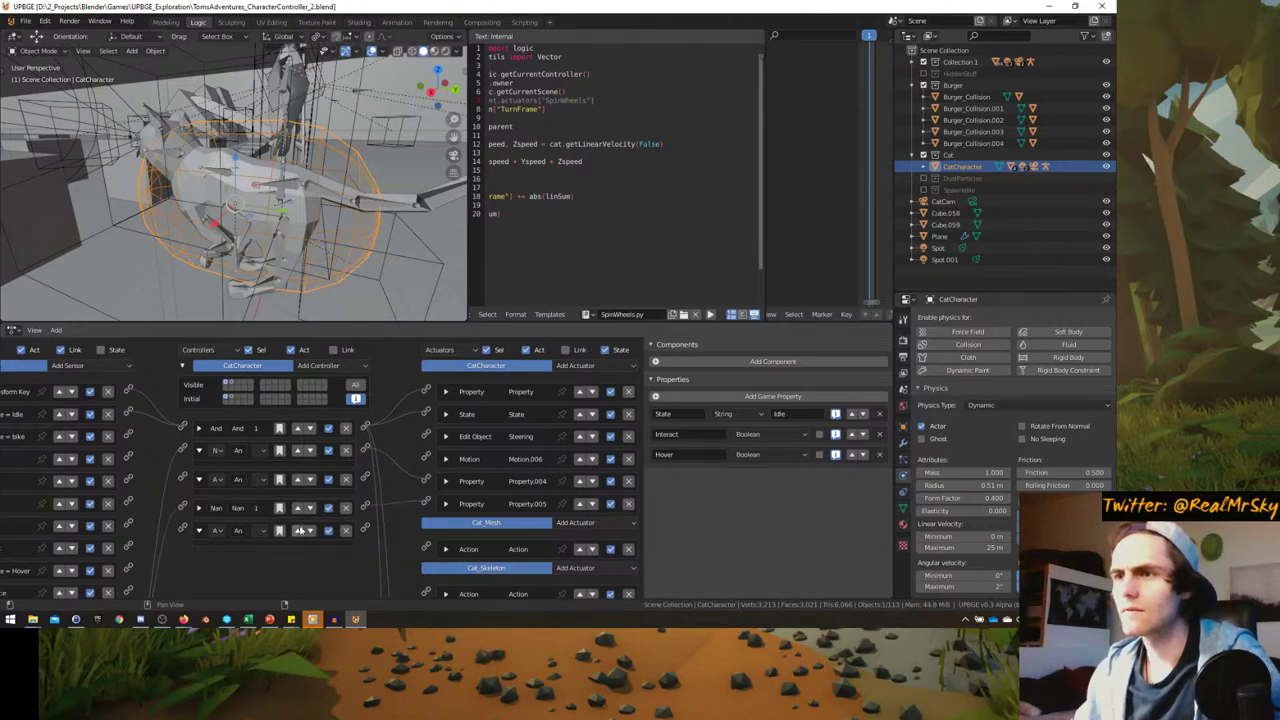
click(298, 508)
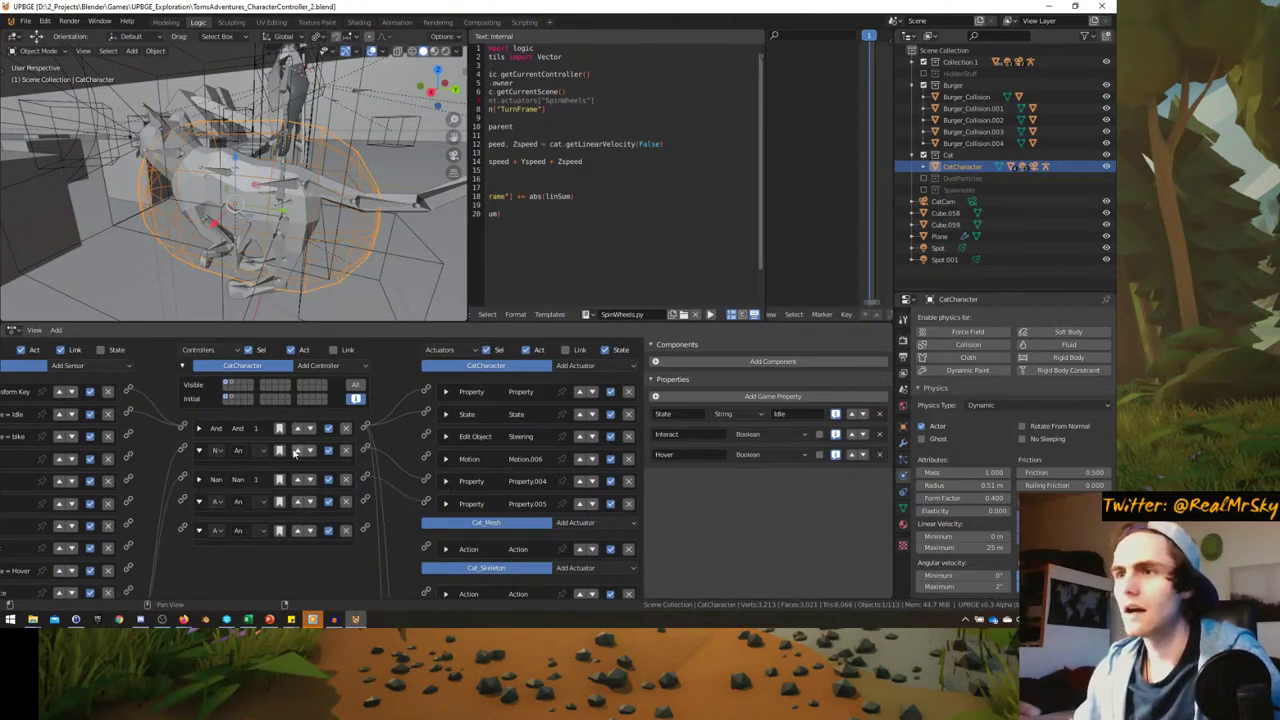
scroll(150, 480, down, 5)
ctrl+scroll(60, 520, left, 3)
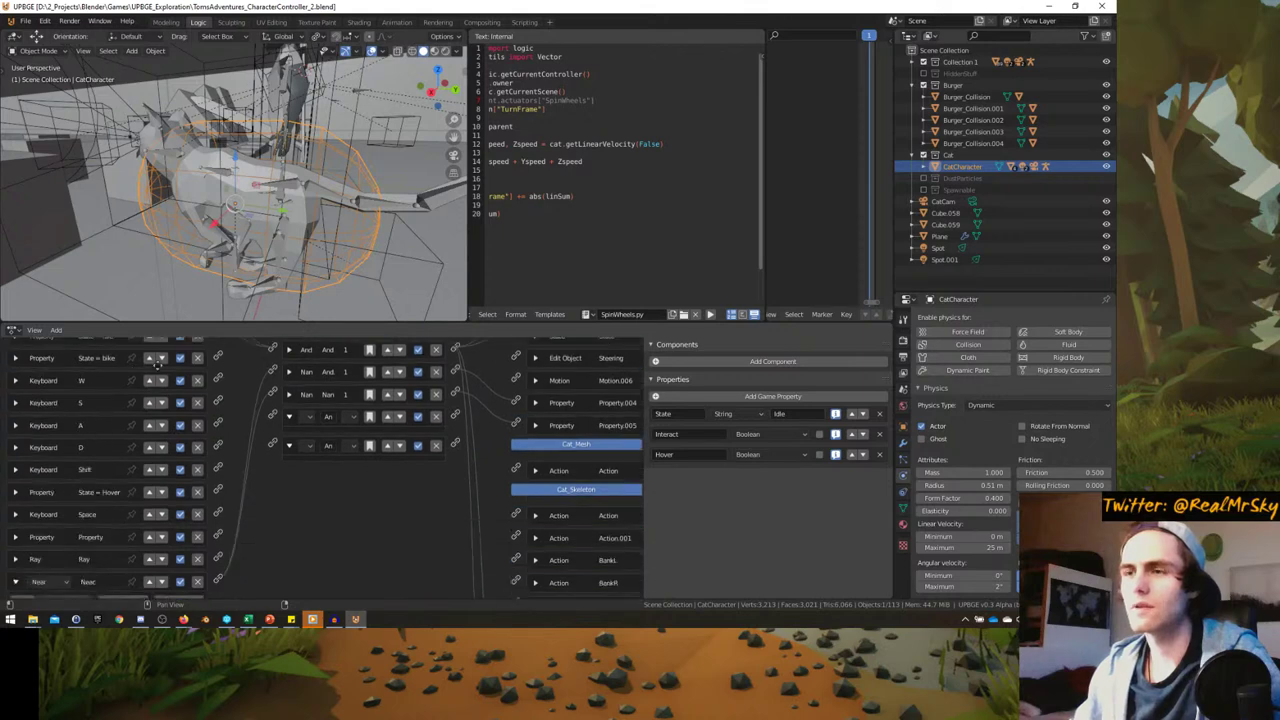
scroll(60, 500, up, 5)
- Add a Property sensor to CatCharacter checking that State equals Follow
click(160, 365)
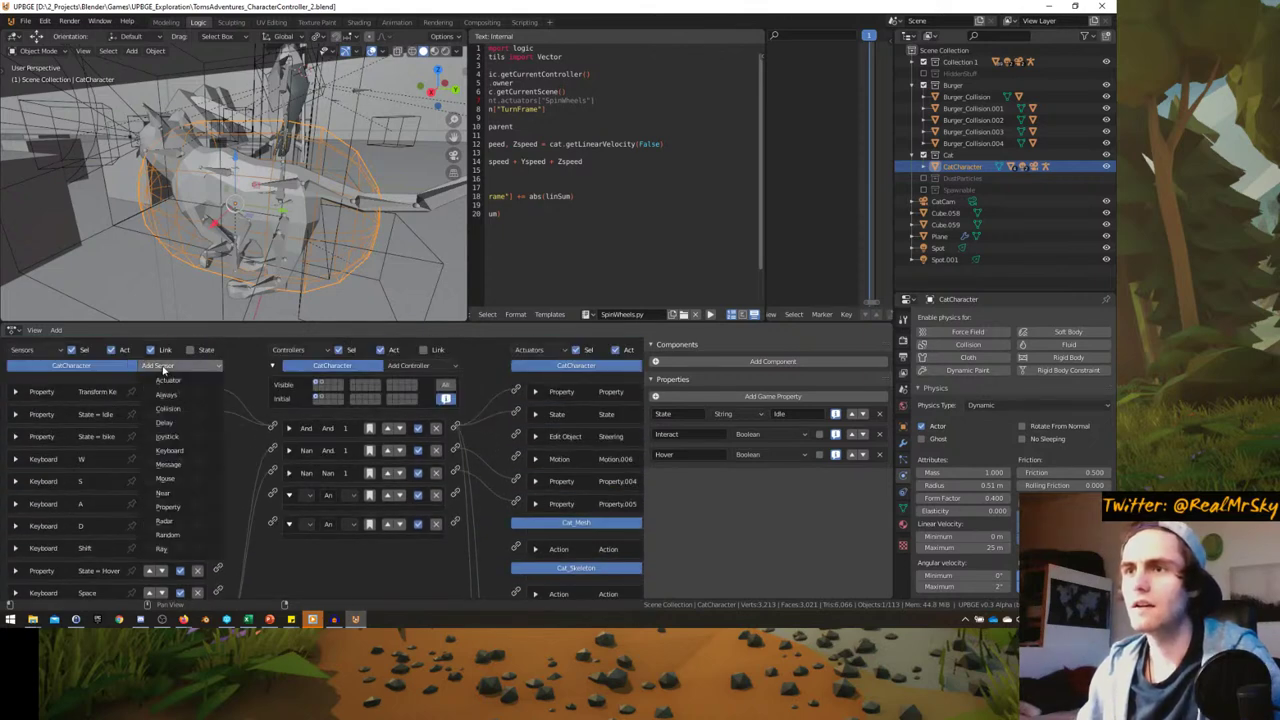
click(168, 507)
scroll(120, 480, down, 4)
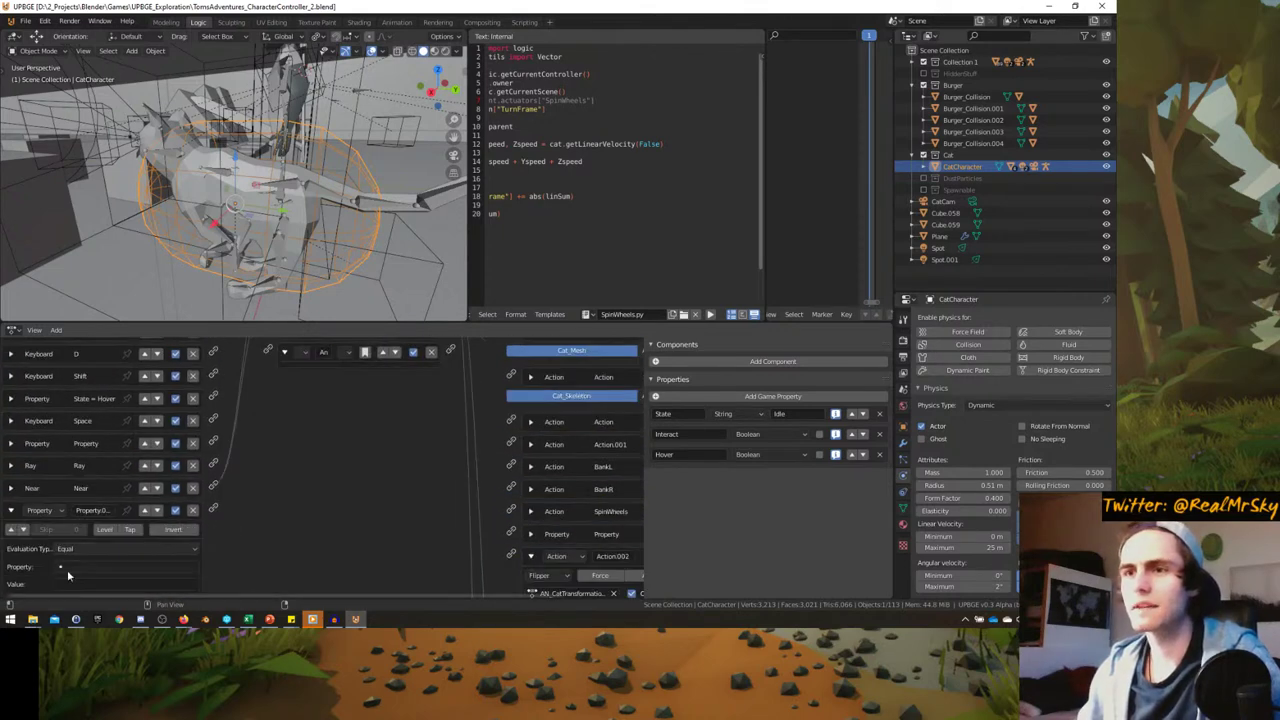
click(120, 567)
key(Down)
key(Down)
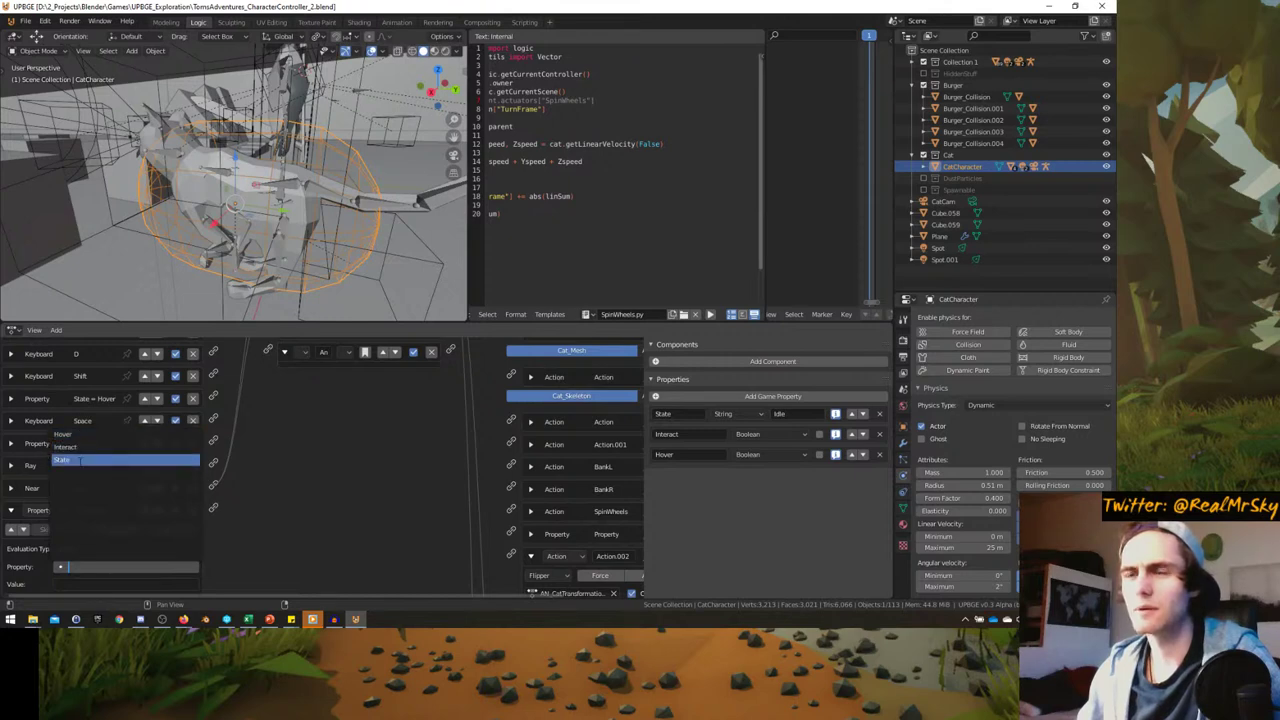
key(Return)
scroll(88, 572, down, 1)
click(87, 557)
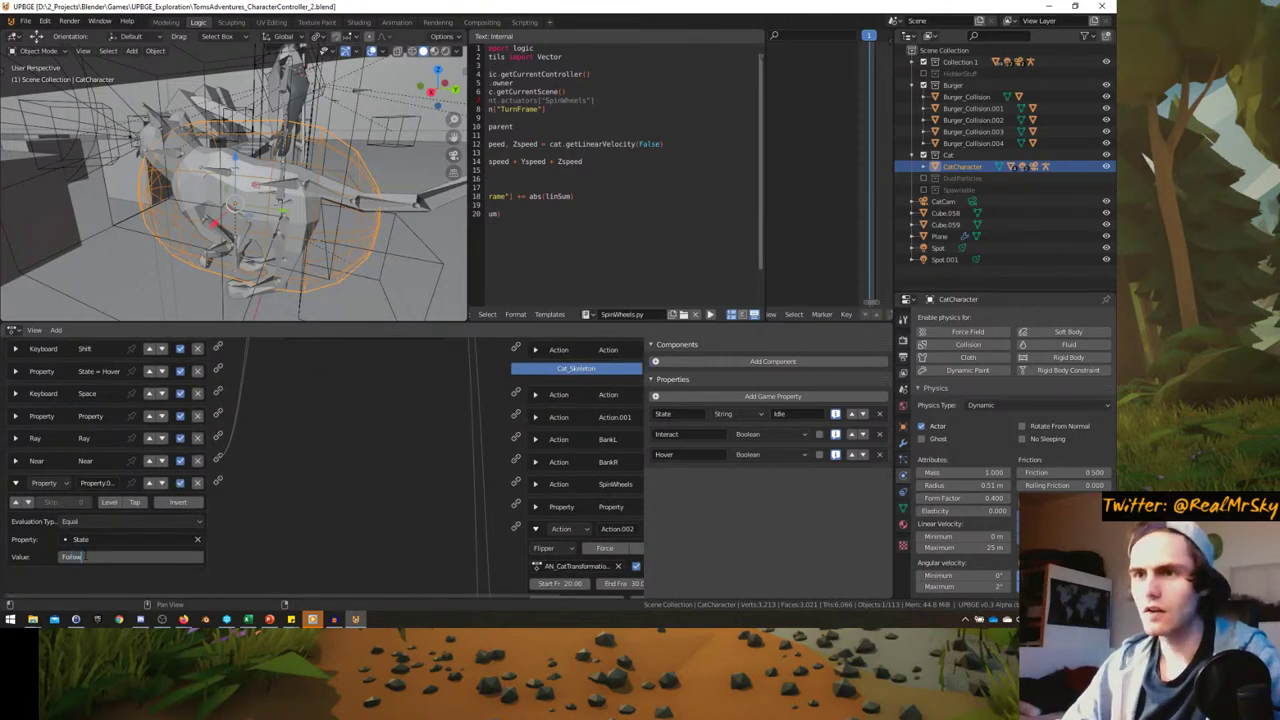
text(Follow)
key(Return)
scroll(14, 392, up, 7)
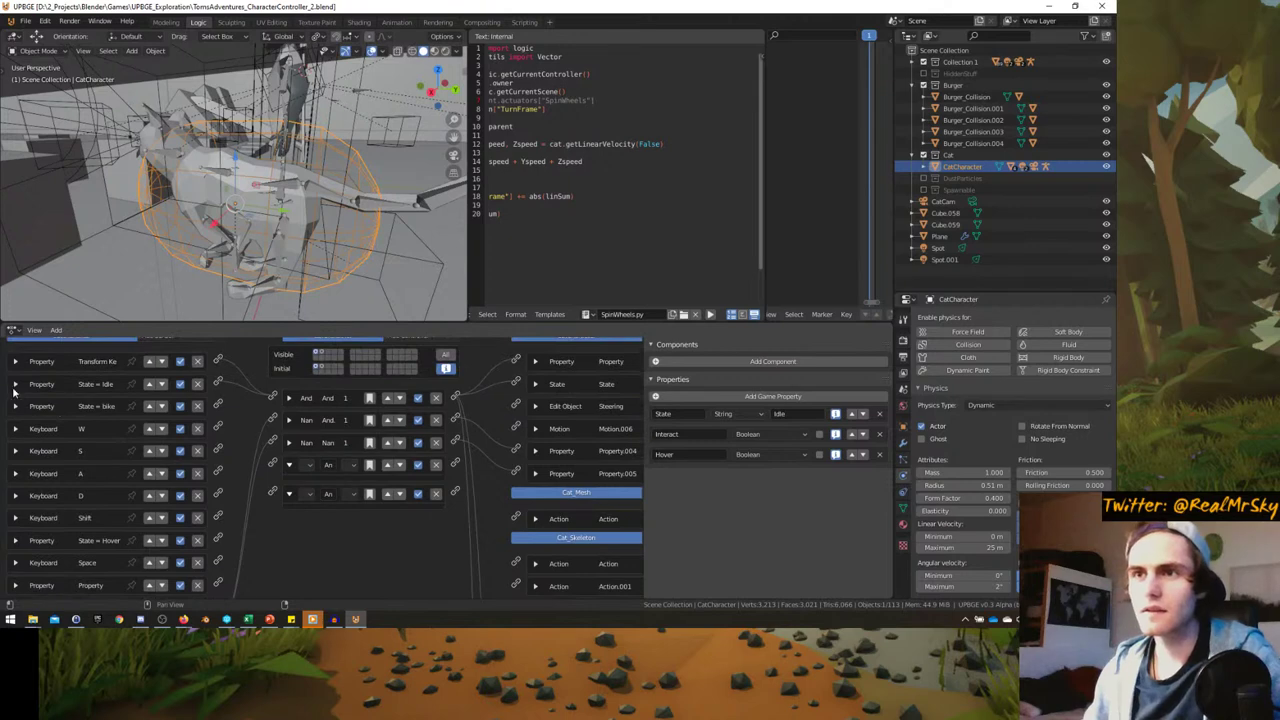
- Collapse the second and third controller bricks
middle_drag(242, 596, 235, 490)
click(286, 382)
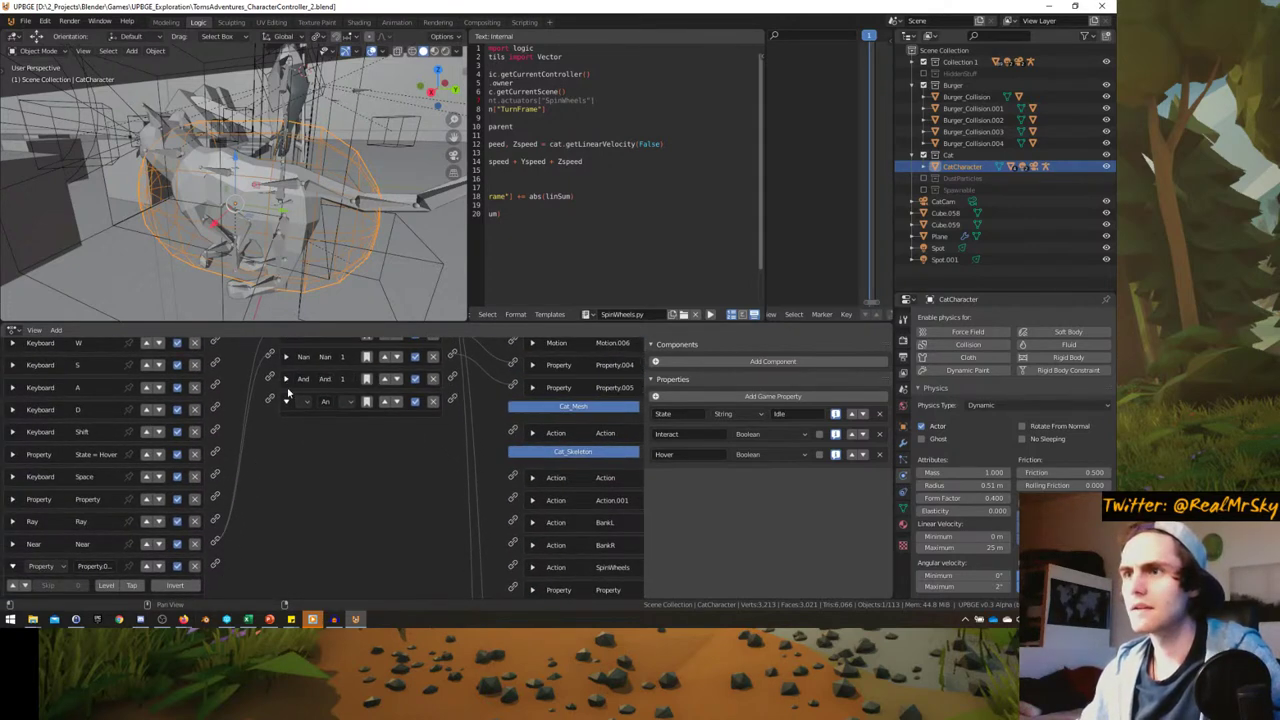
click(290, 401)
scroll(294, 486, down, 3)
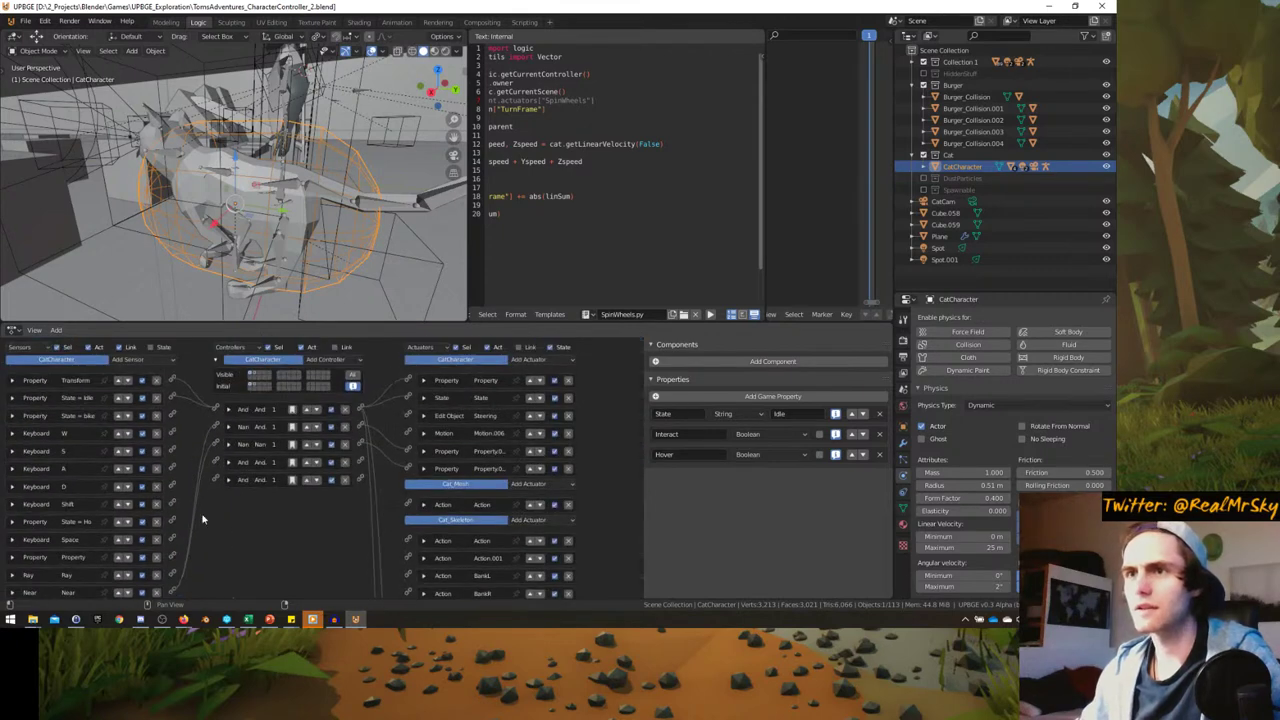
- Filter the sensors to the active state, toggling the Link option on and off
click(152, 346)
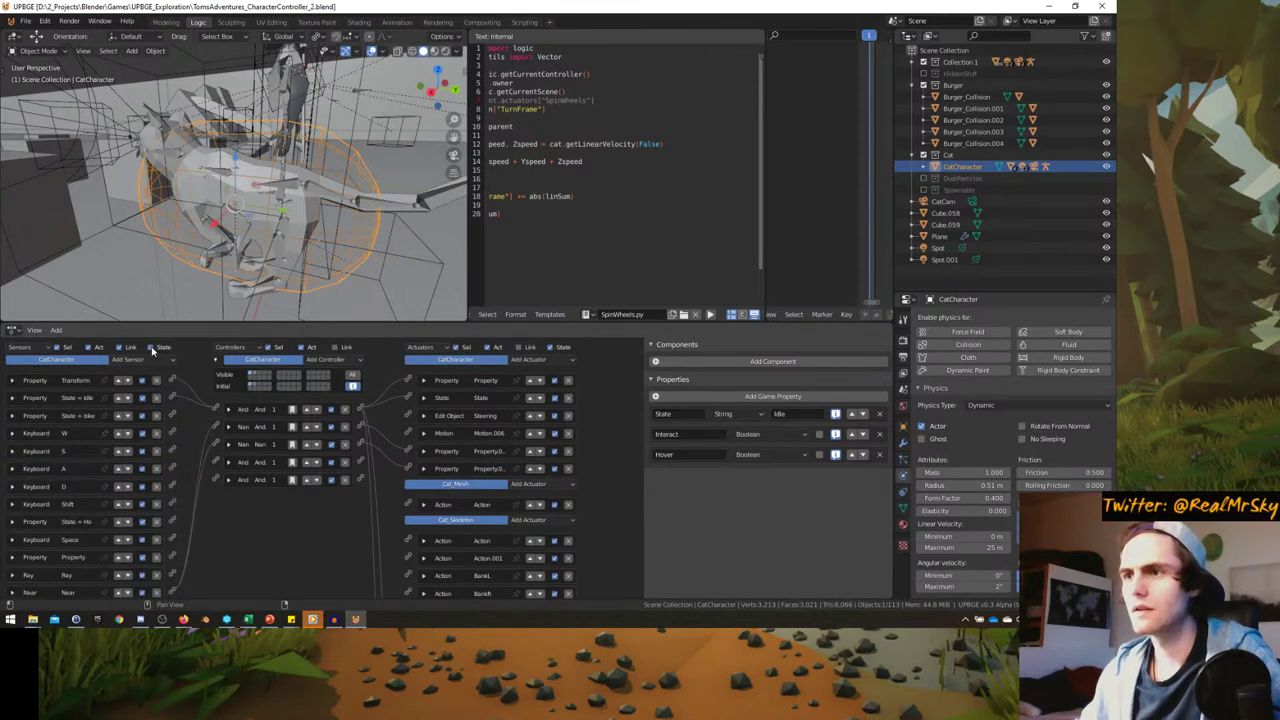
click(152, 346)
click(336, 347)
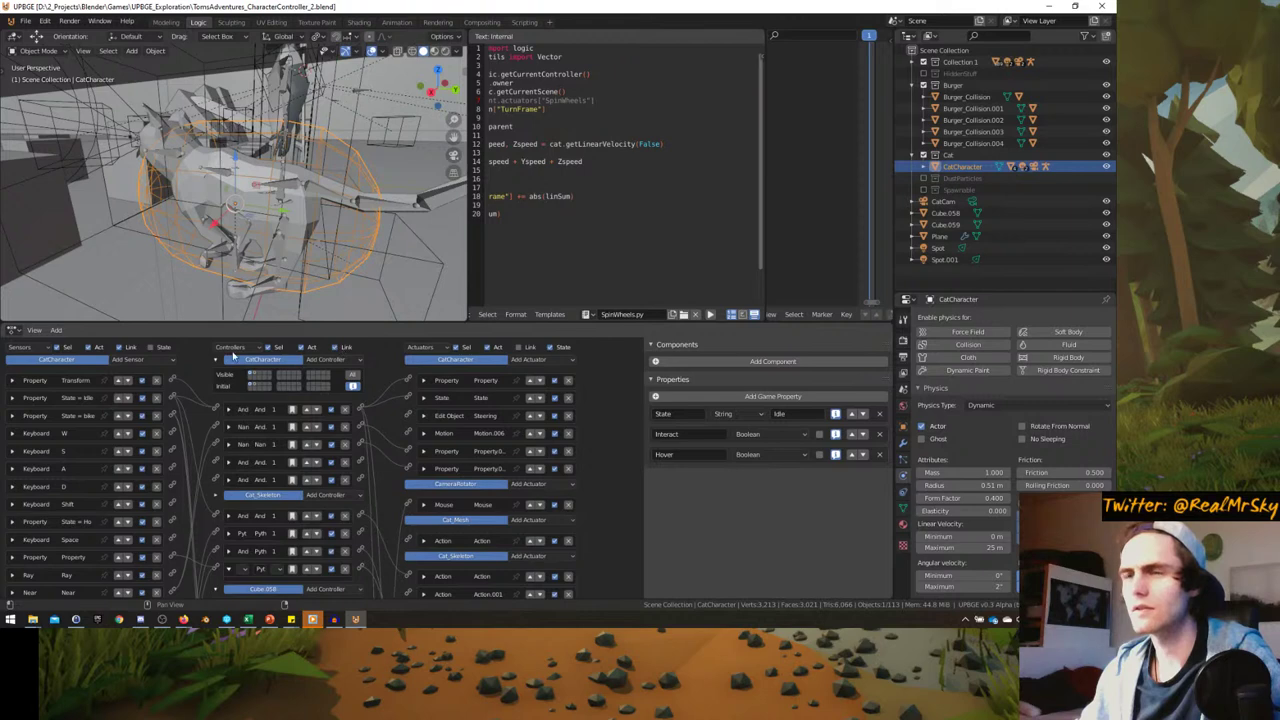
click(152, 346)
click(152, 346)
click(152, 346)
click(152, 346)
click(152, 346)
click(152, 346)
click(336, 347)
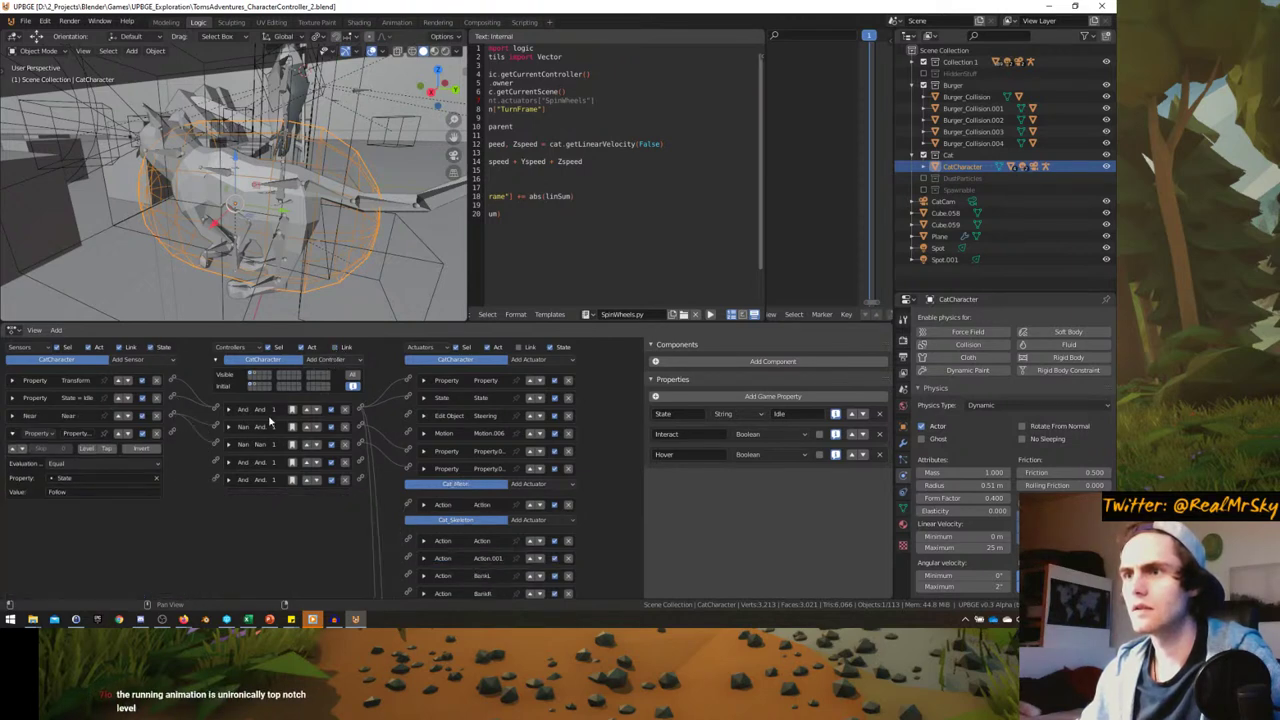
- Inspect the Property.004 actuator's settings and fold it closed again
scroll(203, 488, up, 2)
scroll(203, 483, down, 1)
scroll(270, 452, down, 1)
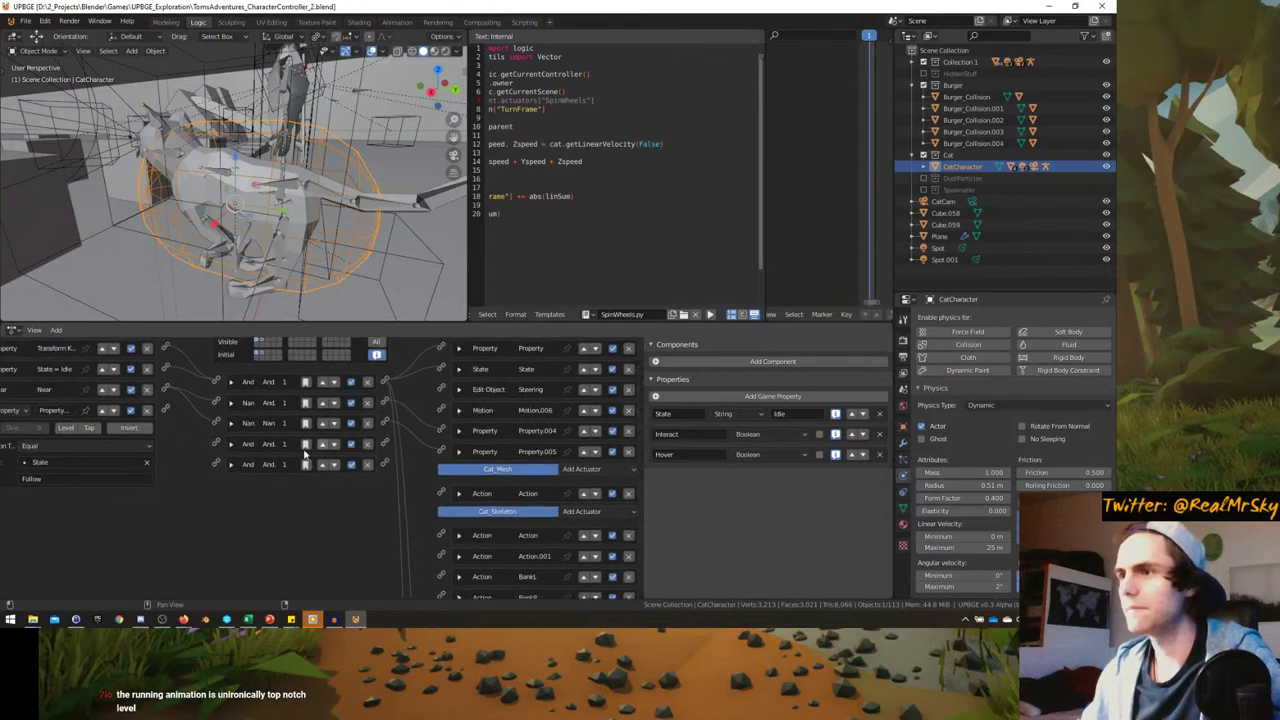
click(459, 431)
click(459, 431)
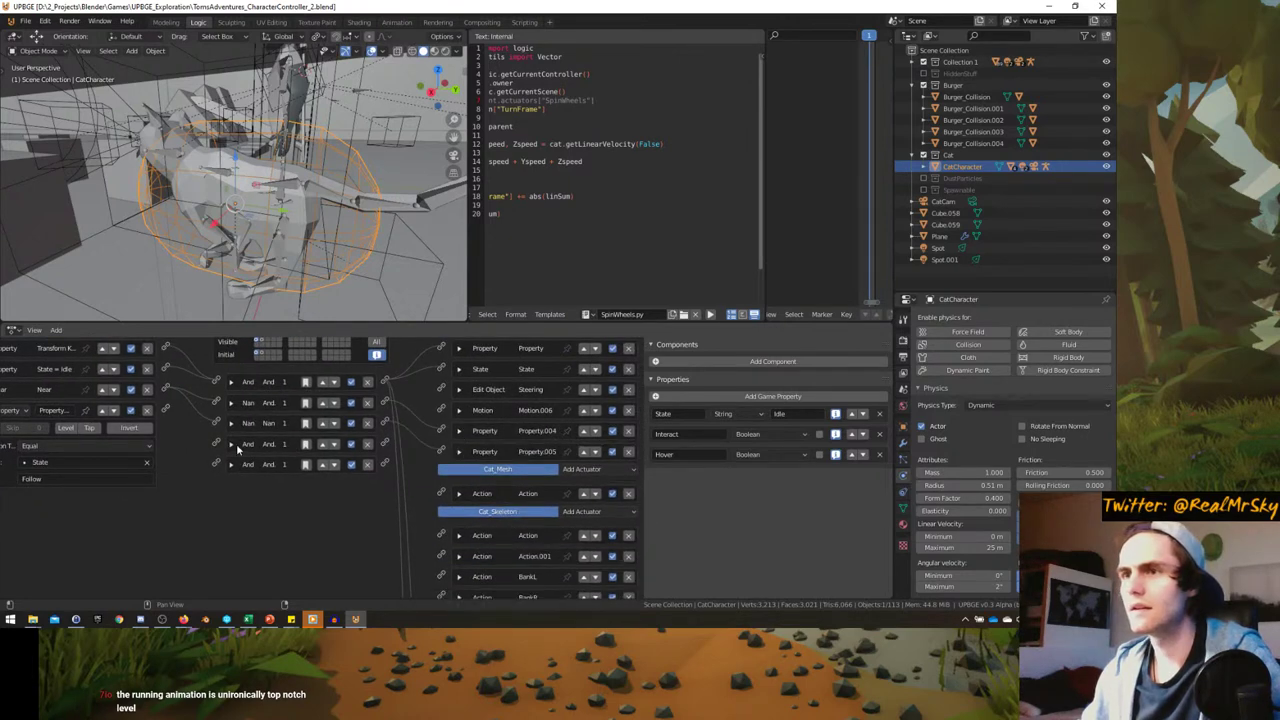
scroll(273, 483, up, 2)
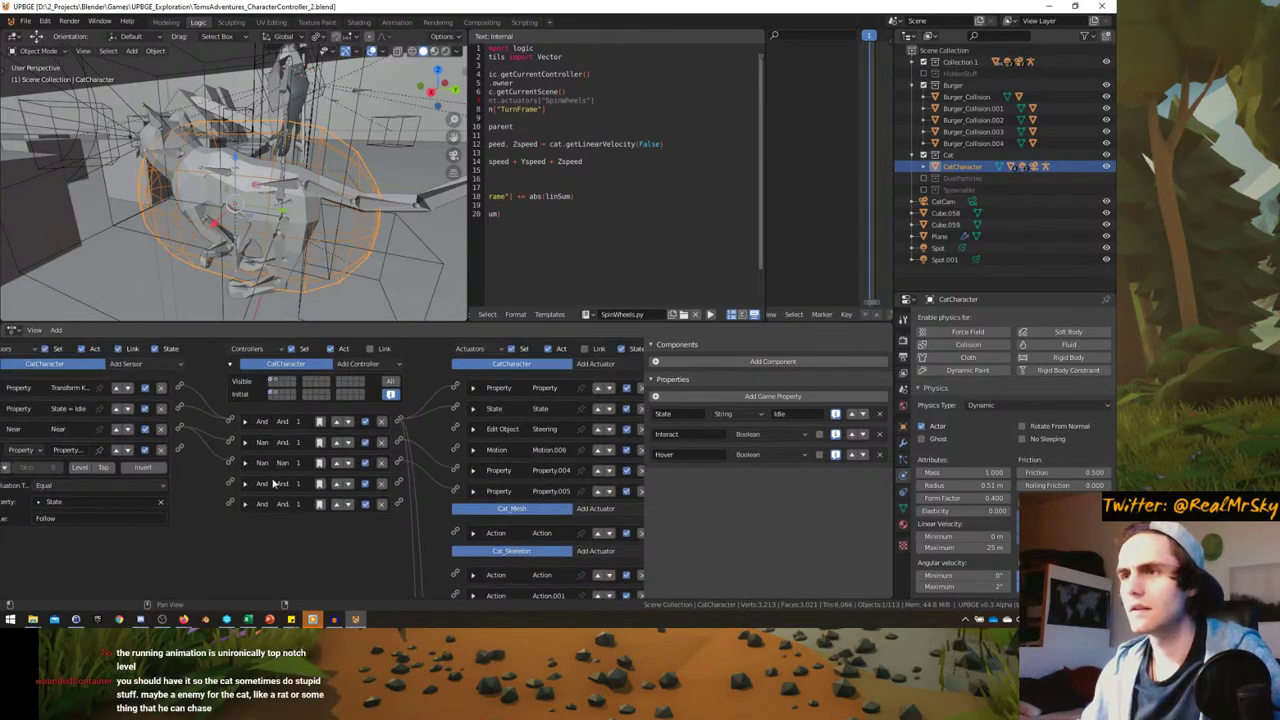
- Preview state 2's logic bricks, then return to state 1
click(276, 383)
click(272, 381)
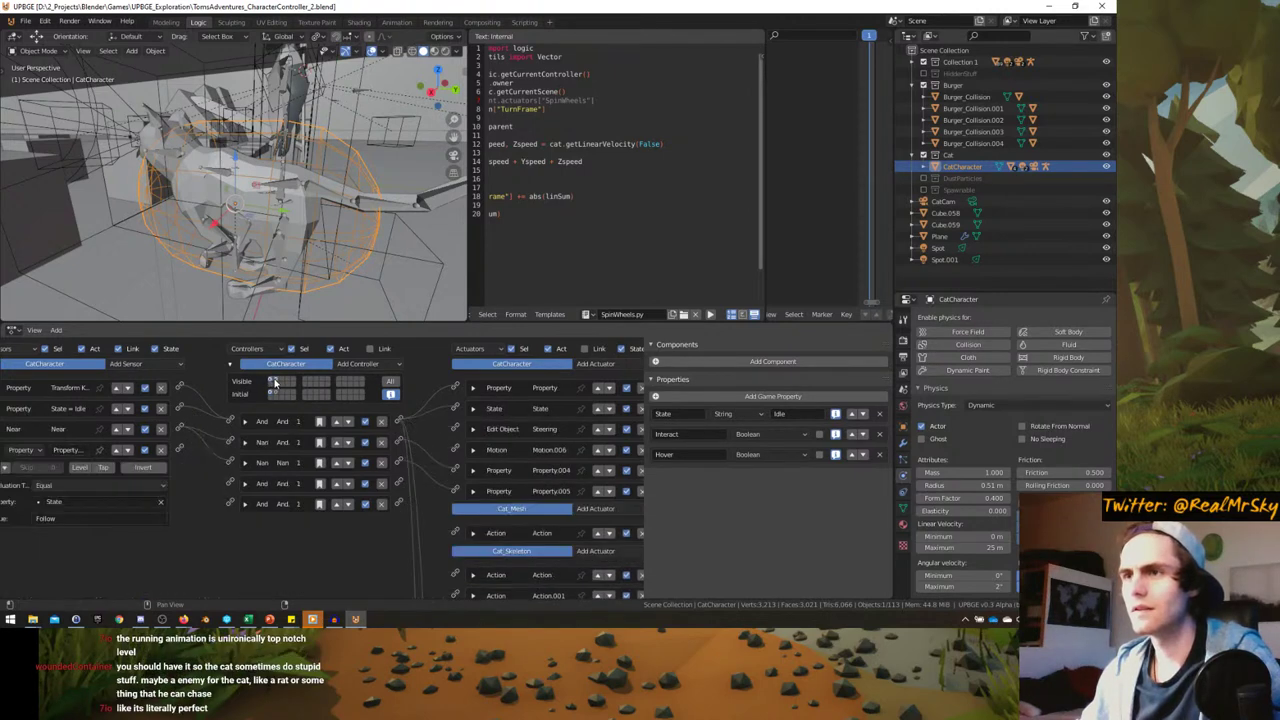
click(275, 383)
click(270, 383)
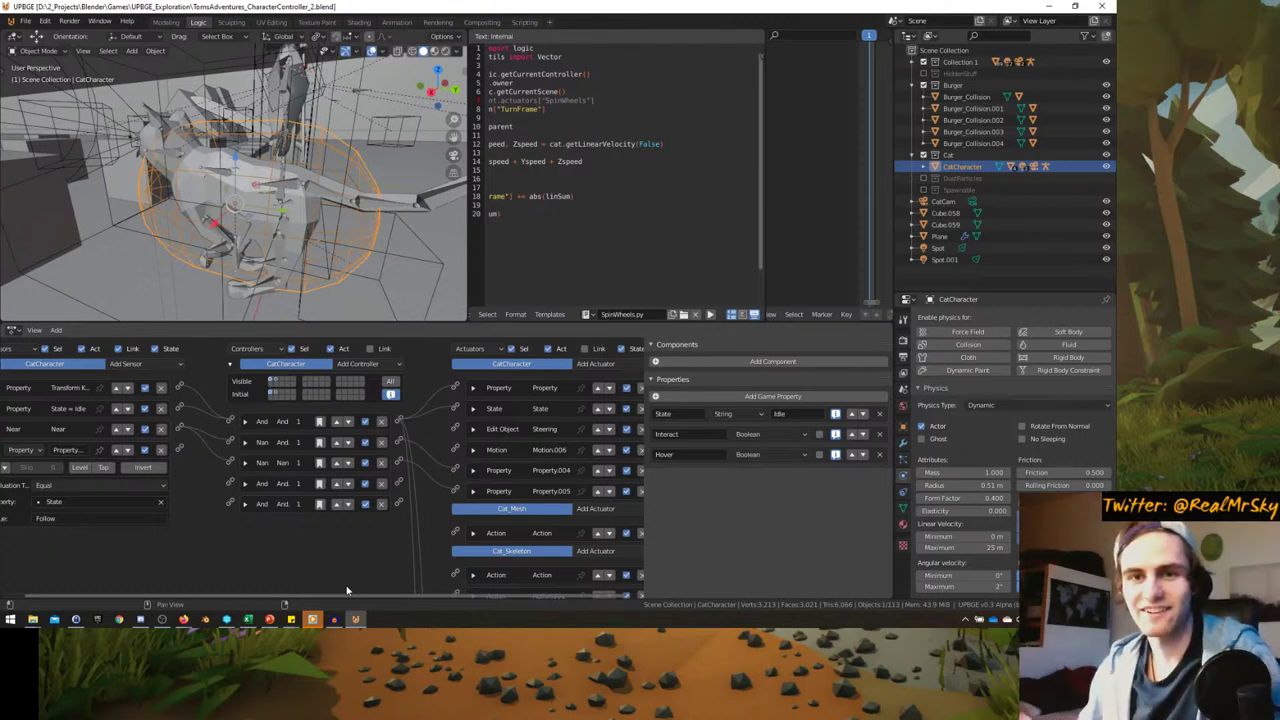
scroll(277, 551, down, 2)
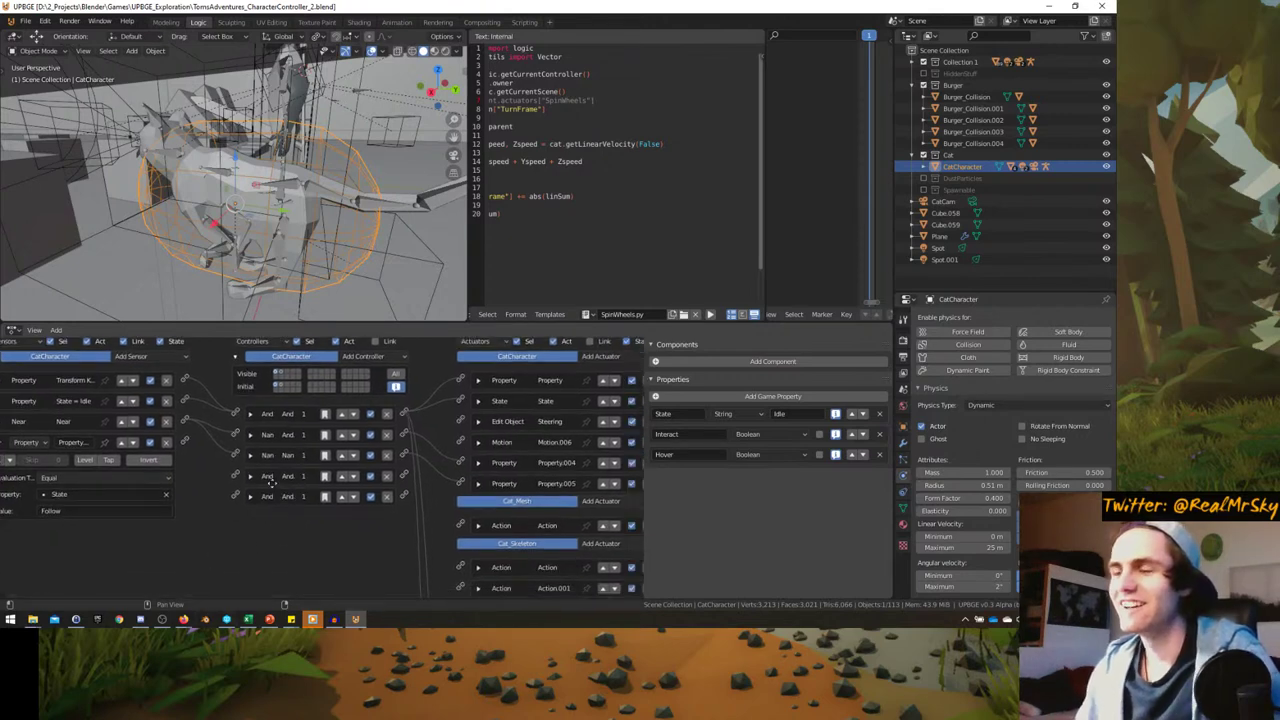
click(371, 456)
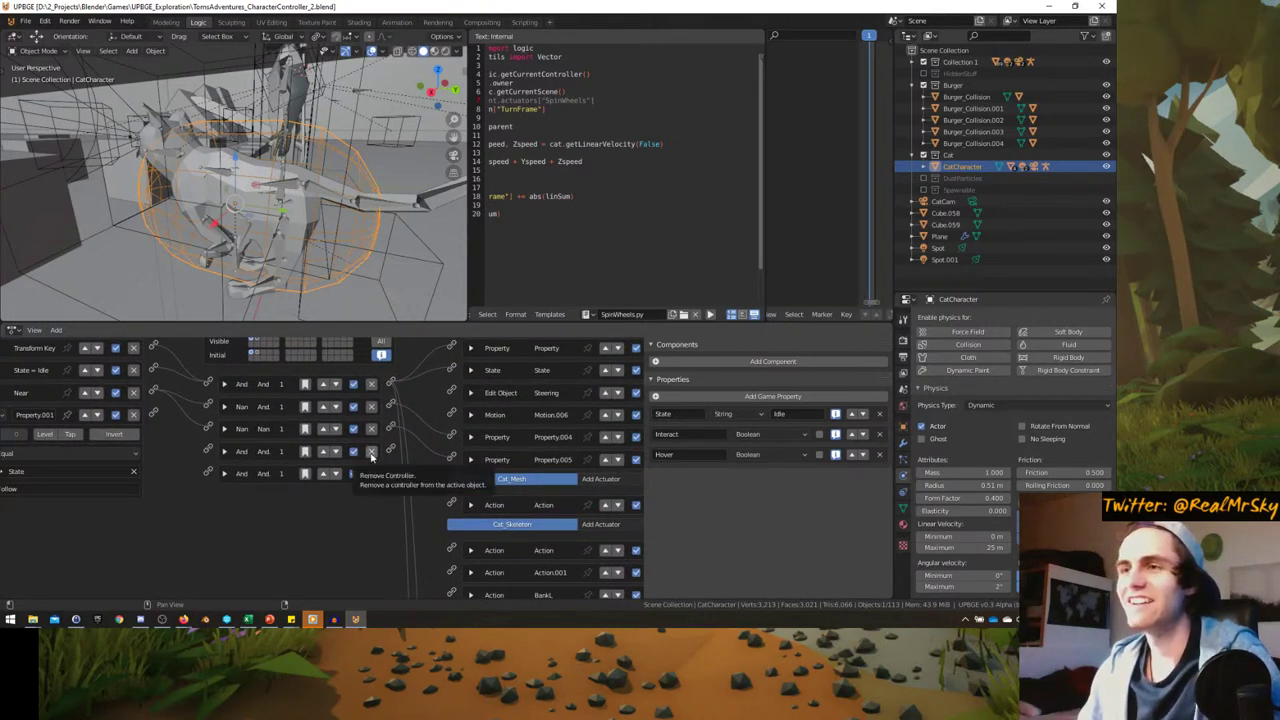
click(371, 456)
key(KP_0)
key(ctrl+space)
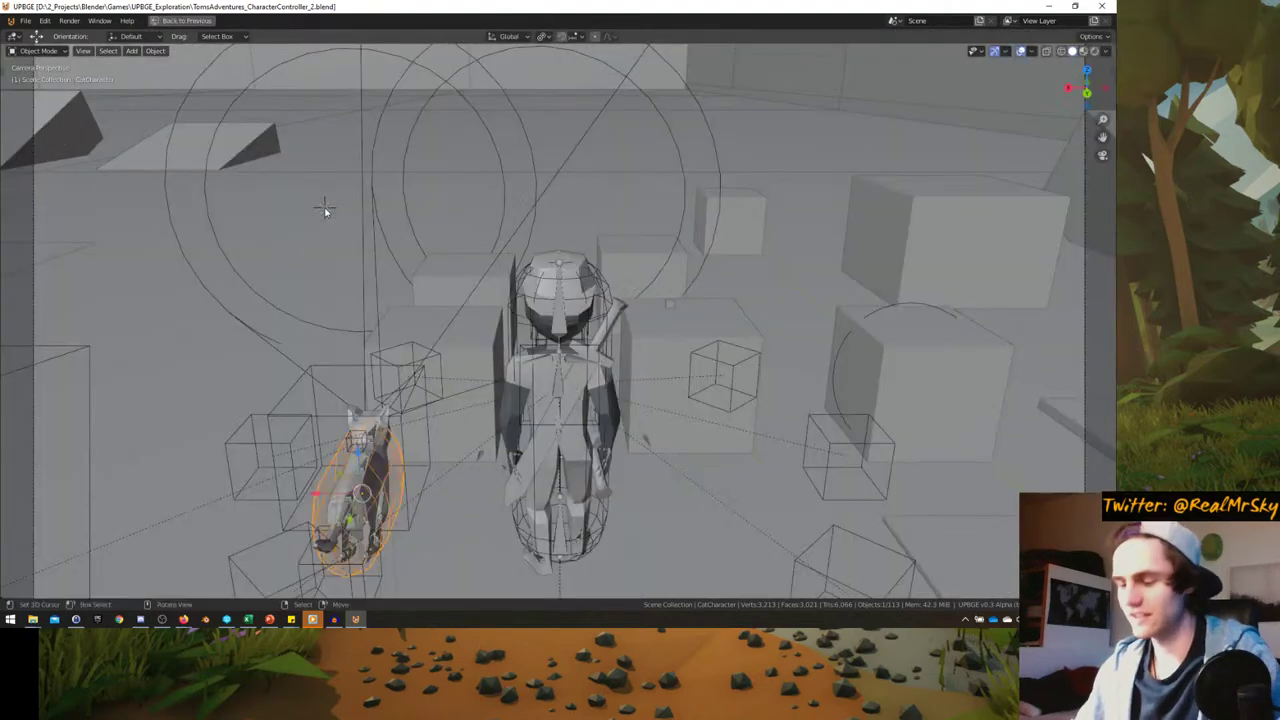
key(p)
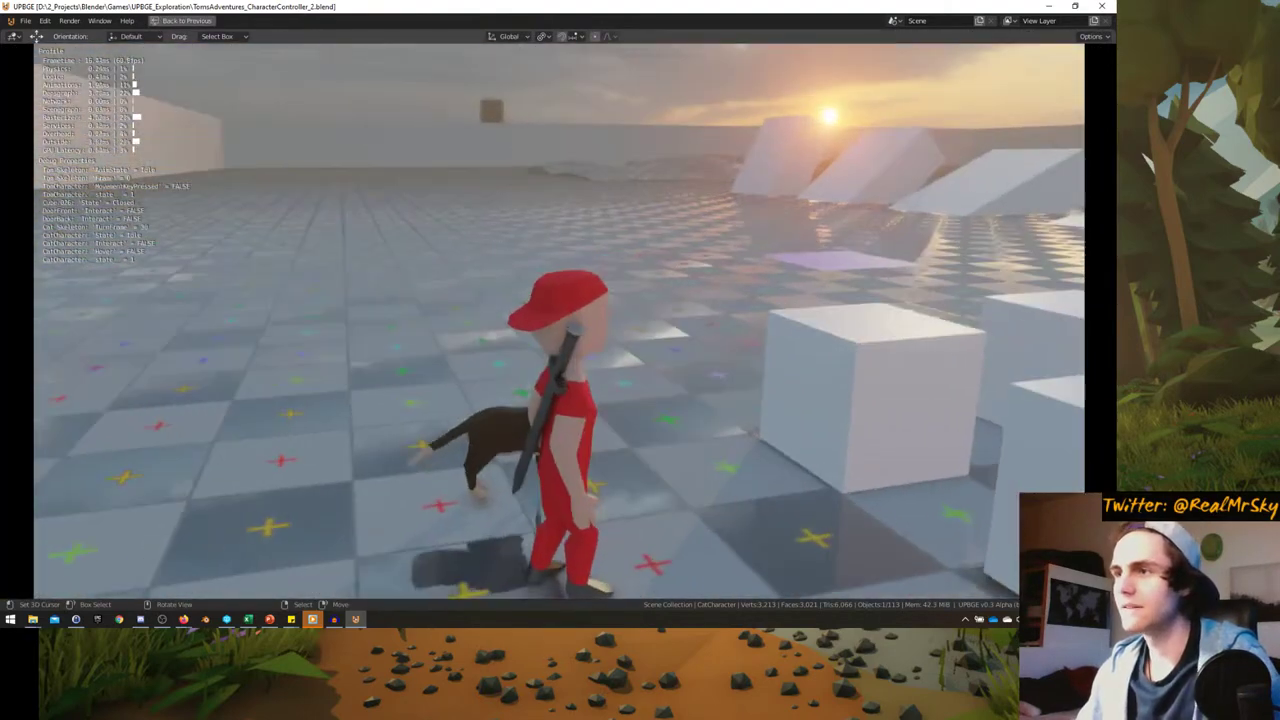
key(w)
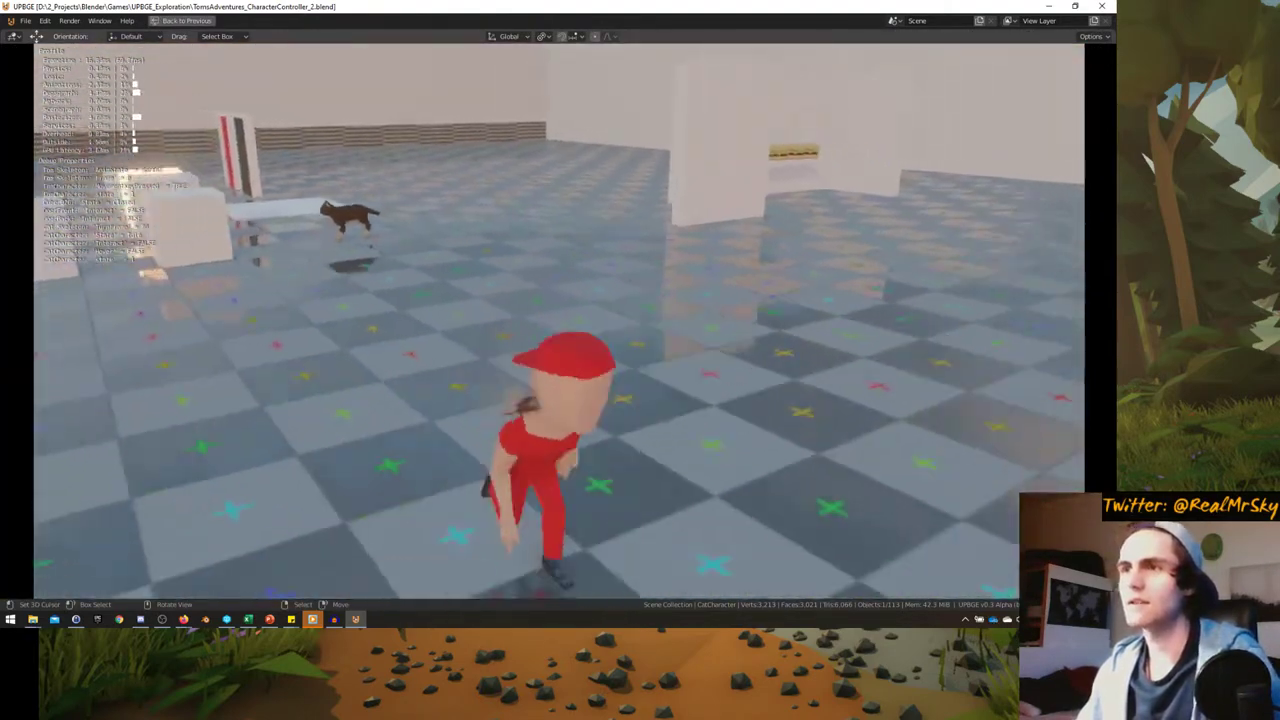
key(w)
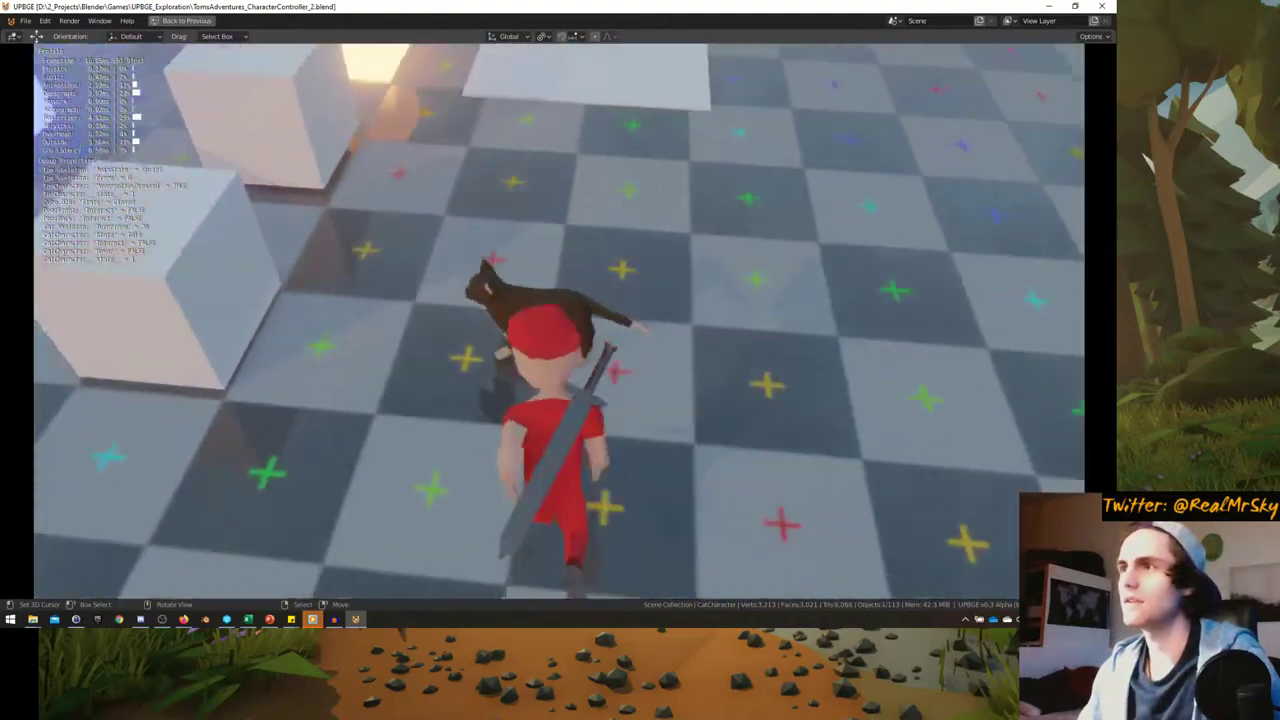
key(e)
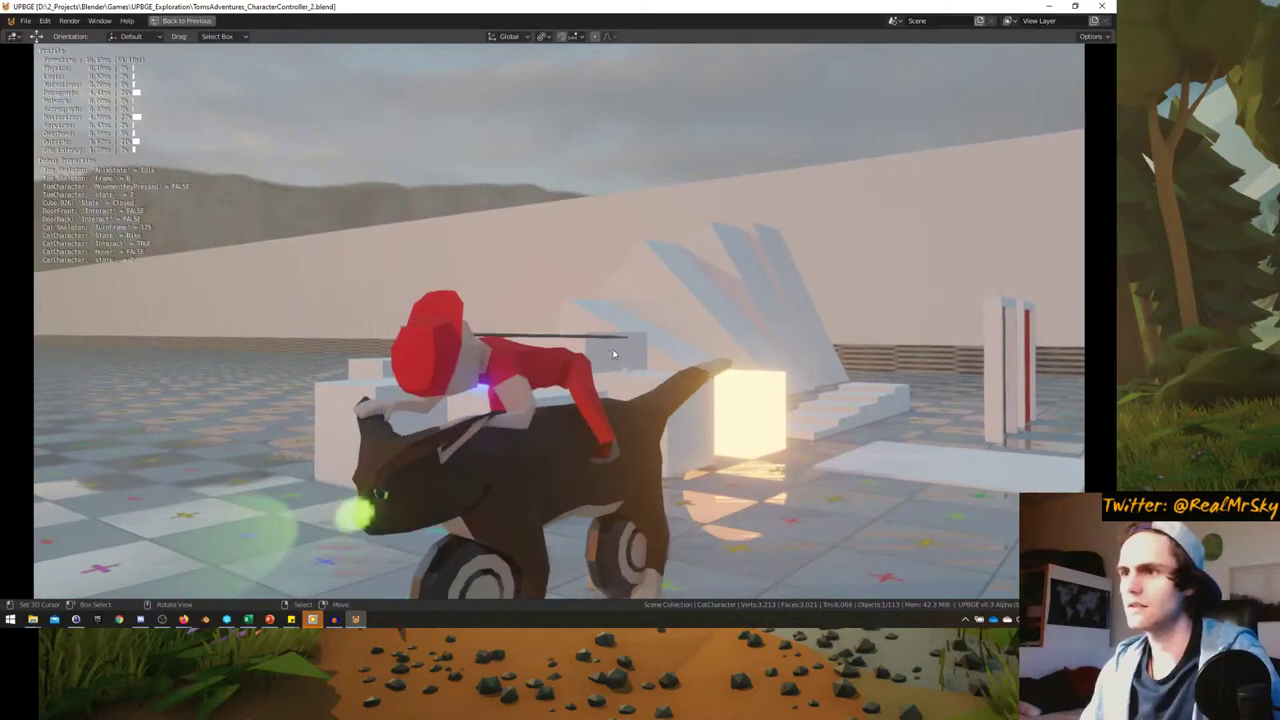
key(Escape)
key(ctrl+space)
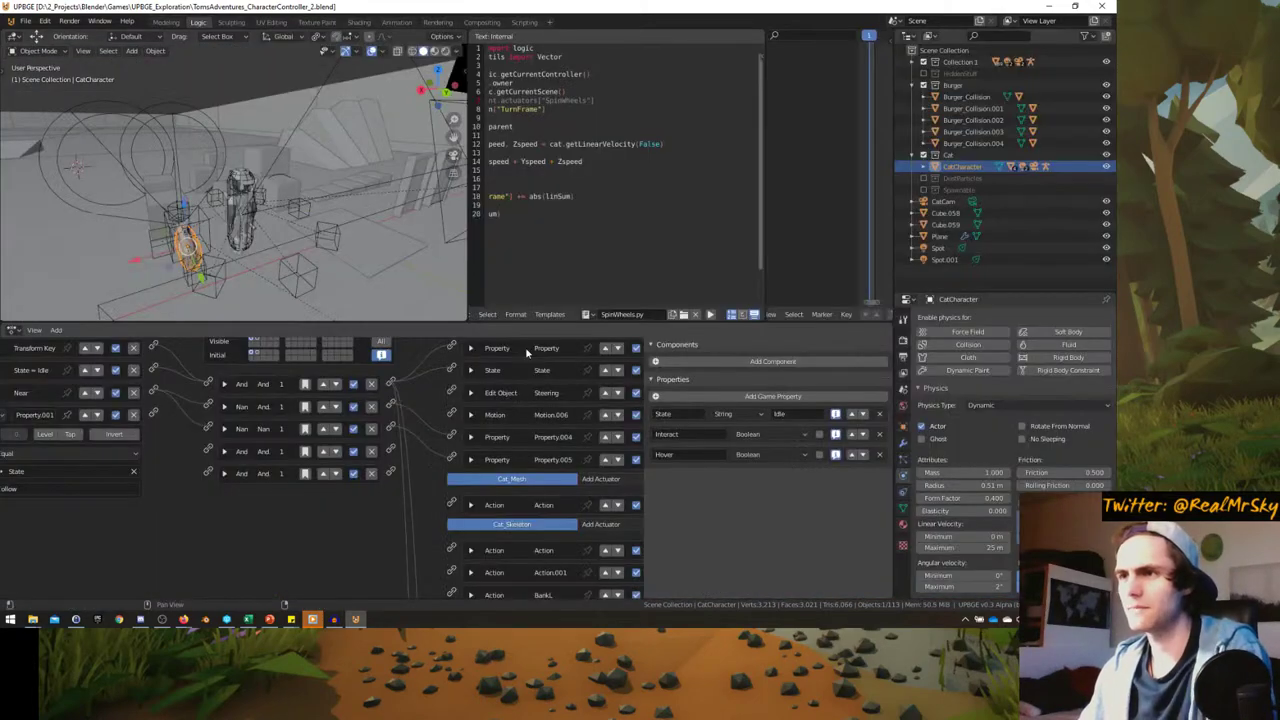
key(KP_0)
key(ctrl+space)
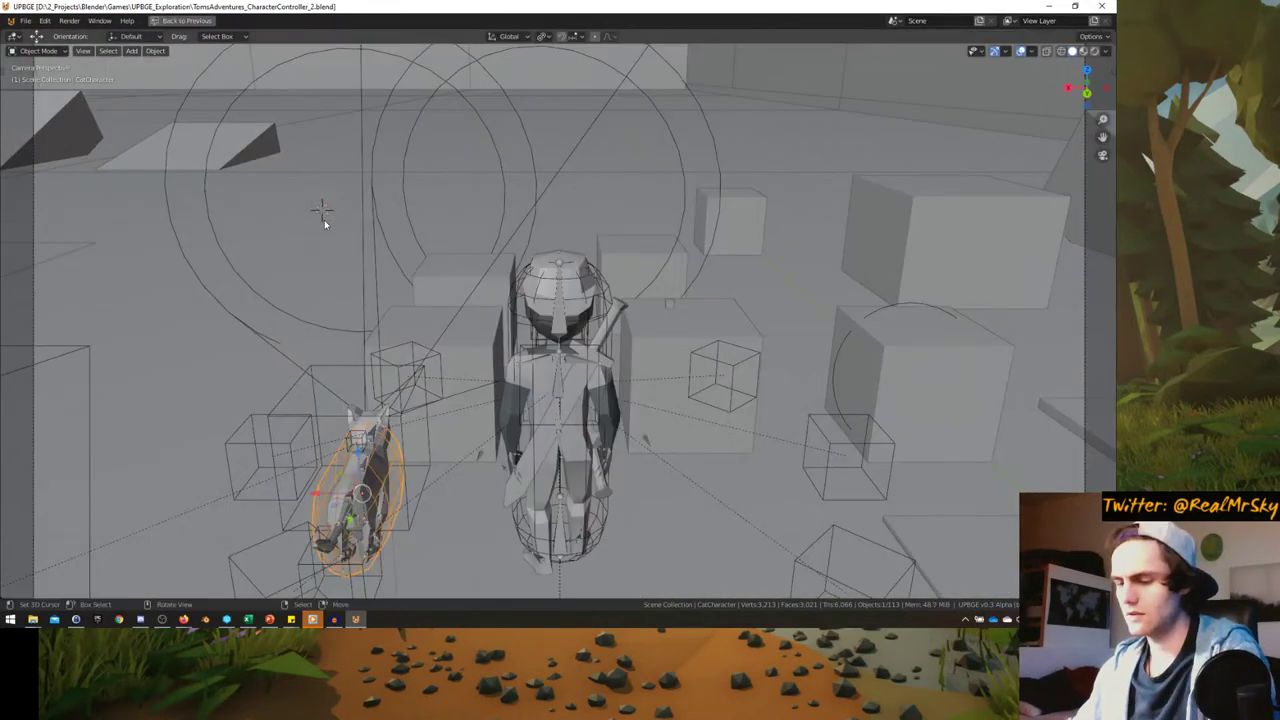
key(p)
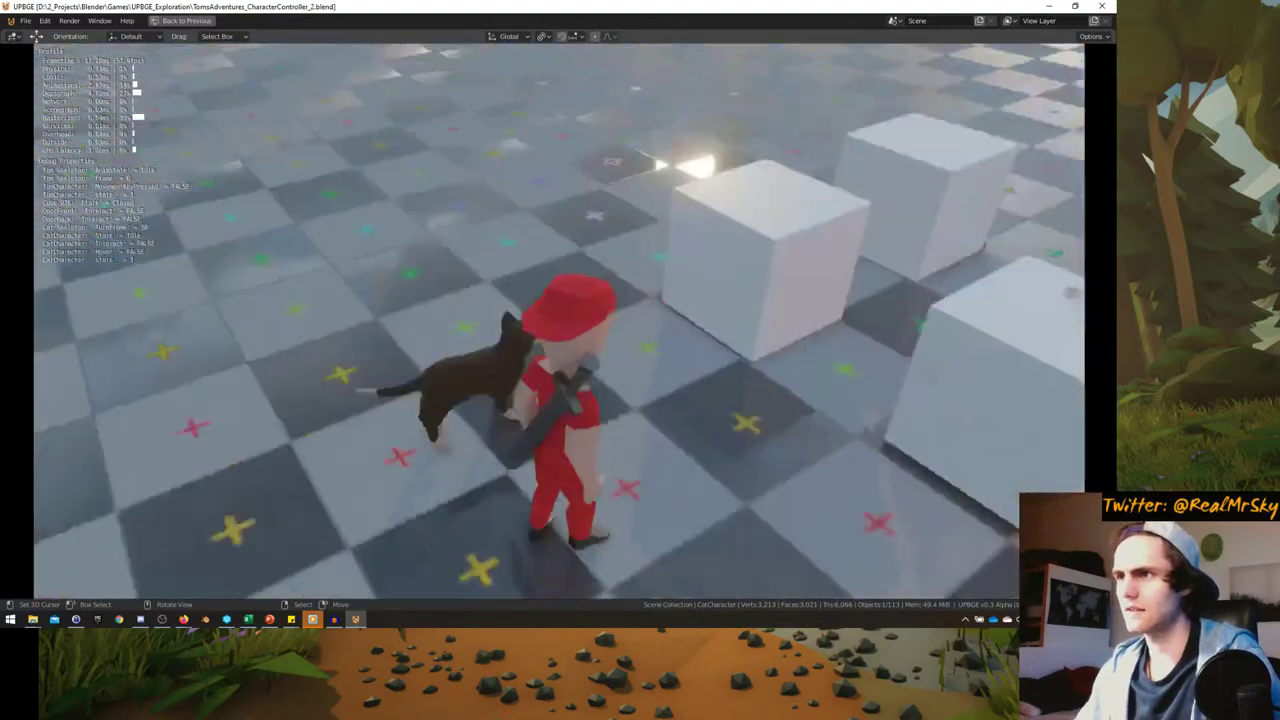
key(w)
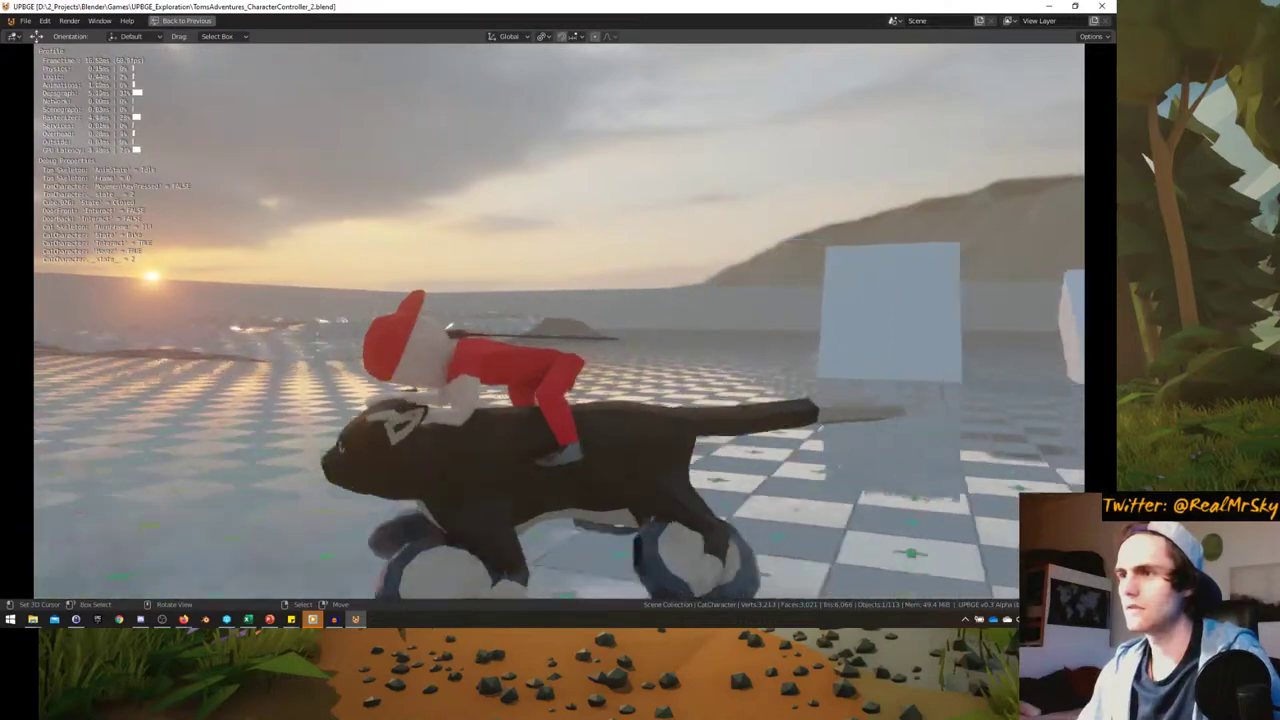
key(d)
key(a)
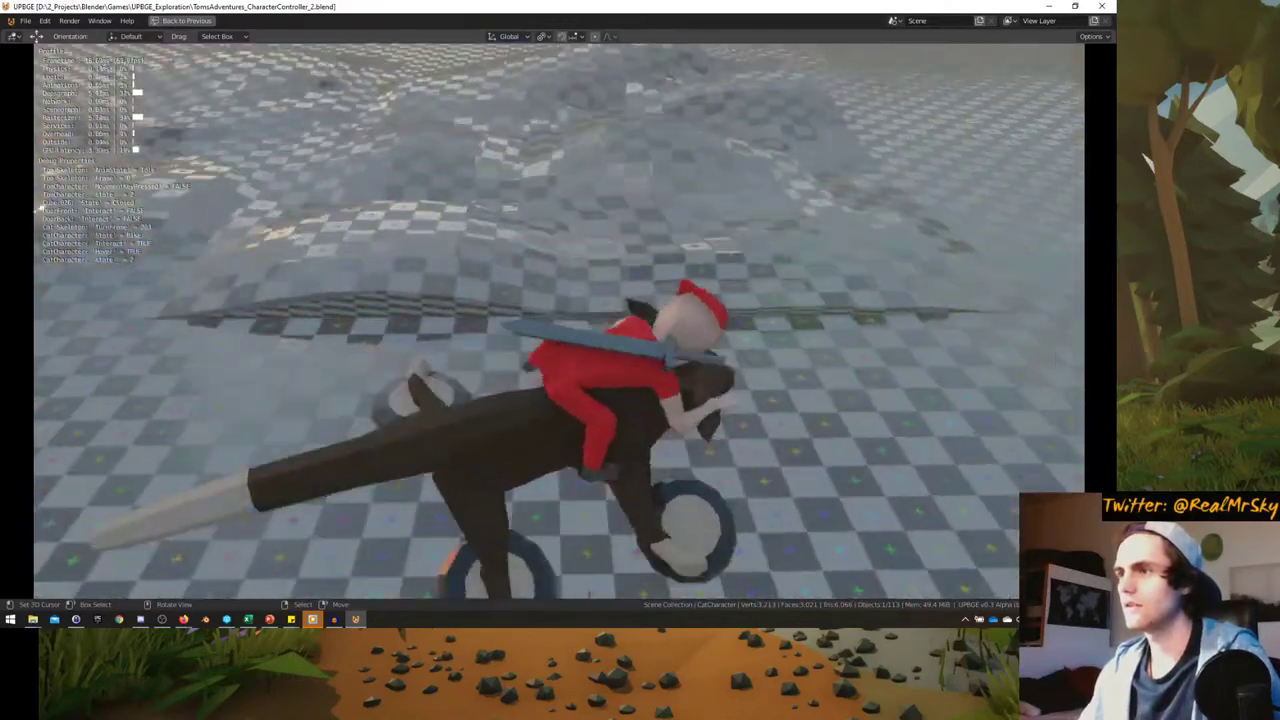
key(d)
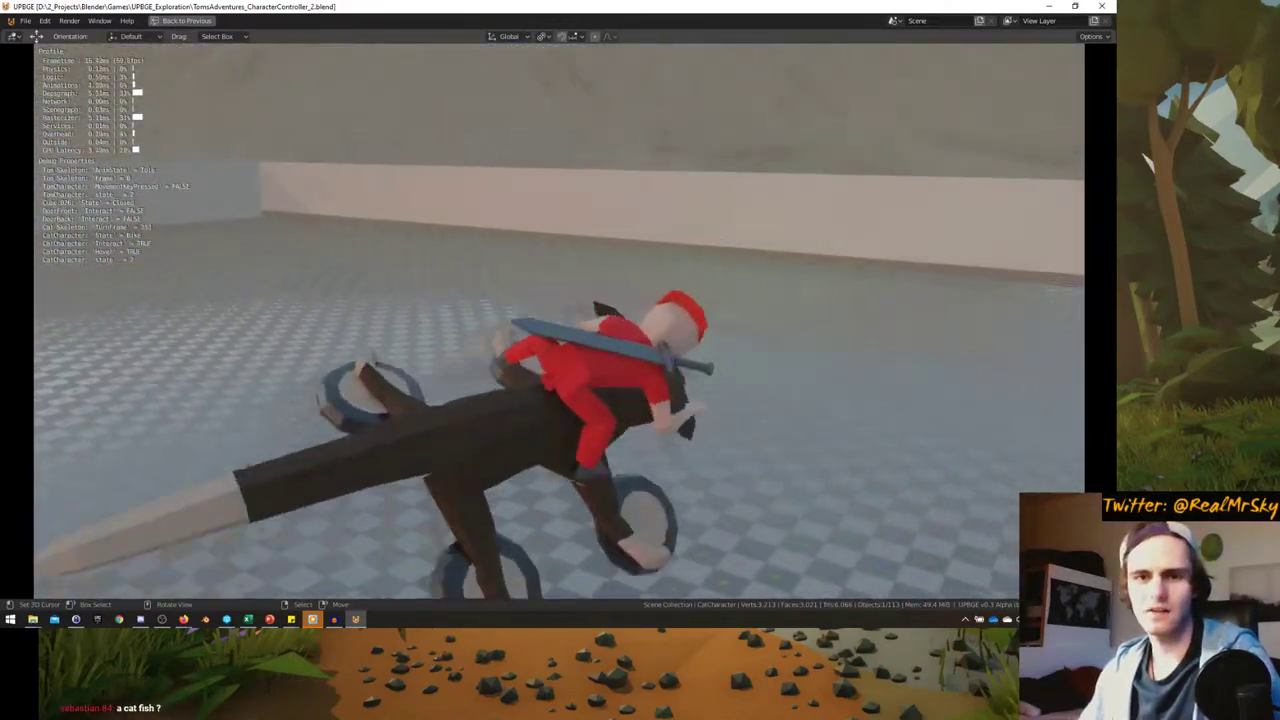
key(a)
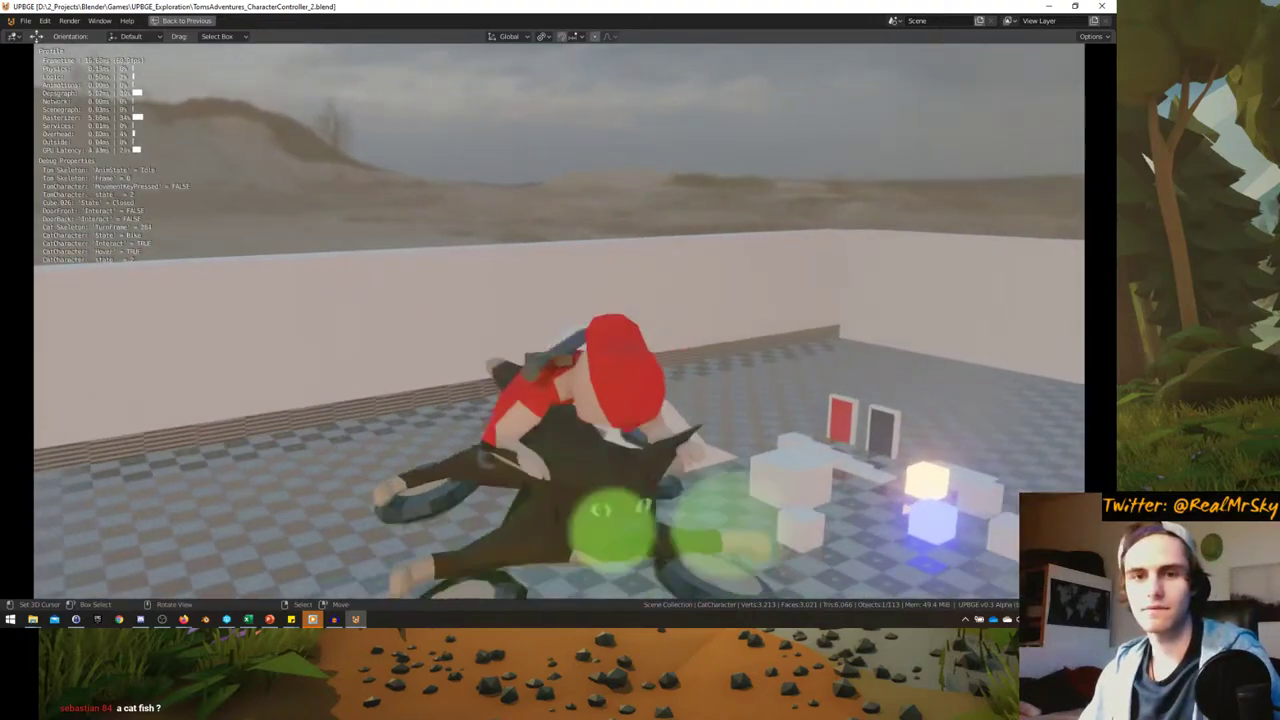
key(s)
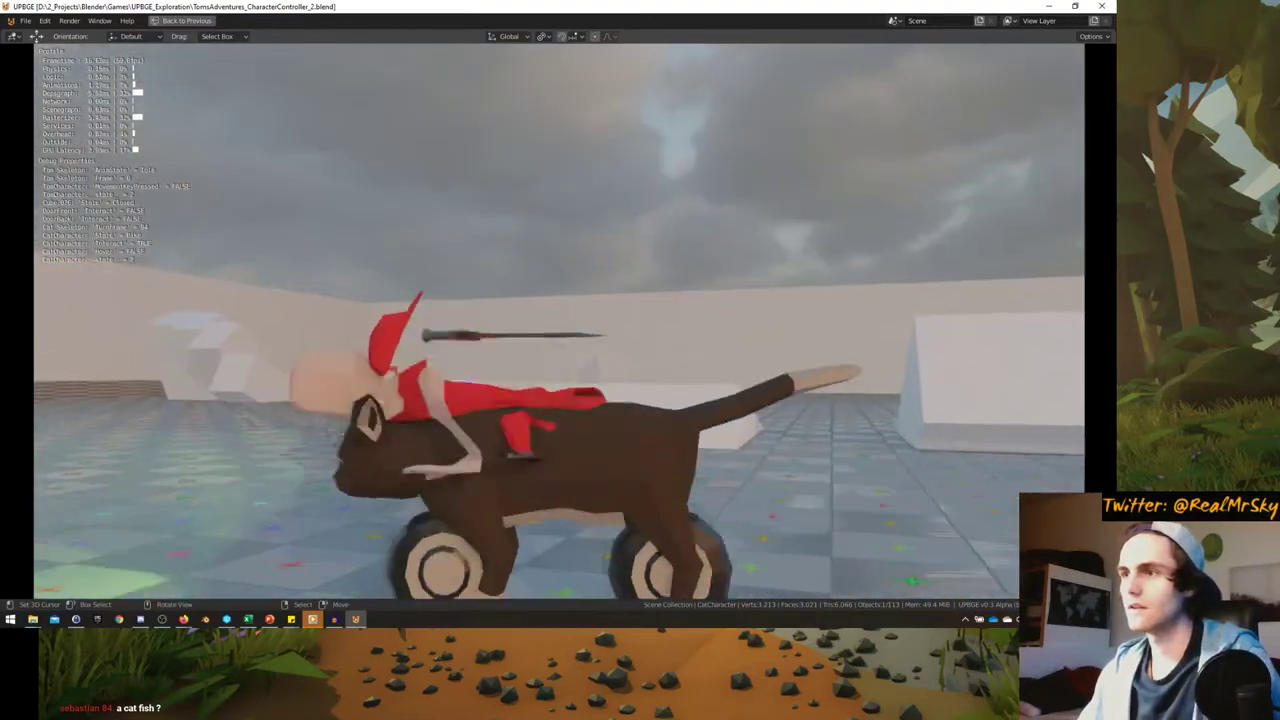
key(d)
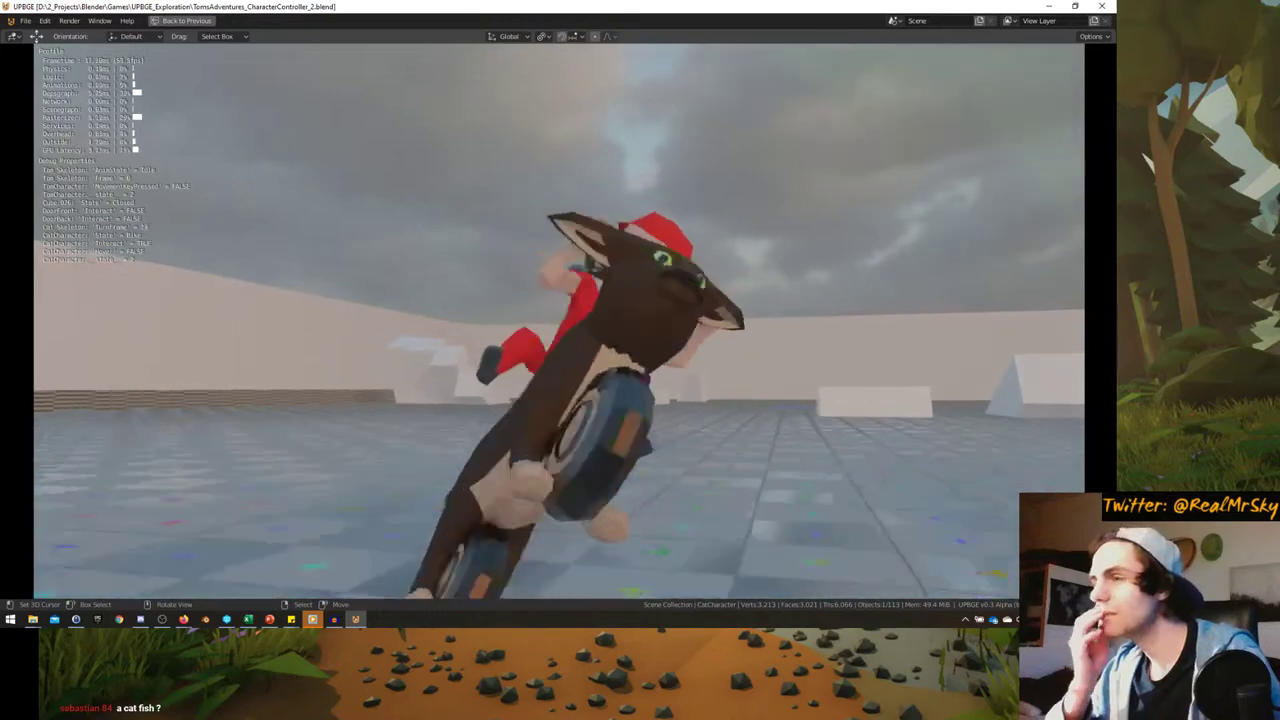
key(Escape)
- Restore the full workspace layout and check the Property.005 actuator's value
key(ctrl+space)
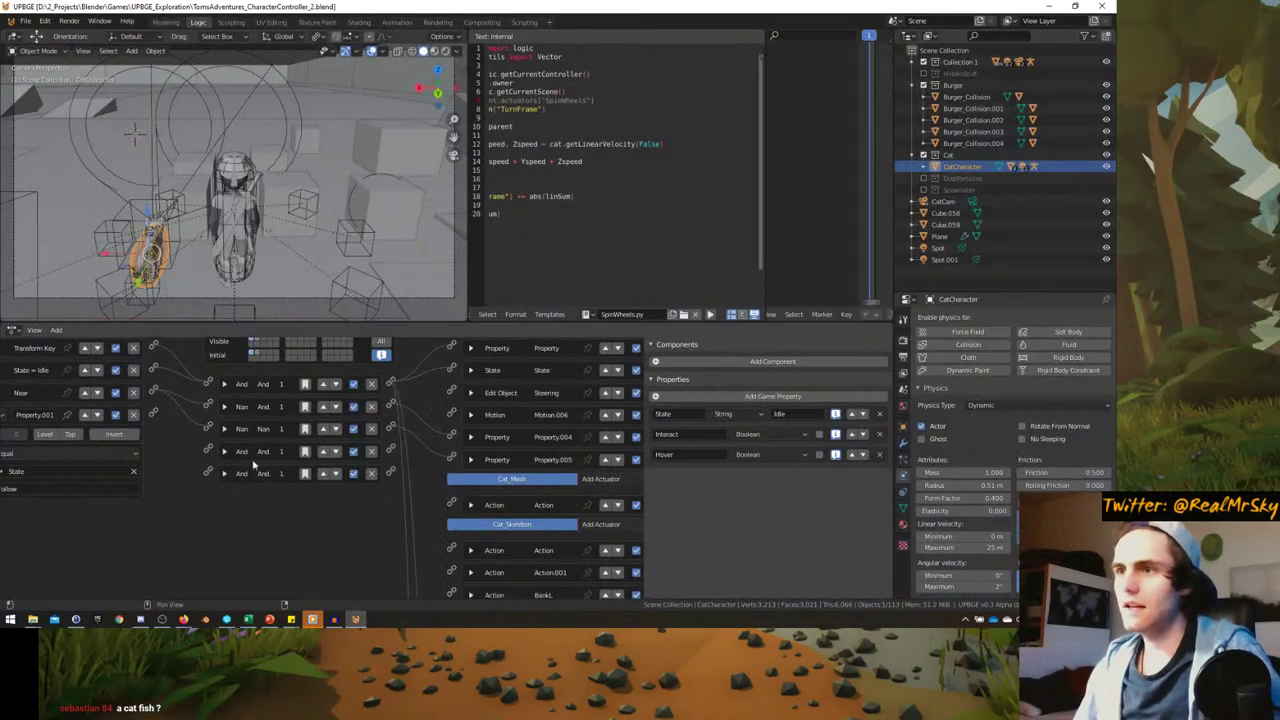
middle_drag(249, 458, 314, 494)
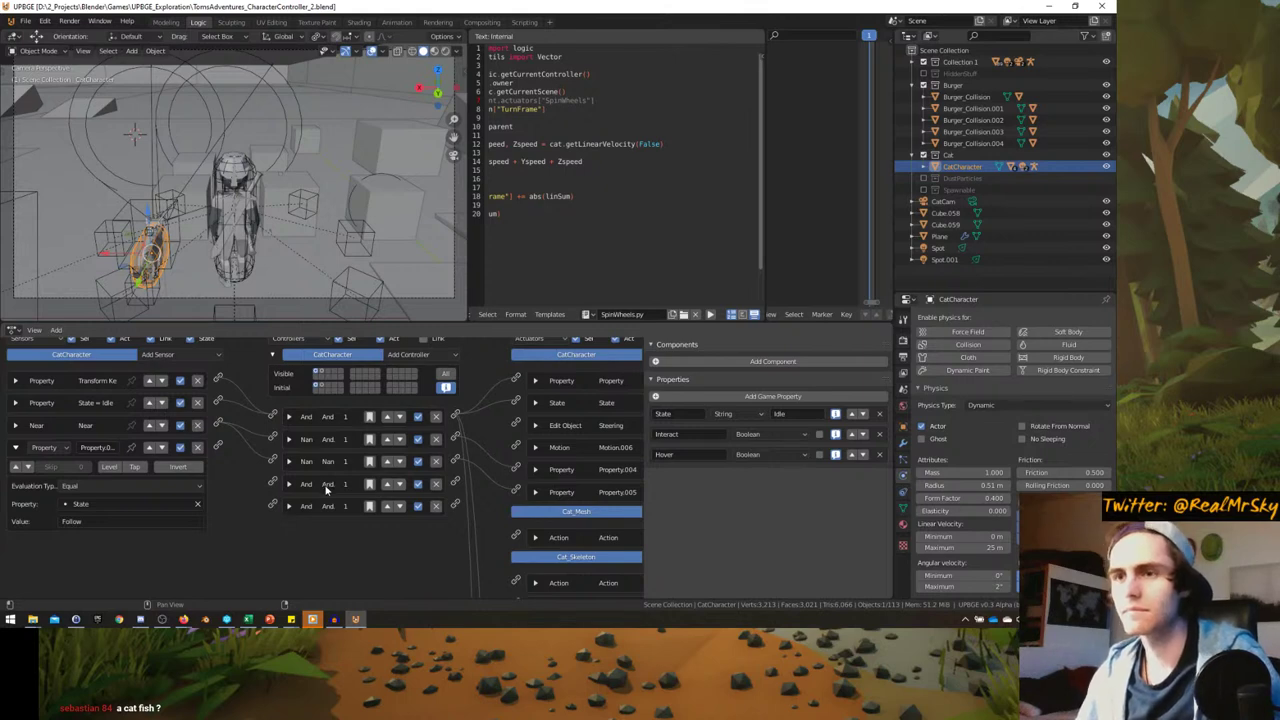
mouse_move(301, 486)
middle_down()
mouse_move(211, 498)
mouse_move(311, 484)
middle_up()
click(446, 505)
click(446, 505)
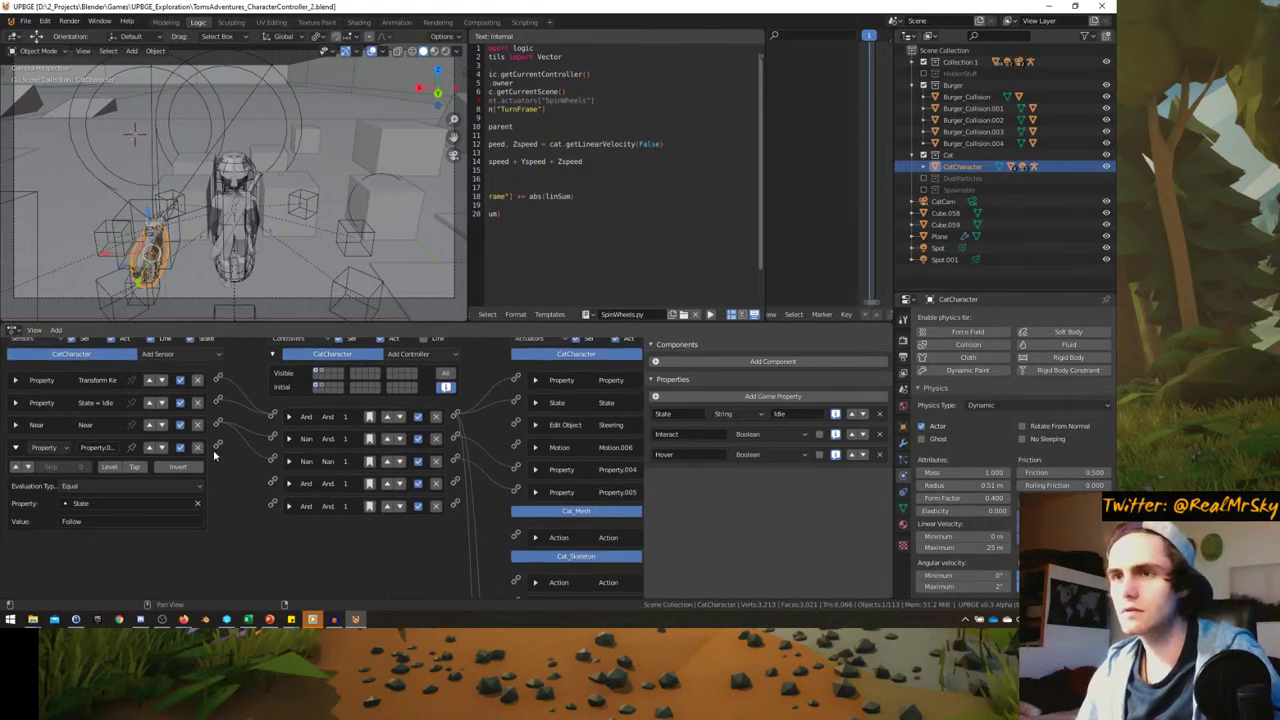
- Add an And controller and connect the State = Follow property sensor to it
click(408, 354)
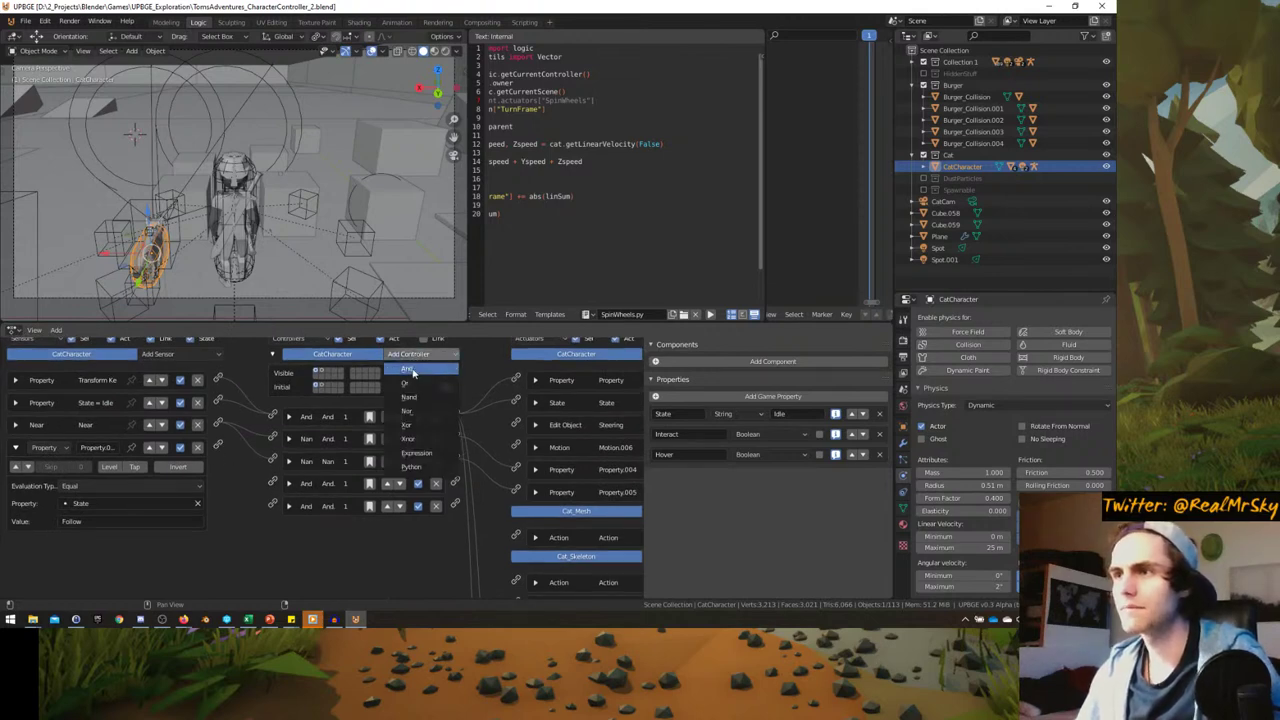
click(412, 372)
drag(274, 528, 271, 502)
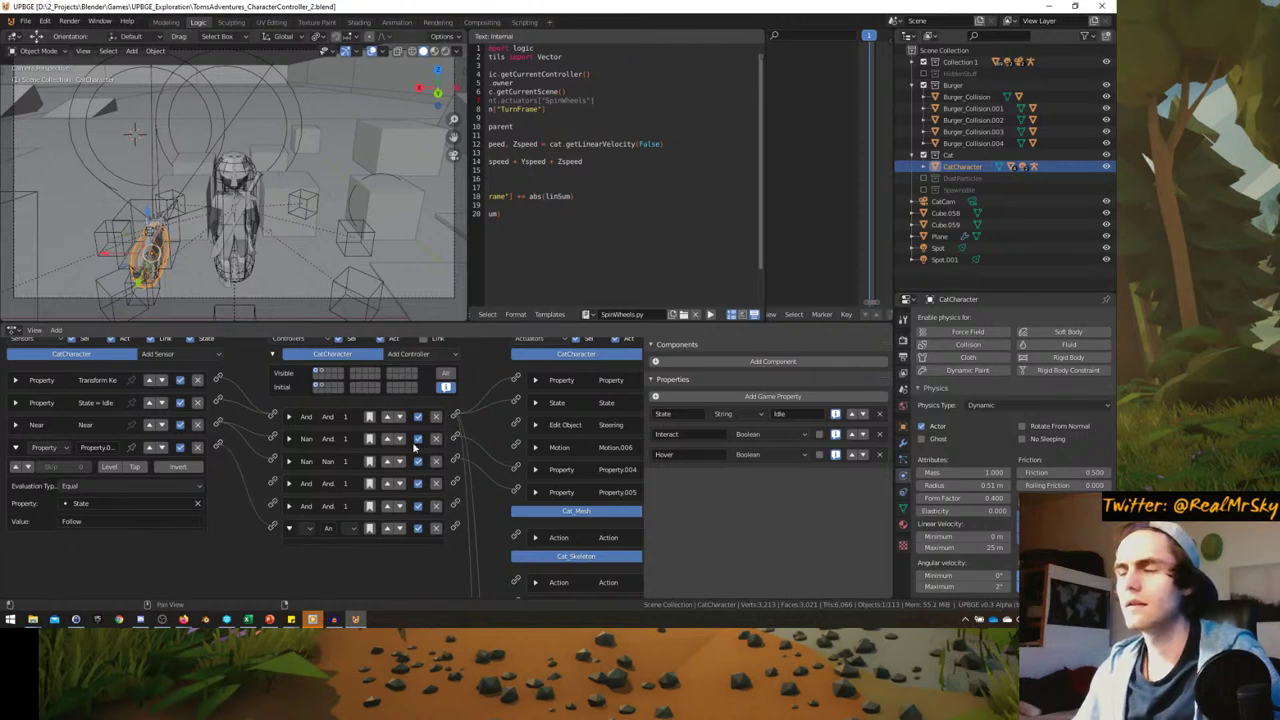
ctrl+scroll(415, 449, right, 3)
scroll(153, 543, down, 3)
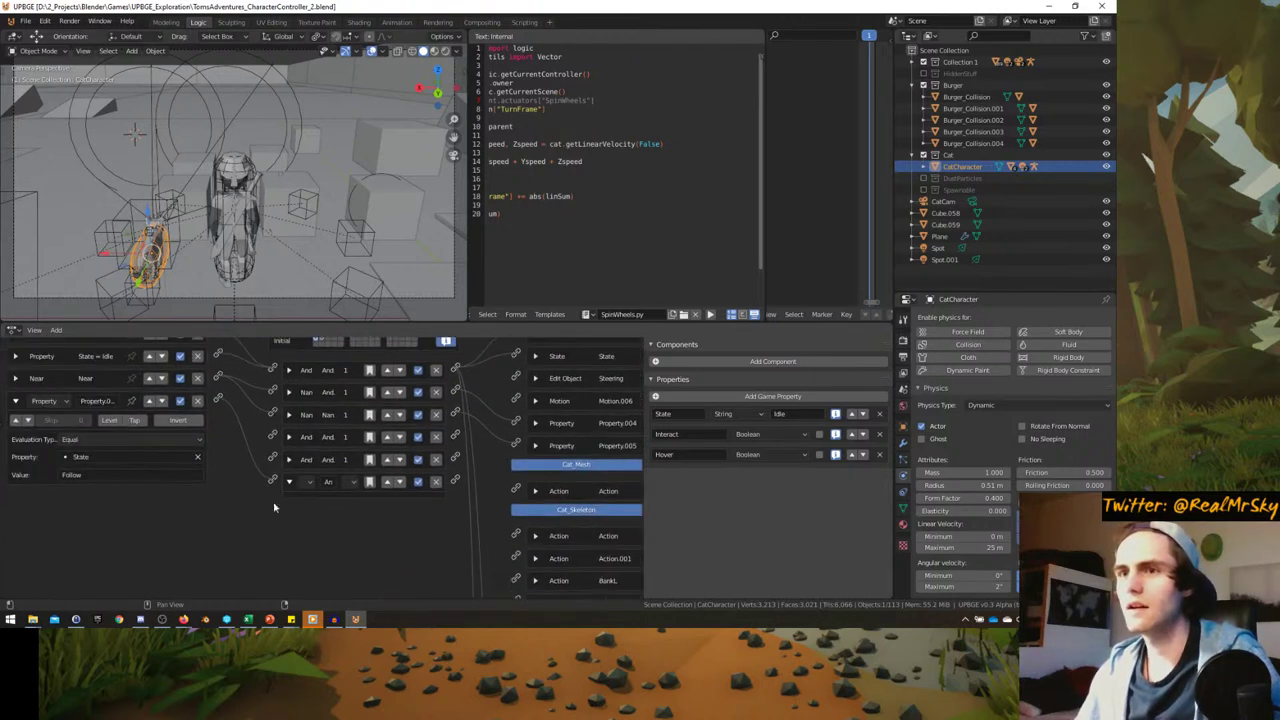
scroll(422, 481, up, 4)
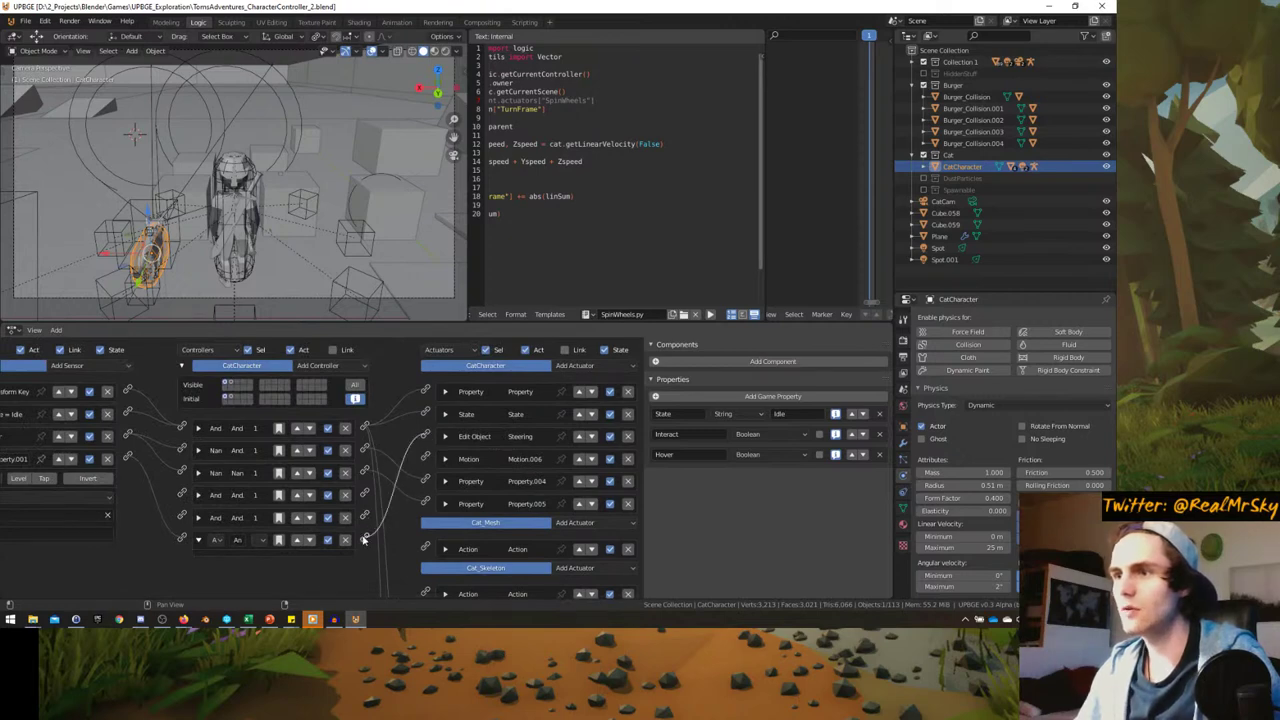
scroll(380, 462, down, 3)
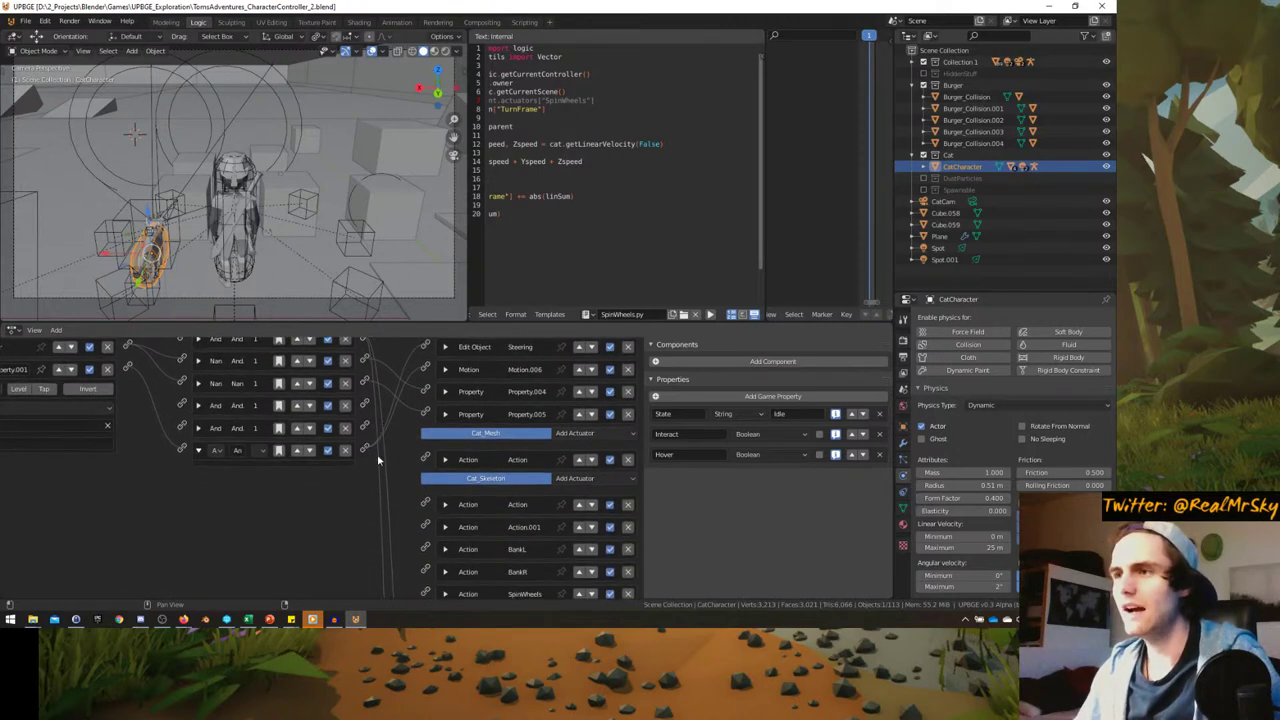
- Rename the cat's AN_Cat_Run1-11 action actuator (Action.003) to RunAnim
click(446, 460)
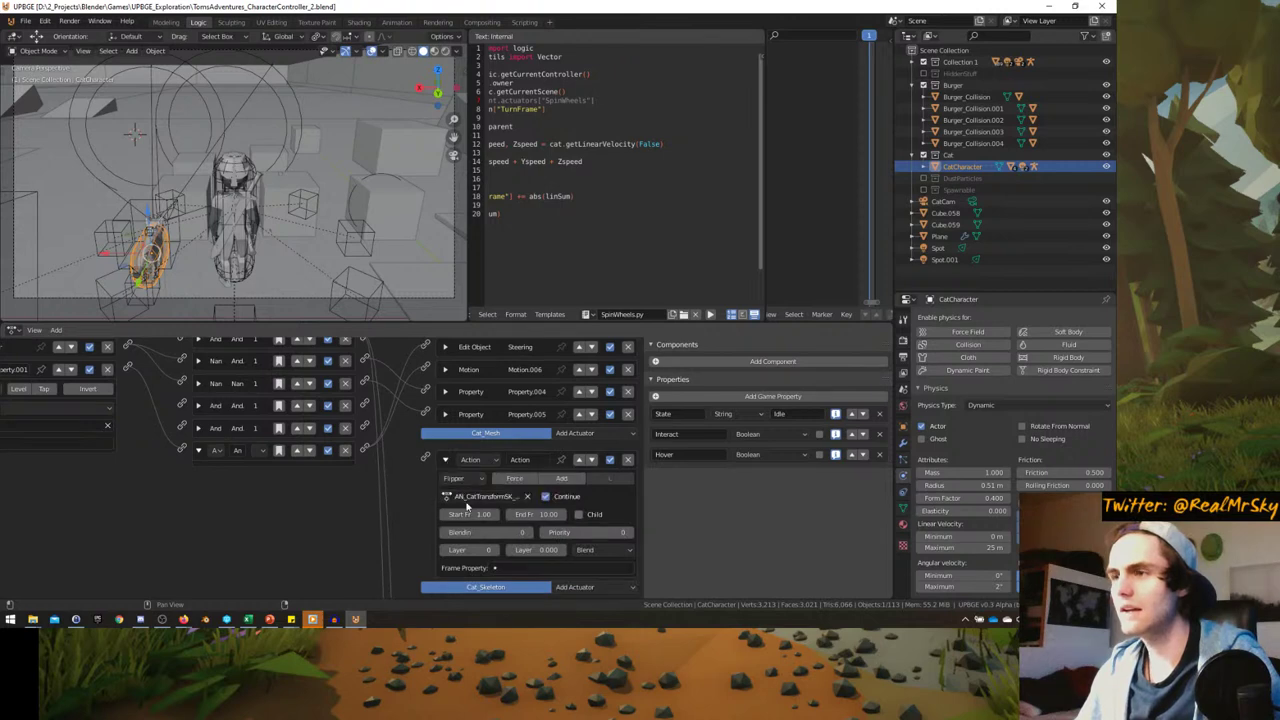
click(447, 461)
scroll(403, 490, down, 2)
scroll(410, 485, down, 1)
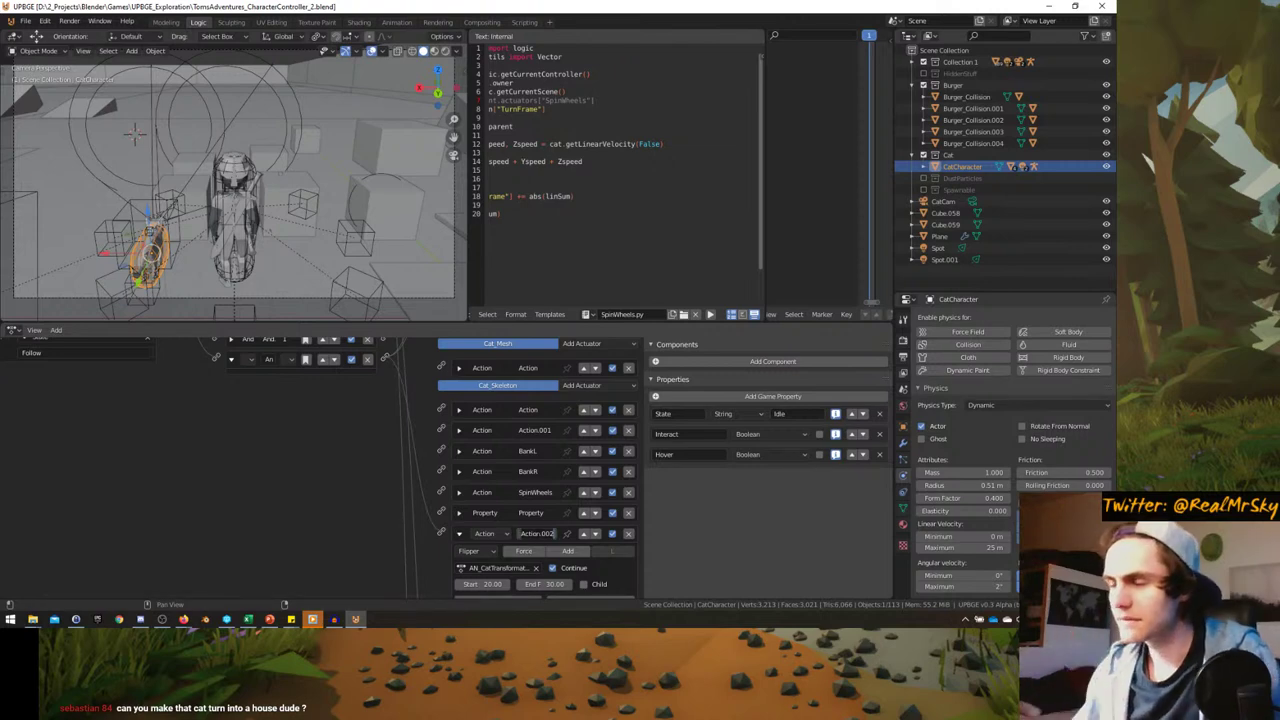
scroll(460, 470, down, 3)
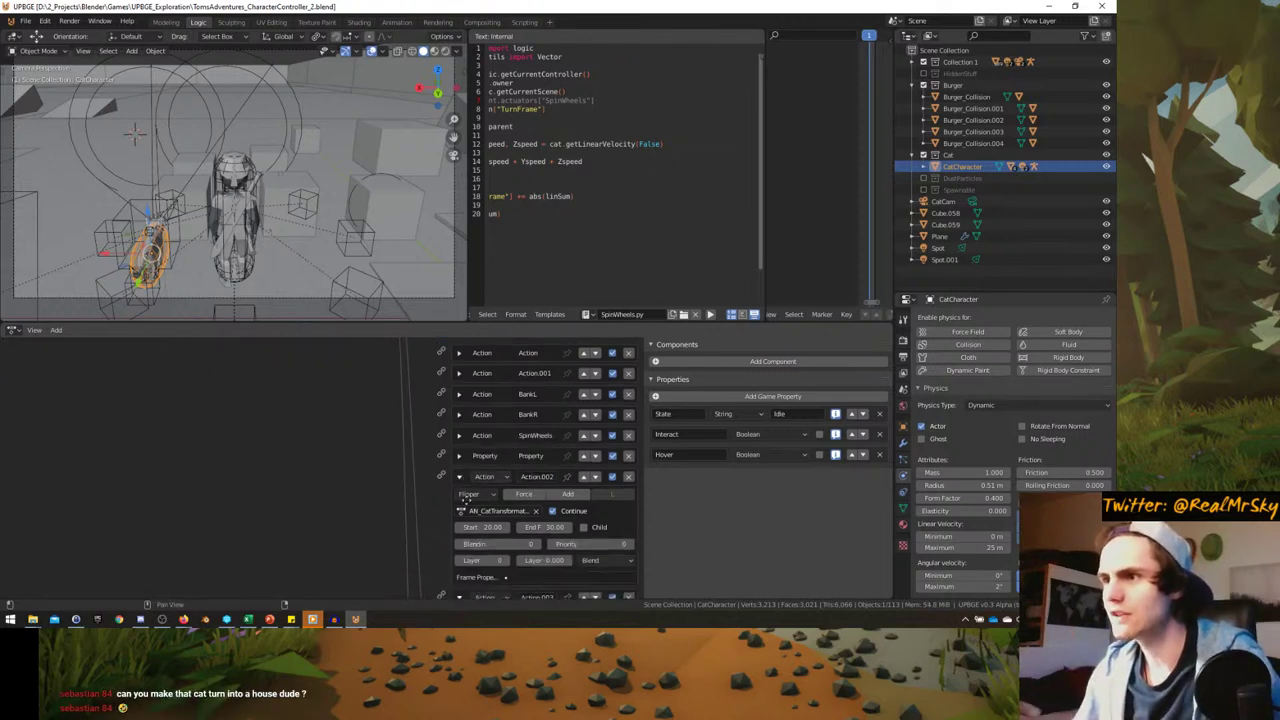
click(460, 446)
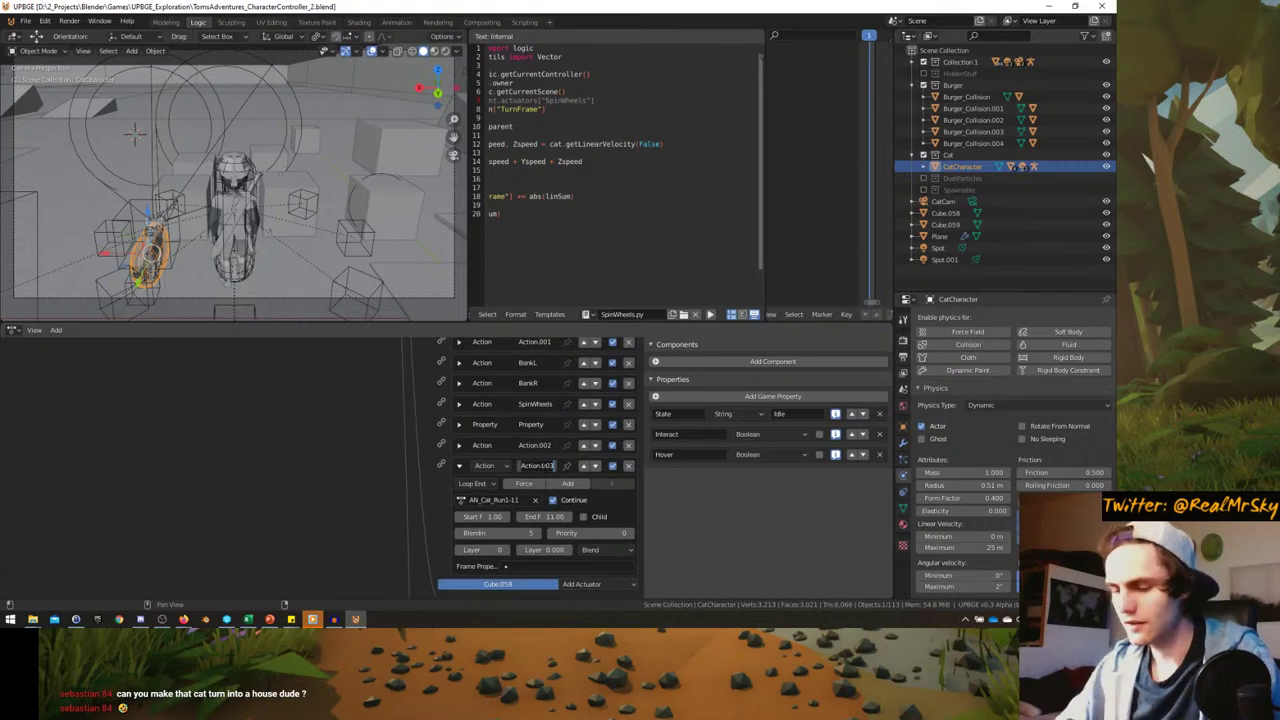
key(BackSpace)
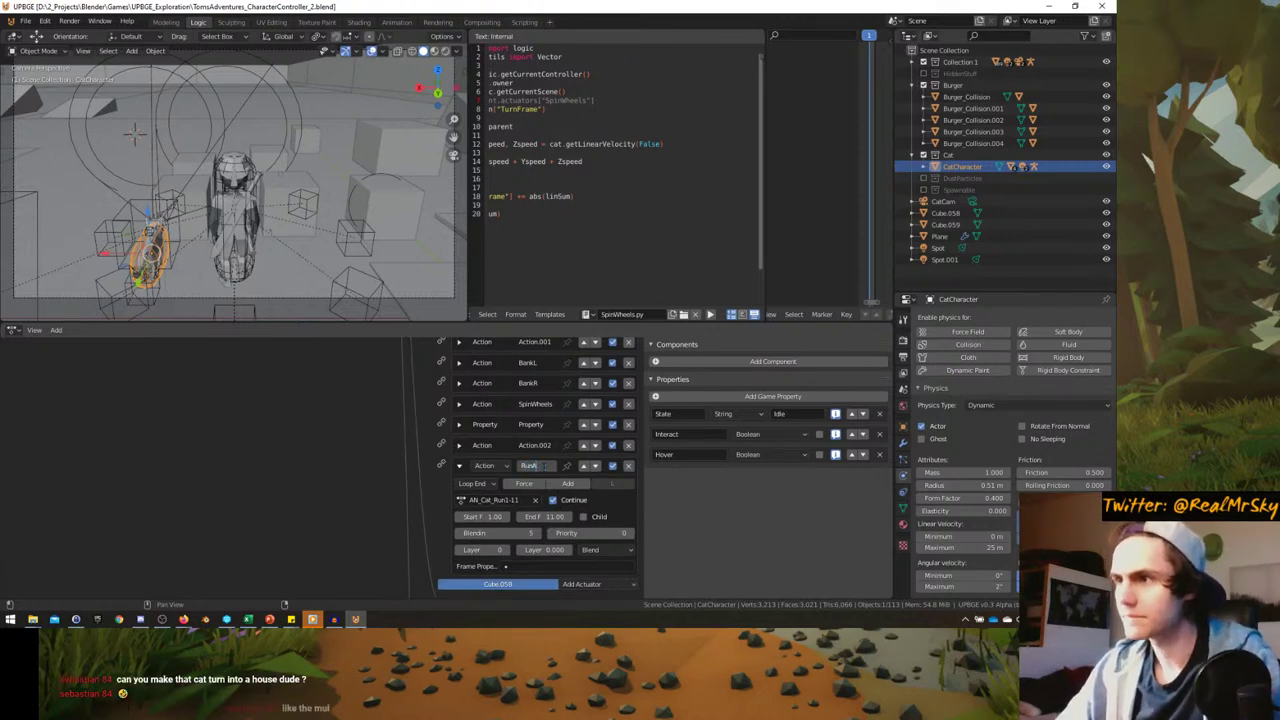
scroll(374, 469, up, 5)
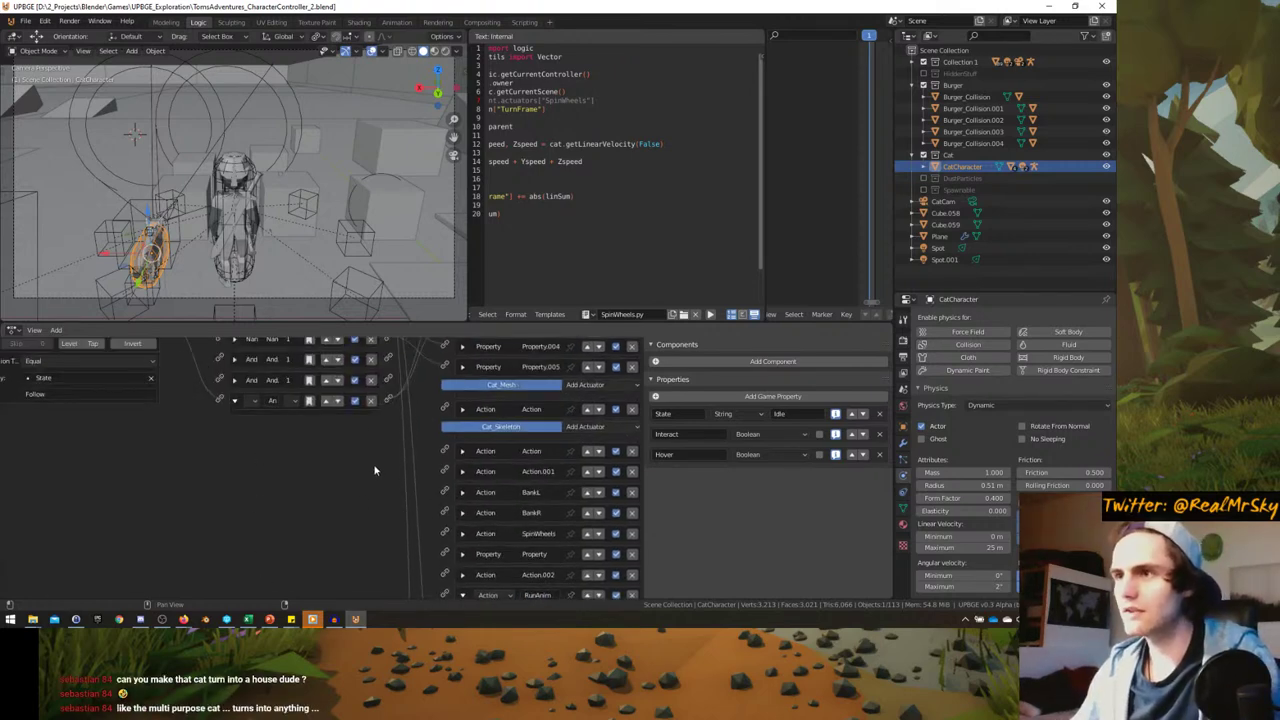
scroll(425, 550, down, 2)
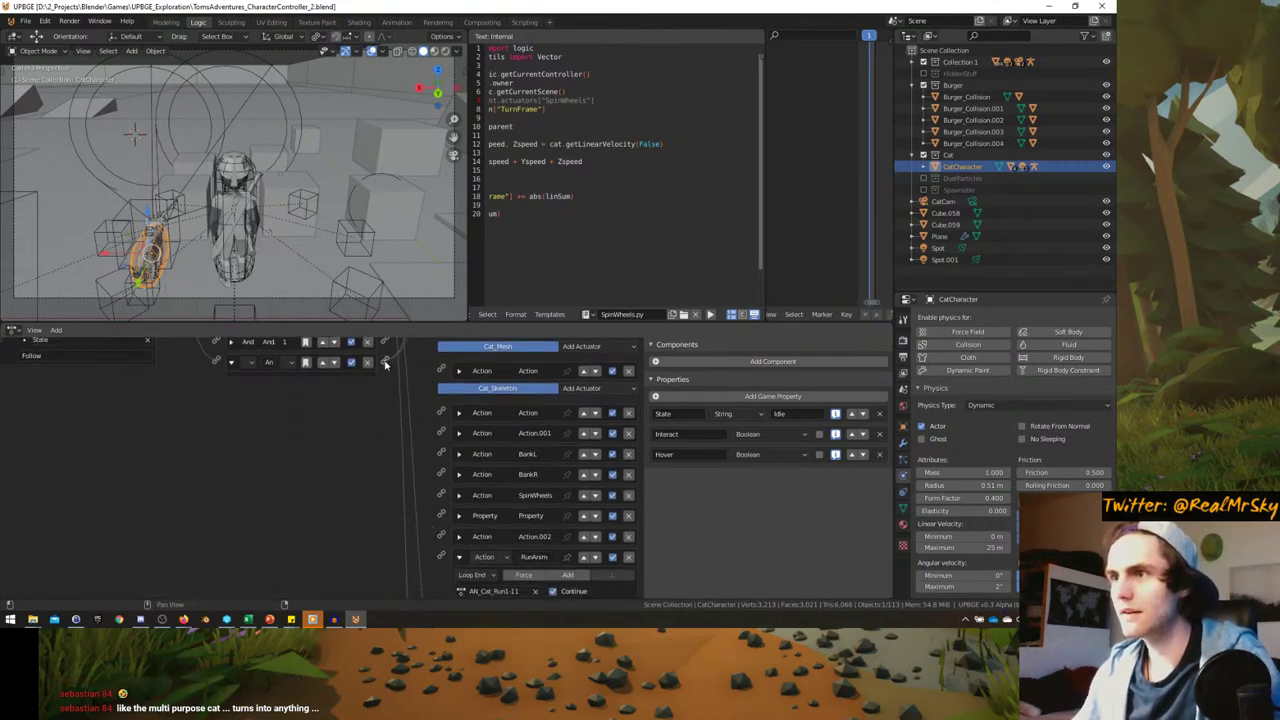
middle_drag(335, 250, 325, 276)
- Do a quick test run through the game camera, walking the player forward
key(ctrl+space)
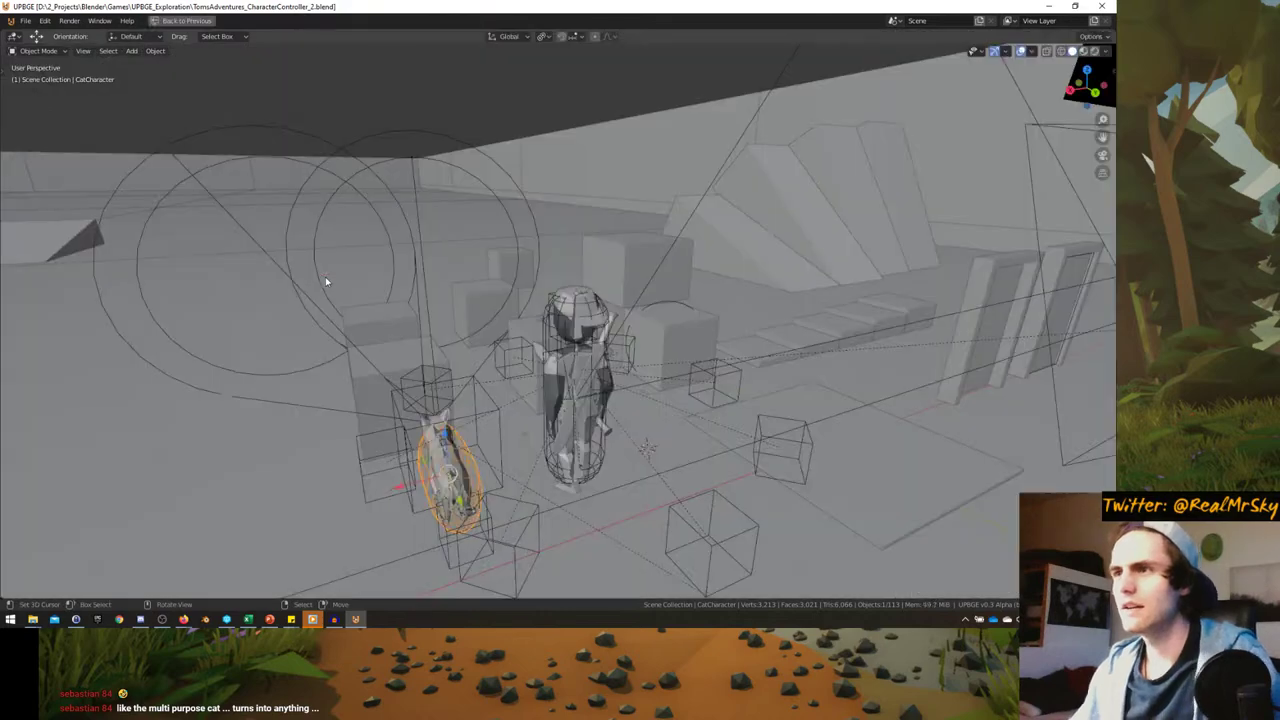
key(KP_0)
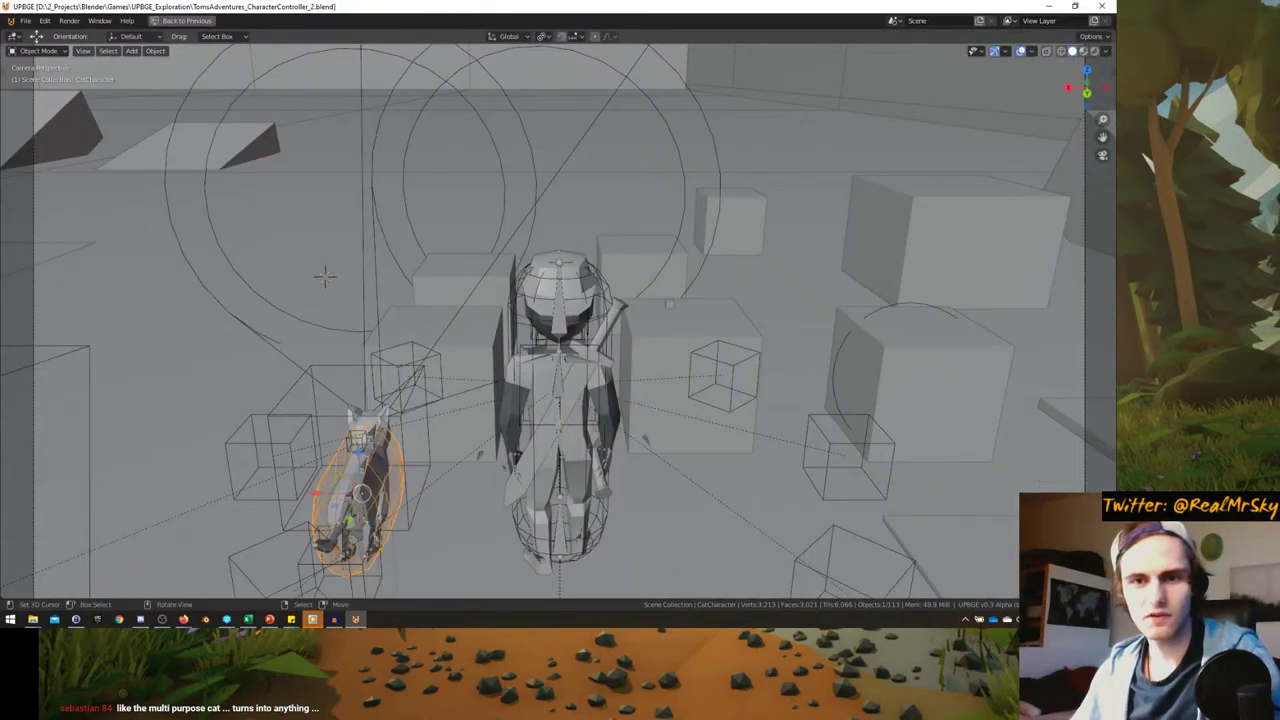
key(p)
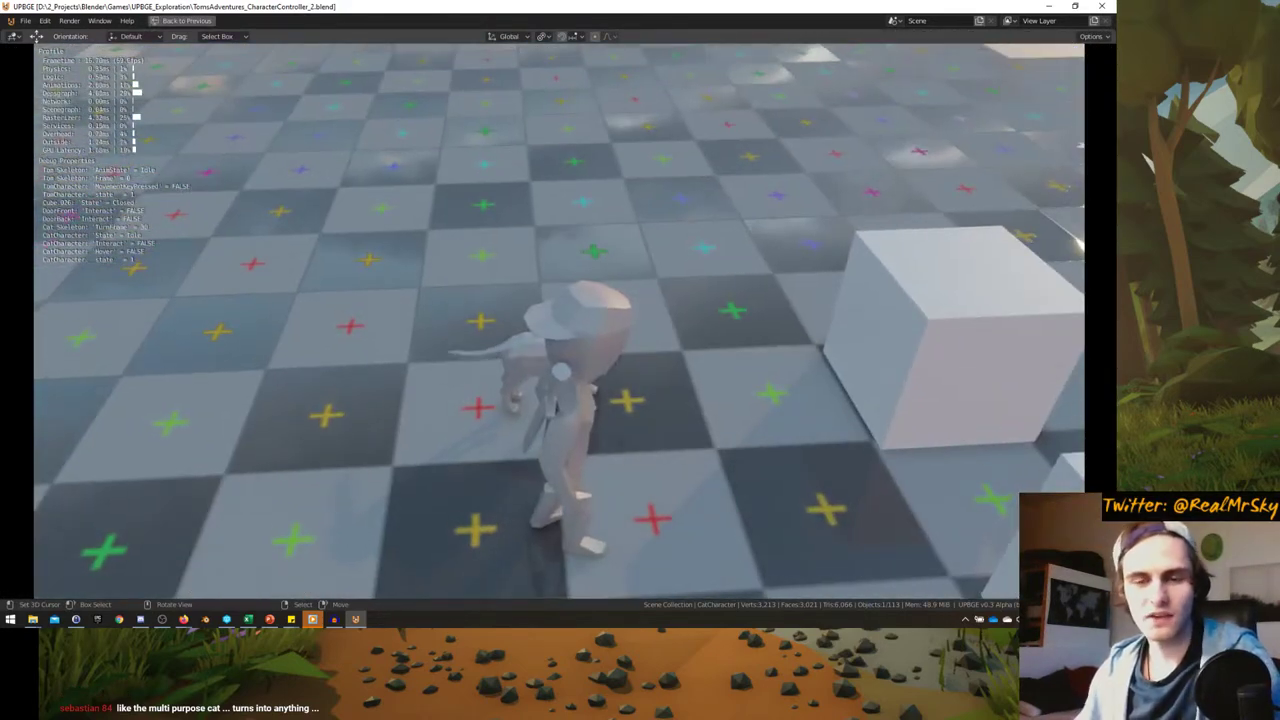
key(w)
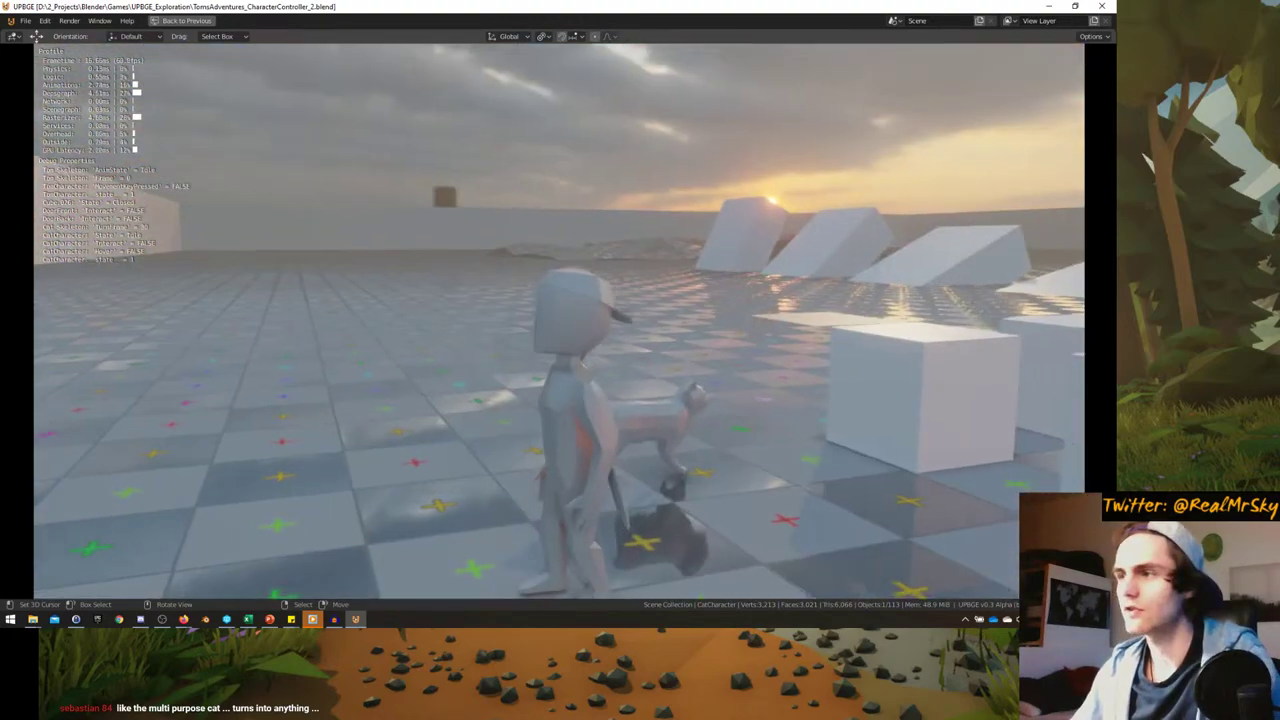
key(Escape)
key(ctrl+alt+space)
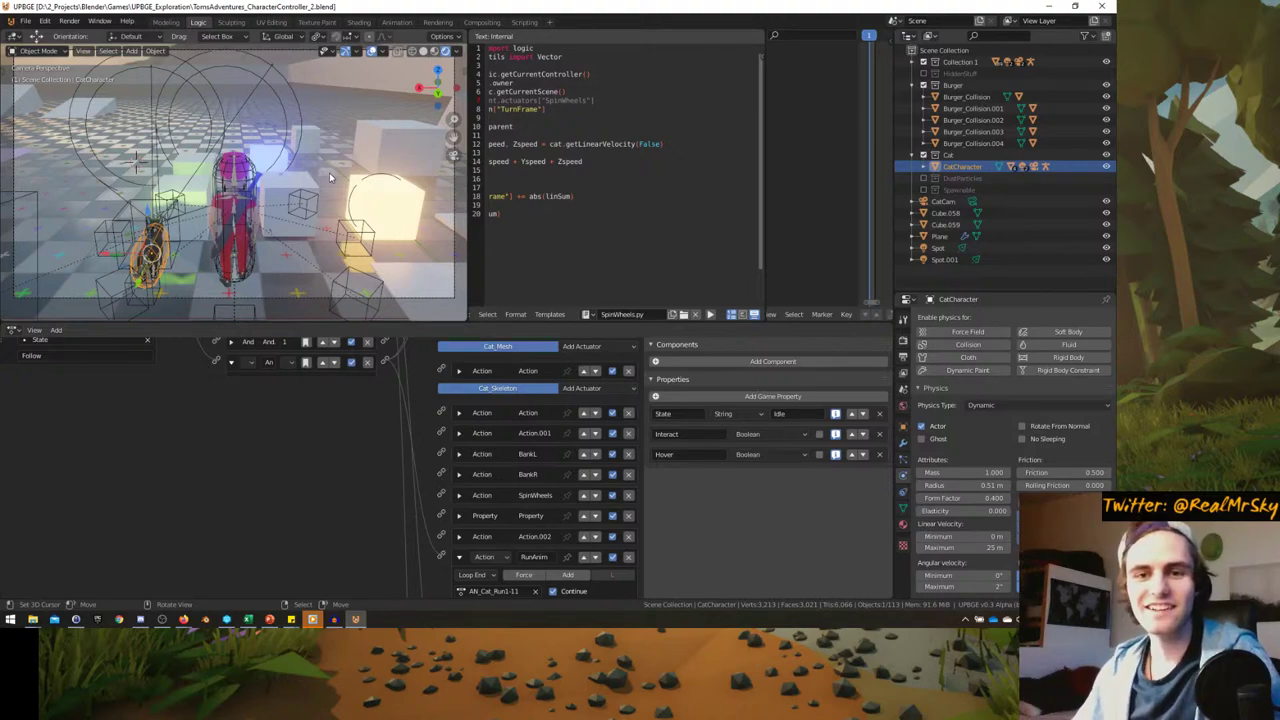
- Play the game again, running and jumping the player toward the cat and blocks
key(ctrl+alt+space)
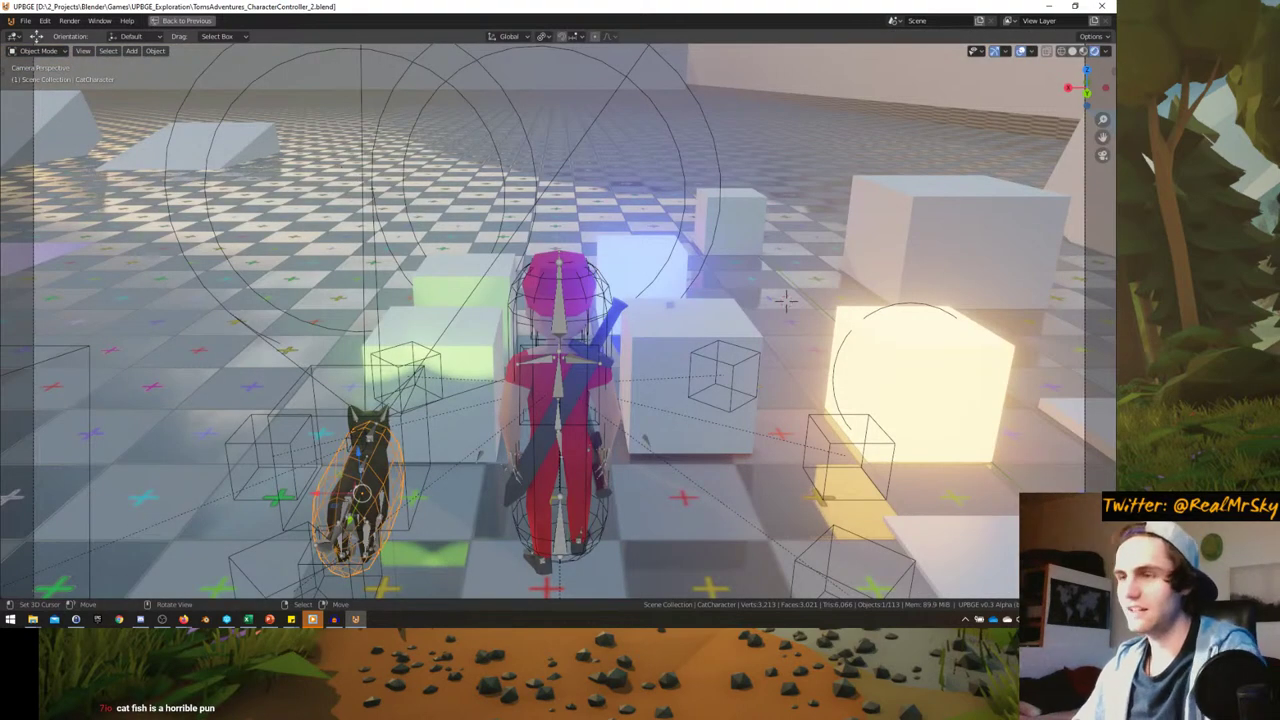
key(p)
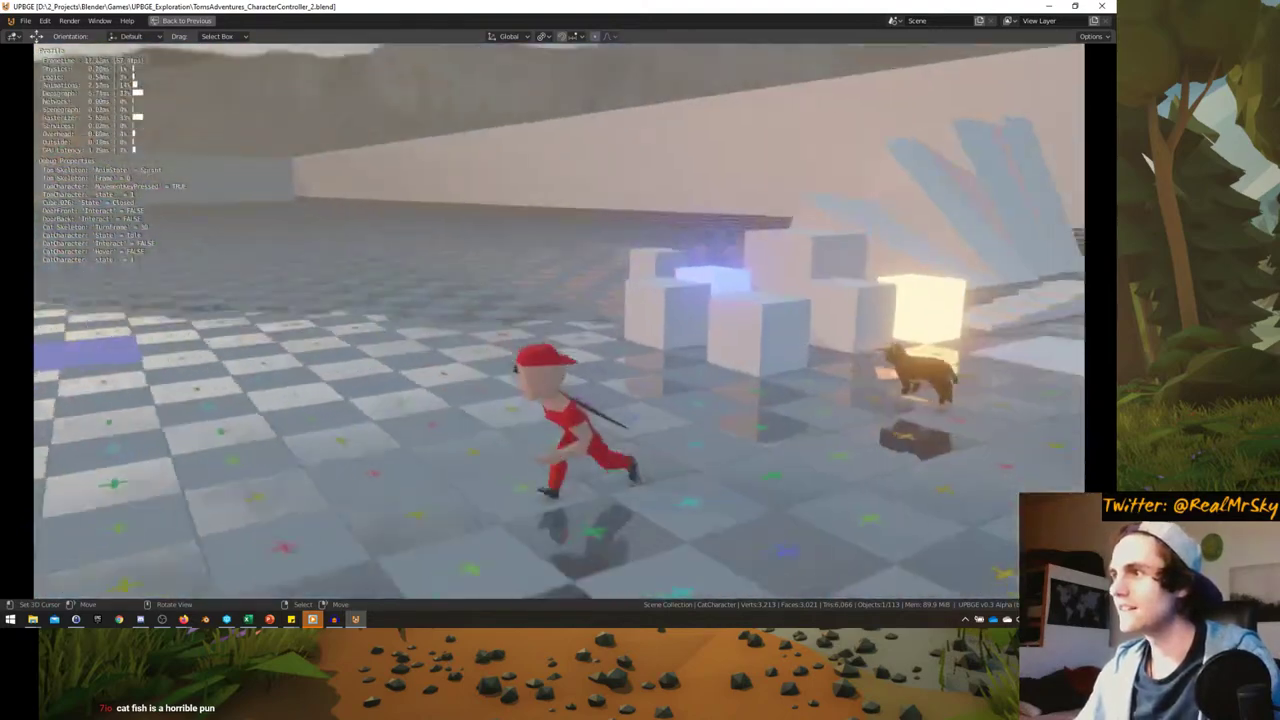
key(w)
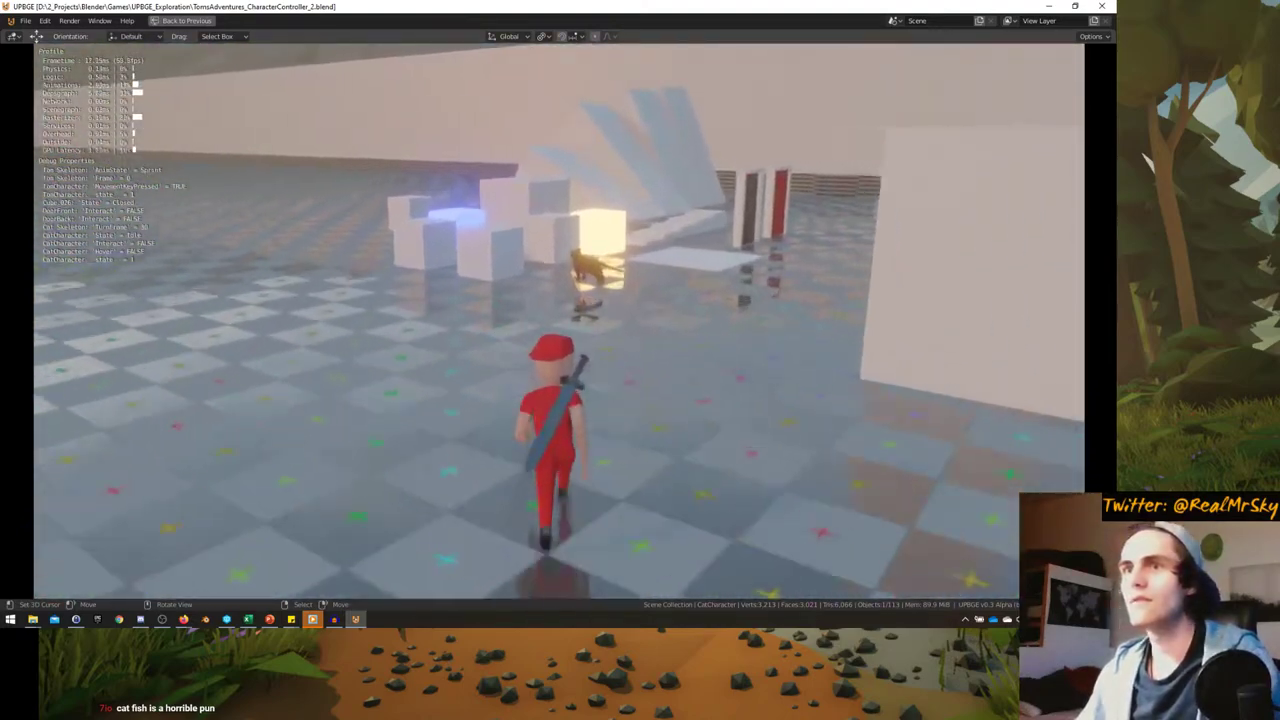
key(a)
key(space)
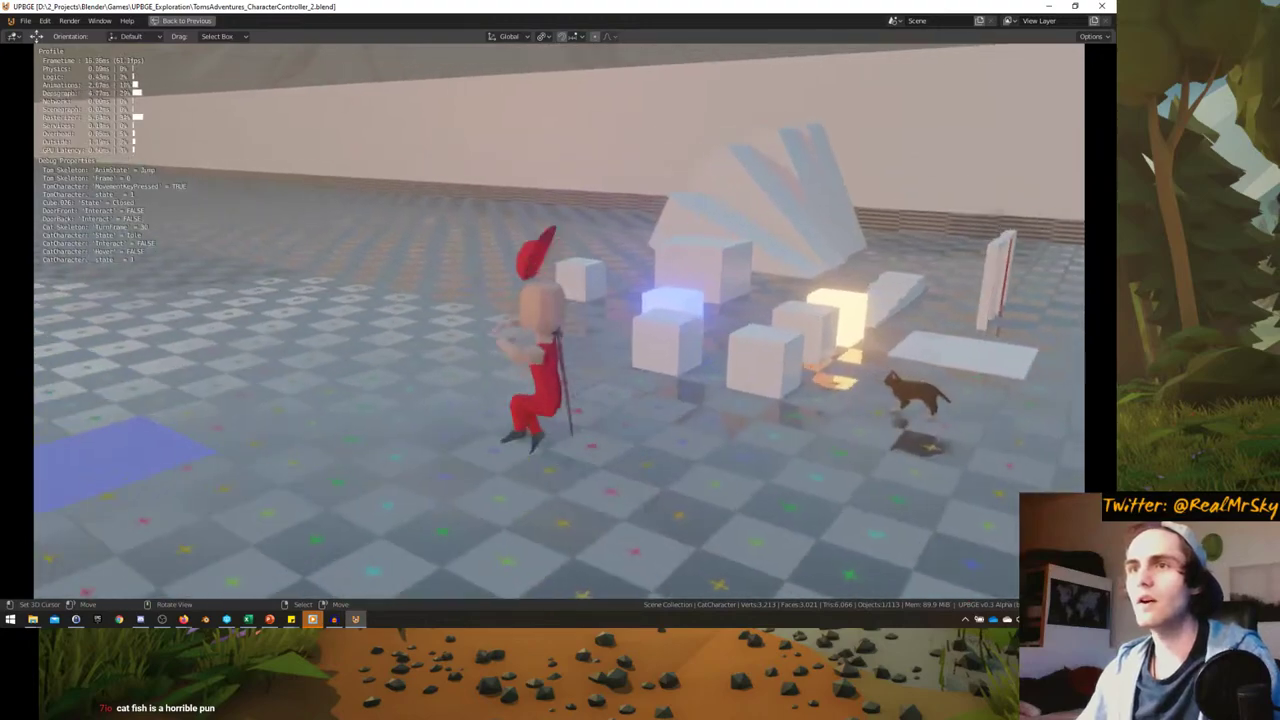
key(w)
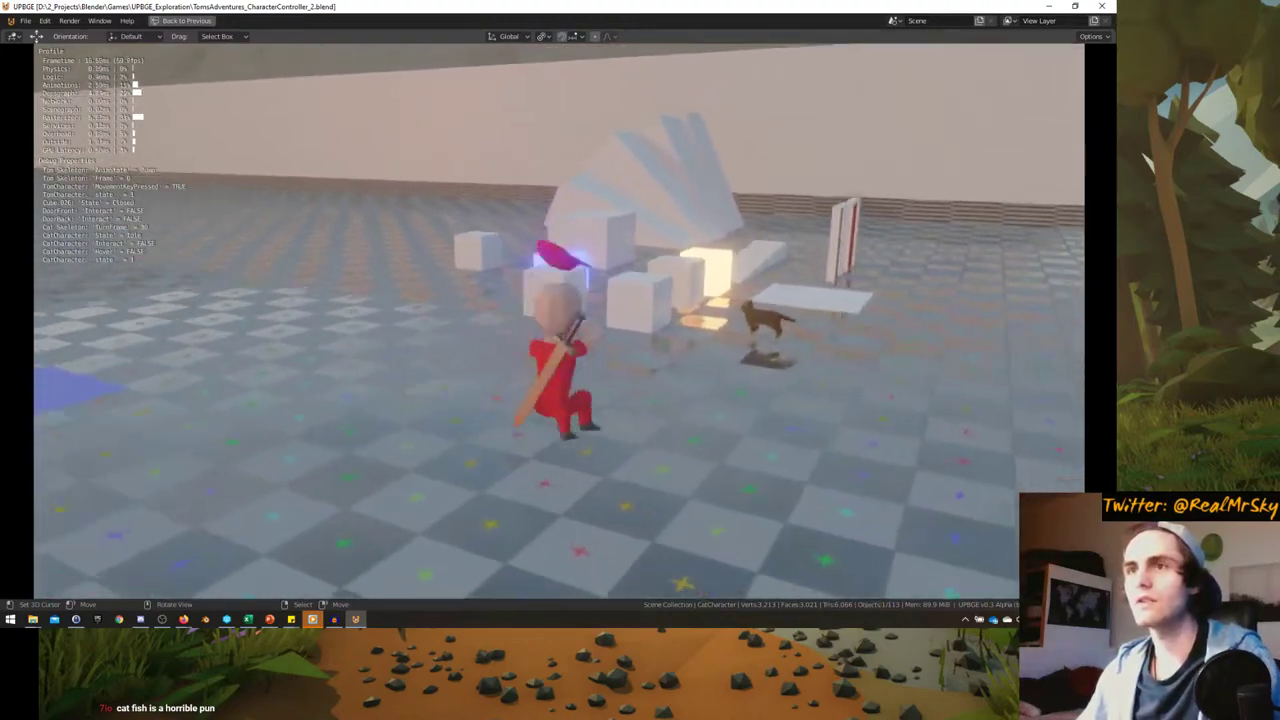
key(w)
key(d)
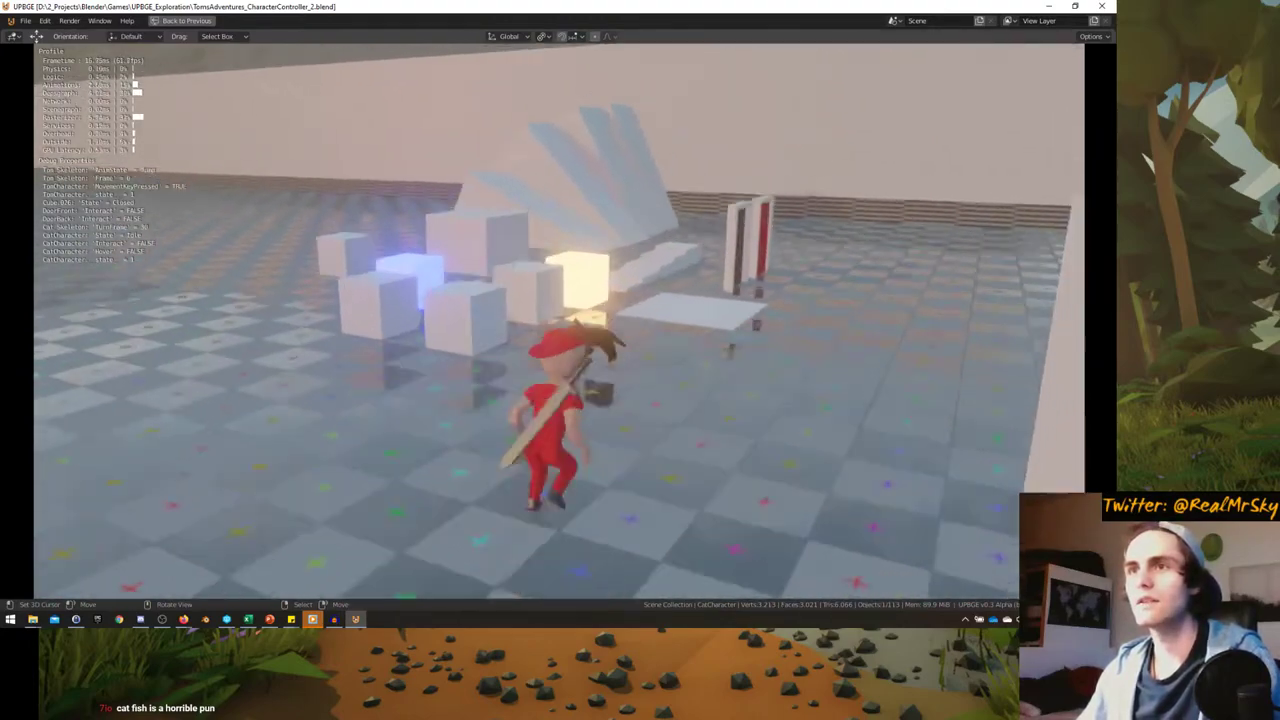
- Run the player away and back to watch the cat follow, then exit to the logic bricks
key(w)
key(s)
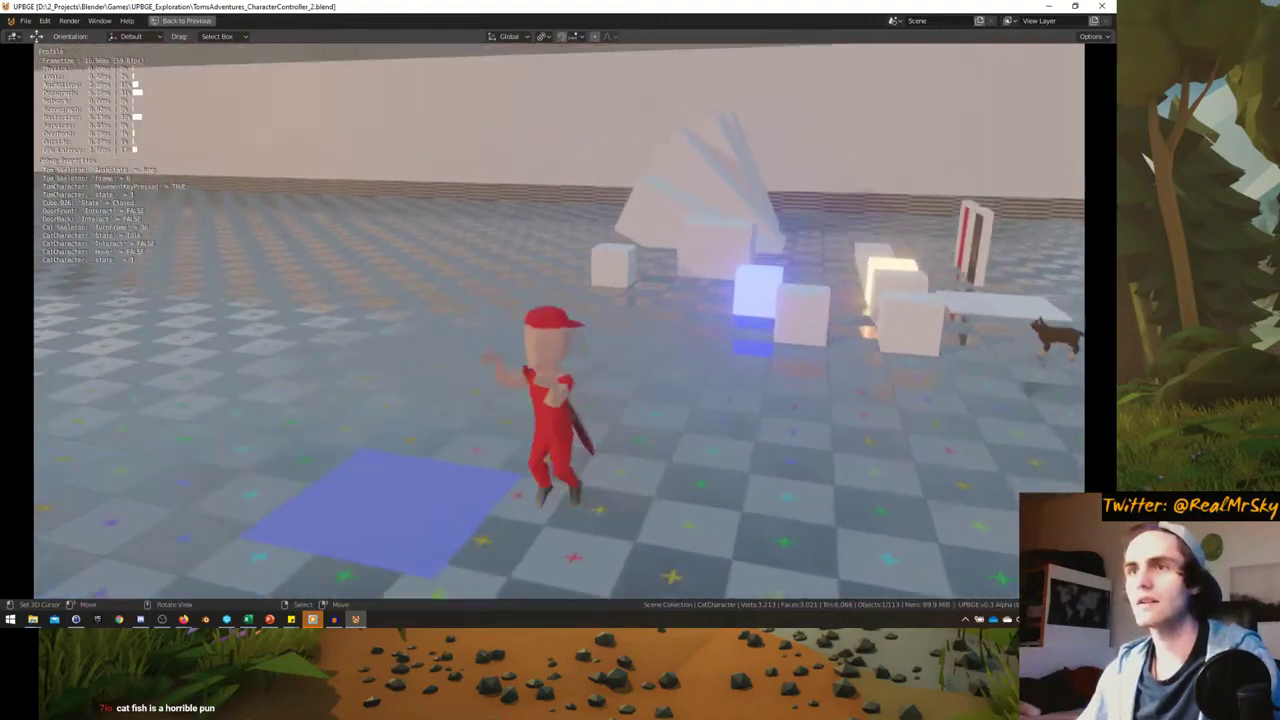
key(w)
key(s)
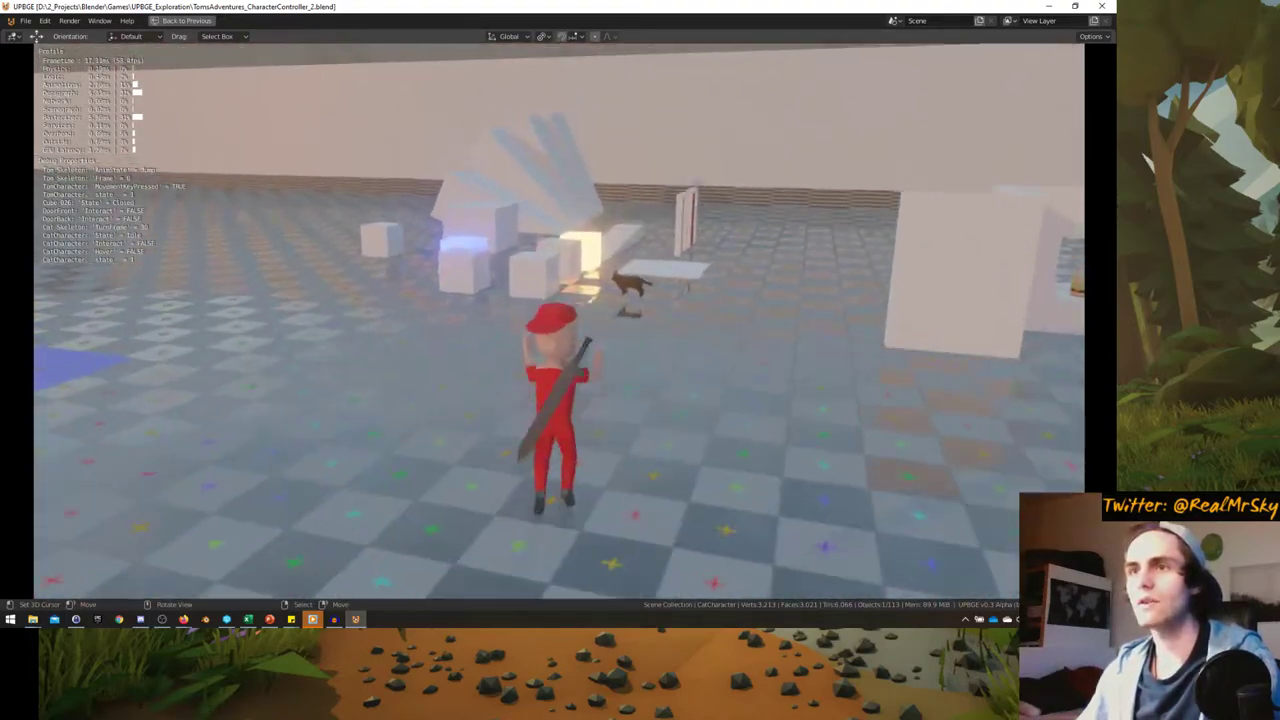
key(w)
key(a)
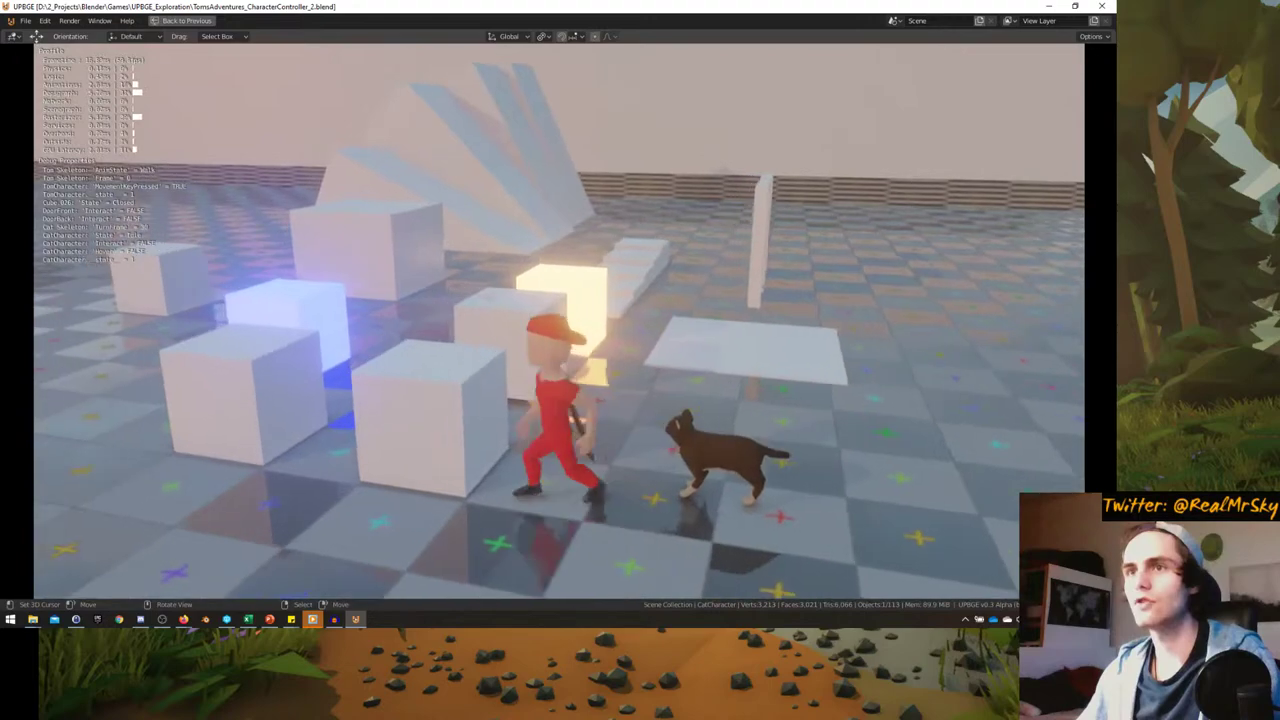
key(a)
key(s)
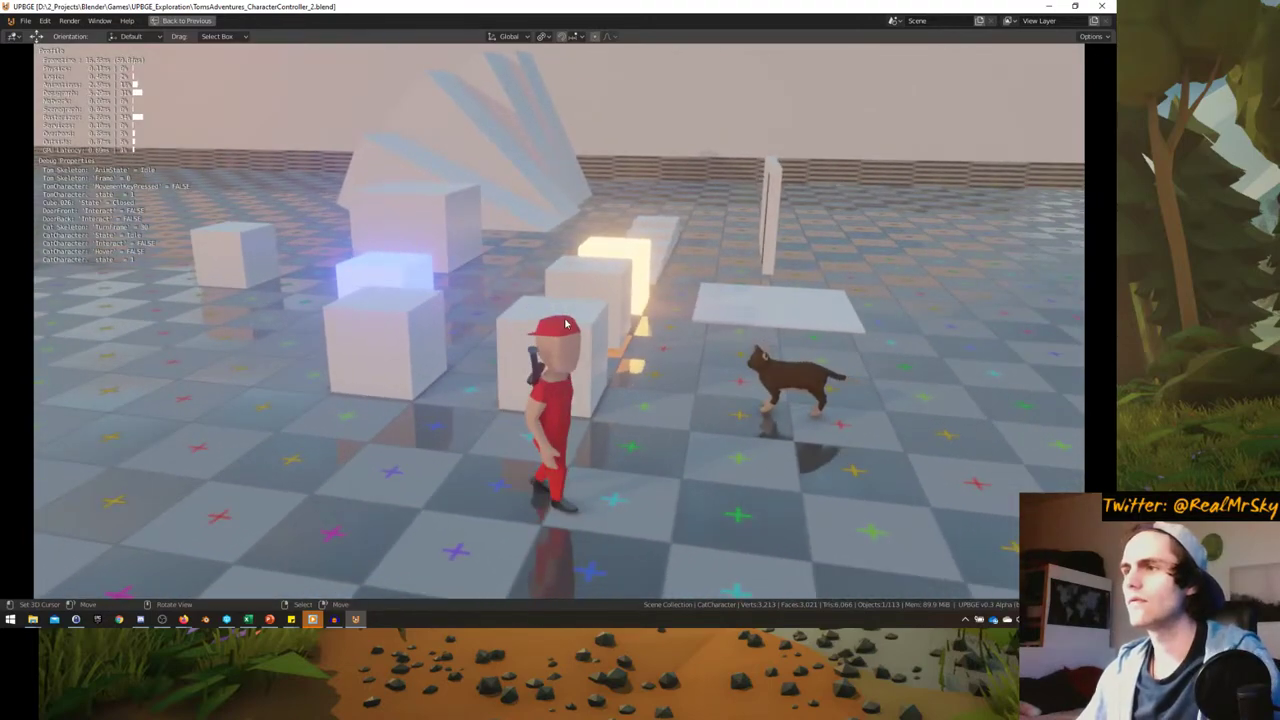
key(Escape)
key(ctrl+space)
key(ctrl+space)
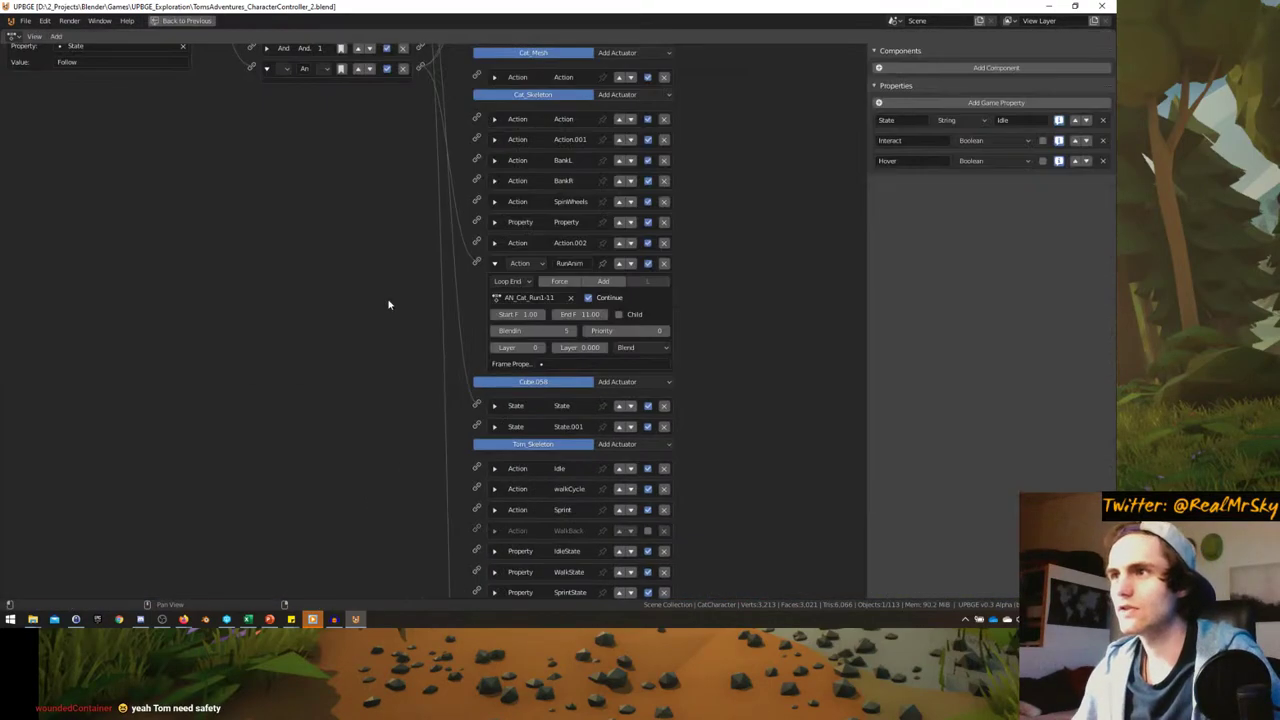
- Delete the Follow-assigning and Idle-assigning property actuators
scroll(389, 305, up, 4)
ctrl+scroll(165, 173, up, 1)
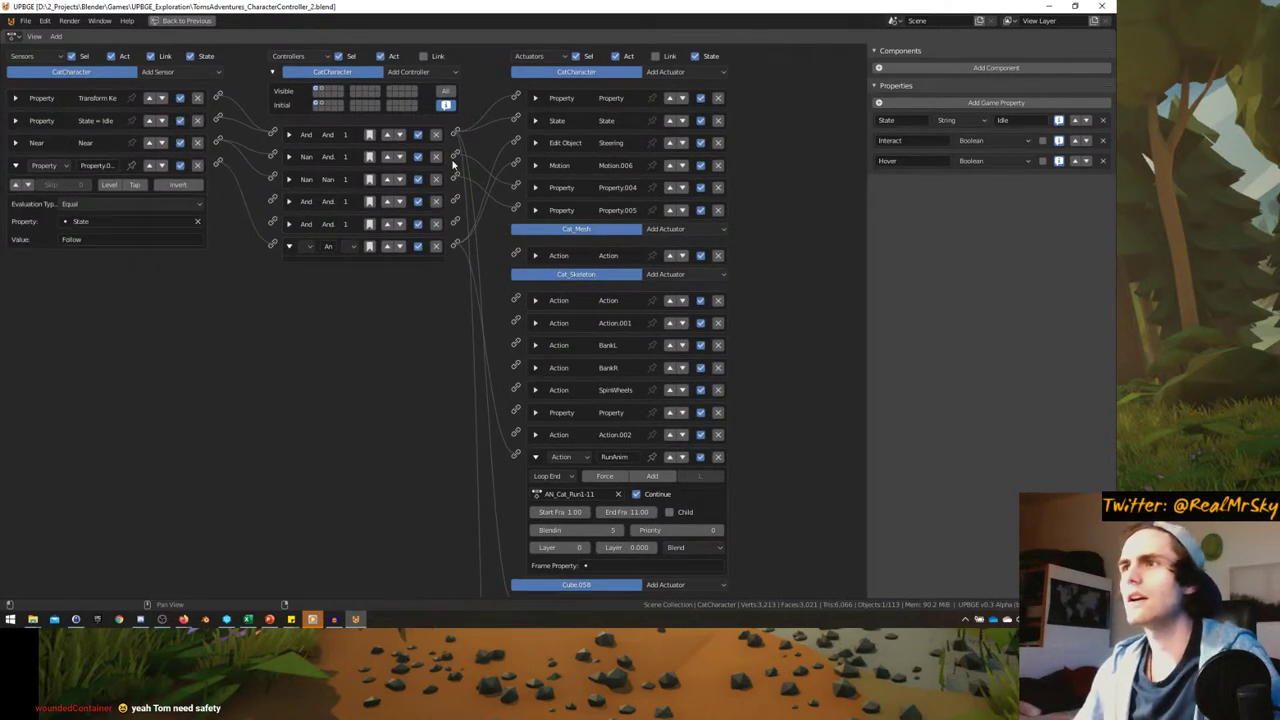
click(537, 188)
click(536, 265)
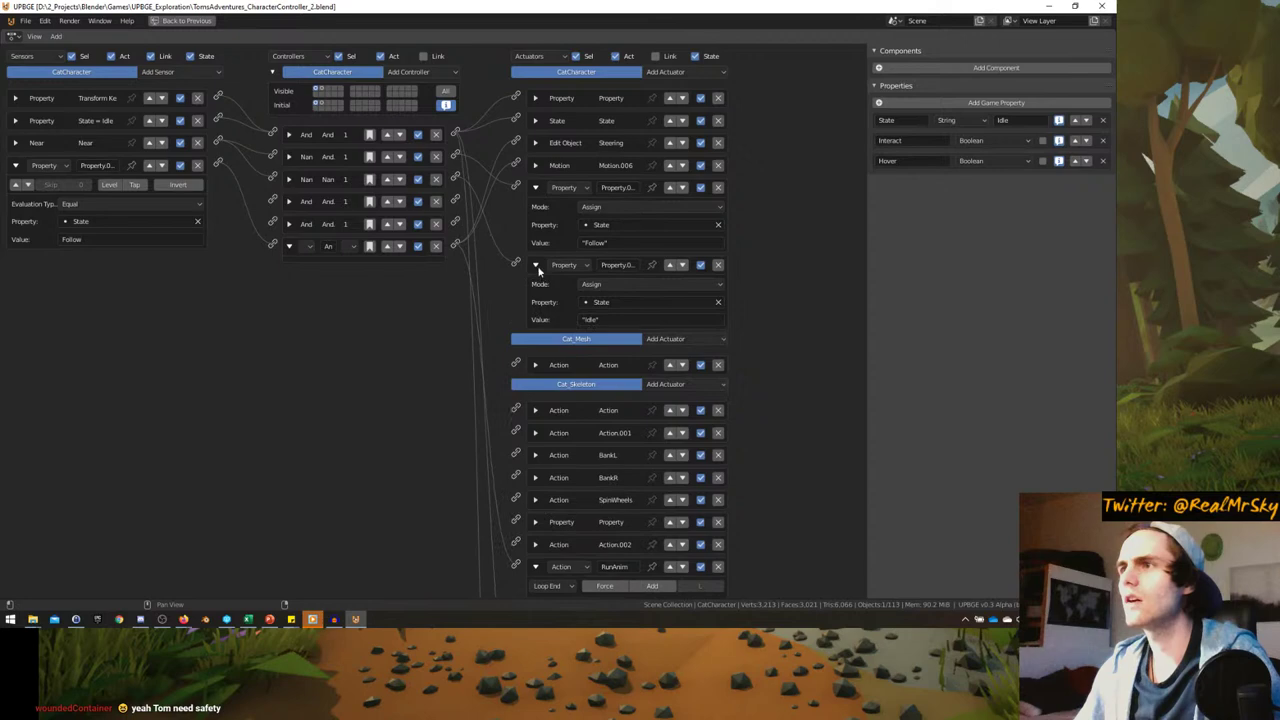
click(537, 266)
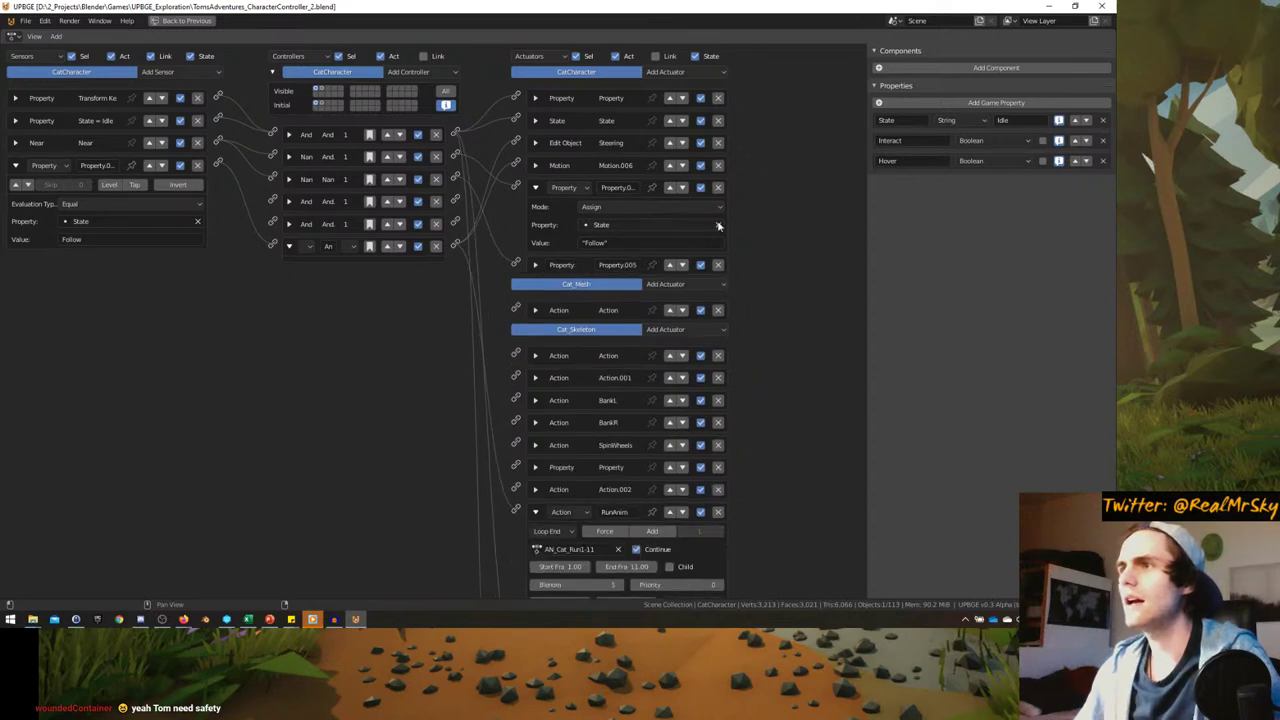
click(720, 265)
click(718, 188)
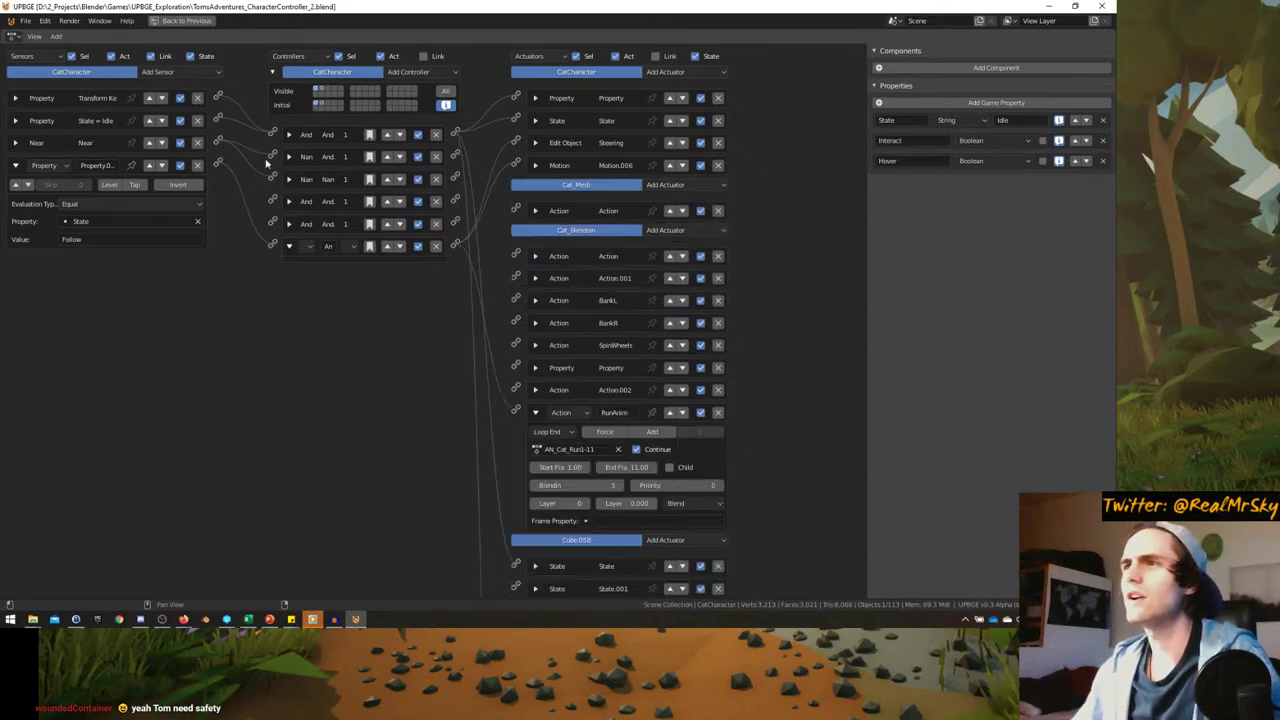
- Remove the extra controllers and Property sensor, linking the Nan controller to Edit Object and RunAnim
ctrl+scroll(205, 177, up, 1)
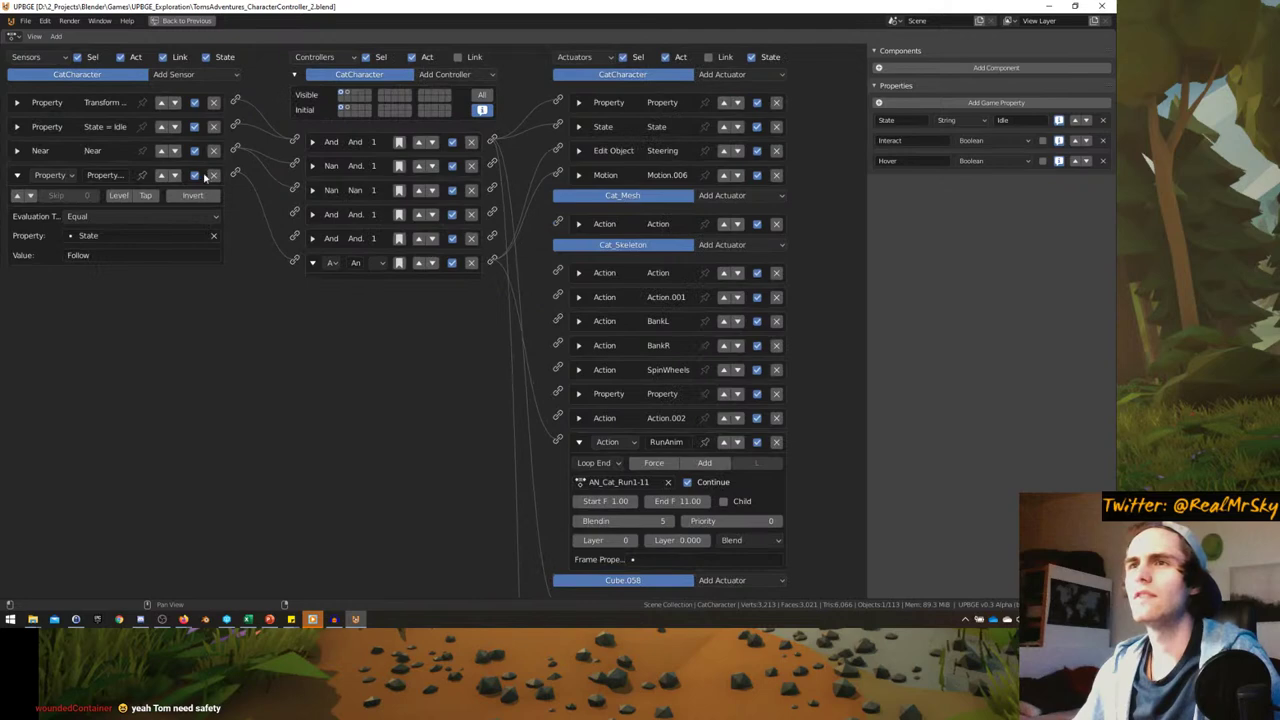
click(472, 190)
drag(519, 164, 552, 163)
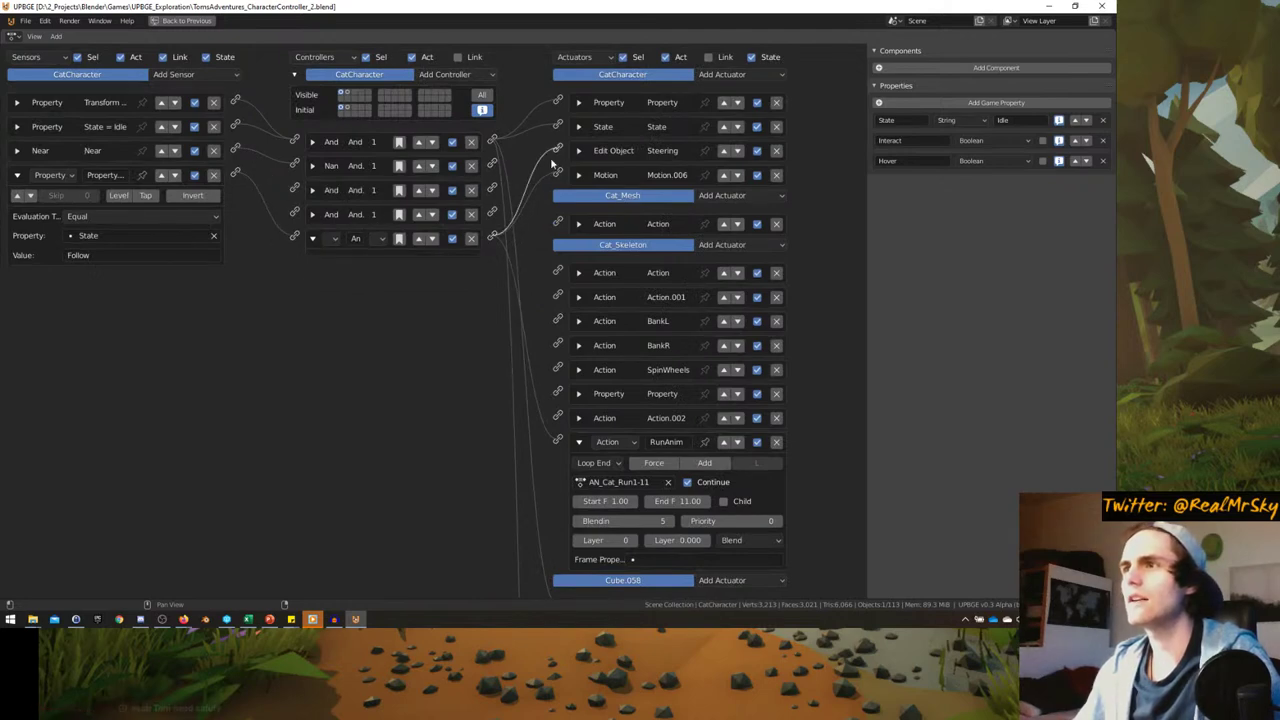
click(472, 240)
click(213, 175)
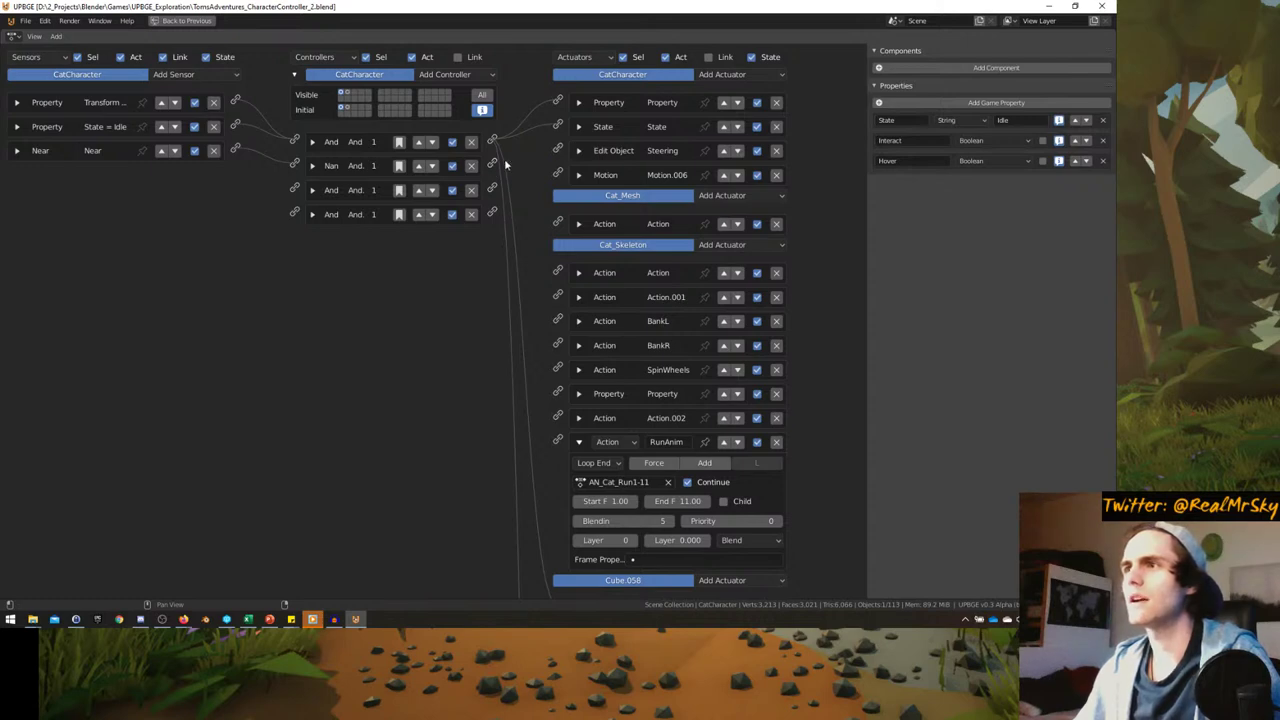
drag(532, 158, 520, 158)
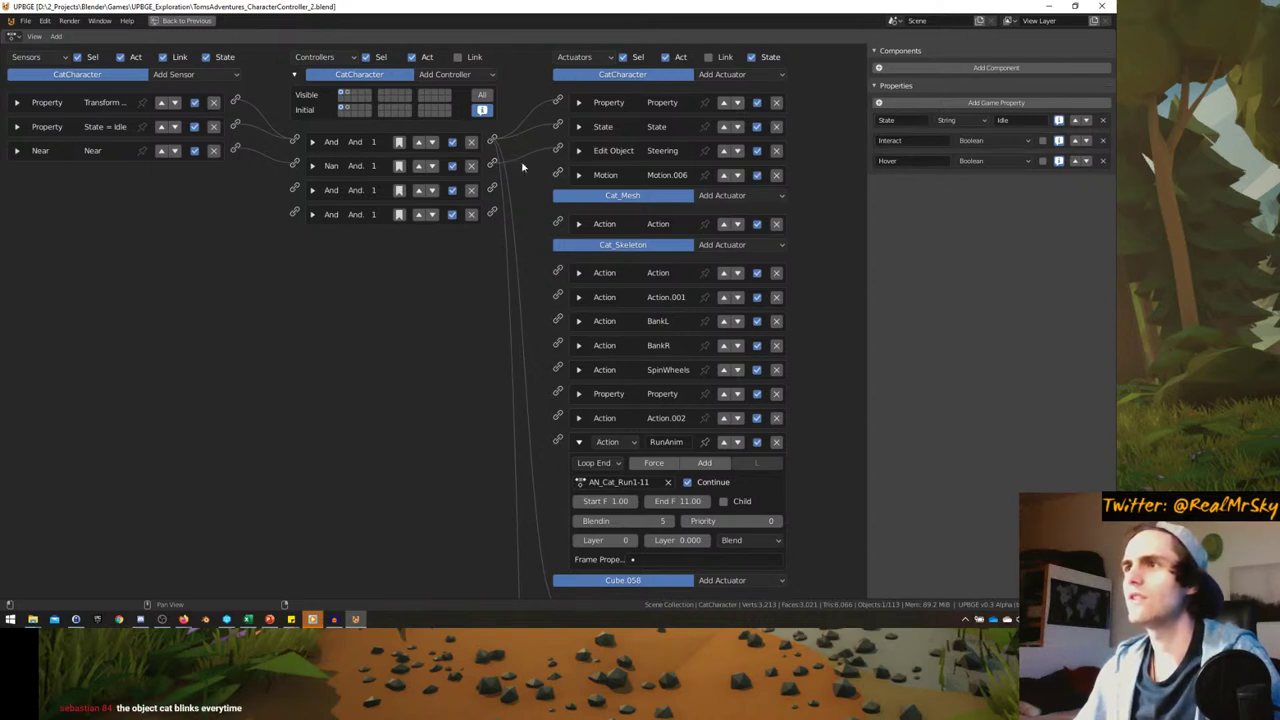
drag(492, 164, 557, 442)
- Test the game, sprinting the player forward and stopping beside the cat
key(ctrl+space)
key(ctrl+space)
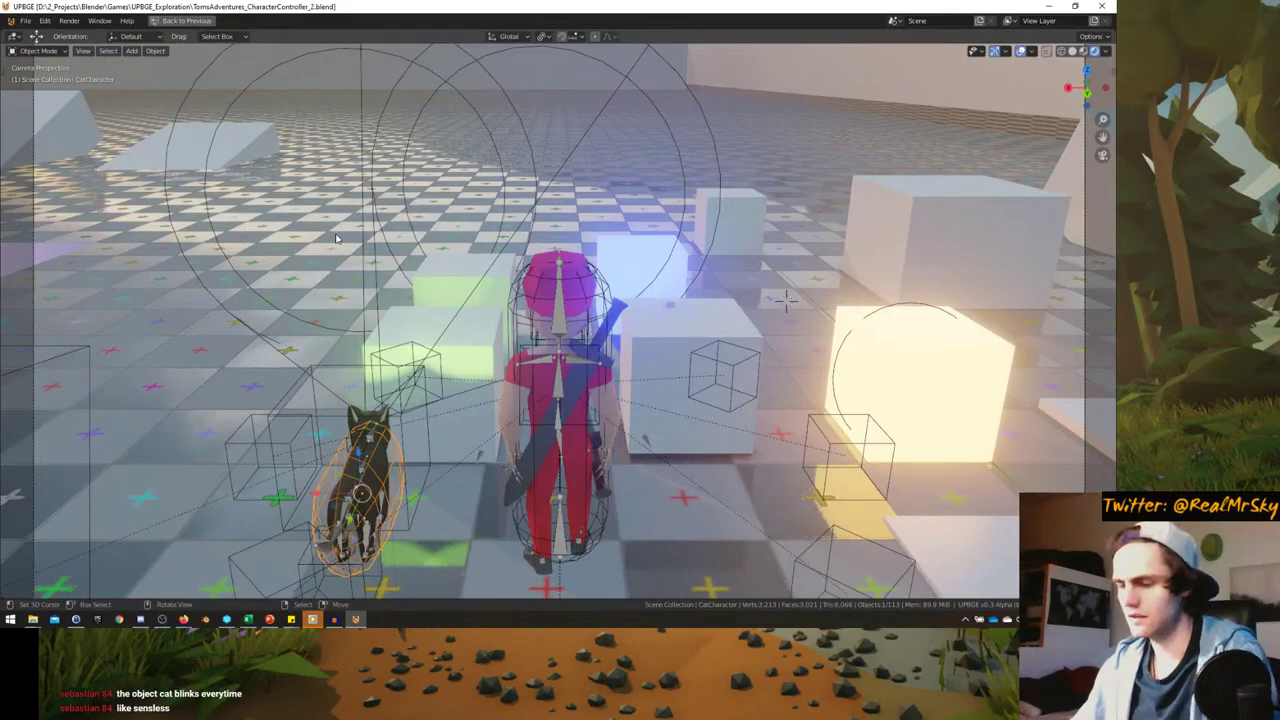
key(p)
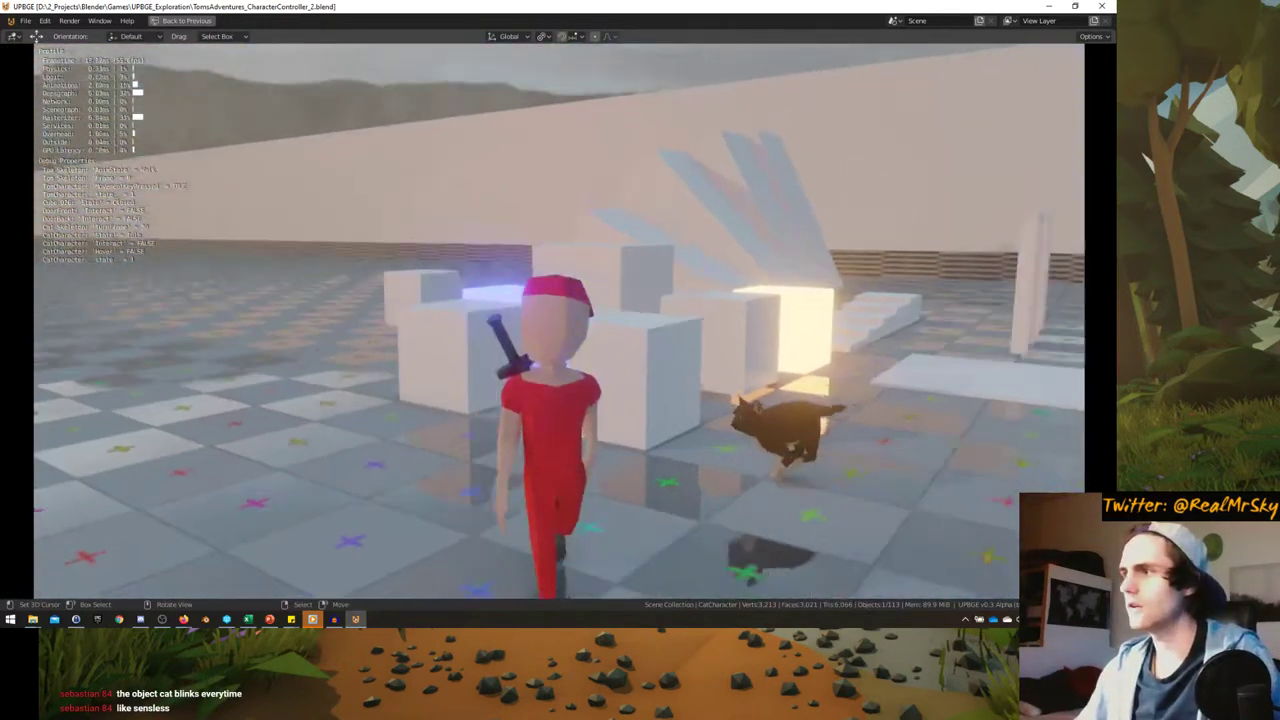
key(shift+w)
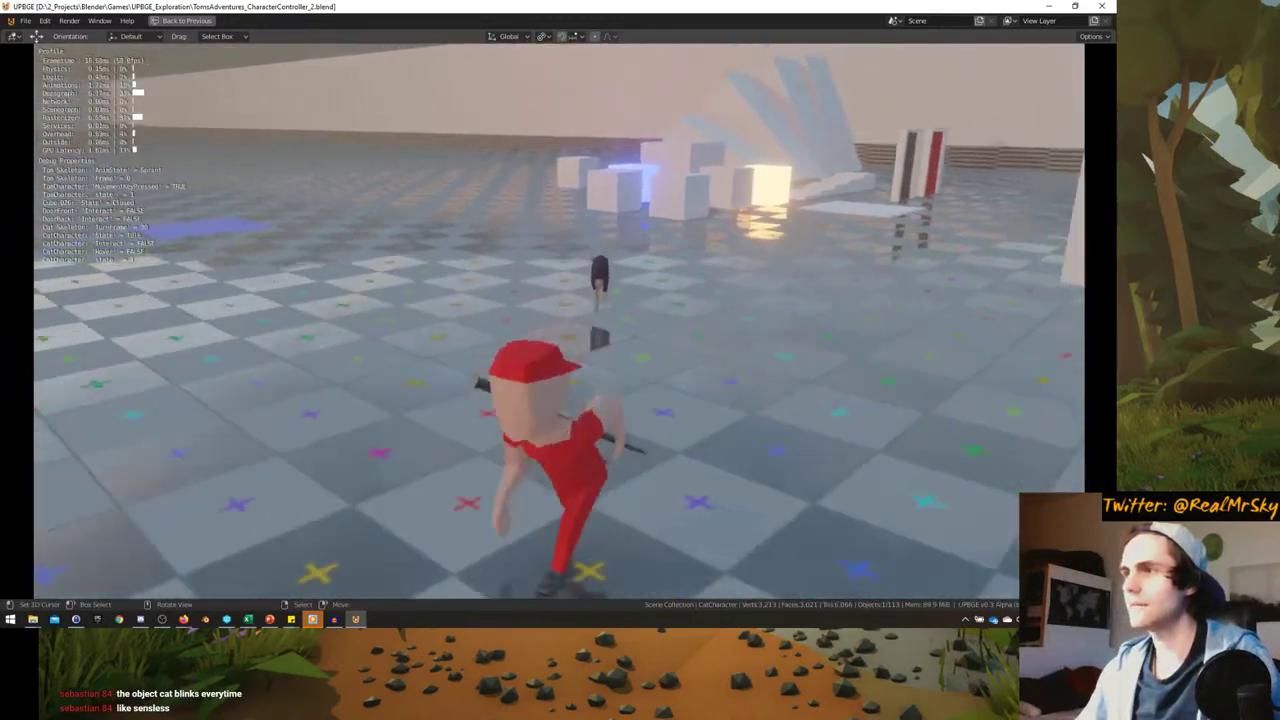
key(a)
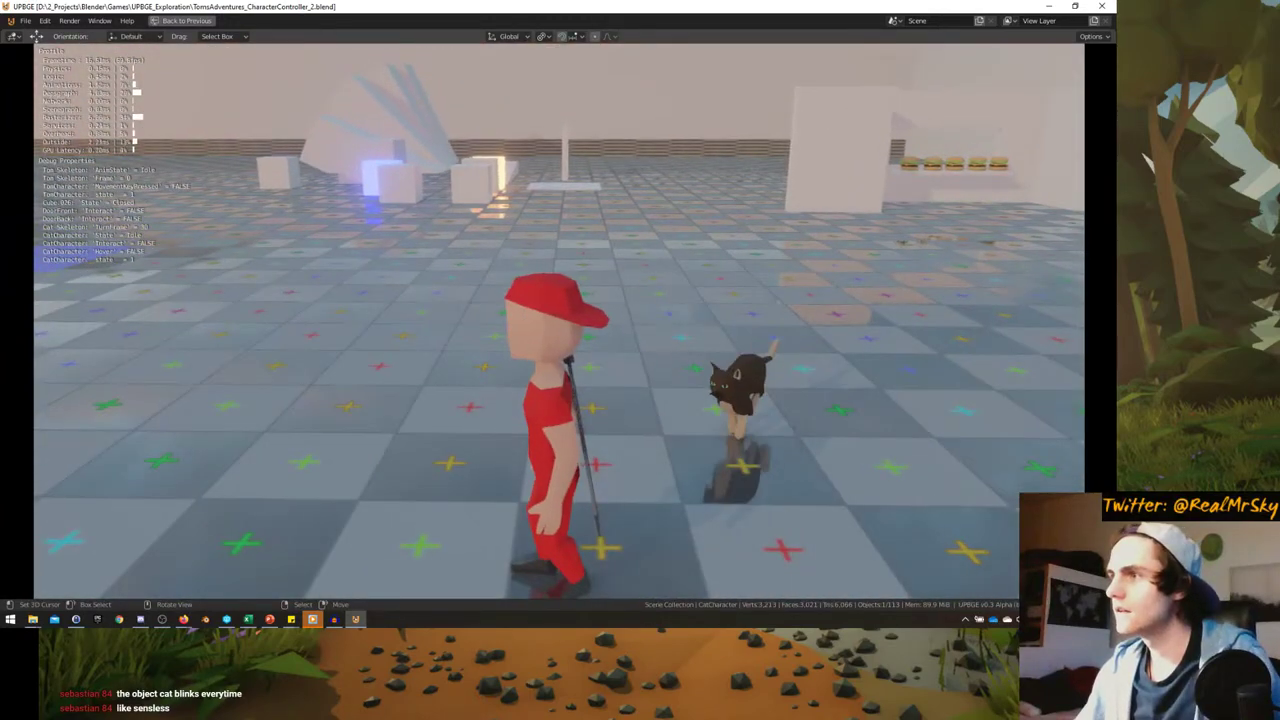
key(Escape)
key(ctrl+space)
key(ctrl+space)
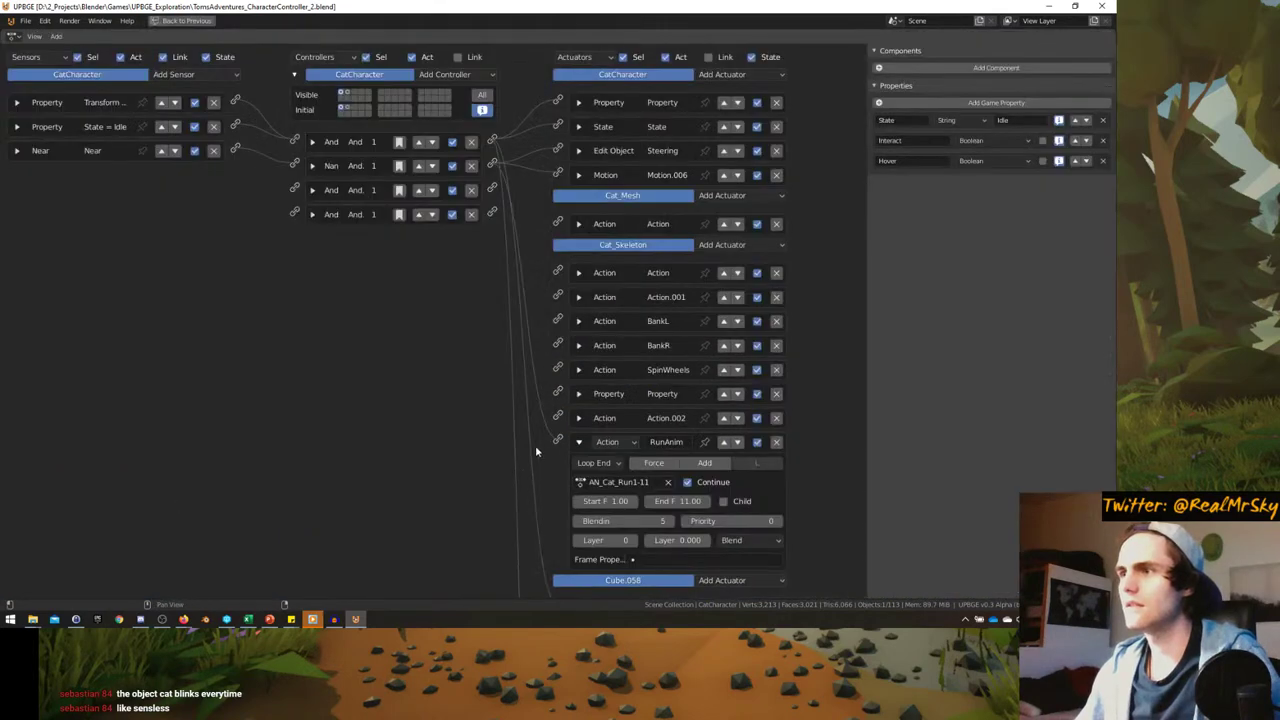
- Keep RunAnim's loop mode on Loop End and set its Layer to 1
click(597, 463)
click(594, 539)
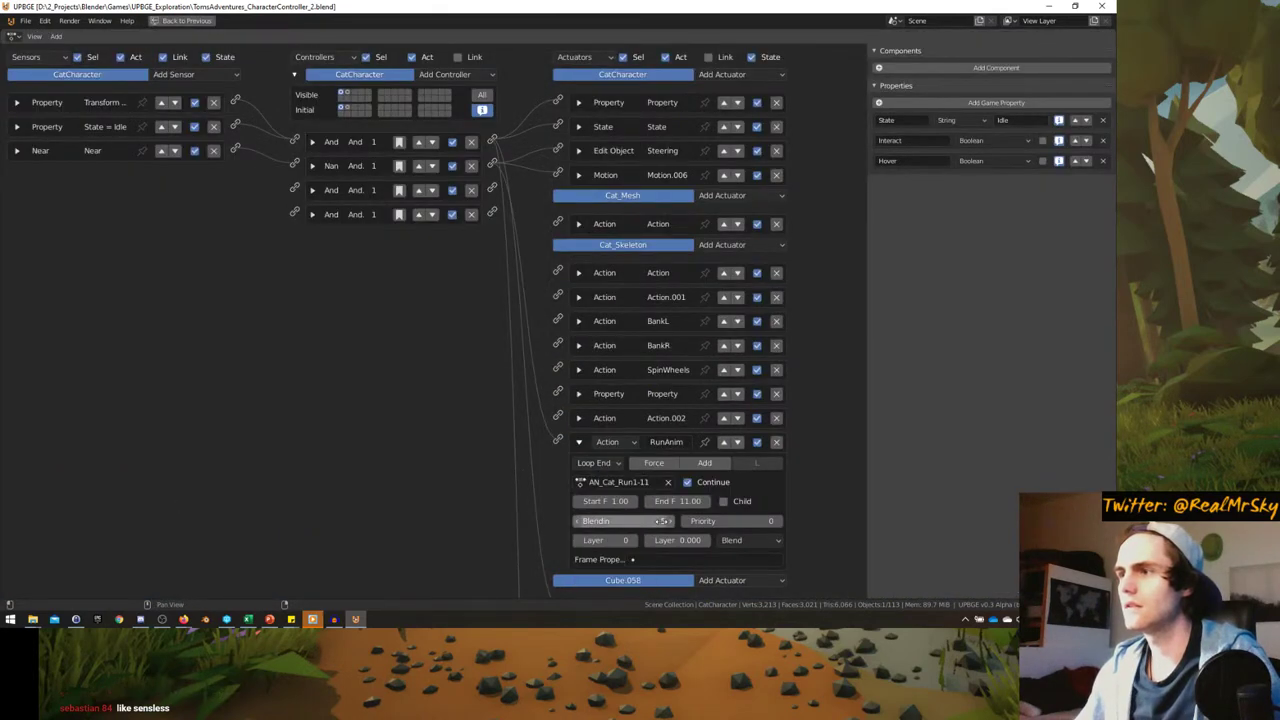
click(632, 540)
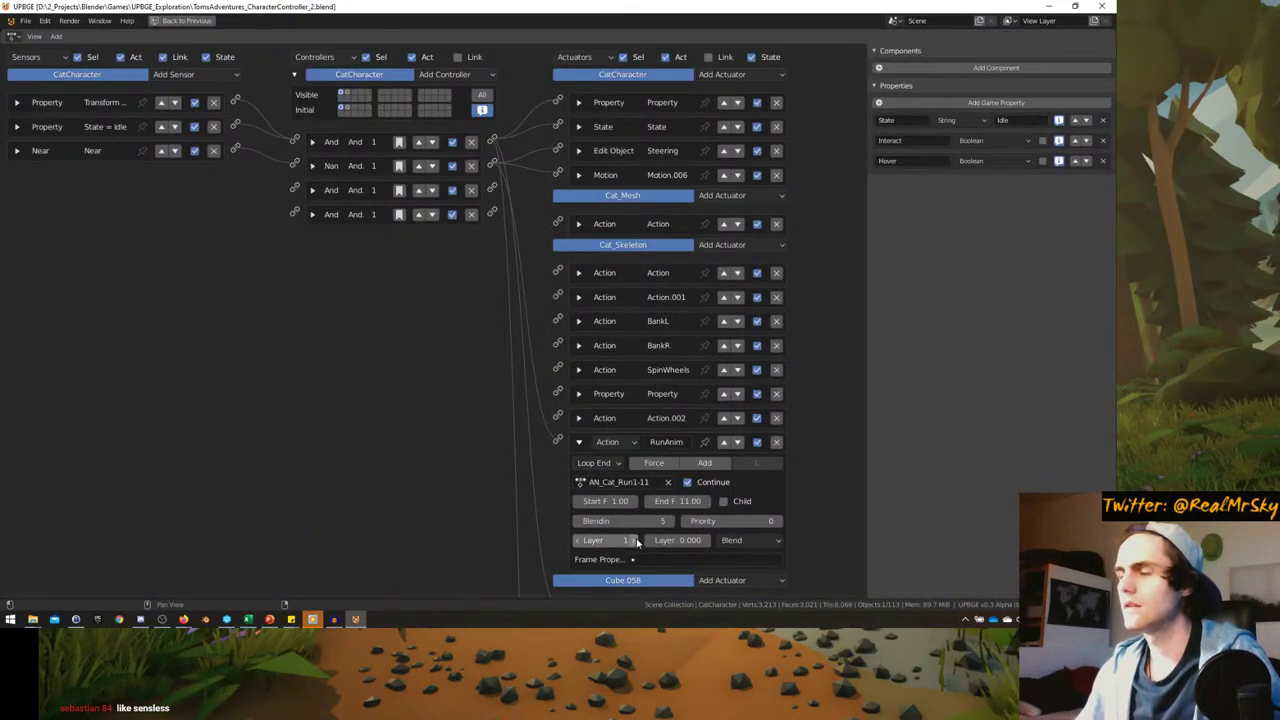
- Test the run cycle again, steering the character around the cat
key(ctrl+space)
key(ctrl+space)
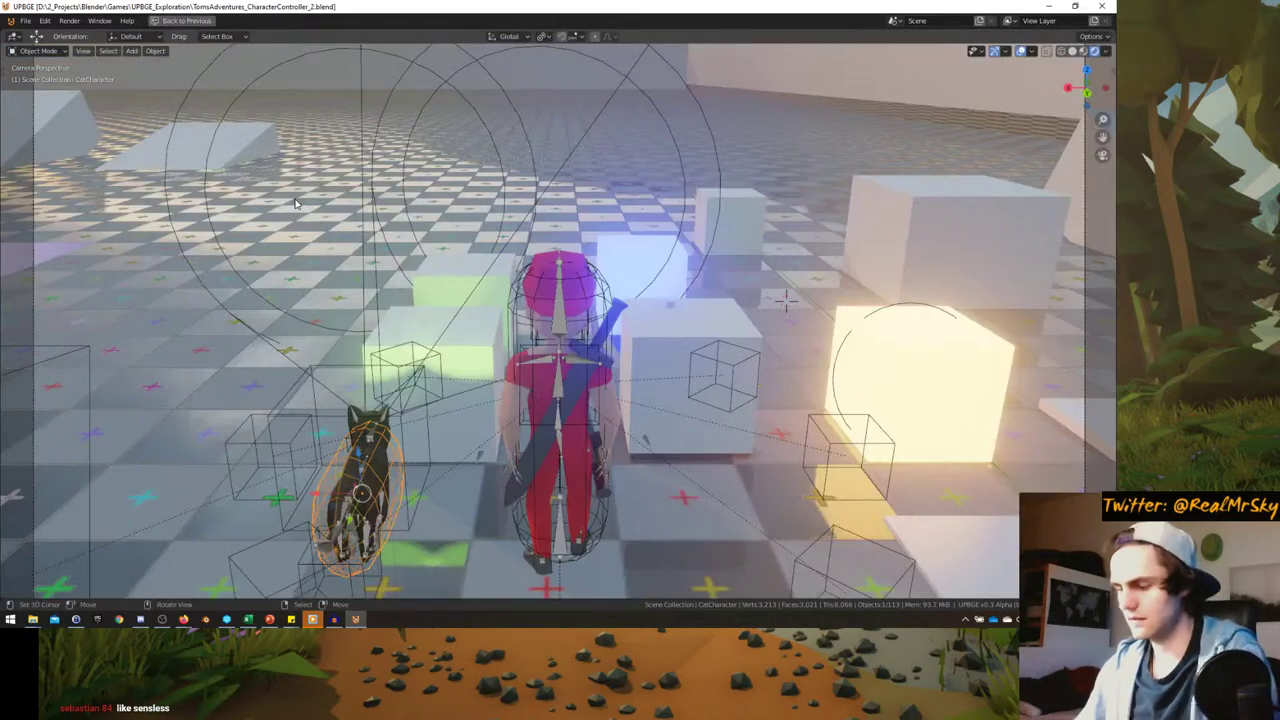
key(p)
key(w)
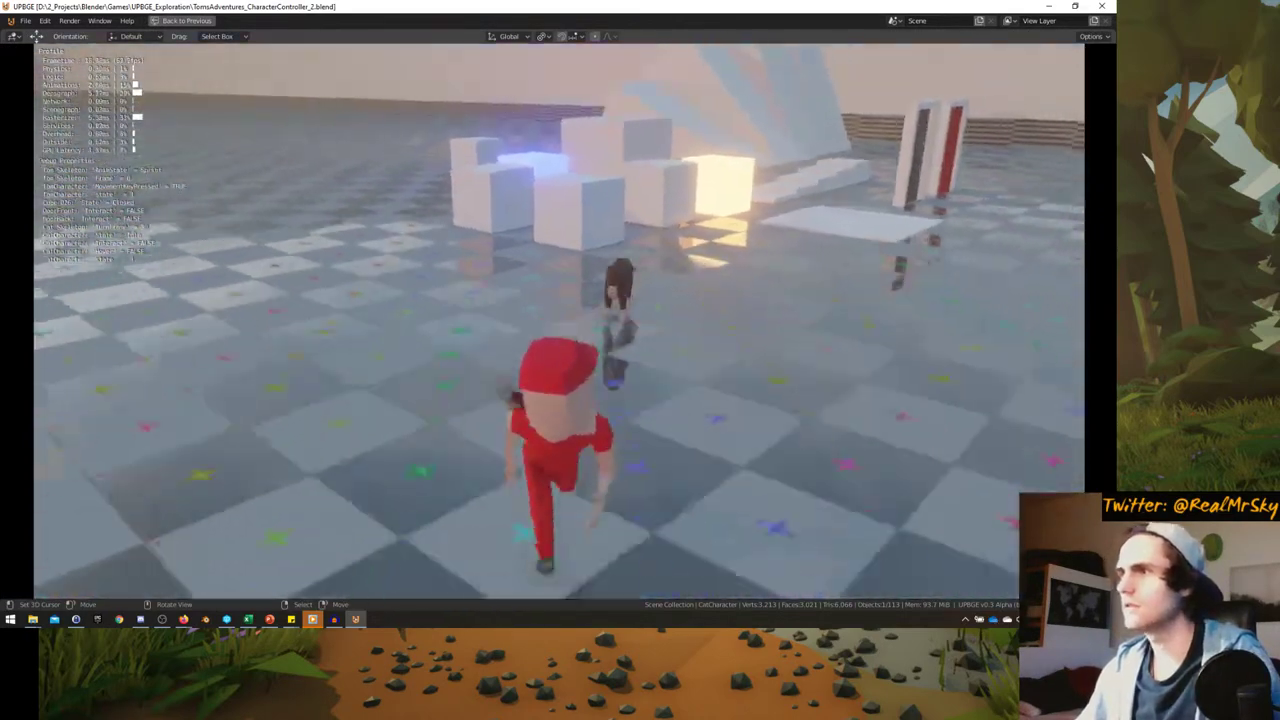
key(d)
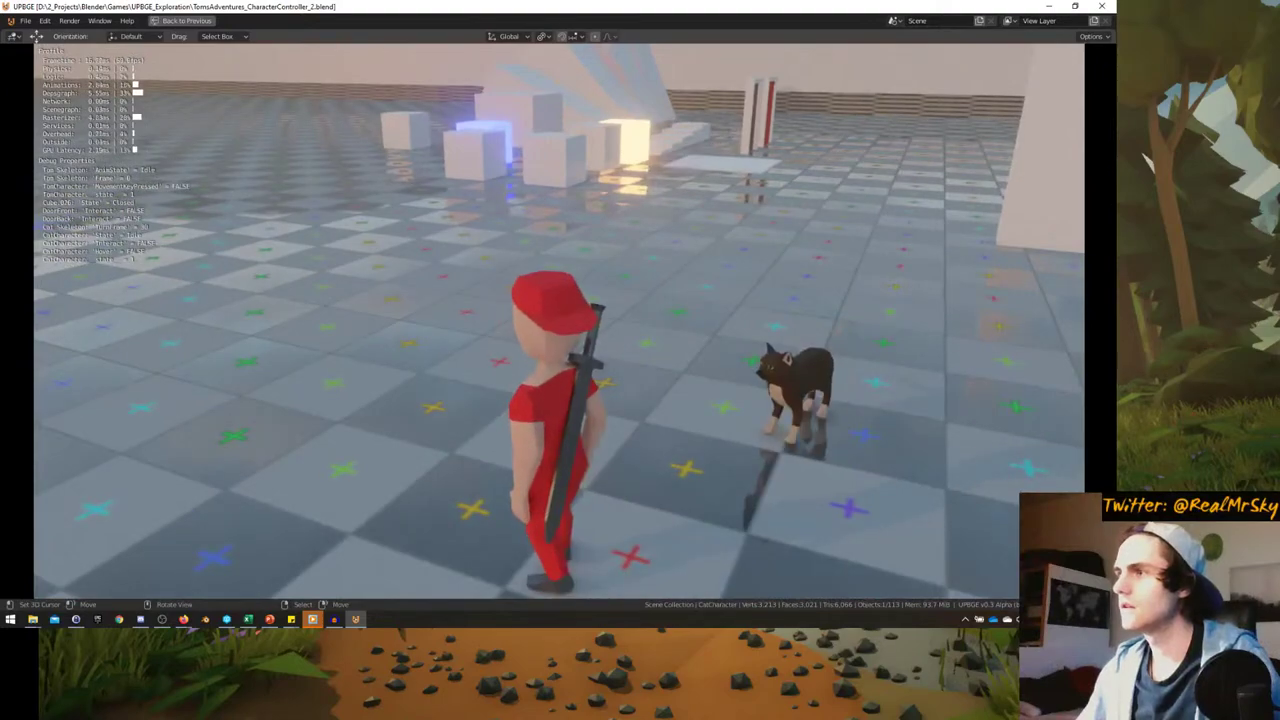
key(a)
key(w)
key(d)
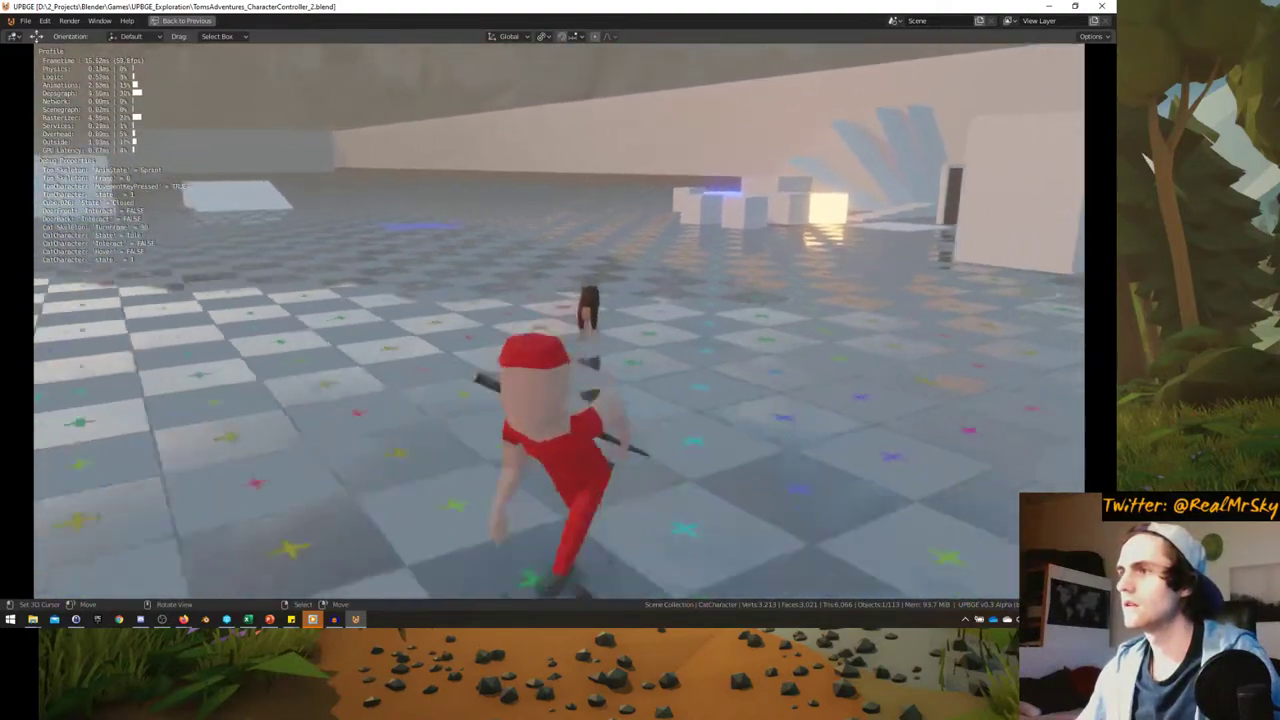
key(Escape)
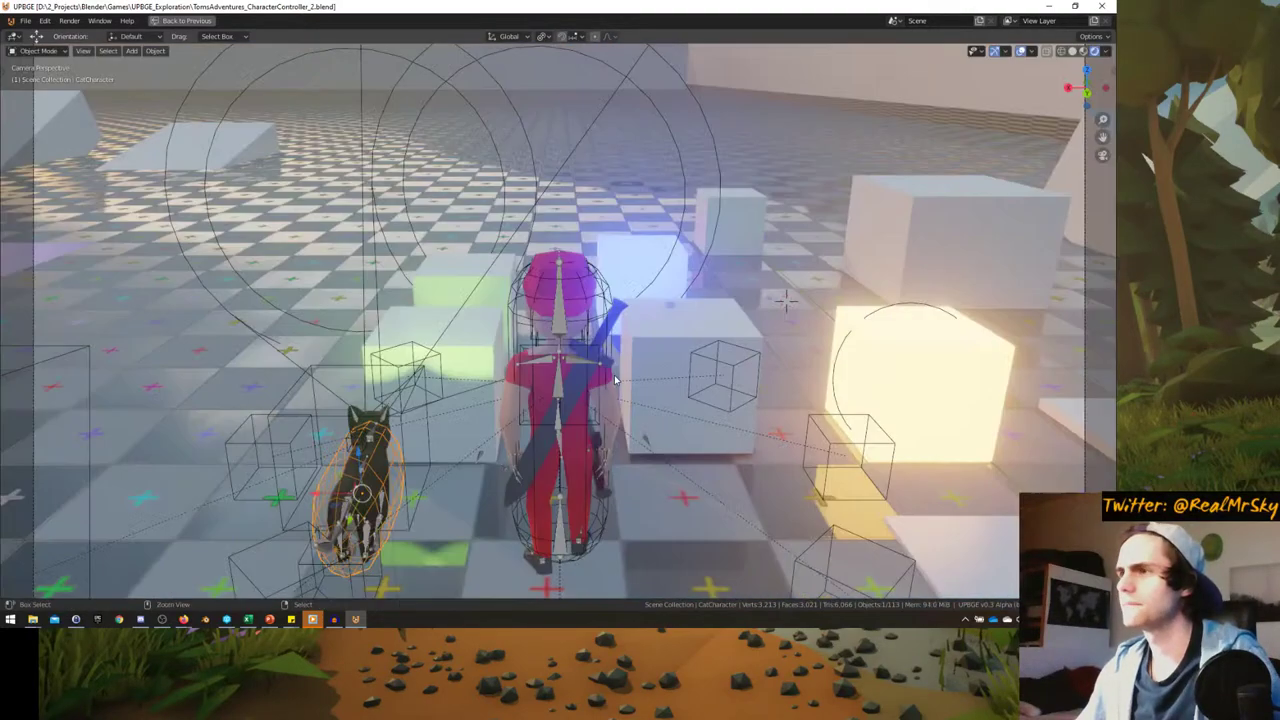
key(ctrl+alt+space)
- Change RunAnim's loop mode from Loop End to Loop Stop
key(ctrl+space)
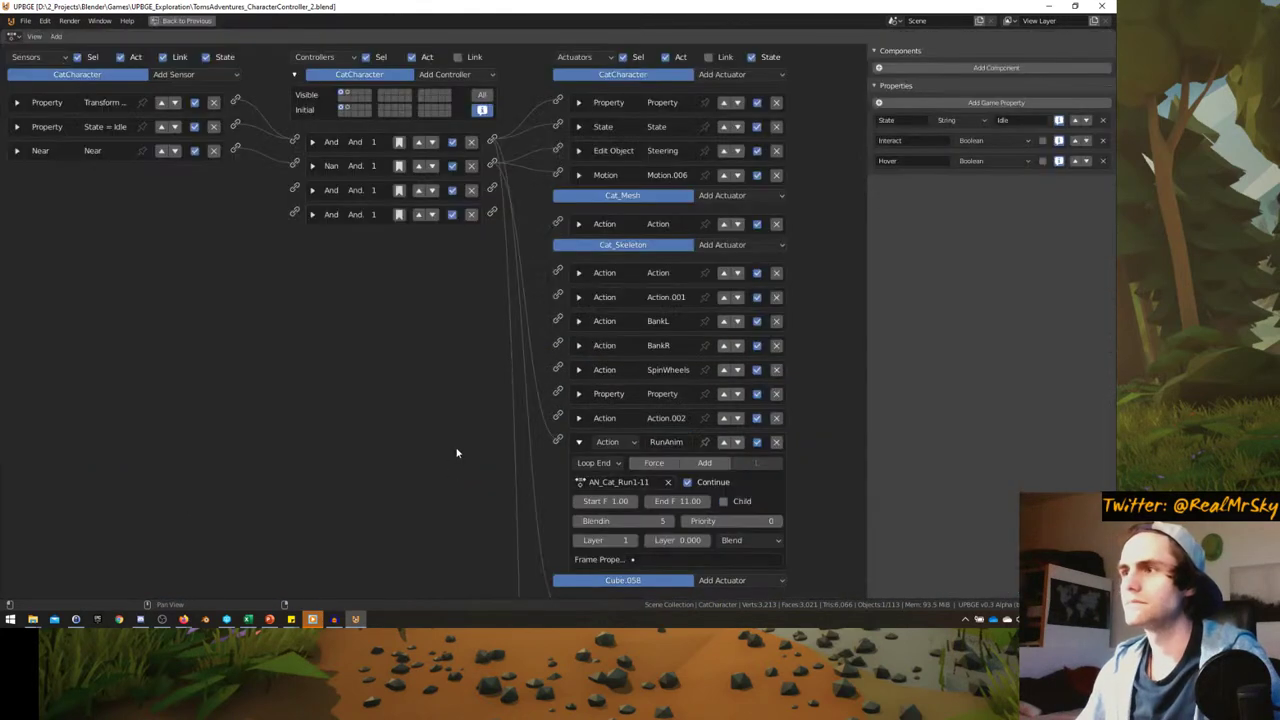
click(578, 273)
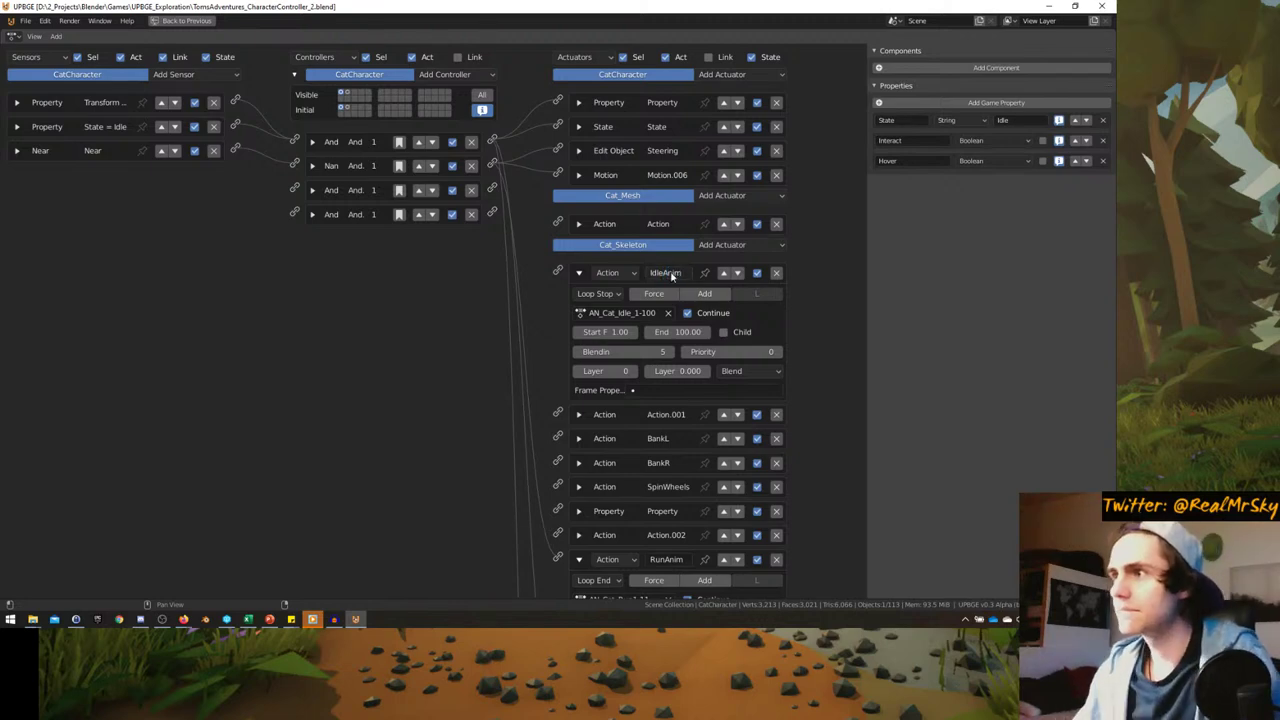
scroll(536, 405, down, 5)
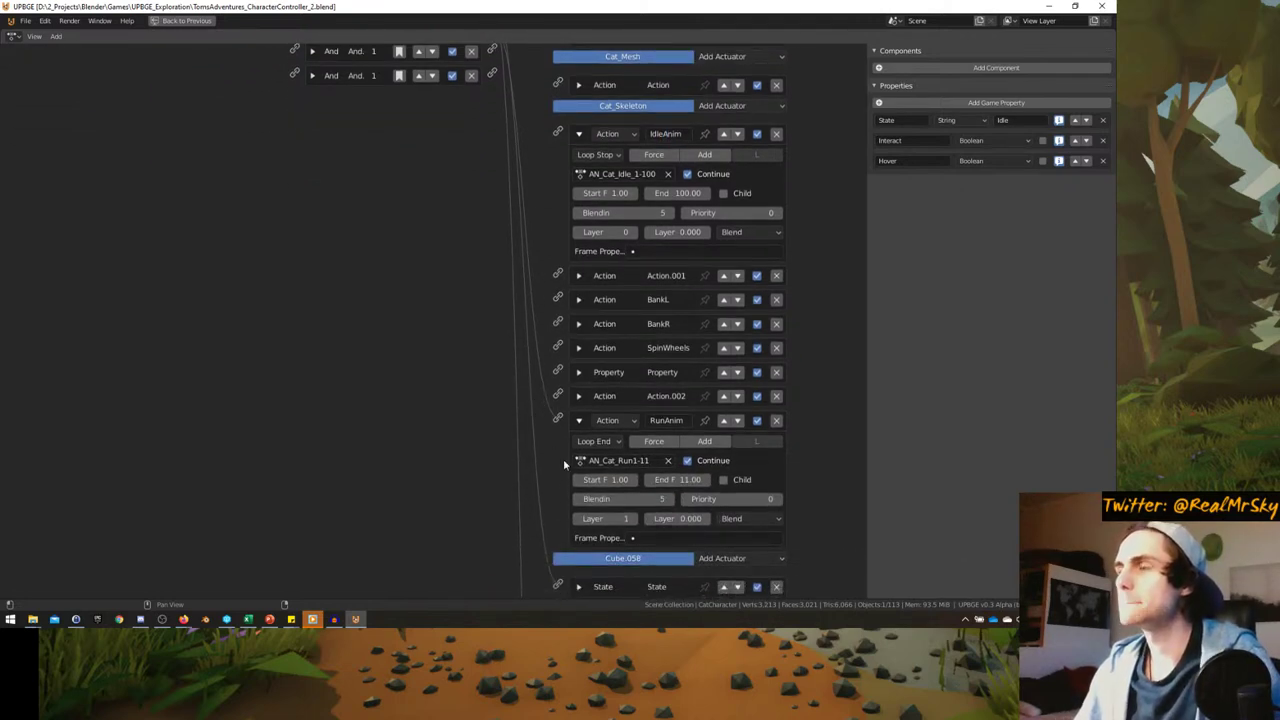
click(604, 441)
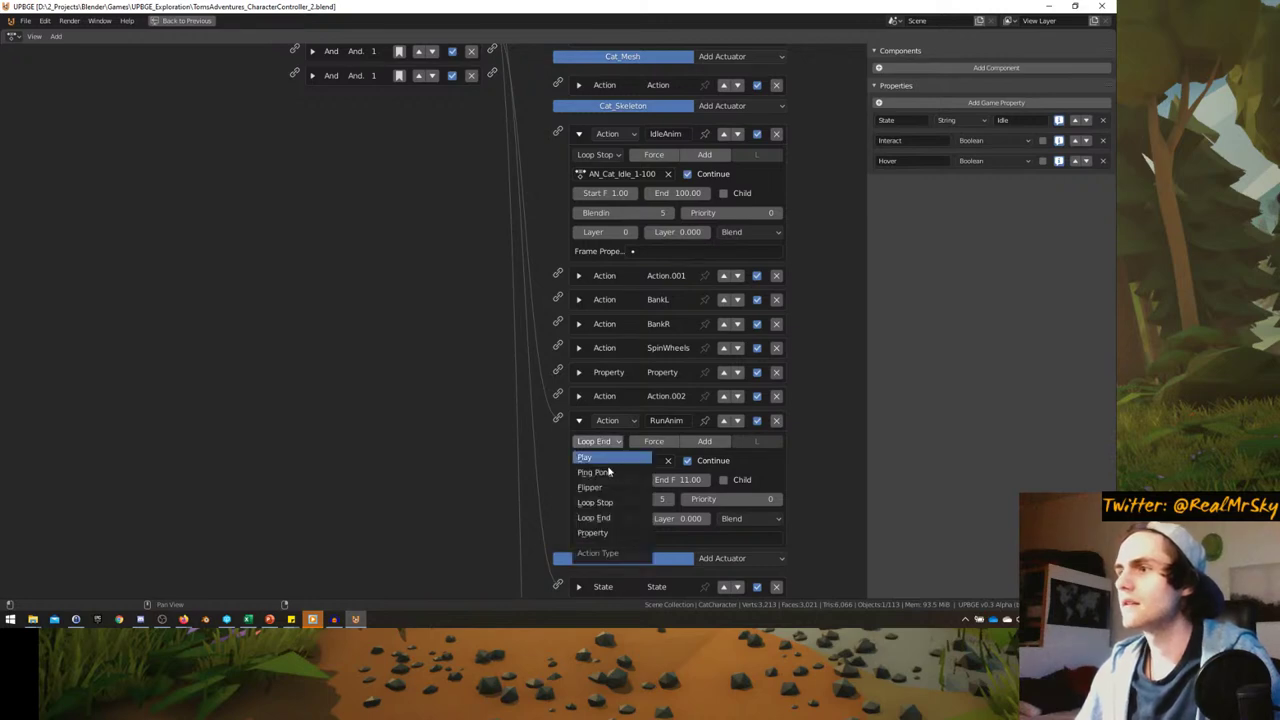
click(606, 502)
scroll(533, 400, up, 1)
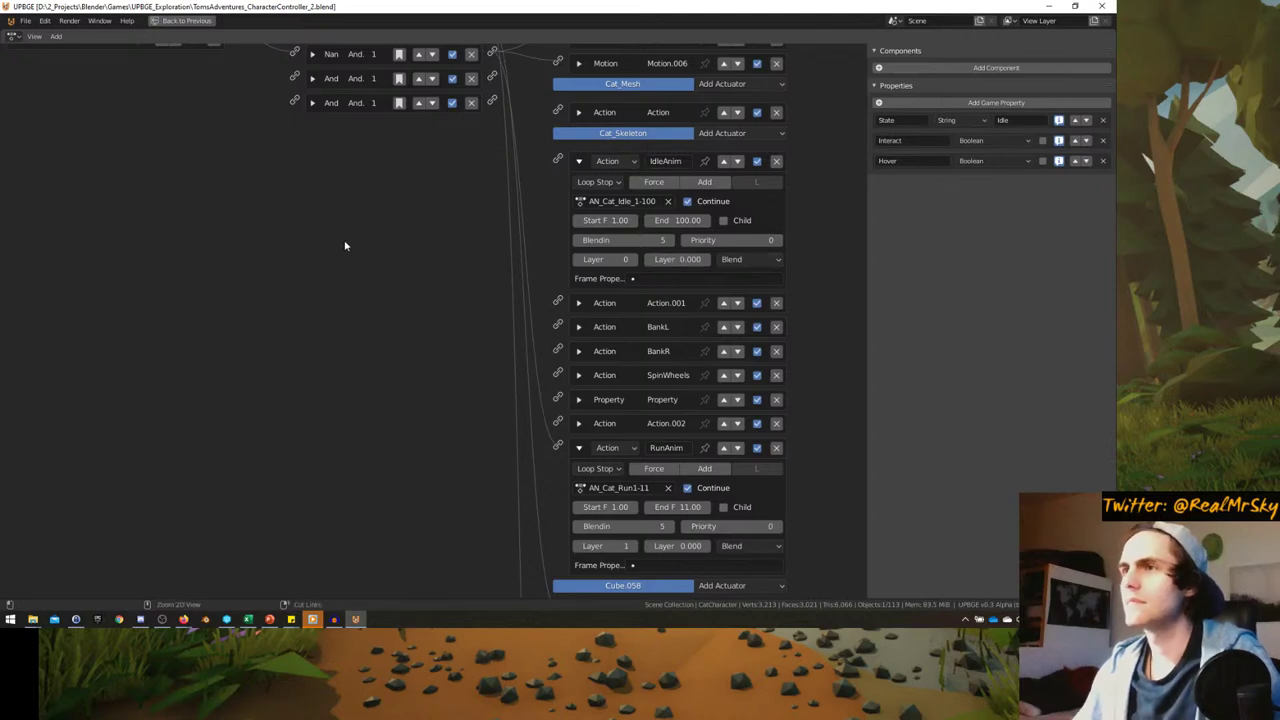
- Play the game full-screen, running the character across the floor to test Loop Stop
key(shift+F5)
key(p)
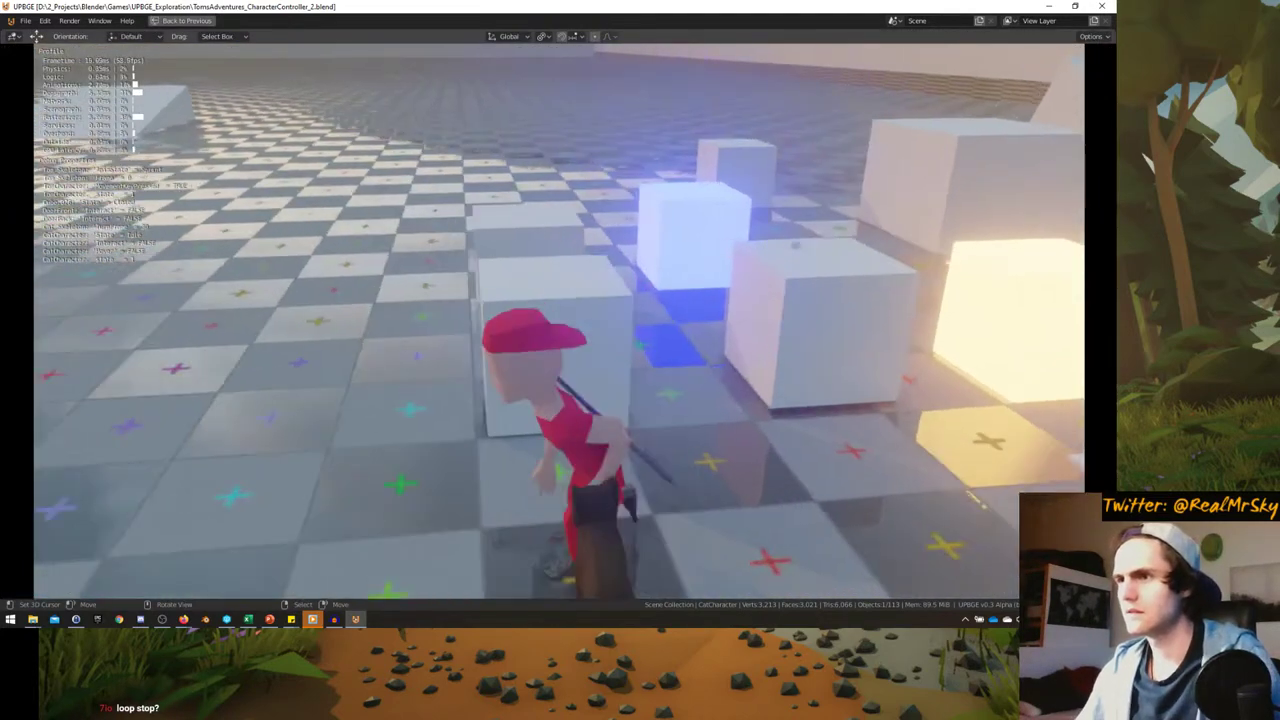
key(w)
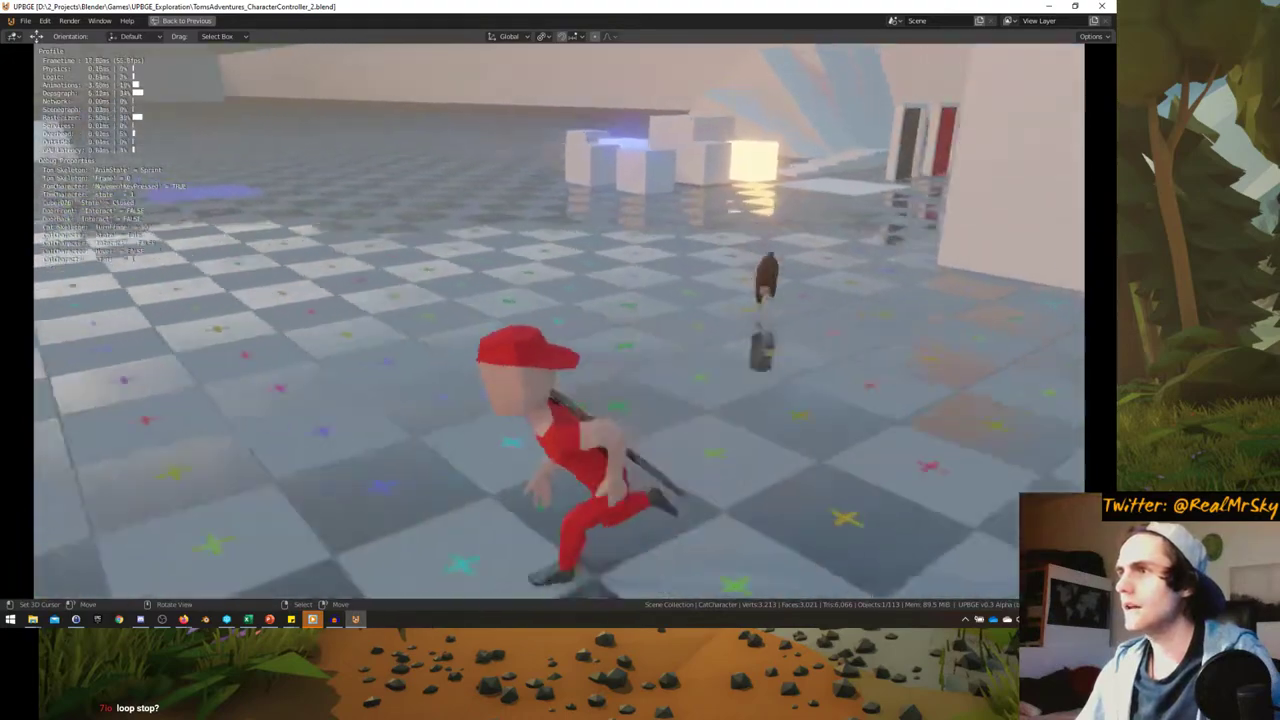
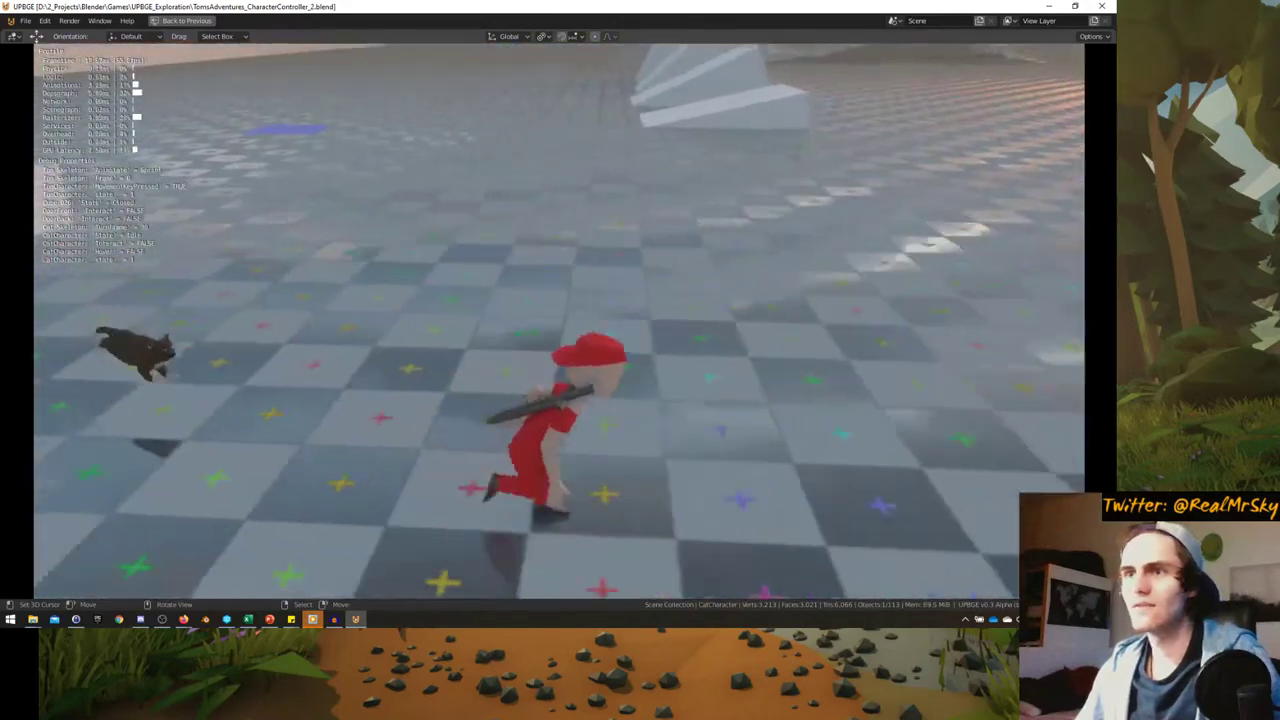
- Playtest the game, running Tom around with D, A, W and S to watch the cat
key(Escape)
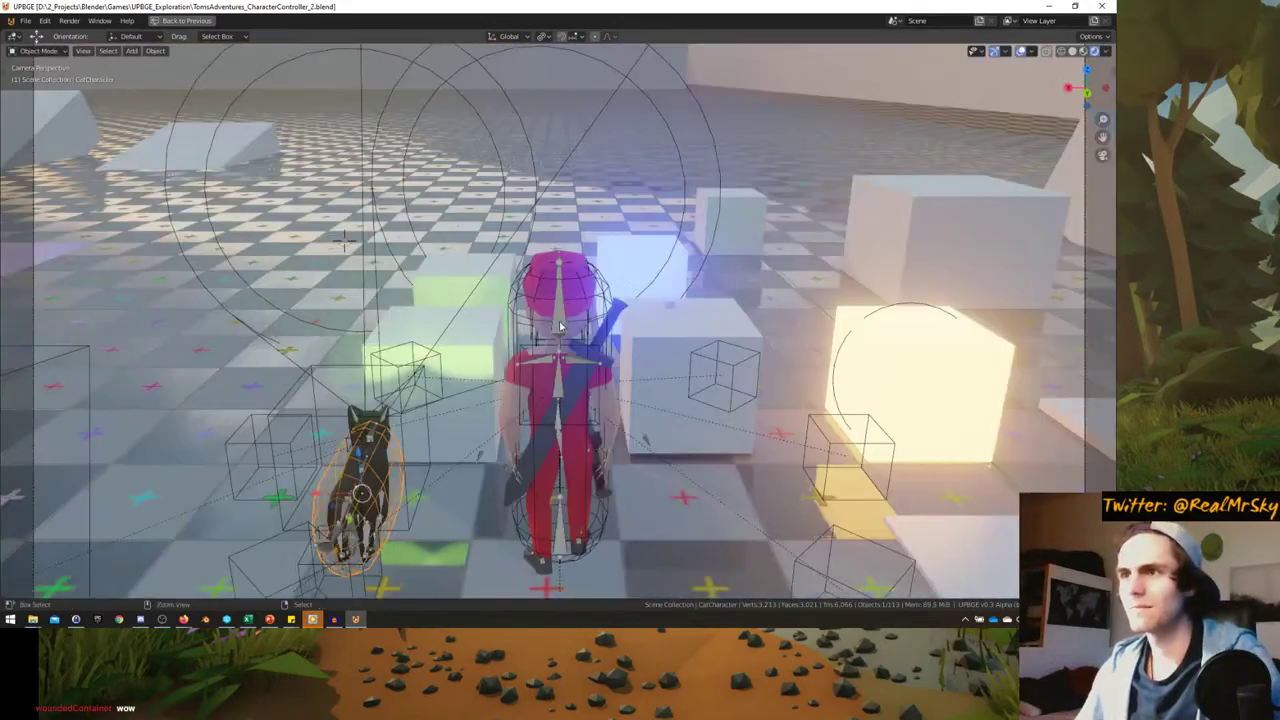
key(ctrl+alt+space)
key(ctrl+alt+space)
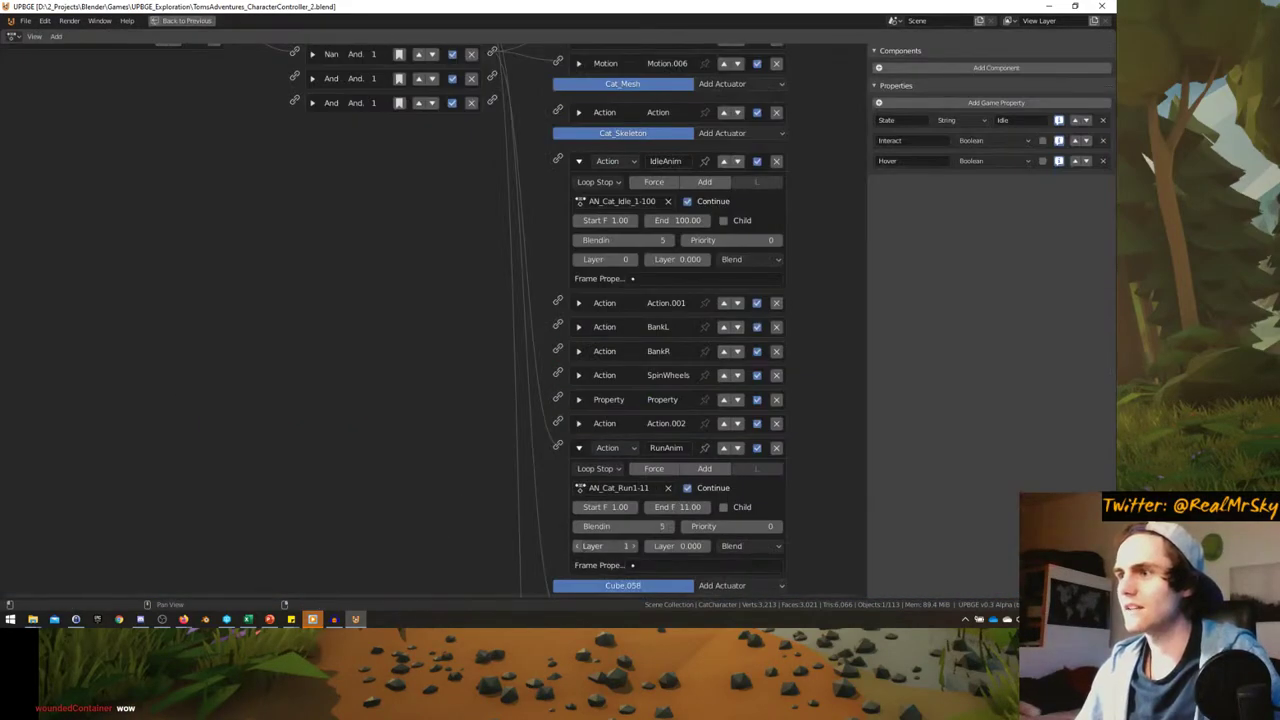
key(shift+F5)
key(p)
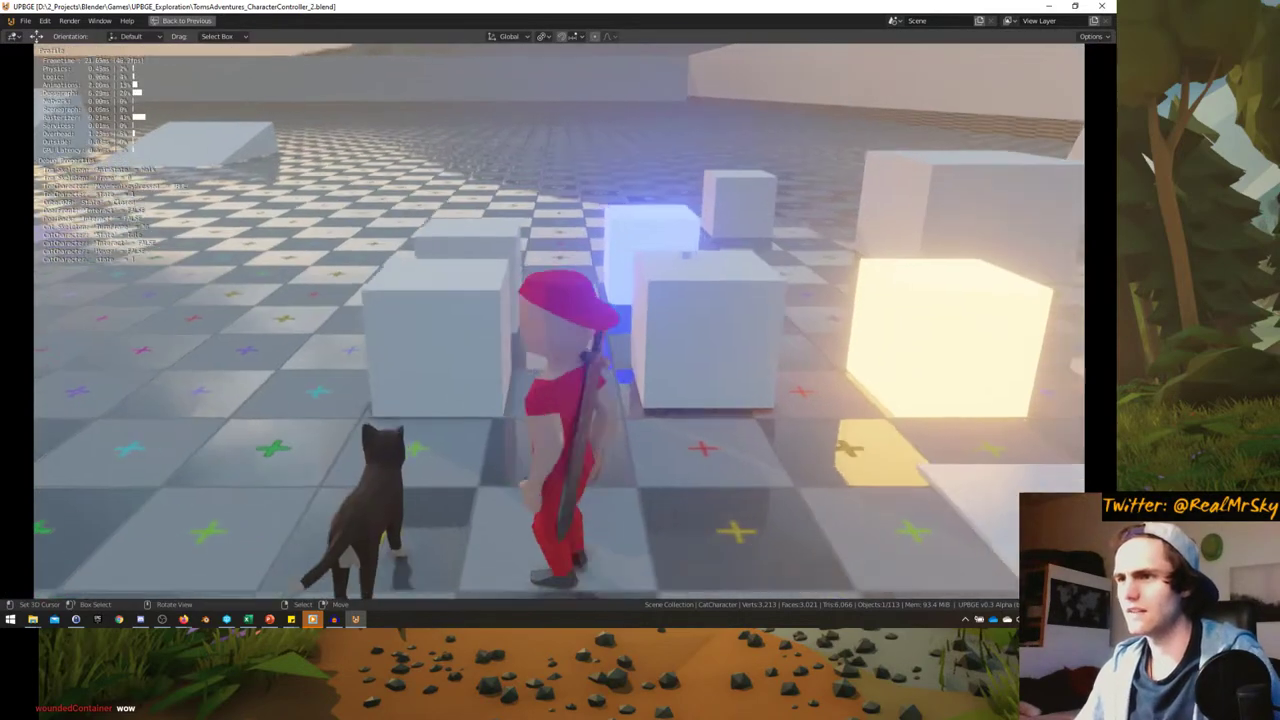
key(d)
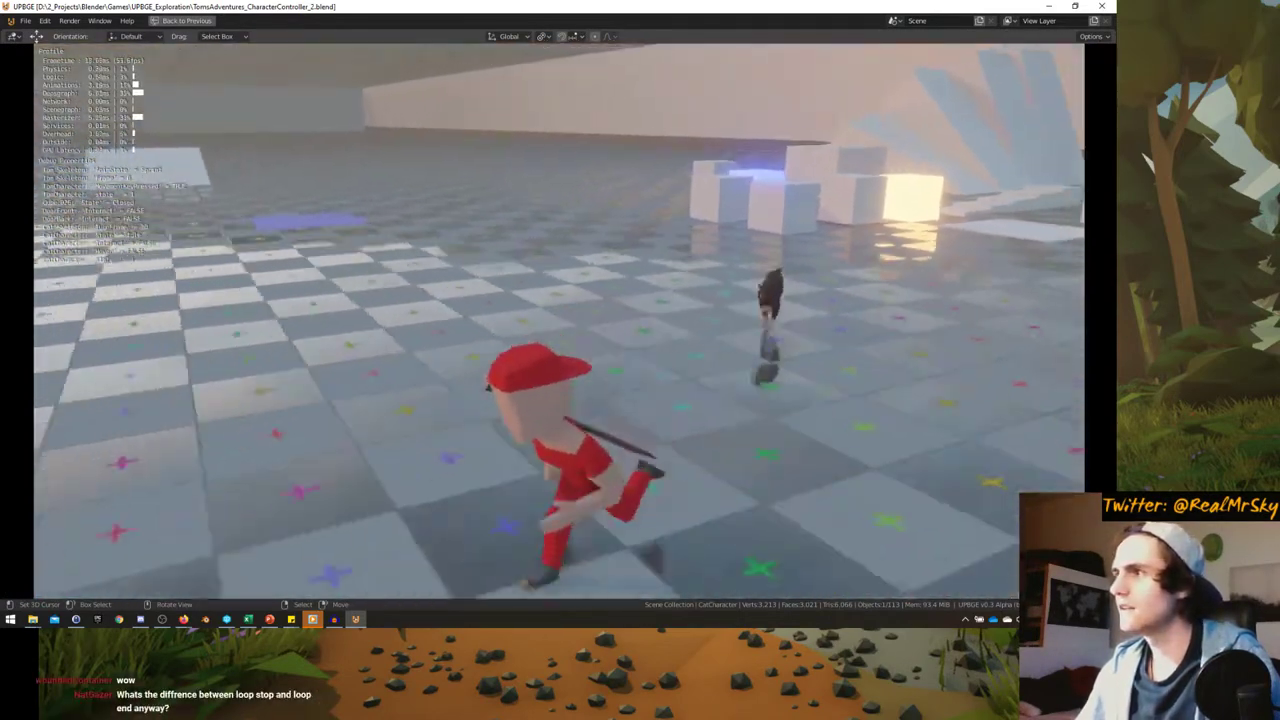
key(a)
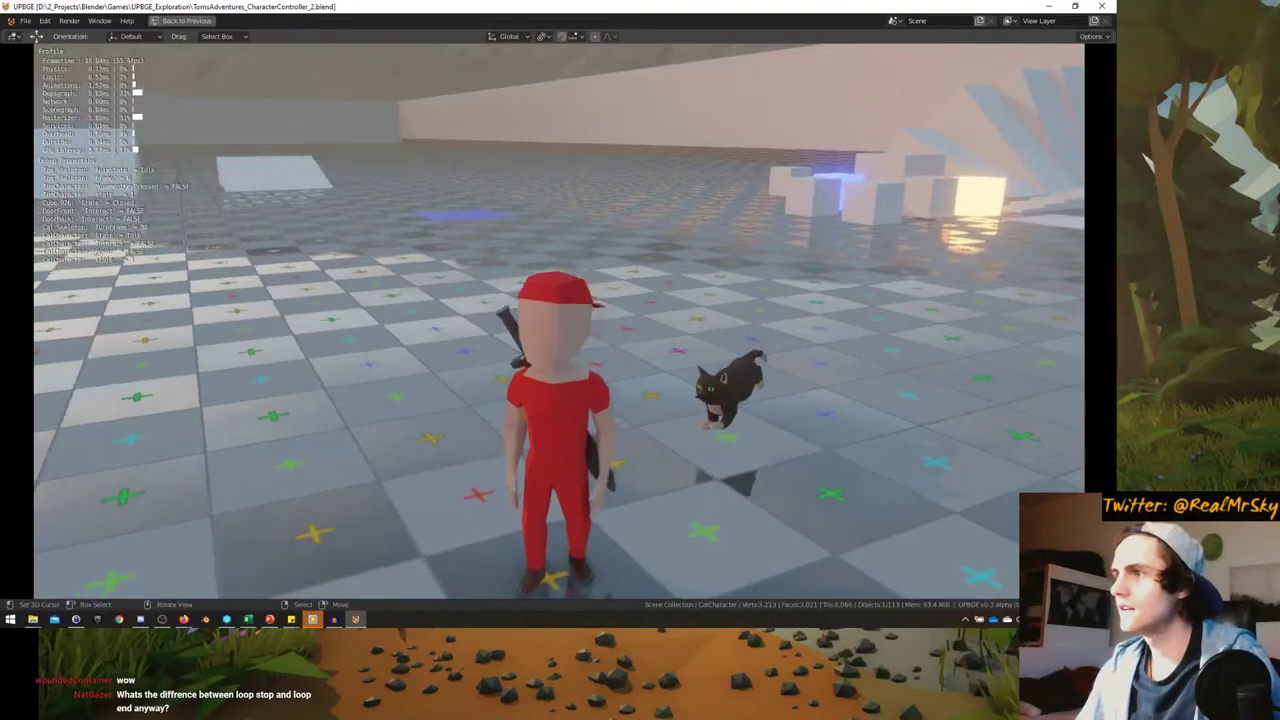
key(w)
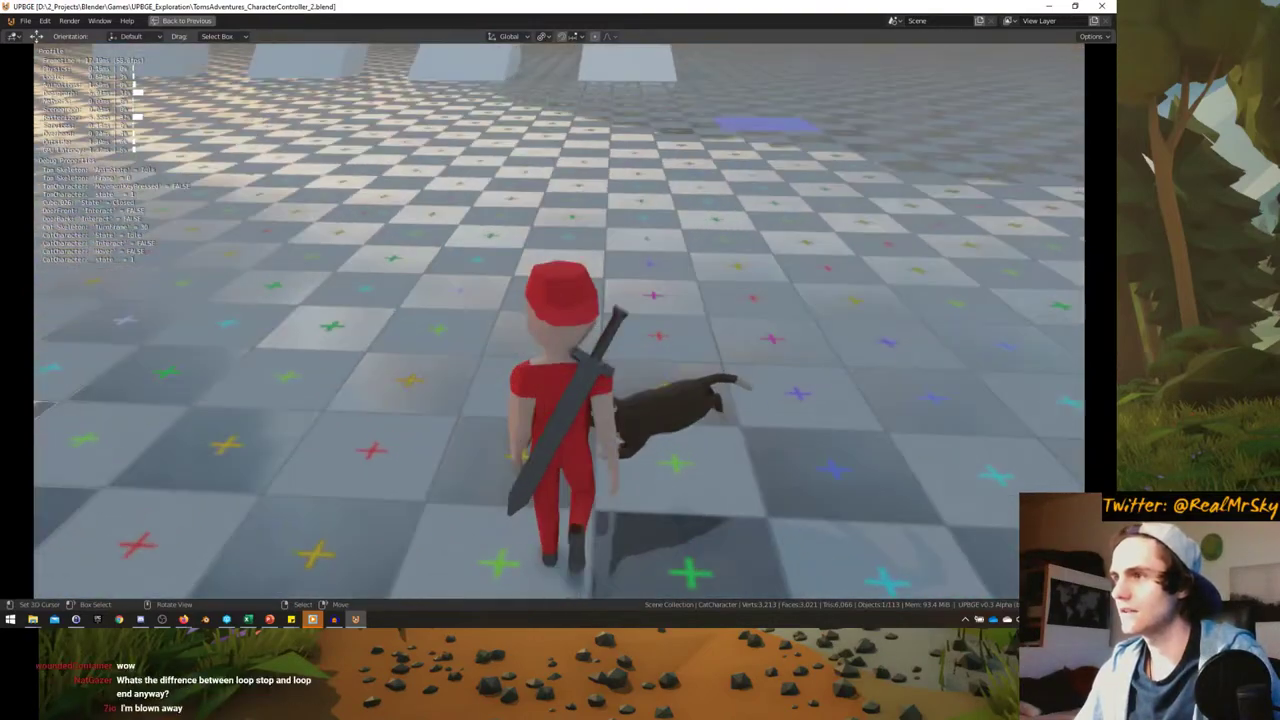
key(s)
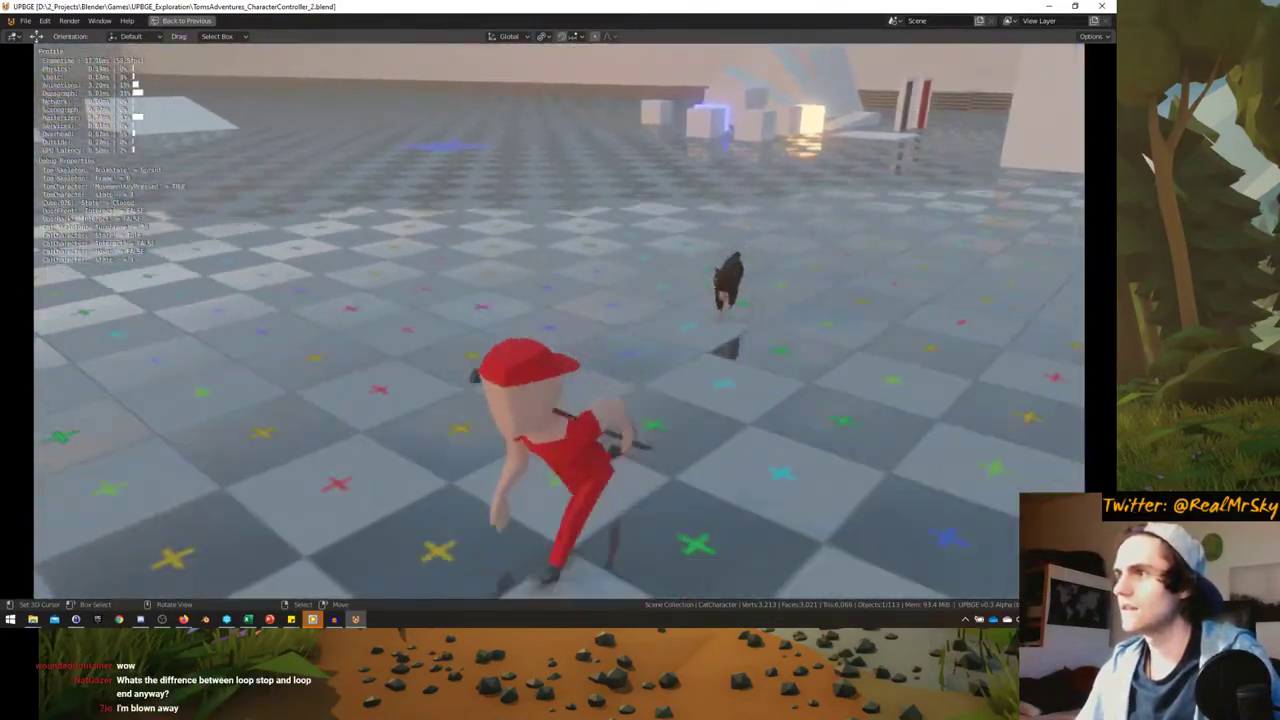
- Raise the RunAnim actuator's priority to 1 and playtest the change
key(Escape)
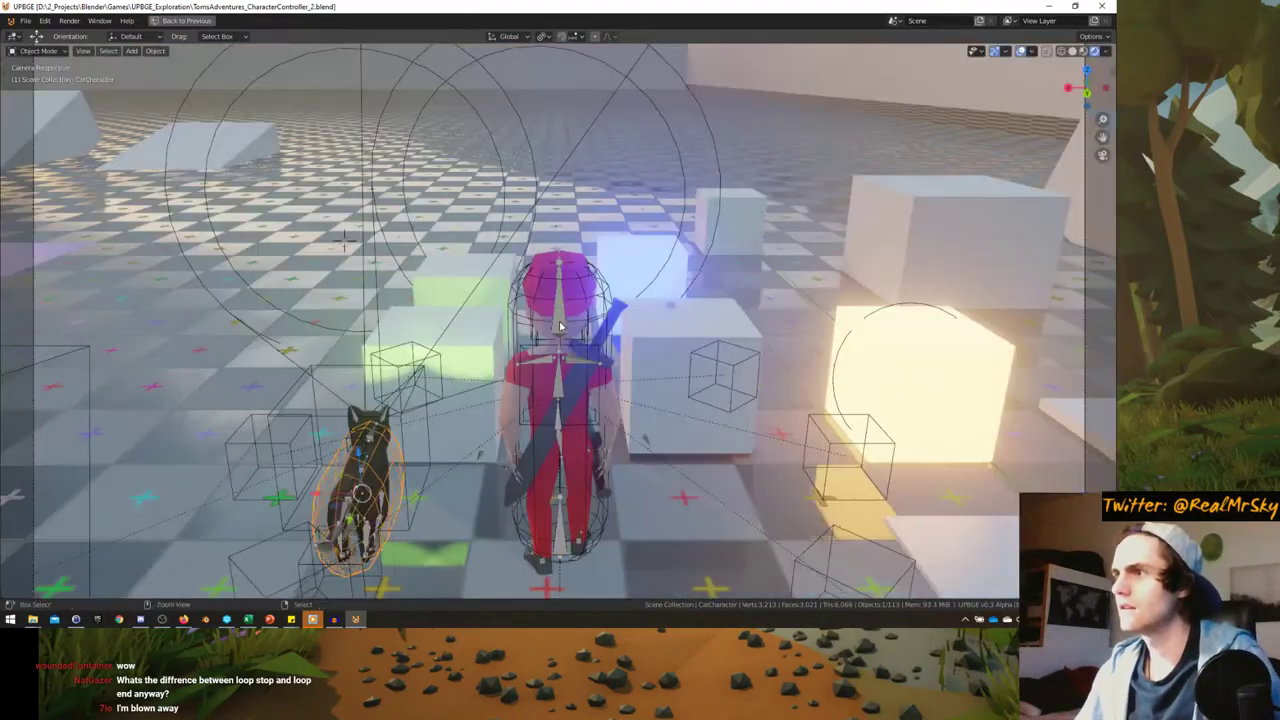
key(ctrl+alt+space)
key(ctrl+alt+space)
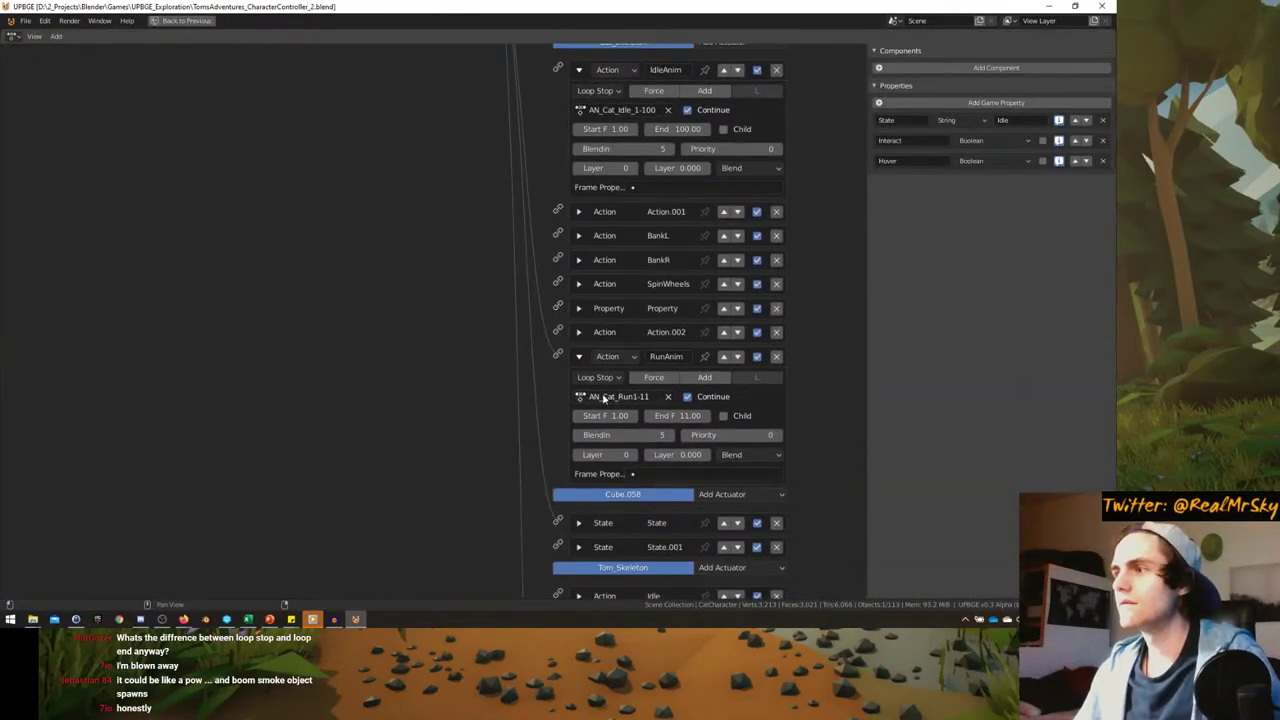
click(778, 435)
scroll(449, 377, up, 3)
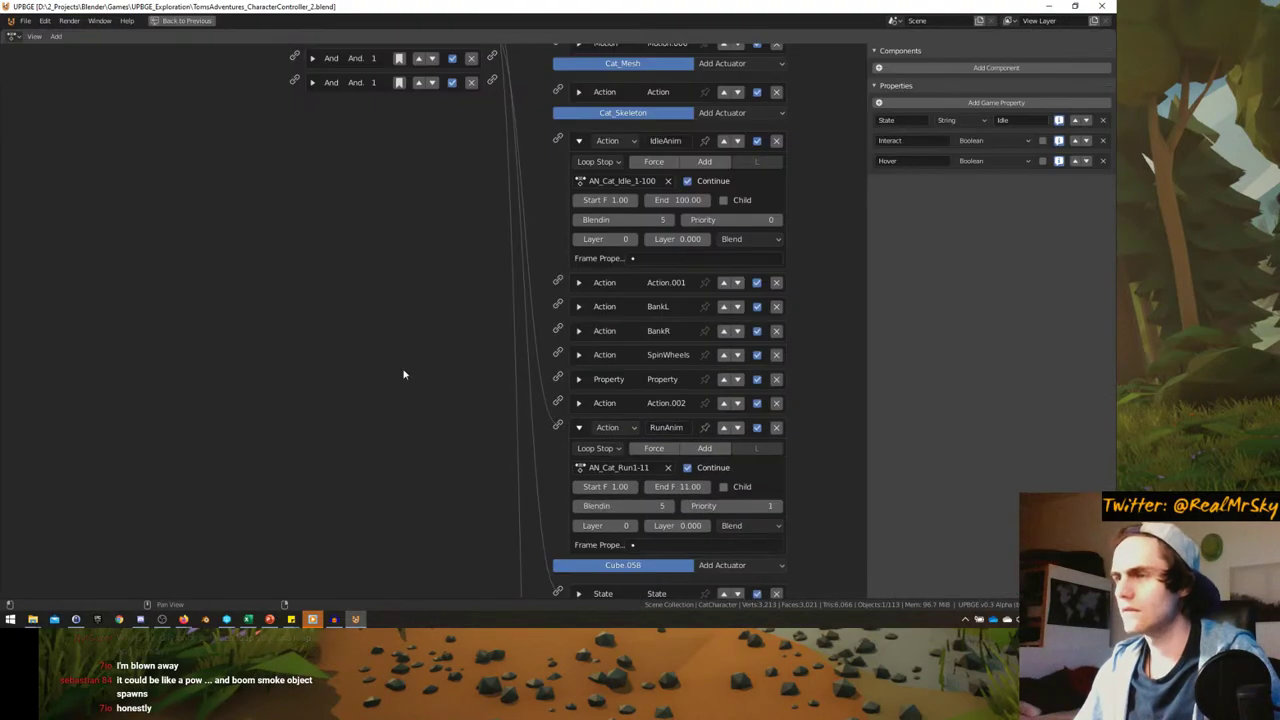
key(ctrl+space)
key(ctrl+space)
key(p)
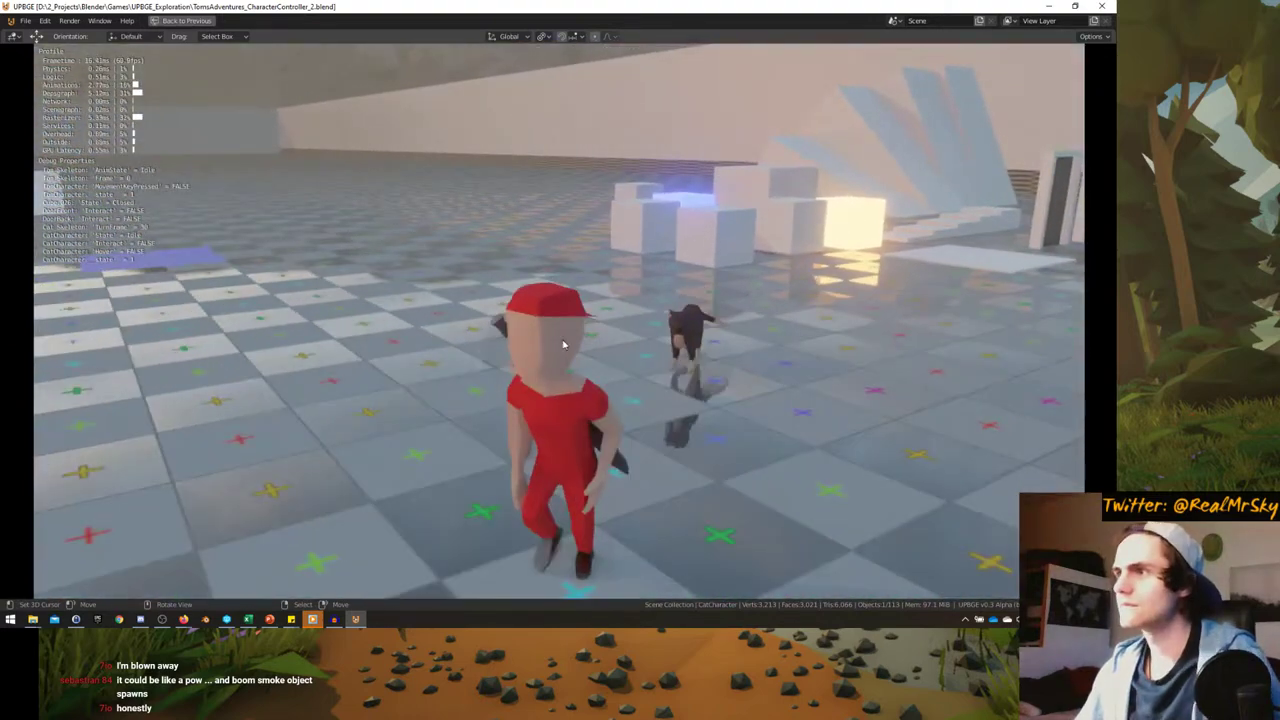
key(Escape)
key(ctrl+space)
- Set RunAnim back to priority 0 on layer 1 and playtest Tom running beside the cat
key(ctrl+space)
drag(690, 506, 680, 506)
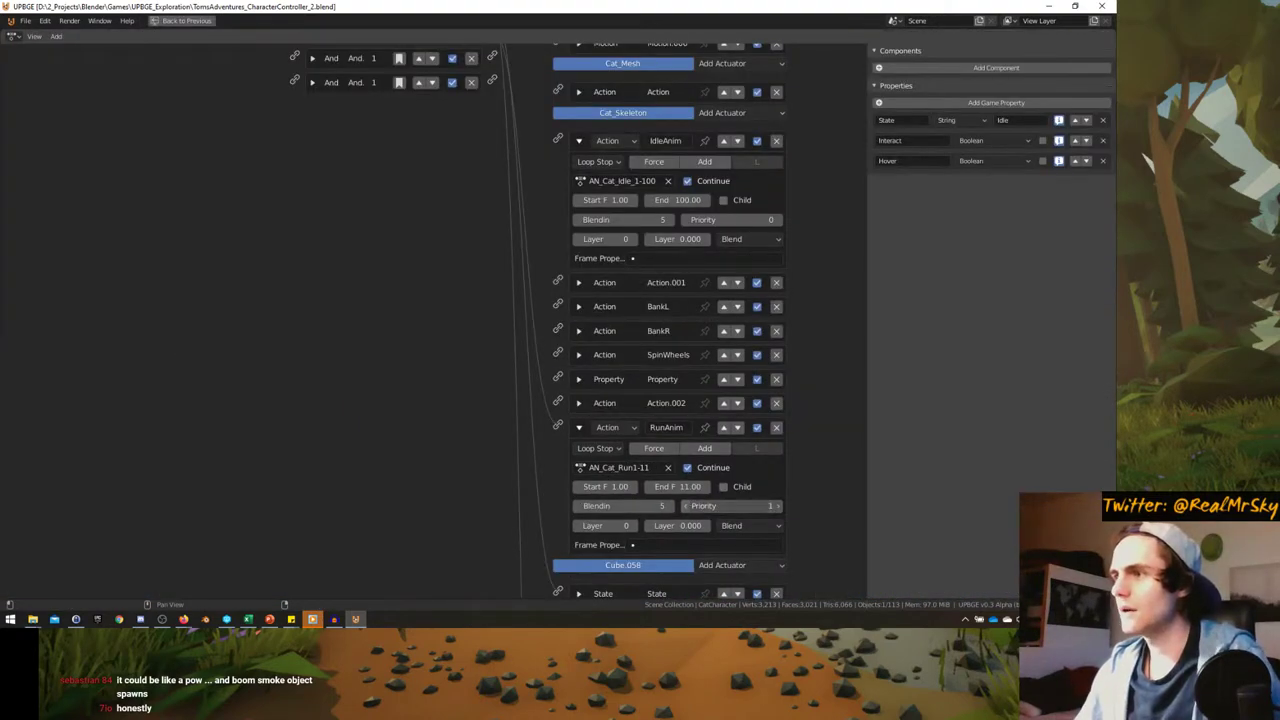
click(638, 525)
key(ctrl+space)
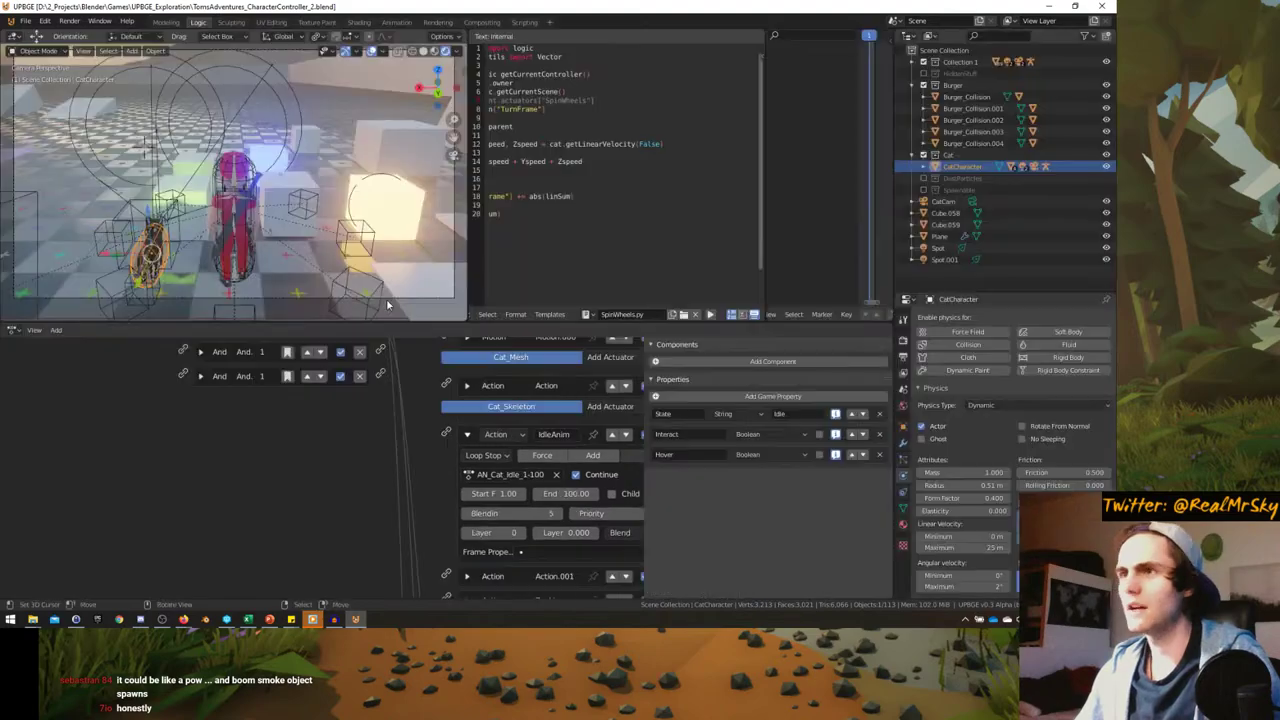
key(ctrl+space)
key(p)
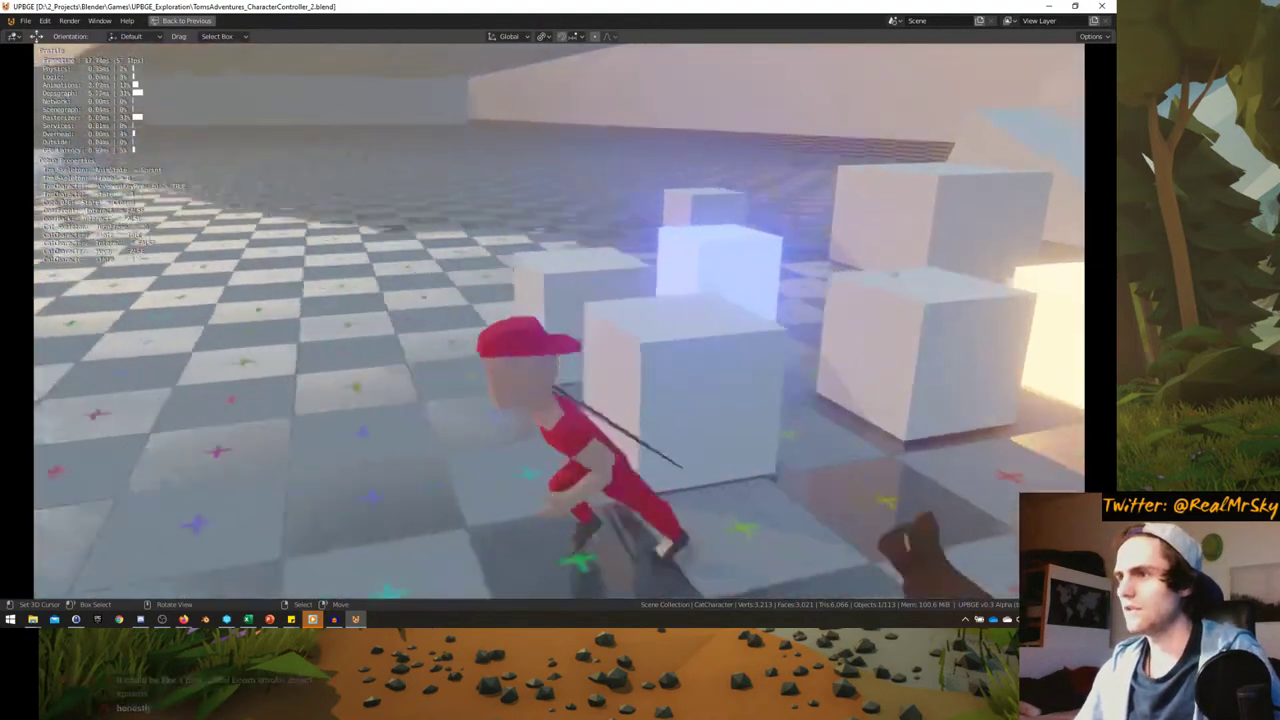
key(w)
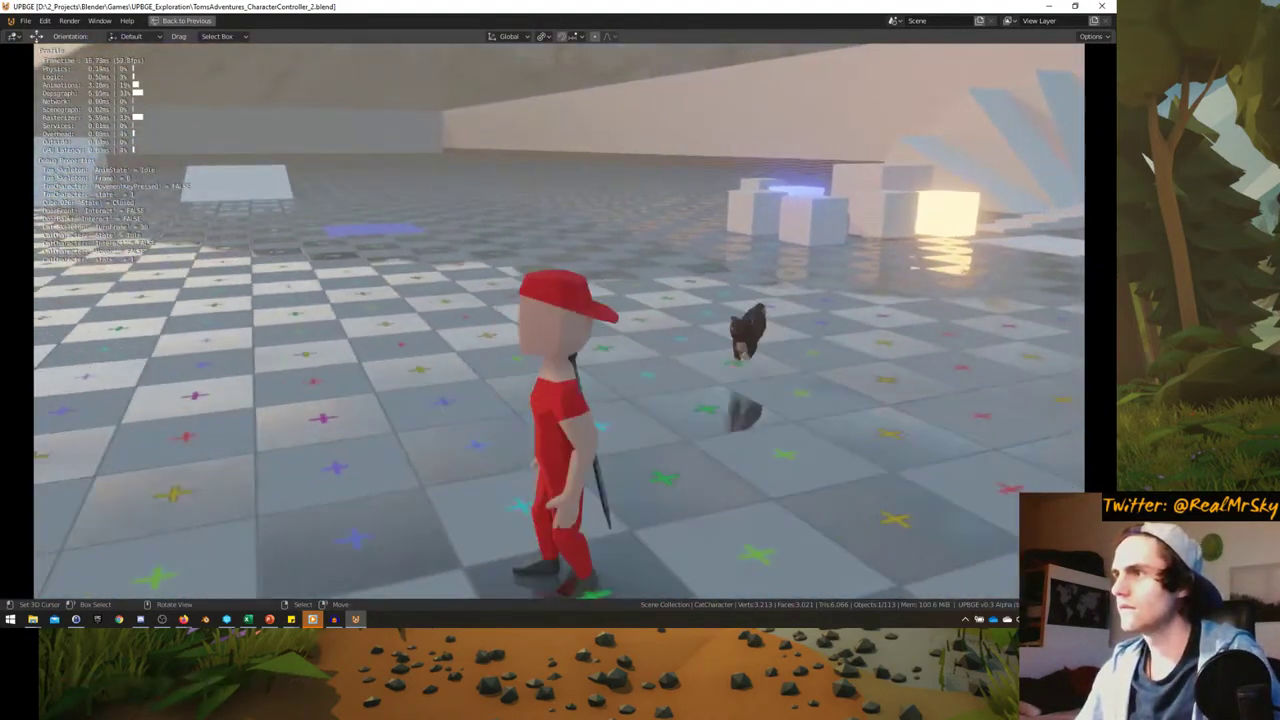
key(Escape)
- Show all linked objects' bricks, collapse IdleAnim, and expand the Near sensor (property Tom, distance 3, reset 2)
key(ctrl+space)
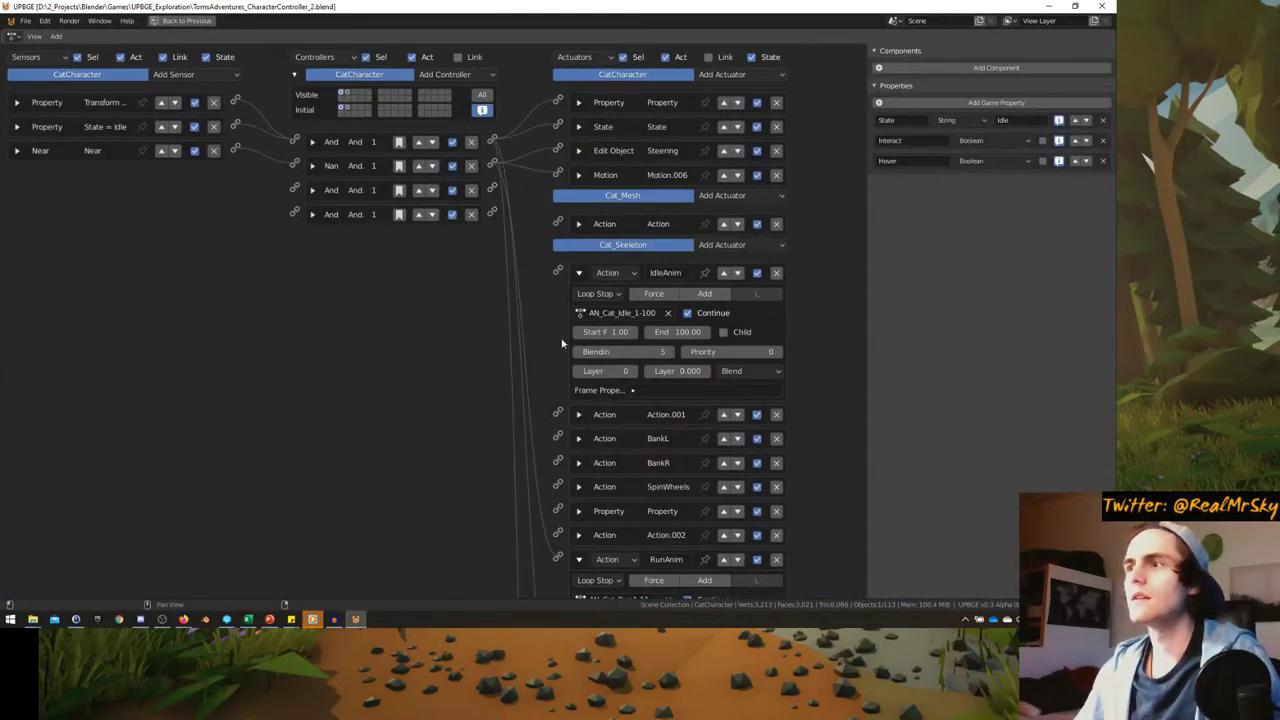
click(459, 57)
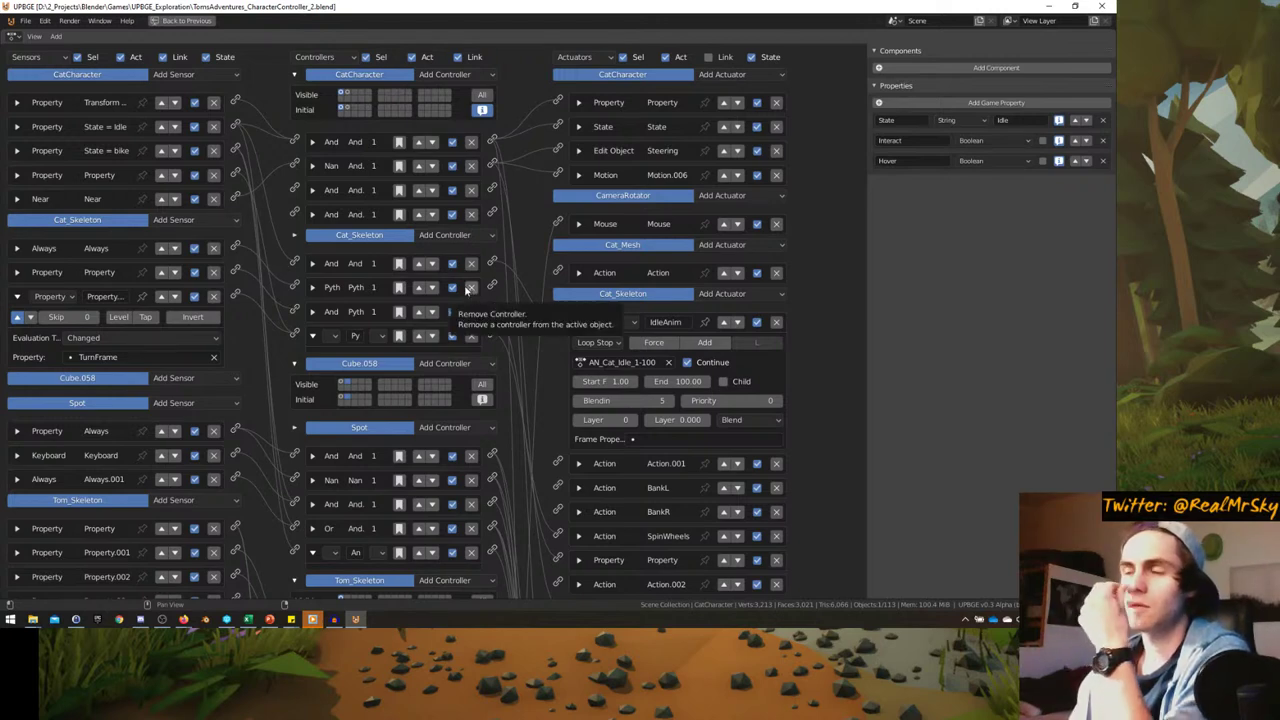
click(579, 324)
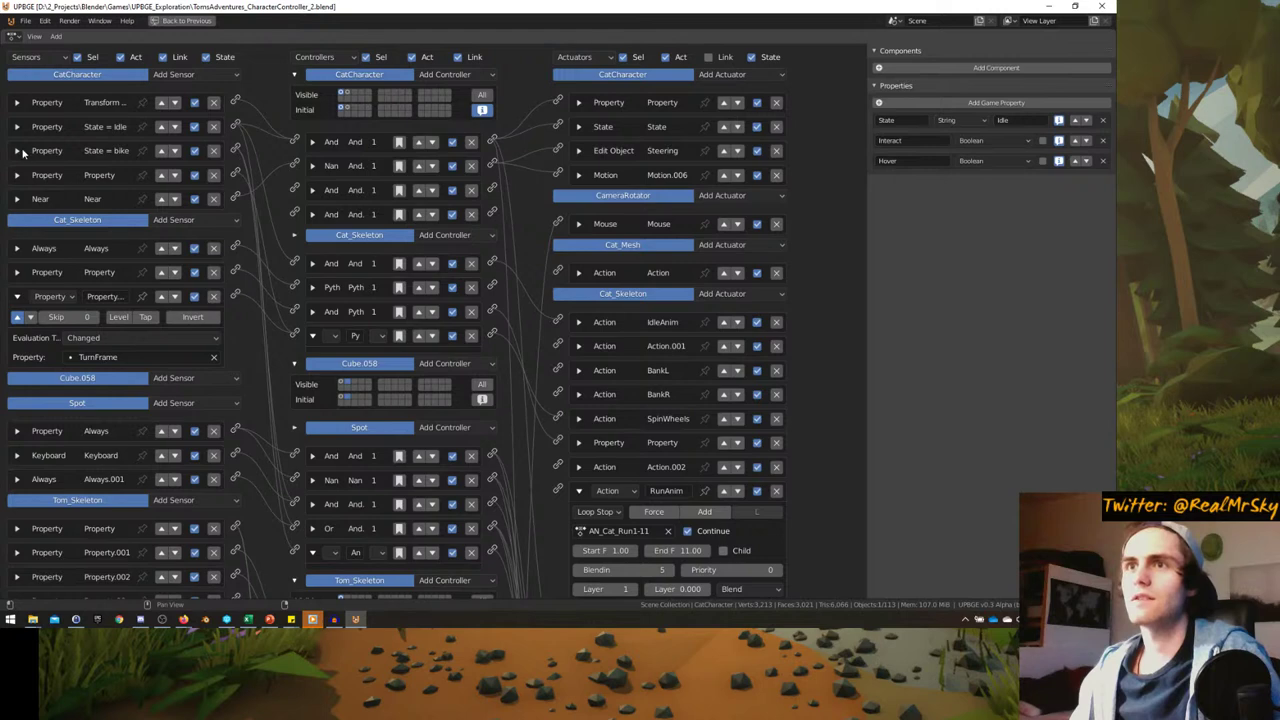
click(17, 200)
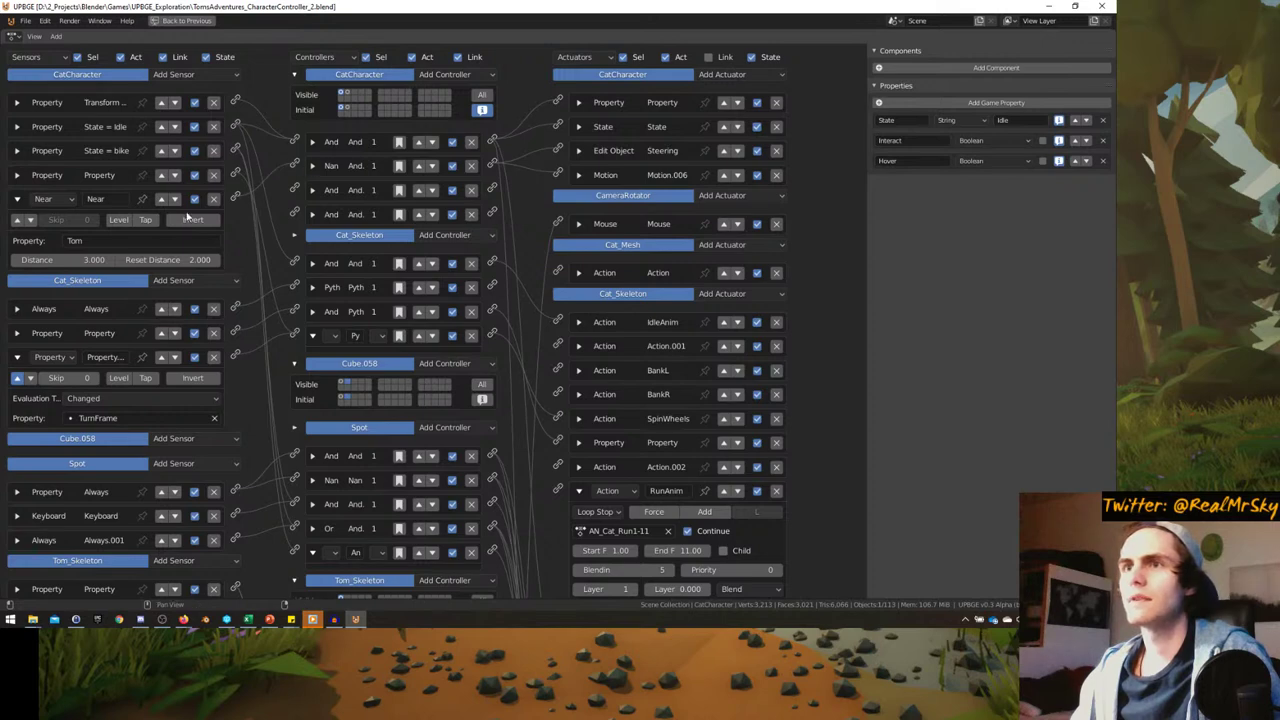
- Change the Nan controller's type to And and start linking it to an actuator
click(313, 166)
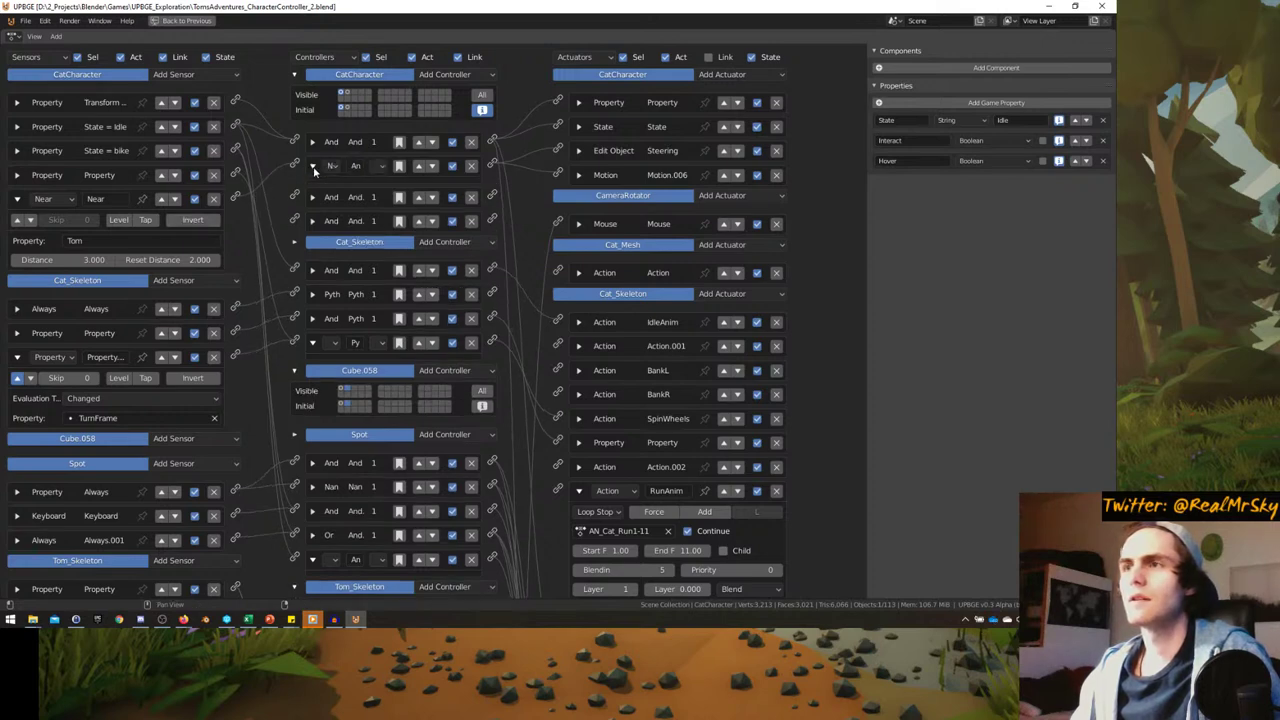
click(313, 167)
click(313, 167)
click(332, 167)
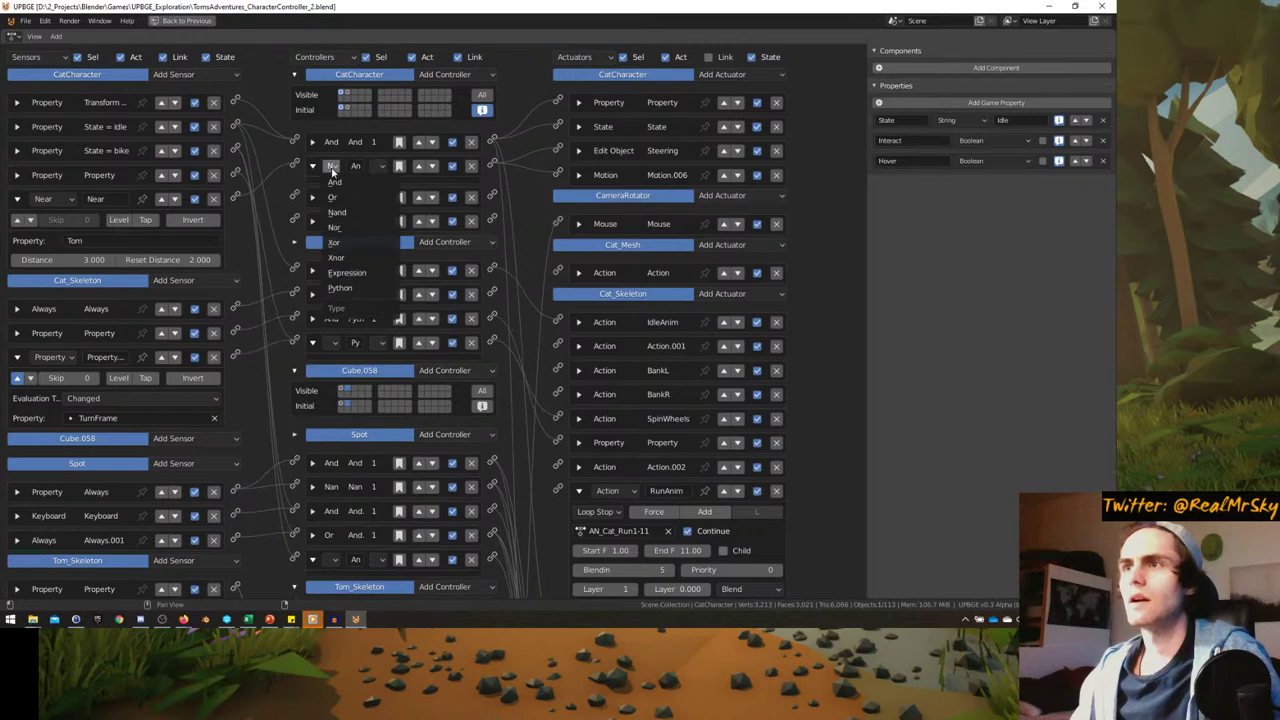
click(346, 183)
drag(492, 165, 524, 170)
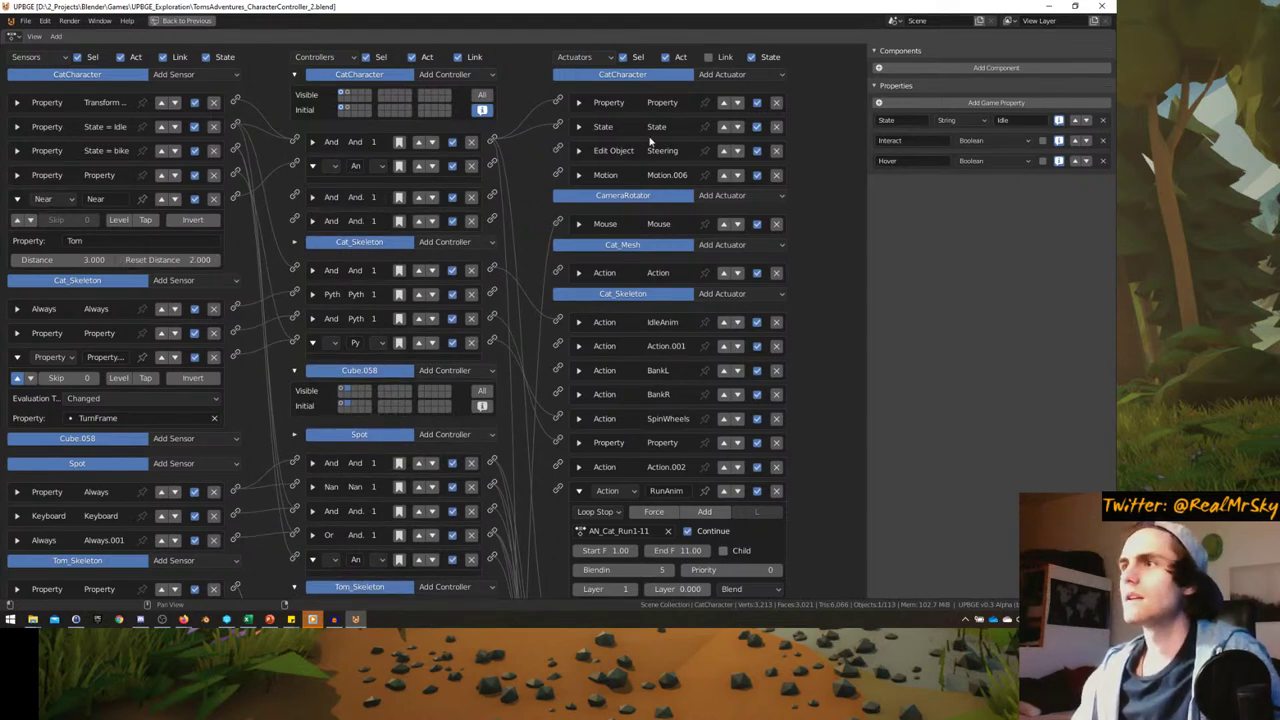
- Add a Property actuator to CatCharacter that assigns State the value 'Idle'
click(736, 76)
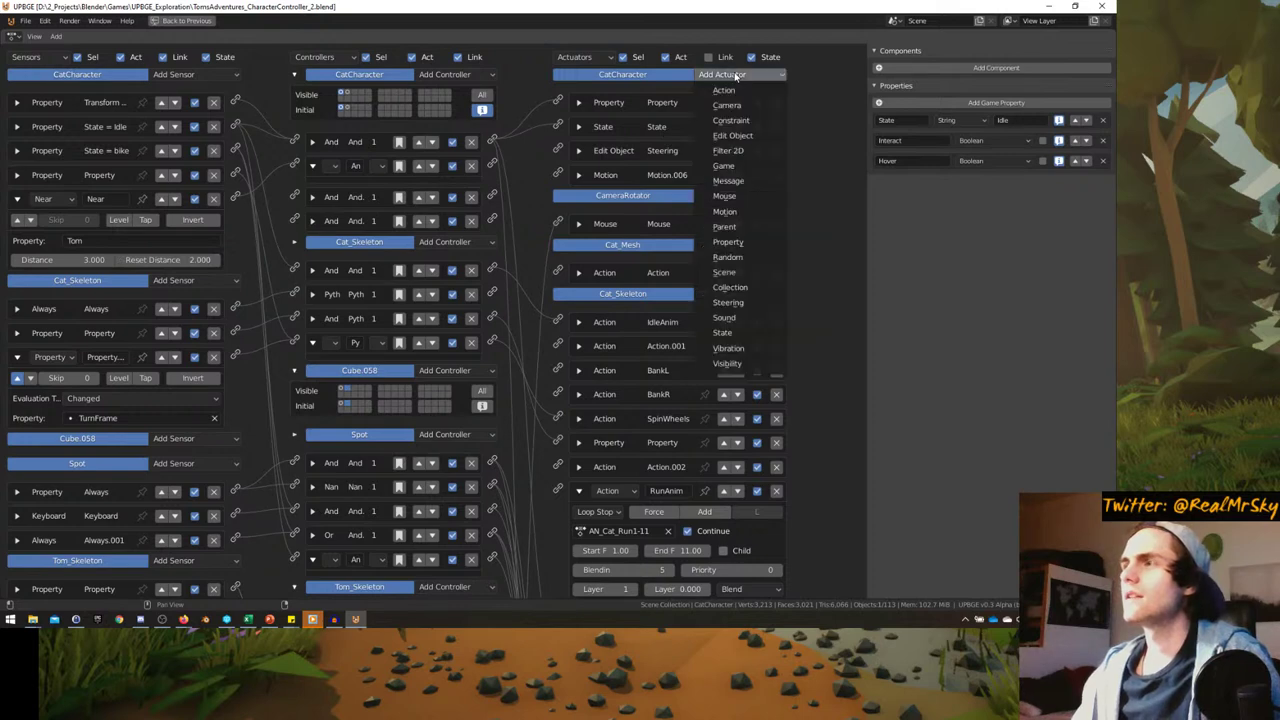
click(740, 243)
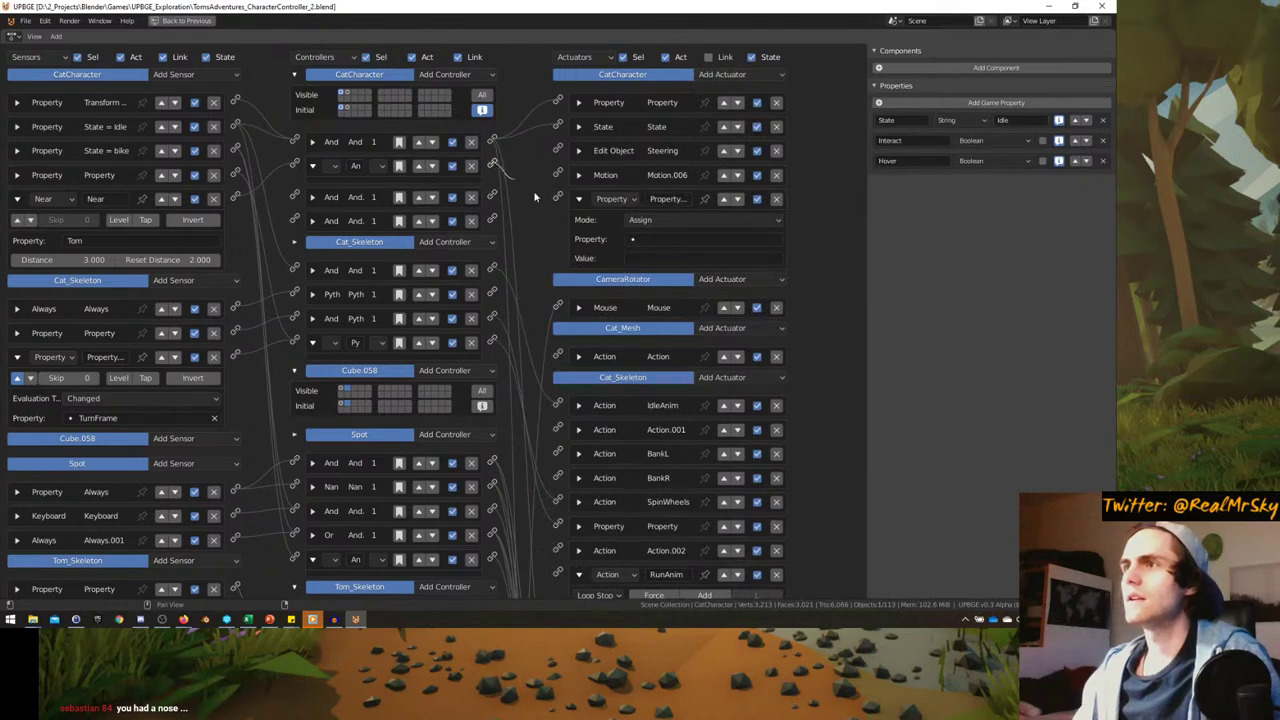
click(652, 240)
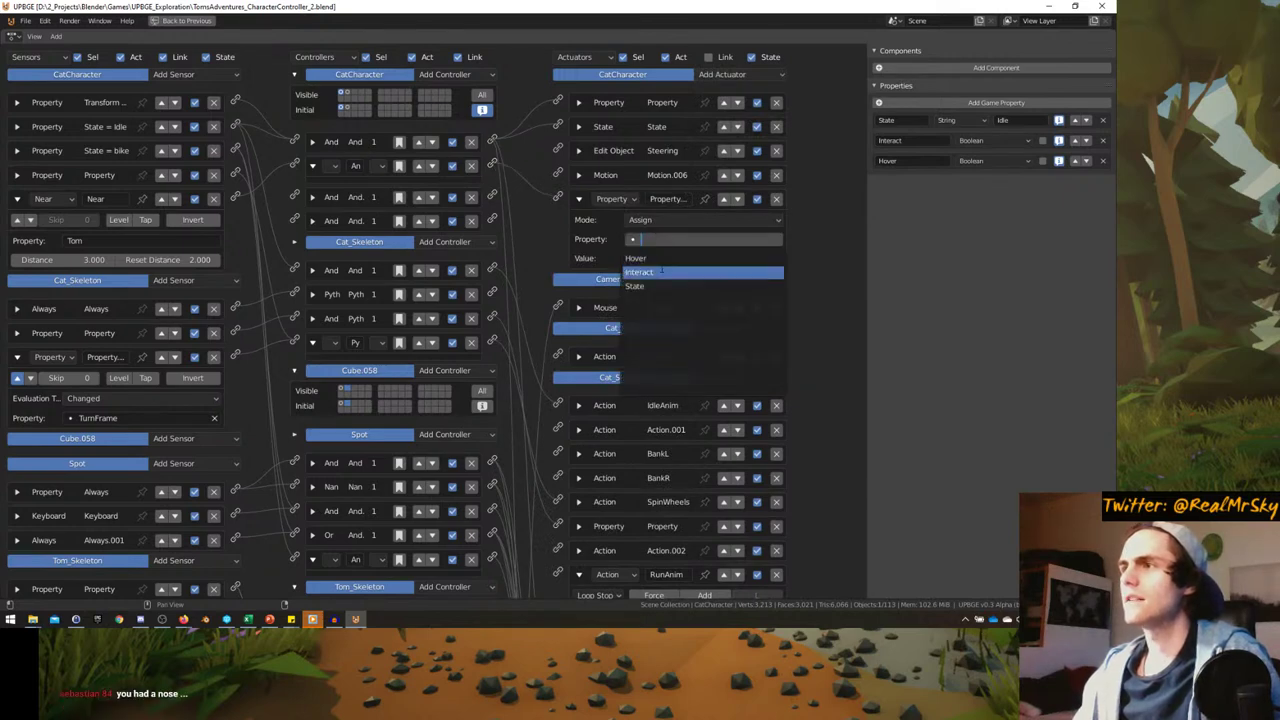
click(652, 271)
click(651, 258)
text("Idle)
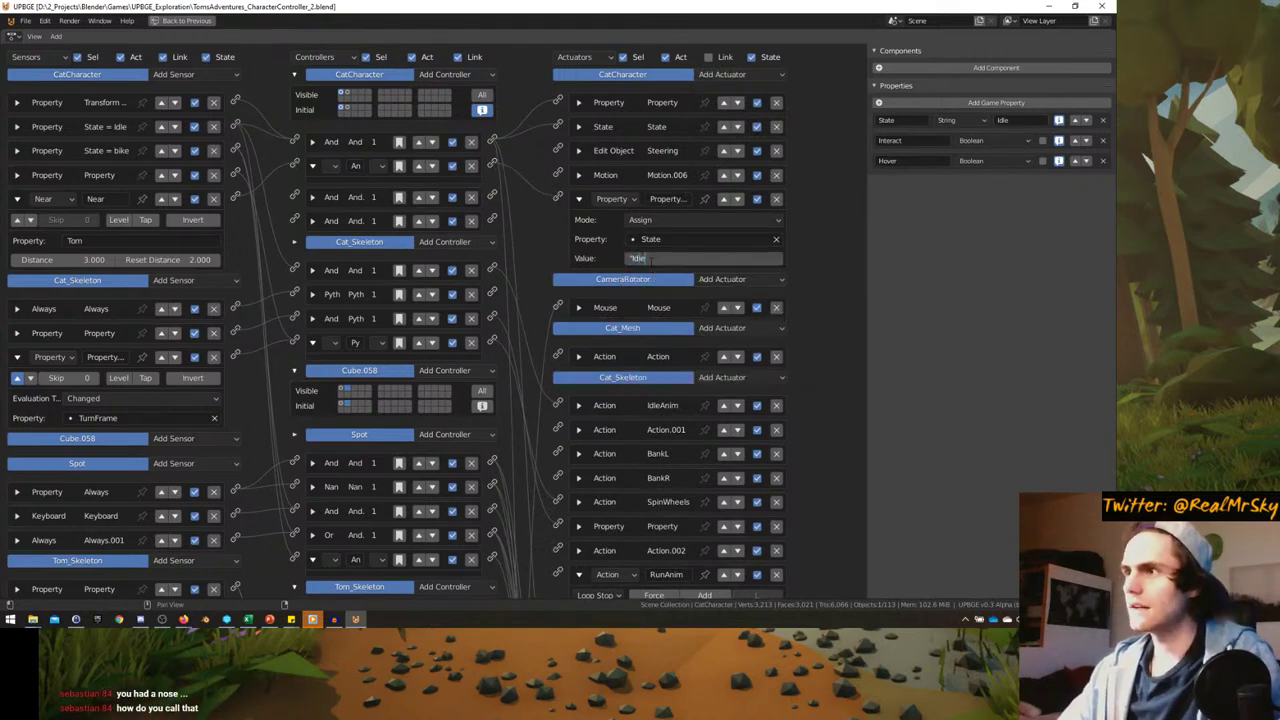
text(")
key(Return)
- Add a Nand controller to CatCharacter and collapse the And controller
click(436, 75)
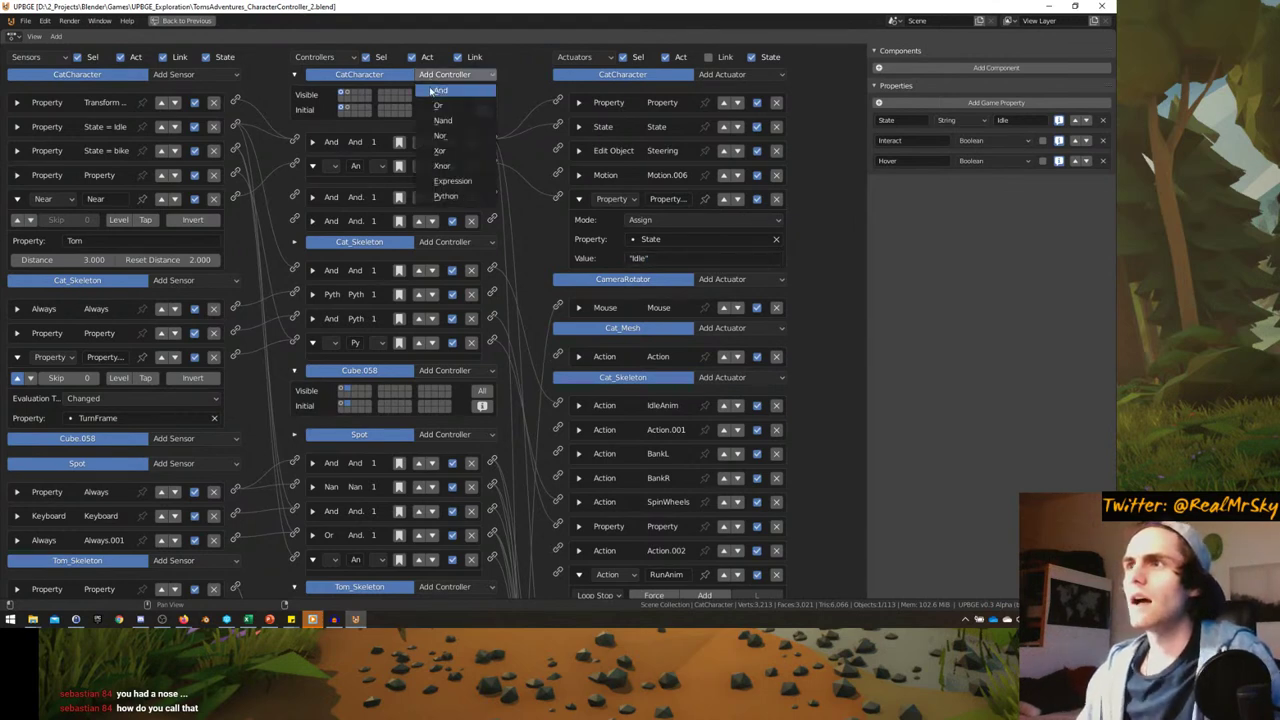
click(440, 115)
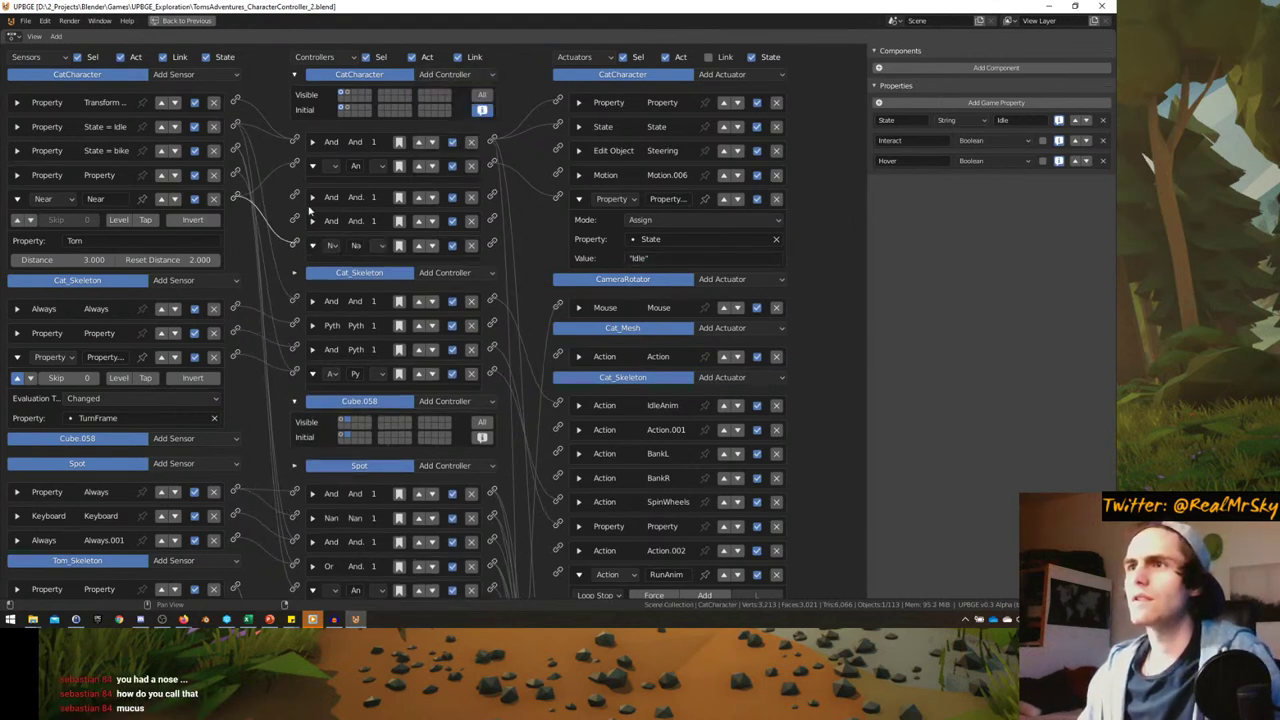
click(312, 166)
- Add a second Property actuator assigning State 'Follow', then collapse the actuators and Nand controller
click(722, 74)
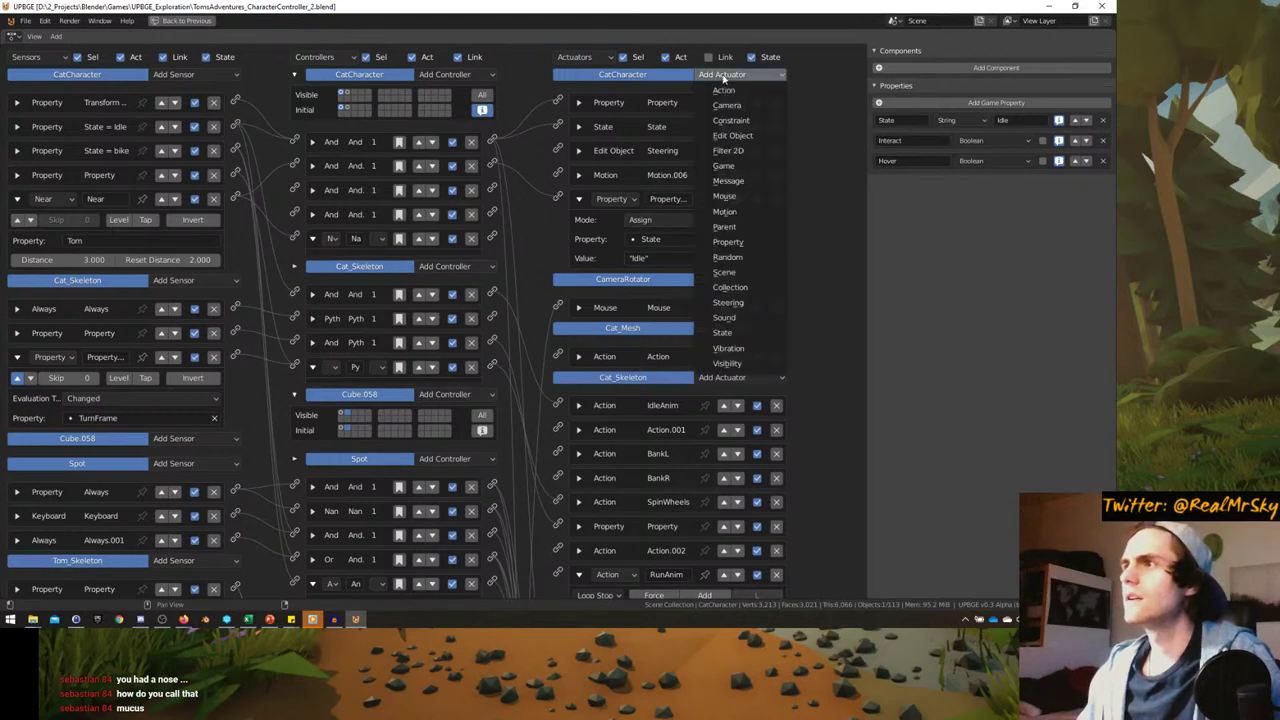
click(737, 240)
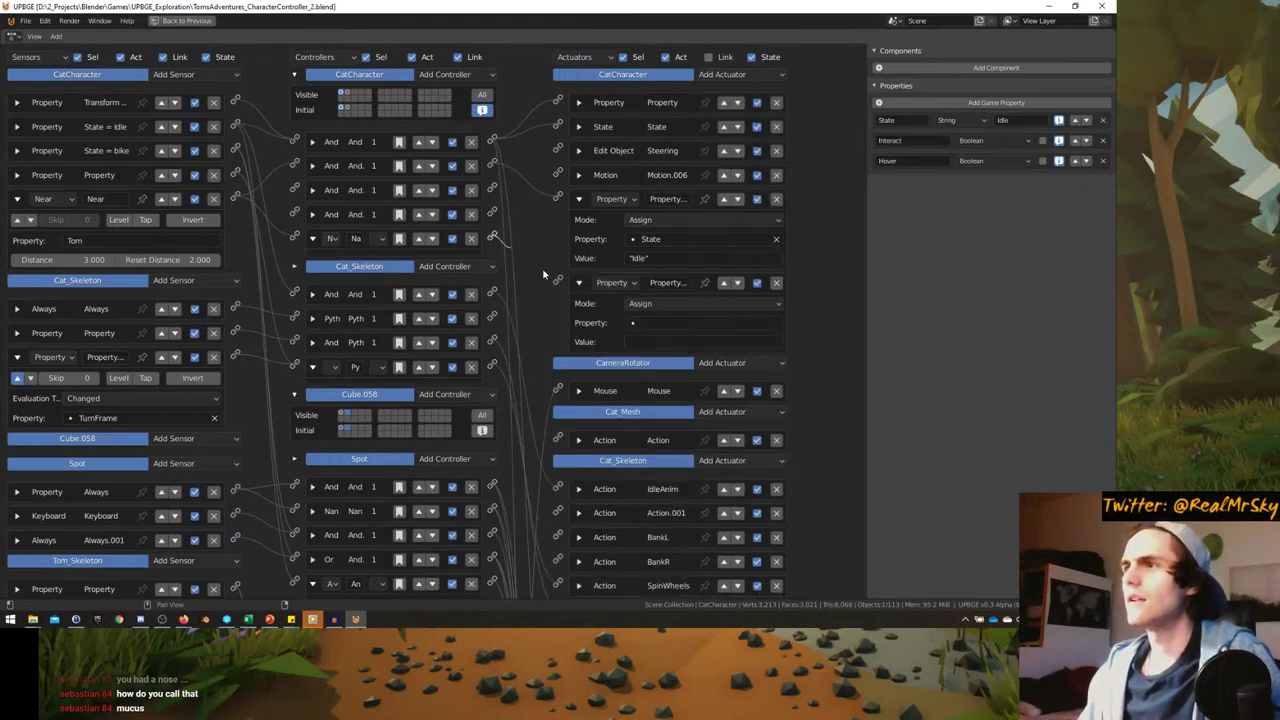
click(645, 322)
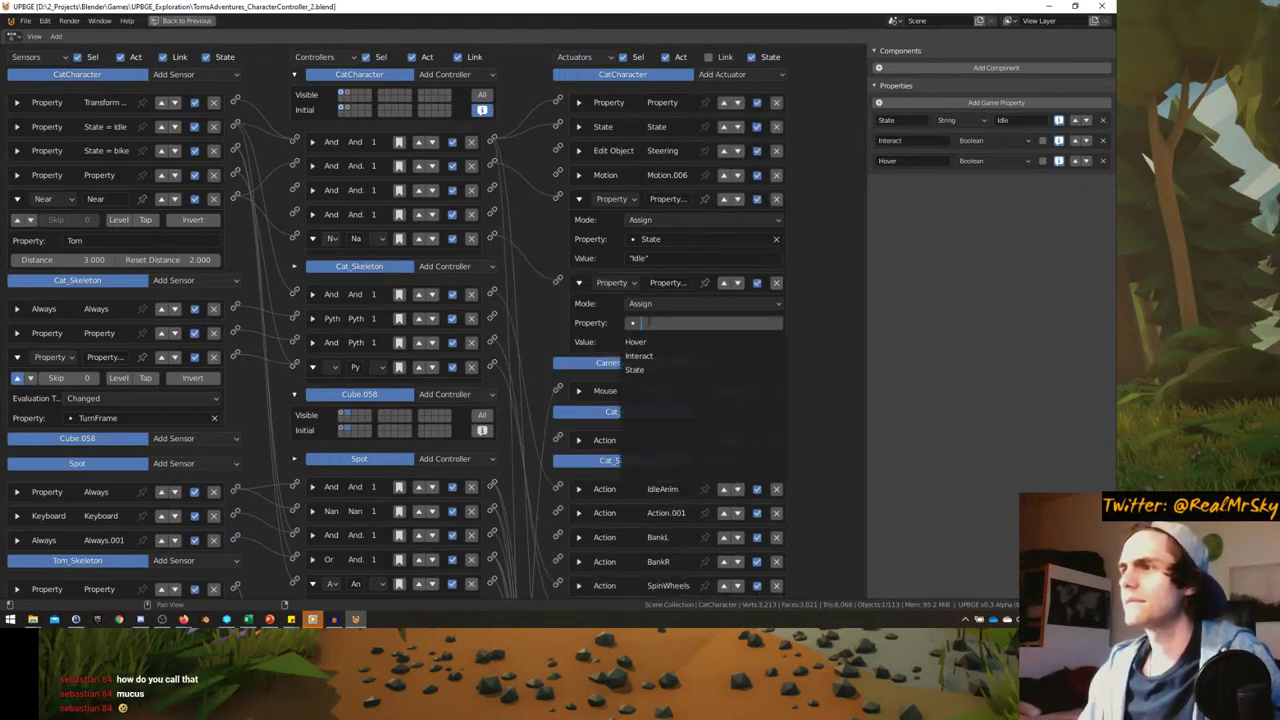
click(650, 352)
click(651, 342)
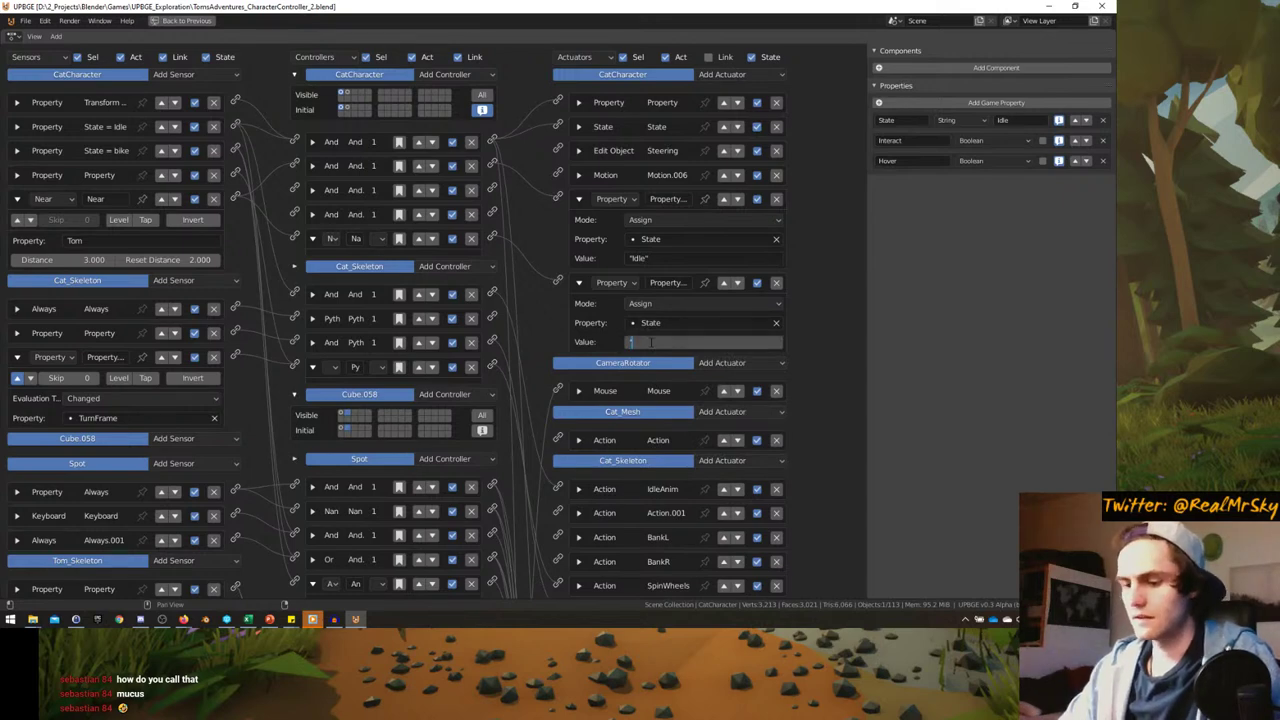
text("Follow")
key(Return)
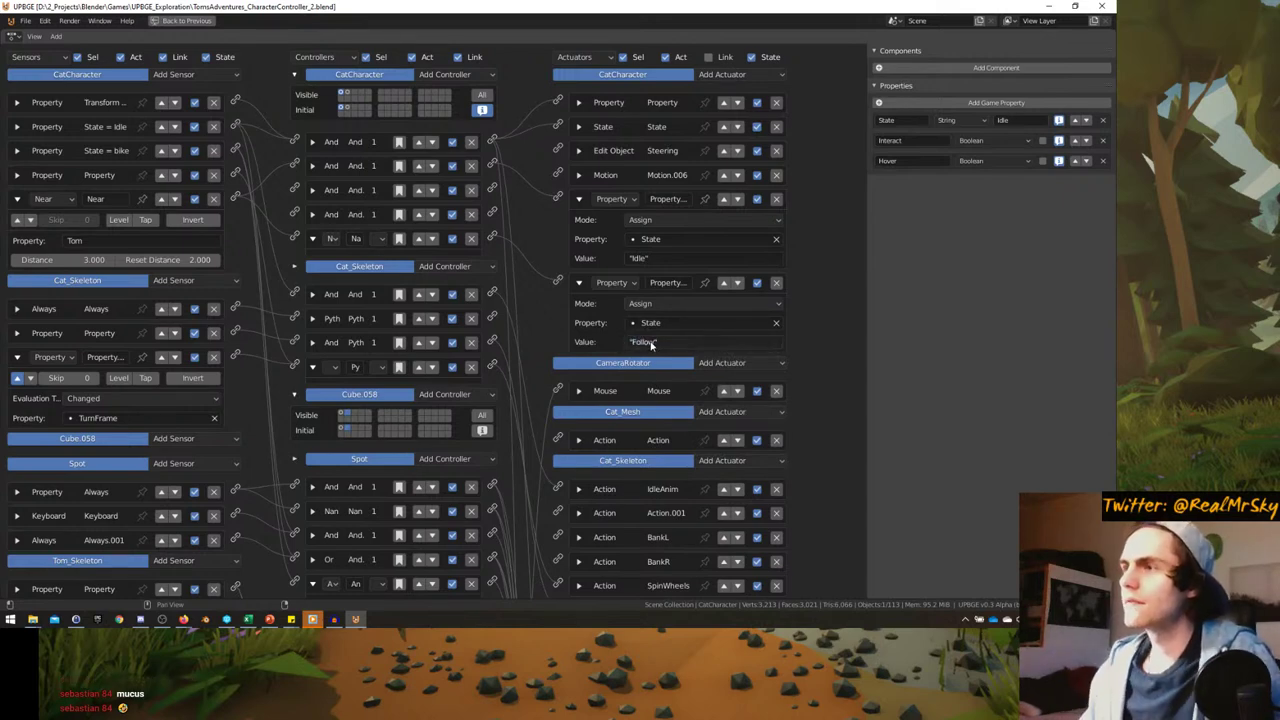
click(578, 200)
click(579, 223)
click(312, 239)
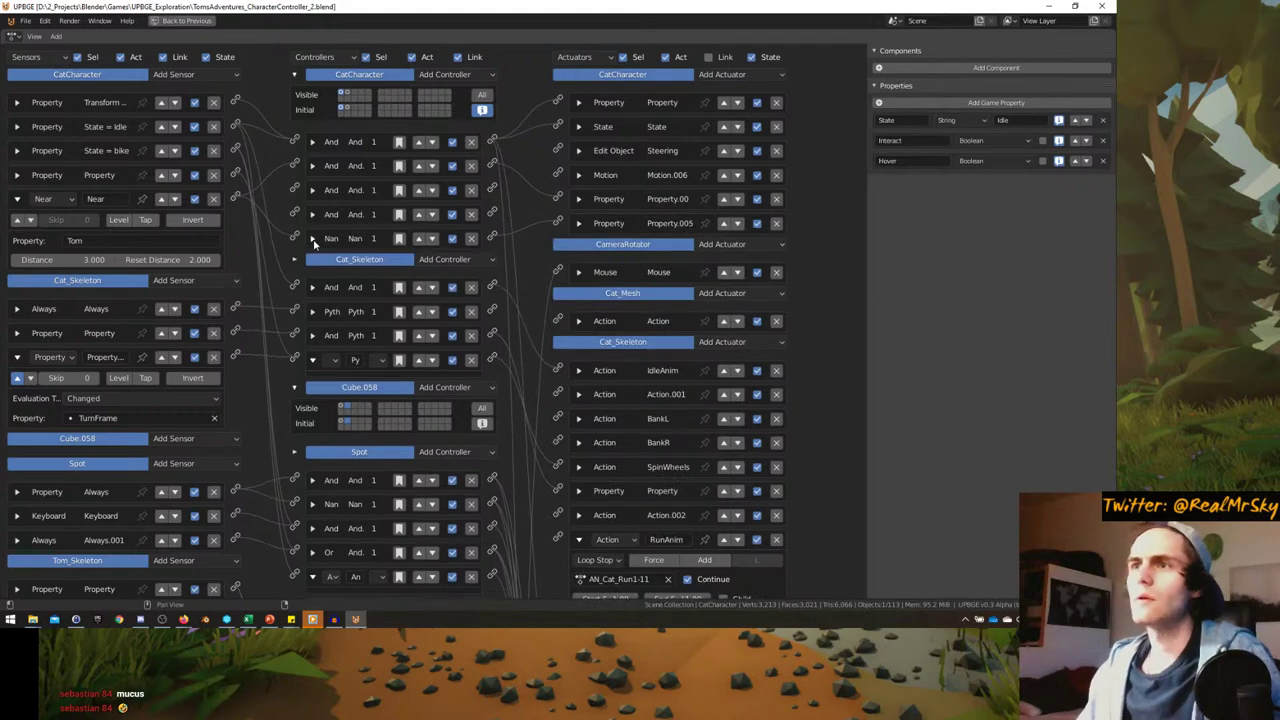
key(ctrl+space)
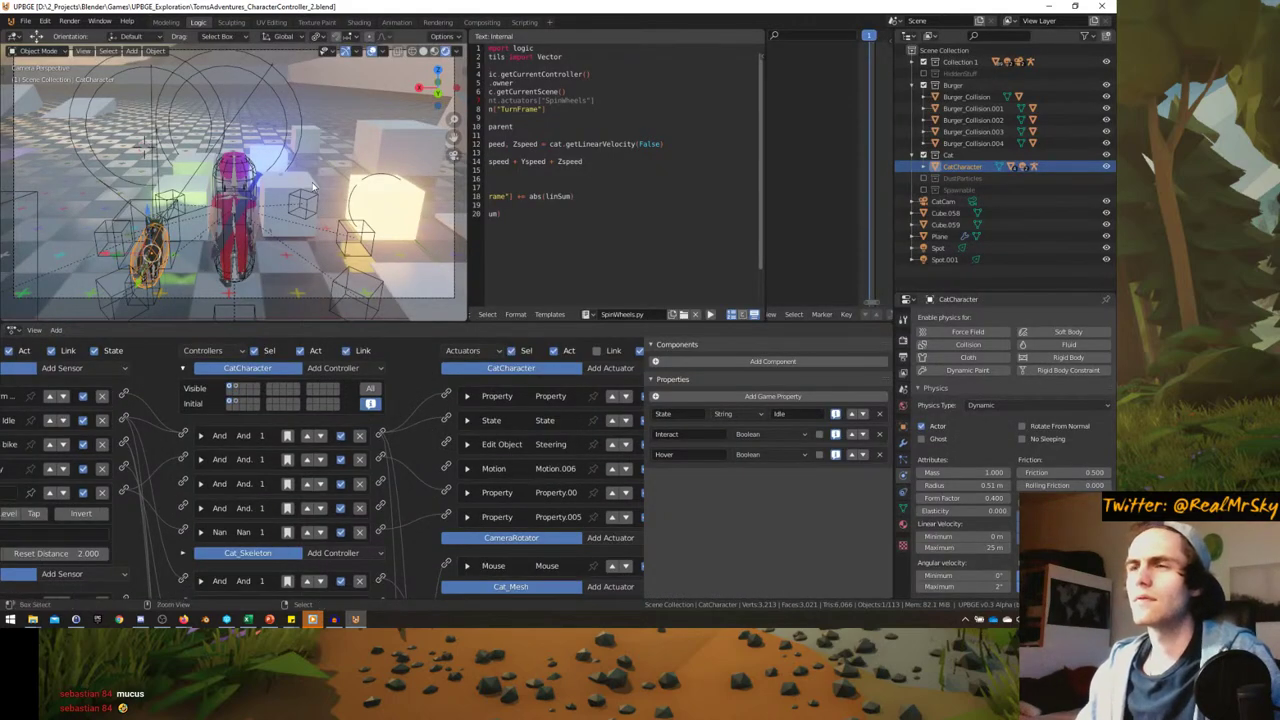
key(ctrl+space)
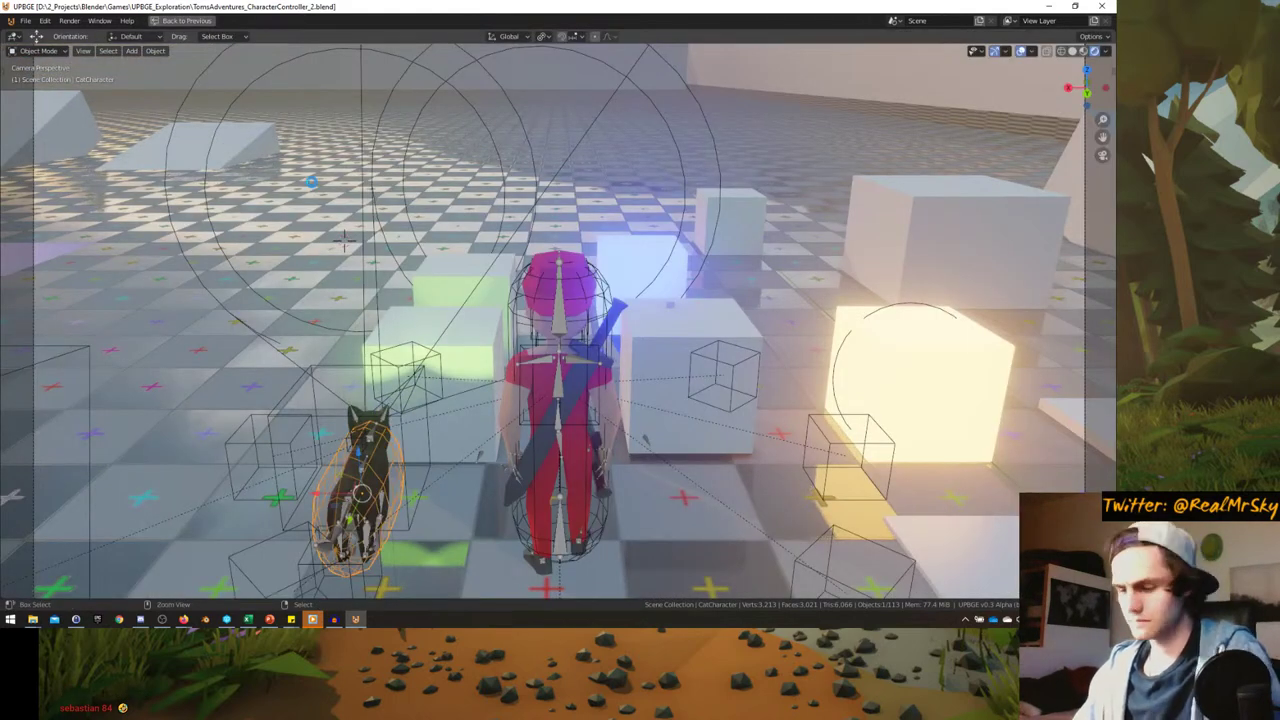
key(p)
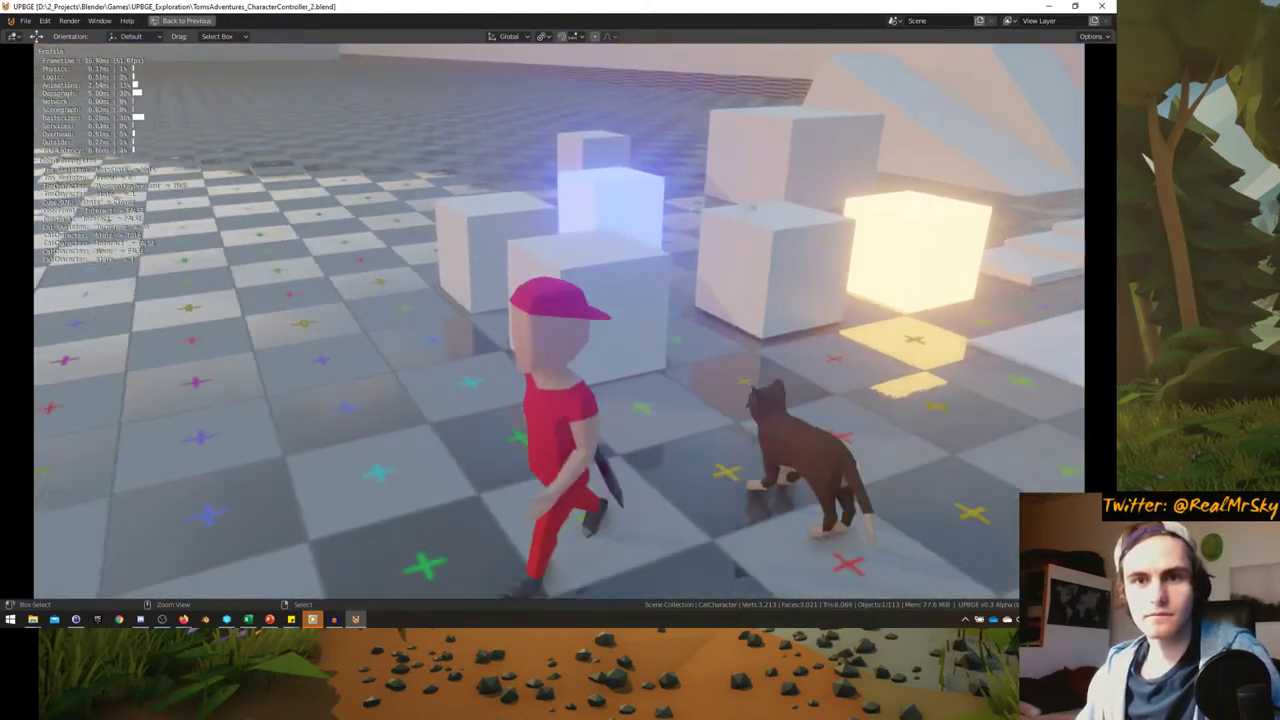
key(s)
key(w)
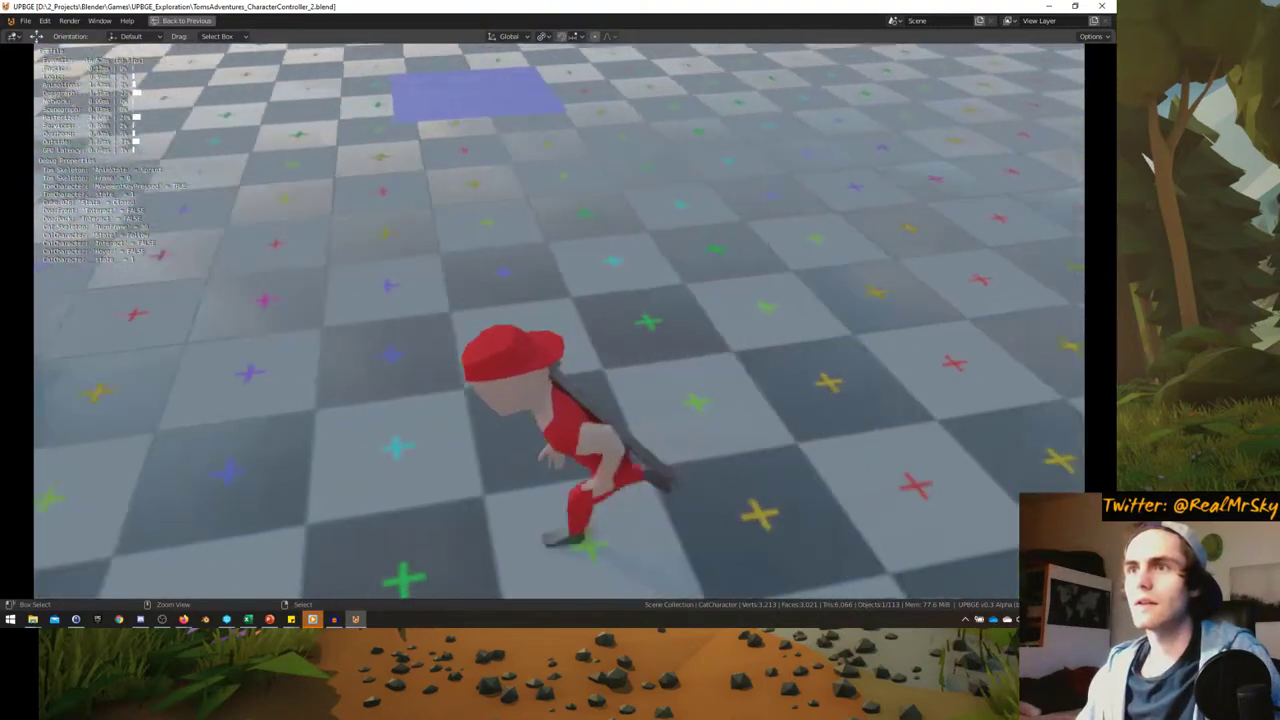
key(a)
key(w)
key(d)
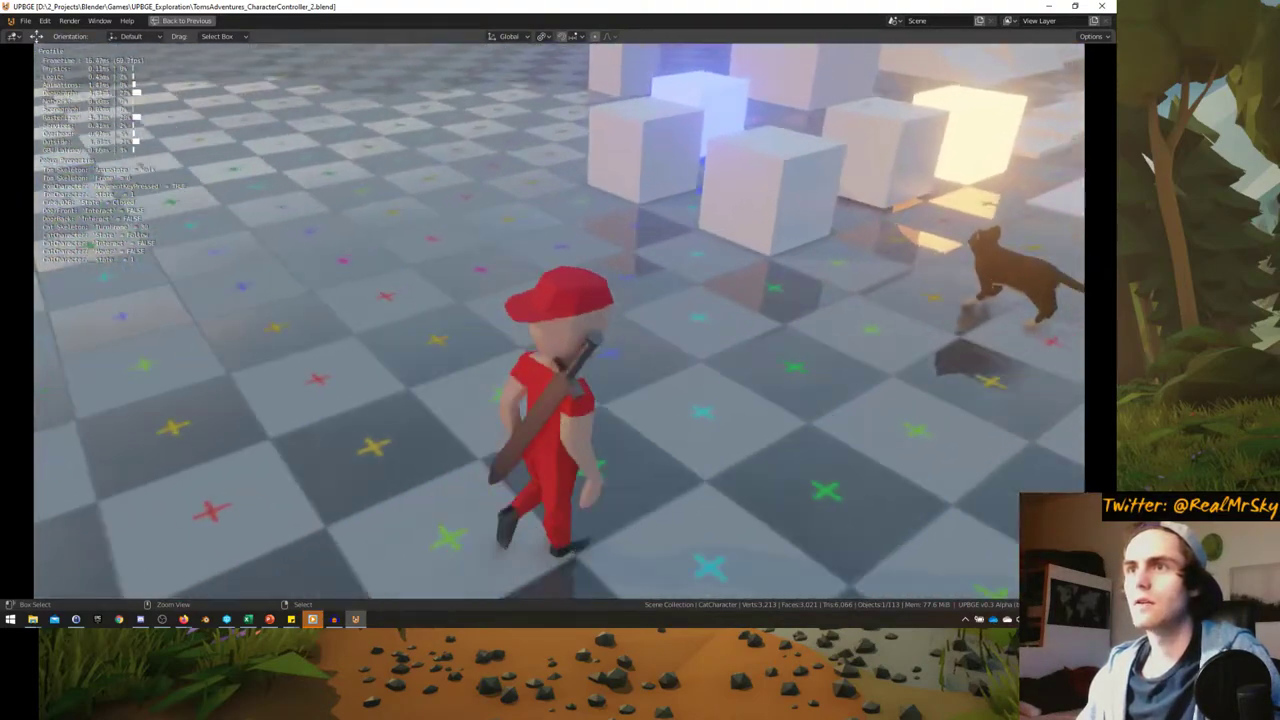
key(a)
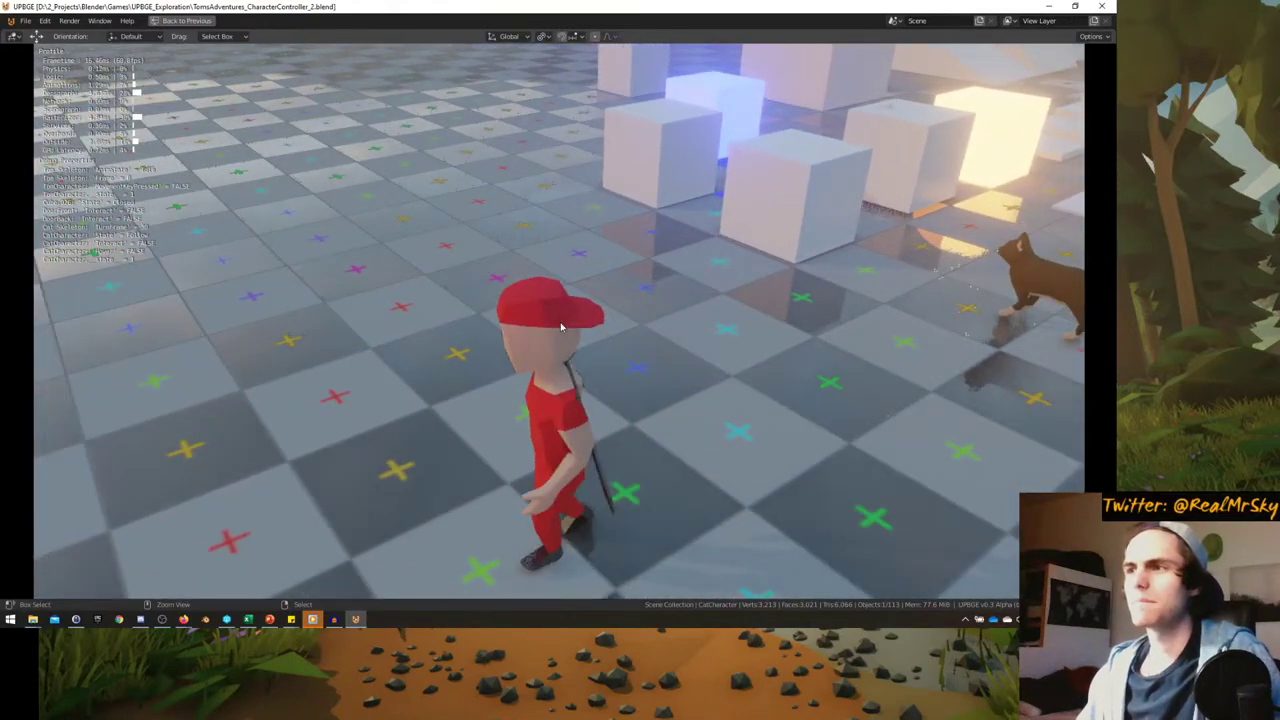
key(Escape)
key(ctrl+space)
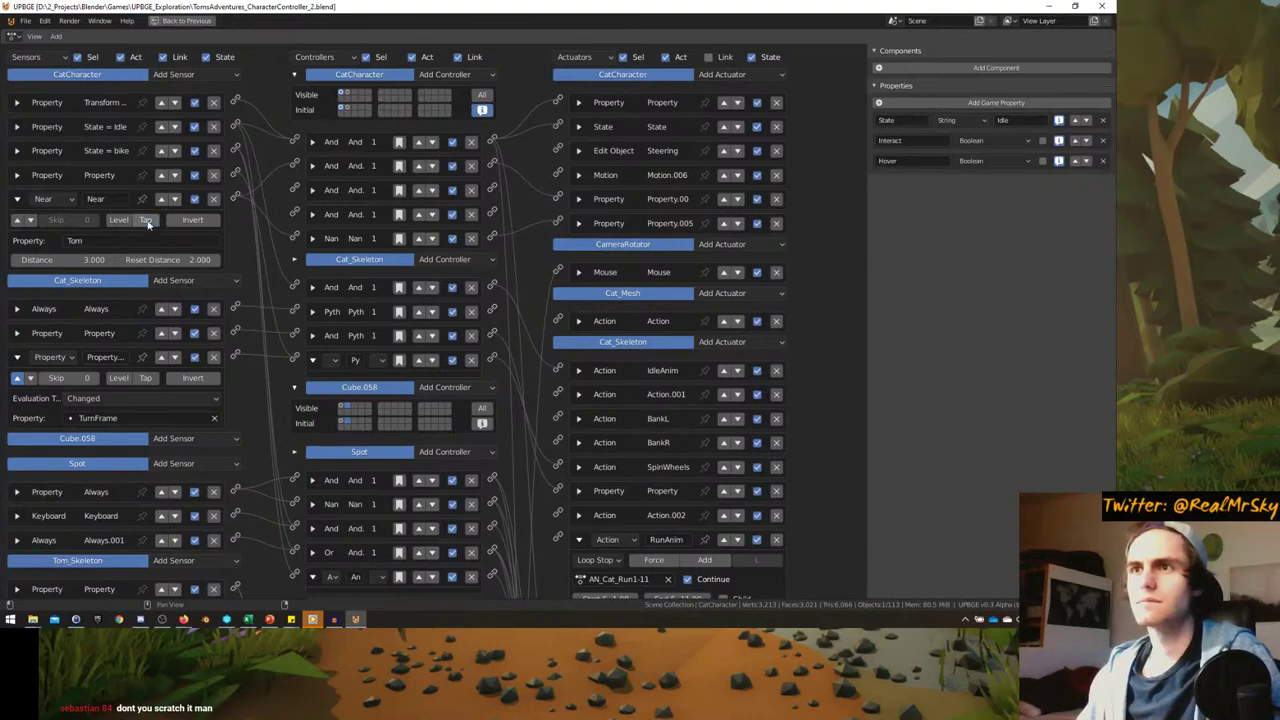
key(shift+F5)
key(p)
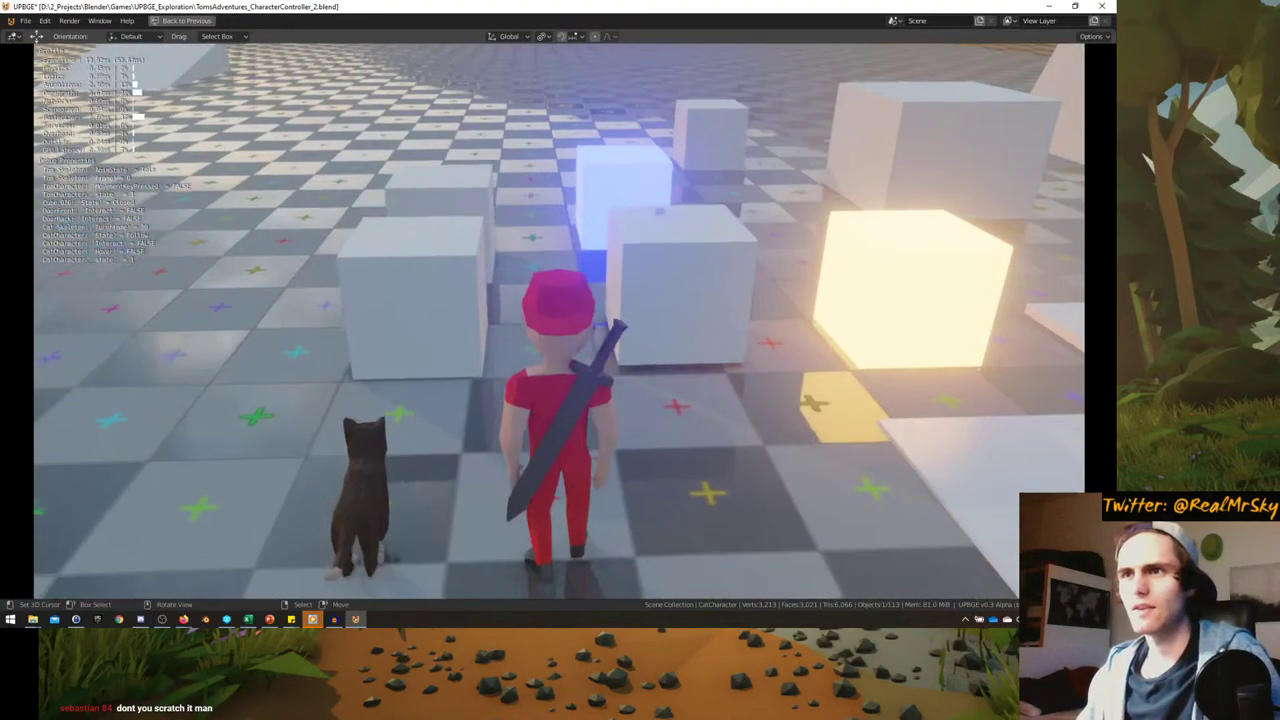
key(a)
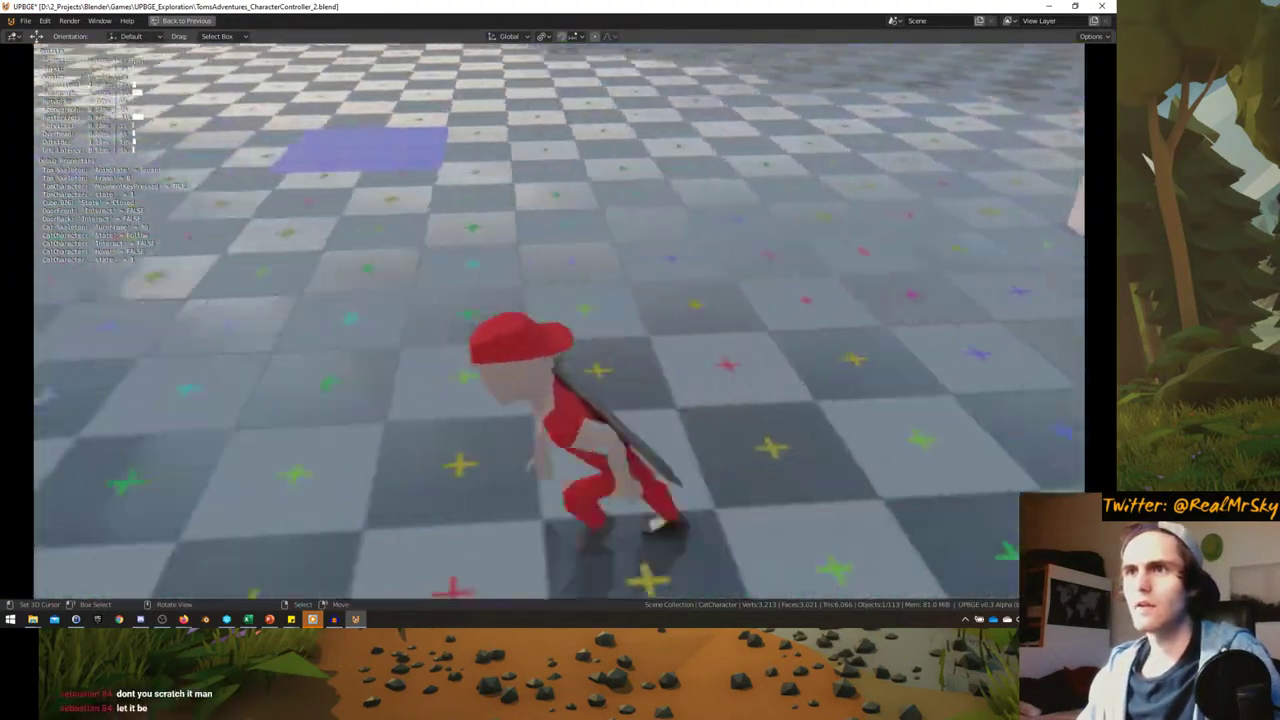
key(Escape)
key(ctrl+space)
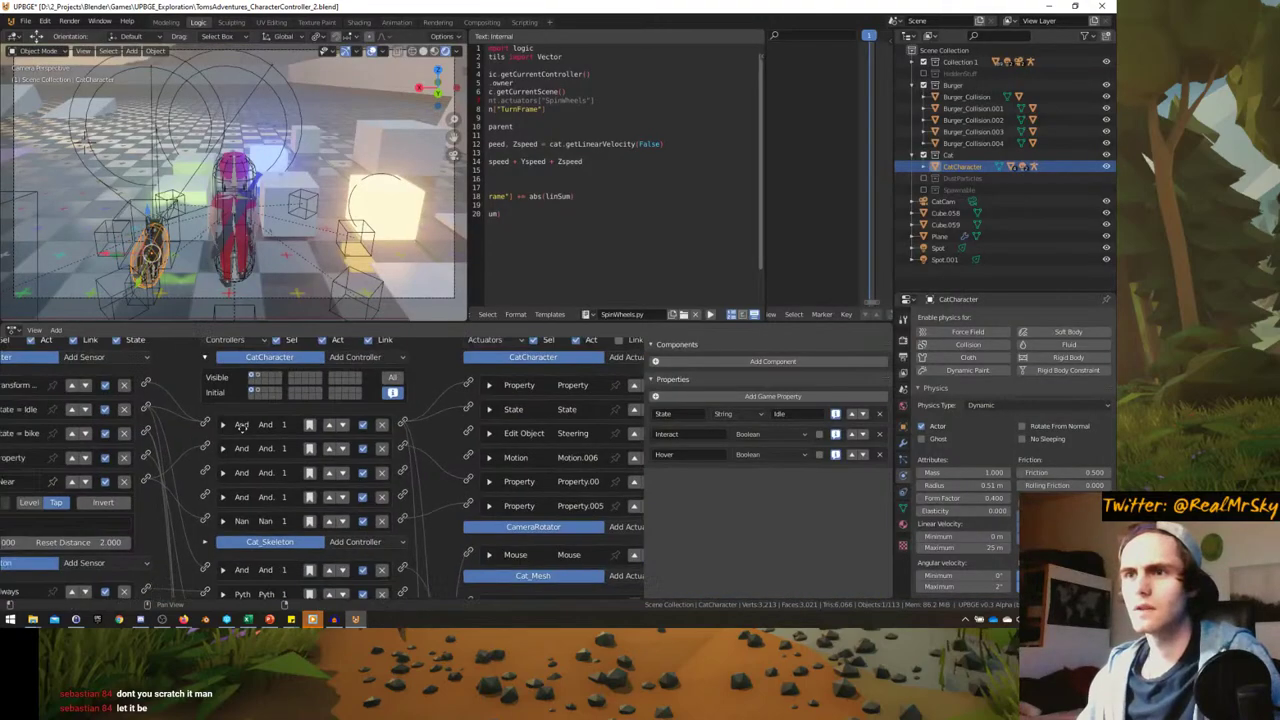
key(ctrl+space)
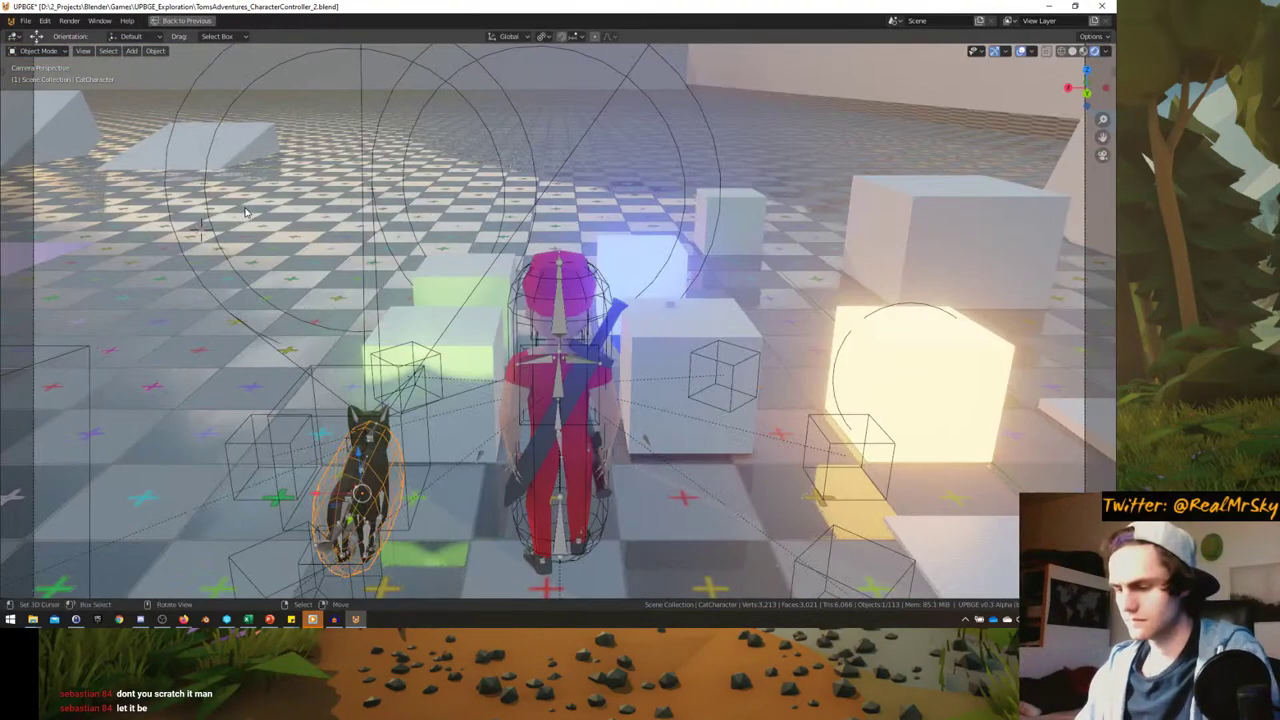
key(p)
key(Escape)
key(ctrl+space)
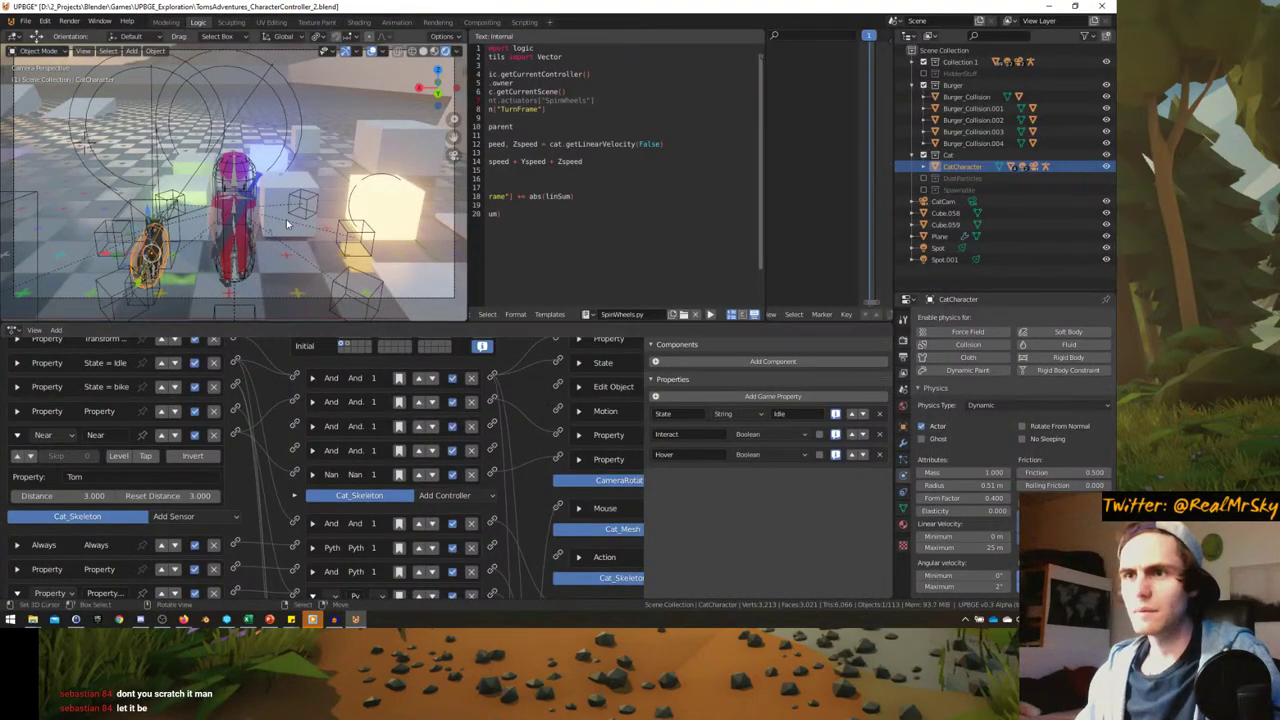
key(ctrl+space)
key(p)
key(w)
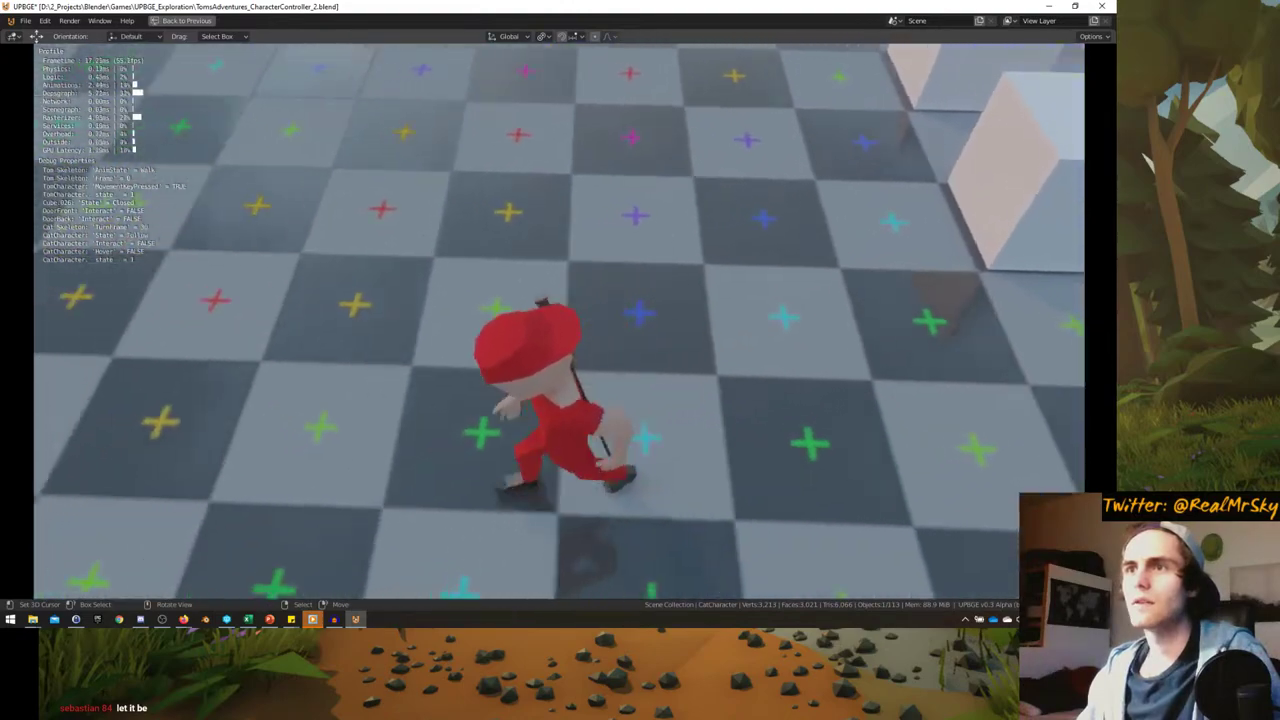
key(shift)
key(d)
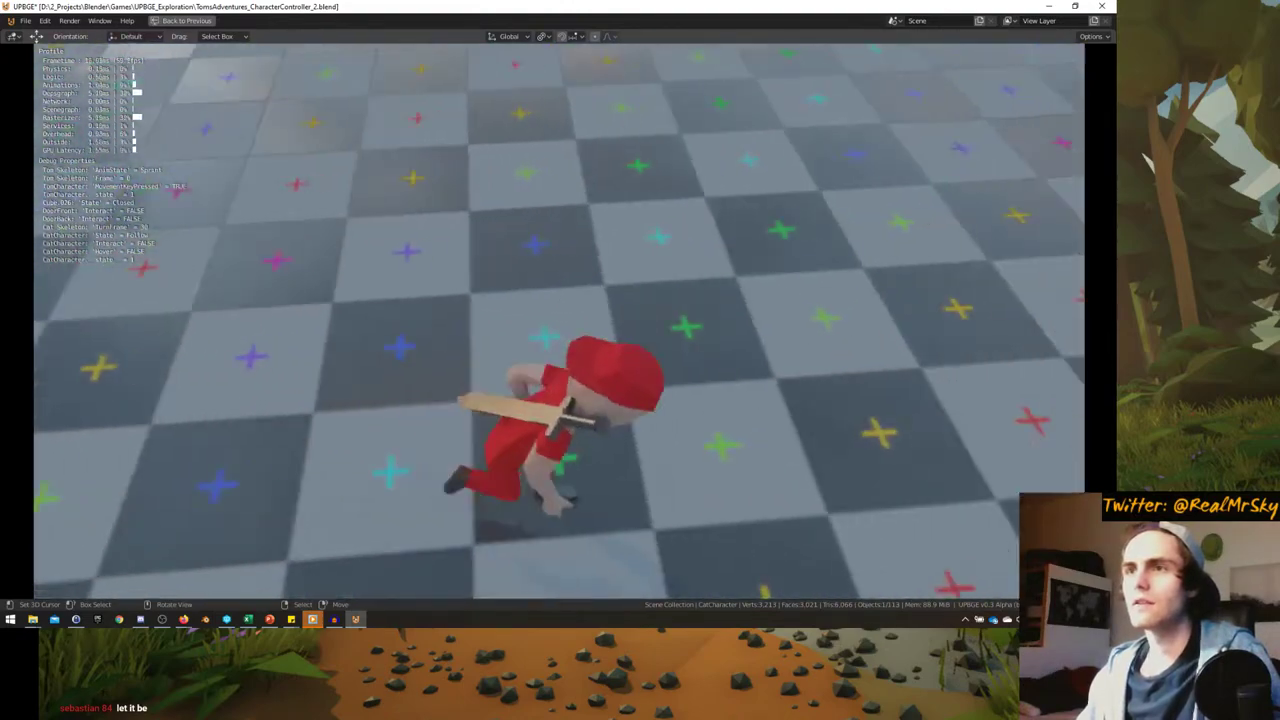
key(a)
key(d)
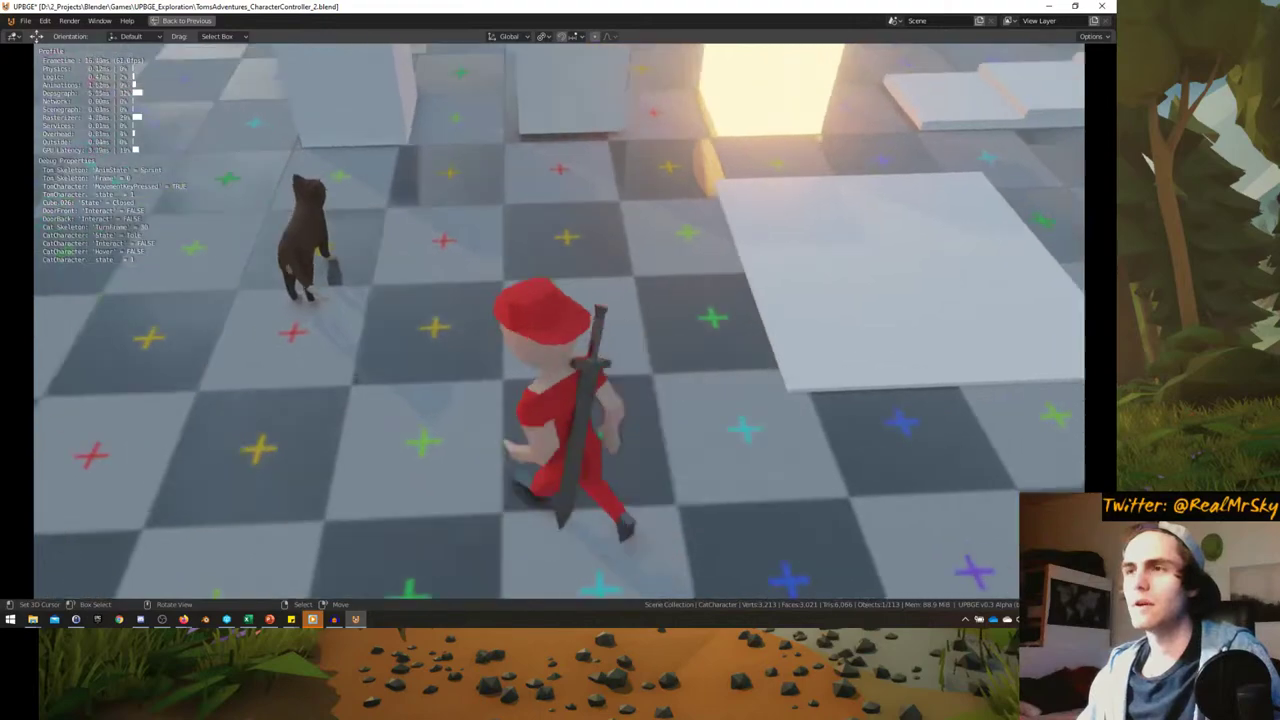
key(s)
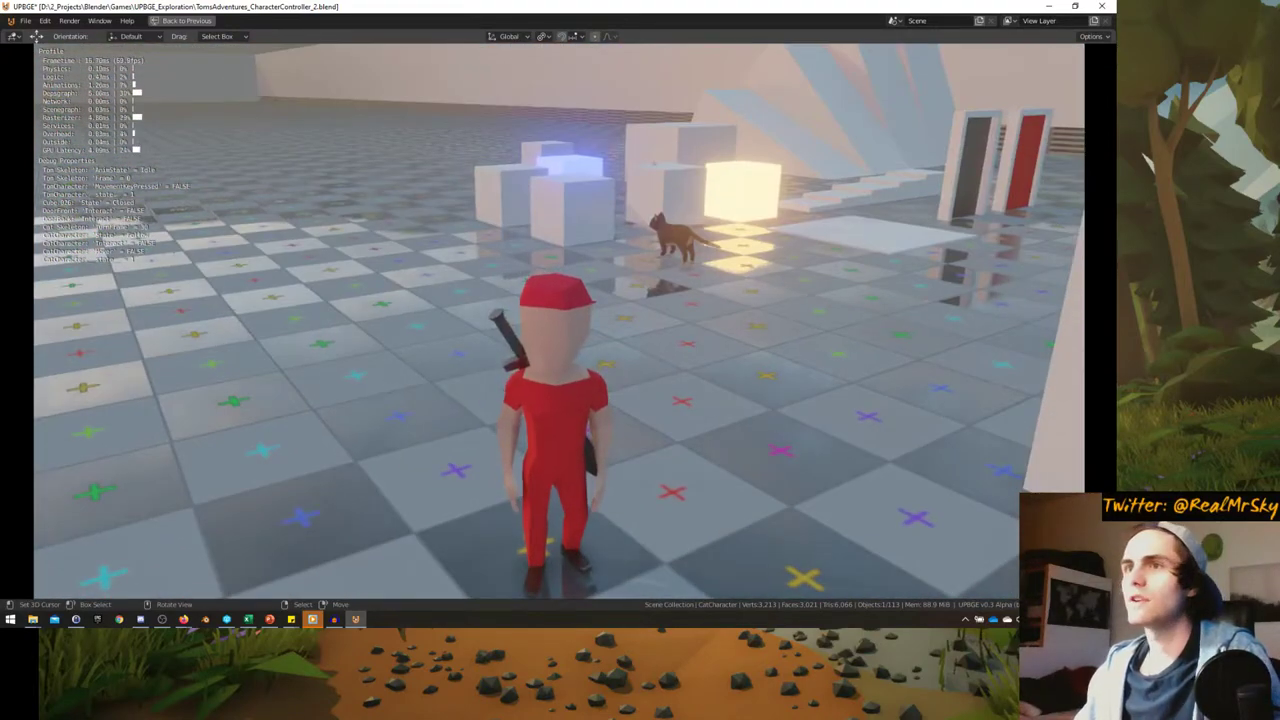
key(Escape)
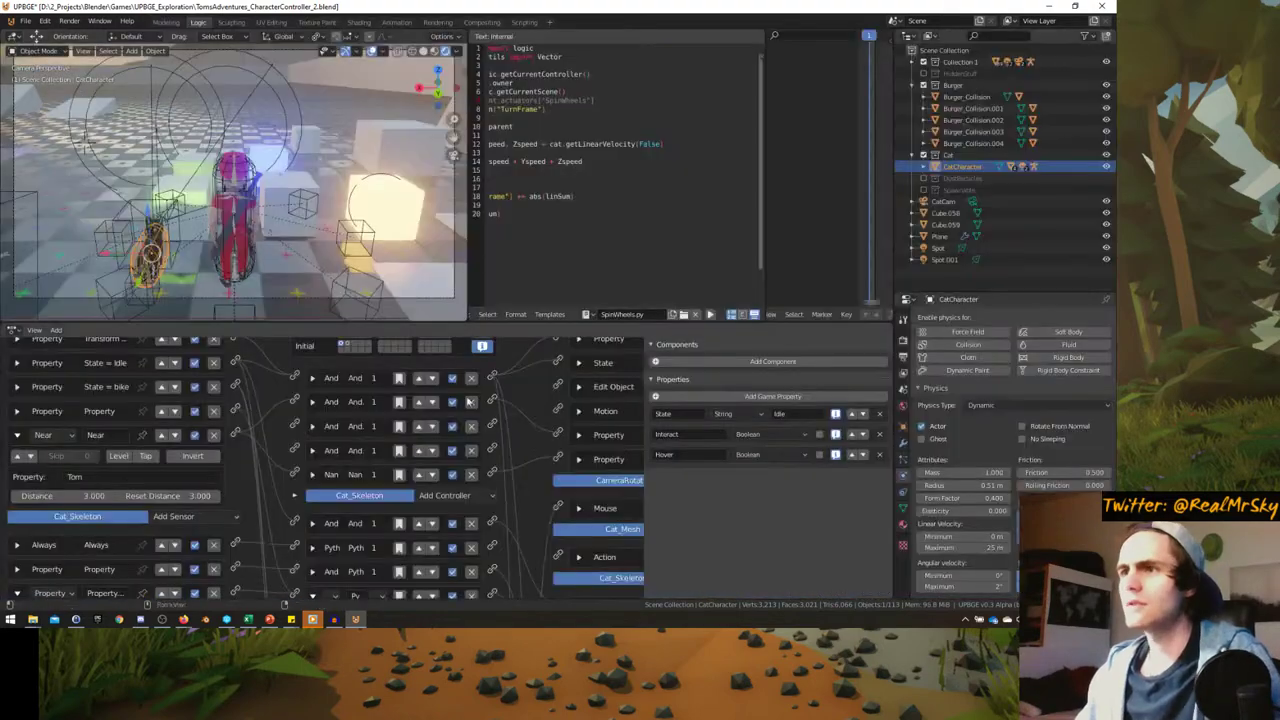
key(ctrl+space)
- Add a Property sensor to the cat checking that State equals 'Follow'
click(17, 199)
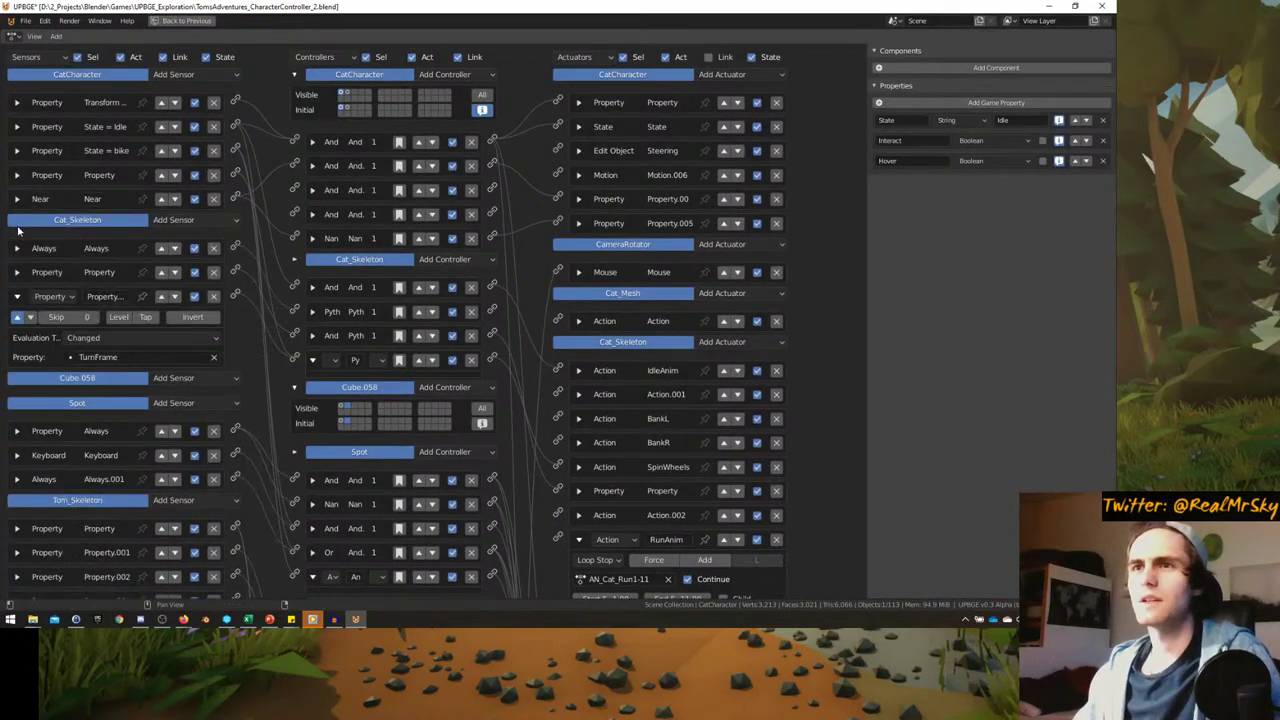
click(179, 77)
click(180, 211)
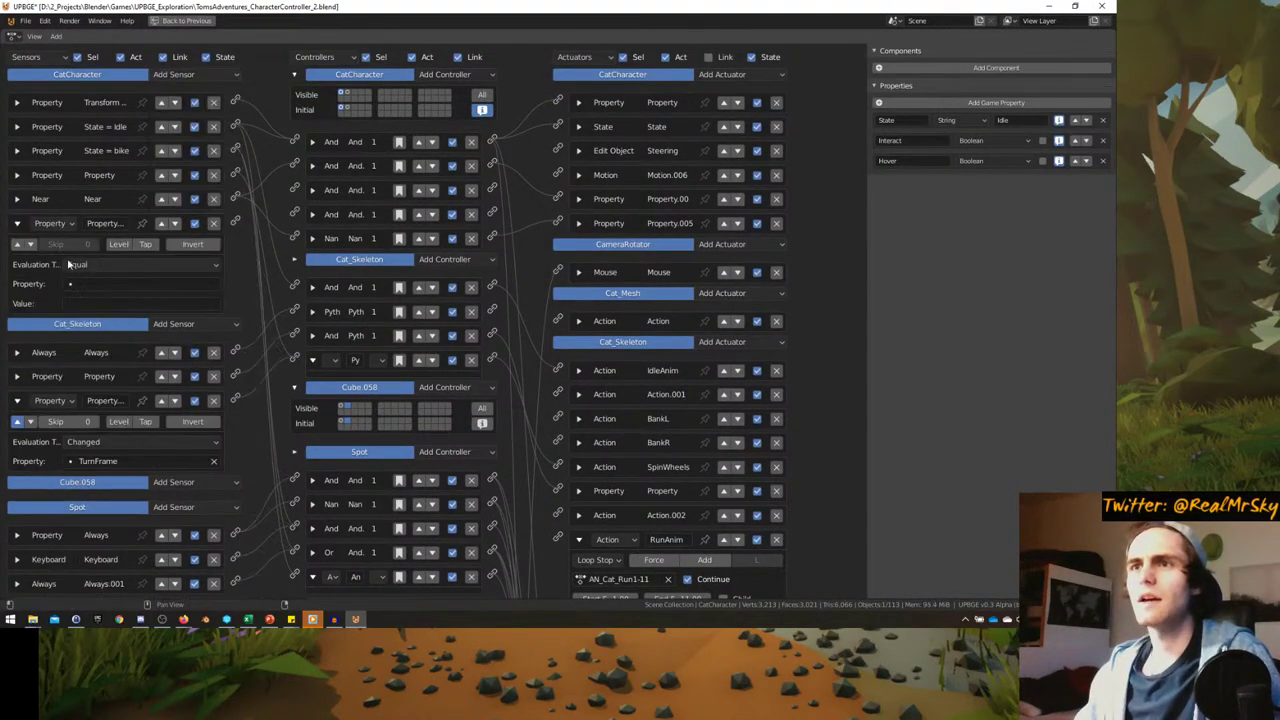
click(100, 284)
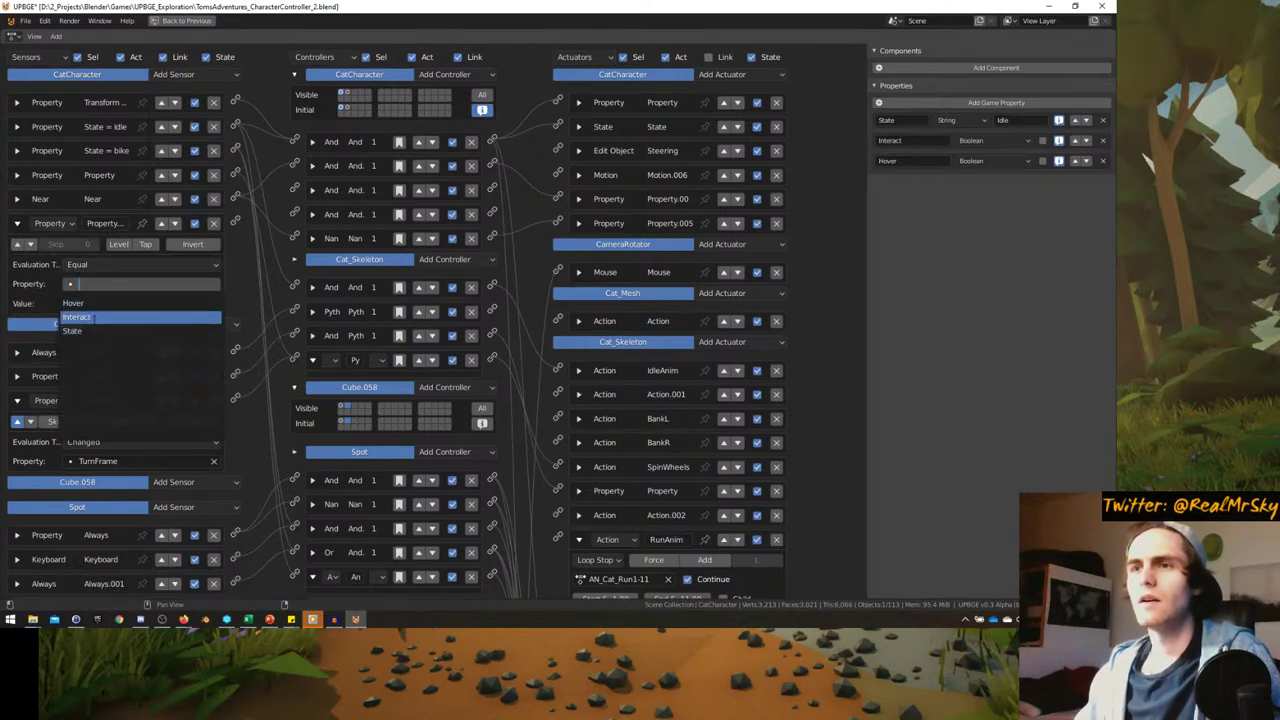
click(74, 330)
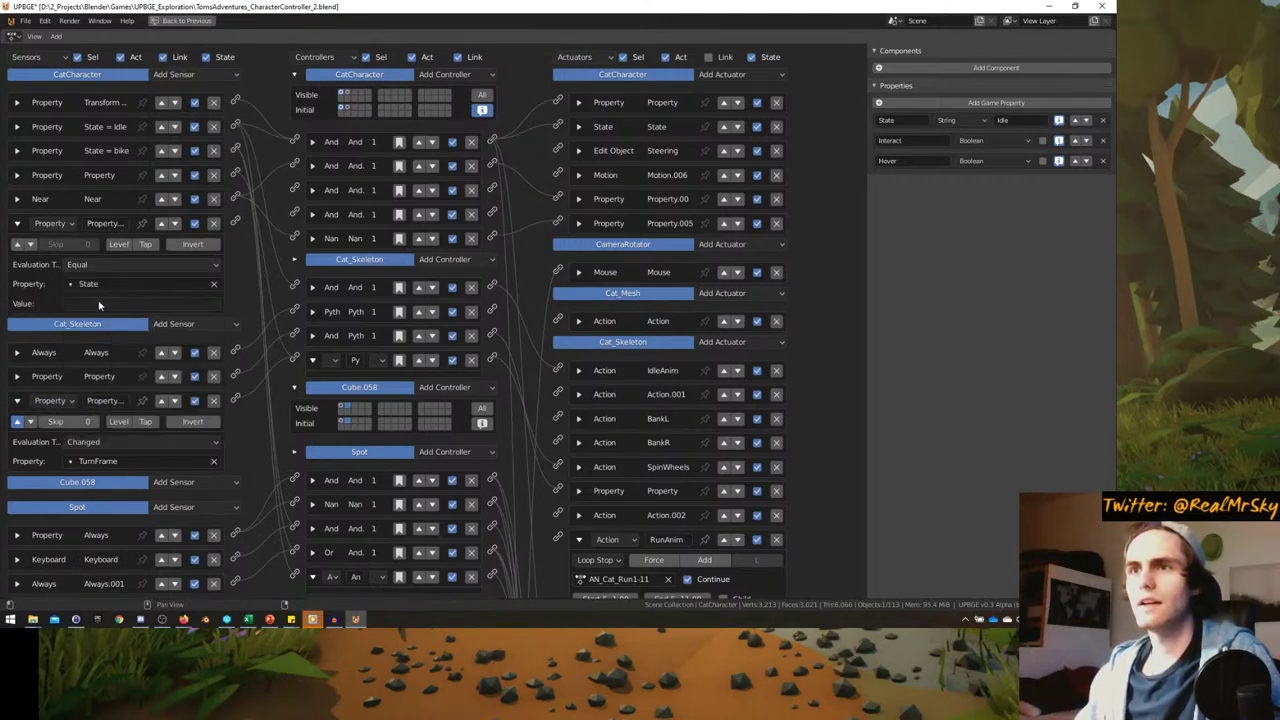
click(100, 303)
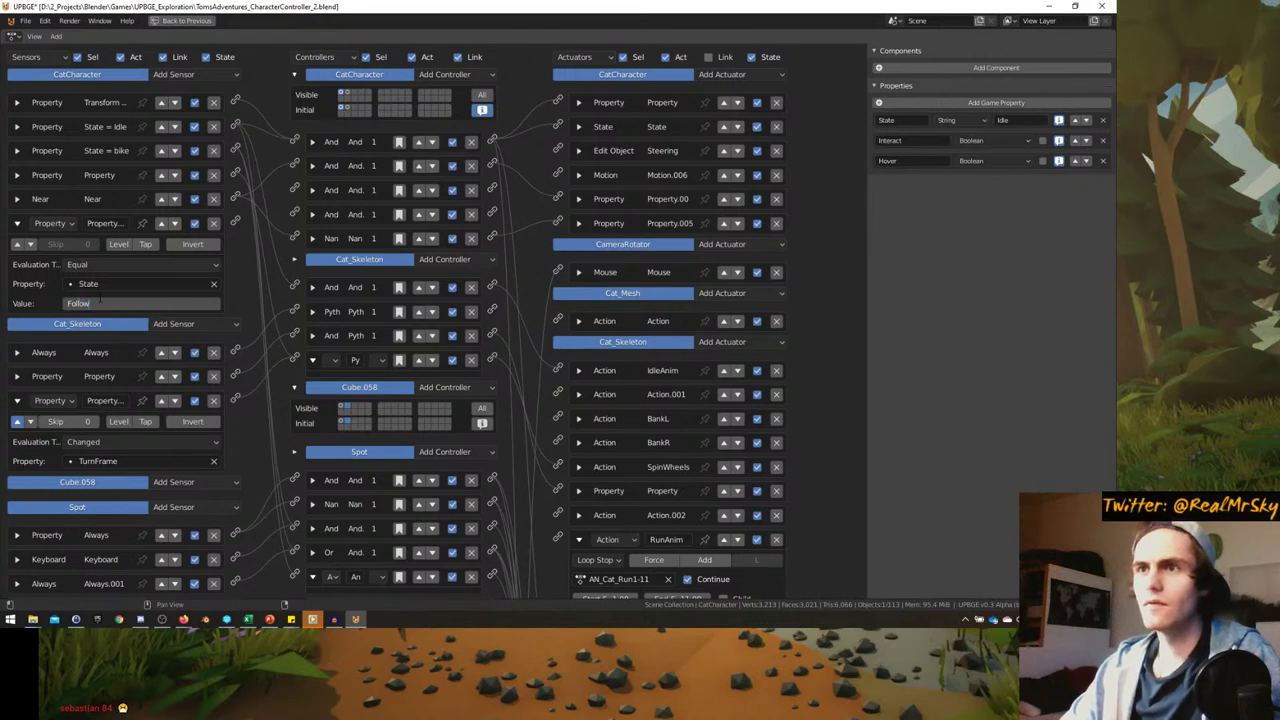
key(Return)
- Add a new And controller to the cat and return to the 3D viewport
click(447, 79)
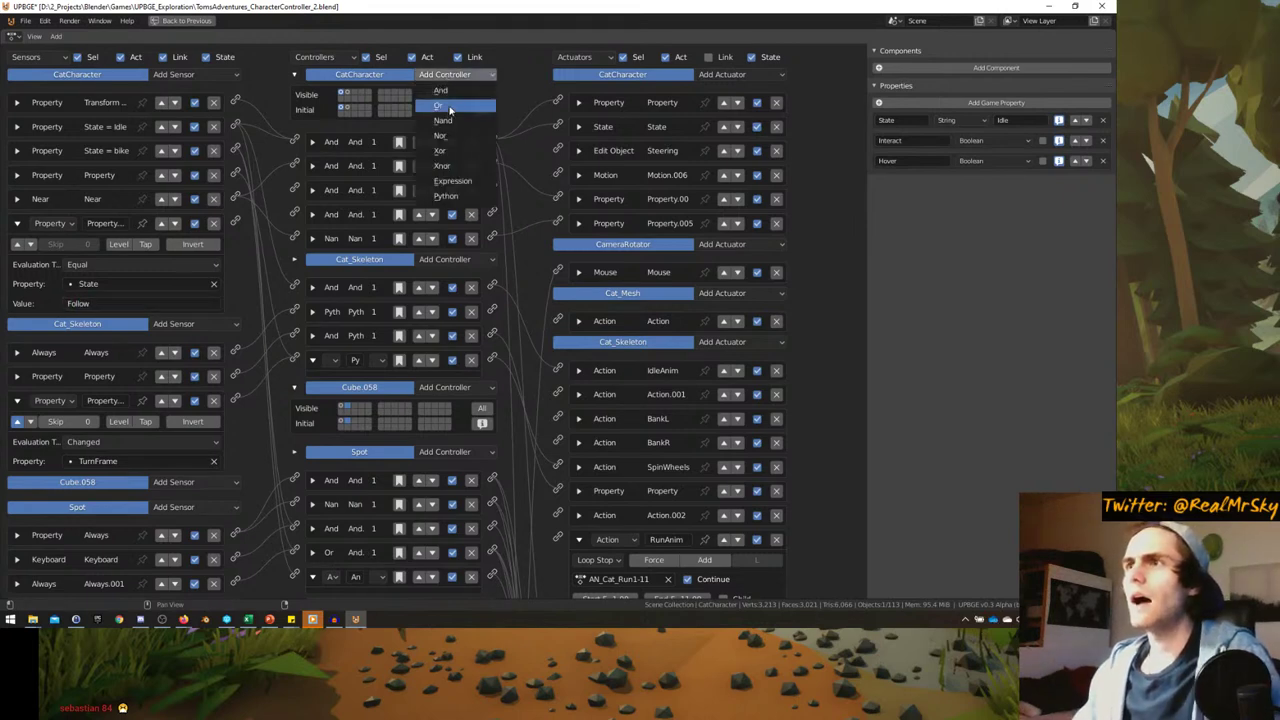
click(448, 105)
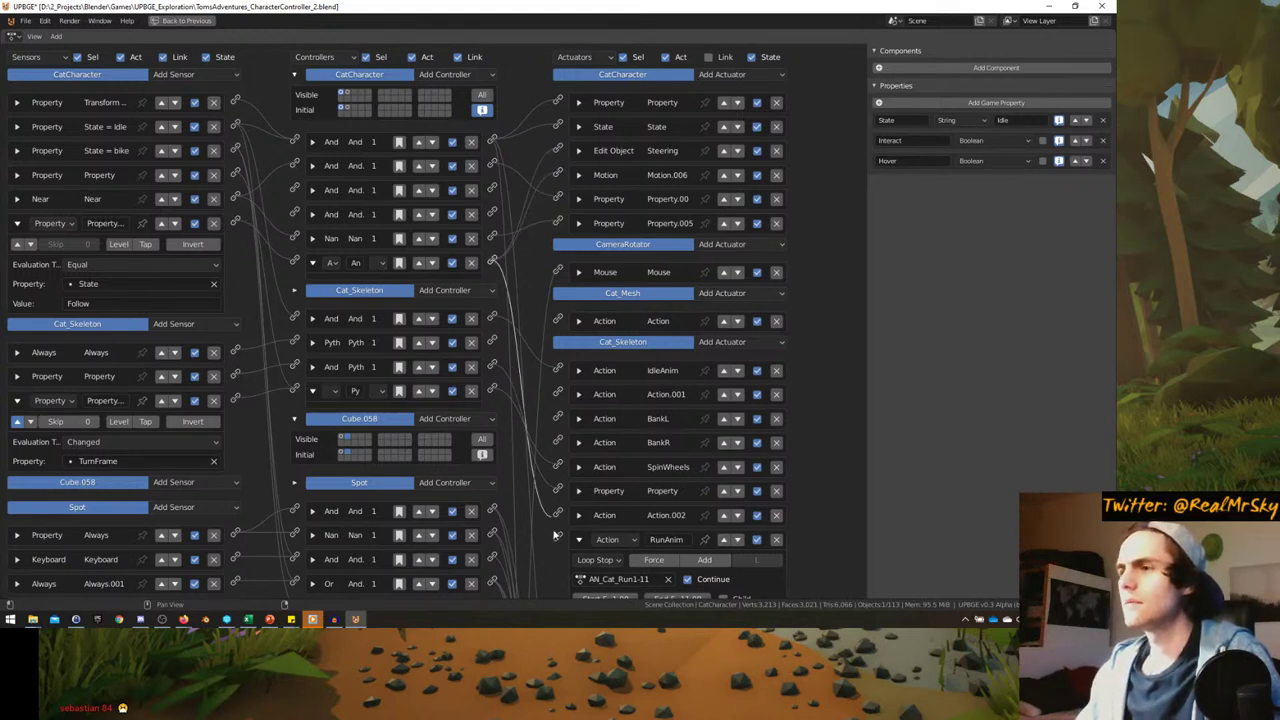
key(shift+F5)
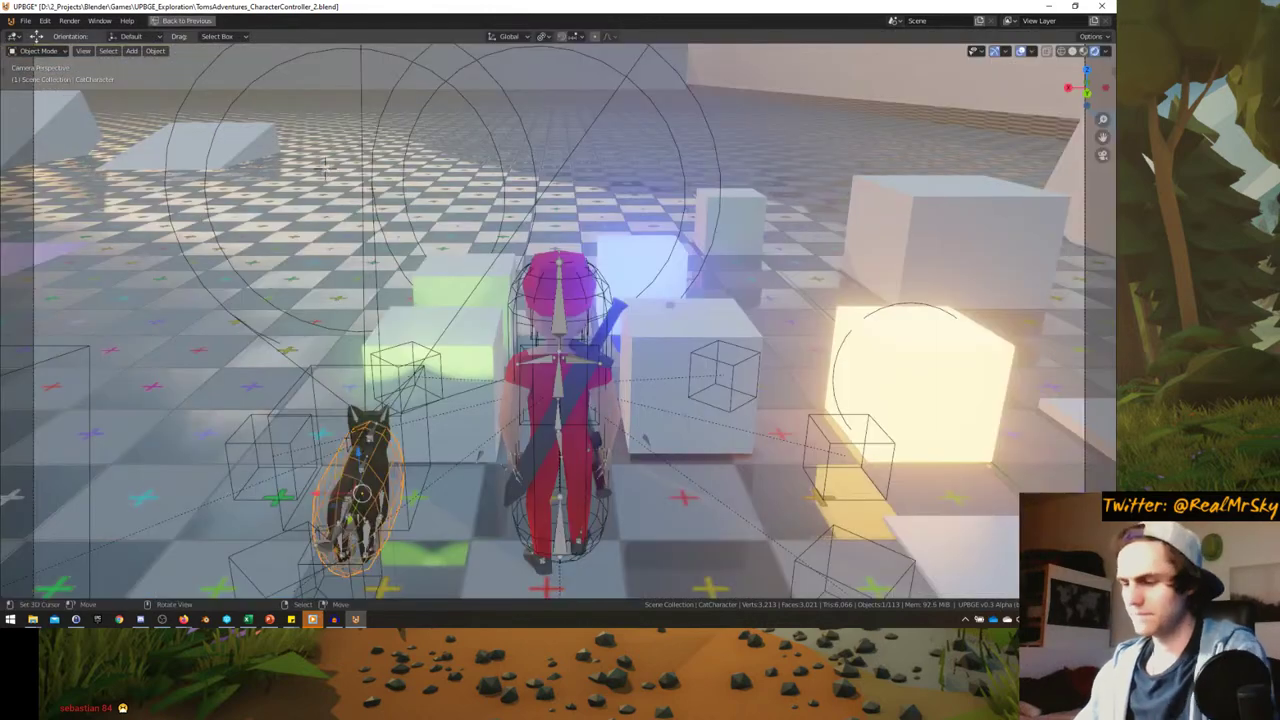
- Playtest Tom walking with WASD and sprinting with Shift+W while the cat follows, then orbit toward the cat
key(p)
key(w)
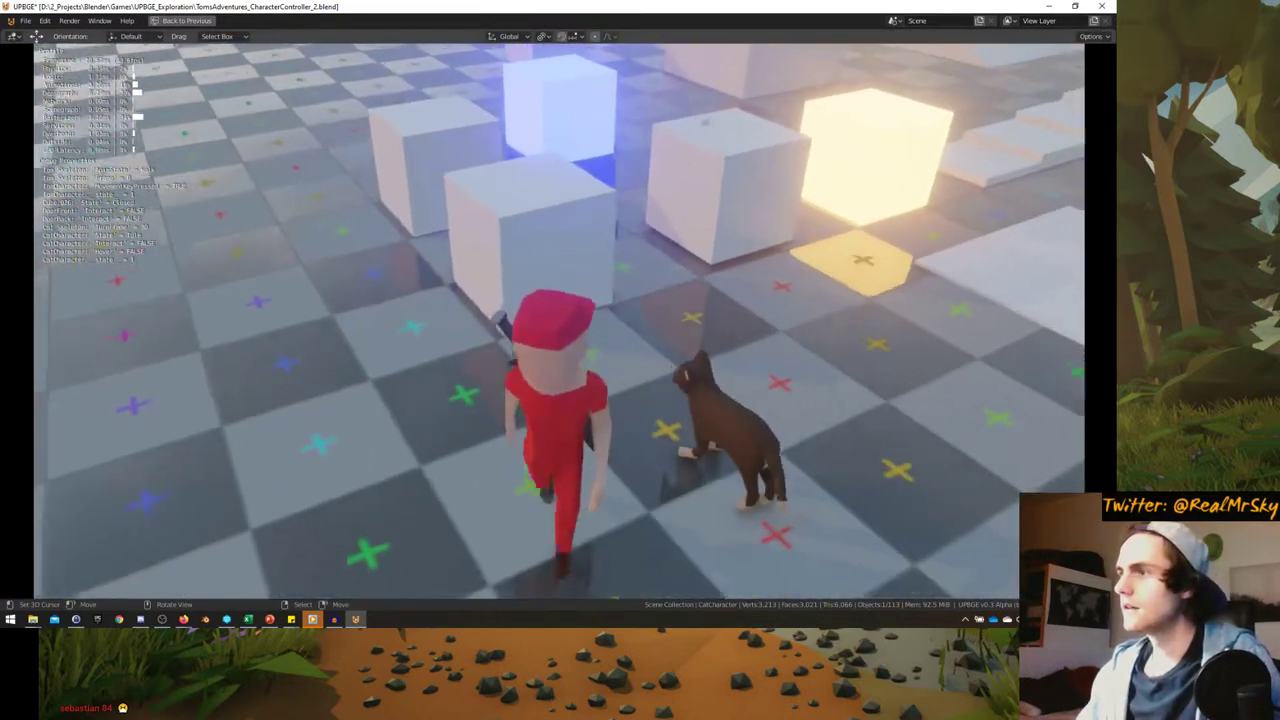
key(a)
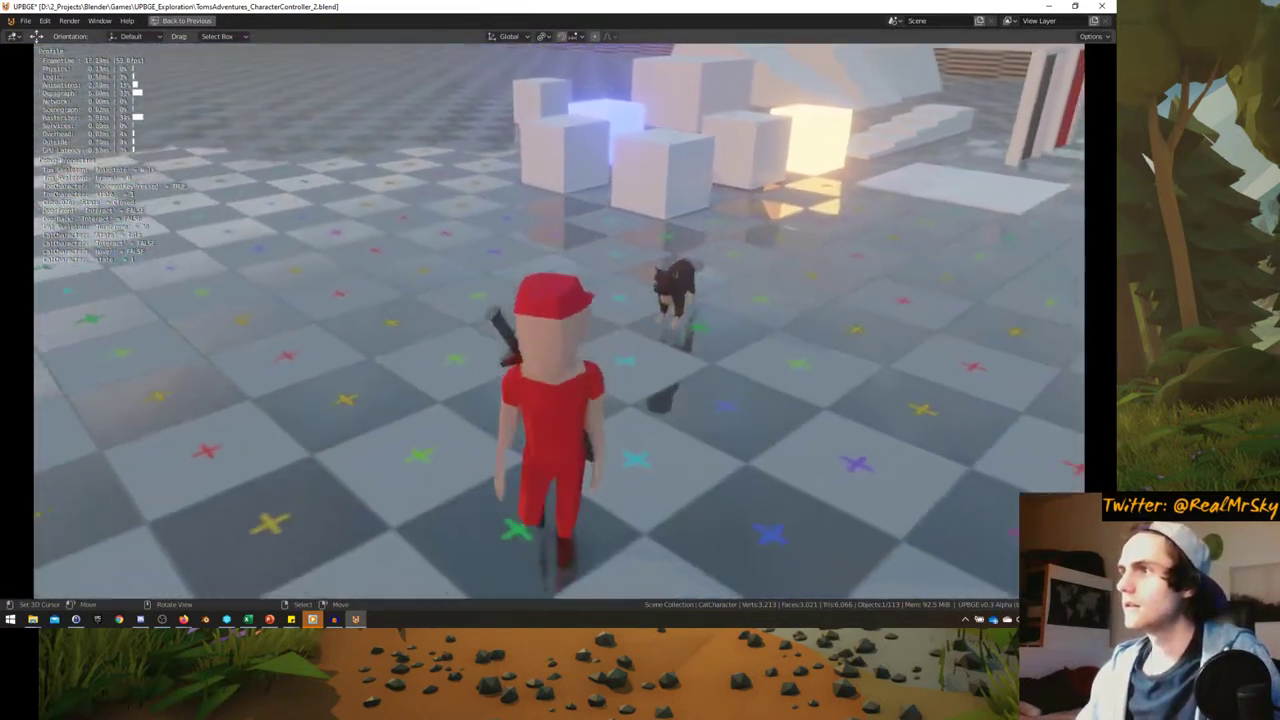
key(s)
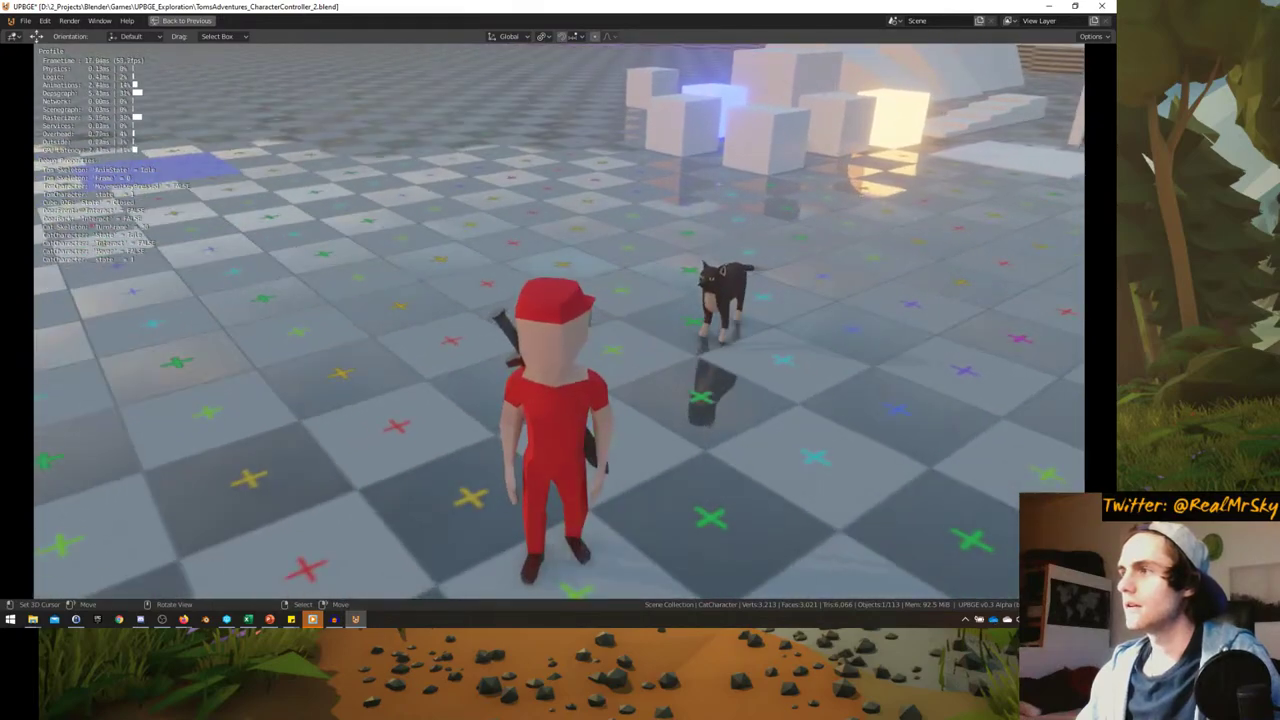
key(w)
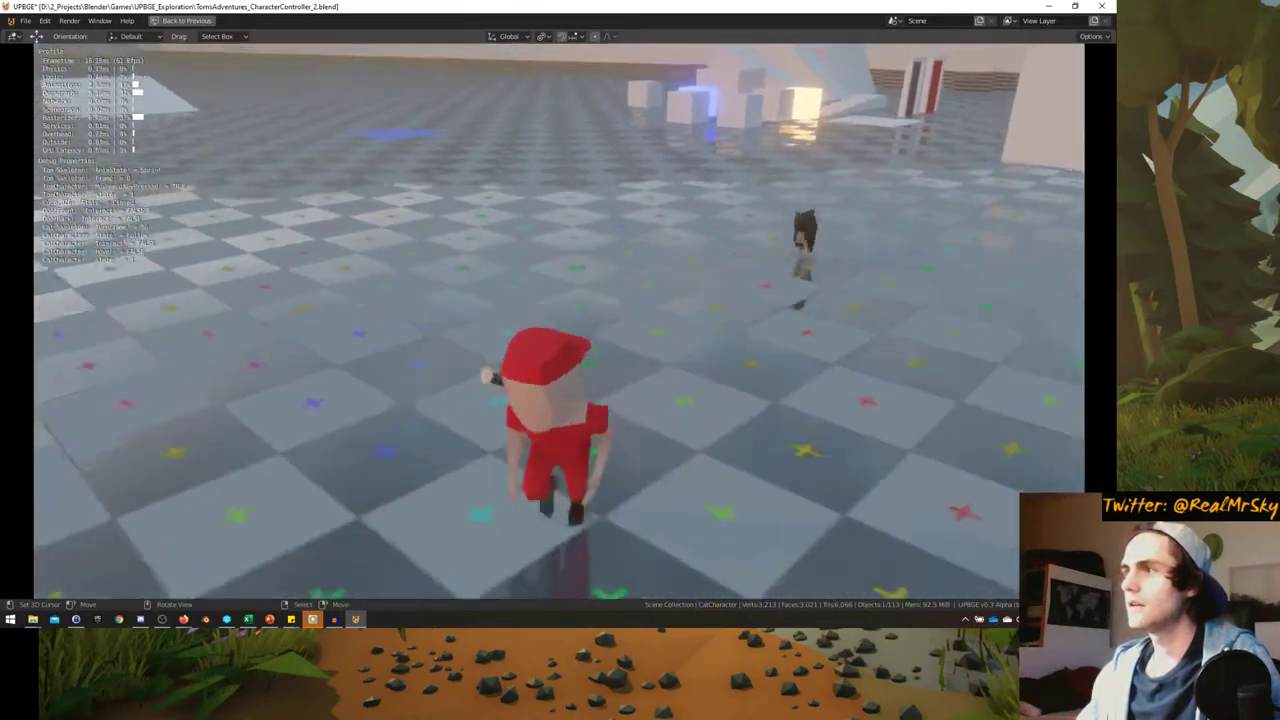
key(a)
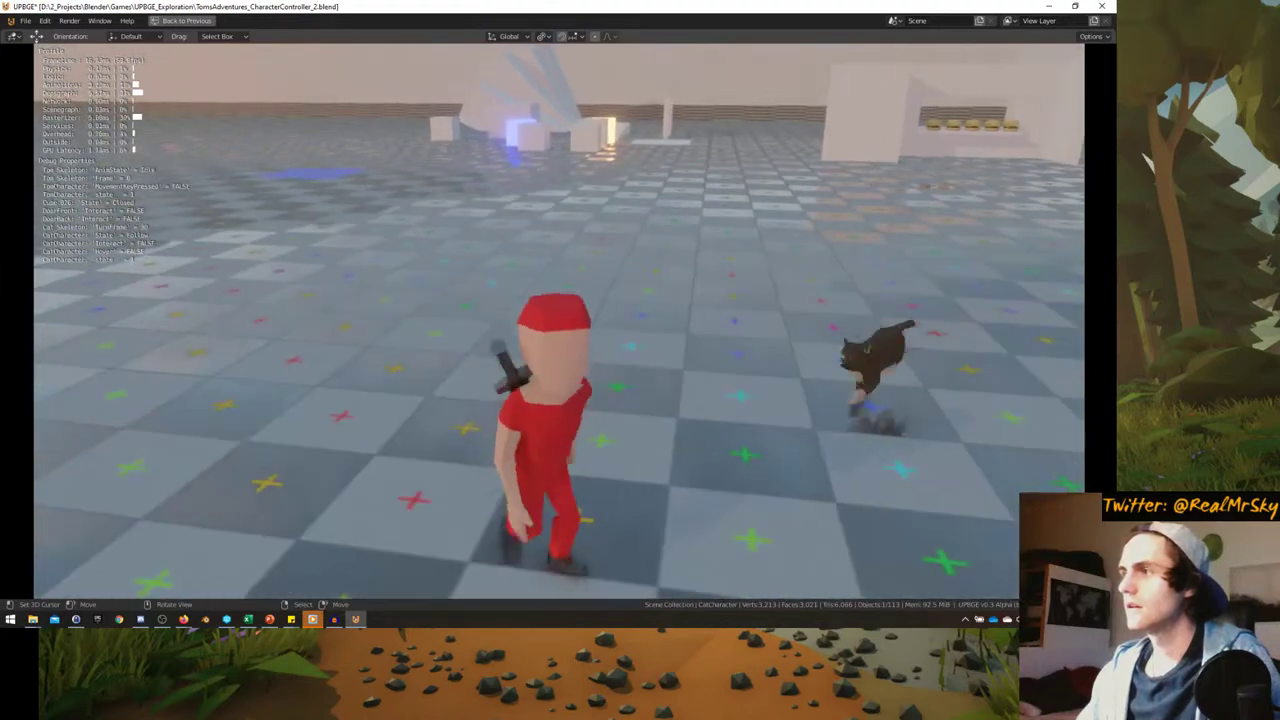
key(shift+w)
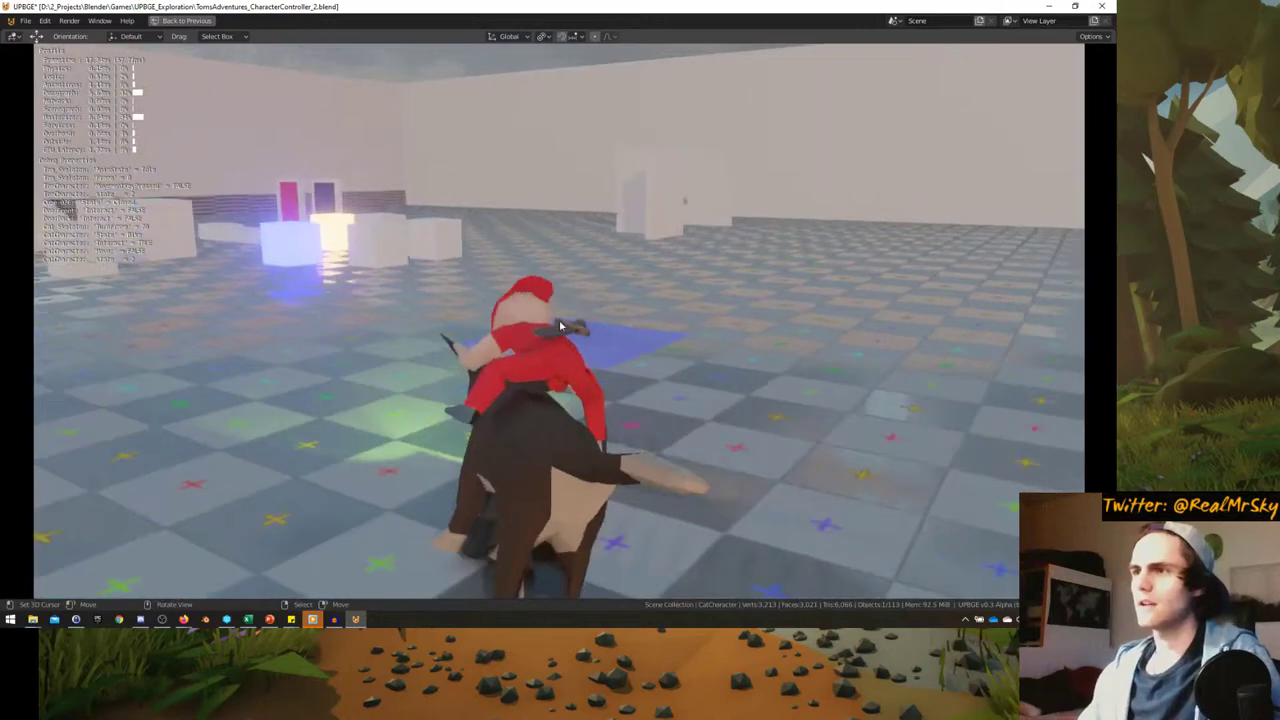
key(Escape)
middle_drag(560, 326, 300, 469)
- Select the cat mesh, restore the full layout, and show its logic bricks
scroll(293, 467, up, 4)
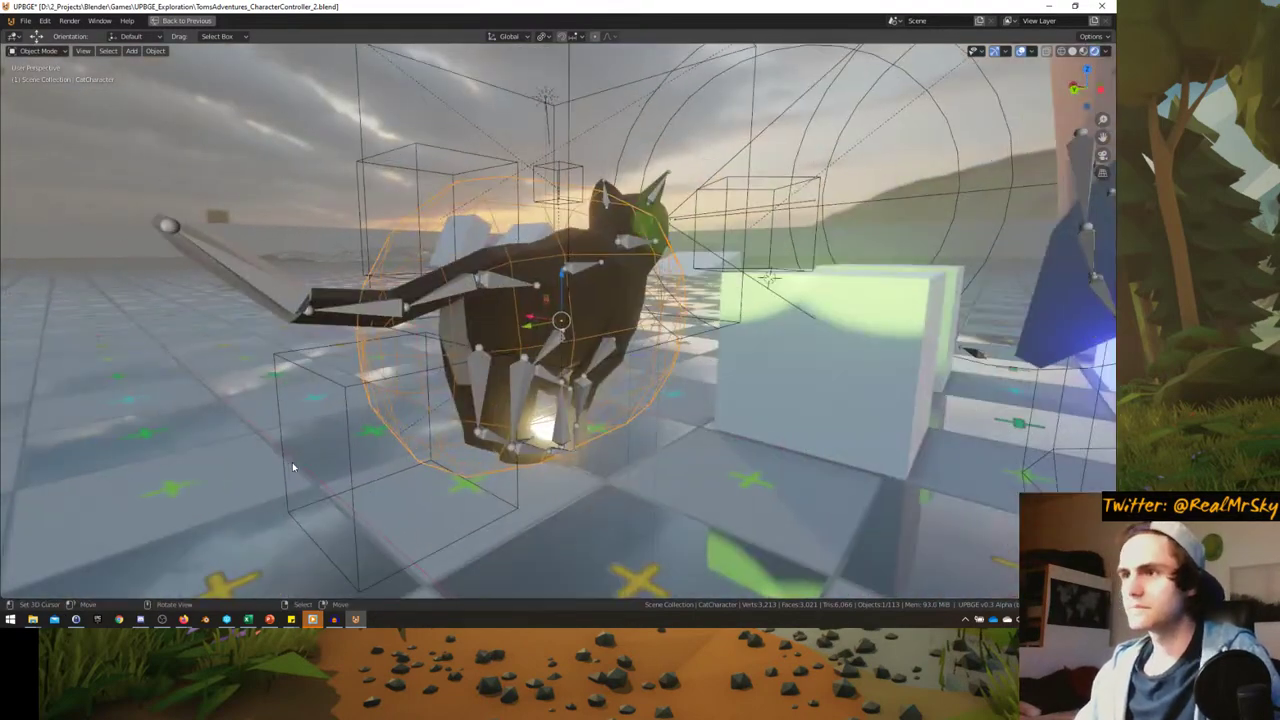
click(484, 267)
key(ctrl+space)
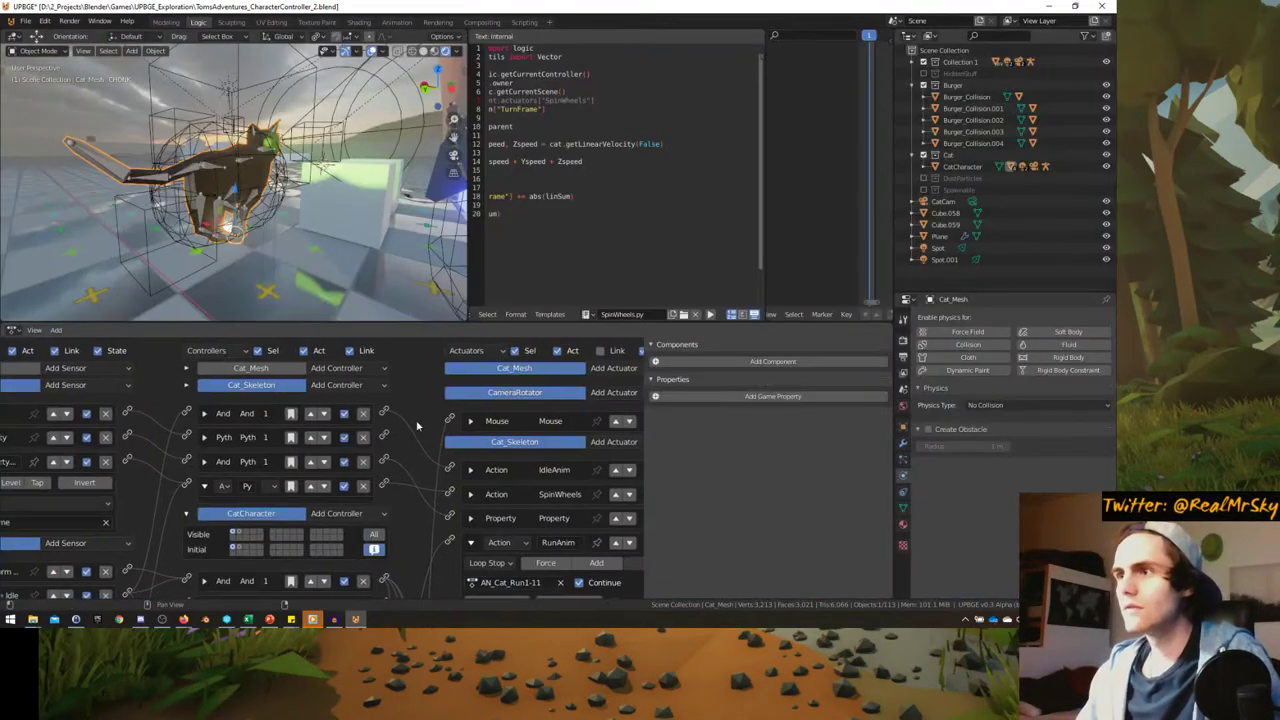
click(268, 369)
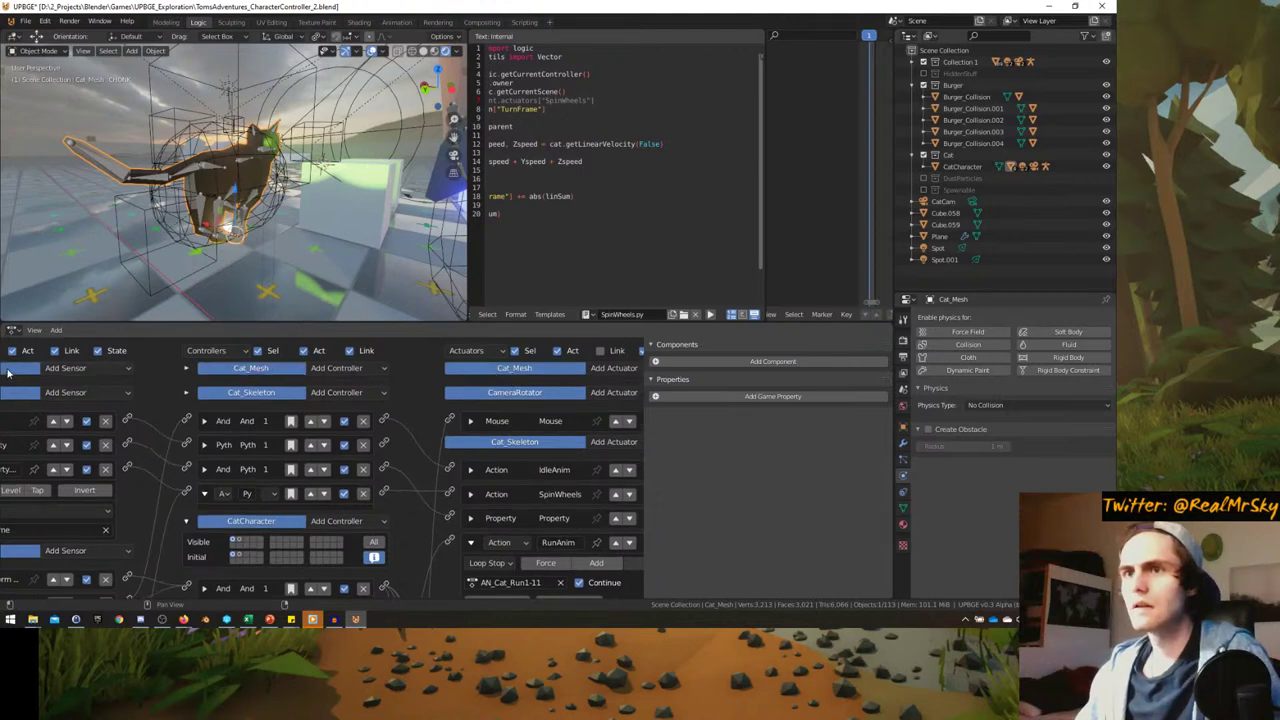
- Expand the Flipper Action actuator playing AN_CatTransformSK_1-10 over frames 1–10, and widen the Action Editor
ctrl+scroll(495, 374, right, 1)
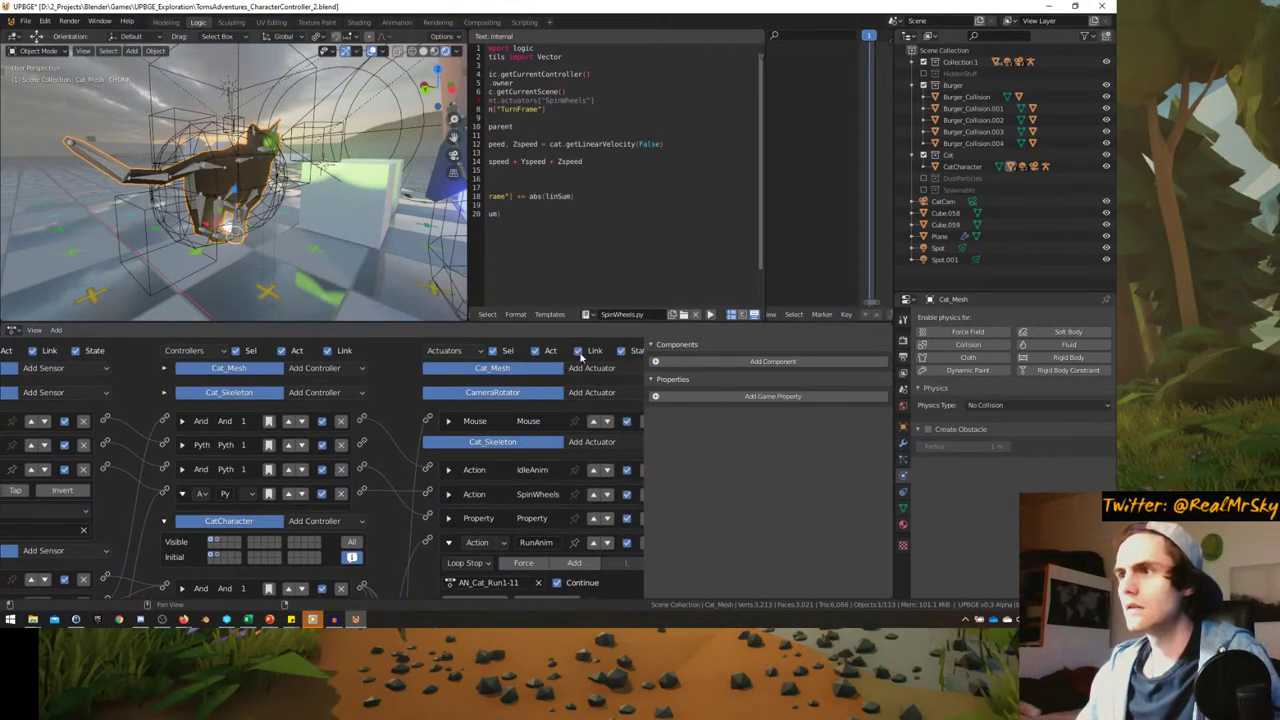
ctrl+scroll(430, 392, right, 3)
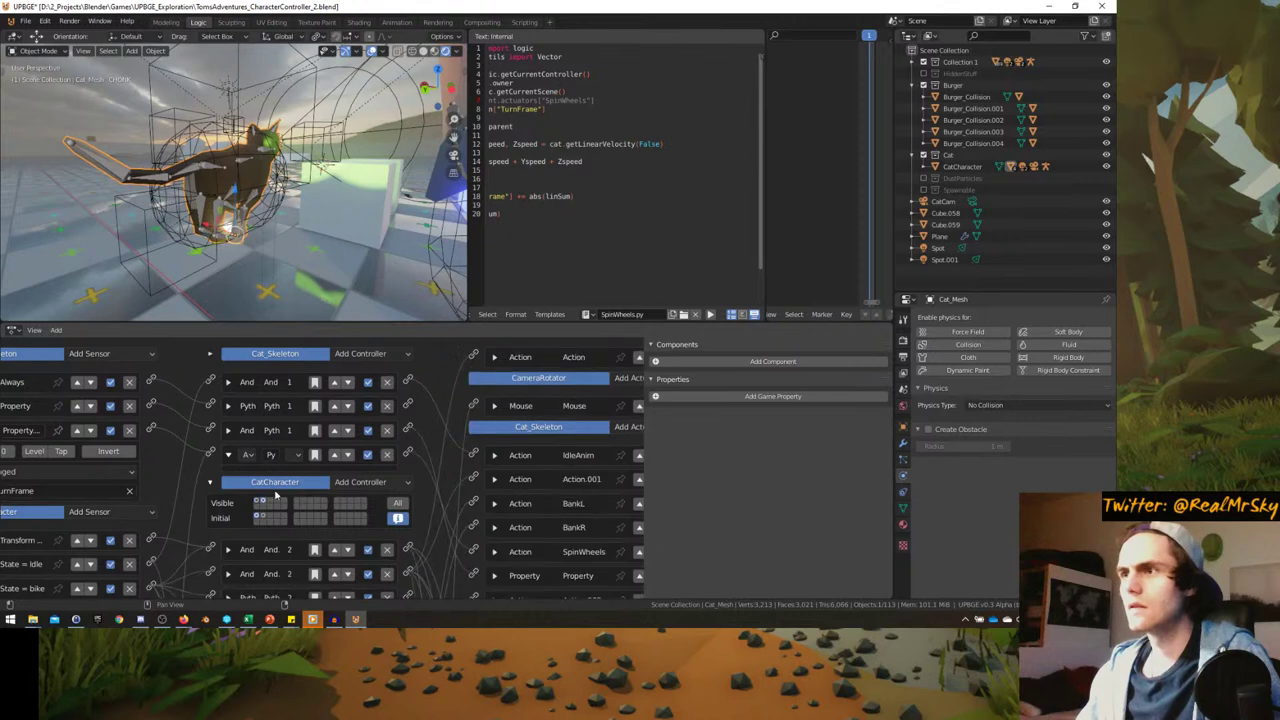
click(430, 397)
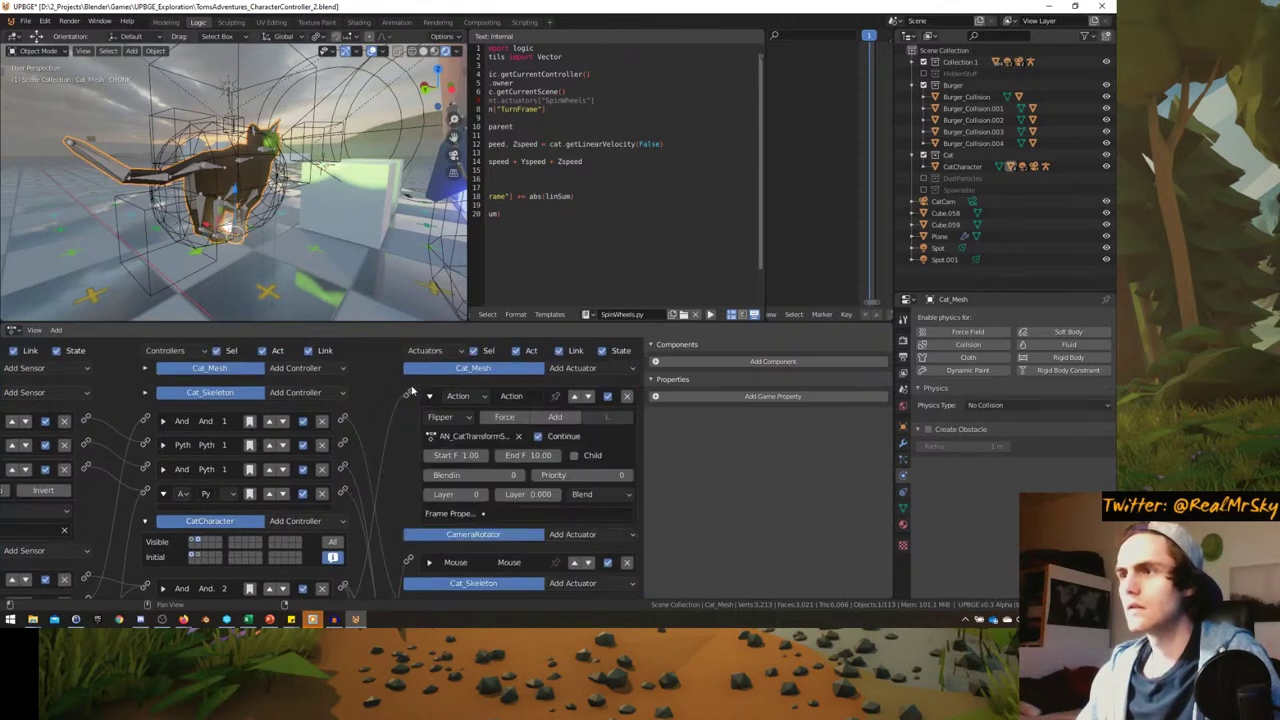
scroll(300, 480, down, 2)
ctrl+scroll(203, 560, left, 2)
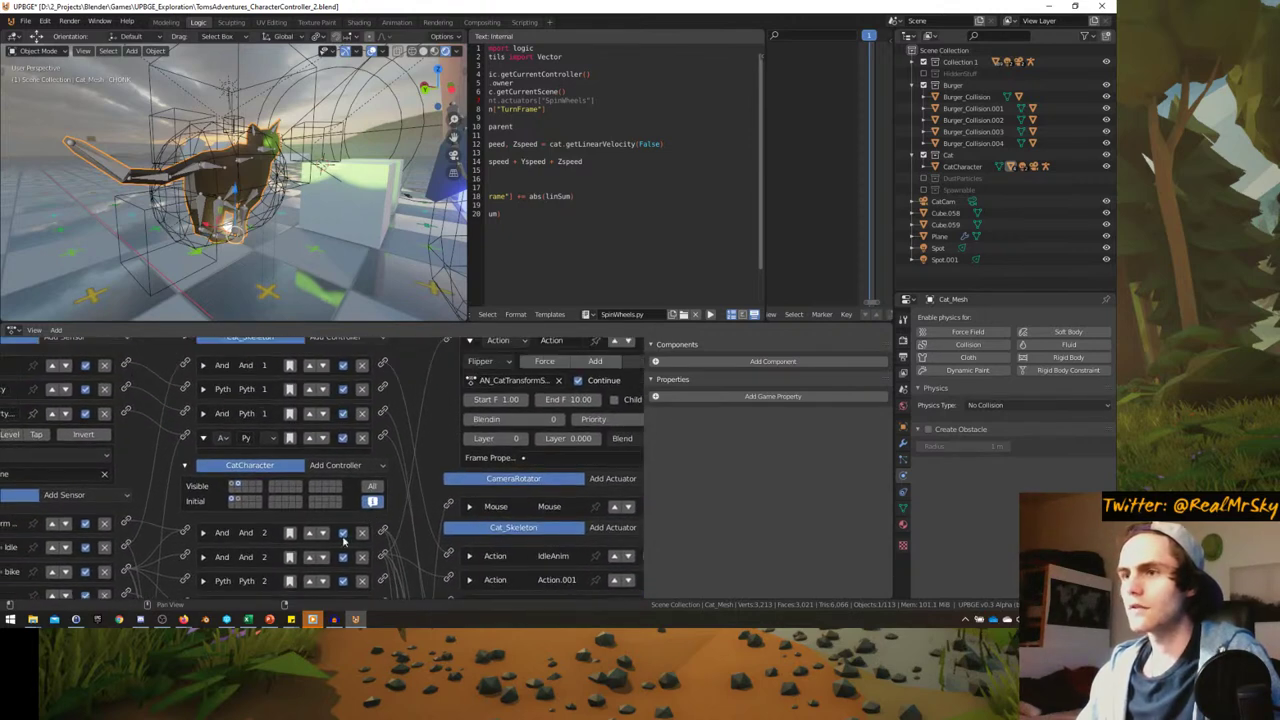
scroll(510, 430, up, 2)
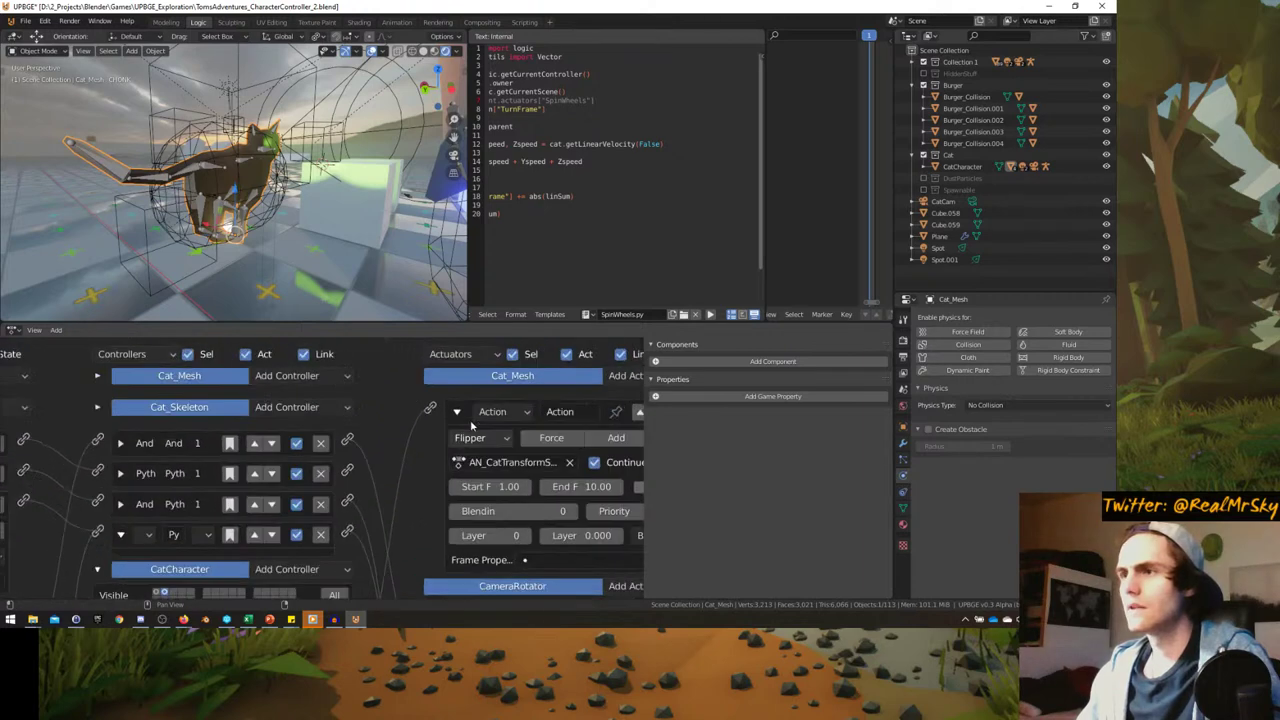
click(460, 462)
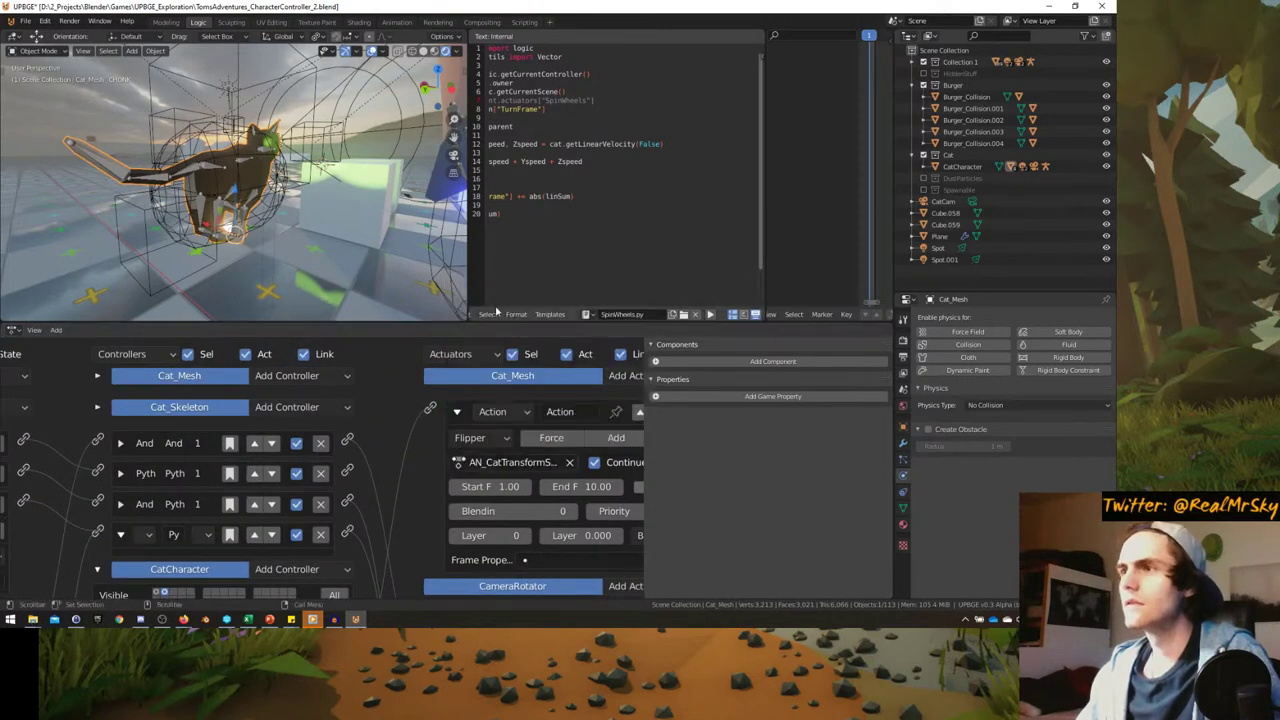
click(460, 462)
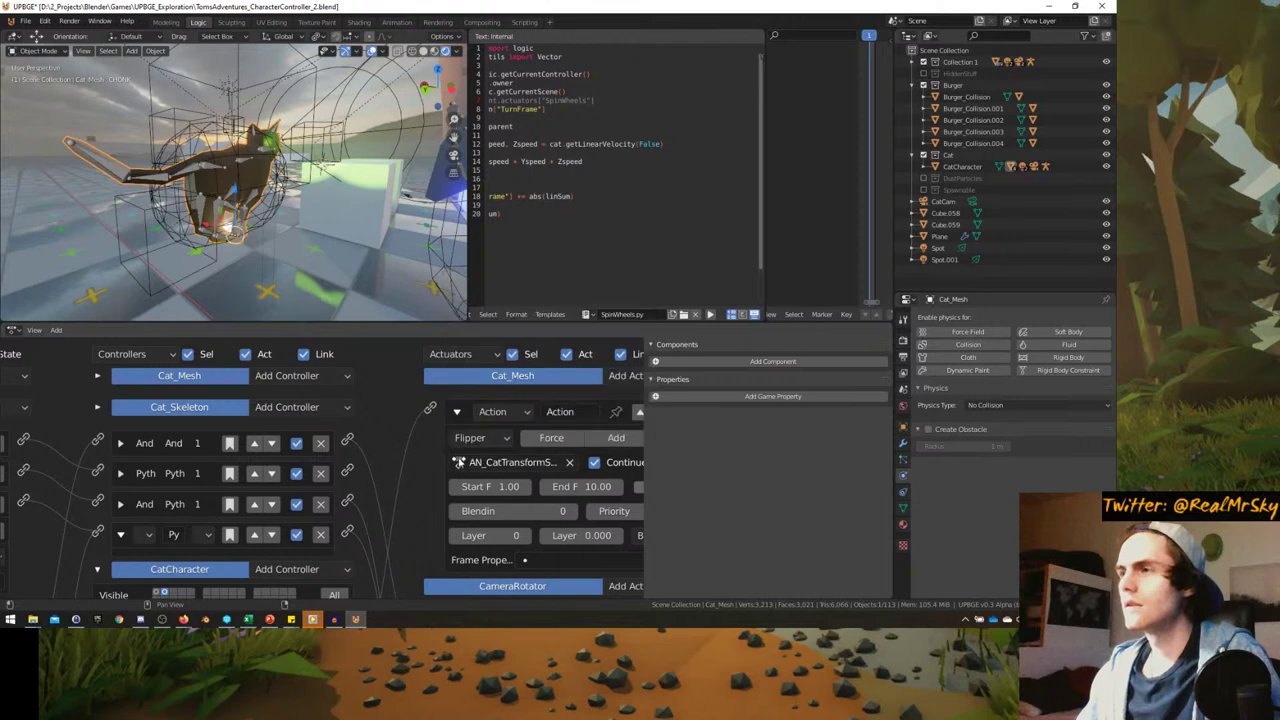
drag(765, 274, 625, 274)
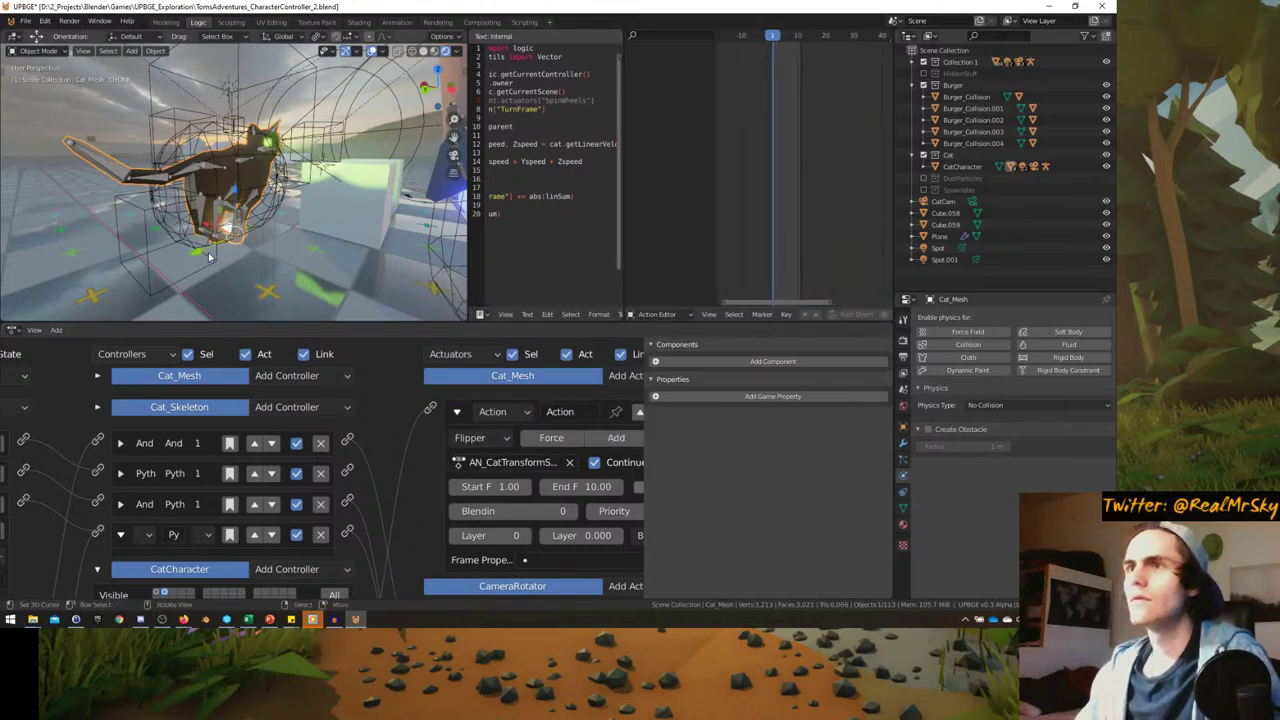
- Switch to the Shape Key Editor and assign the AN_CatTransformSK action
click(722, 315)
click(690, 277)
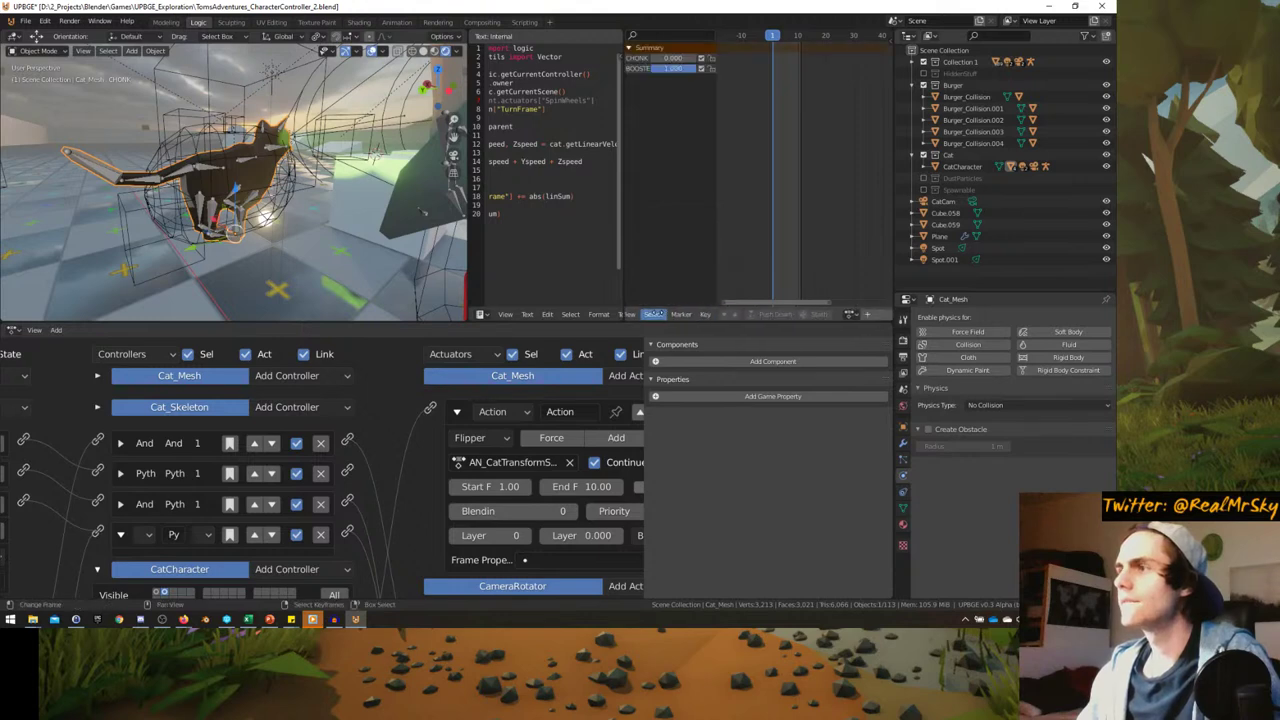
scroll(818, 320, down, 2)
click(776, 314)
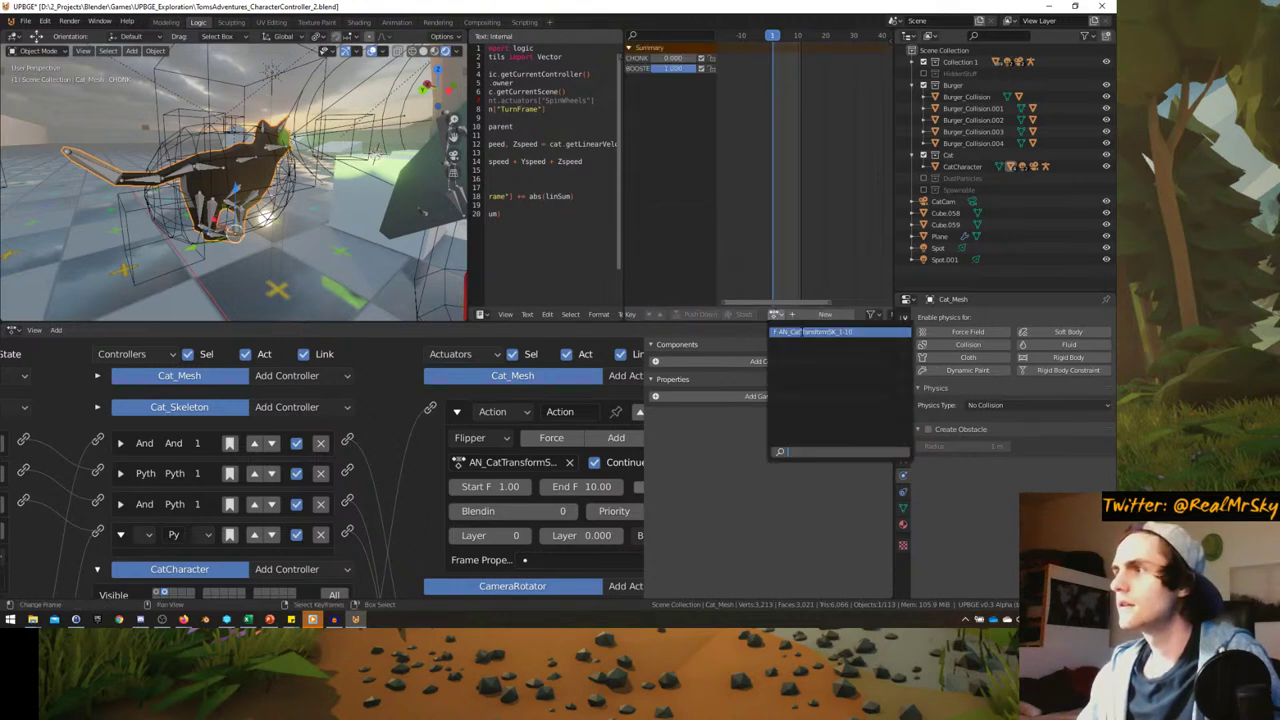
click(811, 331)
- Scrub the timeline to frame 10 to preview the CHONK shape key at 1.000
mouse_move(778, 128)
mouse_down()
mouse_move(819, 124)
mouse_move(772, 135)
mouse_move(797, 135)
mouse_up()
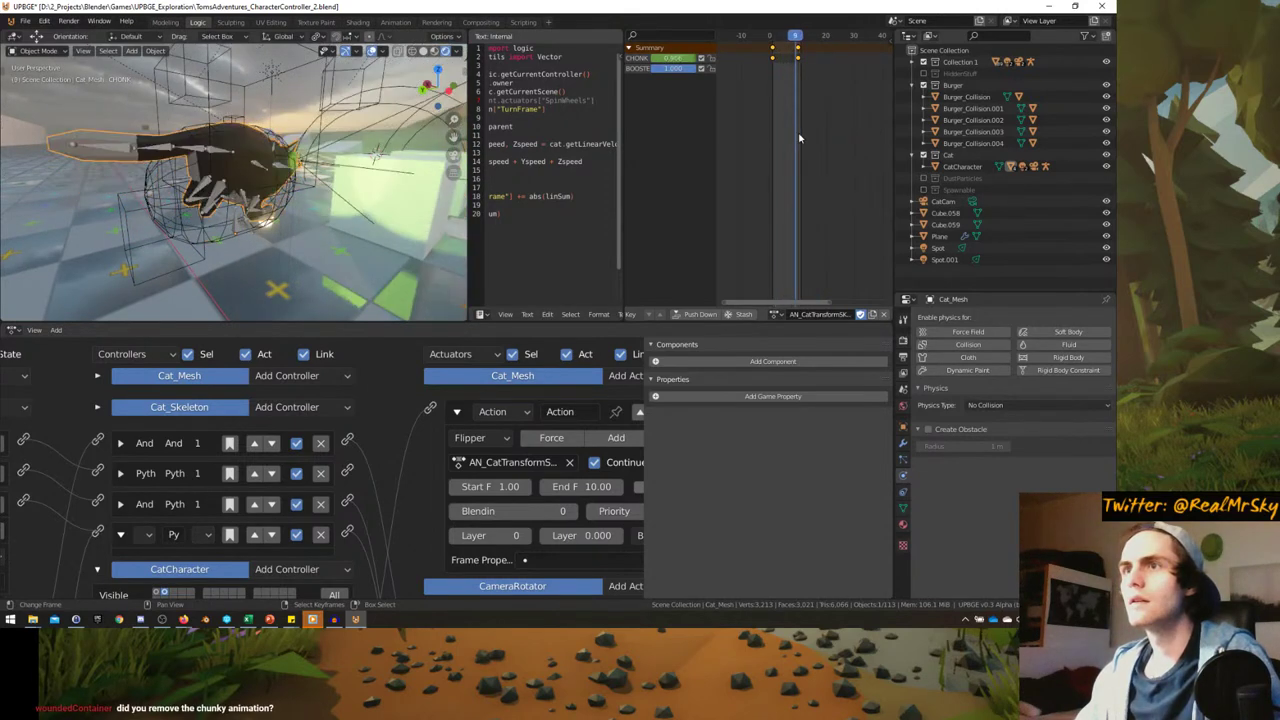
middle_drag(240, 200, 90, 260)
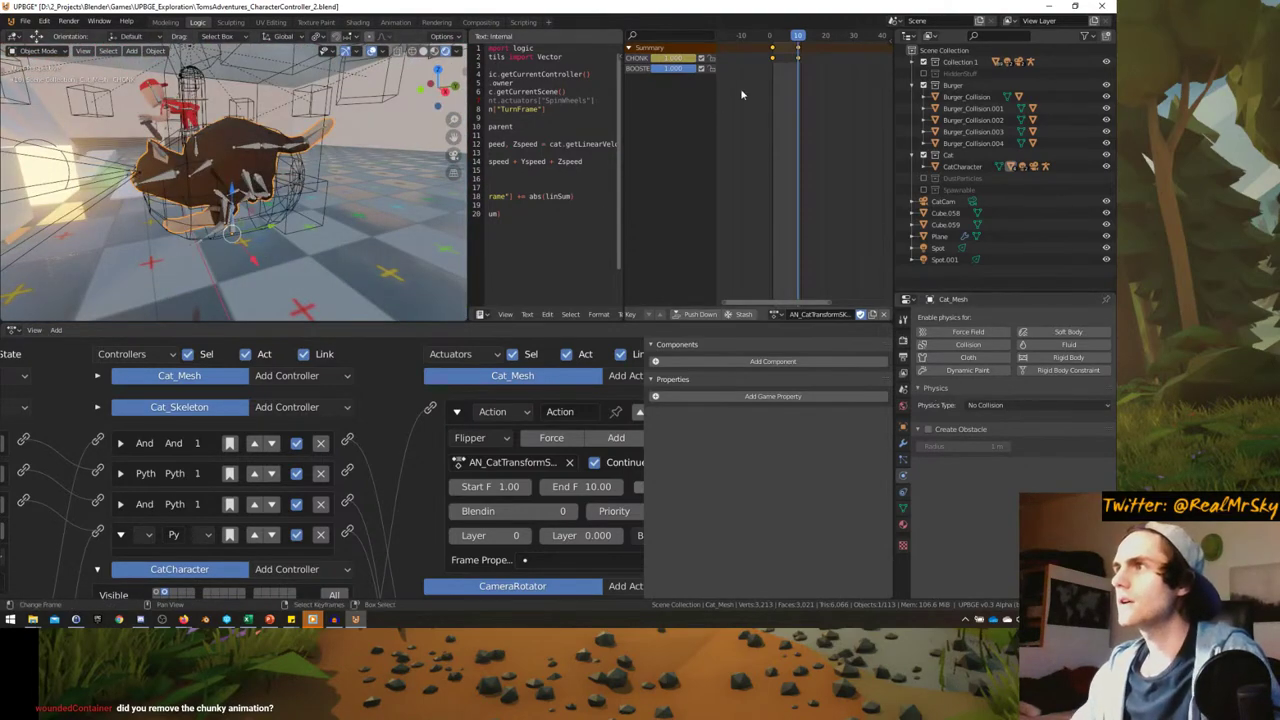
scroll(740, 88, up, 3)
click(810, 84)
drag(757, 84, 821, 78)
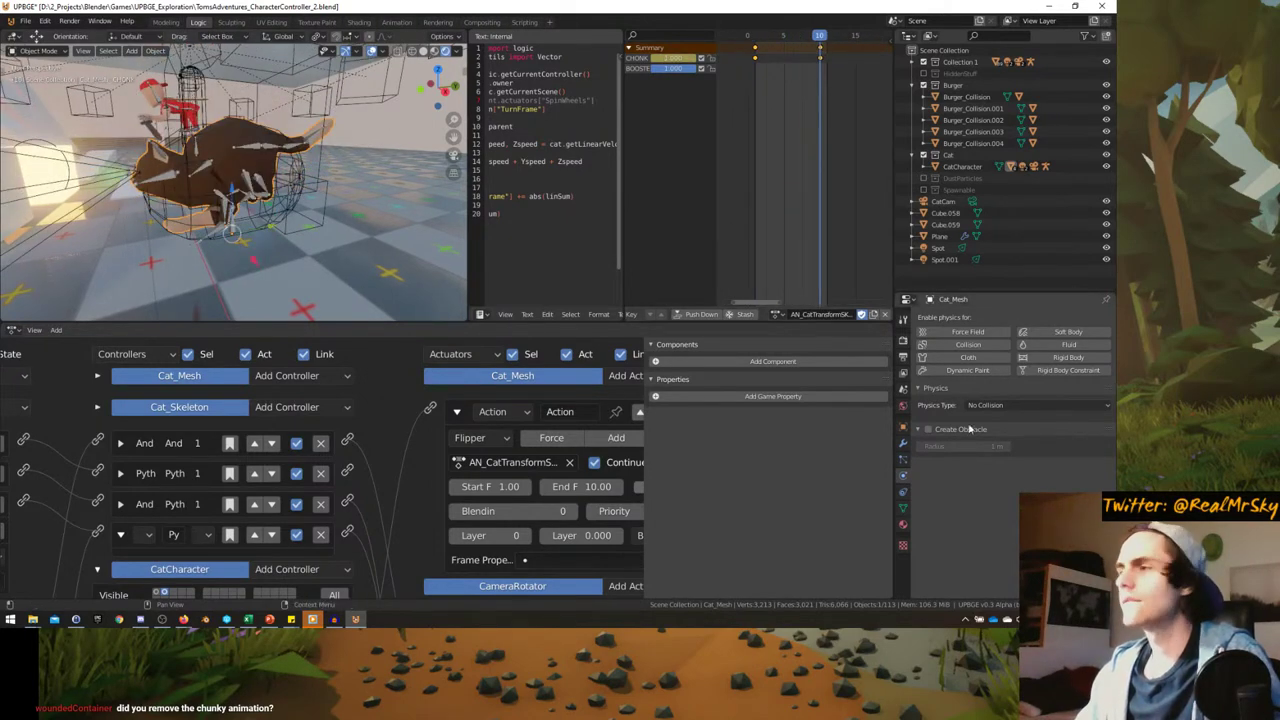
- Show the cat mesh's Shape Keys in Object Data properties, then maximize the 3D view
click(903, 452)
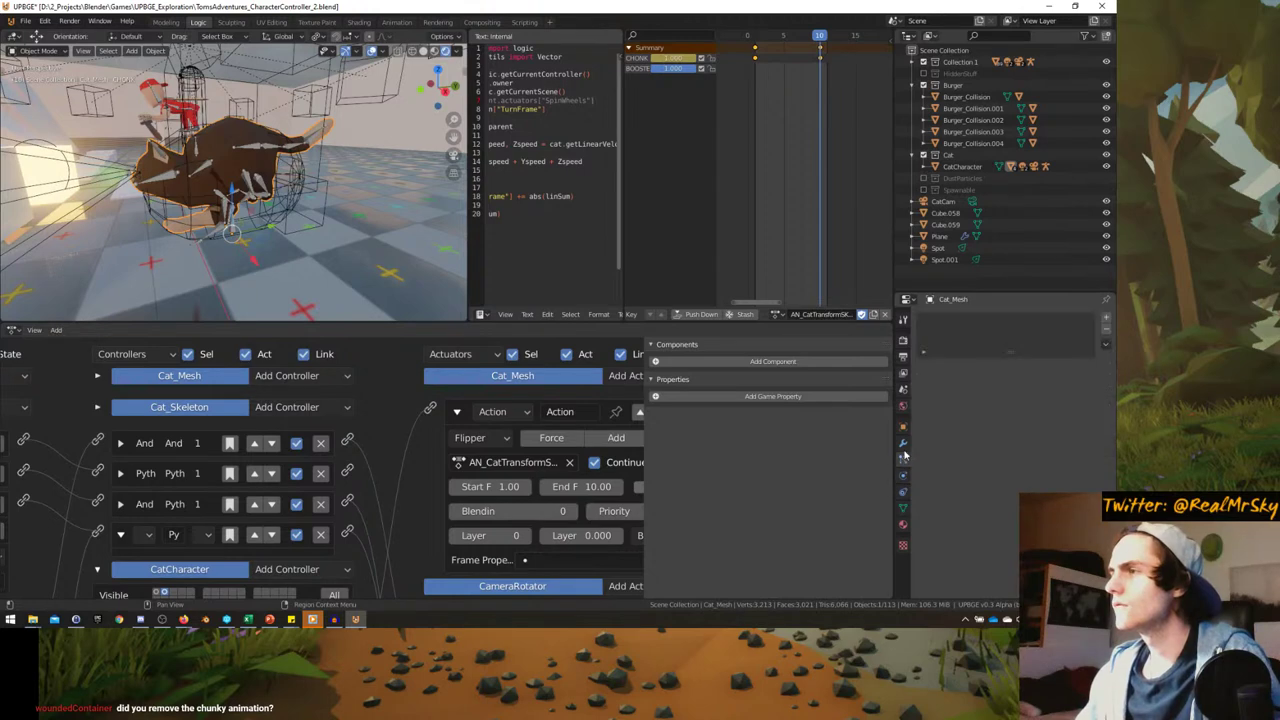
click(903, 444)
click(903, 436)
click(903, 508)
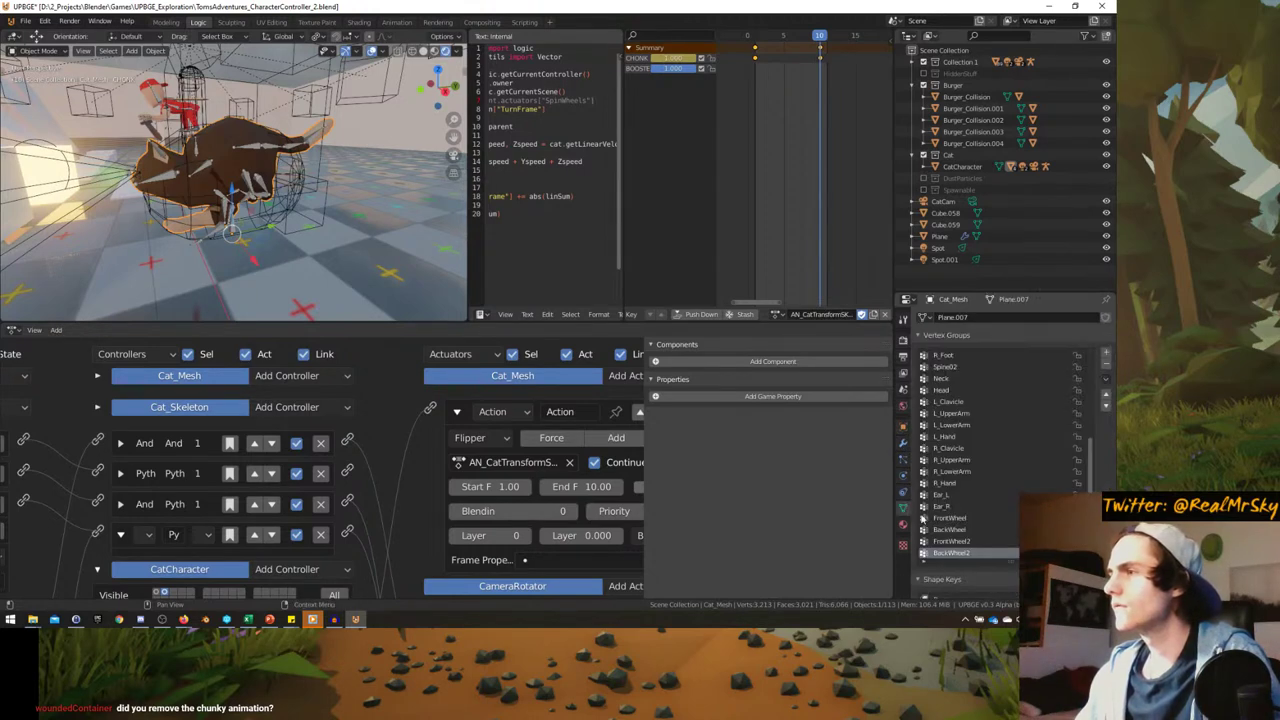
scroll(1000, 560, down, 6)
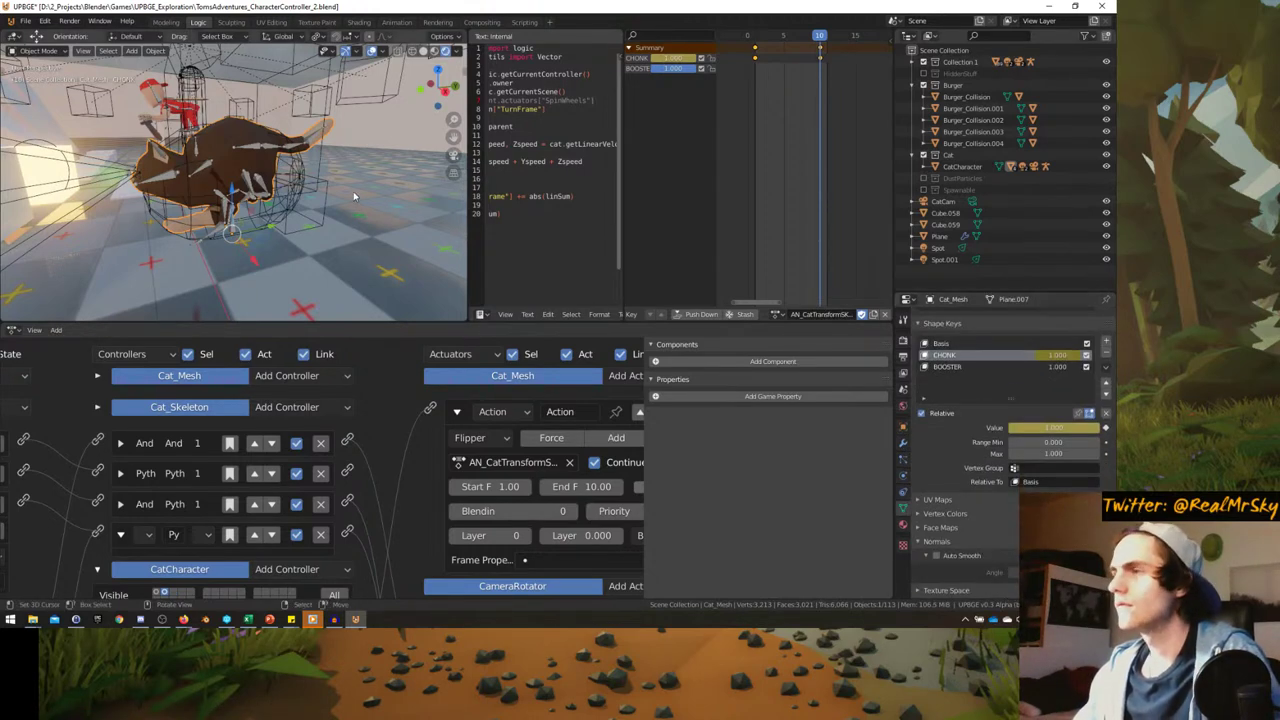
scroll(353, 191, up, 3)
key(ctrl+space)
- Playtest Tom mounting the cat with E and riding it like a bike, then maximize the logic bricks
key(p)
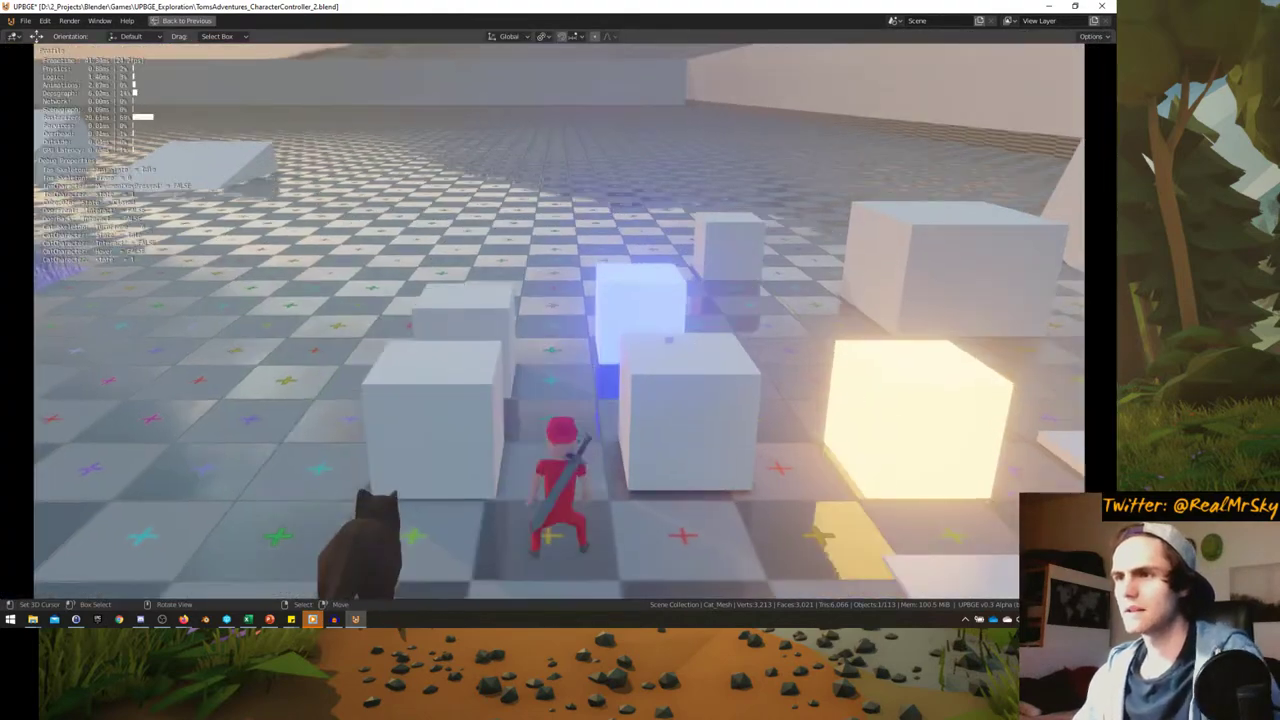
key(Escape)
key(ctrl+space)
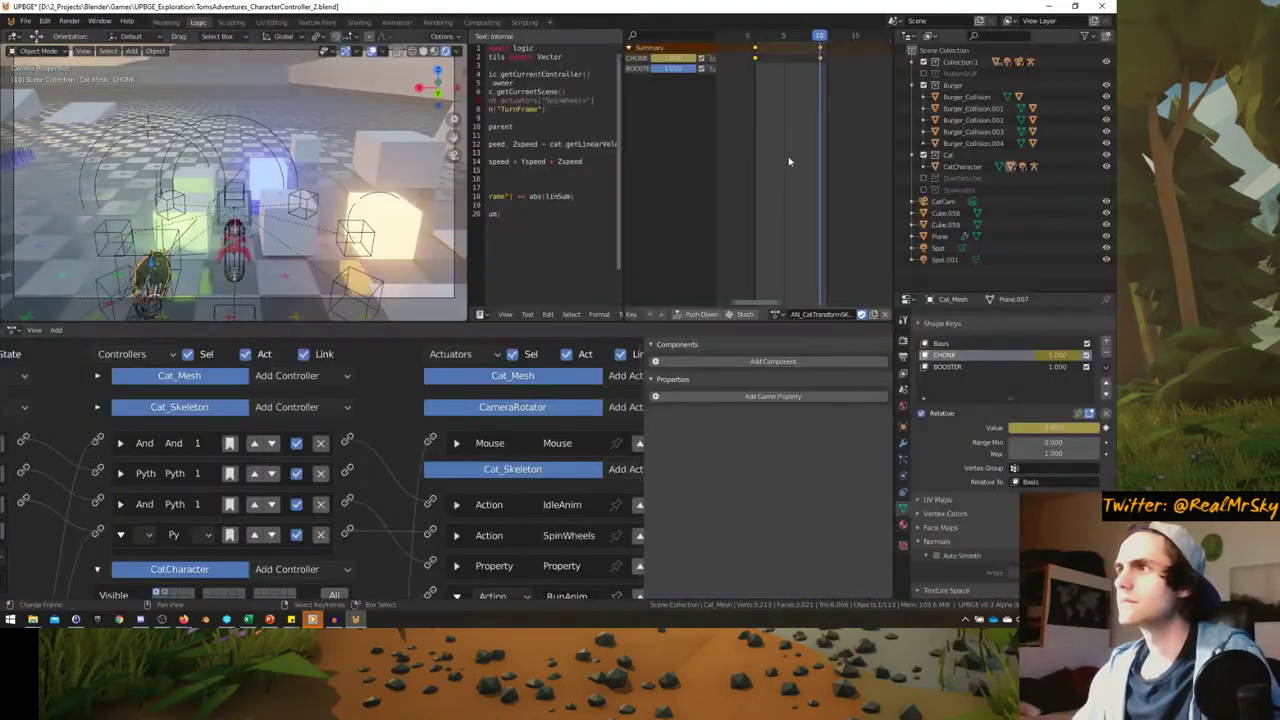
key(ctrl+space)
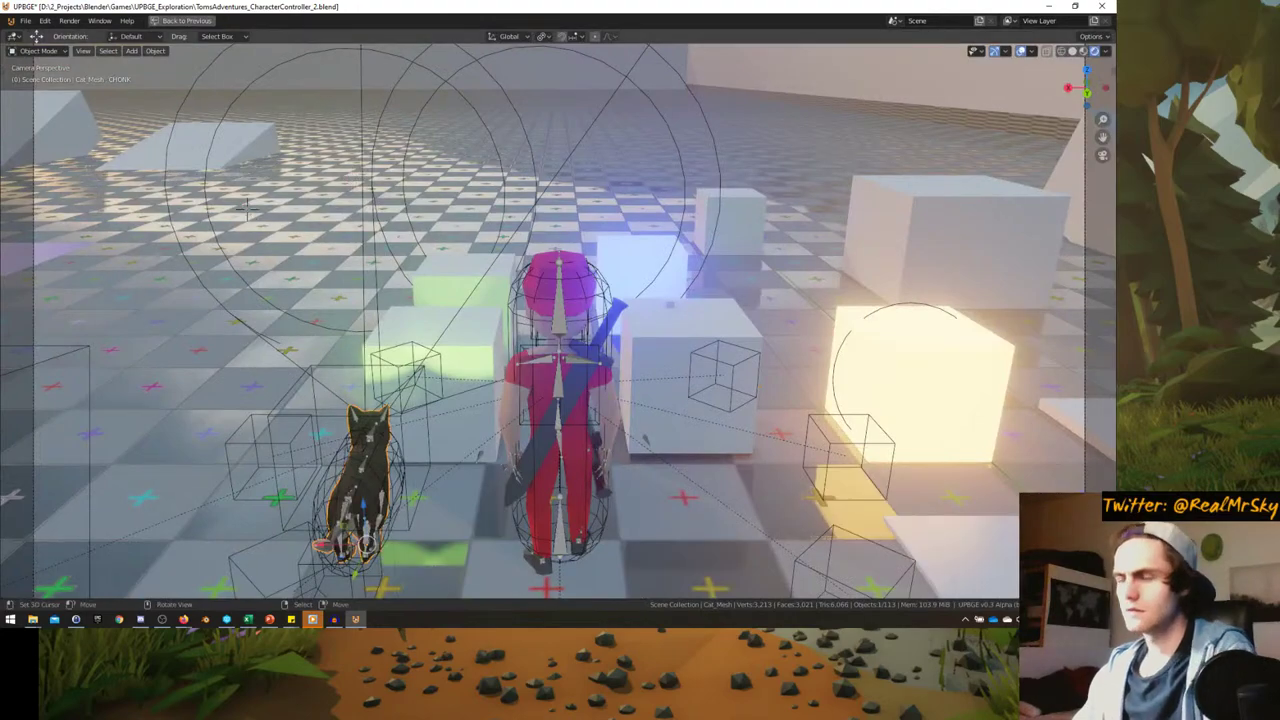
key(p)
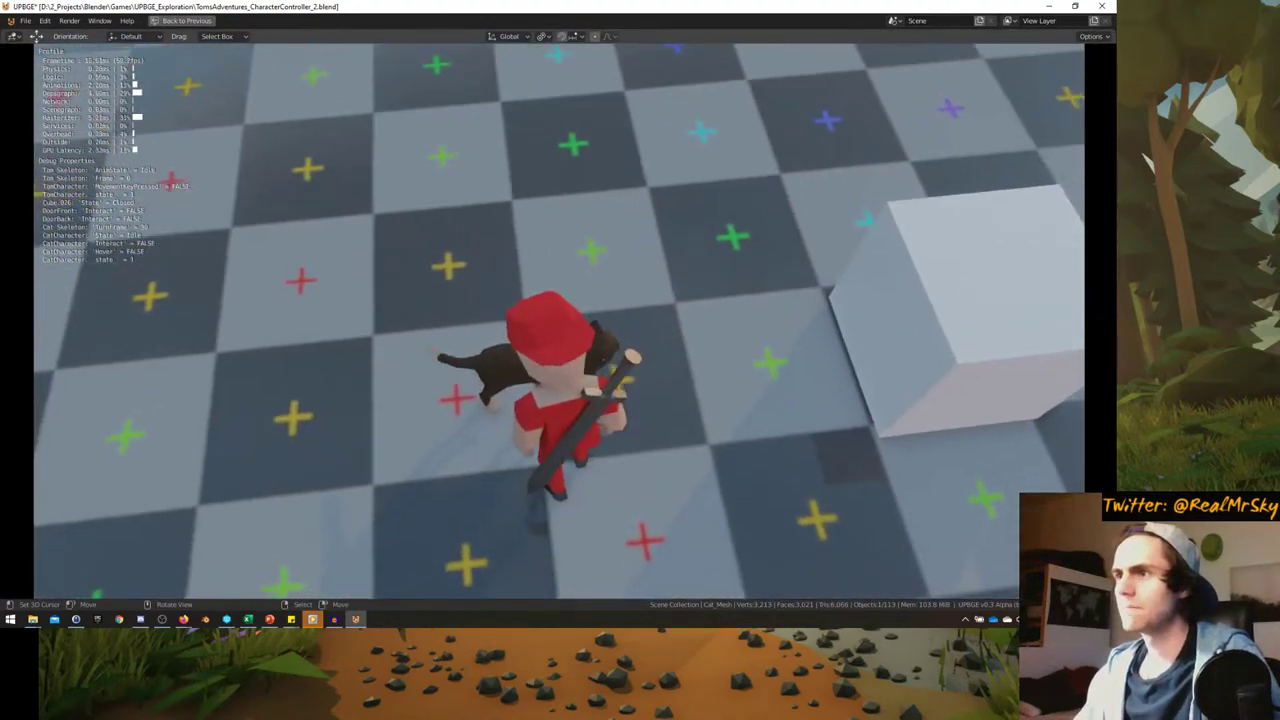
key(e)
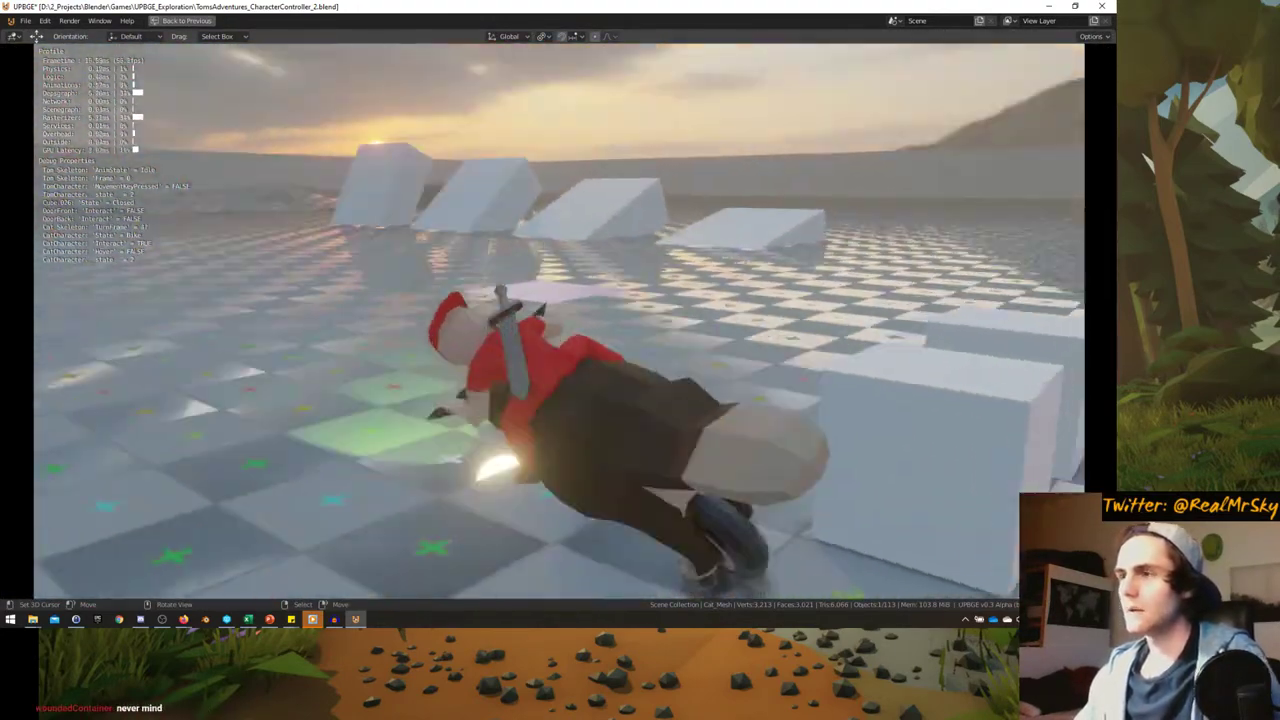
key(a)
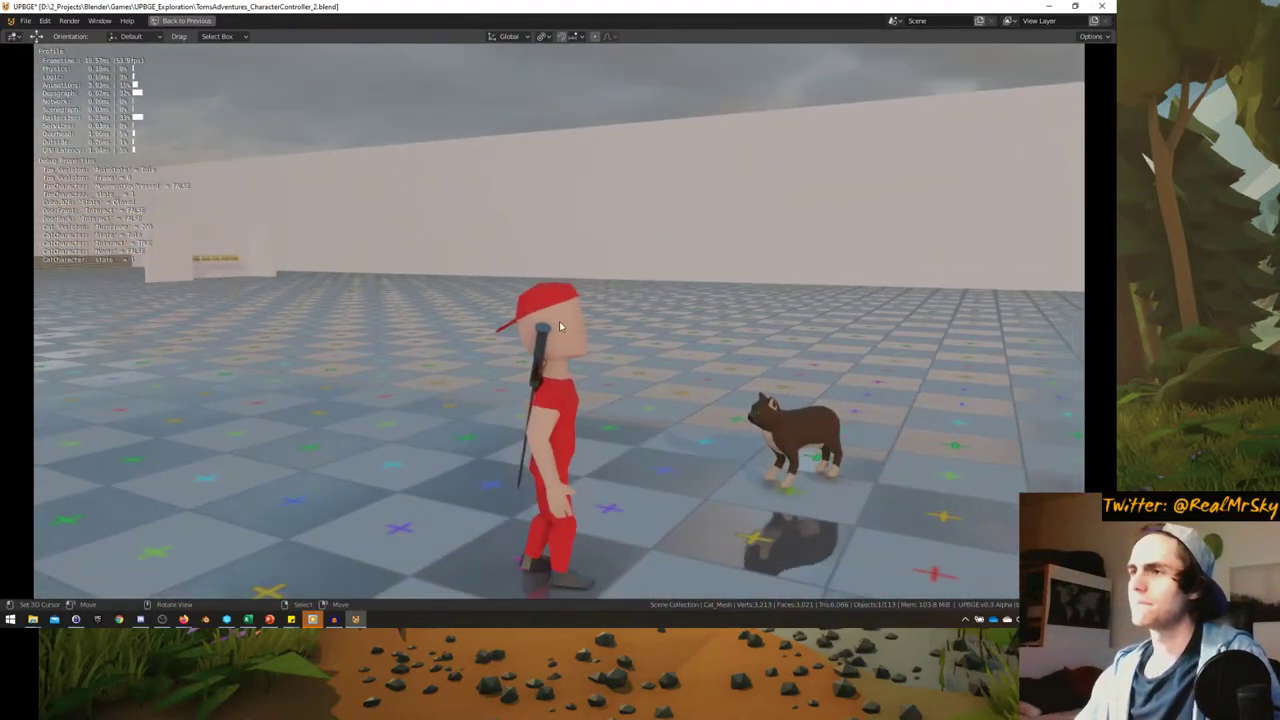
key(Escape)
key(ctrl+space)
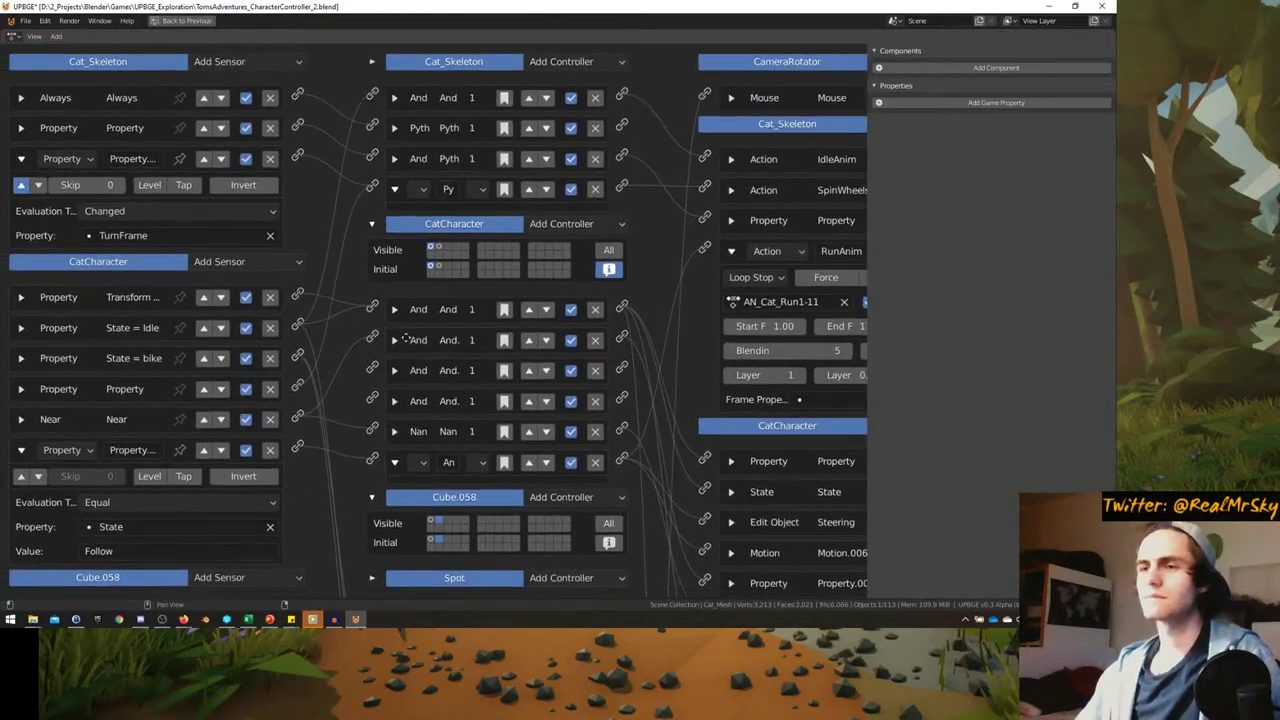
- Review the cat's Near sensor, Steering and Property.004 actuator settings
ctrl+middle_drag(405, 340, 40, 378)
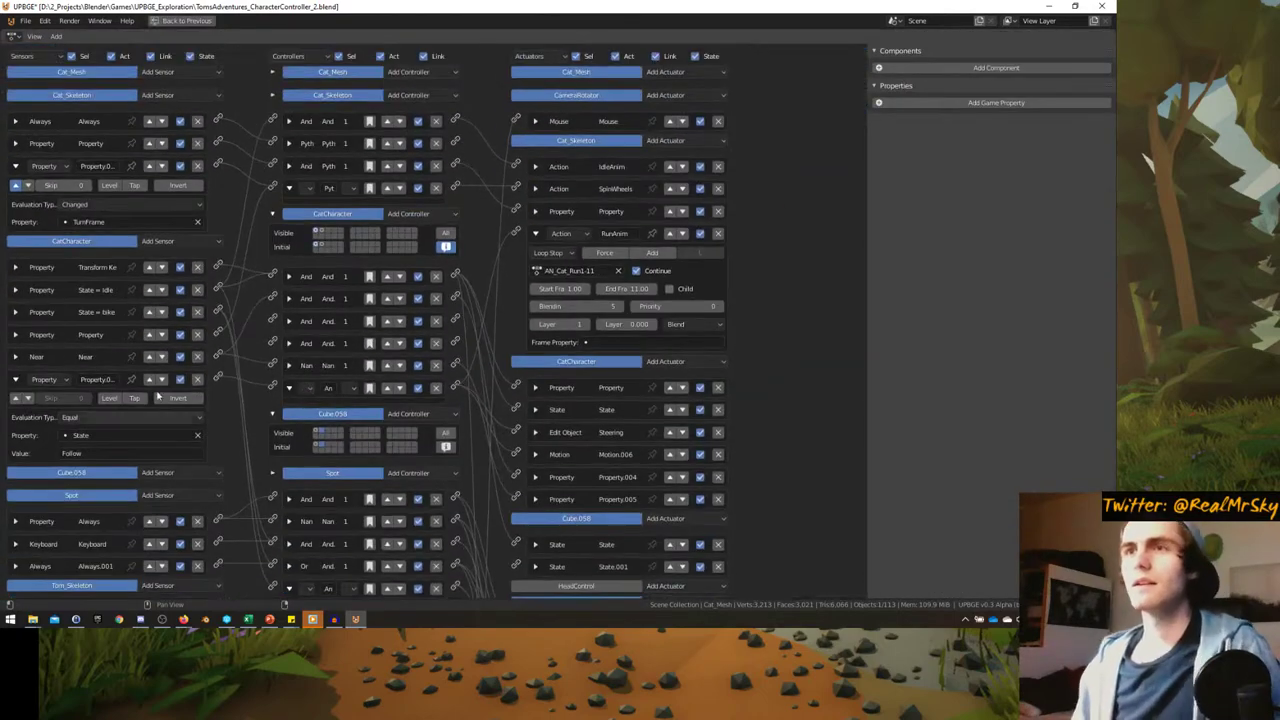
click(15, 357)
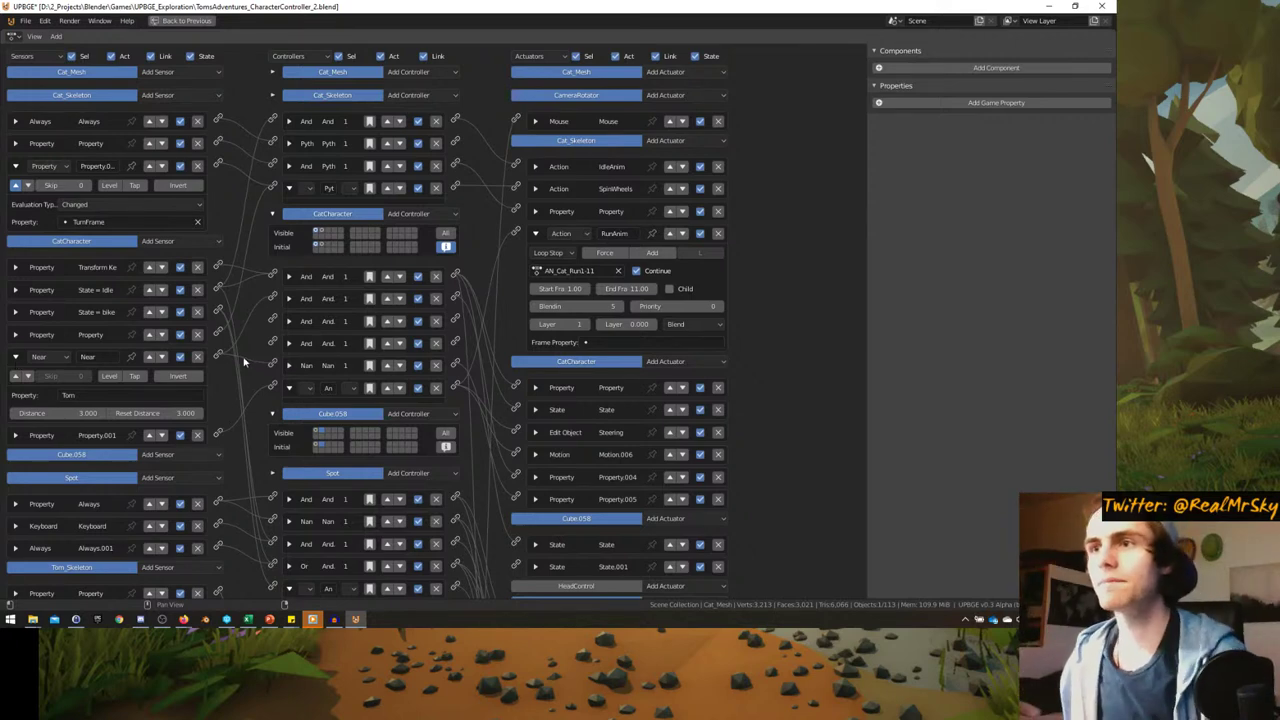
click(535, 233)
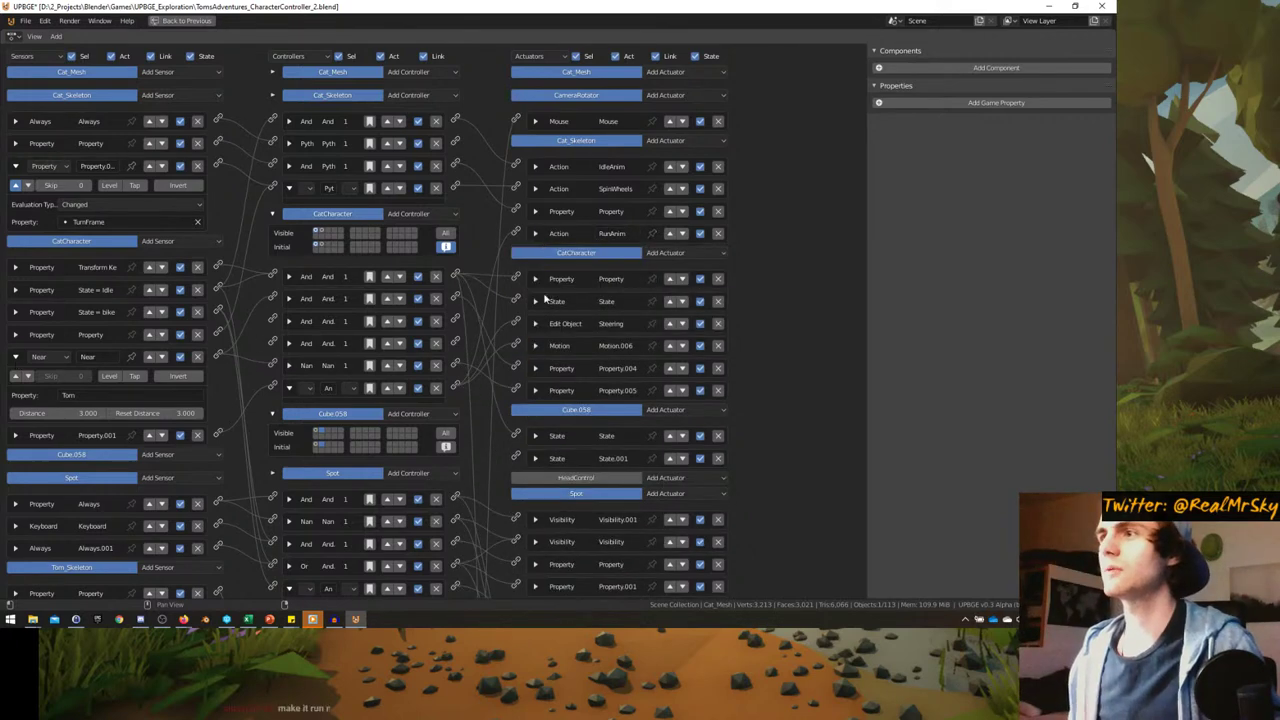
click(535, 345)
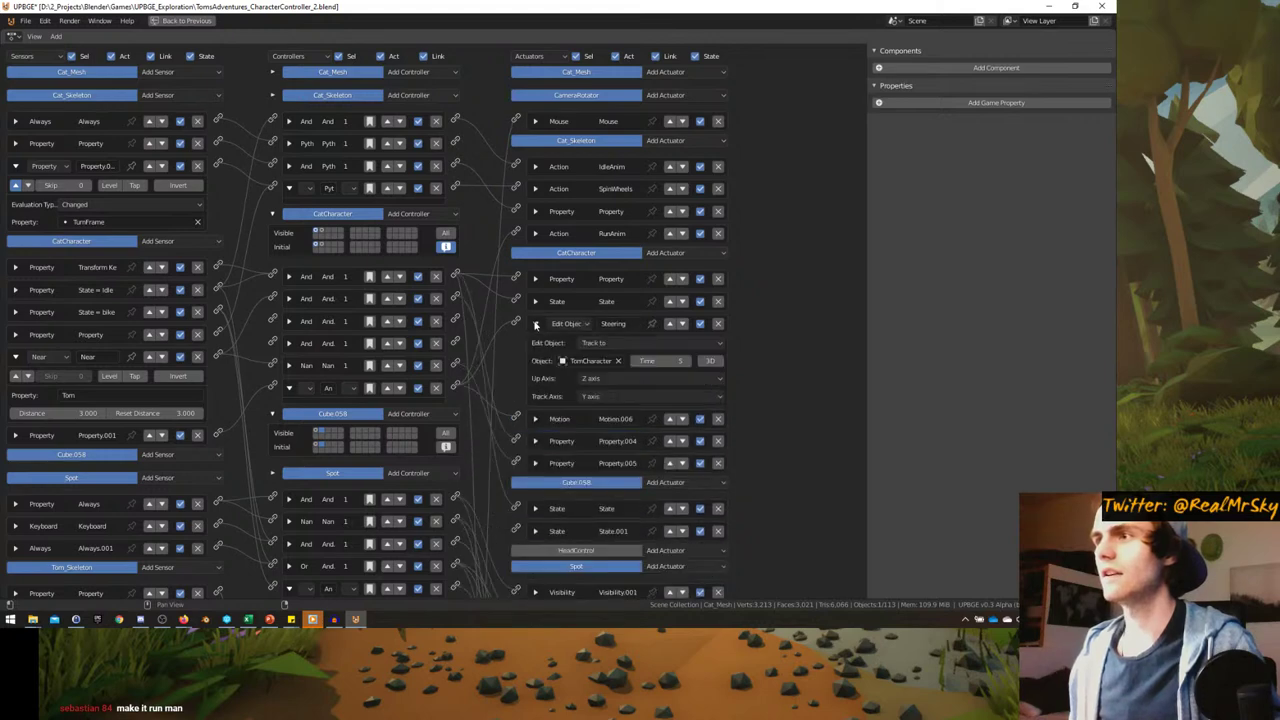
click(535, 345)
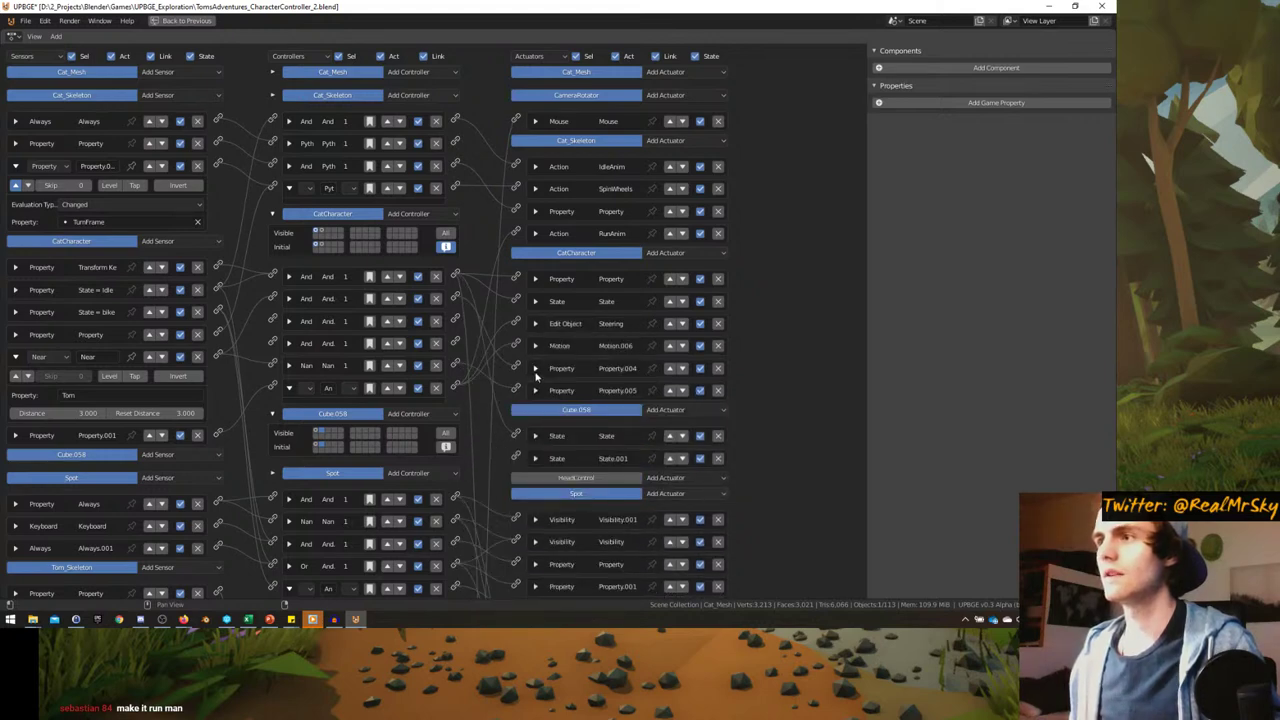
click(535, 368)
click(535, 368)
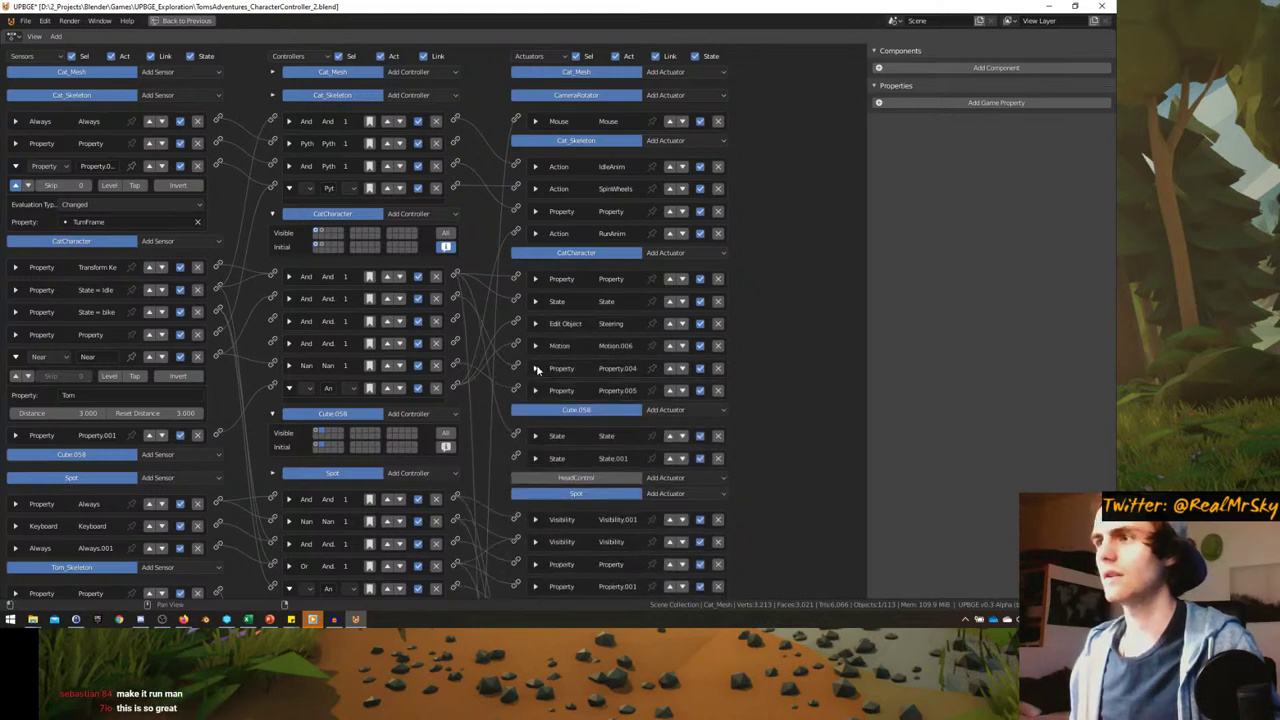
click(535, 368)
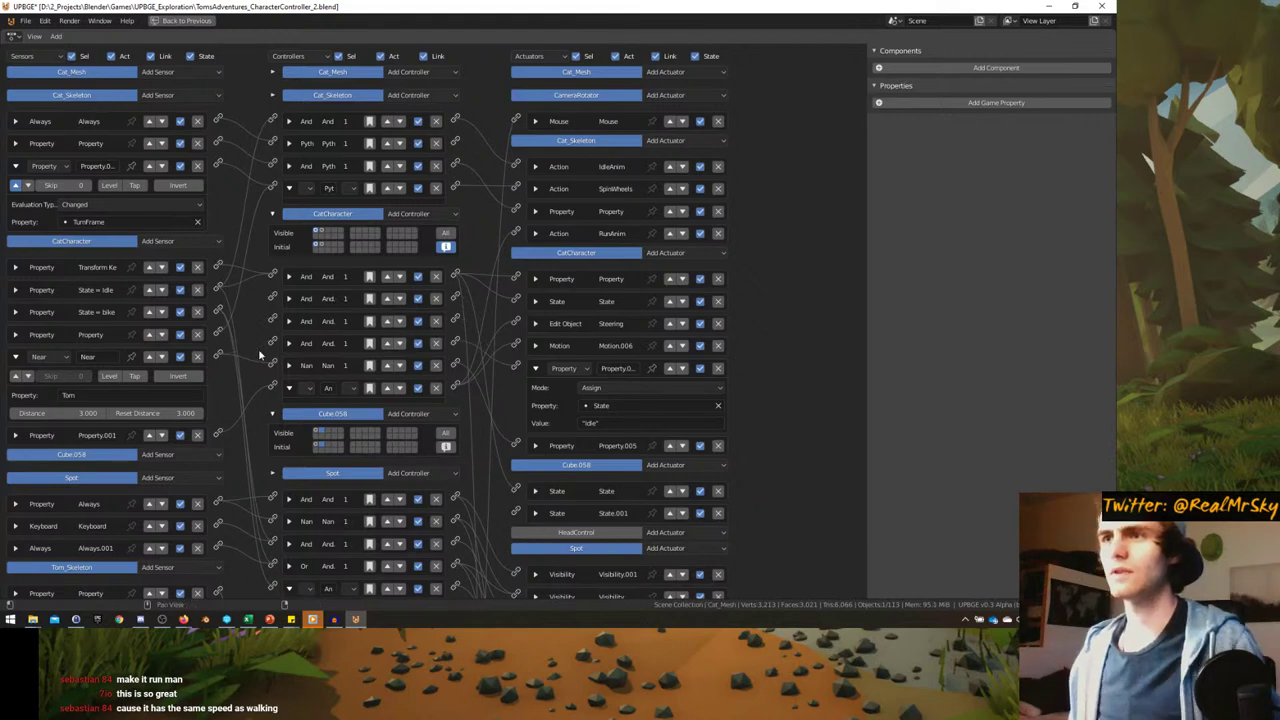
click(16, 358)
- Add a Collision sensor filtering property Tom and connect it to an And controller
click(160, 241)
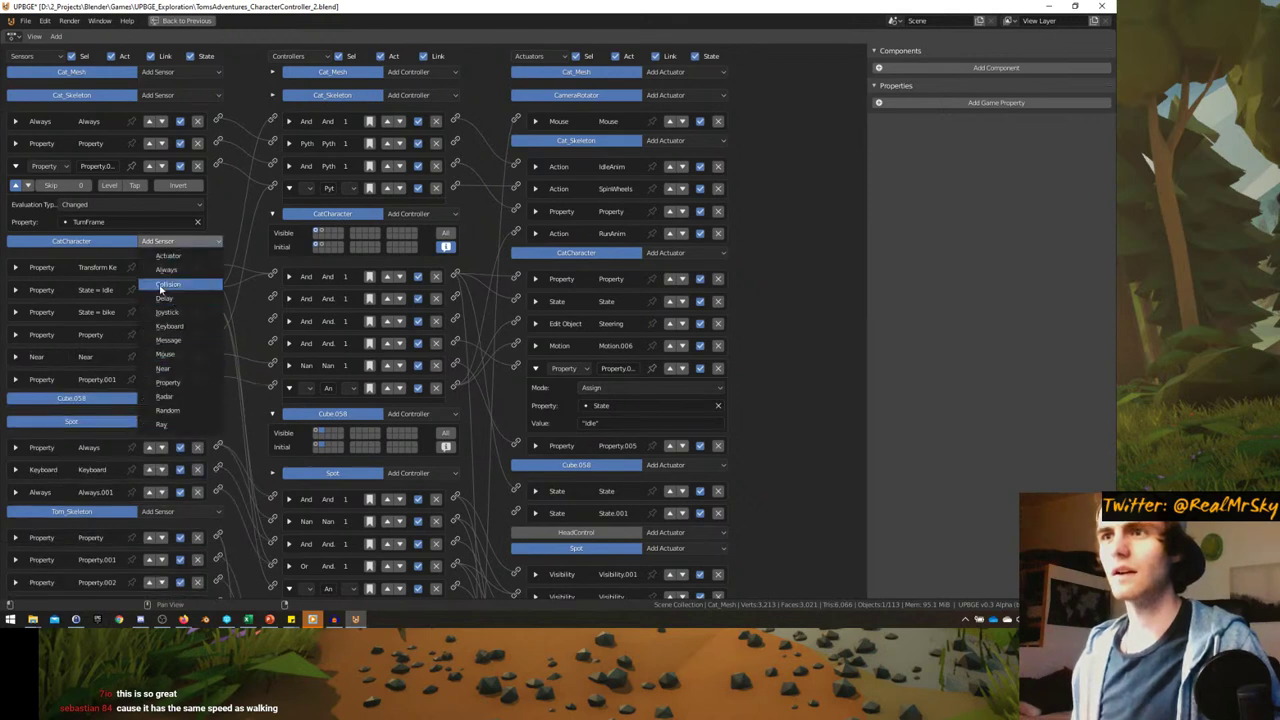
click(162, 286)
click(122, 440)
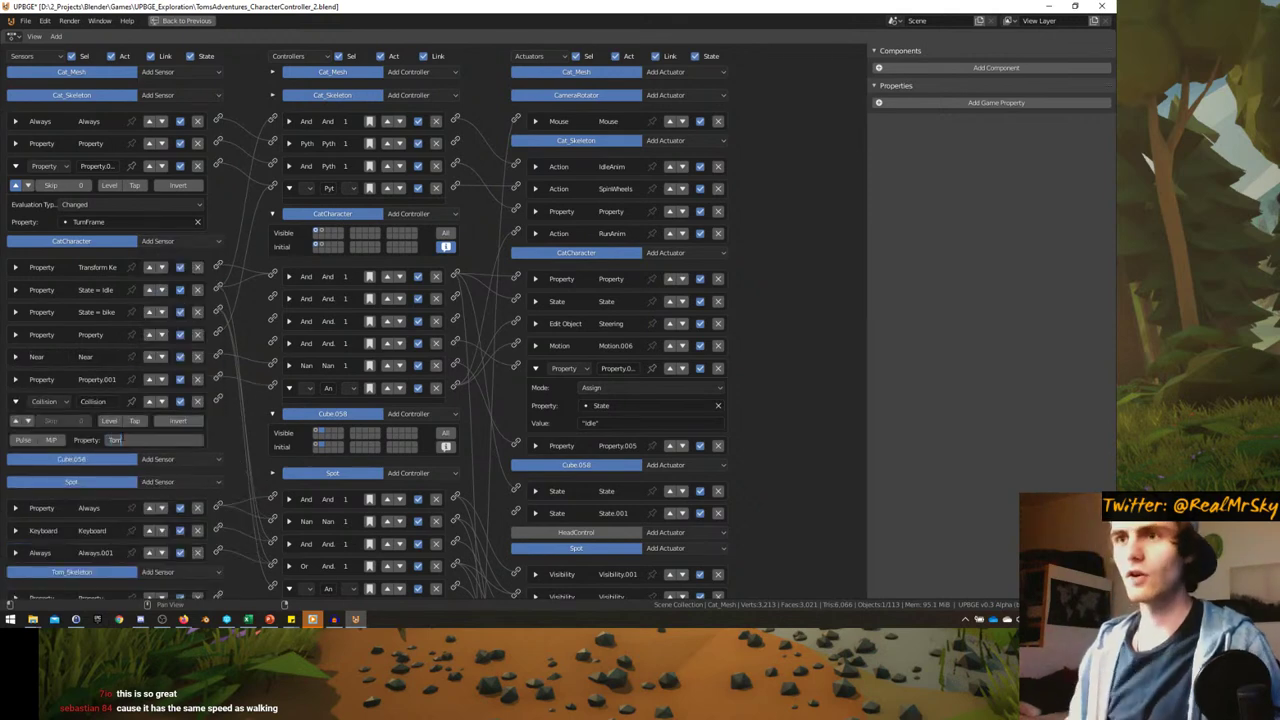
text(Tom)
key(Return)
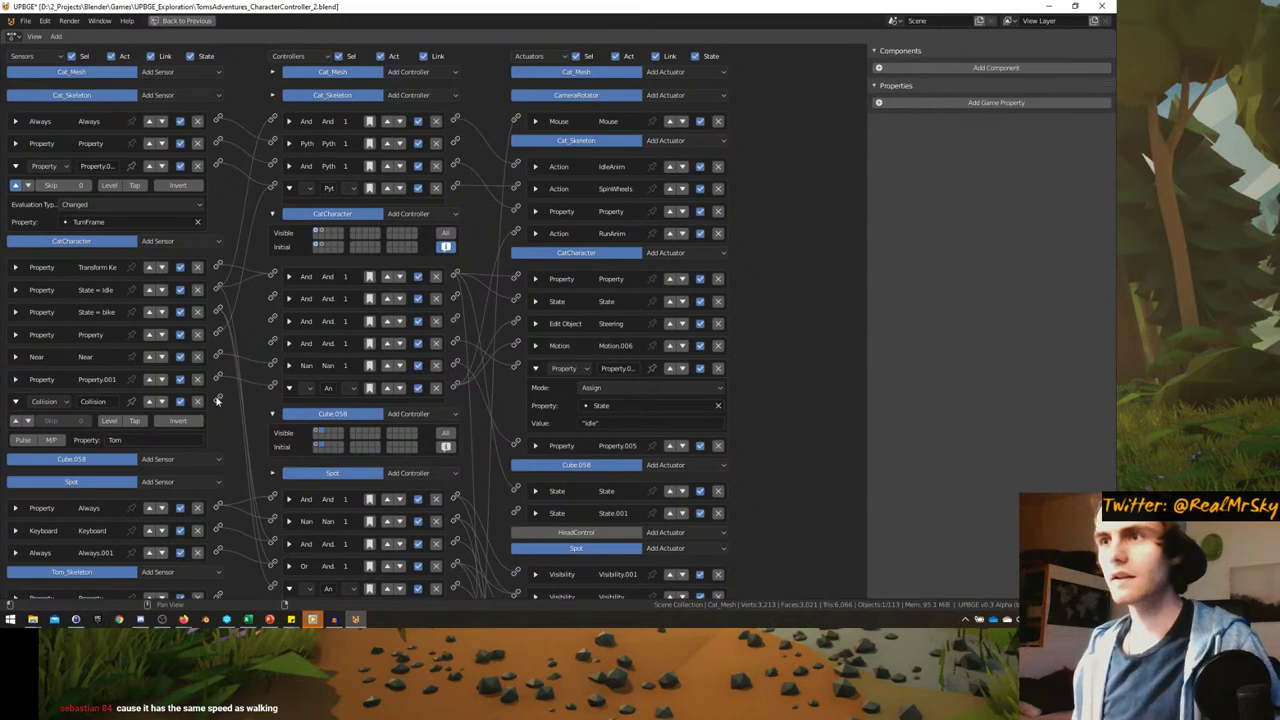
drag(273, 343, 273, 343)
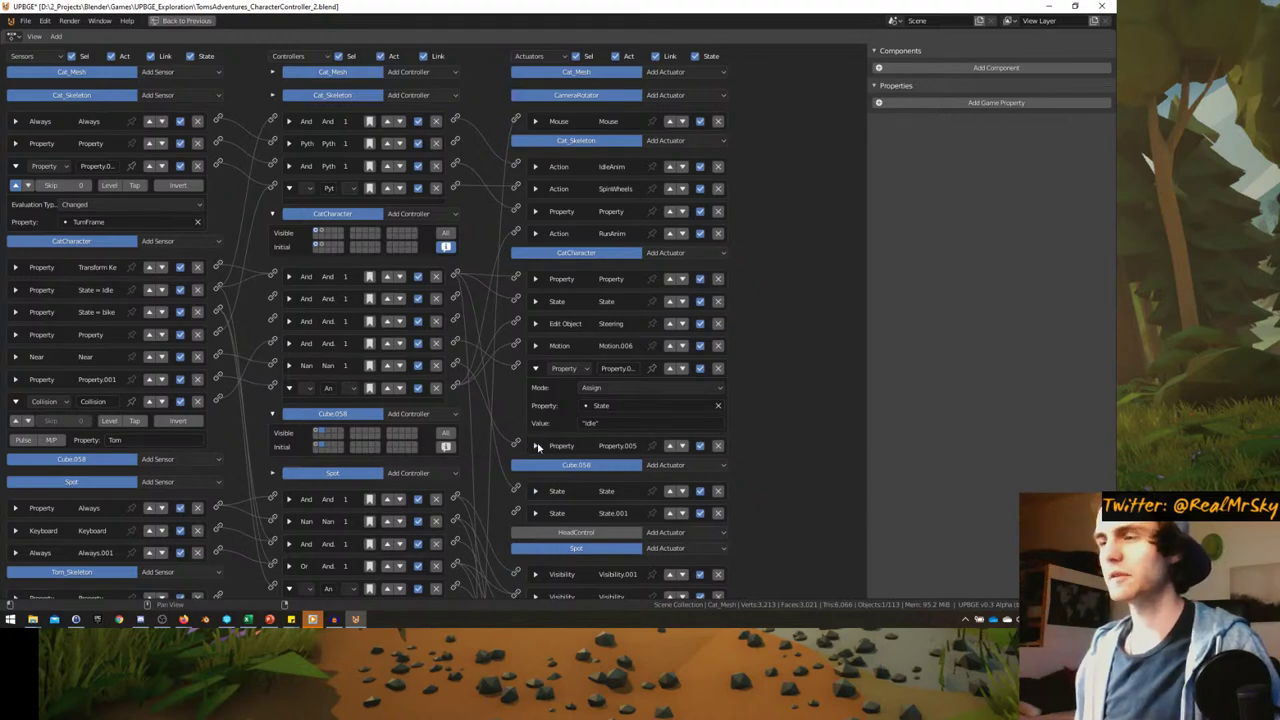
key(ctrl+space)
key(ctrl+space)
key(ctrl+space)
key(ctrl+space)
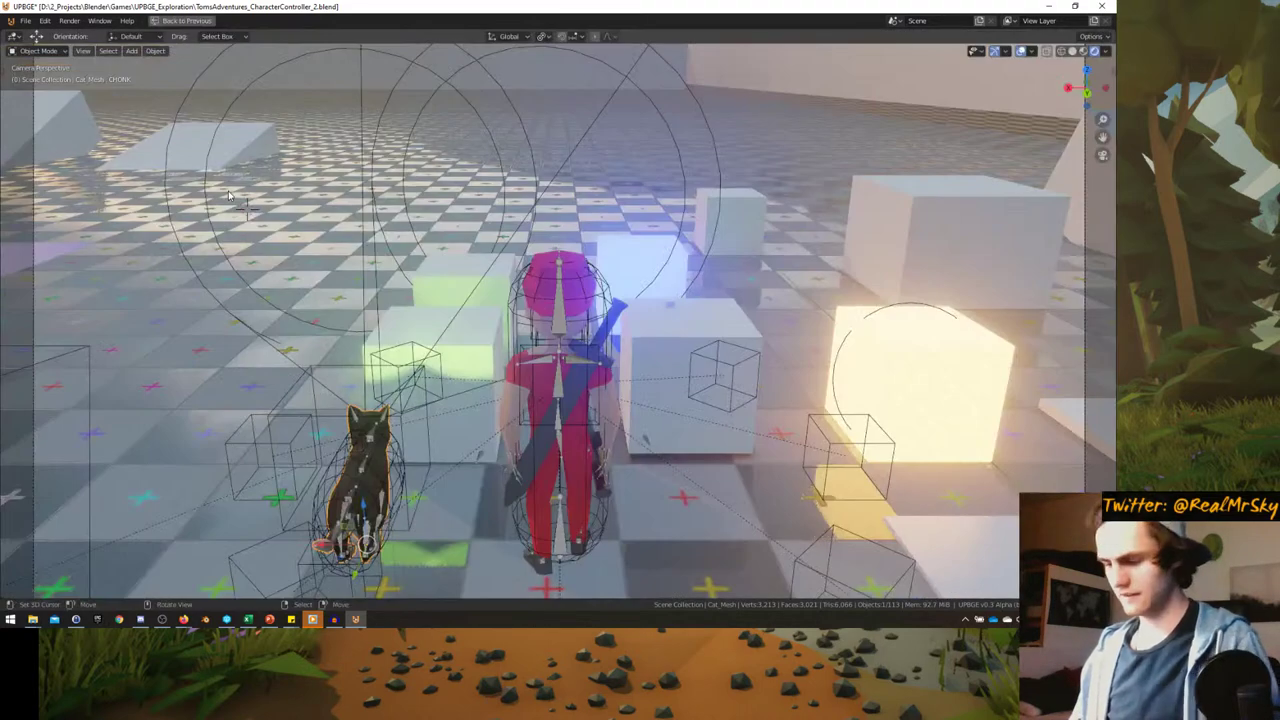
- Playtest the cat trotting after Tom, then stop and maximize TomCharacter's logic bricks
key(p)
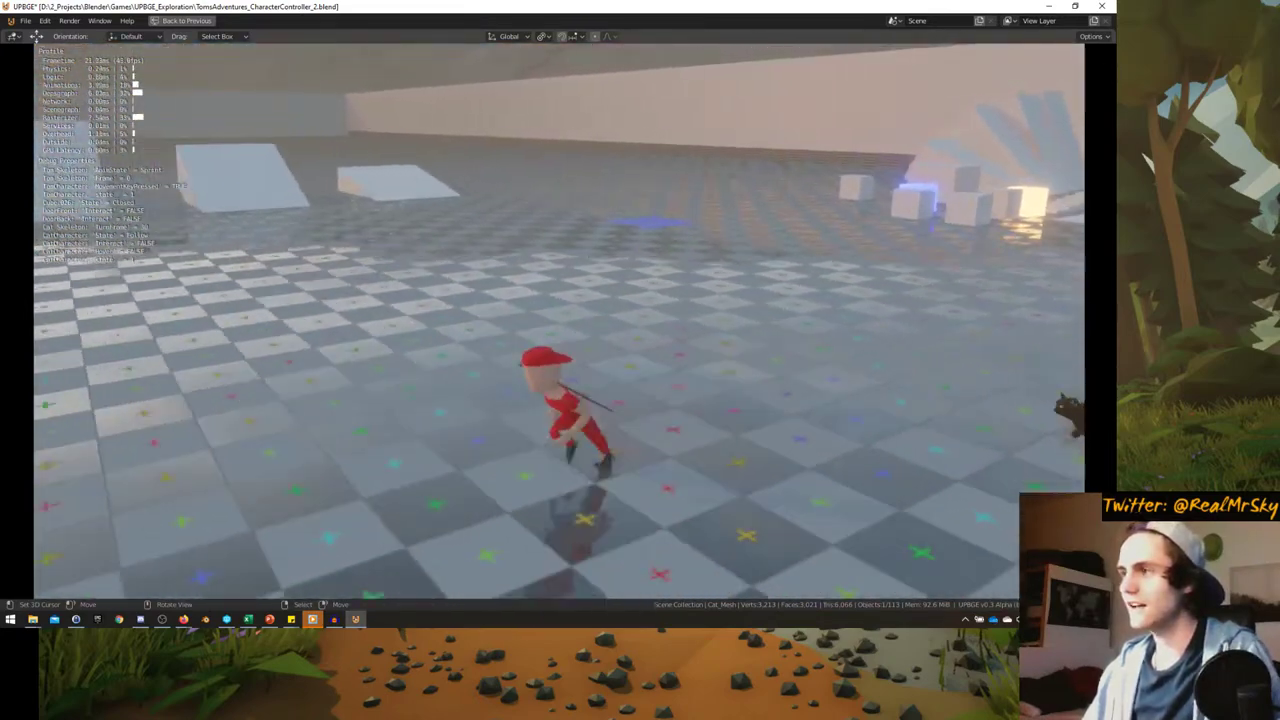
key(Escape)
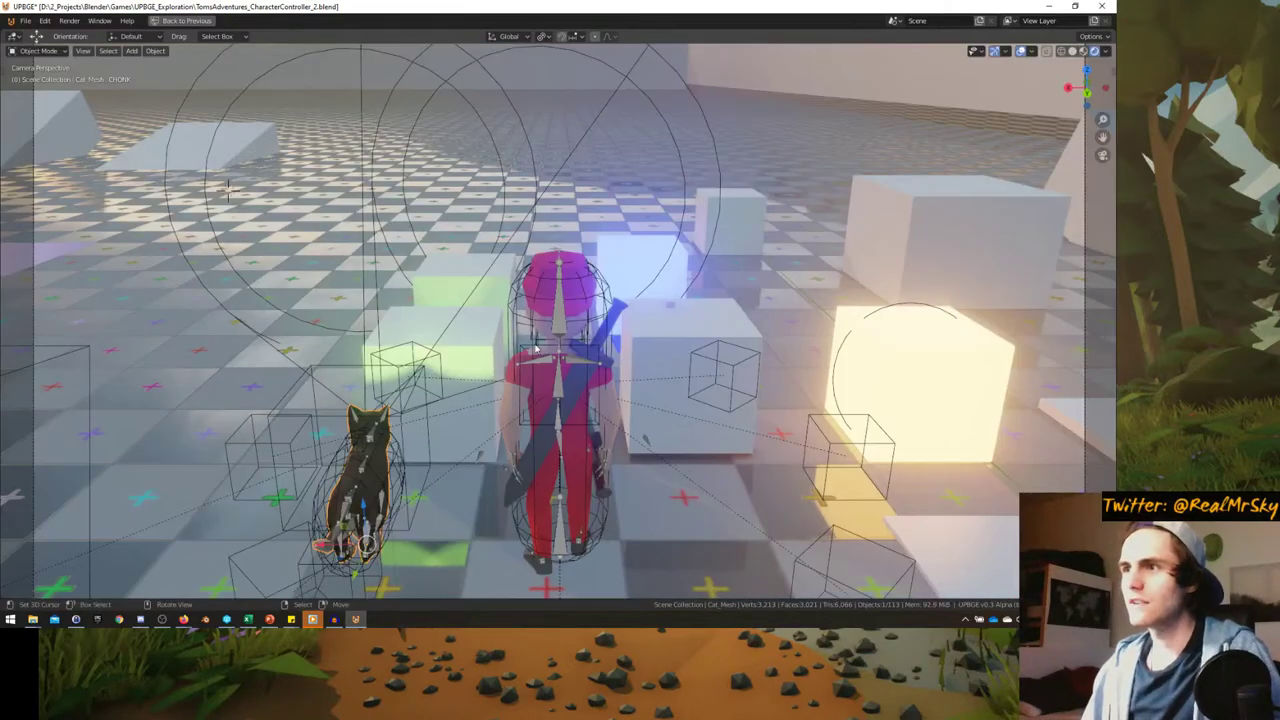
key(ctrl+space)
key(ctrl+space)
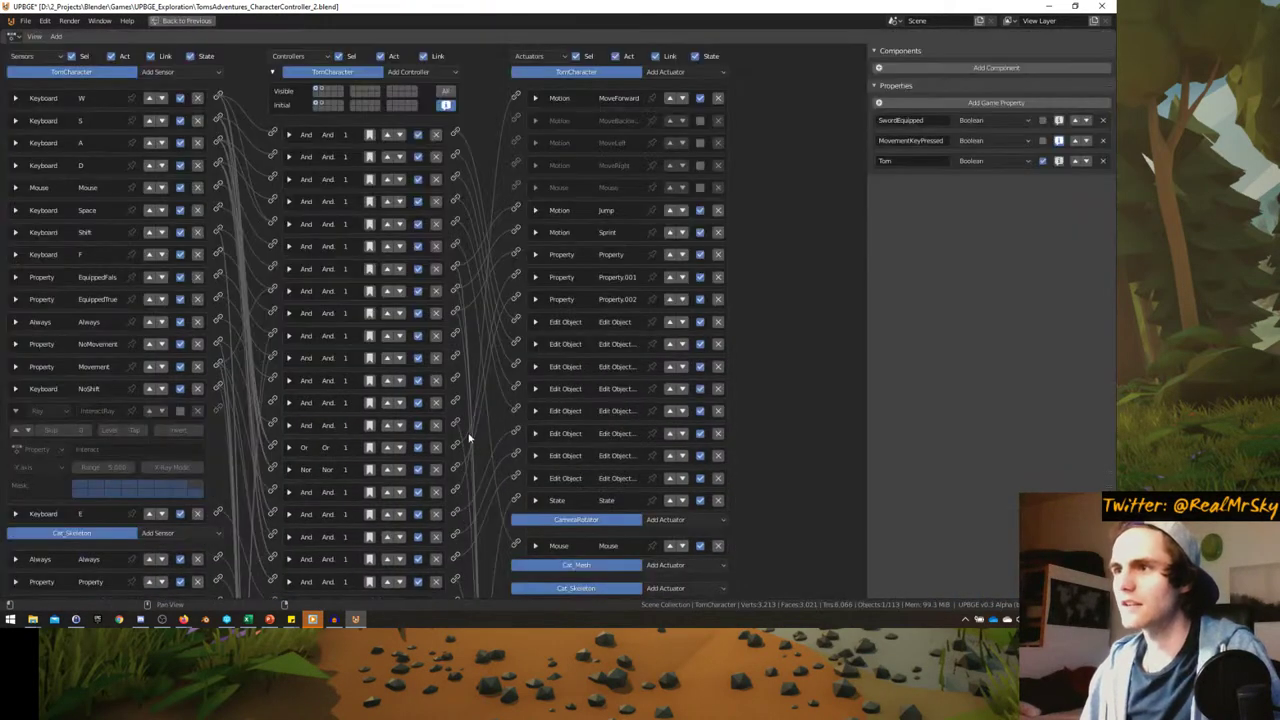
- Check Tom's Sprint speed of 0.09 and the cat's Motion.006 forward speed
click(536, 232)
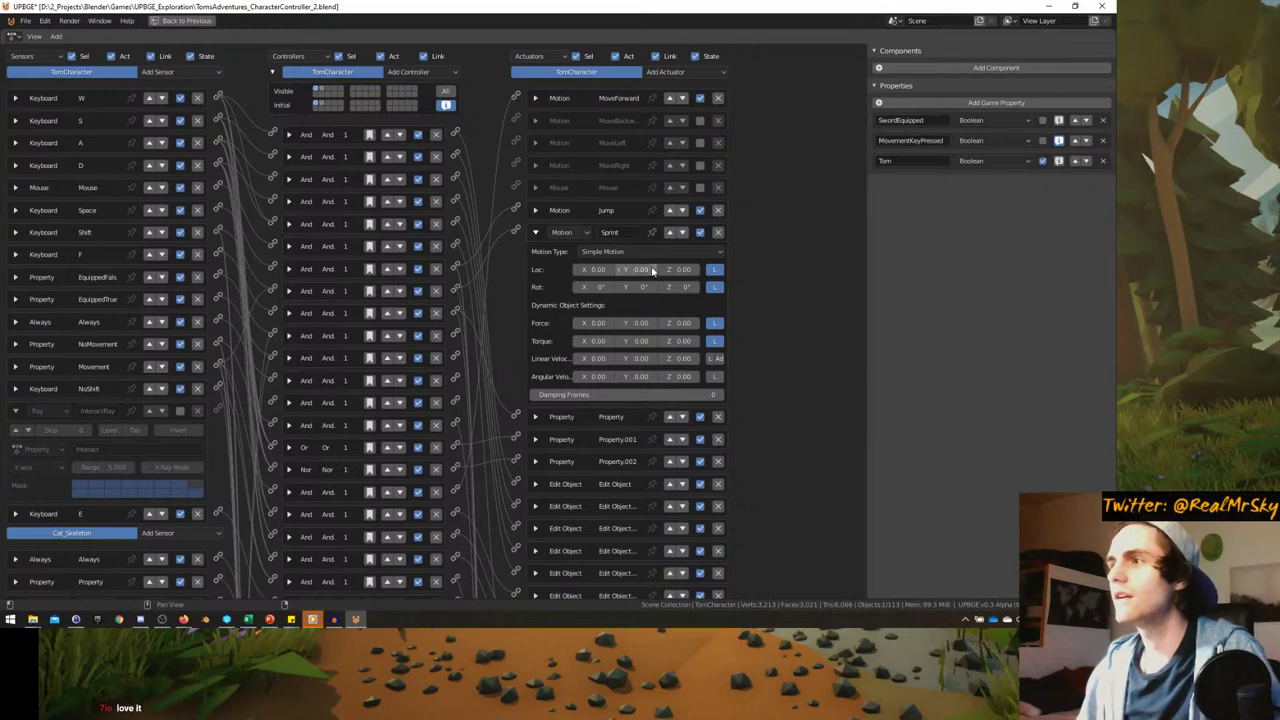
key(ctrl+space)
click(145, 248)
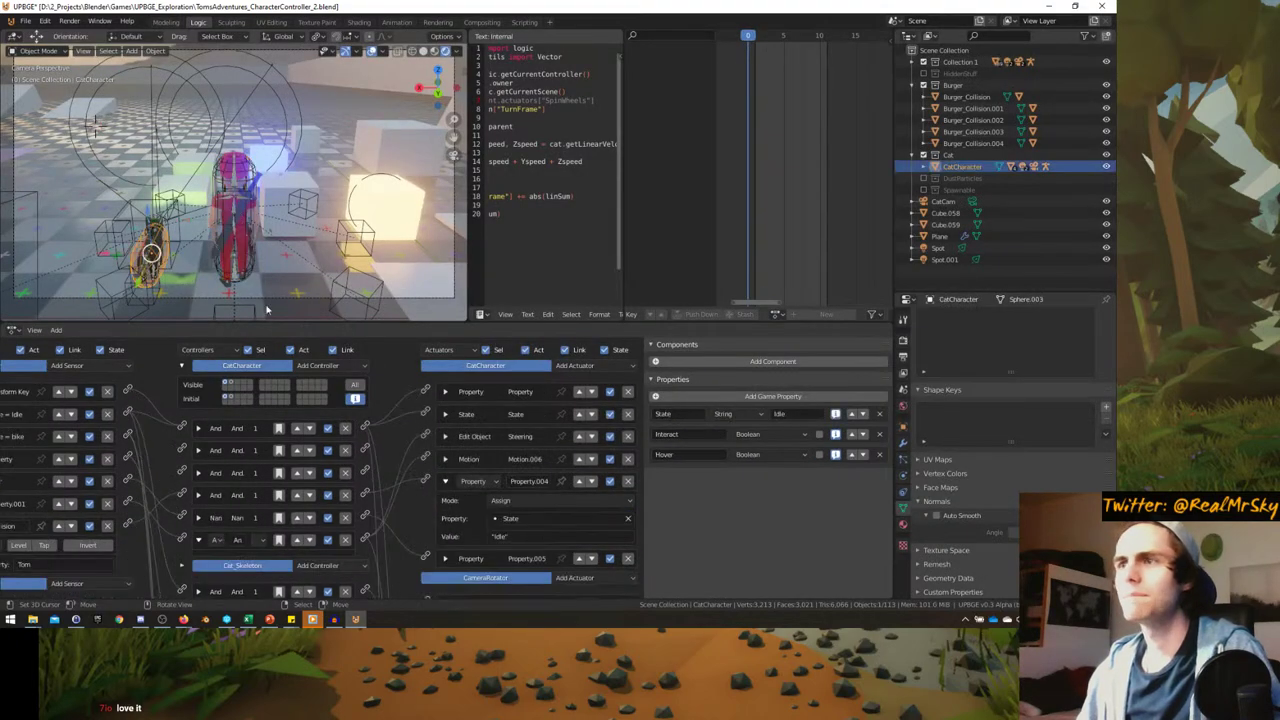
key(ctrl+space)
click(536, 187)
click(536, 166)
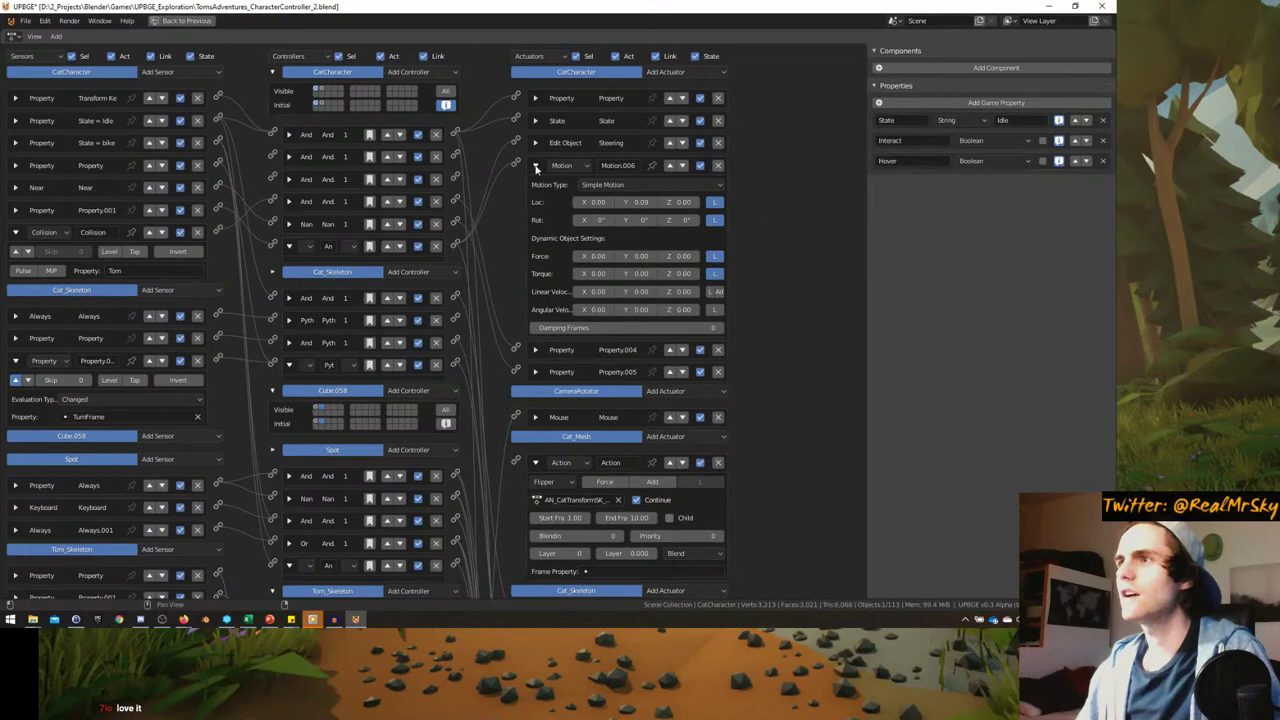
key(ctrl+space)
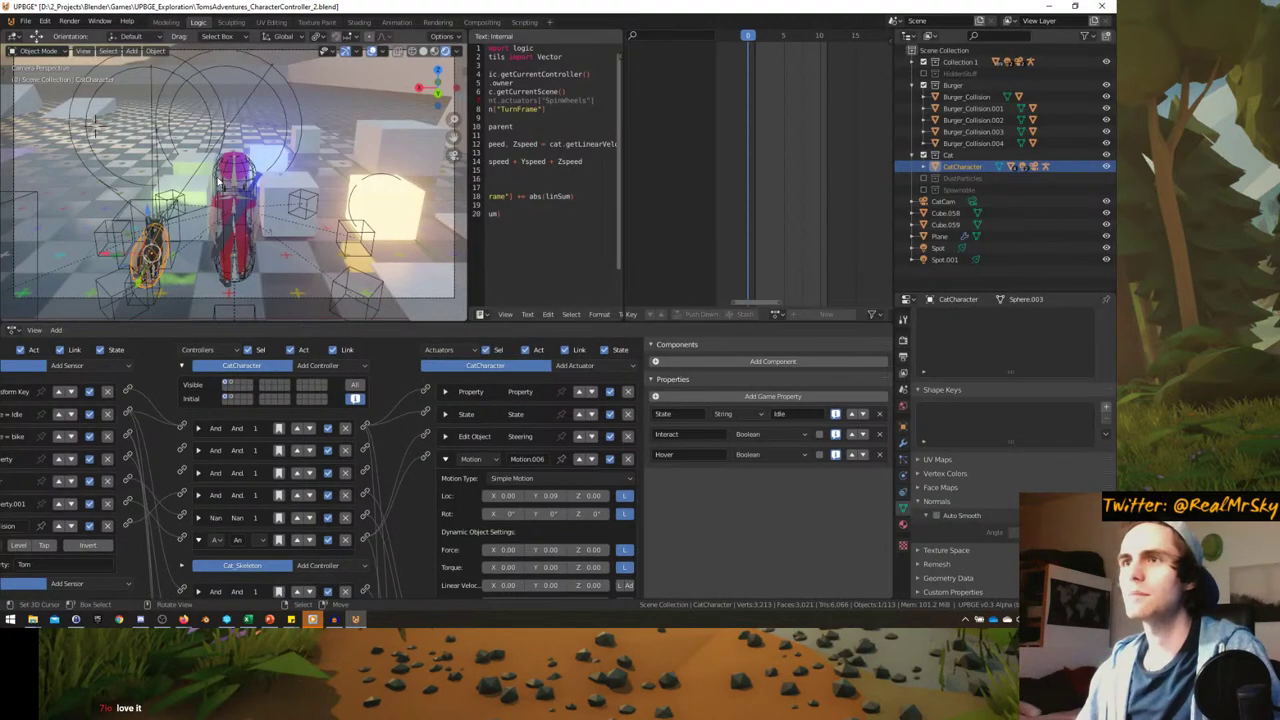
- Check Tom's MoveForward speed of 0.04, then reselect the cat and restore the 3D viewport
click(235, 200)
key(ctrl+space)
click(535, 98)
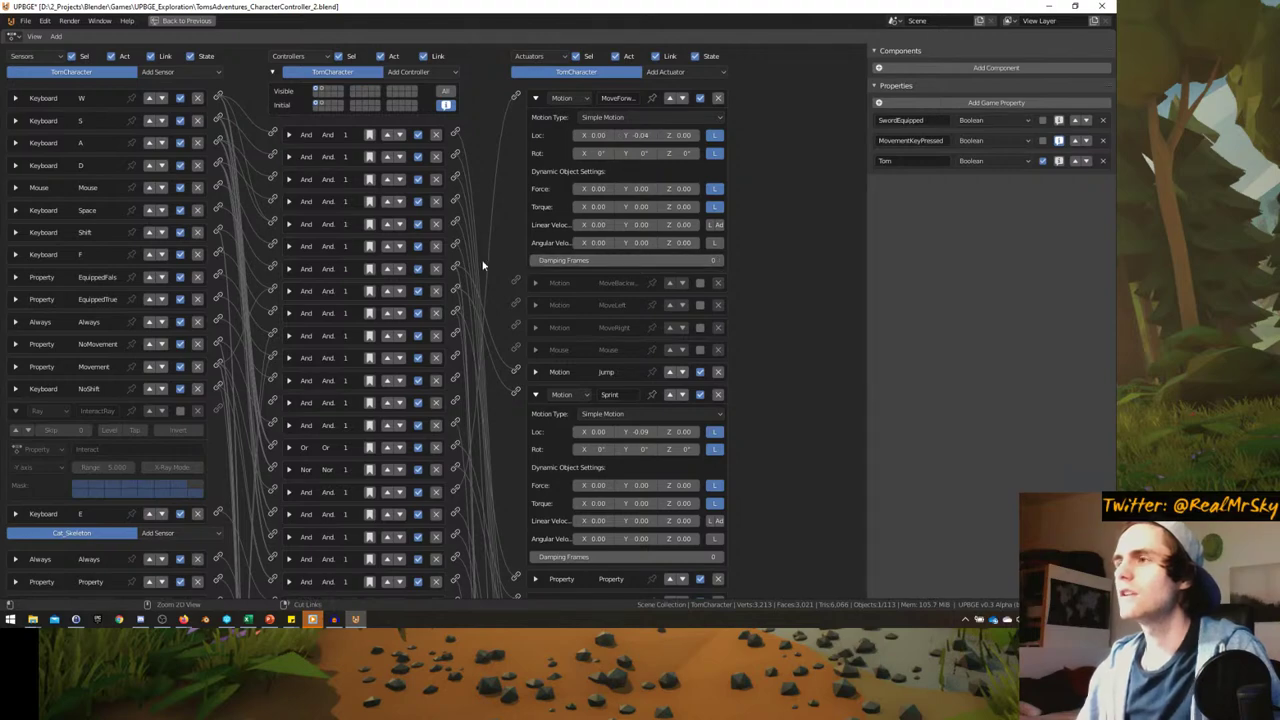
key(ctrl+space)
click(140, 243)
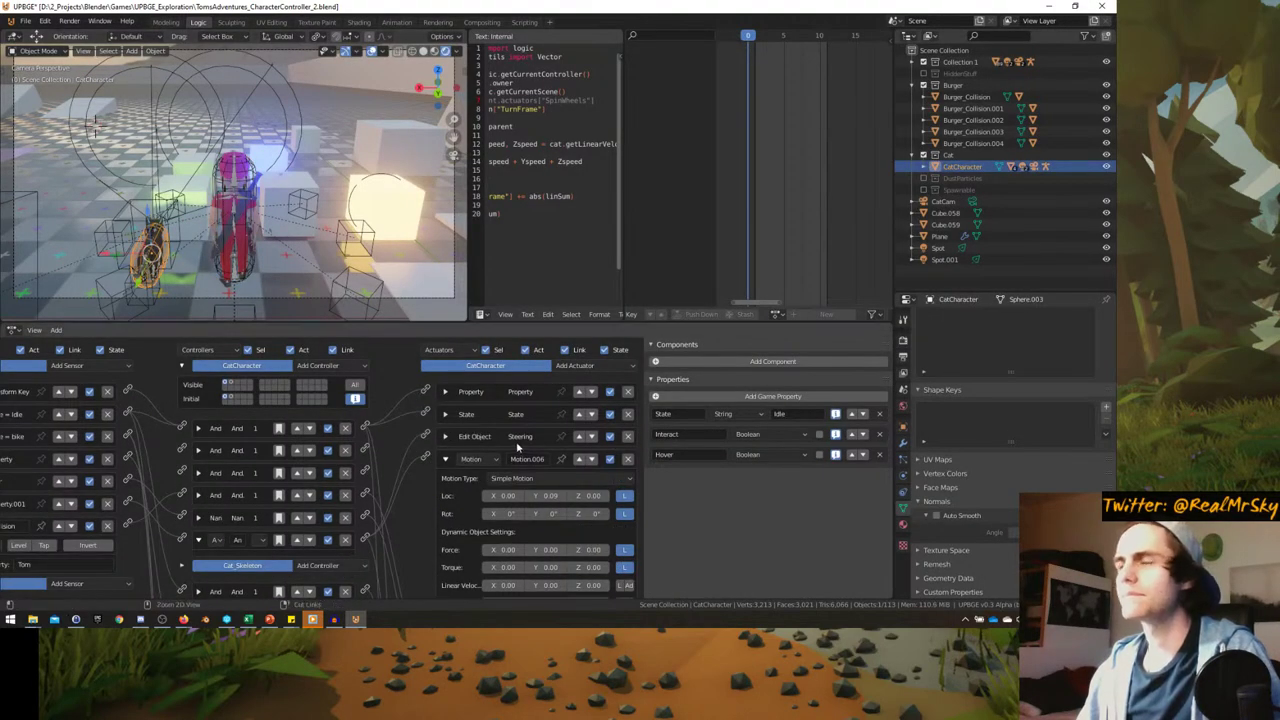
key(ctrl+space)
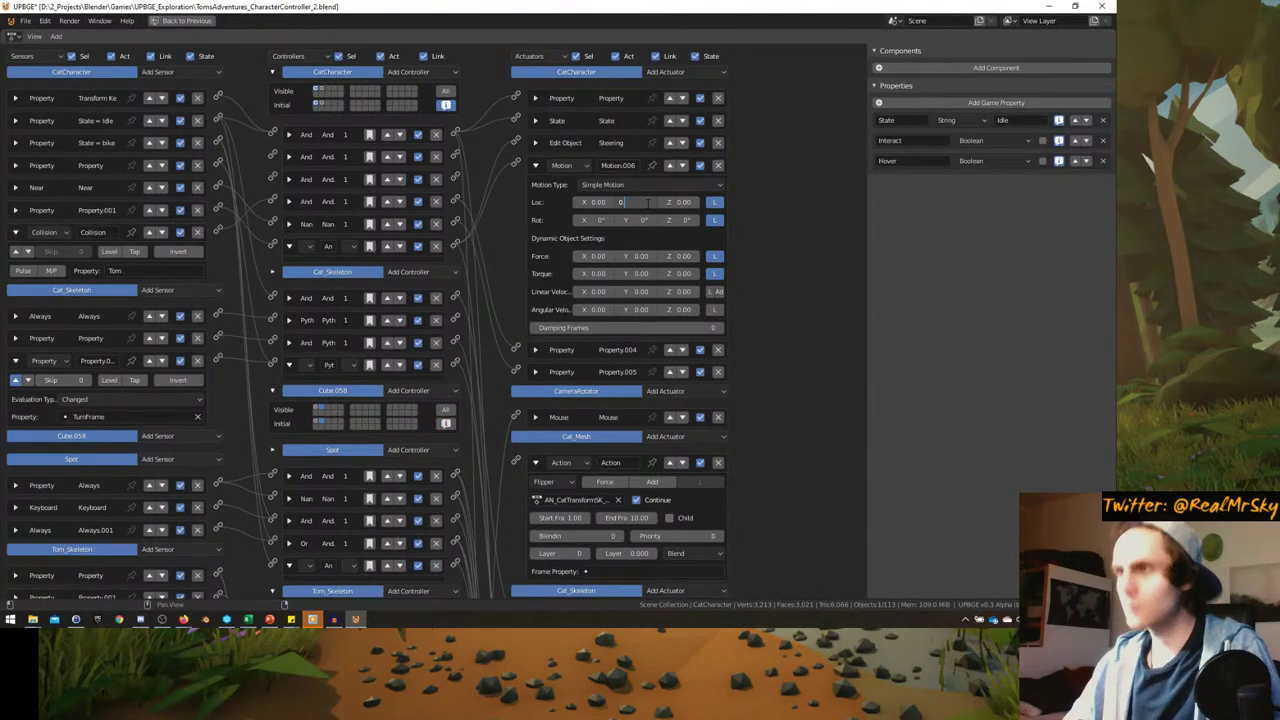
key(ctrl+space)
key(ctrl+space)
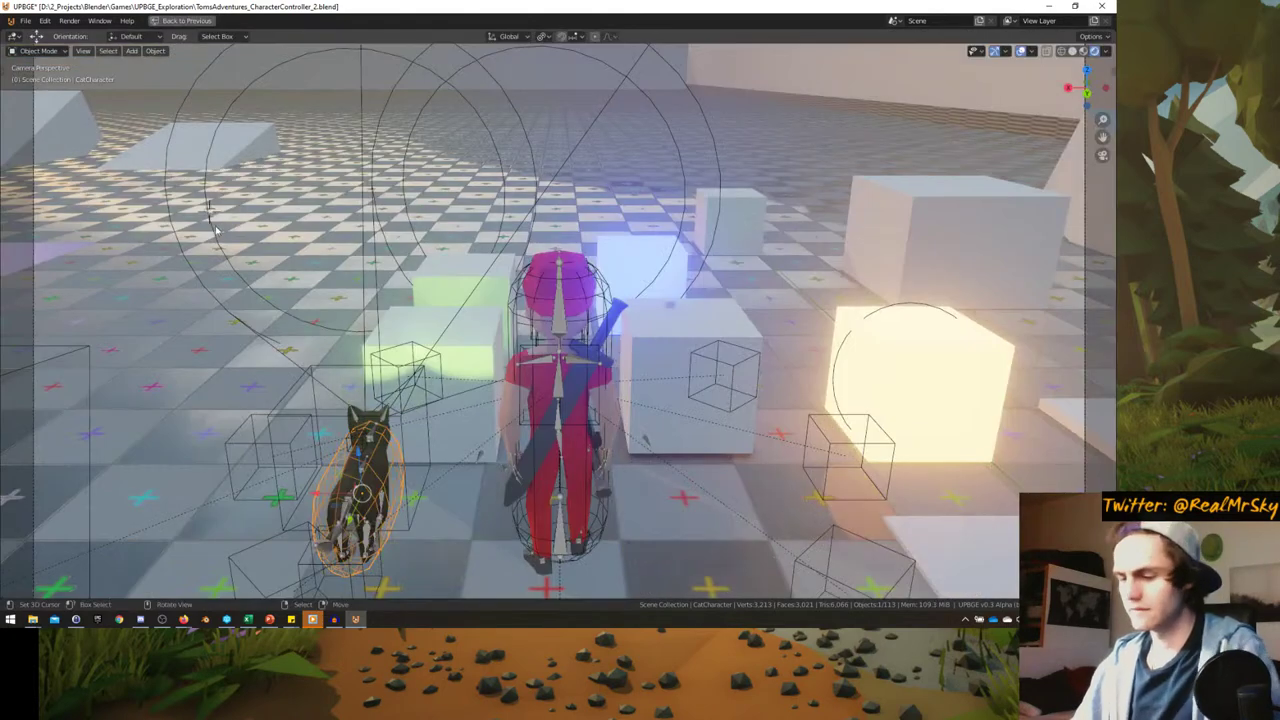
- Start the game and walk Tom around the level with WASD while the cat follows
key(p)
key(w)
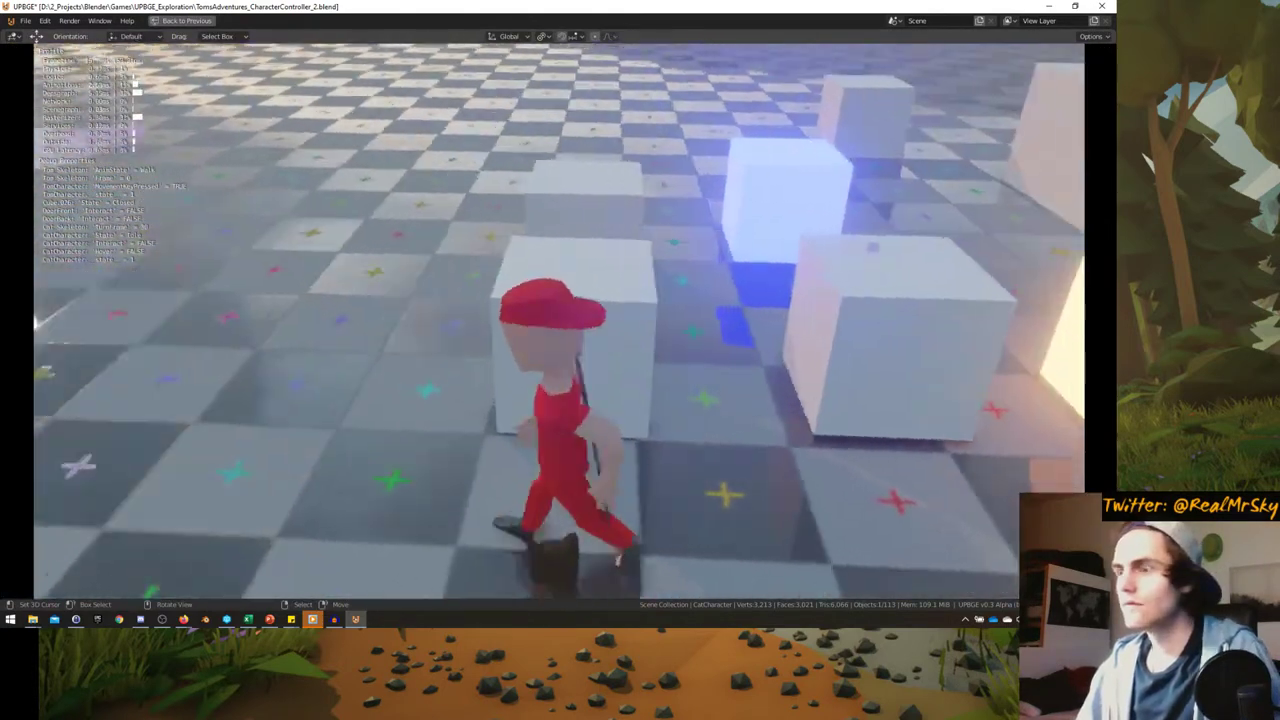
key(a)
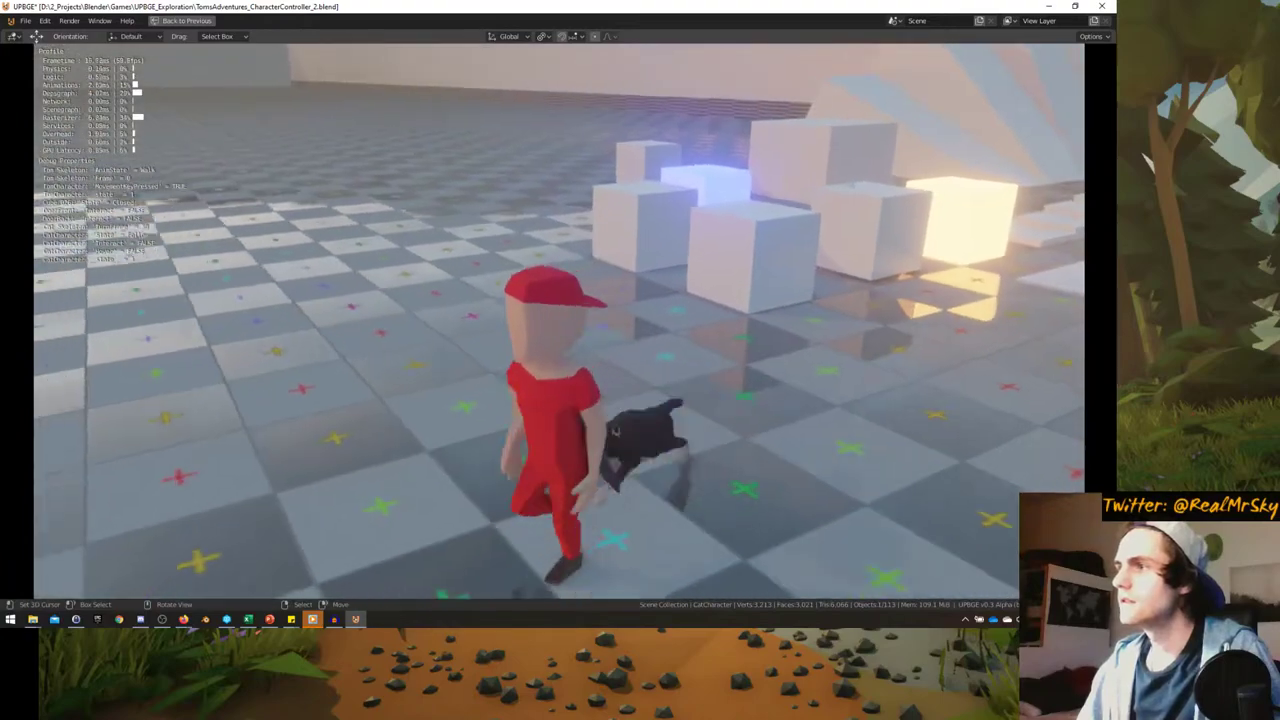
key(a)
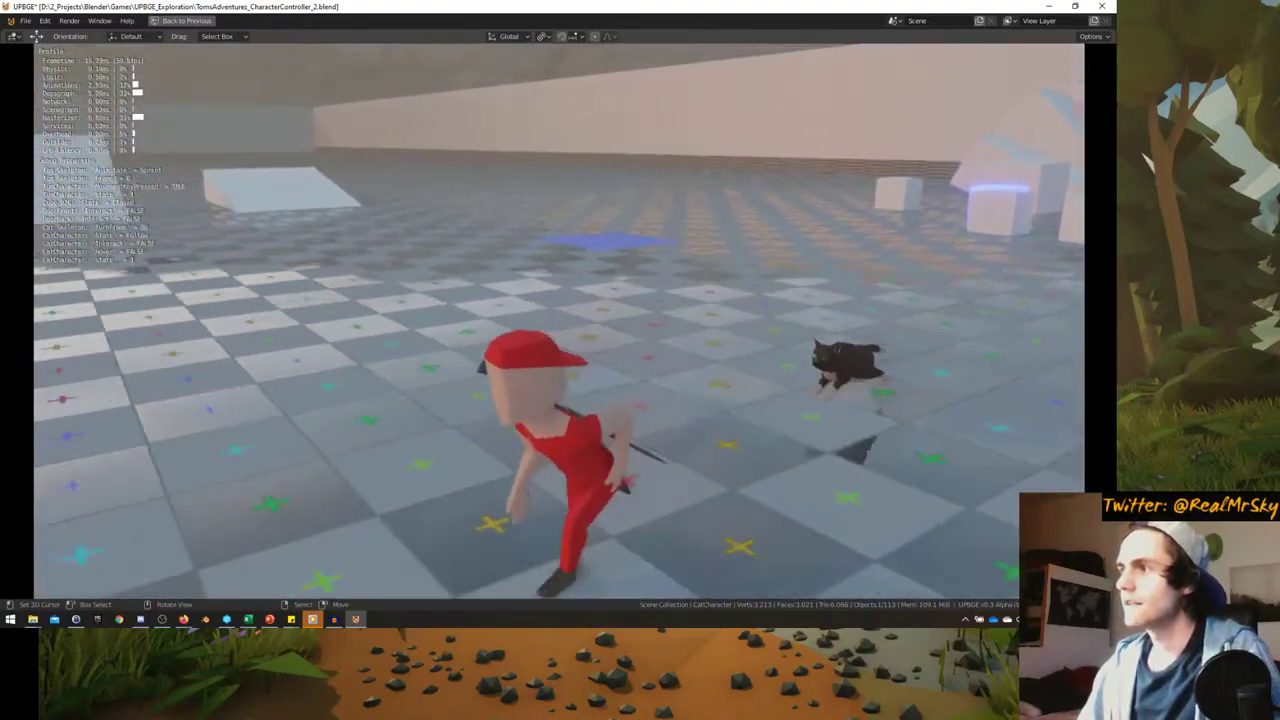
key(a)
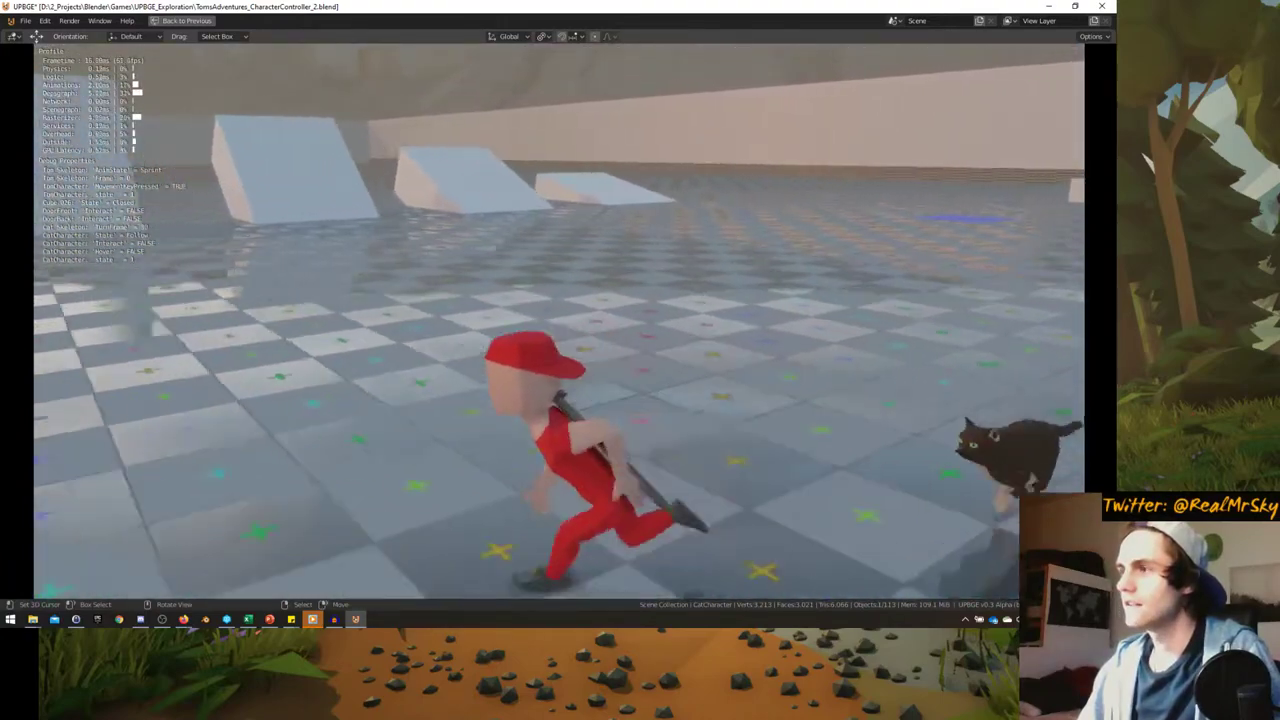
key(a)
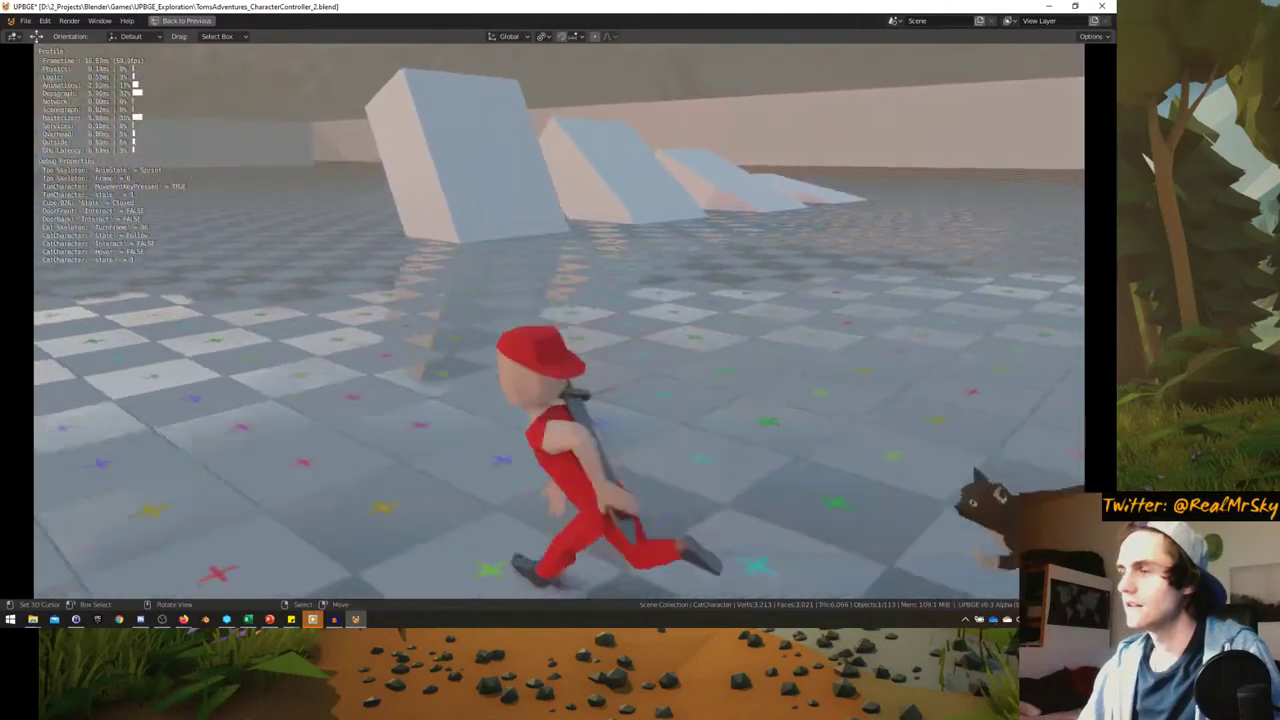
key(a)
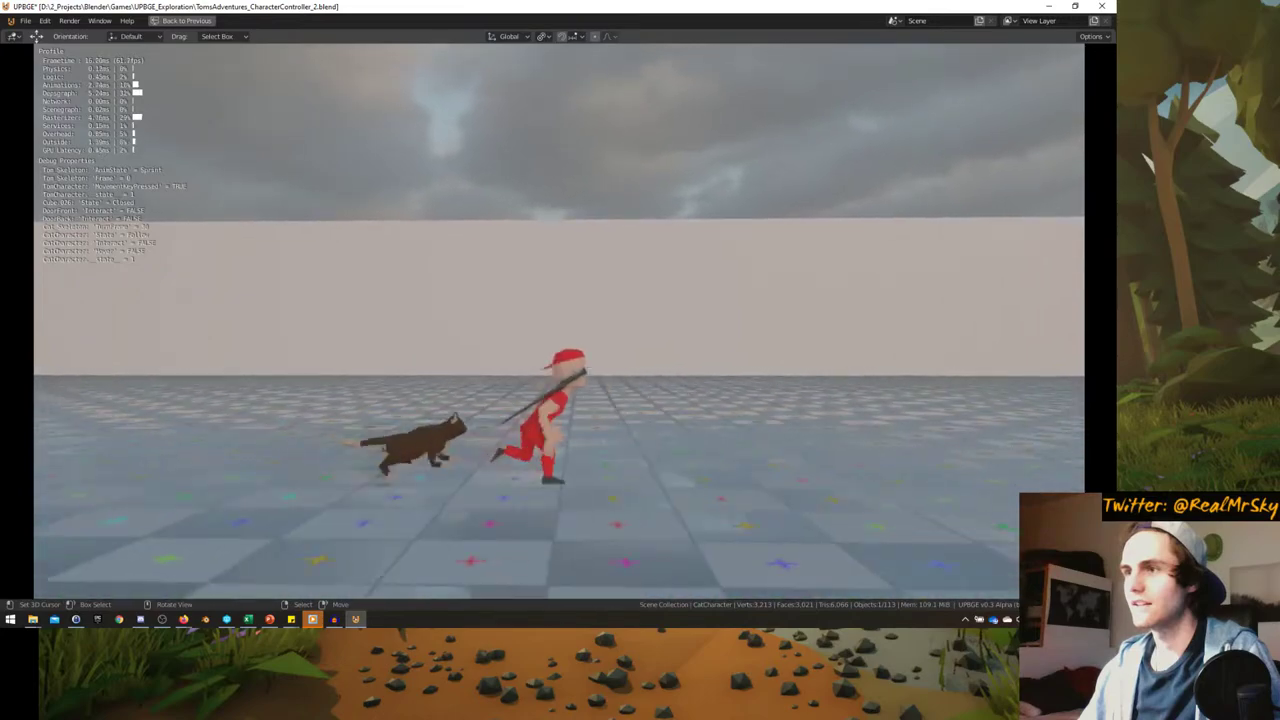
key(w)
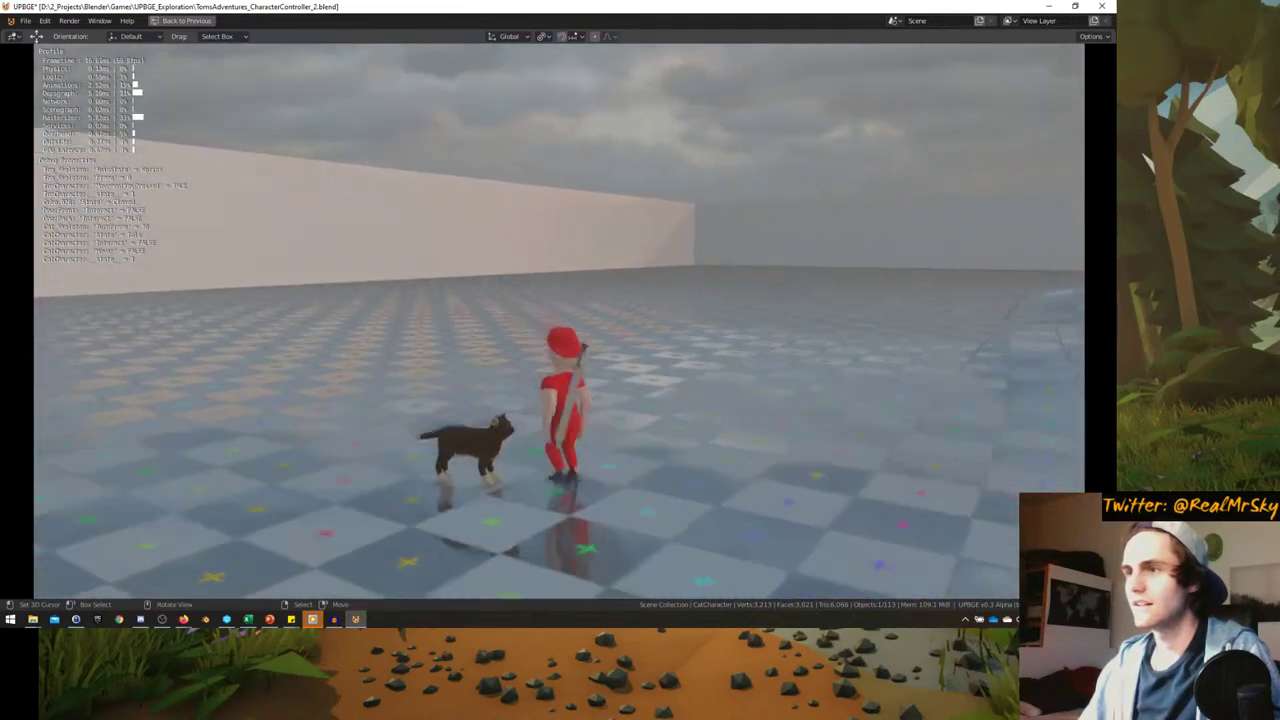
key(d)
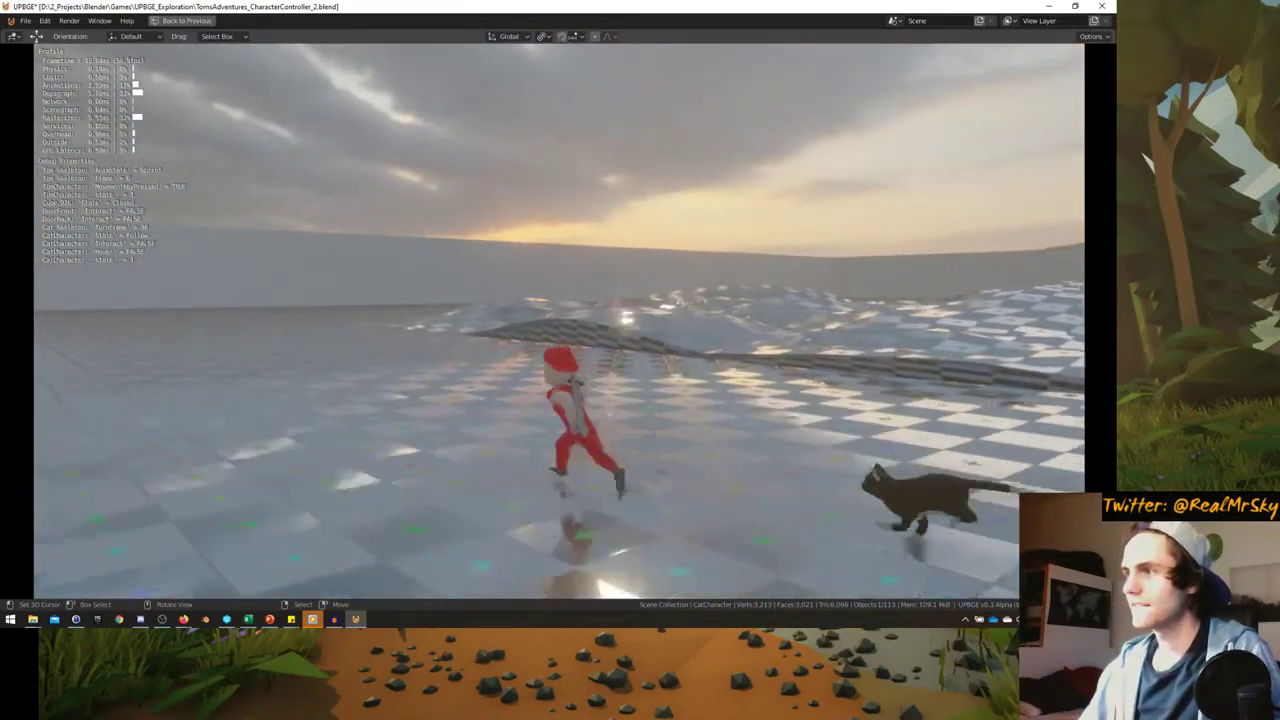
key(a)
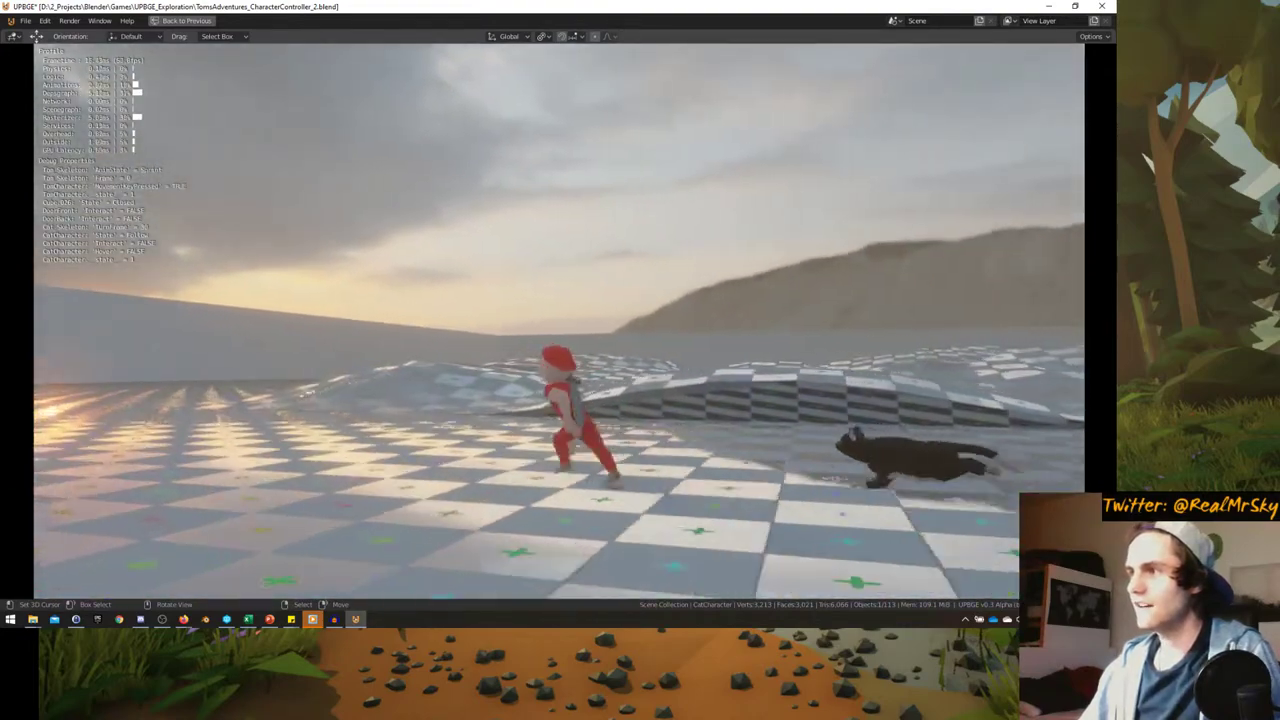
key(a)
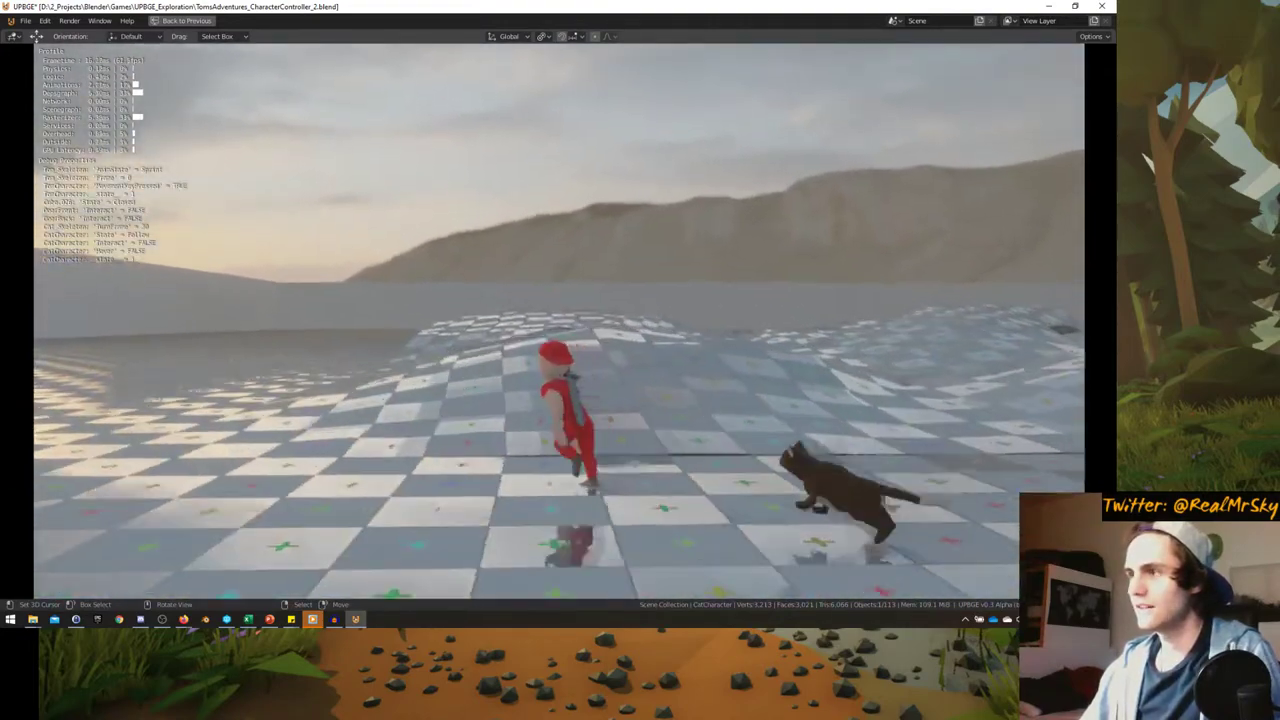
key(a)
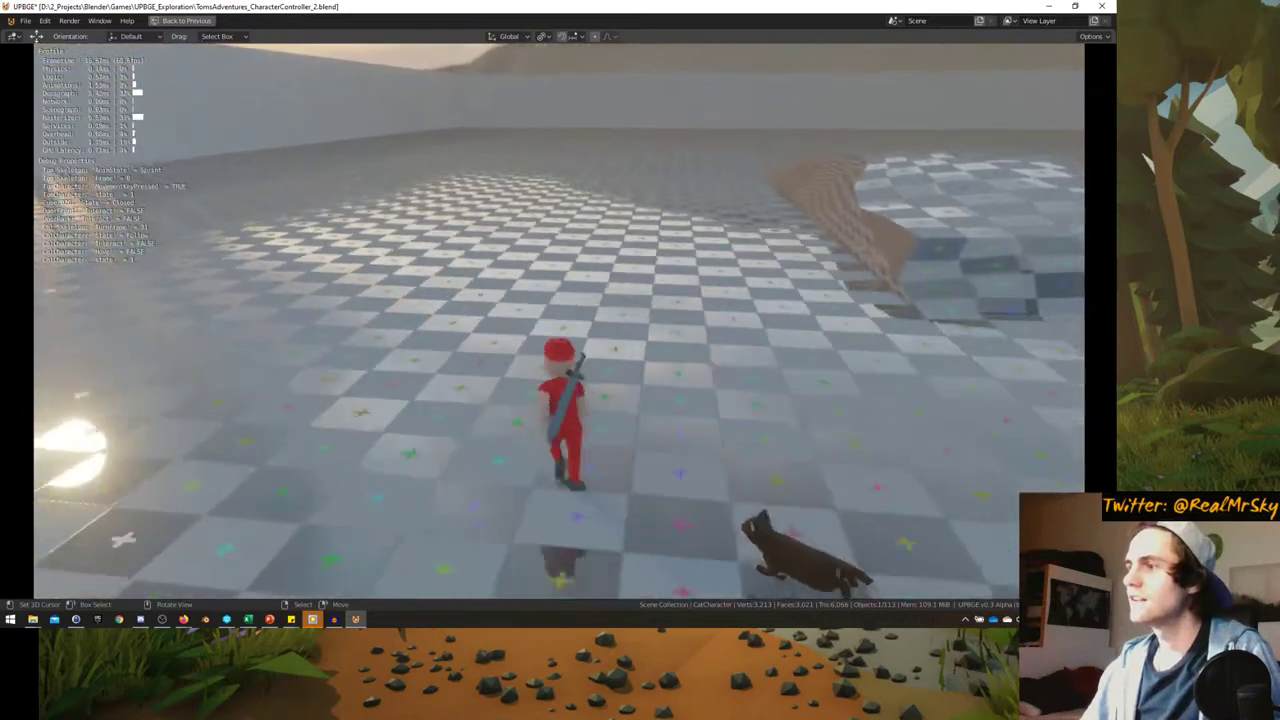
- Sprint Tom with Shift past the ramps, then stop the game and maximize the logic editor
key(shift+a)
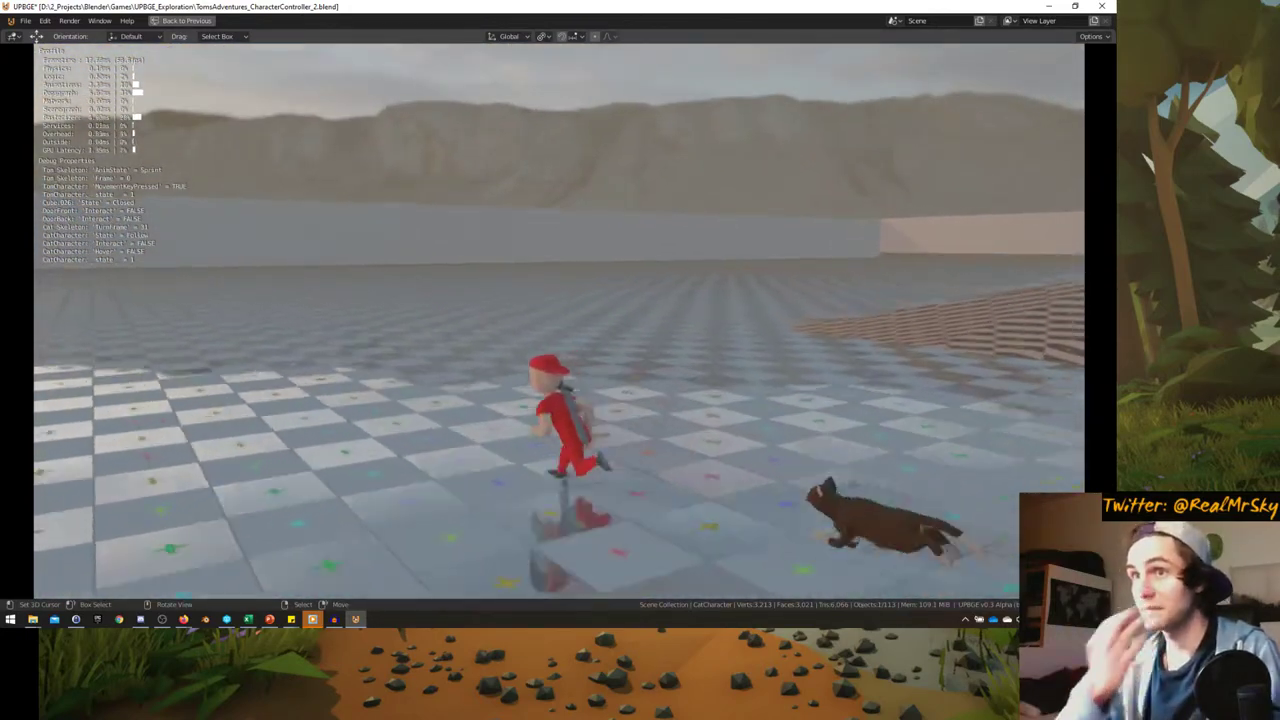
key(shift+a)
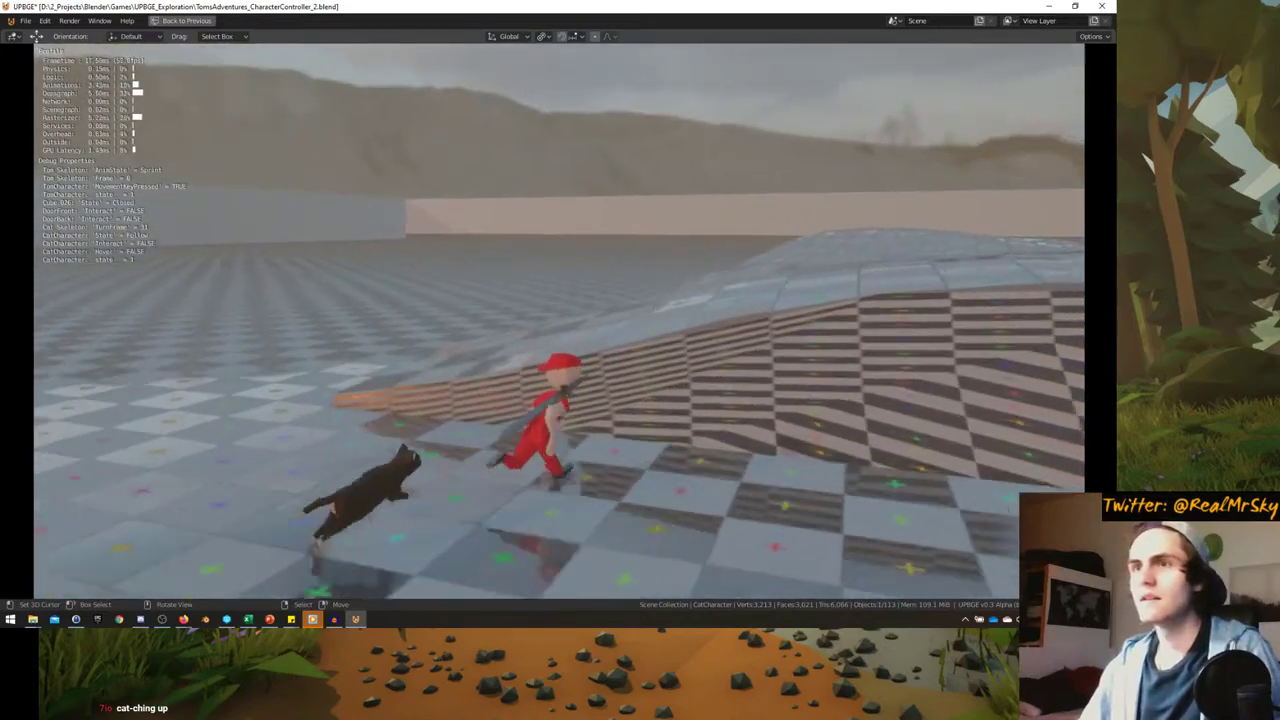
key(shift+a)
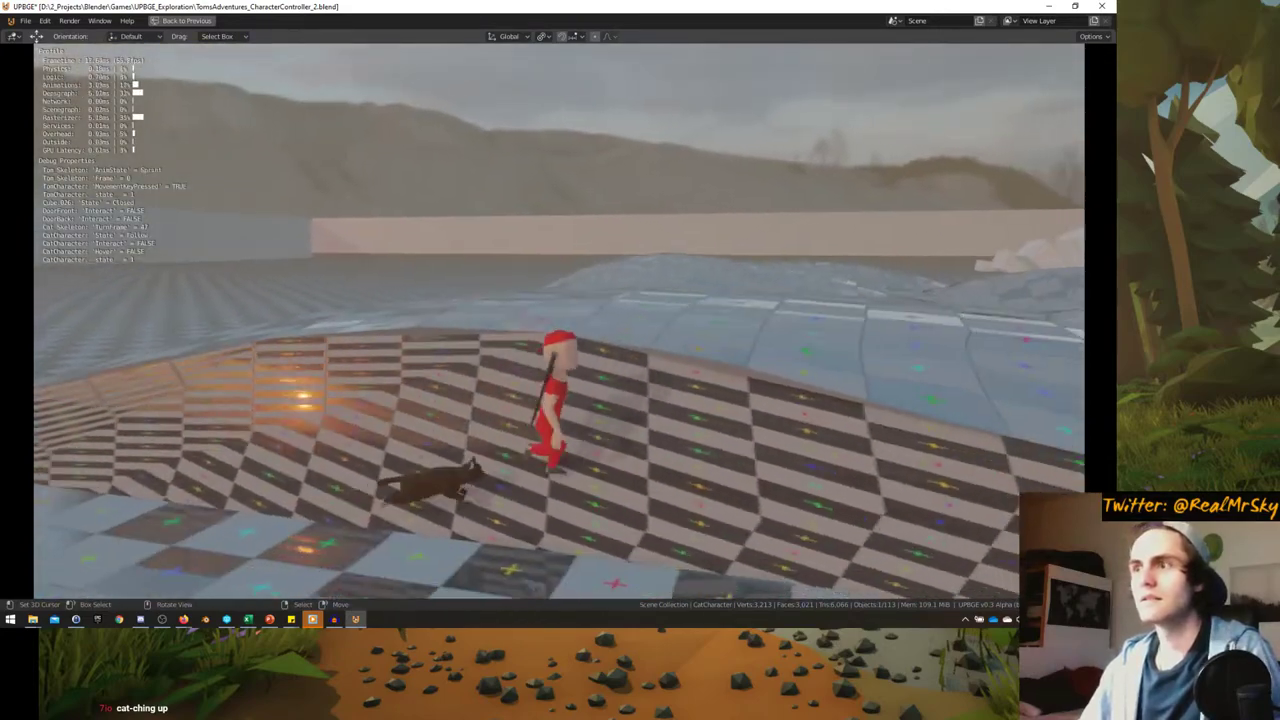
key(shift+a)
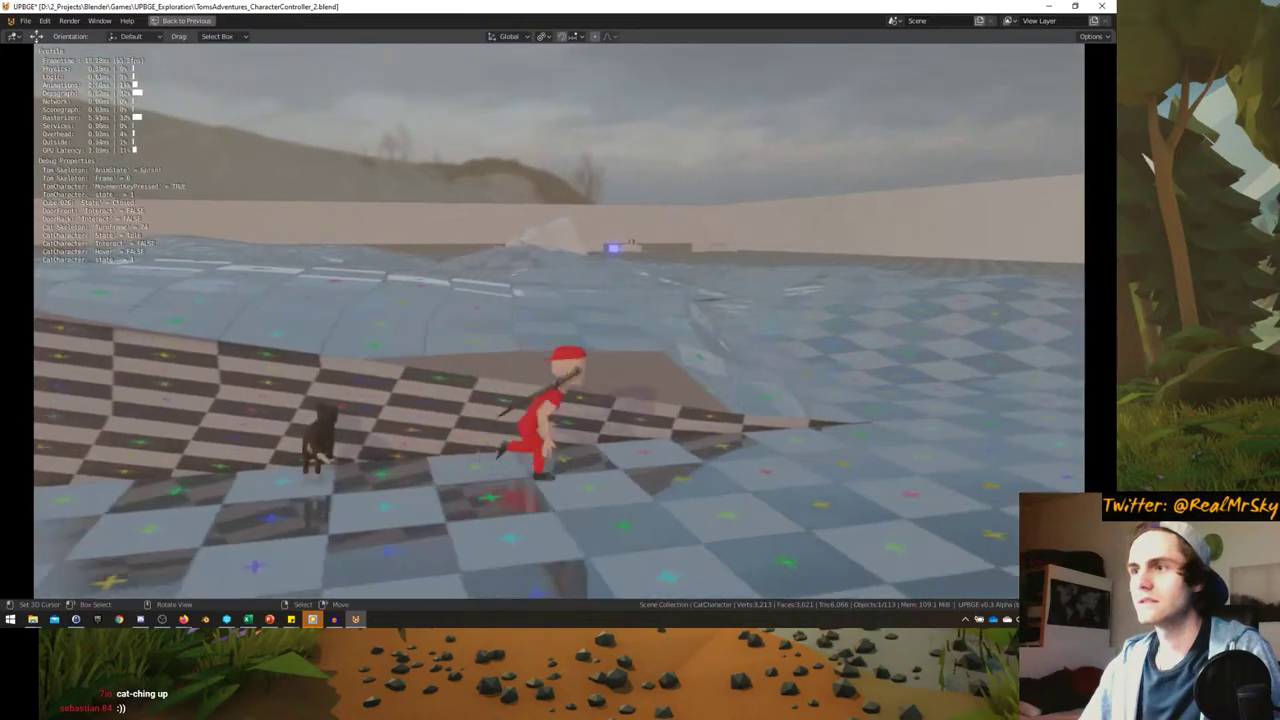
key(shift+w)
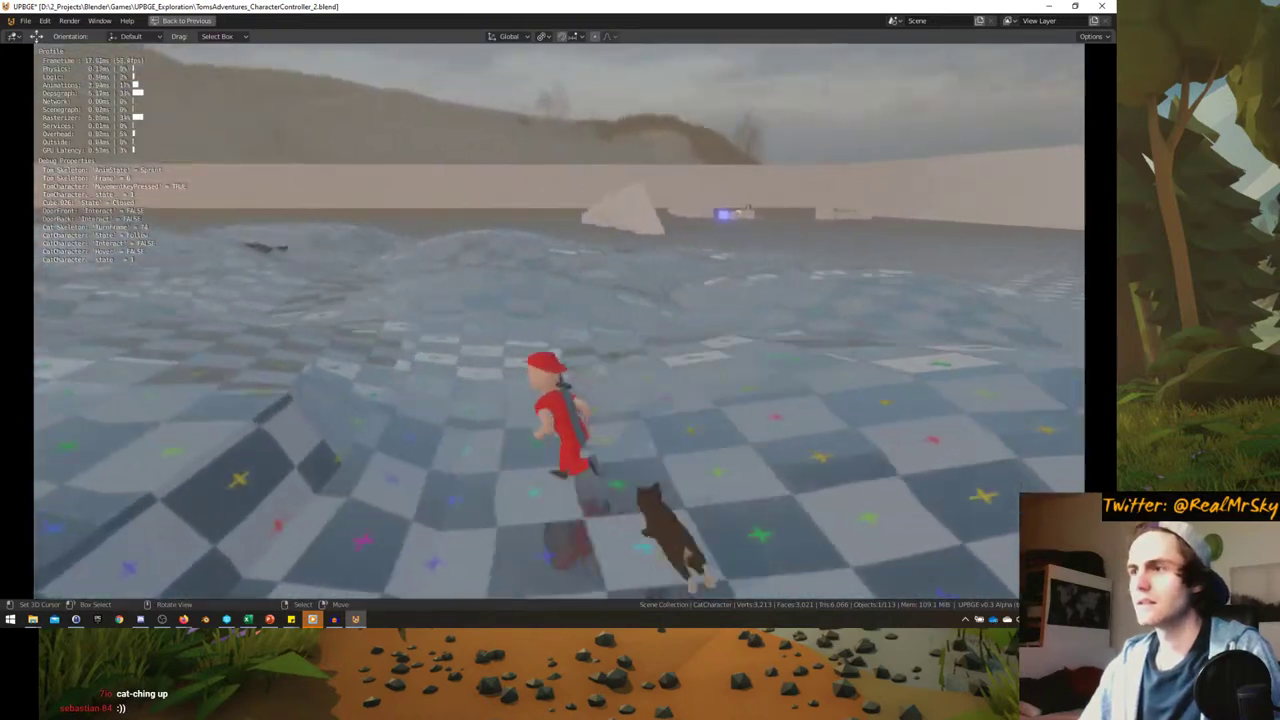
key(shift+a)
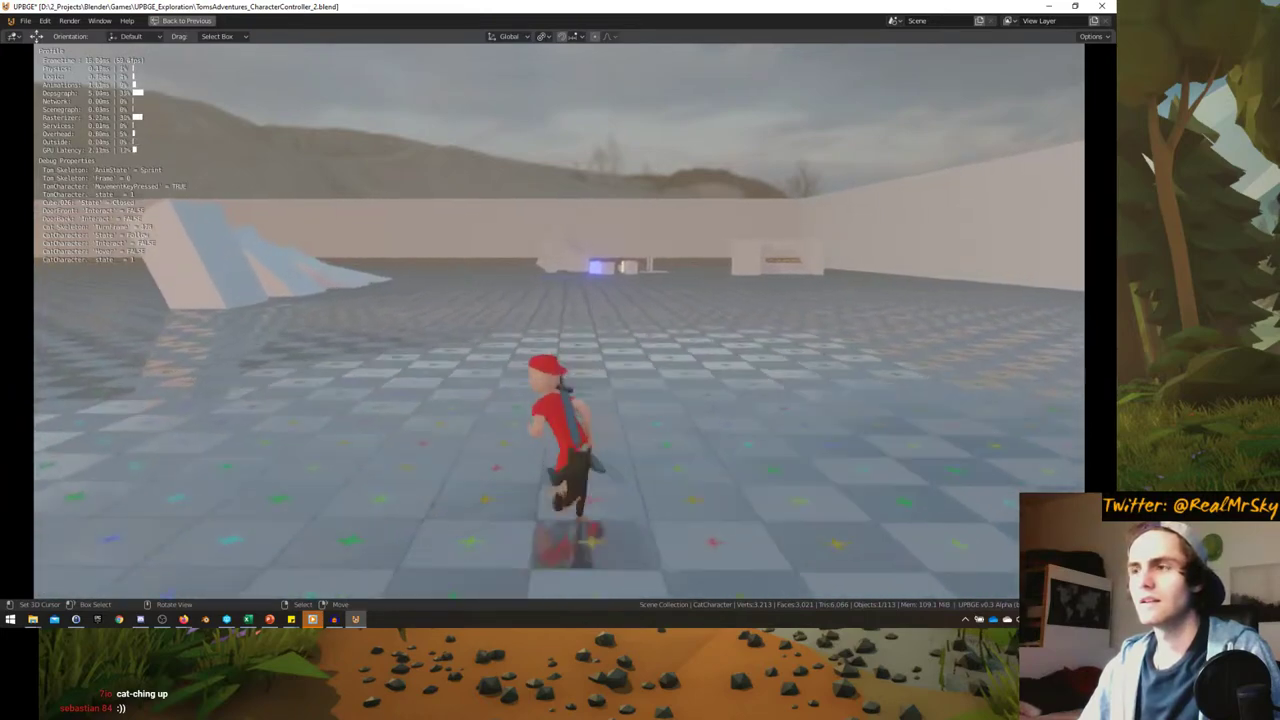
key(d)
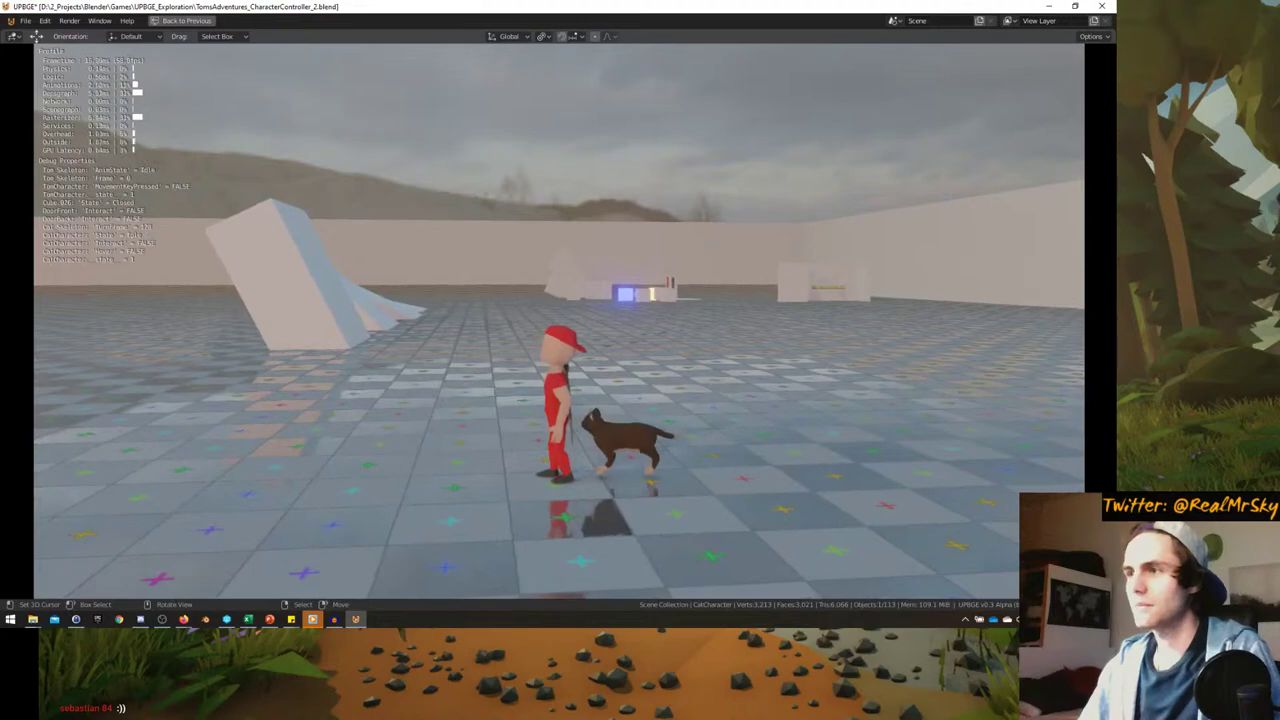
key(Escape)
key(ctrl+space)
key(ctrl+space)
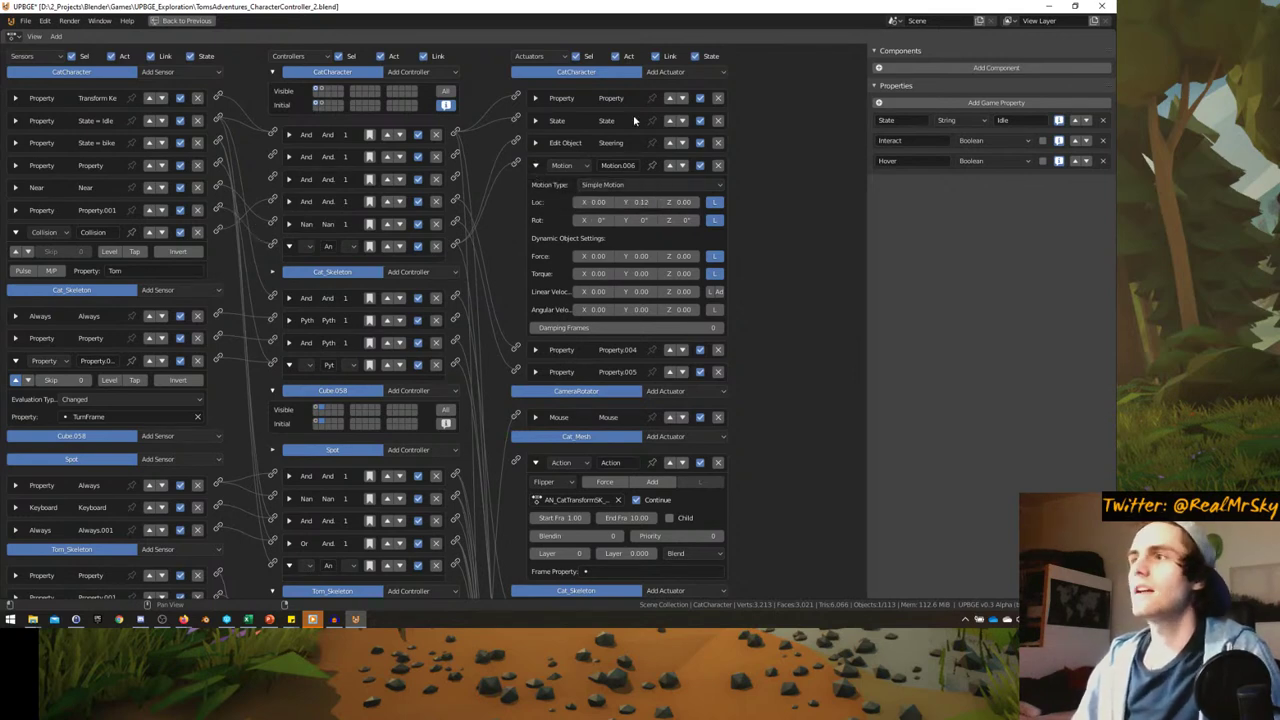
- Add a new Motion actuator to the cat with Loc Y 0.04 and start naming it WalkSpeed
click(666, 72)
click(684, 199)
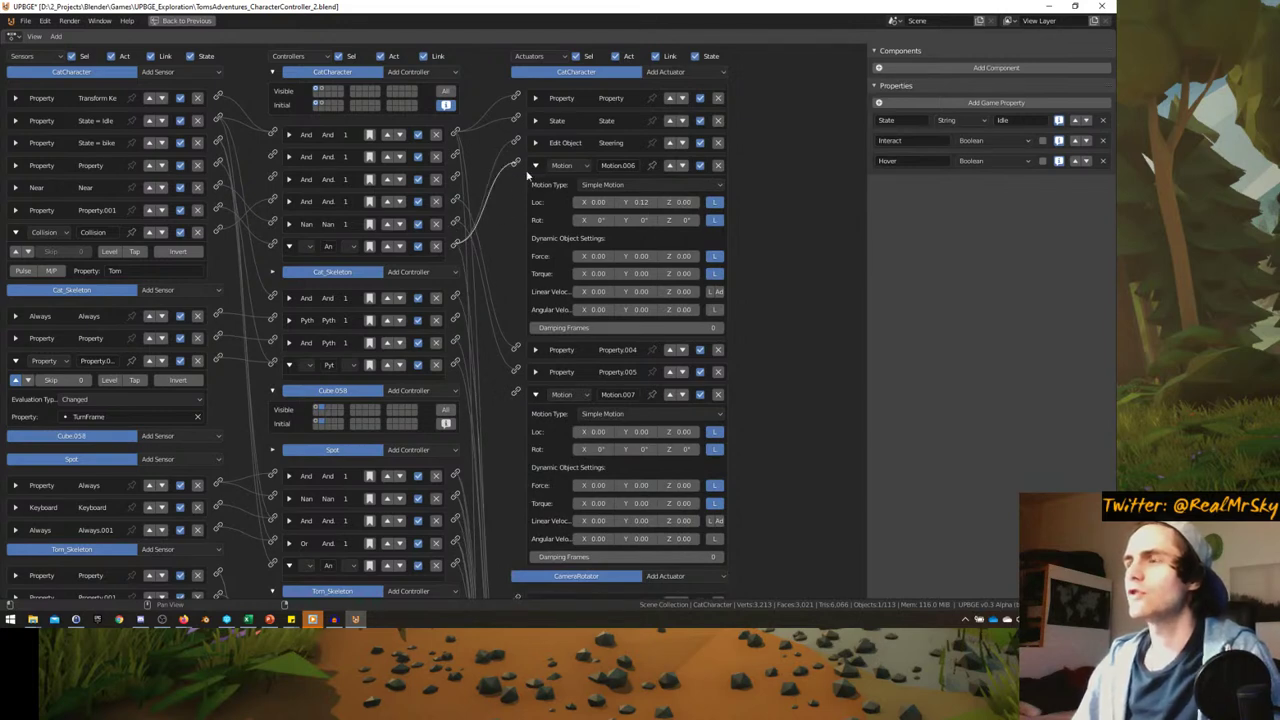
click(640, 431)
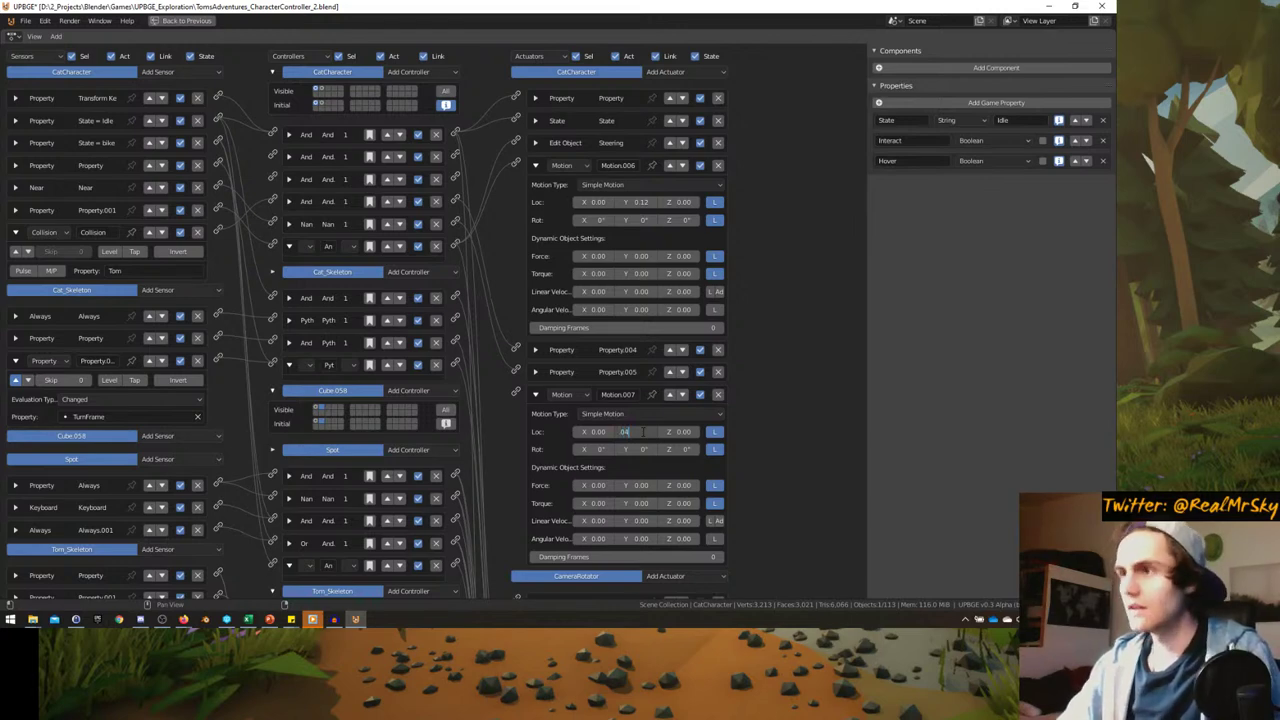
text(.04)
key(Return)
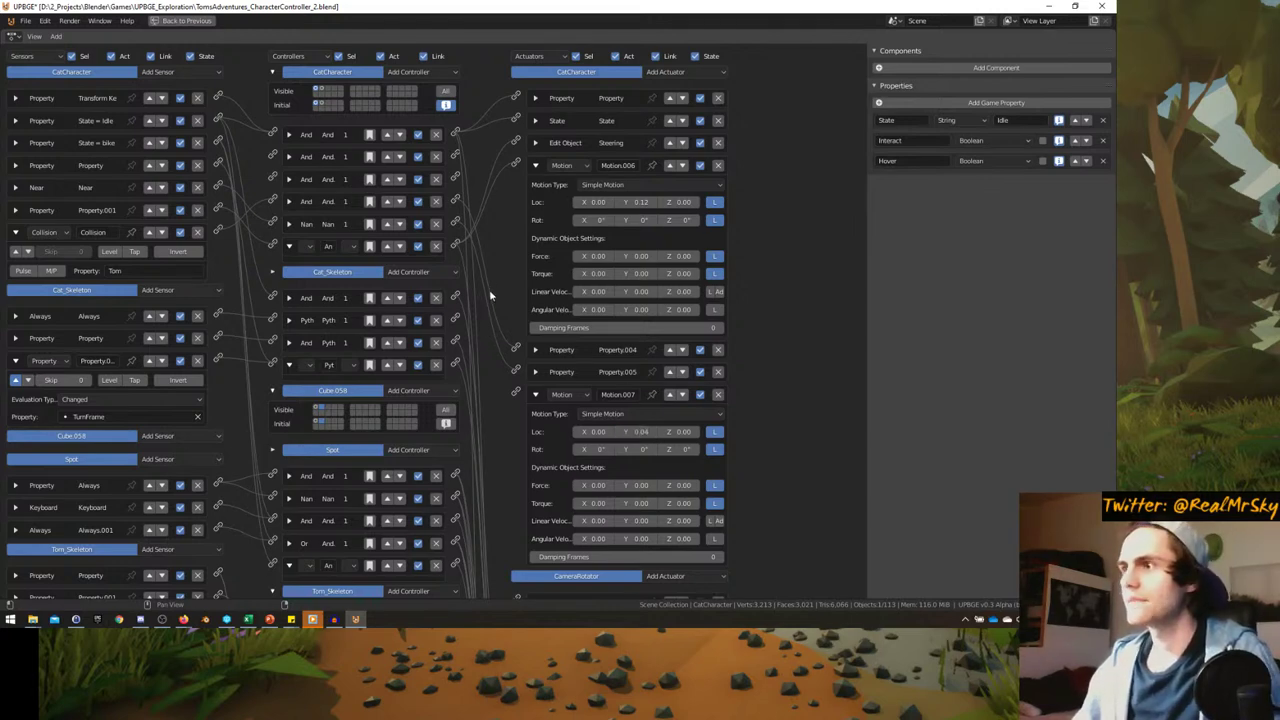
click(633, 395)
text(WalkSpeed)
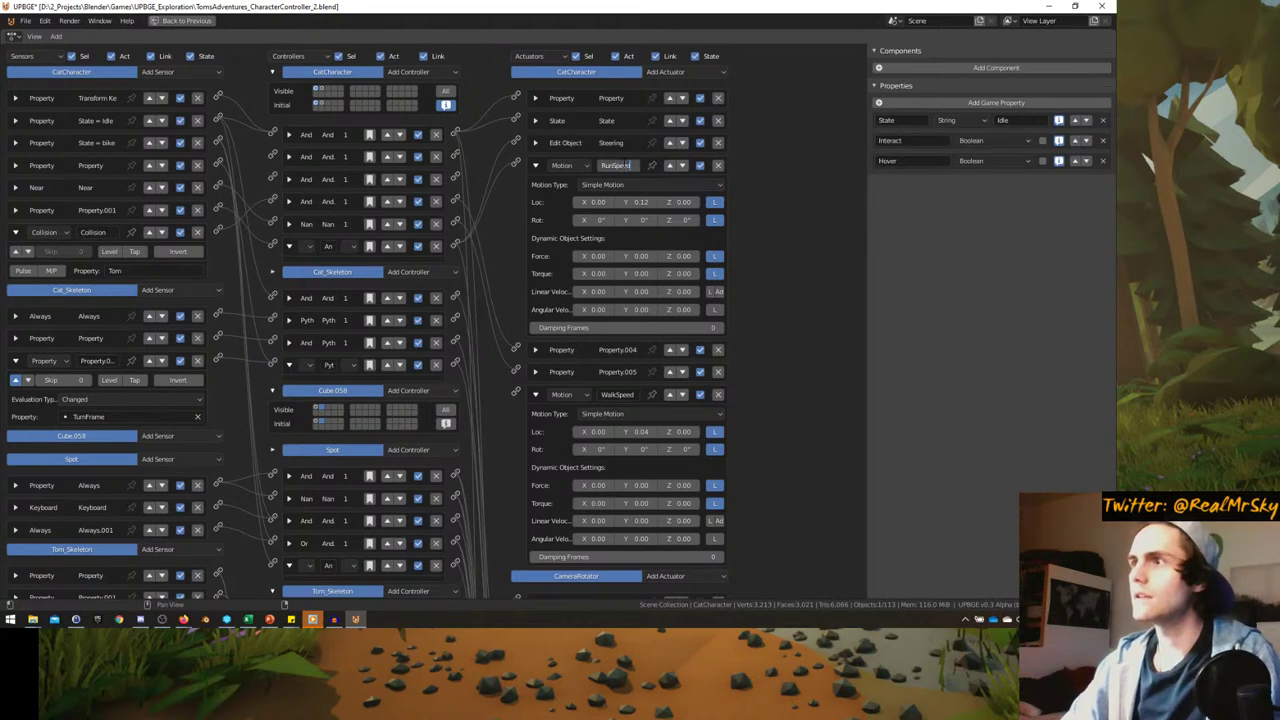
- Collapse both Motion actuators and move WalkSpeed up directly beneath RunSpeed
click(535, 166)
click(534, 232)
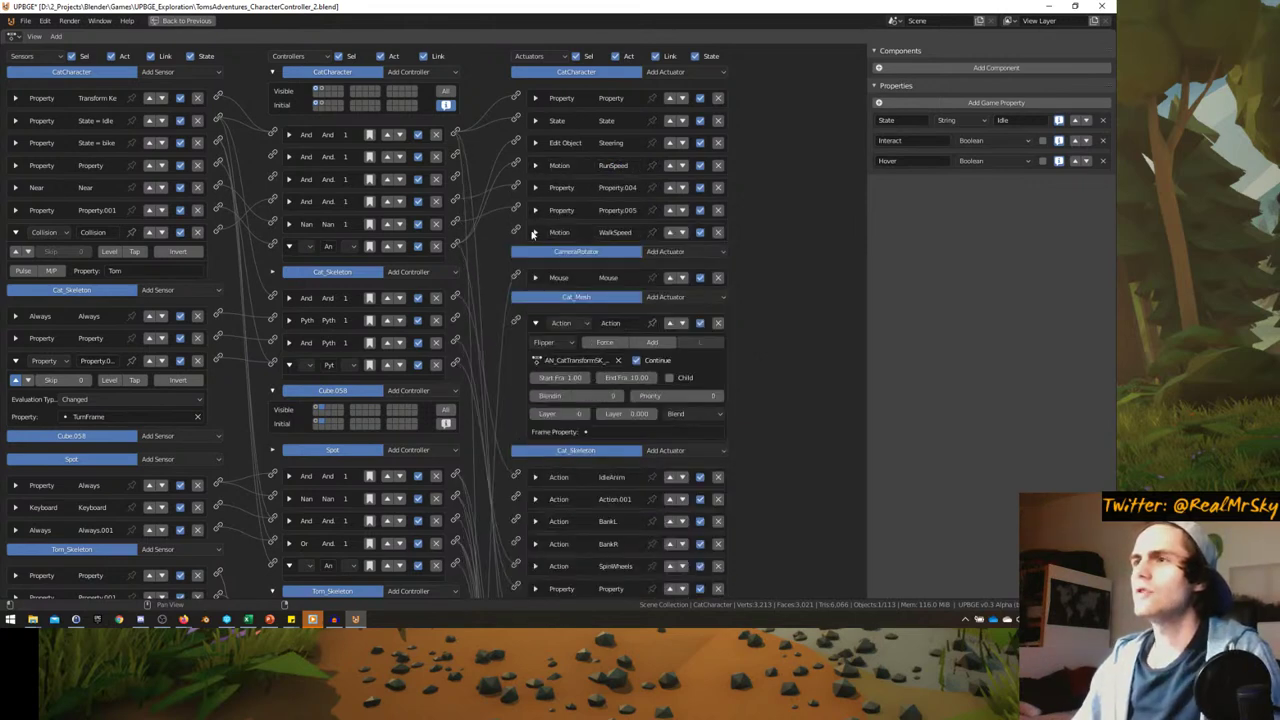
click(670, 232)
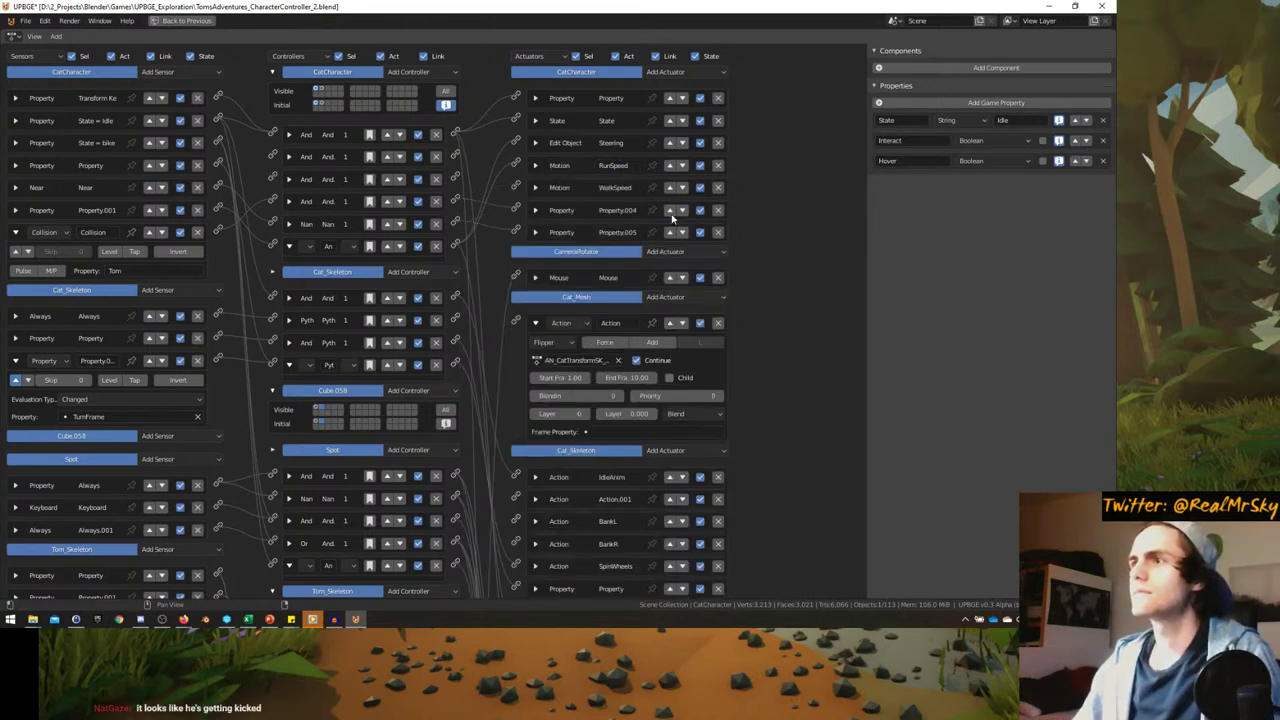
click(670, 210)
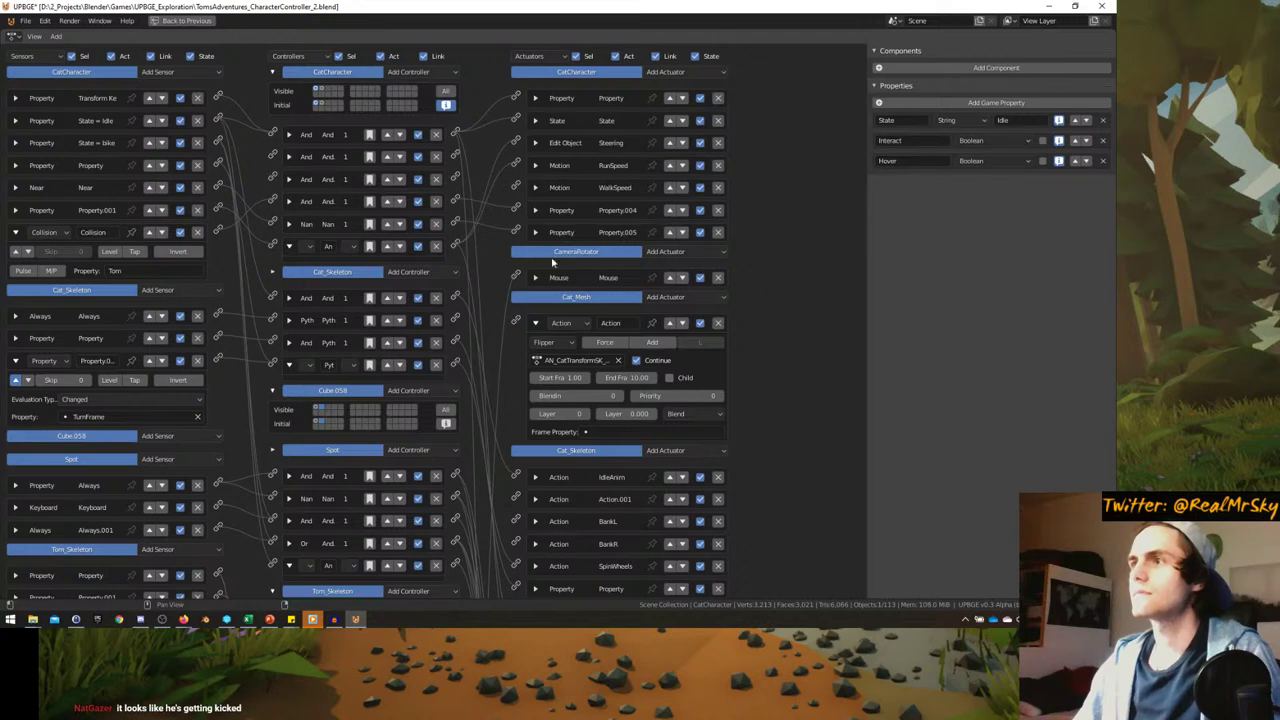
- Rename the cat's Follow-state property sensor to 'State = Follow'
click(16, 233)
click(16, 233)
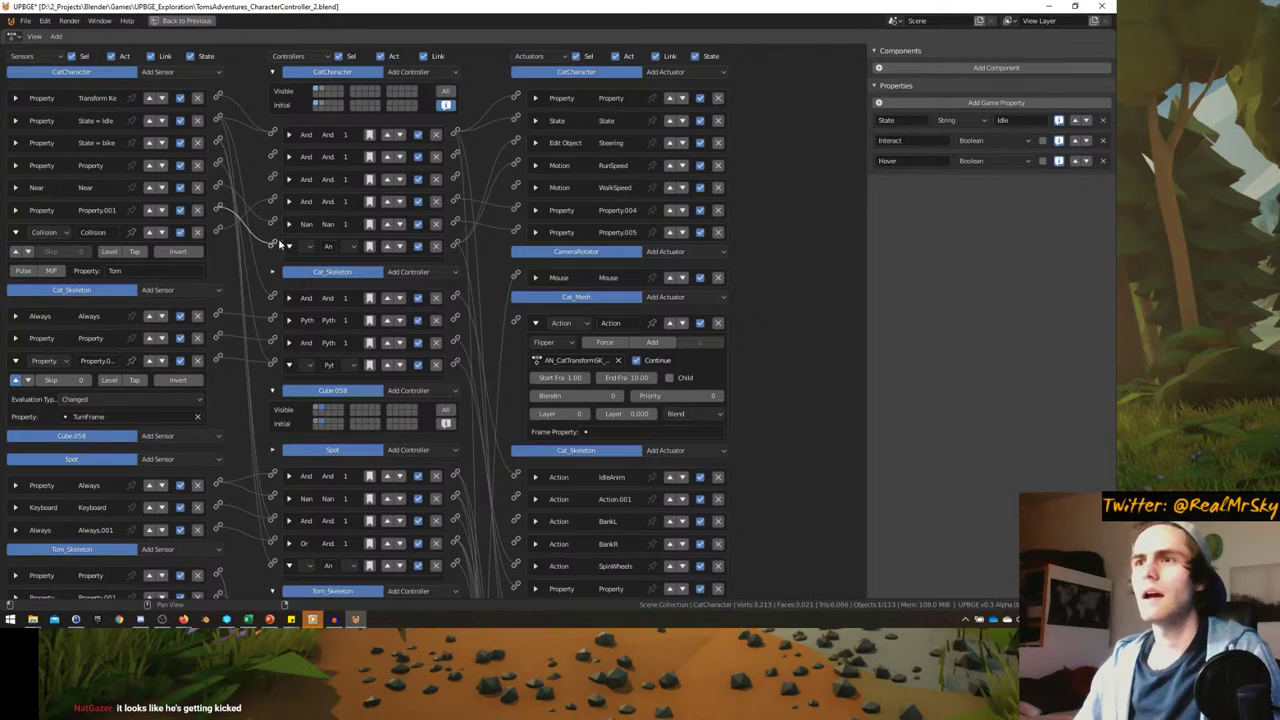
click(16, 233)
click(15, 210)
click(100, 210)
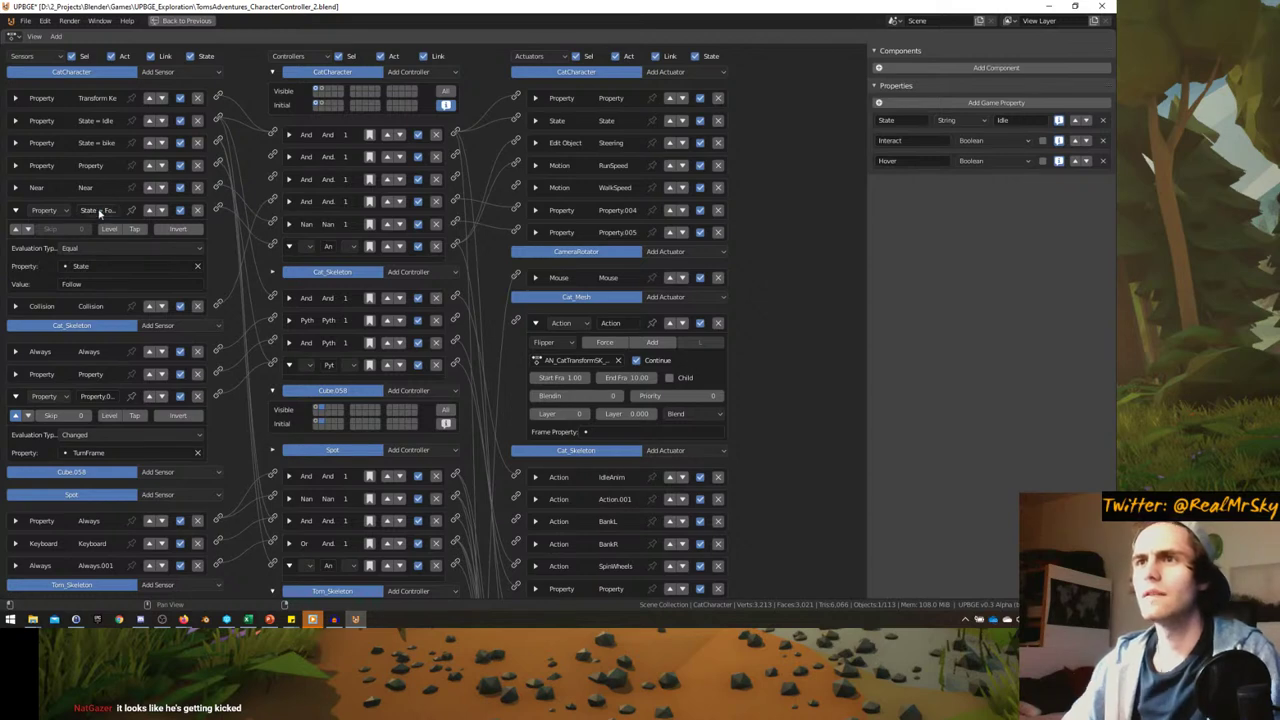
click(15, 210)
click(172, 74)
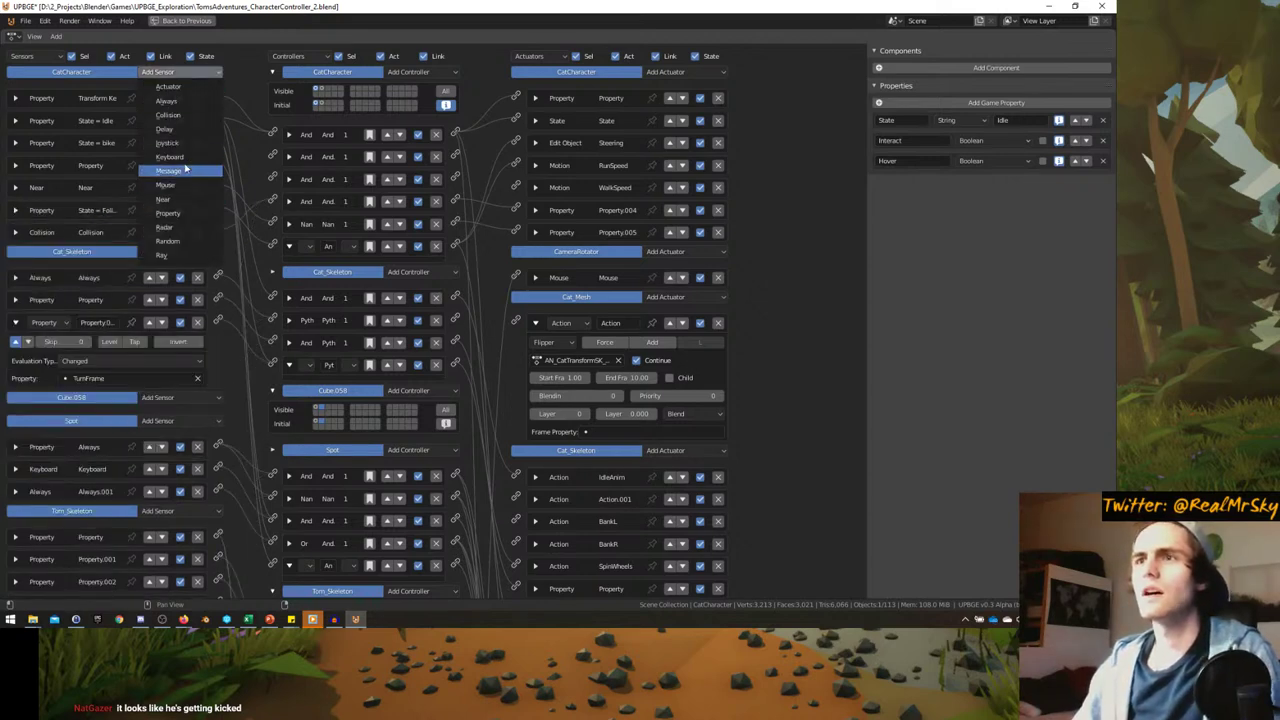
- Add a Left Shift Keyboard sensor and a new And controller to the cat
click(169, 157)
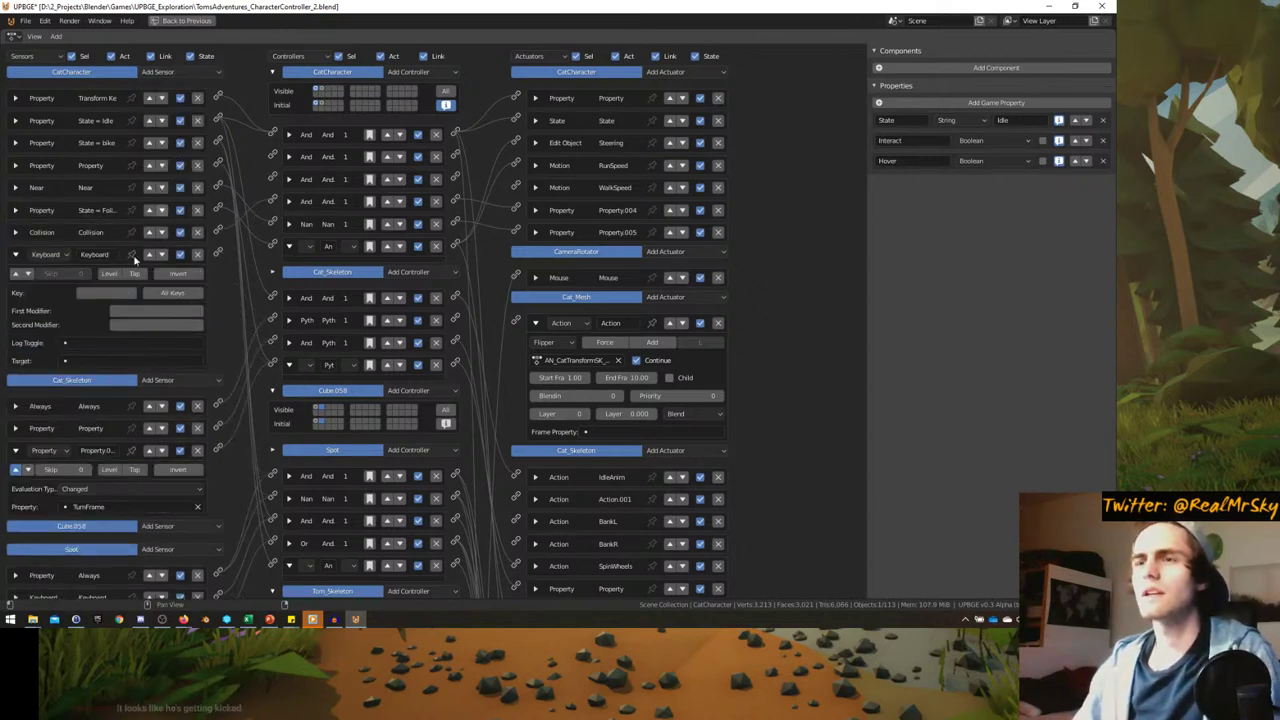
click(17, 255)
click(410, 72)
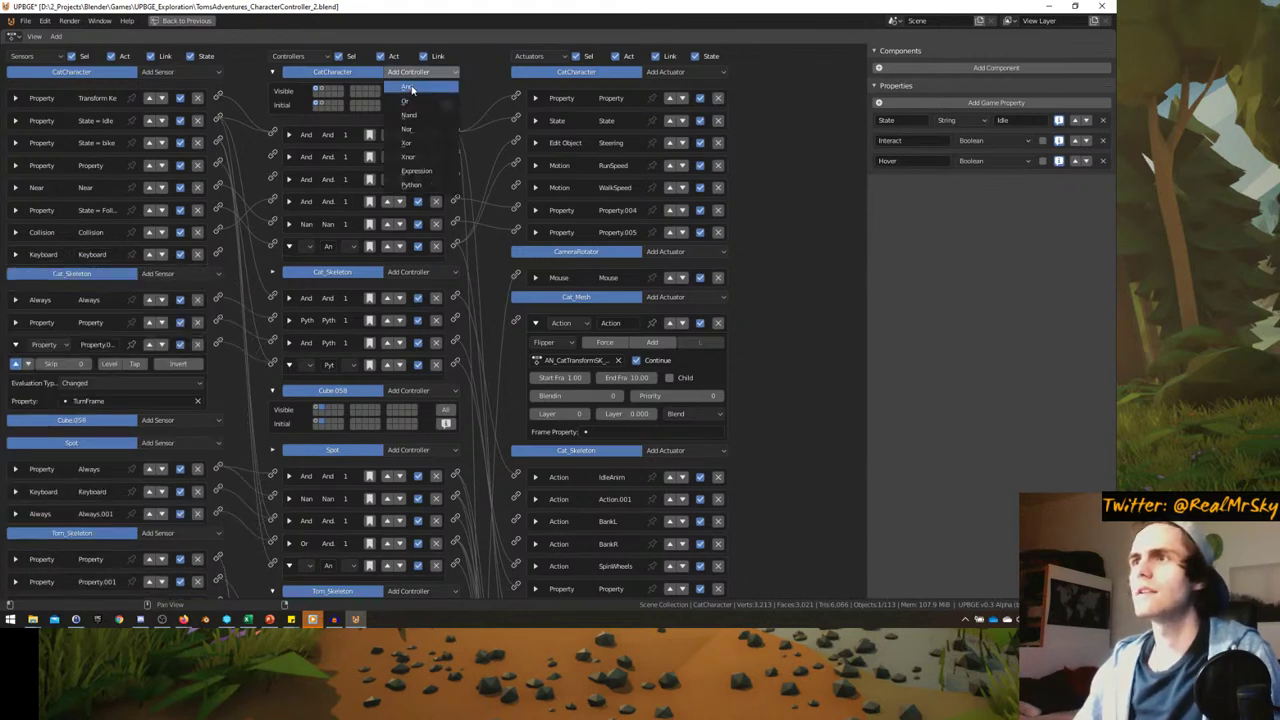
click(418, 90)
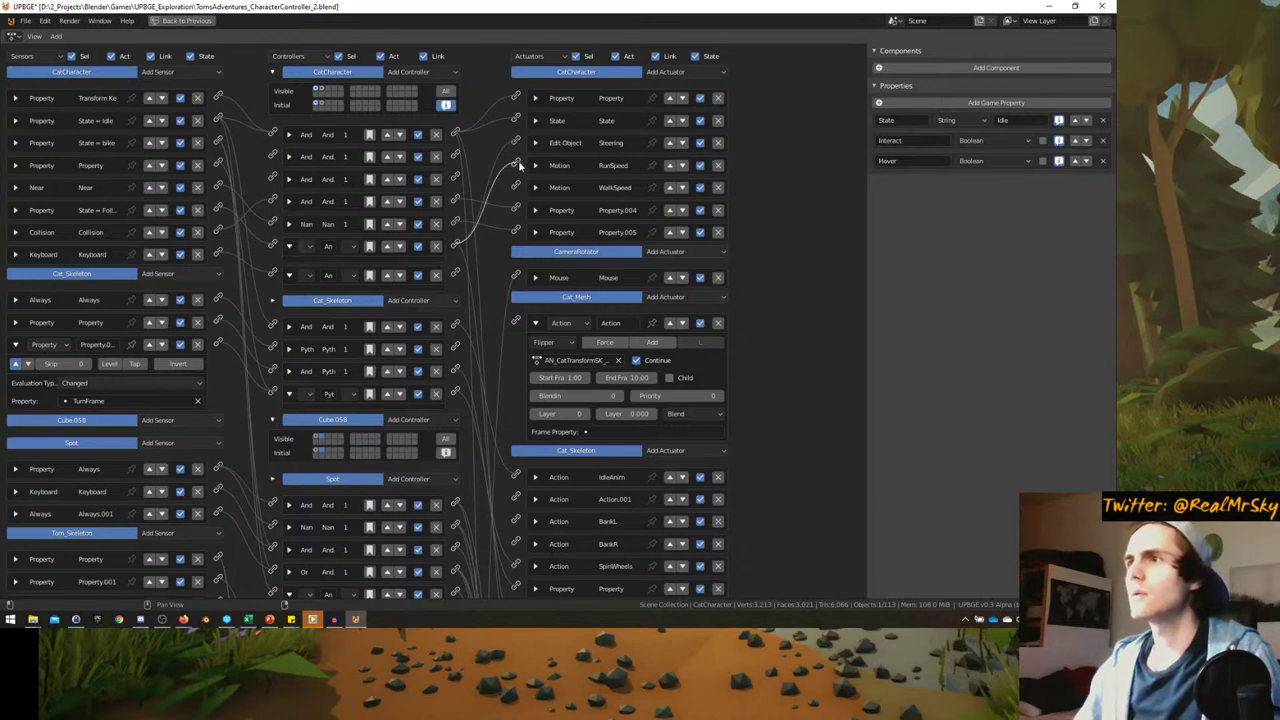
- Link the new And controller to RunSpeed and the other actuators, then maximize the 3D viewport
drag(519, 165, 517, 234)
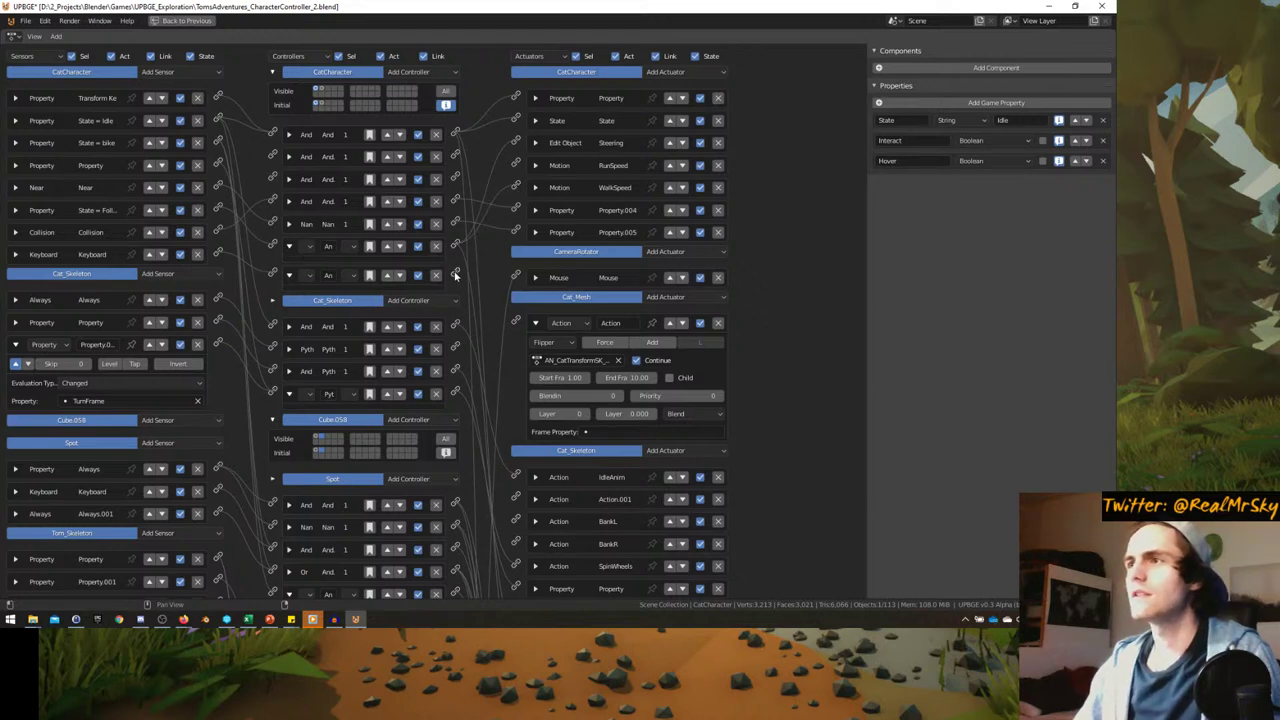
drag(455, 274, 515, 187)
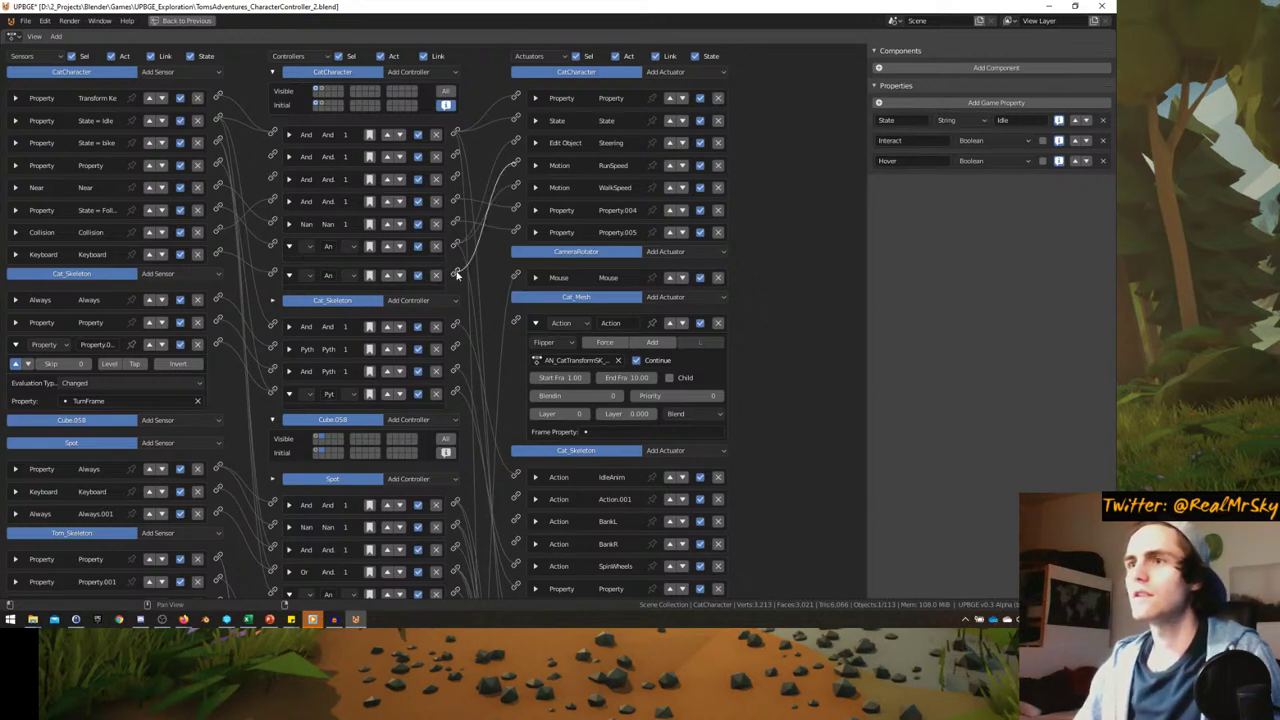
drag(457, 275, 455, 276)
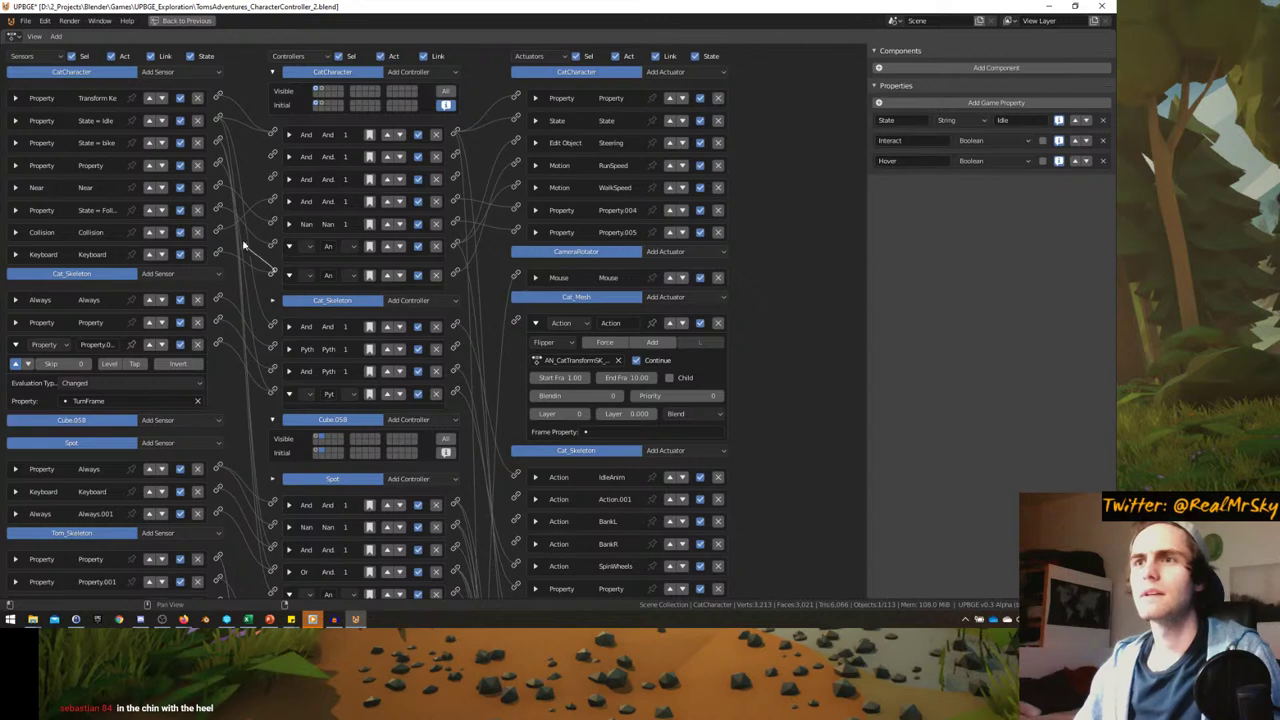
click(289, 277)
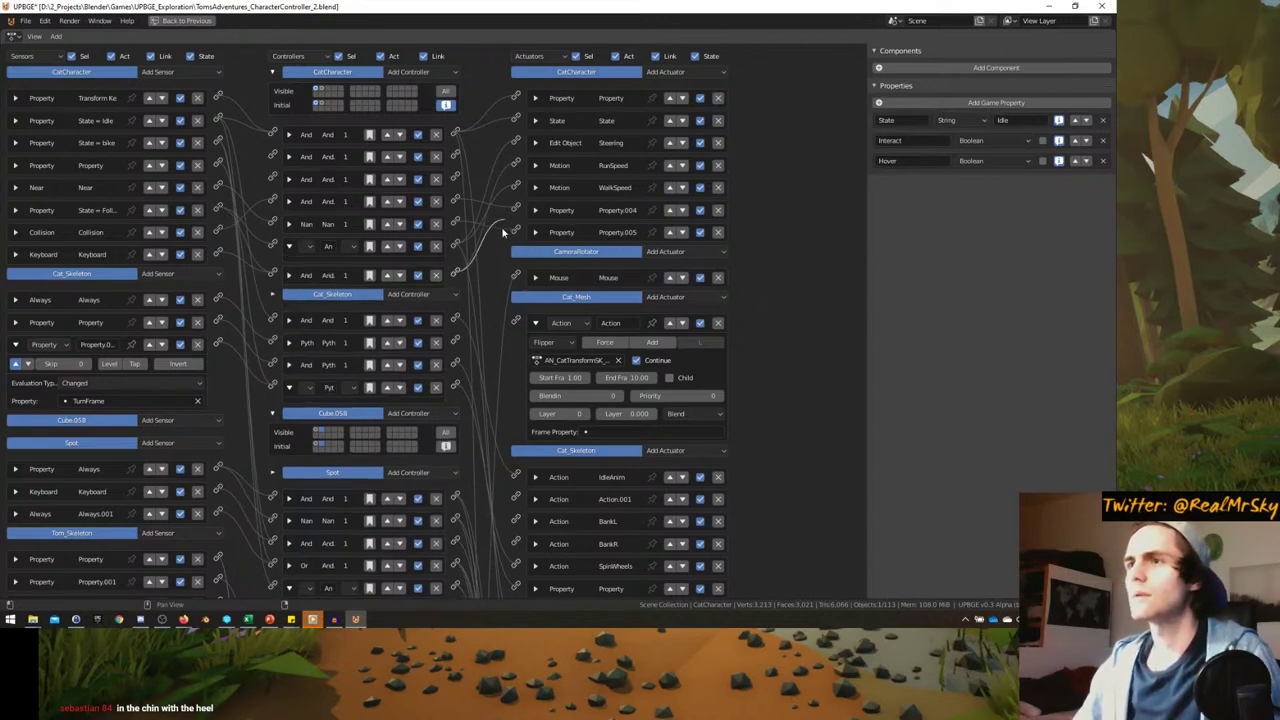
drag(455, 272, 494, 271)
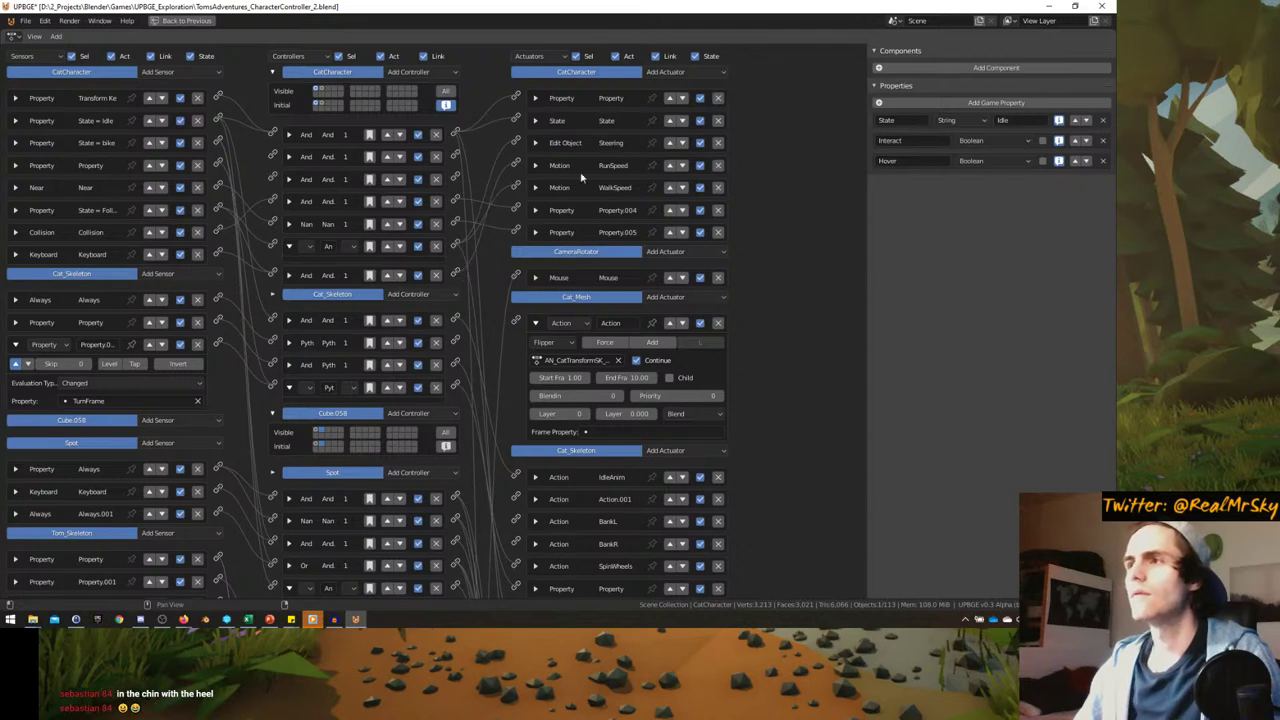
click(535, 166)
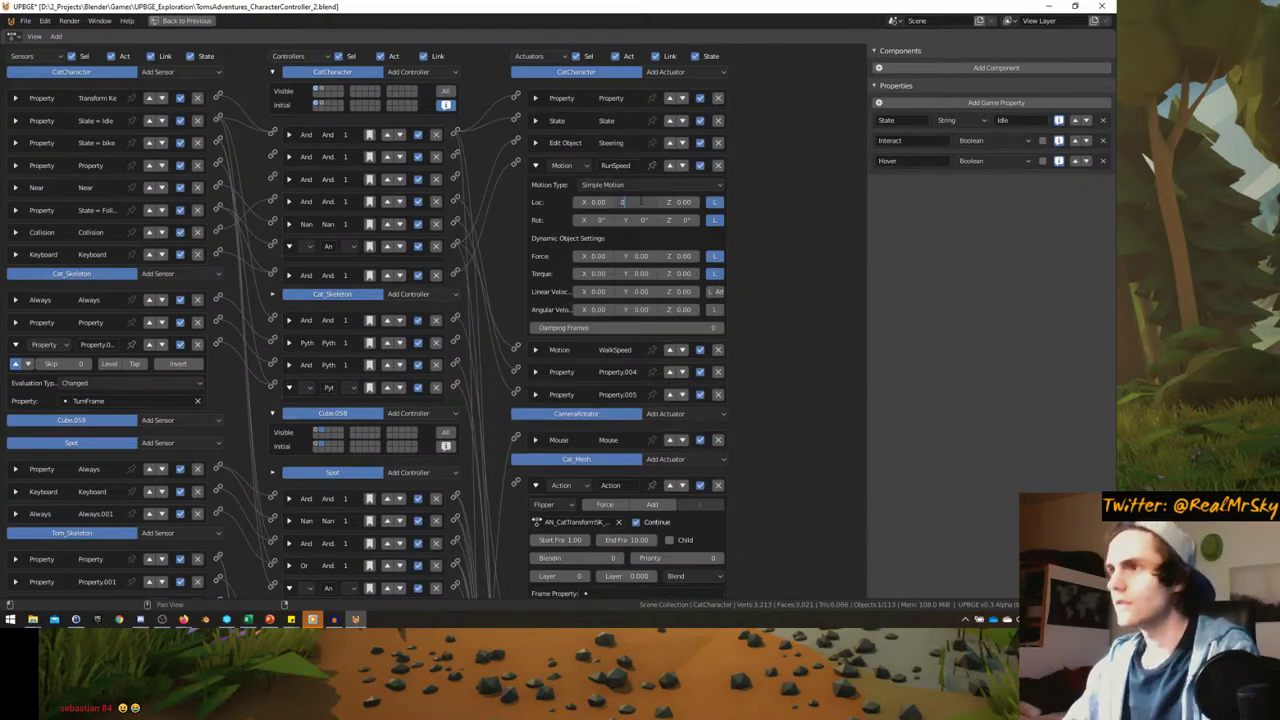
click(535, 166)
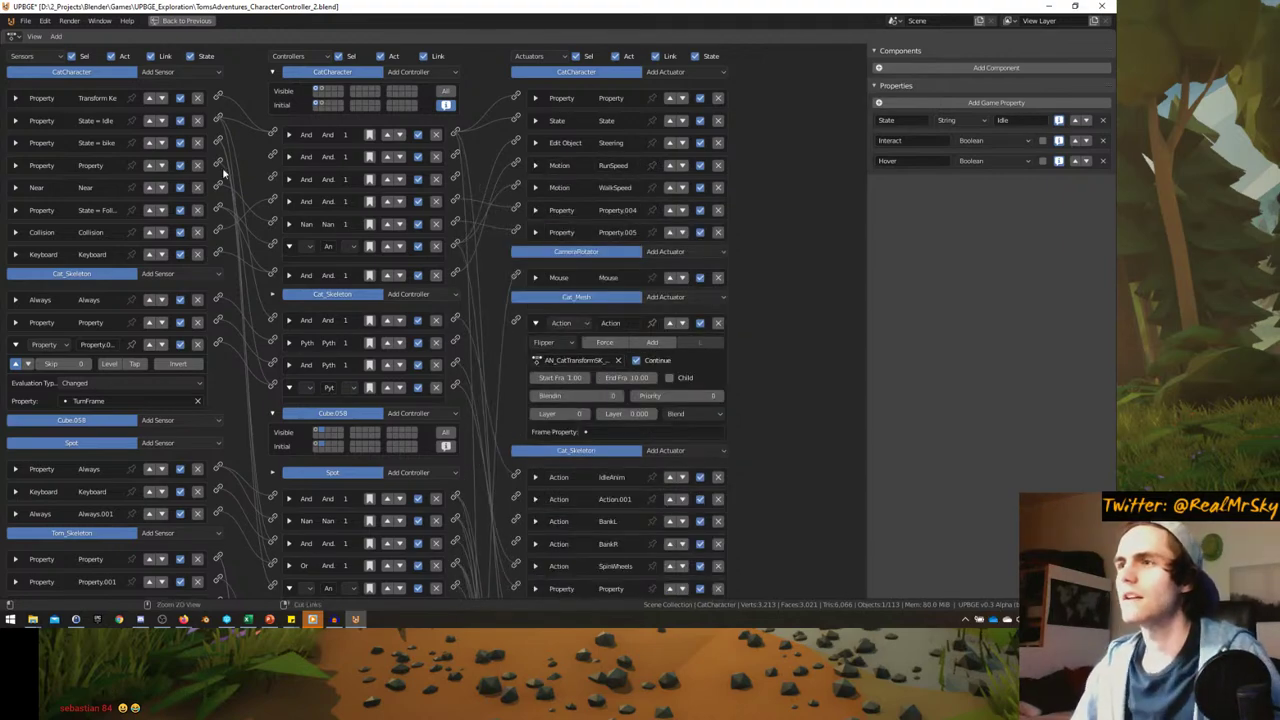
key(ctrl+space)
key(ctrl+space)
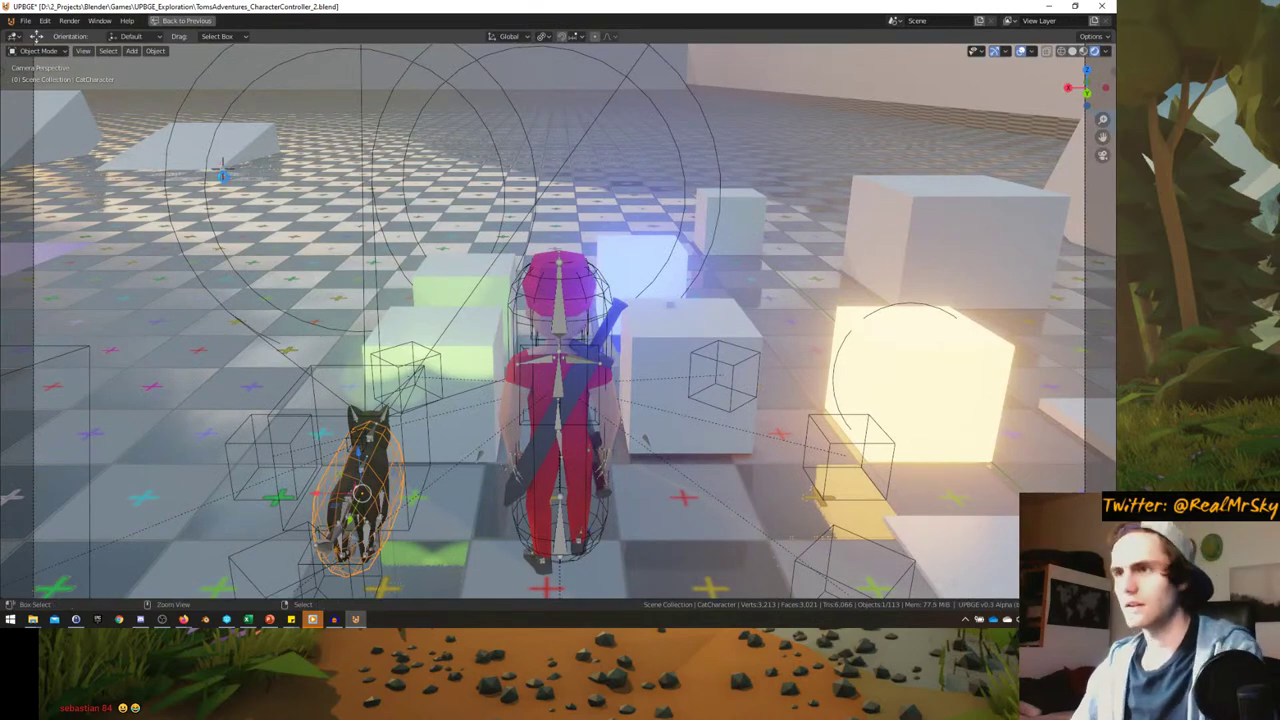
- Save, then play-test Tom walking and sprinting with the cat following, and restore the Logic layout
key(ctrl+s)
key(p)
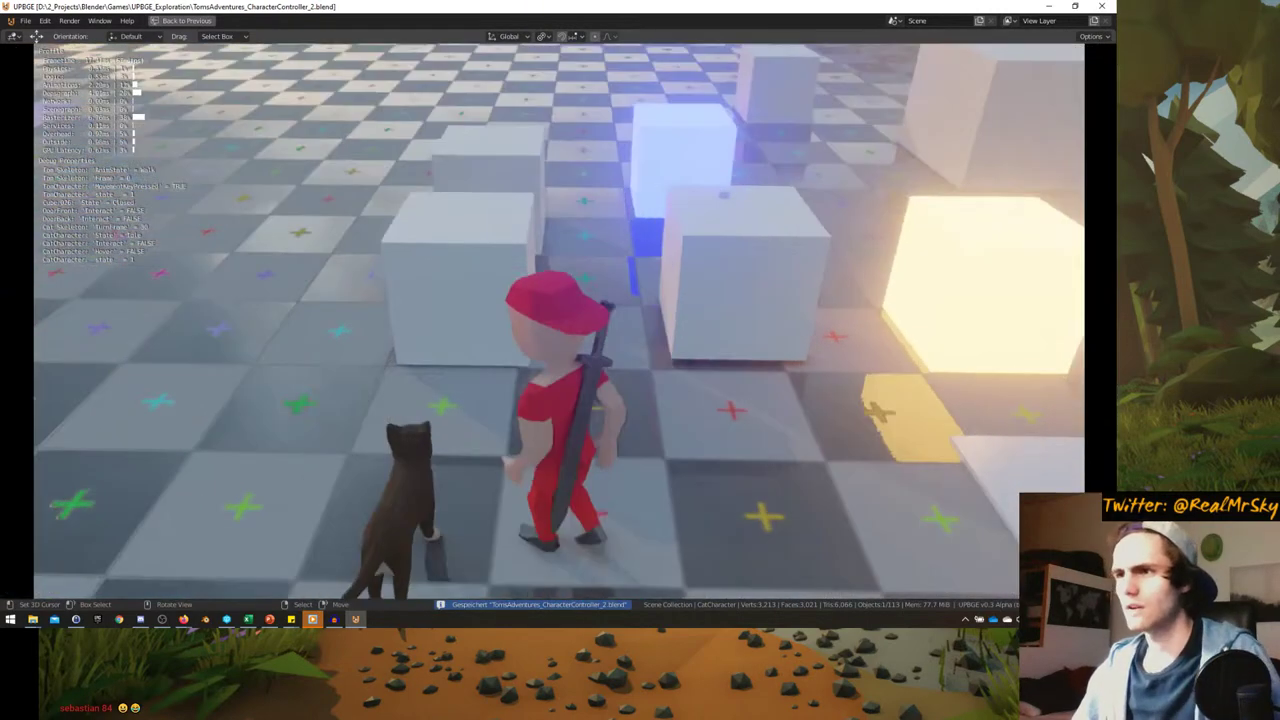
key(w)
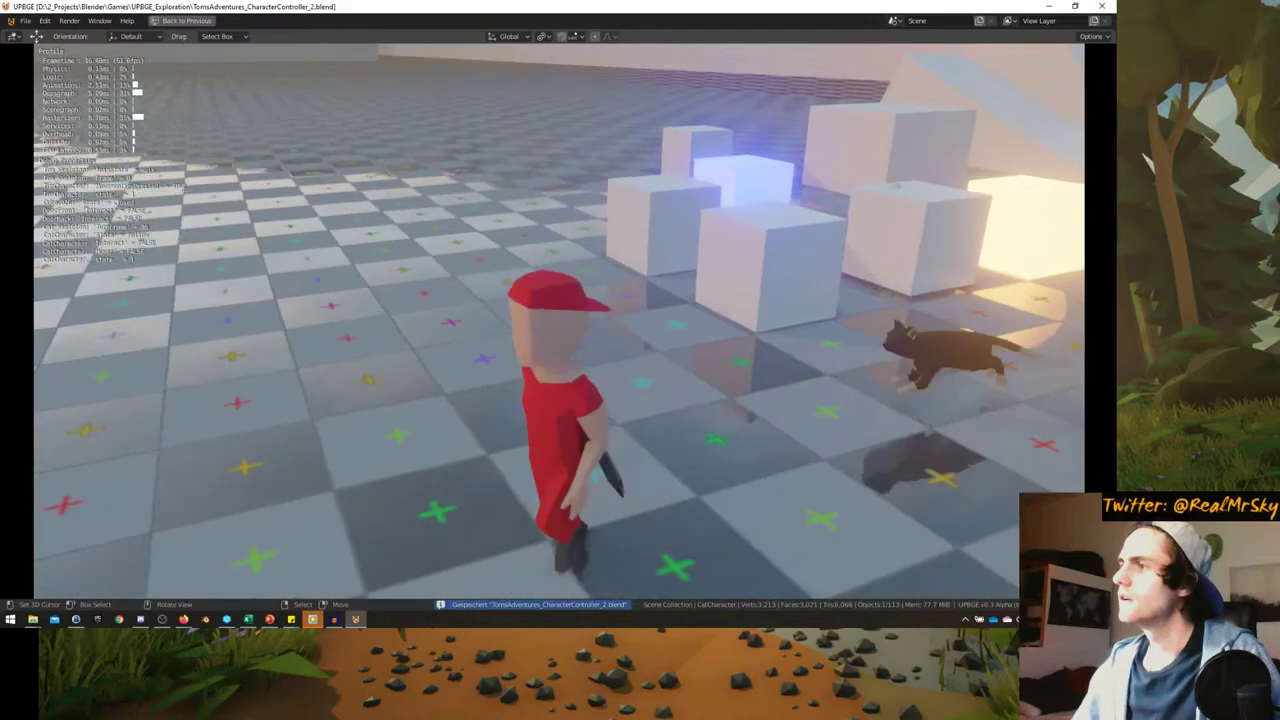
key(w)
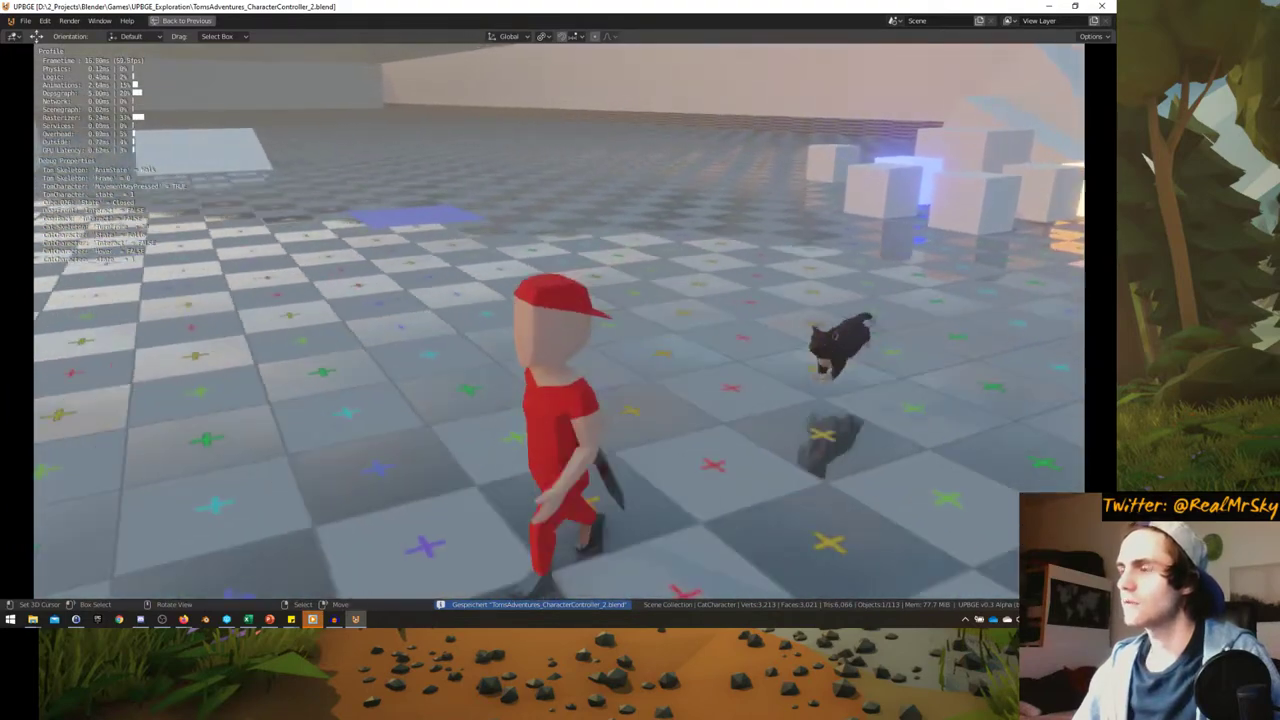
key(w)
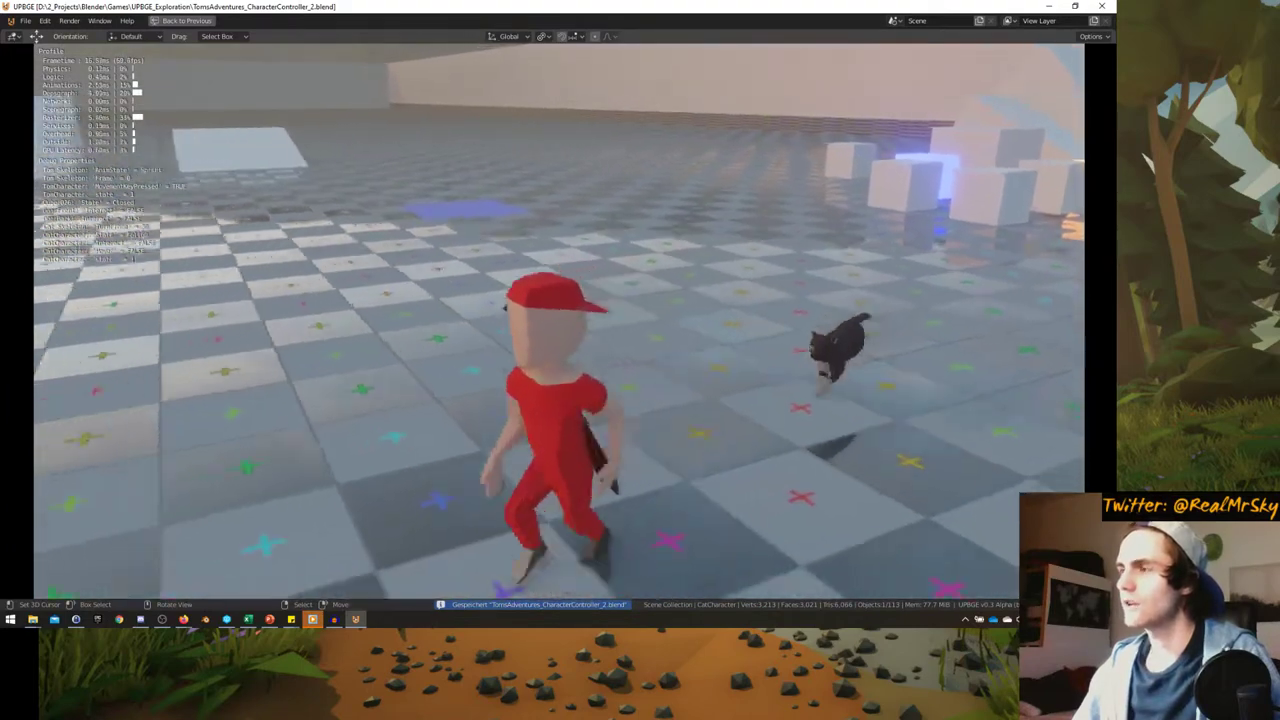
key(w)
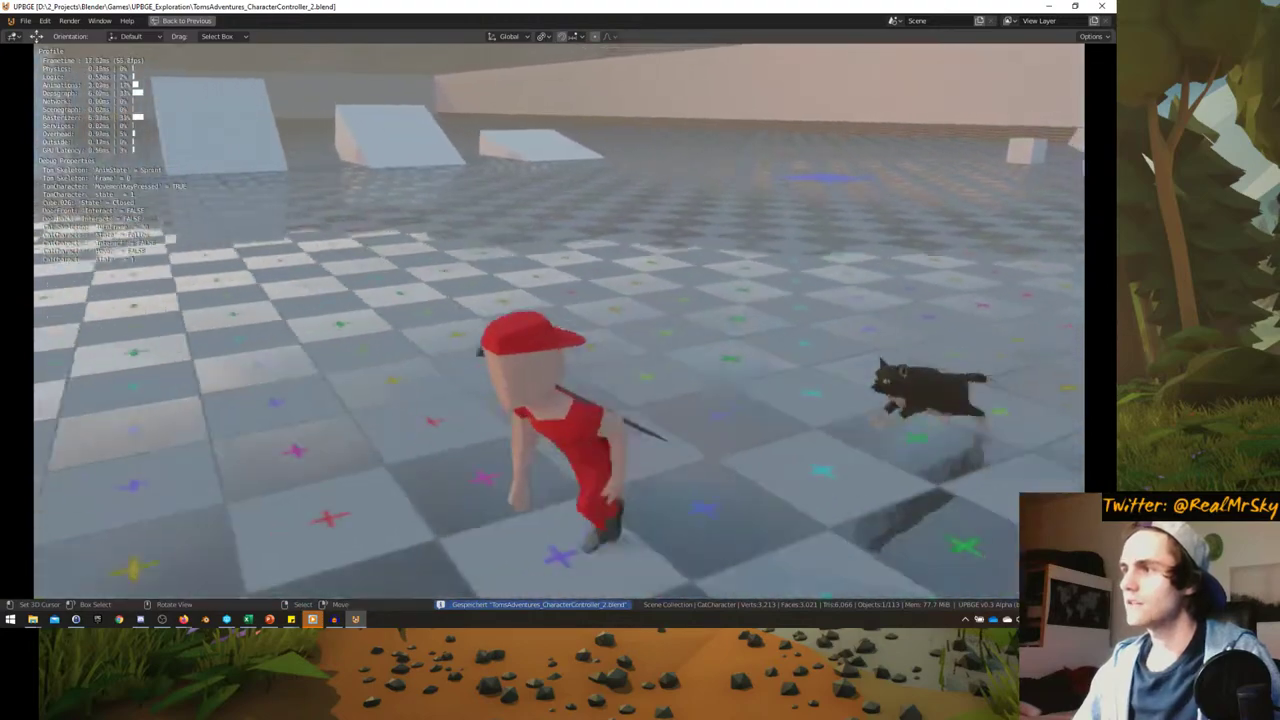
key(w)
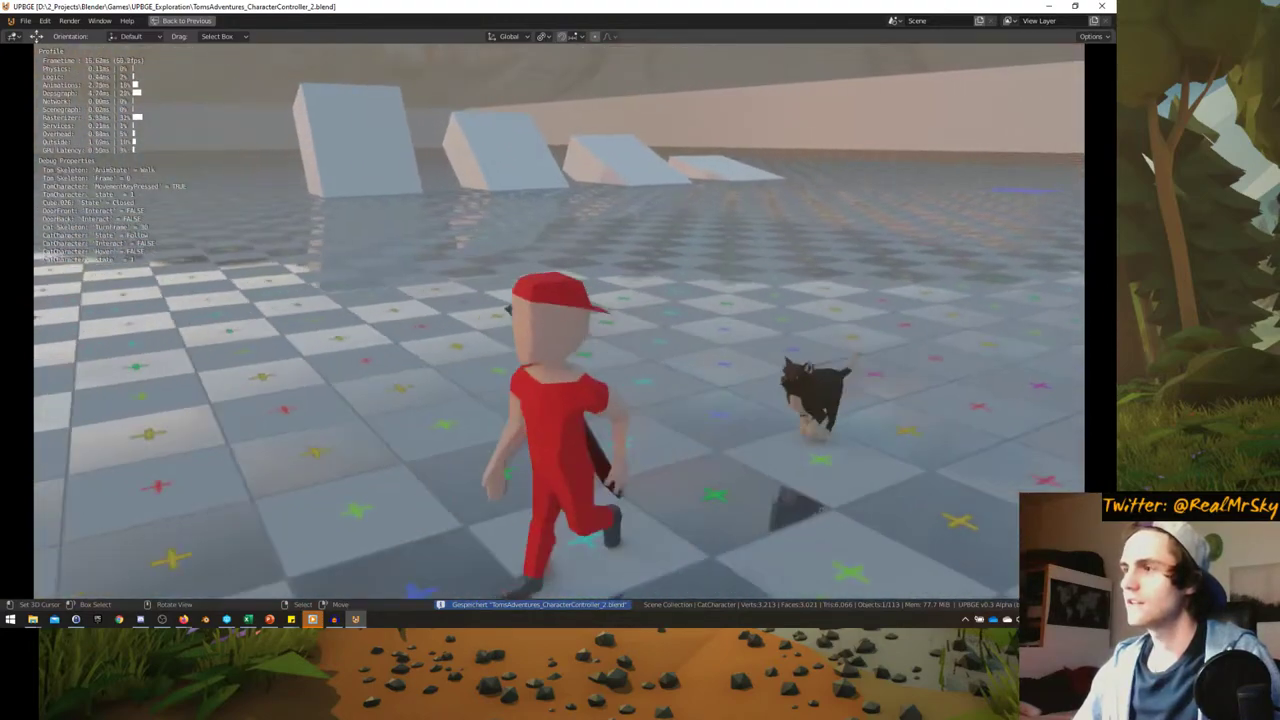
key(w)
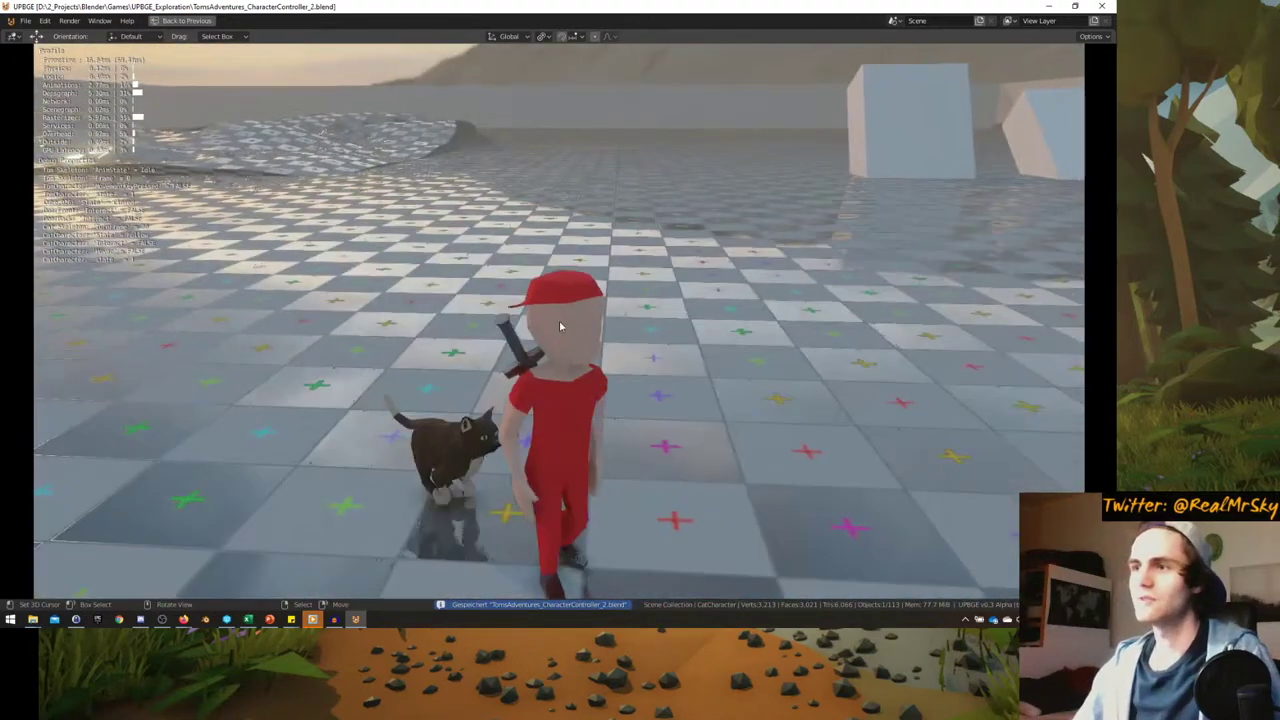
key(Escape)
key(ctrl+alt+space)
- Set the cat's RunSpeed actuator Loc Y to 0.08 in the enlarged logic editor
key(ctrl+space)
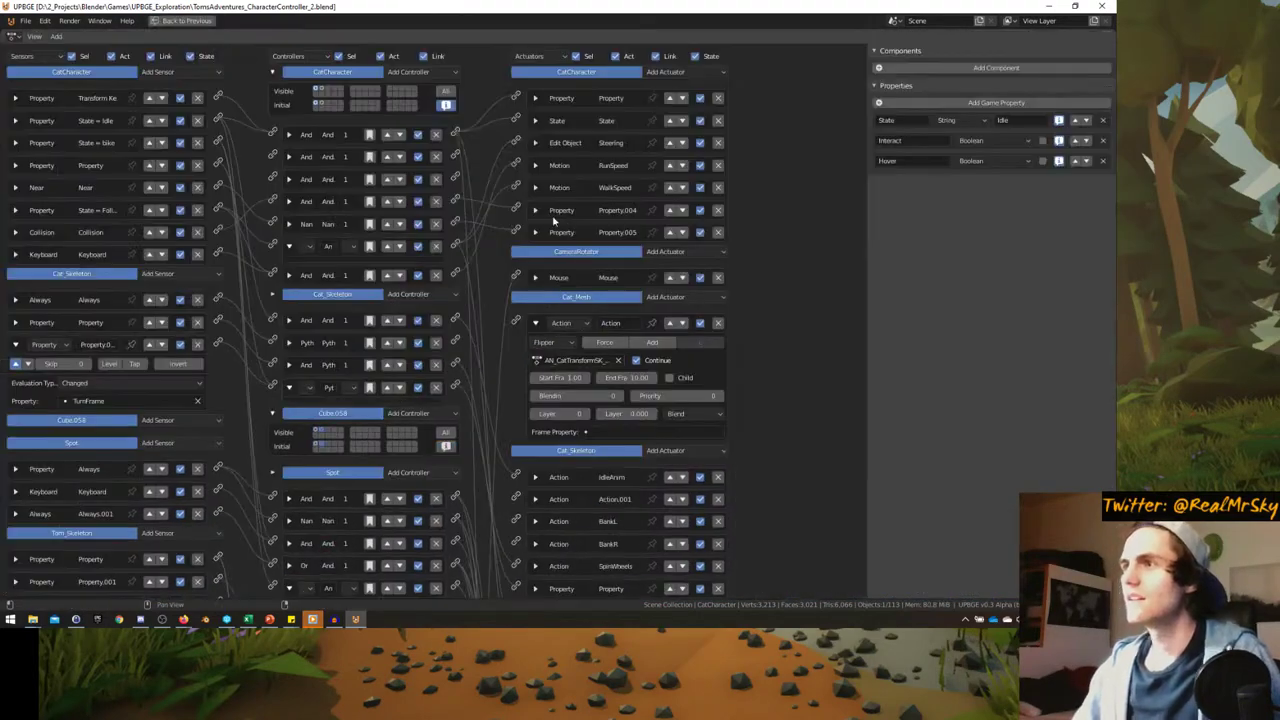
click(536, 187)
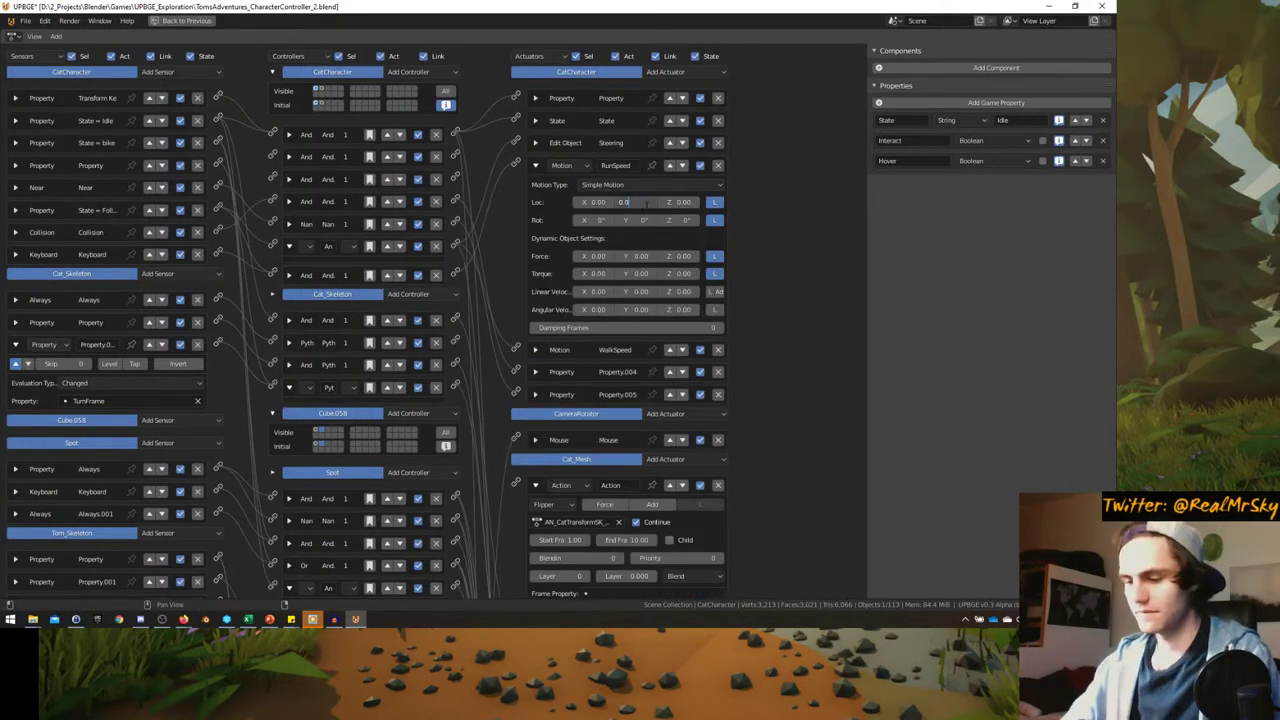
key(ctrl+space)
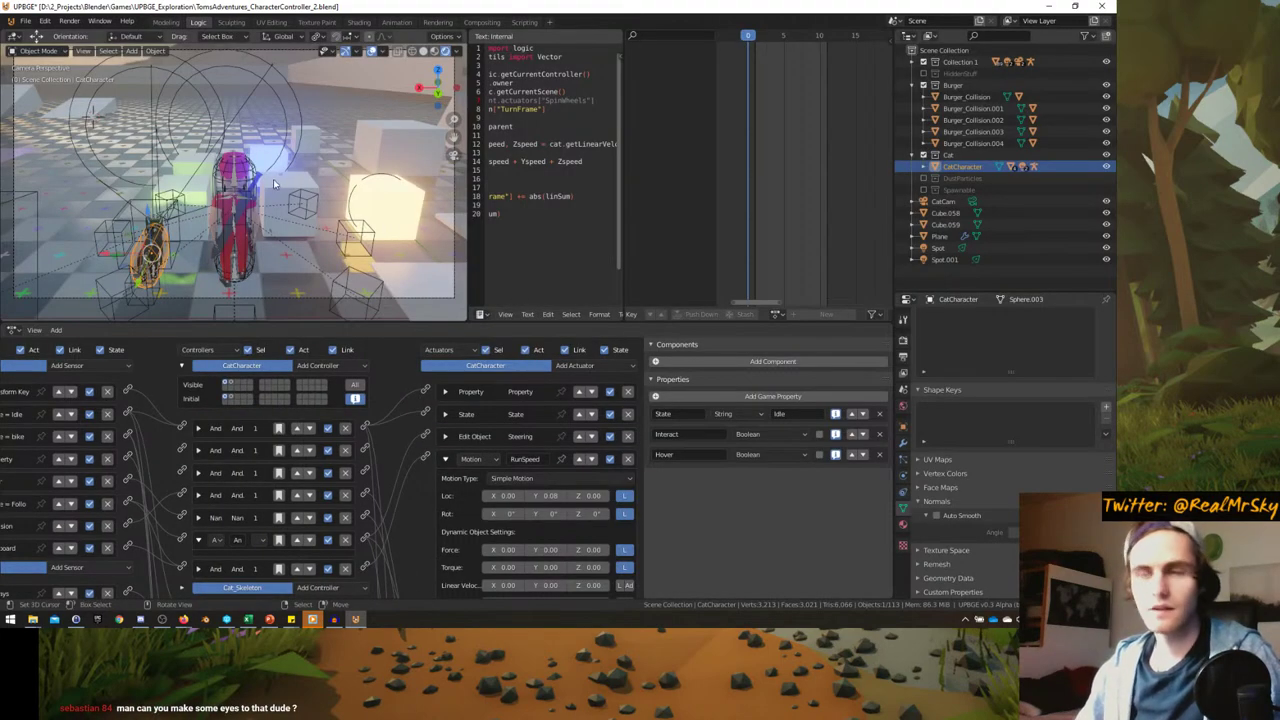
- Play-test the cat's faster 0.08 run behind Tom in the full-window viewport, then maximize the logic bricks
key(ctrl+space)
key(p)
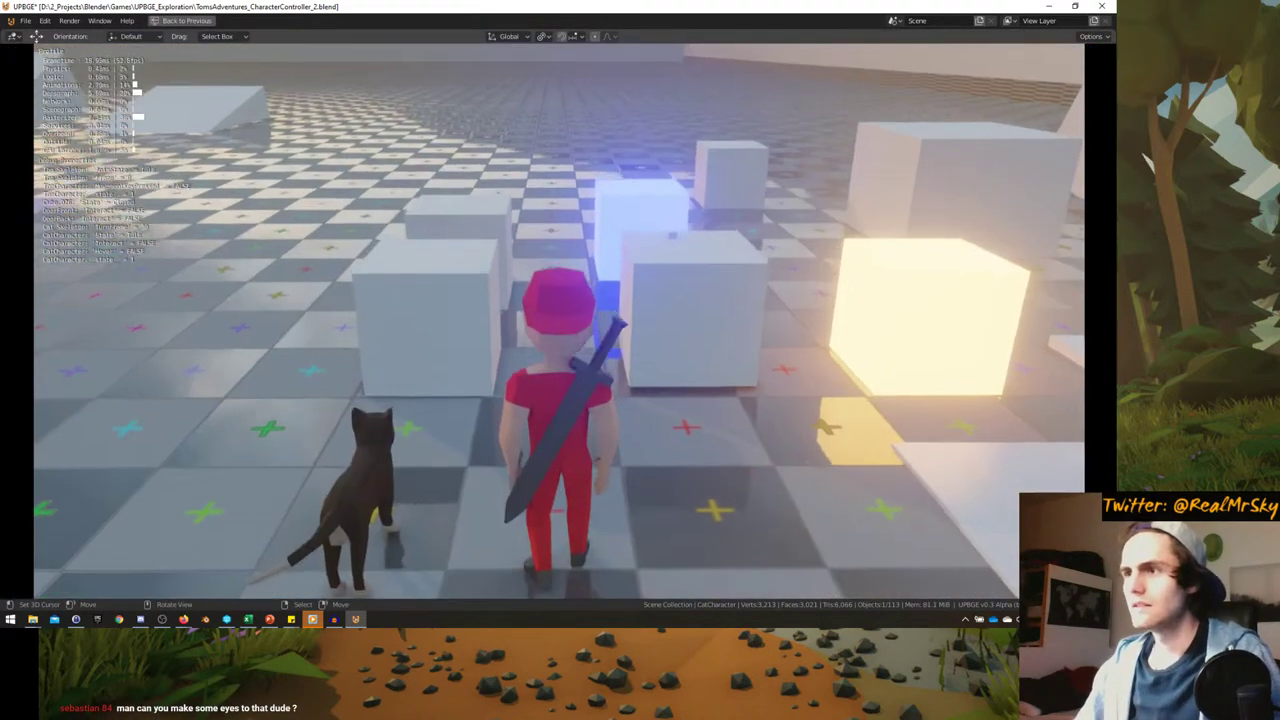
key(w)
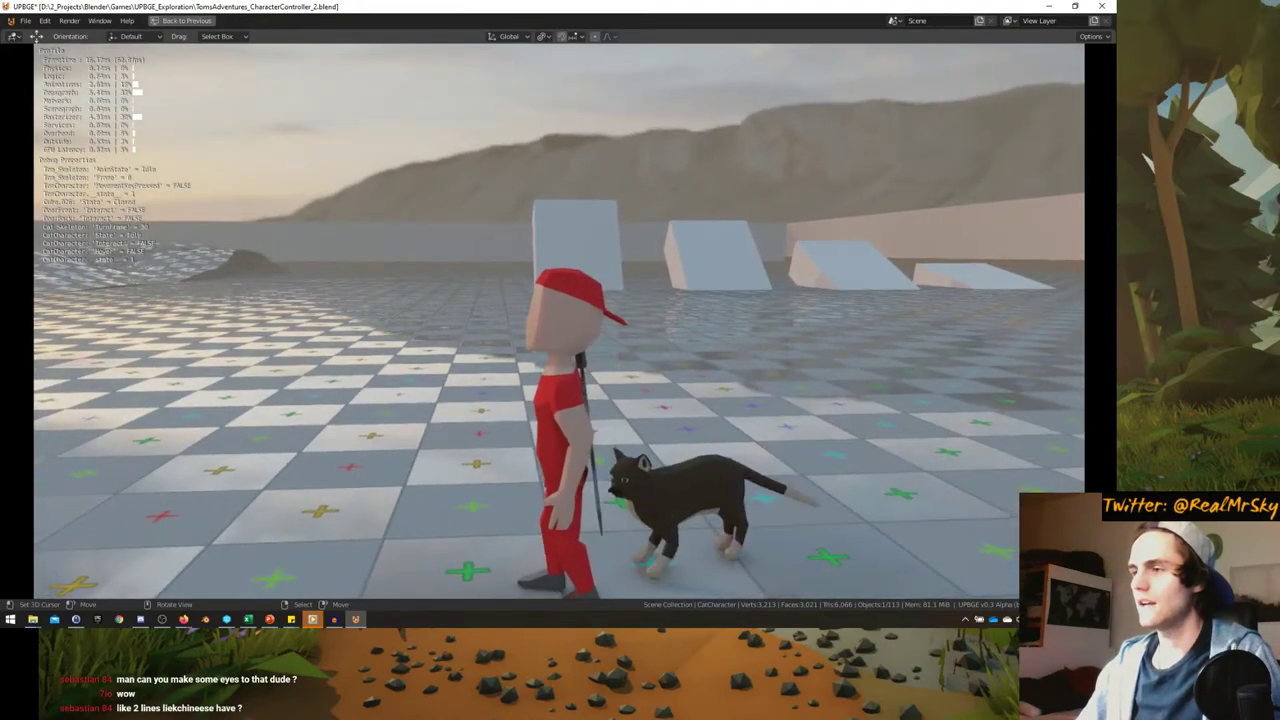
key(Escape)
key(ctrl+space)
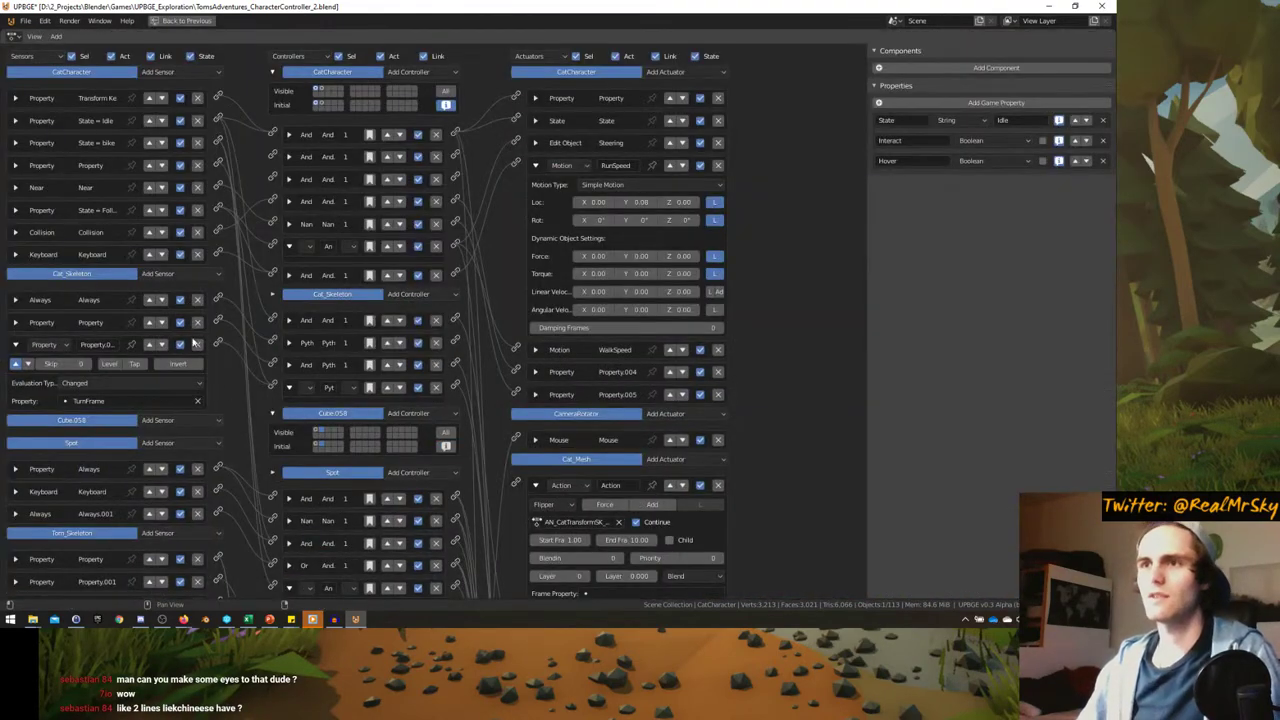
- Delete the cat's Keyboard sensor and its And controller, and link the remaining controller to RunSpeed
click(180, 255)
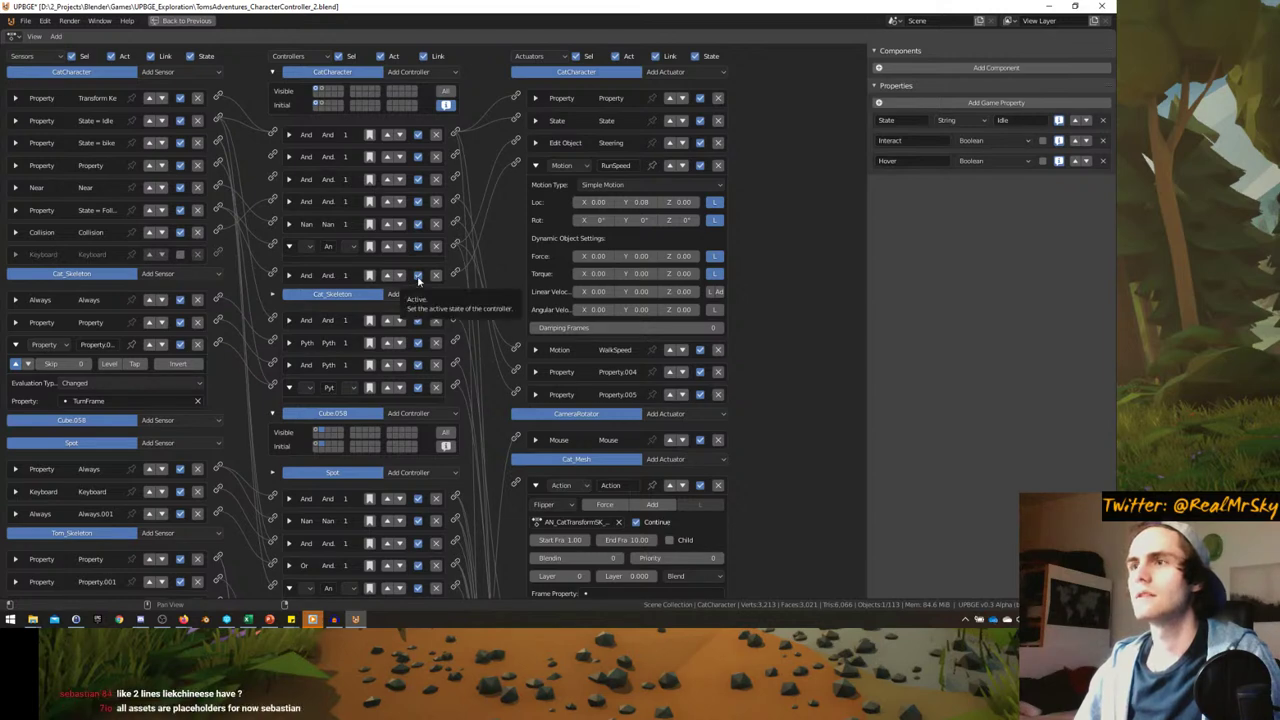
click(197, 255)
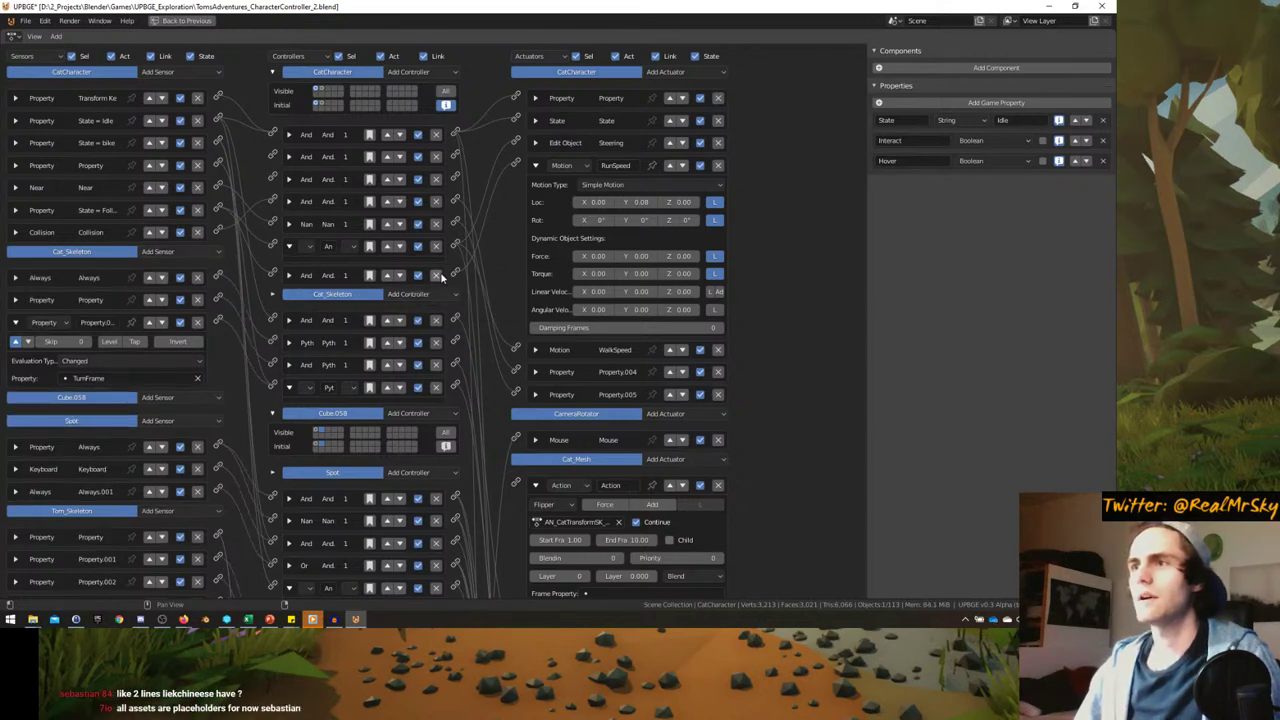
click(435, 275)
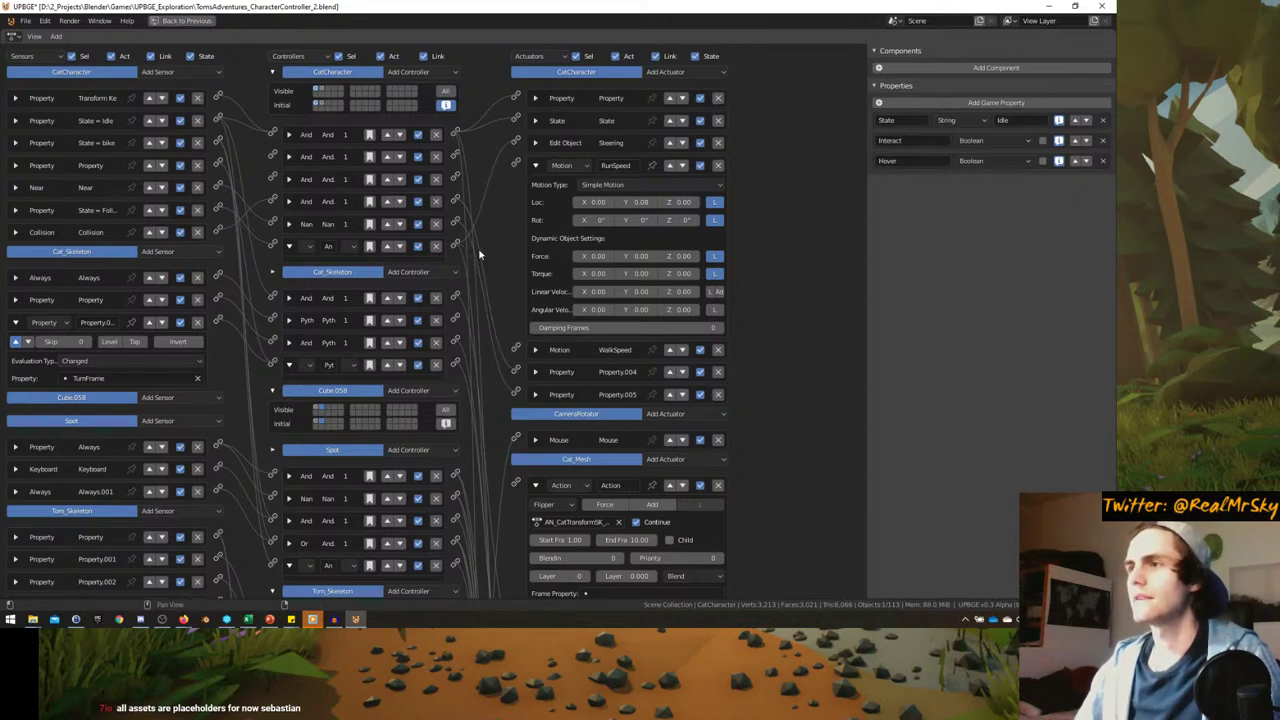
drag(458, 246, 515, 165)
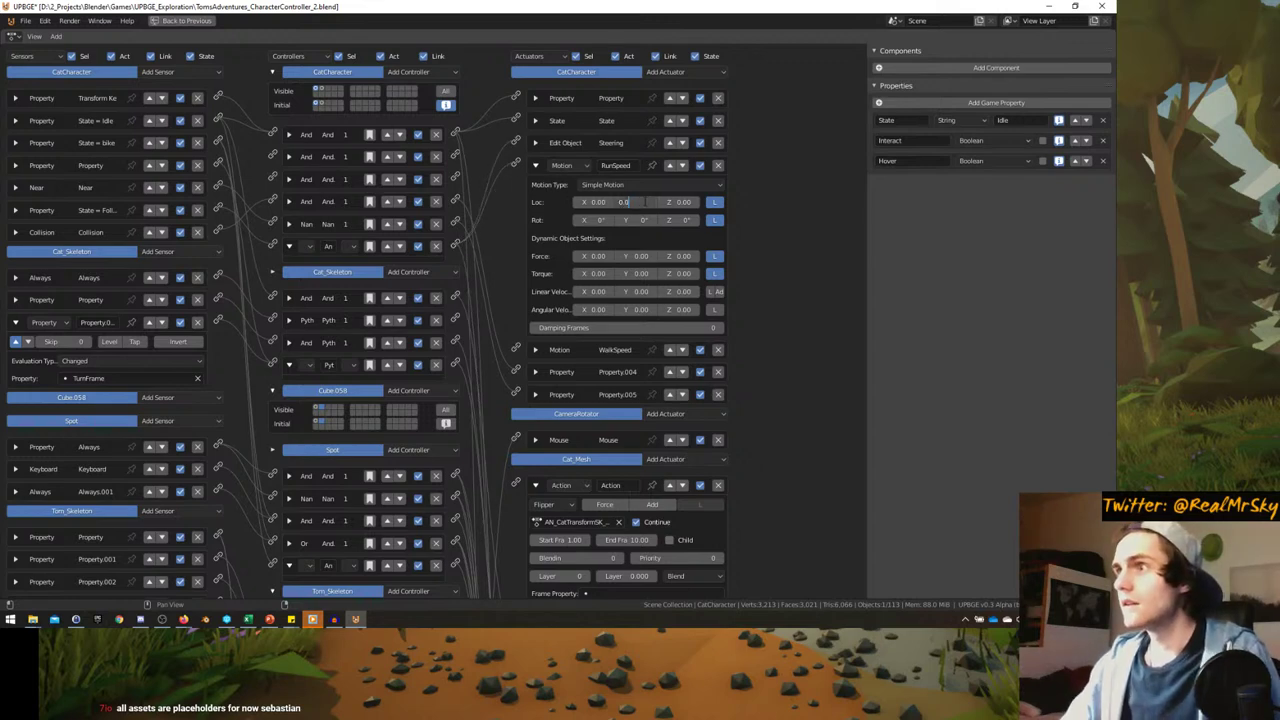
- Confirm the WalkSpeed actuator still moves 0.04 along Y
click(535, 165)
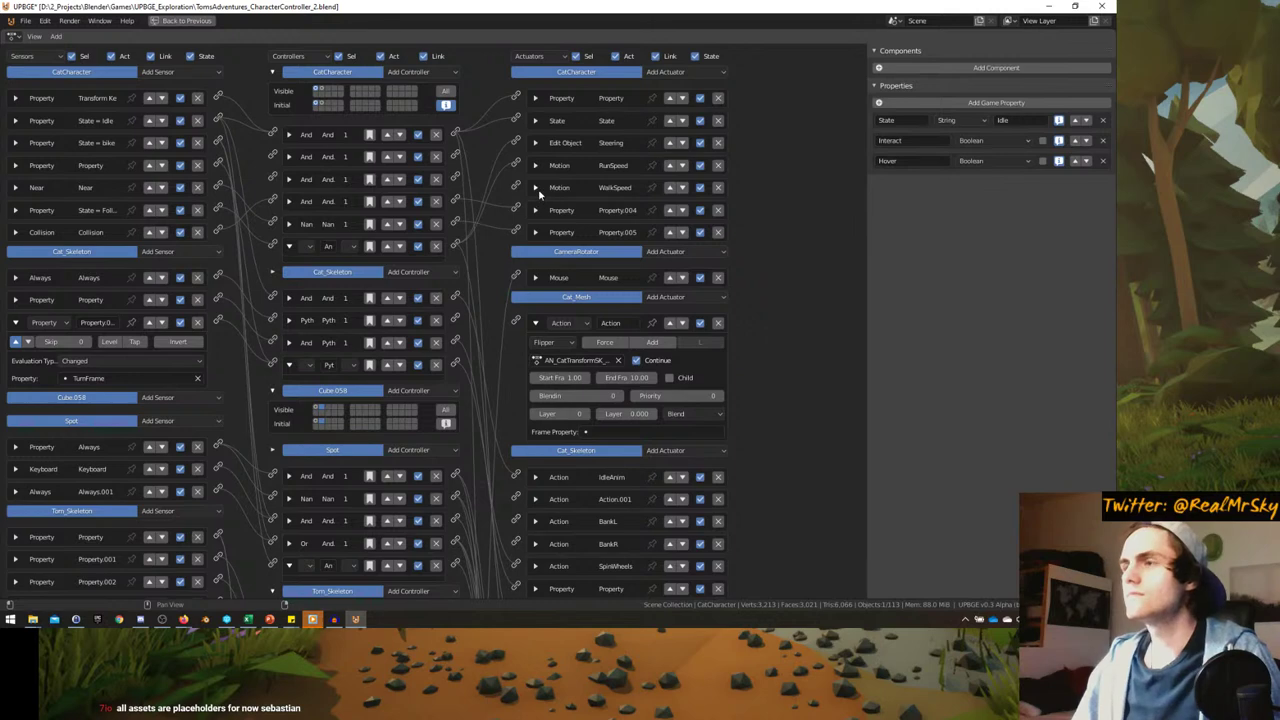
click(536, 188)
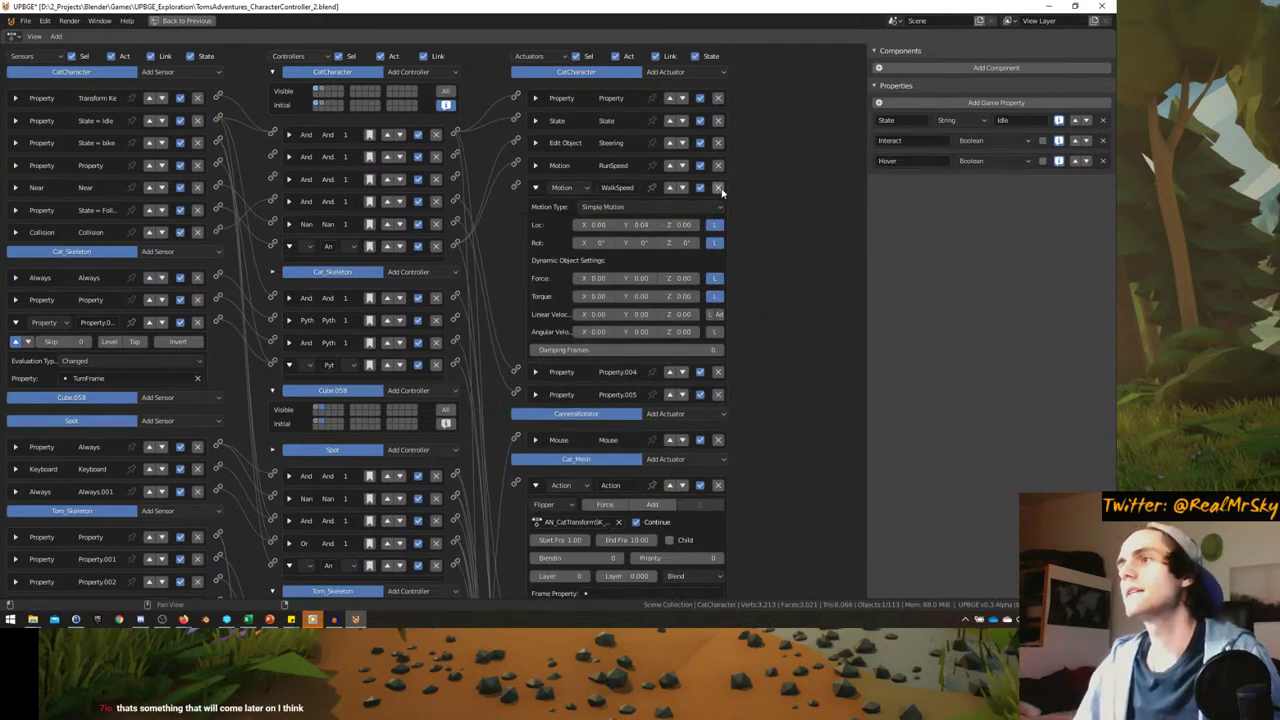
click(535, 188)
- Save the file, isolate Tom_Mesh in local view and enter Edit Mode on it
key(ctrl+space)
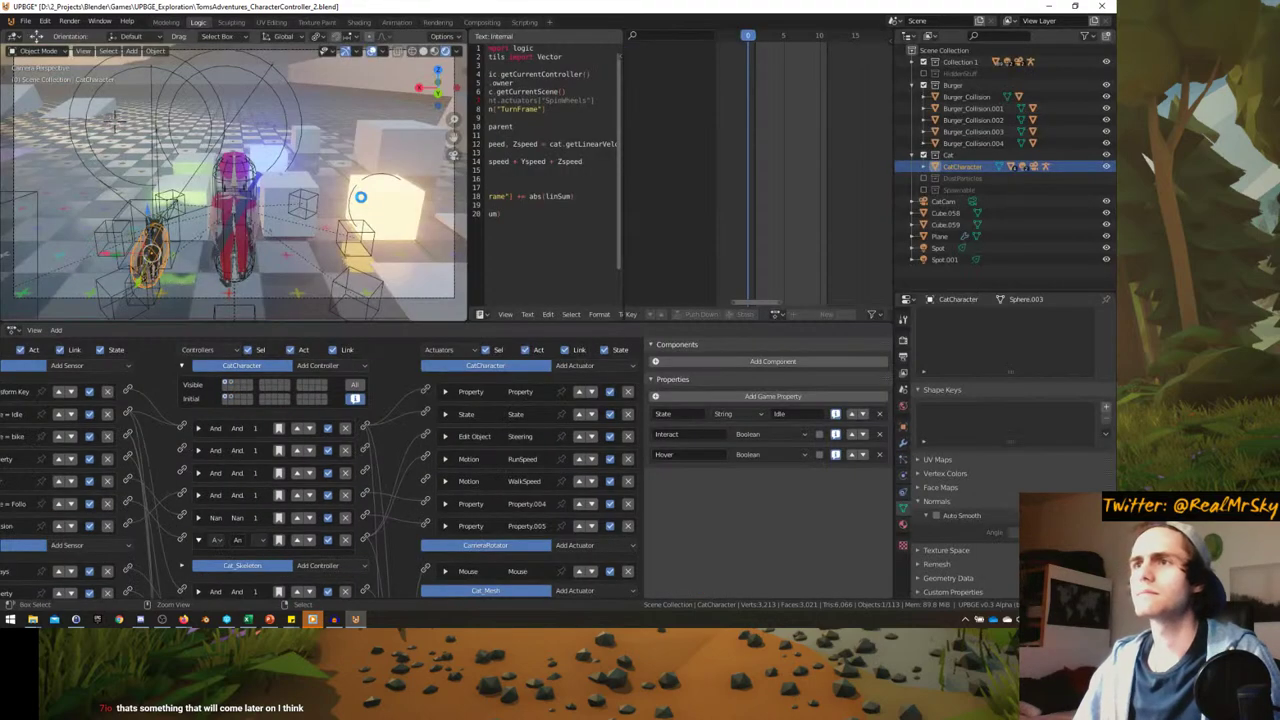
key(ctrl+s)
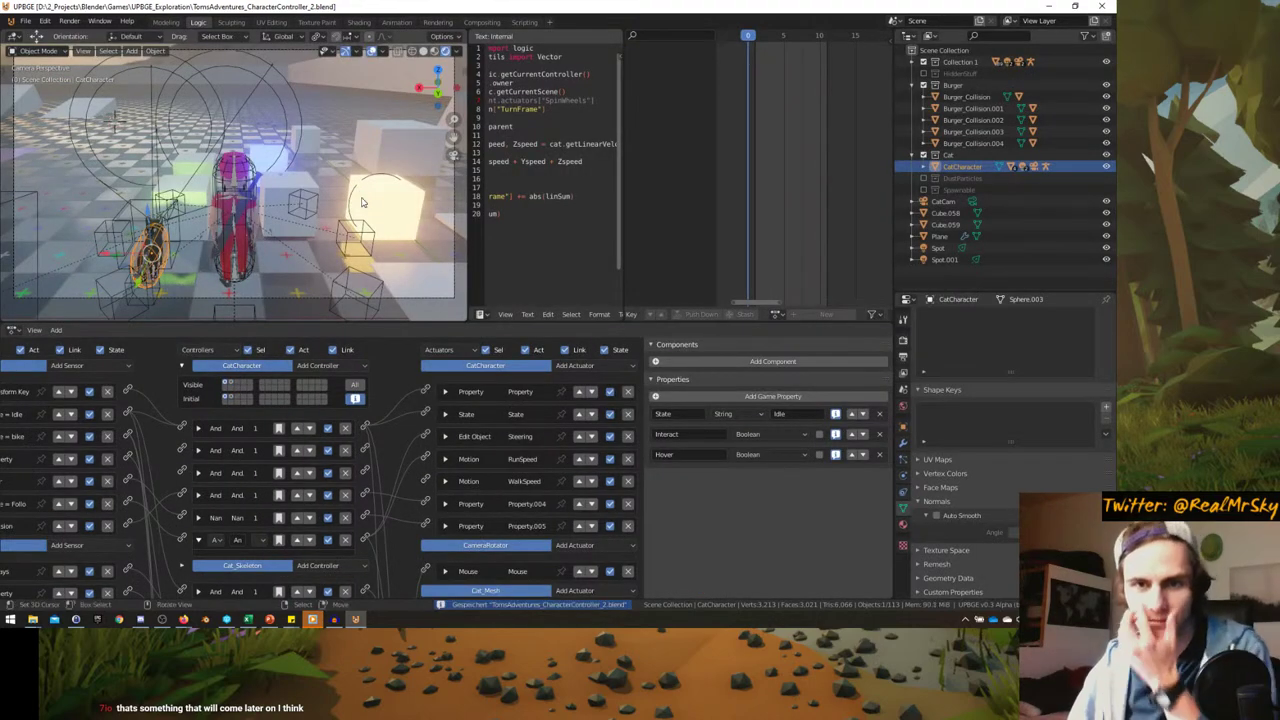
middle_drag(405, 207, 250, 165)
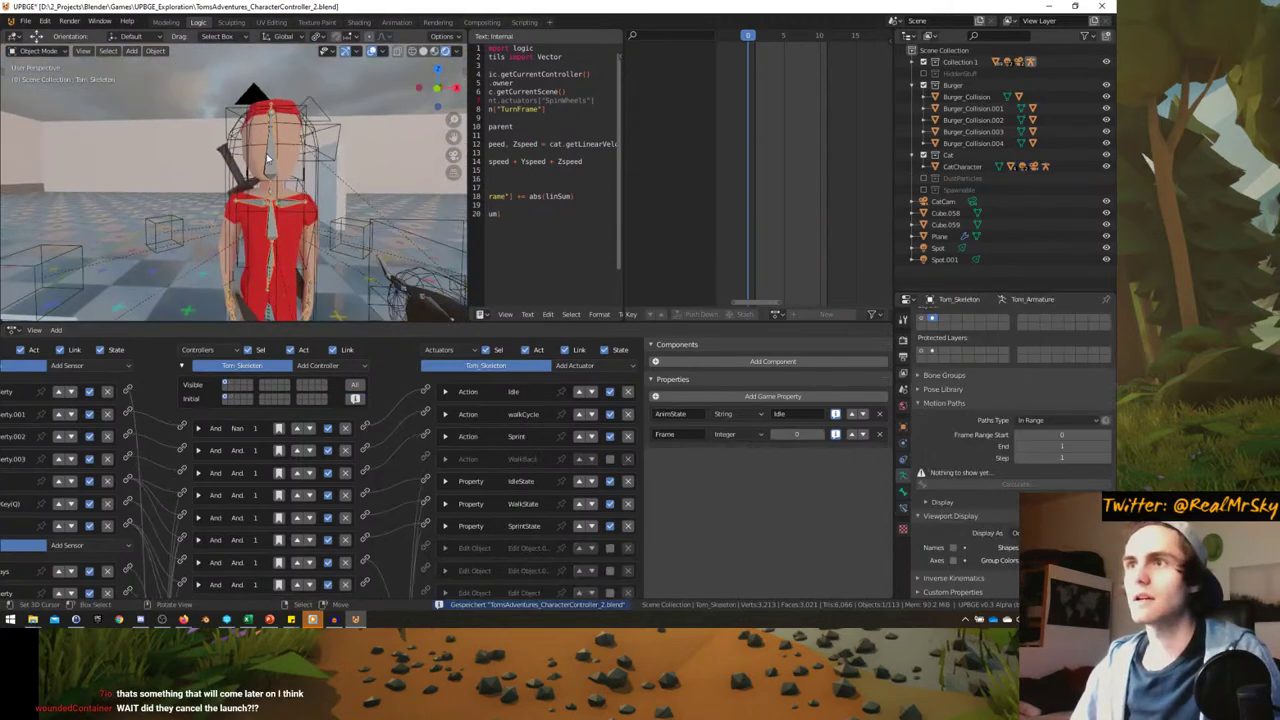
click(256, 162)
key(KP_Divide)
key(Tab)
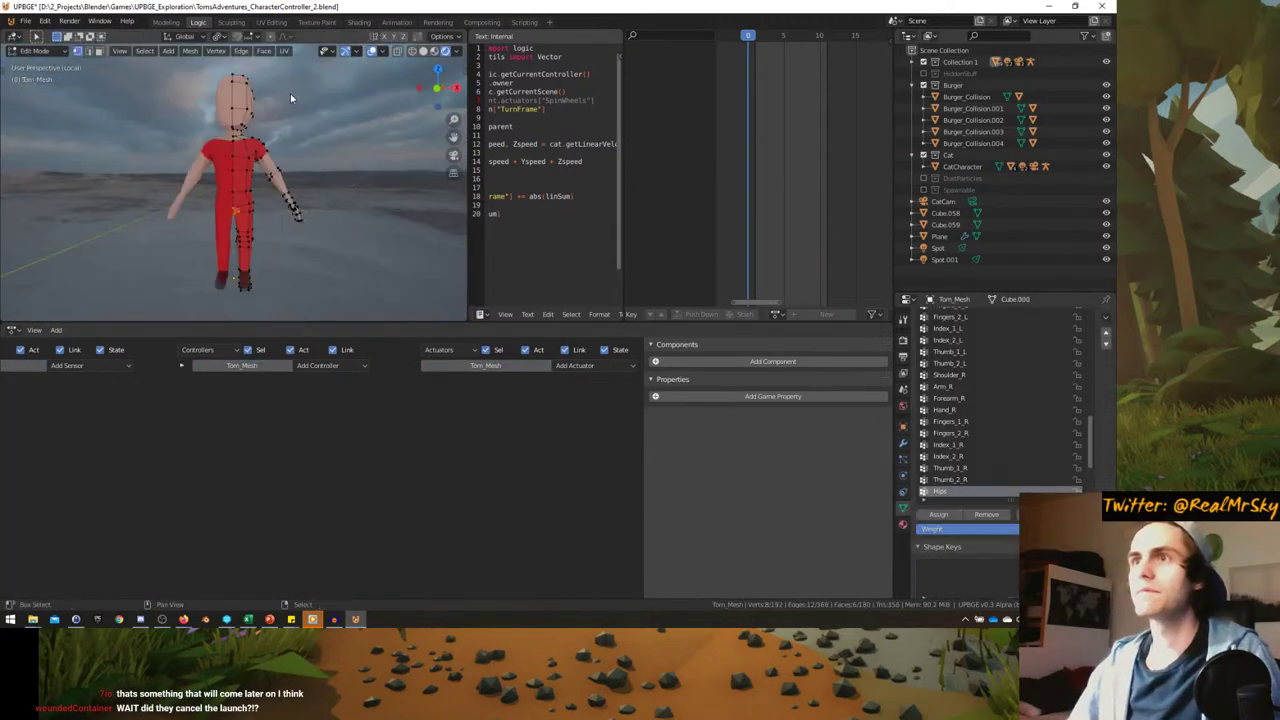
scroll(253, 213, up, 5)
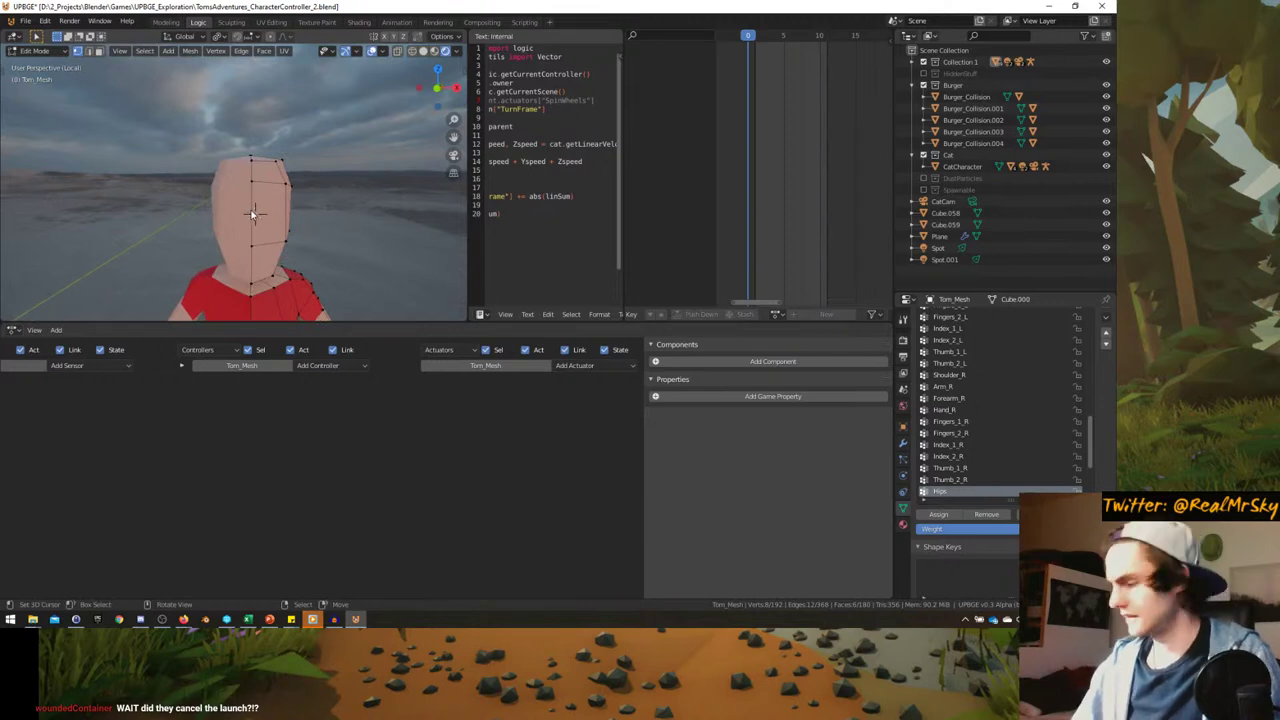
scroll(250, 210, up, 3)
scroll(250, 208, down, 6)
scroll(233, 236, up, 2)
scroll(220, 170, up, 2)
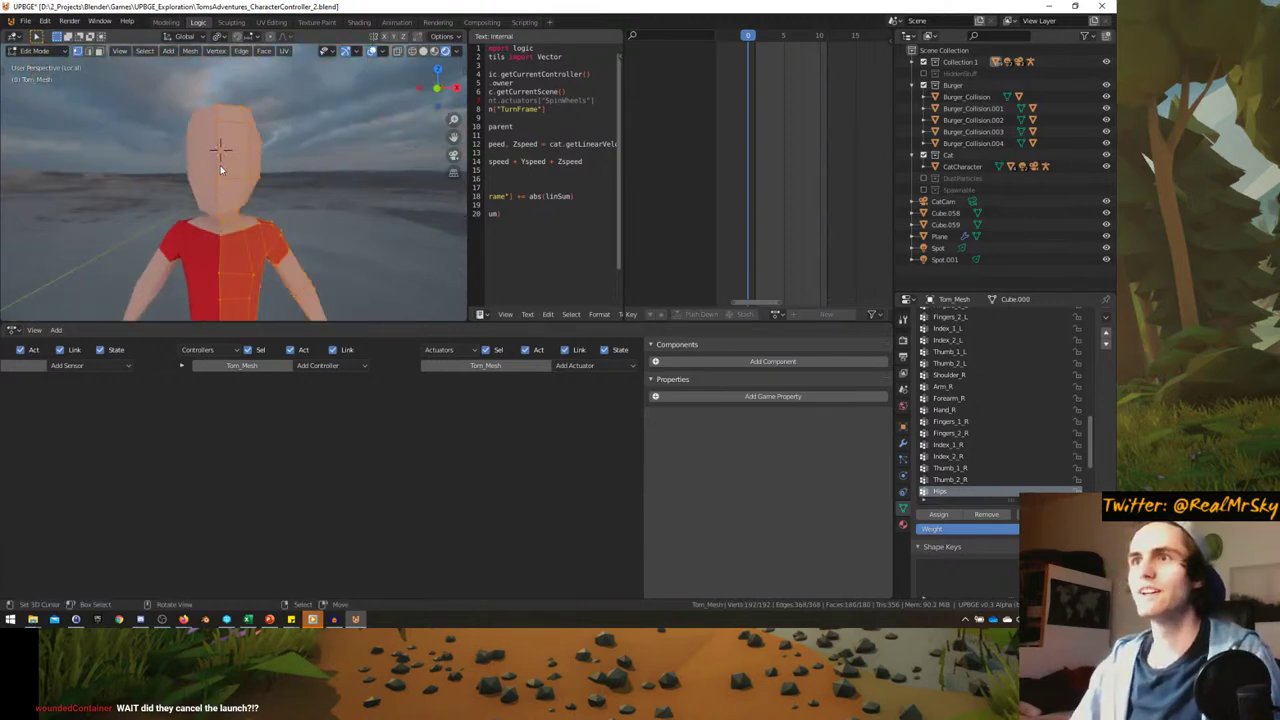
scroll(218, 170, up, 3)
scroll(220, 175, down, 1)
- Add a cube at Tom's head and scale it down to 0.247
key(shift+s)
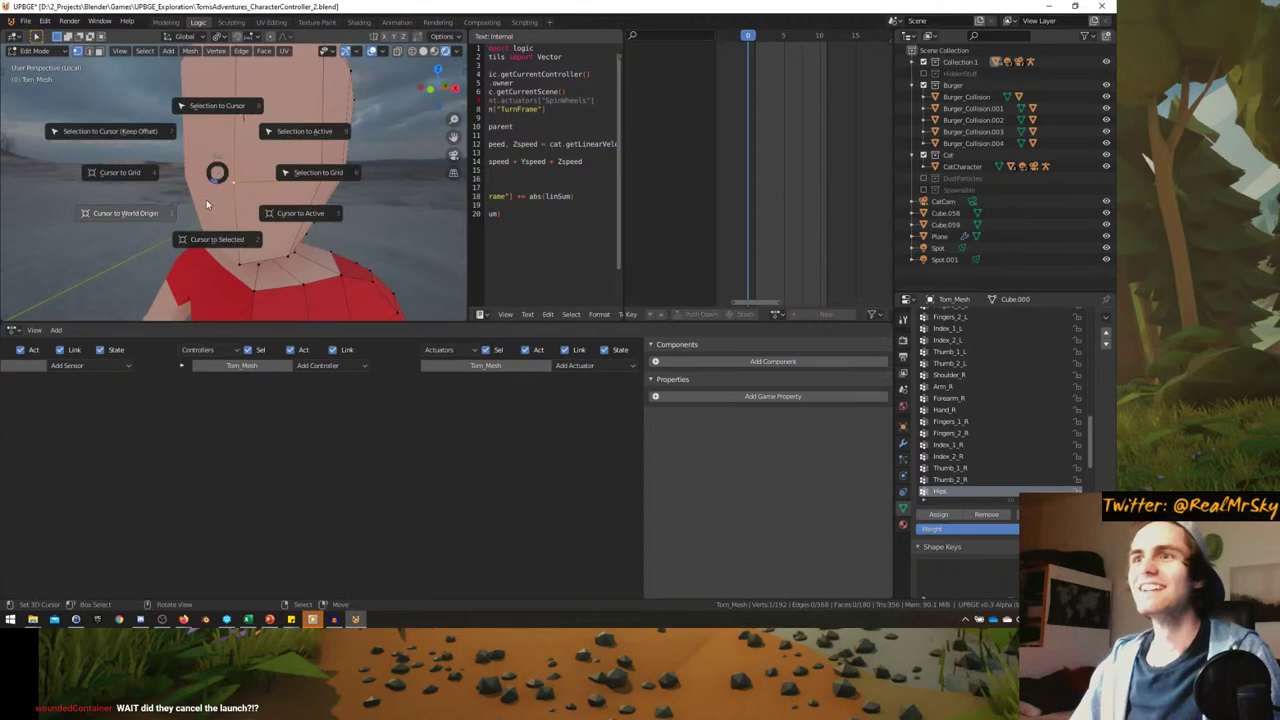
key(Escape)
middle_drag(214, 186, 232, 210)
key(shift+a)
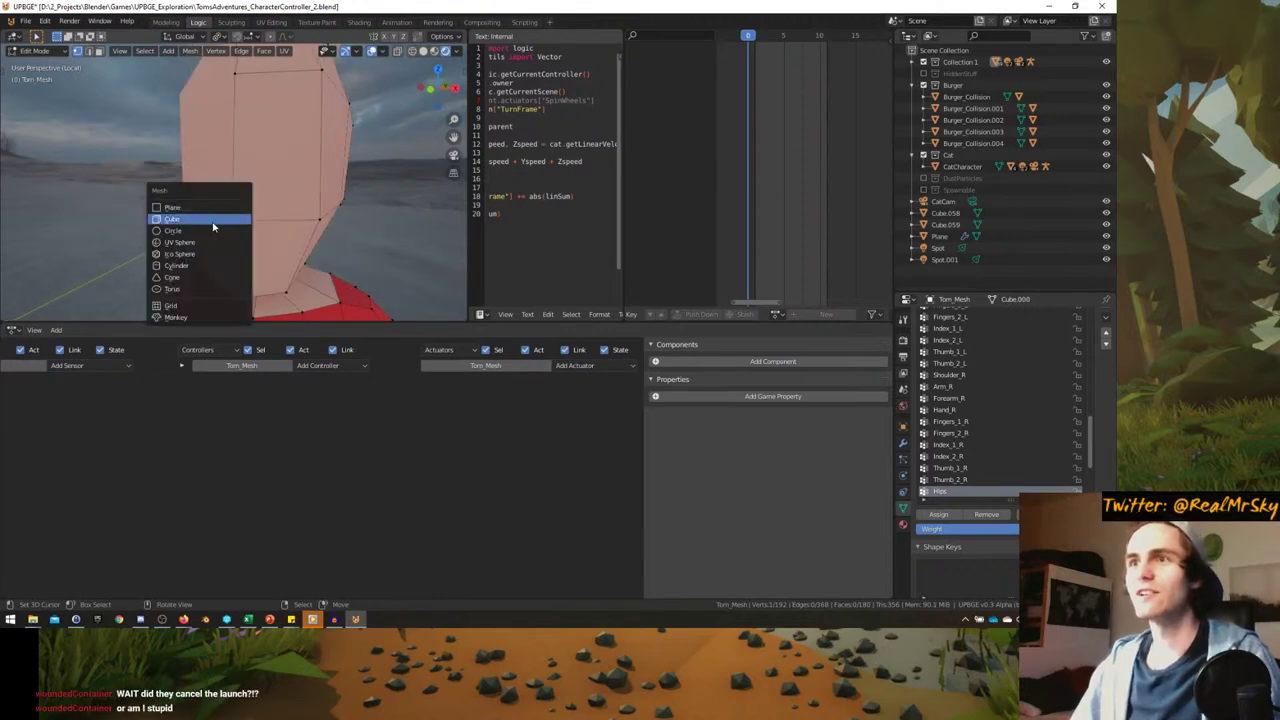
click(190, 219)
key(s)
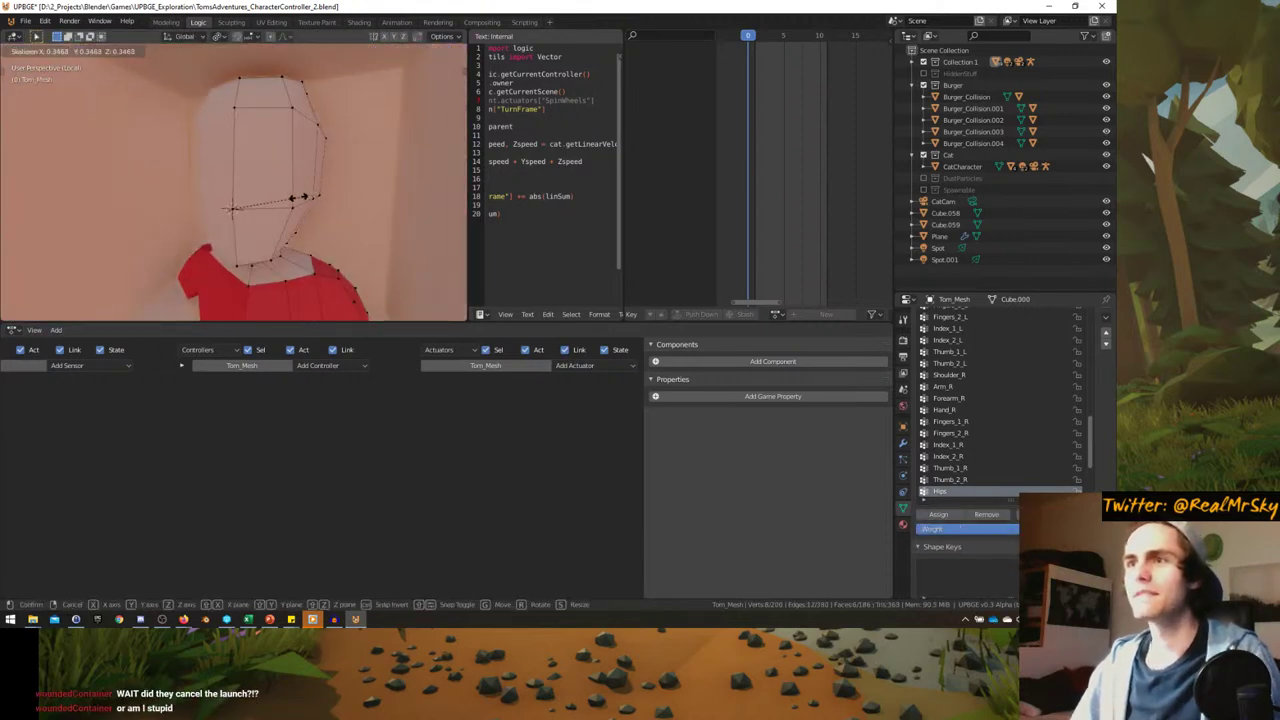
click(297, 193)
scroll(280, 192, down, 3)
- Move the small cube onto the front of Tom's face as an eye
key(g)
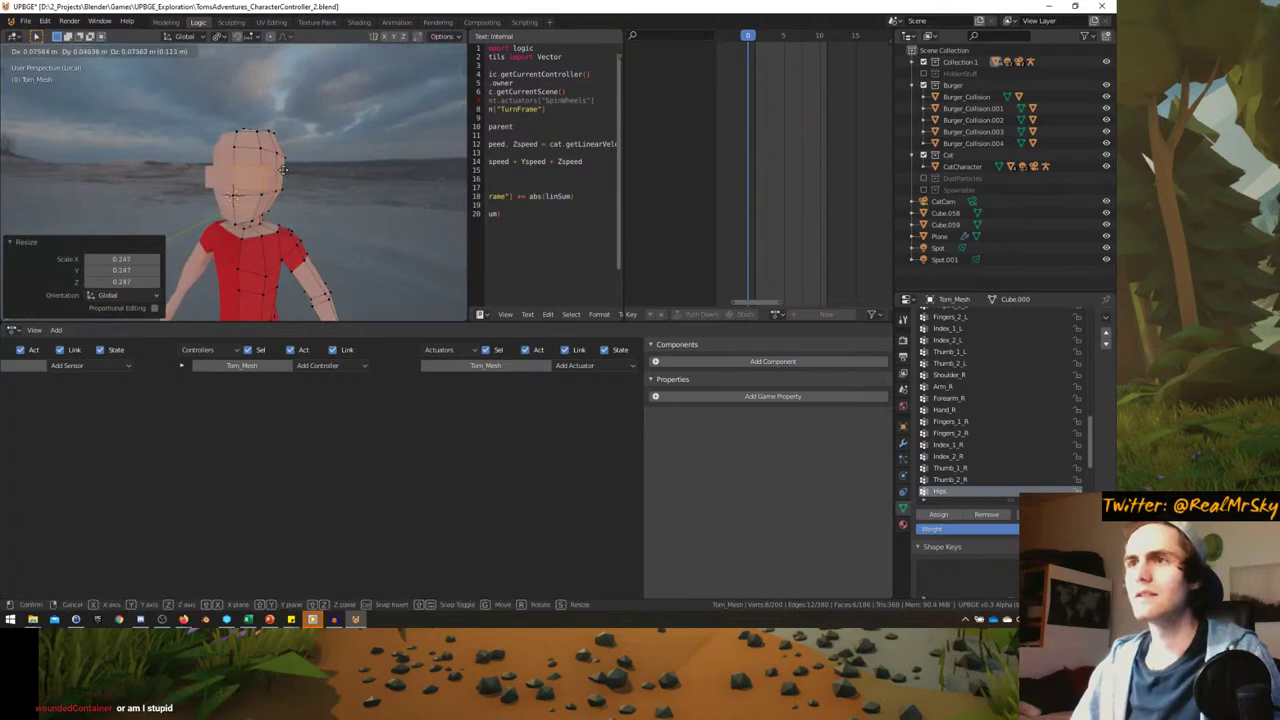
click(280, 174)
scroll(280, 174, up, 4)
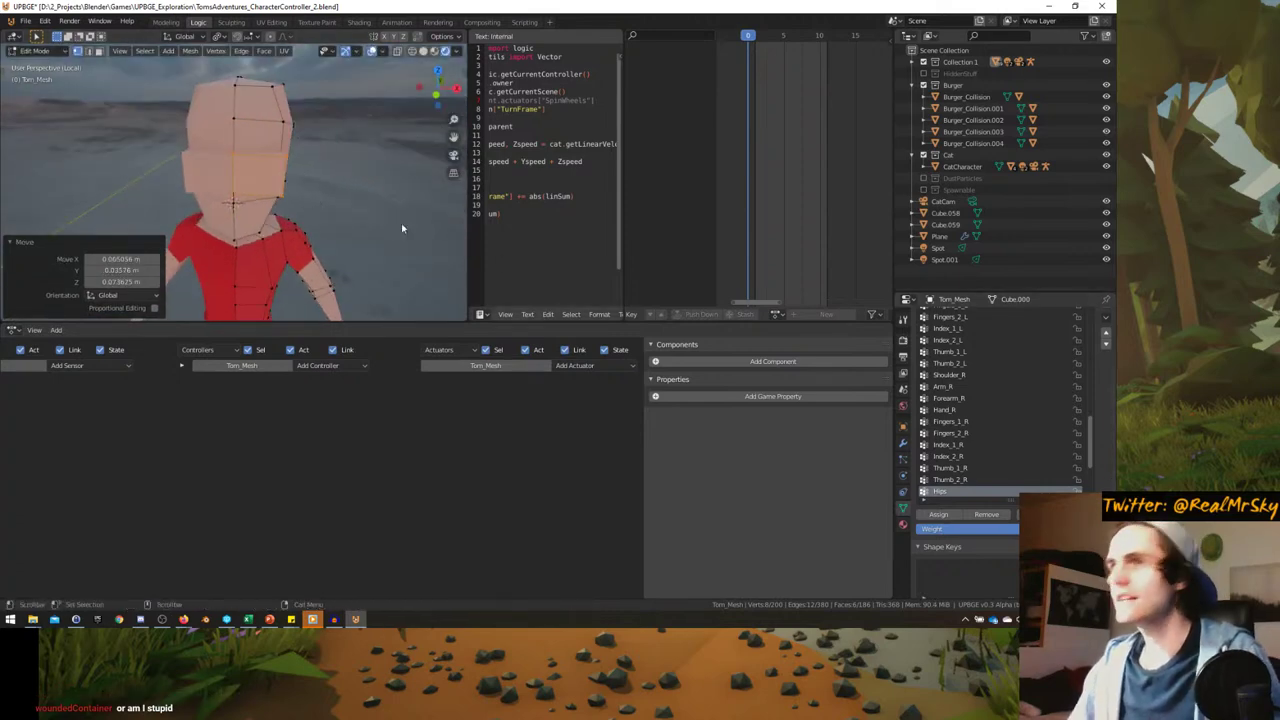
middle_drag(401, 223, 300, 190)
key(s)
key(Escape)
- Assign the grey Sword material to the eye cube and nudge it along the Y axis
click(903, 524)
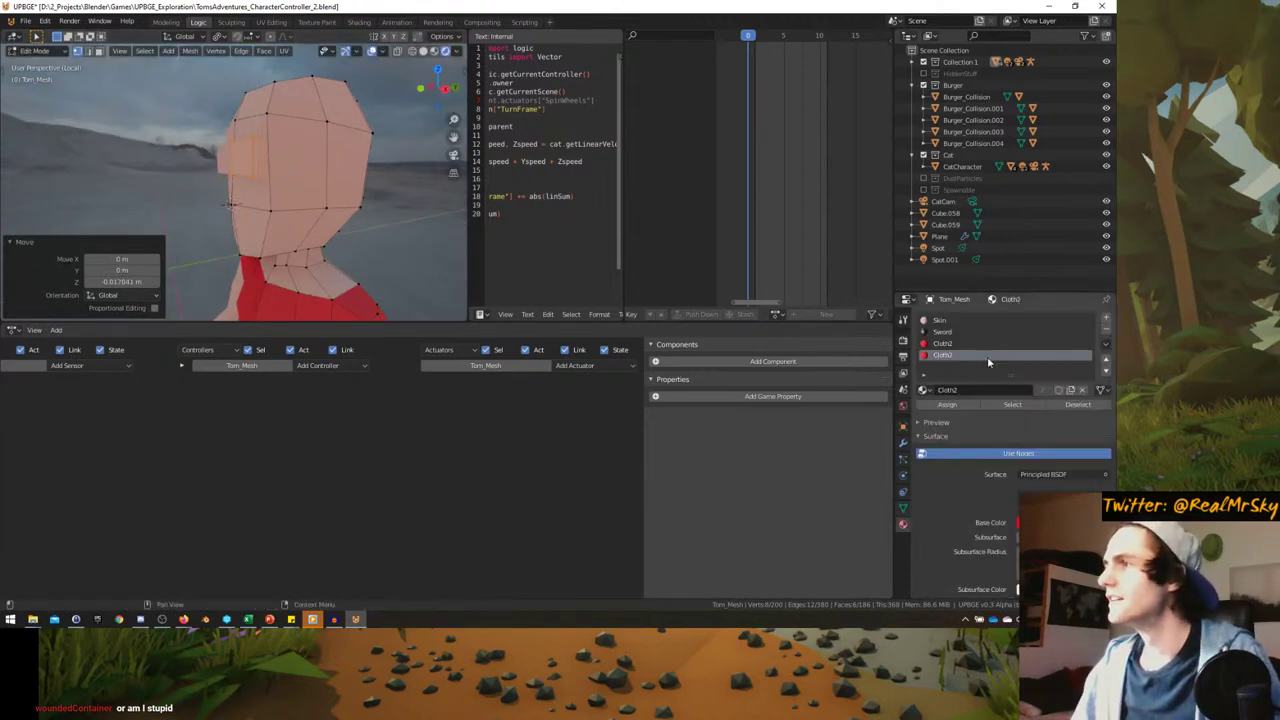
click(980, 332)
click(947, 404)
middle_drag(400, 230, 337, 223)
key(g)
key(y)
click(334, 228)
key(Tab)
key(Tab)
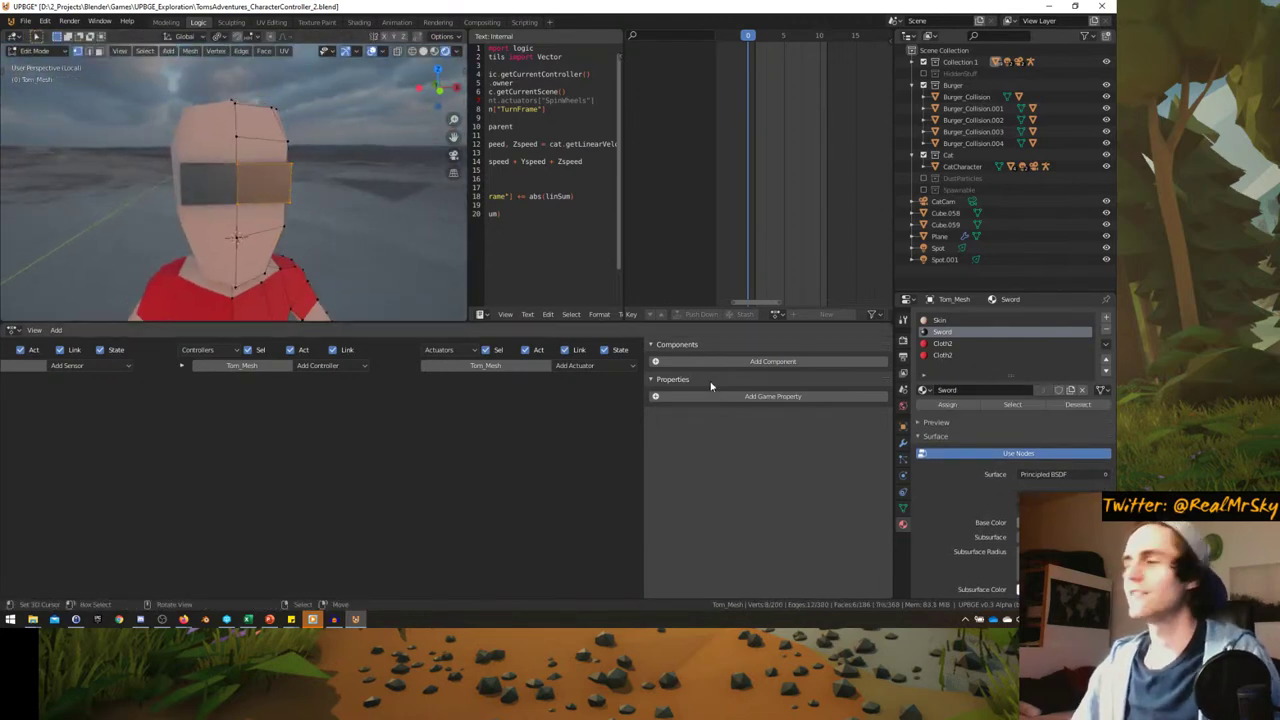
- Turn off Mirror clipping and shrink the visor face so it splits into two eyes
click(903, 441)
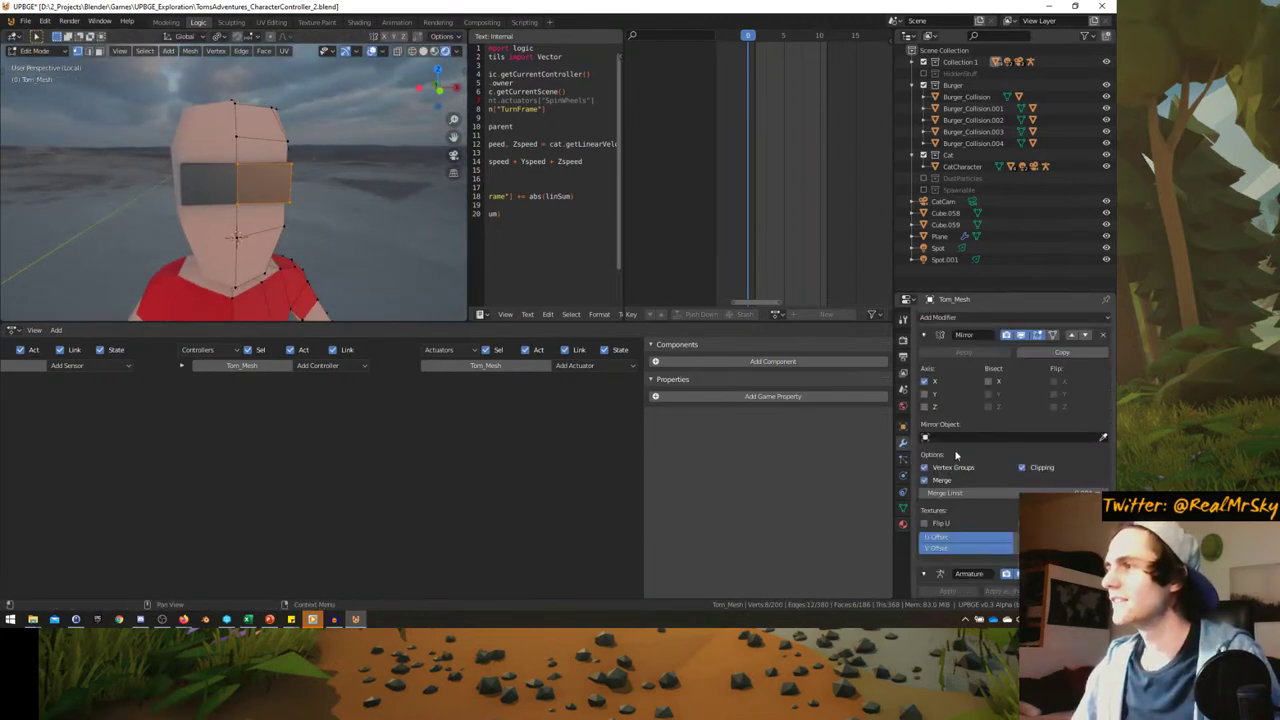
click(1021, 467)
key(s)
click(400, 214)
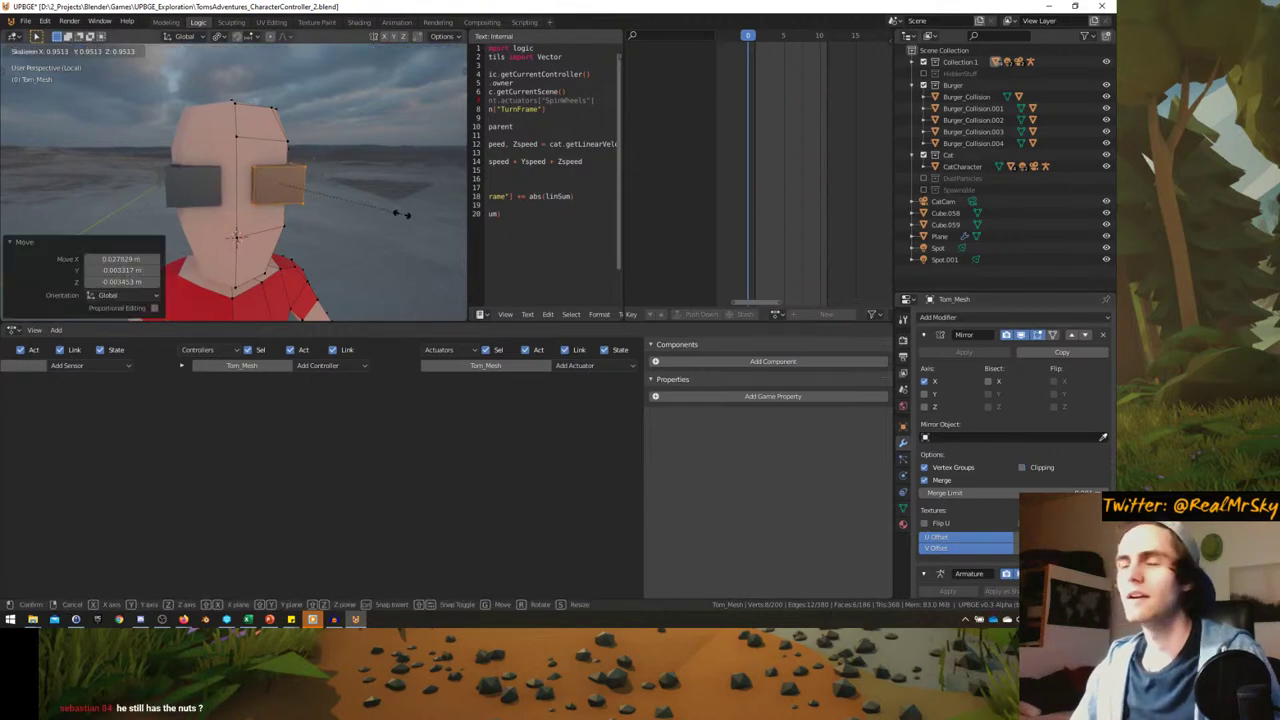
key(s)
click(331, 197)
- Move the eye face vertically and squash it in height
middle_drag(331, 197, 363, 67)
key(g)
key(z)
right_click(331, 197)
key(s)
key(z)
click(314, 197)
- Make the eye taller along Z and shift it to a new height
key(s)
key(z)
click(326, 194)
key(g)
key(z)
click(310, 250)
- Reposition and resize the eye, then tilt it by 12°
key(g)
click(310, 282)
key(s)
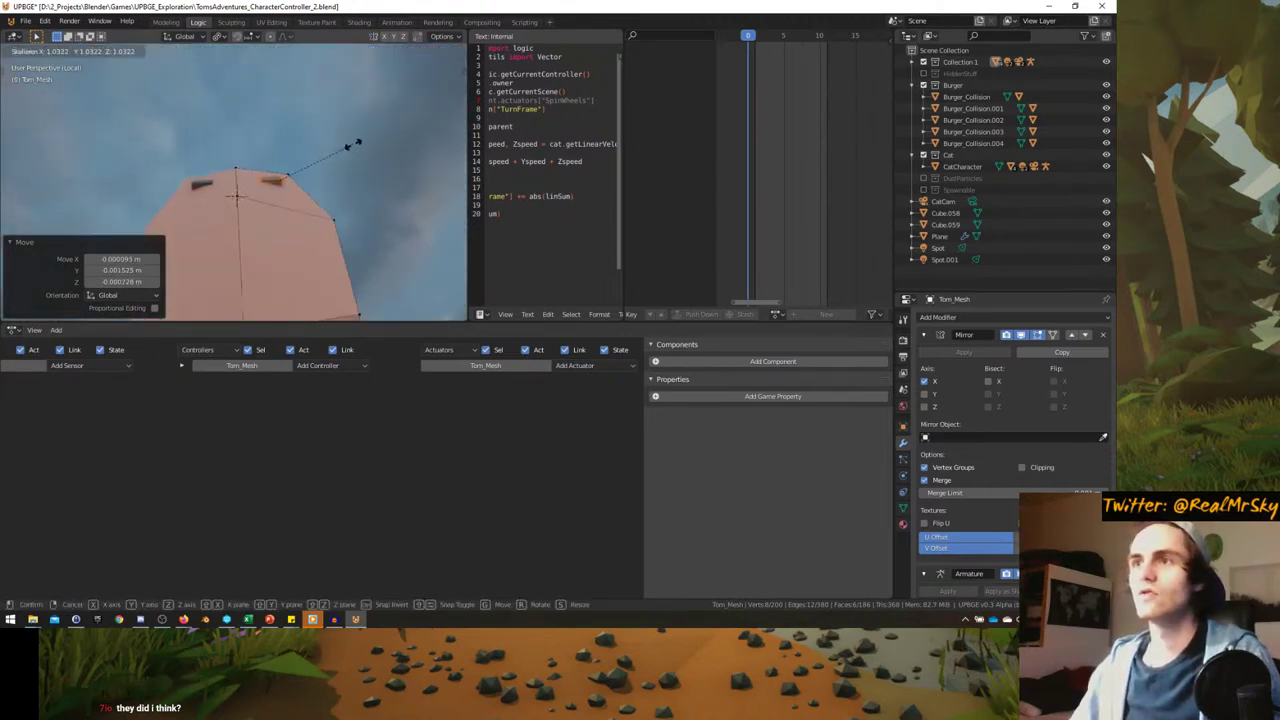
click(339, 166)
mouse_move(339, 166)
middle_down()
mouse_move(335, 275)
mouse_move(263, 178)
mouse_move(337, 189)
middle_up()
key(s)
key(r)
click(337, 251)
- Move the eye into place and widen it slightly along X
key(g)
click(263, 177)
key(s)
key(x)
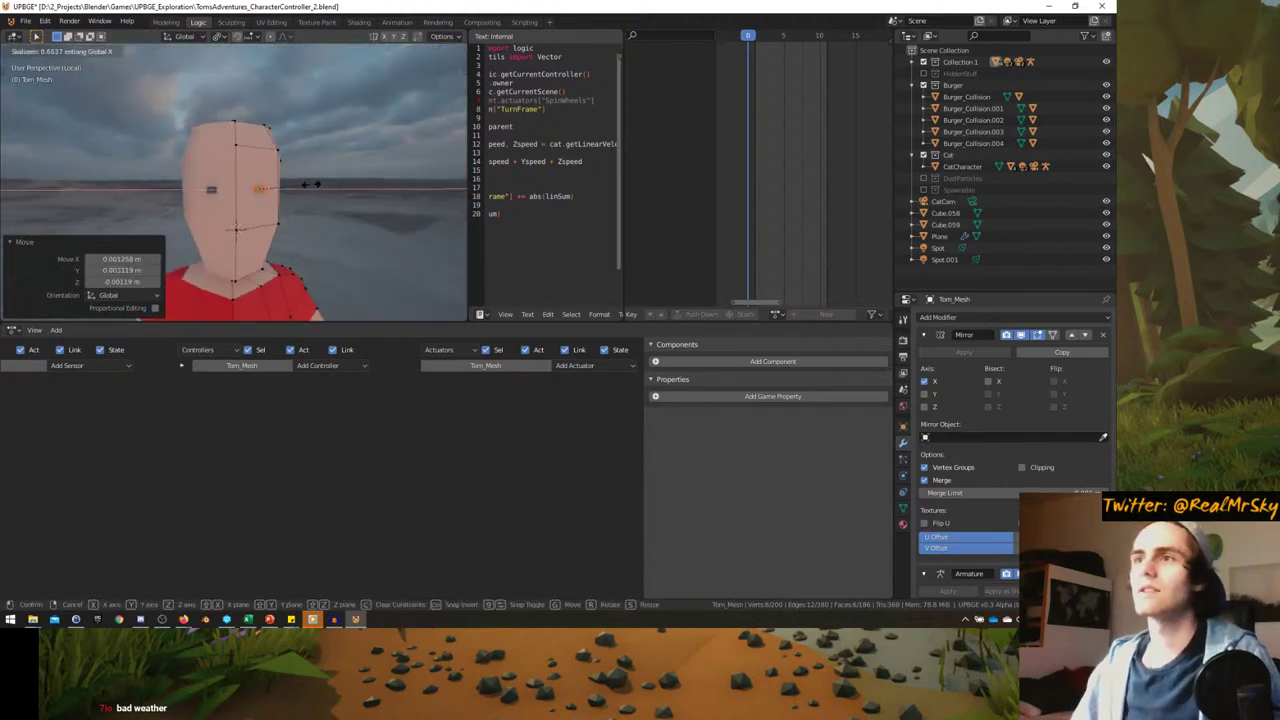
click(255, 185)
middle_drag(255, 185, 300, 162)
- Select the eye faces using the Head vertex group
click(904, 506)
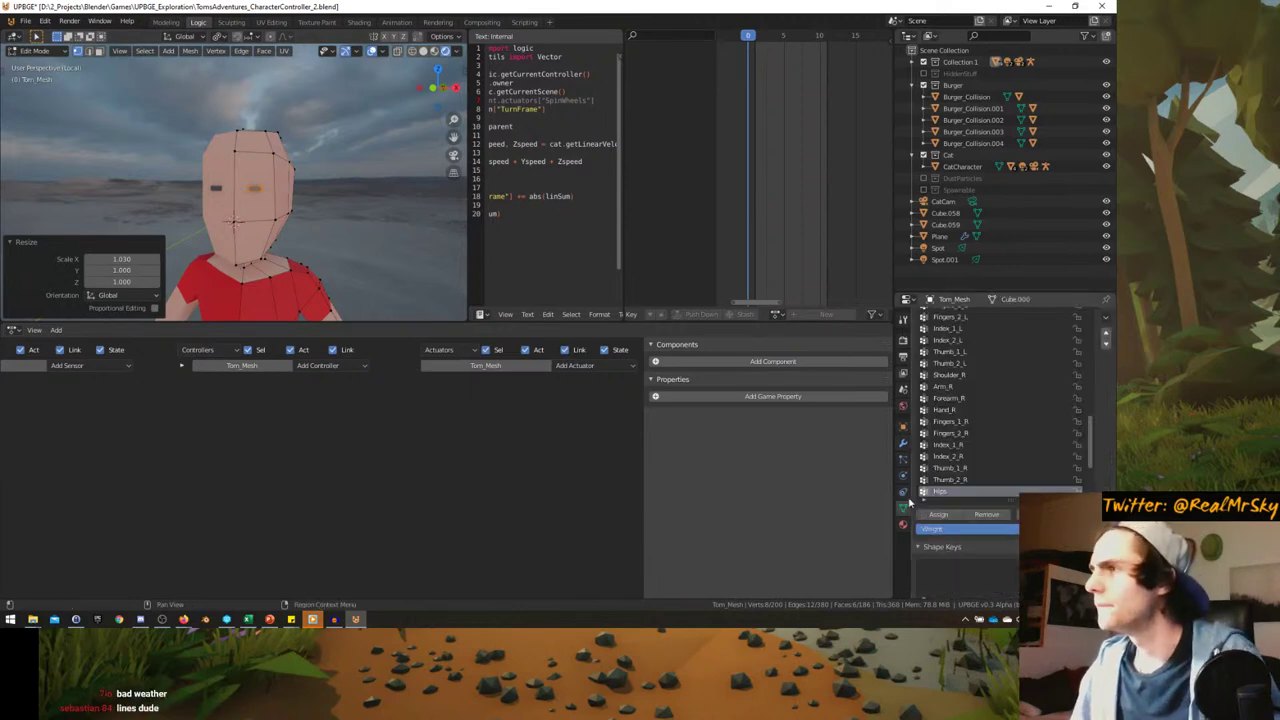
scroll(965, 485, down, 8)
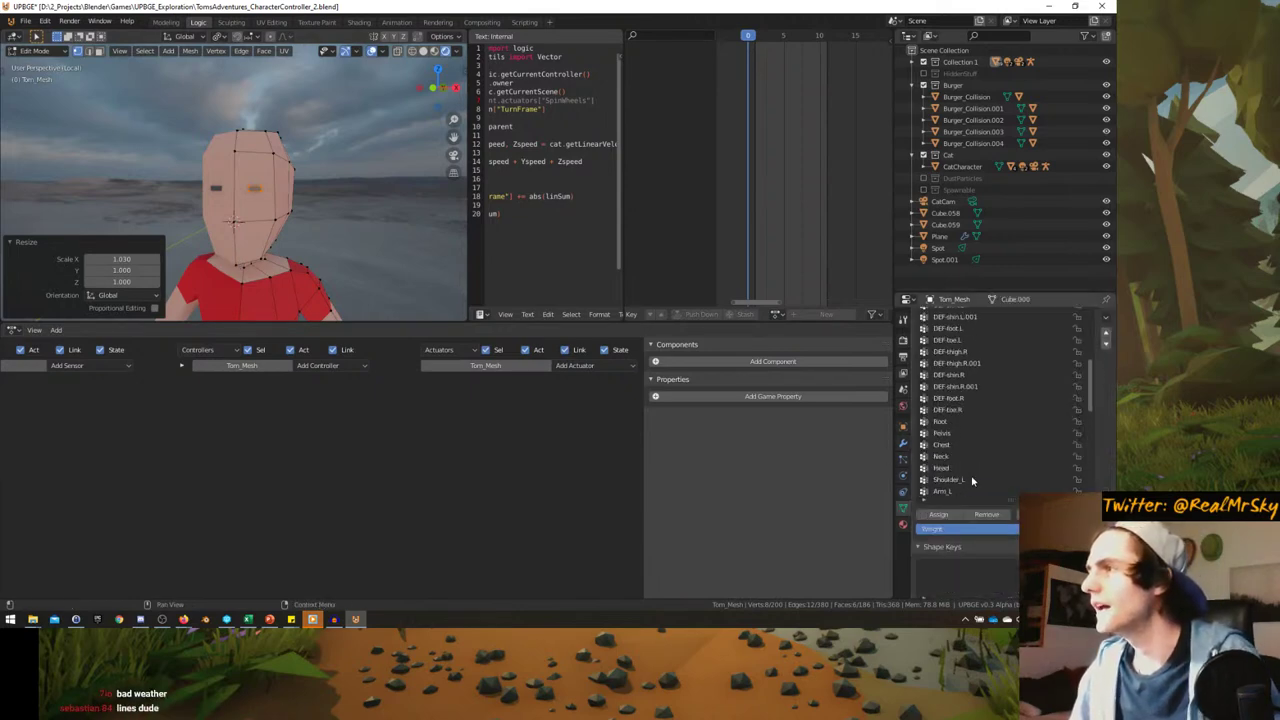
scroll(948, 486, down, 2)
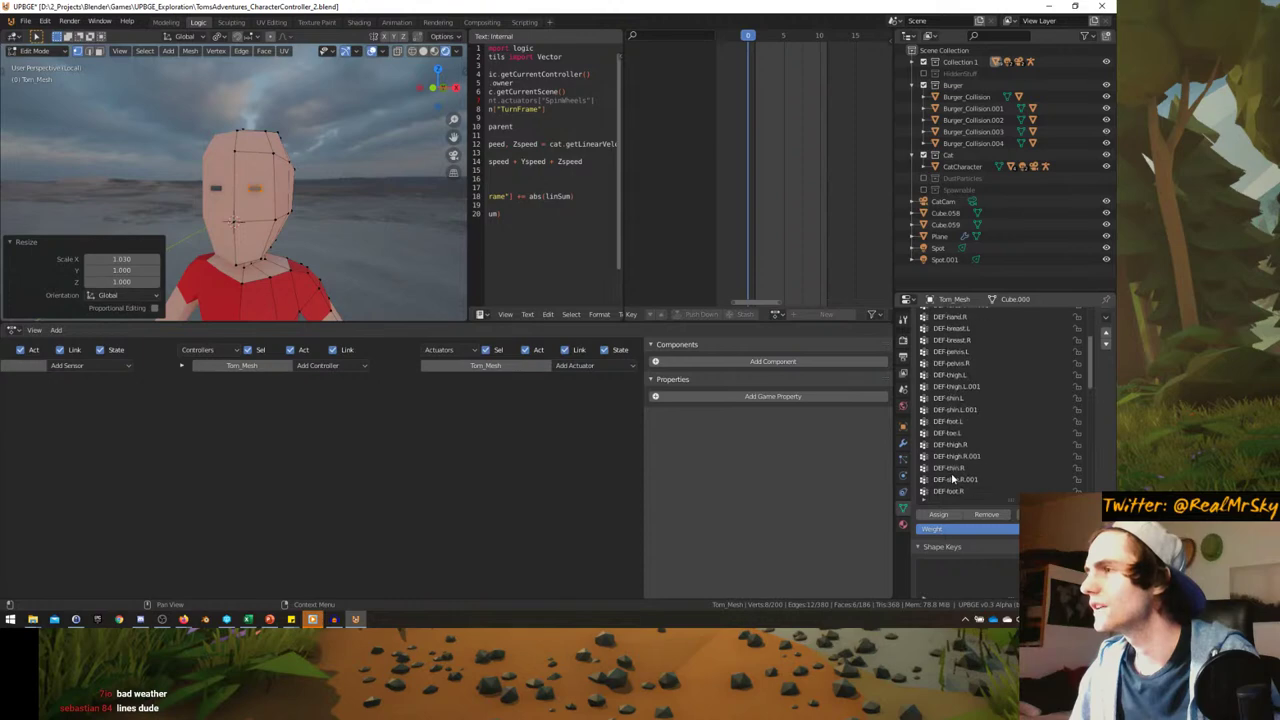
scroll(1070, 459, up, 12)
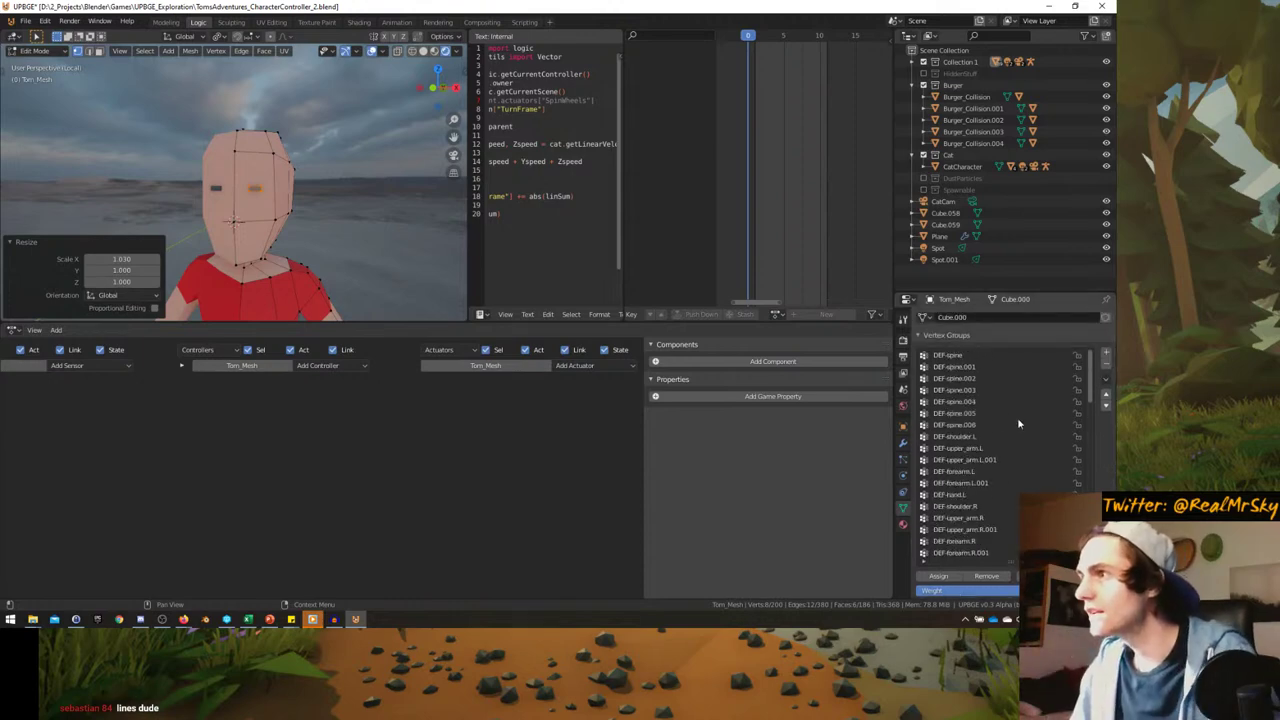
scroll(973, 502, down, 7)
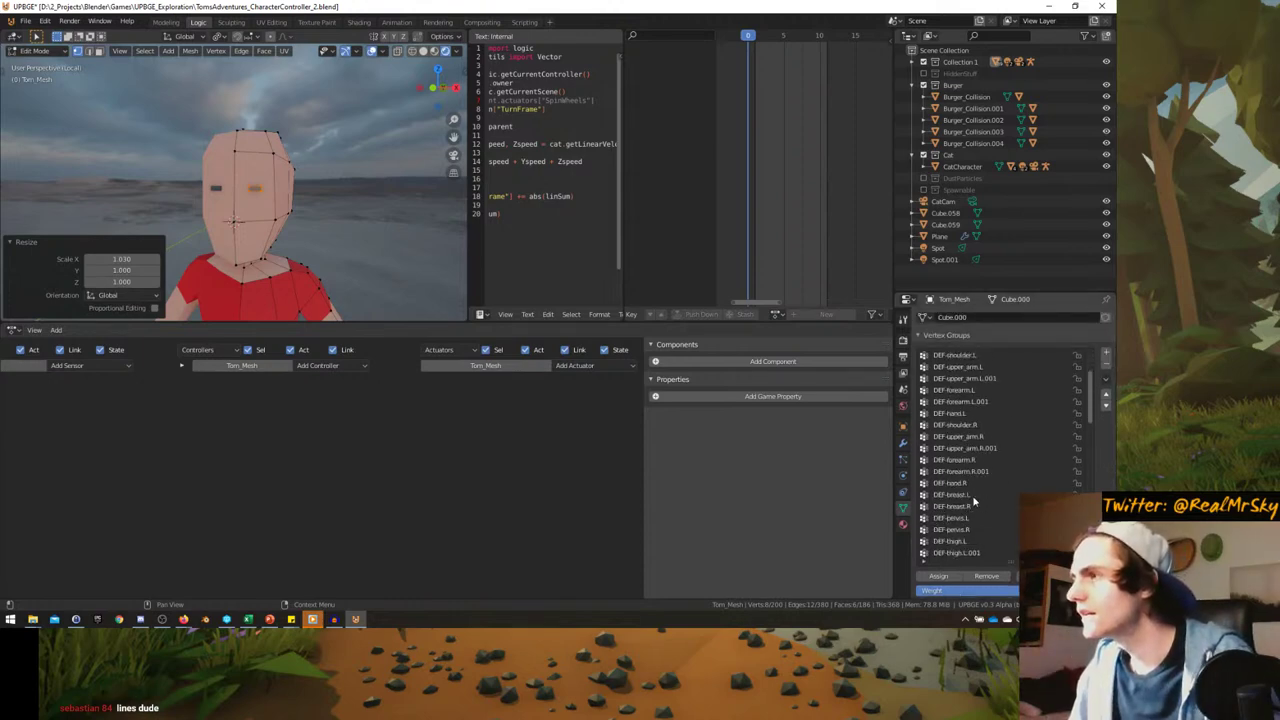
scroll(973, 496, up, 6)
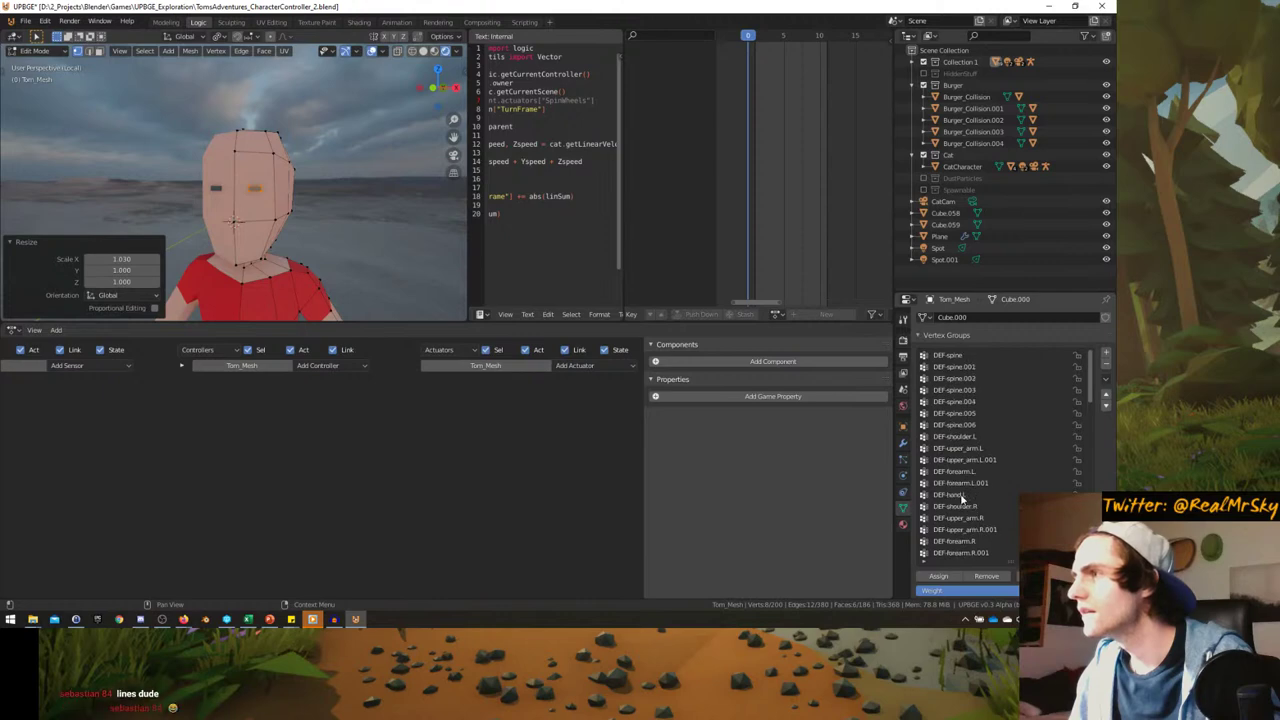
scroll(970, 500, down, 10)
scroll(960, 497, down, 10)
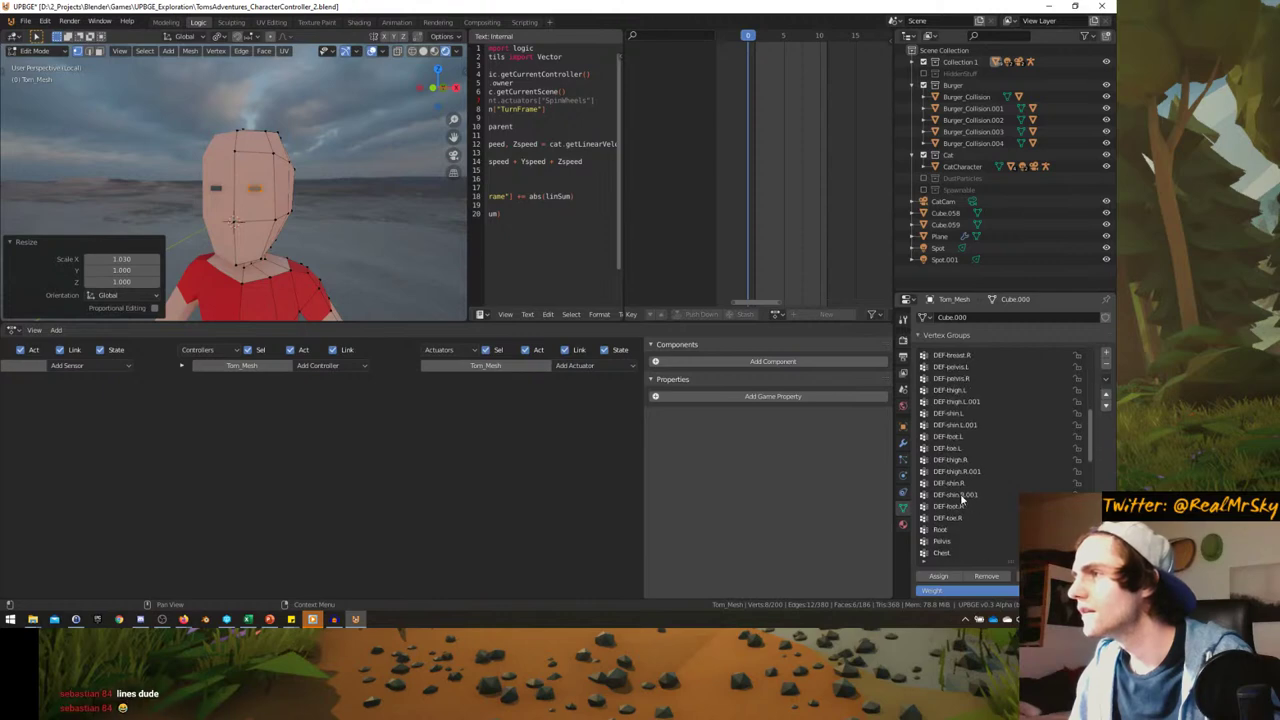
scroll(960, 493, down, 3)
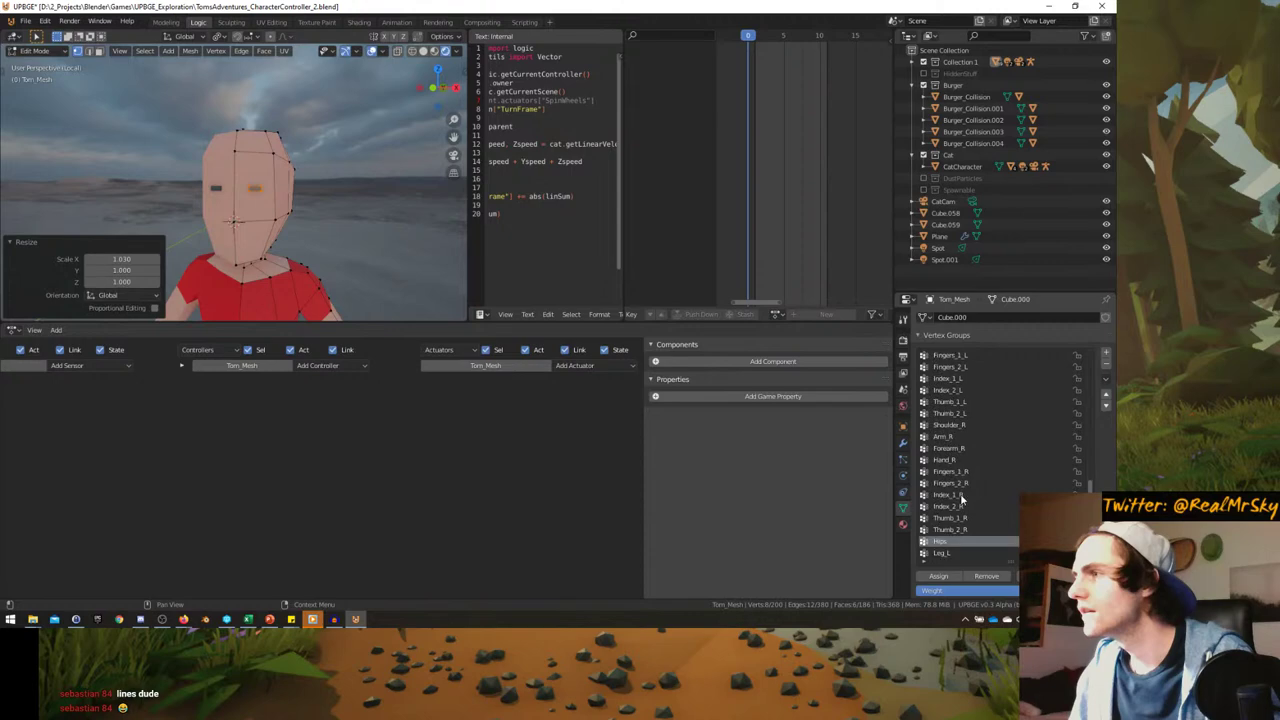
scroll(958, 474, down, 5)
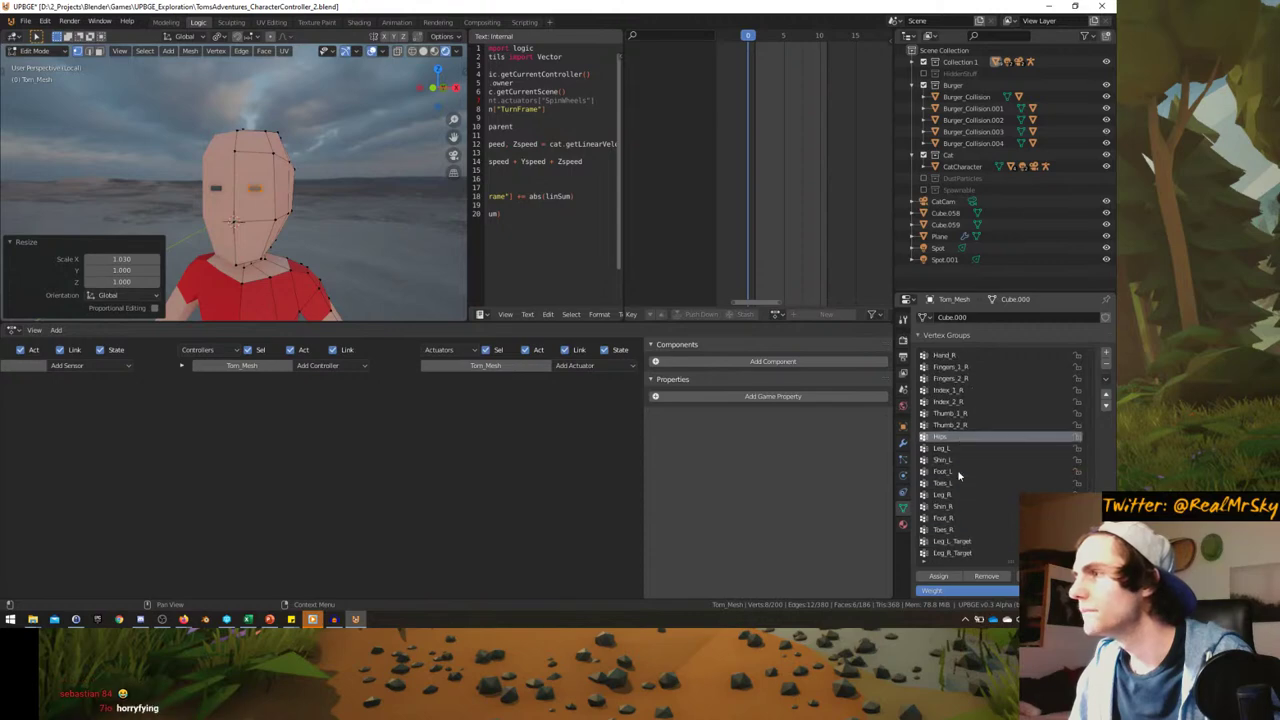
scroll(975, 510, up, 4)
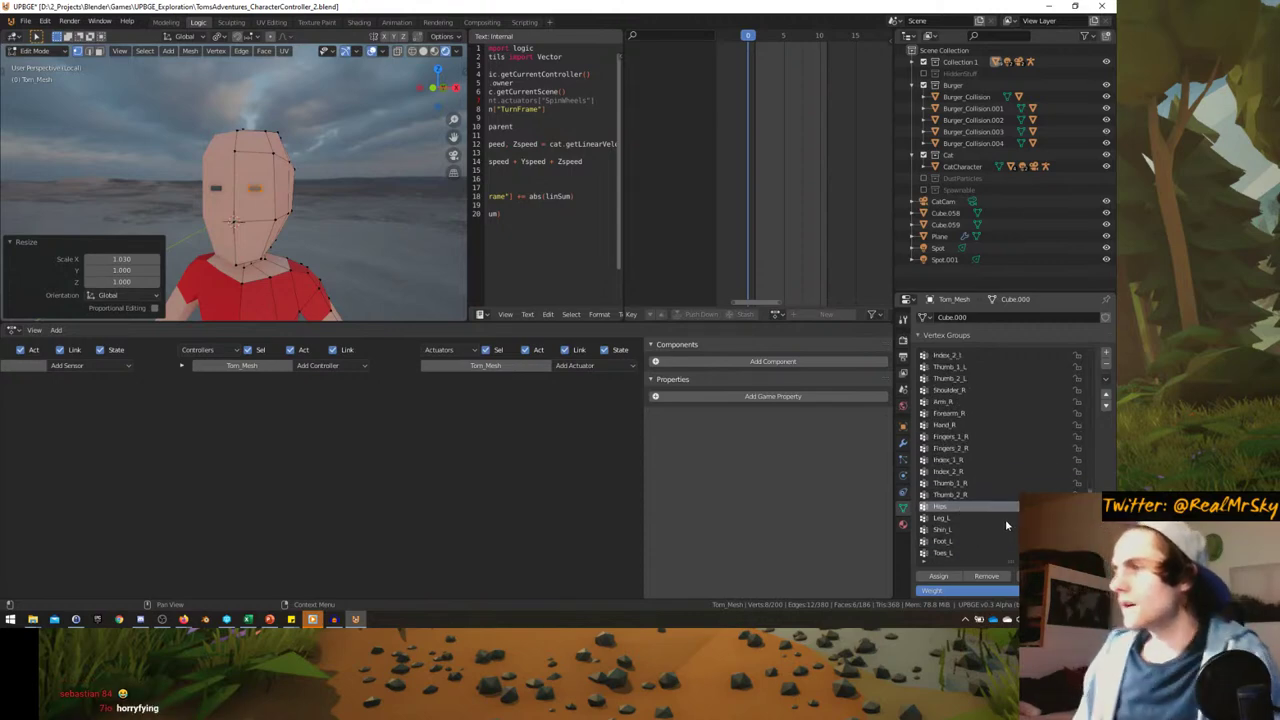
scroll(958, 455, up, 4)
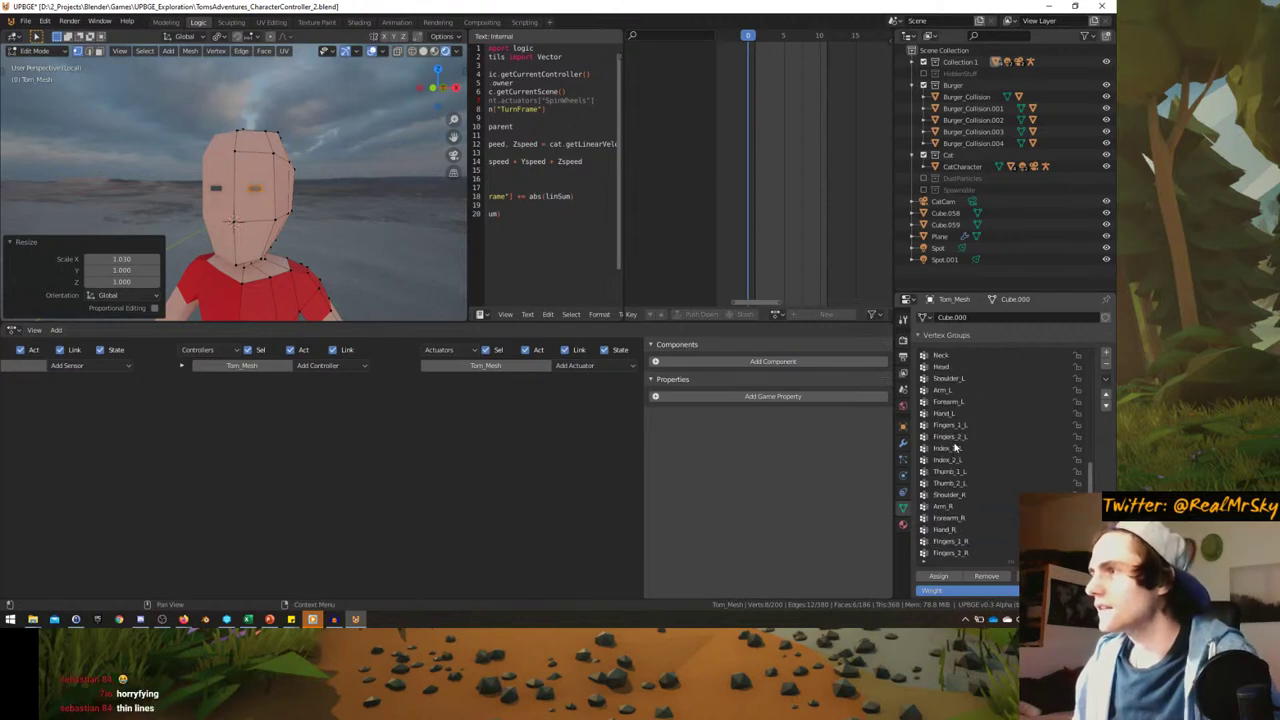
scroll(957, 450, up, 2)
click(946, 404)
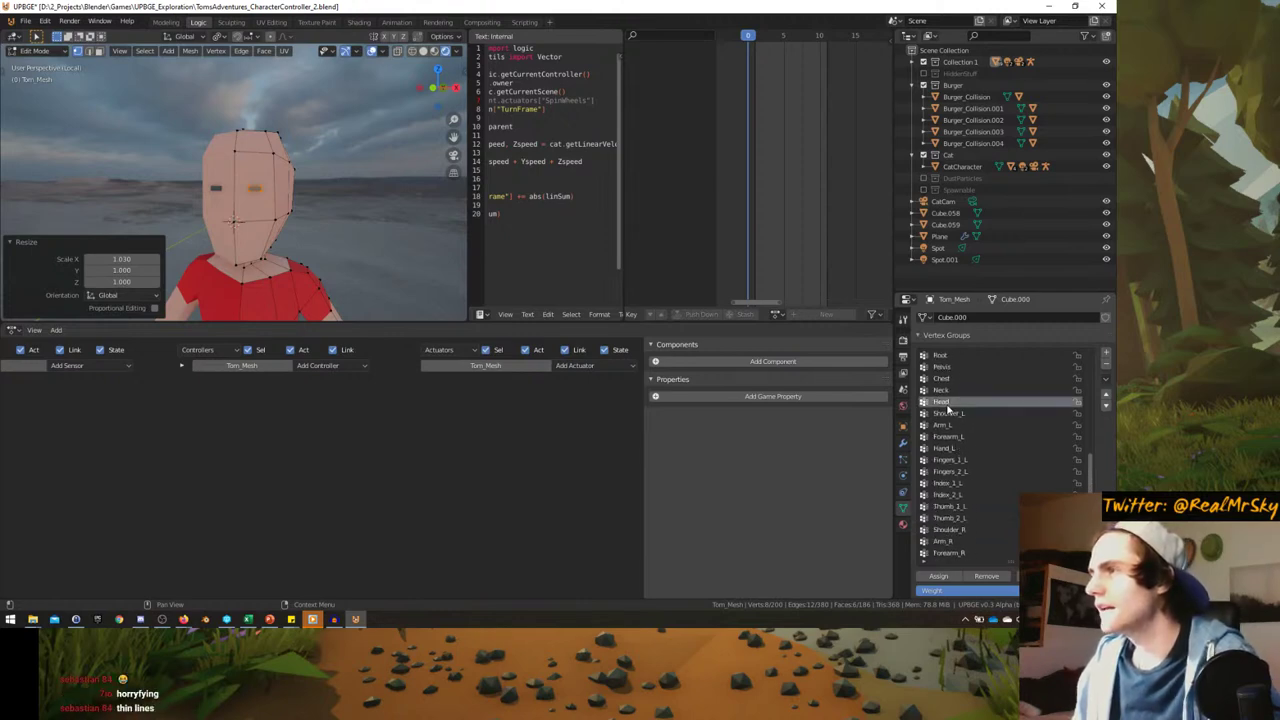
click(940, 577)
- Check the head through the game camera in Object Mode, then return to Edit Mode
key(Tab)
middle_drag(337, 211, 349, 256)
key(KP_Divide)
key(KP_0)
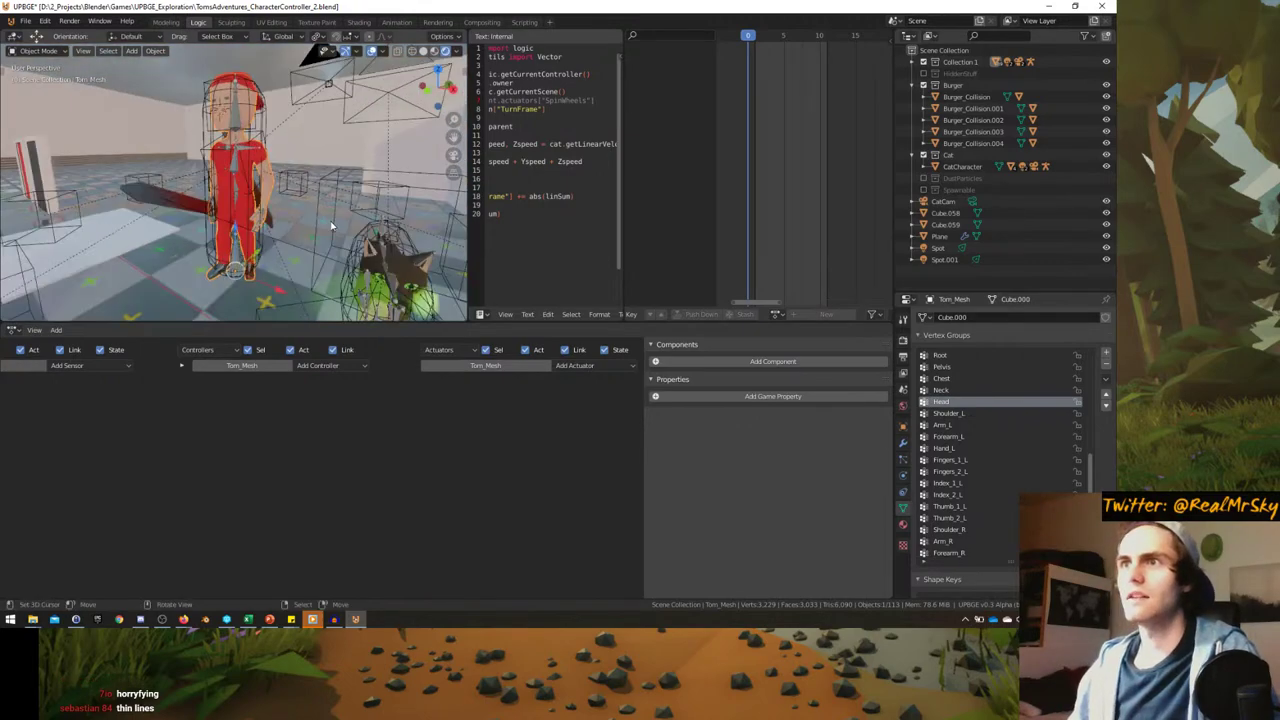
middle_drag(333, 226, 325, 198)
scroll(290, 175, up, 4)
key(Tab)
key(Tab)
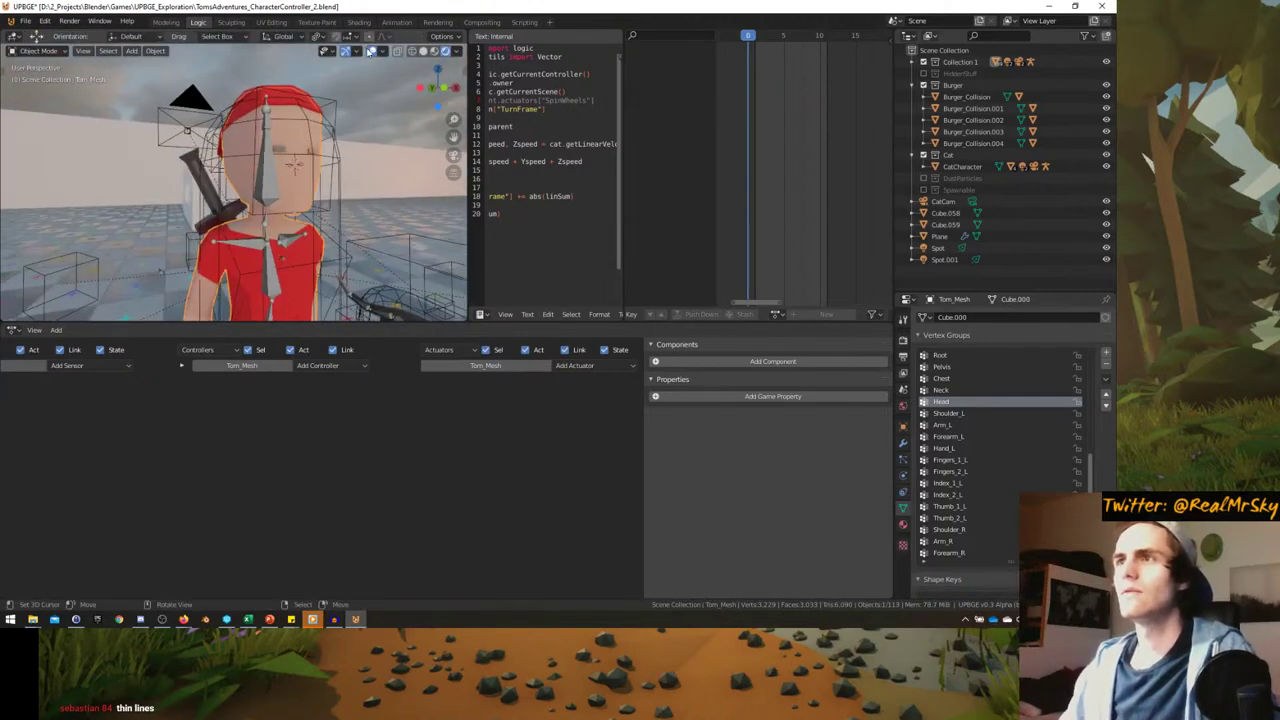
- Scale the eye faces up to 1.467, cancelling a follow-up height-only resize
key(p)
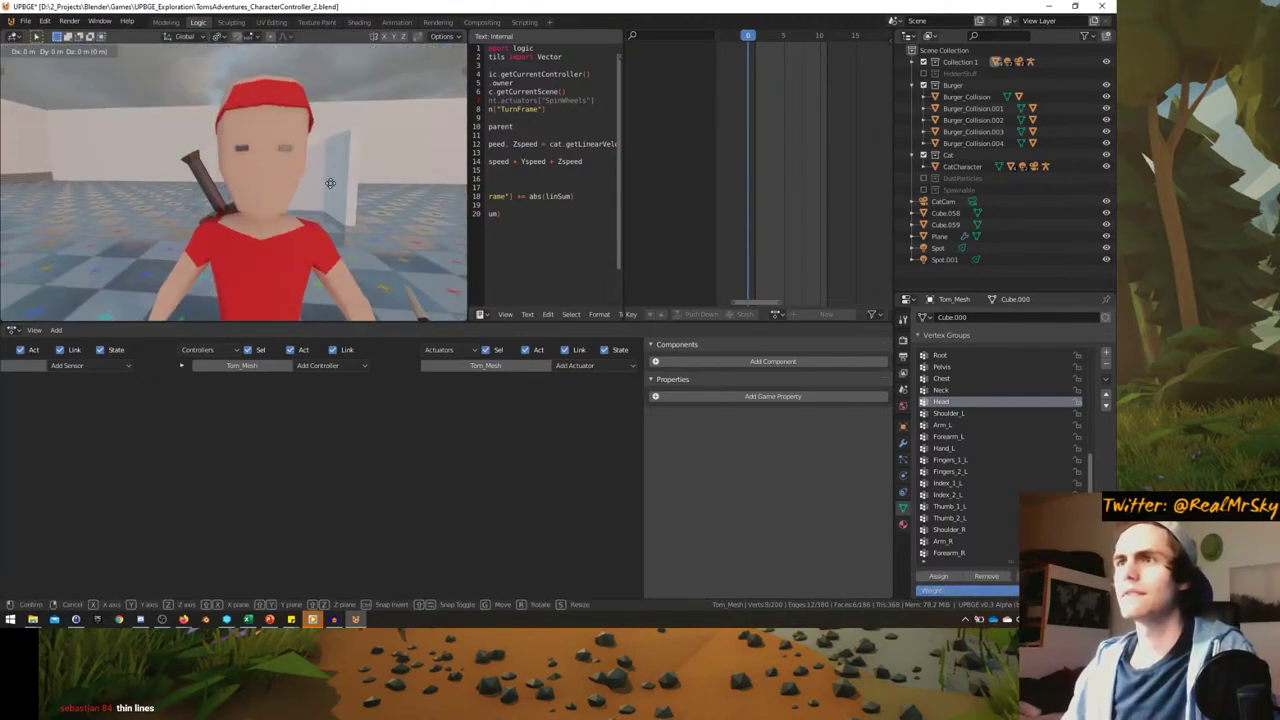
key(s)
click(333, 165)
key(s)
key(z)
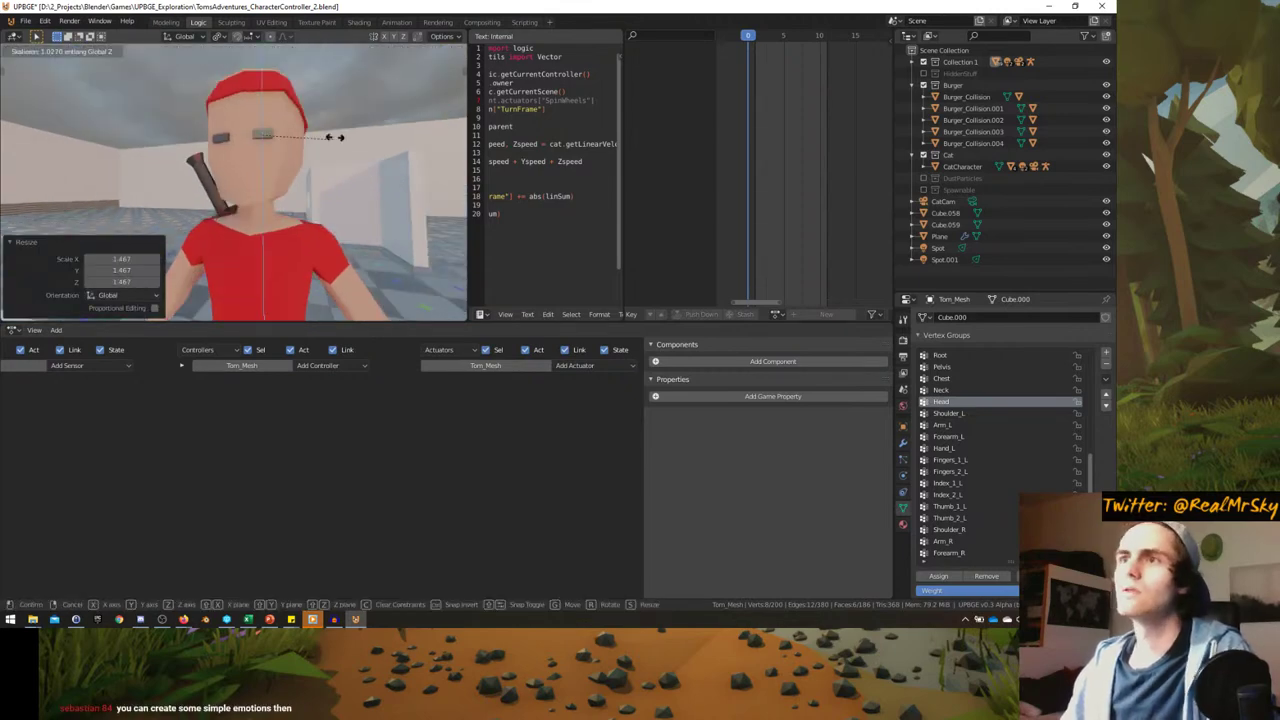
key(Escape)
middle_drag(250, 150, 318, 175)
scroll(314, 157, up, 3)
- Play the game in Object Mode with the viewport maximized
key(Tab)
key(p)
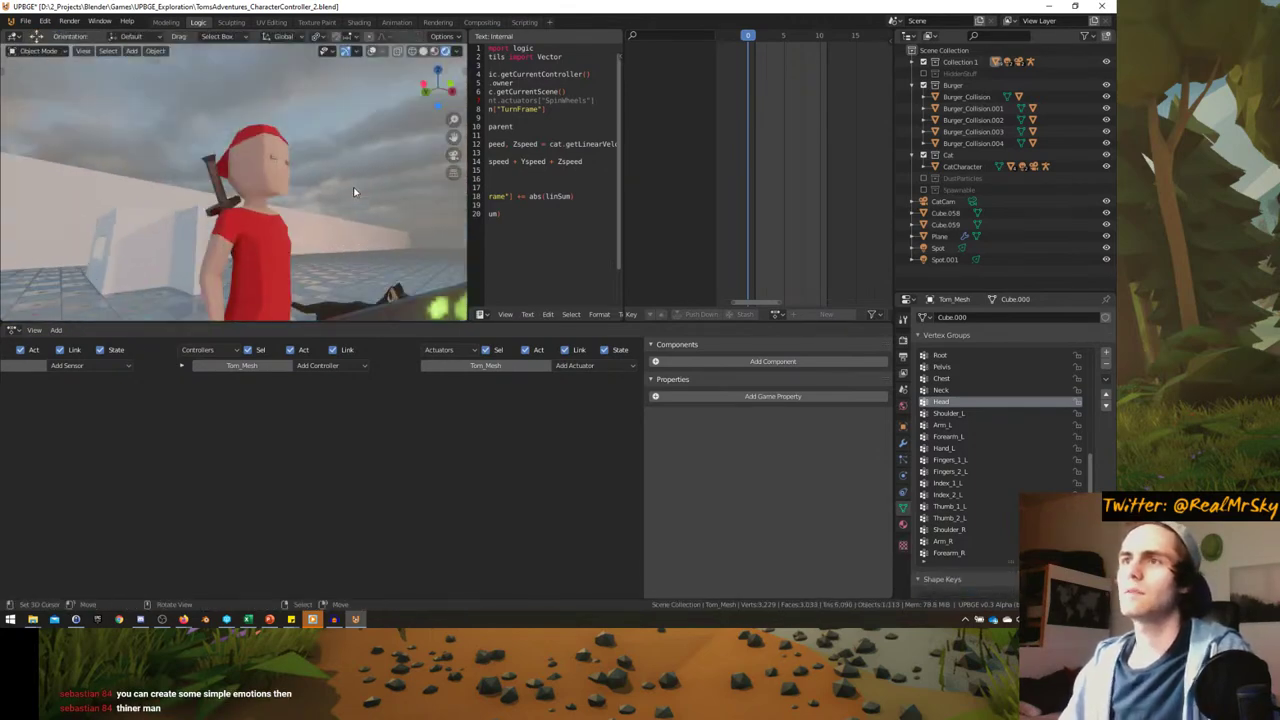
key(ctrl+space)
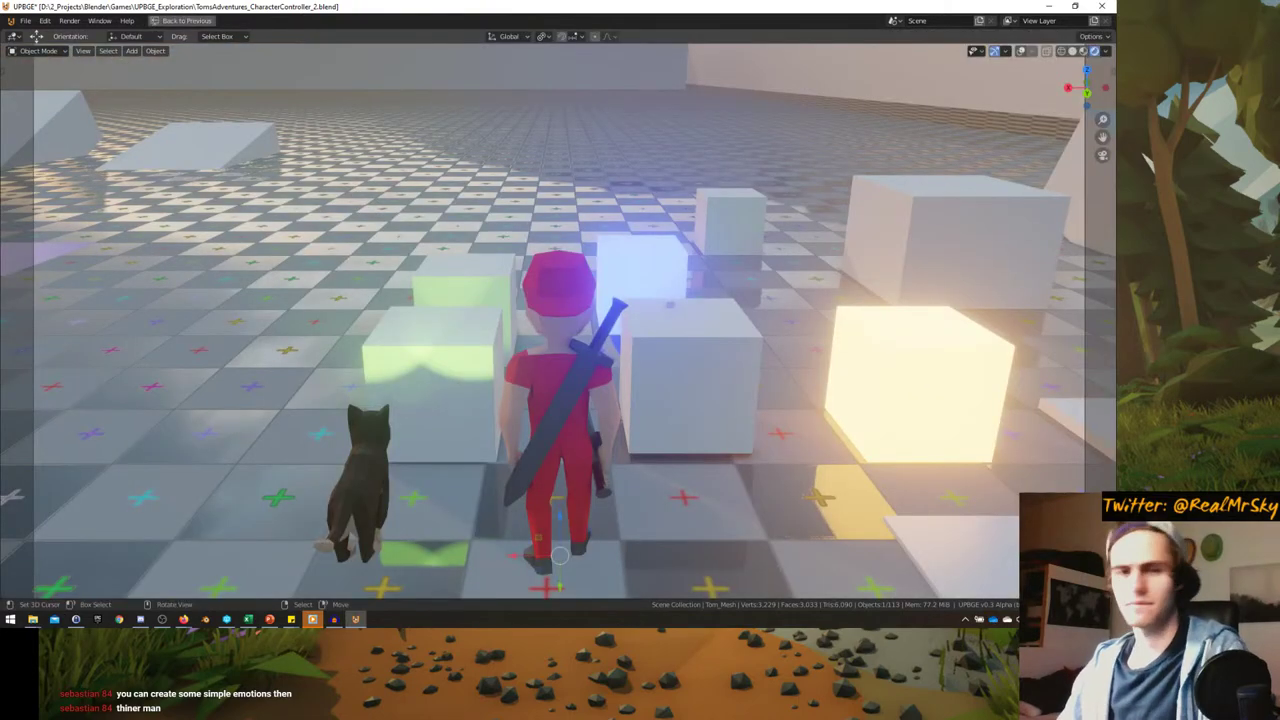
- Run the full-window game watching Tom run and ride the cat, then exit to the editor
key(p)
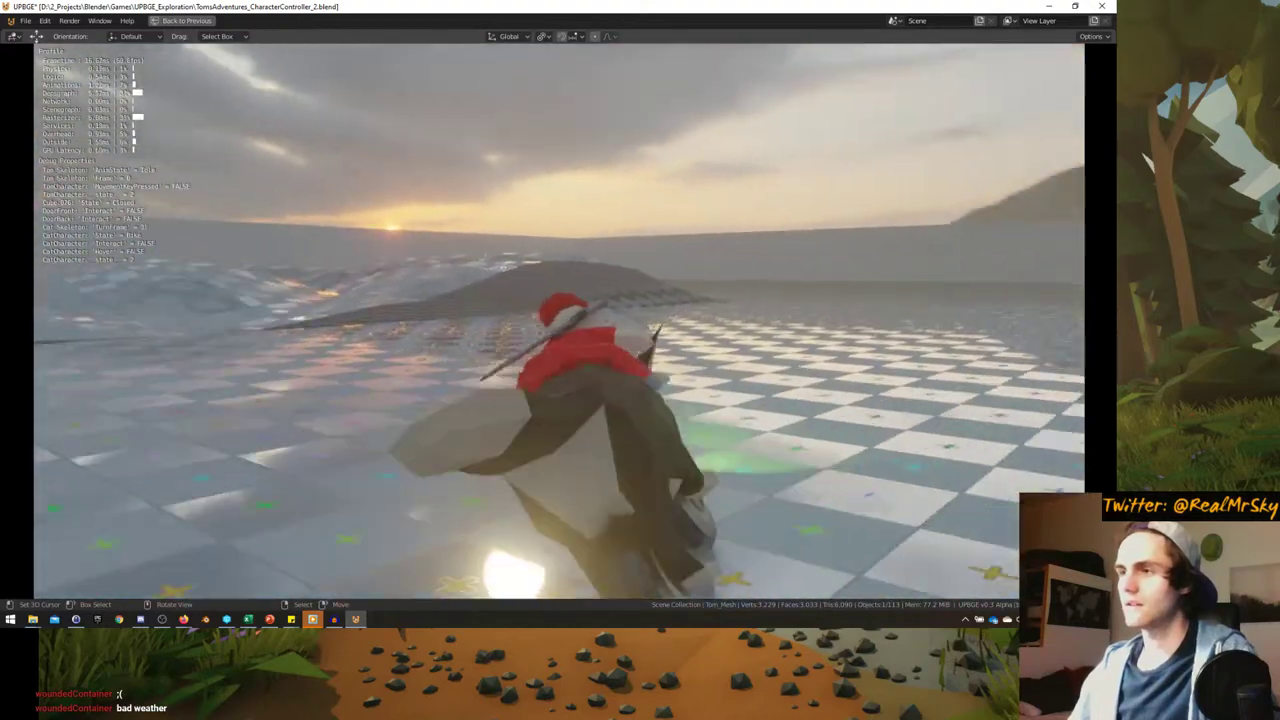
key(Escape)
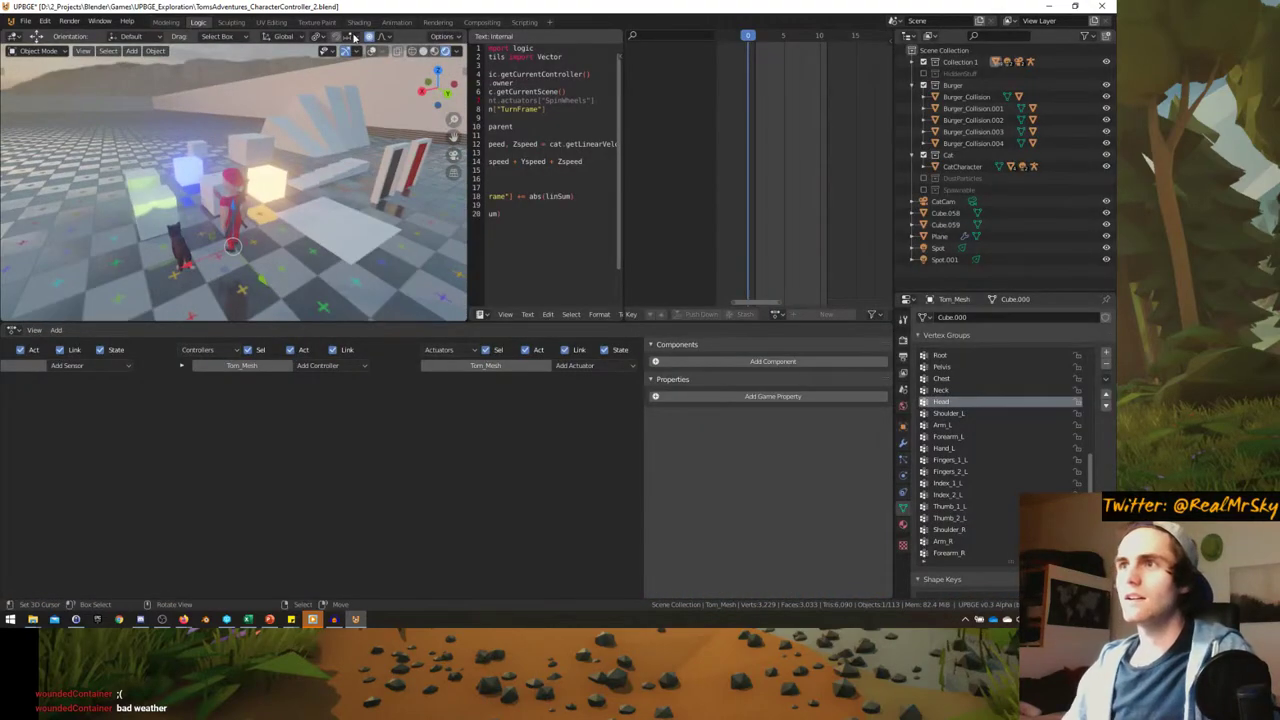
- Select the cat character hidden beneath Tom in the viewport
middle_drag(260, 170, 226, 203)
click(226, 203)
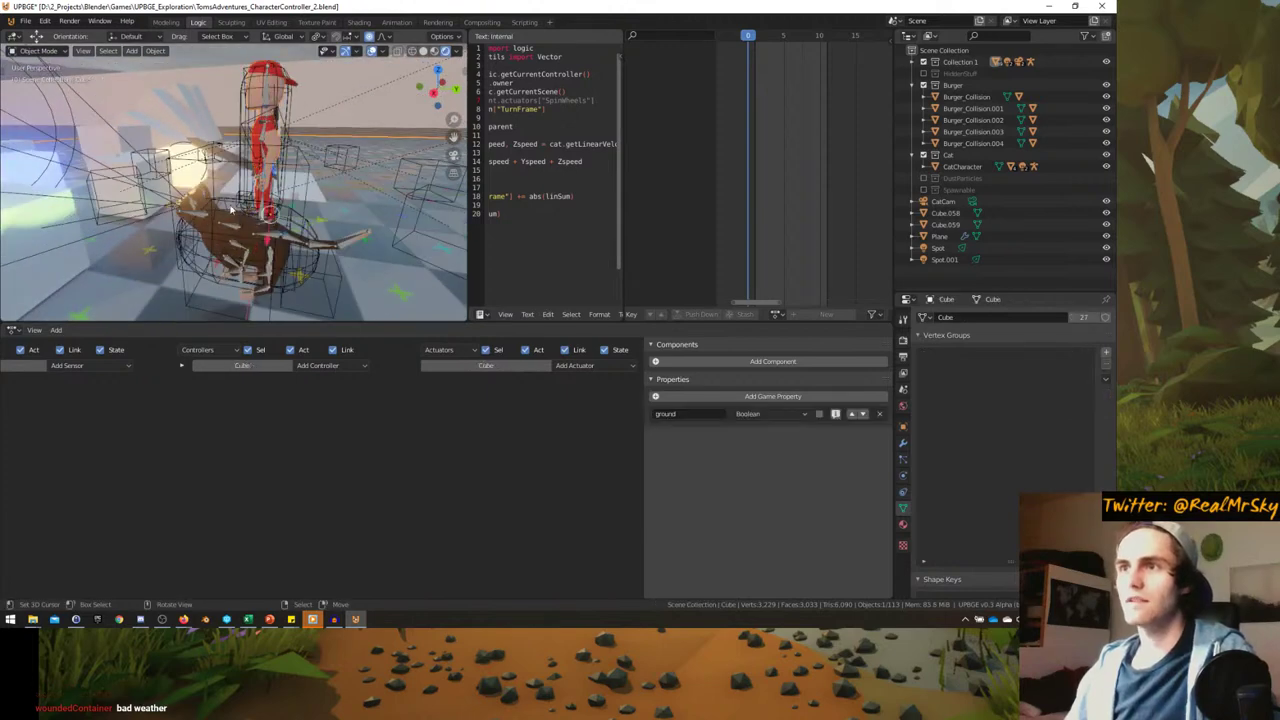
click(226, 203)
click(220, 204)
click(220, 203)
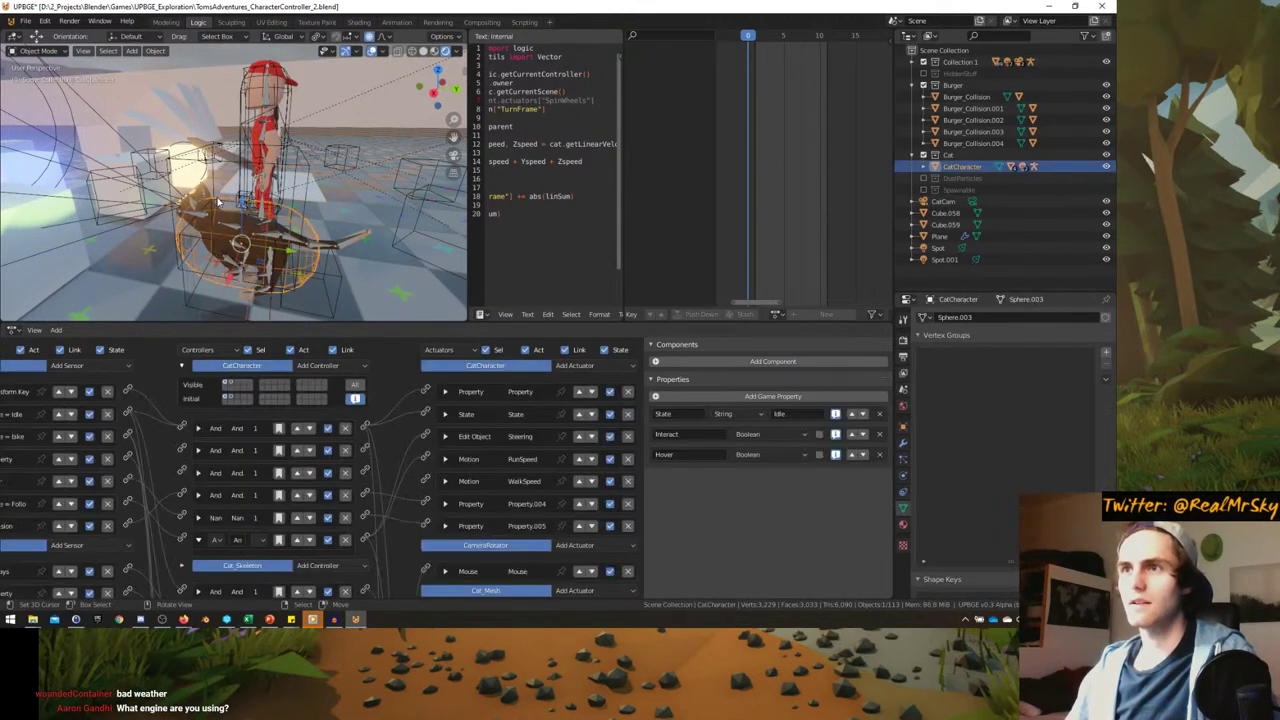
- Inspect the Shift keyboard sensor, maximize the Logic Bricks editor, and collapse the sensor
ctrl+scroll(230, 403, left, 2)
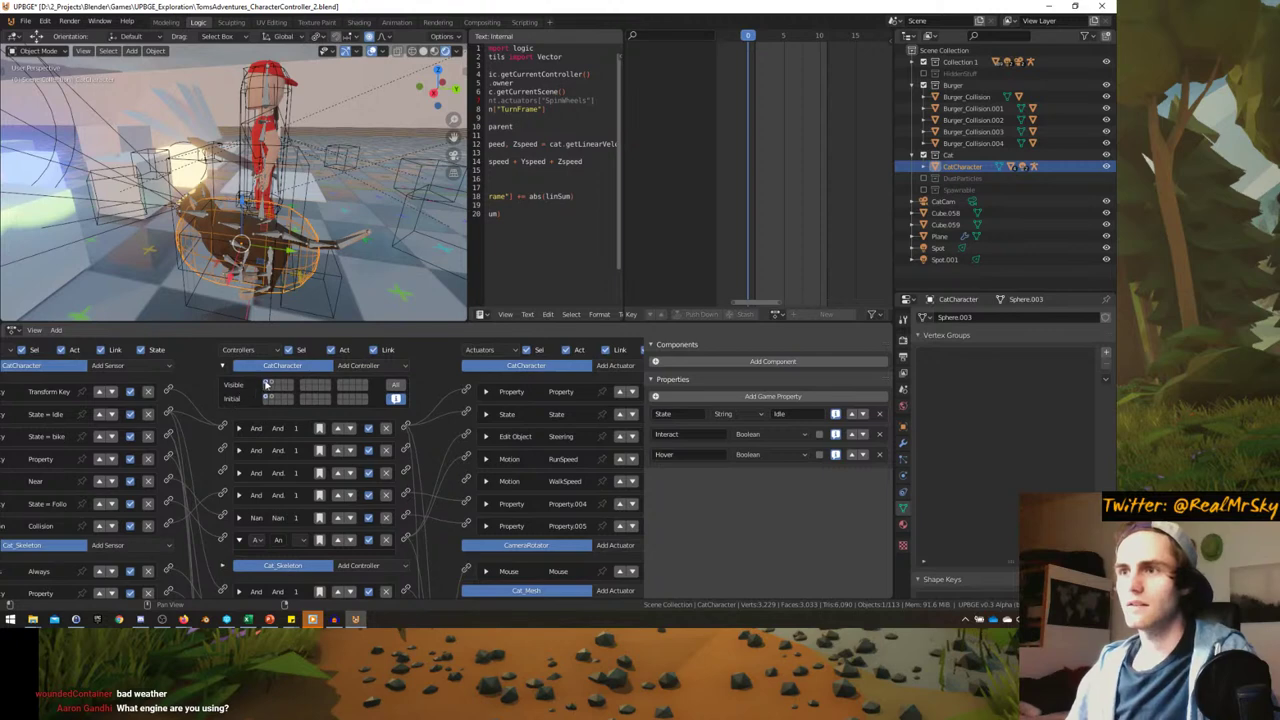
scroll(150, 450, down, 2)
ctrl+scroll(150, 450, left, 2)
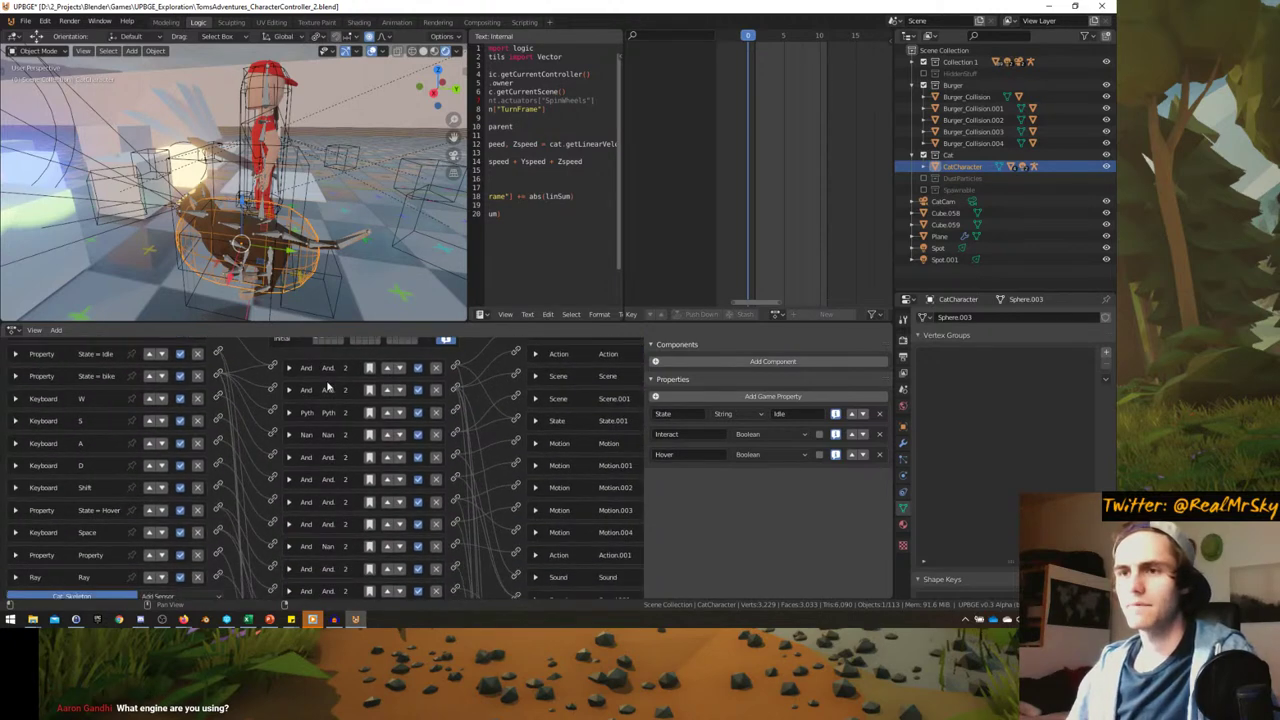
click(16, 487)
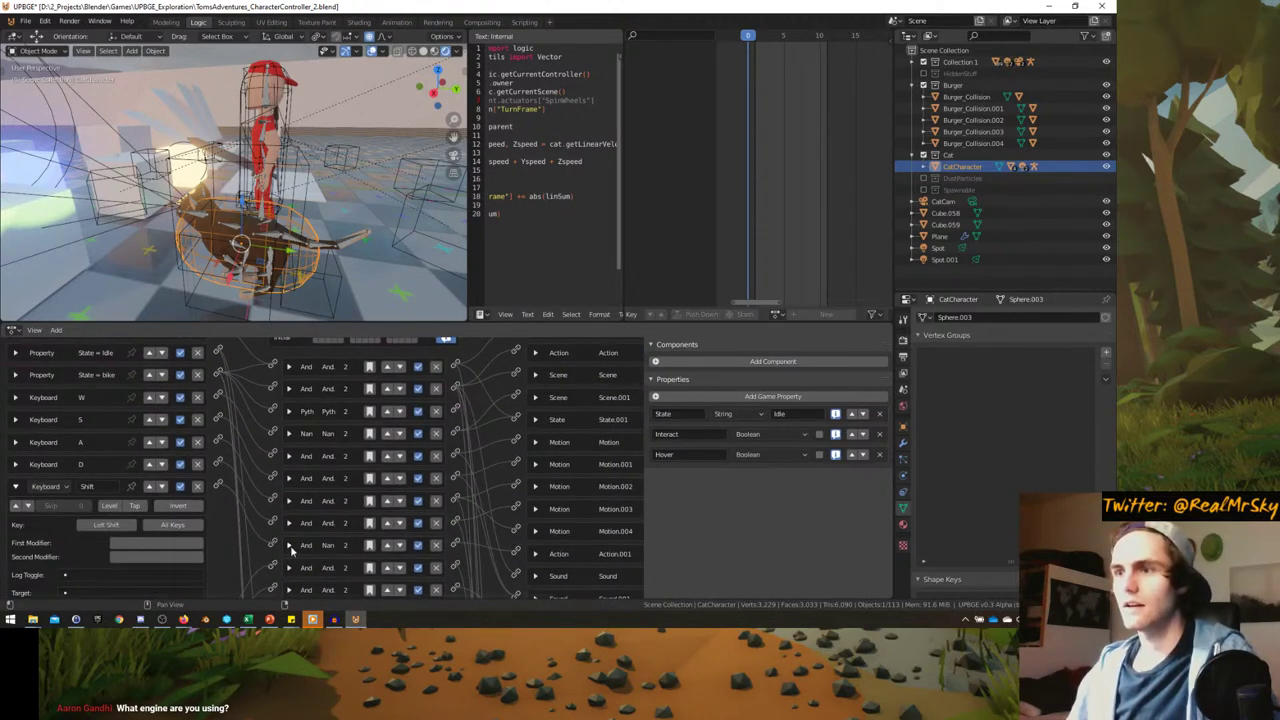
ctrl+scroll(290, 548, right, 4)
scroll(287, 533, down, 1)
scroll(374, 527, down, 2)
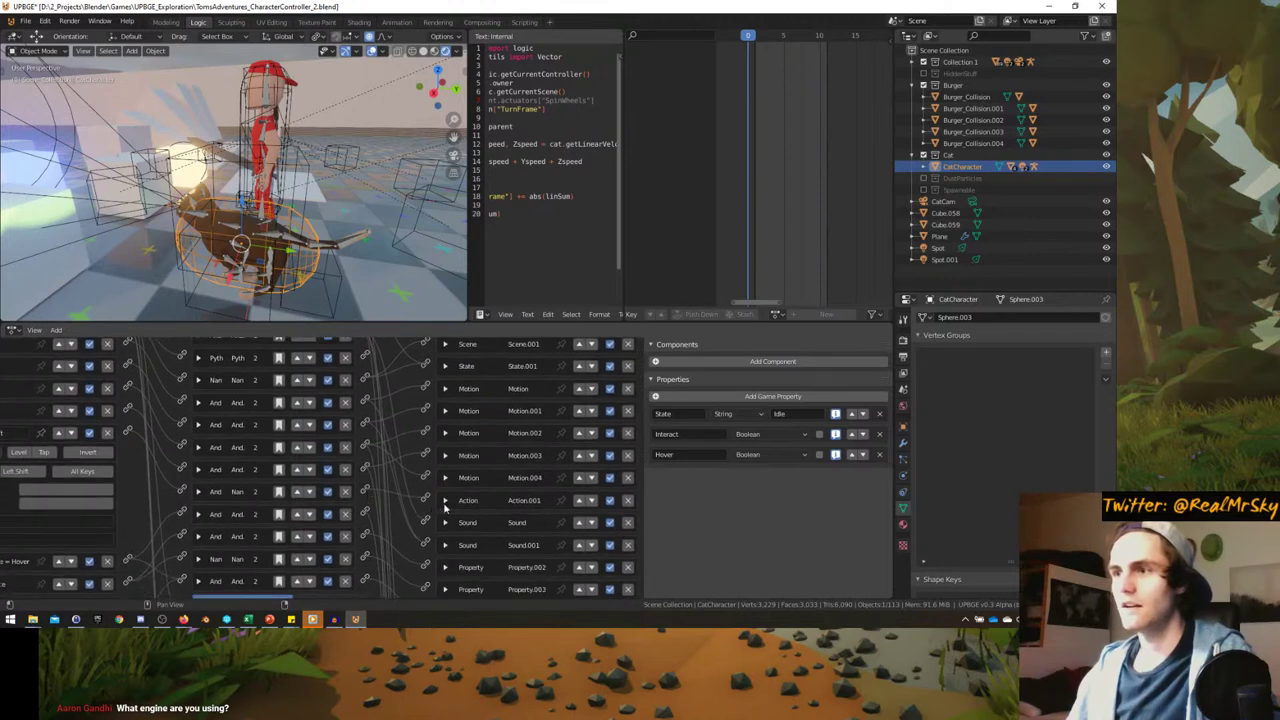
key(ctrl+space)
scroll(449, 508, up, 3)
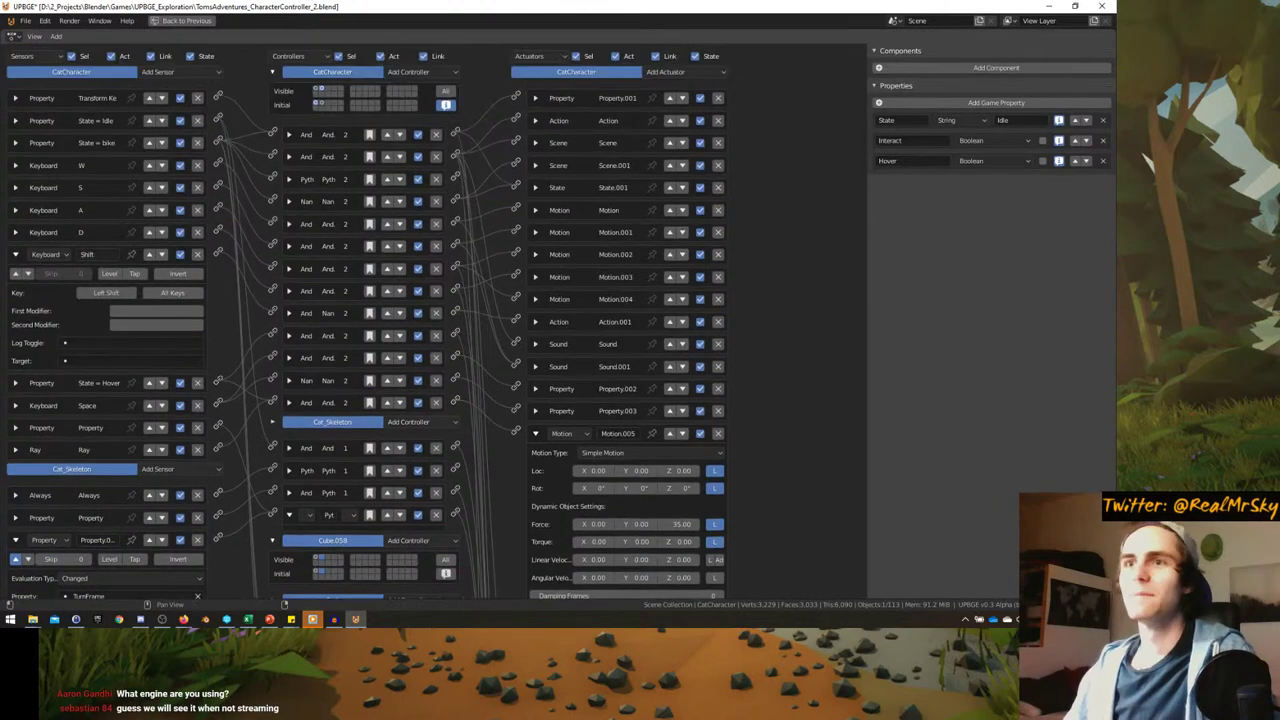
click(15, 255)
- Browse the available actuator types and collapse the Motion.005 actuator
click(680, 72)
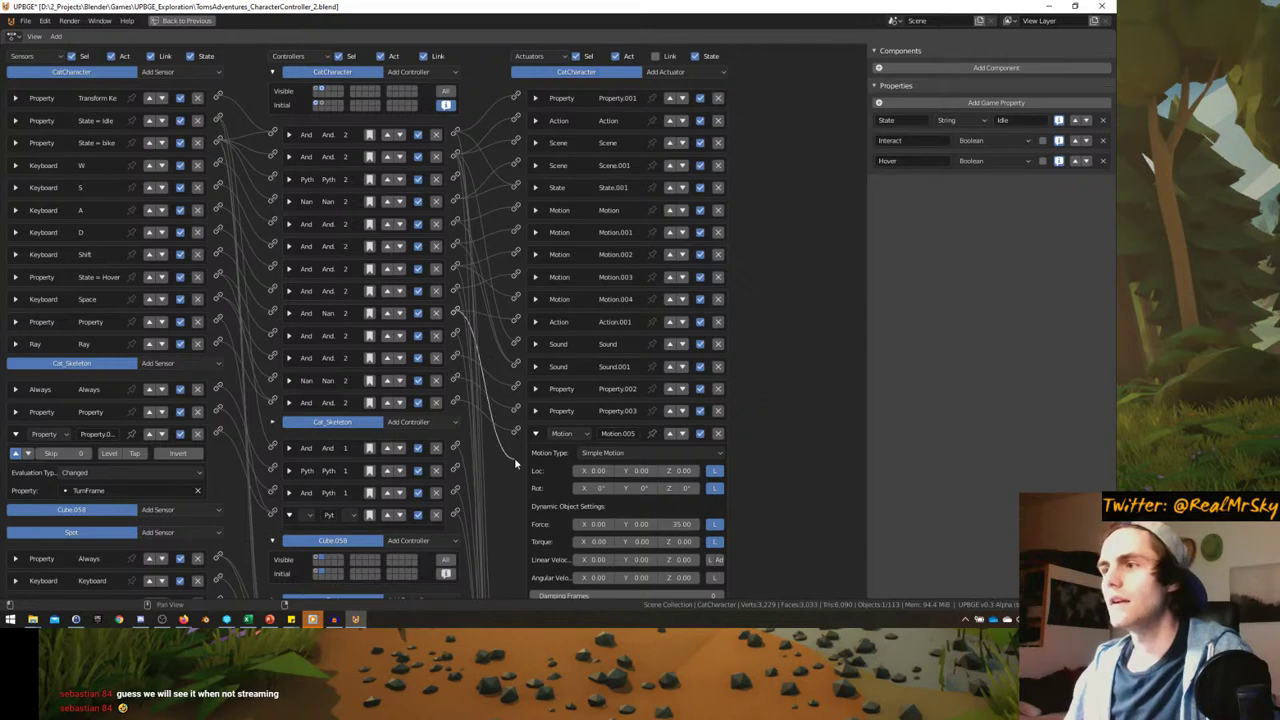
middle_drag(512, 459, 490, 377)
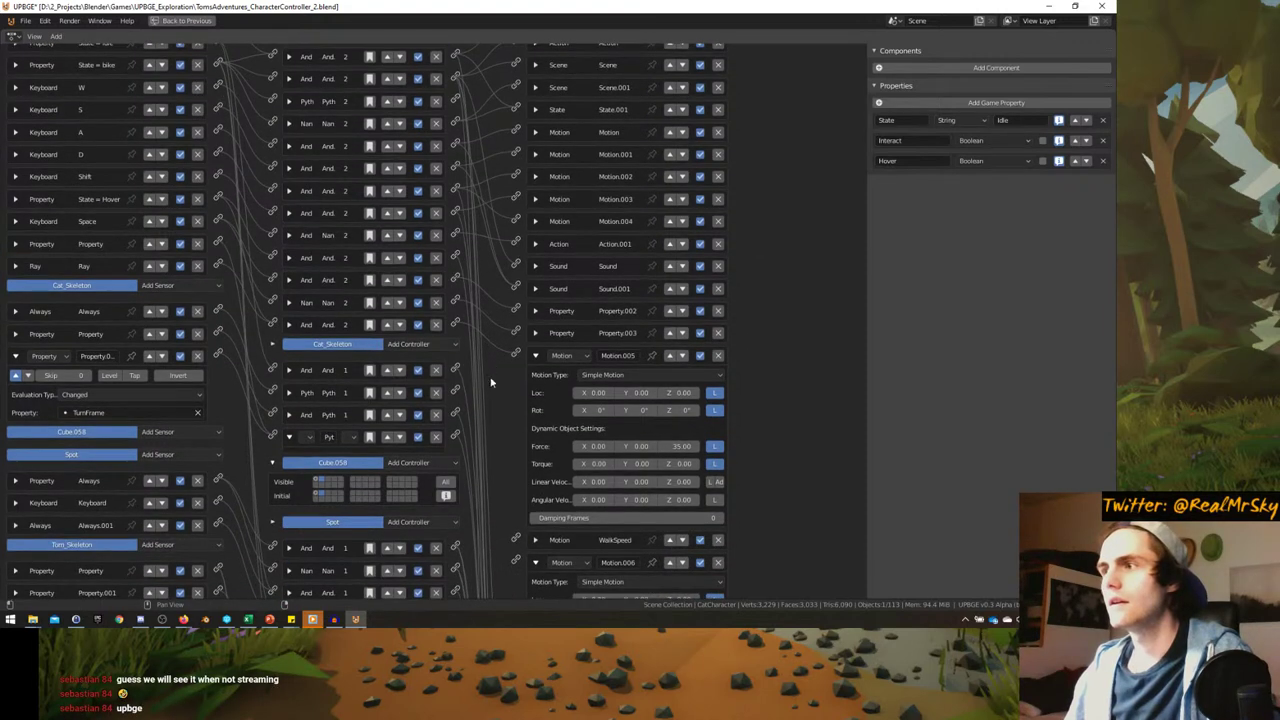
click(535, 355)
- Review the cat's motion actuators, leaving Motion.006's 0.00 location and linear velocity shown
scroll(481, 297, up, 2)
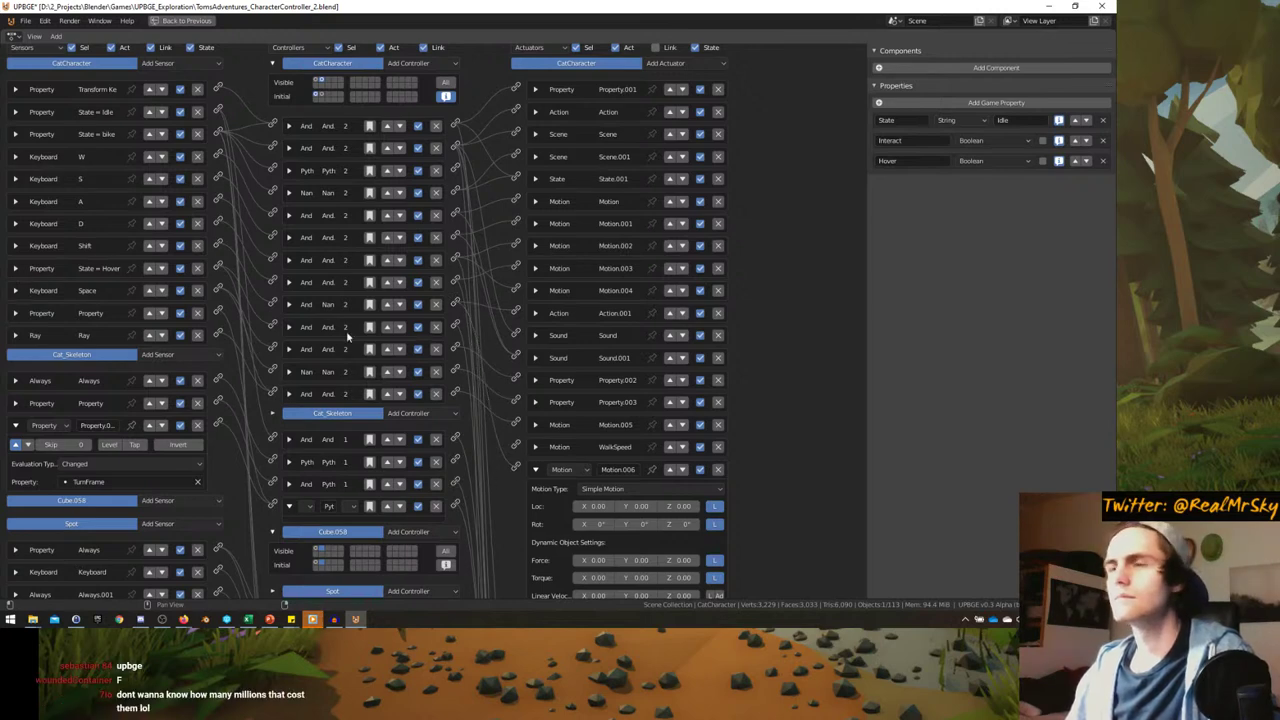
scroll(424, 451, down, 1)
scroll(510, 430, down, 3)
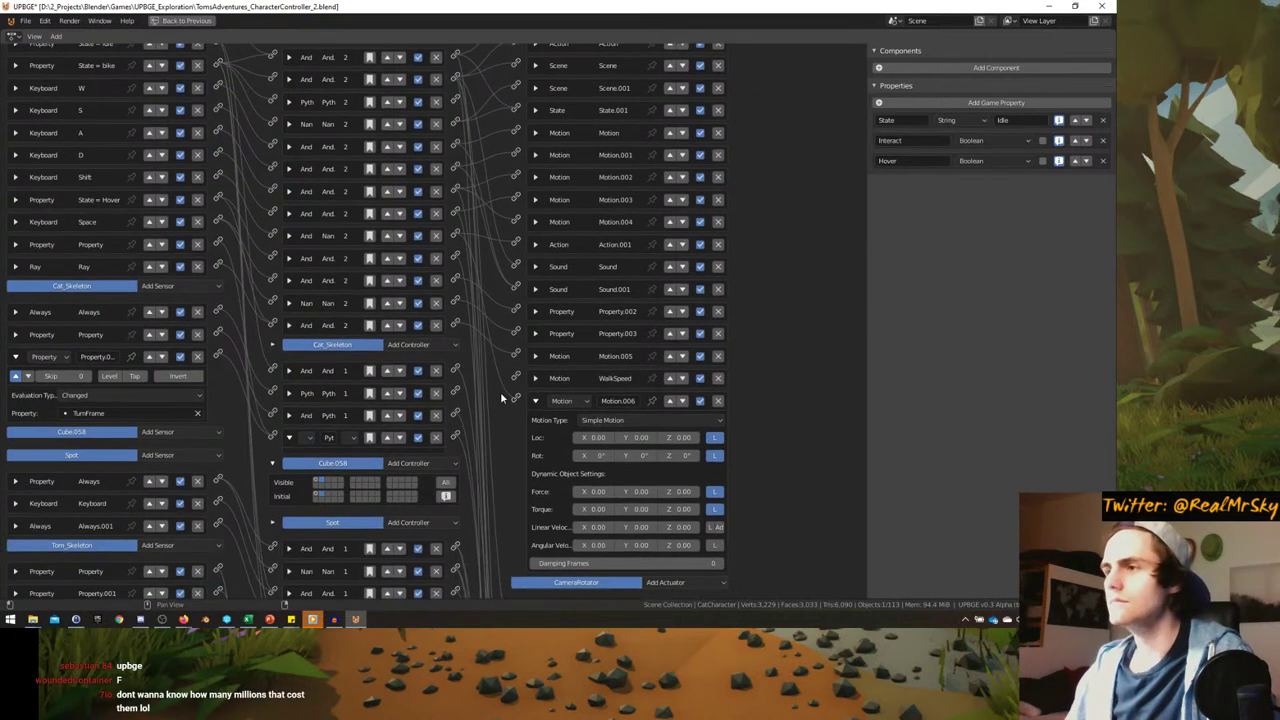
scroll(502, 400, up, 1)
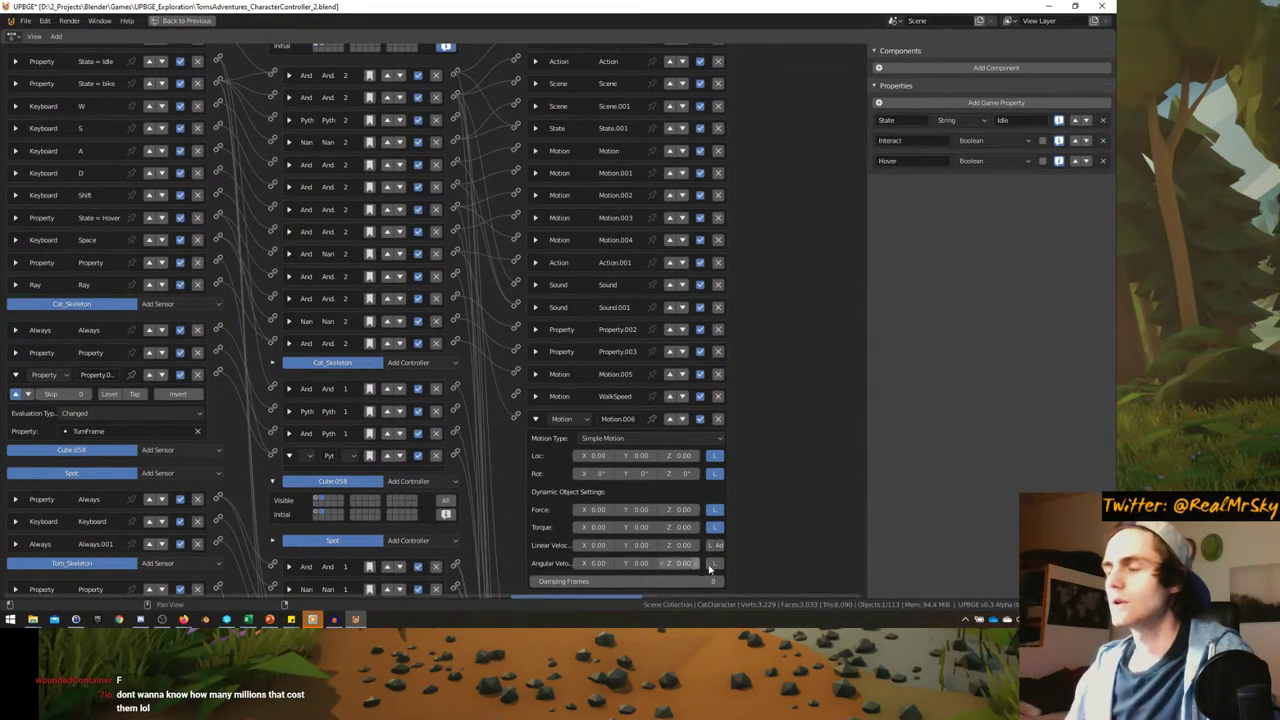
scroll(665, 540, up, 1)
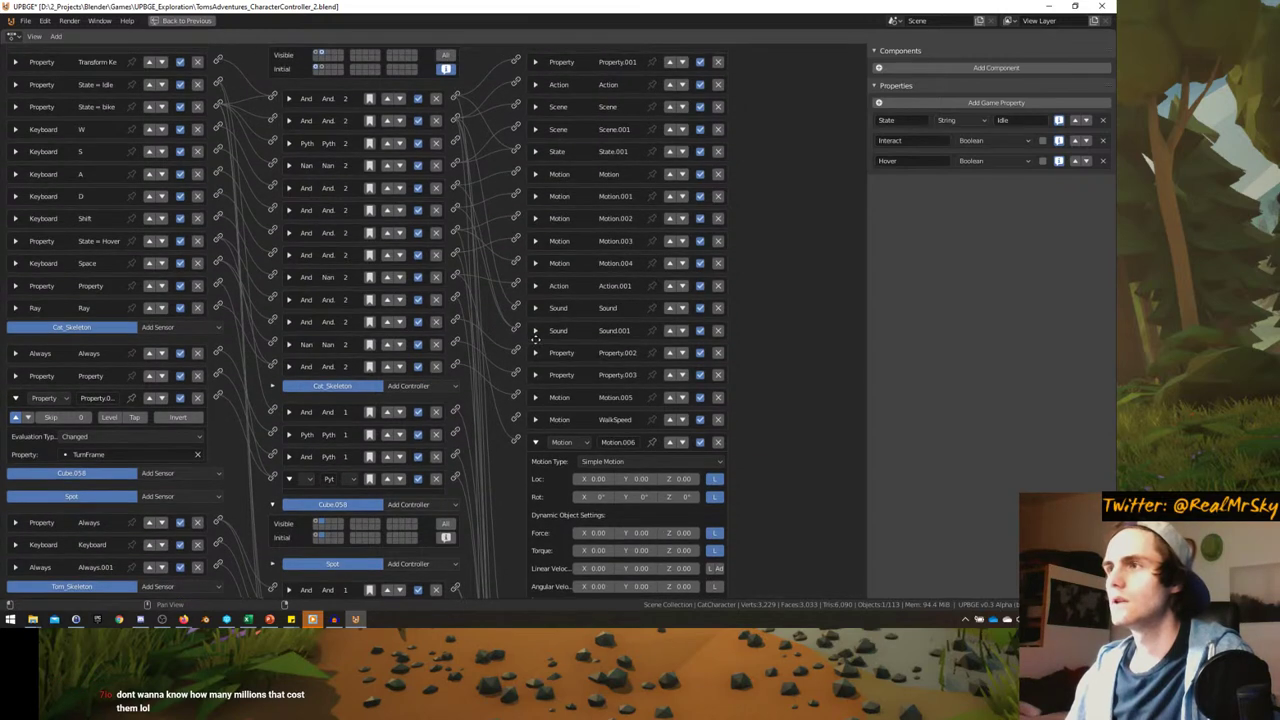
scroll(532, 350, up, 2)
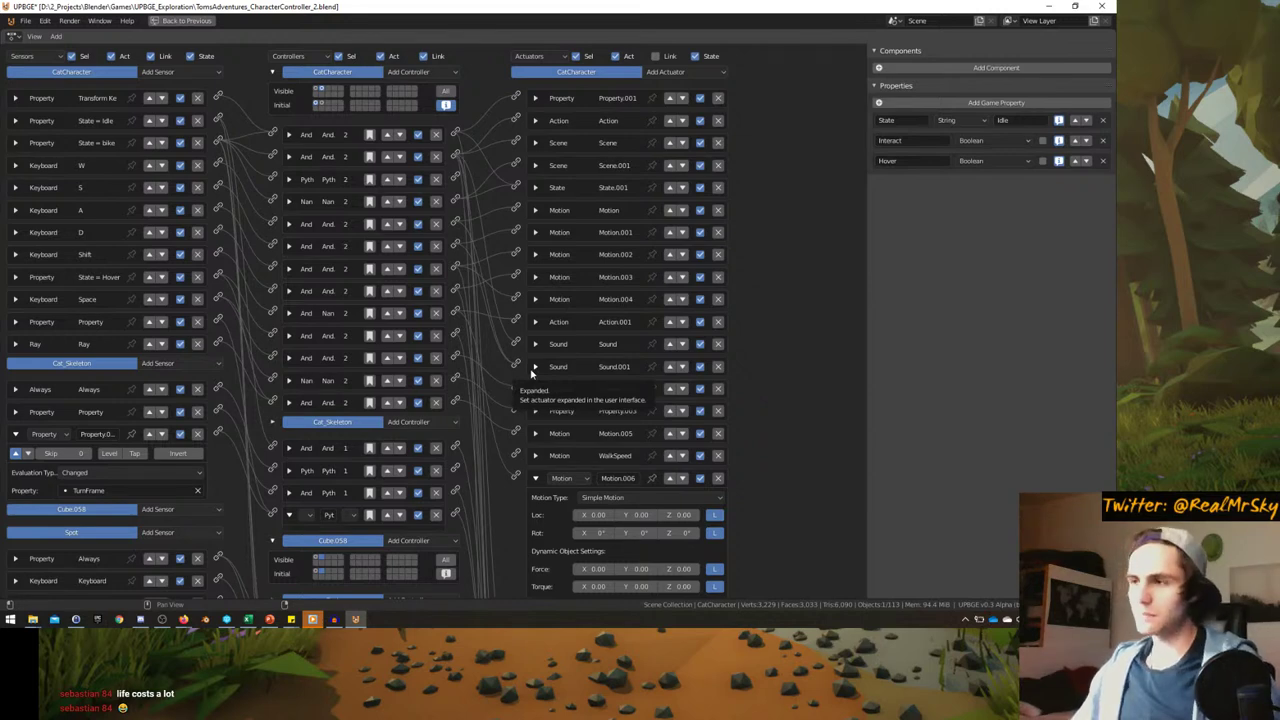
scroll(560, 375, down, 2)
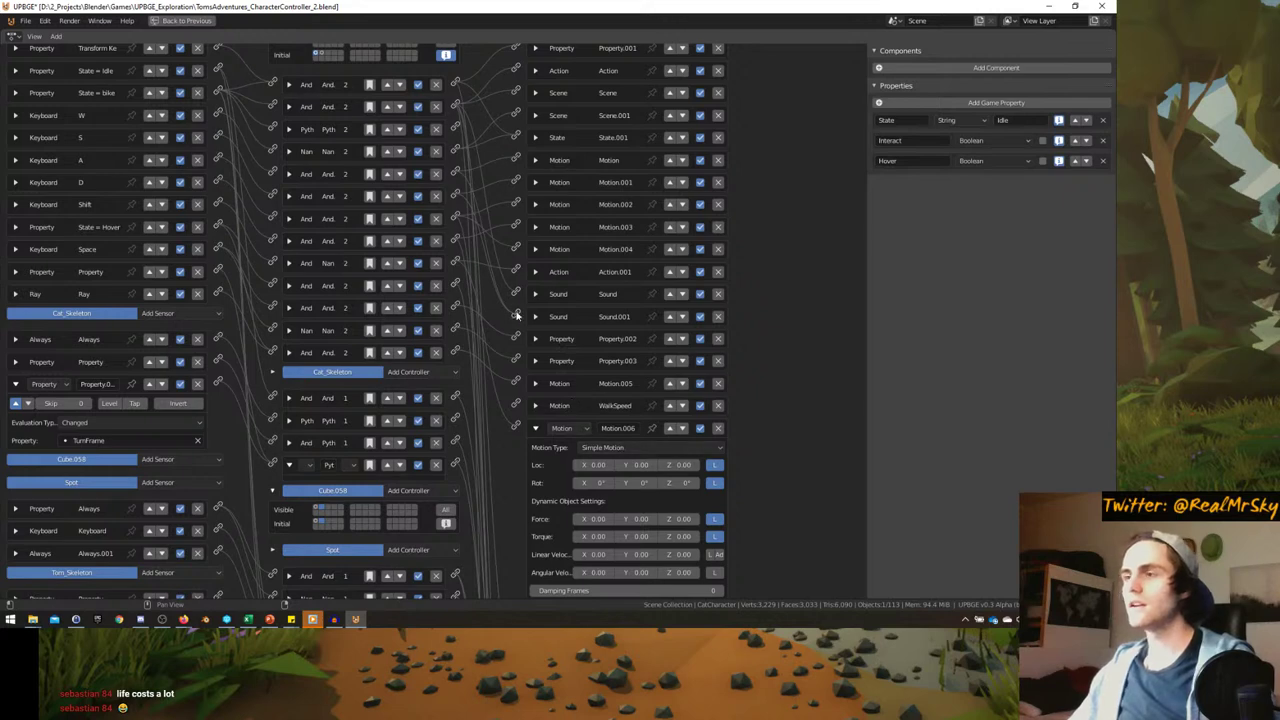
middle_drag(527, 202, 520, 255)
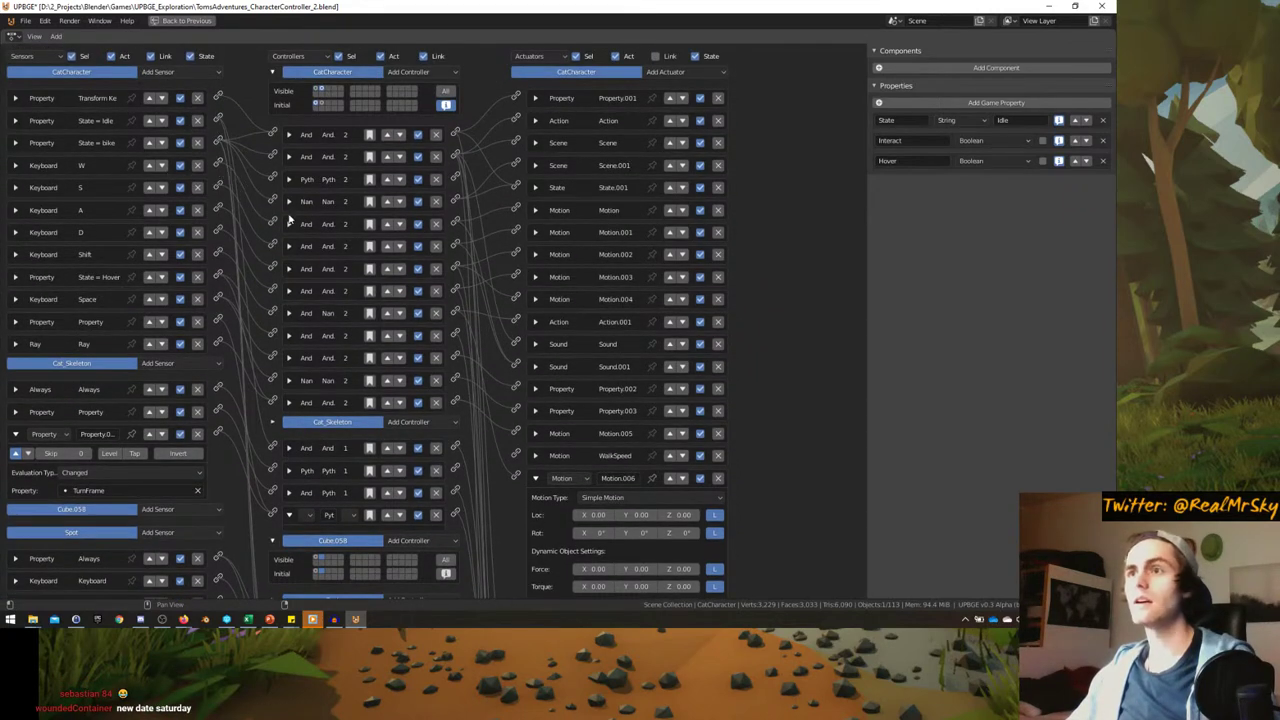
click(535, 210)
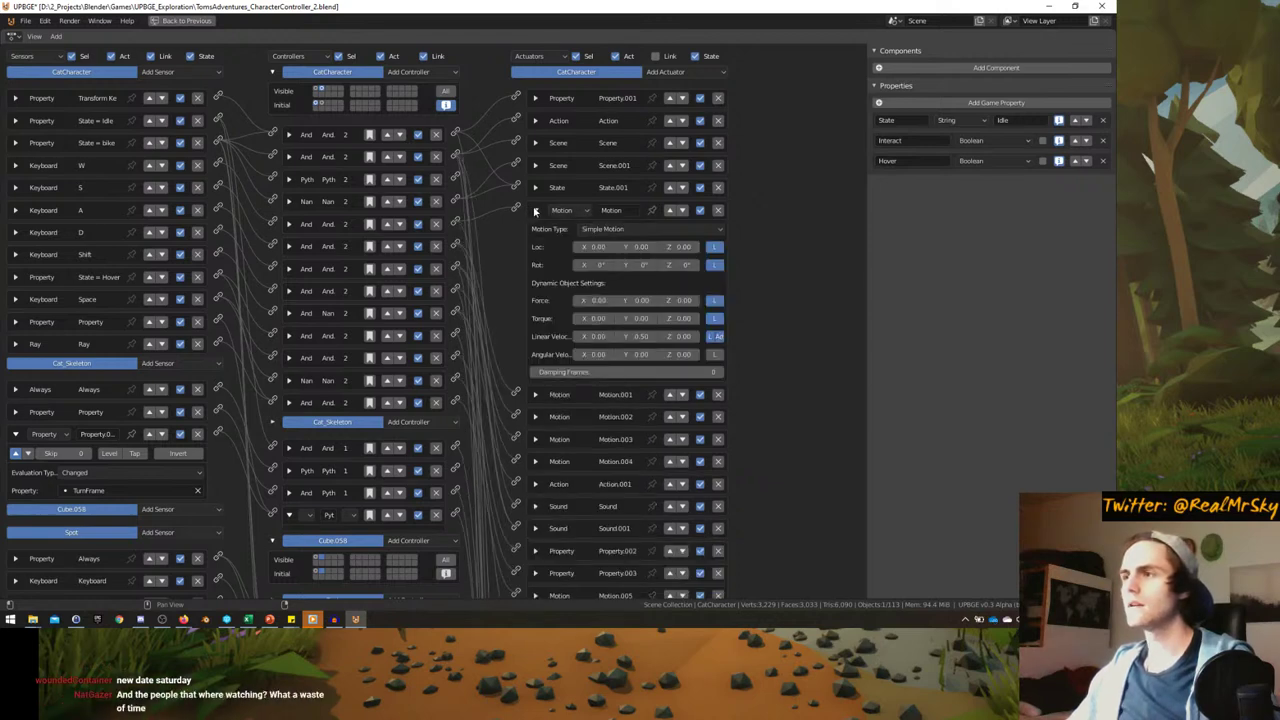
click(535, 210)
scroll(641, 500, down, 3)
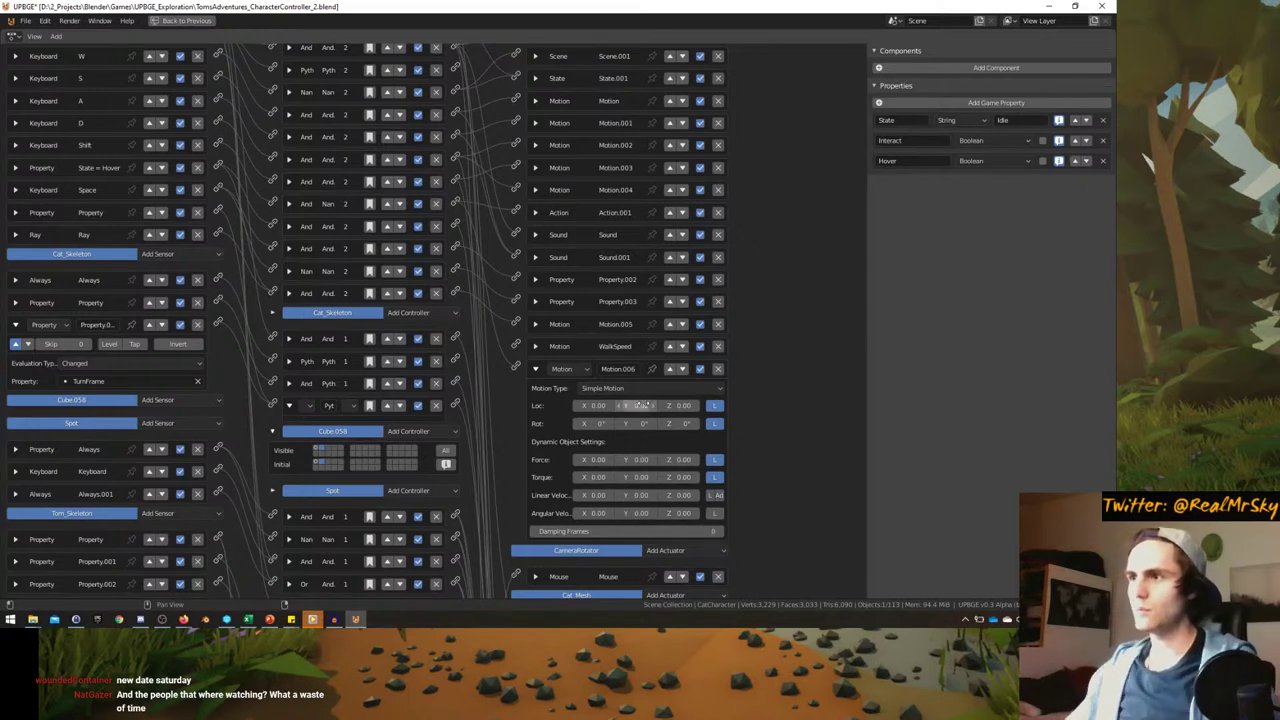
- Restore the layout and start the game in the maximized camera view
key(ctrl+space)
key(ctrl+space)
key(KP_0)
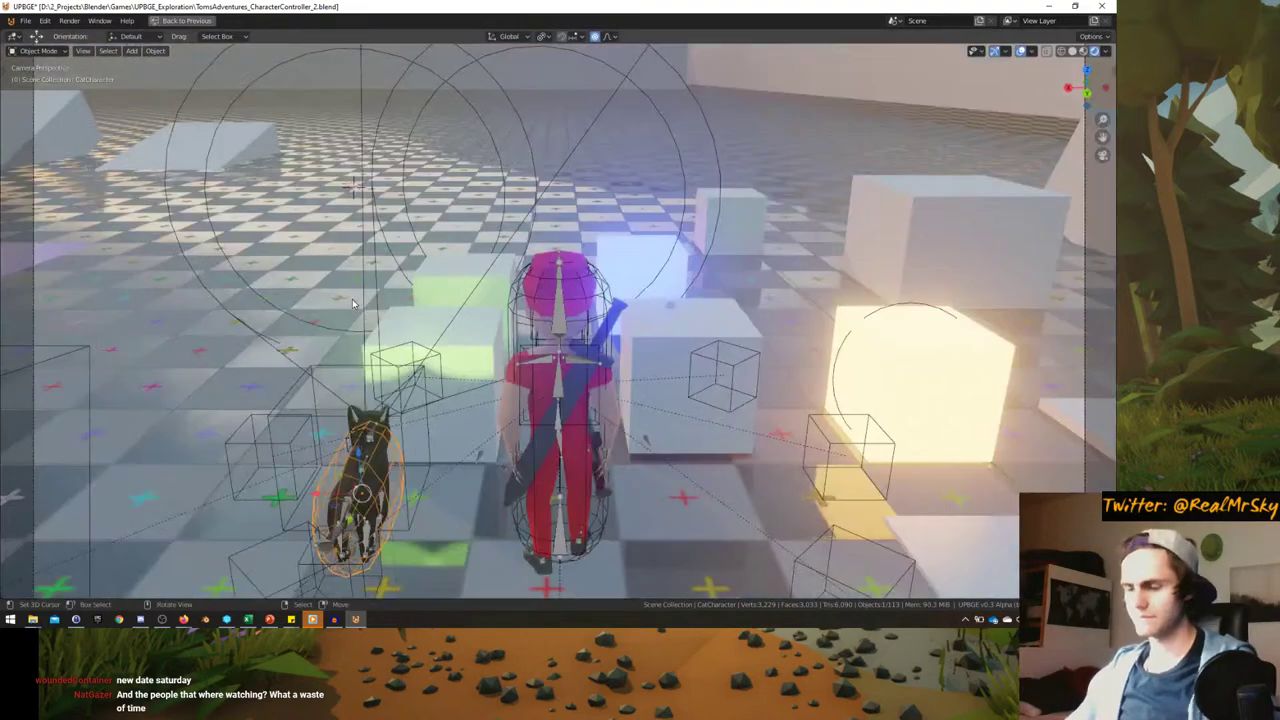
key(p)
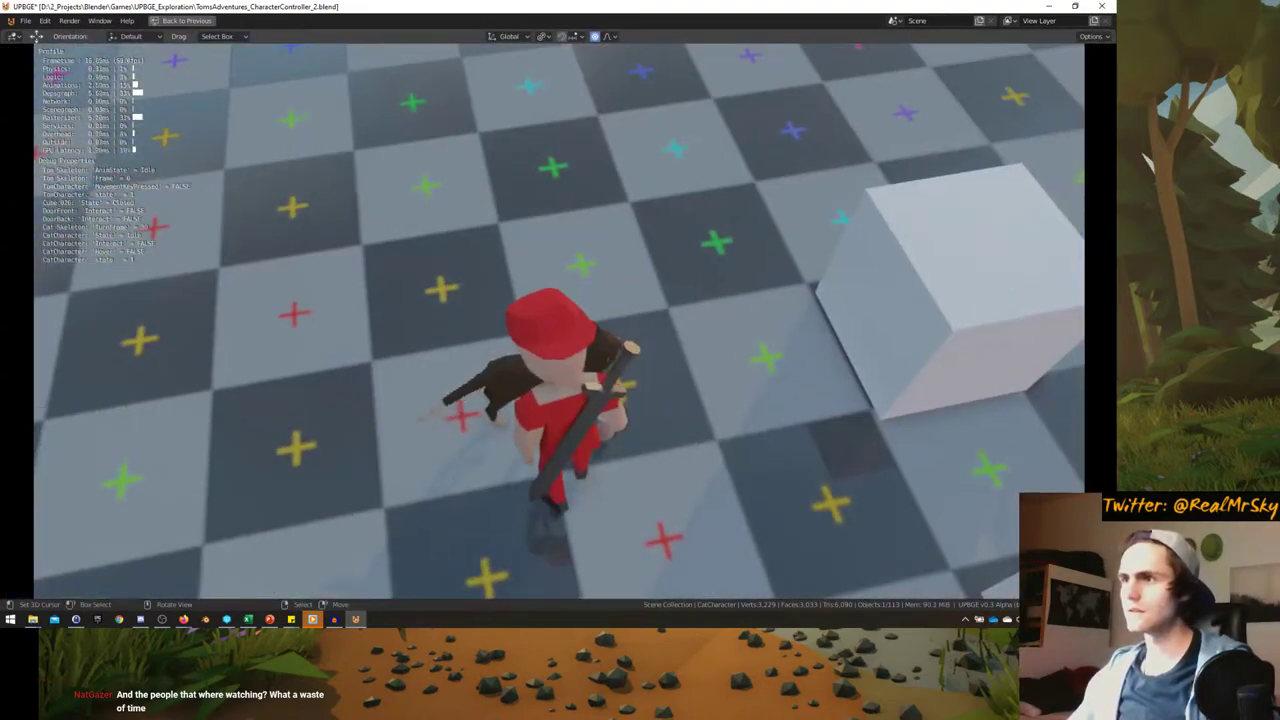
- Mount the cat with E, steer it with D and A, then quit to the logic bricks
key(e)
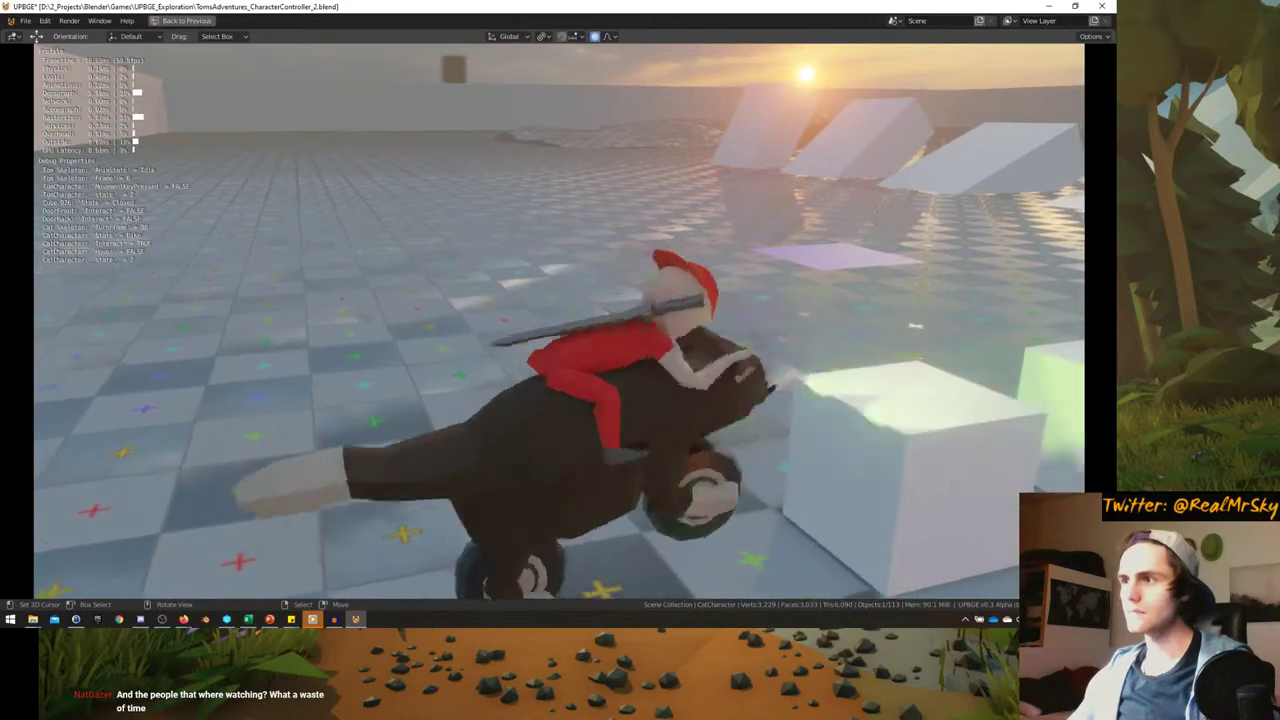
key(d)
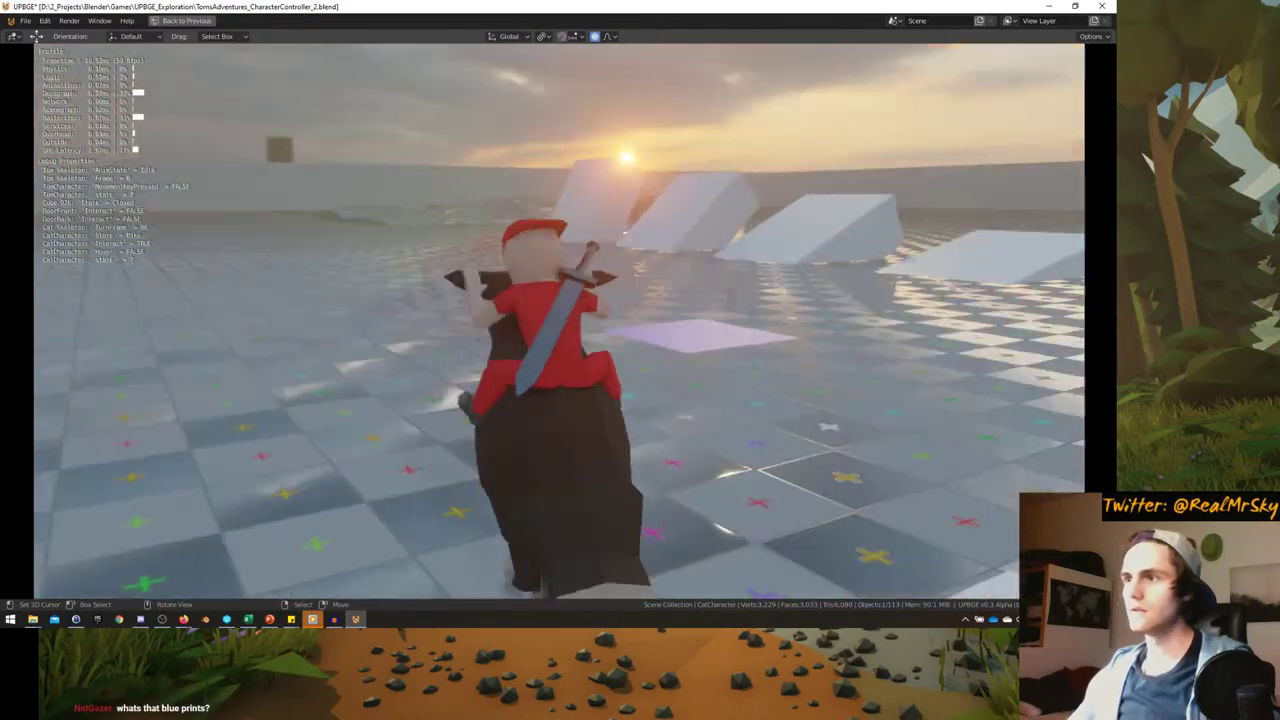
key(a)
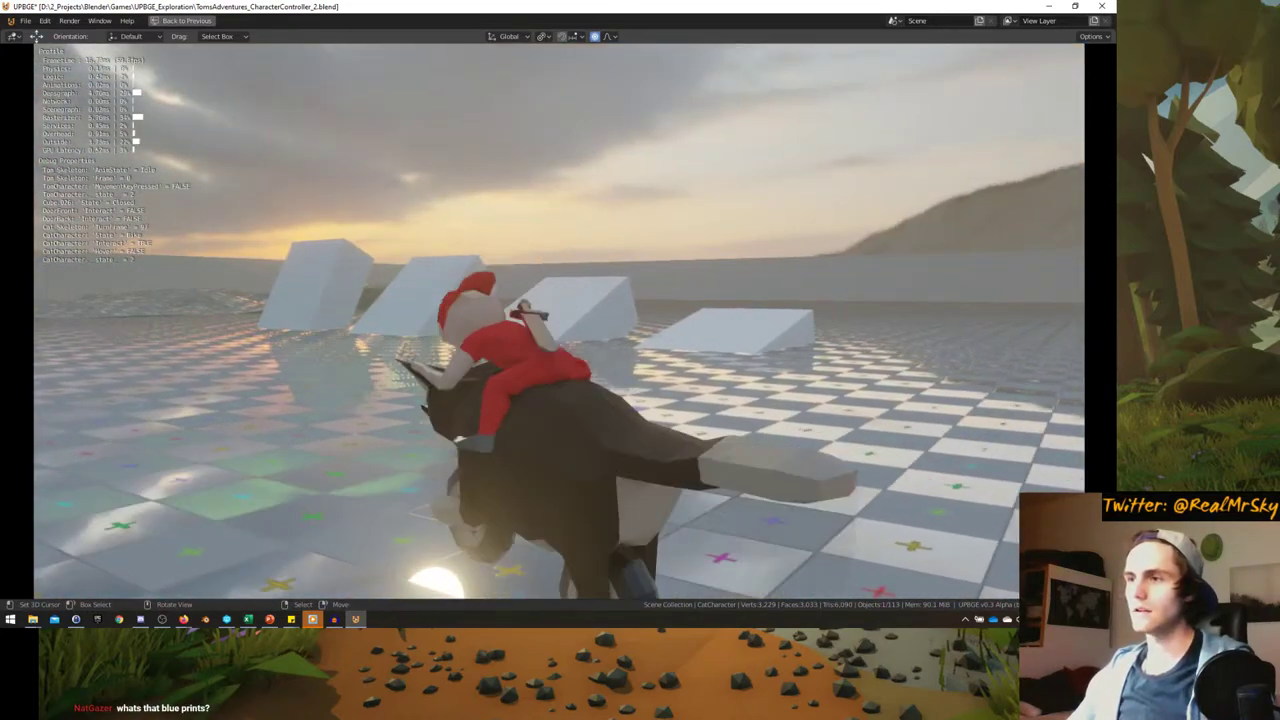
key(a)
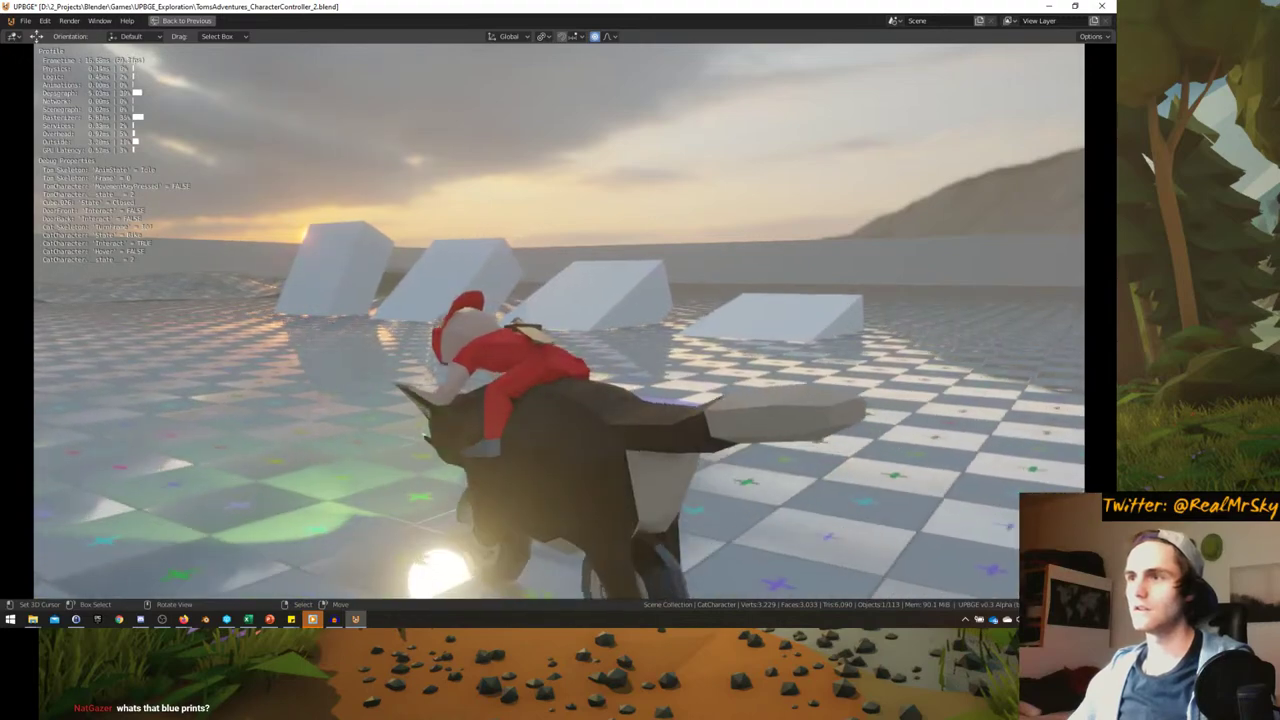
key(a)
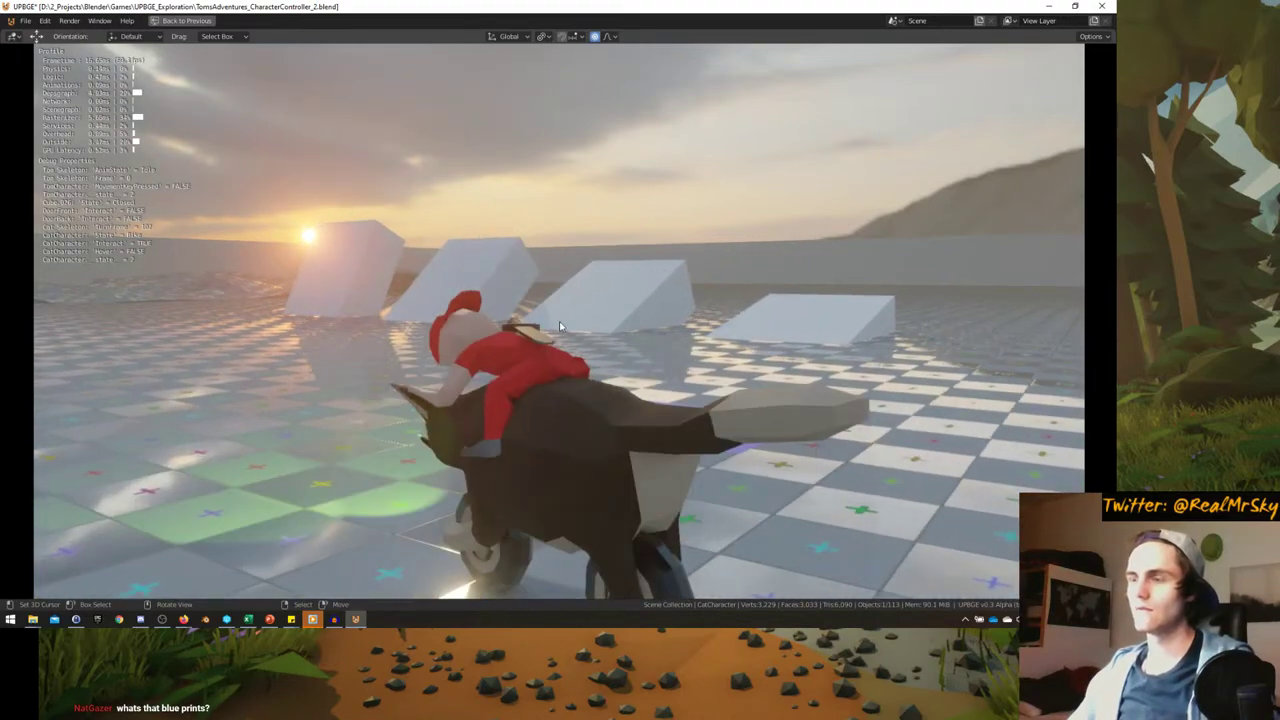
key(Escape)
key(ctrl+alt+space)
key(ctrl+alt+space)
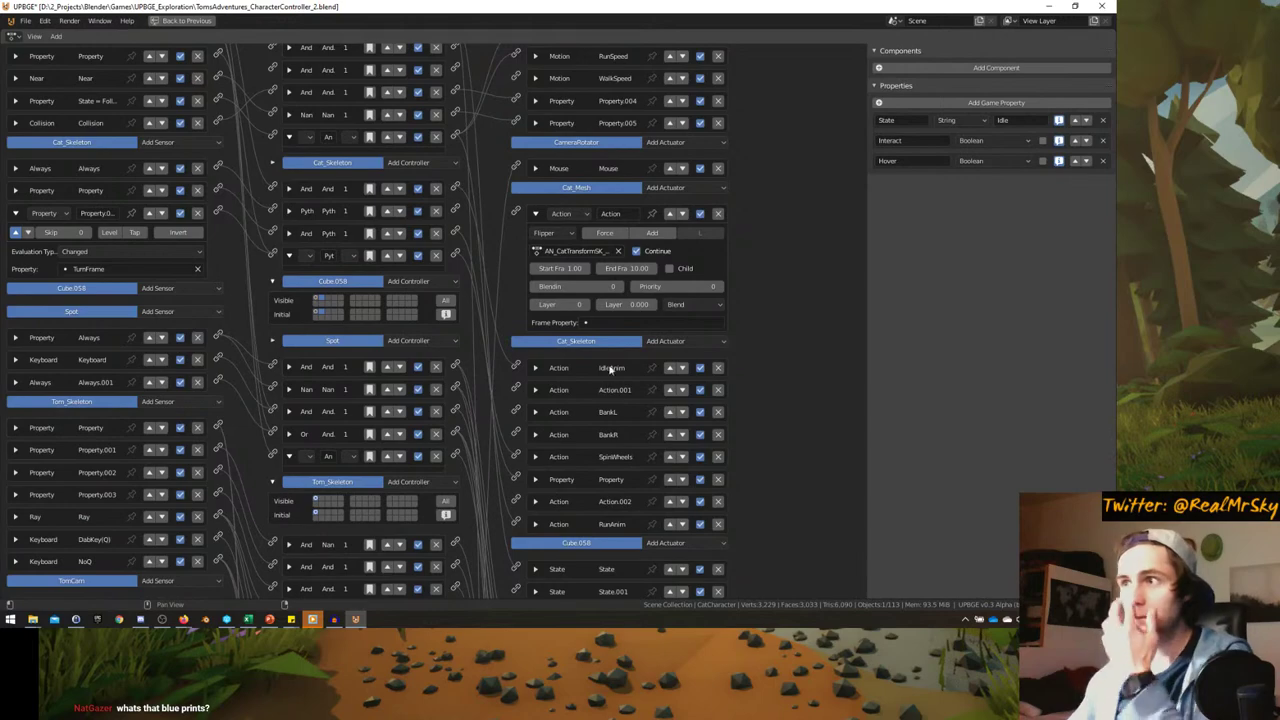
- Show the cat's logic bricks from all states, then rerun the game in the maximized viewport
scroll(554, 374, up, 3)
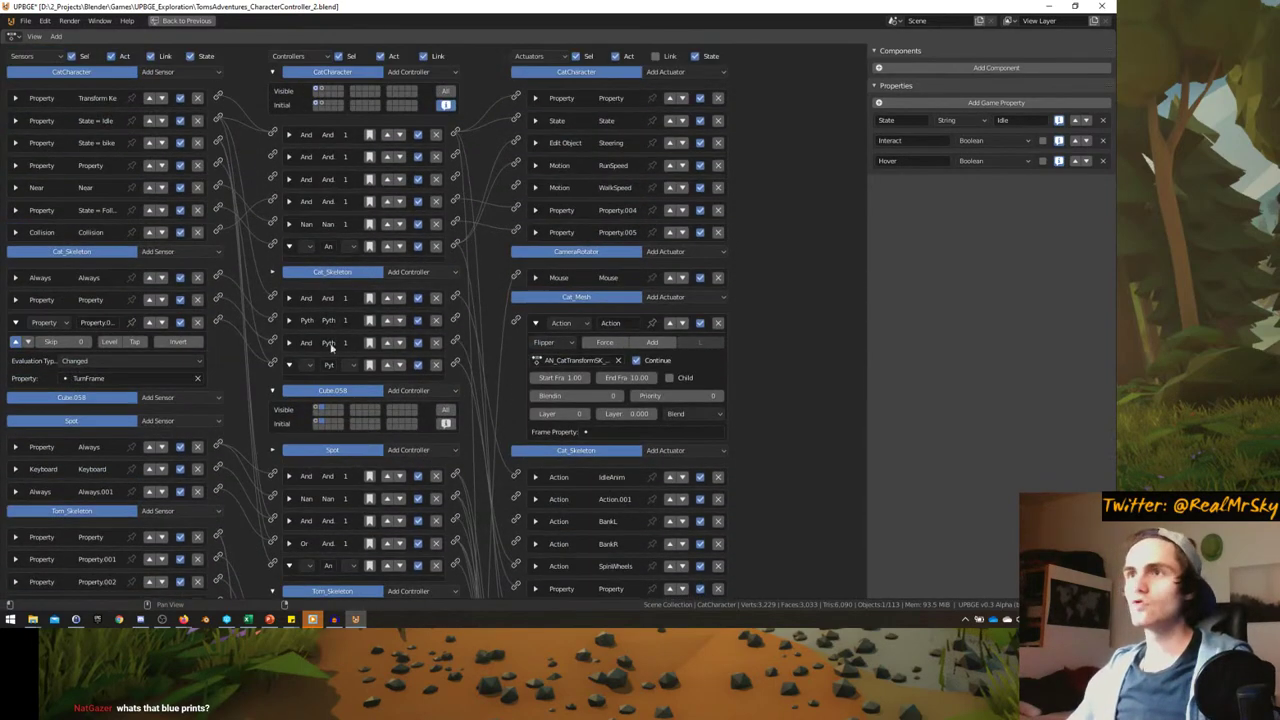
shift+click(324, 91)
scroll(627, 449, down, 5)
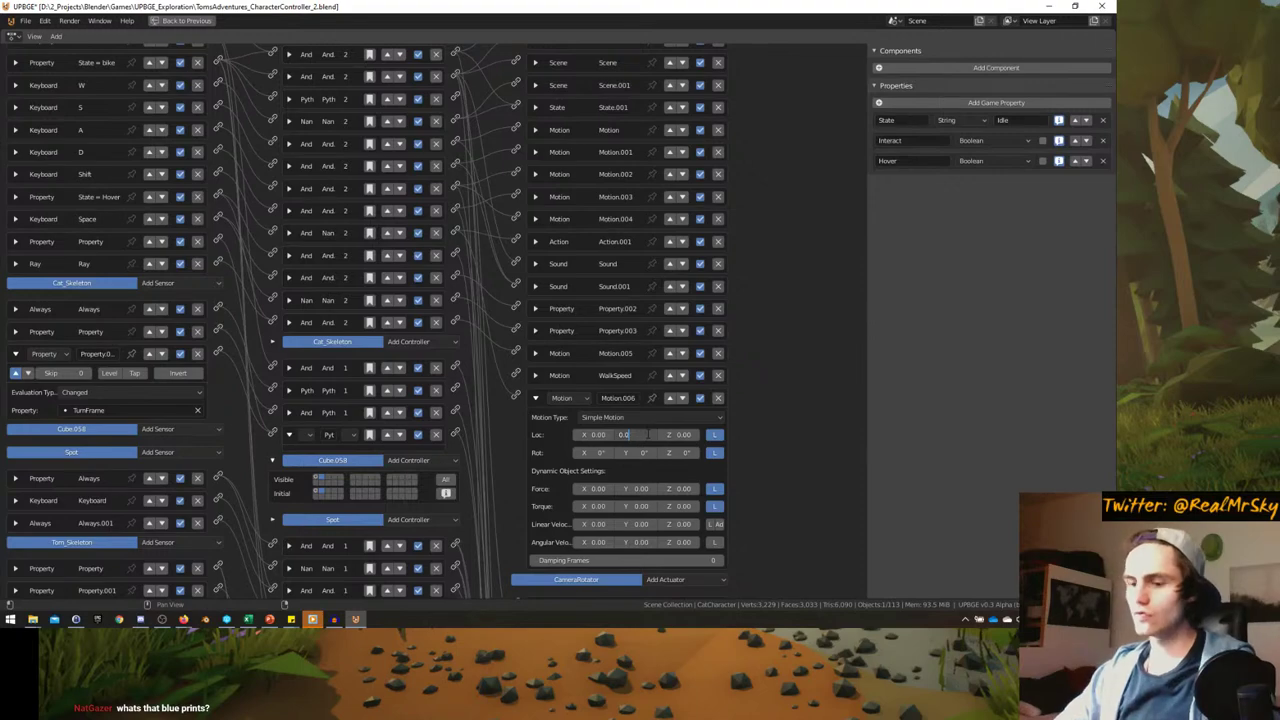
key(ctrl+alt+space)
key(ctrl+alt+space)
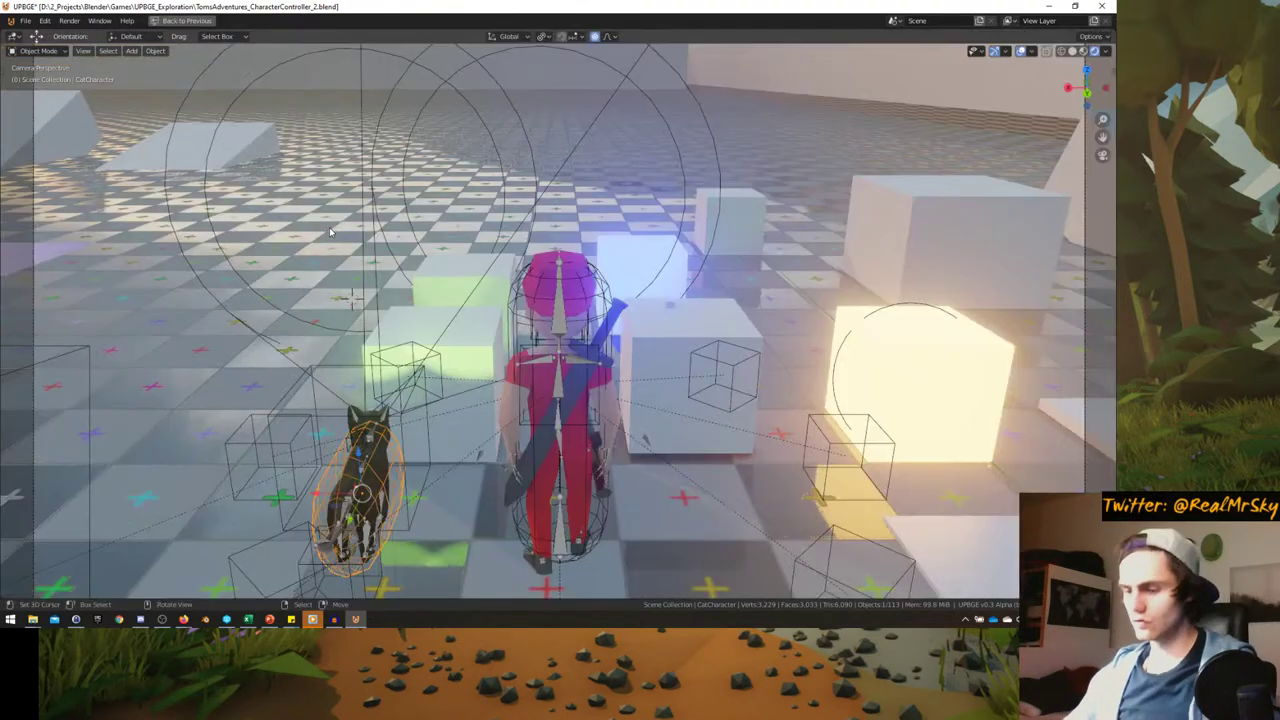
key(p)
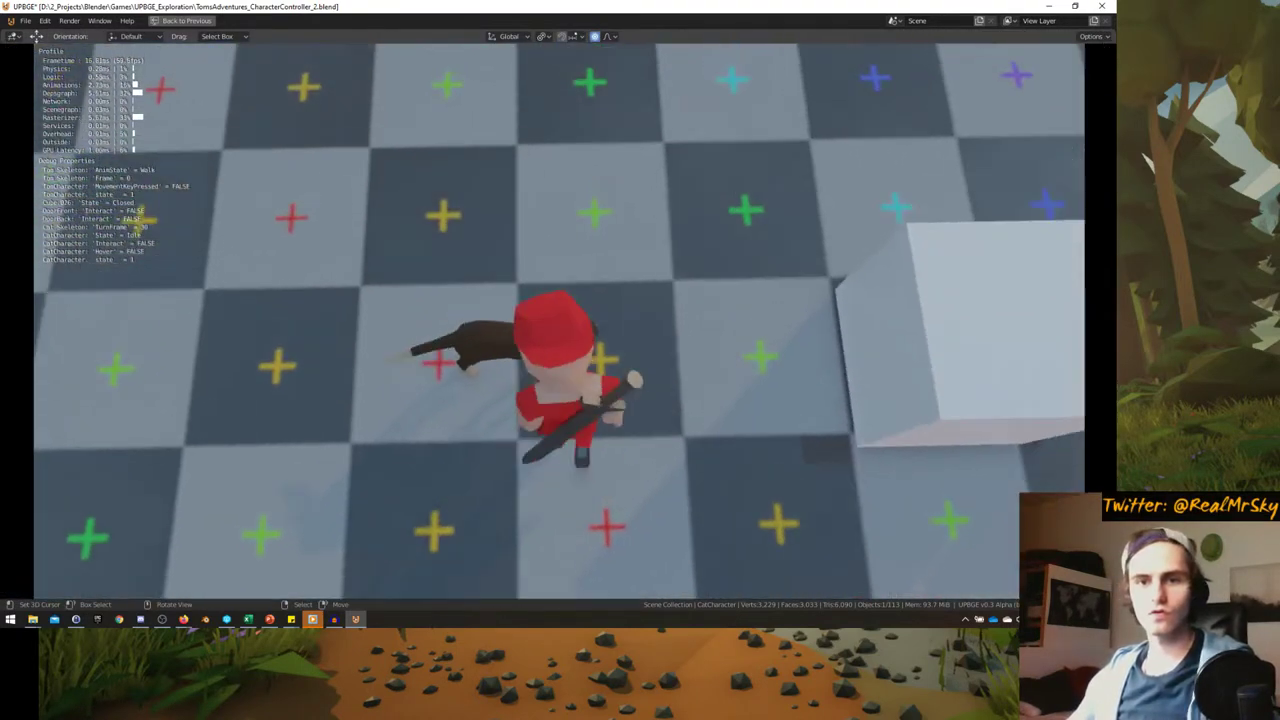
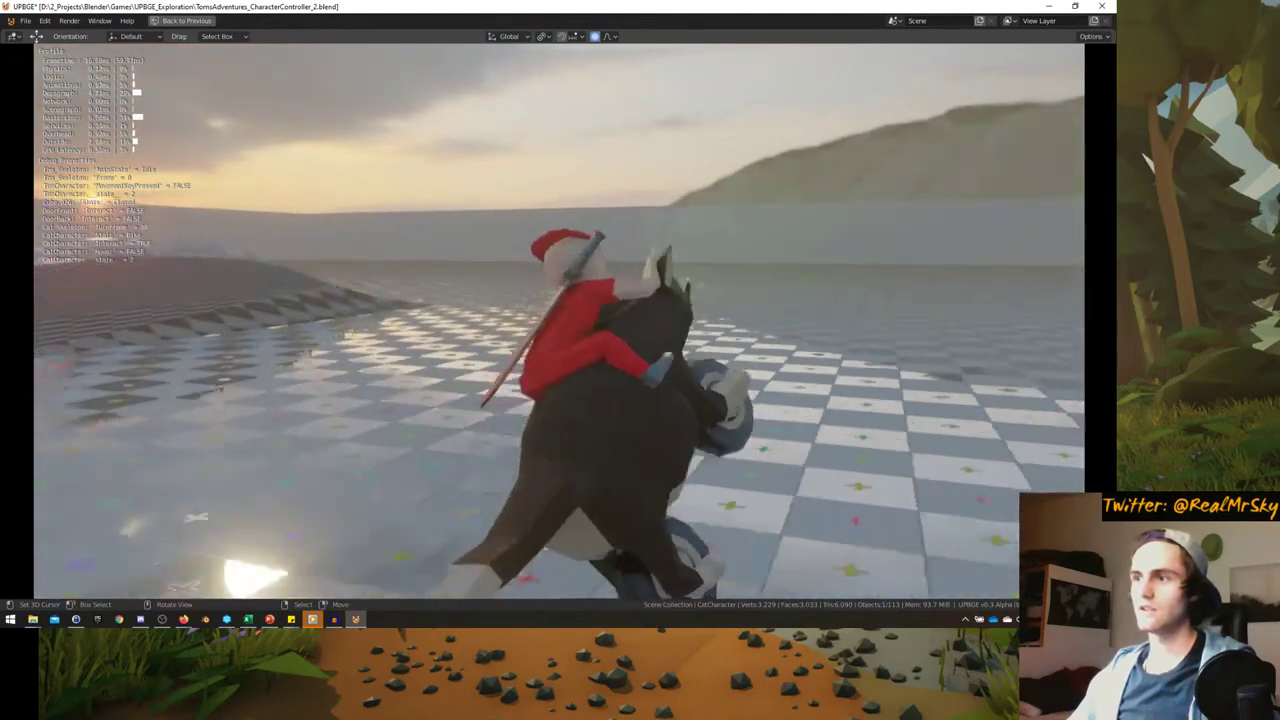
- Stop the running game test and maximize the Logic Editor
key(Escape)
key(ctrl+space)
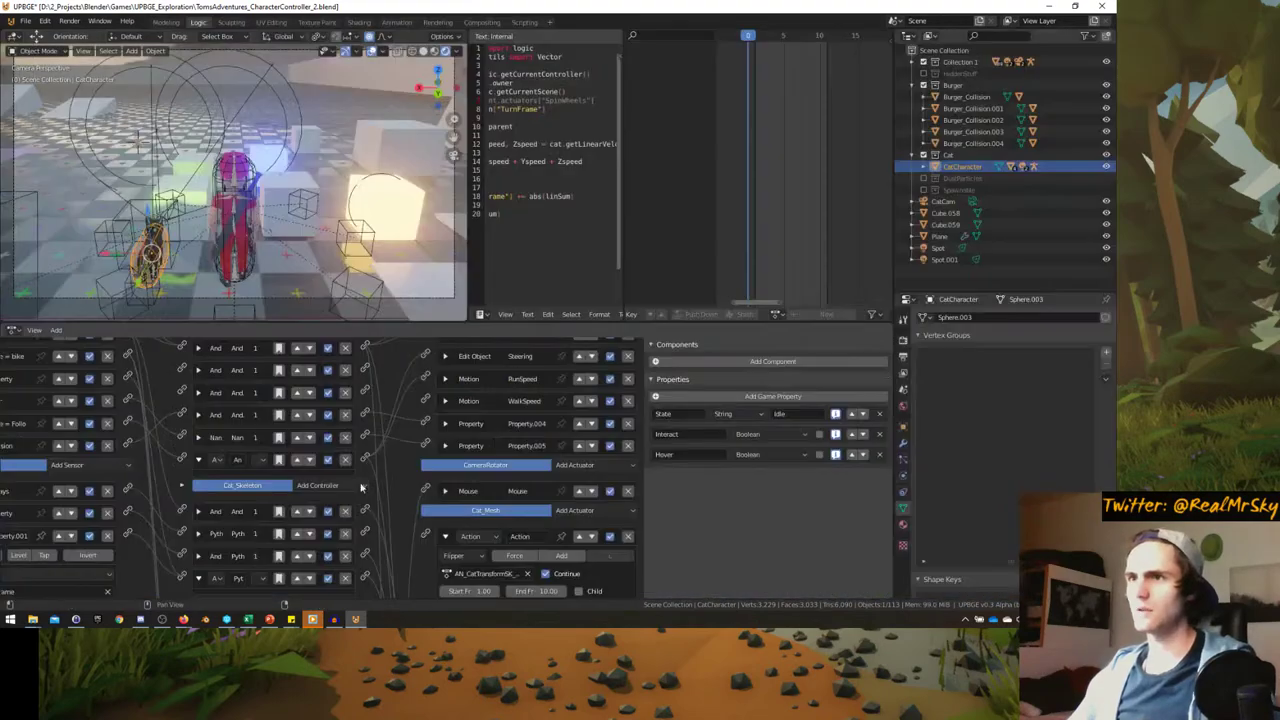
key(ctrl+space)
scroll(490, 365, down, 3)
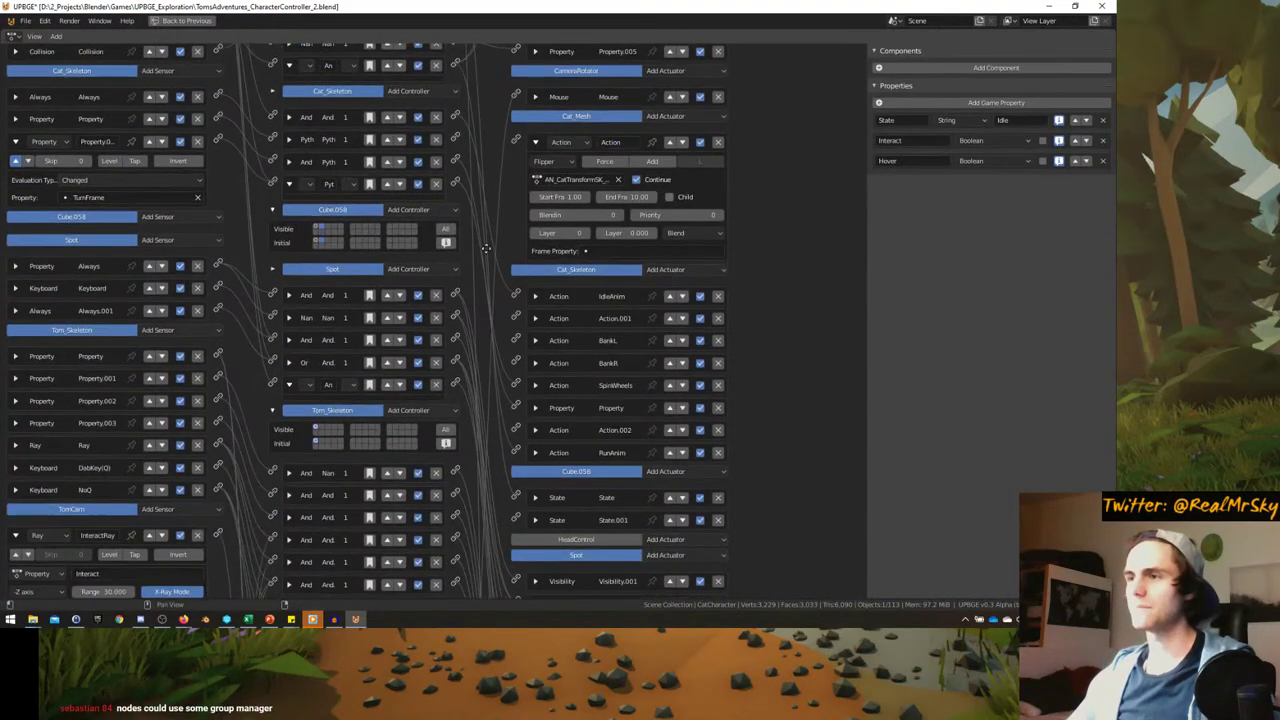
scroll(490, 377, up, 5)
- Delete the Motion.006 actuator from CatCharacter's state 2 logic and restore the layout
click(321, 90)
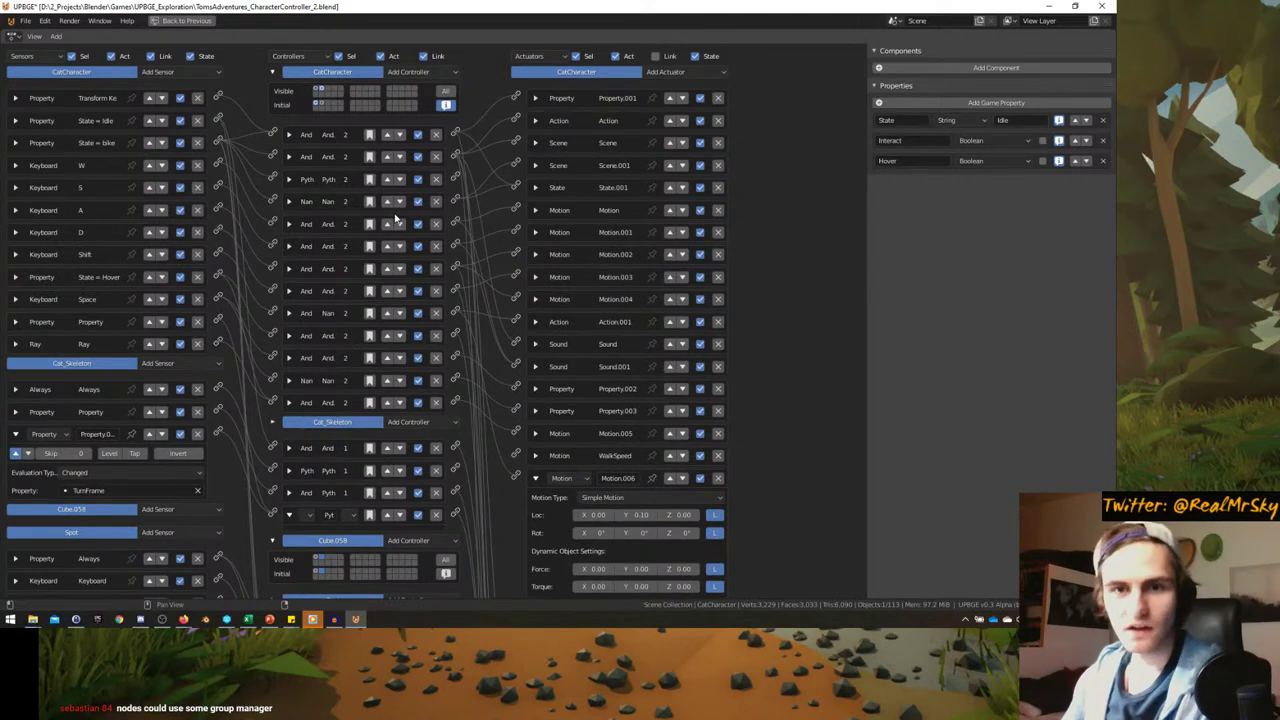
scroll(510, 357, down, 4)
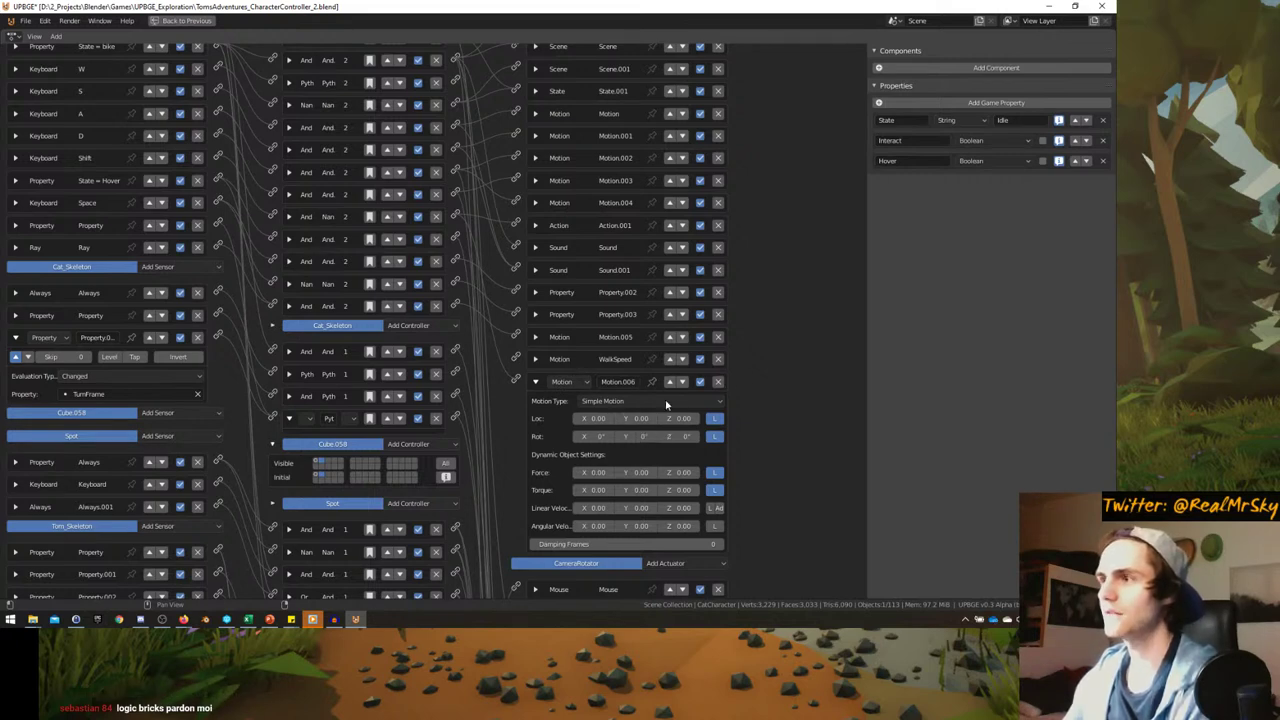
click(718, 381)
scroll(620, 300, up, 5)
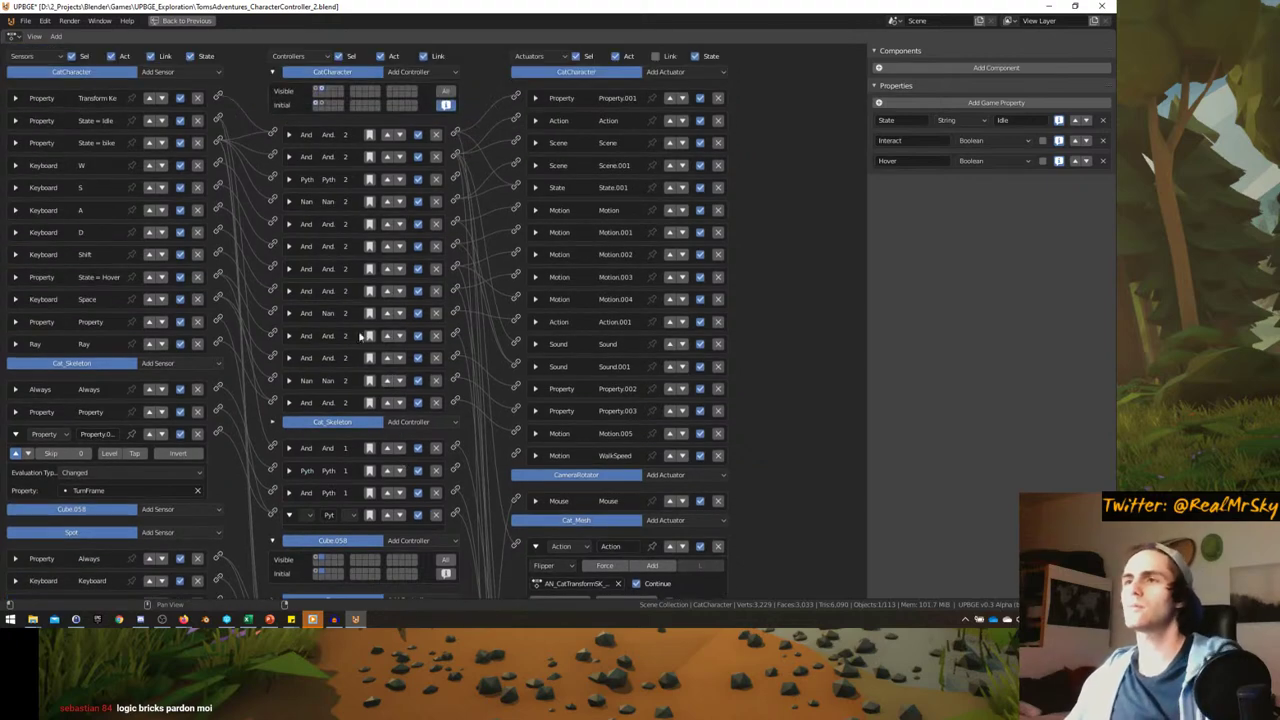
key(ctrl+space)
scroll(229, 207, up, 5)
- Save the character controller project with Ctrl+S from a full-window view of the level
key(ctrl+space)
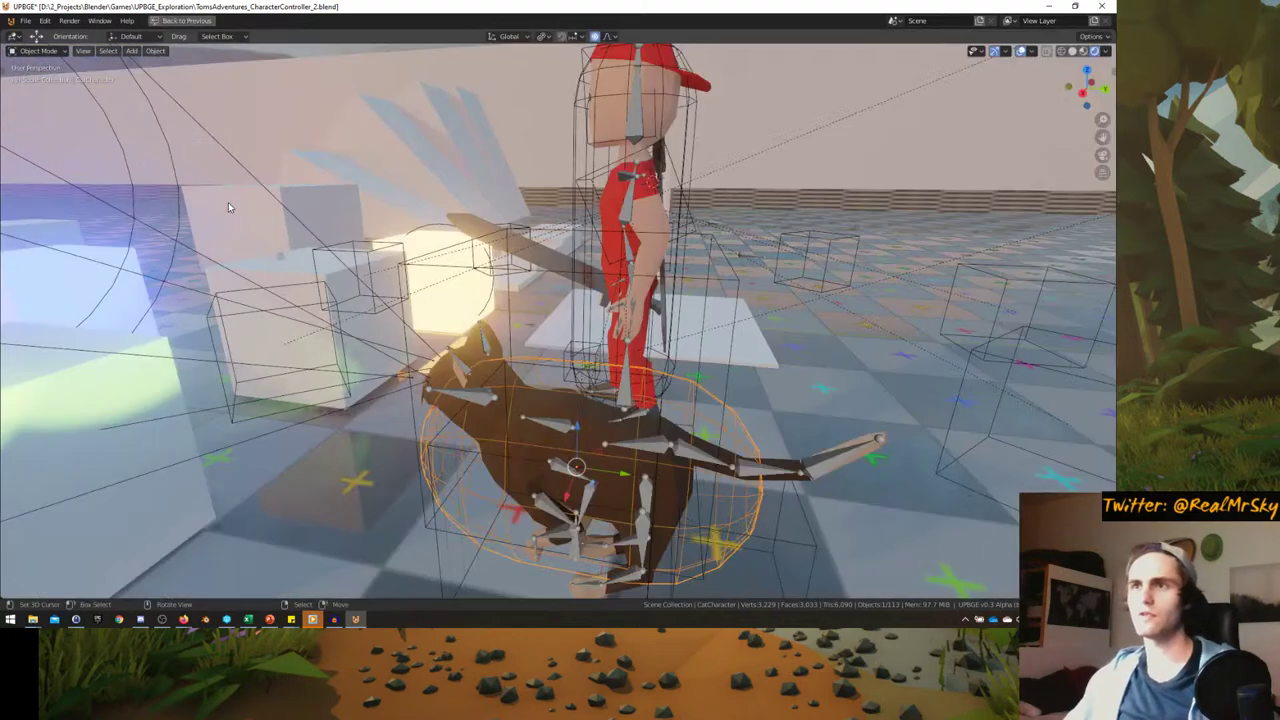
scroll(229, 207, down, 6)
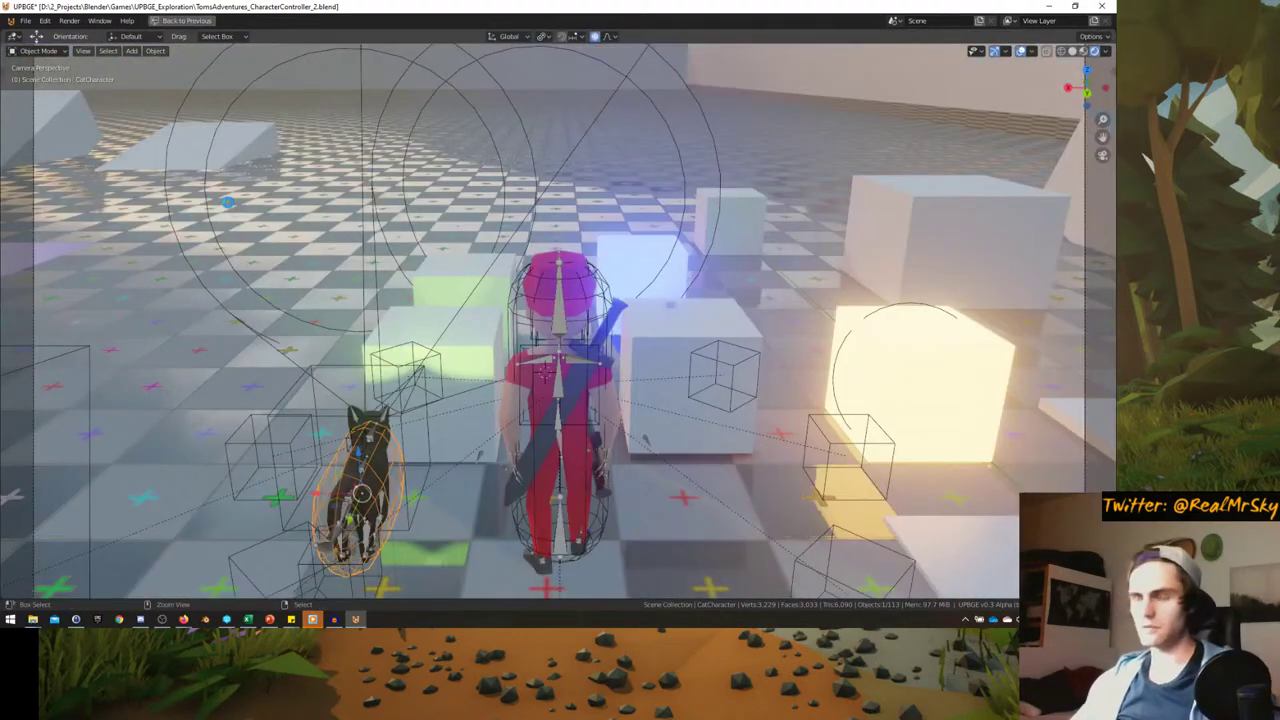
middle_drag(229, 203, 523, 334)
scroll(330, 260, down, 8)
key(ctrl+s)
key(s)
key(Escape)
key(ctrl+space)
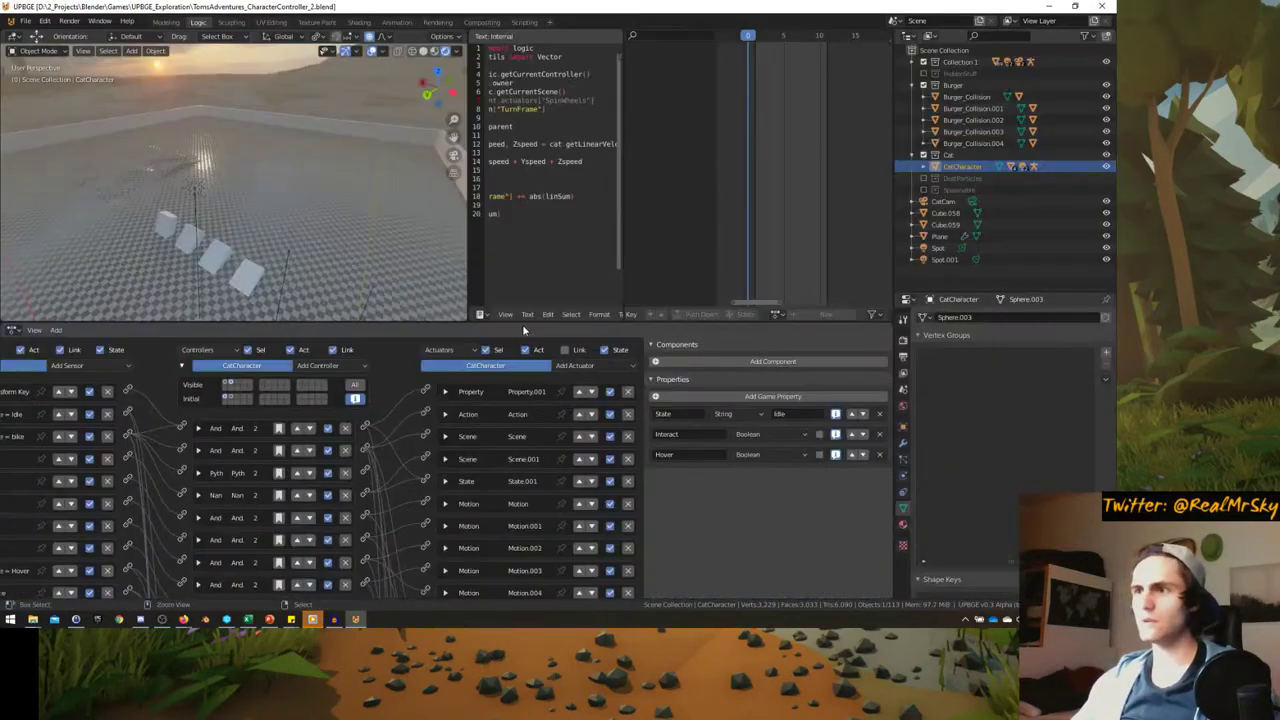
- Glance at the Animation workspace, then return to Logic and view the floor with the side panel
click(396, 22)
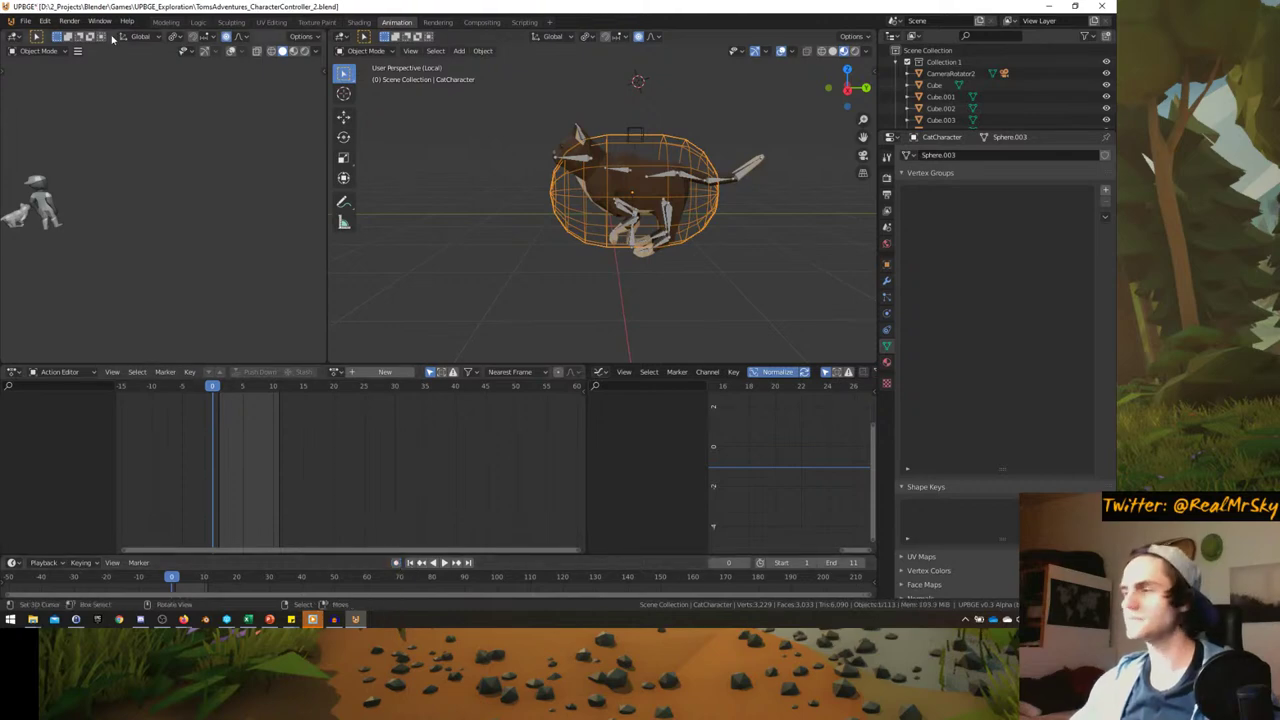
click(203, 24)
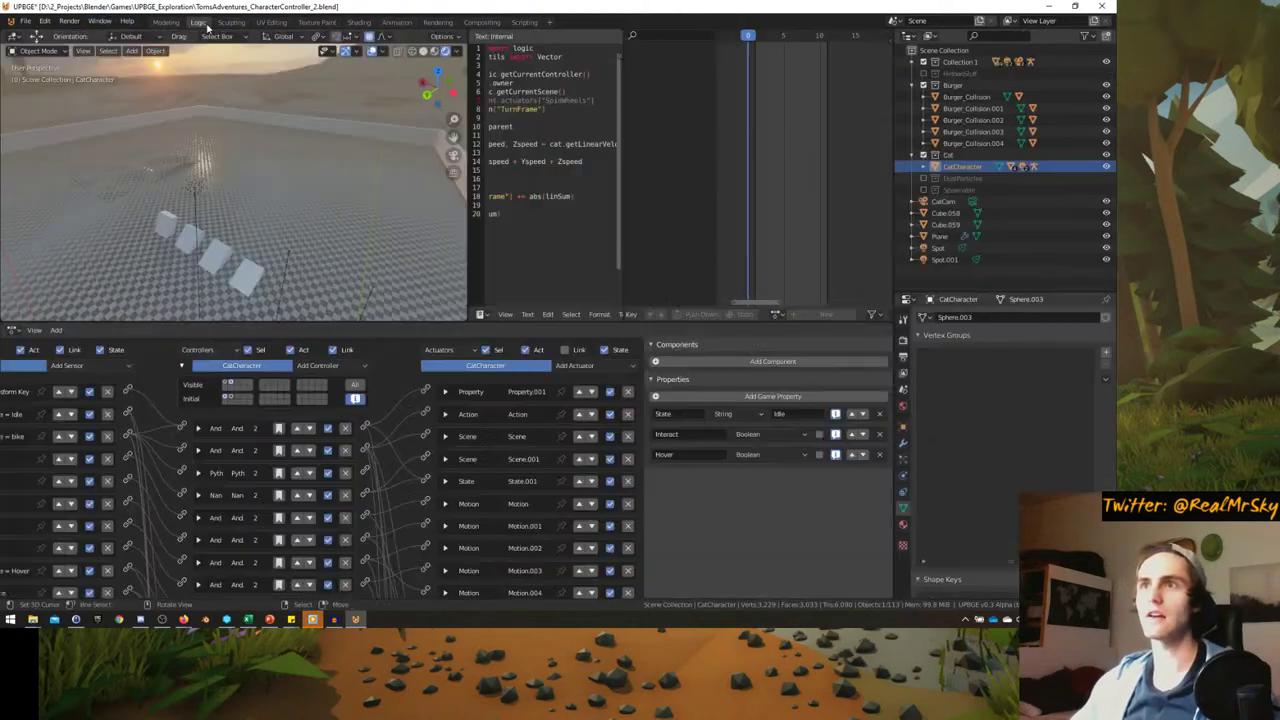
middle_drag(281, 170, 294, 237)
scroll(330, 240, up, 5)
key(n)
key(n)
scroll(310, 230, down, 3)
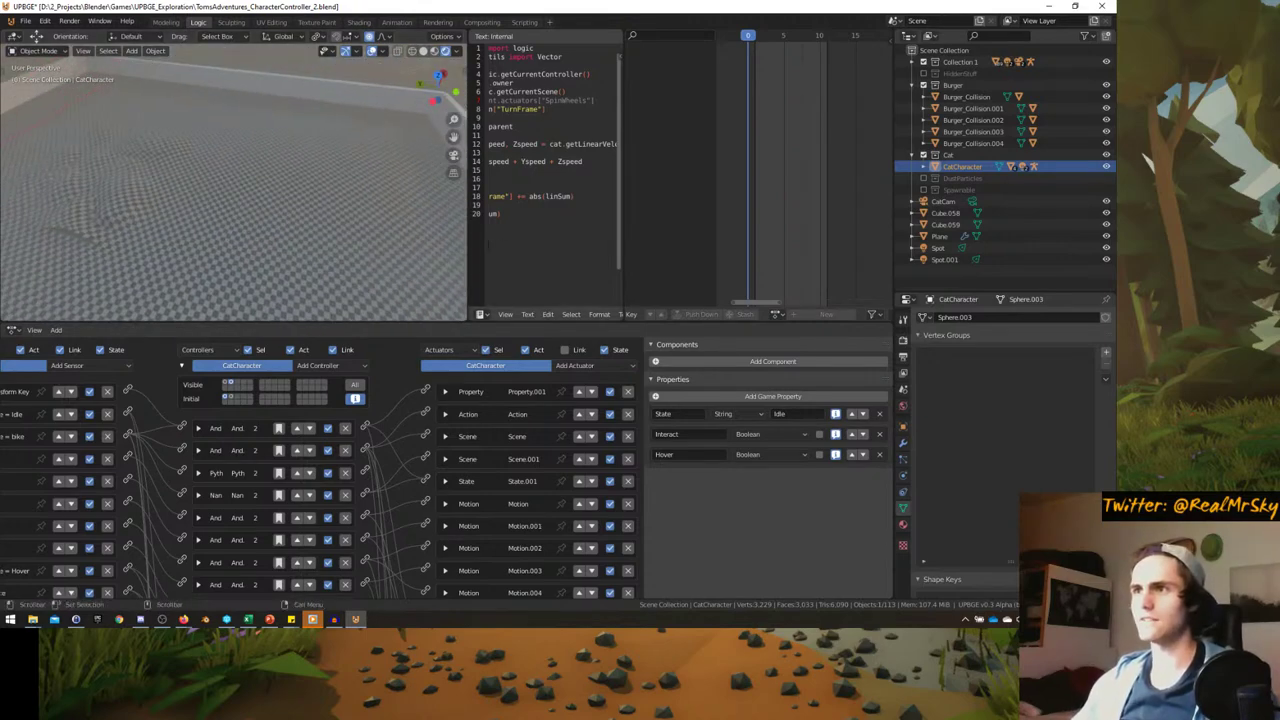
- Orbit toward the floor's corner wall, restore the Logic layout and switch to Discord
key(ctrl+space)
middle_drag(376, 247, 336, 263)
key(ctrl+space)
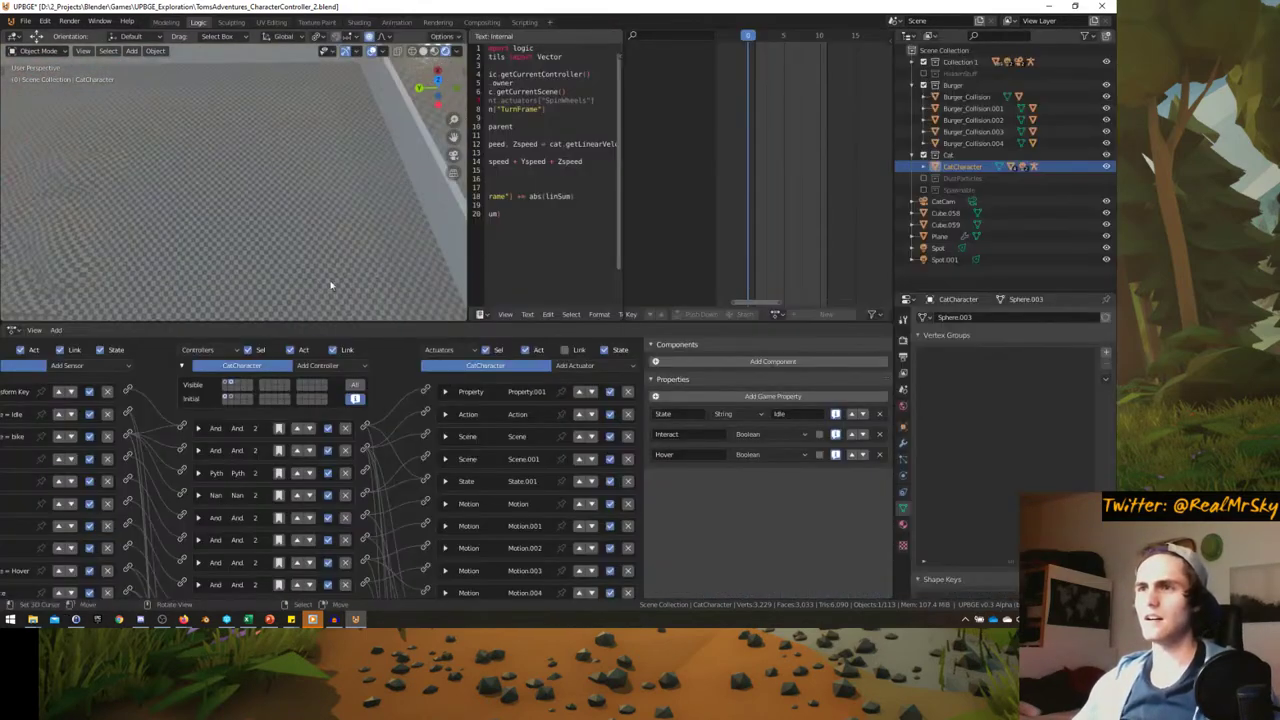
click(141, 620)
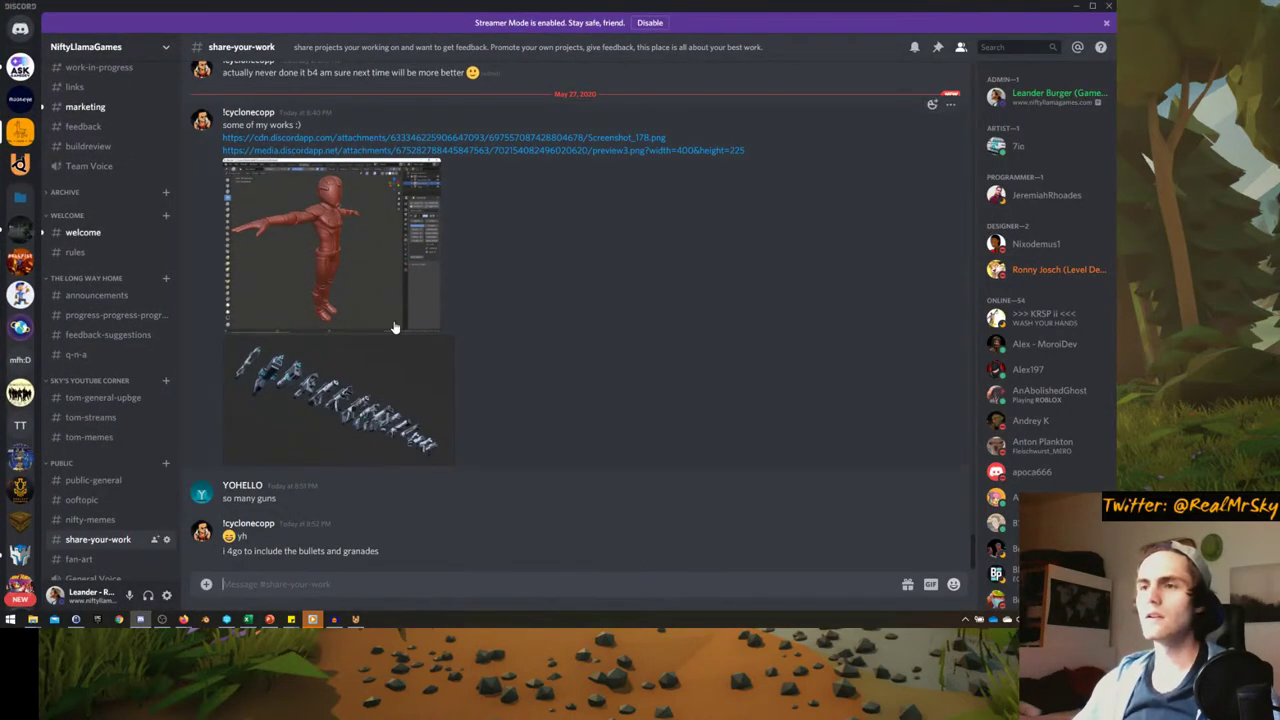
- Scroll the share-your-work channel, preview the guns image, then minimise Discord
scroll(471, 360, up, 3)
scroll(471, 360, down, 3)
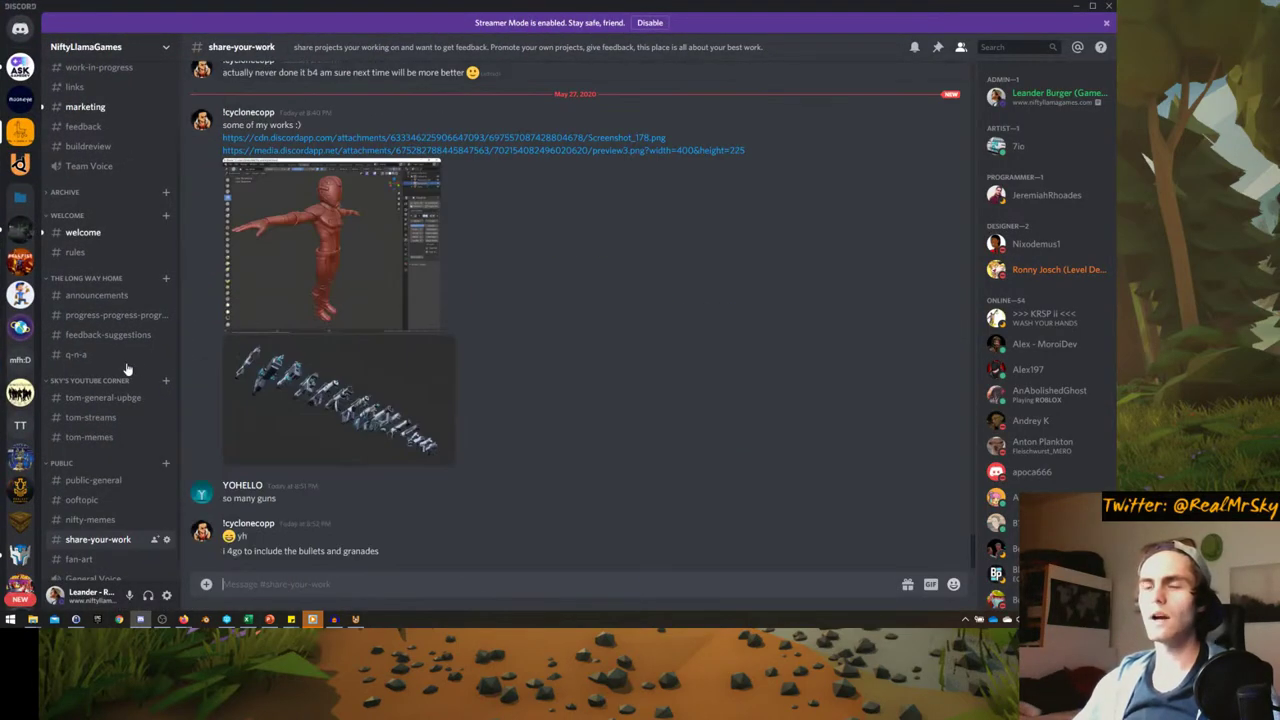
scroll(126, 366, down, 1)
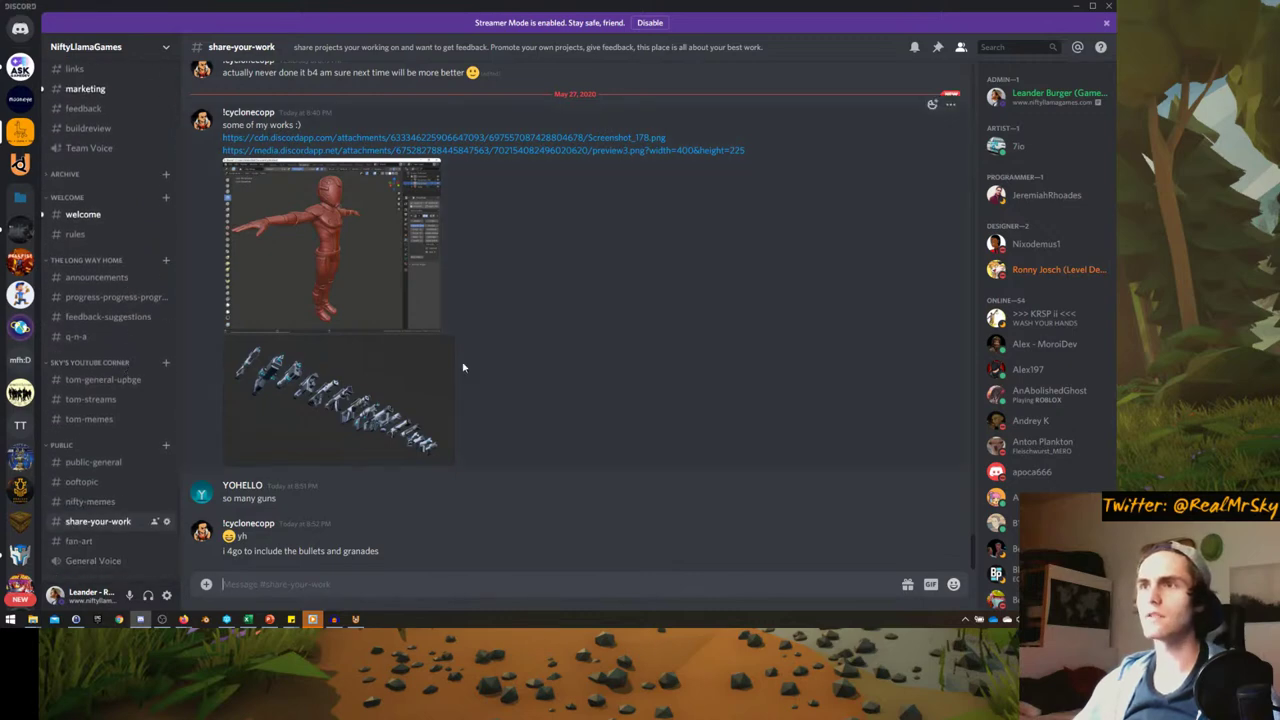
click(265, 403)
click(431, 403)
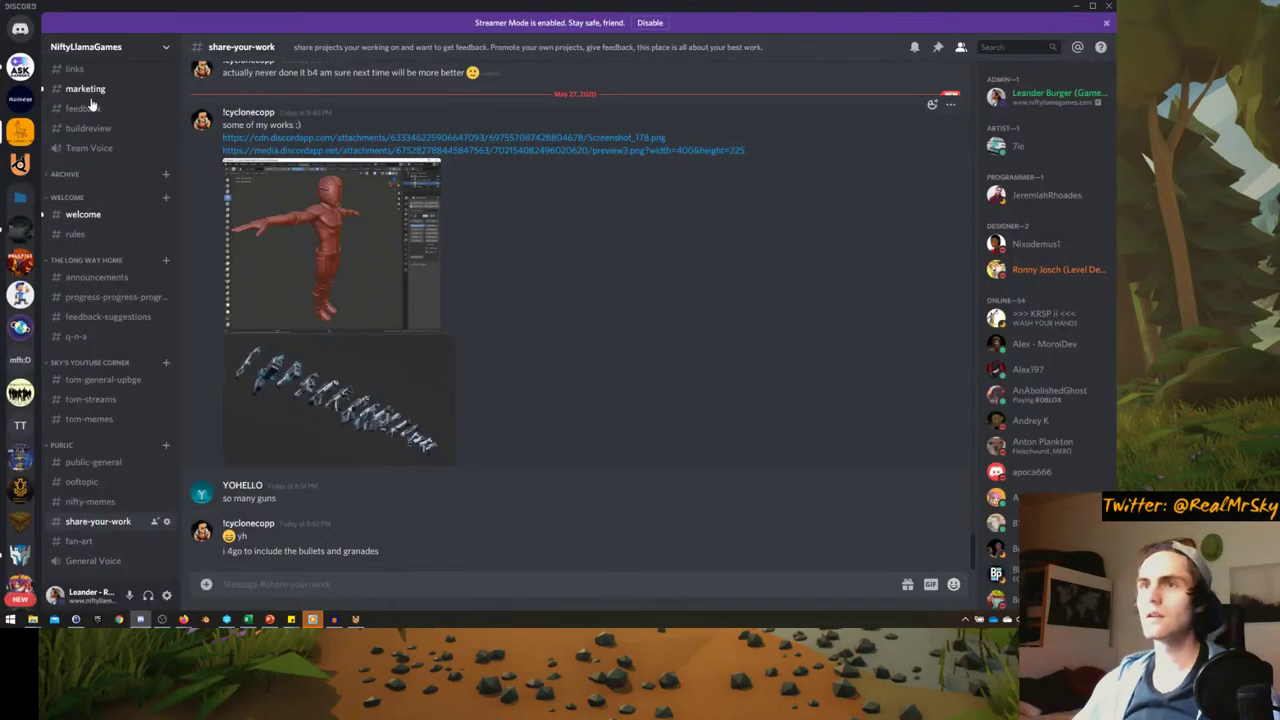
click(1075, 6)
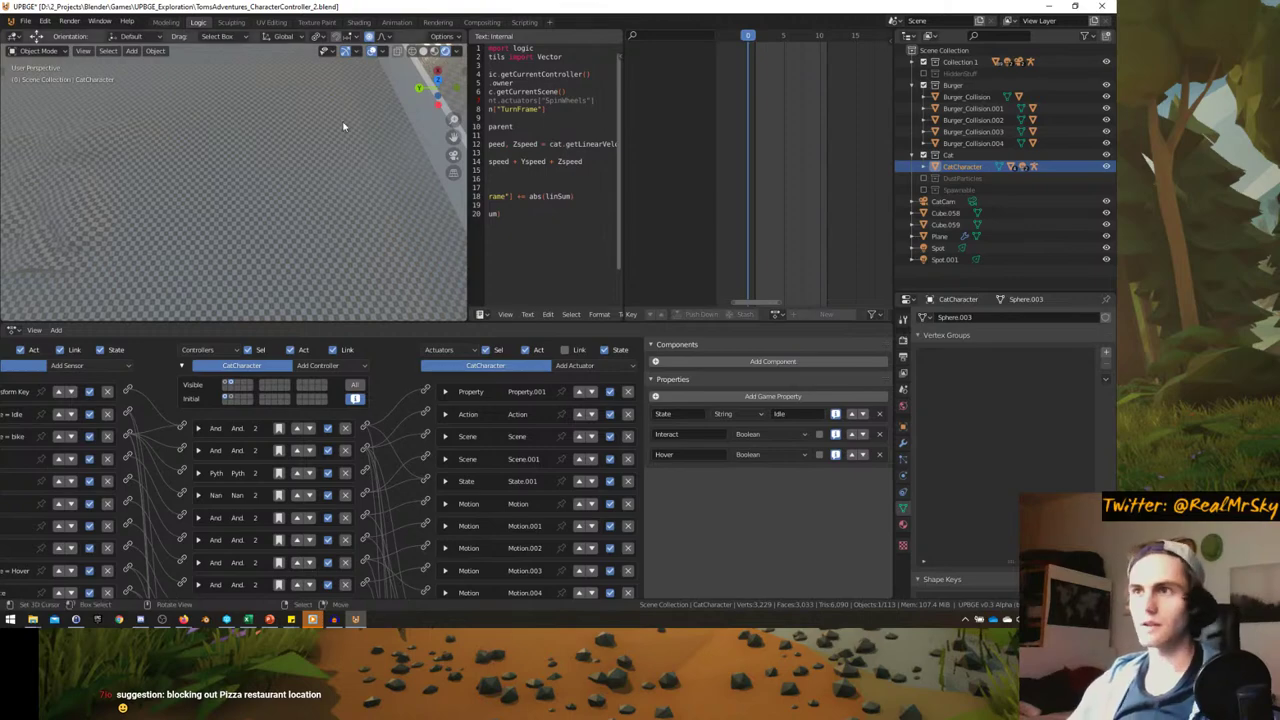
- Orbit toward the walls and character, then start the game in the viewport
middle_drag(343, 126, 255, 191)
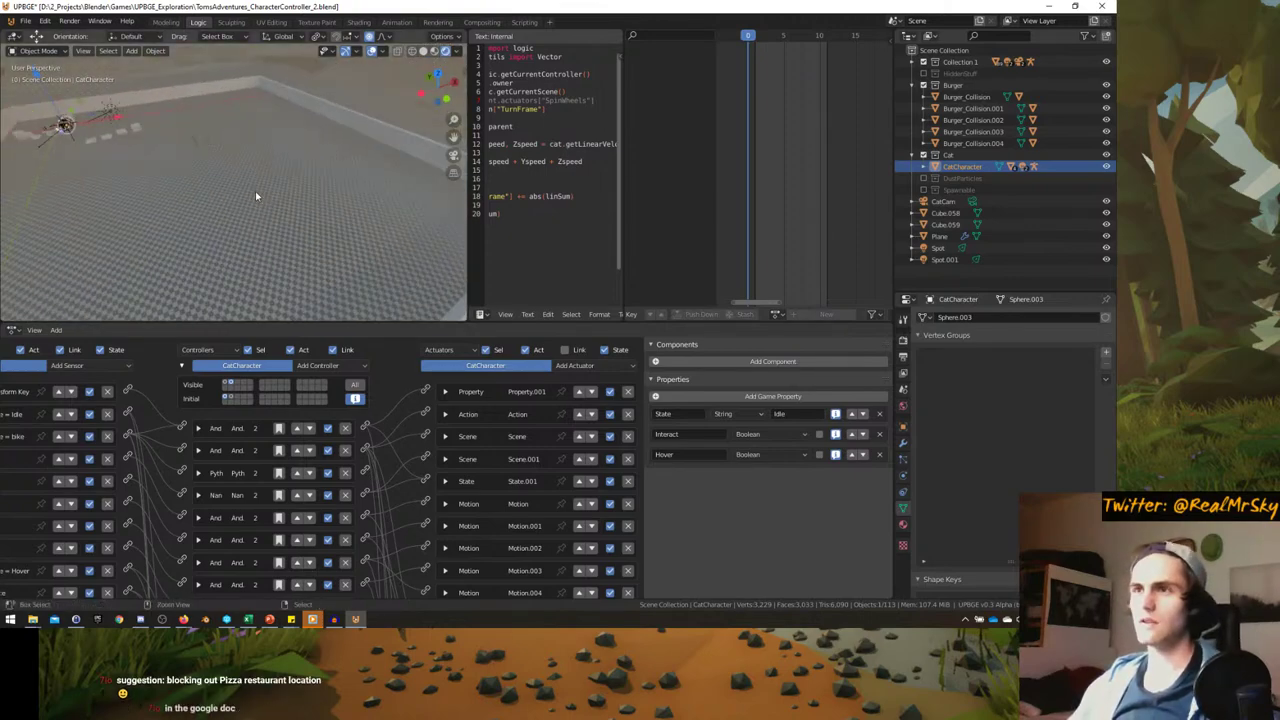
key(p)
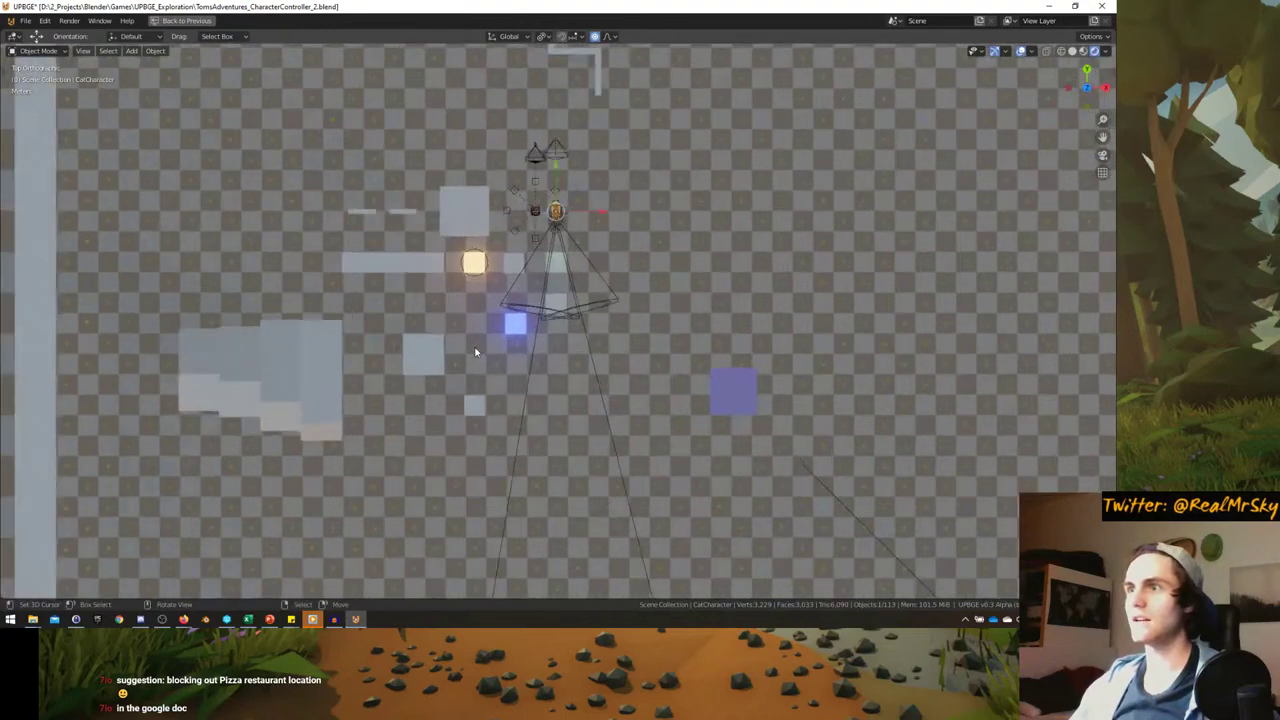
- Stop the game and shift Cube.012 by 0.1 m in top view
key(Escape)
click(396, 345)
scroll(396, 345, up, 5)
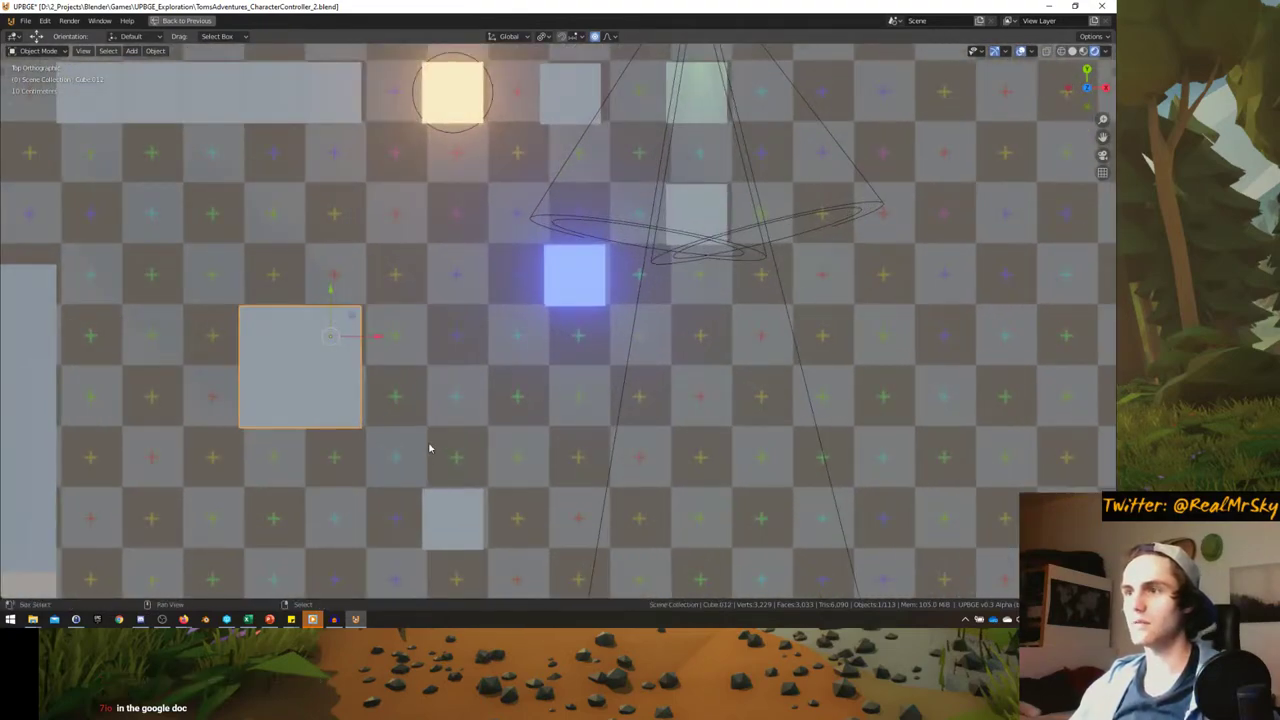
shift+middle_drag(429, 448, 446, 397)
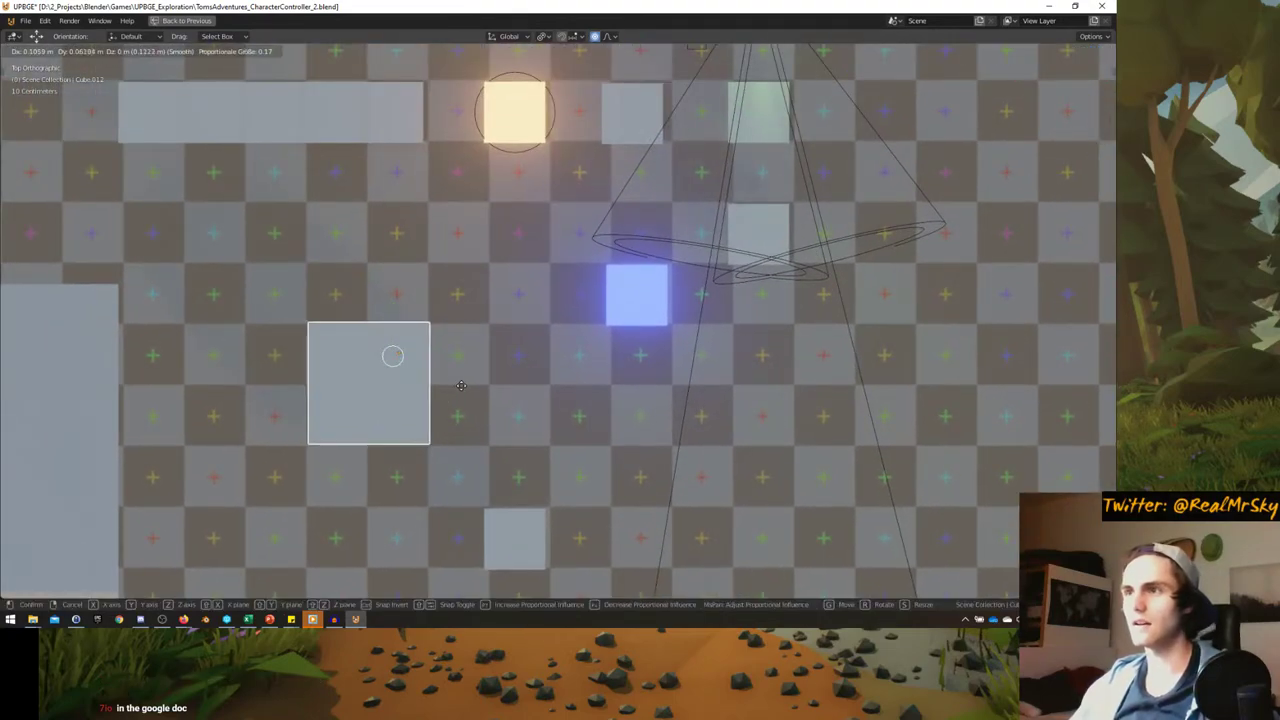
key(g)
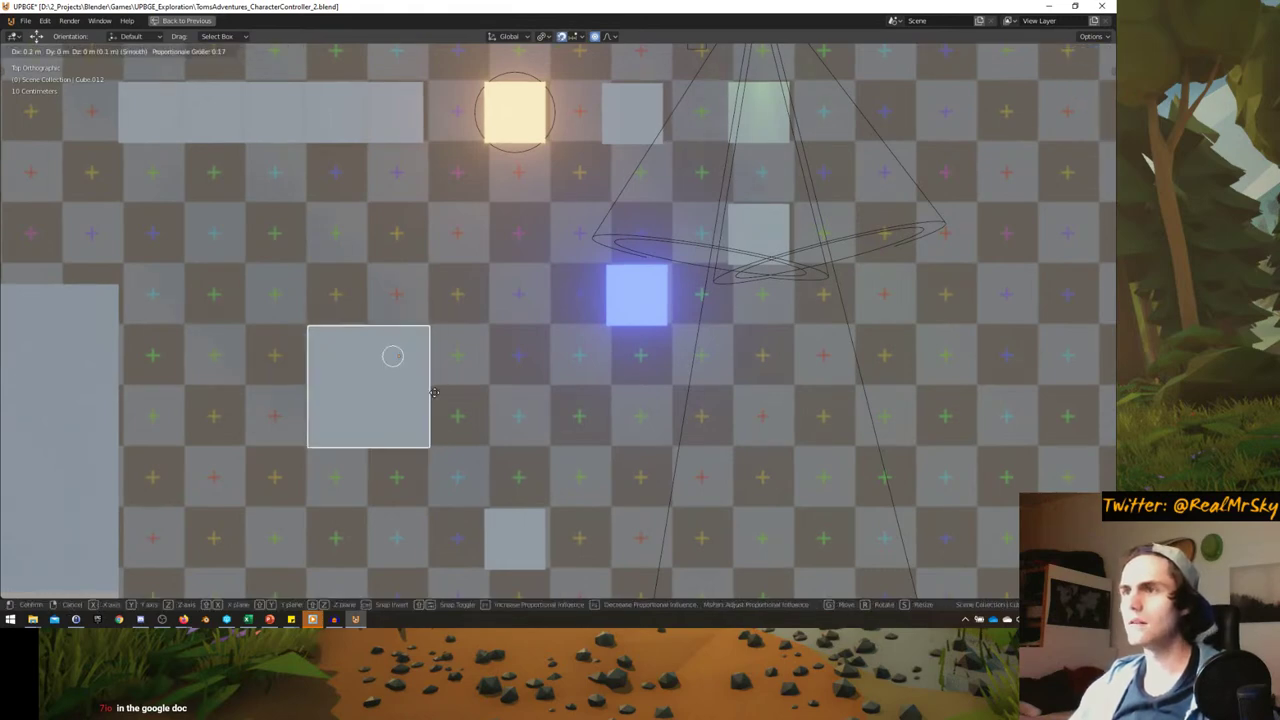
right_click(434, 389)
scroll(435, 390, down, 3)
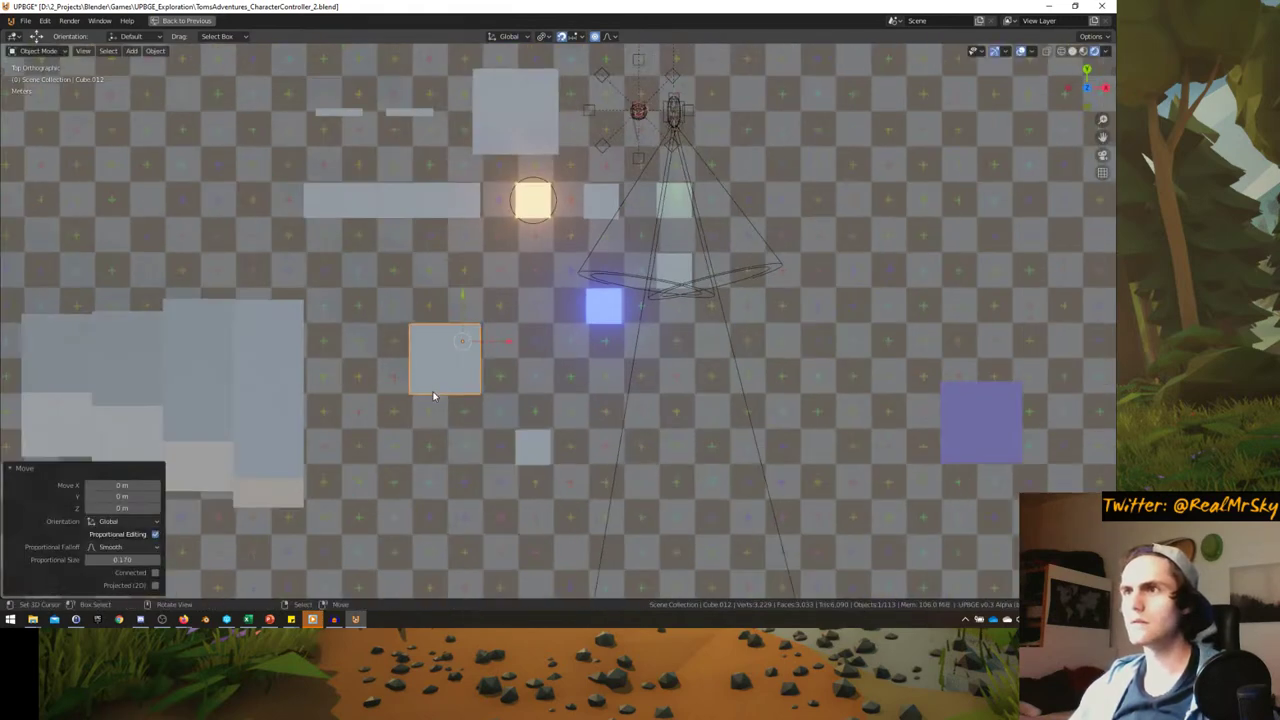
ctrl+scroll(437, 349, down, 5)
scroll(545, 323, down, 3)
scroll(443, 386, up, 7)
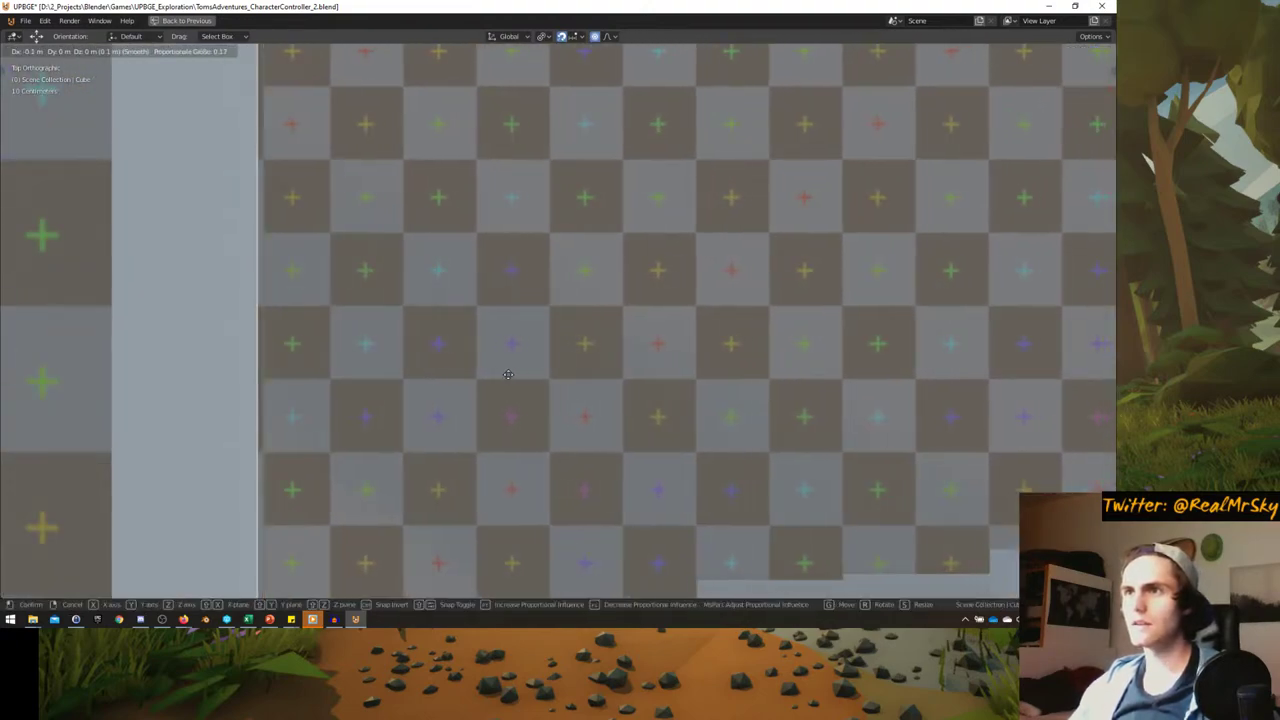
click(518, 372)
- Select the square block left of the blue light and zoom out across the level
scroll(560, 370, down, 5)
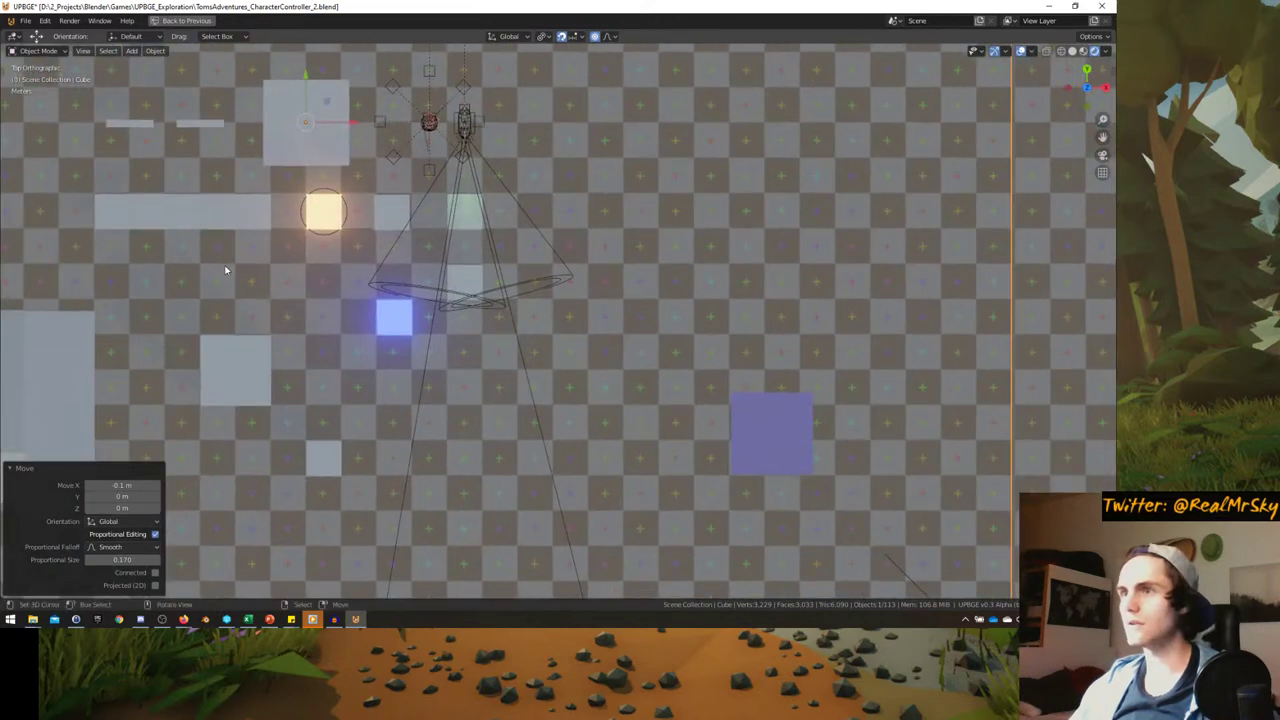
shift+middle_drag(226, 270, 436, 272)
scroll(436, 272, up, 2)
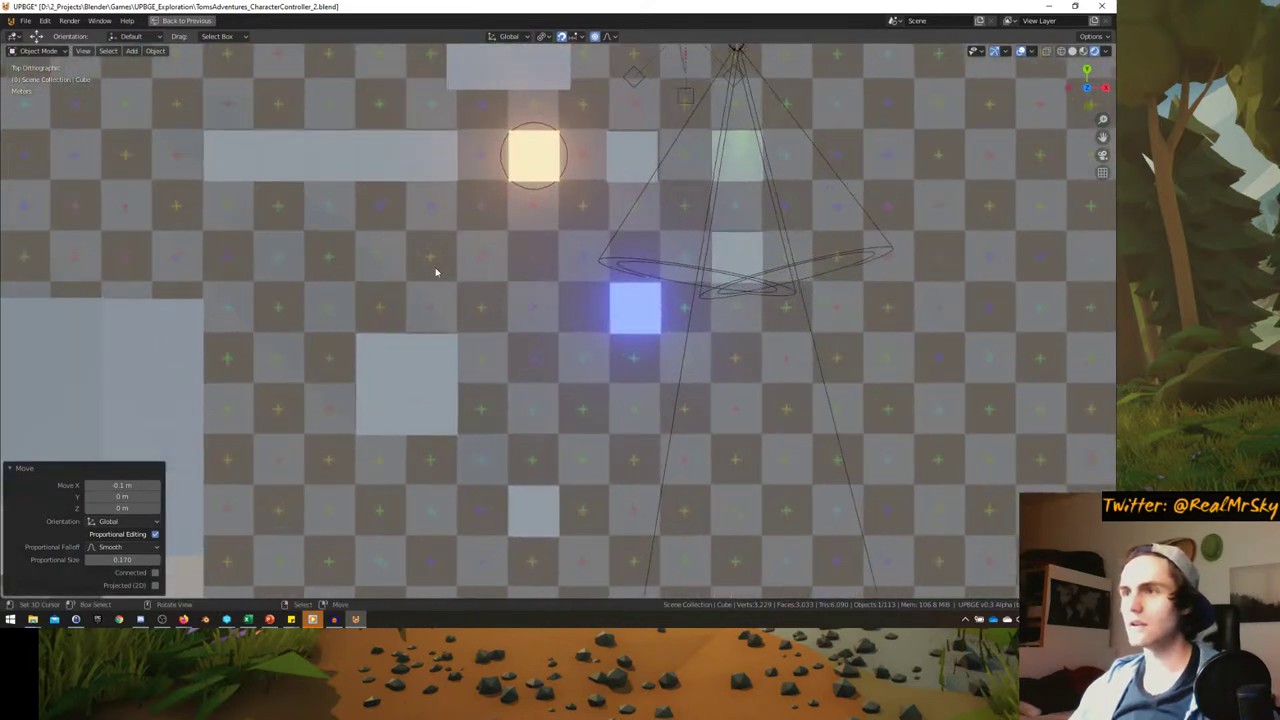
click(437, 350)
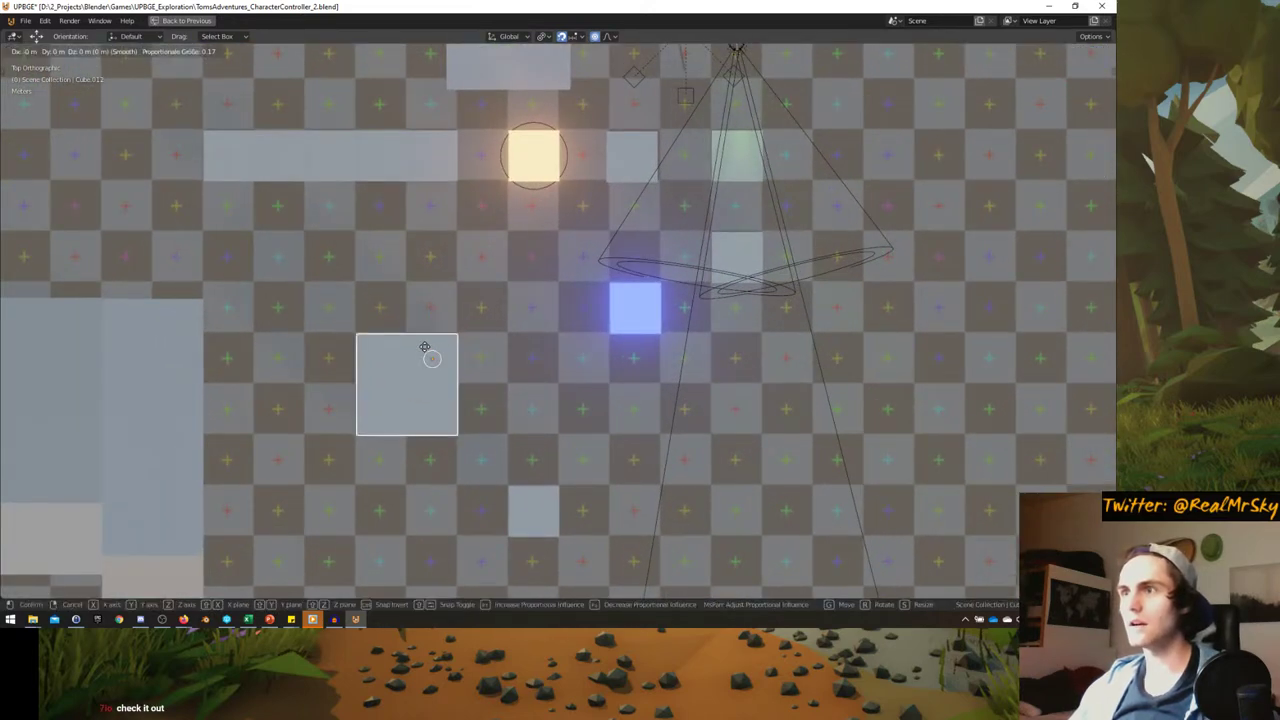
shift+middle_drag(421, 352, 292, 267)
scroll(292, 267, down, 2)
scroll(531, 303, up, 1)
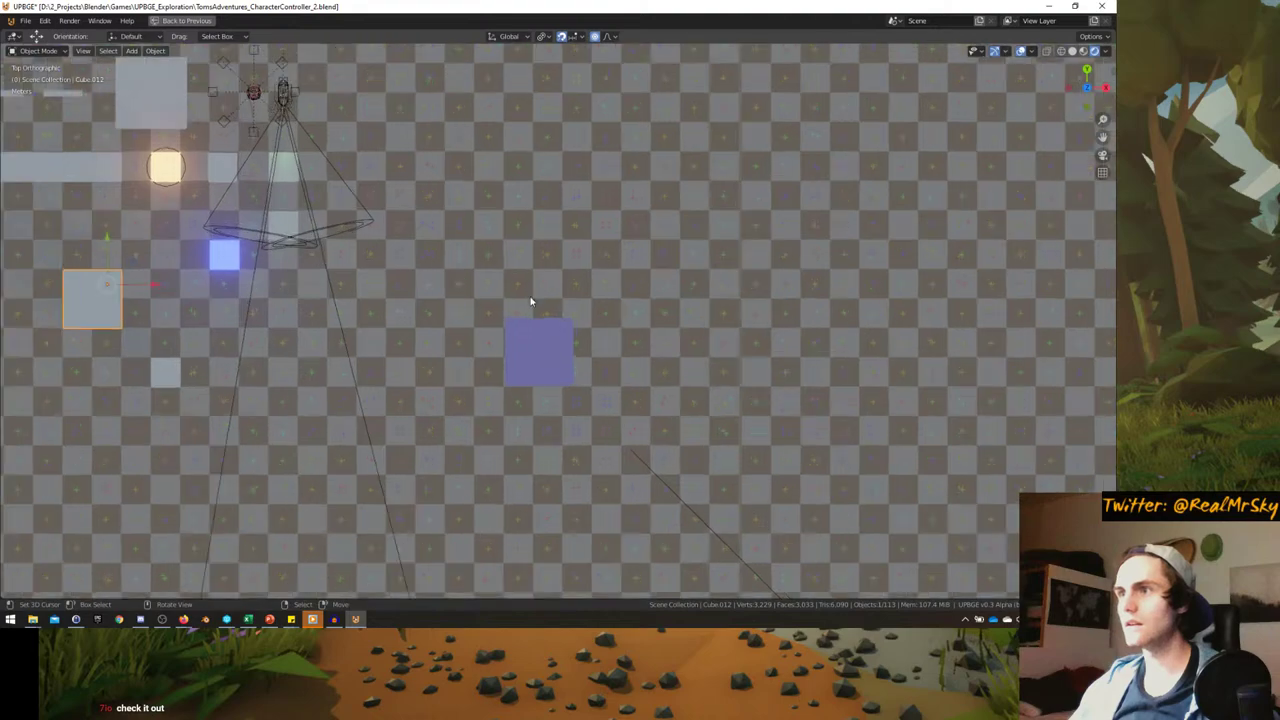
scroll(697, 317, down, 6)
shift+middle_drag(697, 317, 372, 258)
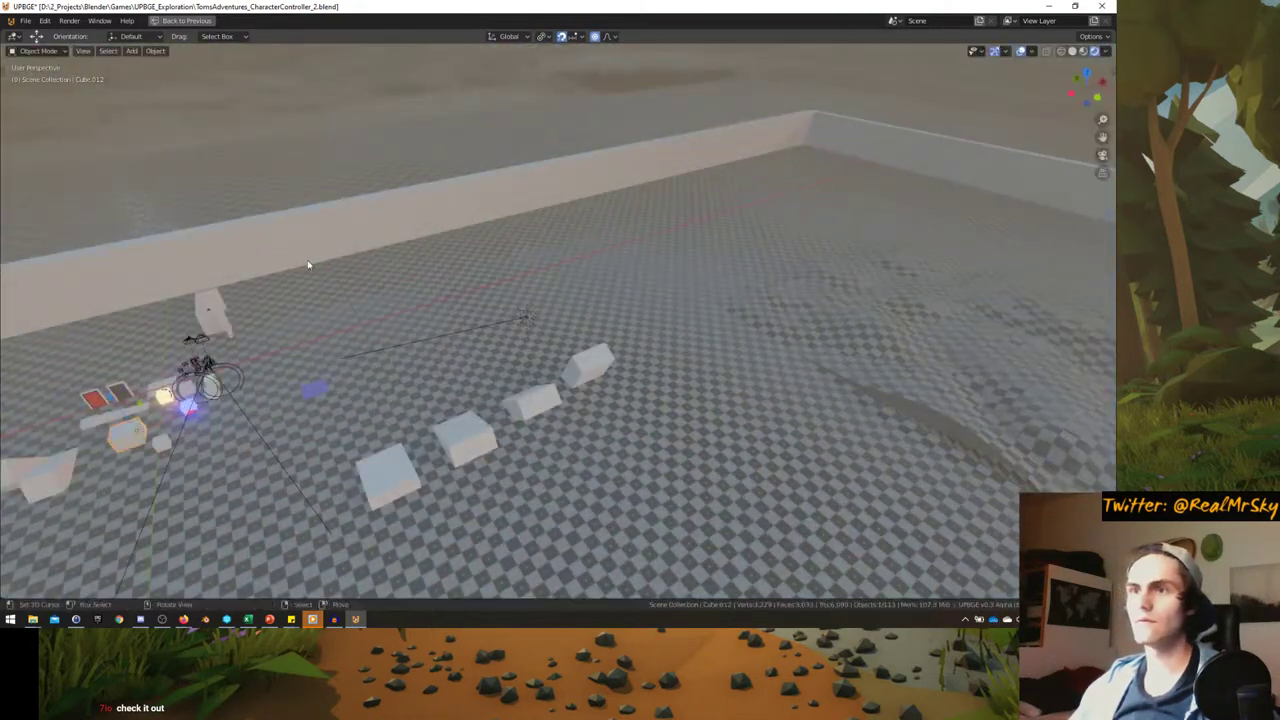
- Move the floor object Cube 0.1 m along X in top orthographic view
click(112, 343)
middle_drag(121, 331, 745, 476)
scroll(745, 476, up, 8)
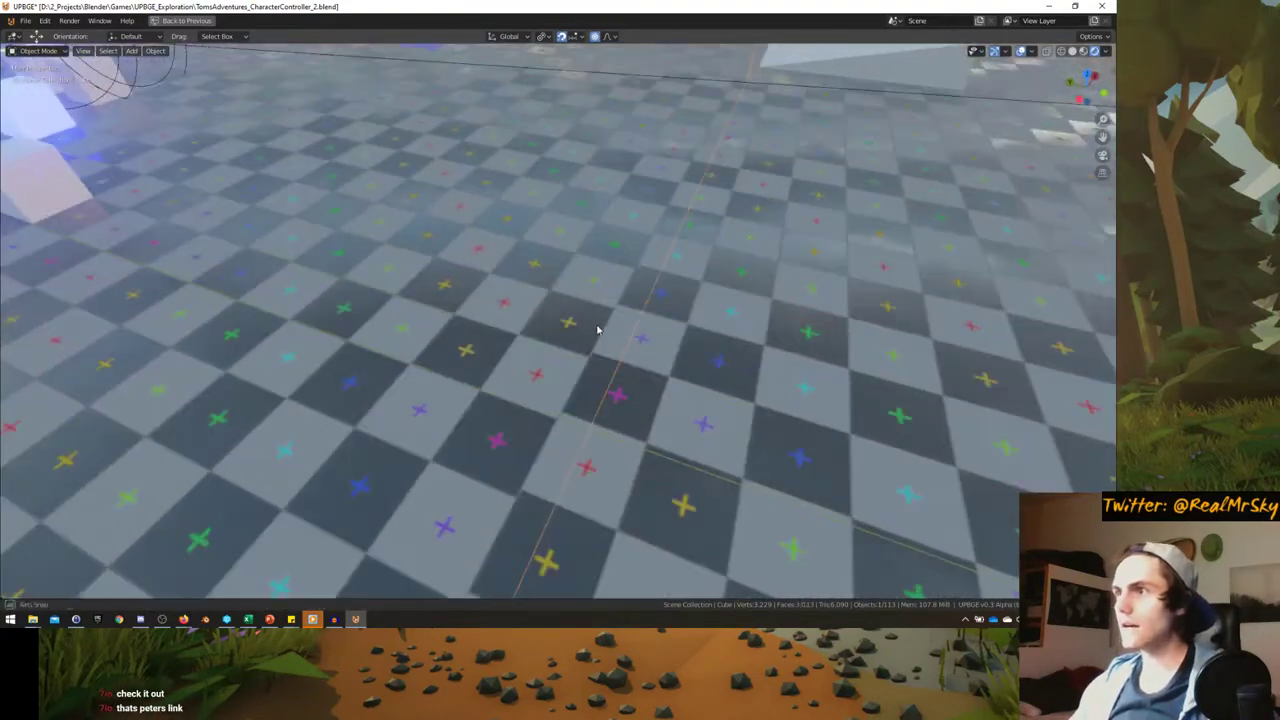
middle_drag(597, 330, 472, 343)
key(g)
key(x)
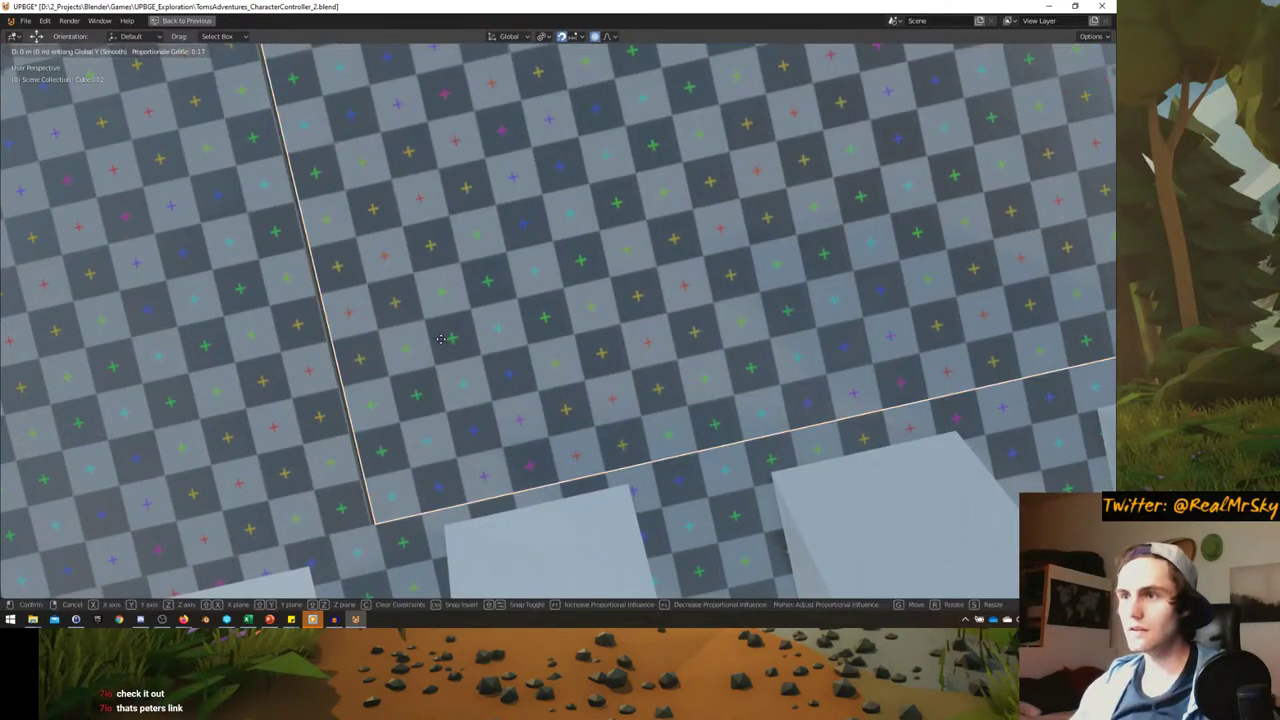
key(KP_7)
scroll(466, 328, up, 4)
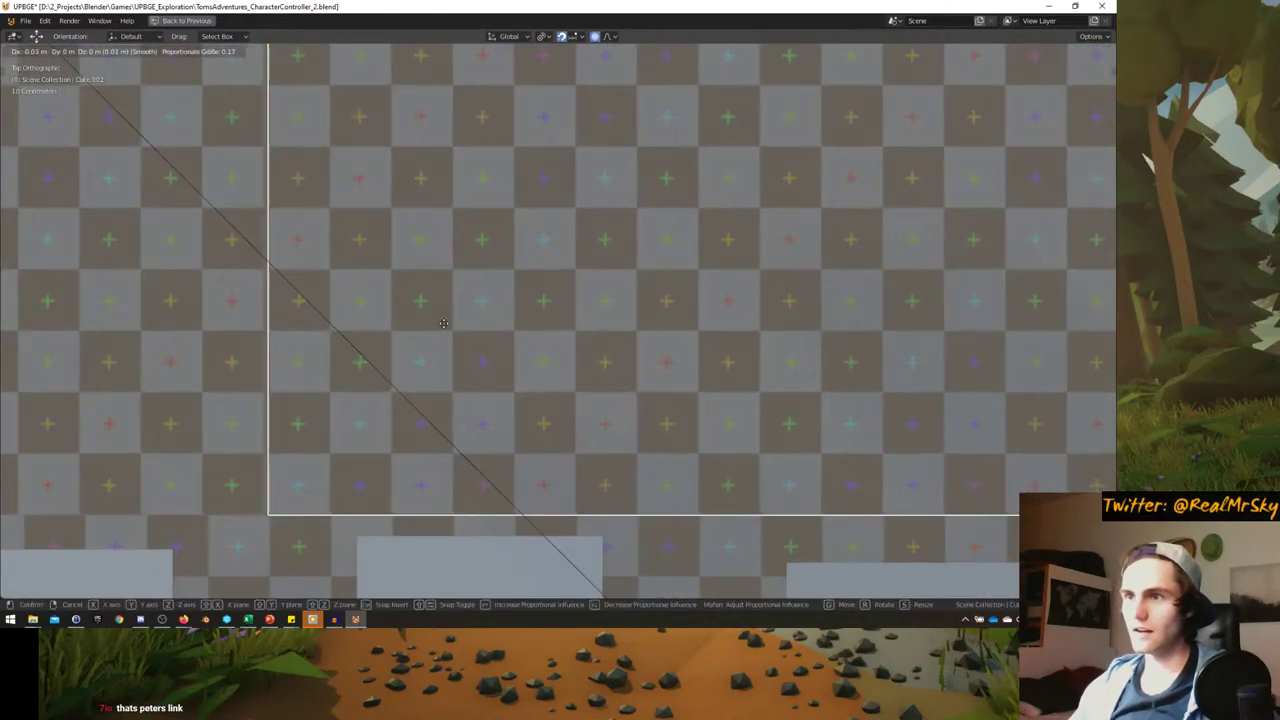
click(451, 318)
scroll(451, 320, down, 5)
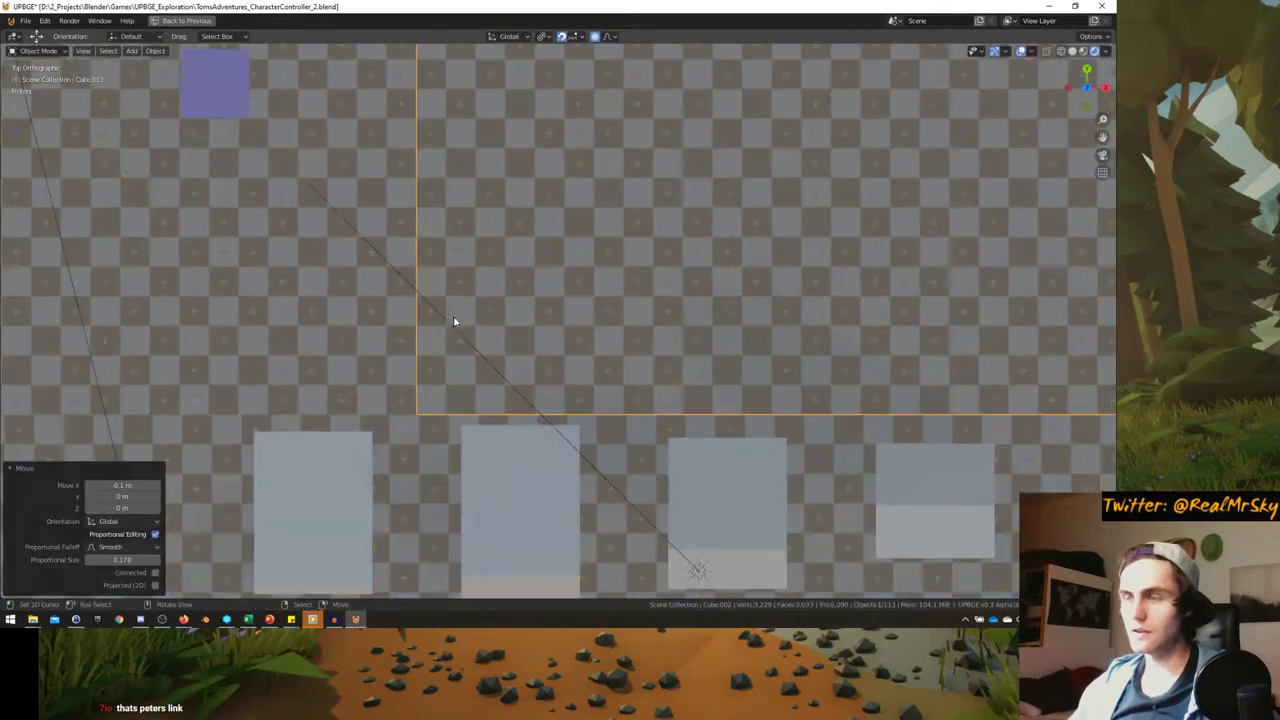
- Line up the neighbouring floor block, check the seams, then bring up the cat run-cycle image
click(594, 280)
scroll(594, 280, up, 3)
key(g)
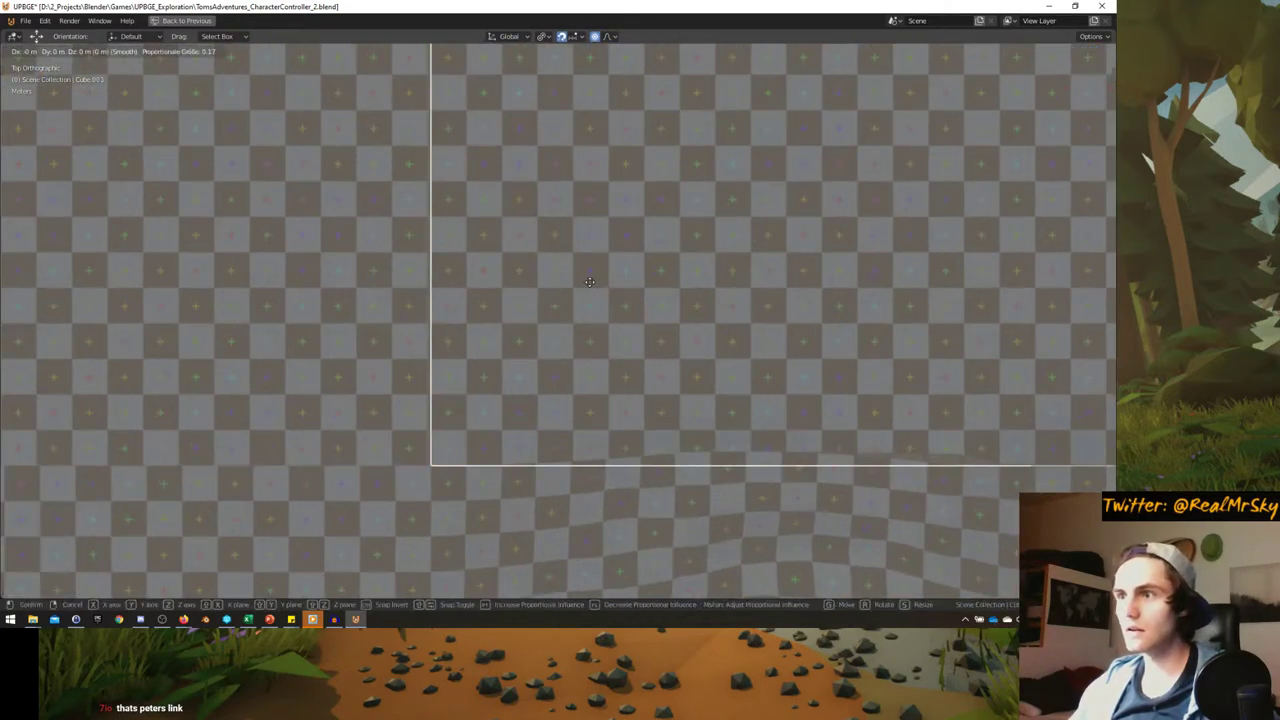
scroll(587, 281, up, 5)
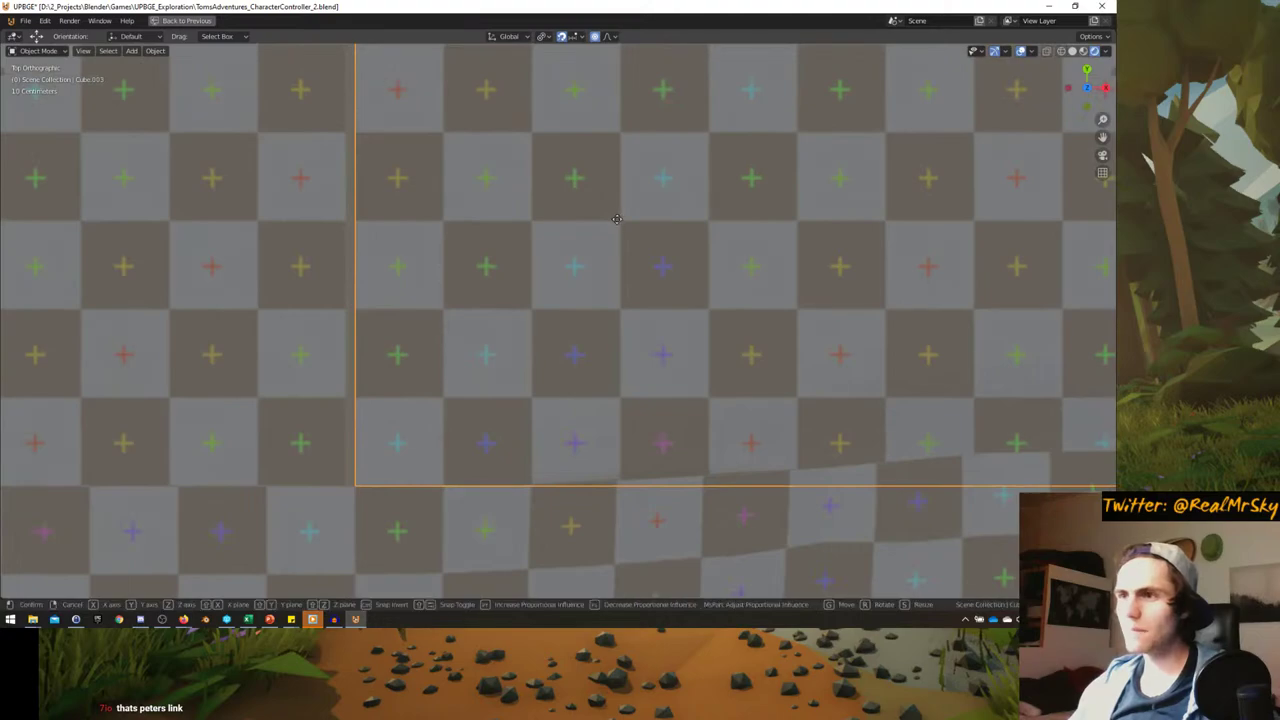
click(610, 217)
scroll(610, 220, down, 4)
shift+middle_drag(611, 223, 407, 279)
scroll(594, 251, up, 3)
scroll(533, 265, down, 4)
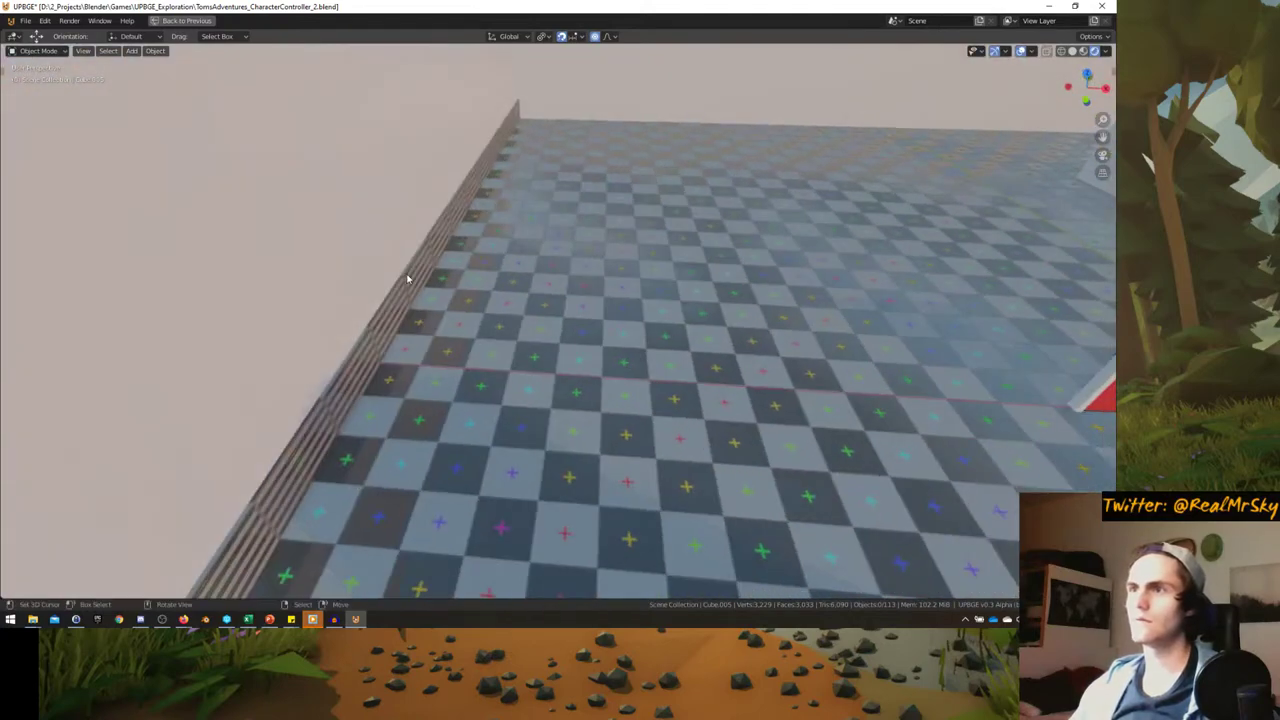
key(Escape)
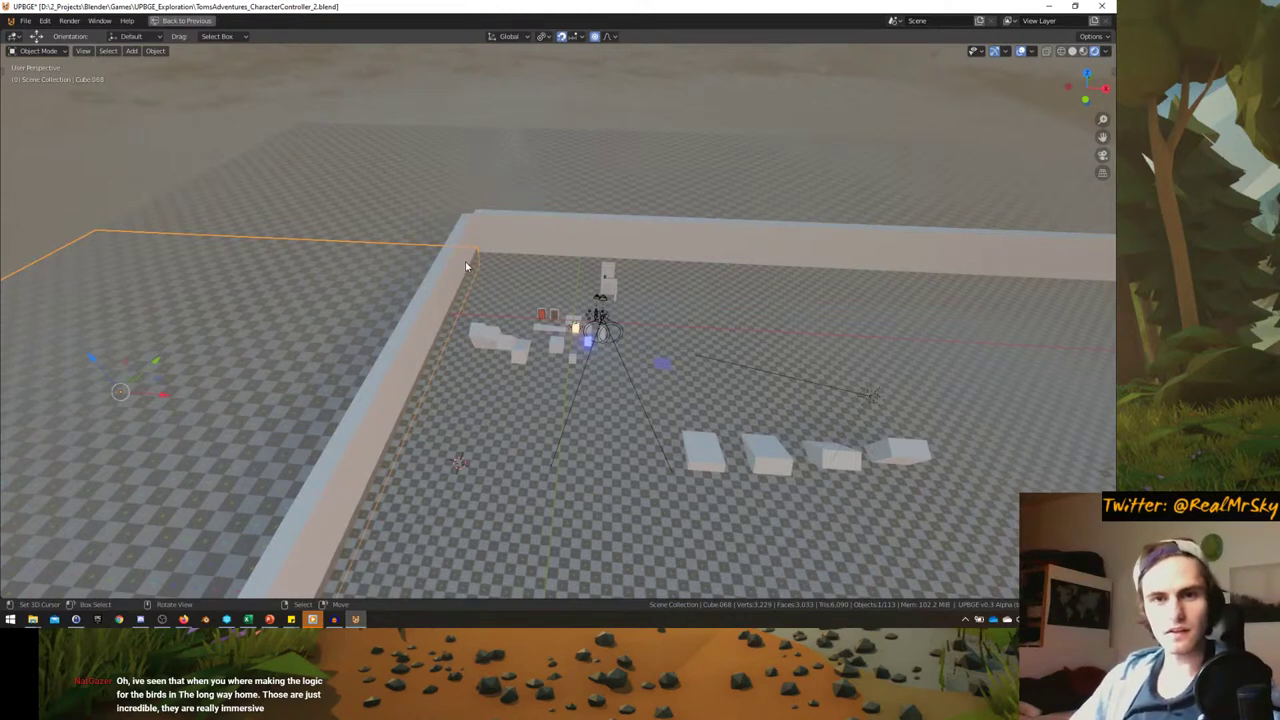
click(184, 620)
click(216, 560)
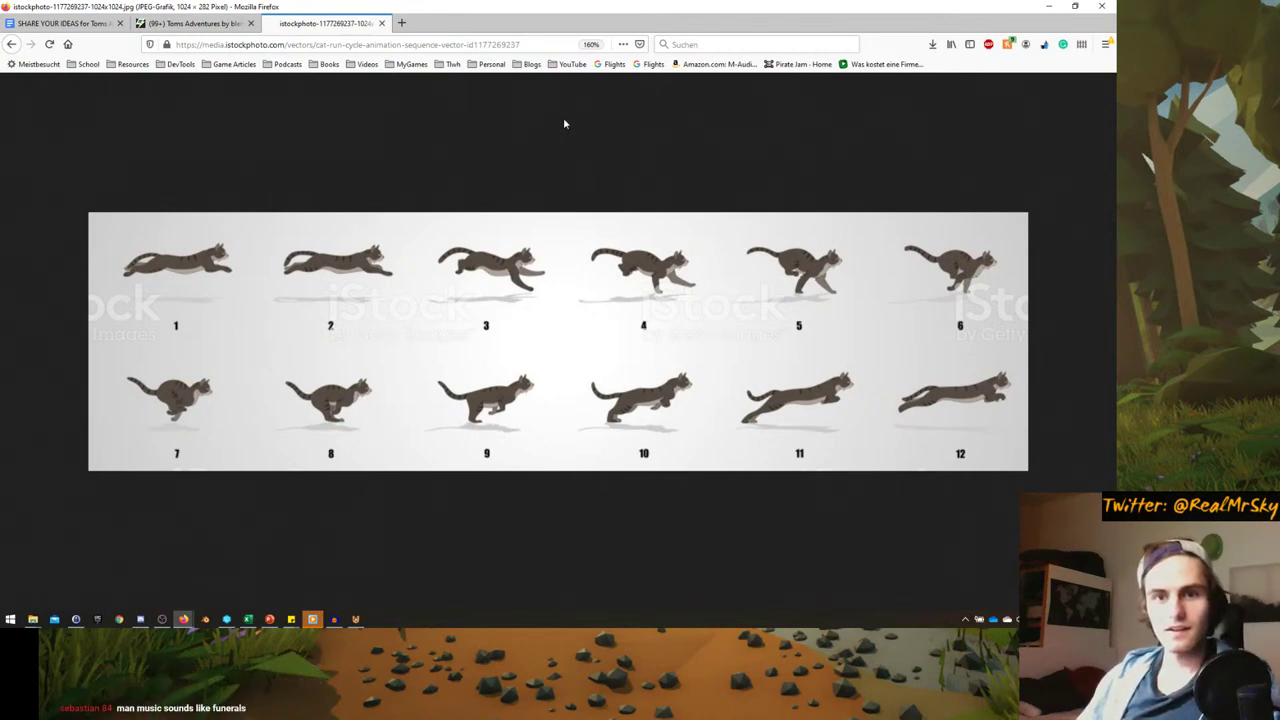
- Accept the -YES, streamable link and shader question suggestions and fix 'burguer' to 'burger'
click(66, 31)
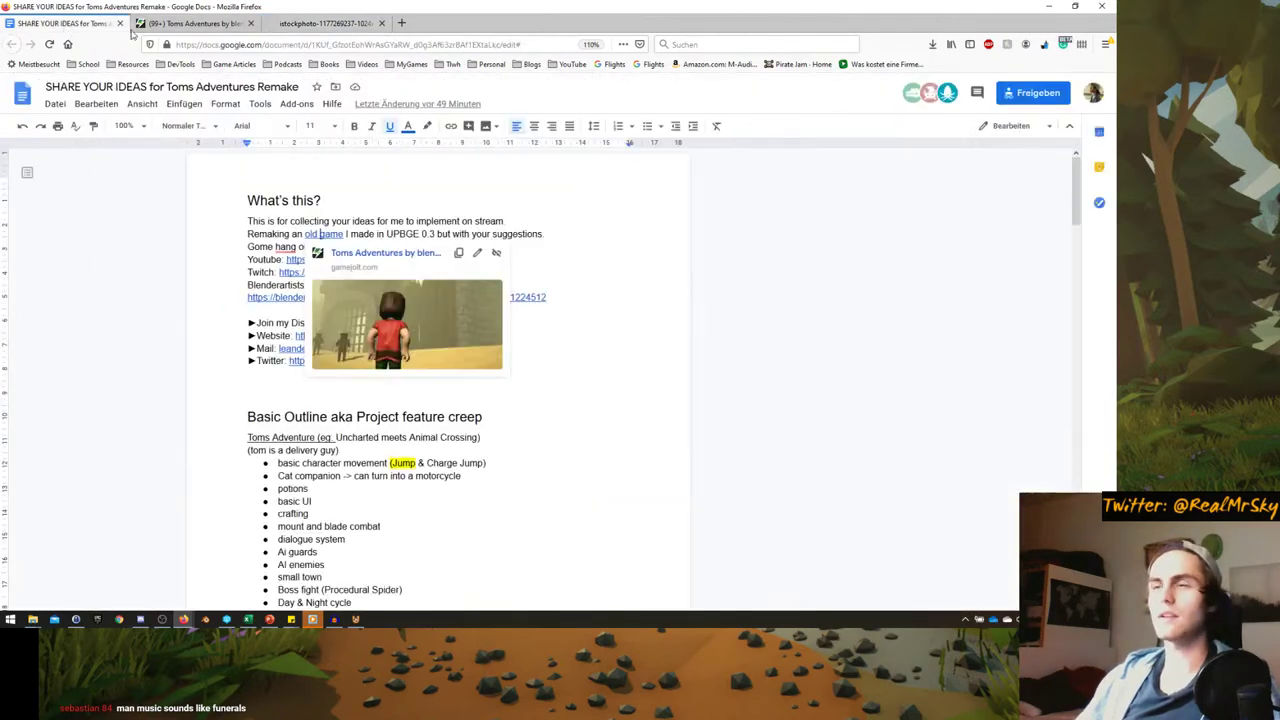
scroll(243, 400, down, 15)
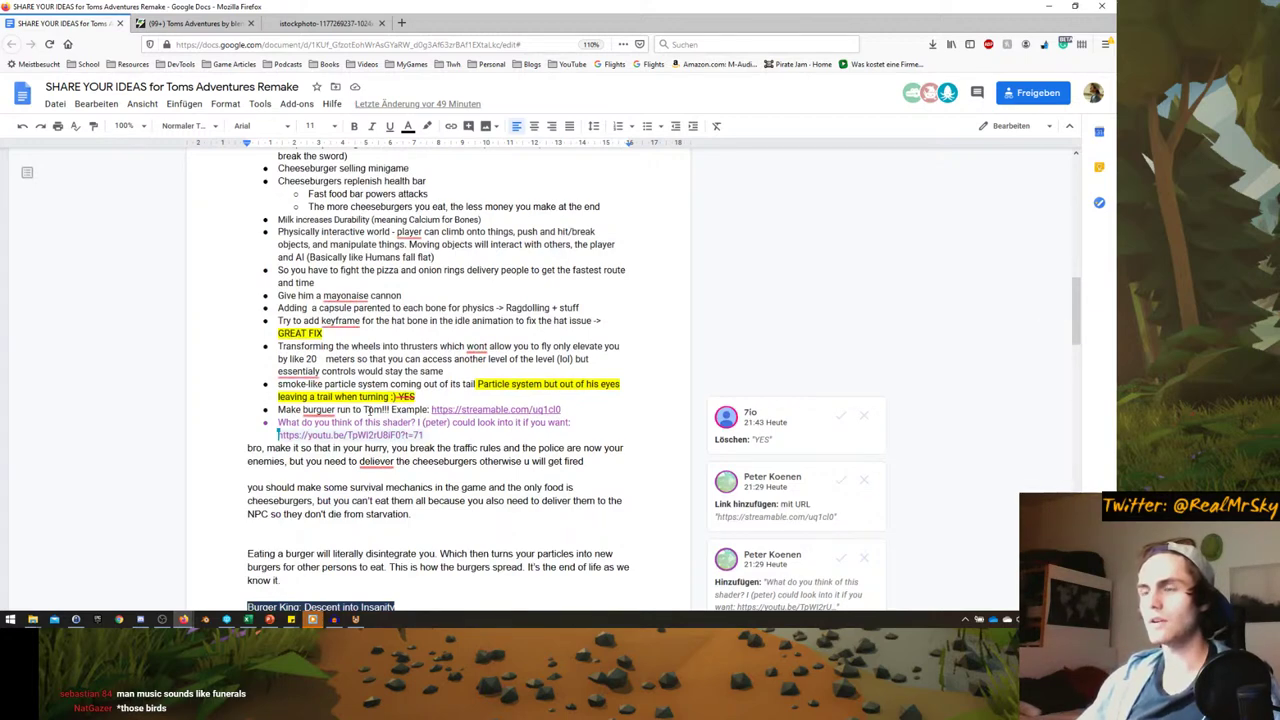
click(843, 417)
scroll(330, 370, down, 1)
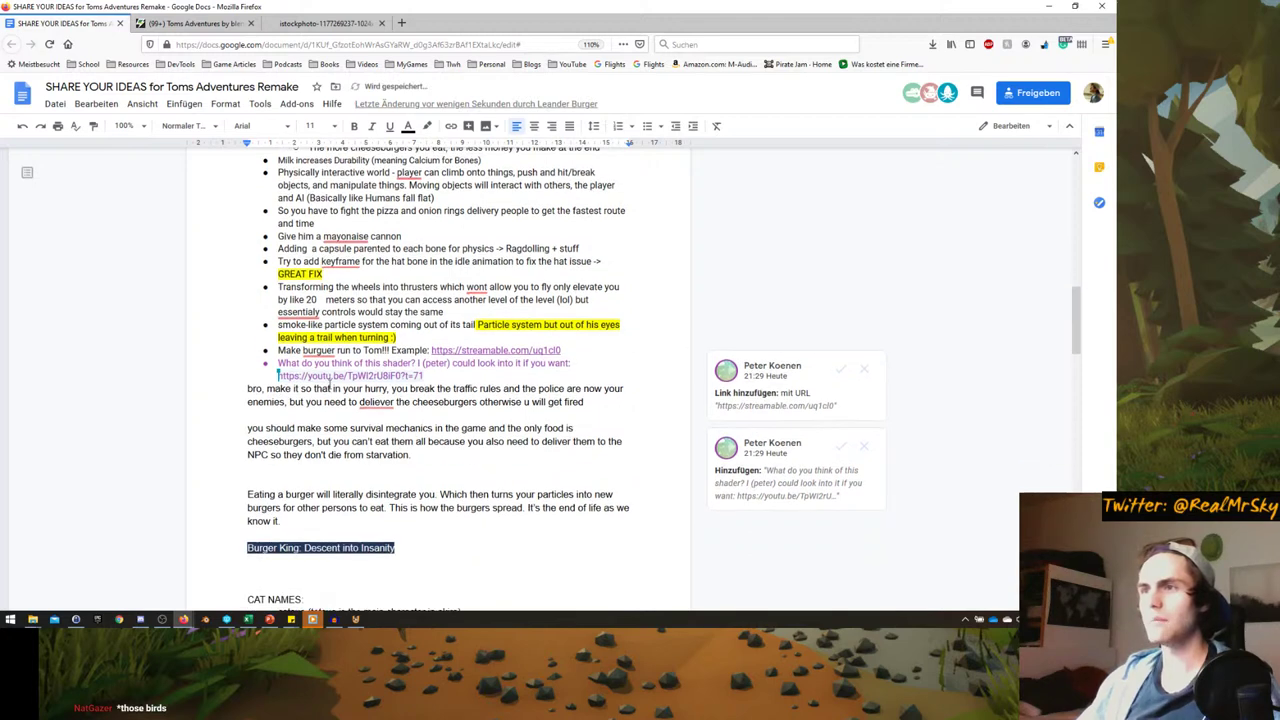
click(321, 371)
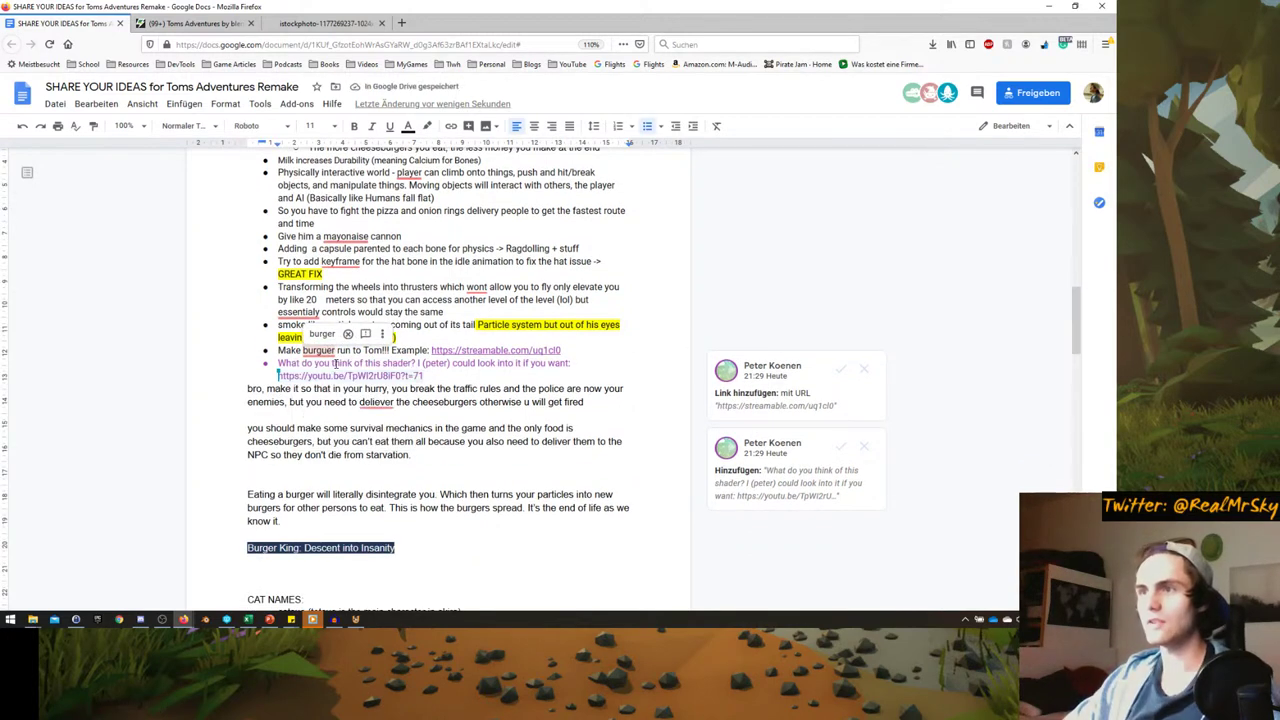
click(523, 376)
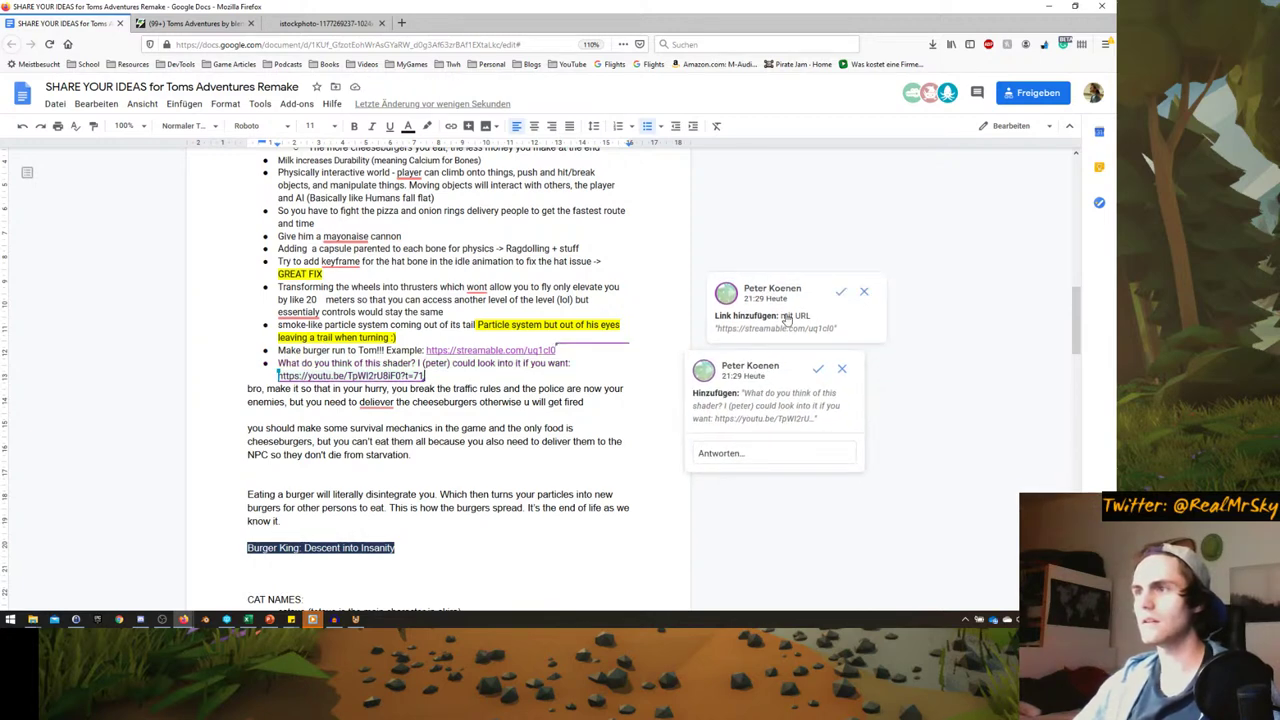
click(841, 293)
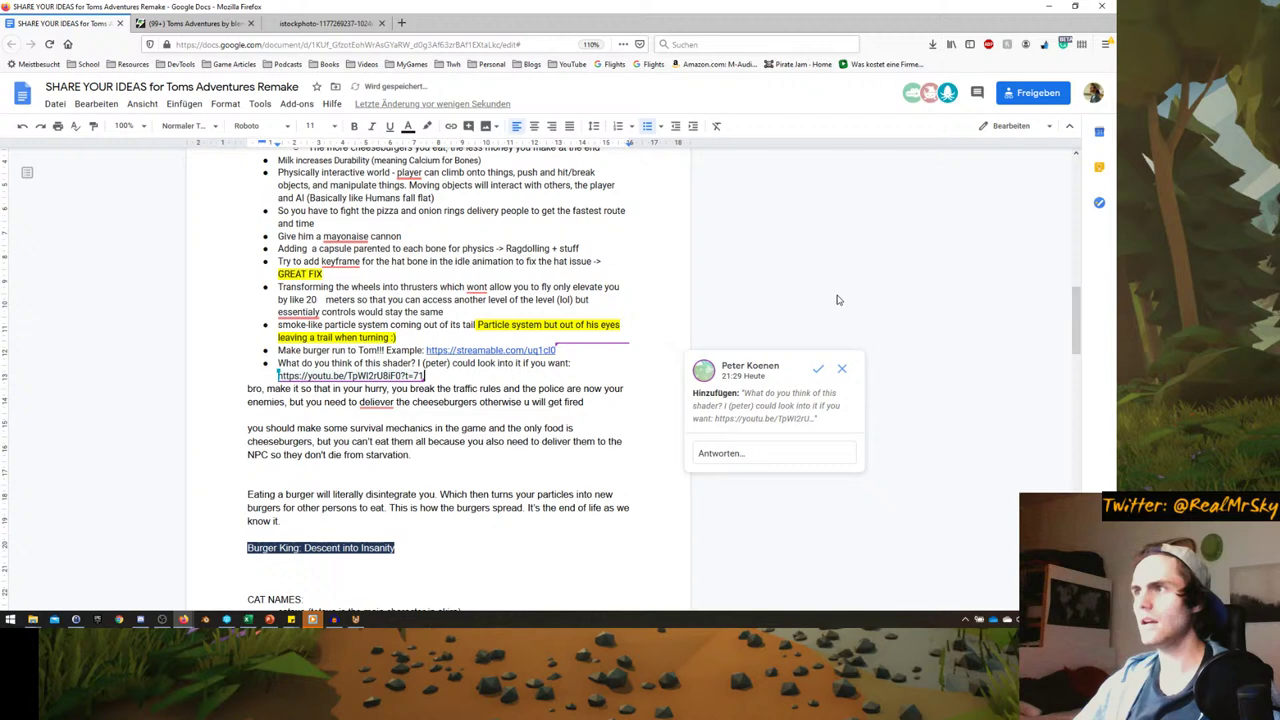
click(818, 372)
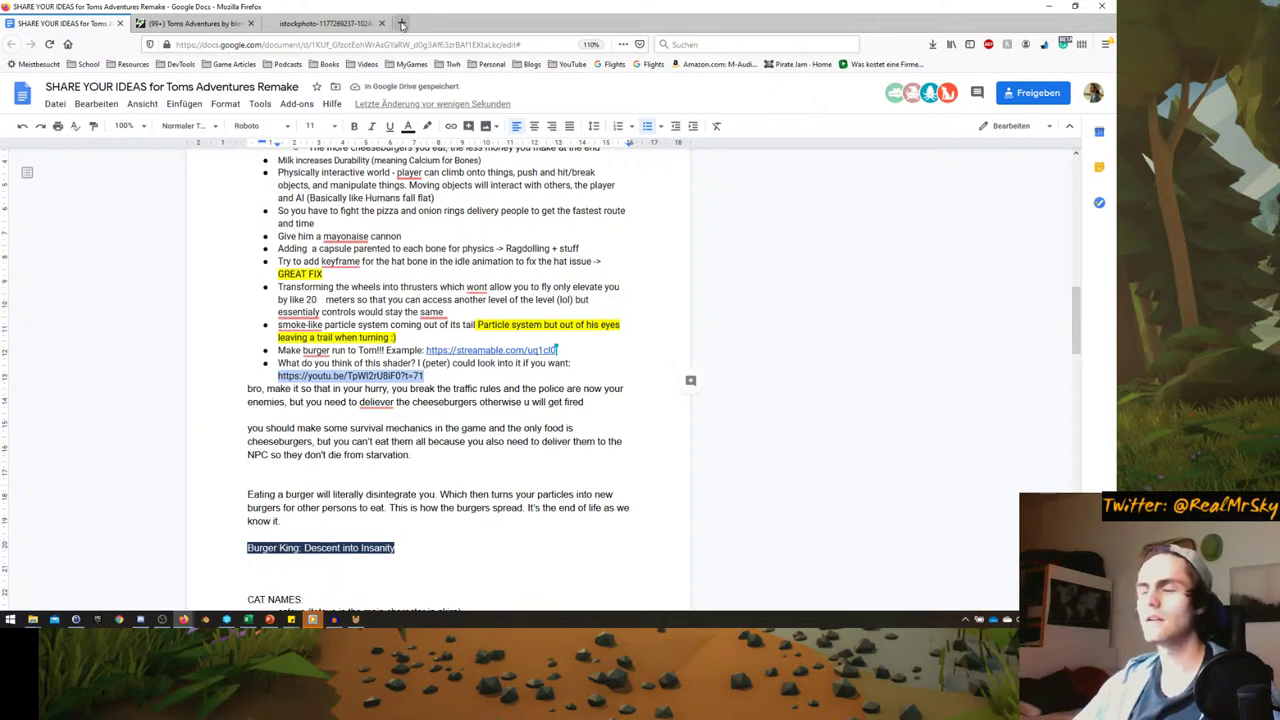
- Load the copied shader video link in a new browser tab
click(401, 23)
text(https://youtu.be/TpWl2rU8iF0?t=71)
key(Return)
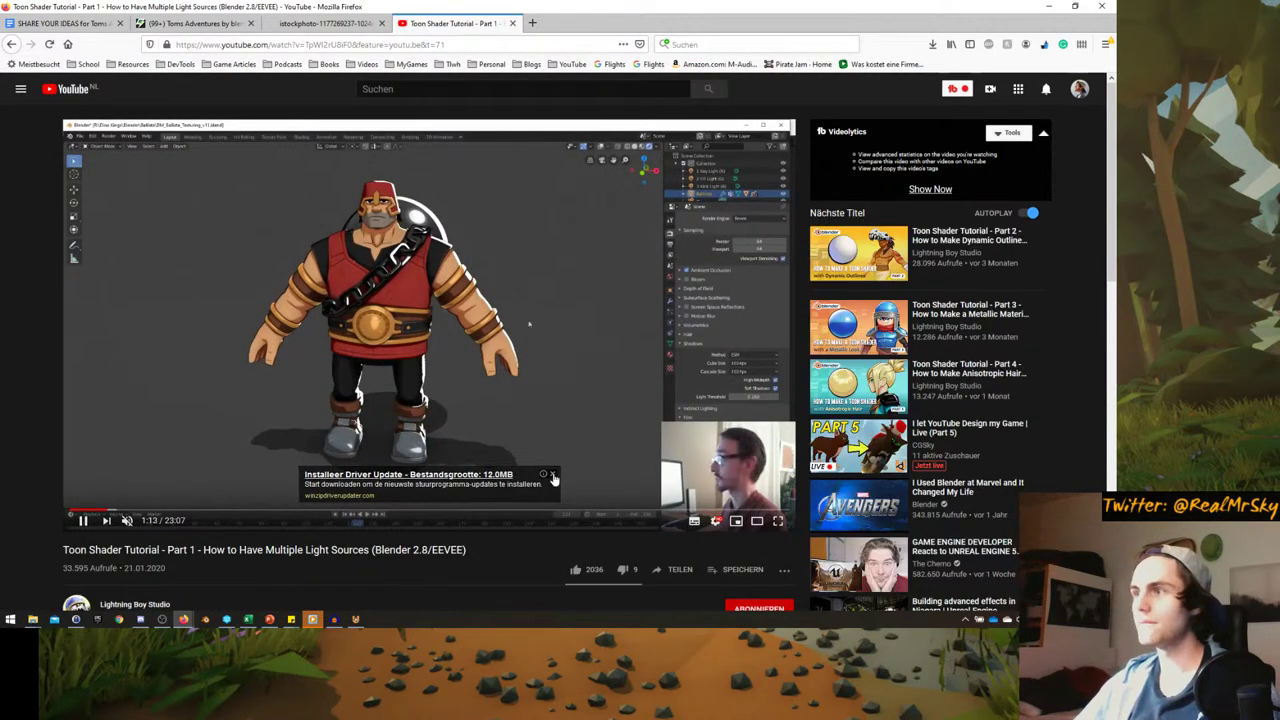
- Dismiss the ad and skip the tutorial ahead through 2:58, 8:57, 14:16, 16:03 and 21:25
click(553, 478)
scroll(254, 429, down, 3)
scroll(51, 467, up, 3)
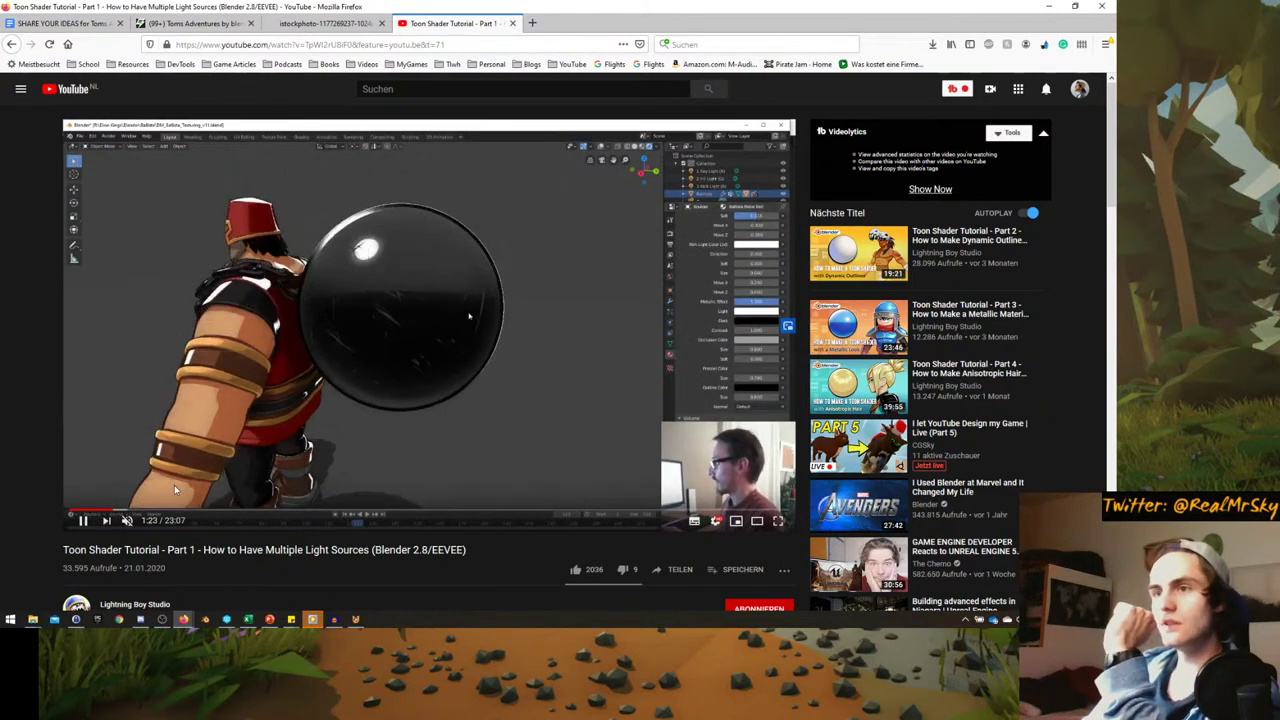
click(163, 513)
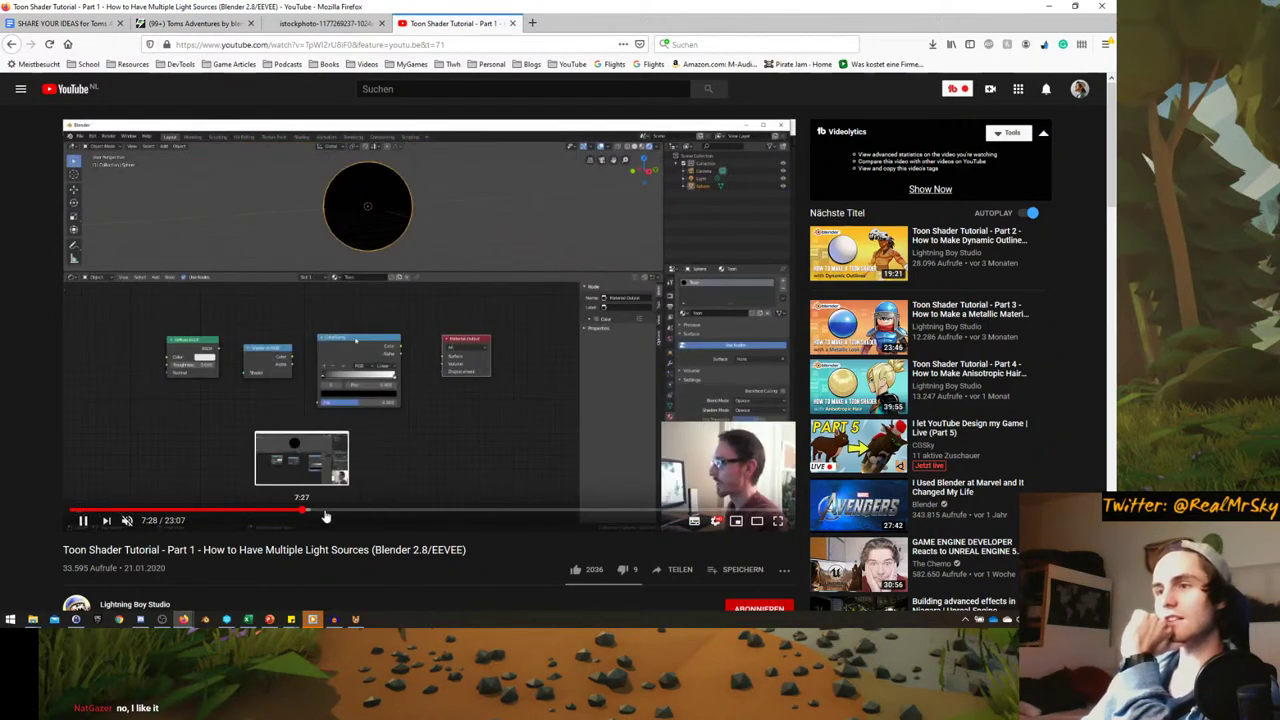
click(350, 514)
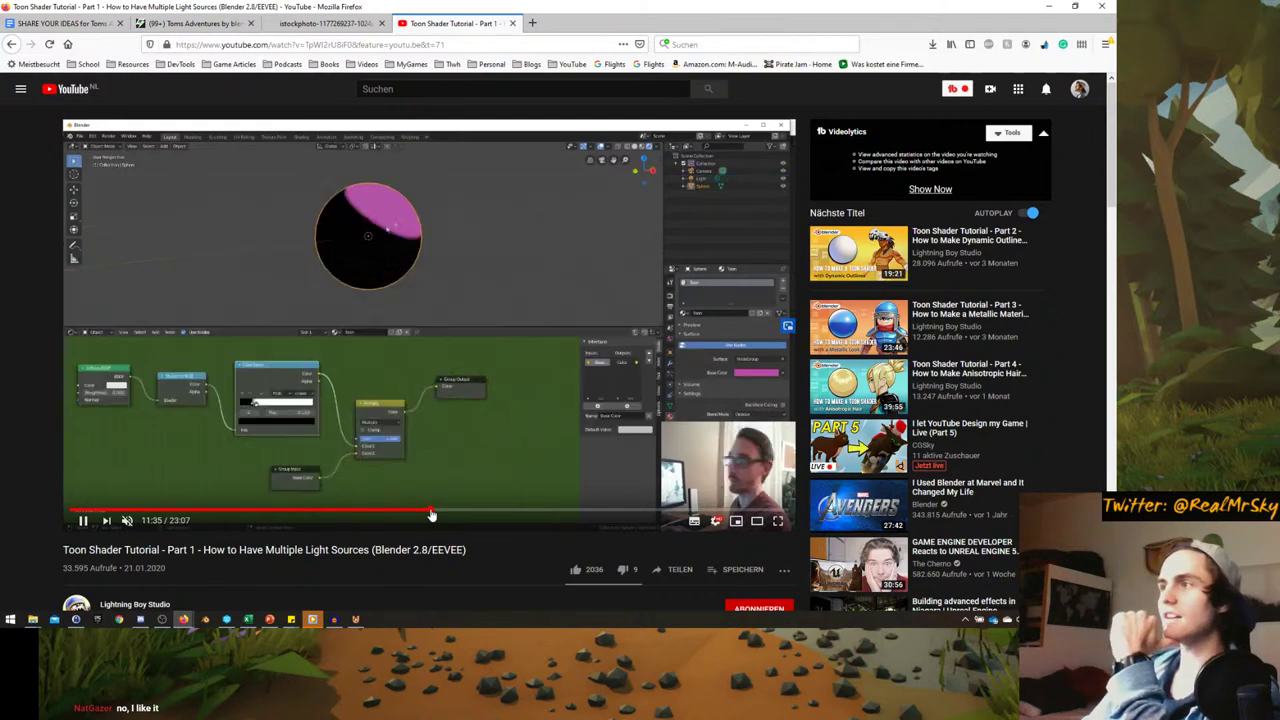
click(515, 514)
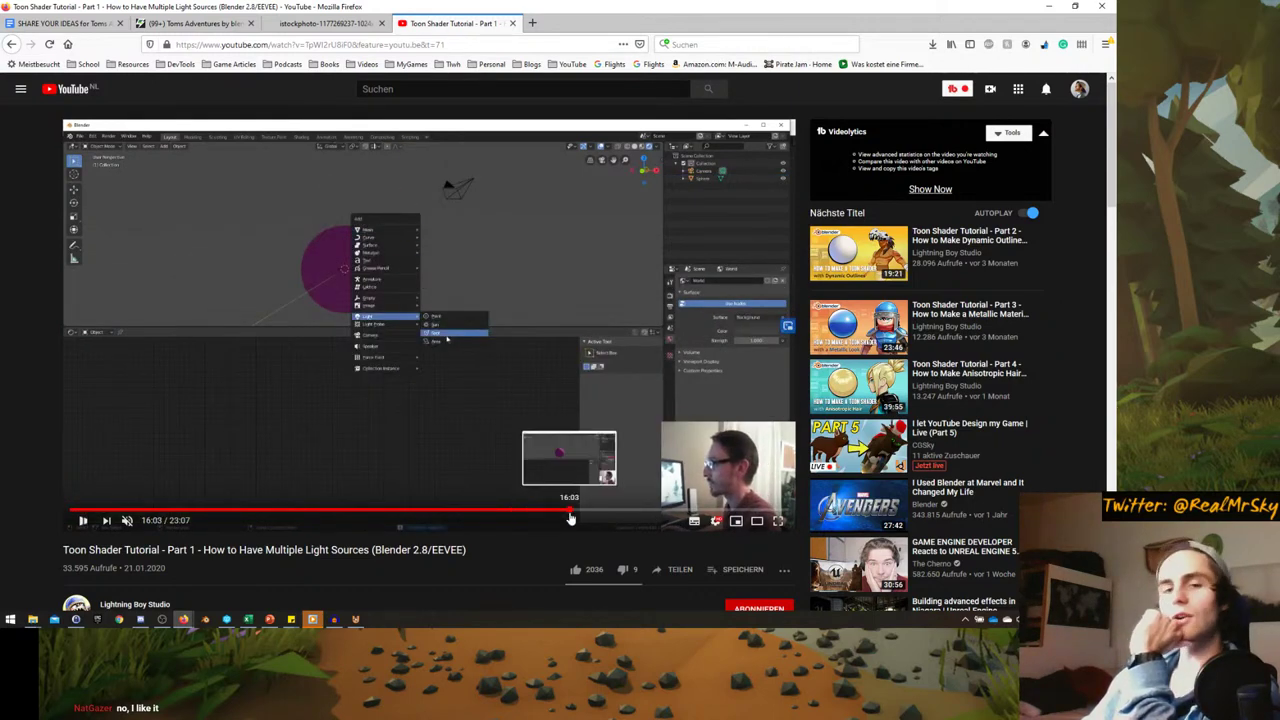
click(570, 518)
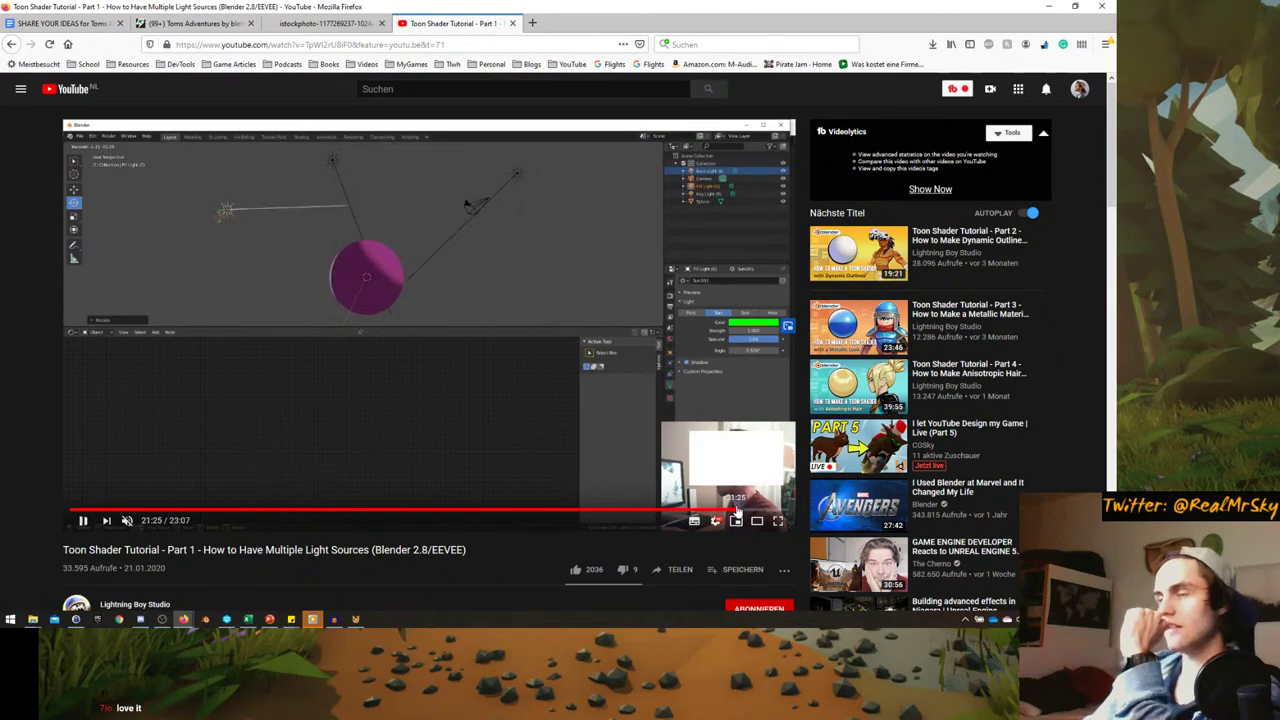
click(737, 512)
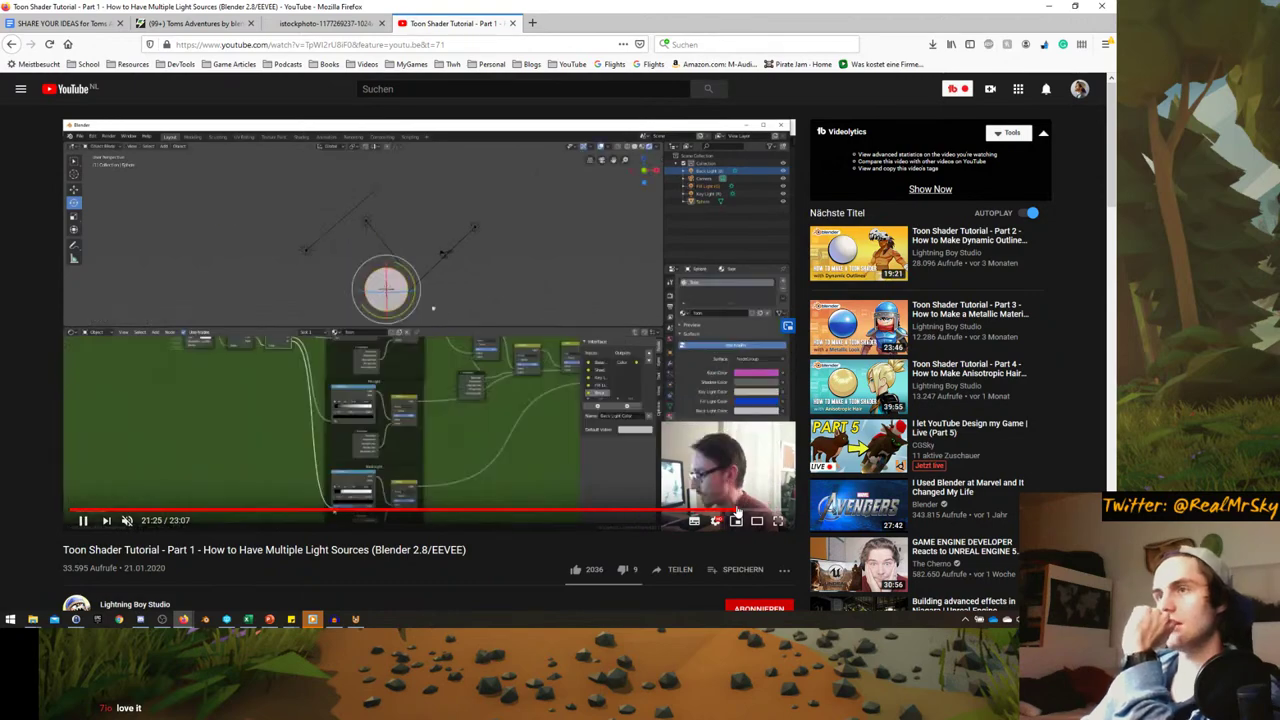
- Back in UPBGE, select the cat mesh, frame it close-up and hide its bones
click(354, 619)
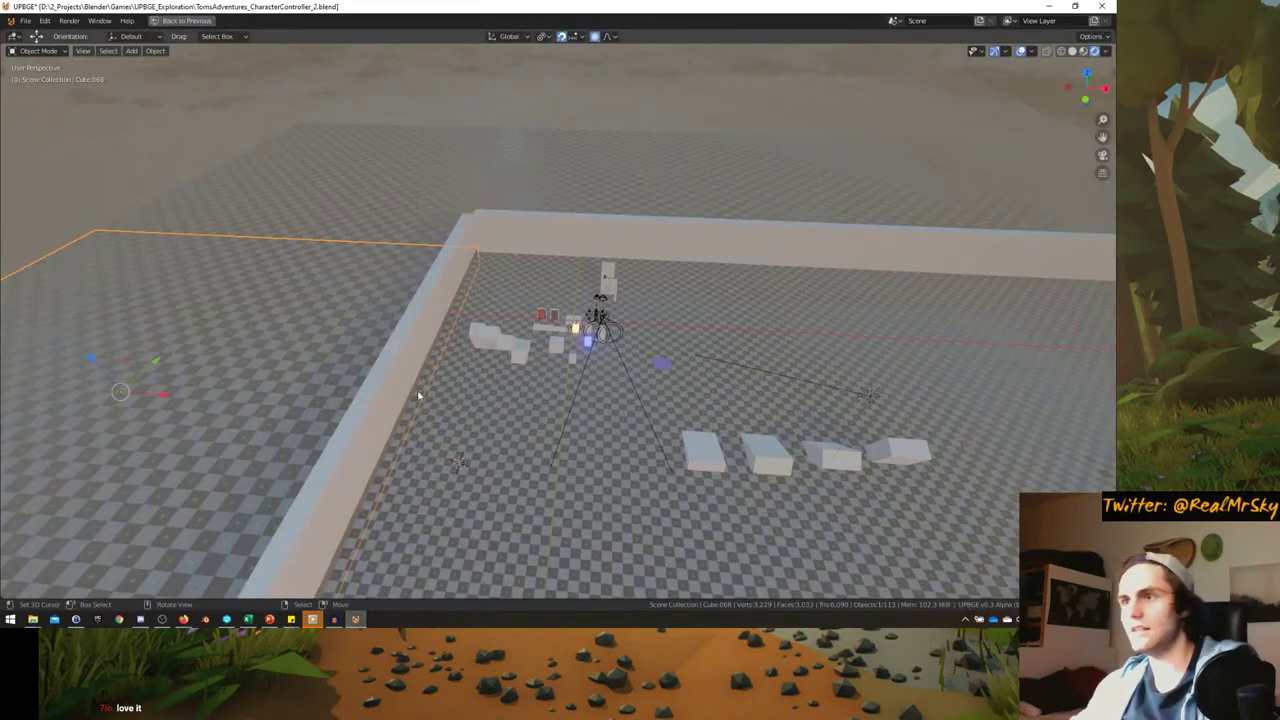
middle_drag(560, 300, 537, 404)
scroll(535, 402, down, 3)
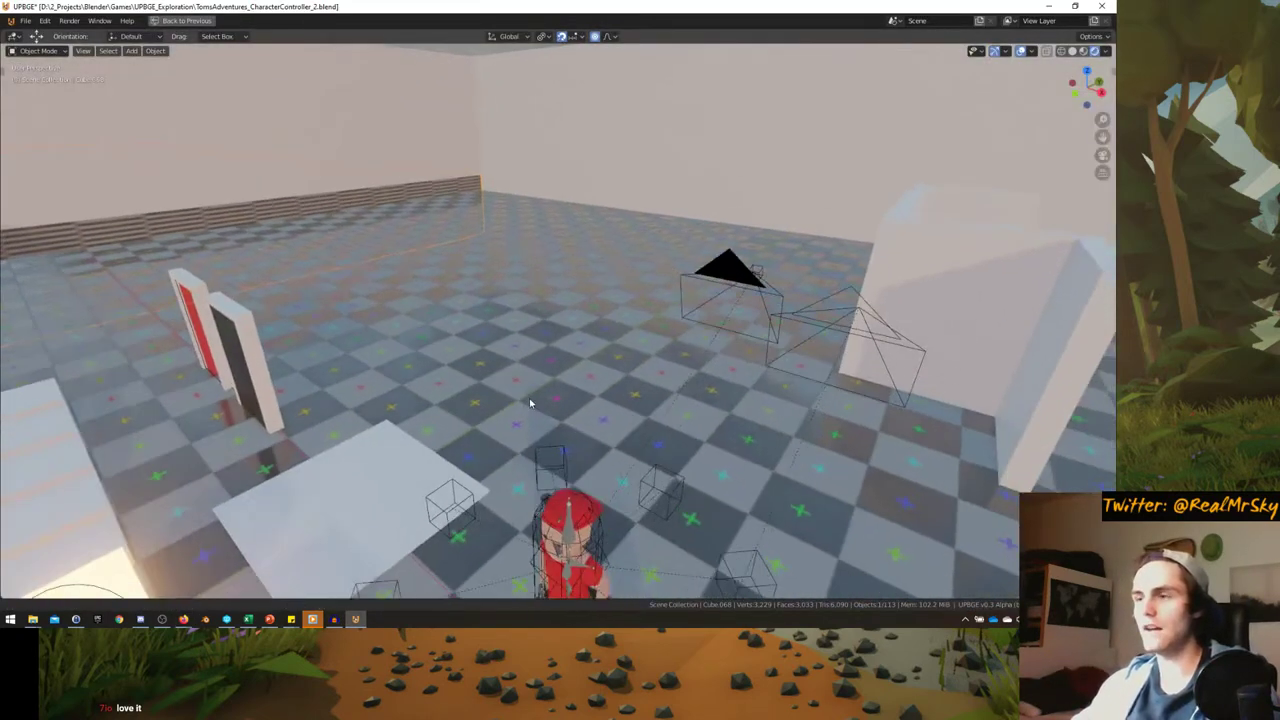
scroll(550, 420, up, 5)
click(589, 433)
key(KP_Decimal)
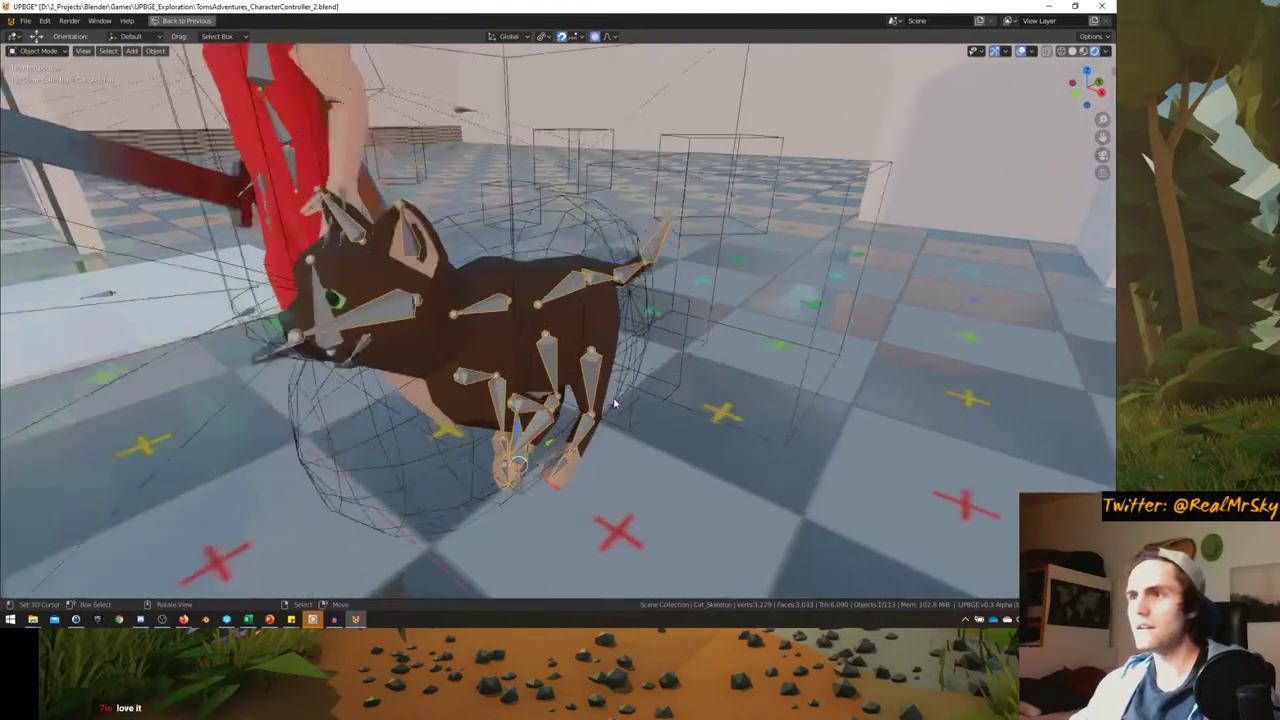
key(p)
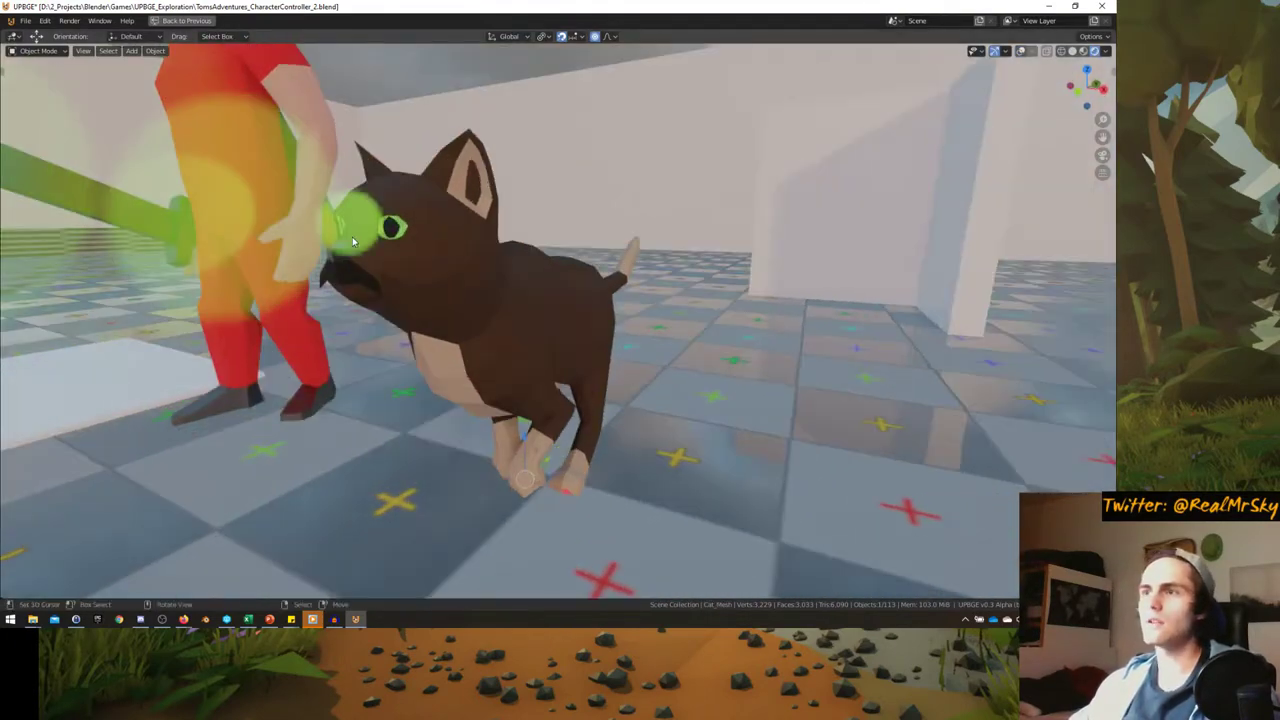
- Apply Shade Flat to Tom_Mesh from the Object menu and restore the full workspace
click(166, 51)
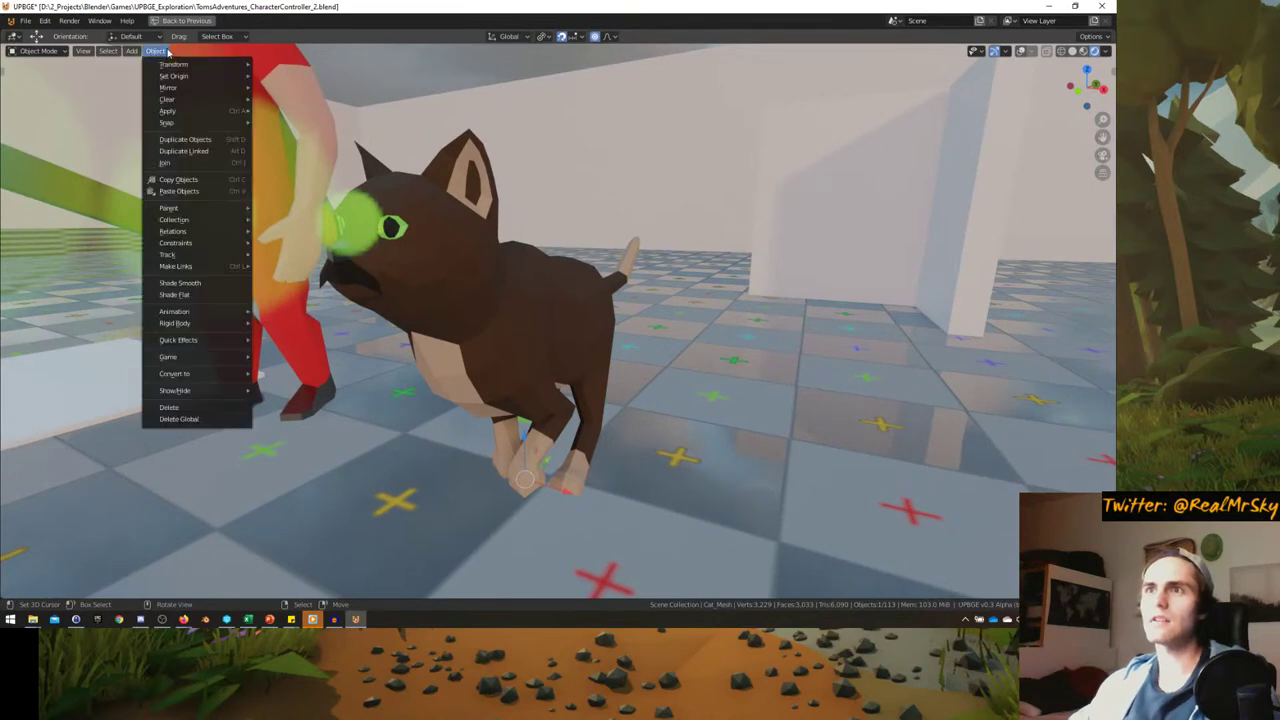
mouse_move(197, 374)
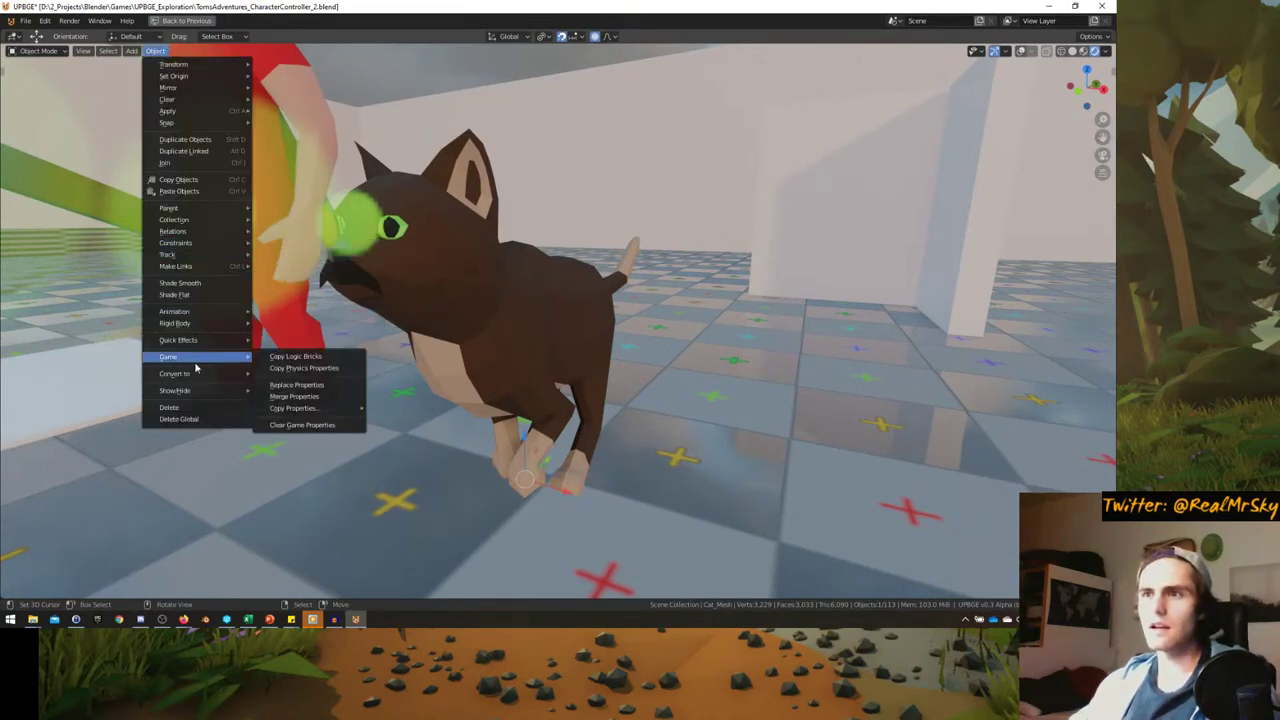
mouse_move(194, 121)
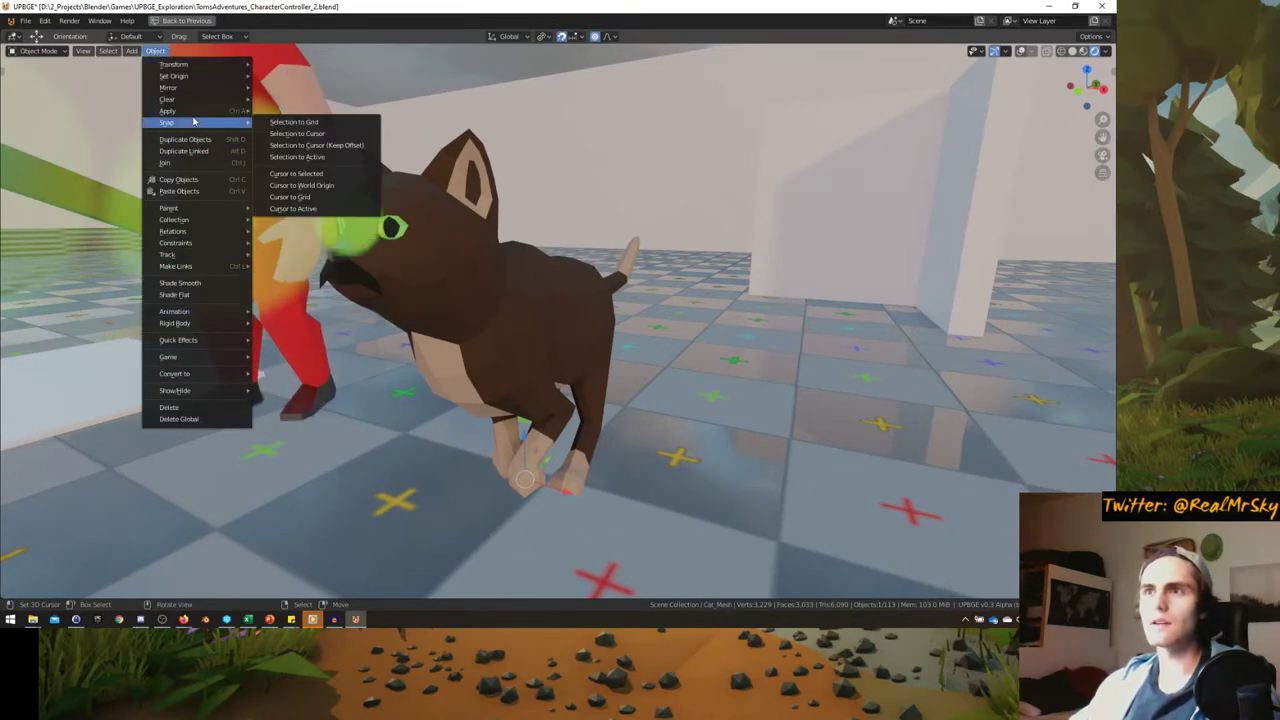
mouse_move(192, 245)
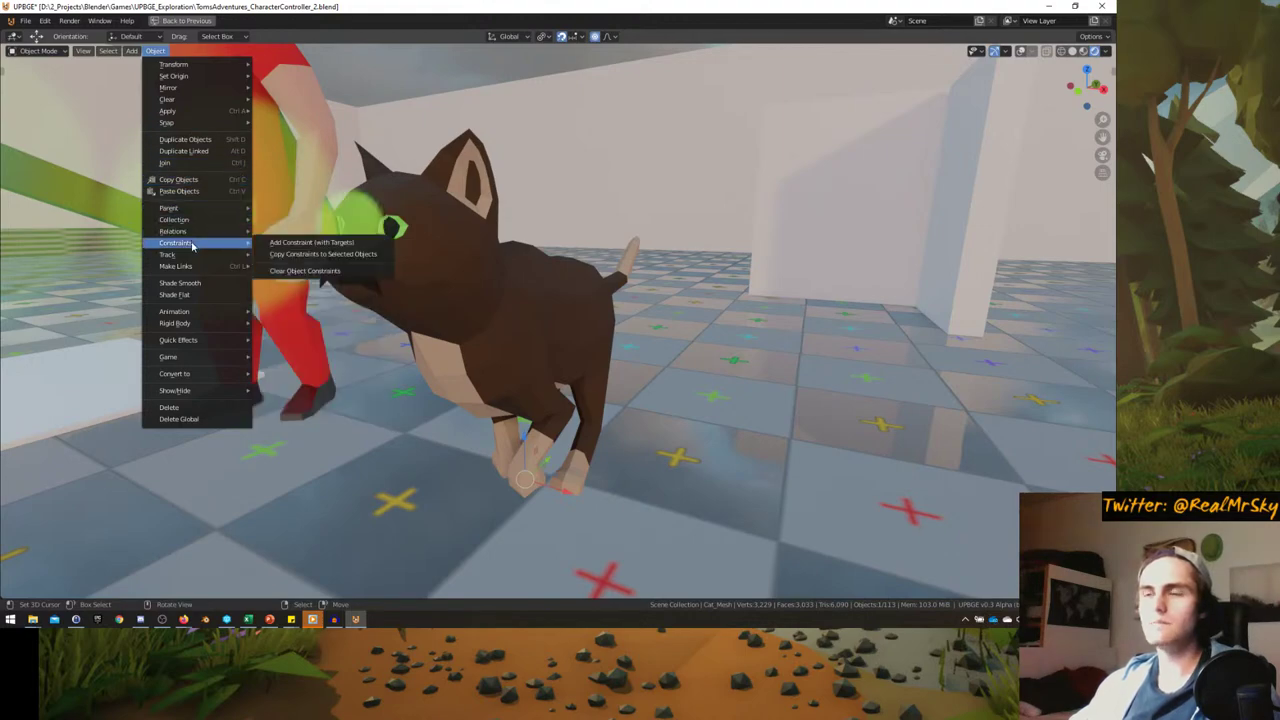
key(Escape)
middle_drag(190, 281, 446, 285)
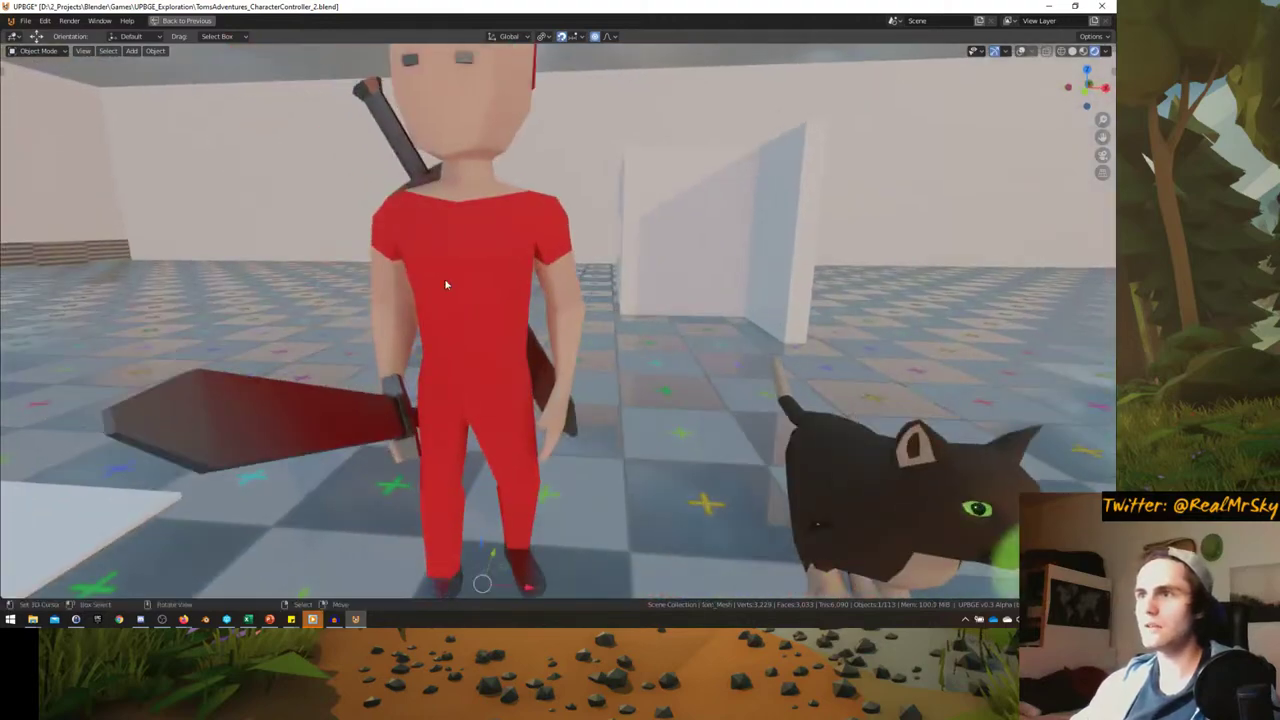
click(154, 51)
click(180, 296)
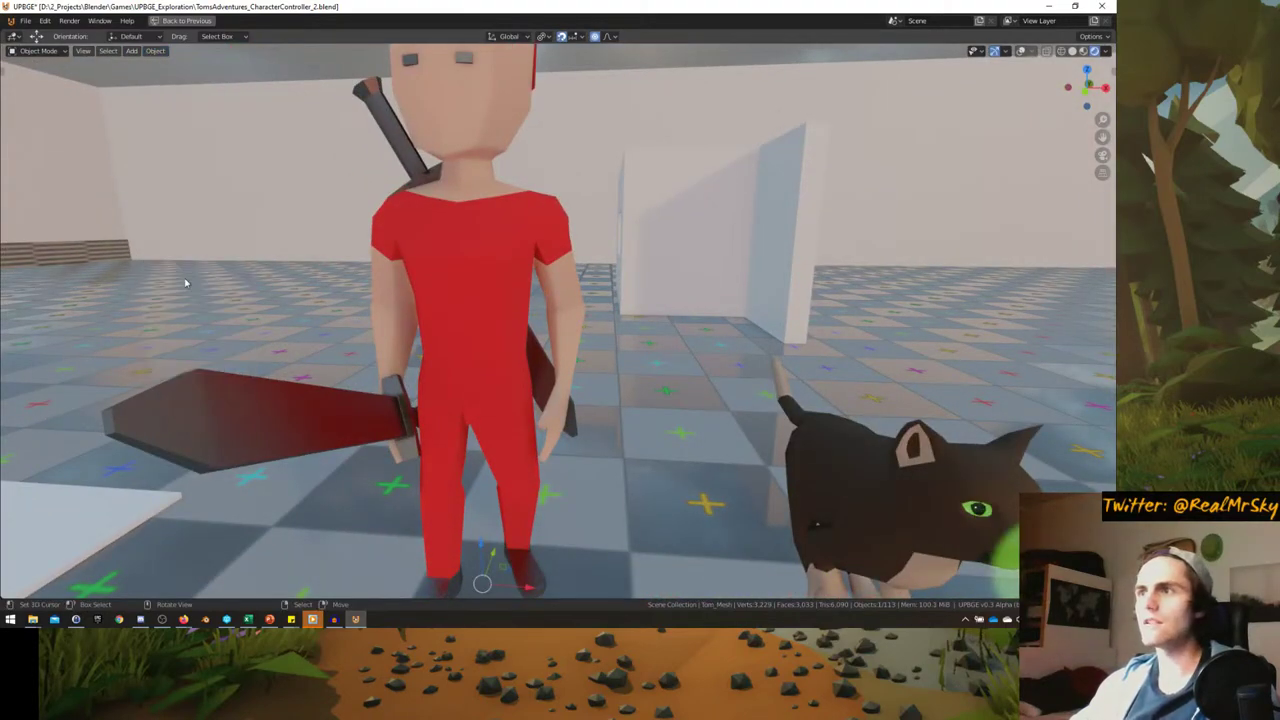
middle_drag(182, 296, 514, 262)
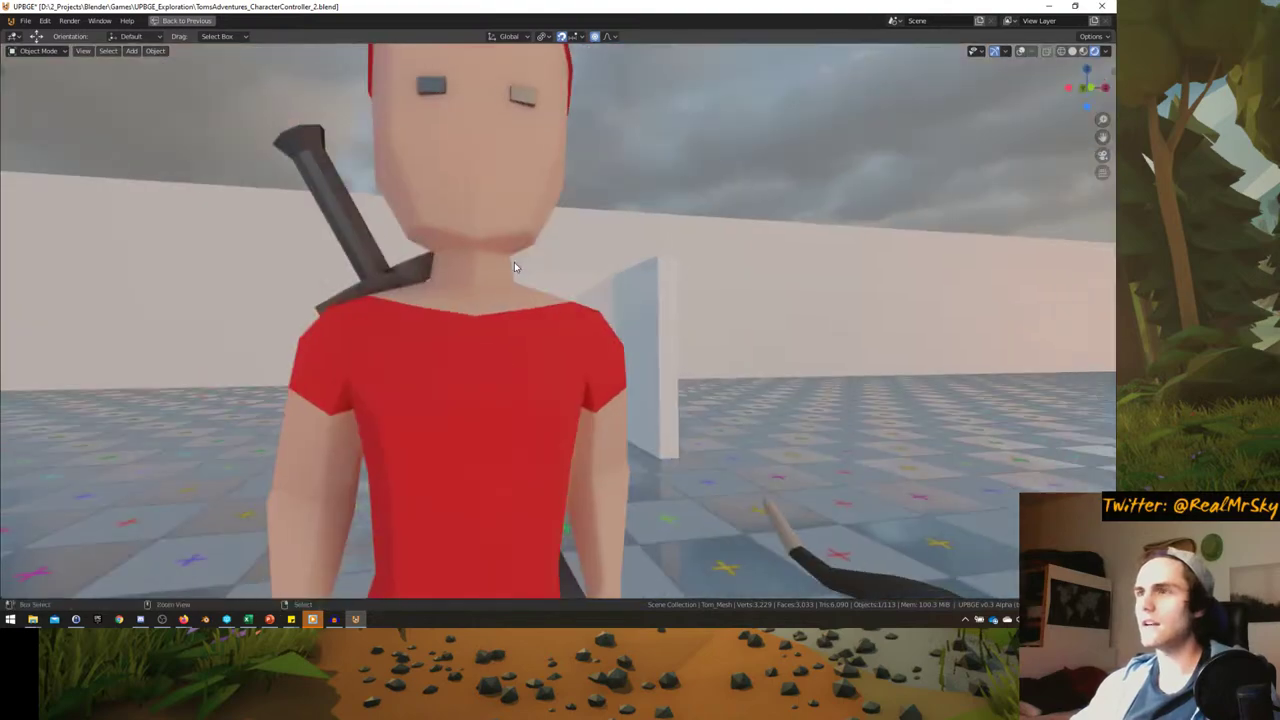
key(ctrl+alt+space)
- Orbit around the red character, maximize the 3D view and run the game with P
scroll(960, 480, down, 3)
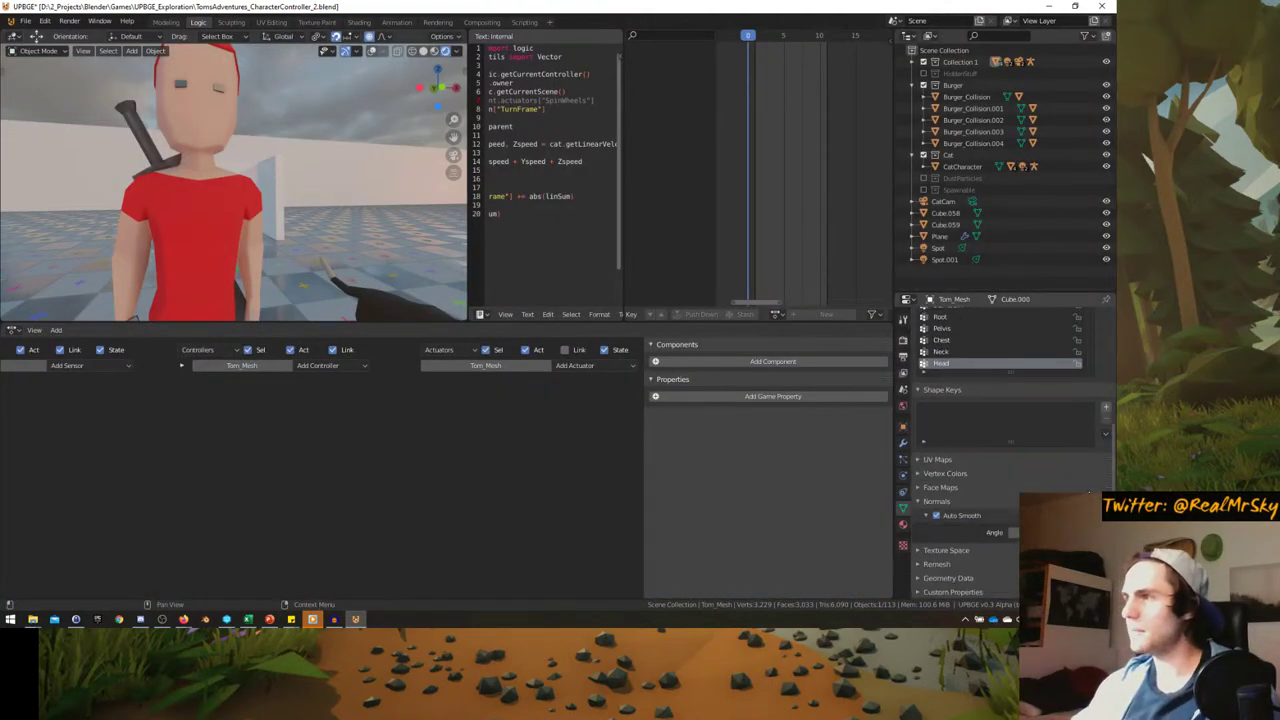
middle_drag(240, 251, 709, 335)
key(ctrl+alt+space)
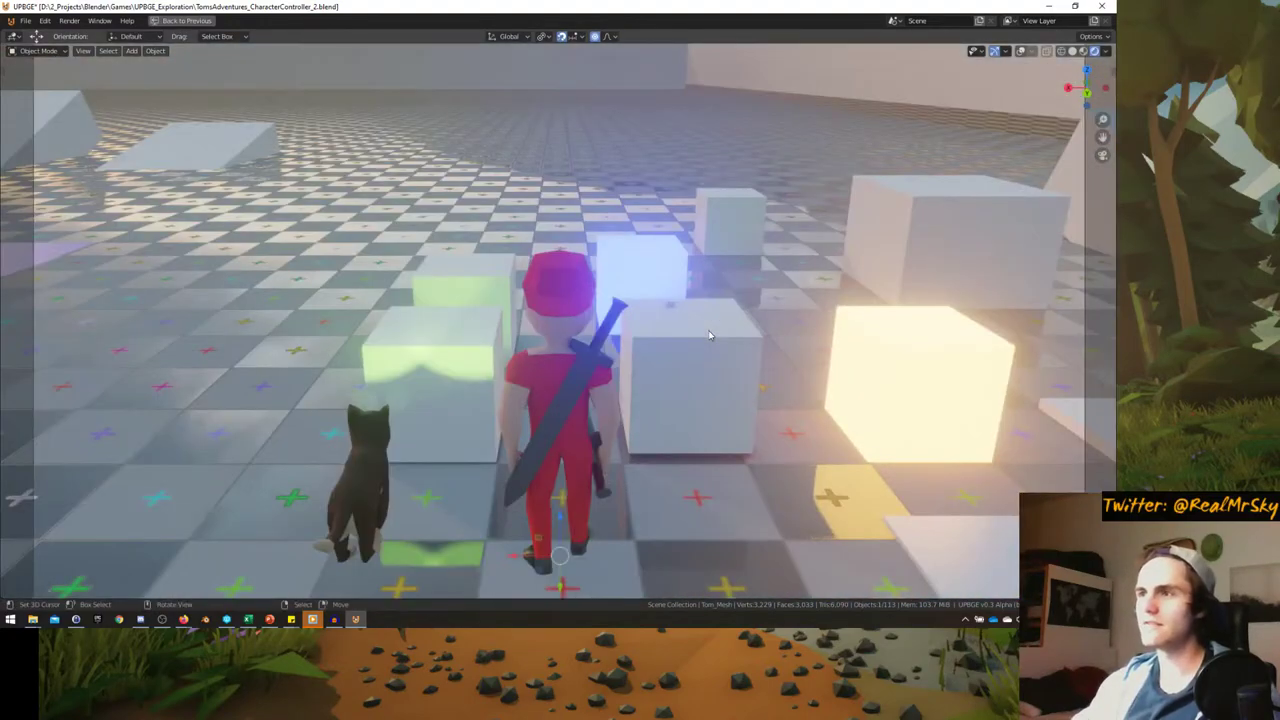
key(p)
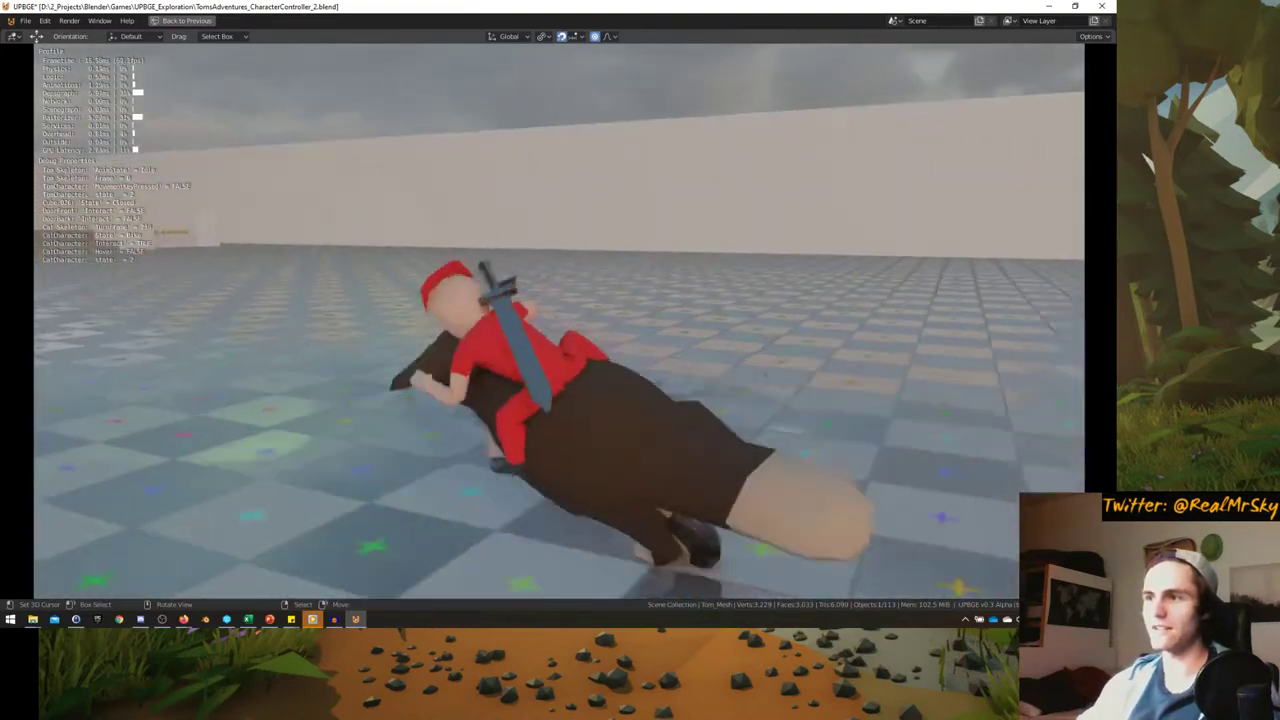
- Stop the game test, rerun it briefly, and frame a close front view of Tom
key(Escape)
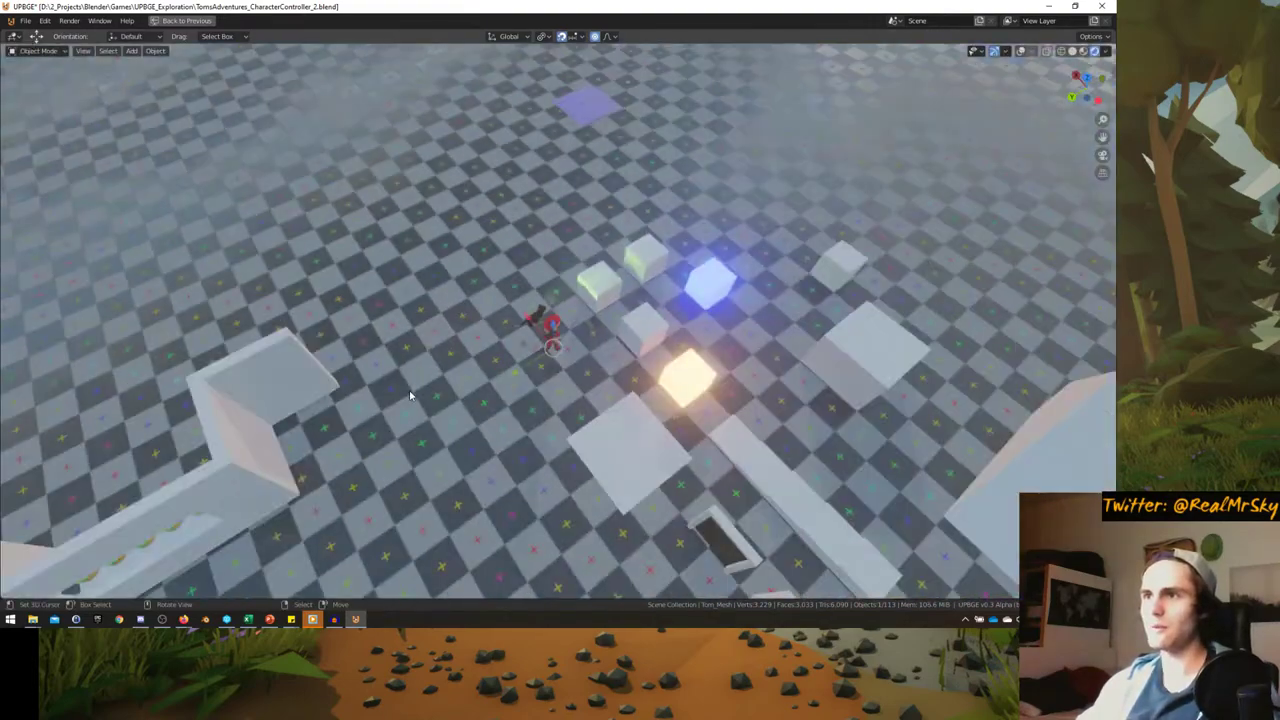
scroll(531, 374, down, 5)
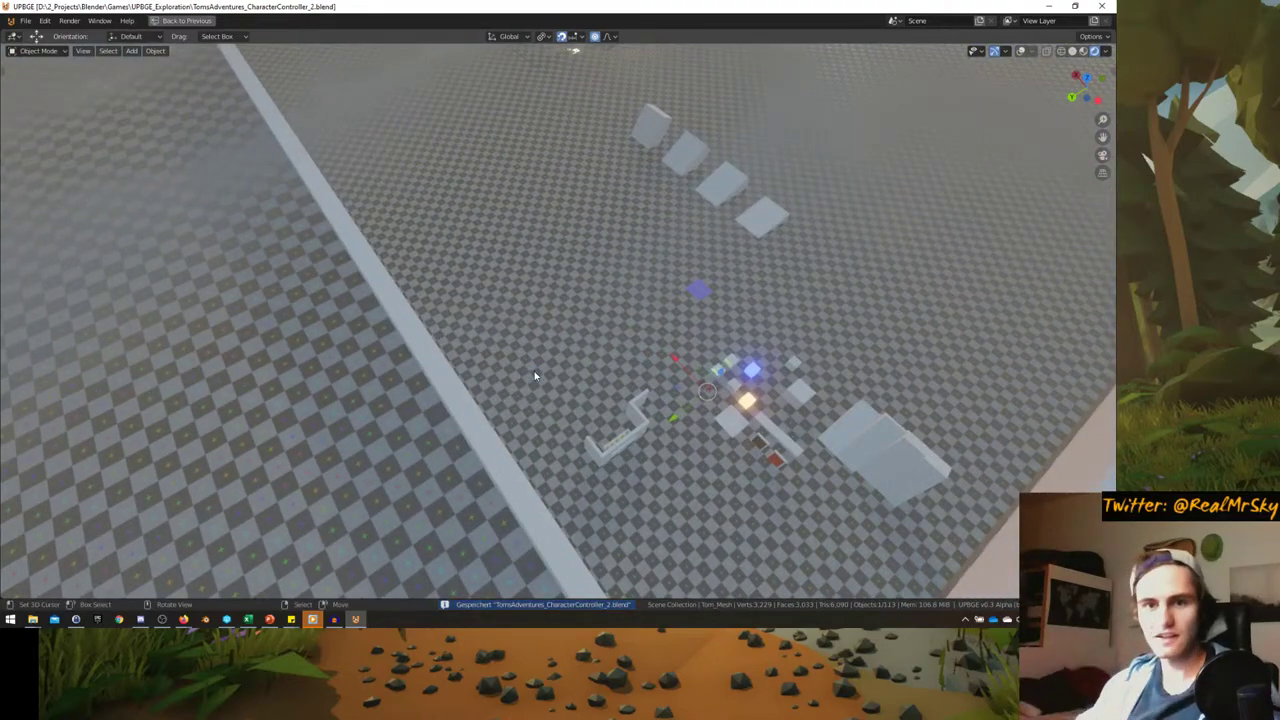
middle_drag(534, 371, 573, 347)
scroll(500, 360, up, 5)
key(p)
key(Escape)
scroll(449, 398, down, 5)
scroll(520, 370, up, 3)
scroll(573, 347, up, 5)
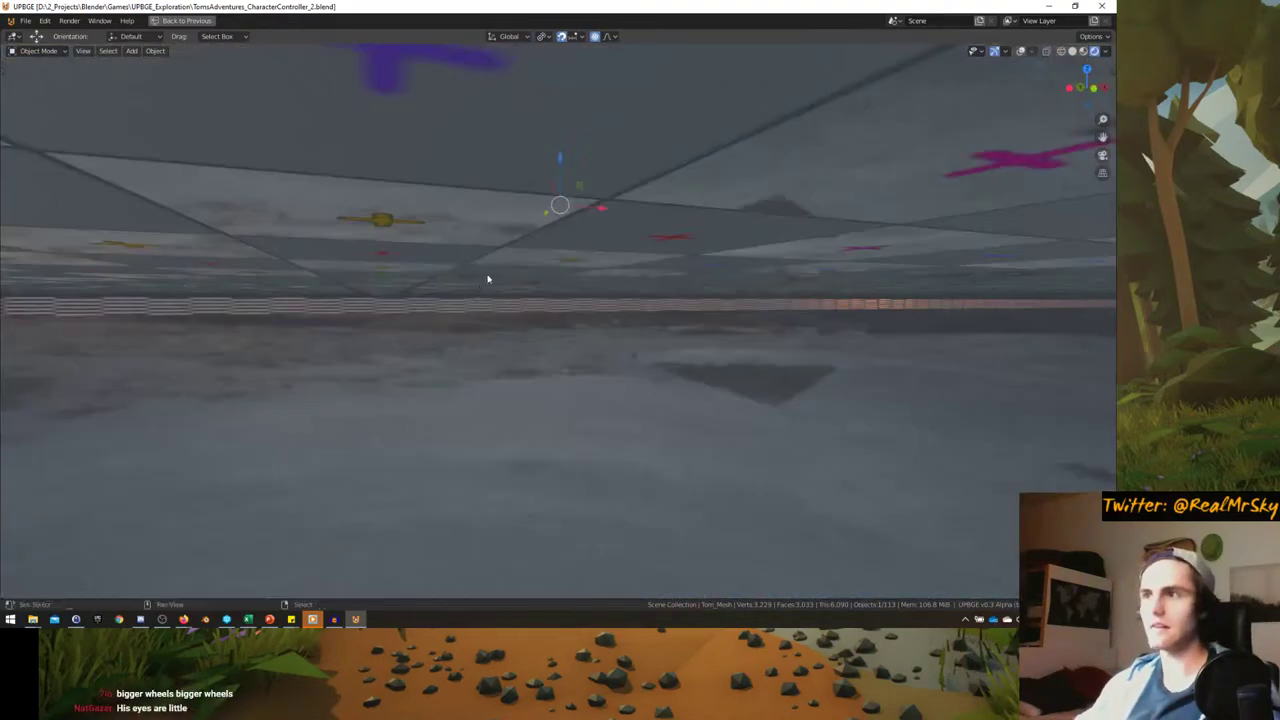
middle_drag(486, 277, 488, 365)
scroll(488, 365, up, 4)
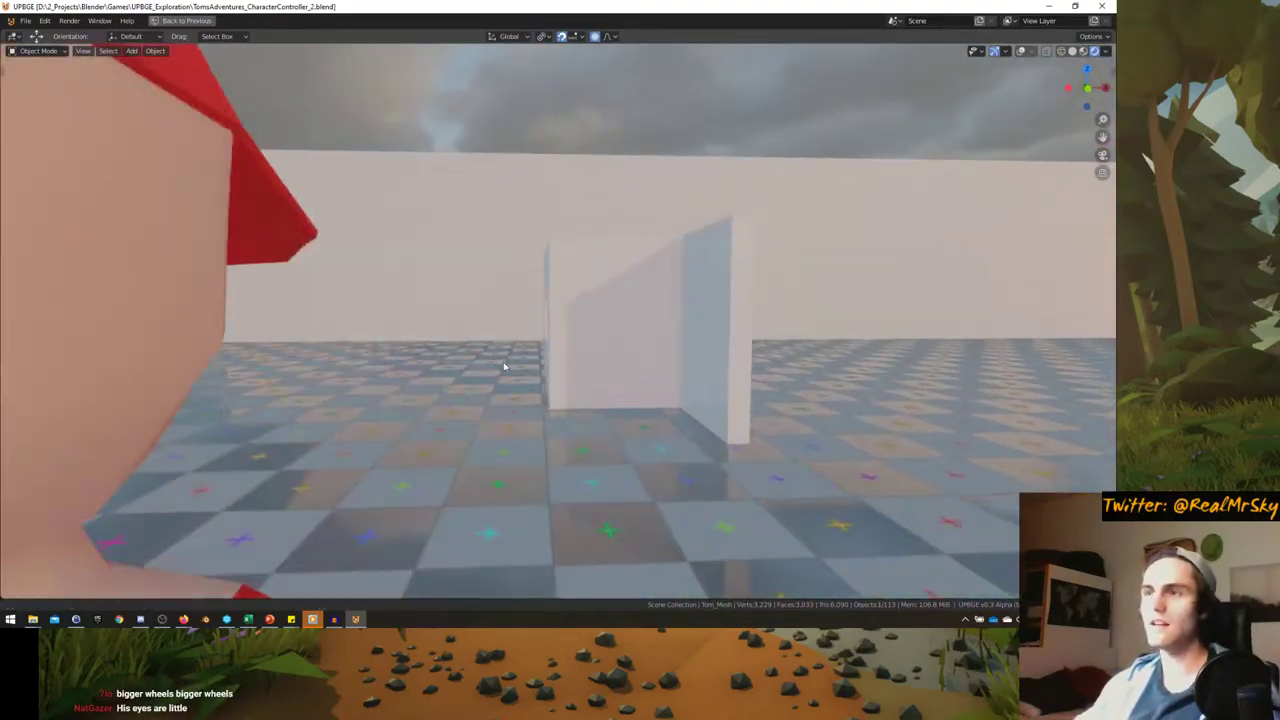
scroll(480, 340, down, 3)
- Show bones, lights and cameras, and isolate the character in its own local view
key(Tab)
key(Tab)
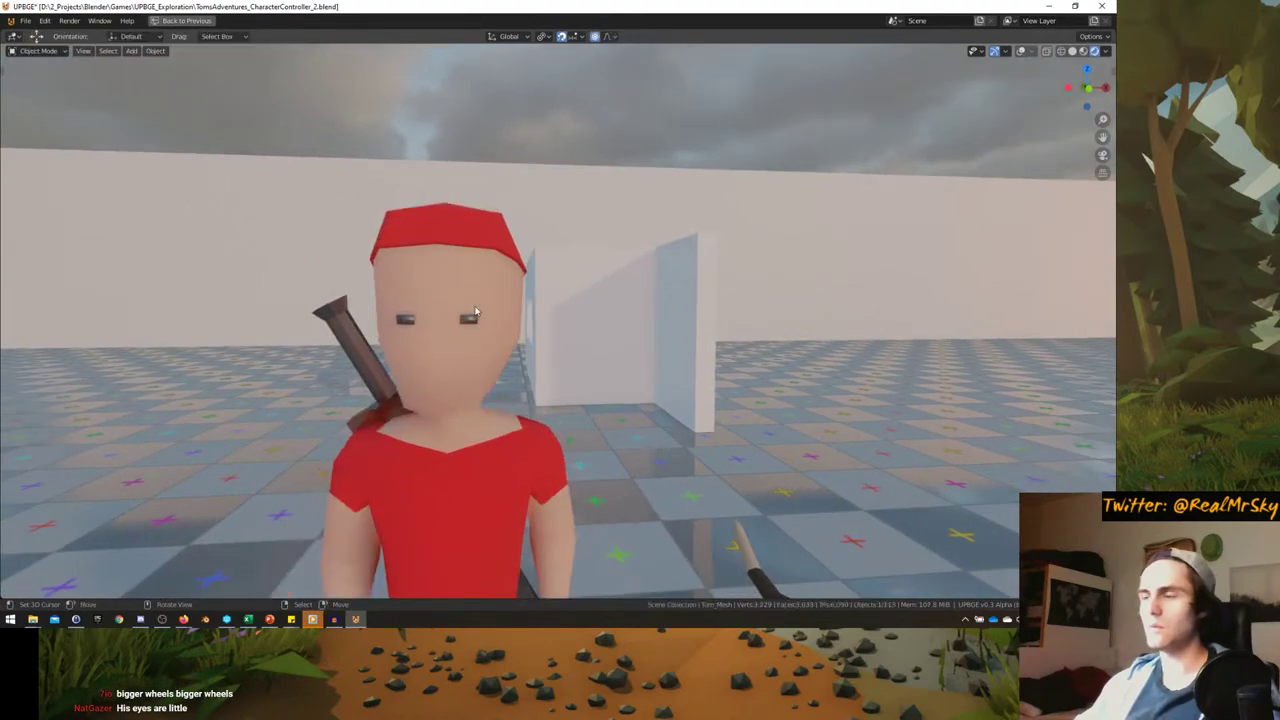
click(1019, 52)
key(Tab)
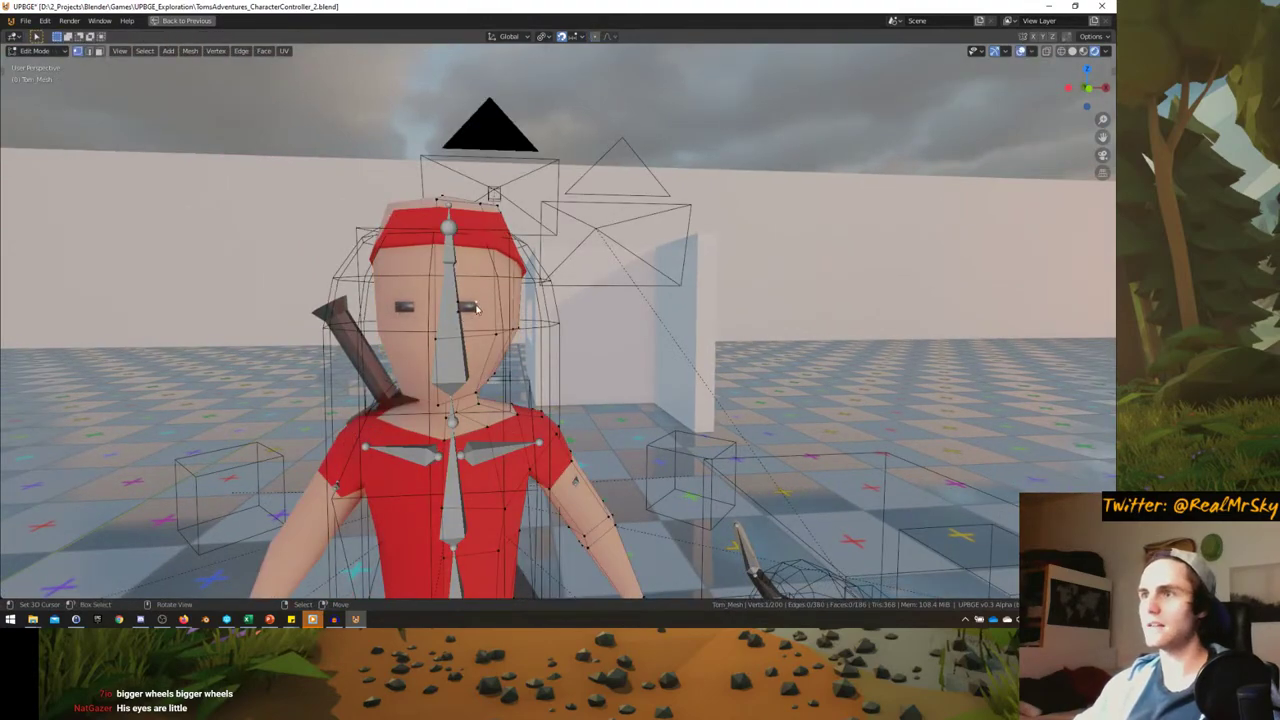
scroll(475, 308, up, 4)
middle_drag(471, 309, 502, 338)
key(KP_Divide)
scroll(530, 330, up, 6)
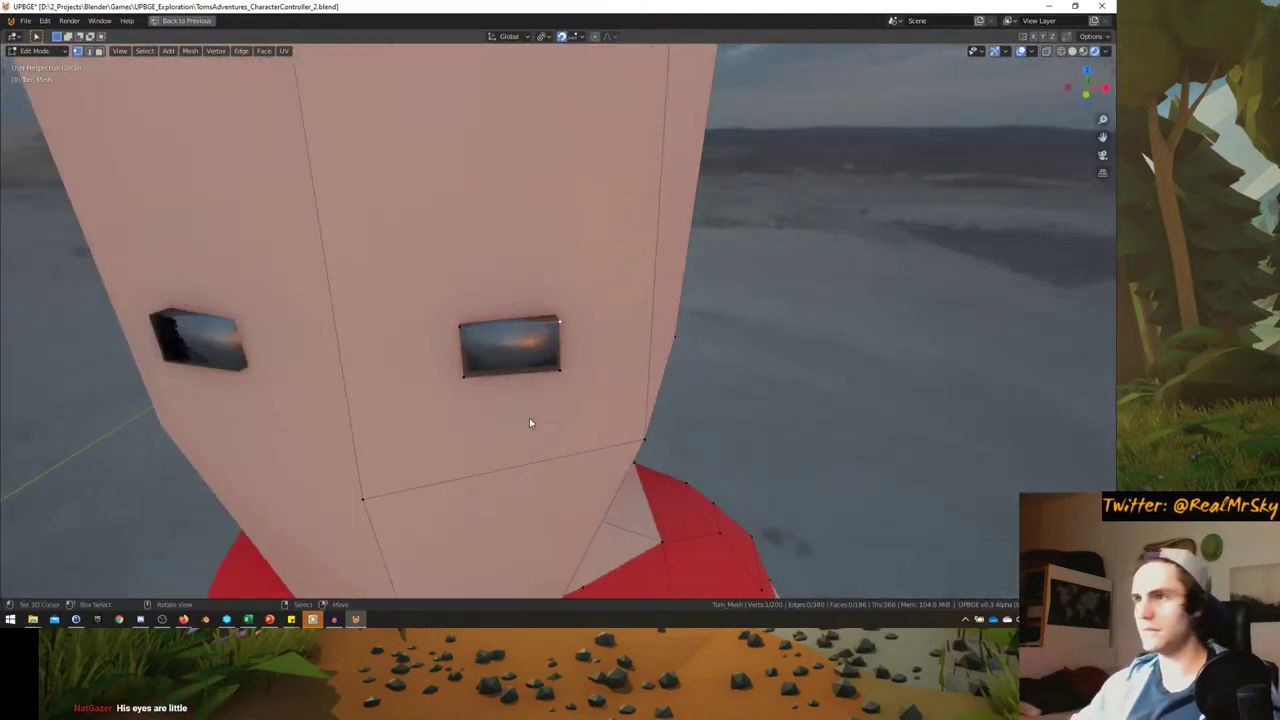
middle_drag(530, 423, 541, 290)
- Add a centred loop cut across the head and stretch the head taller along Z
key(a)
key(ctrl+r)
click(541, 290)
right_click(541, 290)
key(s)
key(z)
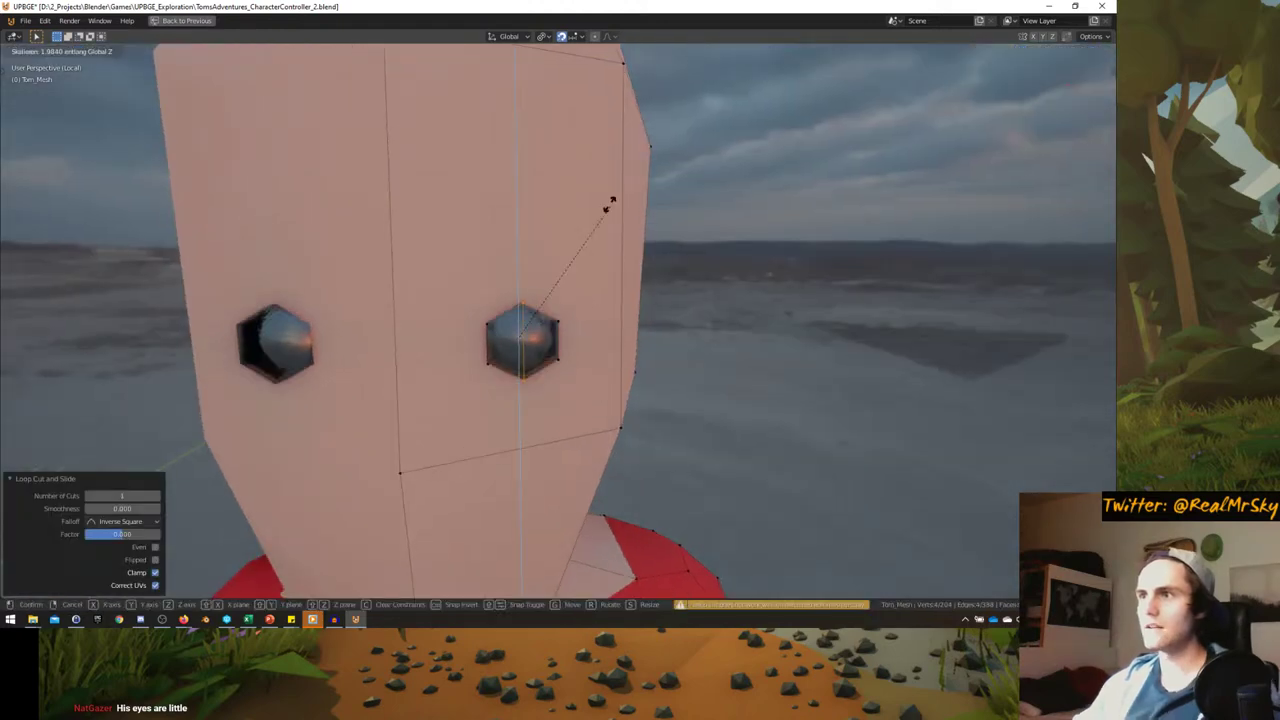
click(614, 205)
middle_drag(614, 205, 509, 318)
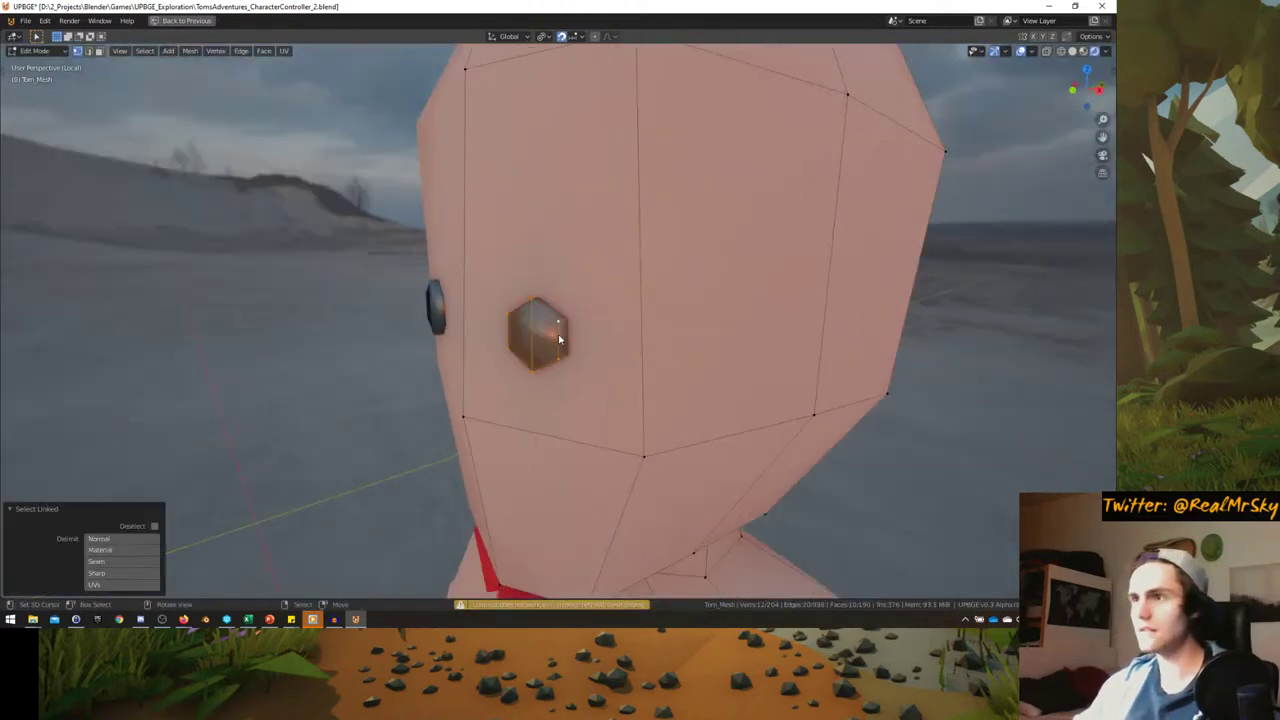
middle_drag(558, 340, 646, 283)
- Enlarge the eyes and move an eye vertically along Z
key(s)
click(663, 303)
key(g)
key(z)
click(566, 274)
scroll(629, 337, down, 5)
middle_drag(629, 337, 570, 352)
scroll(535, 346, up, 5)
scroll(535, 346, up, 3)
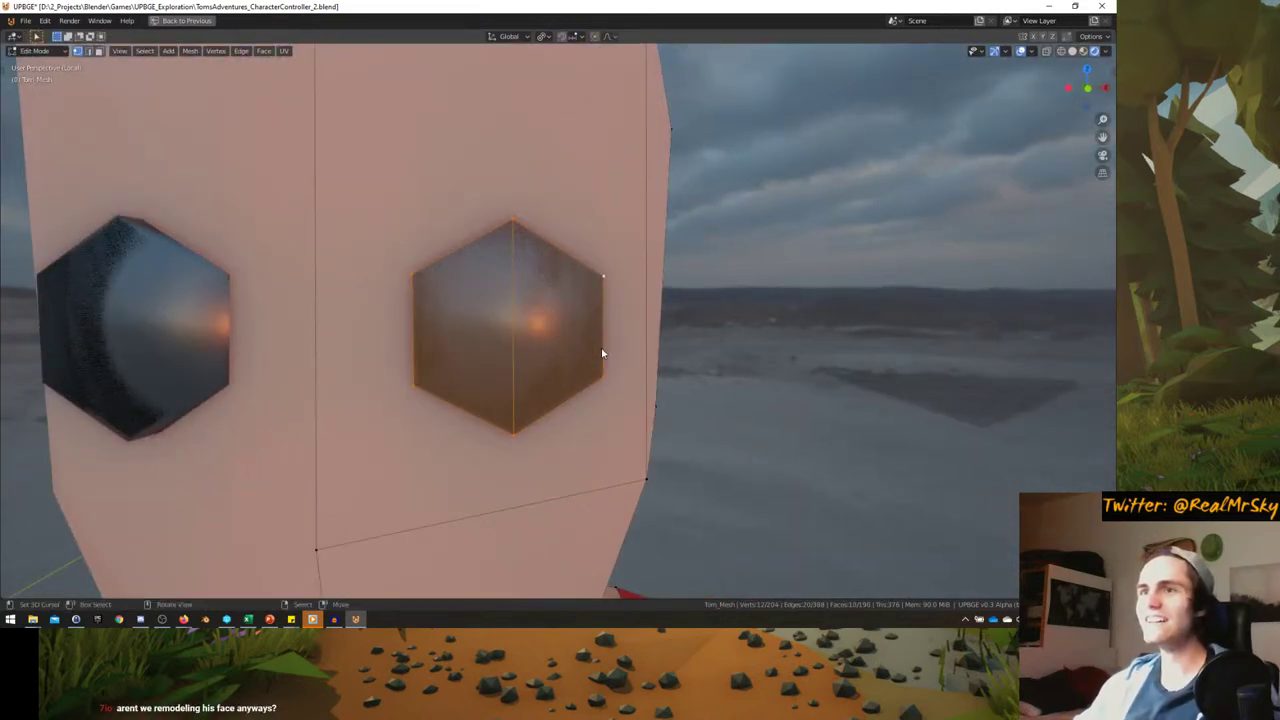
- Stretch the hexagon eye taller along Z, nudge its bottom edge, and exit Edit Mode
key(s)
key(z)
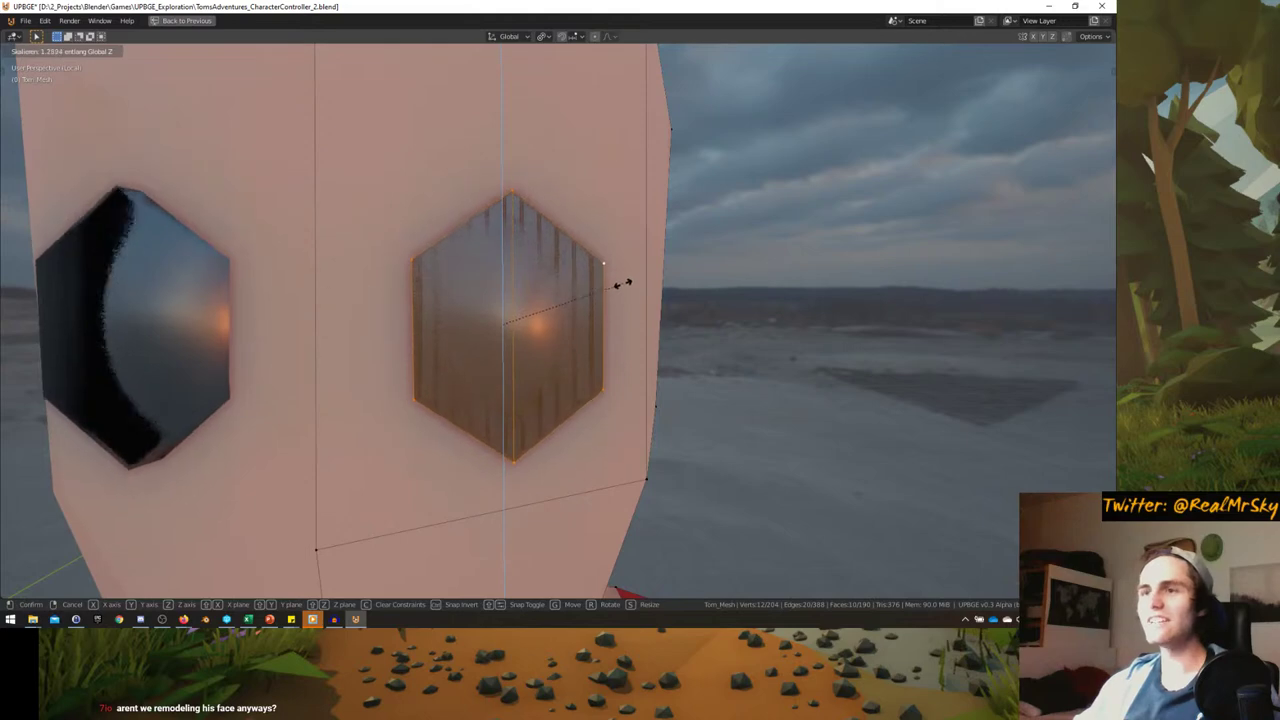
click(623, 284)
middle_drag(543, 369, 506, 444)
click(506, 444)
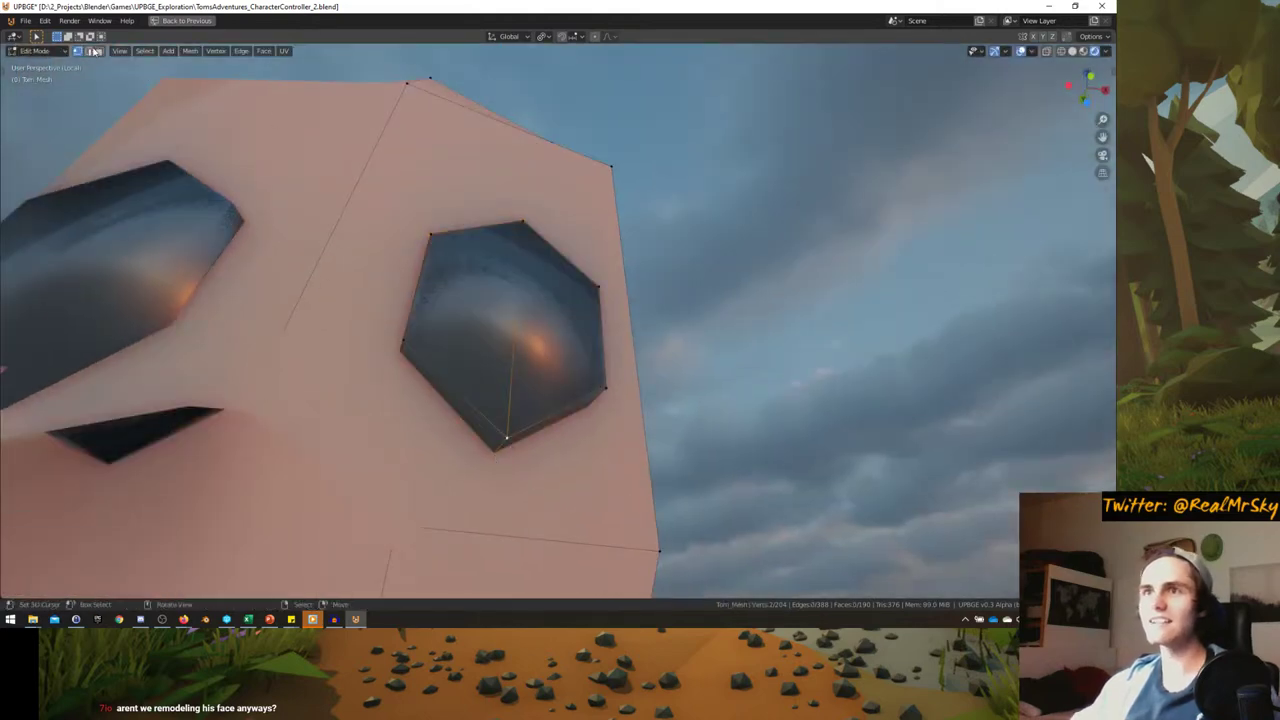
scroll(502, 453, down, 3)
middle_drag(502, 453, 600, 206)
key(g)
click(470, 442)
key(Tab)
scroll(600, 262, down, 2)
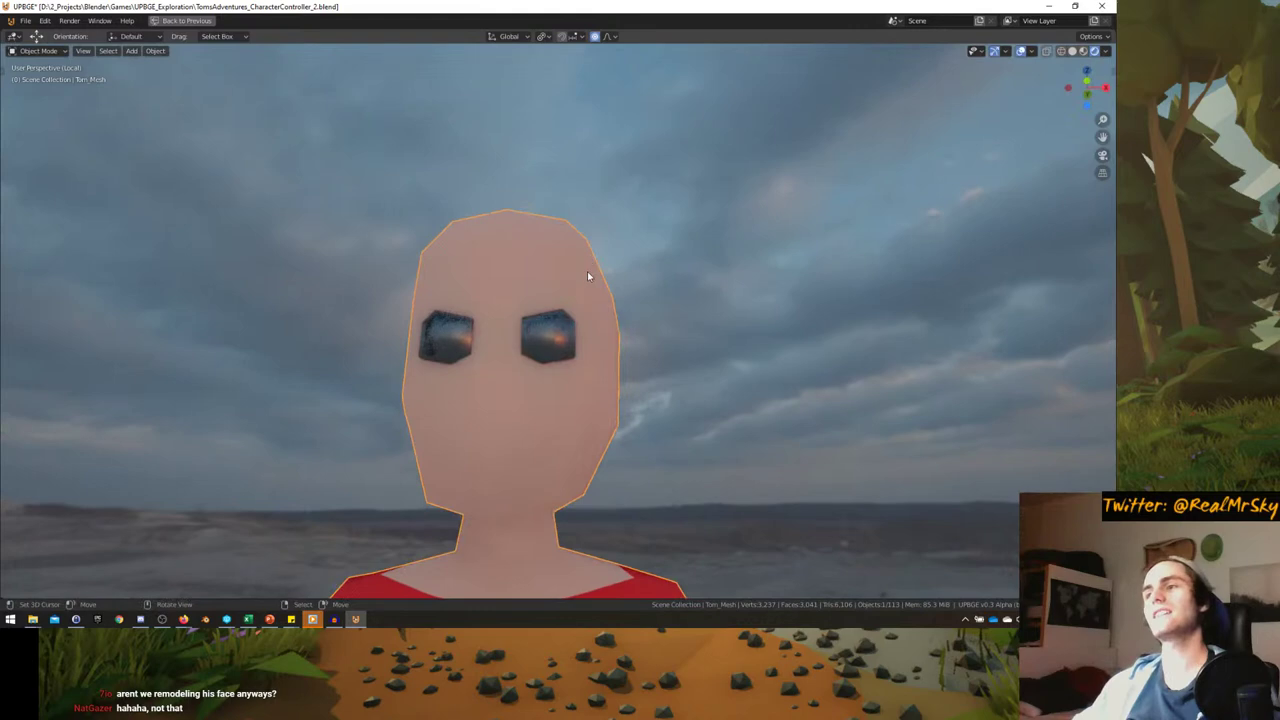
- Nudge the selected head geometry and check the result in Object Mode
key(Tab)
scroll(589, 303, up, 5)
key(g)
click(553, 318)
middle_drag(553, 318, 600, 335)
scroll(563, 334, down, 5)
key(Tab)
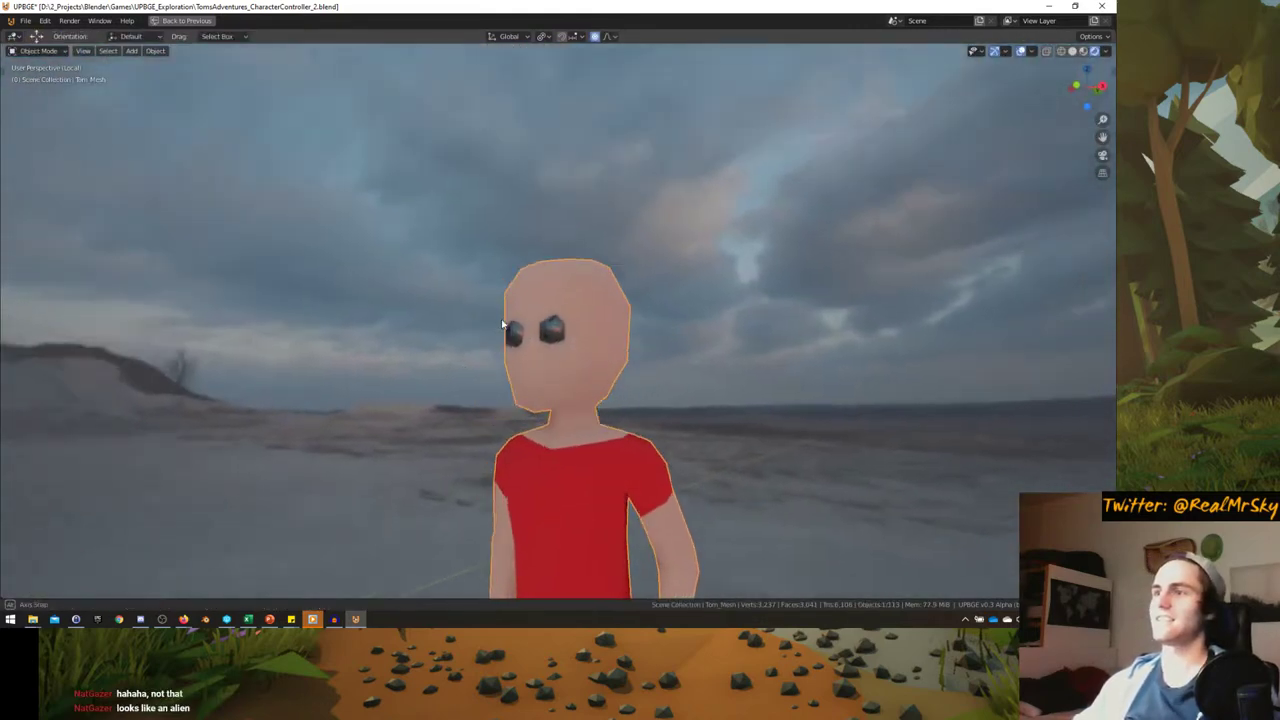
scroll(500, 366, up, 6)
- Add a cube to the mesh in place of the undone UV sphere, scaled to about 0.32
key(Tab)
key(shift+a)
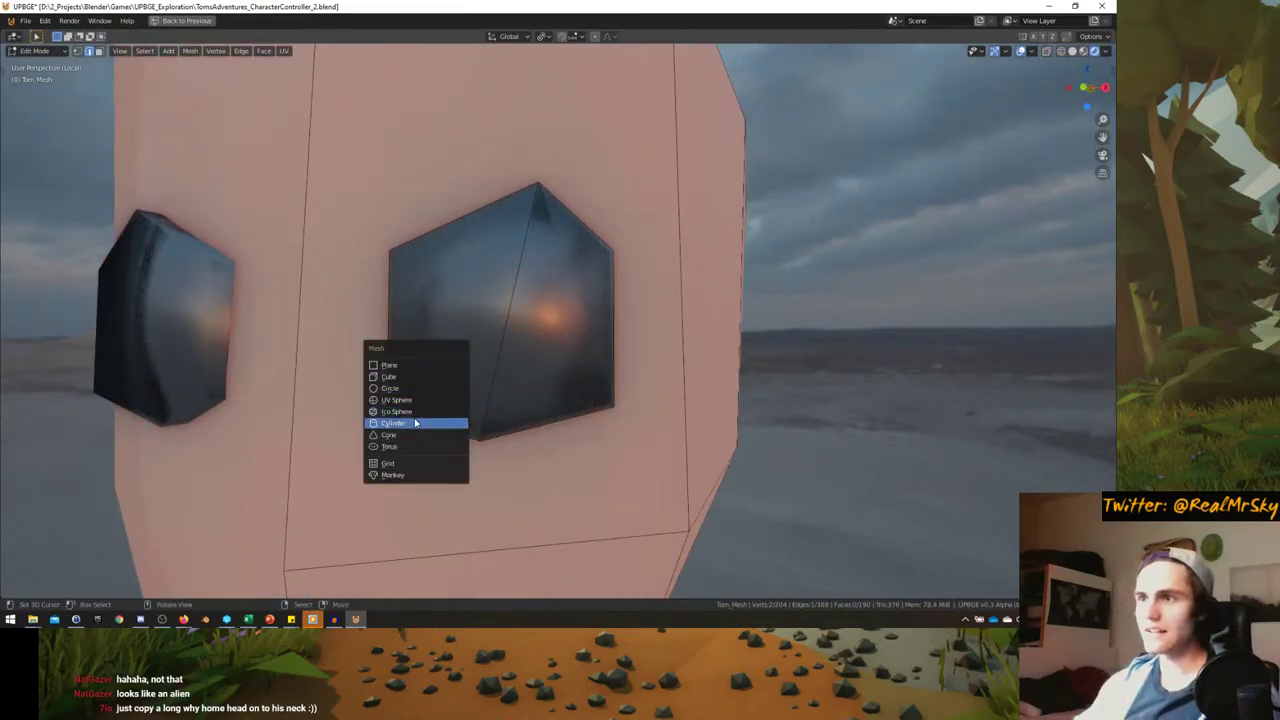
click(405, 400)
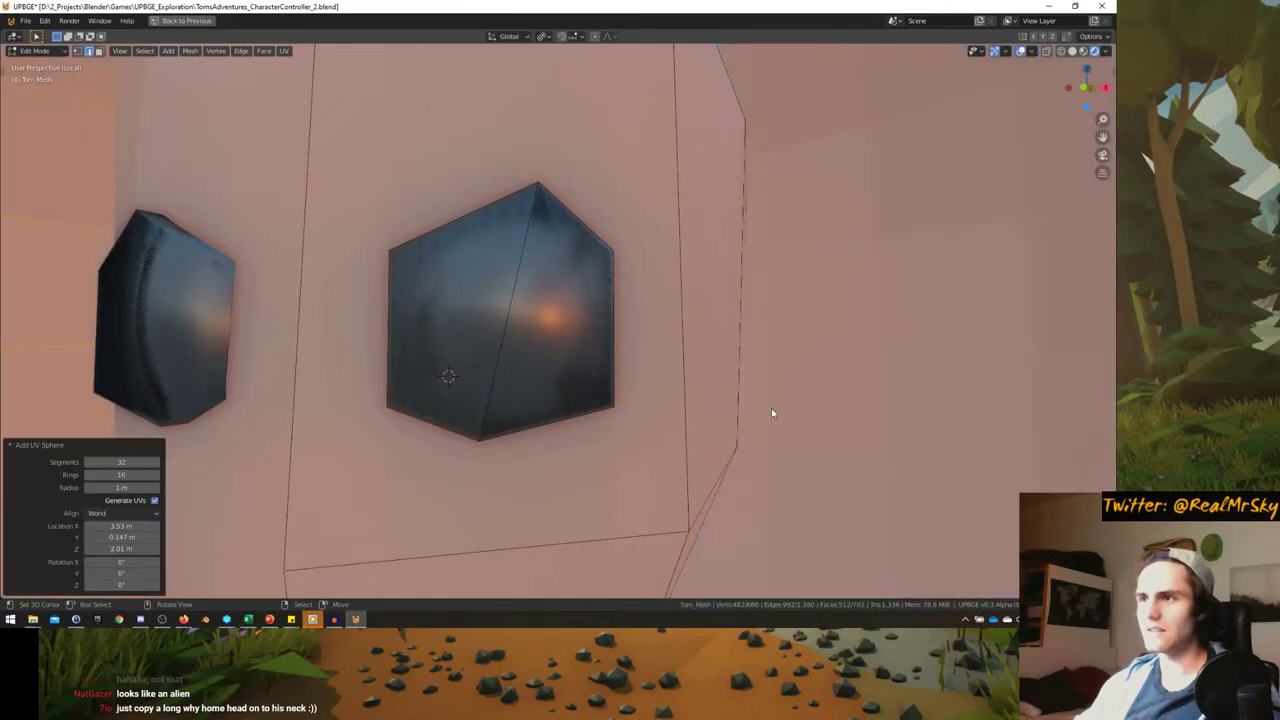
key(shift+a)
key(Escape)
key(ctrl+z)
key(shift+a)
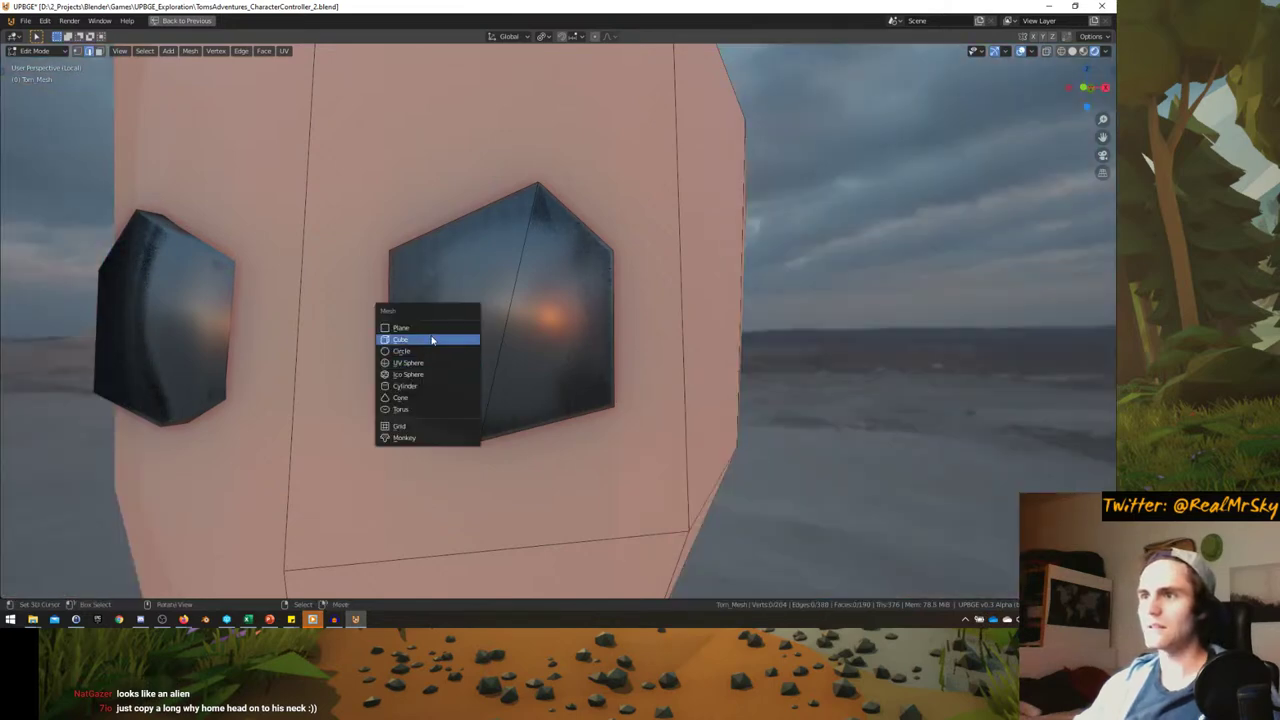
click(432, 340)
click(694, 357)
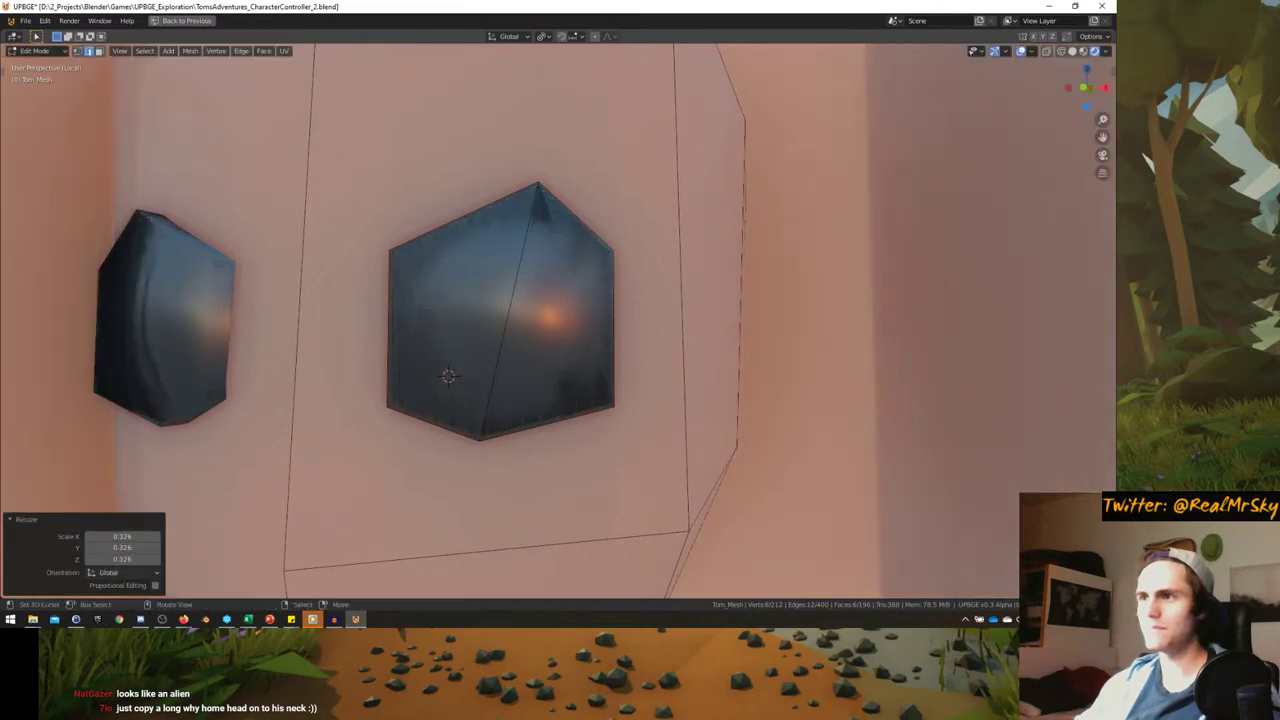
key(s)
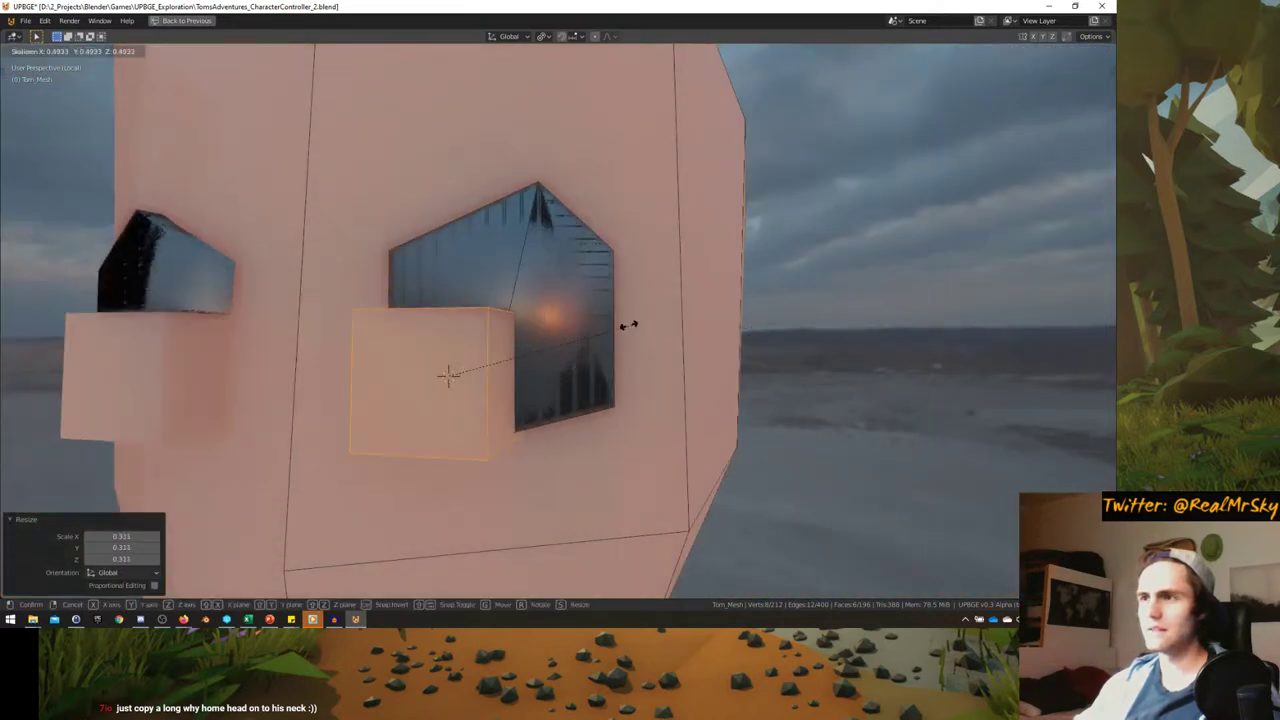
click(558, 329)
- Restore the full workspace, enlarge the vertex group list, and show the material slots
key(ctrl+space)
drag(987, 370, 987, 392)
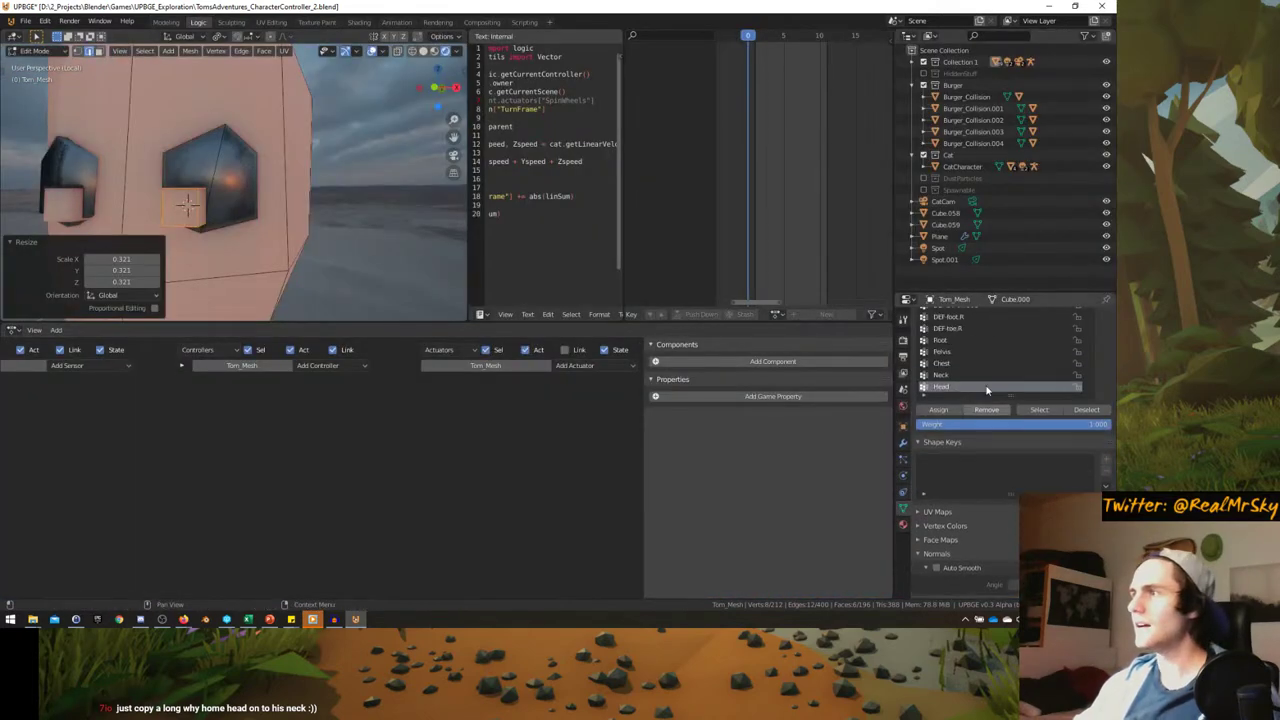
click(904, 524)
- Add a new material slot and assign Material.001 to it
click(1107, 319)
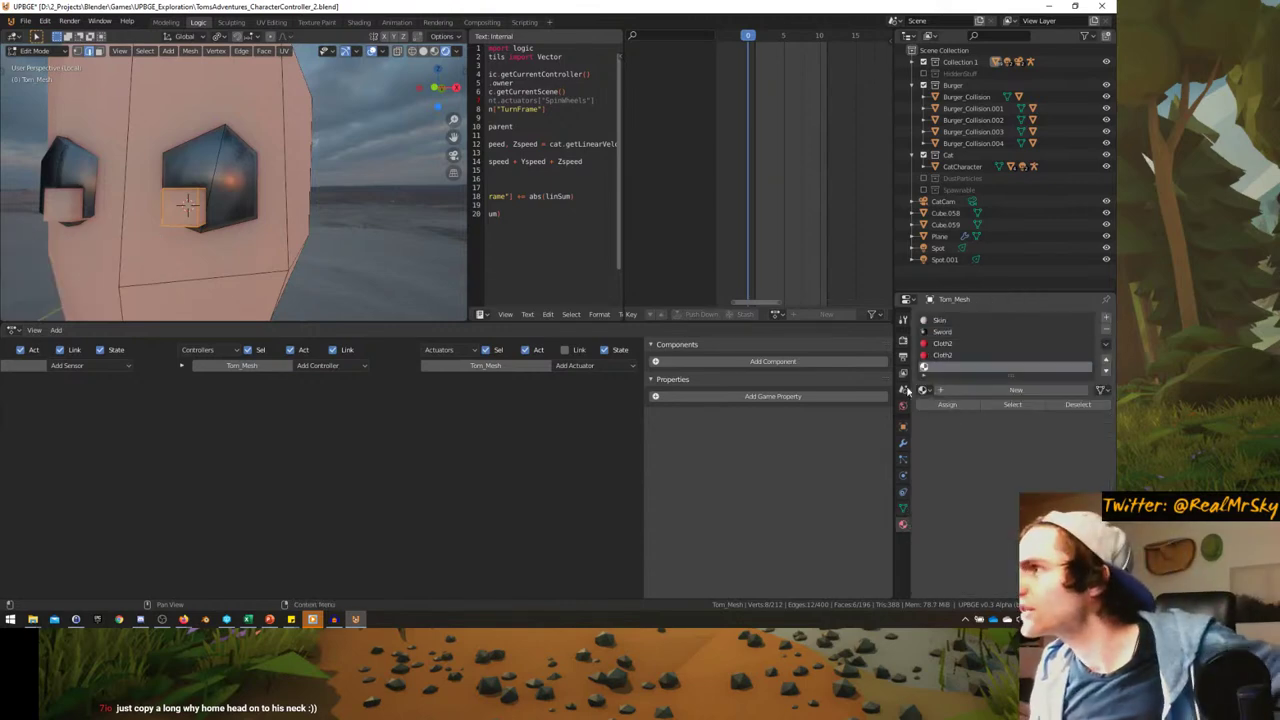
click(923, 390)
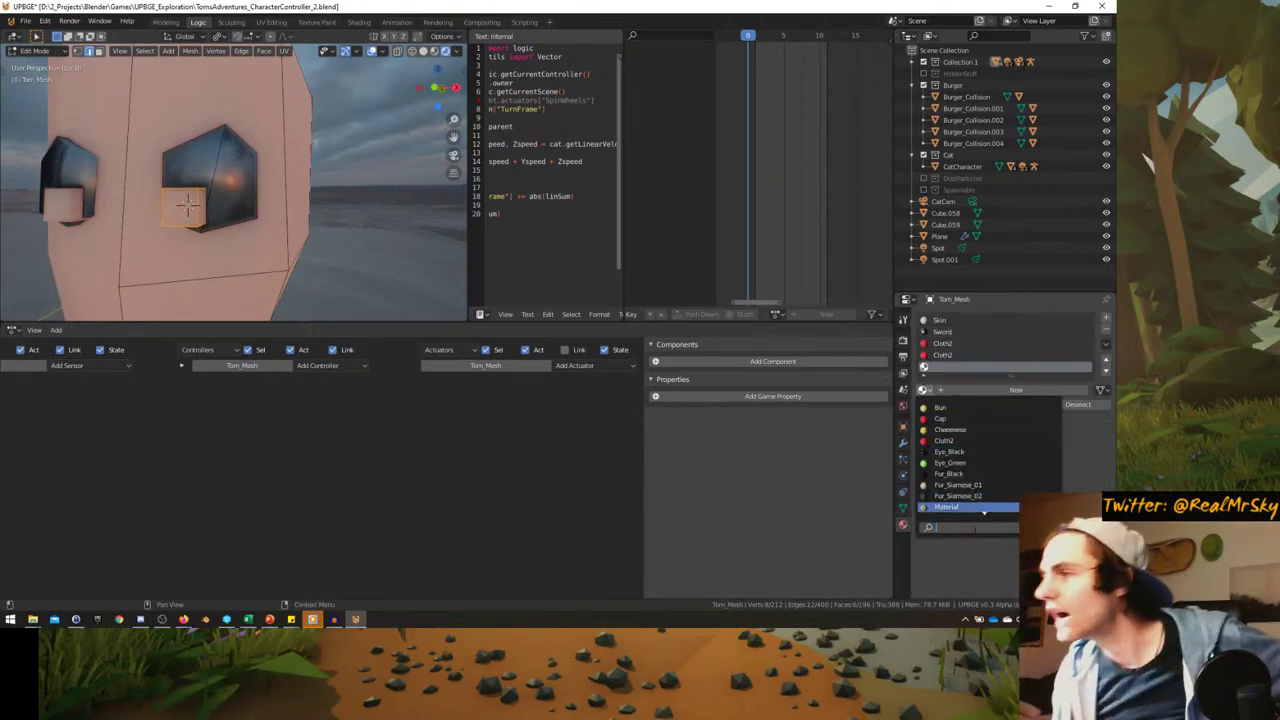
click(952, 496)
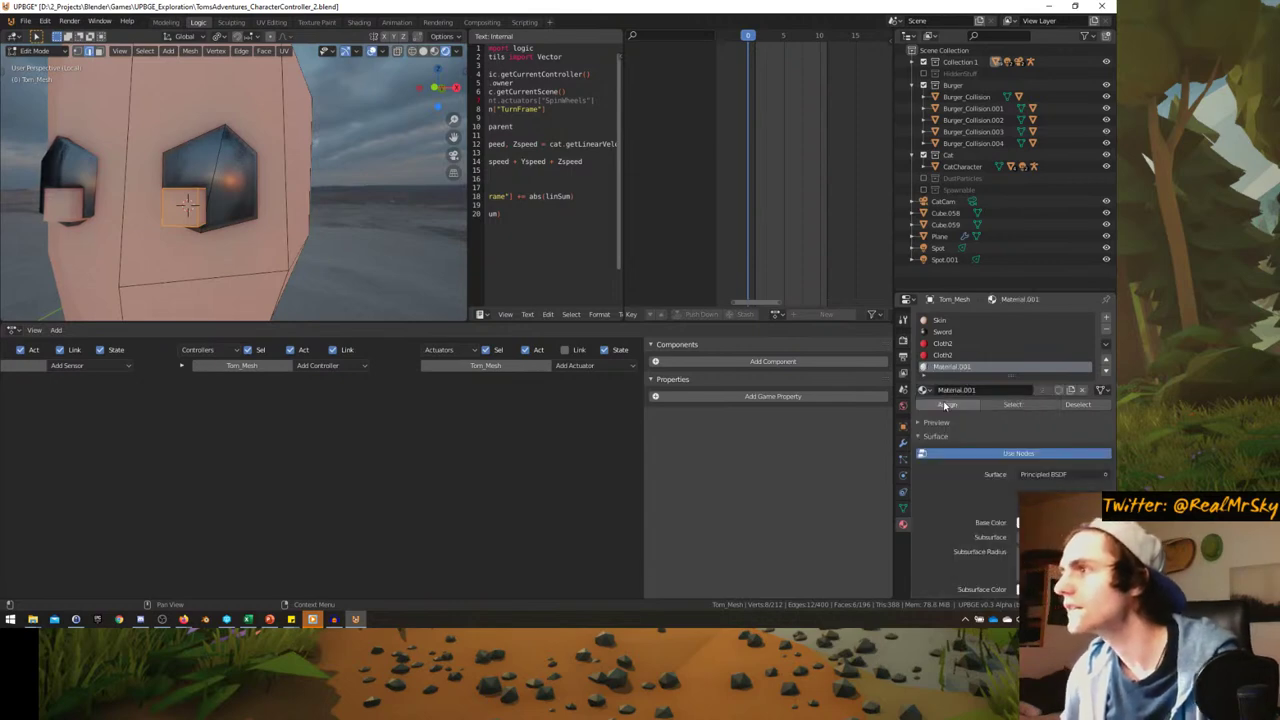
middle_drag(257, 223, 613, 257)
- Shrink the eye cube, flatten it along Y, rotate it 14.1° on Z, and reposition it
key(ctrl+space)
key(s)
click(651, 343)
click(537, 411)
key(r)
key(z)
click(600, 394)
key(g)
click(600, 390)
key(g)
click(628, 320)
- Delete the selected eye vertices and shift an eye vertex to reshape the eye
key(Tab)
scroll(657, 337, down, 5)
scroll(614, 371, down, 3)
scroll(614, 371, up, 3)
key(Tab)
key(x)
click(563, 372)
scroll(600, 375, up, 4)
key(g)
click(633, 290)
scroll(613, 257, up, 3)
- Check the eyes in Object Mode, then return to editing the head mesh
key(g)
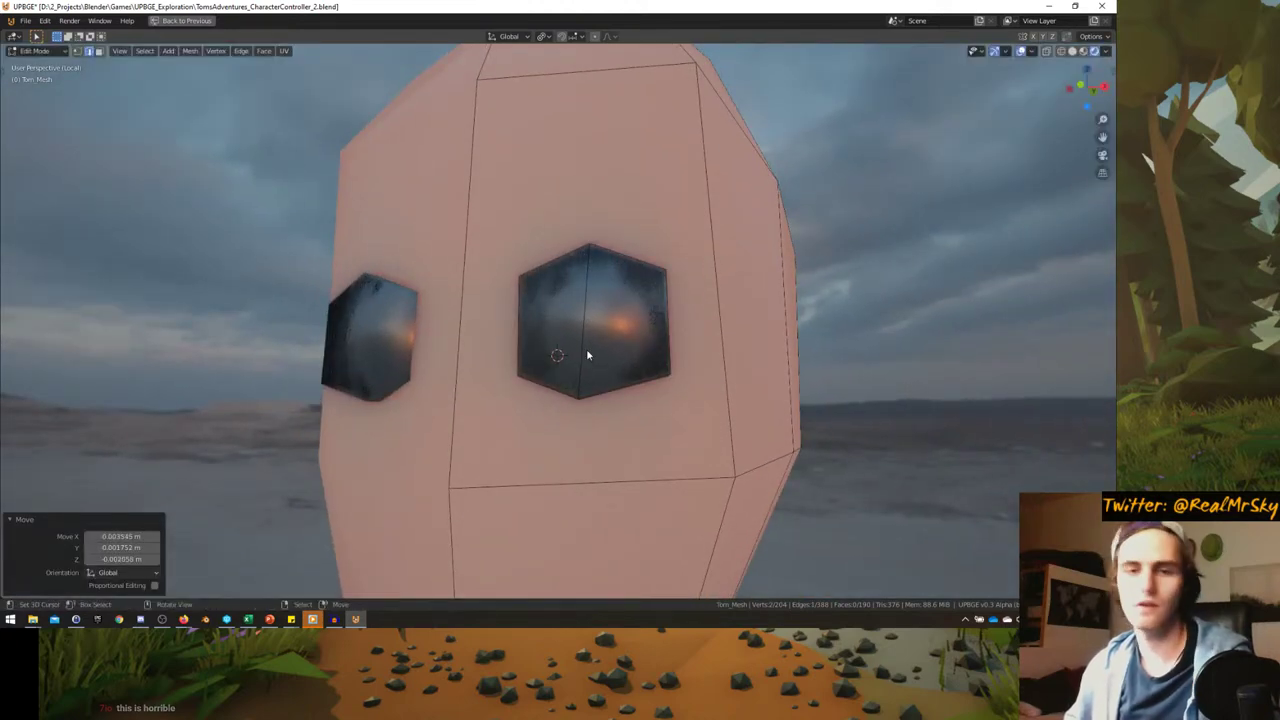
key(Tab)
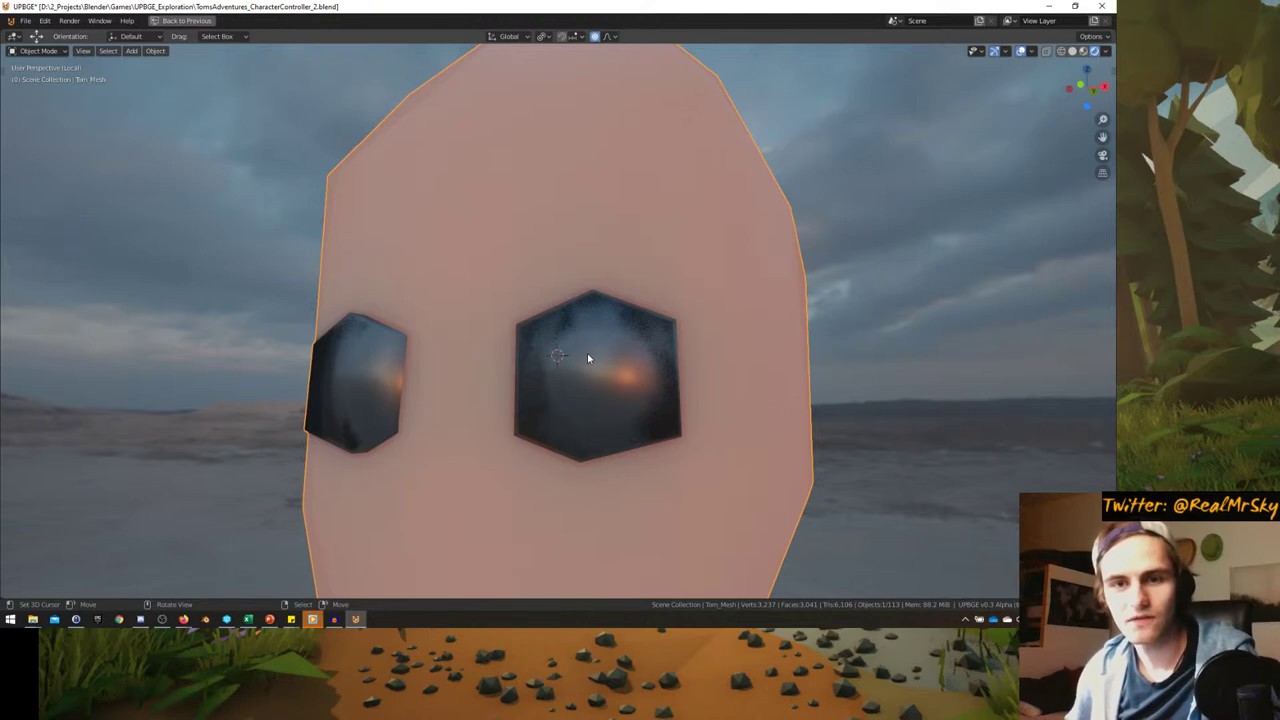
key(Tab)
scroll(583, 368, down, 8)
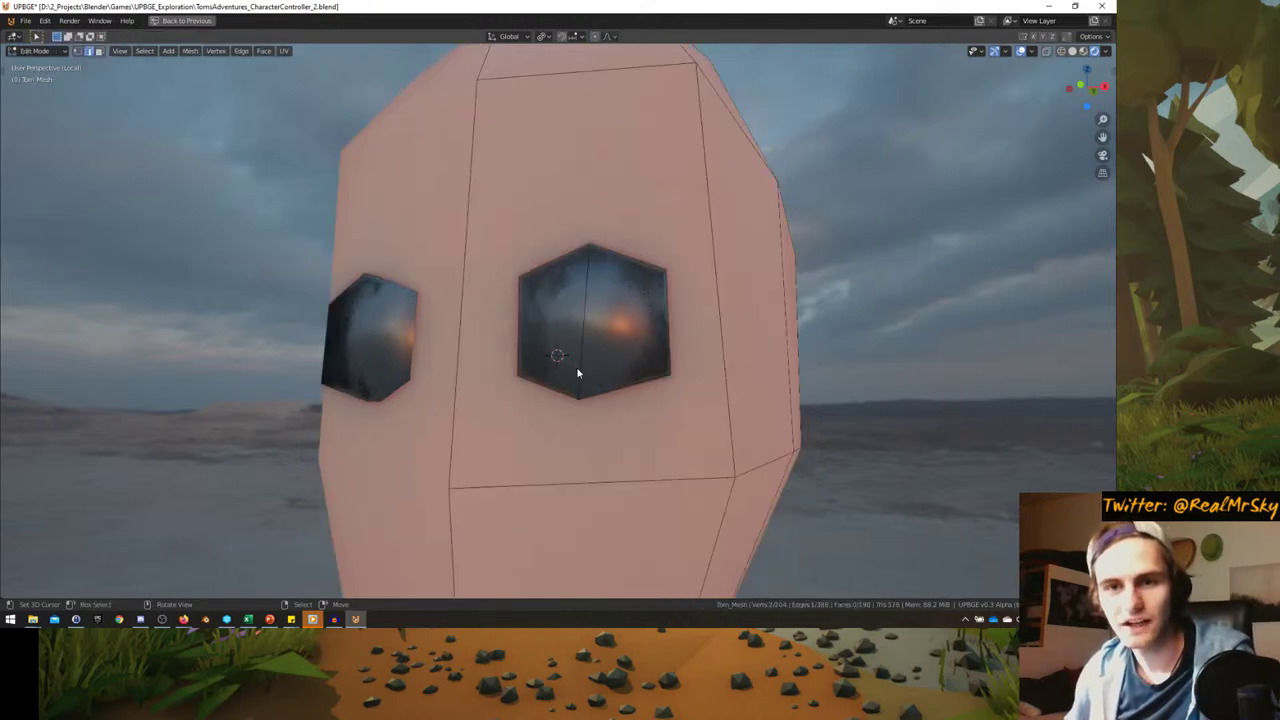
scroll(599, 383, up, 2)
scroll(599, 383, up, 3)
- Reposition eye vertices several times to widen the hexagon eyes
key(g)
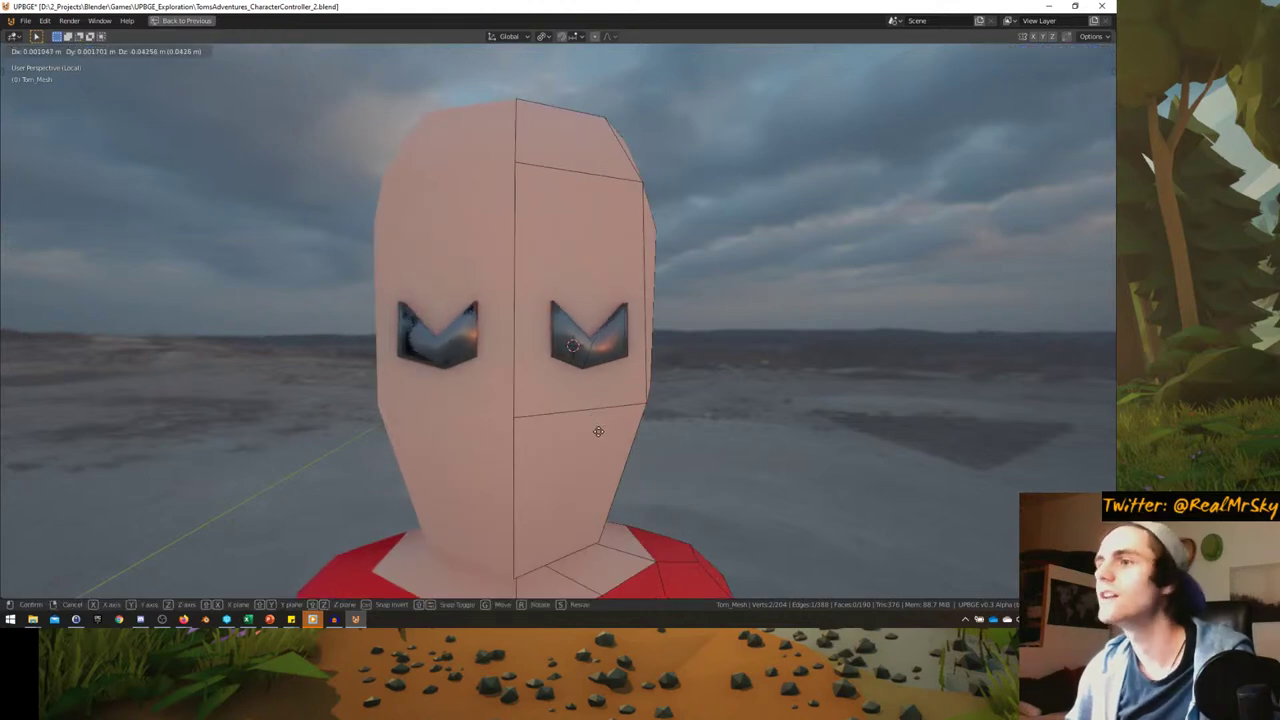
click(597, 392)
key(g)
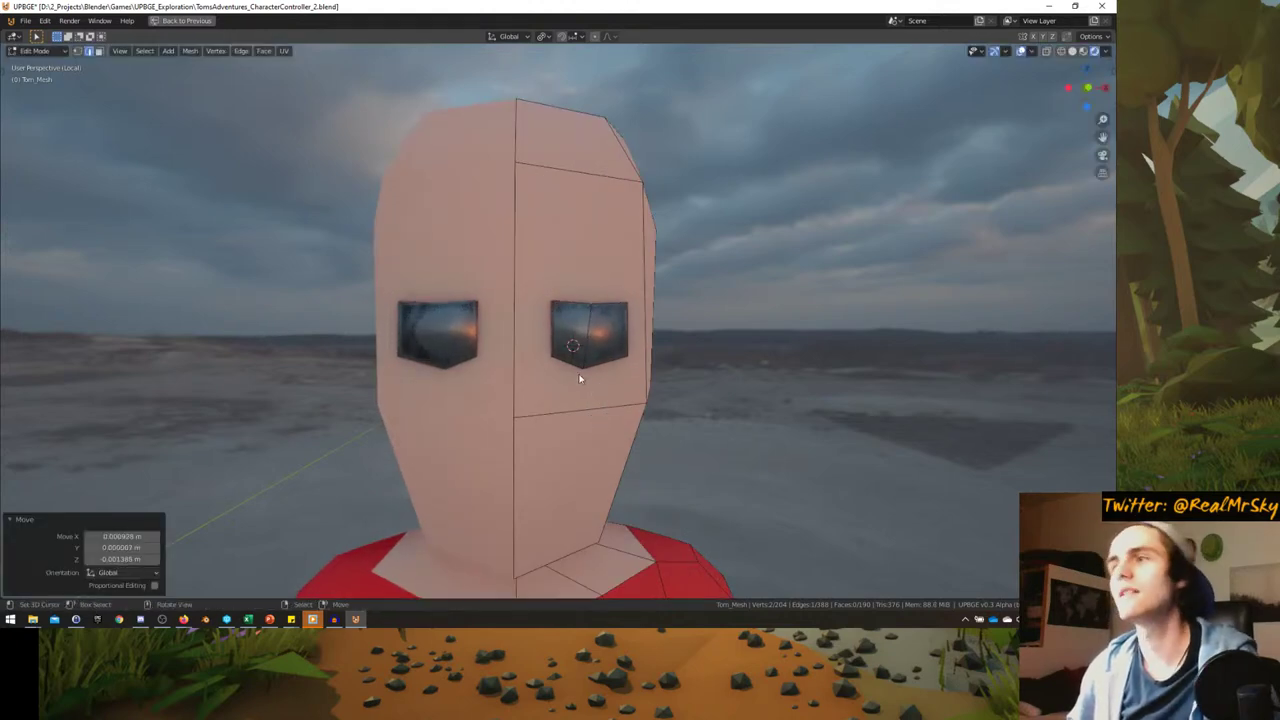
scroll(579, 378, up, 5)
key(g)
click(594, 291)
key(g)
click(560, 320)
scroll(532, 326, up, 2)
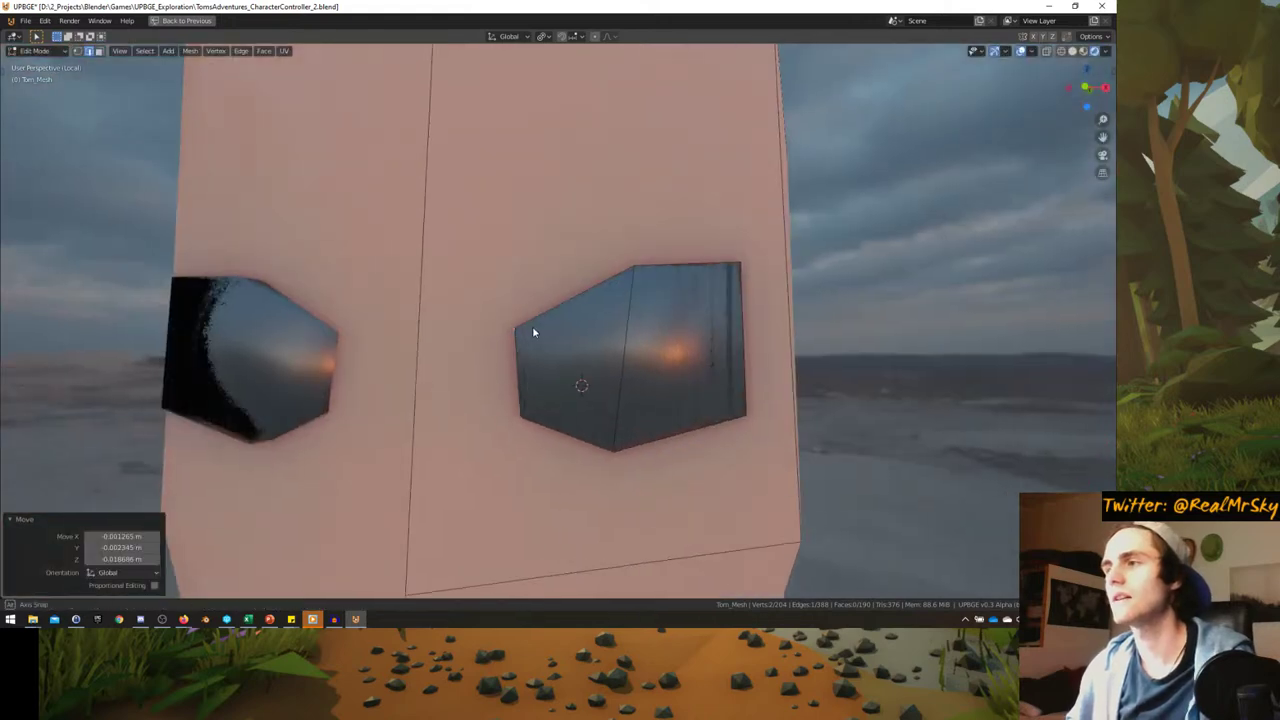
scroll(532, 332, down, 1)
- From a side view, finish moving eye vertices into matching squinting hexagons
middle_drag(534, 323, 594, 429)
key(g)
click(644, 315)
click(517, 374)
key(g)
click(552, 345)
key(g)
click(645, 387)
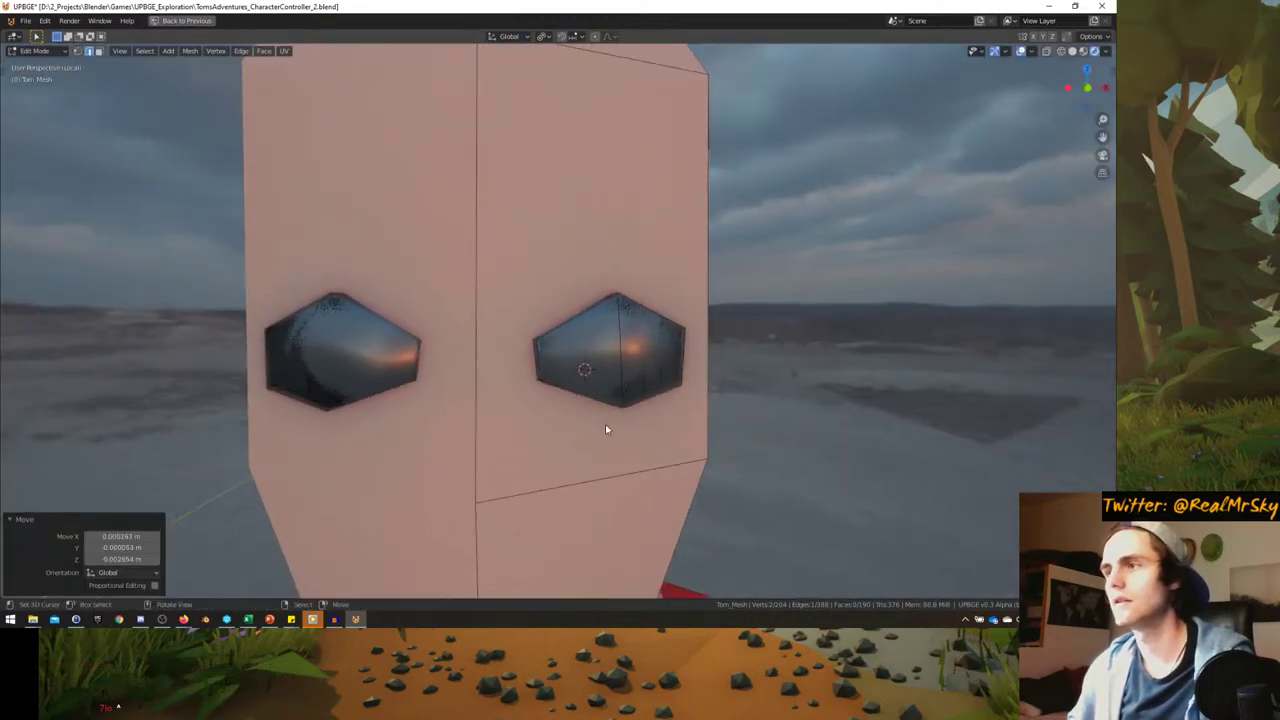
click(597, 418)
scroll(597, 418, down, 5)
- Dissolve the unwanted edges across Tom's face
scroll(580, 400, up, 4)
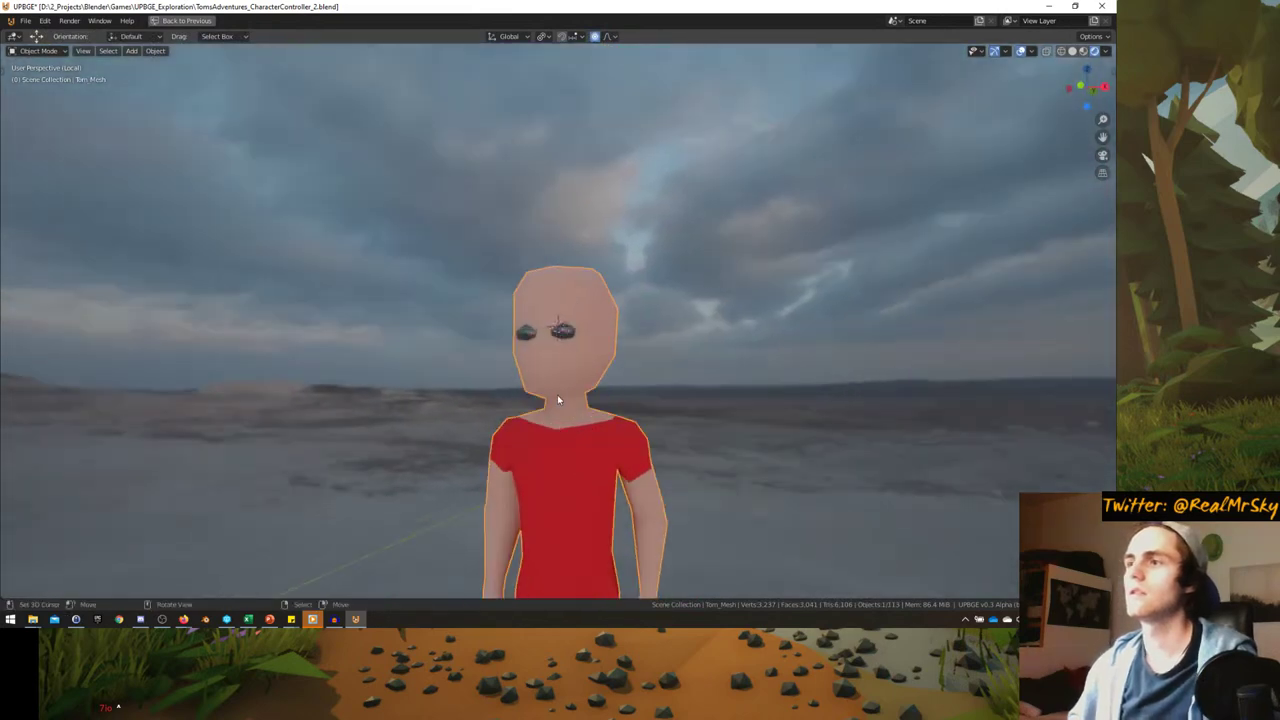
middle_drag(580, 395, 663, 367)
key(x)
click(557, 399)
scroll(586, 375, down, 5)
scroll(576, 375, up, 7)
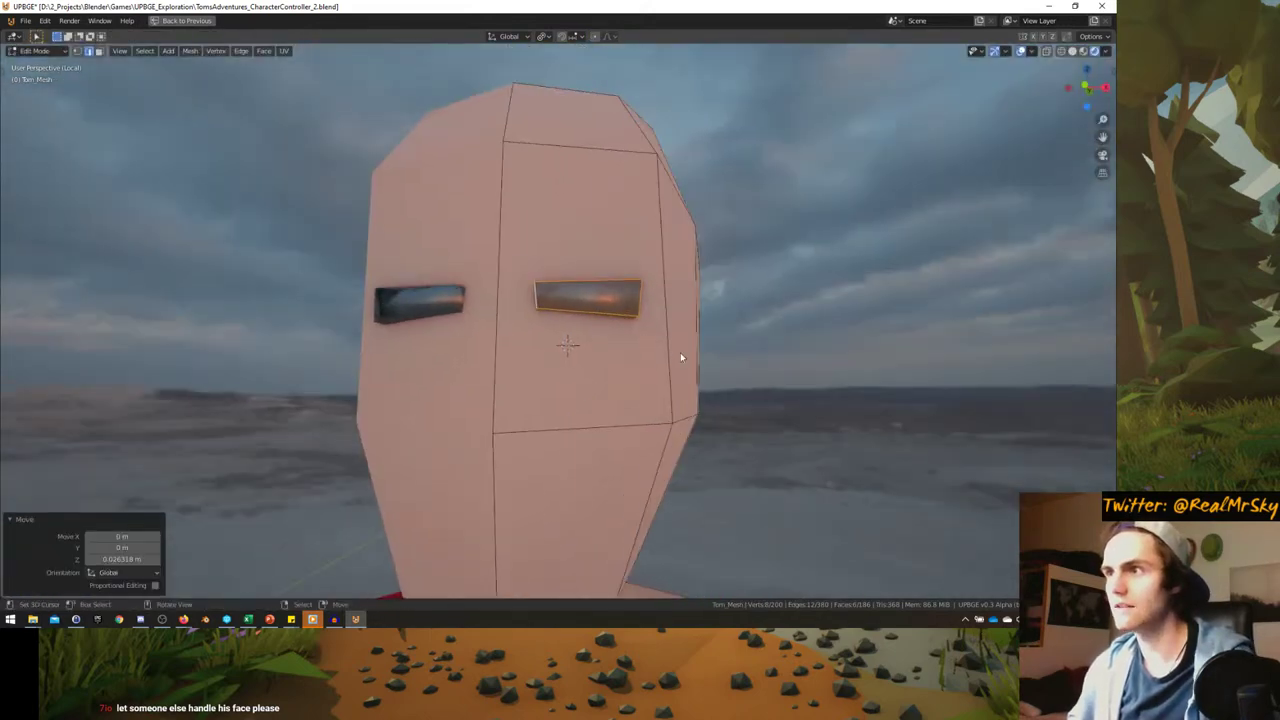
- Move the selected eyes into place and scale them by 1.238
key(g)
key(z)
right_click(680, 335)
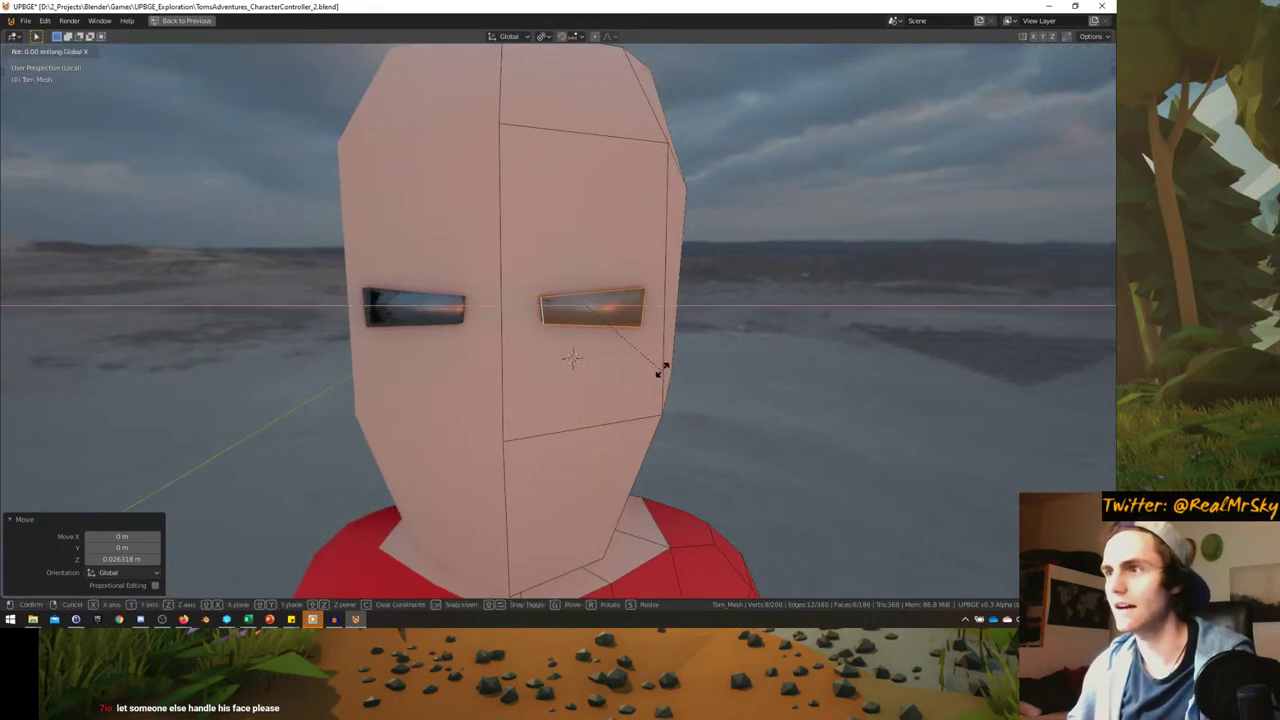
key(g)
click(680, 371)
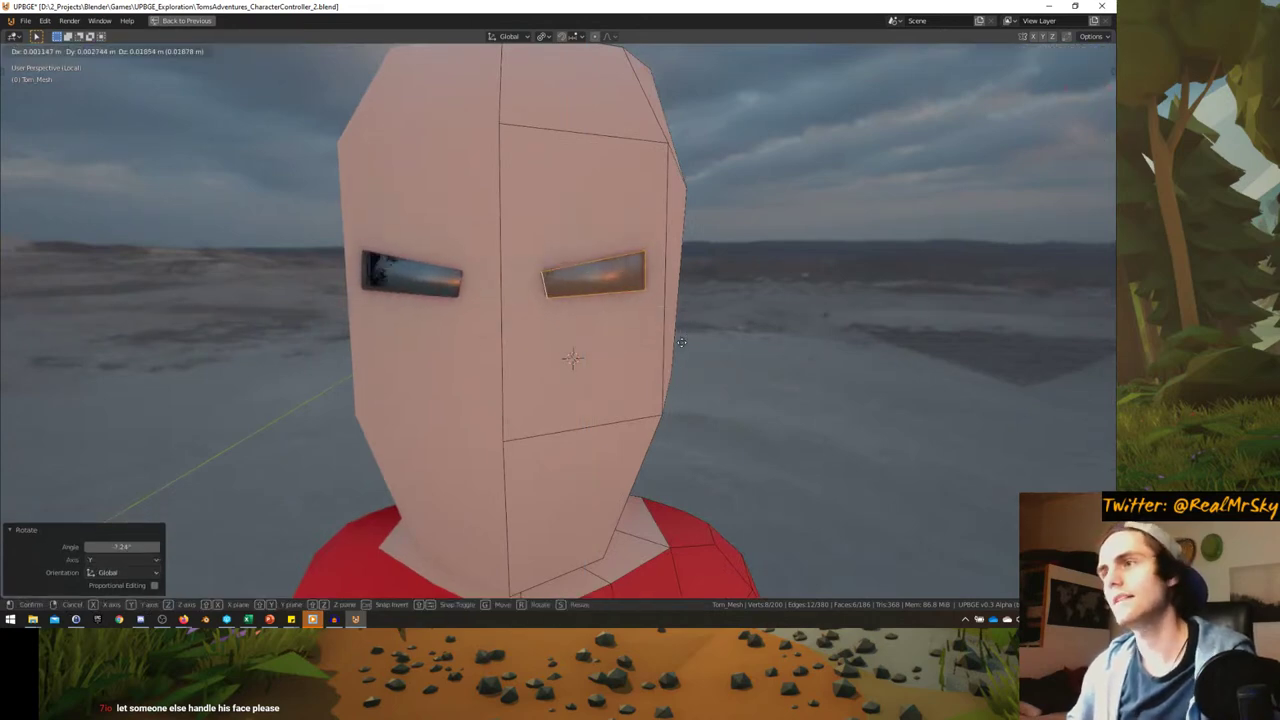
scroll(655, 364, down, 2)
key(s)
click(650, 340)
middle_drag(650, 340, 513, 357)
- Swap Material.001 for Fur_Siamese_02 and assign it to the eye faces
key(Tab)
key(Tab)
key(ctrl+alt+space)
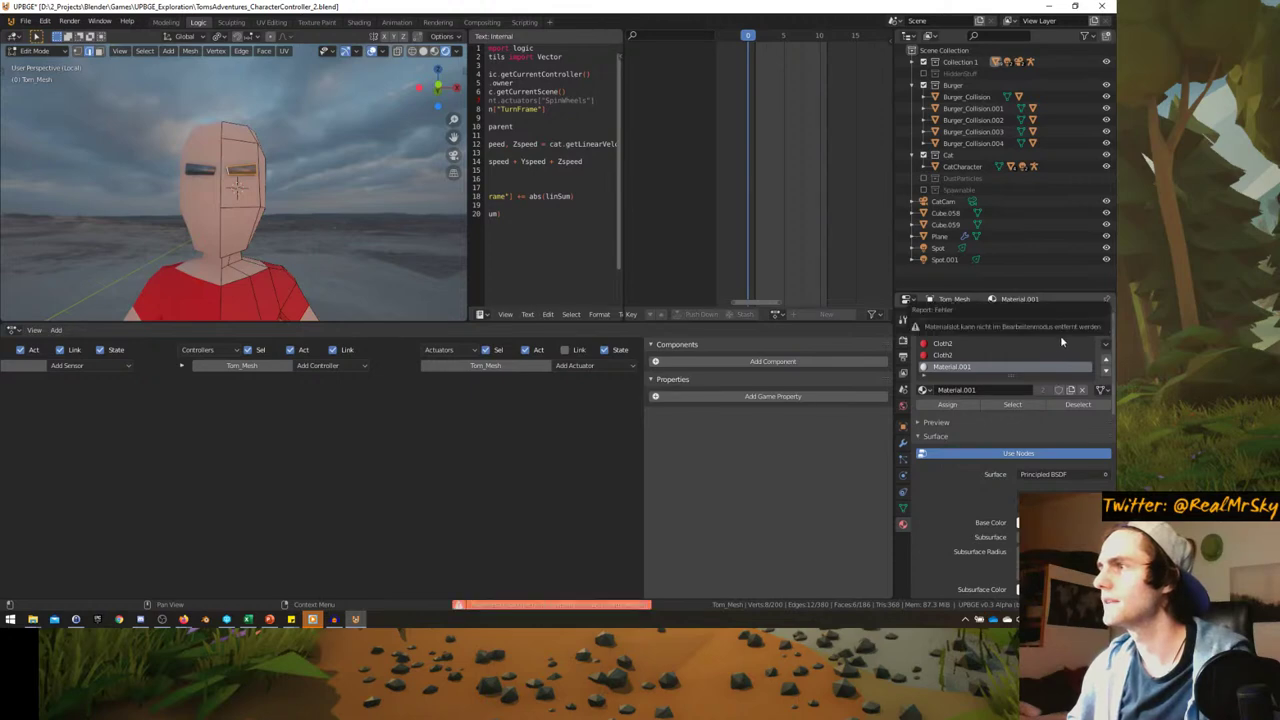
key(Tab)
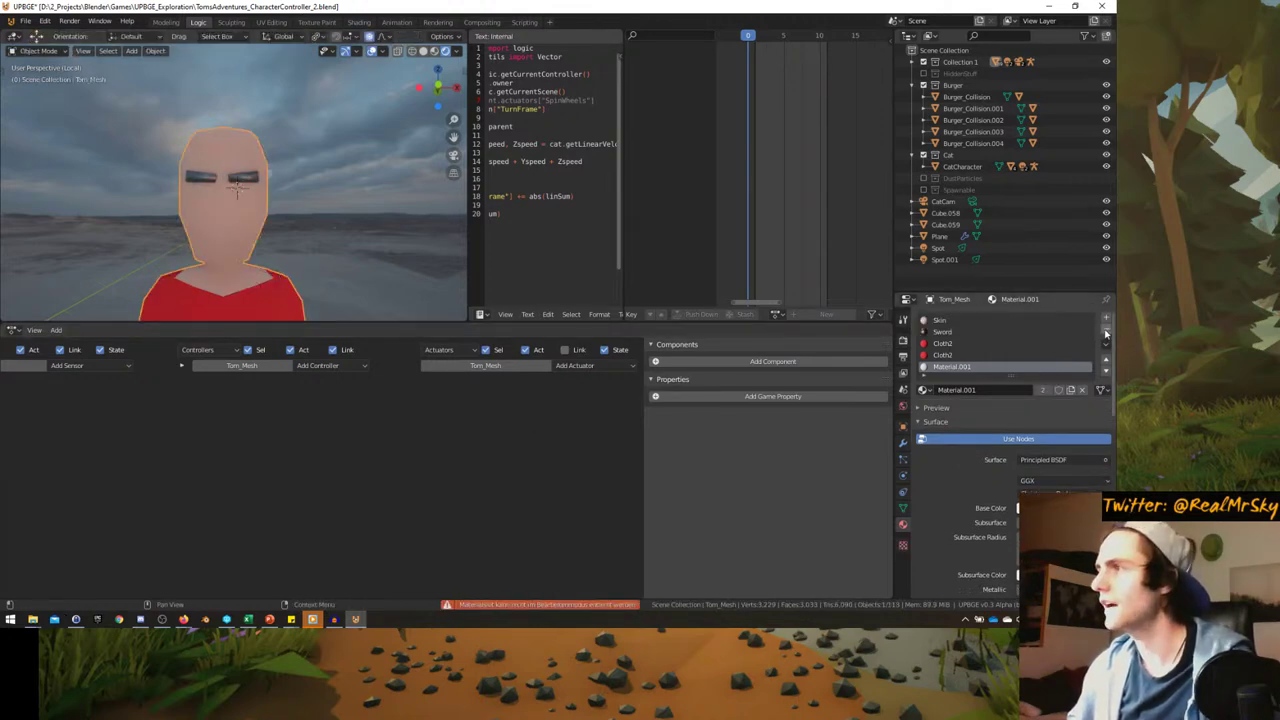
click(922, 390)
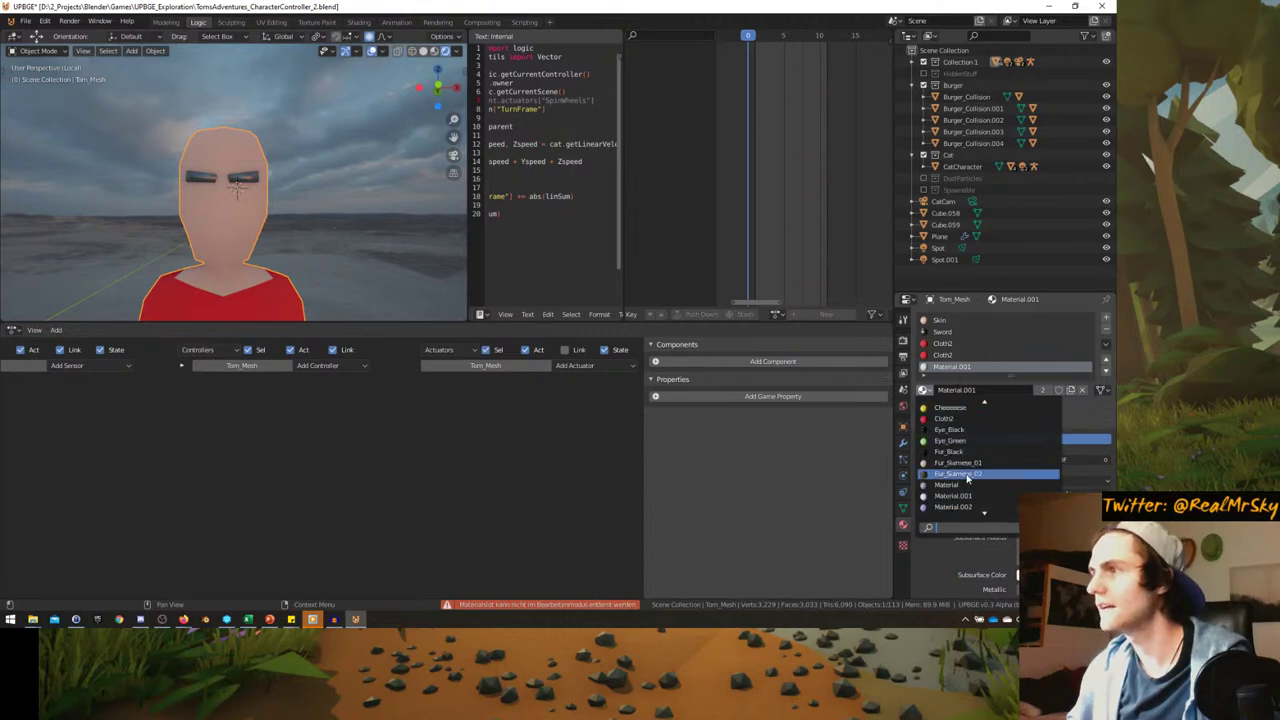
click(967, 474)
key(Tab)
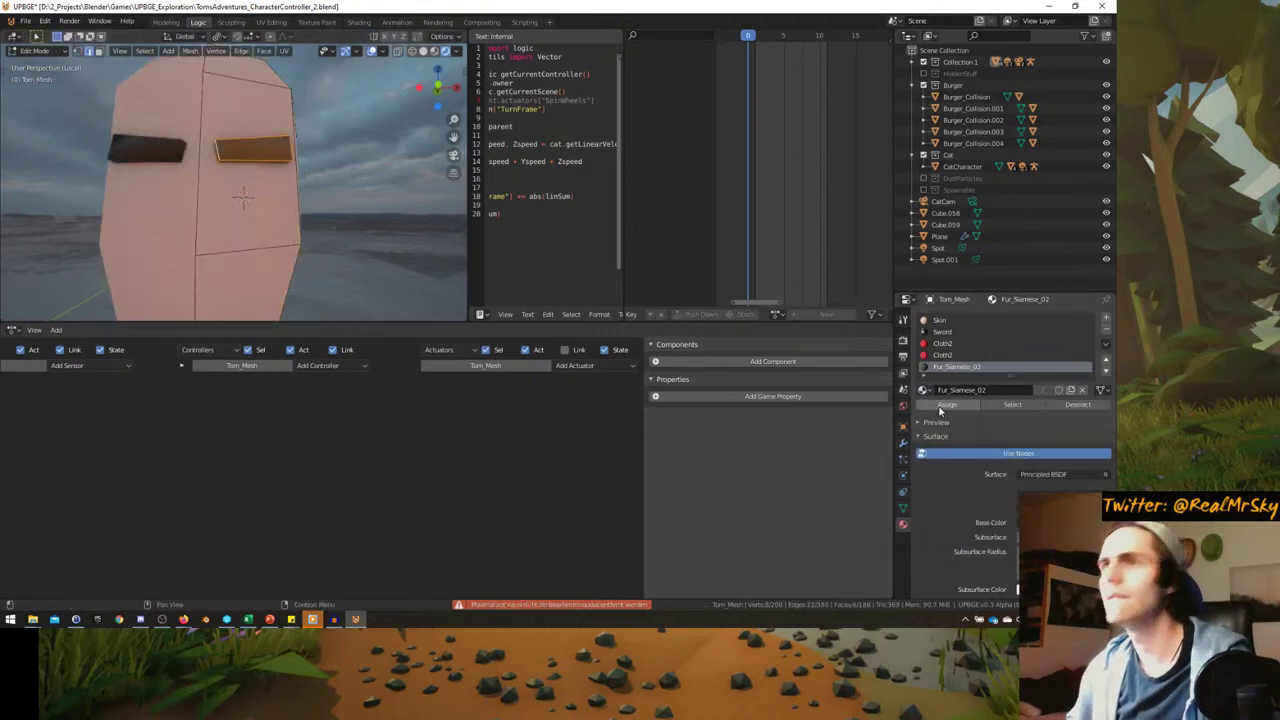
click(946, 404)
key(Tab)
scroll(149, 197, down, 3)
key(ctrl+space)
- Enter Edit Mode on Tom's head and orbit to a low side view of the chin
scroll(290, 260, down, 2)
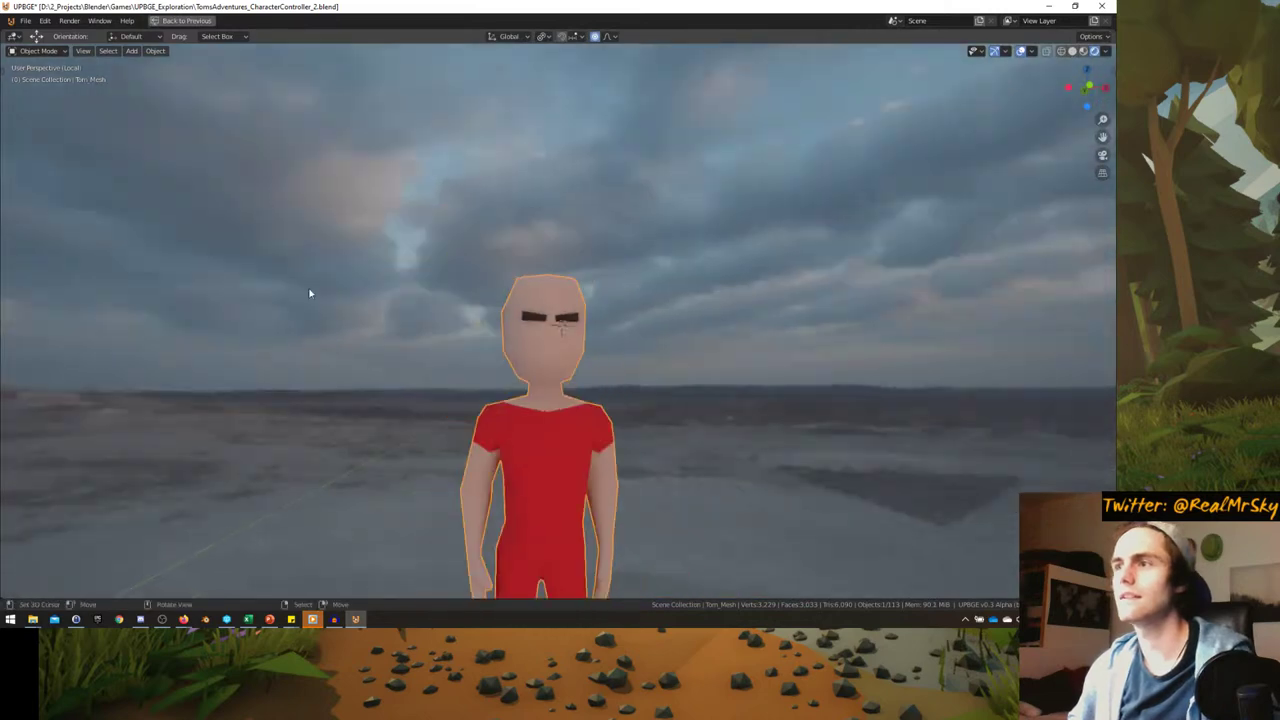
middle_drag(310, 293, 386, 319)
scroll(542, 358, up, 4)
key(Tab)
middle_drag(542, 358, 498, 344)
key(Tab)
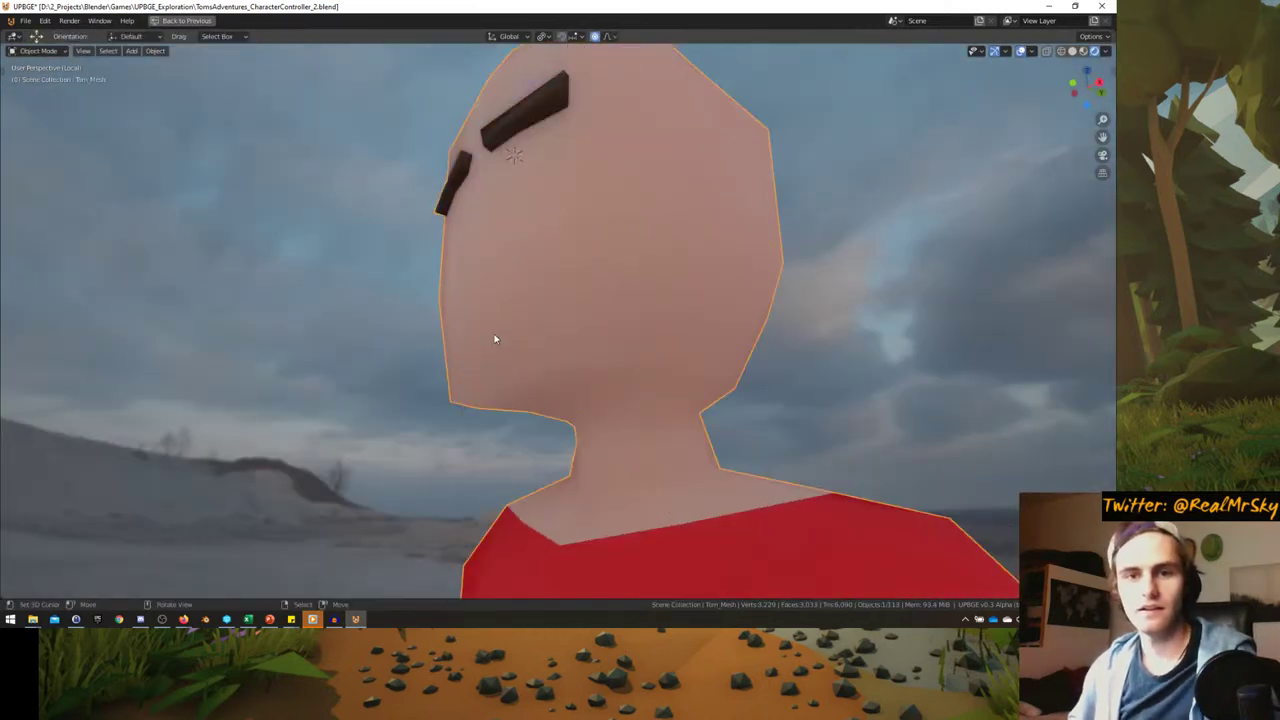
key(Tab)
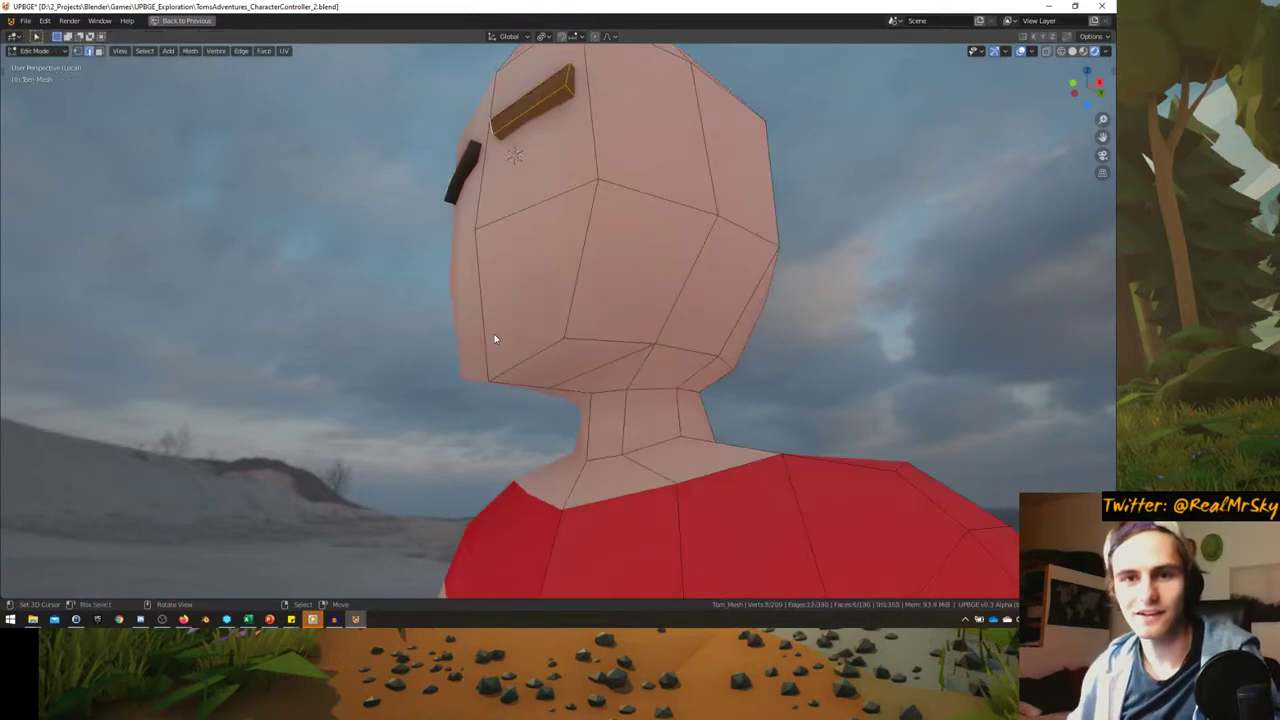
middle_drag(471, 314, 540, 330)
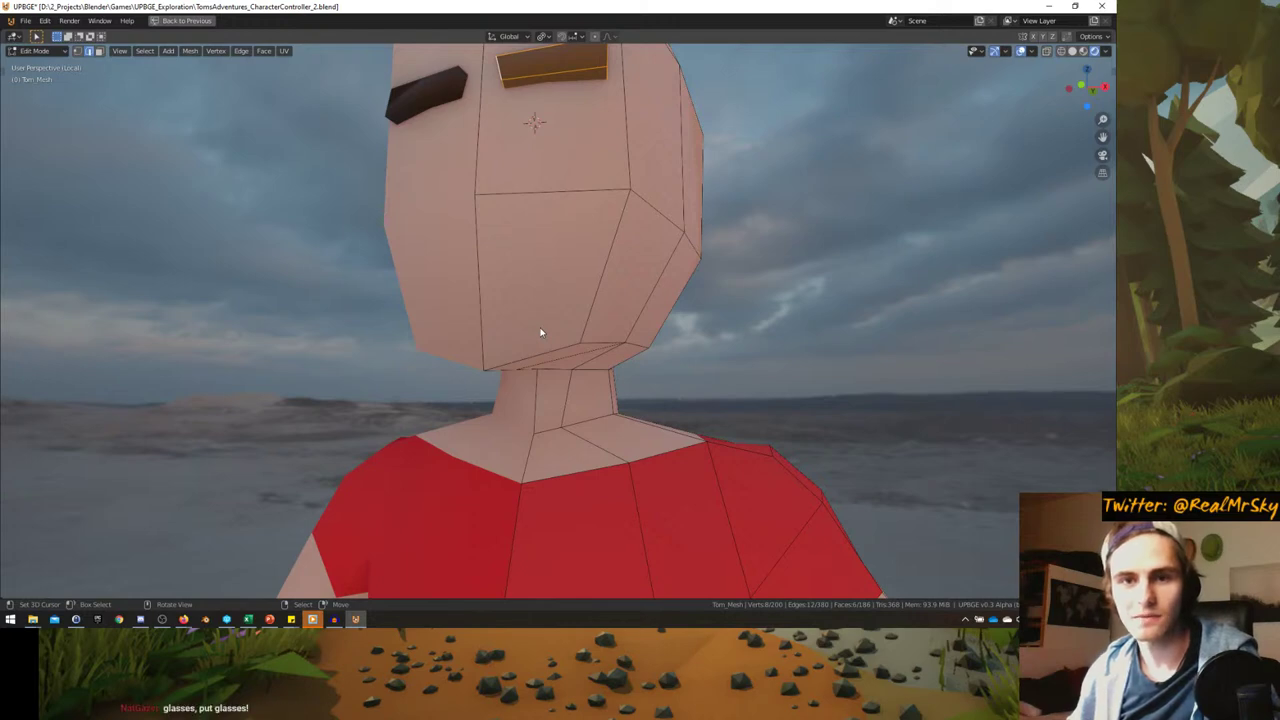
scroll(580, 330, down, 3)
scroll(620, 334, up, 3)
middle_drag(620, 334, 478, 328)
- Knife-cut new edges across the chin to form a separate beard face
key(k)
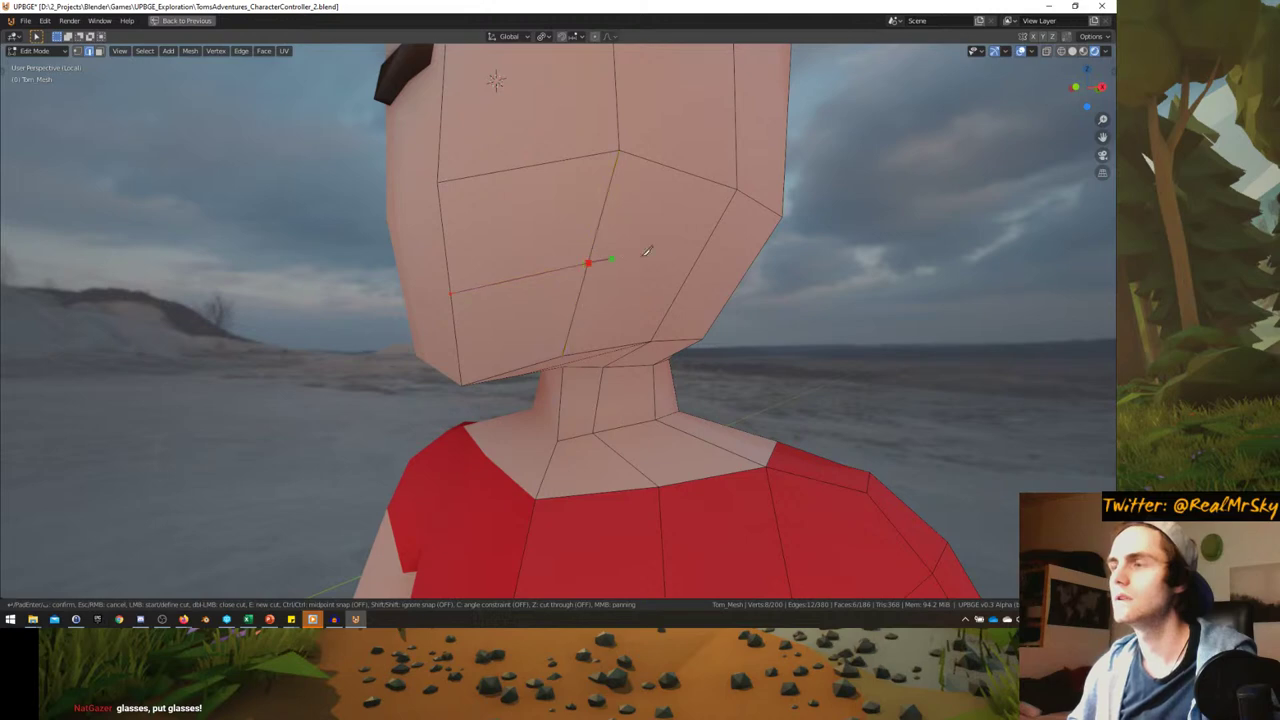
middle_drag(703, 258, 643, 243)
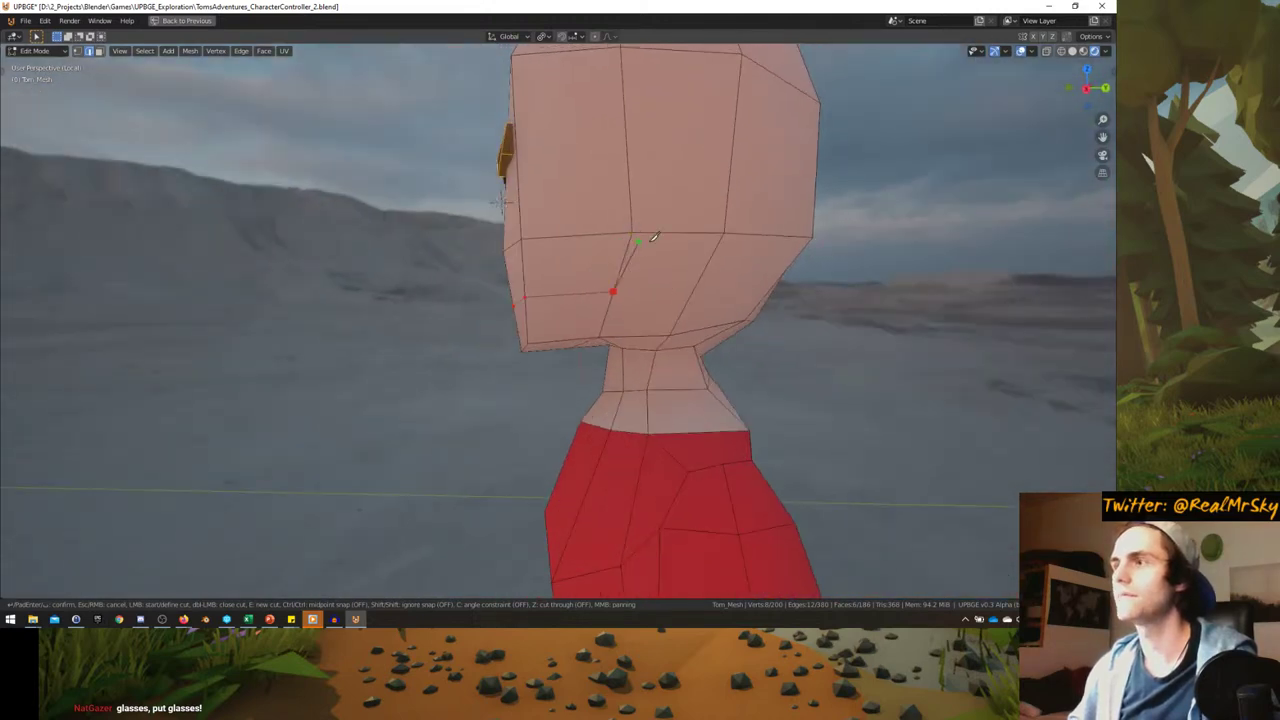
middle_drag(561, 301, 628, 287)
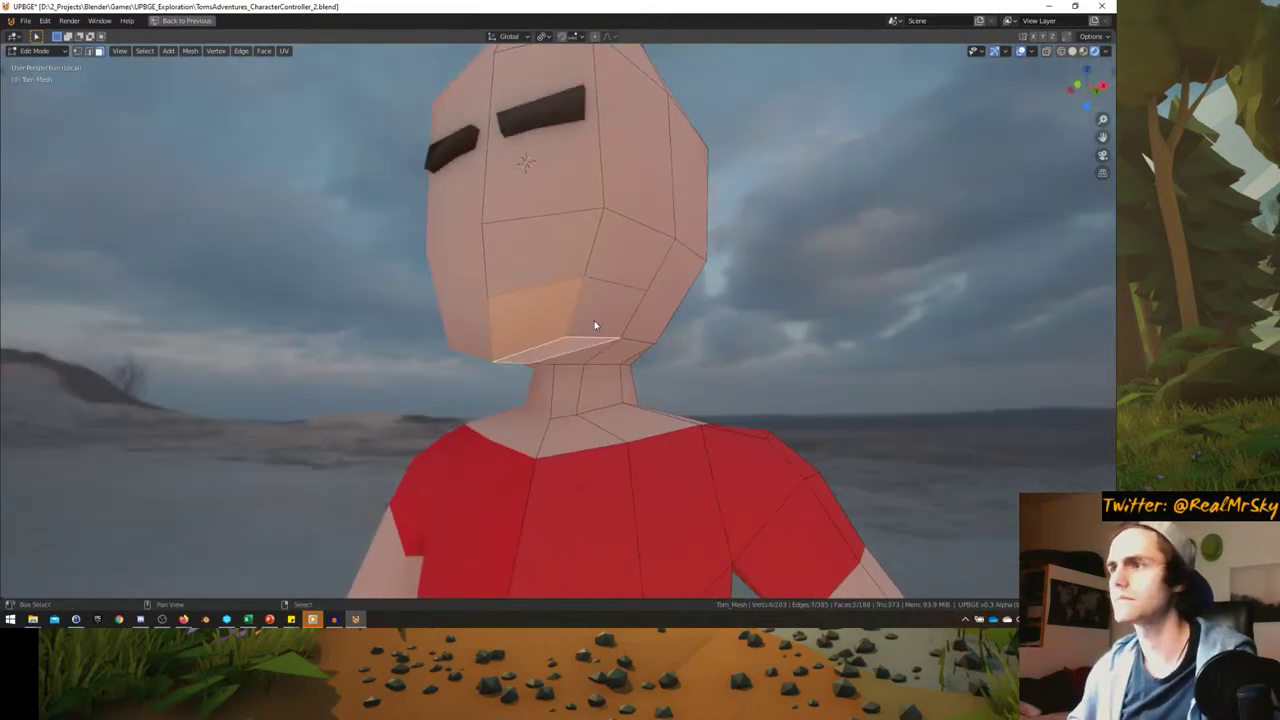
middle_drag(594, 320, 549, 306)
key(ctrl+space)
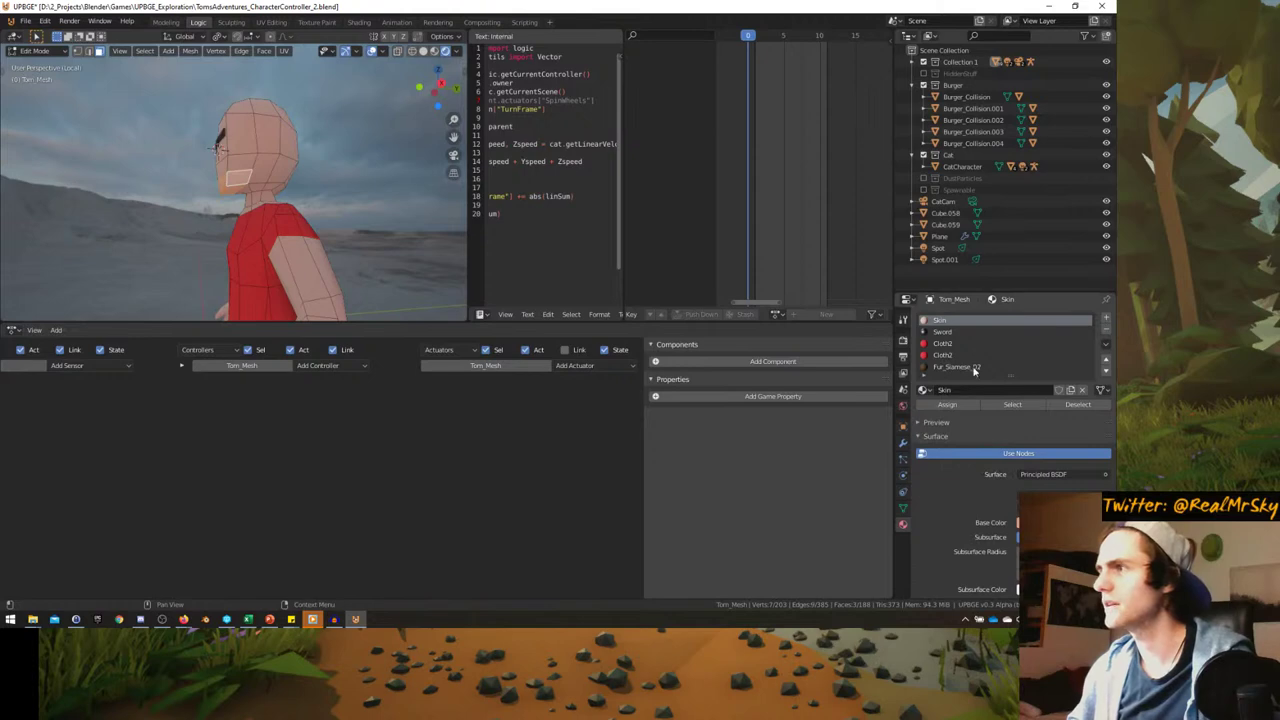
middle_drag(250, 190, 260, 230)
- Select the chin face for the beard and leave the isolated Tom_Mesh view
click(285, 212)
key(Tab)
key(Tab)
key(Tab)
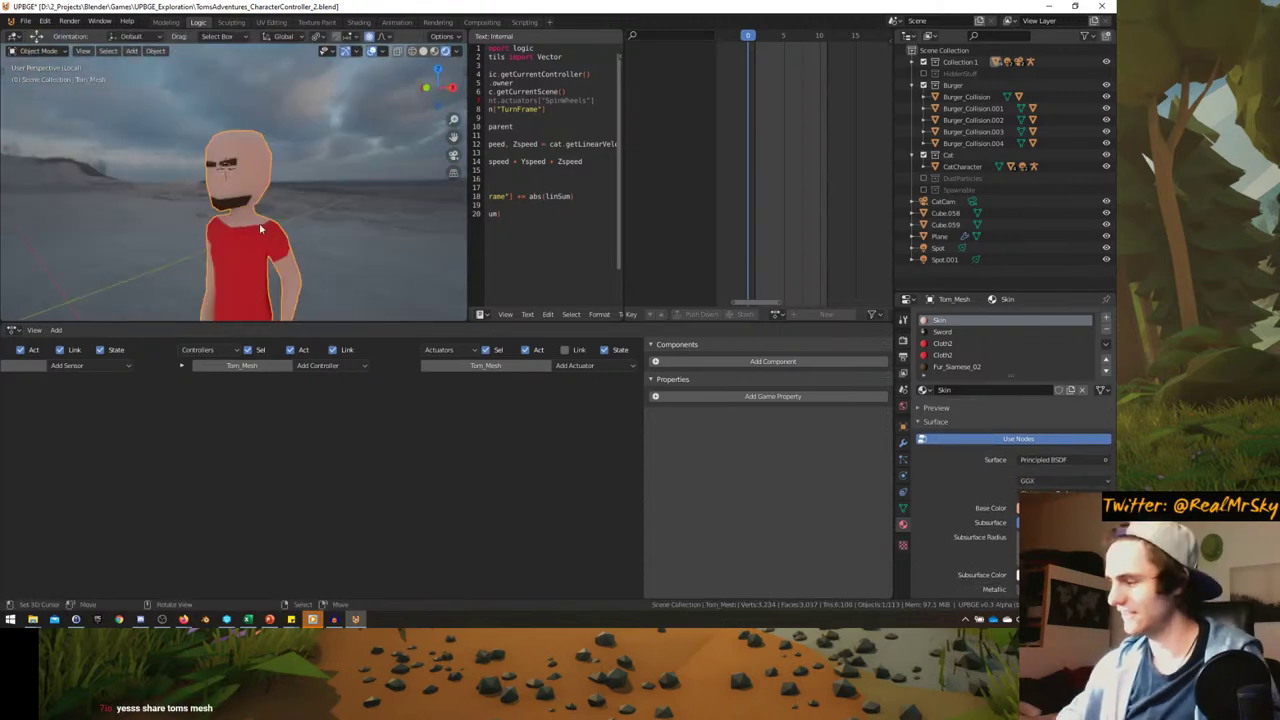
key(KP_Divide)
- Start the game from the camera view with the 3D view maximised
key(KP_0)
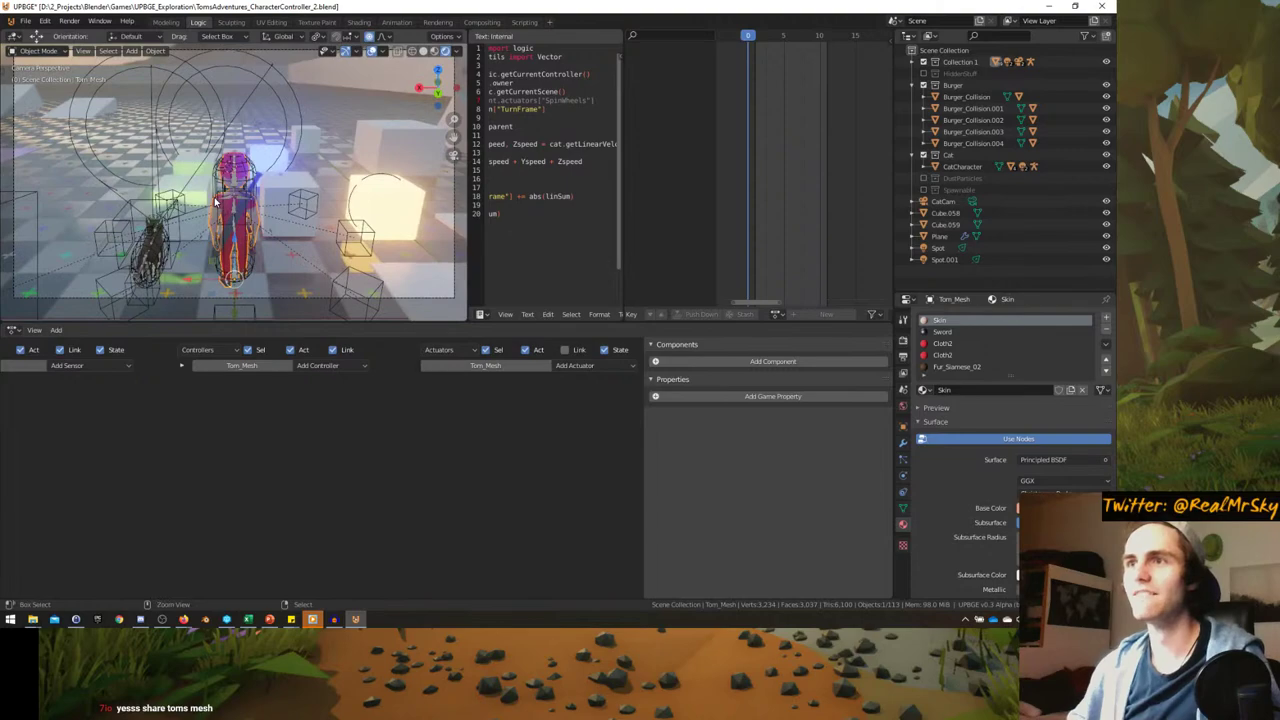
key(ctrl+space)
key(p)
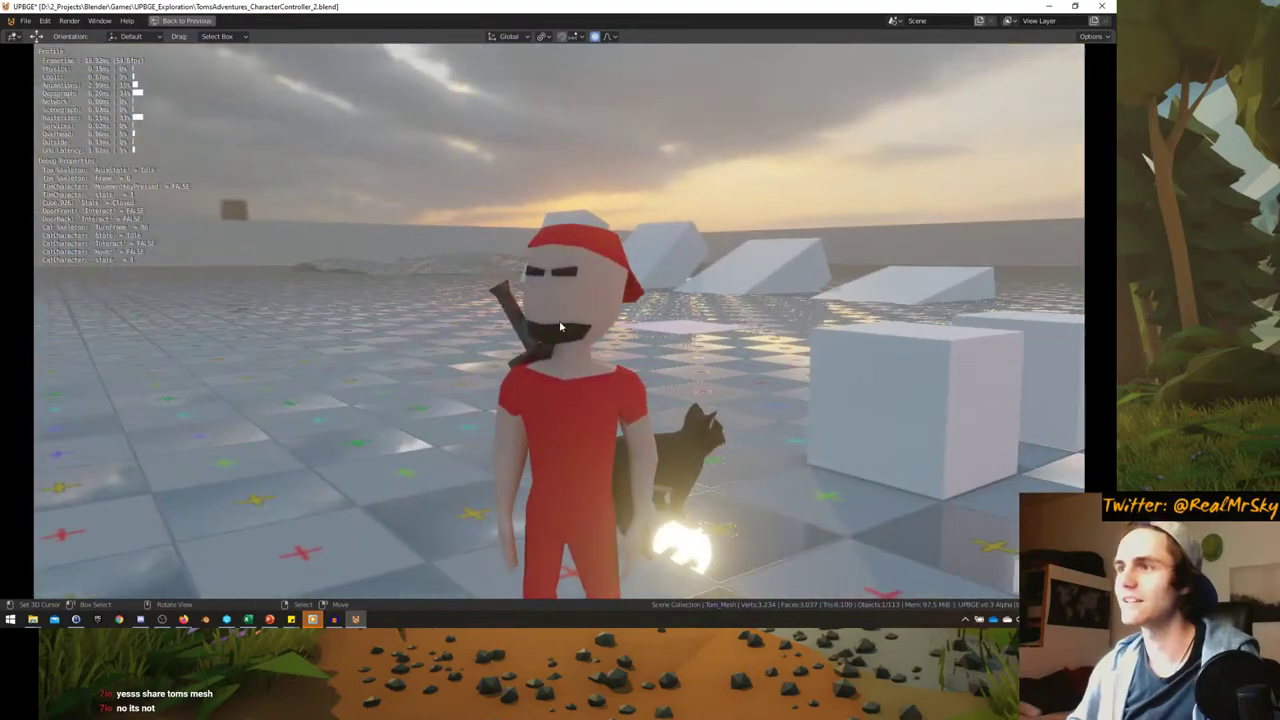
- Stop the game and return to editing the isolated Tom_Mesh, selecting the beard face
key(Escape)
middle_drag(477, 325, 406, 294)
key(Tab)
key(Tab)
scroll(450, 268, up, 3)
key(KP_Divide)
key(Tab)
scroll(569, 190, up, 5)
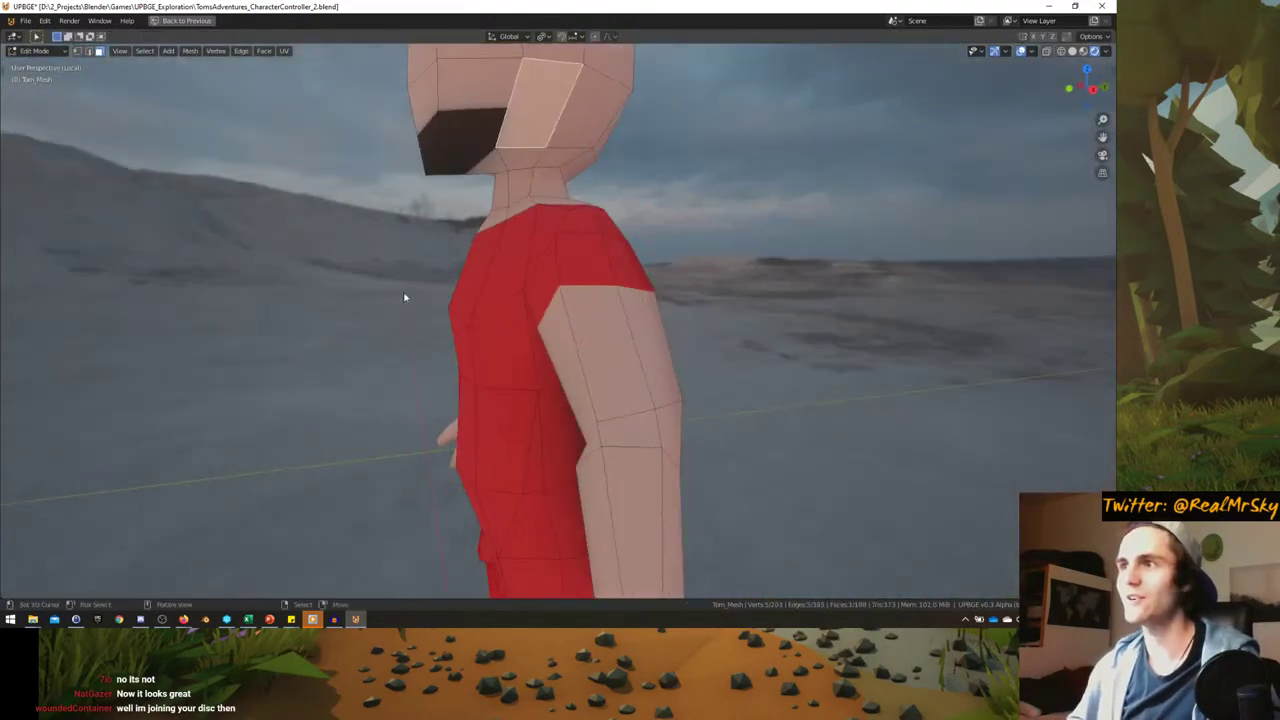
scroll(514, 380, up, 3)
click(497, 312)
middle_drag(497, 312, 480, 360)
key(ctrl+space)
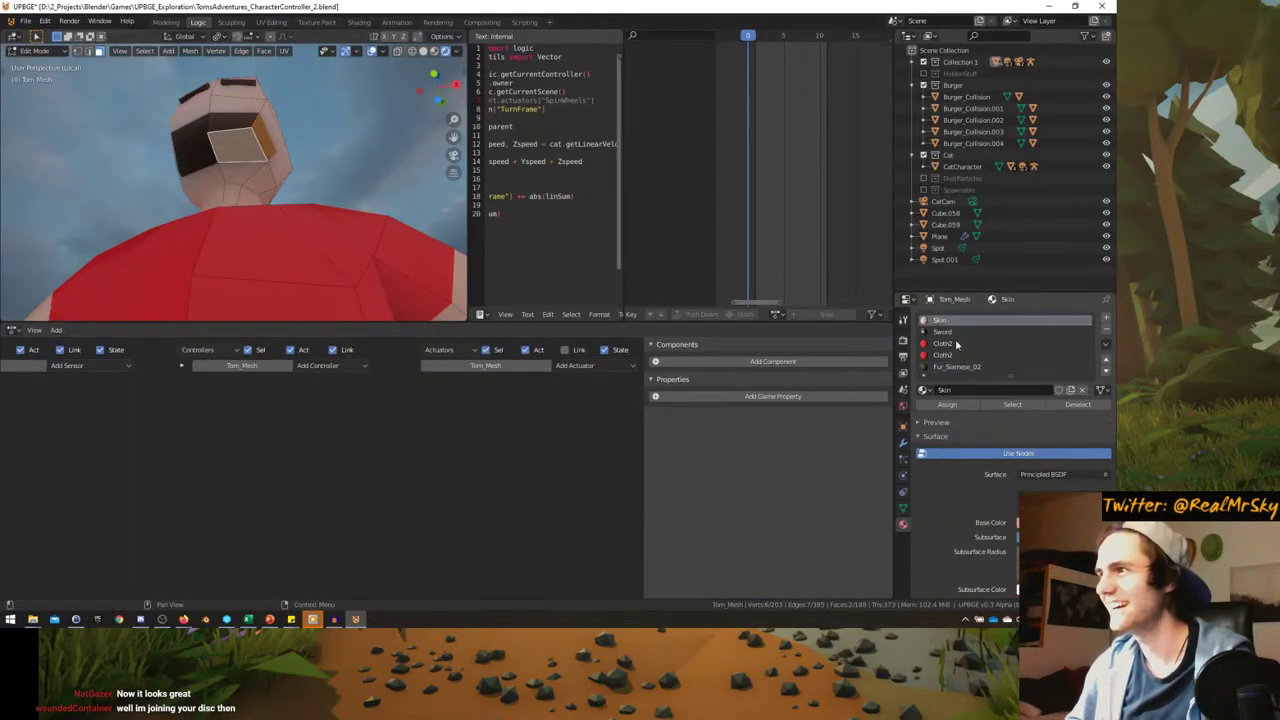
click(950, 405)
key(Tab)
key(Tab)
- Assign the Skin material to the chin face below the mouth
middle_drag(231, 271, 229, 249)
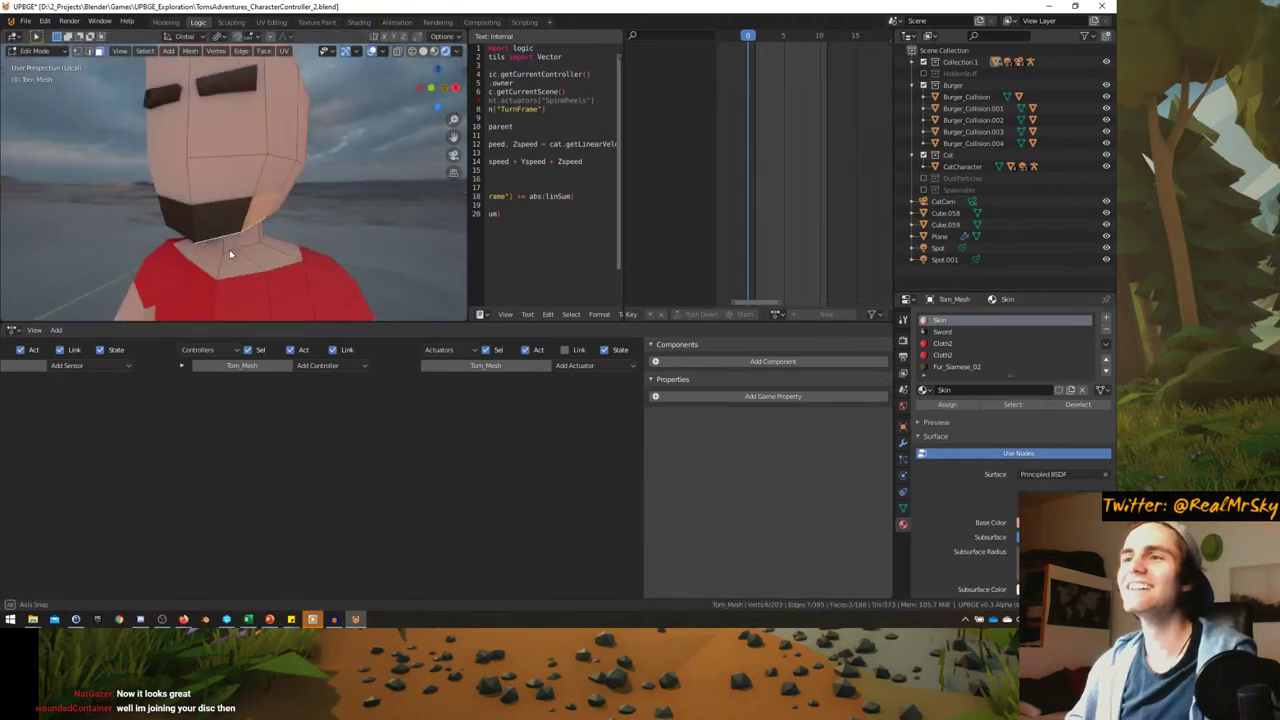
click(228, 217)
click(944, 320)
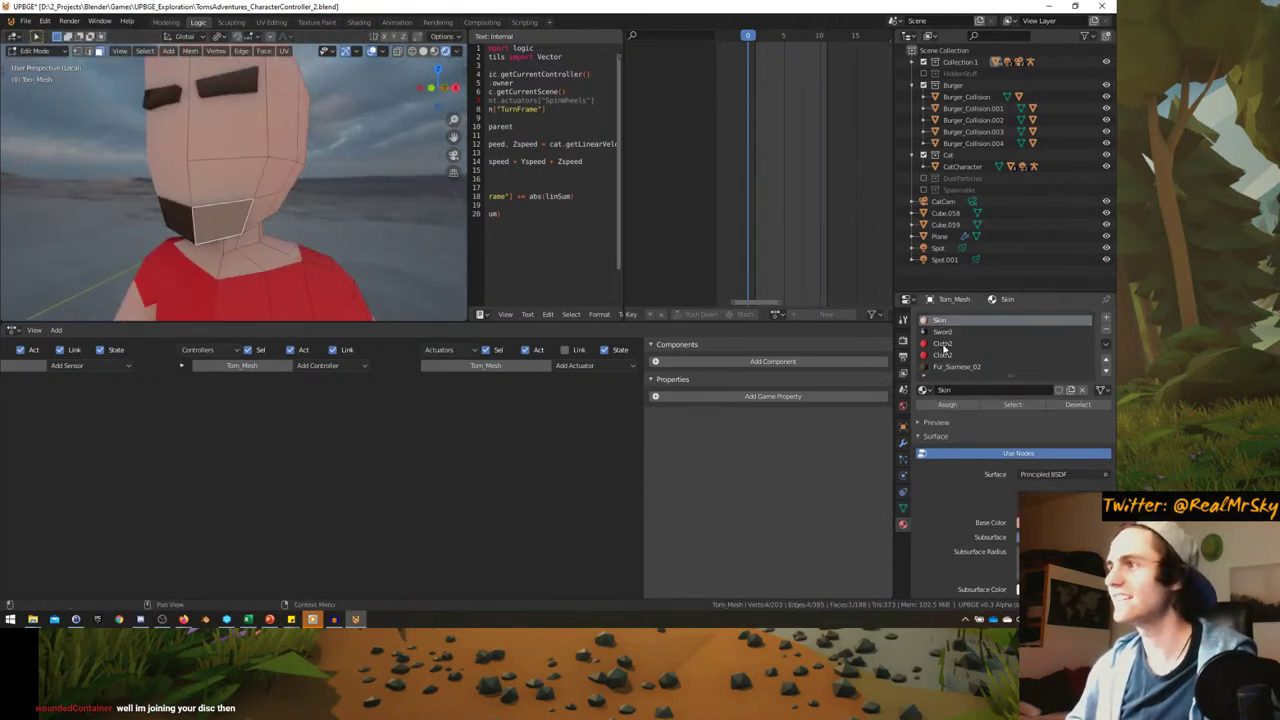
click(947, 404)
middle_drag(250, 200, 127, 40)
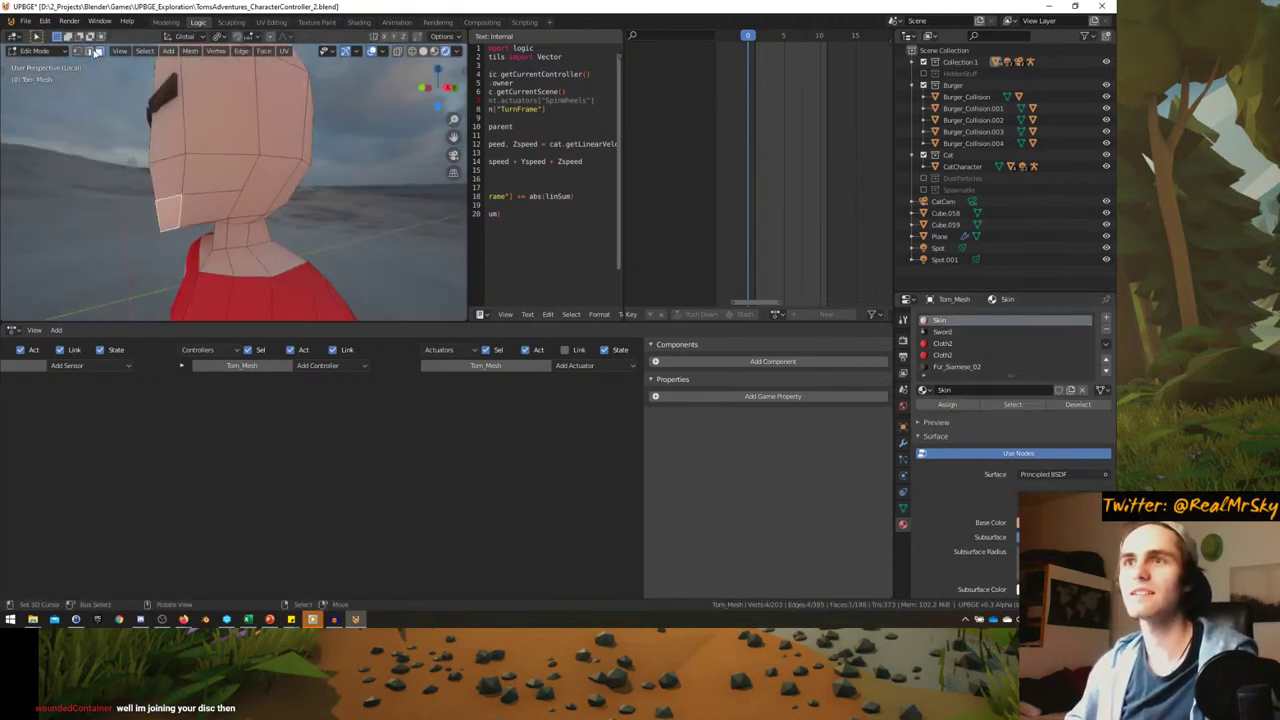
right_click(168, 196)
click(168, 194)
middle_drag(168, 194, 257, 223)
key(Tab)
- Knife-cut a new mouth face across the lower face
scroll(223, 207, up, 2)
scroll(223, 207, down, 4)
scroll(223, 207, up, 4)
key(Tab)
scroll(253, 217, up, 2)
scroll(240, 211, down, 1)
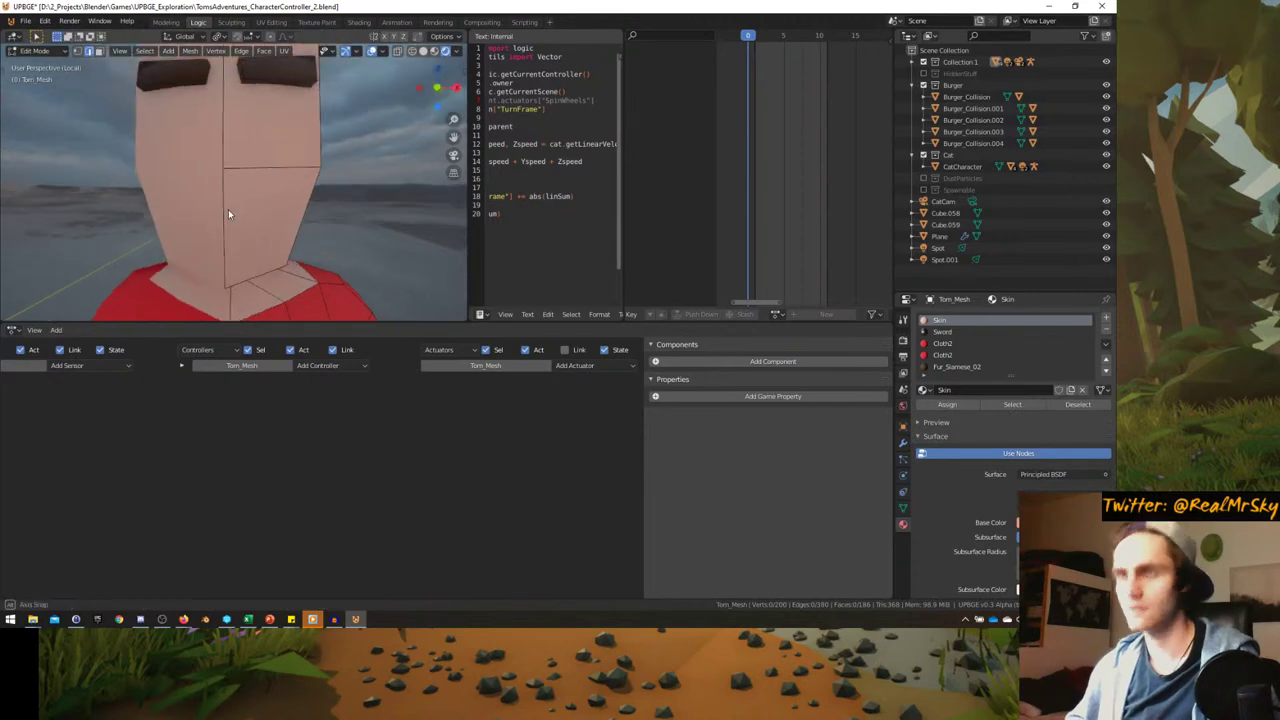
key(k)
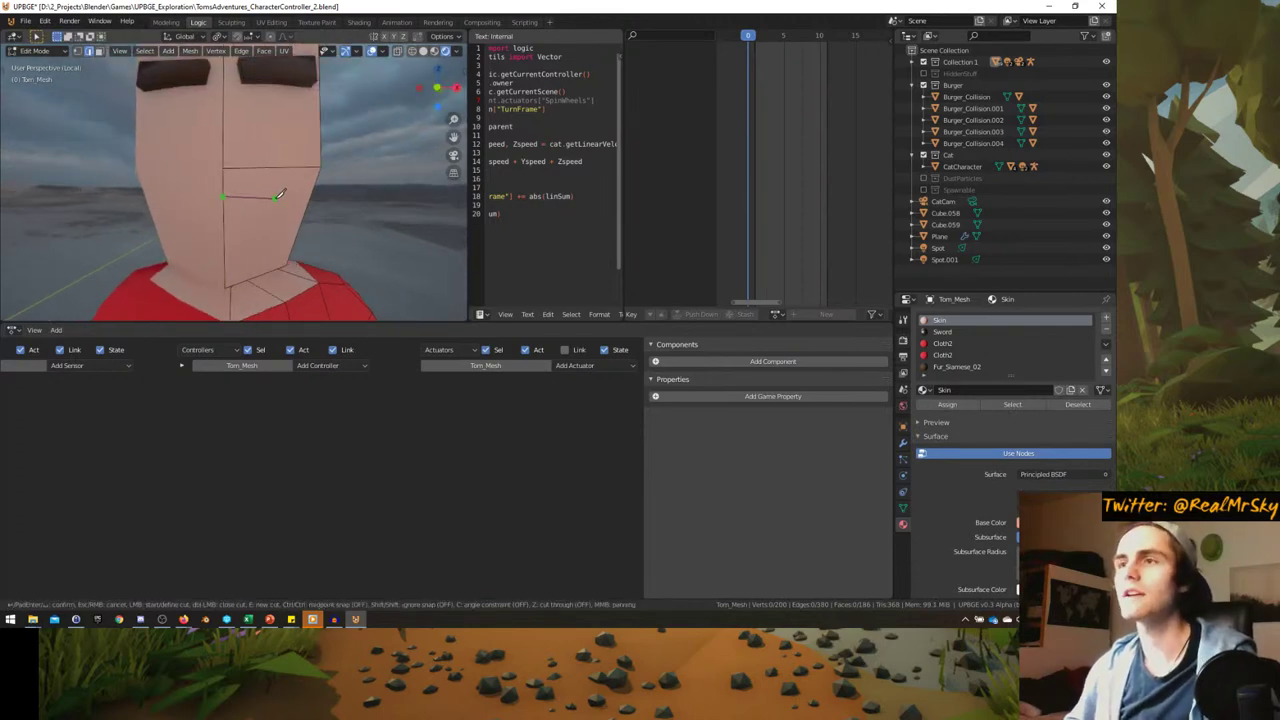
click(283, 168)
key(Return)
middle_drag(283, 171, 208, 181)
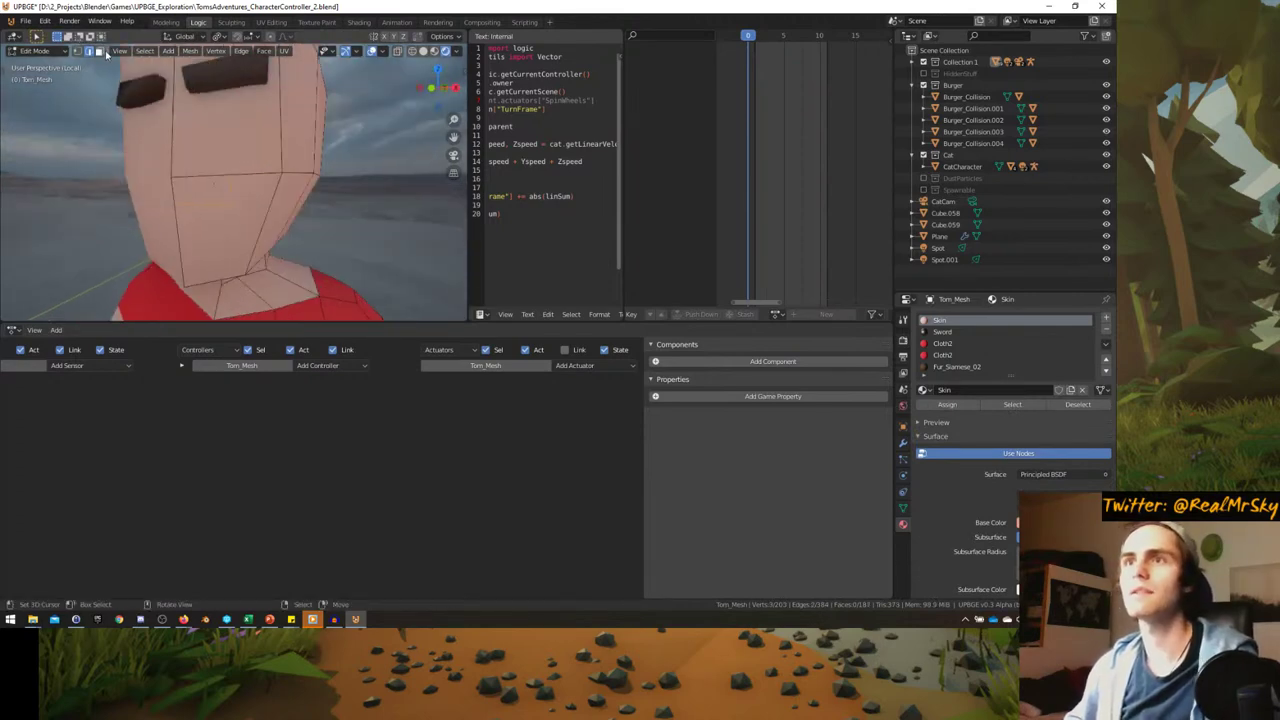
- Assign Fur_Siamese_02 to the new mouth face and return to Object Mode
click(226, 205)
click(955, 366)
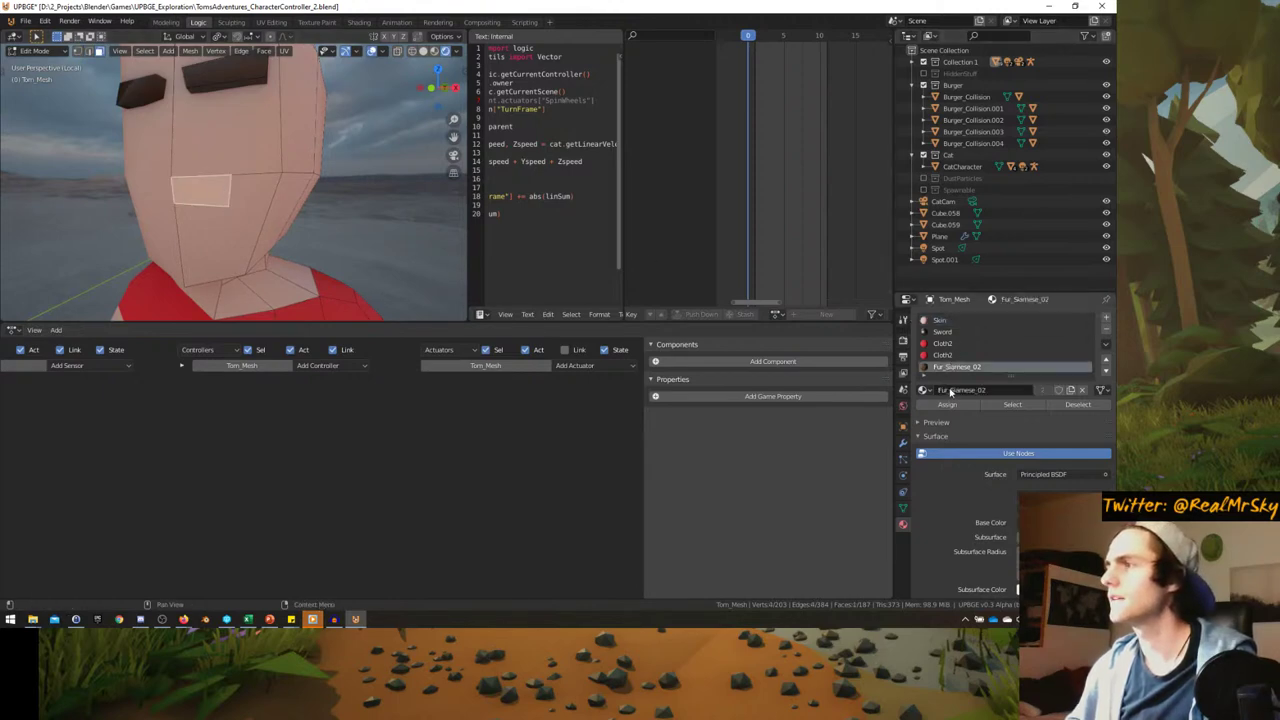
click(947, 404)
middle_drag(330, 180, 223, 162)
key(Tab)
scroll(271, 177, up, 2)
- Run a quick test from the camera view, walking Tom forward, then stop
scroll(271, 163, down, 5)
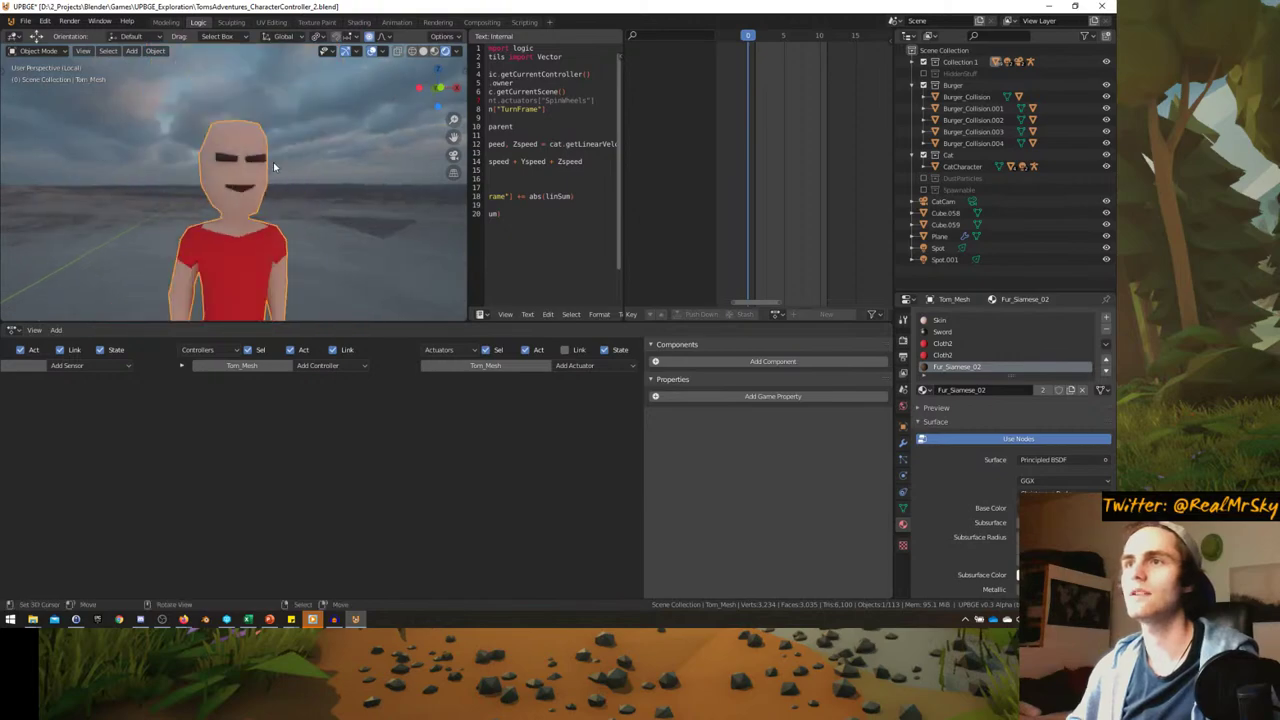
key(KP_0)
key(ctrl+space)
key(p)
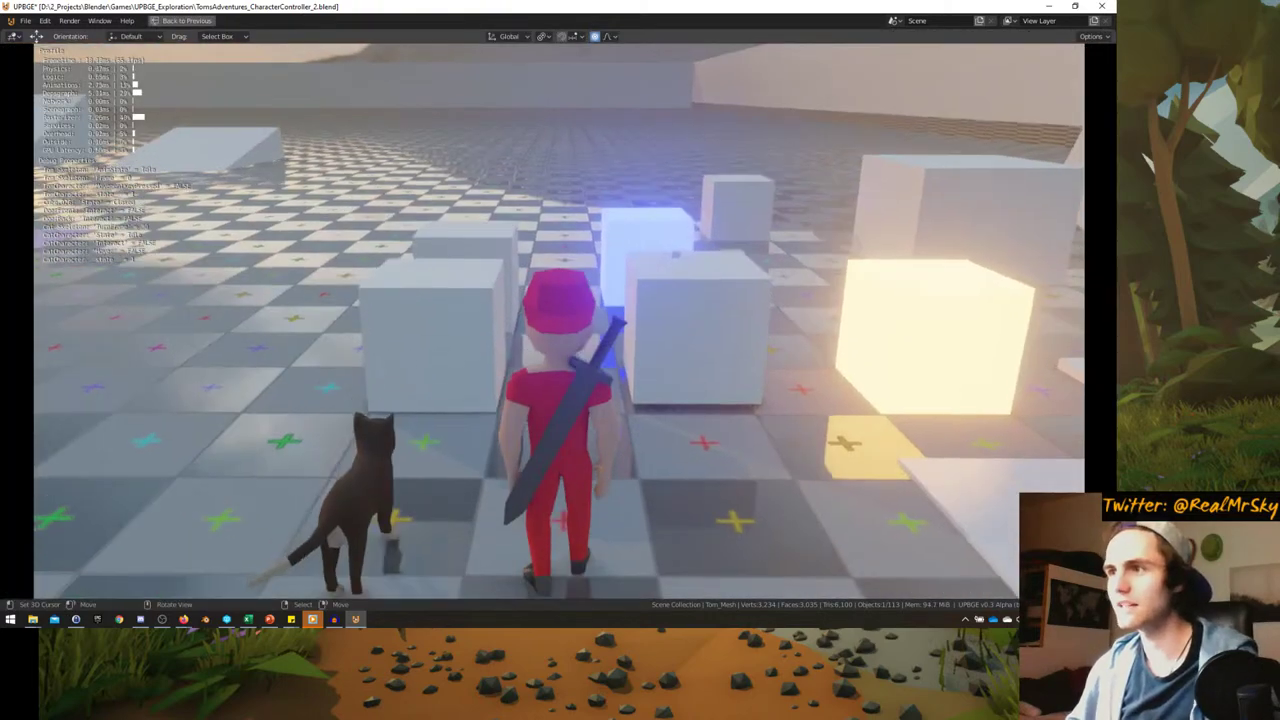
key(w)
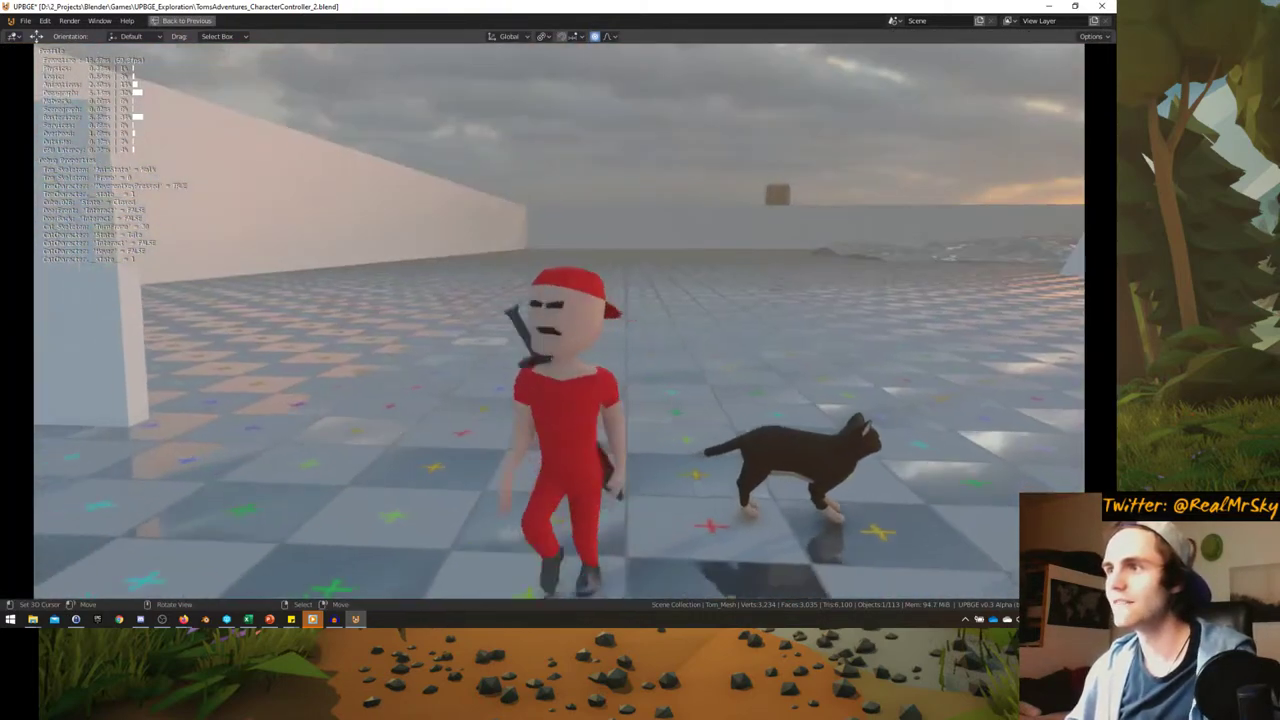
key(Escape)
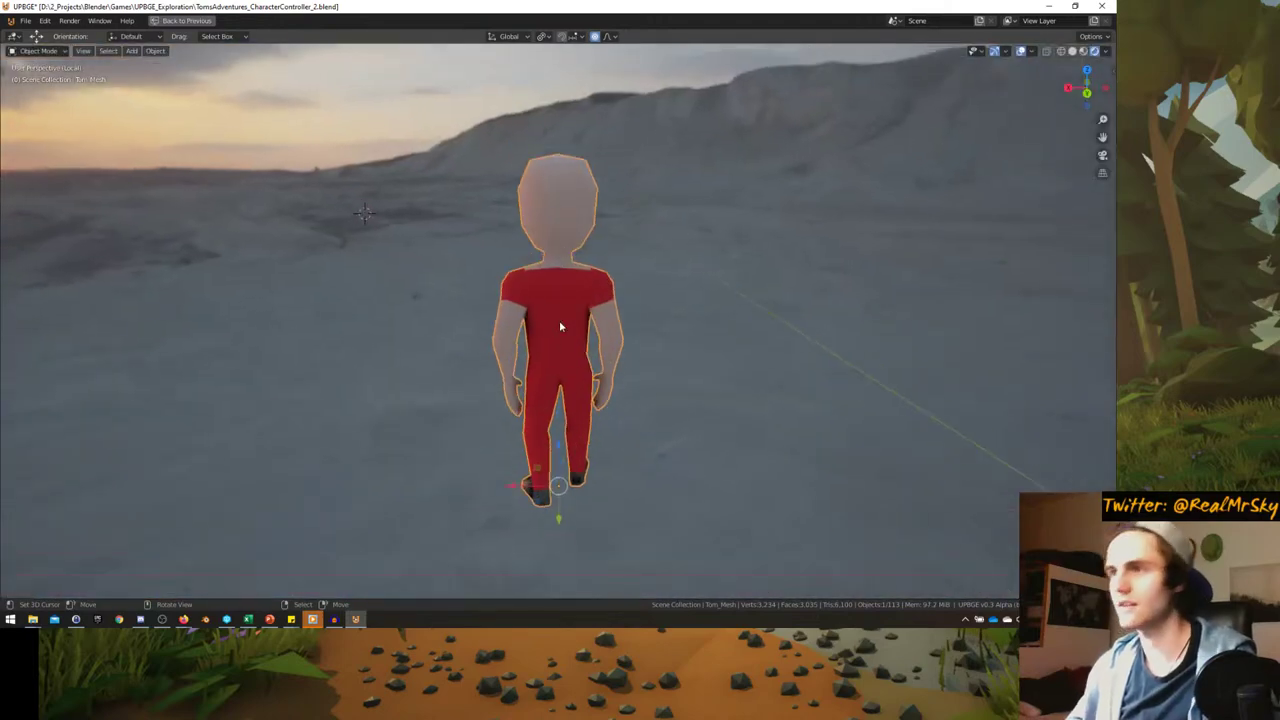
- Inspect Tom from the side and behind, then restart the game from the camera view
middle_drag(559, 320, 451, 286)
scroll(451, 286, up, 5)
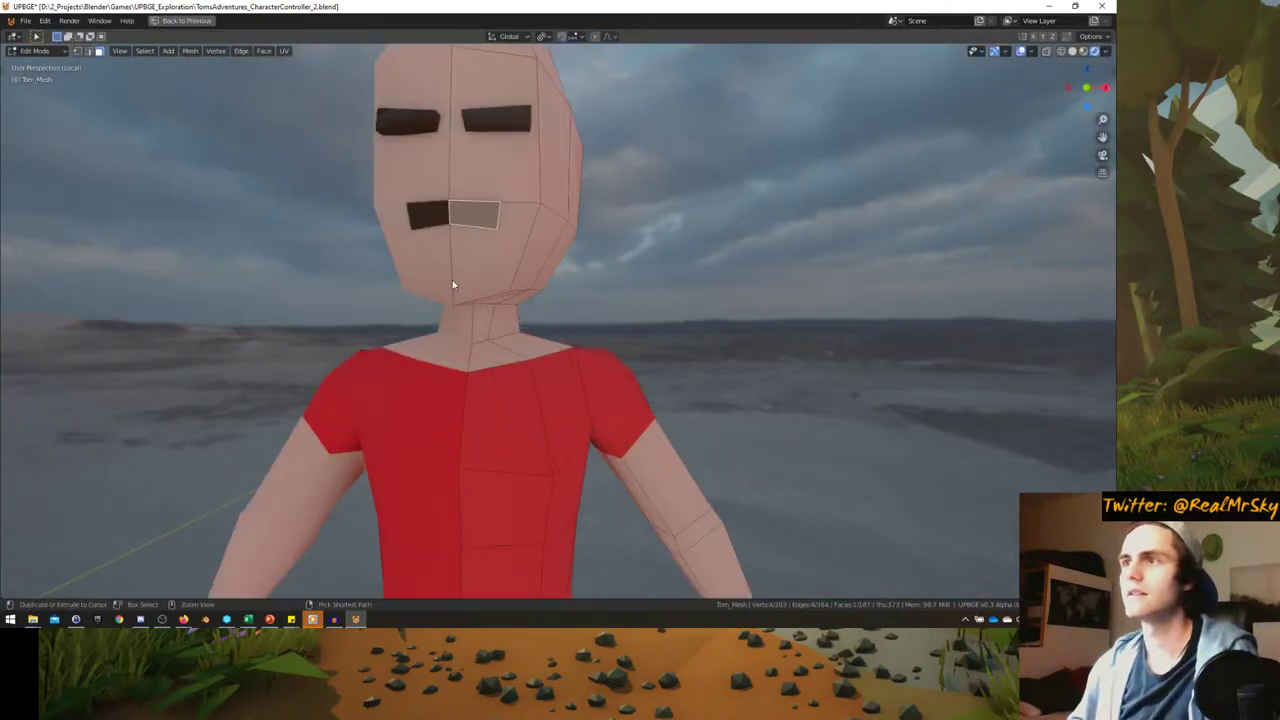
key(Tab)
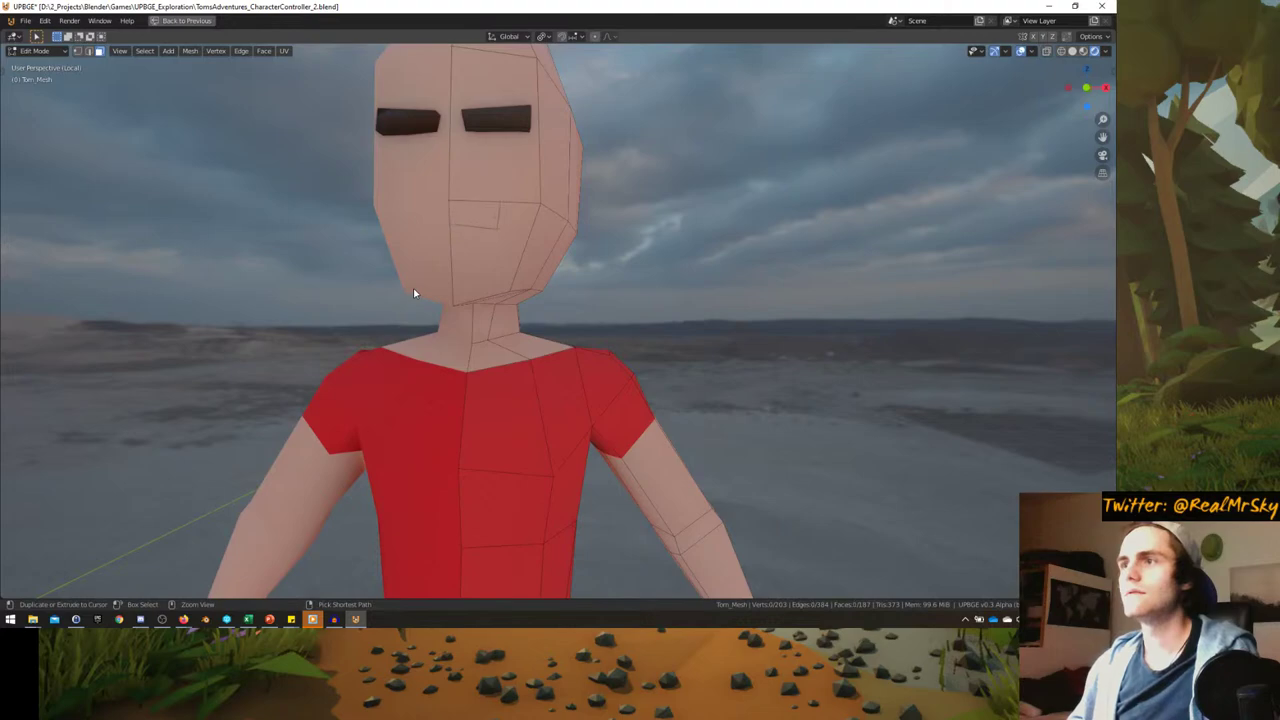
key(Tab)
scroll(415, 289, down, 5)
middle_drag(415, 289, 474, 311)
scroll(474, 311, down, 3)
key(KP_0)
key(p)
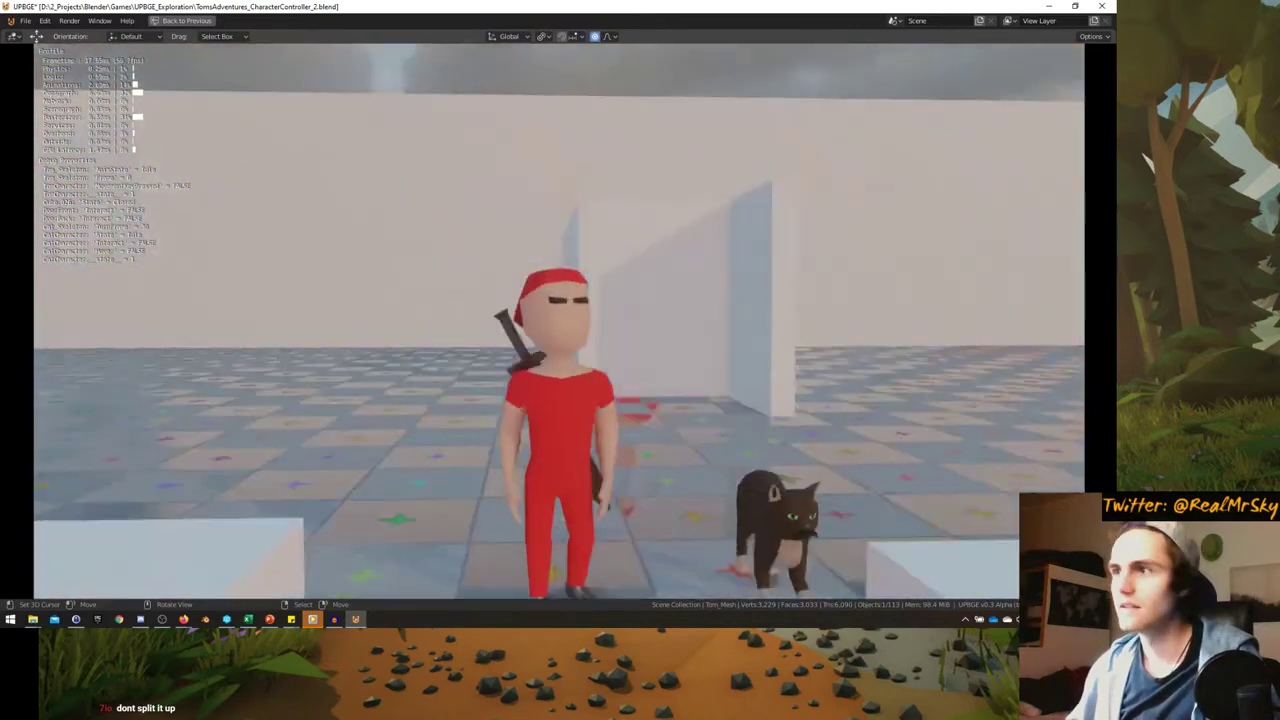
- Walk Tom to the black cat, mount it with E, ride and steer it left, then stop
key(w)
key(e)
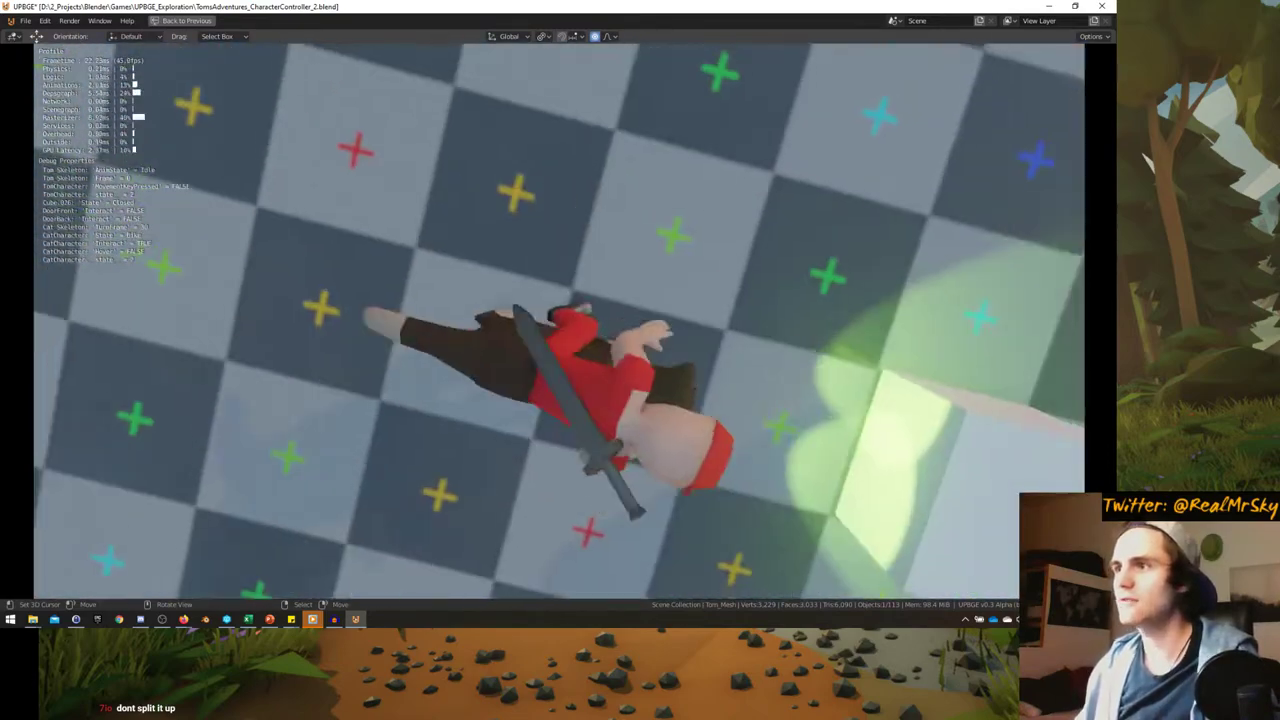
key(w)
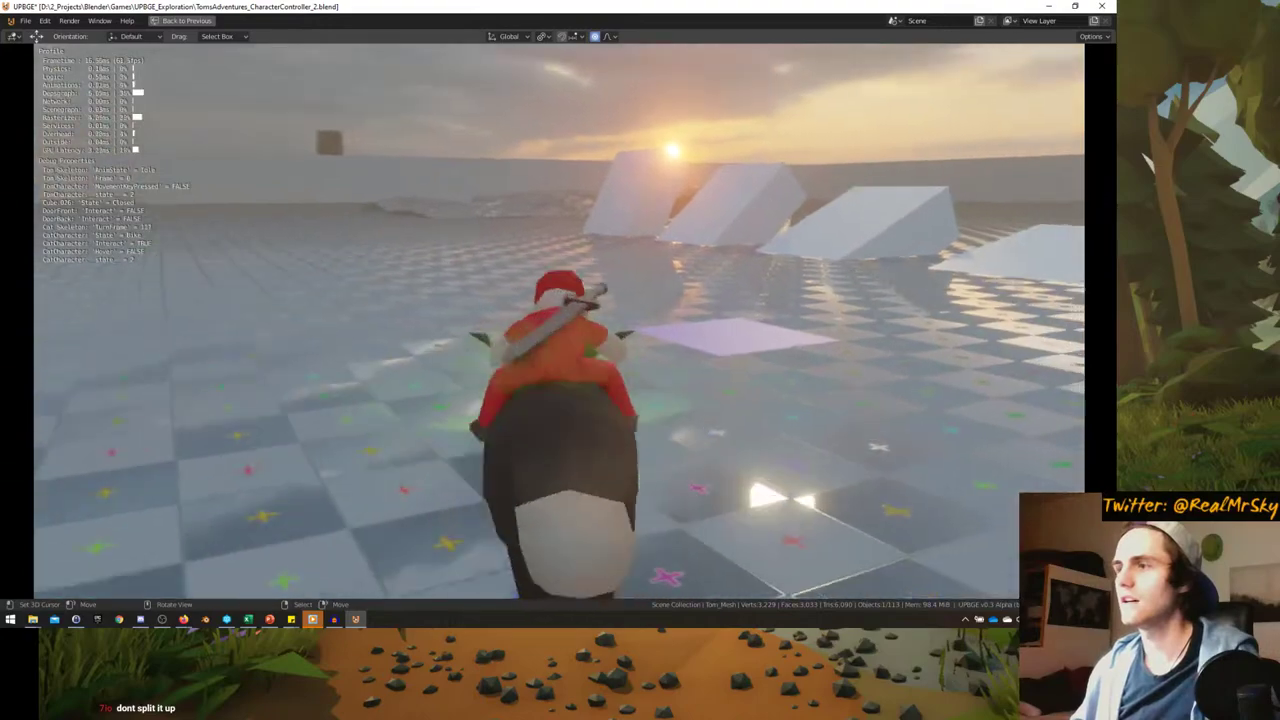
key(a)
key(a)
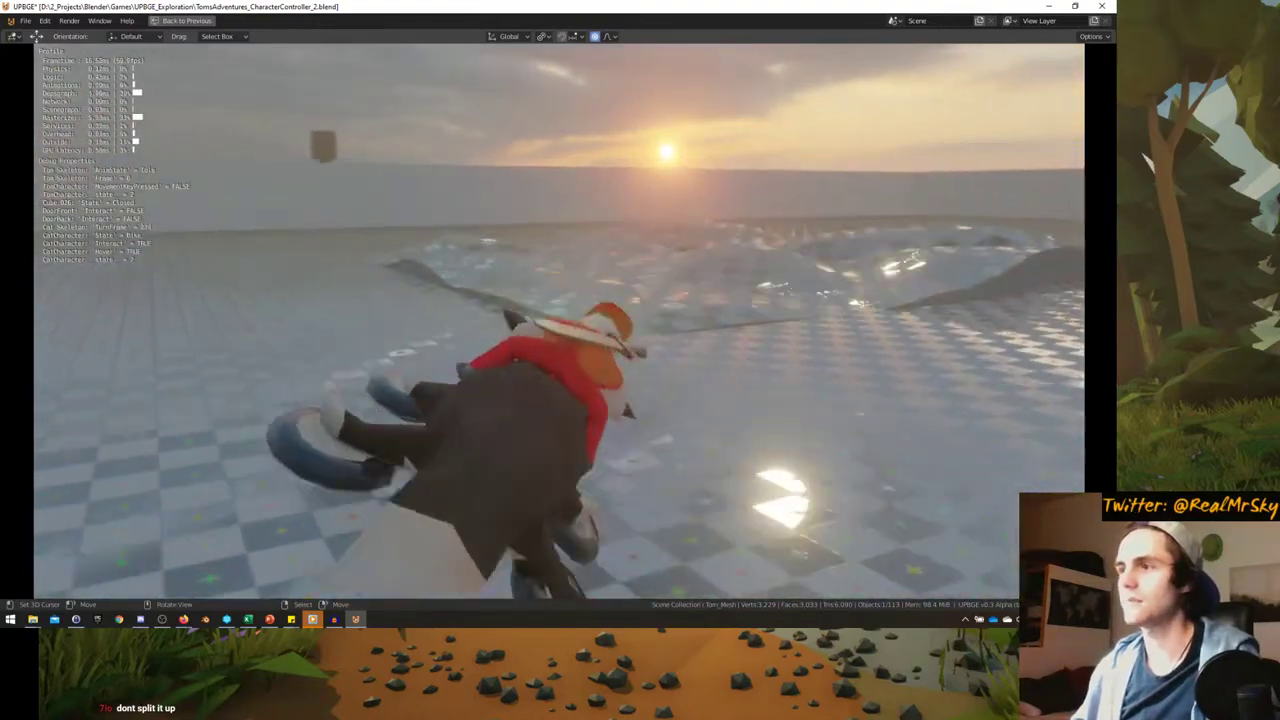
key(a)
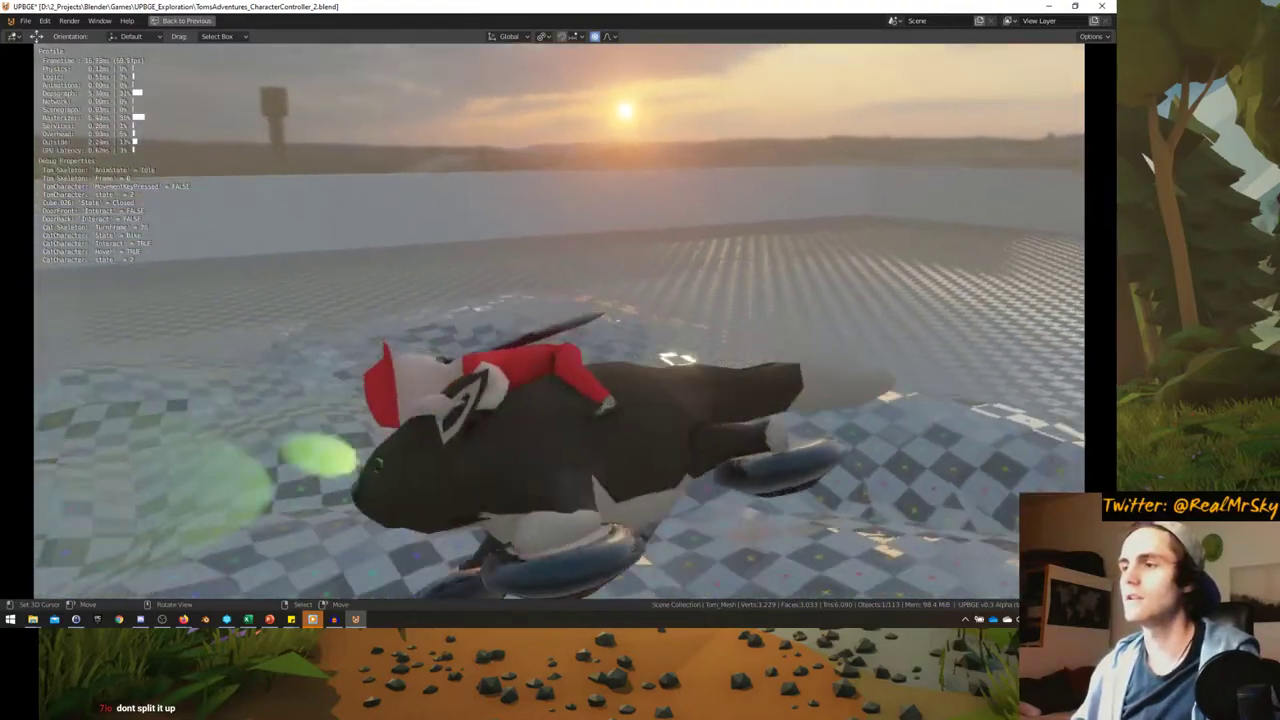
key(a)
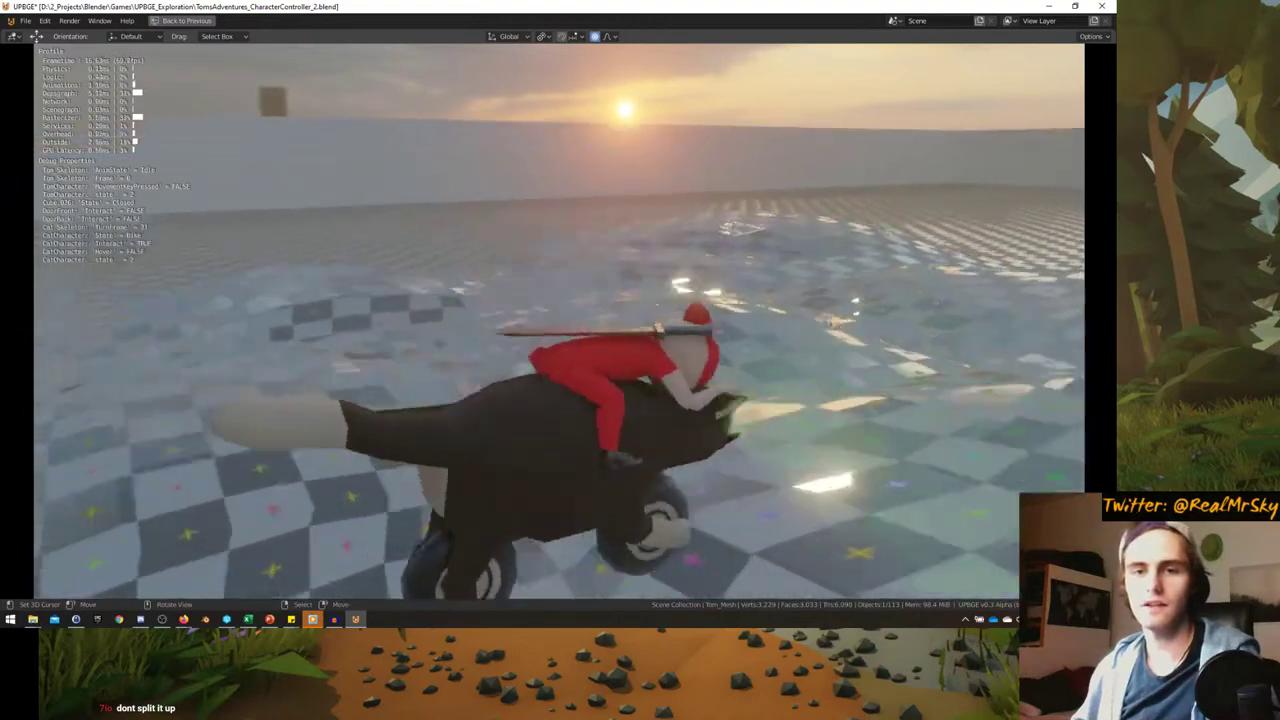
key(a)
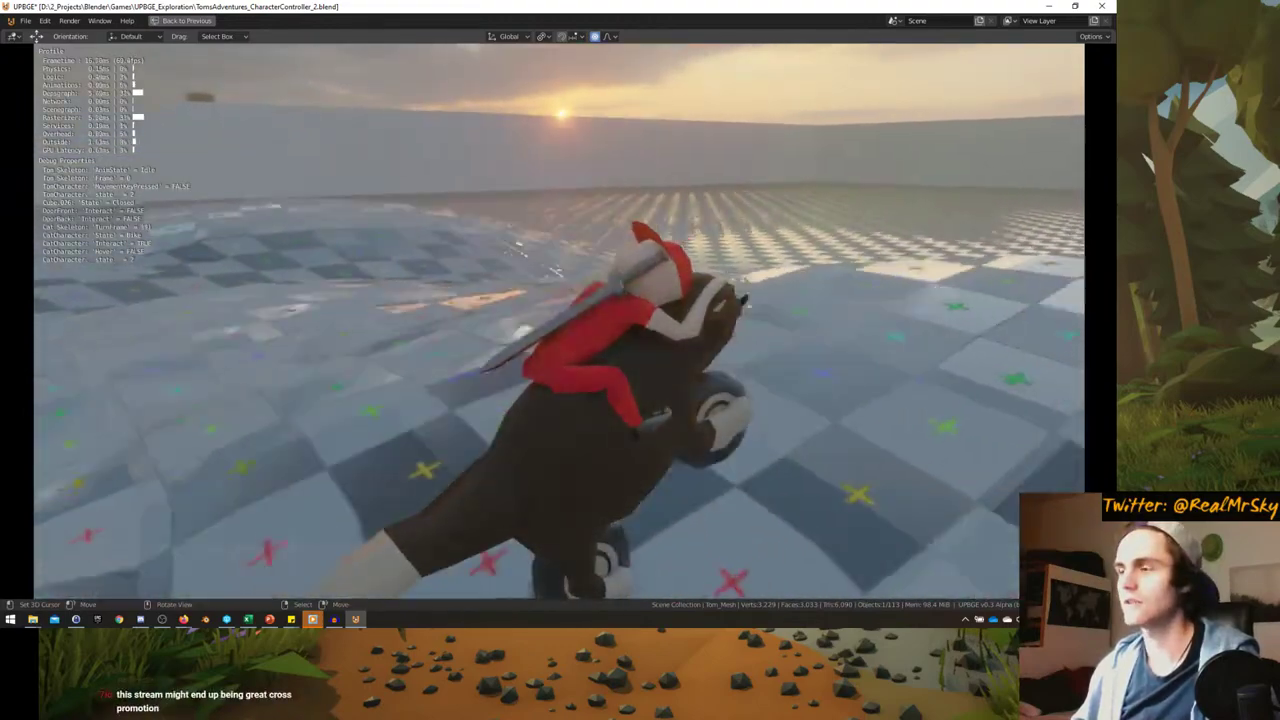
key(a)
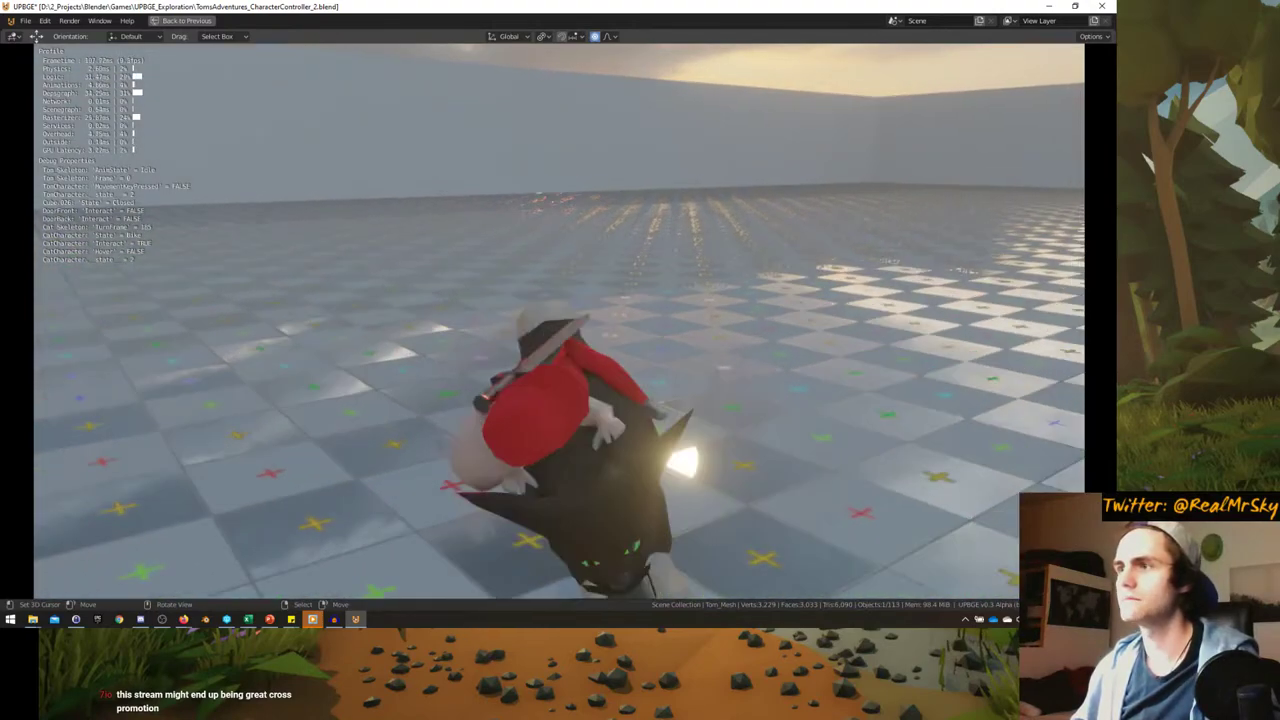
key(Escape)
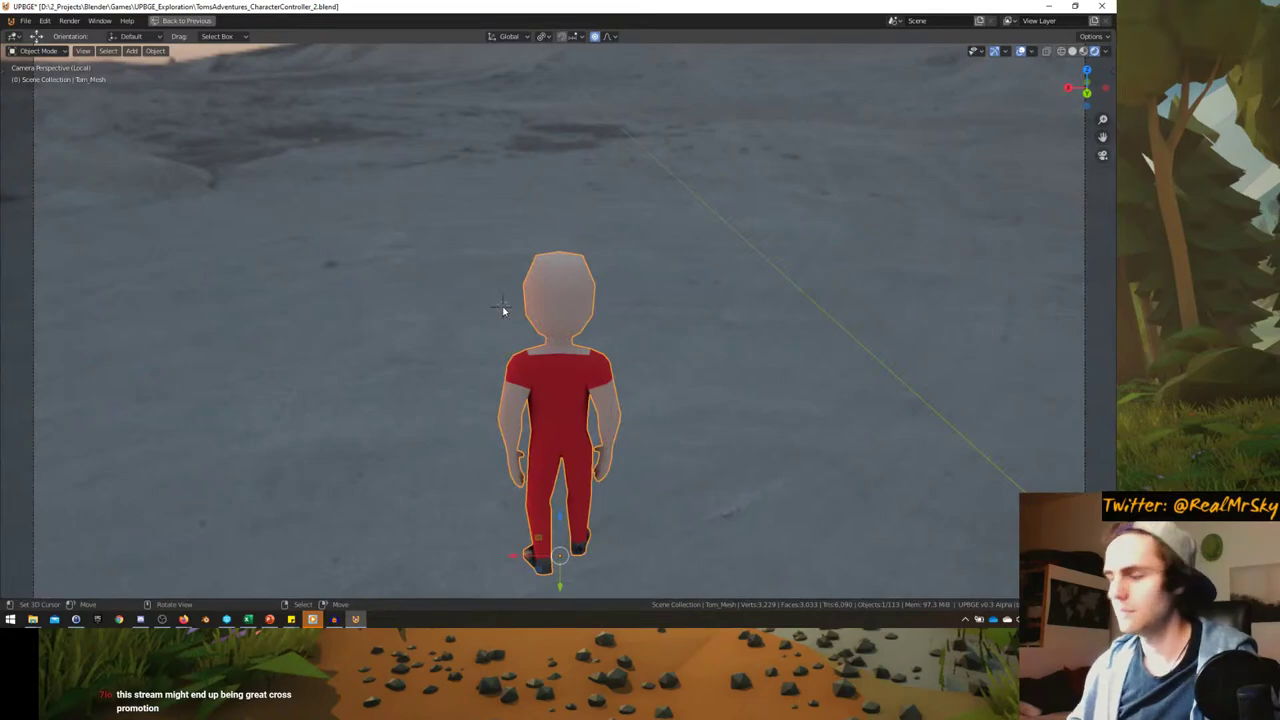
- Show the whole level, start the game, and walk, jump and sprint Tom on the white ramp
key(KP_Divide)
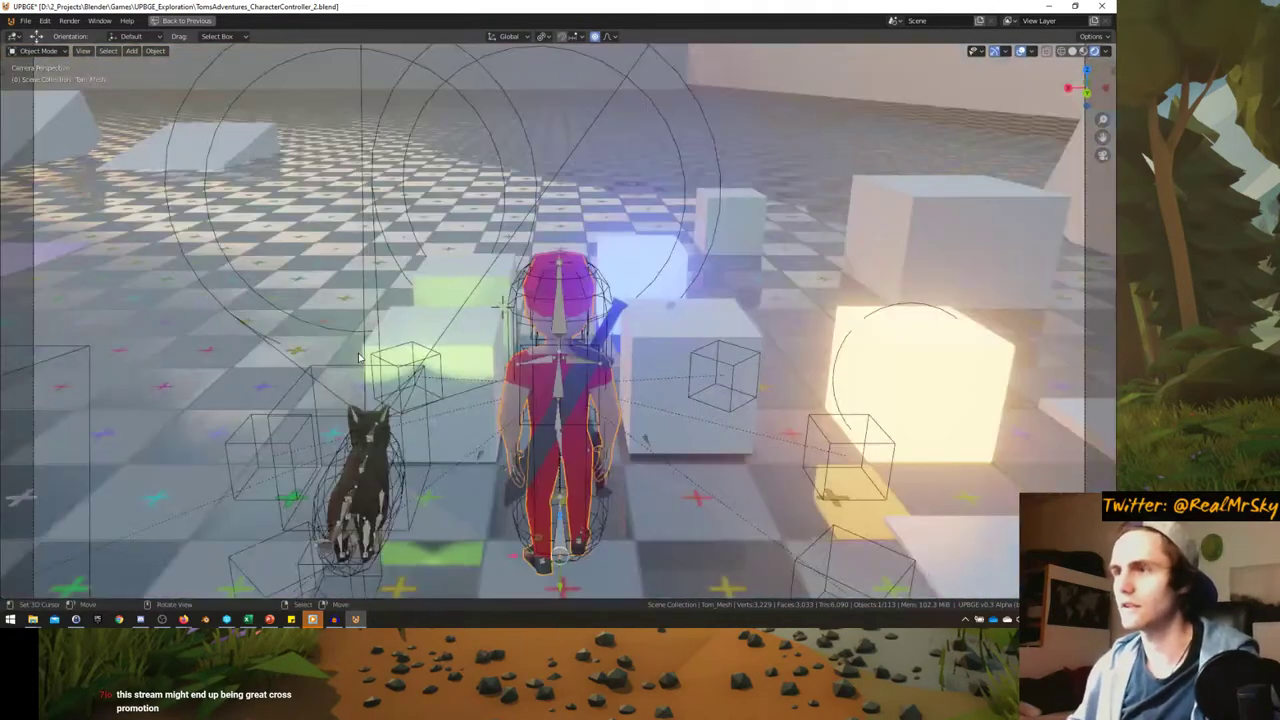
key(p)
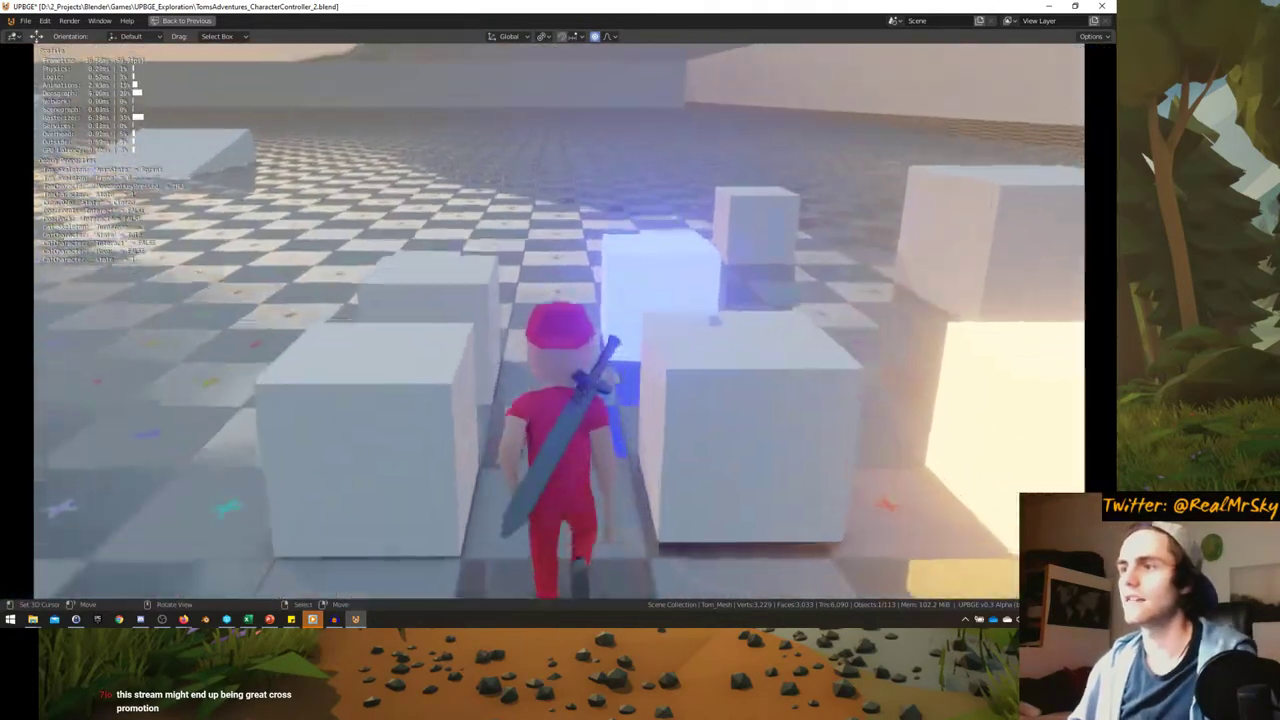
key(w)
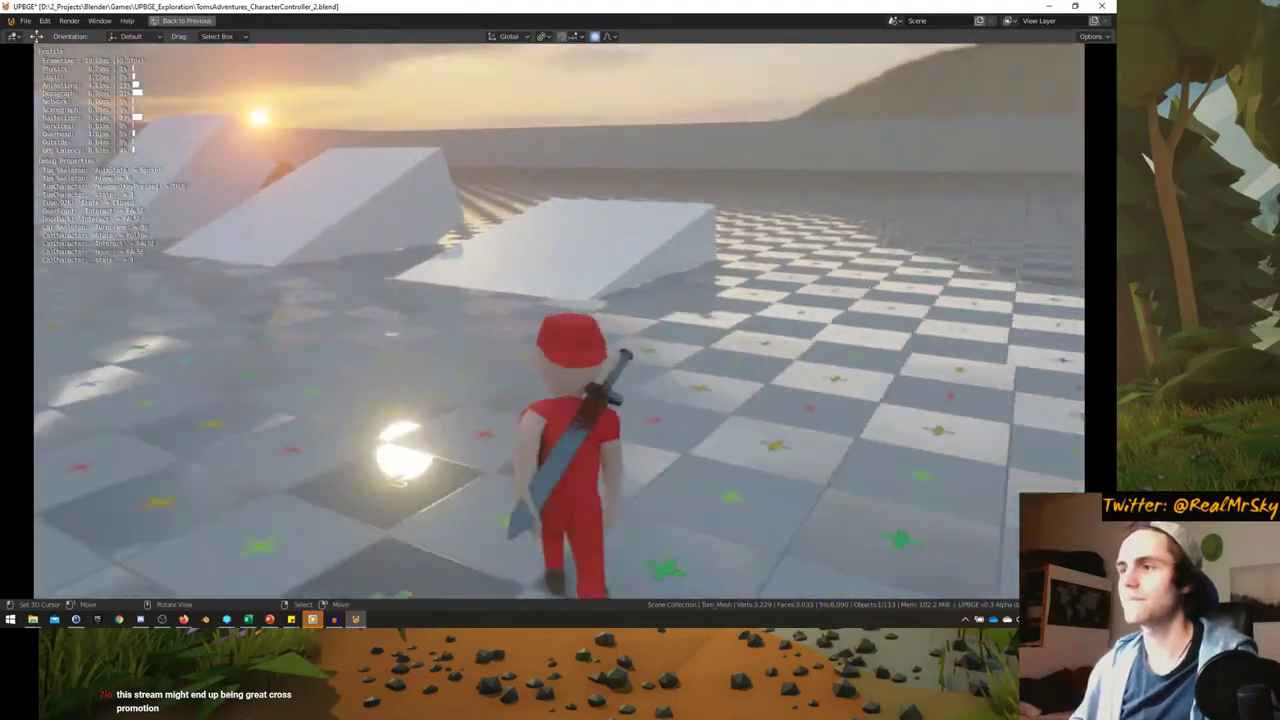
key(d)
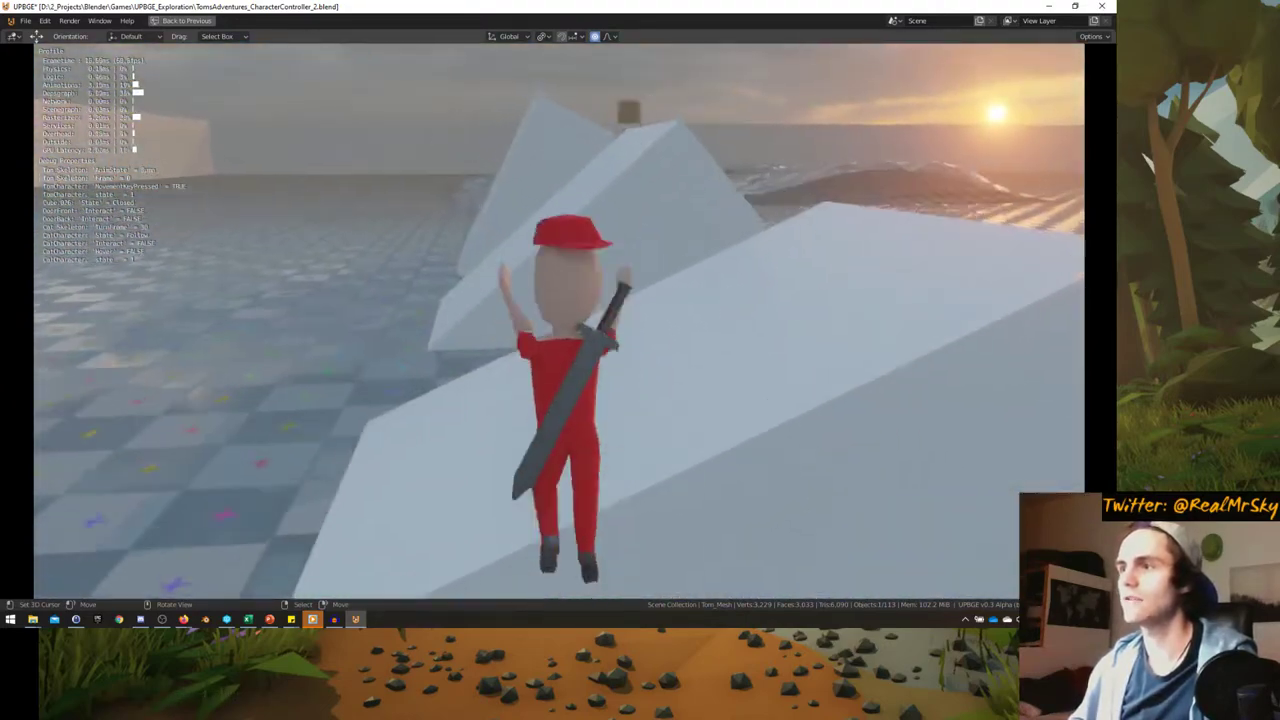
key(a)
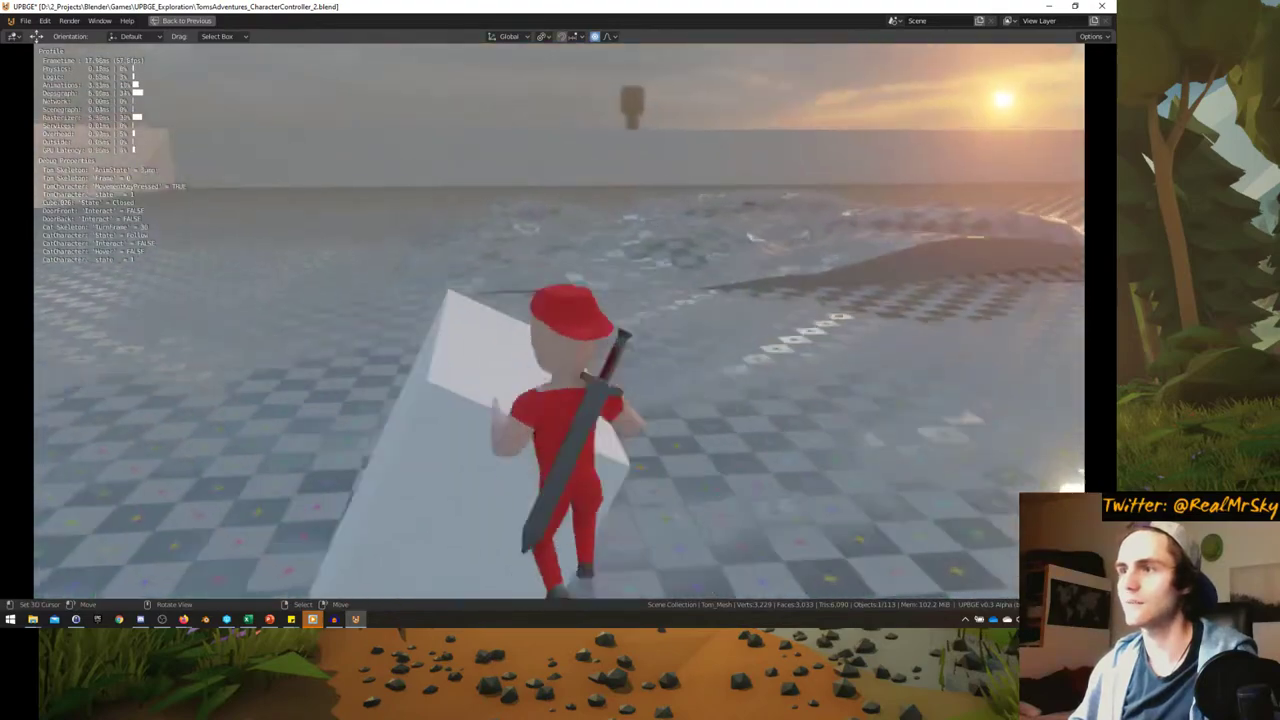
key(d)
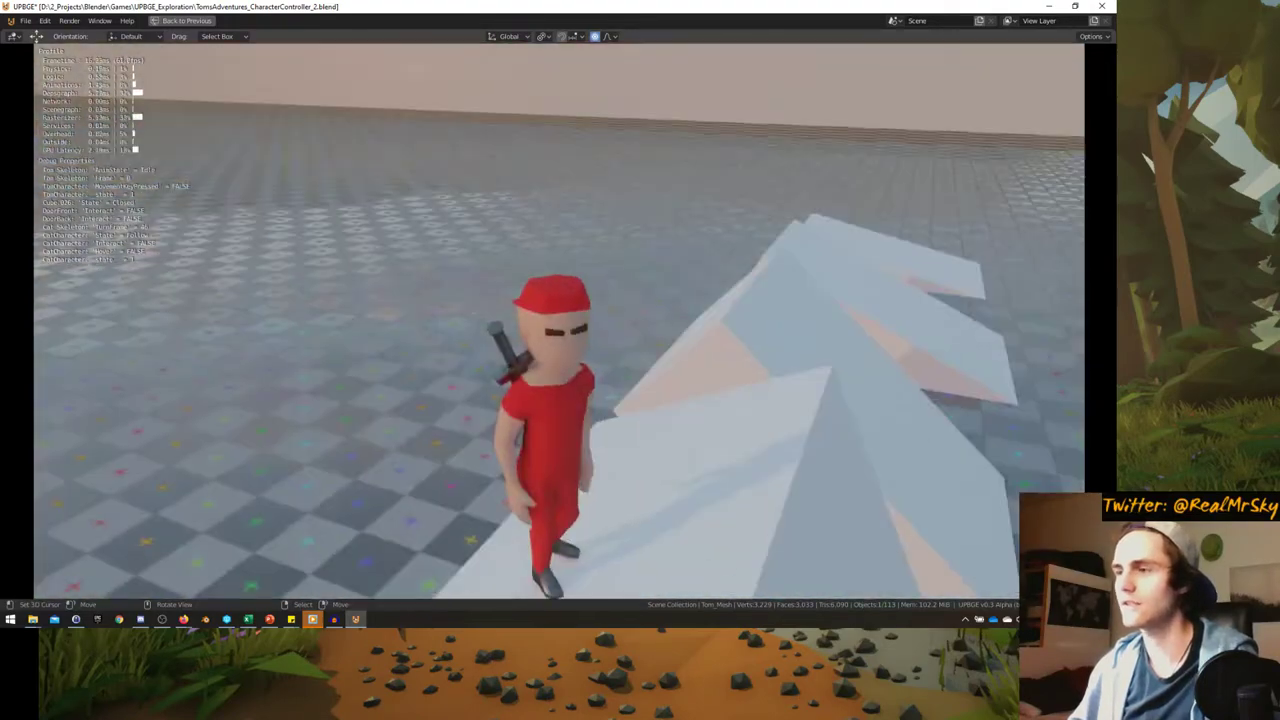
key(w)
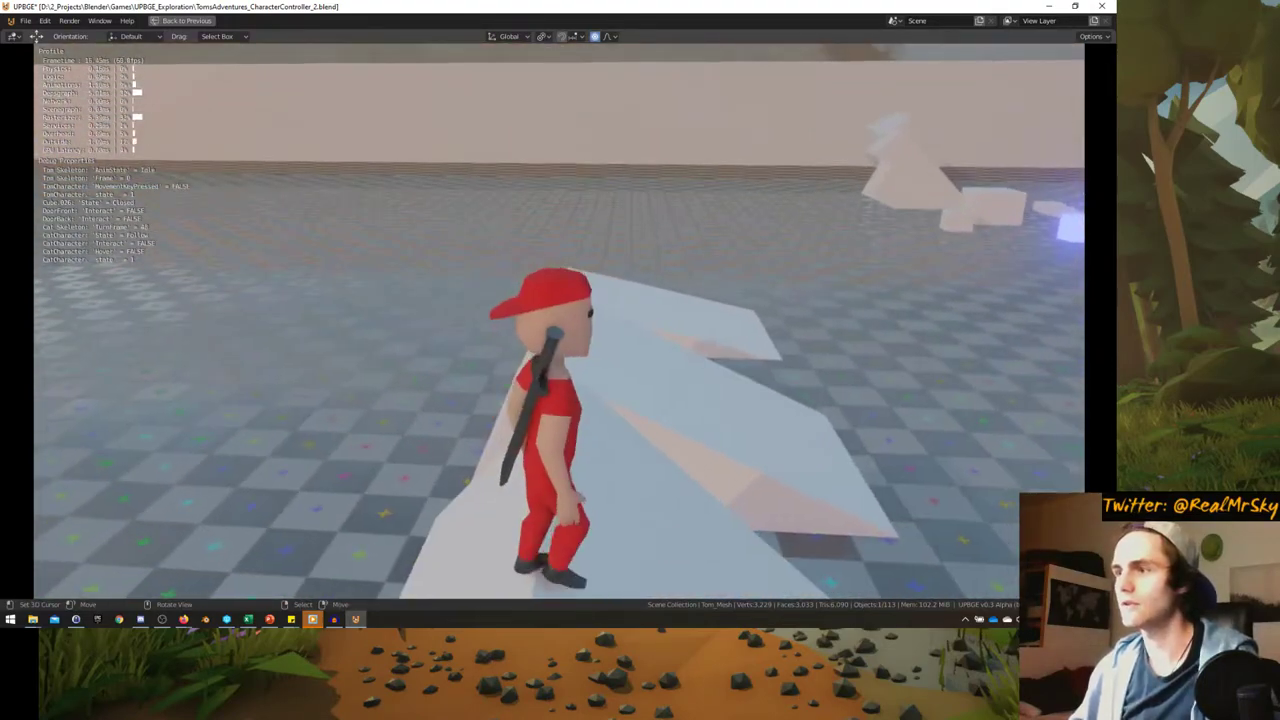
key(space)
key(shift)
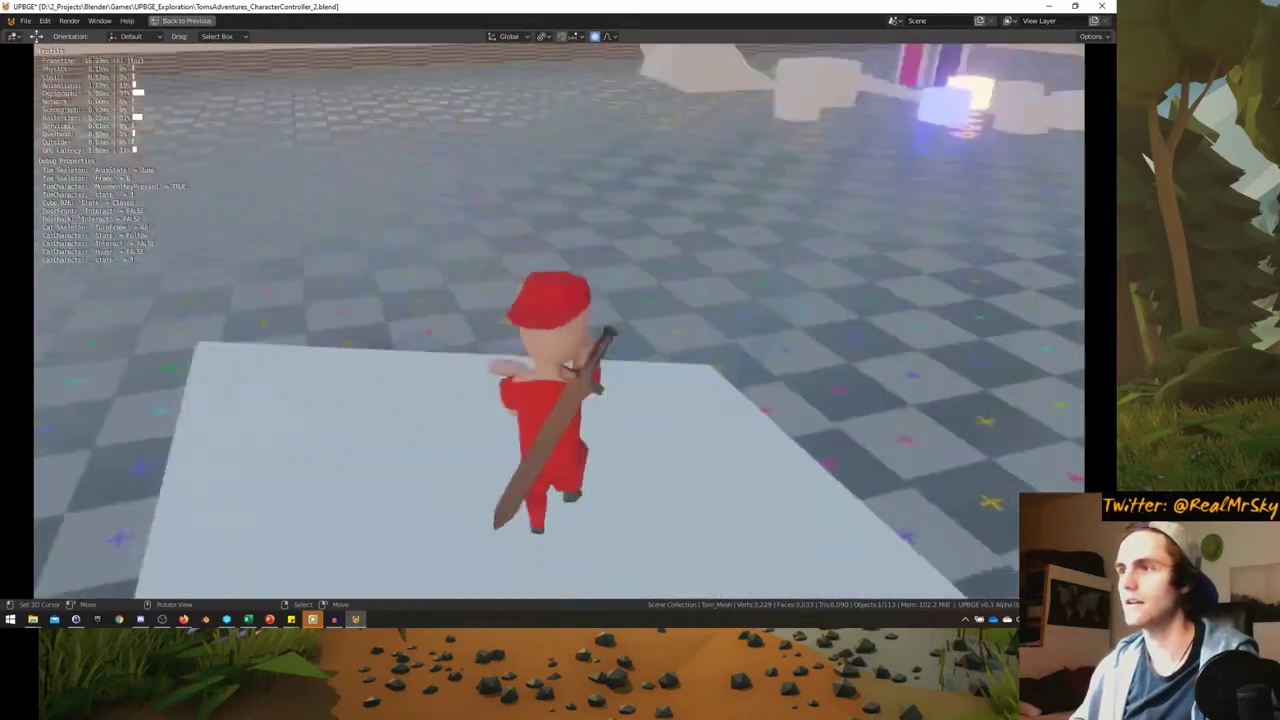
- Sprint Tom along the ramp, turn him around, and jump onto the ramp ledge
key(a)
key(s)
key(w)
key(d)
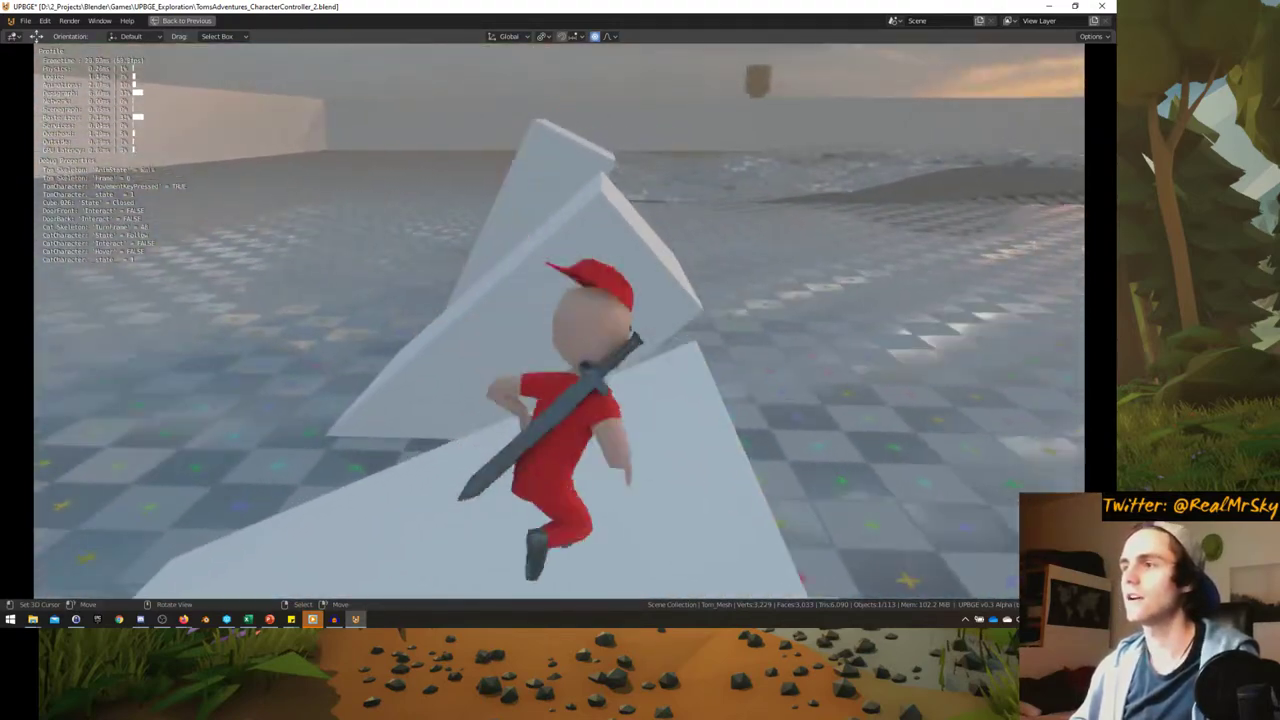
key(w)
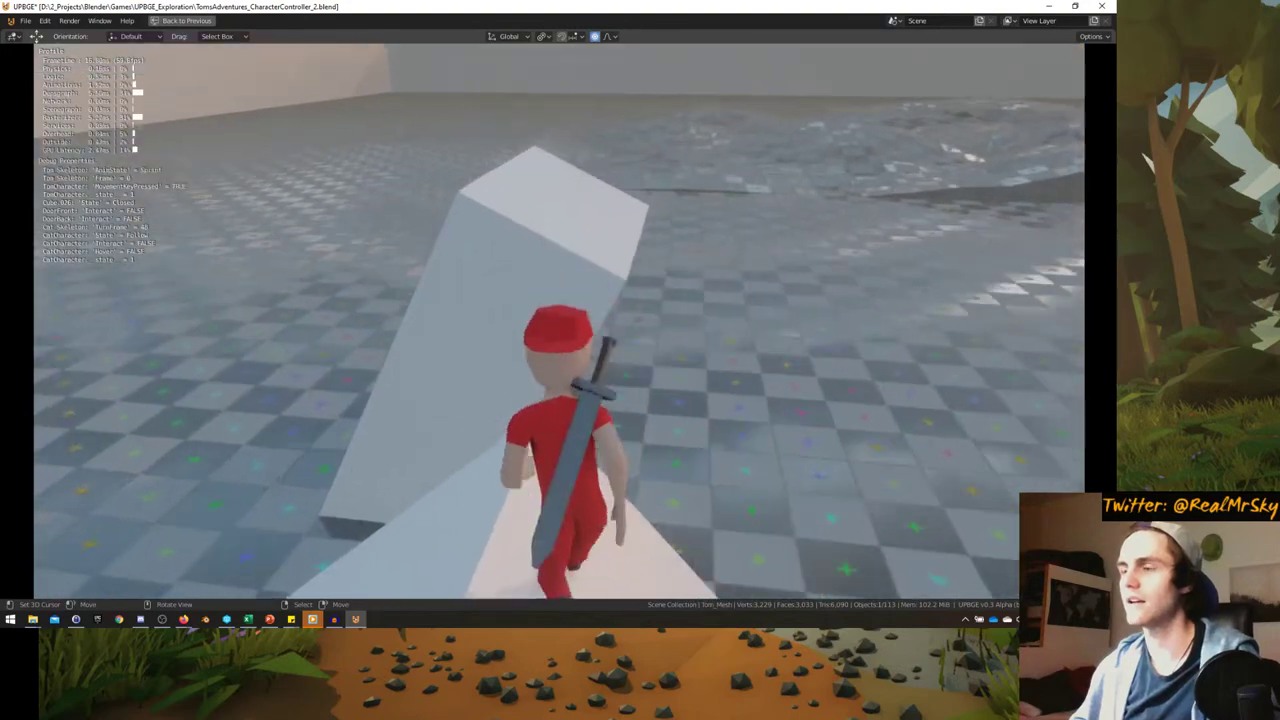
key(s)
key(w)
key(w)
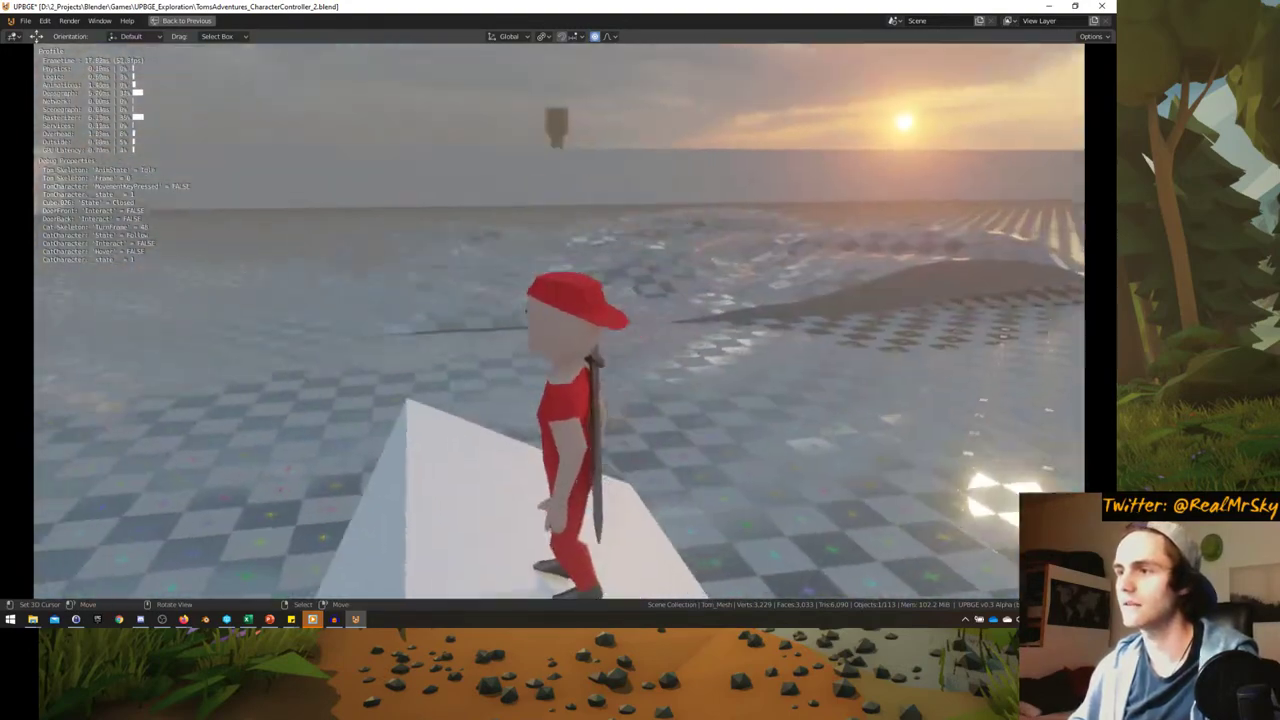
key(s)
key(w)
key(space)
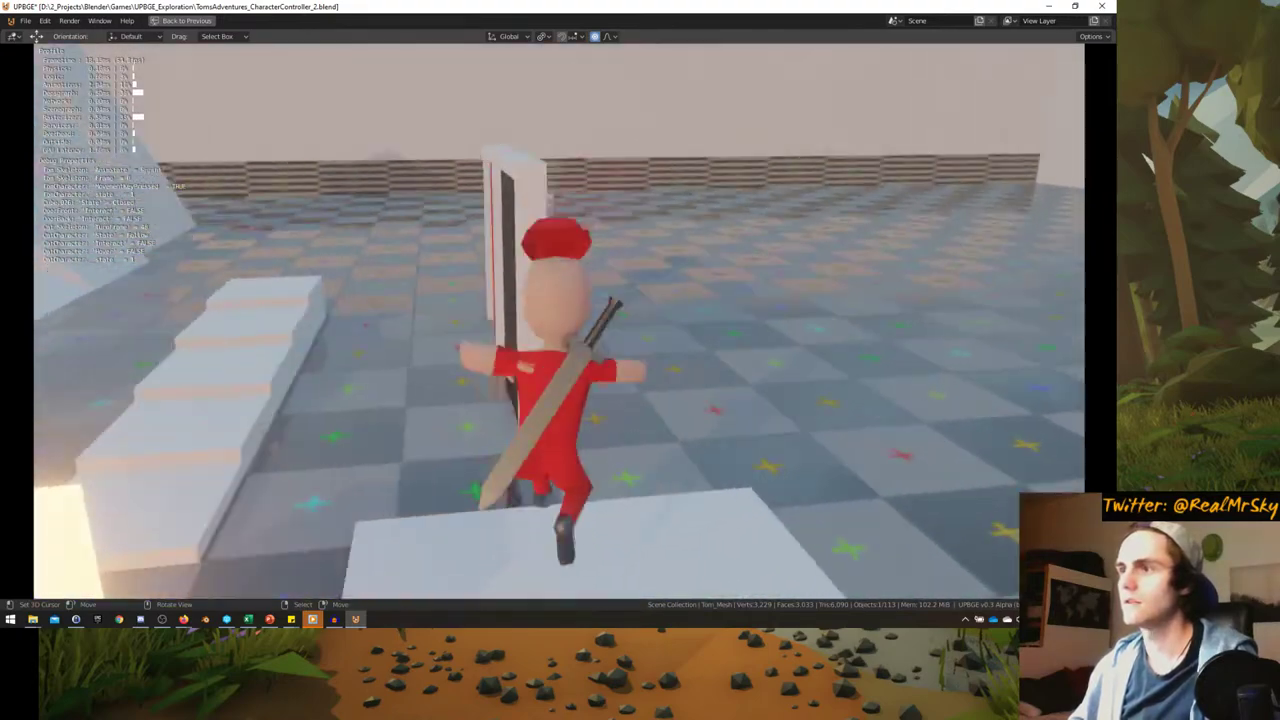
- Walk Tom through the doorway and sprint away with the cat trailing, then stop
key(w)
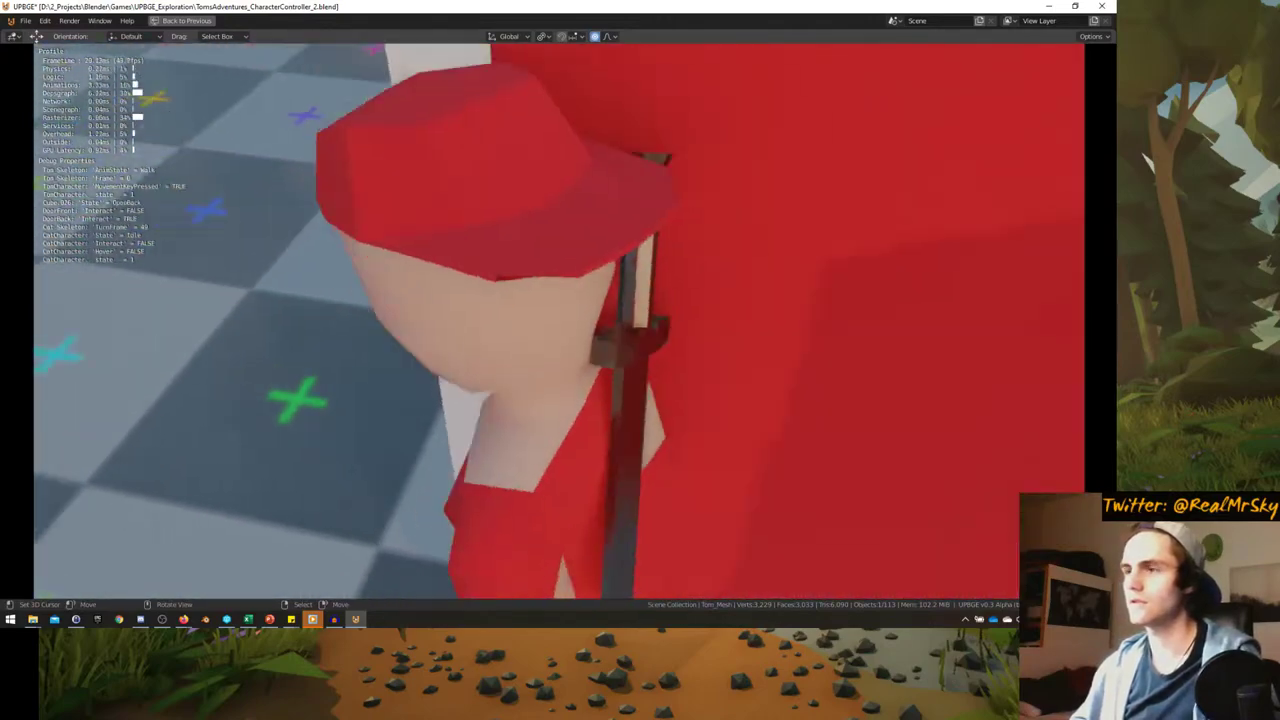
key(w)
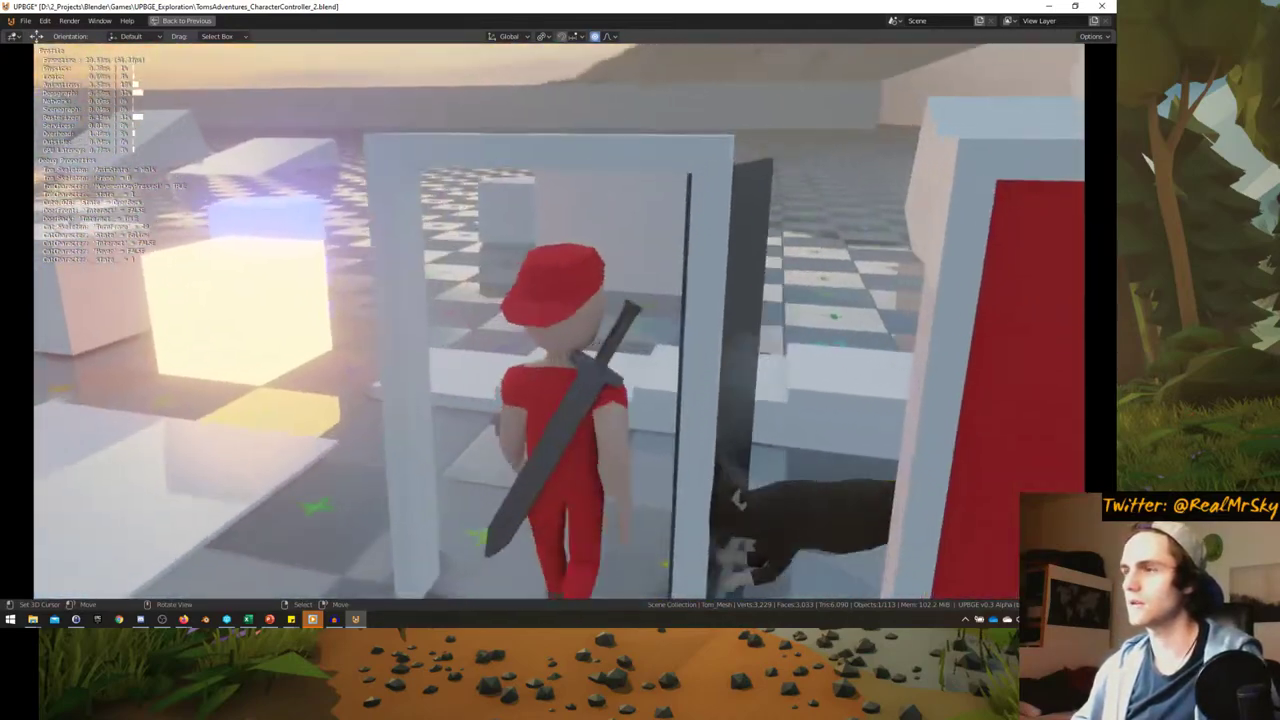
key(w)
key(shift+w)
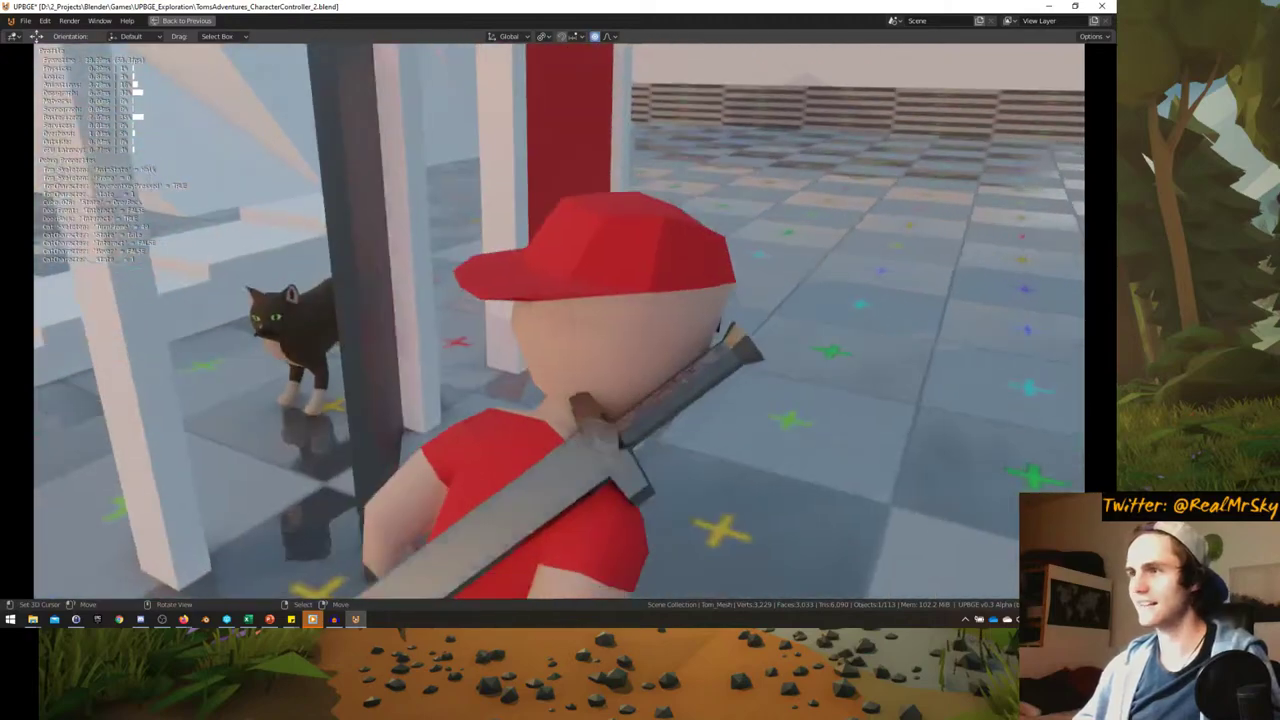
key(s)
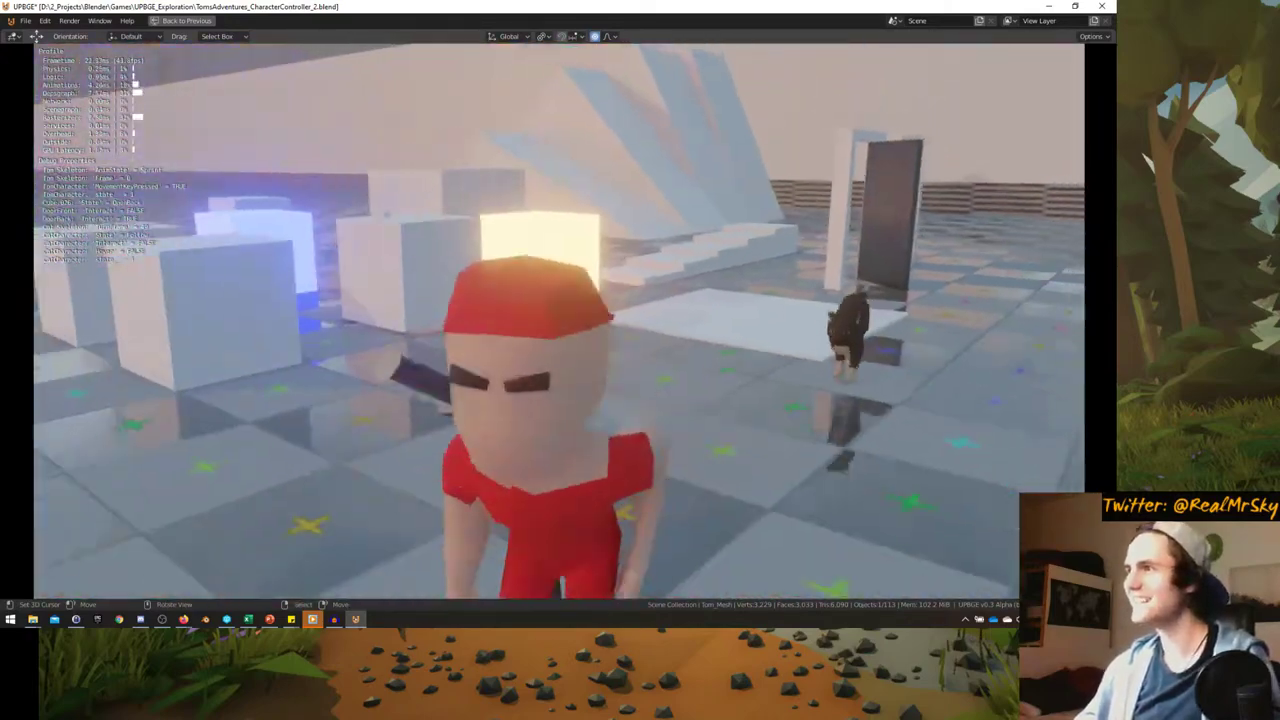
key(shift+a)
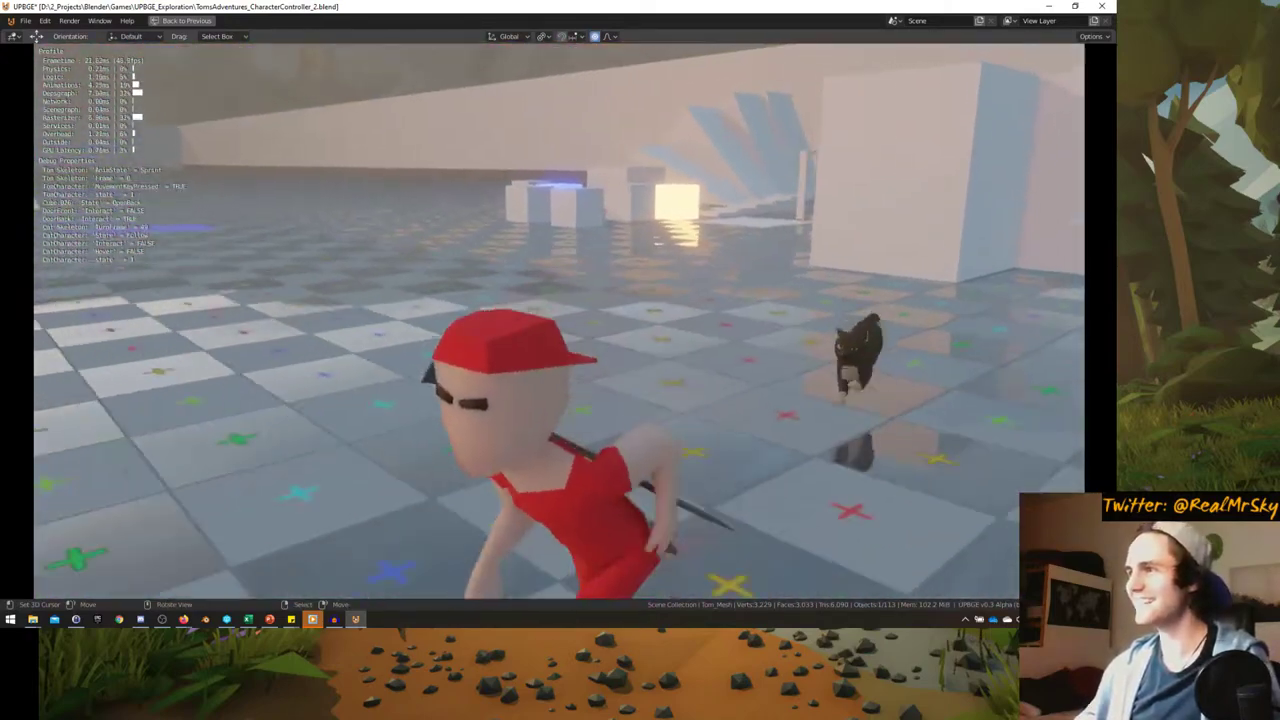
key(Escape)
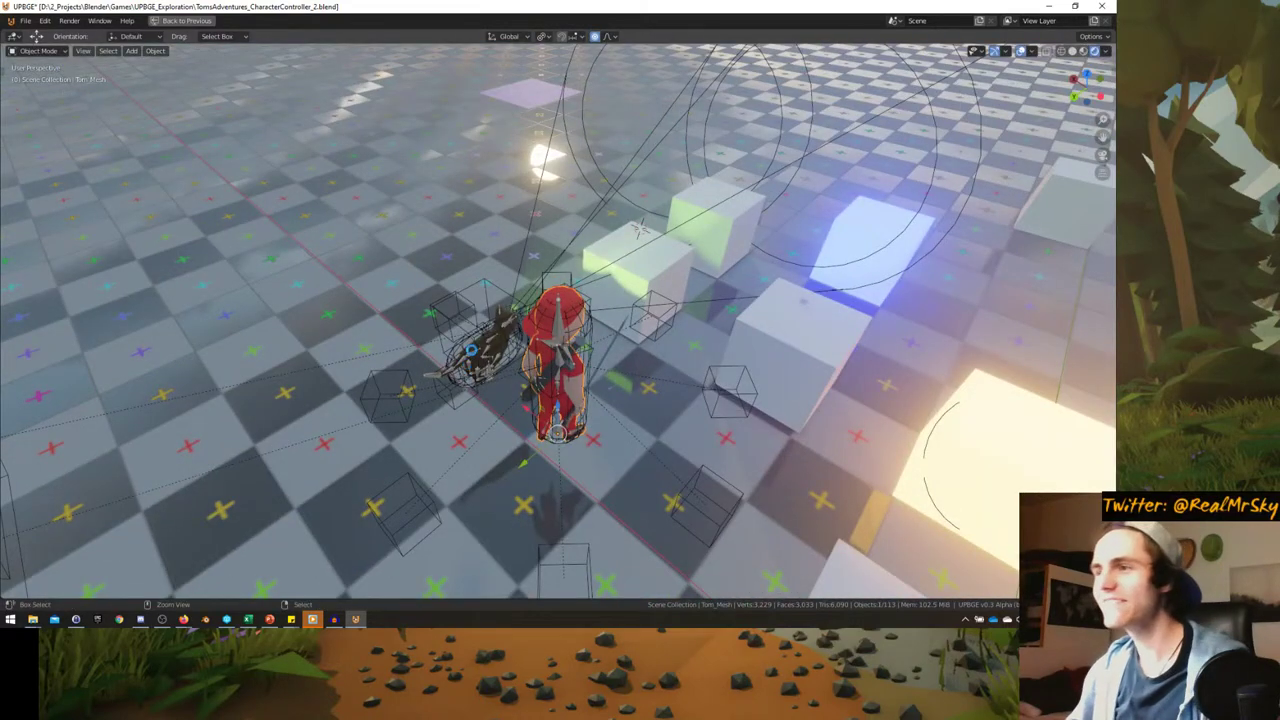
- Inspect the cat from several angles, selecting its skeleton, the CatSeat cube and Cube.058
middle_drag(456, 352, 606, 370)
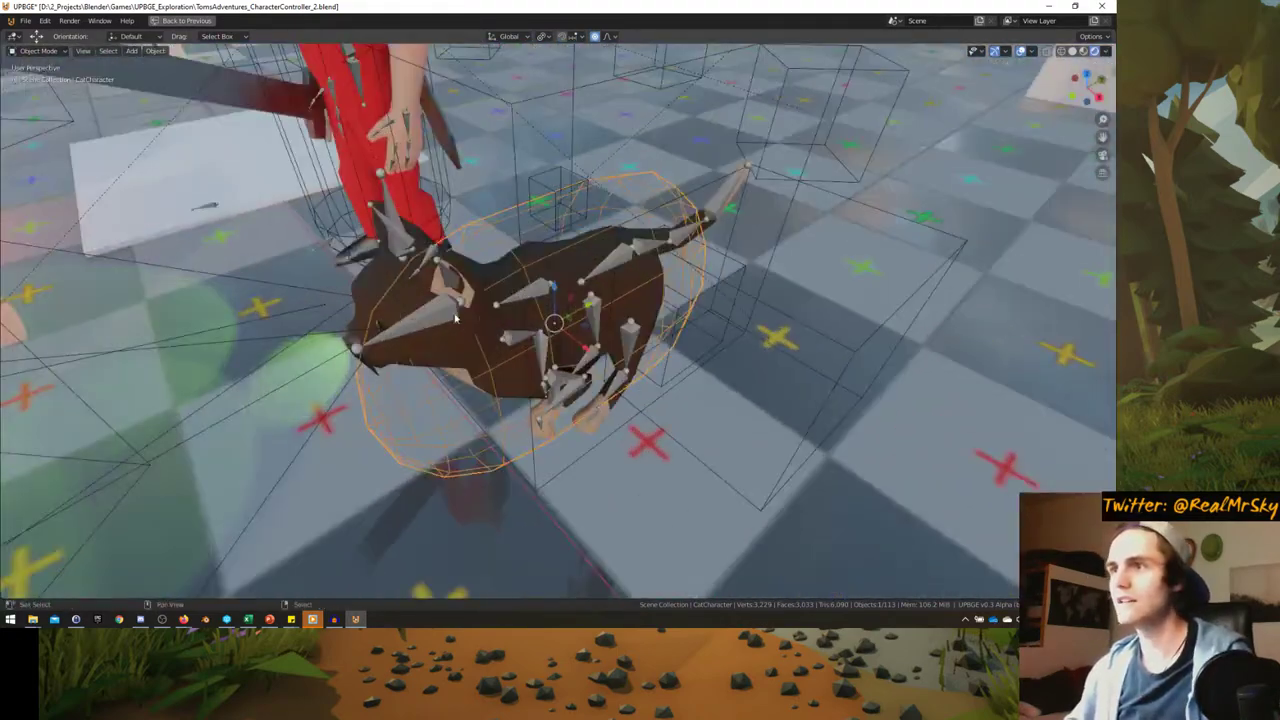
click(455, 298)
middle_drag(506, 302, 683, 232)
click(552, 224)
click(683, 232)
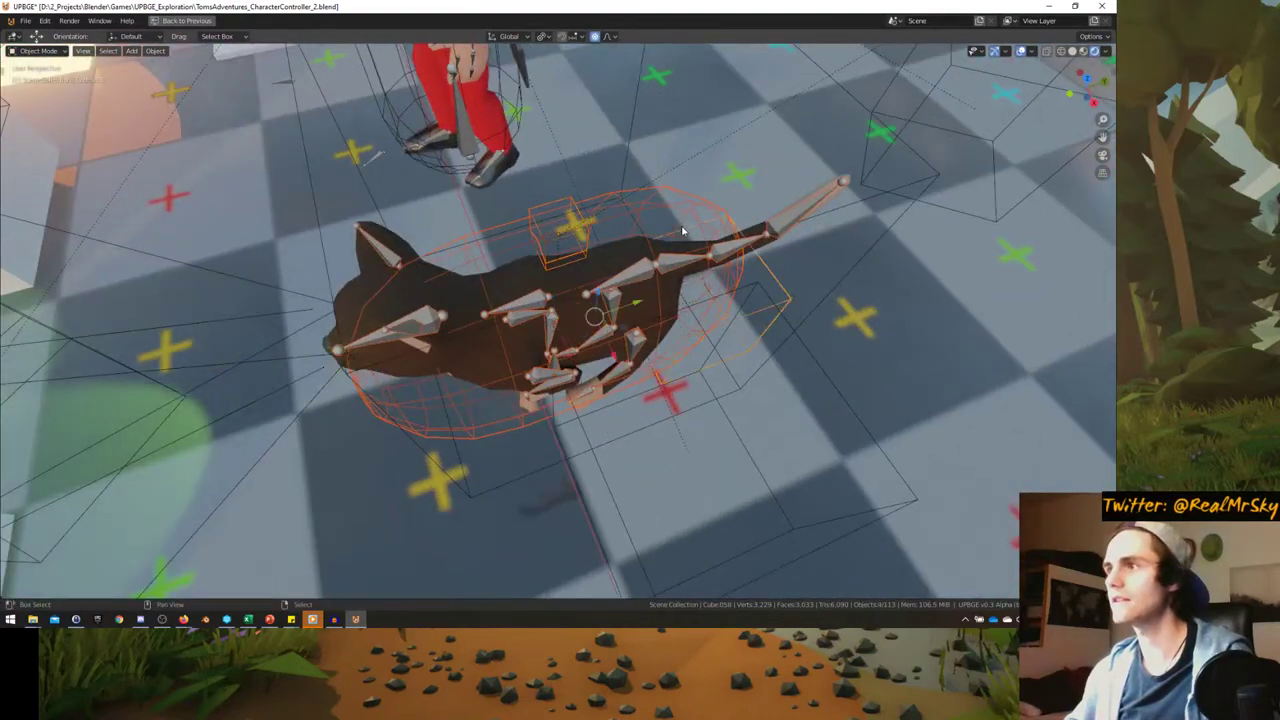
middle_drag(588, 292, 883, 37)
key(g)
key(Escape)
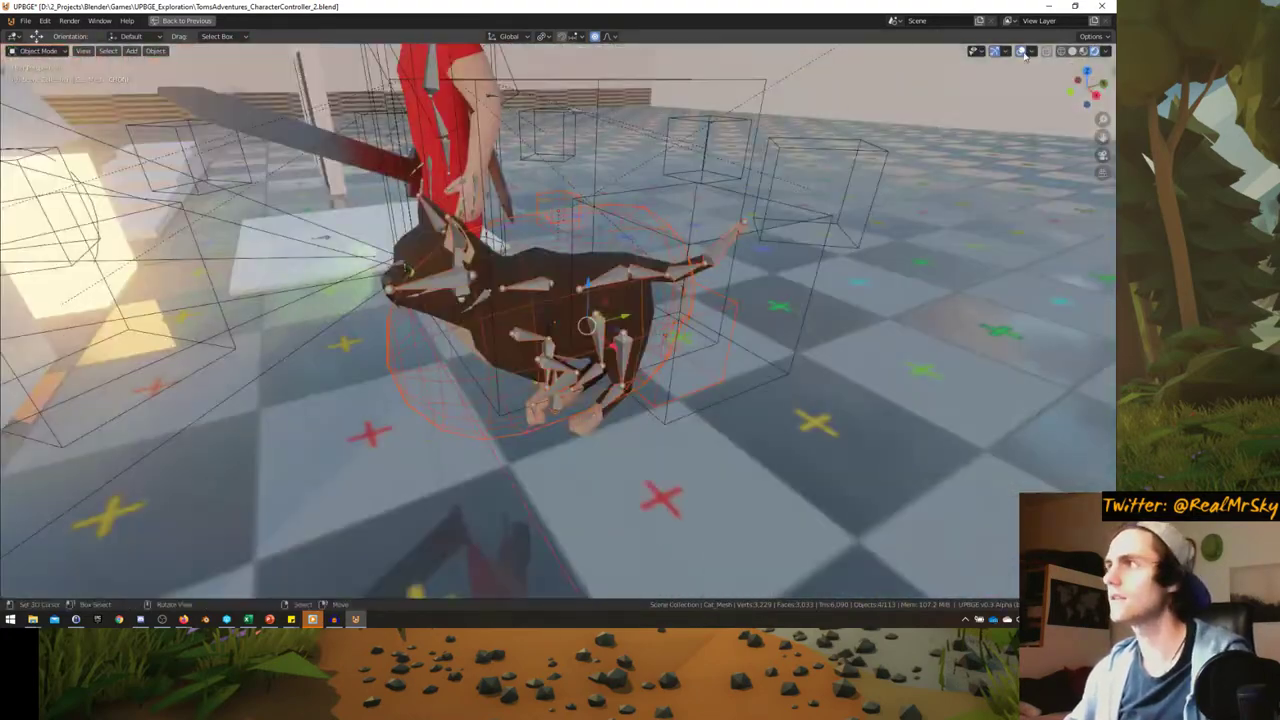
middle_drag(1025, 55, 531, 264)
- Switch the viewport to wireframe shading
key(z)
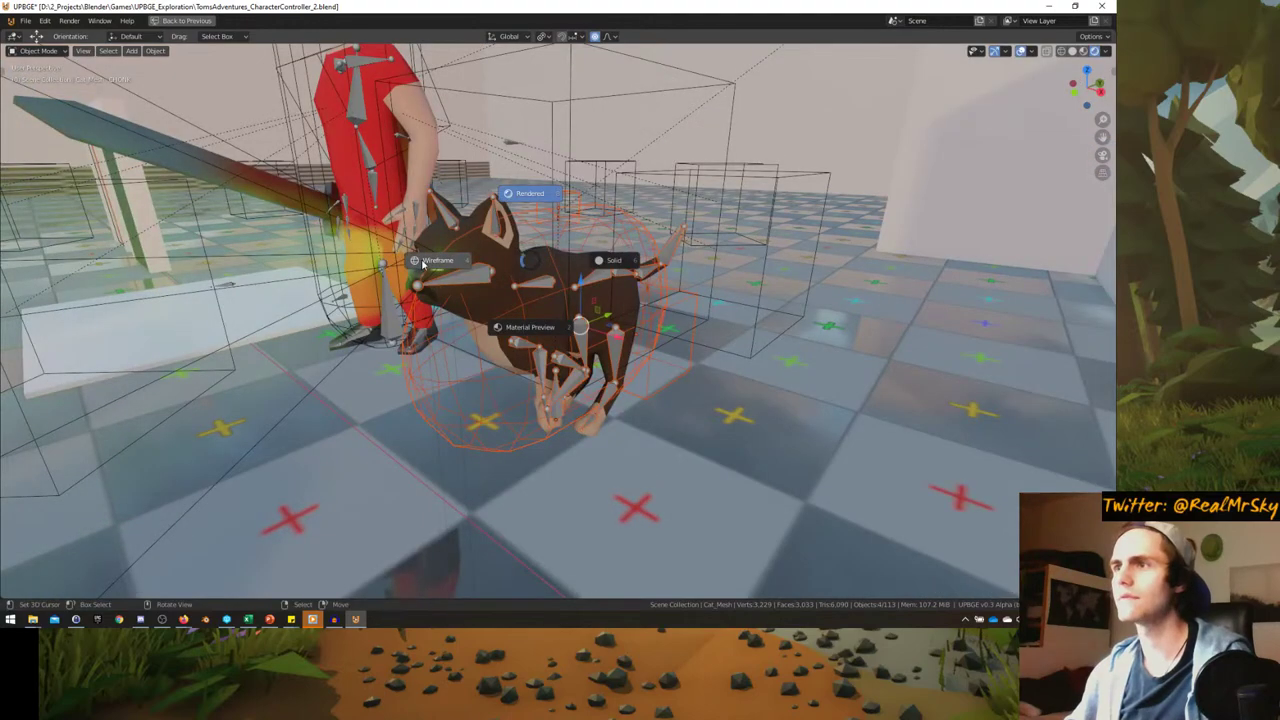
click(422, 263)
scroll(503, 273, down, 3)
middle_drag(503, 273, 531, 214)
- Duplicate the cat's Spot light into Spot.001 and place the copy
right_click(586, 251)
right_click(545, 150)
middle_drag(545, 150, 450, 368)
right_click(452, 363)
key(shift+d)
click(617, 341)
middle_drag(617, 341, 610, 262)
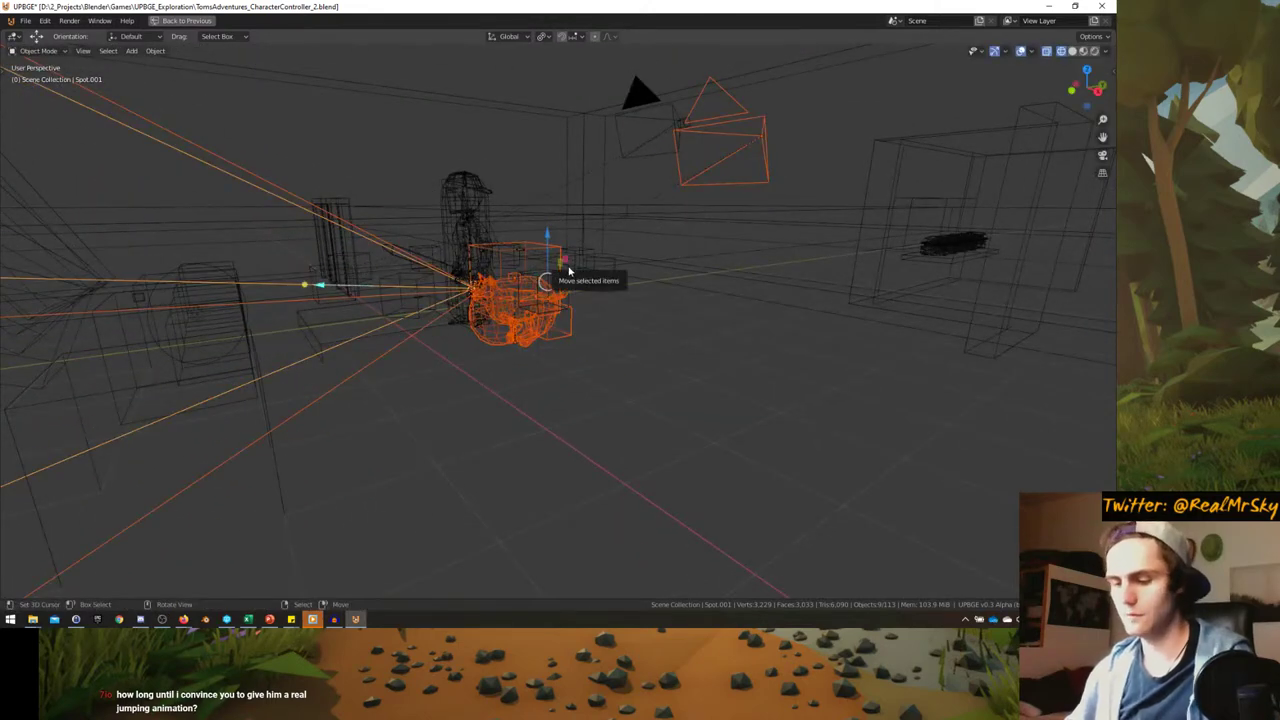
- Move Spot.001 into the Cat collection and restore the full Logic workspace
key(m)
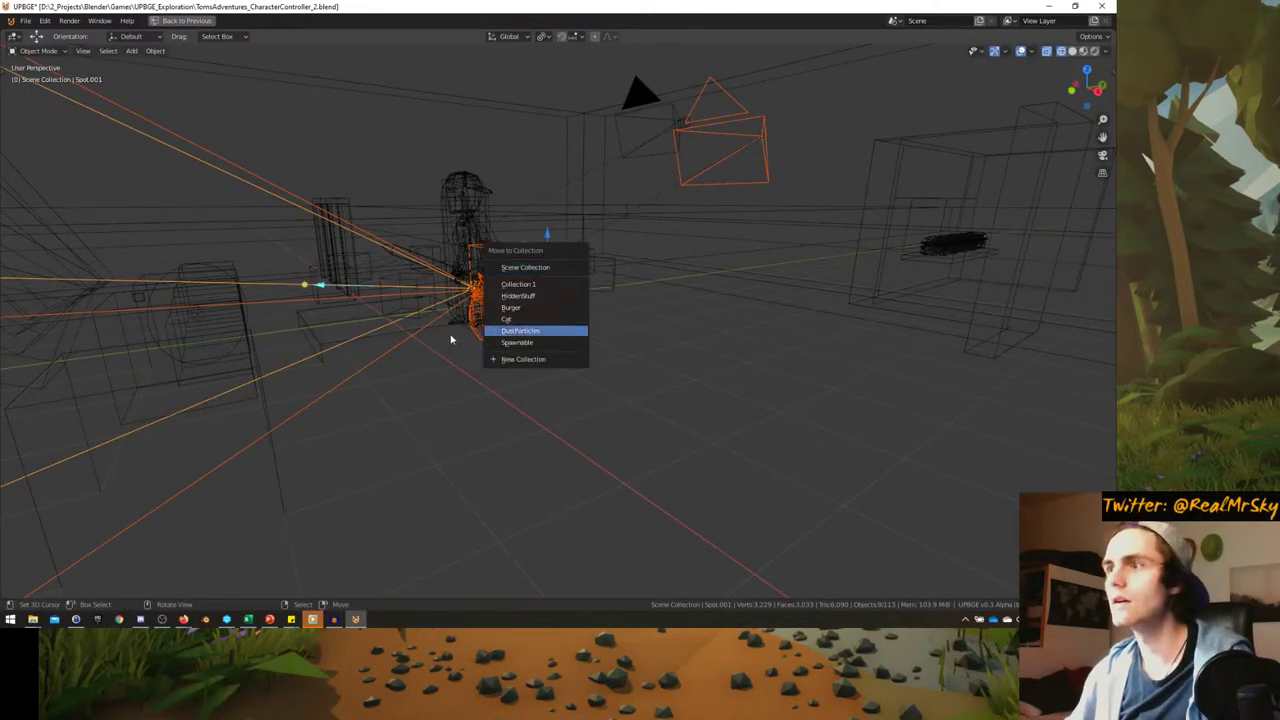
click(538, 319)
scroll(538, 325, up, 3)
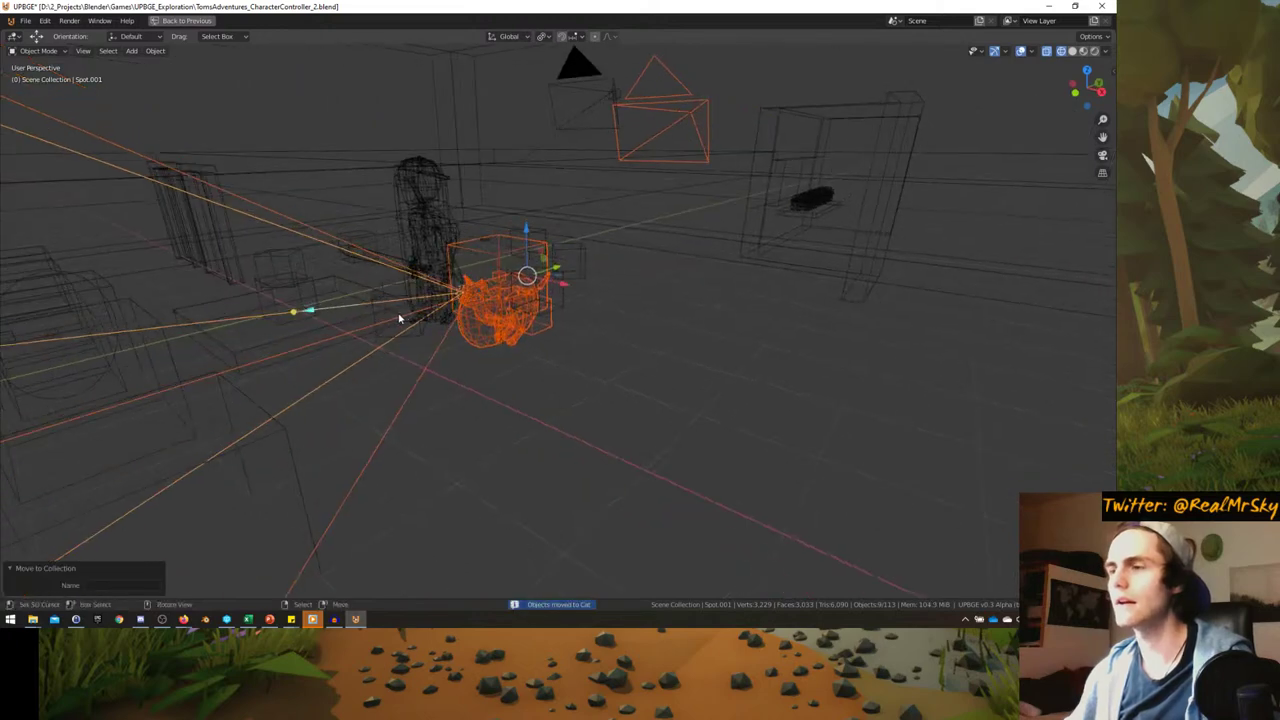
key(ctrl+space)
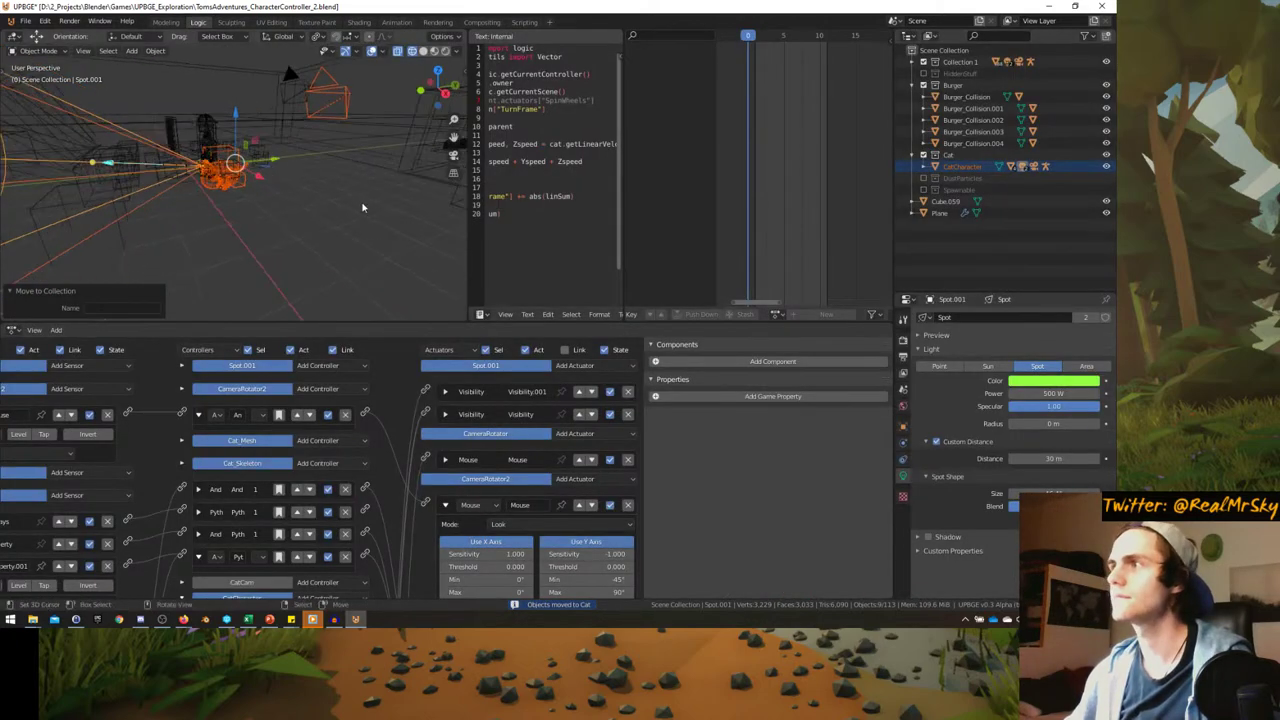
- Toggle the Cat collection off and on, then add a Cat collection instance to the level
click(923, 155)
click(923, 155)
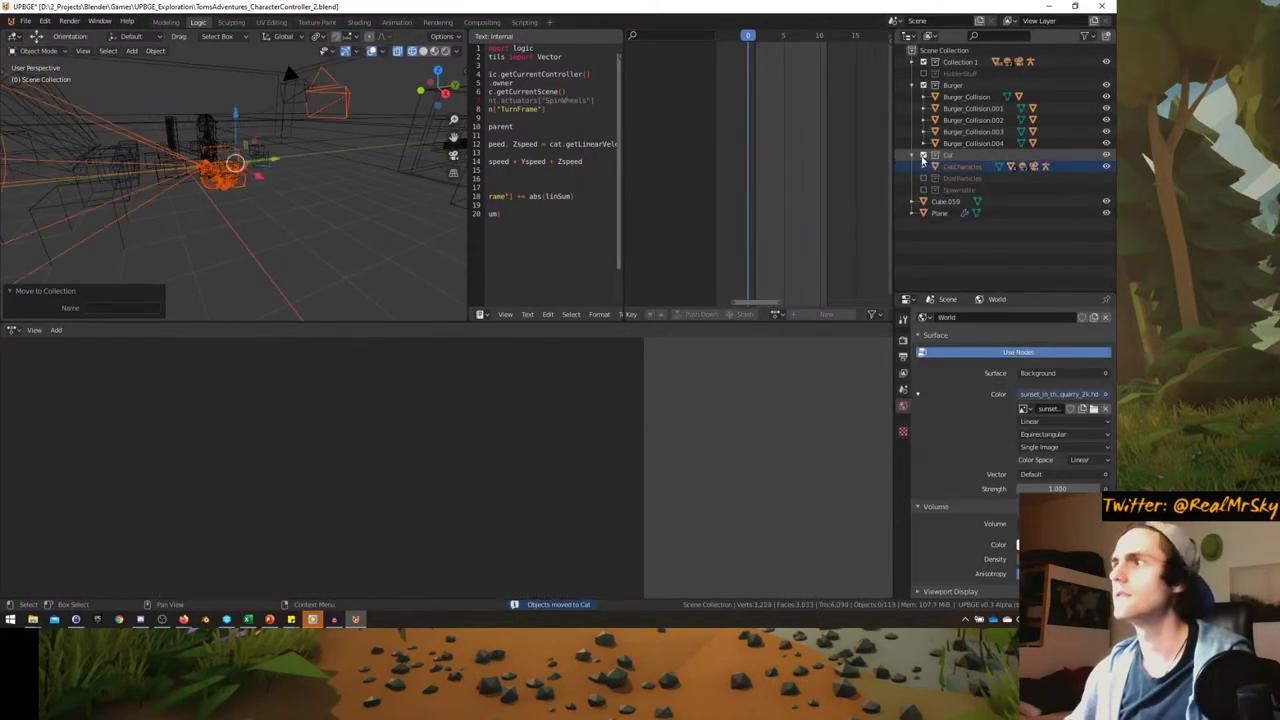
key(shift+a)
key(Escape)
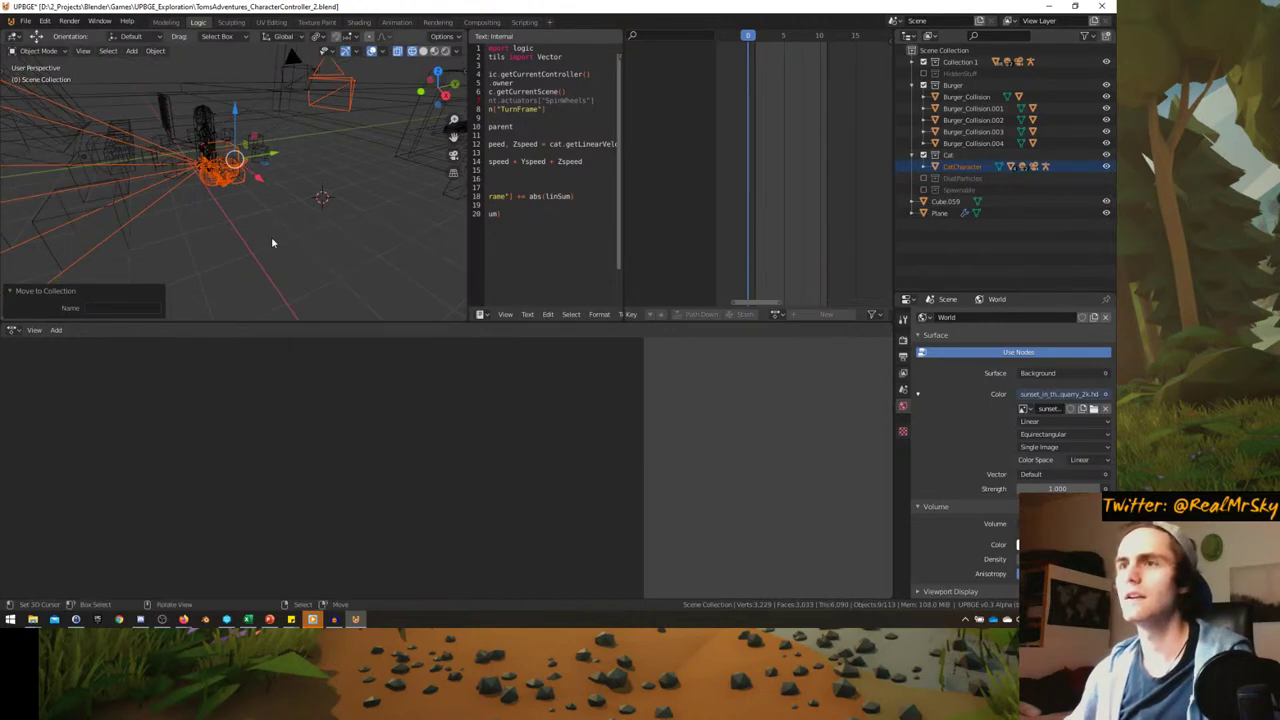
key(shift+a)
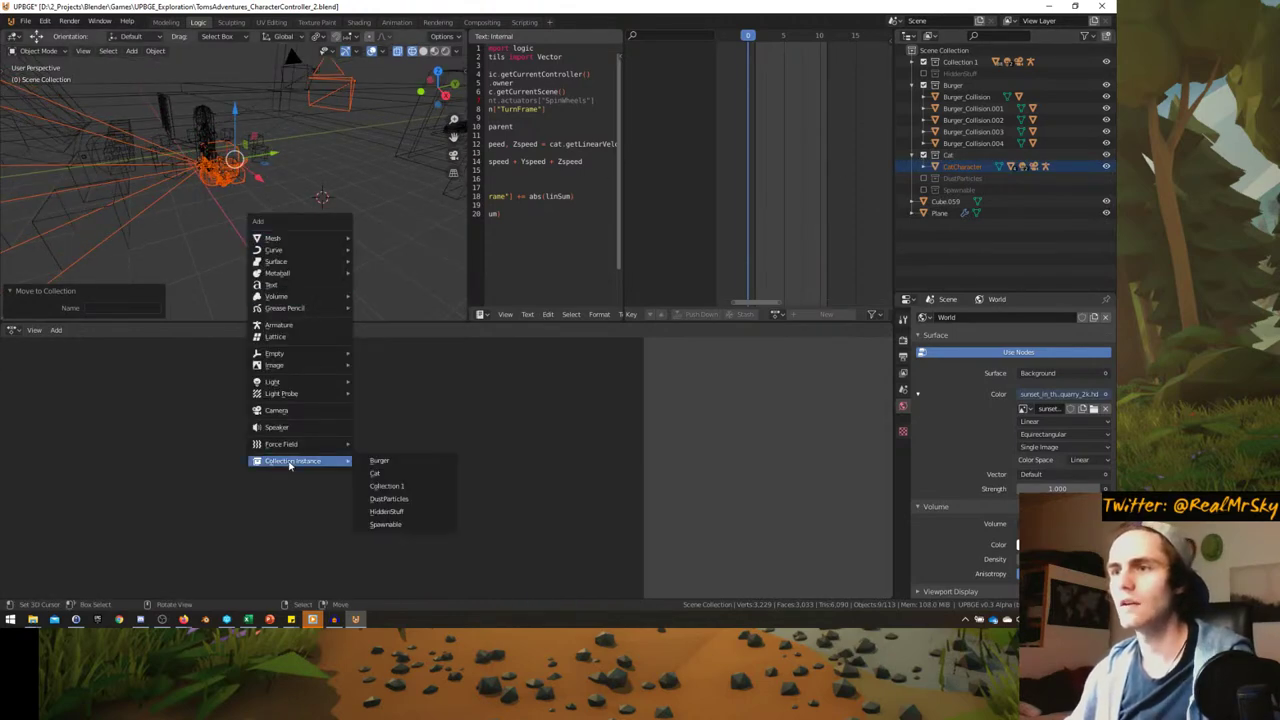
click(376, 473)
middle_drag(300, 240, 258, 219)
- Switch to rendered shading, maximize the 3D view and briefly test the game
click(433, 51)
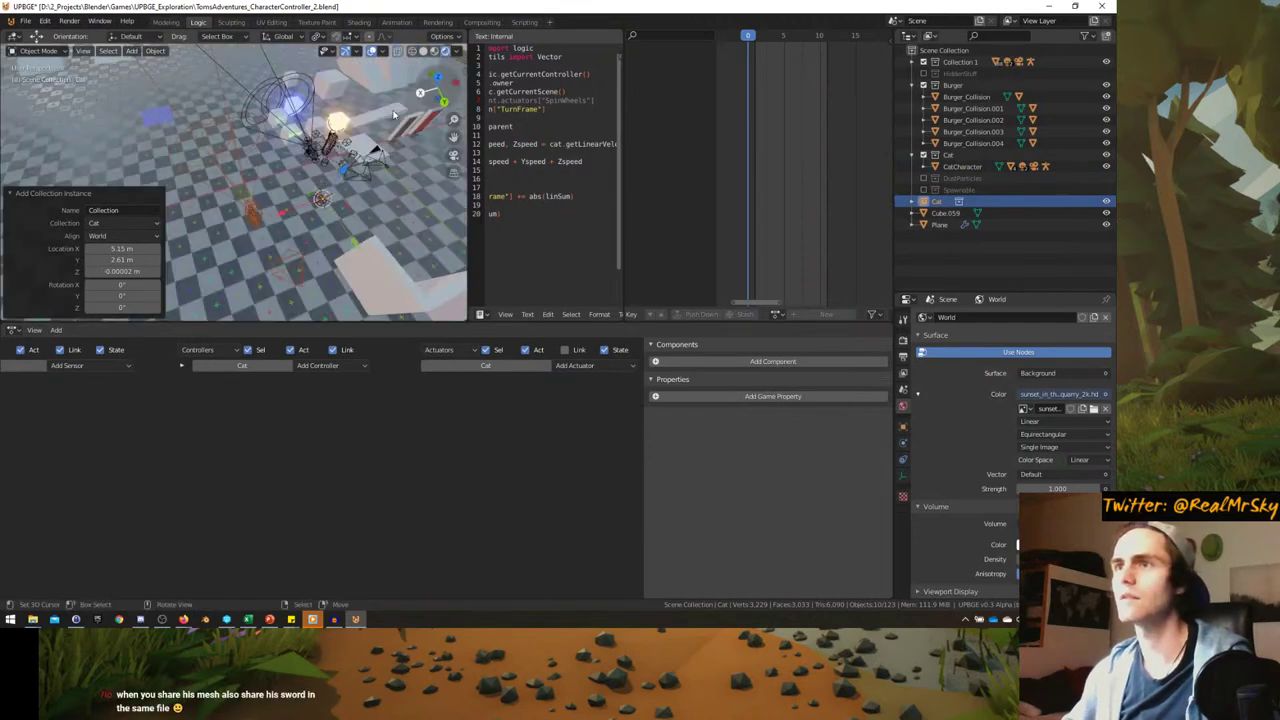
middle_drag(330, 190, 318, 206)
key(ctrl+alt+space)
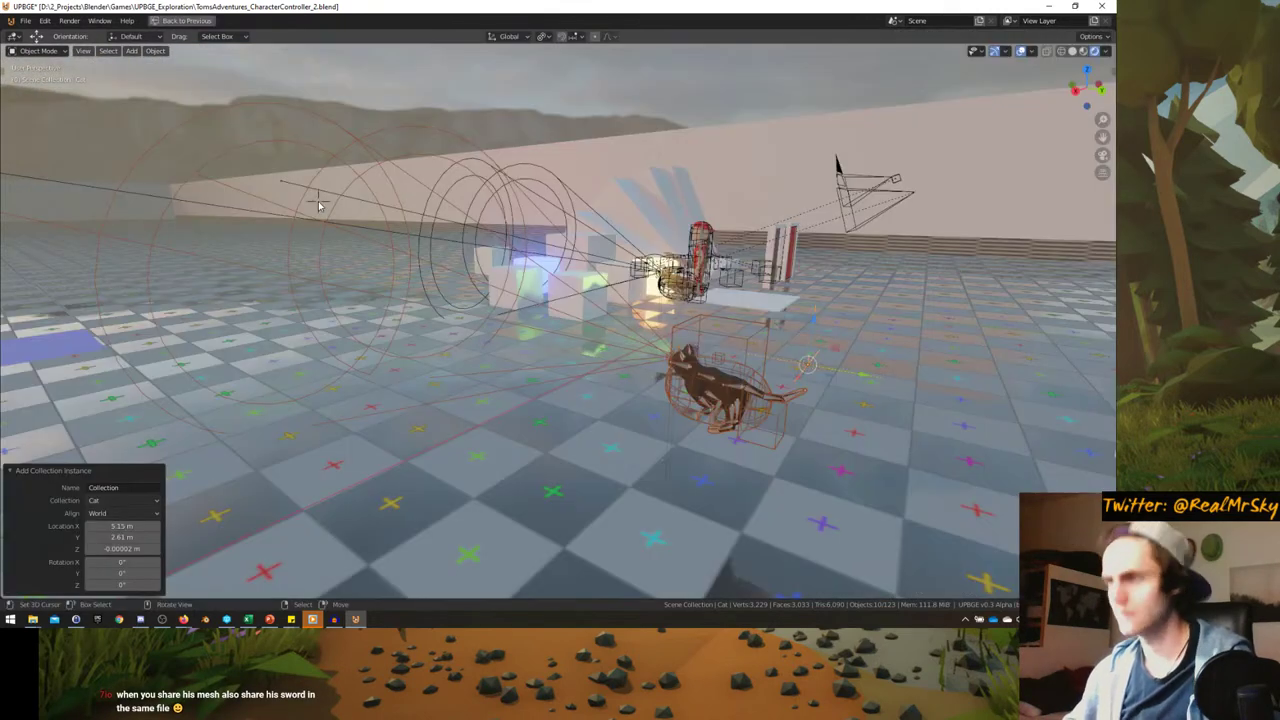
key(p)
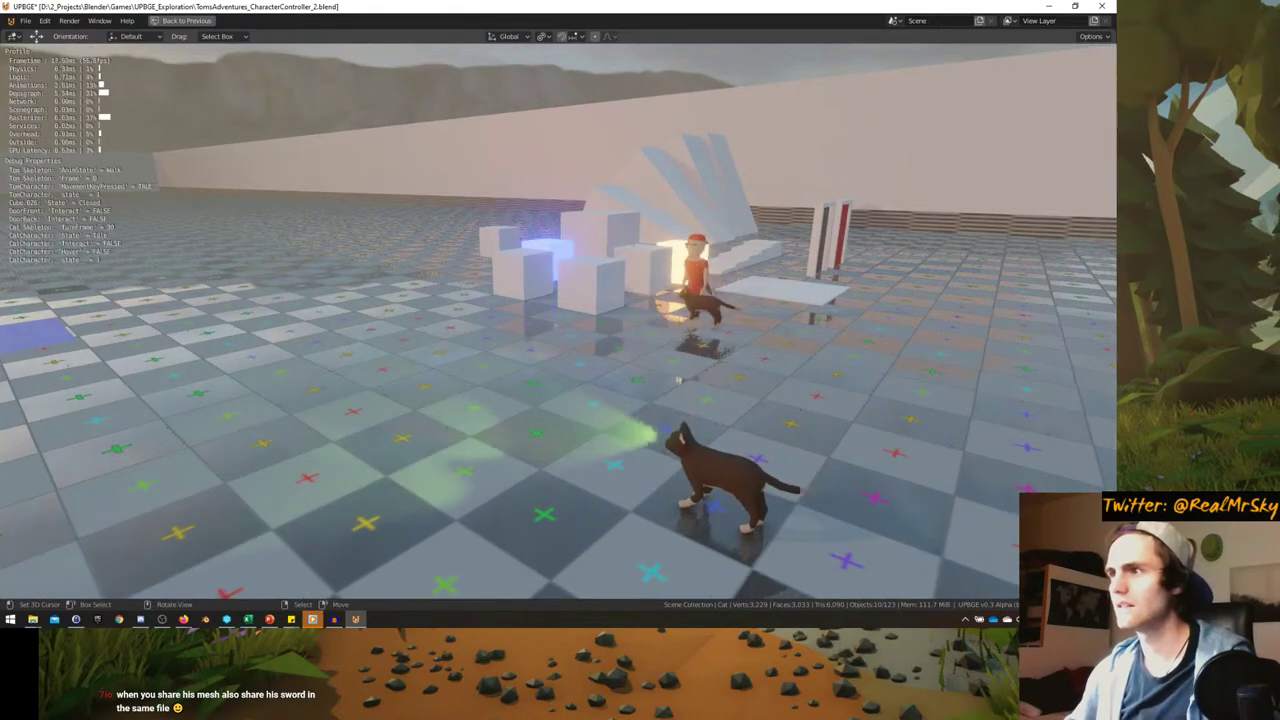
key(a)
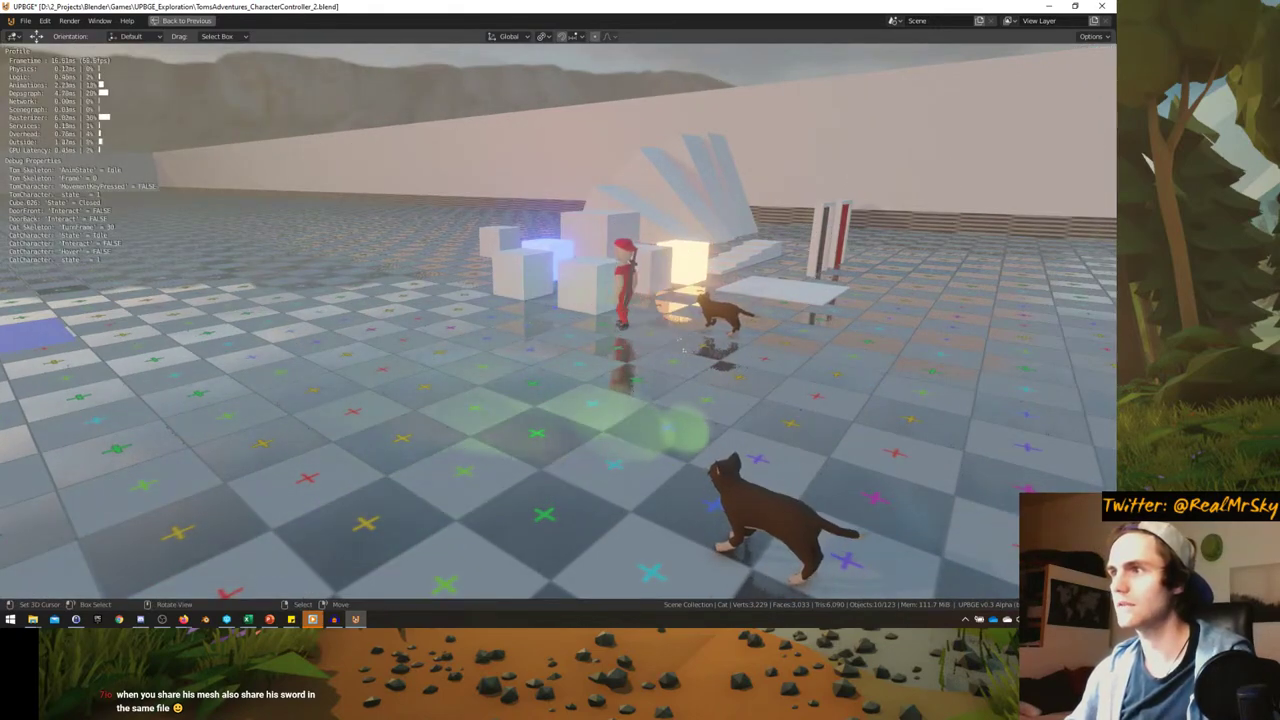
key(Escape)
- Duplicate the character, place the copy to the left, and look through the camera
middle_drag(559, 330, 548, 428)
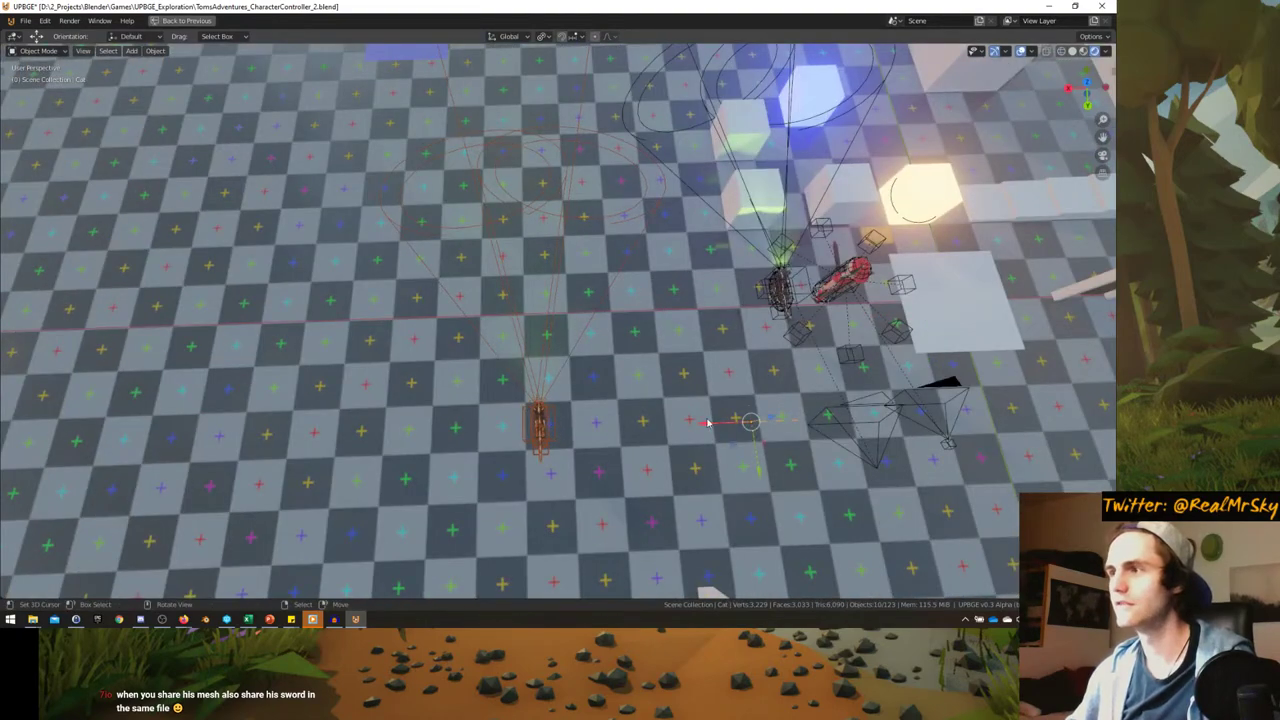
click(538, 425)
key(shift+d)
key(Escape)
key(g)
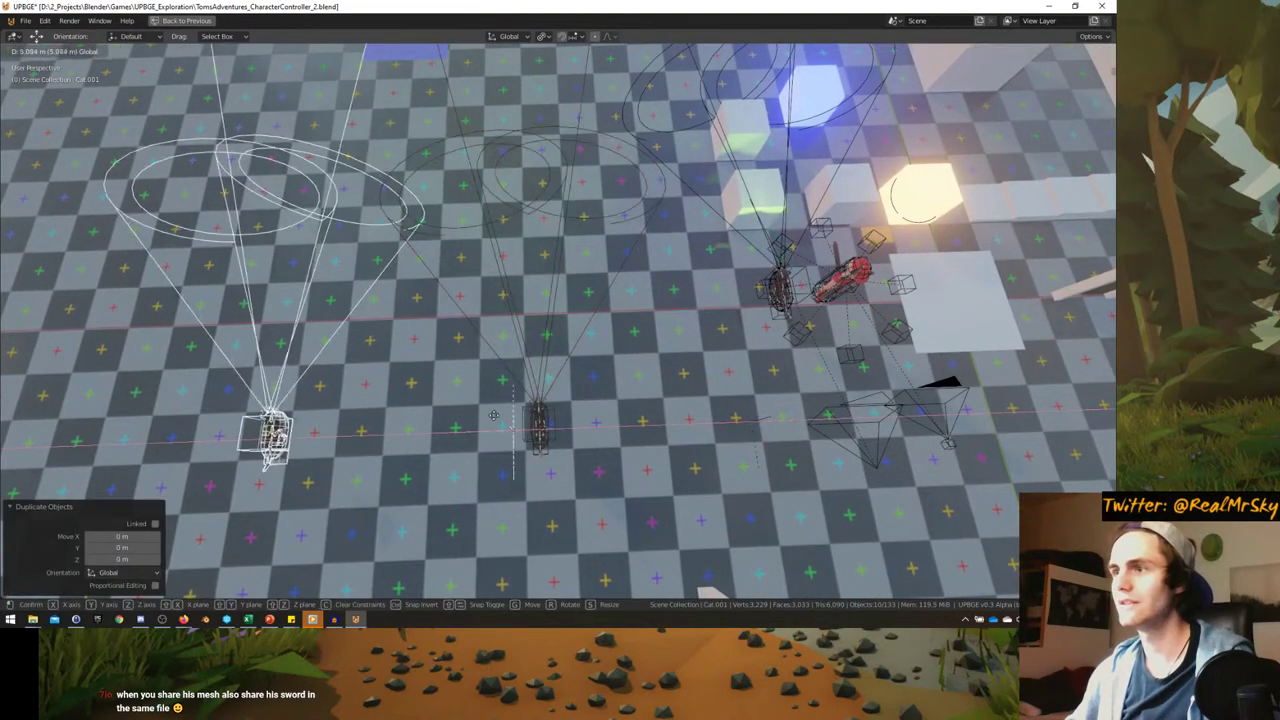
click(466, 420)
key(KP_0)
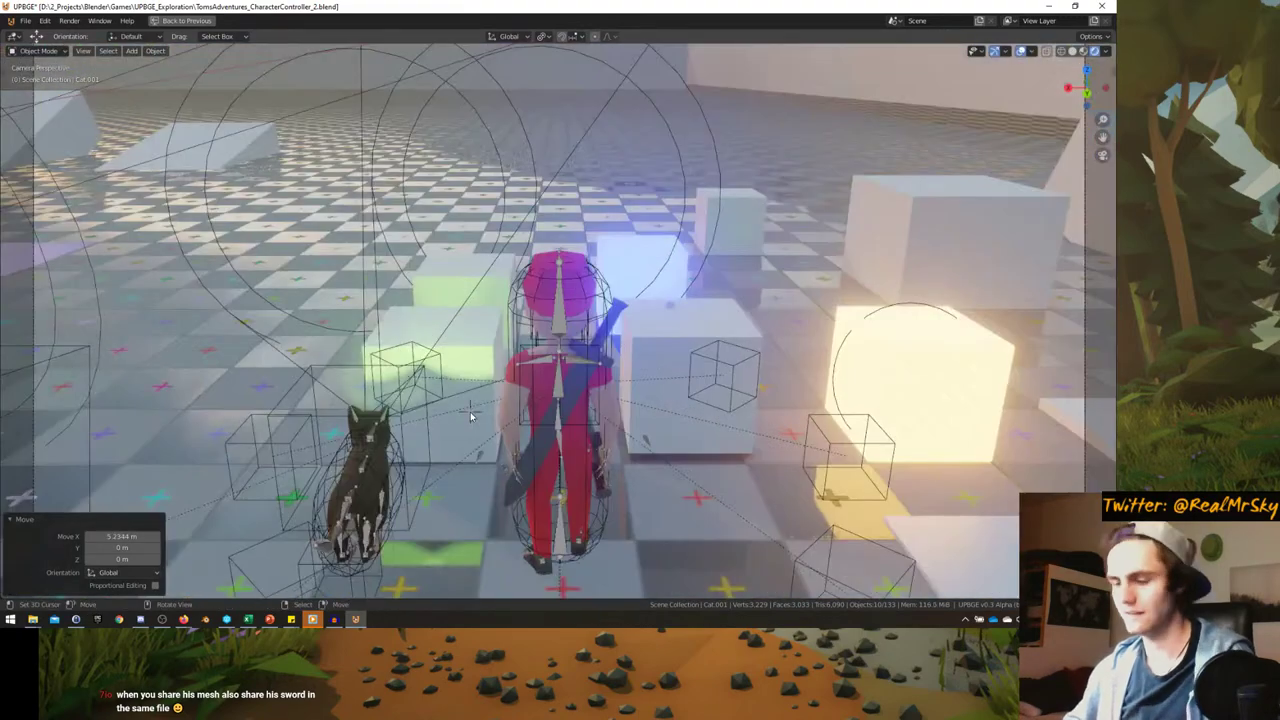
- Play the level, steering the ridden cat around with WASD, then quit and select the Cat
key(p)
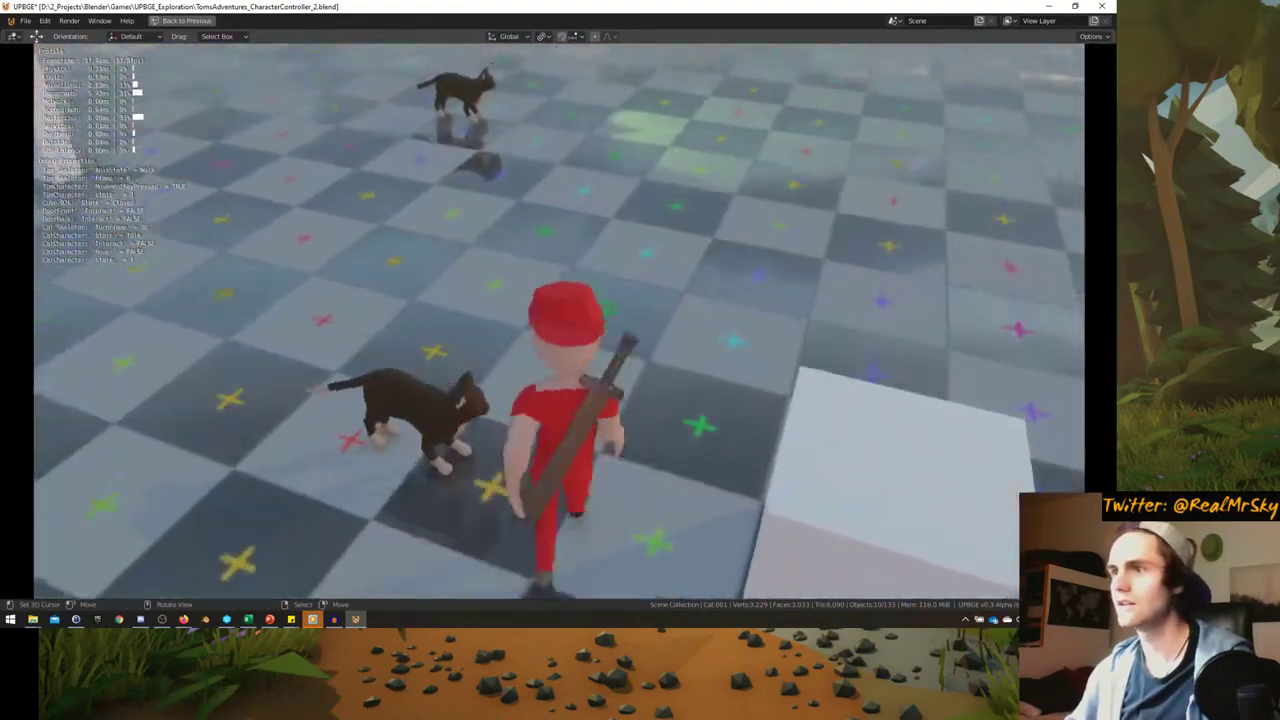
key(s)
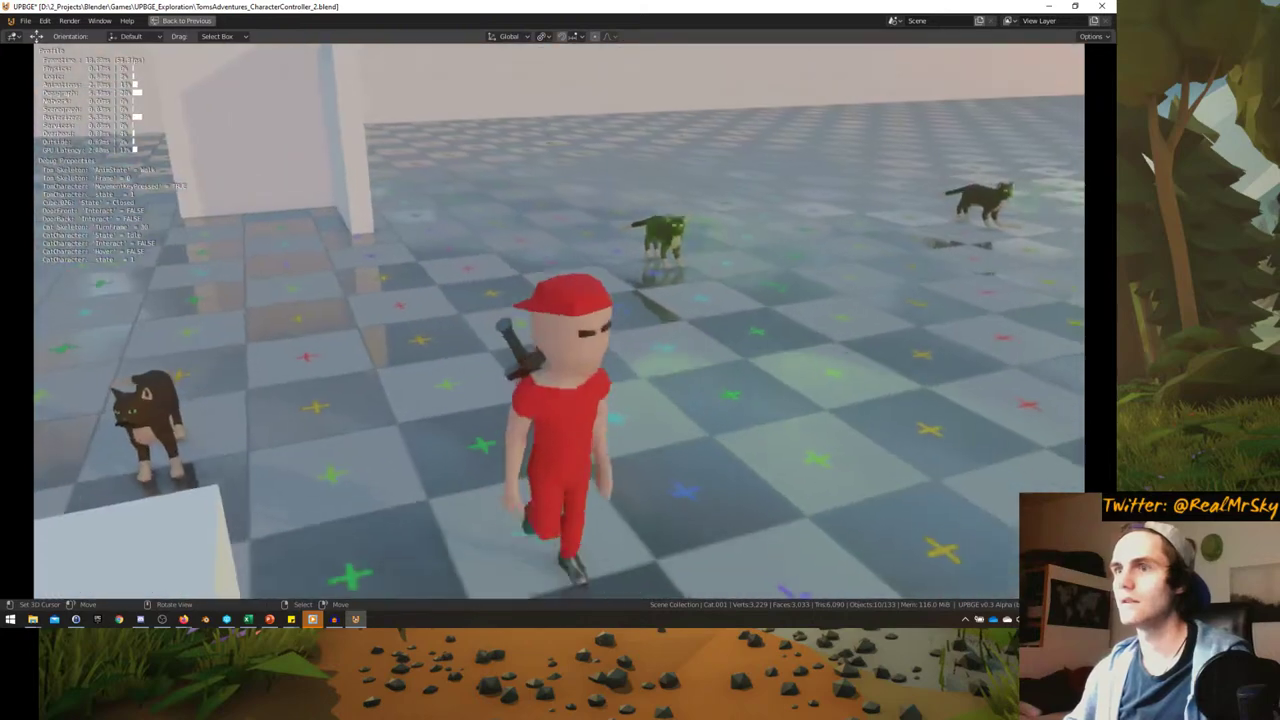
key(a)
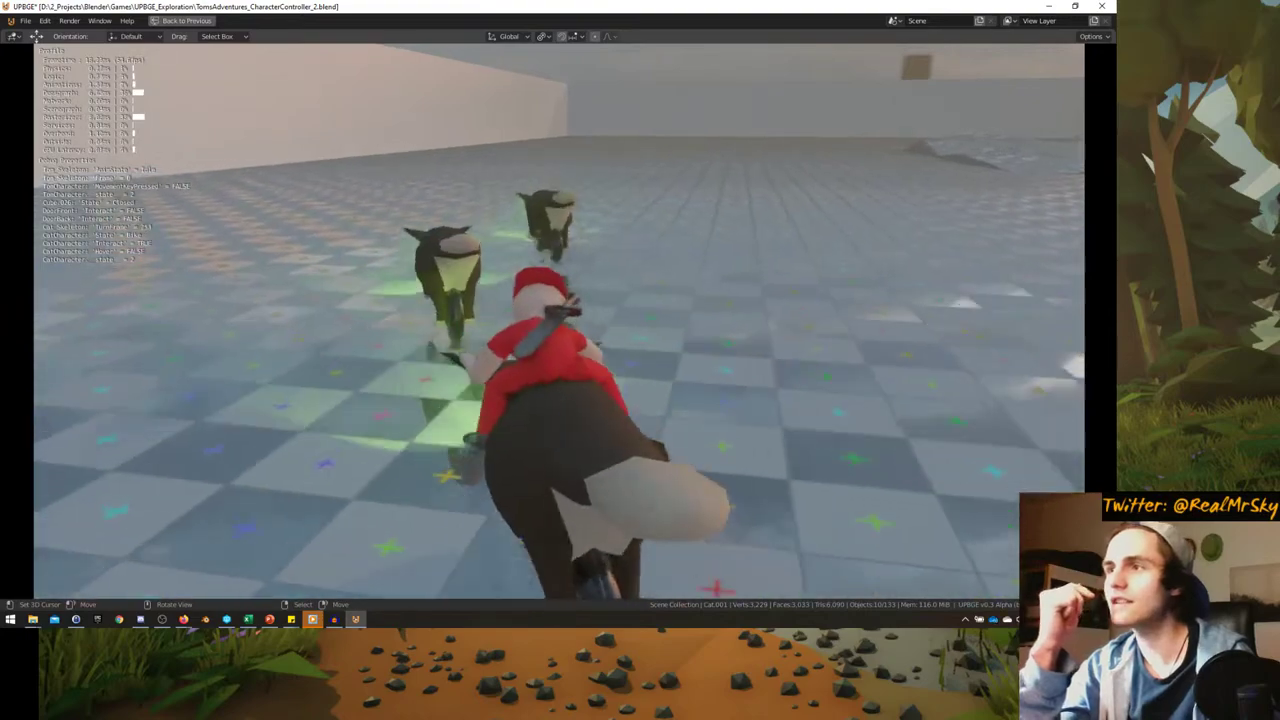
key(w)
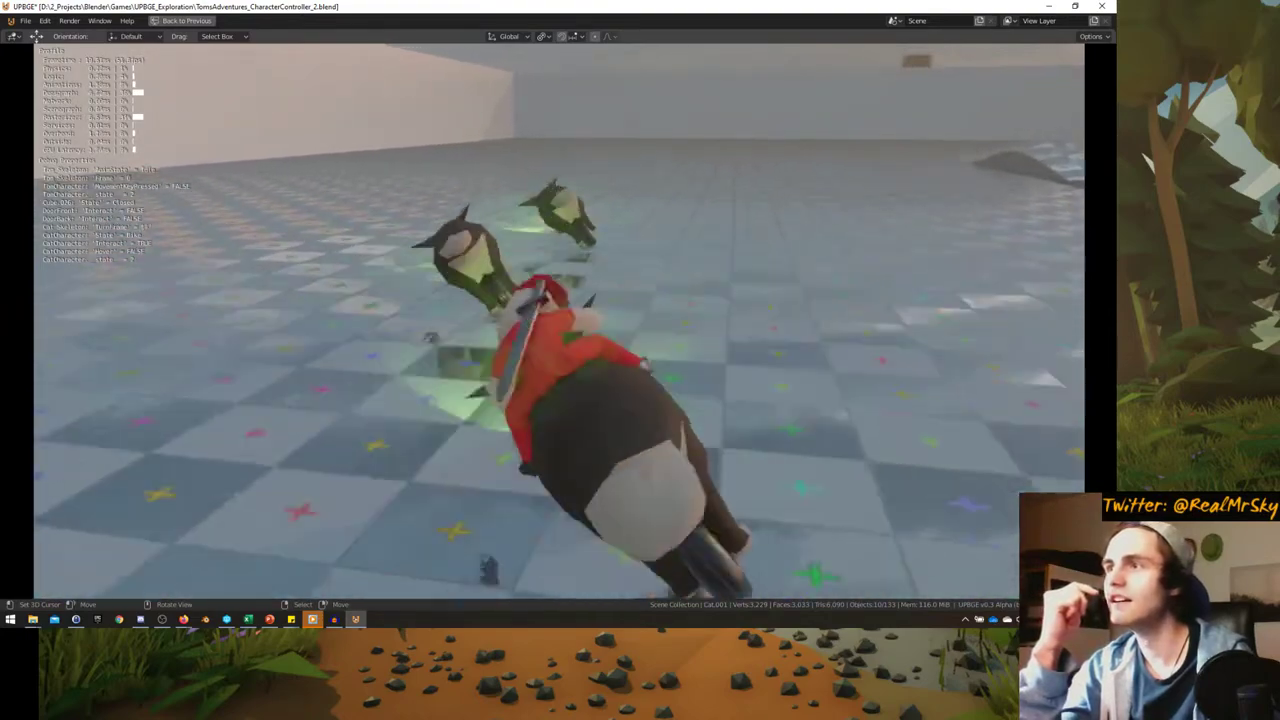
key(d)
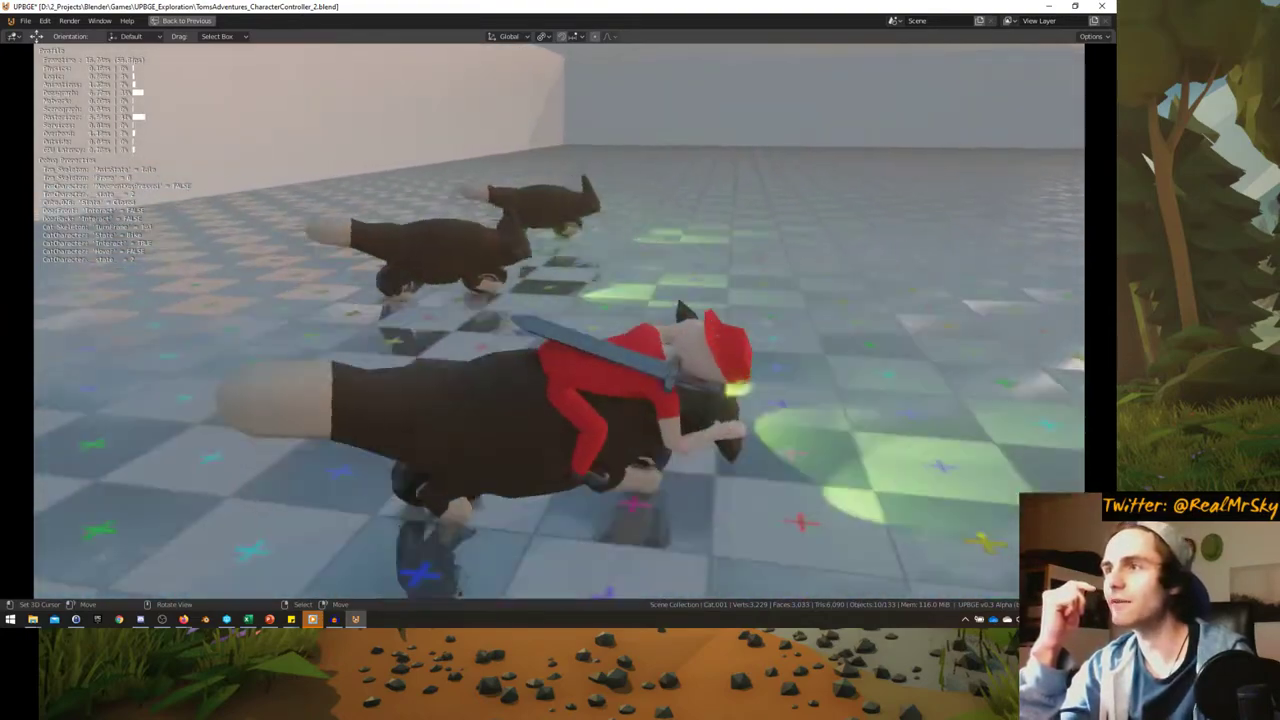
key(w)
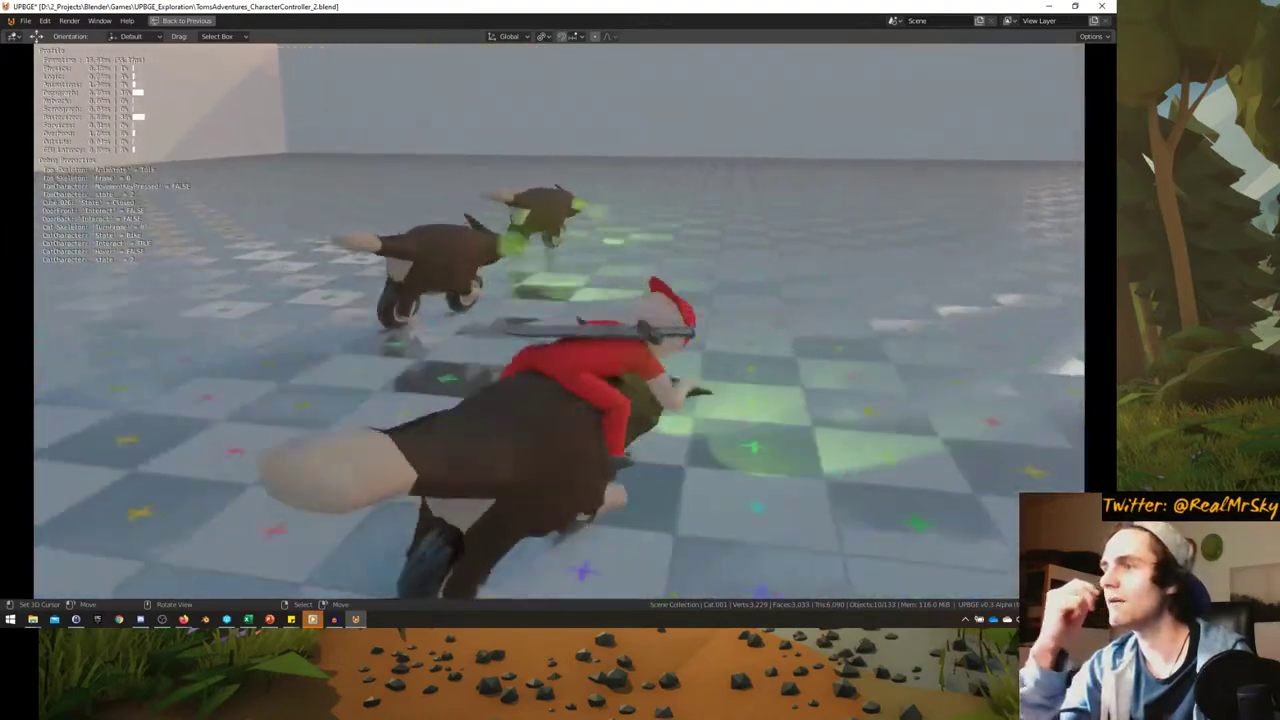
key(s)
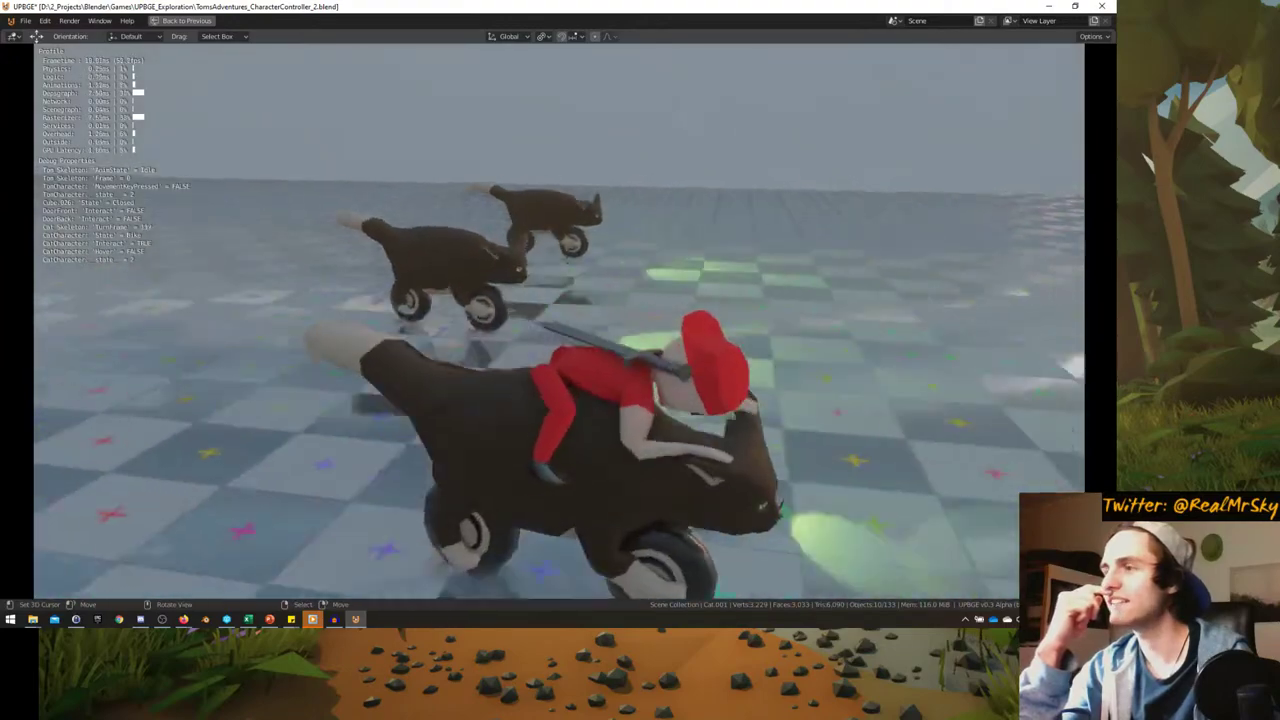
key(s)
key(d)
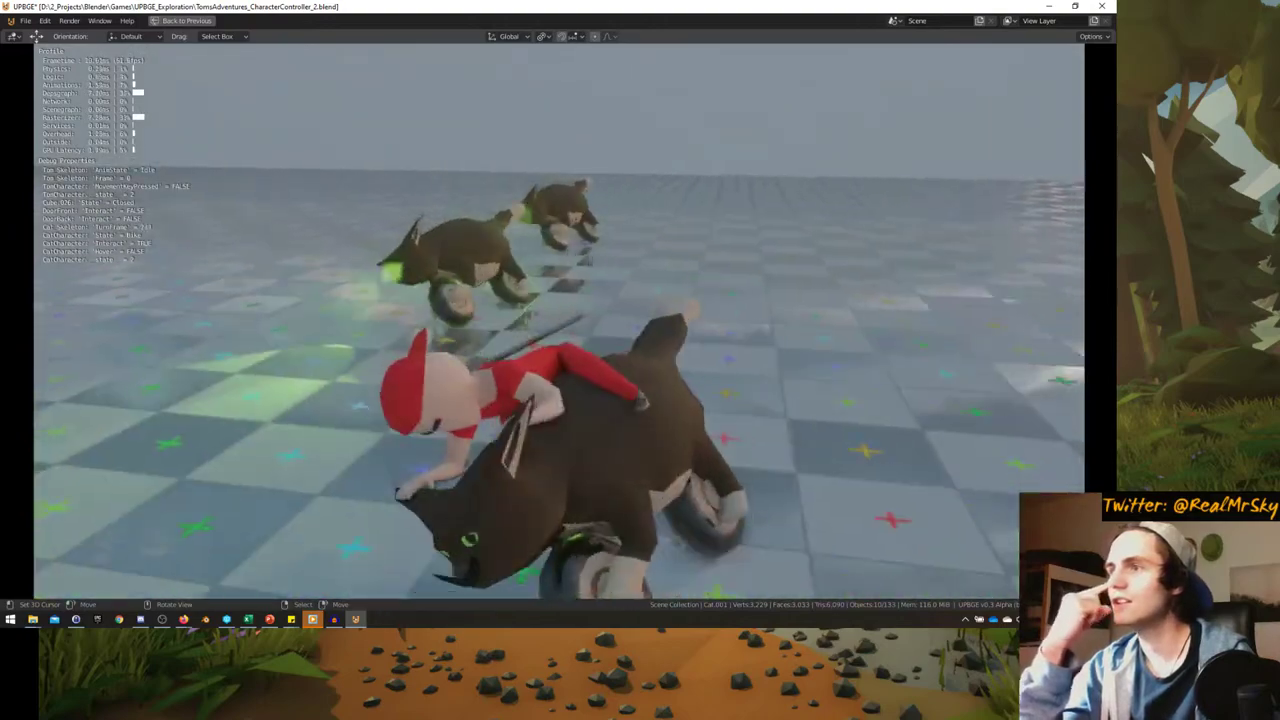
key(w)
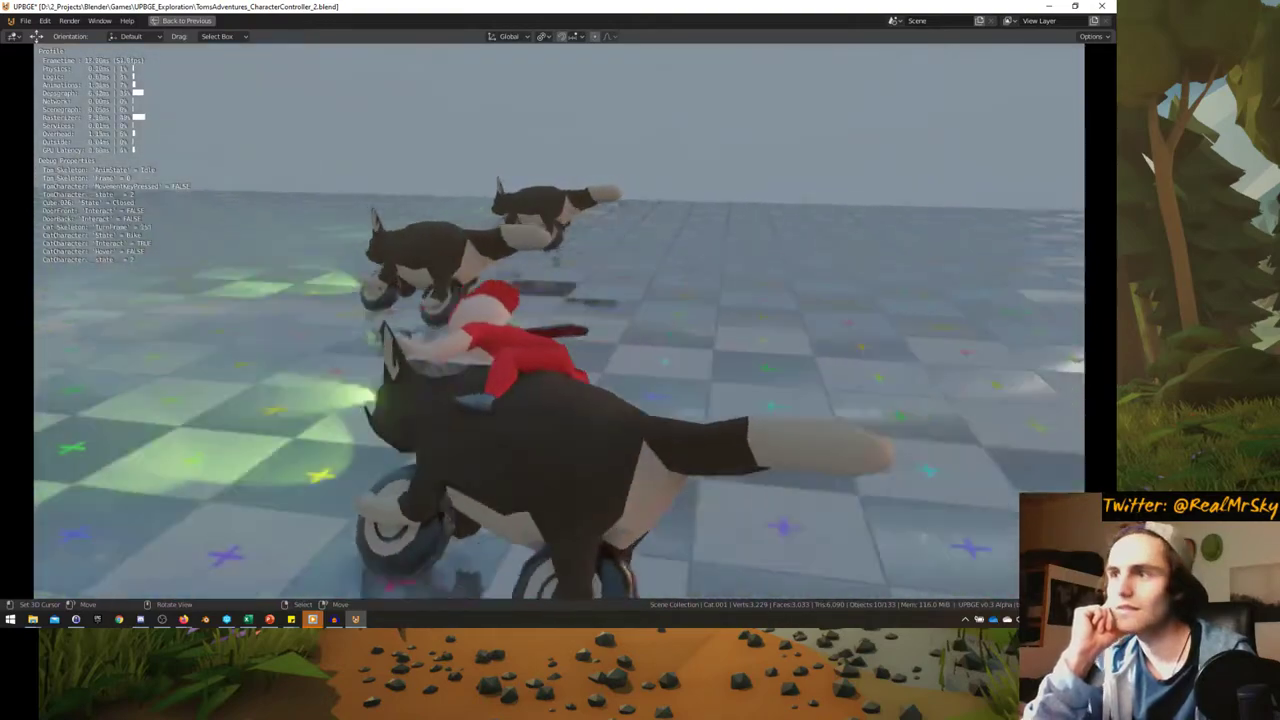
key(d)
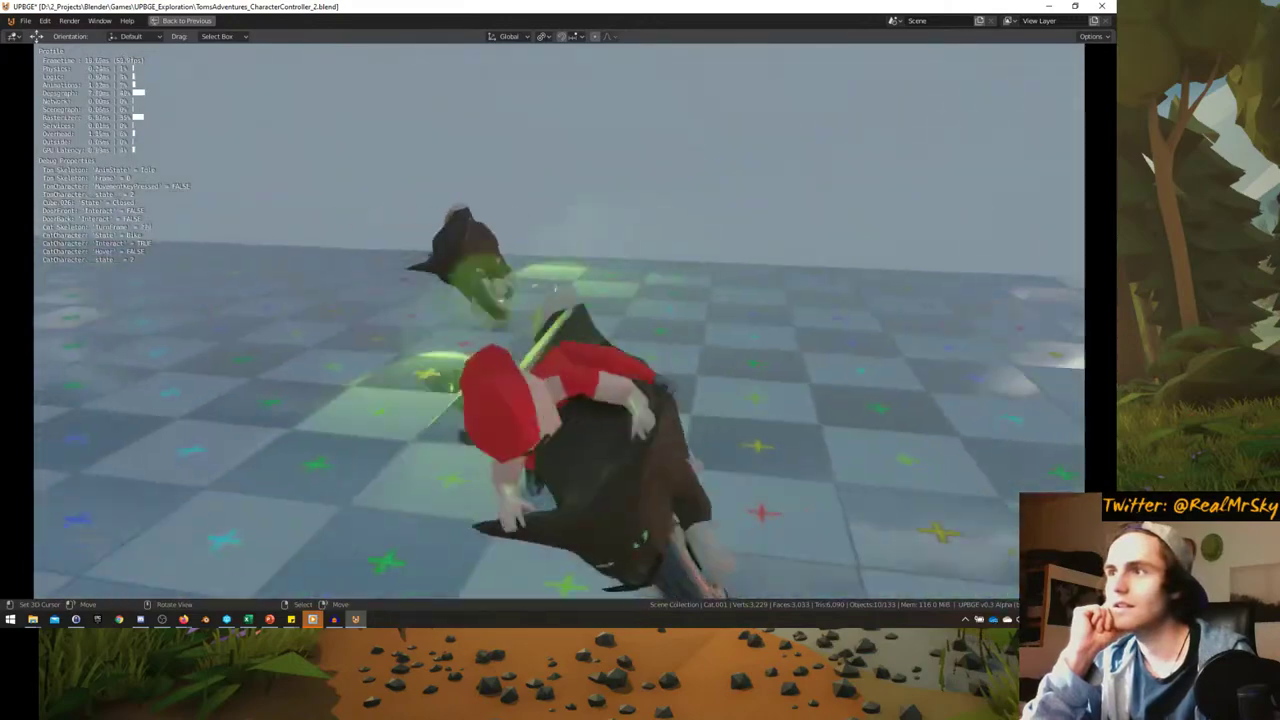
key(a)
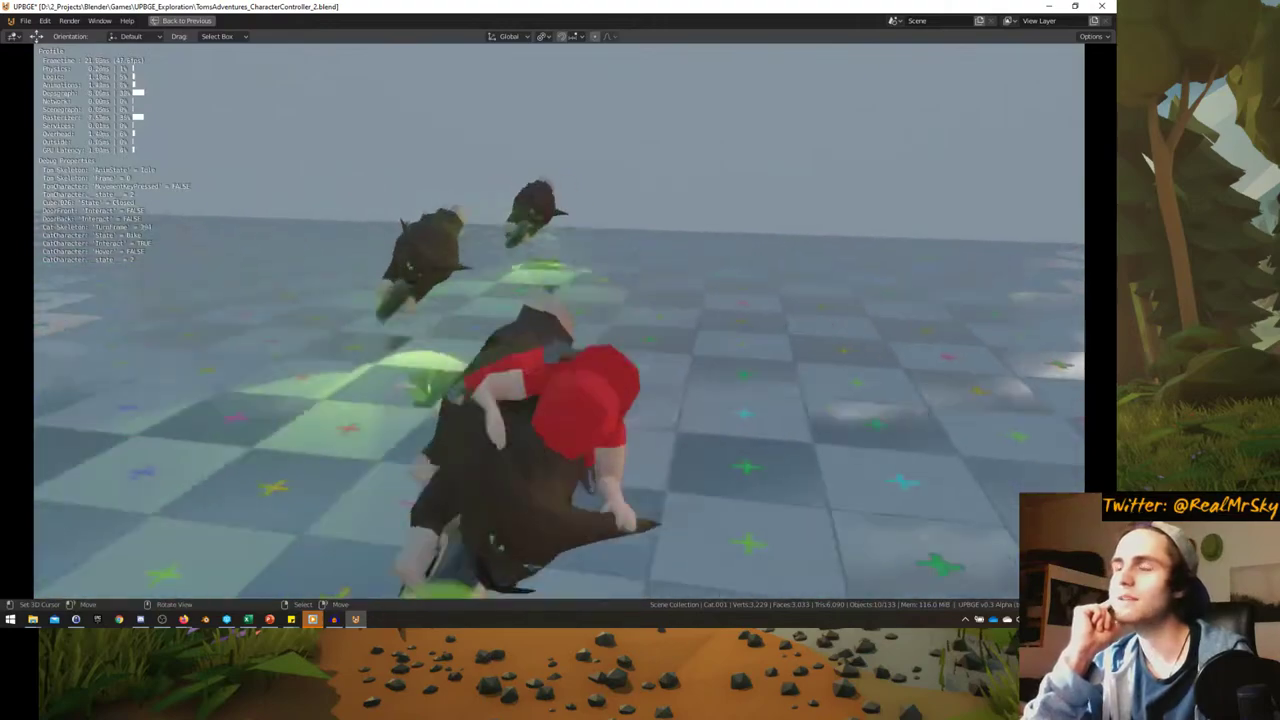
key(Escape)
middle_drag(520, 335, 290, 441)
click(270, 432)
- Reset the cat to the world origin and test-ride it in game from the camera view
scroll(290, 441, down, 2)
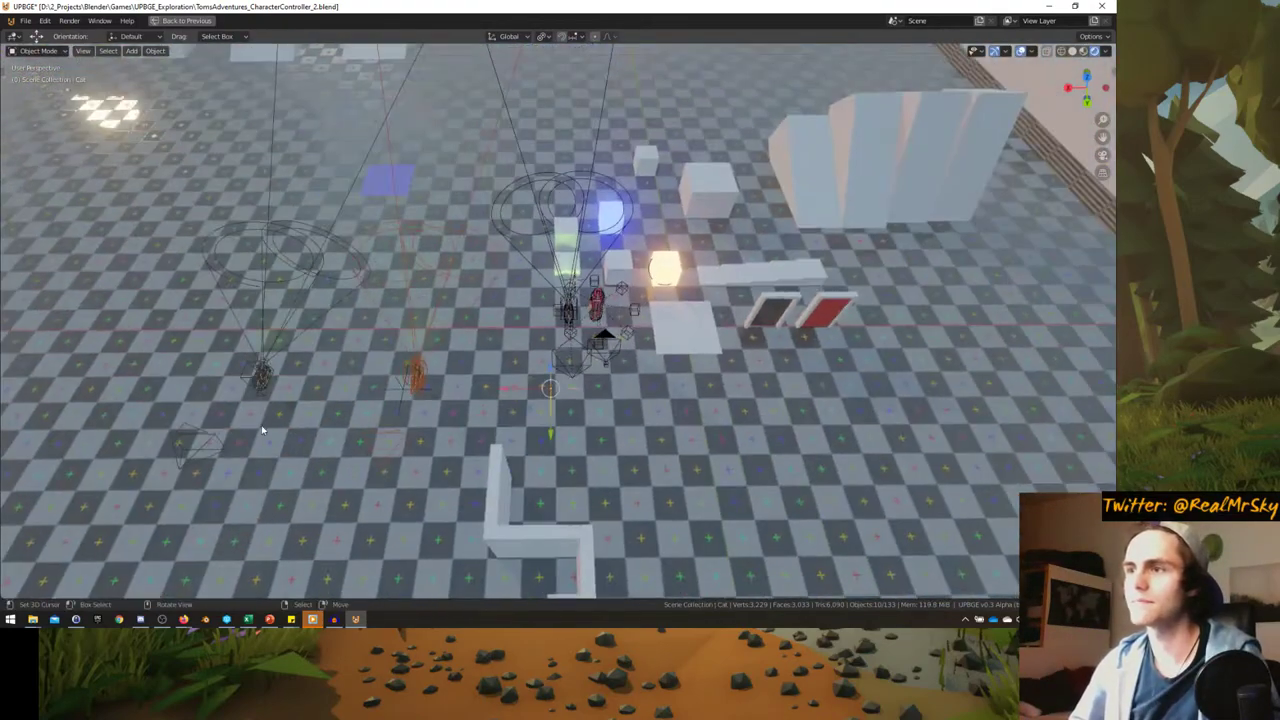
key(alt+g)
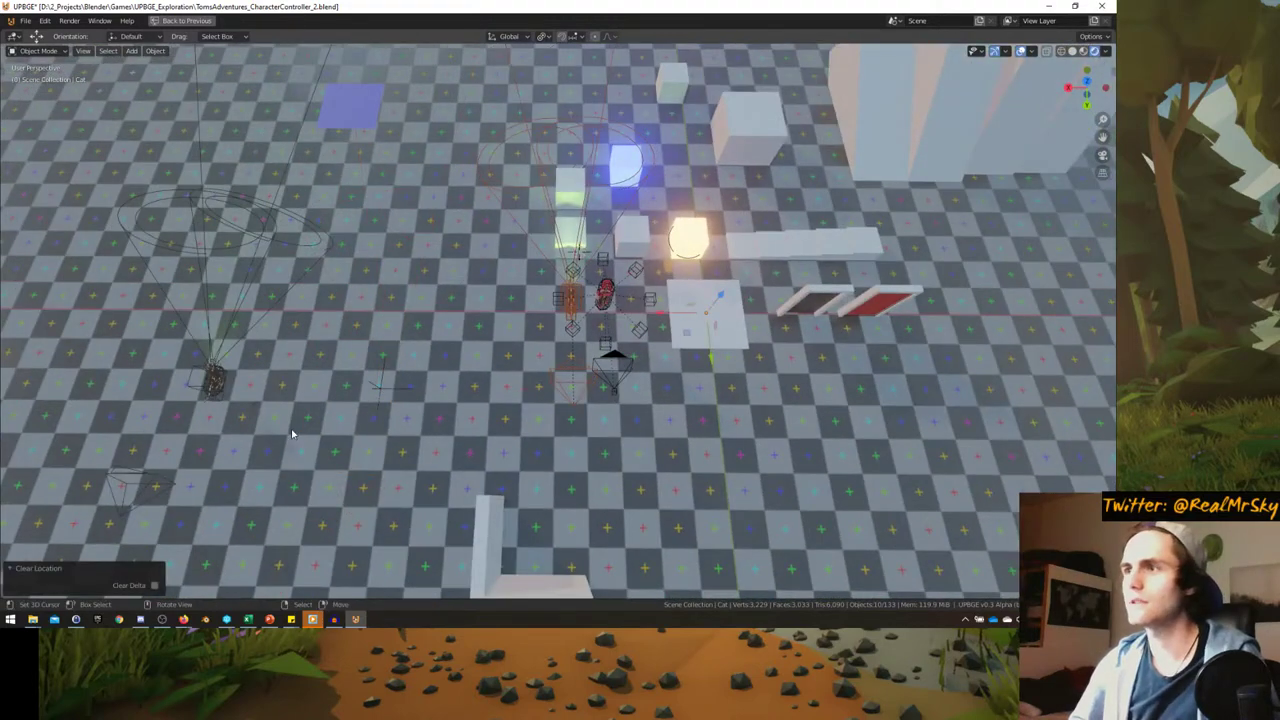
key(KP_0)
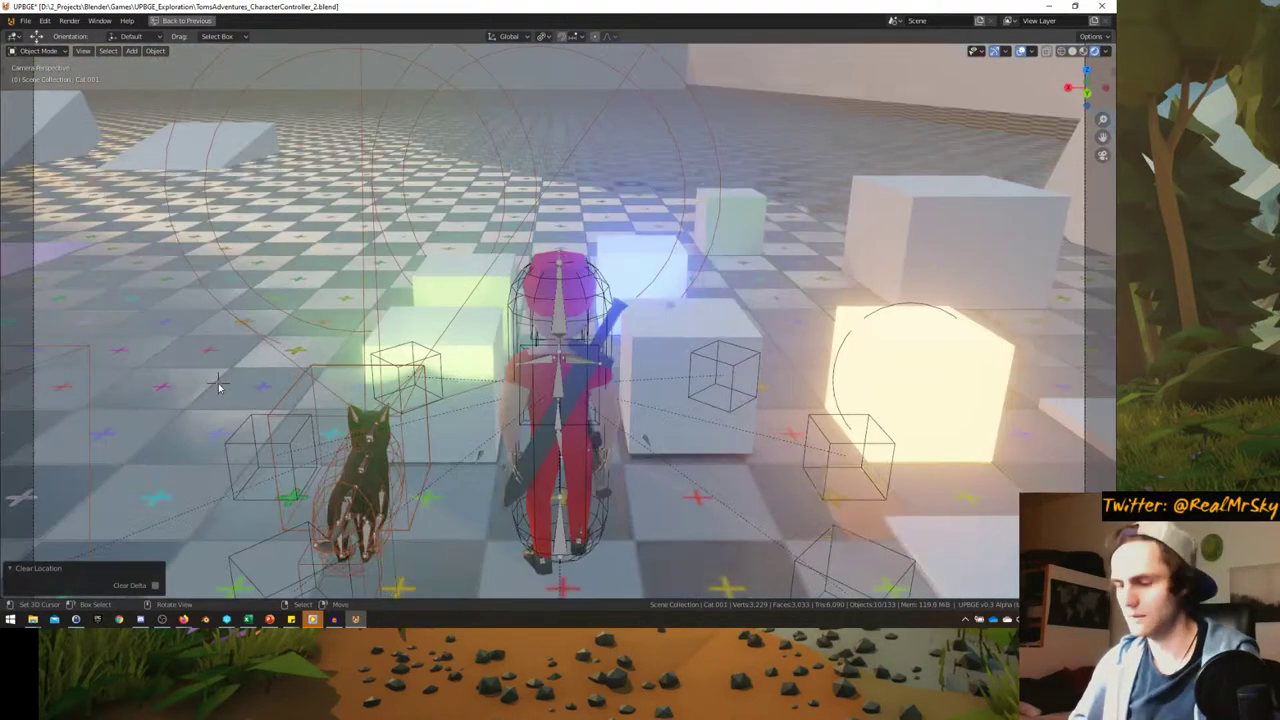
key(p)
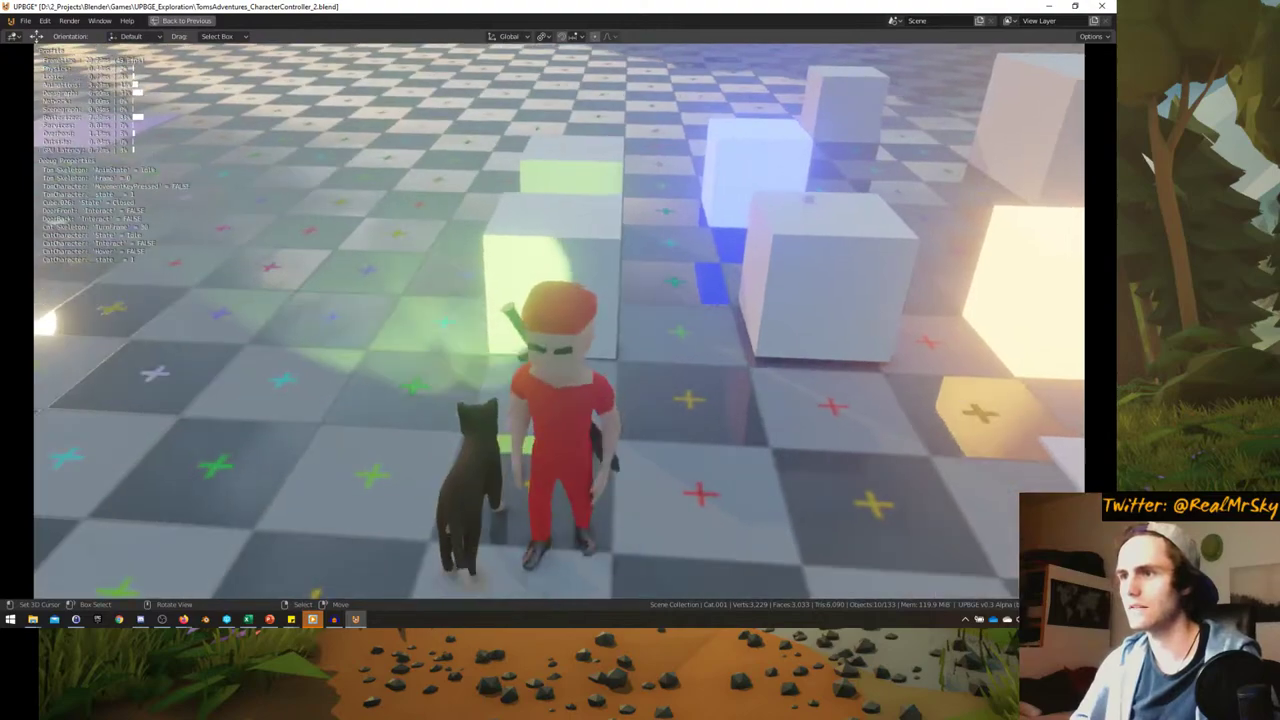
key(e)
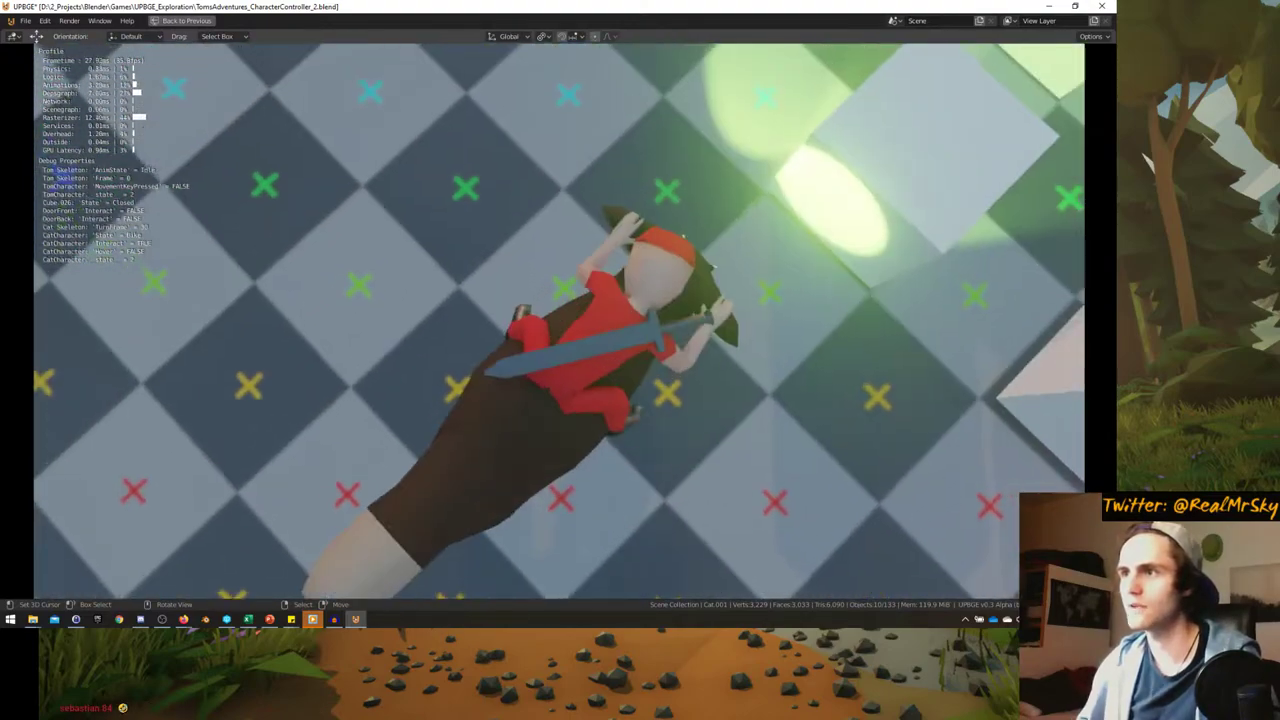
key(w)
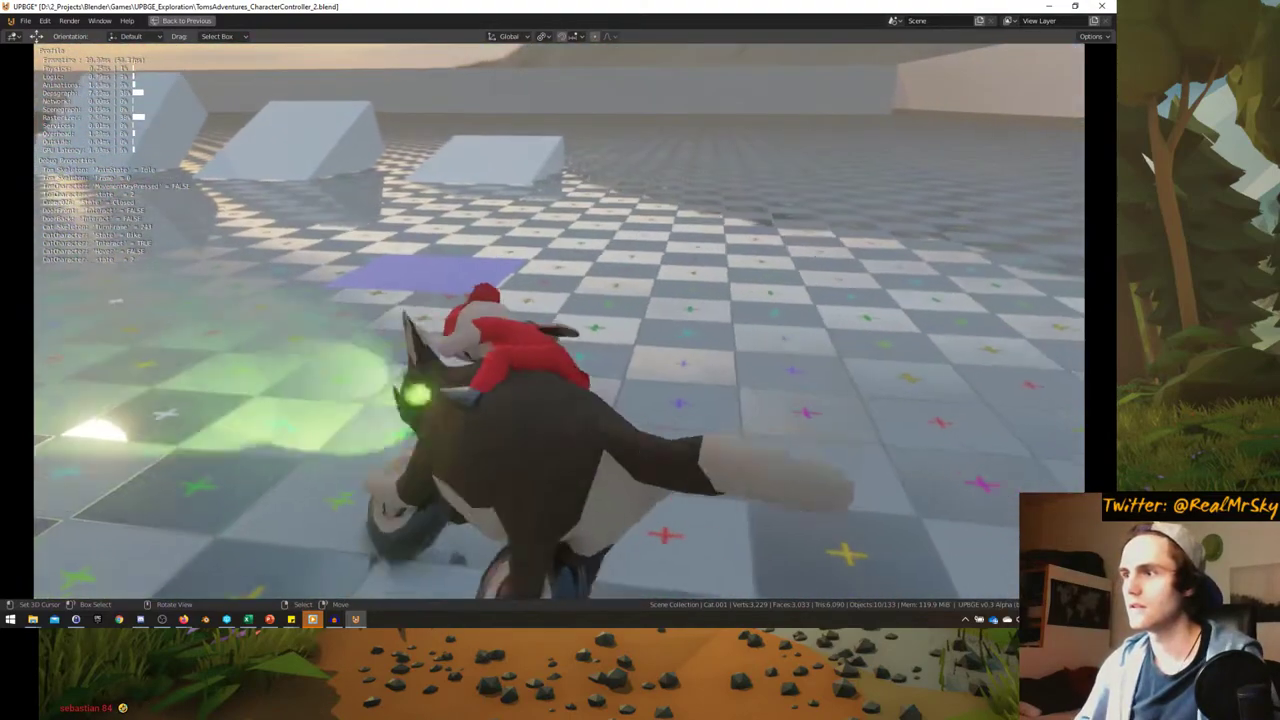
key(Escape)
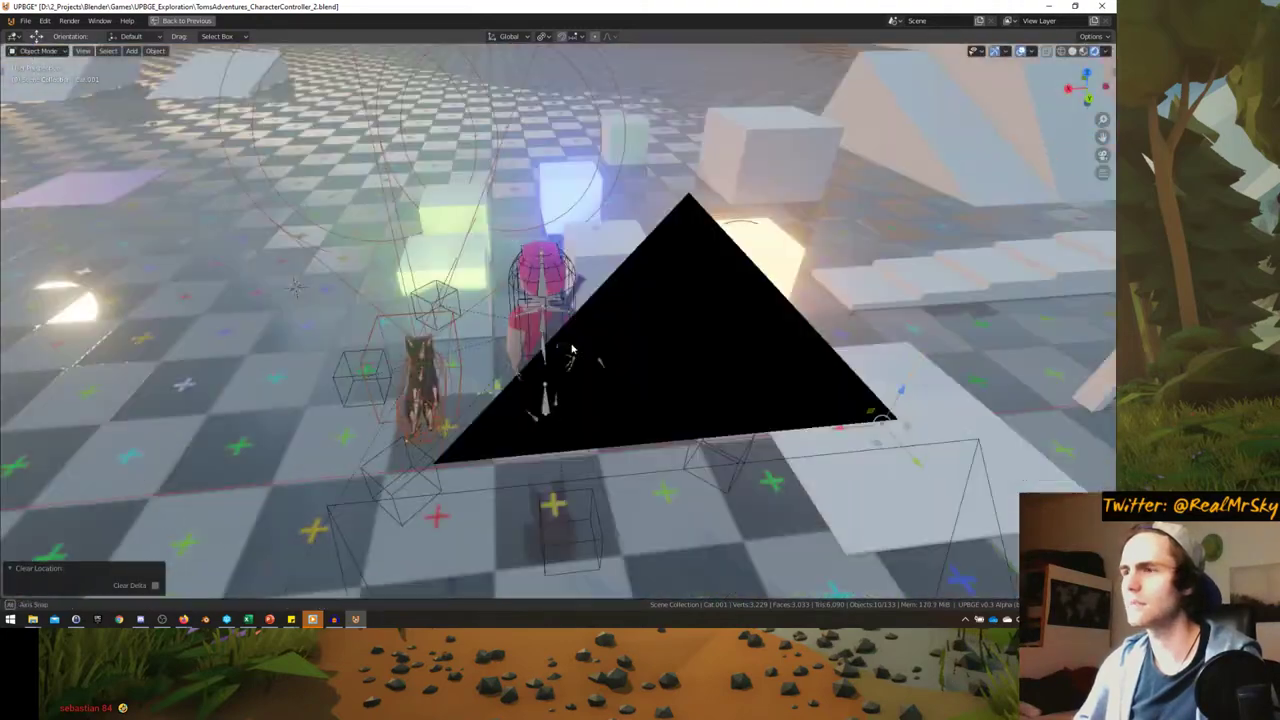
- Delete the spare cat copies from the level
key(alt+g)
key(x)
click(565, 350)
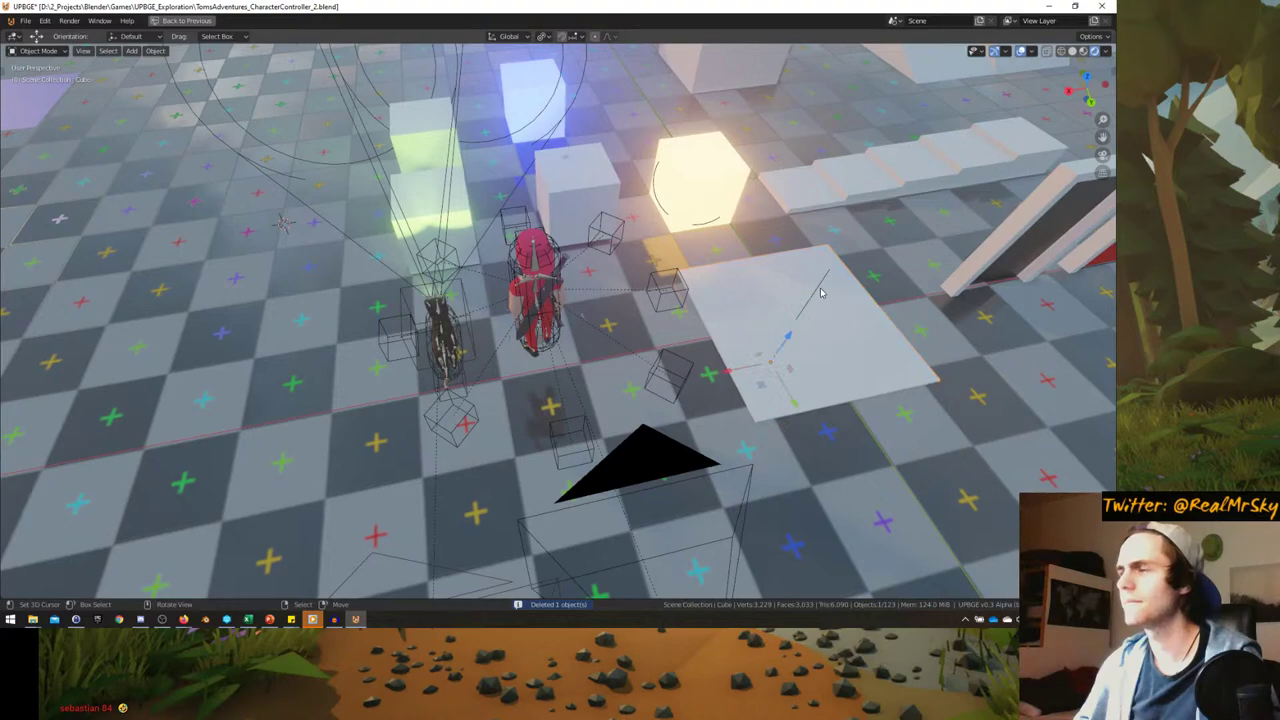
key(shift+d)
right_click(675, 283)
key(x)
click(678, 285)
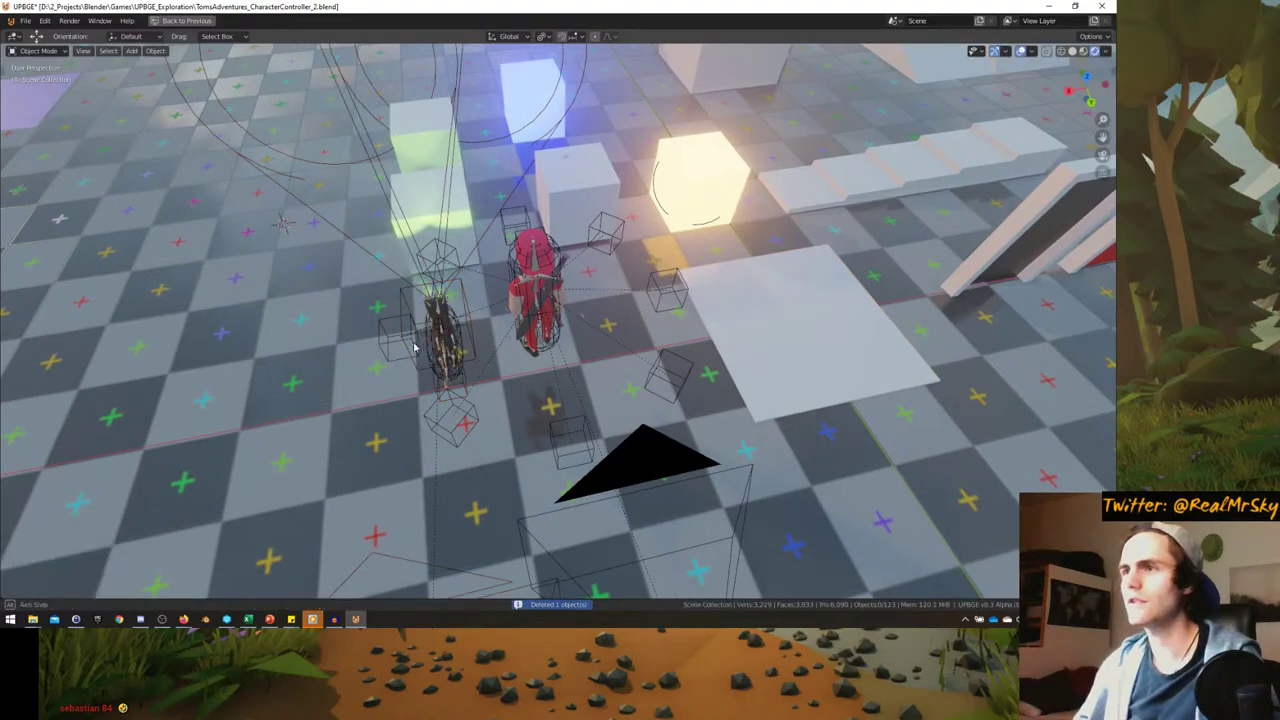
- Save the blend file and restore the full workspace layout
middle_drag(680, 290, 494, 317)
key(ctrl+s)
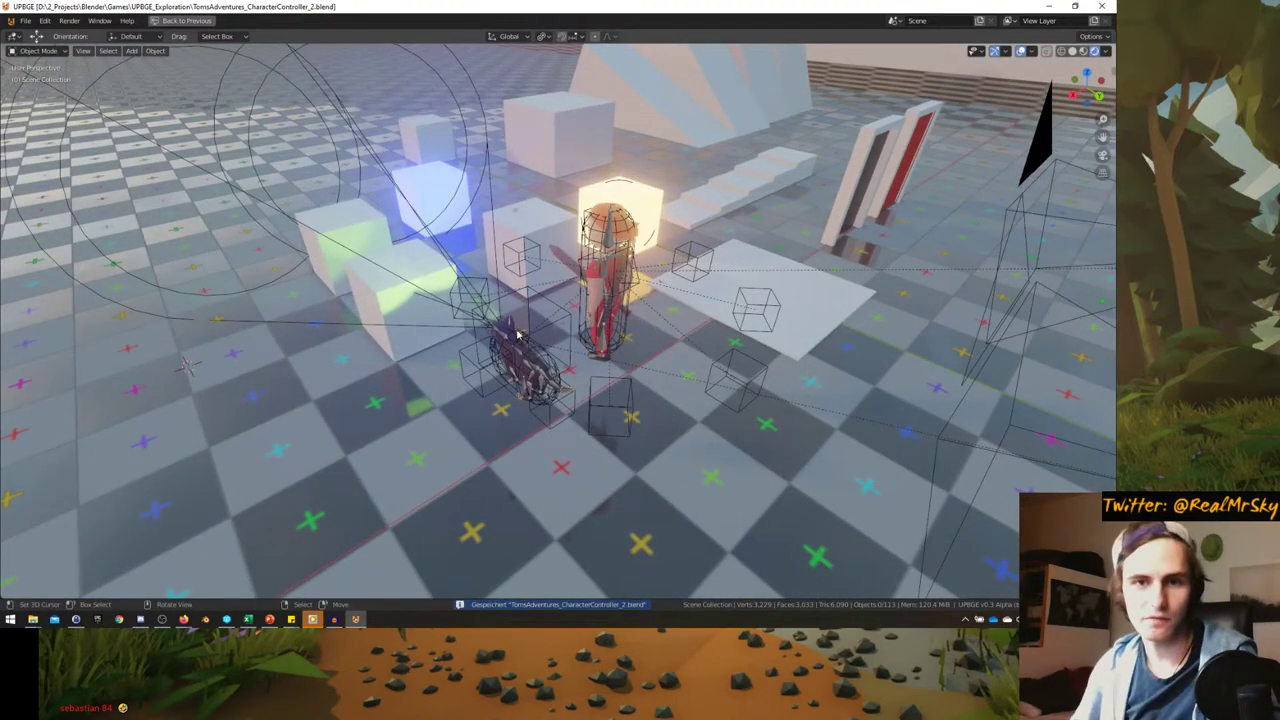
mouse_move(517, 336)
middle_down()
mouse_move(500, 250)
mouse_move(454, 374)
mouse_move(494, 343)
middle_up()
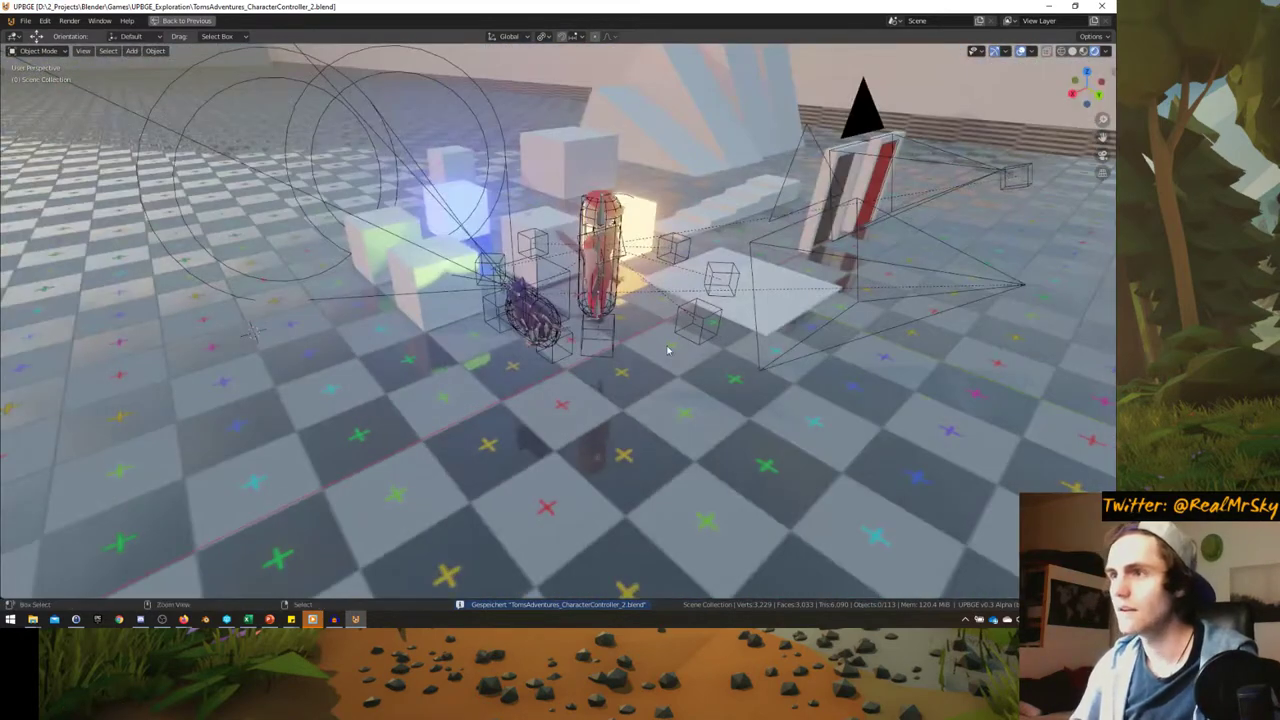
key(ctrl+space)
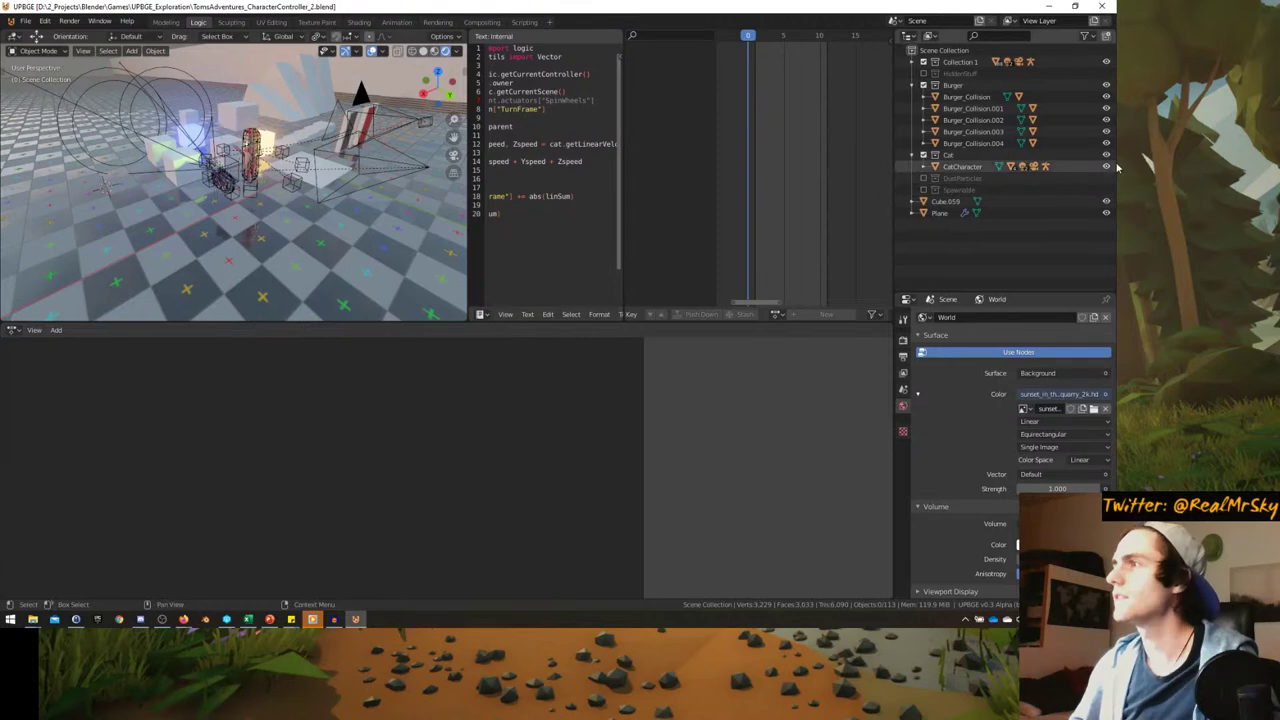
- Toggle CatCharacter and cat mesh visibility in the Outliner, then hide the Cat collection
click(1106, 166)
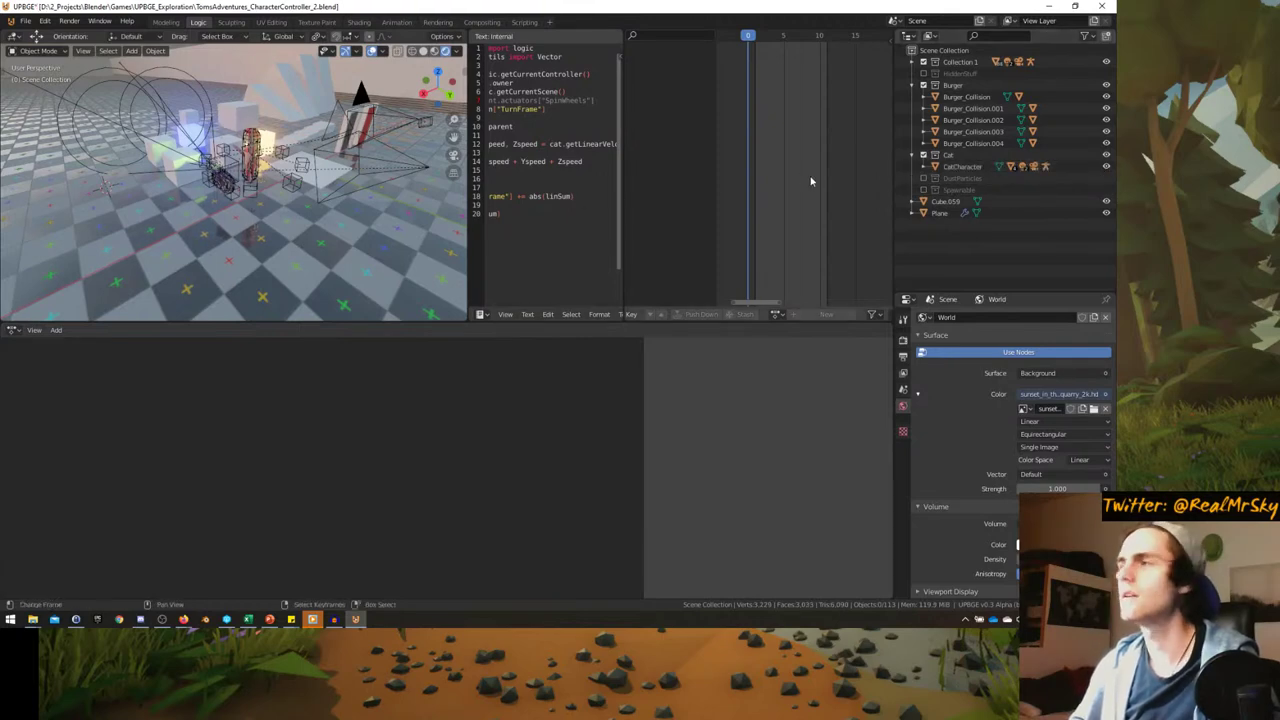
middle_drag(340, 190, 322, 174)
click(1106, 166)
click(1106, 166)
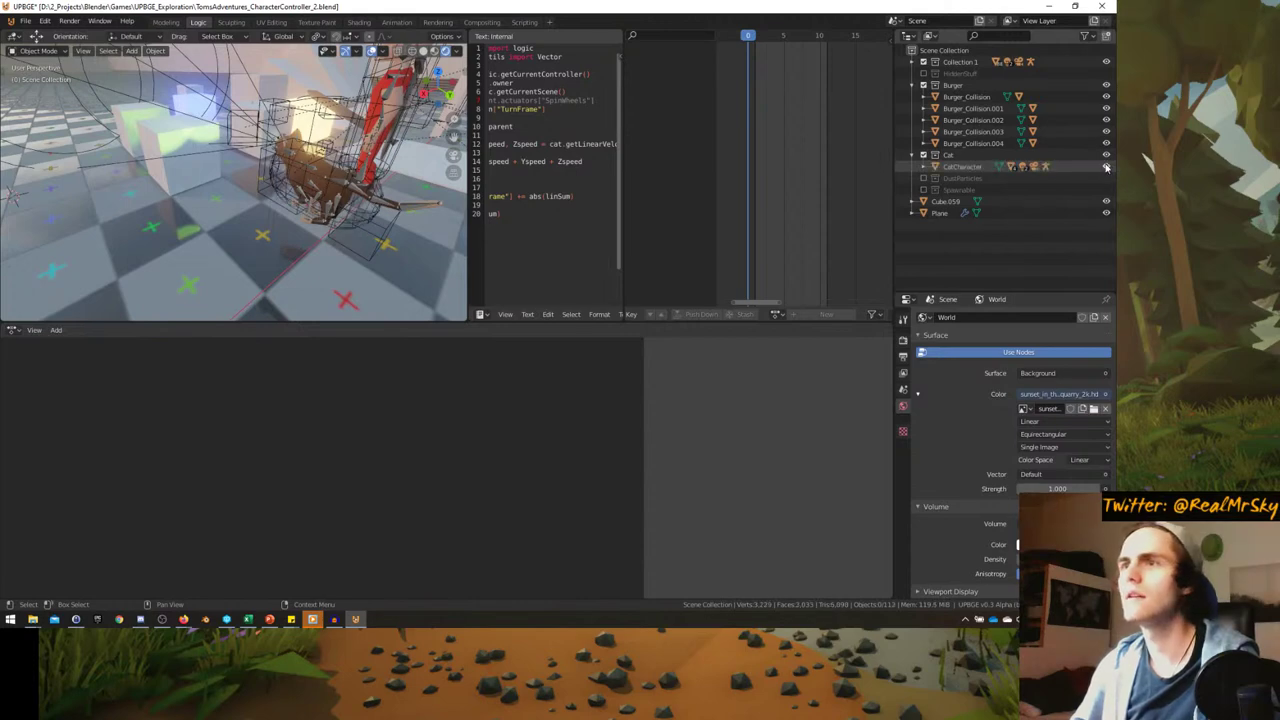
click(924, 167)
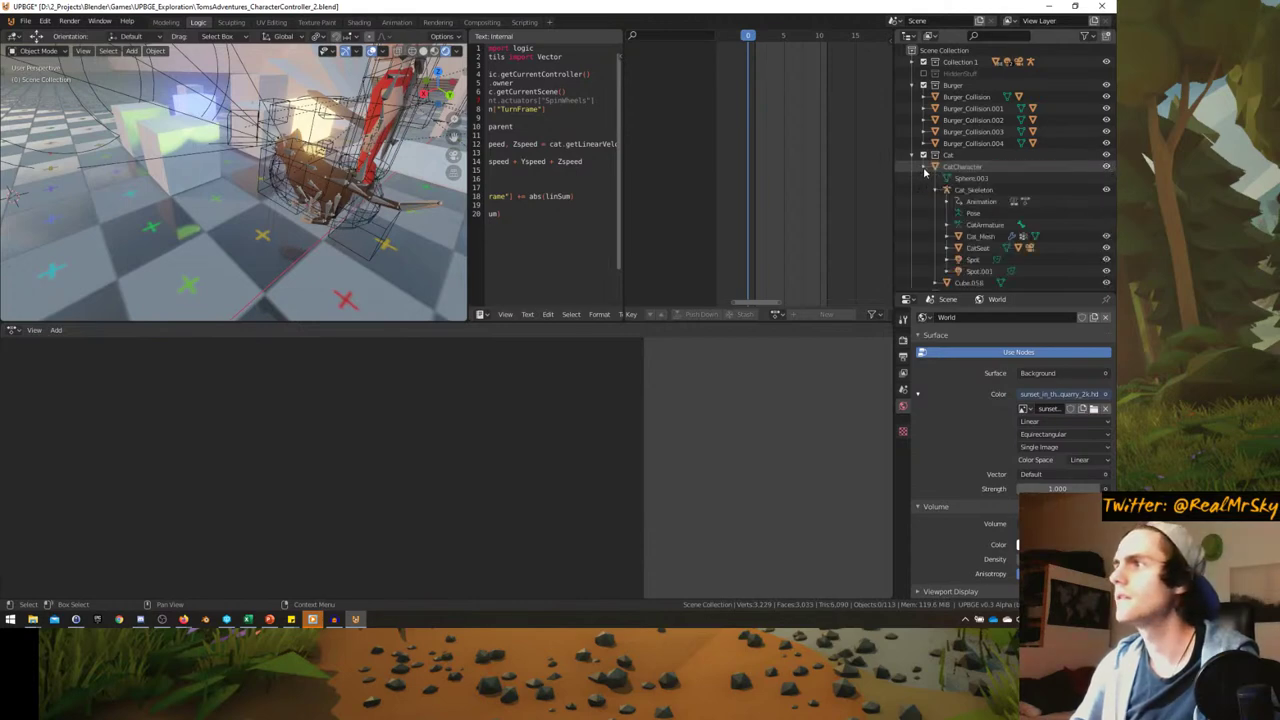
click(1106, 167)
click(1106, 167)
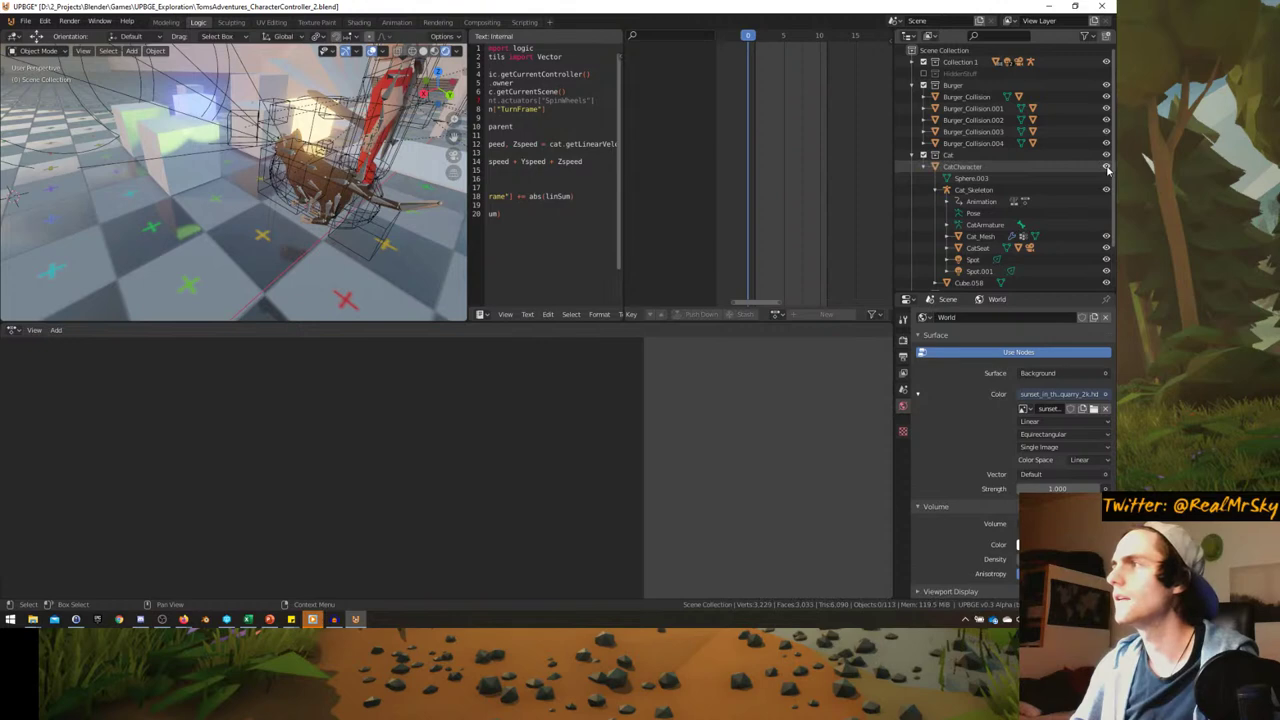
click(926, 167)
click(1106, 157)
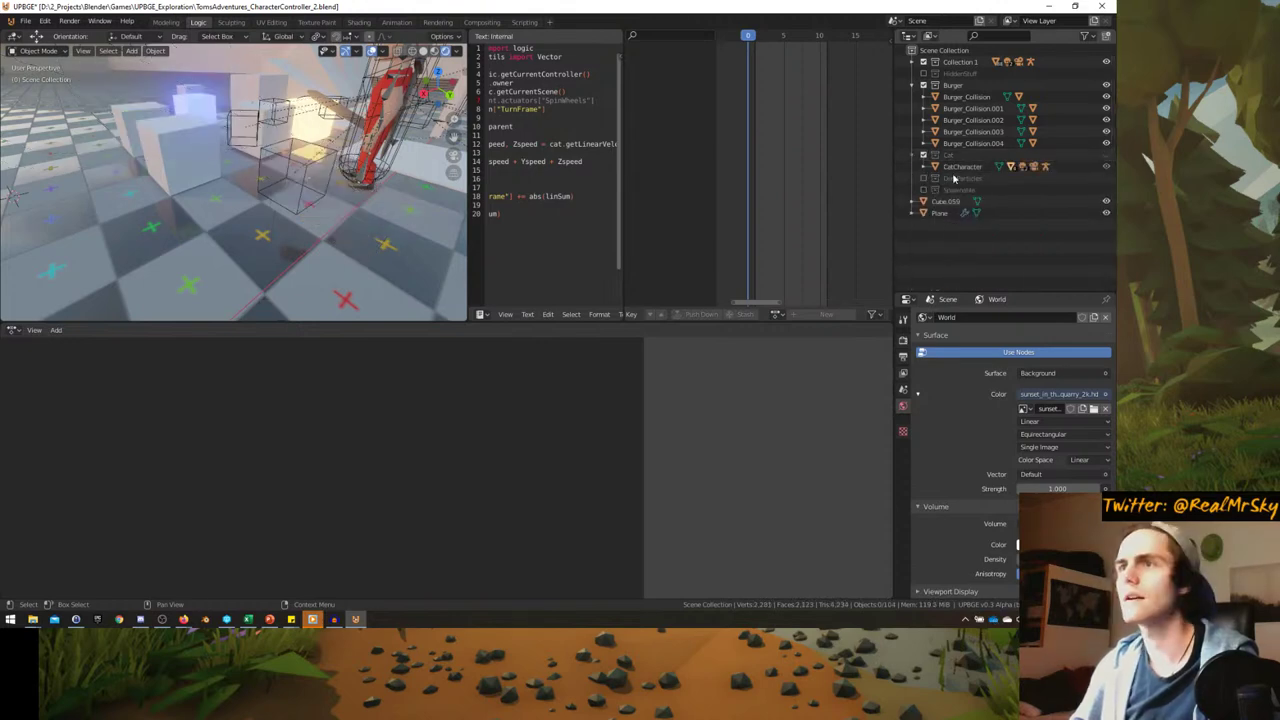
middle_drag(230, 200, 279, 250)
- Add a cube mesh and immediately delete it
key(shift+a)
mouse_move(273, 245)
mouse_move(214, 44)
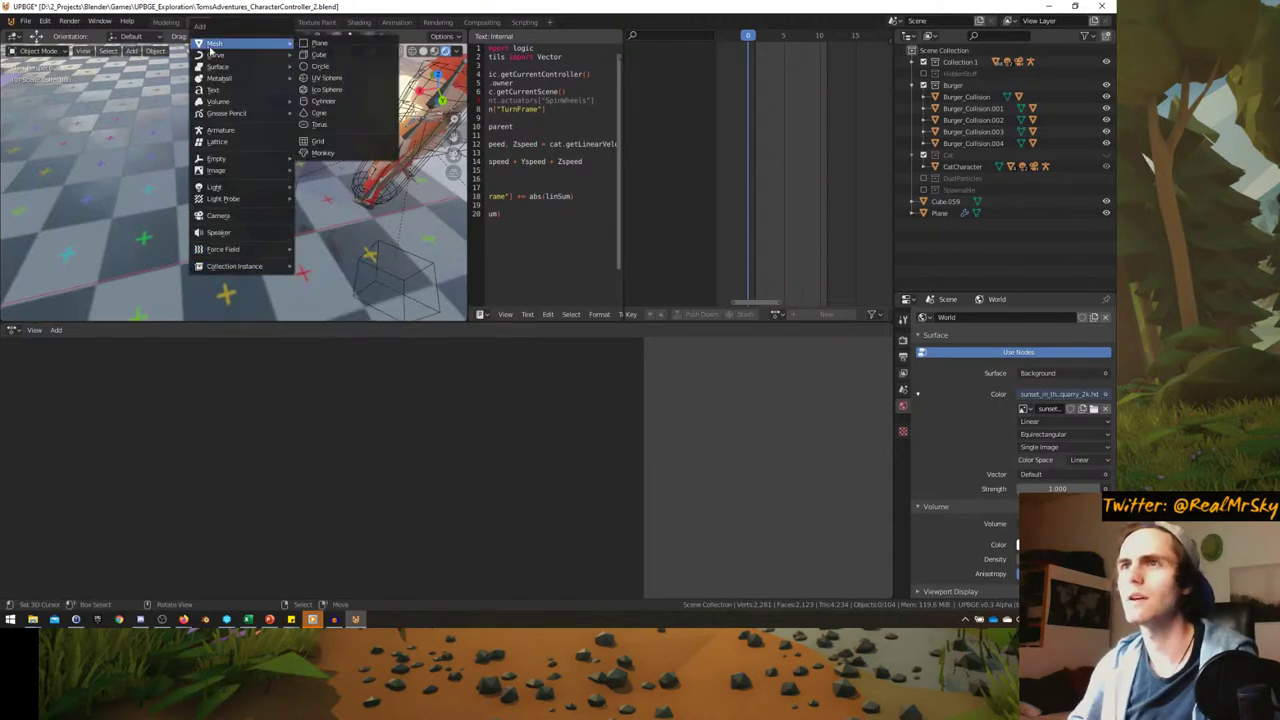
click(335, 61)
key(x)
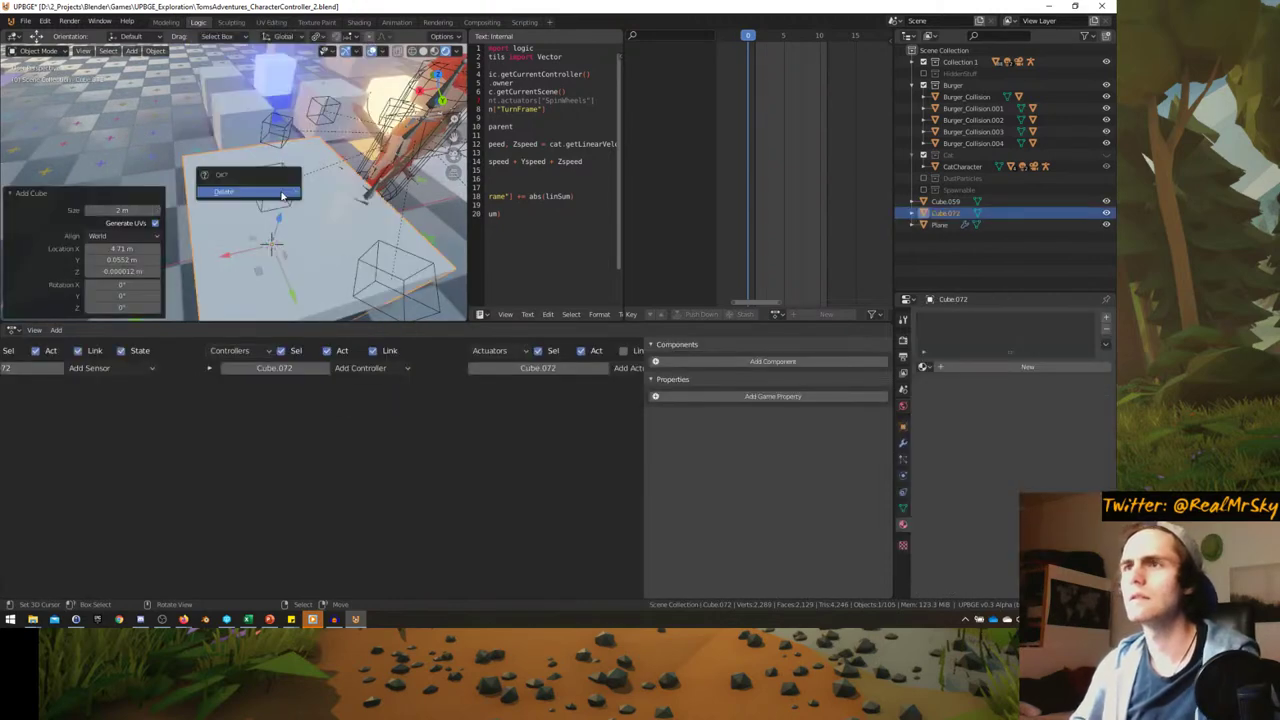
click(290, 186)
middle_drag(290, 186, 278, 181)
- Add a new cube and raise it 2.11 m along Z
key(shift+a)
mouse_move(110, 180)
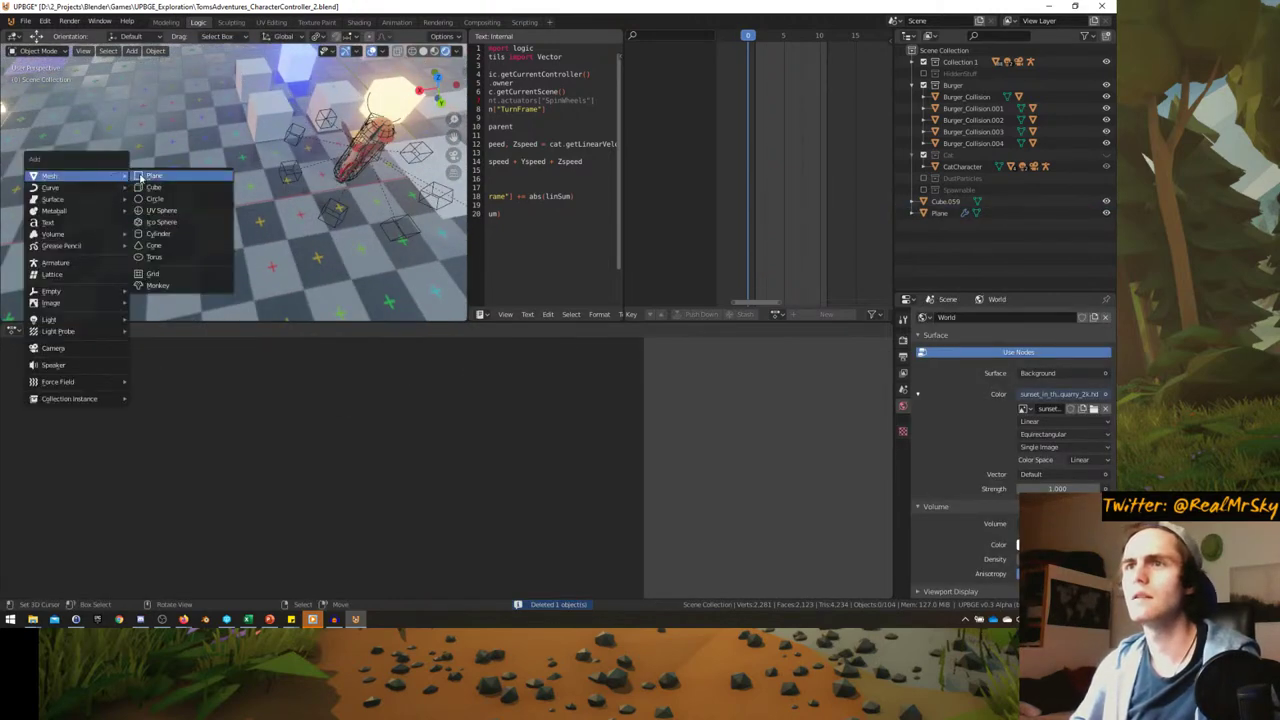
click(170, 190)
middle_drag(170, 190, 278, 139)
key(g)
key(z)
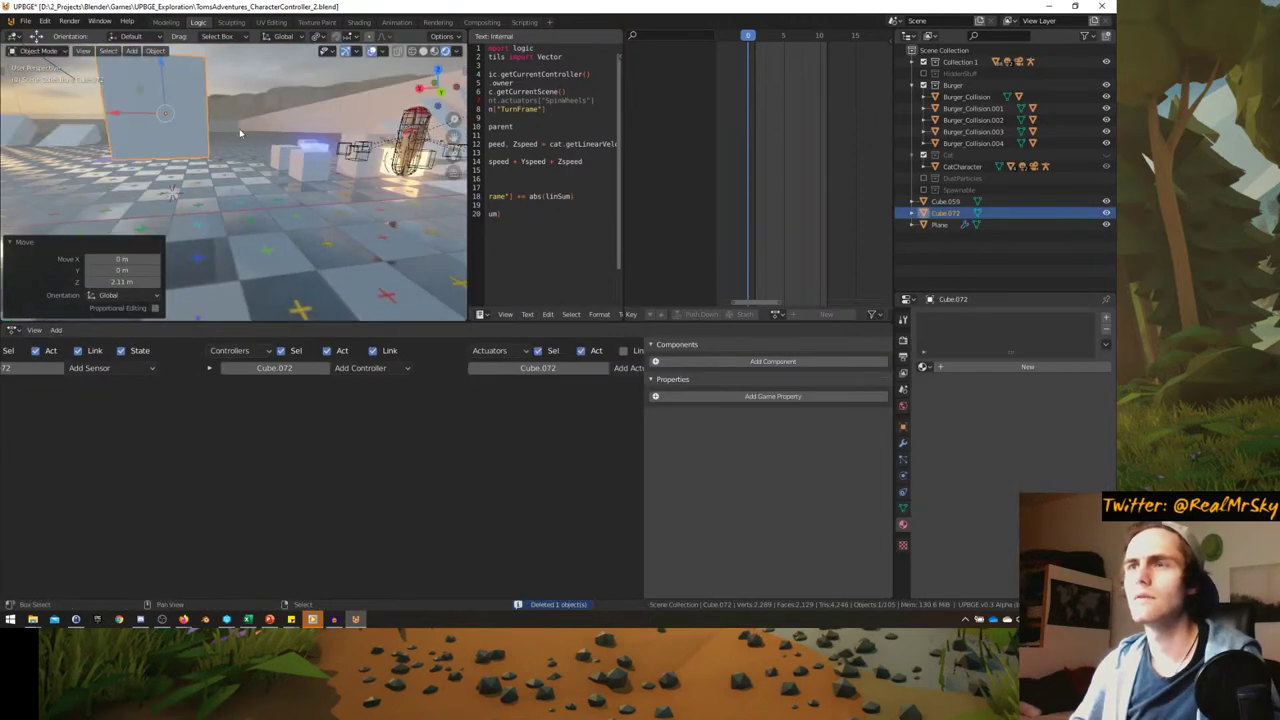
click(239, 128)
- Give the cube an Always sensor linked to an Edit Object actuator in Add Object mode
click(100, 368)
click(100, 382)
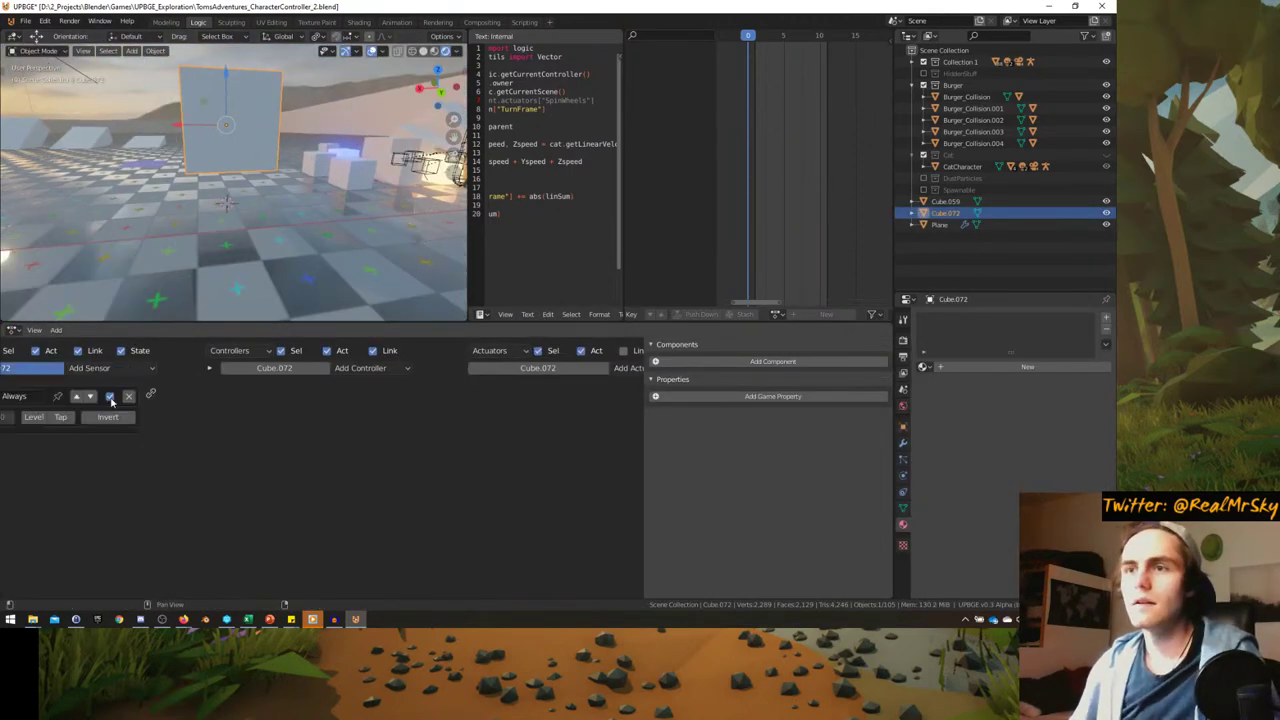
click(622, 368)
click(648, 305)
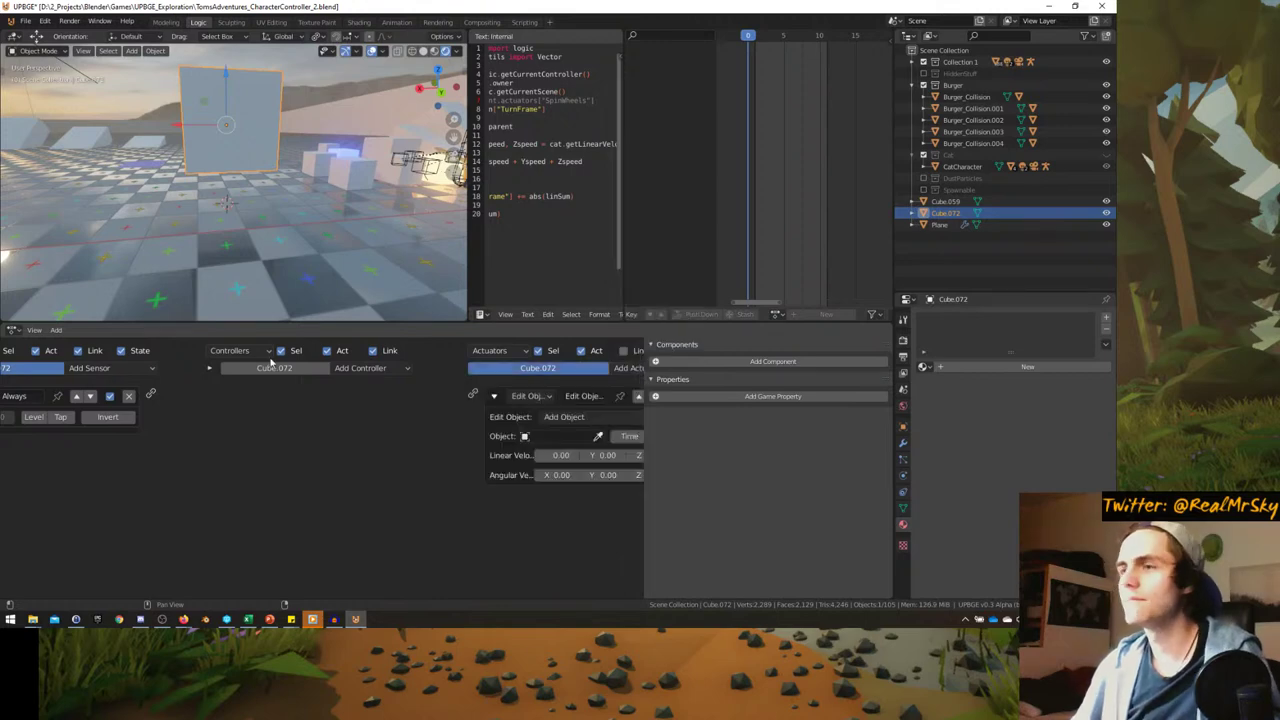
drag(459, 394, 471, 395)
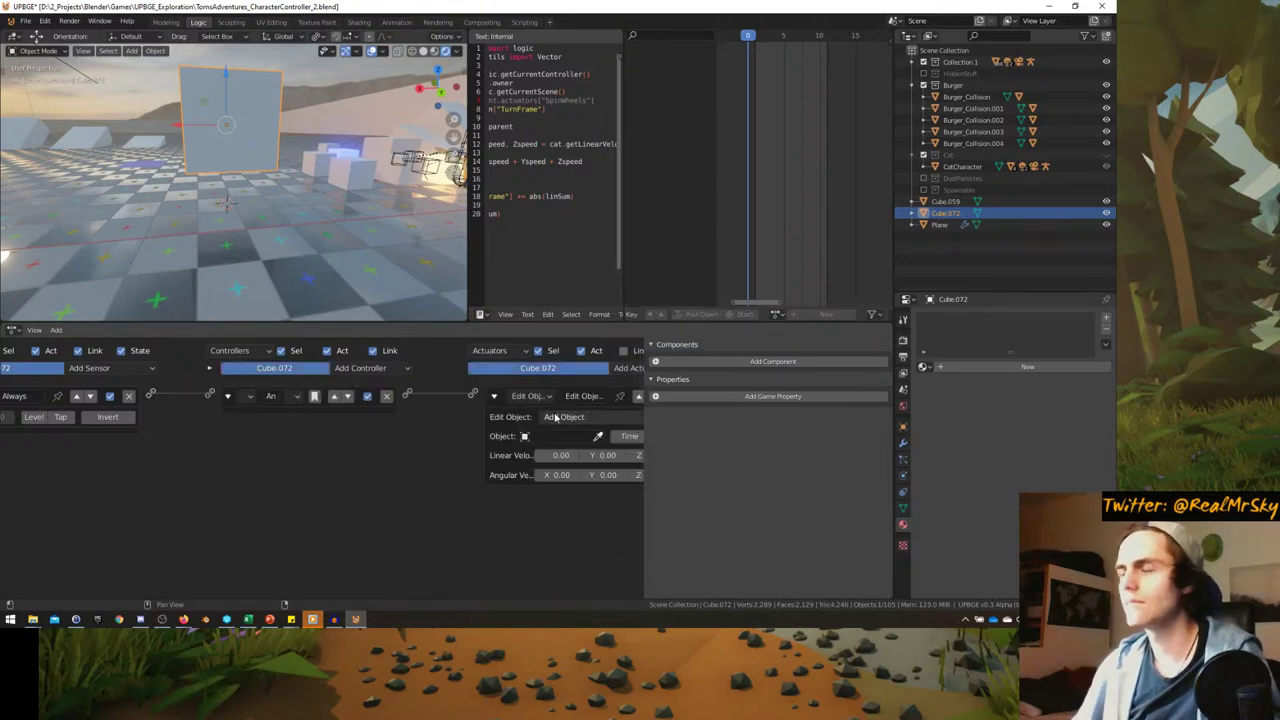
click(556, 418)
click(557, 434)
middle_drag(525, 449, 483, 449)
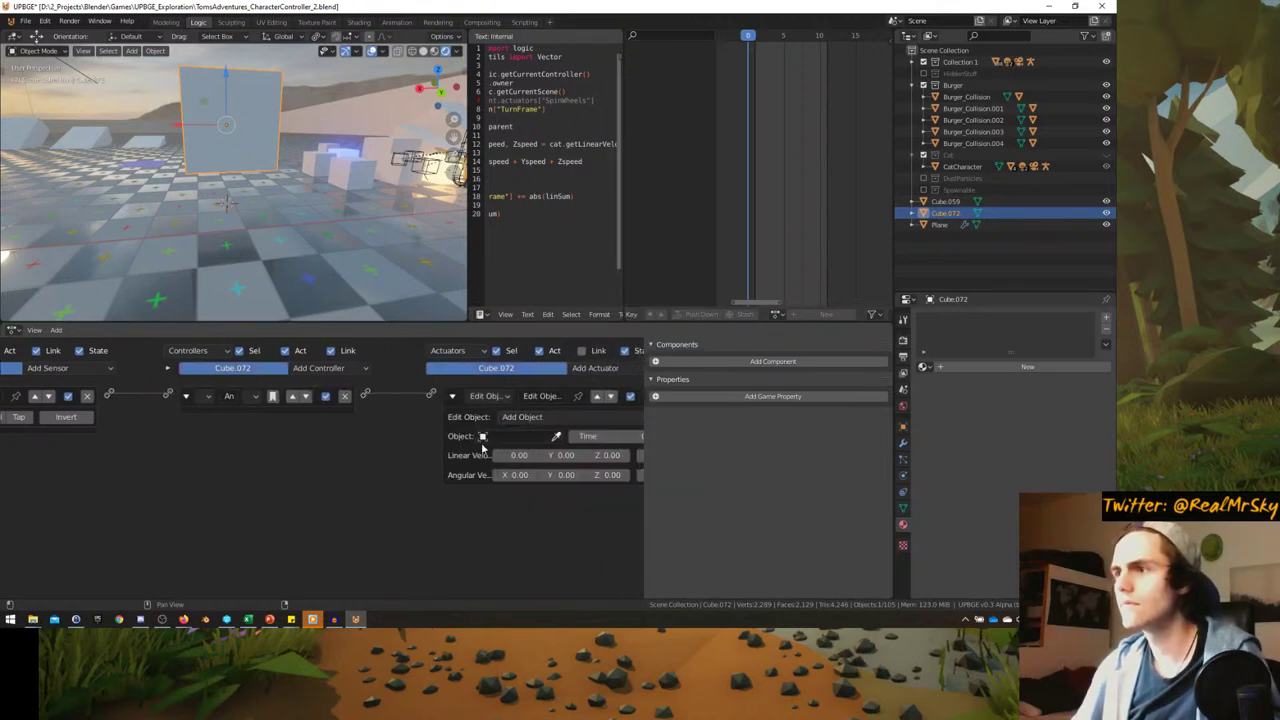
- Search 'ca' for an object to spawn, then dismiss it without choosing
click(485, 437)
text(ca)
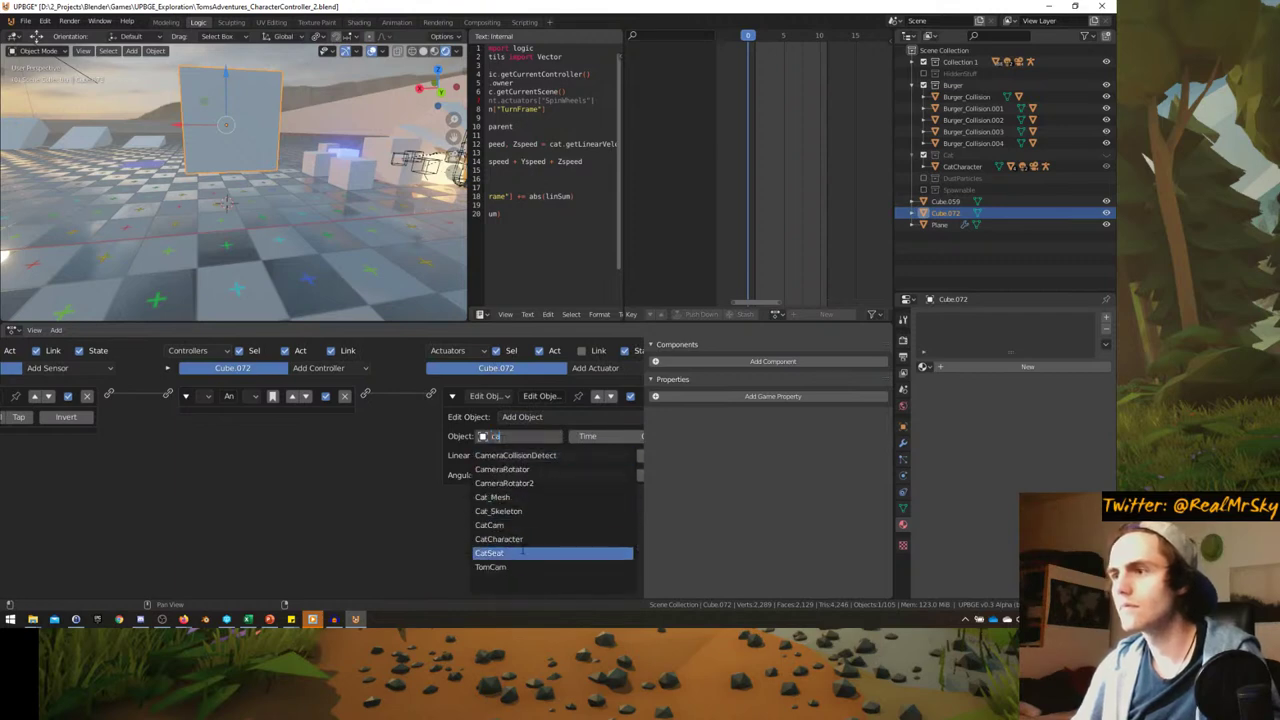
key(Escape)
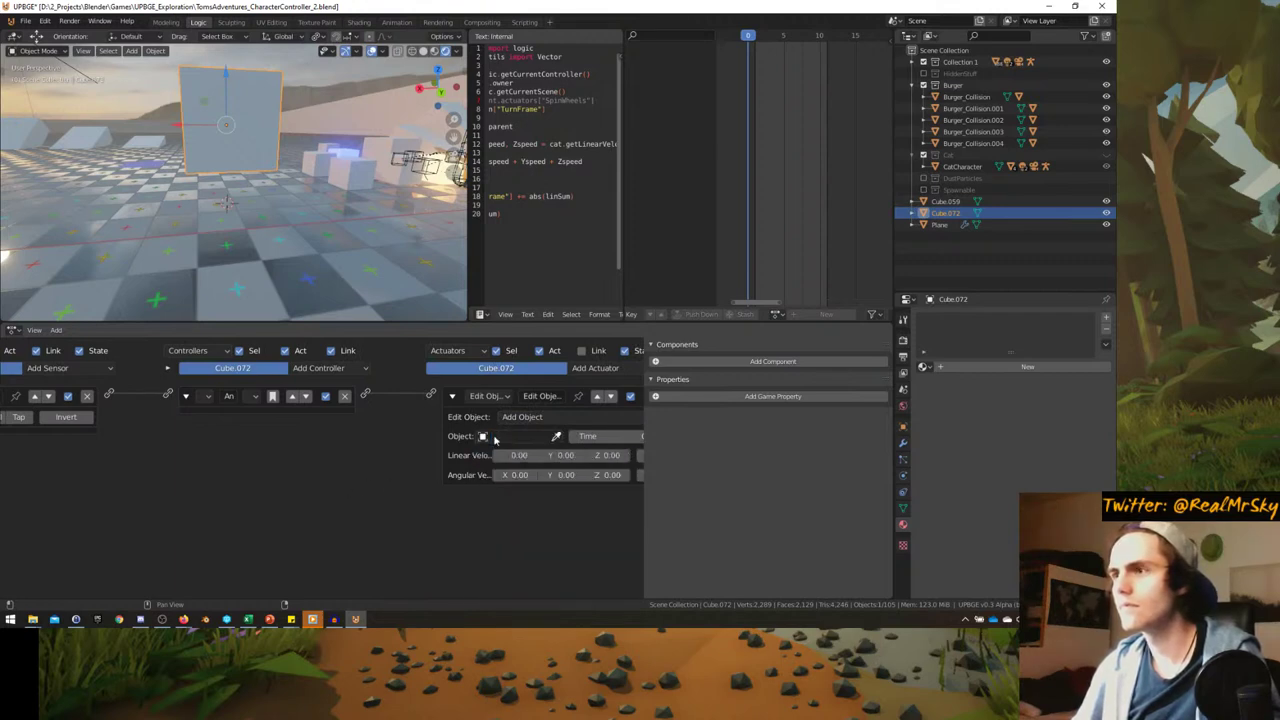
middle_drag(516, 420, 492, 420)
click(494, 420)
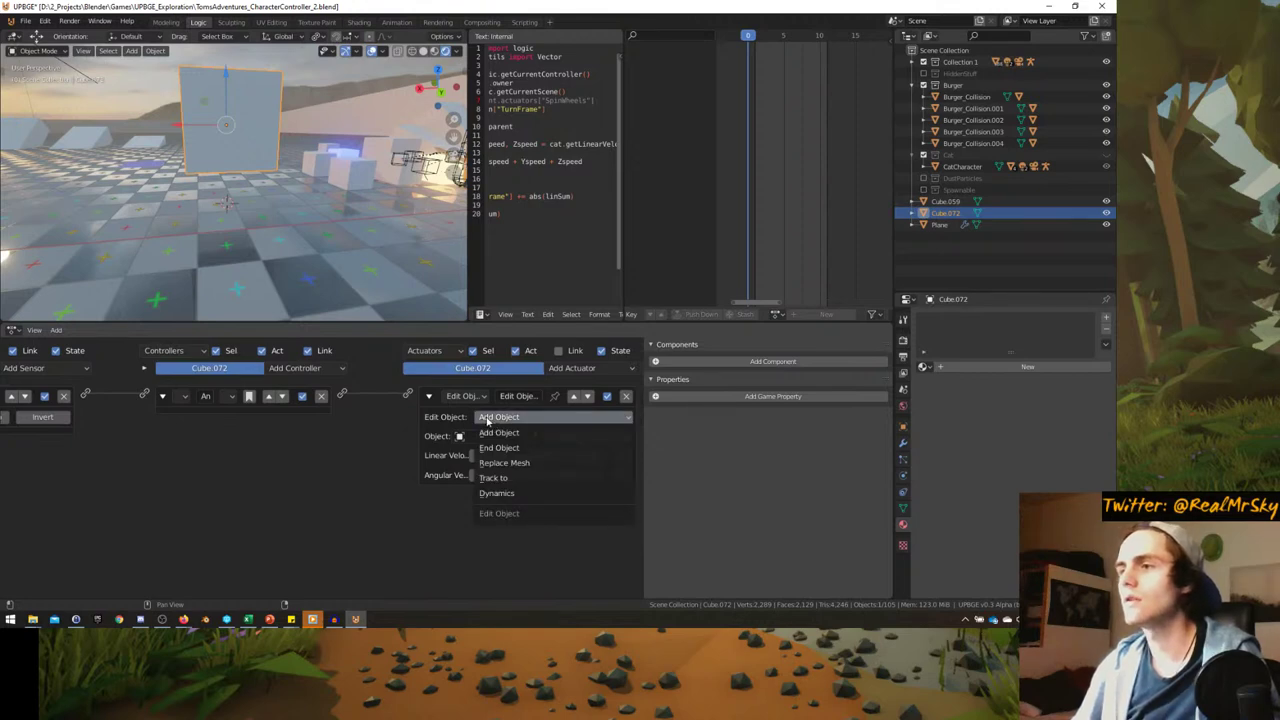
click(498, 432)
- Remove the logic bricks, delete the test cube, and unhide the Cat collection
click(626, 396)
click(321, 396)
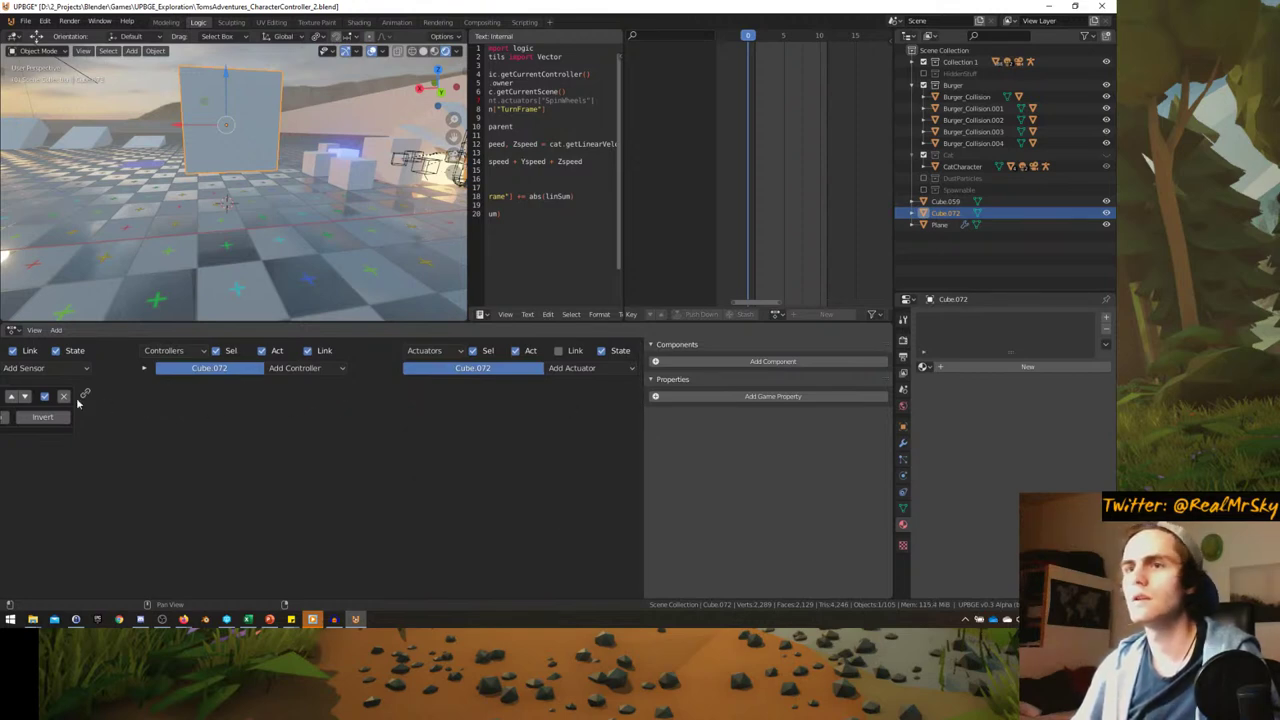
click(63, 396)
key(Delete)
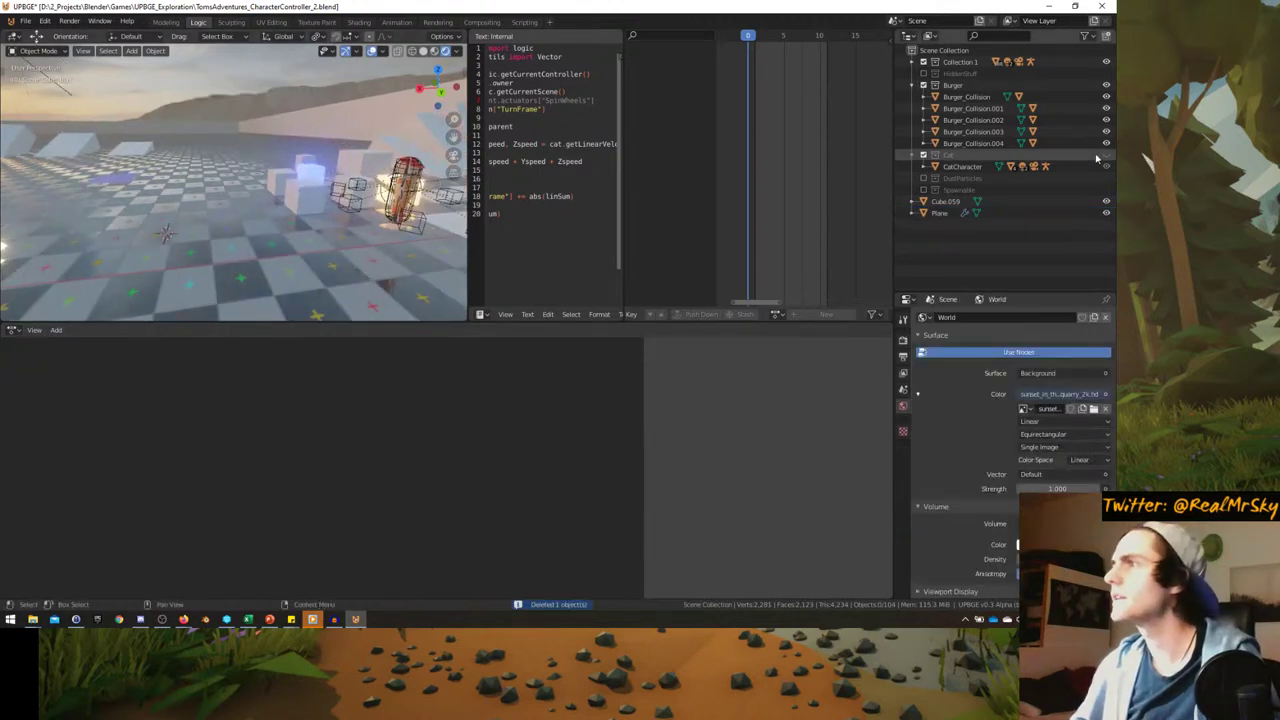
click(1104, 156)
scroll(338, 256, up, 3)
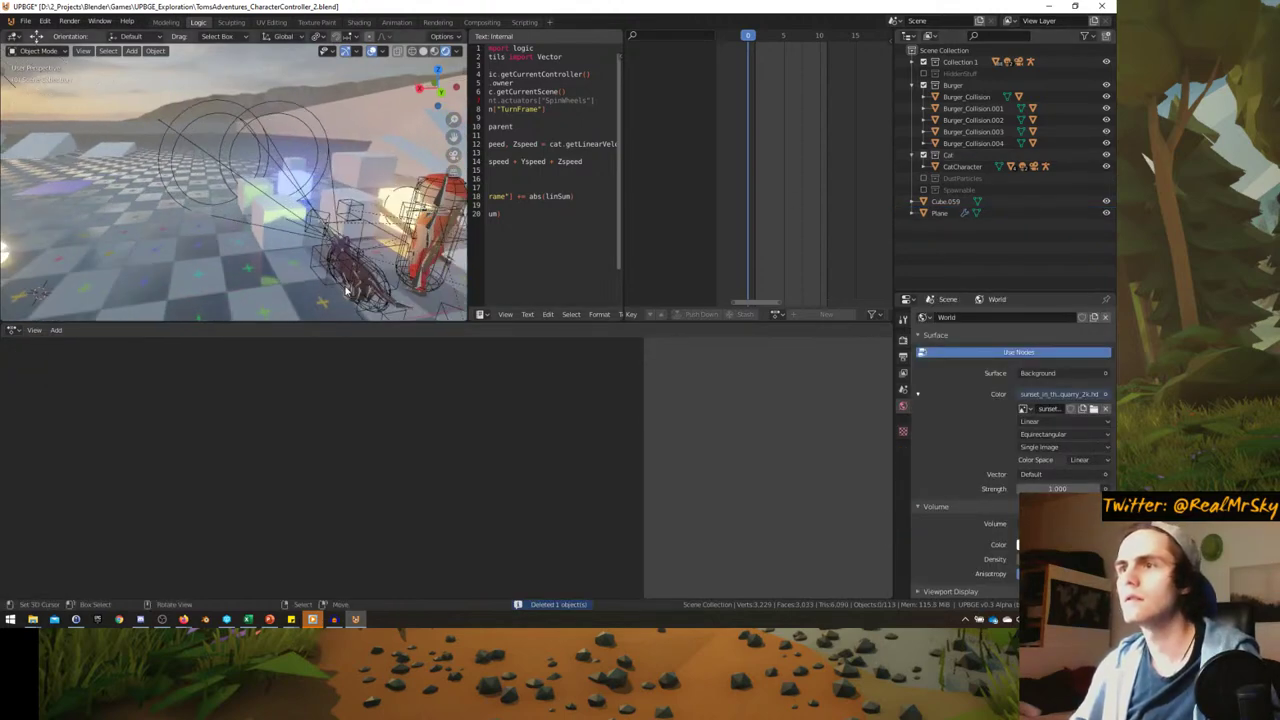
- Move the cat character 4.07 m along X
click(345, 290)
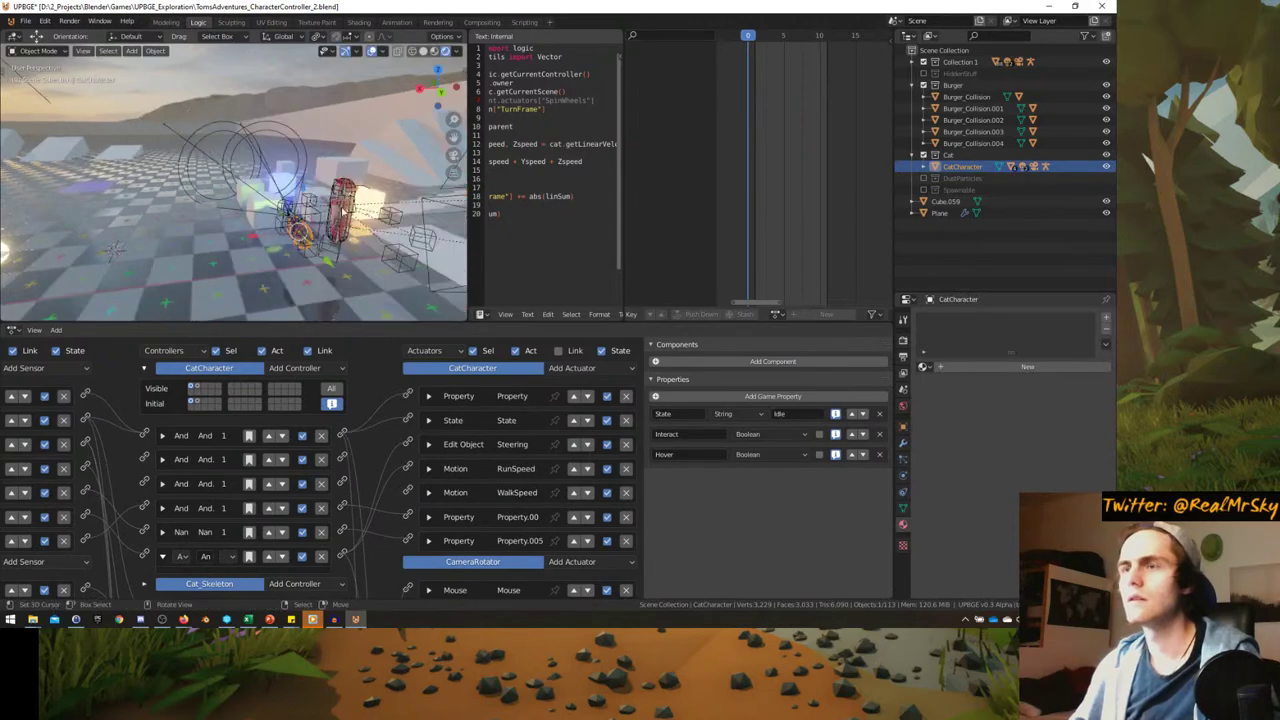
middle_drag(343, 210, 300, 200)
scroll(230, 200, down, 3)
key(g)
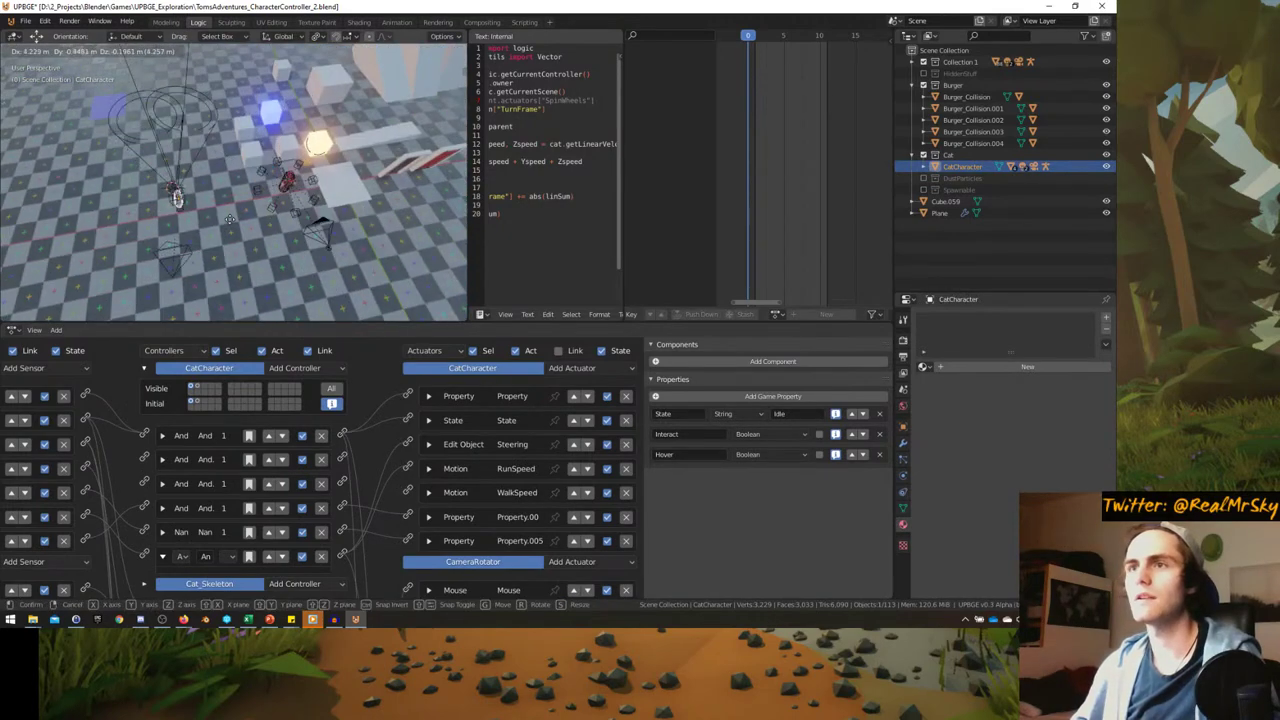
click(230, 219)
middle_drag(230, 219, 329, 209)
scroll(190, 235, up, 3)
key(g)
right_click(357, 201)
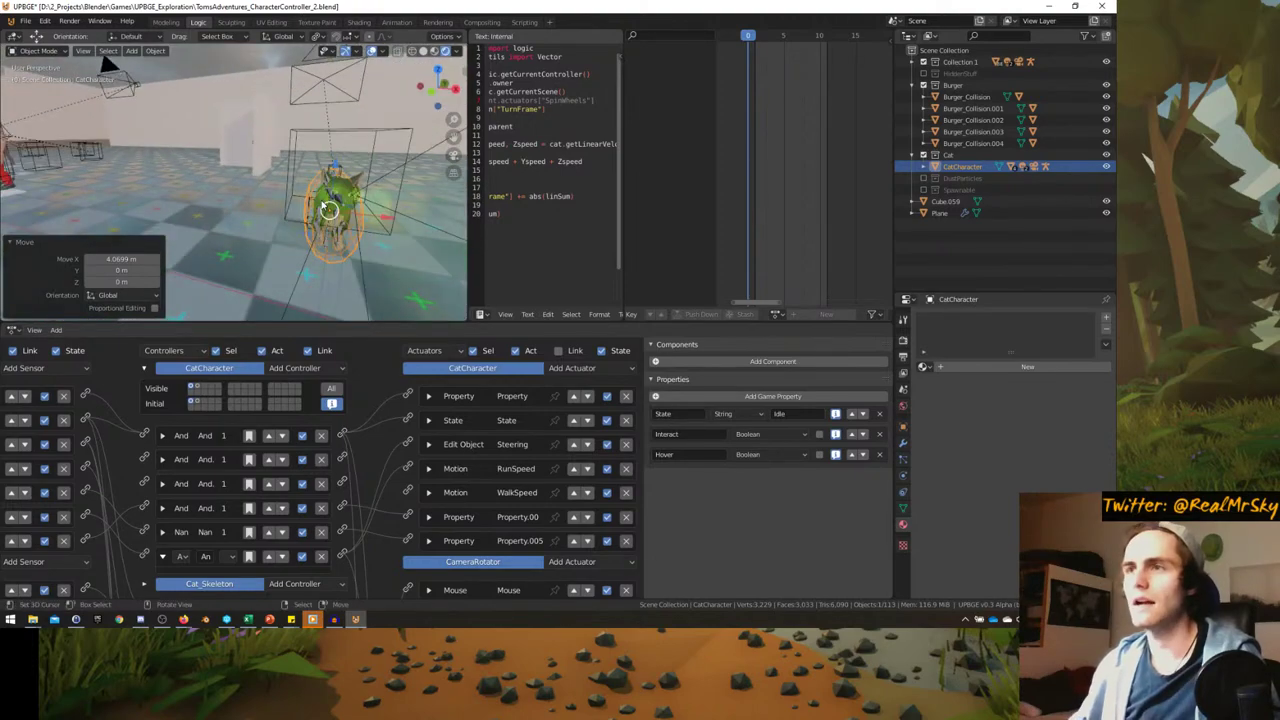
- Play the game full-window from the game camera view
key(KP_0)
key(ctrl+space)
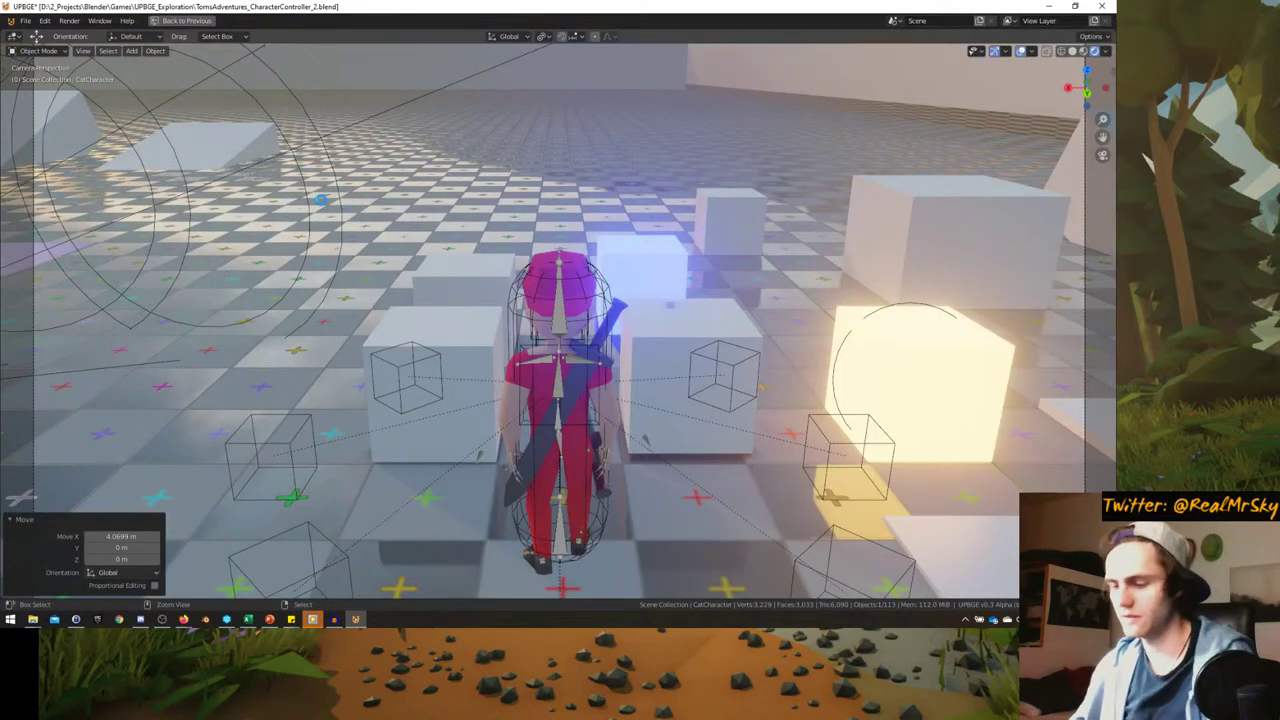
key(p)
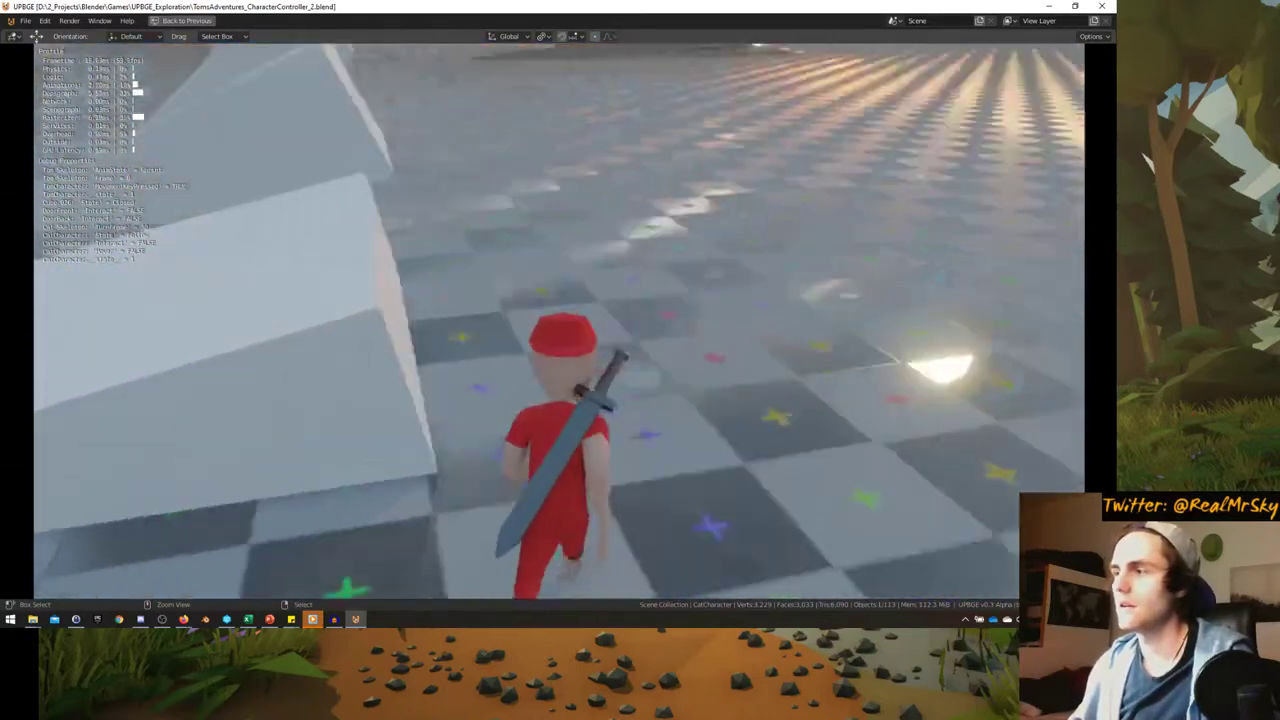
- Quit the running game and switch to a top orthographic view with the 3D cursor on the floor
key(Escape)
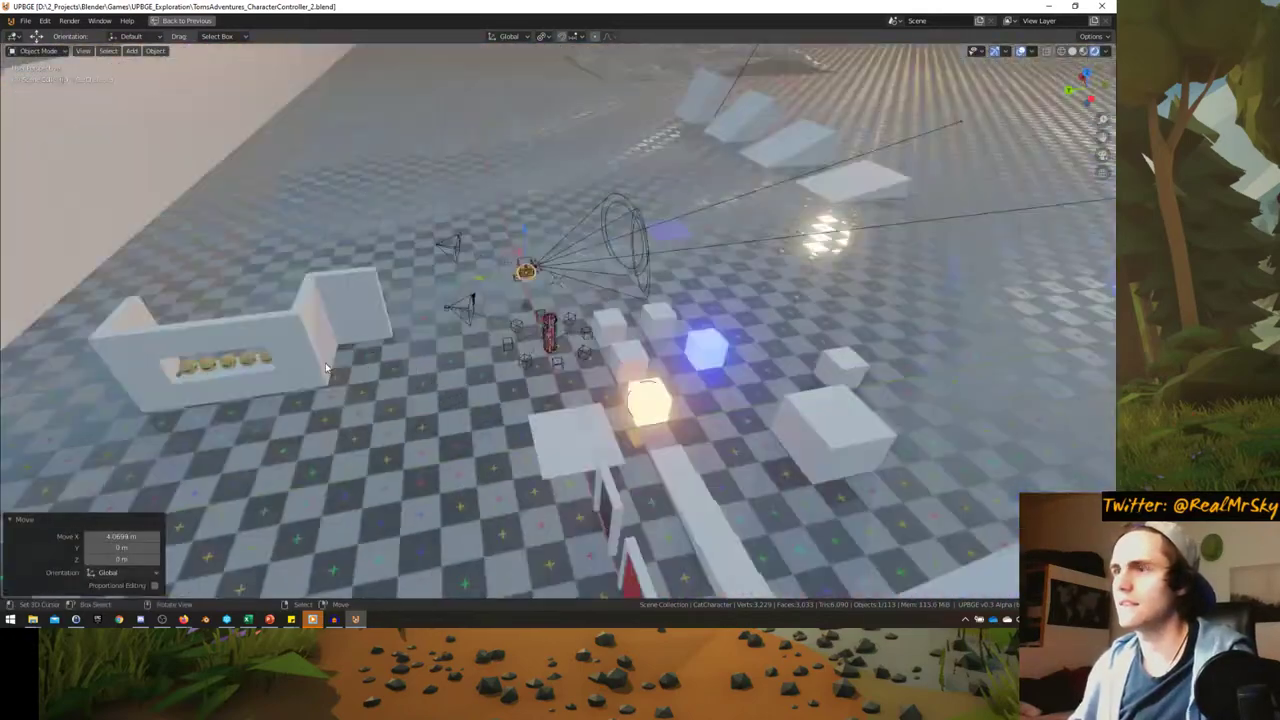
scroll(393, 276, down, 4)
scroll(393, 276, up, 2)
middle_drag(393, 276, 506, 321)
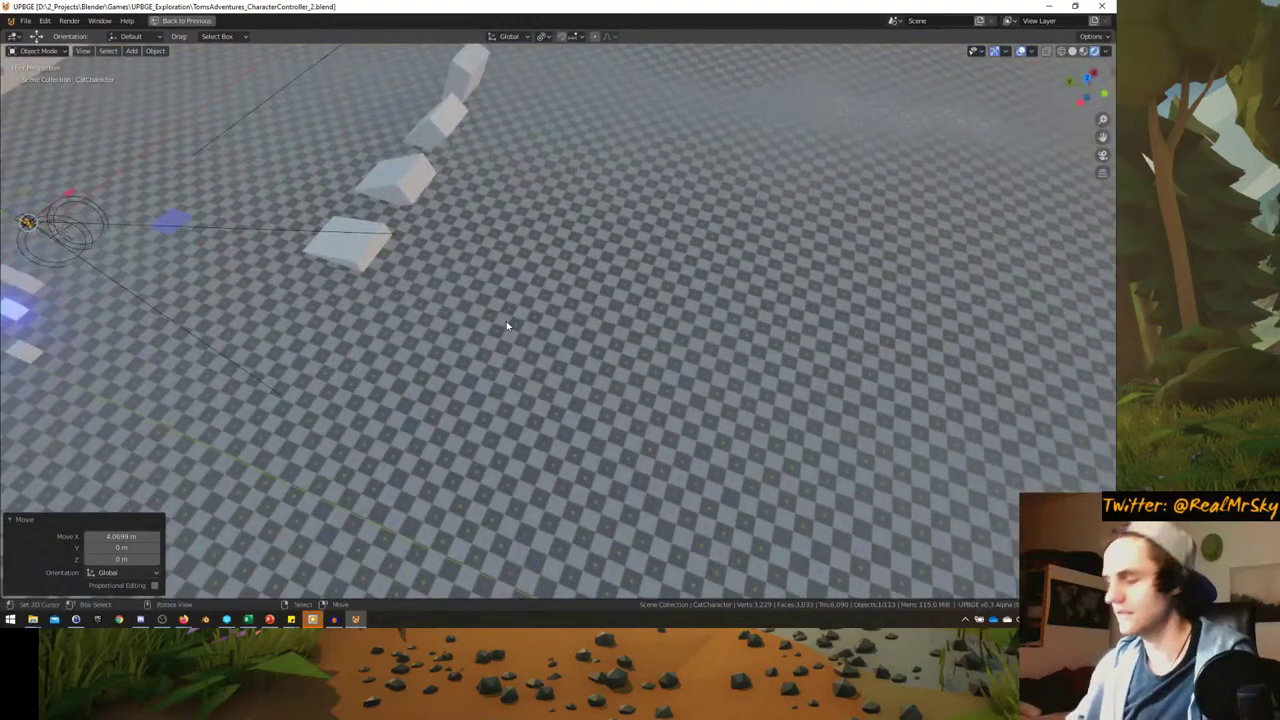
key(KP_7)
click(443, 288)
scroll(466, 371, up, 4)
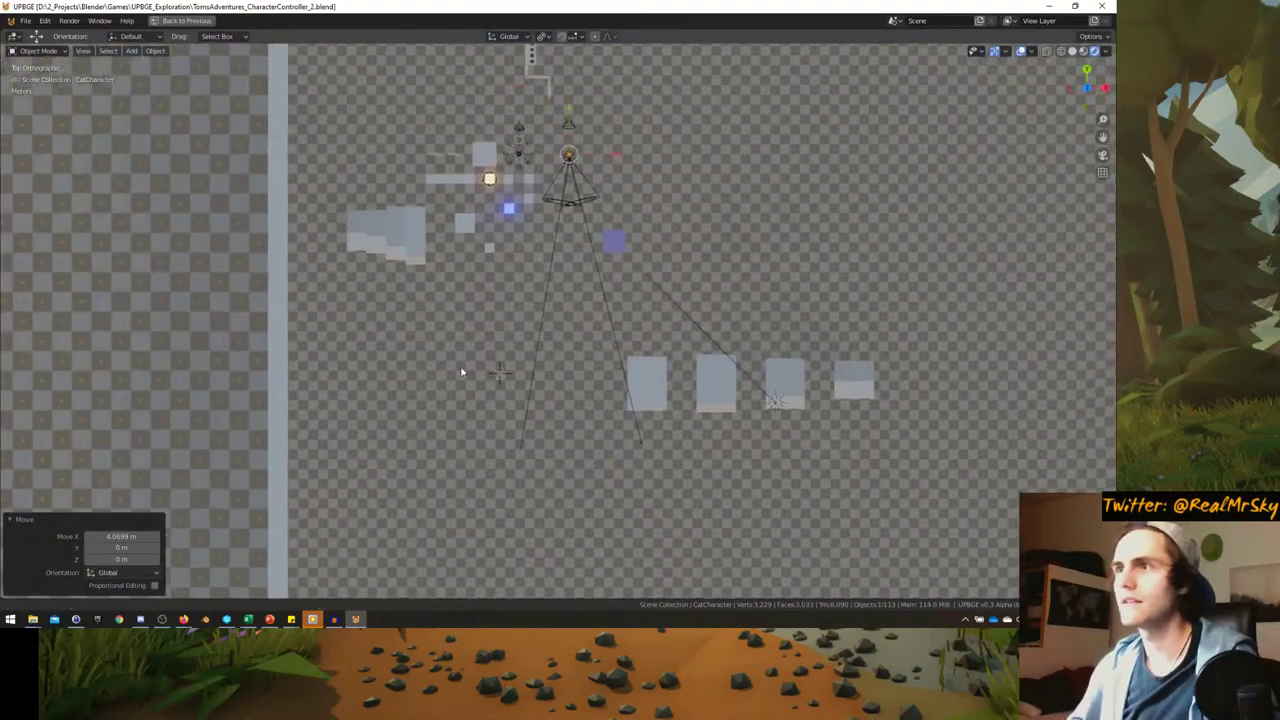
- Reset the 3D cursor to the world origin
key(shift+s)
click(476, 381)
shift+middle_drag(440, 196, 469, 297)
key(shift+s)
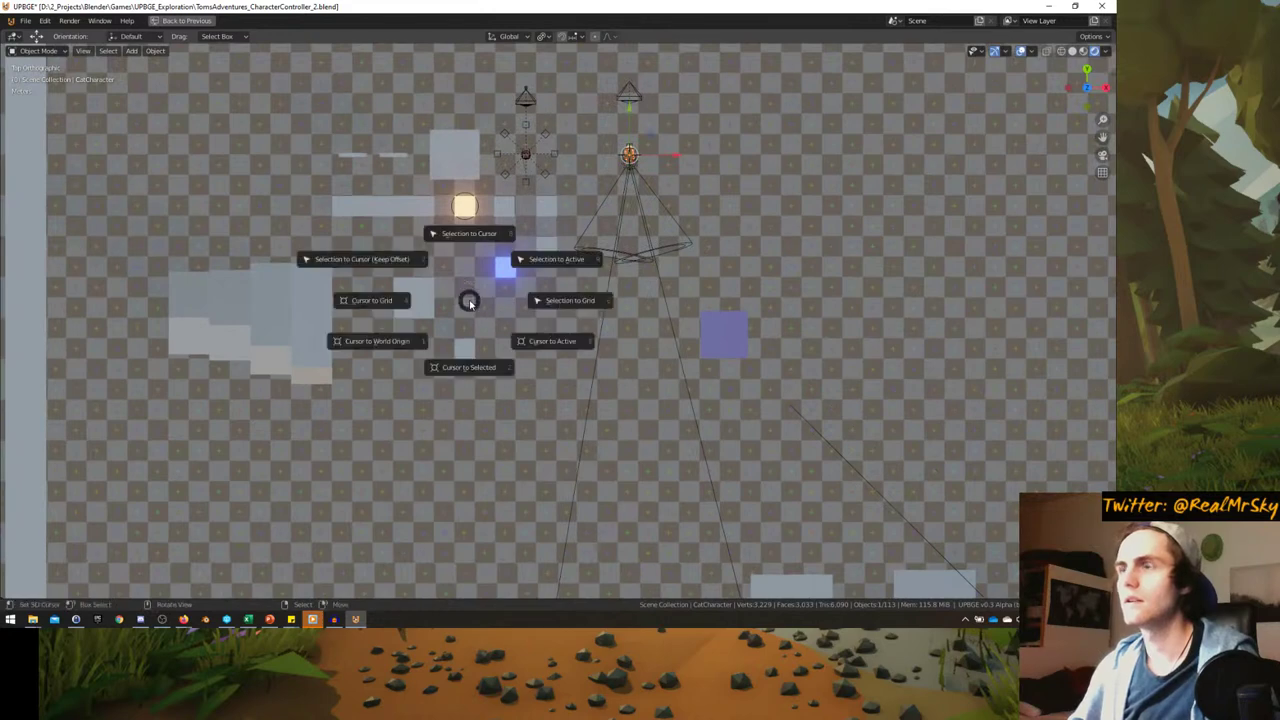
click(387, 354)
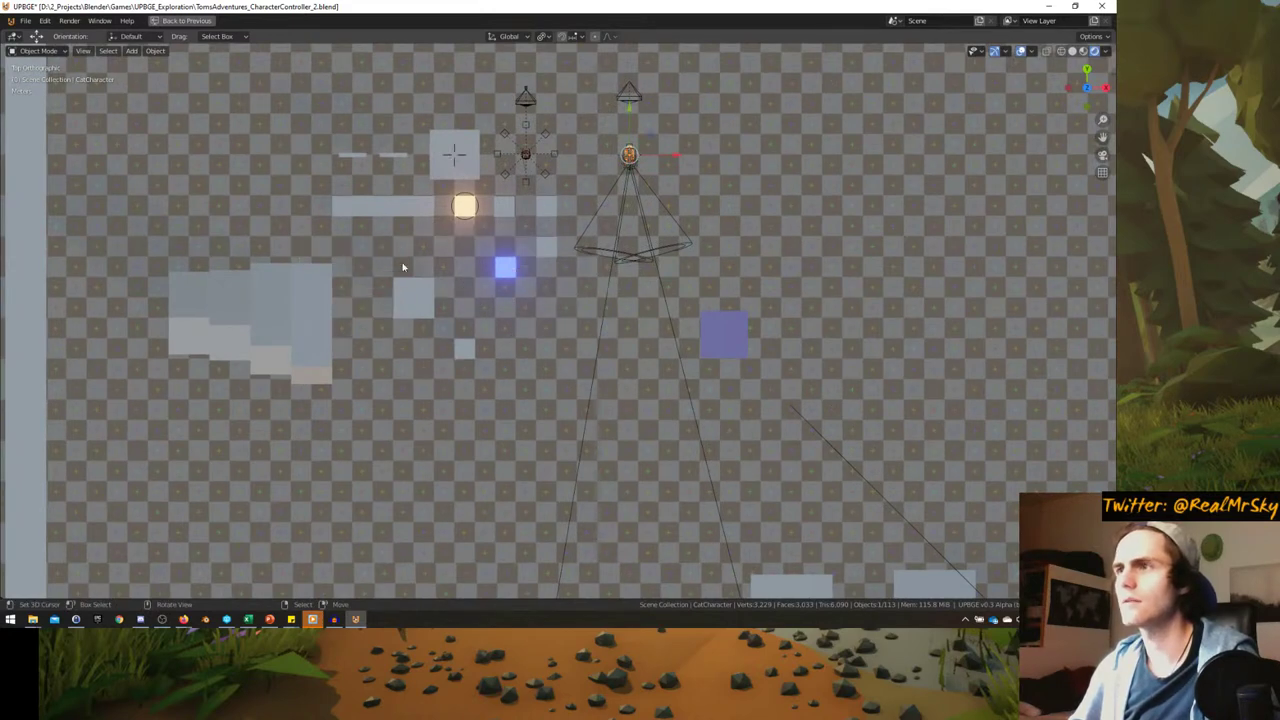
- Add a new cube at the origin and move it to about -4 m, -19 m
key(shift+a)
mouse_move(400, 241)
click(465, 255)
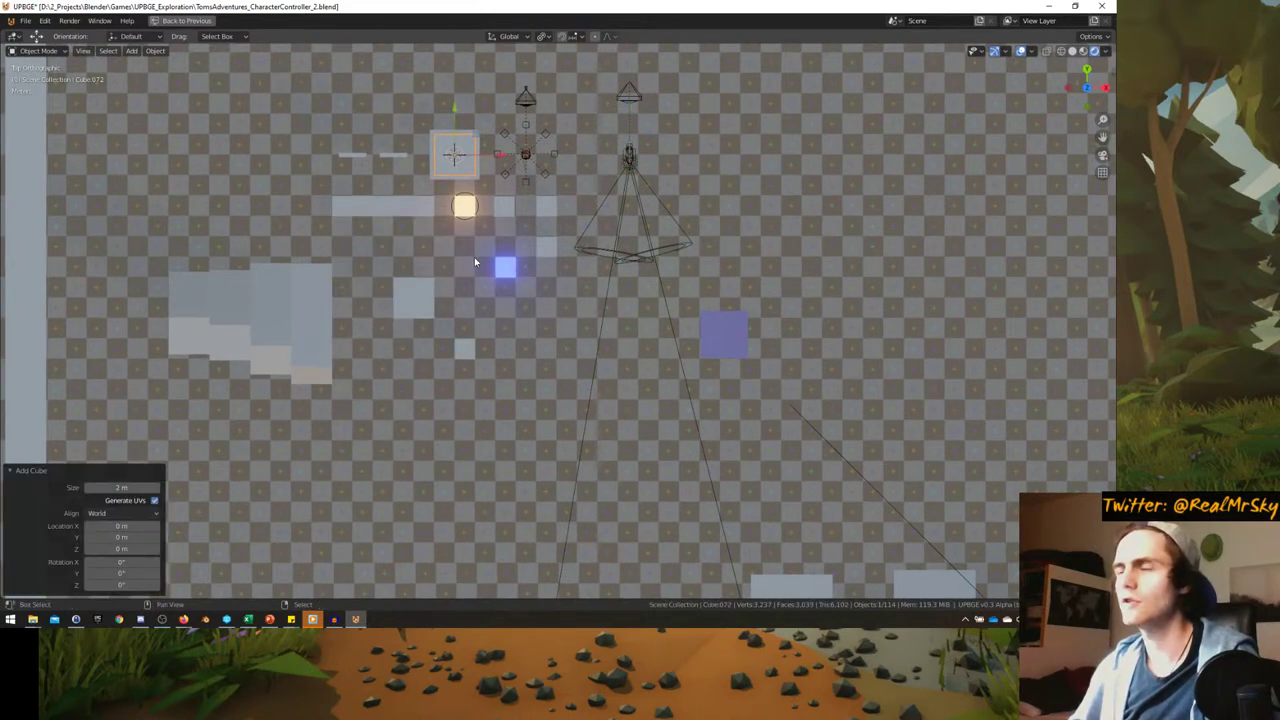
scroll(486, 328, up, 2)
shift+middle_drag(507, 314, 503, 180)
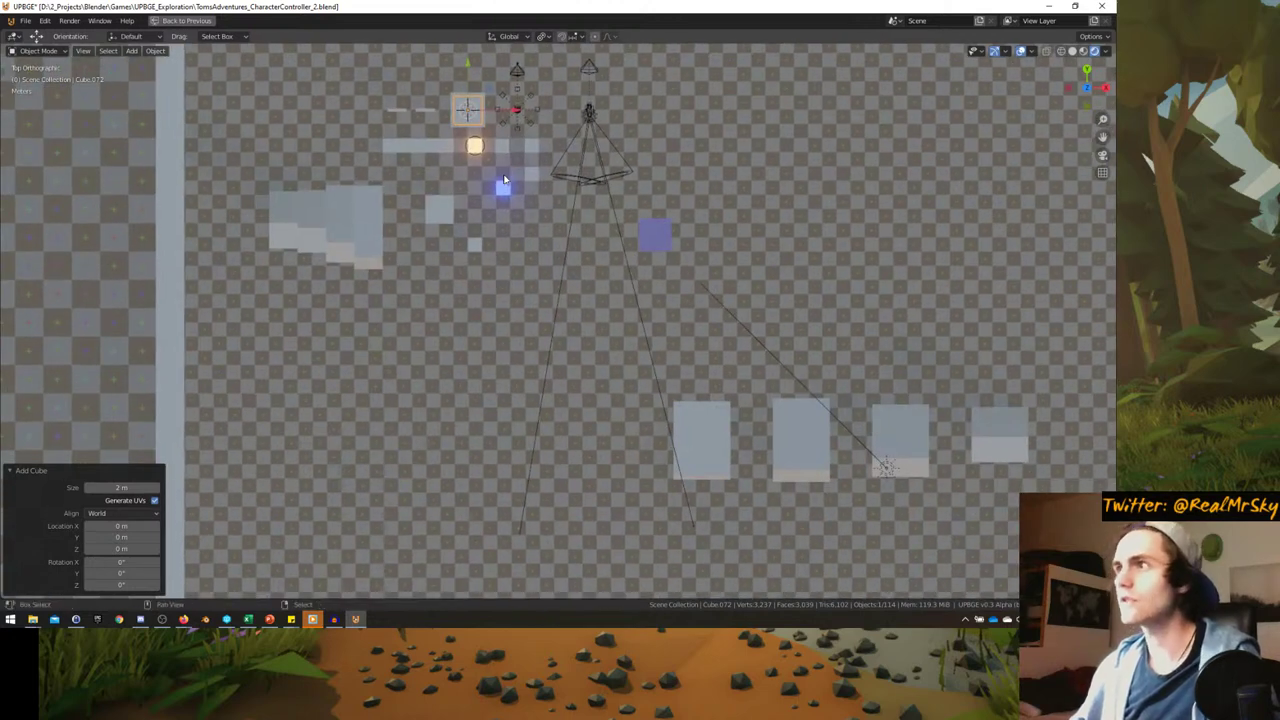
key(g)
click(445, 445)
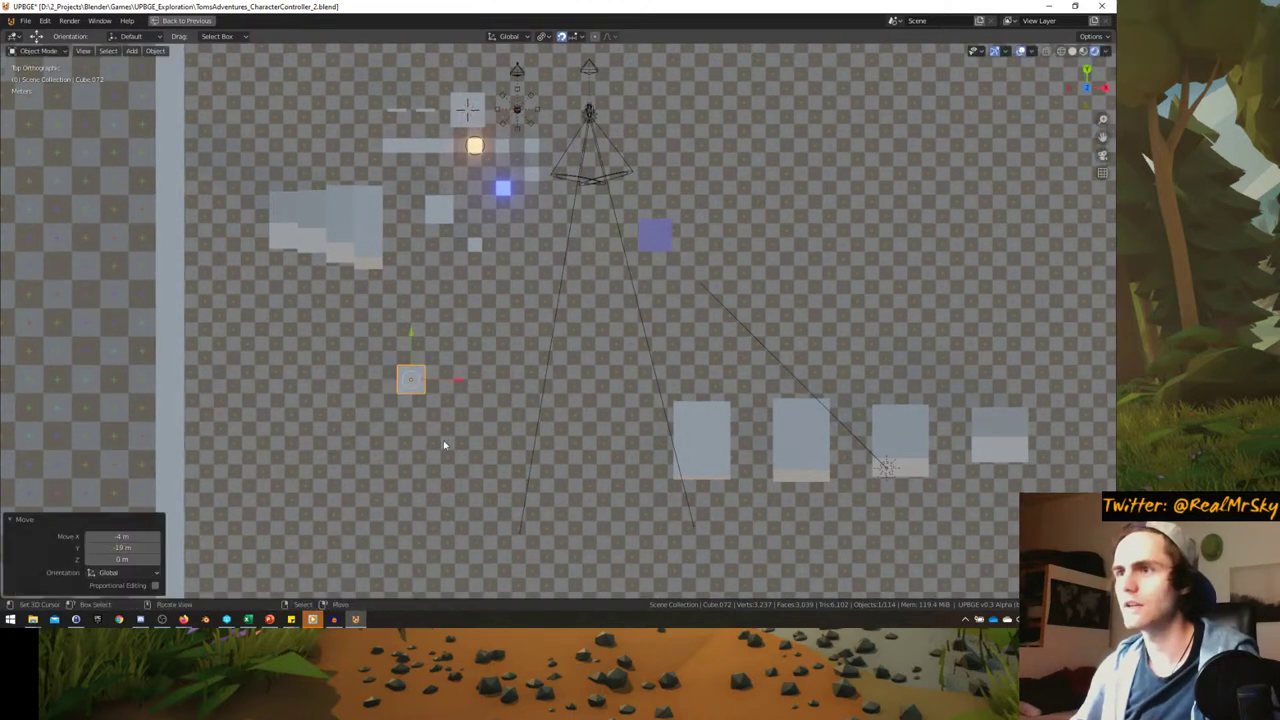
- Show the sidebar's Item transform values and frame the cube in object mode
key(Tab)
key(s)
right_click(583, 373)
key(n)
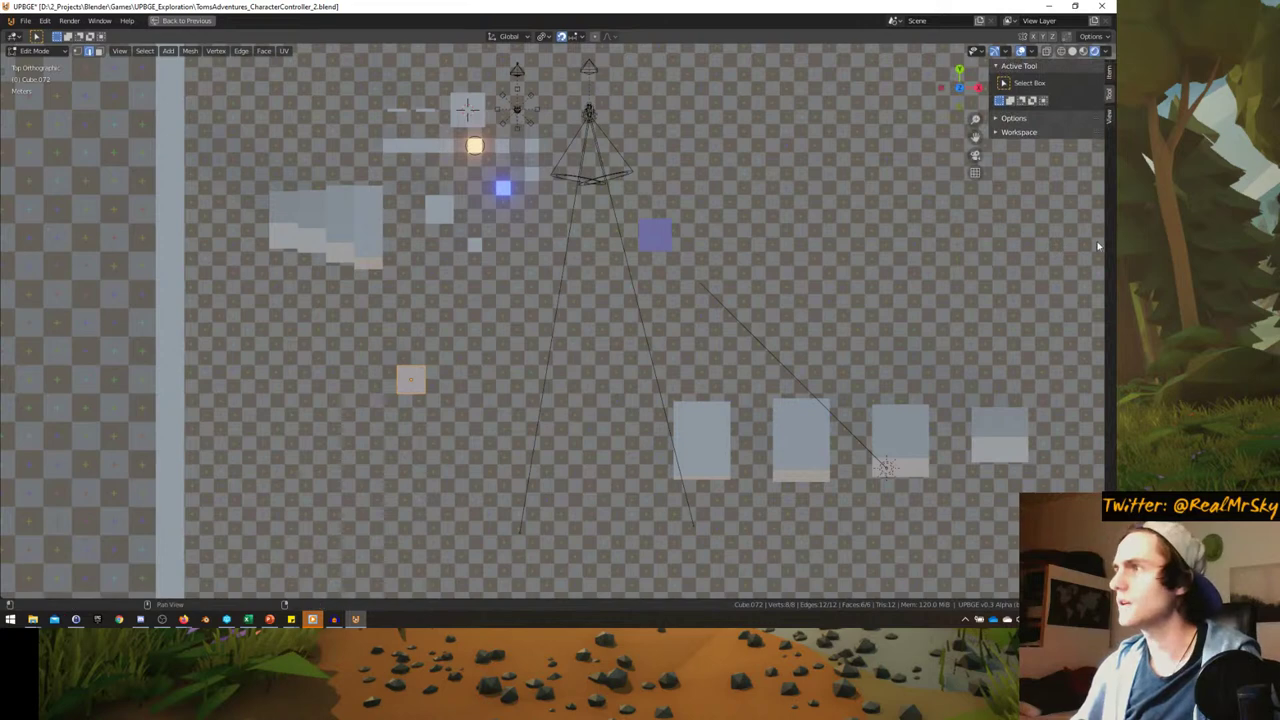
click(1110, 78)
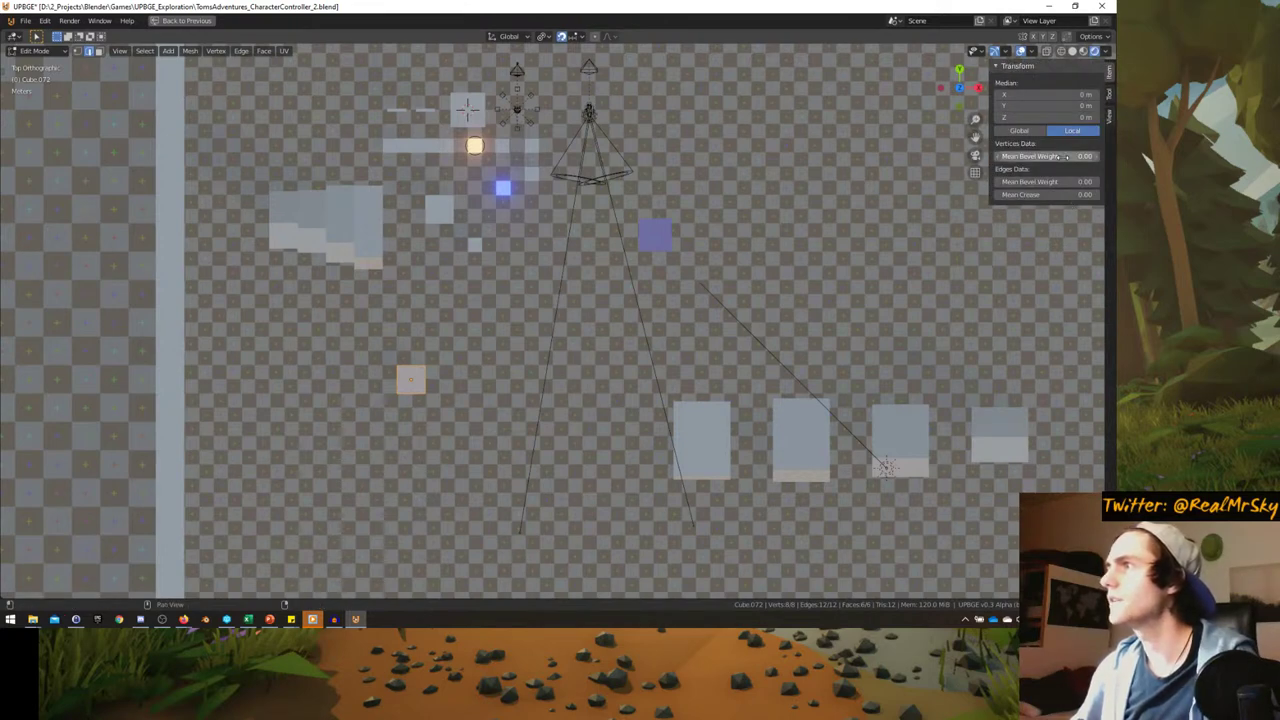
click(1109, 120)
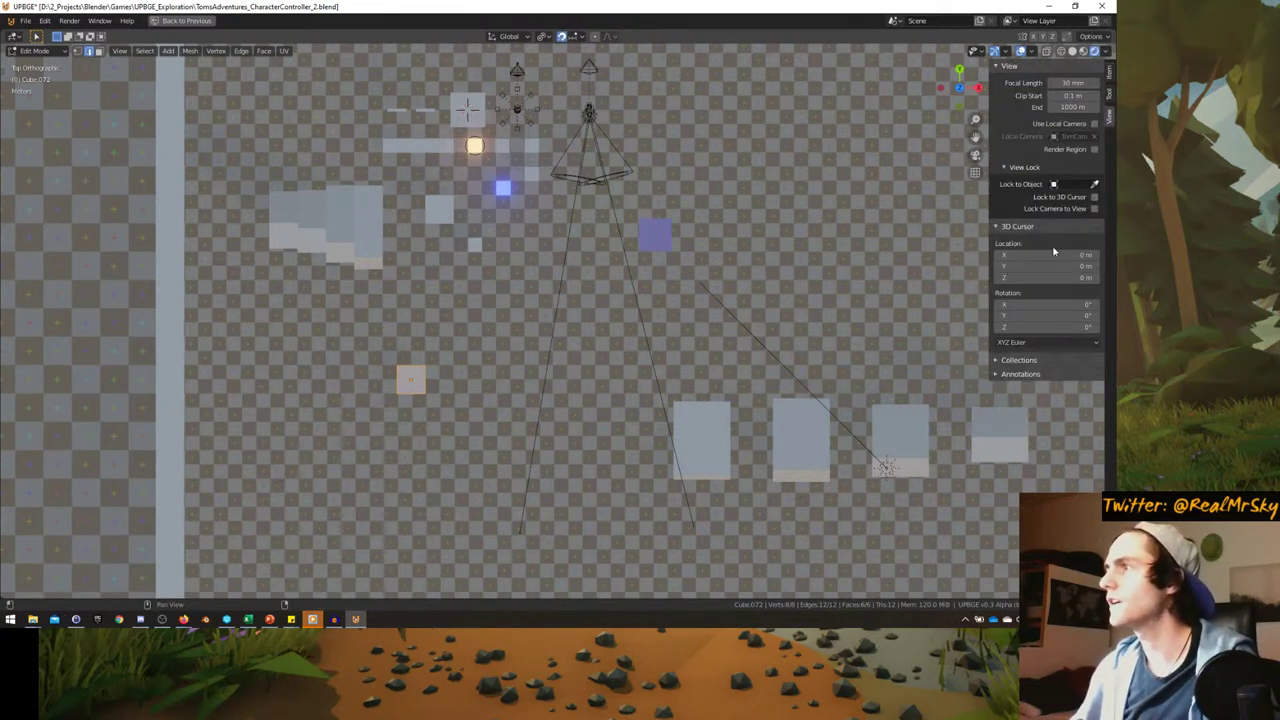
key(Tab)
key(KP_Decimal)
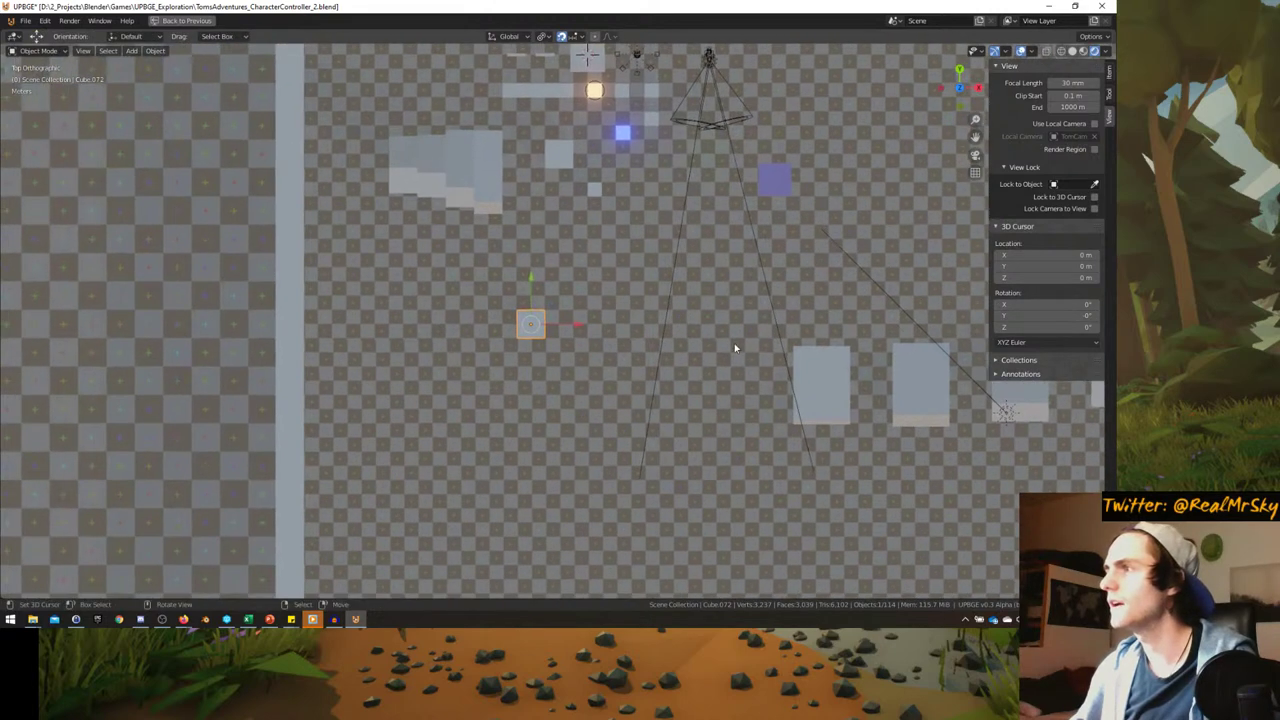
- Set the cube's dimensions to 20 × 20 × 40 m
click(1110, 76)
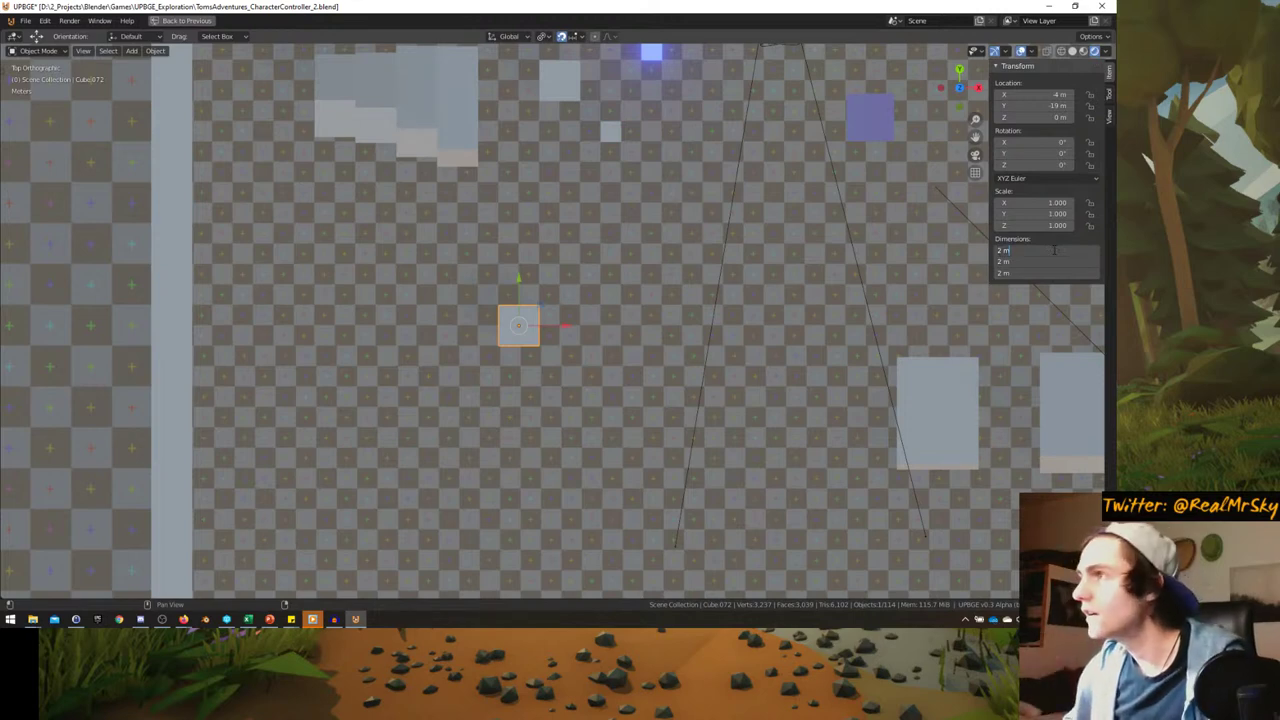
key(Return)
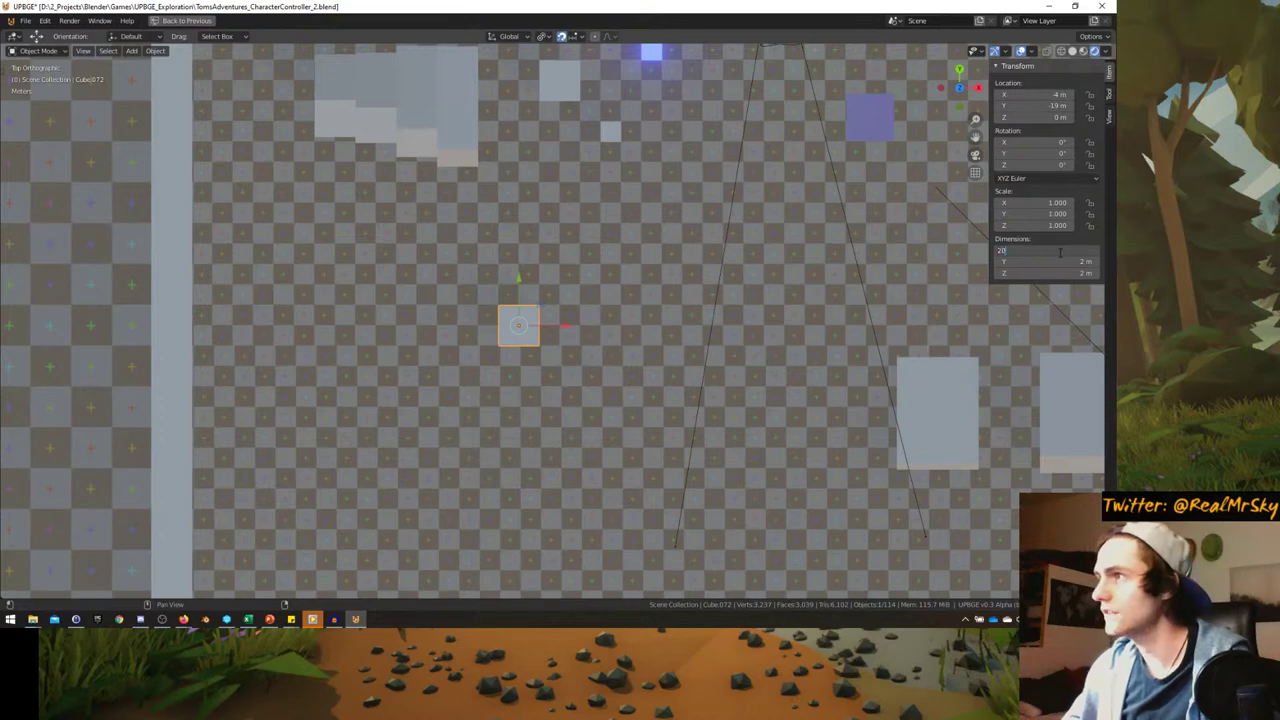
key(Tab)
text(2)
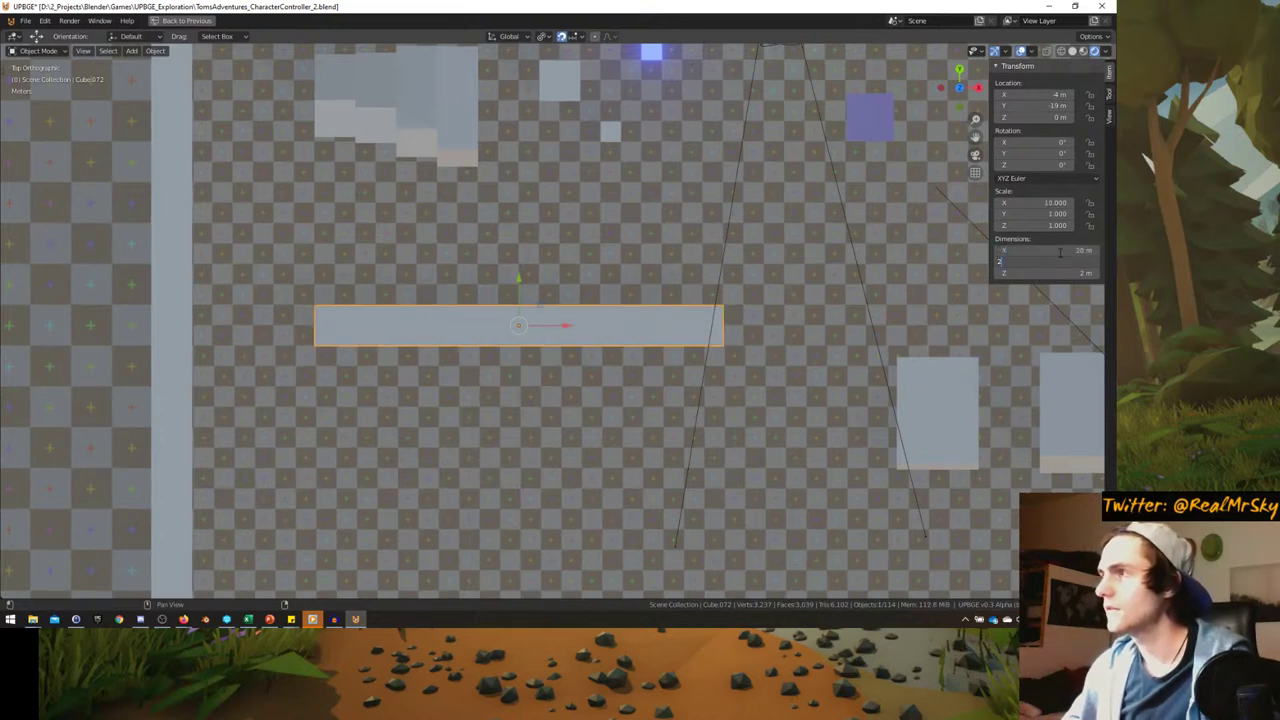
text(0)
key(Tab)
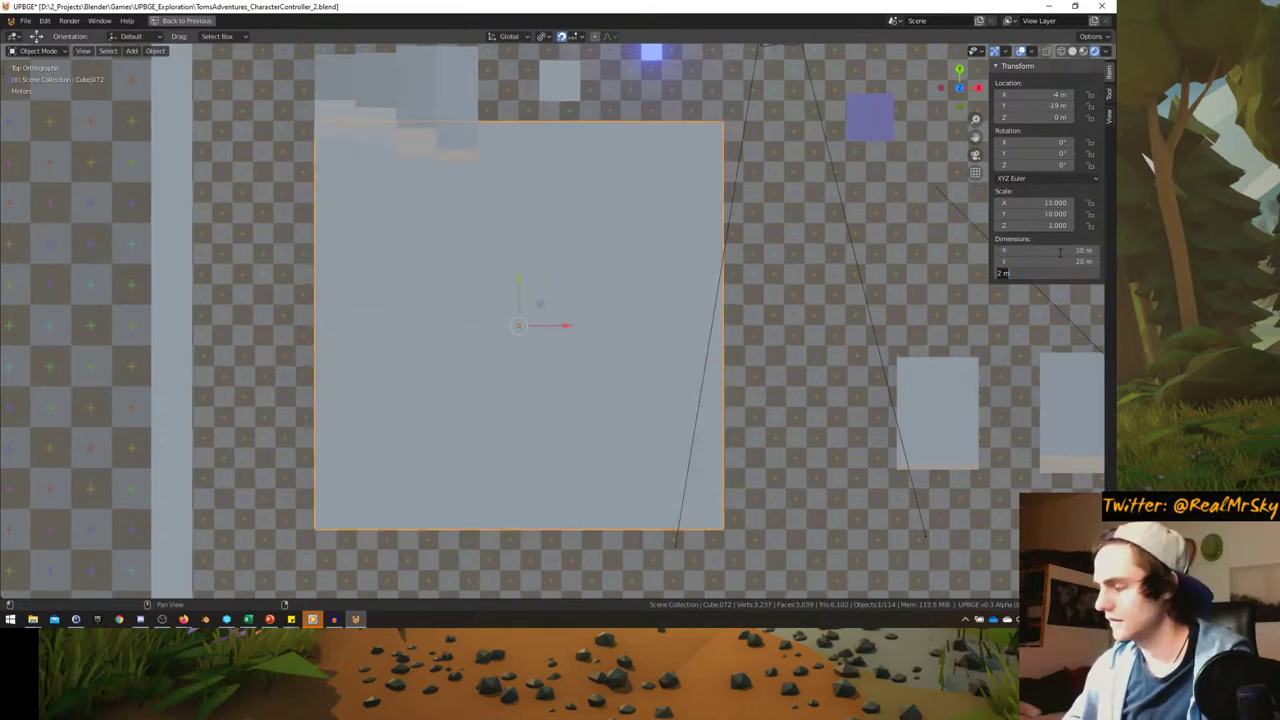
text(40)
key(Return)
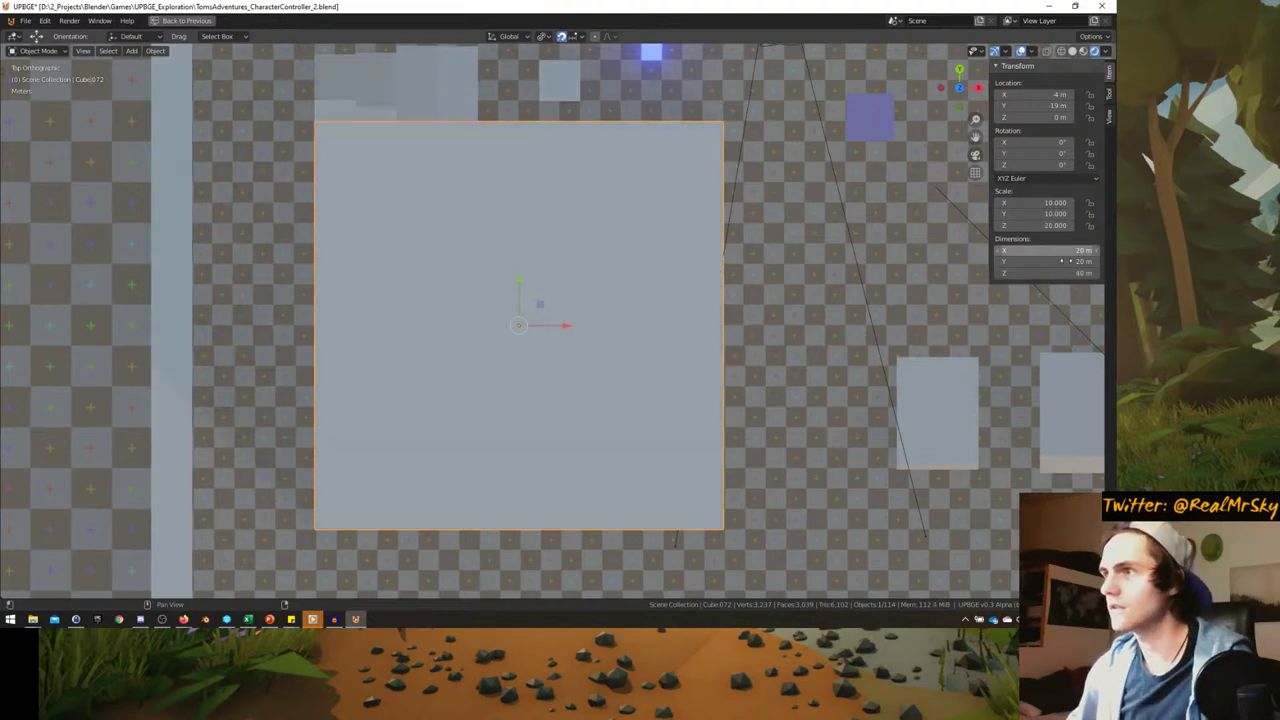
- Raise the block along Z to 20 m
middle_drag(505, 320, 510, 279)
key(g)
key(z)
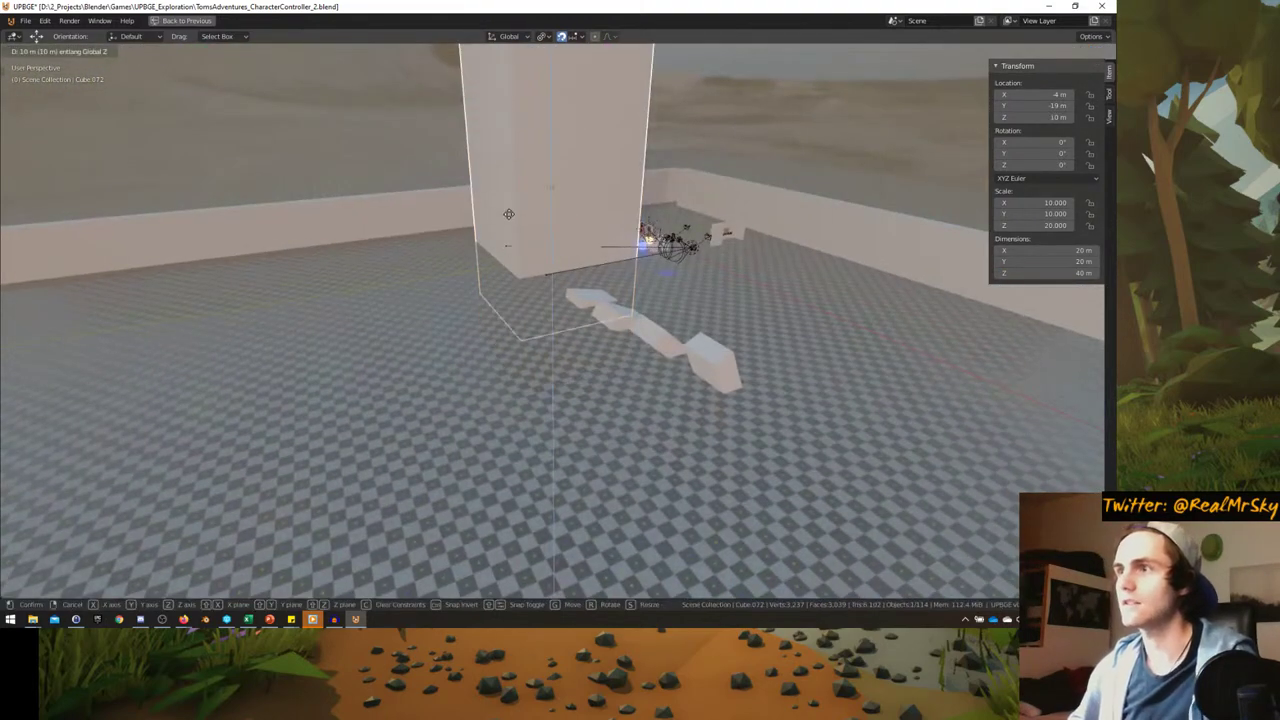
click(536, 153)
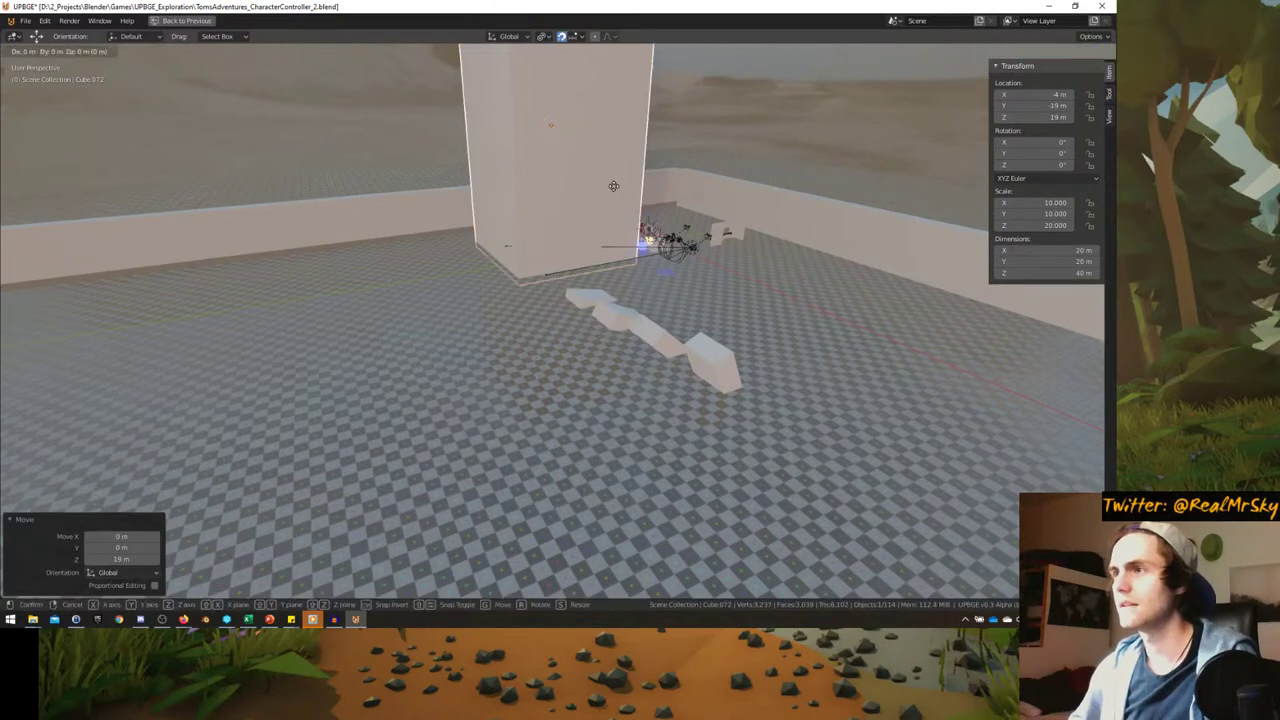
- Move the block along Y, first to -44 m and then back to -60 m
scroll(623, 187, down, 5)
middle_drag(623, 187, 650, 262)
scroll(714, 266, up, 5)
key(g)
key(y)
click(586, 277)
key(g)
key(y)
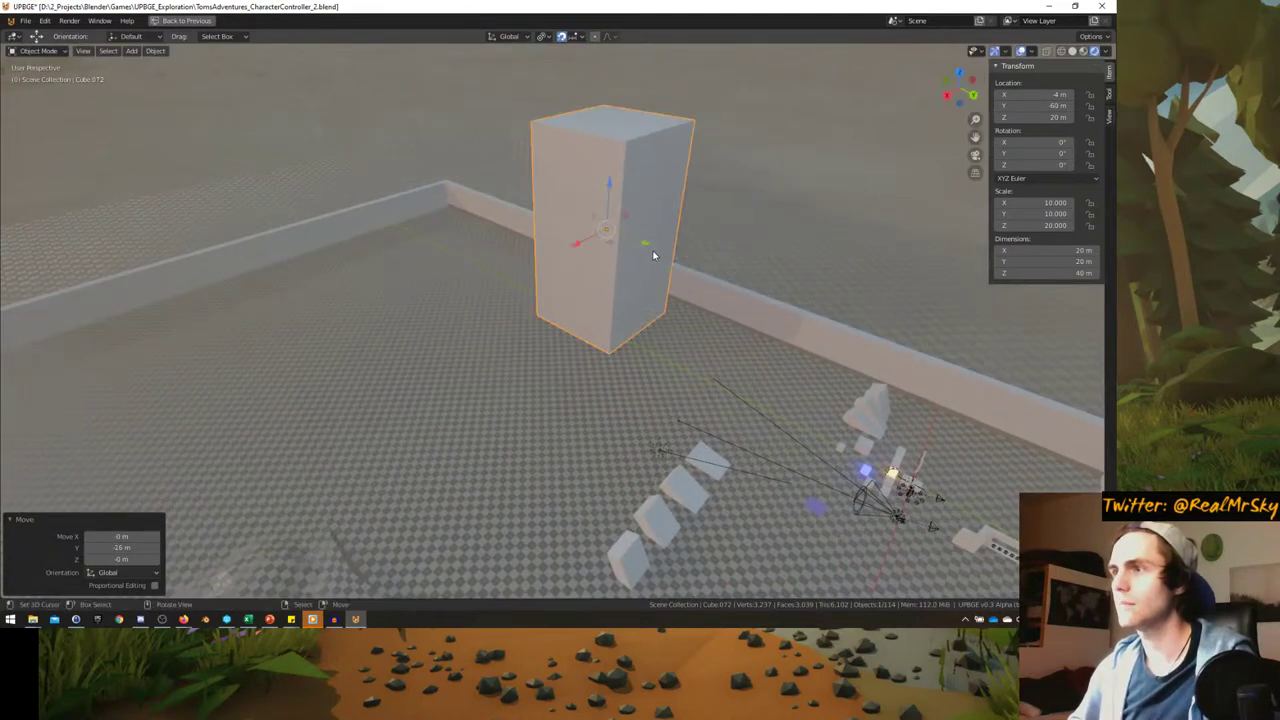
click(651, 257)
- Check the block against the hills and restore the full multi-panel layout
scroll(685, 269, up, 5)
scroll(685, 269, down, 3)
middle_drag(651, 320, 606, 347)
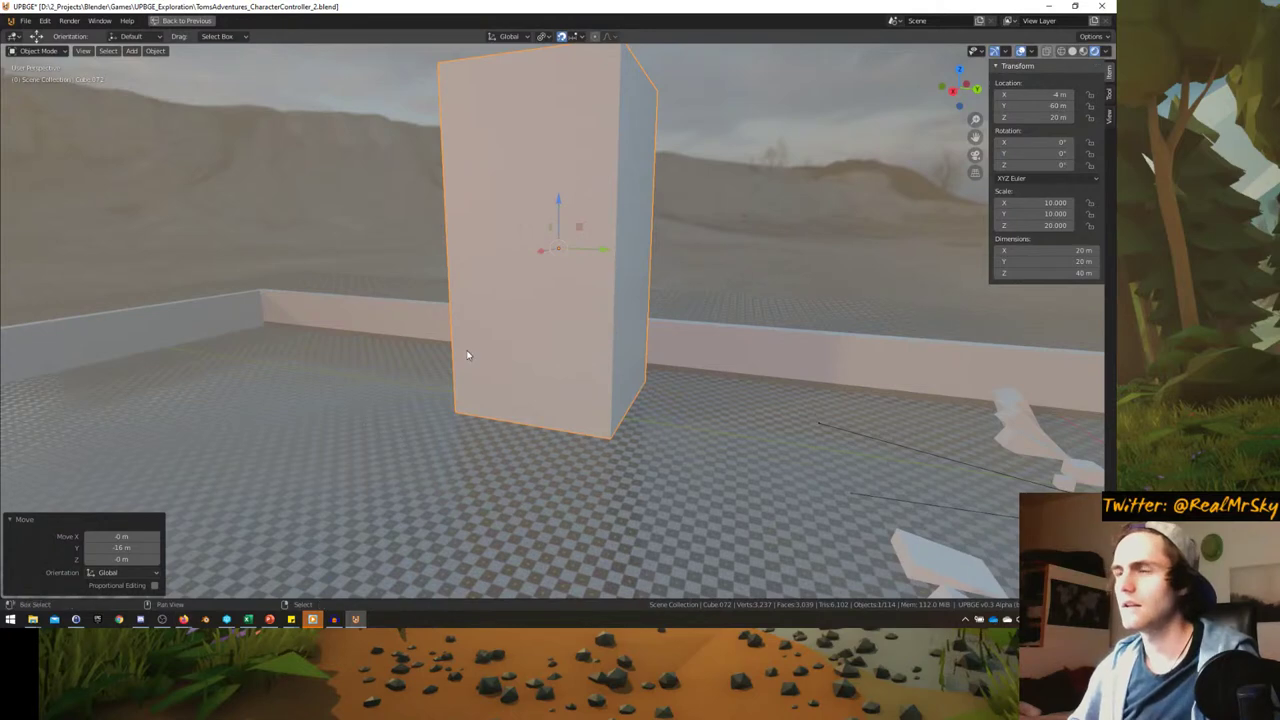
right_click(537, 157)
key(Escape)
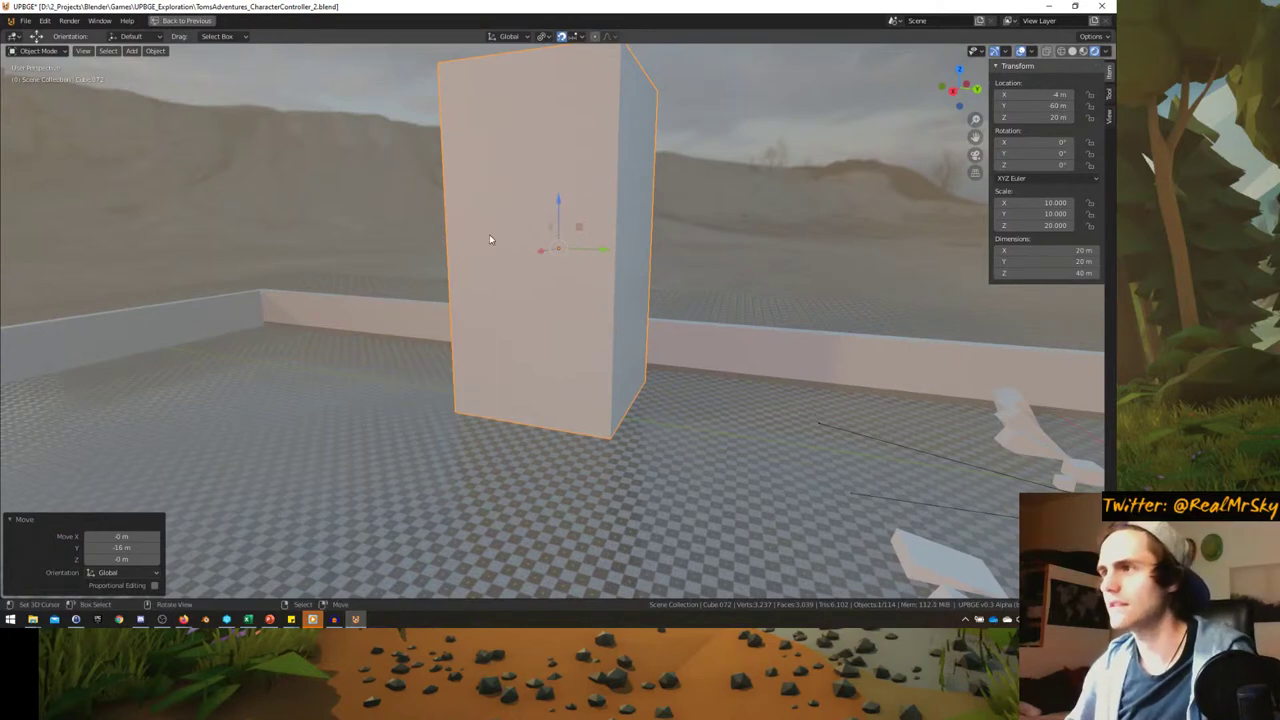
key(ctrl+space)
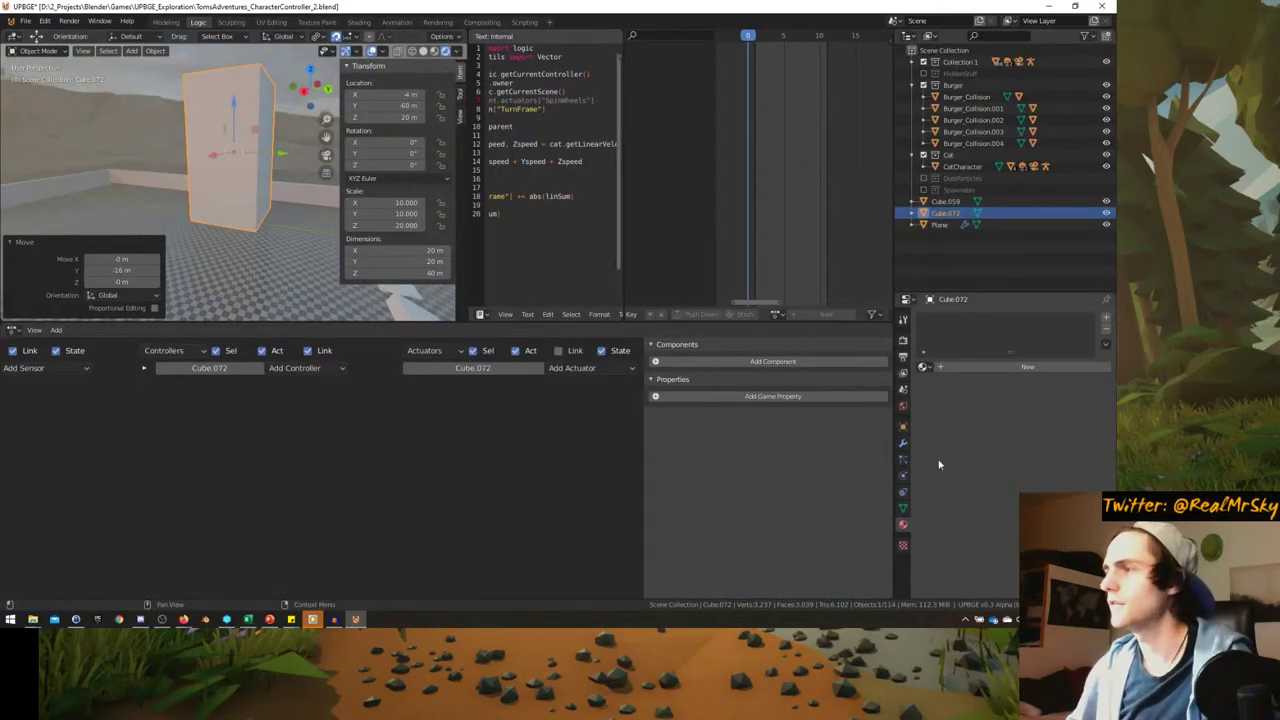
- Create a new material for the block and turn an area into the Shader Editor
click(945, 367)
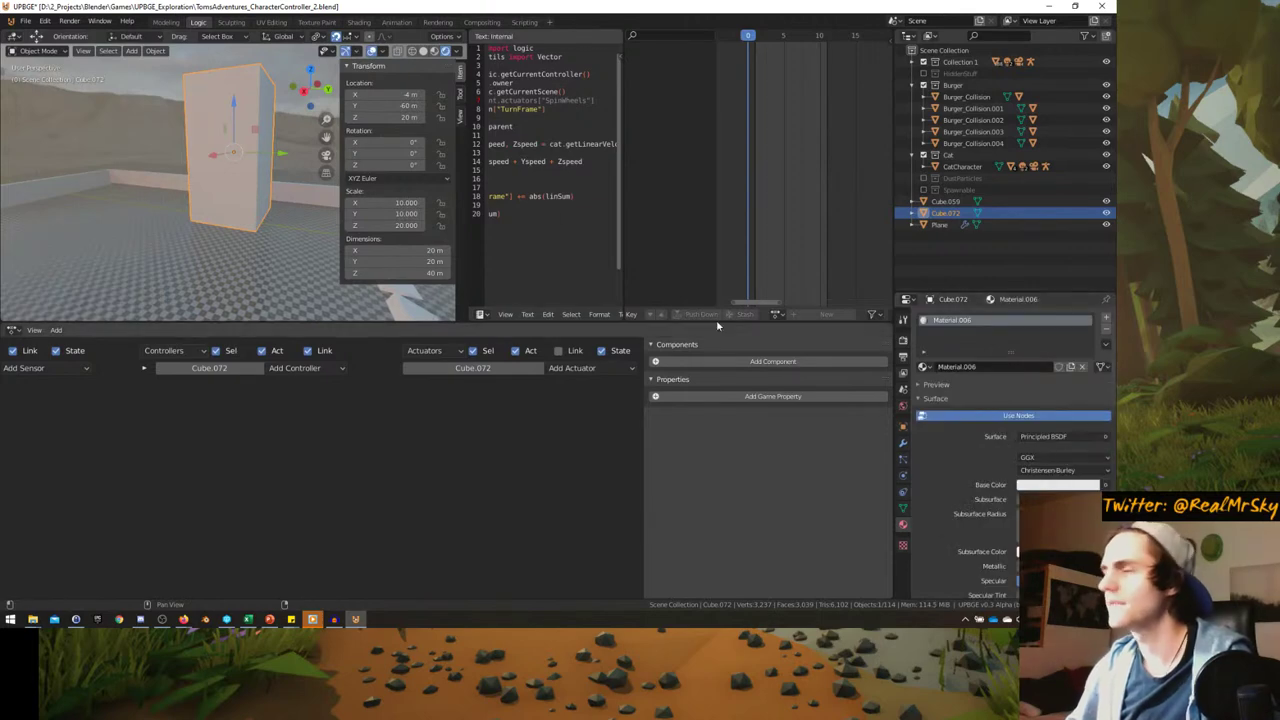
scroll(646, 315, up, 3)
click(644, 315)
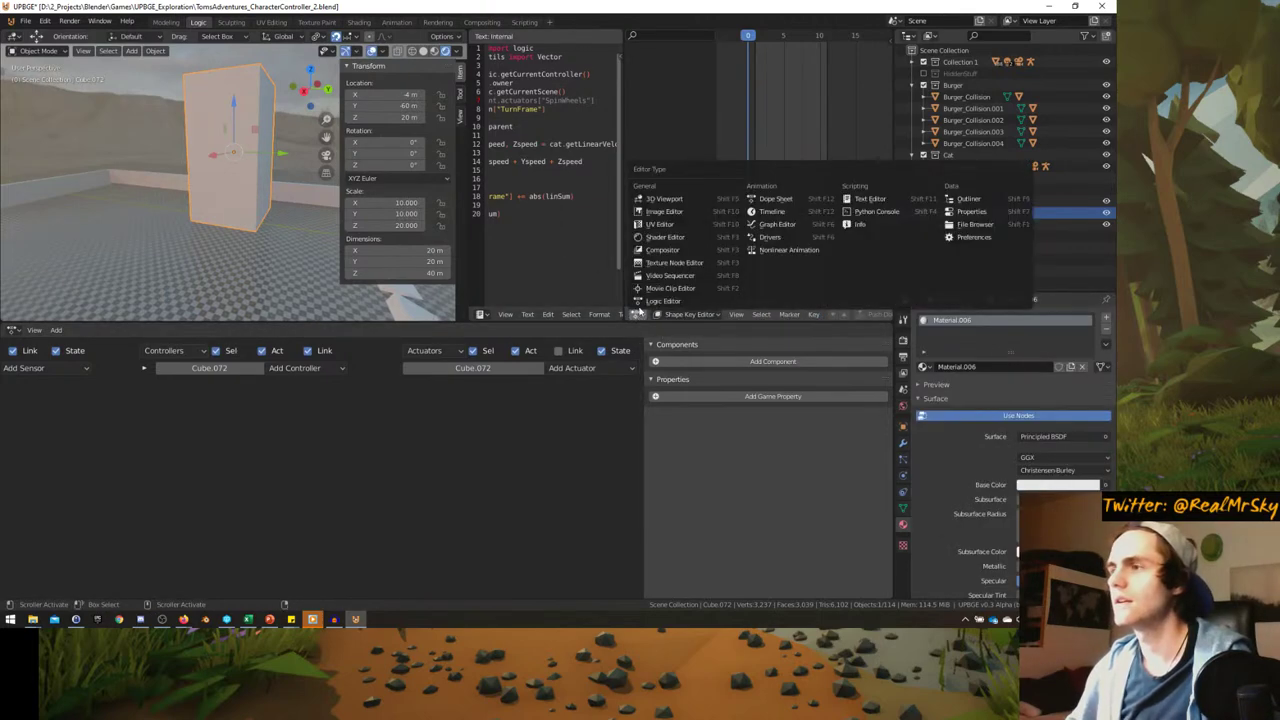
click(668, 226)
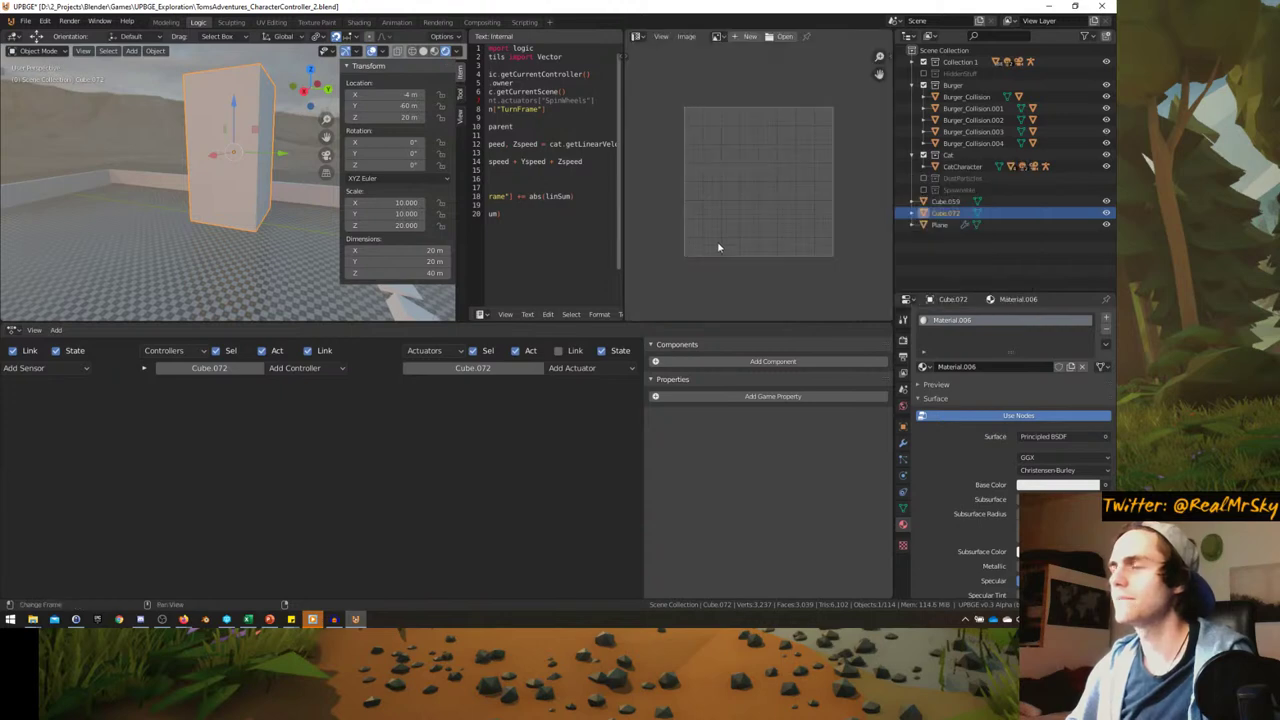
click(640, 38)
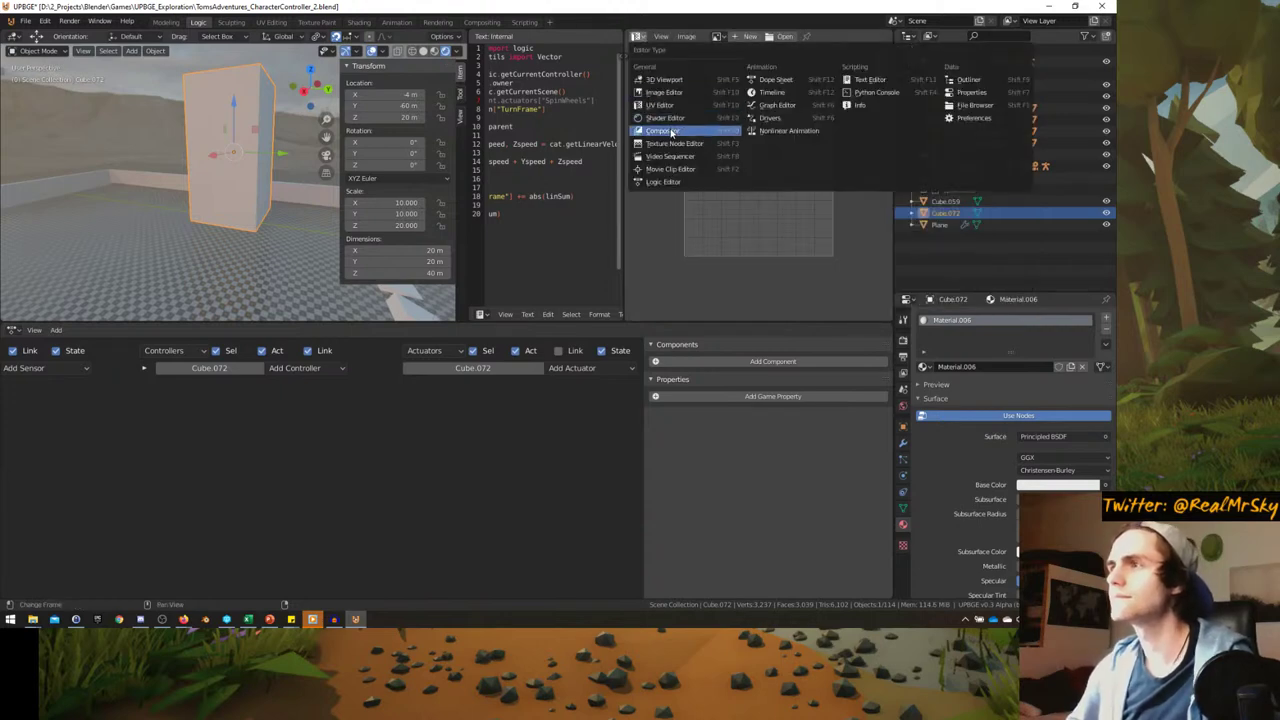
click(668, 119)
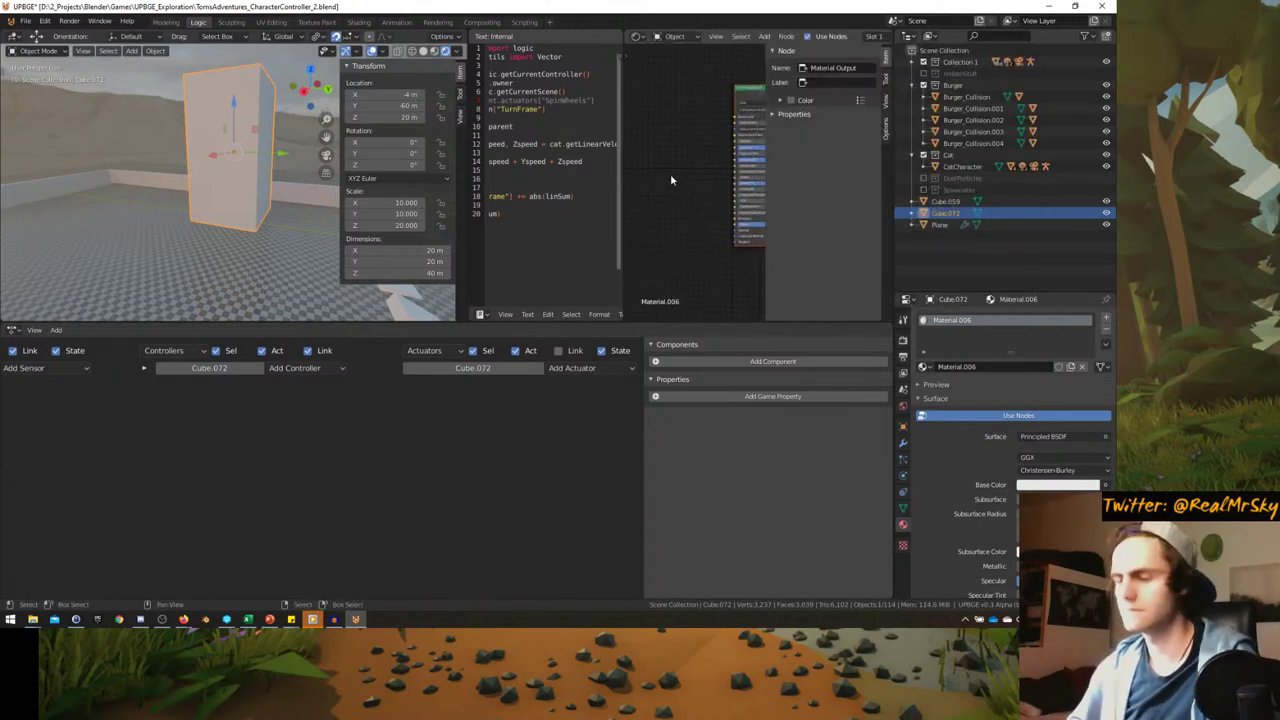
key(n)
- Add an Image Texture node and connect its colour to the Principled BSDF Base Color
scroll(670, 180, up, 5)
key(shift+a)
mouse_move(665, 169)
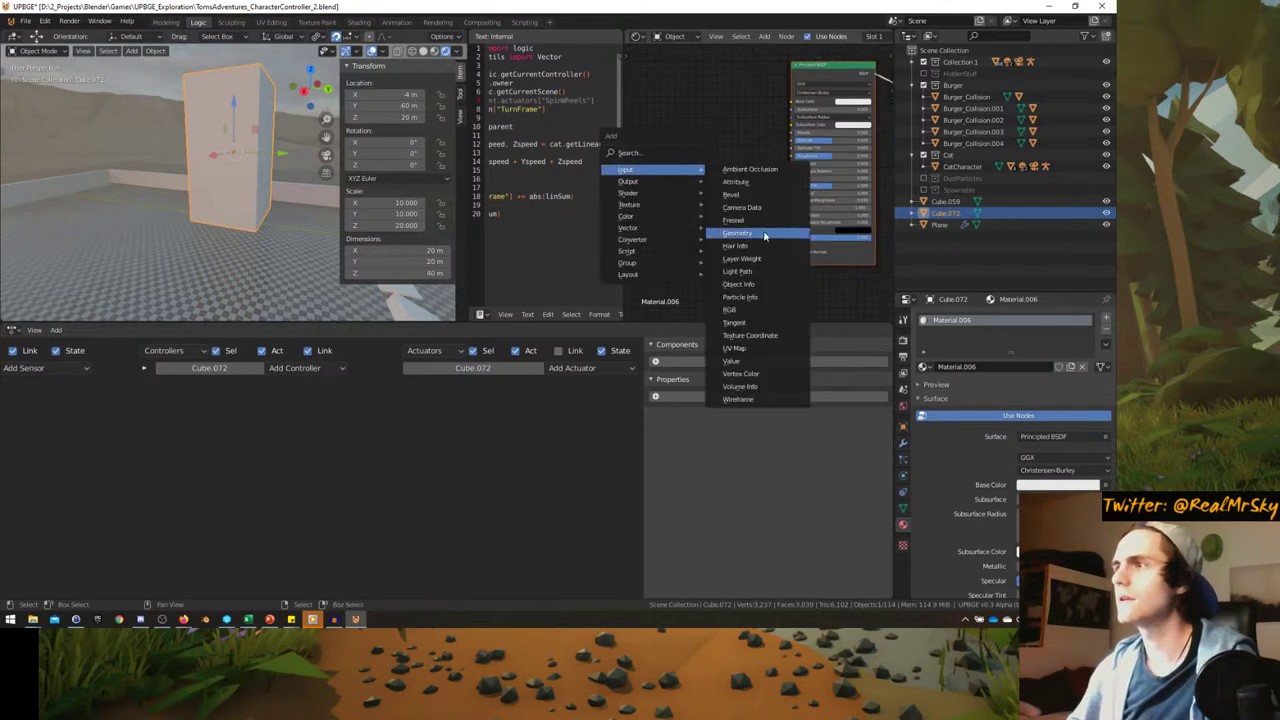
click(748, 335)
key(ctrl+z)
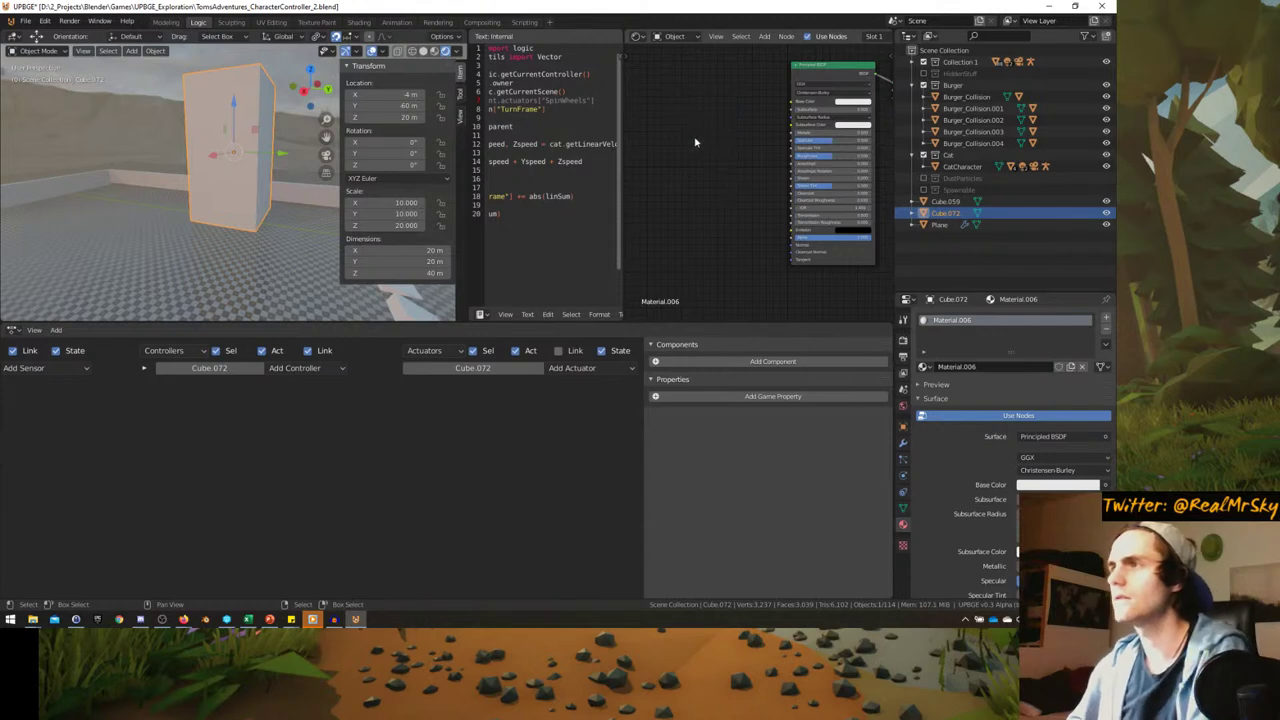
key(shift+a)
mouse_move(645, 177)
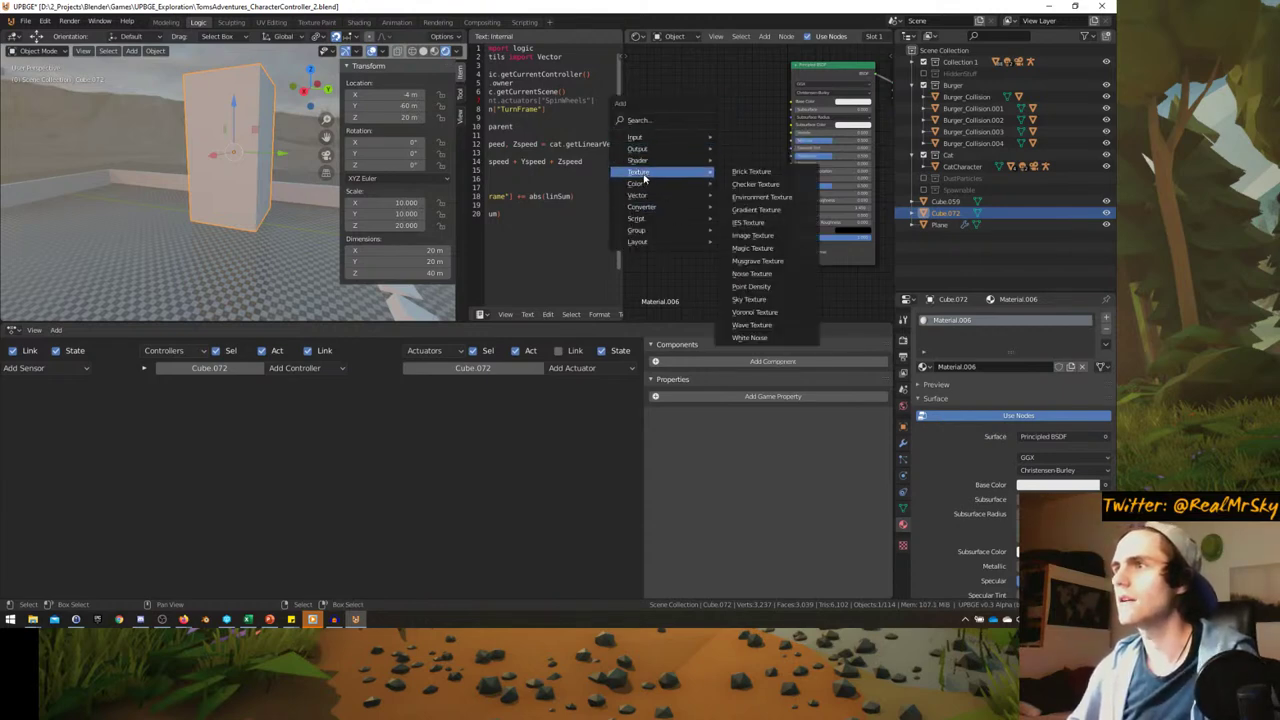
click(752, 235)
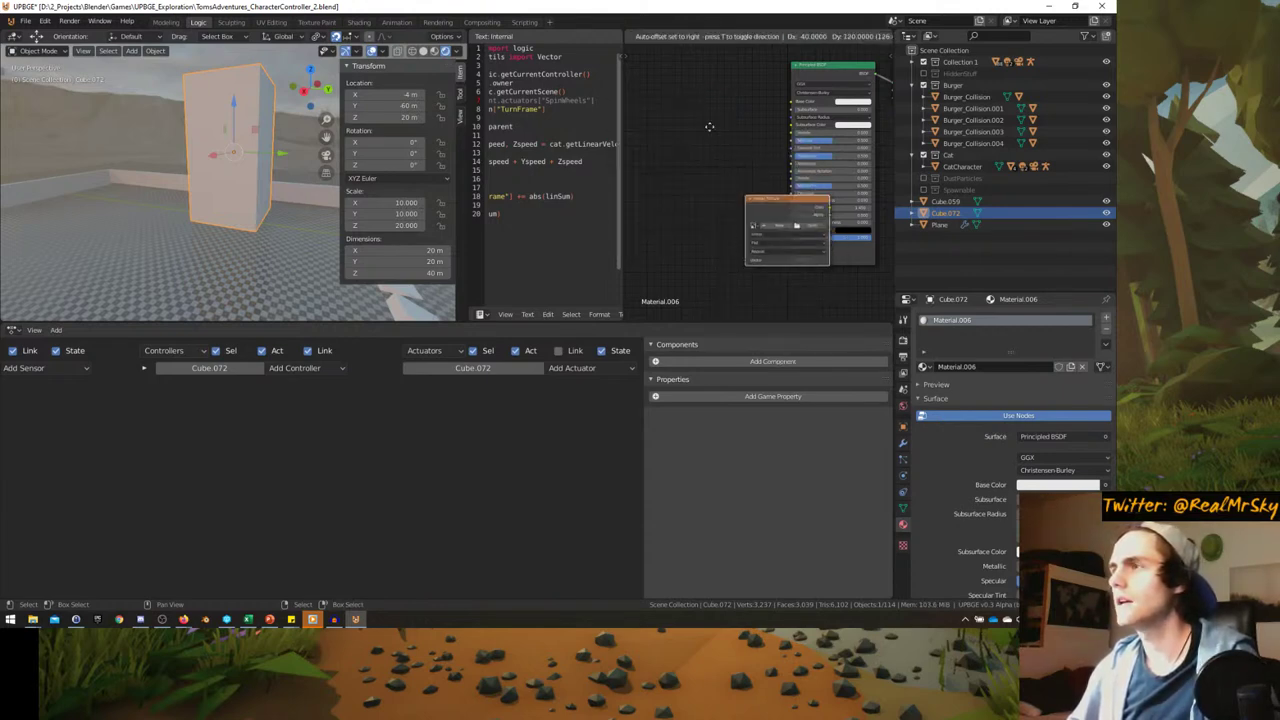
click(752, 127)
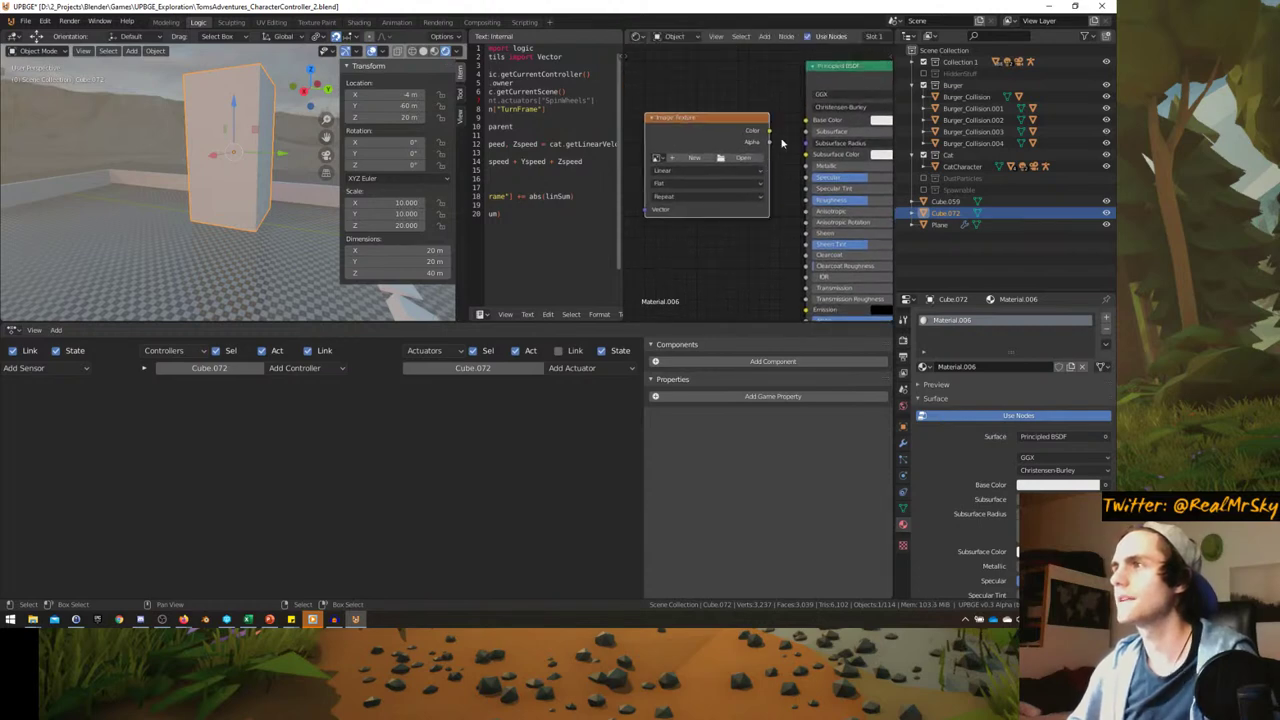
drag(768, 130, 807, 120)
- Browse for the texture image in the D:\1_Library\Textures folder
click(742, 162)
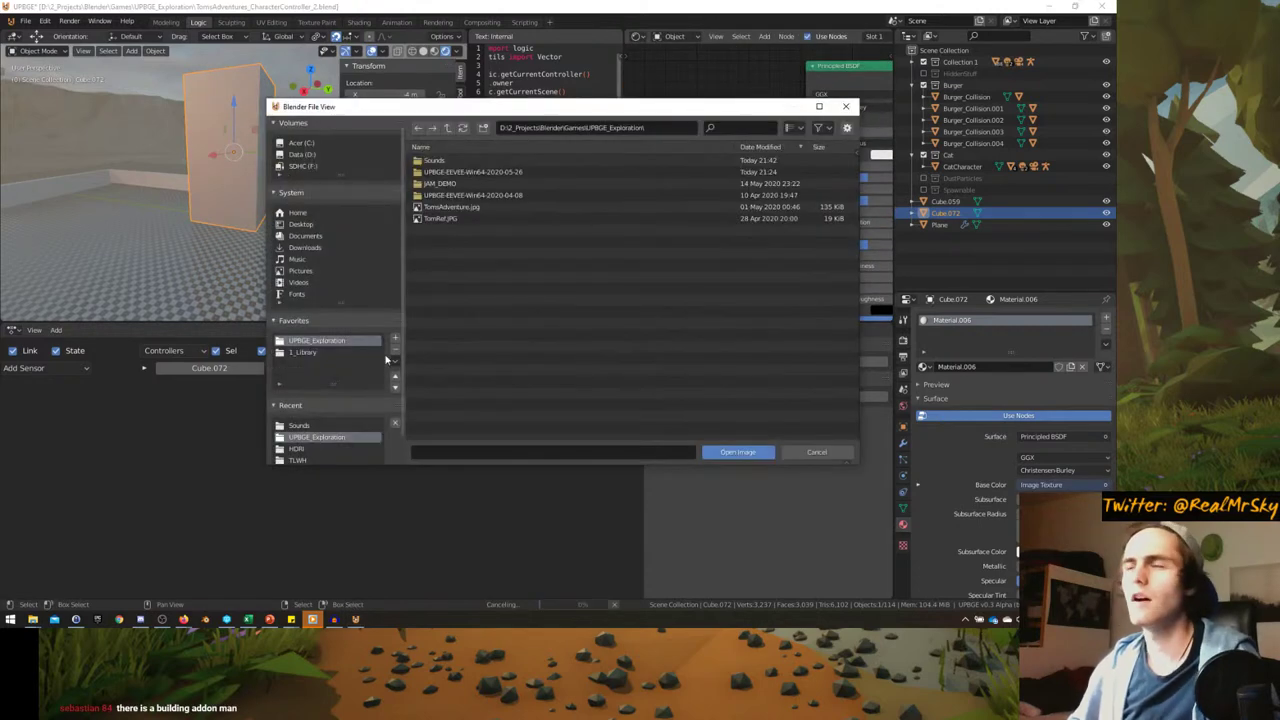
click(303, 352)
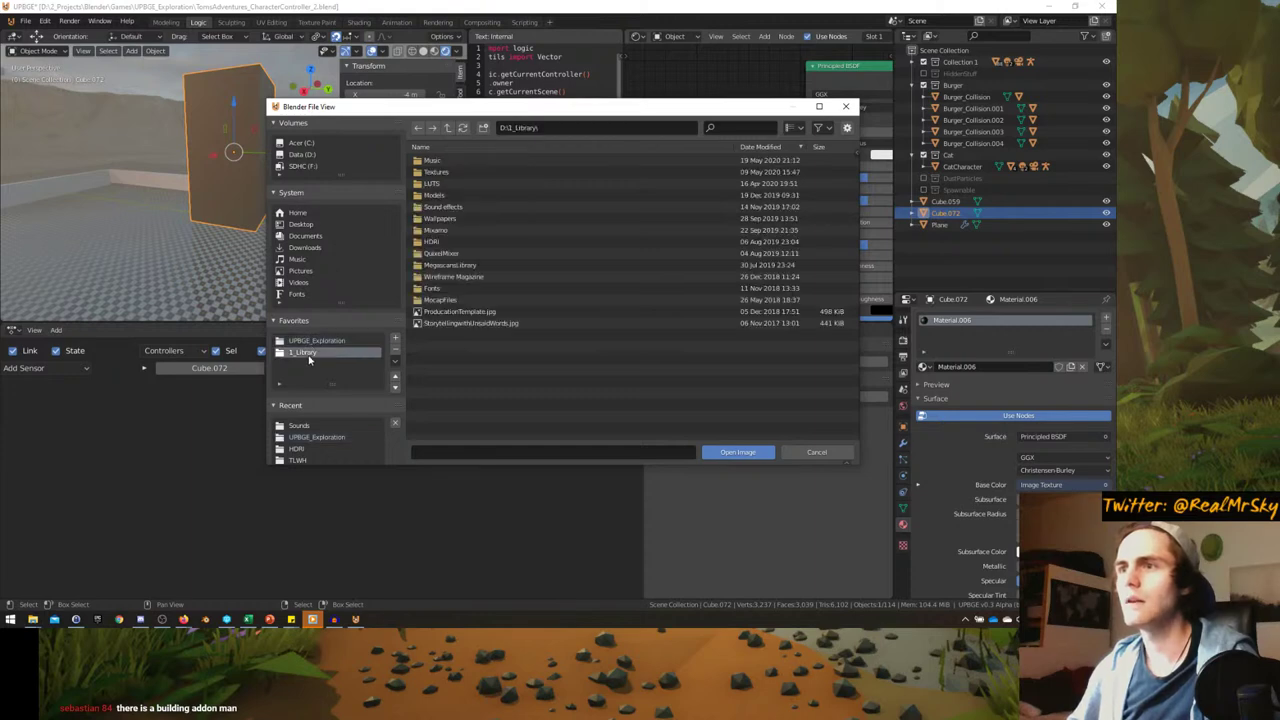
click(448, 175)
double_click(449, 175)
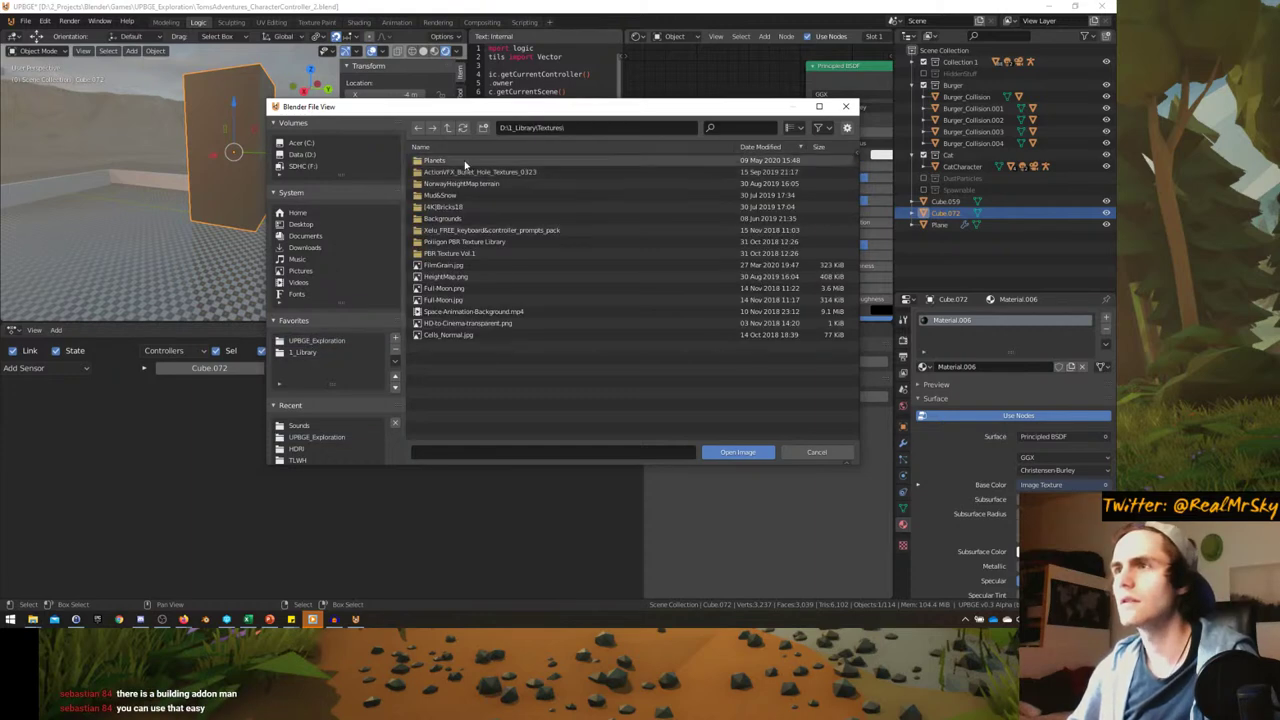
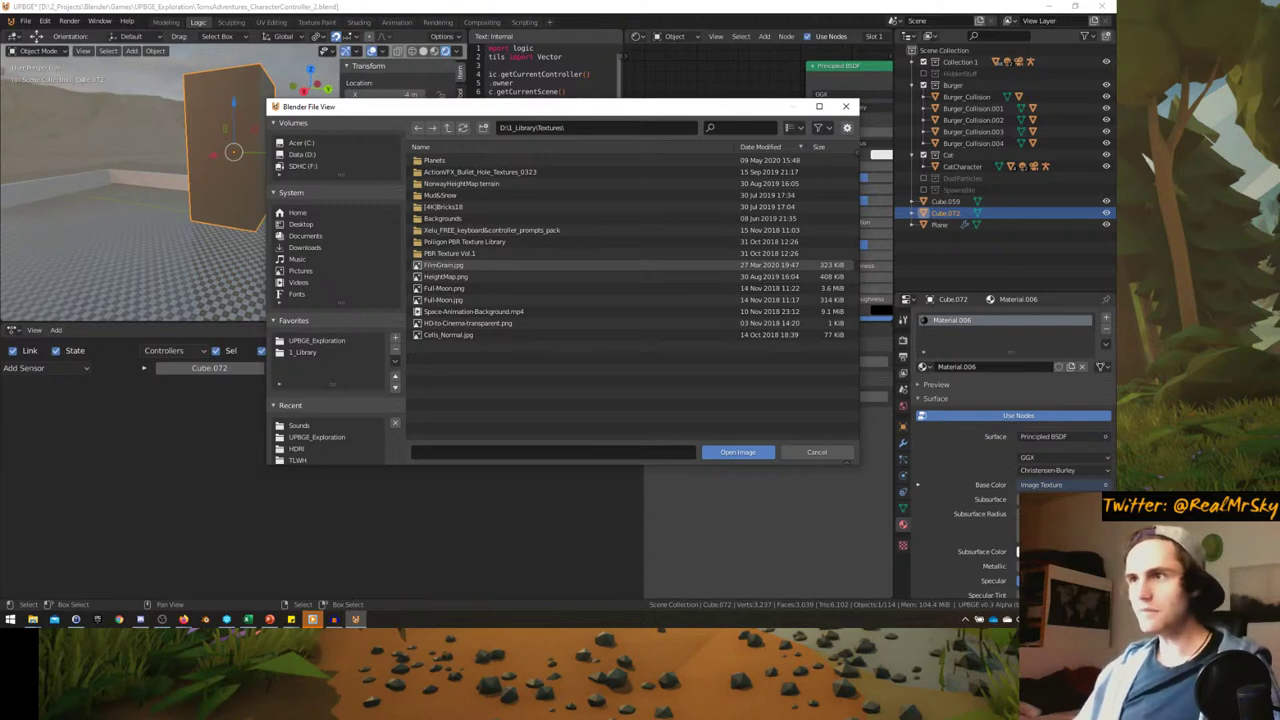
- Browse into [4K]Bricks18 and back to Textures, then cancel the file browser without loading an image
click(447, 207)
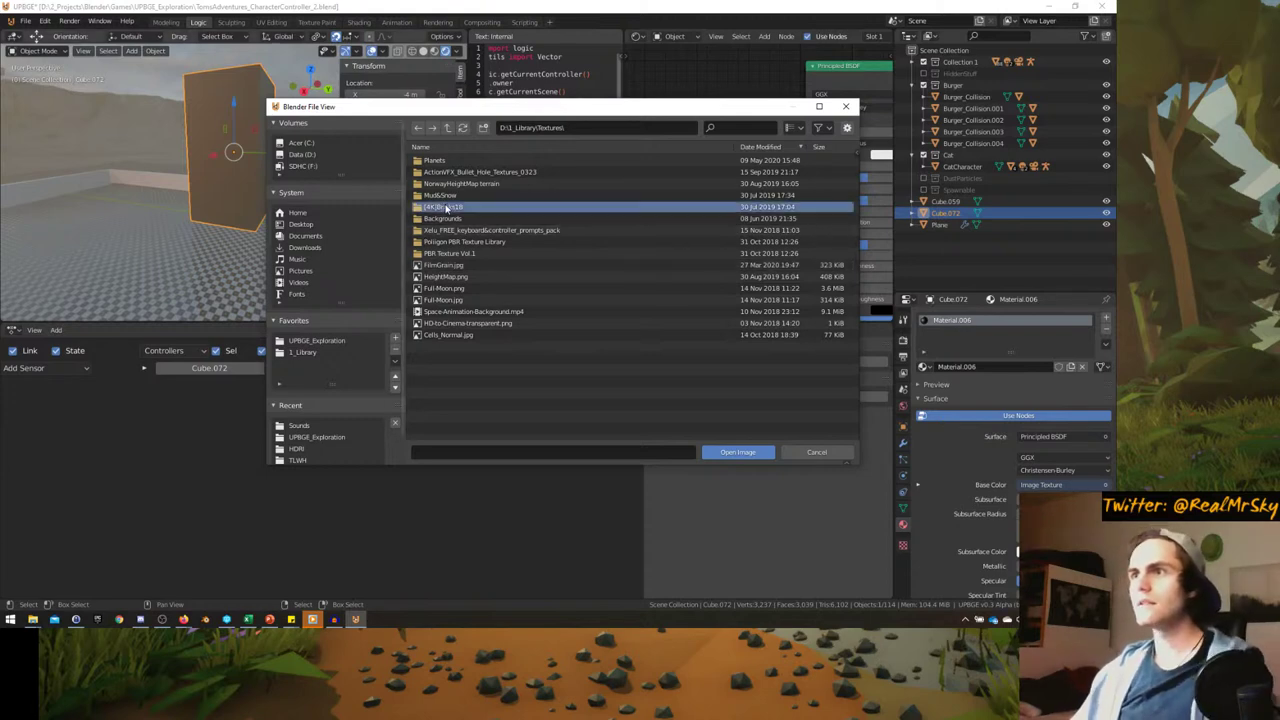
double_click(477, 206)
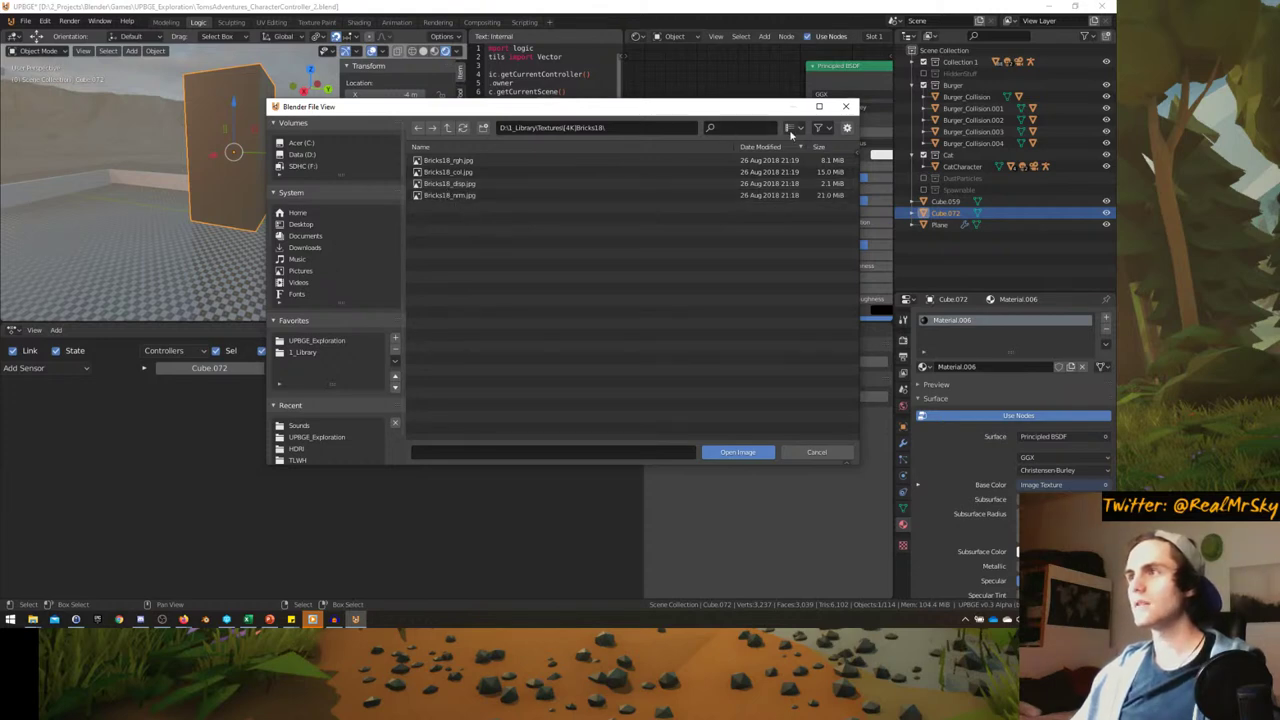
click(449, 129)
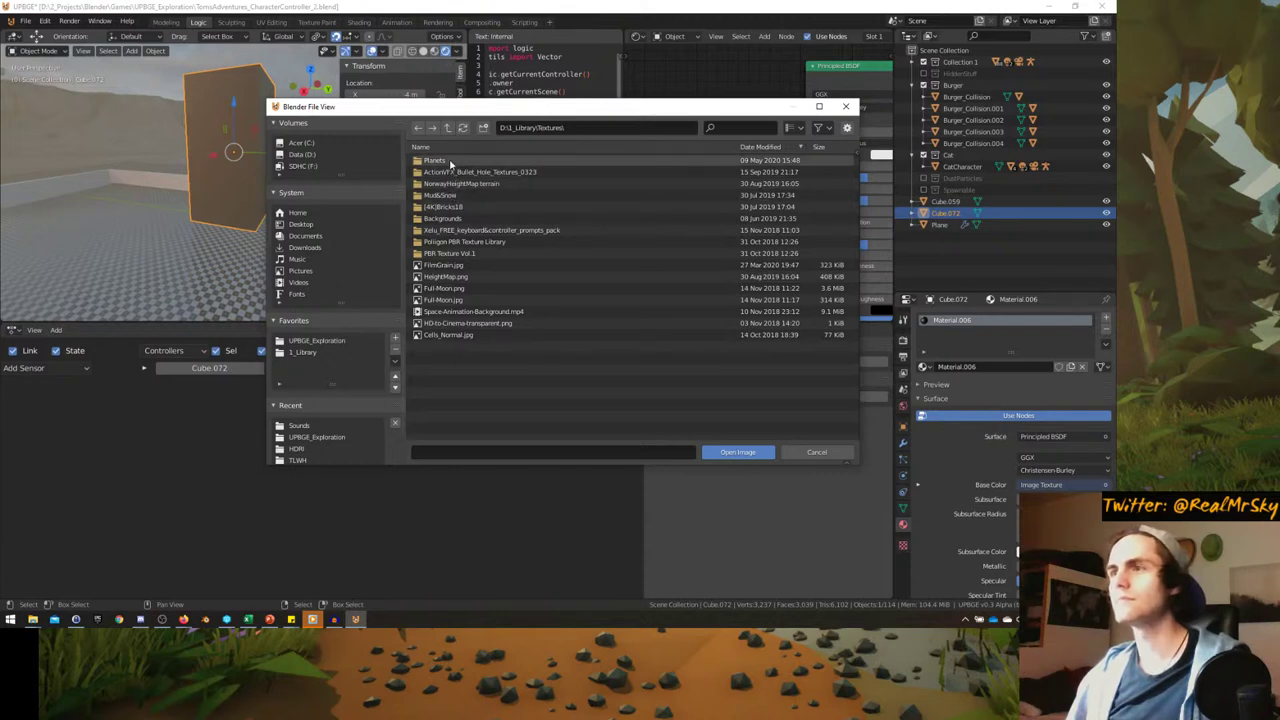
click(845, 106)
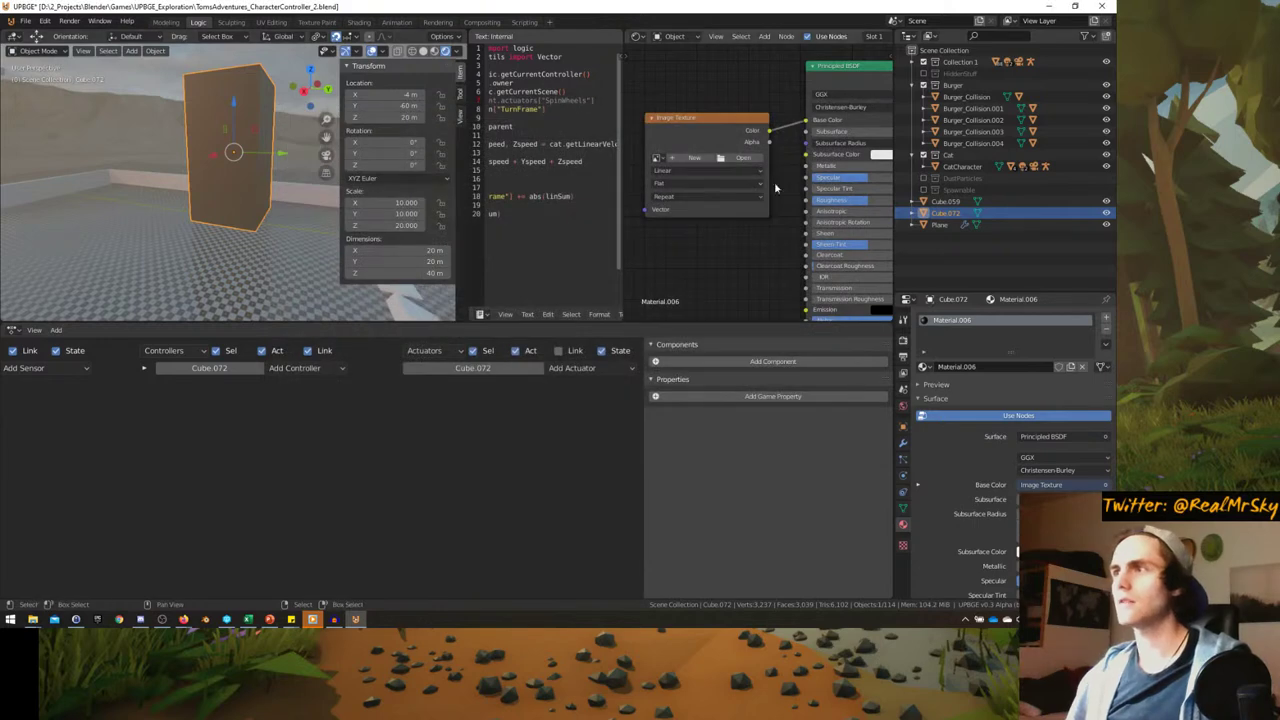
- Delete the Image Texture node from the block's material and hide the transform panel
click(701, 124)
key(x)
scroll(273, 206, up, 4)
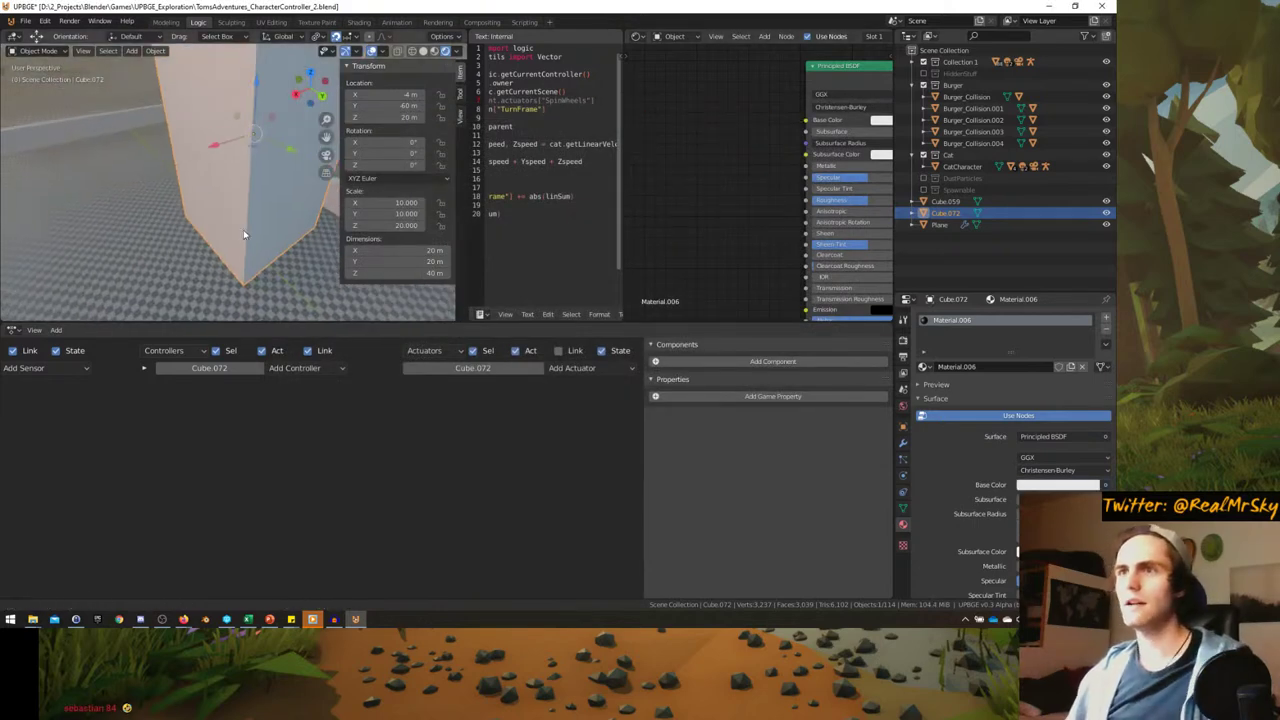
key(n)
middle_drag(285, 242, 326, 216)
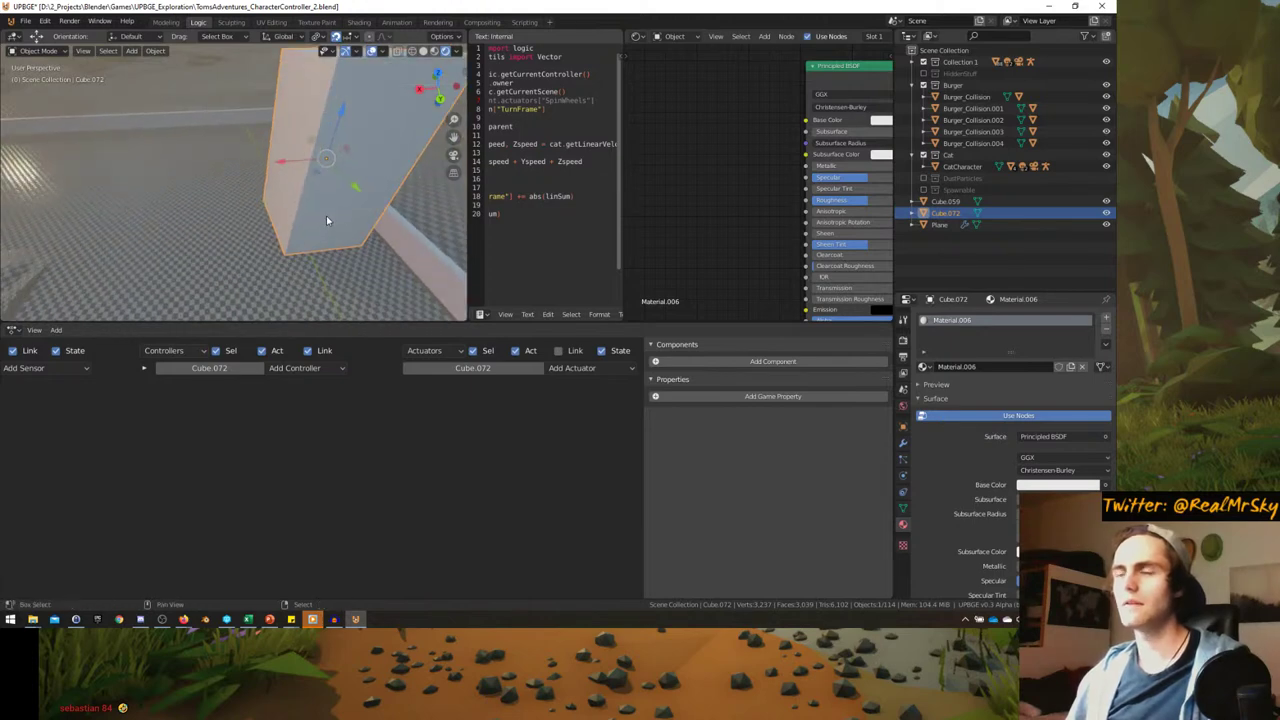
scroll(326, 218, down, 3)
- Place a linked duplicate of the block, constrained along the Y axis
key(alt+d)
key(y)
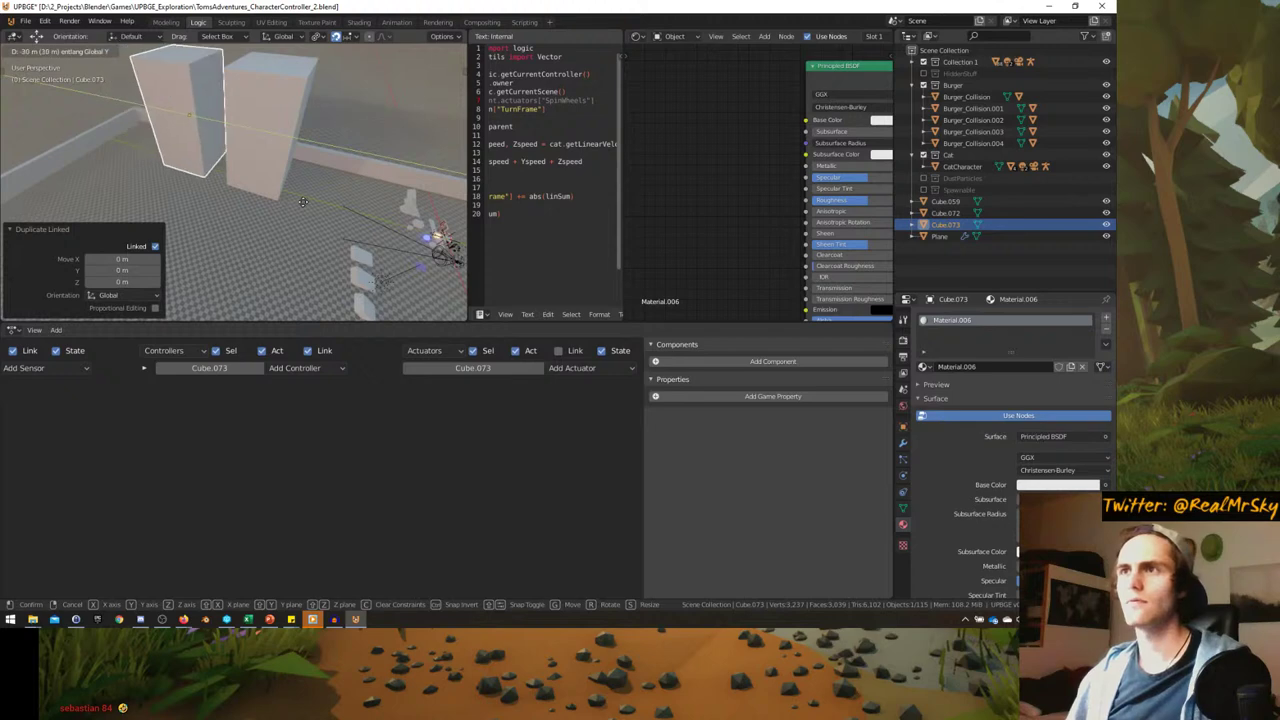
click(303, 202)
middle_drag(321, 123, 344, 75)
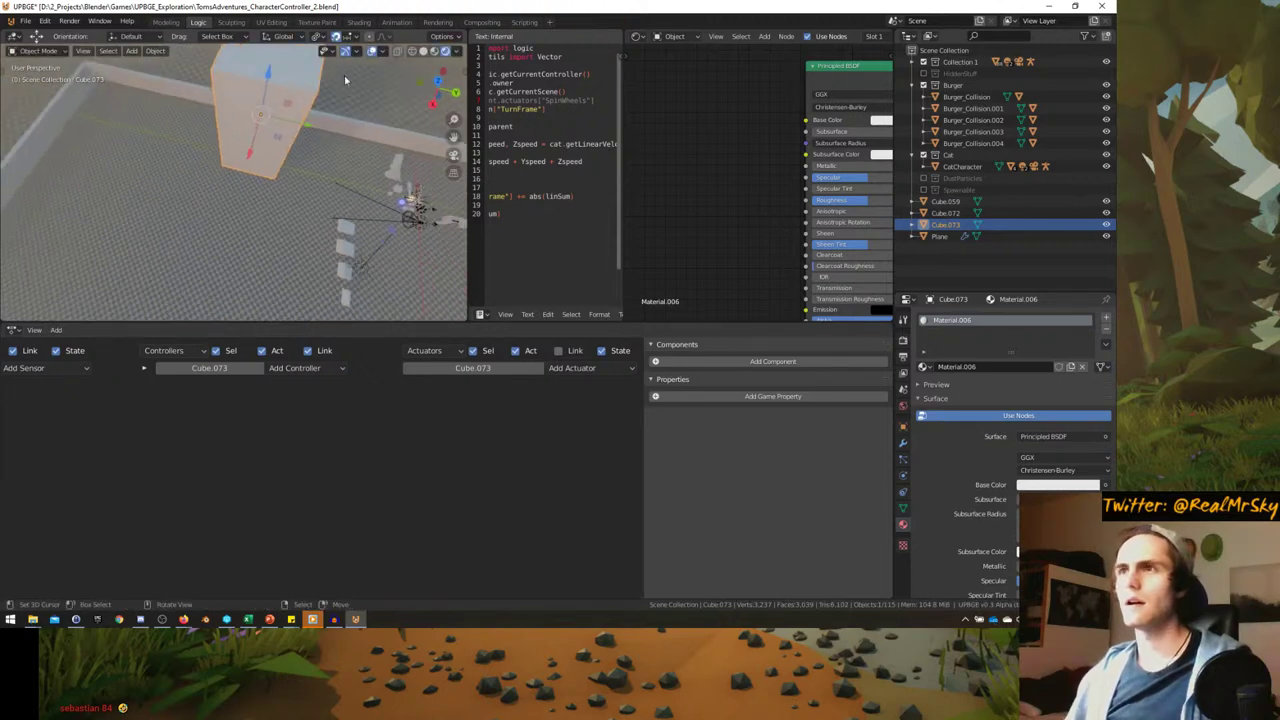
click(347, 36)
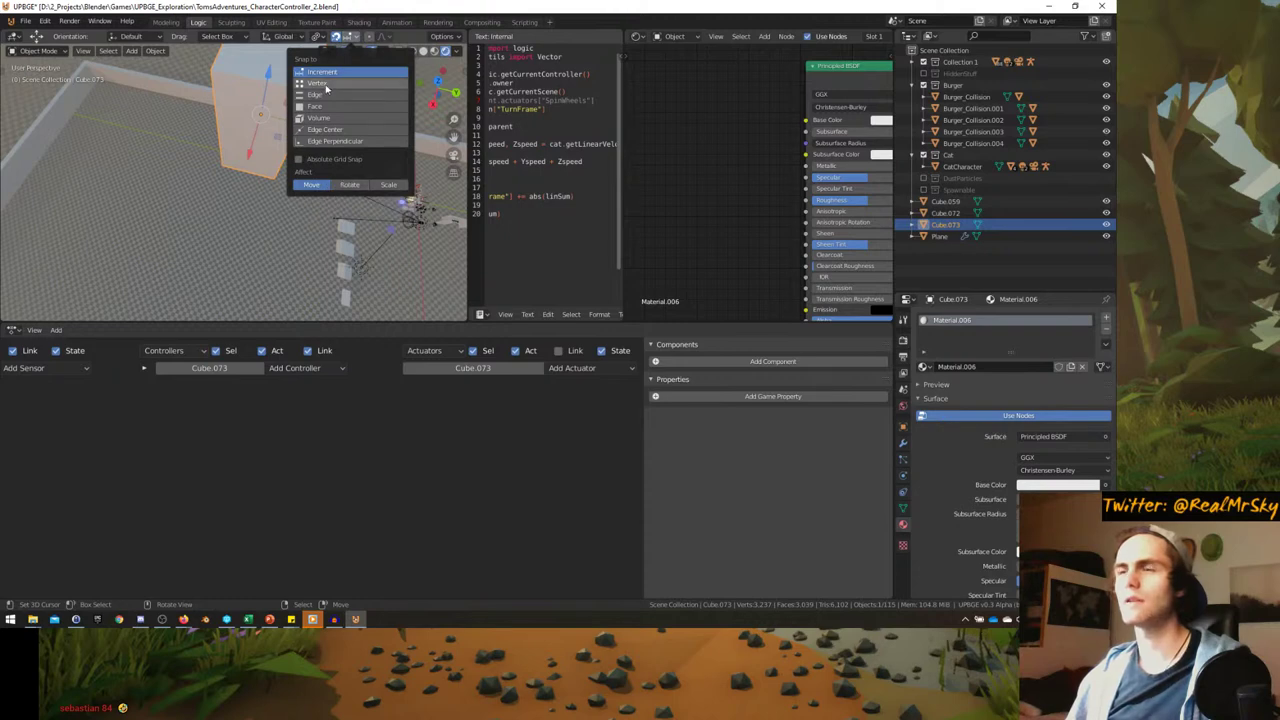
- Shift the block 2 m along the X axis
key(g)
key(x)
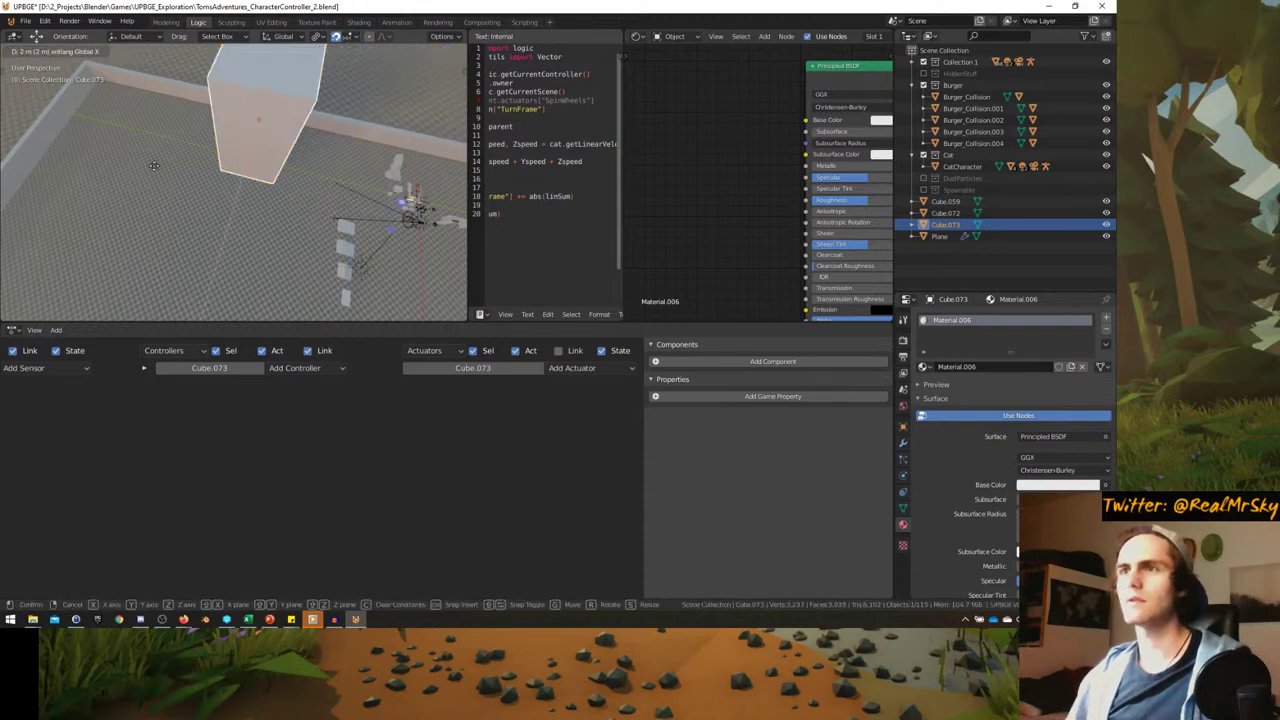
click(154, 165)
click(344, 38)
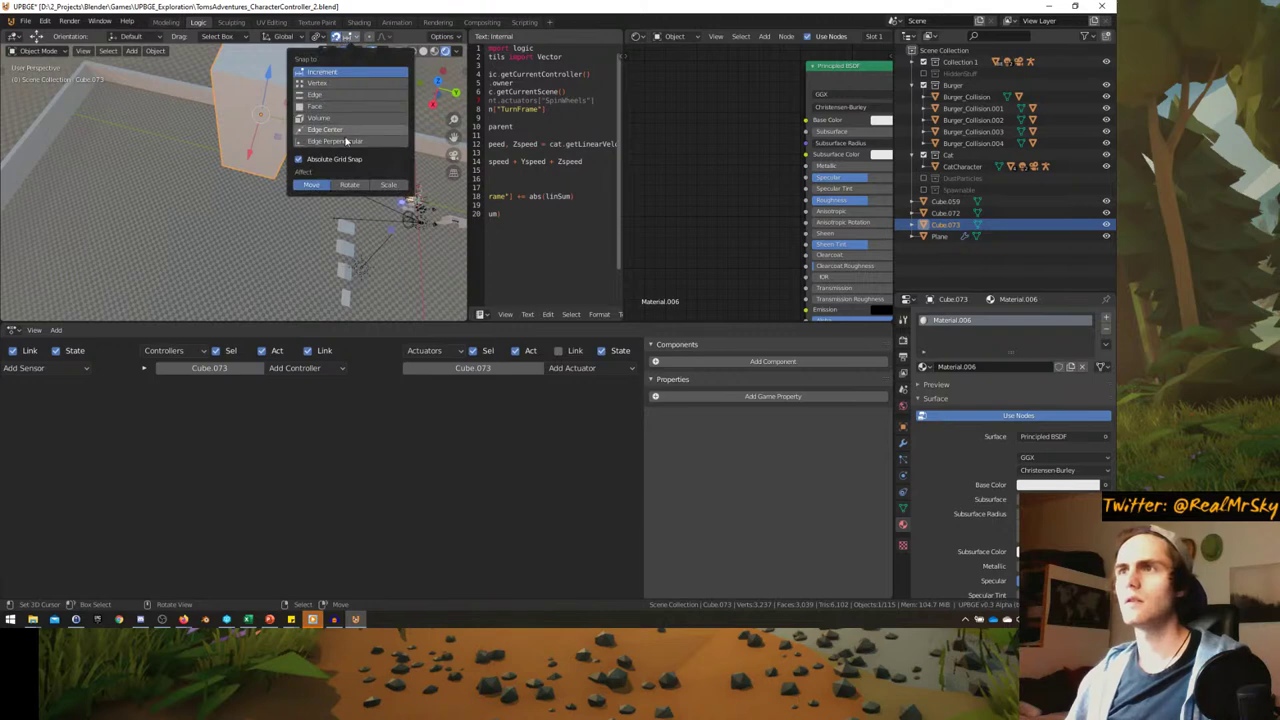
- In top view, duplicate the block and place the copy 29 m along X
mouse_move(240, 166)
middle_down()
mouse_move(214, 166)
mouse_move(222, 194)
mouse_move(228, 165)
middle_up()
key(KP_7)
scroll(250, 170, up, 3)
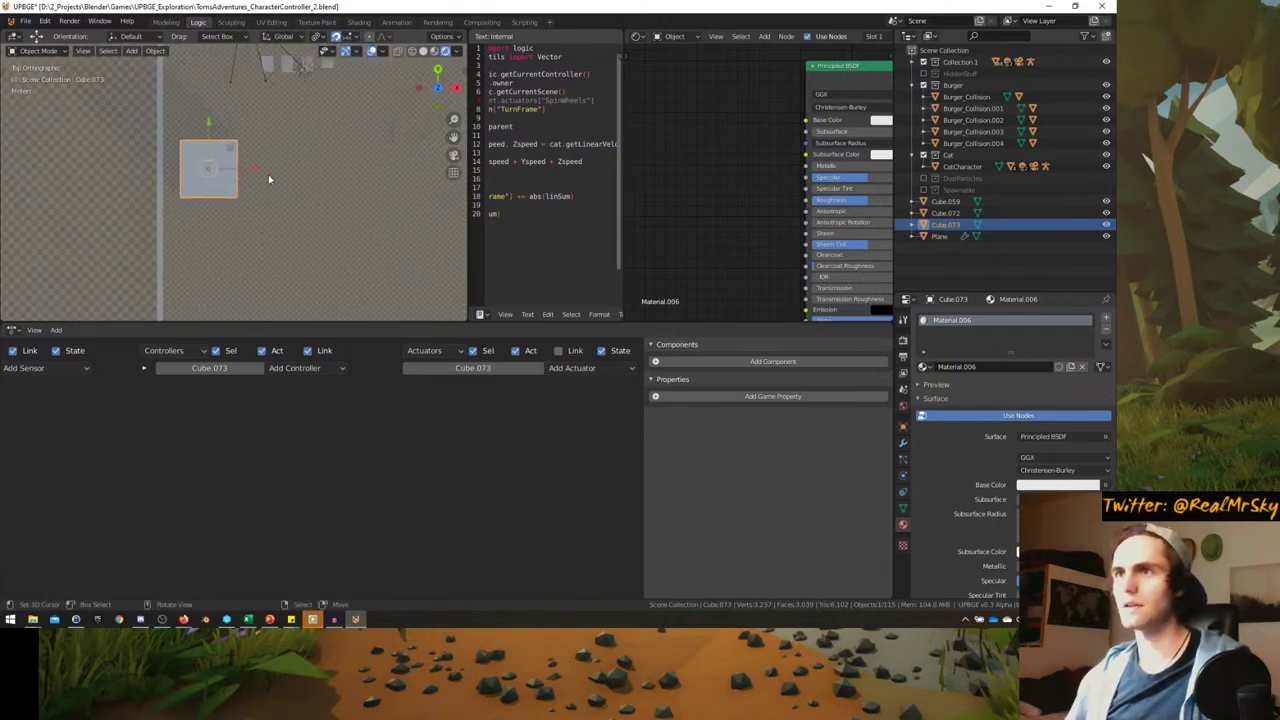
key(shift+d)
key(x)
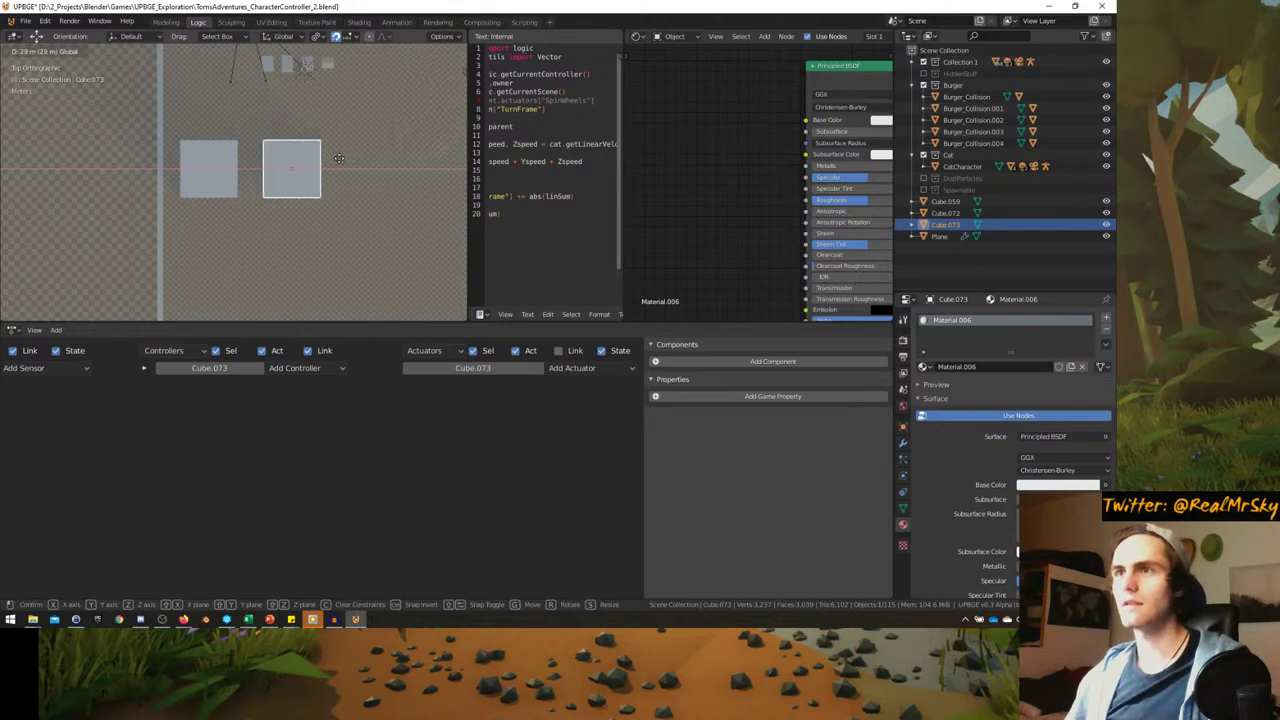
click(340, 163)
- Check the moved block from the game camera and top-down views
middle_drag(340, 163, 240, 195)
key(KP_0)
key(ctrl+space)
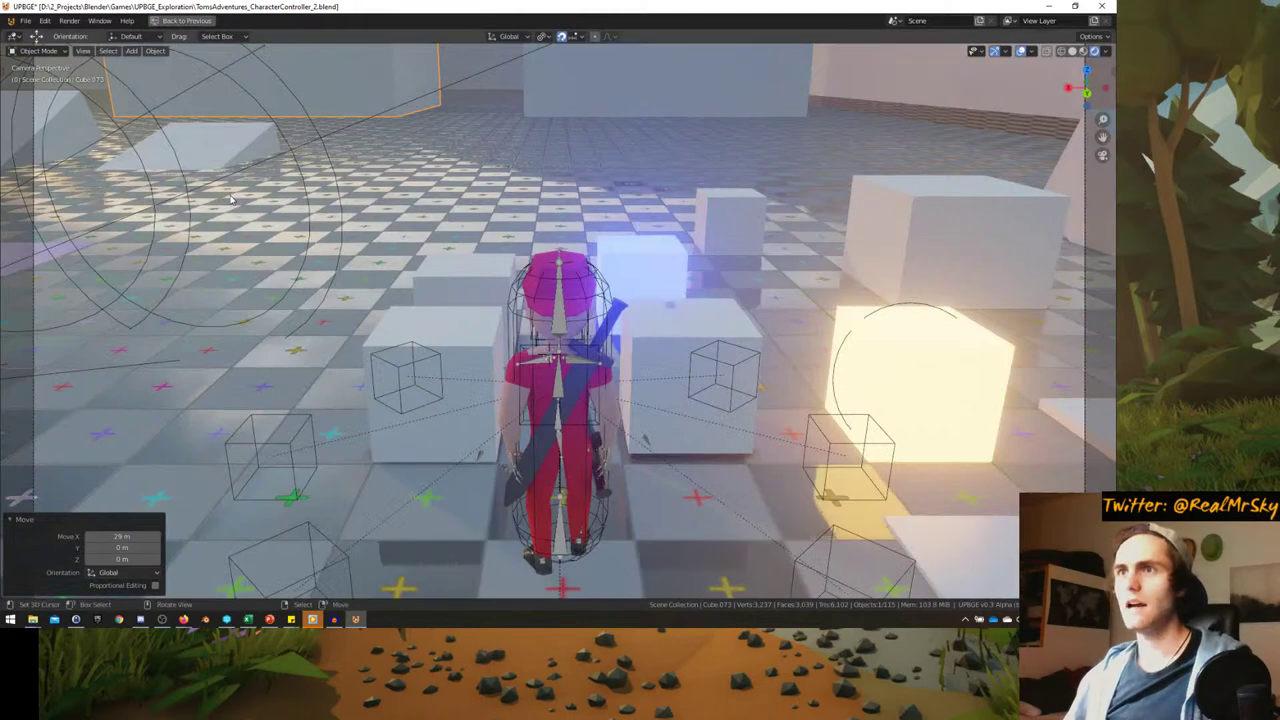
key(ctrl+space)
mouse_move(230, 200)
middle_down()
mouse_move(319, 188)
mouse_move(194, 214)
mouse_move(227, 224)
middle_up()
key(KP_7)
scroll(230, 215, up, 3)
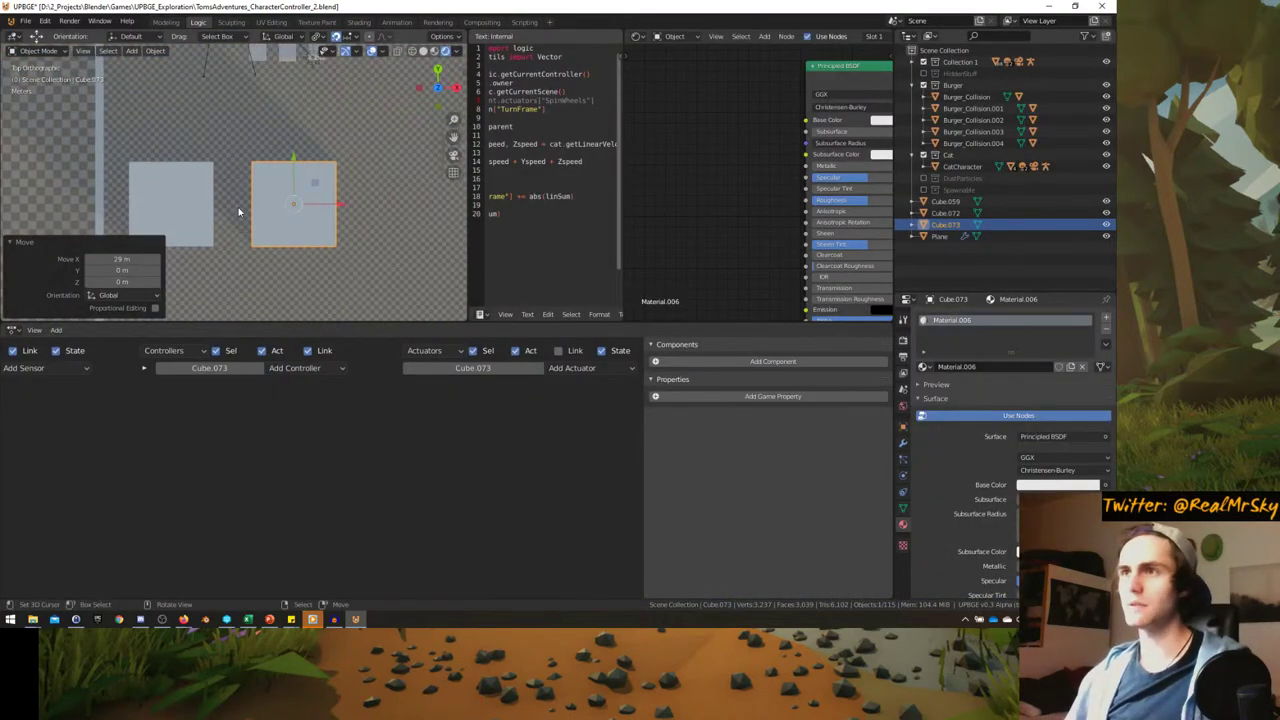
key(ctrl+space)
scroll(423, 314, down, 4)
scroll(450, 355, up, 3)
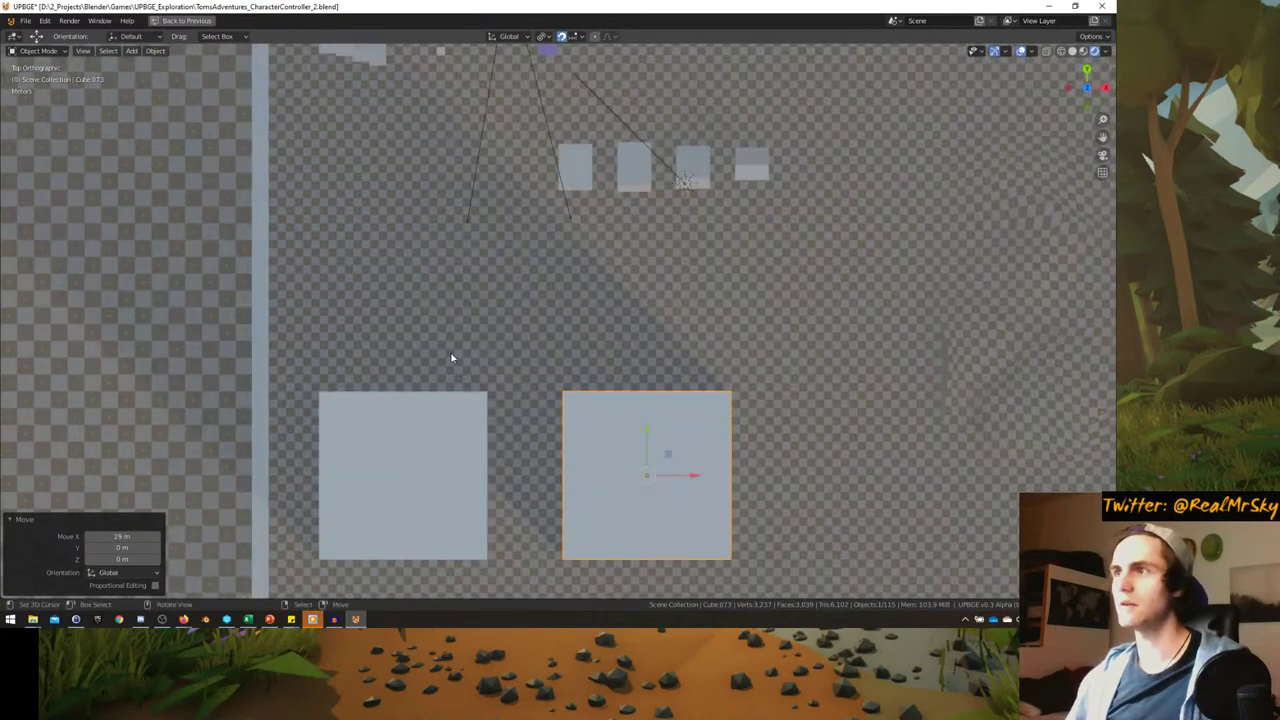
- Duplicate the left block and place the copy above the two blocks
click(474, 420)
scroll(425, 328, up, 1)
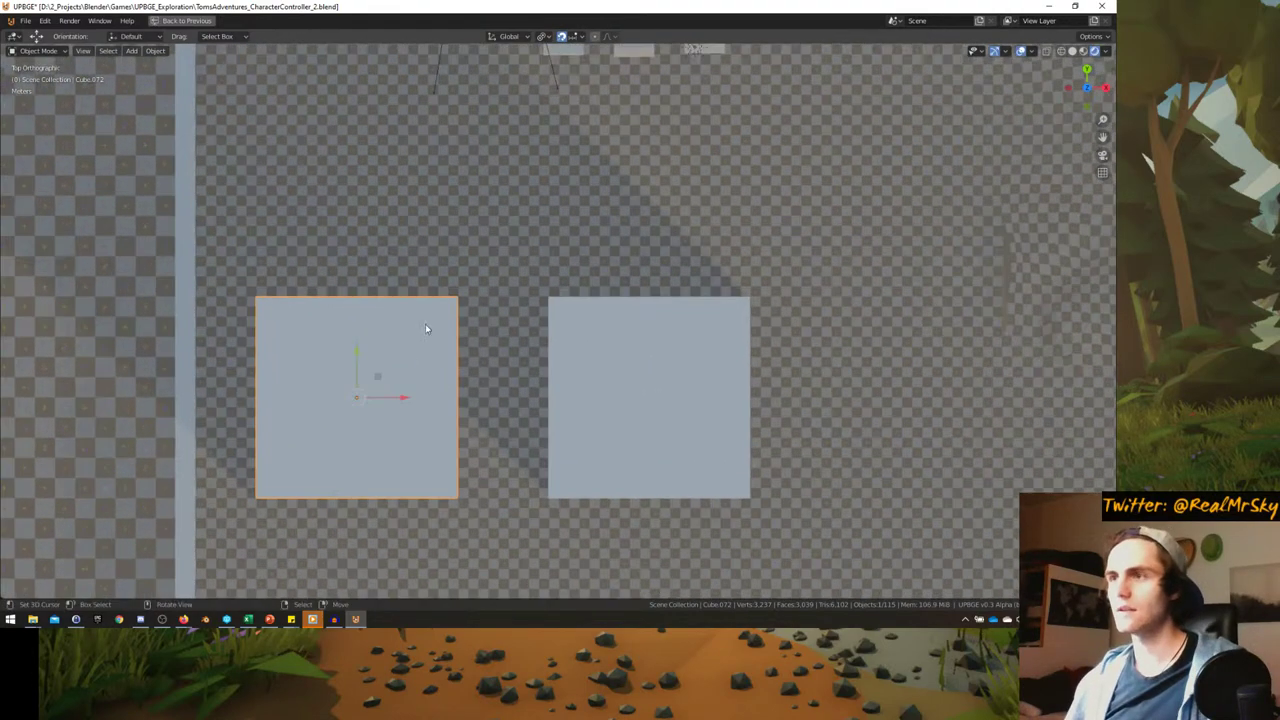
shift+middle_drag(392, 343, 376, 438)
key(shift+d)
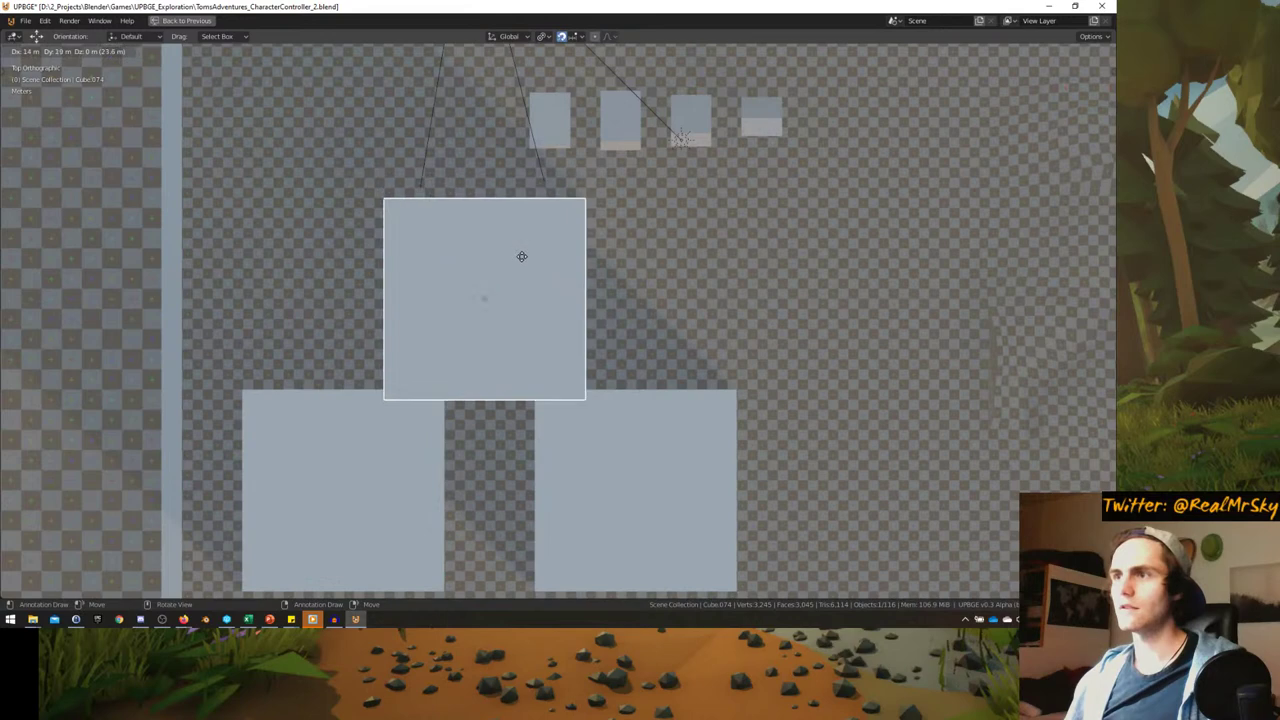
click(513, 233)
- Try X dimensions of 4, 5 and 6 m on the copy
key(n)
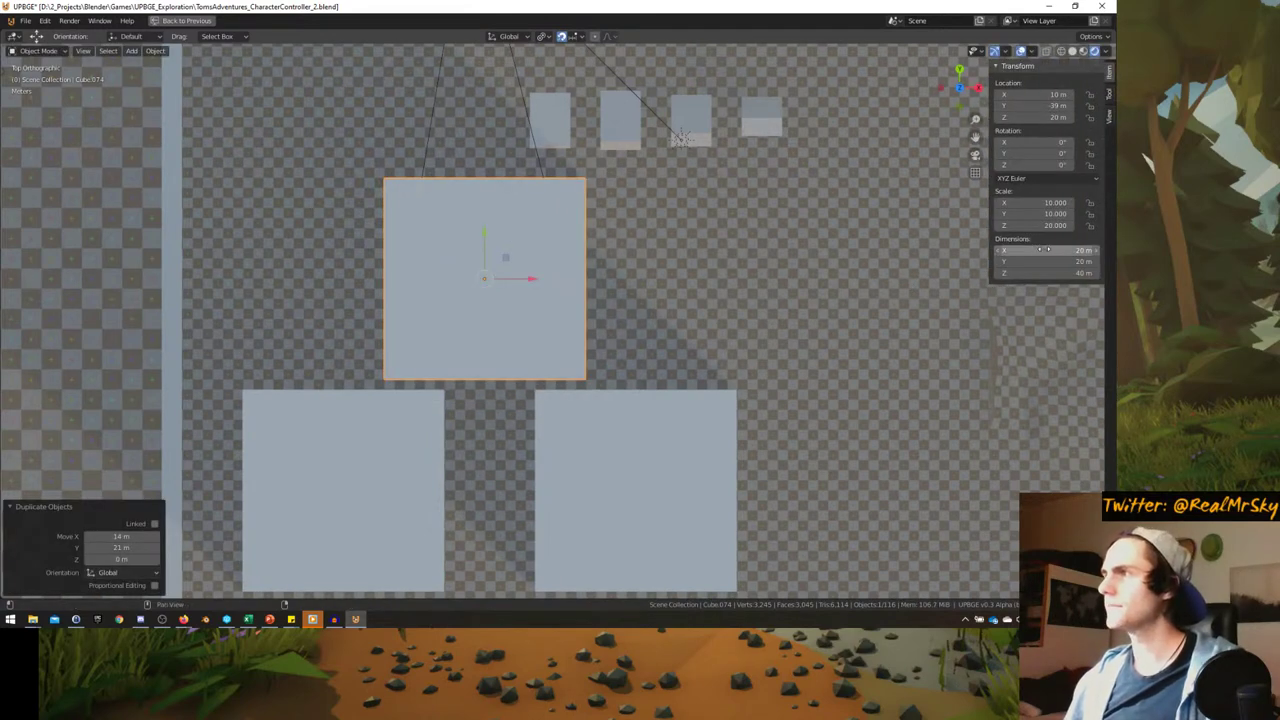
click(1045, 249)
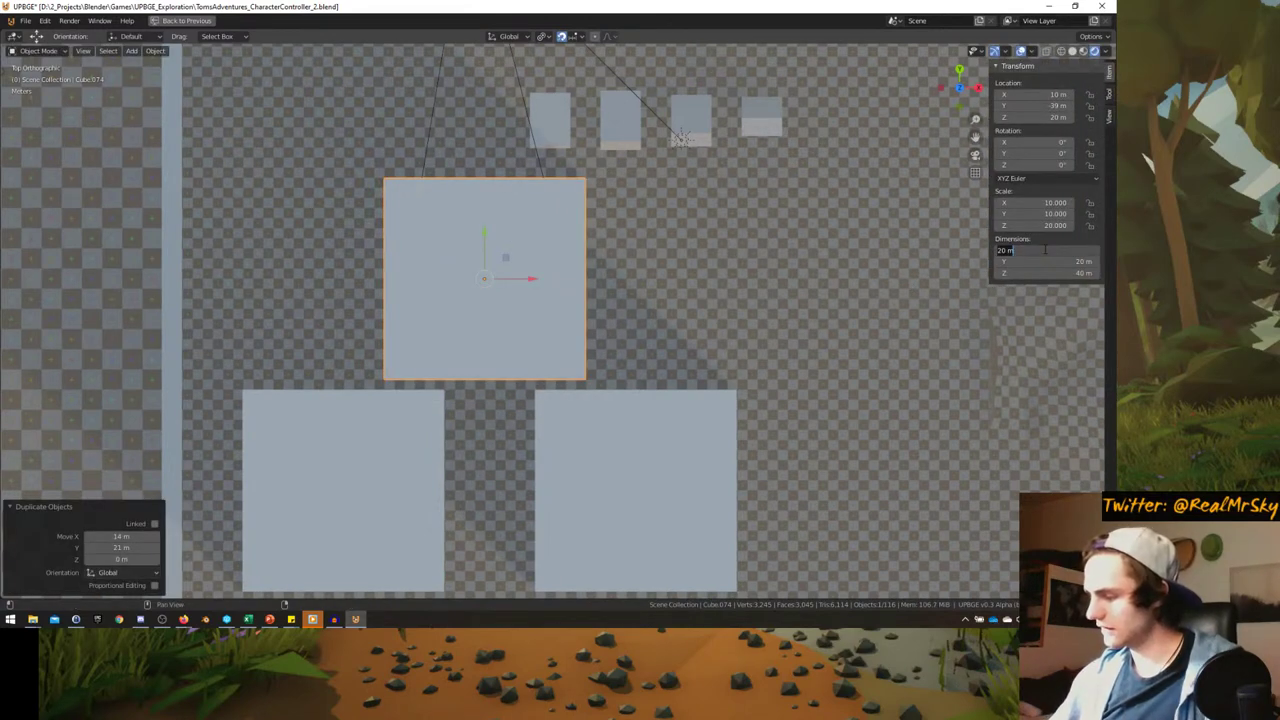
text(4)
key(Return)
click(1052, 248)
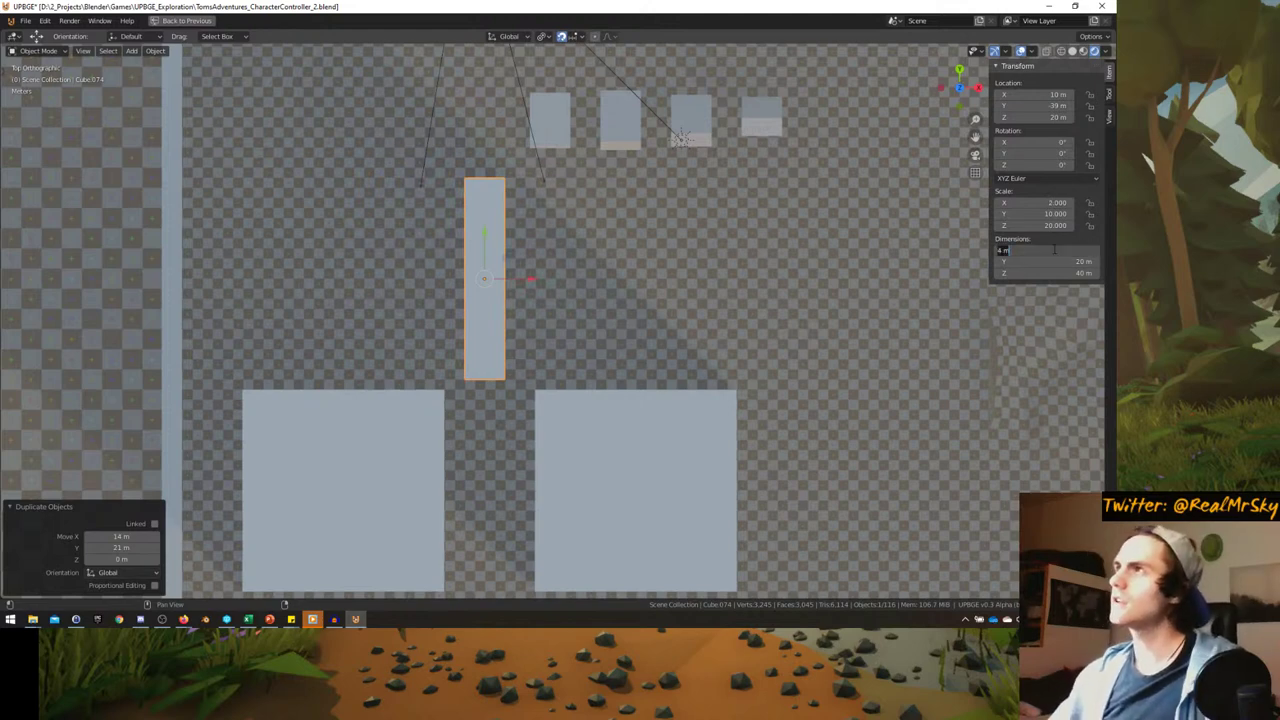
text(5)
key(Return)
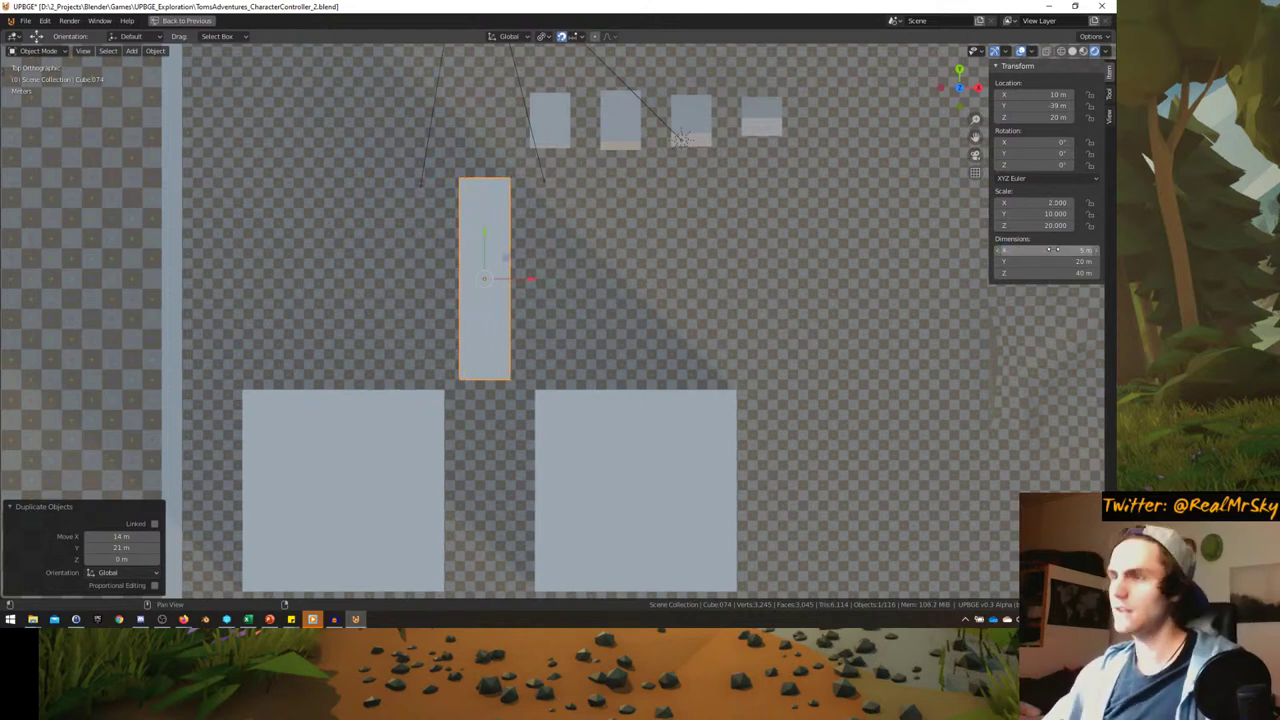
click(1067, 250)
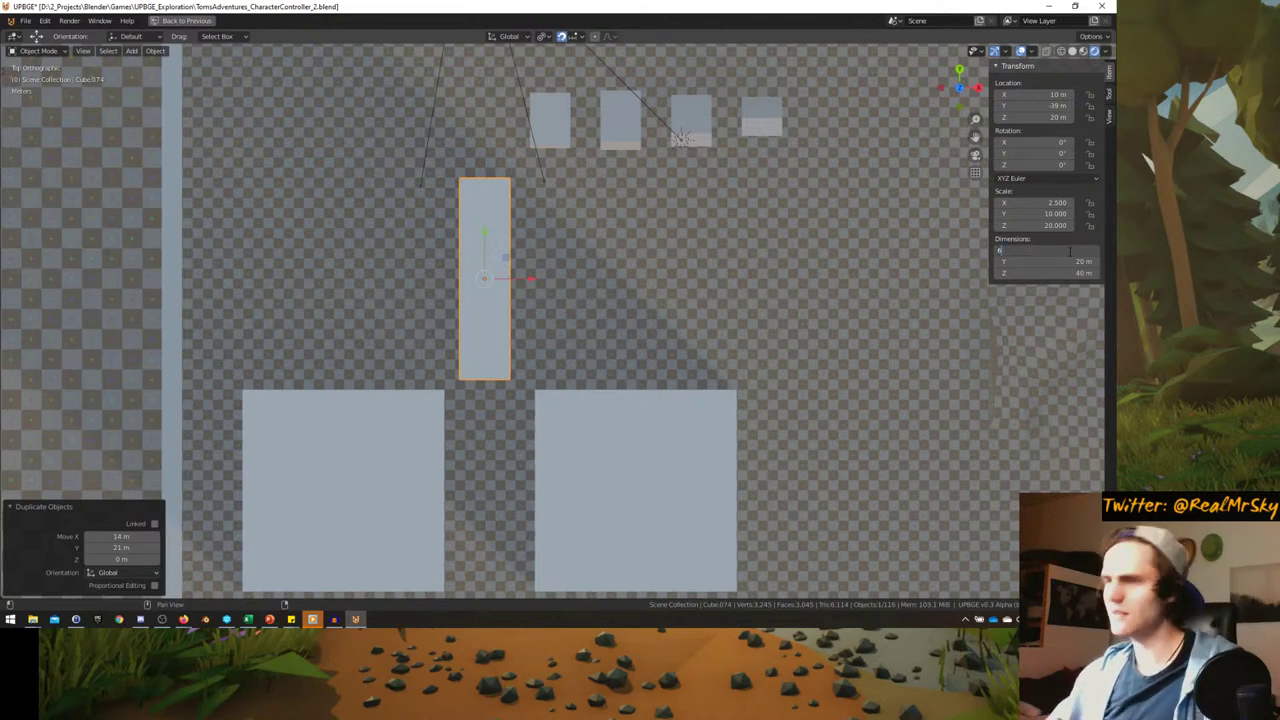
text(6)
key(Return)
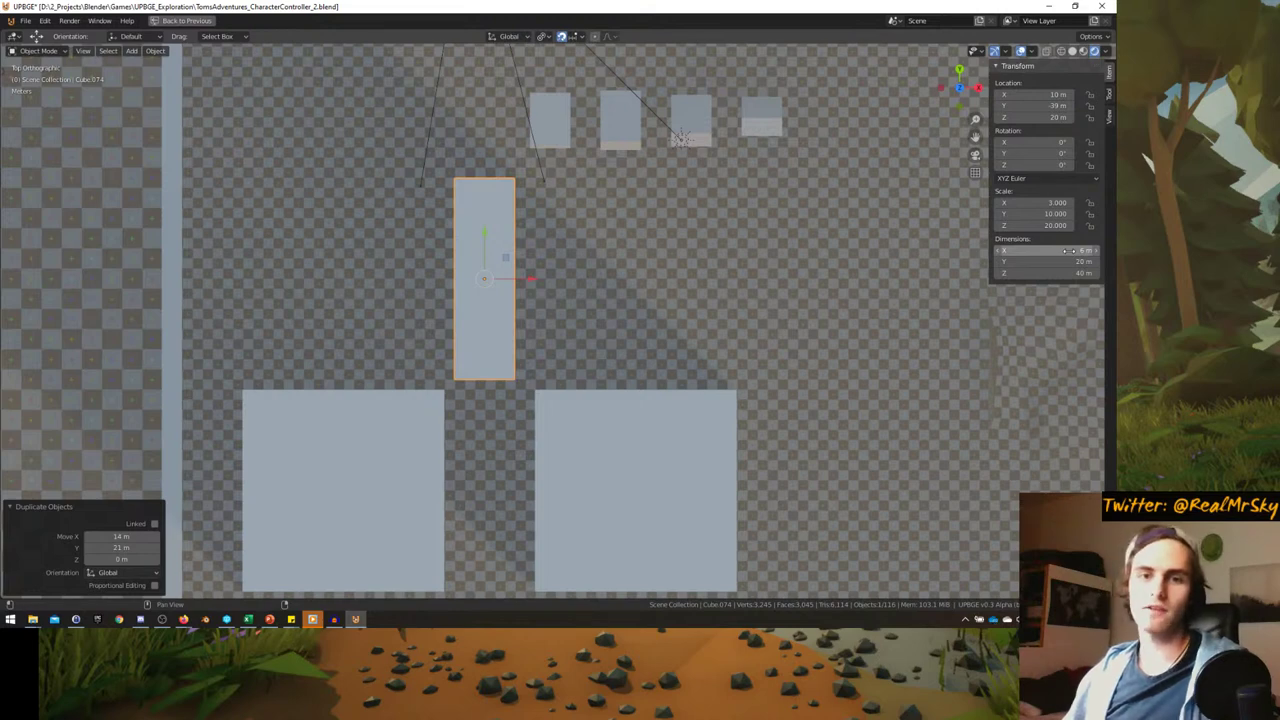
- Widen the copy's X dimension to 8 m, then to 9 m
click(1067, 250)
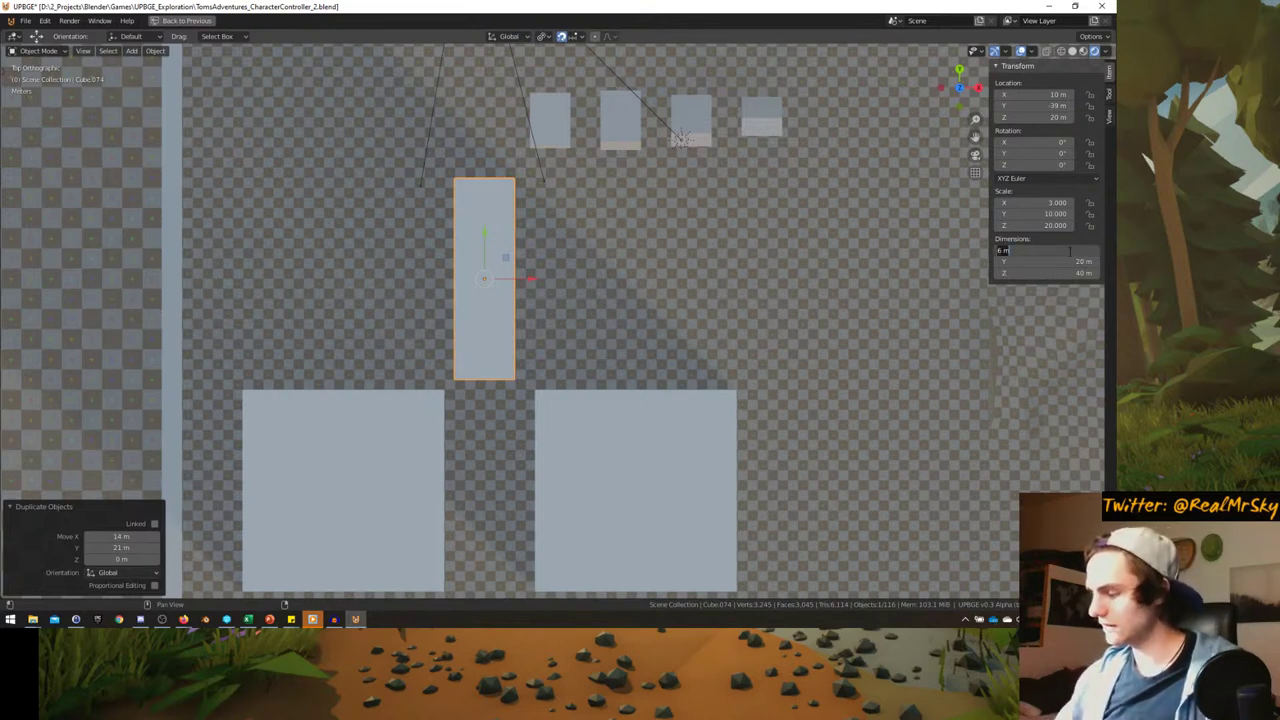
key(Return)
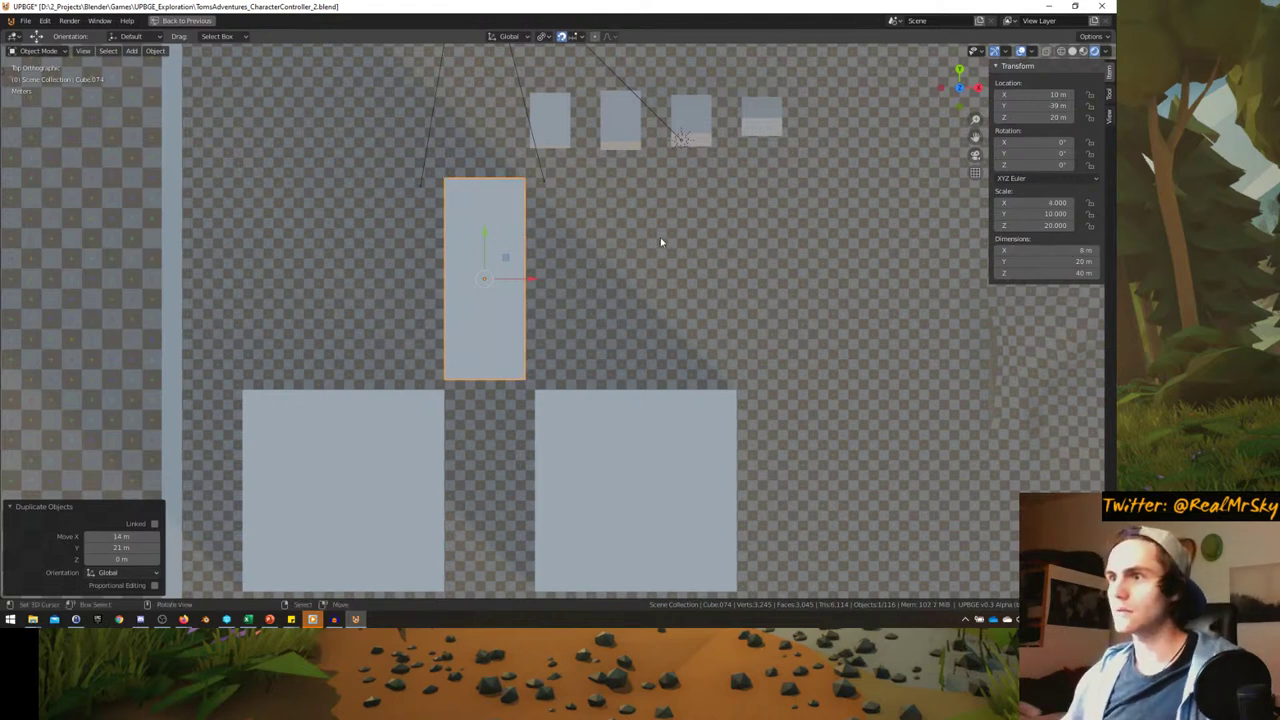
key(ctrl+z)
key(ctrl+shift+z)
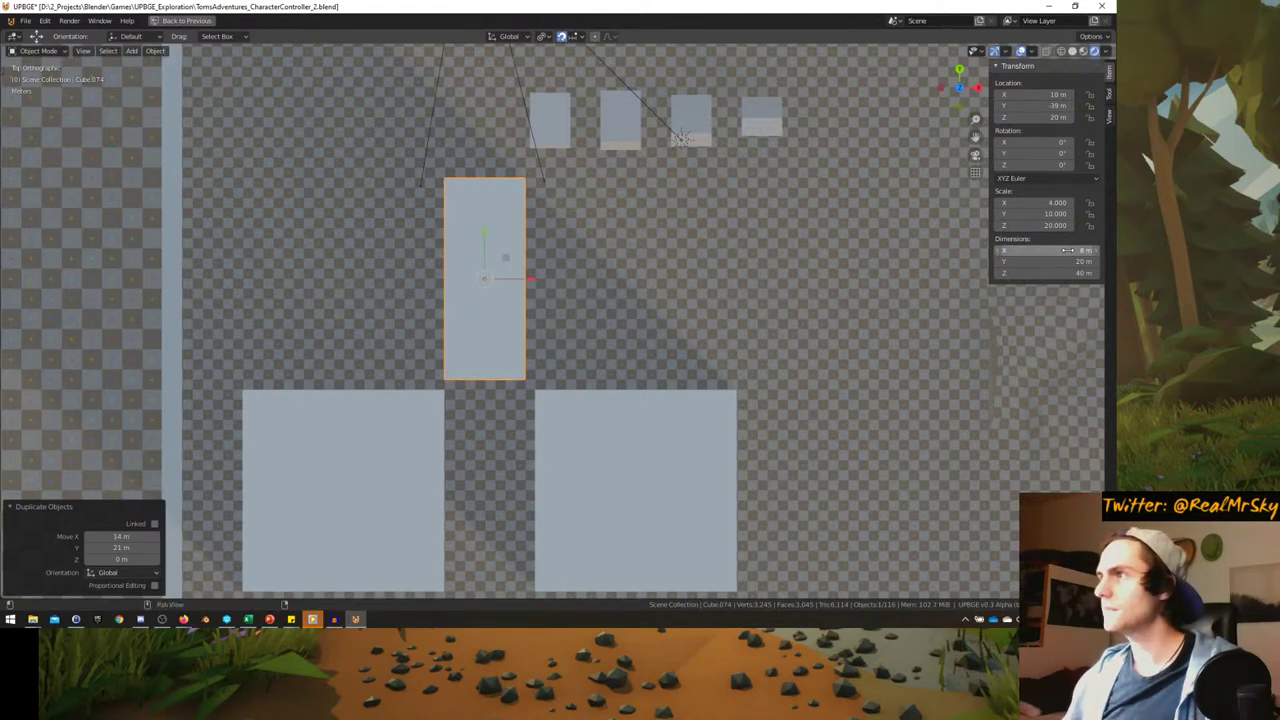
click(1067, 250)
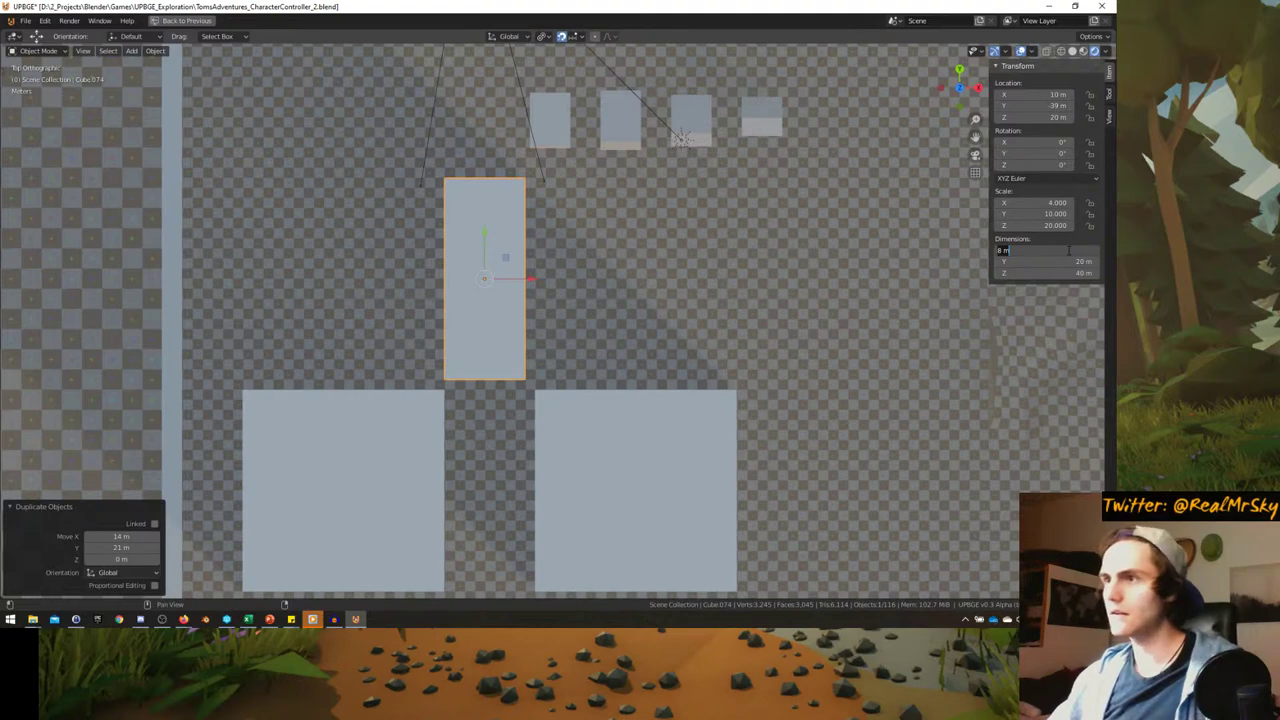
text(9)
key(Return)
- Cancel a stray move and set the block's X dimension back to 8 m
key(g)
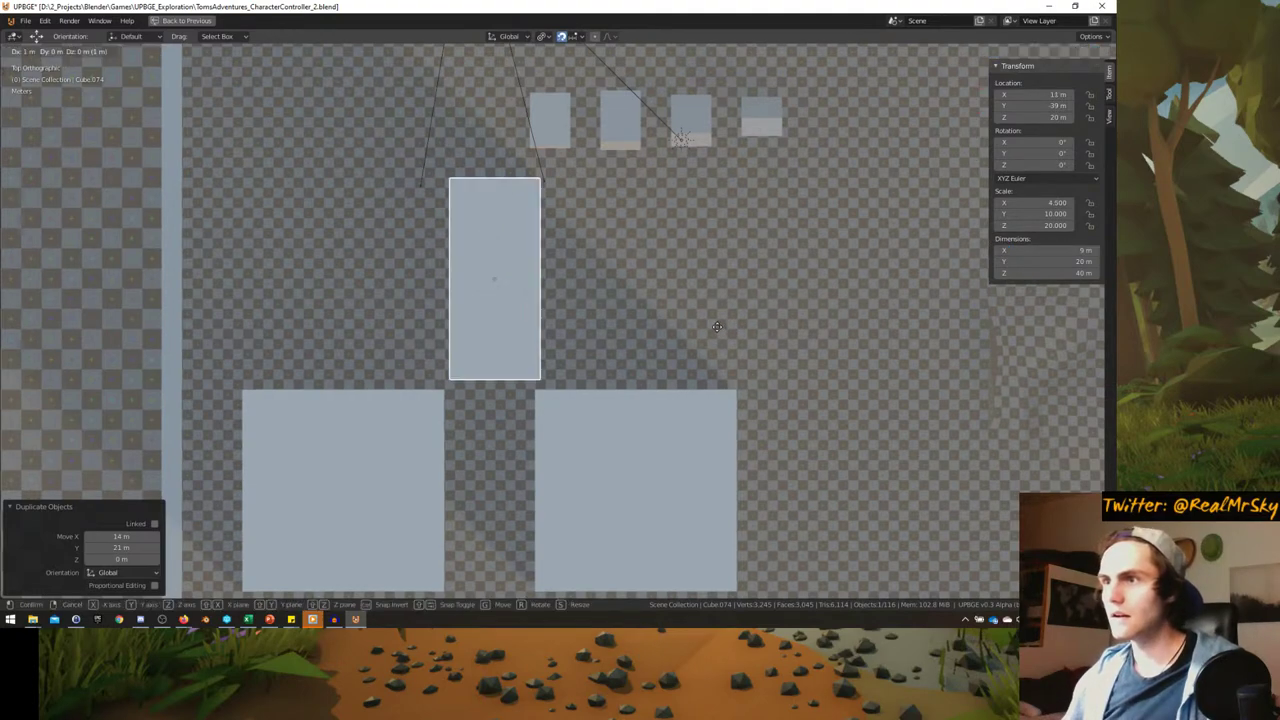
key(Escape)
scroll(625, 330, up, 5)
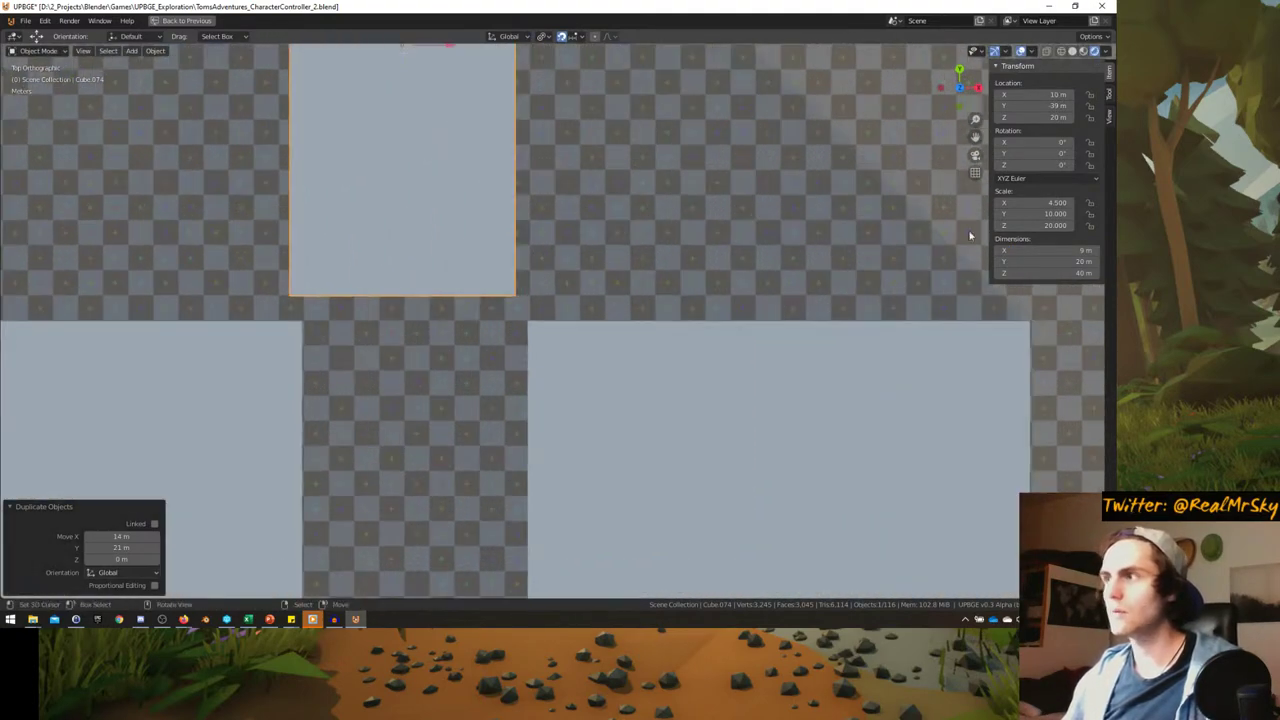
click(1081, 249)
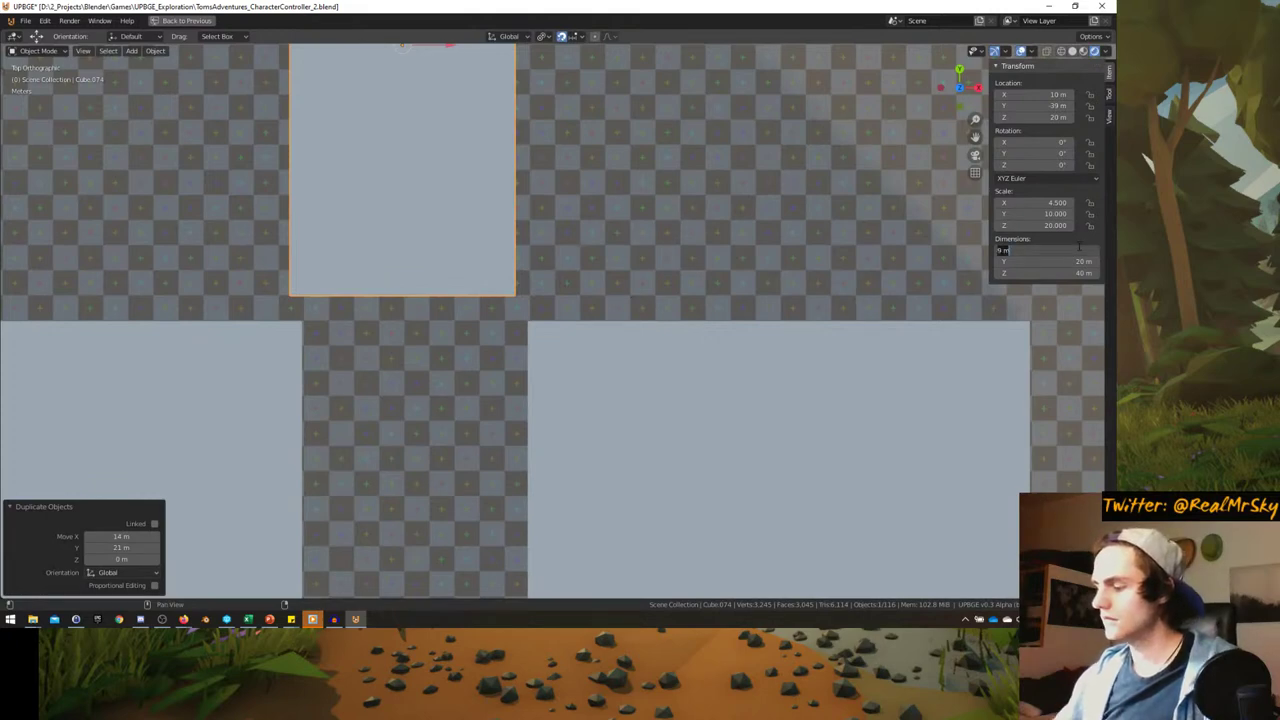
text(8)
key(Return)
- Move the block sideways to X 10.1 m
shift+middle_drag(319, 179, 366, 217)
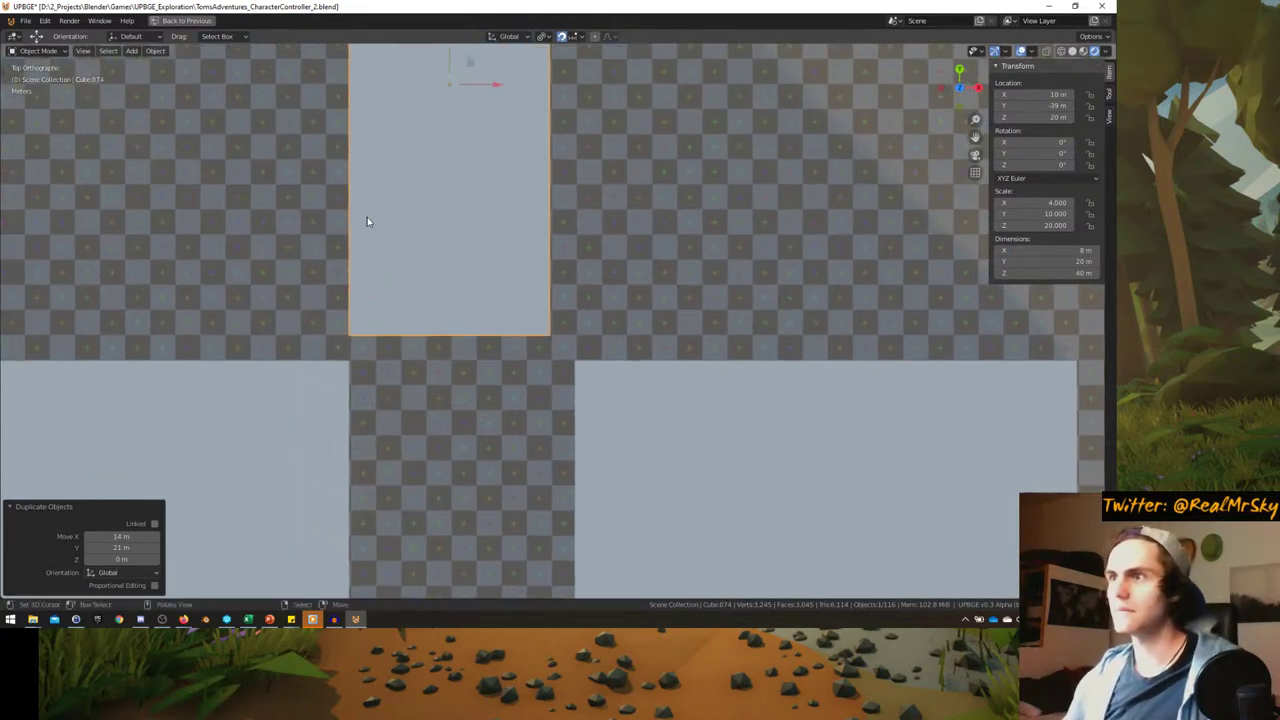
key(g)
key(Escape)
key(g)
click(466, 214)
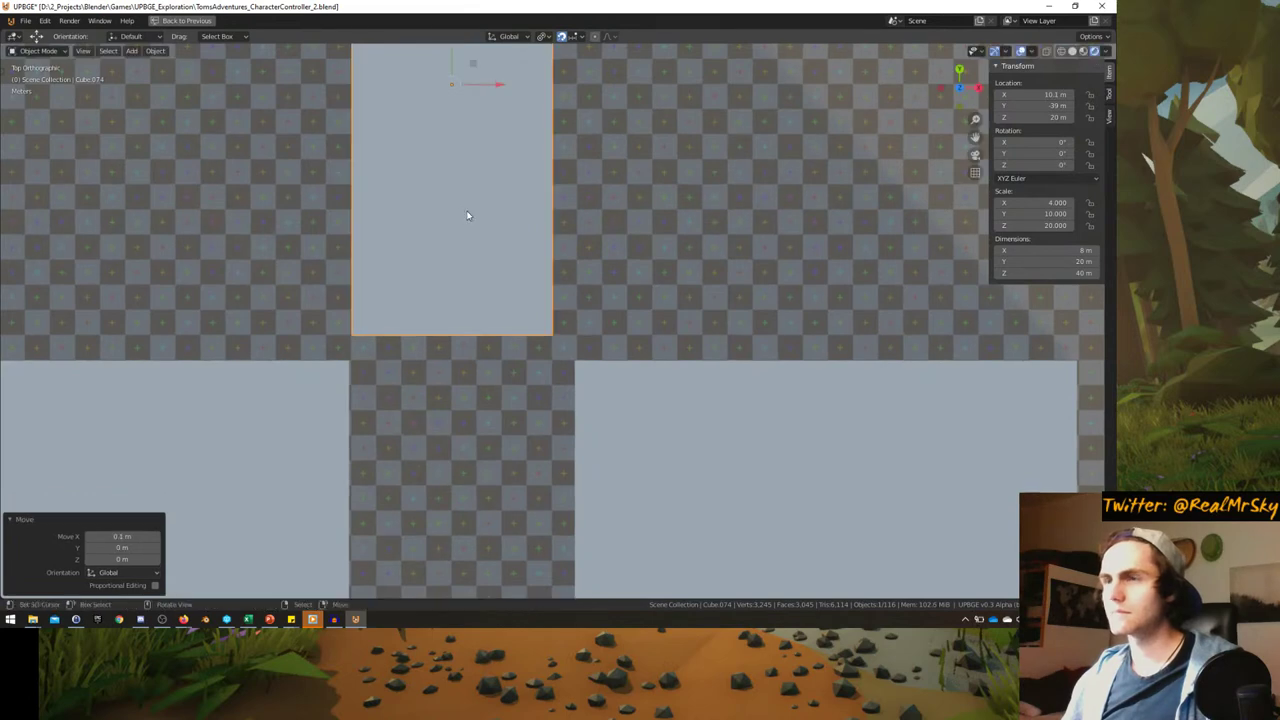
scroll(655, 258, up, 3)
scroll(655, 259, down, 3)
middle_drag(657, 271, 609, 267)
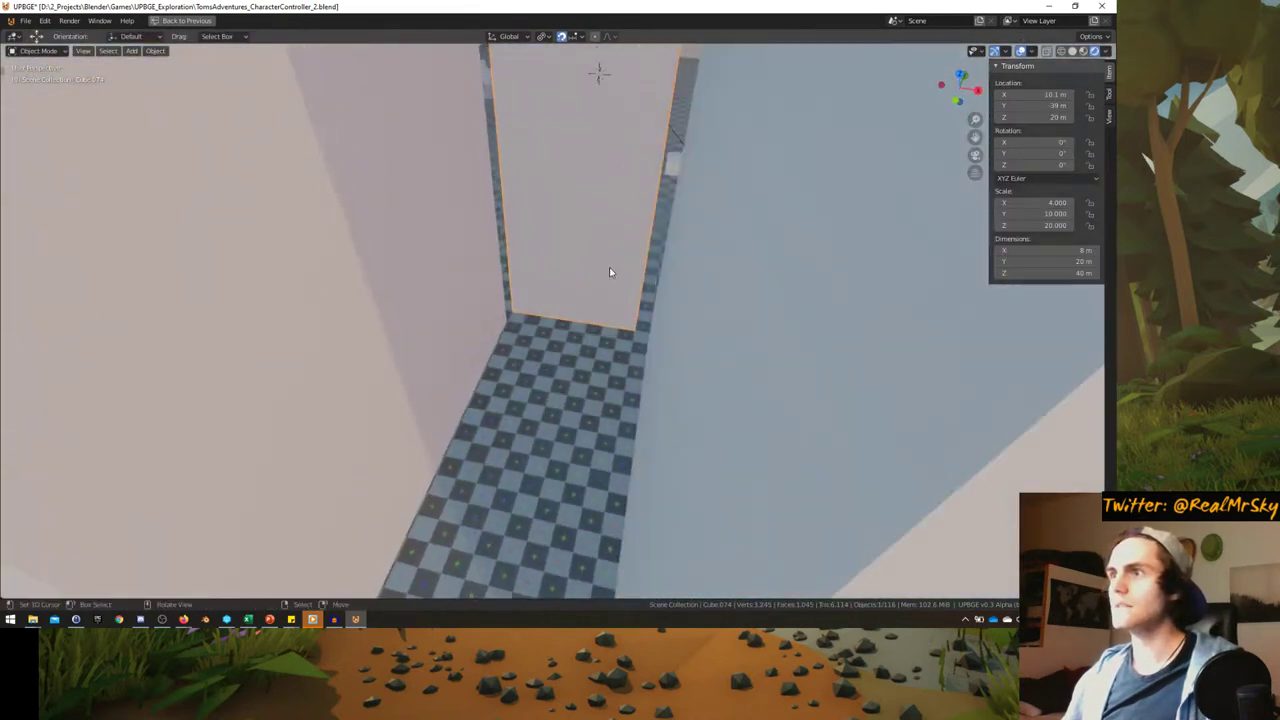
- Set the block's Z dimension to 0.5 m, flattening it into a slab
click(1066, 273)
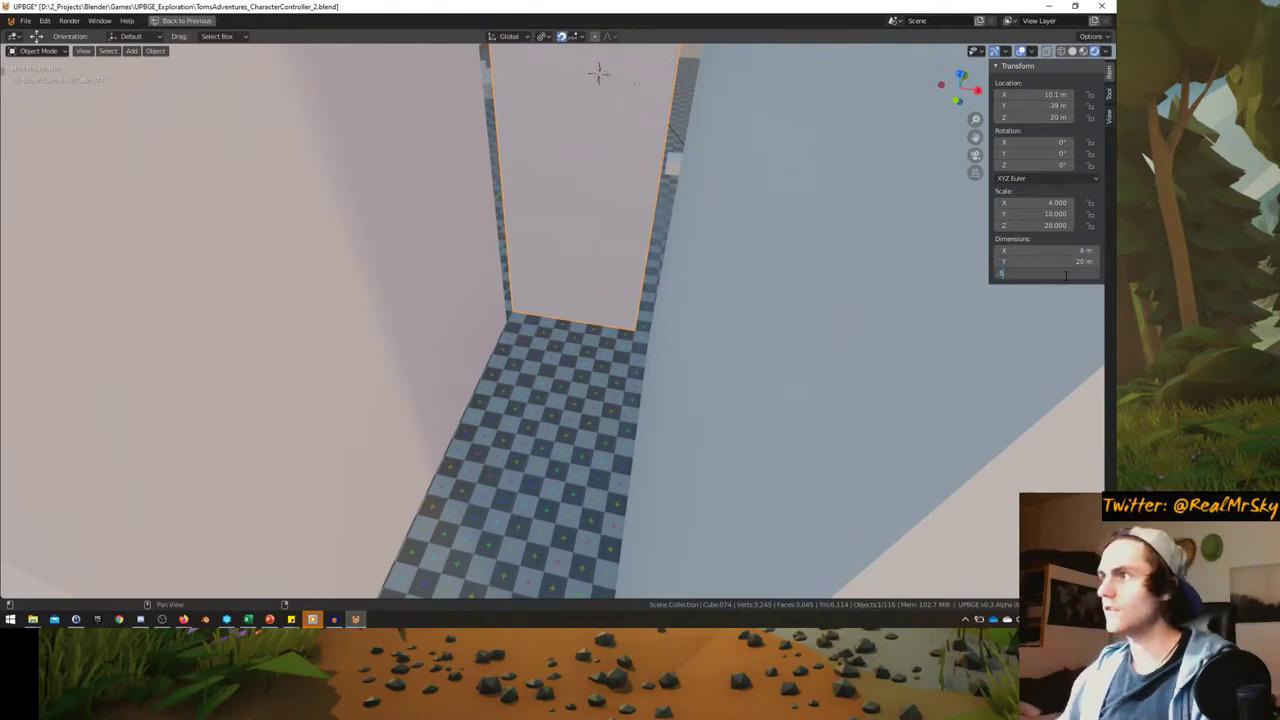
text(.5)
key(Return)
middle_drag(700, 260, 677, 209)
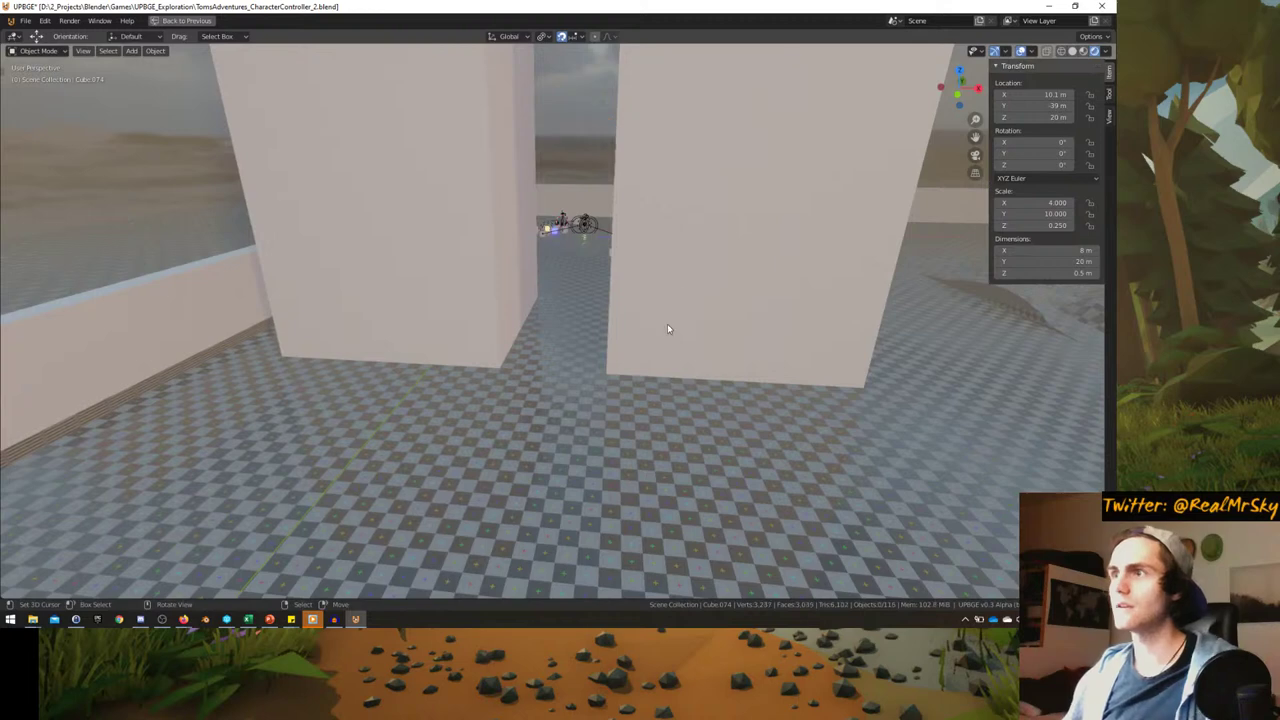
- Lower the slab vertically to ground level at Z 0 m and enter Edit Mode
key(g)
key(z)
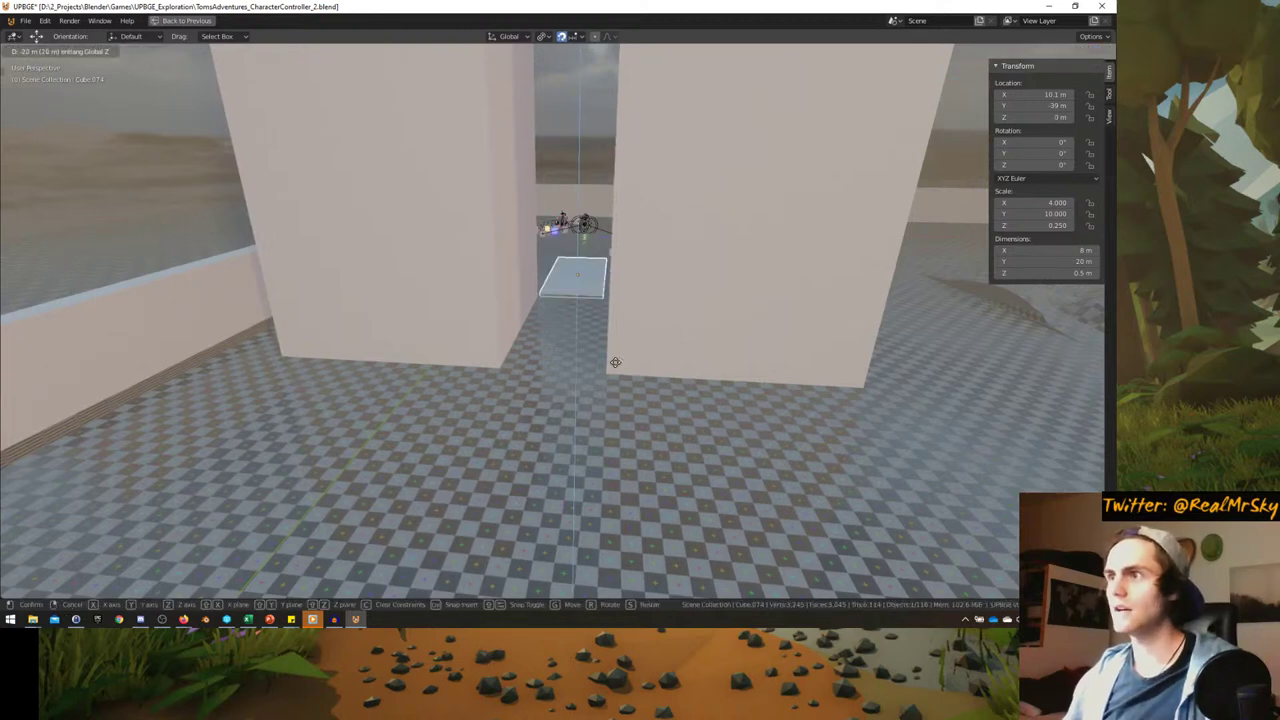
click(616, 372)
key(KP_Decimal)
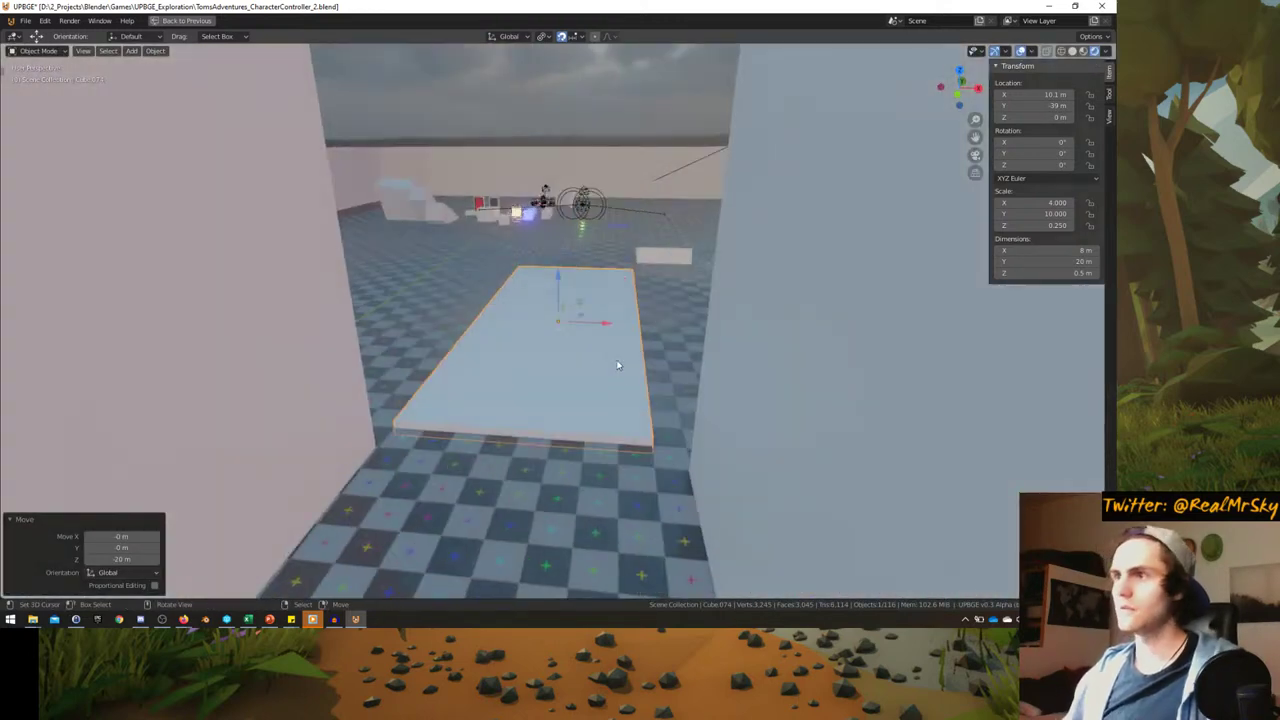
key(Tab)
middle_drag(627, 373, 540, 328)
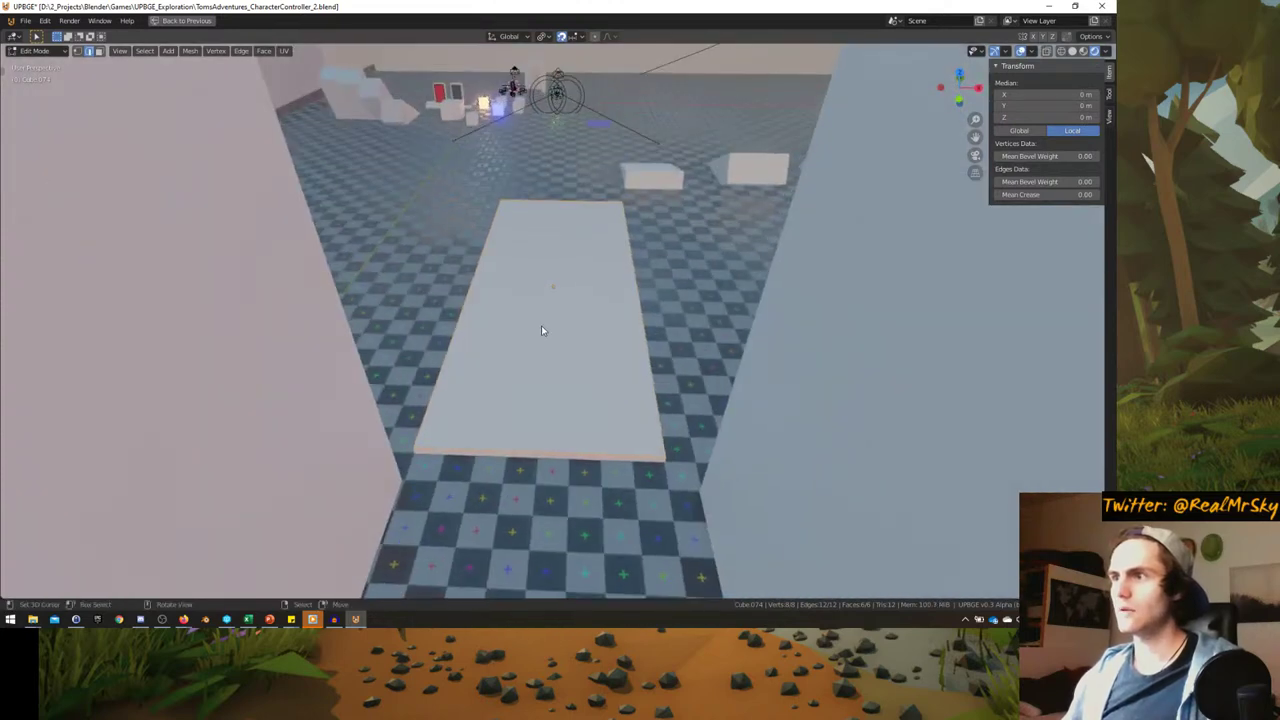
- Add two centred lengthwise loop cuts across the slab
key(alt+a)
key(ctrl+r)
scroll(553, 203, up, 1)
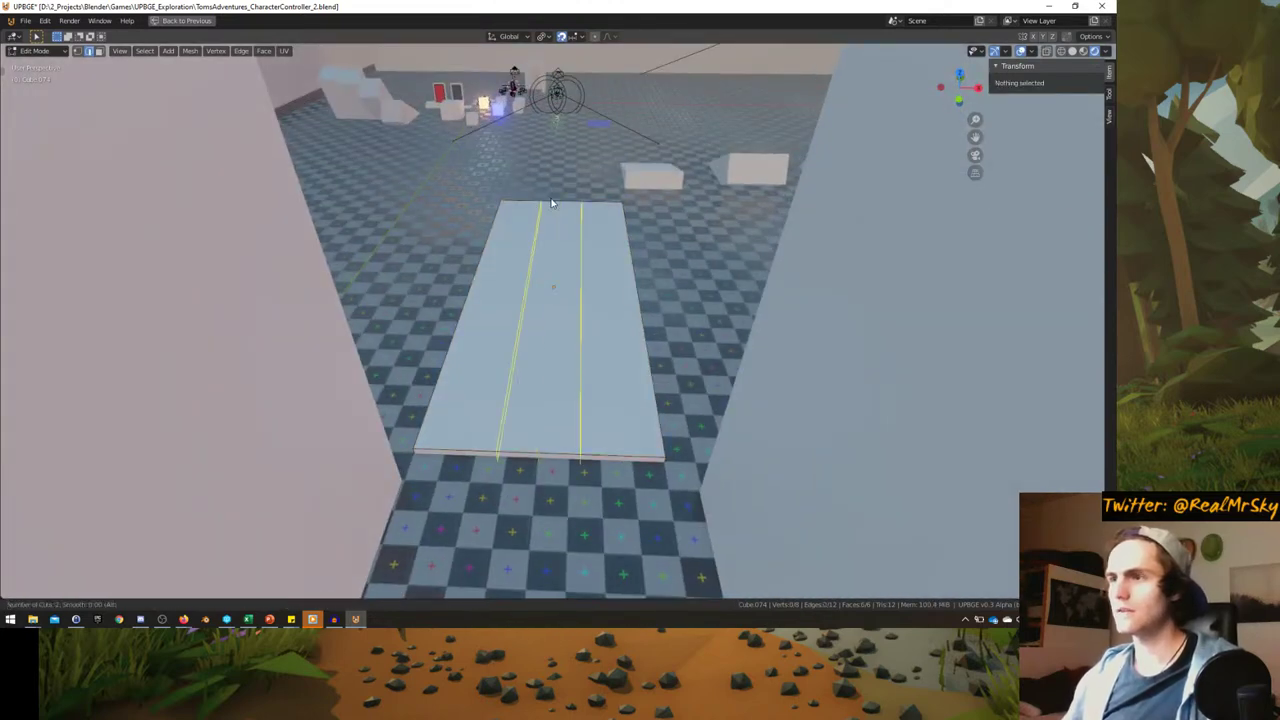
click(551, 203)
right_click(551, 203)
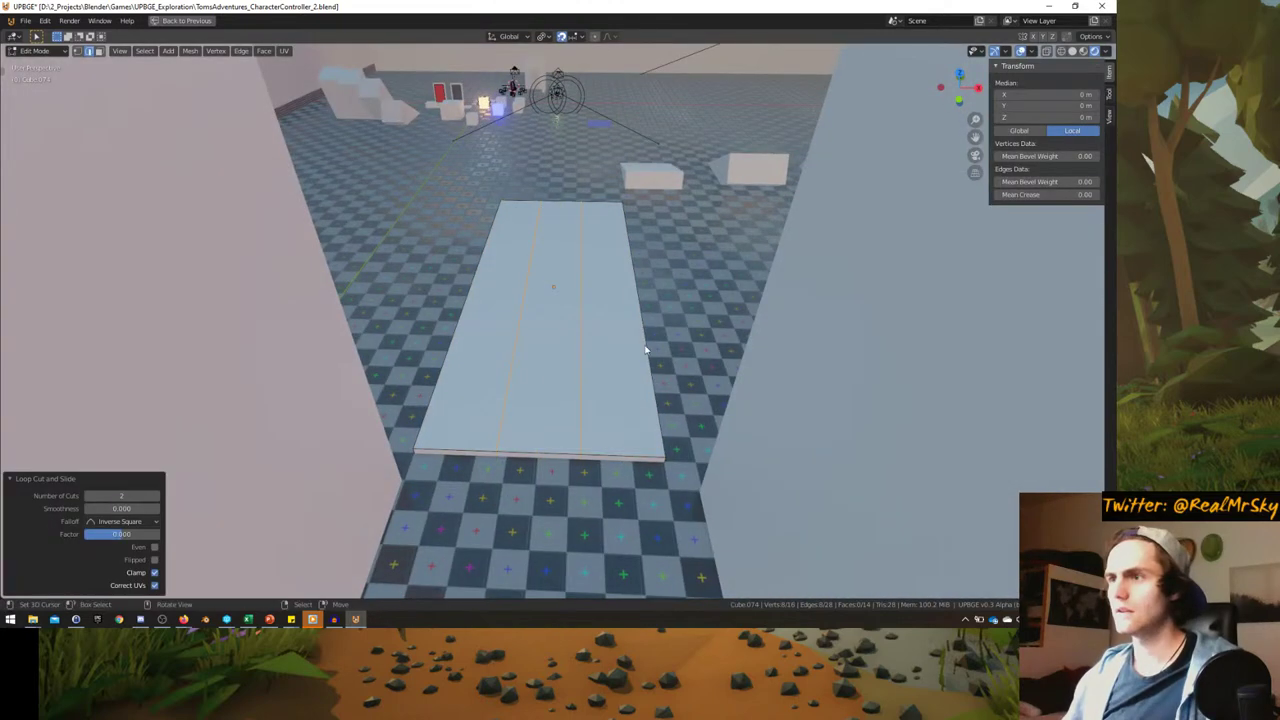
- With Median Point pivot, scale the cut edges apart along X to mark curb strips
click(559, 37)
click(572, 89)
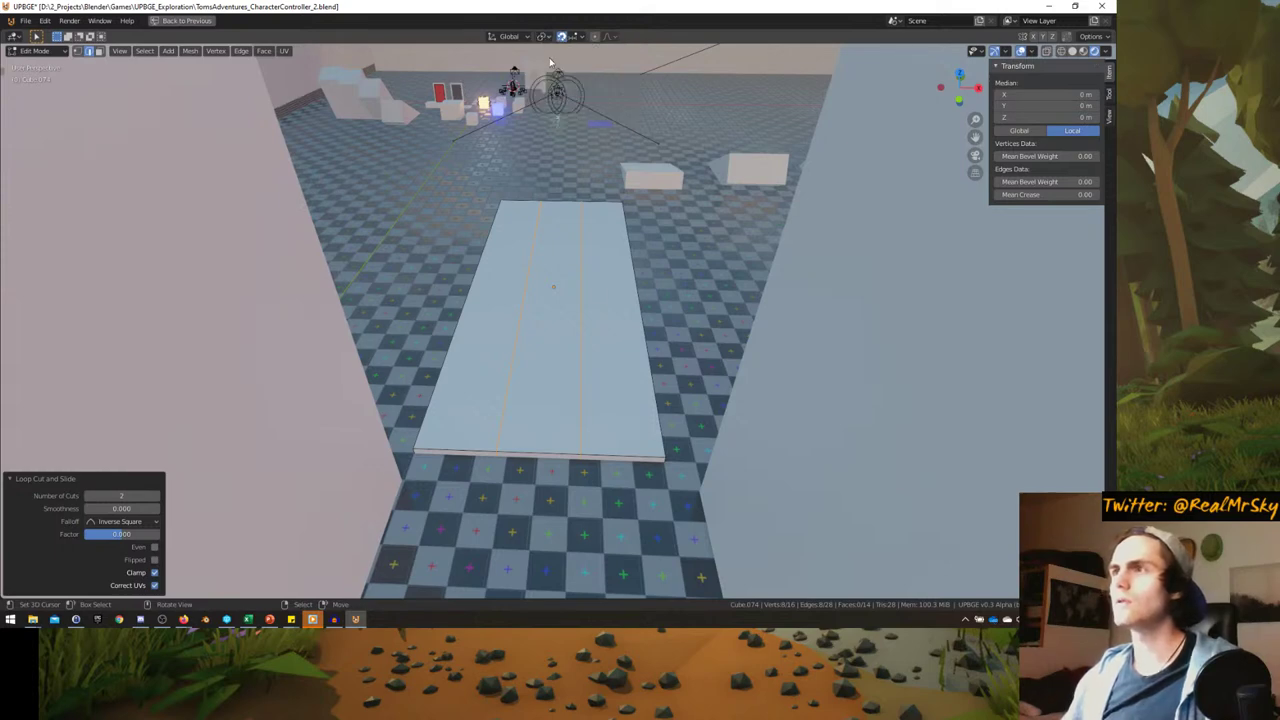
key(s)
key(x)
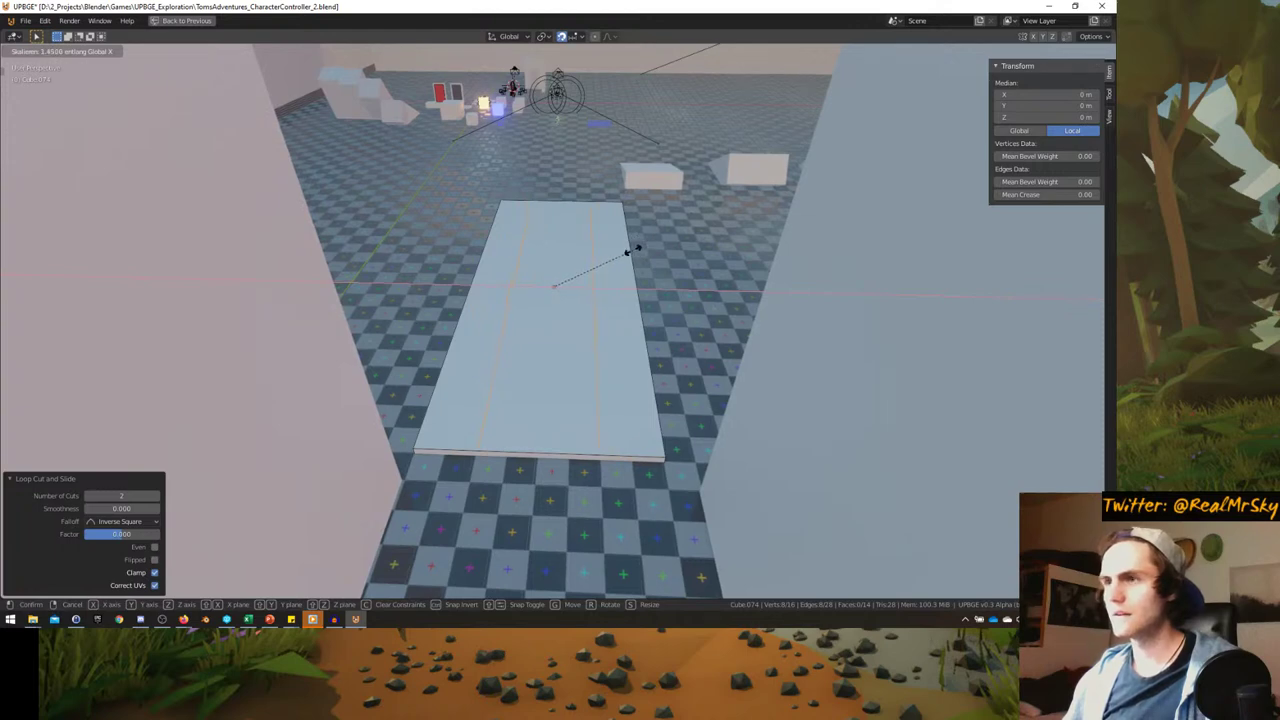
click(715, 236)
middle_drag(706, 246, 700, 240)
scroll(600, 265, up, 3)
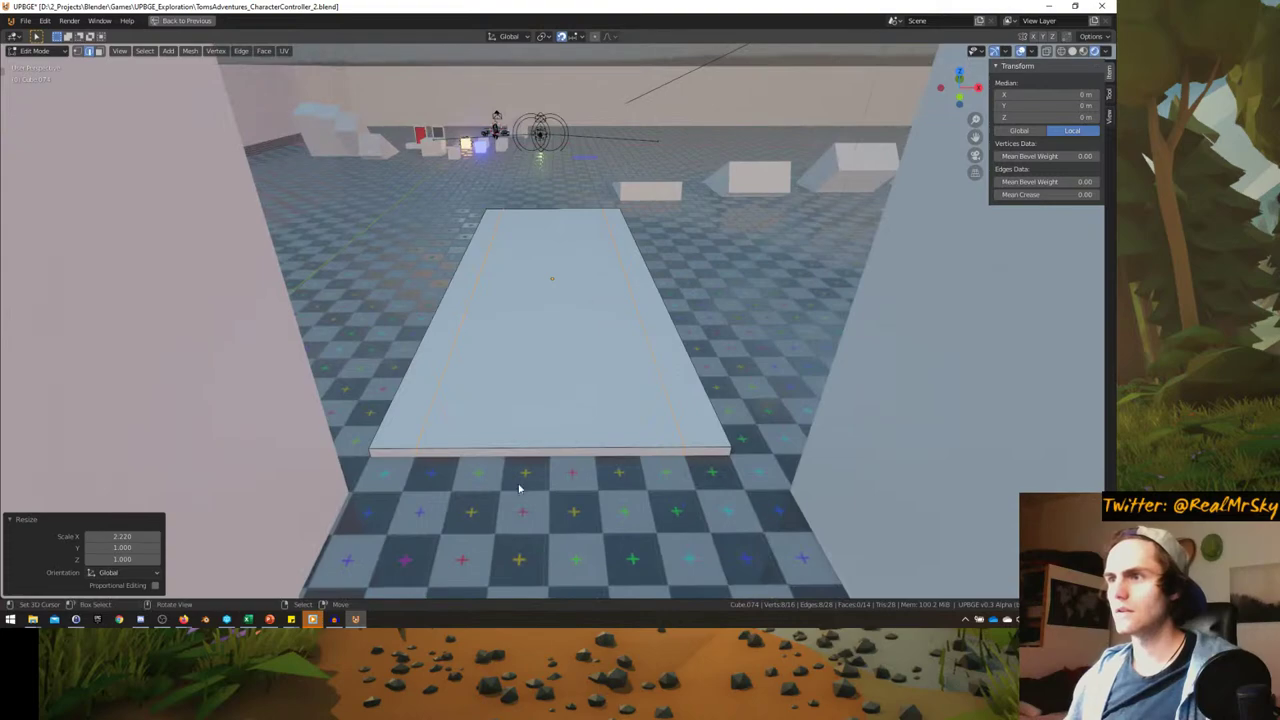
key(Tab)
- Reselect the slab in Edit Mode and widen its selection slightly along X
middle_drag(446, 481, 612, 322)
click(615, 318)
scroll(829, 277, down, 4)
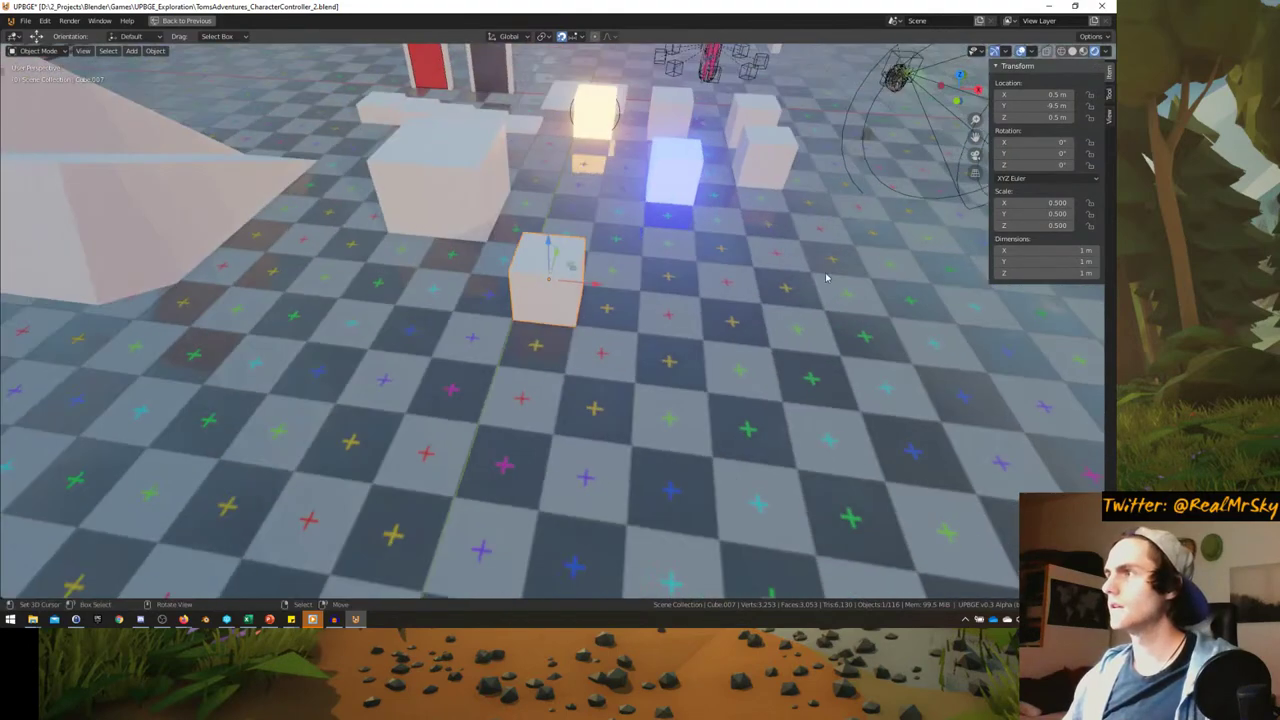
middle_drag(829, 277, 729, 366)
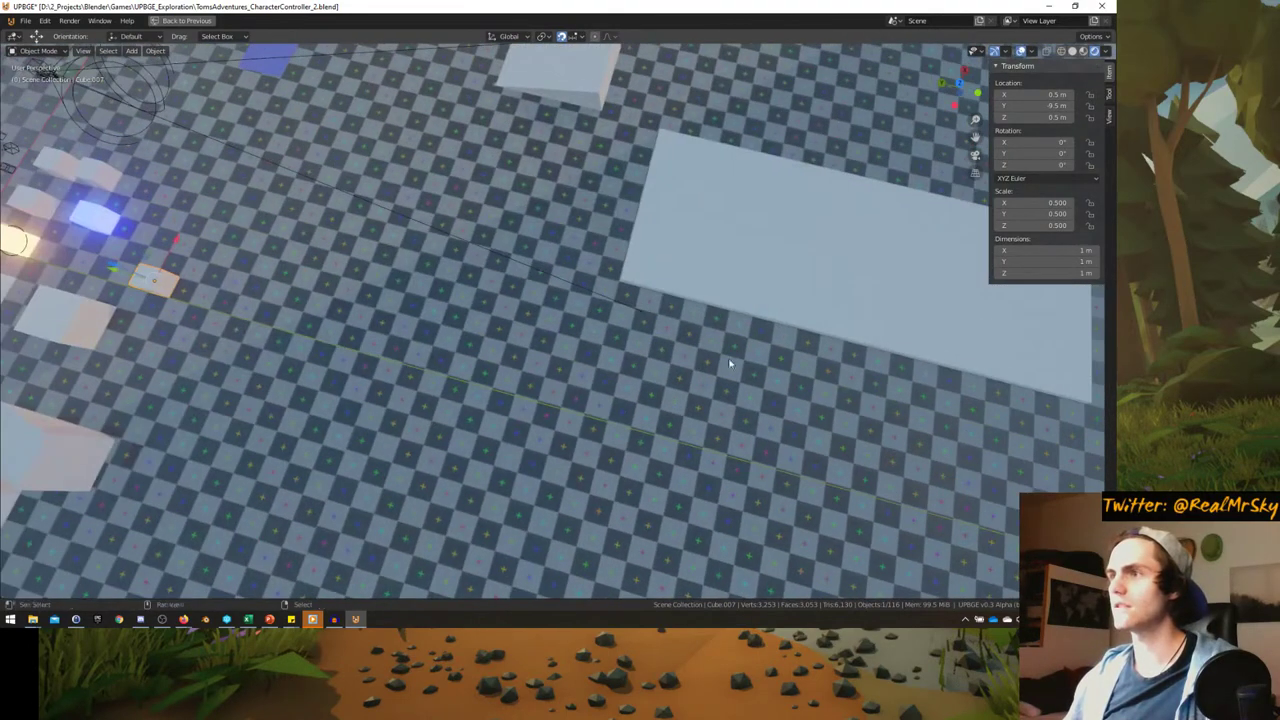
click(661, 287)
key(Tab)
middle_drag(661, 287, 560, 234)
key(s)
key(x)
click(840, 250)
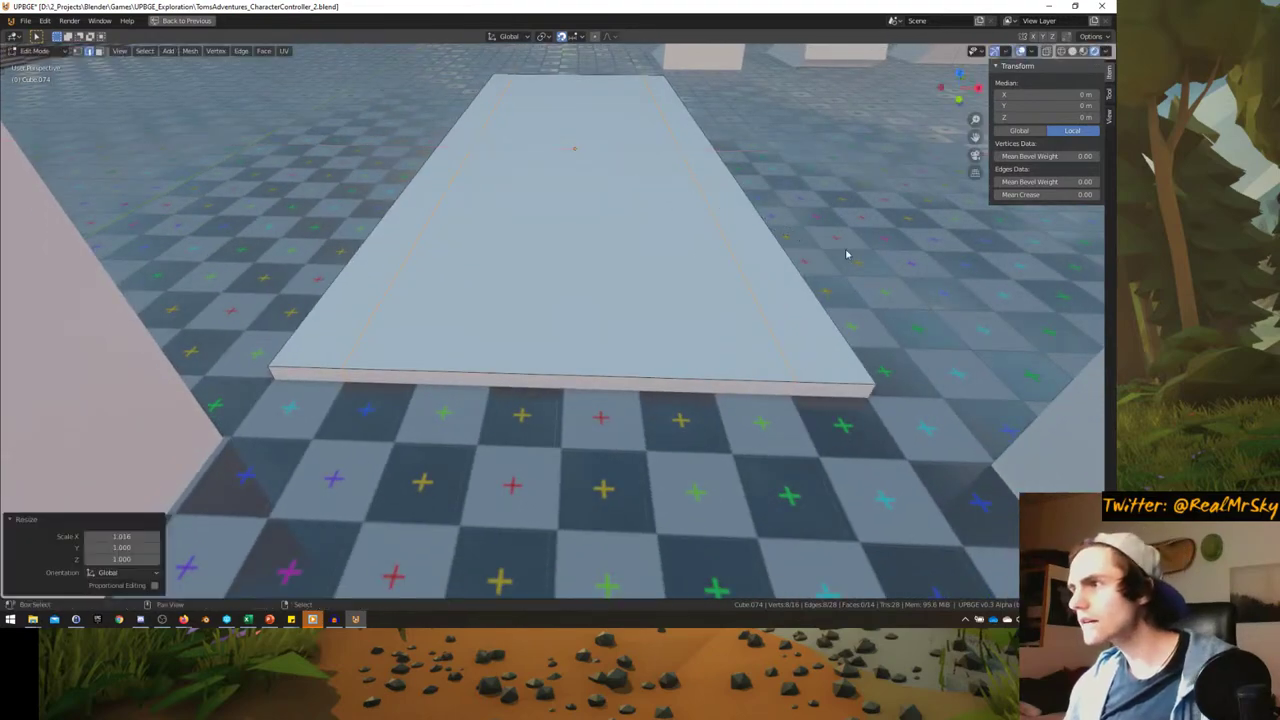
- Select the slab's top face and scale it along X to about 10 m wide
middle_drag(846, 251, 457, 106)
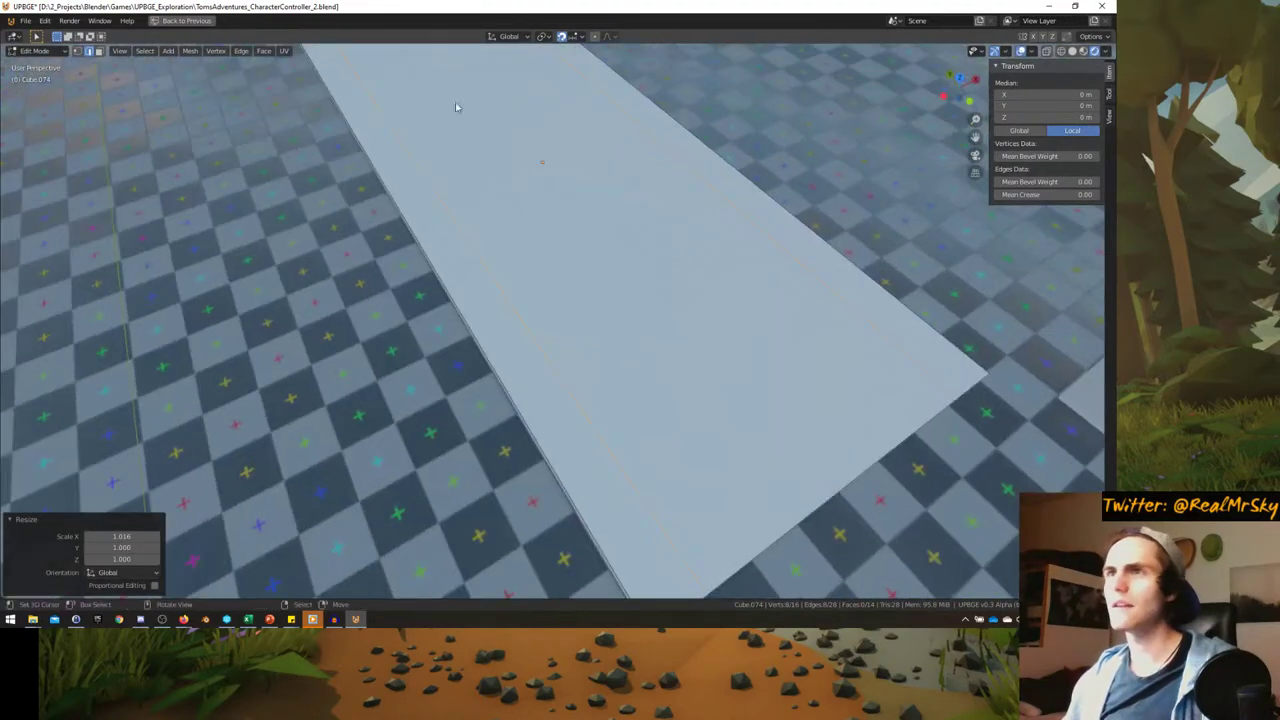
key(alt+a)
middle_drag(543, 163, 646, 354)
click(449, 171)
key(s)
key(x)
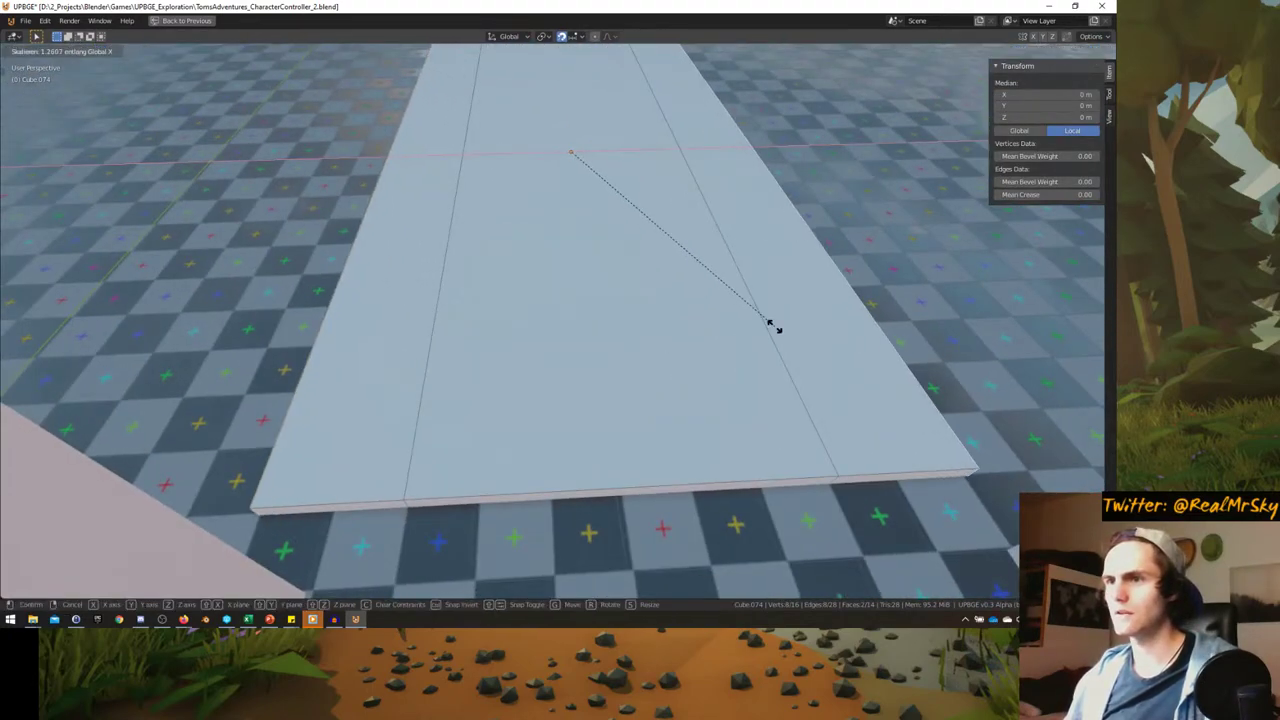
click(763, 330)
scroll(763, 330, down, 3)
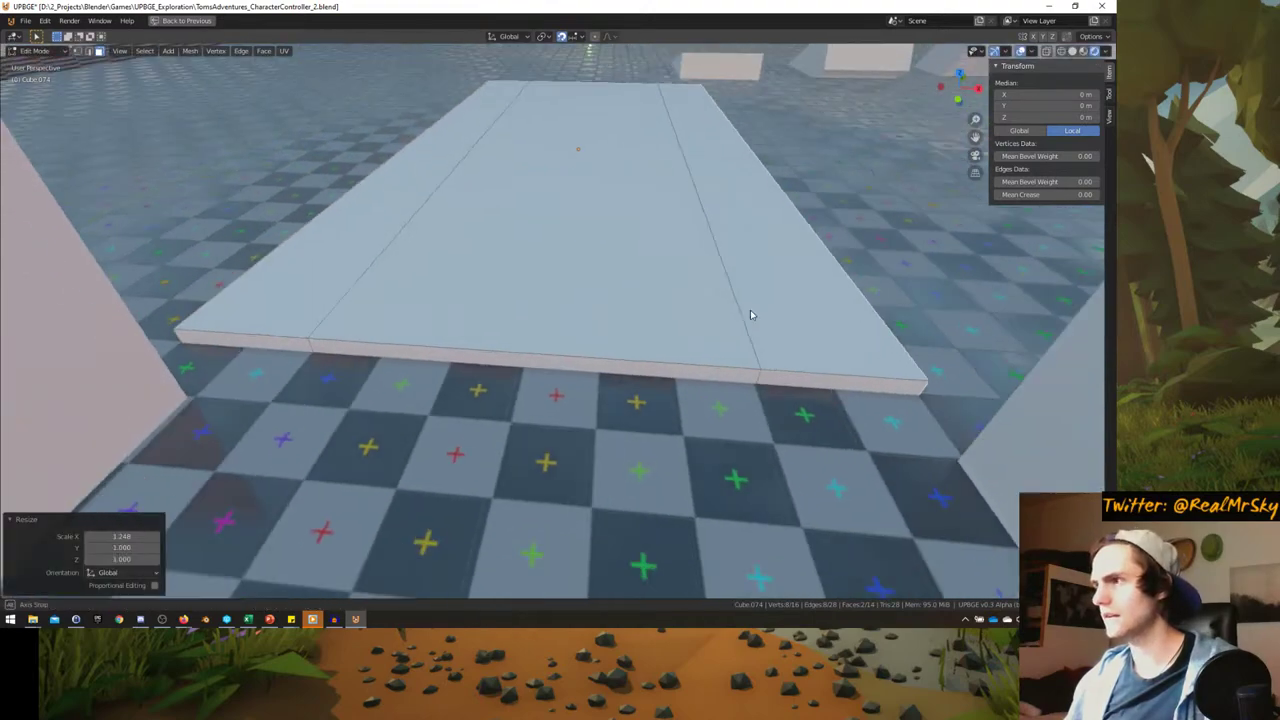
key(Tab)
middle_drag(717, 277, 672, 308)
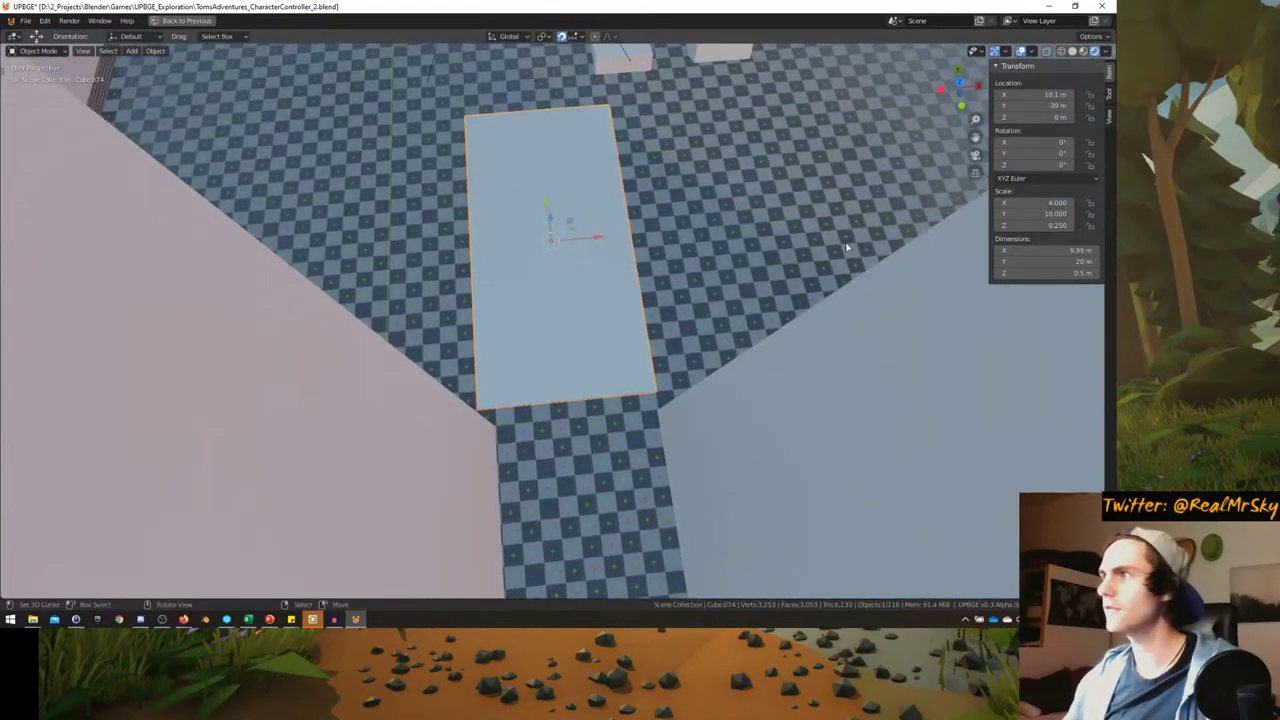
- Set the slab's X dimension to exactly 10 m and shift it 1 m along X
click(1057, 251)
text(10)
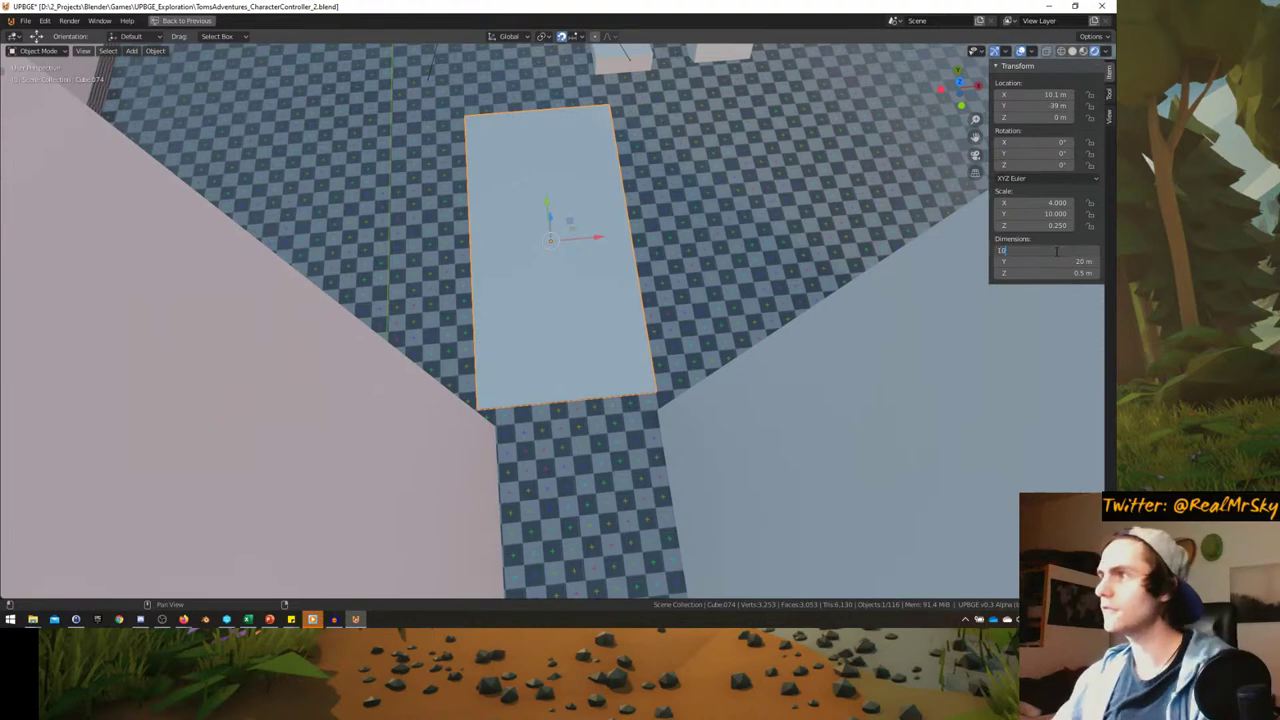
key(Return)
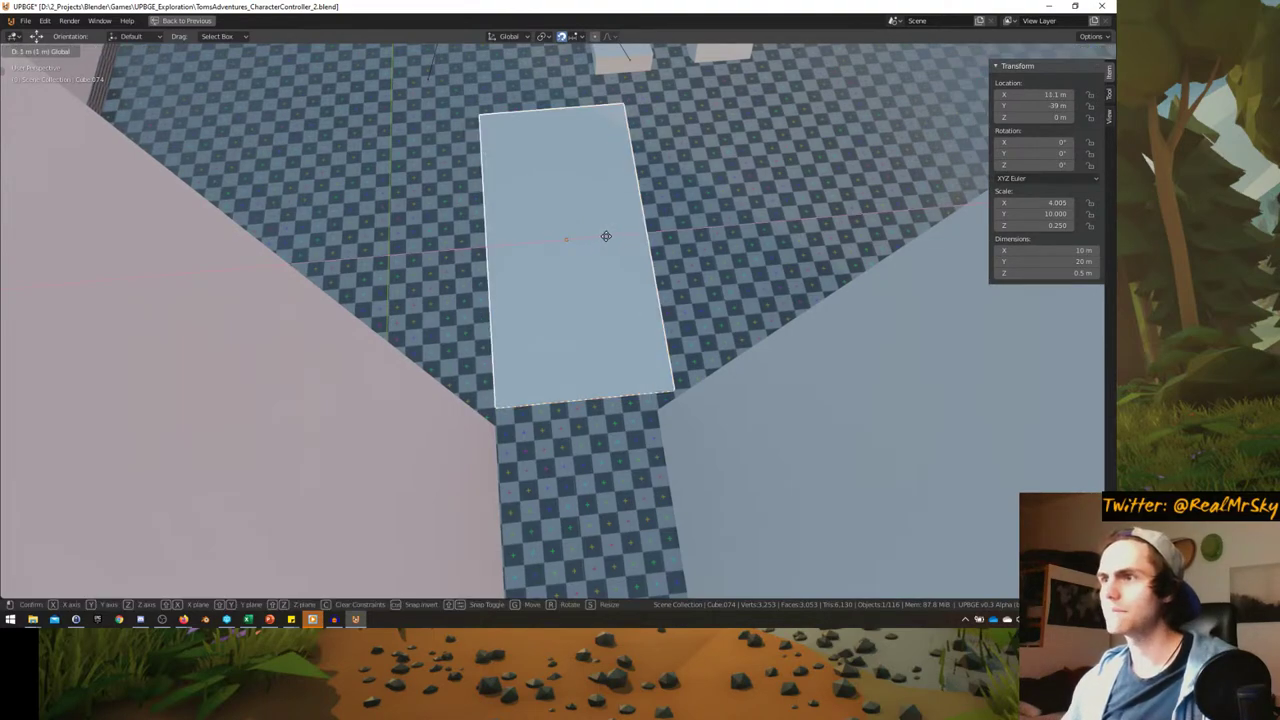
click(590, 255)
scroll(590, 255, down, 3)
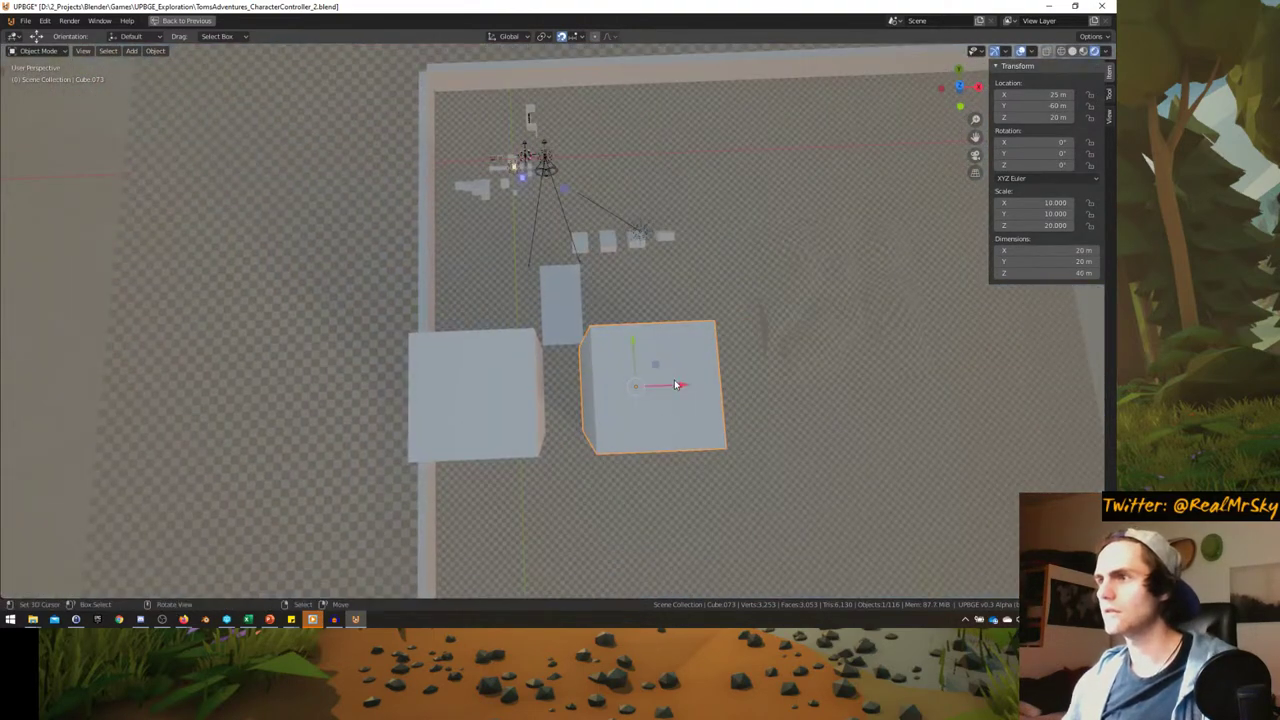
- Nudge the neighbouring large block right and move the slab 7 m back along Y
key(g)
click(685, 384)
scroll(615, 377, up, 5)
click(614, 368)
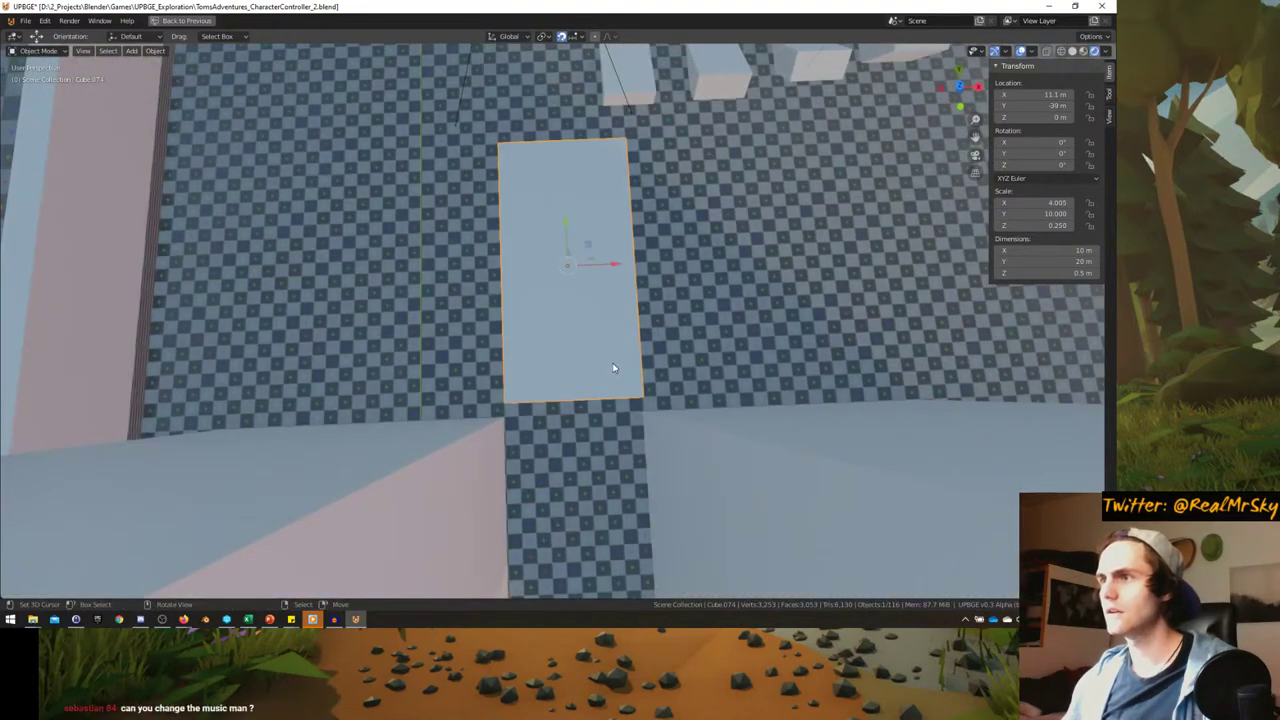
key(g)
click(609, 454)
middle_drag(609, 454, 470, 352)
- Abandon a move of the left wall and set the floor slab's X location to 11 m
click(360, 340)
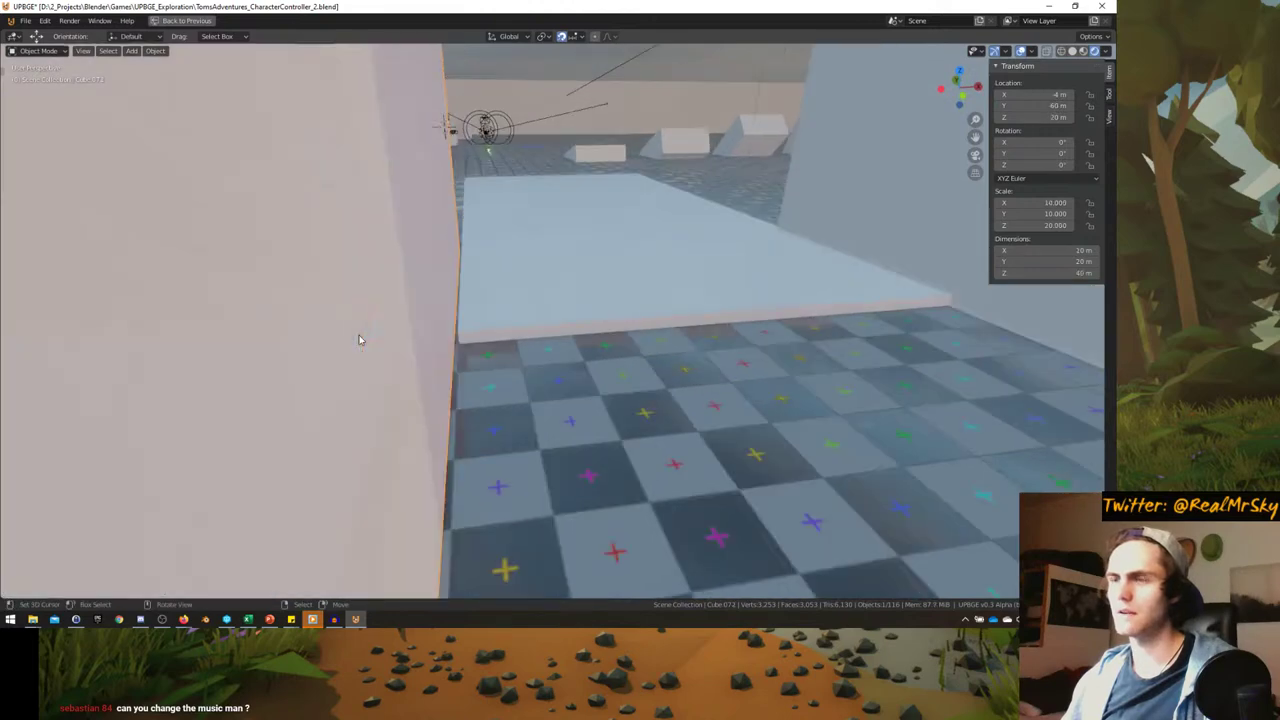
key(g)
key(x)
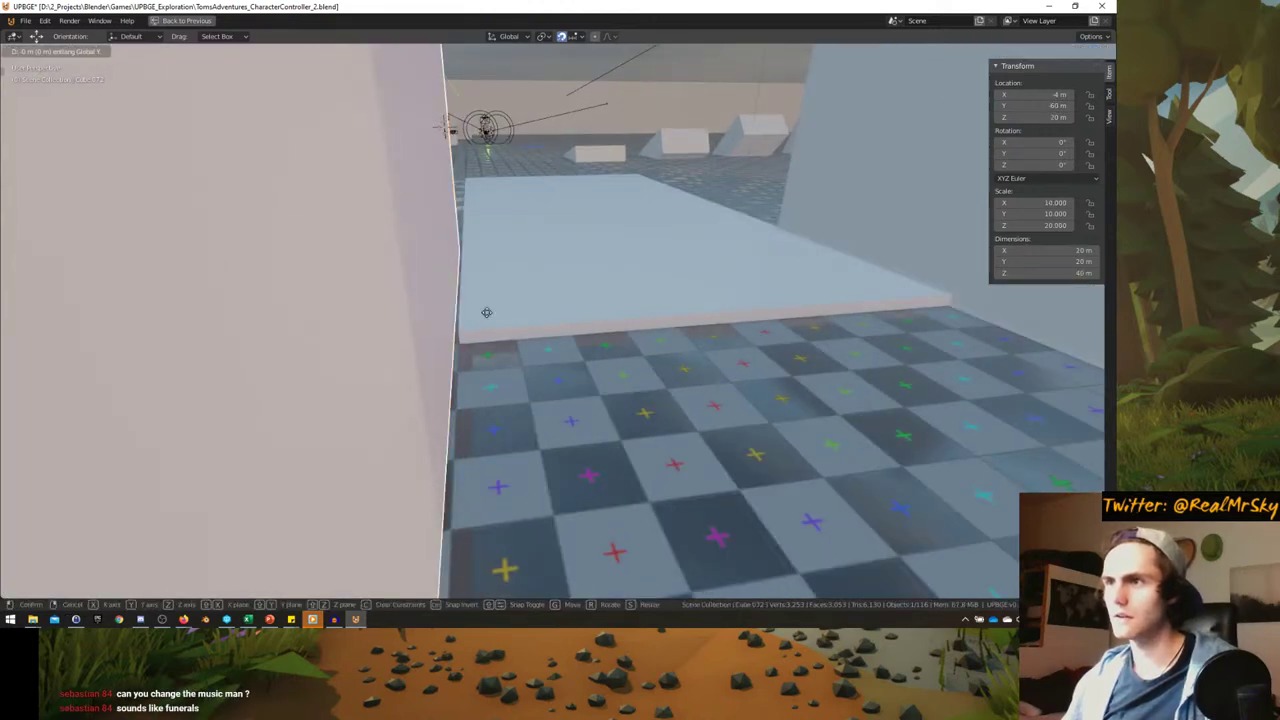
right_click(535, 308)
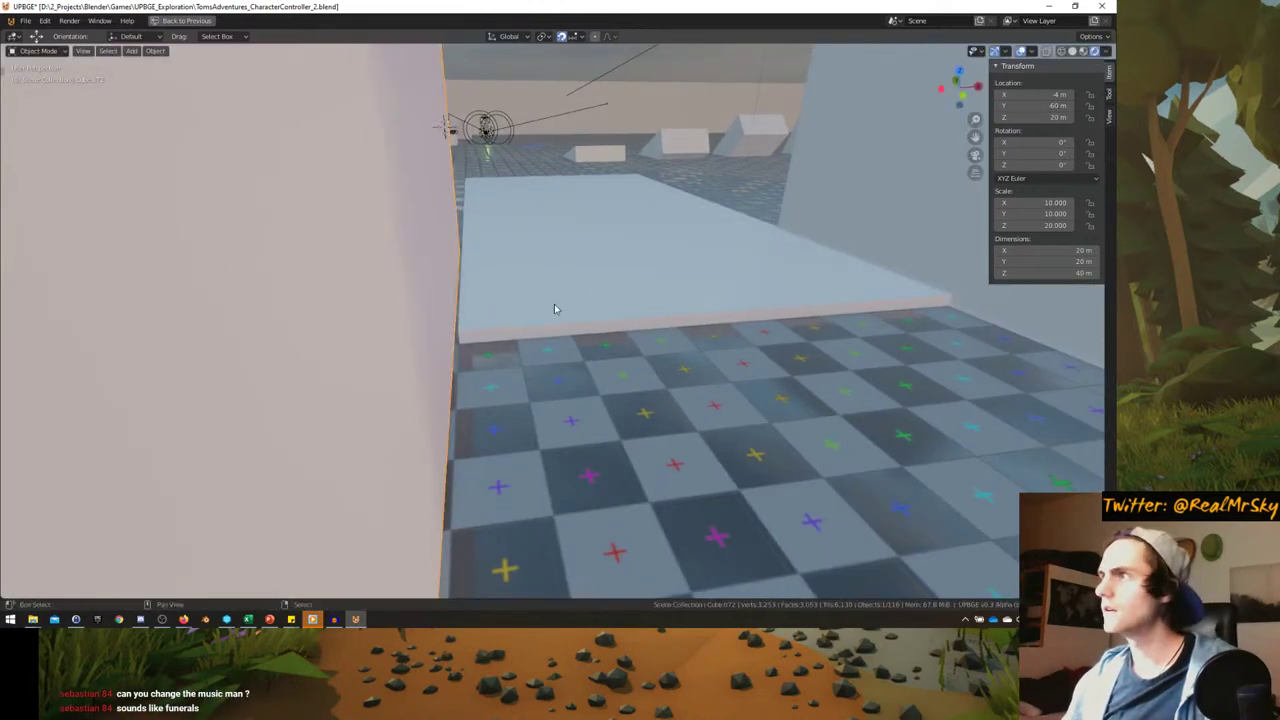
middle_drag(555, 308, 925, 189)
click(613, 292)
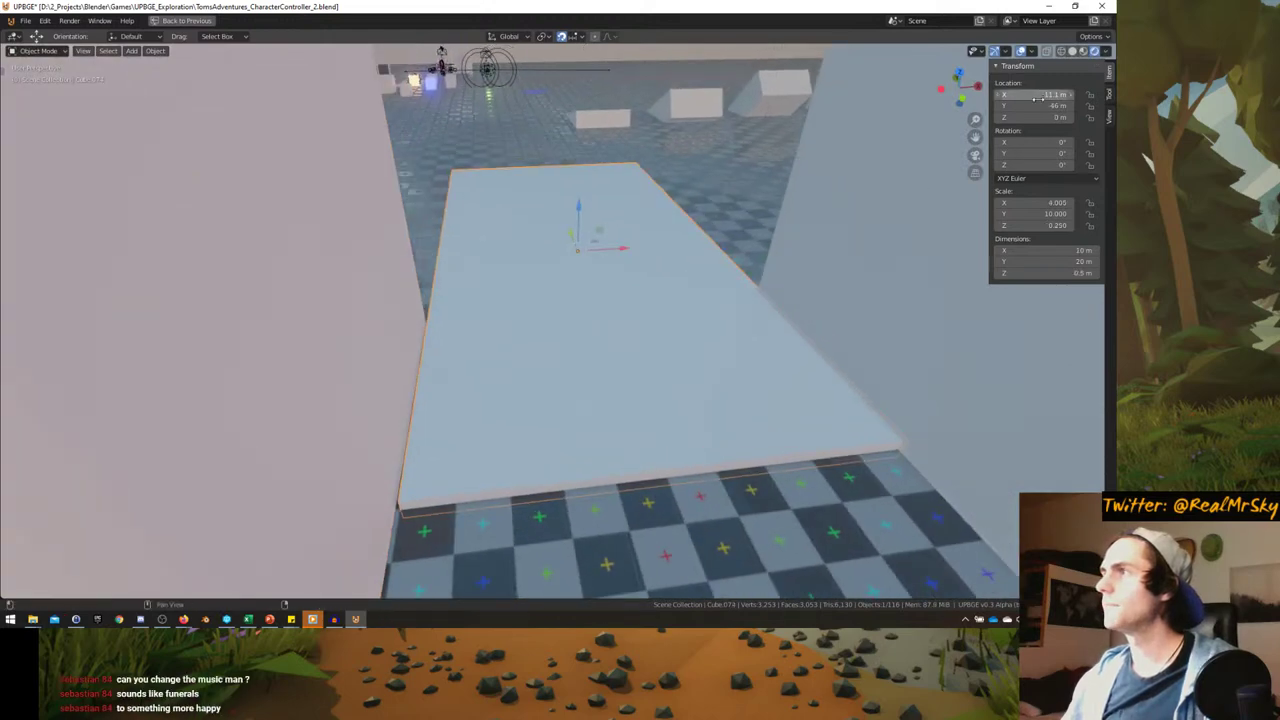
click(1037, 95)
key(Return)
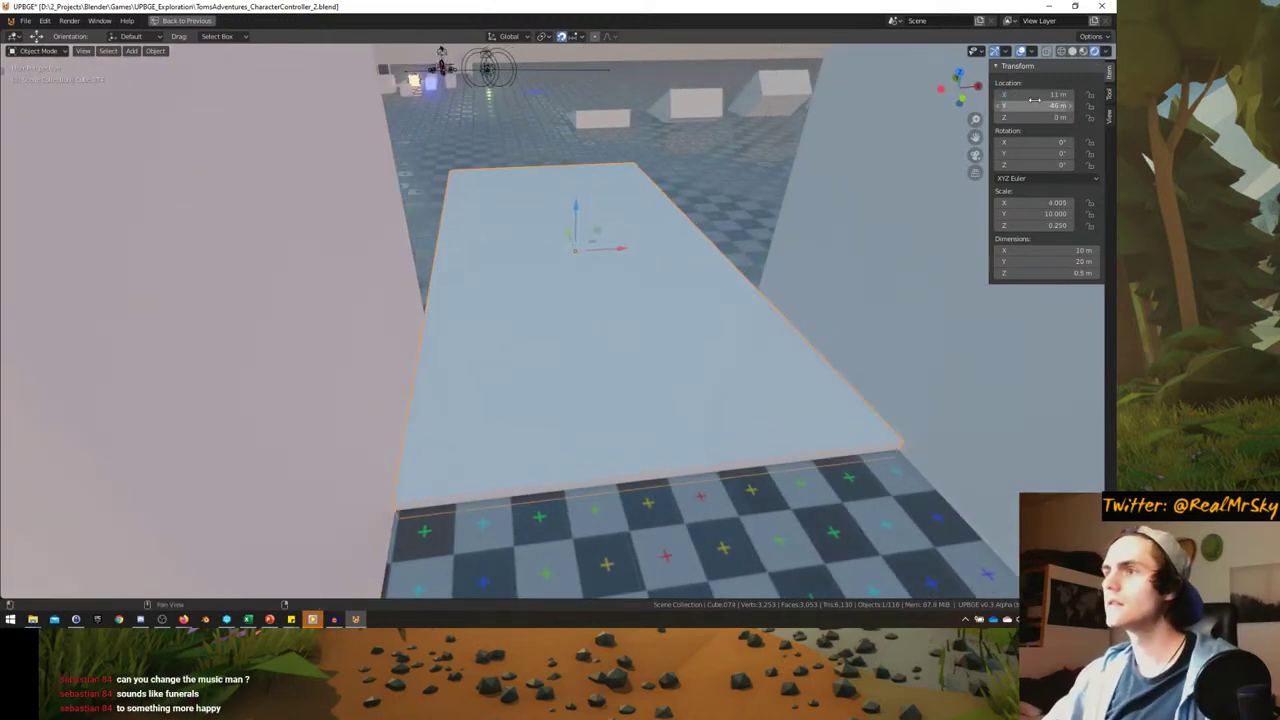
- Select the floor slab and enter Edit Mode on its mesh
click(901, 294)
middle_drag(901, 294, 537, 306)
click(533, 303)
key(Tab)
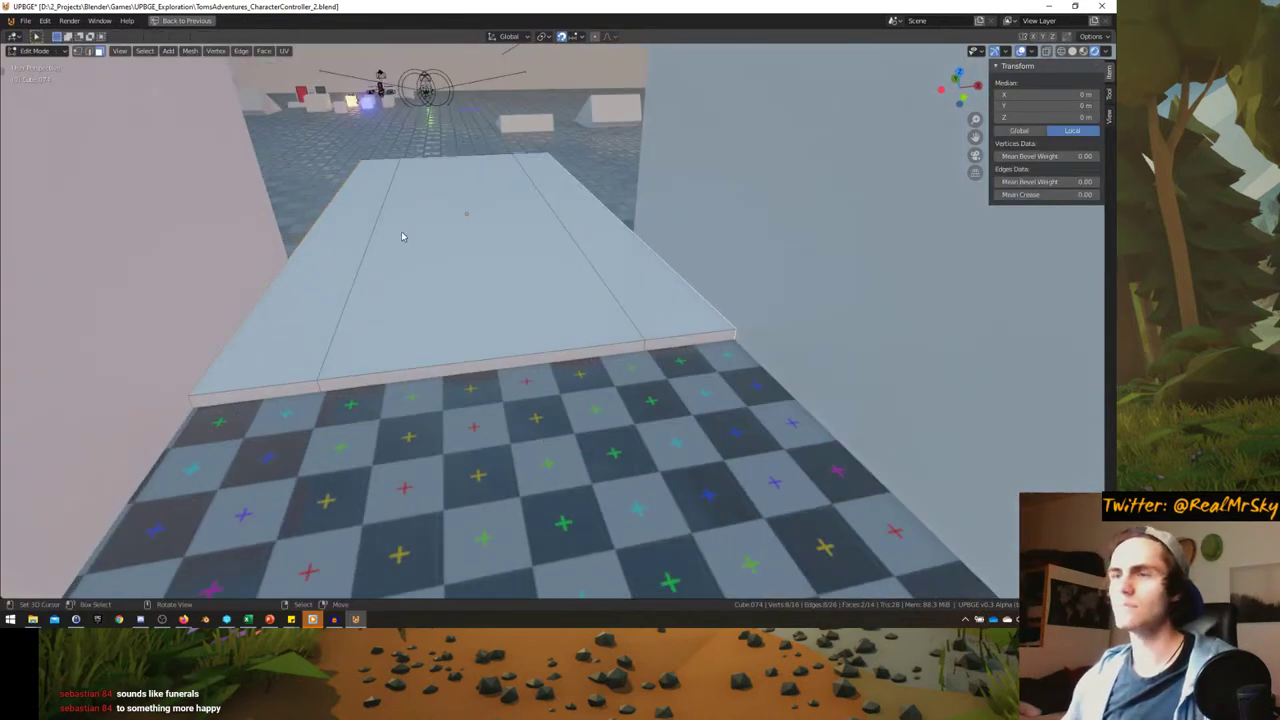
- Add a loop cut across the floor slab's top
click(421, 369)
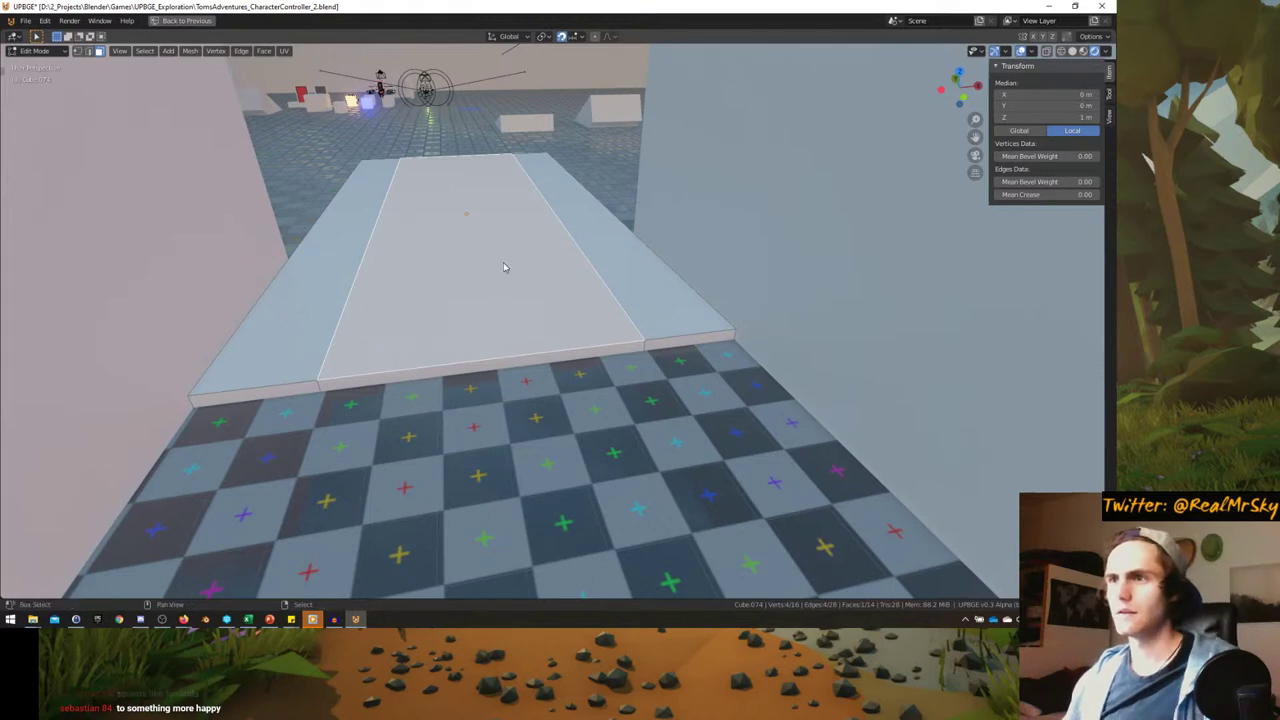
key(s)
key(Escape)
key(ctrl+r)
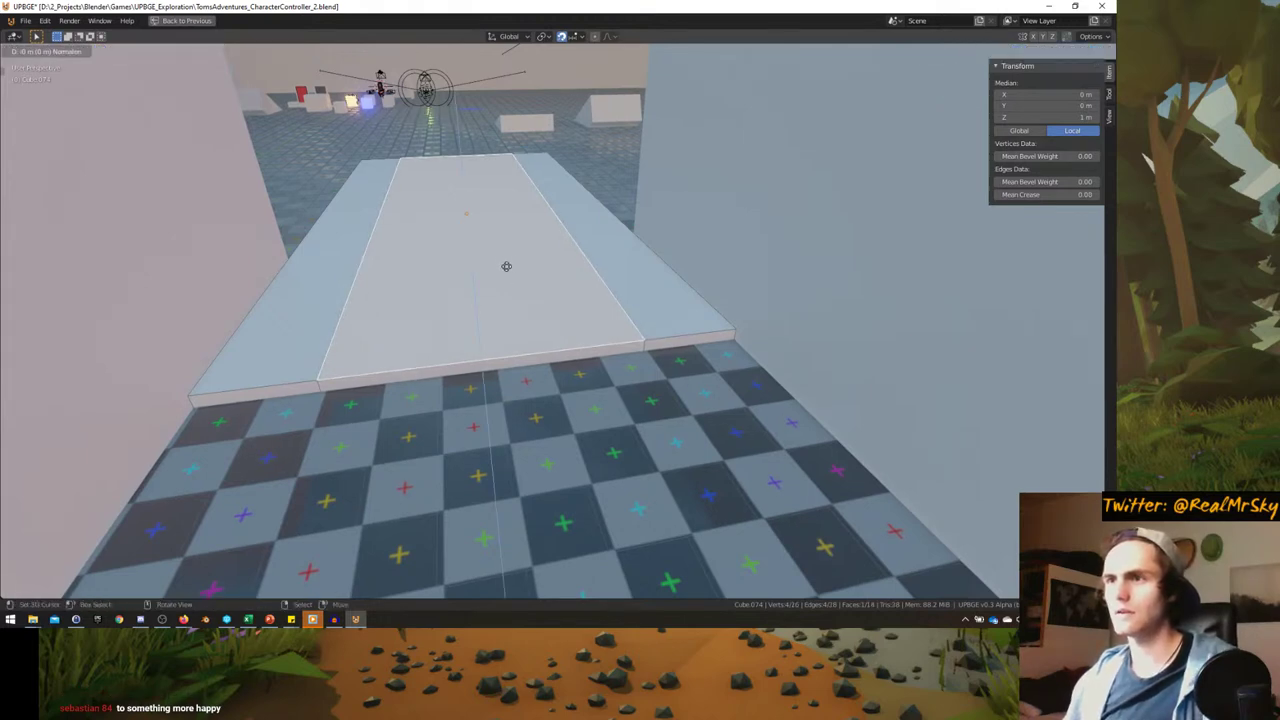
click(508, 262)
right_click(508, 256)
key(g)
key(z)
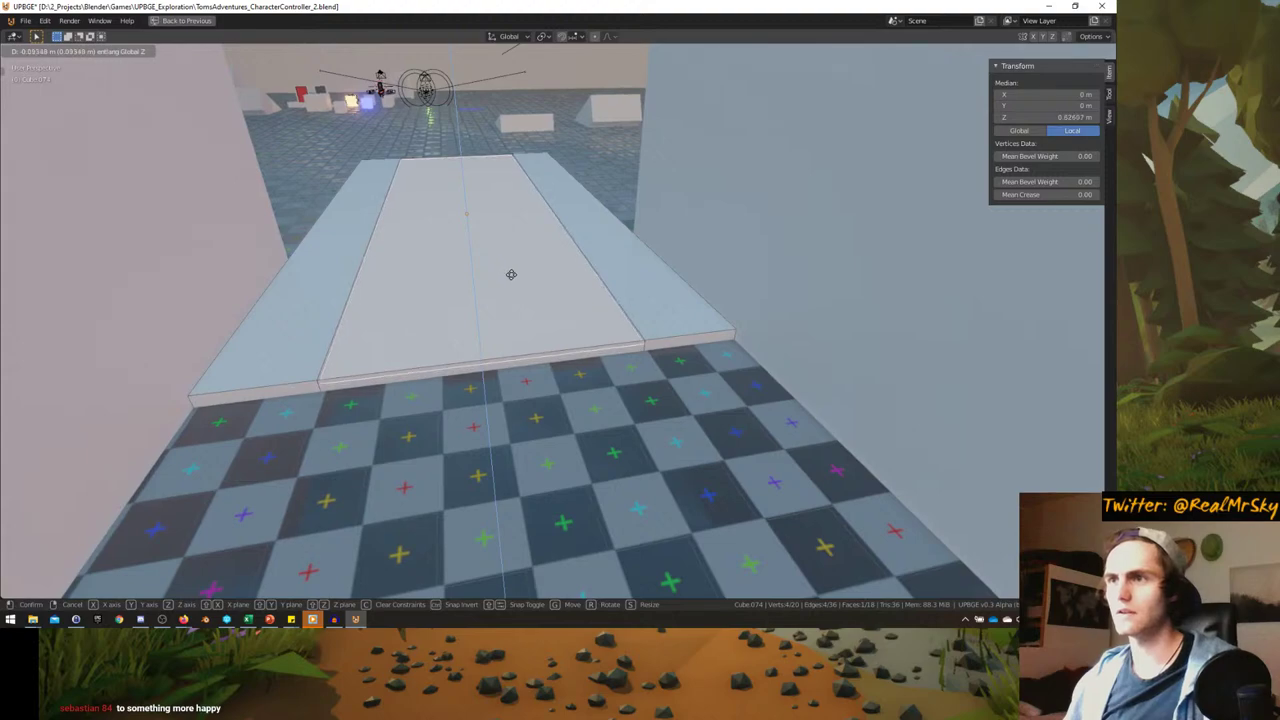
right_click(514, 278)
- Delete the slab's front edge, one side face, and the underside face
click(392, 380)
key(x)
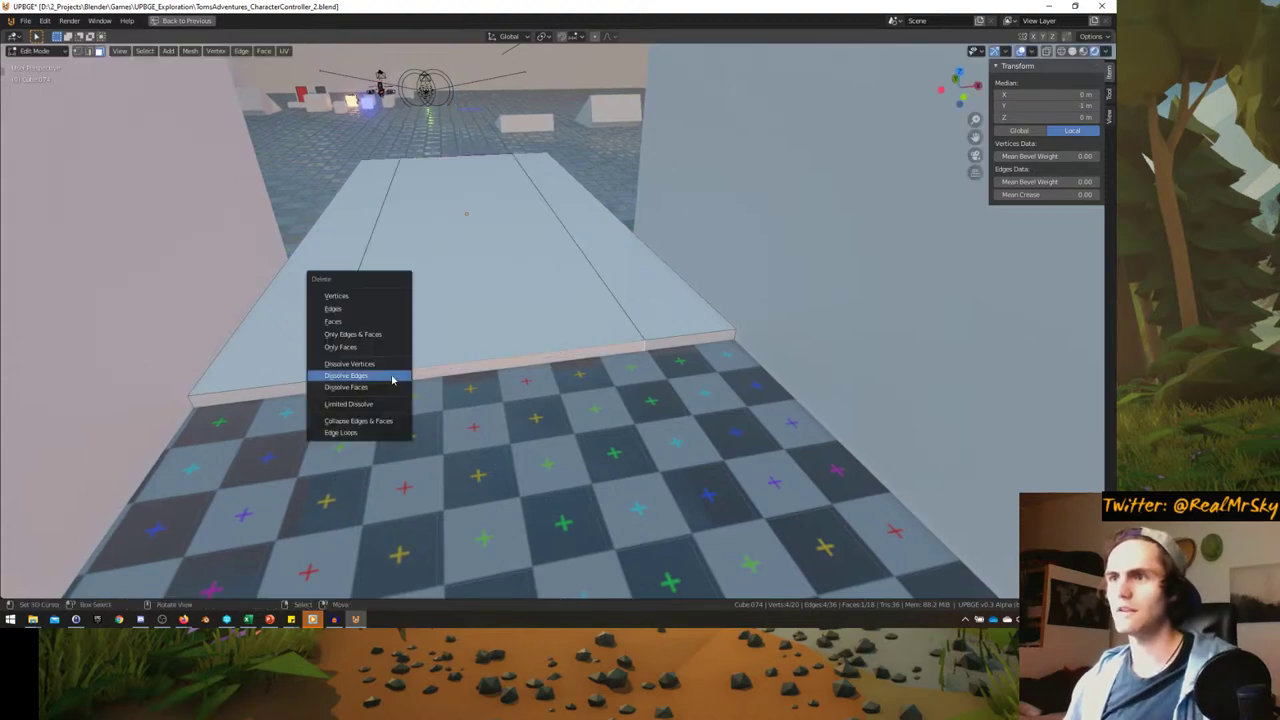
click(395, 325)
middle_drag(411, 171, 630, 195)
click(595, 290)
key(x)
click(592, 290)
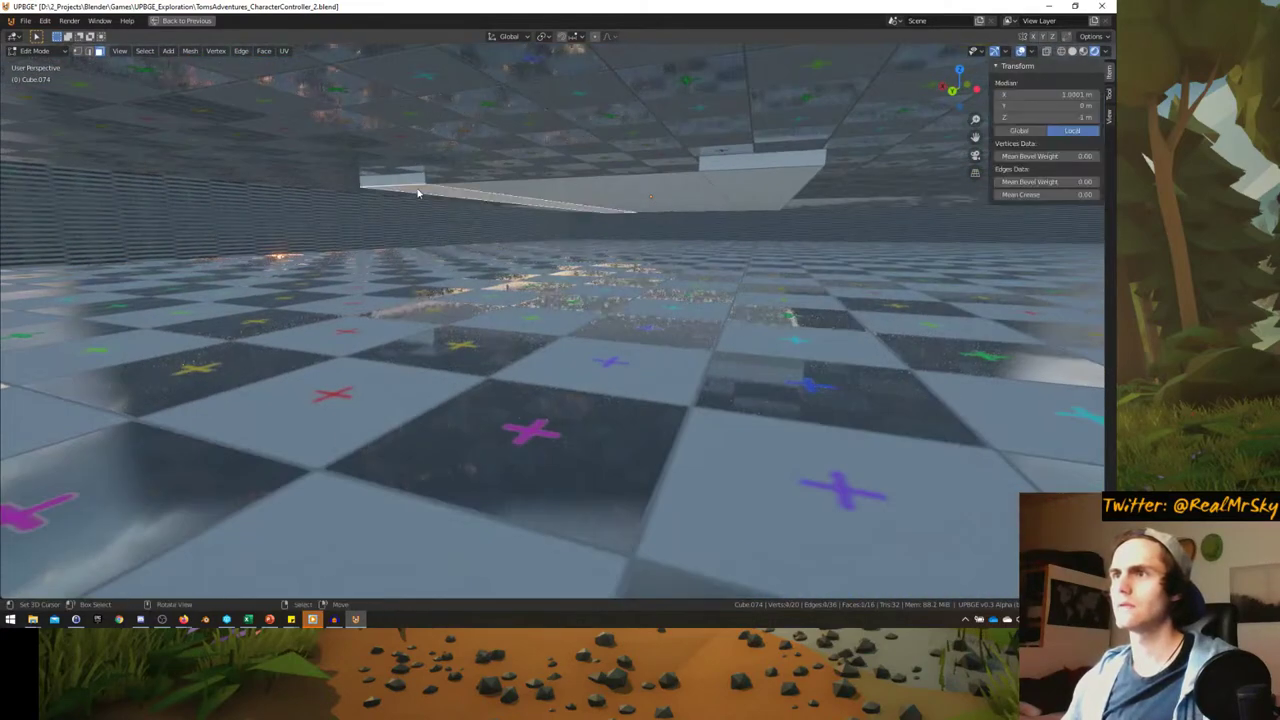
click(700, 190)
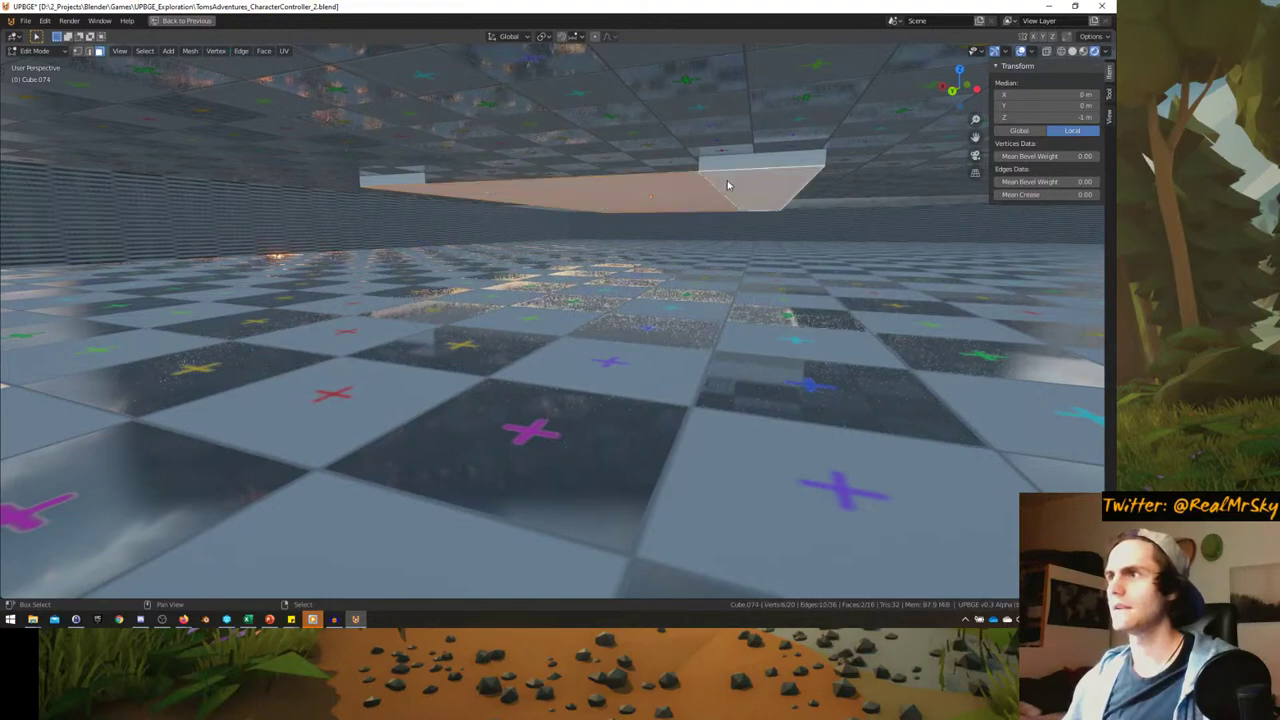
key(x)
click(686, 189)
- Delete the slab's front side faces
mouse_move(686, 189)
middle_down()
mouse_move(617, 180)
mouse_move(629, 209)
mouse_move(686, 209)
middle_up()
click(835, 378)
click(294, 306)
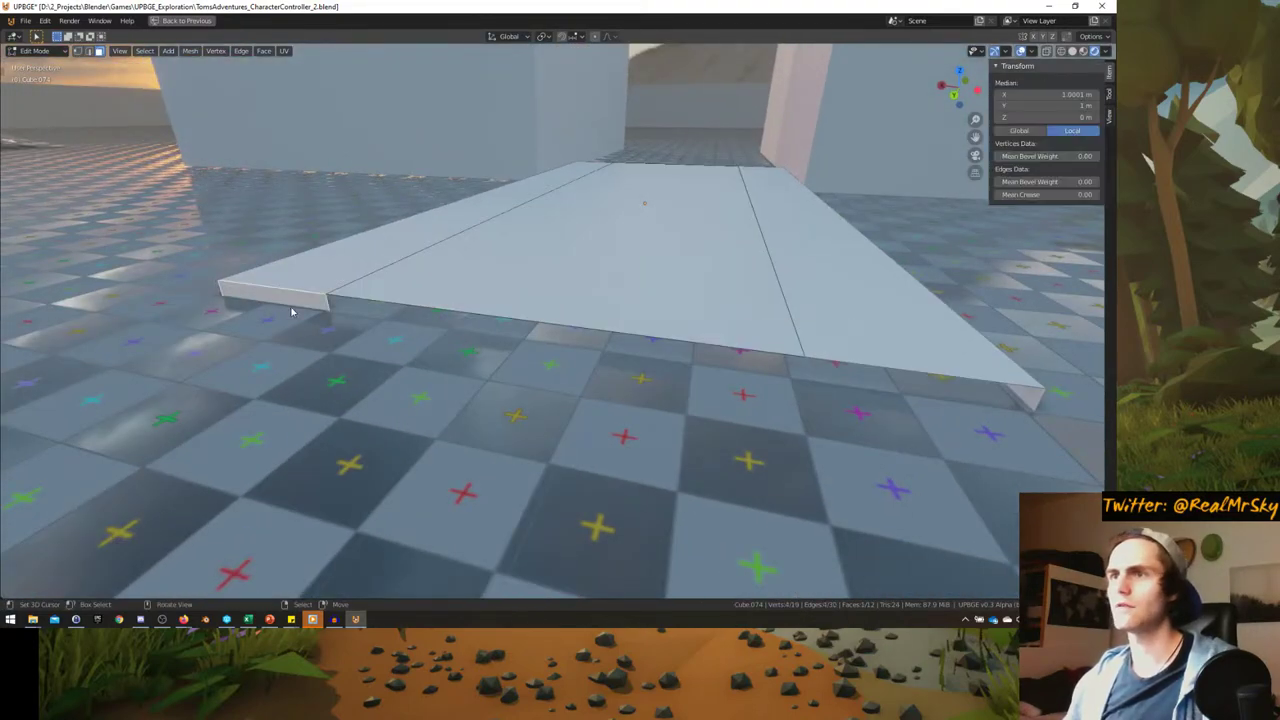
click(306, 300)
middle_drag(306, 300, 403, 346)
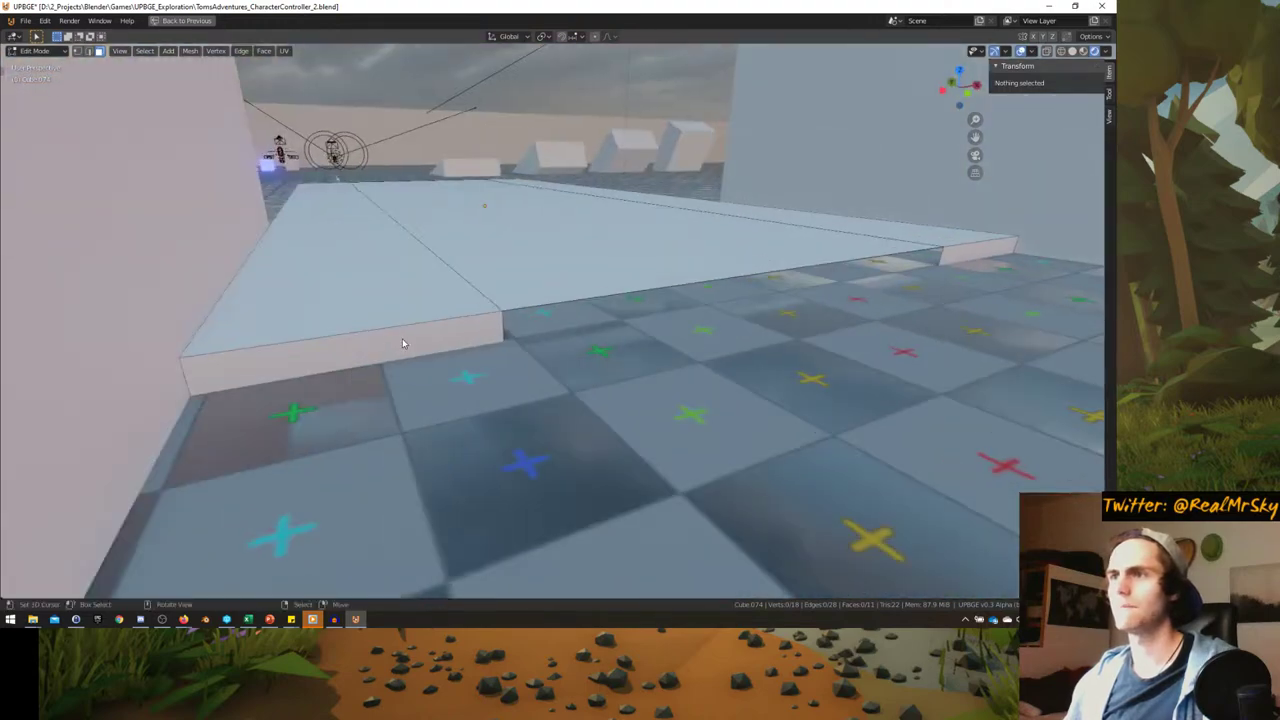
click(403, 346)
key(x)
click(970, 258)
- Extrude and delete the top face, then undo that deletion
middle_drag(970, 258, 759, 264)
click(759, 264)
key(e)
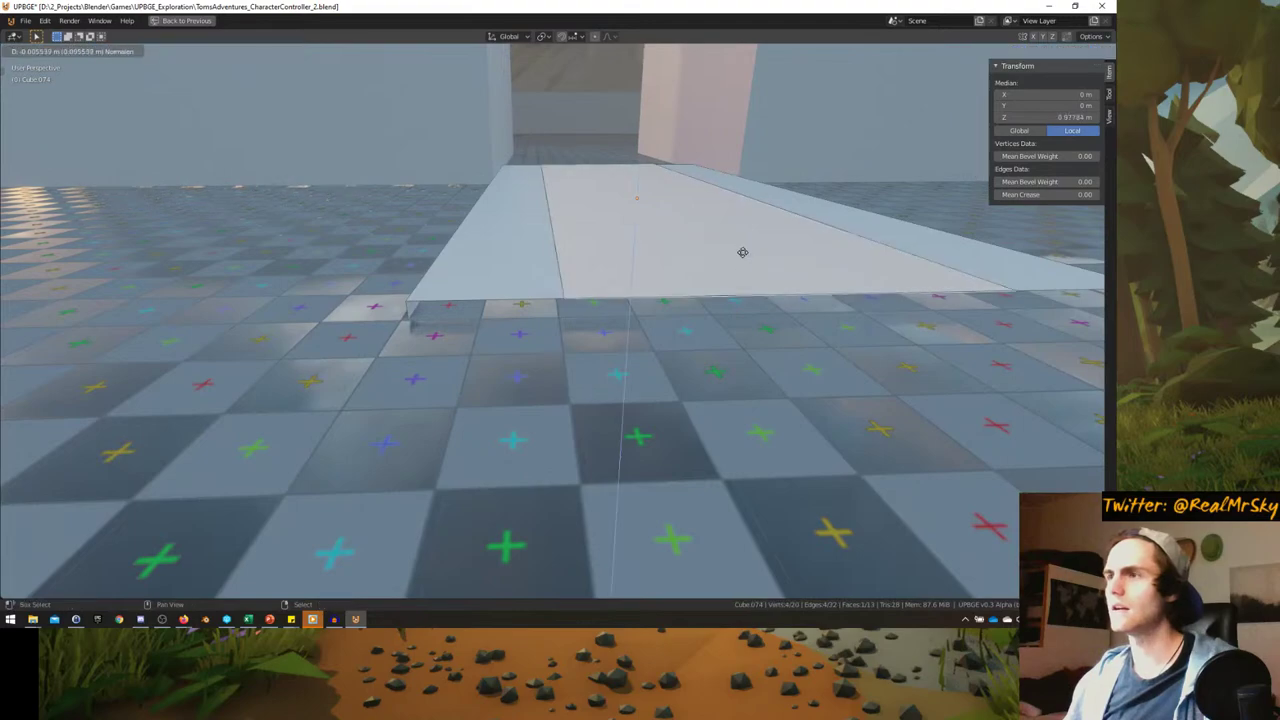
click(744, 309)
key(x)
click(709, 306)
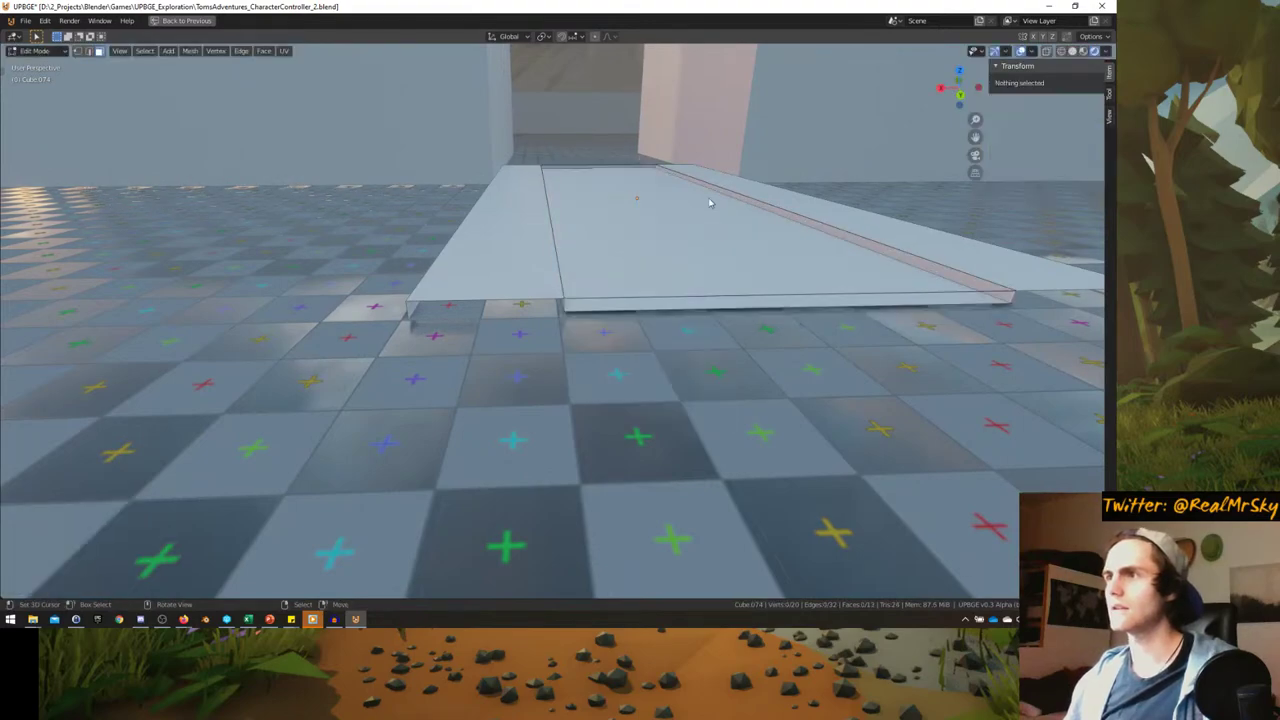
middle_drag(709, 200, 445, 197)
key(ctrl+z)
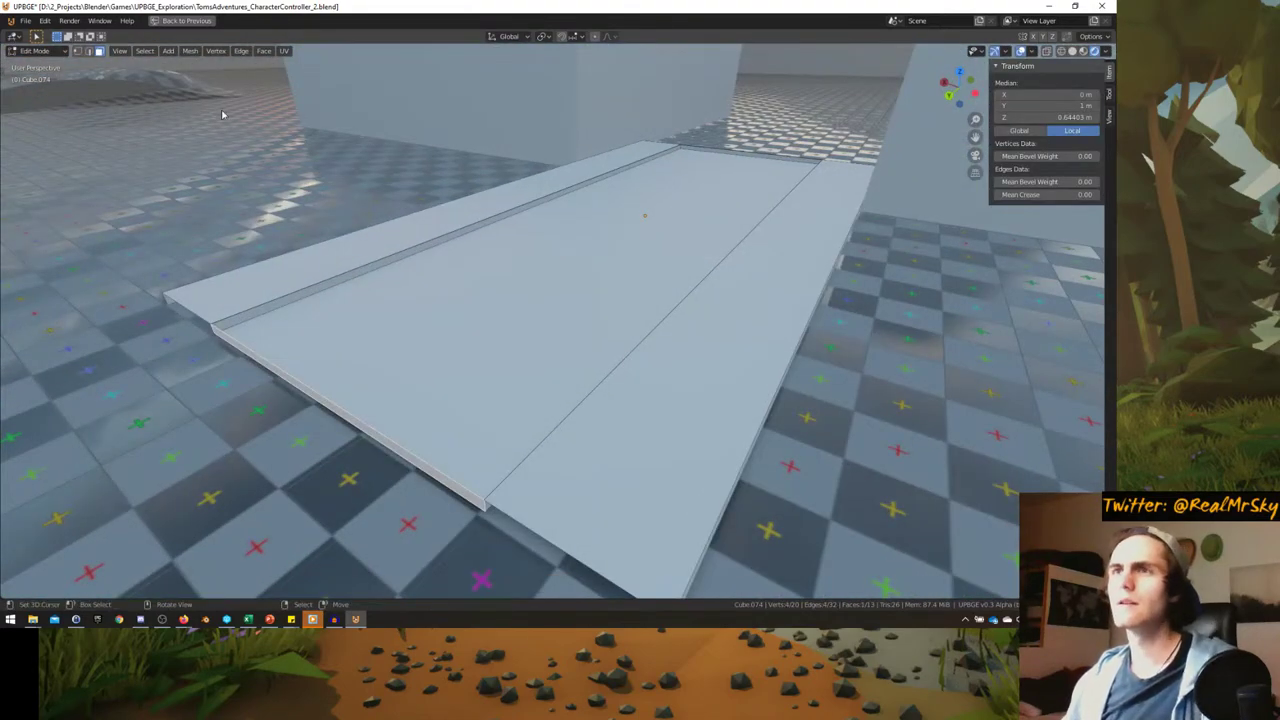
- In vertex mode, delete the faces along the slab's front edge between both corners
key(1)
middle_drag(200, 180, 366, 323)
key(x)
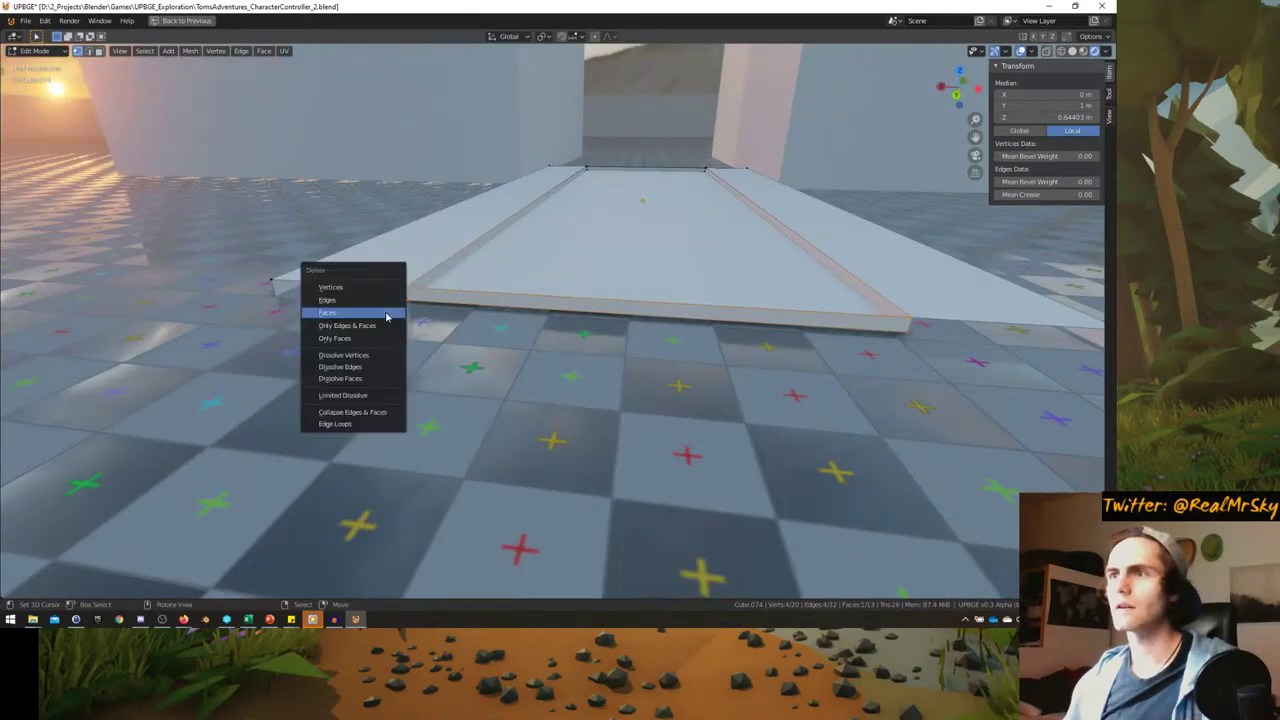
click(385, 309)
click(407, 293)
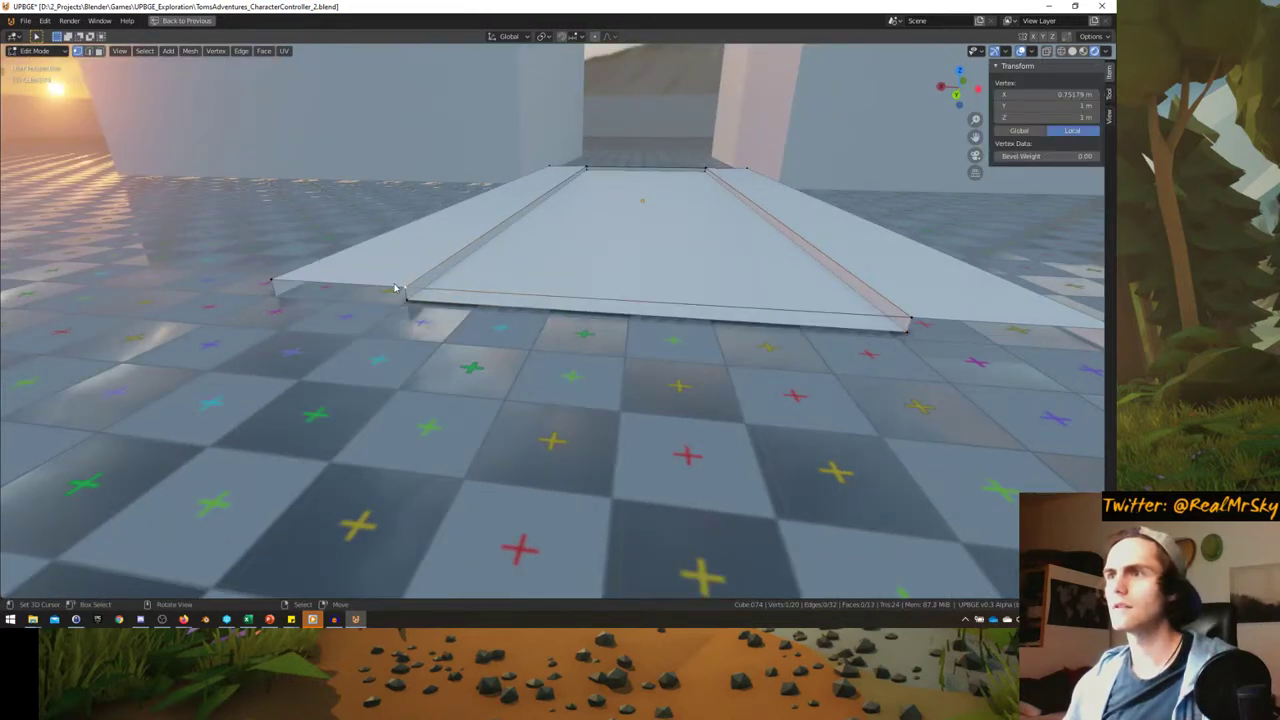
shift+click(907, 320)
key(x)
key(x)
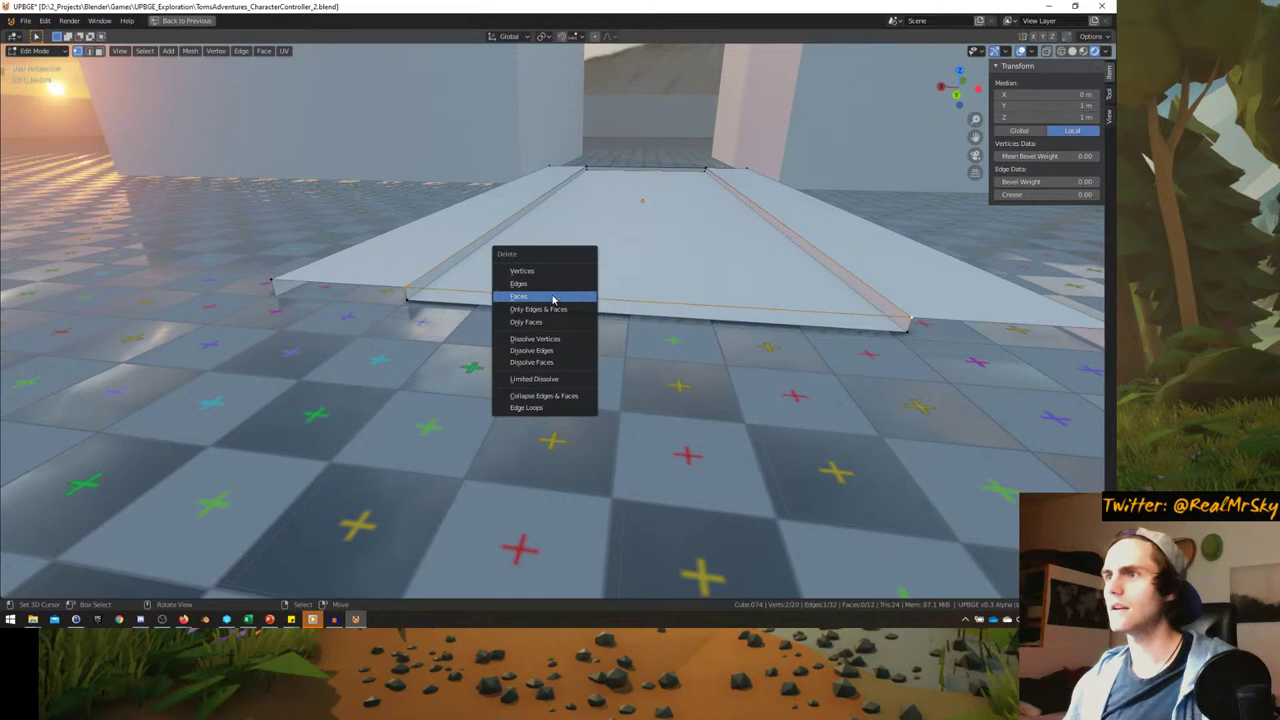
click(552, 298)
- Try moving a corner vertex and resizing the middle face, then clear the selection
middle_drag(552, 298, 686, 249)
click(450, 390)
key(g)
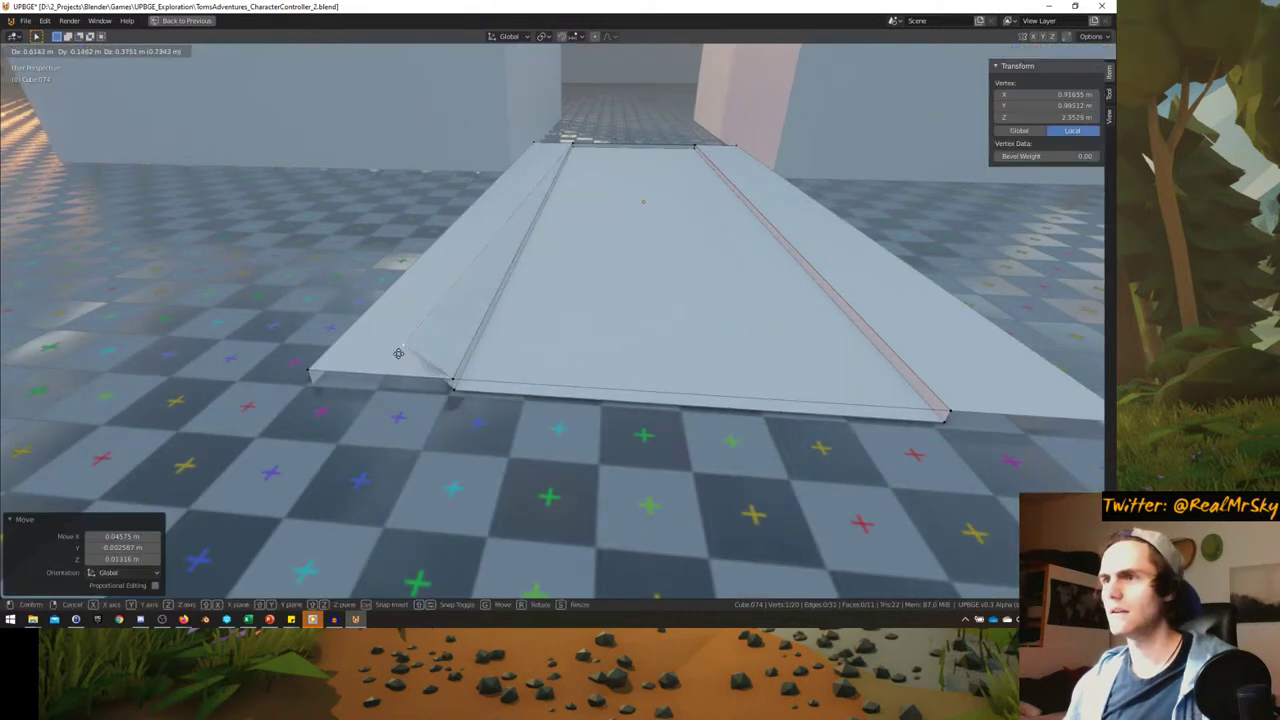
right_click(398, 353)
click(488, 367)
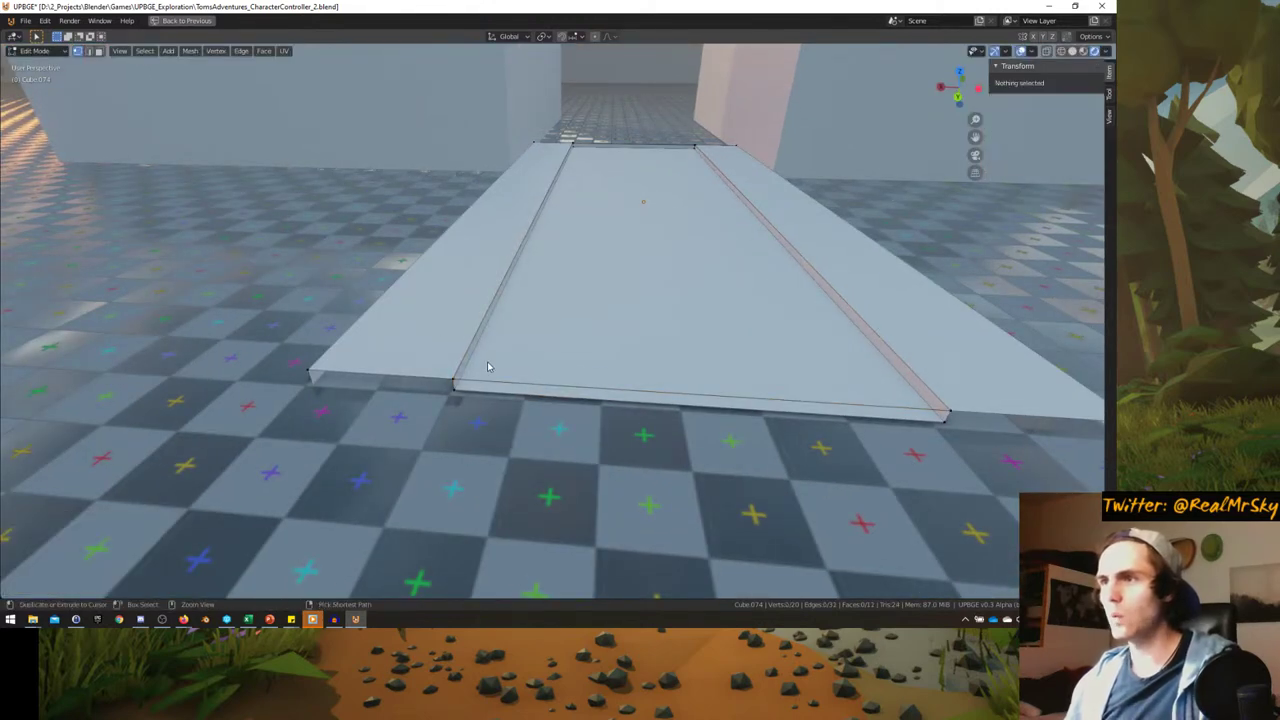
click(488, 367)
key(s)
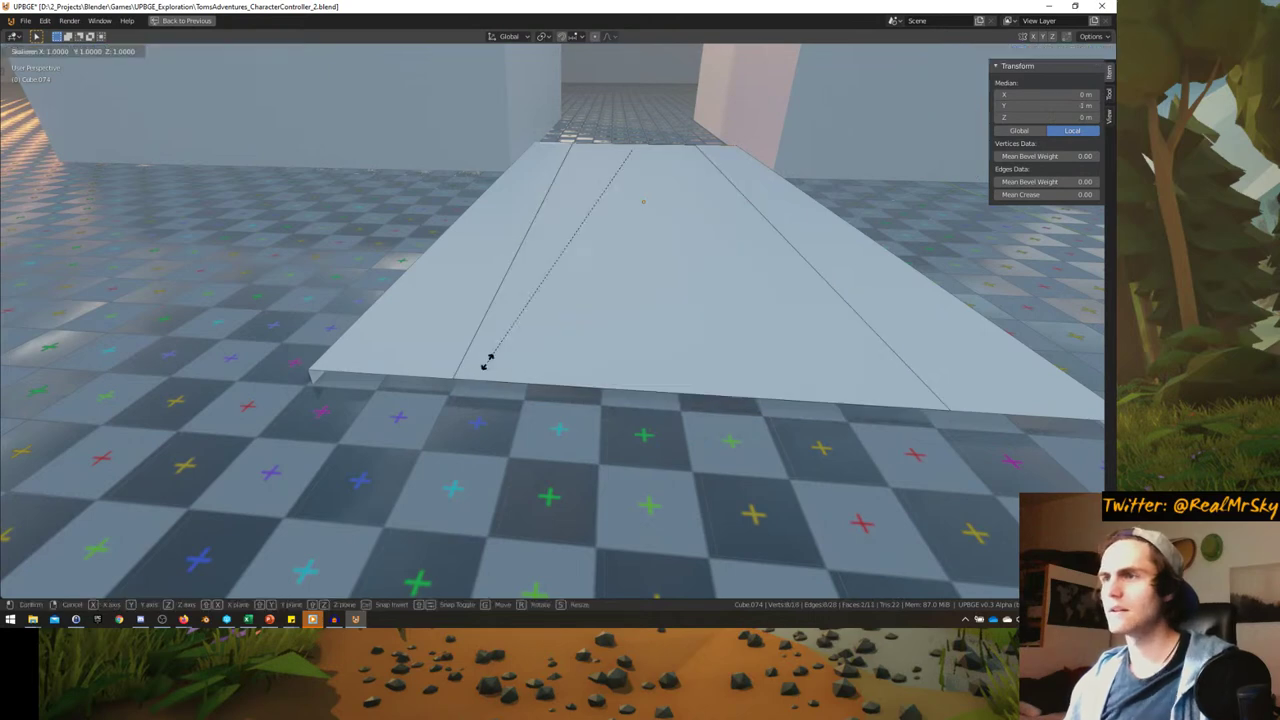
right_click(451, 357)
key(alt+a)
- Merge the overlapping duplicate vertices across the whole slab mesh
key(a)
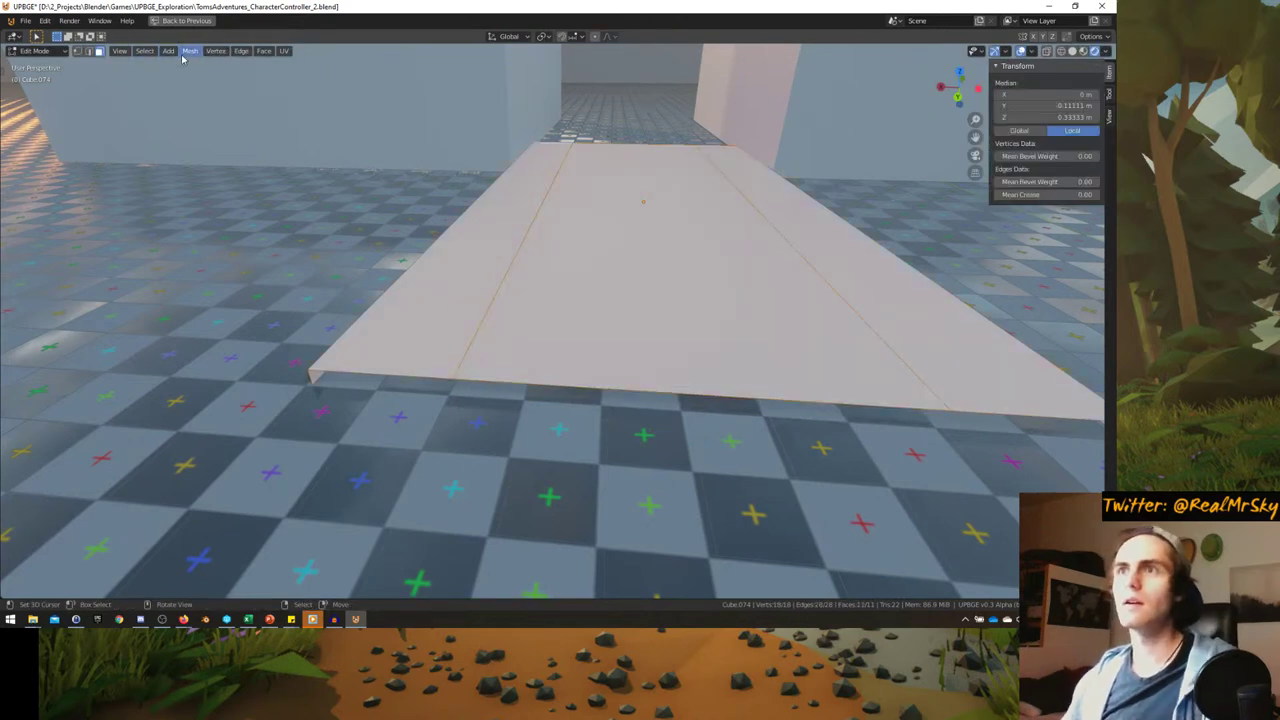
click(186, 54)
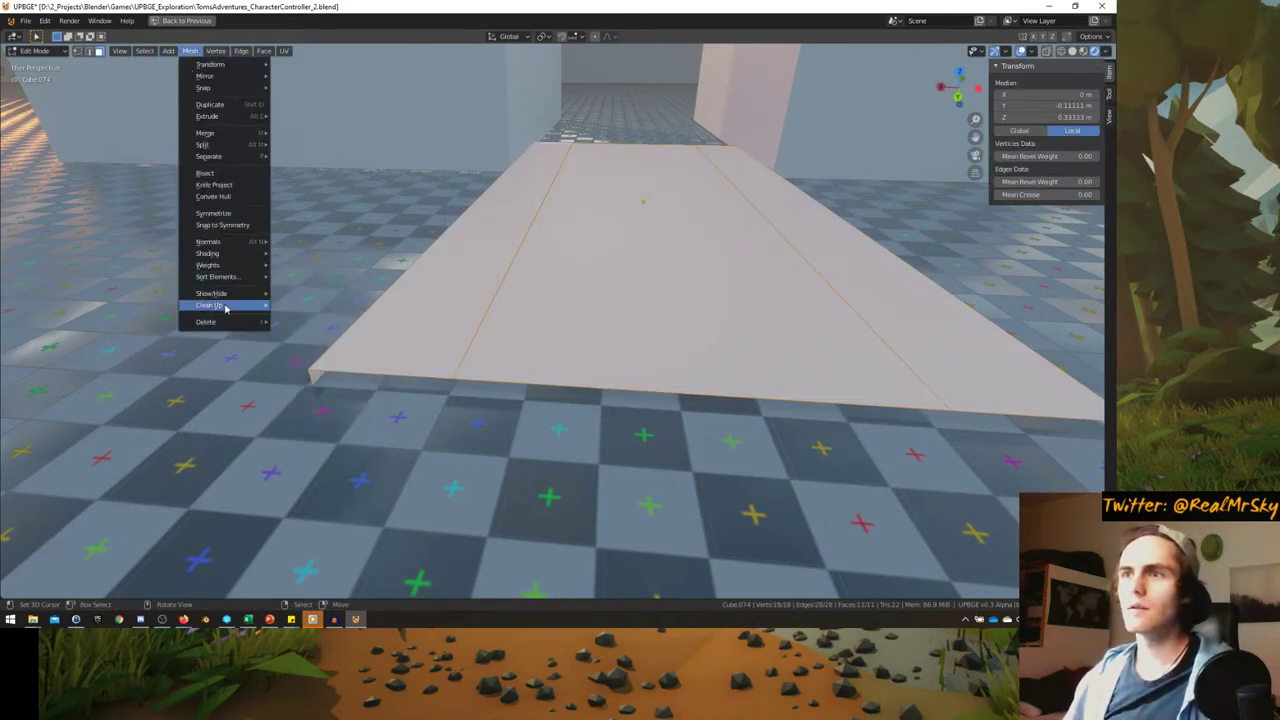
mouse_move(225, 309)
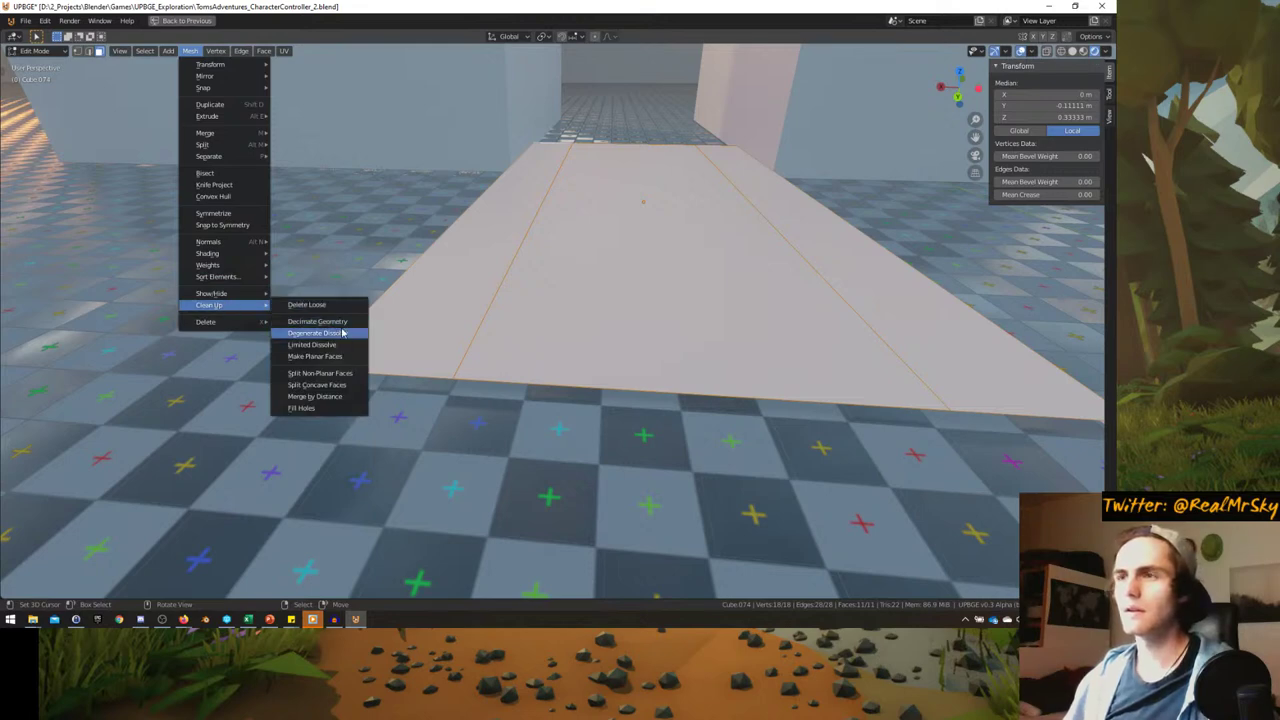
click(315, 397)
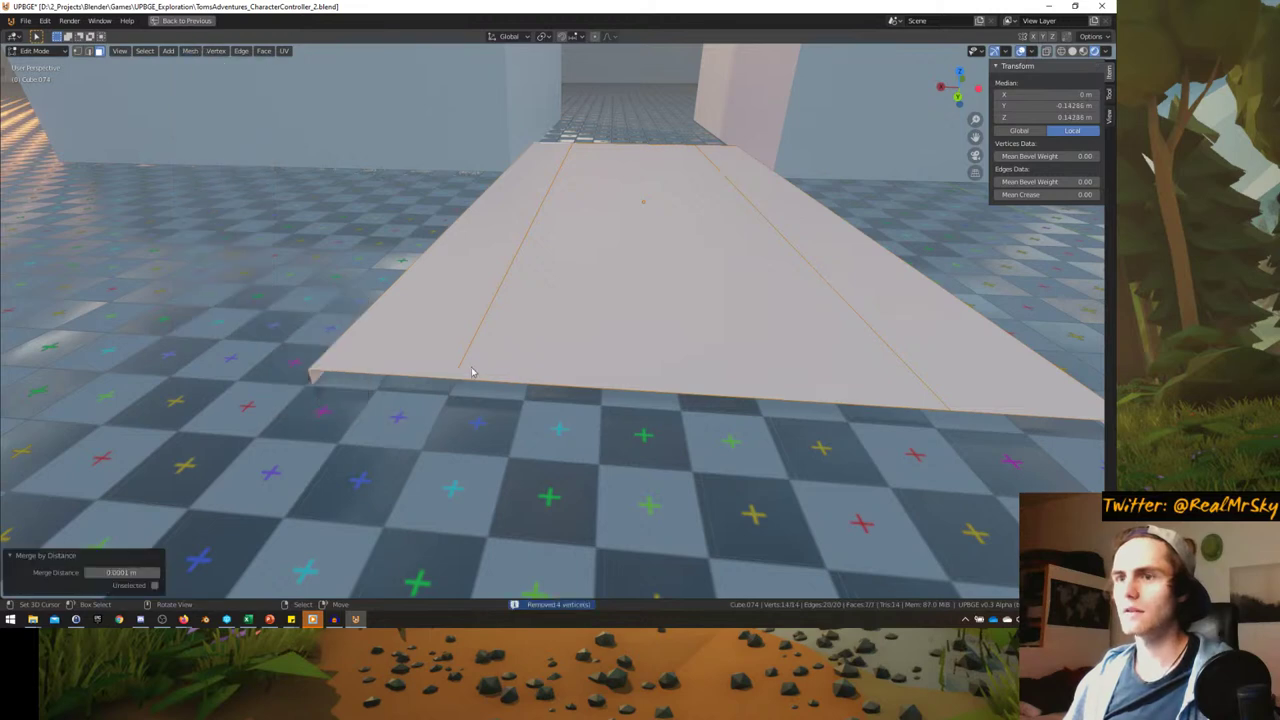
mouse_move(472, 372)
middle_down()
mouse_move(463, 351)
mouse_move(468, 366)
middle_up()
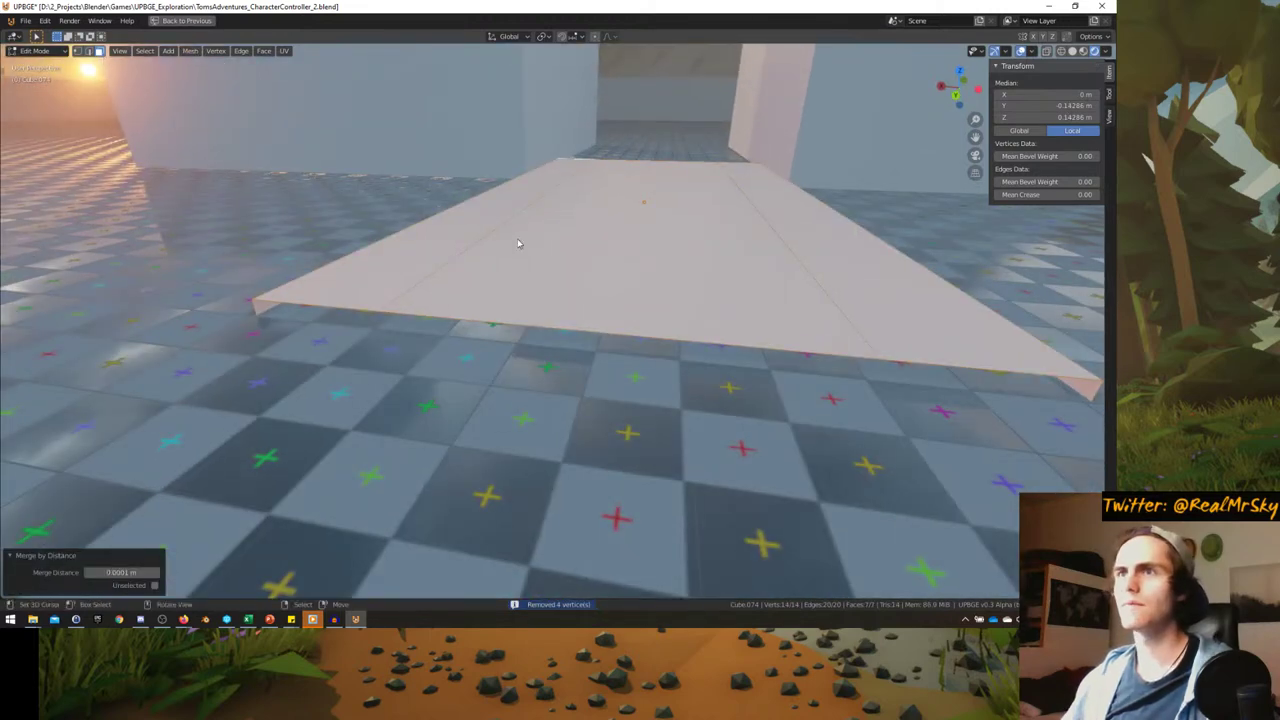
- Inset the middle top face, extrude it downward, and delete the inset walkway faces
key(i)
click(569, 263)
key(e)
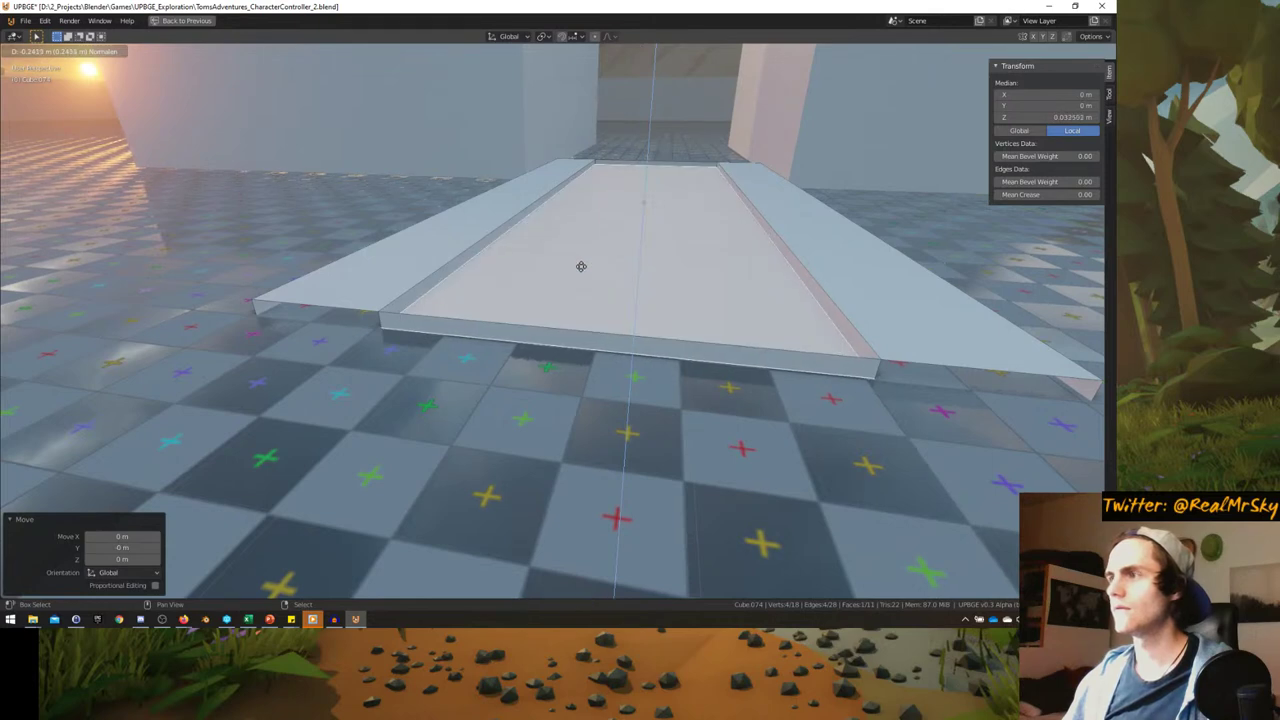
click(565, 340)
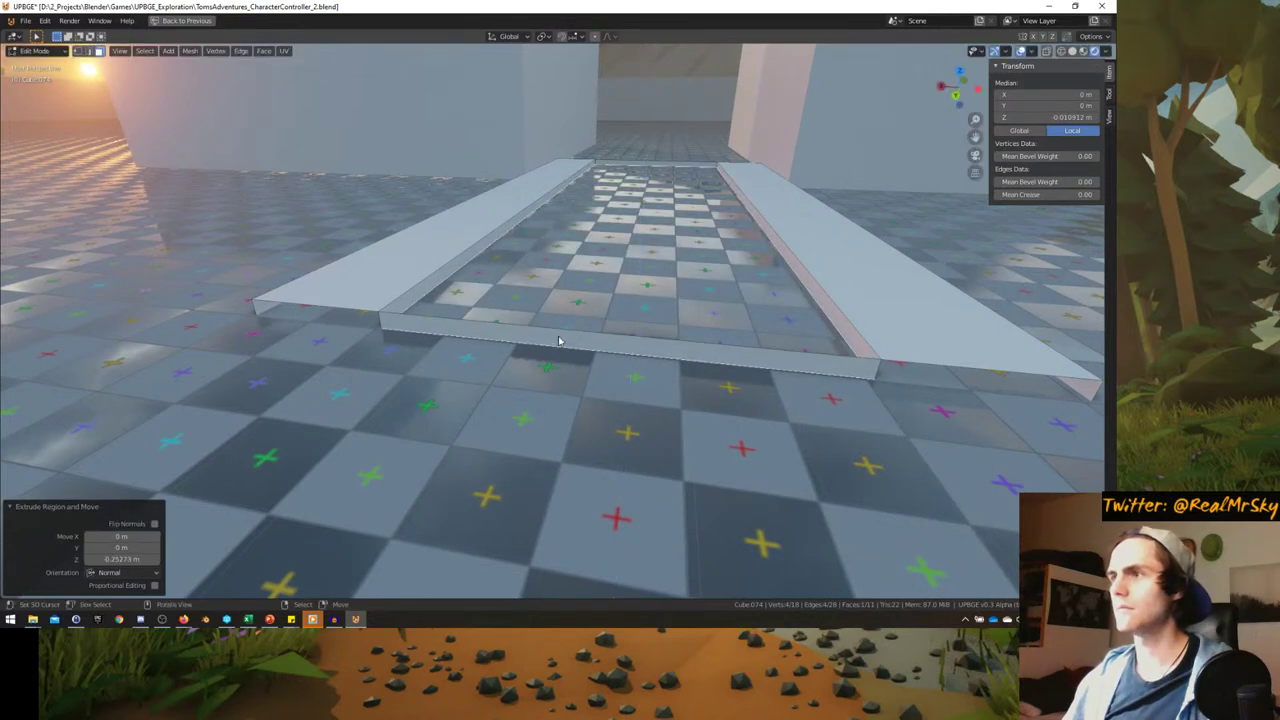
key(x)
click(563, 343)
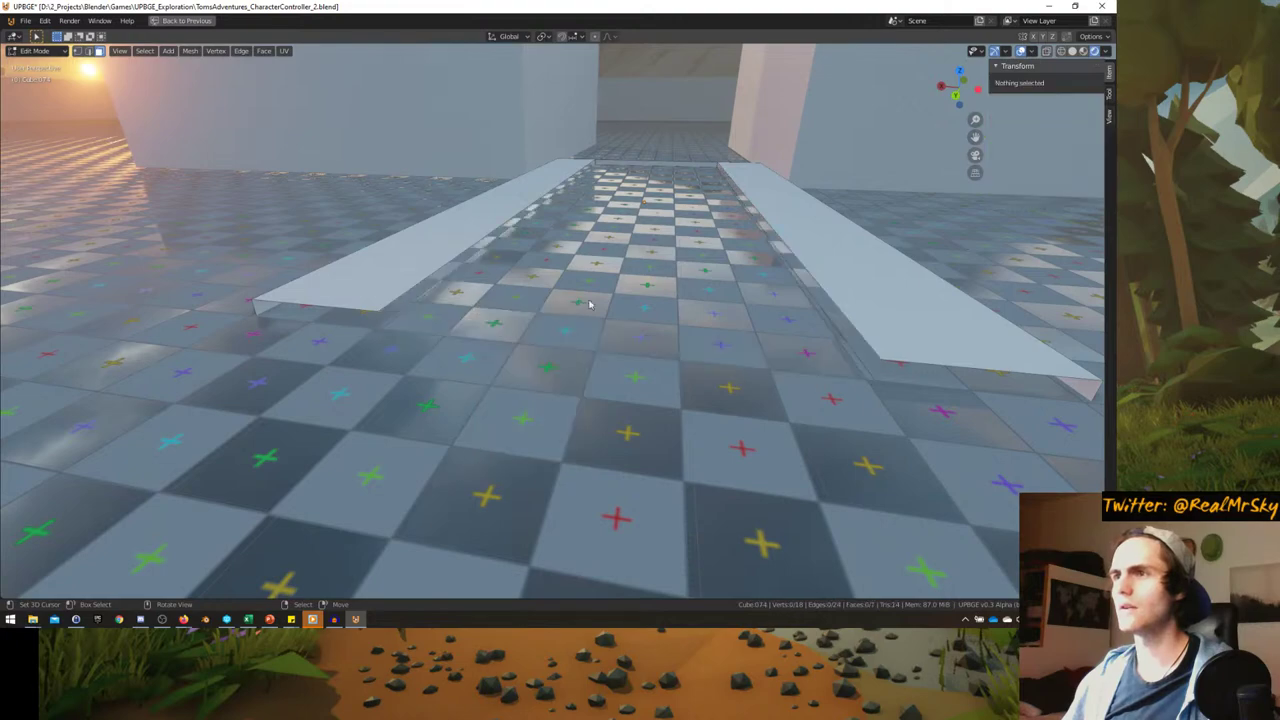
right_click(652, 163)
- Select a curb face and raise the walkway piece 1 m along Z
key(Tab)
scroll(603, 227, up, 5)
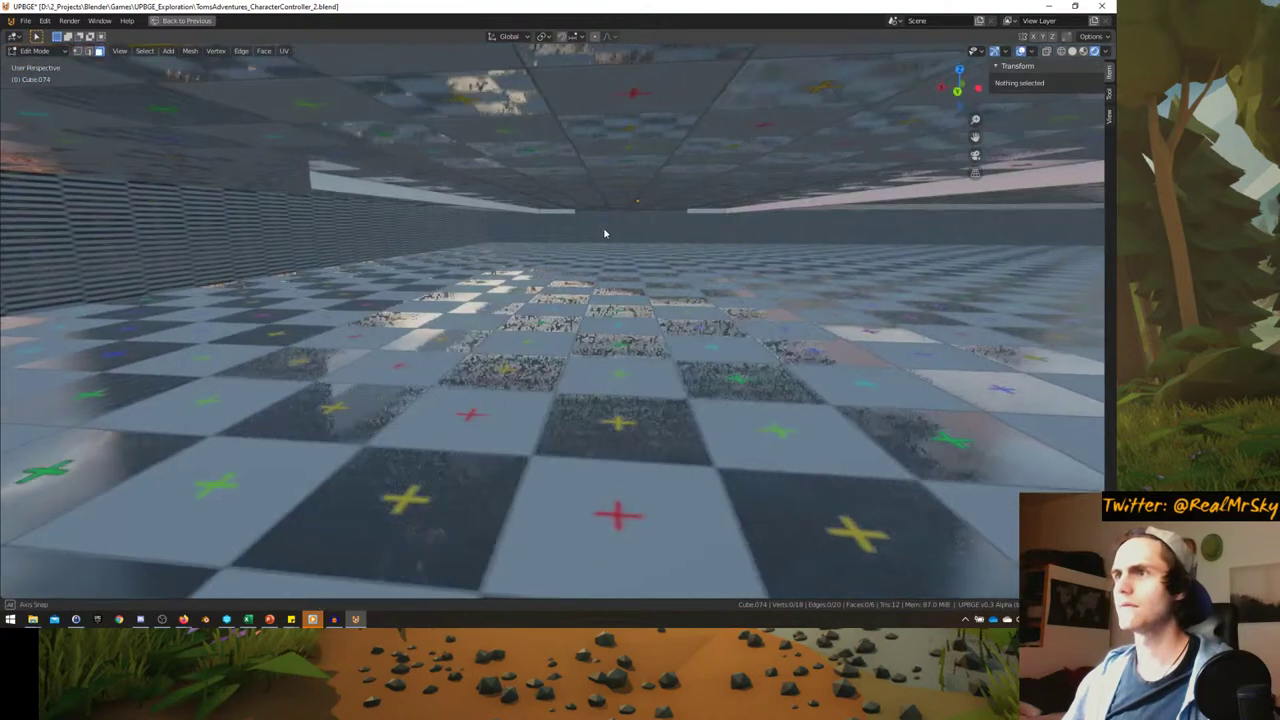
middle_drag(603, 243, 537, 237)
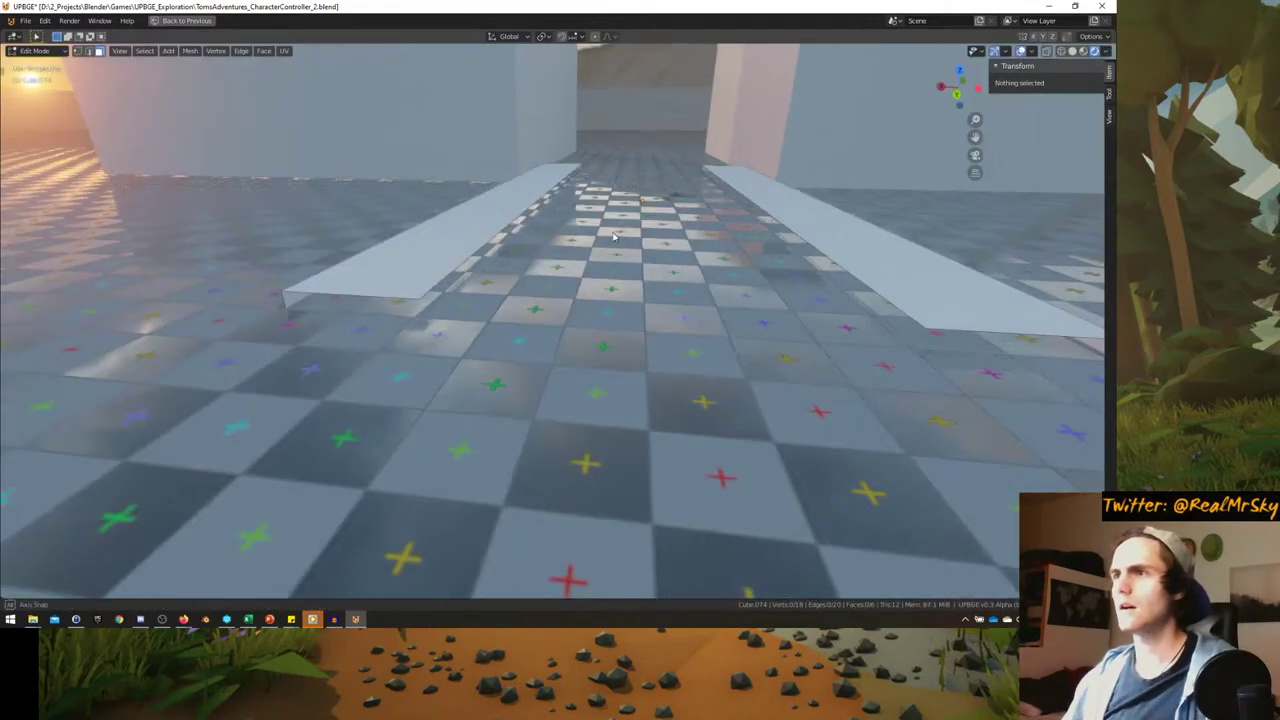
key(Tab)
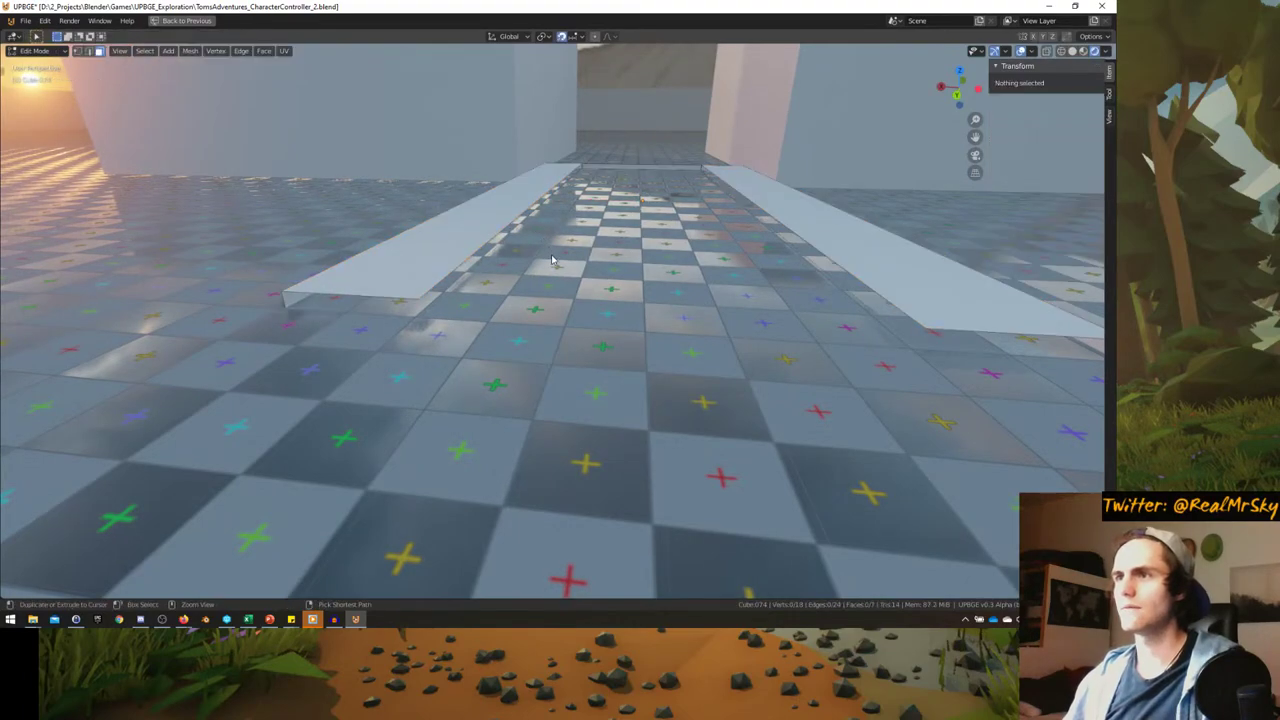
click(554, 263)
key(Tab)
mouse_move(486, 277)
middle_down()
mouse_move(545, 265)
mouse_move(496, 285)
middle_up()
key(g)
key(z)
click(554, 243)
- Delete the selected face of the walkway in Edit Mode
key(Tab)
key(x)
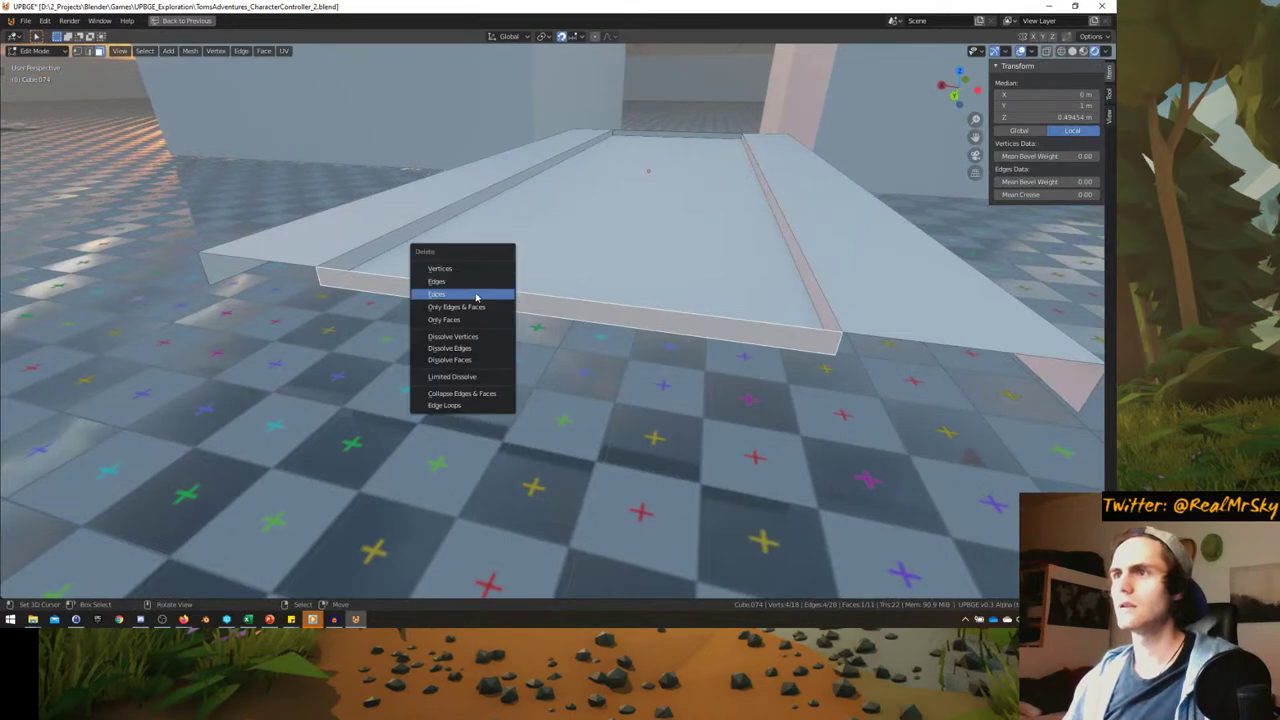
click(476, 297)
key(Tab)
- Move the walkway down to ground height at Z 0 m
key(g)
middle_drag(654, 223, 609, 337)
key(z)
click(614, 293)
key(g)
key(z)
right_click(736, 276)
- Restore the layout and move the walkway geometry 4 m along -Y (G Y -4), ending at Y -50 m
key(ctrl+space)
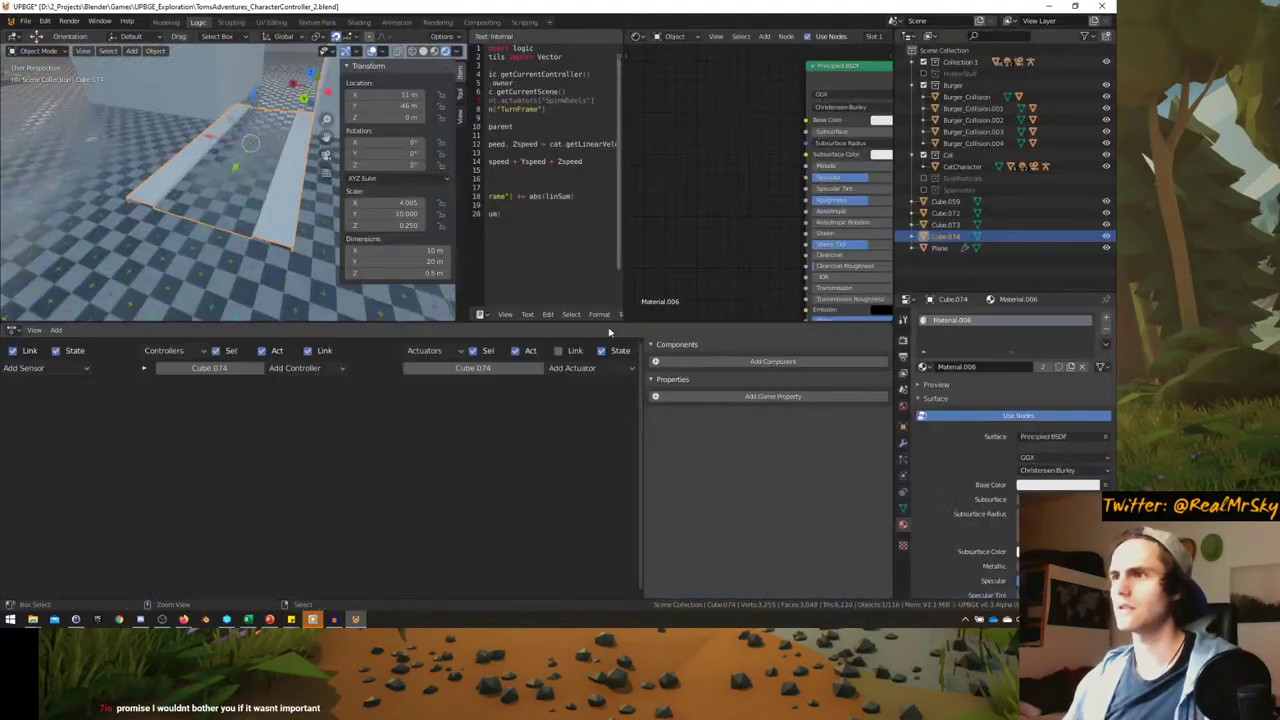
middle_drag(260, 230, 225, 280)
key(Tab)
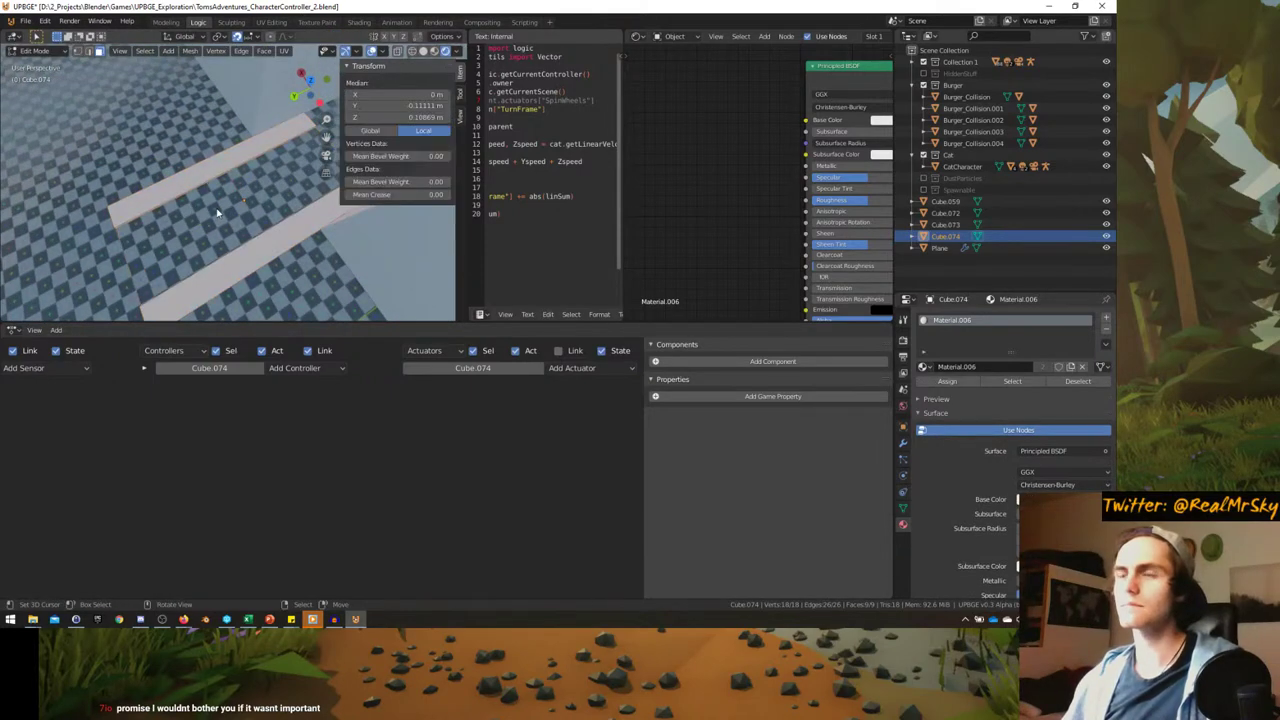
text(gy-4)
key(Return)
key(Tab)
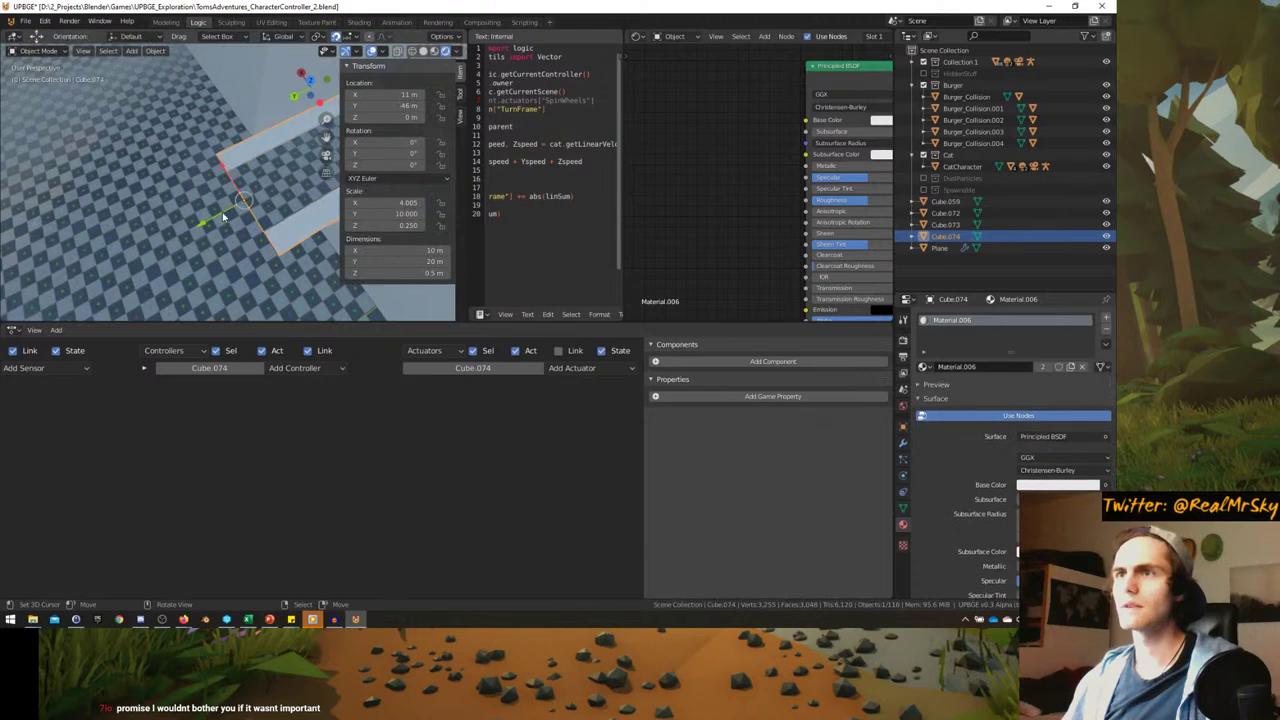
middle_drag(255, 200, 242, 225)
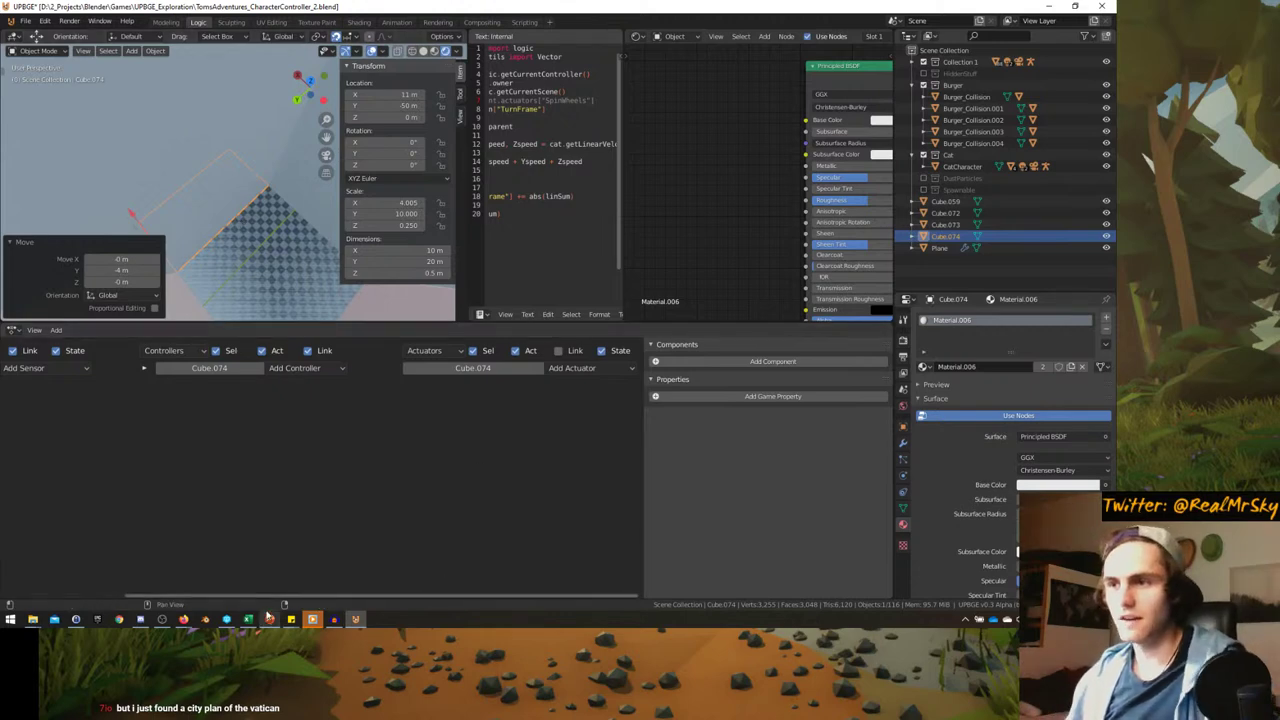
- Switch from UPBGE to Discord showing the enlarged Vatikanstadt city map
click(314, 620)
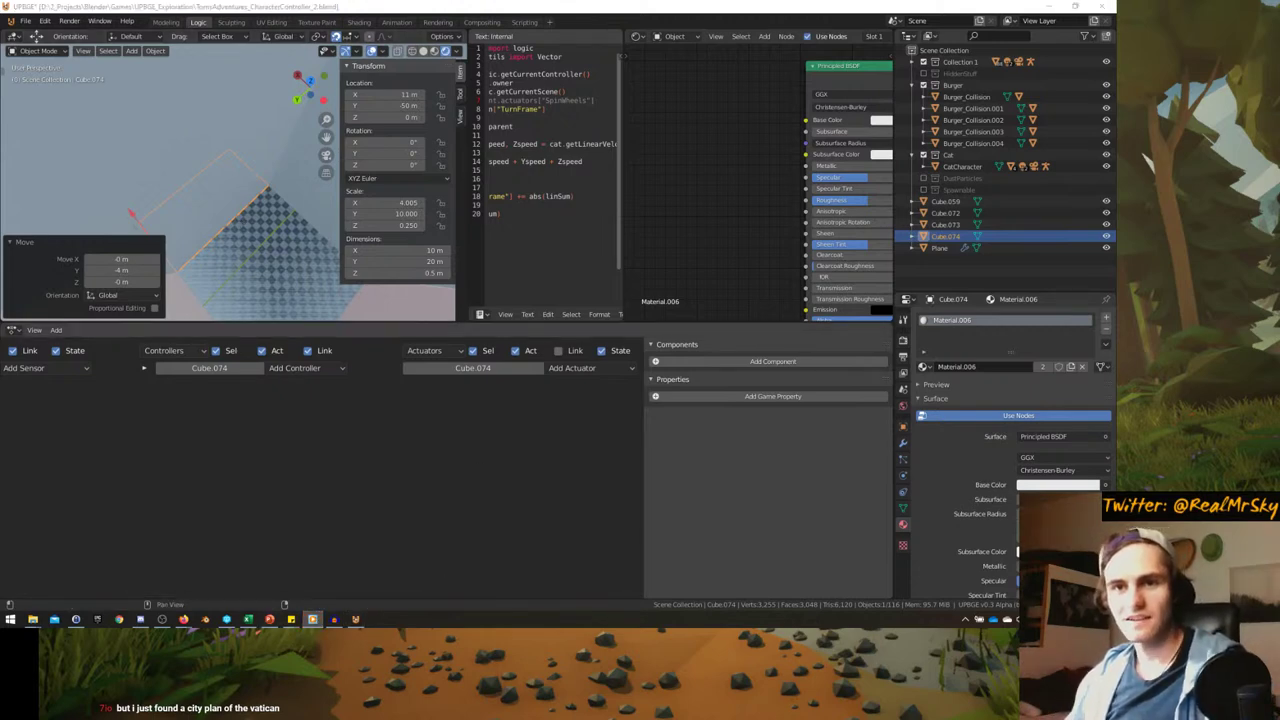
mouse_move(32, 620)
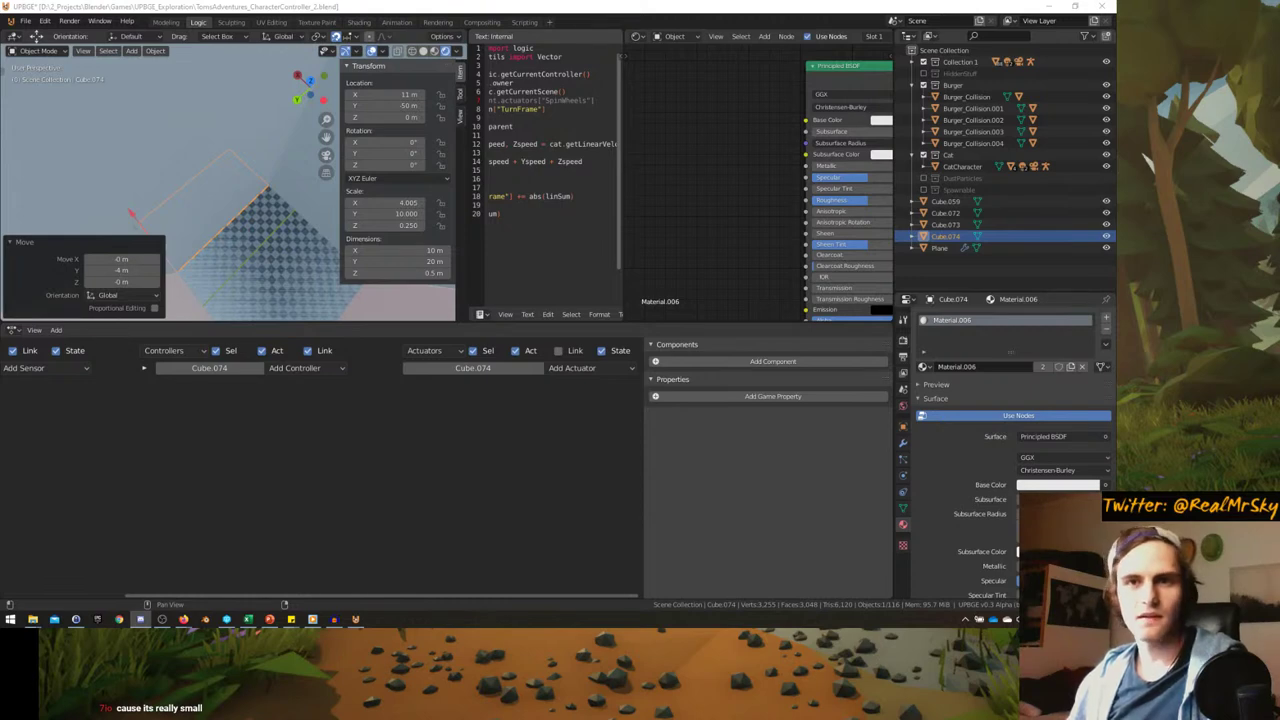
click(226, 619)
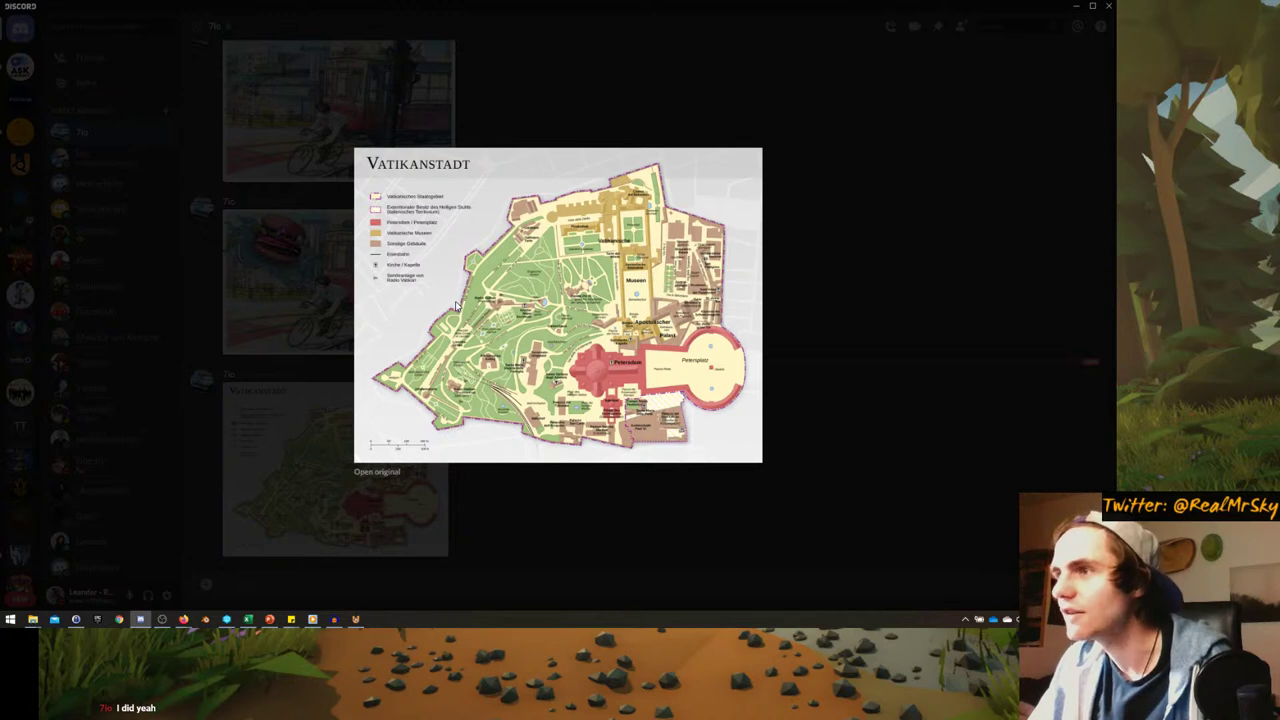
- Copy the Vatikanstadt map image from Discord and switch back to UPBGE
right_click(545, 285)
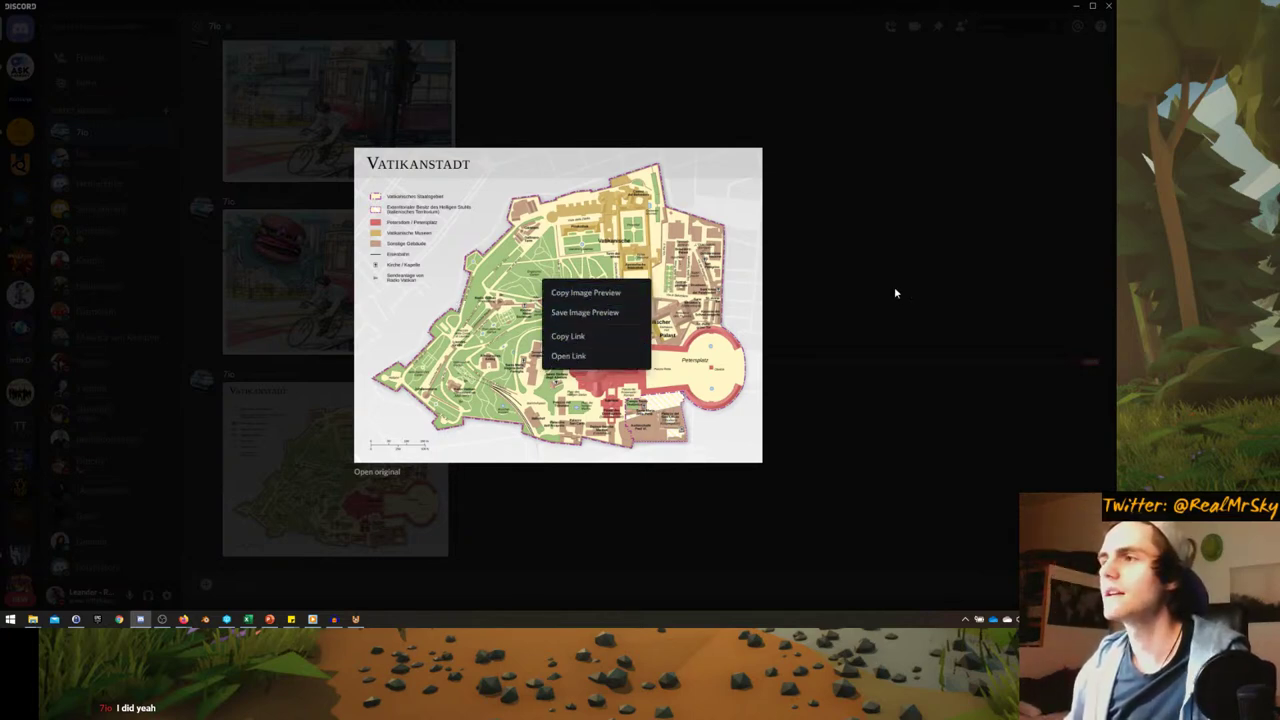
click(587, 293)
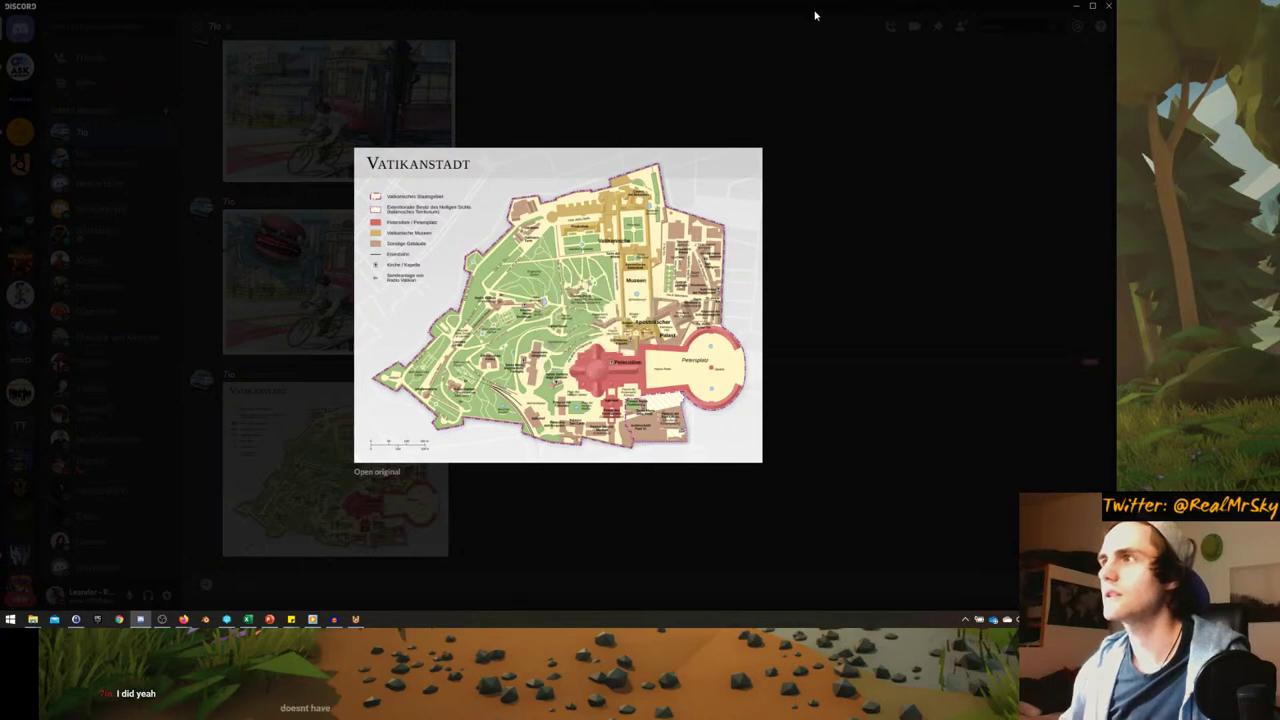
key(alt+Tab)
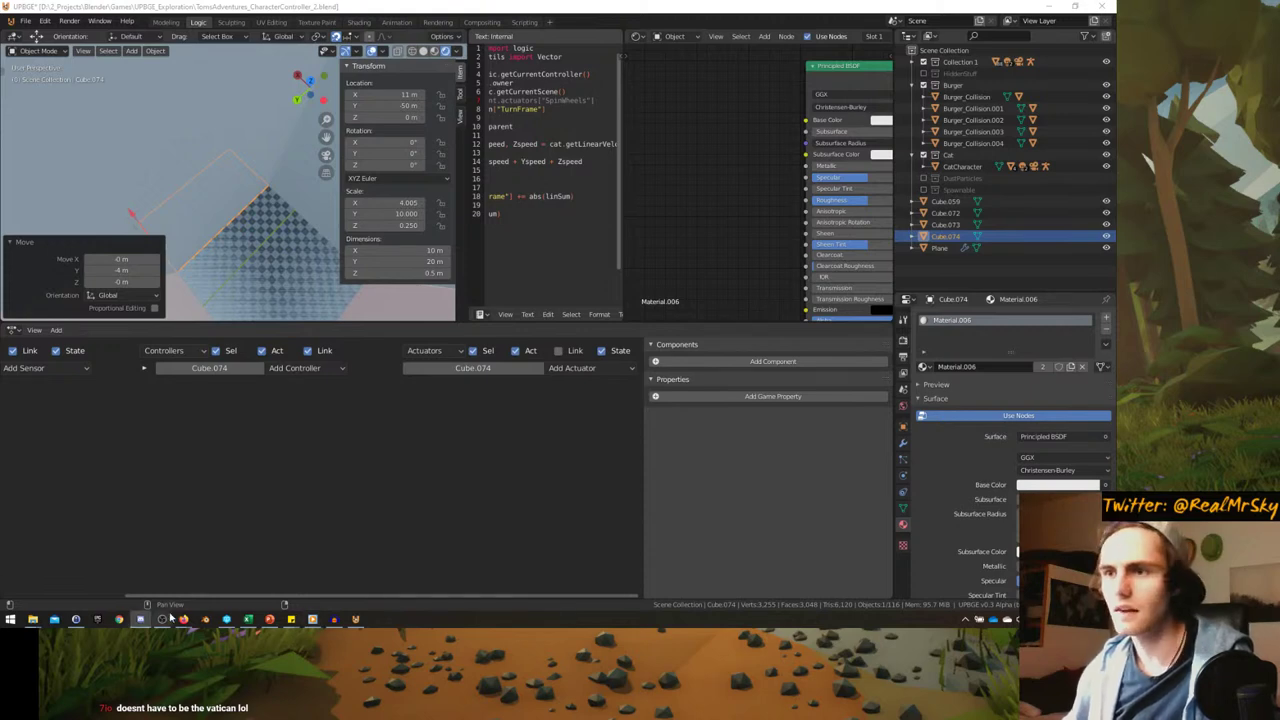
- Hide the N transform sidebar and view the level in Top Orthographic
mouse_move(183, 619)
mouse_move(253, 593)
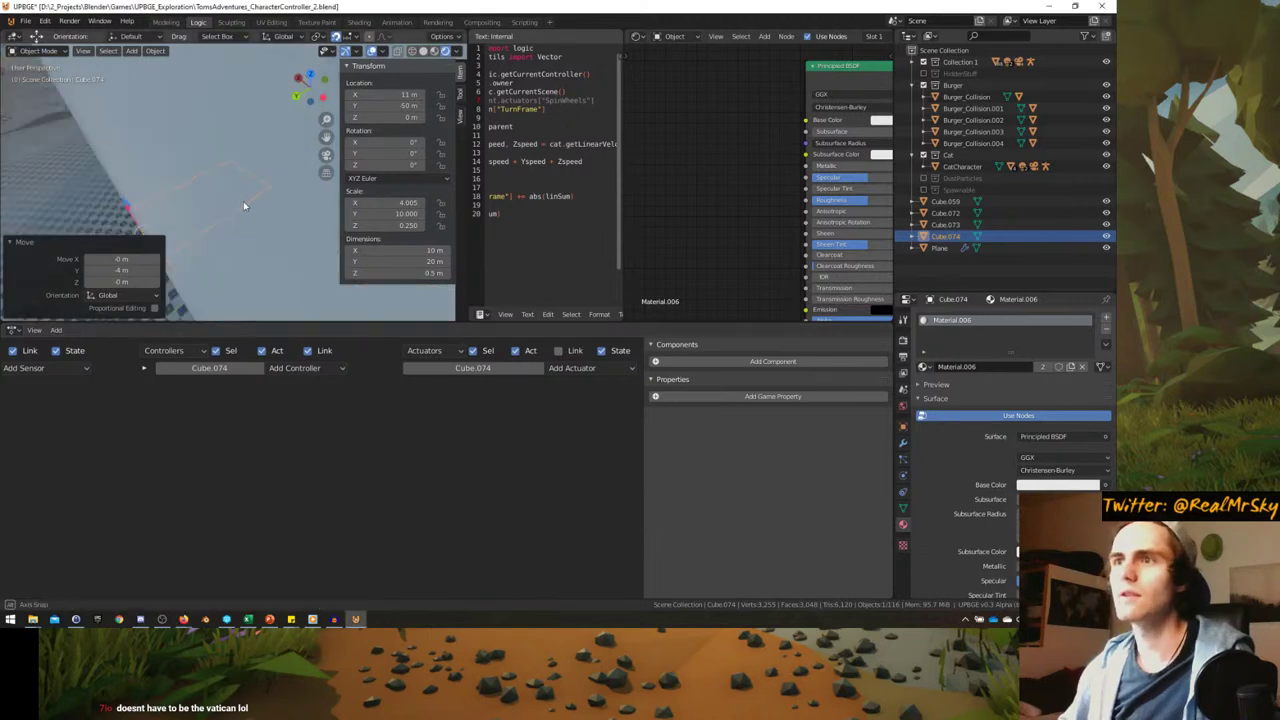
middle_drag(243, 201, 273, 249)
key(n)
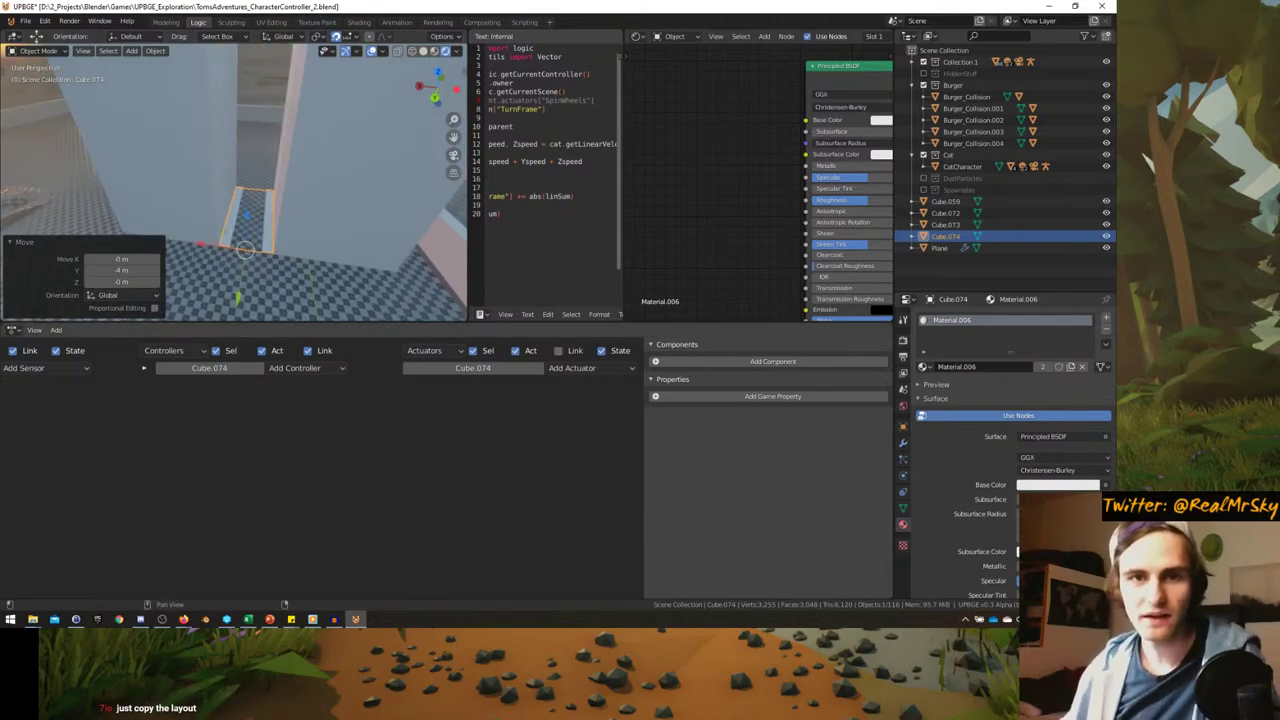
middle_drag(273, 249, 245, 210)
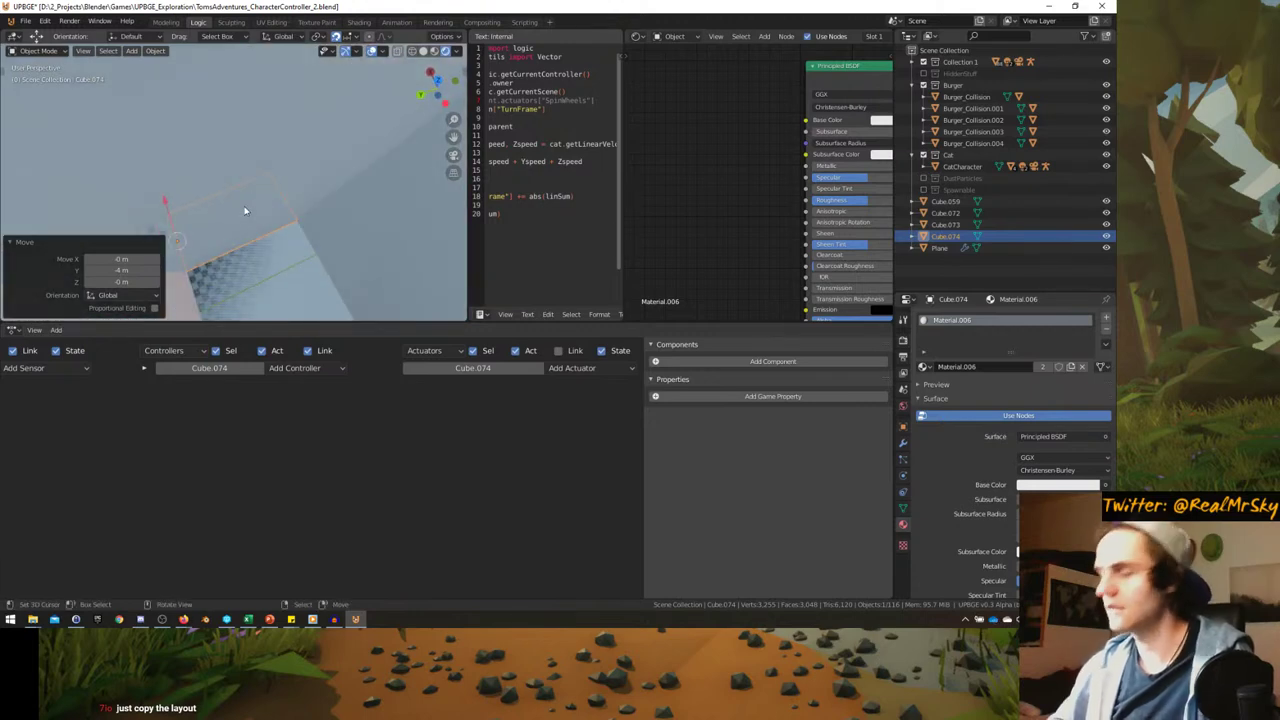
key(KP_7)
- Maximize the 3D view, then place and rotate the duplicated walkway piece
key(ctrl+space)
scroll(340, 260, down, 2)
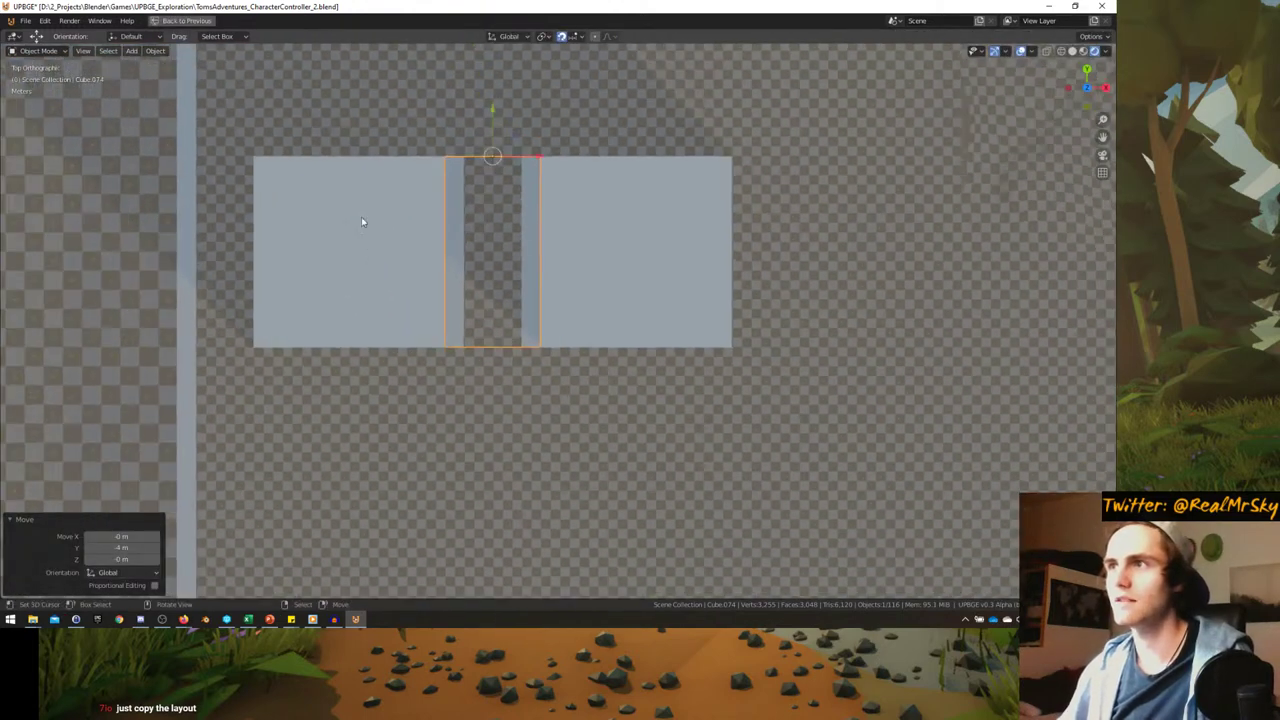
scroll(318, 263, up, 1)
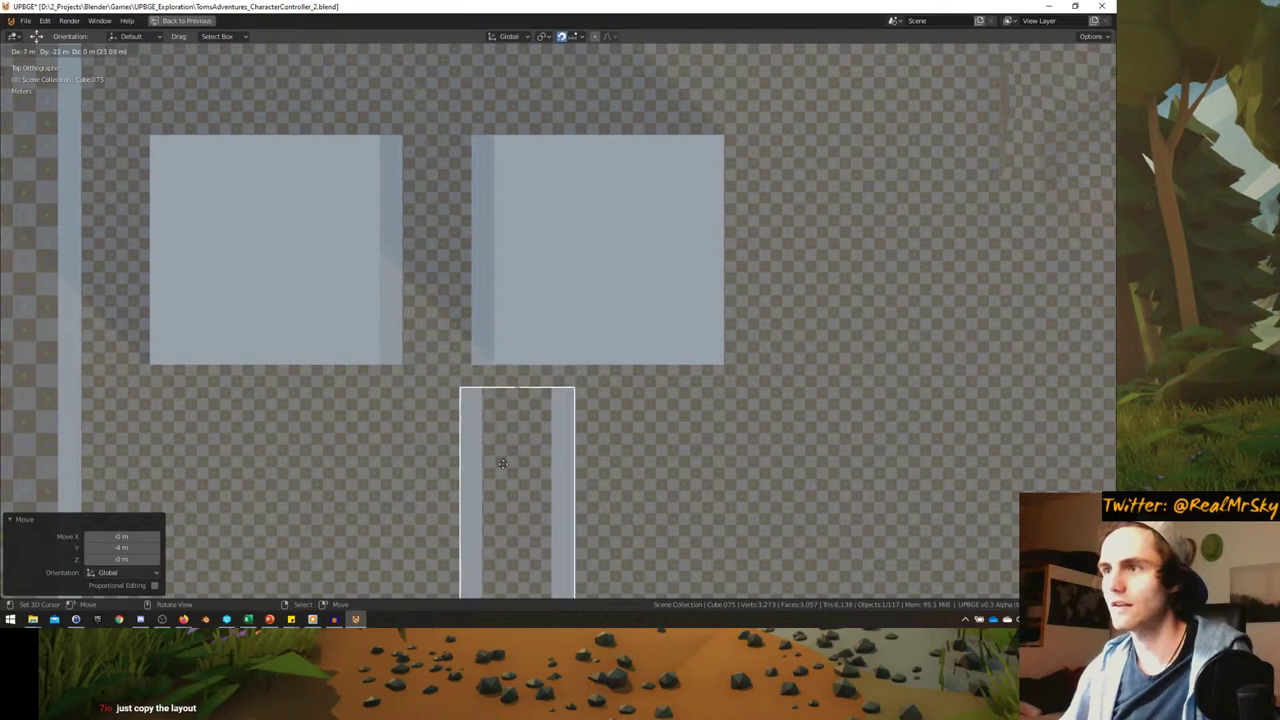
click(558, 468)
key(r)
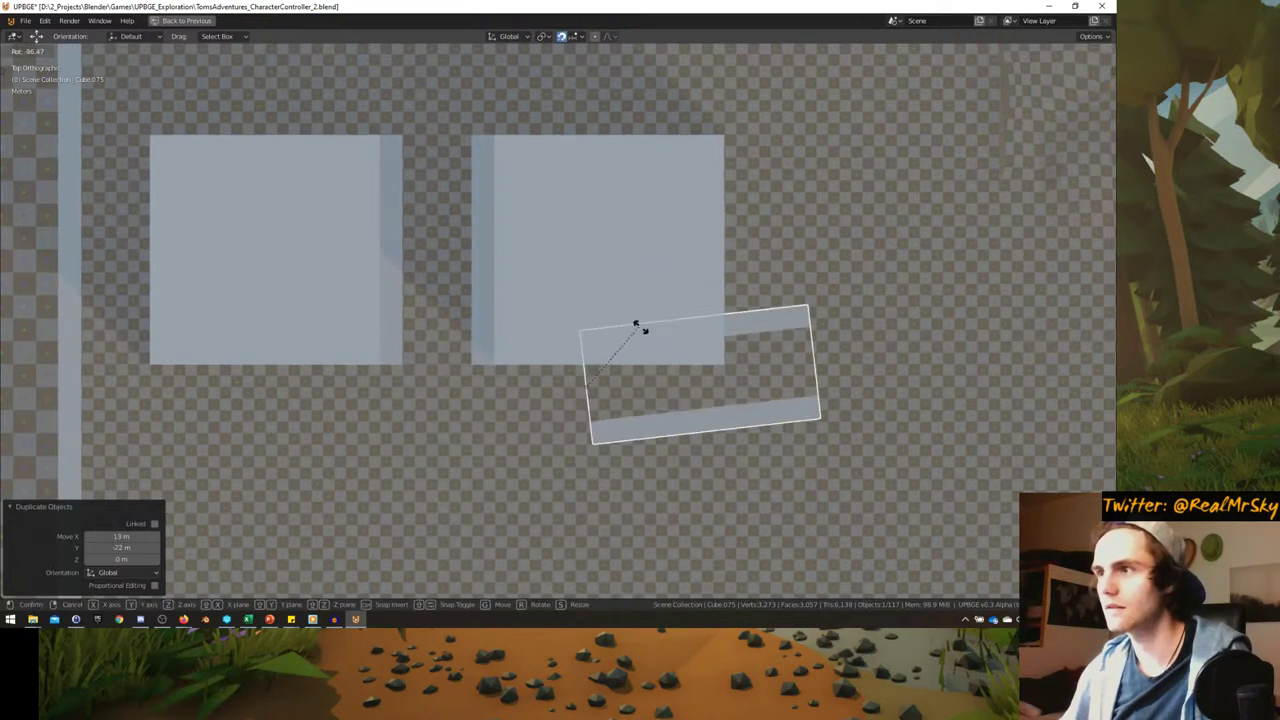
click(531, 77)
click(585, 37)
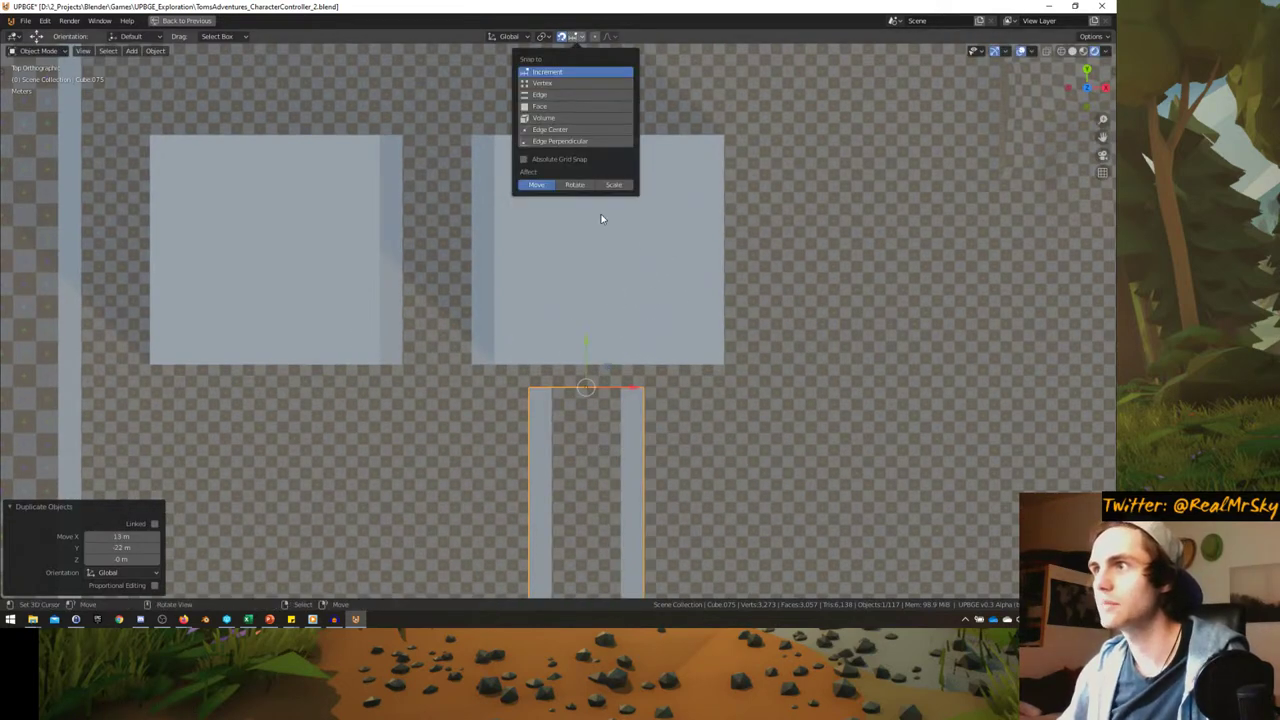
- Turn the duplicate 90° and move it below the right block, then delete it as misplaced
key(r)
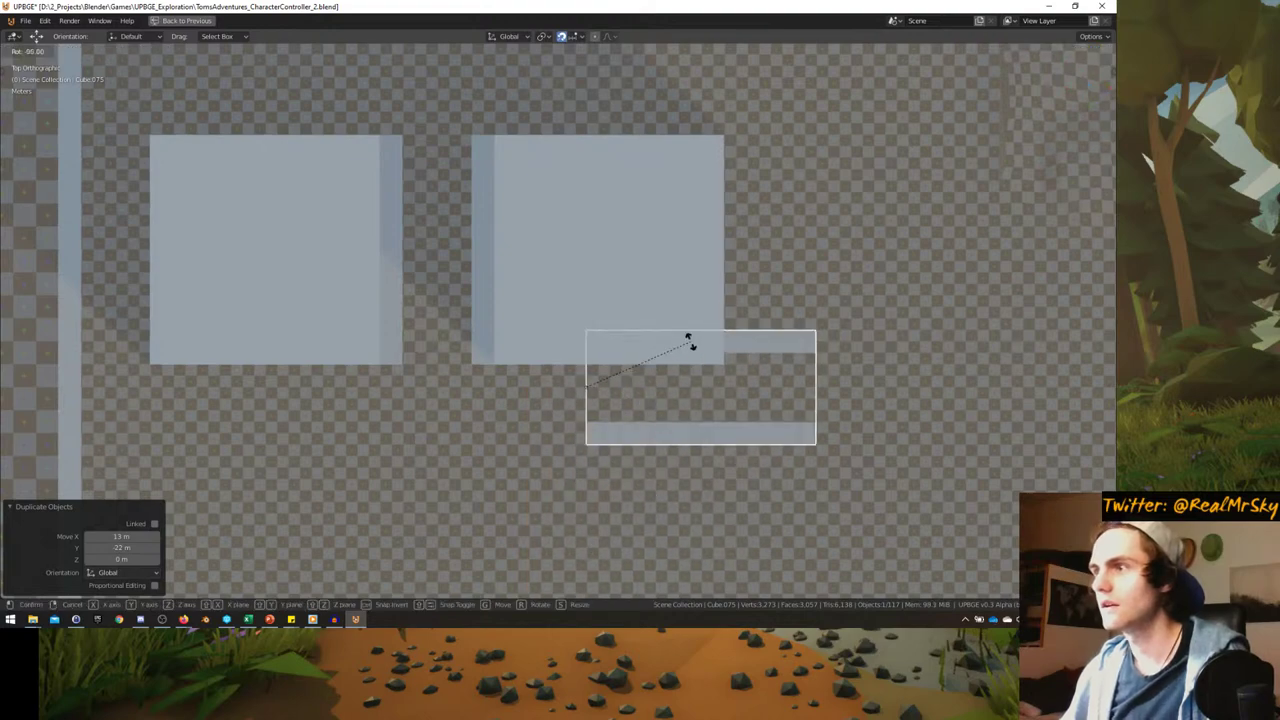
click(689, 345)
key(g)
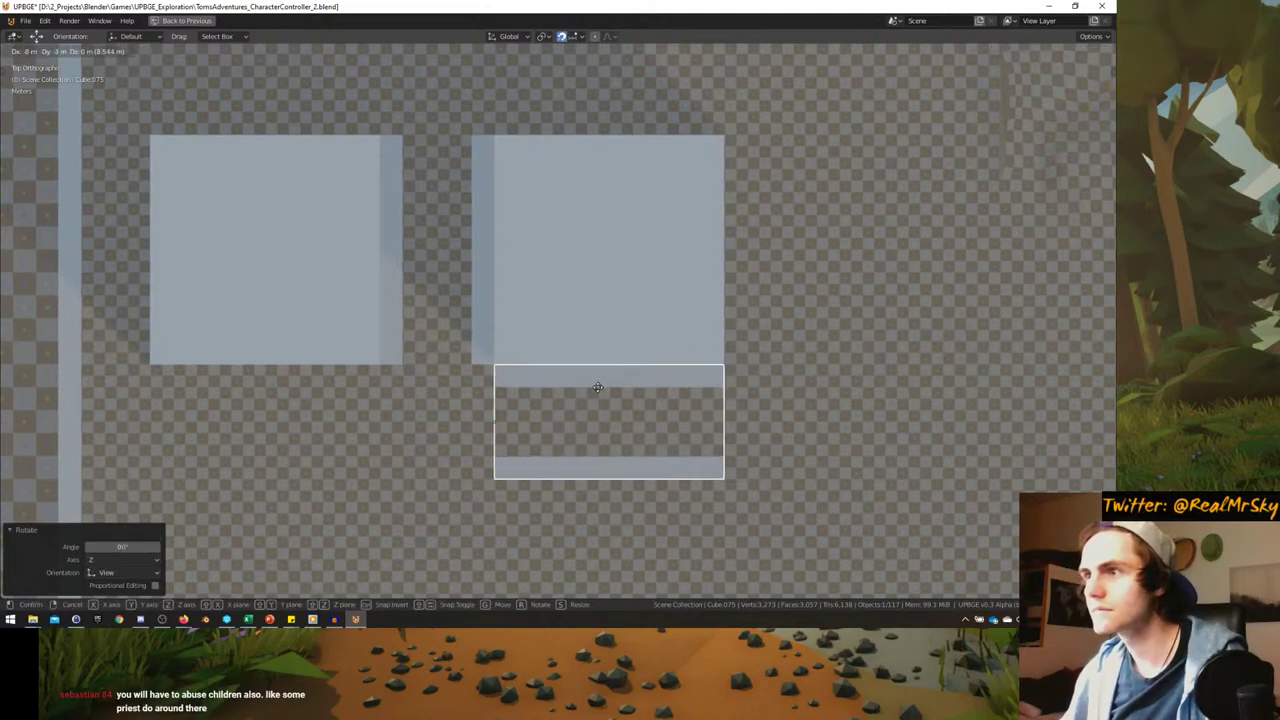
click(598, 388)
middle_drag(544, 398, 555, 320)
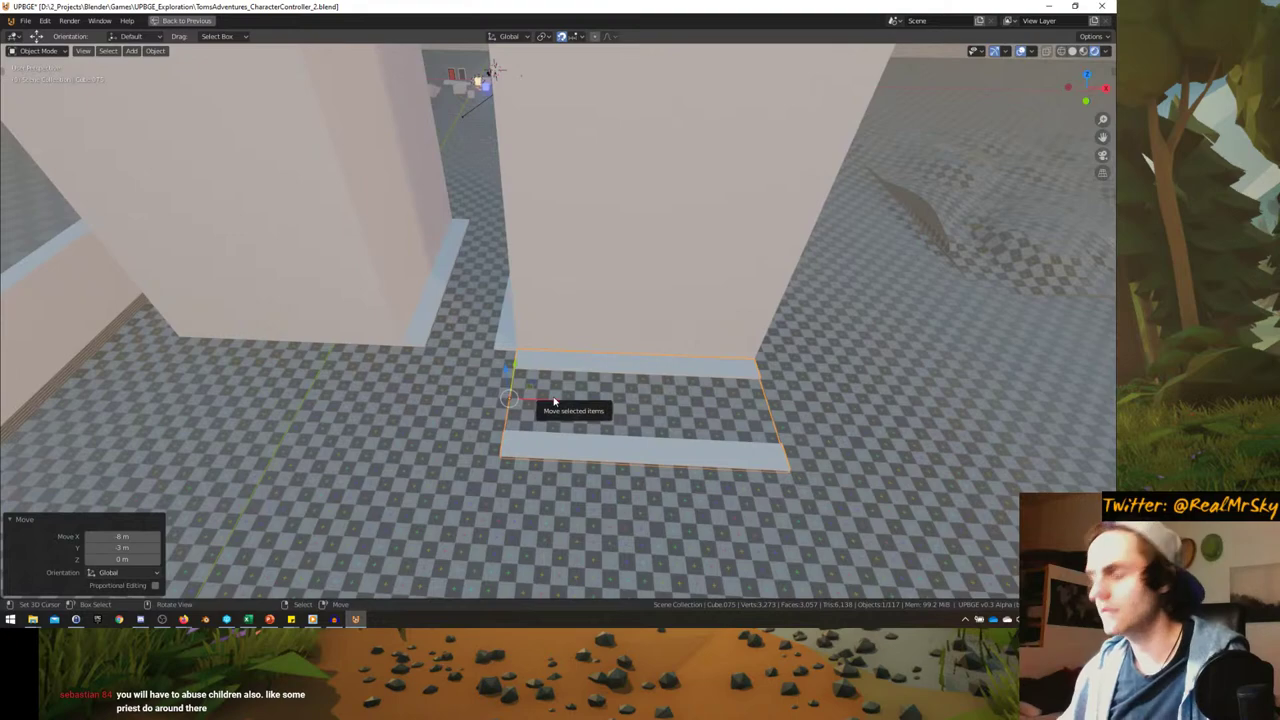
key(KP_7)
scroll(595, 342, up, 2)
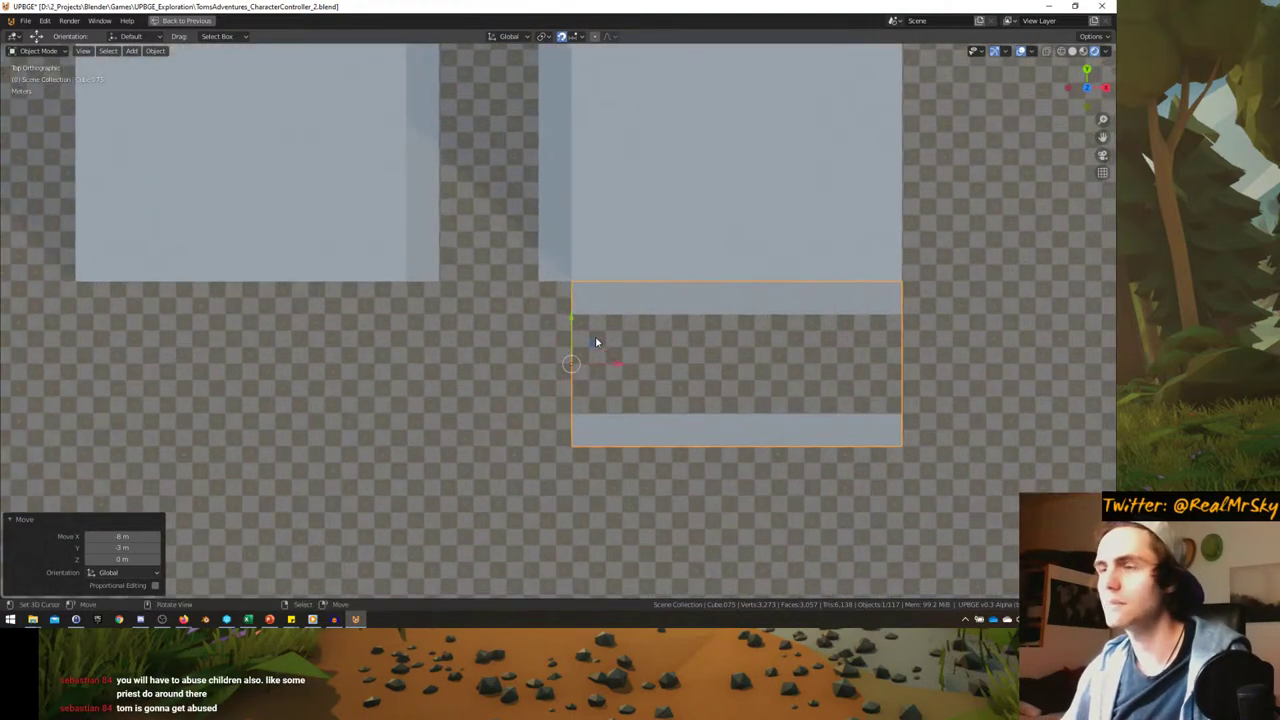
click(619, 322)
- Make a linked copy of a walkway strip and place it below the right block
click(545, 250)
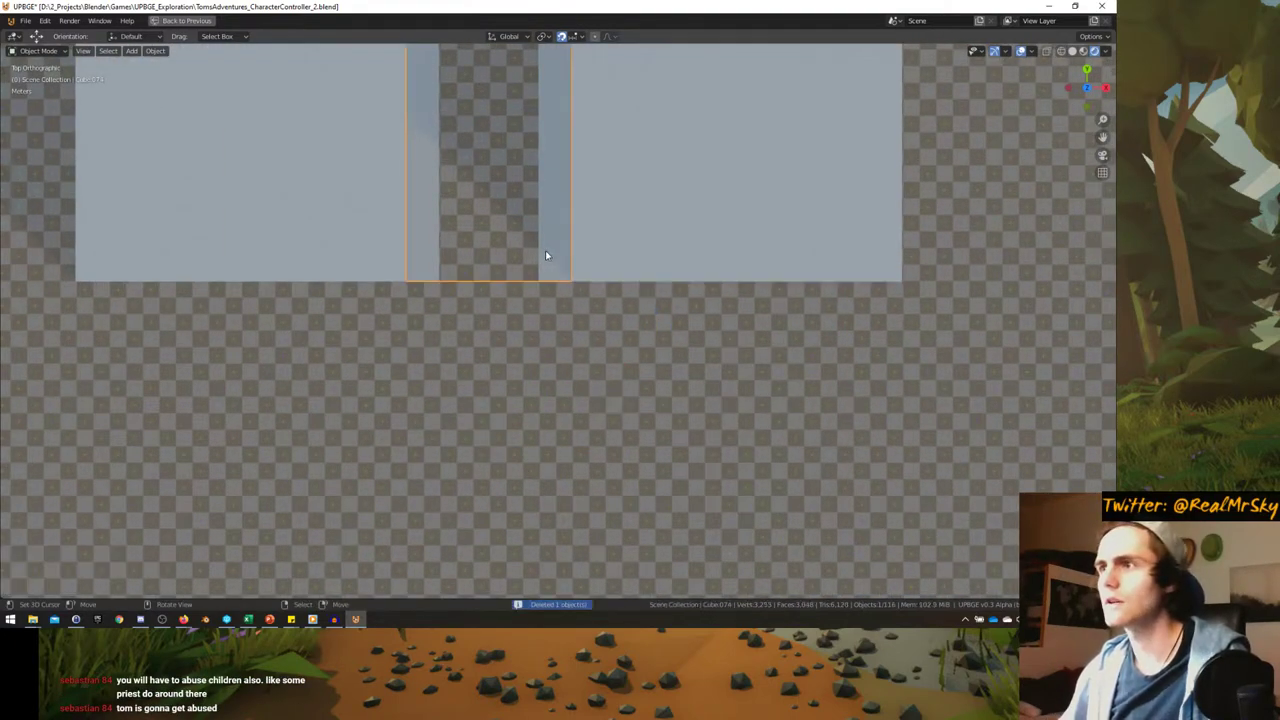
scroll(546, 254, down, 3)
key(alt+d)
click(600, 470)
key(r)
key(Escape)
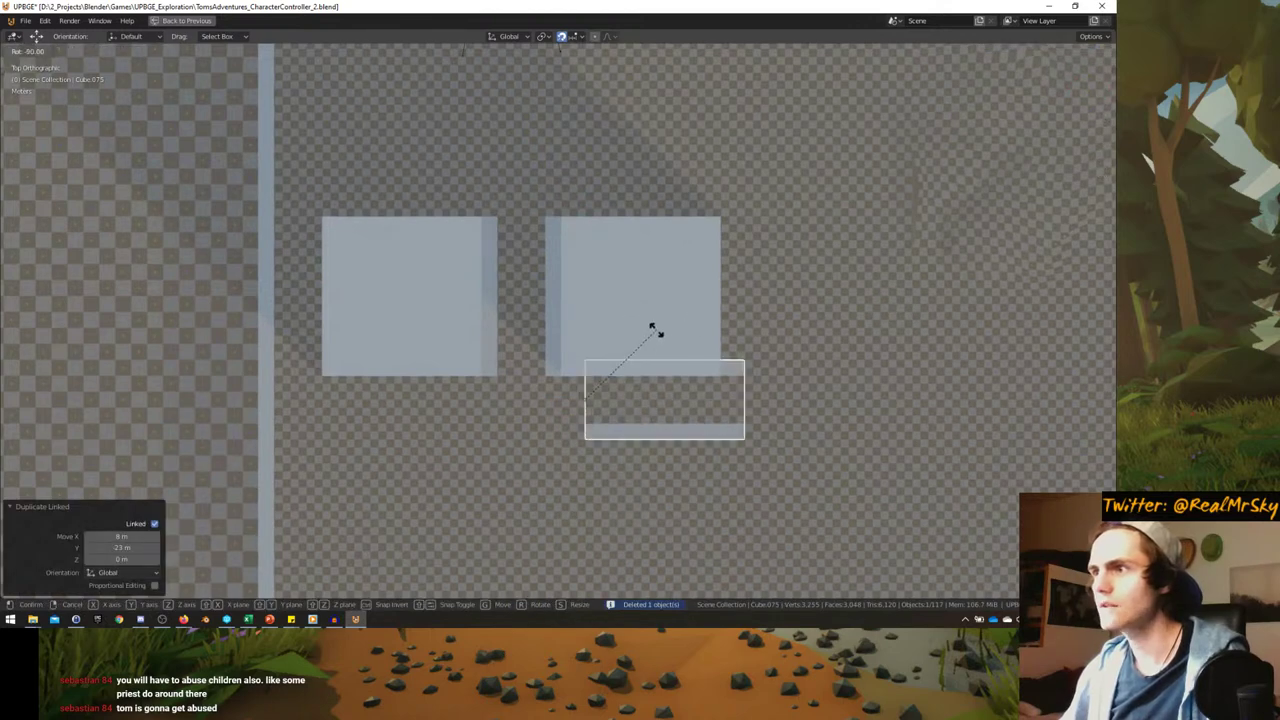
key(g)
click(697, 372)
- Link-duplicate the walkway frame piece, turn it 180° and place it below the left block
key(alt+d)
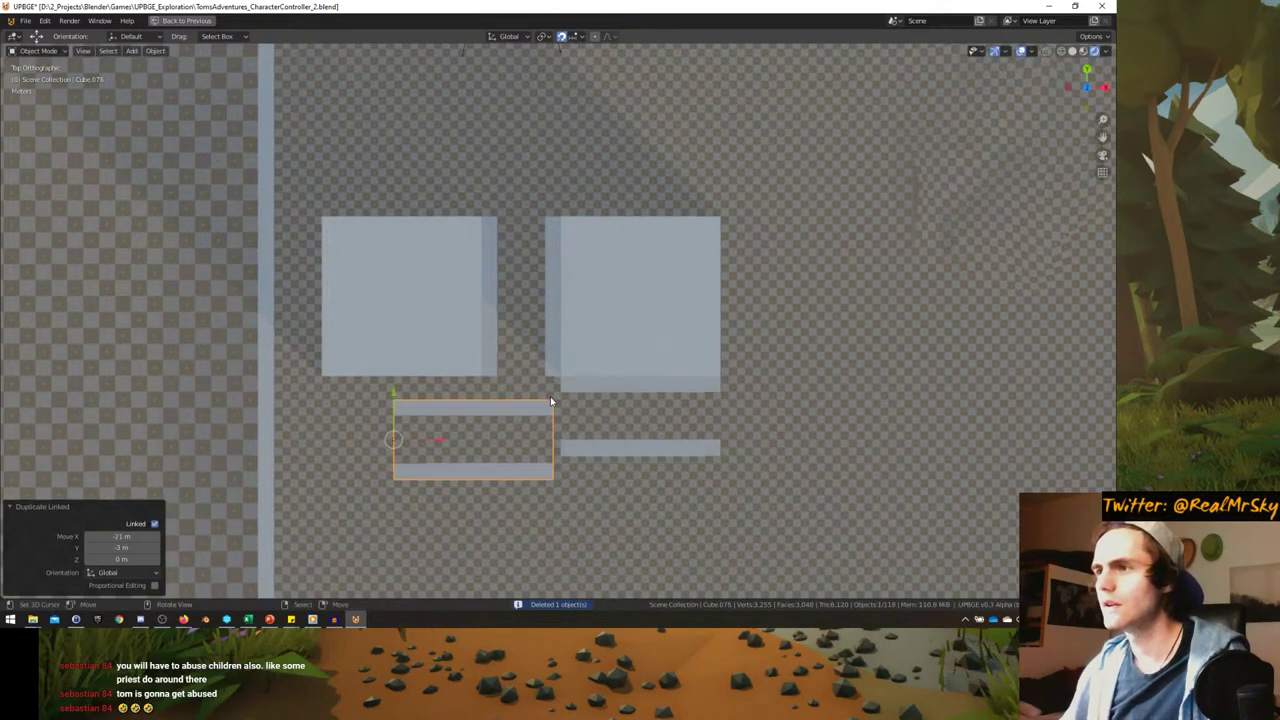
text(r180)
key(Return)
key(g)
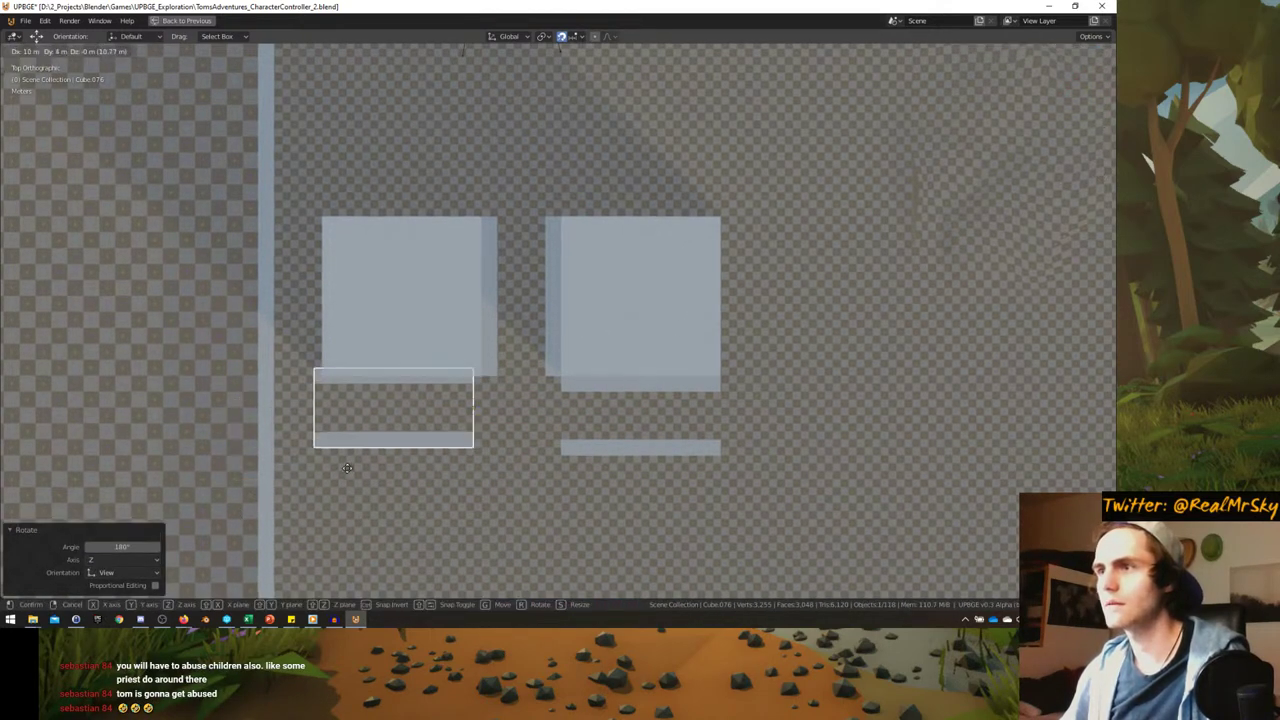
click(386, 463)
shift+middle_drag(386, 463, 389, 377)
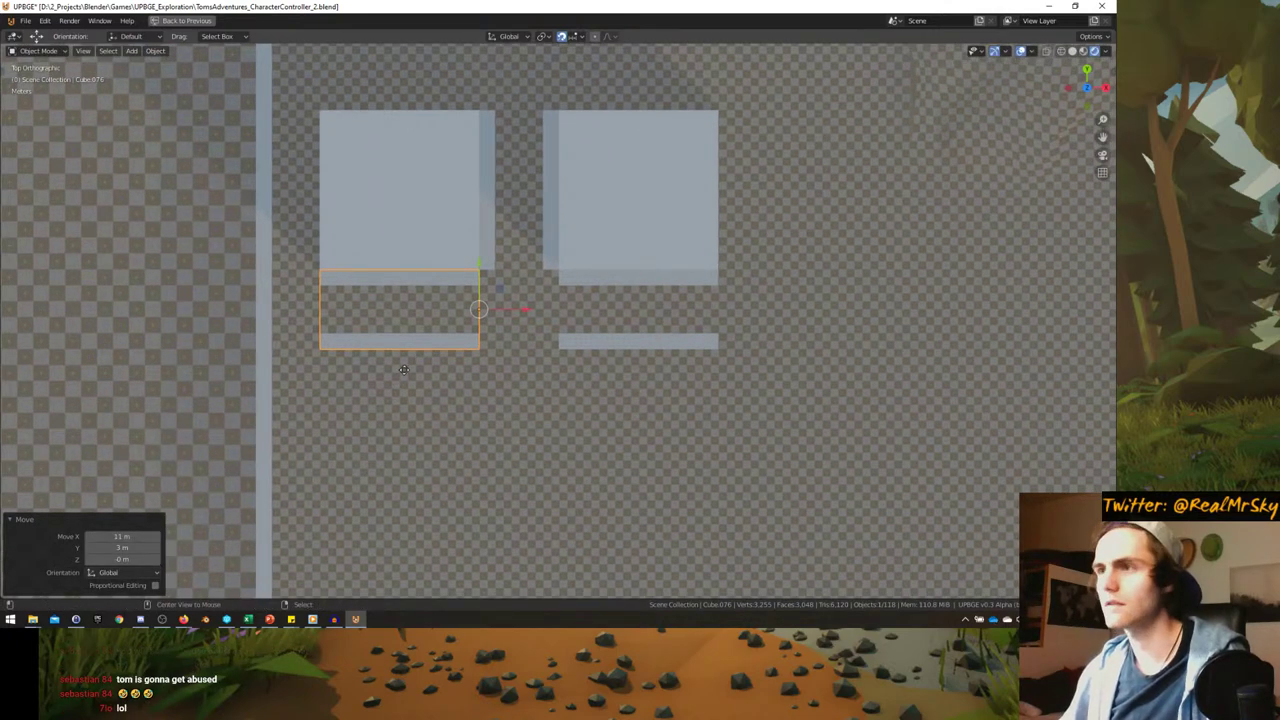
- Add another linked frame copy turned 90° under the horizontal strips
key(alt+d)
click(459, 479)
key(r)
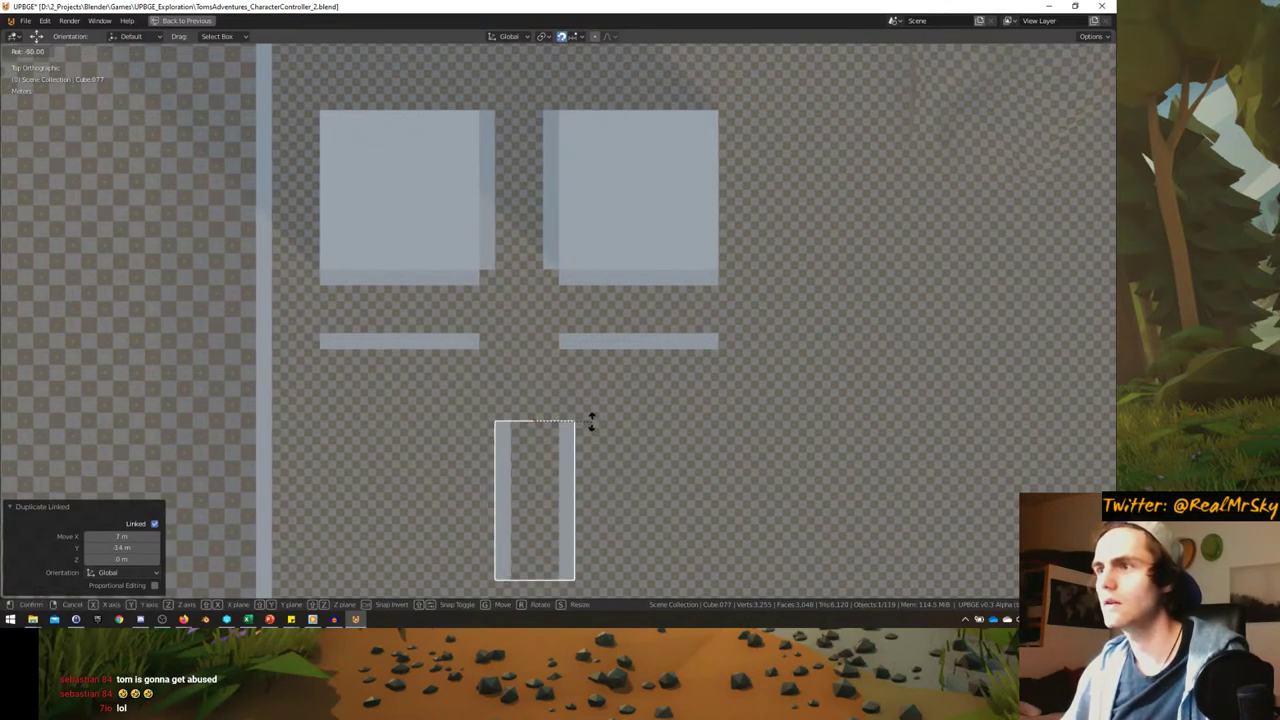
click(591, 424)
key(g)
click(607, 269)
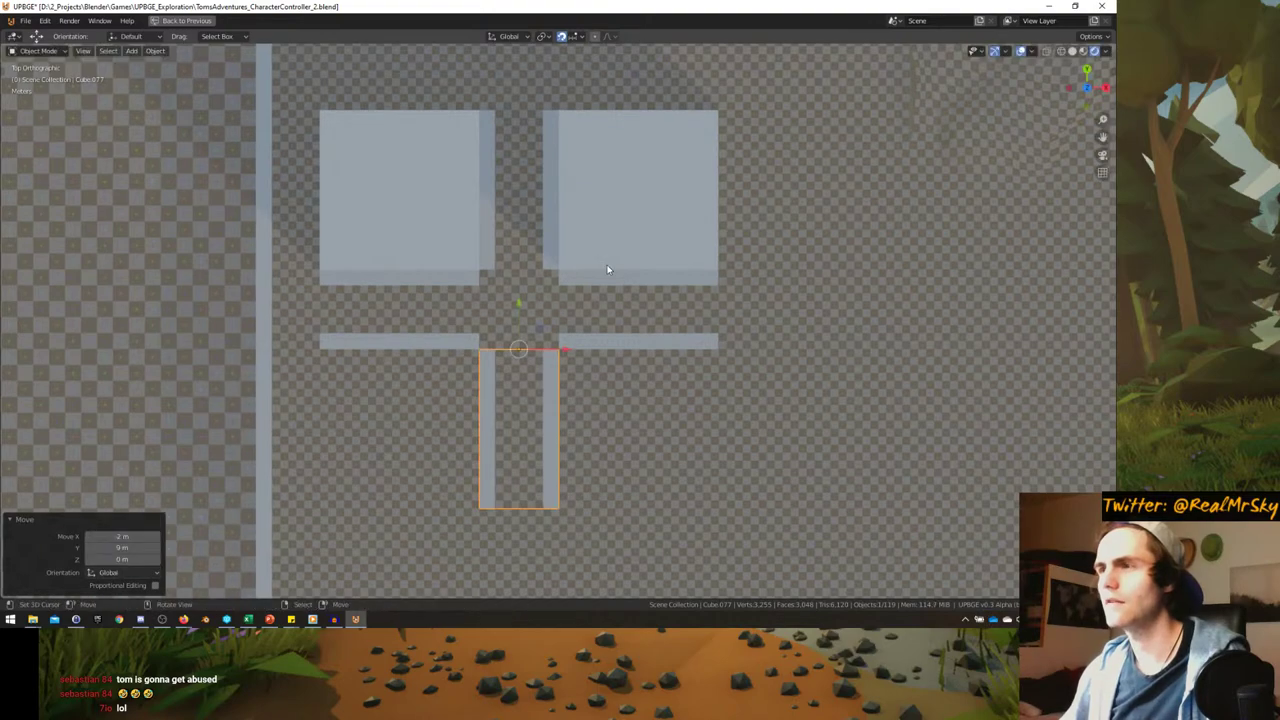
- Duplicate the top-right and top-left blocks into the bottom-right and bottom-left corners
click(607, 269)
scroll(607, 269, down, 2)
key(shift+d)
click(614, 414)
click(429, 243)
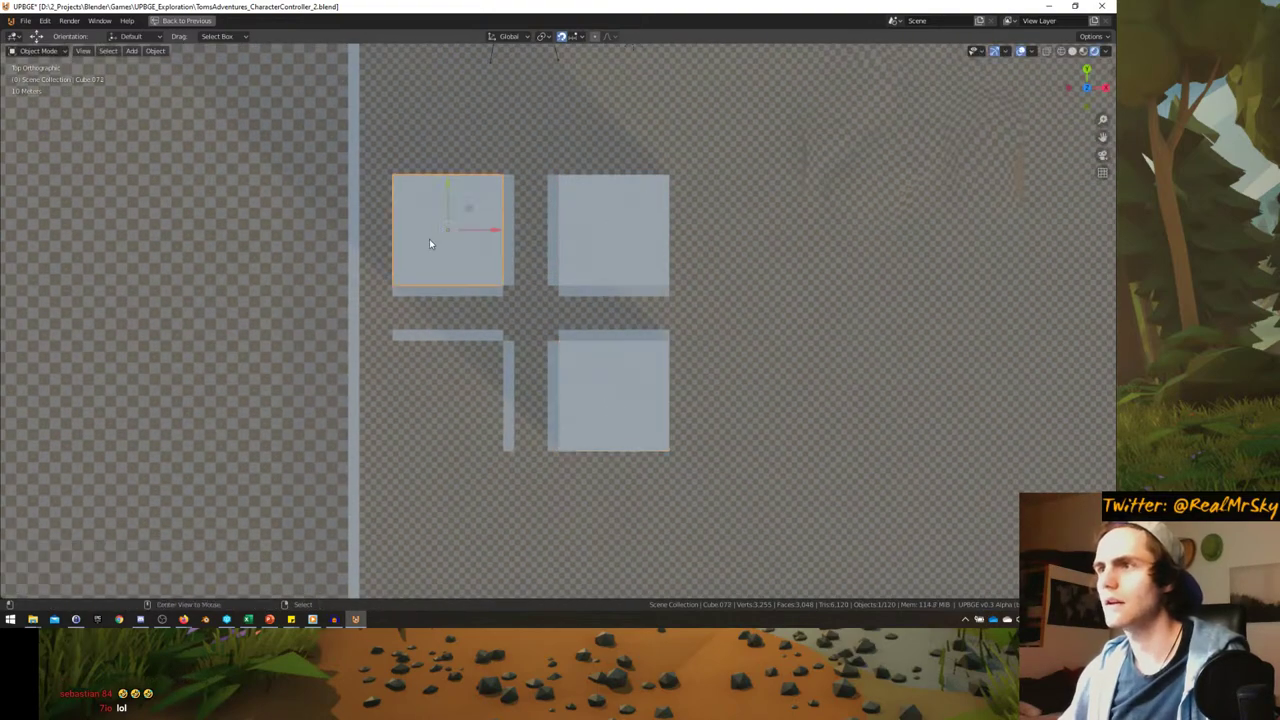
key(shift+d)
click(431, 391)
middle_drag(431, 391, 400, 348)
- Delete a single face from the corridor box mesh in Edit Mode
key(Tab)
middle_drag(528, 283, 527, 307)
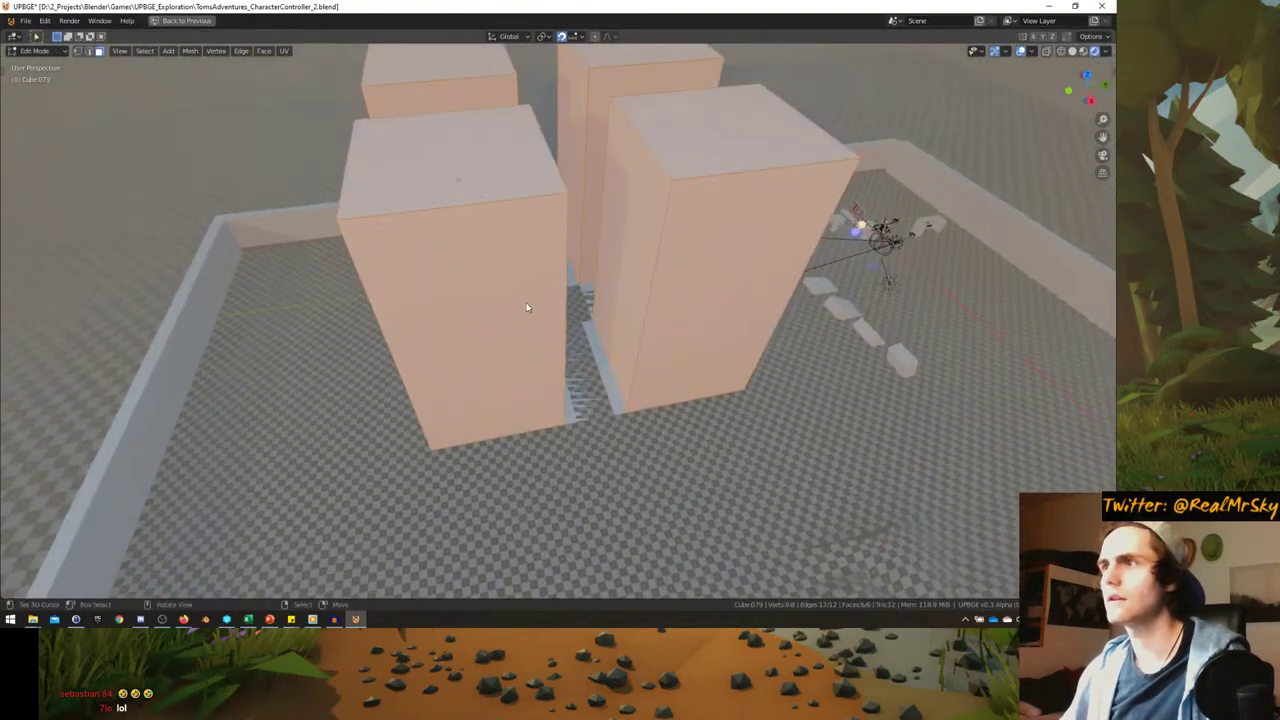
key(Tab)
scroll(526, 403, up, 5)
middle_drag(526, 403, 290, 366)
key(Tab)
click(514, 324)
key(x)
click(318, 345)
key(Tab)
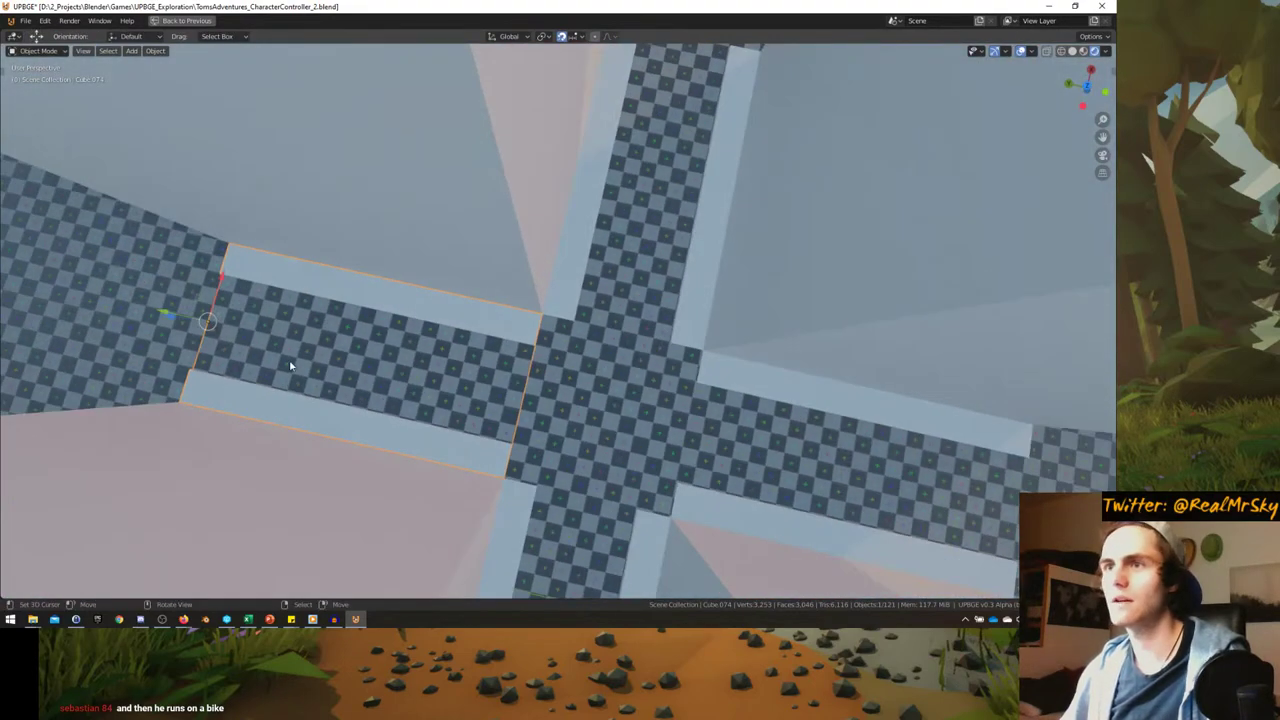
- Copy the straight road piece with Shift+D and move the copy 20 m along Y
click(281, 366)
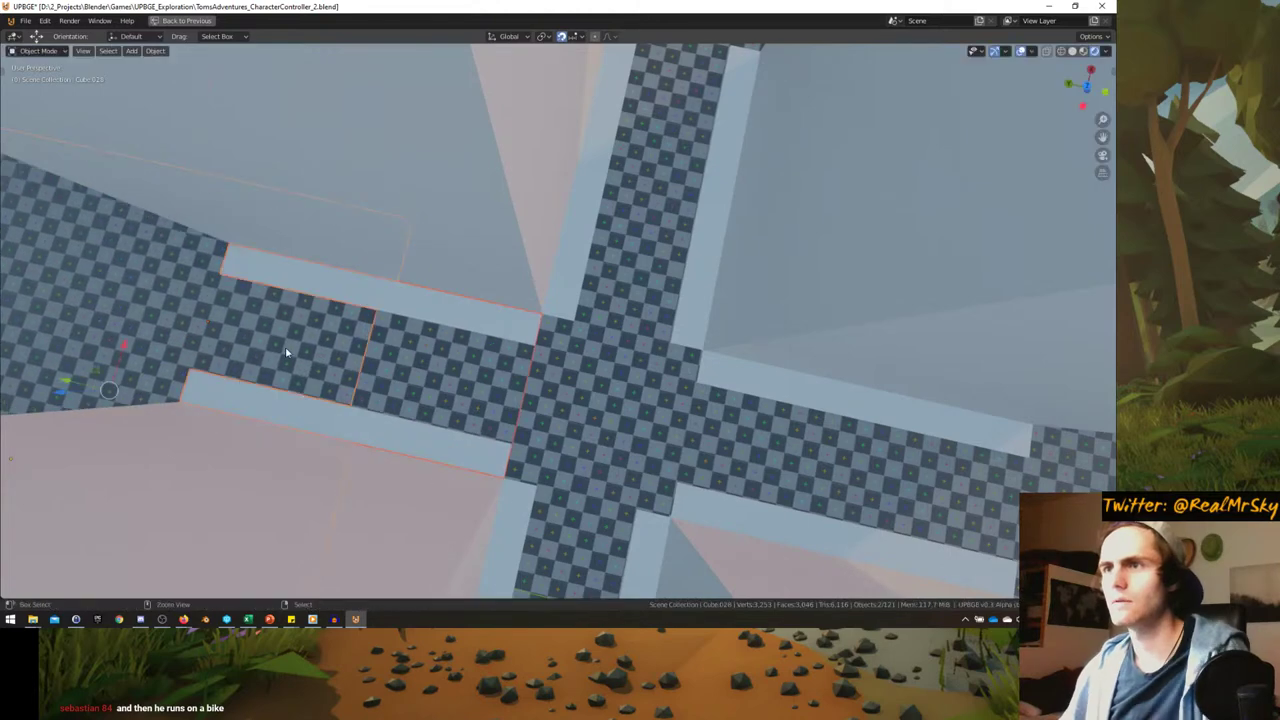
click(372, 298)
key(shift+d)
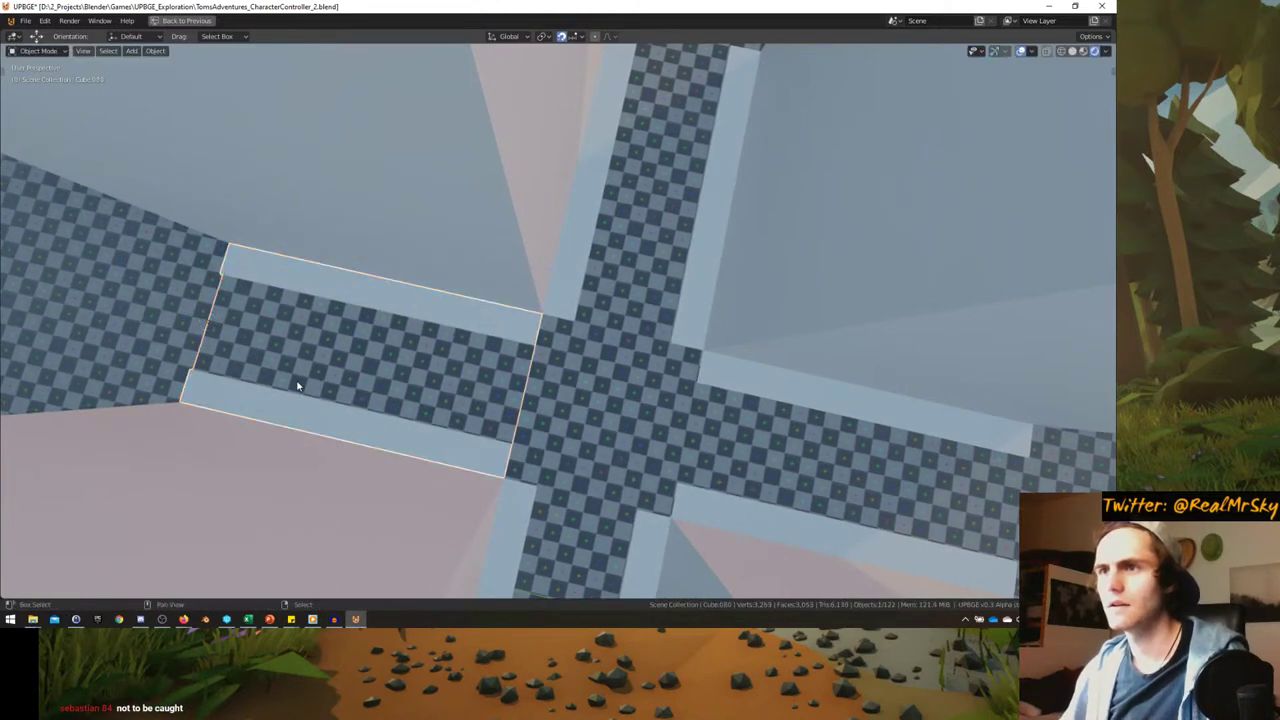
right_click(295, 383)
key(g)
key(y)
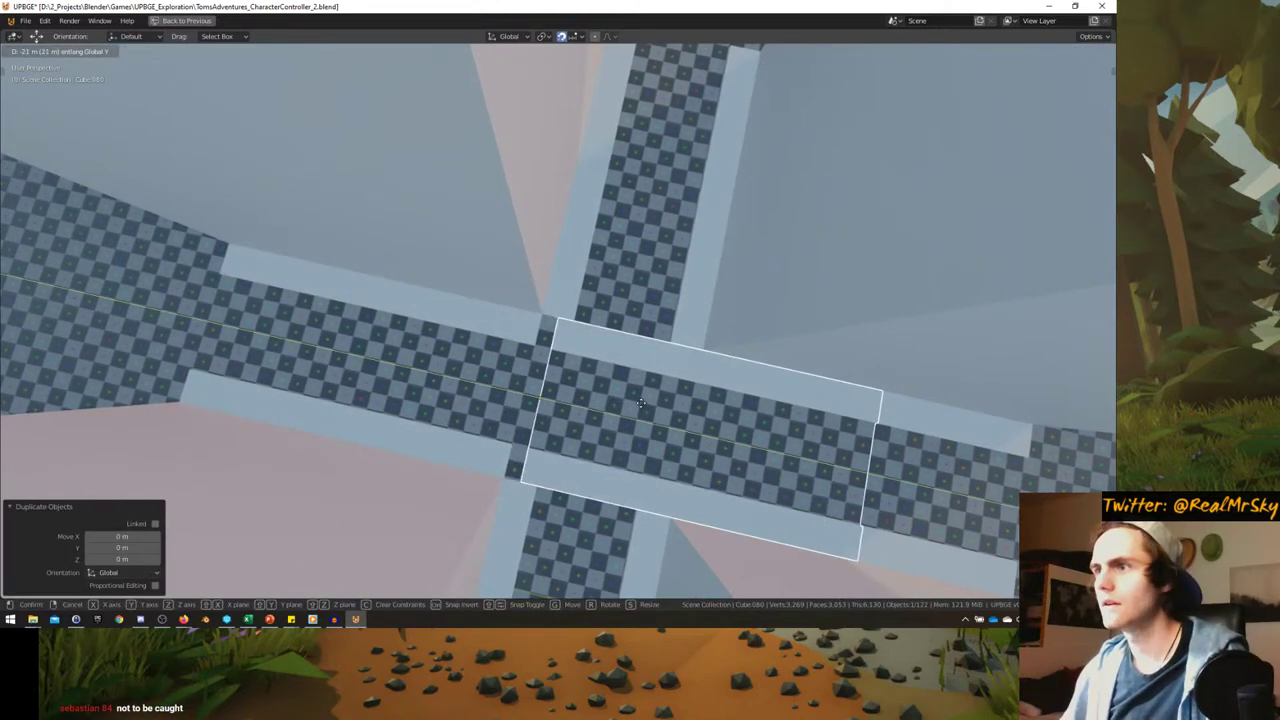
click(628, 396)
key(Tab)
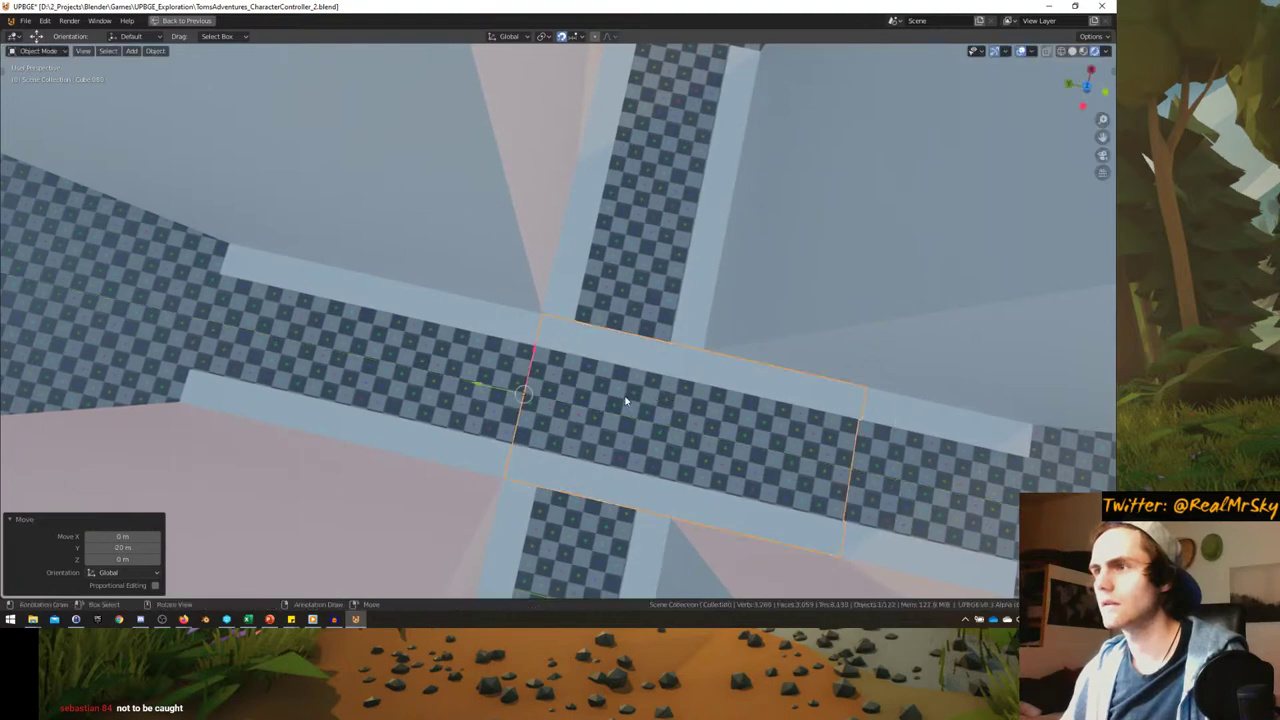
scroll(628, 396, up, 3)
mouse_move(628, 396)
middle_down()
mouse_move(614, 388)
mouse_move(652, 388)
middle_up()
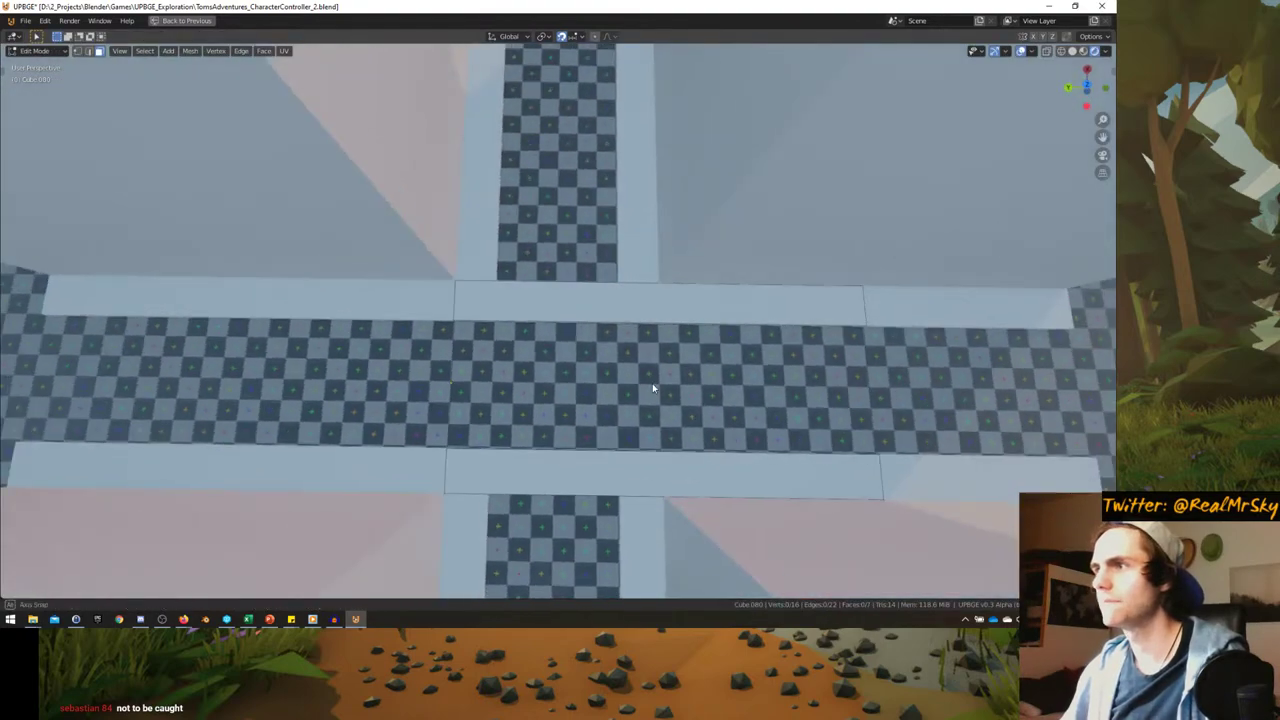
- Add a centred loop cut across the road and delete the face right of the junction
key(ctrl+r)
click(664, 280)
right_click(664, 280)
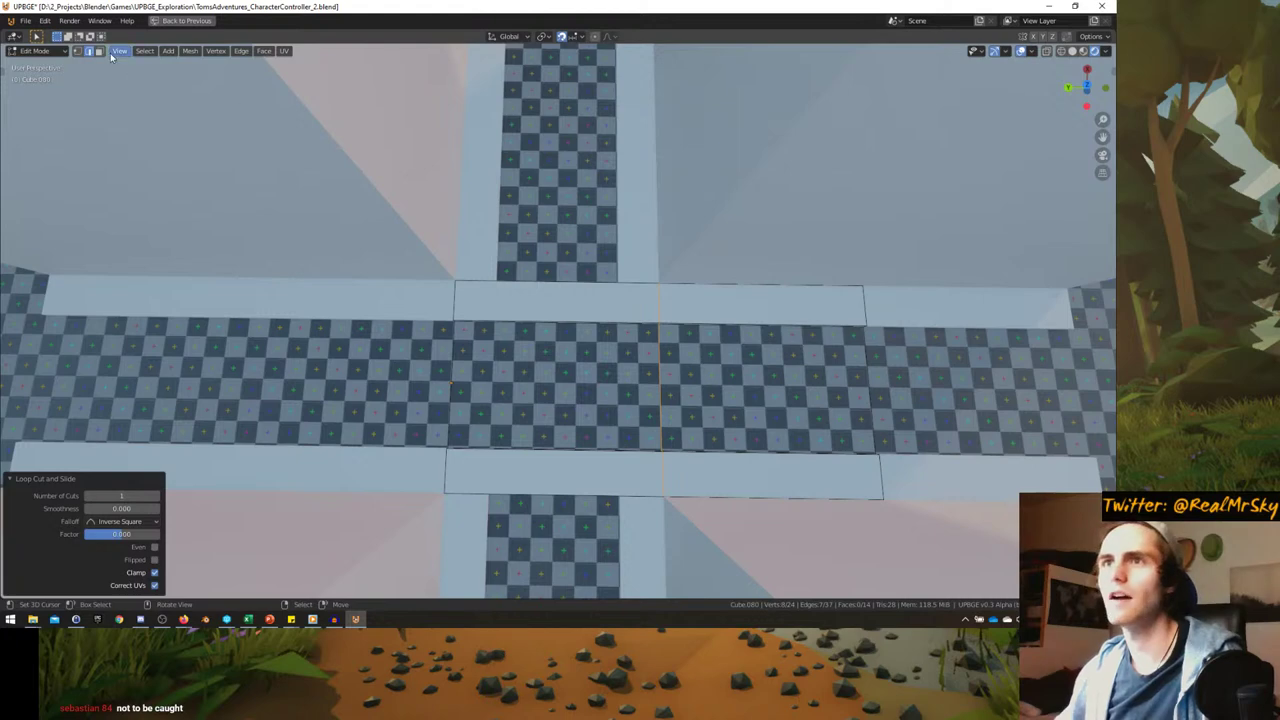
click(690, 305)
key(x)
click(671, 323)
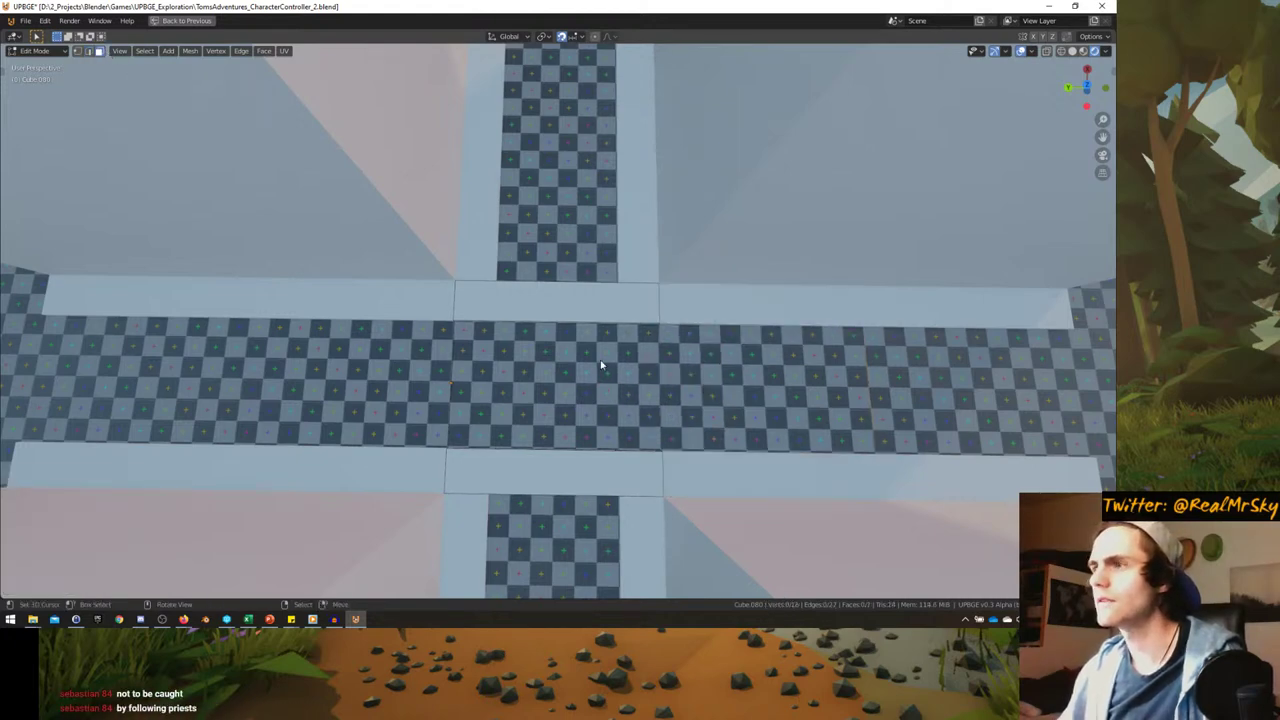
middle_drag(600, 366, 574, 351)
scroll(574, 356, up, 2)
key(a)
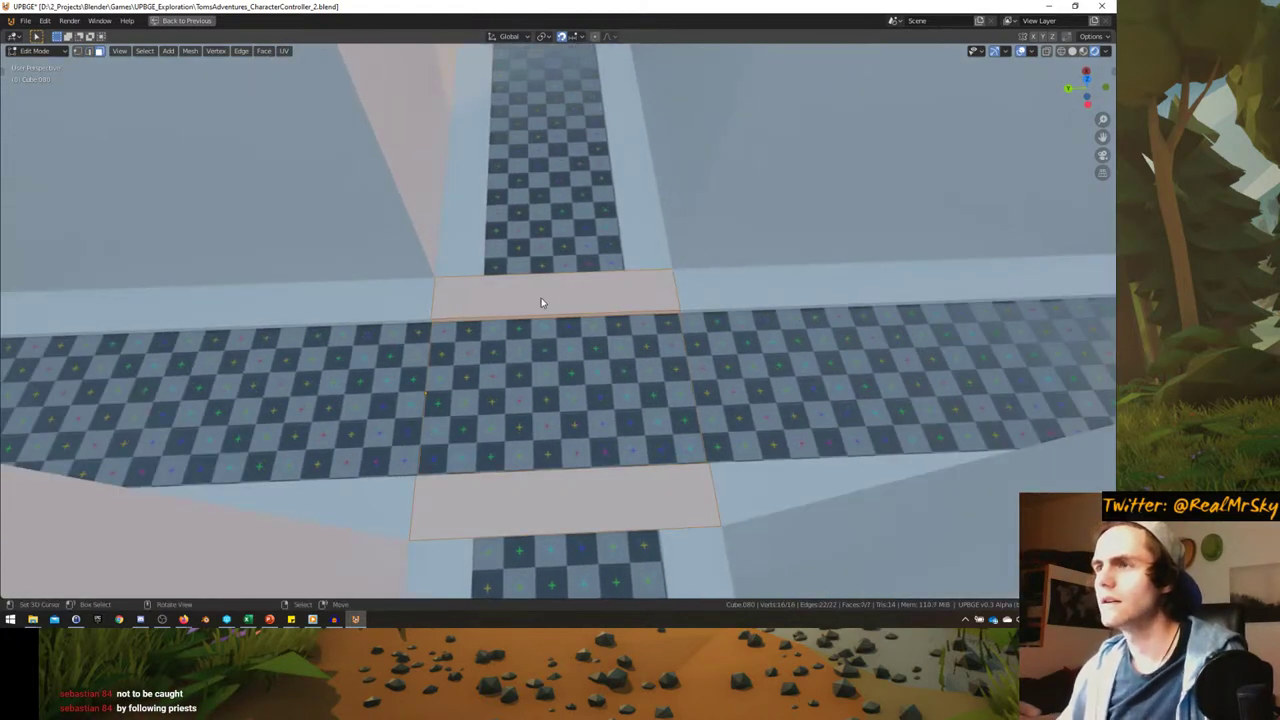
key(alt+a)
mouse_move(541, 302)
middle_down()
mouse_move(529, 329)
mouse_move(526, 289)
middle_up()
- Add two loop cuts across the curbs and move them 1 along Y
key(ctrl+r)
scroll(524, 289, up, 1)
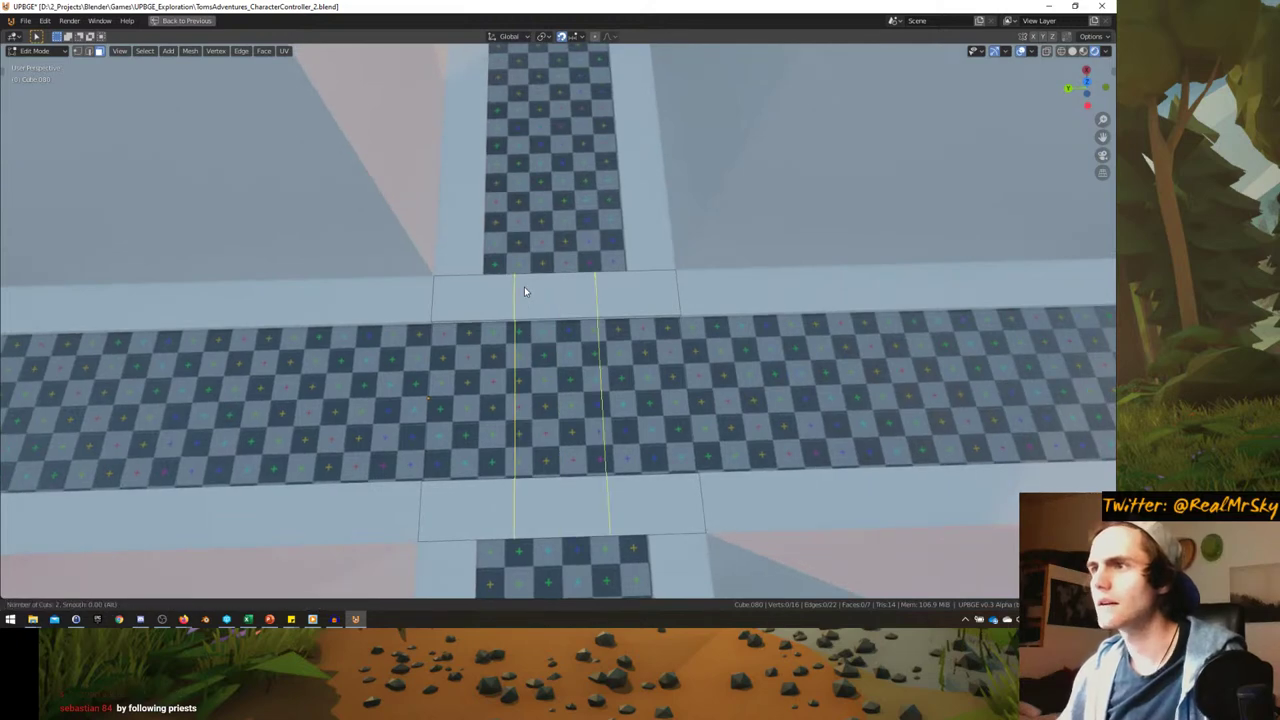
click(517, 286)
right_click(517, 286)
key(s)
key(y)
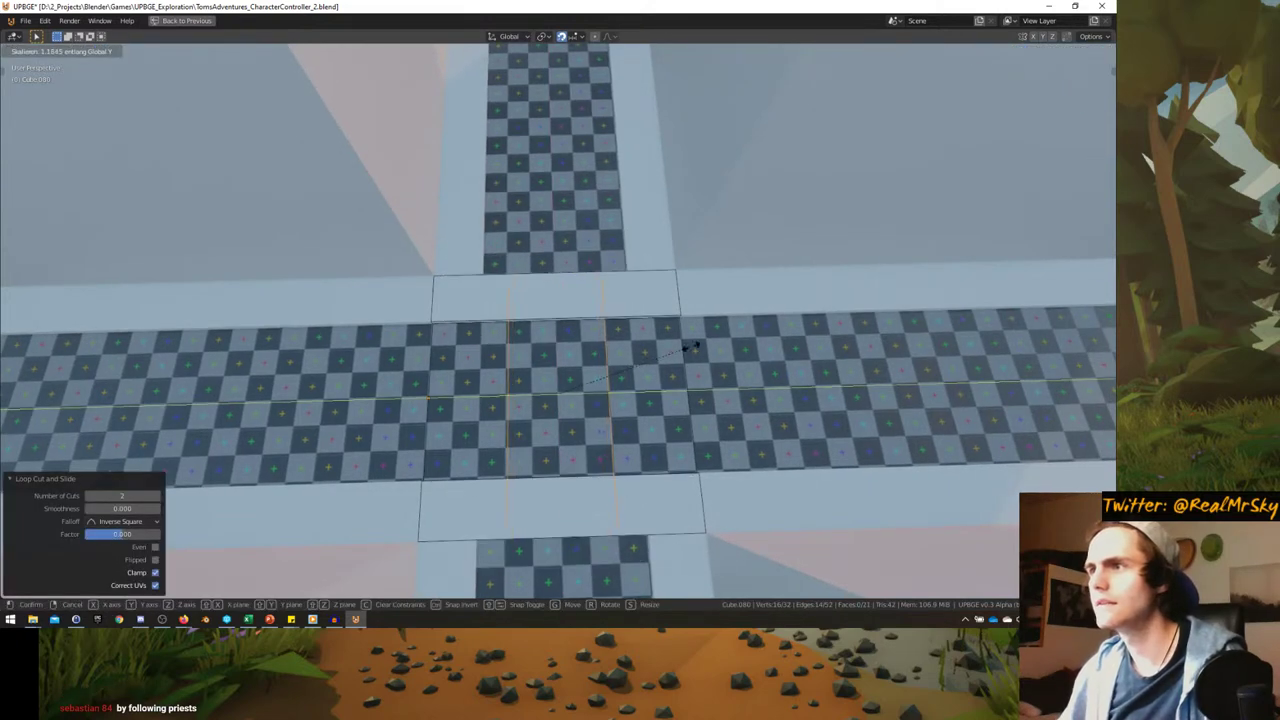
key(Escape)
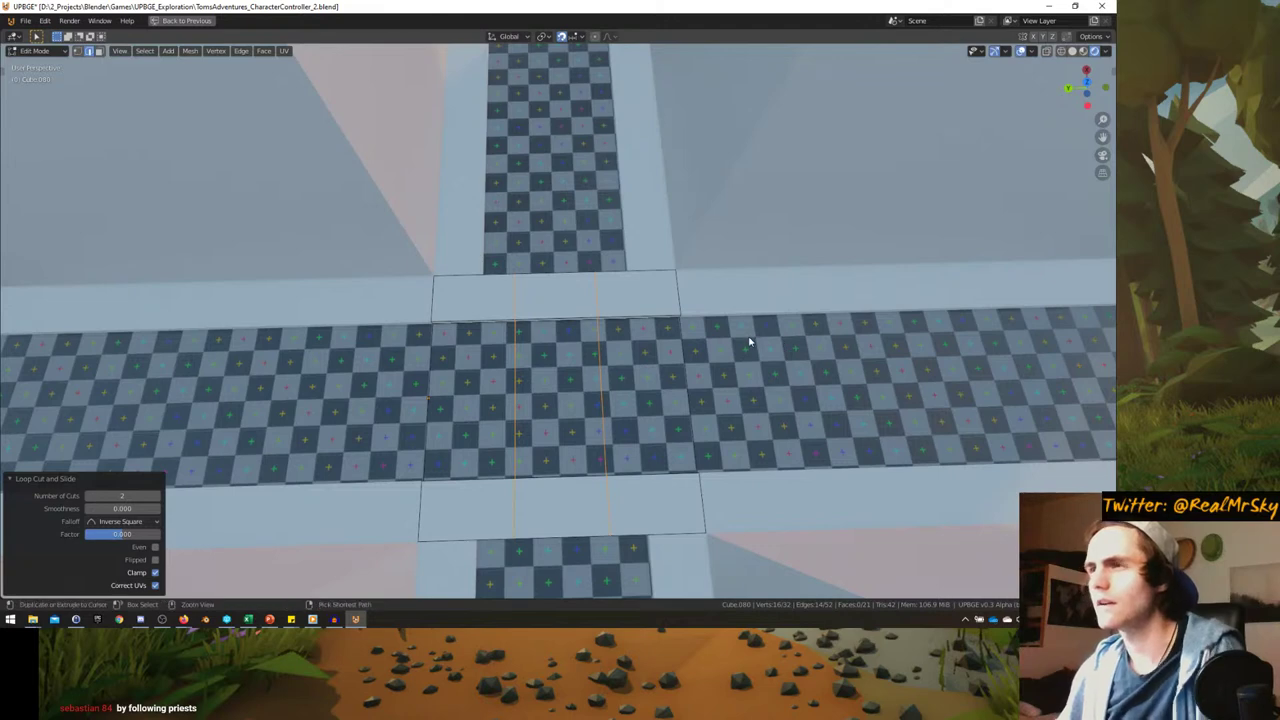
key(g)
key(g)
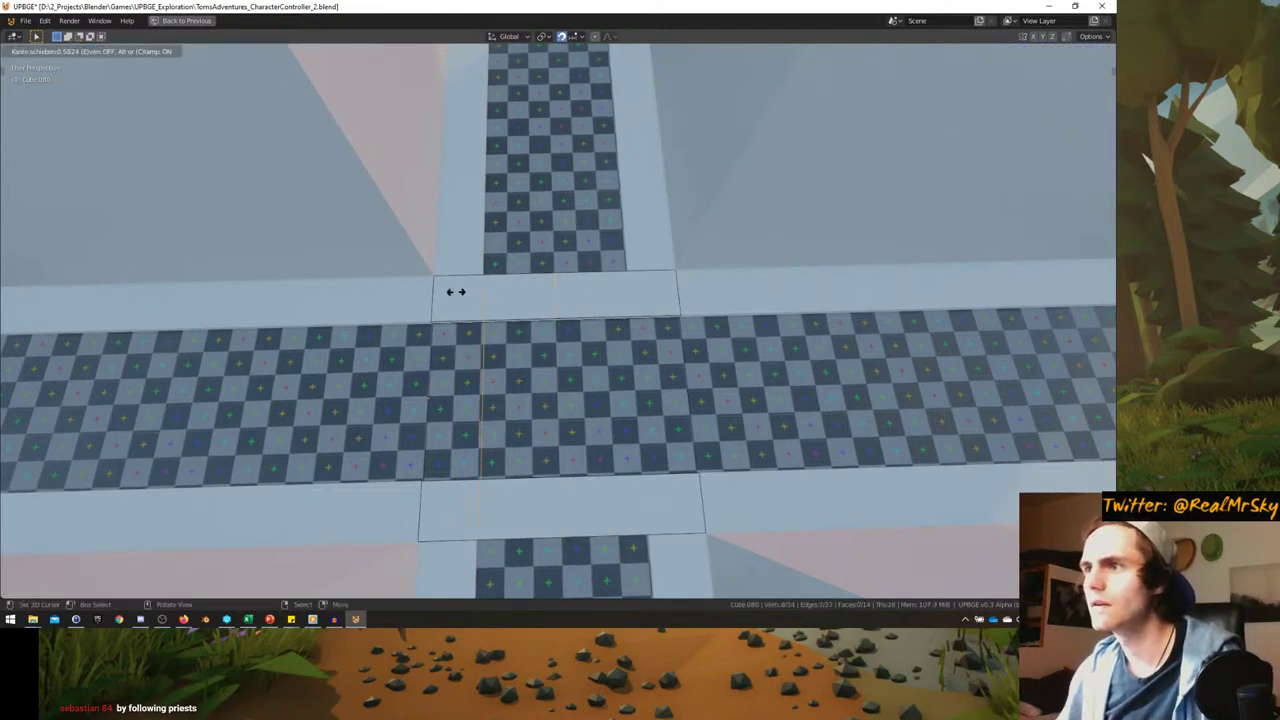
right_click(453, 290)
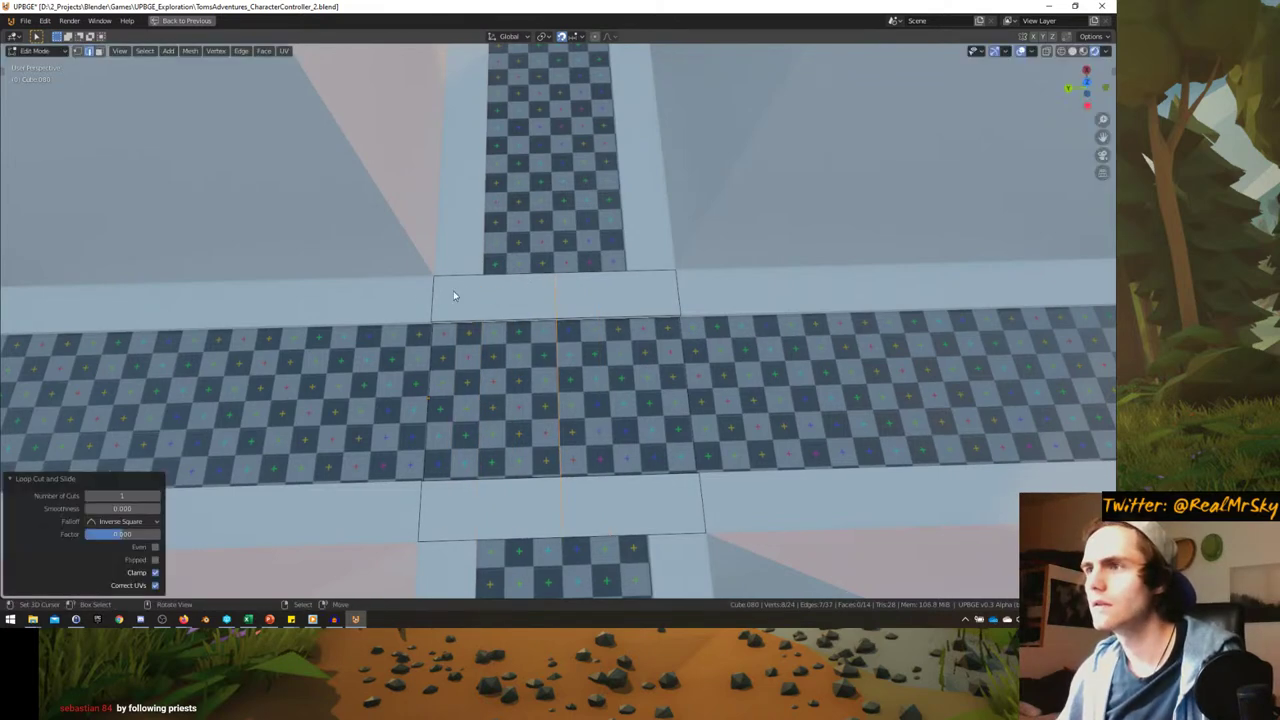
key(g)
key(y)
key(1)
click(536, 310)
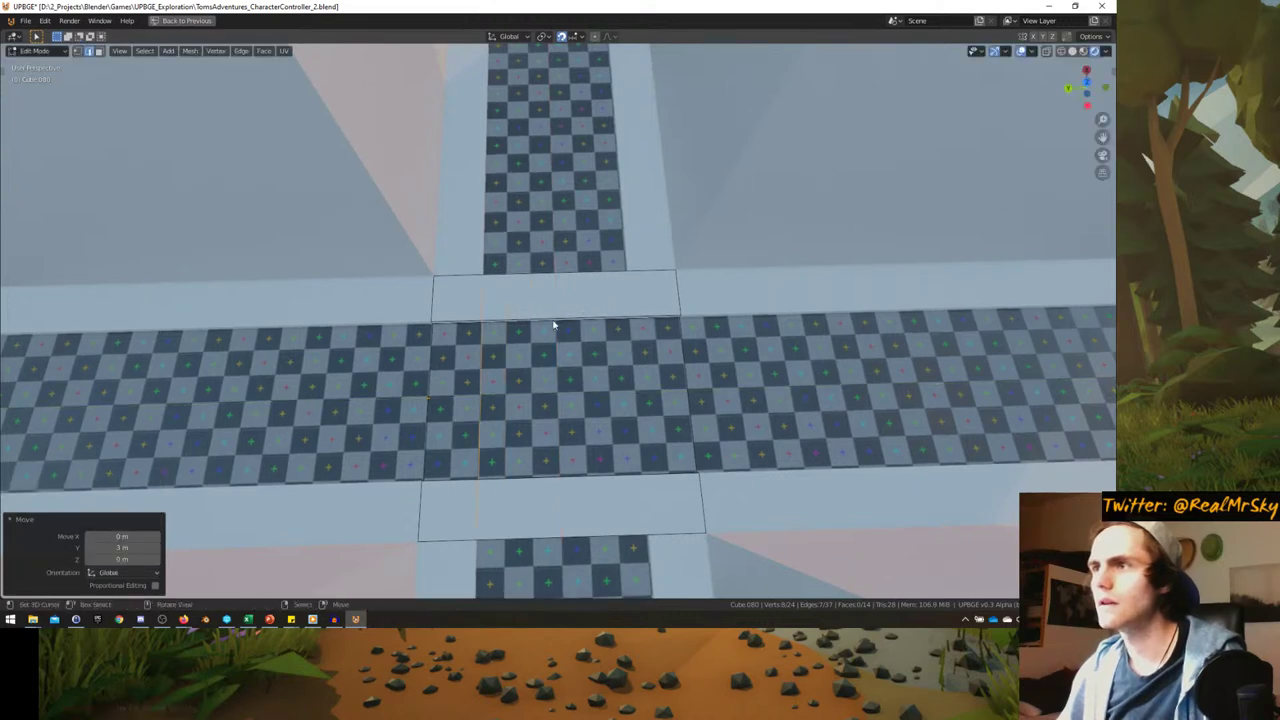
- Add another loop cut and move it along Y to the curb edge
key(ctrl+r)
click(565, 279)
right_click(587, 279)
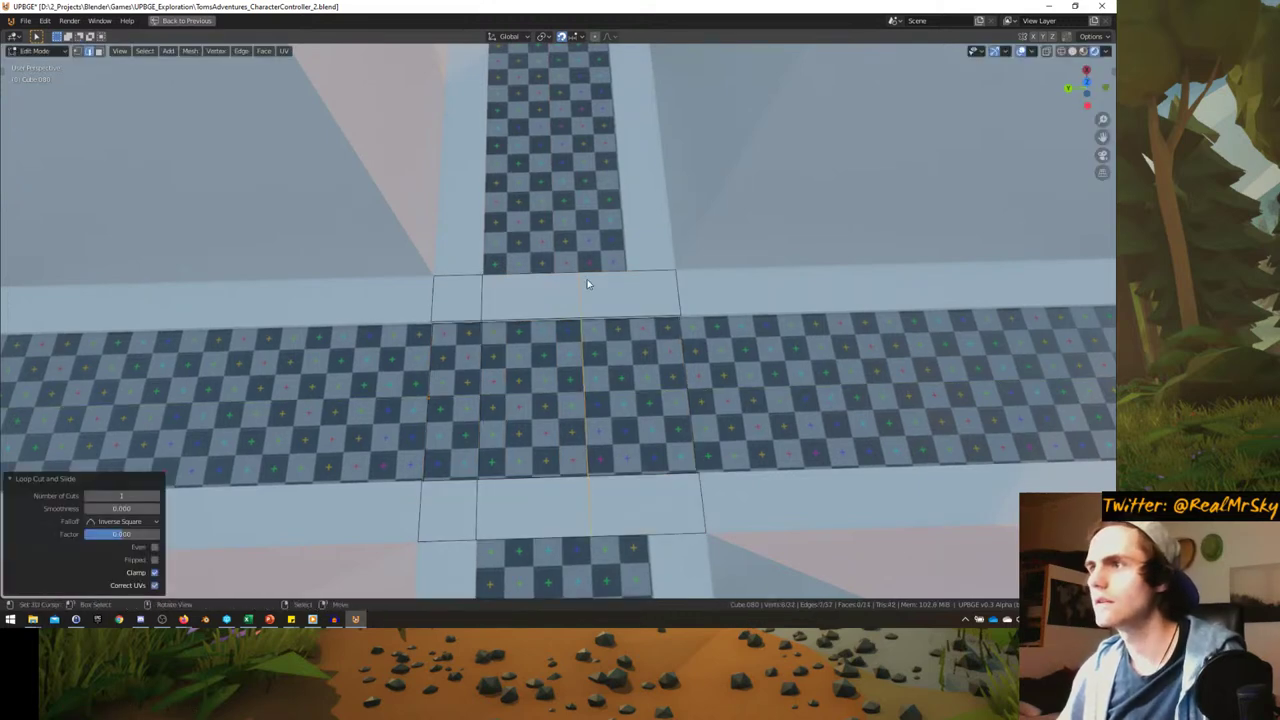
key(g)
key(y)
click(705, 279)
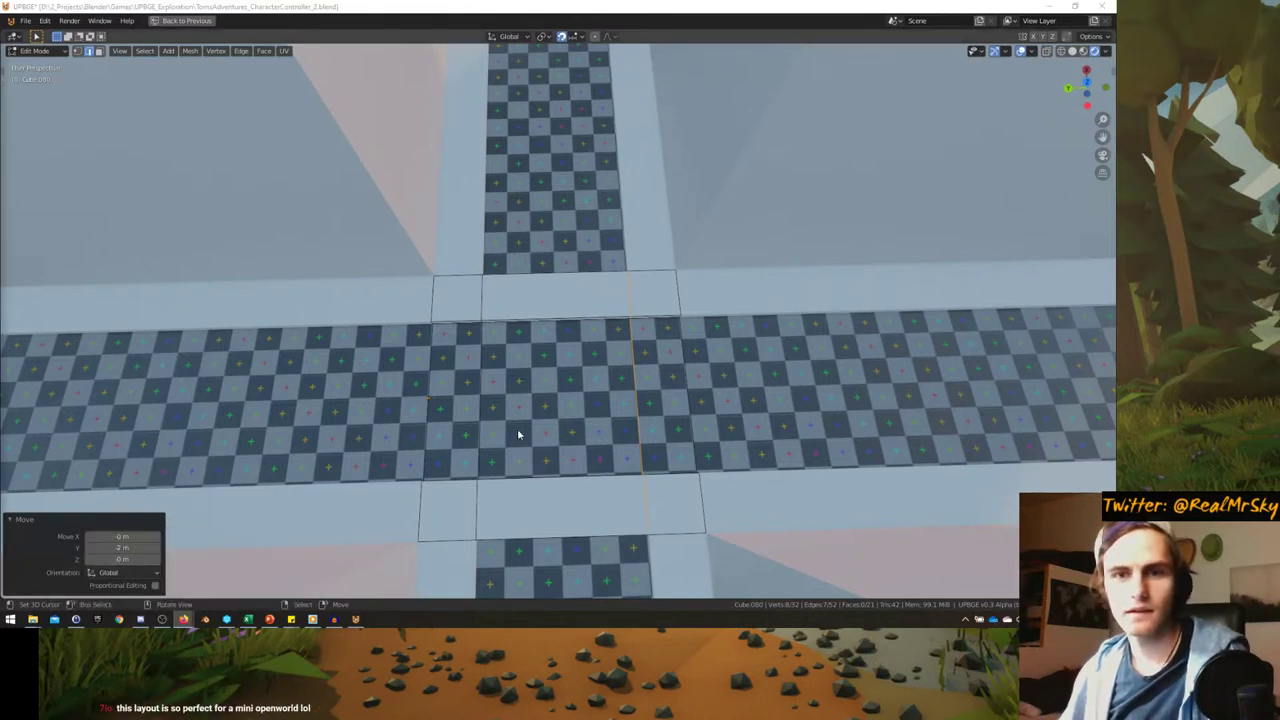
- Select and delete the curb faces blocking the side-street openings
middle_drag(517, 434, 520, 395)
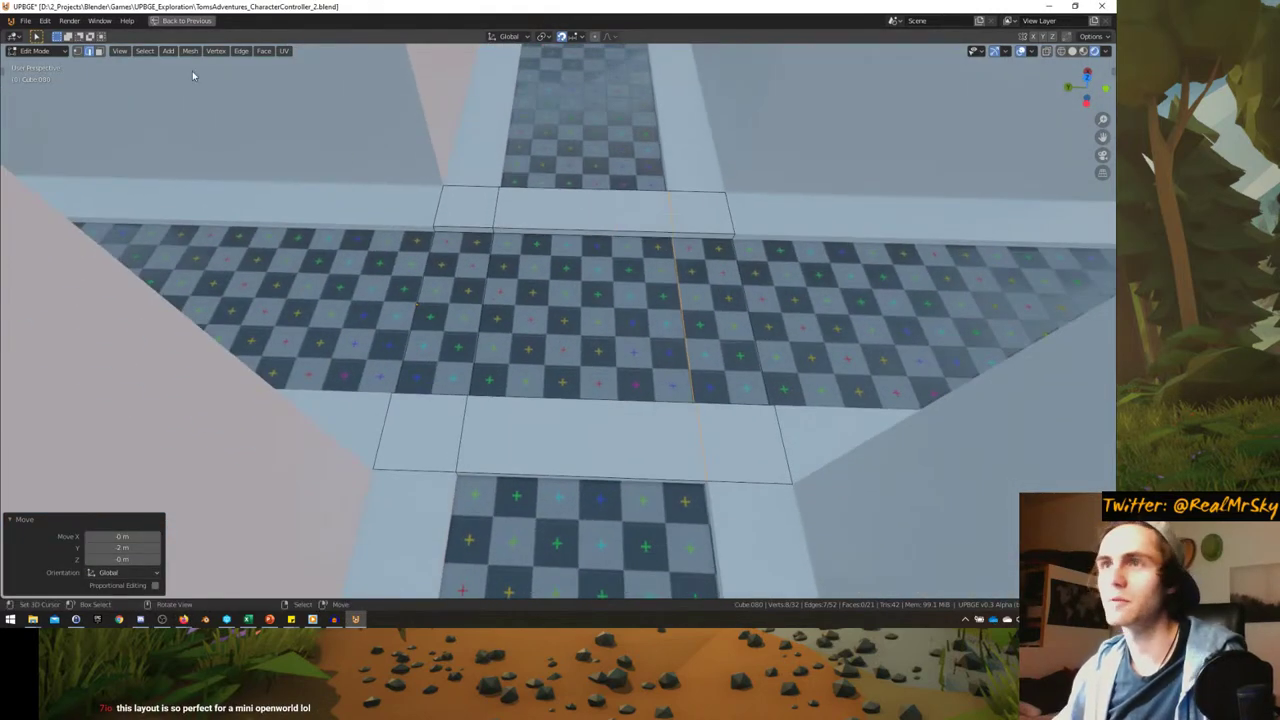
click(555, 216)
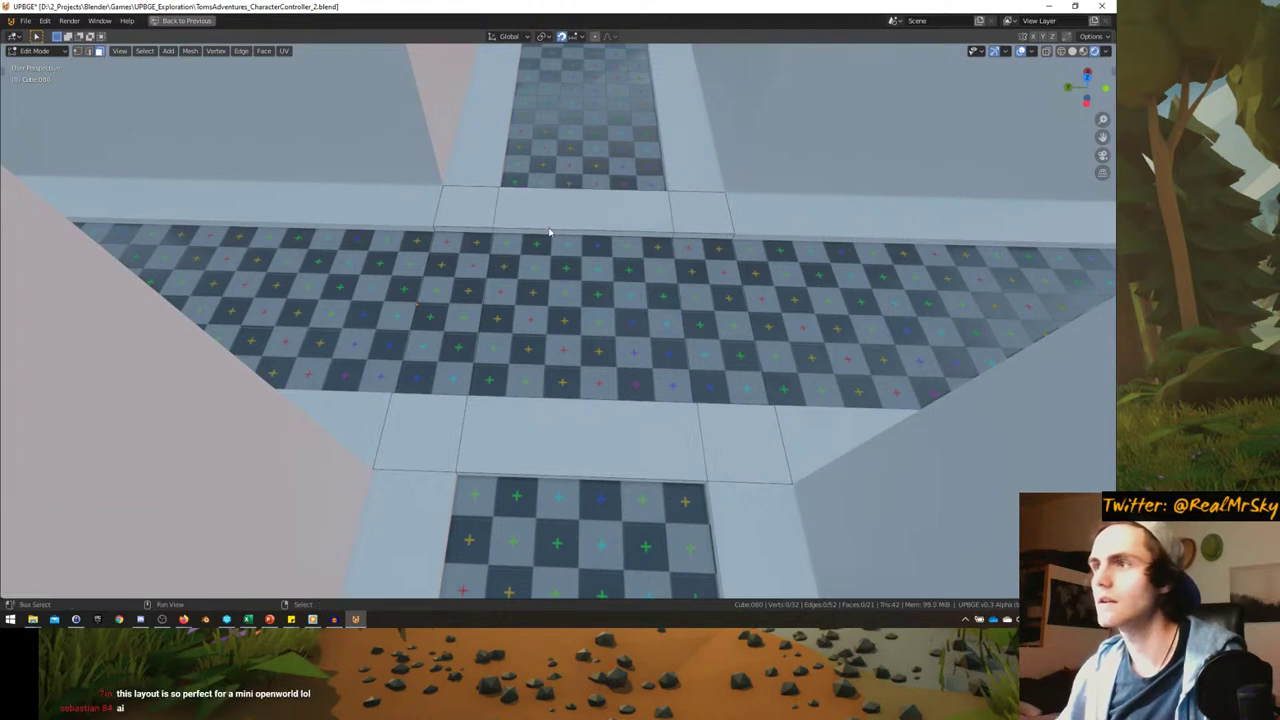
right_click(543, 236)
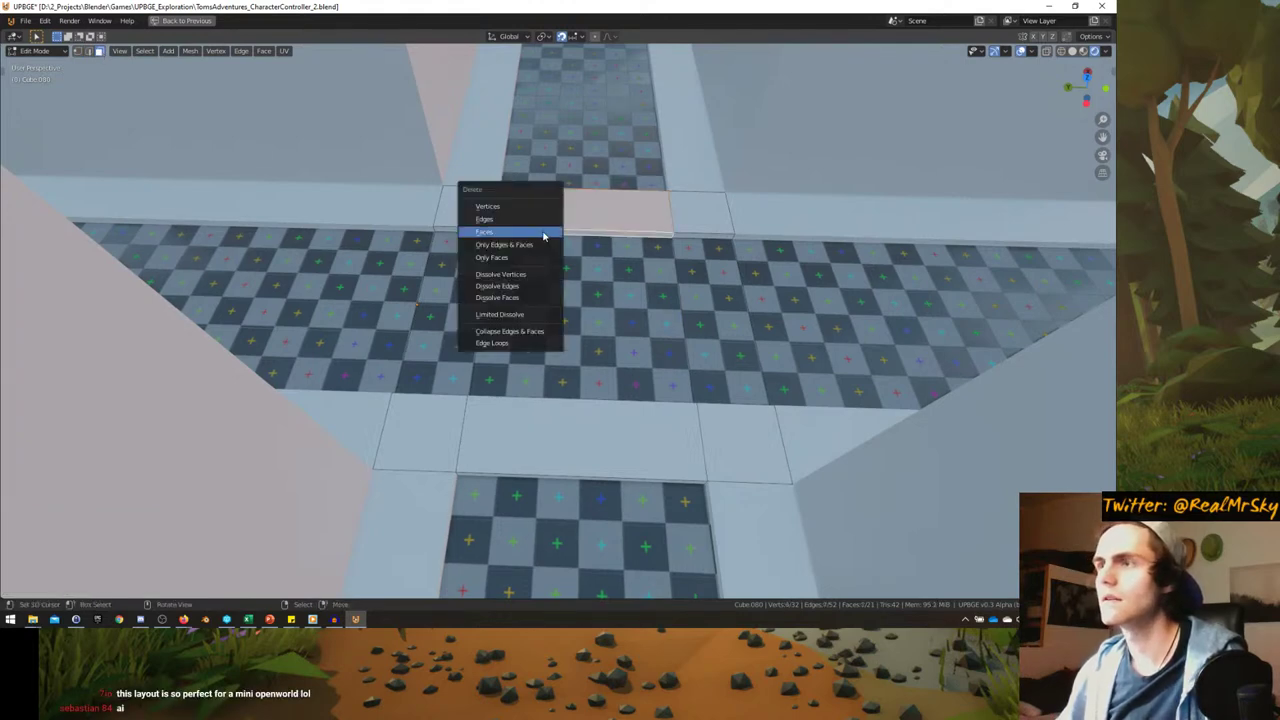
click(566, 400)
key(KP_Decimal)
right_click(560, 420)
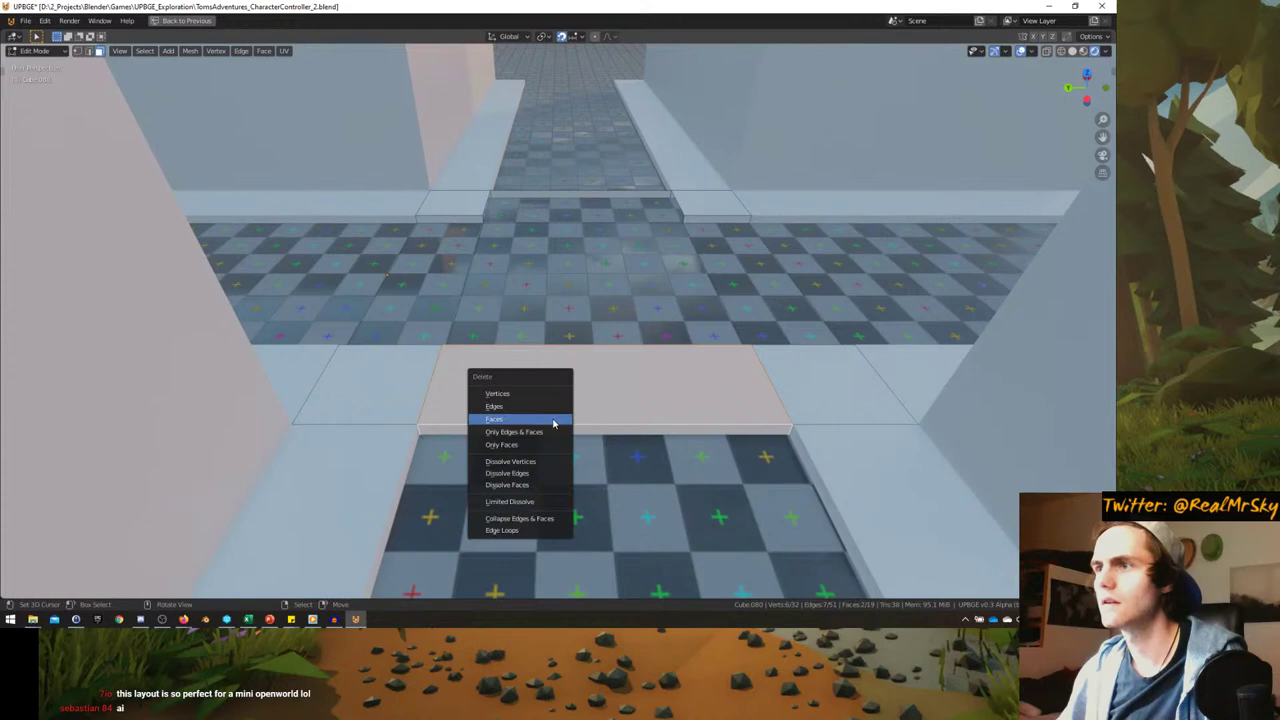
click(560, 423)
middle_drag(560, 423, 569, 401)
right_click(560, 418)
click(556, 432)
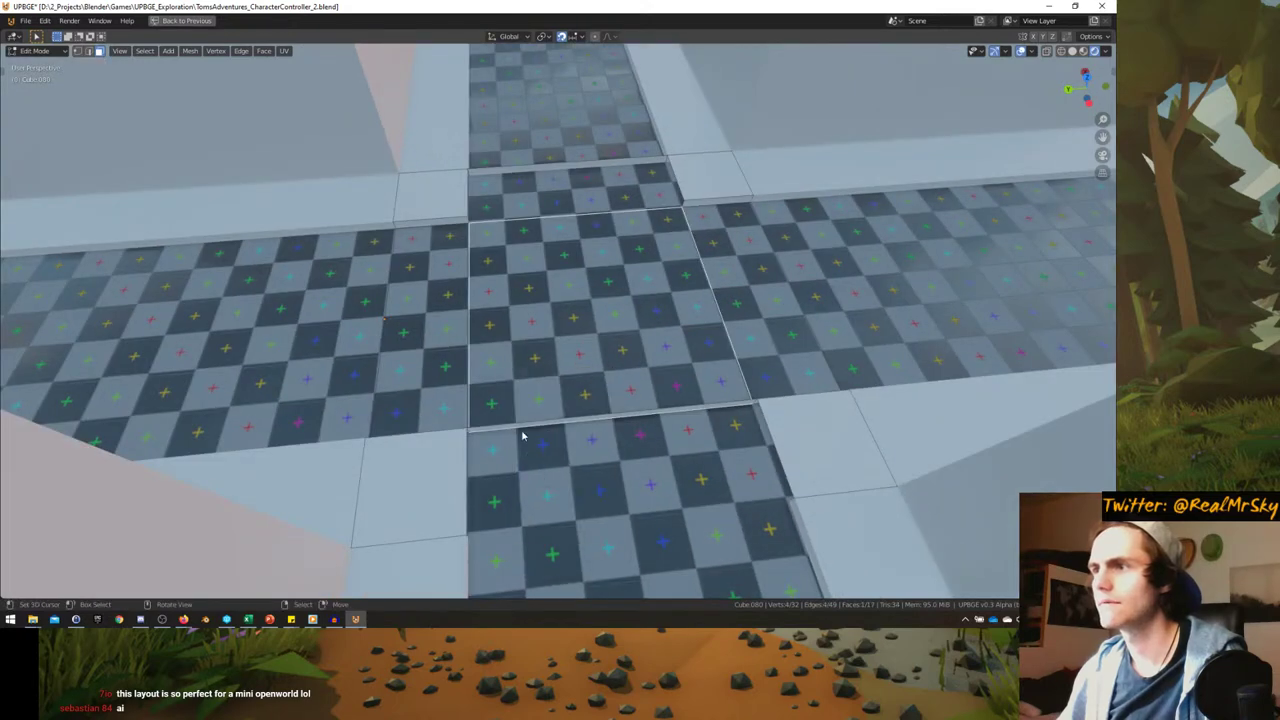
right_click(483, 420)
- Fill the empty curb corner gaps with faces using F
click(483, 426)
middle_drag(483, 426, 453, 247)
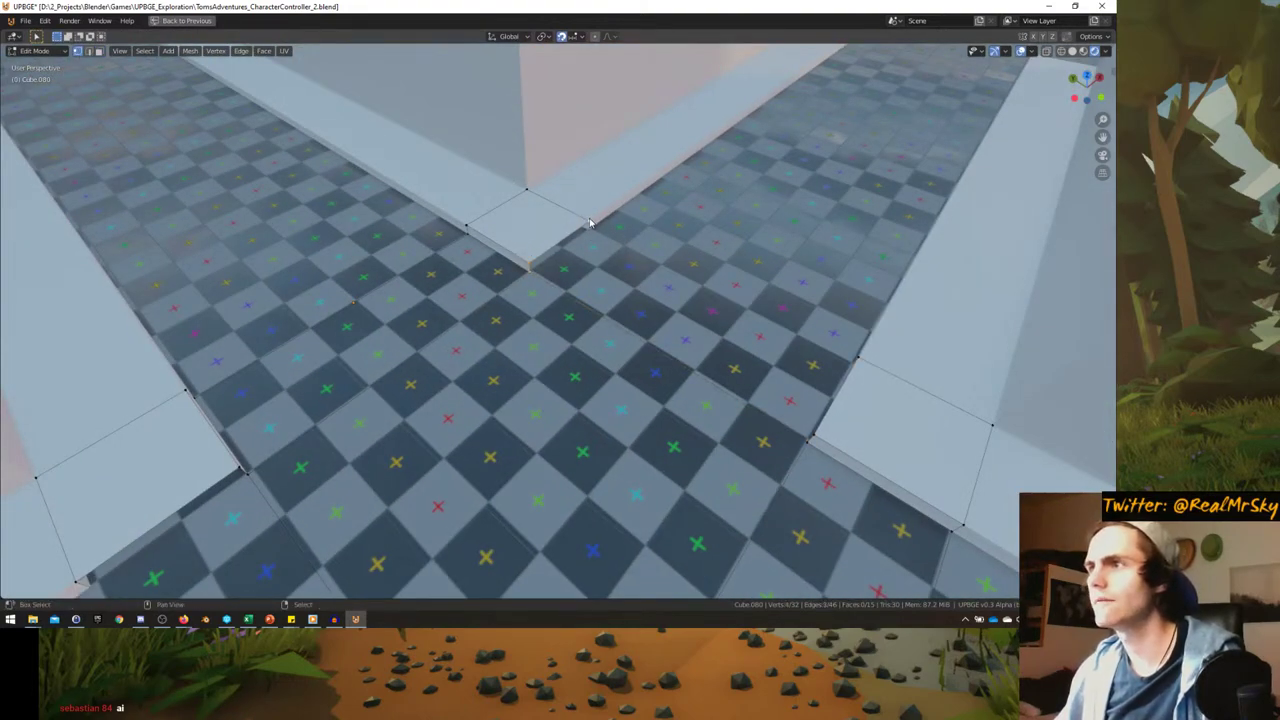
key(f)
middle_drag(590, 224, 613, 314)
key(f)
key(a)
key(f)
key(a)
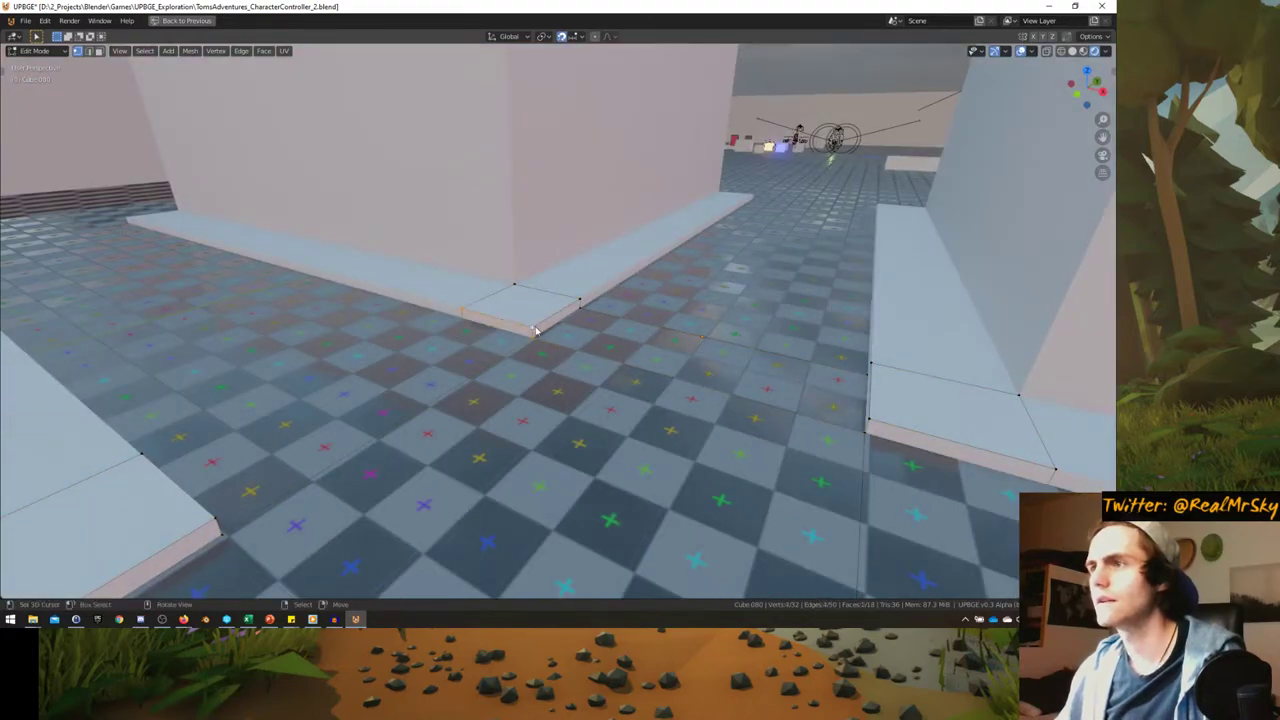
- Isolate the floor mesh in Local View and go back into Edit Mode
key(Tab)
middle_drag(535, 330, 413, 373)
key(KP_Divide)
key(Tab)
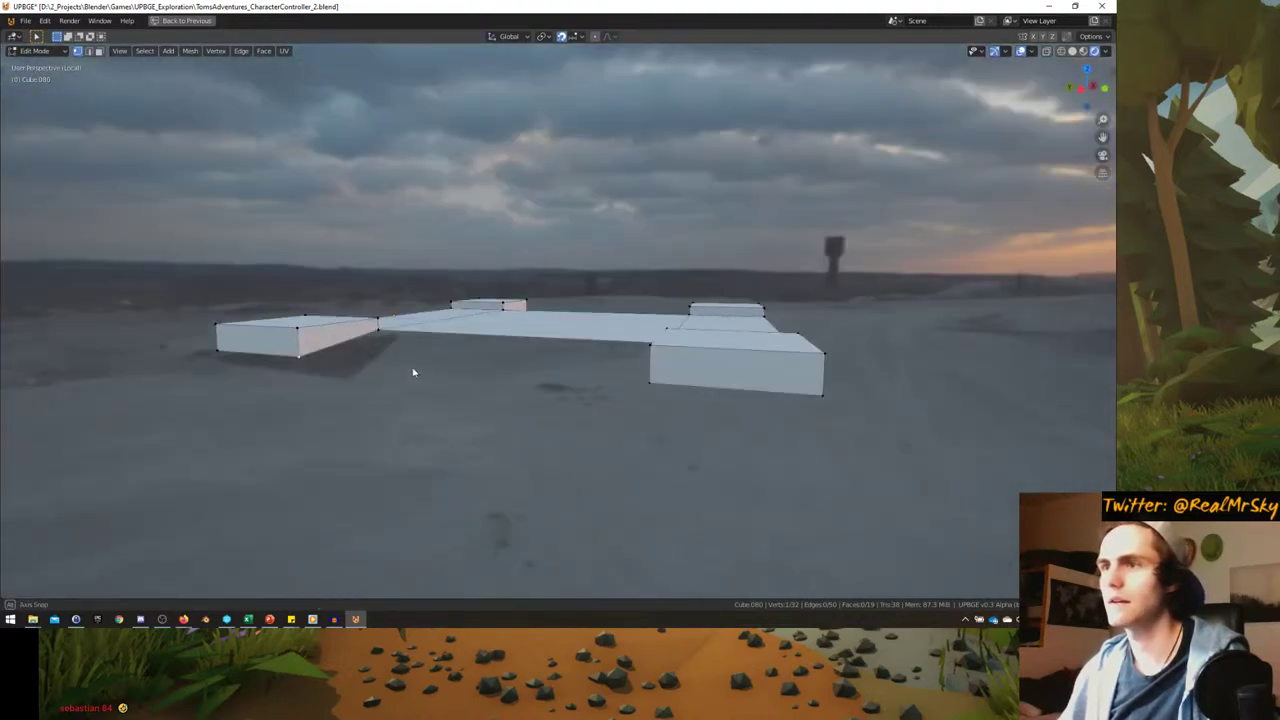
- Change the snapping target and move the selected faces vertically along Z
middle_drag(656, 392, 502, 379)
middle_drag(264, 380, 325, 354)
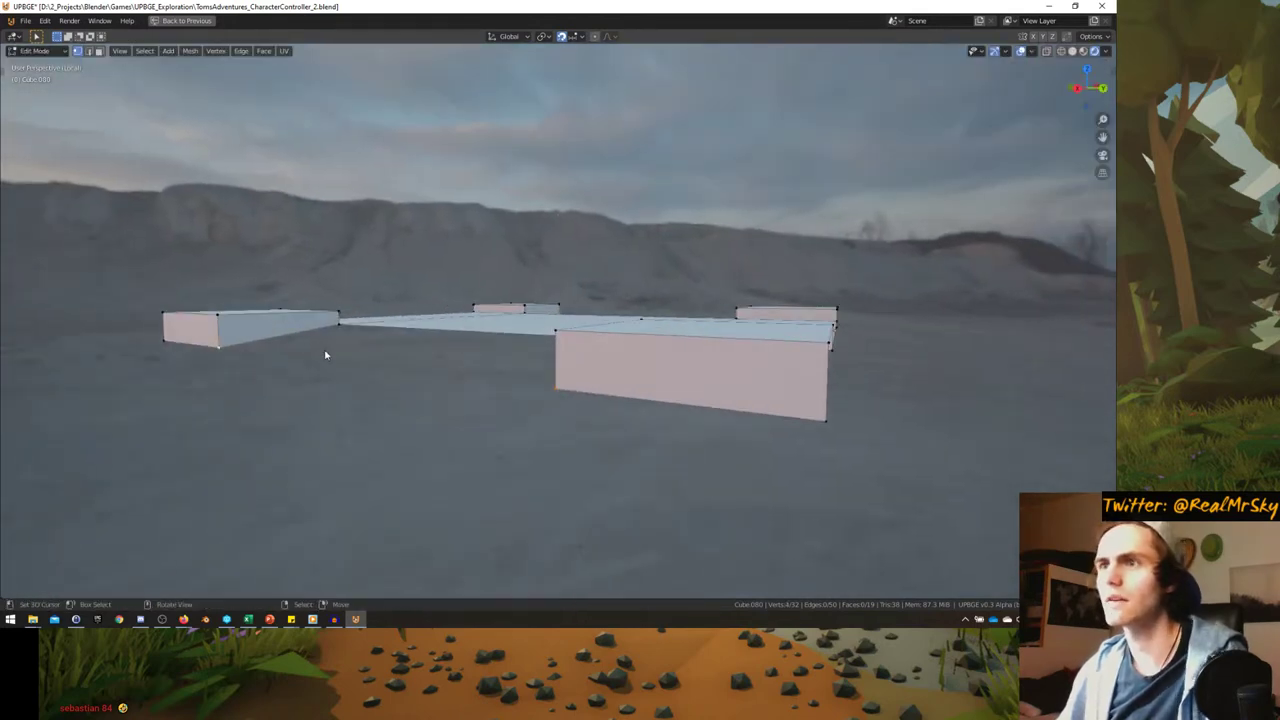
click(575, 36)
click(586, 71)
key(g)
key(z)
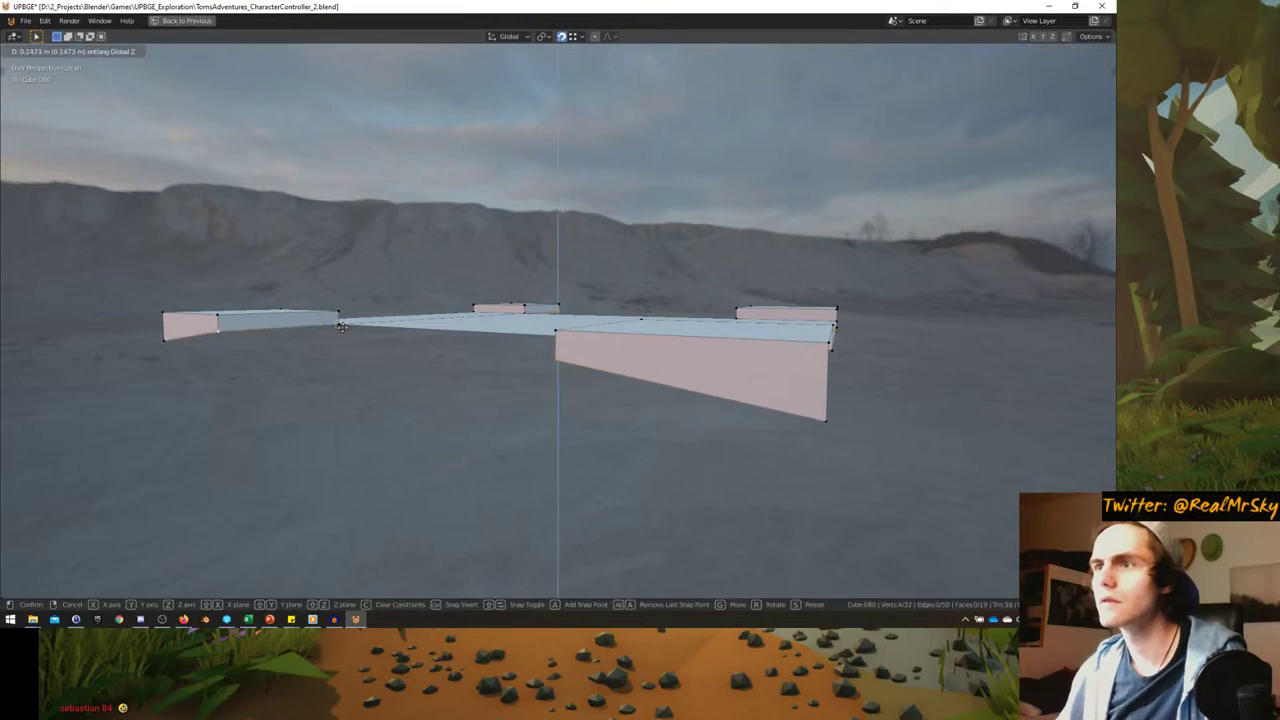
click(341, 327)
middle_drag(341, 327, 366, 371)
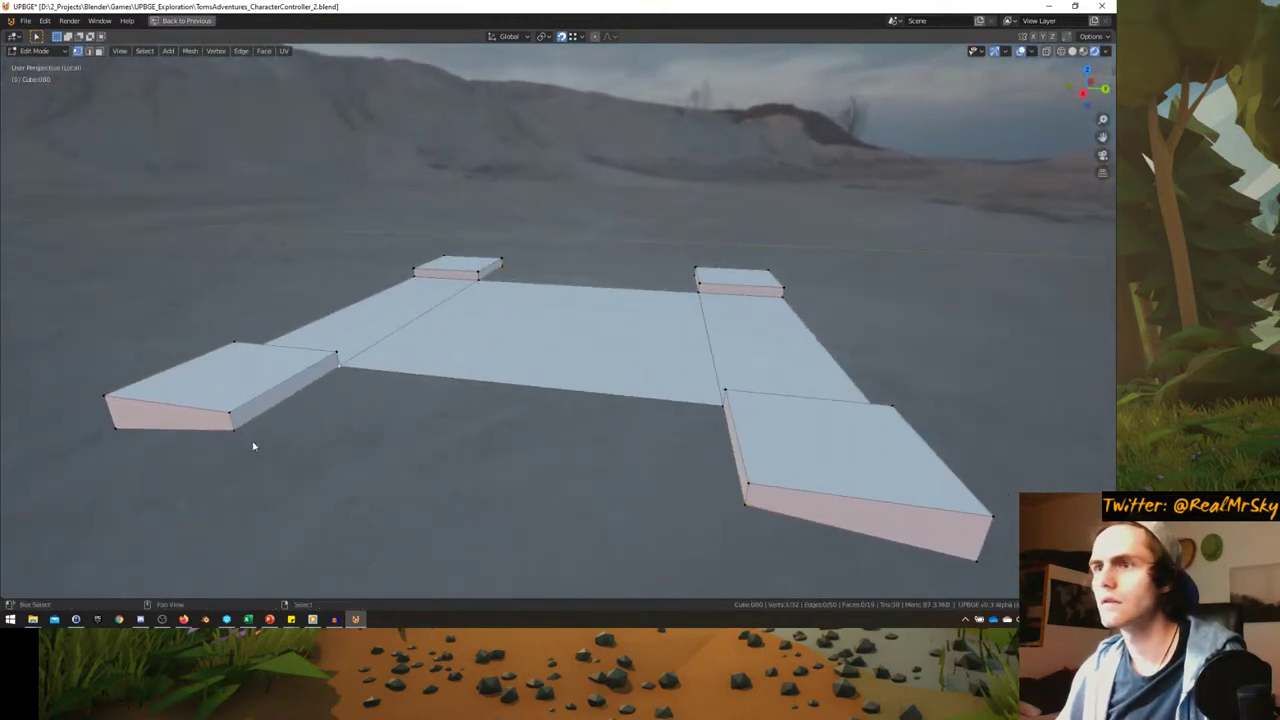
- Fill the front gap between the platforms with a new face
middle_drag(722, 473, 394, 378)
middle_drag(257, 382, 370, 375)
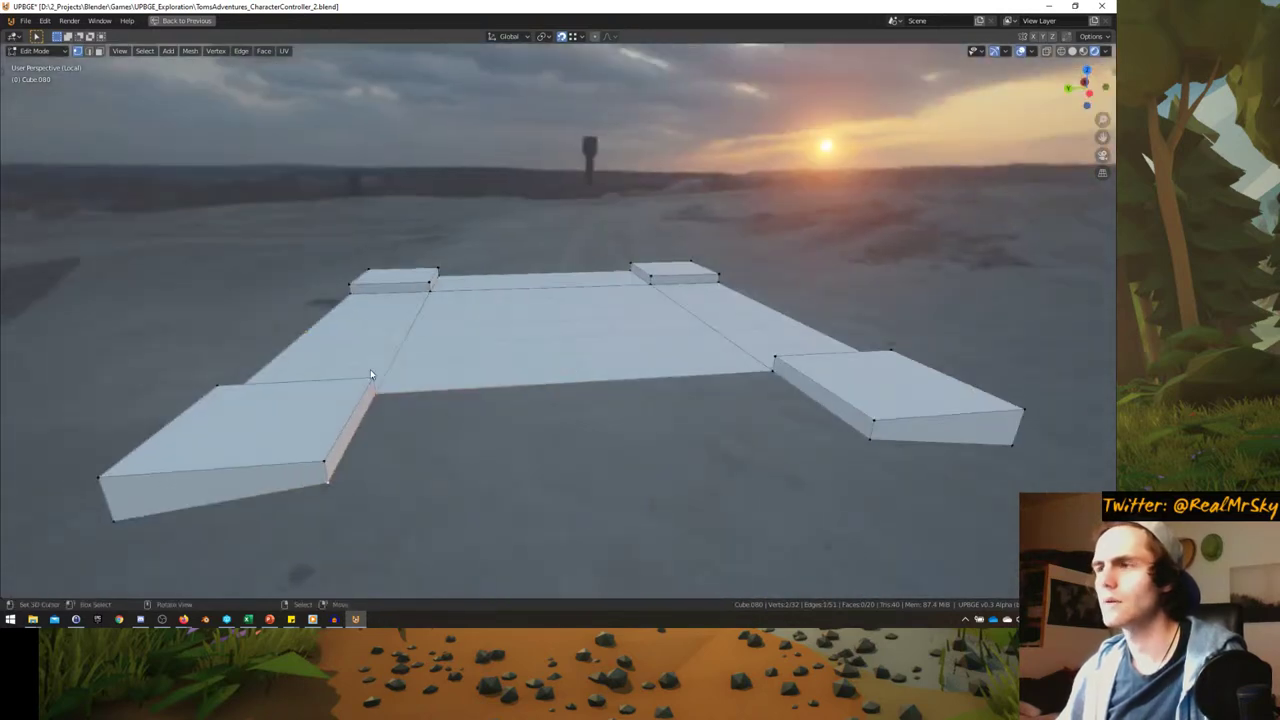
shift+click(870, 440)
key(f)
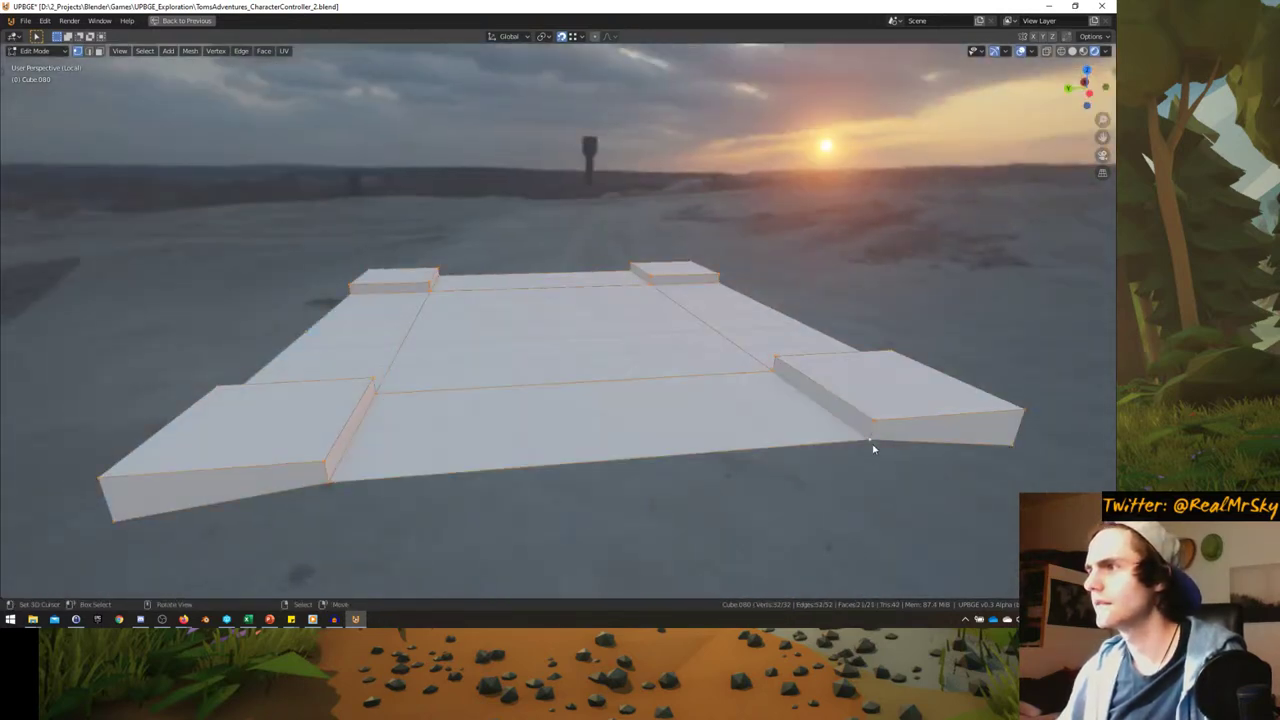
- Delete three side faces of the floor platforms
click(1007, 437)
key(x)
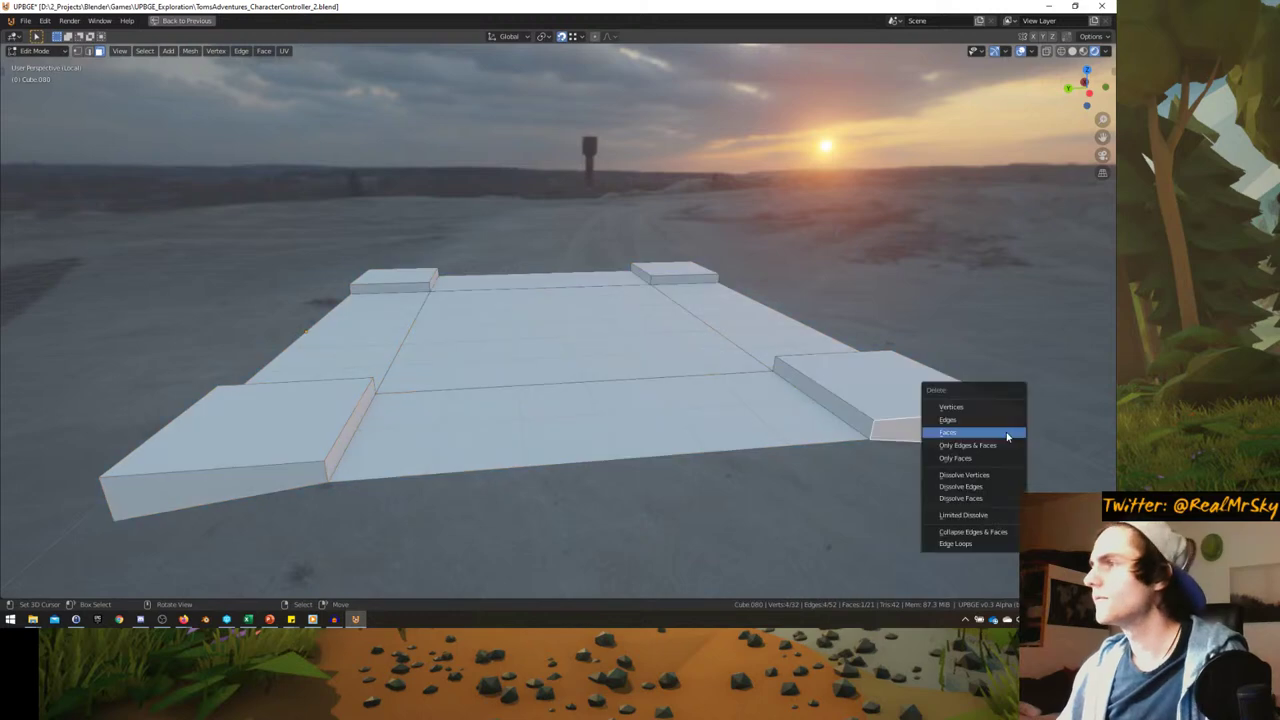
click(1007, 437)
middle_drag(208, 476, 403, 423)
click(640, 455)
key(x)
click(640, 455)
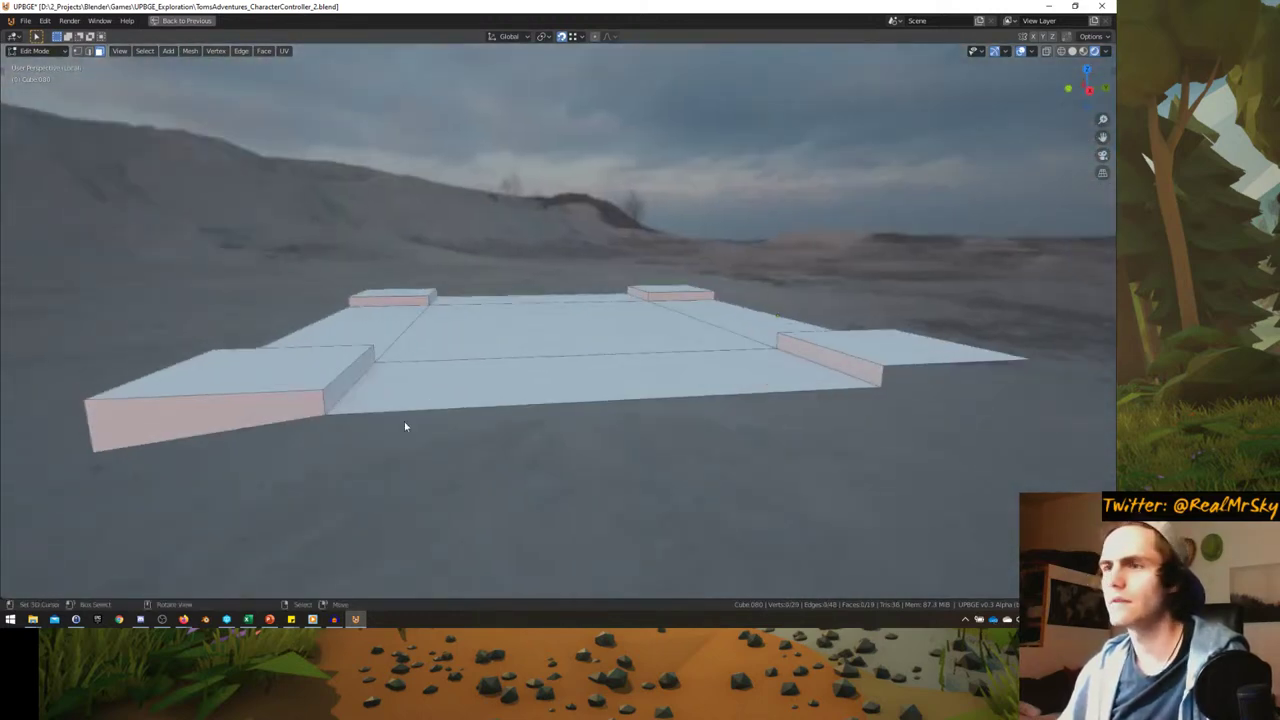
click(270, 418)
key(x)
click(270, 418)
middle_drag(270, 418, 331, 358)
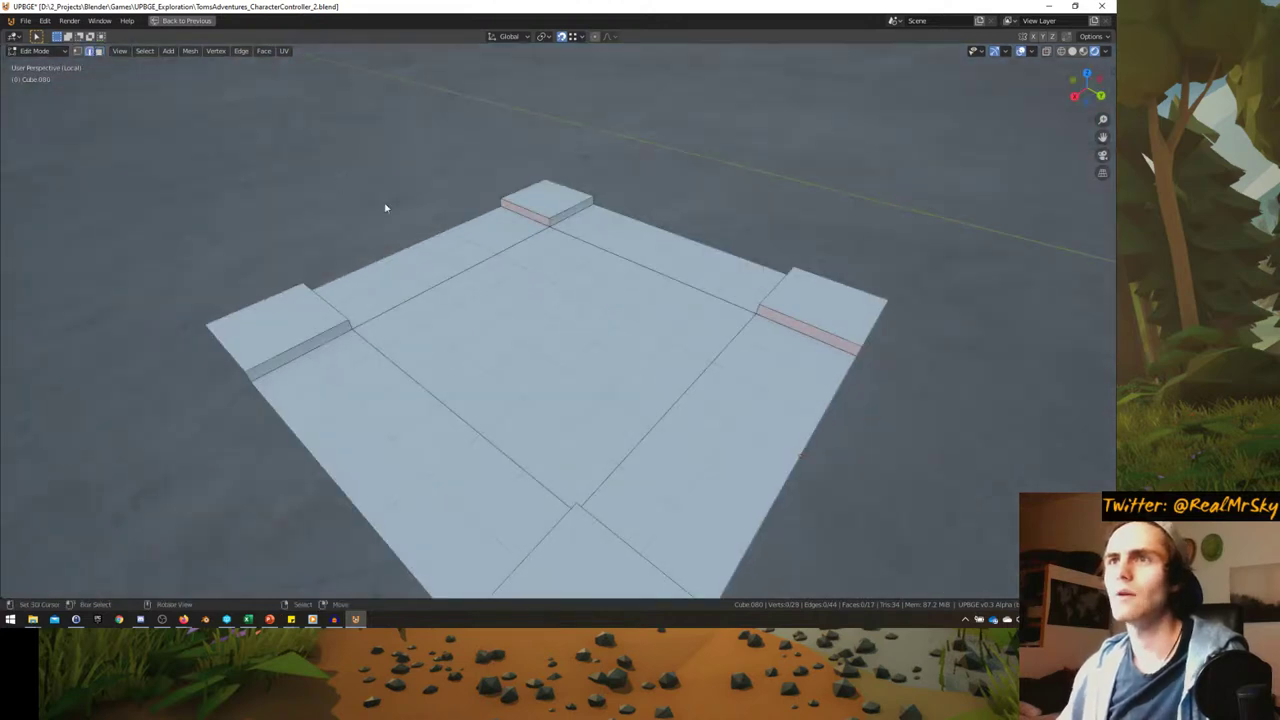
middle_drag(385, 208, 687, 278)
- Bevel the four inner corner edges into rounded curbs with a 4-segment bevel at 75.4%
key(ctrl+b)
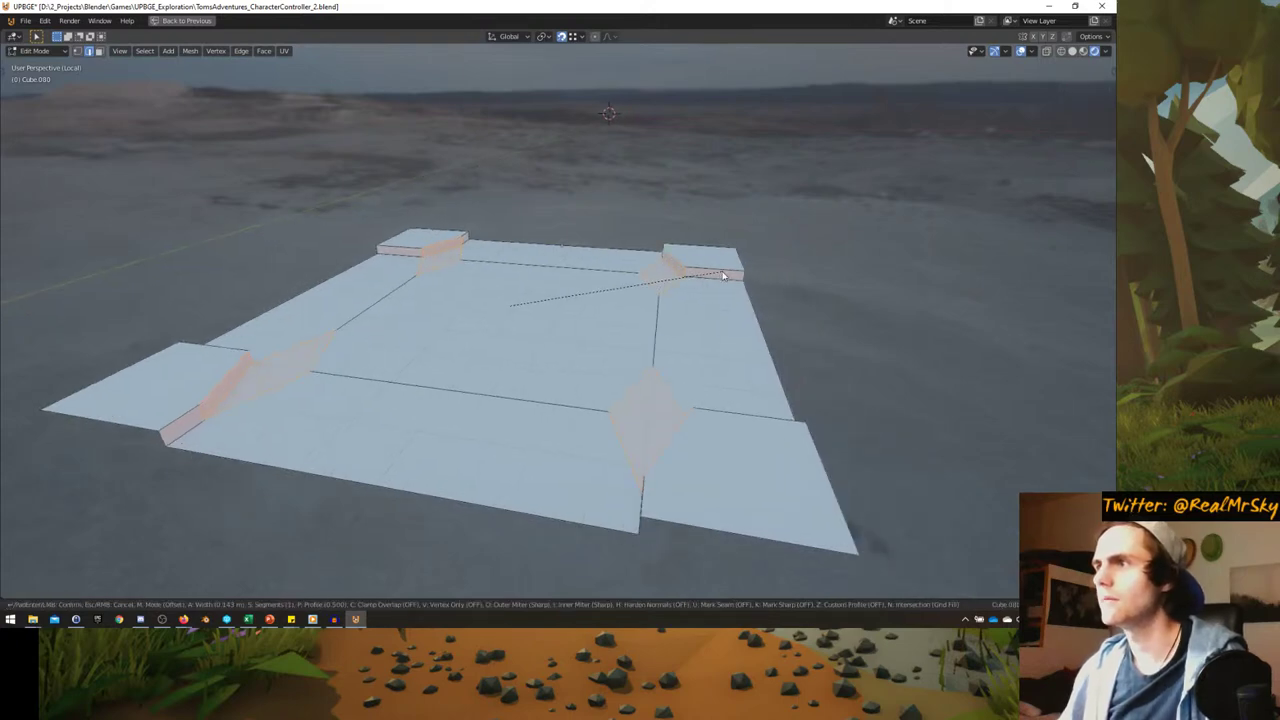
scroll(736, 274, up, 2)
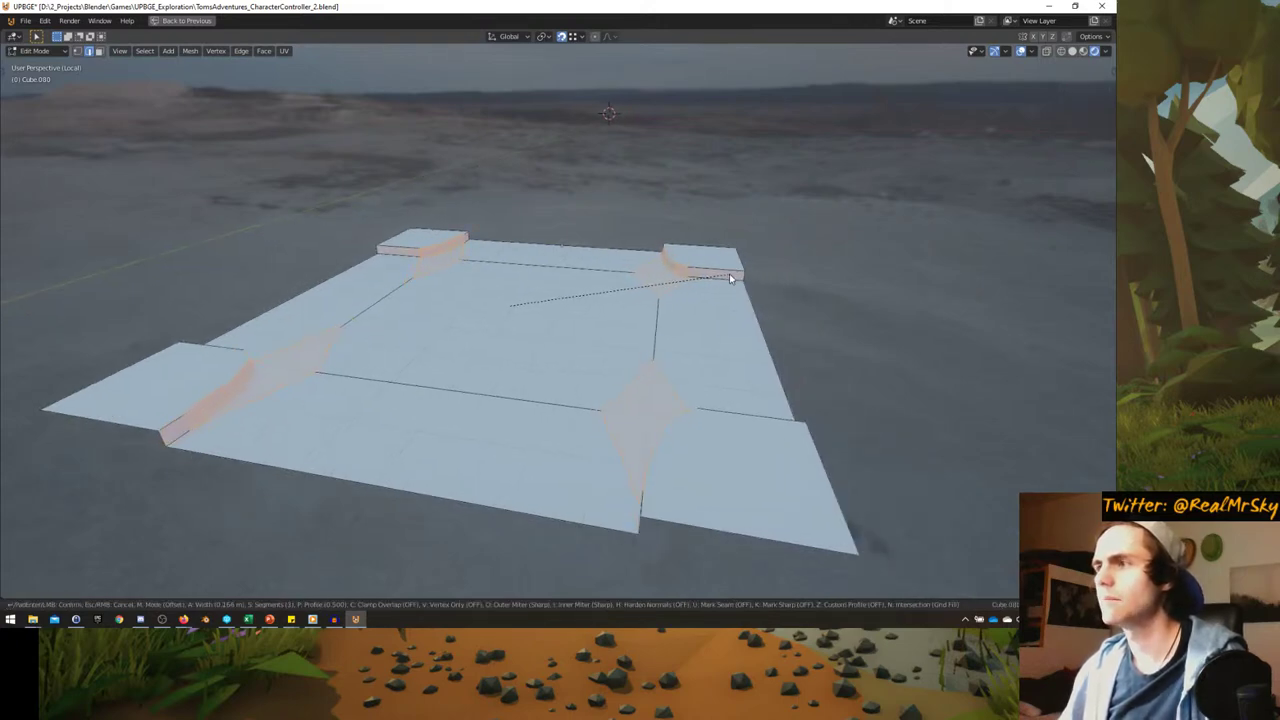
click(729, 273)
middle_drag(729, 273, 654, 292)
scroll(669, 366, up, 2)
key(KP_7)
key(ctrl+b)
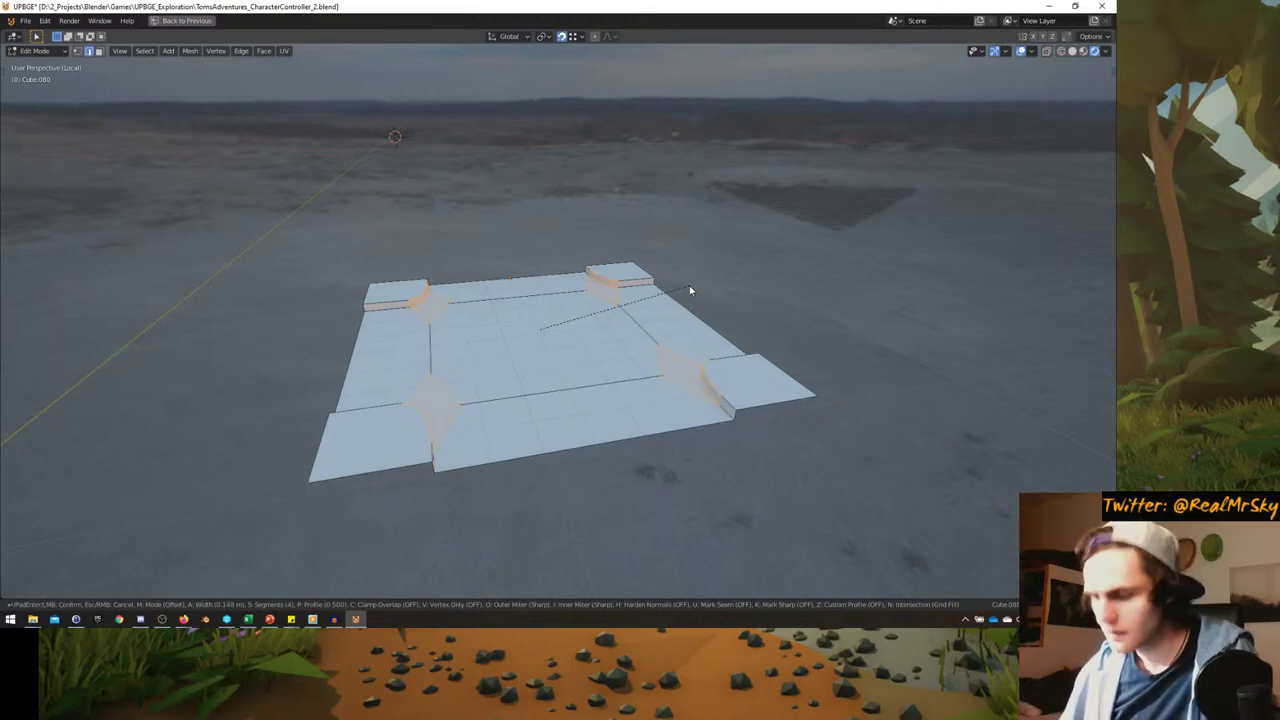
key(m)
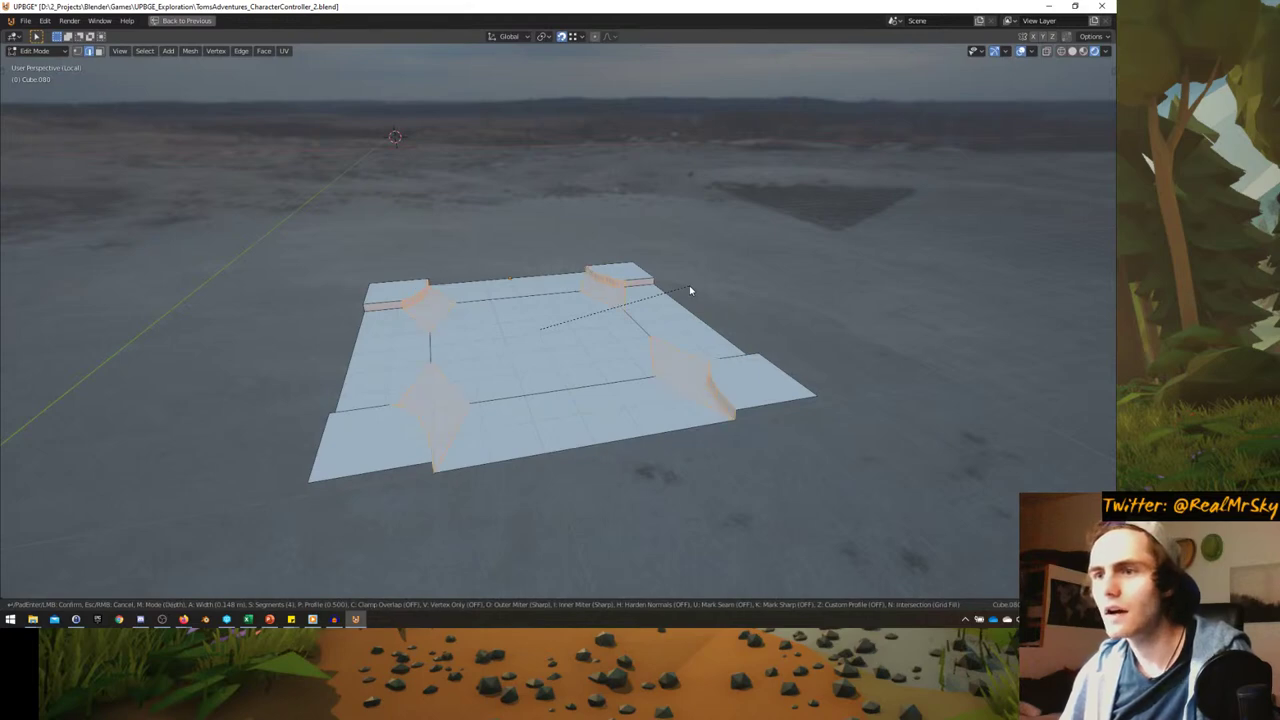
key(m)
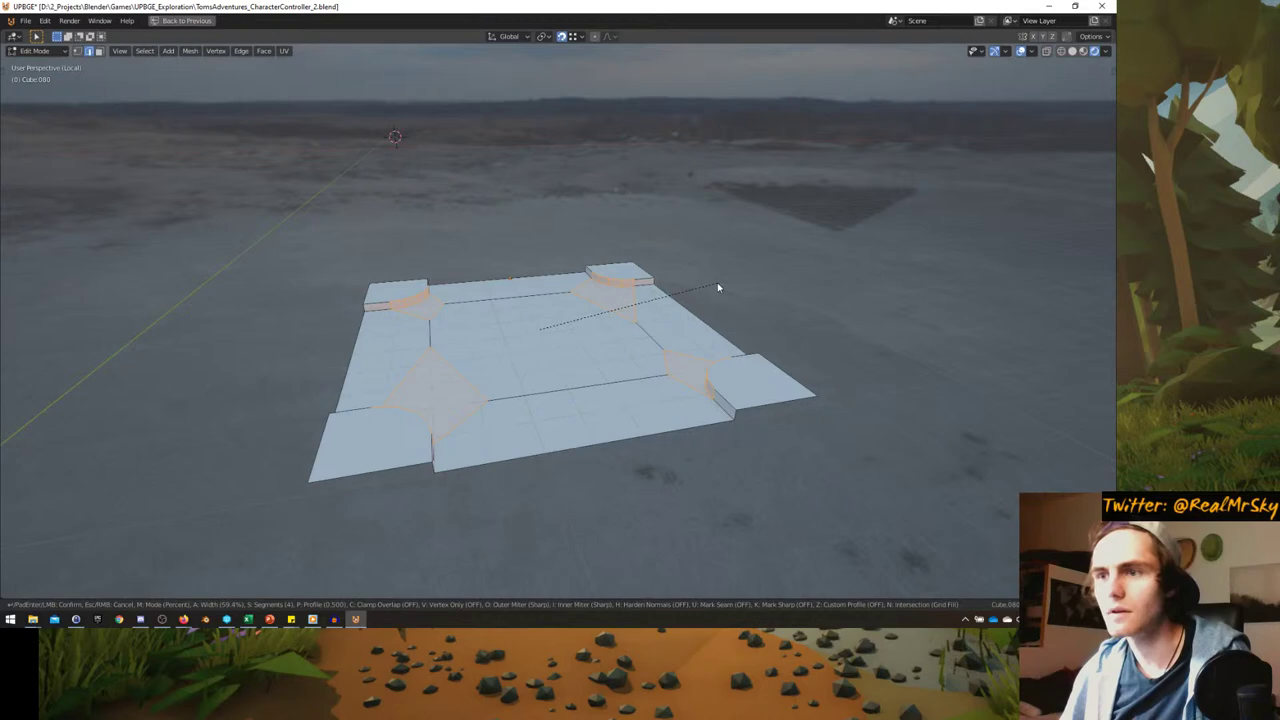
click(784, 272)
- Apply Cube.080's scale so it reads 1.000, then return to mesh editing
middle_drag(784, 272, 711, 329)
key(Tab)
key(n)
middle_drag(792, 341, 766, 337)
key(ctrl+a)
click(683, 370)
key(KP_7)
key(Tab)
scroll(647, 354, down, 3)
- Shift the whole crossroads mesh 5 m along Y
key(a)
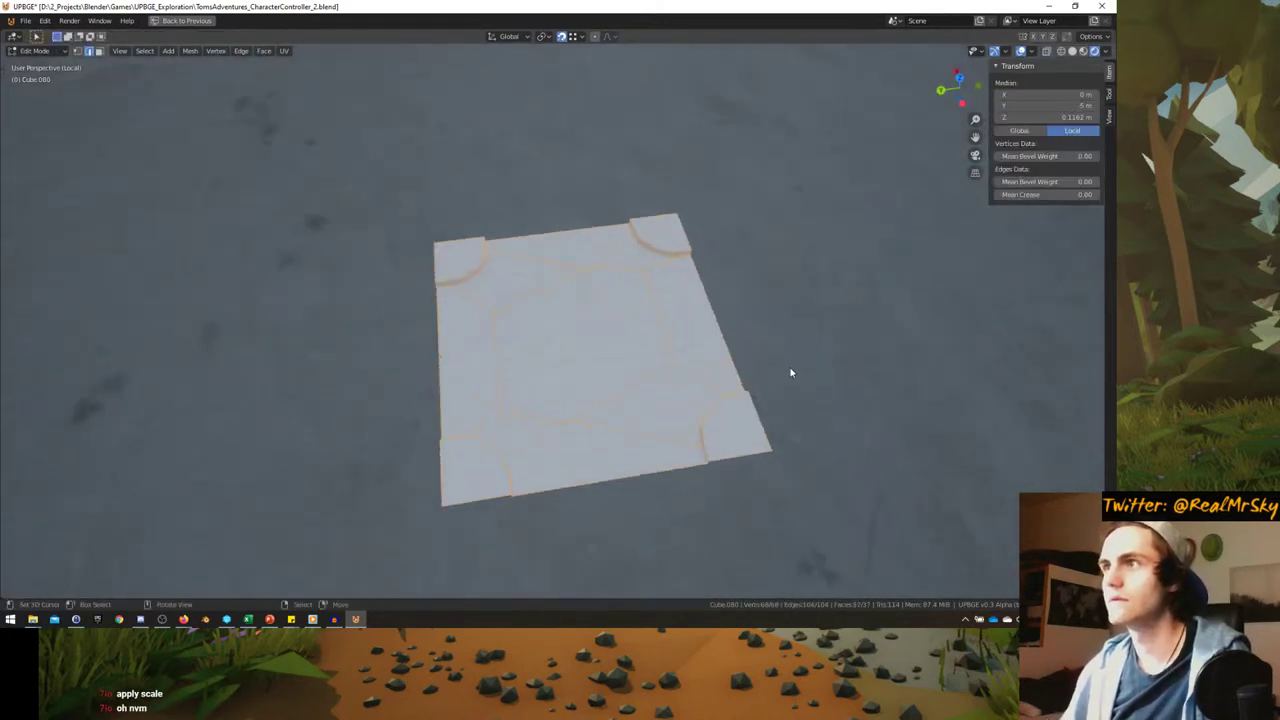
key(g)
key(z)
key(Escape)
click(574, 36)
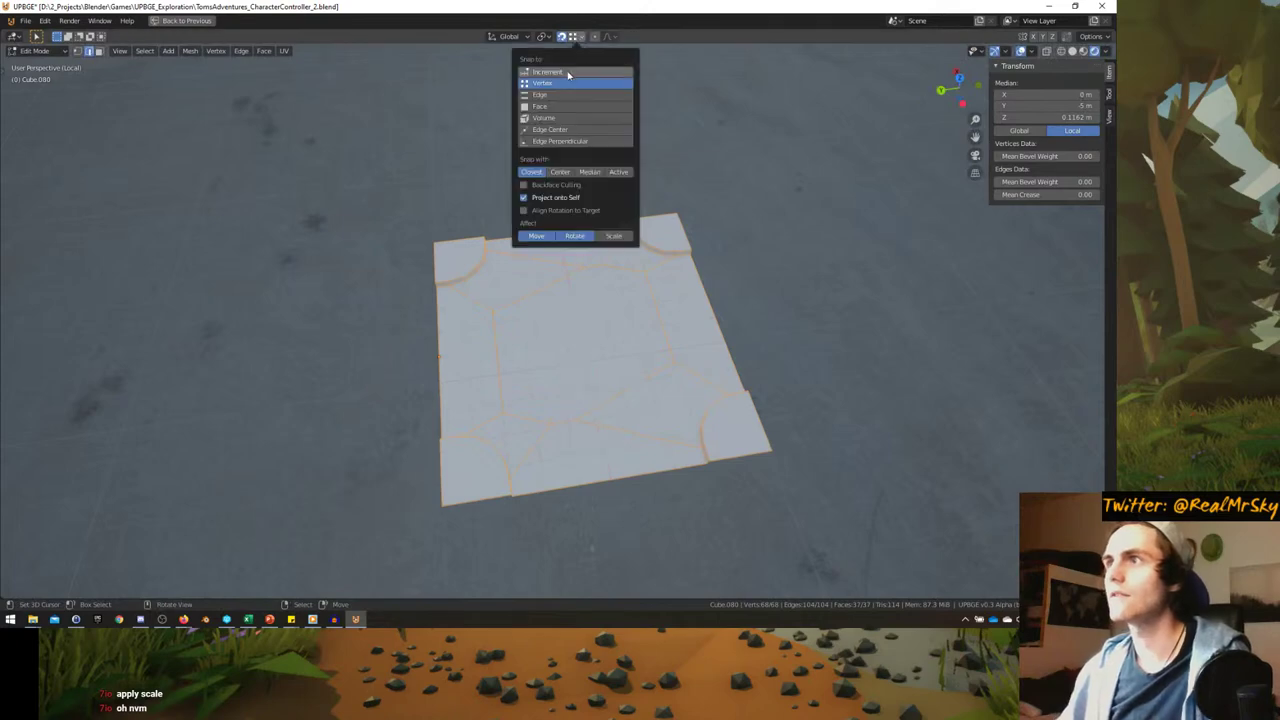
key(g)
key(y)
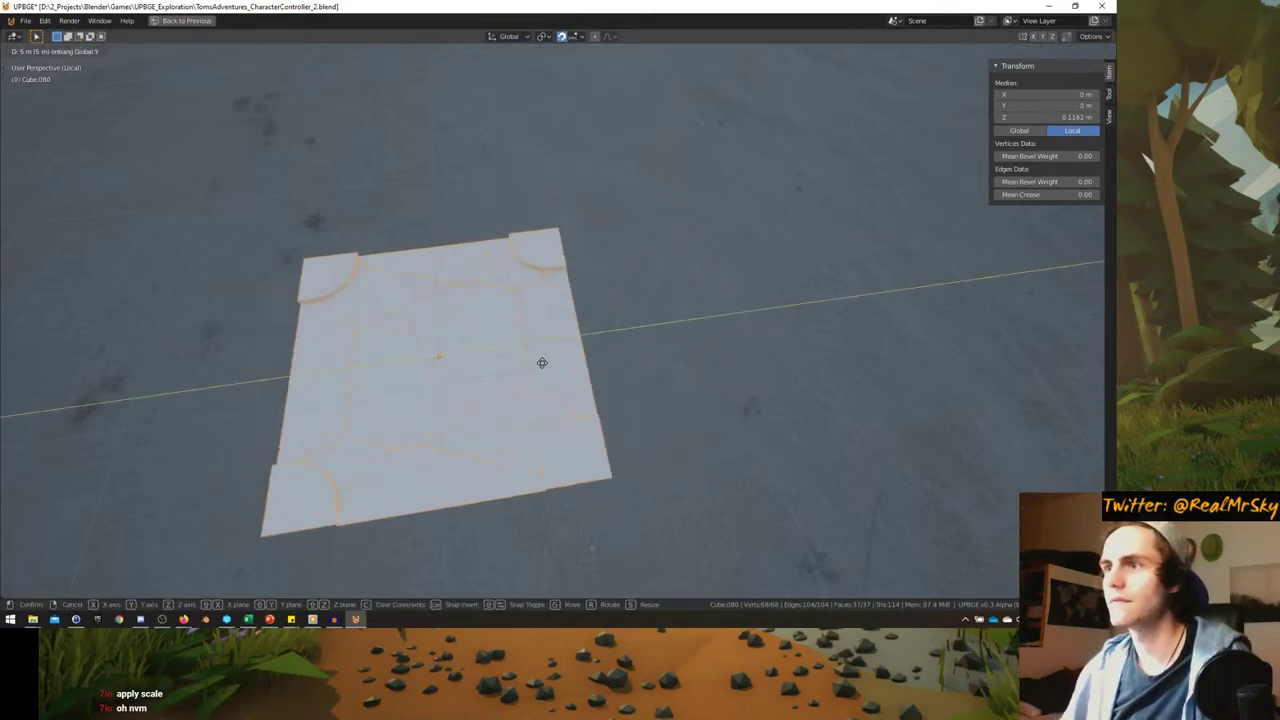
click(542, 362)
- Move the crossroads object -5 m along Y into the street intersection and check the fit
key(Tab)
key(KP_Divide)
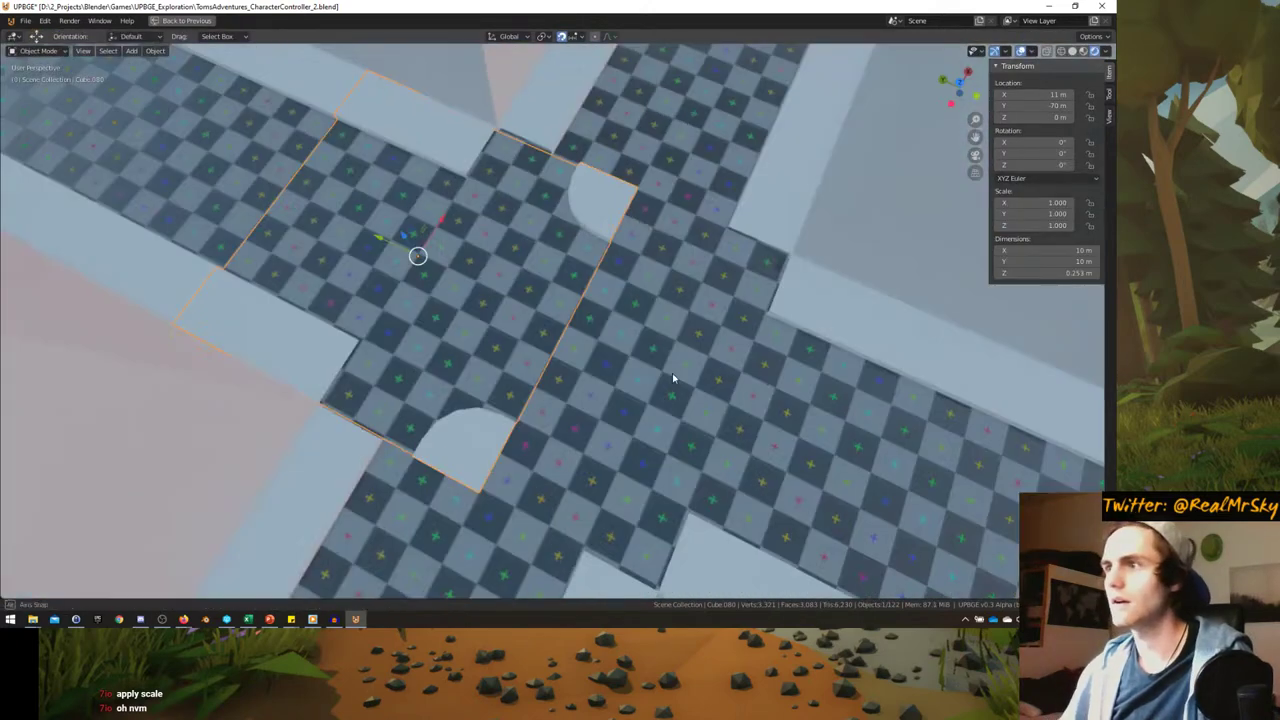
middle_drag(672, 373, 700, 330)
key(g)
key(y)
click(963, 358)
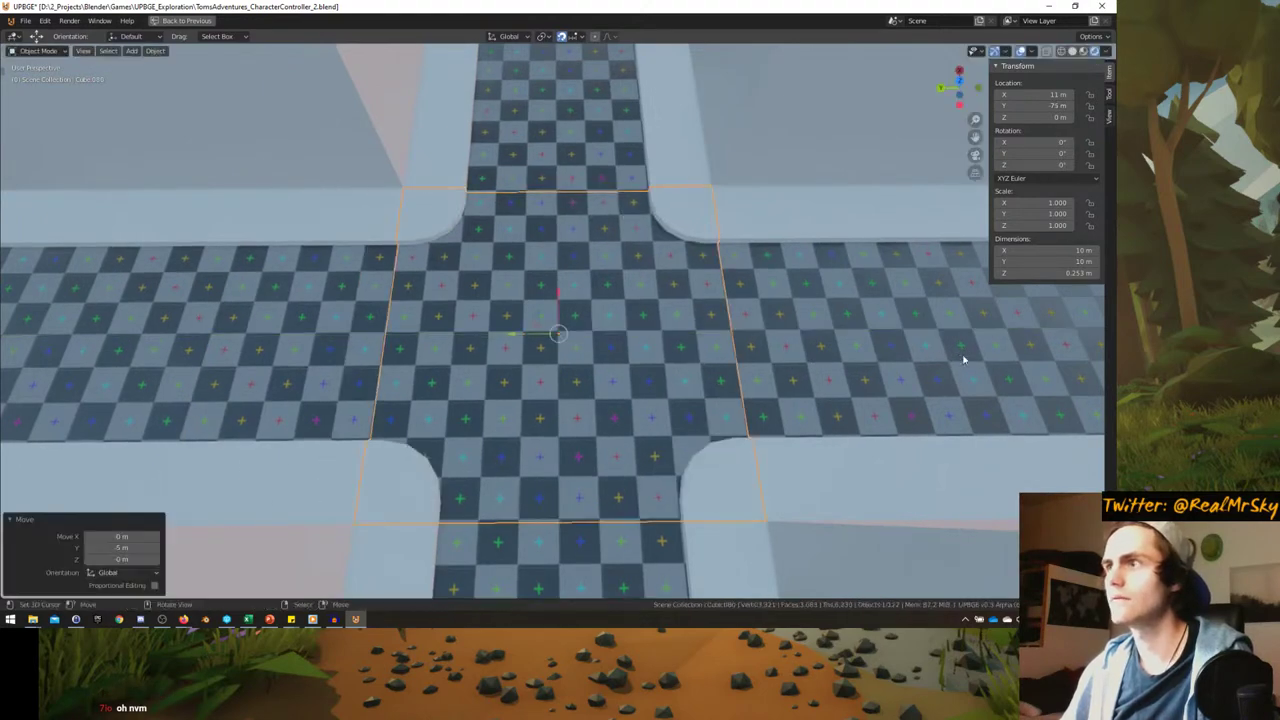
middle_drag(963, 358, 480, 320)
- Move a crossroads floor vertex along Z to level it with the corridor
key(Tab)
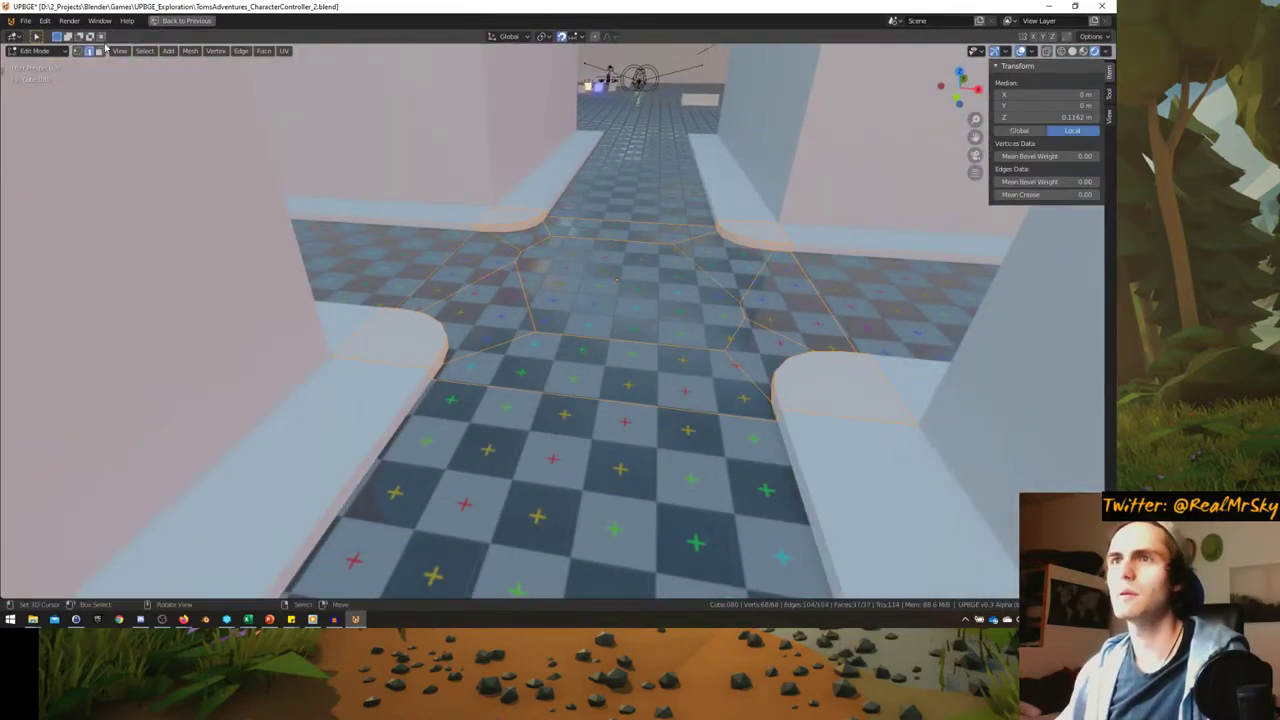
middle_drag(271, 144, 457, 263)
click(482, 217)
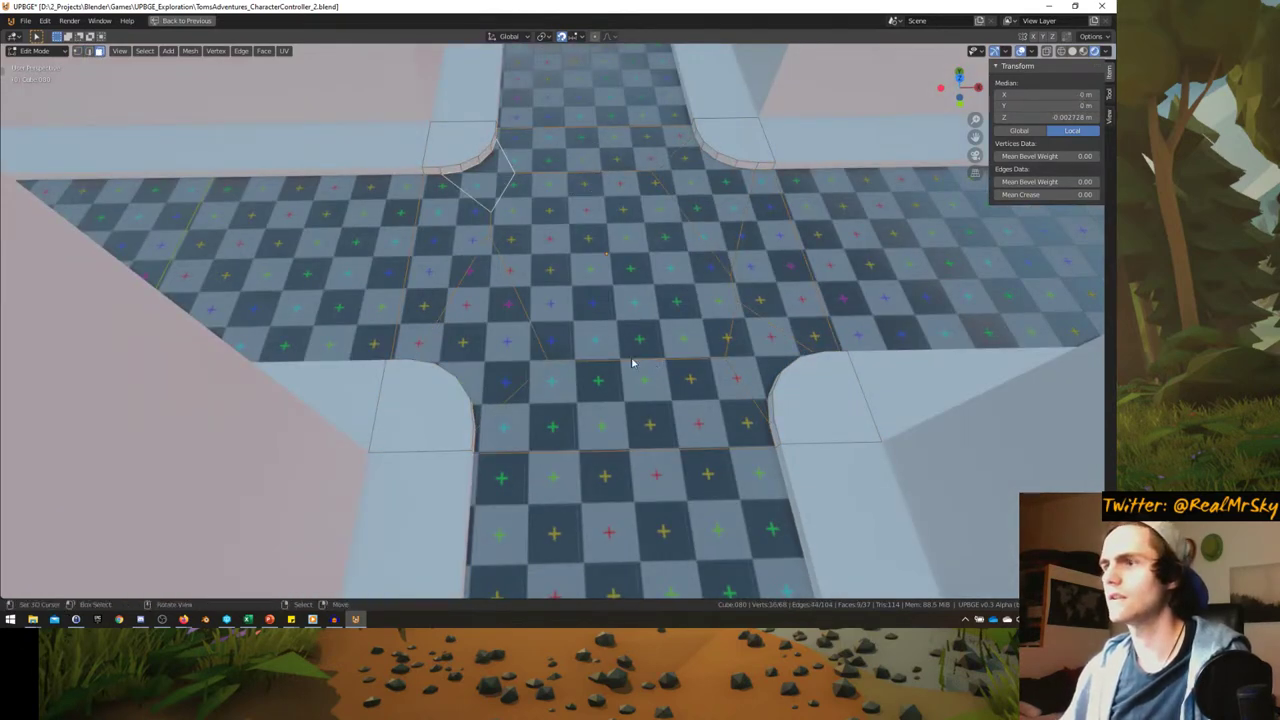
middle_drag(632, 363, 480, 246)
key(g)
key(z)
key(Tab)
middle_drag(483, 316, 370, 263)
key(Tab)
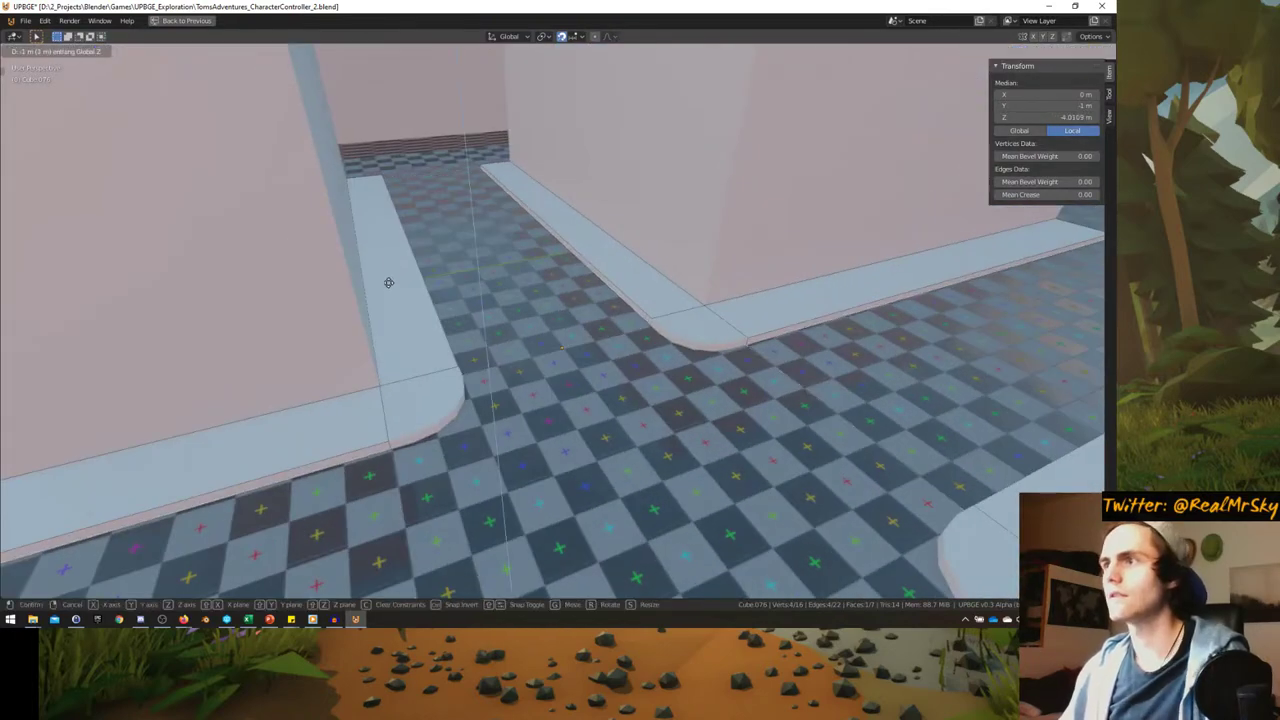
key(Tab)
middle_drag(401, 306, 586, 406)
- Move the platform's road surface face 1 m along Z, making the piece 2.25 m tall
click(586, 408)
key(Tab)
click(594, 404)
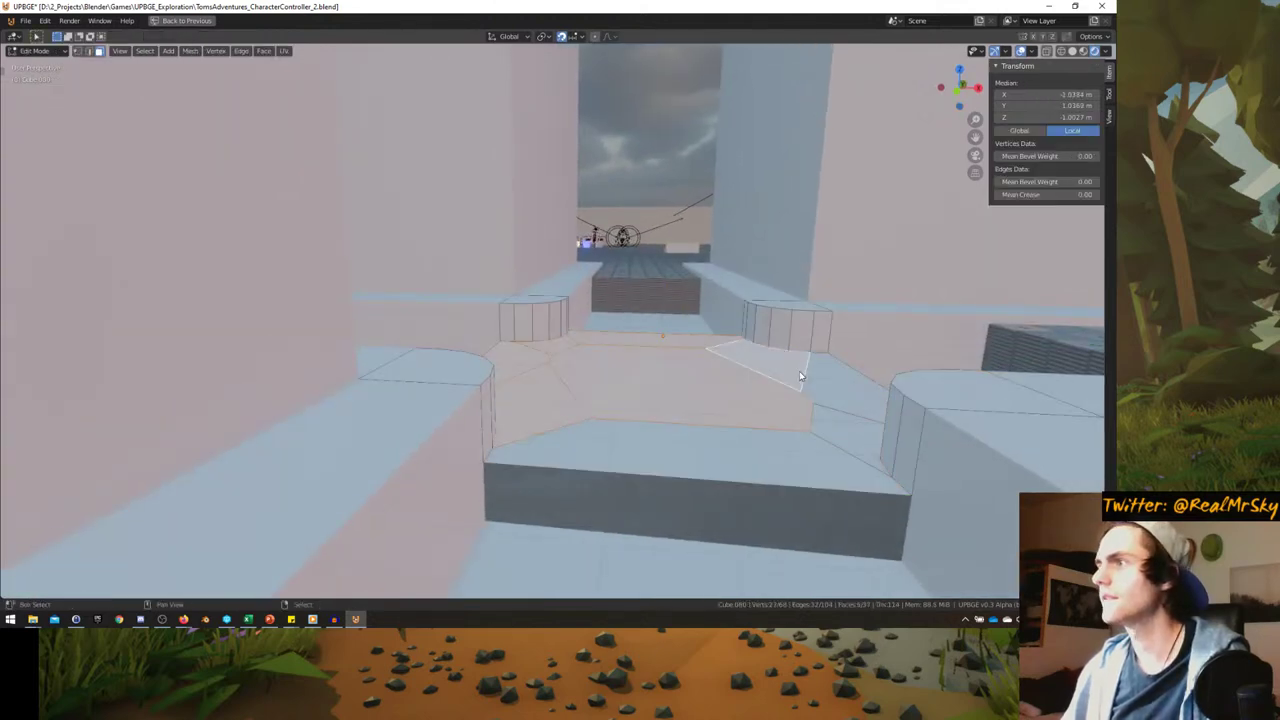
click(731, 435)
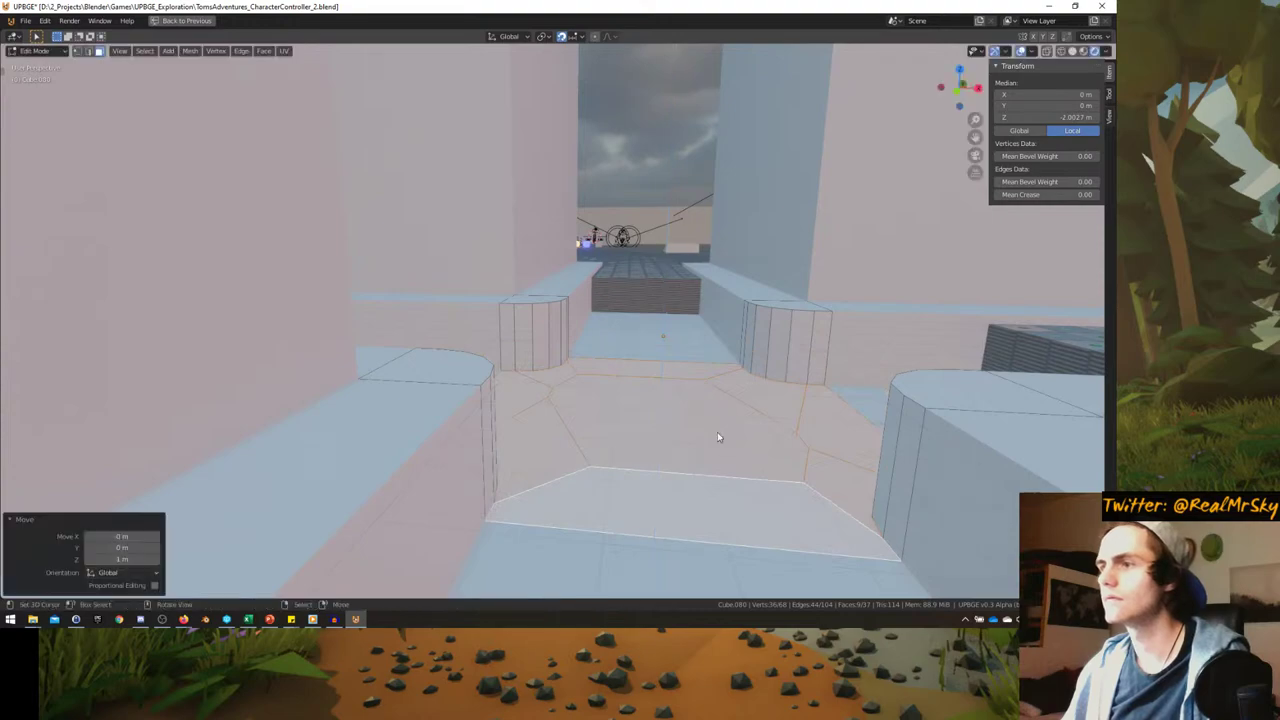
key(Tab)
middle_drag(717, 432, 619, 387)
scroll(625, 386, up, 3)
key(KP_0)
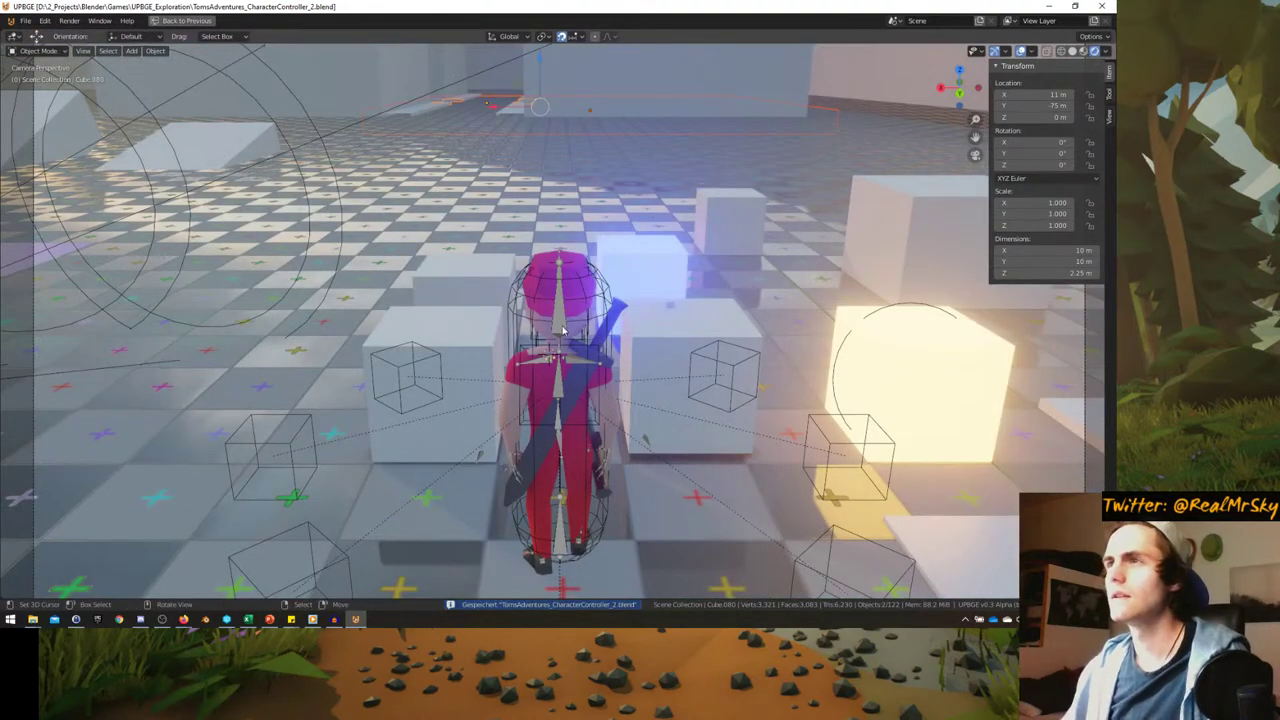
- Select building blocks Cube.077 and Cube.078
key(ctrl+space)
key(ctrl+space)
key(KP_0)
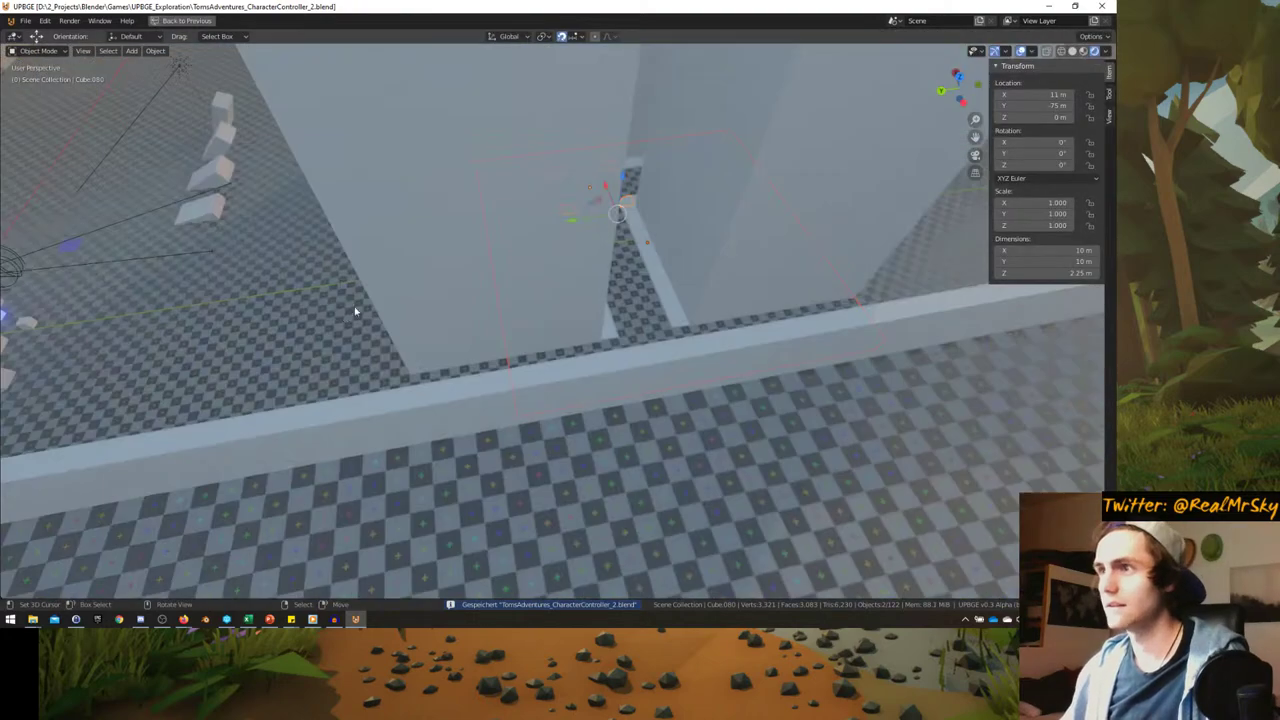
scroll(606, 375, up, 3)
scroll(573, 444, up, 4)
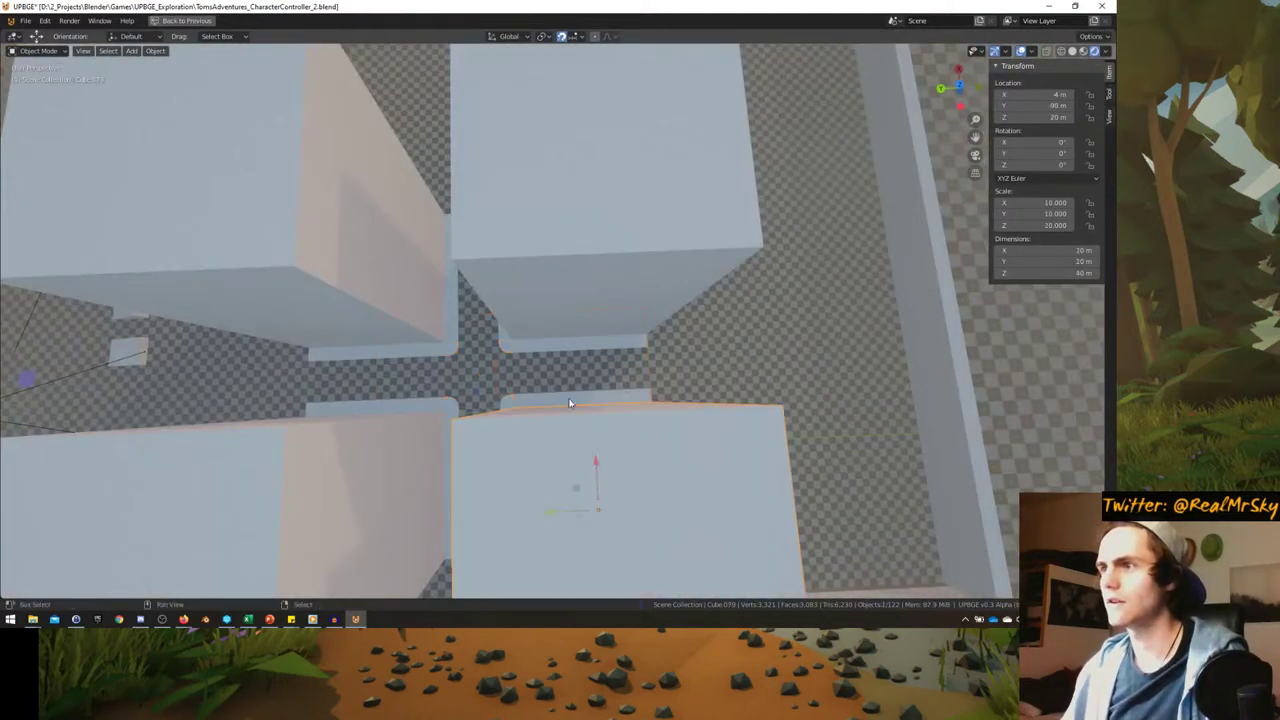
scroll(540, 386, down, 7)
key(KP_0)
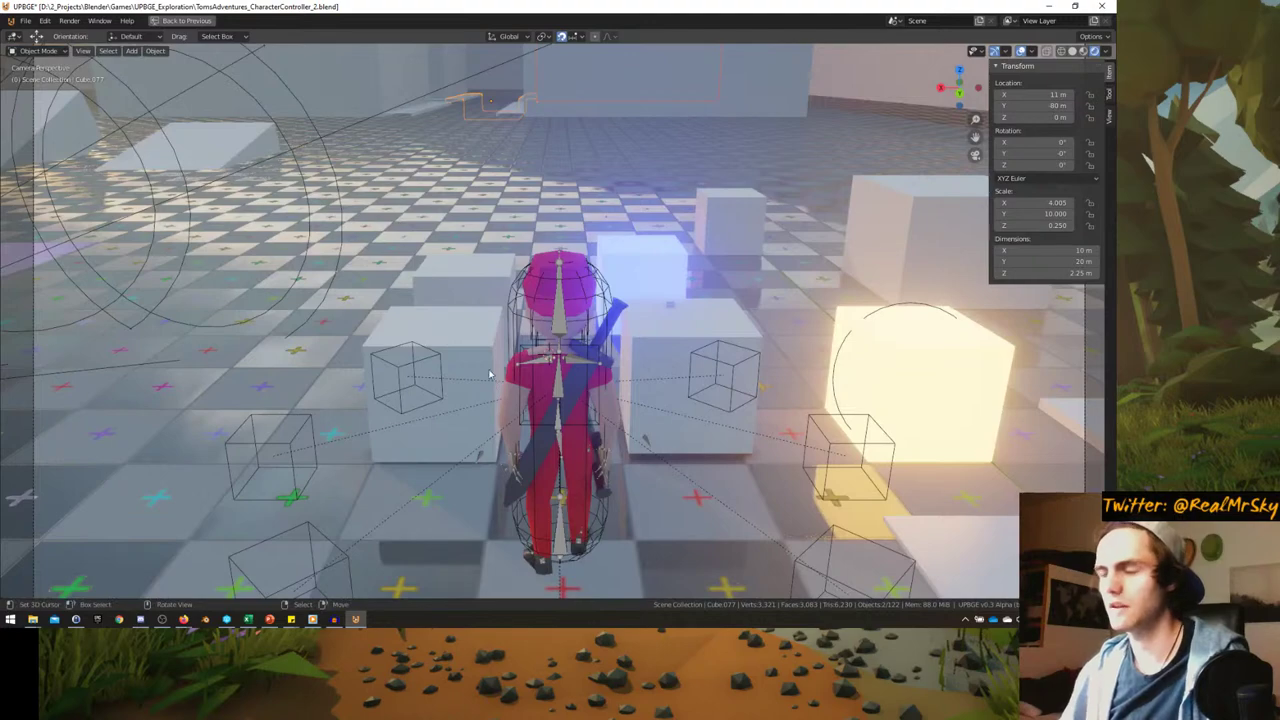
middle_drag(495, 380, 516, 326)
scroll(450, 377, down, 6)
scroll(550, 357, up, 6)
click(561, 399)
shift+click(493, 148)
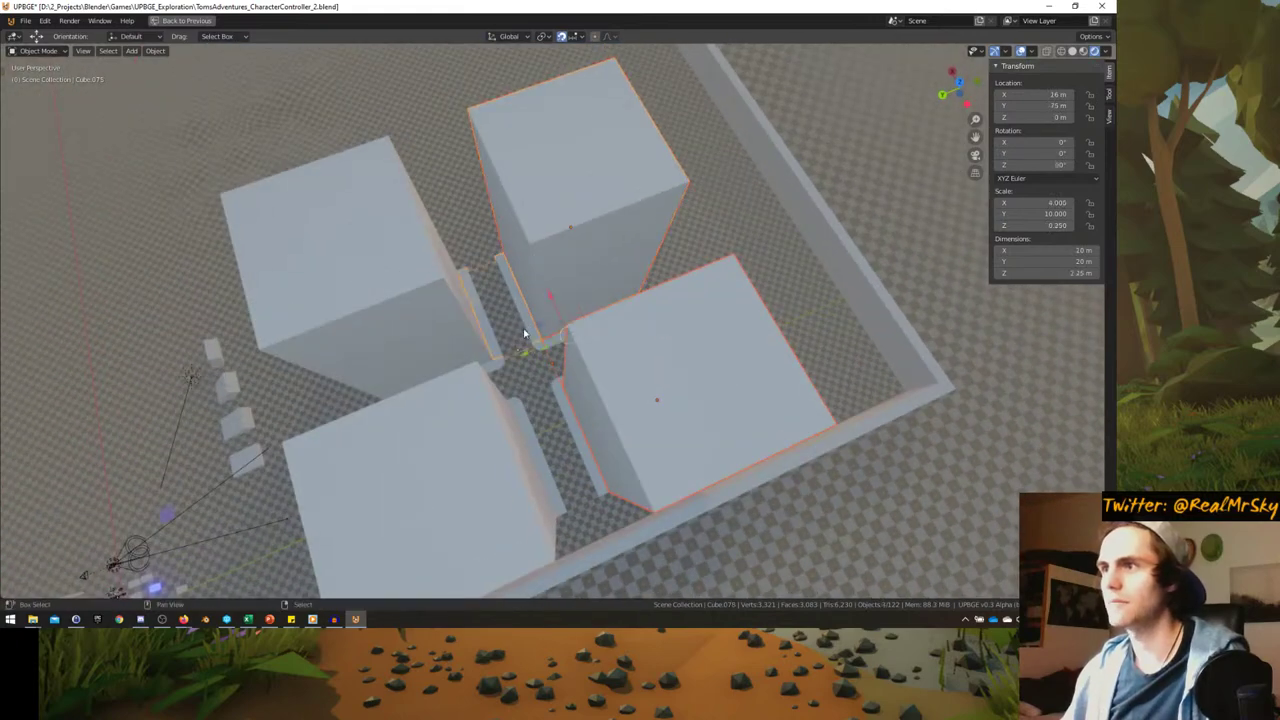
middle_drag(553, 388, 430, 355)
scroll(428, 355, up, 2)
- Make linked copies of the two blocks, move them 30 m along Y, and save the level
key(alt+d)
right_click(425, 355)
key(g)
key(y)
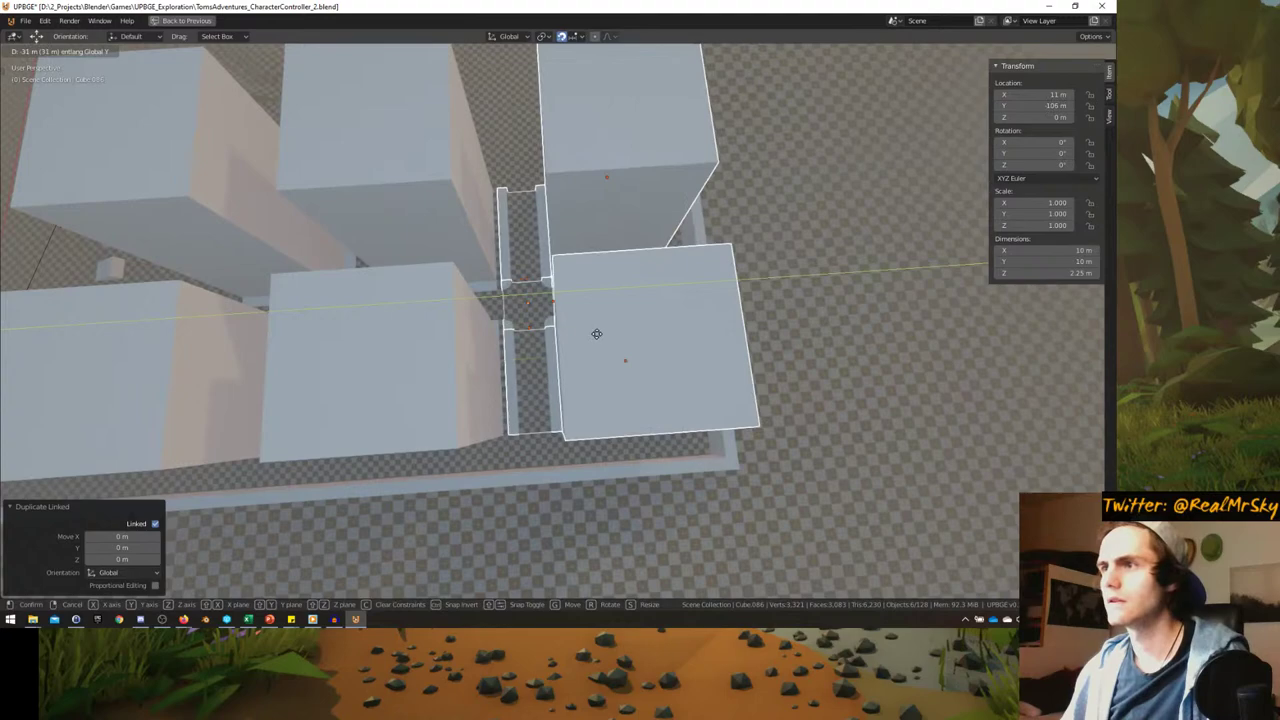
scroll(589, 338, down, 5)
middle_drag(562, 345, 590, 268)
key(KP_0)
key(ctrl+s)
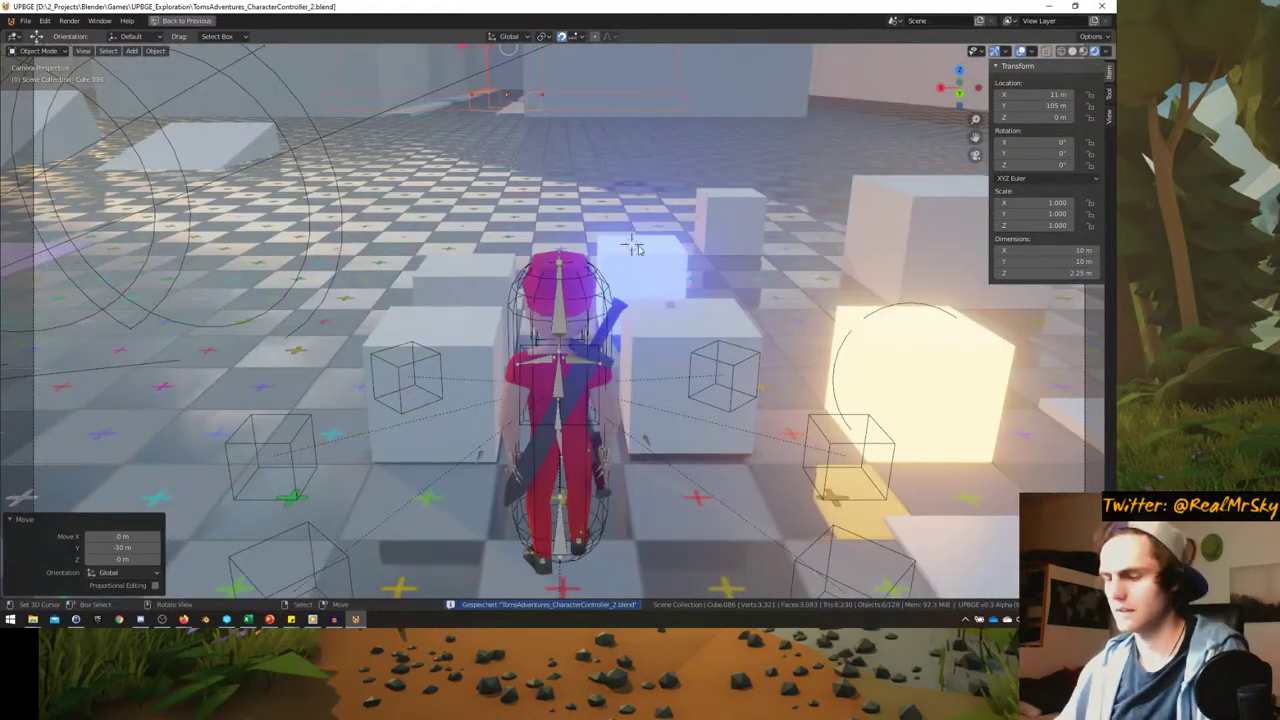
- Run the game, sprint the character along the streets with W and Shift, mount the cat, then stop
key(p)
key(w)
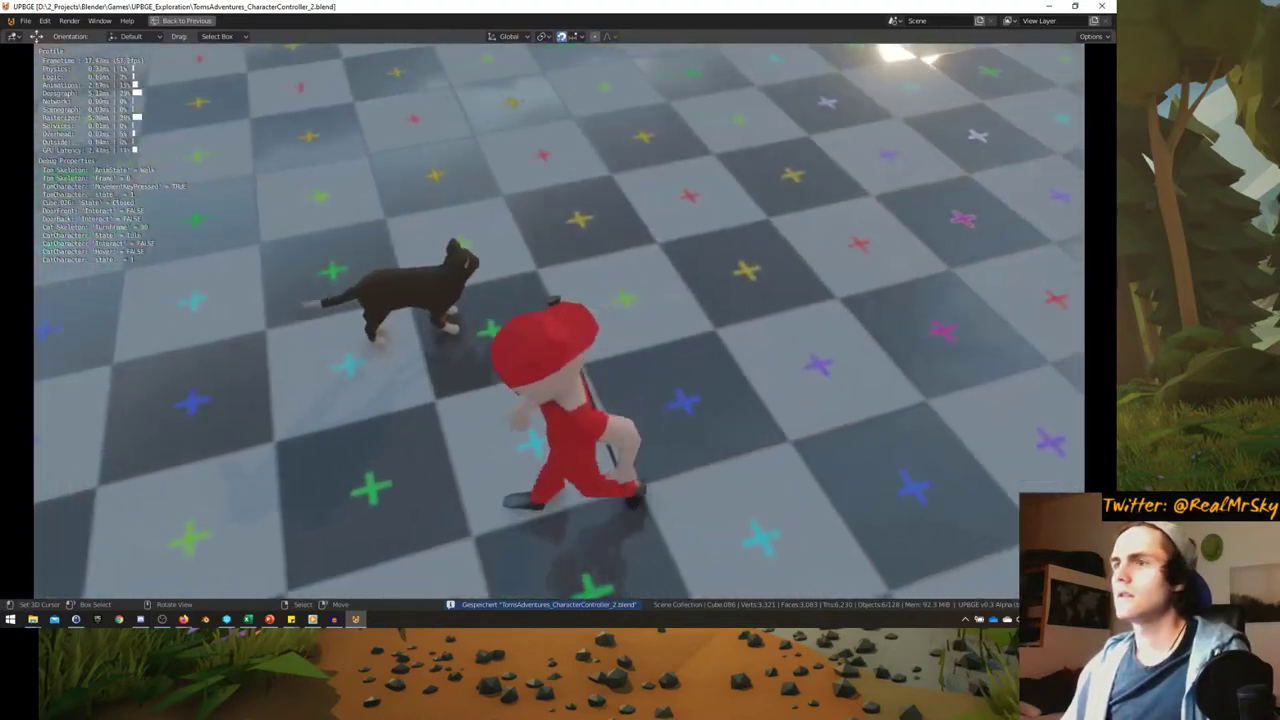
key(shift)
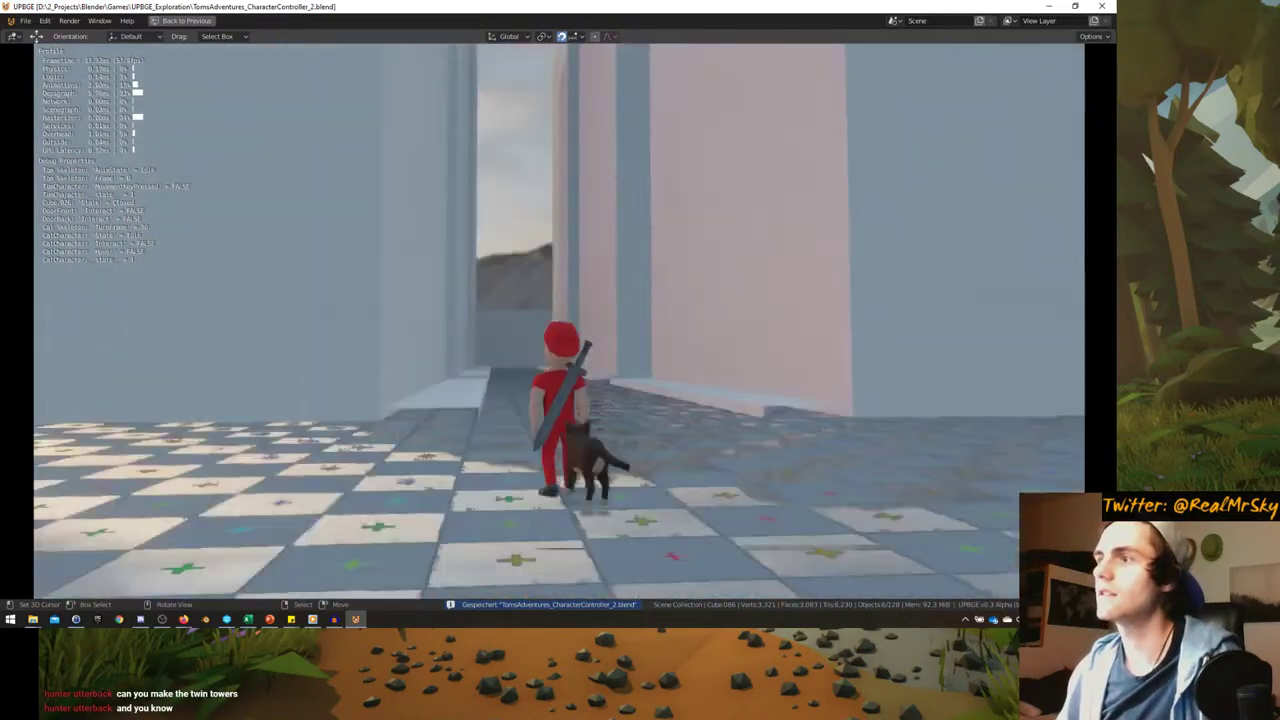
key(w)
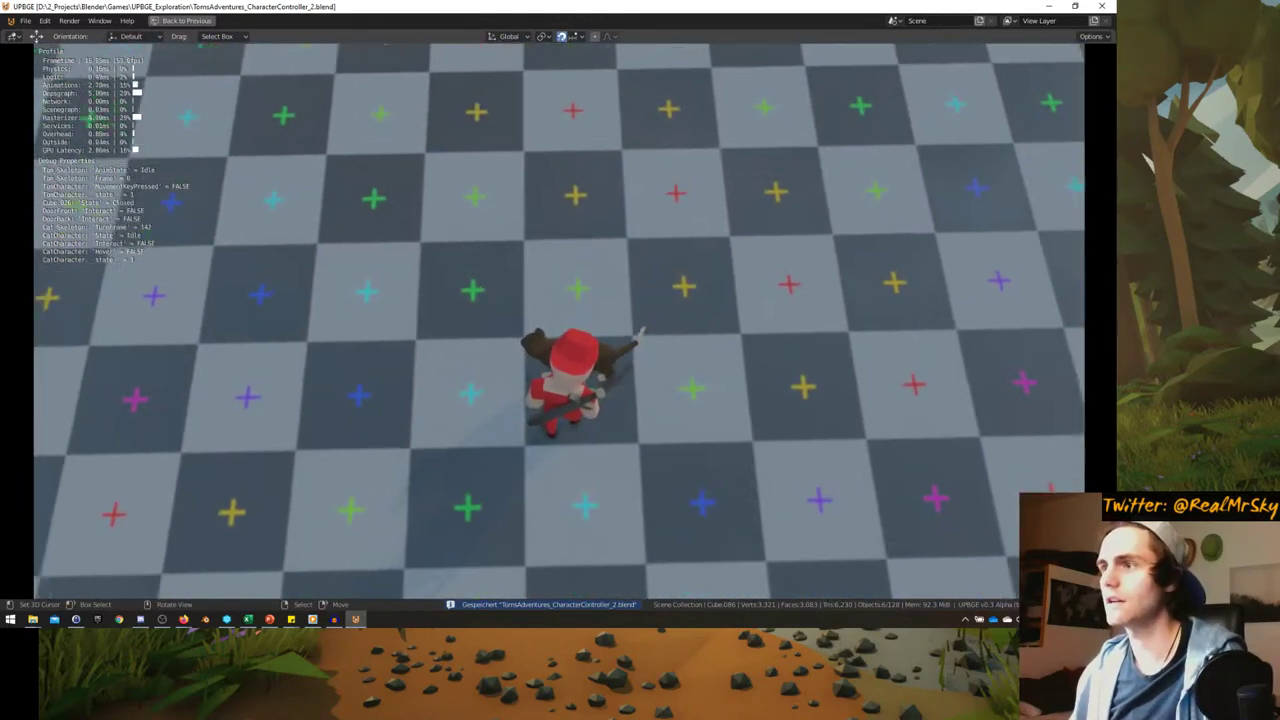
key(e)
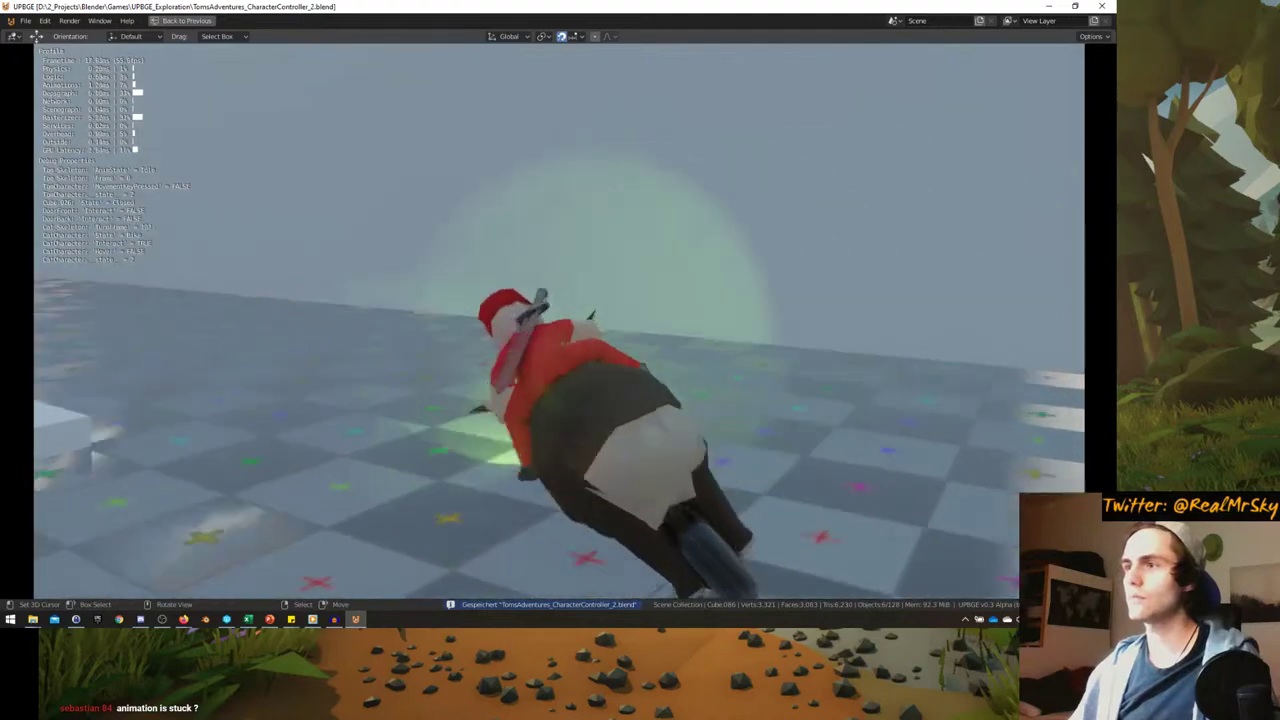
key(Escape)
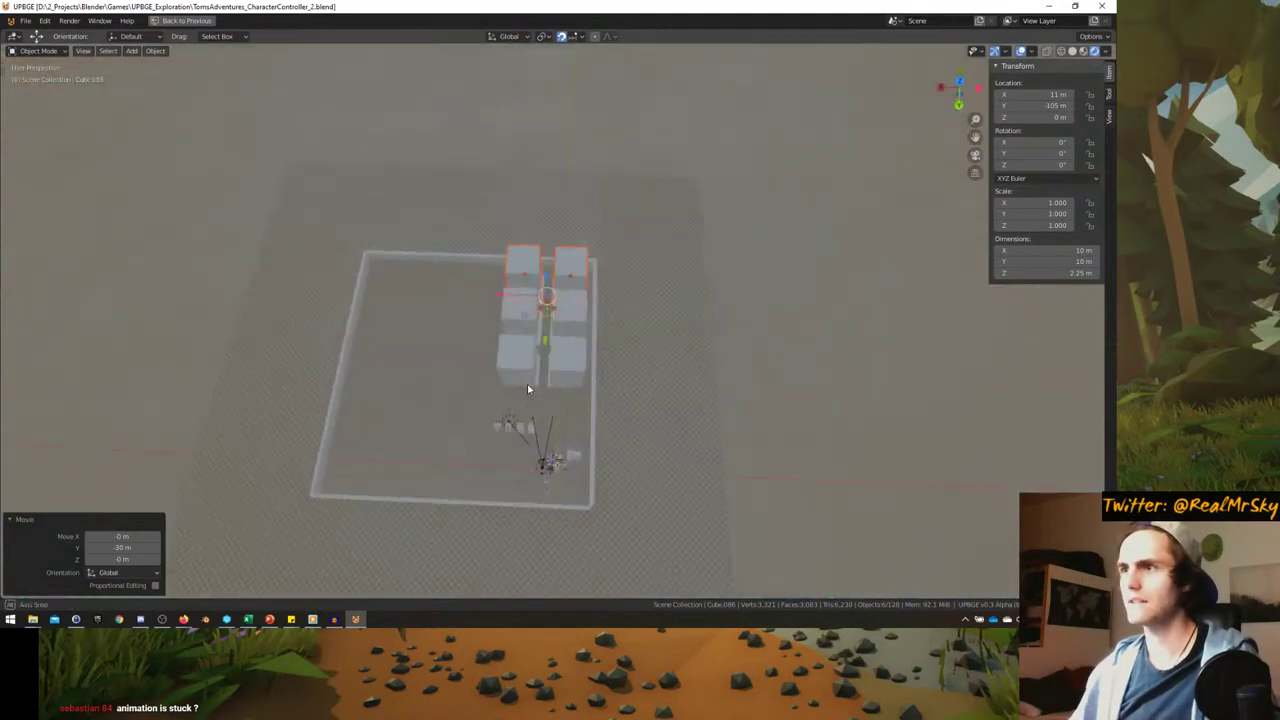
- Delete the six selected extra cubes
scroll(459, 415, up, 5)
key(x)
click(430, 373)
middle_drag(489, 349, 594, 323)
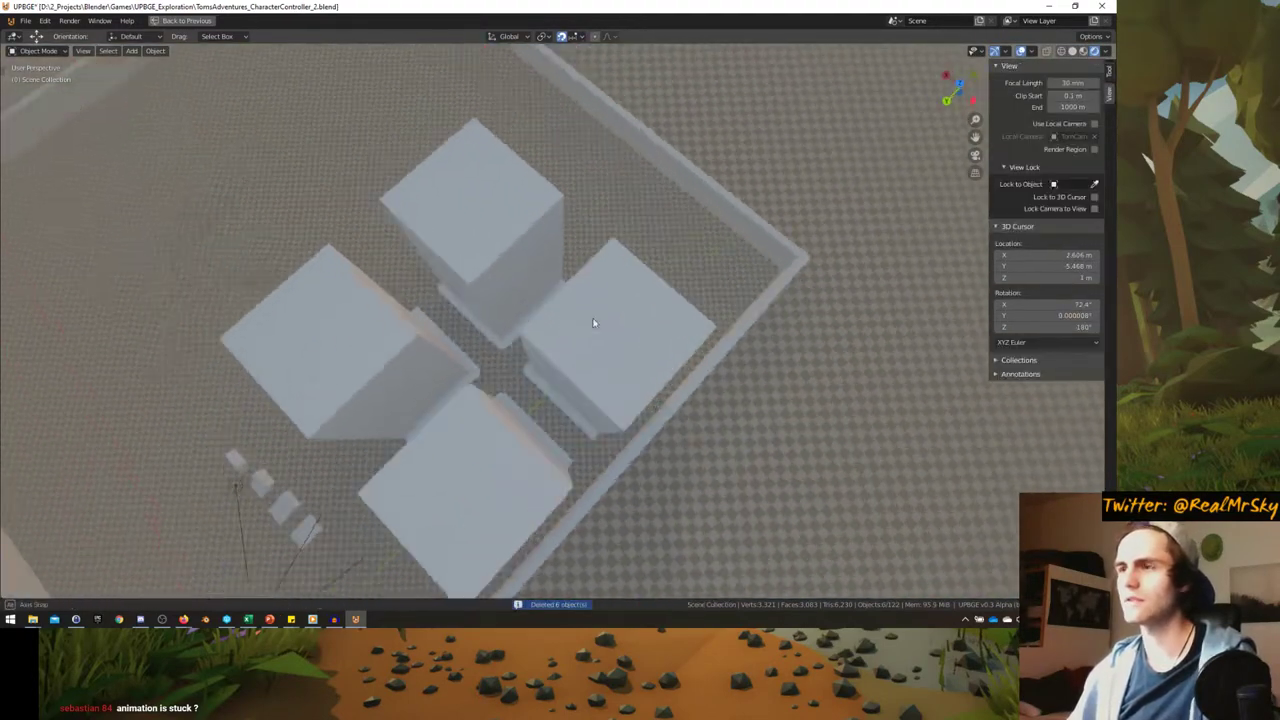
scroll(600, 357, up, 4)
scroll(600, 360, down, 5)
- In top view, reposition the top-right and lower-right building blocks into their crossroads corners
click(626, 364)
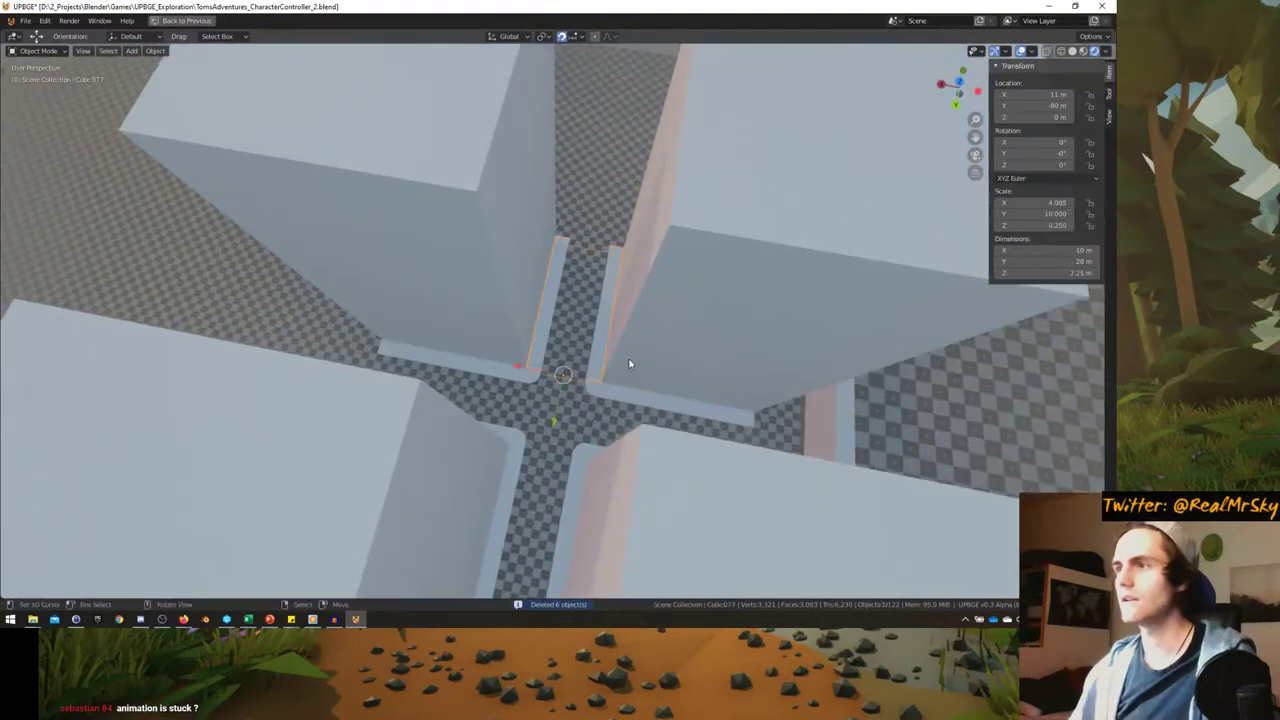
key(KP_7)
scroll(520, 265, up, 3)
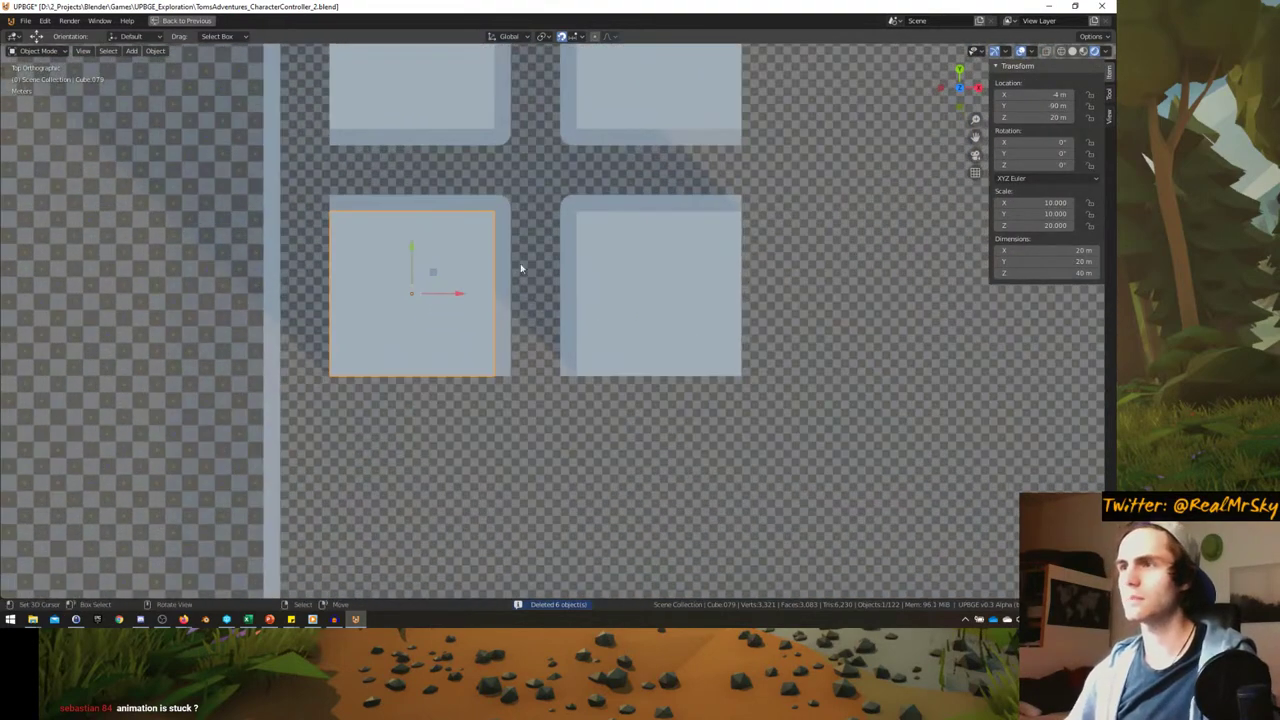
scroll(505, 285, down, 3)
click(606, 235)
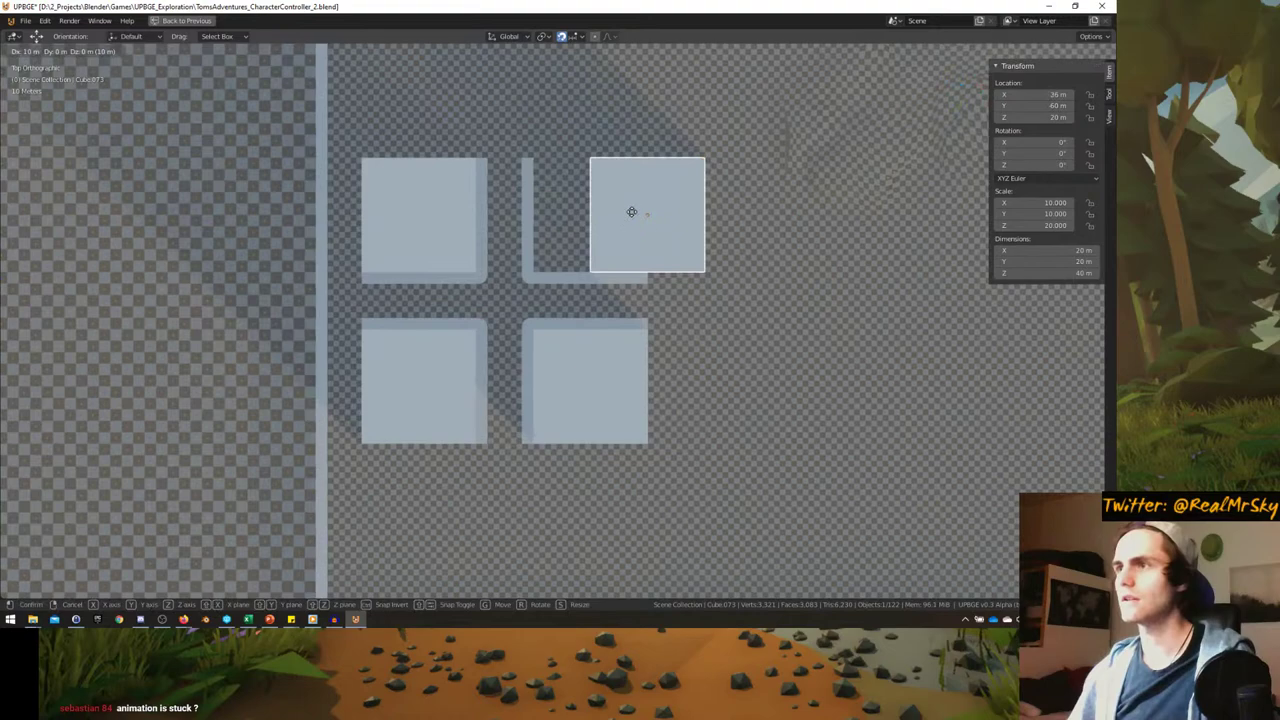
scroll(594, 209, up, 4)
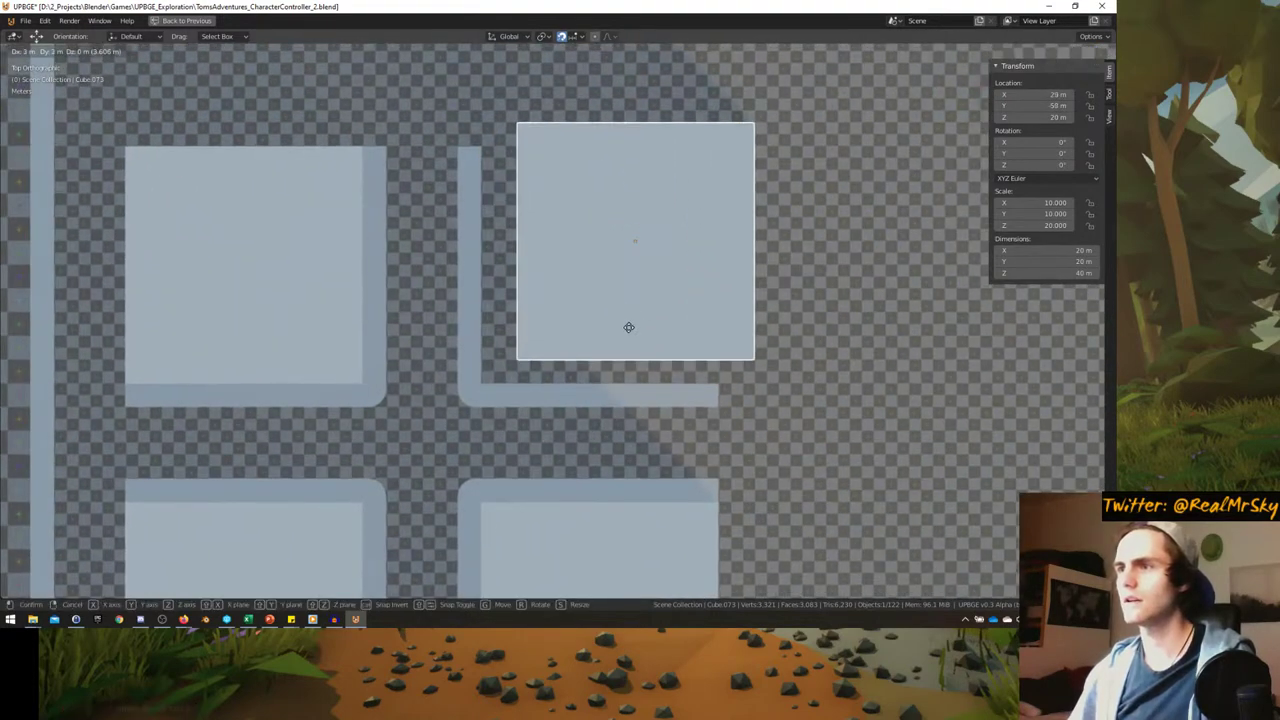
click(608, 277)
shift+middle_drag(546, 531, 589, 436)
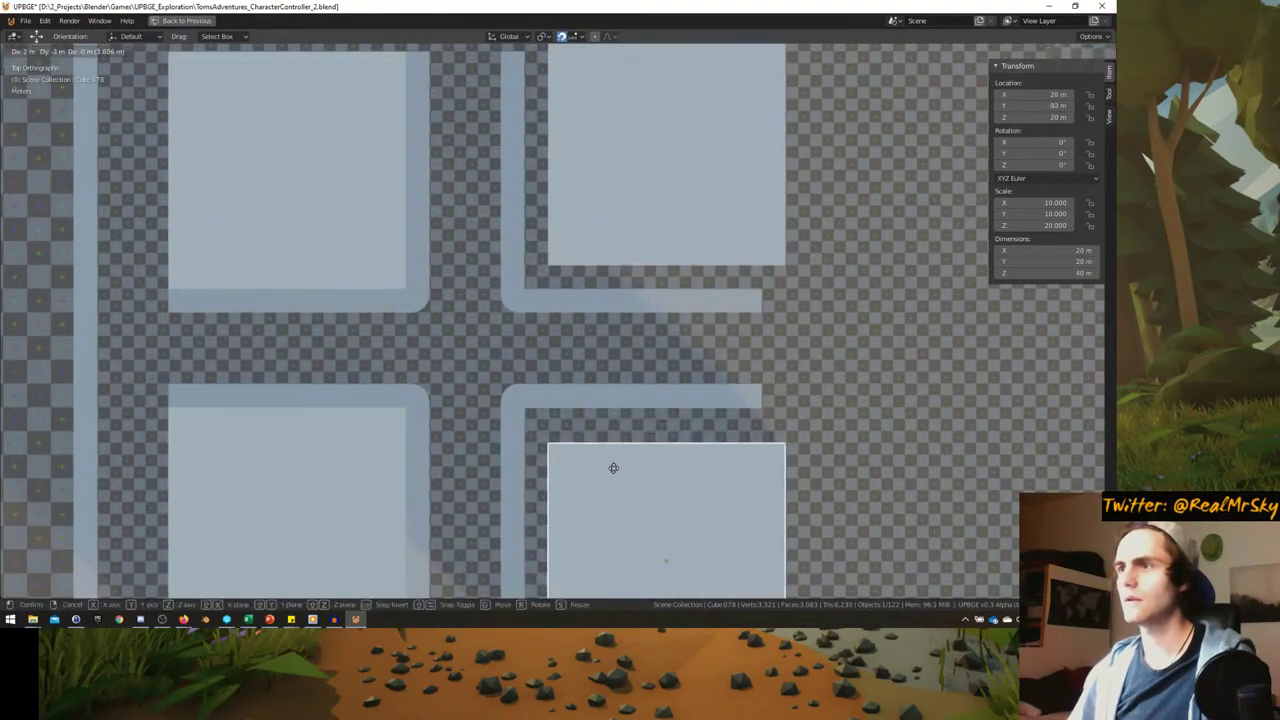
click(616, 455)
- Nudge the lower-left building block into its corner and select the upper-left block
shift+middle_drag(462, 432, 580, 337)
click(503, 337)
key(g)
click(489, 354)
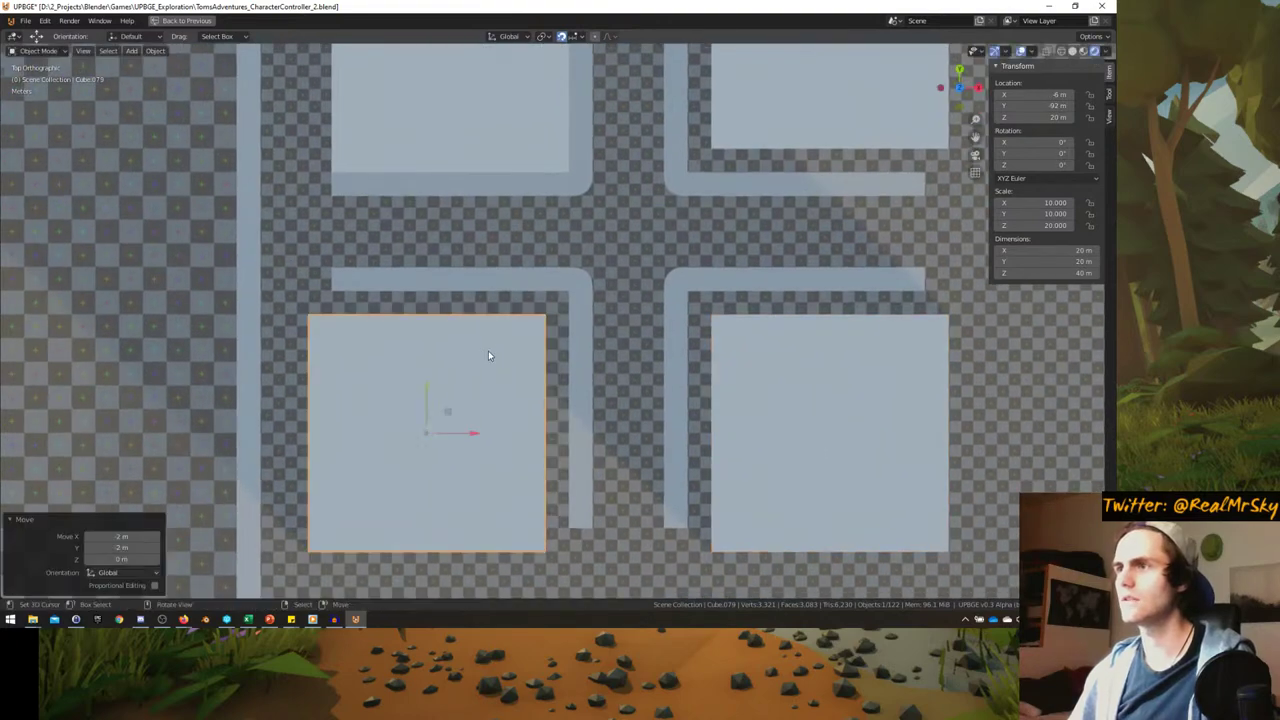
shift+middle_drag(490, 122, 520, 290)
click(520, 294)
- Place the upper-left block, then select the crossroads road piece and position it in top view
key(g)
click(605, 260)
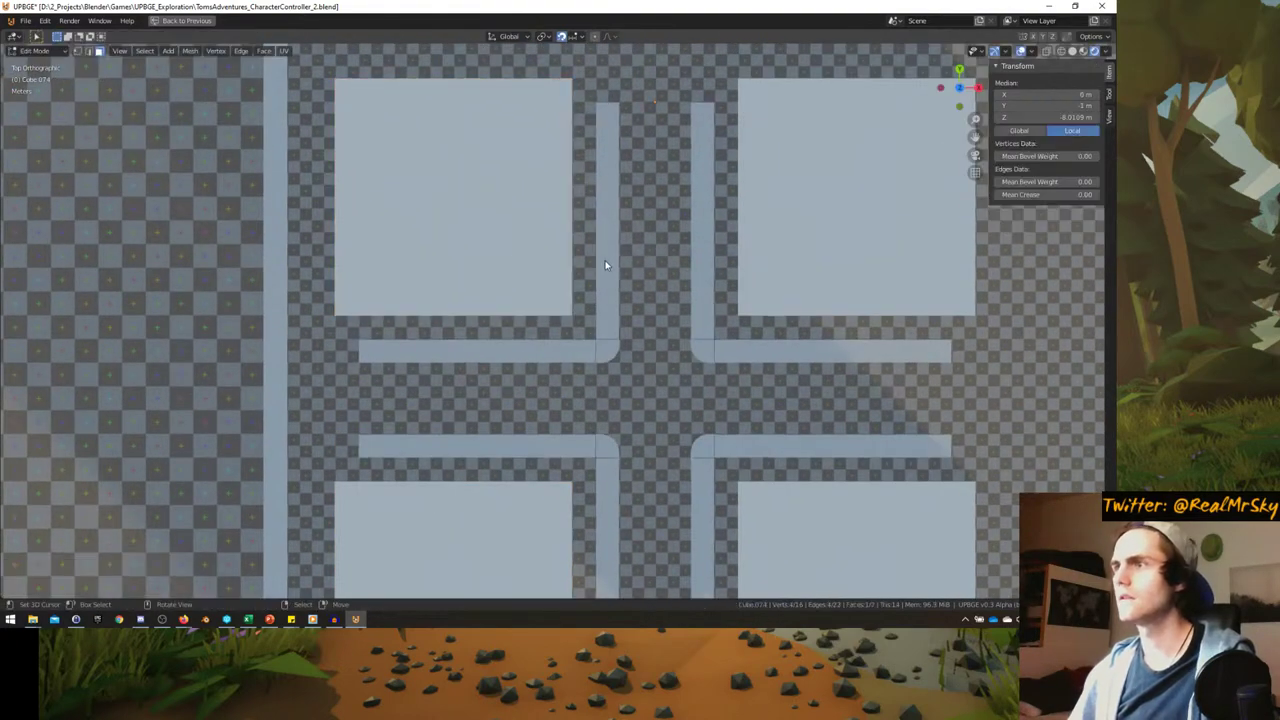
key(Tab)
shift+middle_drag(603, 263, 640, 297)
scroll(651, 286, up, 2)
key(s)
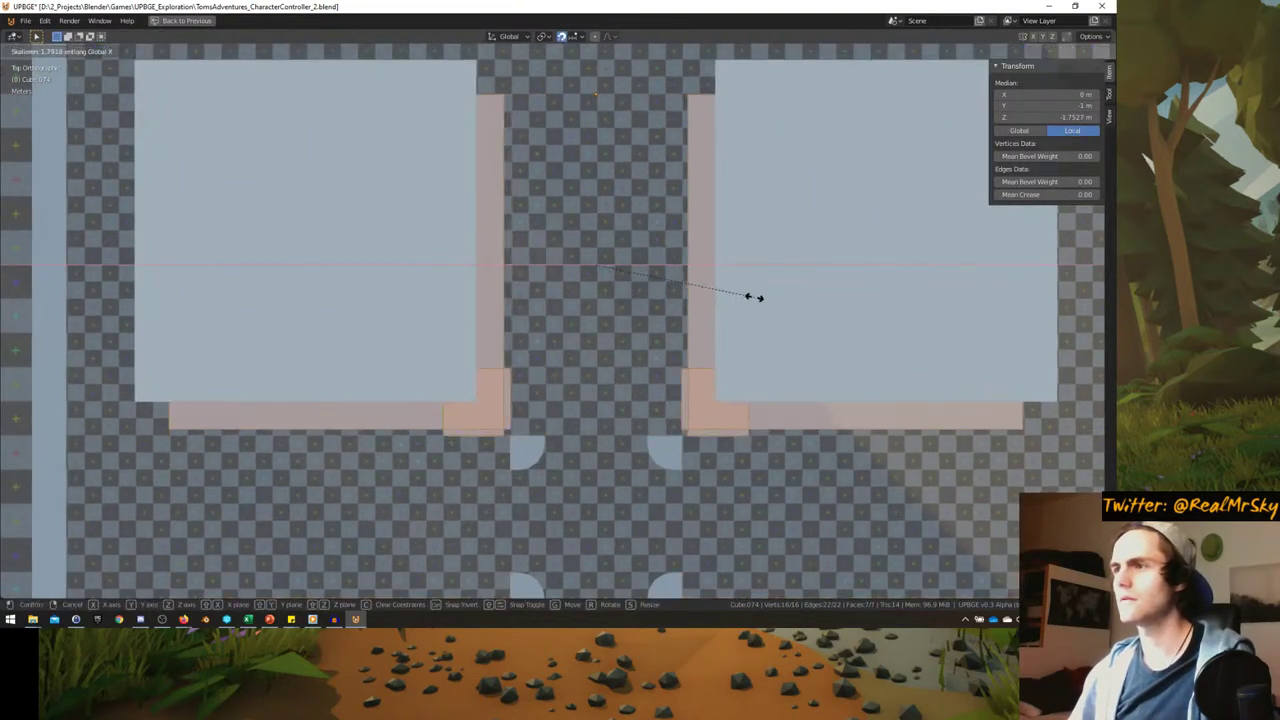
right_click(697, 309)
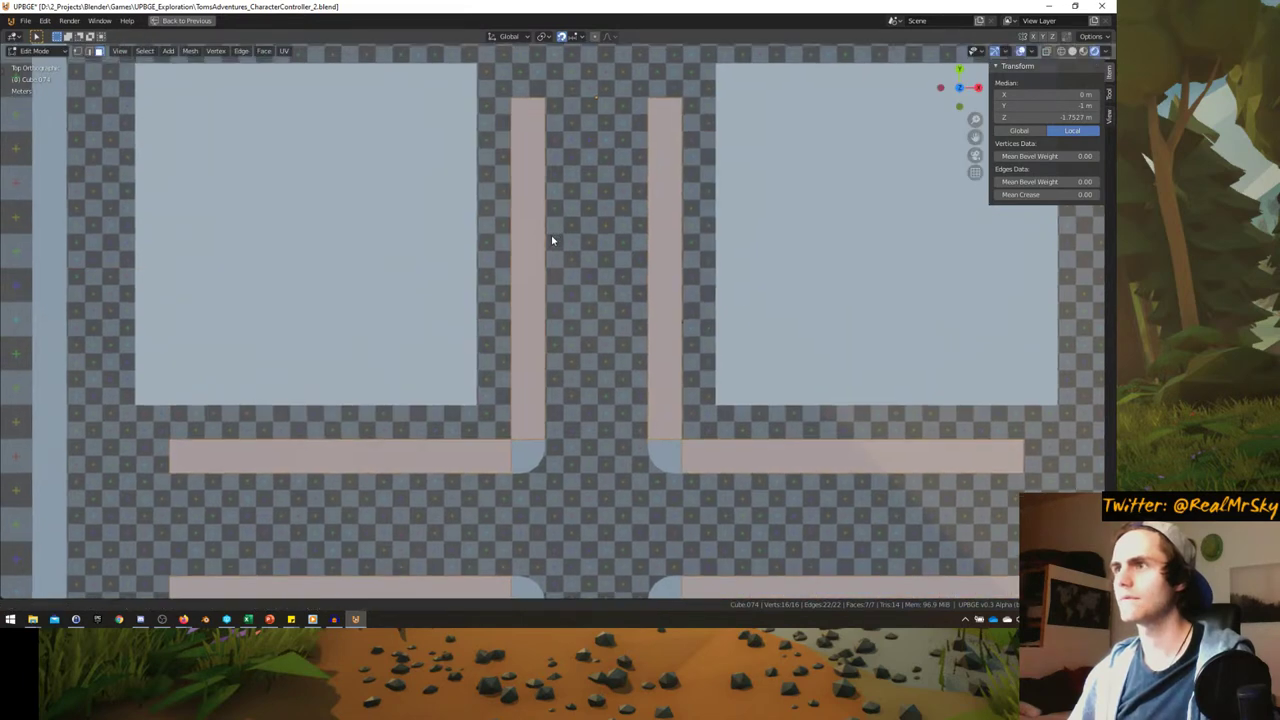
key(alt+a)
key(a)
middle_drag(590, 288, 650, 299)
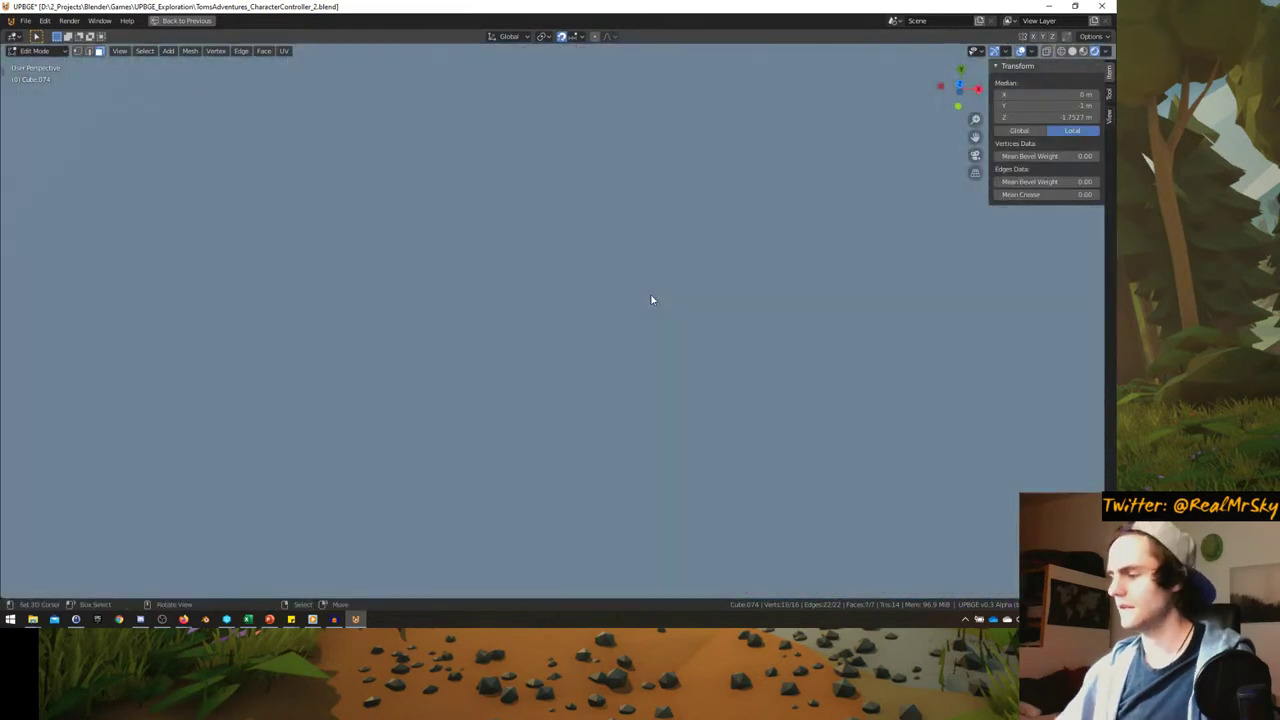
key(KP_7)
key(Tab)
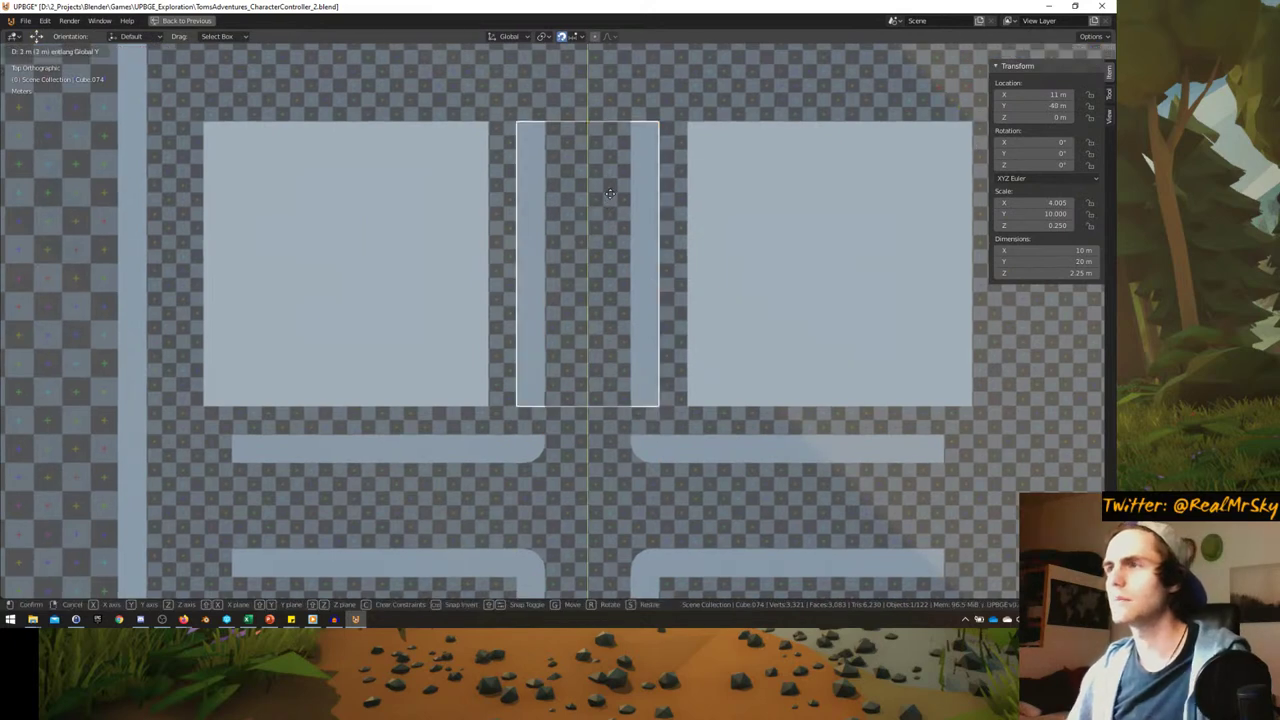
click(609, 193)
- Shift the road geometry along Y and slide a road piece along X onto the left arm
key(Tab)
key(g)
key(y)
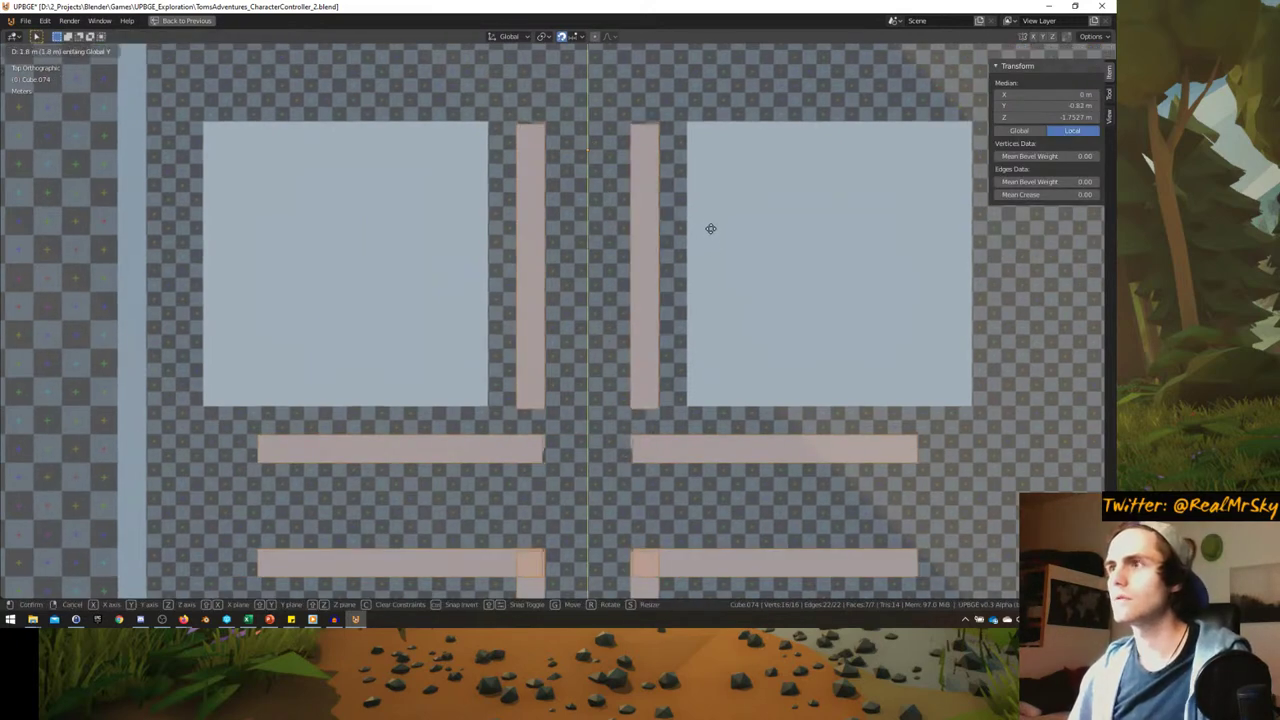
key(Tab)
shift+middle_drag(639, 398, 635, 298)
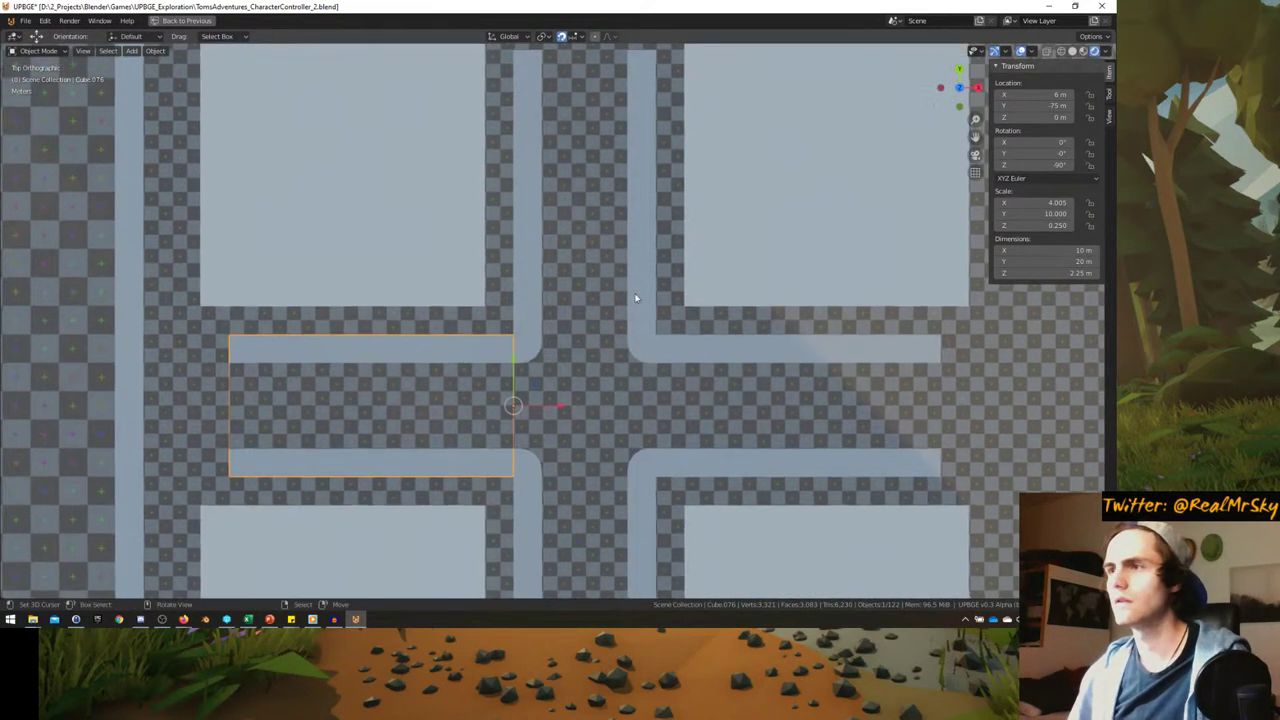
click(670, 342)
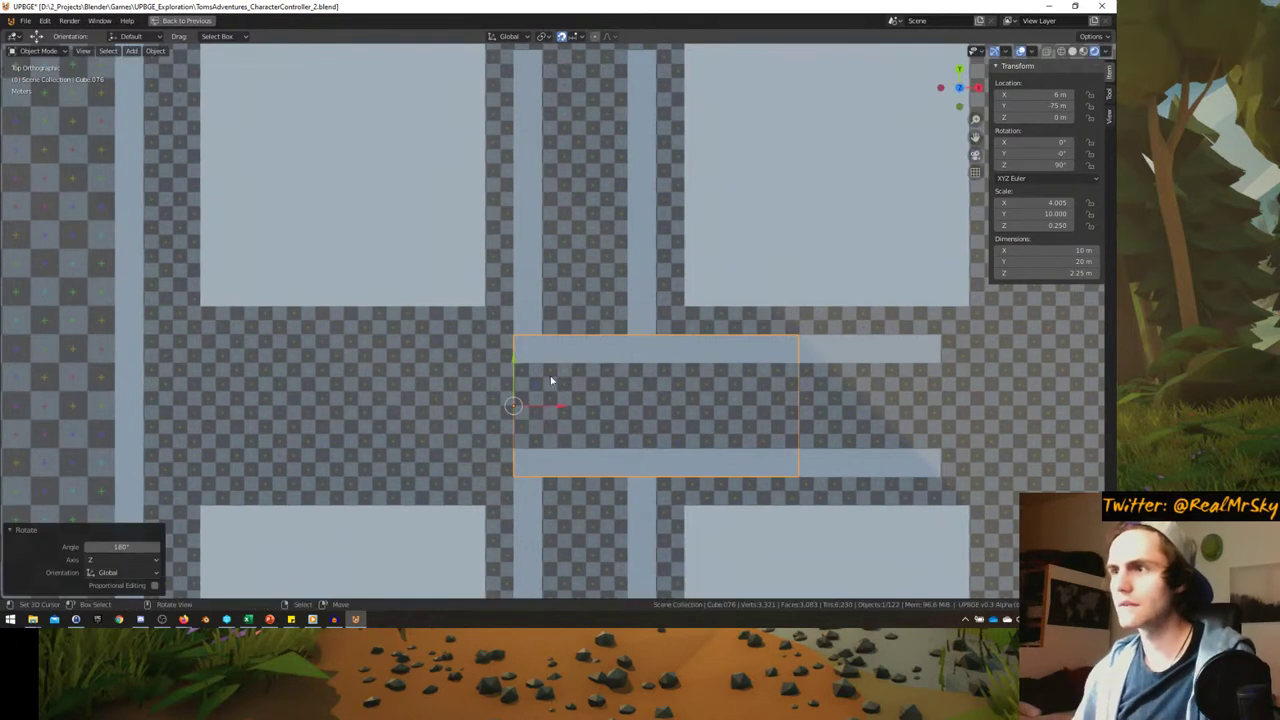
key(g)
key(x)
click(244, 418)
- Turn a road piece 180° and slide it along X into place on the top arm
shift+middle_drag(749, 381, 629, 365)
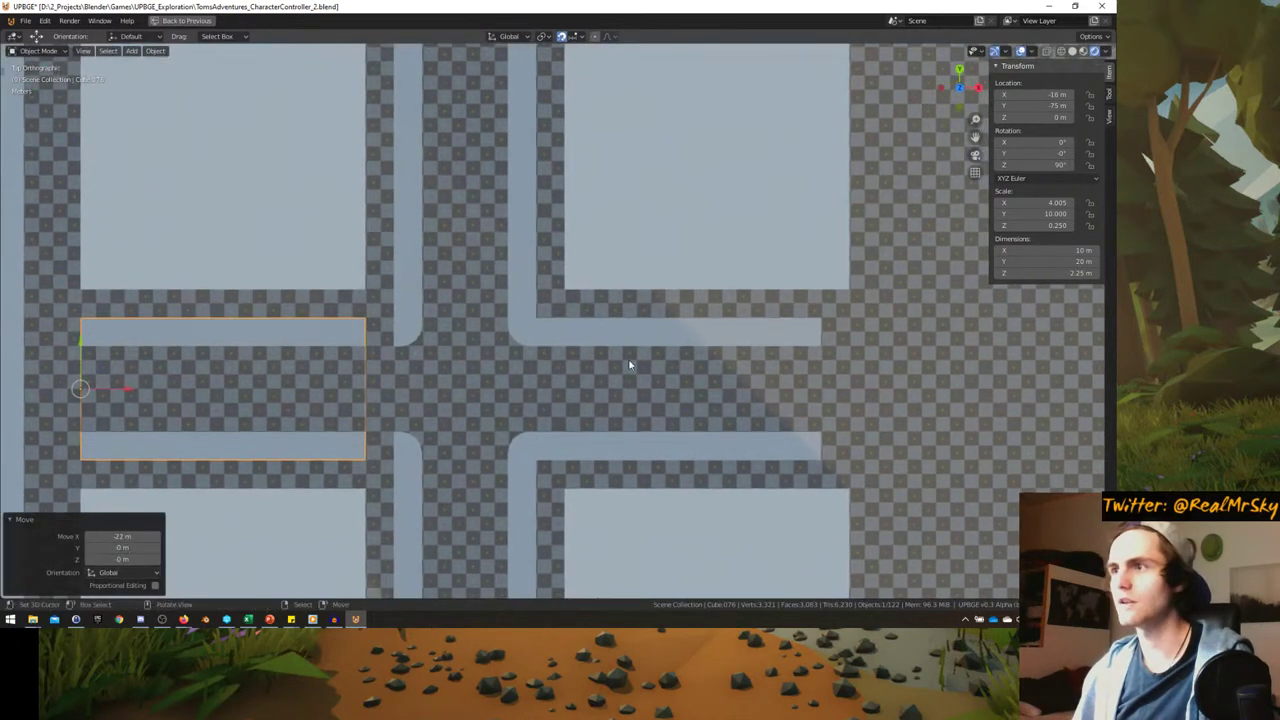
text(180)
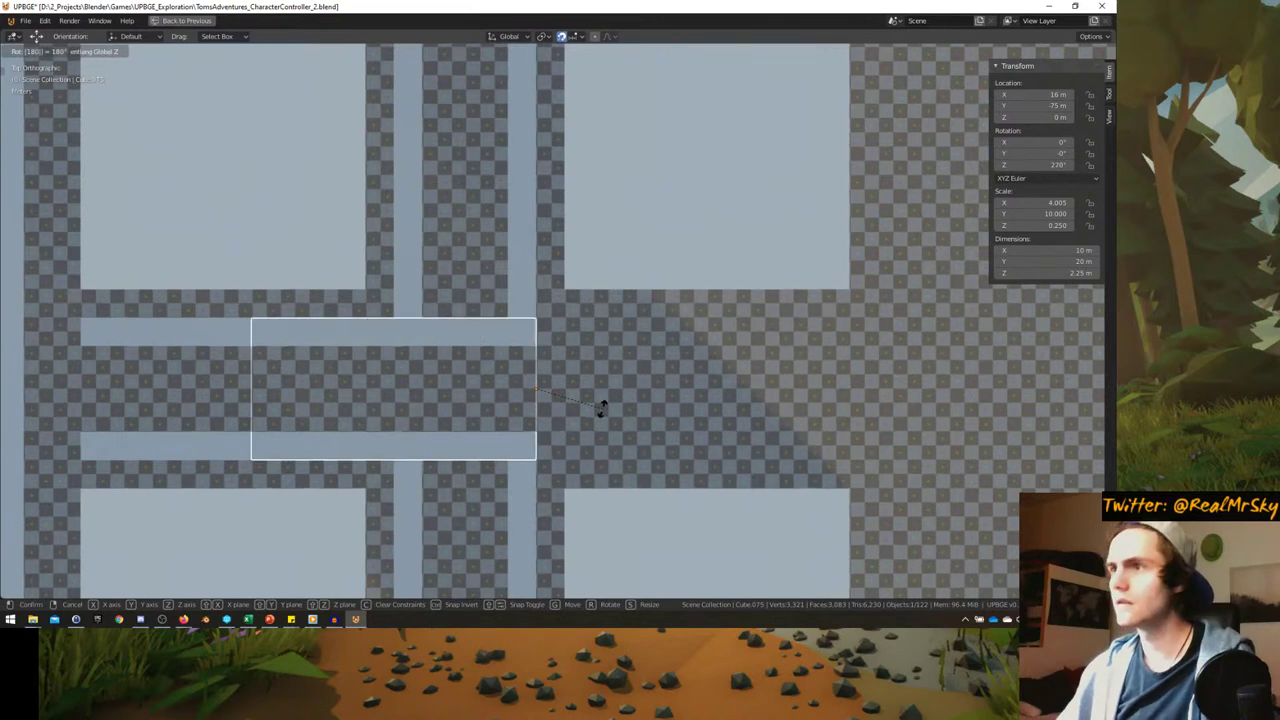
key(Return)
key(g)
key(x)
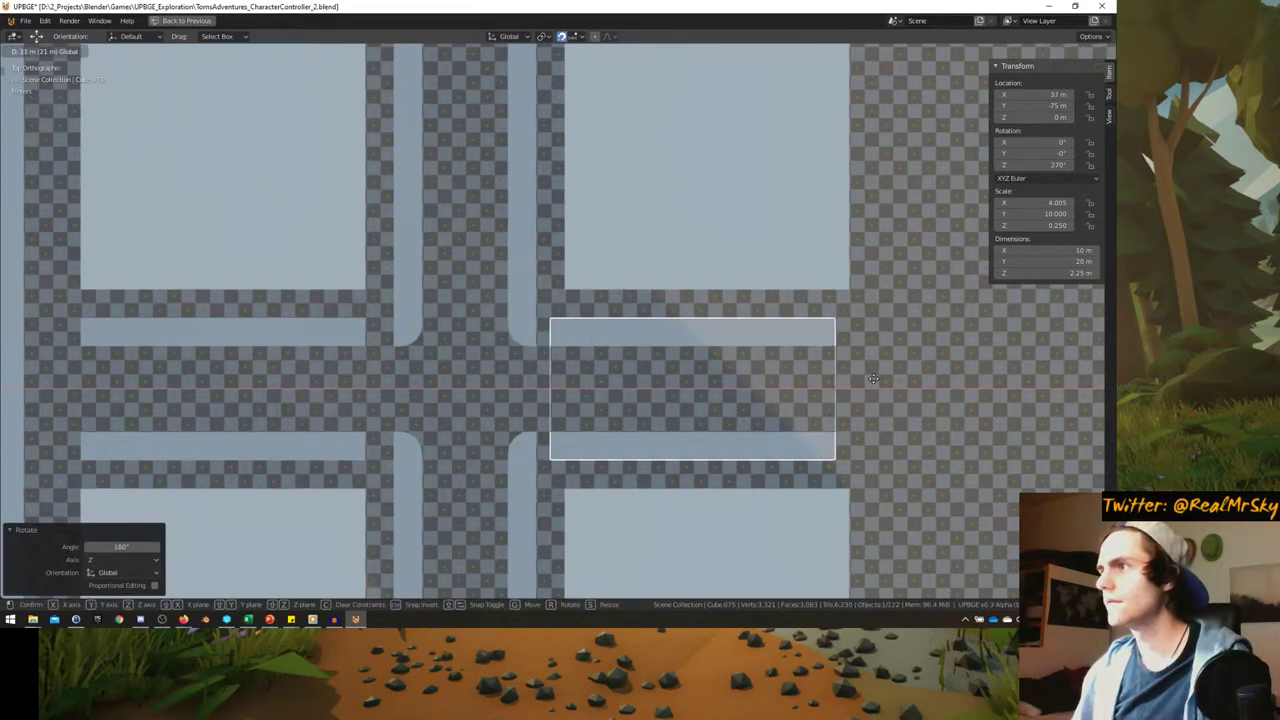
shift+middle_drag(513, 270, 576, 382)
click(579, 253)
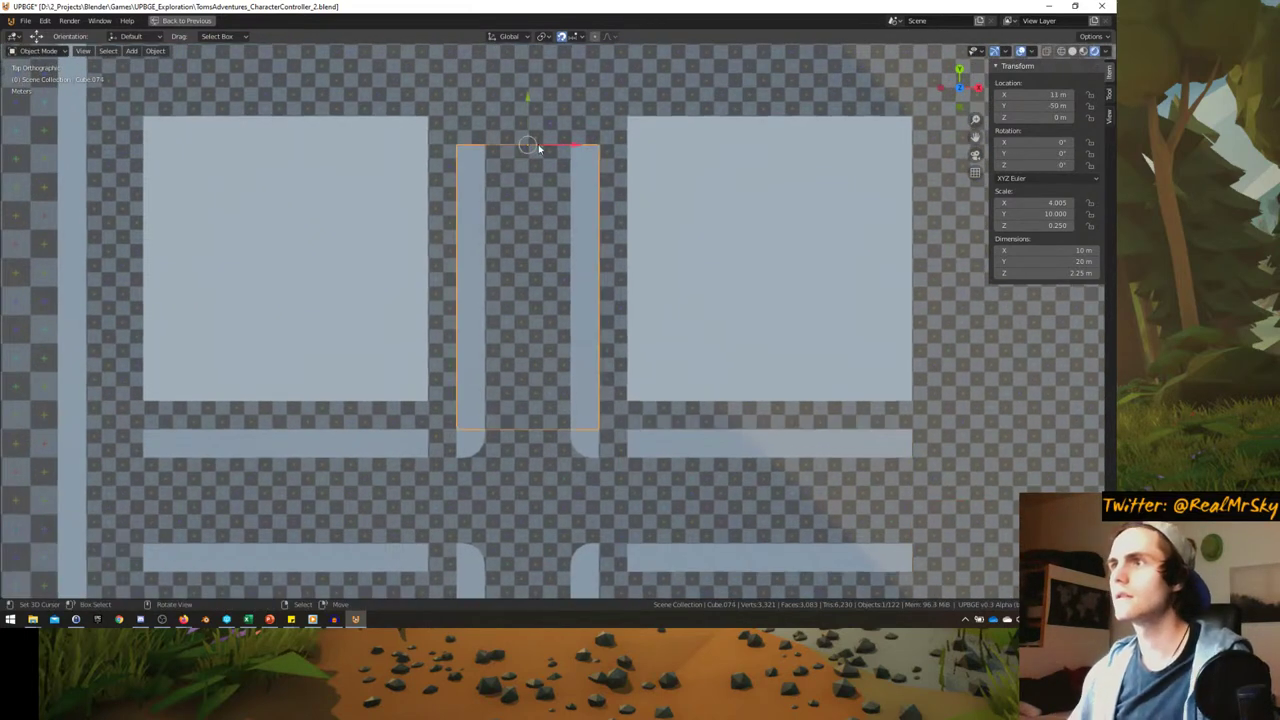
click(532, 75)
- Turn the copied road piece 180° so its curbs line up with the junction
scroll(532, 75, down, 1)
shift+middle_drag(560, 480, 525, 195)
click(523, 193)
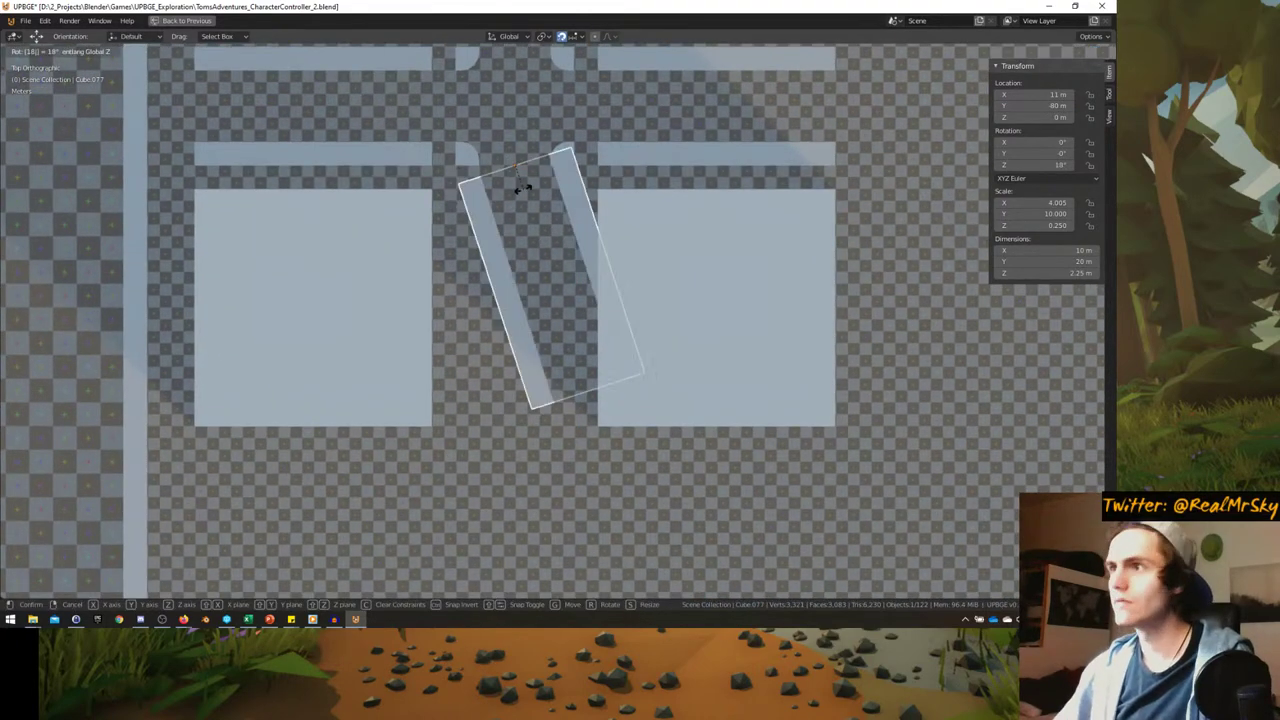
text(0)
key(Return)
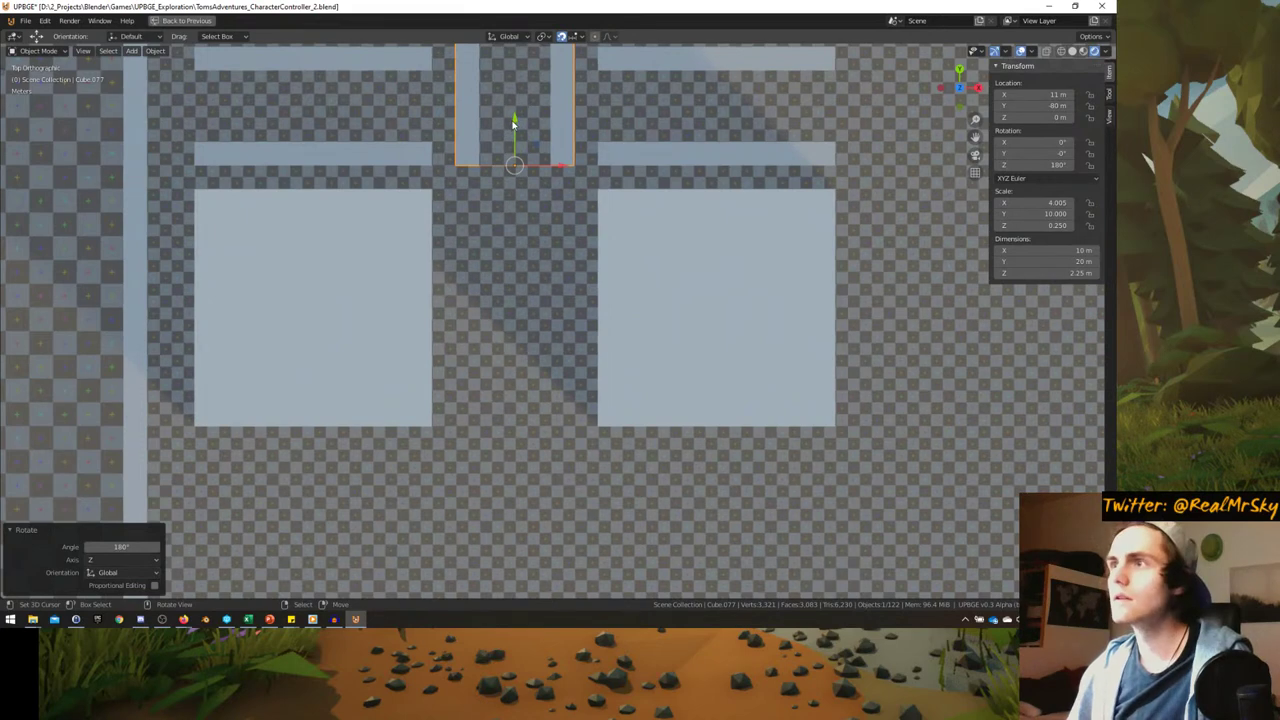
shift+scroll(476, 355, up, 5)
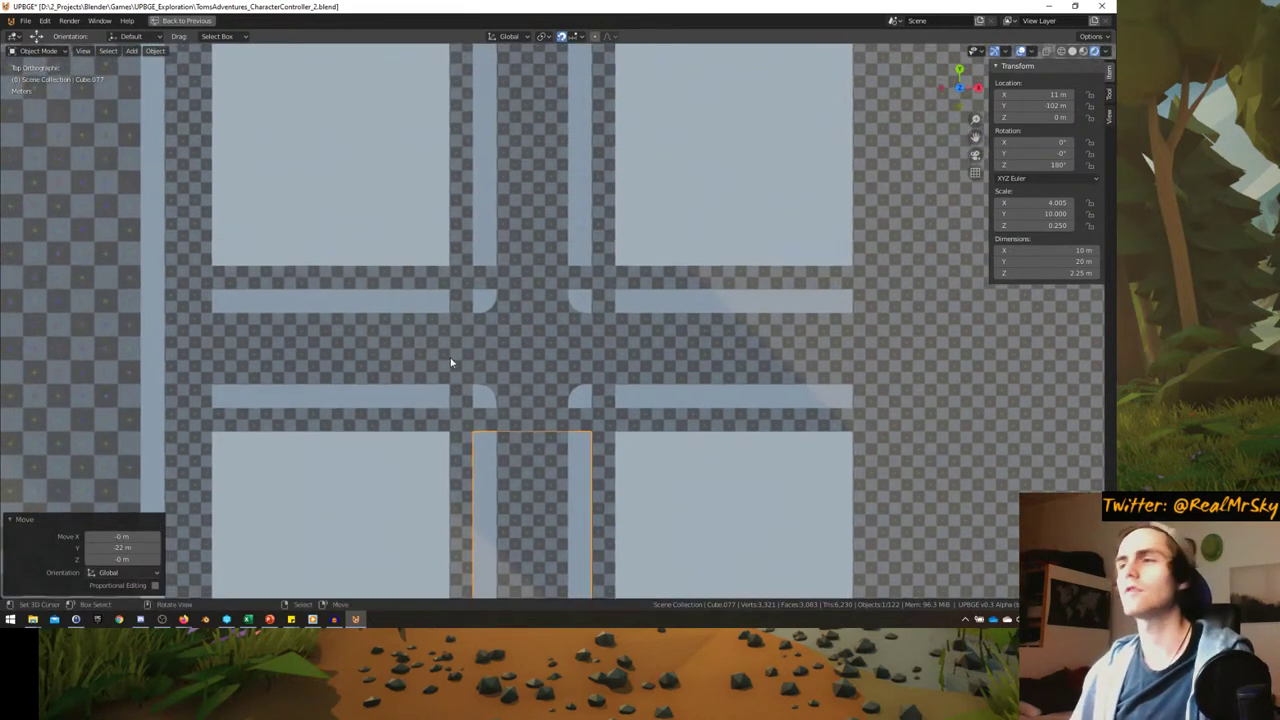
key(Tab)
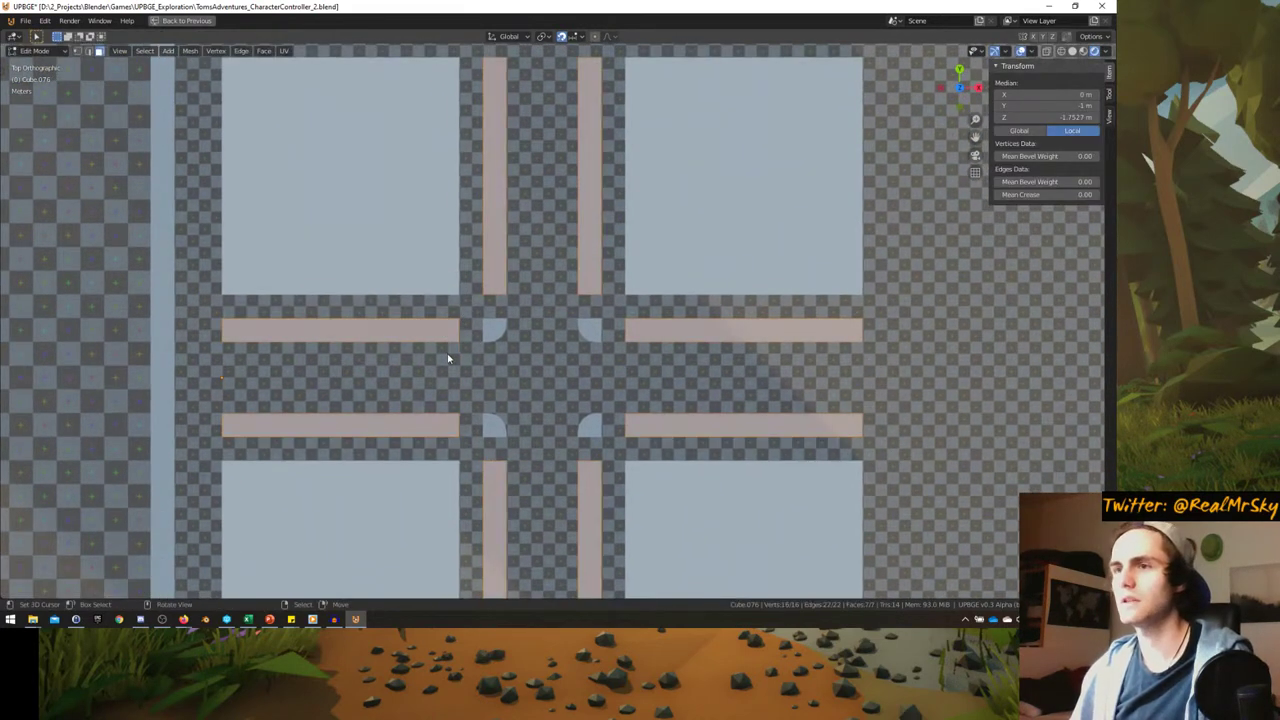
- Scale the curb bars wider along X and narrower along Y
key(s)
key(x)
key(Return)
key(s)
key(y)
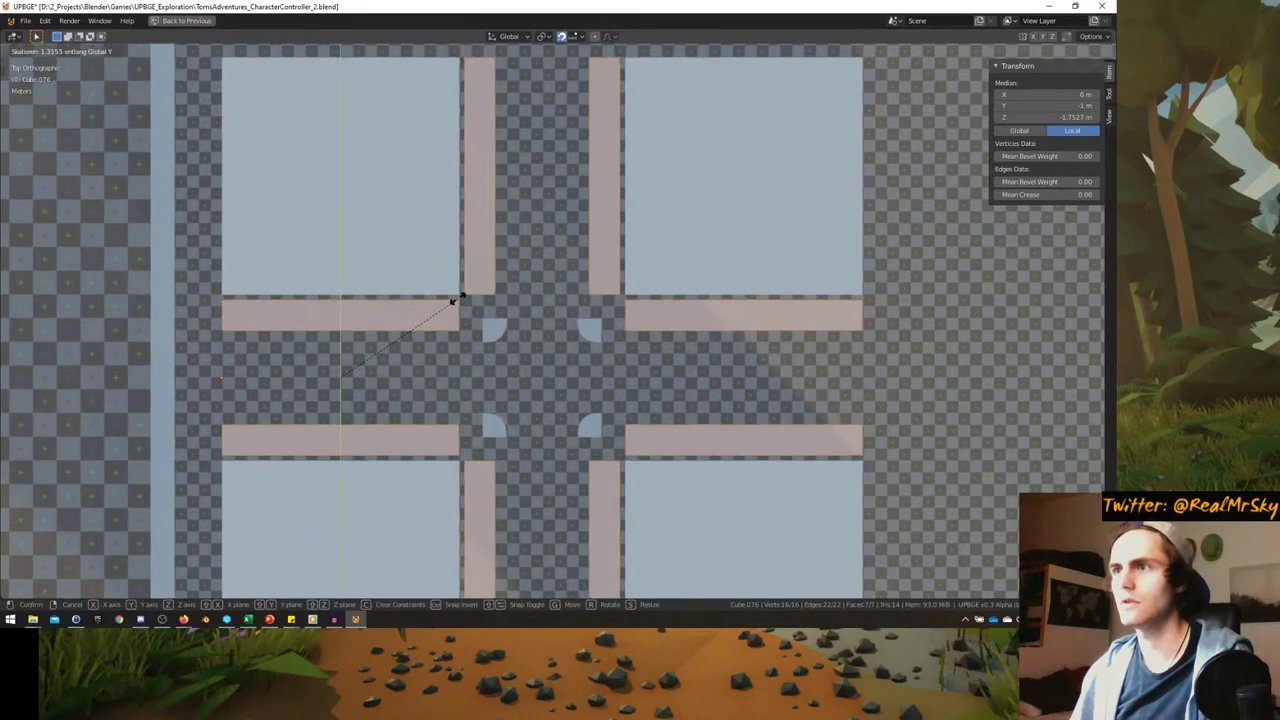
click(363, 306)
- Readjust the curb bars' Y scale from the top-down view
scroll(408, 320, up, 2)
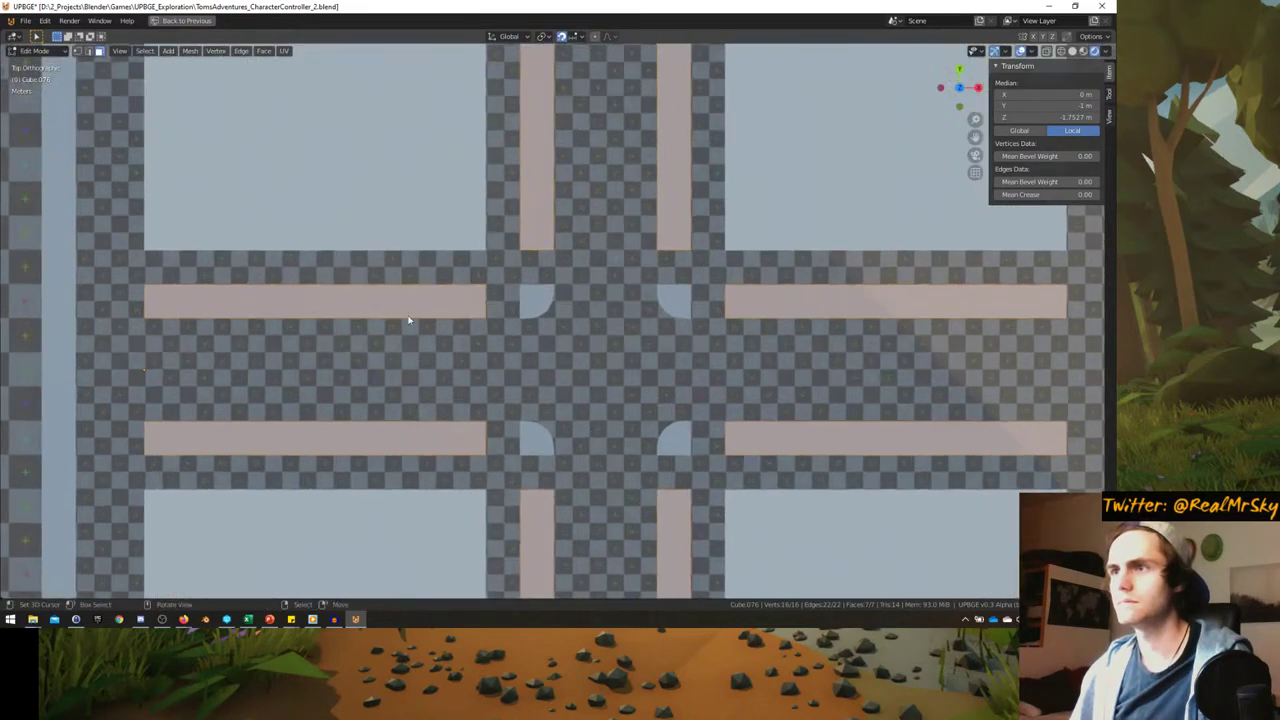
middle_drag(408, 320, 508, 318)
key(KP_7)
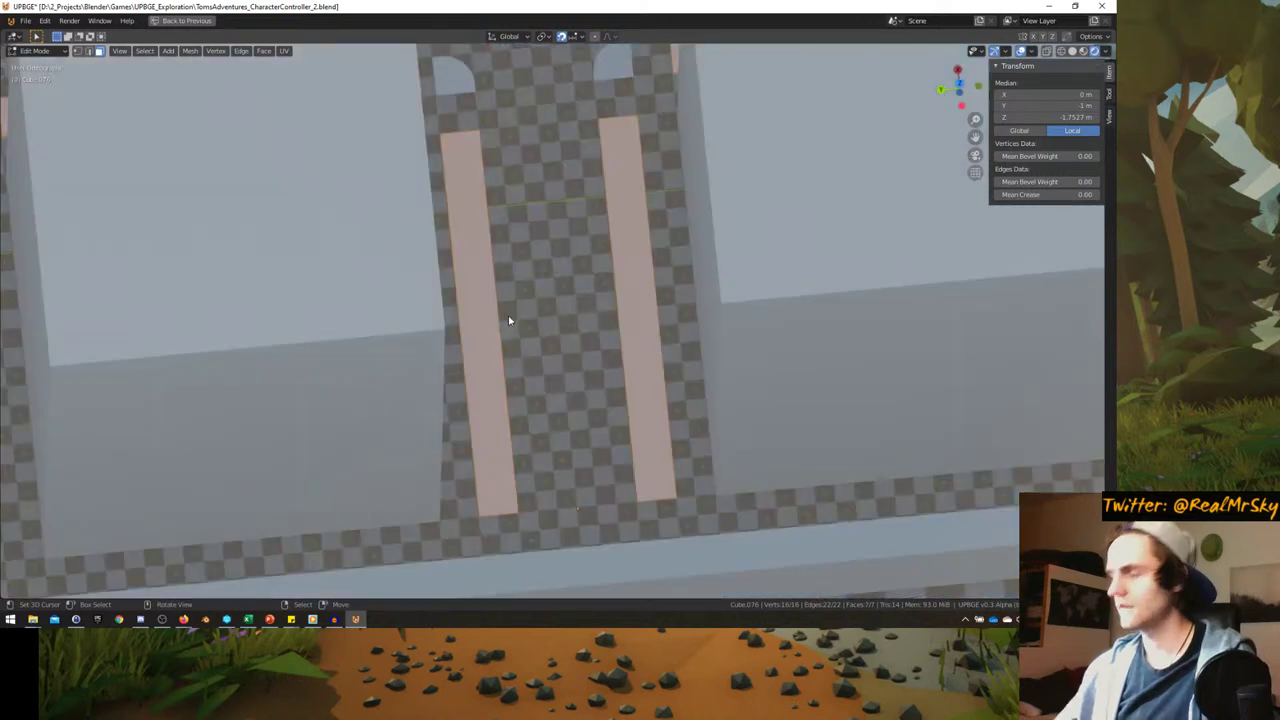
scroll(508, 320, down, 3)
key(y)
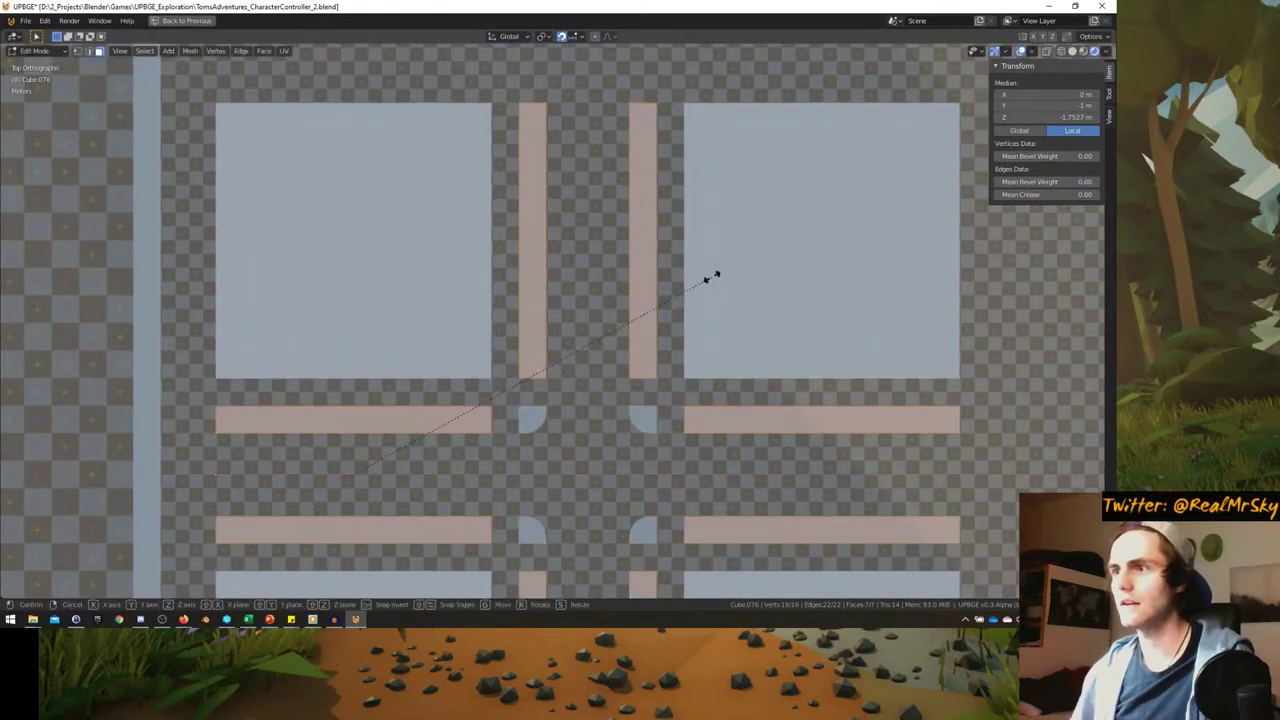
click(812, 170)
scroll(529, 330, up, 3)
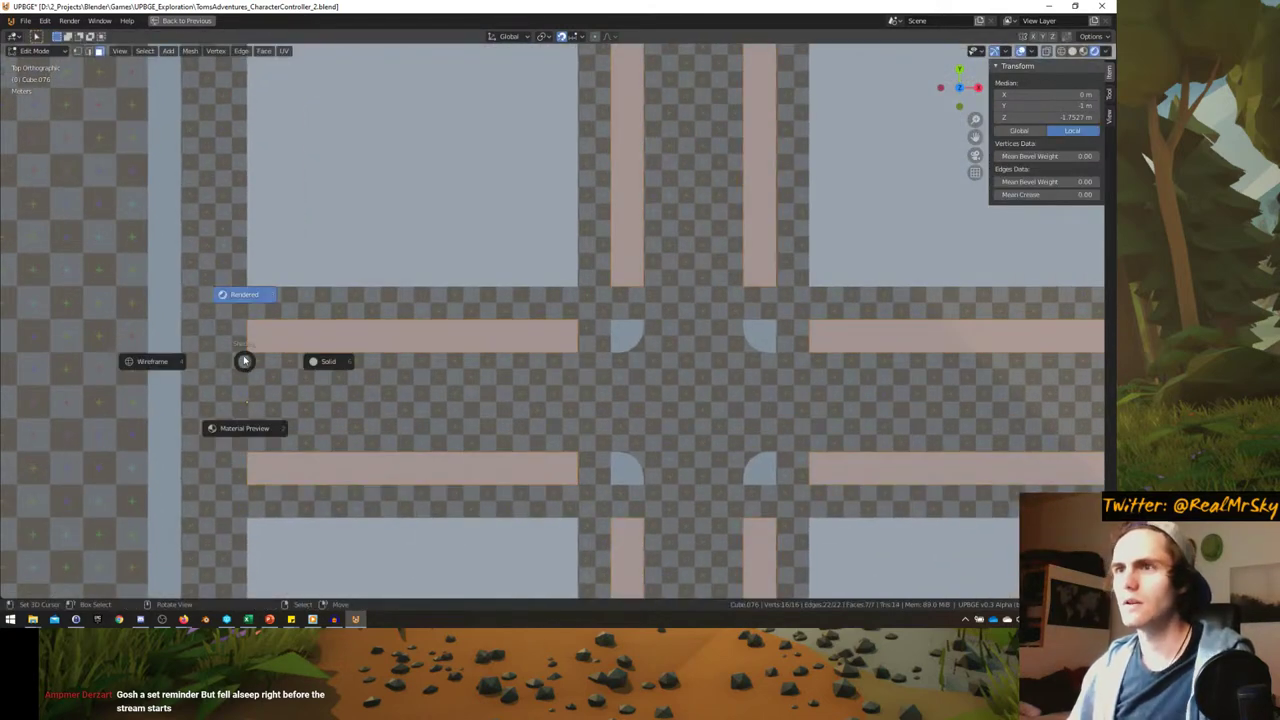
- In wireframe shading, select the left curb bar faces and move them up 3 m
click(152, 370)
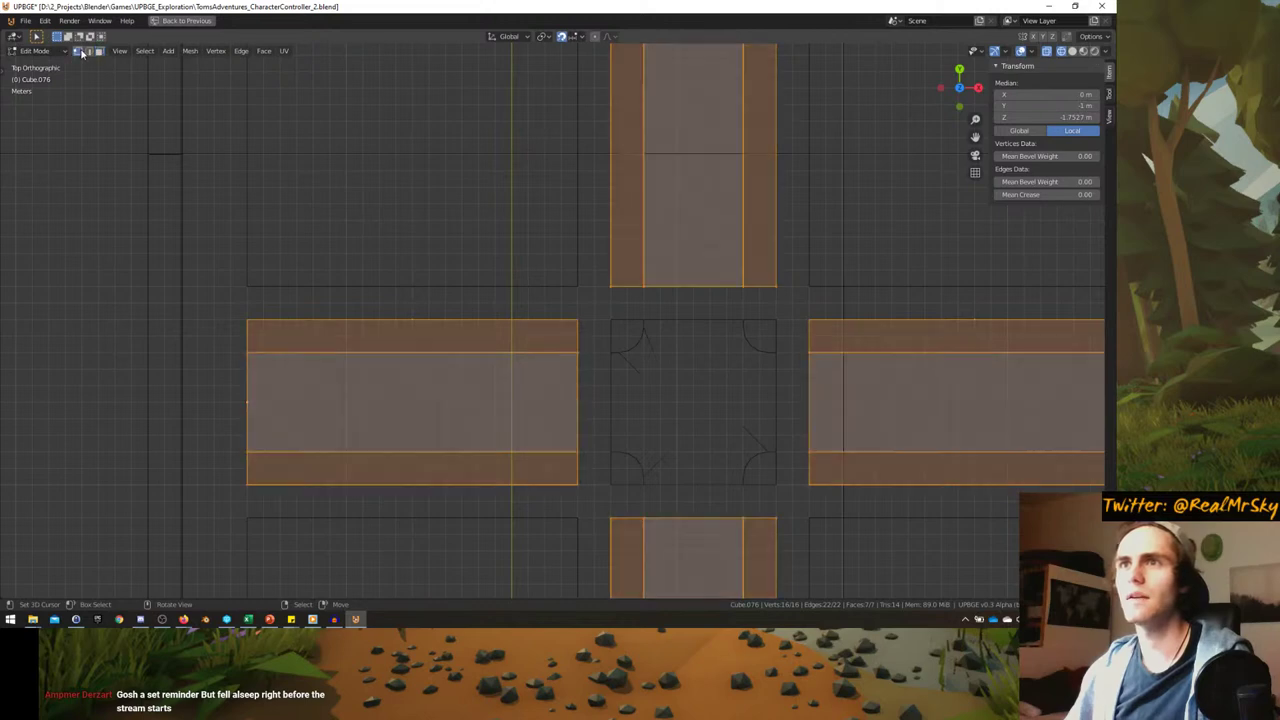
click(240, 330)
drag(486, 374, 403, 334)
drag(163, 266, 620, 386)
key(g)
click(628, 358)
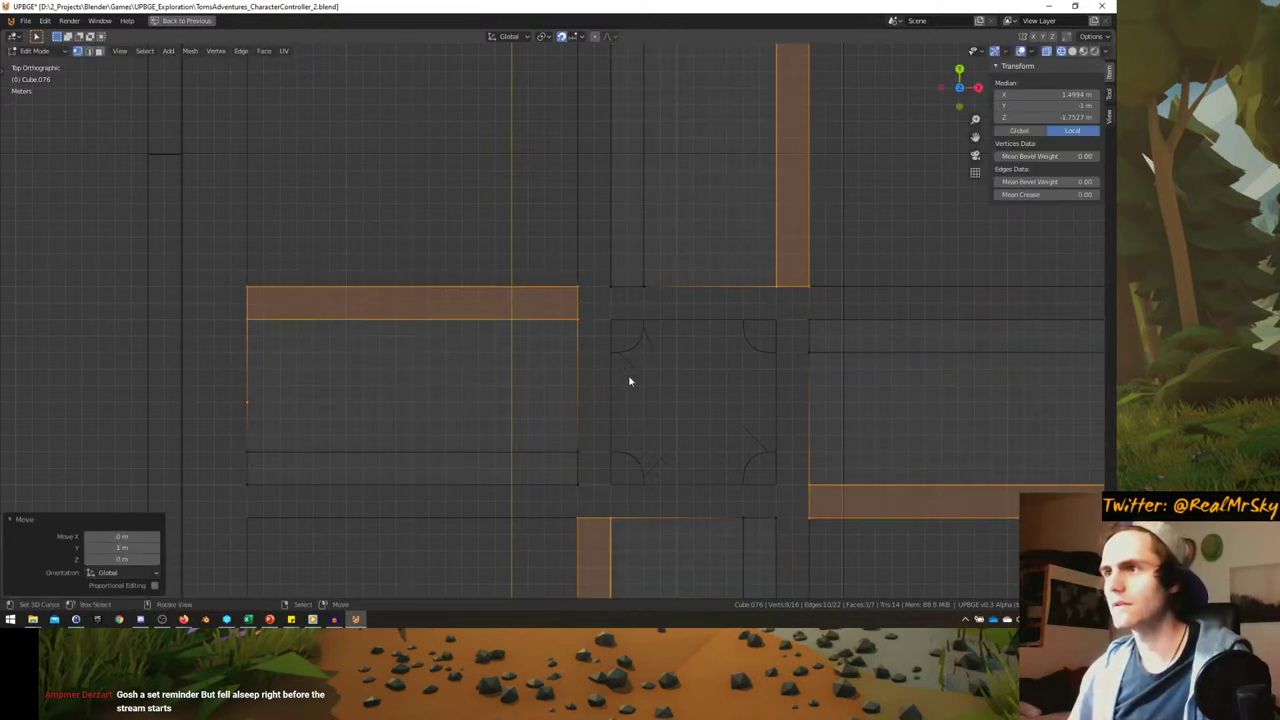
- Select the curb strip faces and move them along Y
click(423, 361)
drag(511, 401, 515, 400)
key(g)
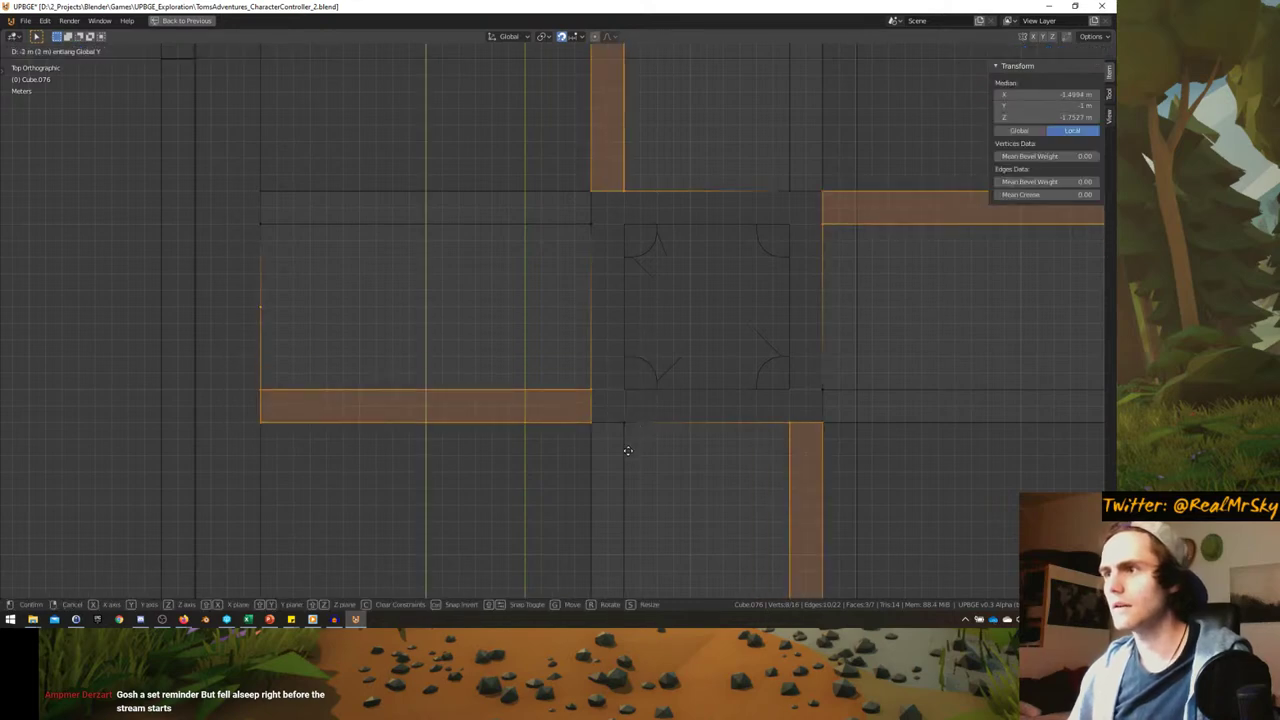
click(634, 423)
key(Tab)
scroll(600, 370, up, 1)
key(Tab)
scroll(600, 369, up, 1)
- Shift Cube.076's upper and lower street edges along Y, then return to Object Mode
key(alt+a)
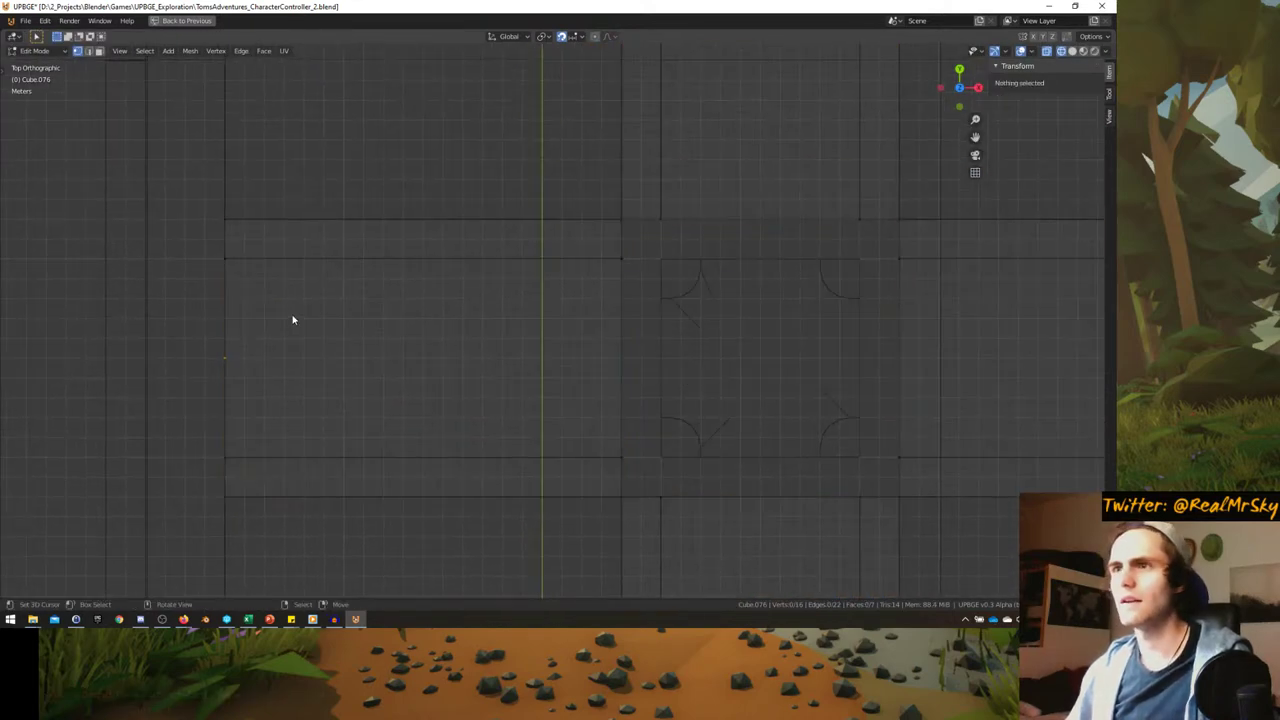
drag(149, 229, 600, 314)
key(g)
click(654, 383)
key(alt+a)
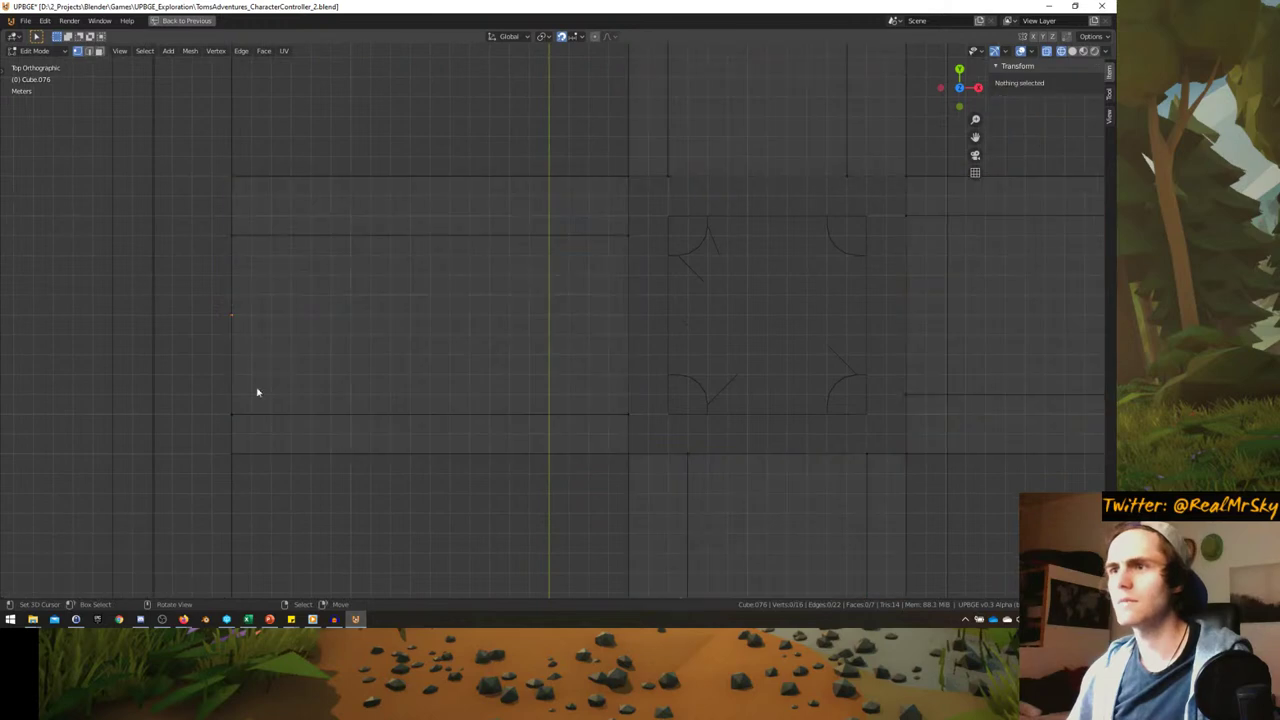
drag(206, 383, 702, 427)
key(g)
click(705, 409)
key(Tab)
scroll(700, 429, down, 3)
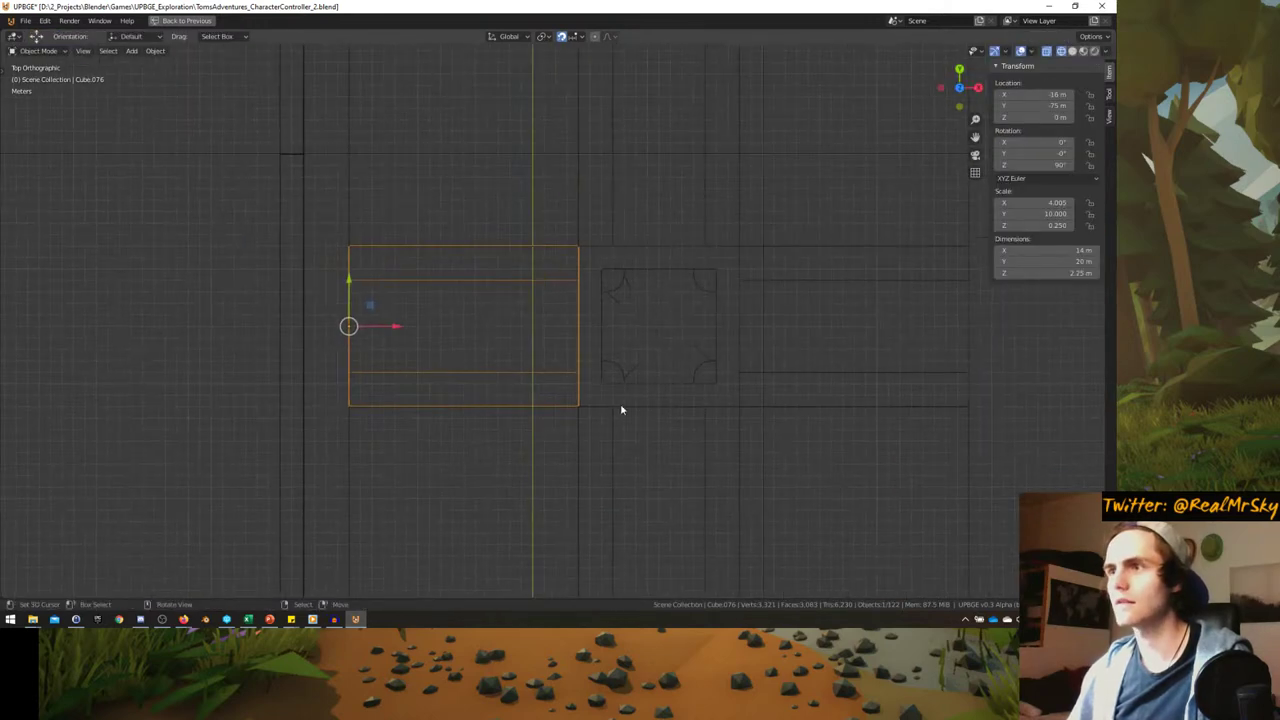
- Select the Cube.080 crossroads piece and enter Edit Mode on its mesh
click(572, 409)
key(Tab)
shift+middle_drag(605, 437, 575, 414)
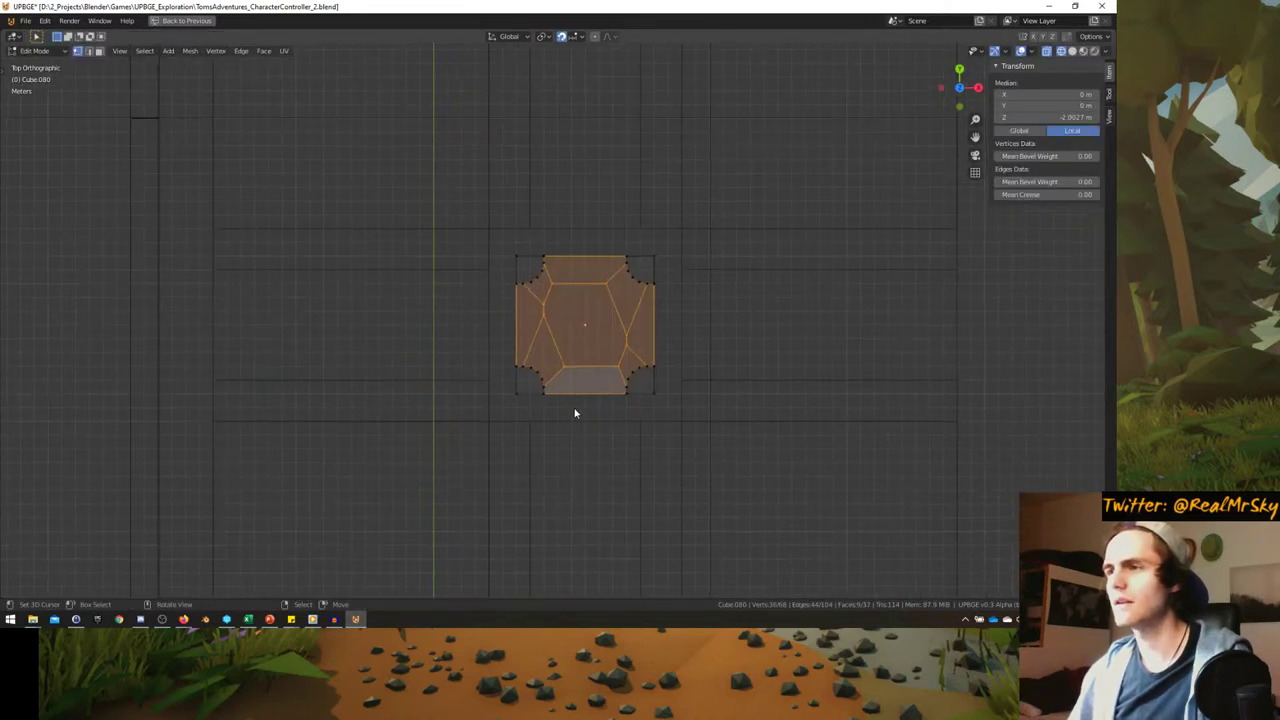
key(alt+a)
key(a)
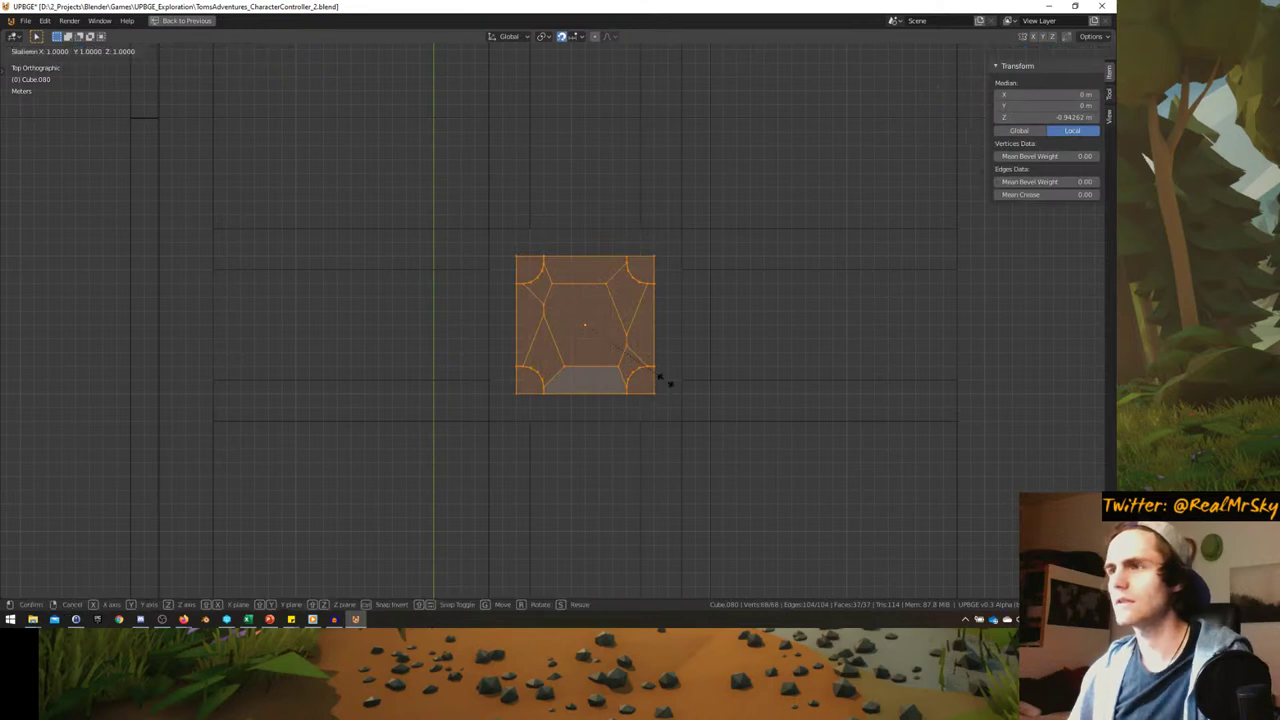
key(Escape)
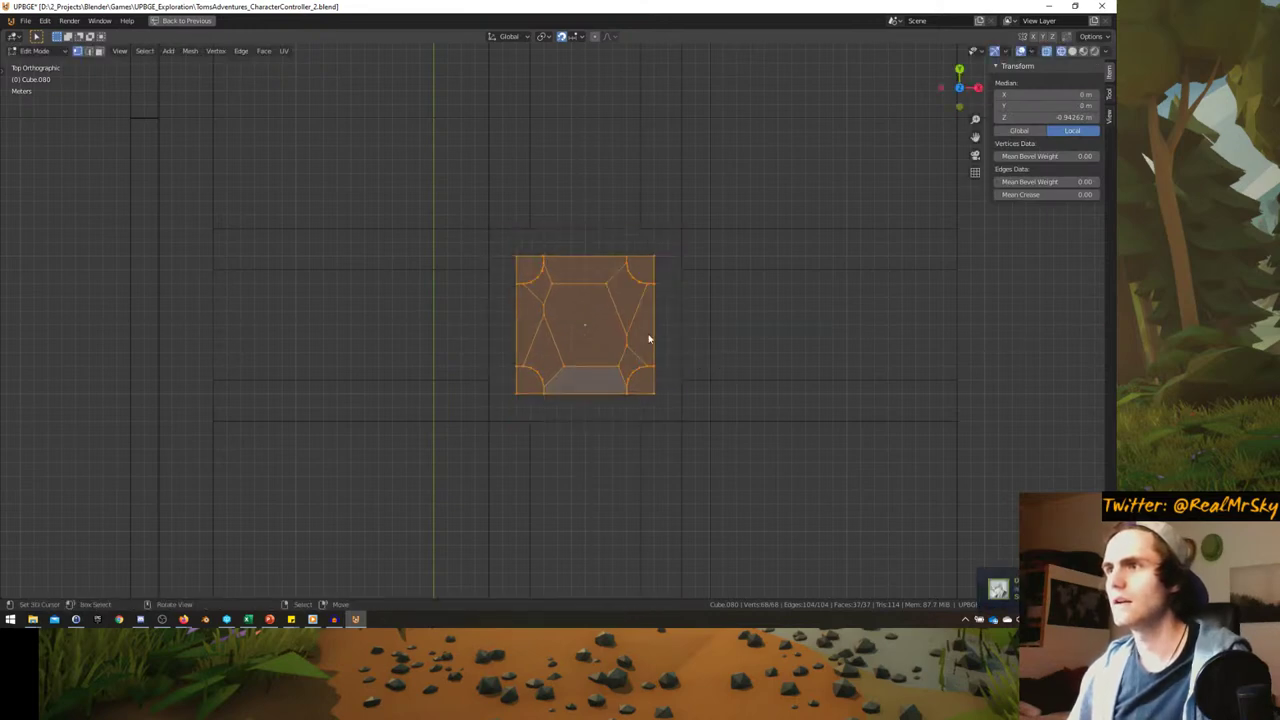
key(alt+a)
- Move the top vertex row up 2 m and the bottom row down along Y
drag(470, 222, 766, 297)
key(g)
key(y)
click(770, 265)
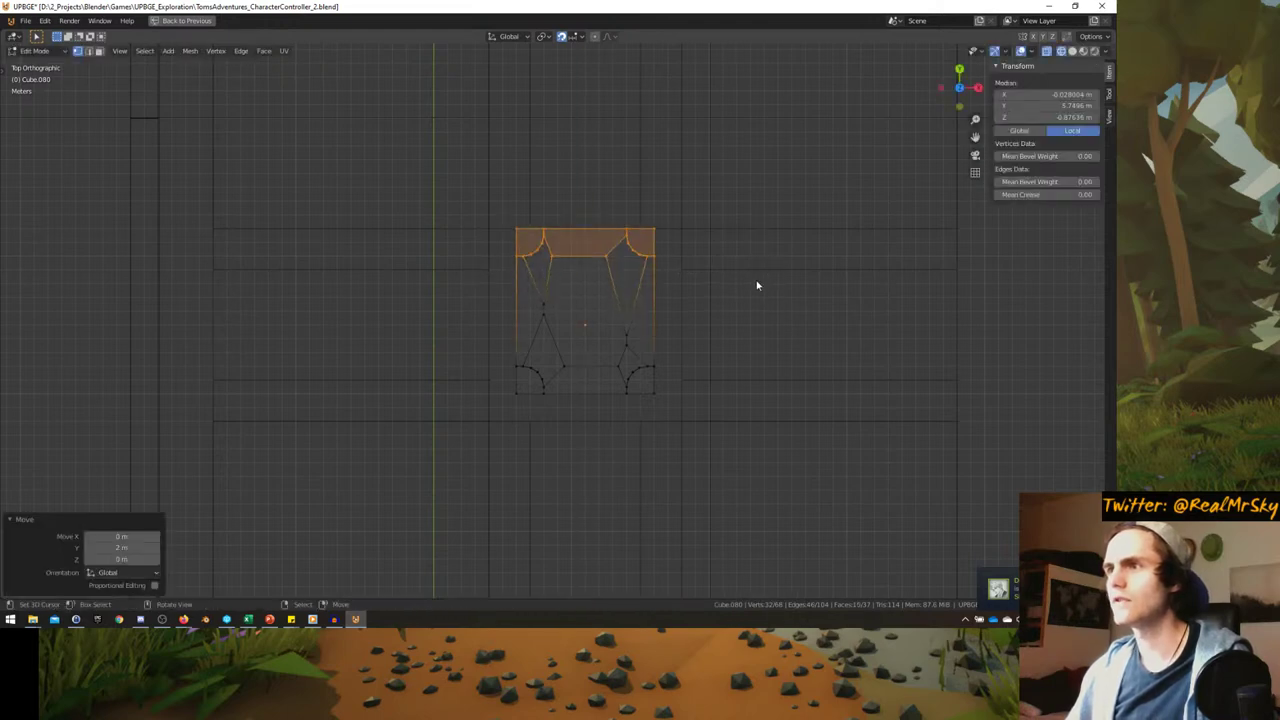
key(alt+a)
drag(718, 435, 714, 443)
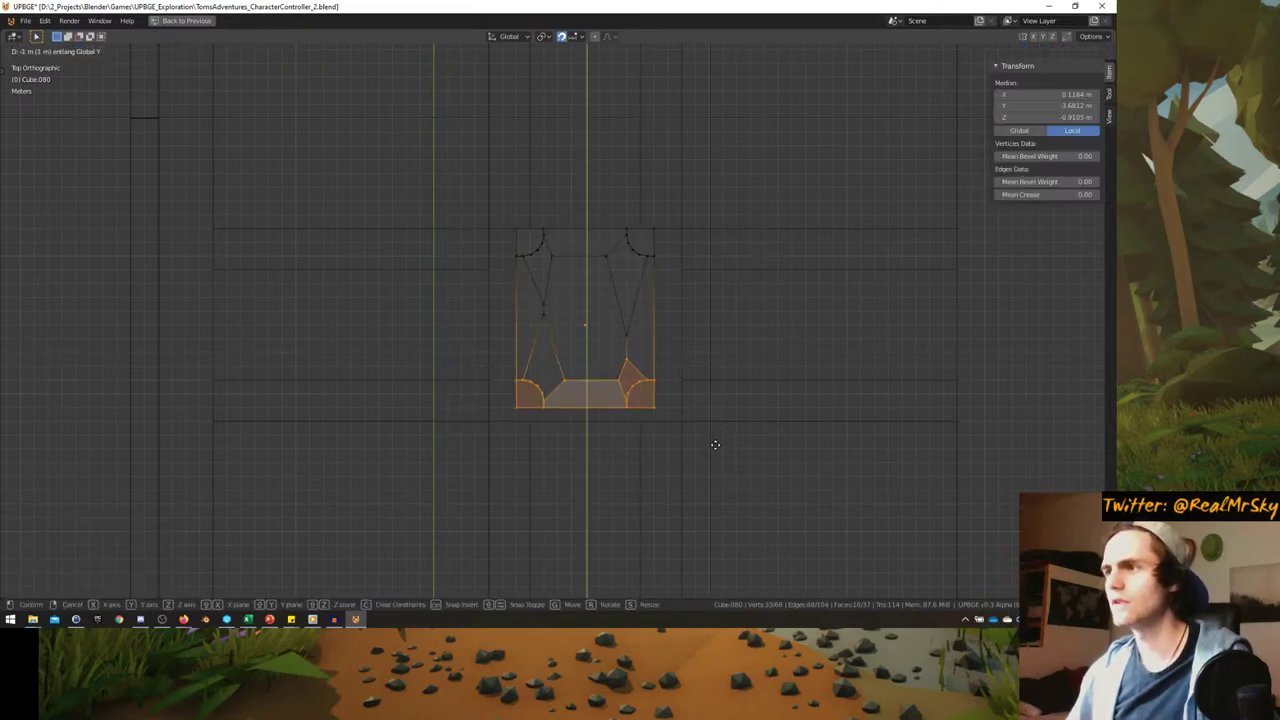
key(g)
key(y)
click(714, 463)
- Move the left vertex column outward and the right column 2 m along X
key(alt+a)
drag(439, 180, 557, 454)
key(g)
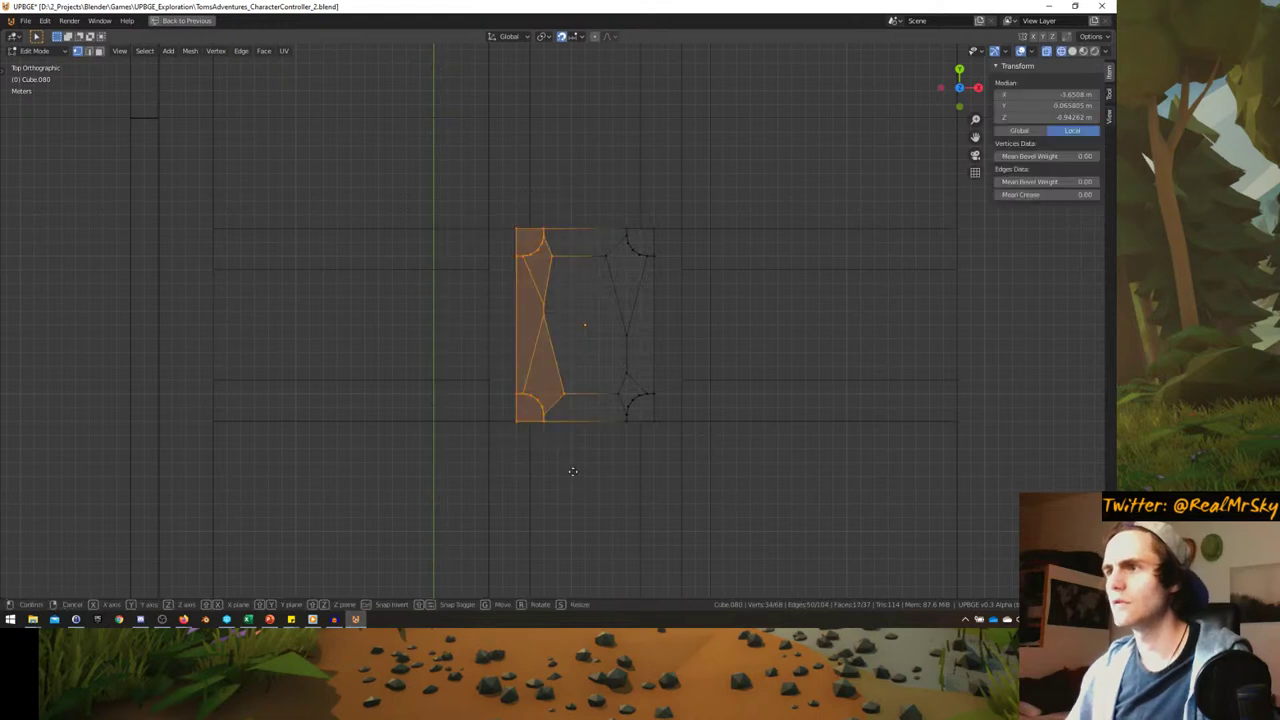
click(541, 471)
key(a)
key(alt+a)
drag(580, 220, 700, 440)
text(gx)
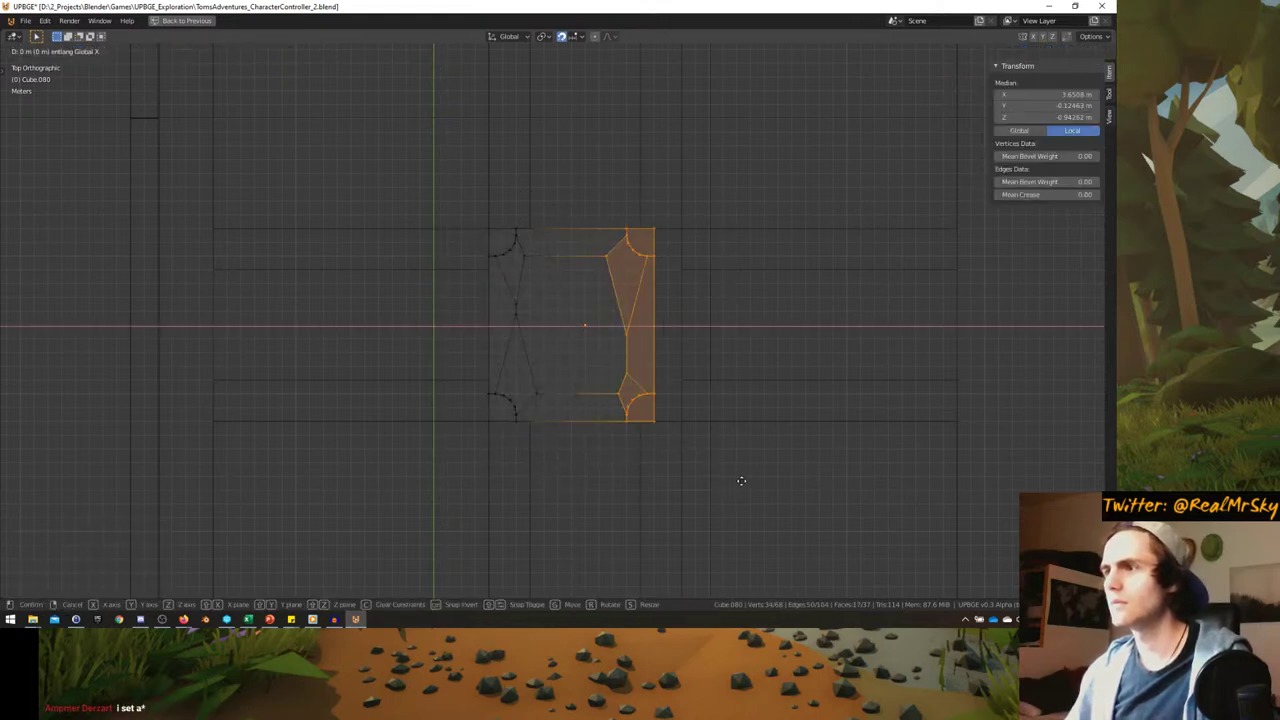
text(2)
key(Return)
key(alt+a)
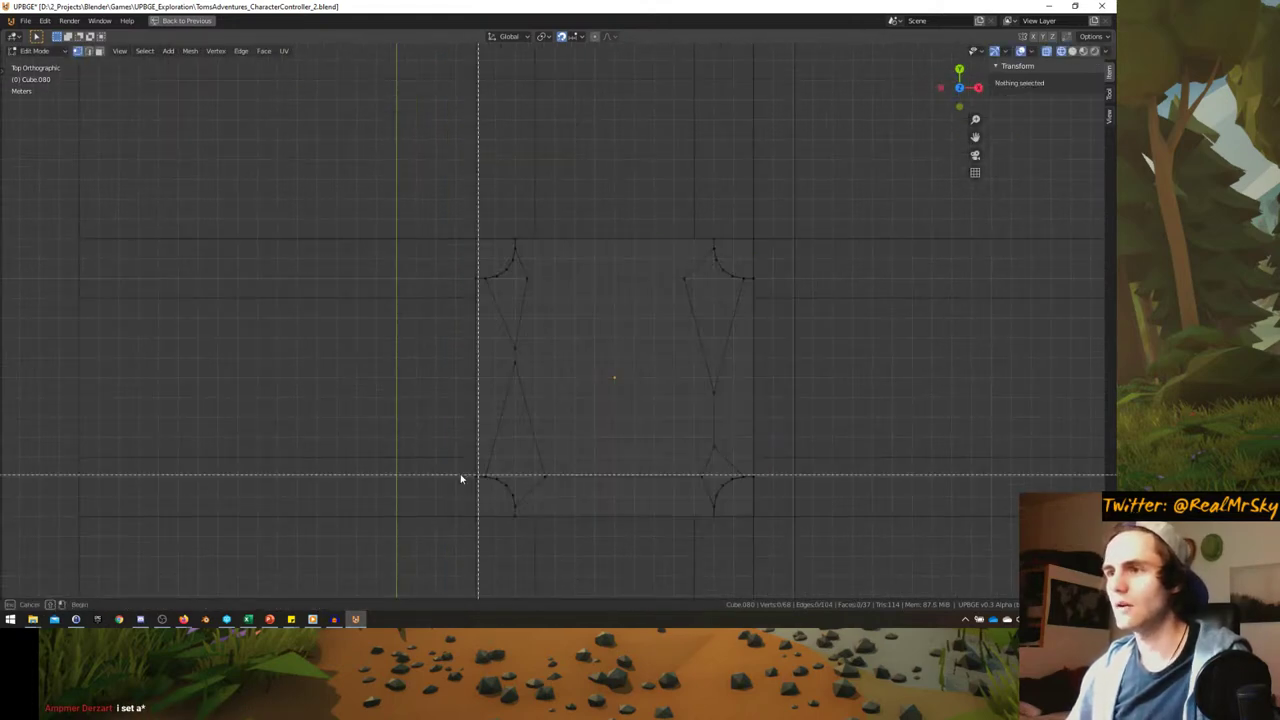
- Select the bottom-left corner curb region and its outermost corner vertex
drag(431, 466, 521, 532)
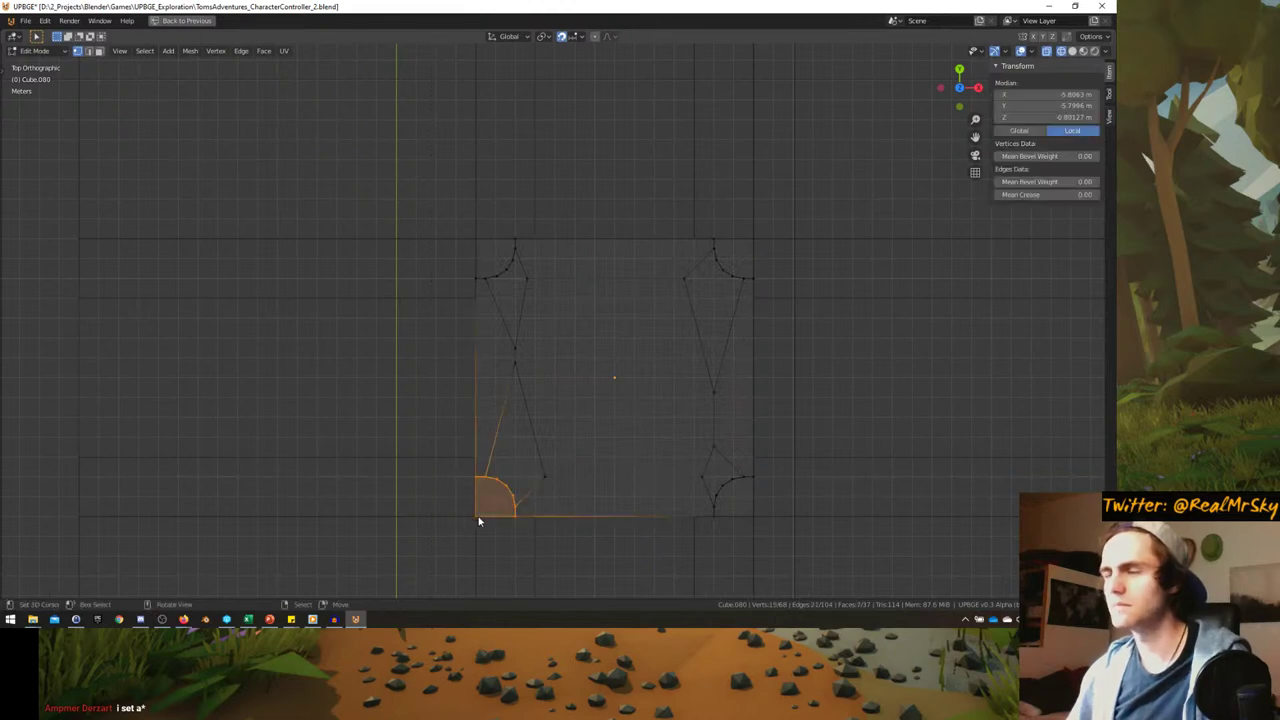
key(alt+a)
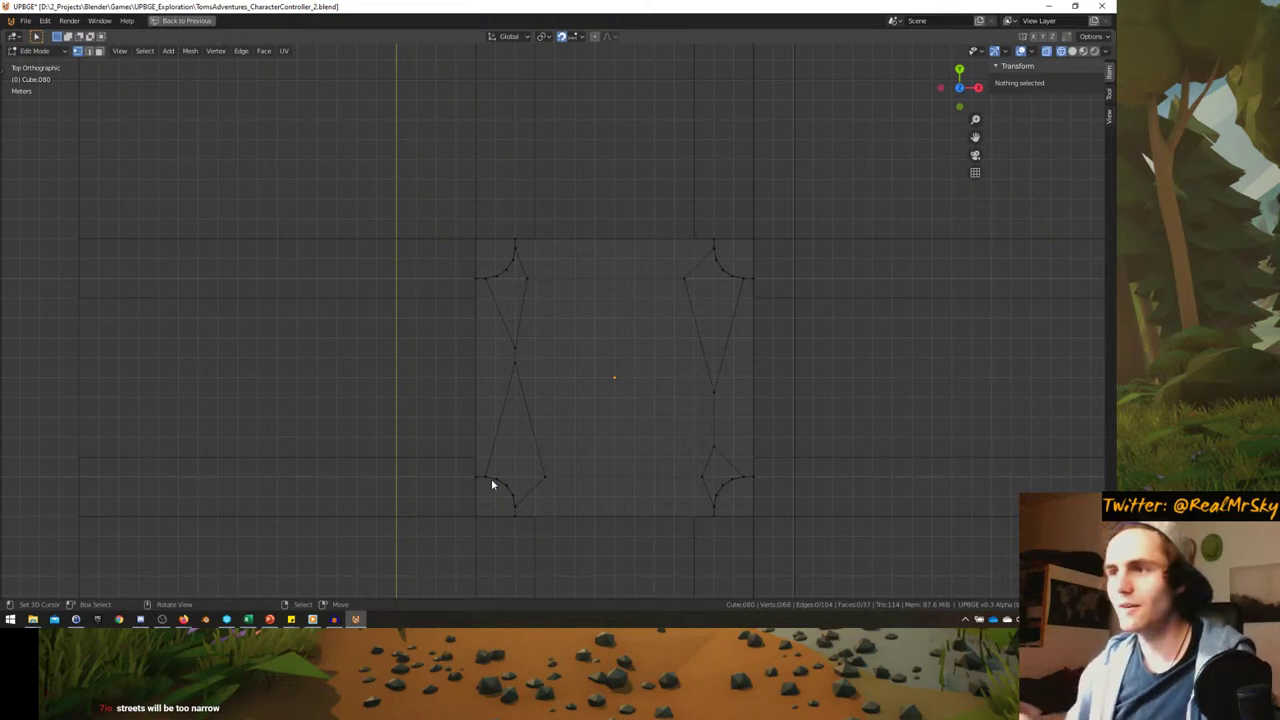
shift+middle_drag(563, 543, 522, 460)
scroll(527, 425, up, 2)
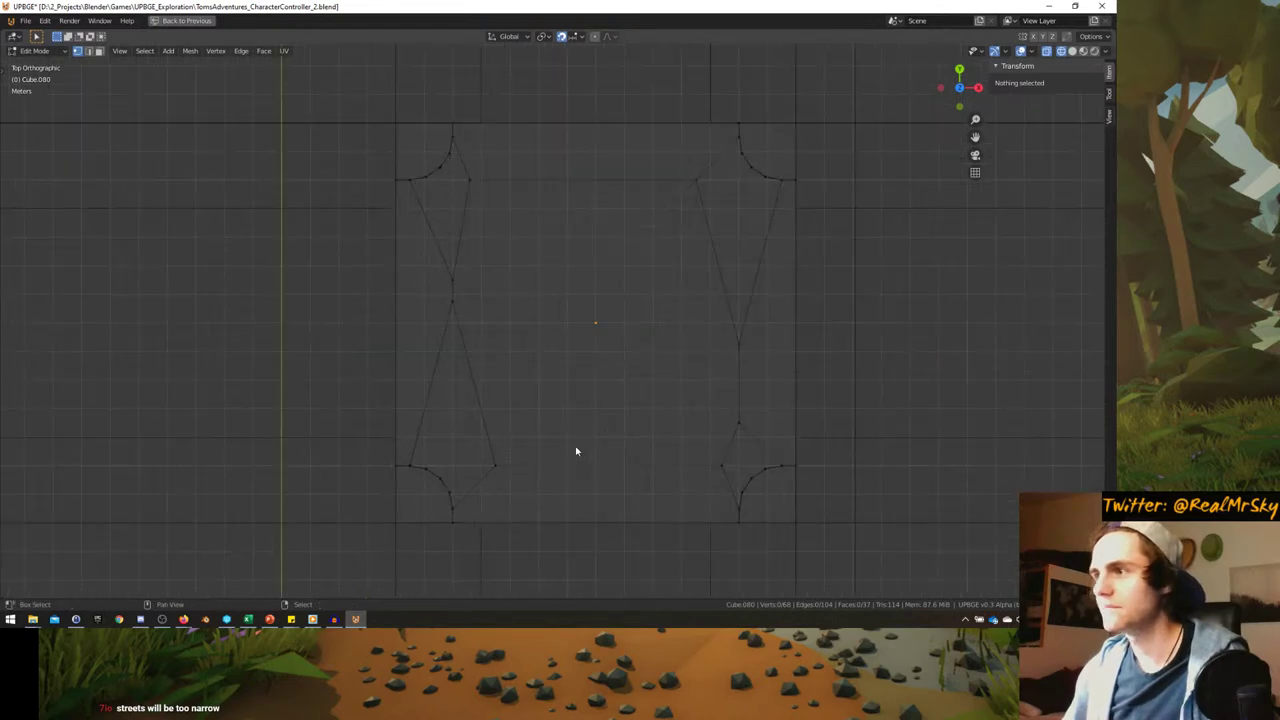
key(a)
key(alt+a)
key(b)
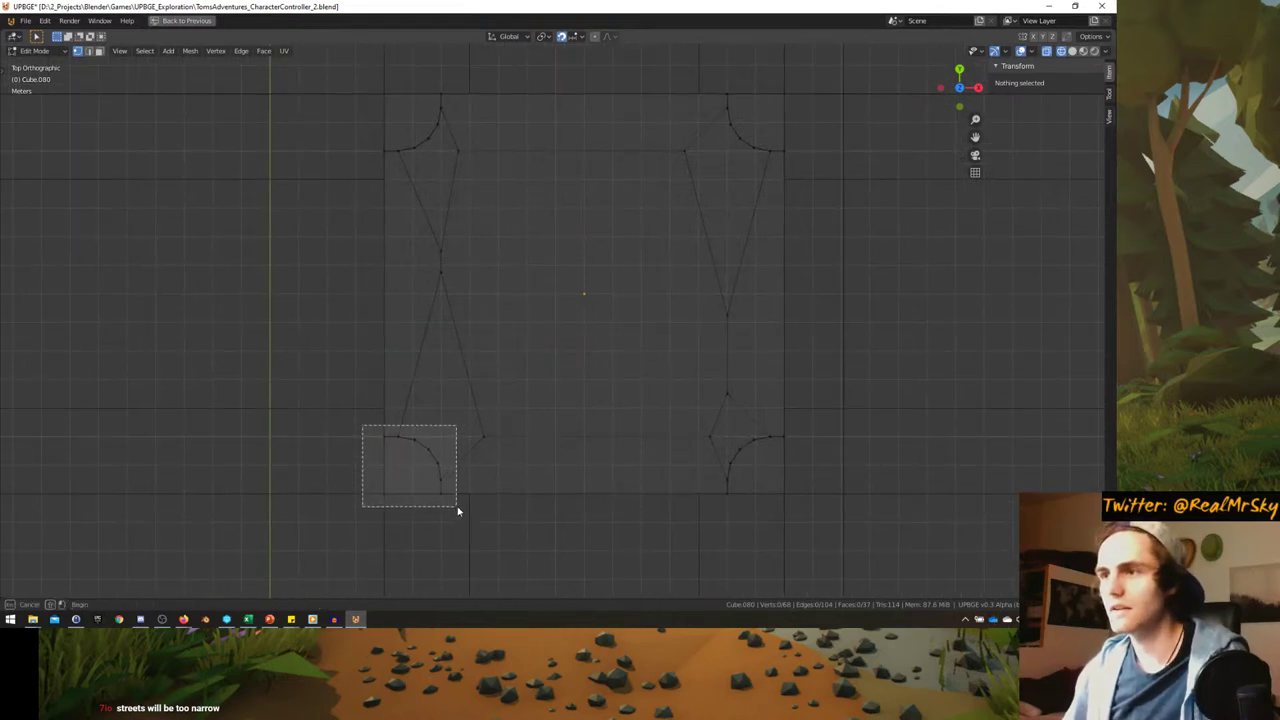
drag(362, 426, 457, 511)
click(385, 496)
- Snap the 3D cursor to that corner, select the curb, and pivot around the 3D Cursor
key(shift+s)
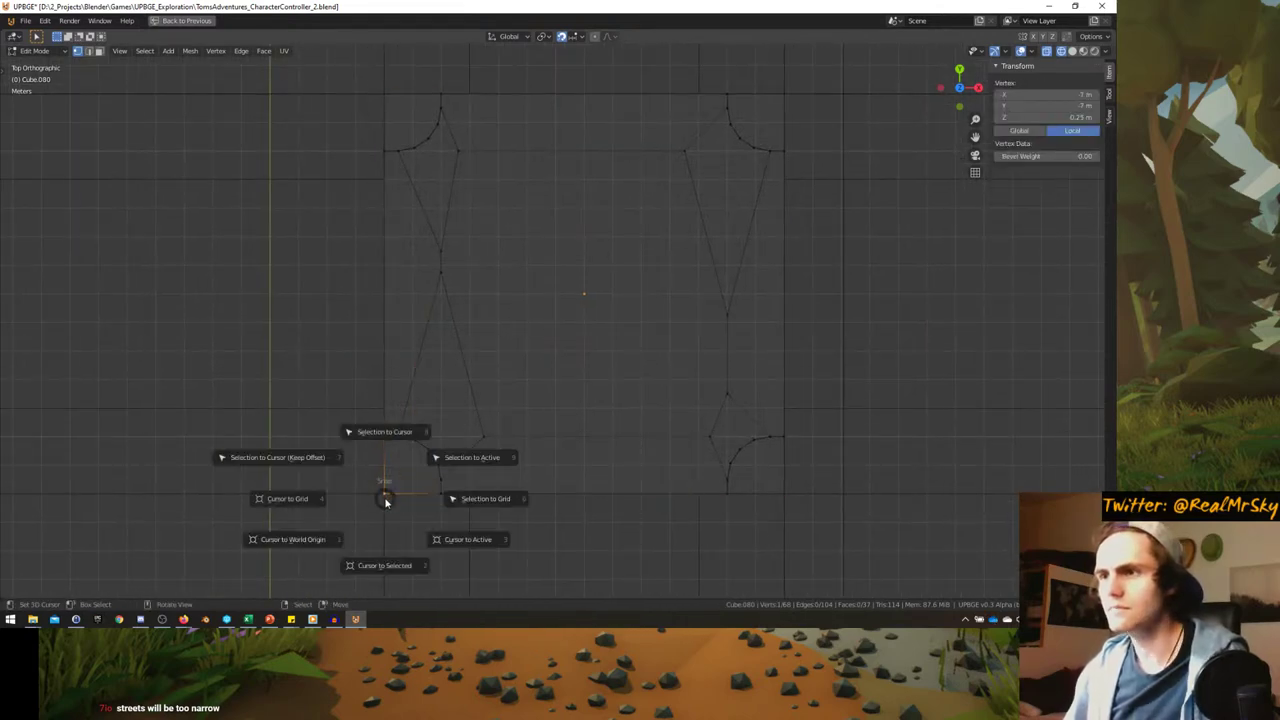
click(397, 525)
key(a)
key(alt+a)
drag(352, 408, 488, 520)
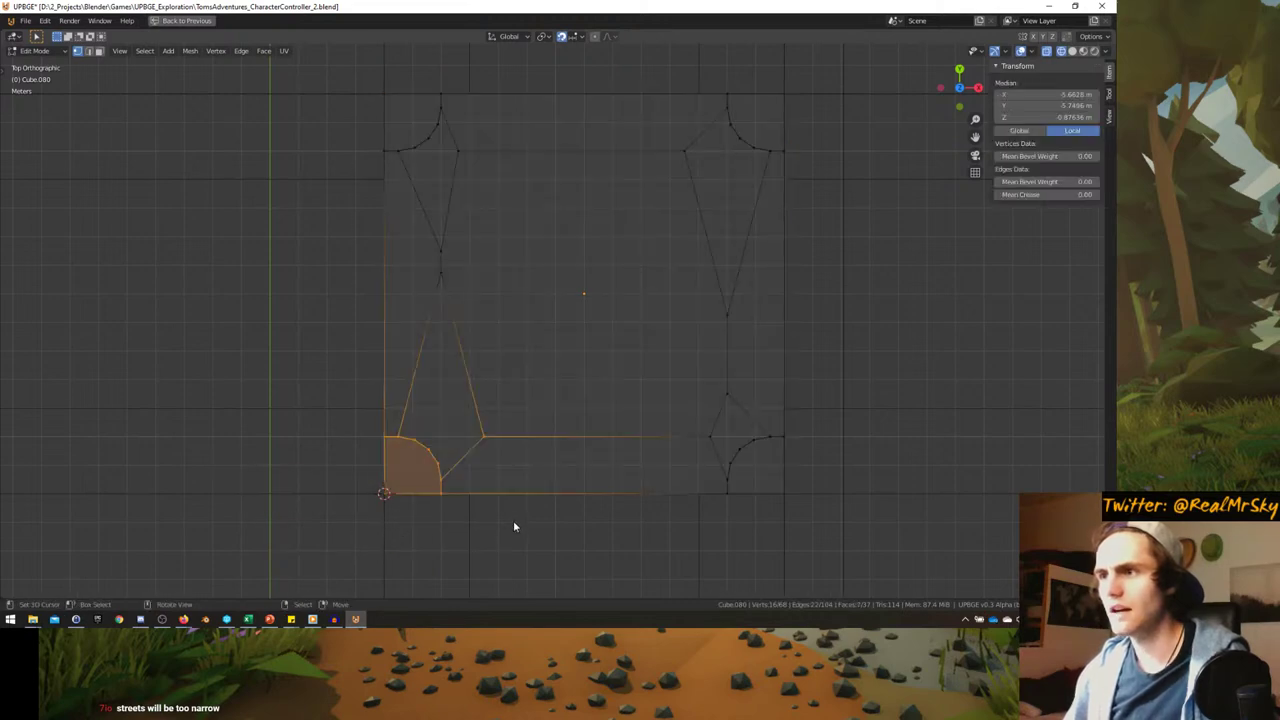
key(3)
key(1)
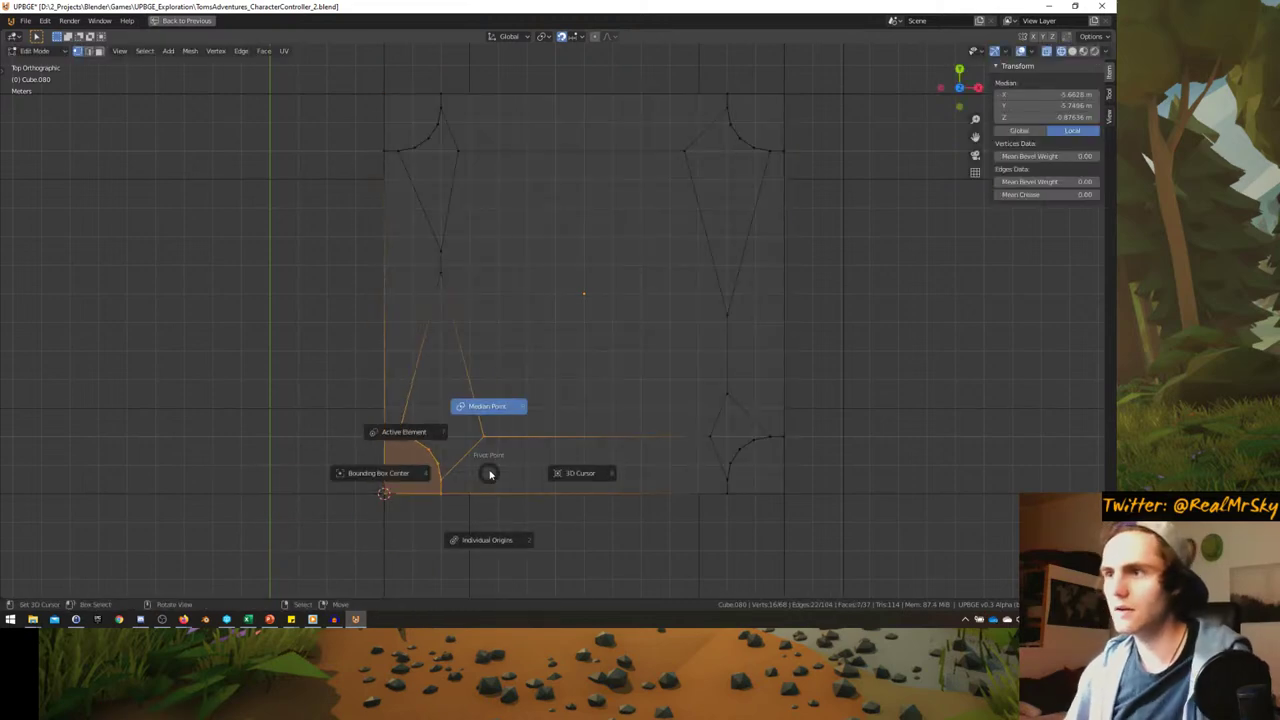
- Scale the bottom-left corner curb by 1.5 from the corner and leave Edit Mode
key(s)
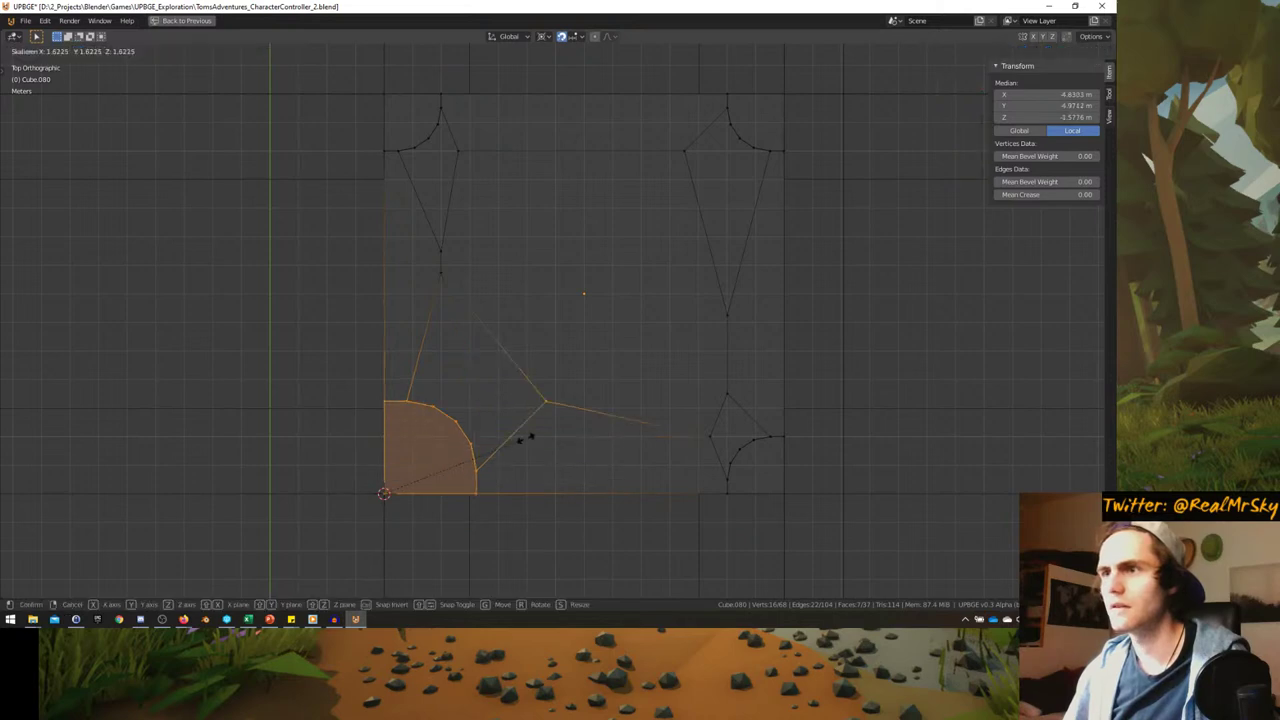
right_click(512, 446)
key(s)
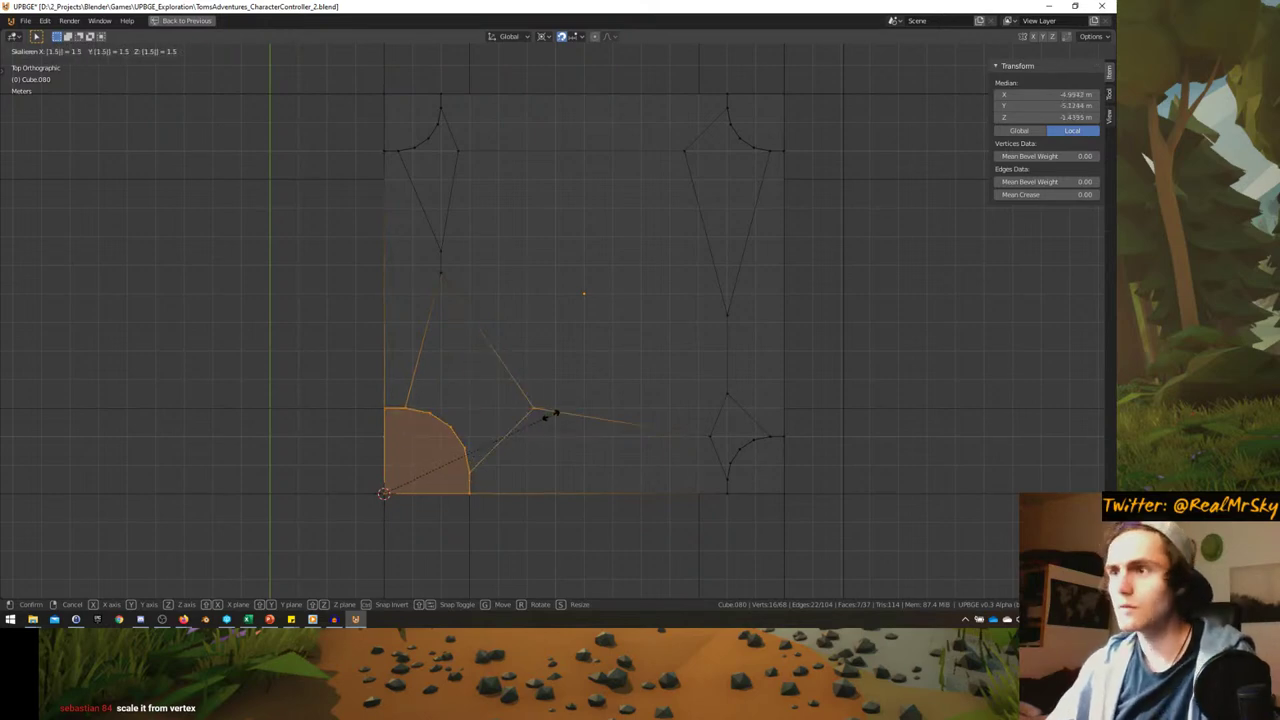
key(Return)
key(Tab)
scroll(532, 407, up, 4)
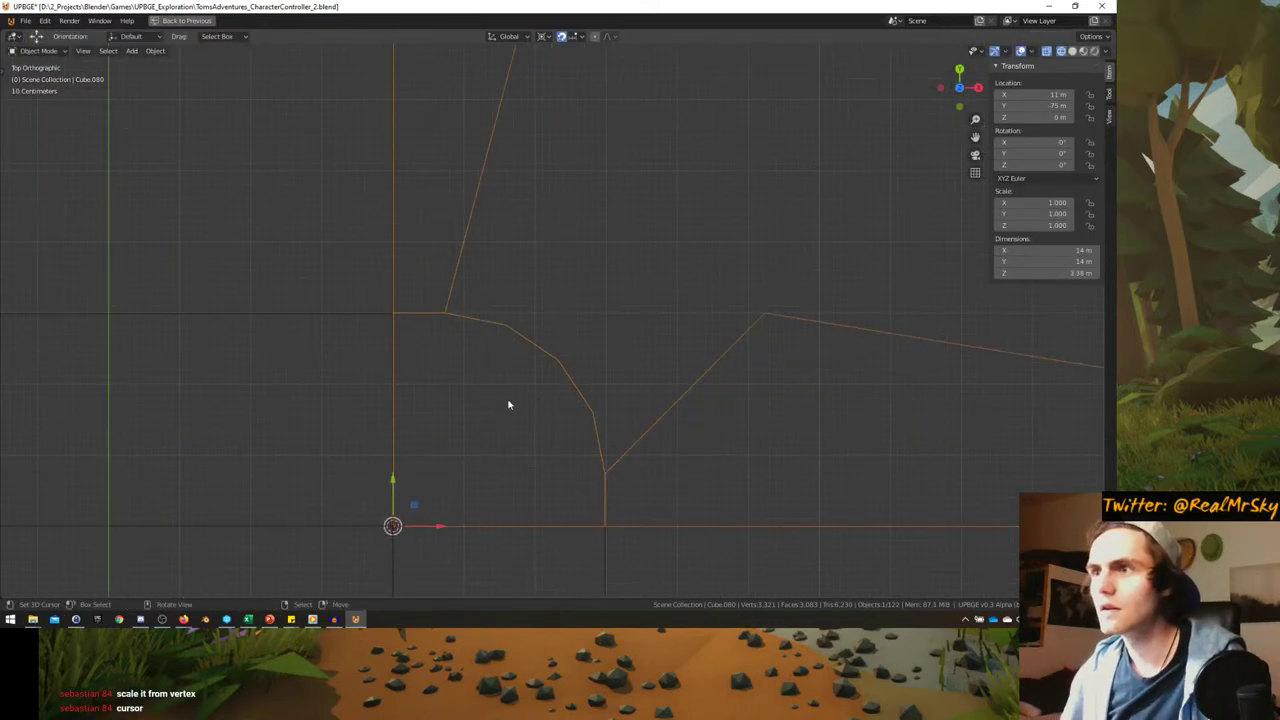
- Check the scaled curb in solid shading, then return to wireframe top view
mouse_move(508, 405)
middle_down()
mouse_move(617, 343)
mouse_move(686, 337)
middle_up()
key(z)
click(696, 337)
key(z)
click(652, 323)
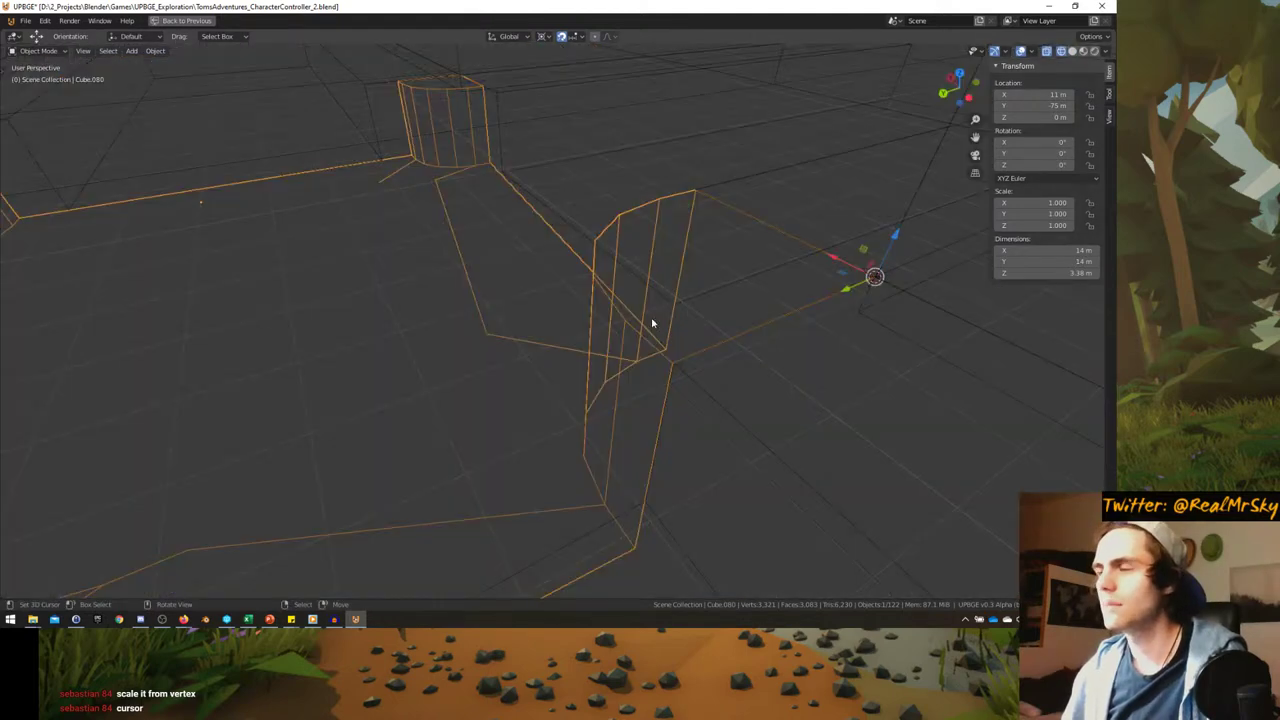
key(KP_7)
scroll(397, 440, down, 2)
scroll(556, 350, up, 3)
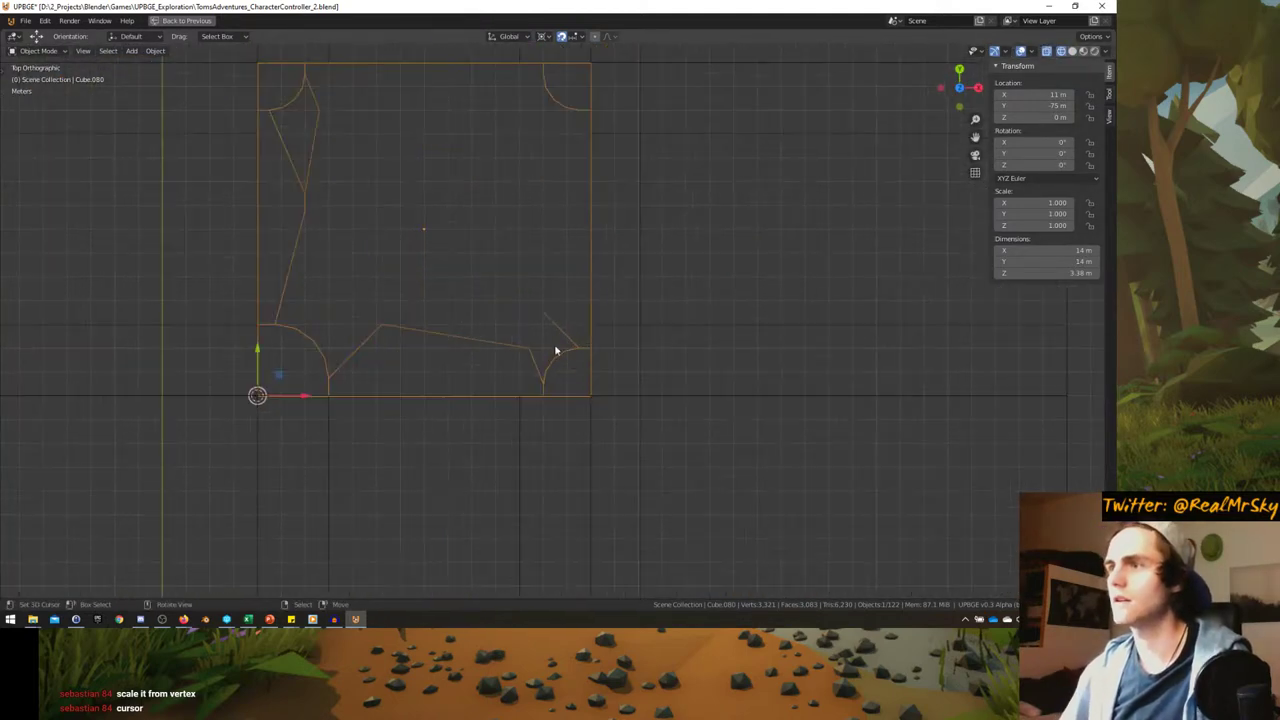
- Snap the cursor to the lower-right corner vertex and scale that curb by 1.5
key(Tab)
scroll(554, 357, up, 3)
click(617, 444)
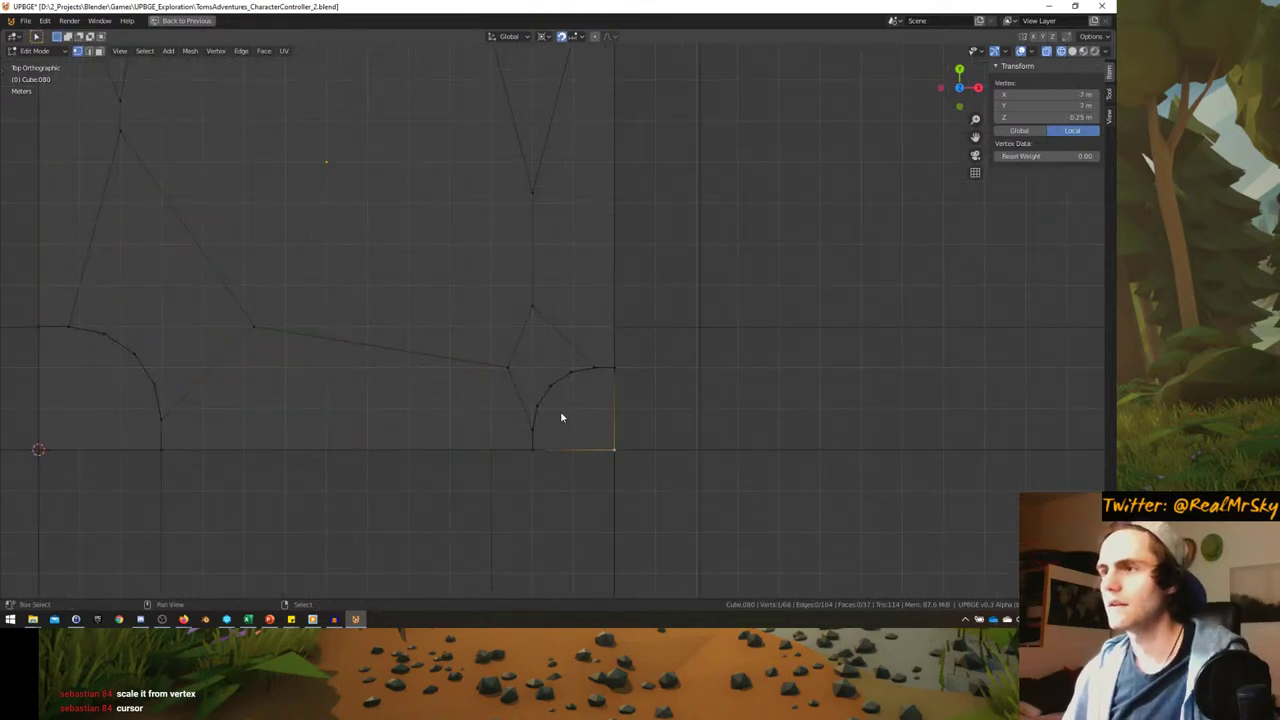
key(shift+s)
click(566, 532)
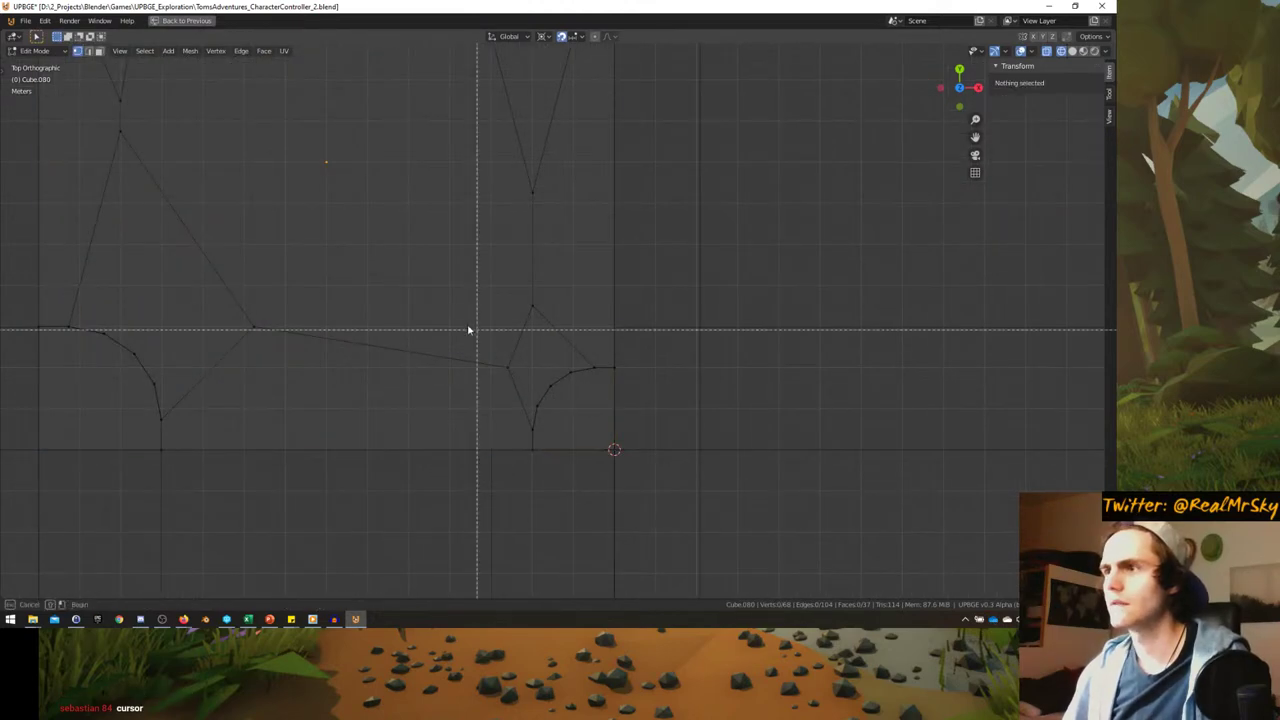
drag(467, 330, 709, 506)
key(b)
drag(443, 271, 626, 426)
text(s)
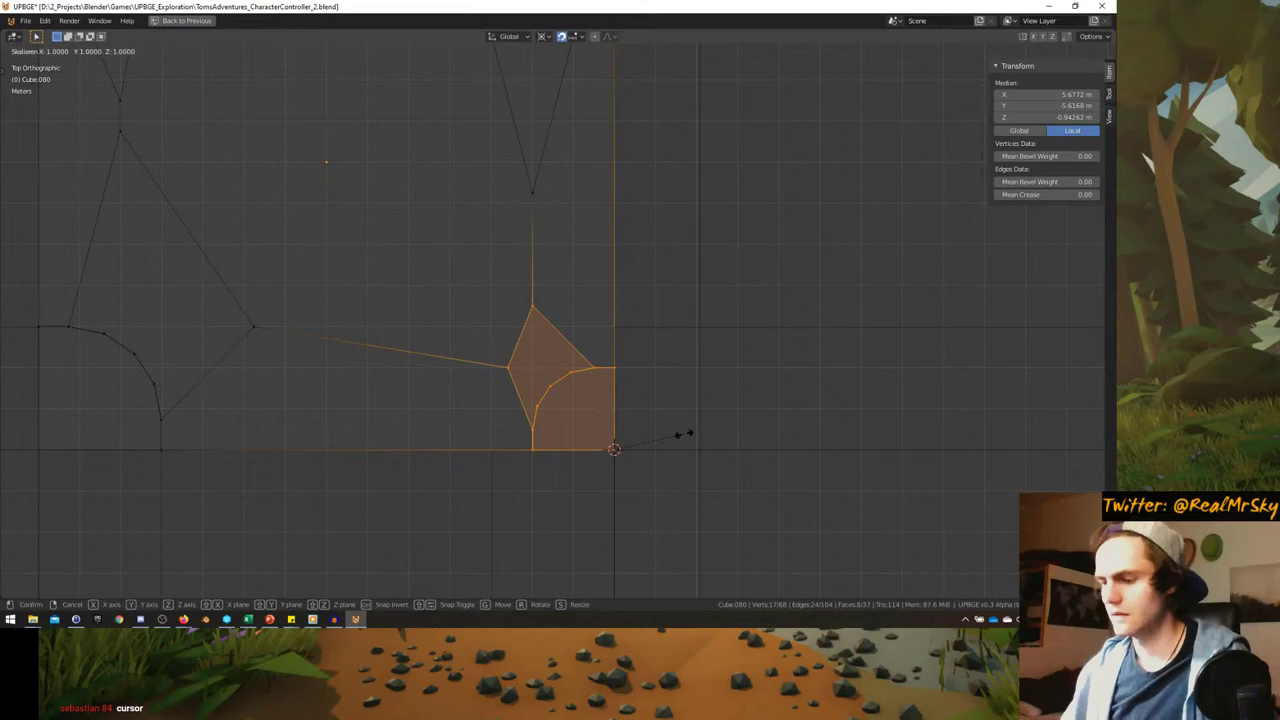
text(1.5)
key(Return)
- Try a height-only scale on the curb, cancel it, and return to top view
middle_drag(672, 431, 719, 367)
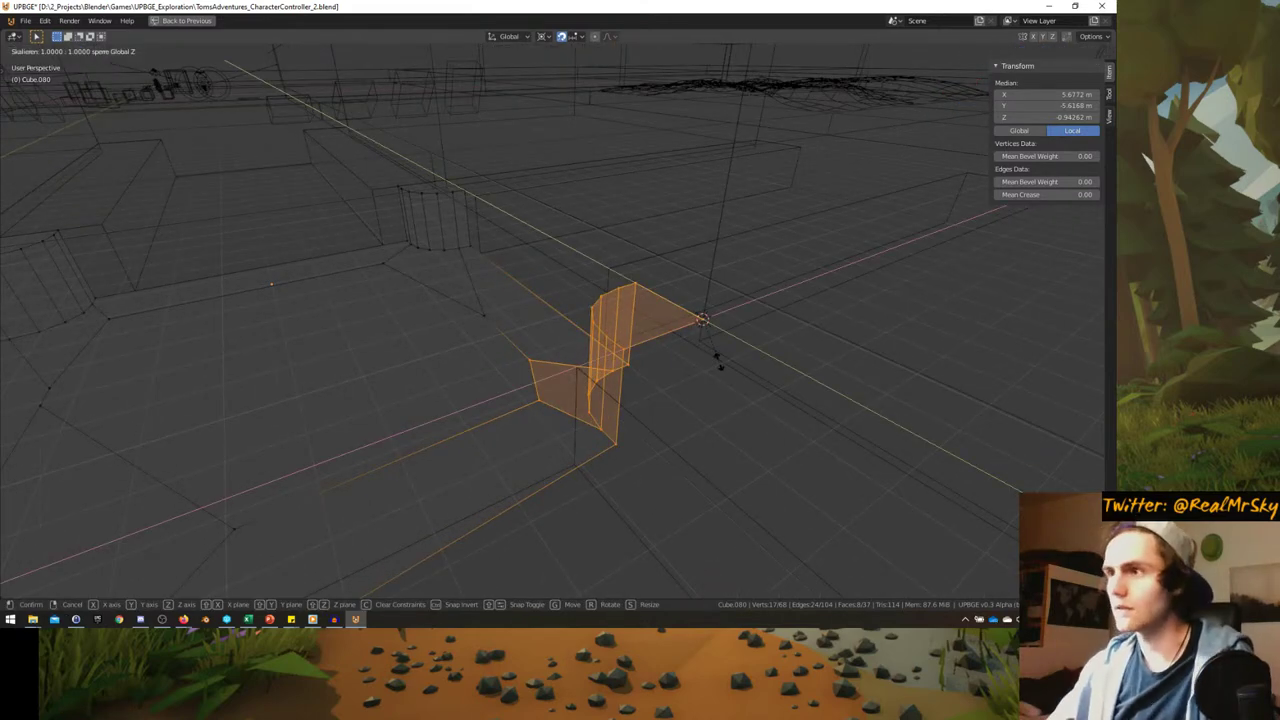
key(z)
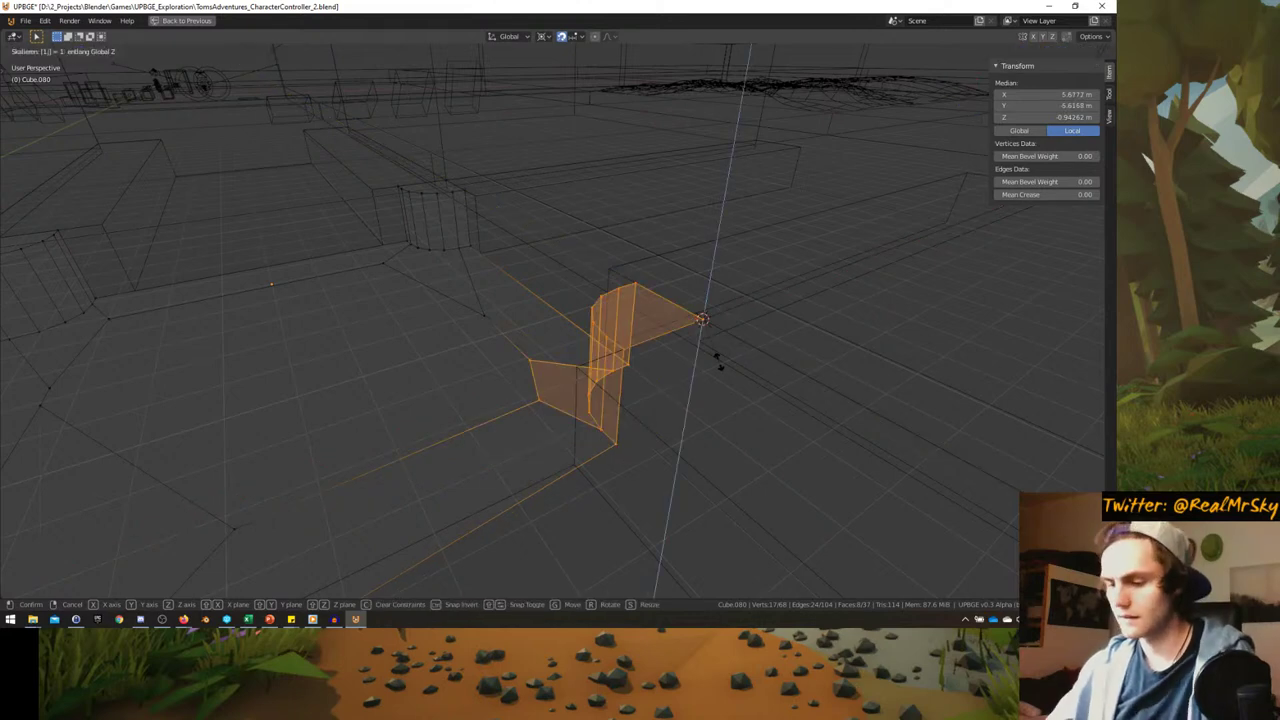
click(718, 360)
middle_drag(711, 371, 578, 356)
right_click(640, 371)
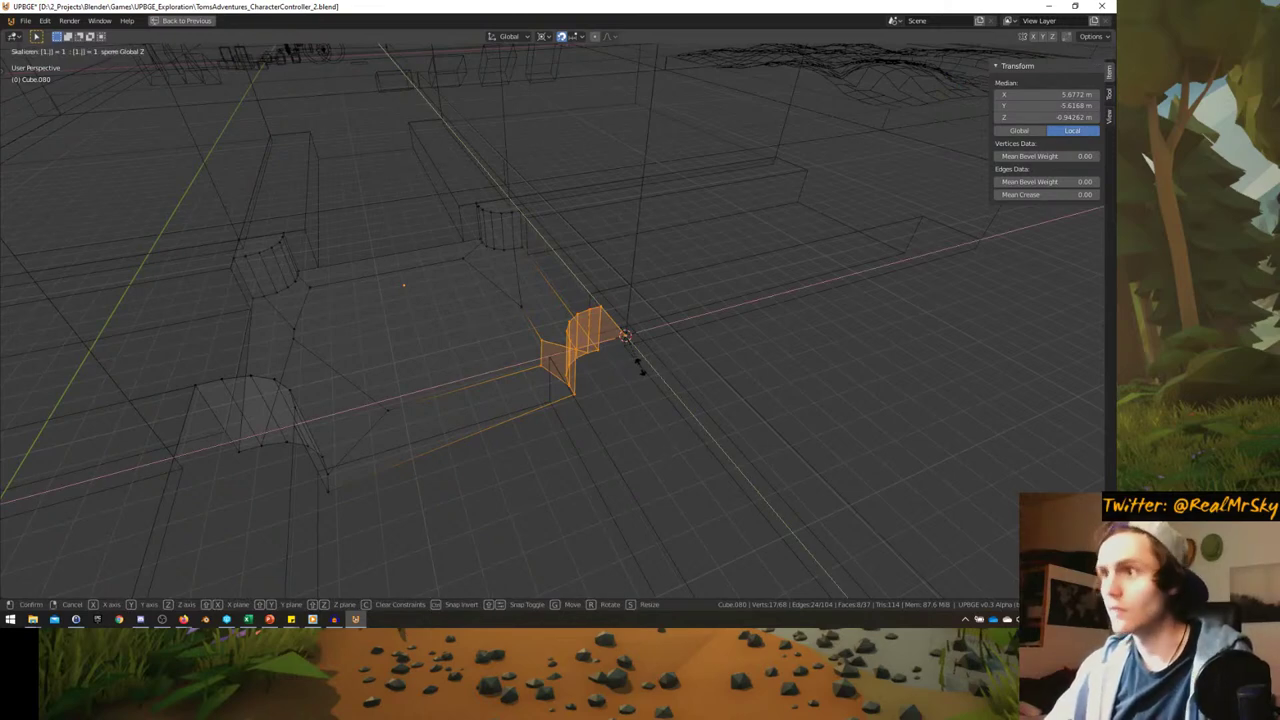
right_click(642, 372)
key(Tab)
middle_drag(642, 372, 603, 391)
key(KP_7)
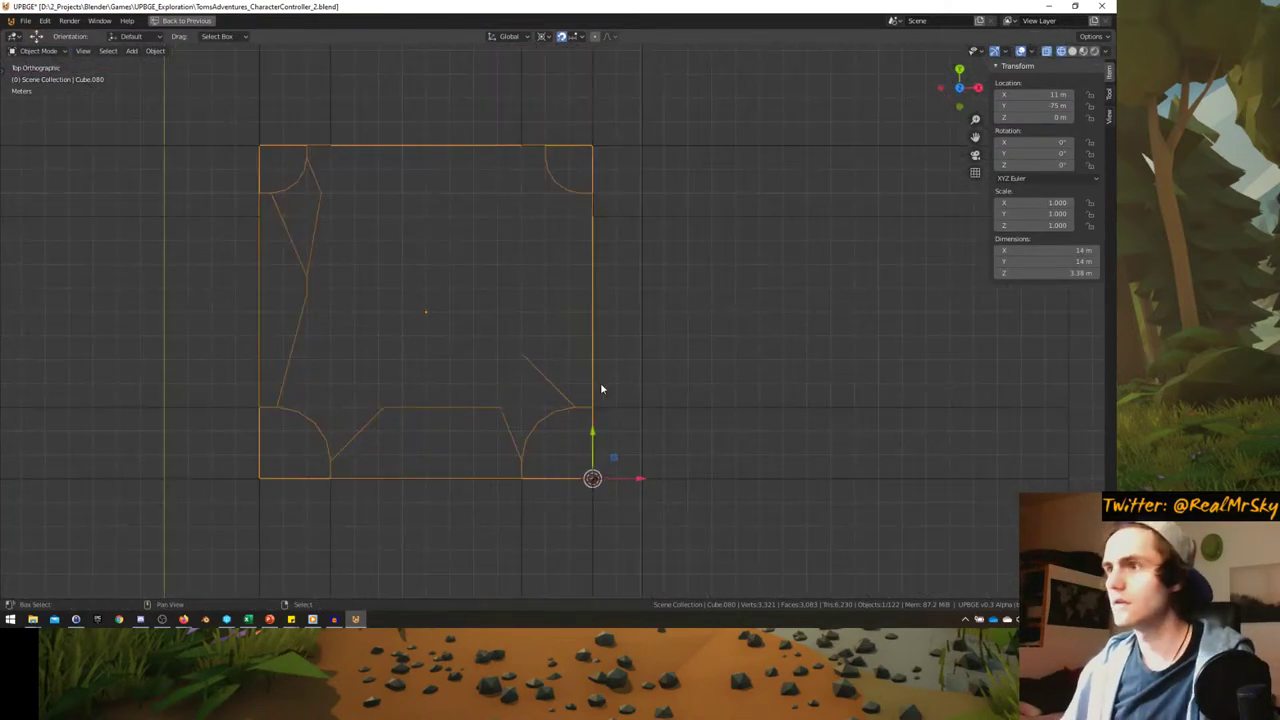
shift+scroll(600, 389, up, 3)
- Place the 3D cursor and the piece's origin on the top-right corner vertex
key(Tab)
key(shift+s)
click(595, 303)
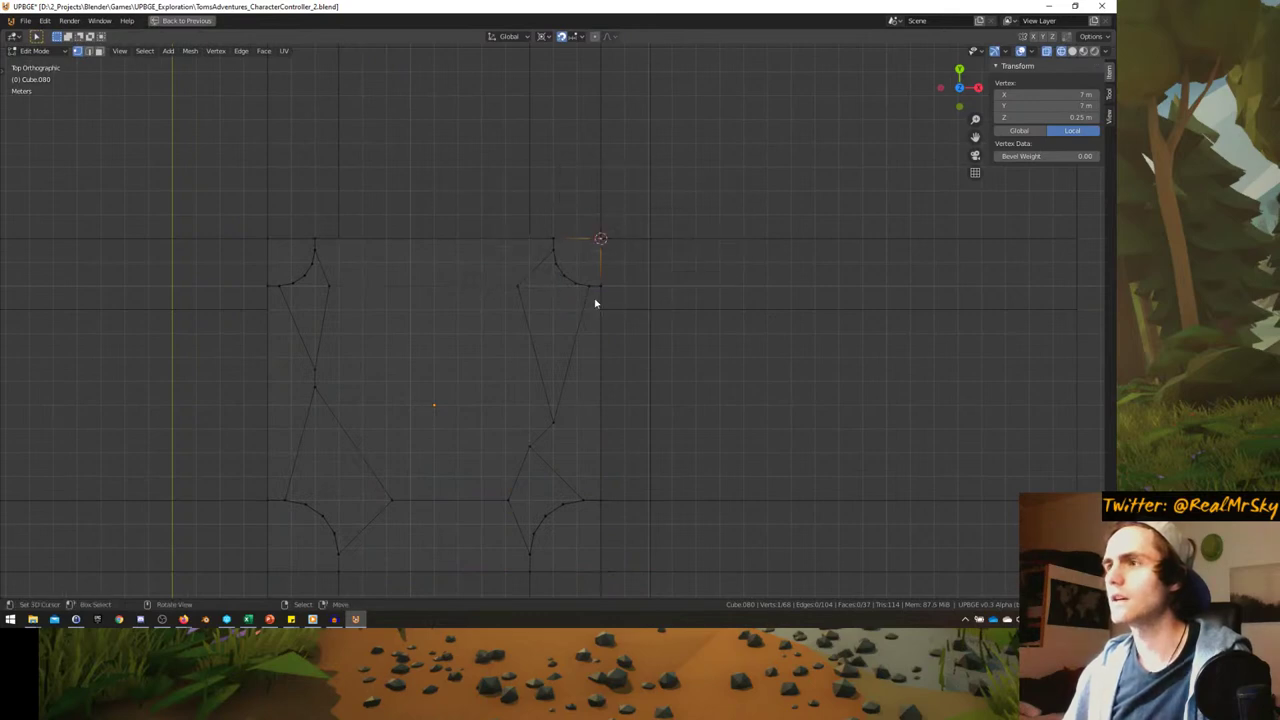
key(a)
key(Tab)
click(568, 284)
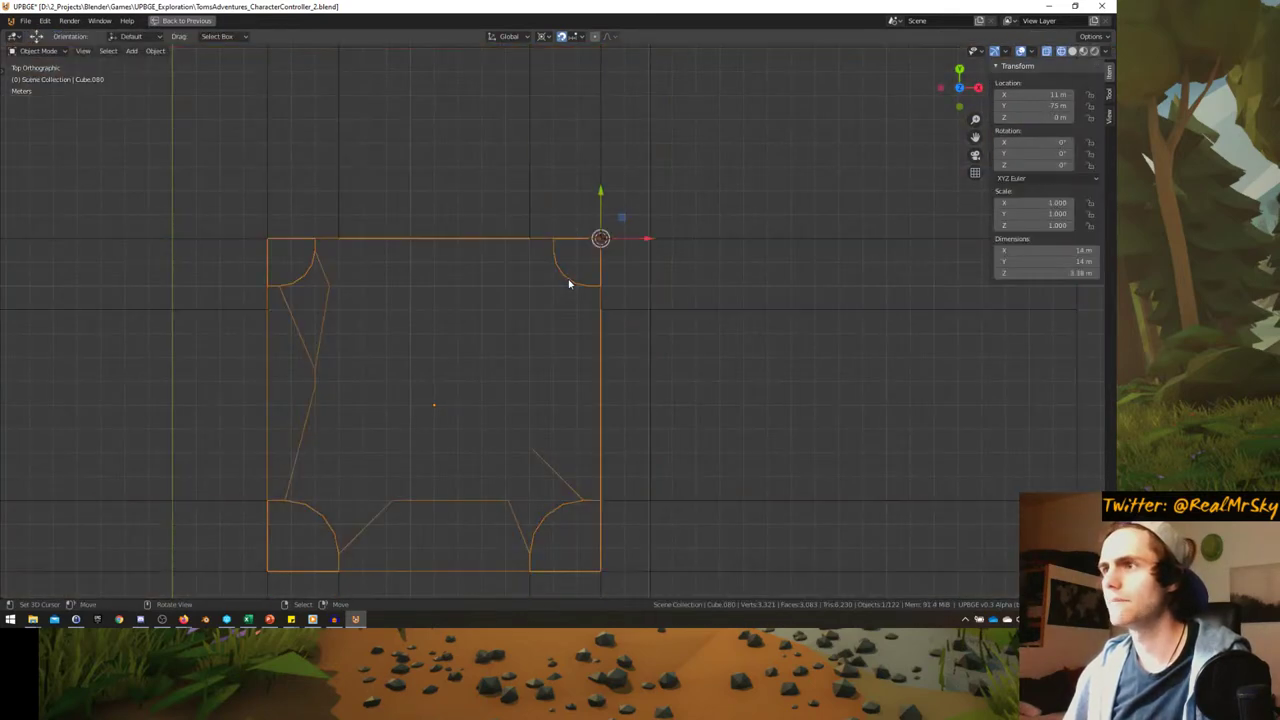
- Select the top-right corner curb's vertices, then cancel its scaling
key(Tab)
key(alt+a)
drag(532, 198, 673, 310)
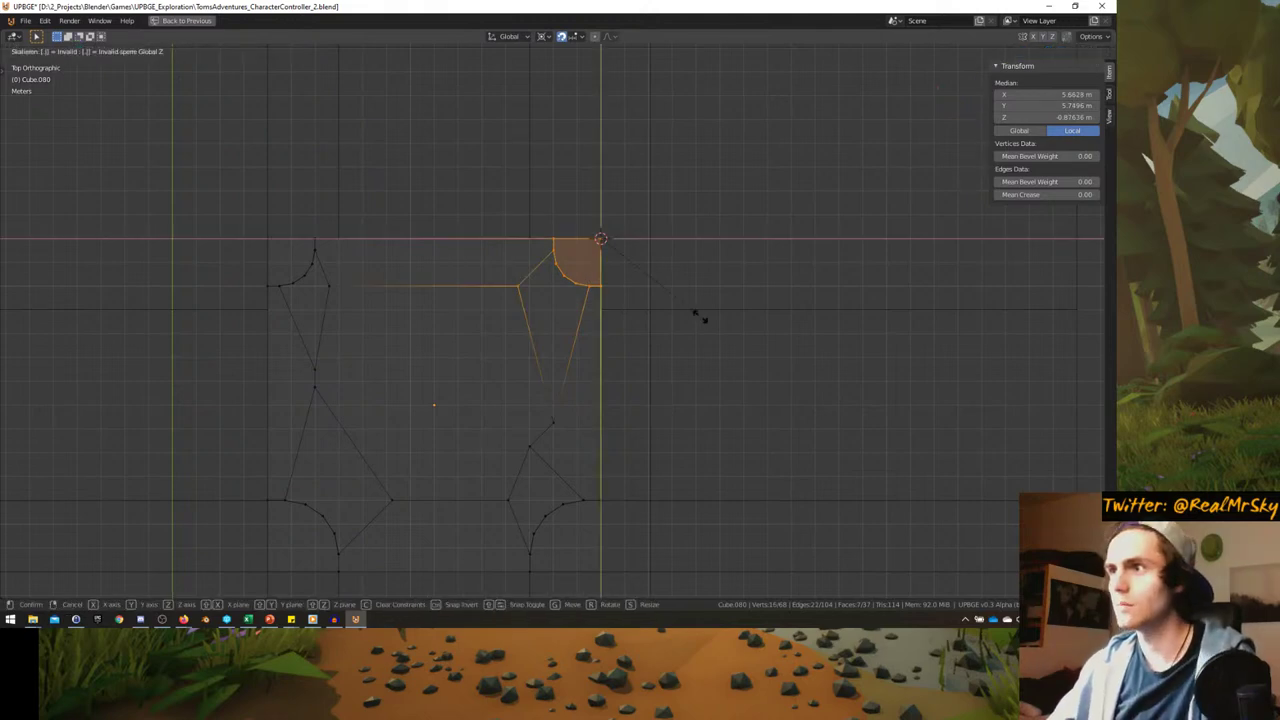
key(Escape)
ctrl+scroll(503, 286, up, 3)
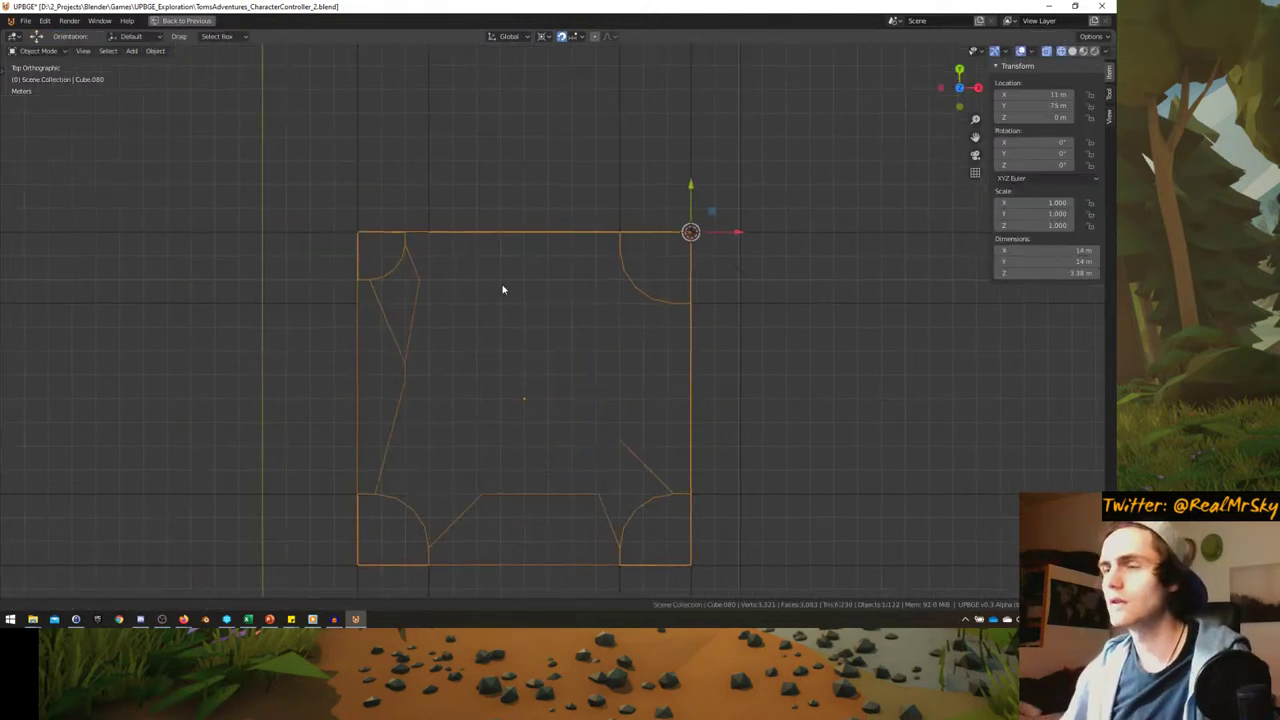
- Snap the cursor to the top-left corner and enlarge that curb from it
click(376, 244)
key(shift+s)
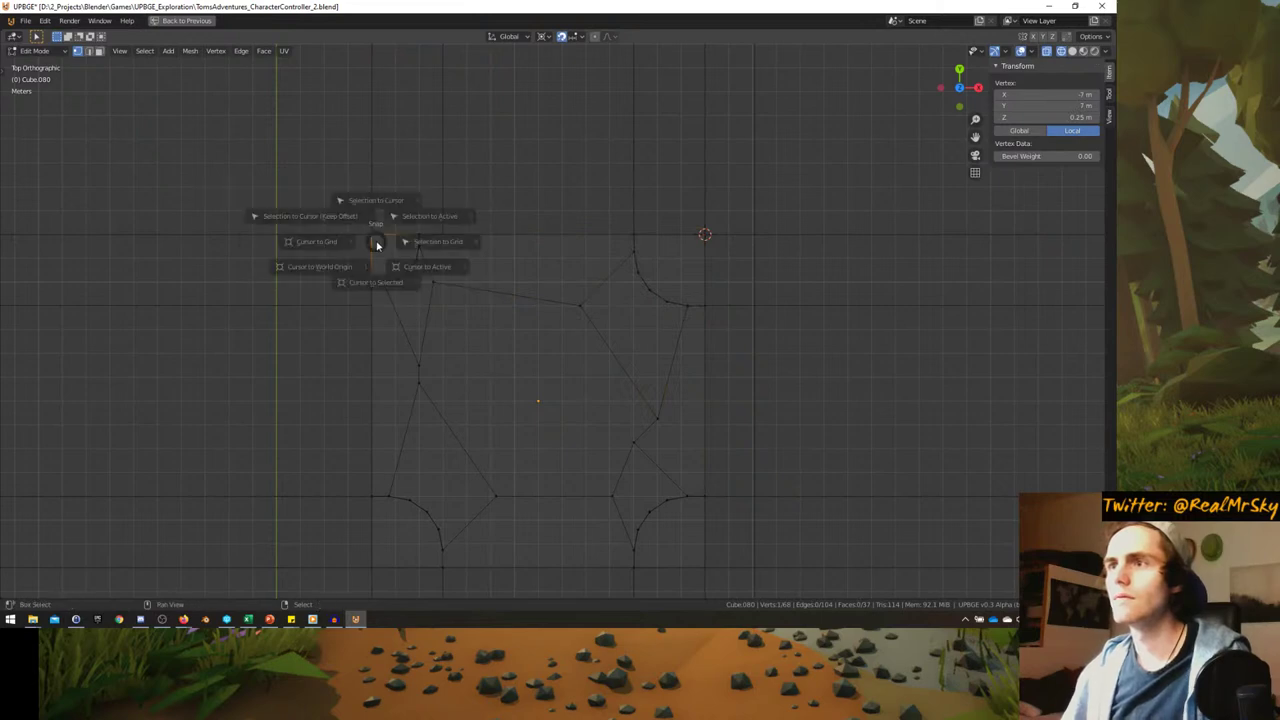
click(377, 308)
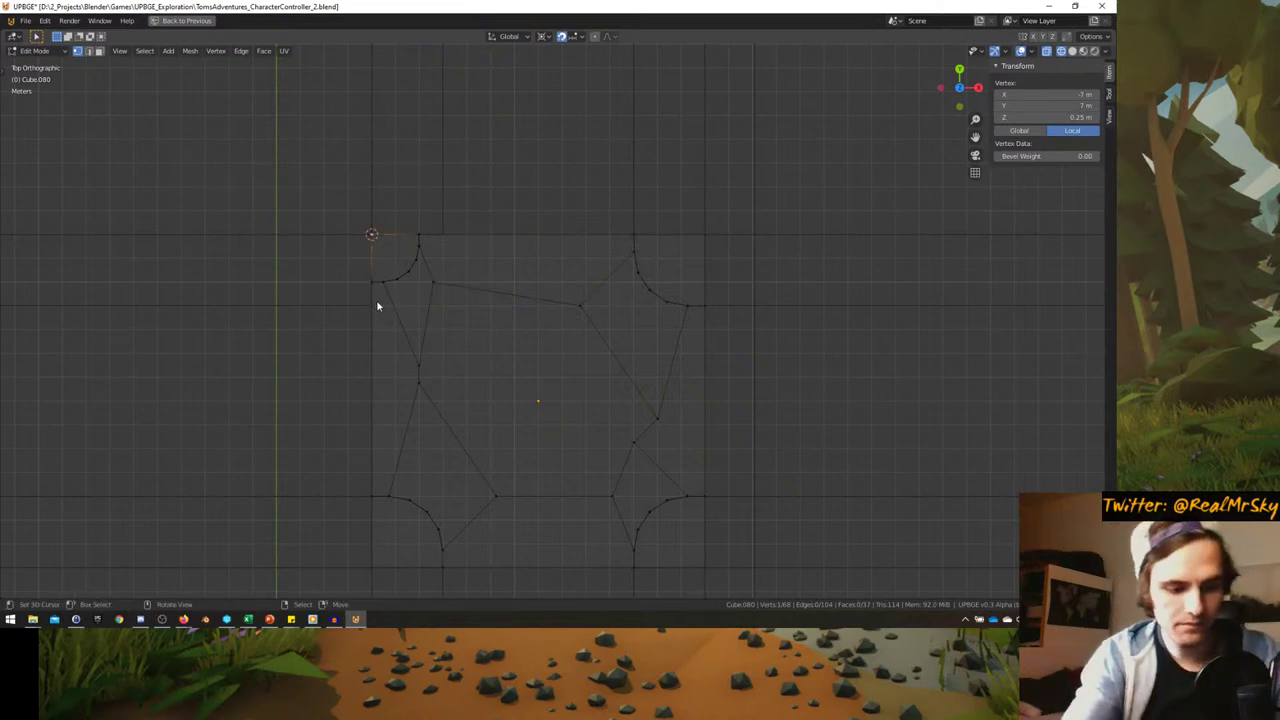
key(a)
key(alt+a)
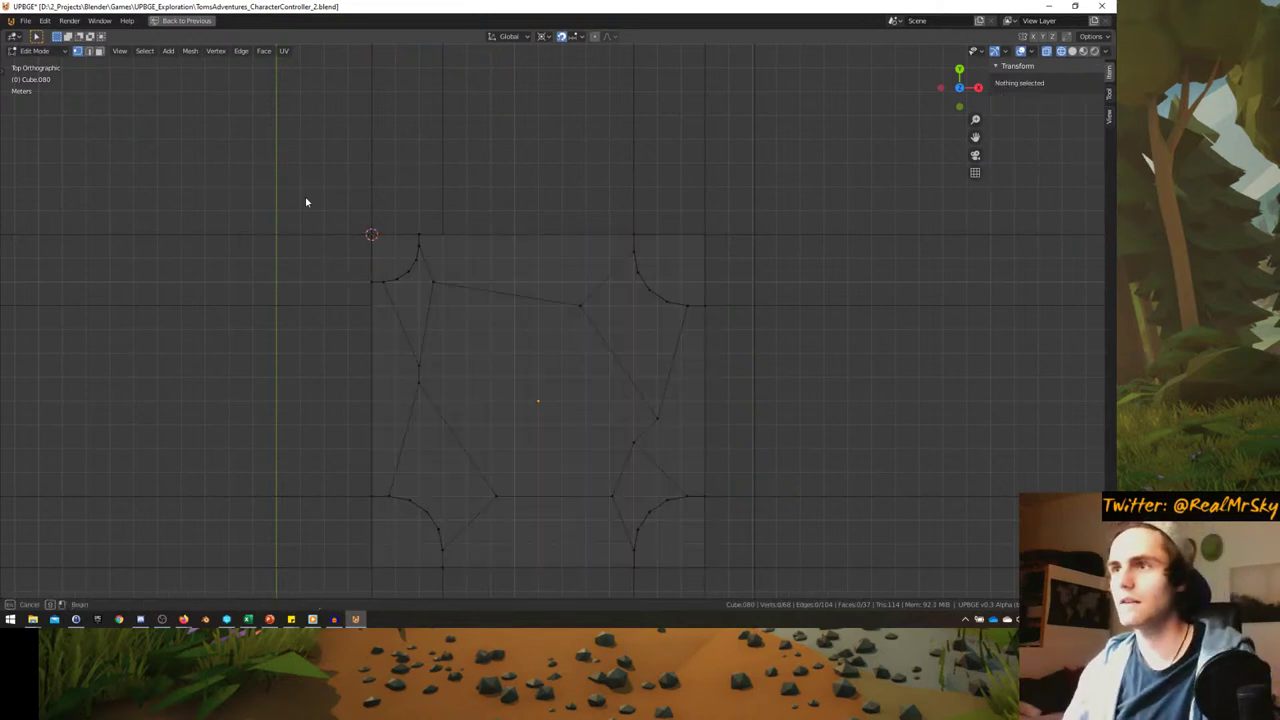
drag(306, 200, 502, 329)
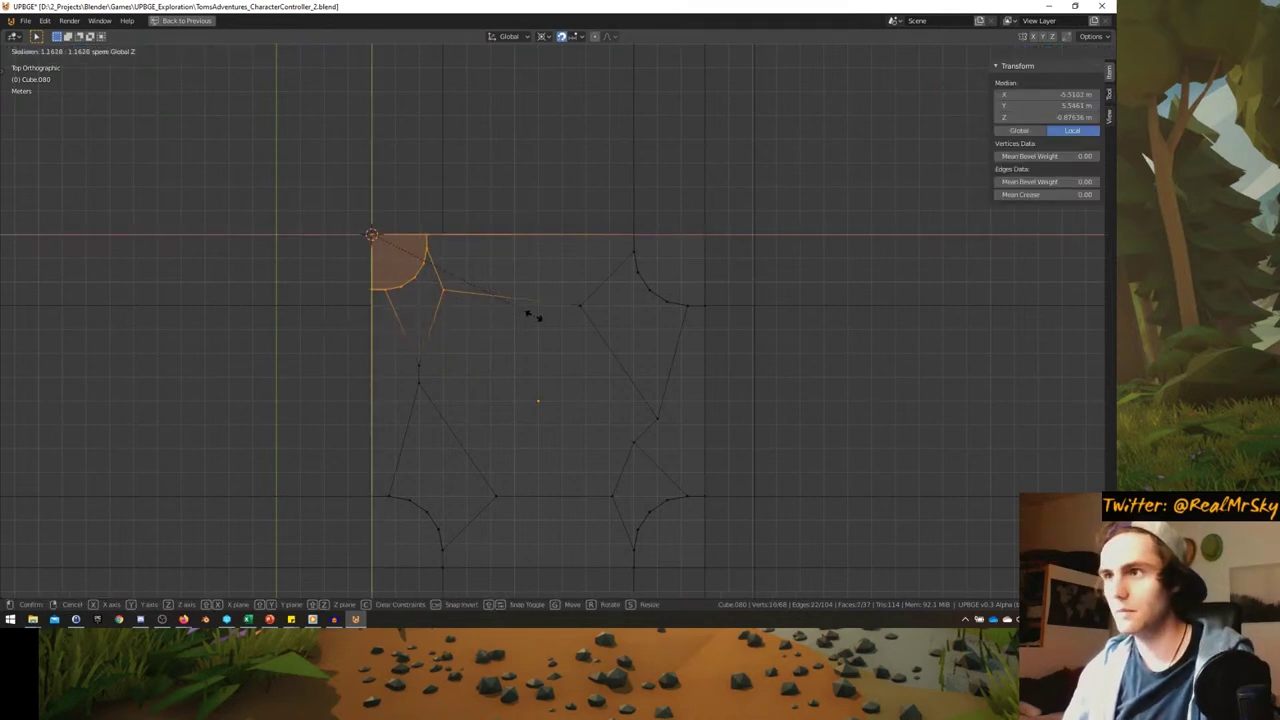
key(Return)
key(Tab)
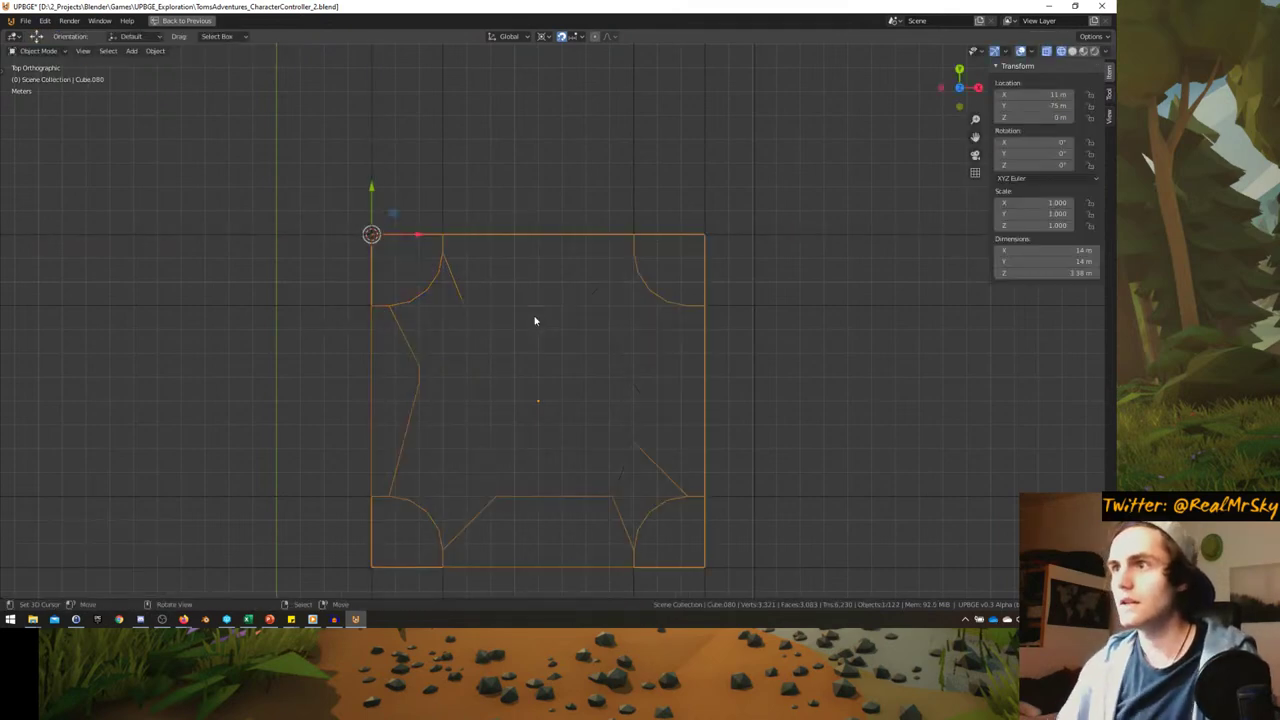
middle_drag(534, 320, 494, 344)
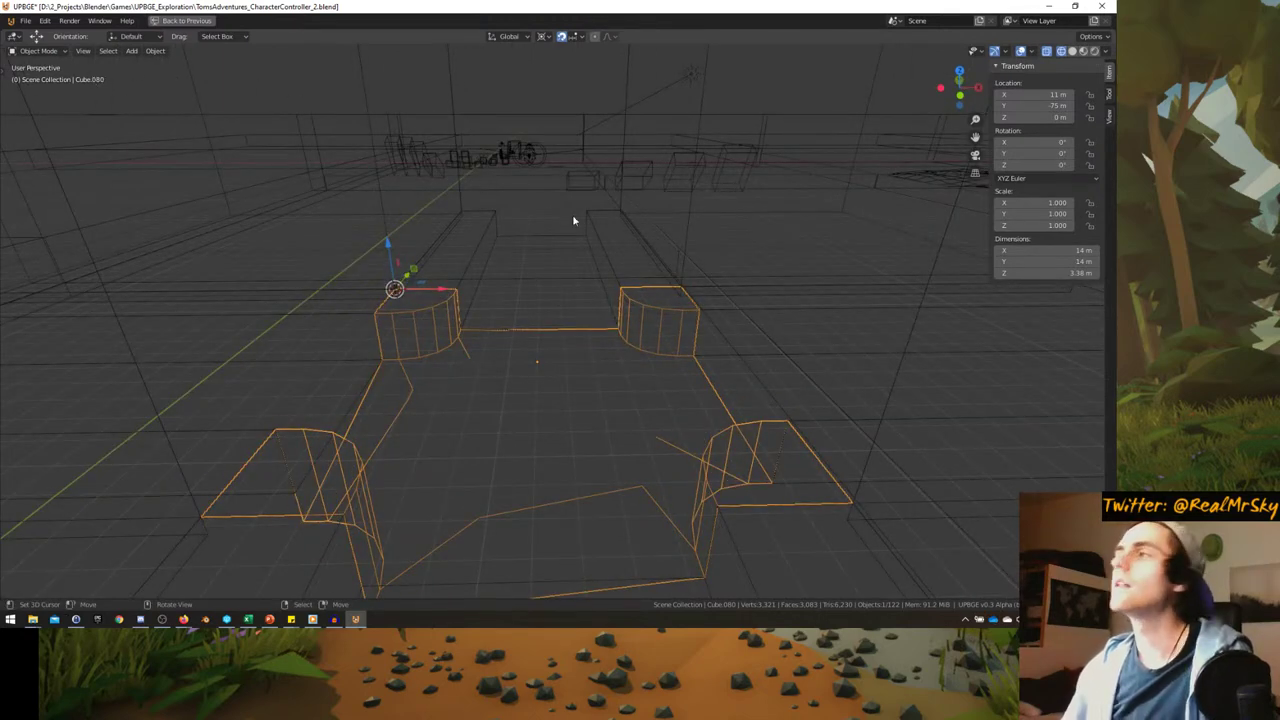
- View the scene through the game camera with rendered shading and start the game
key(KP_0)
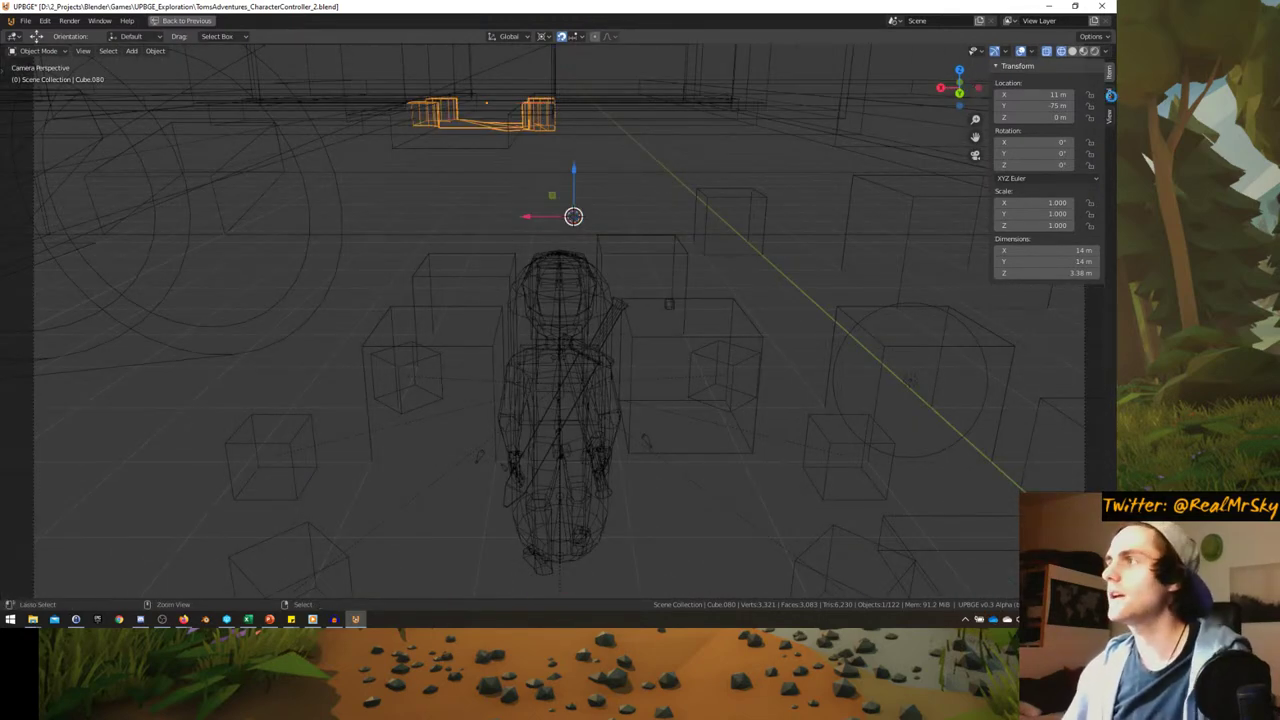
click(1094, 51)
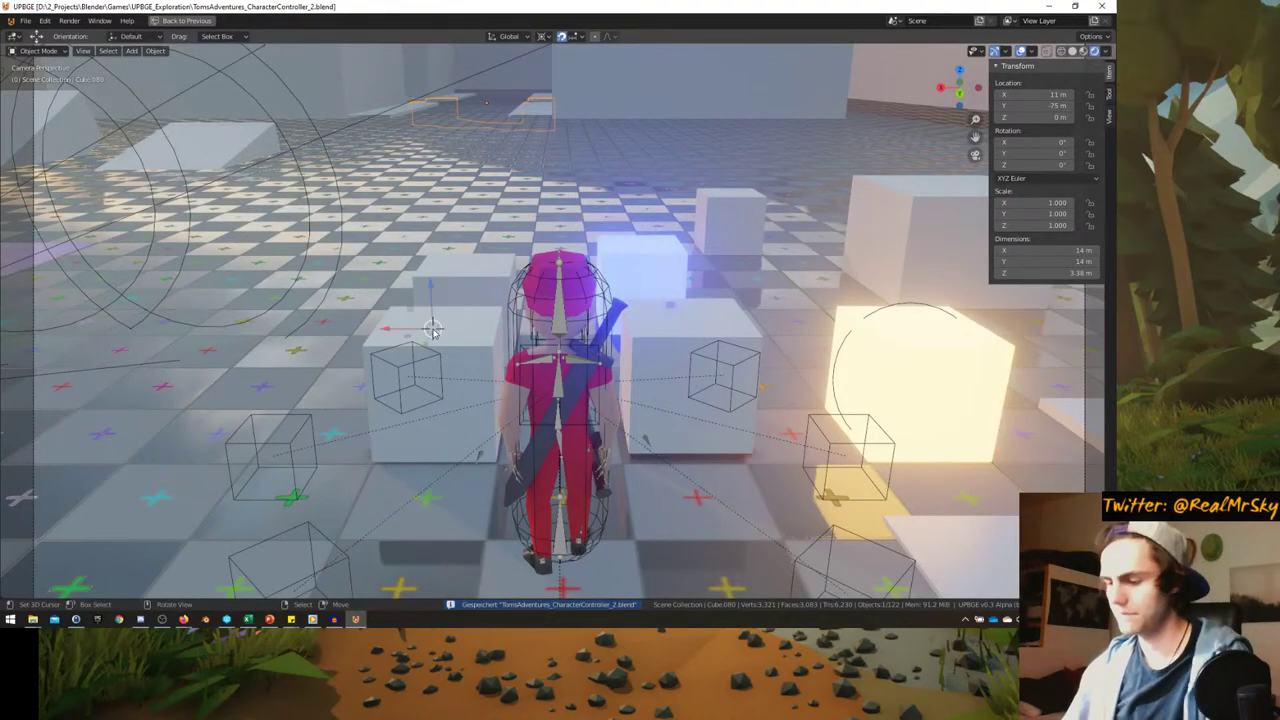
key(p)
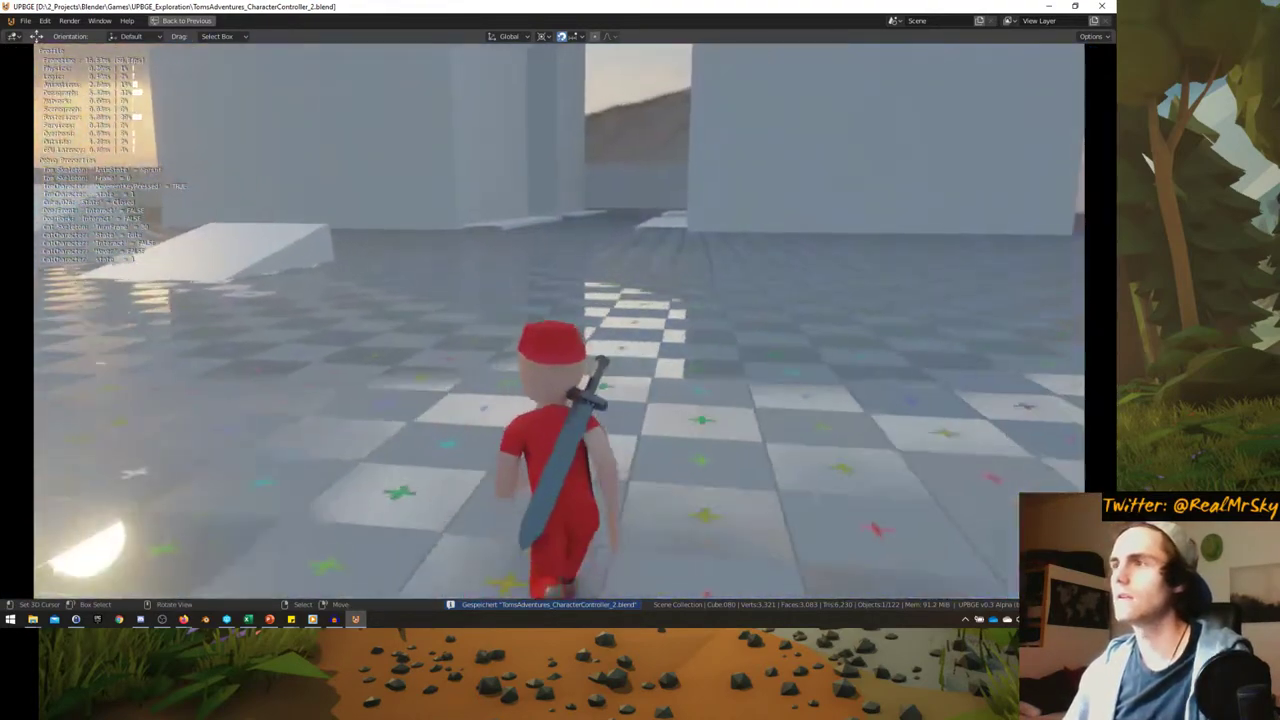
- Run the character through the doorway and along the raised walkway beside the wall
key(w)
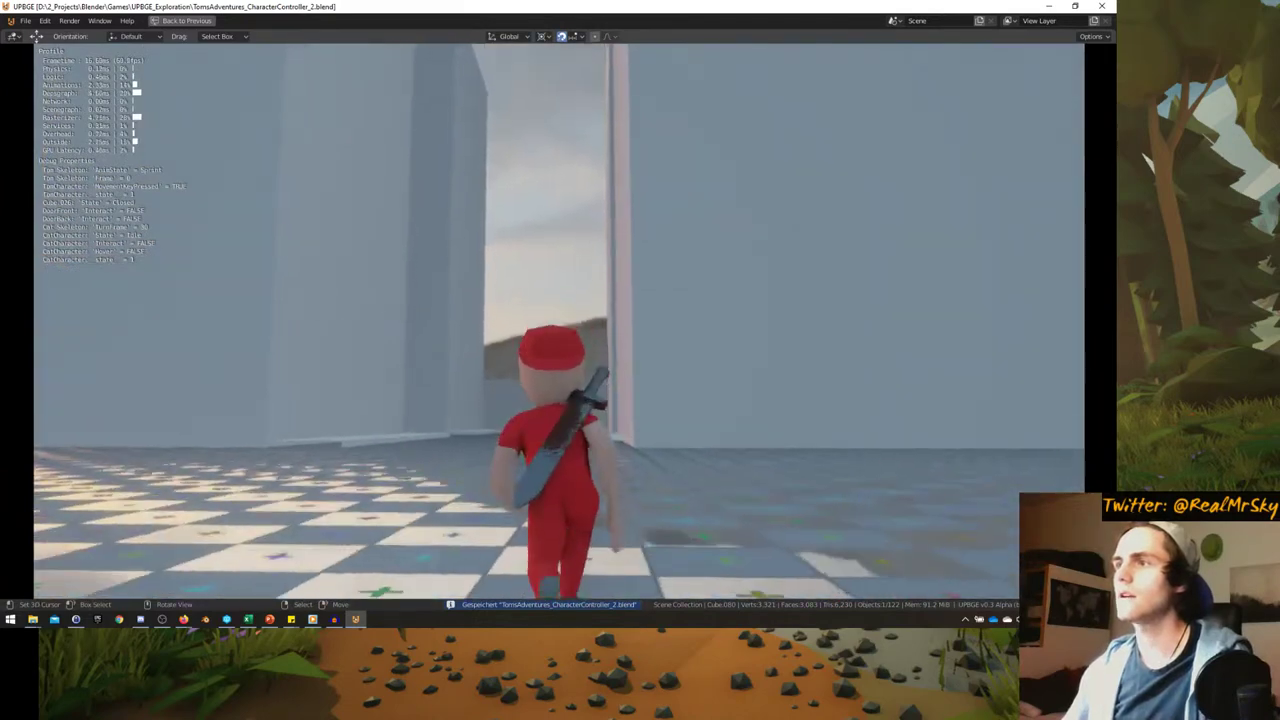
key(w)
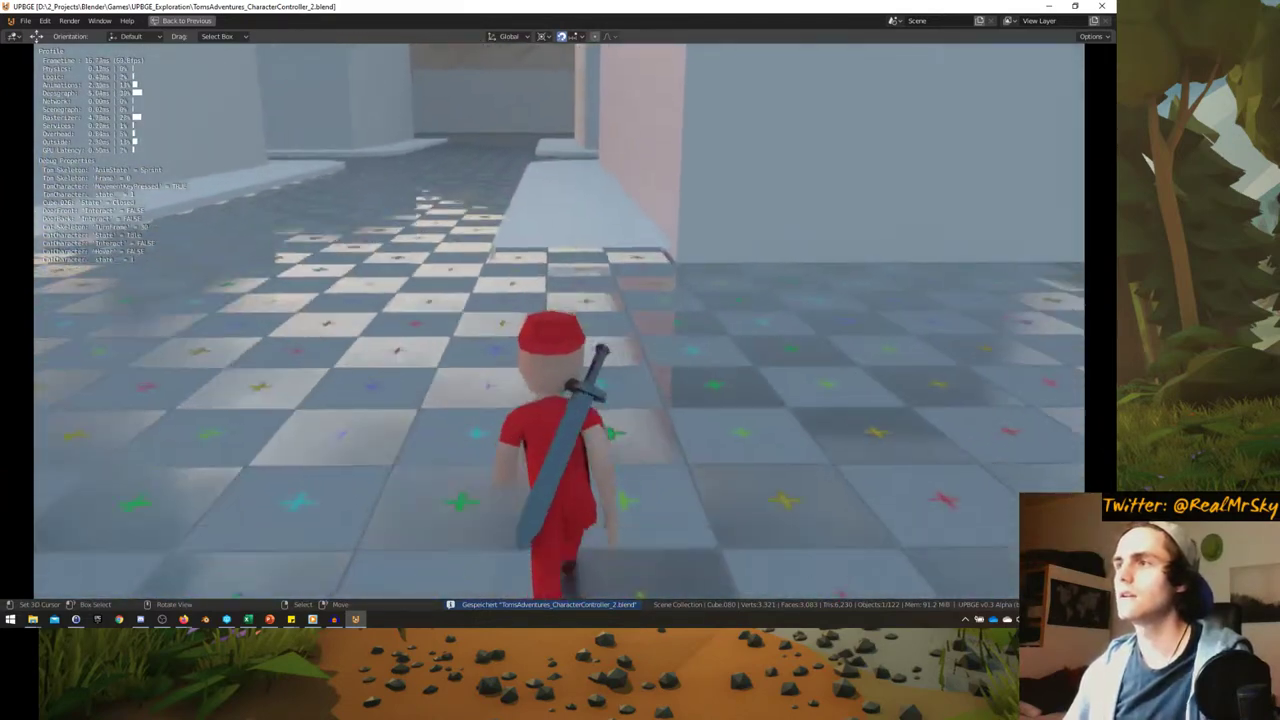
key(w)
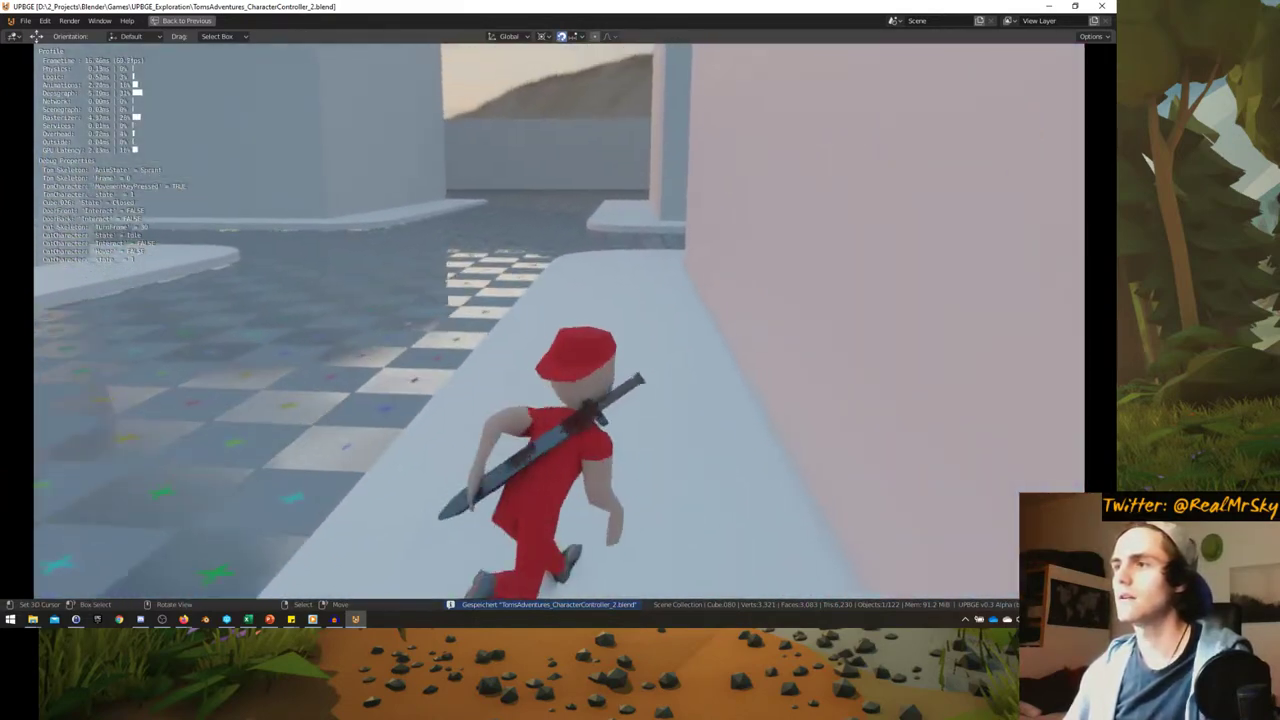
key(w)
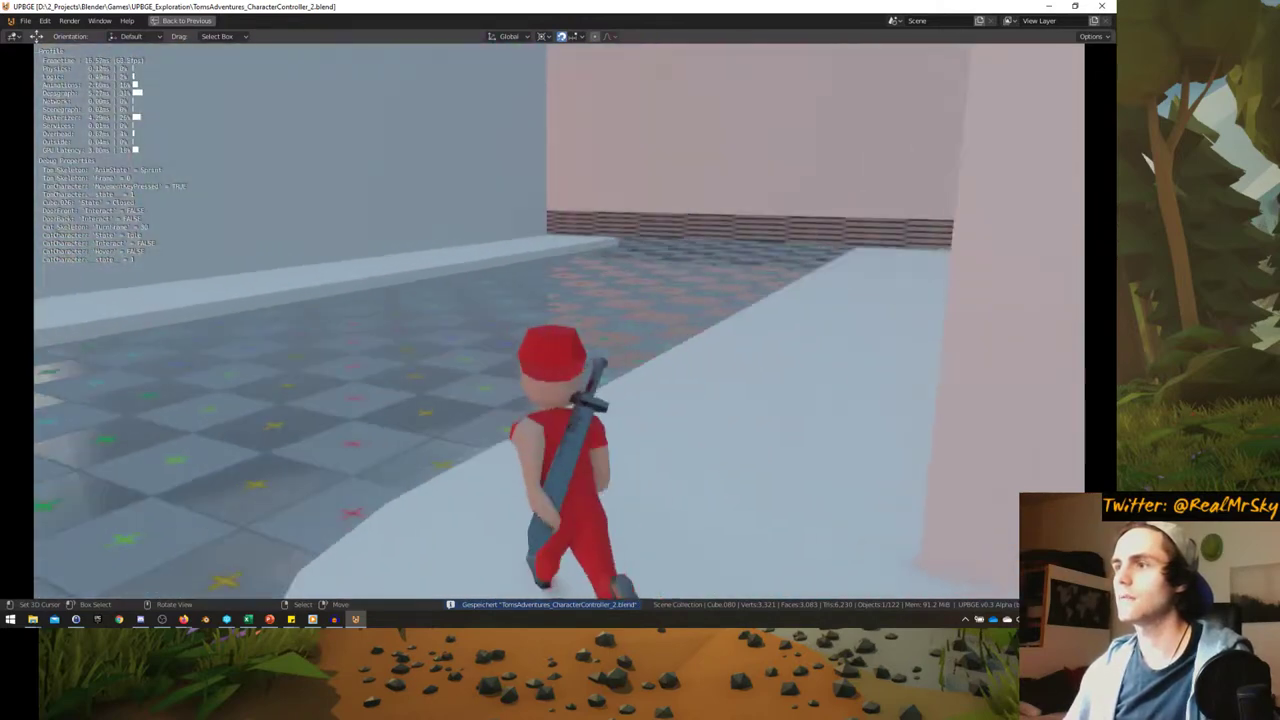
key(w)
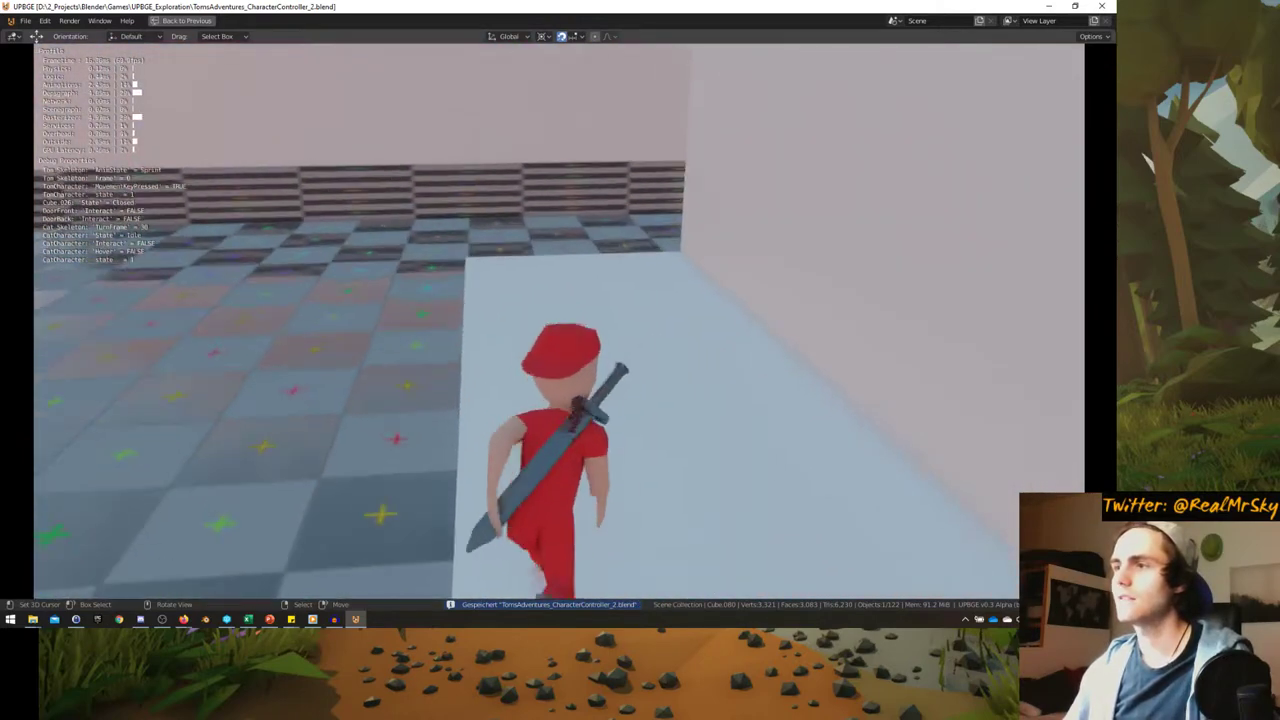
key(w)
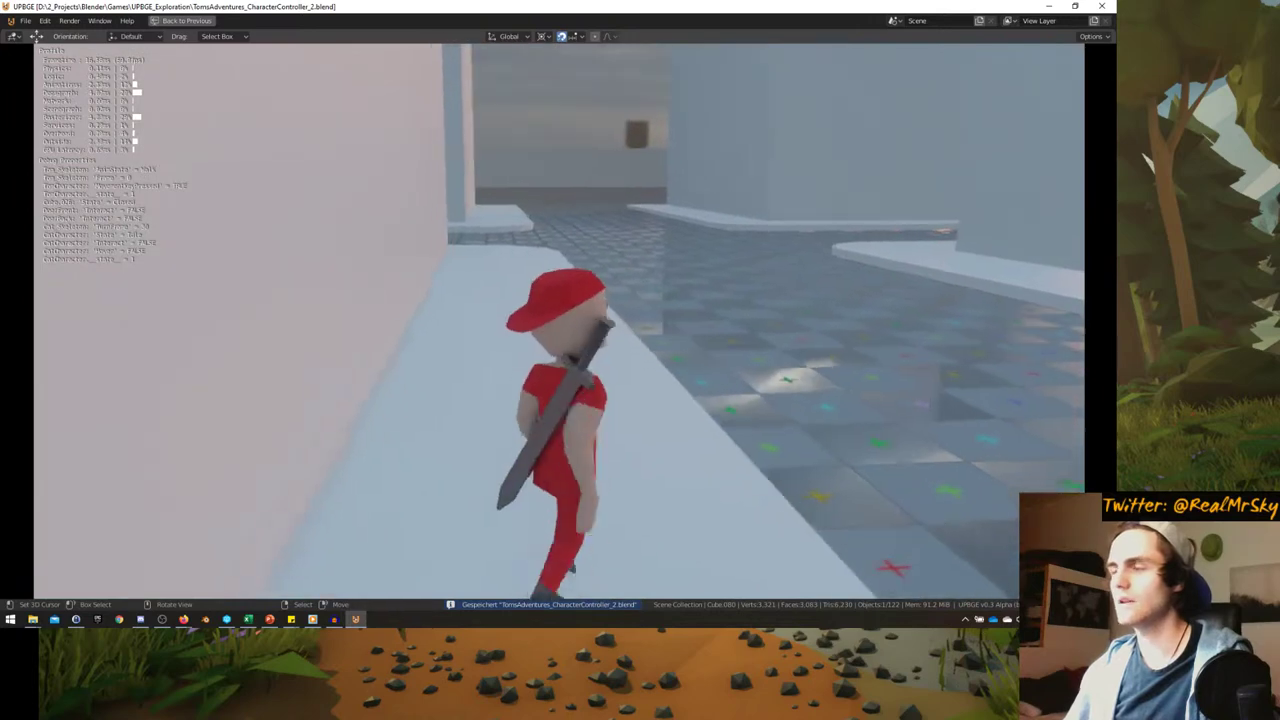
- Follow the walkway right along the wall ledge, drop to the street against the curb wall, then stop the game
key(w)
key(w)
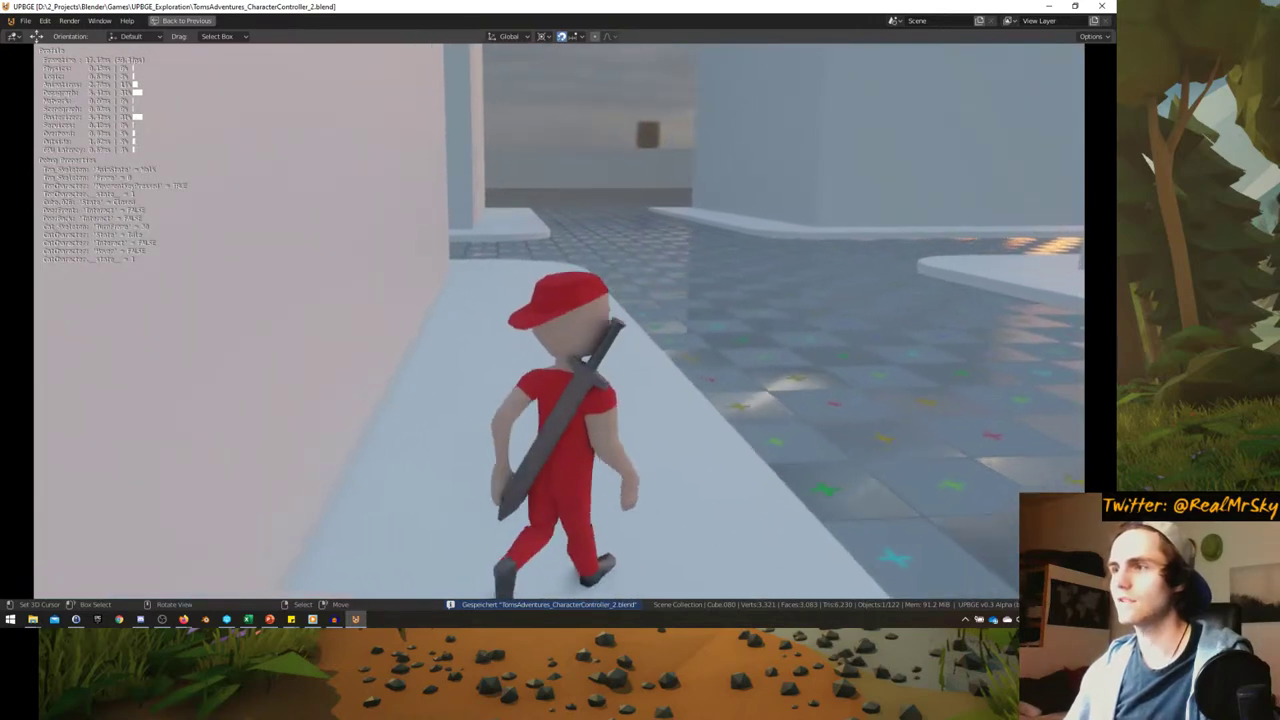
key(w)
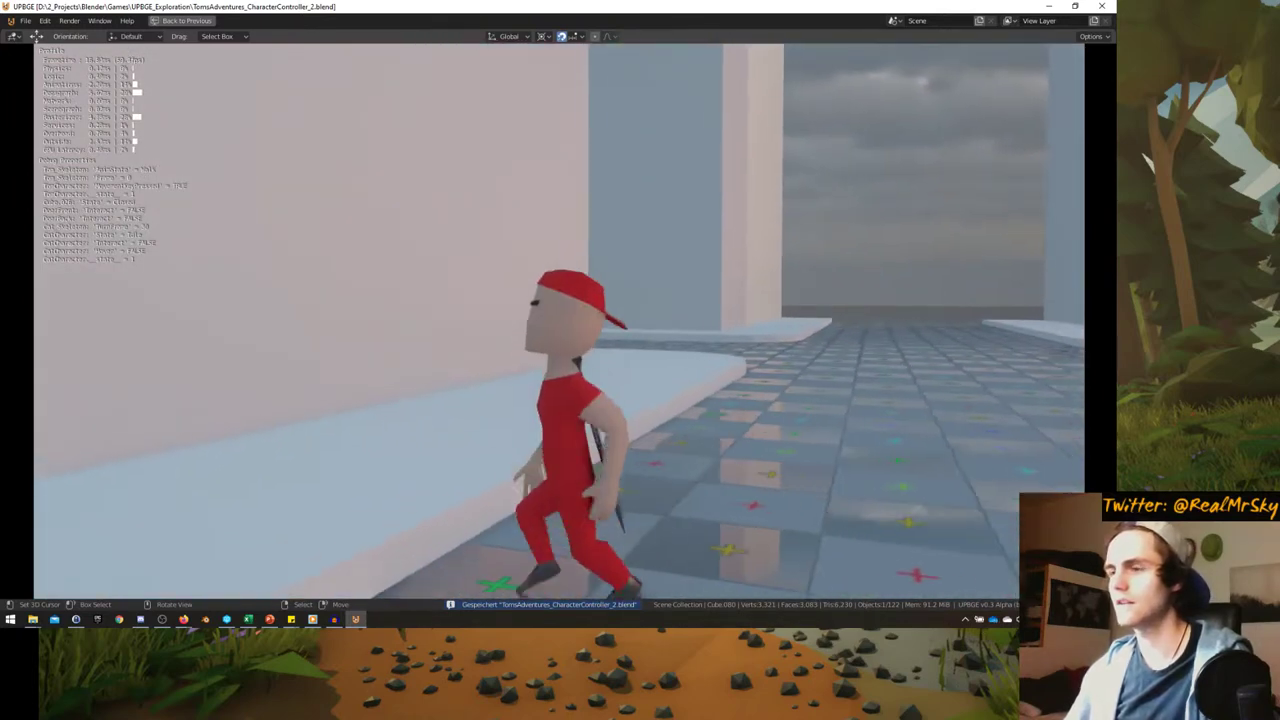
key(w)
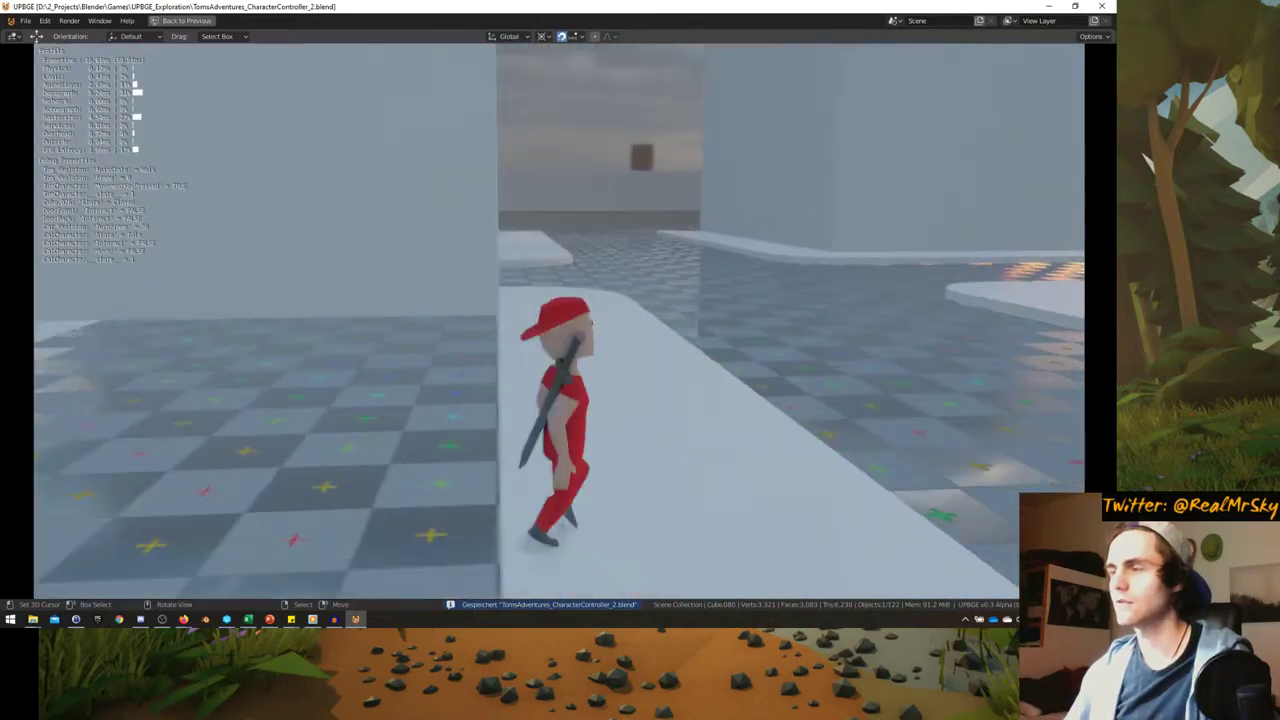
key(w)
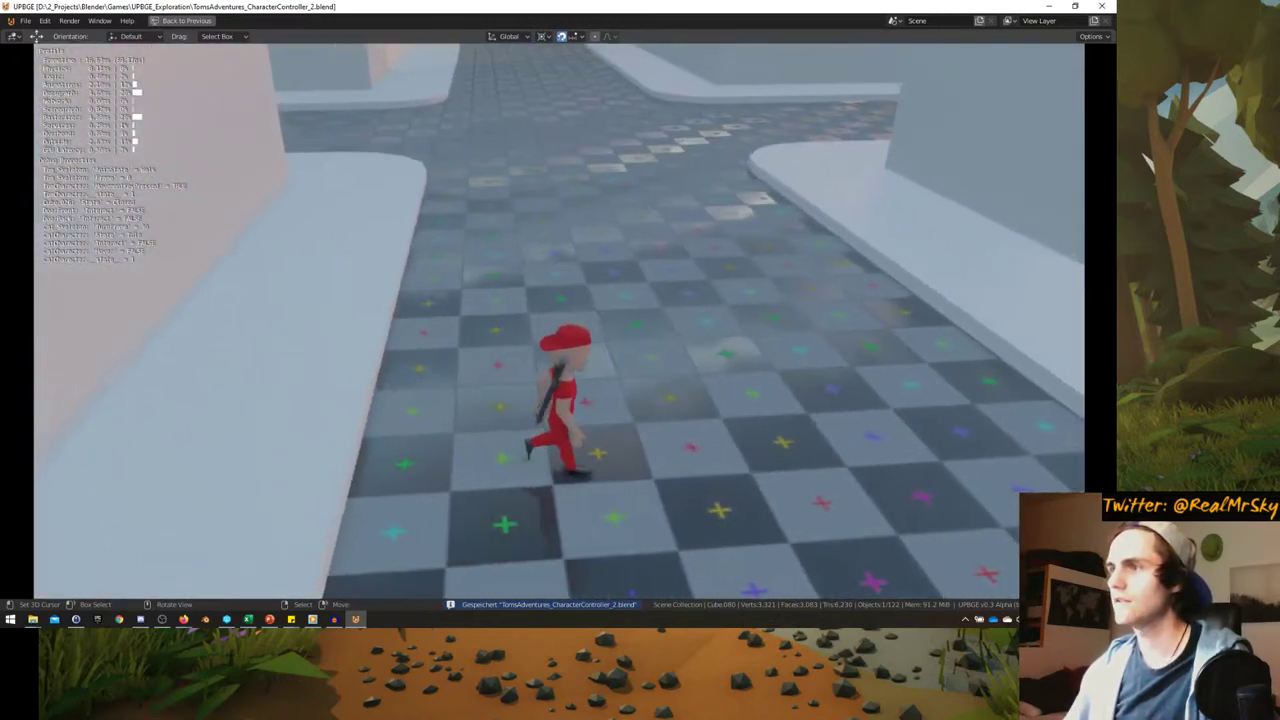
key(d)
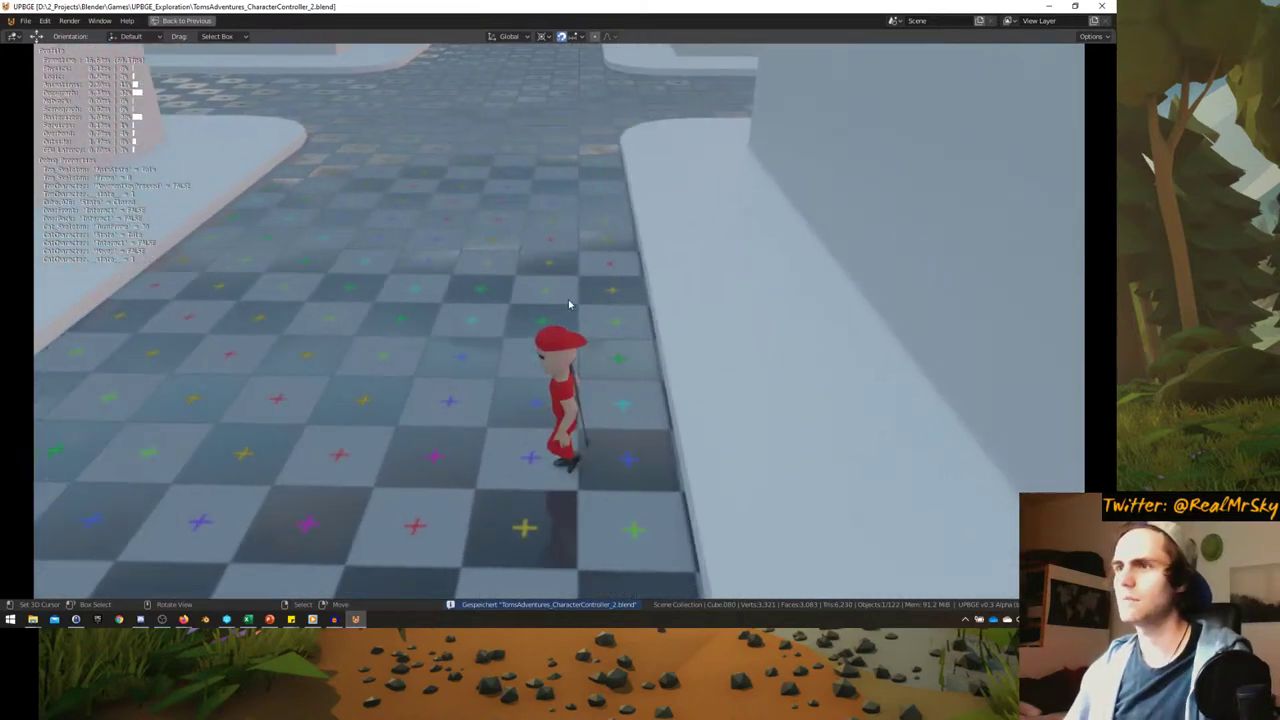
key(Escape)
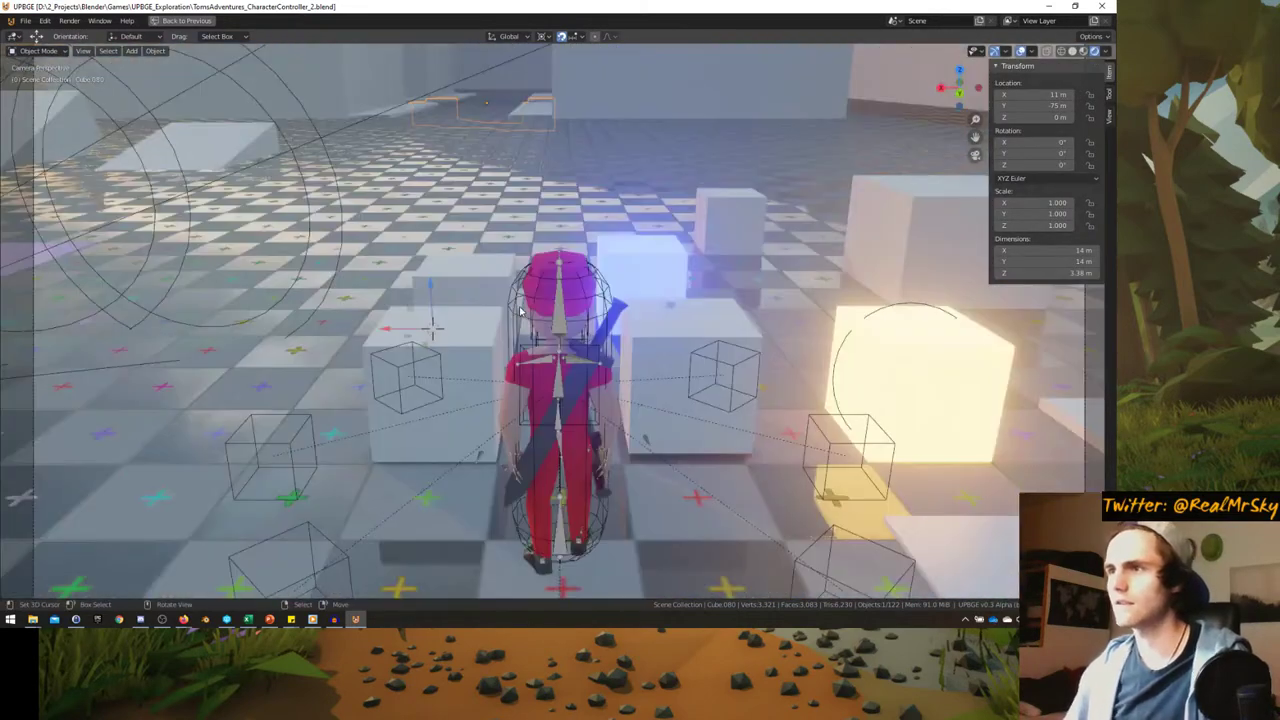
- Restart the game and run the character forward, turning left toward the pink wall
click(519, 306)
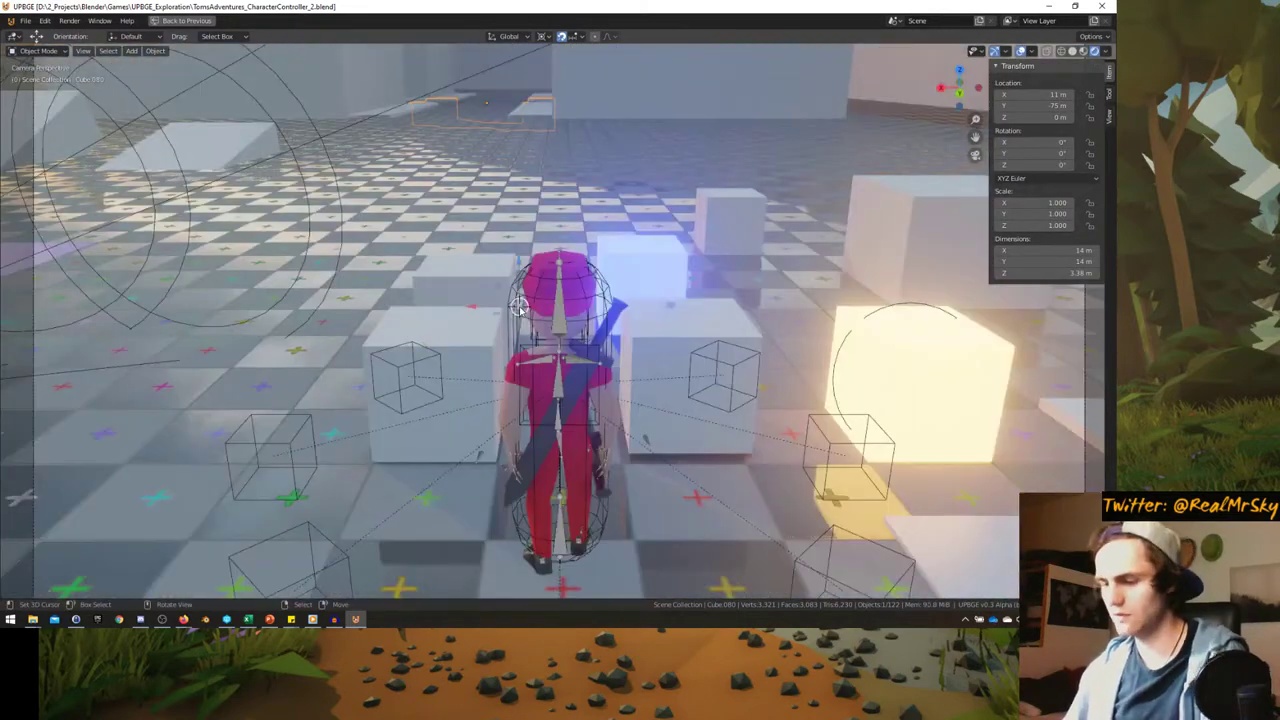
key(p)
key(w)
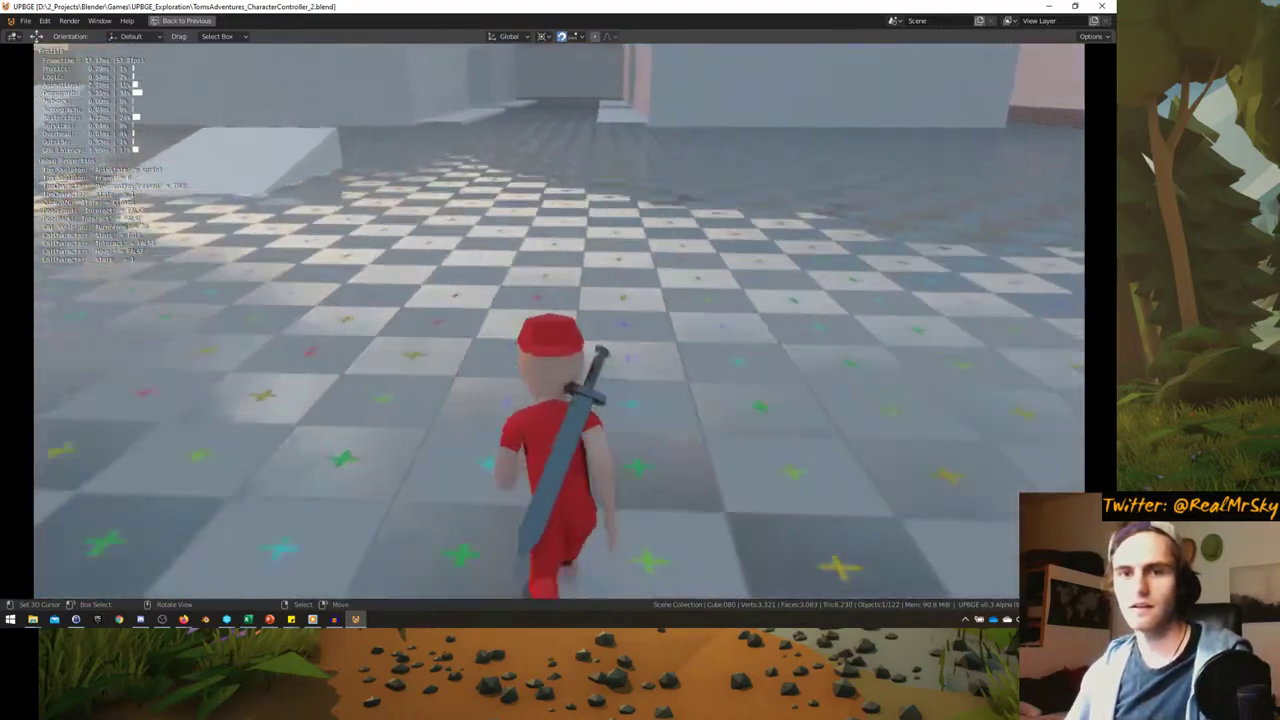
key(a)
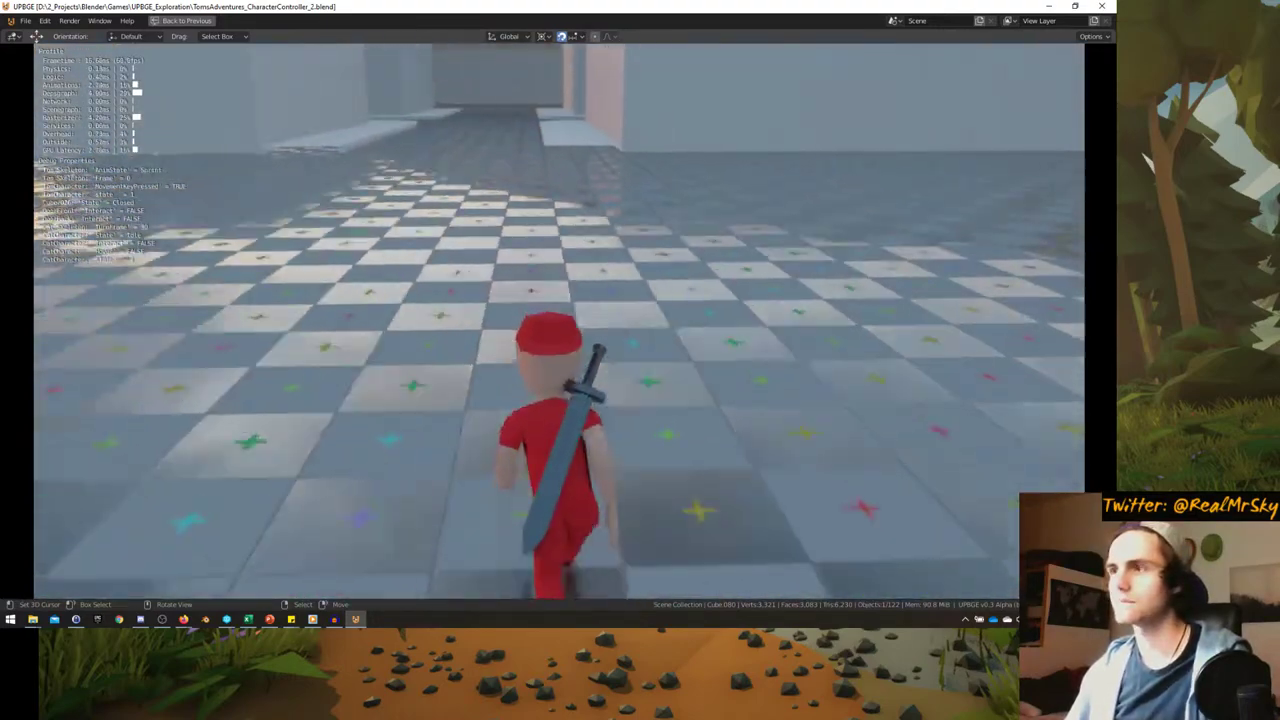
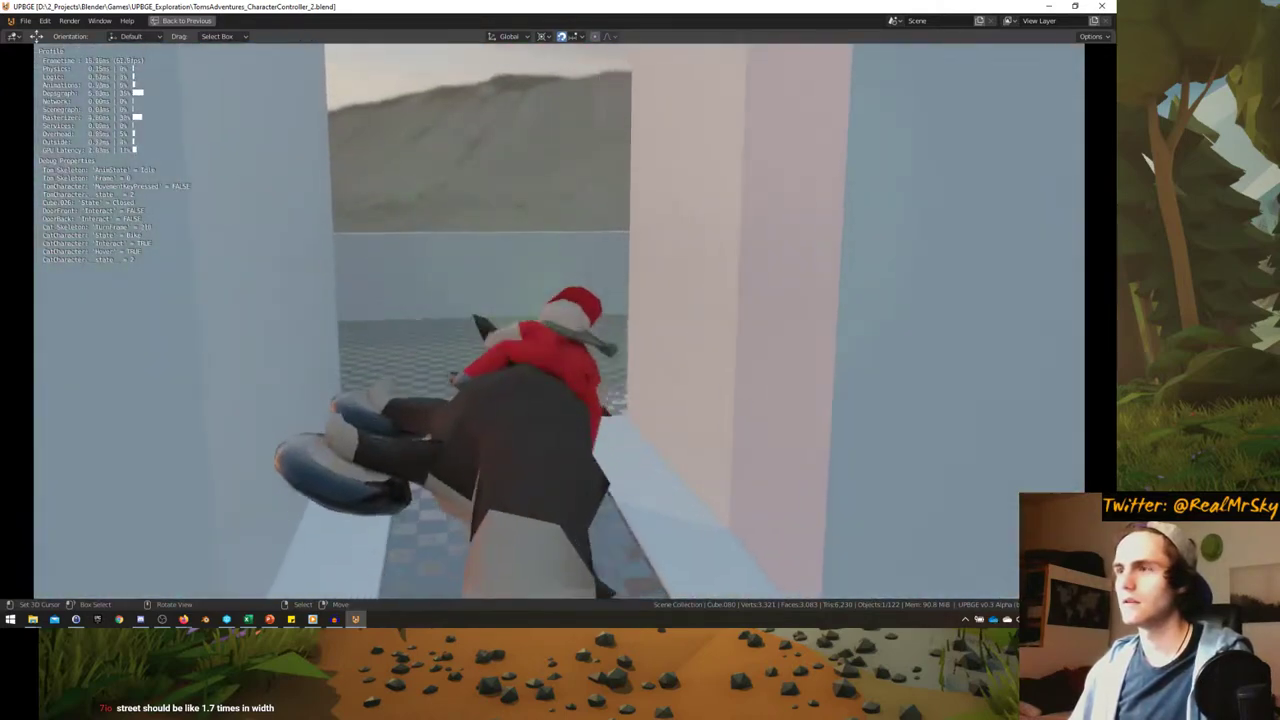
- End the playtest and look down on the crossroad in top orthographic view
key(Escape)
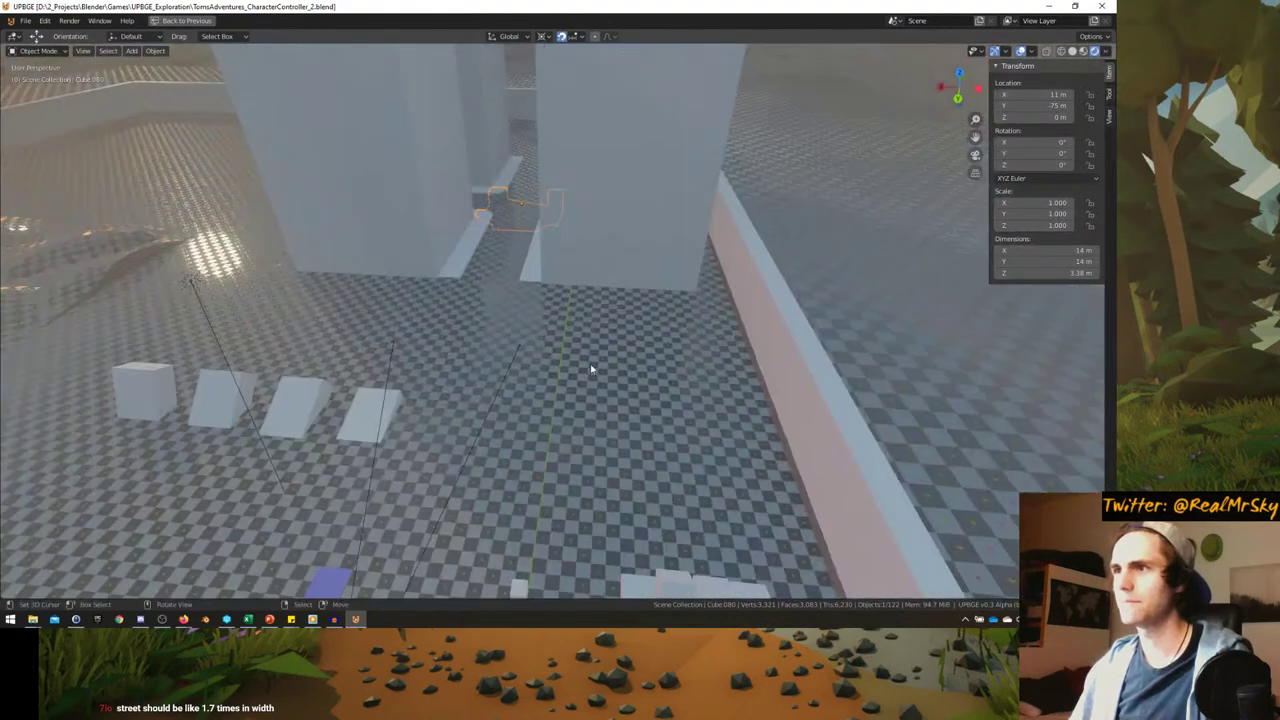
middle_drag(591, 369, 513, 373)
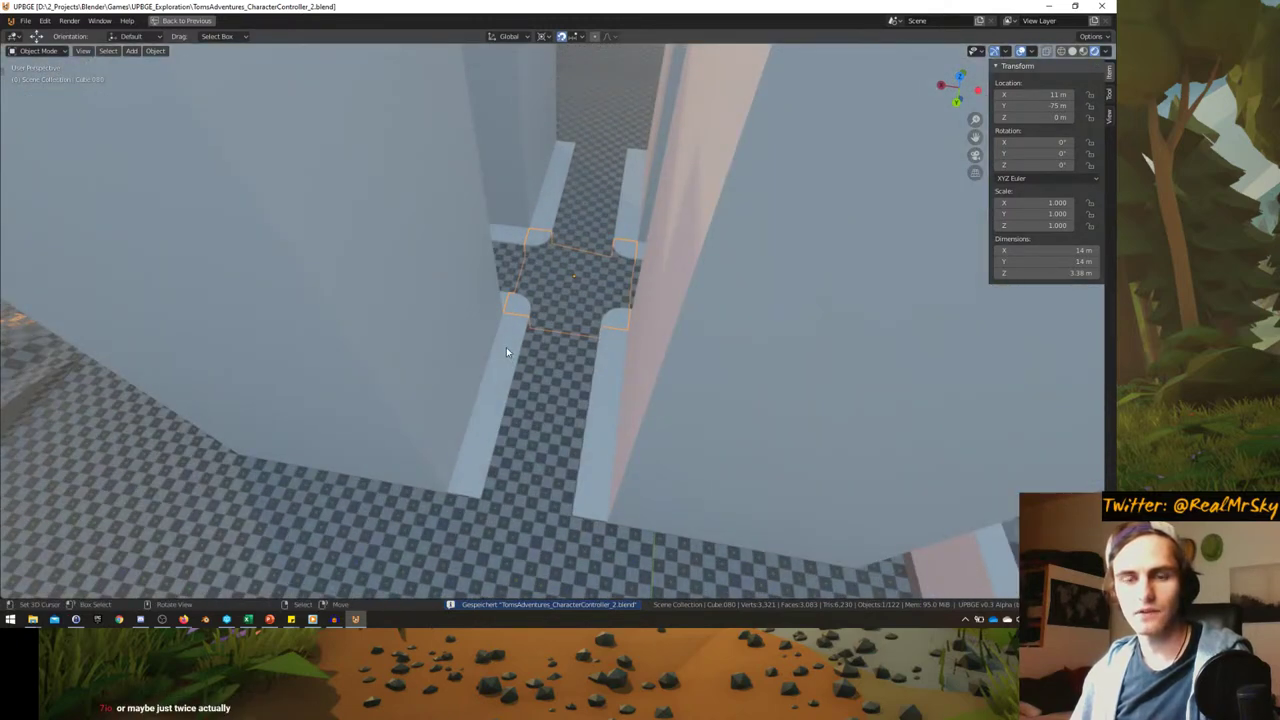
middle_drag(492, 346, 510, 366)
click(506, 352)
key(KP_7)
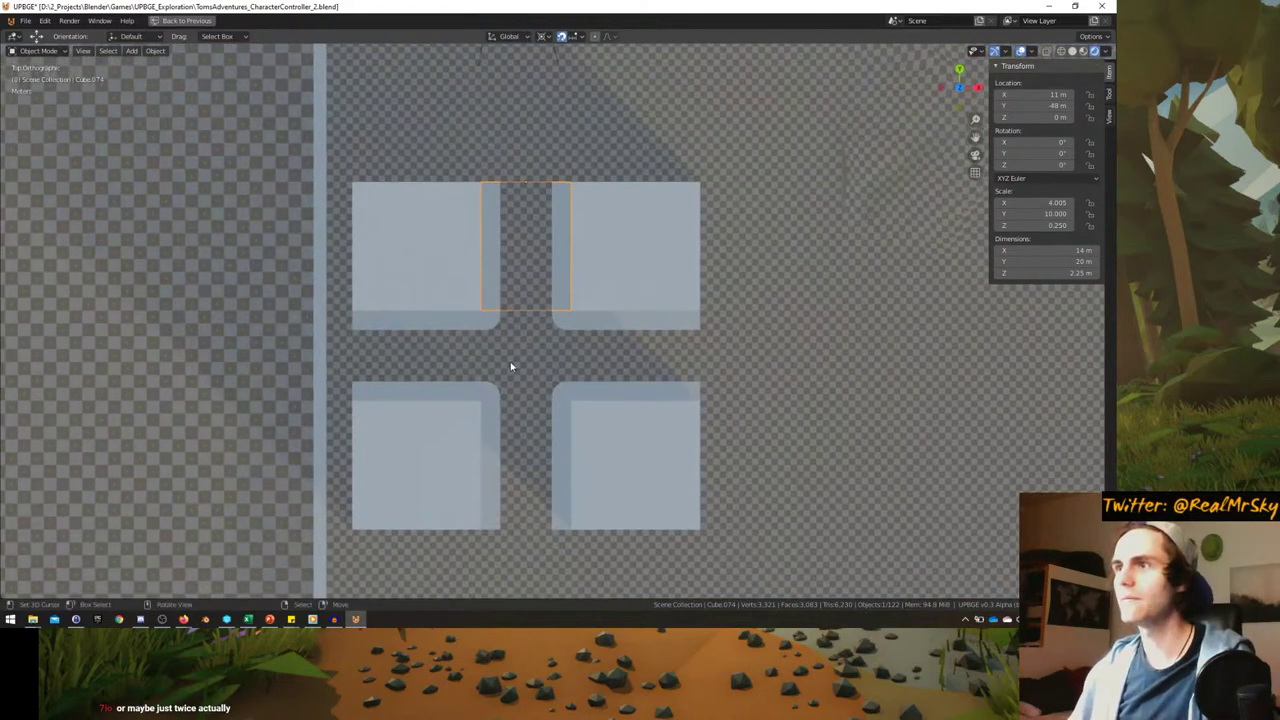
- Move the top-right and bottom-right building blocks 19 m along X
click(610, 278)
shift+middle_drag(610, 278, 574, 303)
shift+click(588, 477)
shift+middle_drag(588, 477, 520, 343)
key(g)
key(x)
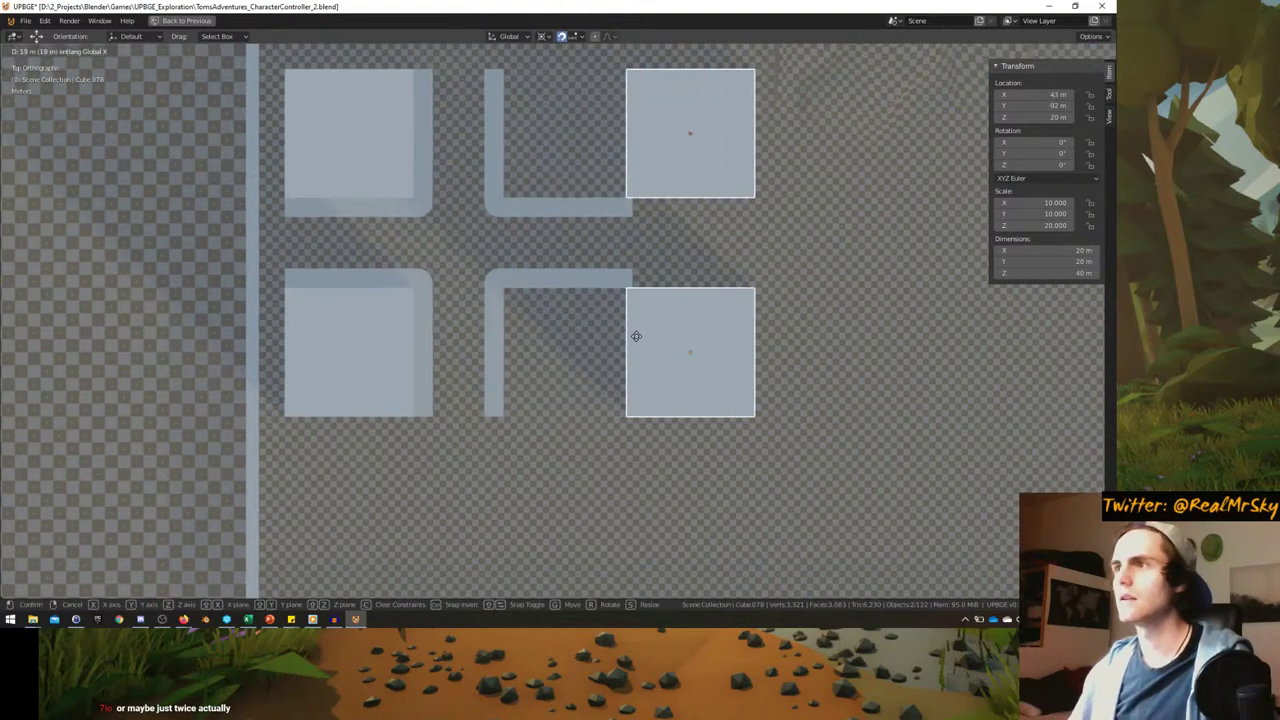
click(649, 334)
- Select the crossroad road piece and enter Edit Mode on its mesh
shift+middle_drag(580, 277, 494, 327)
scroll(494, 327, up, 2)
click(496, 300)
scroll(529, 340, up, 3)
key(Tab)
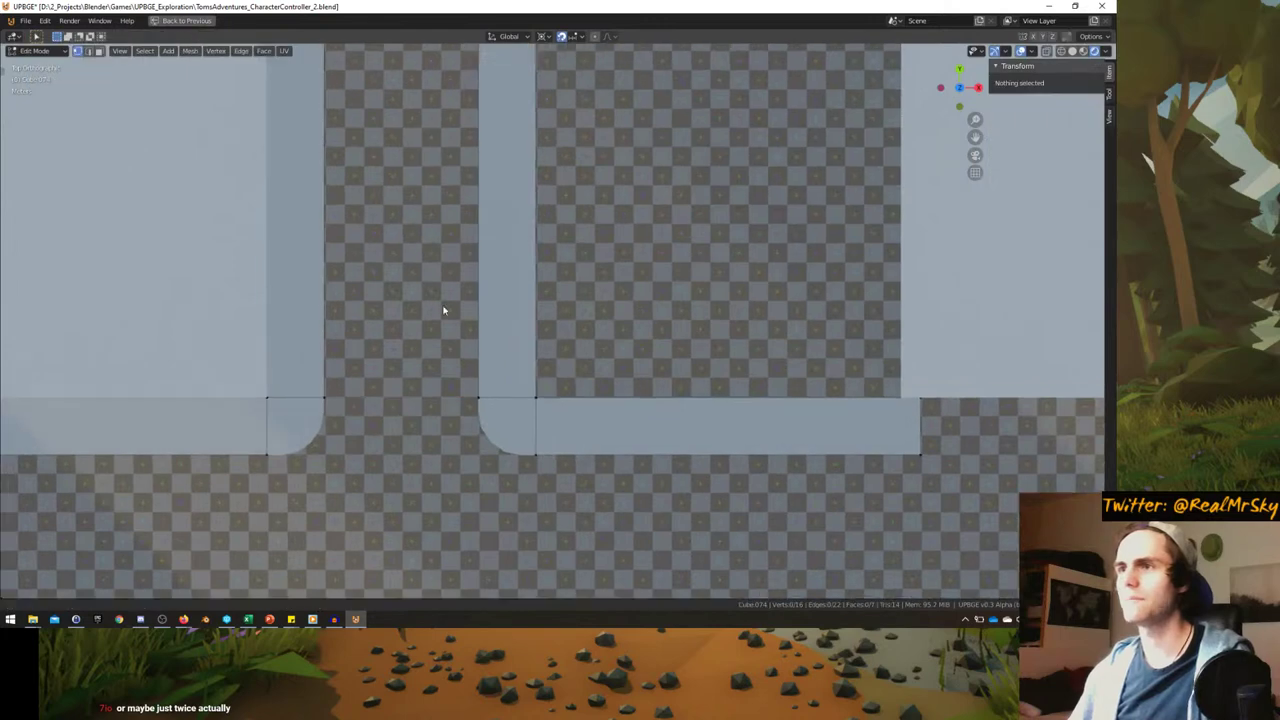
shift+scroll(523, 358, down, 1)
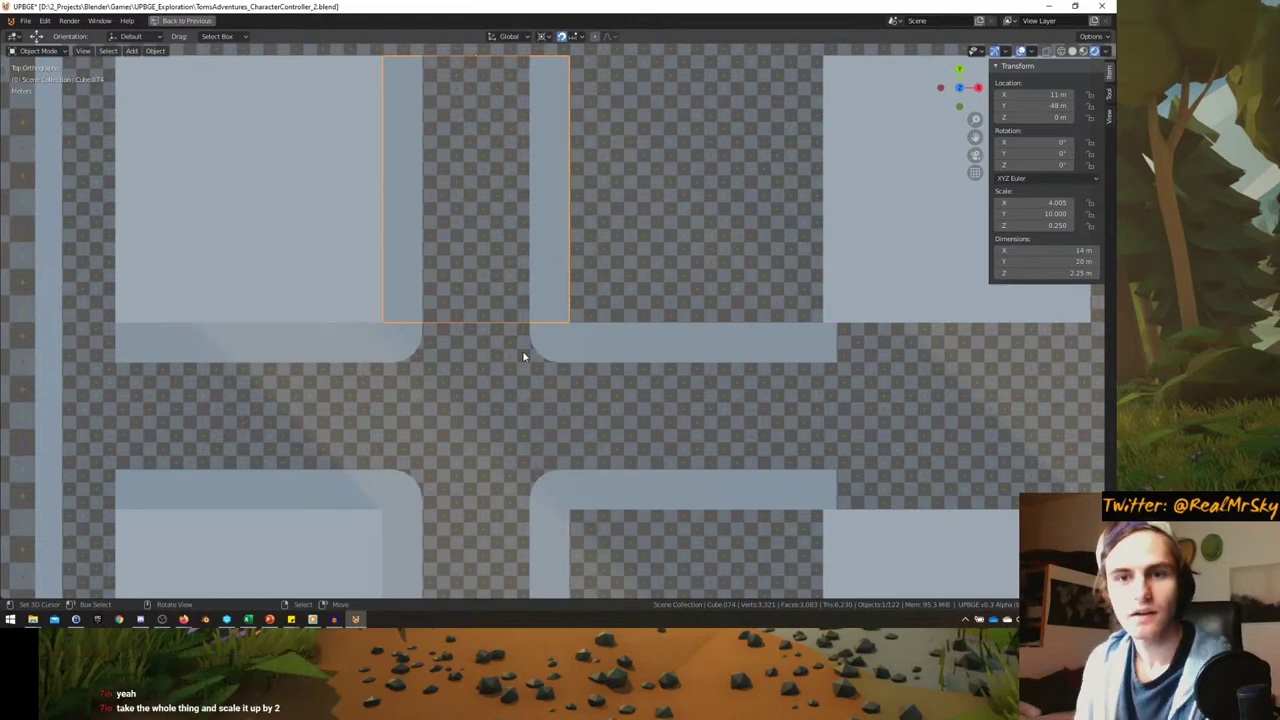
- Restore the full layout, then return to a maximized top view editing the road mesh
key(ctrl+alt+space)
middle_drag(300, 260, 160, 249)
scroll(160, 249, down, 10)
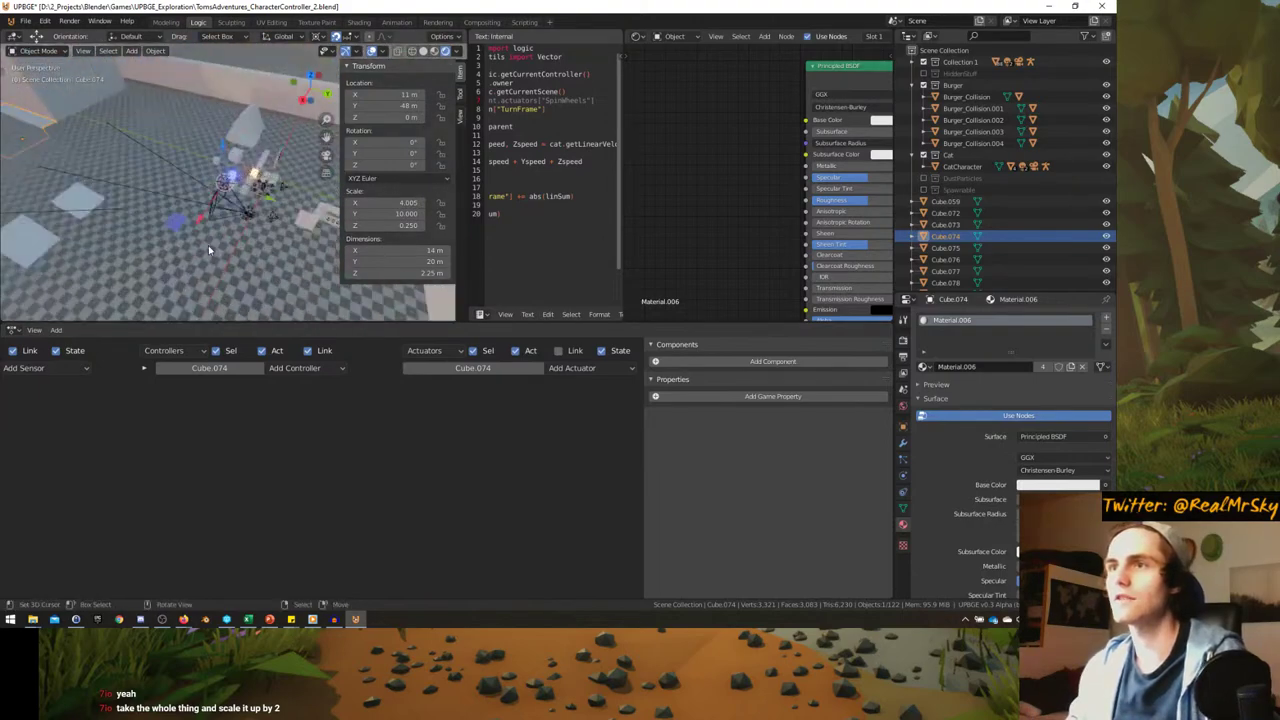
key(KP_7)
key(ctrl+space)
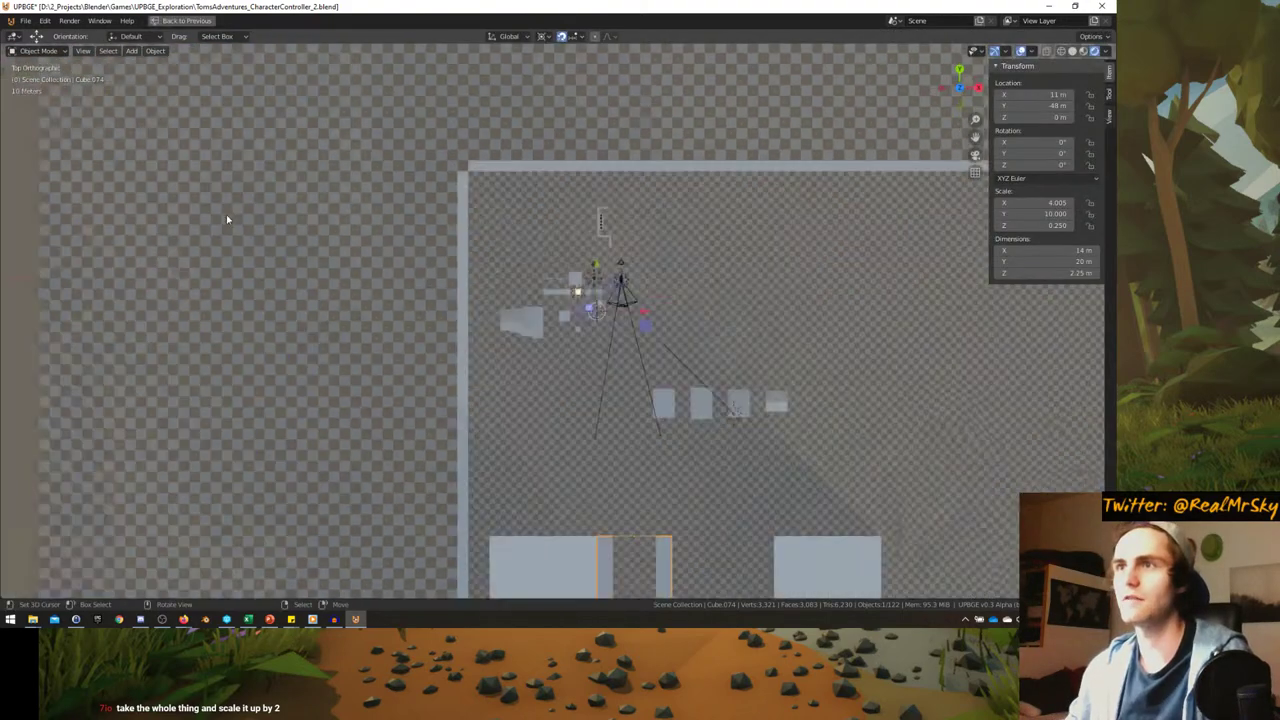
scroll(491, 257, up, 6)
key(Tab)
scroll(560, 290, up, 1)
- Box-select the vertical curb strip and shift it outward along X
shift+middle_drag(489, 257, 518, 330)
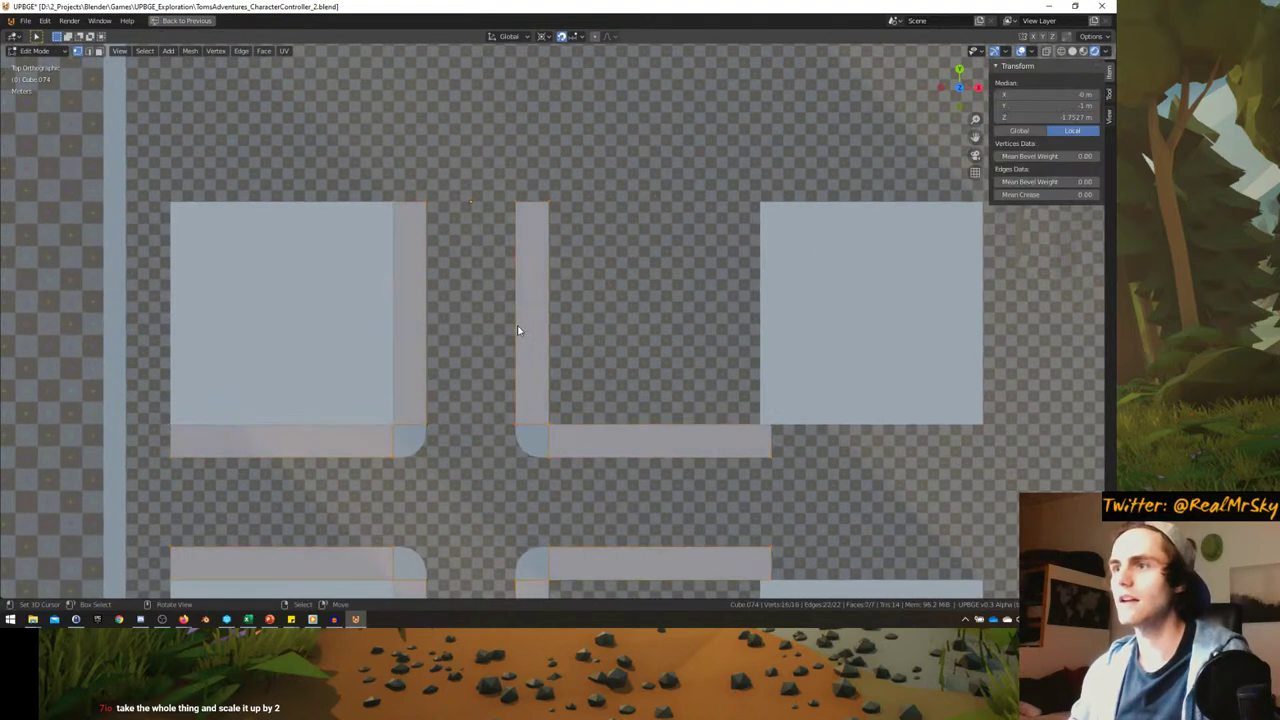
scroll(488, 321, up, 1)
key(alt+a)
scroll(478, 190, down, 2)
key(b)
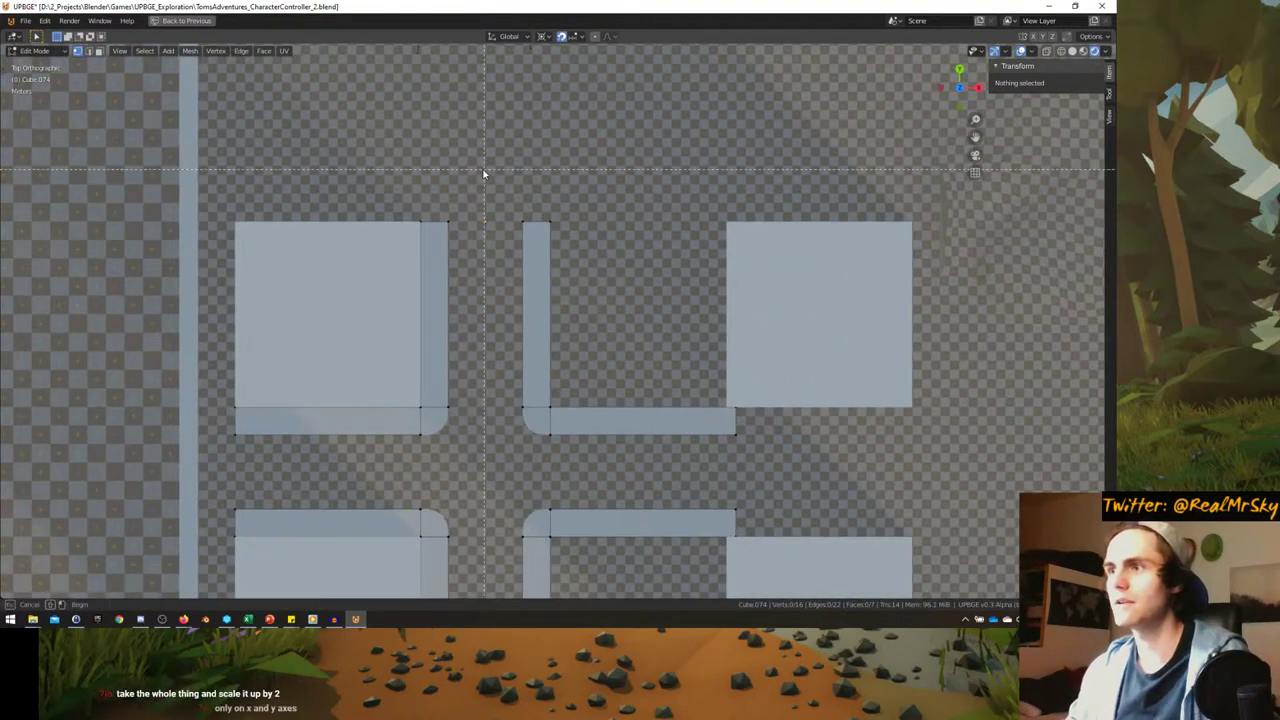
drag(614, 427, 614, 427)
scroll(614, 427, up, 2)
key(g)
key(x)
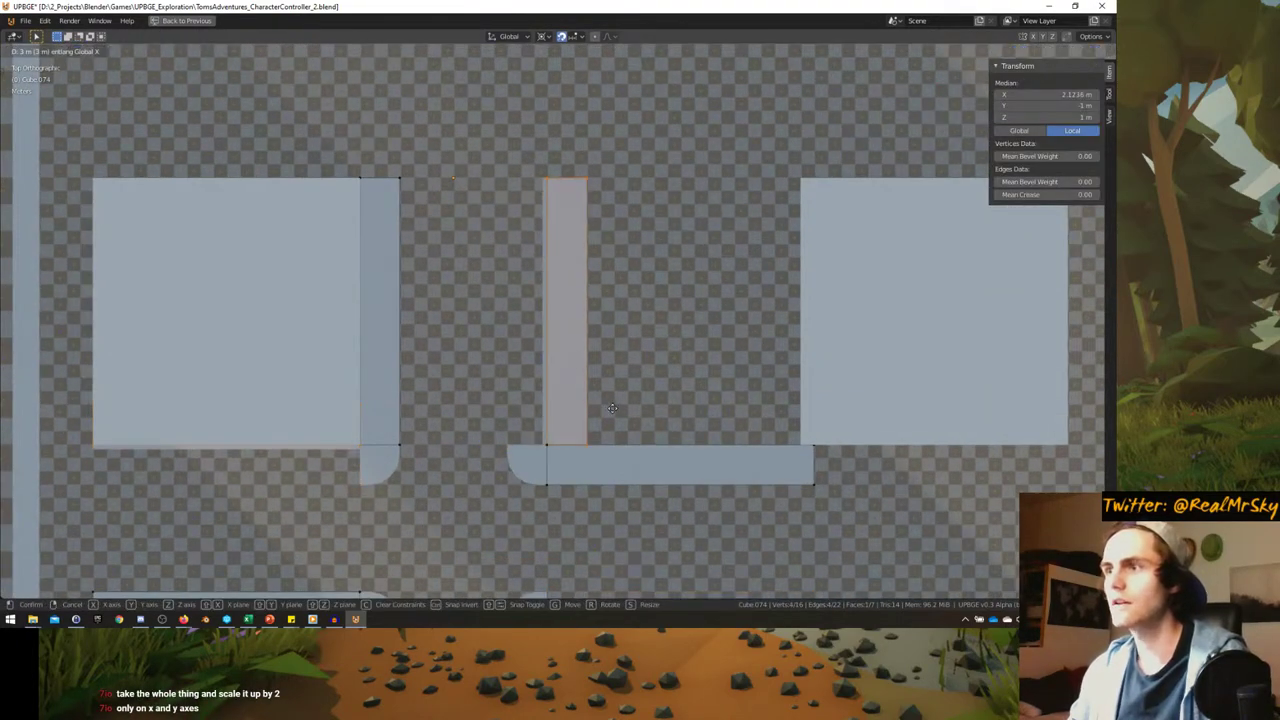
click(574, 405)
key(g)
key(Escape)
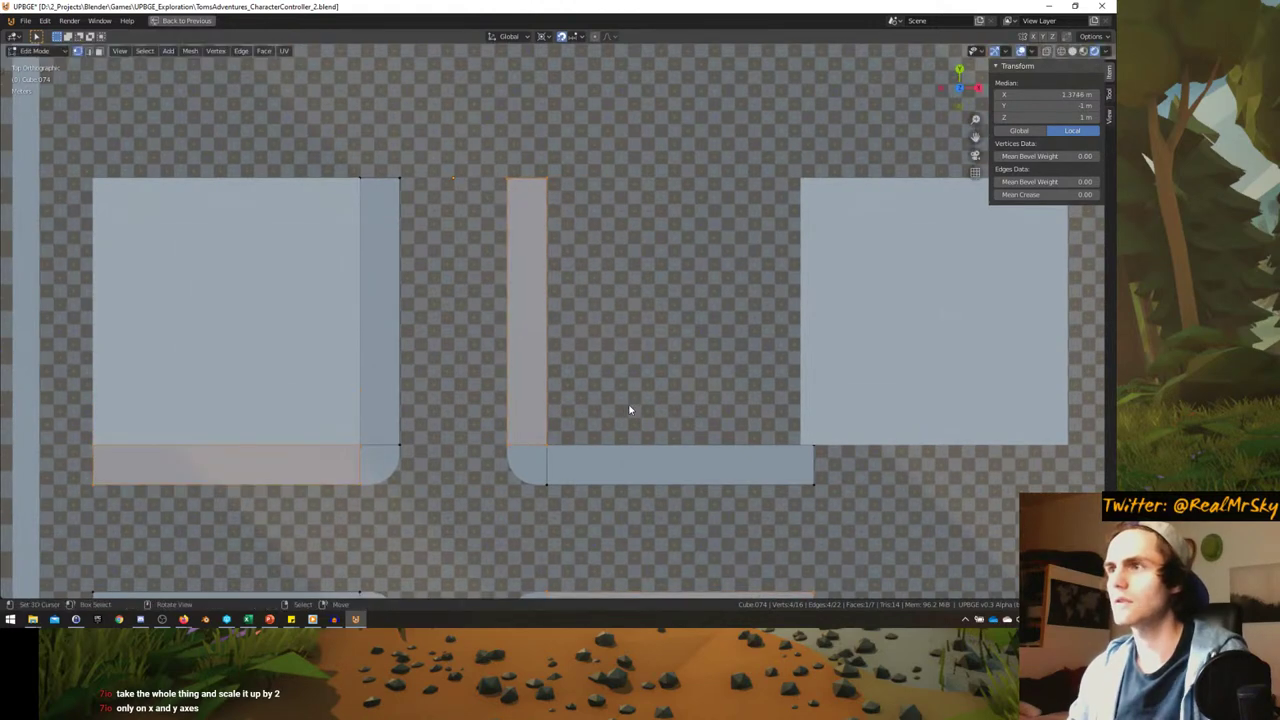
- In wireframe, move one side's curb strips 3 m along X, then undo that move
click(546, 408)
key(alt+a)
key(b)
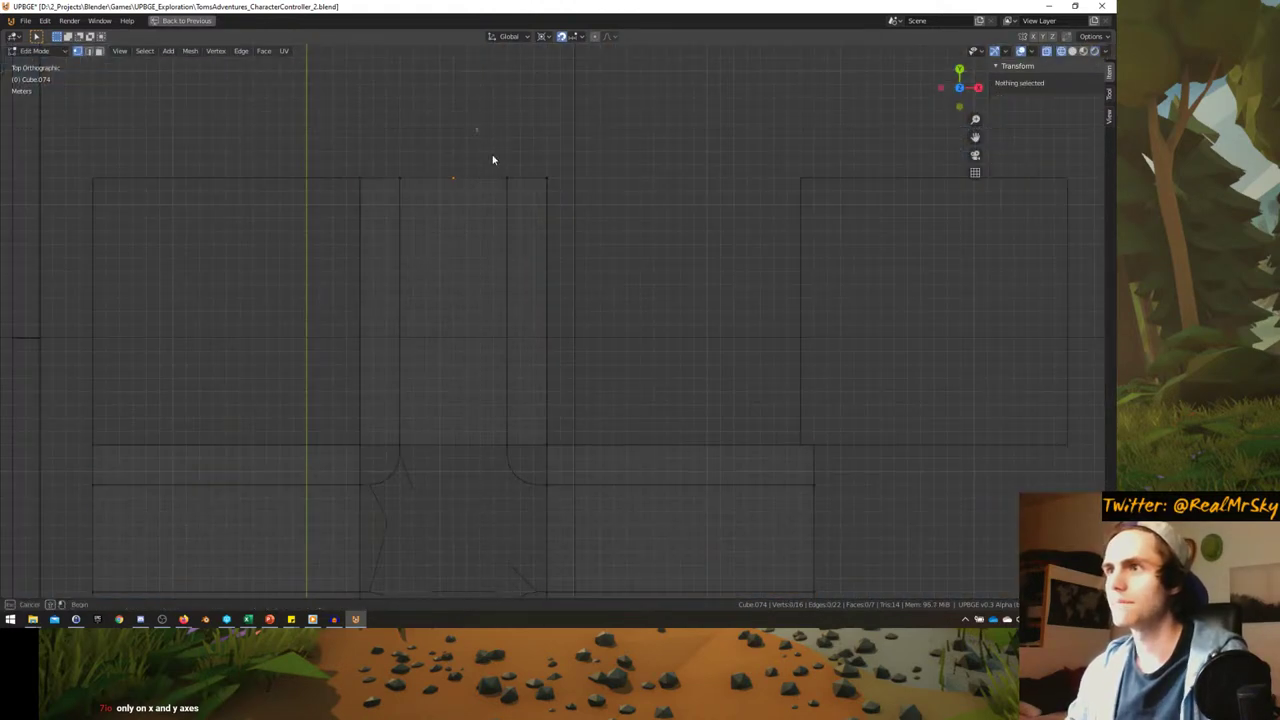
drag(476, 128, 597, 476)
key(g)
key(x)
click(632, 474)
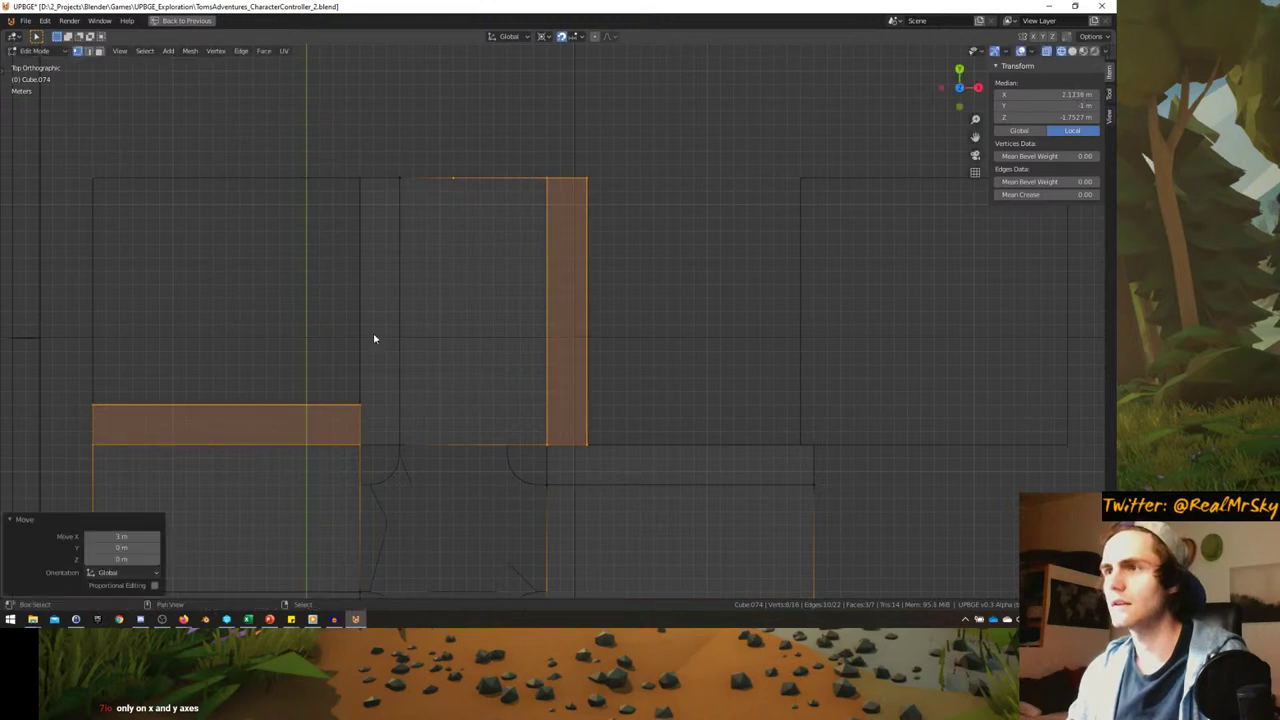
shift+middle_drag(373, 340, 421, 348)
key(g)
key(Escape)
key(ctrl+z)
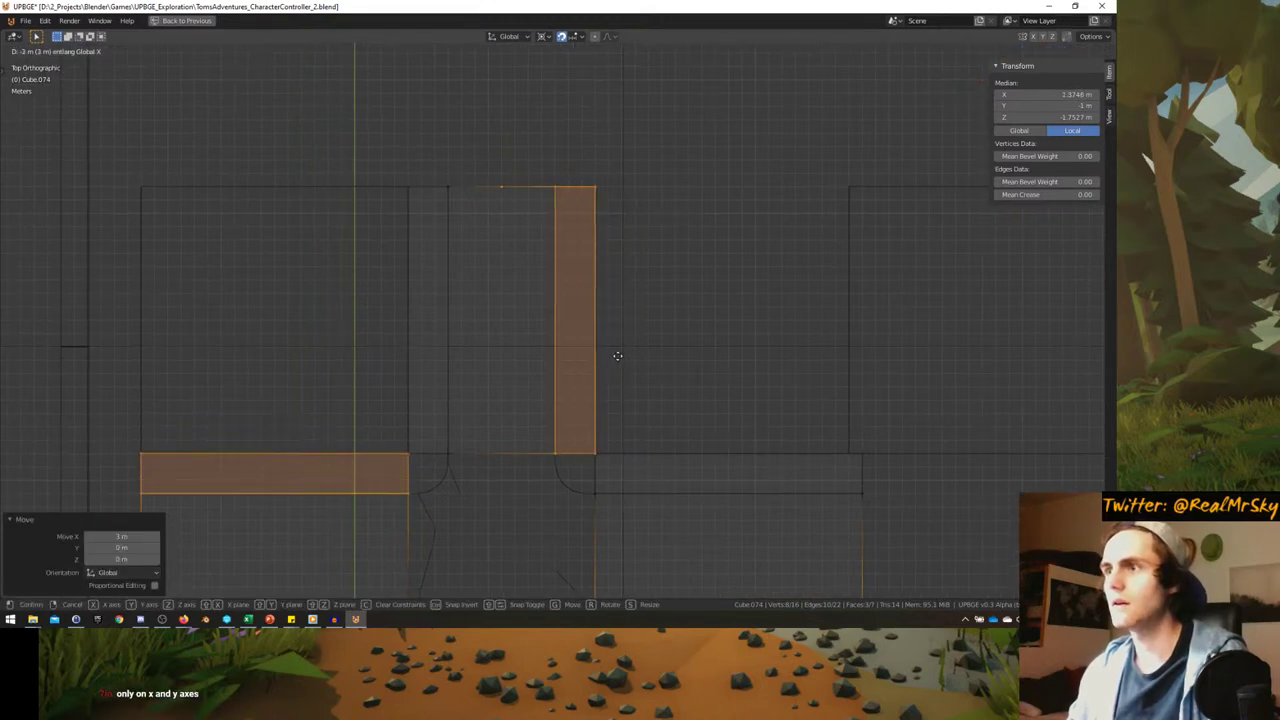
- Loop-cut two new edge loops along the road arms, left unslid
key(alt+a)
scroll(501, 183, up, 1)
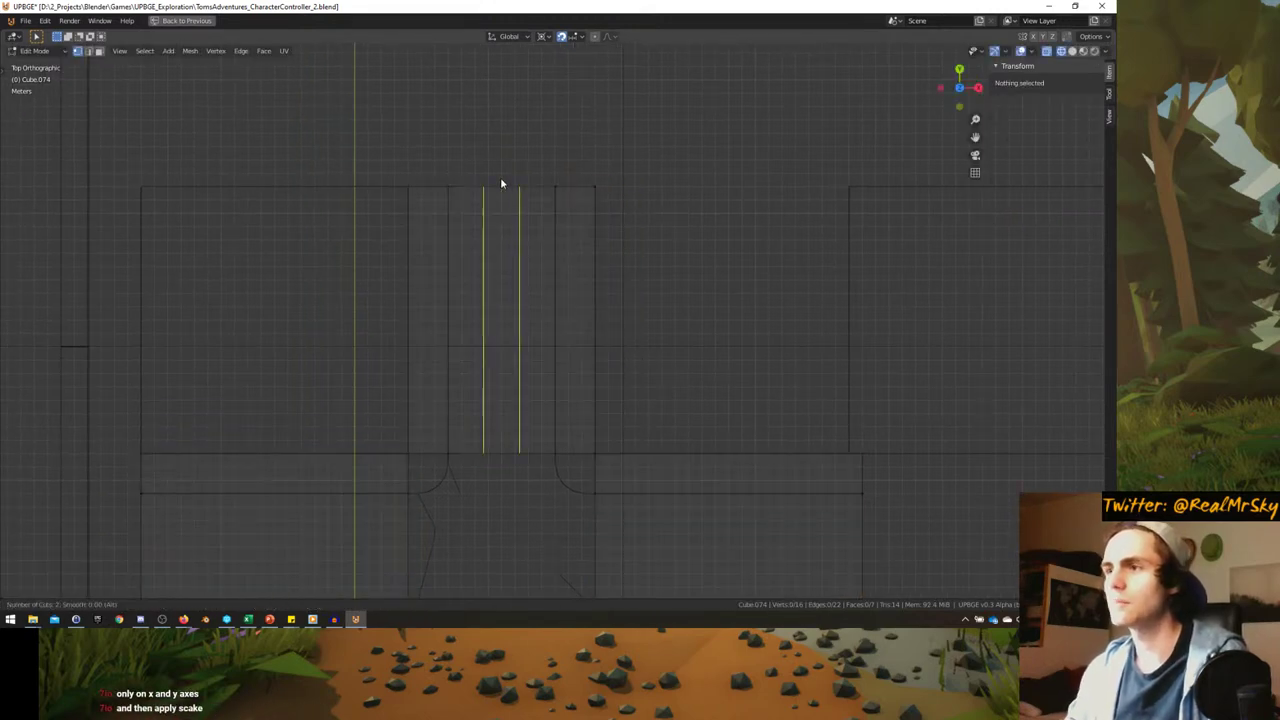
click(501, 183)
right_click(723, 306)
key(s)
key(x)
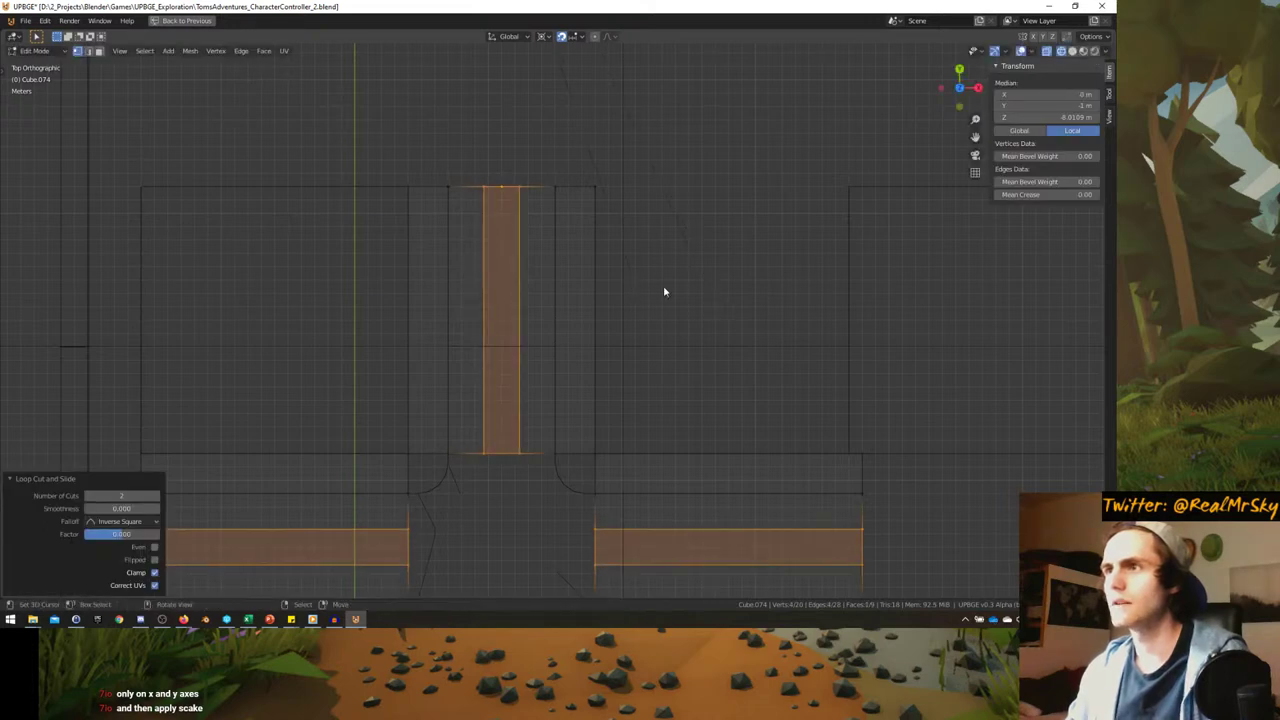
right_click(663, 285)
scroll(545, 187, down, 4)
shift+middle_drag(581, 199, 590, 229)
- With Median Point as pivot, scale the new loops to 0.160 along X
click(561, 36)
click(576, 89)
scroll(643, 306, up, 2)
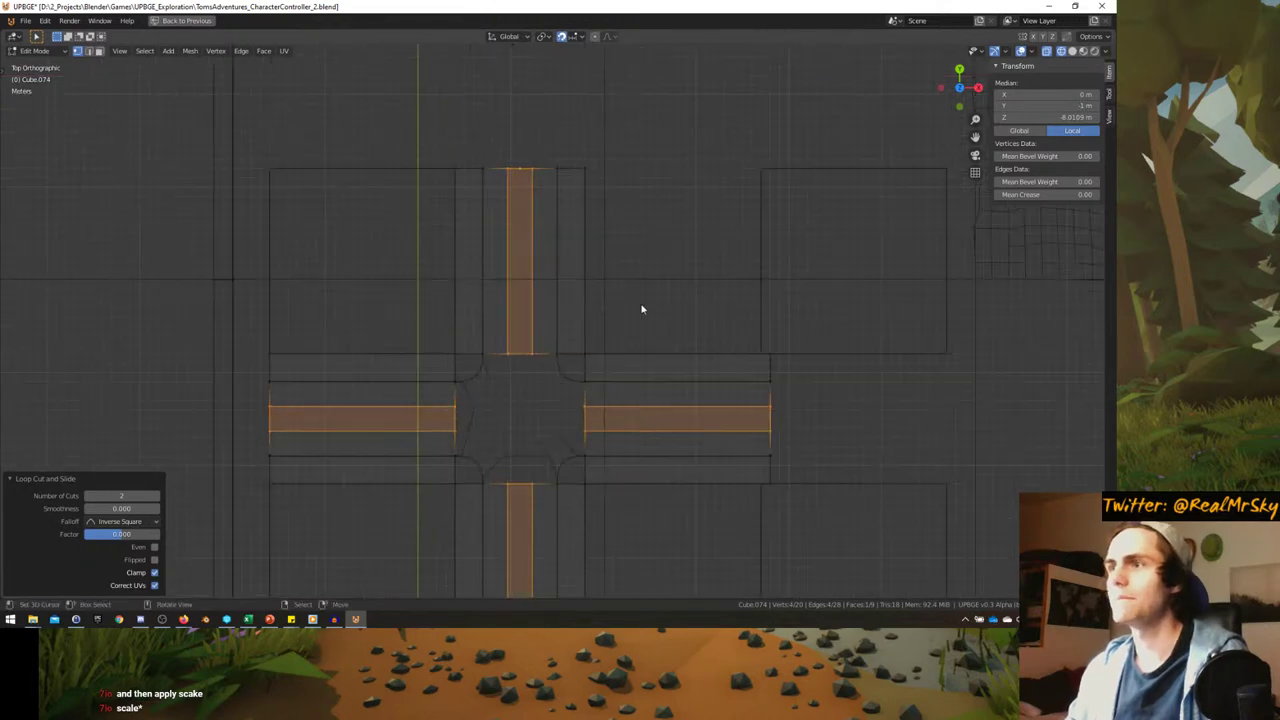
key(s)
key(x)
click(552, 262)
scroll(640, 254, up, 3)
key(s)
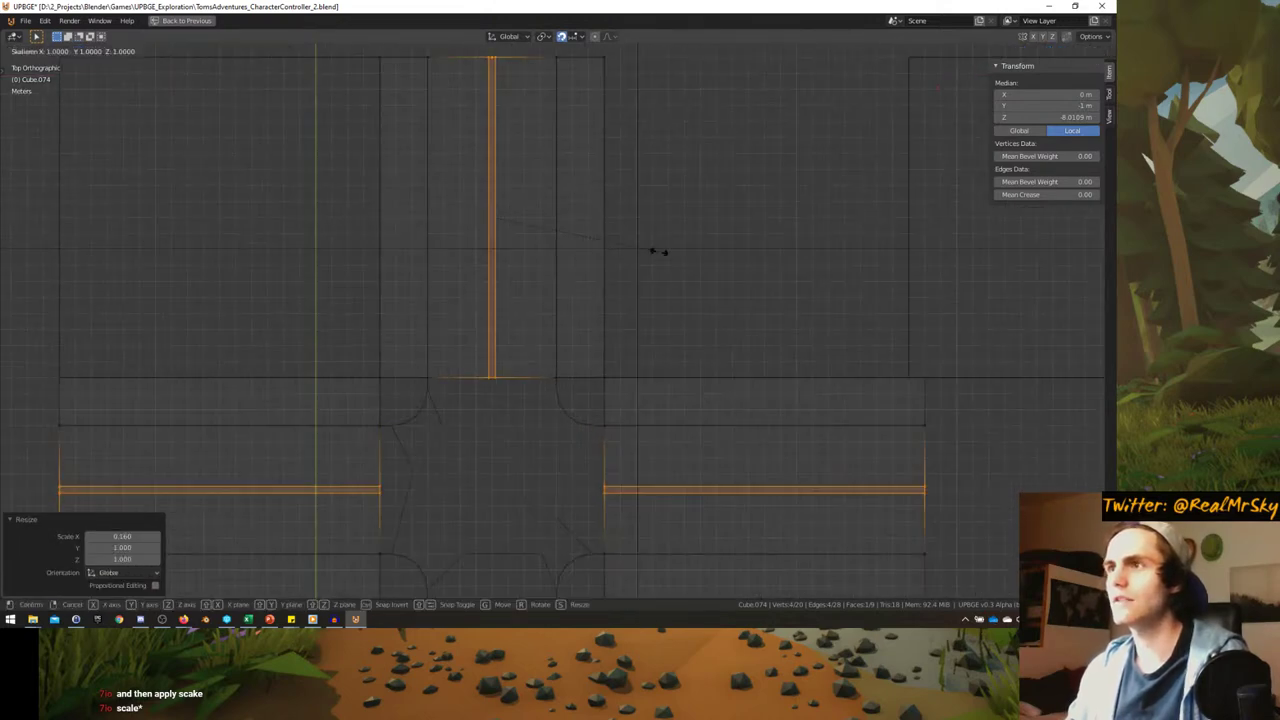
click(594, 243)
scroll(570, 270, down, 2)
- Box-select the road's upper arm and widen it along X
key(a)
key(alt+a)
key(b)
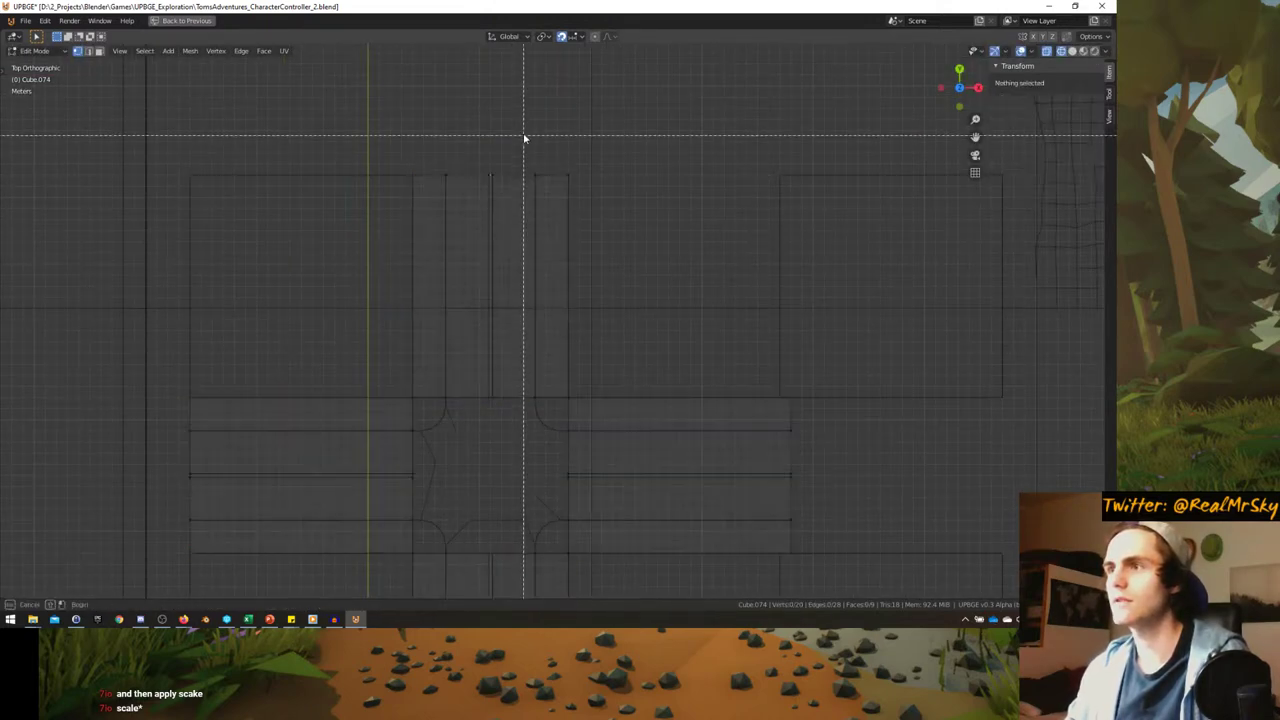
drag(523, 135, 600, 386)
scroll(570, 385, up, 3)
key(g)
key(x)
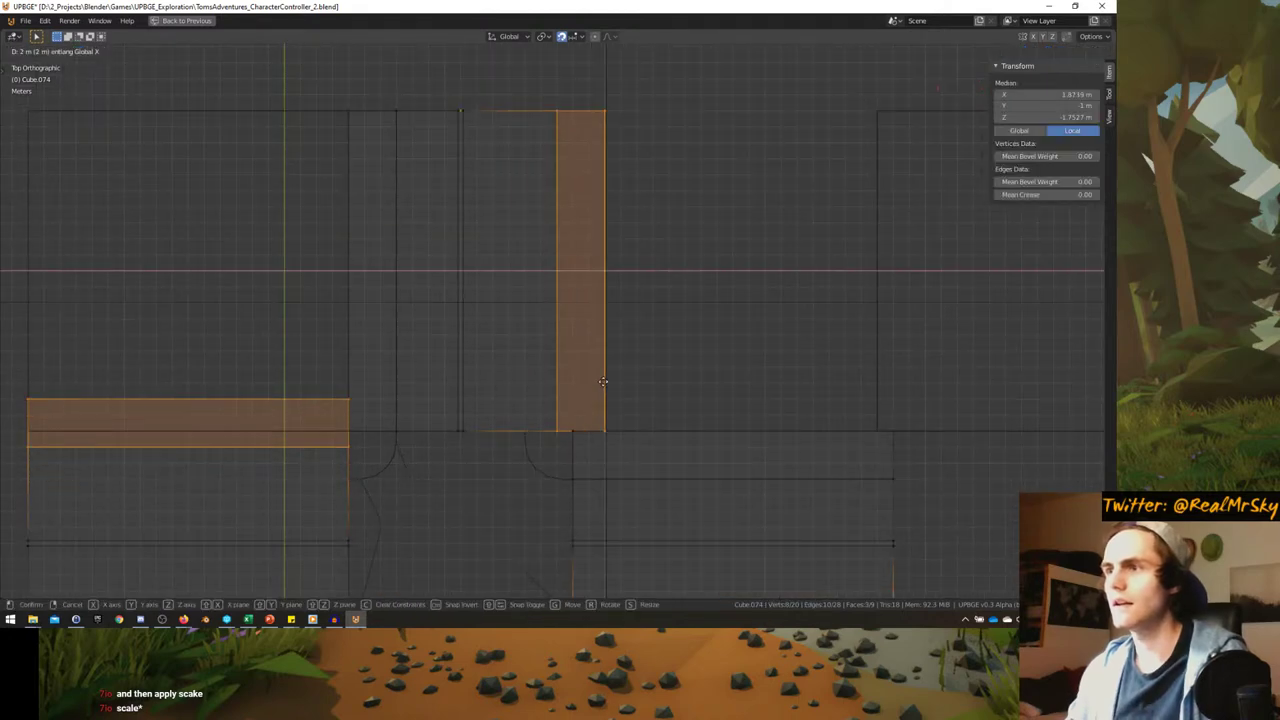
click(615, 382)
shift+middle_drag(424, 325, 486, 349)
- Scale the faces on one side of the road and check the piece in Object Mode
key(alt+a)
key(b)
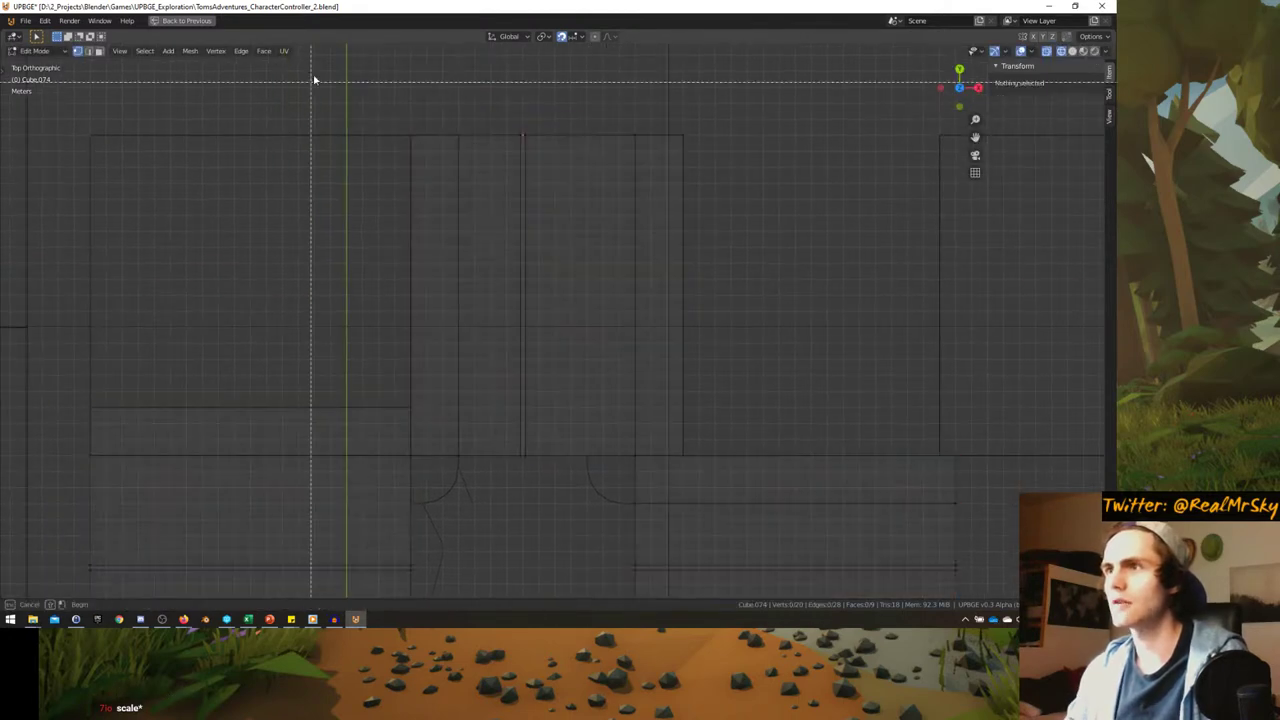
drag(315, 73, 476, 470)
key(s)
key(Return)
key(Tab)
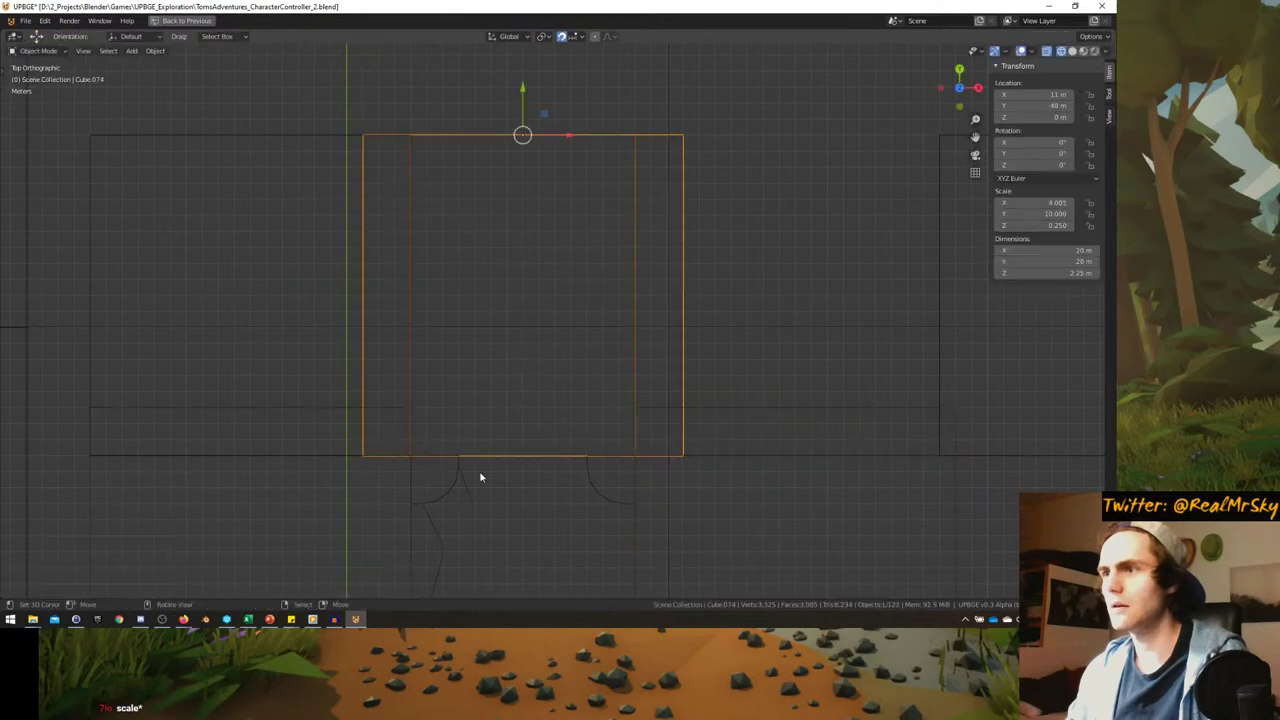
middle_drag(480, 477, 473, 361)
key(KP_7)
key(Tab)
scroll(508, 331, up, 2)
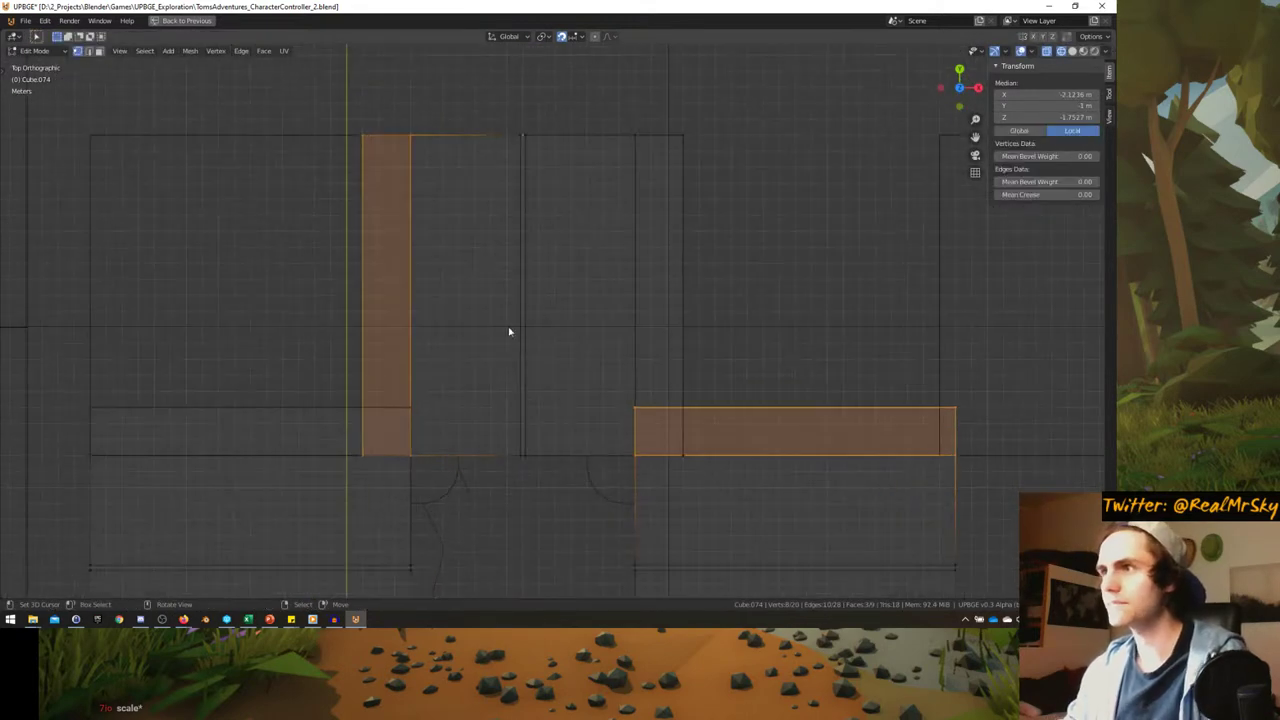
- Shift the right curb edges sideways and box-select the right vertical edge
key(alt+a)
drag(666, 86, 740, 470)
key(g)
key(x)
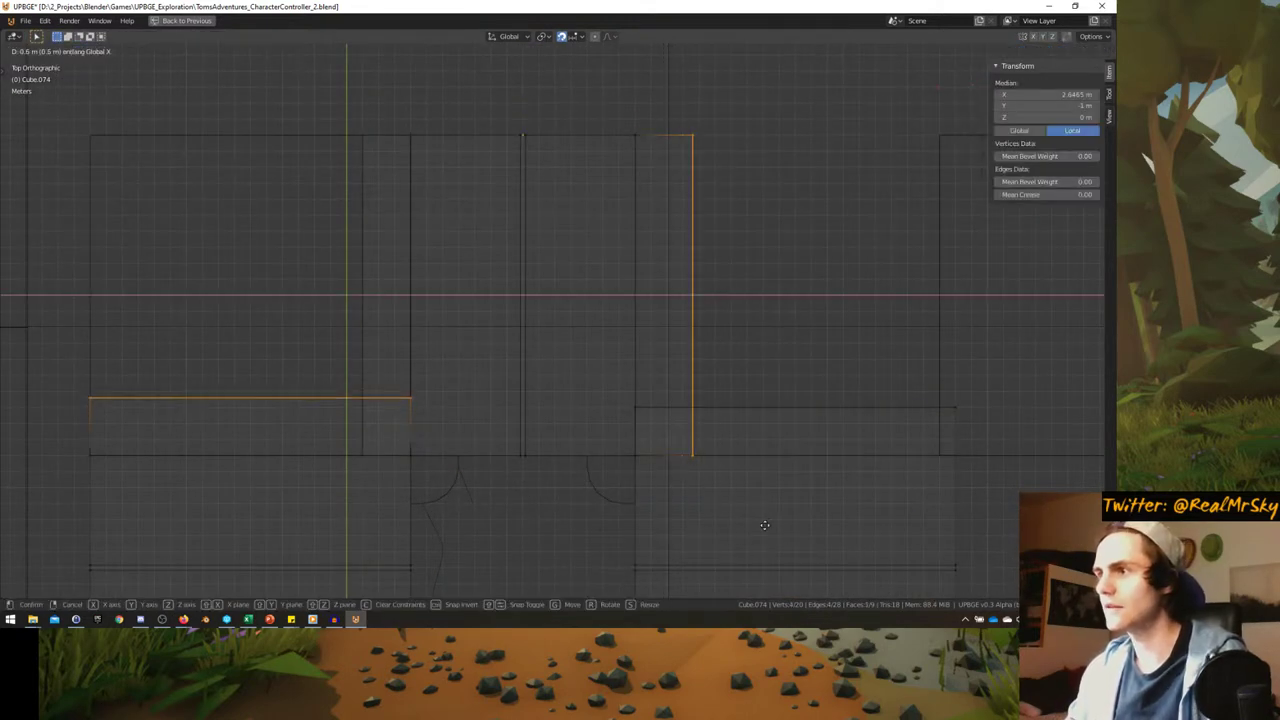
key(Escape)
key(g)
key(Return)
shift+middle_drag(289, 273, 352, 289)
key(alt+a)
drag(385, 134, 452, 500)
scroll(509, 463, up, 2)
- Leave Edit Mode on the road piece and move it into place in top orthographic view
scroll(465, 490, down, 3)
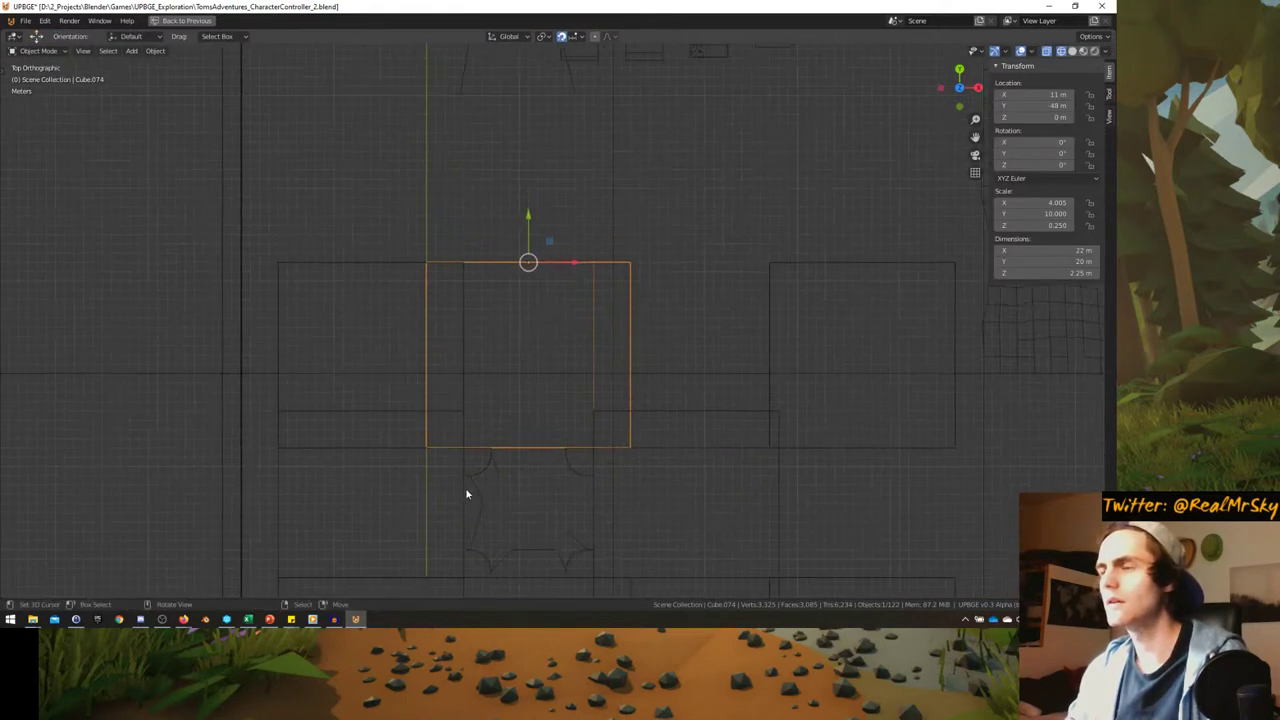
middle_drag(465, 493, 503, 434)
key(Tab)
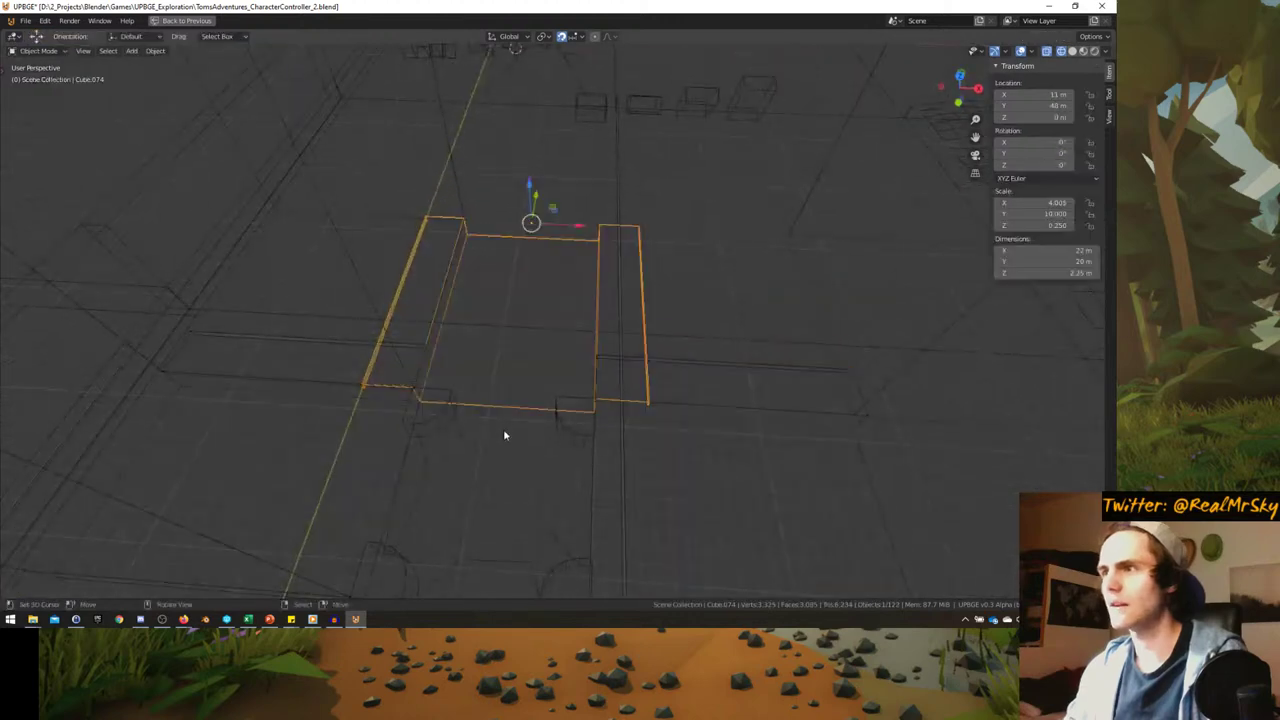
key(KP_7)
scroll(504, 435, down, 2)
key(g)
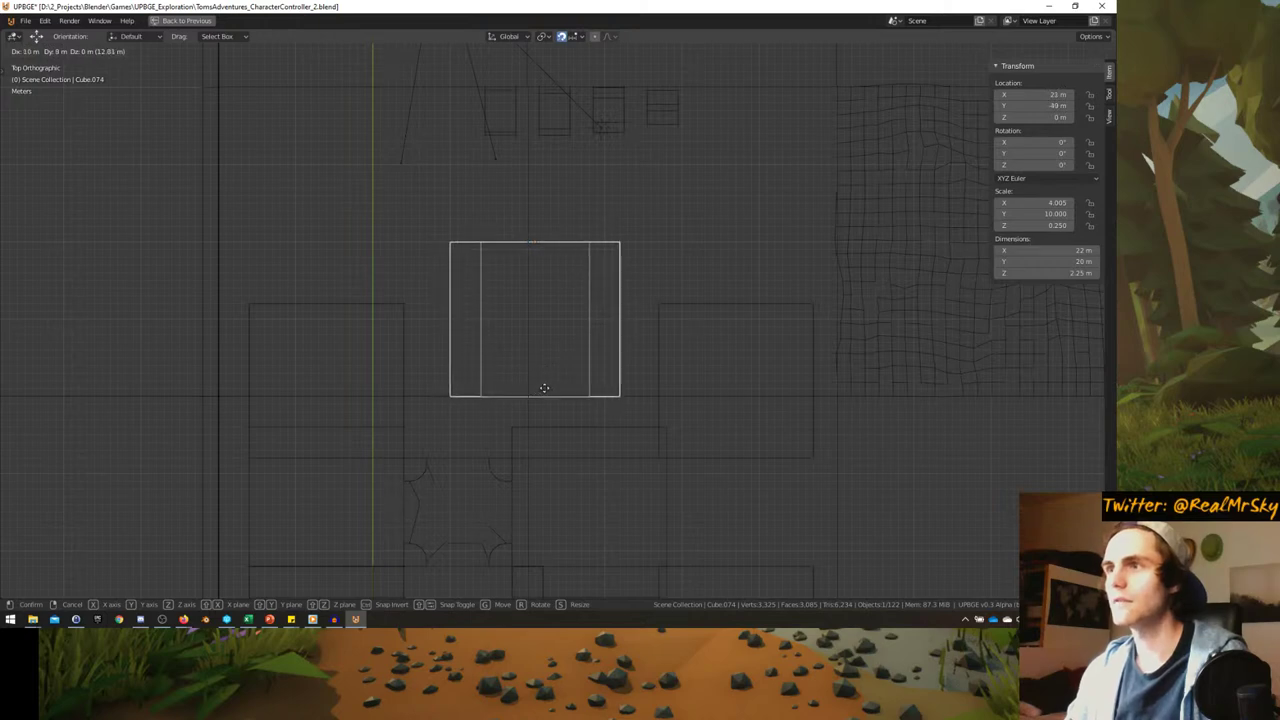
click(539, 387)
- Rotate the road piece 90 degrees and place a duplicate of it beside it
scroll(480, 383, down, 3)
scroll(534, 343, up, 2)
text(r90)
key(Return)
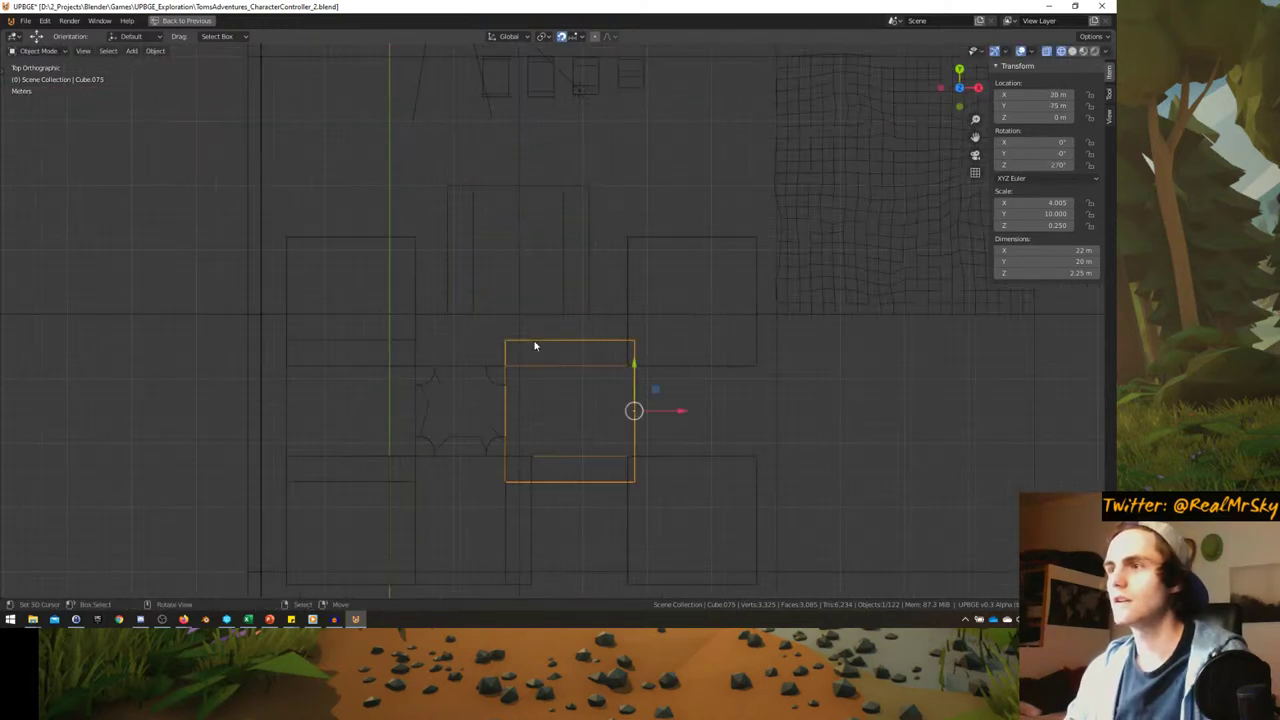
key(shift+d)
click(690, 372)
- Shift the upper and lower building blocks up-left toward the crossroad
click(634, 337)
key(g)
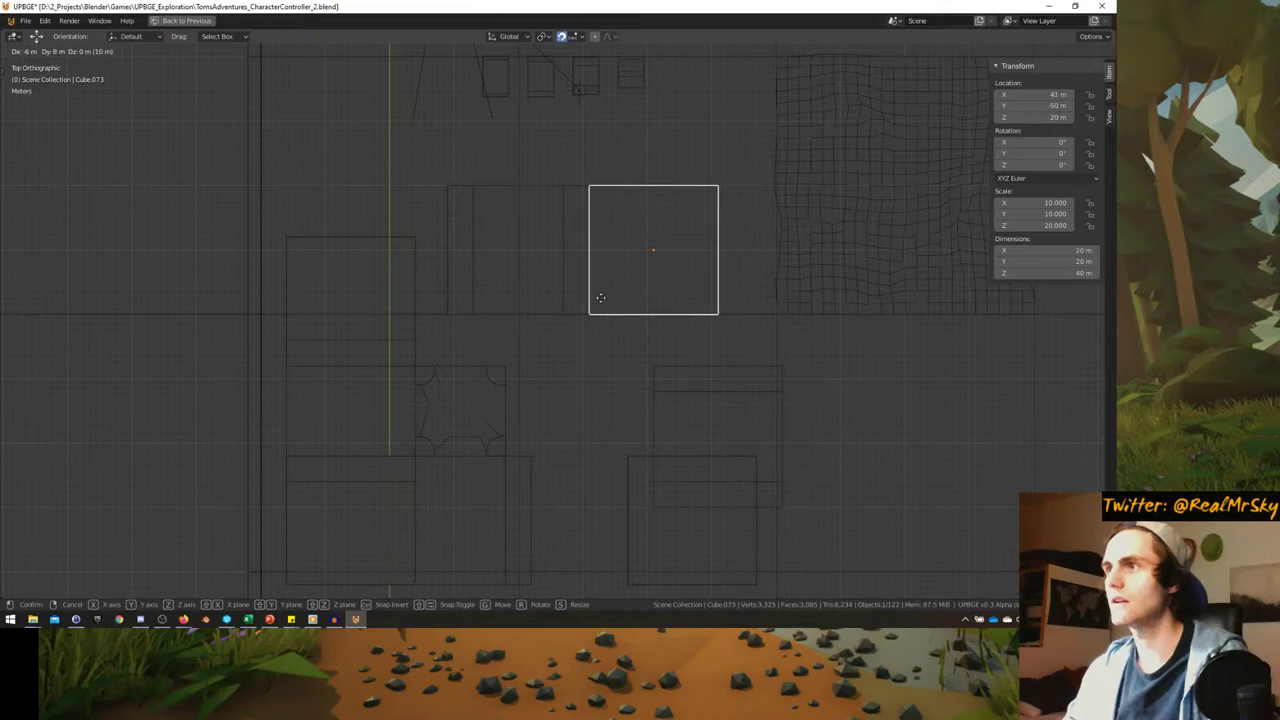
click(600, 297)
click(660, 404)
click(660, 370)
key(g)
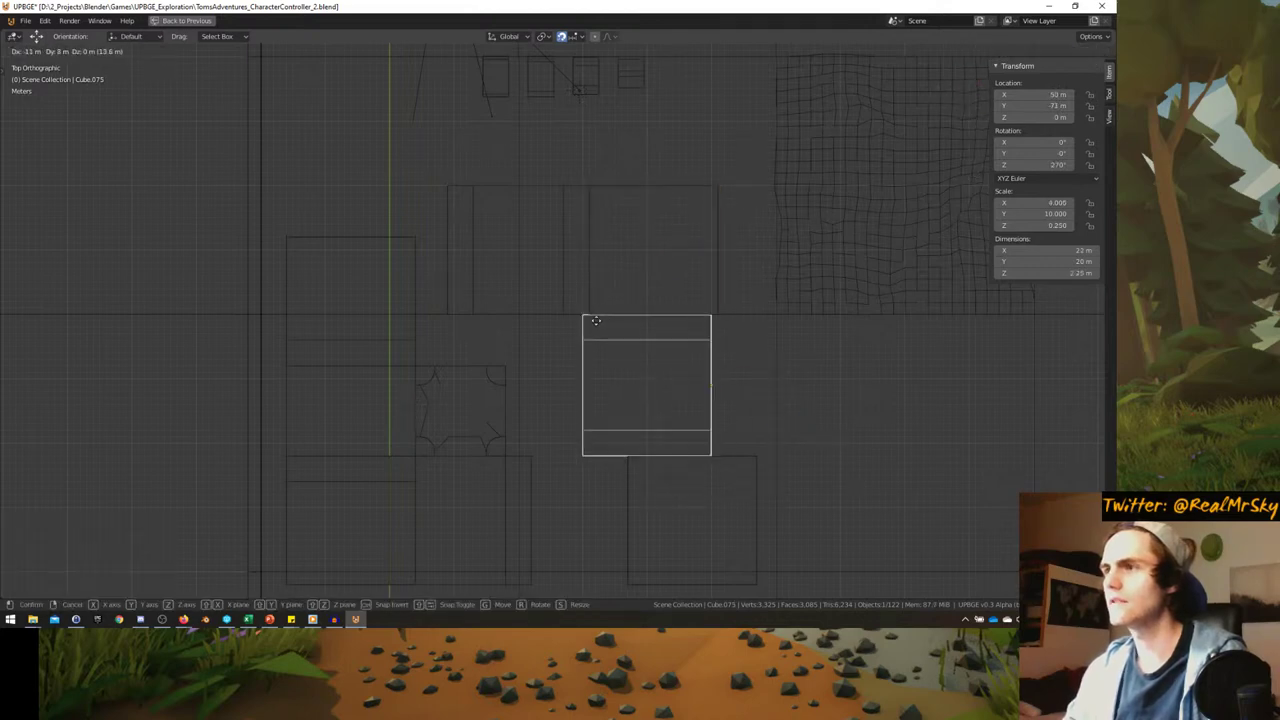
click(598, 322)
- Move the next block down 6 m left and slide the street piece below leftward
click(629, 503)
key(g)
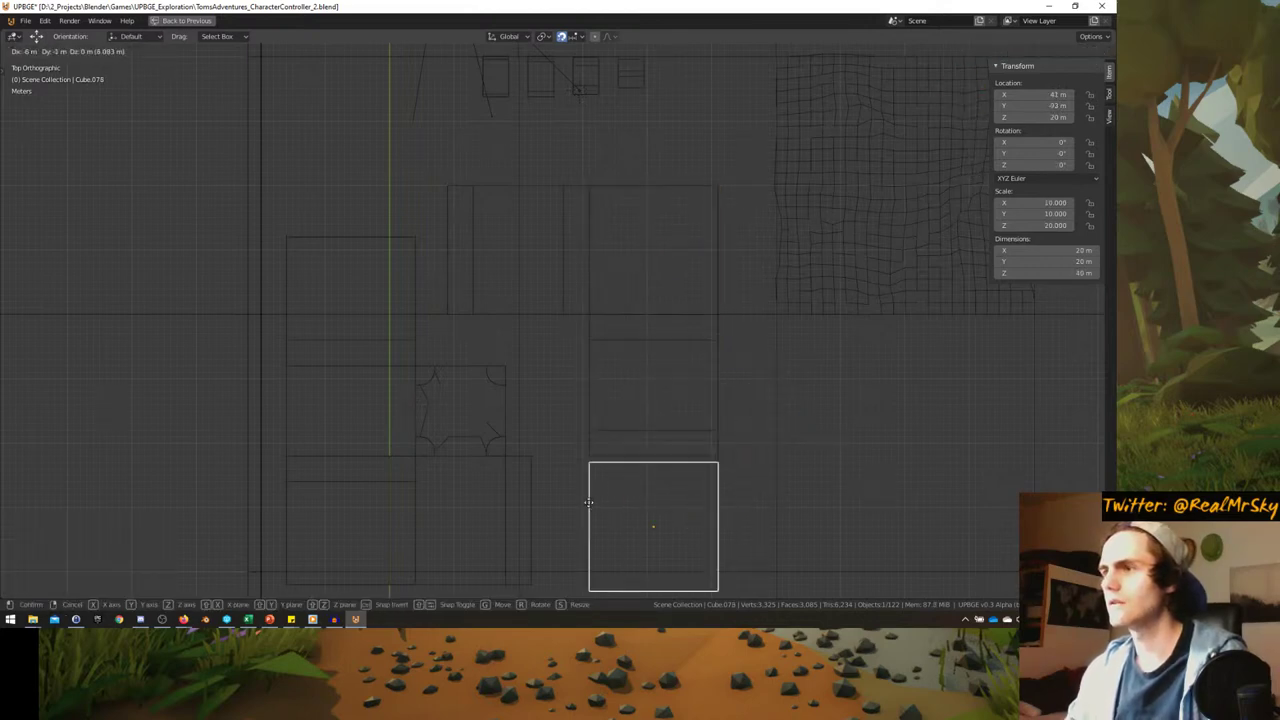
click(591, 503)
shift+middle_drag(591, 503, 603, 471)
click(540, 471)
key(g)
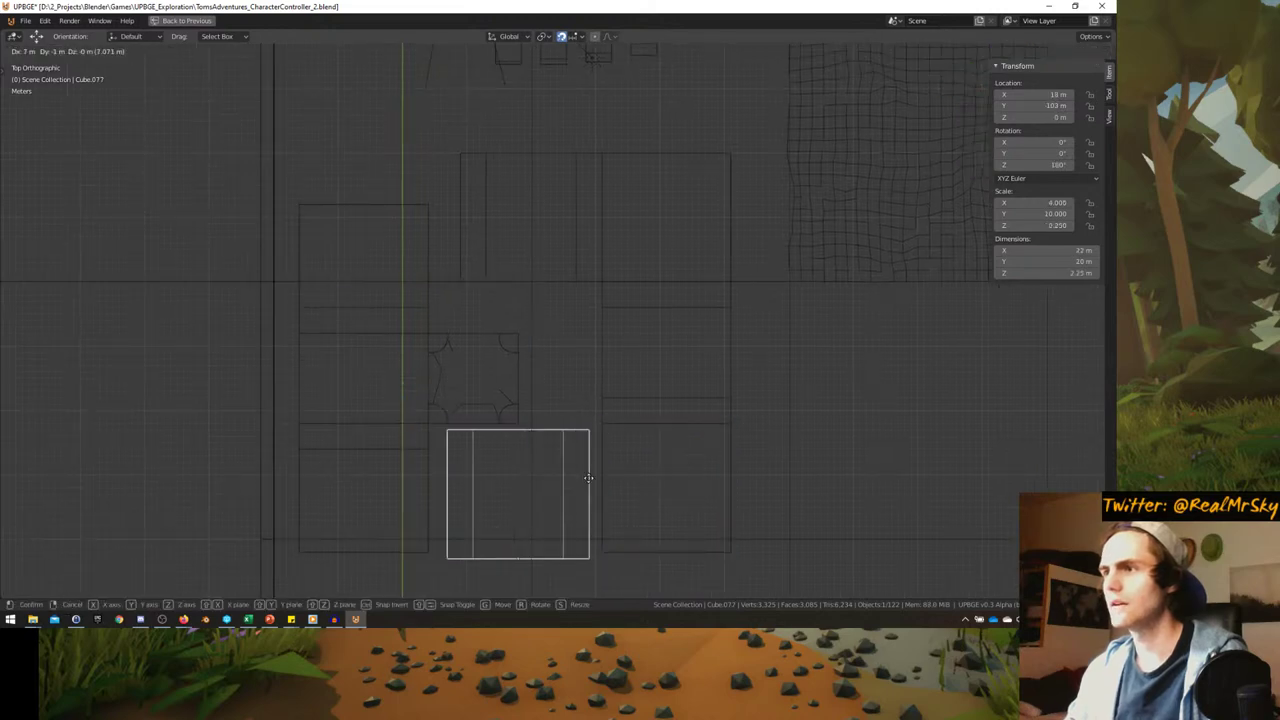
click(600, 472)
- Nudge the left building block right and settle the star-patterned crossroad tile at X 20 m
click(428, 466)
key(g)
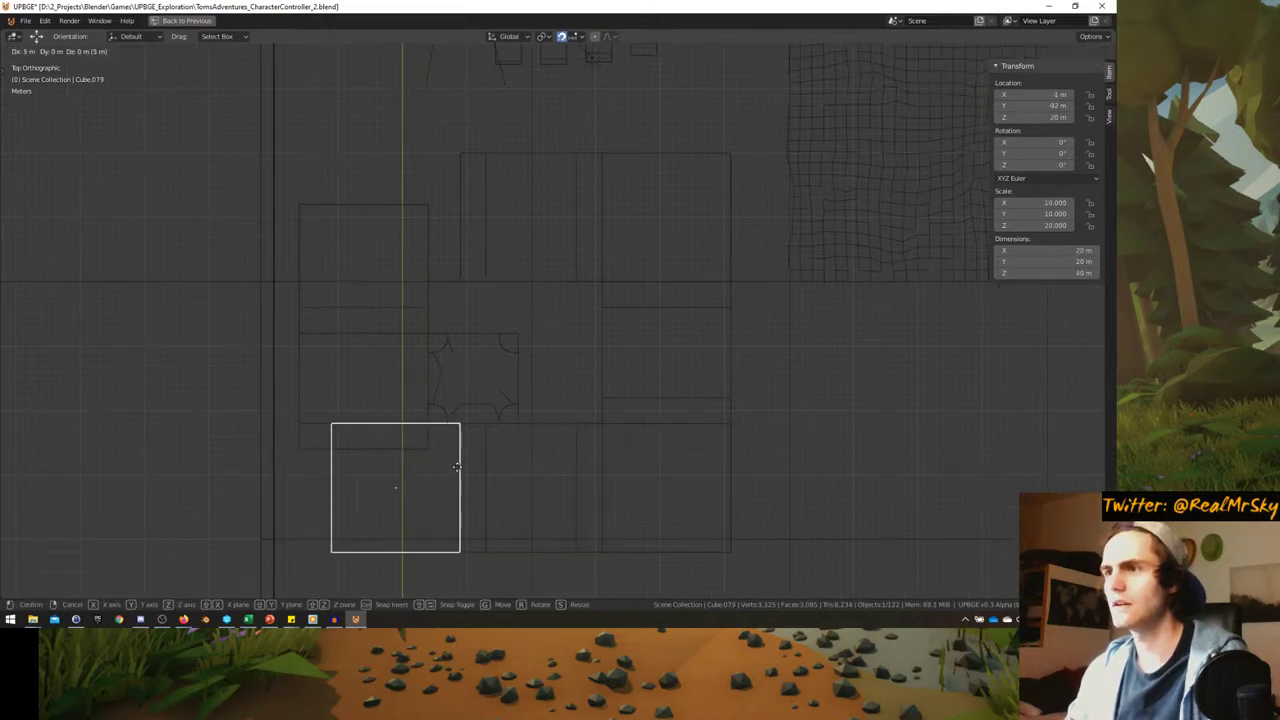
click(456, 466)
click(449, 371)
key(g)
click(529, 320)
key(g)
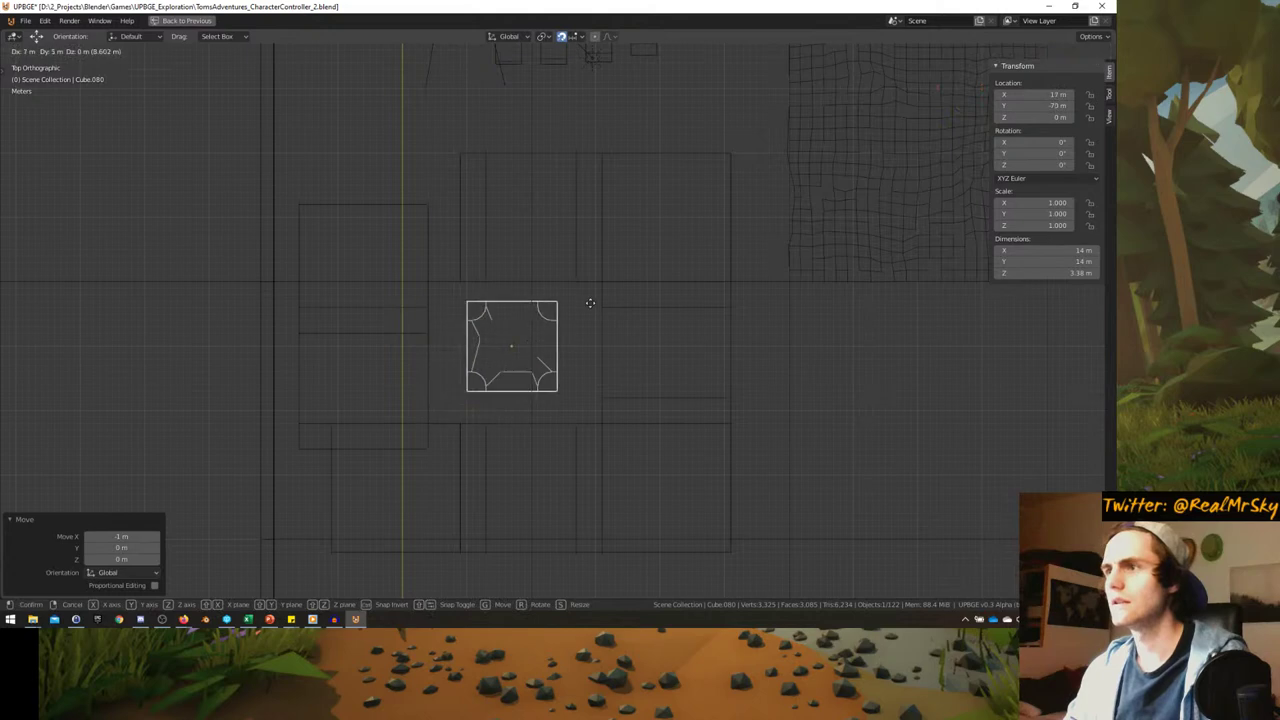
click(605, 306)
- Move the above-left block up-right and its street piece up, then select the crossroad tile
click(423, 344)
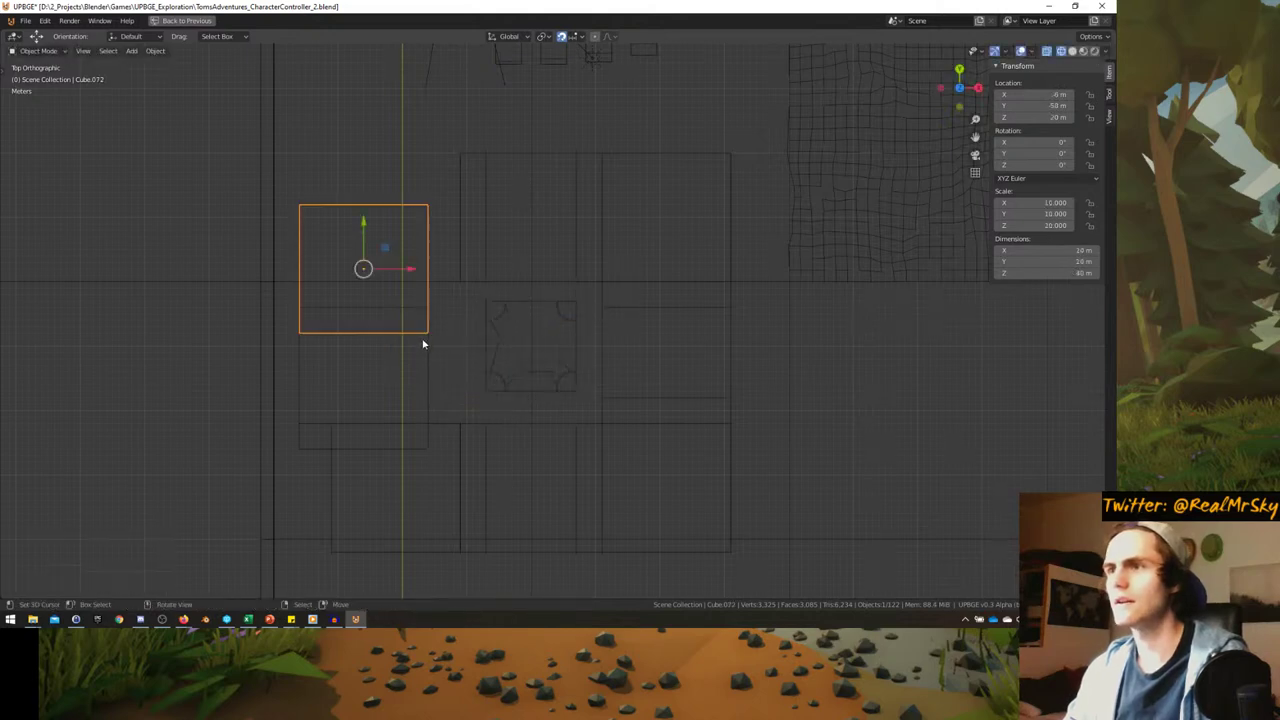
key(g)
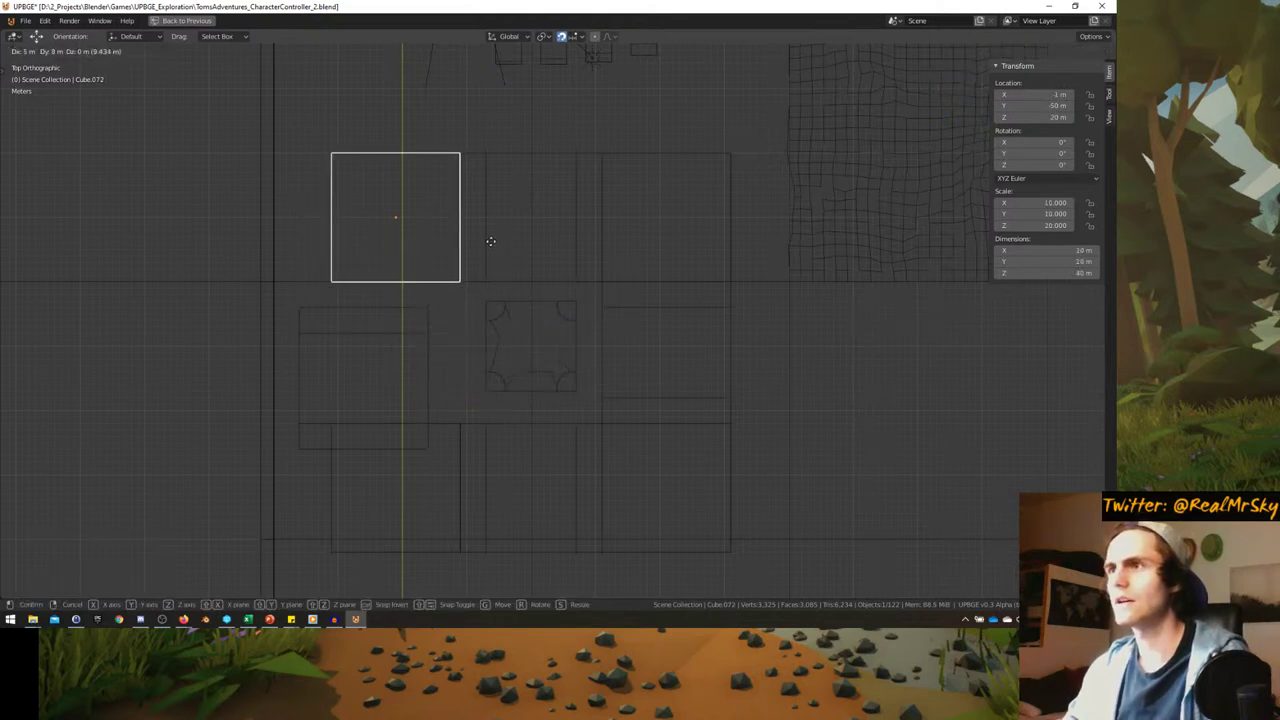
click(490, 241)
click(403, 346)
key(g)
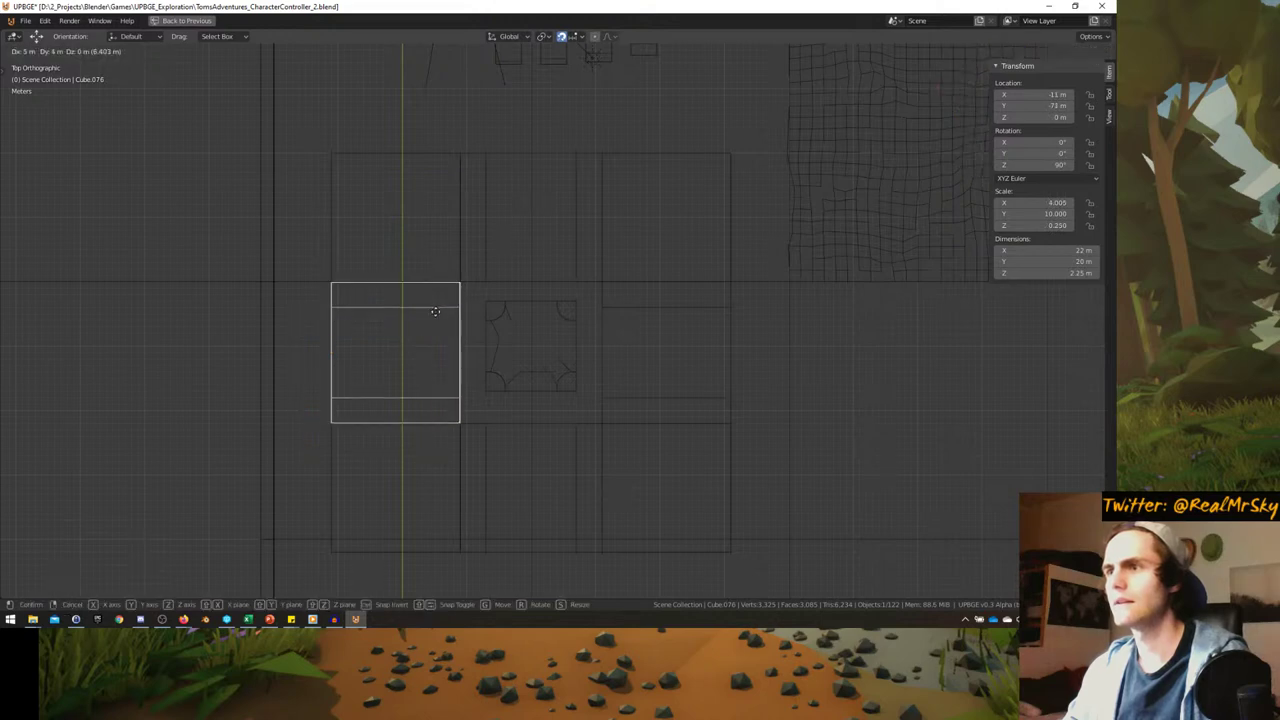
click(435, 311)
scroll(497, 337, up, 2)
click(471, 337)
scroll(474, 403, up, 1)
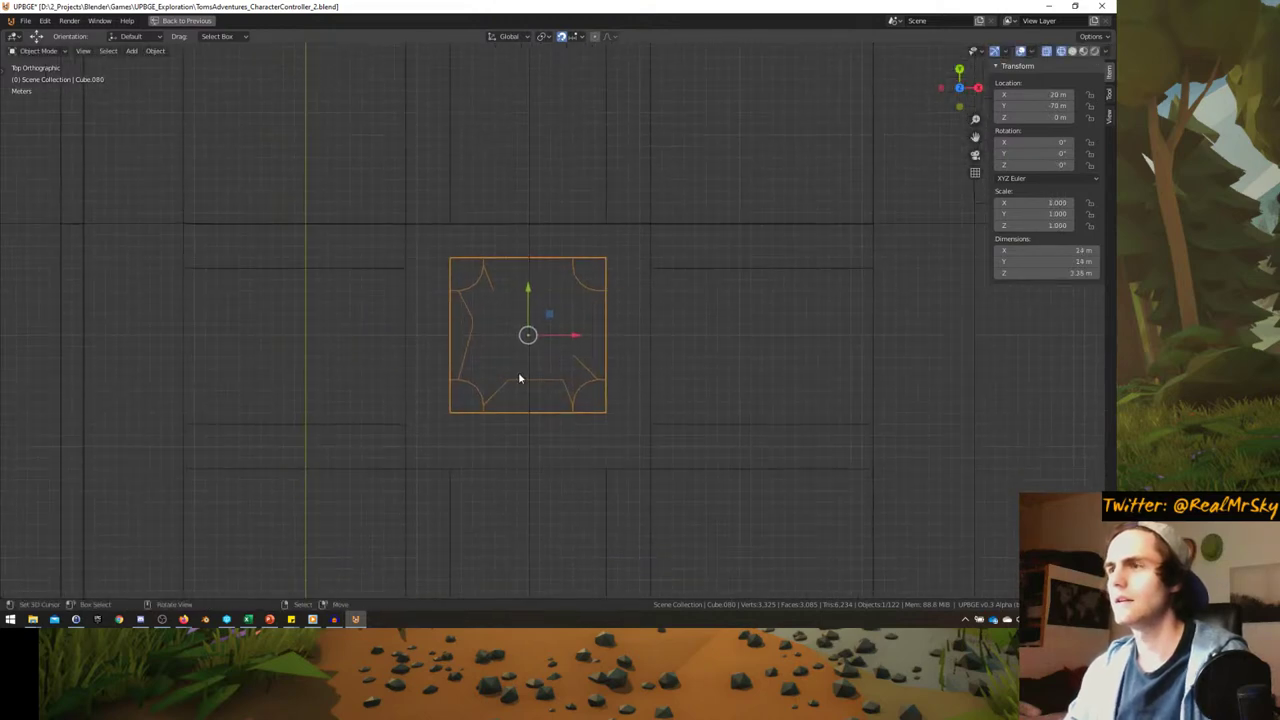
- Enter Edit Mode on the crossroad tile, try scaling the whole mesh, and cancel
key(Tab)
key(alt+a)
key(a)
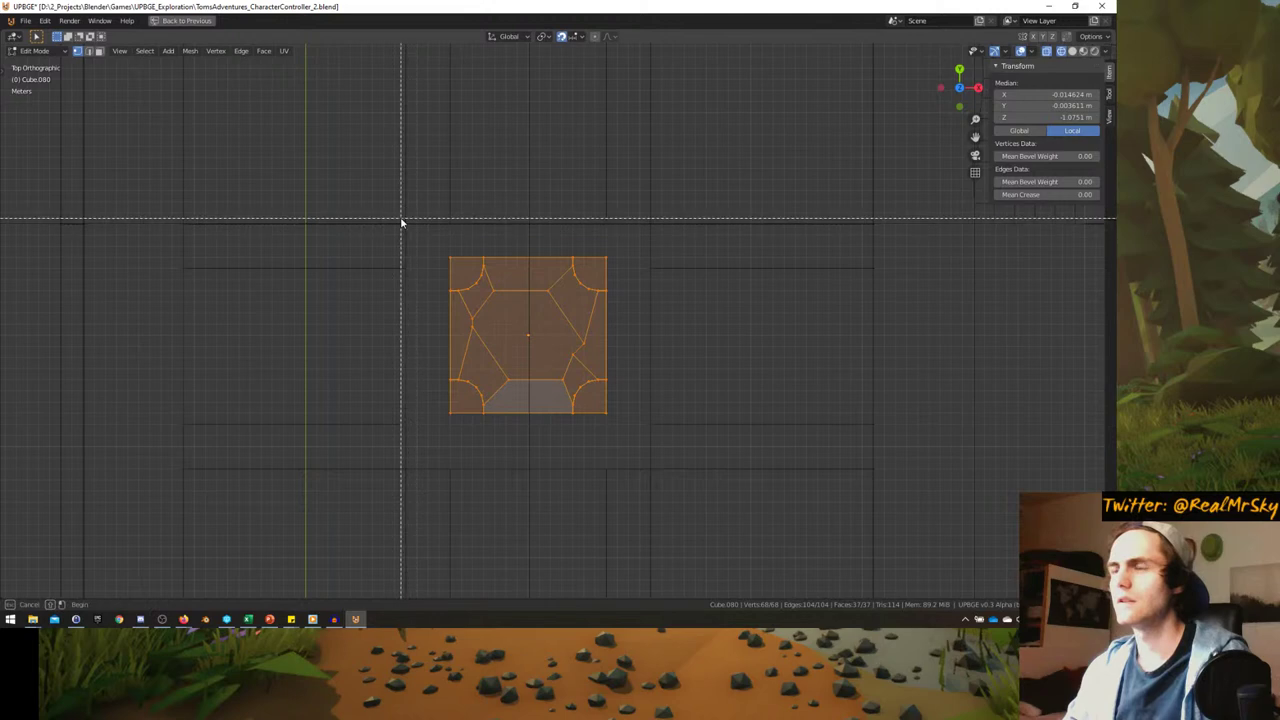
key(s)
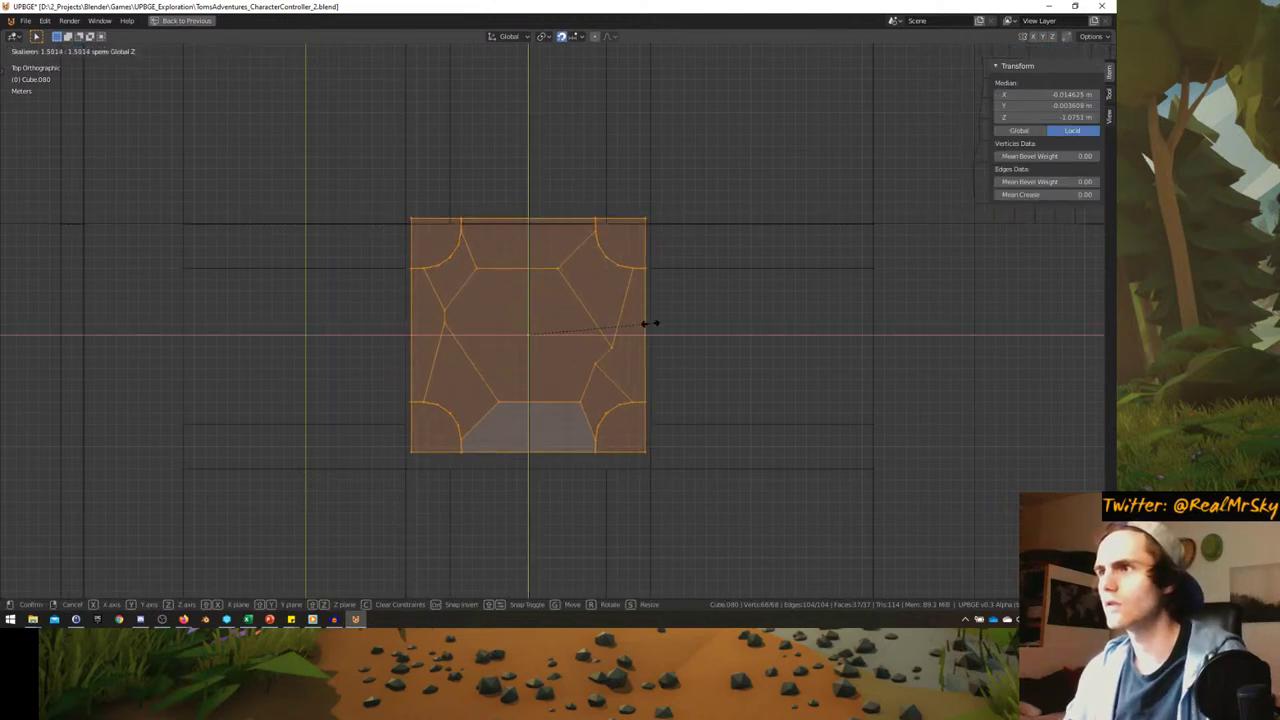
key(Escape)
key(alt+a)
key(a)
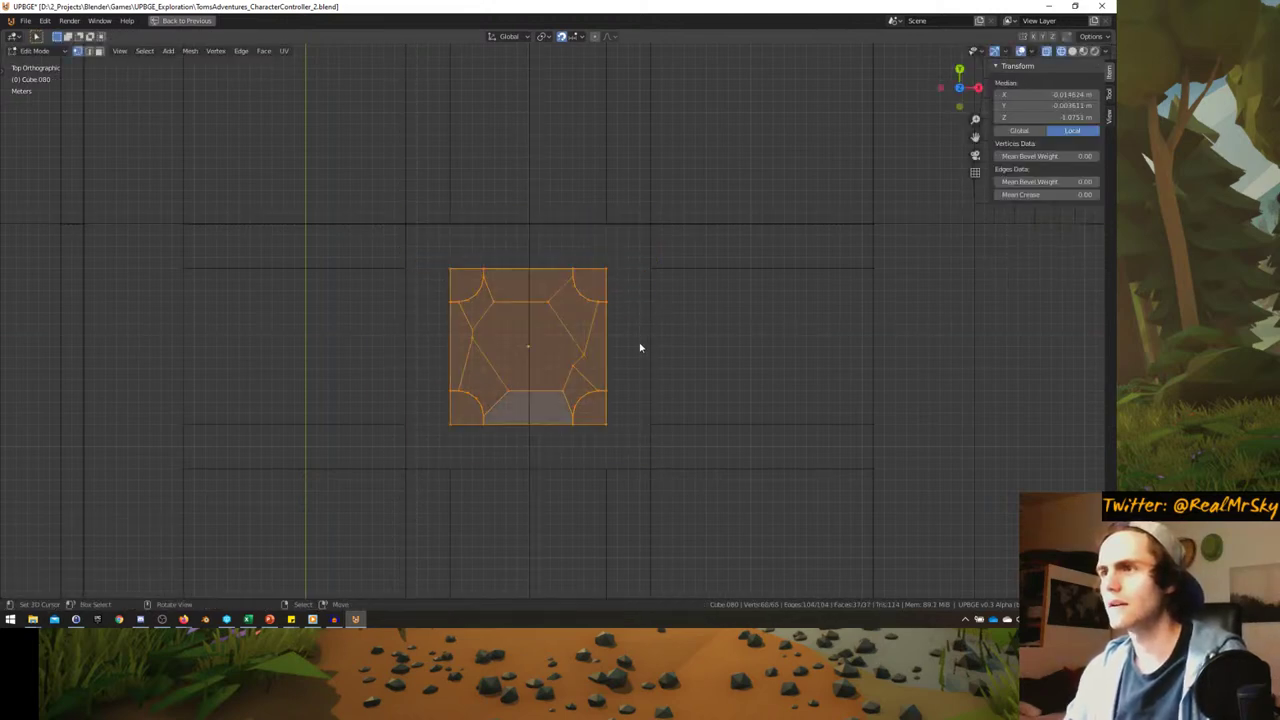
key(s)
key(Escape)
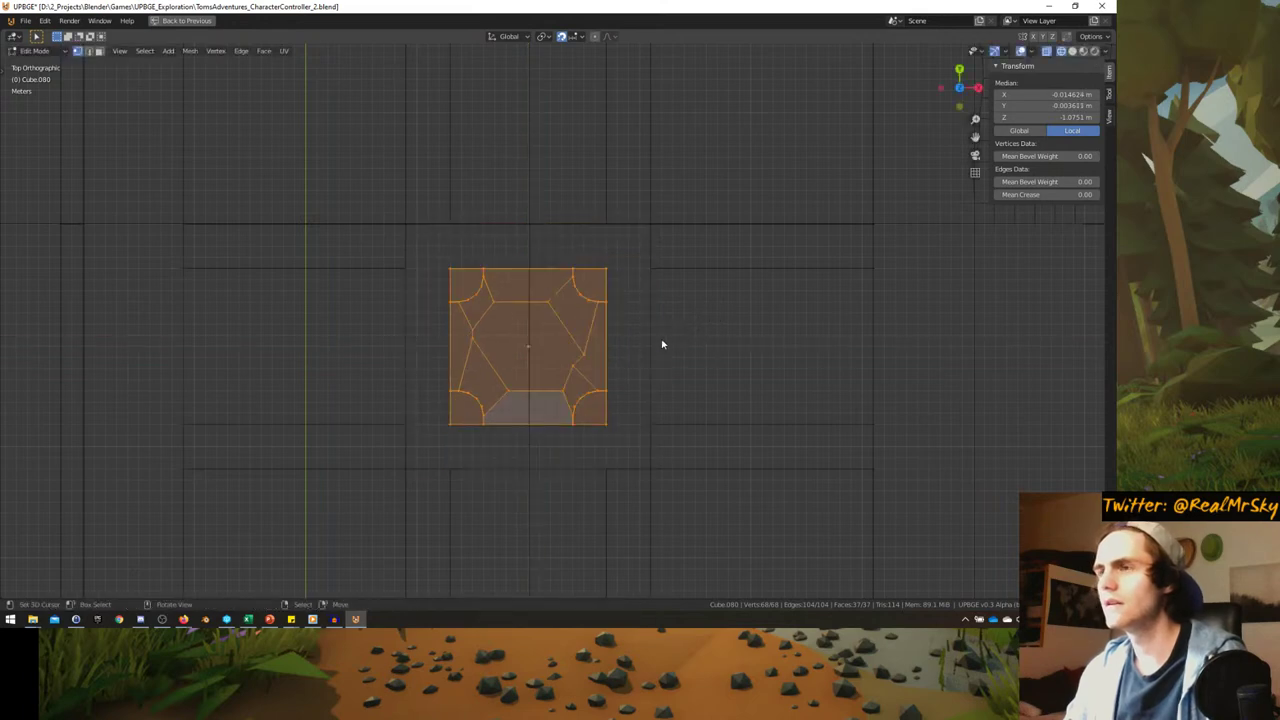
key(alt+a)
- Push the tile's top and bottom vertices outward along Y
drag(398, 226, 700, 338)
key(g)
key(y)
click(714, 291)
key(alt+a)
drag(425, 275, 690, 502)
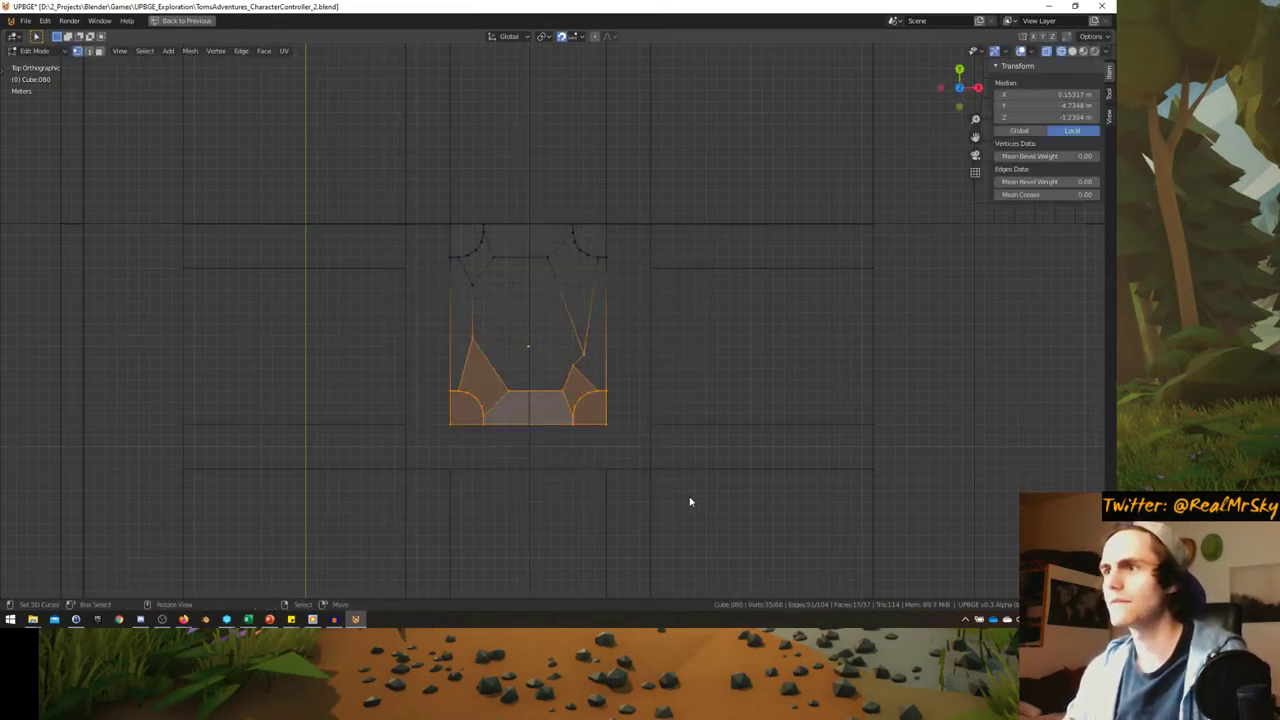
key(g)
key(y)
click(690, 542)
- Push the tile's right-half vertices outward along X
key(alt+a)
key(b)
drag(544, 186, 687, 547)
key(g)
key(x)
click(654, 429)
key(a)
key(alt+a)
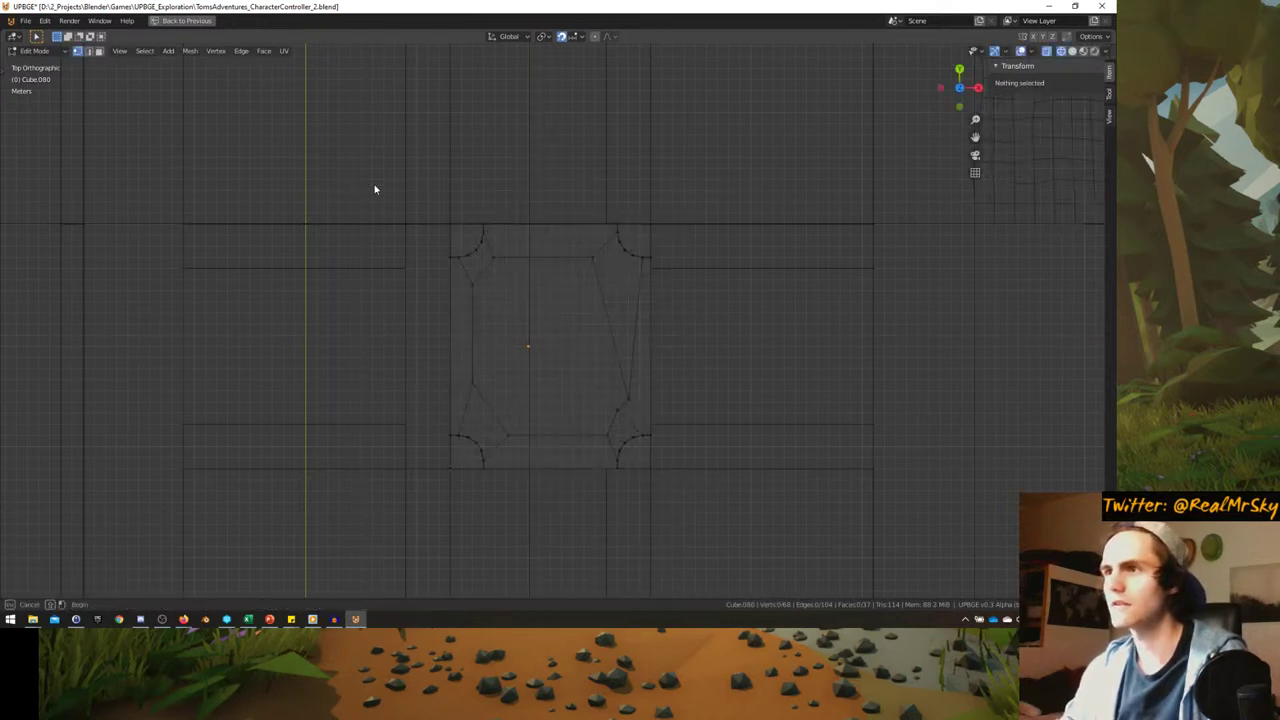
- Push the left-half vertices outward along X, reaching 22 m square, then select the top-left corner
drag(375, 189, 521, 503)
key(g)
key(x)
click(476, 500)
key(a)
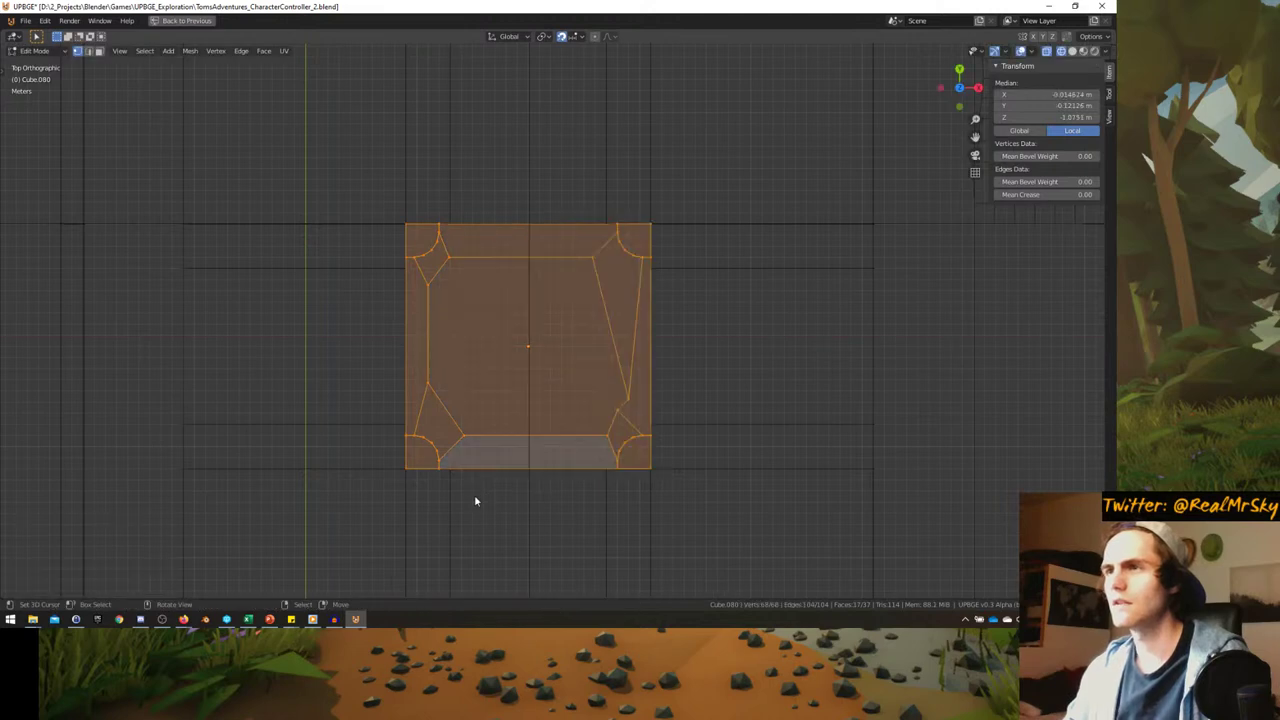
key(alt+a)
key(b)
drag(357, 190, 471, 277)
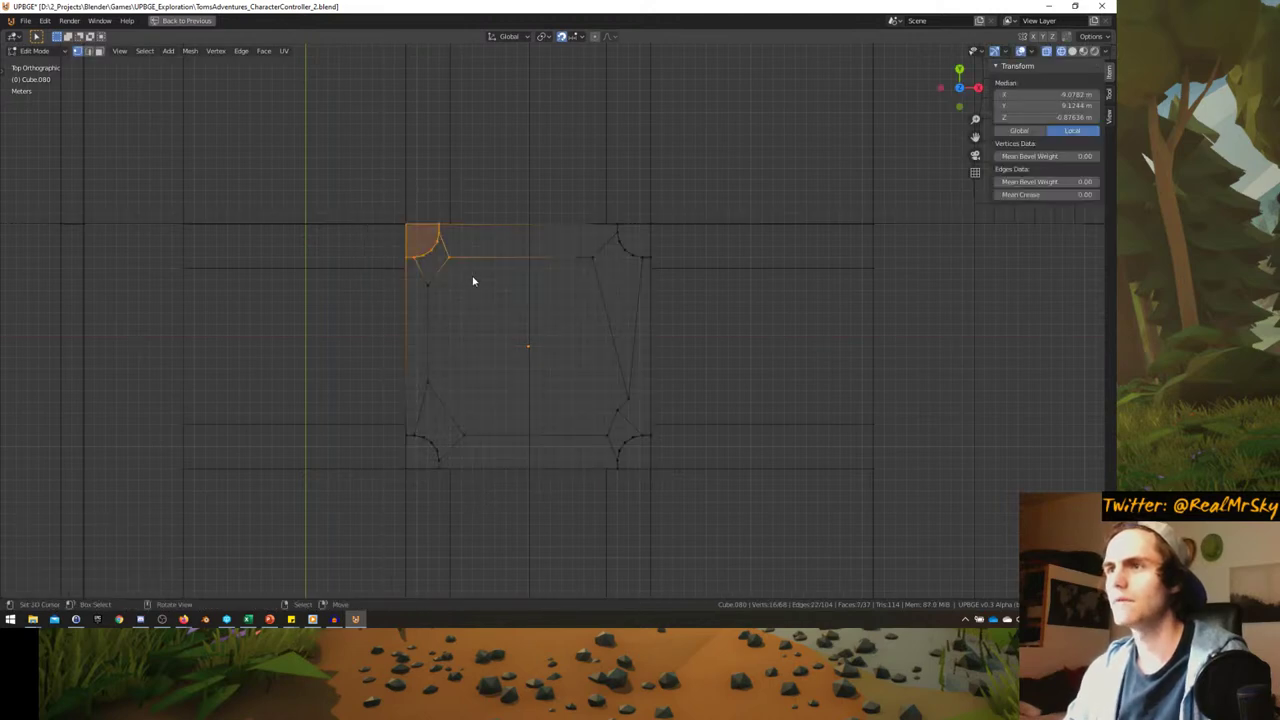
- Return to Object Mode and view the streets in perspective with Solid shading
key(Tab)
mouse_move(471, 286)
middle_down()
mouse_move(457, 286)
mouse_move(482, 337)
mouse_move(537, 309)
middle_up()
key(z)
click(530, 280)
- Switch to the active camera view behind the character with Numpad 0
scroll(535, 320, up, 3)
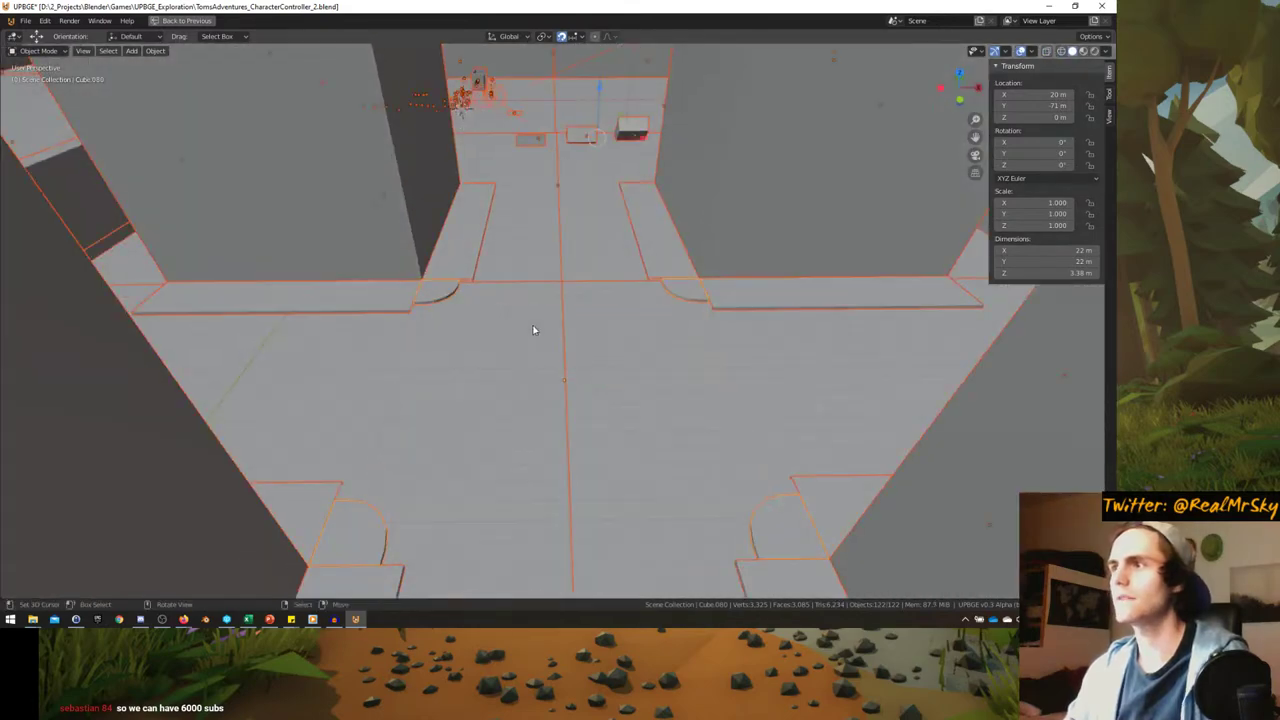
key(KP_0)
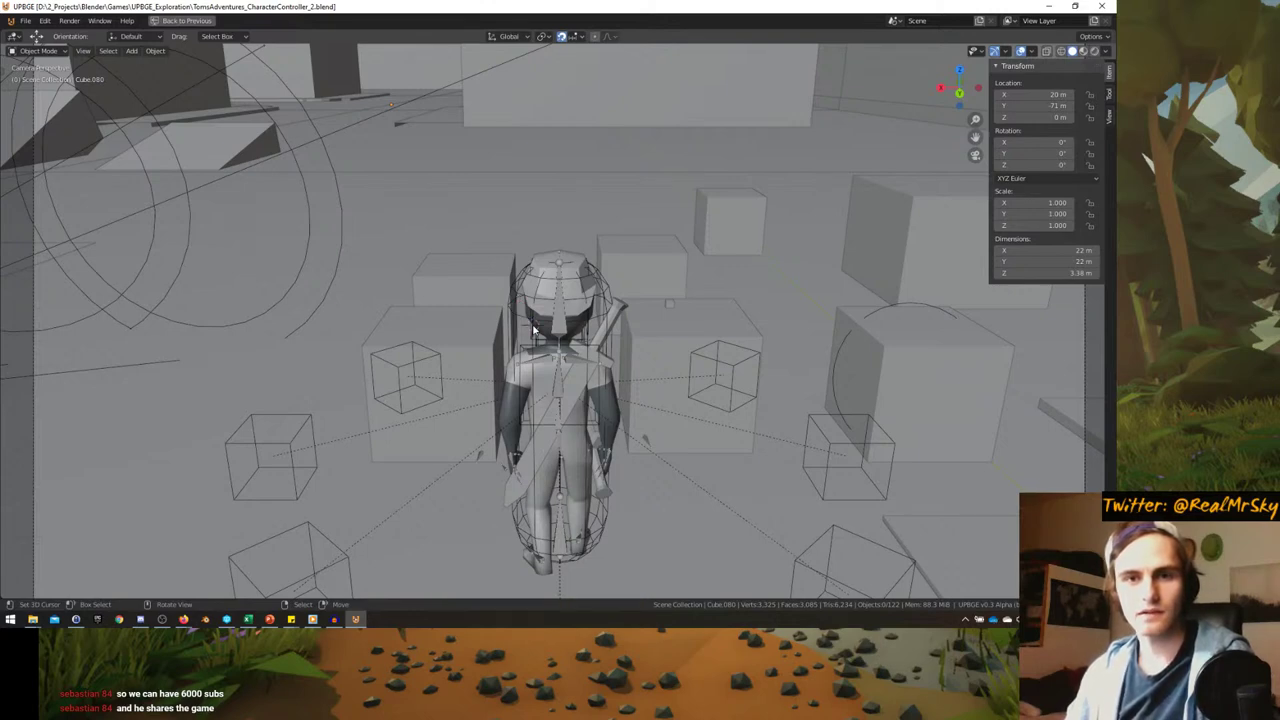
- Start the game and run the character through the doorway and along the pale ramp
key(p)
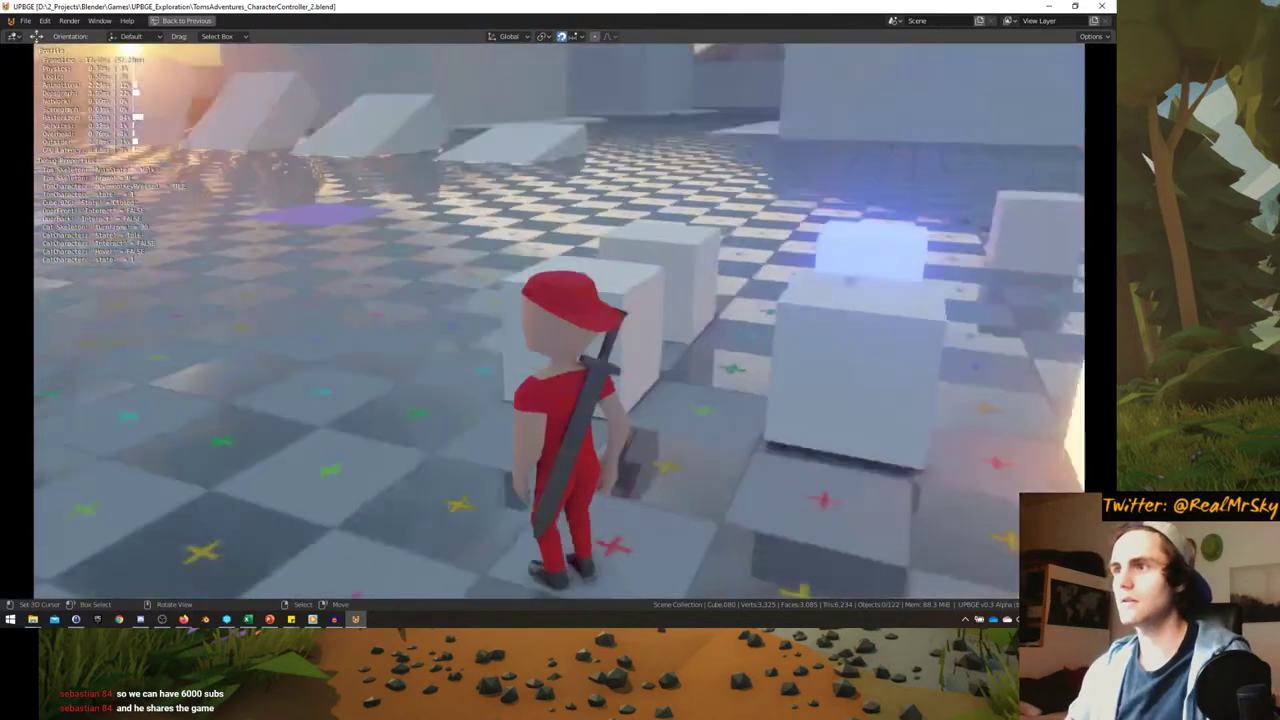
key(w)
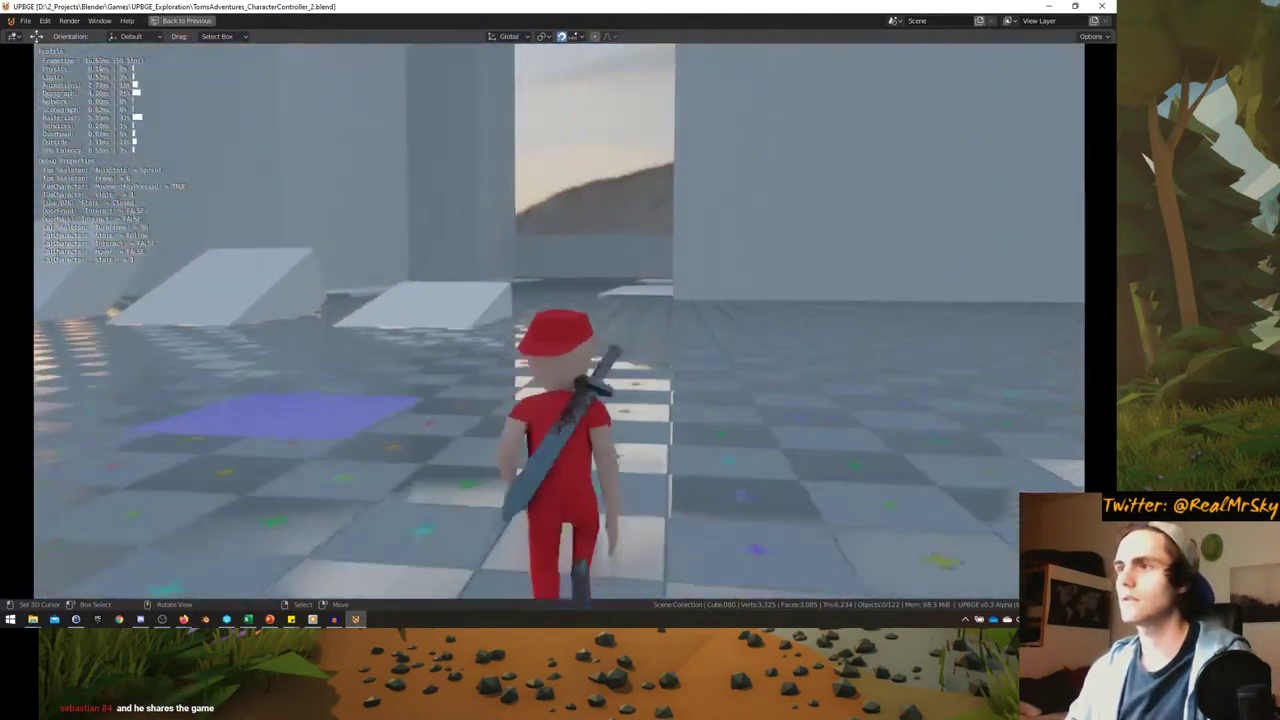
key(w)
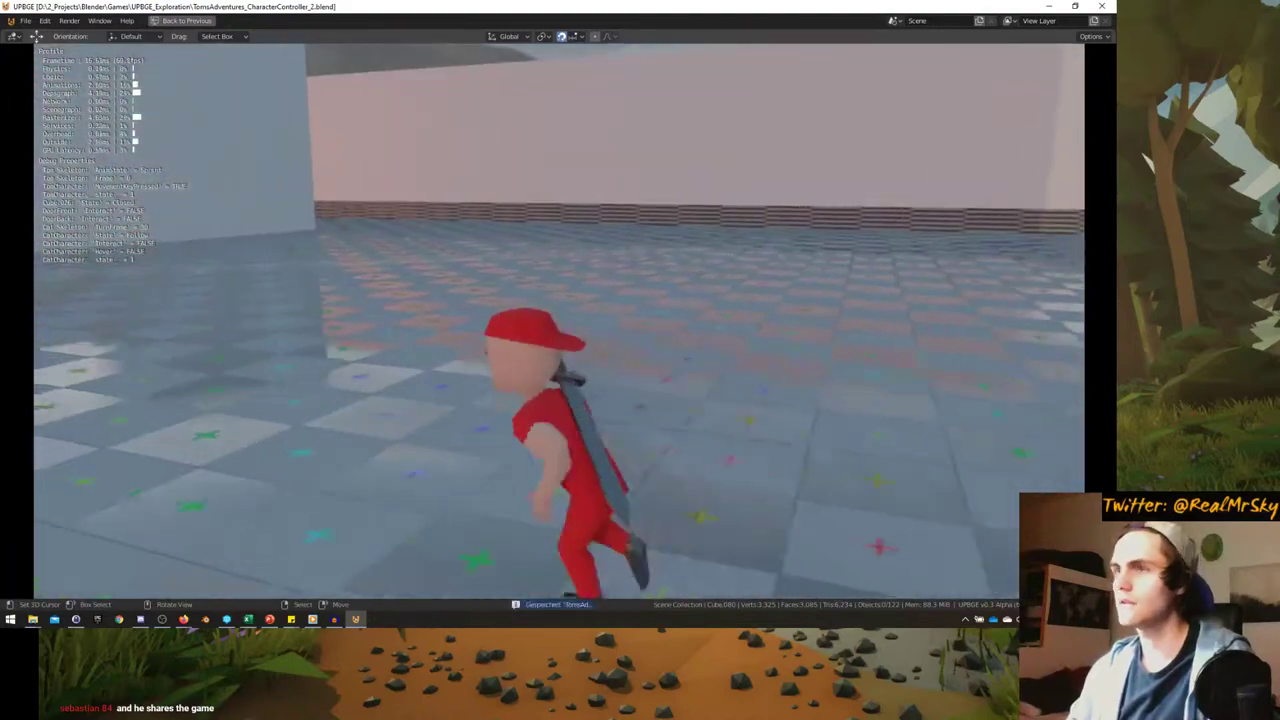
key(w)
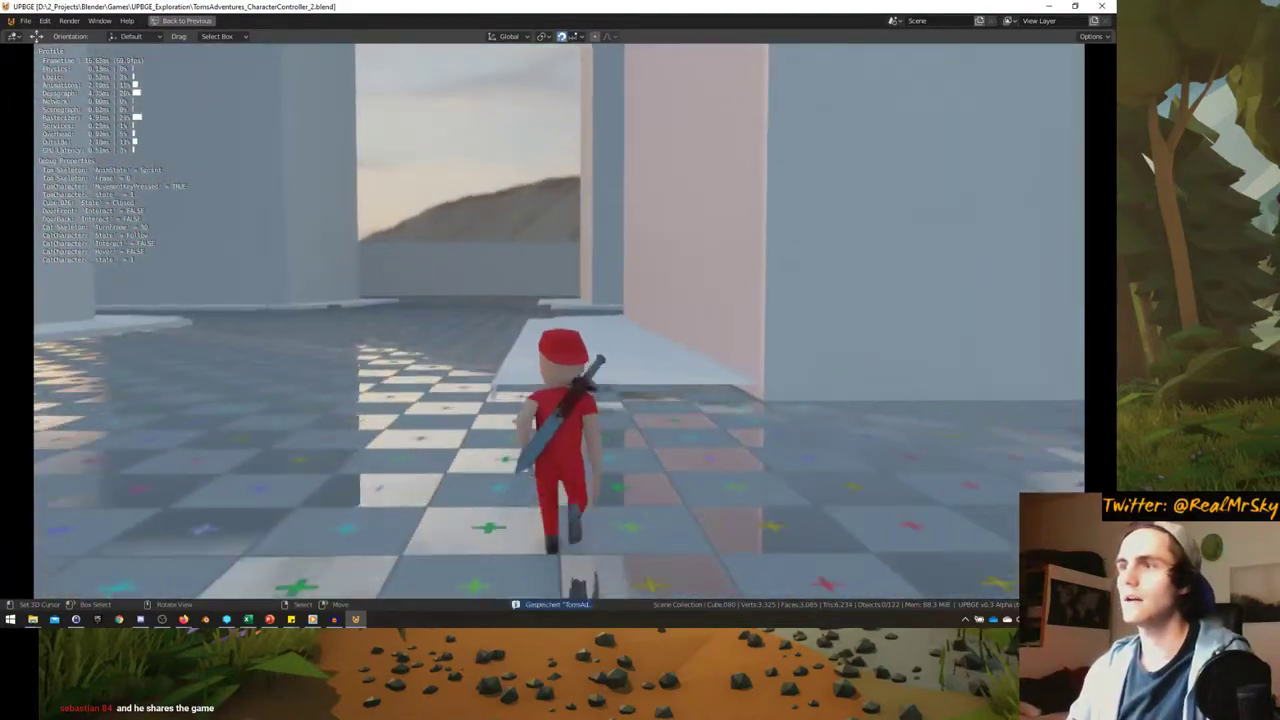
key(w)
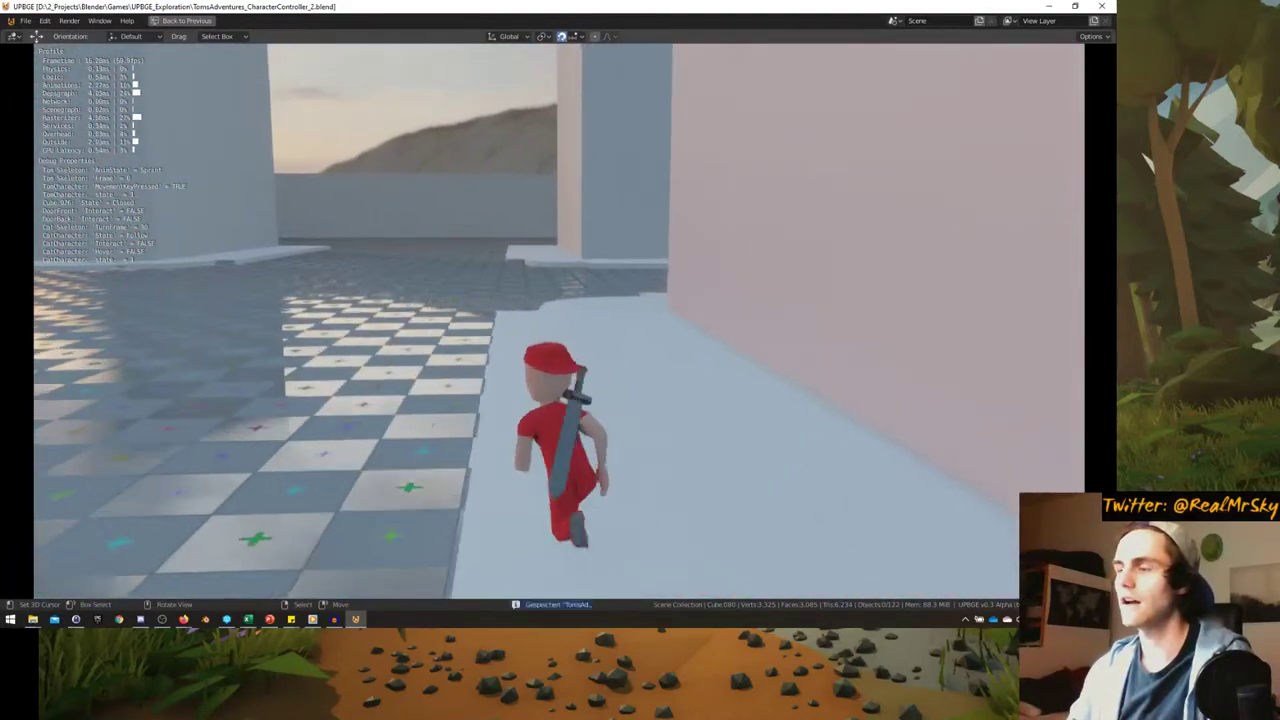
key(w)
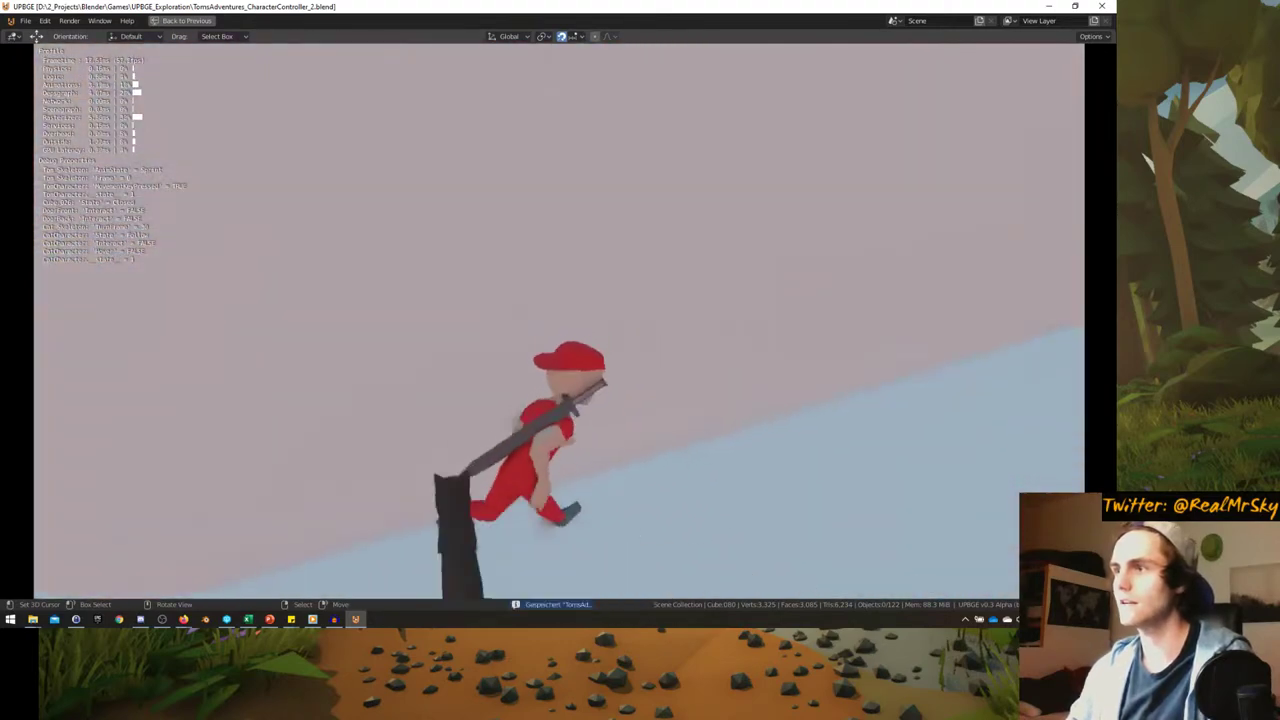
- Run back over the ramp and checkered floor past the pillars, then exit the game
key(w)
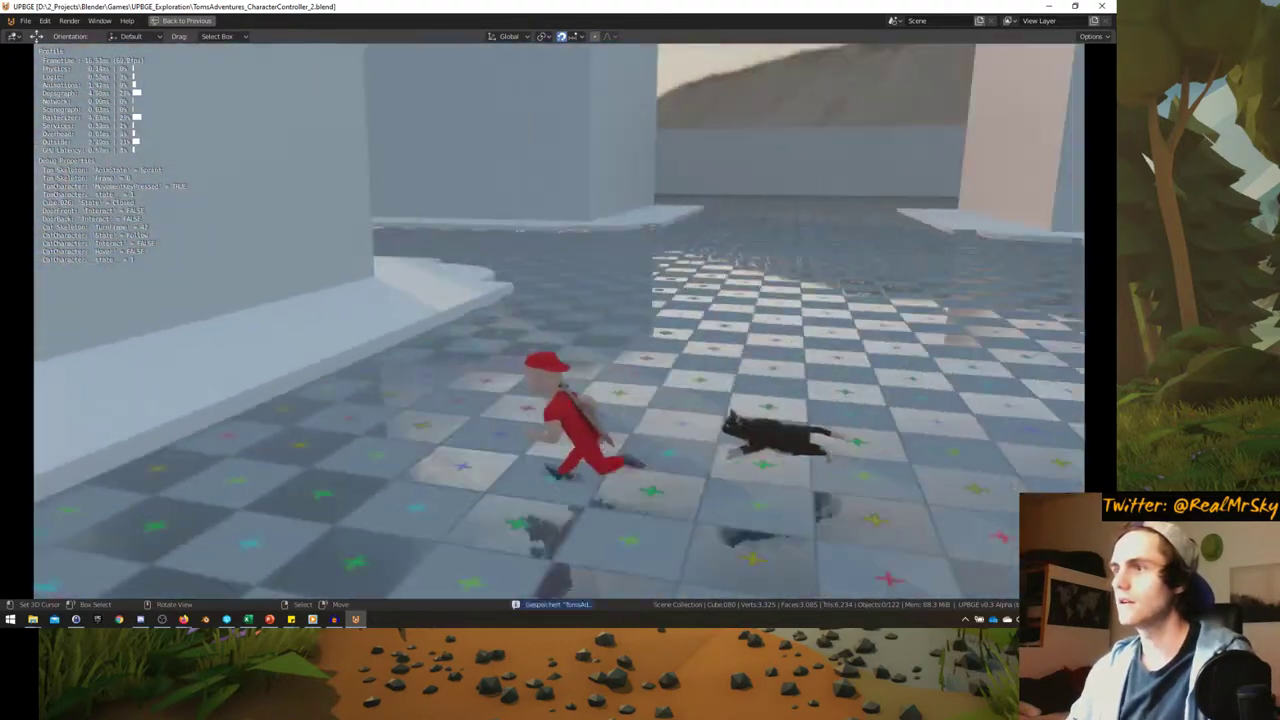
key(w)
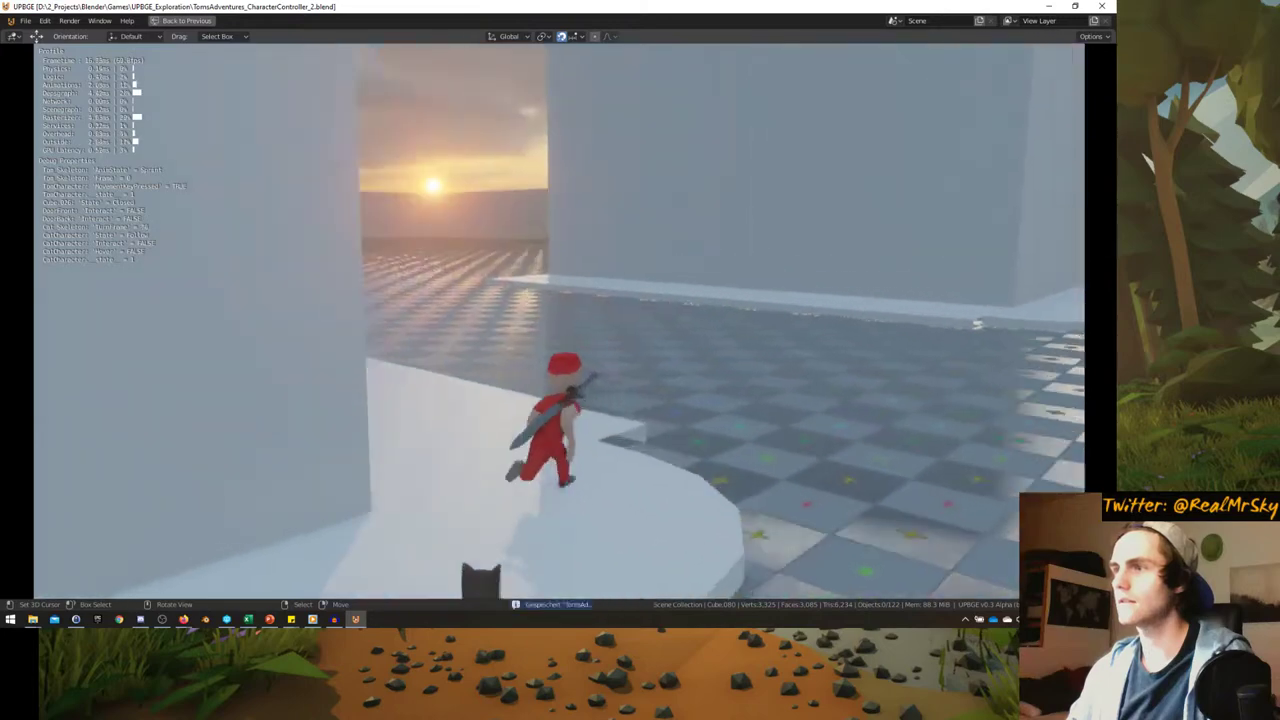
key(w)
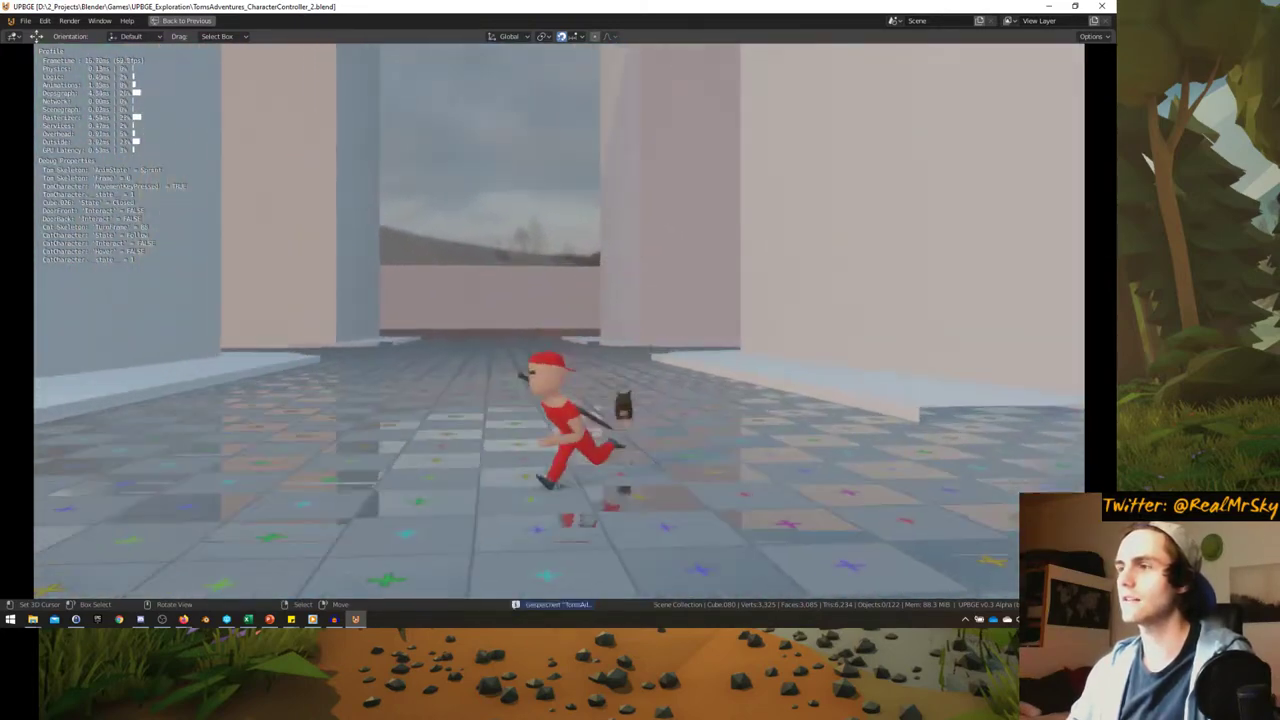
key(Escape)
middle_drag(451, 349, 505, 346)
scroll(345, 363, up, 5)
- In top wireframe view, scale the top-left rounded corner flat around its outer vertex, with the 3D cursor as pivot
key(Tab)
key(KP_7)
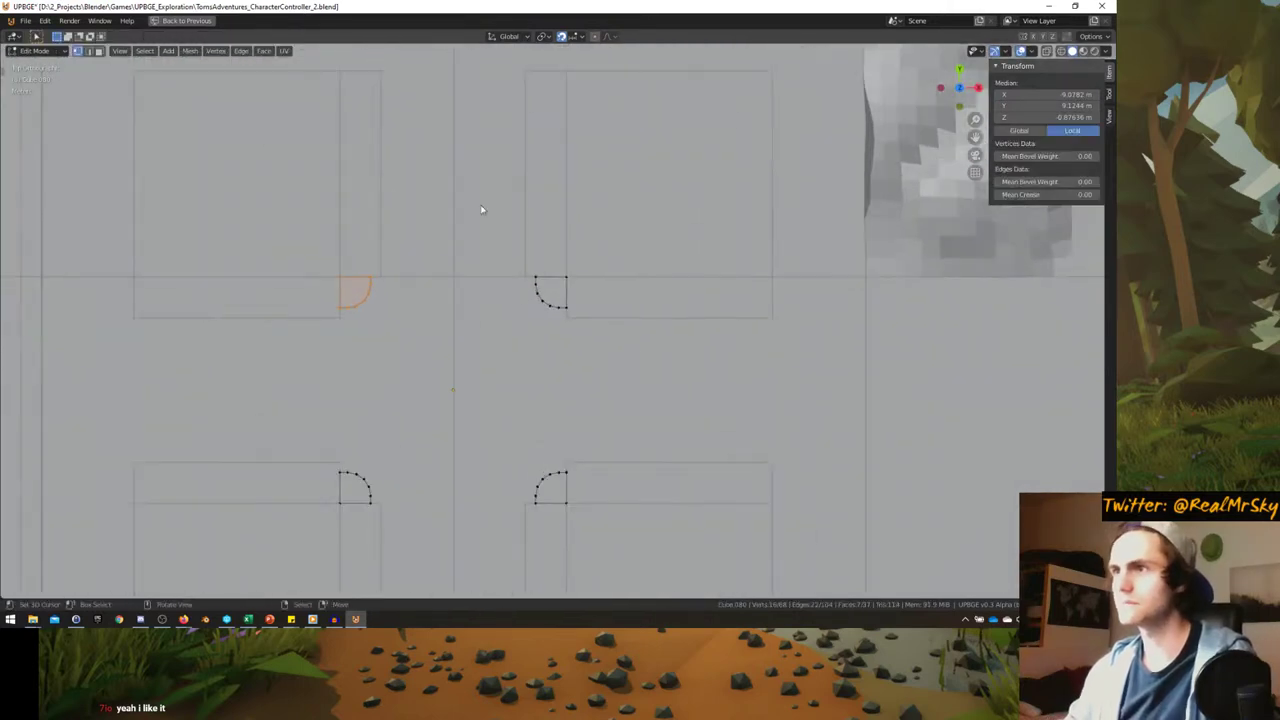
shift+middle_drag(345, 238, 432, 243)
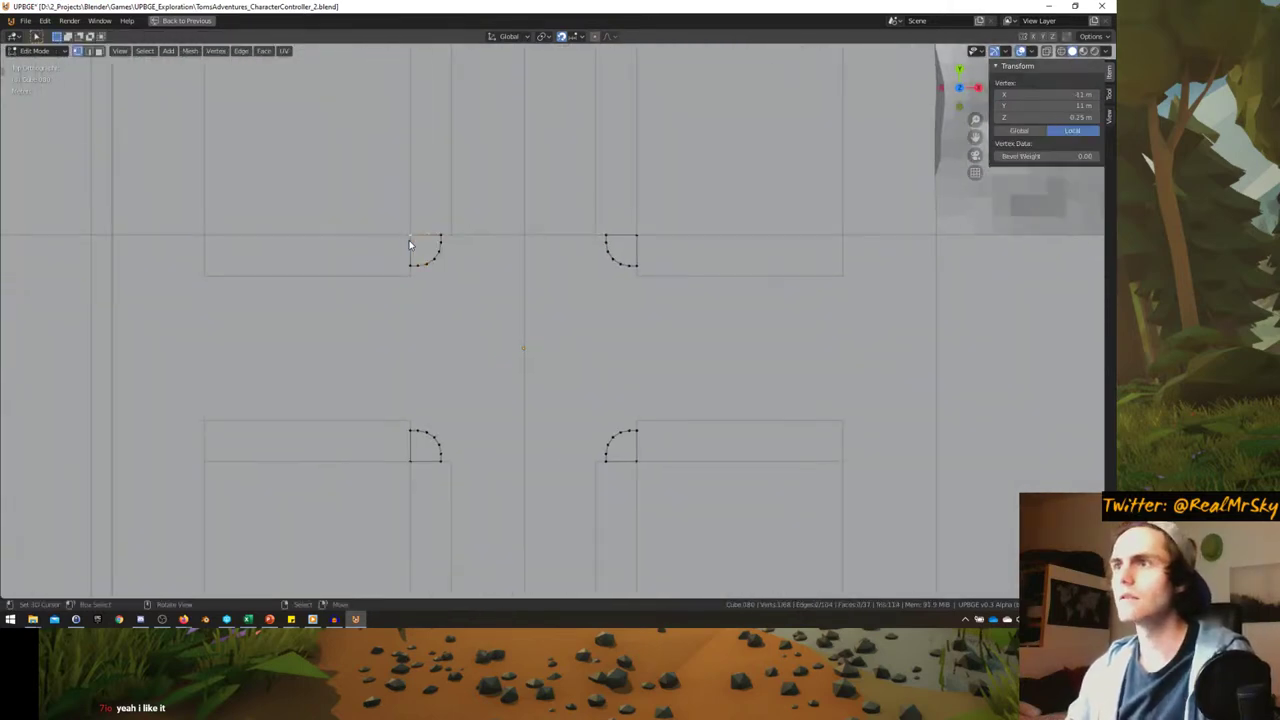
click(331, 266)
key(shift+s)
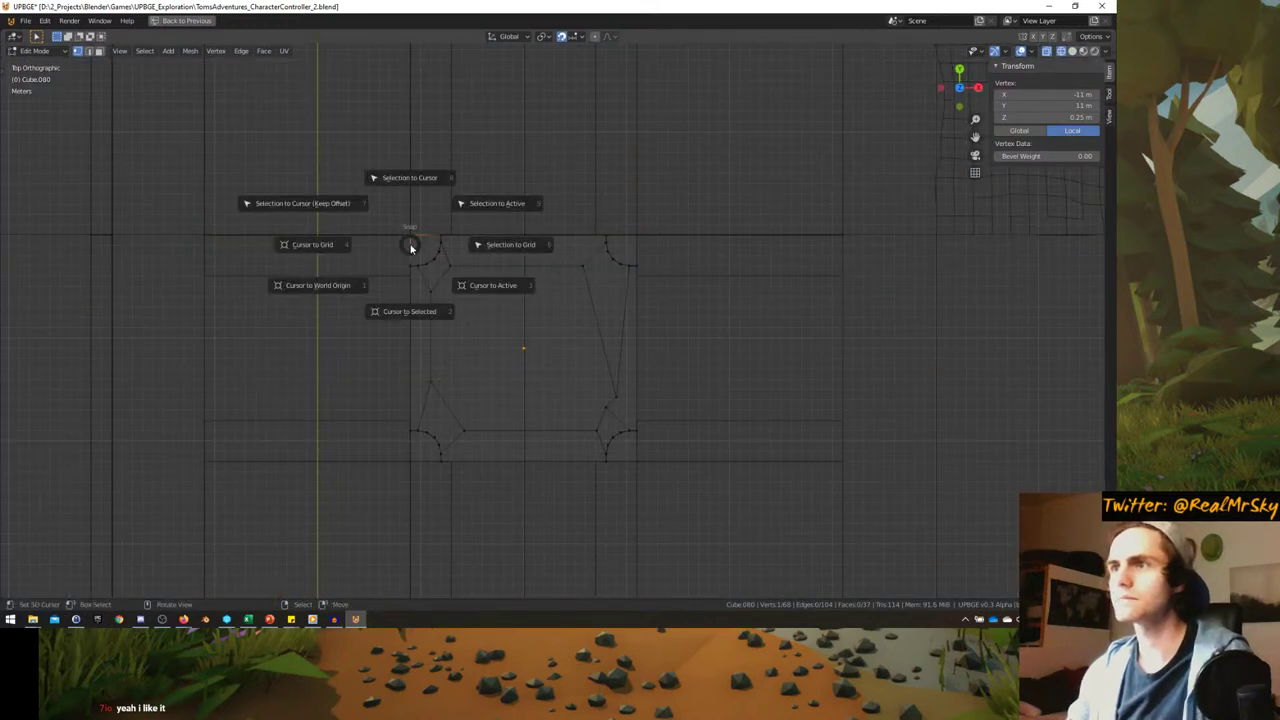
click(405, 320)
key(z)
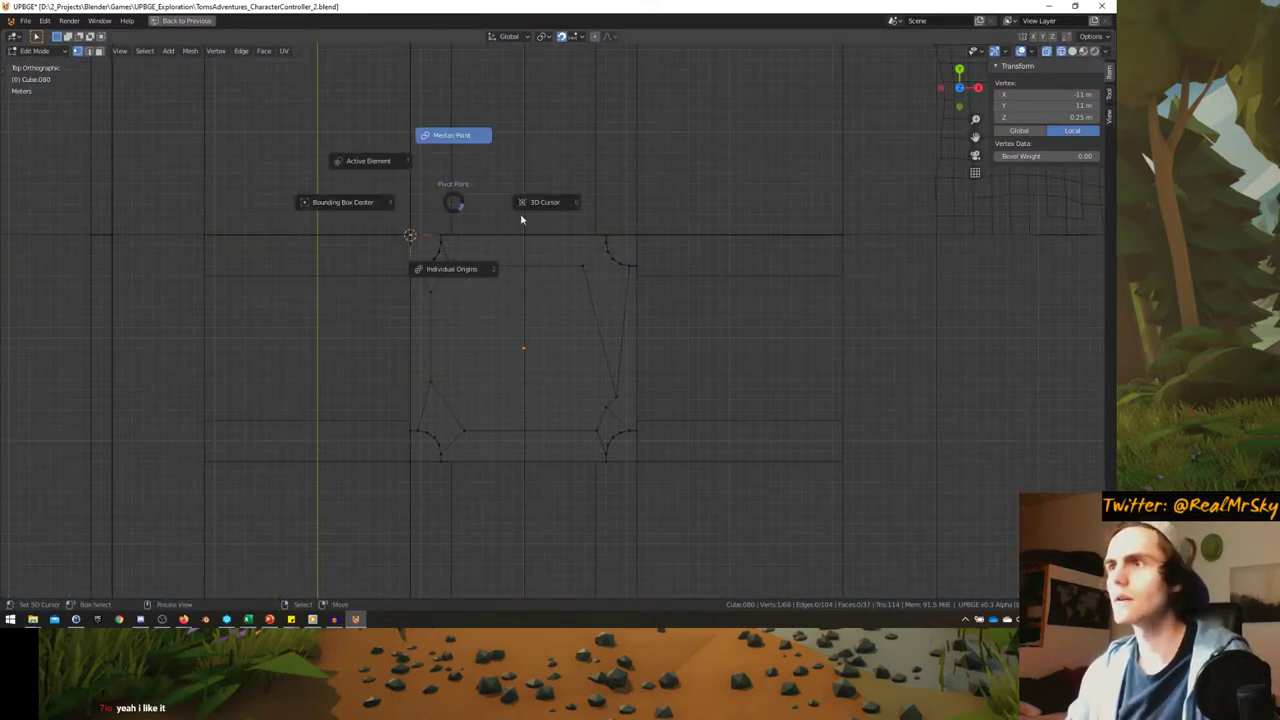
key(a)
key(alt+a)
drag(395, 237, 483, 314)
key(s)
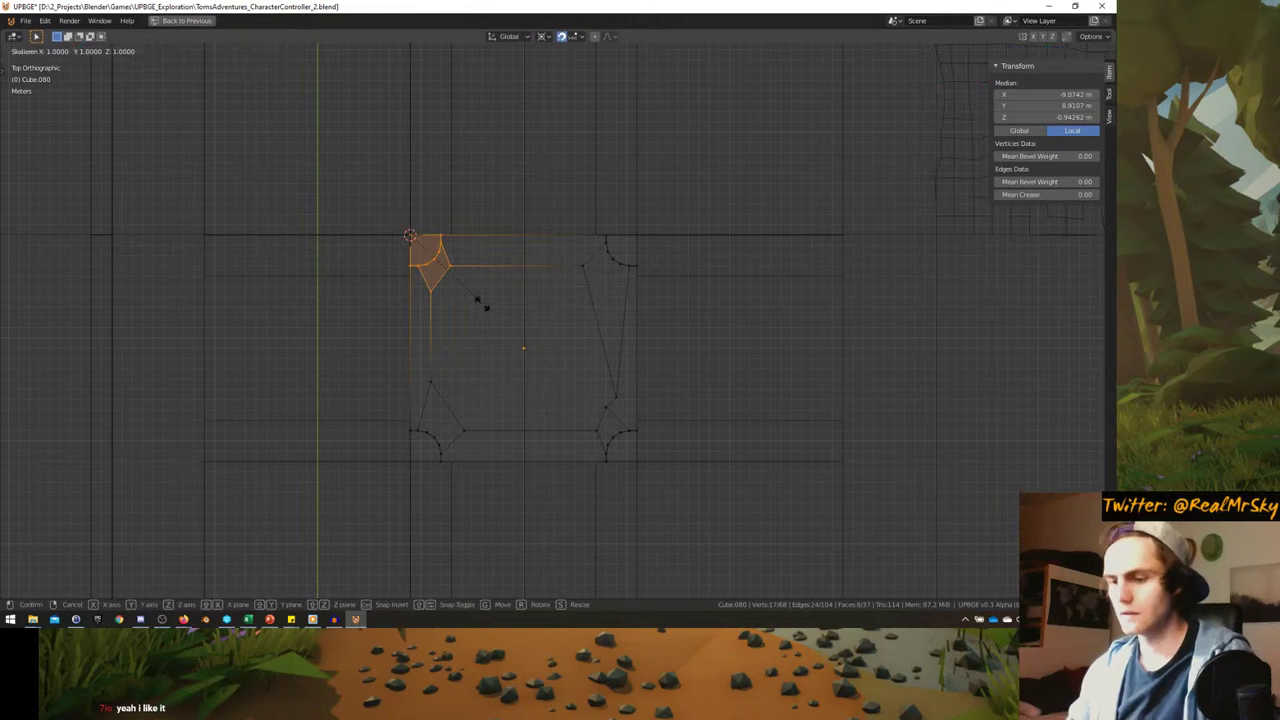
key(shift+z)
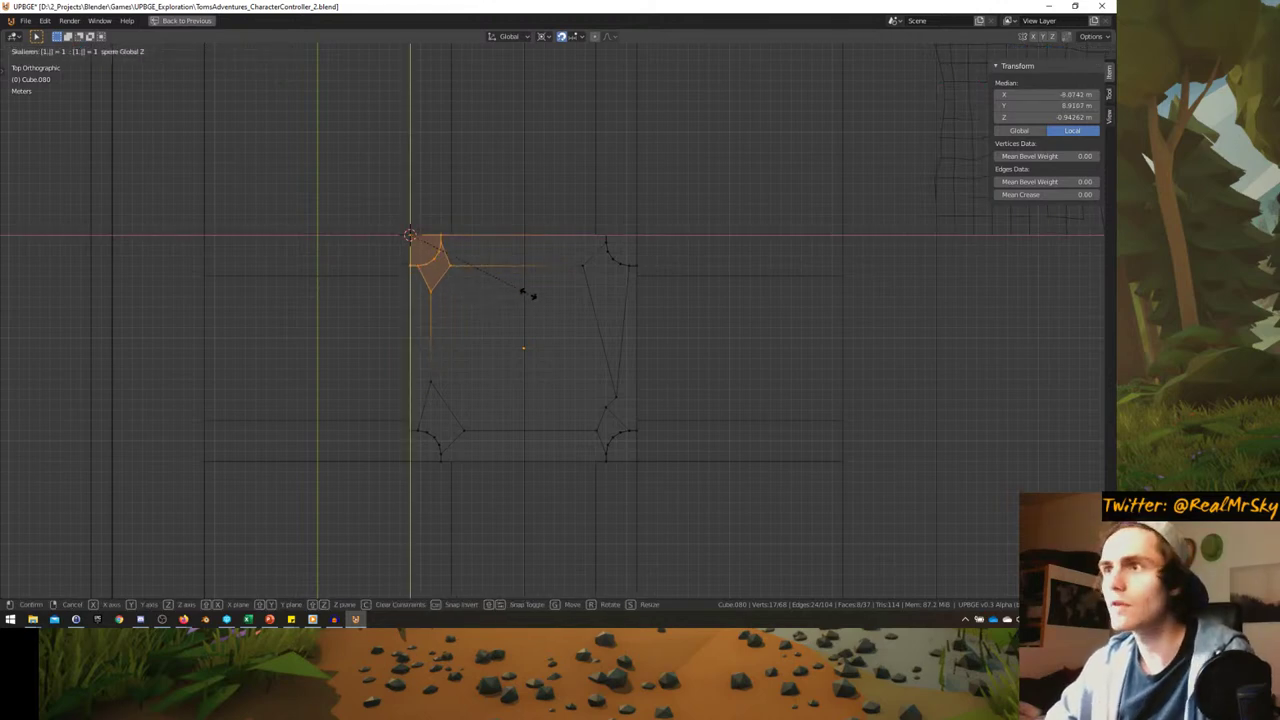
click(527, 293)
- Scale the top-right corner section flat around its own outer corner point
scroll(500, 290, up, 4)
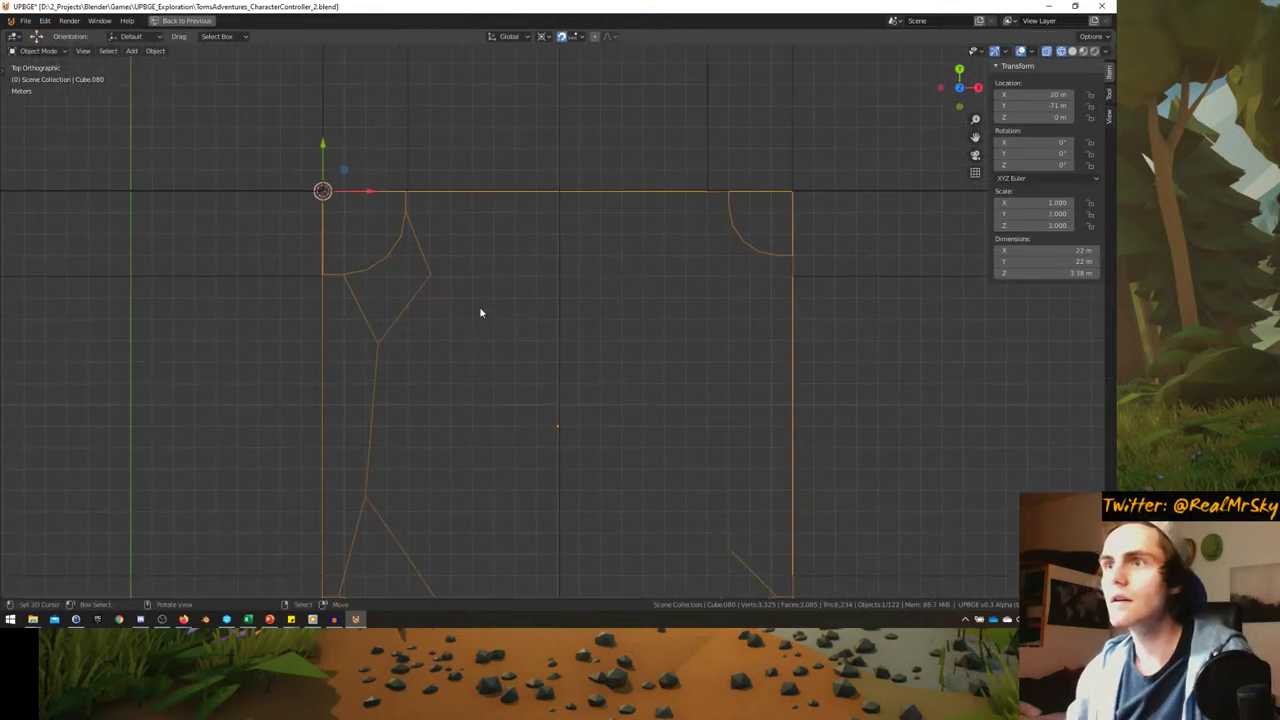
scroll(479, 312, down, 3)
drag(480, 194, 660, 310)
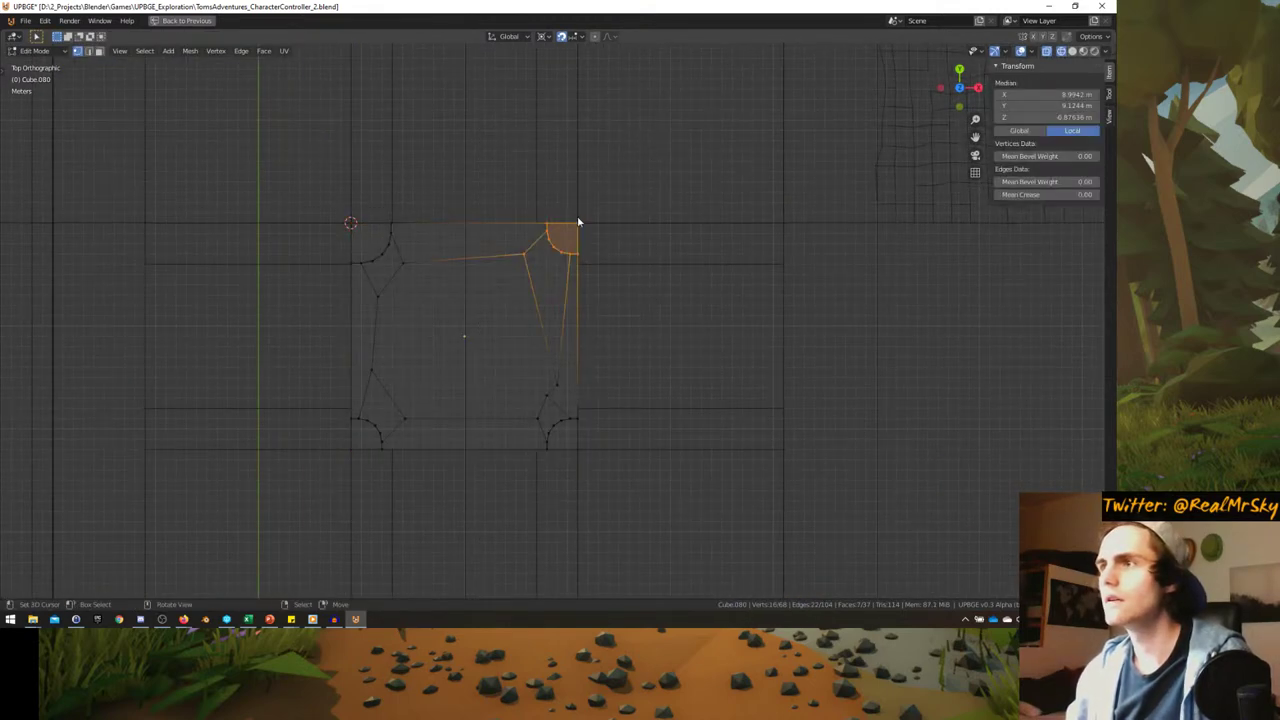
key(shift+s)
click(586, 290)
key(a)
drag(486, 177, 670, 326)
key(s)
key(shift+z)
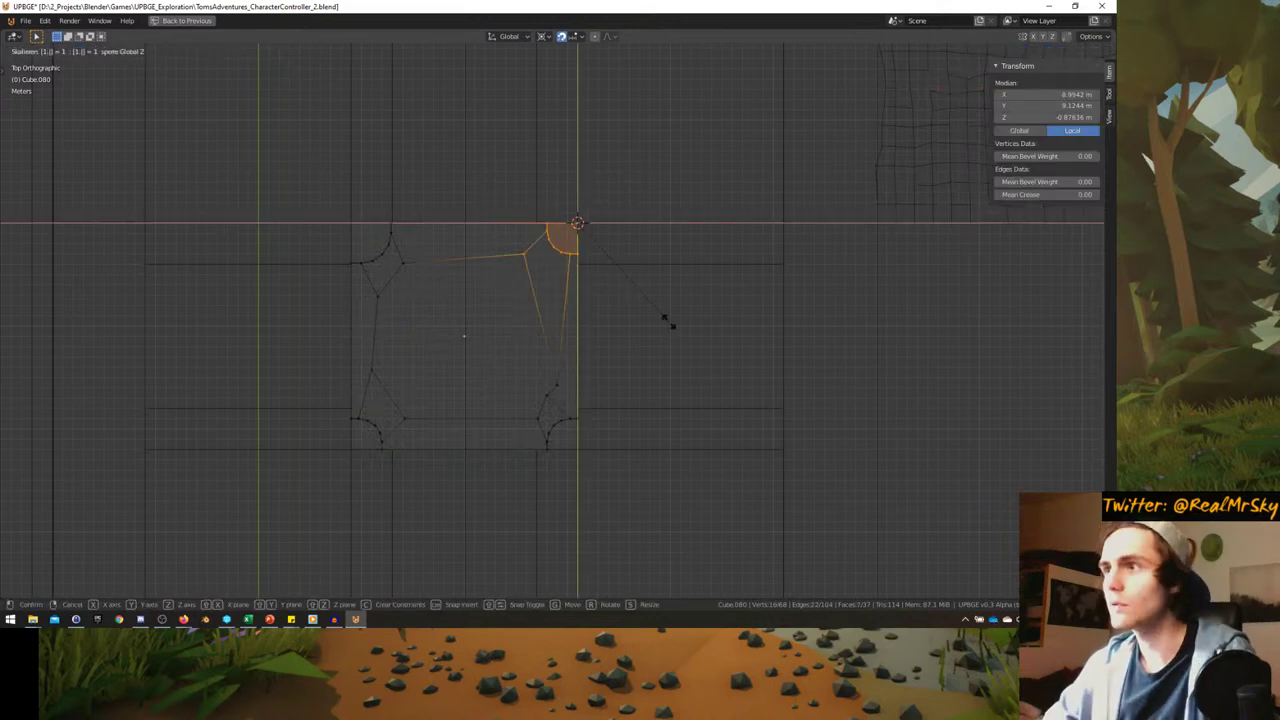
click(668, 320)
- Scale the bottom-right corner section flat around its outer corner vertex
shift+middle_drag(668, 320, 663, 274)
key(a)
click(574, 409)
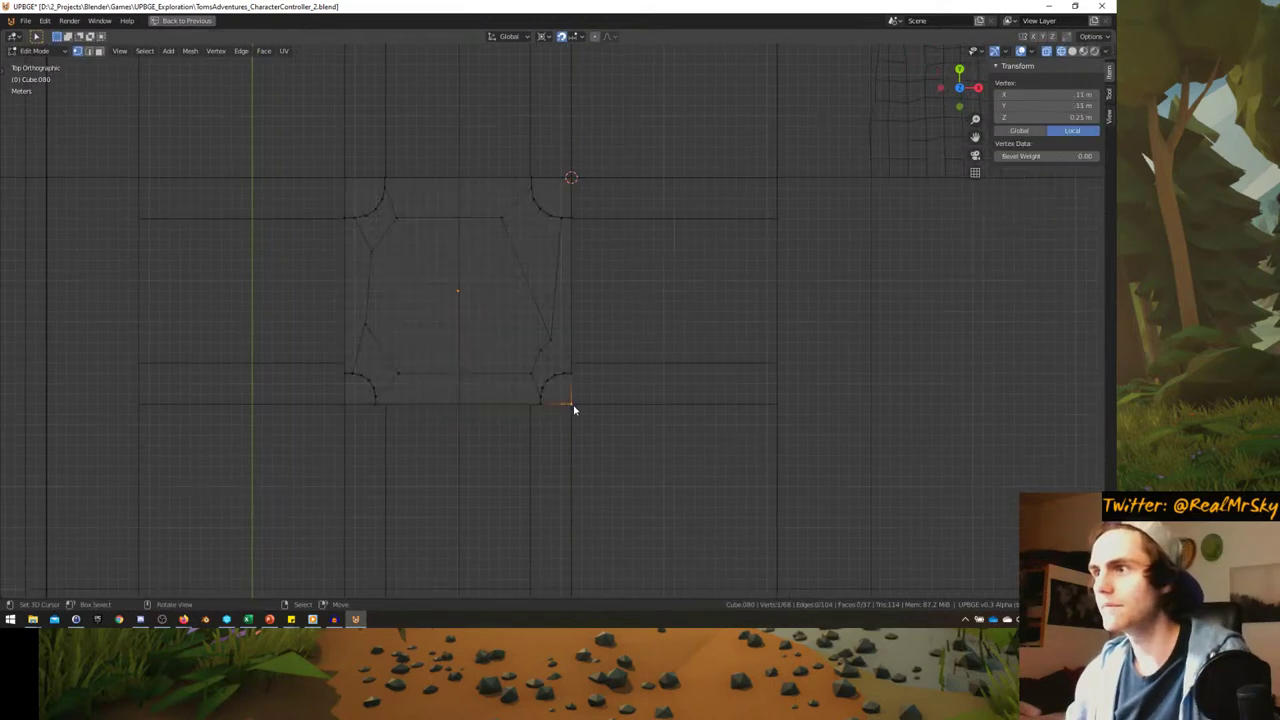
key(shift+s)
click(573, 528)
key(a)
drag(494, 312, 603, 432)
key(s)
key(shift+z)
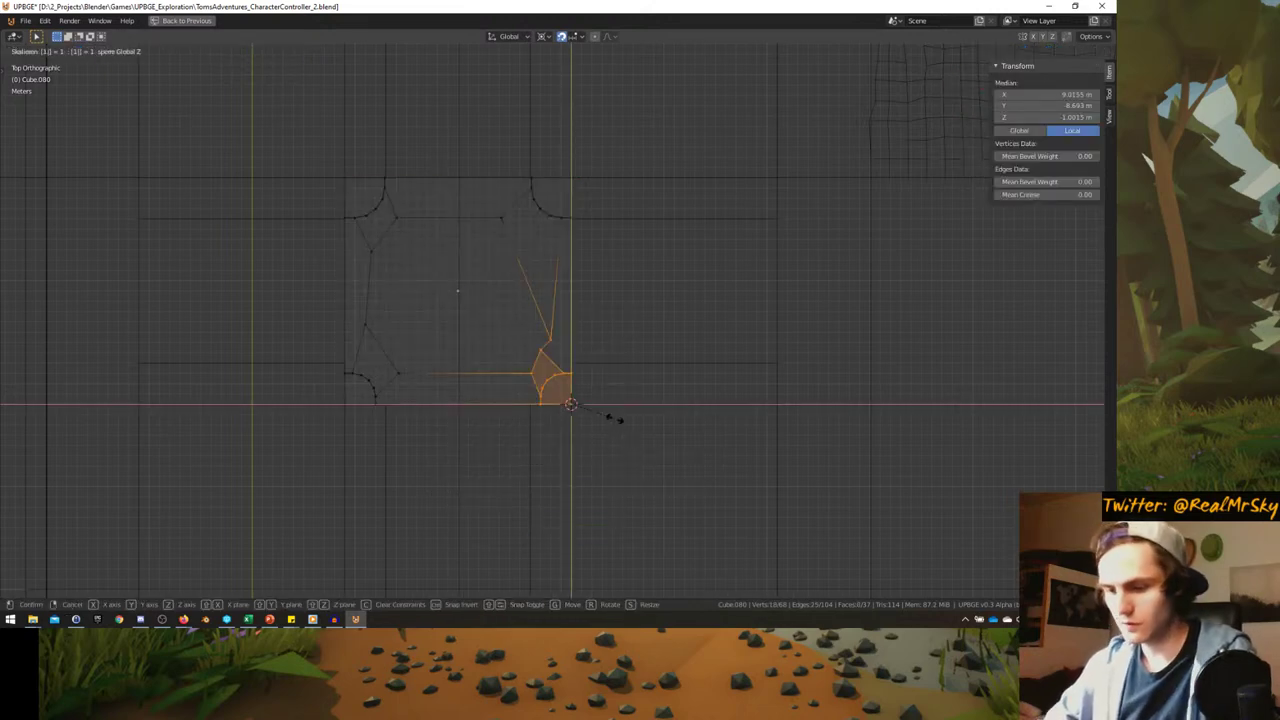
click(614, 417)
- Scale the bottom-left corner section around its outer vertex, redoing the misplaced pivot, and leave Edit Mode
shift+middle_drag(400, 367, 403, 357)
click(386, 393)
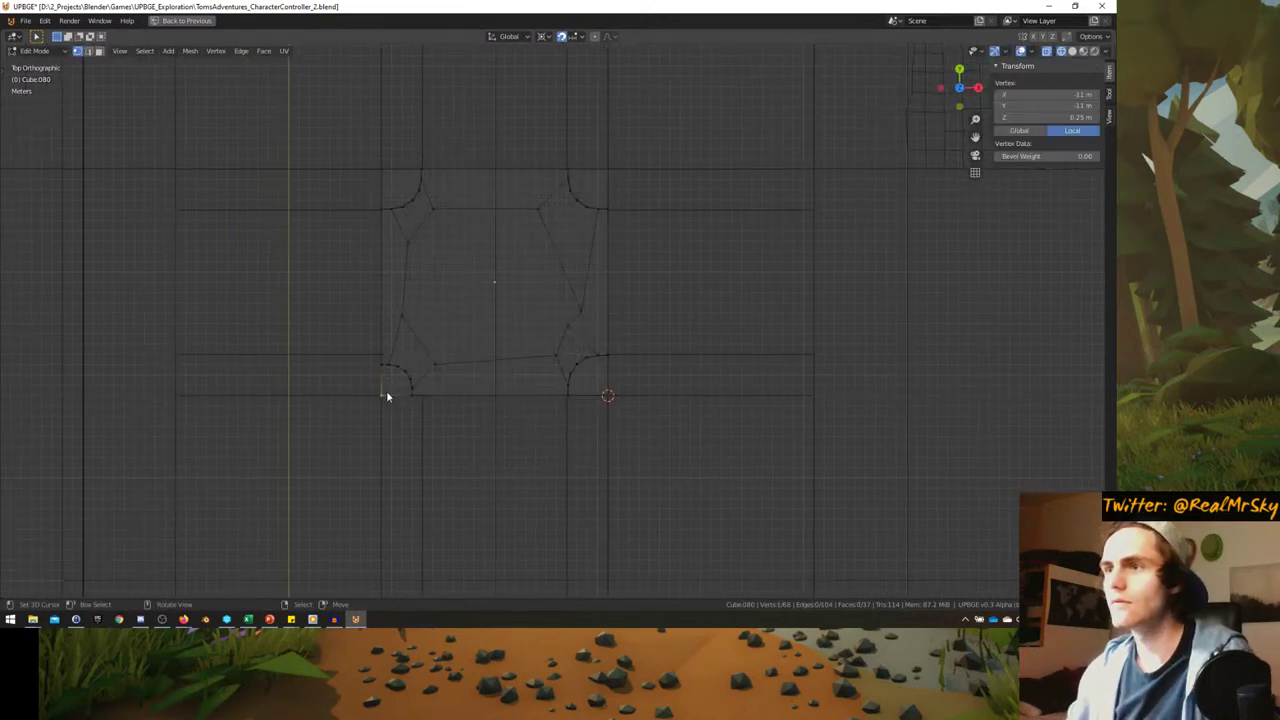
key(shift+s)
click(386, 462)
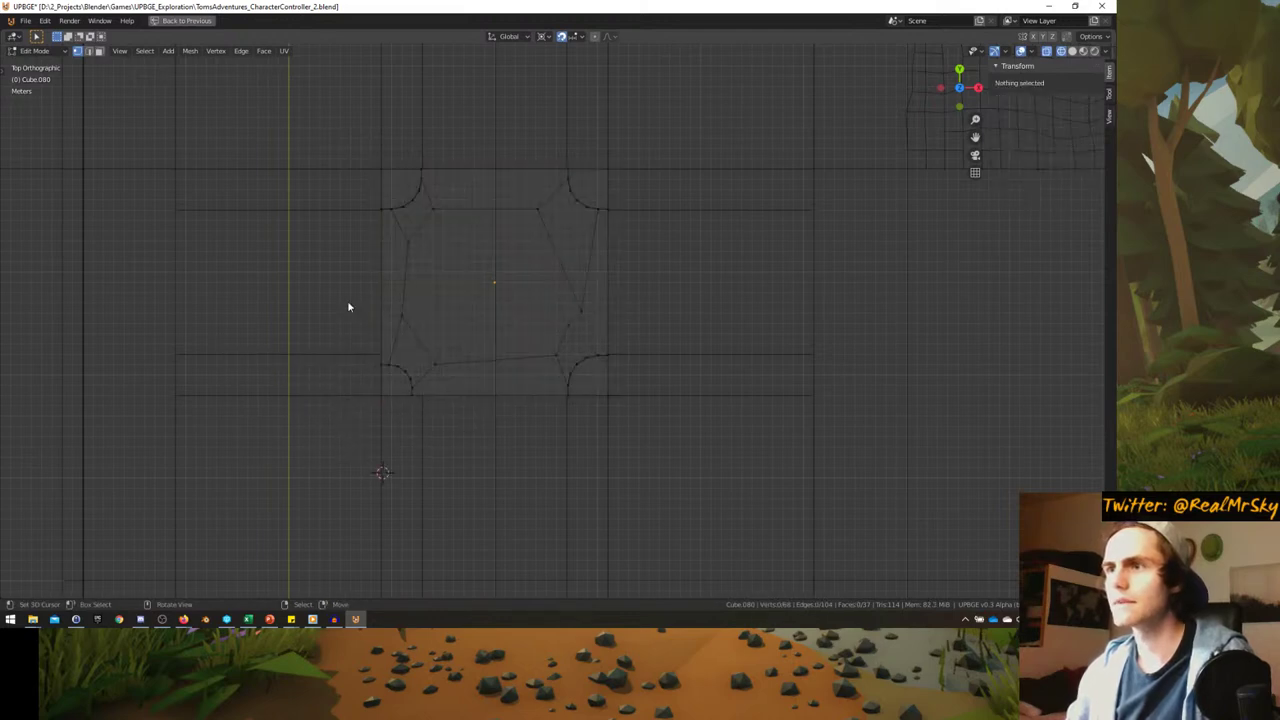
drag(349, 306, 465, 455)
key(s)
key(shift+z)
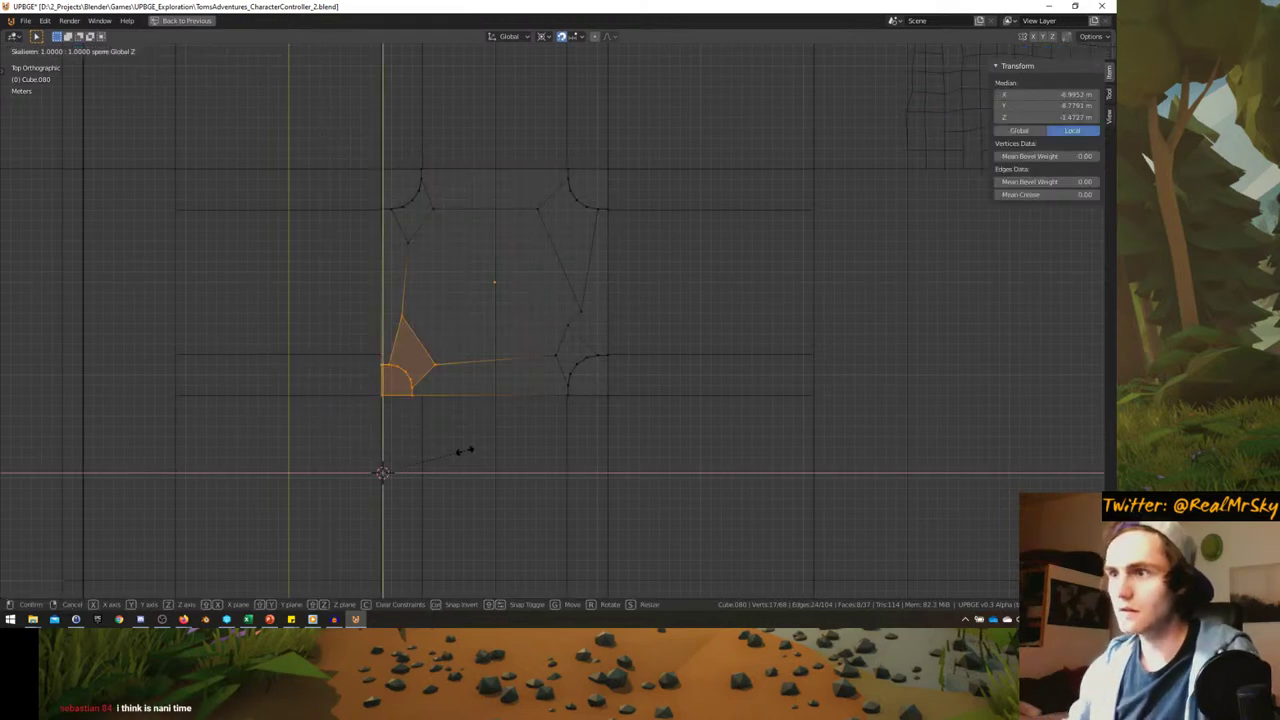
key(Escape)
click(366, 403)
key(shift+s)
click(362, 468)
key(a)
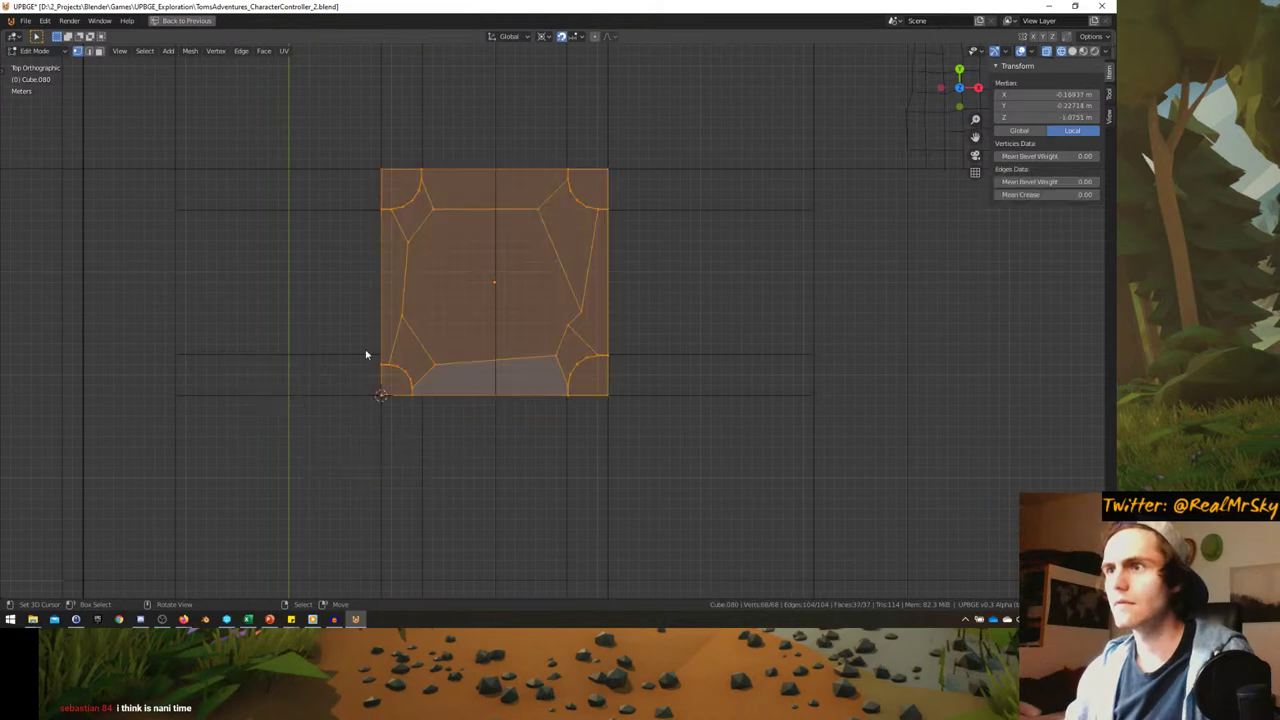
drag(366, 354, 477, 446)
key(s)
key(shift+z)
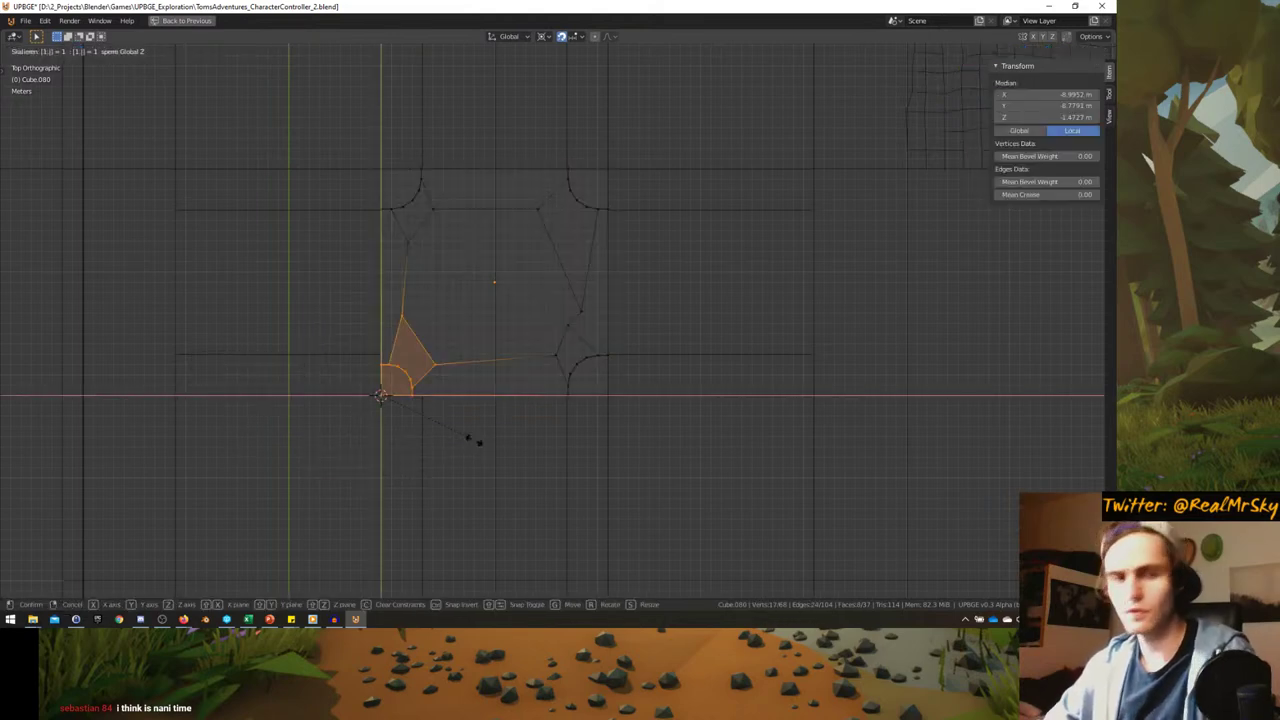
click(477, 442)
key(Tab)
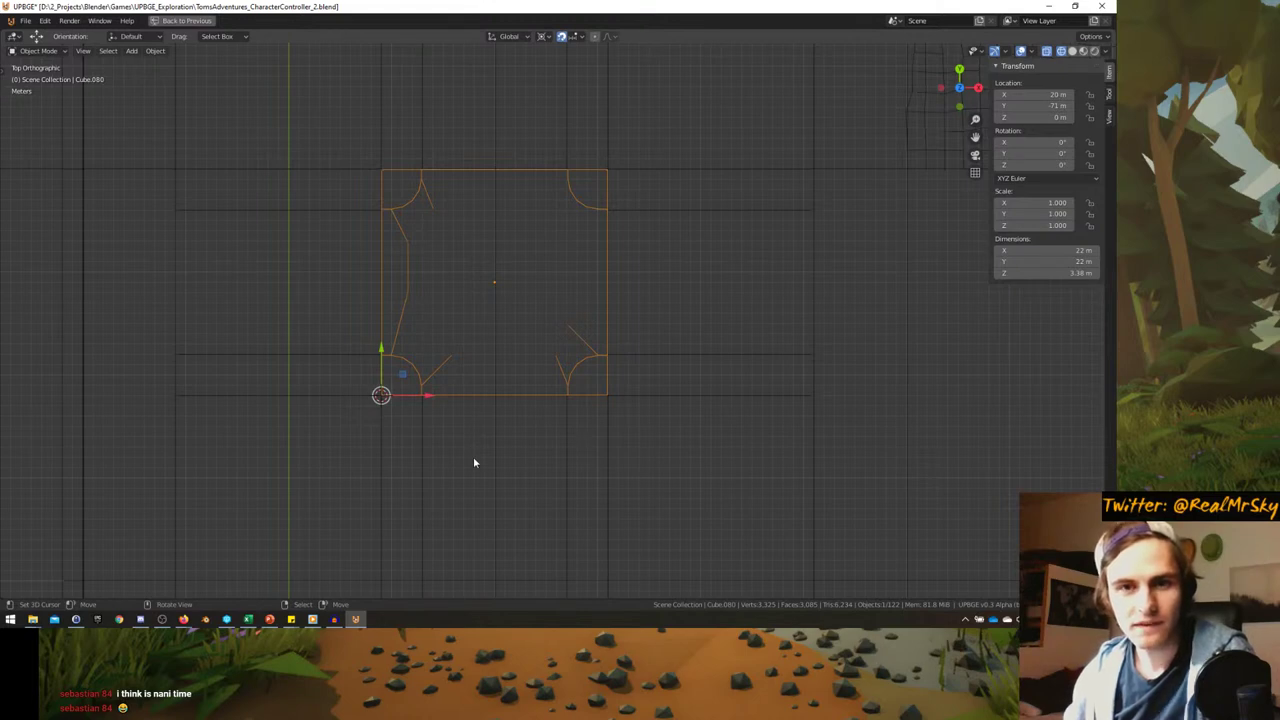
- In front view, select the tile's lower vertices and snap the 3D cursor to a bottom vertex
middle_drag(463, 443, 449, 381)
key(Tab)
key(KP_1)
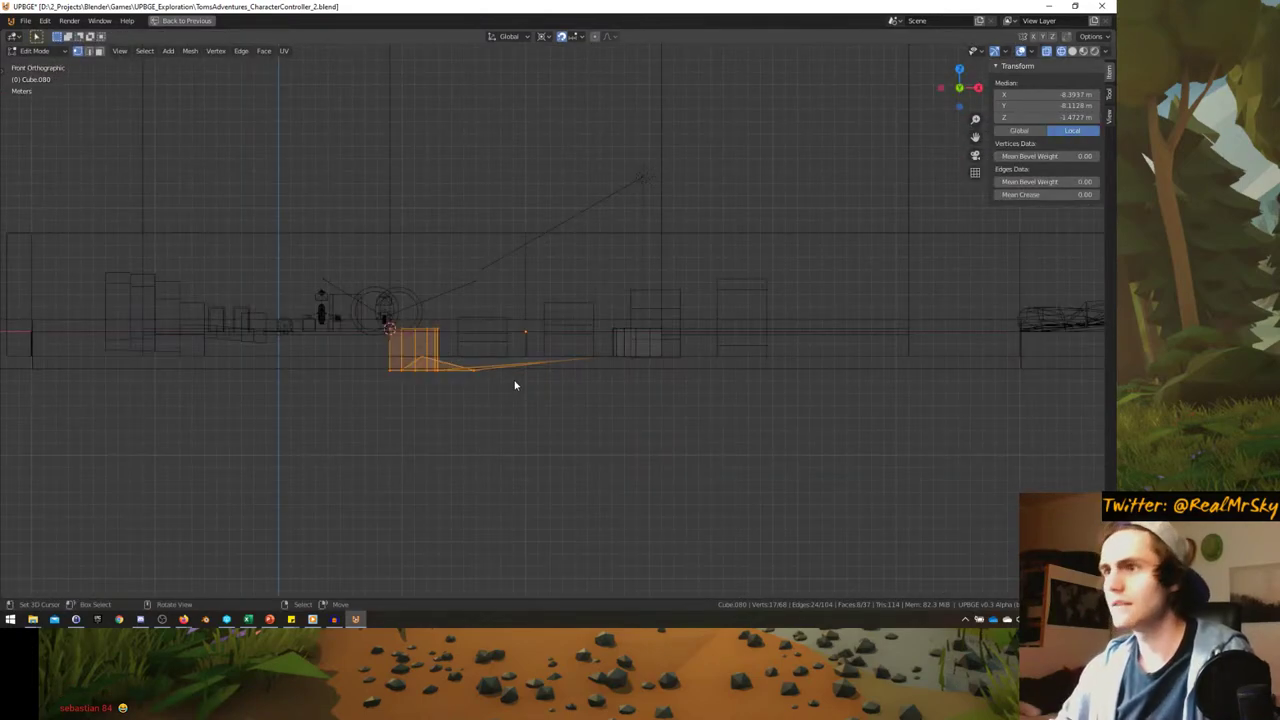
key(alt+a)
key(b)
drag(317, 340, 714, 480)
text(sz)
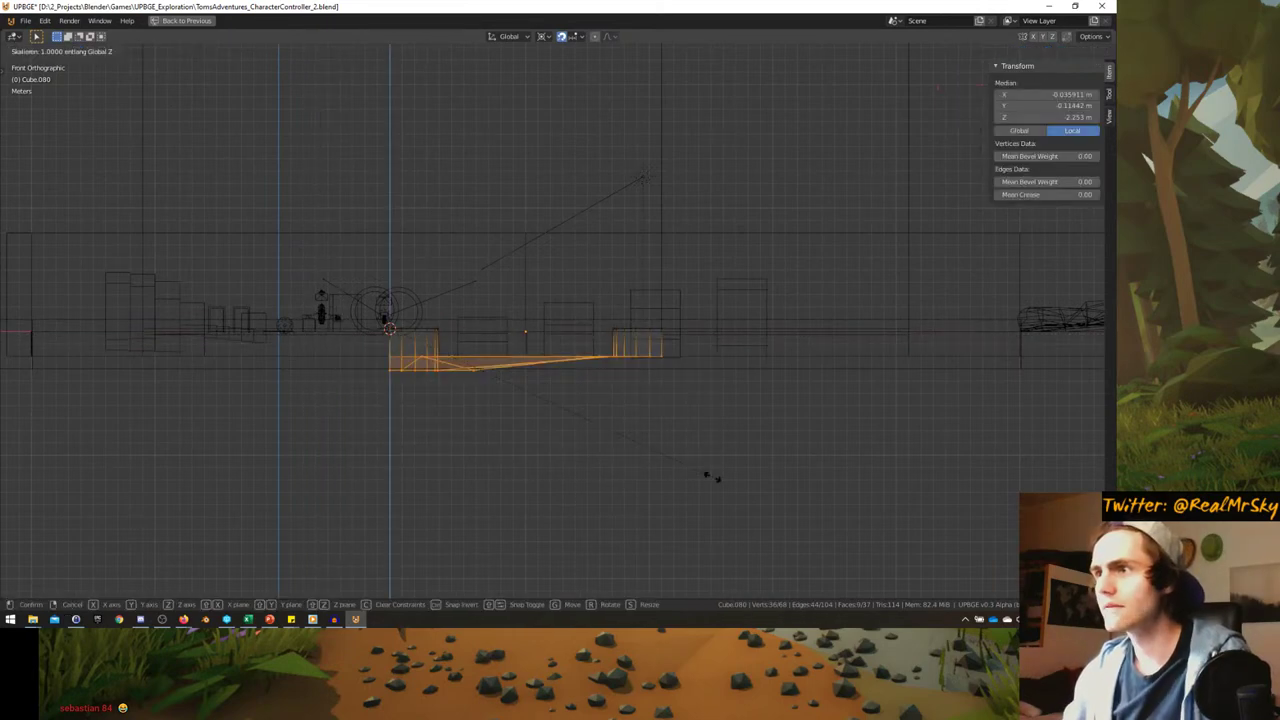
text(0)
key(Escape)
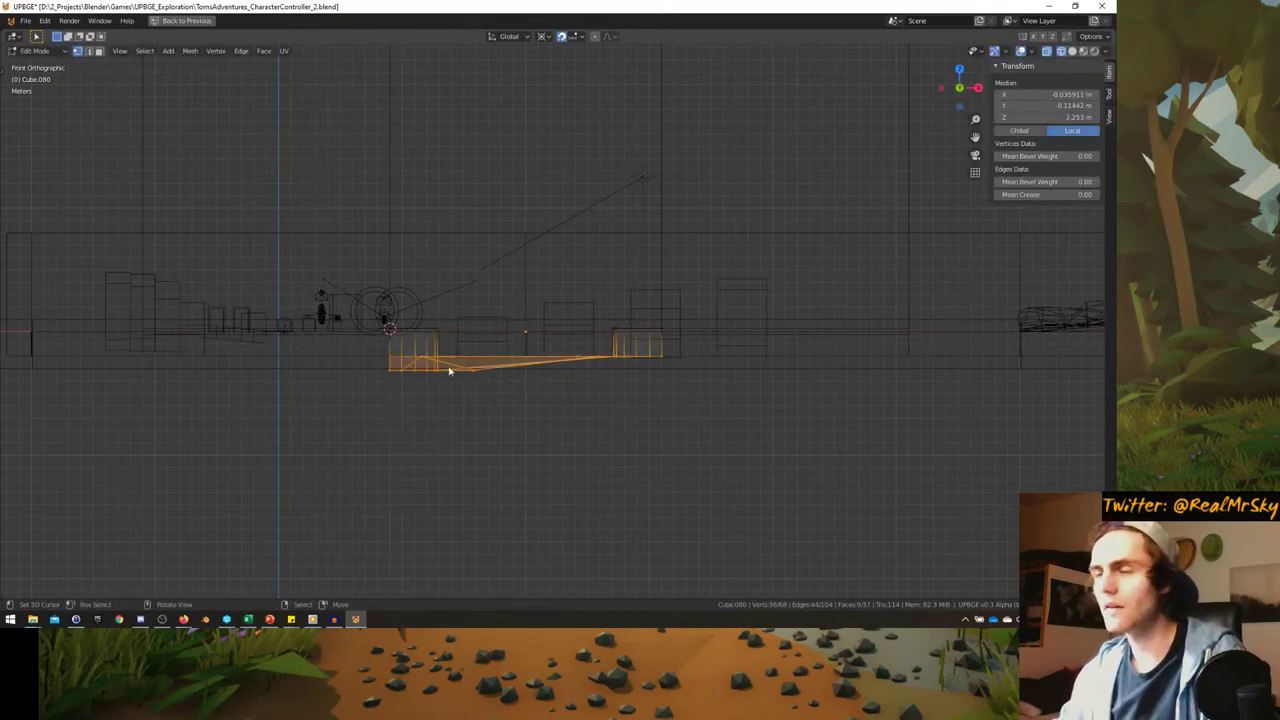
scroll(330, 401, up, 2)
middle_drag(316, 377, 172, 449)
key(shift+s)
click(200, 513)
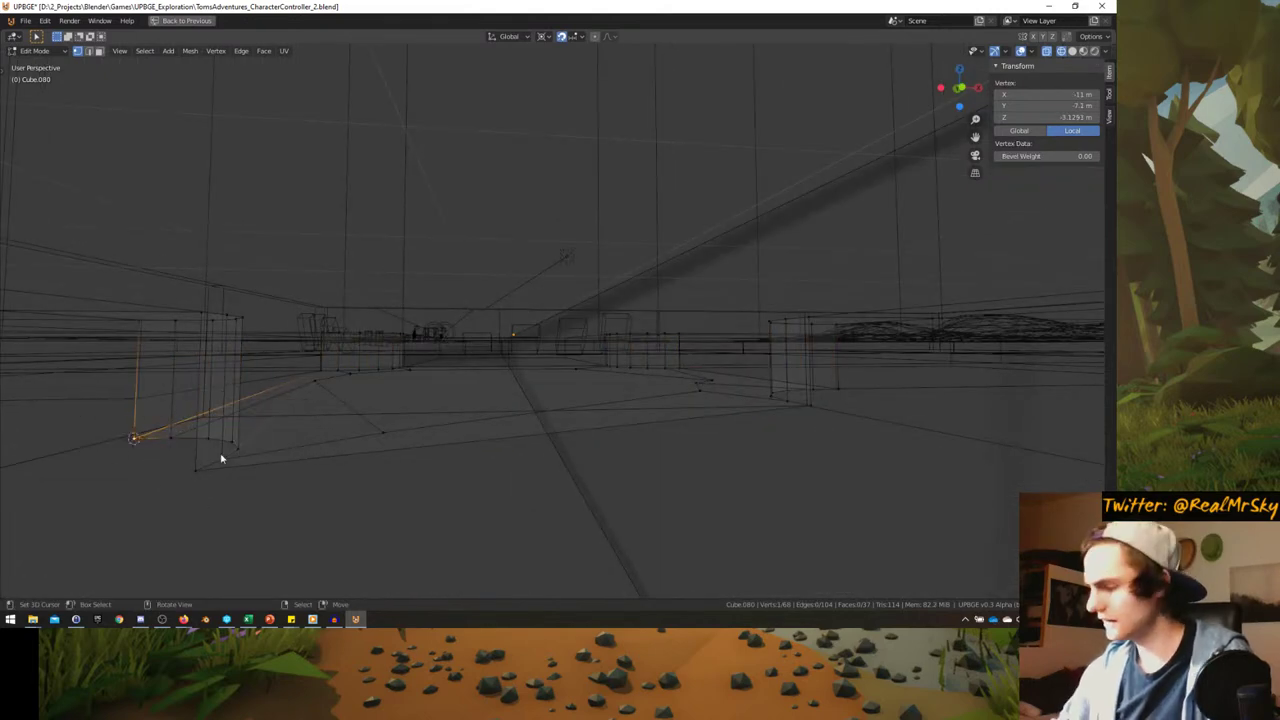
- Move the 3D cursor onto a bottom vertex of the right block
key(KP_1)
key(alt+a)
key(b)
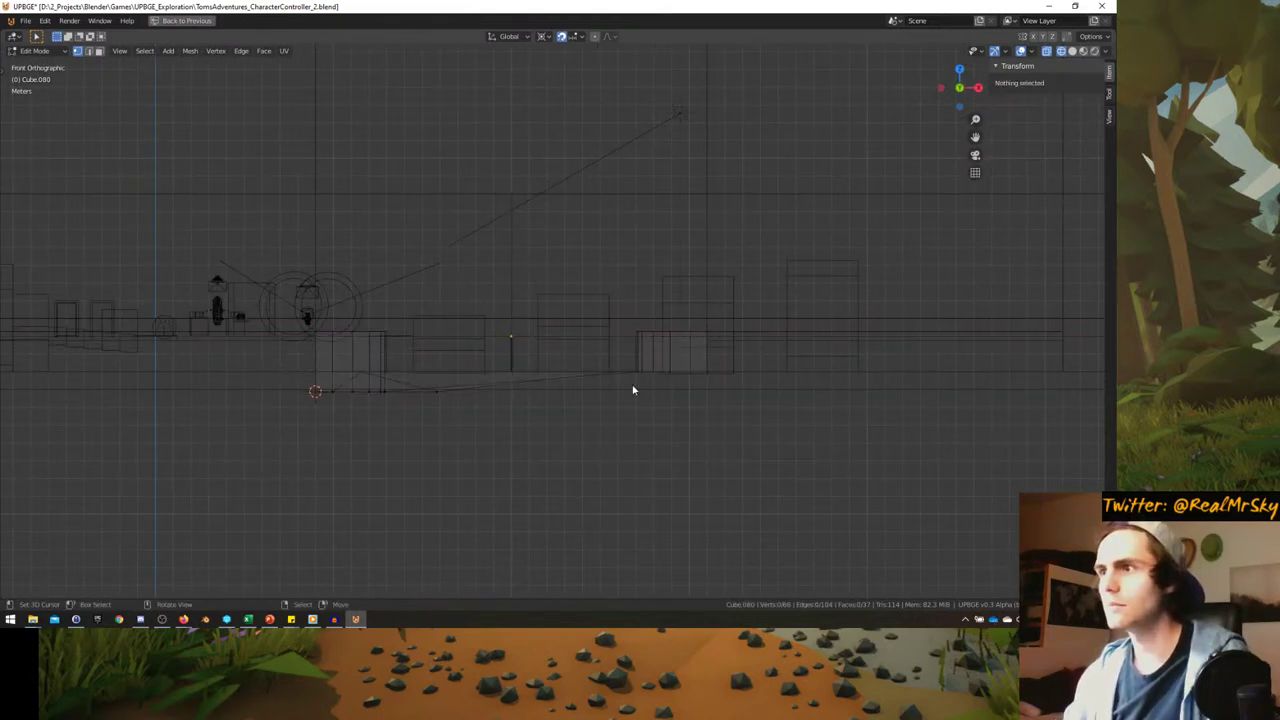
click(635, 371)
key(shift+s)
click(489, 420)
- Flatten all bottom vertices to one level with S Z 0, leaving the tile 2.25 m high
key(alt+a)
key(b)
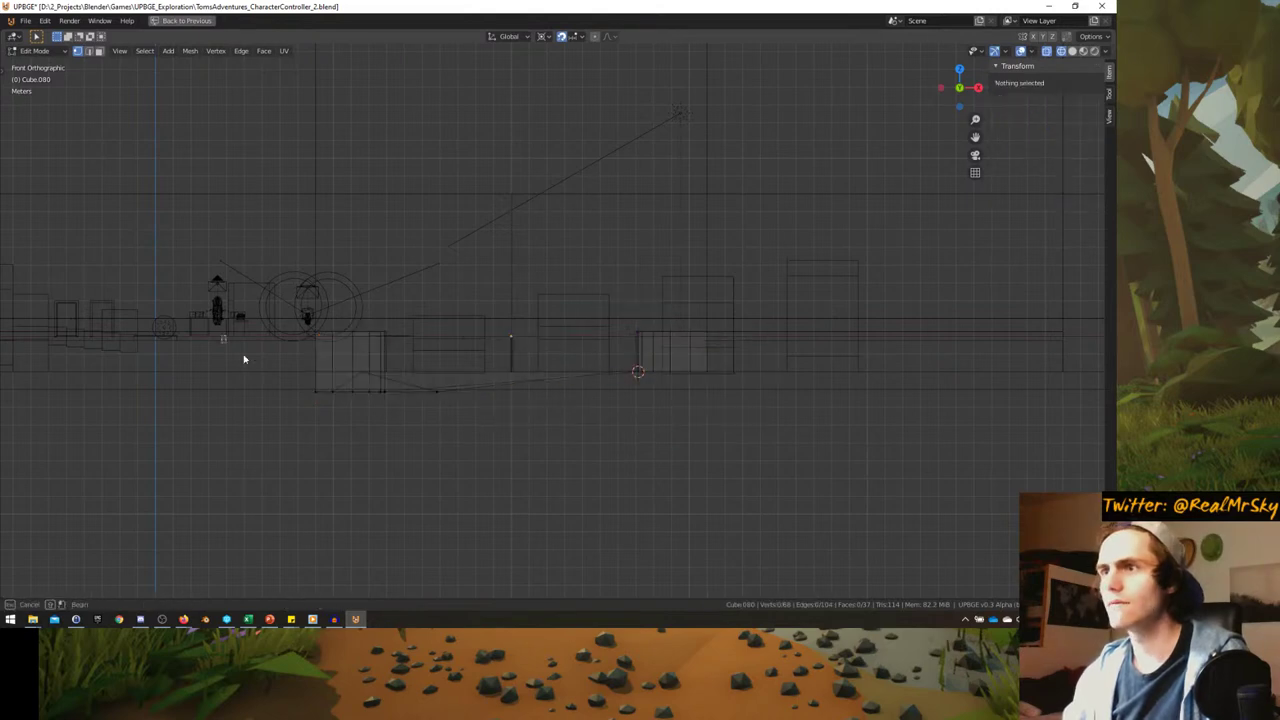
drag(220, 332, 818, 482)
key(s)
key(z)
key(0)
key(Return)
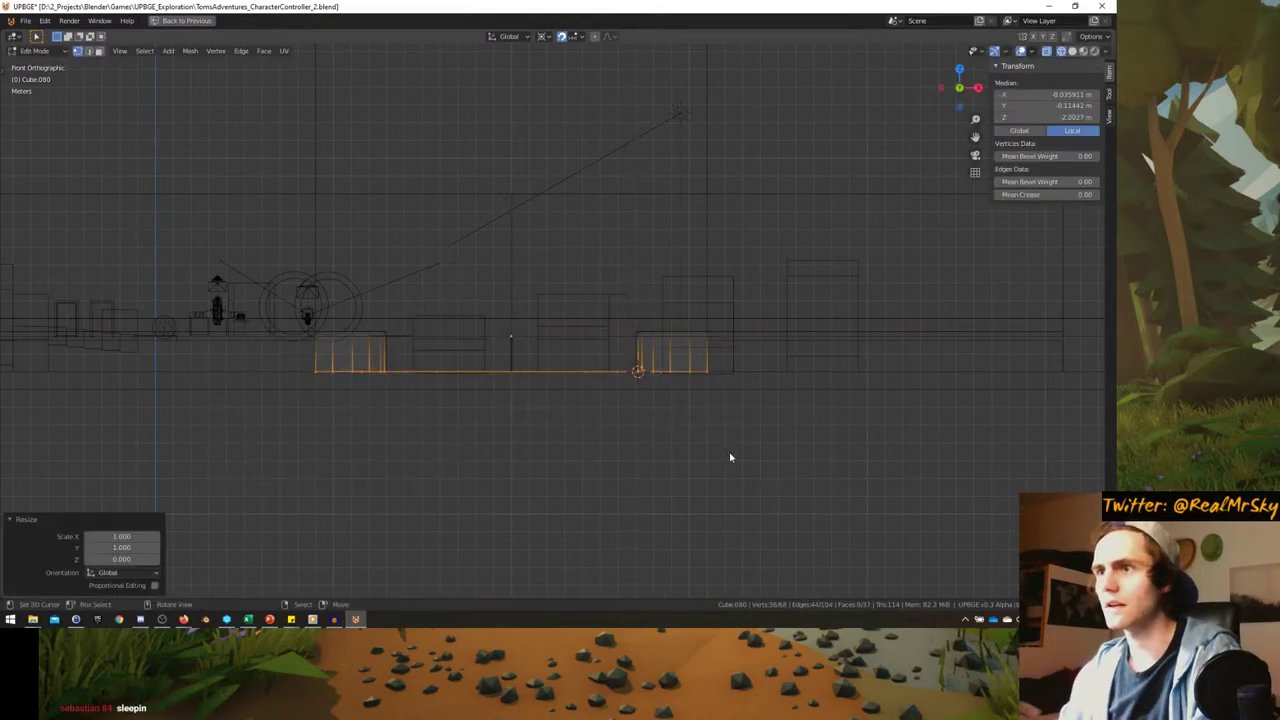
key(Tab)
middle_drag(730, 457, 486, 417)
- Switch to top view, save the project, and select all objects
key(KP_7)
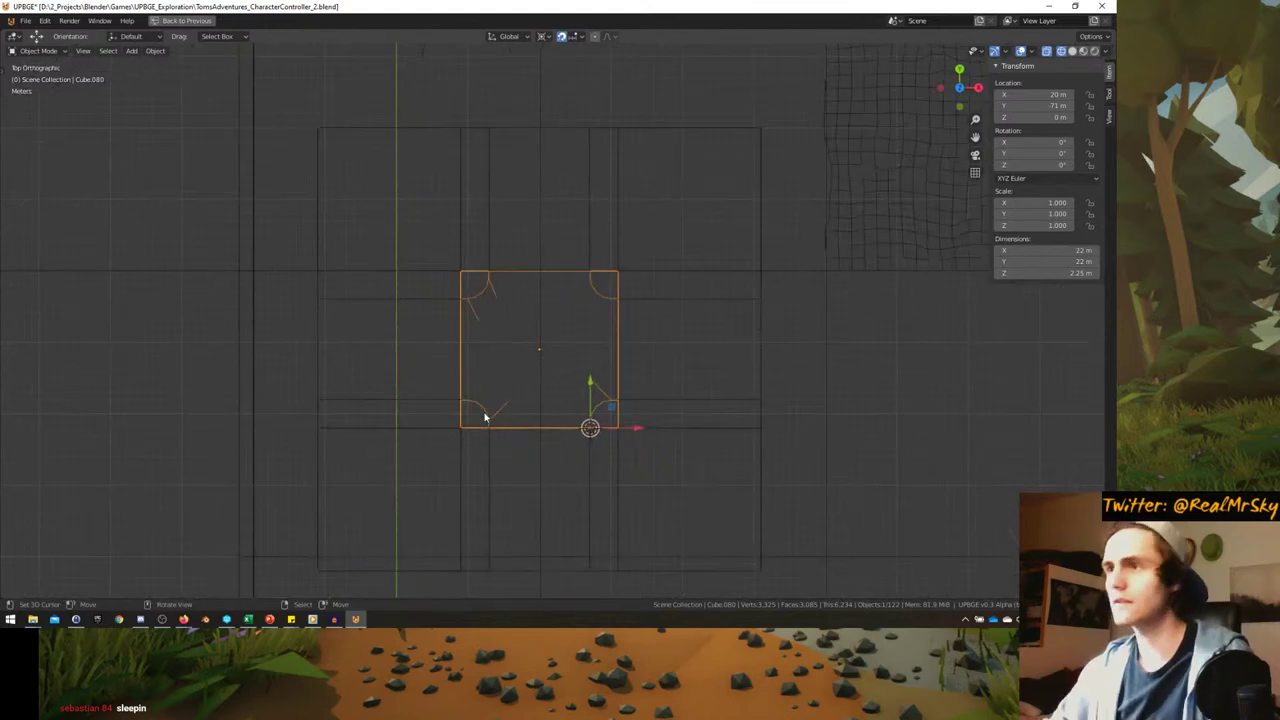
scroll(500, 414, down, 4)
key(ctrl+s)
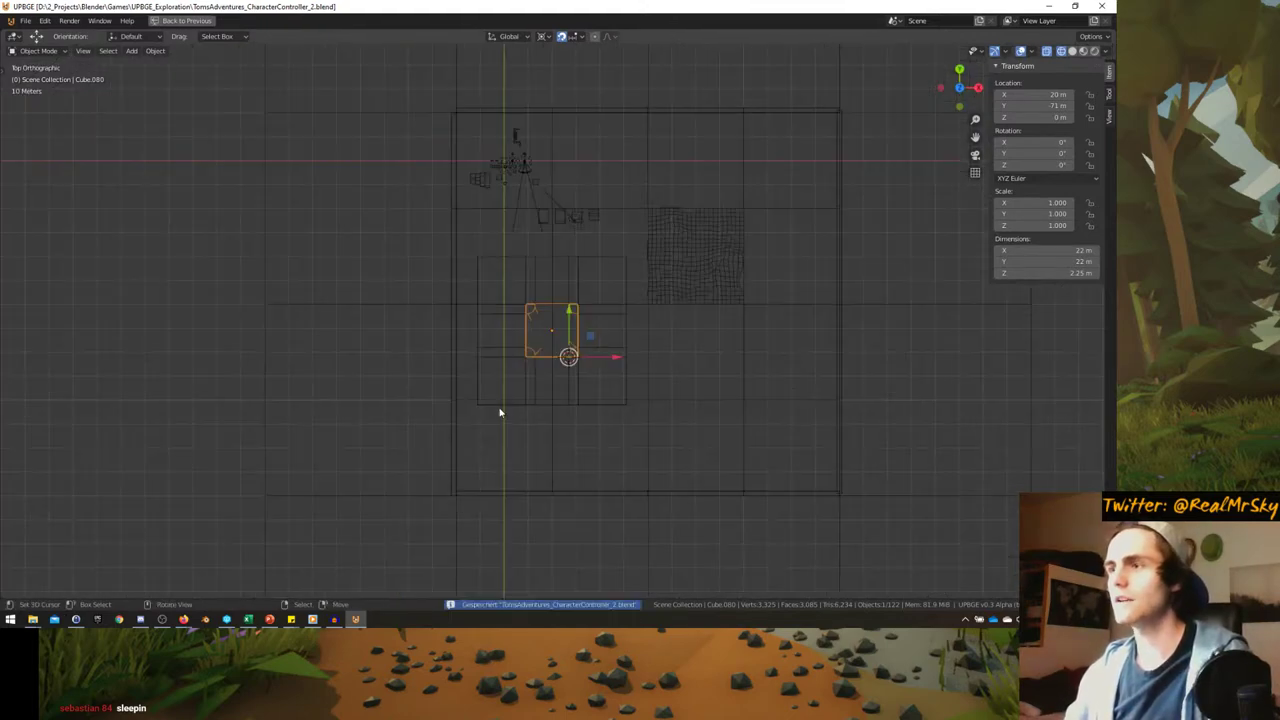
key(a)
key(alt+a)
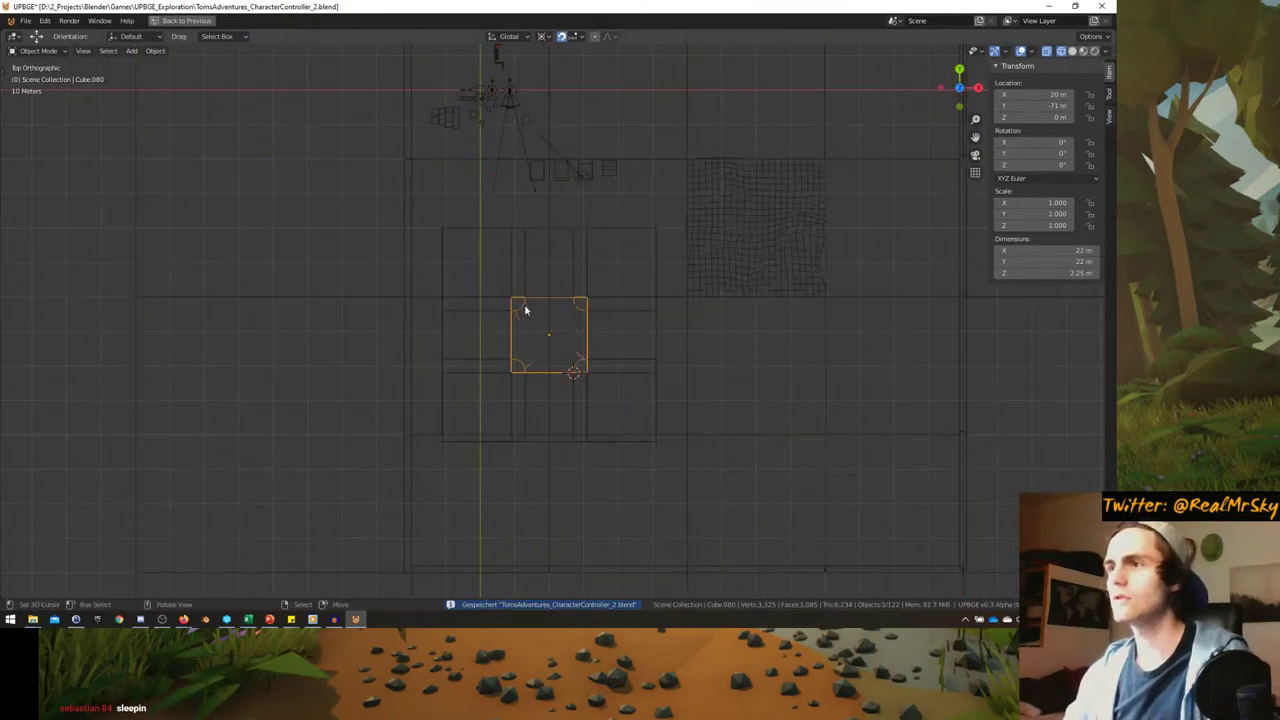
scroll(525, 310, up, 2)
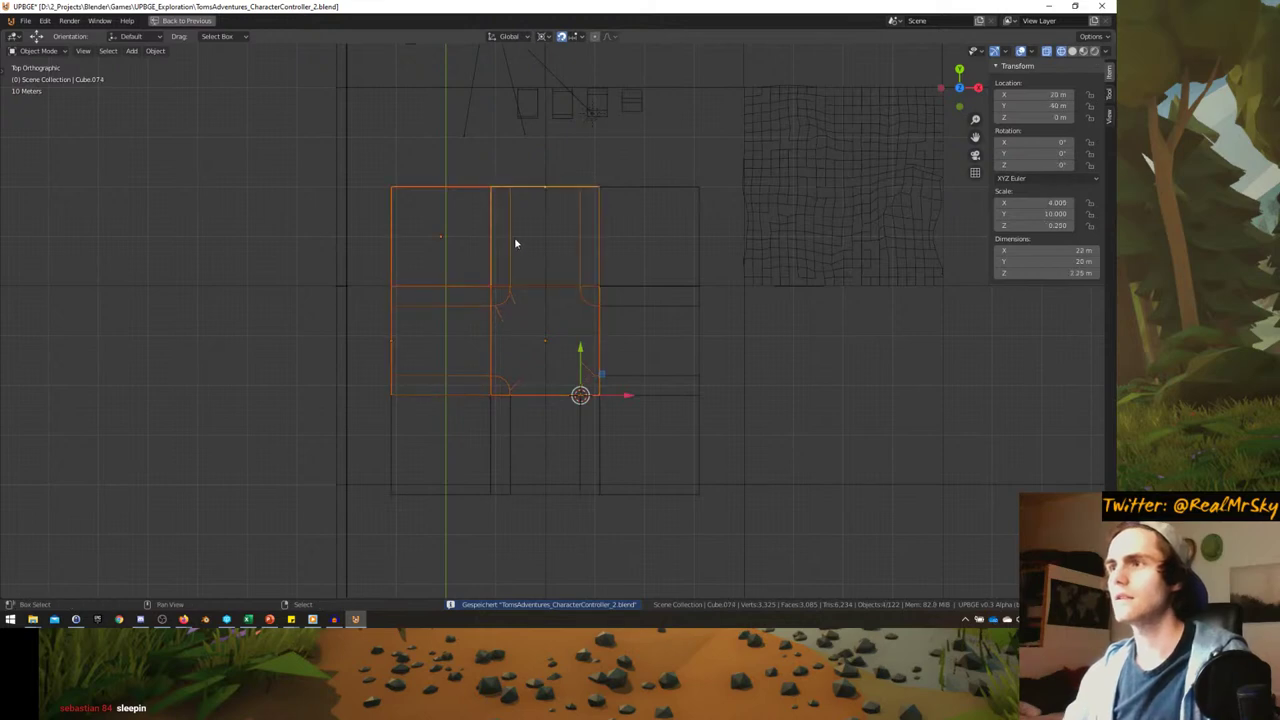
key(a)
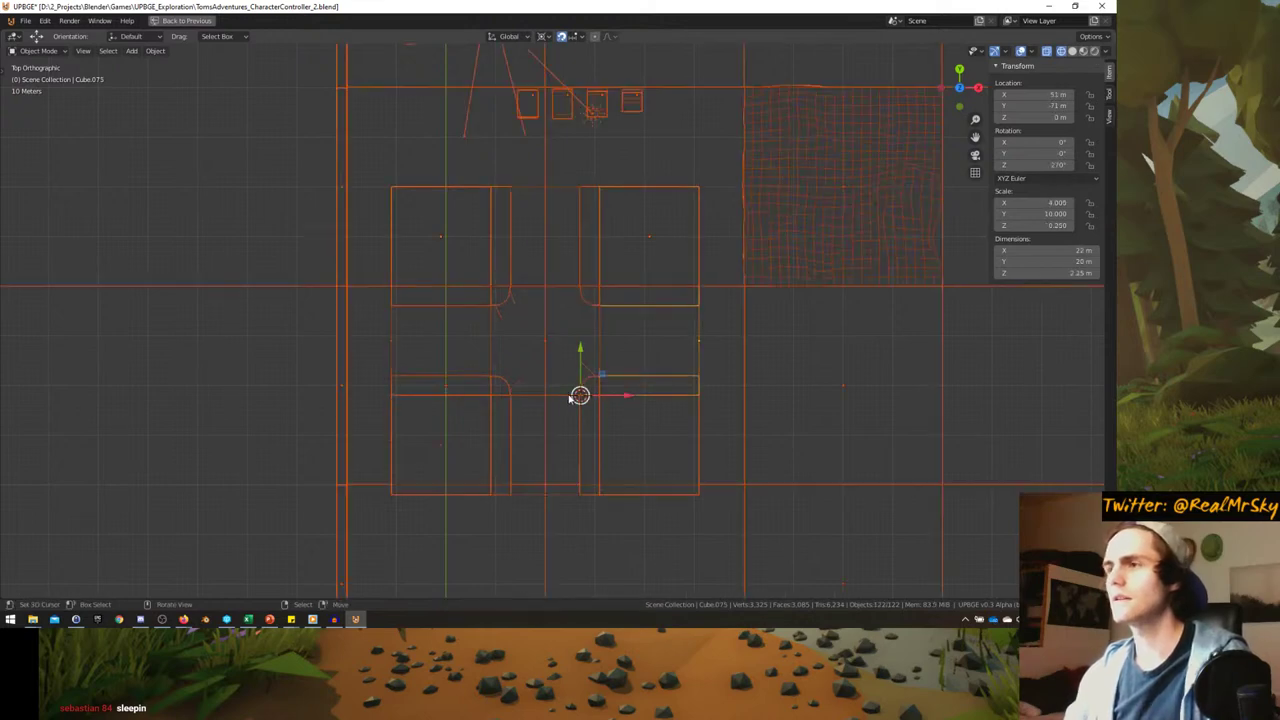
- Select the tile's block pieces one by one, discarding an accidental Shift+D duplicate
click(517, 394)
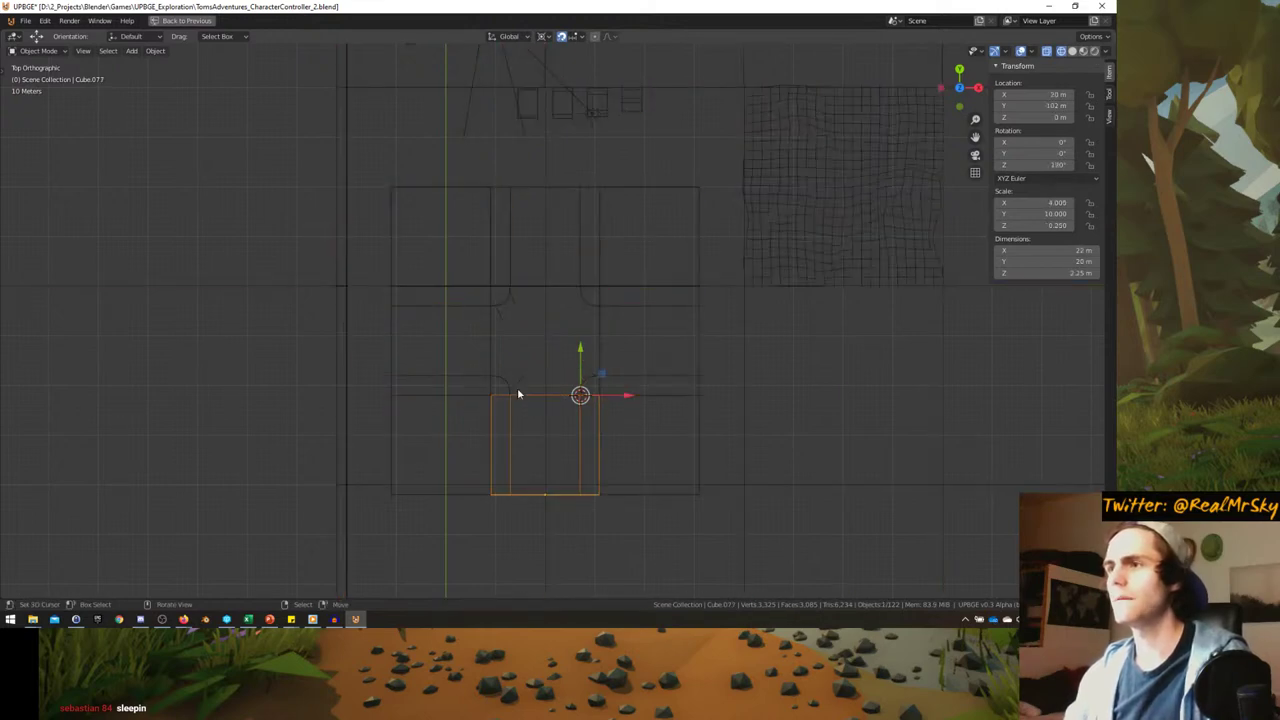
click(489, 260)
shift+middle_drag(466, 312, 406, 337)
key(shift+d)
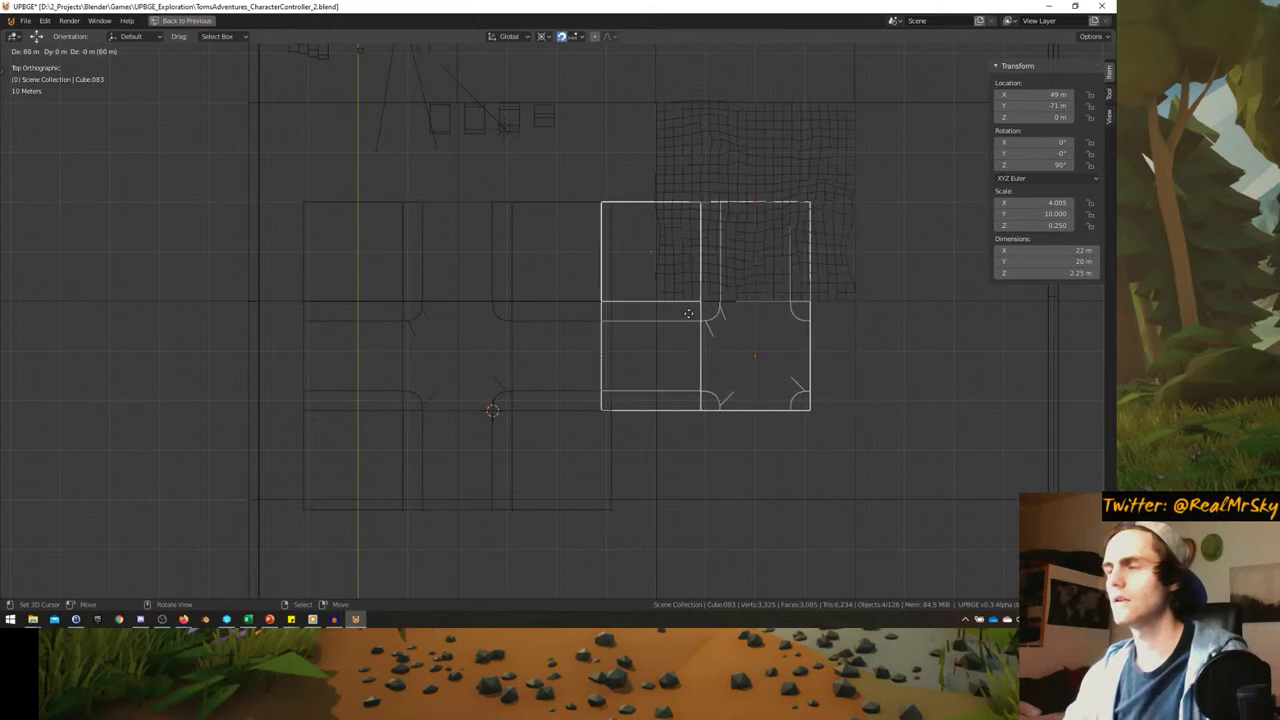
key(Escape)
key(ctrl+z)
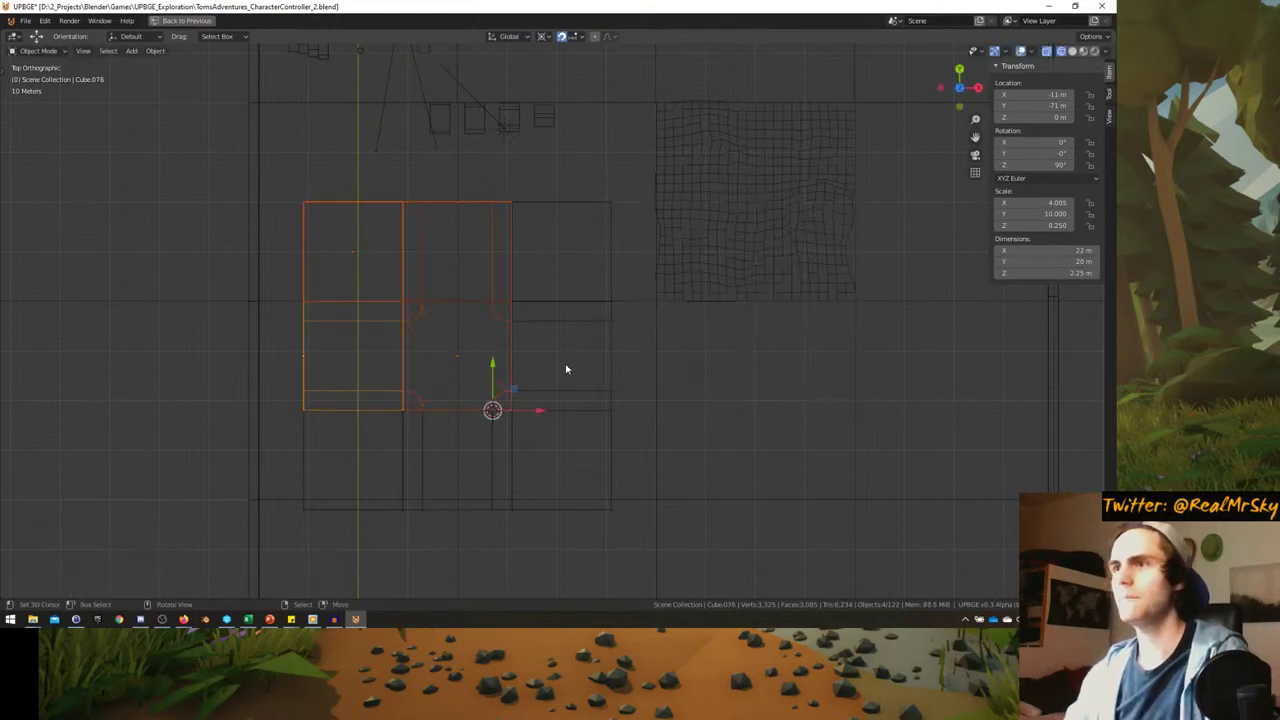
scroll(560, 367, down, 1)
scroll(538, 384, down, 2)
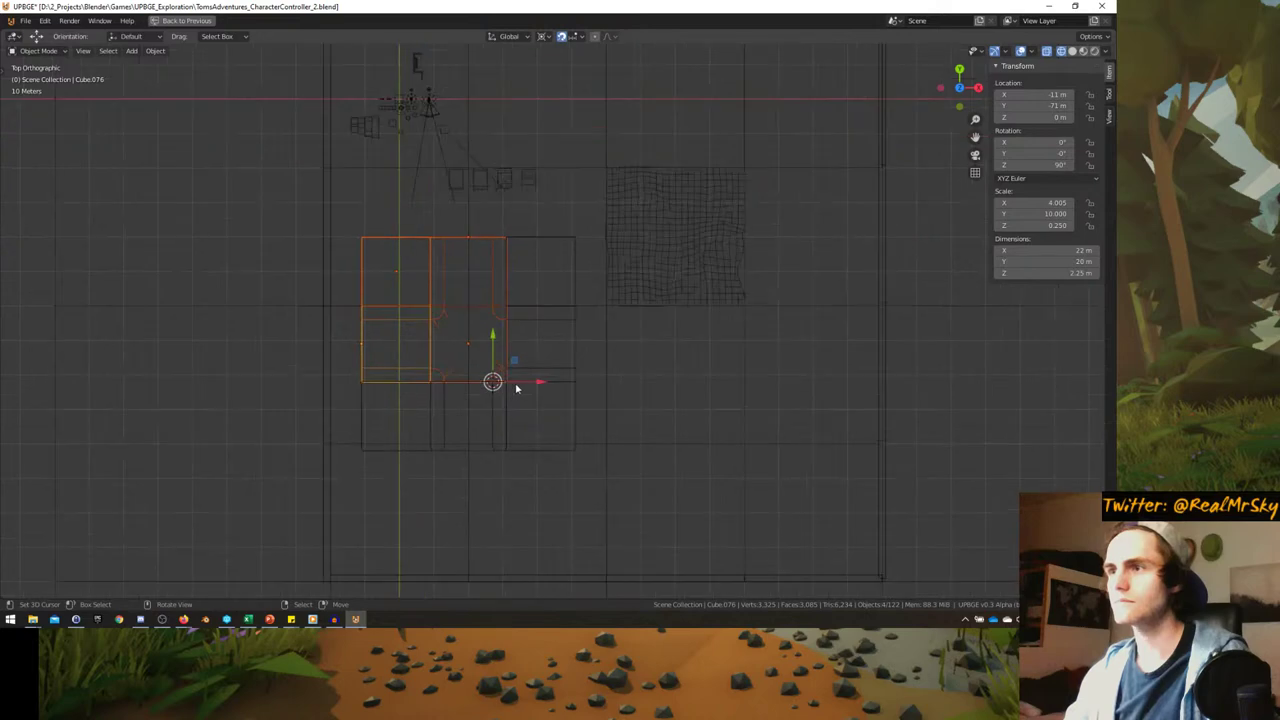
click(490, 410)
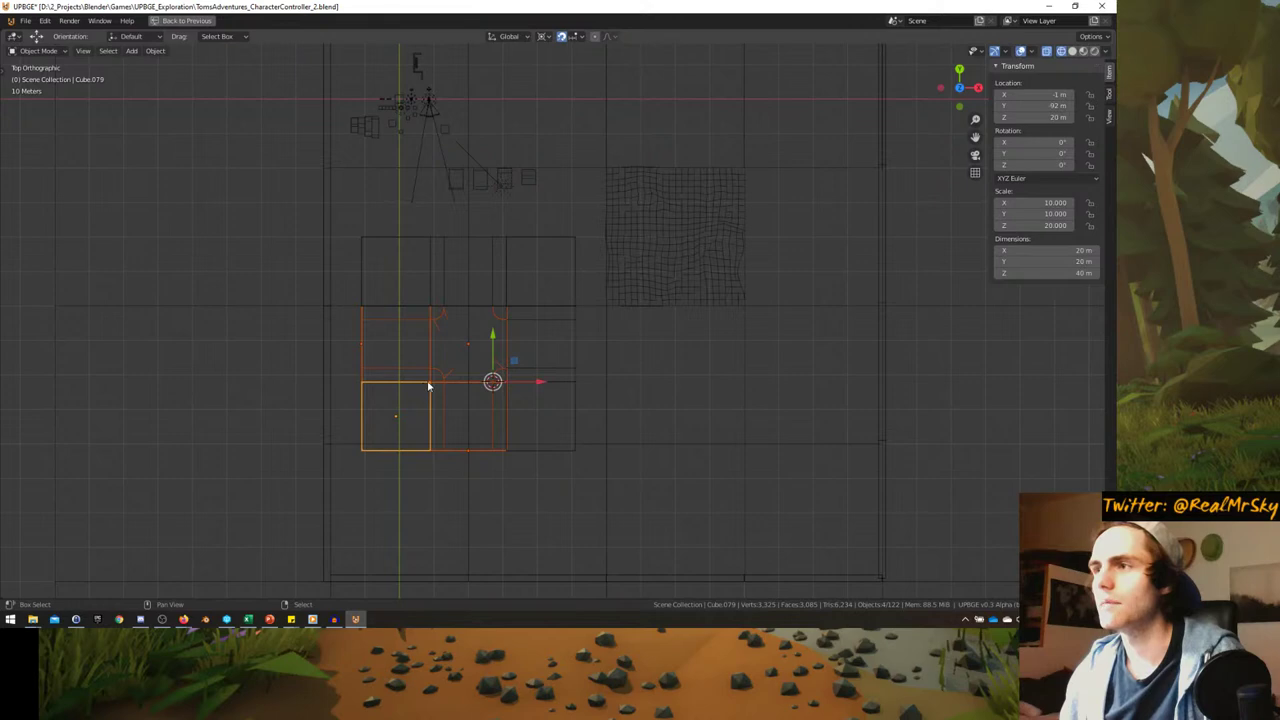
scroll(466, 382, up, 2)
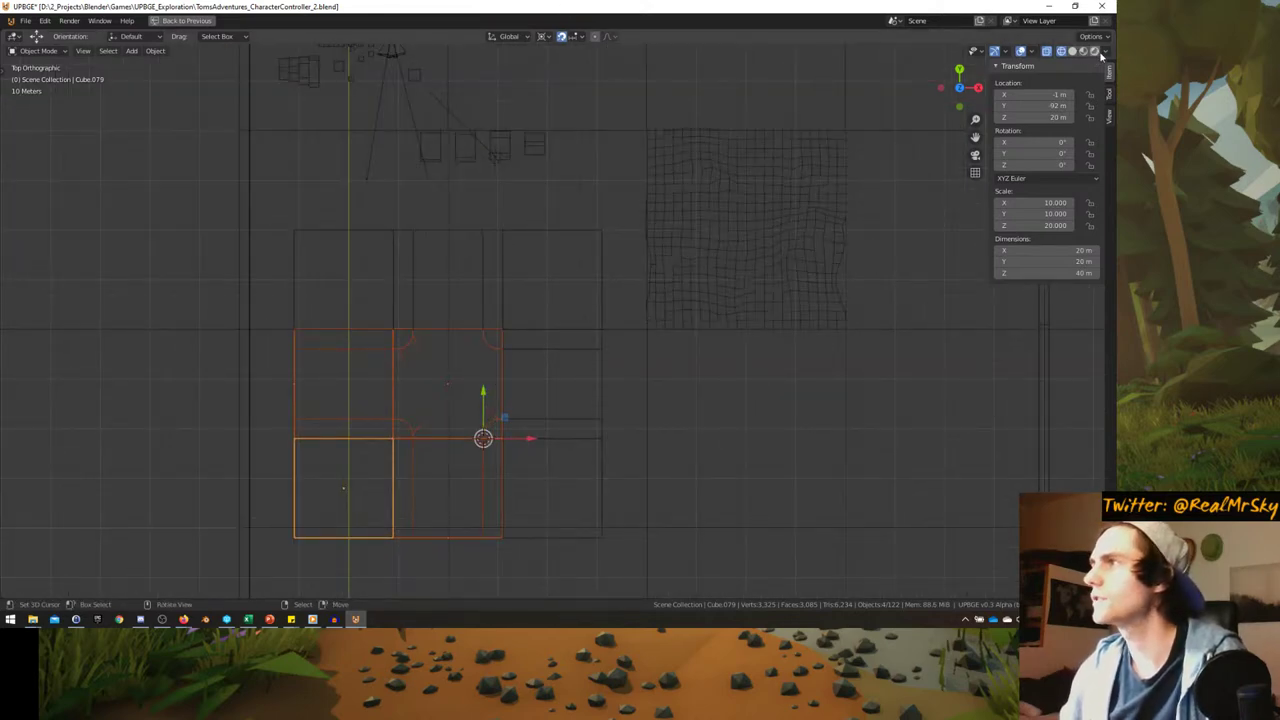
- Switch to rendered shading and move the selected pieces into a new collection named CityTile
key(shift+z)
mouse_move(516, 392)
middle_down()
mouse_move(491, 366)
mouse_move(500, 371)
mouse_move(516, 328)
mouse_move(508, 376)
mouse_move(459, 321)
middle_up()
key(KP_7)
scroll(430, 334, up, 2)
shift+middle_drag(399, 365, 464, 330)
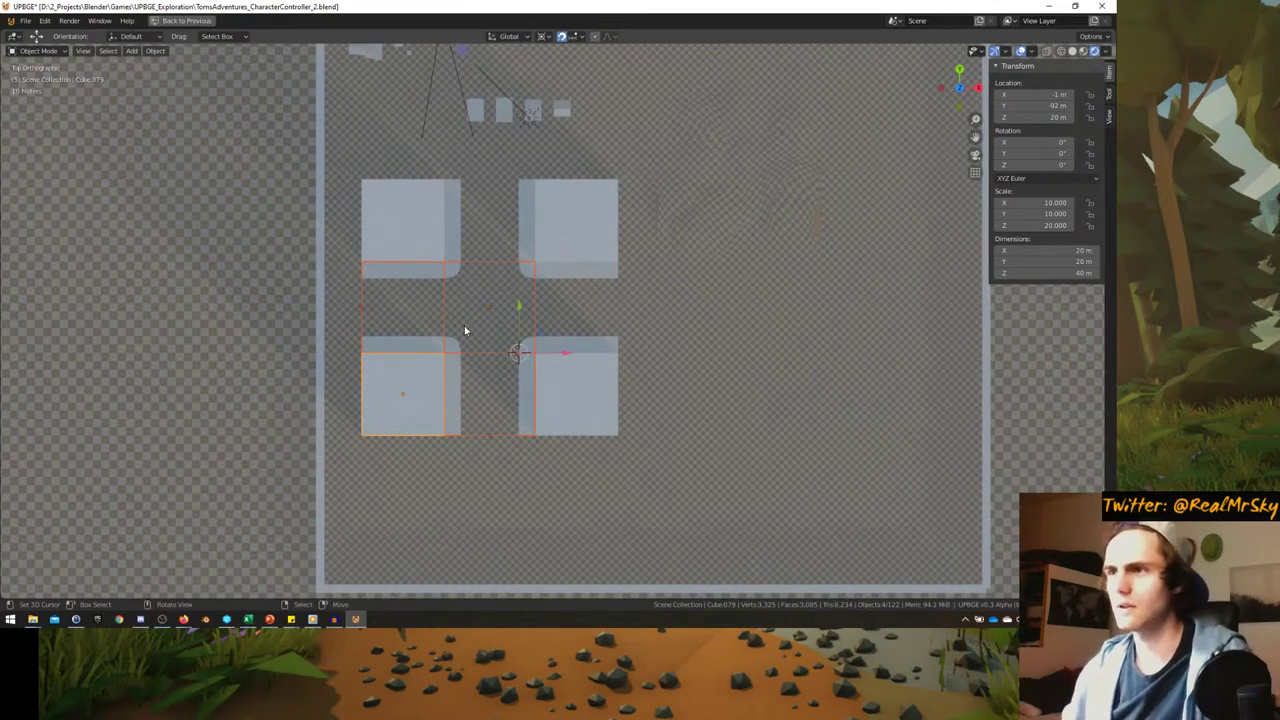
key(m)
click(436, 367)
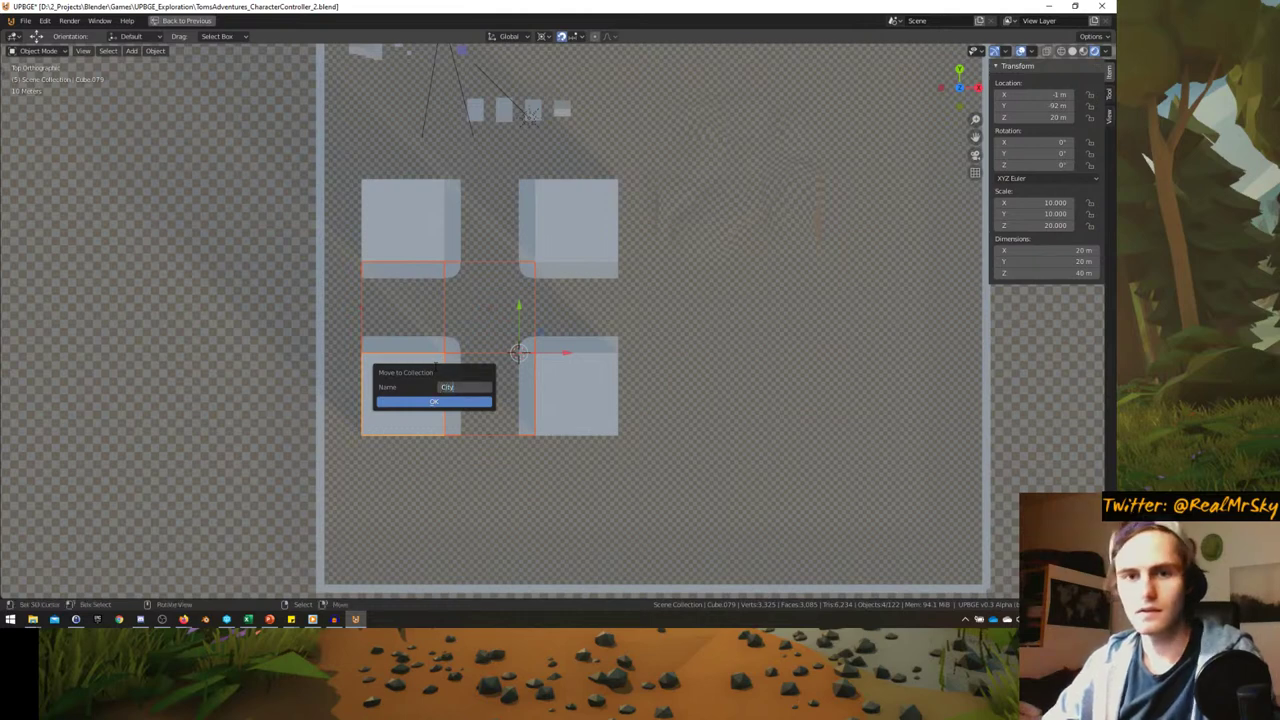
click(439, 404)
shift+middle_drag(439, 404, 366, 410)
- Add a CityTile collection instance and place it at X 62 m
key(shift+a)
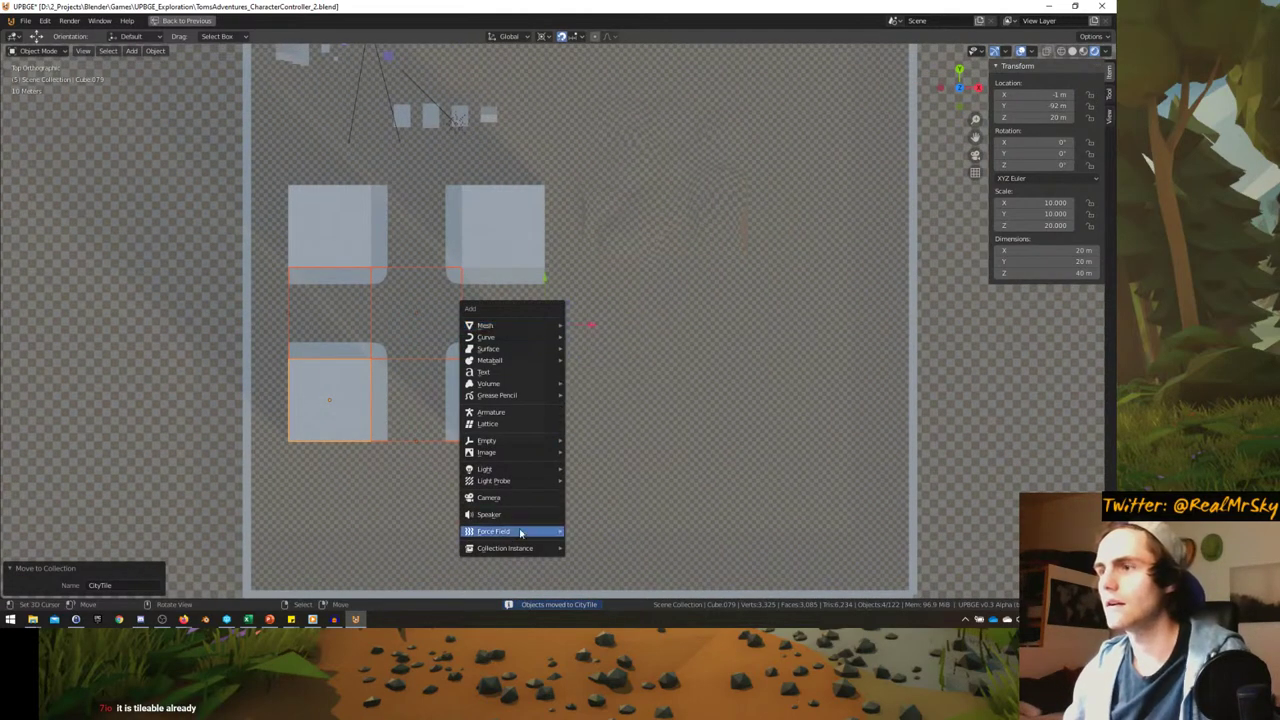
mouse_move(560, 547)
click(605, 503)
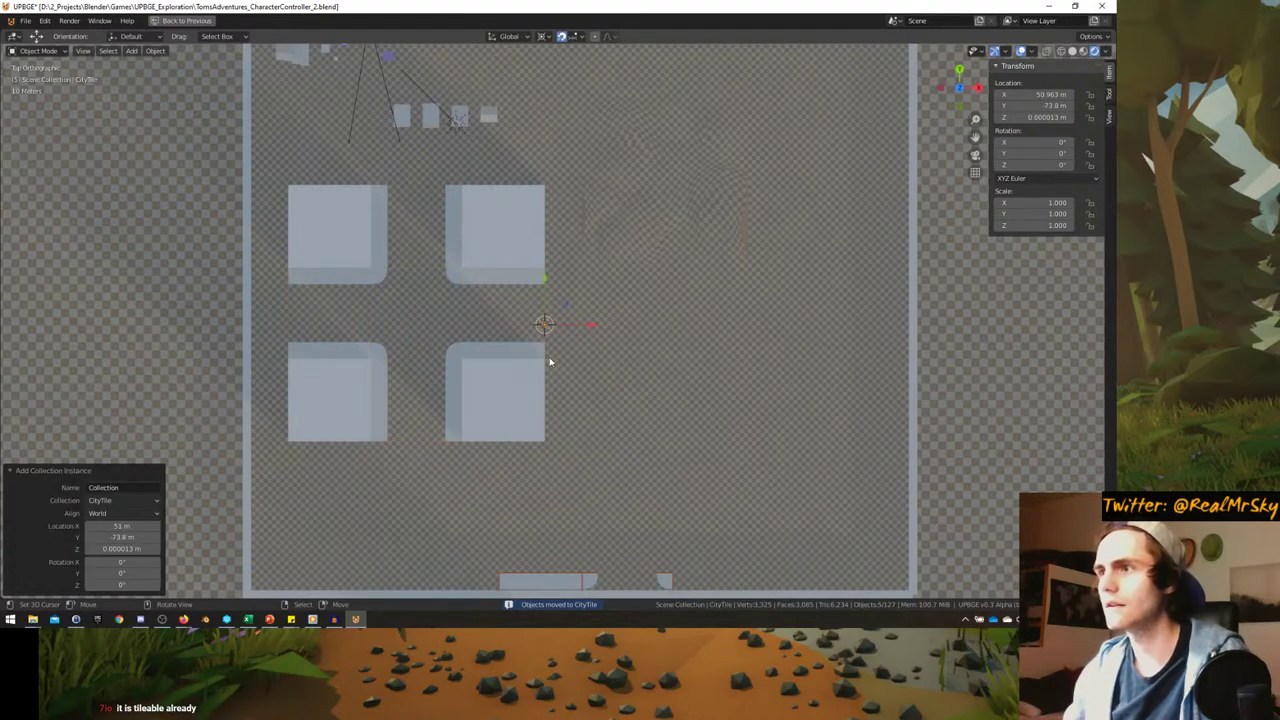
scroll(549, 360, down, 2)
key(alt+g)
scroll(577, 389, up, 2)
key(g)
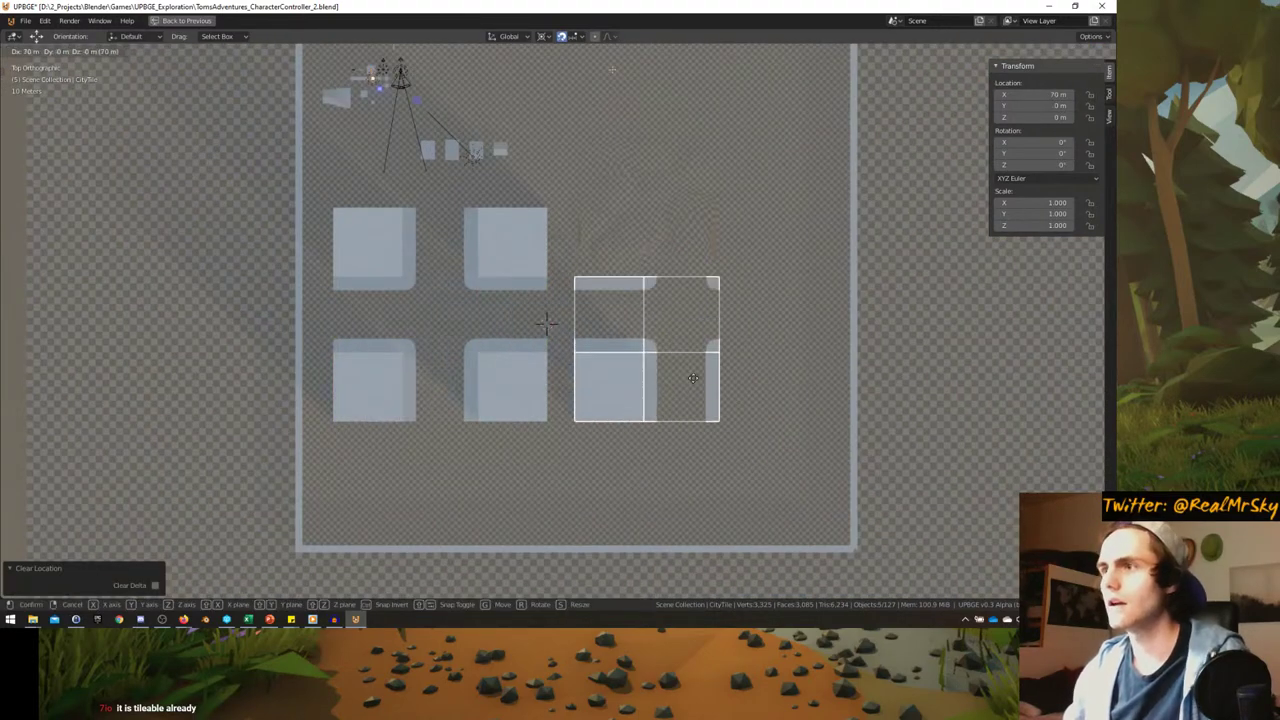
click(679, 372)
scroll(614, 385, up, 2)
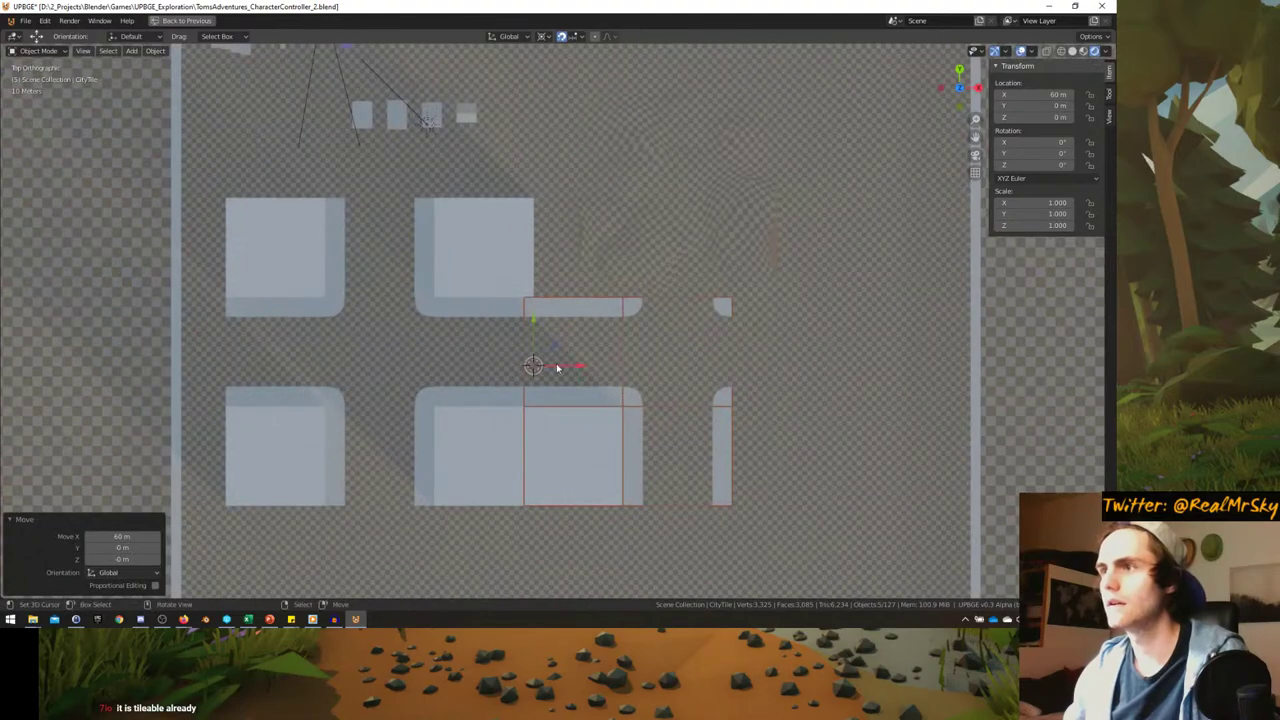
scroll(557, 368, up, 1)
key(g)
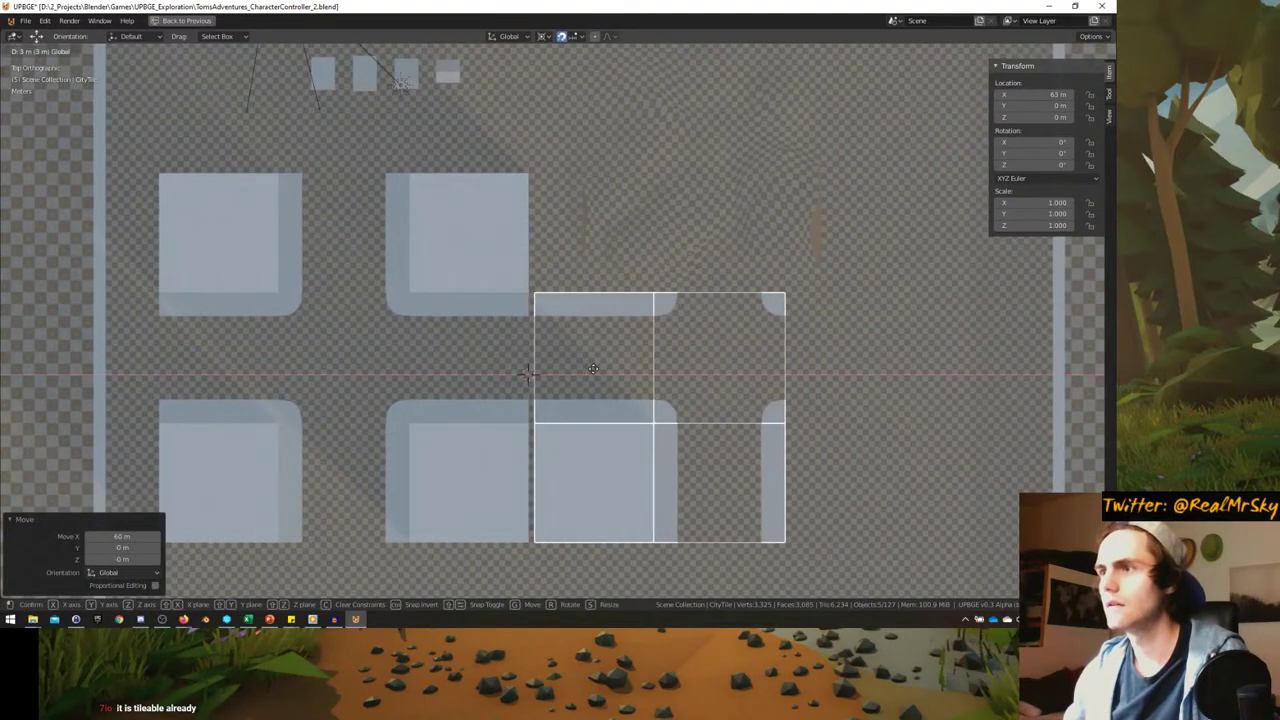
click(587, 369)
- Inspect the tile seam, then delete the trial instance and return to top view
middle_drag(587, 369, 679, 461)
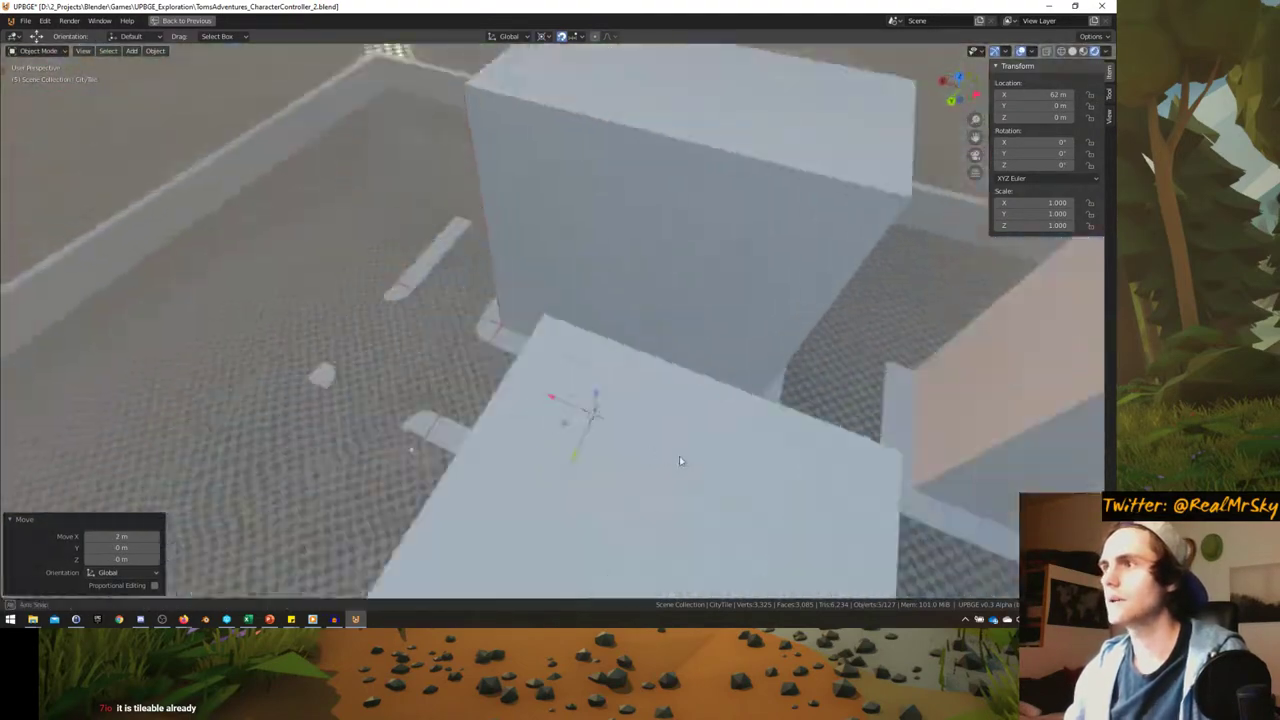
scroll(679, 461, down, 5)
middle_drag(648, 401, 455, 316)
scroll(551, 375, down, 3)
key(x)
click(457, 316)
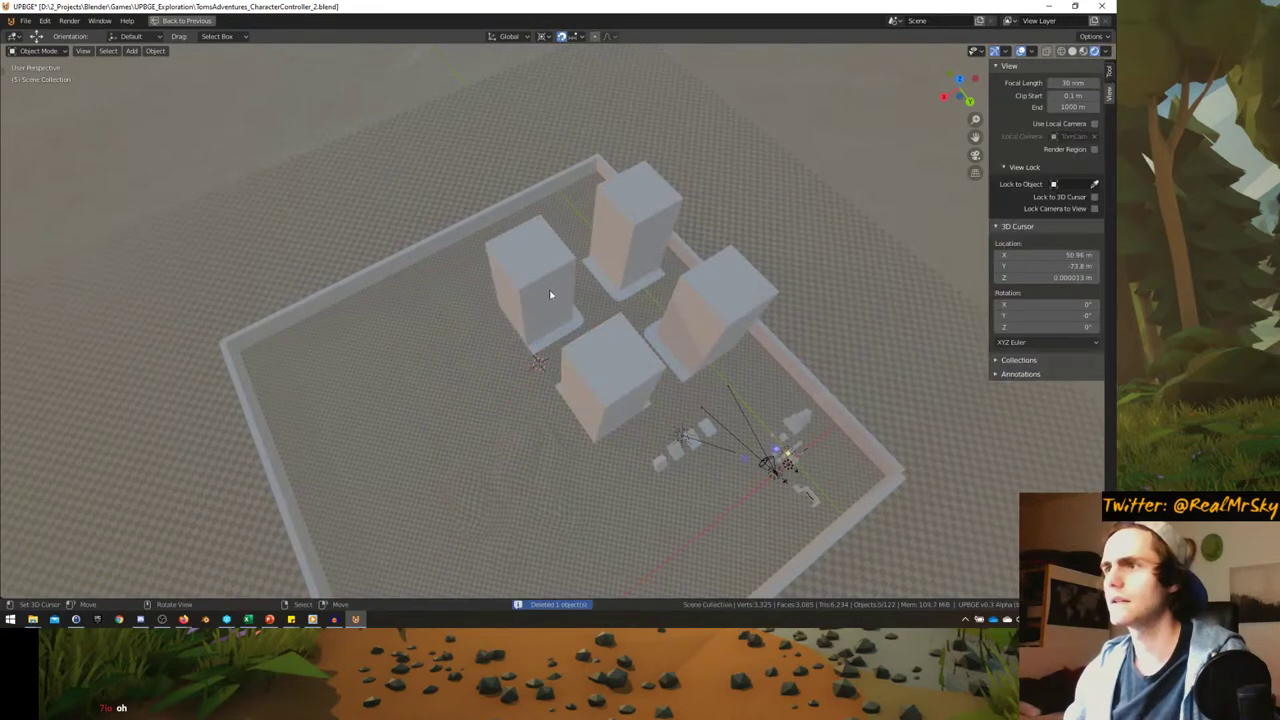
click(550, 294)
middle_drag(550, 294, 590, 385)
key(KP_7)
scroll(596, 377, up, 3)
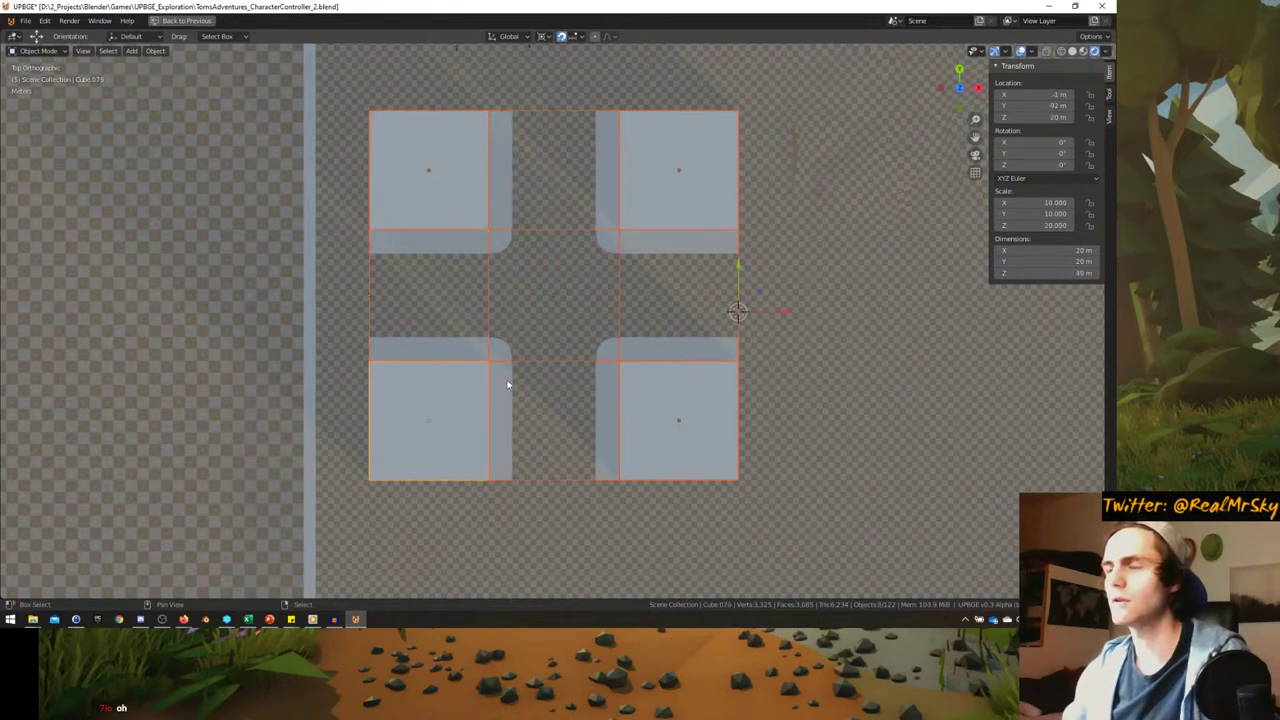
- Move the four selected blocks into a new collection named CityTileBig
middle_drag(507, 385, 470, 390)
scroll(574, 361, down, 2)
middle_drag(574, 361, 518, 327)
click(539, 297)
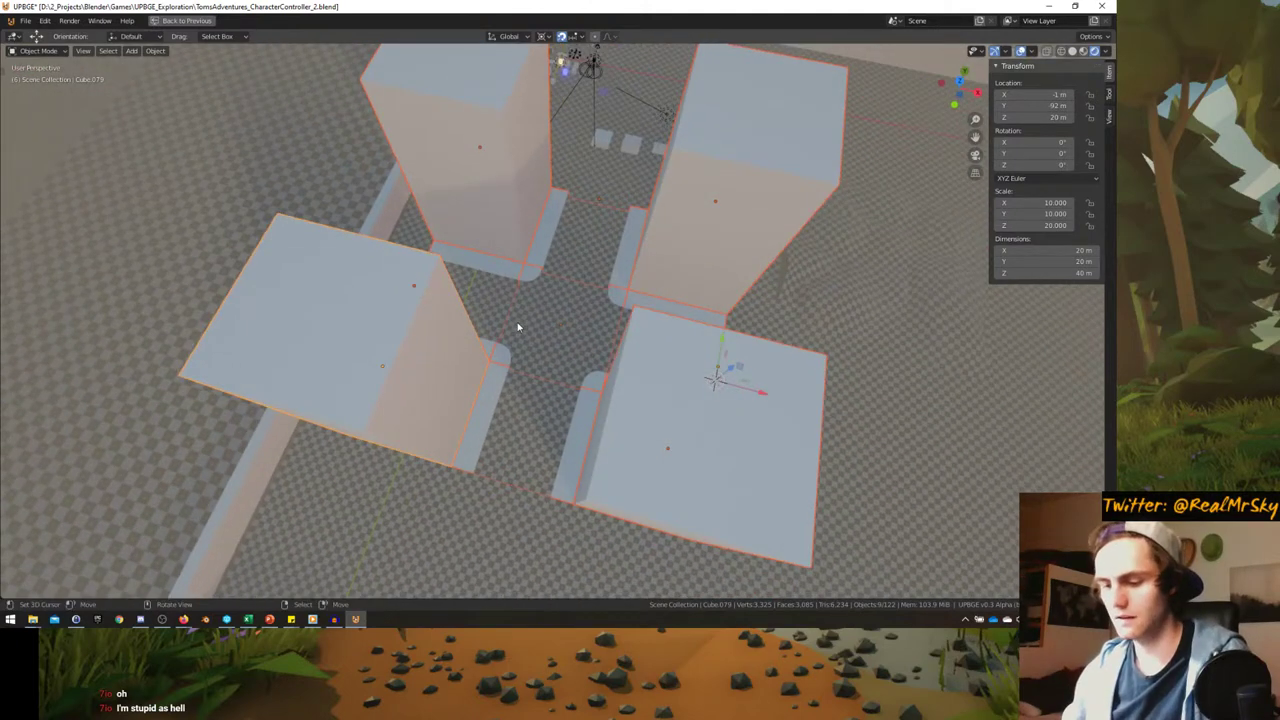
key(m)
click(518, 323)
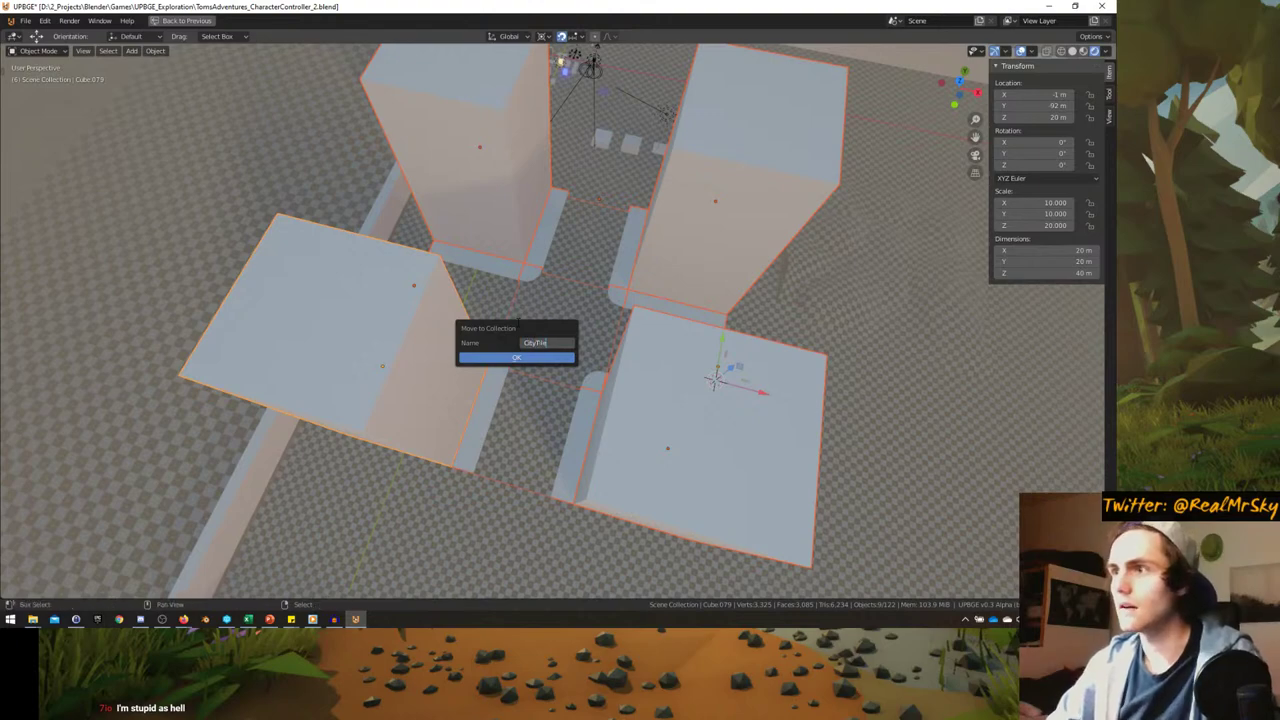
click(521, 357)
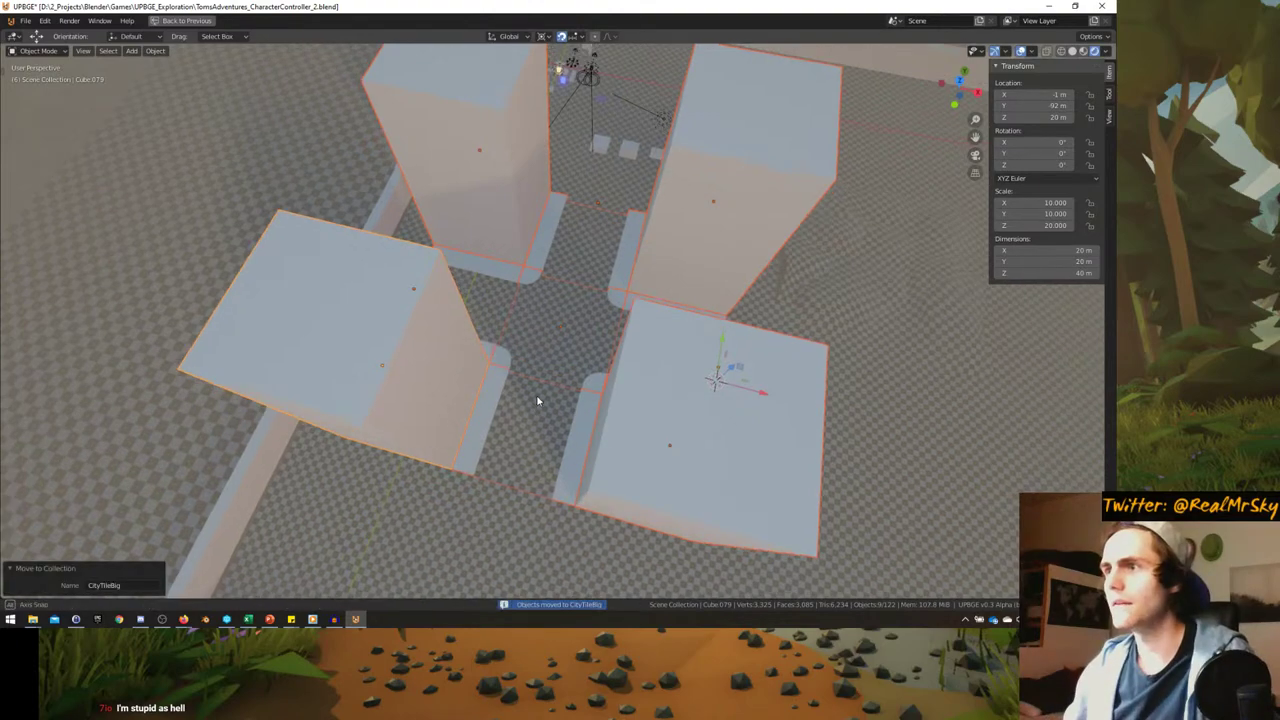
- Shift the blocks up and left in top view and snap the 3D cursor to them
key(KP_7)
scroll(540, 407, down, 3)
key(g)
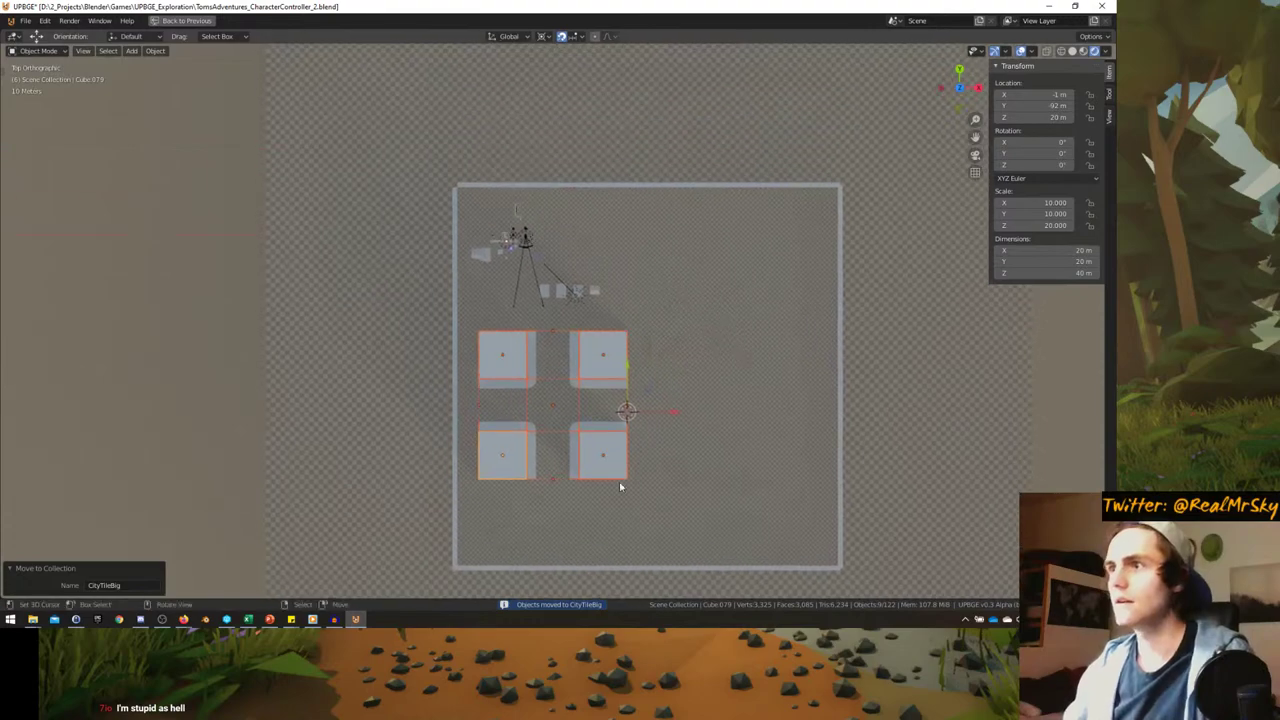
click(586, 288)
scroll(530, 419, up, 6)
key(shift+s)
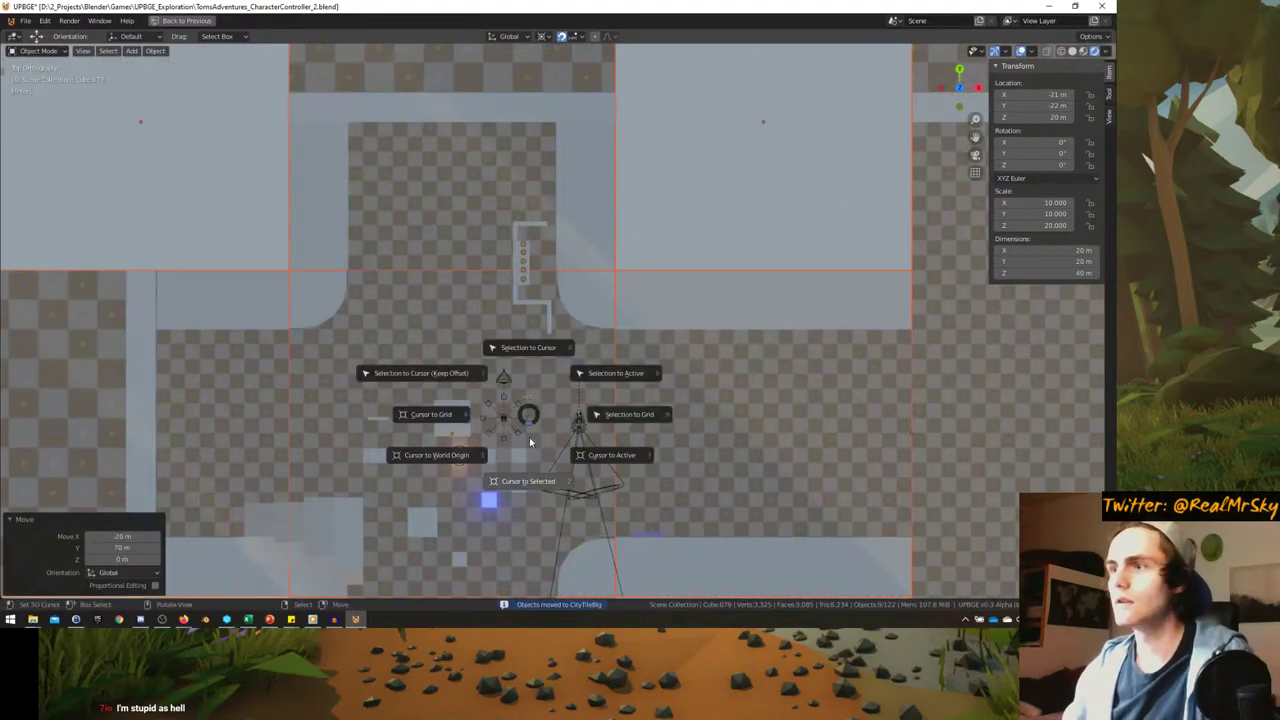
click(521, 483)
scroll(551, 383, up, 2)
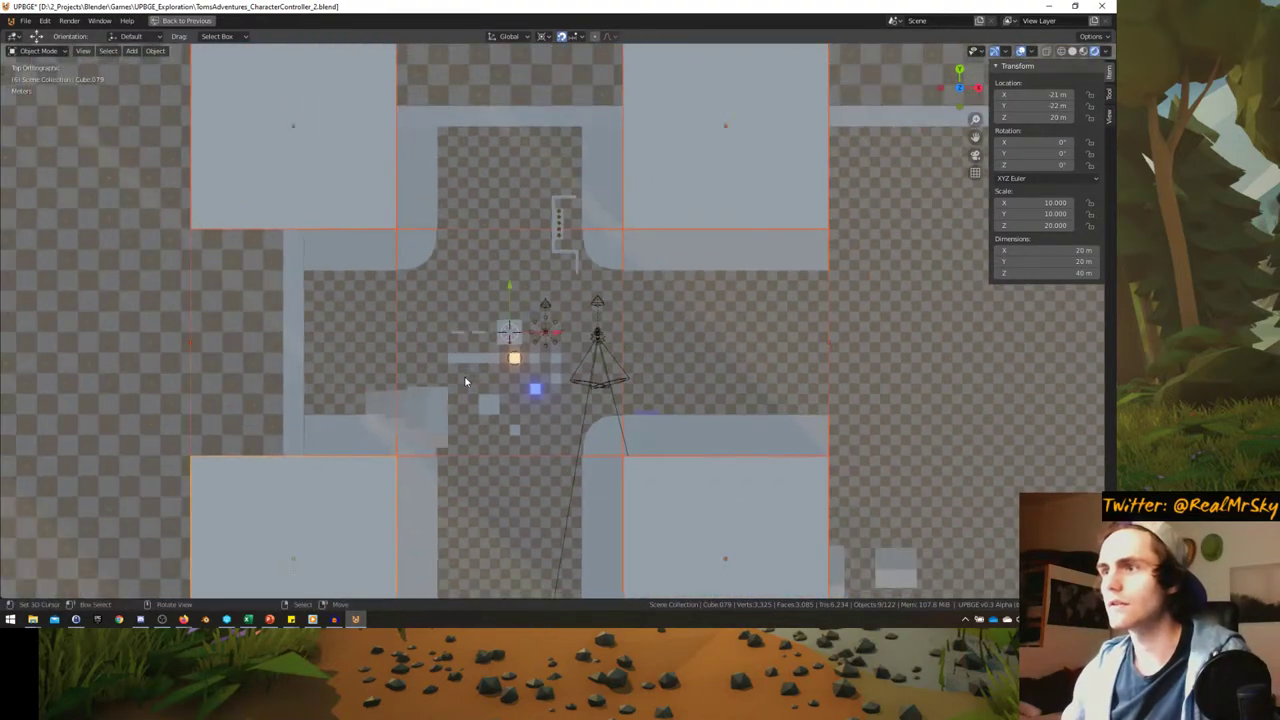
scroll(551, 383, up, 3)
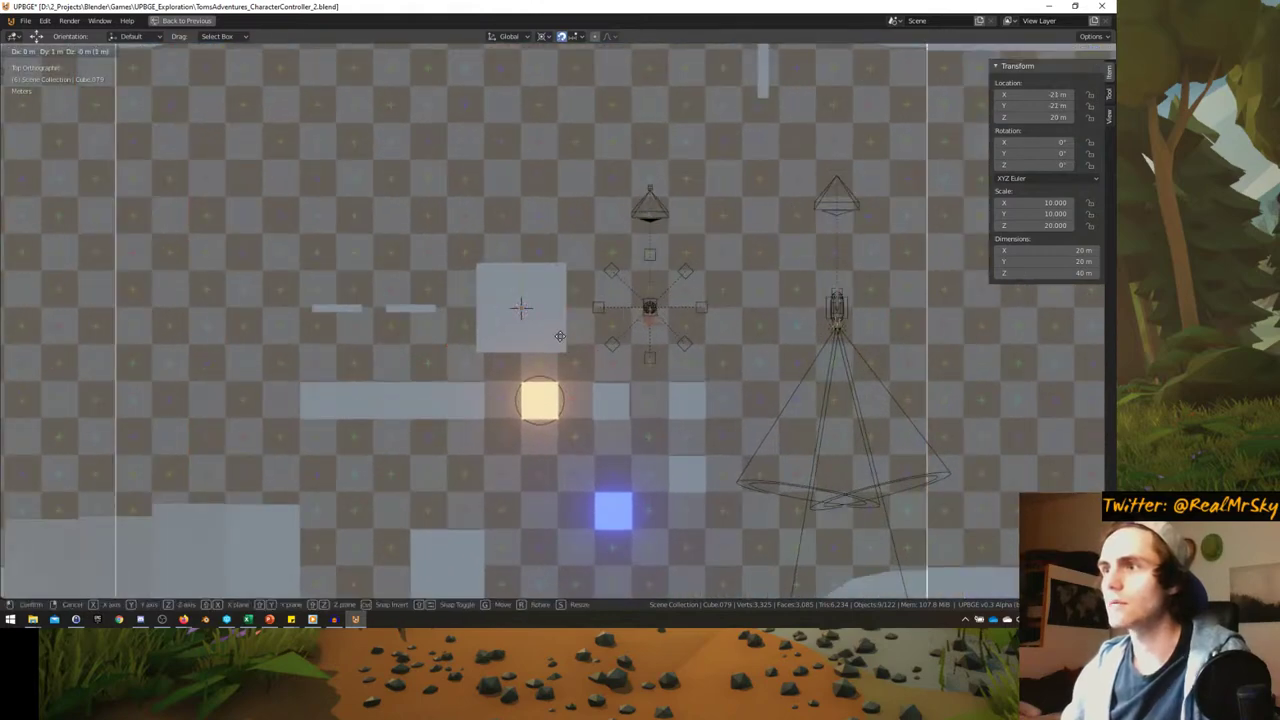
scroll(549, 333, down, 4)
middle_drag(551, 340, 549, 298)
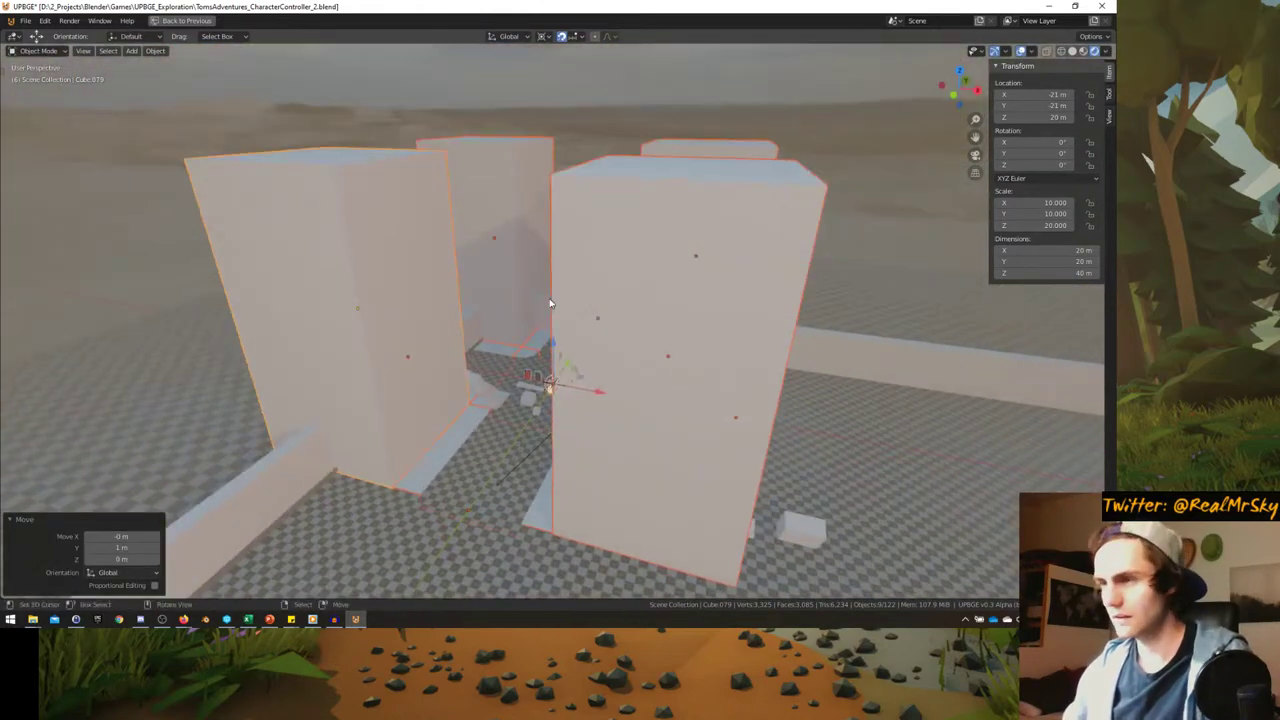
- Exclude the CityTileBig collection from the scene, leaving the ground empty
key(ctrl+space)
click(923, 213)
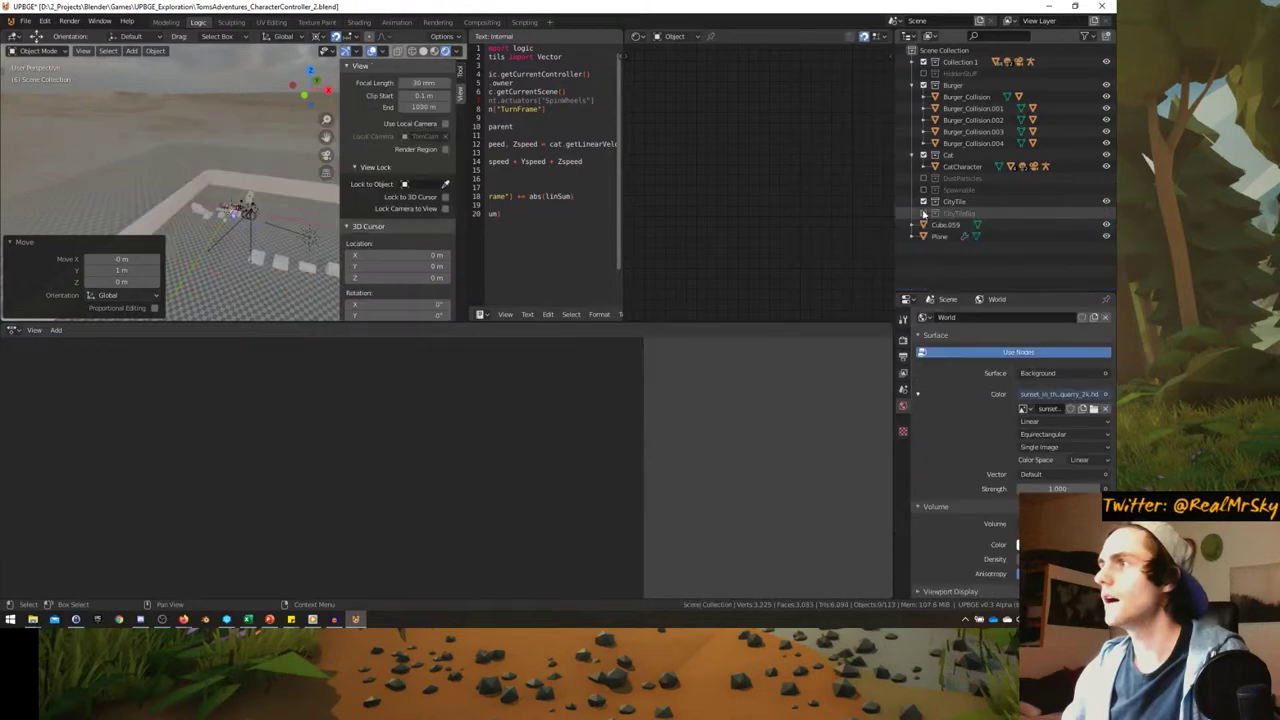
click(923, 214)
click(923, 214)
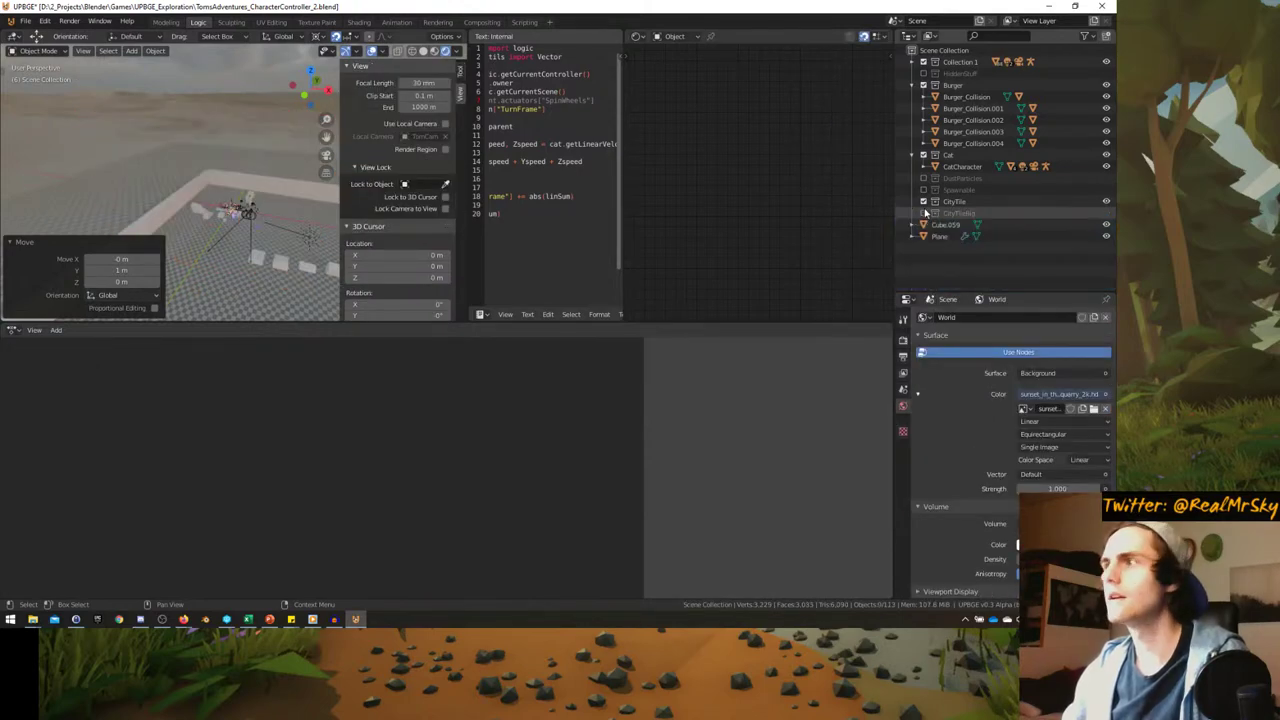
key(ctrl+space)
middle_drag(283, 194, 522, 357)
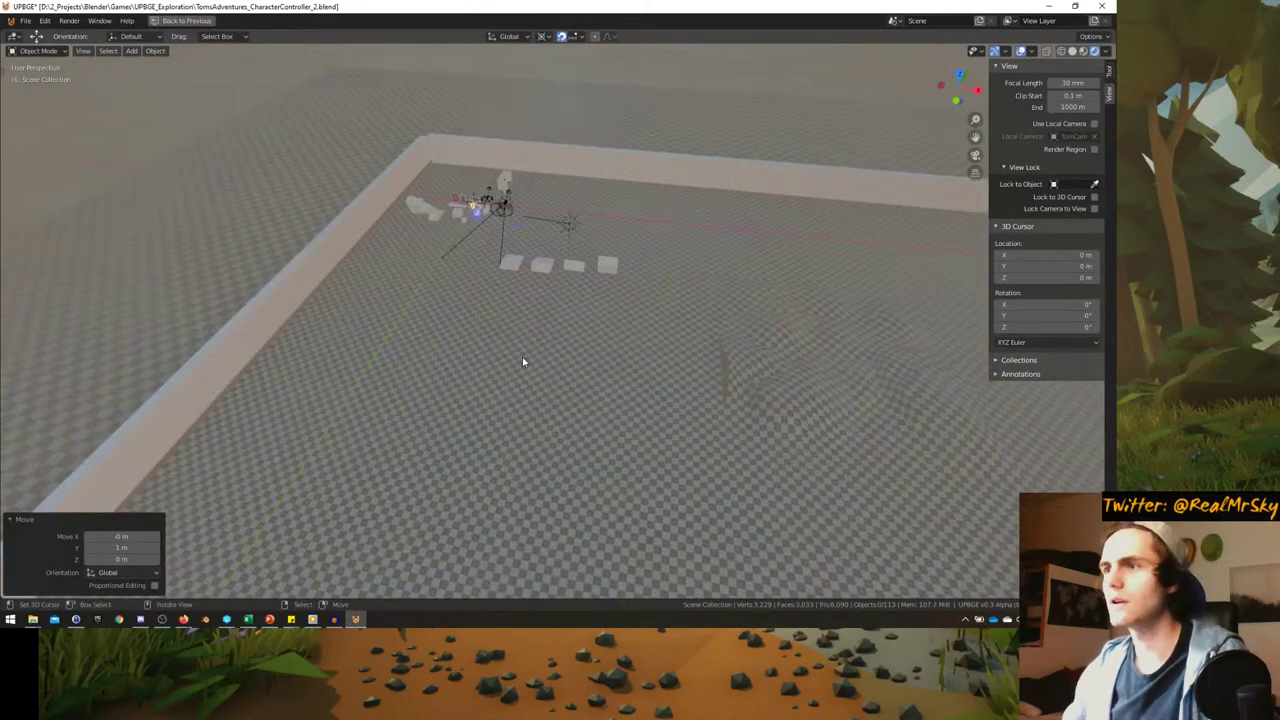
key(shift+a)
- Add a CityTileBig collection instance and place it at the walled square's lower-left corner
mouse_move(522, 360)
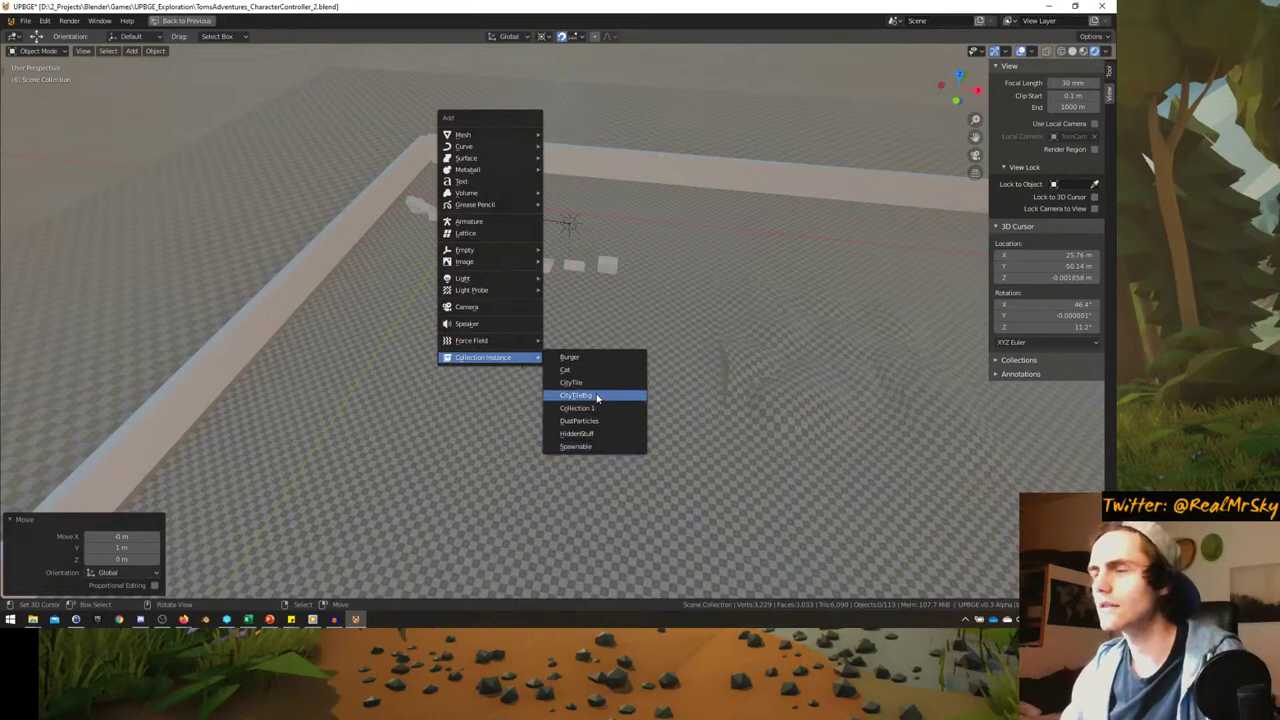
click(597, 397)
scroll(561, 375, down, 5)
key(g)
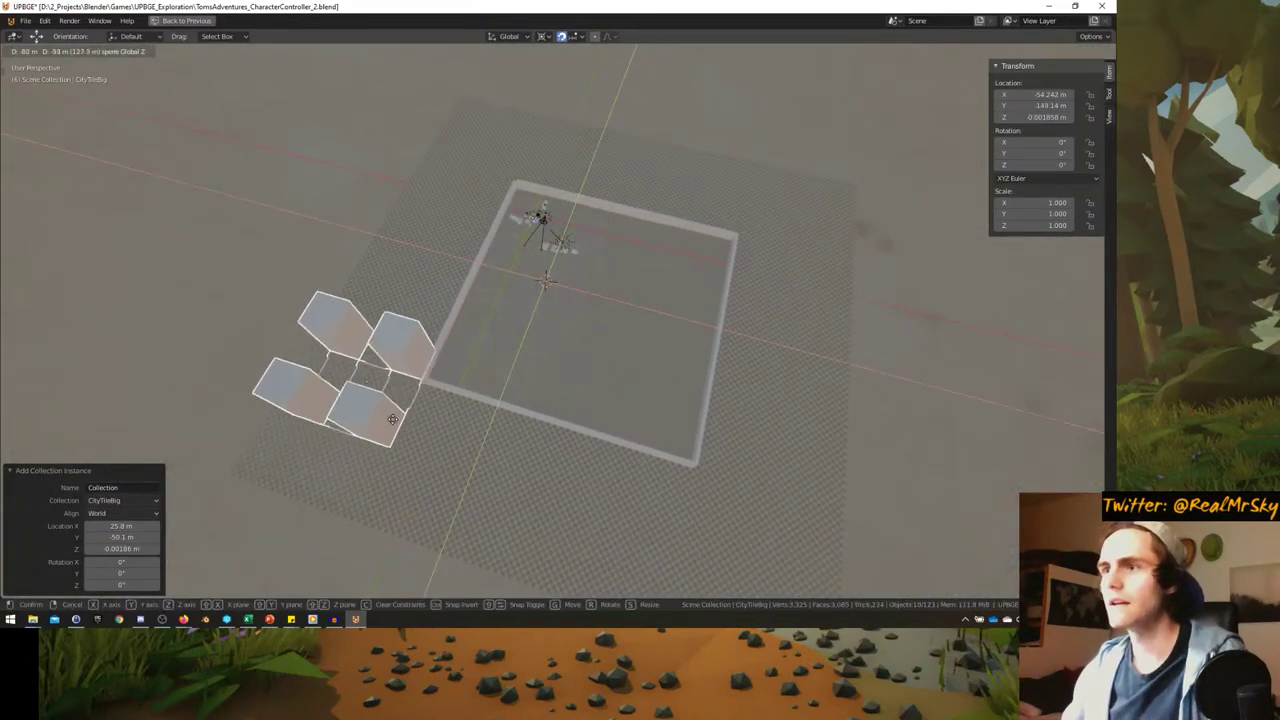
click(534, 403)
scroll(553, 382, up, 5)
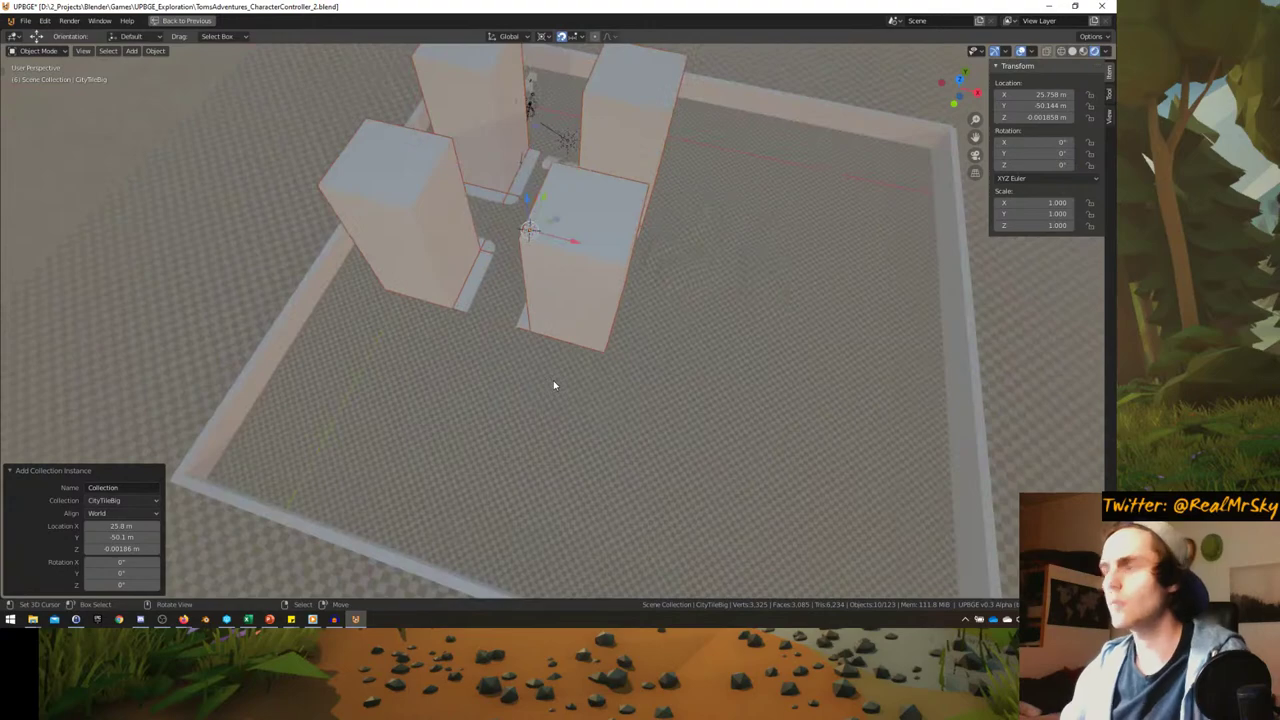
key(KP_7)
scroll(537, 320, down, 2)
key(g)
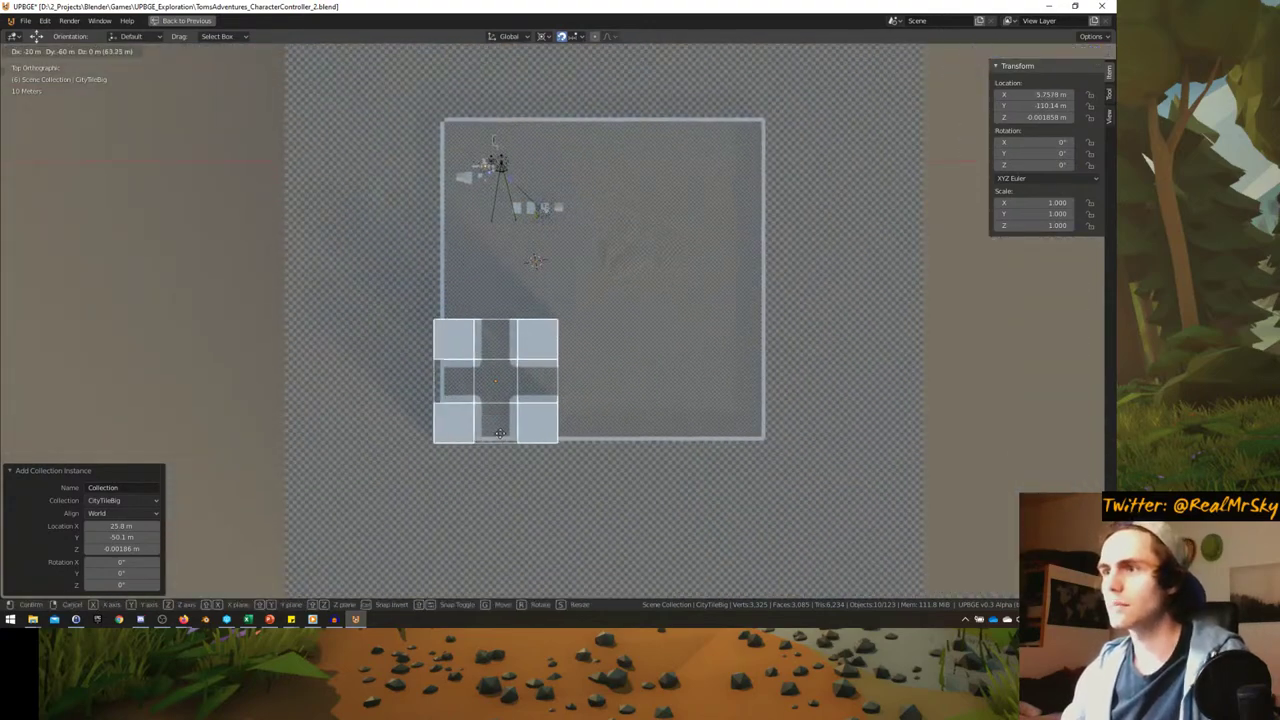
click(500, 433)
- Delete two wall segments from the front of the walled square
click(563, 440)
key(Delete)
middle_drag(563, 440, 490, 416)
key(x)
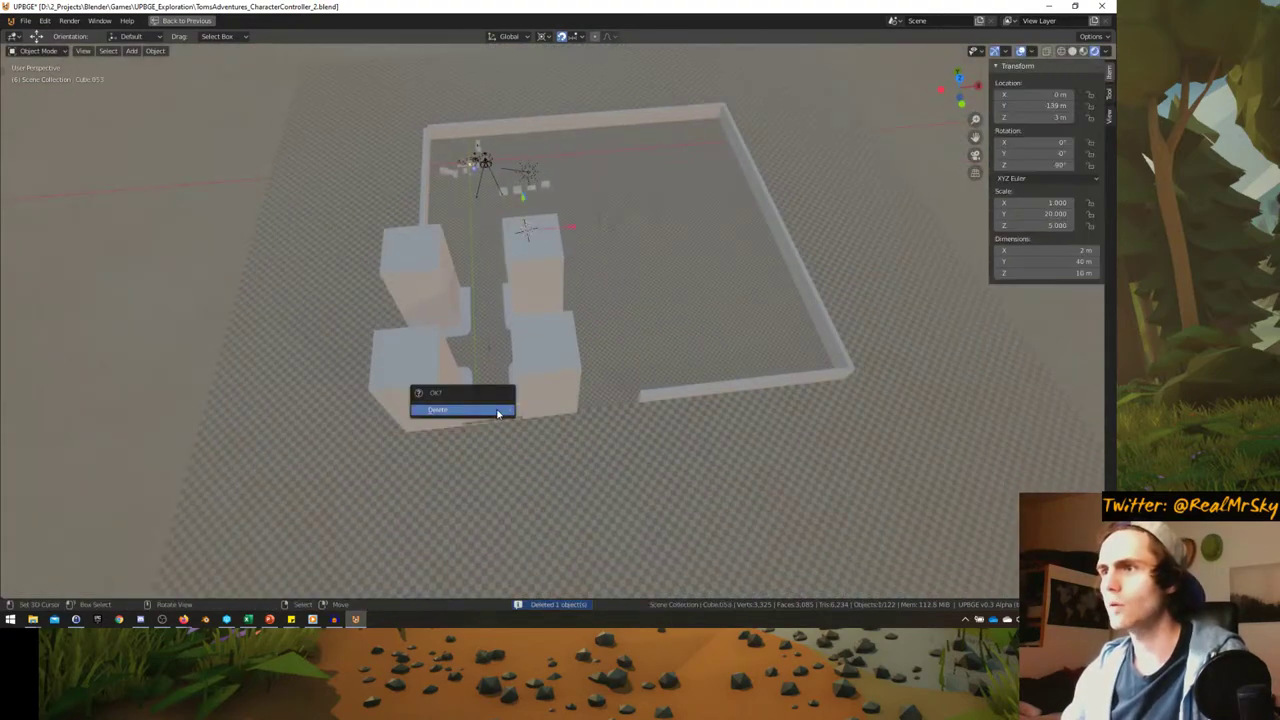
click(498, 412)
middle_drag(557, 371, 553, 405)
- Change the transform pivot point and move the four-block tile into place
click(560, 326)
key(KP_7)
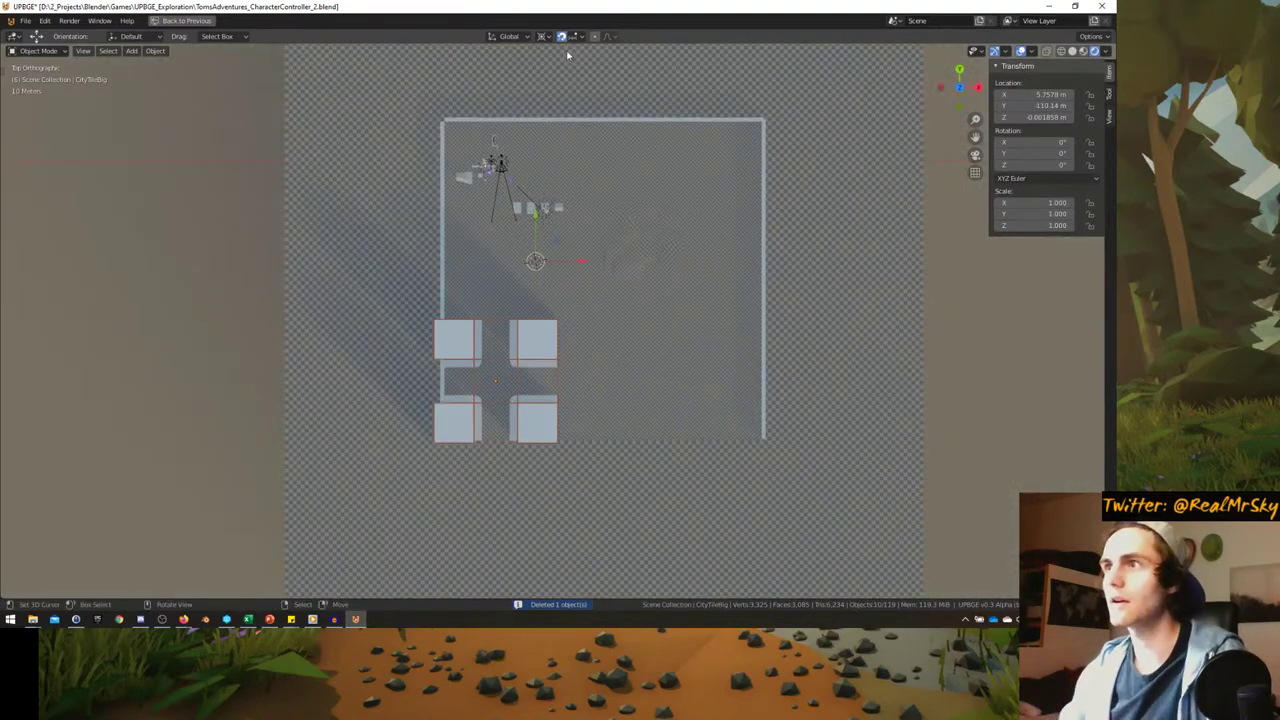
click(541, 37)
click(572, 89)
key(g)
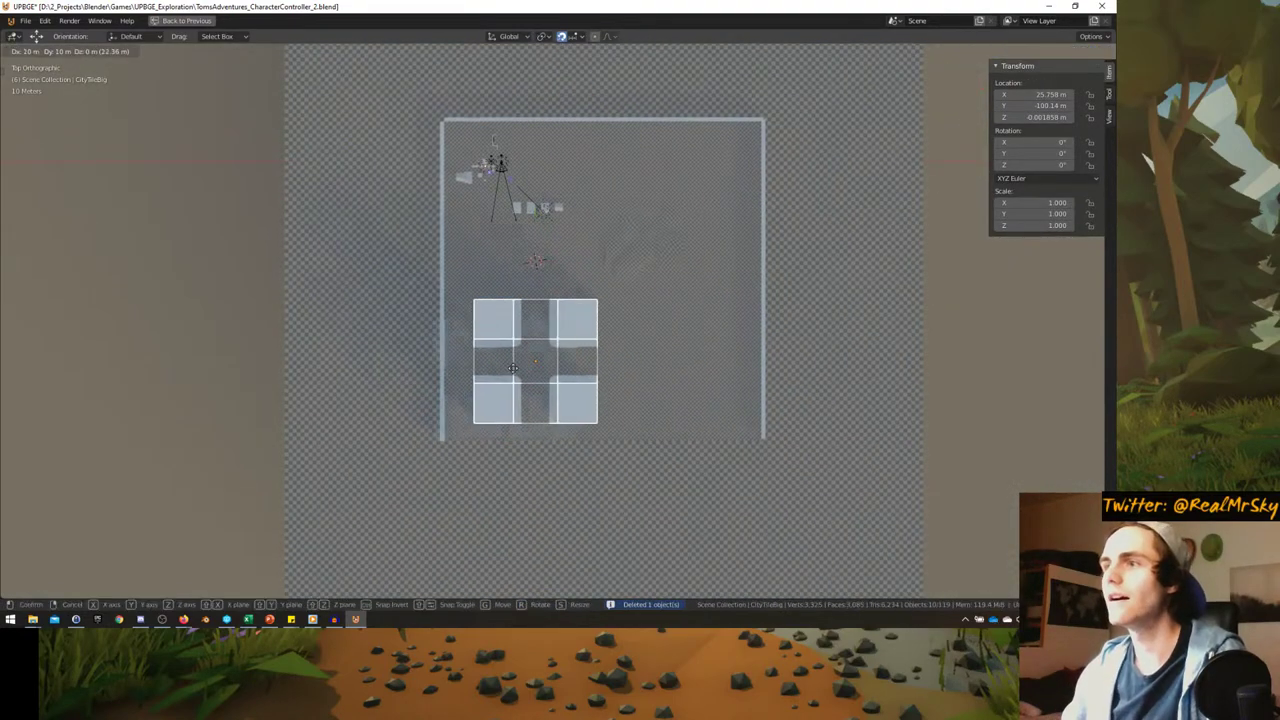
click(437, 420)
- Delete the ground tile Cube.069 and the wall Cube.041
click(446, 415)
key(Delete)
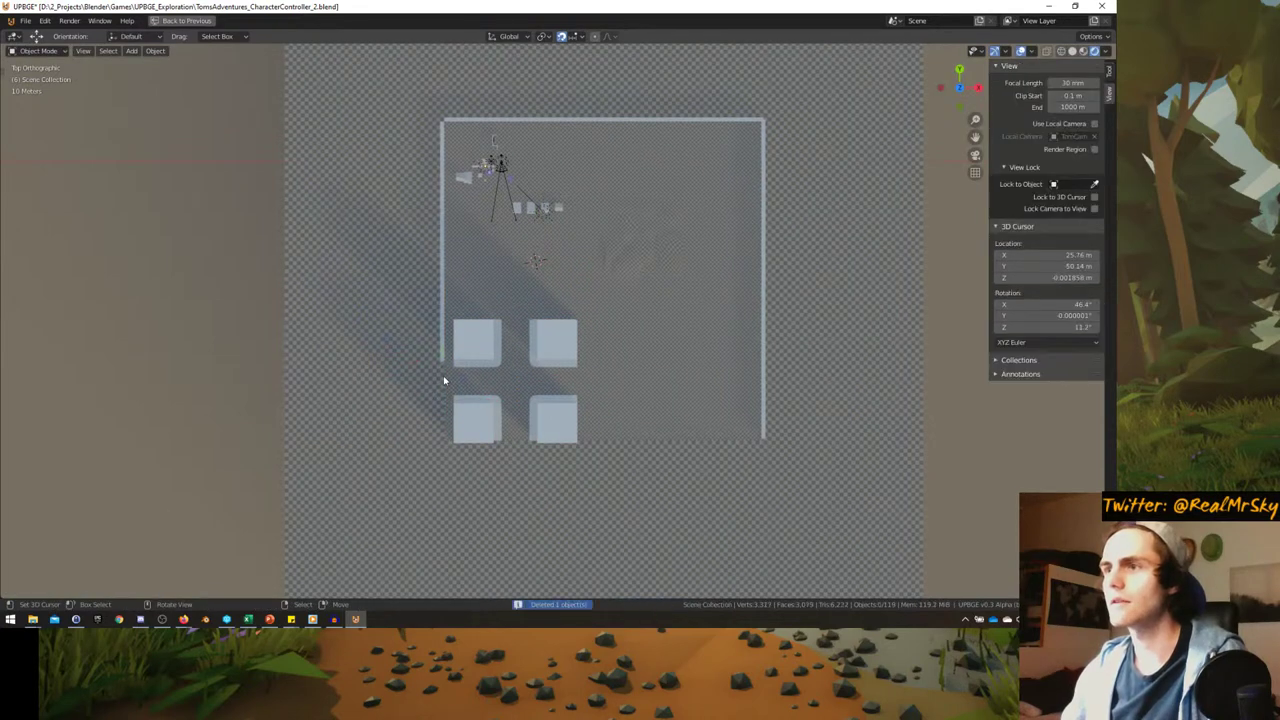
click(443, 380)
key(x)
key(x)
click(441, 322)
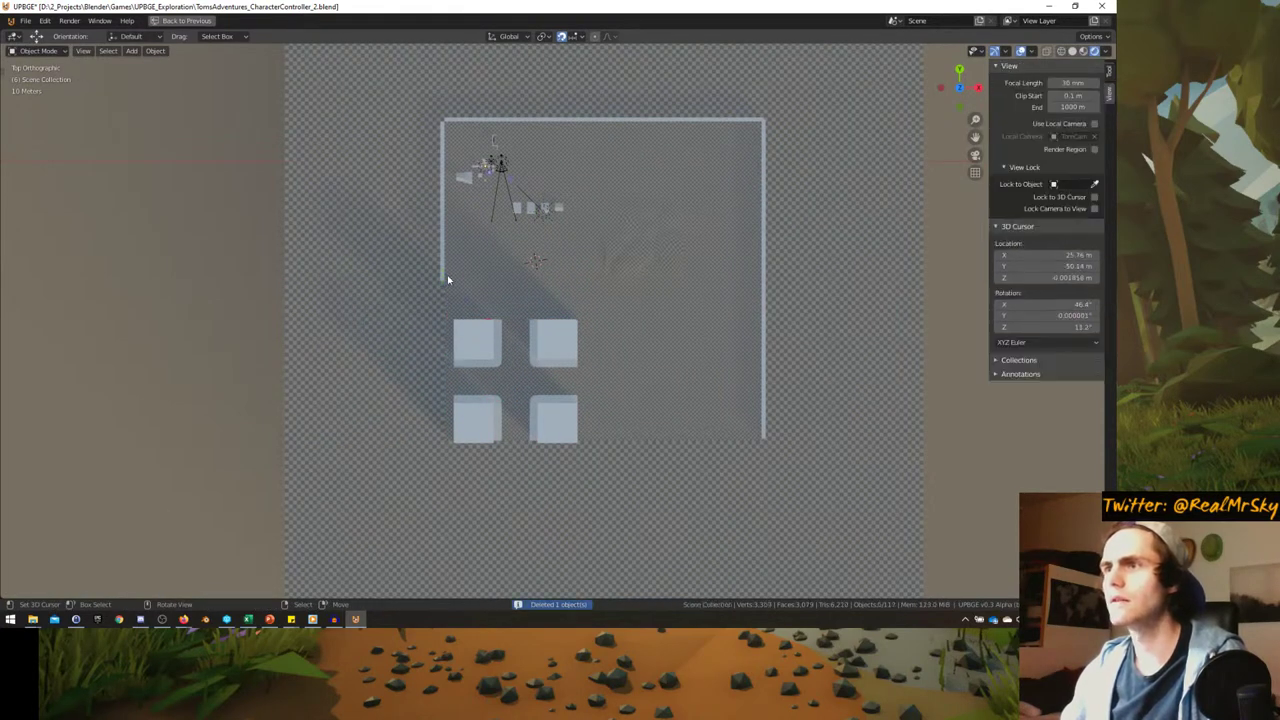
- Move the CityTileBig tile further left to its final position
click(477, 343)
key(g)
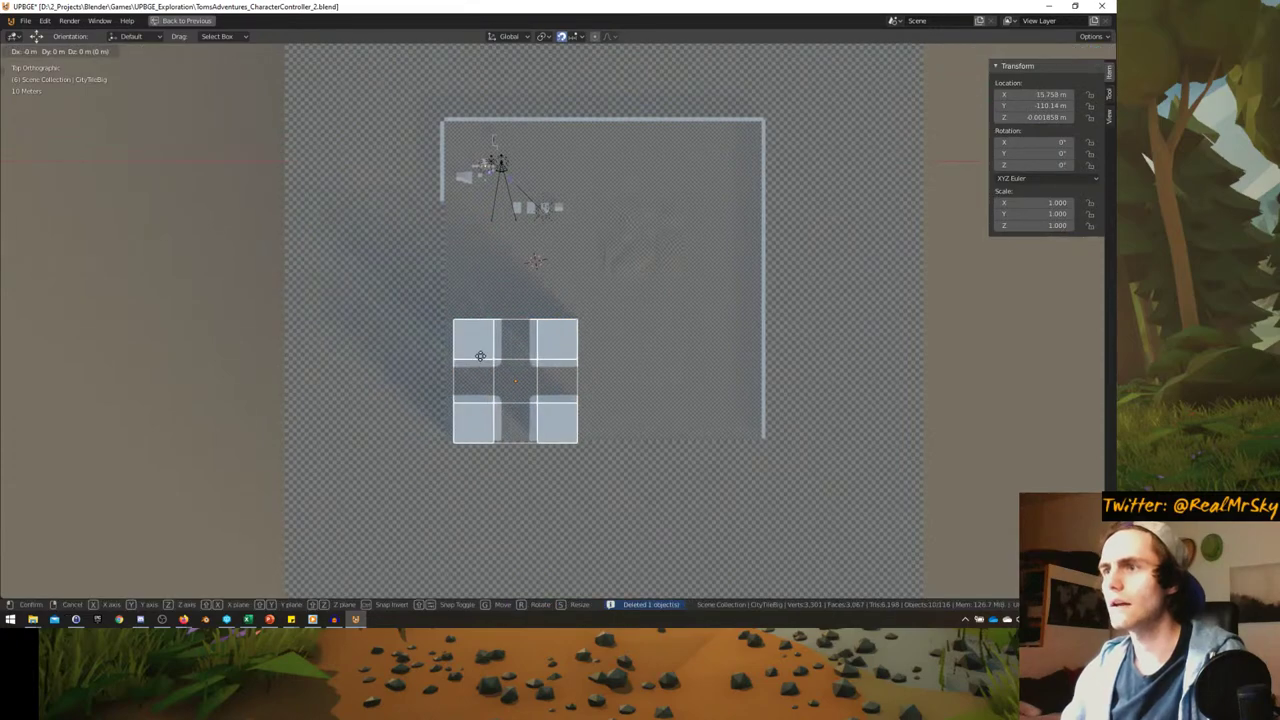
click(514, 371)
scroll(560, 290, up, 3)
key(g)
click(539, 283)
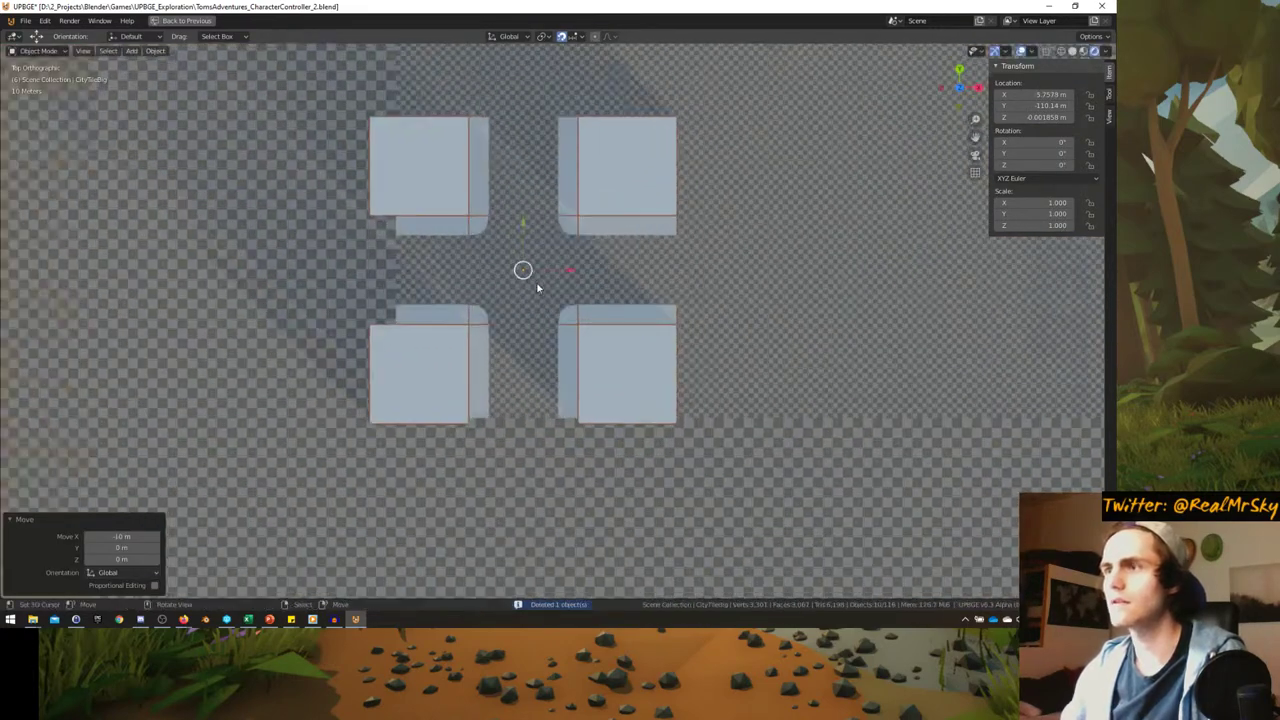
scroll(443, 322, down, 2)
- Duplicate the city tile 60 m along X and again −60 m along Y
key(shift+d)
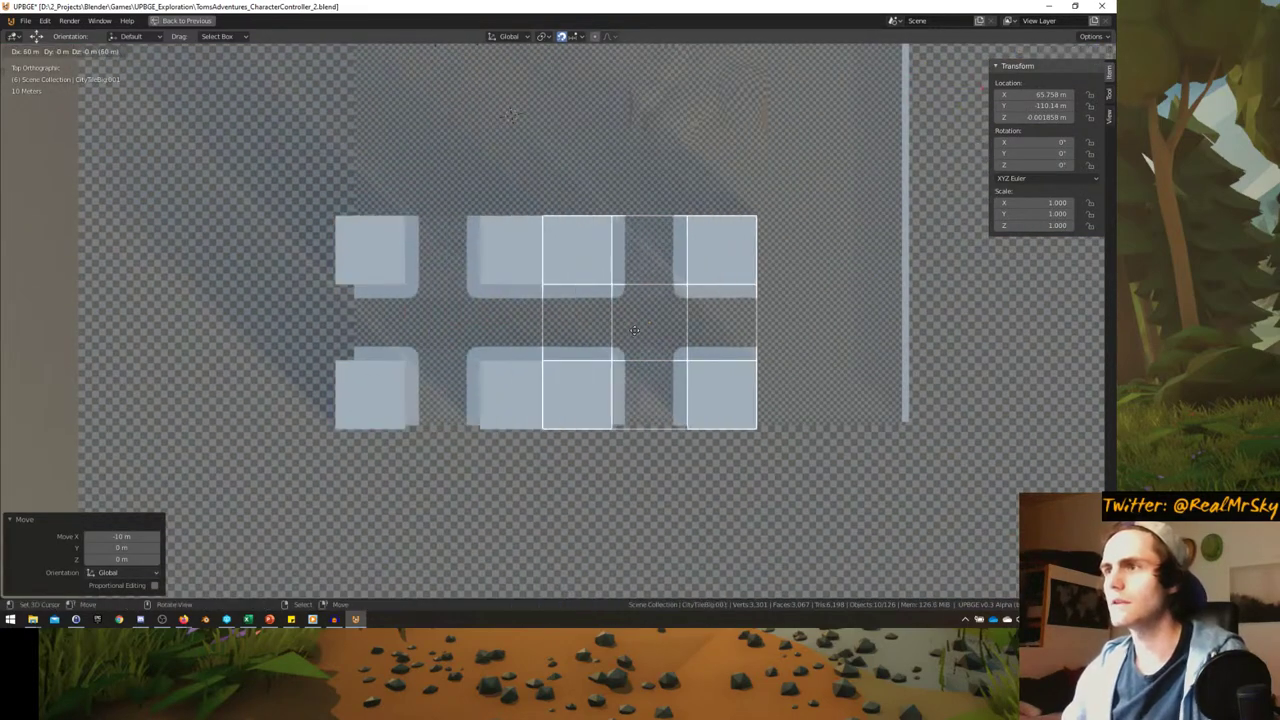
click(643, 323)
key(shift+d)
click(620, 551)
middle_drag(620, 551, 316, 298)
- Delete the piece Cube.049
scroll(522, 356, down, 3)
click(526, 354)
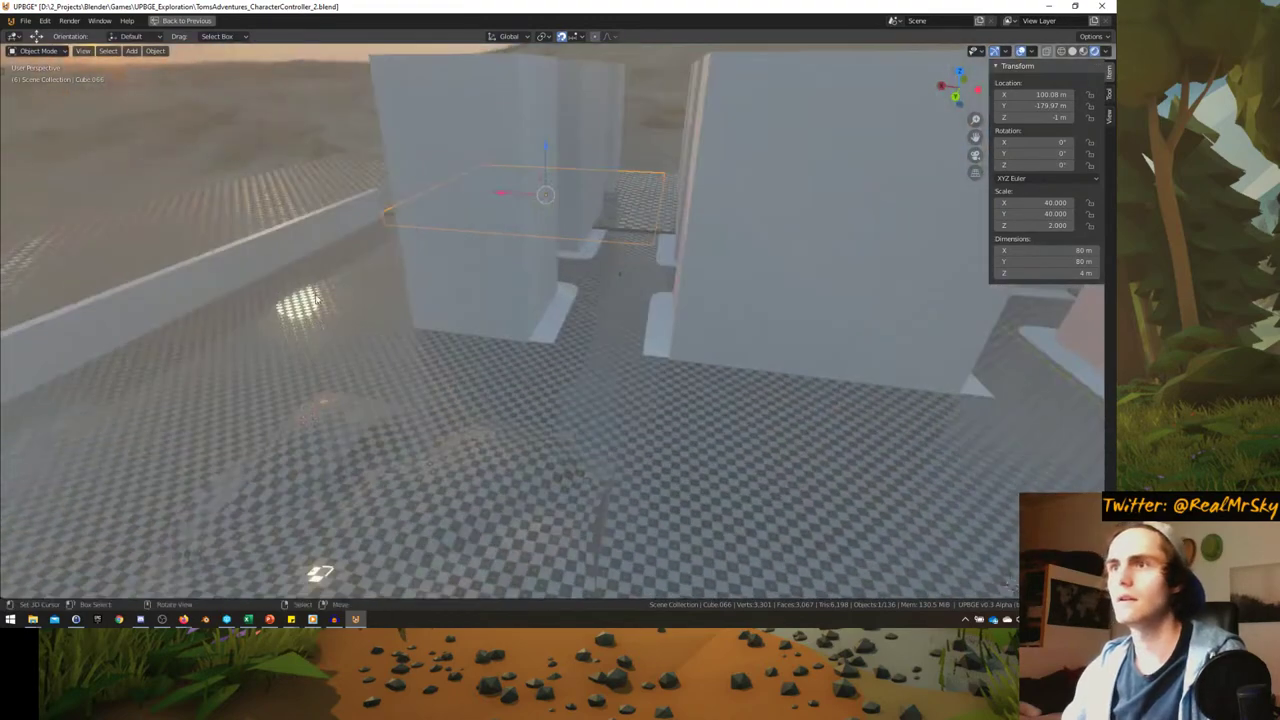
click(282, 244)
middle_drag(282, 247, 310, 325)
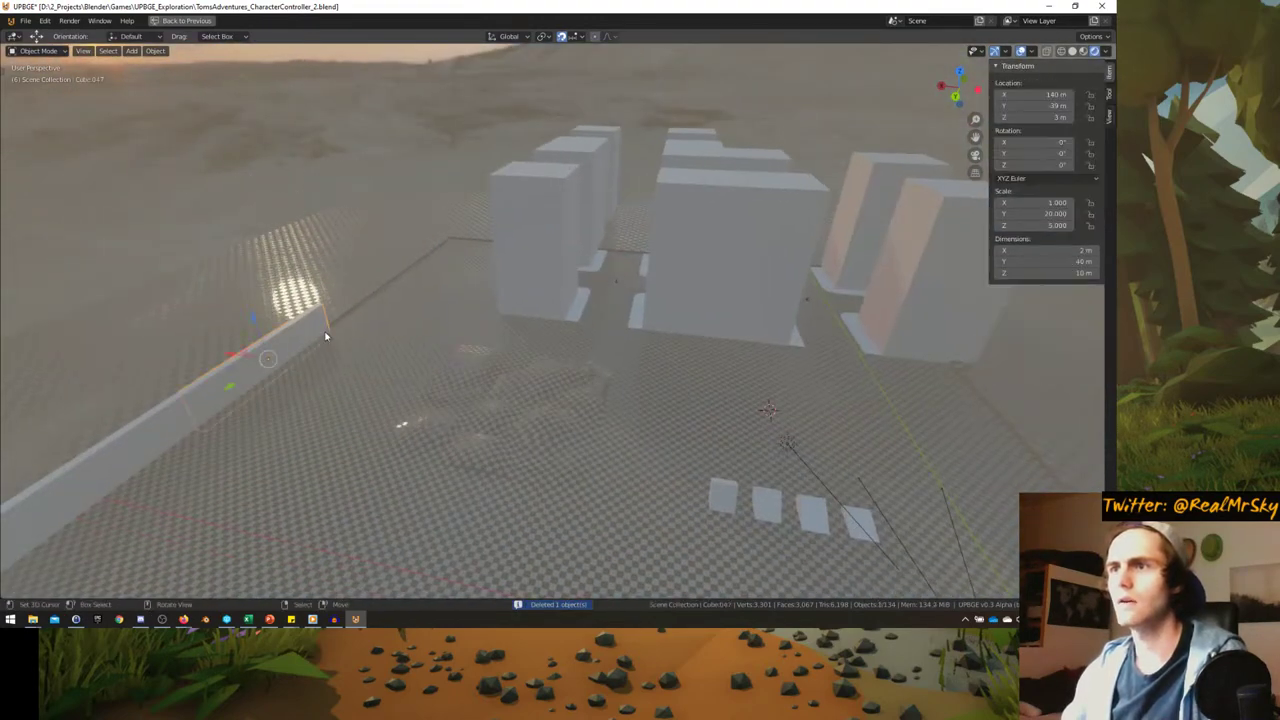
scroll(250, 401, down, 5)
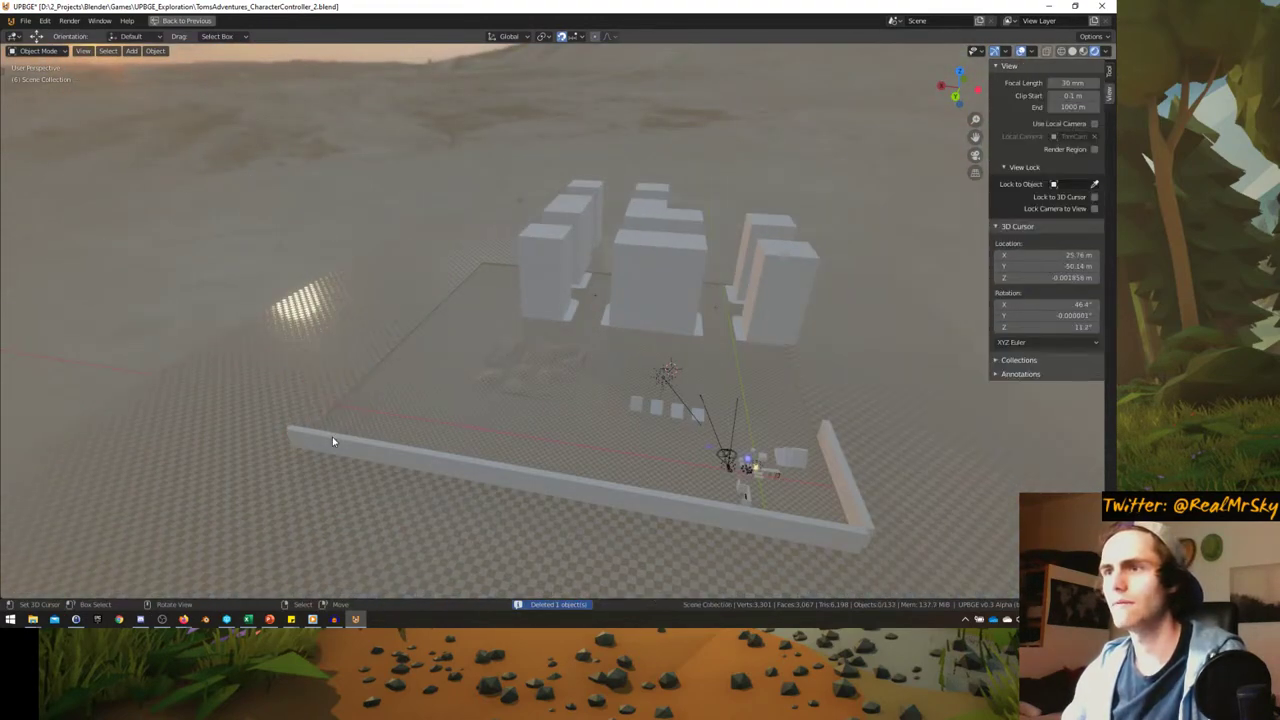
- Delete the remaining wall segments, including Cube.044 and Cube.043
click(481, 474)
click(502, 484)
click(589, 491)
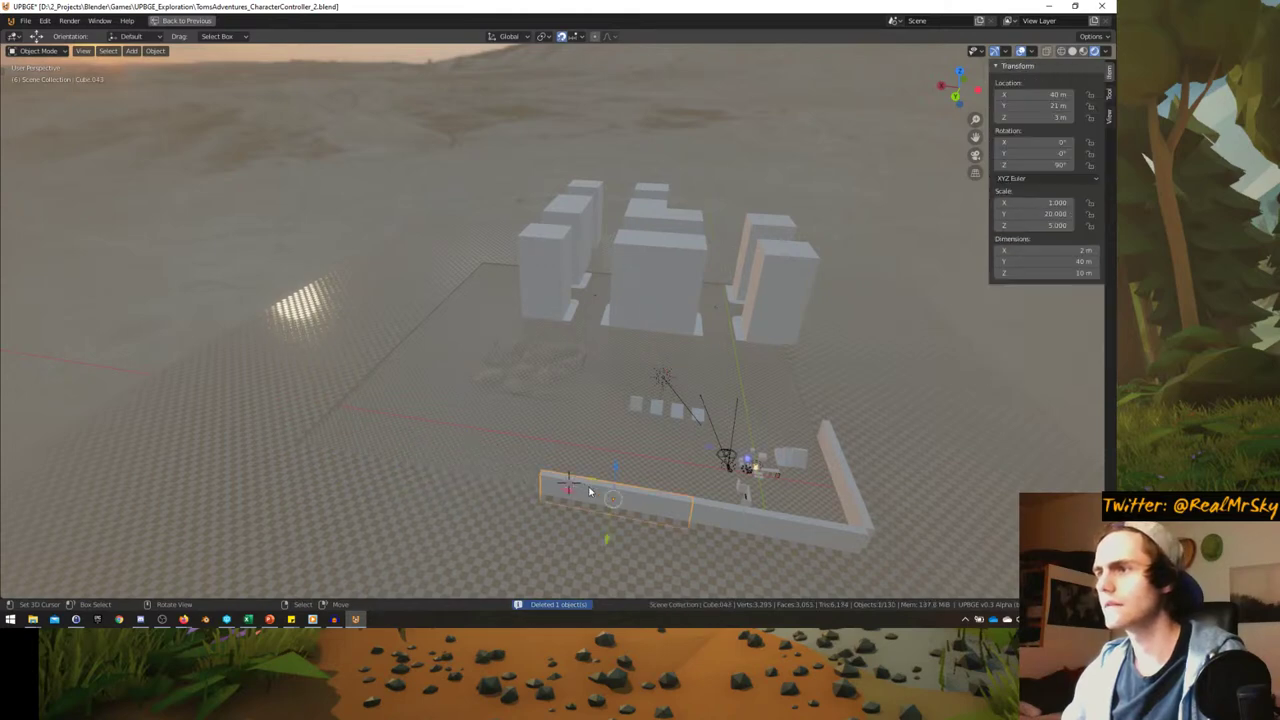
key(Delete)
click(805, 517)
key(Delete)
click(848, 490)
key(x)
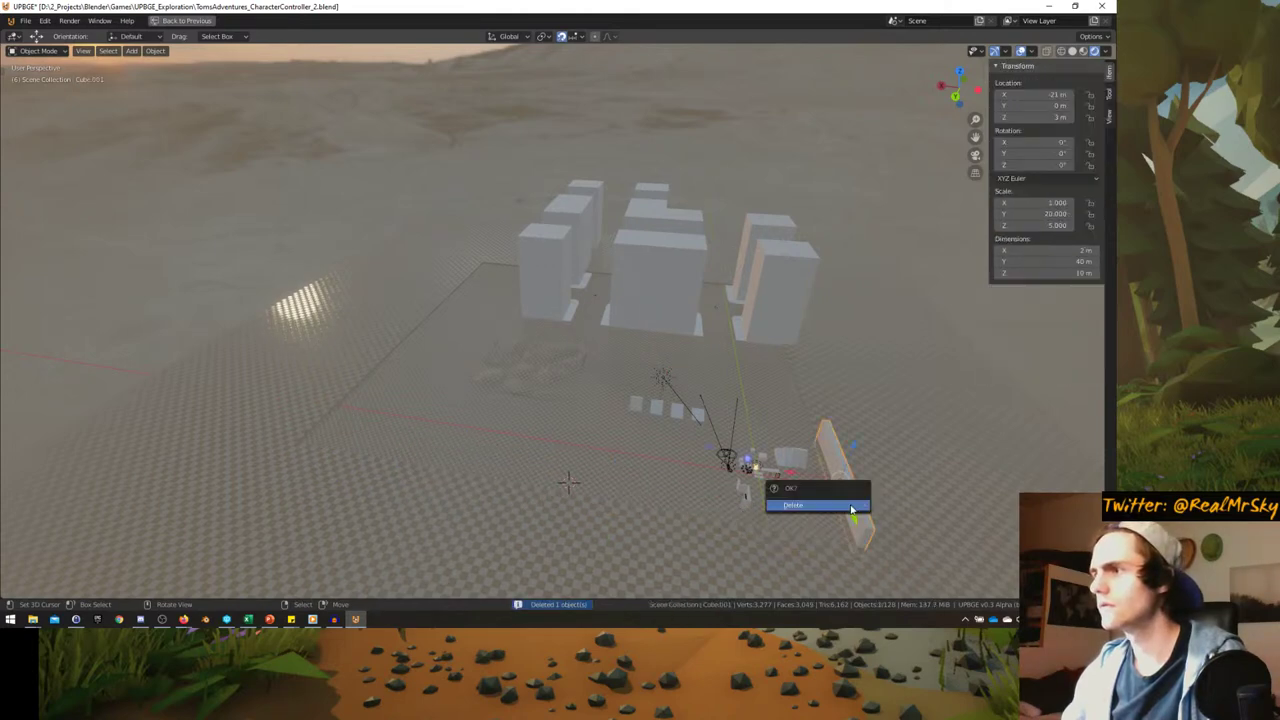
click(815, 505)
middle_drag(815, 505, 791, 447)
- Lower the ground plane right of centre by 1 m along Z
click(791, 447)
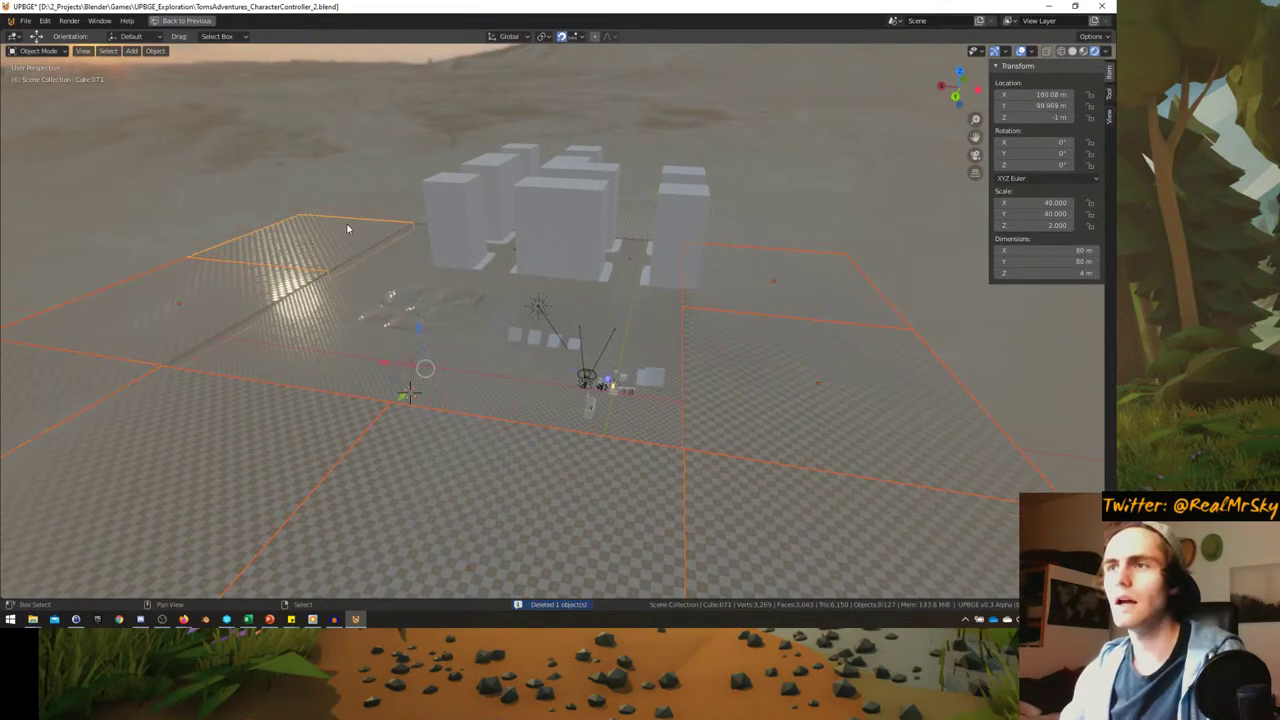
middle_drag(391, 200, 432, 227)
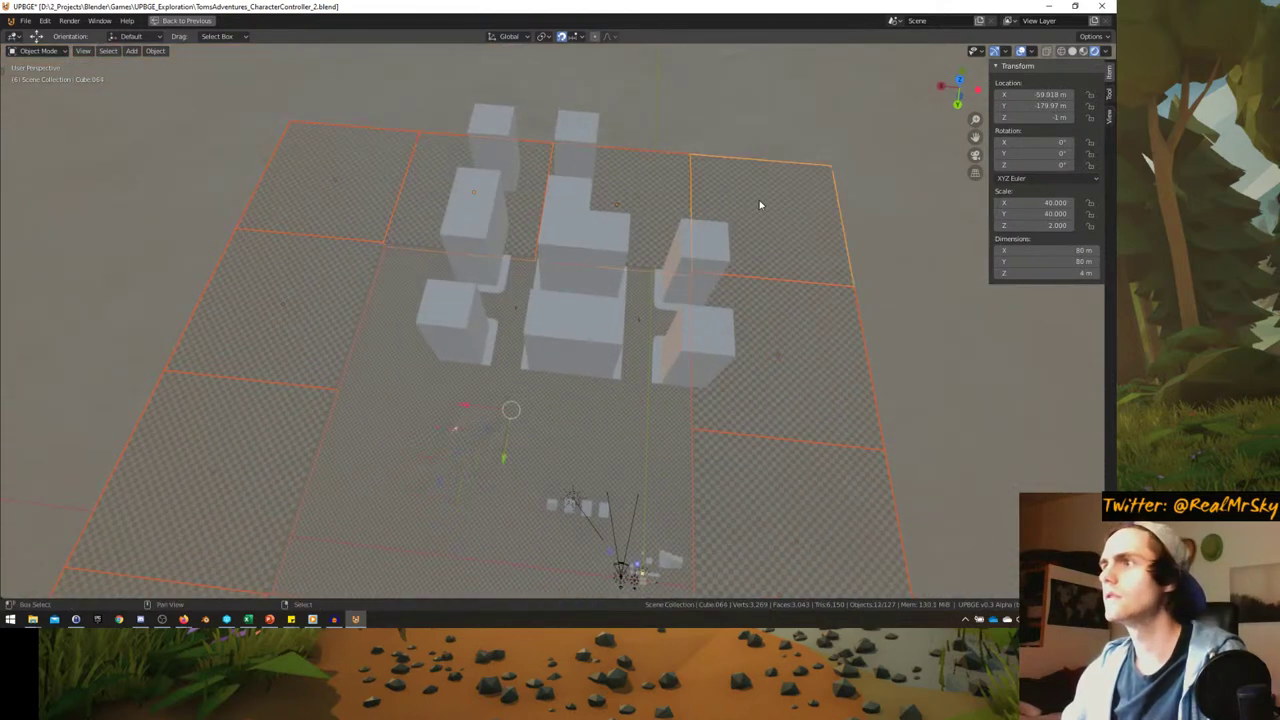
middle_drag(759, 205, 648, 310)
scroll(554, 396, down, 10)
key(g)
text(z-1)
key(Return)
click(648, 310)
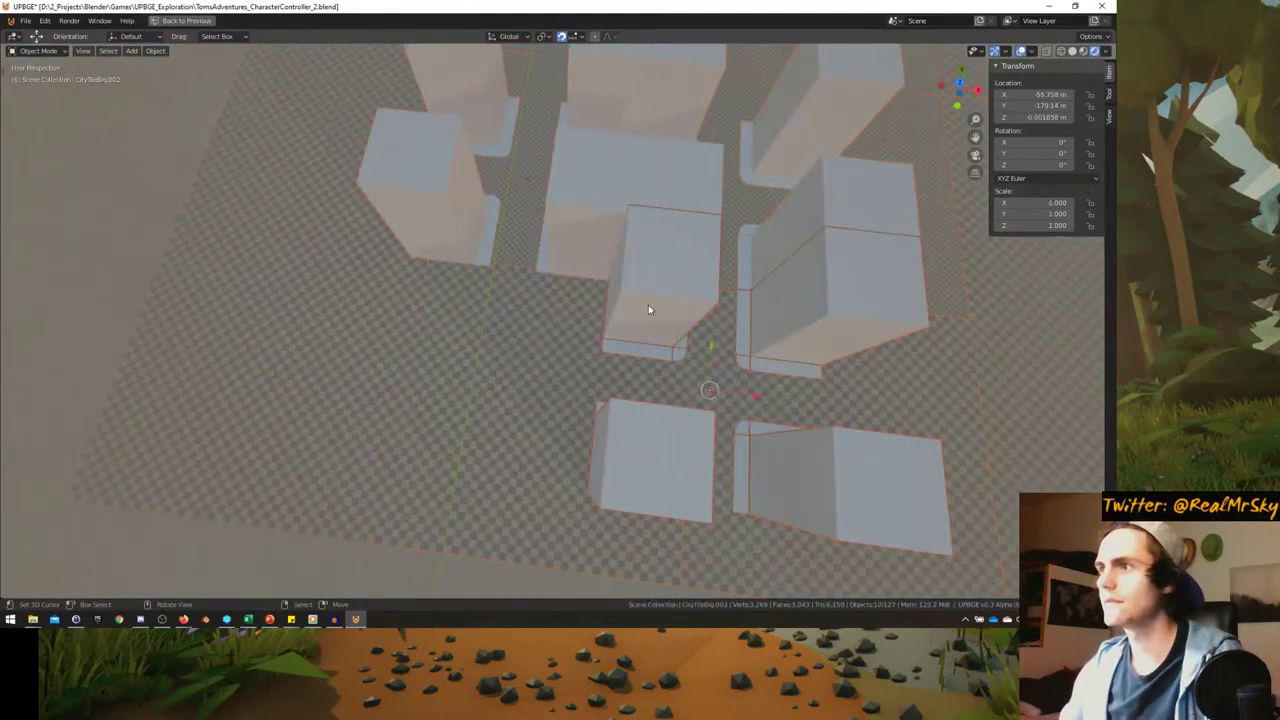
scroll(648, 310, down, 5)
key(KP_7)
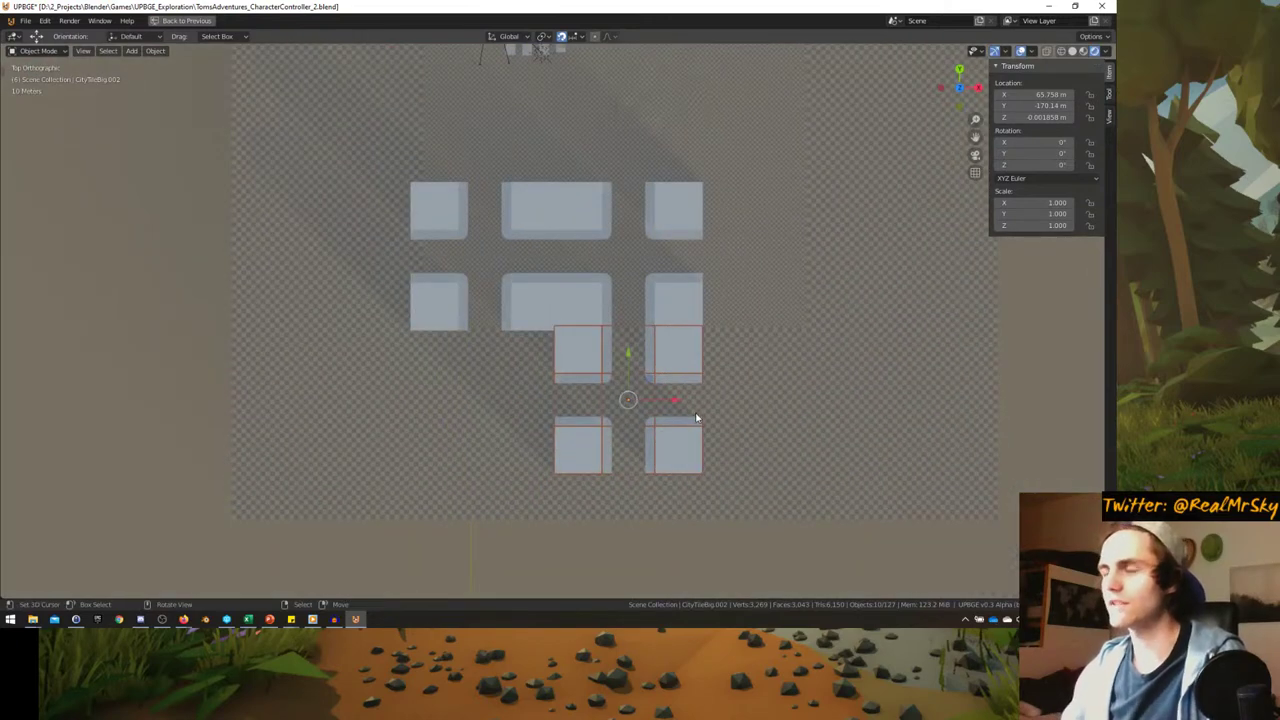
- Duplicate the city tile four times, placing copies 60 m apart on the left, top and right
scroll(697, 417, up, 1)
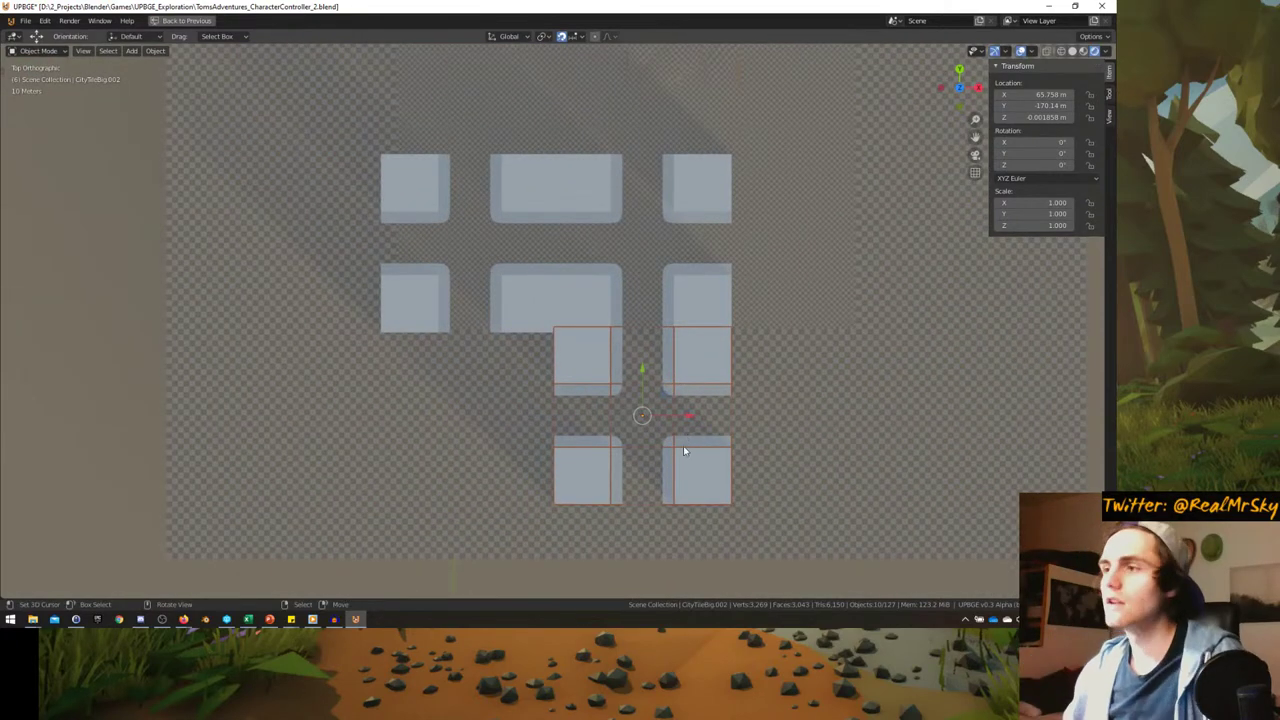
key(shift+d)
click(560, 445)
scroll(575, 440, down, 1)
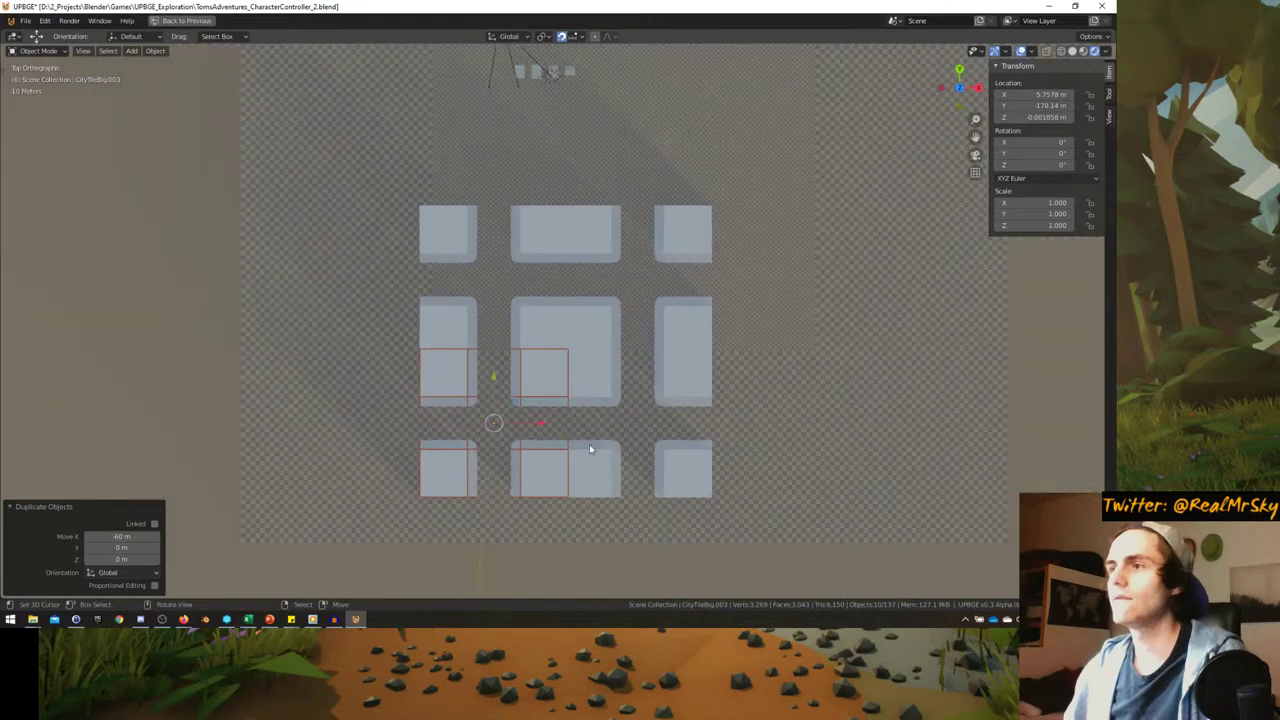
key(shift+d)
click(445, 448)
key(shift+d)
click(441, 305)
shift+middle_drag(429, 358, 431, 481)
key(shift+d)
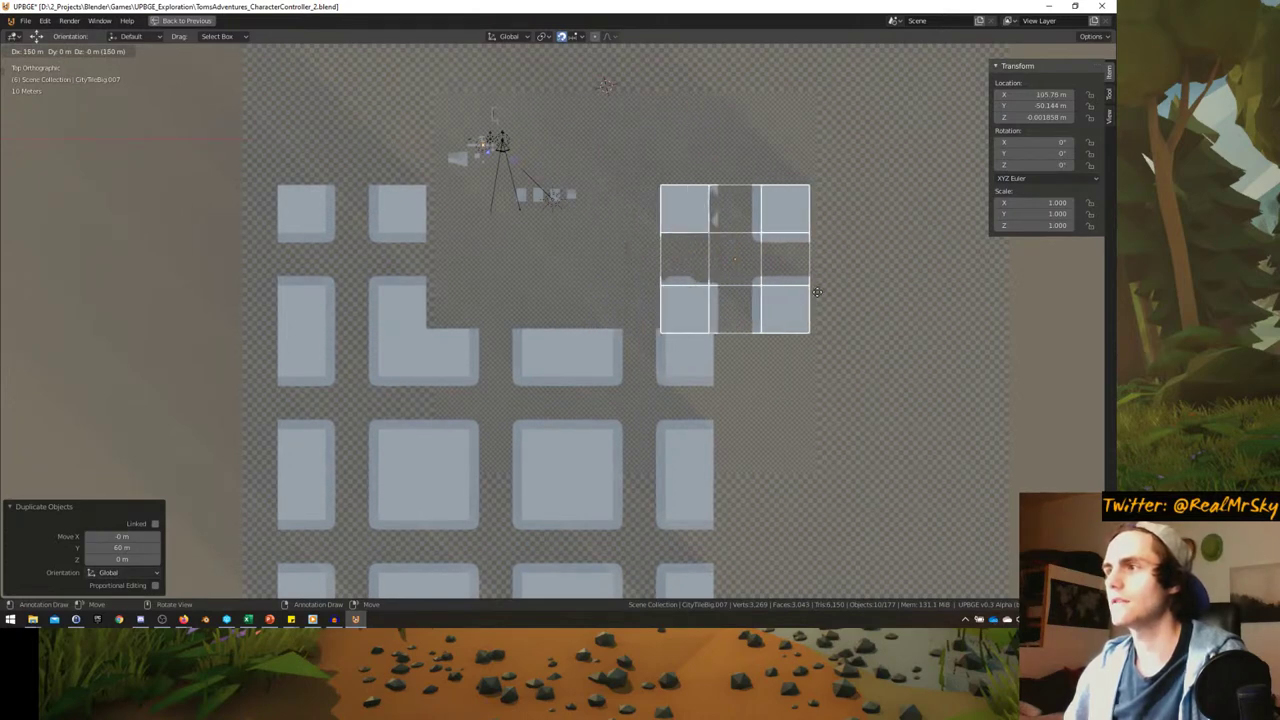
click(860, 447)
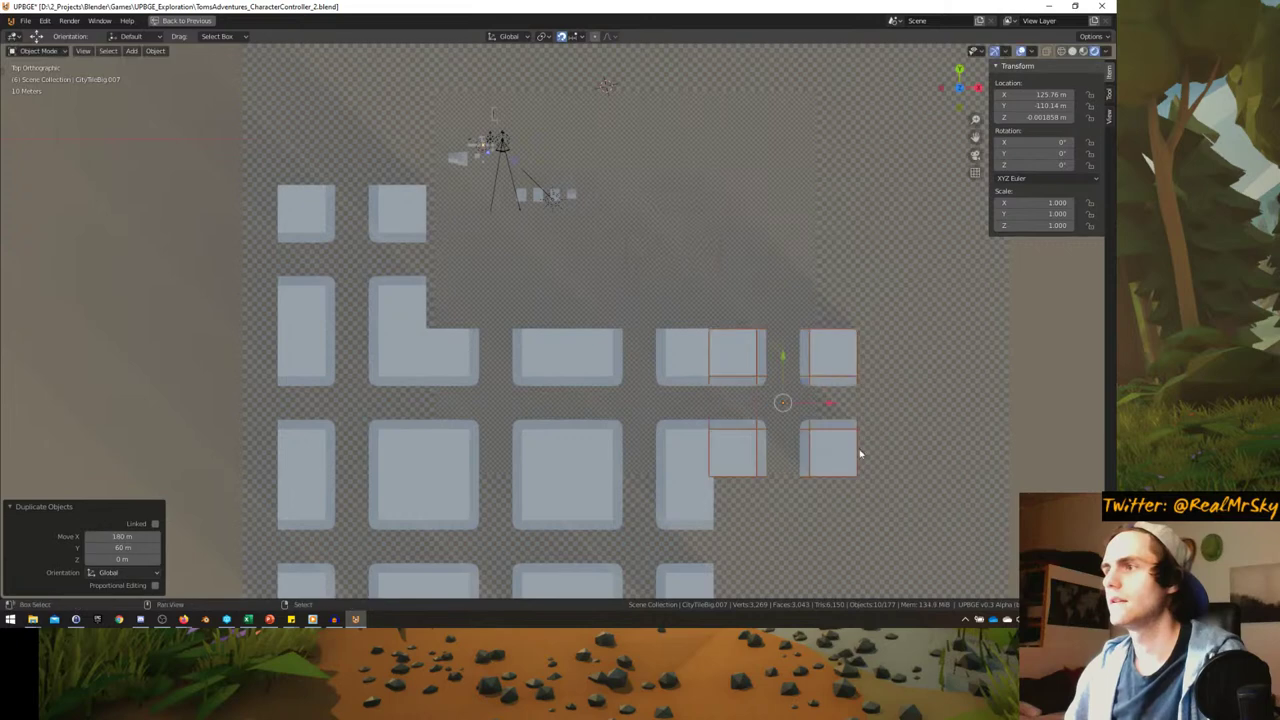
shift+middle_drag(857, 449, 752, 383)
- Add six more 60 m-spaced copies up the right column and across the top row
key(shift+d)
scroll(700, 490, down, 3)
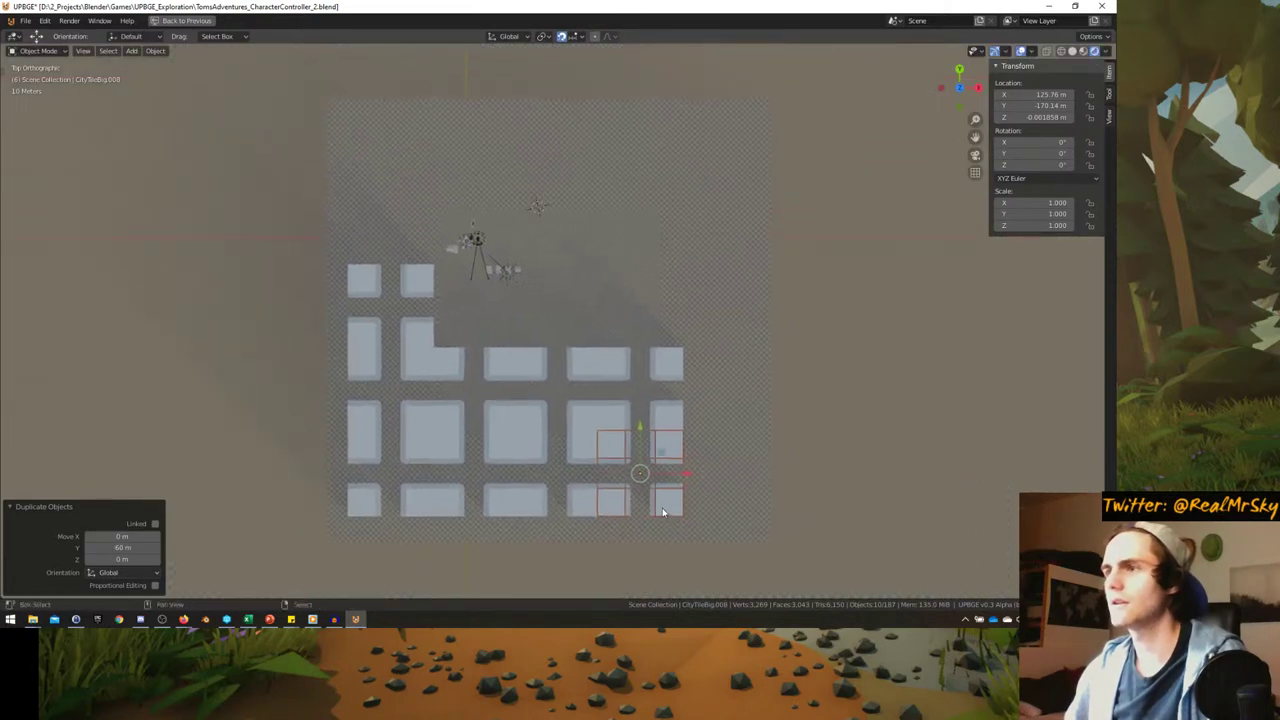
click(661, 351)
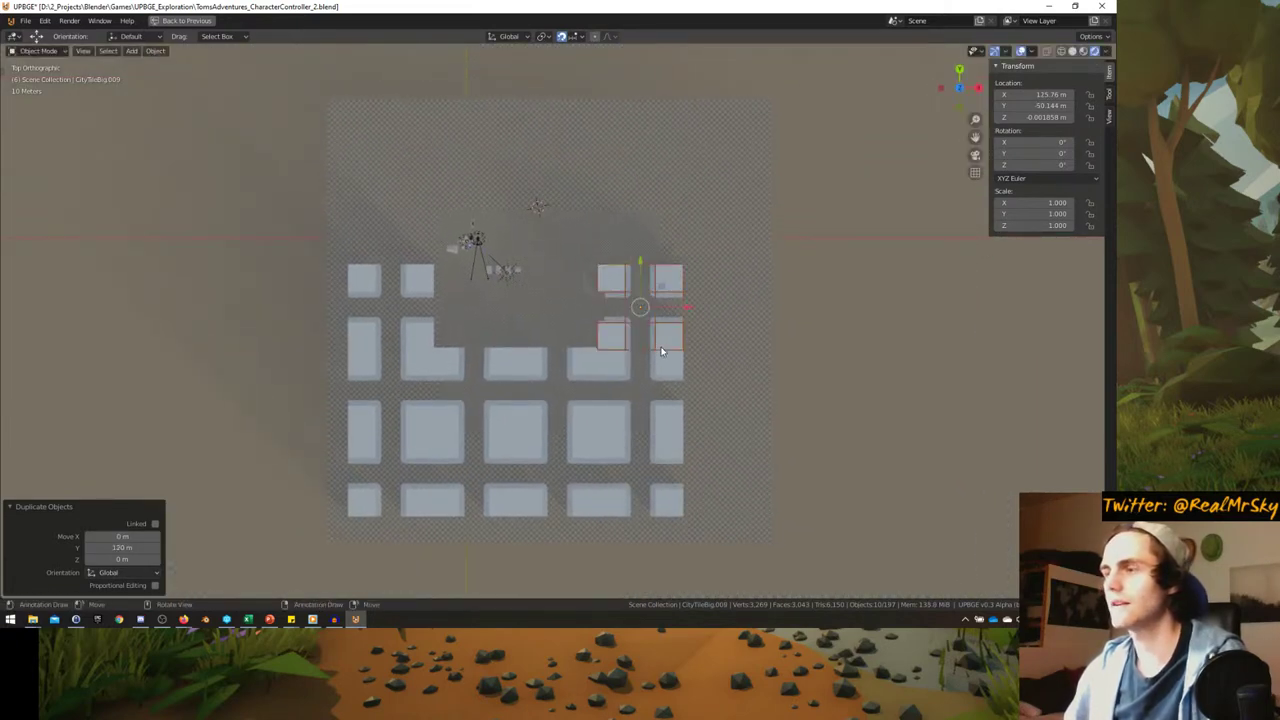
key(shift+d)
click(663, 255)
key(shift+d)
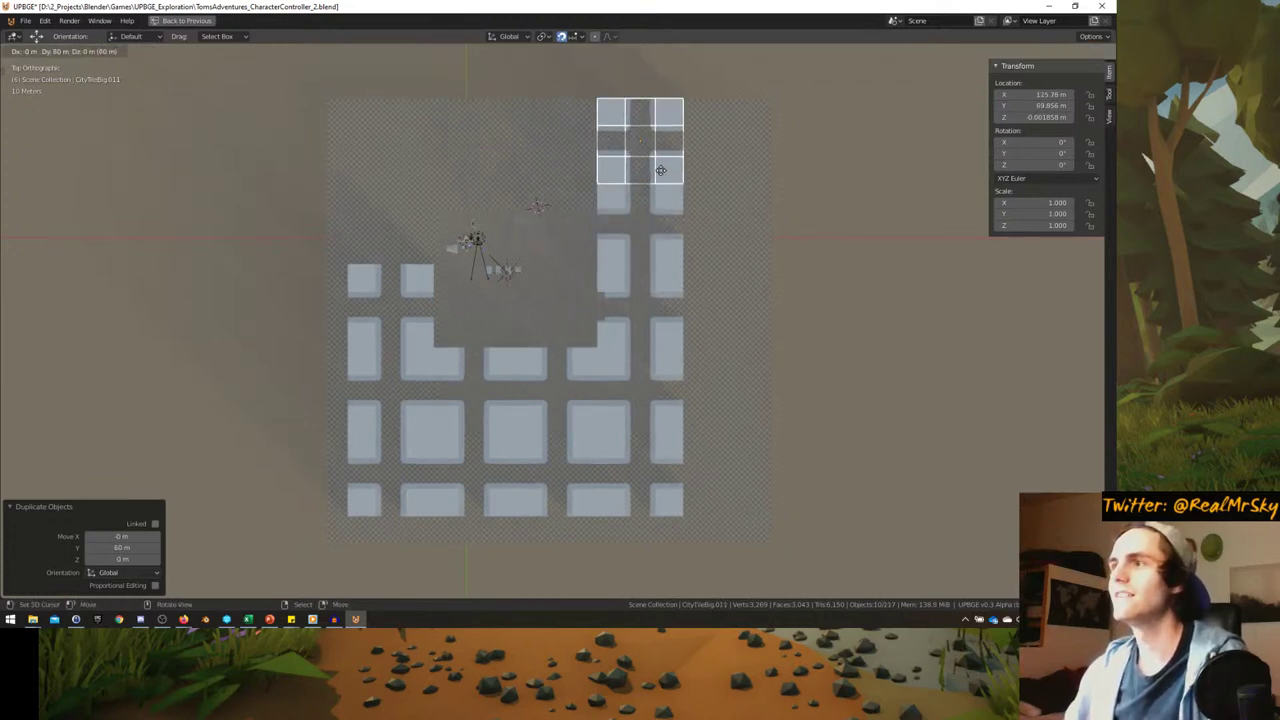
click(662, 168)
key(shift+d)
click(574, 172)
key(shift+d)
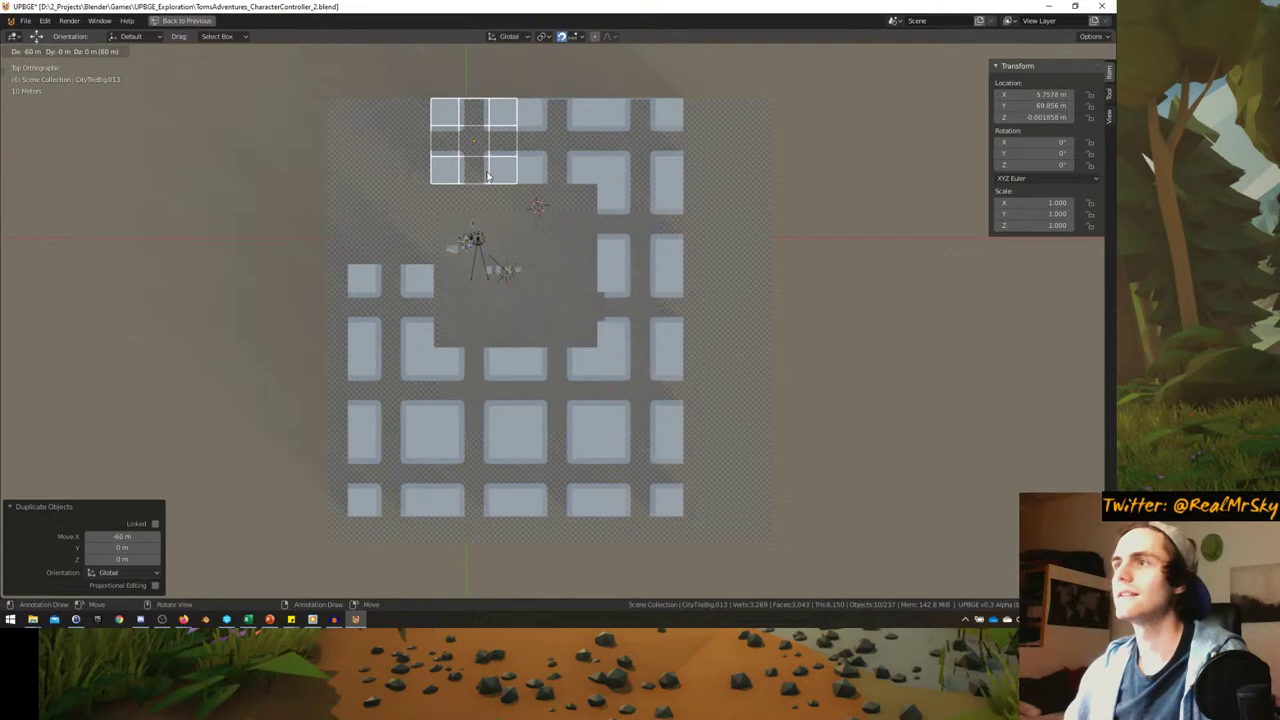
click(490, 172)
key(shift+d)
click(403, 177)
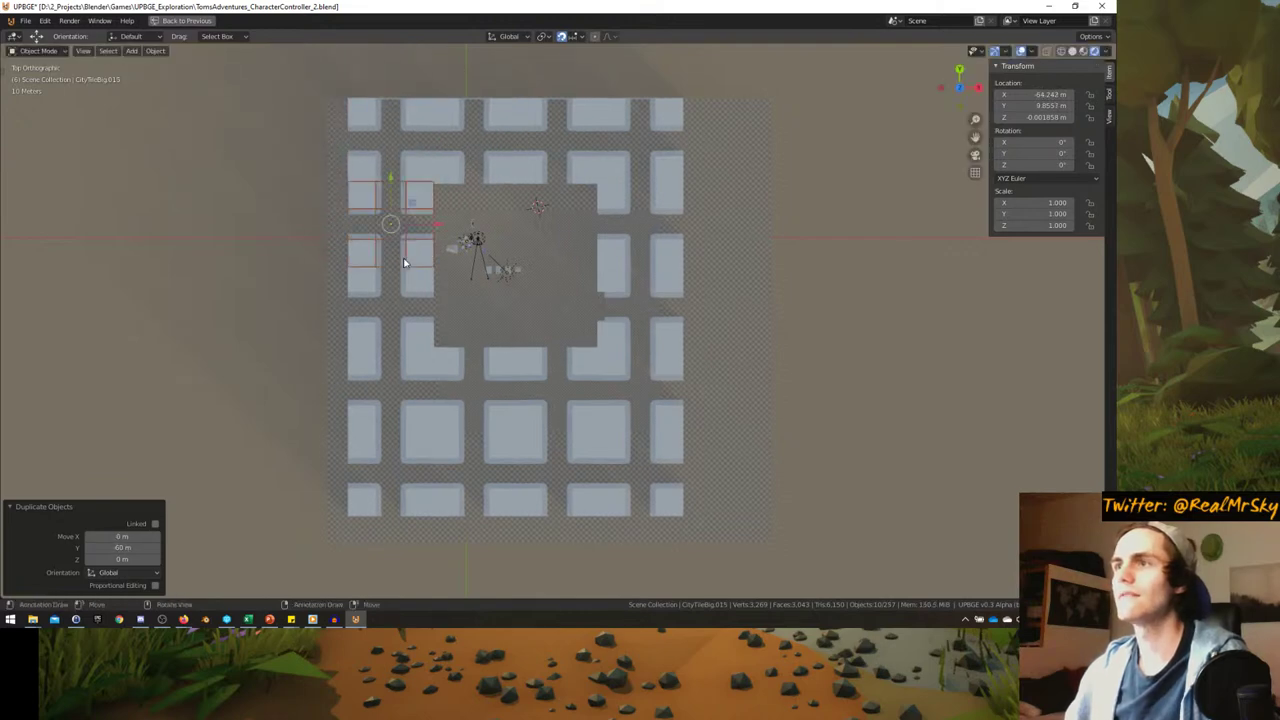
- Deselect the tiles and orbit to inspect the finished city grid in perspective
shift+middle_drag(405, 262, 421, 297)
click(506, 374)
middle_drag(506, 374, 353, 343)
scroll(384, 310, up, 3)
scroll(384, 315, down, 3)
scroll(324, 338, down, 3)
scroll(324, 338, up, 5)
- Restore the full layout and enable and expand the CityTileBig collection to reach its buildings
click(331, 355)
scroll(403, 312, up, 2)
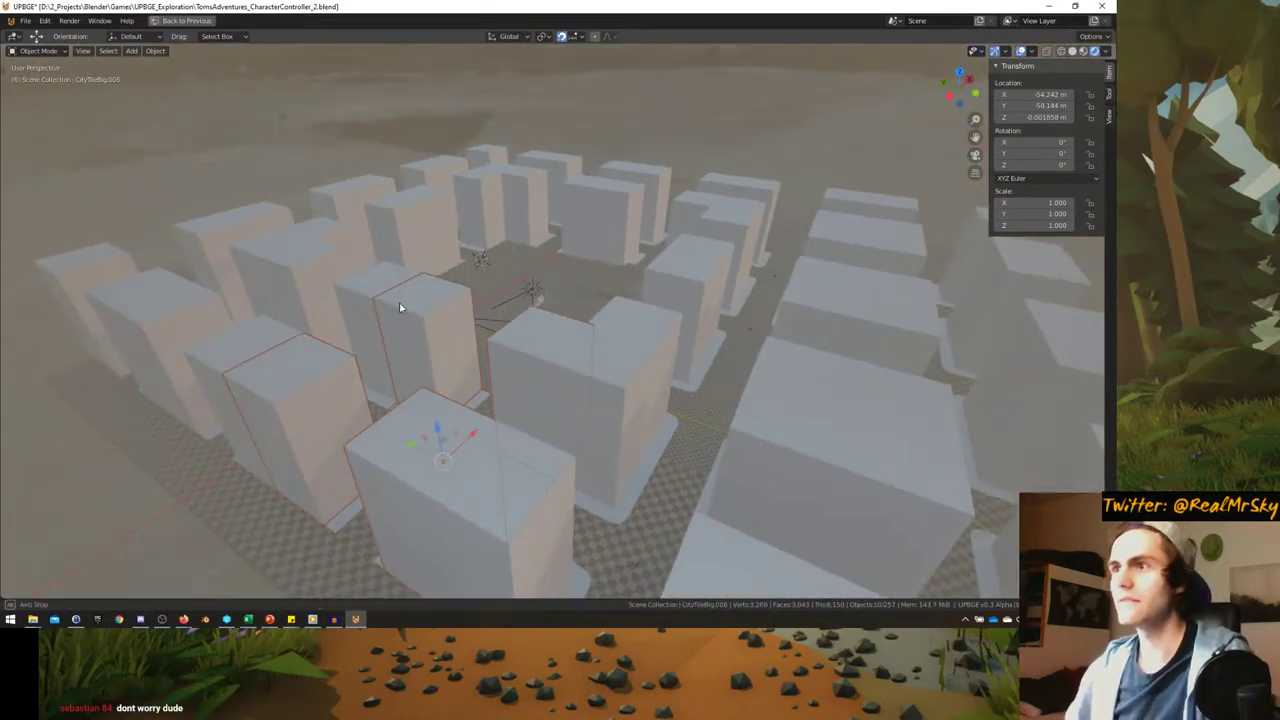
middle_drag(399, 307, 502, 400)
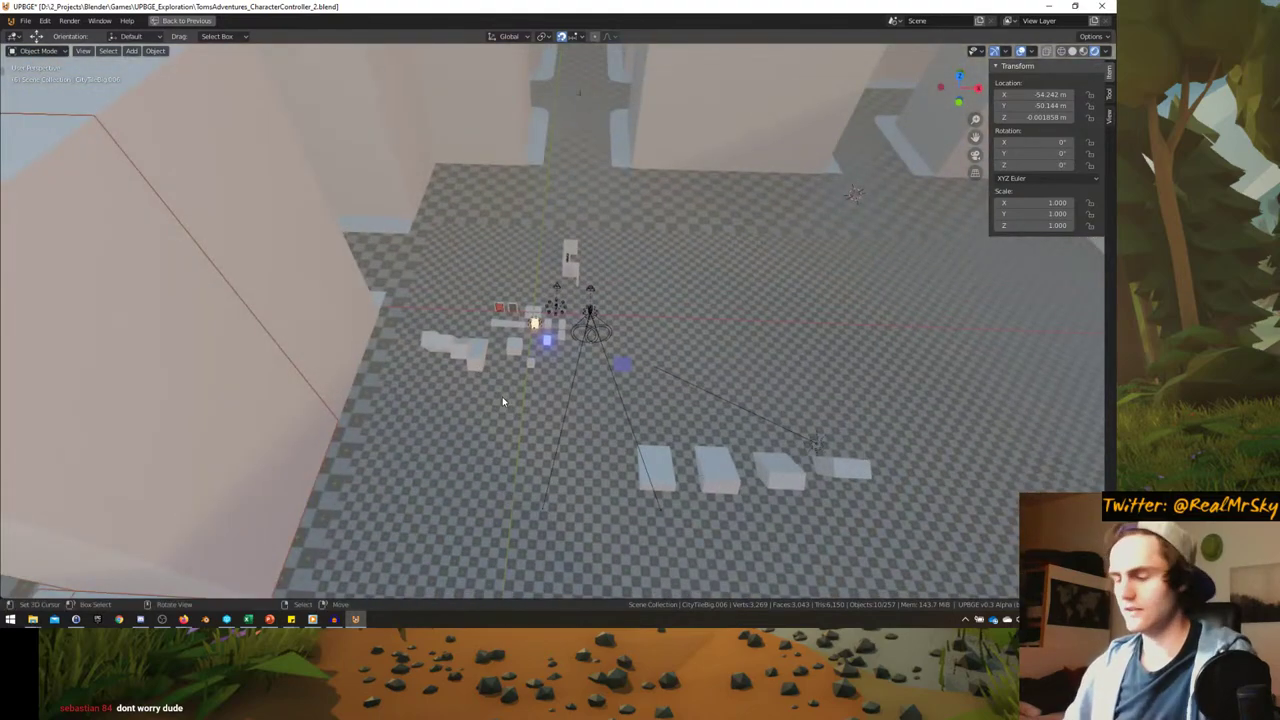
key(ctrl+space)
scroll(946, 203, down, 4)
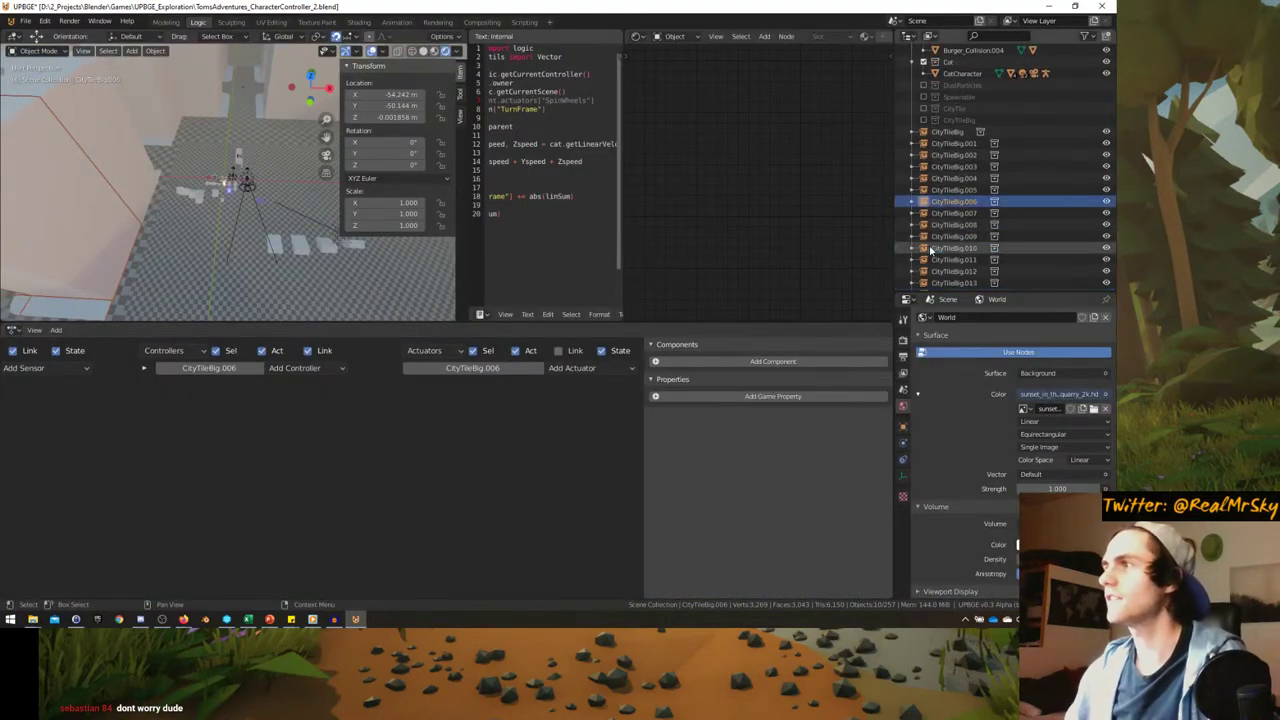
scroll(927, 193, up, 3)
click(923, 190)
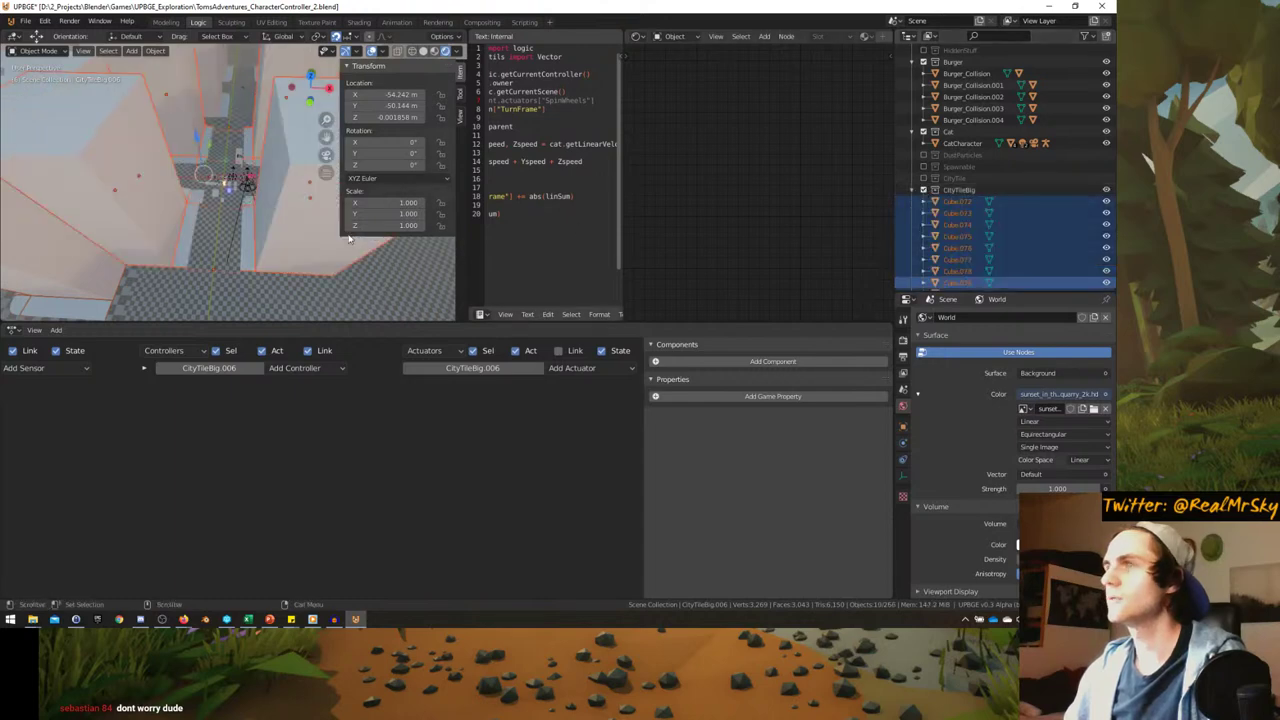
middle_drag(230, 190, 183, 178)
- Select building Cube.079, frame it, and edit its mesh in wireframe view
click(200, 210)
key(Tab)
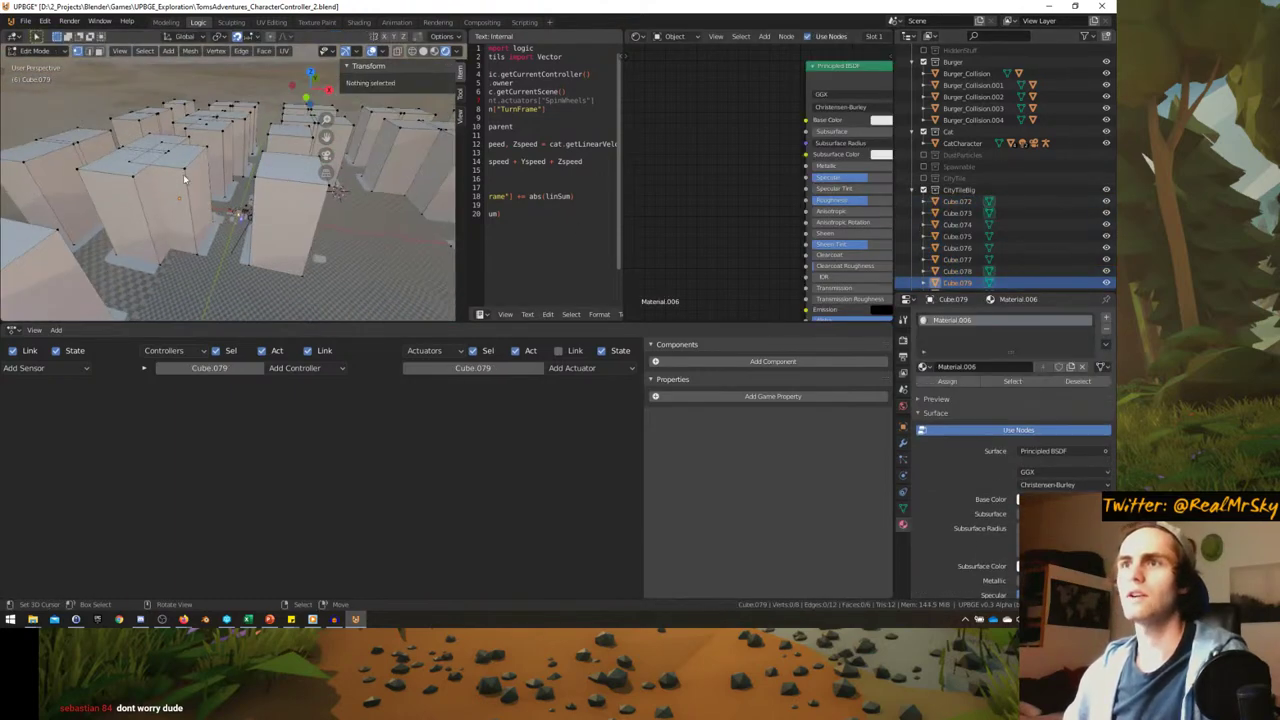
key(Tab)
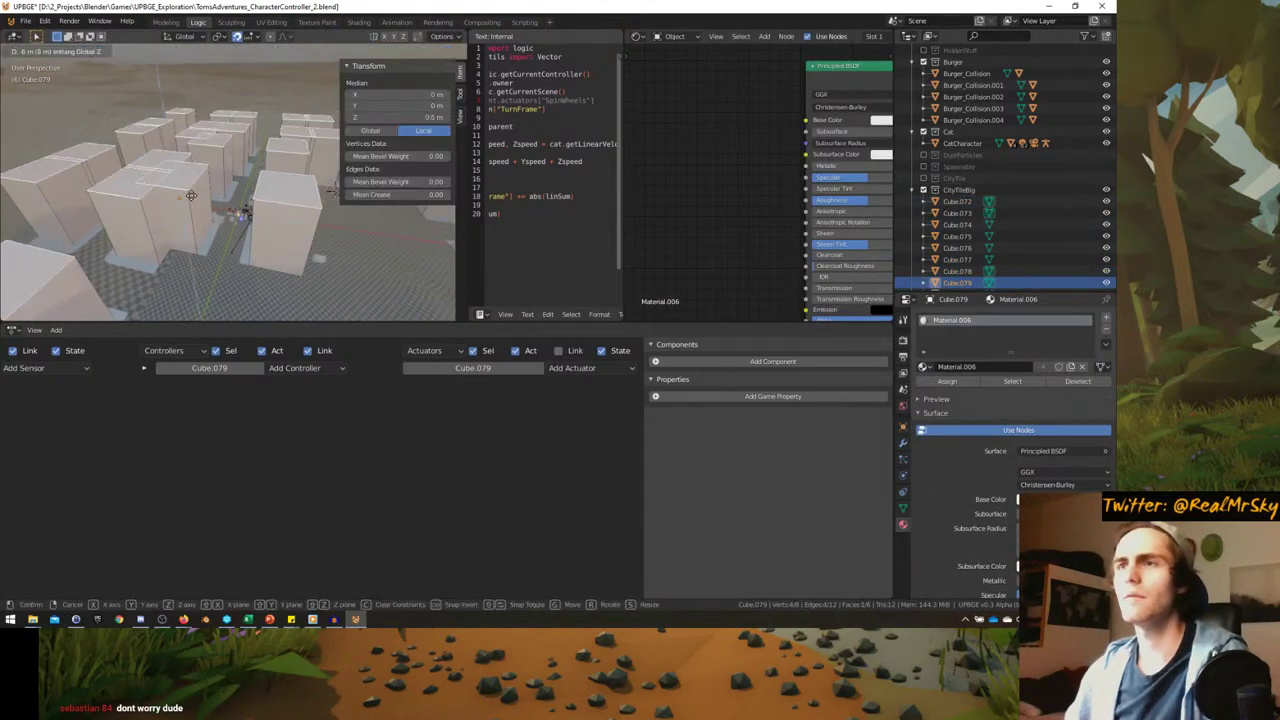
key(KP_Decimal)
key(Tab)
middle_drag(231, 171, 209, 234)
click(130, 222)
middle_drag(130, 222, 212, 200)
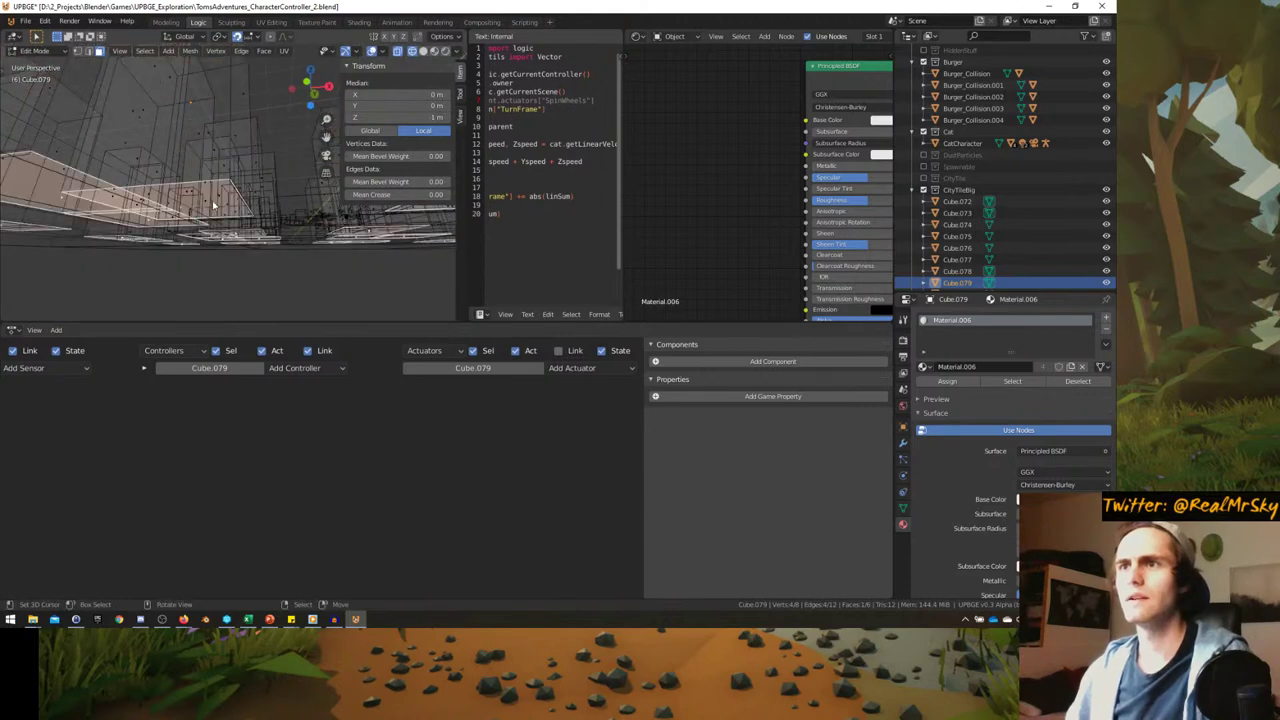
- Snap Cube.079's mesh selection to the 3D cursor and set its origin to the 3D cursor
key(shift+s)
click(222, 170)
key(Tab)
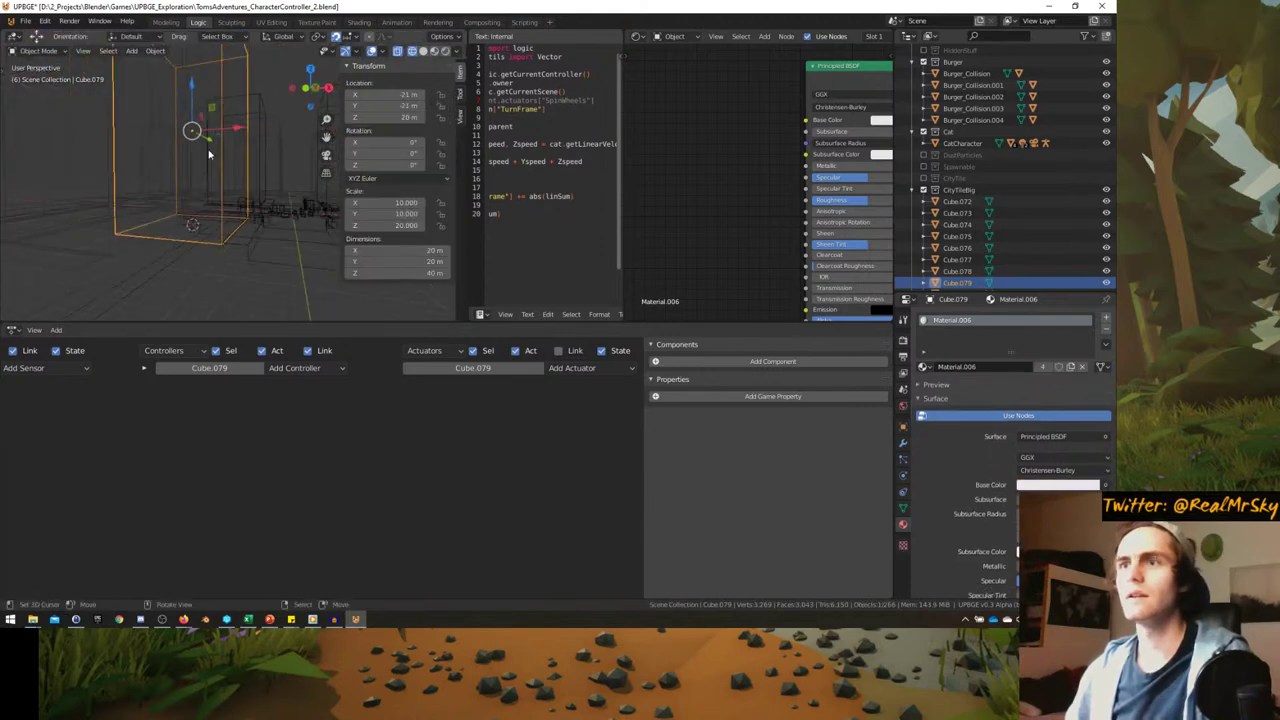
click(155, 51)
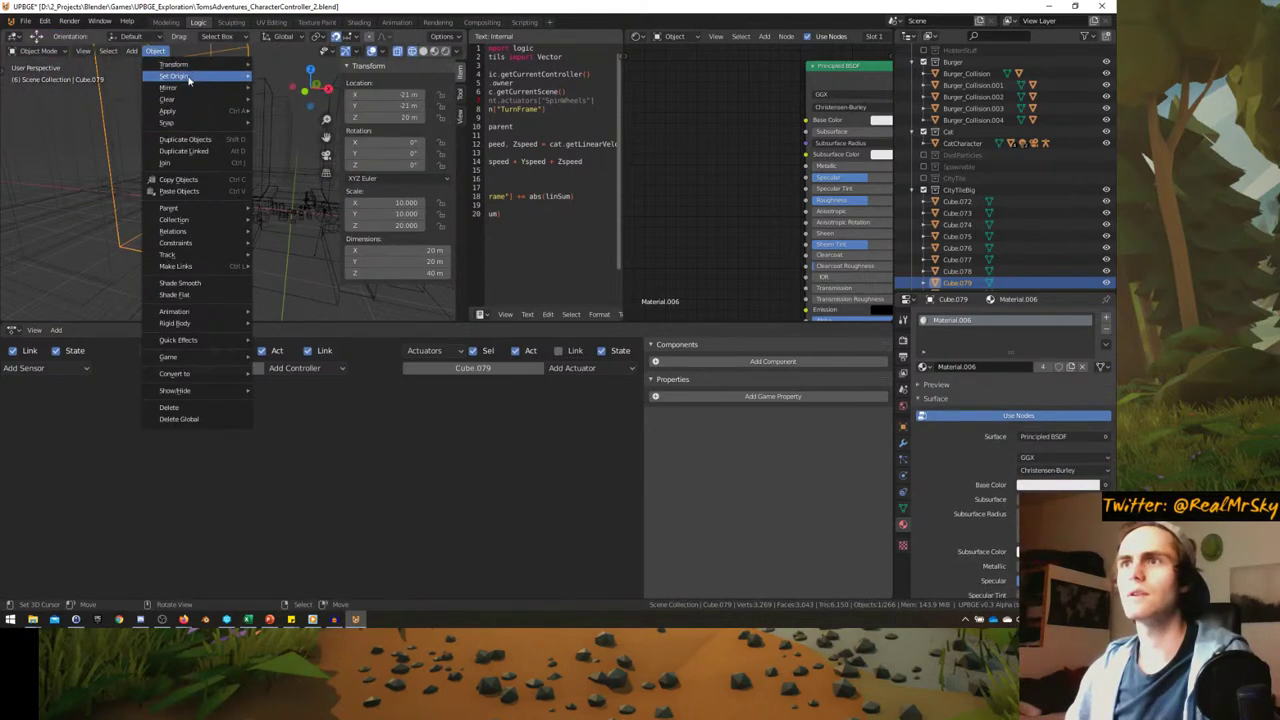
click(300, 103)
- Select ground tile CityTileBig.015 and switch the viewport to rendered shading
click(210, 155)
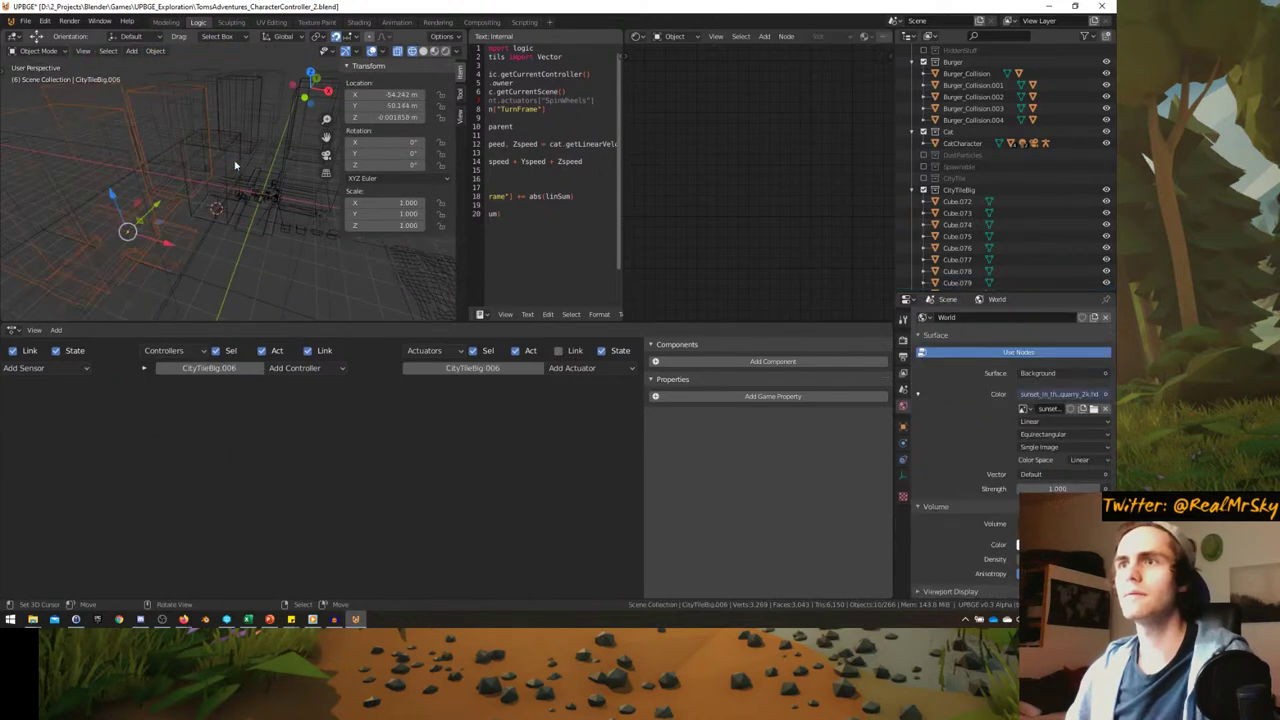
click(230, 183)
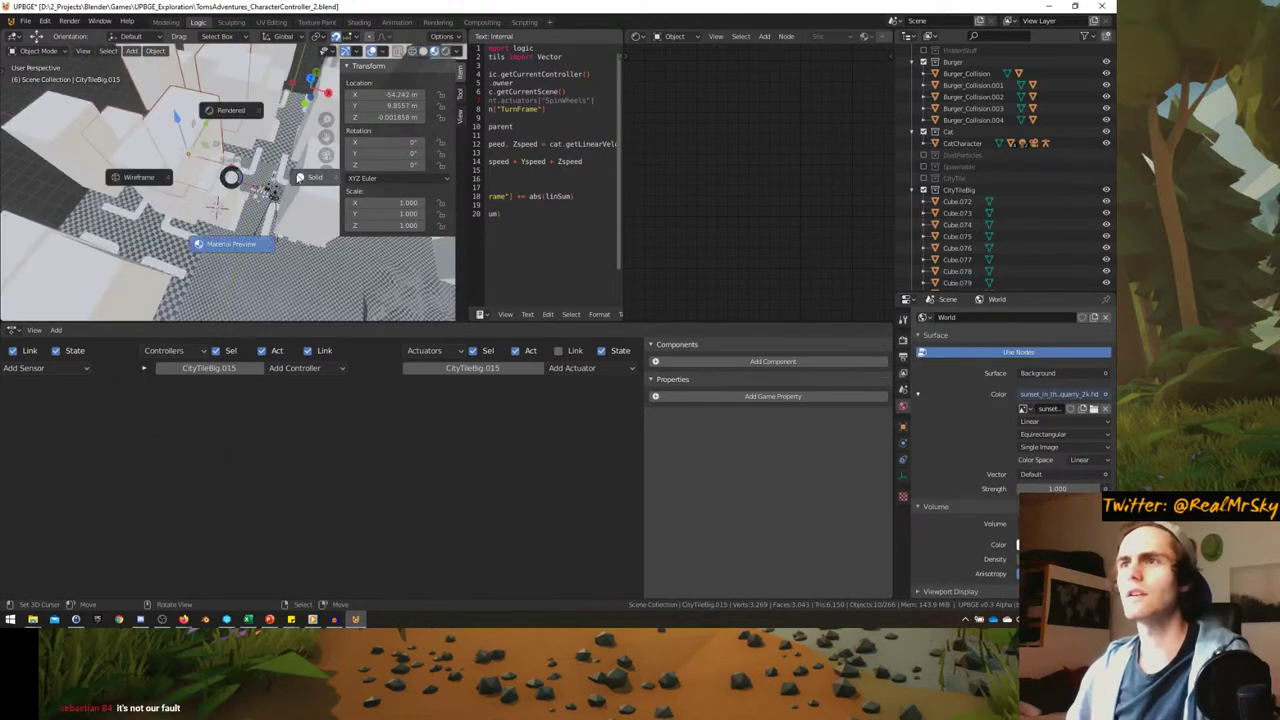
click(232, 128)
mouse_move(232, 128)
middle_down()
mouse_move(265, 190)
mouse_move(262, 222)
mouse_move(205, 155)
middle_up()
- Duplicate block Cube.079 and move the copy vertically along Z
click(208, 157)
key(shift+d)
key(z)
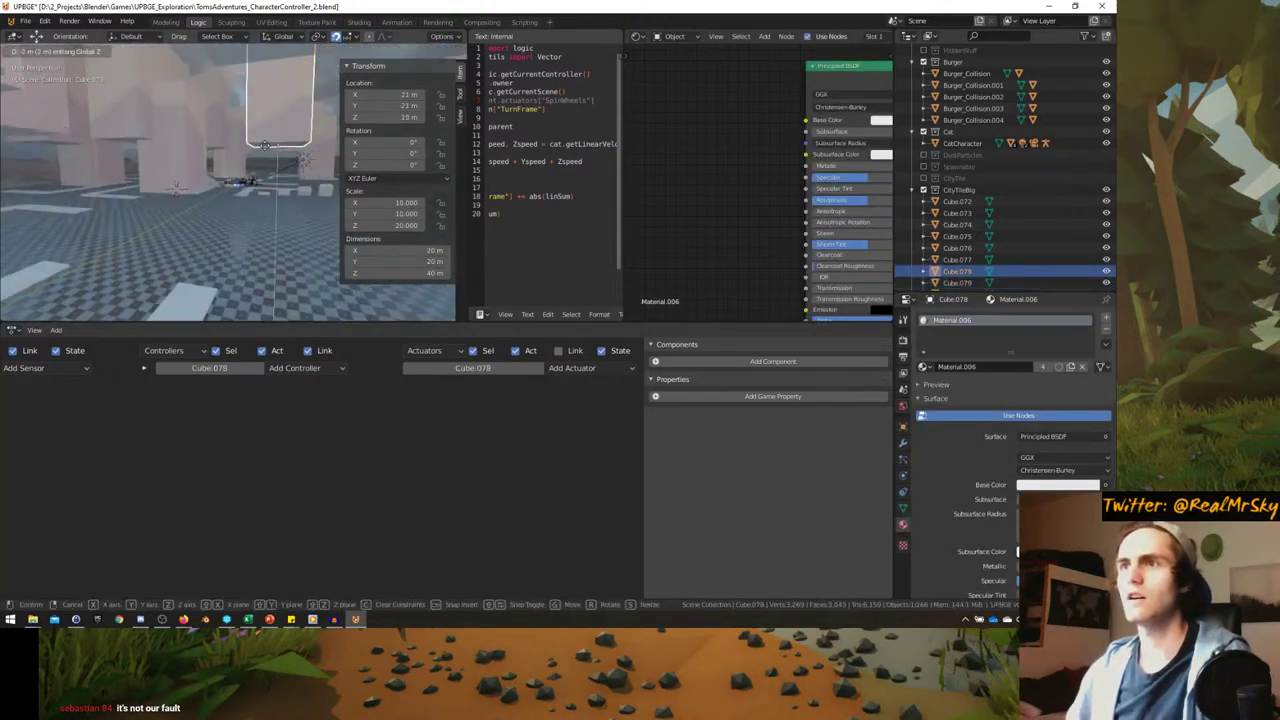
click(271, 187)
middle_drag(271, 187, 222, 243)
- Select blocks Cube.073 and Cube.072 and briefly view them in isolation
click(239, 175)
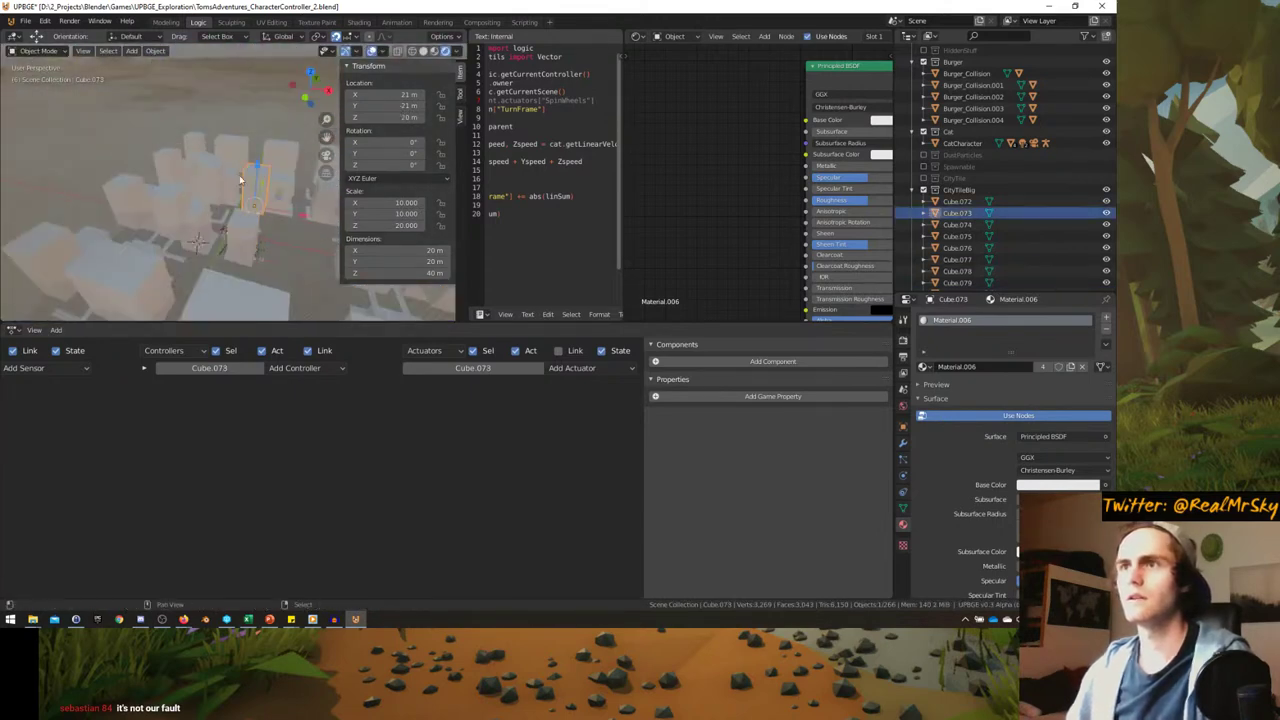
shift+click(239, 175)
middle_drag(239, 175, 233, 199)
key(KP_Divide)
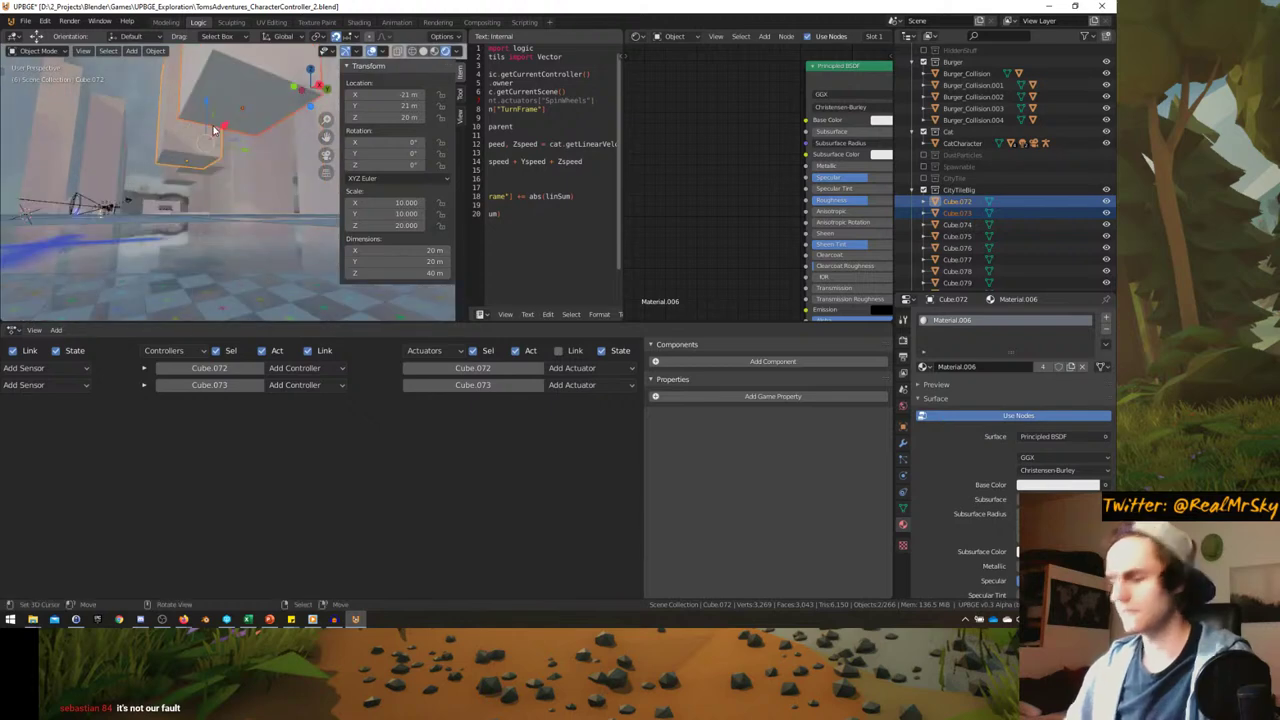
key(KP_Divide)
- Maximize the 3D view and lower Cube.072 by 20 m along Z to ground level
key(ctrl+space)
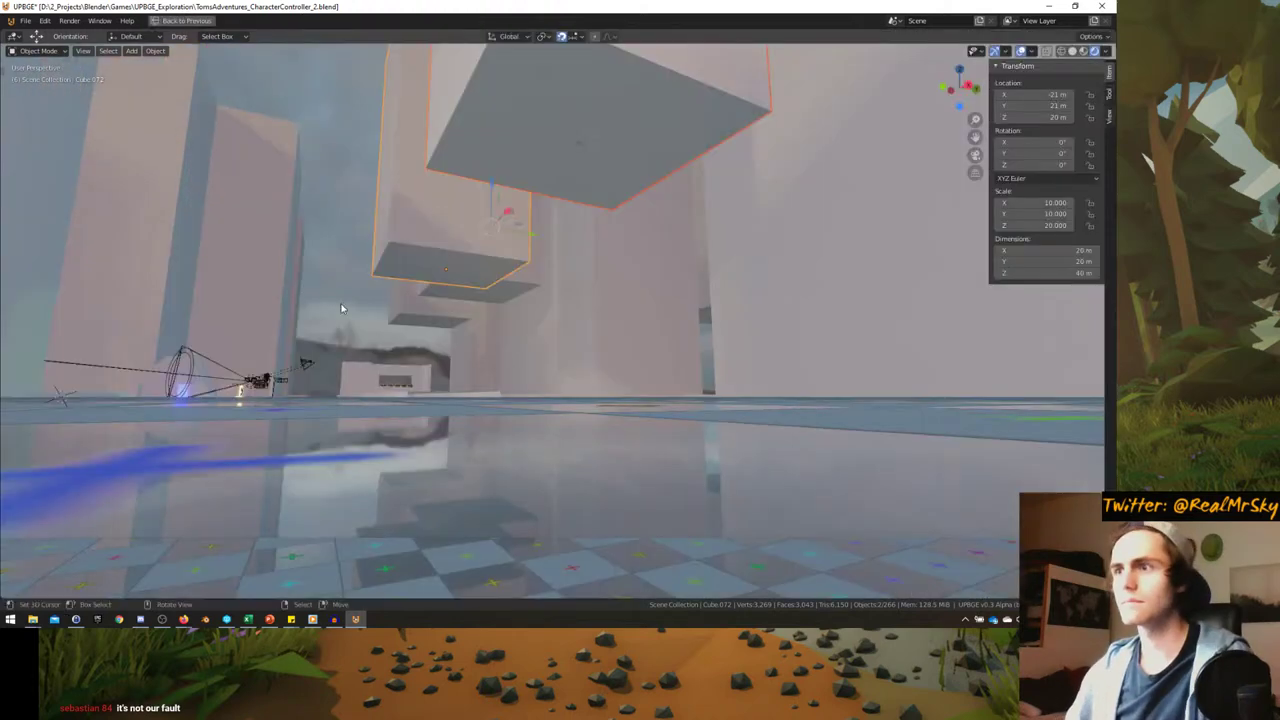
middle_drag(290, 250, 358, 344)
key(g)
key(z)
click(355, 450)
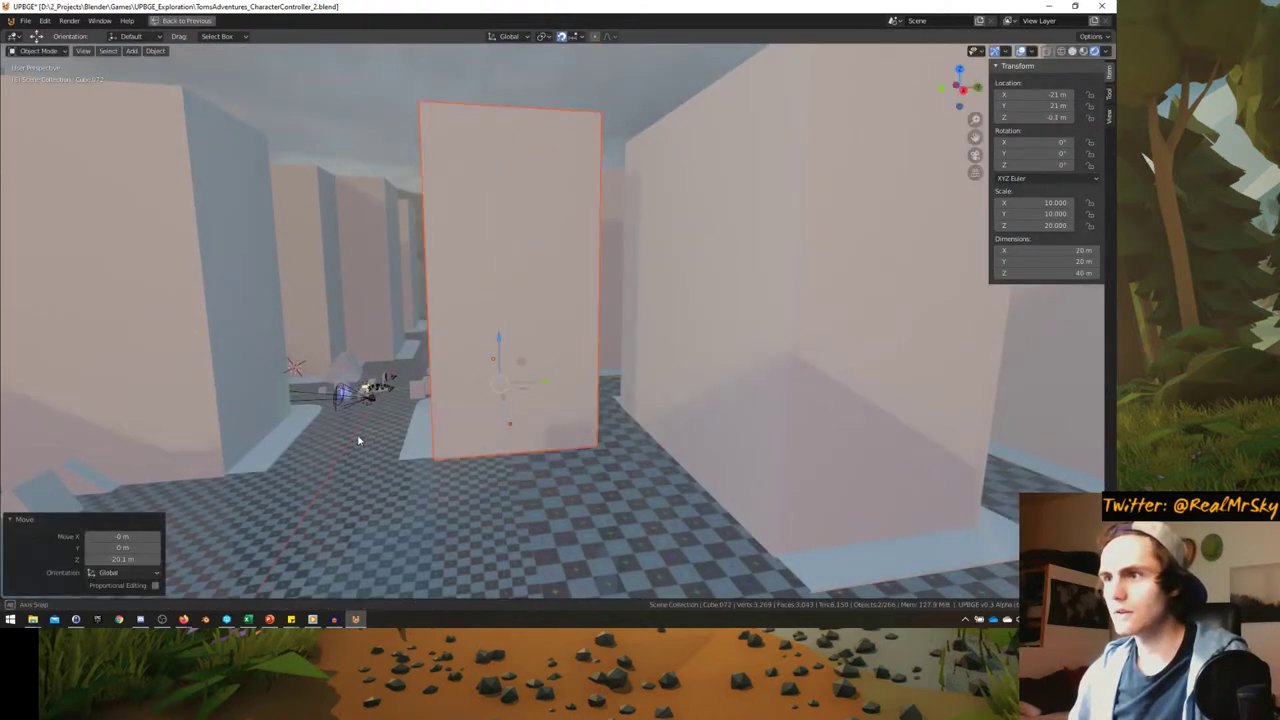
scroll(362, 432, up, 4)
key(ctrl+z)
text(gz-20)
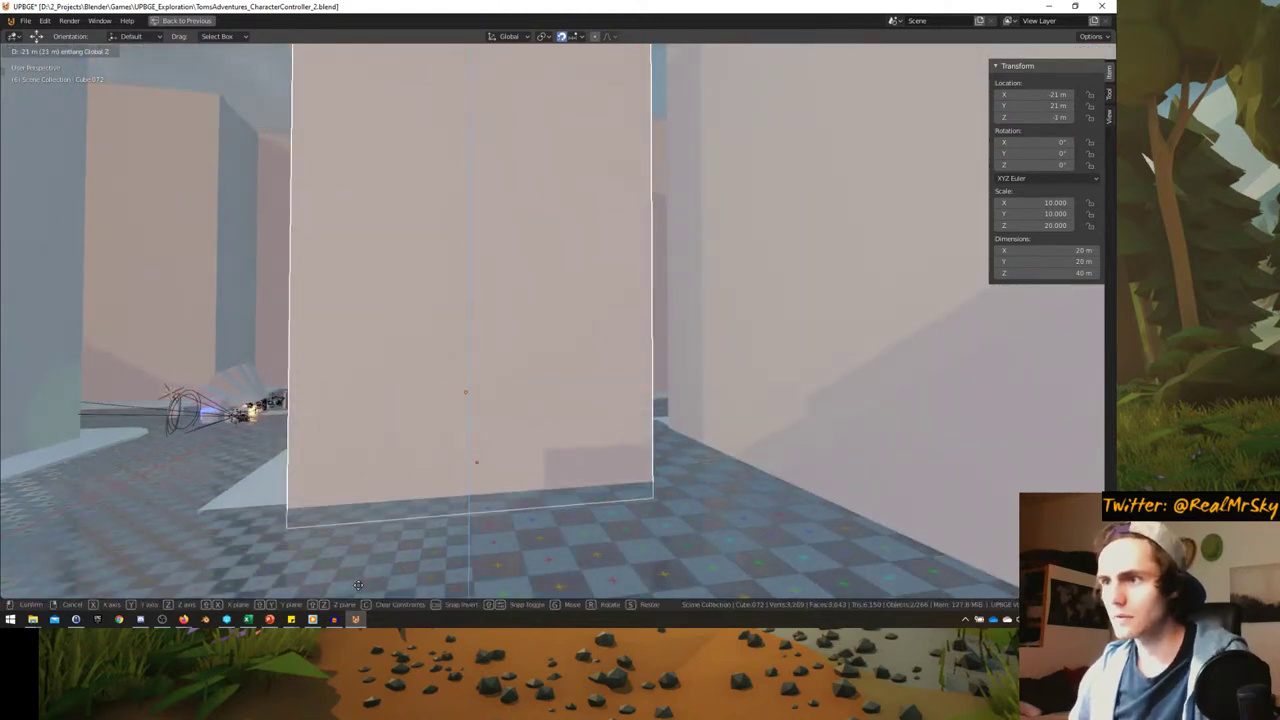
key(Return)
scroll(338, 440, down, 5)
- Make tower block Cube.073 taller and narrow its footprint
middle_drag(335, 459, 611, 317)
scroll(414, 362, up, 5)
click(657, 332)
key(s)
key(z)
click(666, 291)
scroll(611, 317, up, 3)
key(s)
key(shift+z)
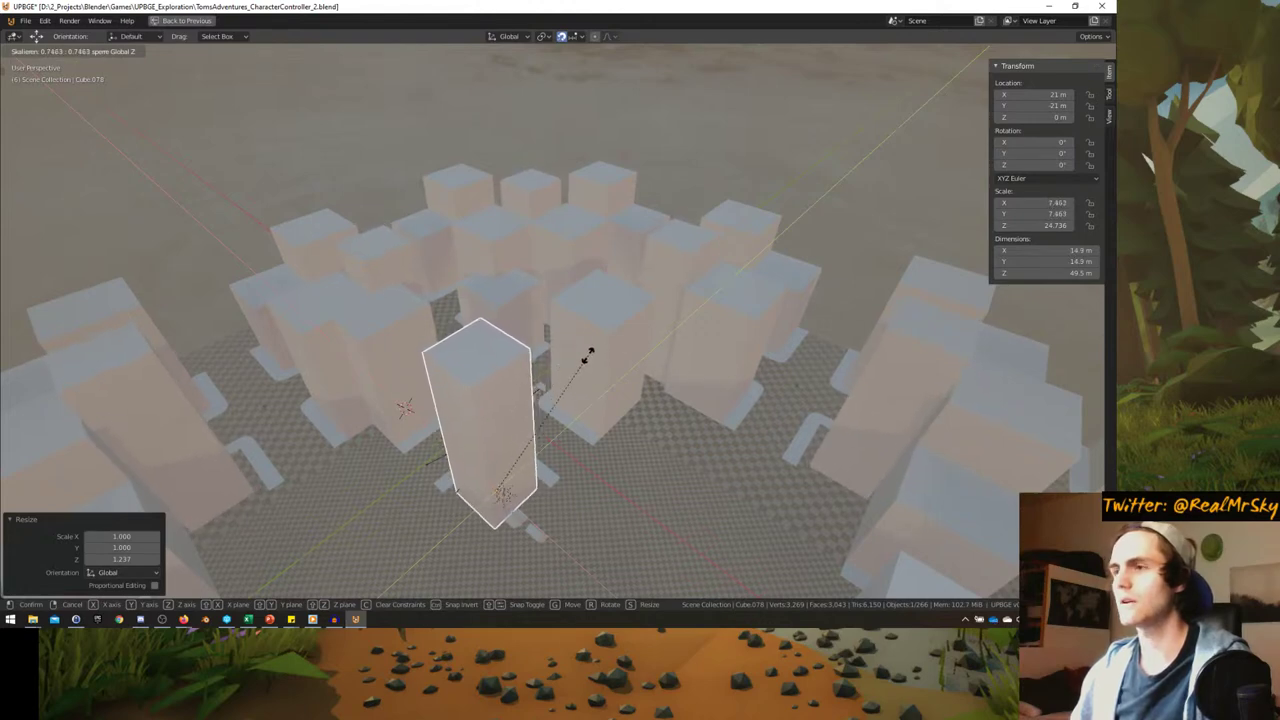
click(588, 356)
middle_drag(588, 356, 447, 273)
- Readjust Cube.073's height with another Z-only scale
click(636, 328)
key(Escape)
click(800, 270)
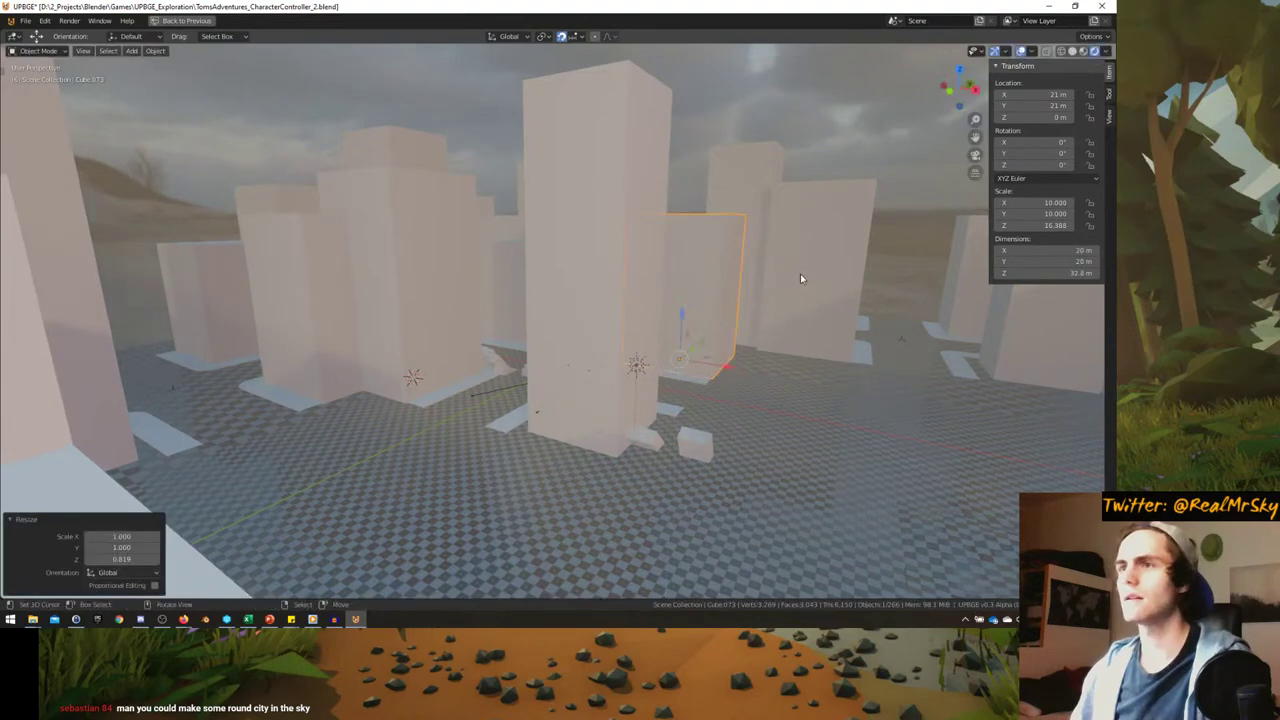
key(s)
key(z)
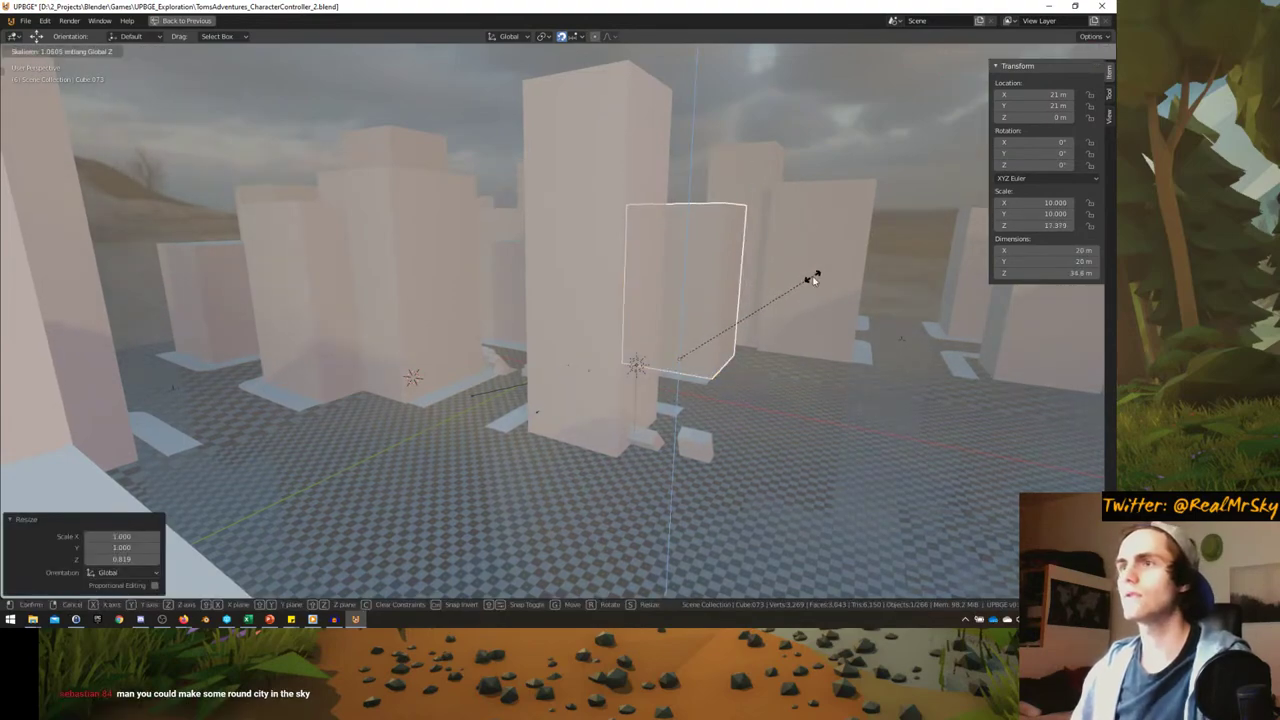
click(814, 277)
middle_drag(814, 277, 527, 391)
- Shift the Cube.077 sidewalk strip 3 m along X toward the neighbouring building
key(Tab)
scroll(518, 422, up, 3)
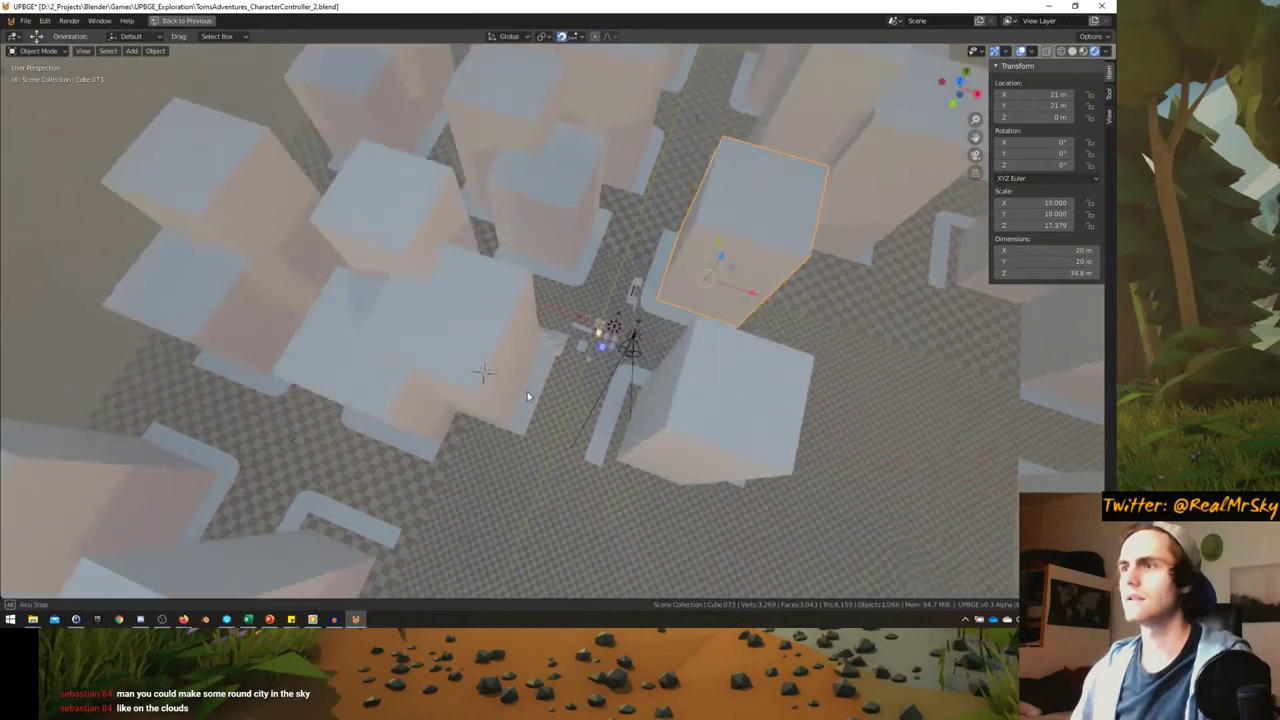
key(Tab)
key(Tab)
middle_drag(641, 445, 615, 335)
key(g)
click(604, 376)
click(629, 329)
- Slide the walkway slab's outer edge along the Y axis
right_click(615, 335)
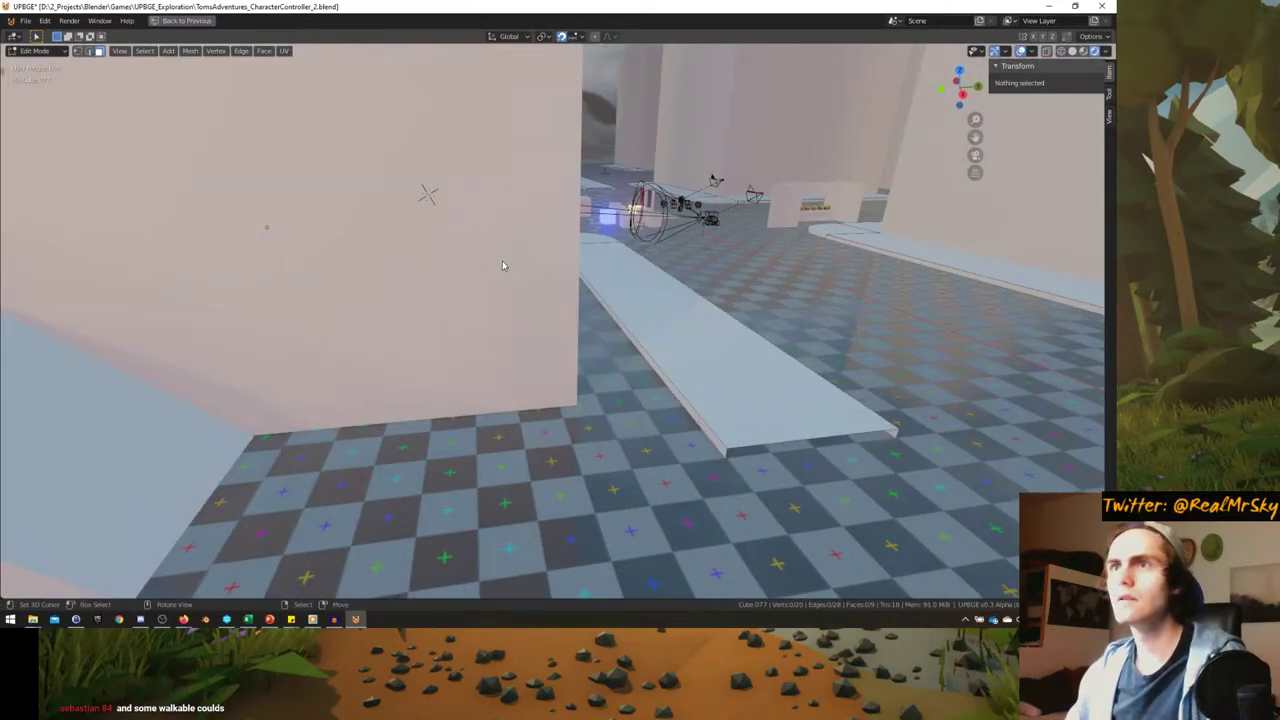
middle_drag(502, 265, 628, 379)
click(641, 385)
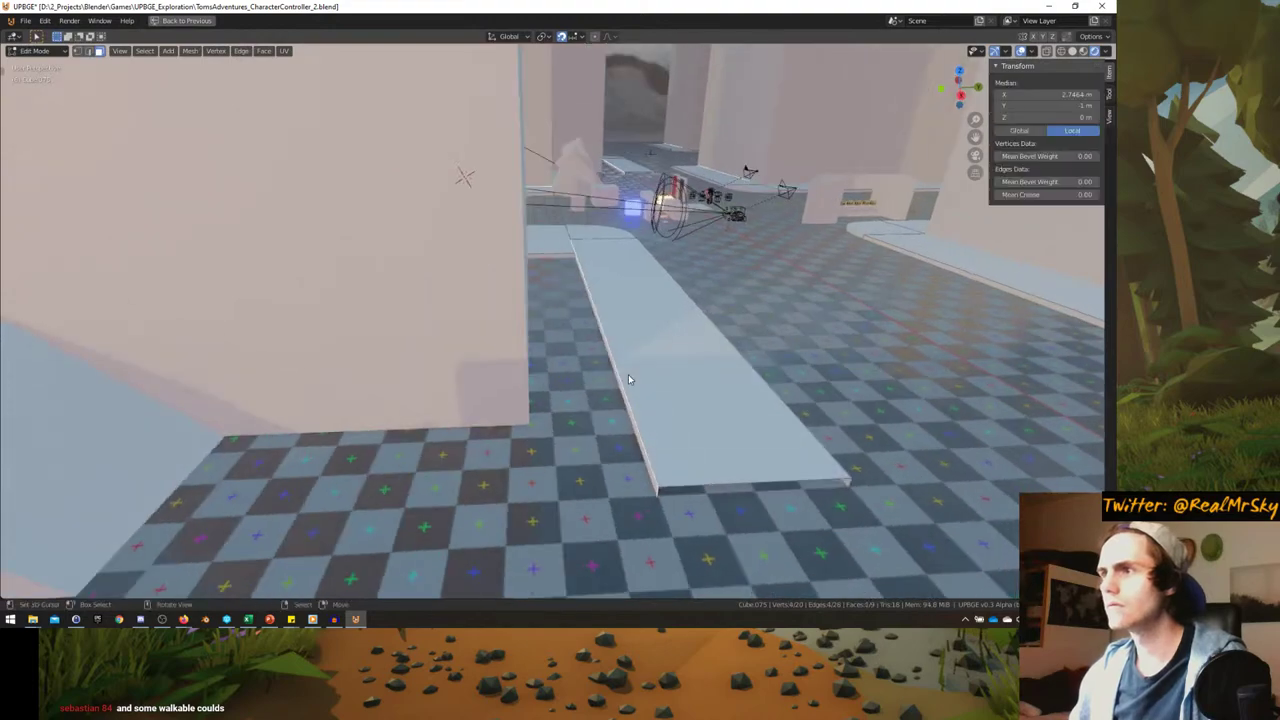
key(y)
click(511, 378)
- Return to Object Mode, re-maximize the 3D view, and survey the city blocks from above
key(Tab)
mouse_move(511, 378)
middle_down()
mouse_move(534, 389)
mouse_move(537, 369)
mouse_move(470, 385)
mouse_move(492, 364)
mouse_move(537, 380)
mouse_move(532, 390)
middle_up()
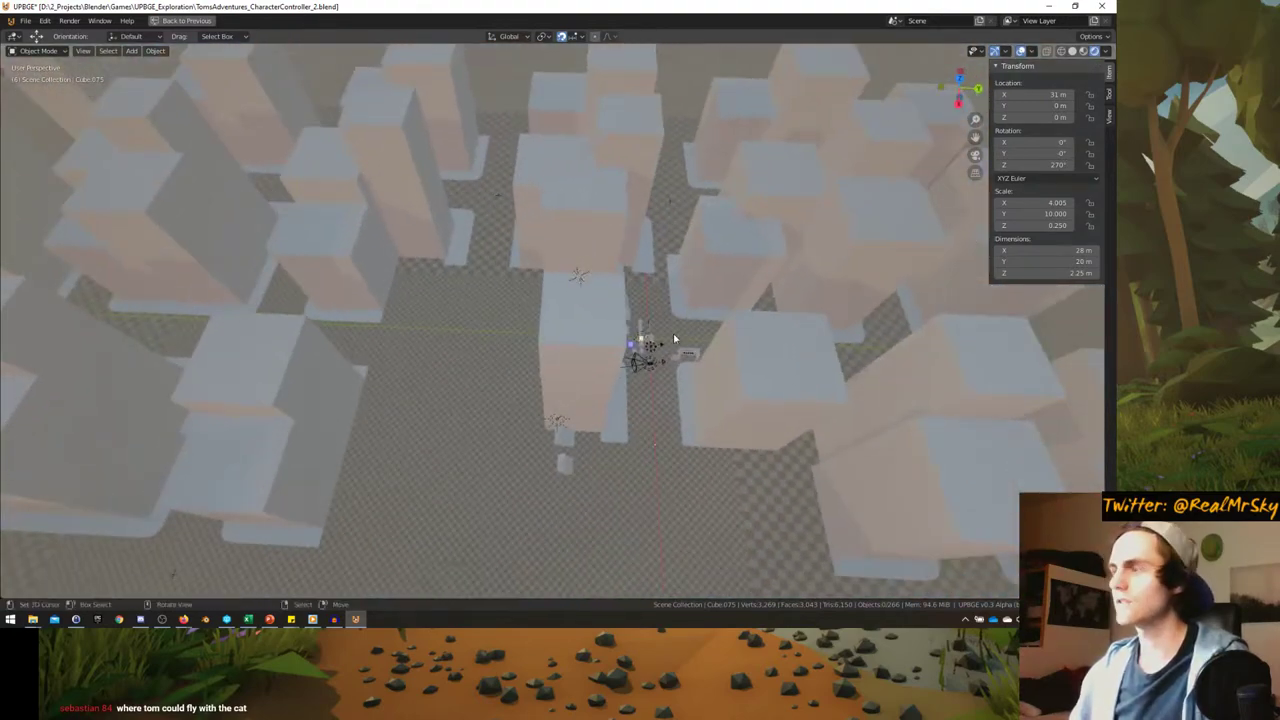
key(ctrl+space)
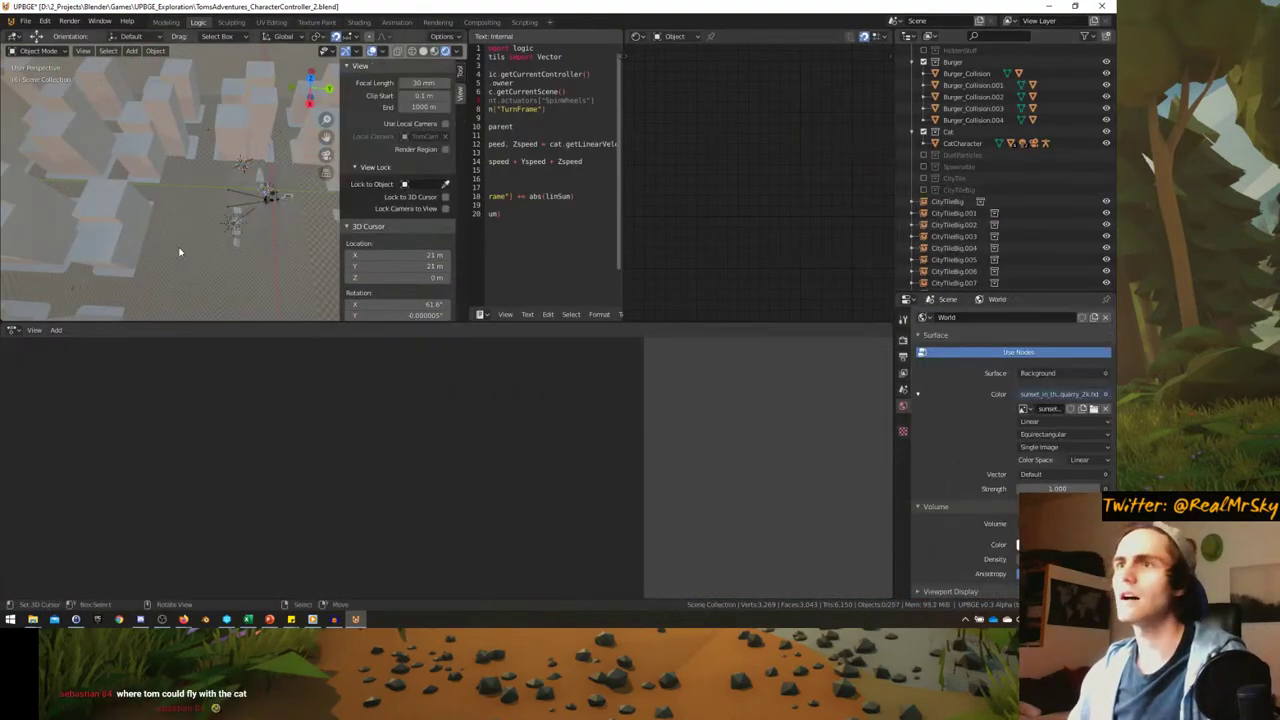
key(ctrl+space)
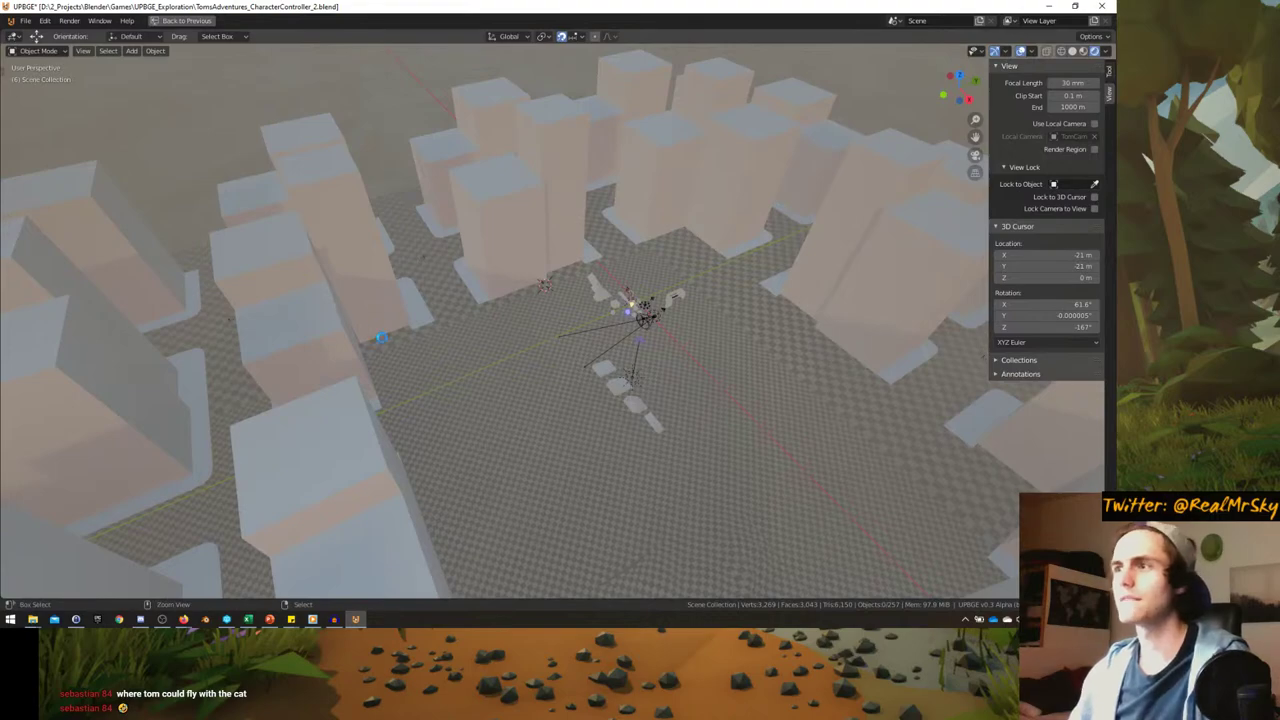
middle_drag(382, 343, 507, 455)
- Select the ground plane Cube.069 and view the city grid from directly above
click(499, 392)
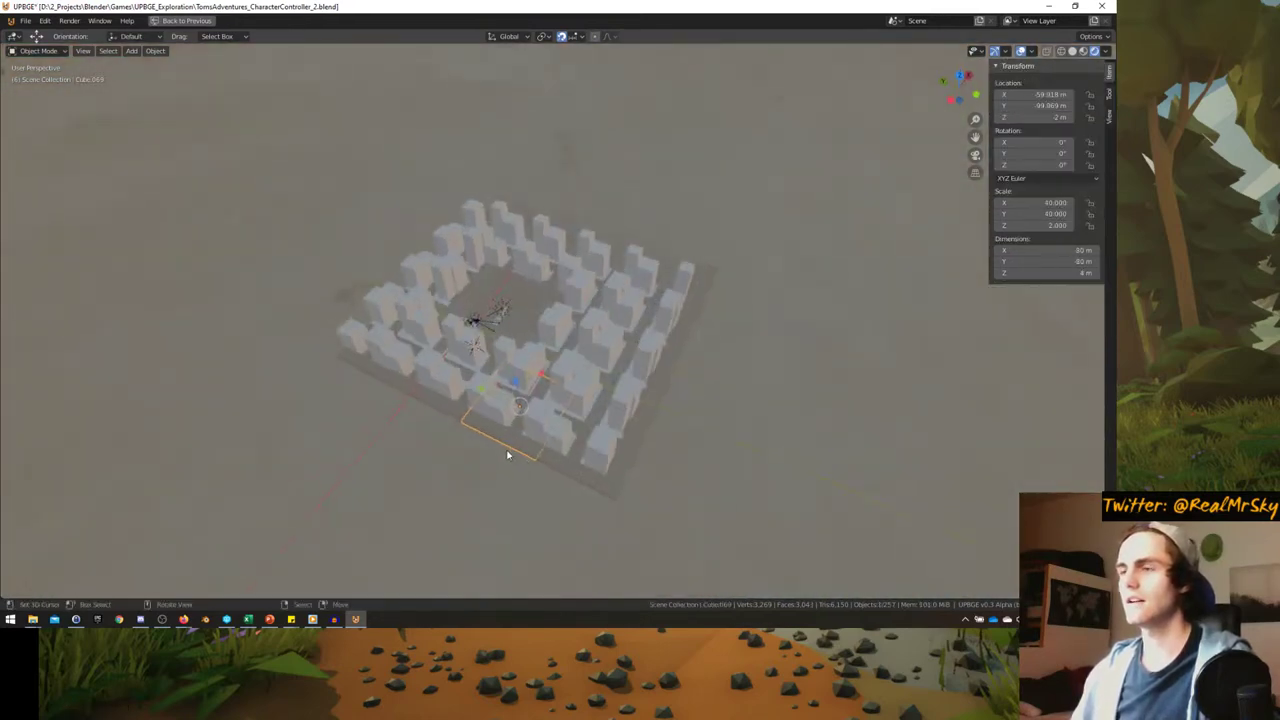
key(KP_7)
scroll(507, 450, up, 3)
scroll(474, 438, down, 3)
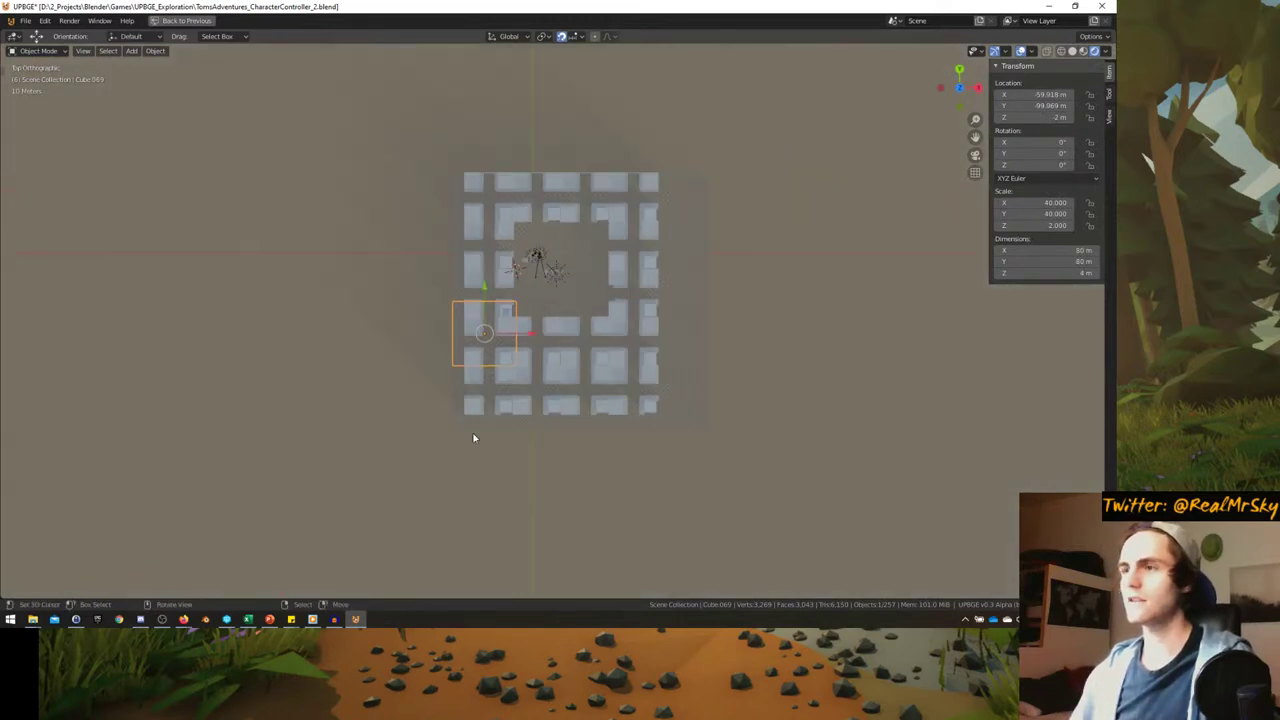
scroll(529, 380, up, 1)
shift+middle_drag(557, 380, 634, 382)
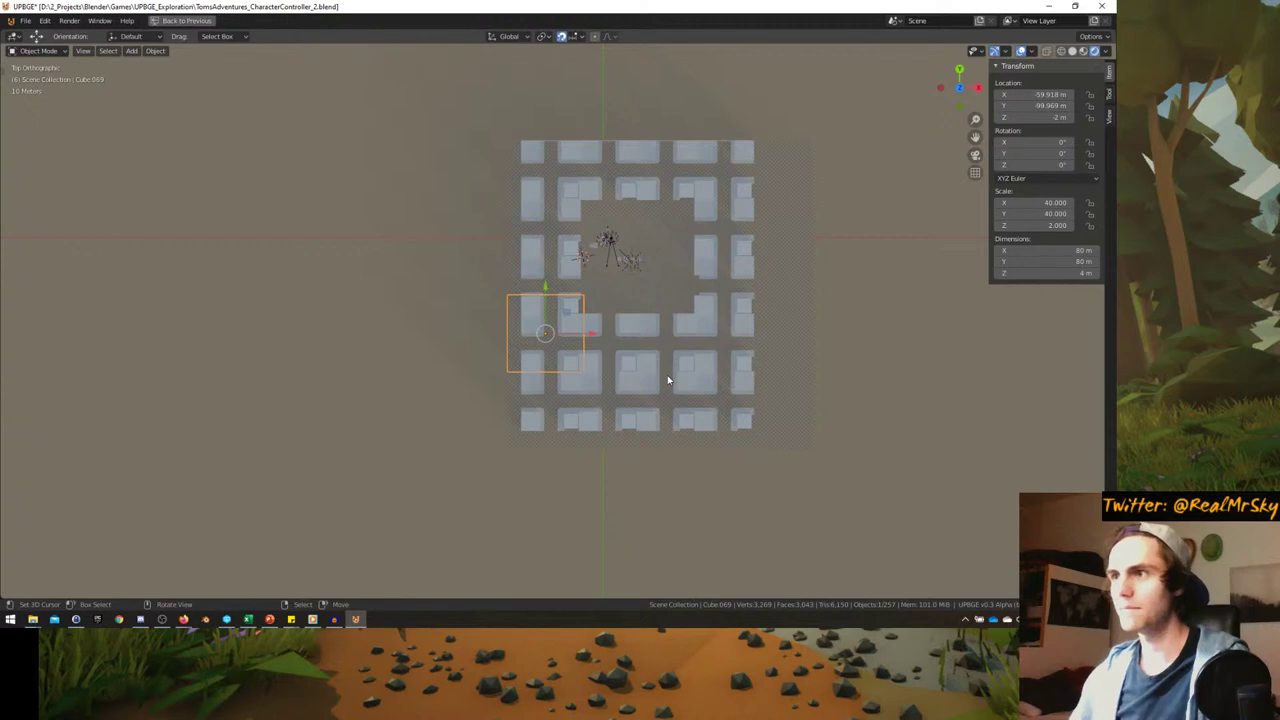
- Place a linked copy of the ground plane beside the city, scaled tenfold
key(alt+d)
click(477, 357)
key(s)
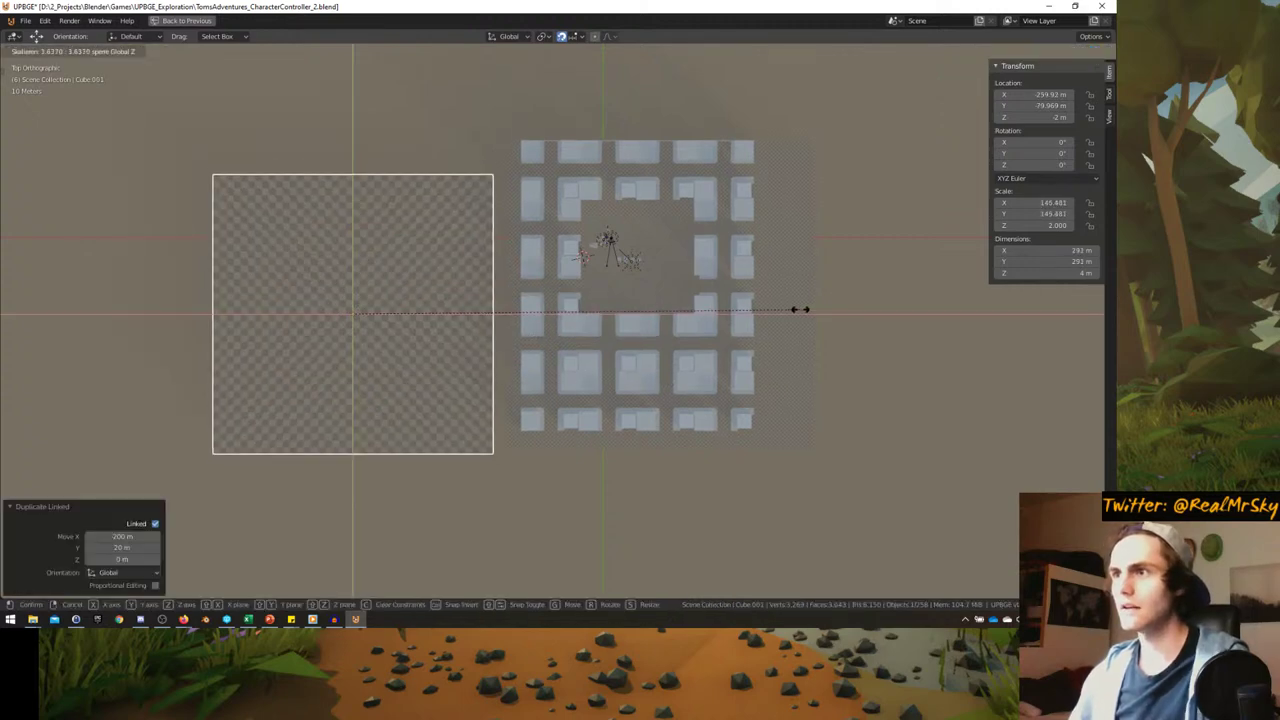
text(10)
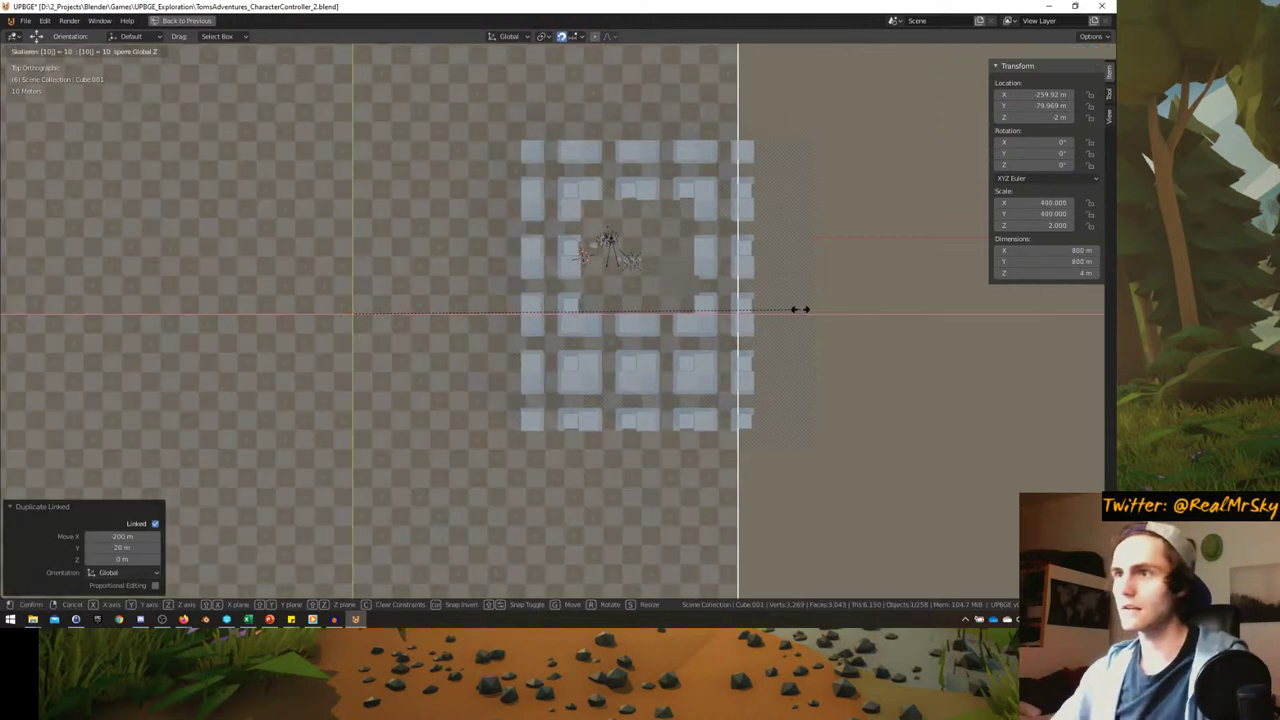
key(Return)
key(g)
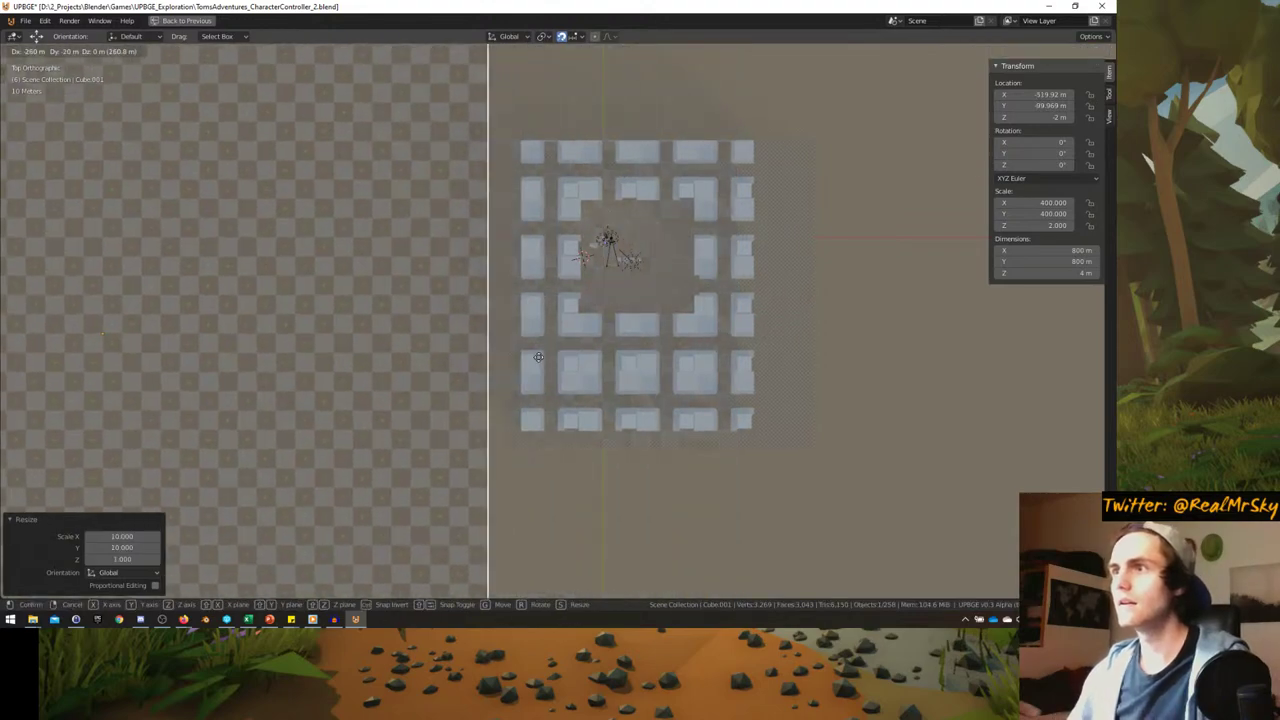
click(559, 356)
- Inspect the enlarged plane from a tilted view, then undo its last move
scroll(513, 358, up, 7)
middle_drag(477, 389, 464, 333)
scroll(478, 256, down, 4)
key(KP_7)
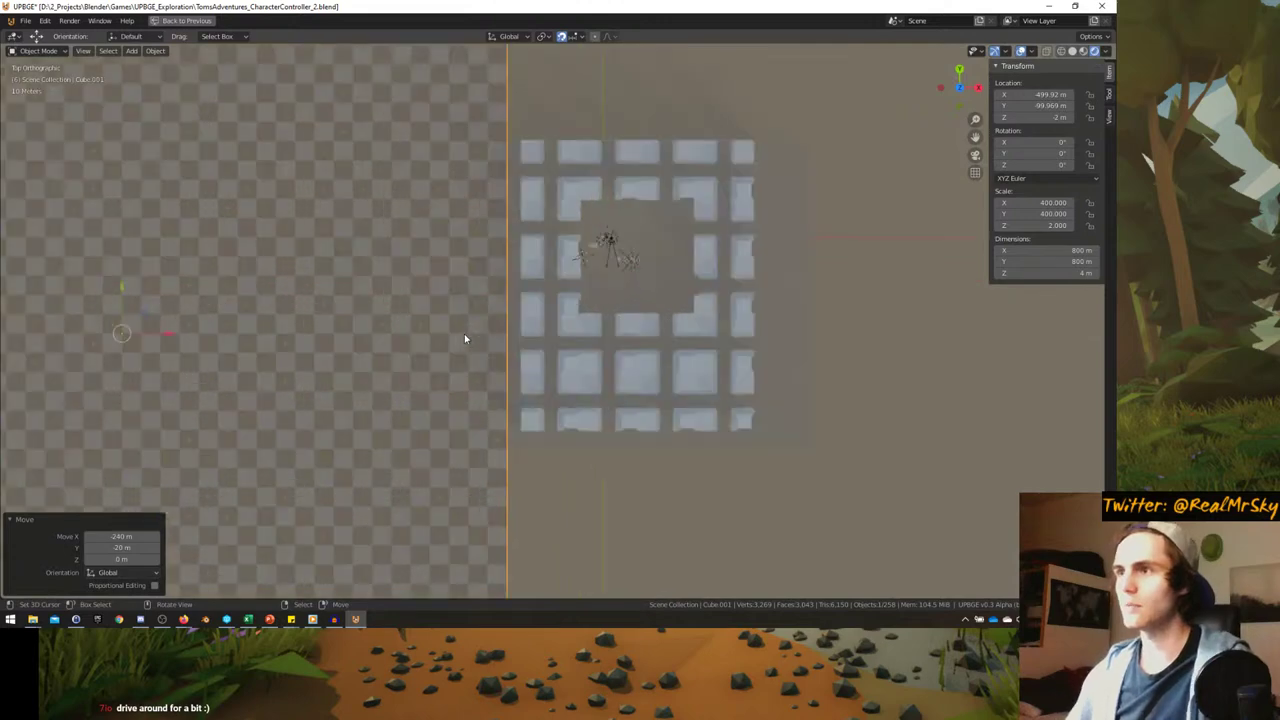
scroll(642, 368, up, 3)
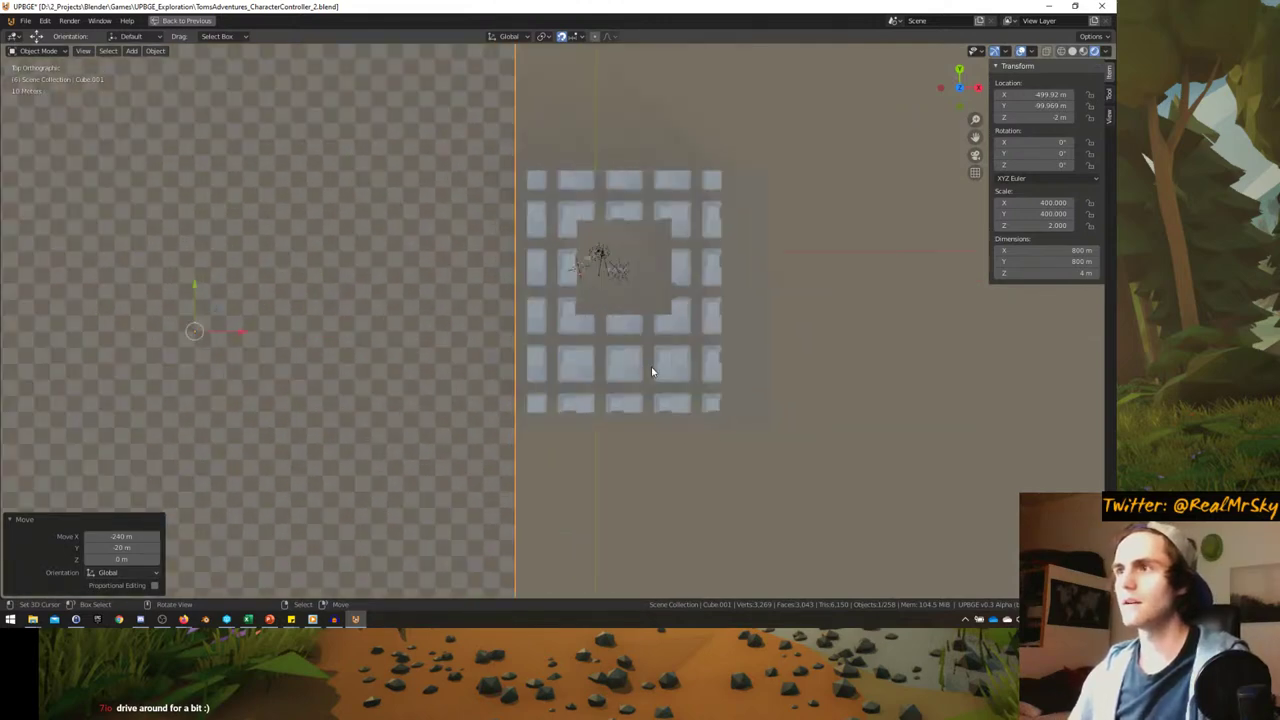
scroll(650, 366, down, 1)
key(ctrl+z)
- Scale the plane down by 0.1 and move it toward the city
scroll(646, 371, up, 2)
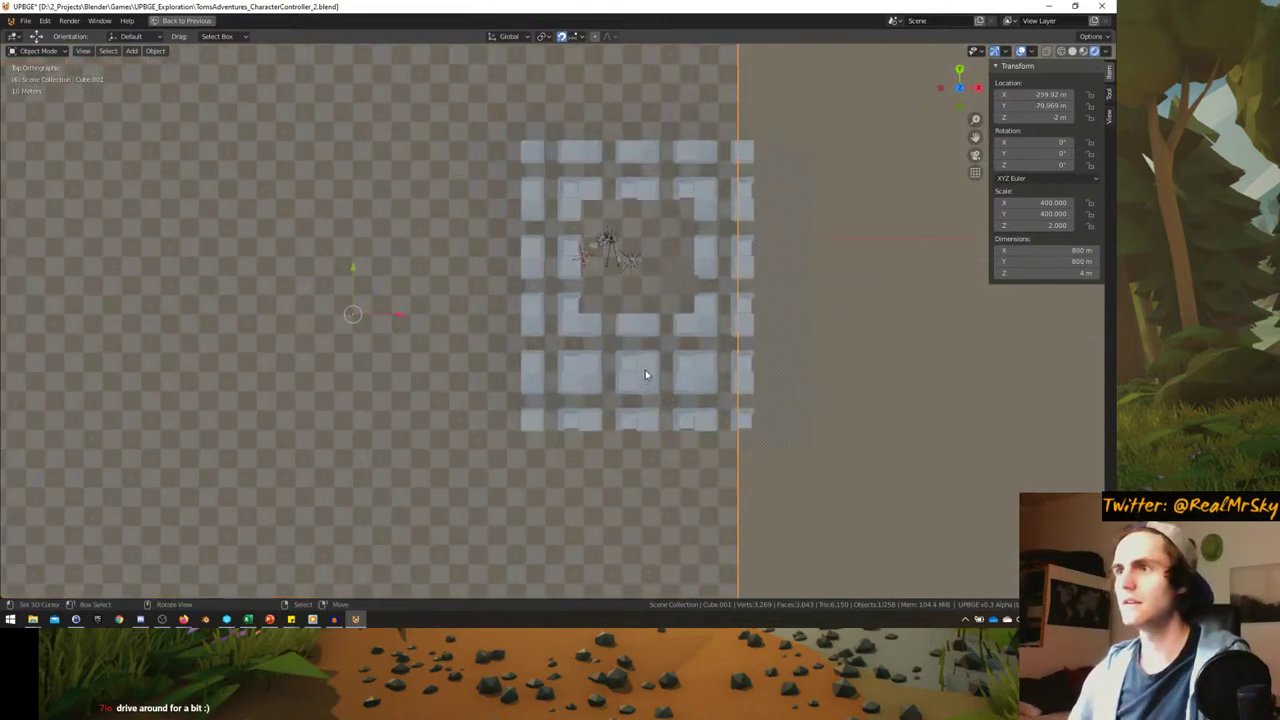
text(s.1)
key(Return)
scroll(600, 366, up, 3)
scroll(491, 363, down, 3)
key(g)
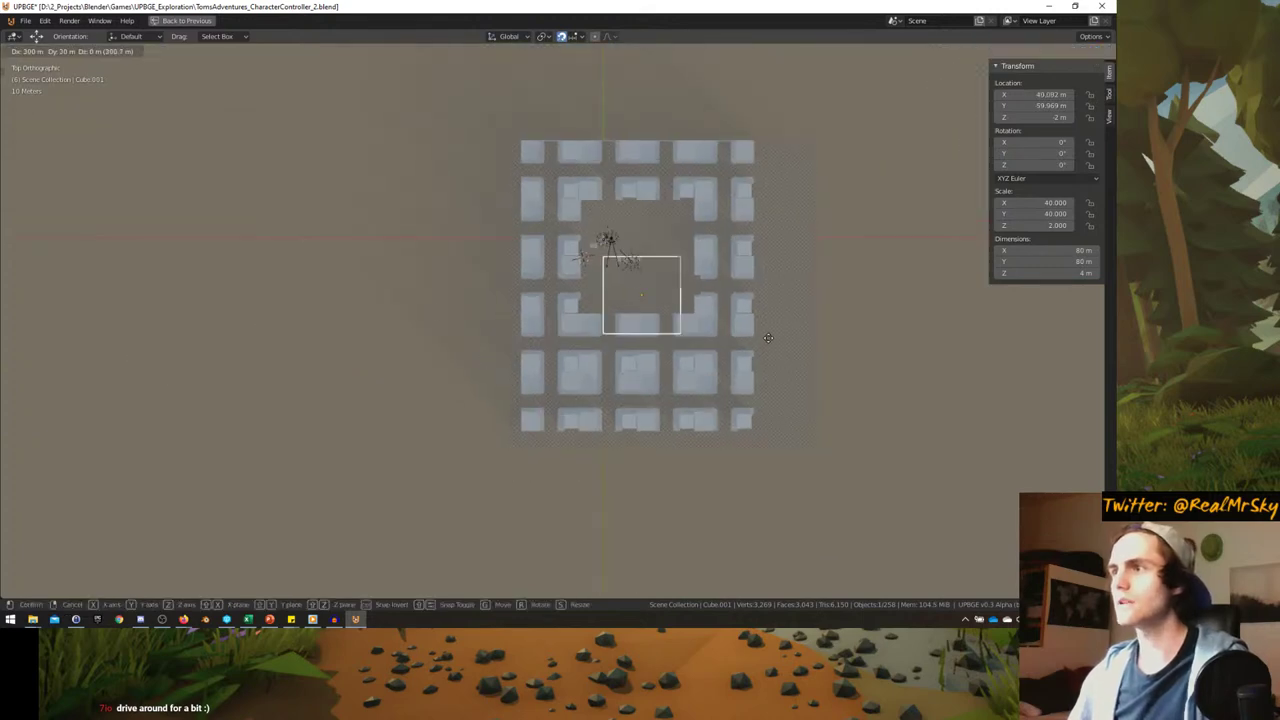
click(595, 332)
scroll(575, 328, up, 2)
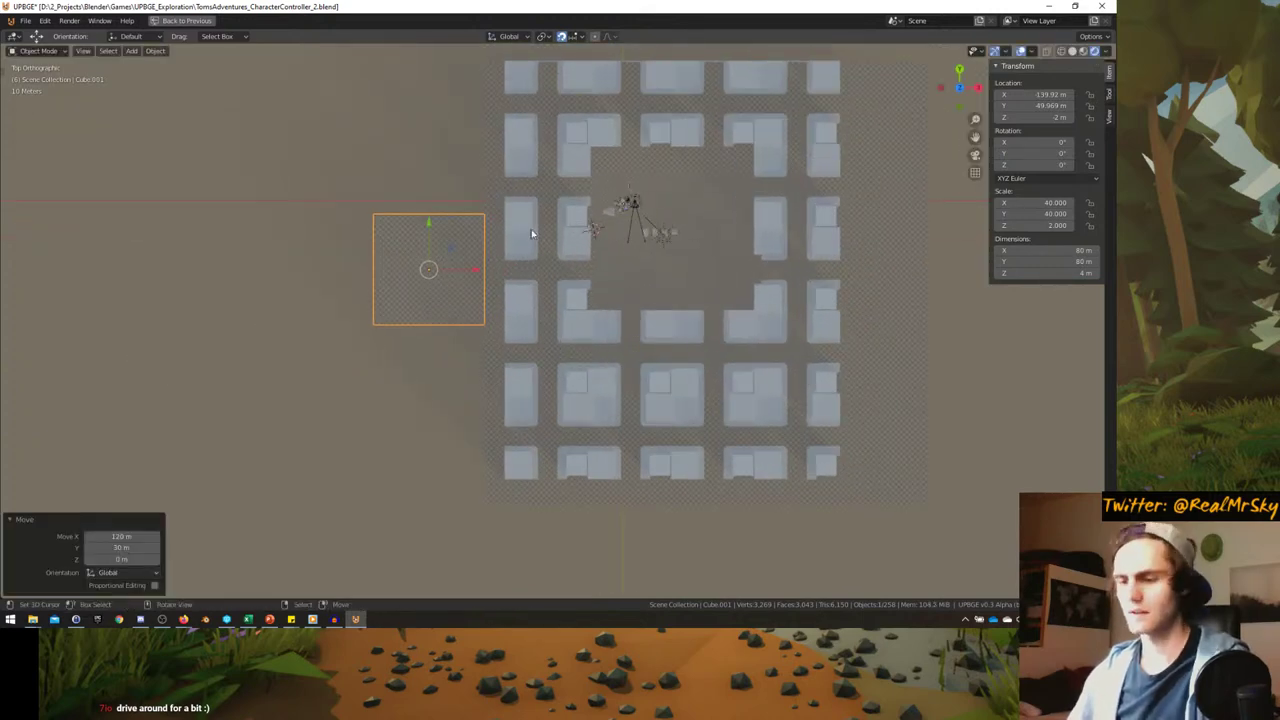
- Switch to solid shading and try a fourfold scale, then undo it
click(603, 229)
scroll(495, 270, down, 3)
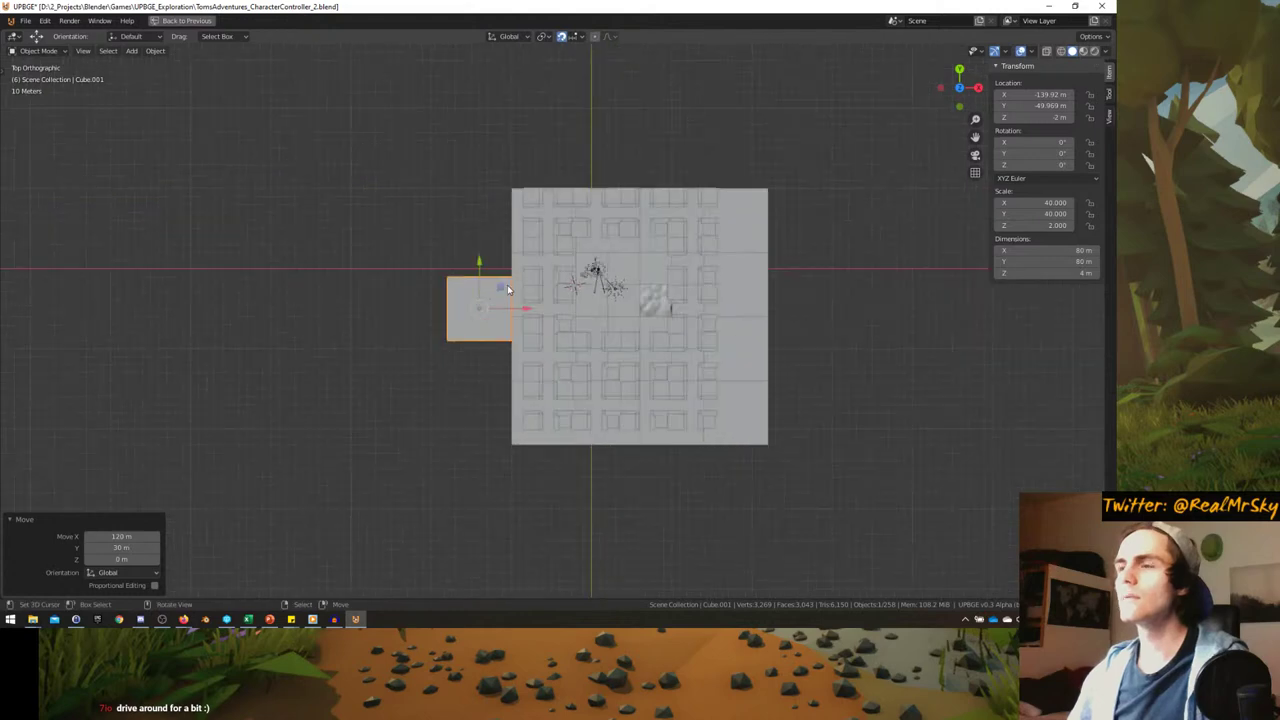
text(4)
key(Return)
key(g)
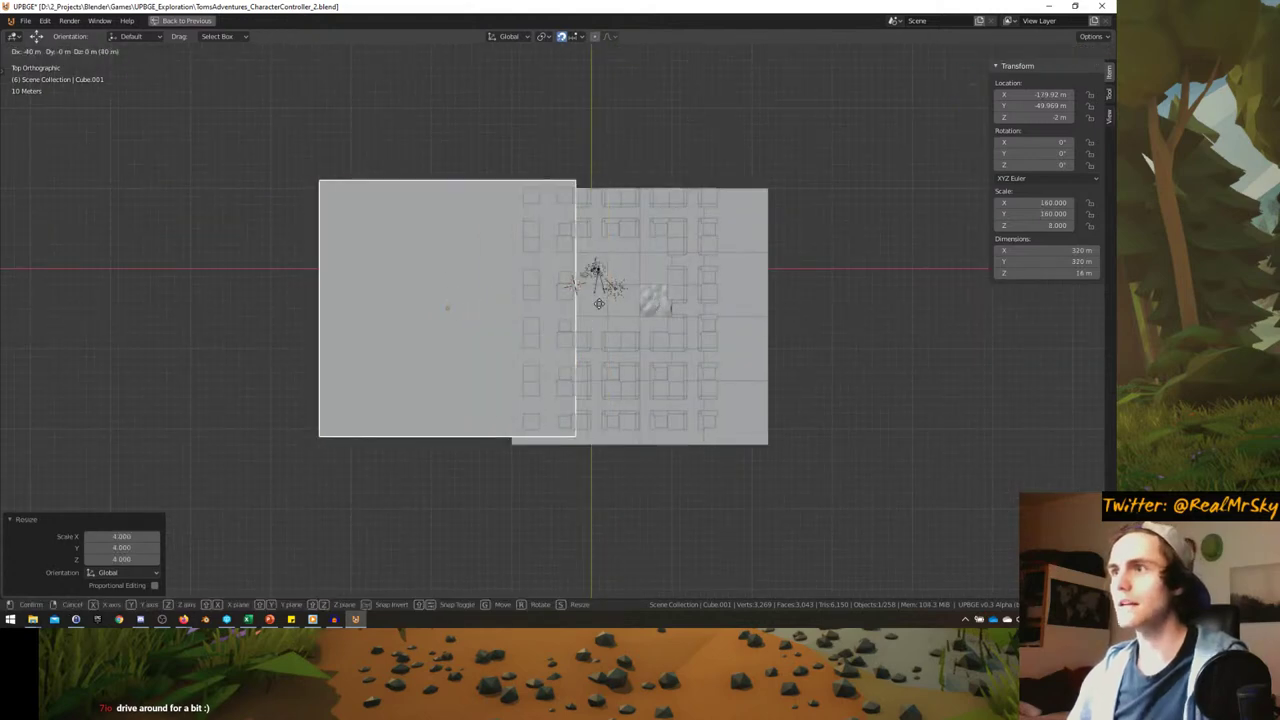
key(Escape)
key(ctrl+z)
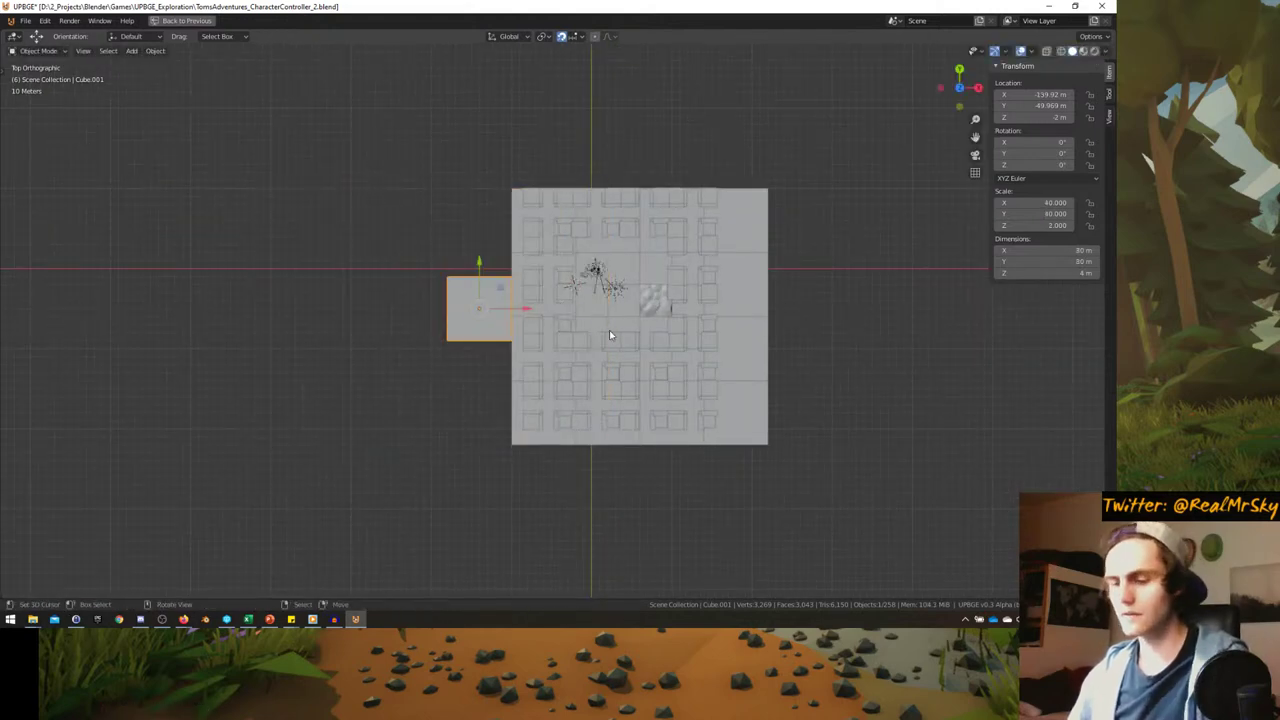
- Scale the plane fourfold and drop it beside the city ground
key(s)
key(4)
key(Return)
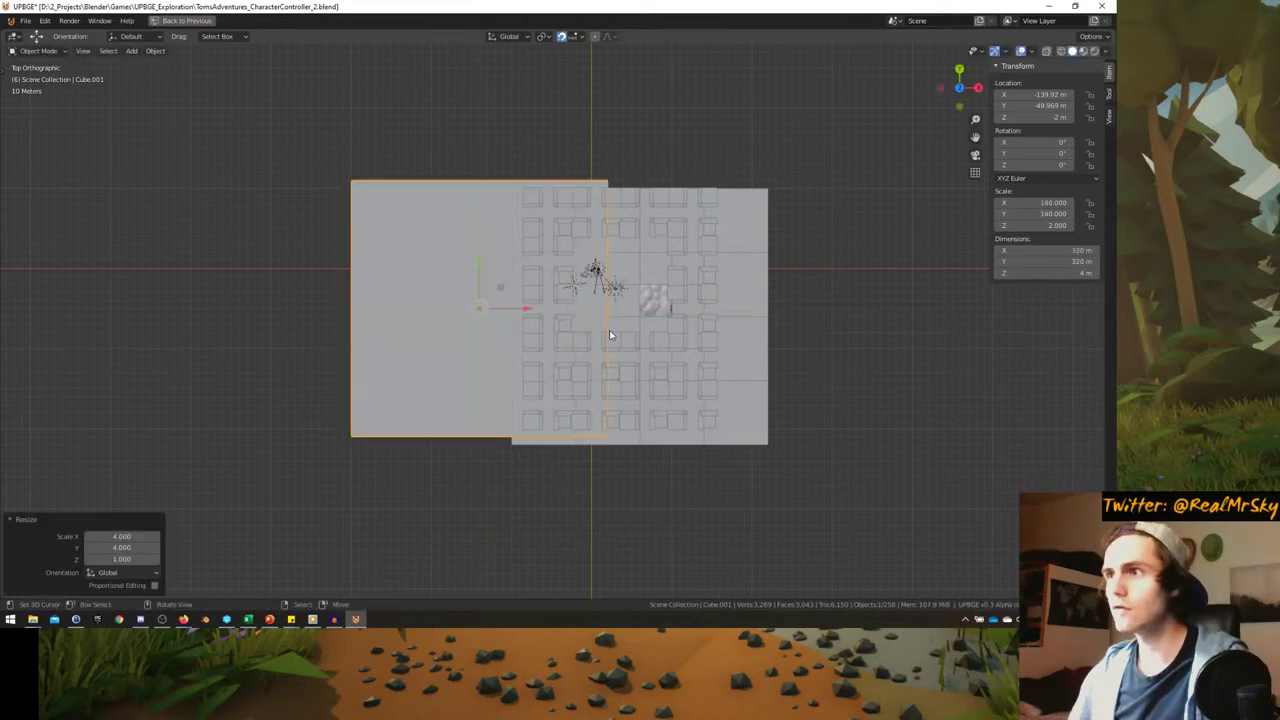
key(g)
click(514, 338)
scroll(505, 317, down, 4)
scroll(505, 317, up, 3)
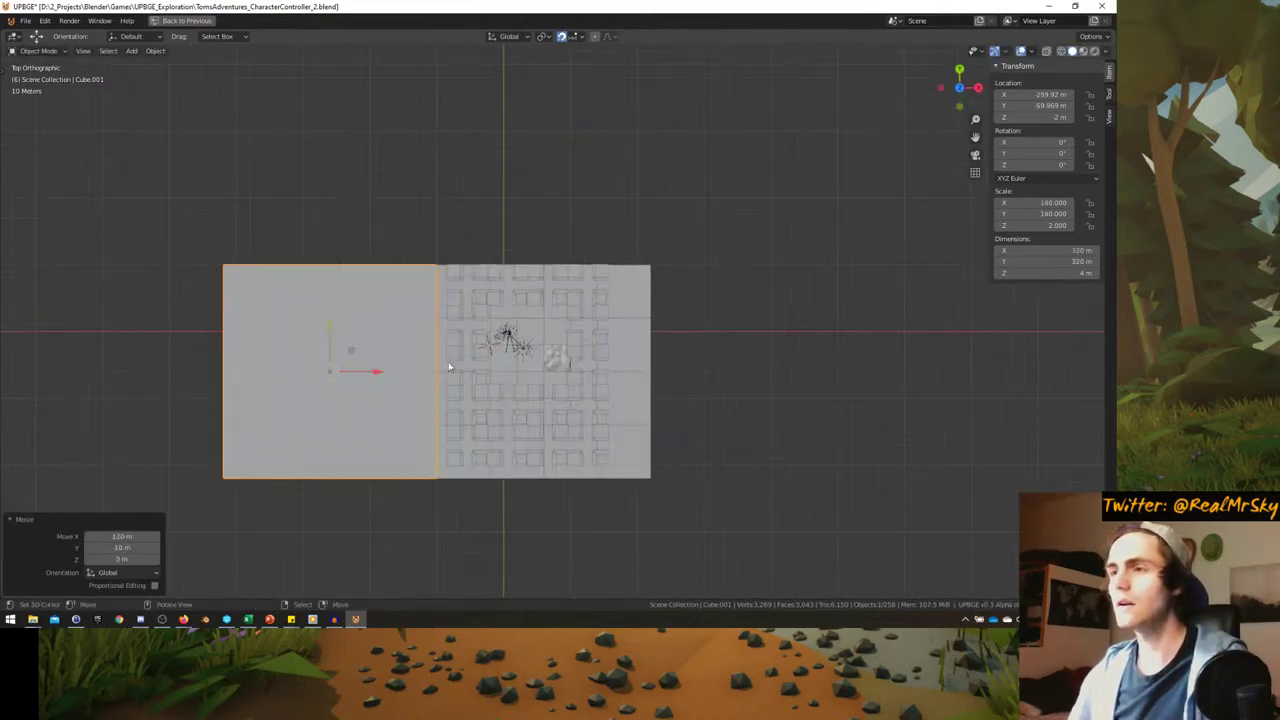
- Add linked ground tiles on the right and lower-right, nudging the lower one 20 m down
key(shift+d)
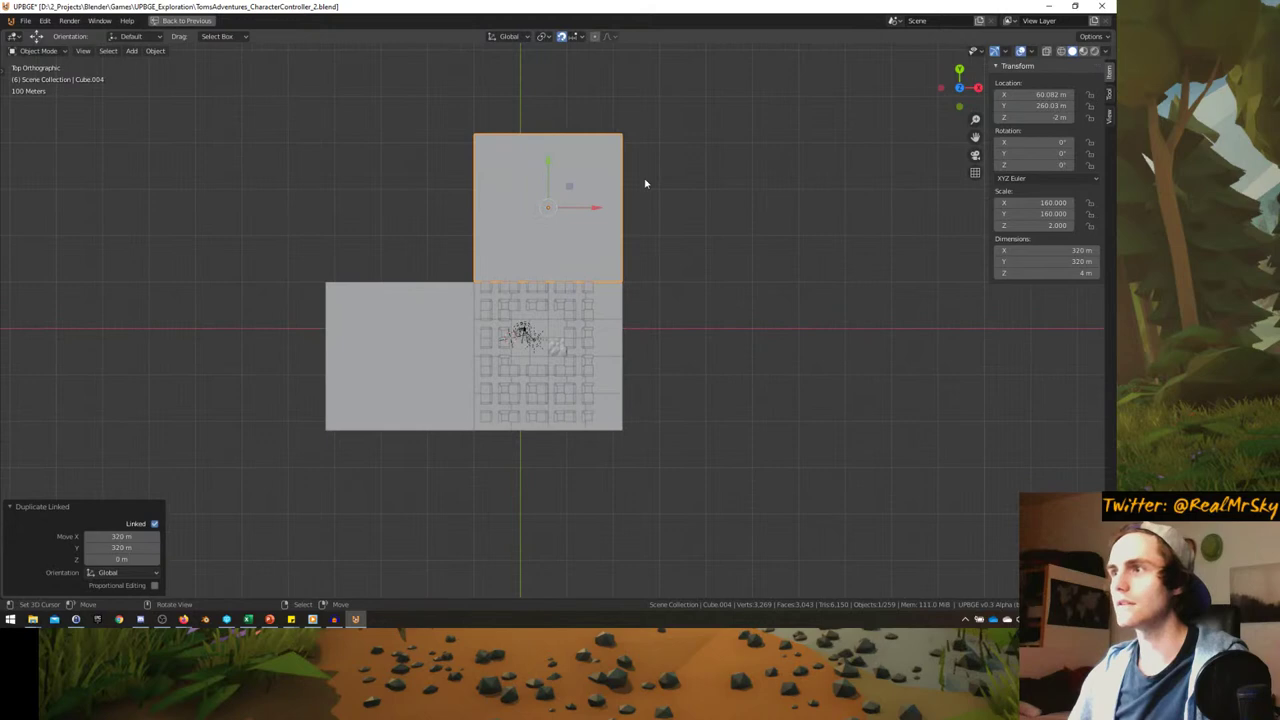
key(alt+d)
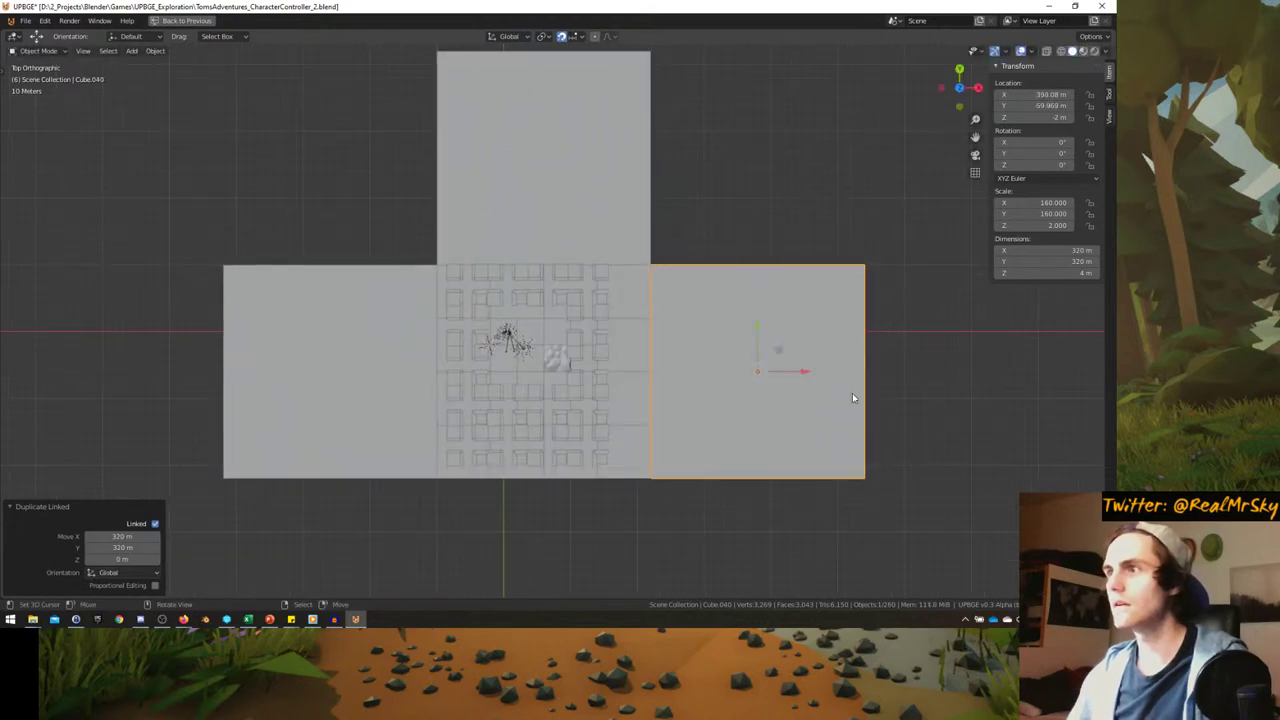
scroll(778, 328, down, 2)
key(alt+d)
click(779, 482)
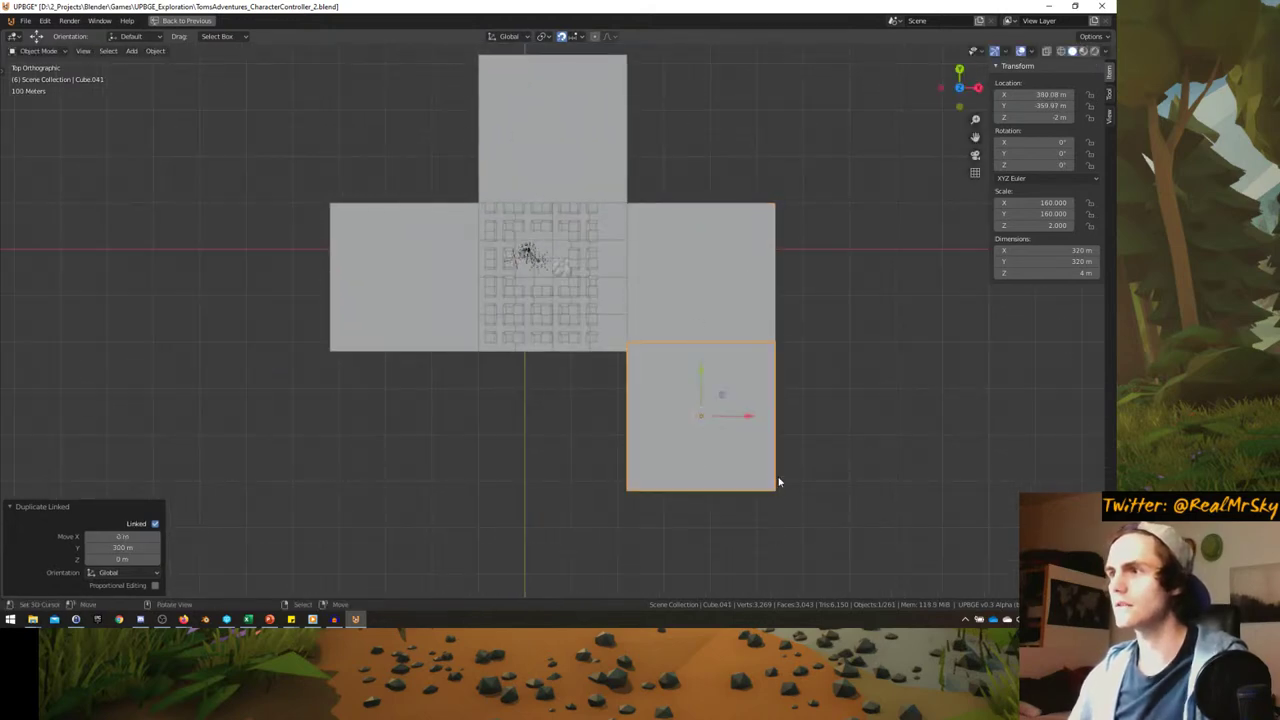
scroll(779, 482, up, 4)
key(g)
click(778, 449)
scroll(778, 447, down, 2)
- Add linked tiles at bottom-middle, bottom-left, top-left and top-right, completing the 3×3 grid
key(alt+d)
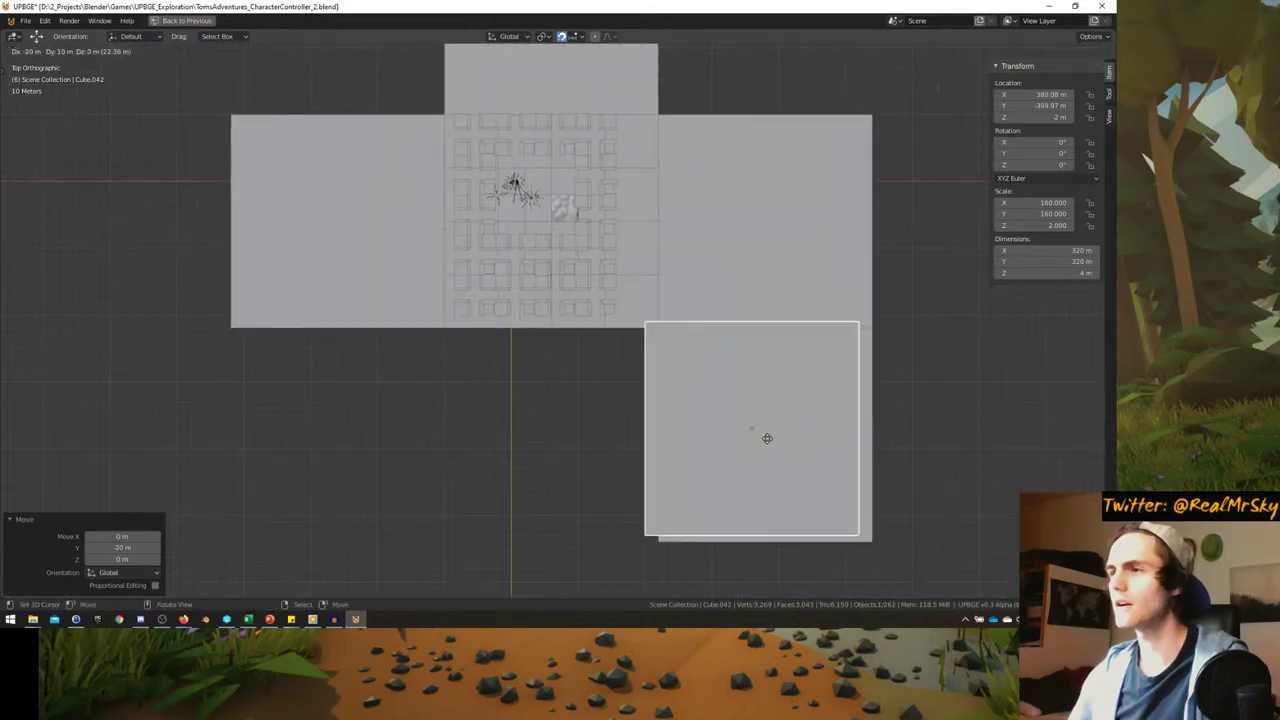
click(588, 439)
key(alt+d)
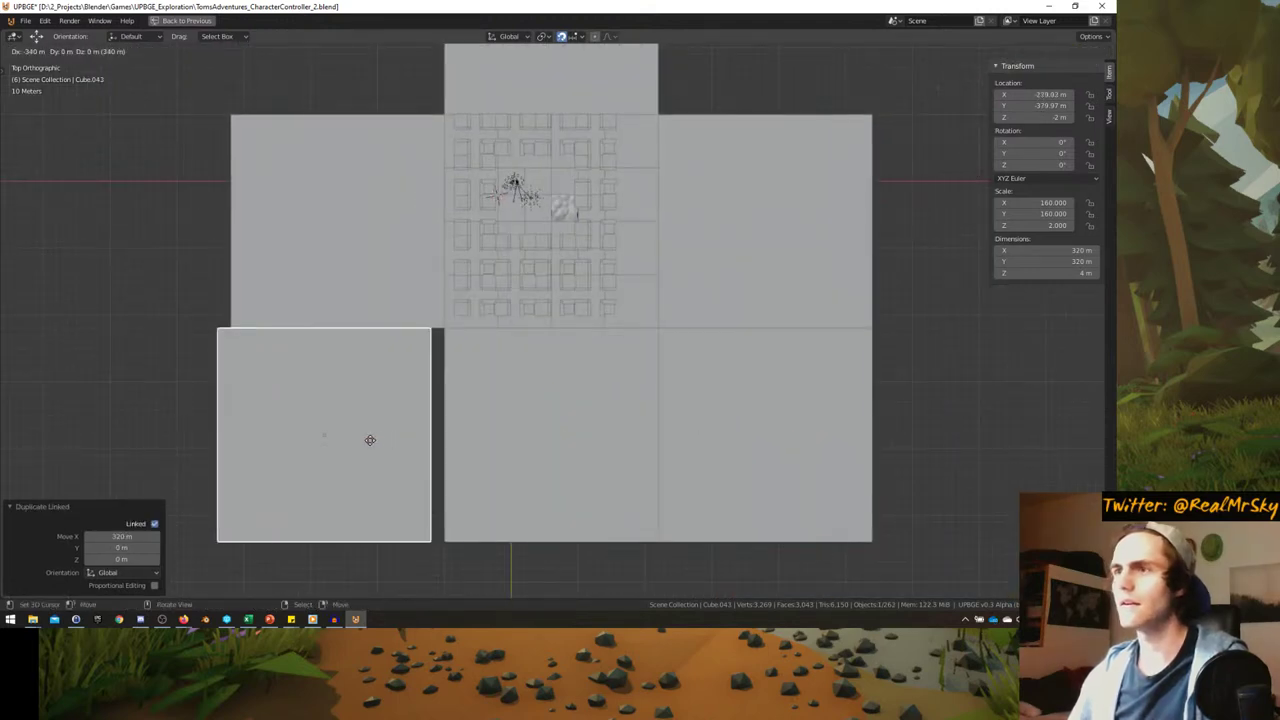
click(386, 437)
shift+scroll(378, 514, up, 3)
key(alt+d)
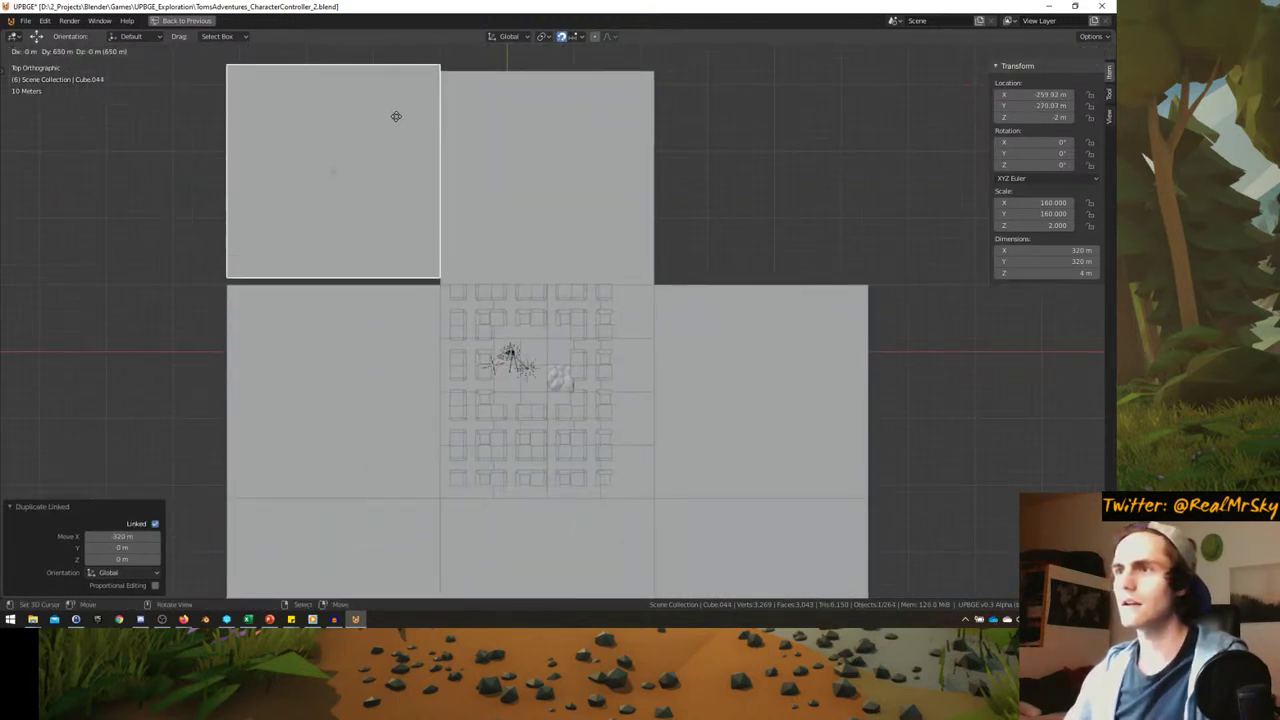
key(alt+d)
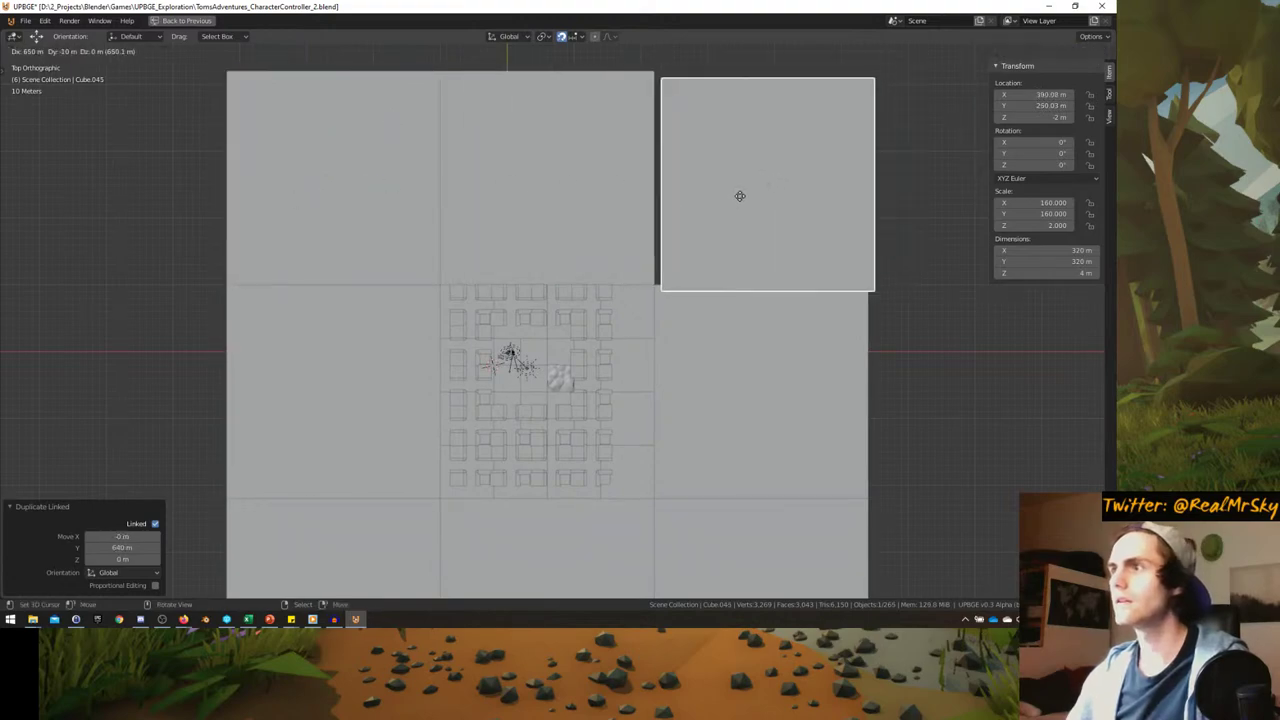
click(731, 191)
middle_drag(731, 191, 574, 342)
scroll(486, 240, up, 5)
scroll(574, 342, up, 3)
click(574, 342)
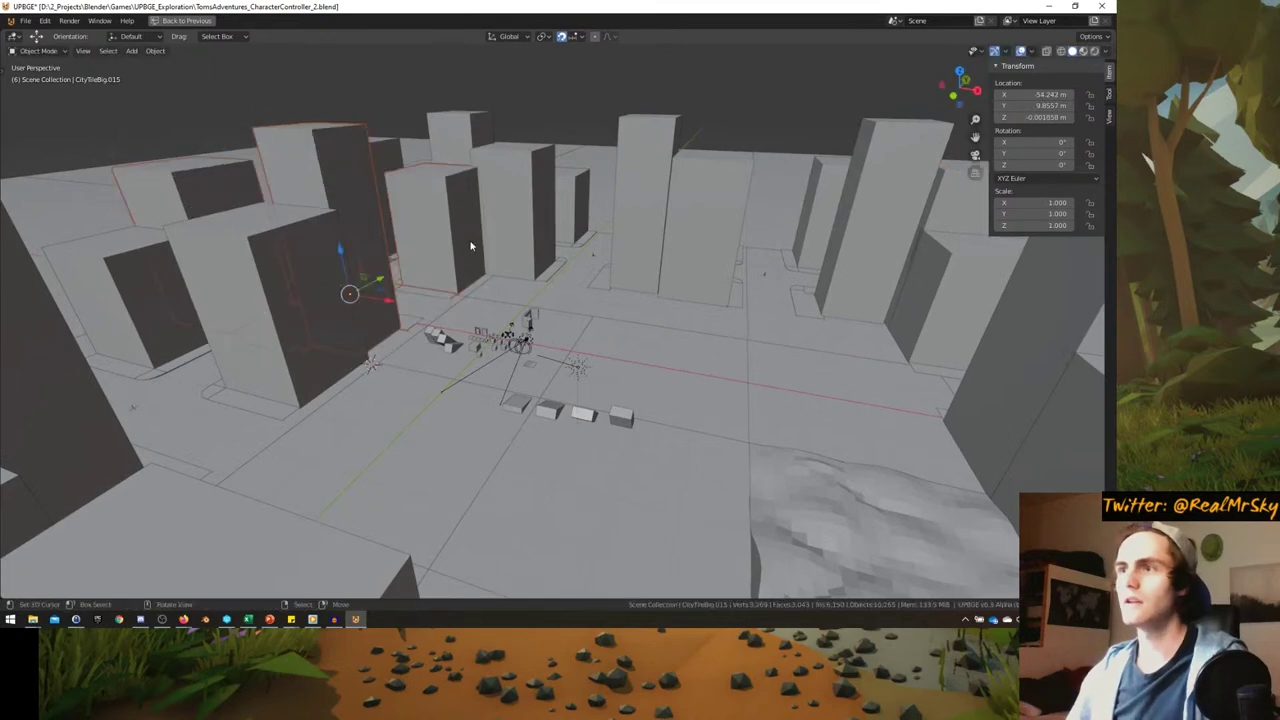
- Frame the character and fly out to an oblique overview of the city blocks
key(KP_Decimal)
key(KP_0)
middle_drag(470, 245, 524, 236)
scroll(524, 236, down, 8)
scroll(495, 270, down, 3)
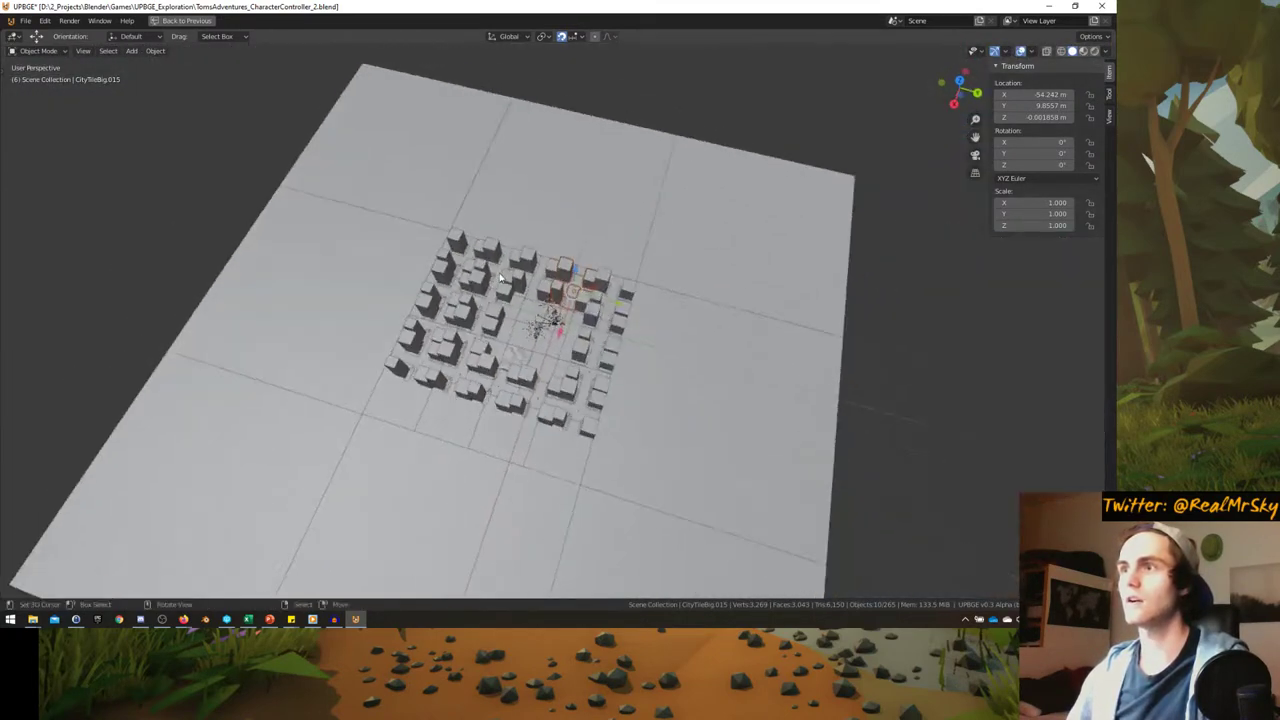
middle_drag(475, 280, 511, 352)
scroll(498, 285, up, 5)
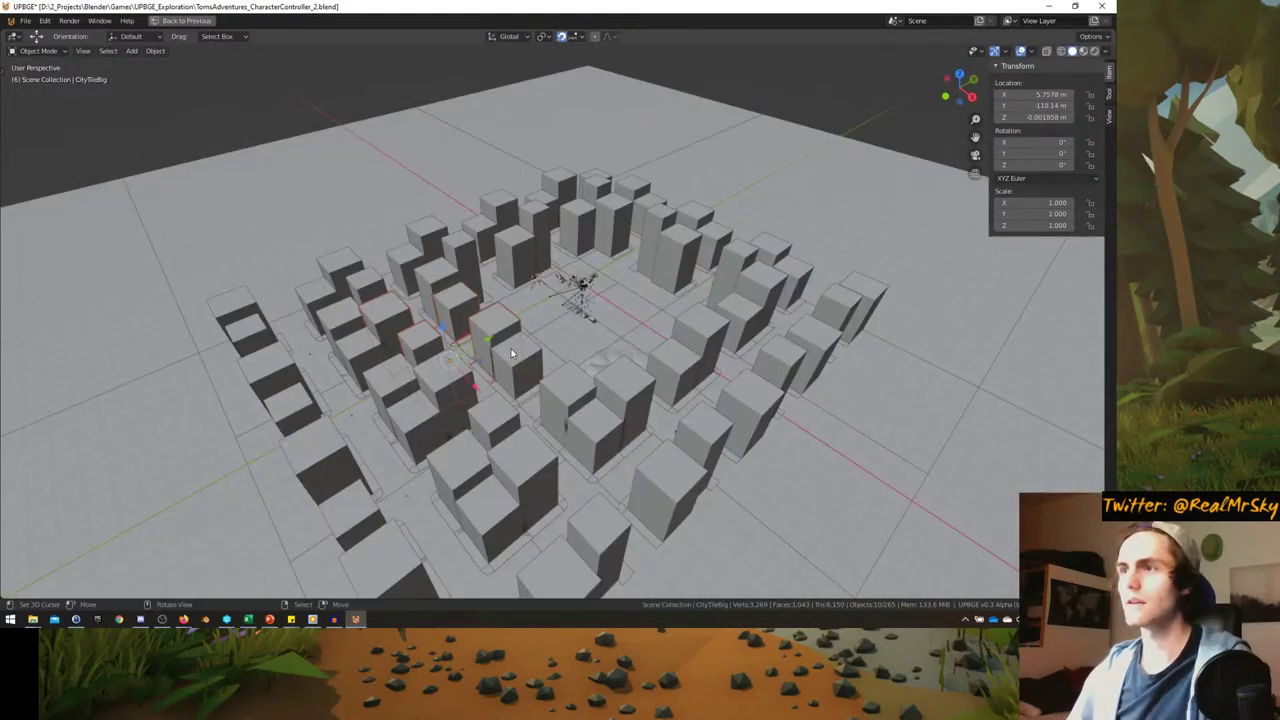
- Turn block groups 180° about Z, cancelling one 90° rotation attempt
click(570, 448)
middle_drag(562, 418, 662, 214)
click(708, 208)
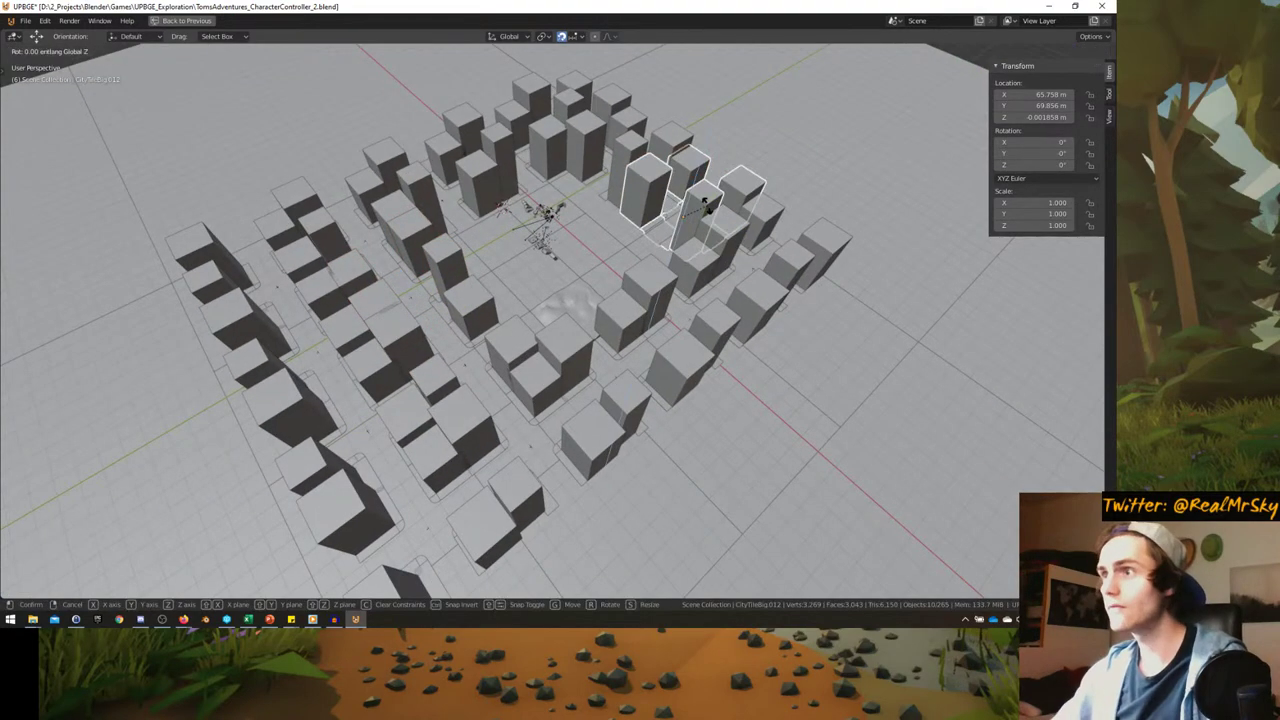
click(705, 204)
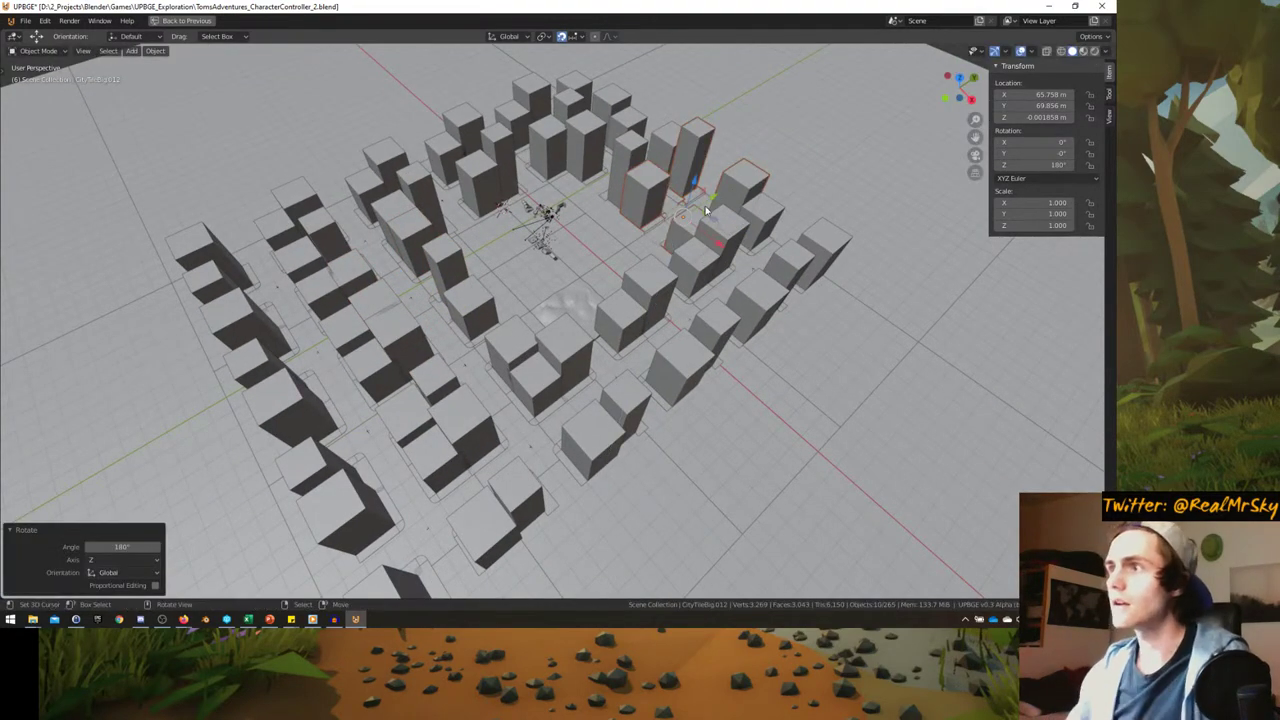
click(576, 434)
key(r)
key(z)
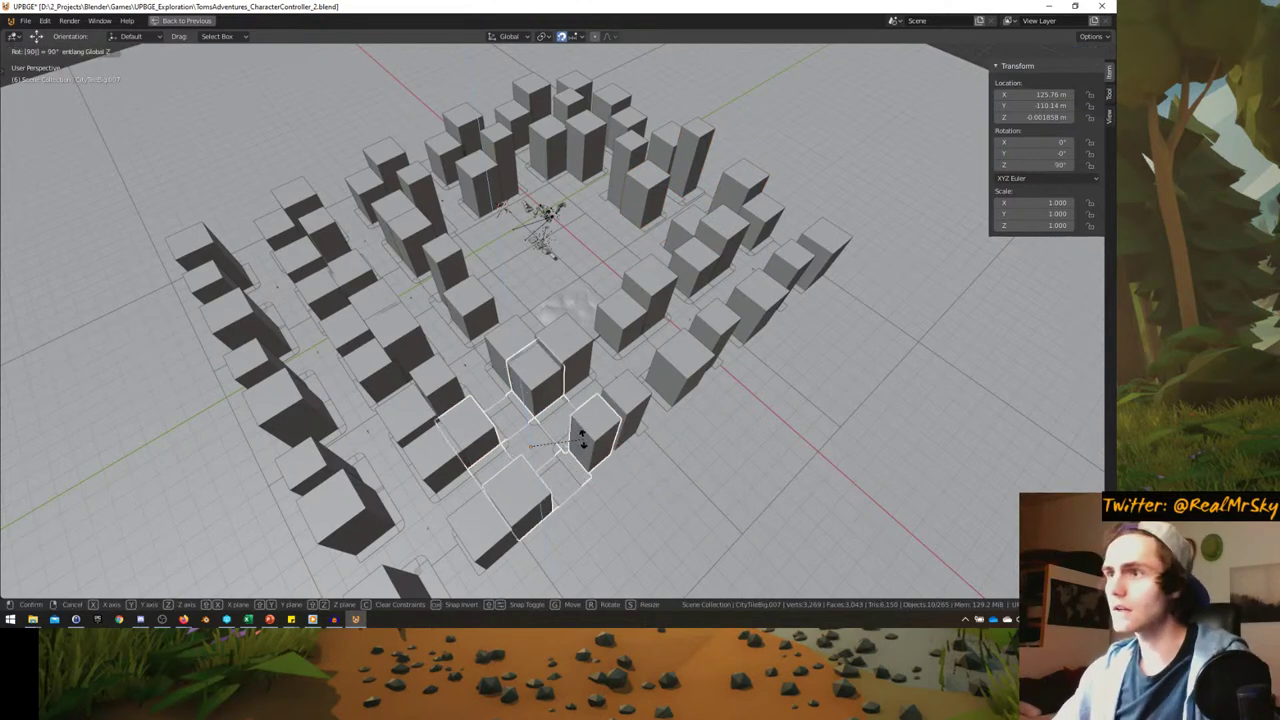
right_click(583, 439)
- Duplicate the lower block group onto the outer tile, rotated, and turn the top blocks 180°
key(shift+d)
key(r)
key(z)
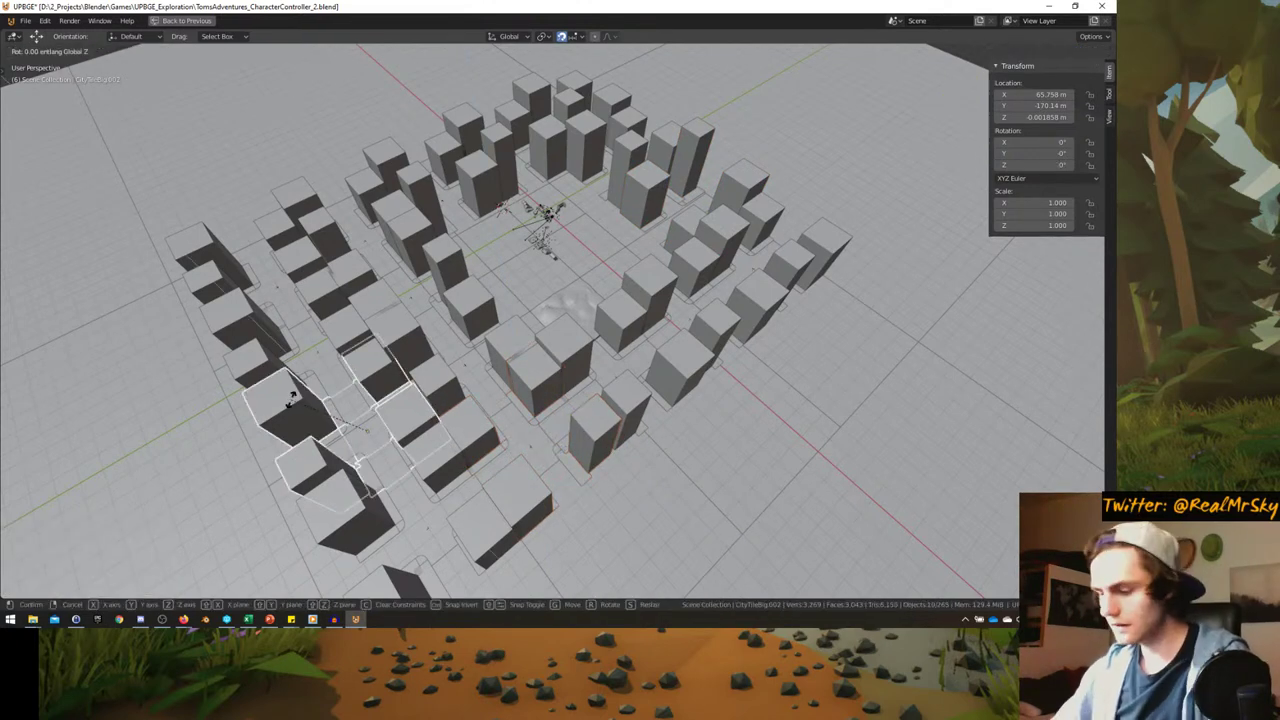
click(292, 395)
middle_drag(292, 395, 480, 120)
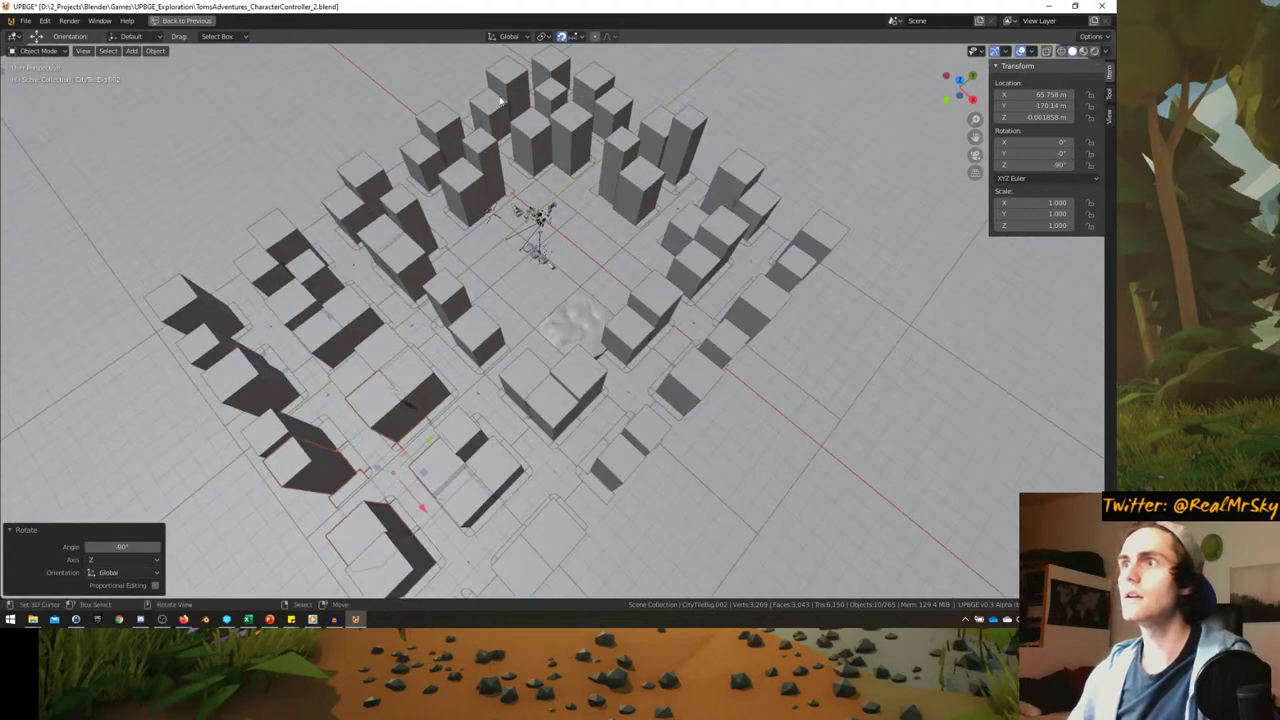
click(497, 97)
key(Return)
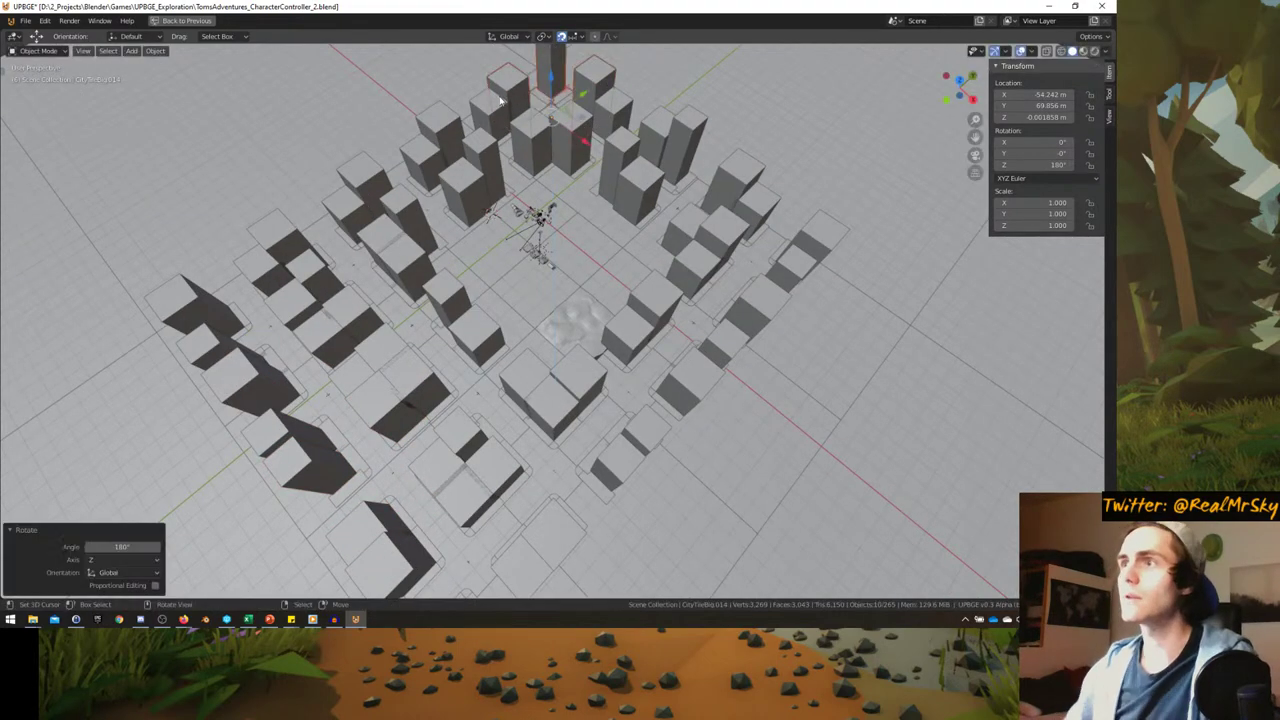
- Duplicate the top blocks twice, turning one copy 180° and the other -90° about Z
key(shift+d)
key(r)
key(z)
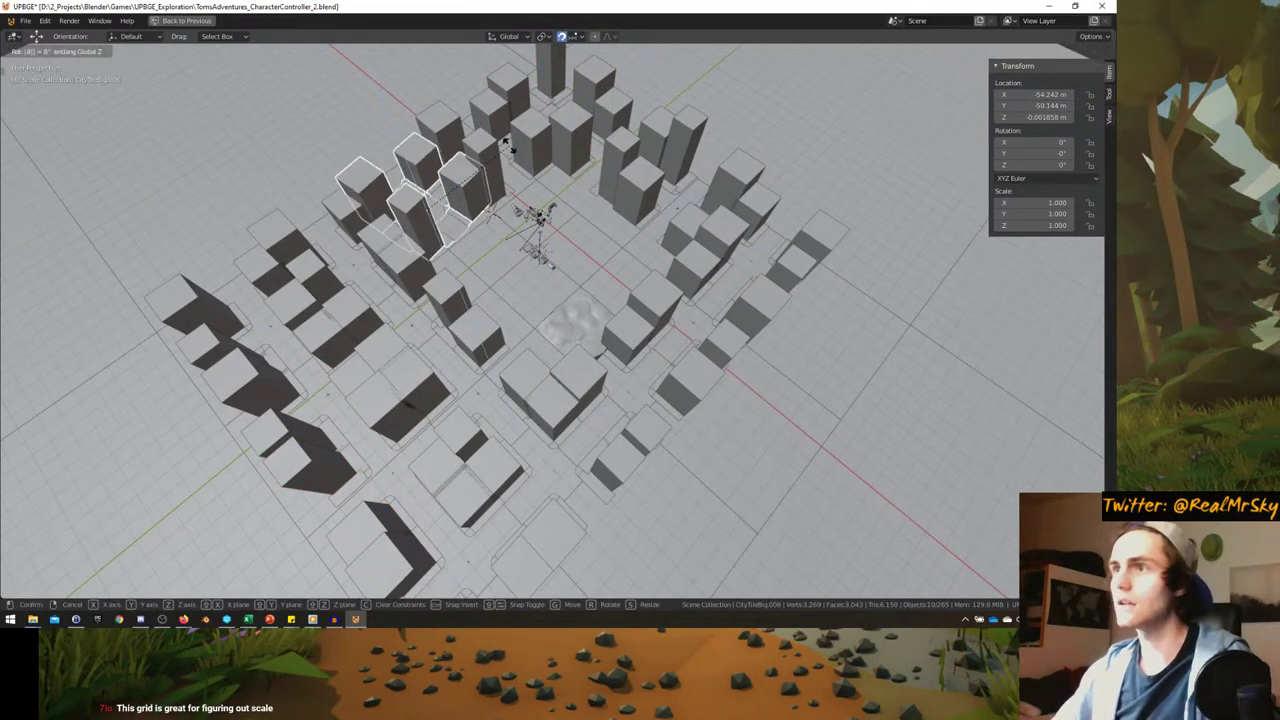
key(BackSpace)
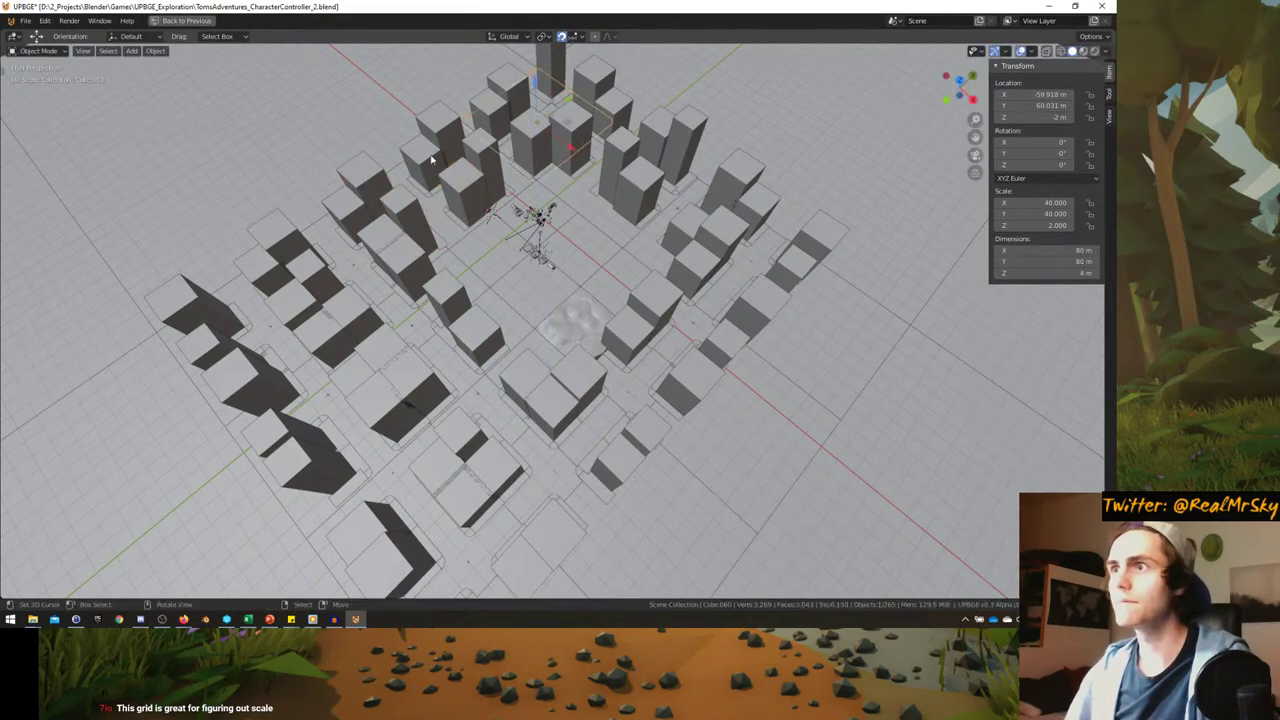
key(Return)
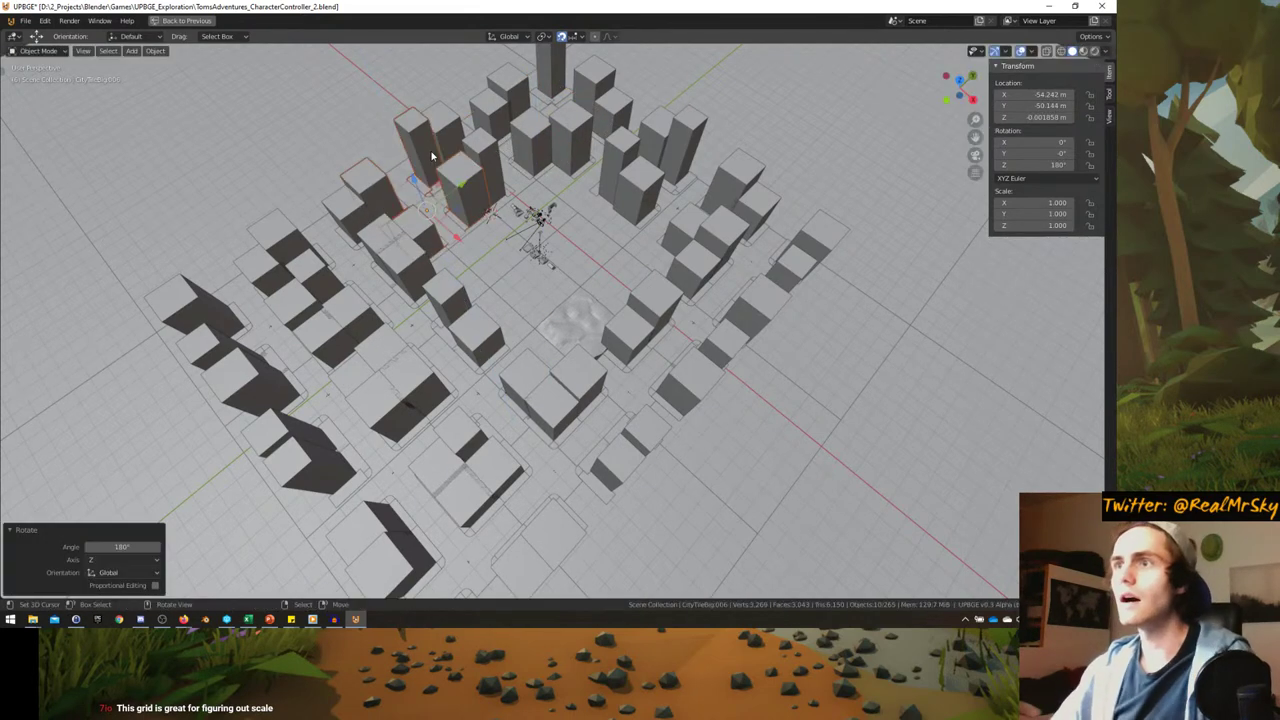
key(shift+d)
text(rz)
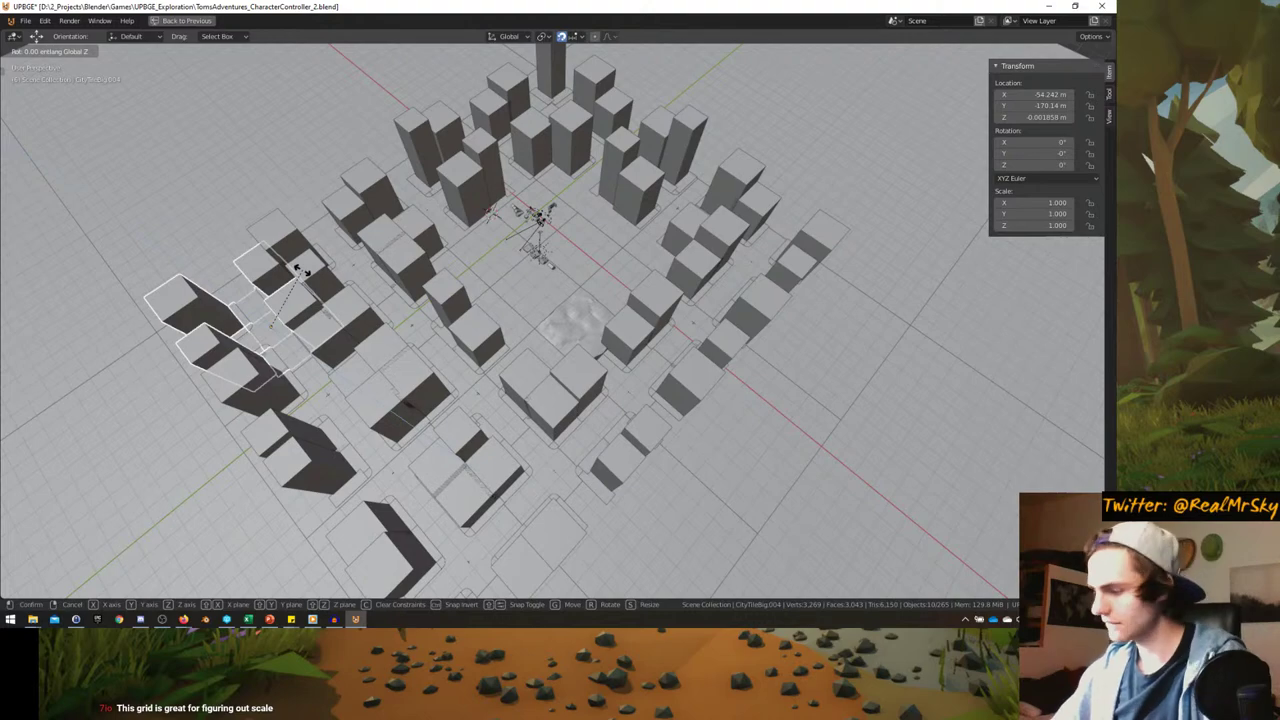
text(-90)
key(Return)
- Select a city block tile and return to the game camera view
scroll(560, 300, down, 5)
scroll(600, 290, up, 5)
middle_drag(600, 290, 652, 277)
click(659, 277)
scroll(655, 277, down, 4)
key(KP_0)
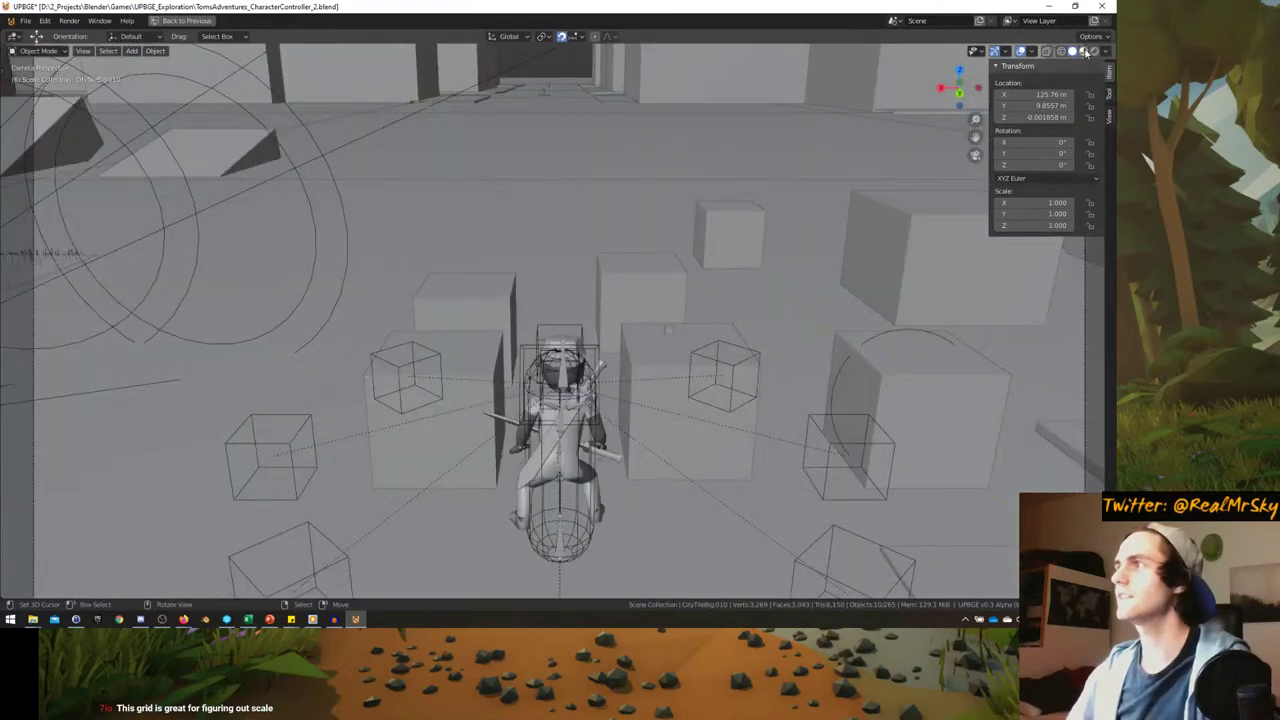
- Switch to rendered shading, maximize the 3D view and start the game
click(1093, 51)
key(ctrl+space)
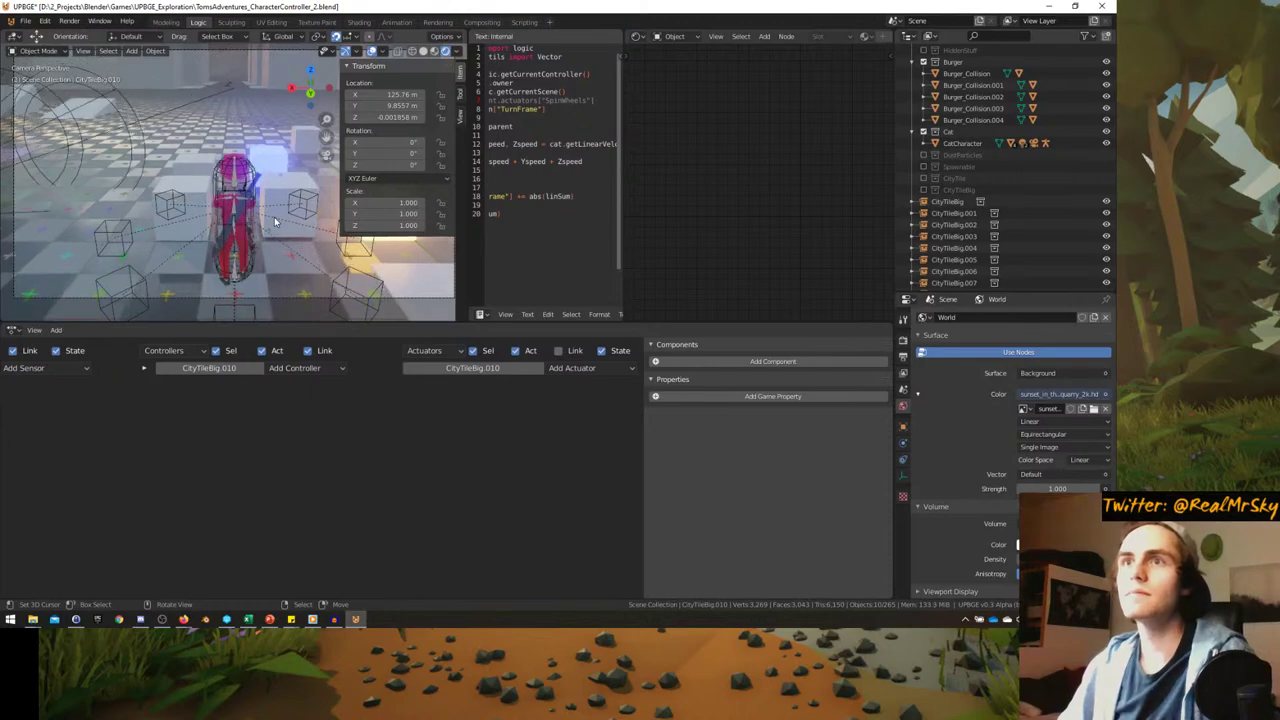
key(ctrl+space)
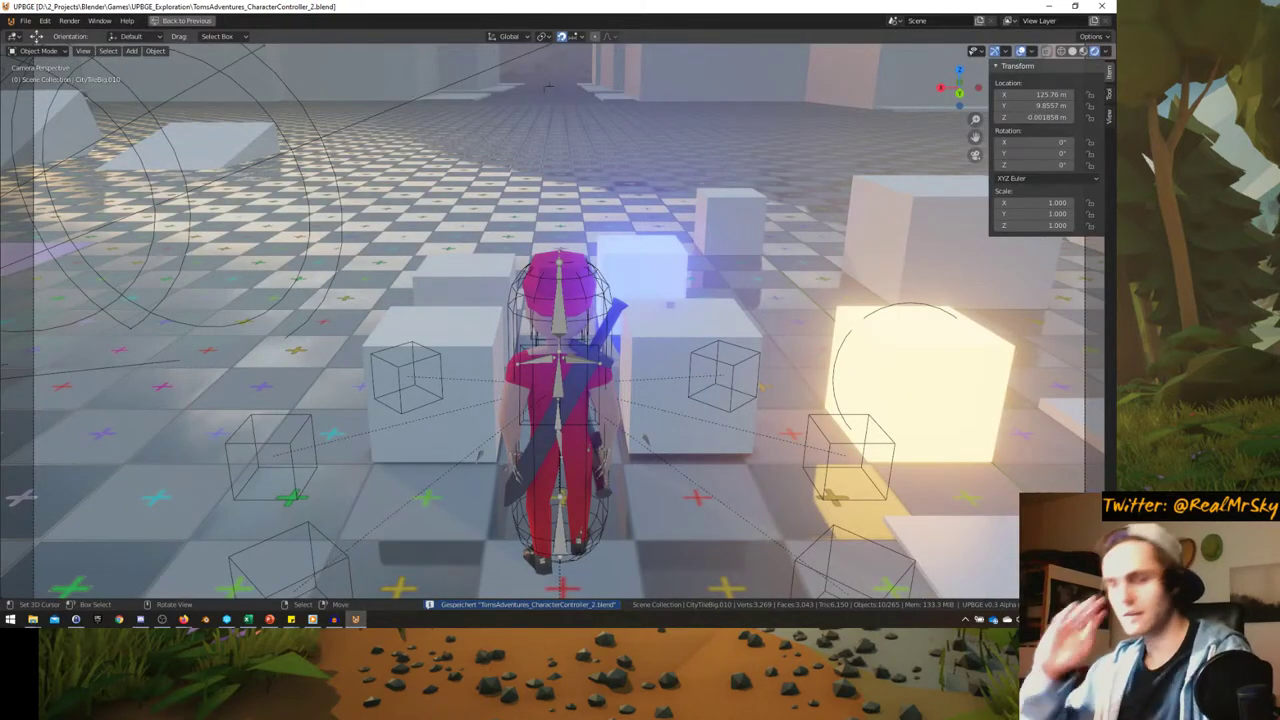
key(p)
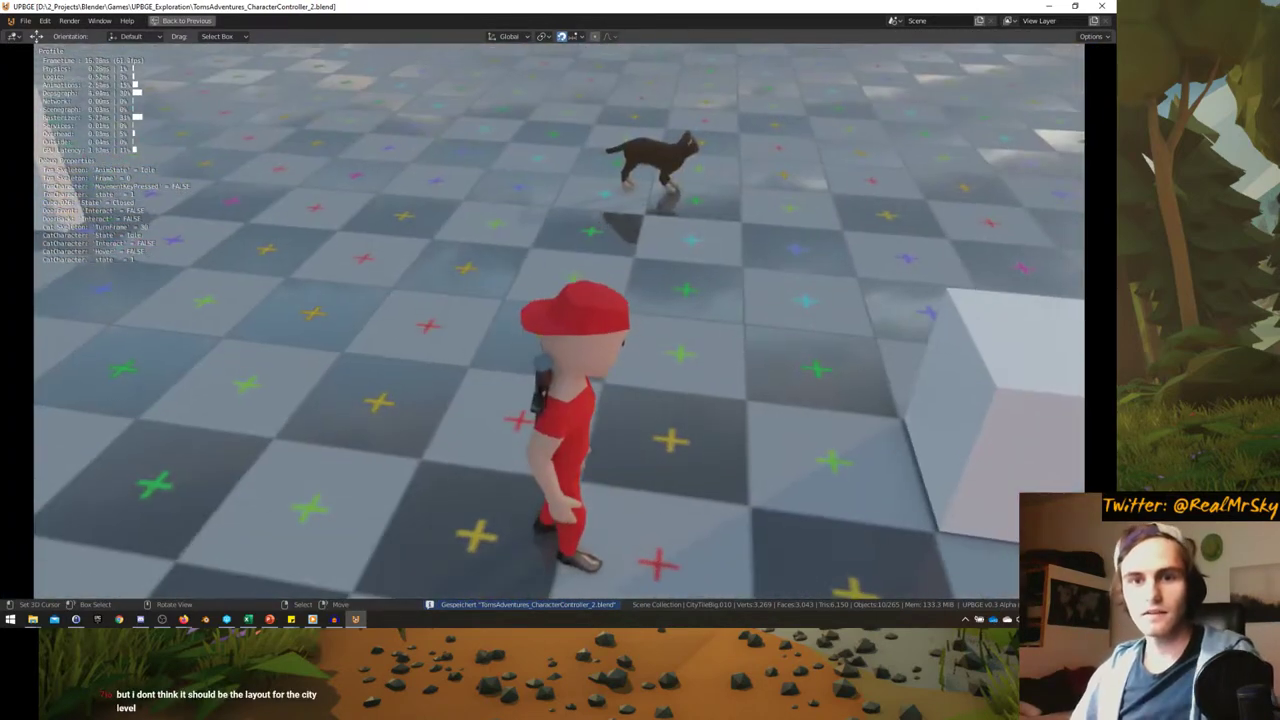
- Walk the character around the cat with WASD, sprint with Shift, then stop the game
key(w)
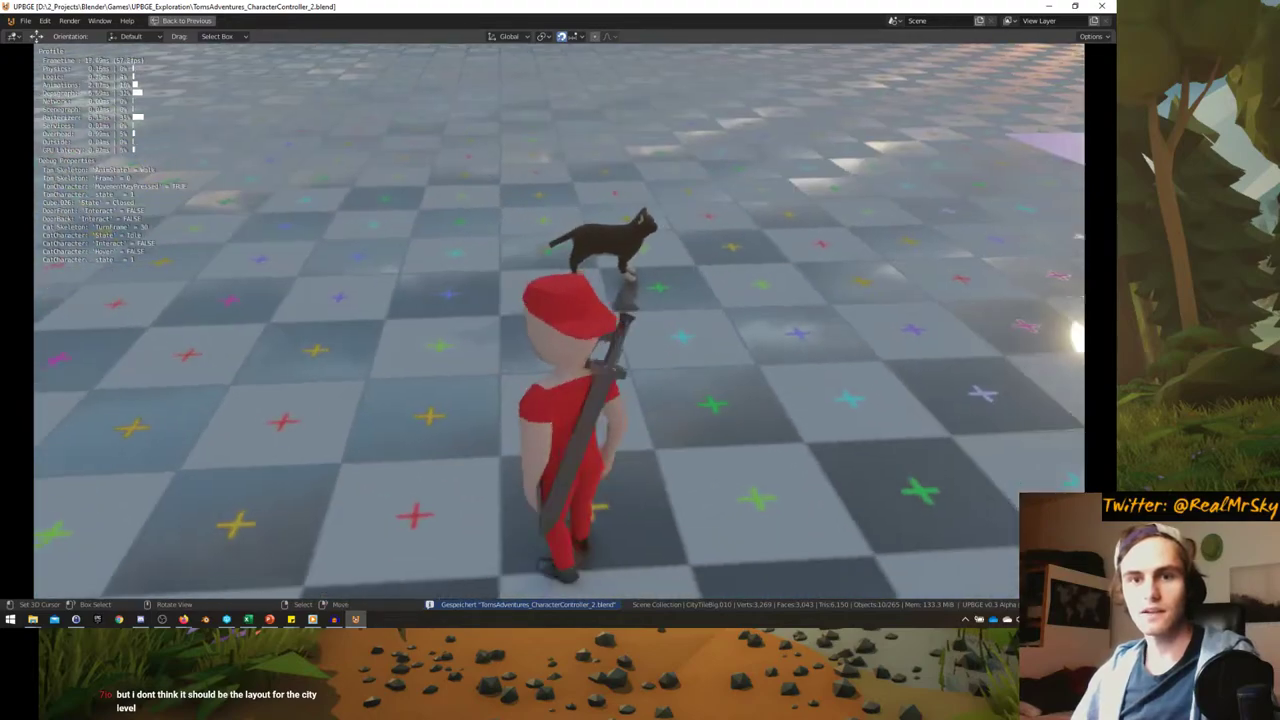
key(d)
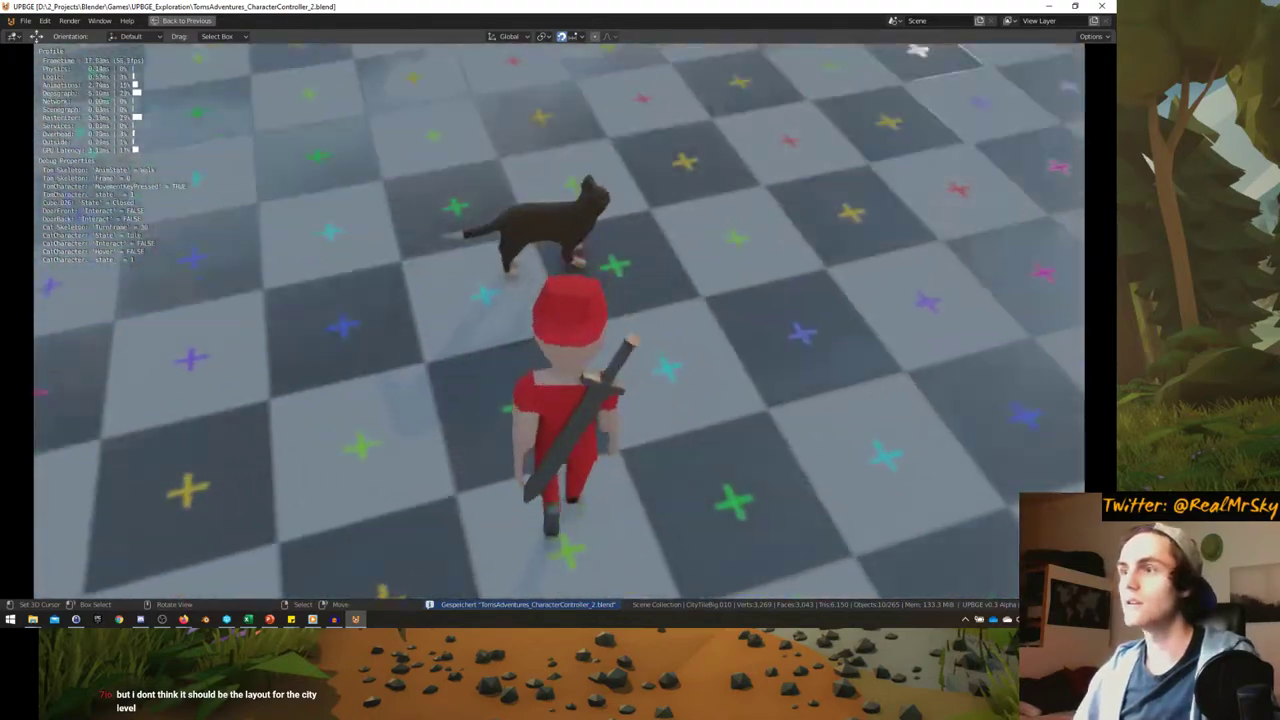
key(s)
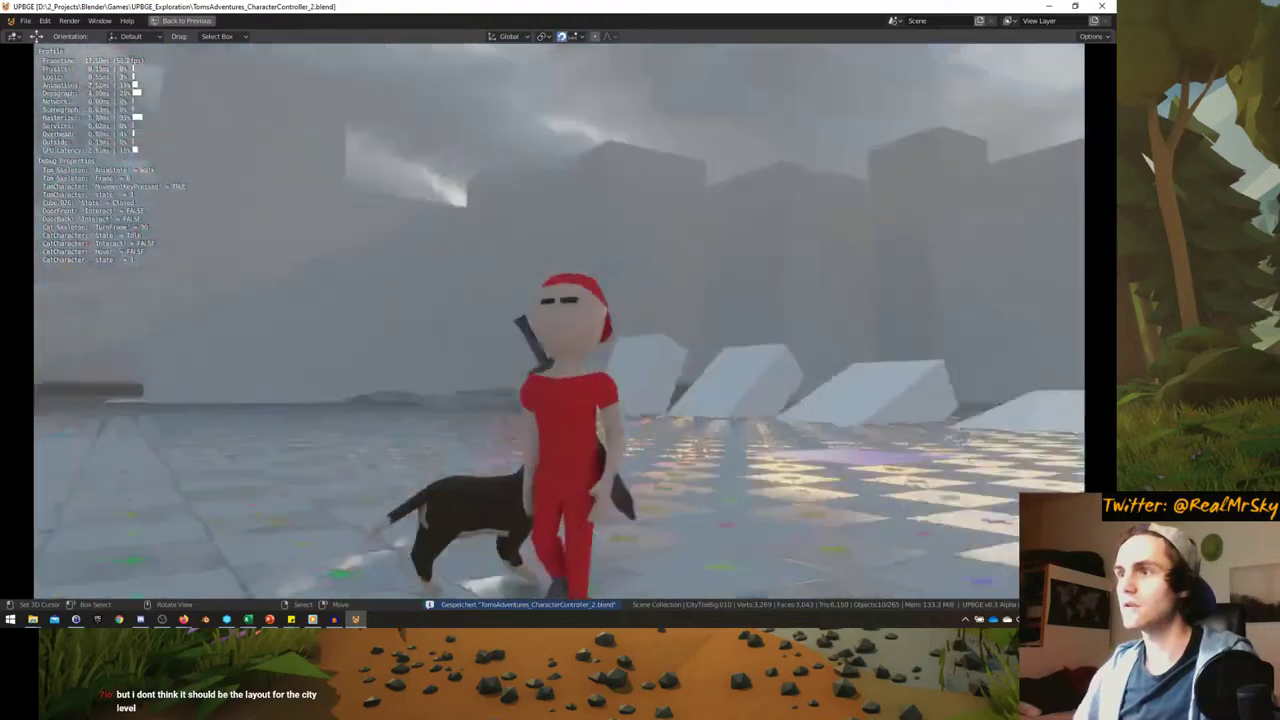
key(w)
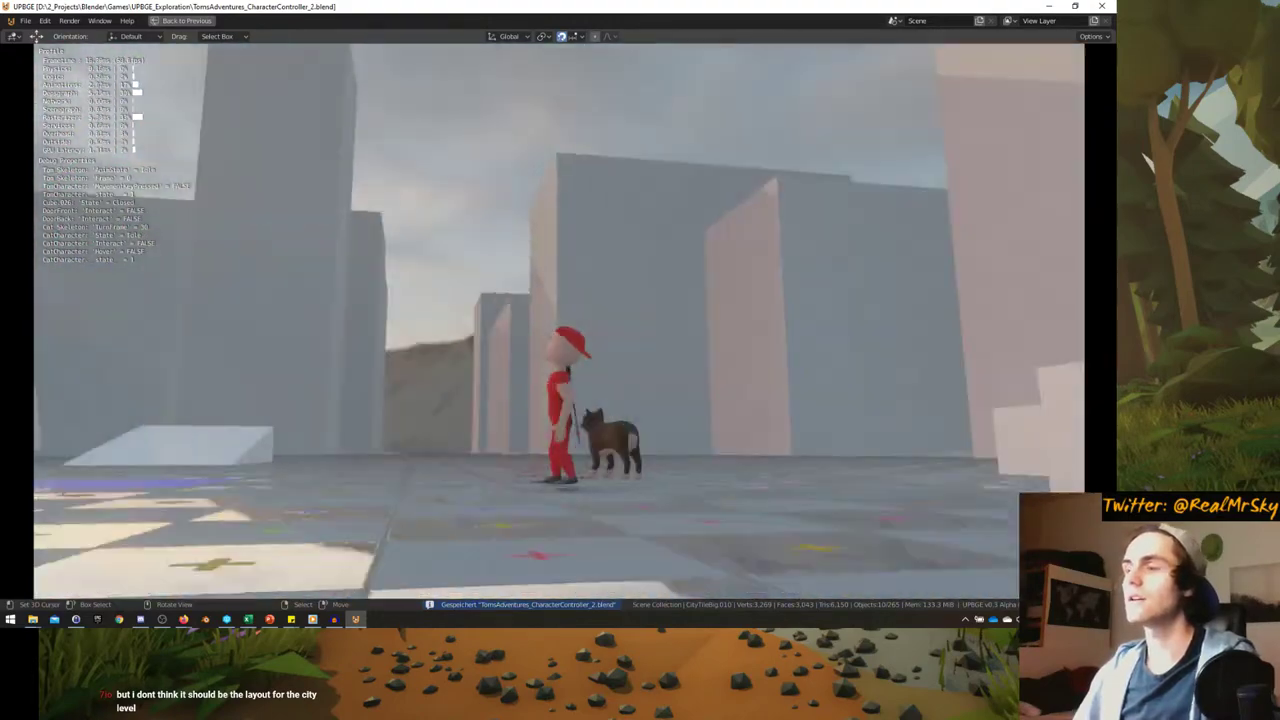
key(s)
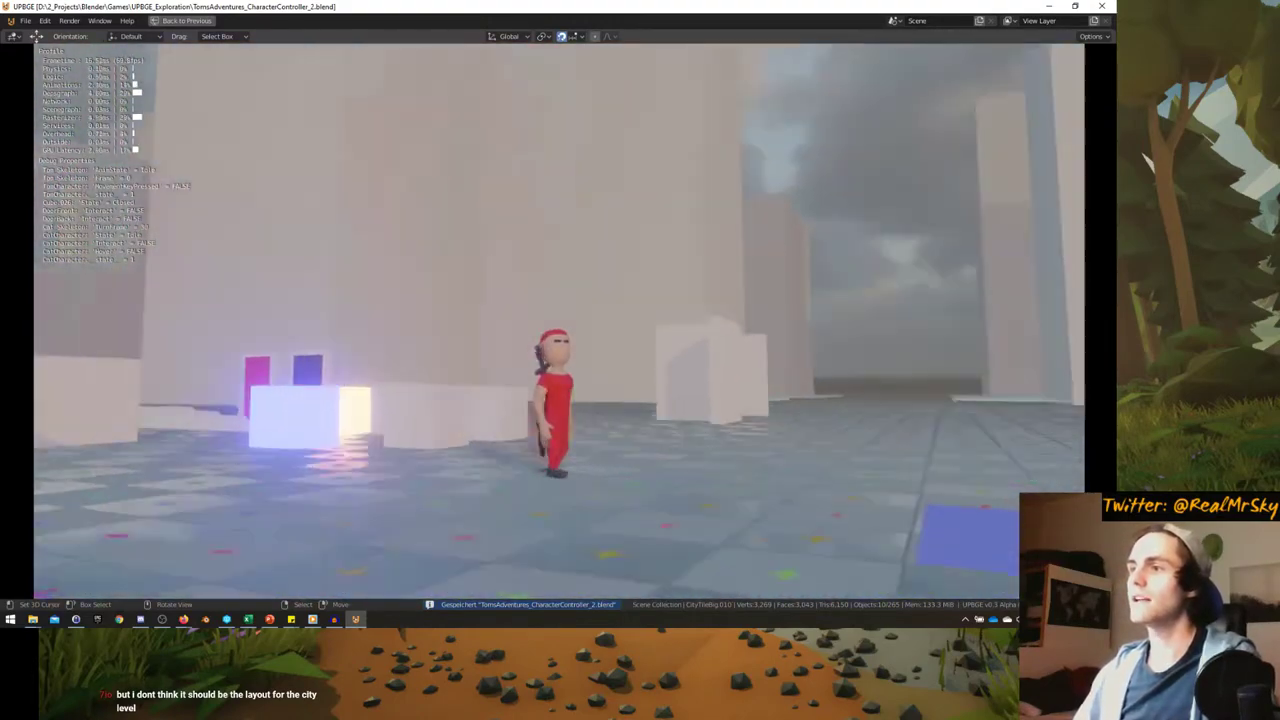
key(w)
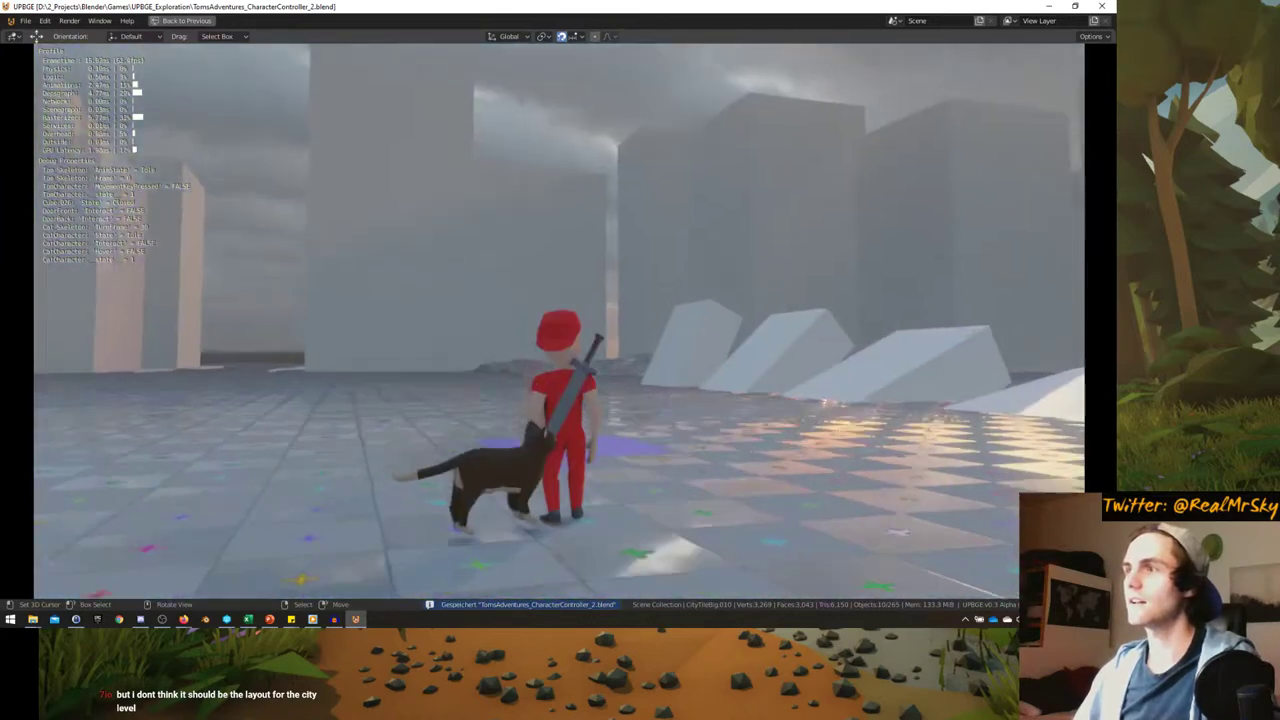
key(a)
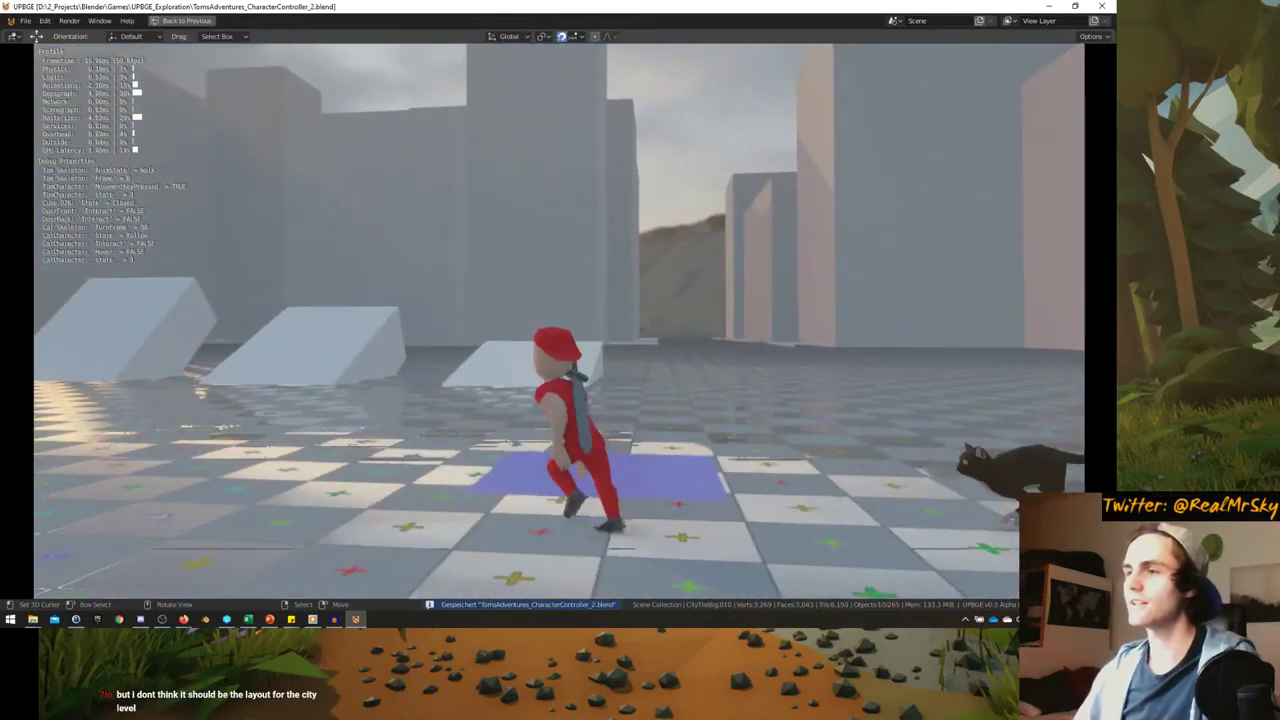
key(shift+s)
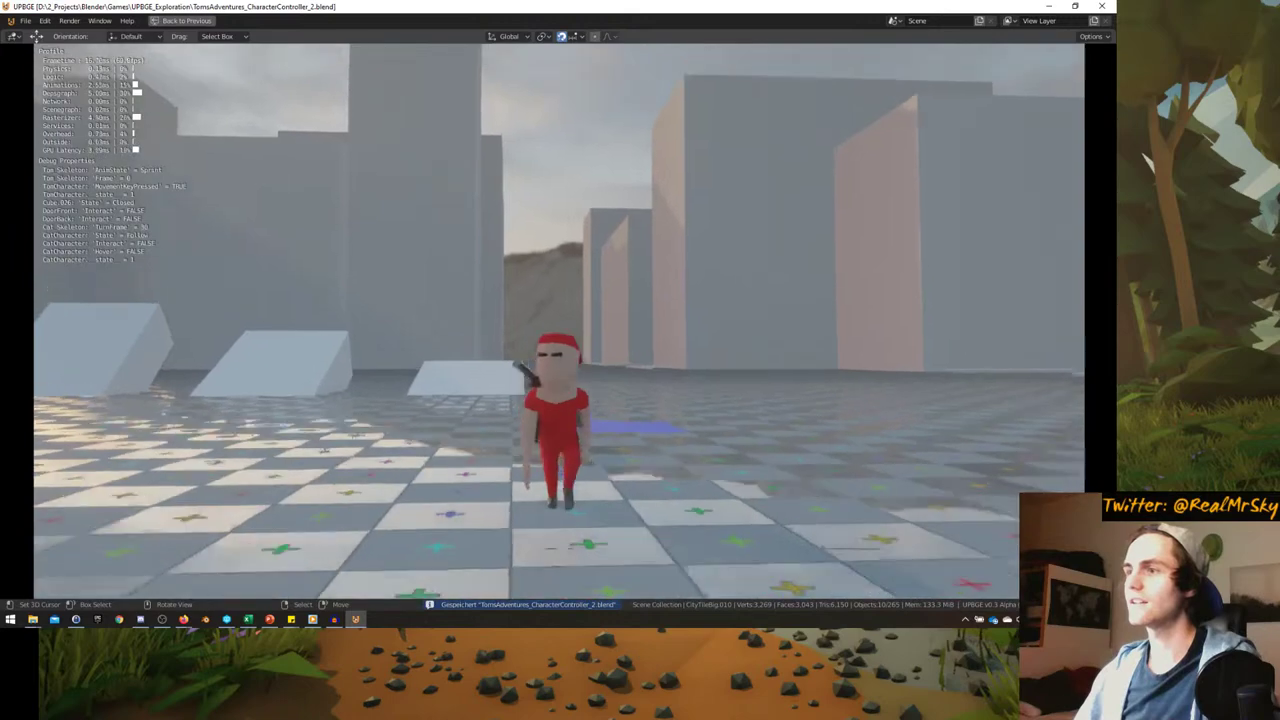
key(shift+w)
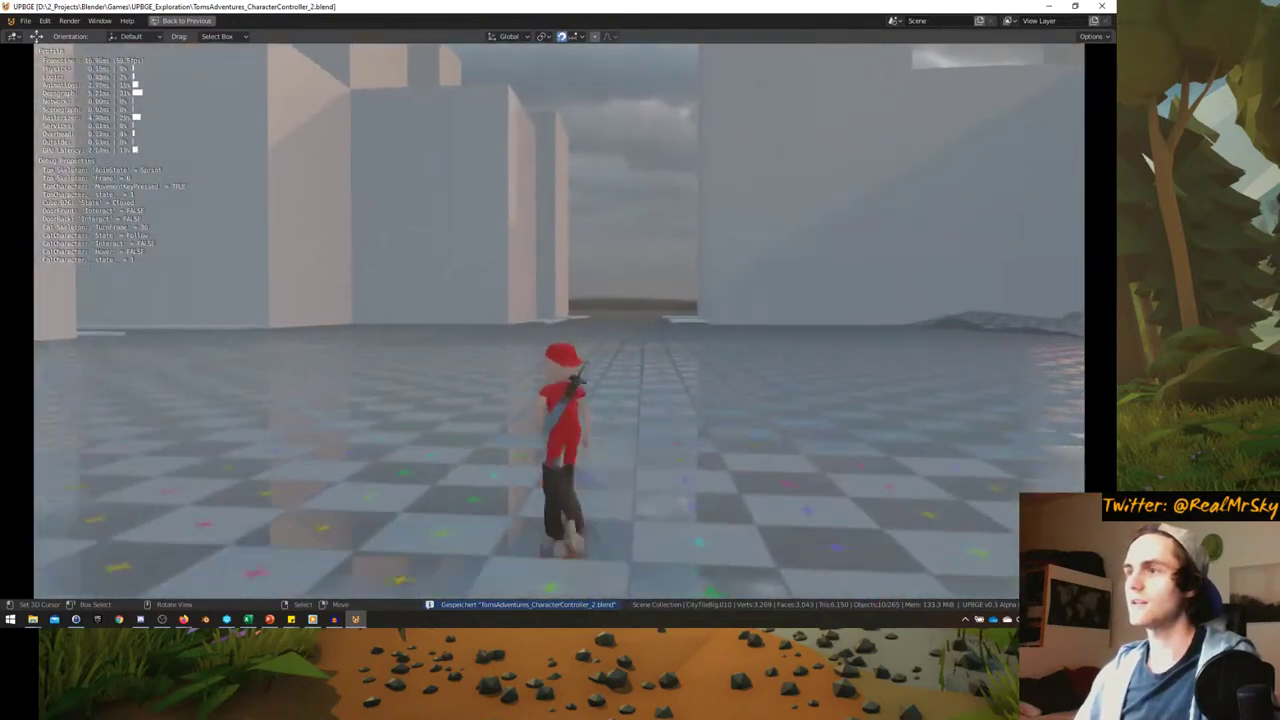
key(Escape)
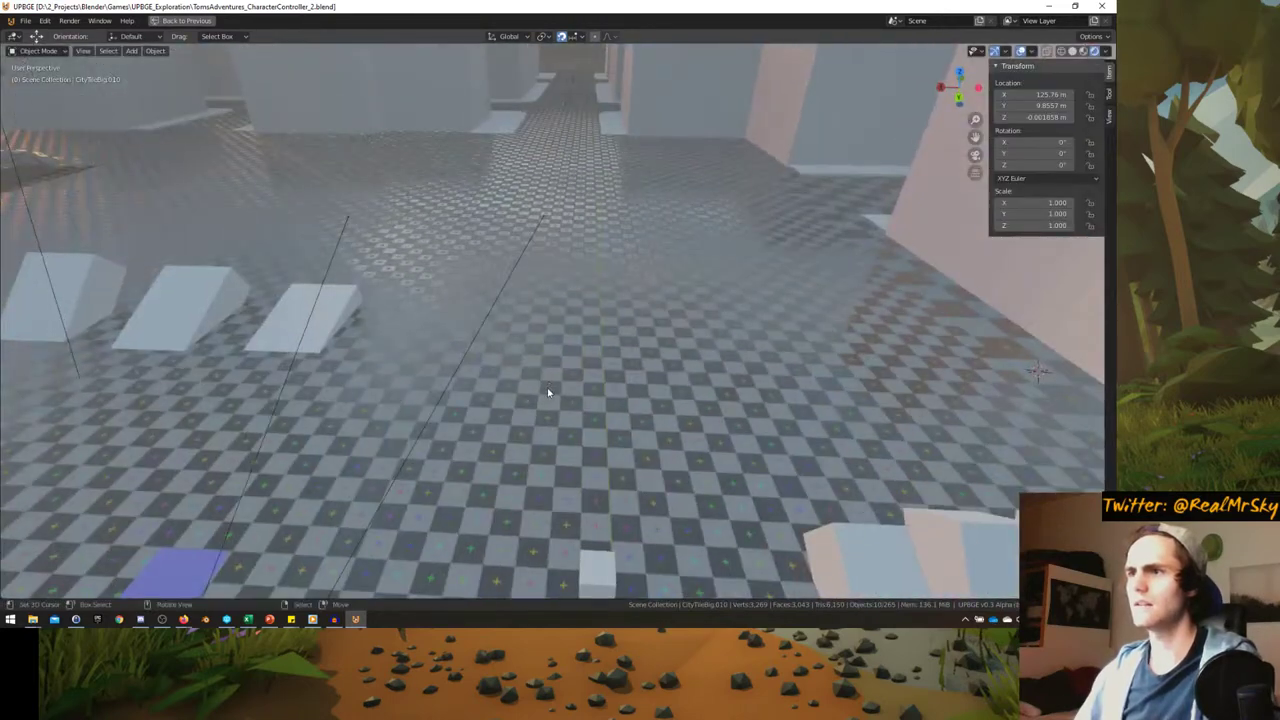
- Orbit over the city, briefly test-start the game, then maximize the game camera view
middle_drag(547, 390, 585, 362)
key(ctrl+space)
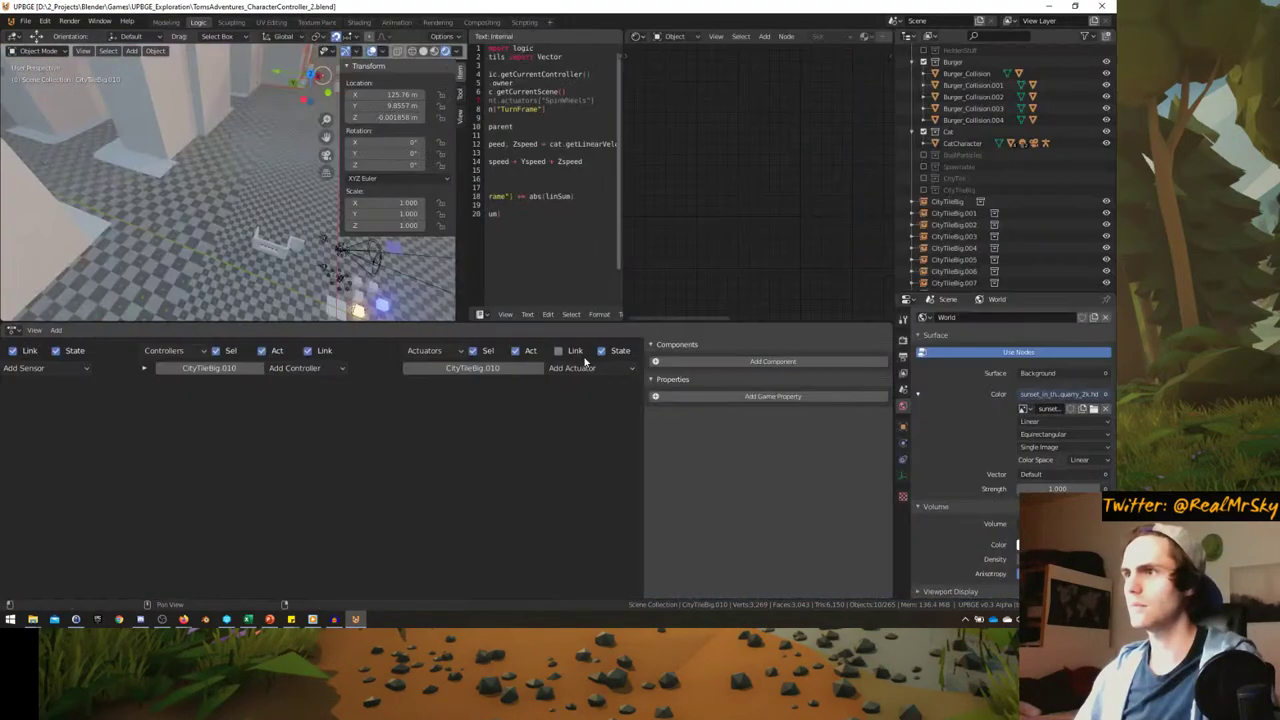
key(ctrl+space)
key(ctrl+space)
middle_drag(440, 294, 321, 289)
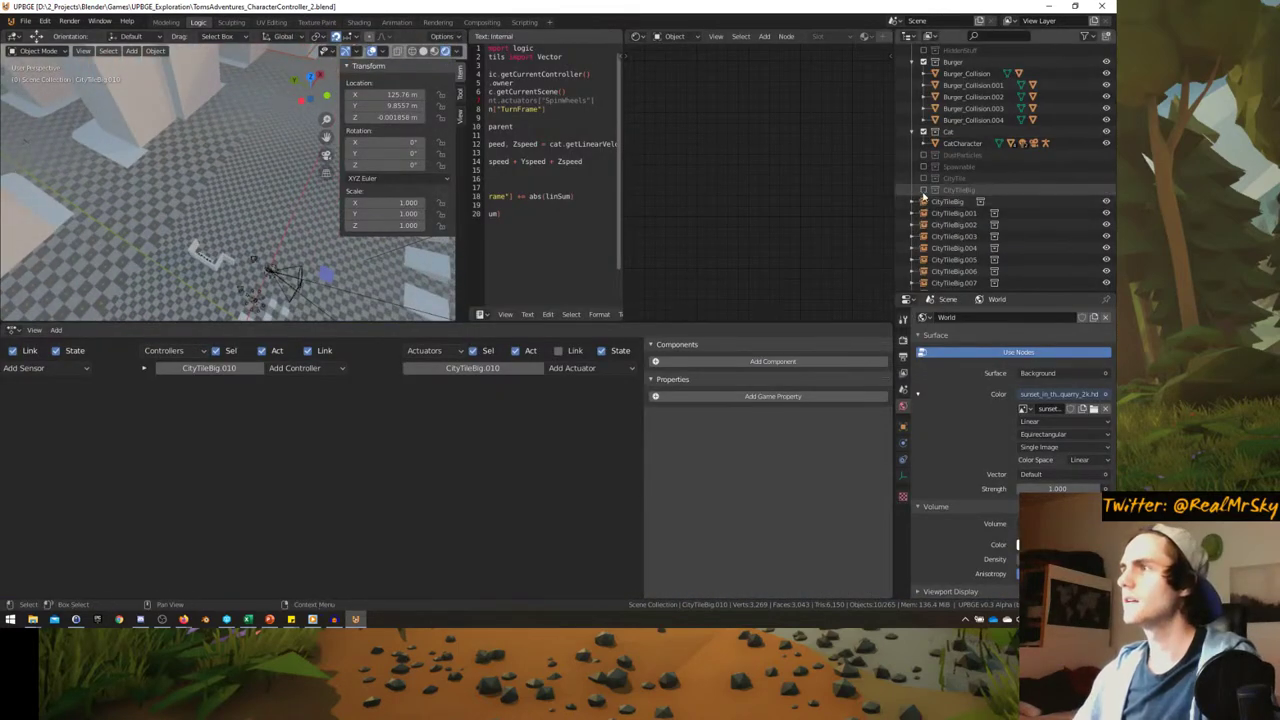
key(p)
key(Escape)
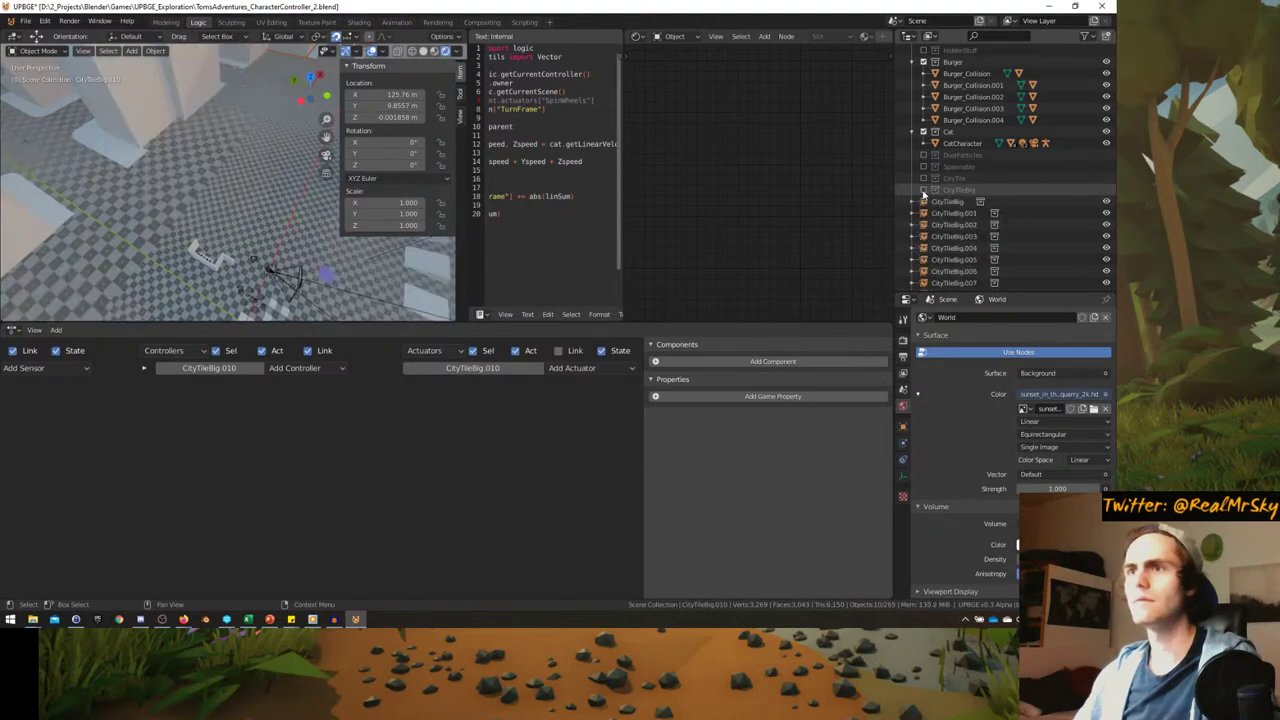
key(ctrl+space)
key(KP_0)
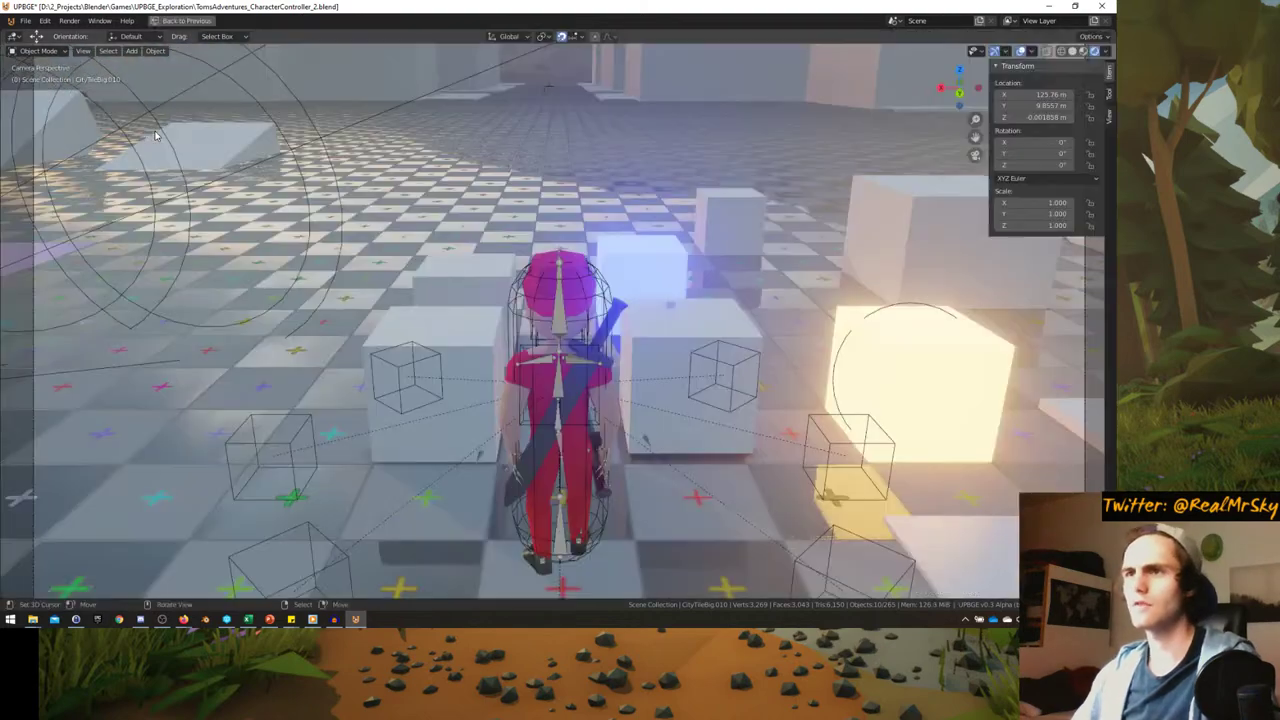
- Start the game, walk the character past the cat, then stop and restore the layout
key(p)
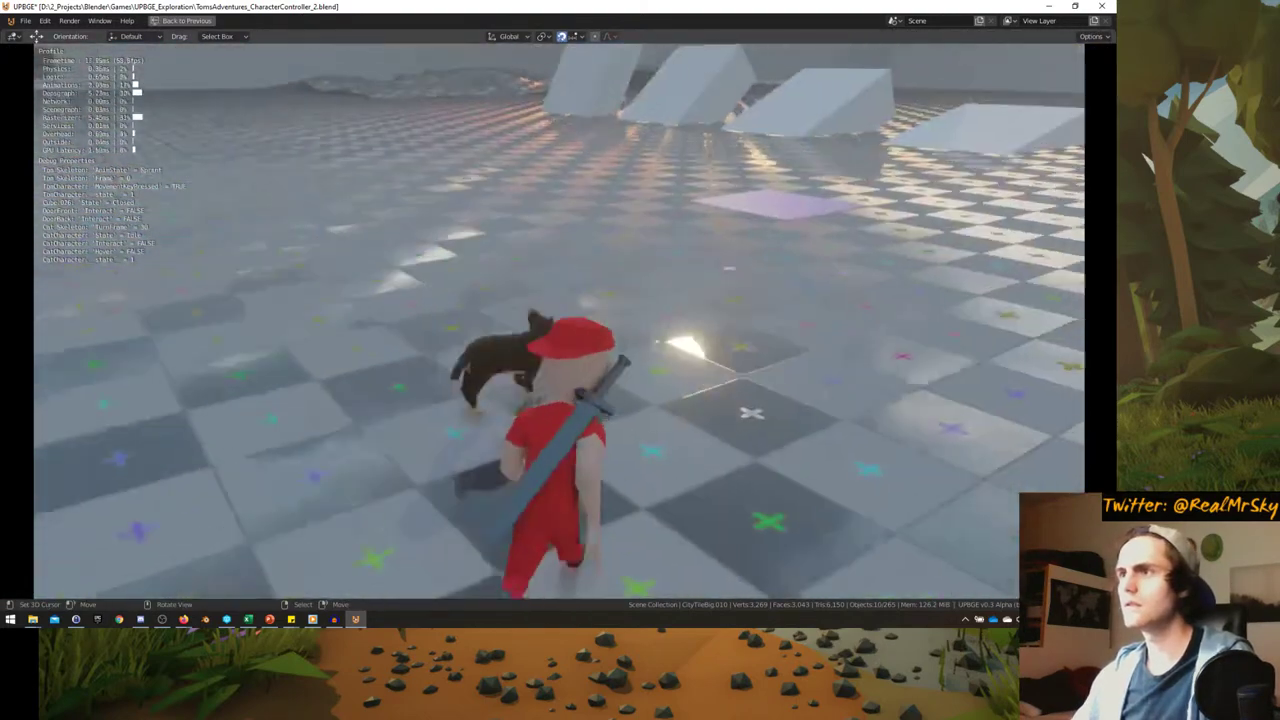
key(w)
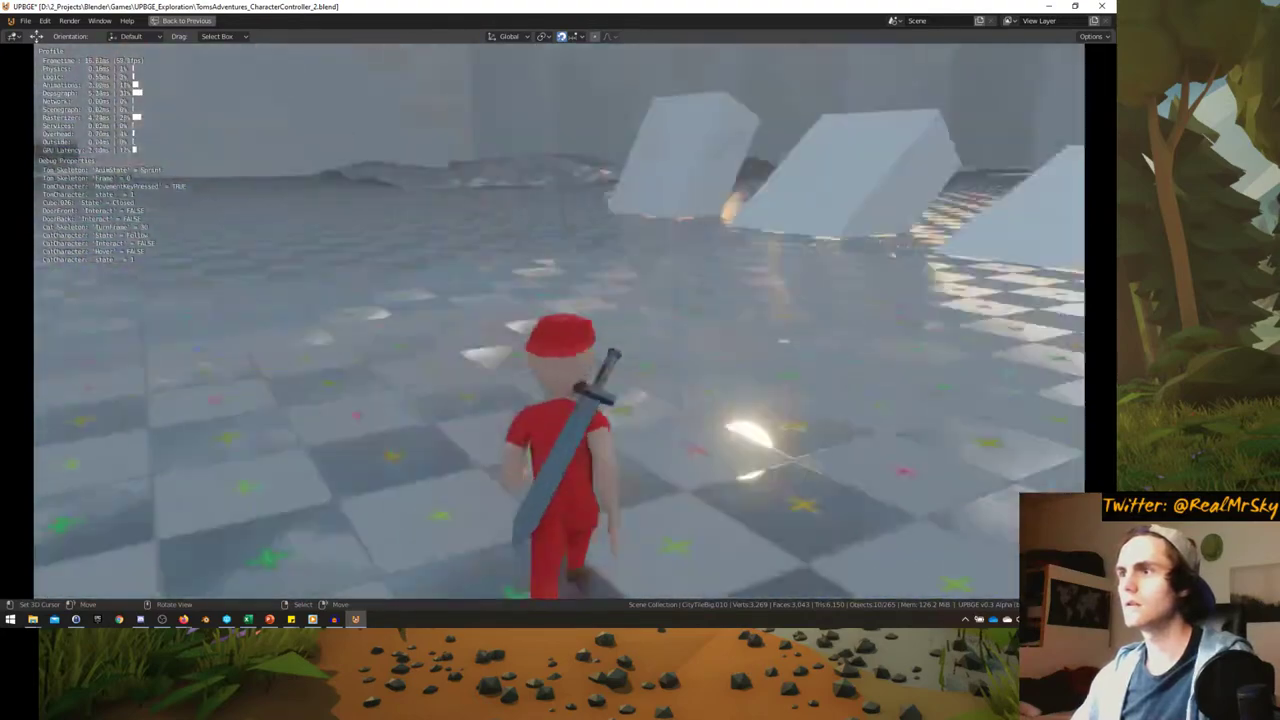
key(w)
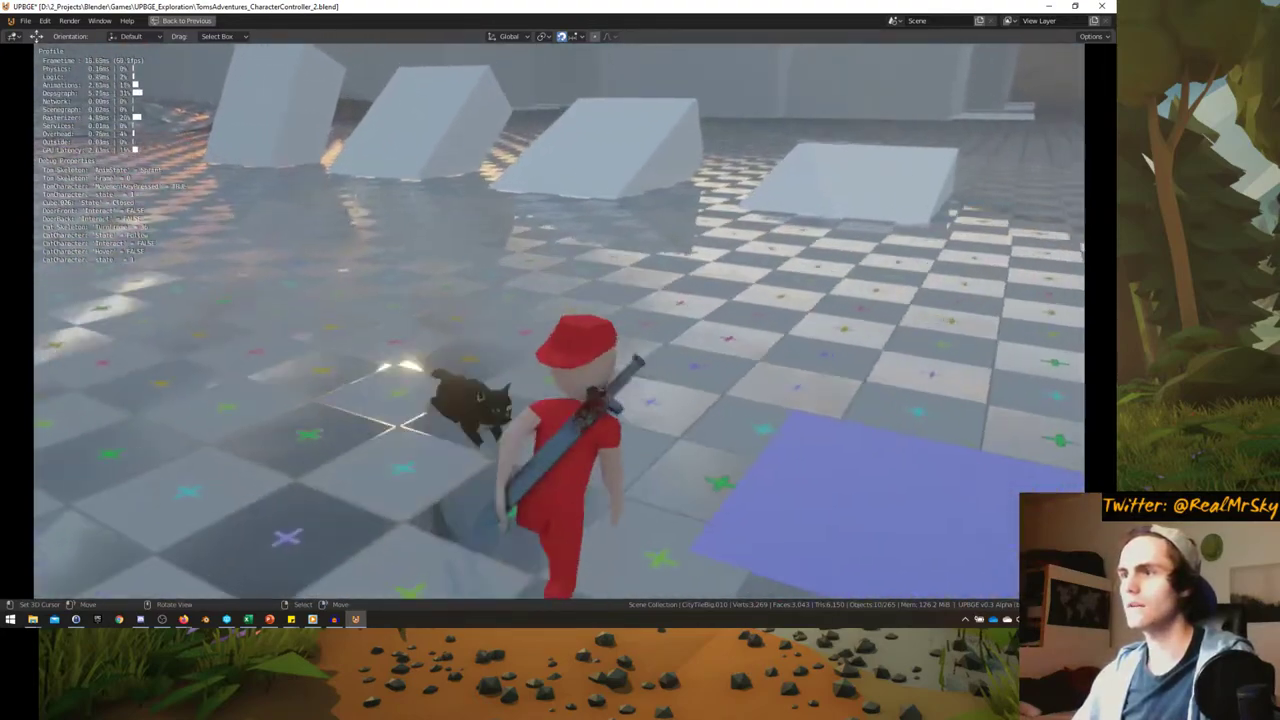
key(w)
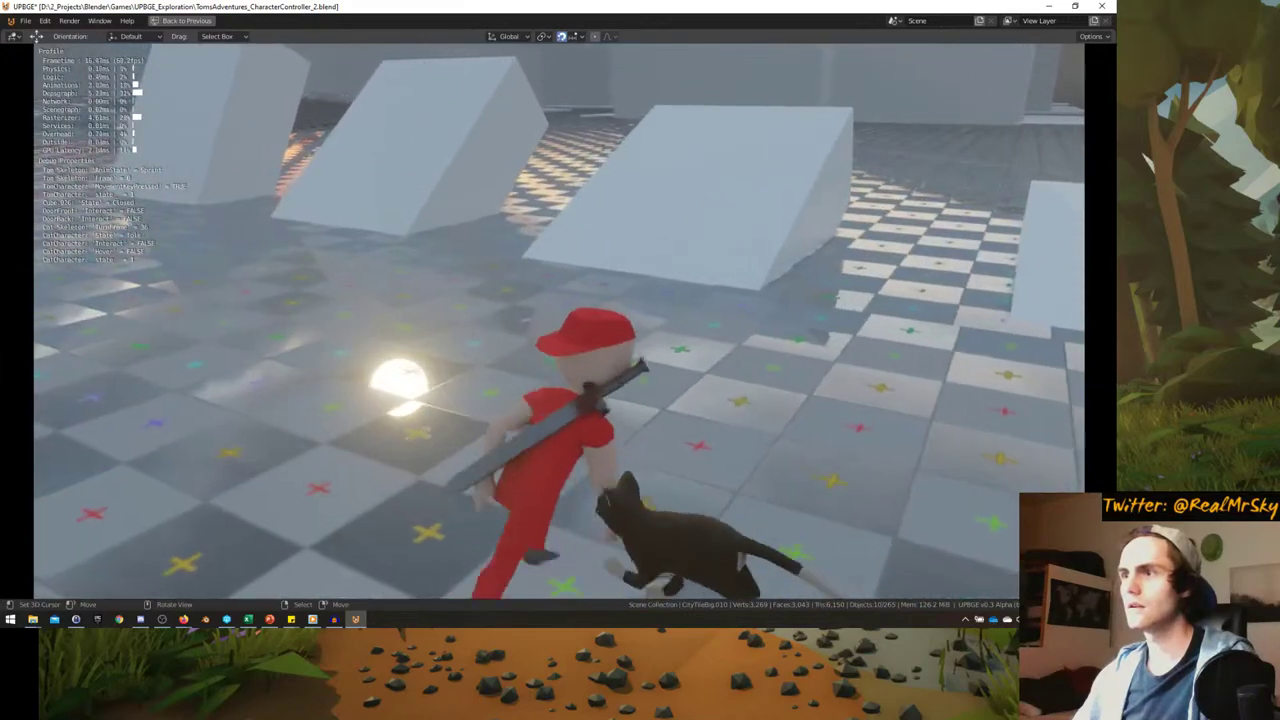
key(Escape)
key(ctrl+space)
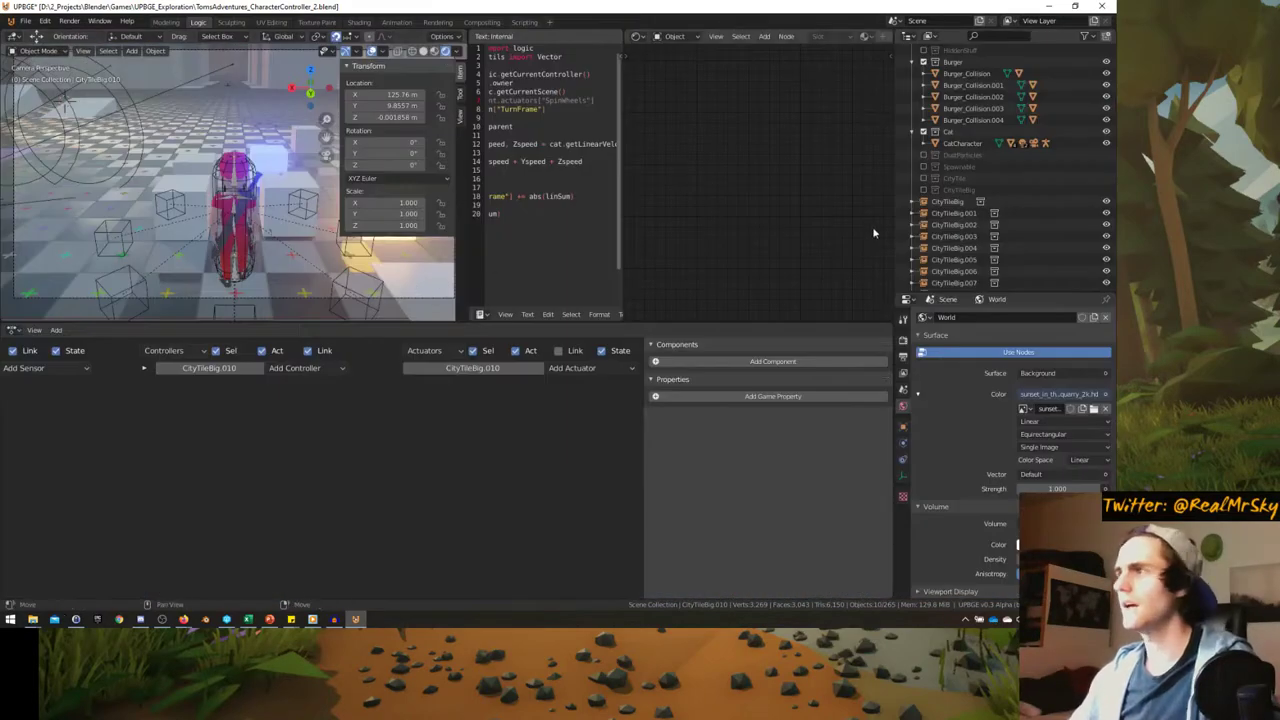
- Expand CityTileBig in the outliner, replay briefly from the maximized game camera, then stop
click(924, 190)
middle_drag(250, 210, 155, 226)
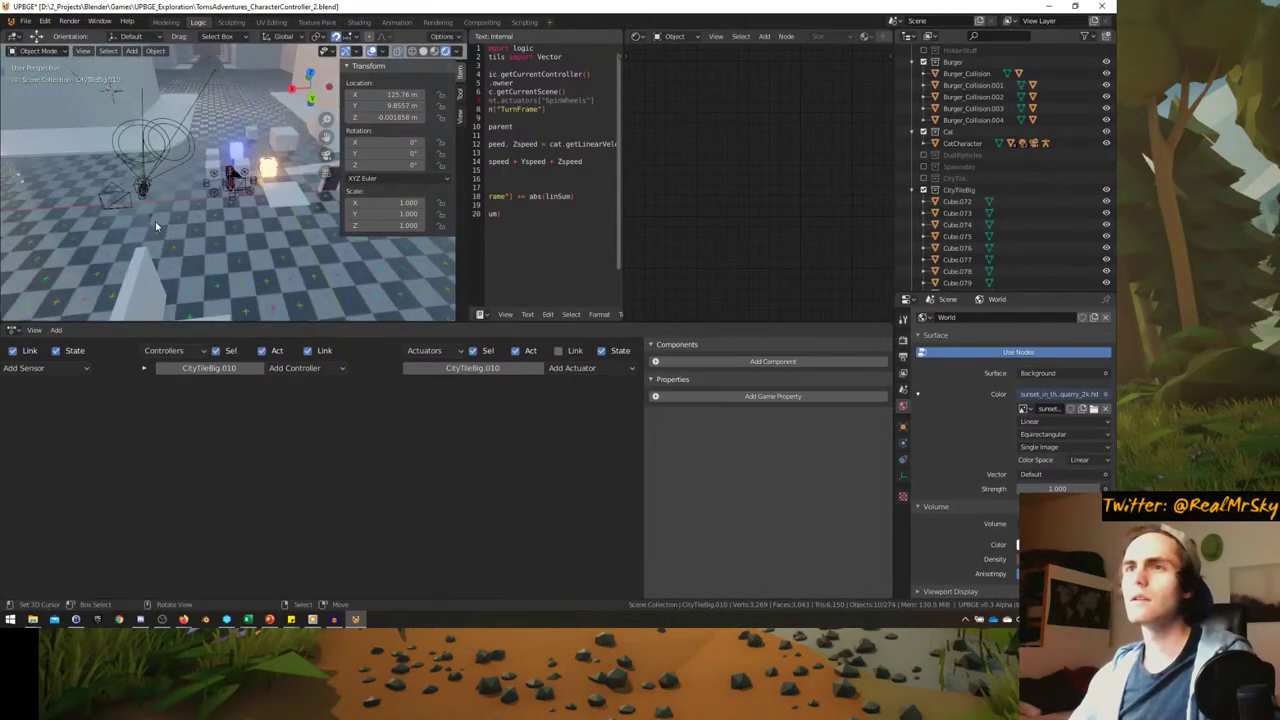
key(KP_0)
key(ctrl+space)
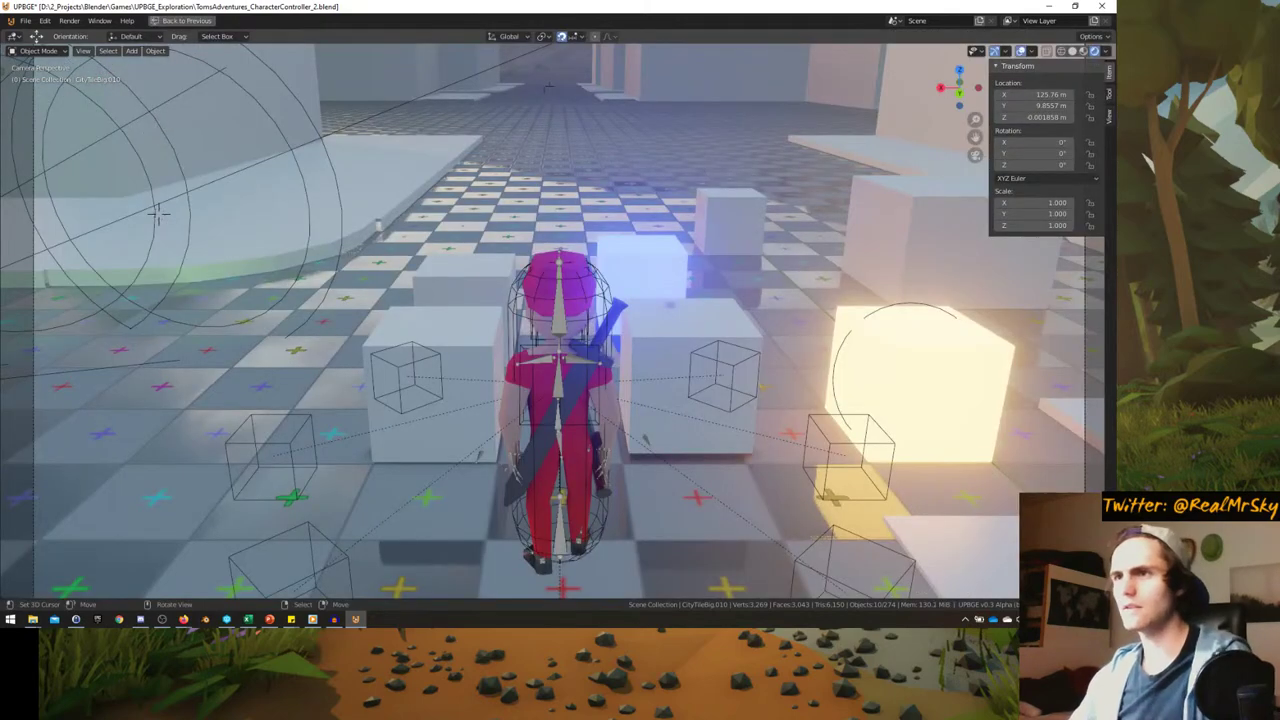
key(p)
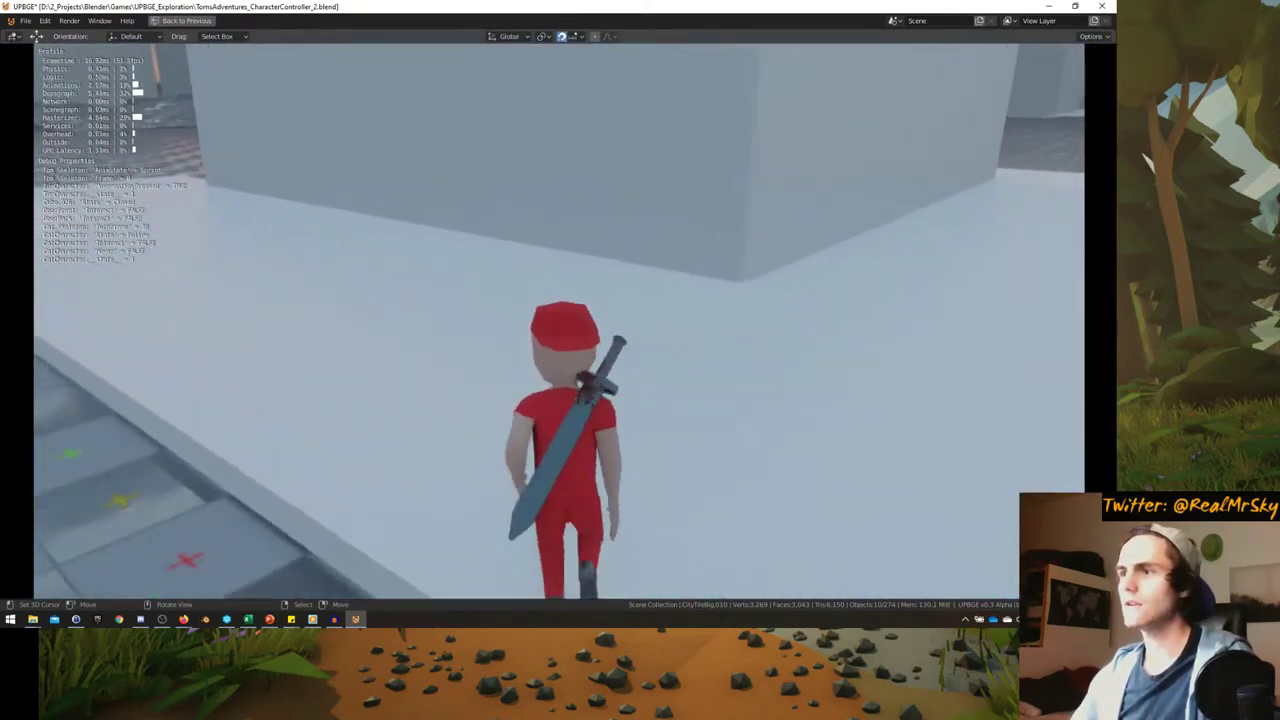
key(Escape)
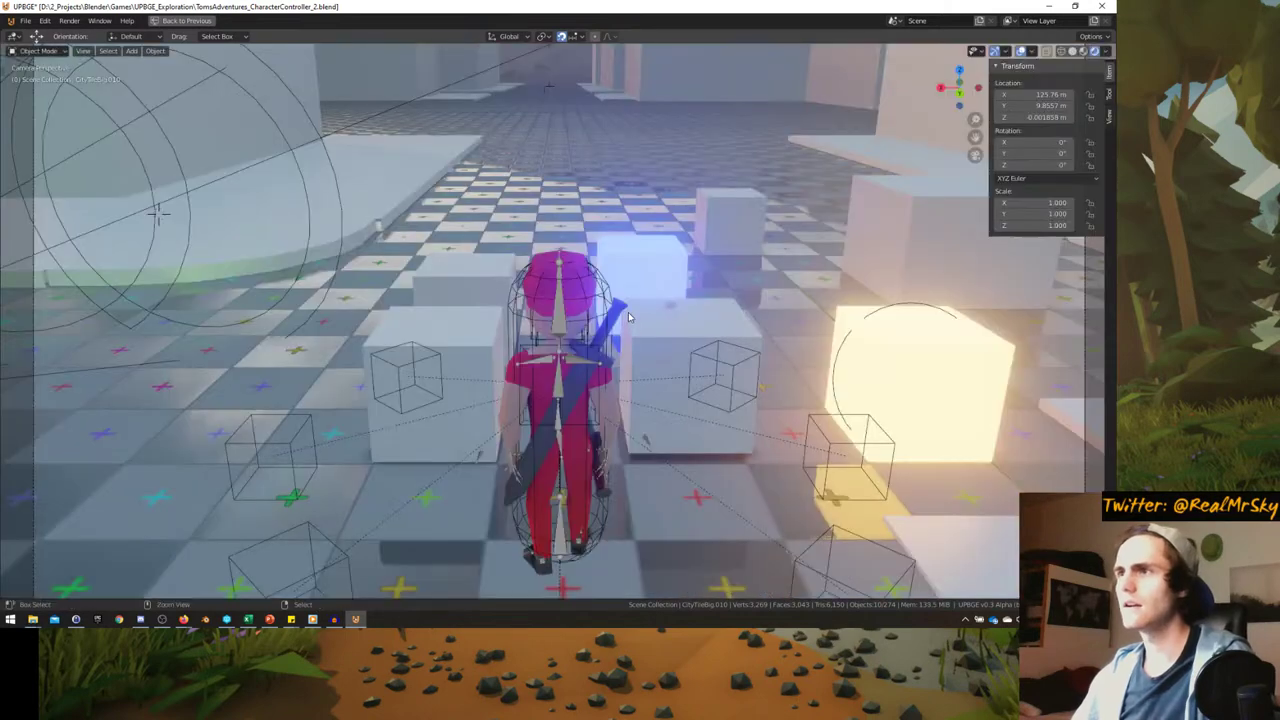
key(ctrl+space)
- Exclude the CityTileBig collection to view the city without it, and hide the sidebar
middle_drag(200, 180, 275, 220)
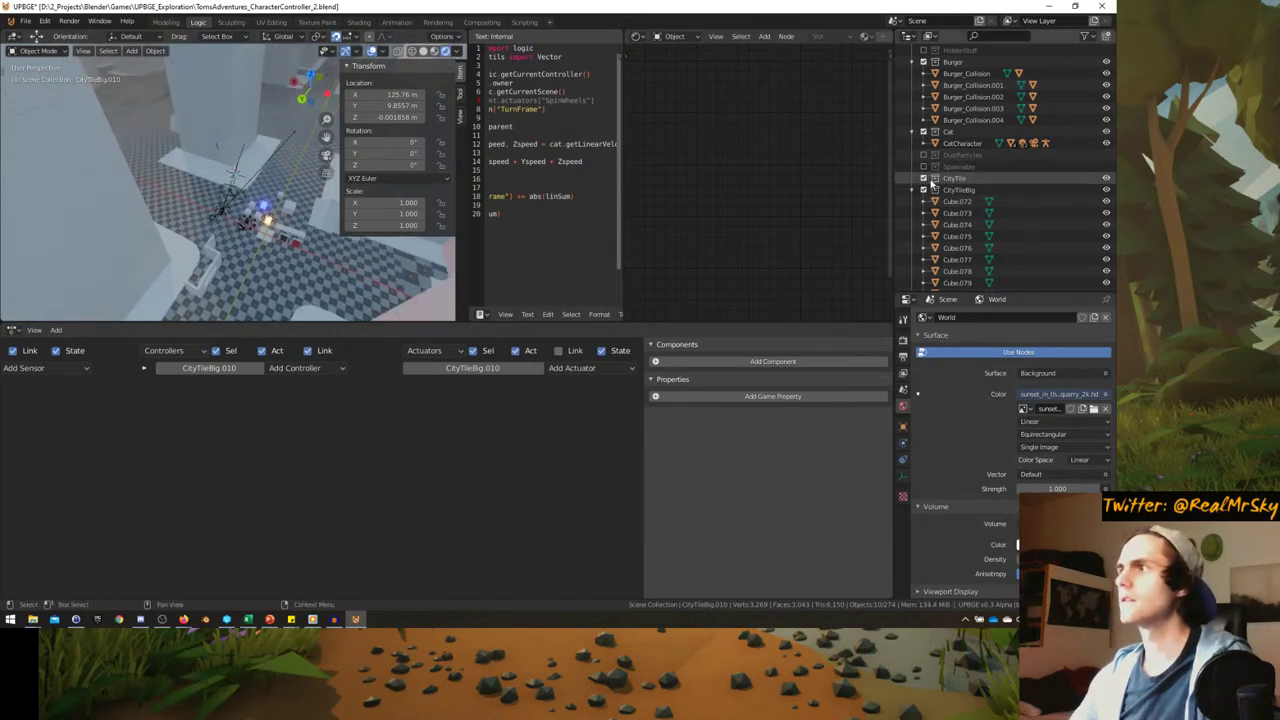
click(923, 189)
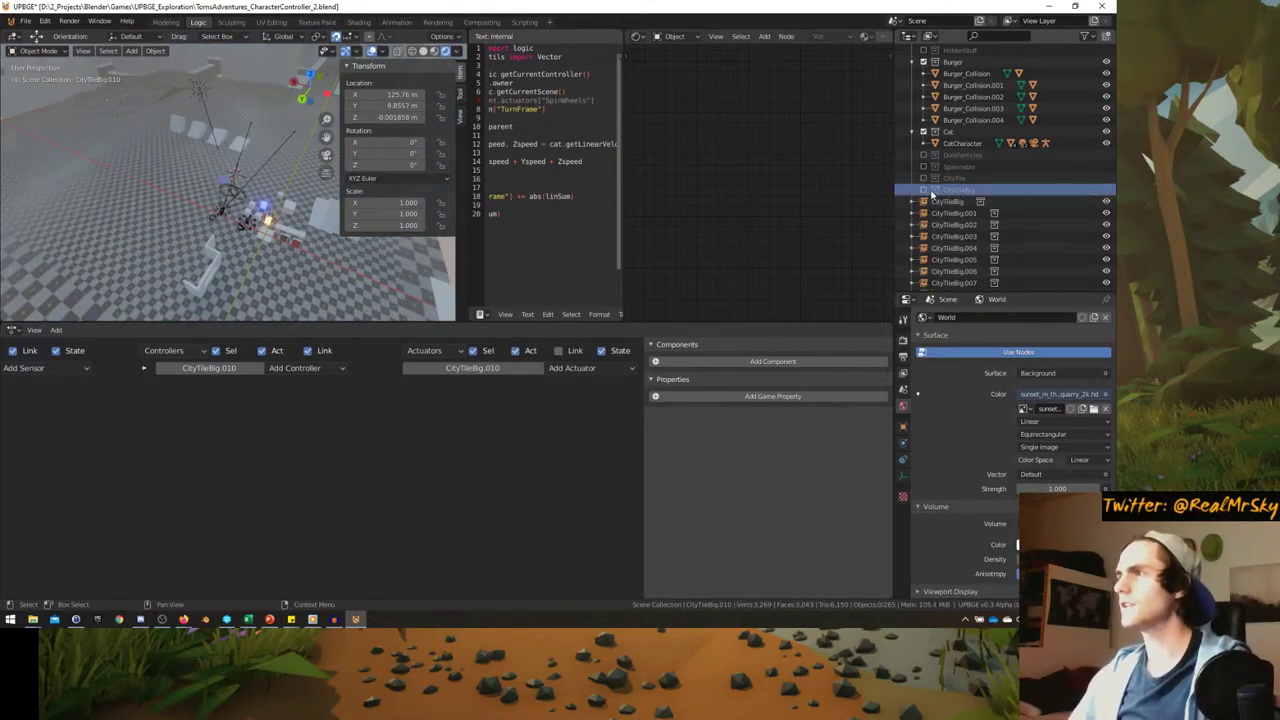
click(923, 189)
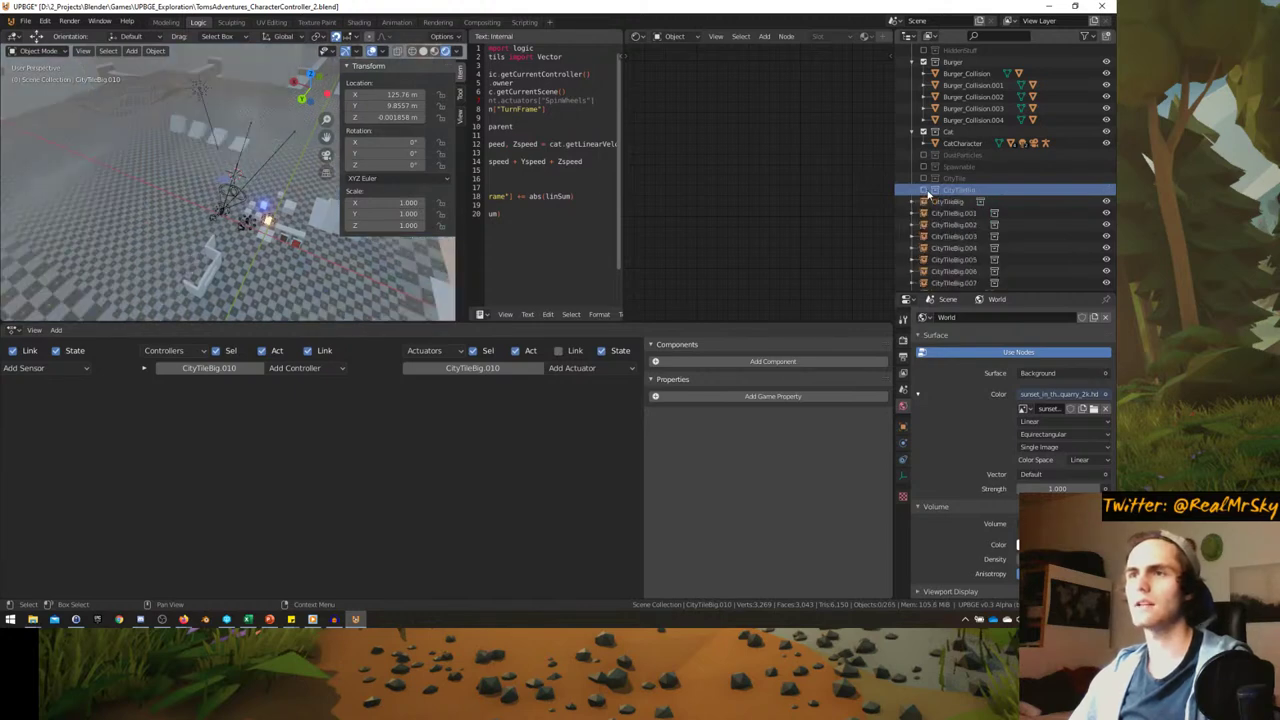
click(924, 190)
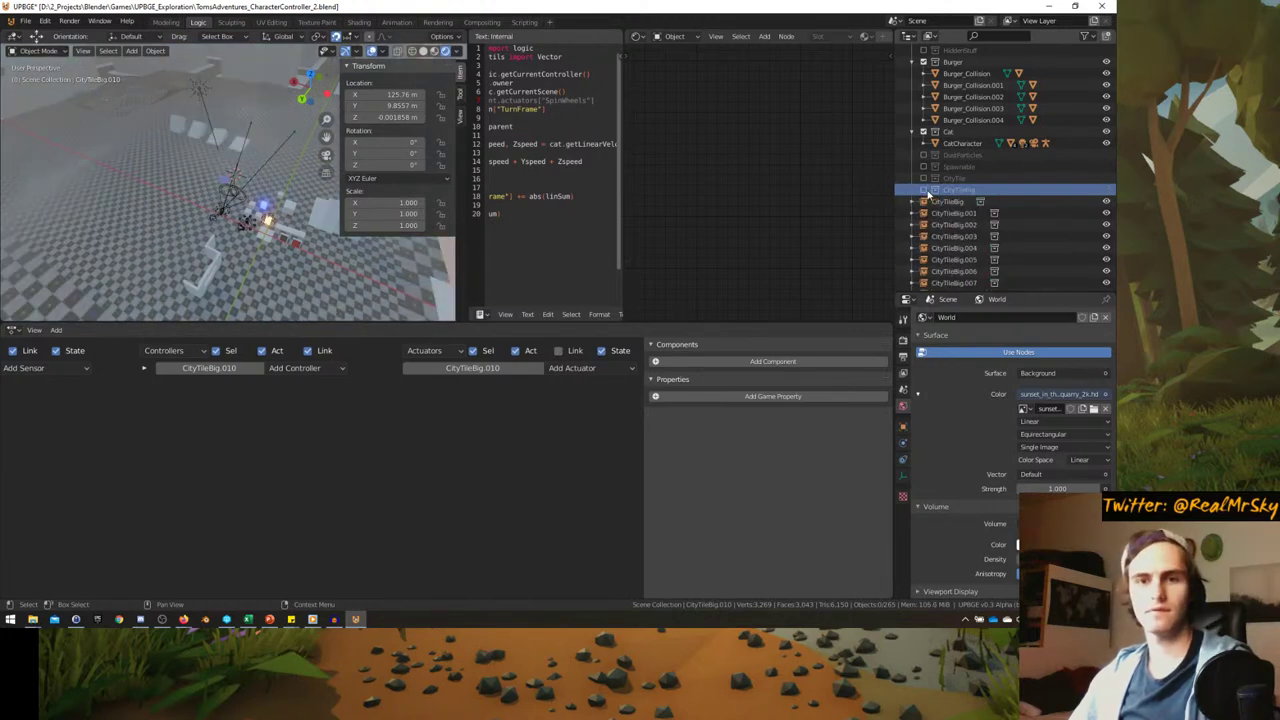
mouse_move(291, 199)
middle_down()
mouse_move(263, 206)
mouse_move(314, 203)
middle_up()
scroll(285, 190, up, 2)
key(n)
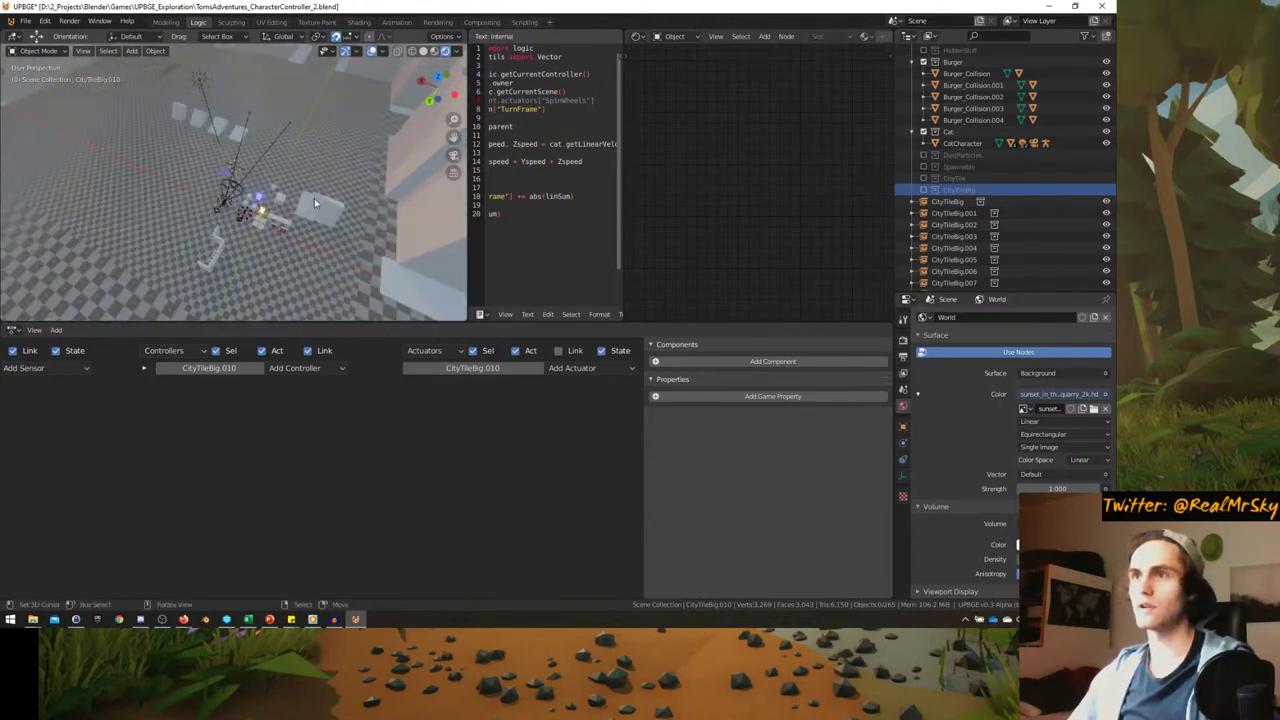
- Toggle CityTileBig off and on repeatedly, leaving the collection enabled
click(922, 191)
click(922, 191)
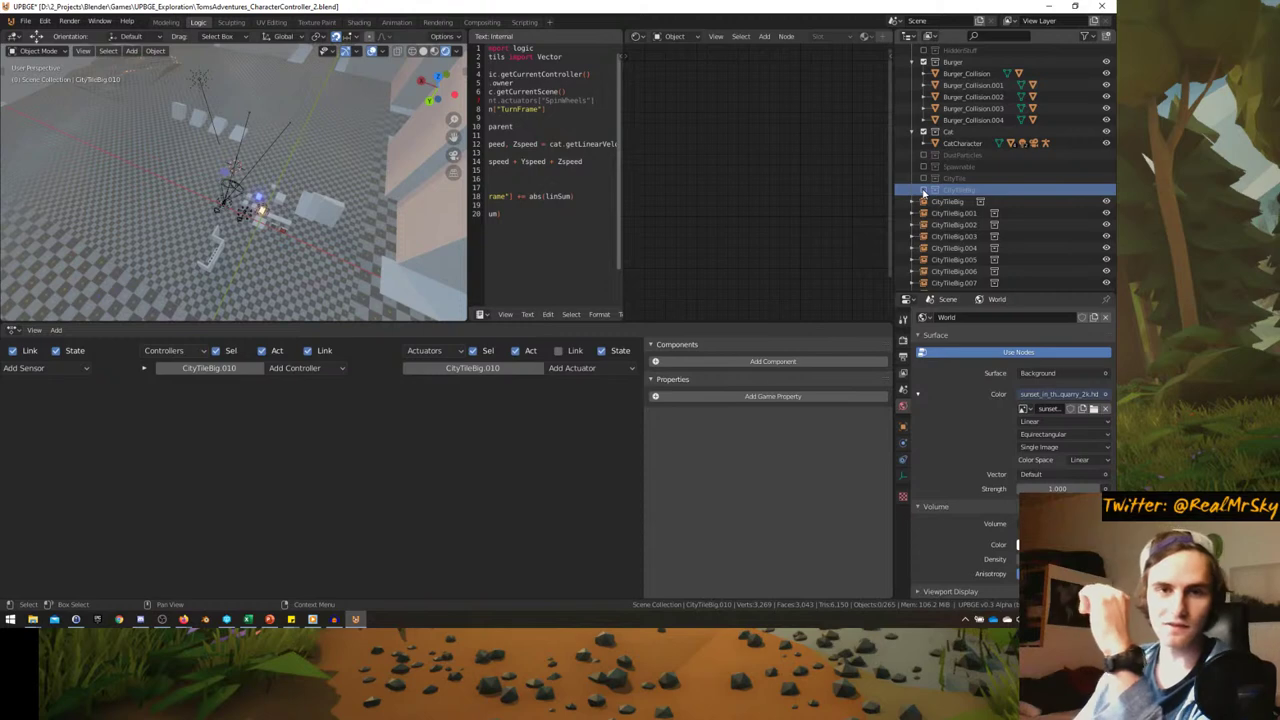
click(923, 191)
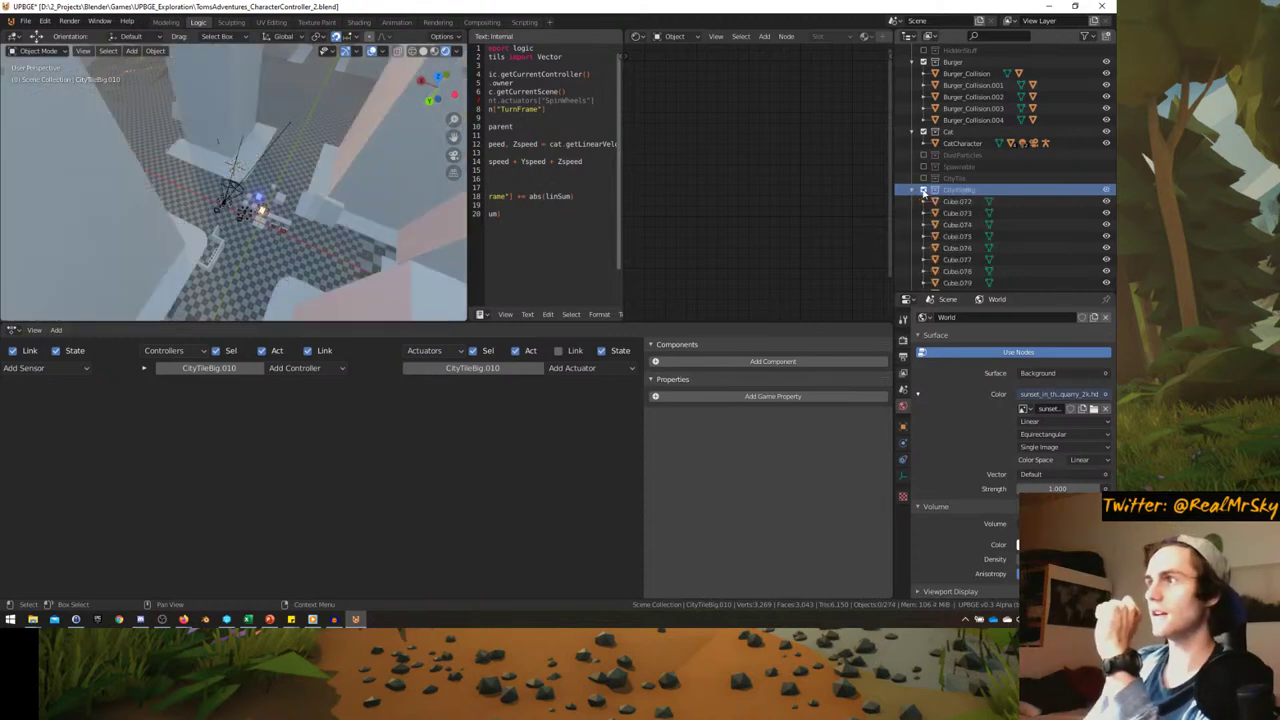
click(923, 191)
click(923, 191)
click(923, 191)
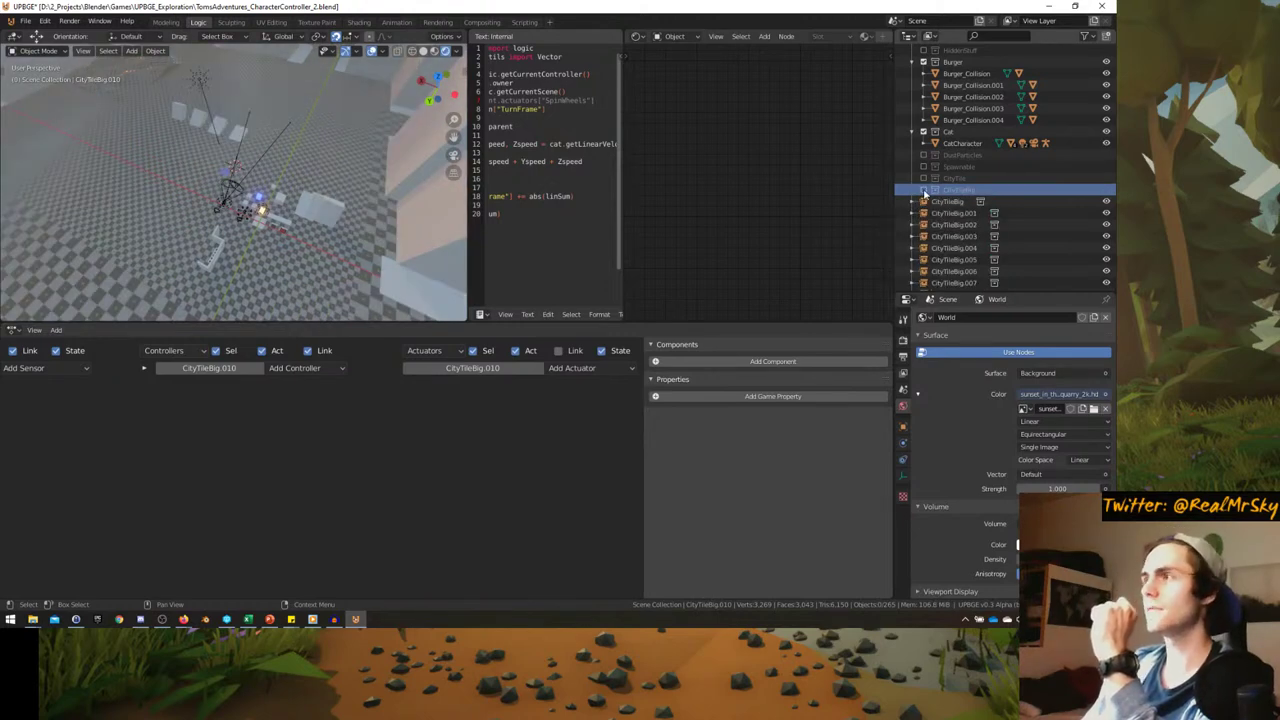
click(923, 191)
- Select all objects of the CityTileBig collection and move them down 100 m on Z
right_click(961, 191)
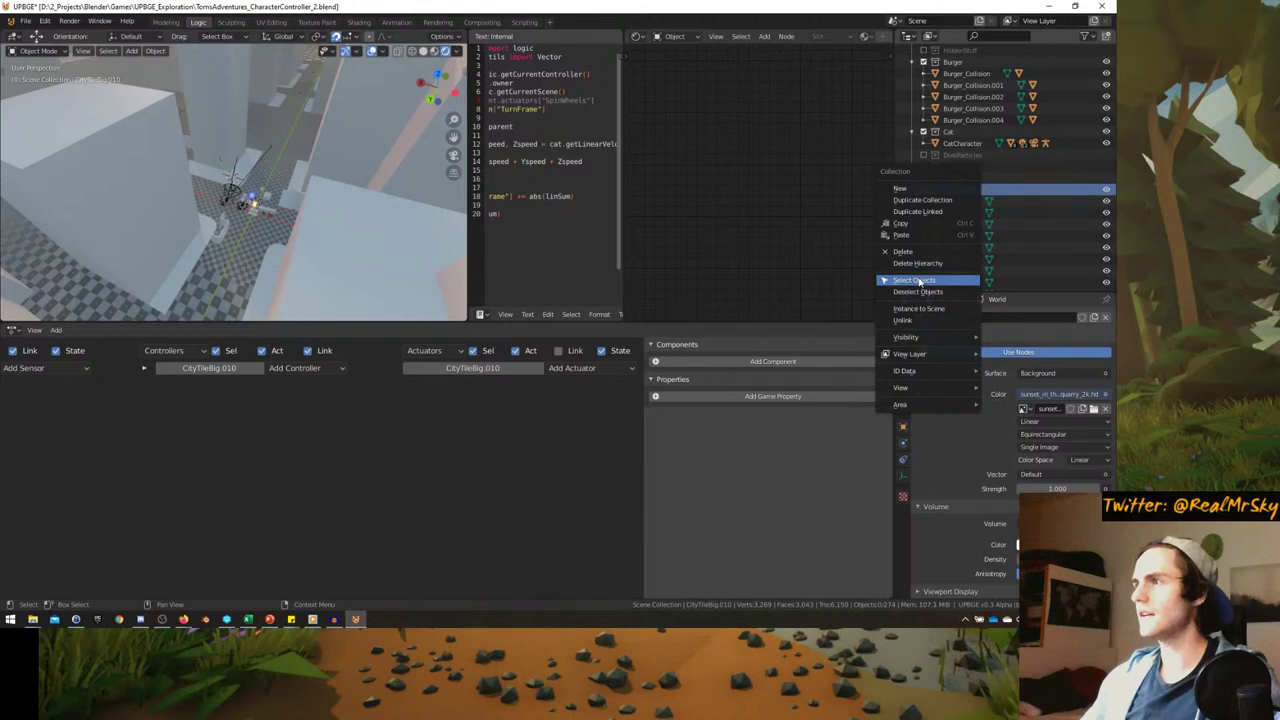
click(918, 281)
key(g)
key(z)
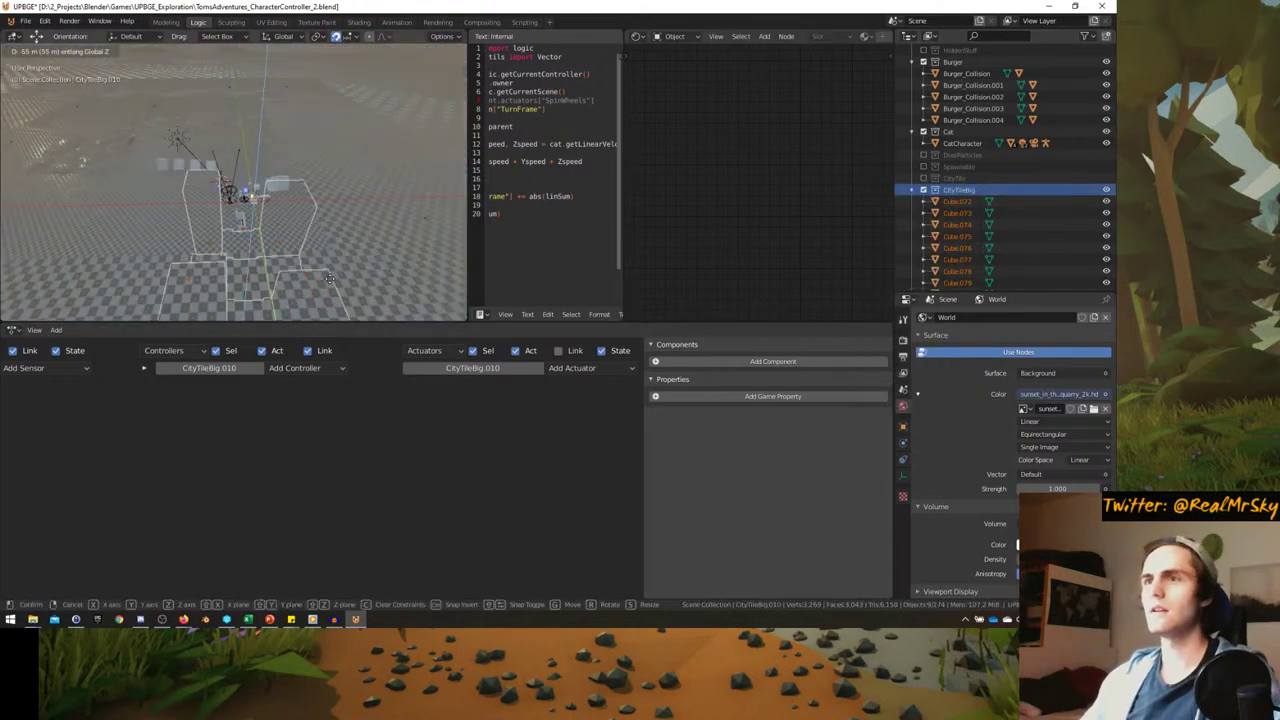
click(313, 190)
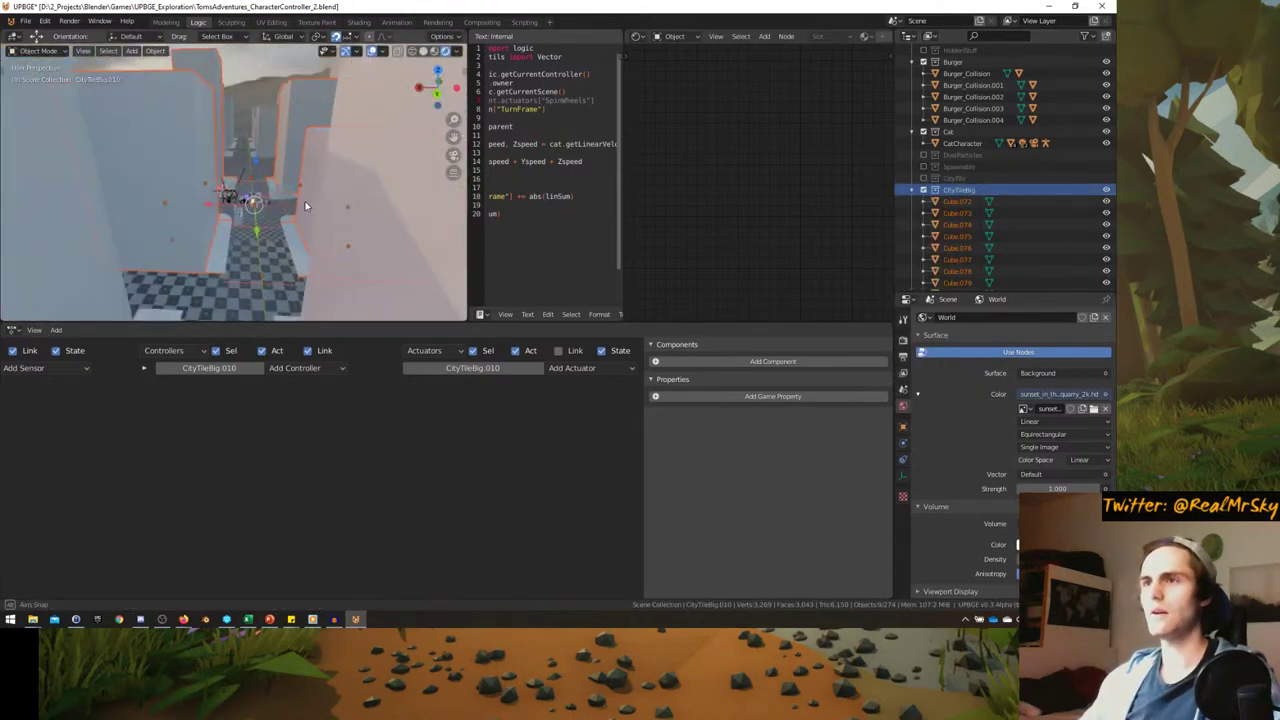
middle_drag(305, 204, 326, 233)
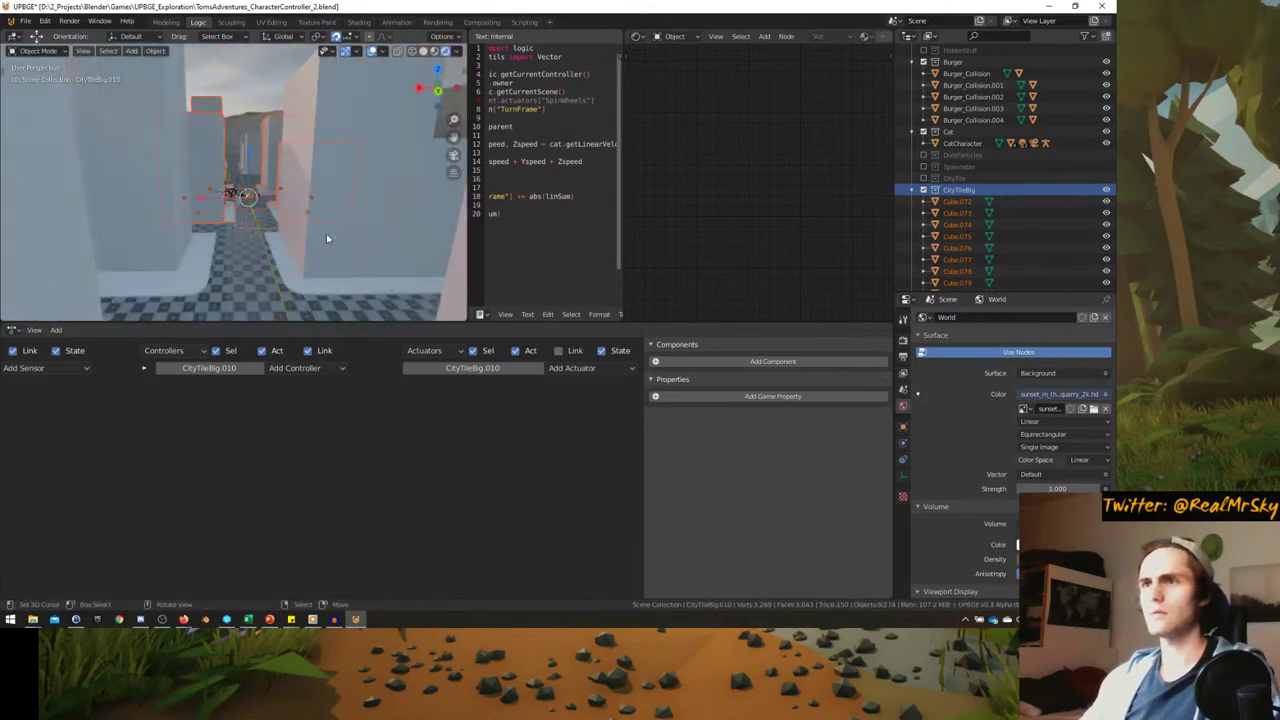
text(gz-100)
key(Return)
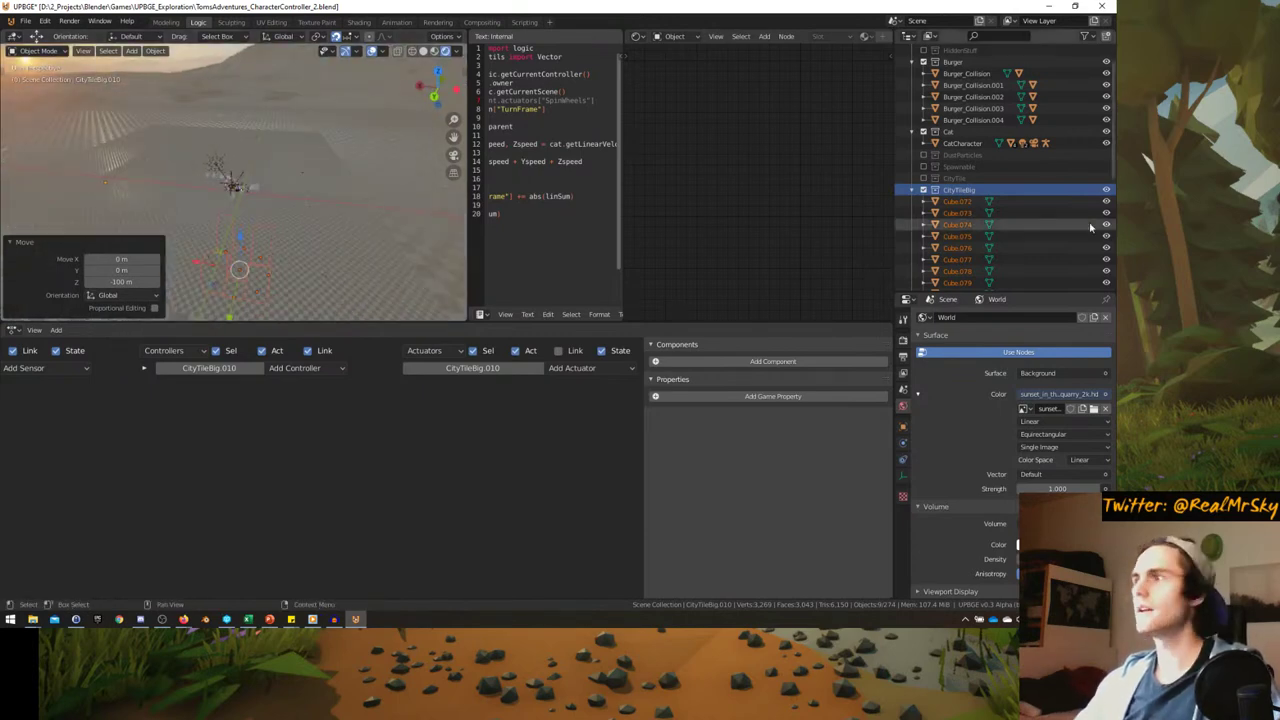
- Raise instances CityTileBig through CityTileBig.015 by 100 m, then view through the camera
click(960, 202)
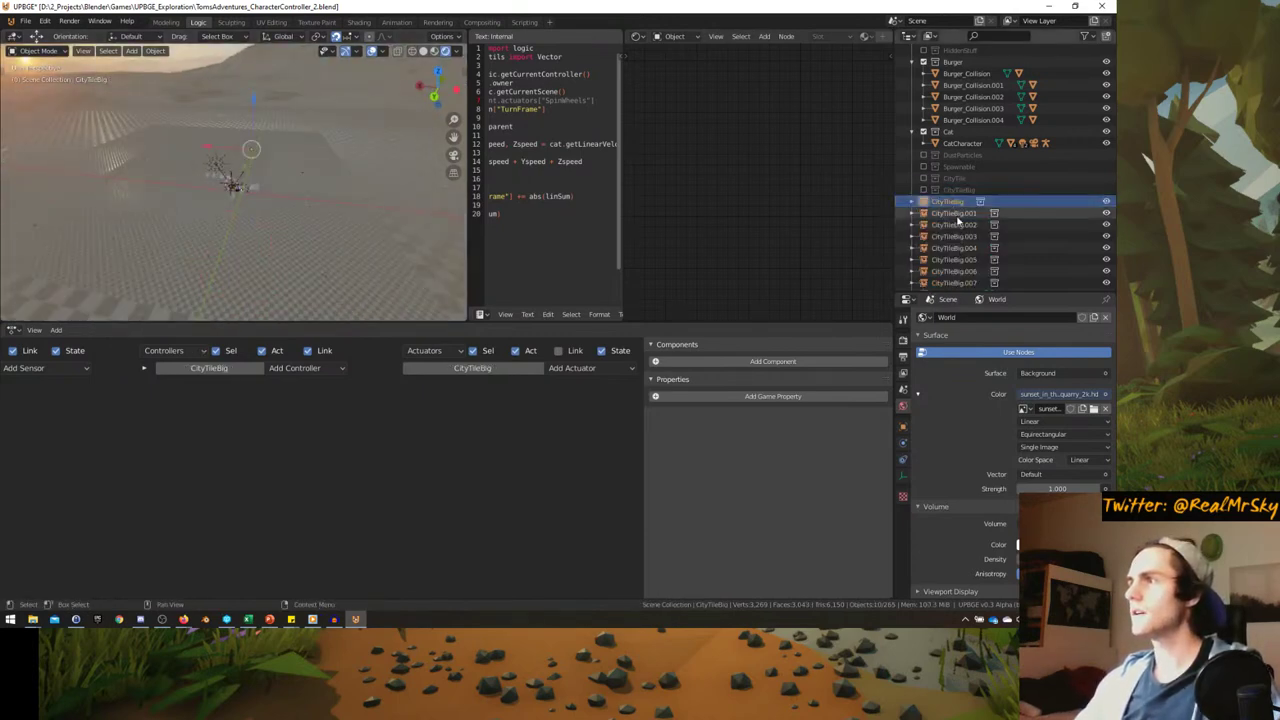
scroll(958, 230, down, 4)
shift+click(968, 258)
key(KP_Decimal)
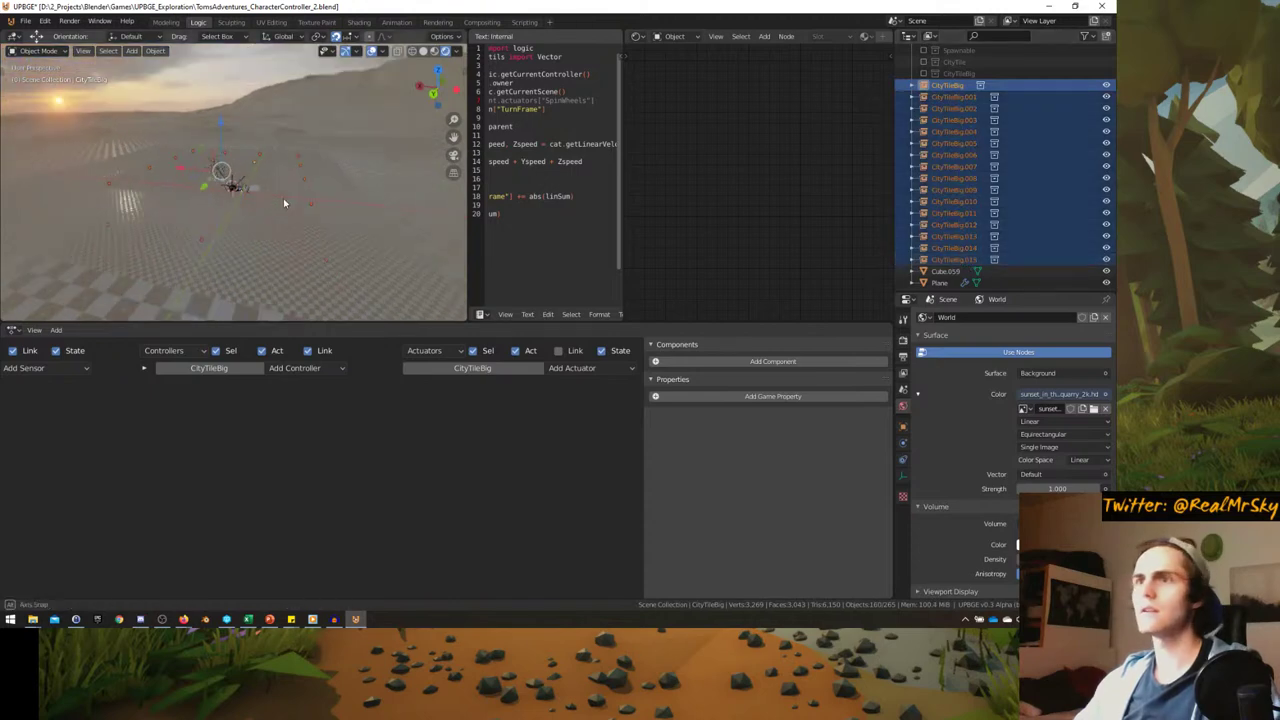
key(g)
key(z)
click(283, 198)
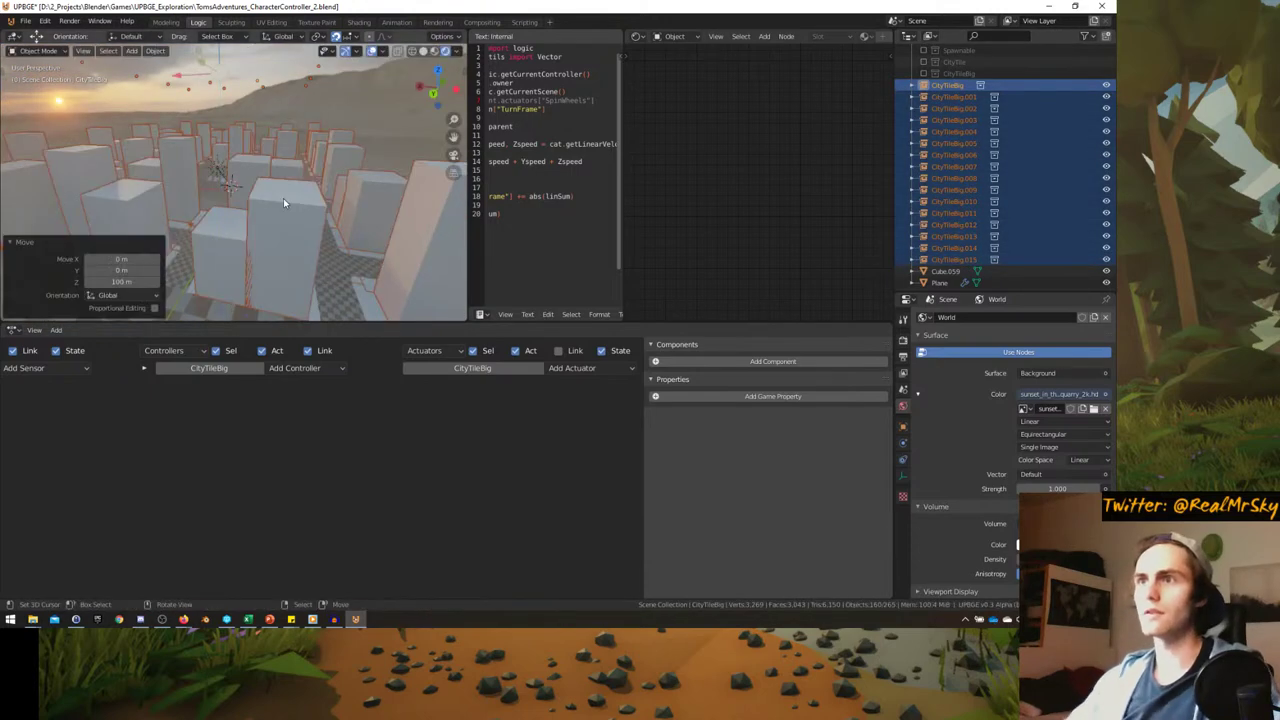
middle_drag(287, 204, 291, 197)
key(alt+a)
key(KP_0)
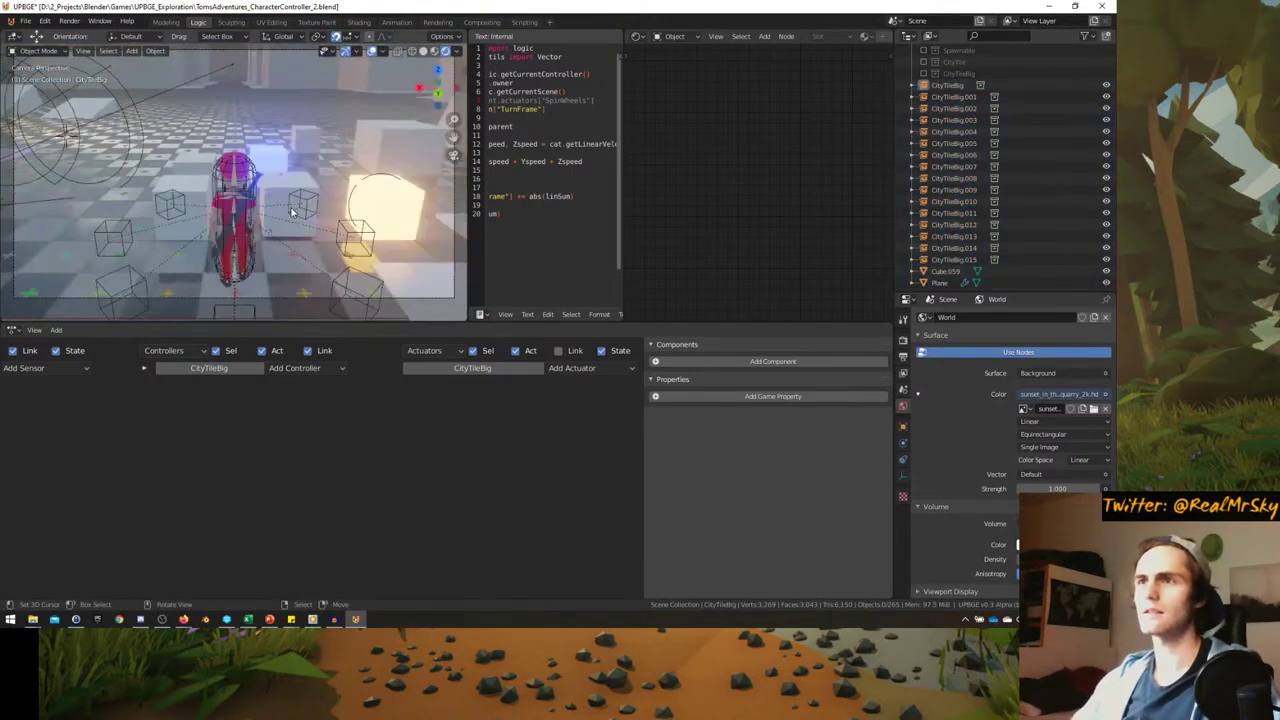
key(ctrl+space)
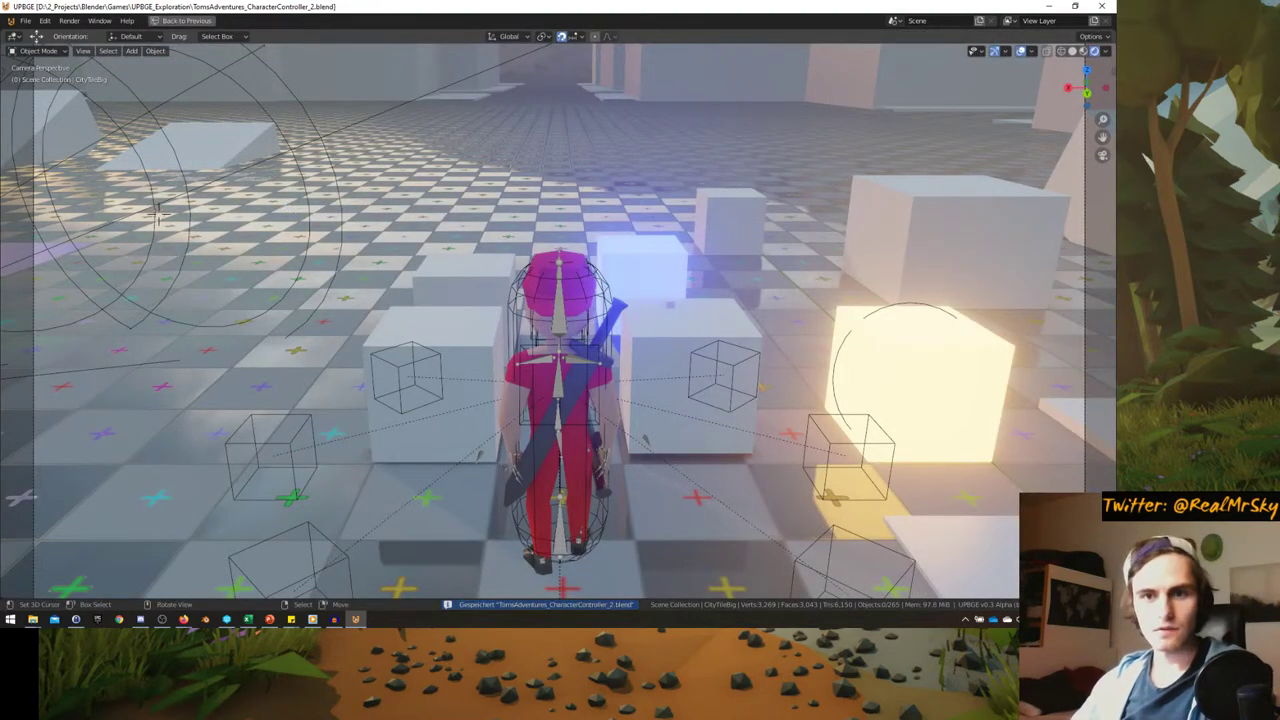
key(p)
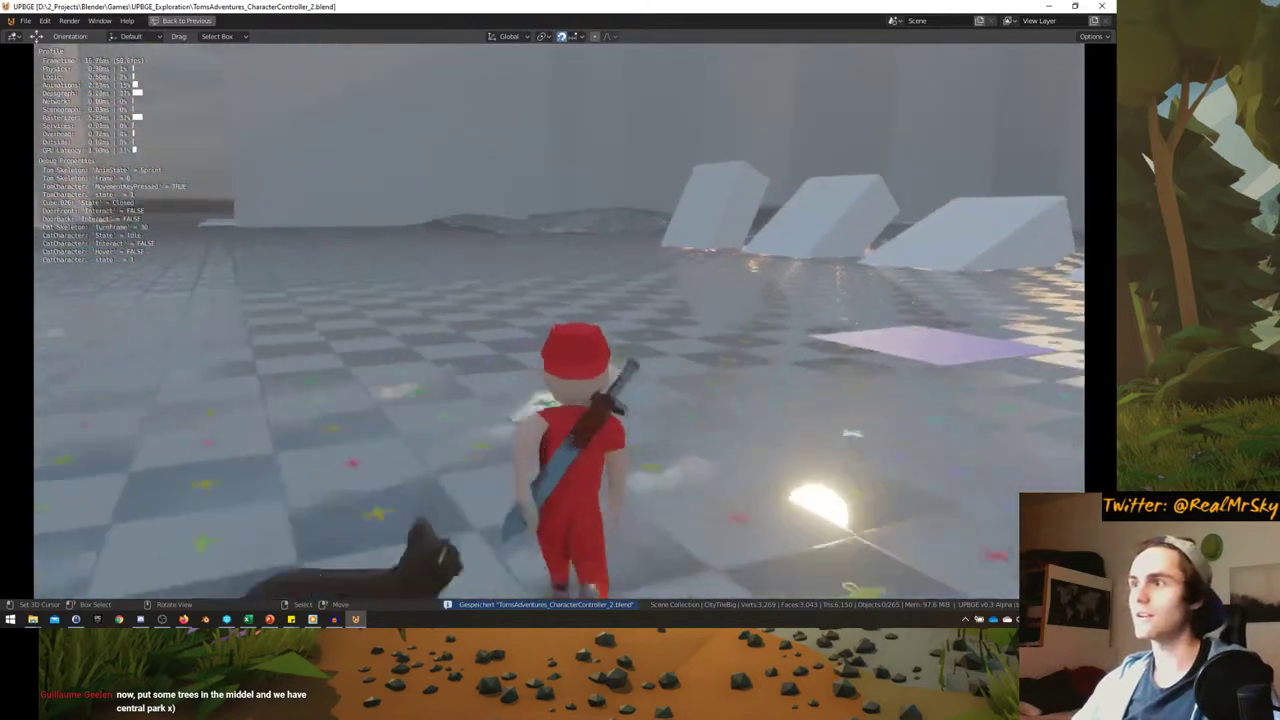
key(w)
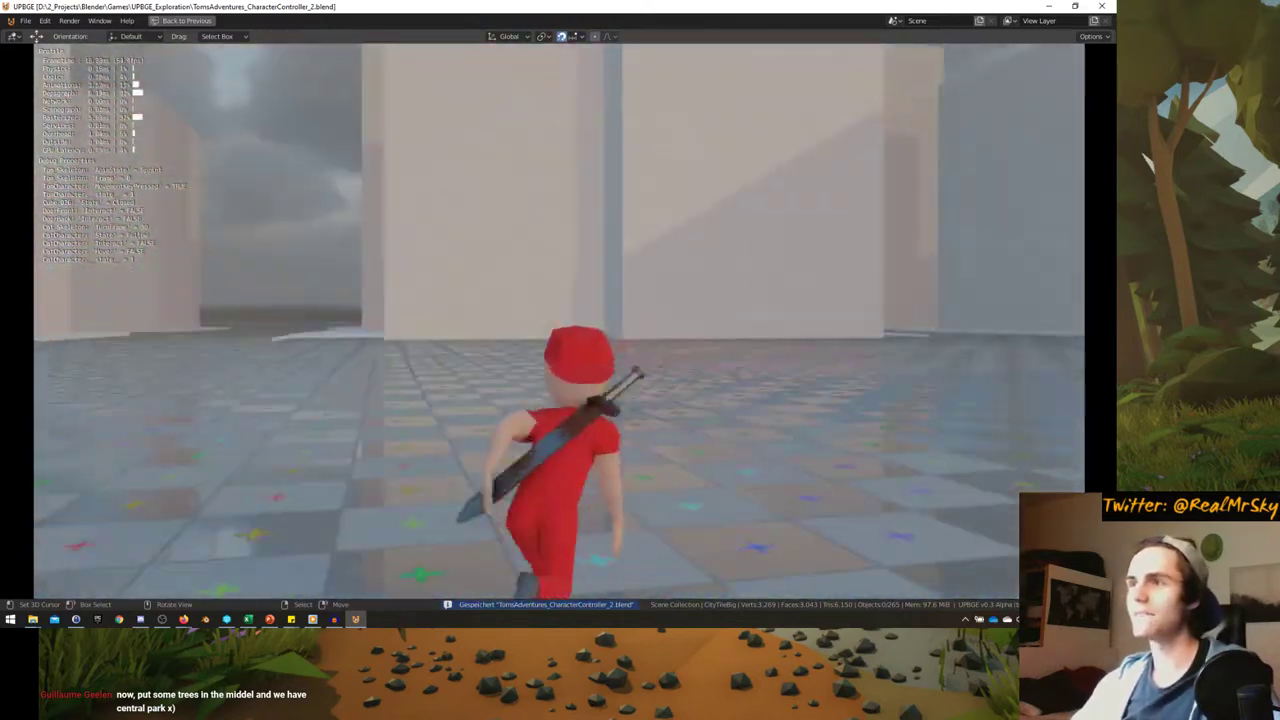
key(a)
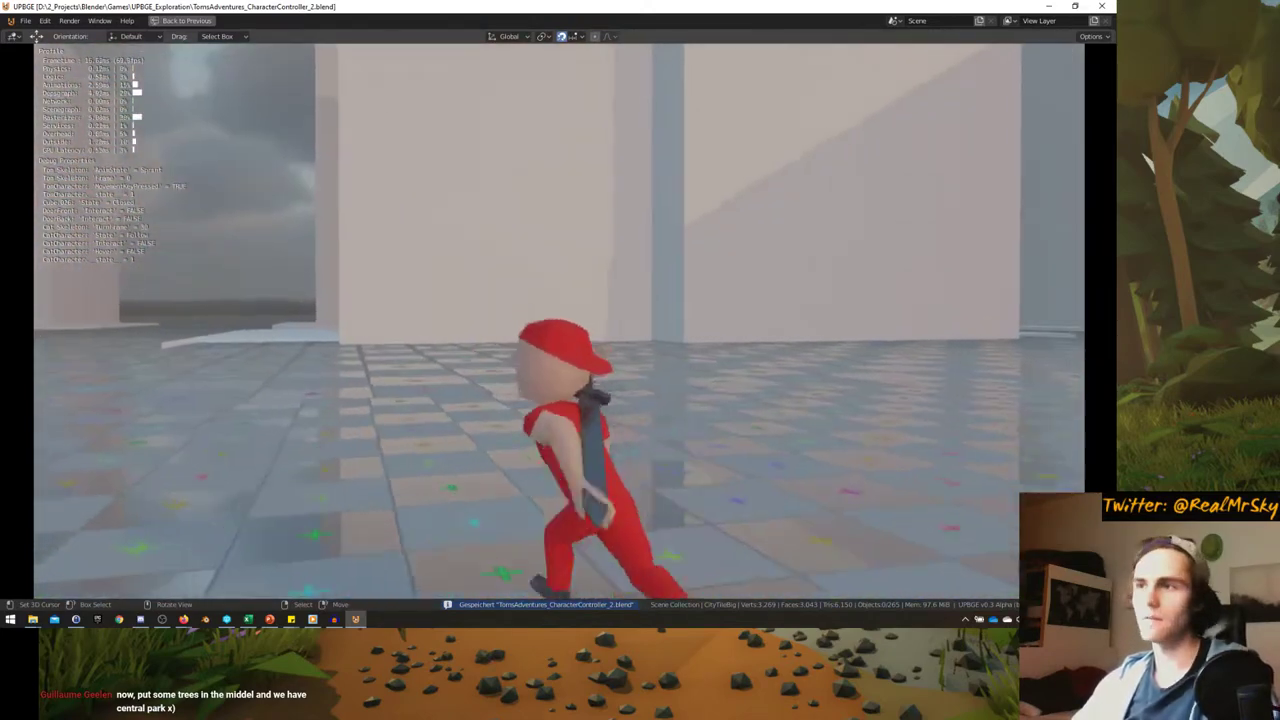
key(w)
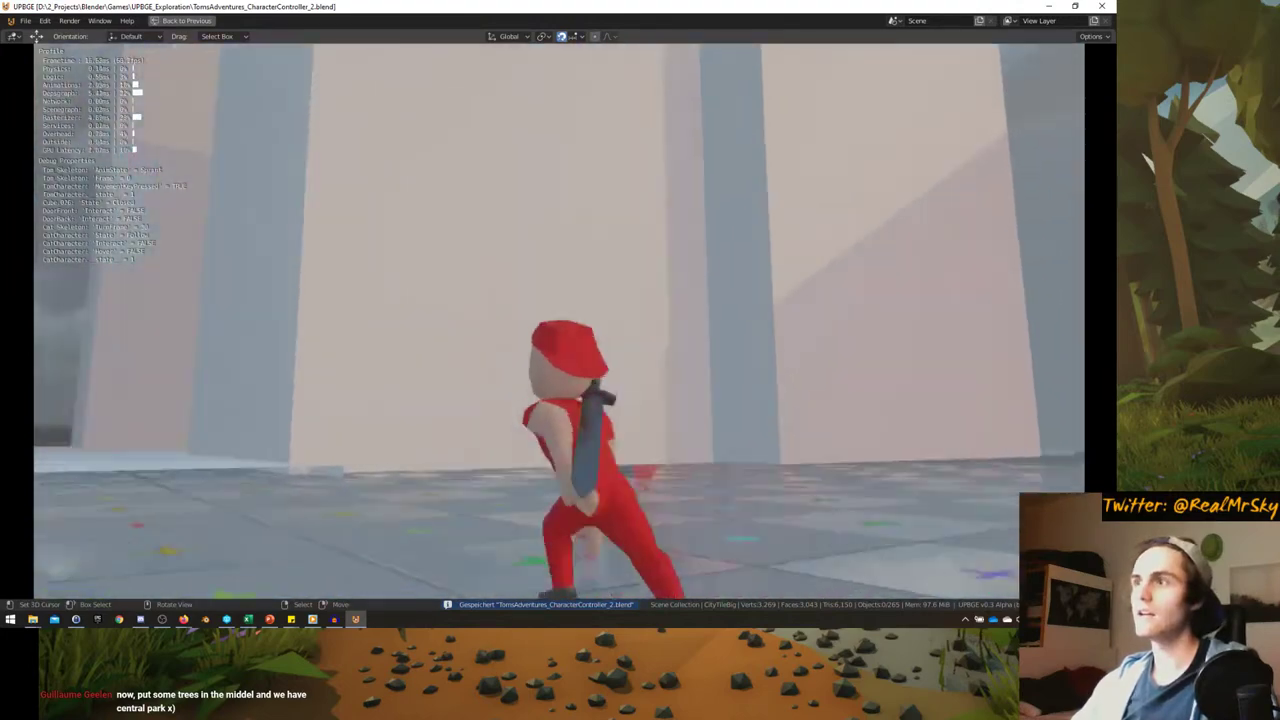
key(w)
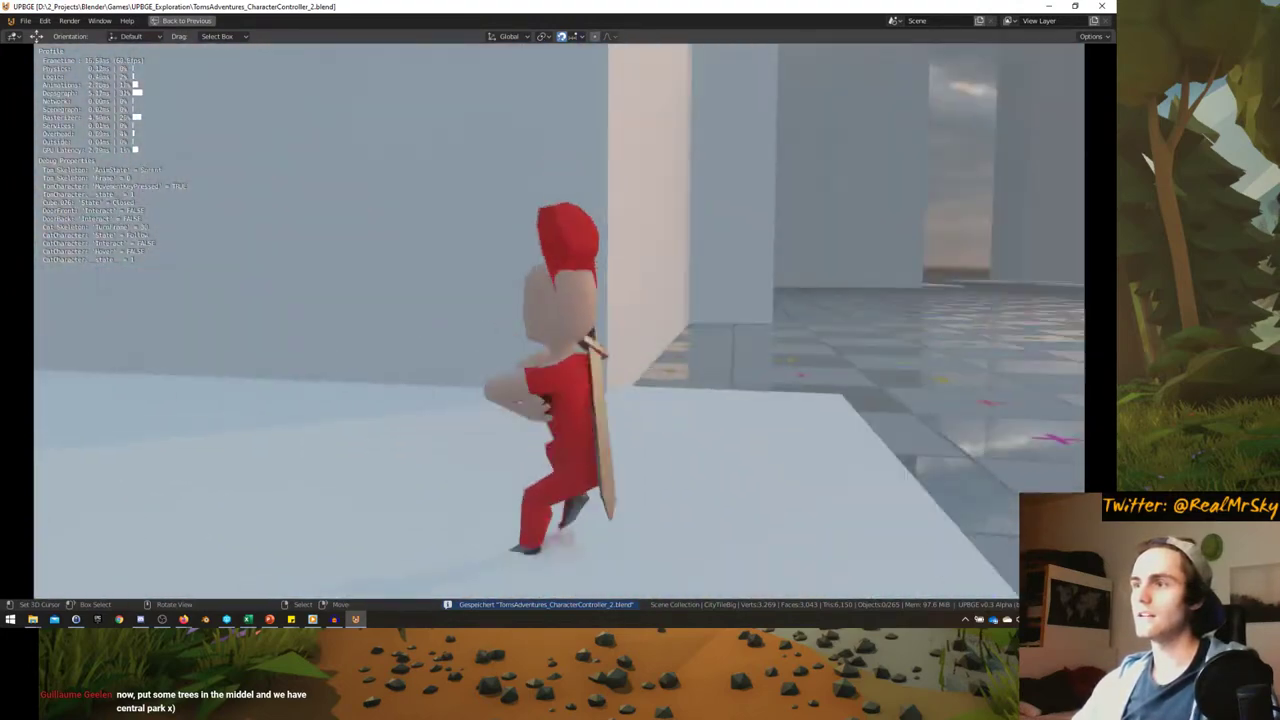
key(w)
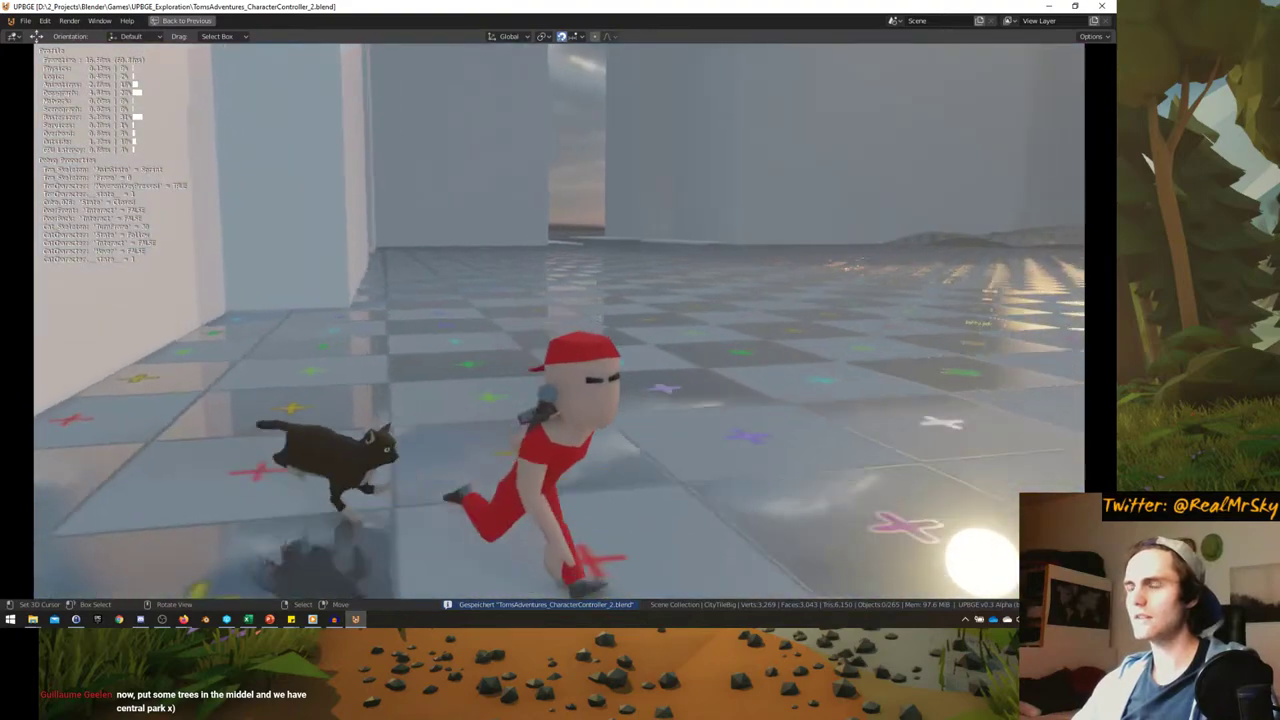
key(w)
key(Escape)
- Select the CityTileBig.013 instance and try grouping it into a new collection
key(ctrl+alt+space)
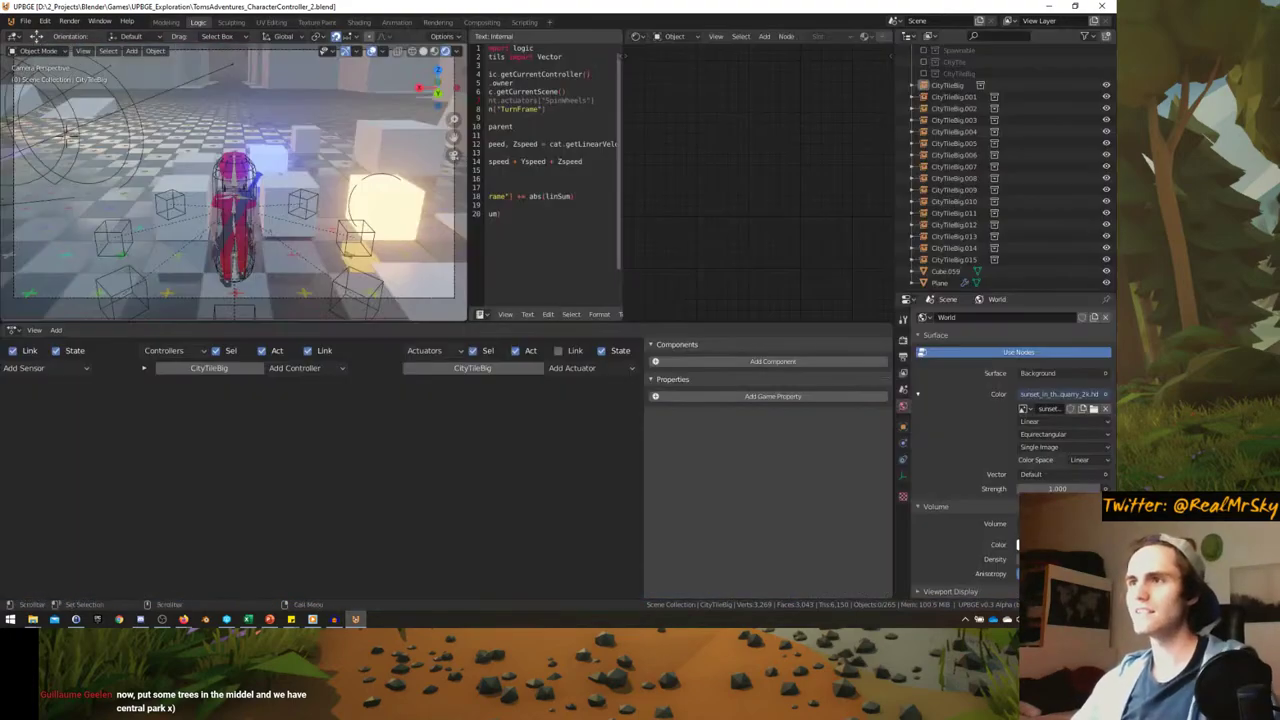
mouse_move(241, 255)
middle_down()
mouse_move(200, 240)
mouse_move(241, 255)
middle_up()
middle_drag(338, 59, 184, 182)
click(218, 105)
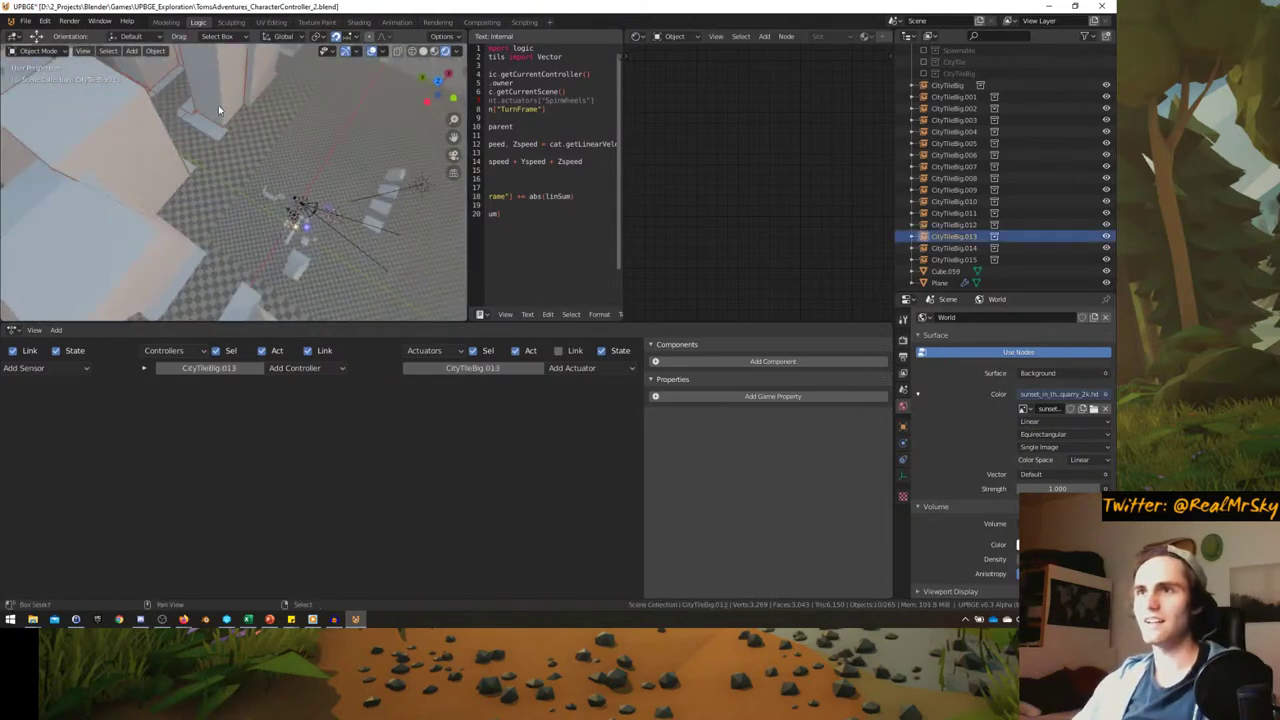
middle_drag(218, 105, 245, 195)
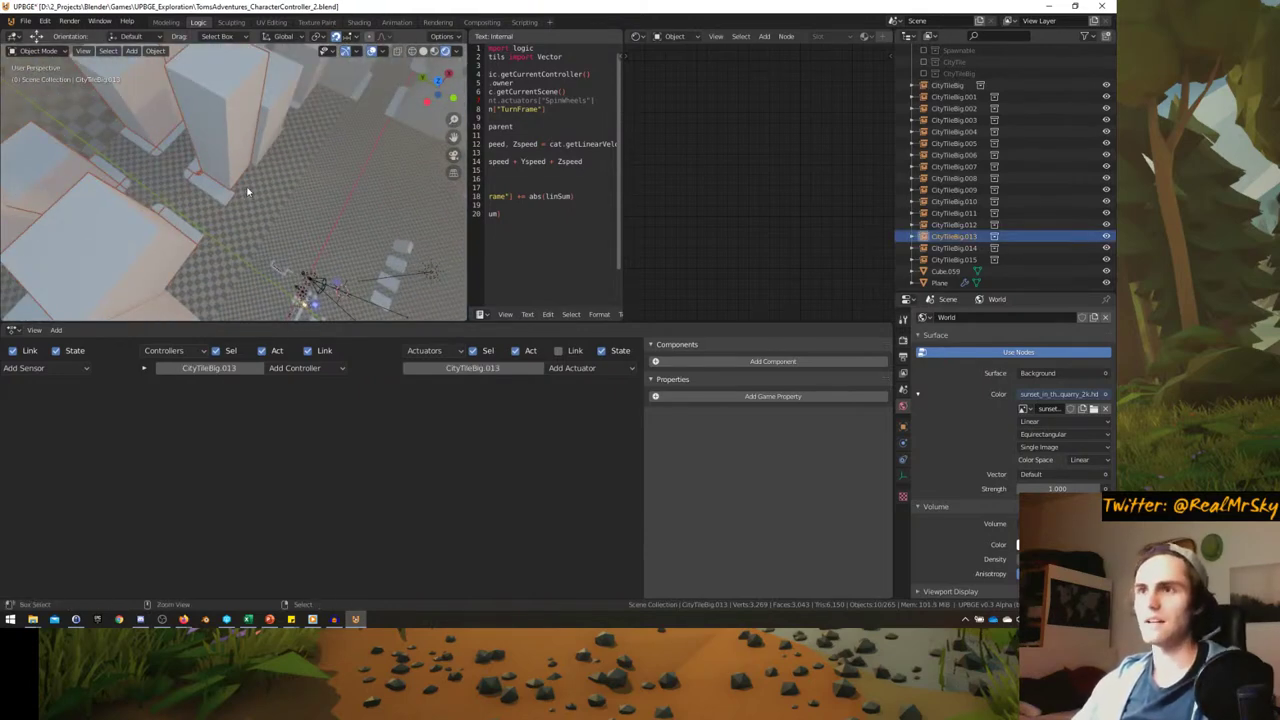
key(ctrl+g)
middle_drag(248, 191, 266, 184)
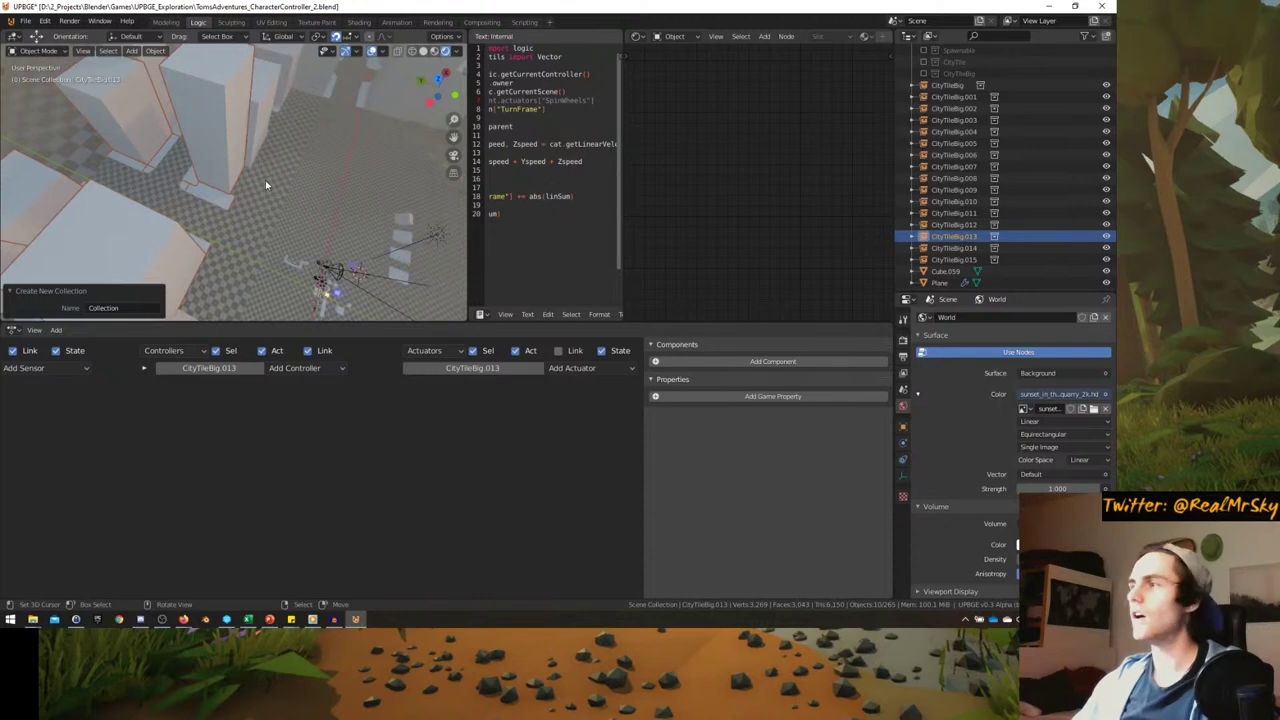
- Restore the Cube.072–Cube.080 selection and create a new collection from those blocks
key(a)
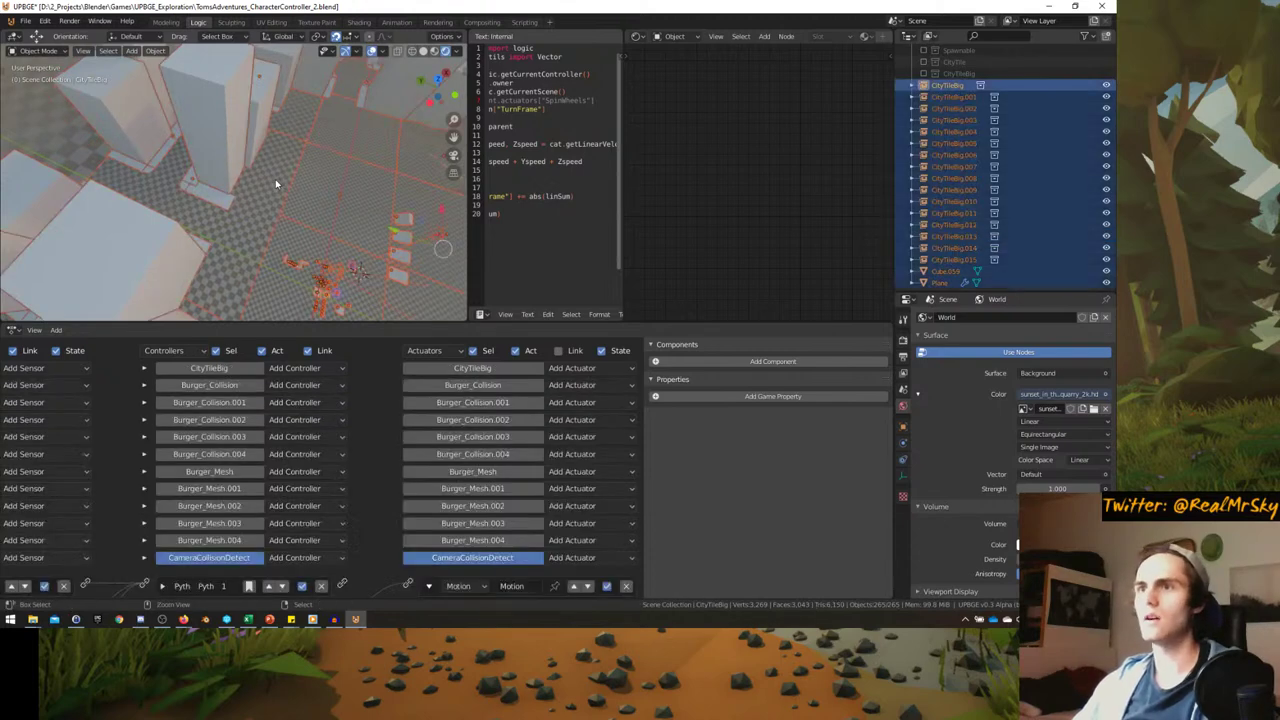
key(ctrl+z)
key(ctrl+z)
key(ctrl+z)
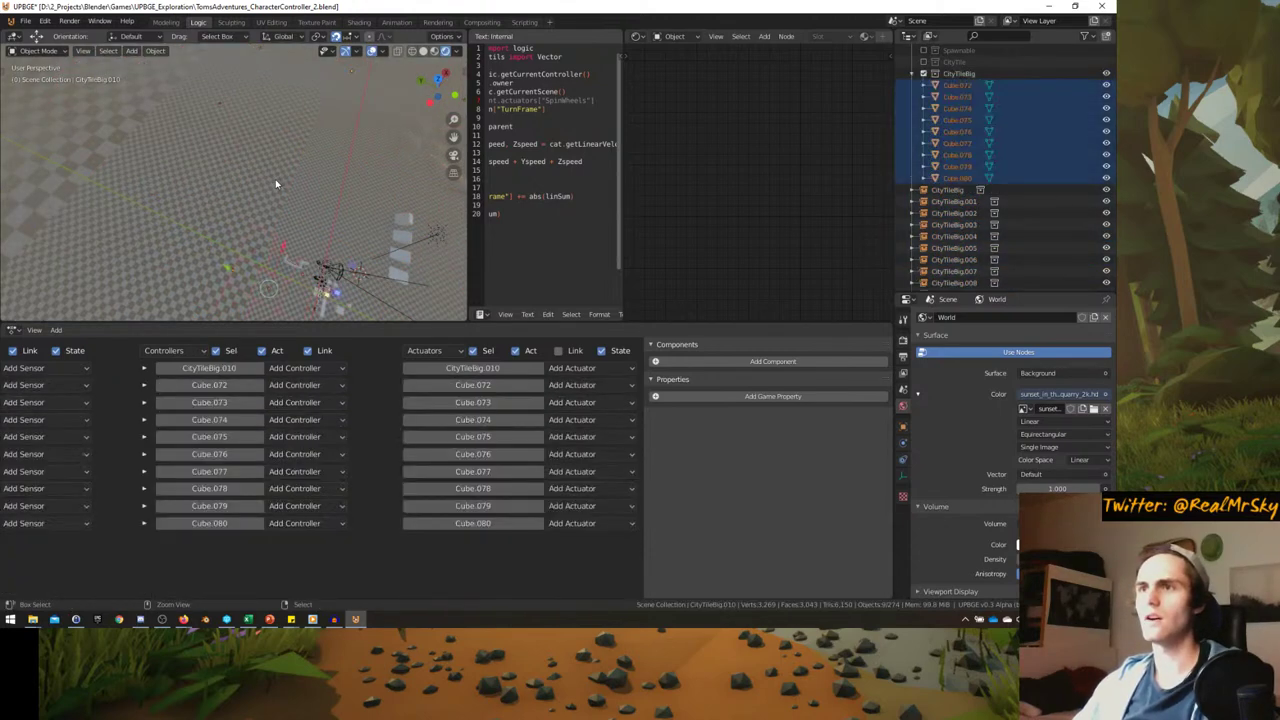
key(KP_Decimal)
middle_drag(275, 179, 301, 222)
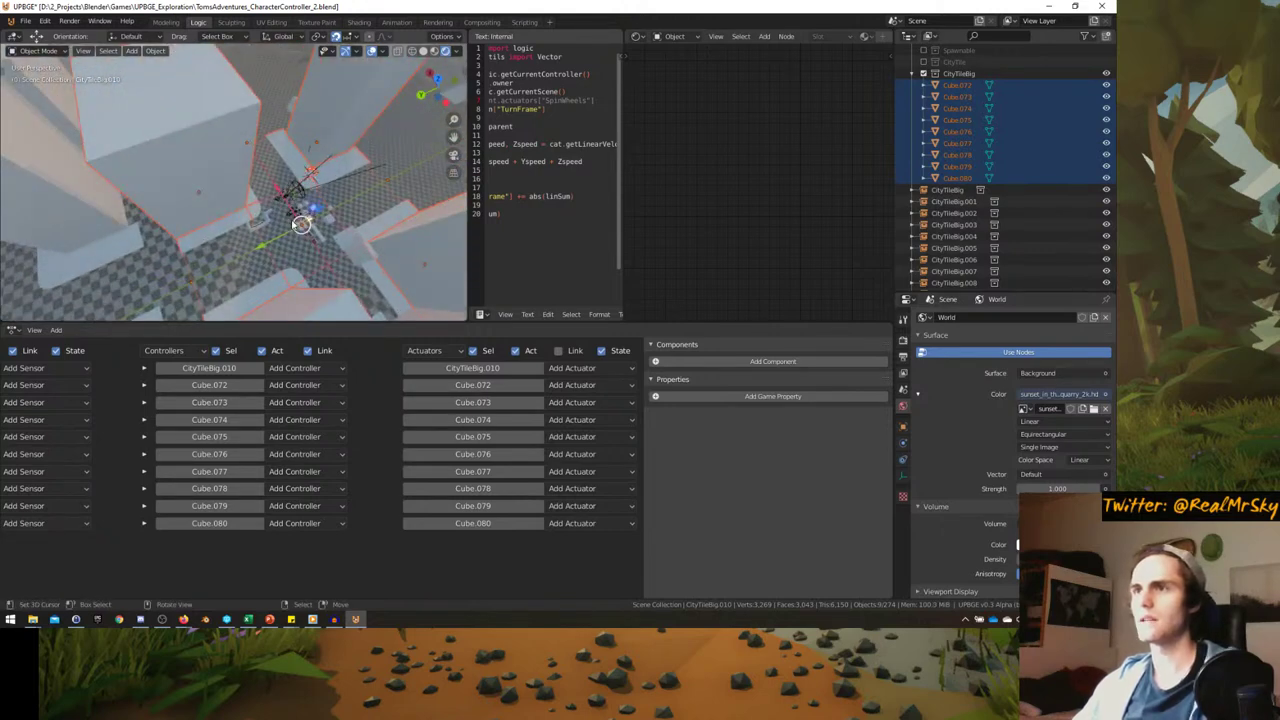
key(m)
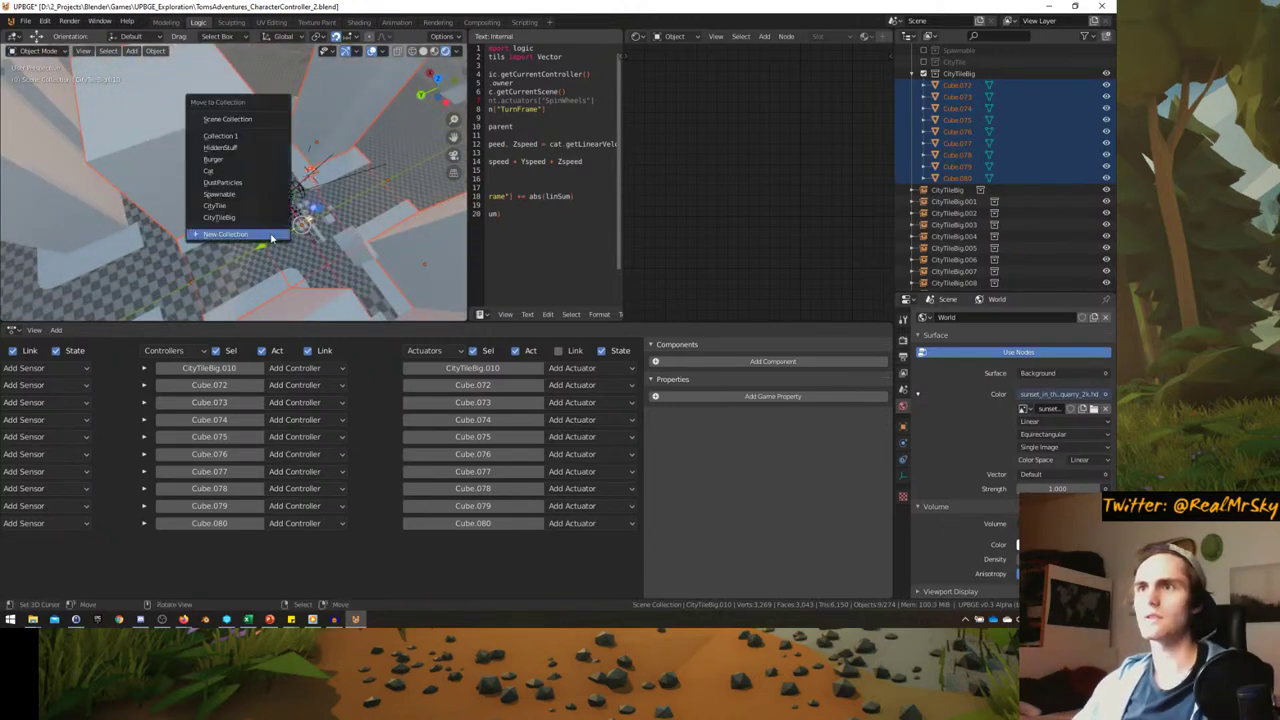
key(Escape)
key(ctrl+g)
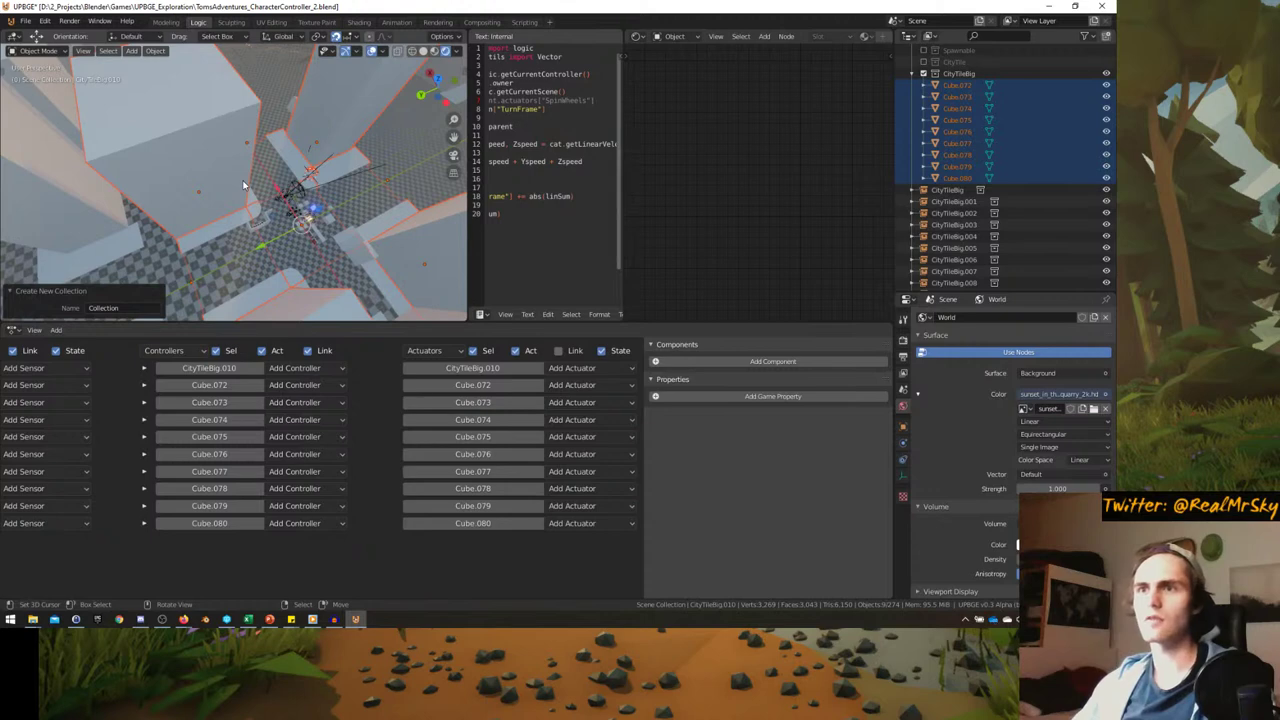
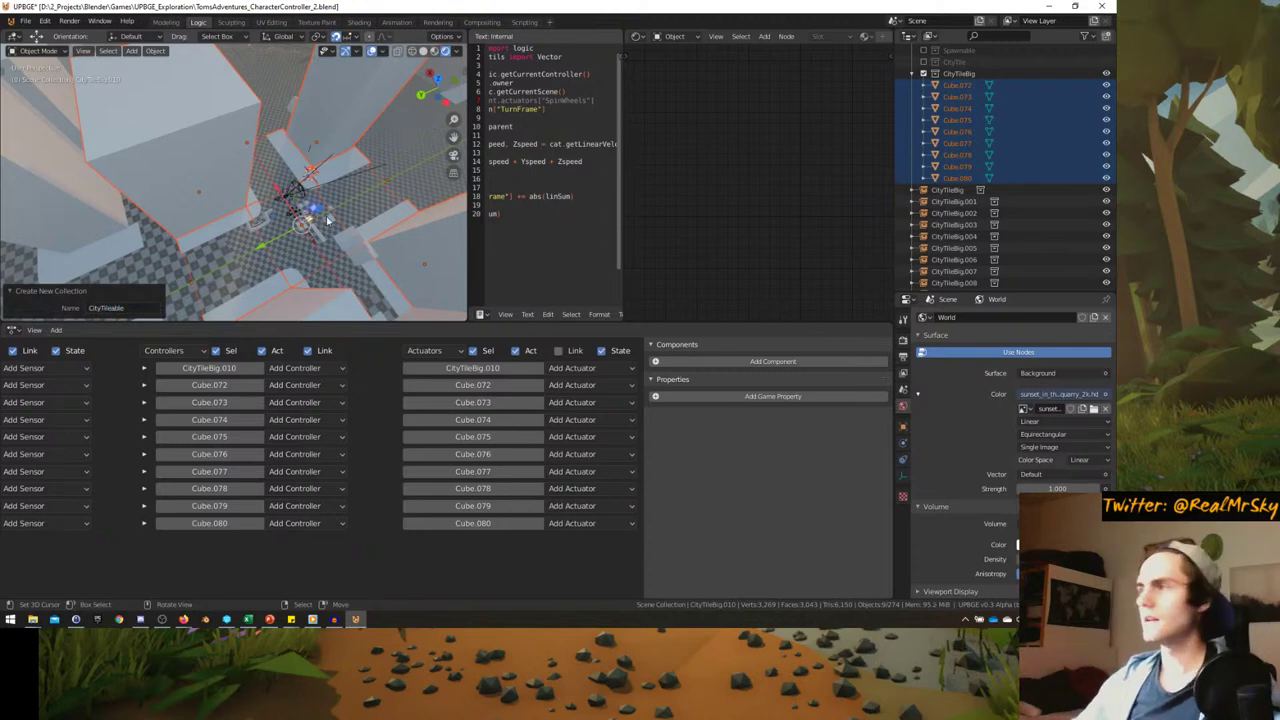
- Show CityTileBig.010's object properties and expand its Collections and Instancing panels
middle_drag(327, 219, 458, 276)
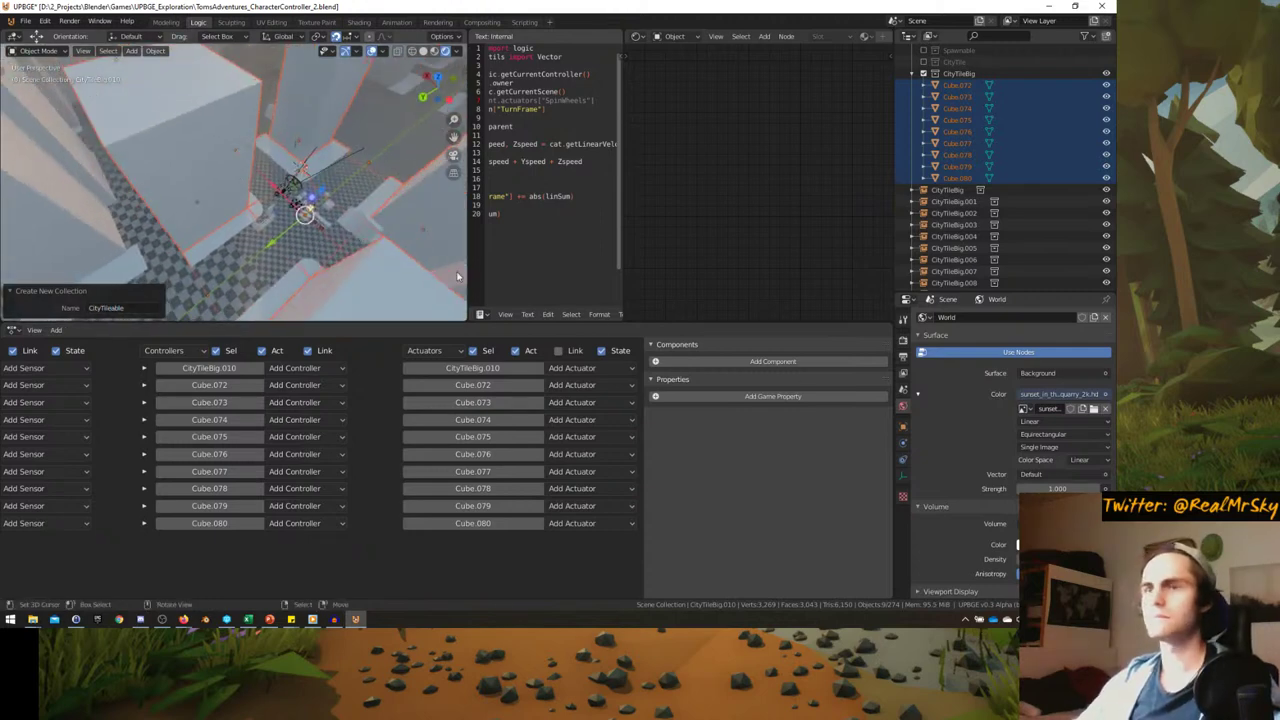
click(903, 426)
scroll(960, 480, down, 8)
scroll(950, 540, down, 2)
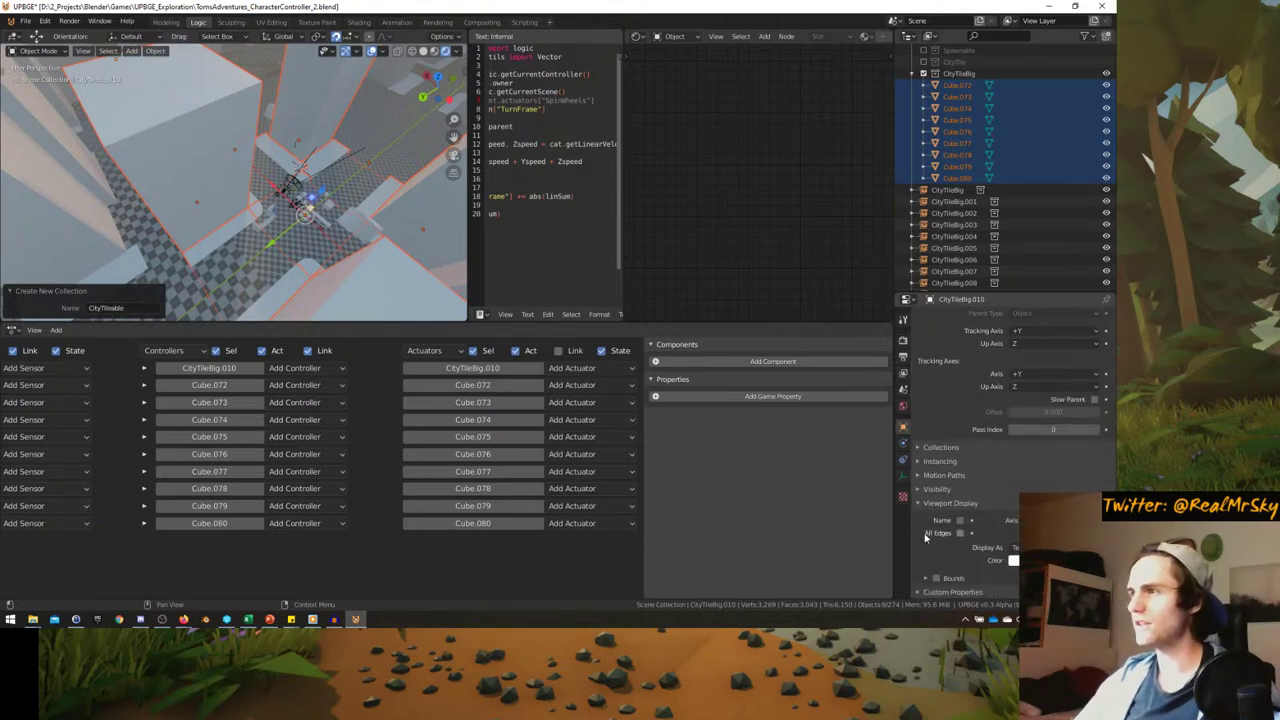
click(922, 448)
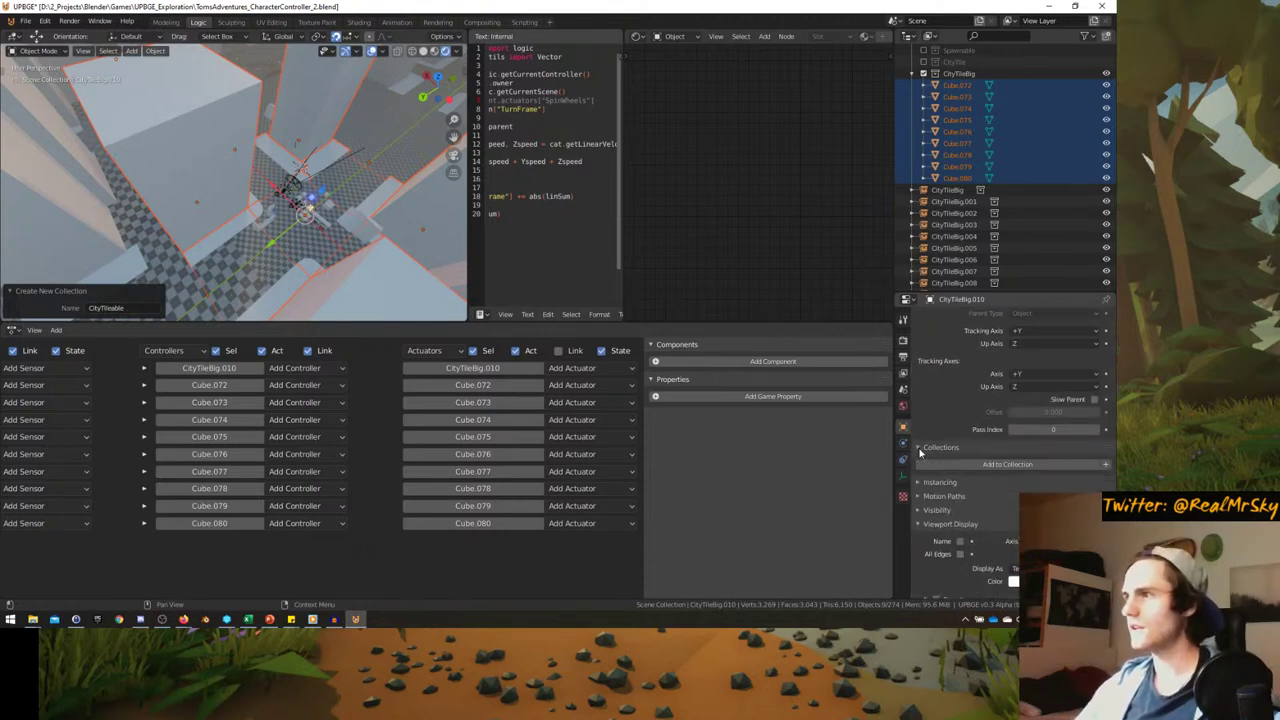
click(917, 482)
- Select the CityTileBig.013 tile instance and show its Physics settings
middle_drag(330, 290, 336, 244)
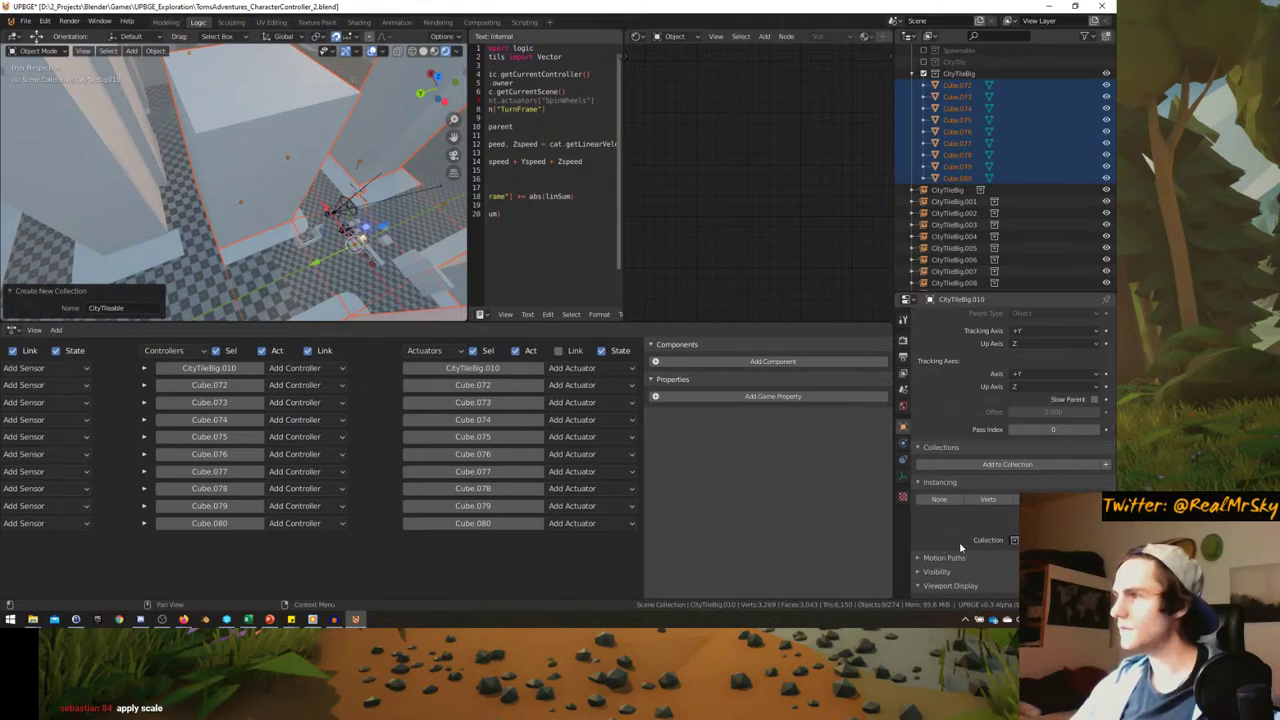
middle_drag(338, 222, 414, 252)
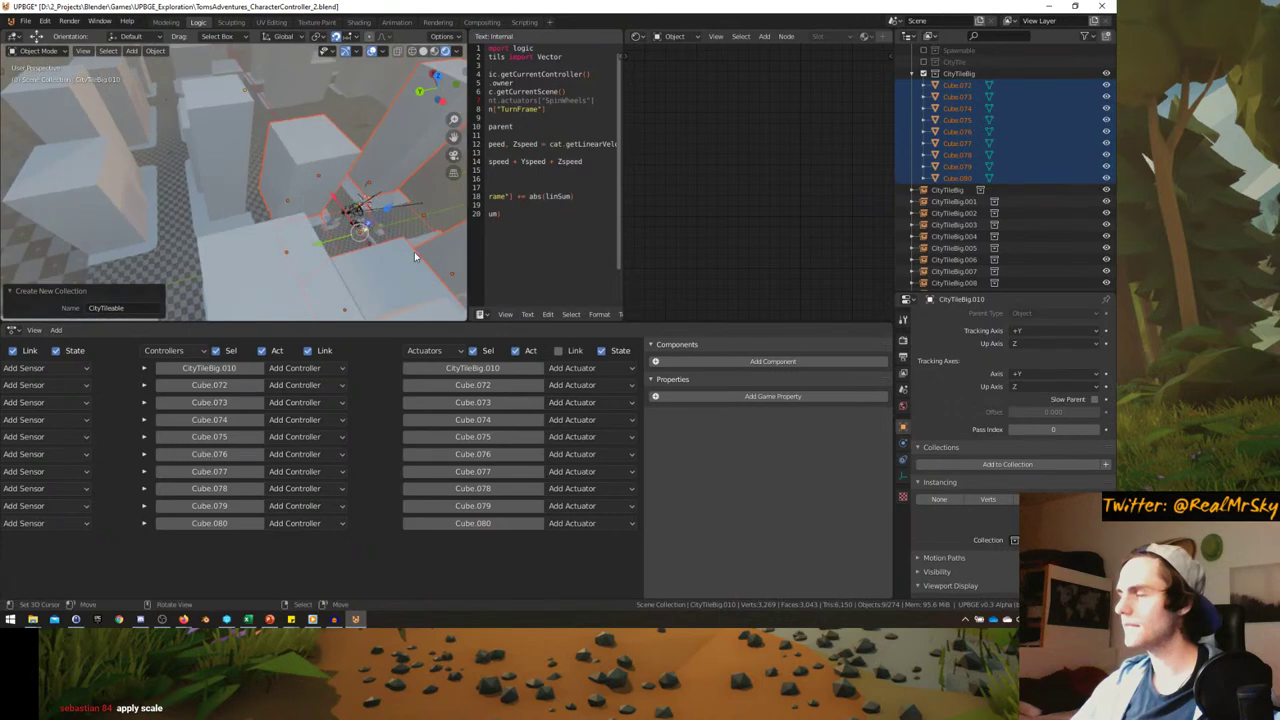
click(248, 150)
middle_drag(248, 150, 260, 190)
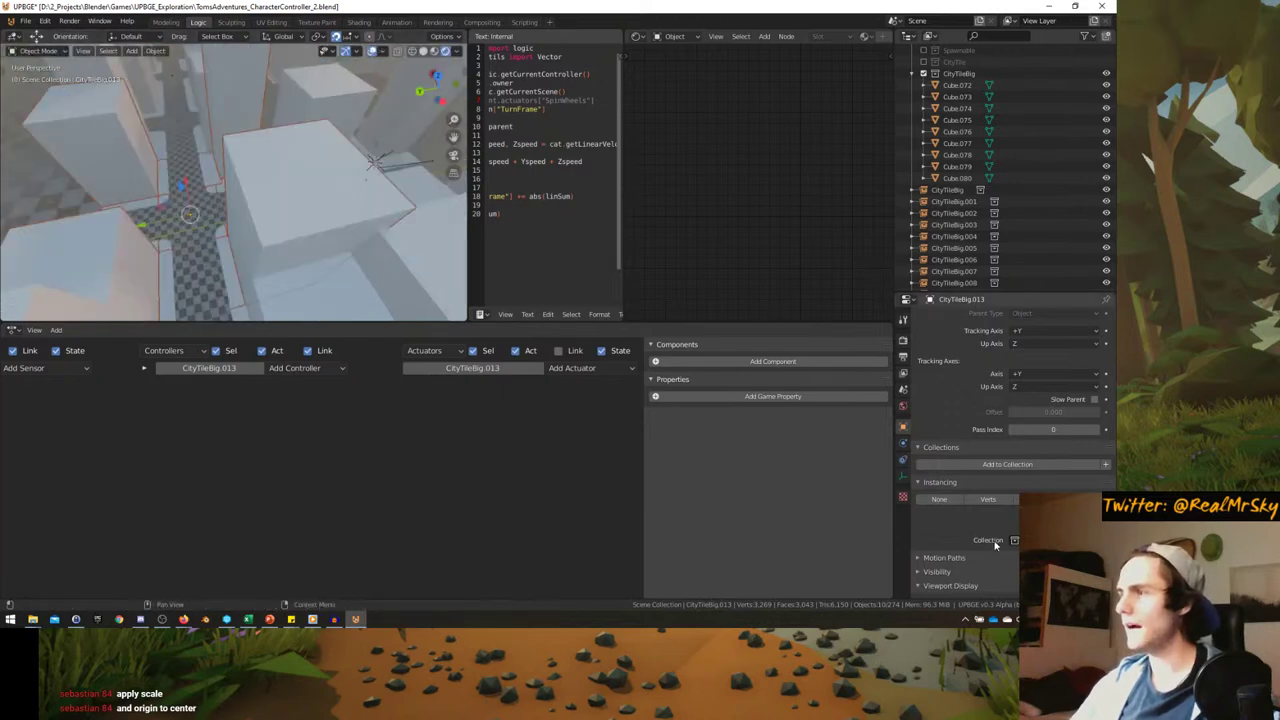
scroll(950, 494, down, 2)
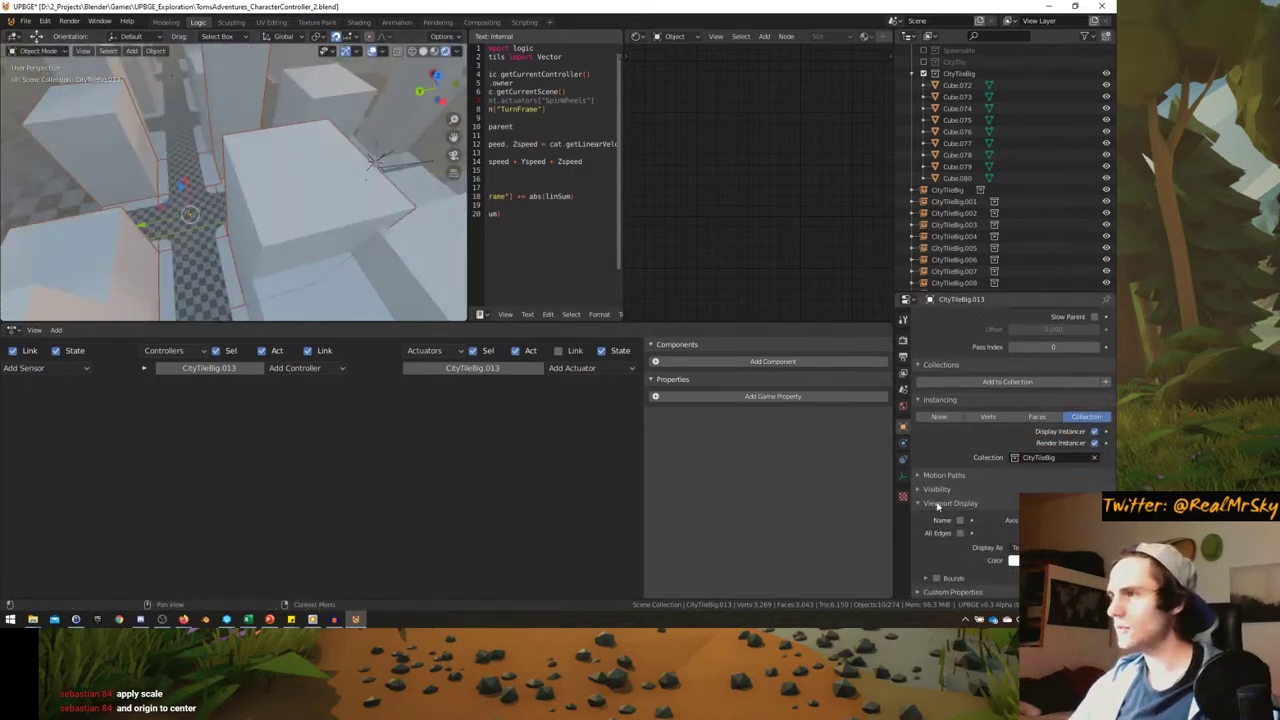
click(903, 450)
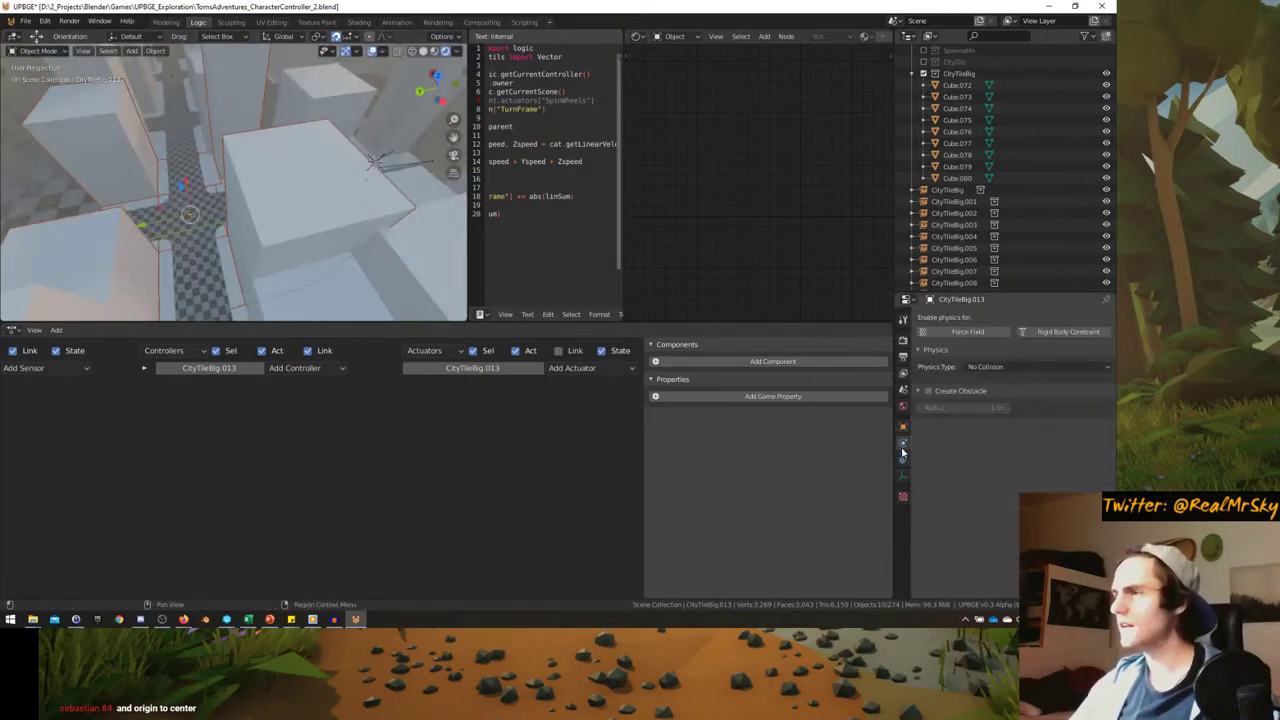
- Set CityTileBig.013's physics type to Static and maximize the game camera view
click(998, 366)
click(1004, 395)
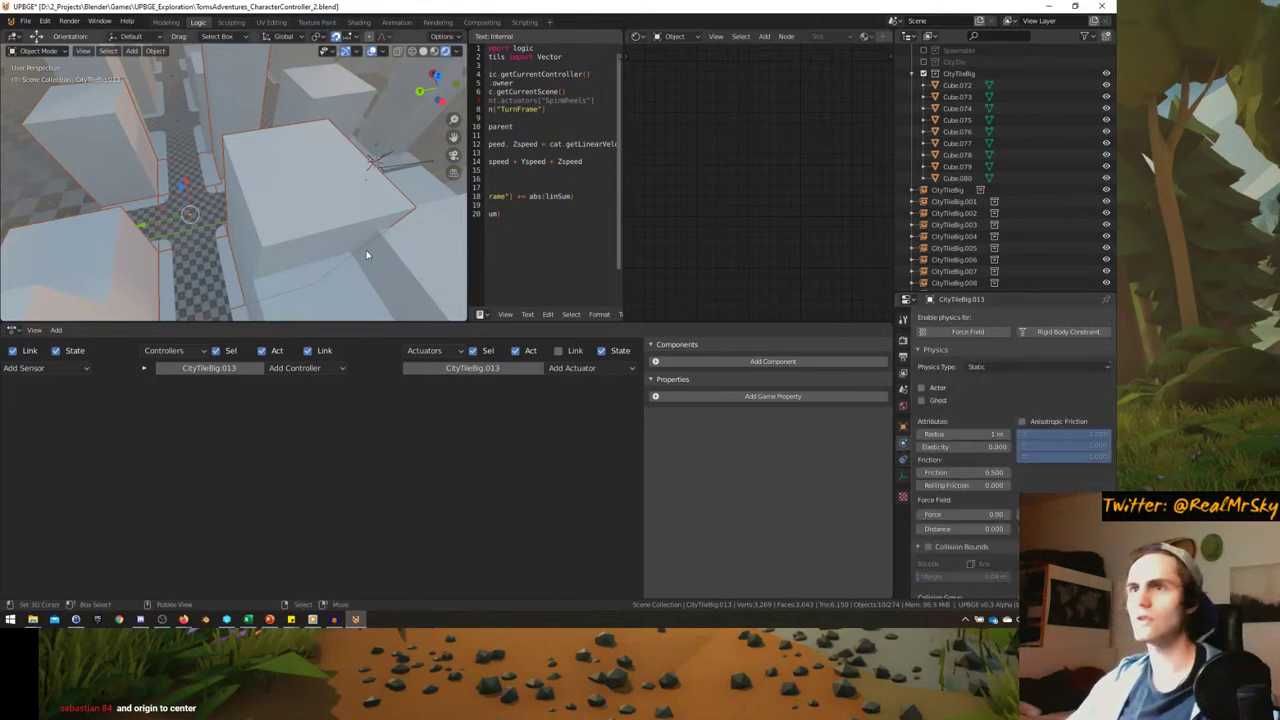
key(KP_0)
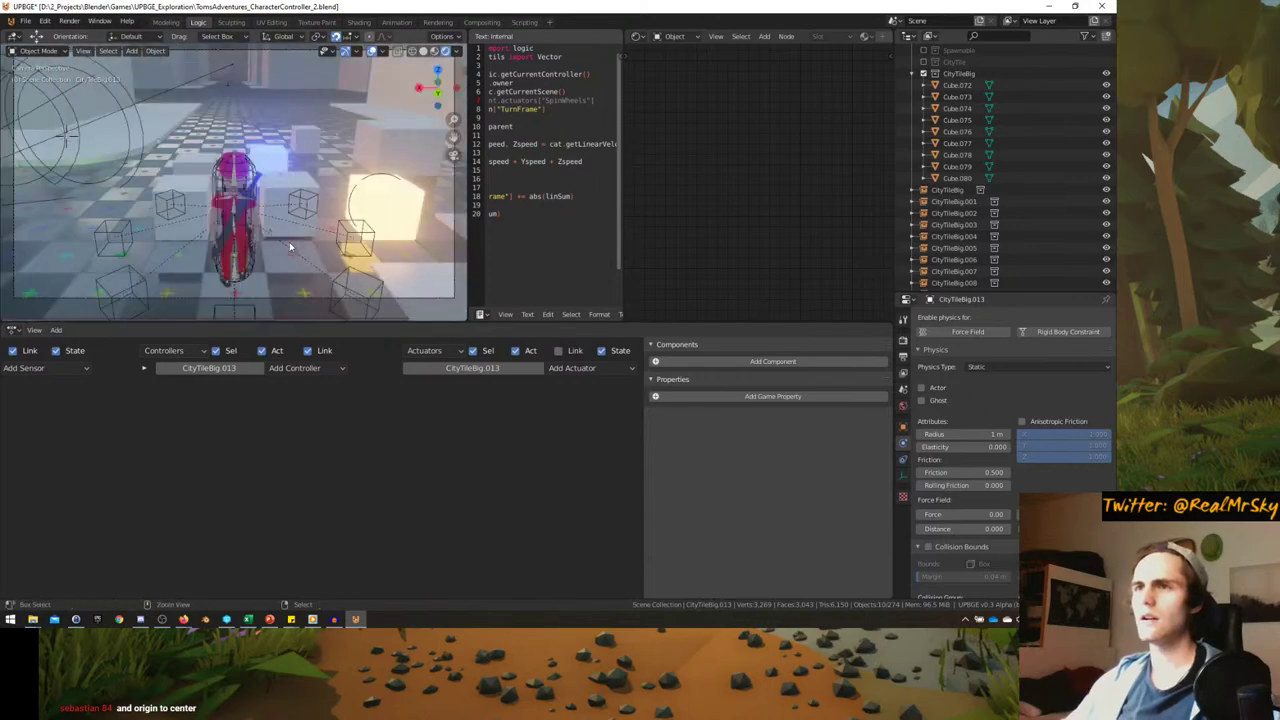
key(ctrl+space)
- Play-test the character walking and jumping through the city, then restore the editing layout
key(p)
key(w)
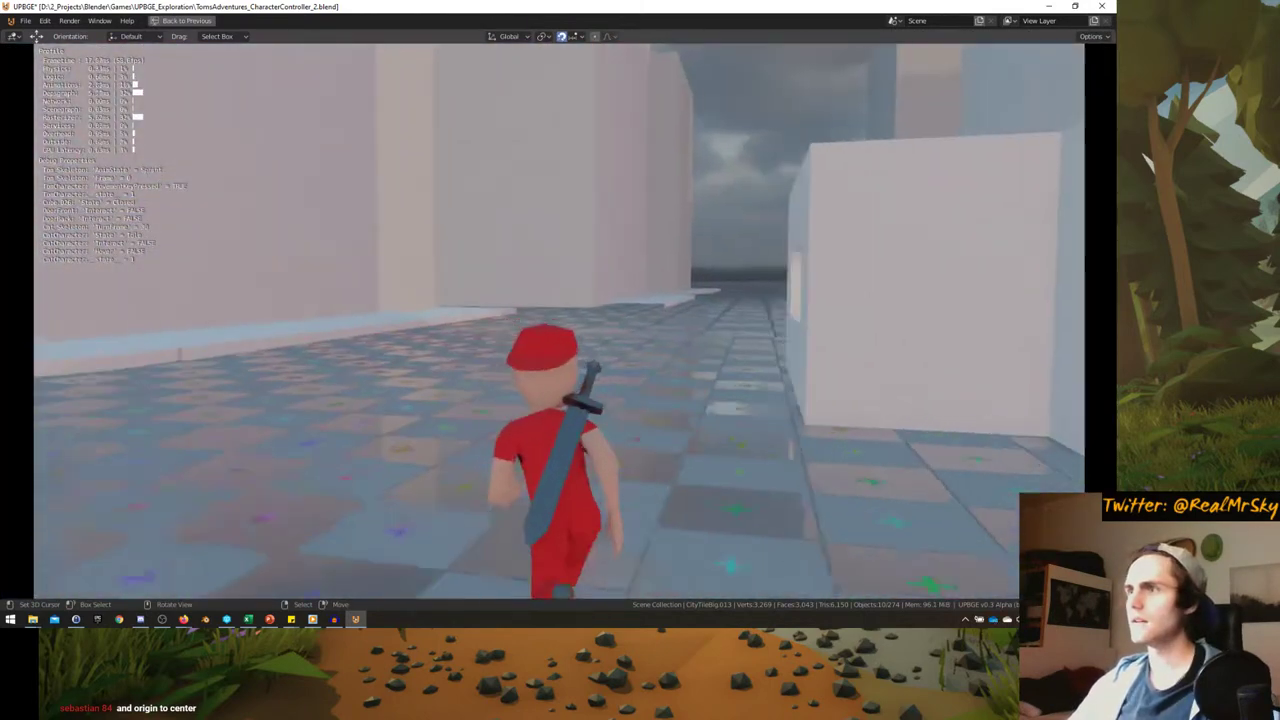
key(d)
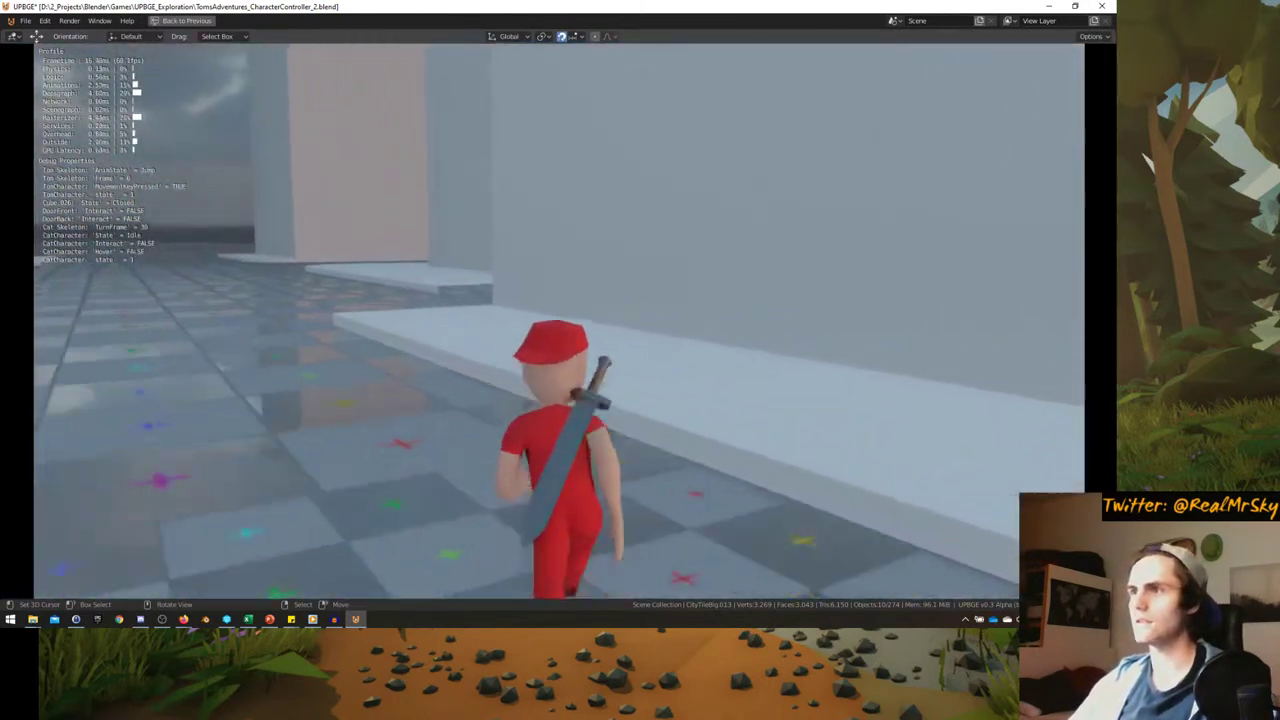
key(space)
key(a)
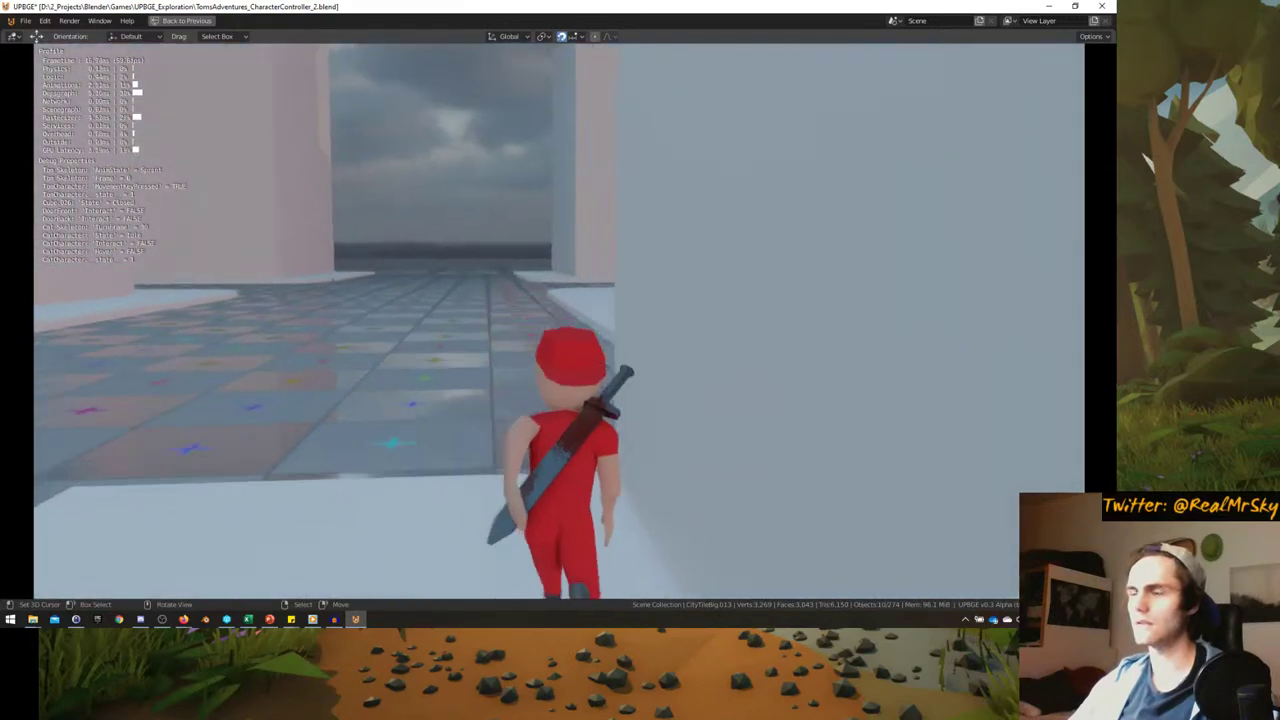
key(d)
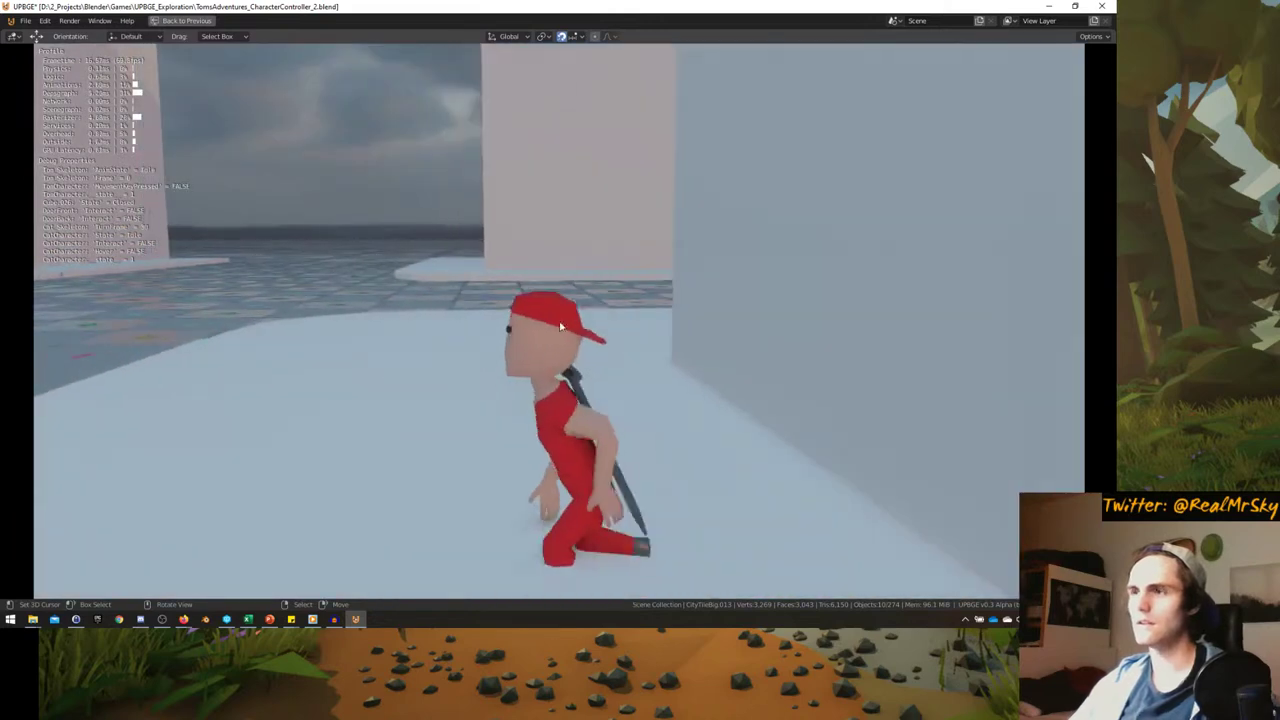
key(Escape)
key(ctrl+space)
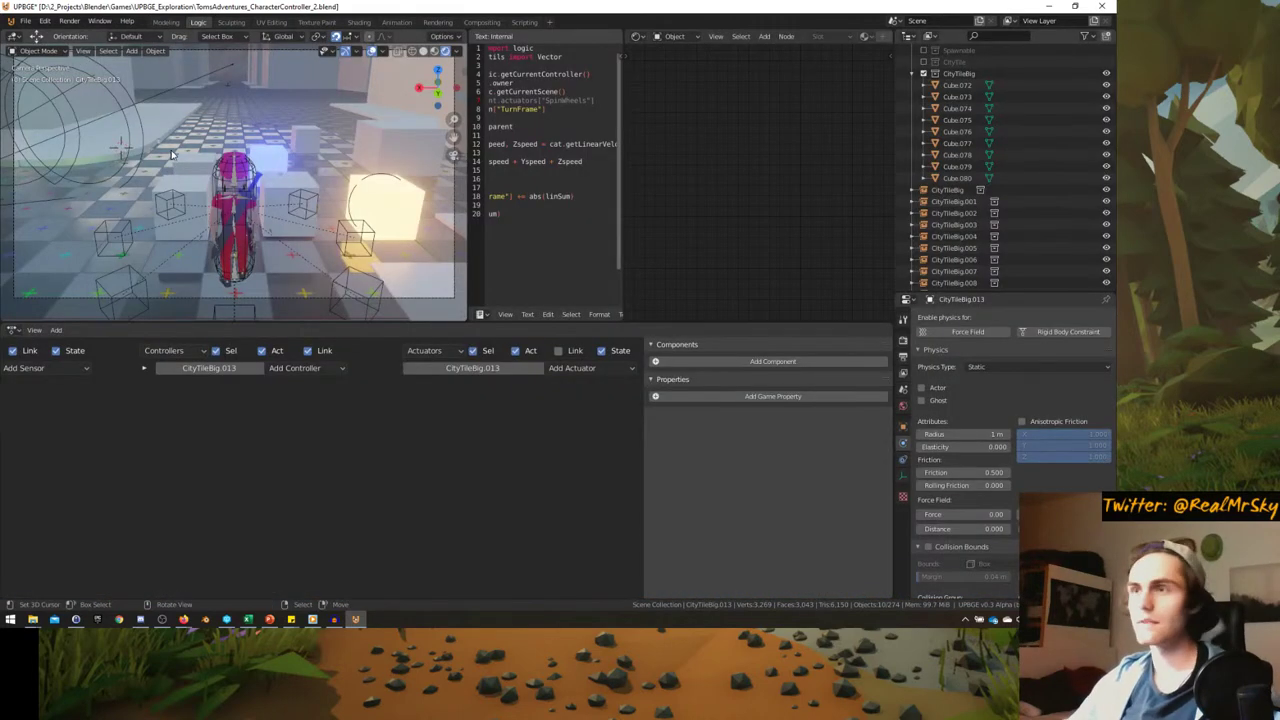
- Set the tile's physics type back to No Collision
middle_drag(172, 153, 268, 153)
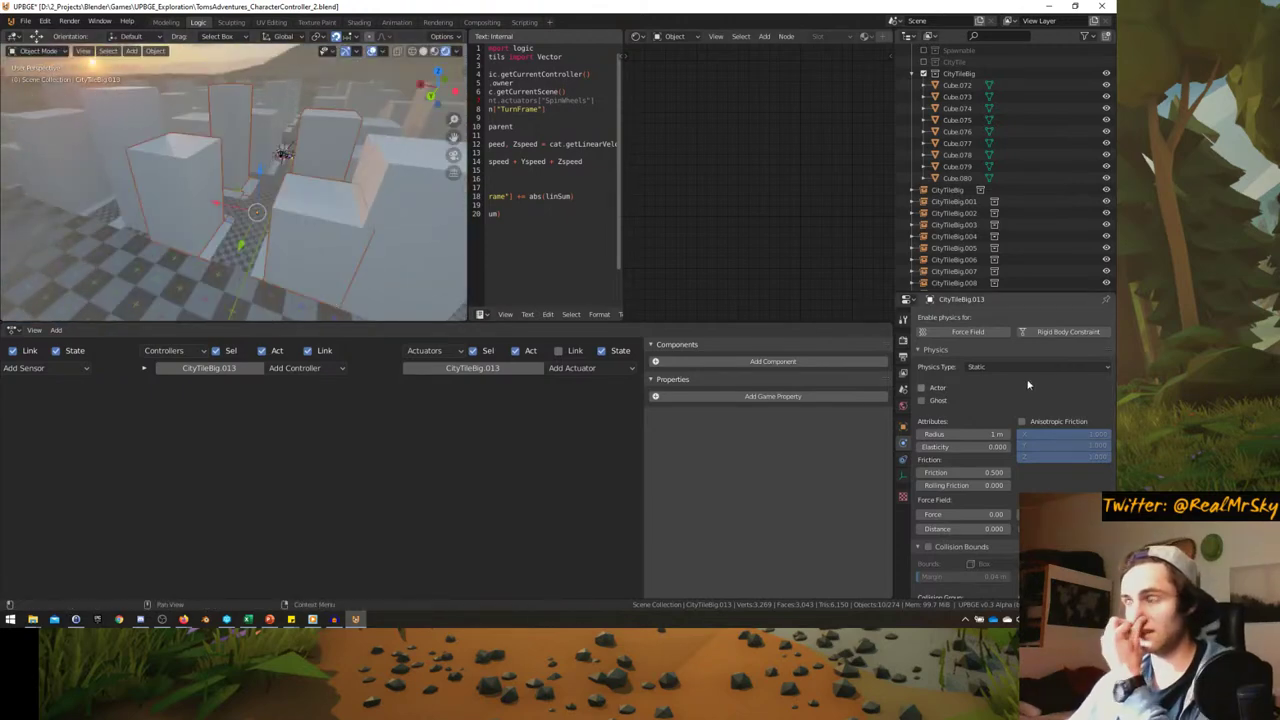
click(986, 380)
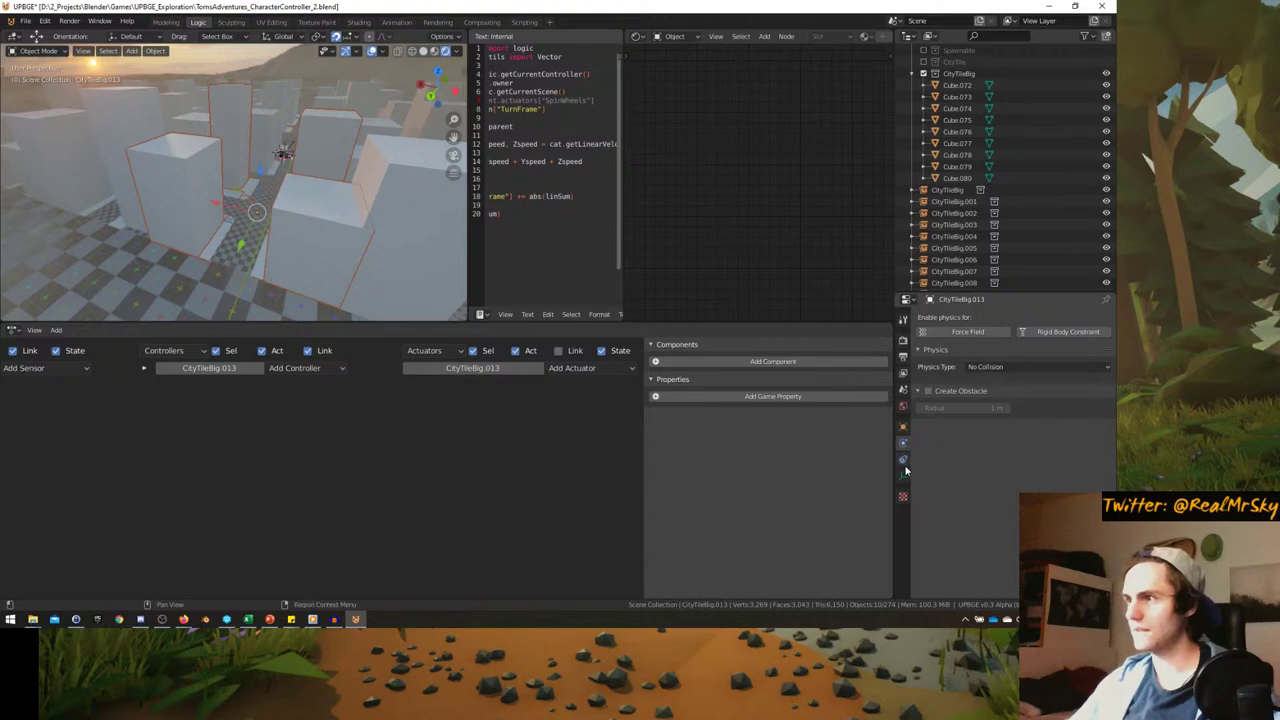
click(903, 428)
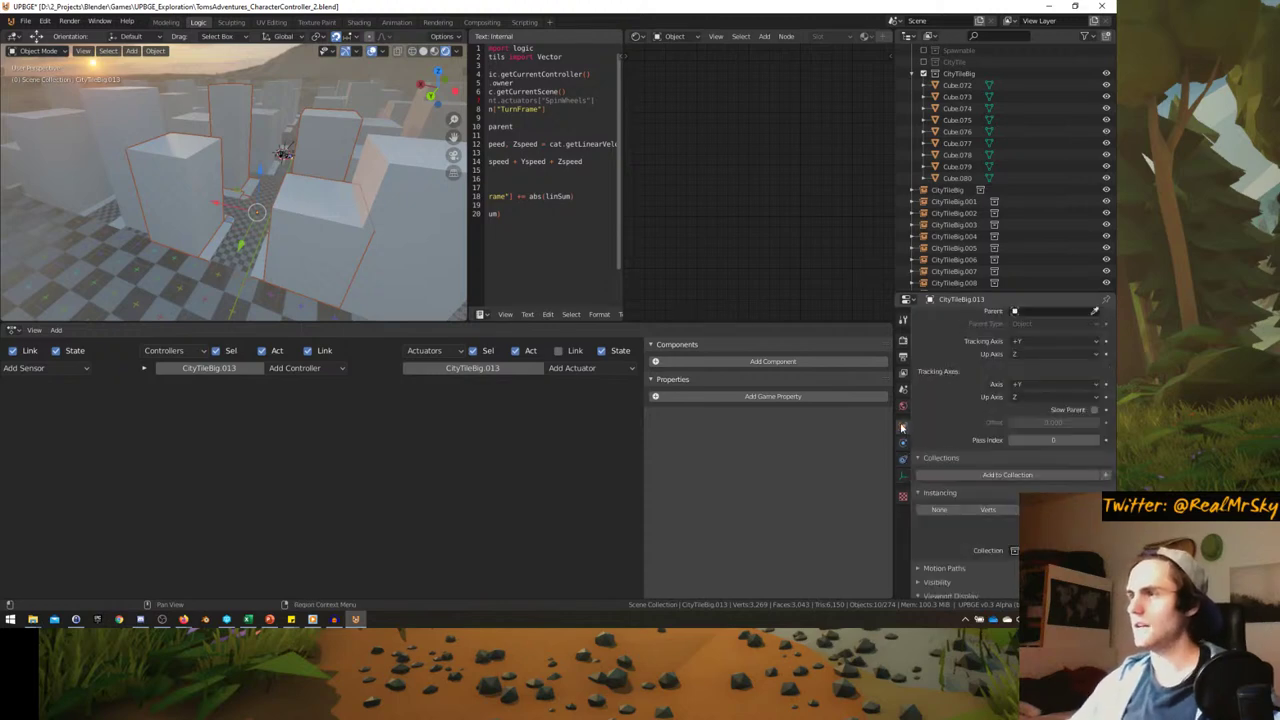
- Select Cube.073 and exclude the CityTileBig collection from the scene
middle_drag(240, 150, 217, 201)
click(218, 201)
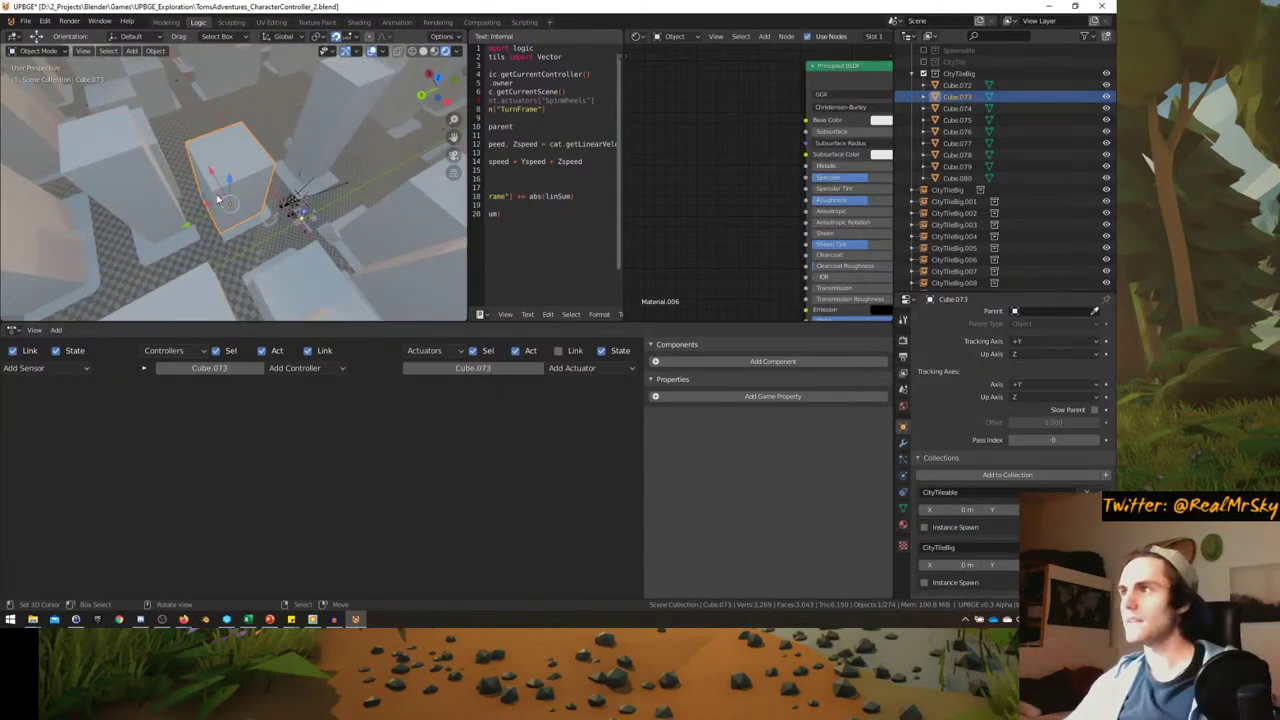
click(924, 74)
middle_drag(237, 191, 254, 192)
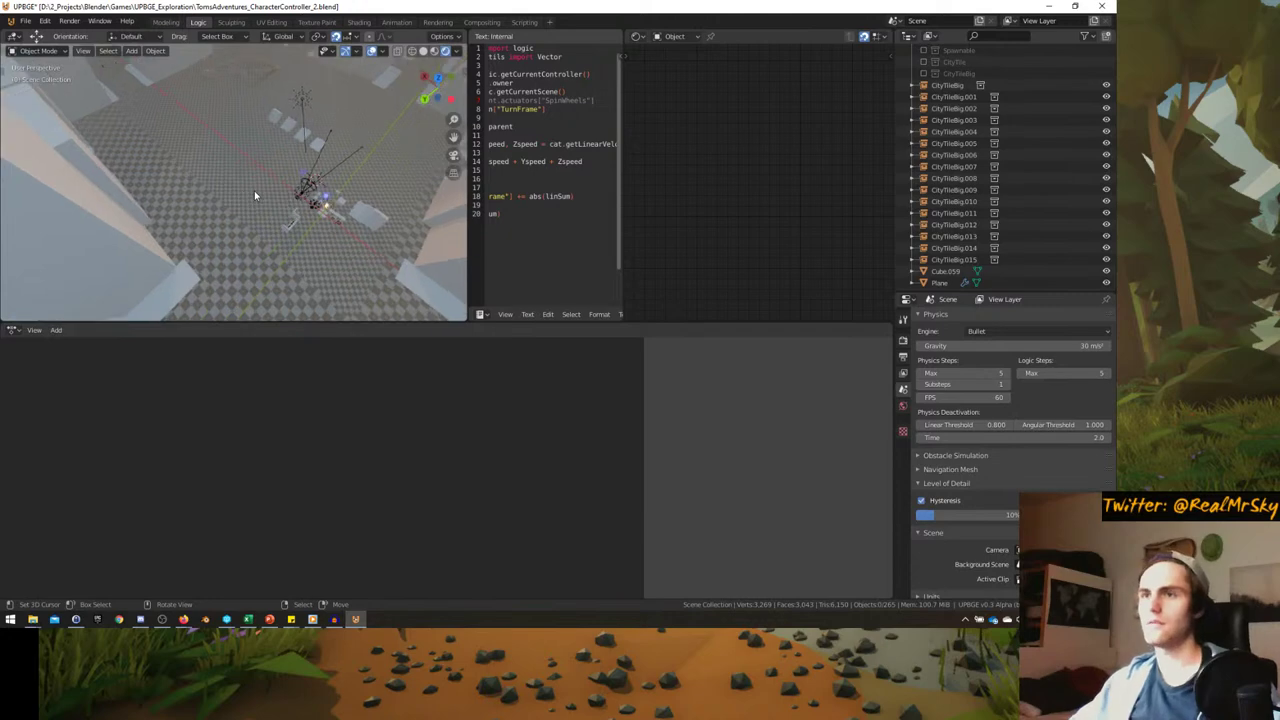
- Play-test the game twice, then maximize the 3D view
key(p)
key(Escape)
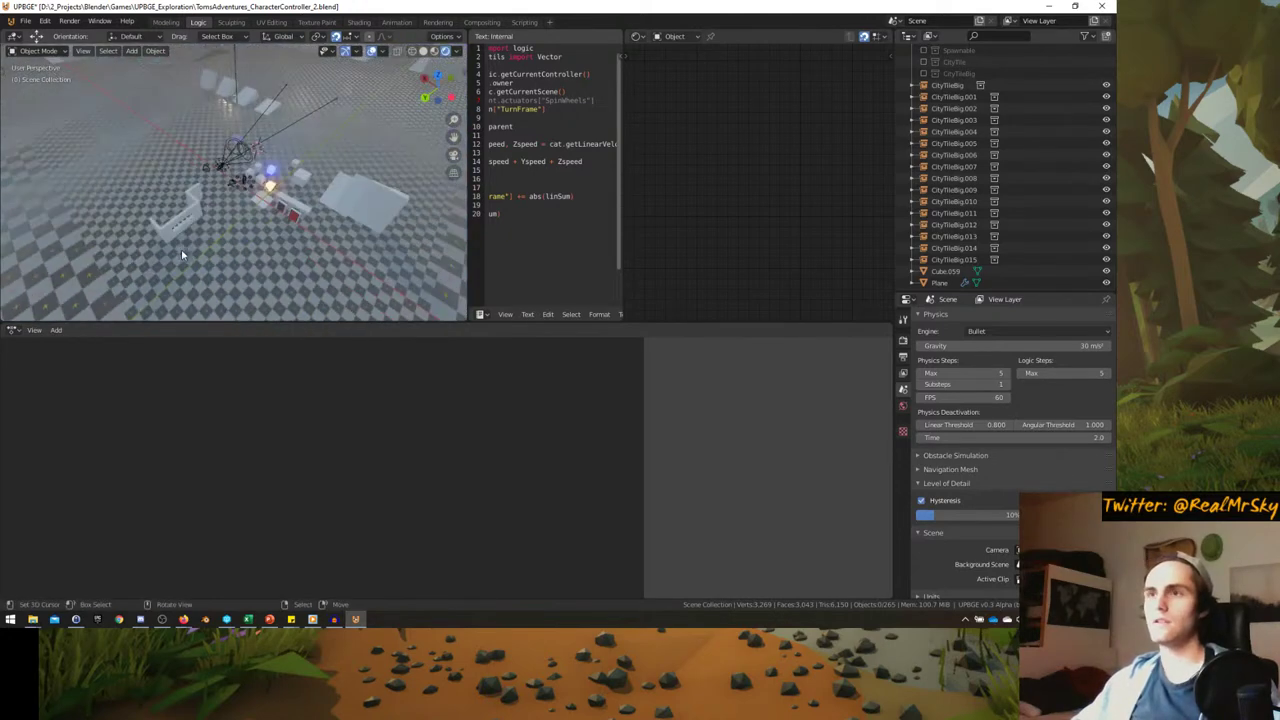
key(p)
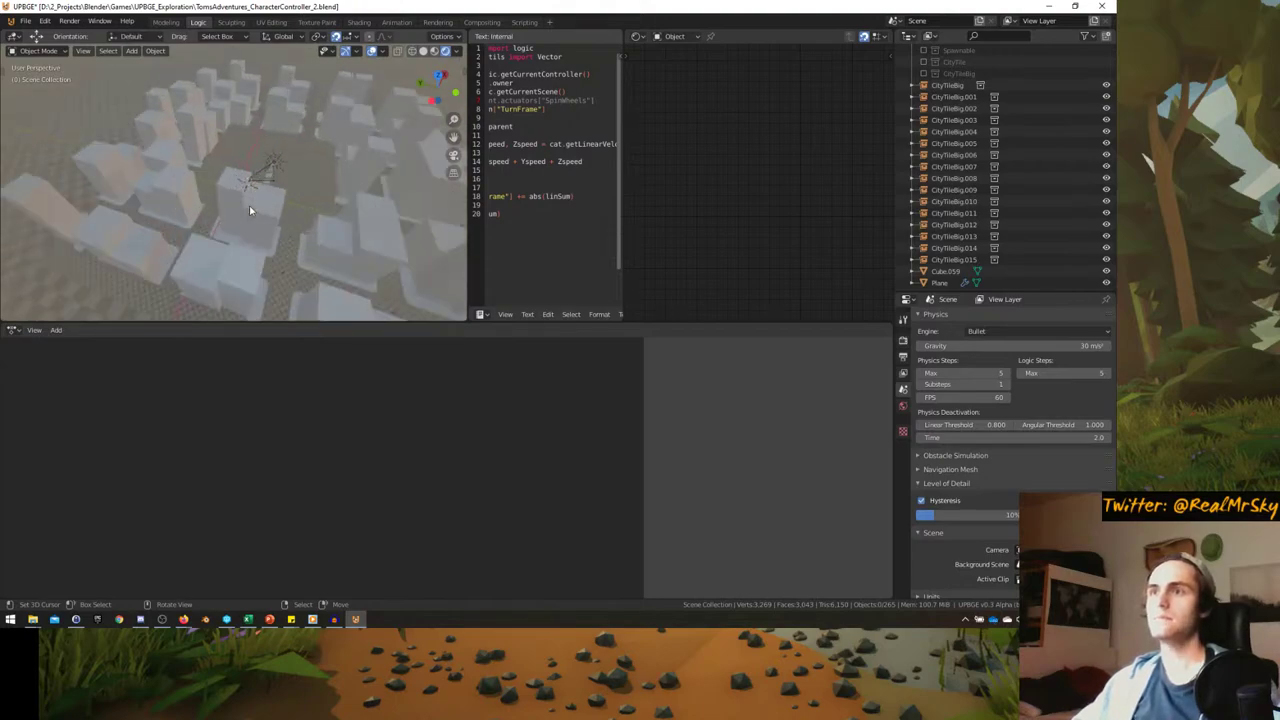
key(Escape)
key(ctrl+space)
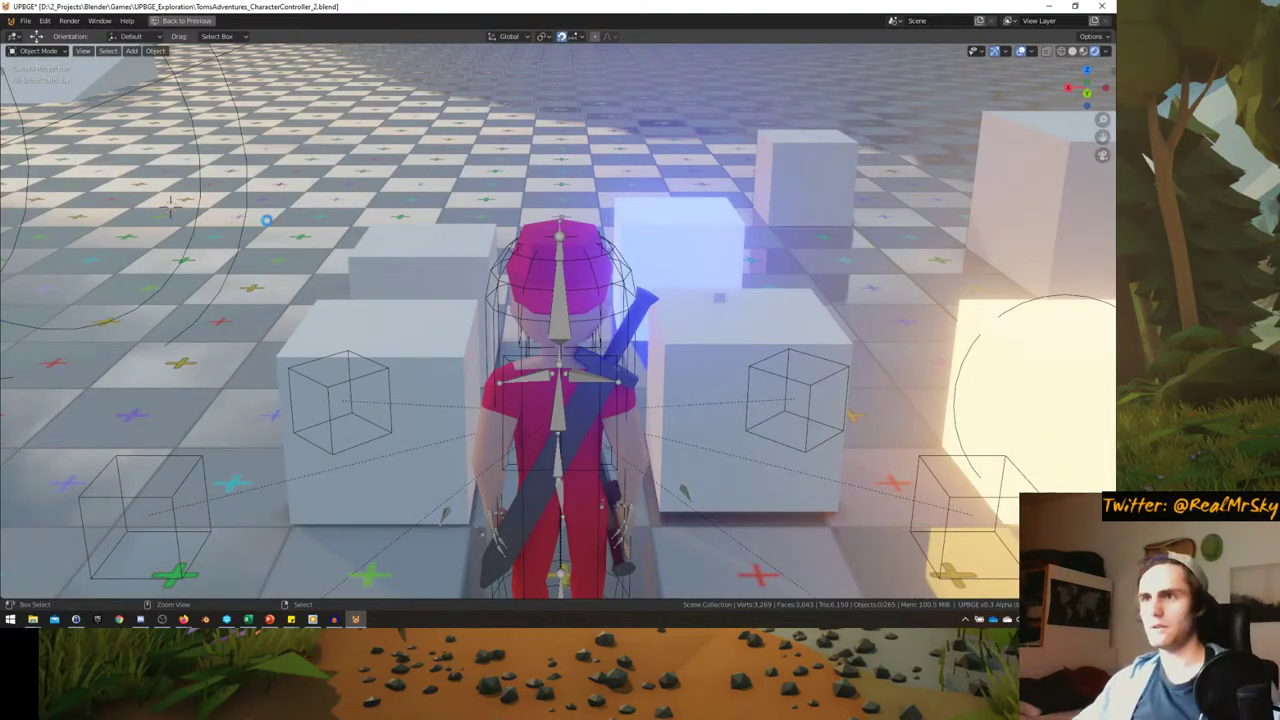
- Save the blend file, start the game, and mount the cat with the character
key(ctrl+s)
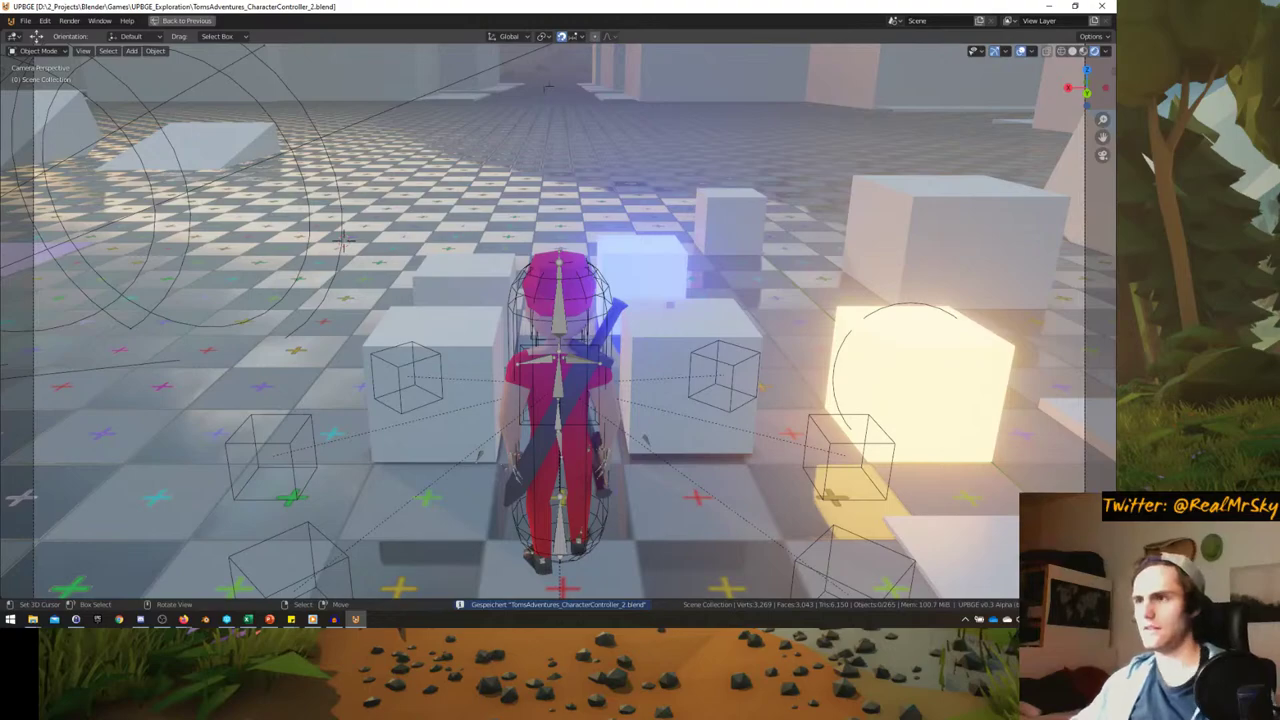
key(p)
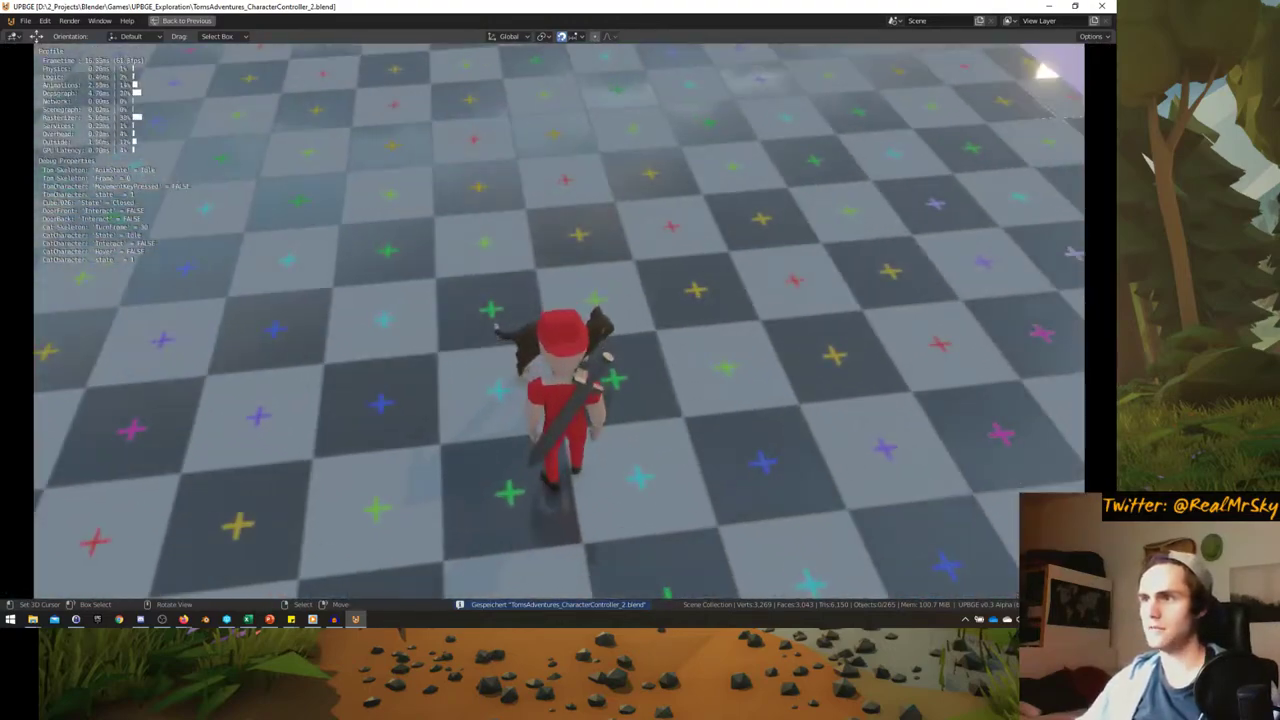
key(e)
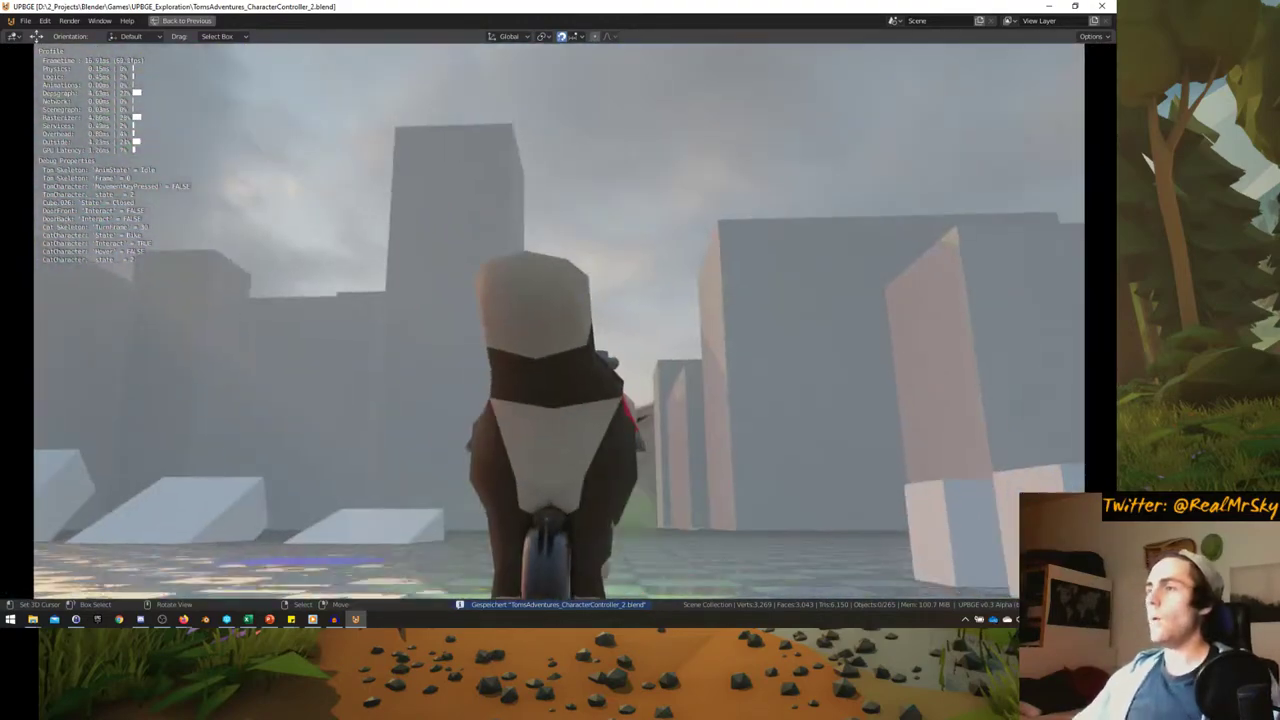
- Ride the cat across the checkered floor and into the pillared corridors
key(w)
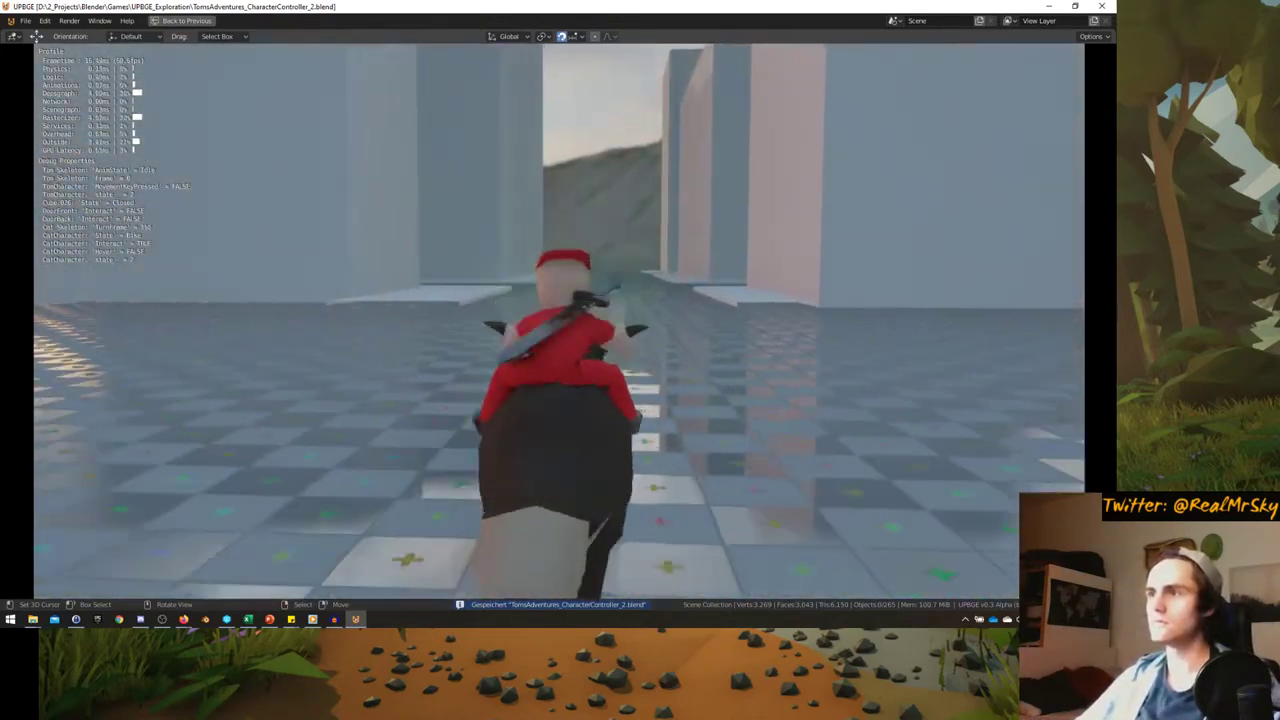
key(a)
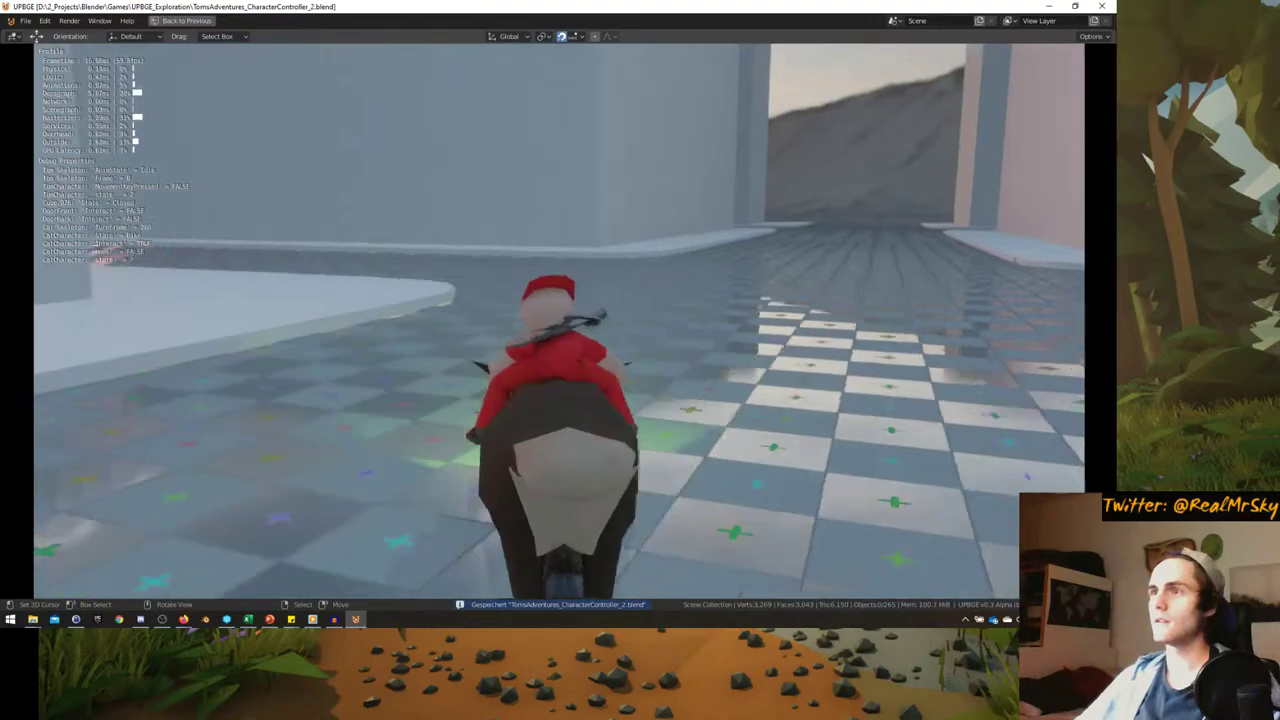
key(a)
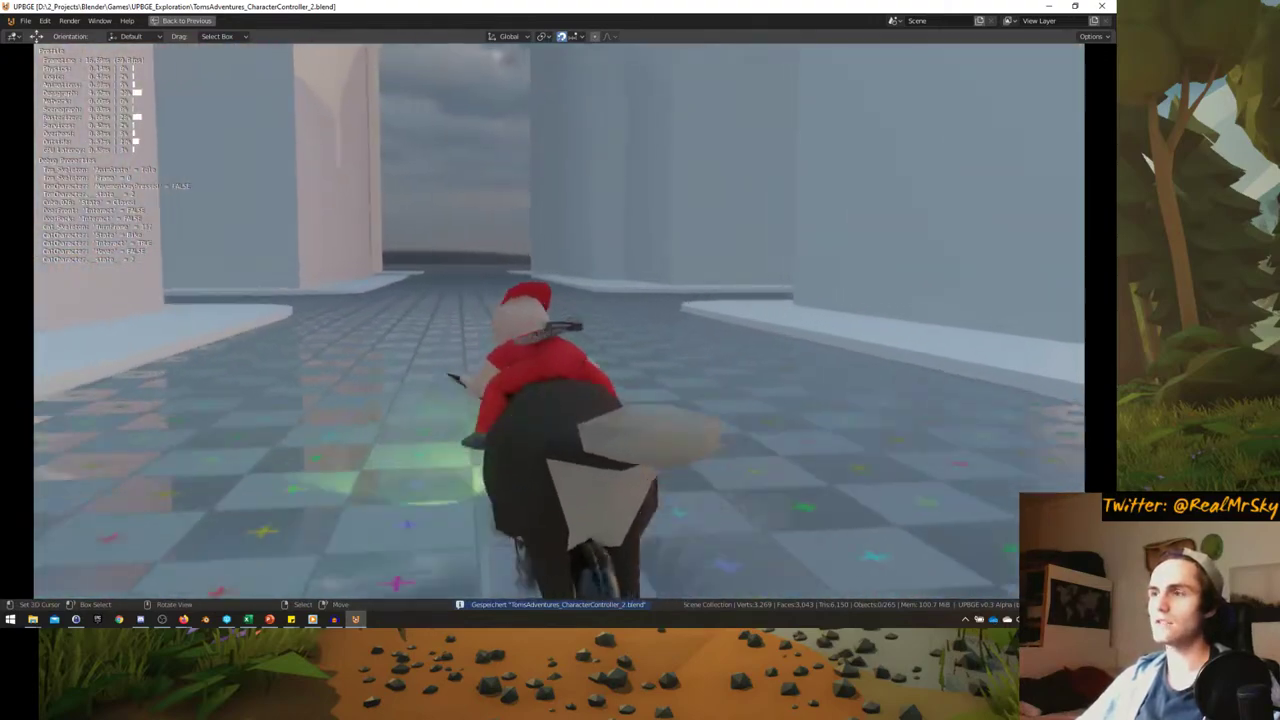
key(d)
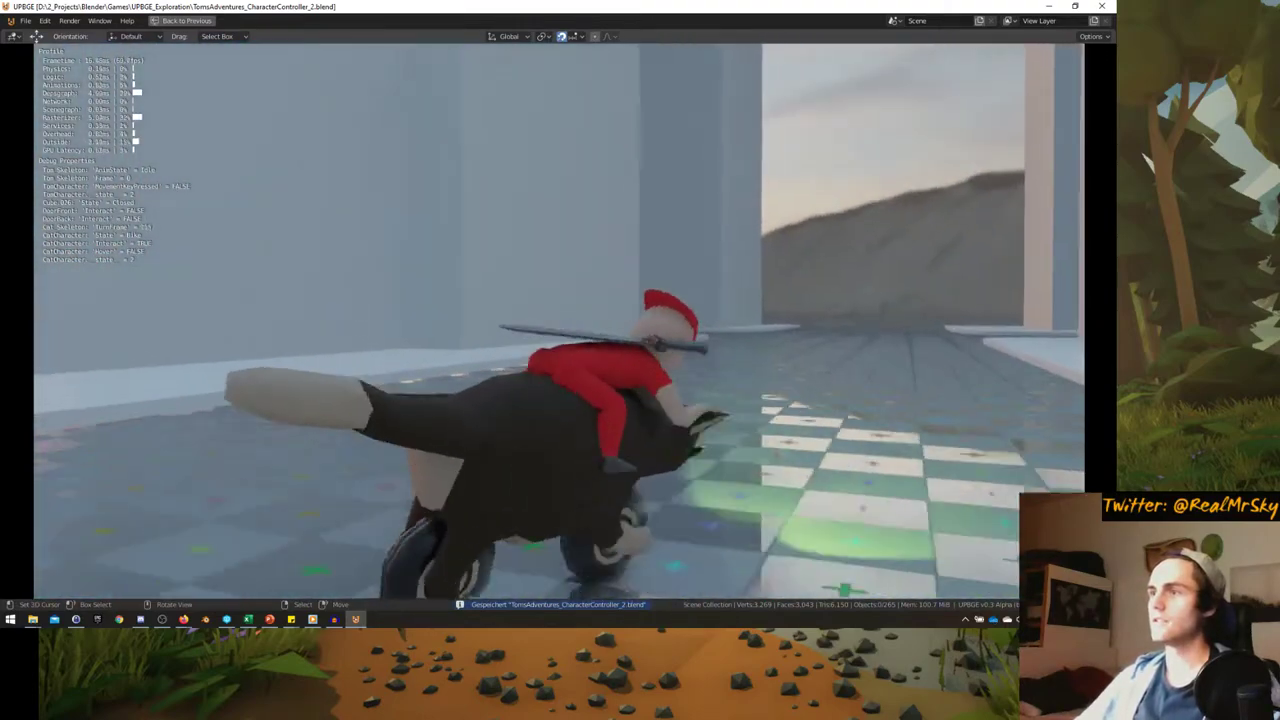
key(a)
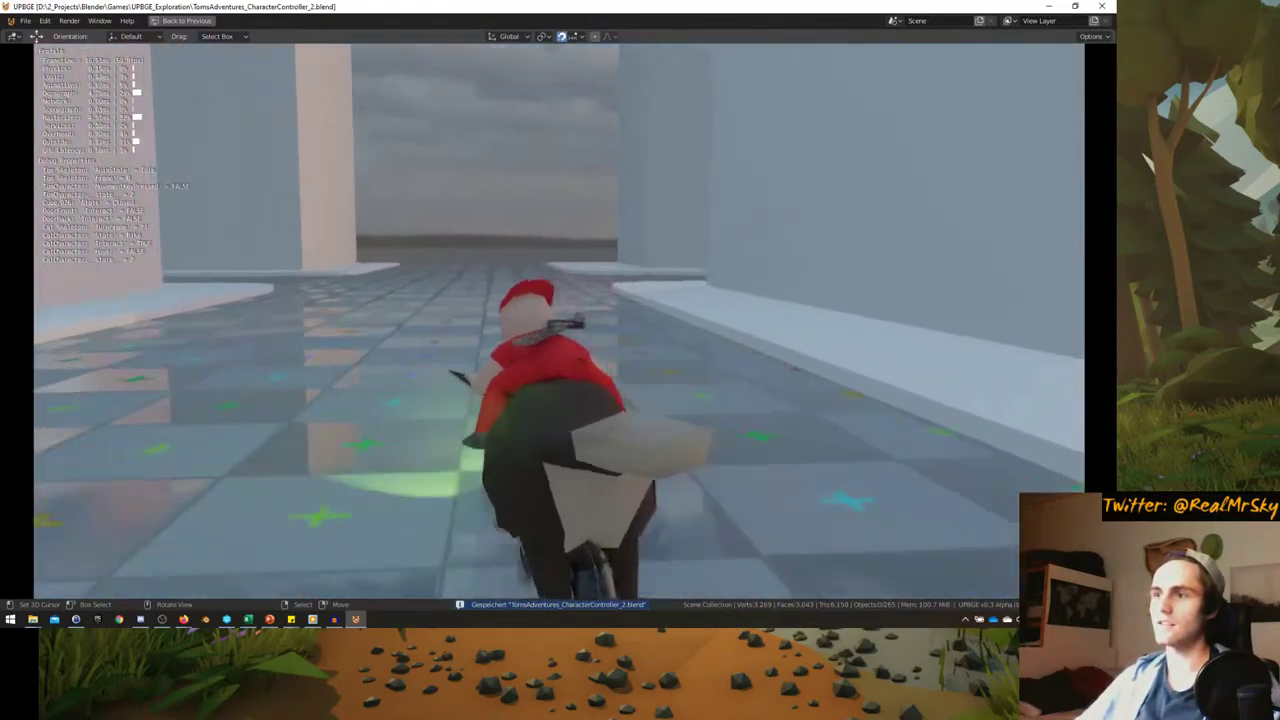
key(a)
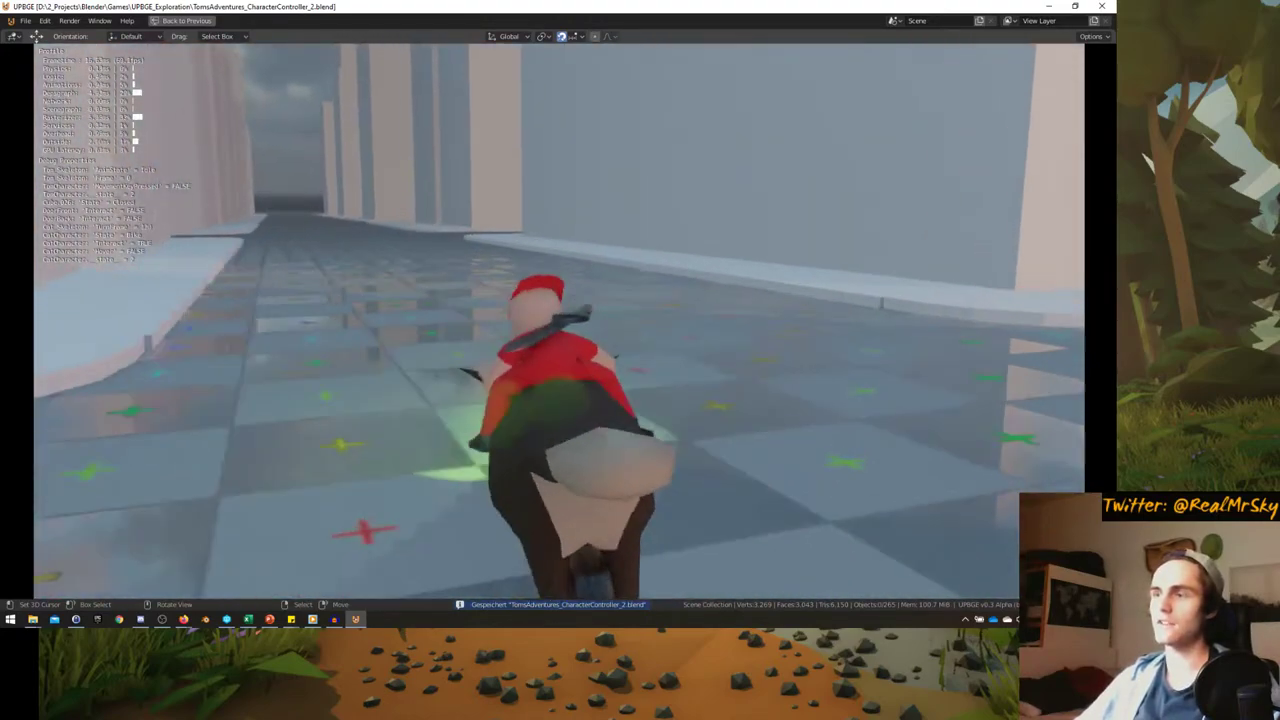
key(w)
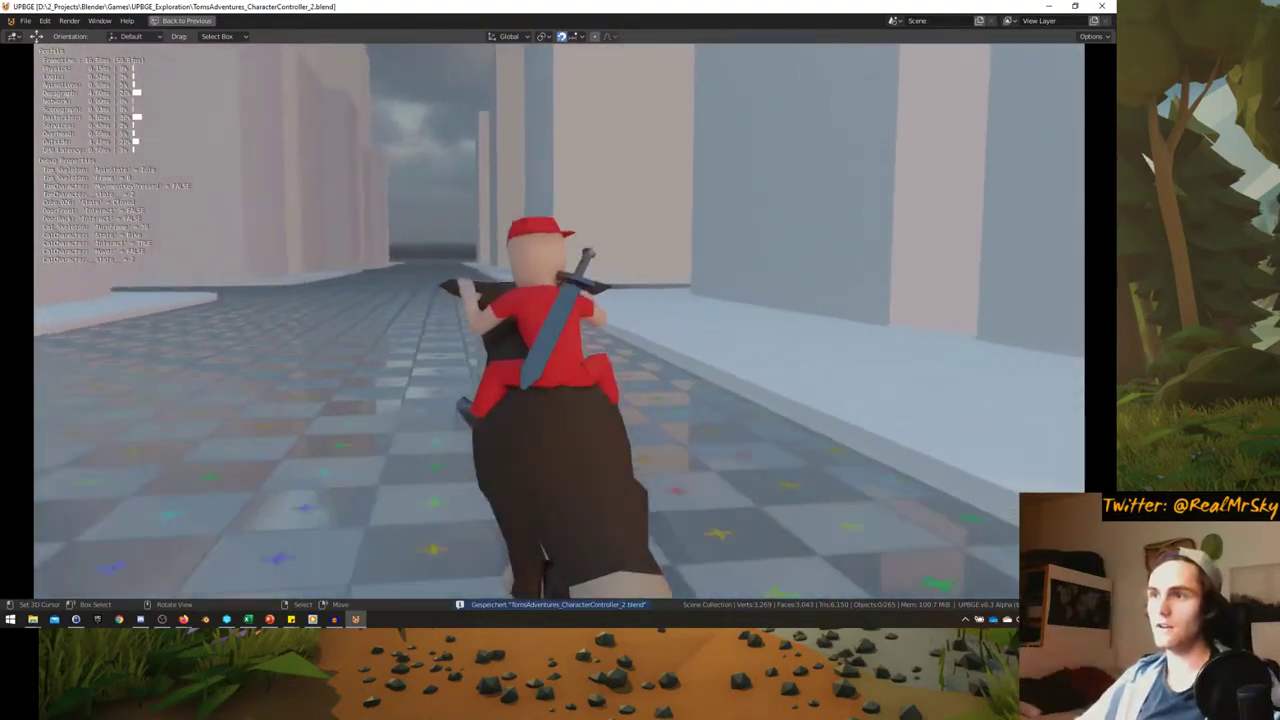
key(d)
key(d)
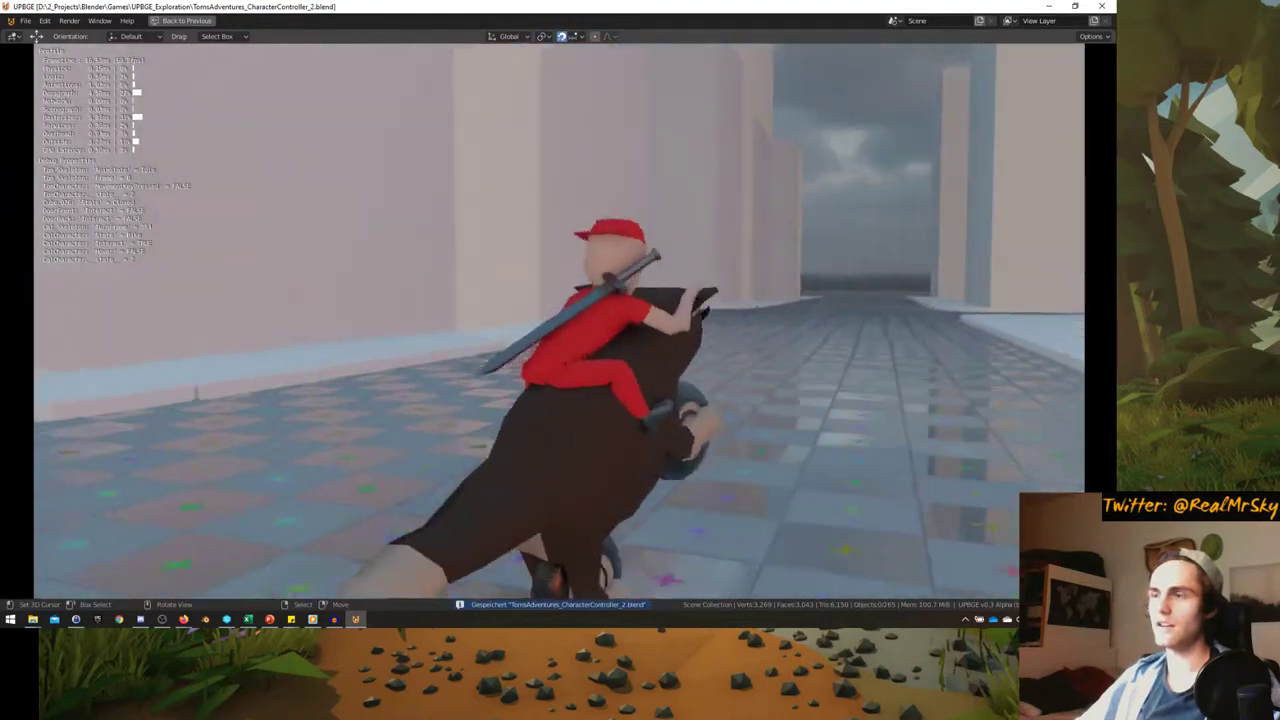
key(a)
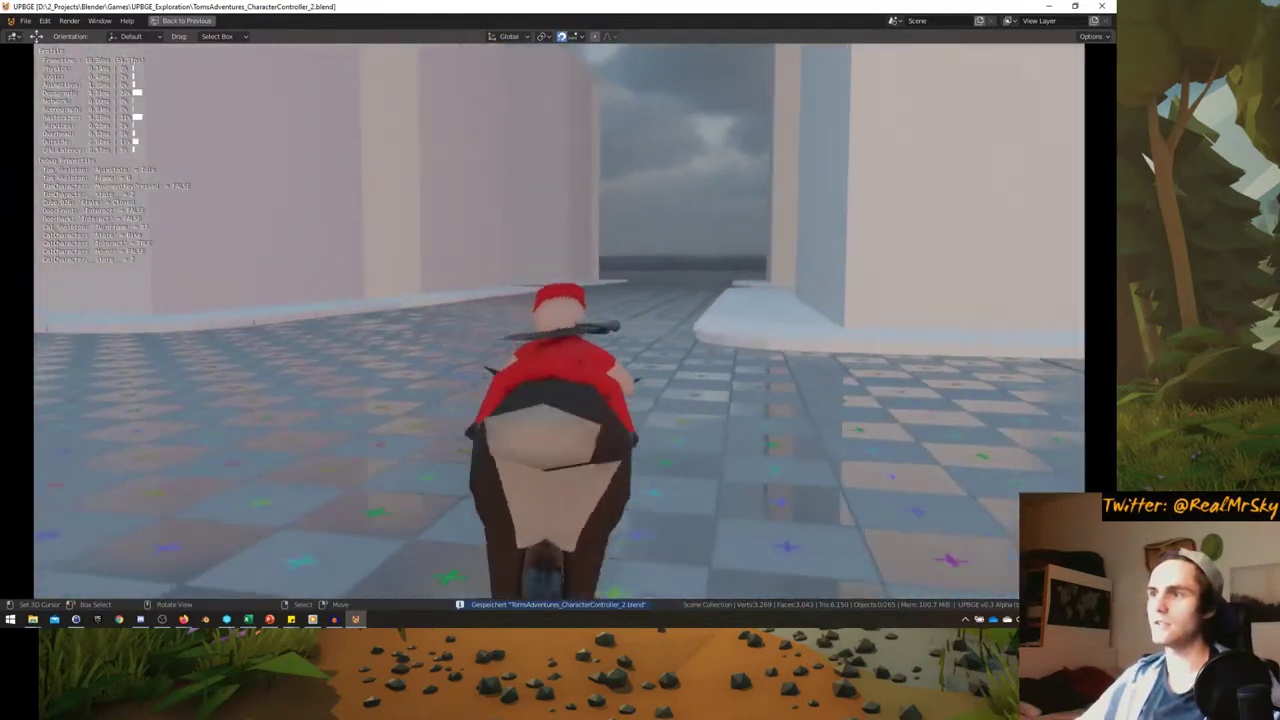
key(w)
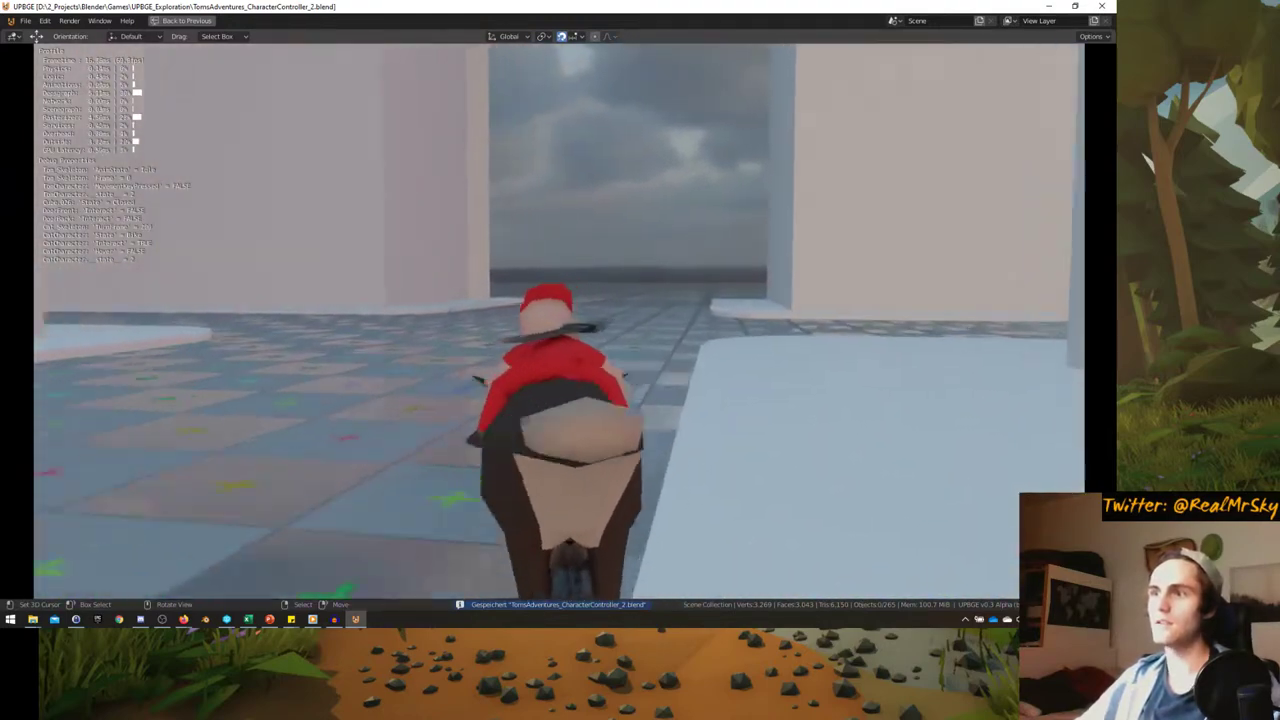
key(a)
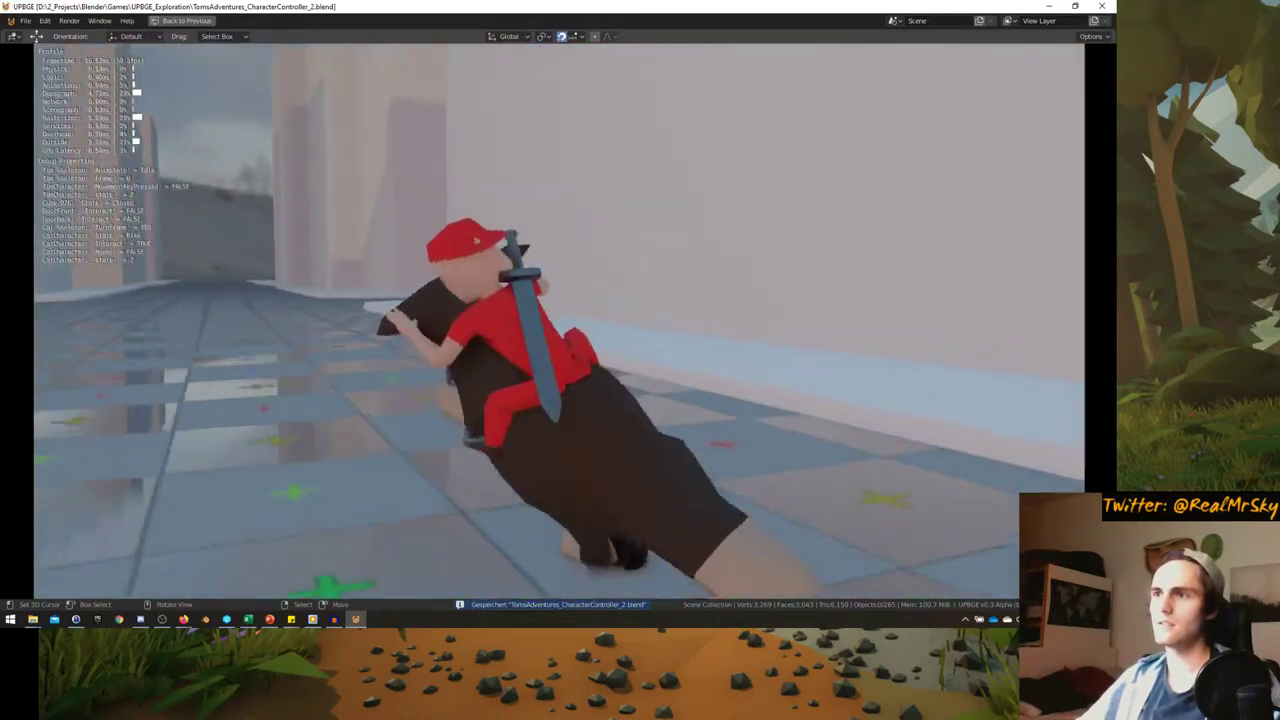
key(d)
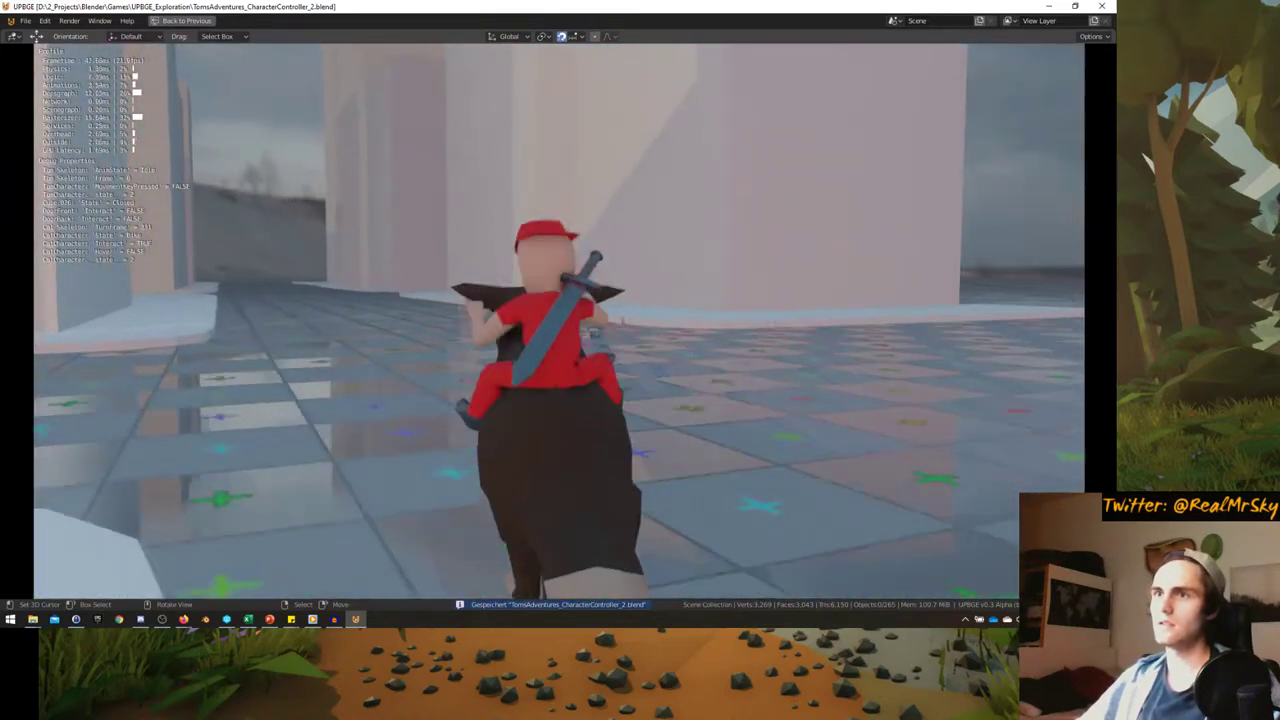
key(w)
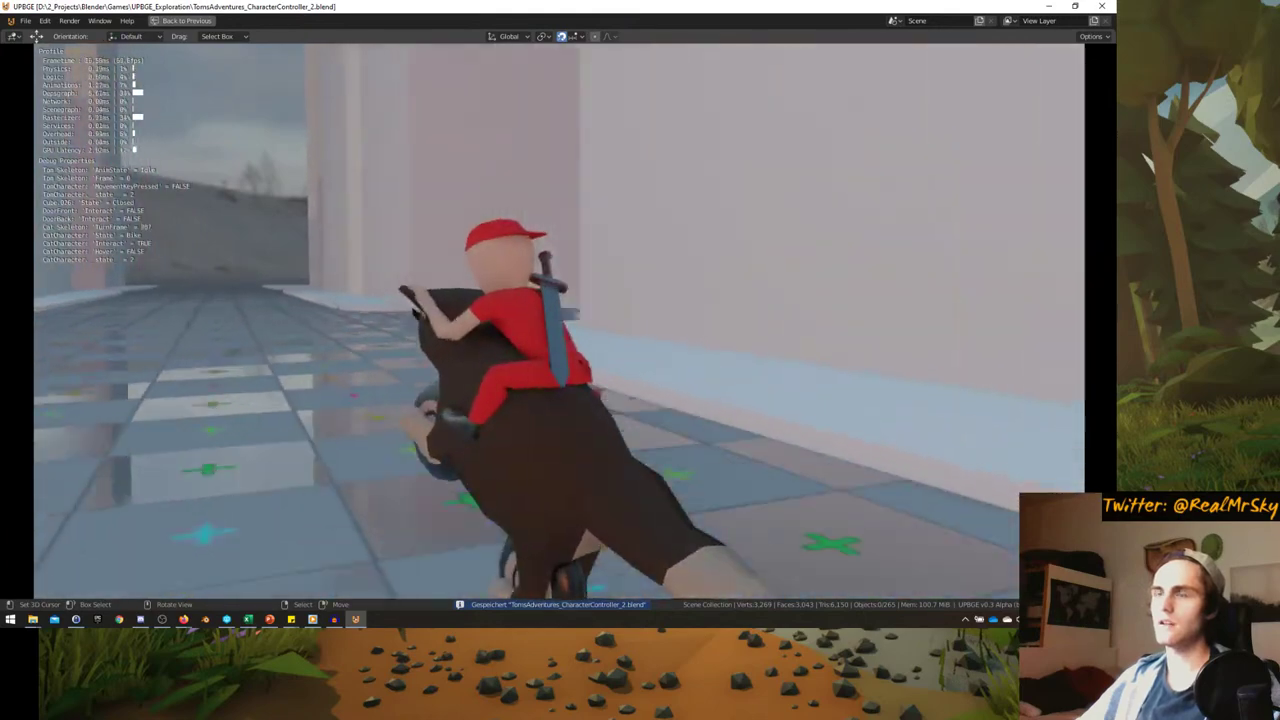
key(a)
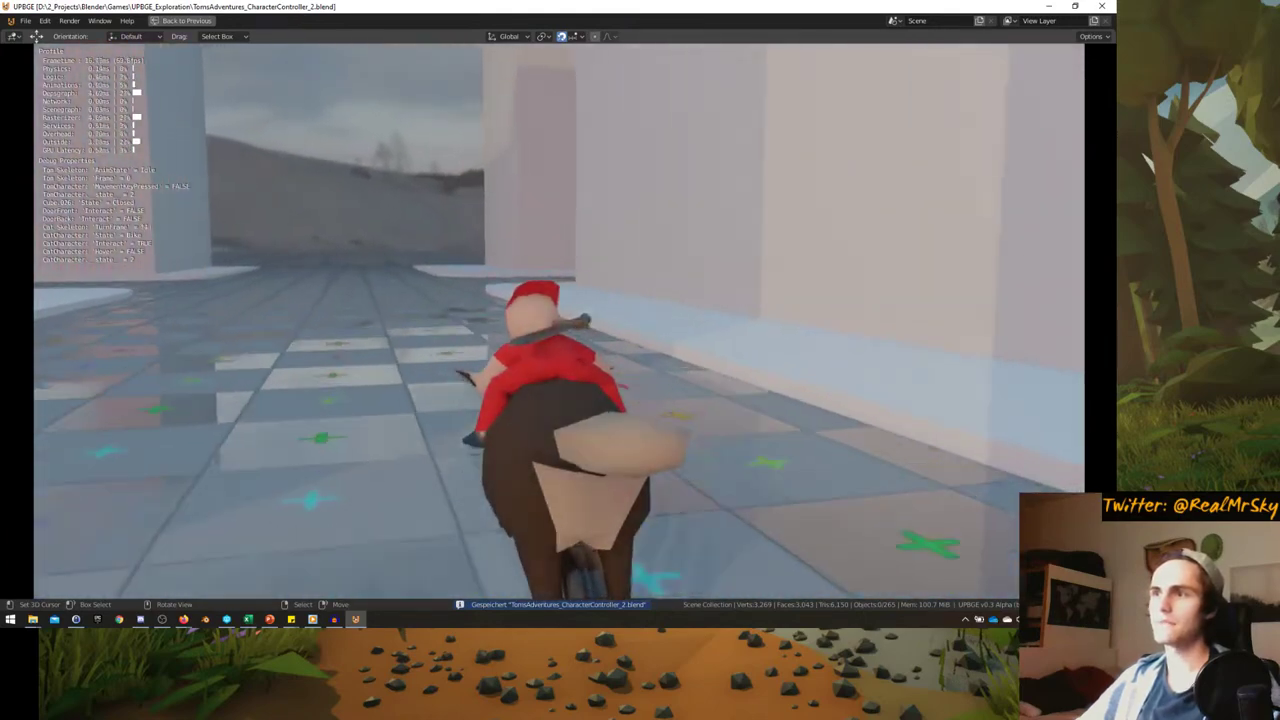
key(a)
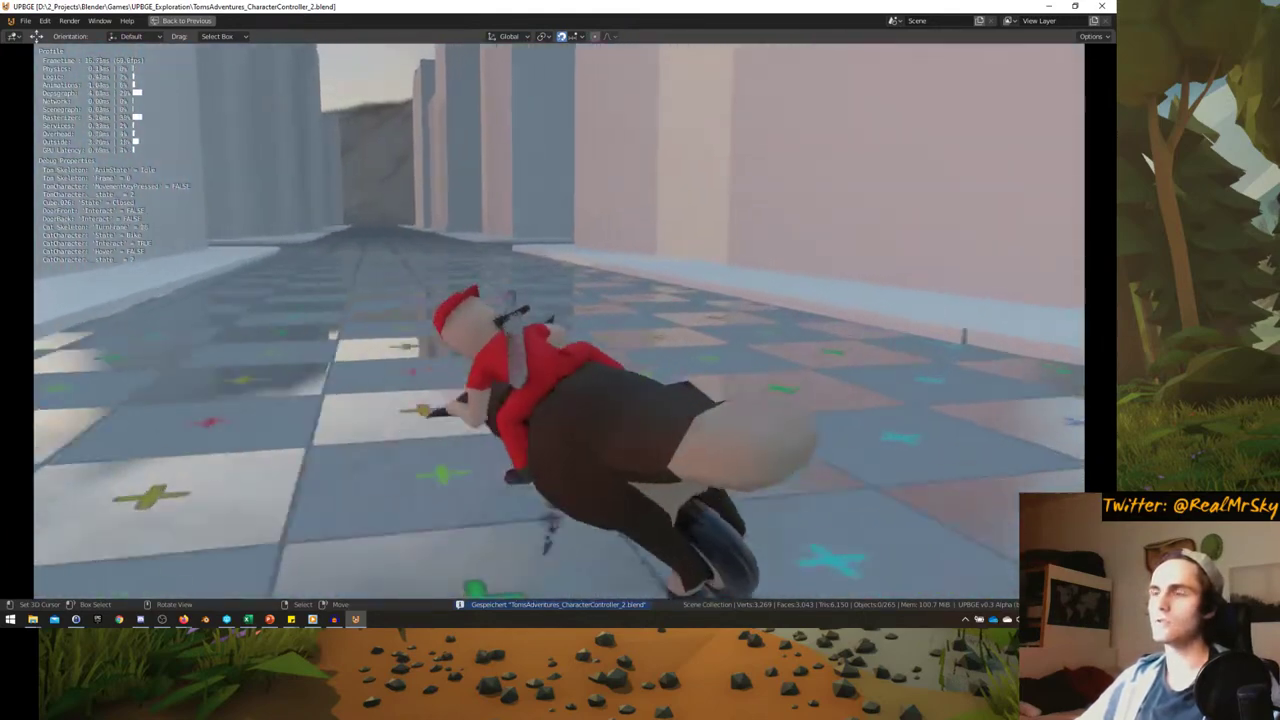
key(a)
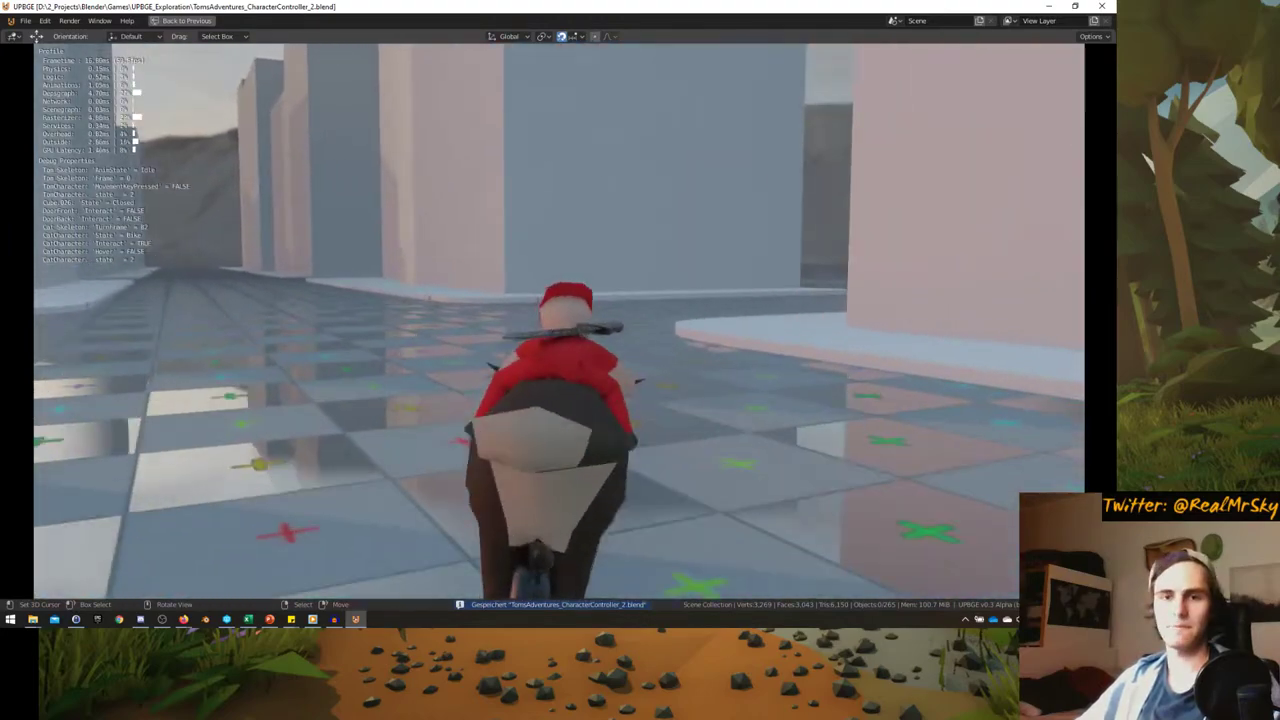
key(d)
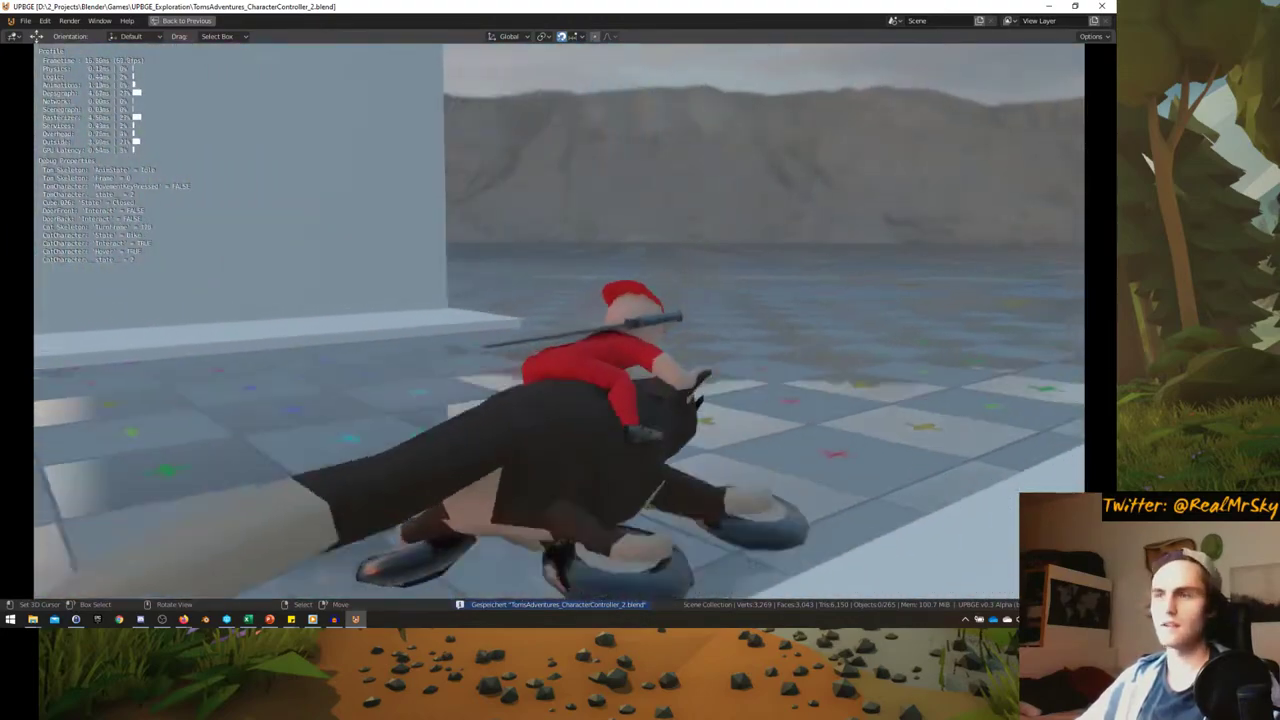
key(a)
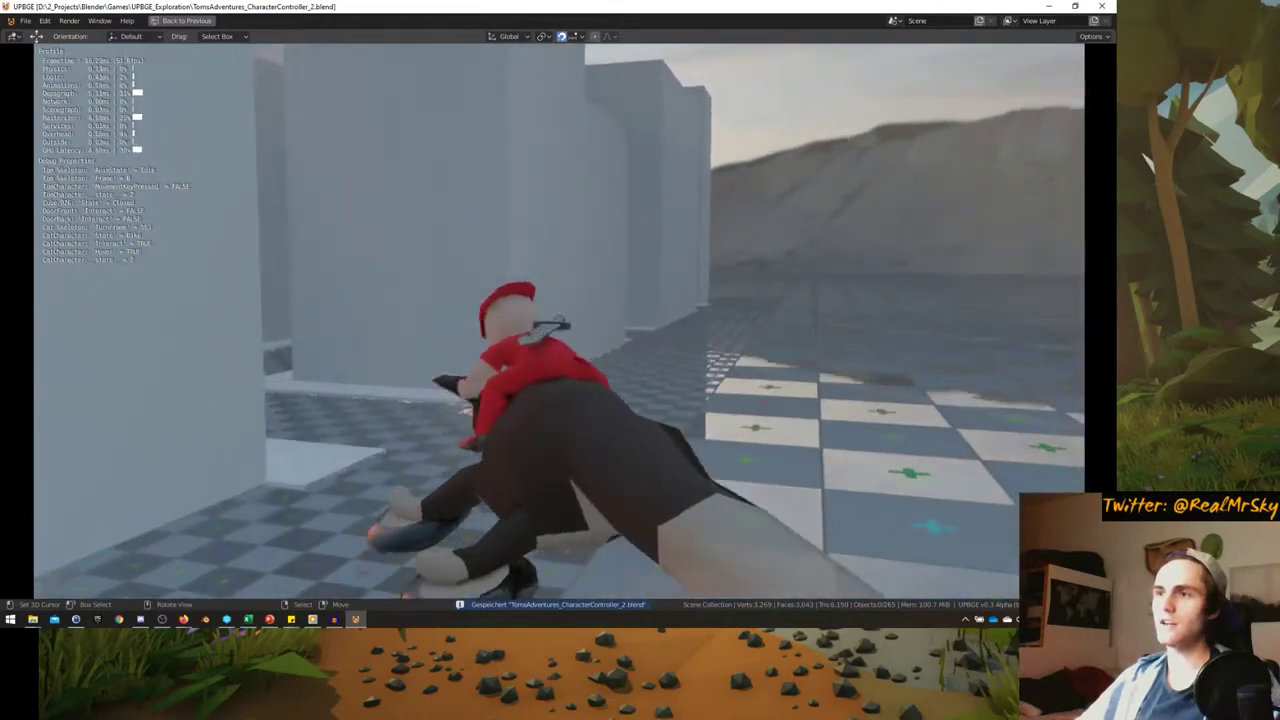
key(a)
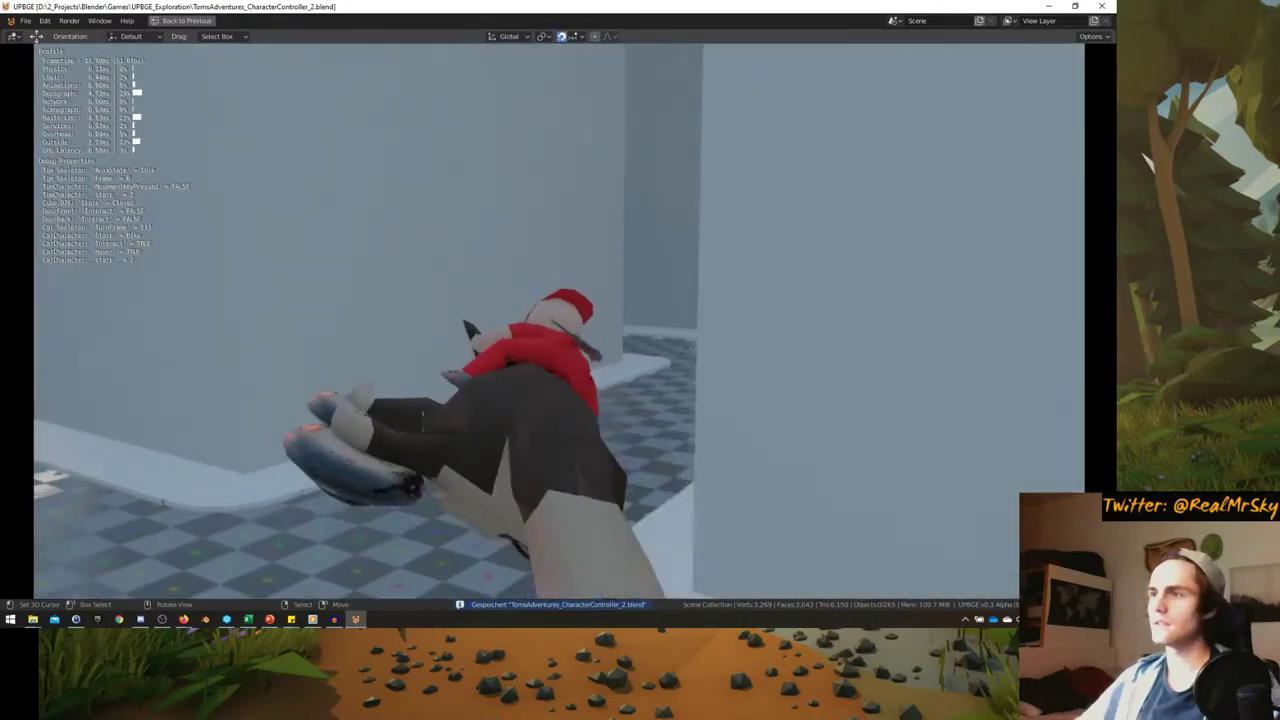
key(d)
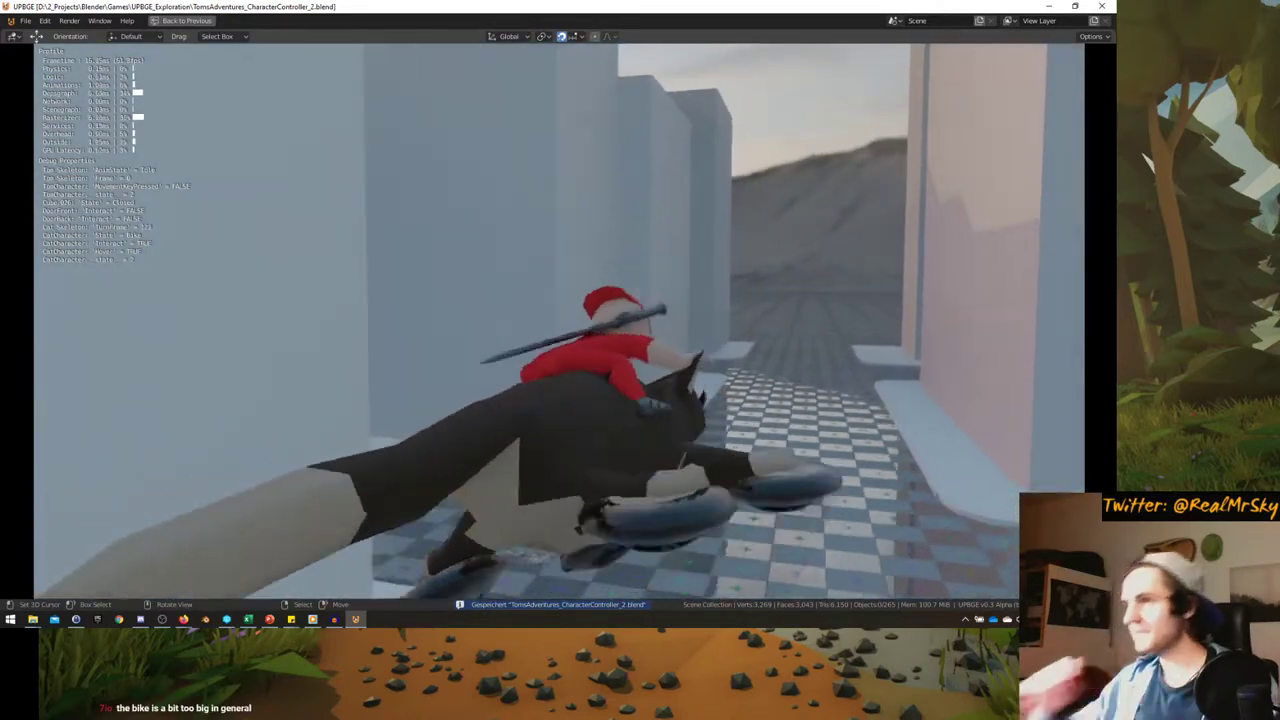
- Keep steering the cat through the corridors, then quit the game and view the level
key(d)
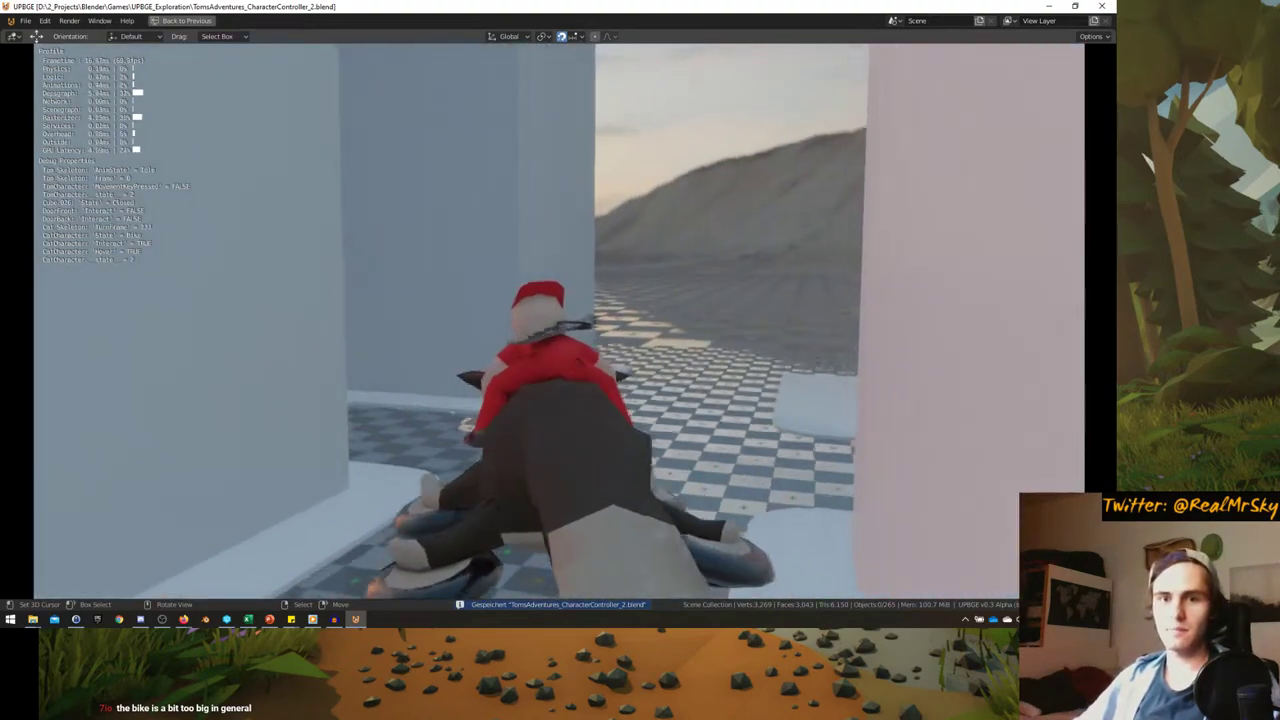
key(a)
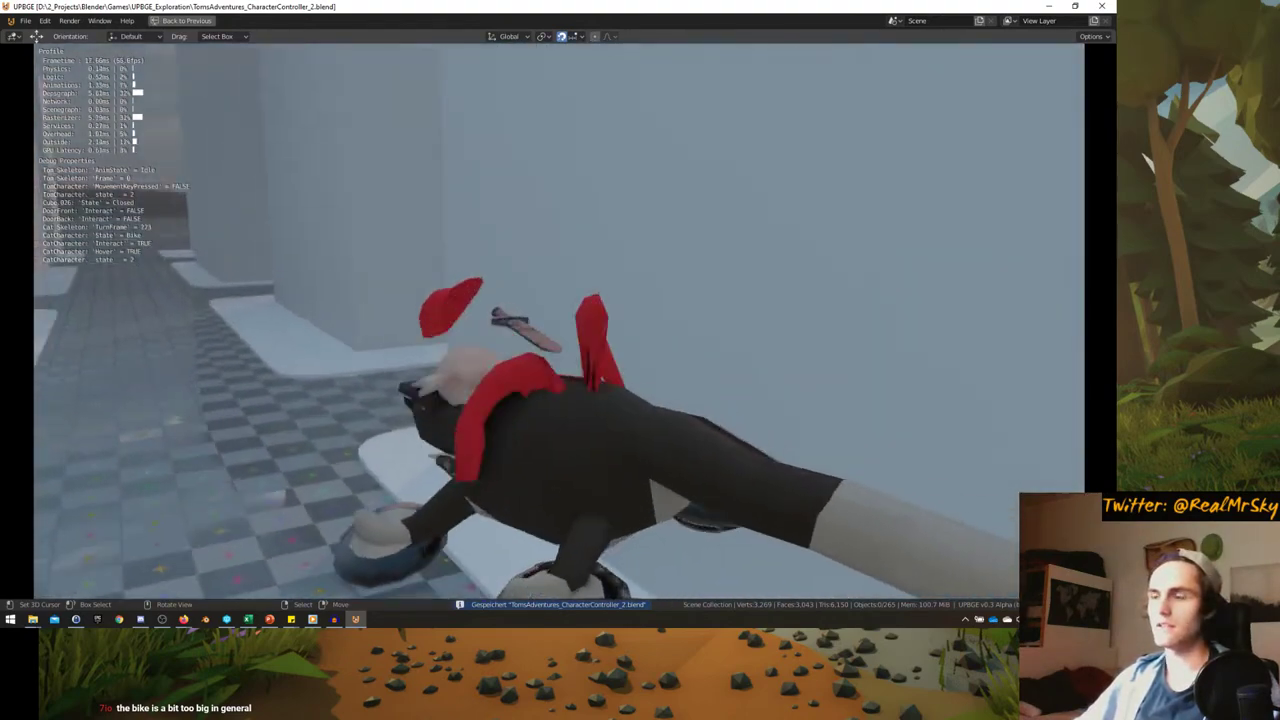
key(d)
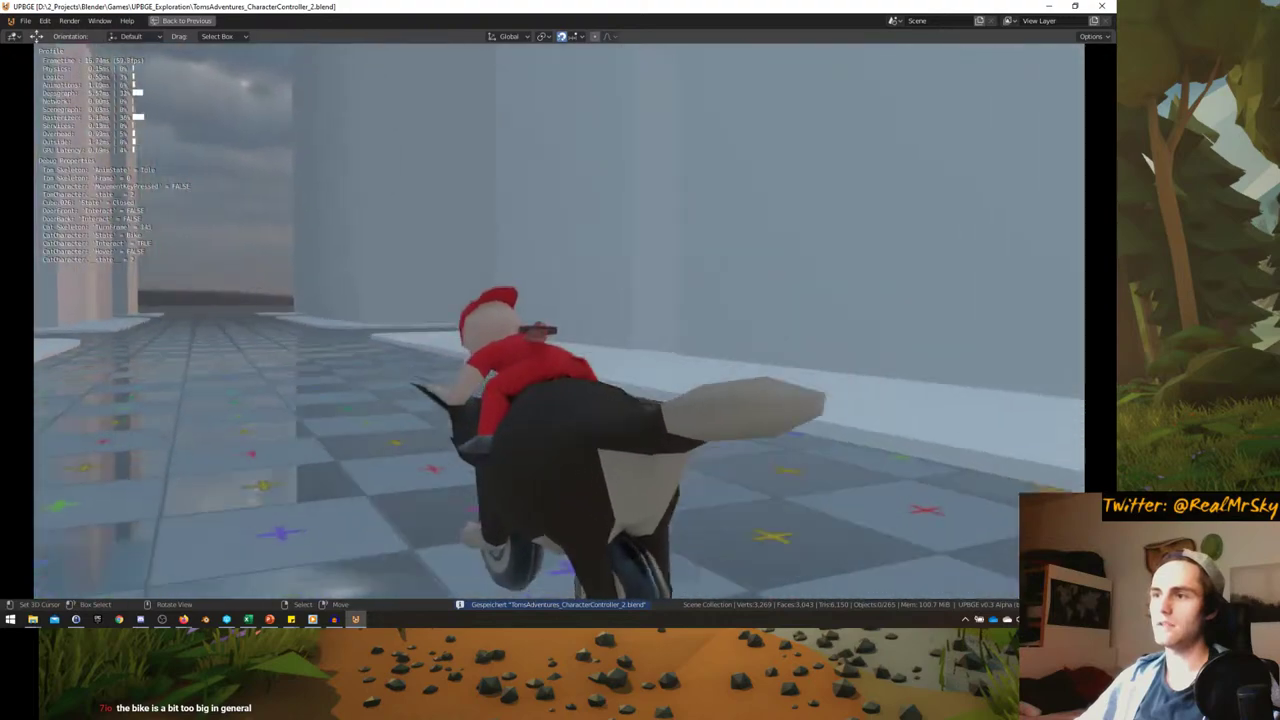
key(d)
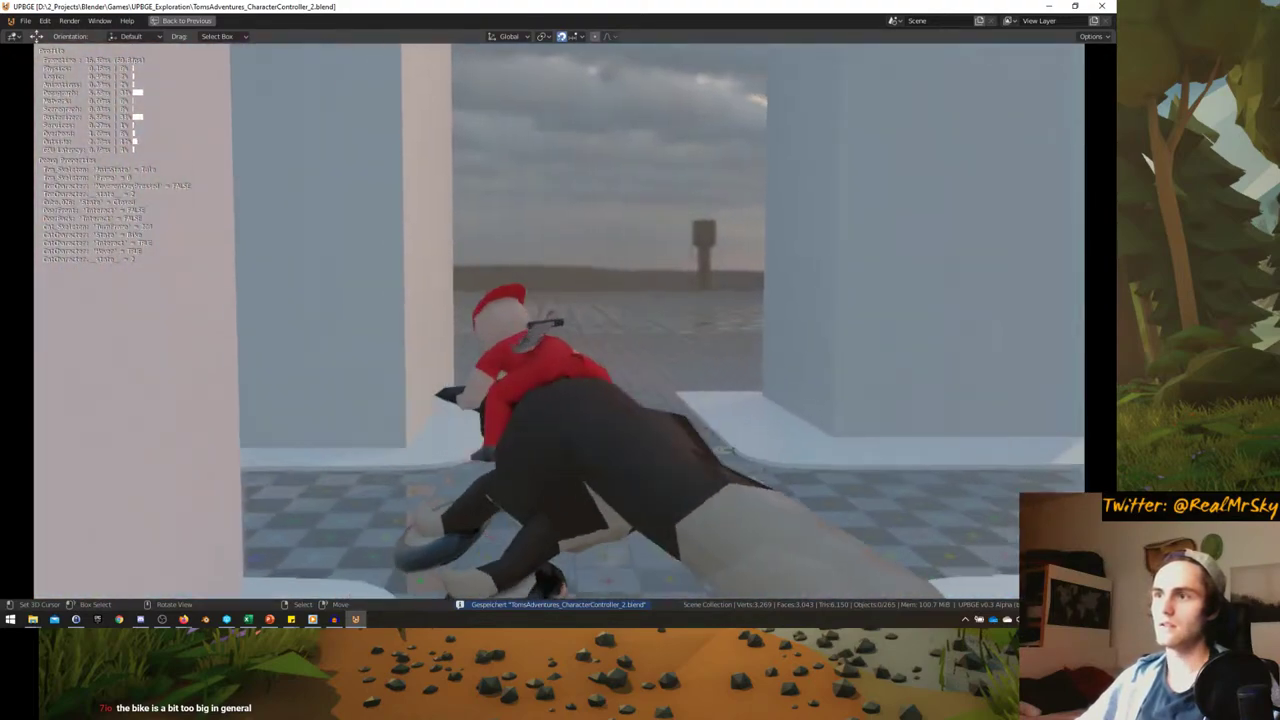
key(d)
key(d)
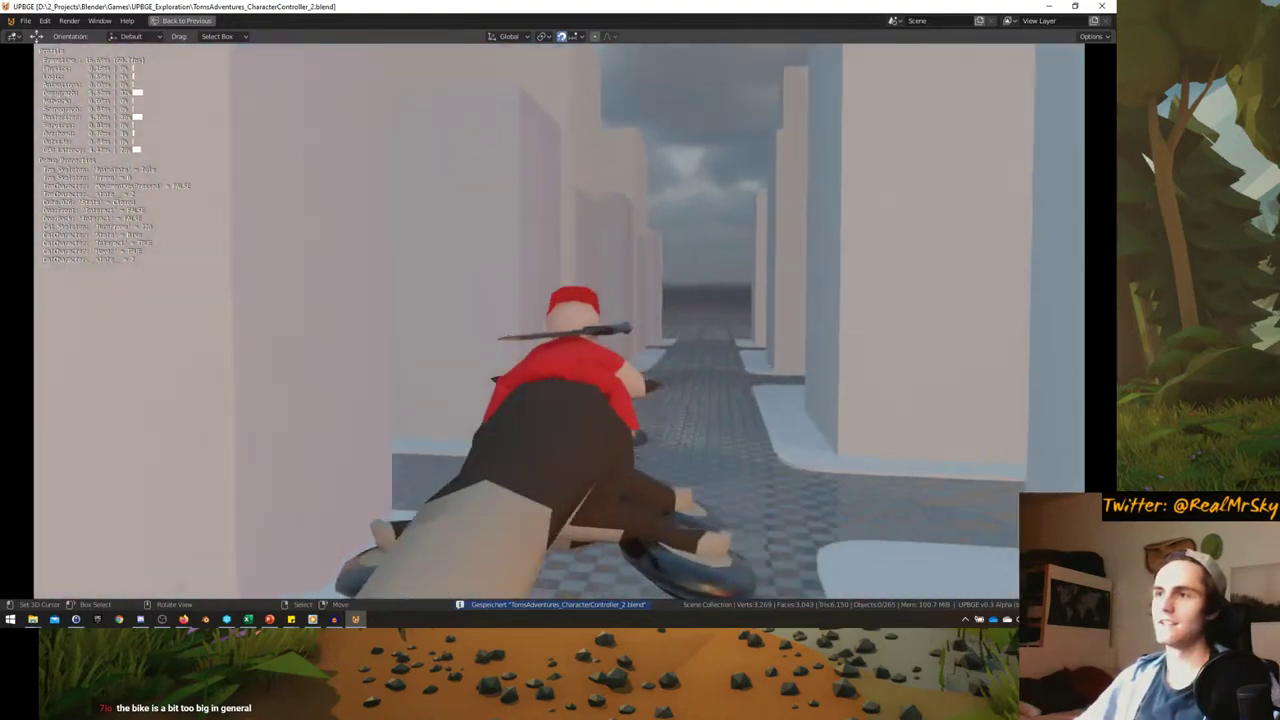
key(a)
key(d)
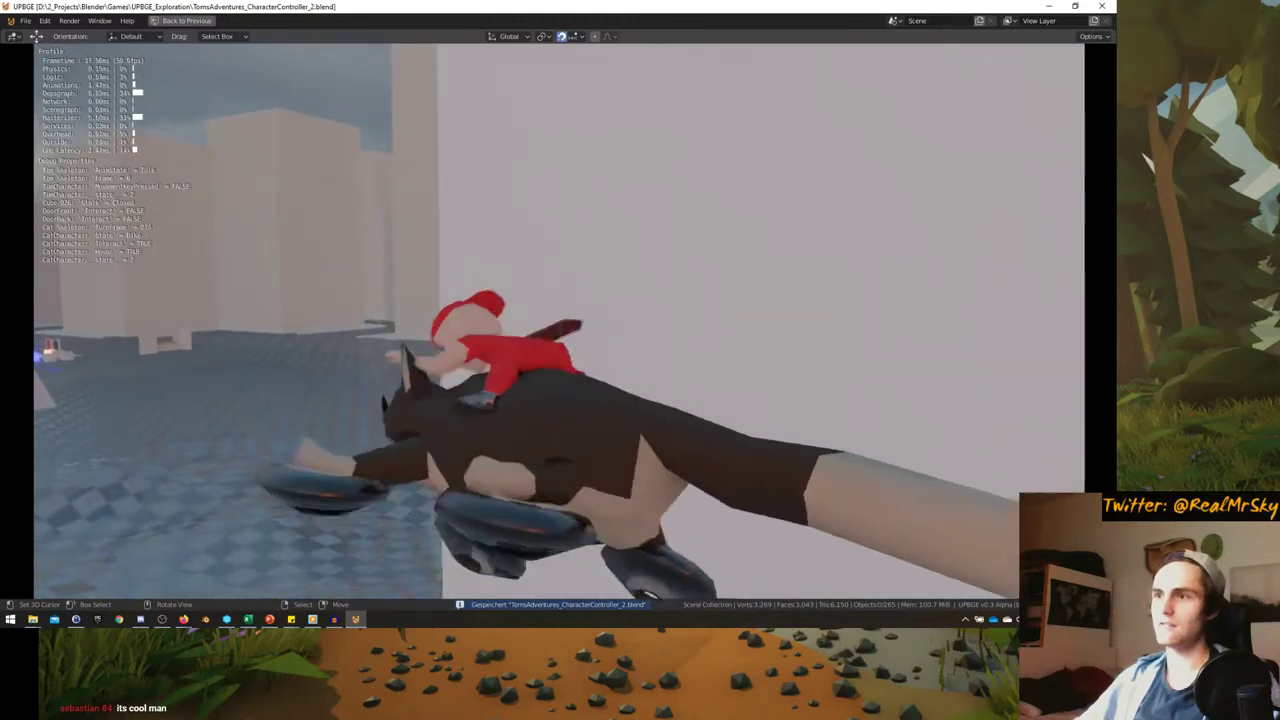
key(a)
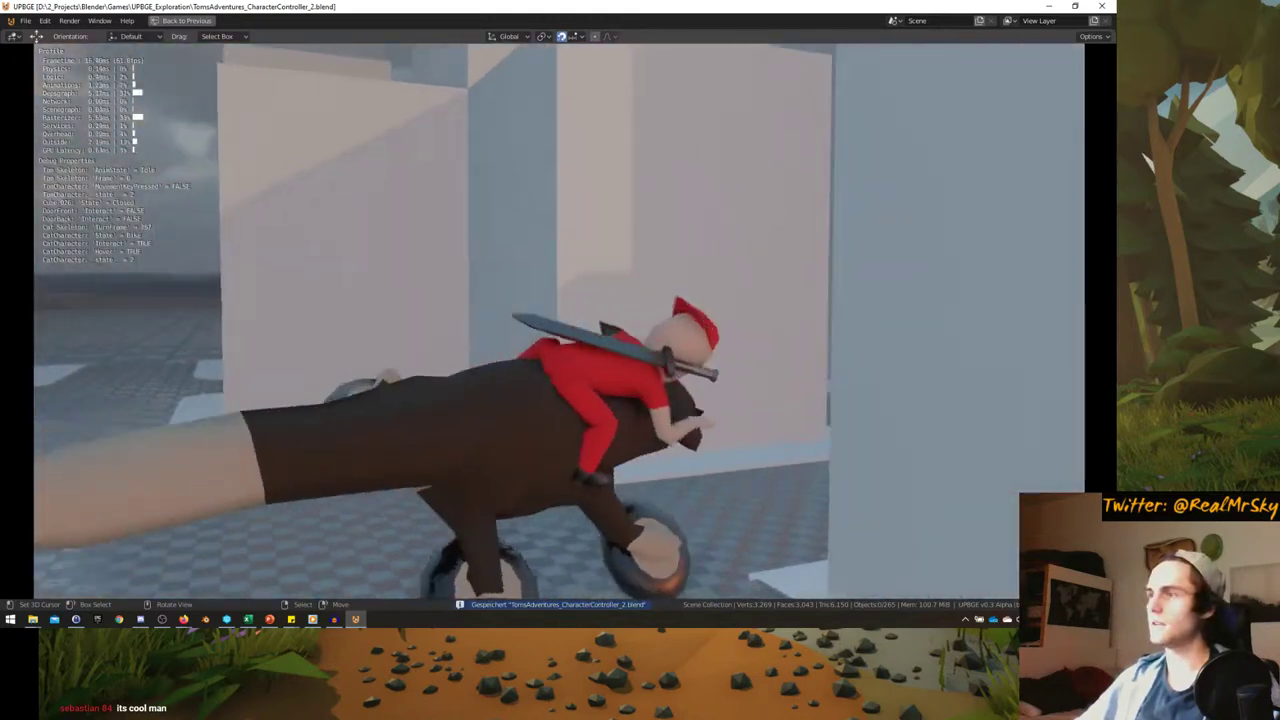
key(d)
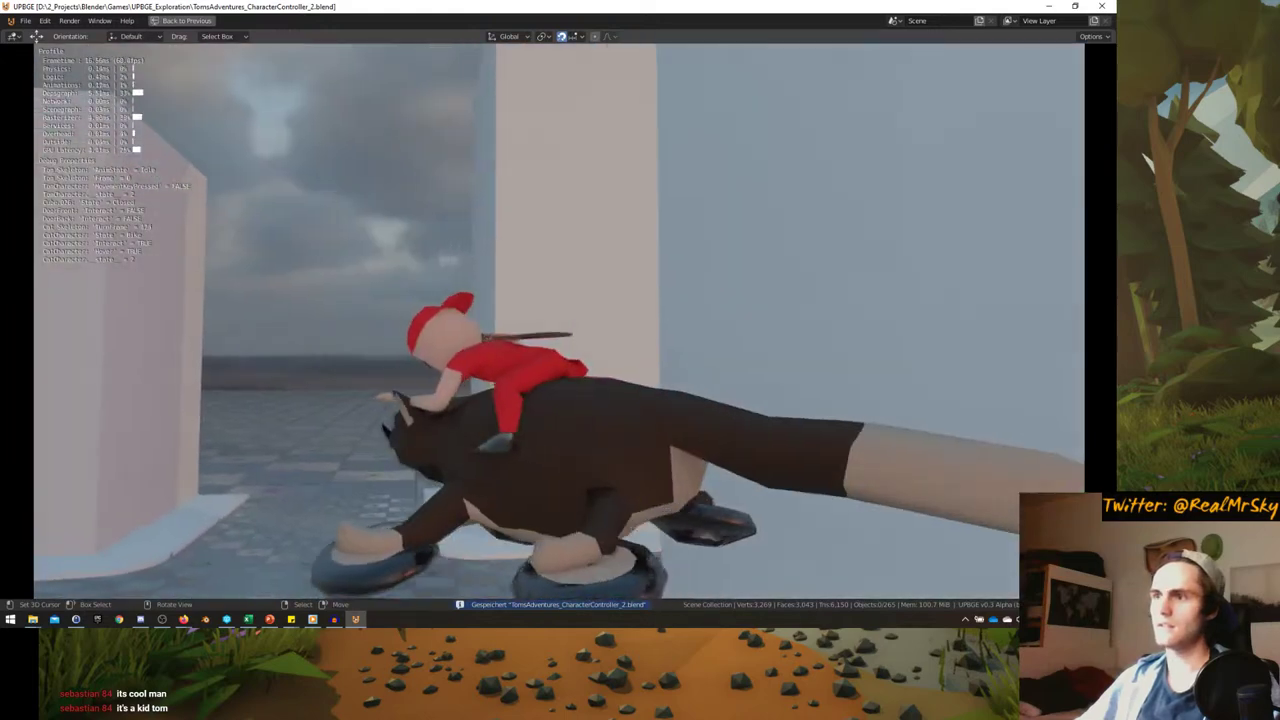
key(a)
key(d)
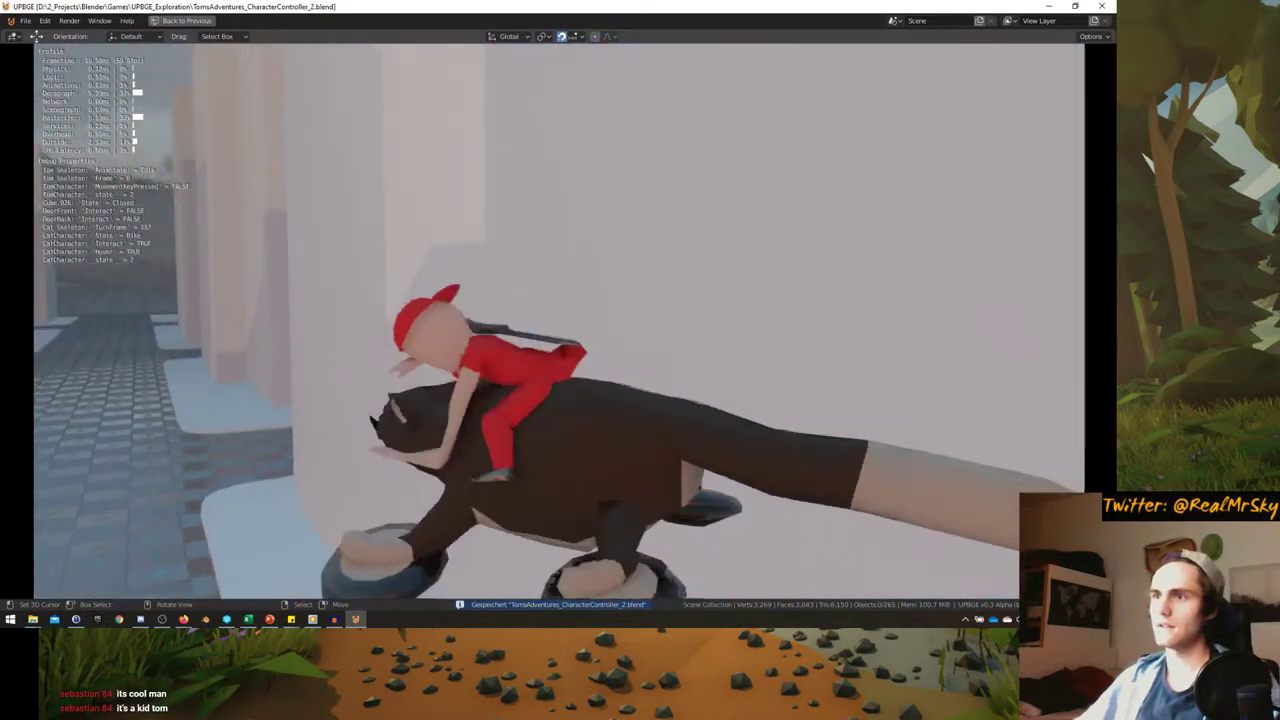
key(d)
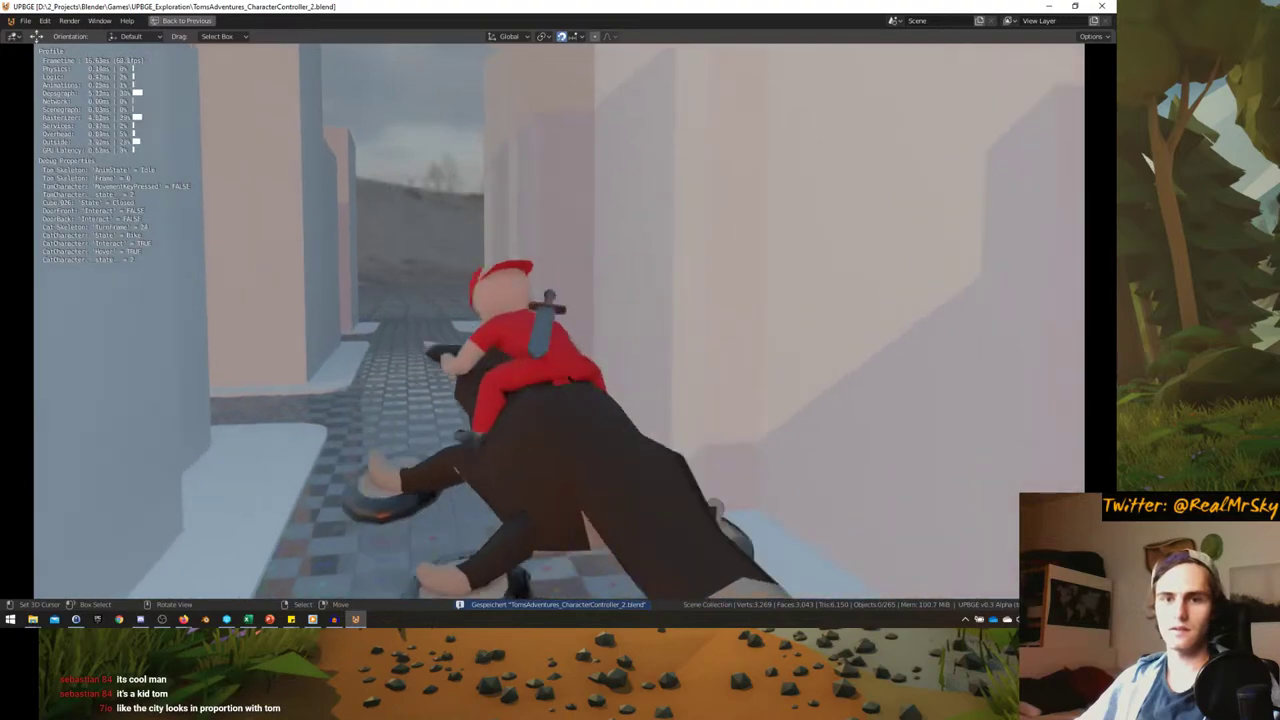
key(a)
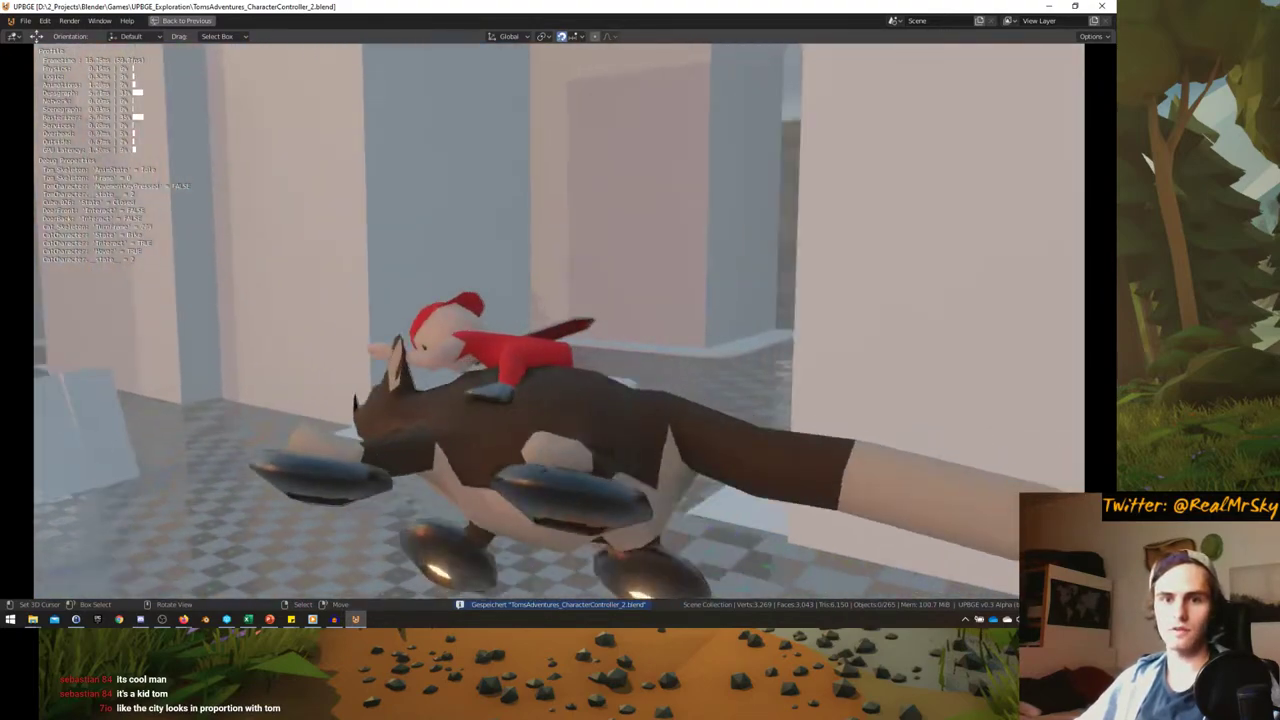
key(d)
key(a)
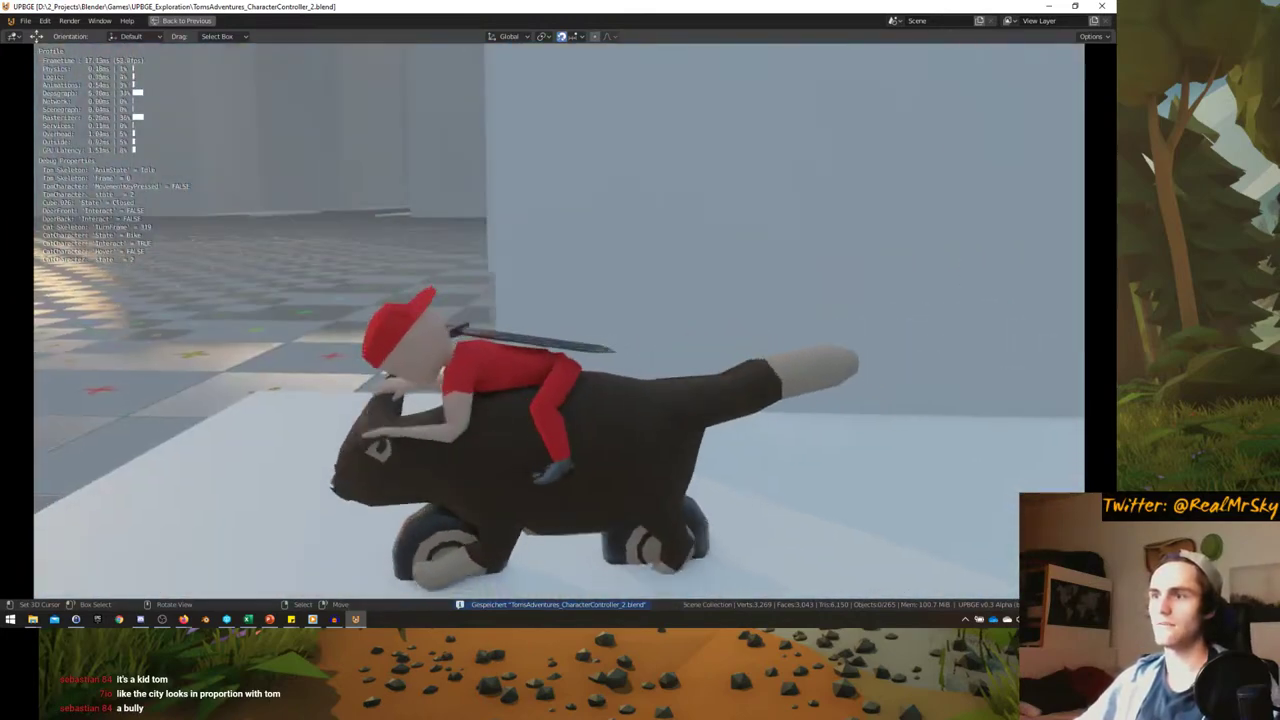
key(d)
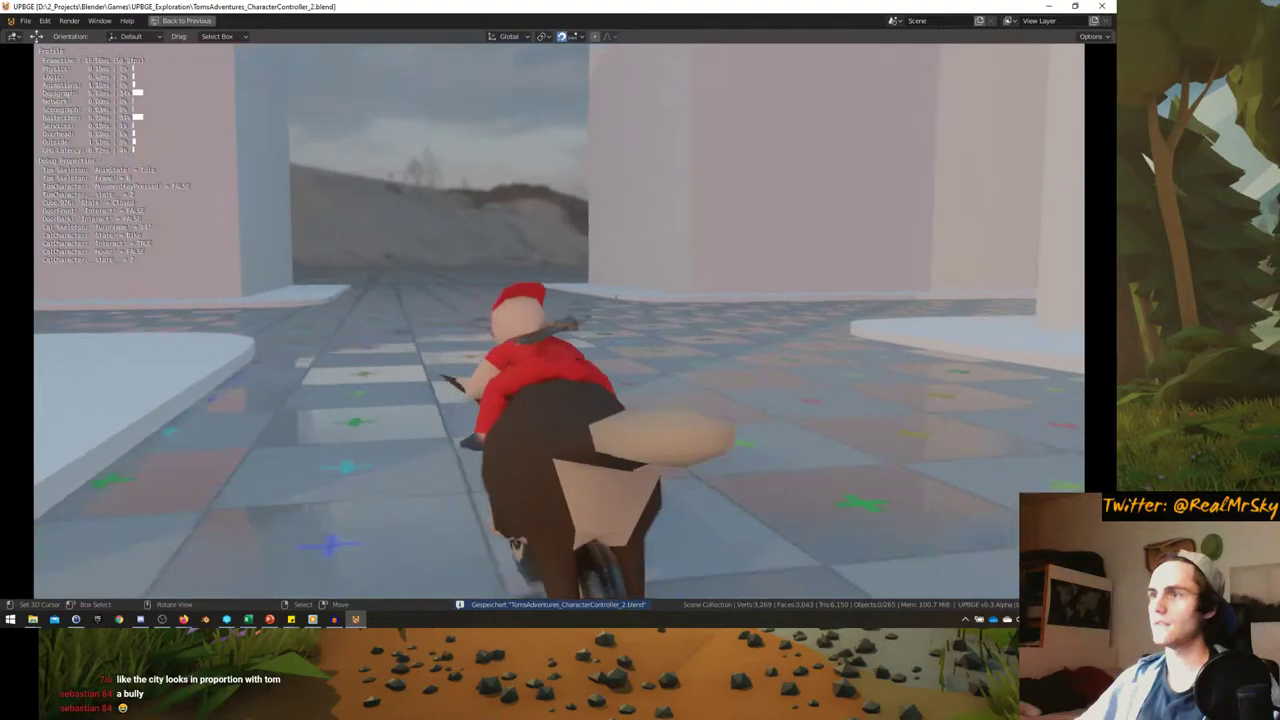
key(a)
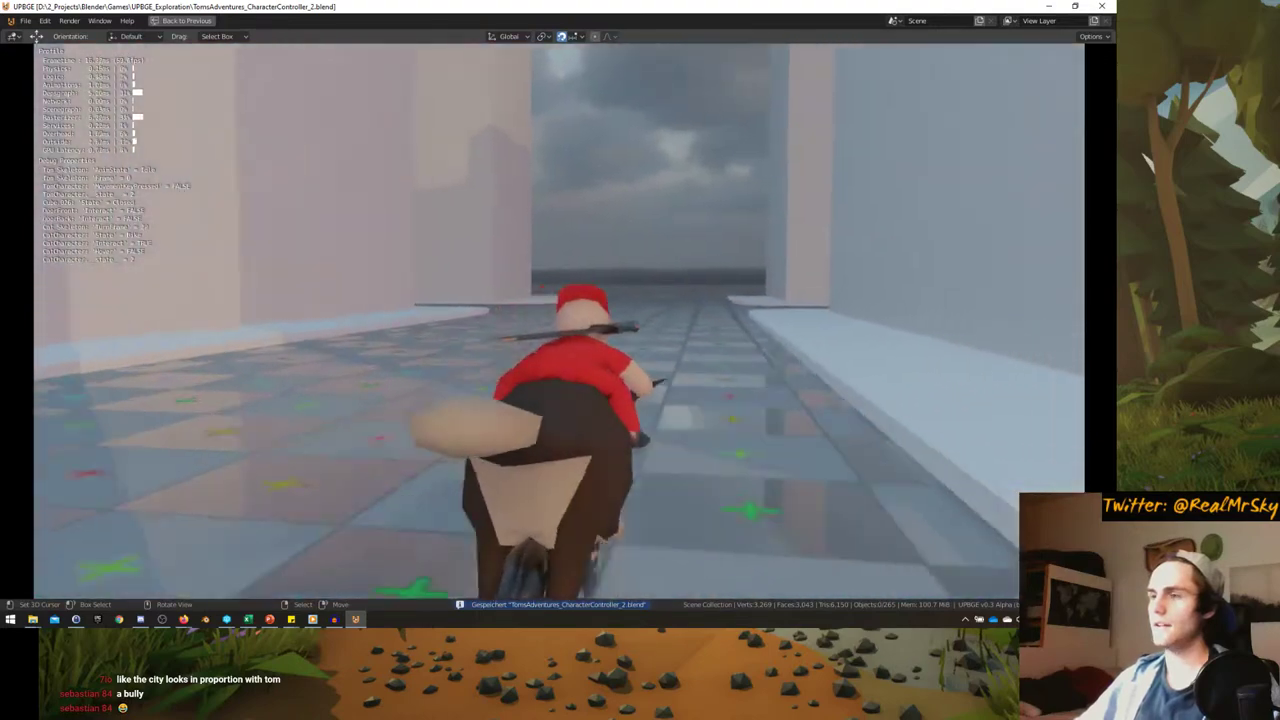
key(d)
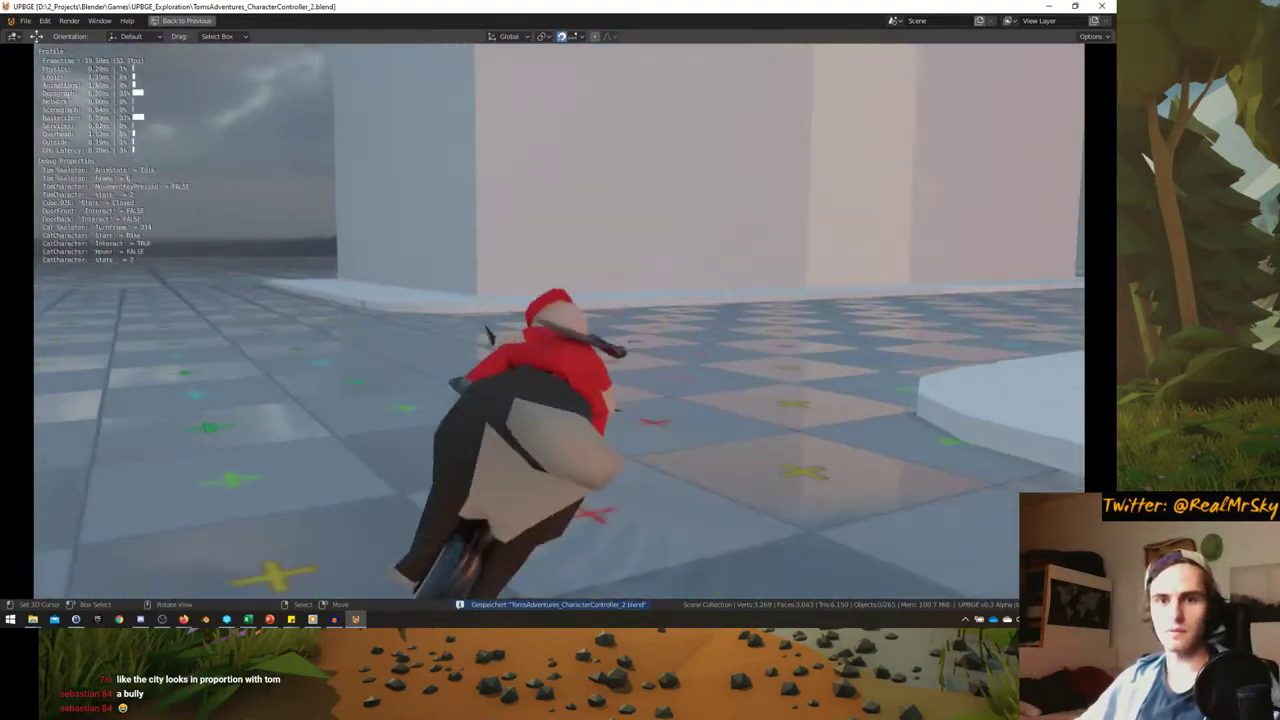
key(a)
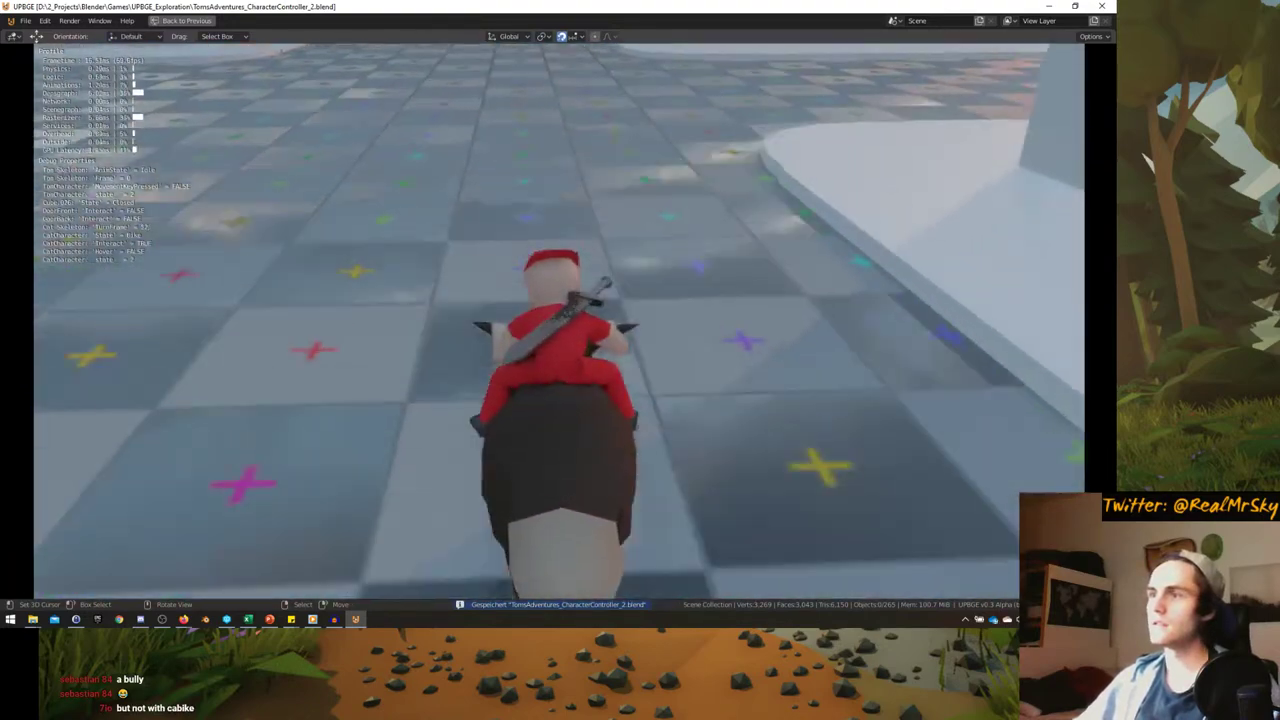
key(Escape)
middle_drag(461, 295, 513, 298)
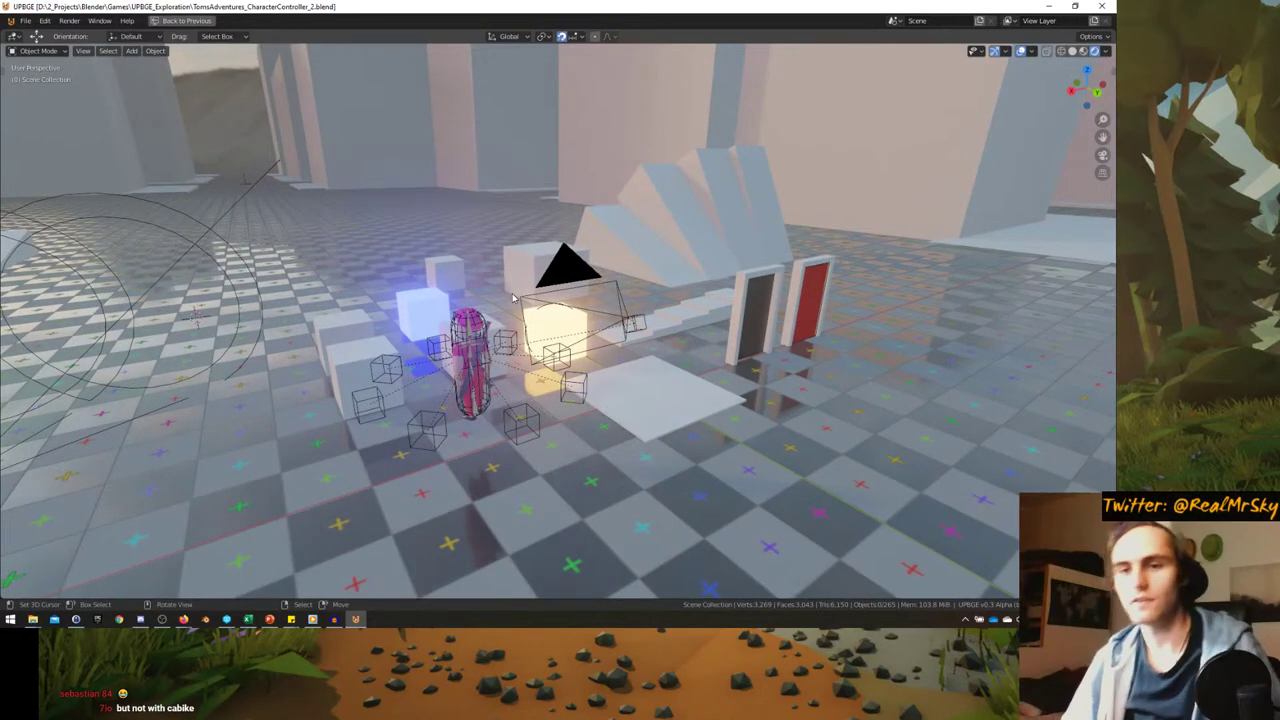
- Restore the full Logic workspace layout and reframe the view
key(ctrl+space)
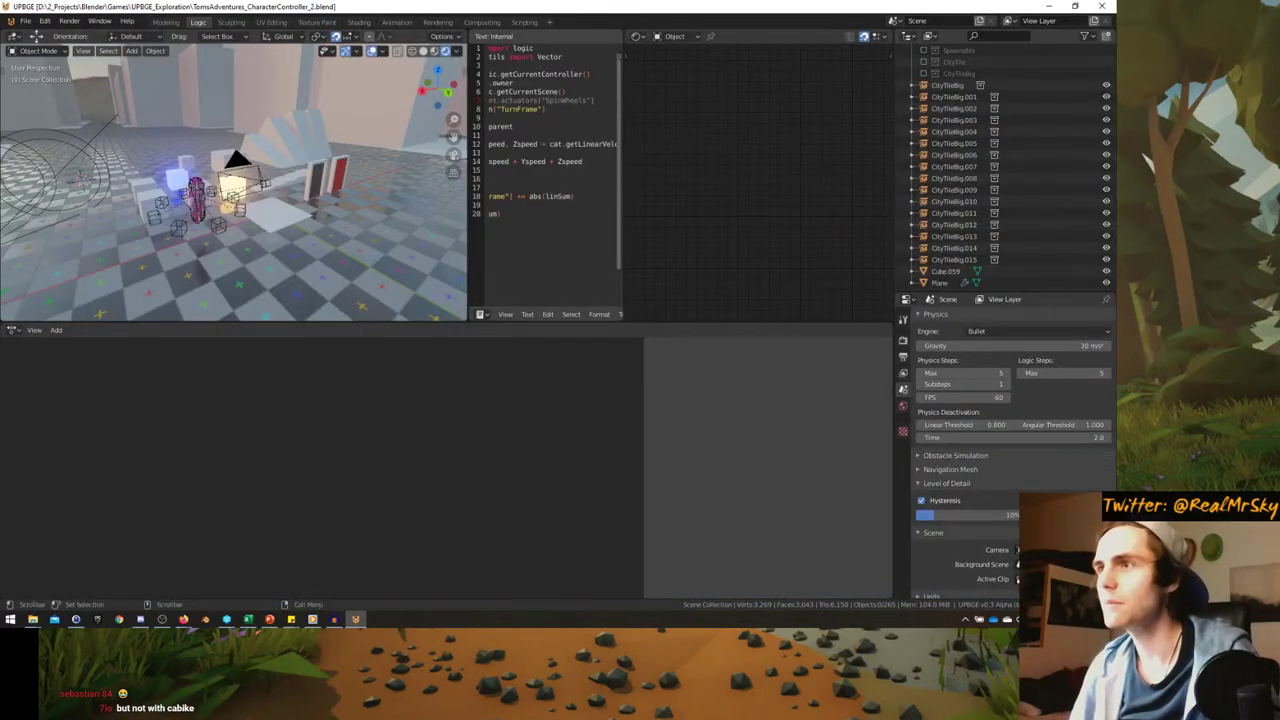
drag(468, 219, 463, 219)
middle_drag(380, 210, 380, 109)
scroll(290, 180, up, 2)
- Select Tom_Skeleton, then Tom_Mesh, and check the mesh's dimensions in the sidebar
click(295, 175)
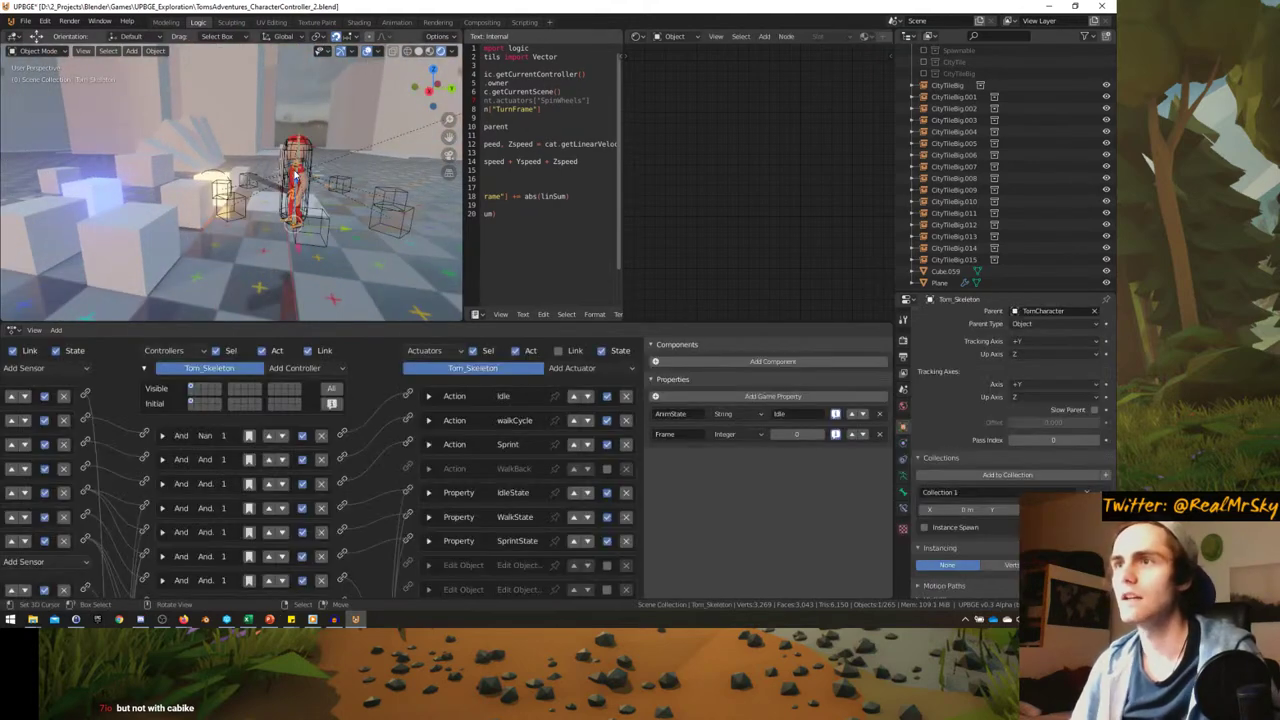
scroll(295, 175, up, 2)
click(249, 171)
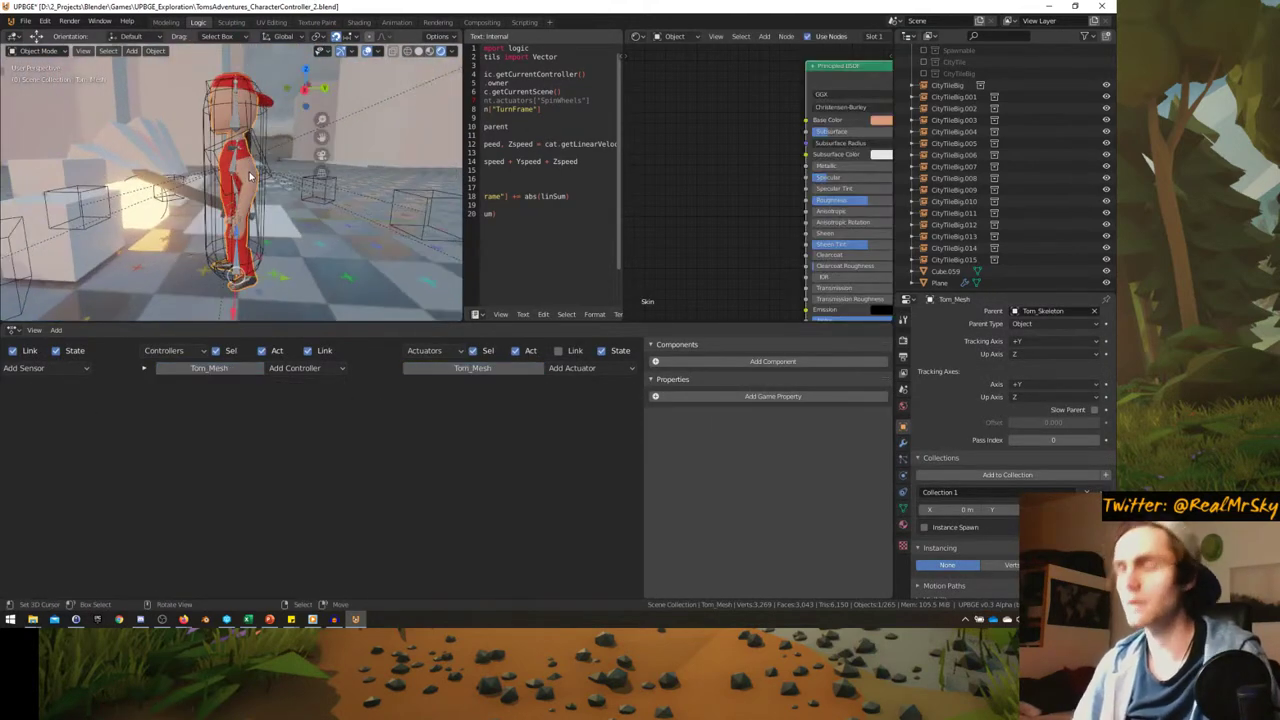
key(n)
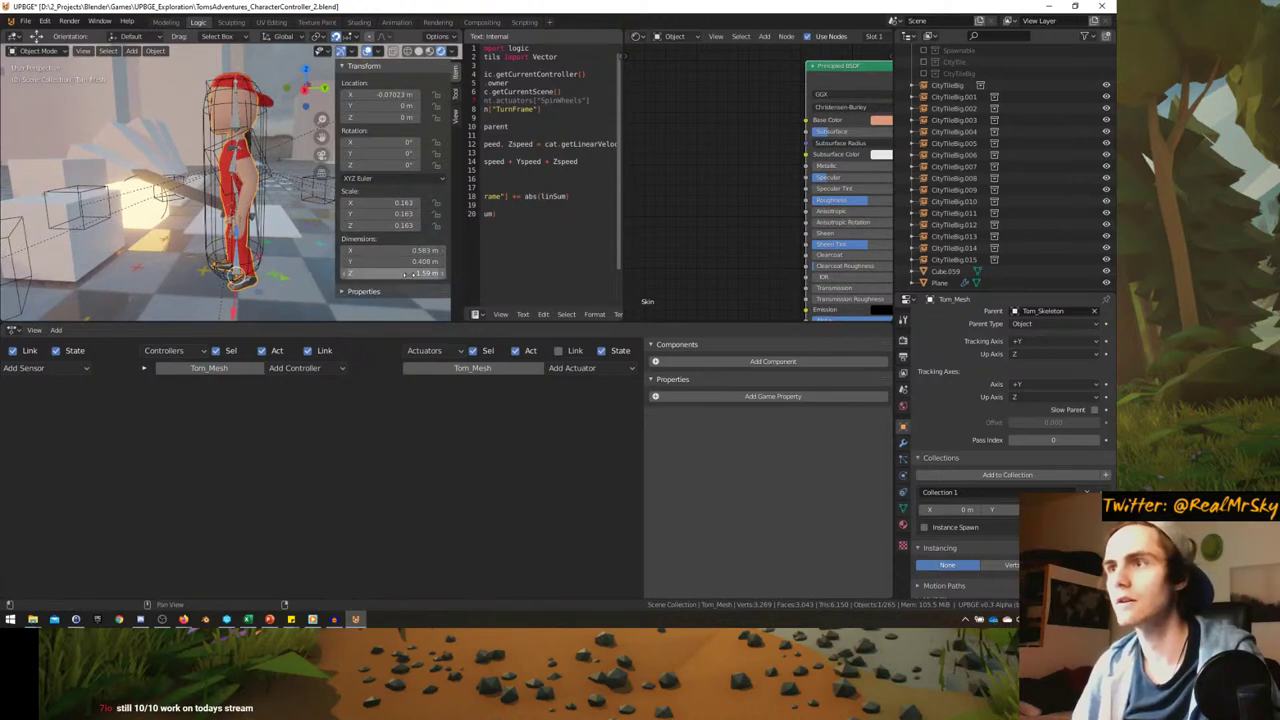
key(n)
scroll(176, 242, down, 3)
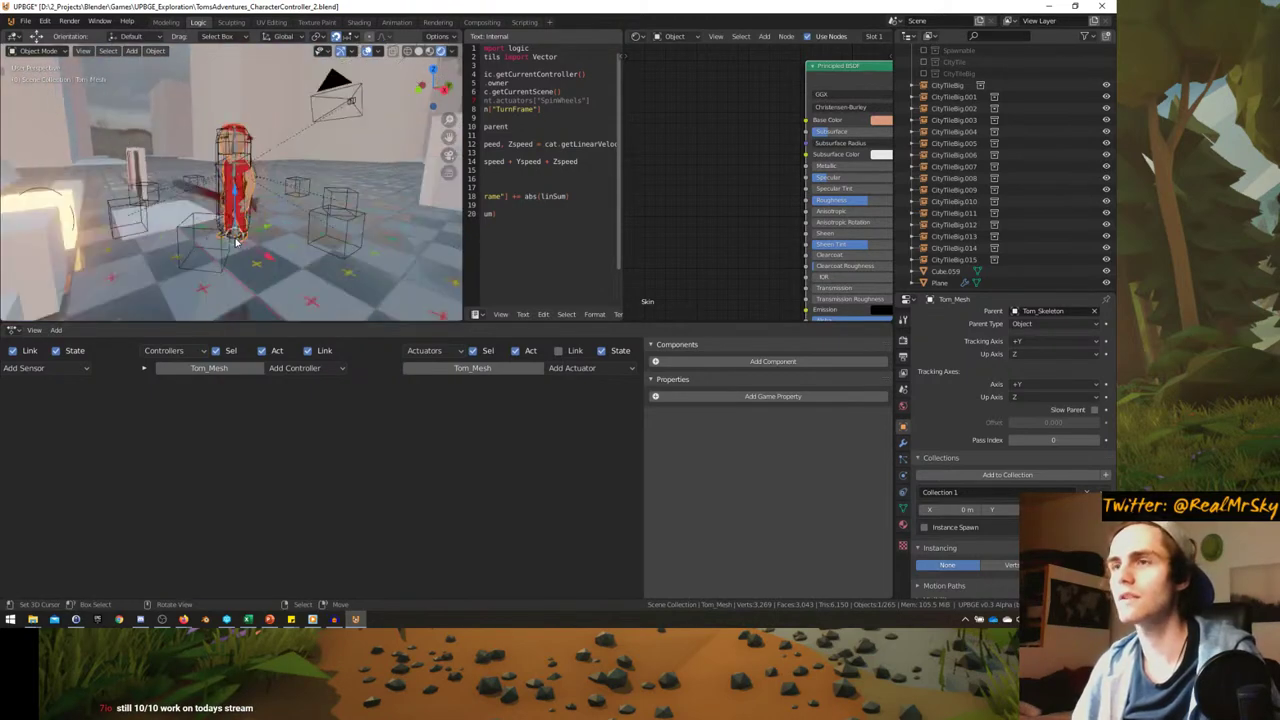
middle_drag(176, 242, 225, 183)
- Switch to the maximized game camera view and briefly run the game
key(KP_0)
key(ctrl+space)
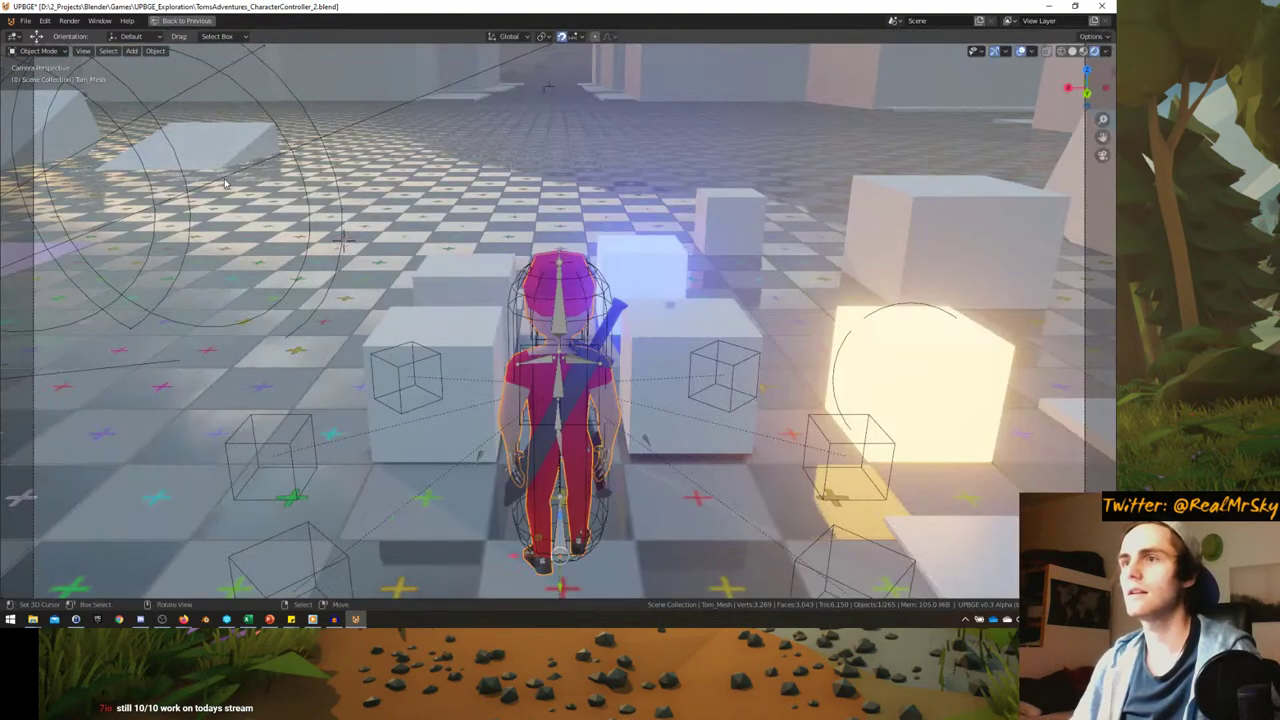
key(p)
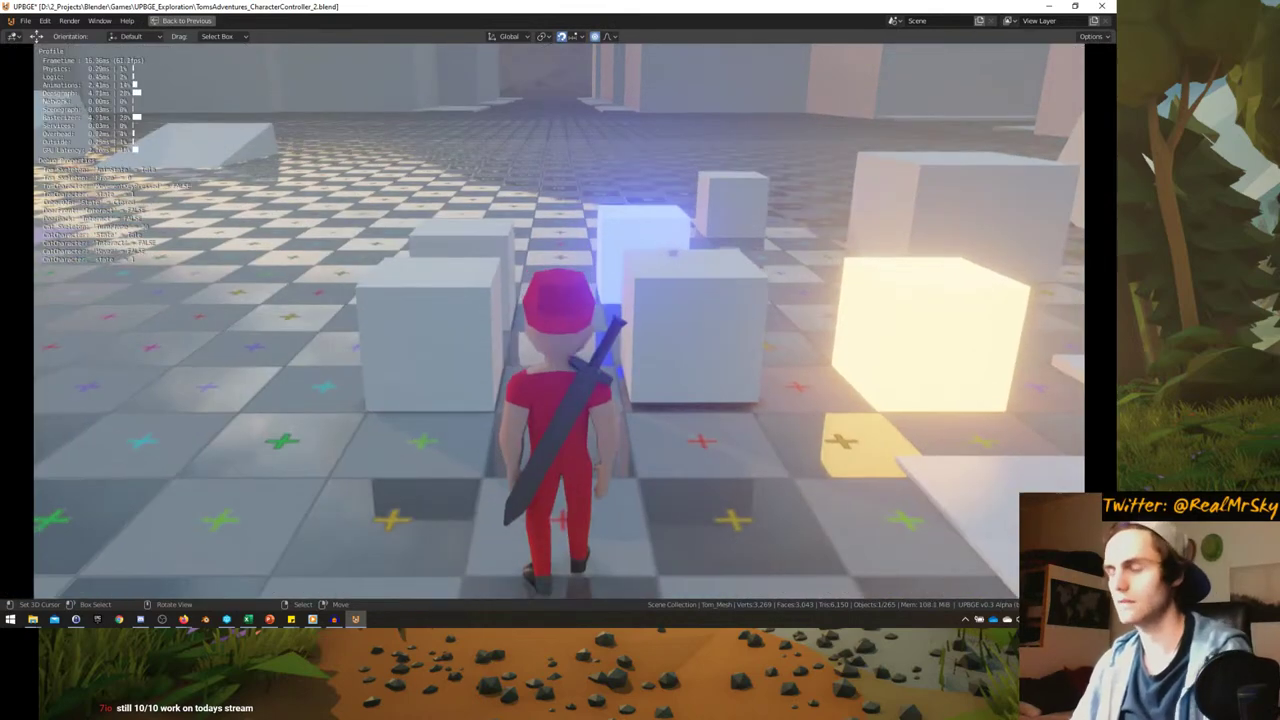
key(Escape)
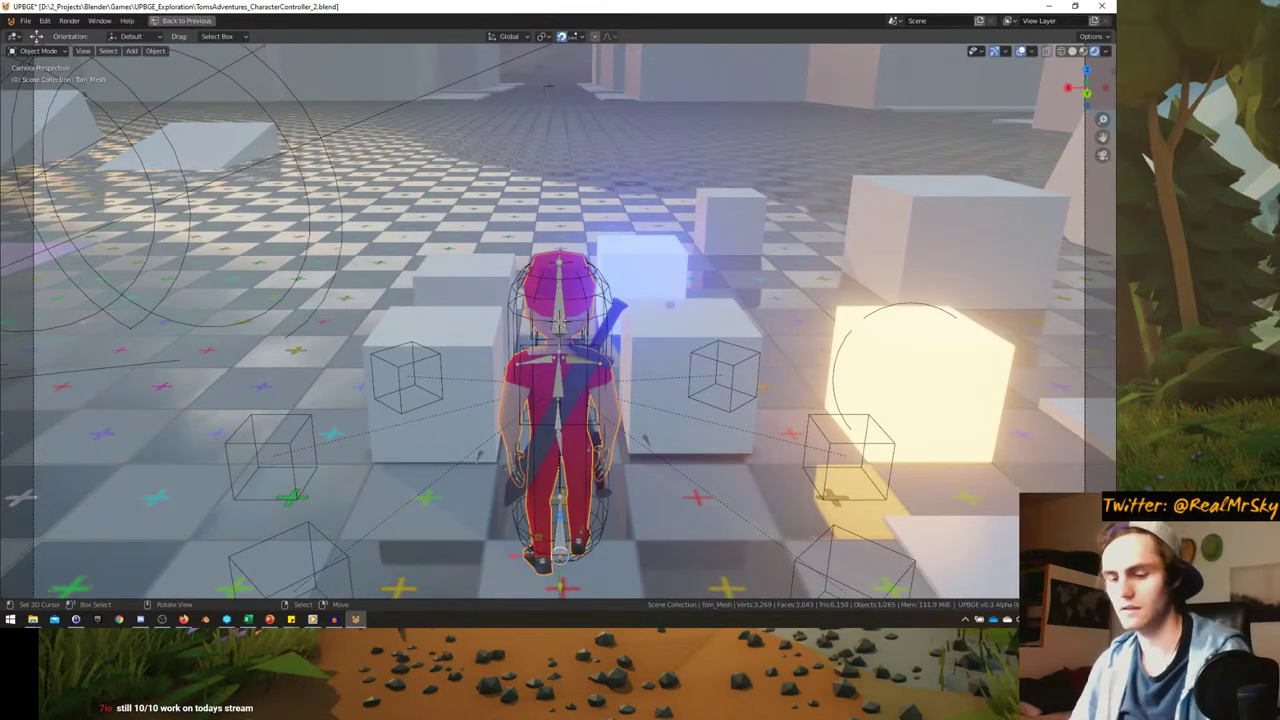
- Play-test walking the character to the cat, mounting it, and riding past the sandwich window
key(p)
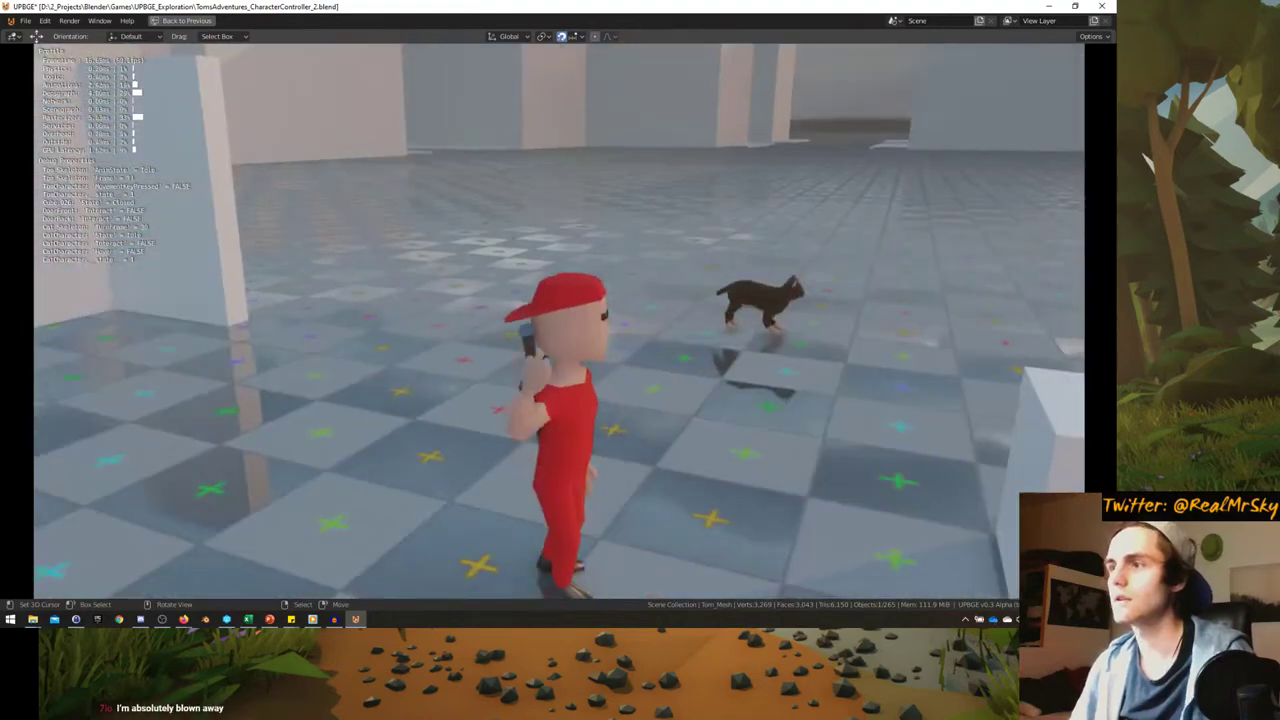
key(w)
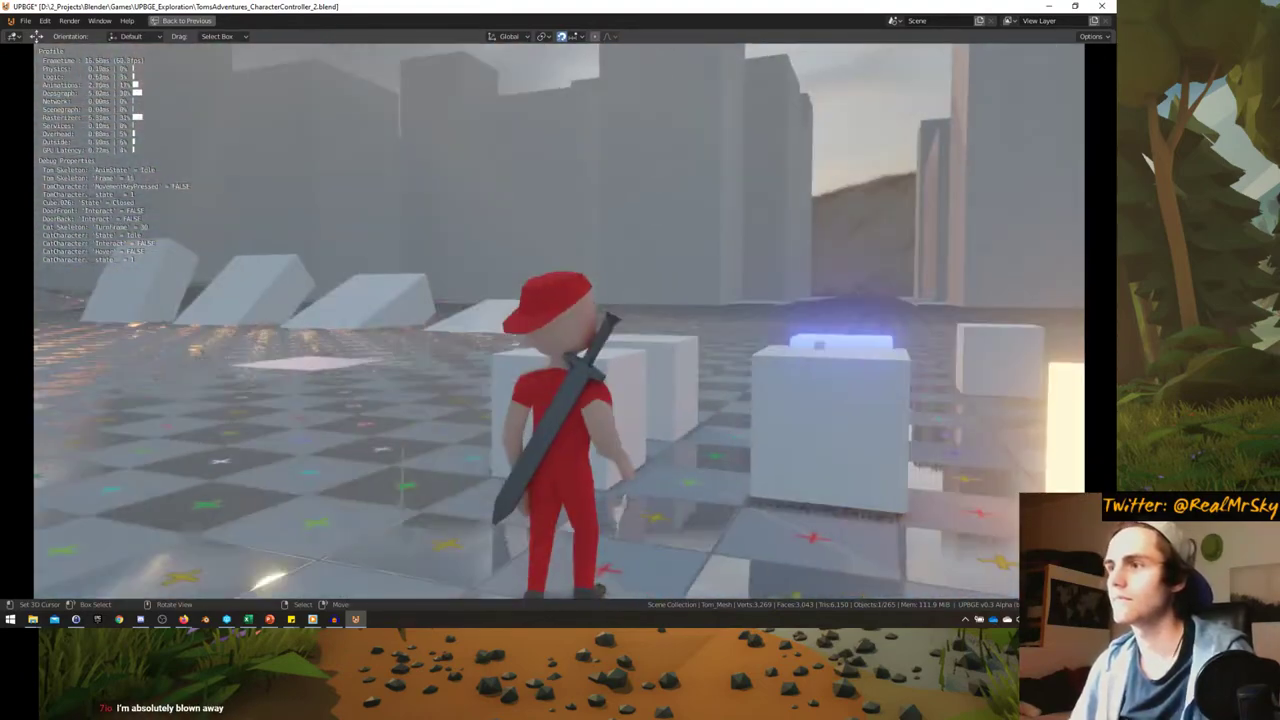
key(w)
key(a)
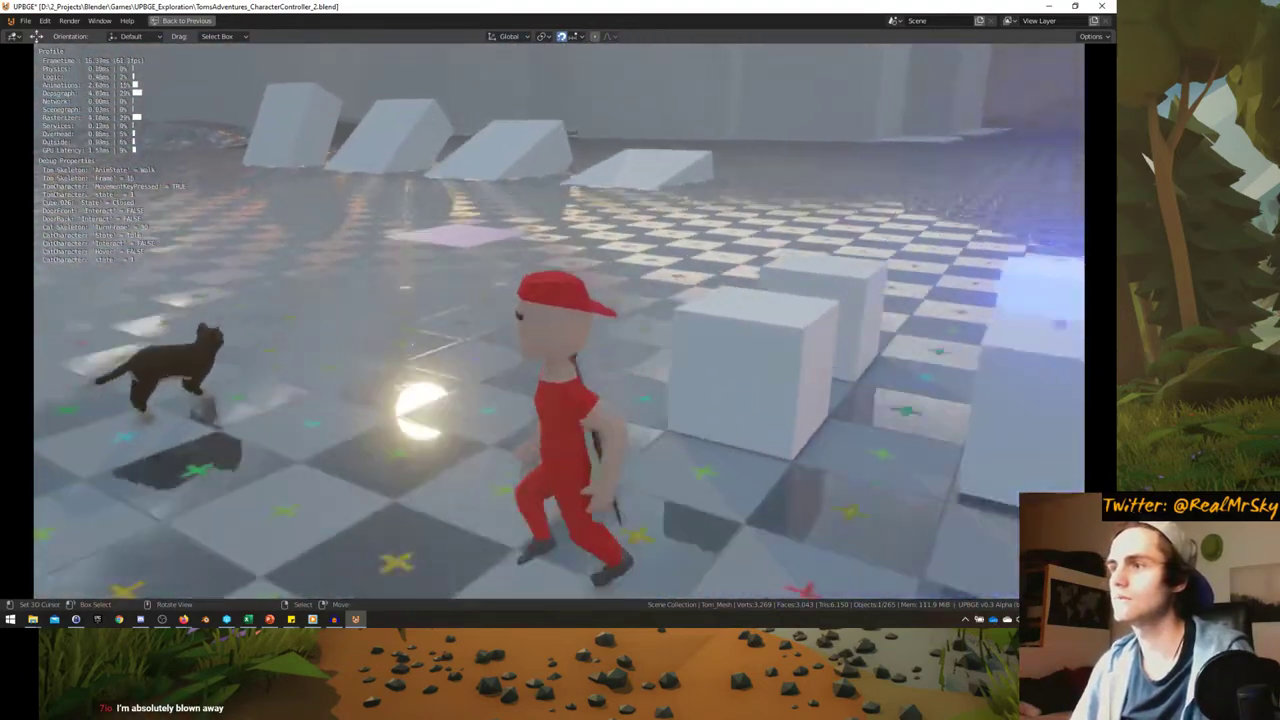
key(space)
key(w)
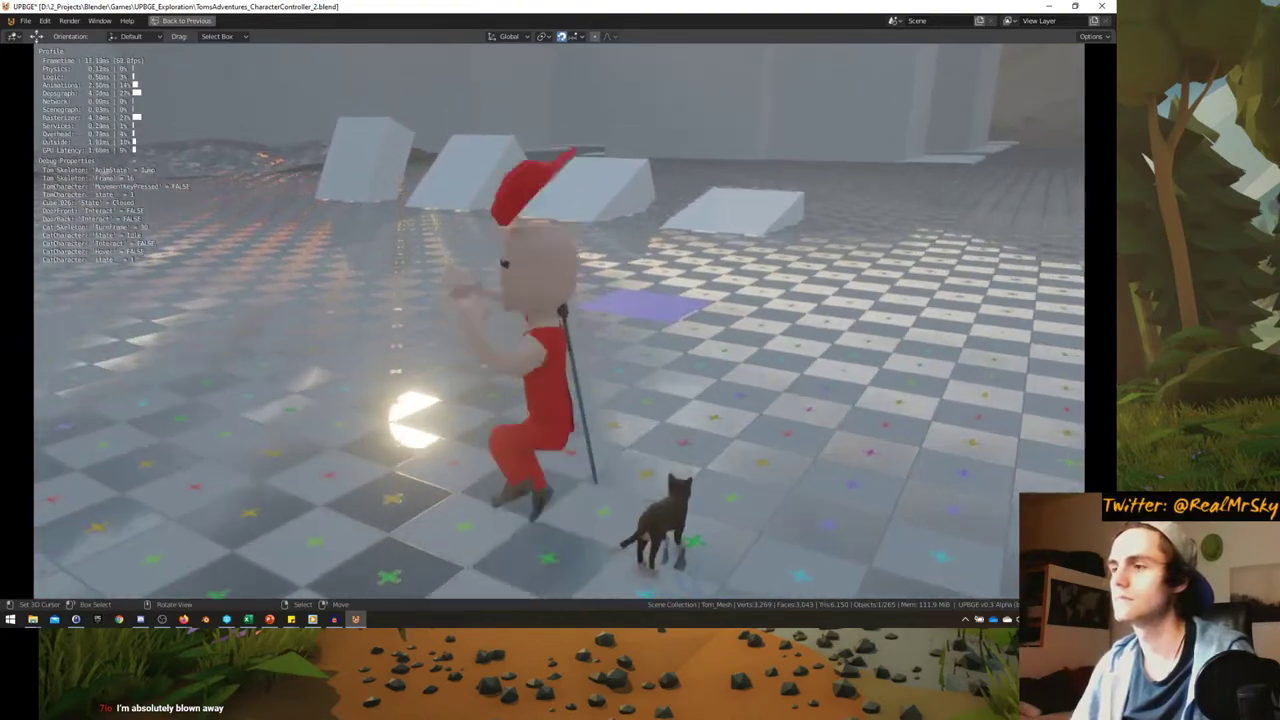
key(w)
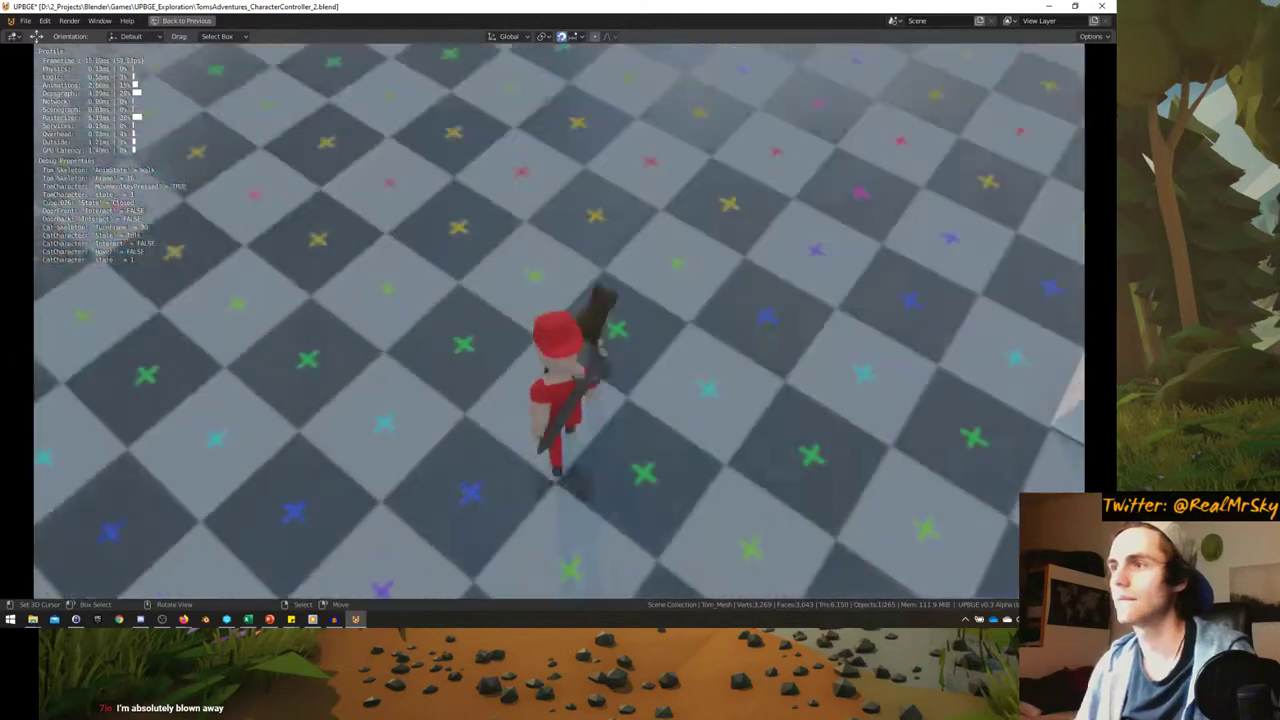
key(w)
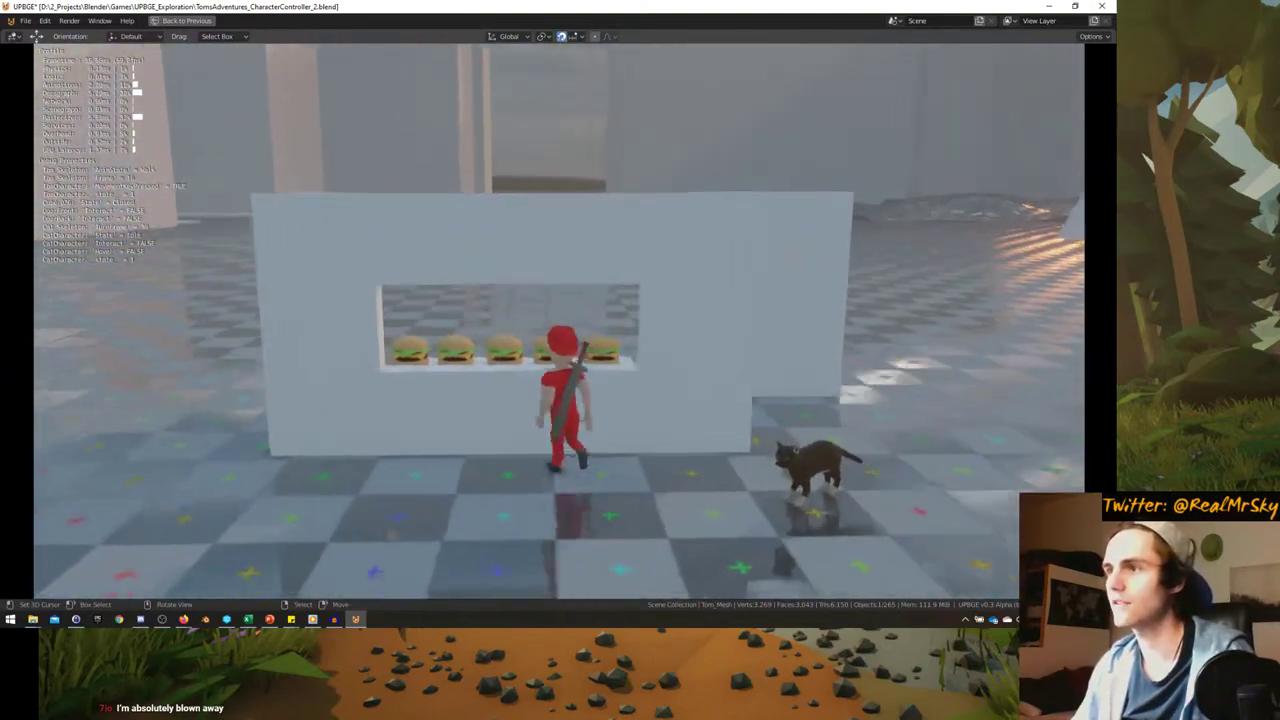
key(w)
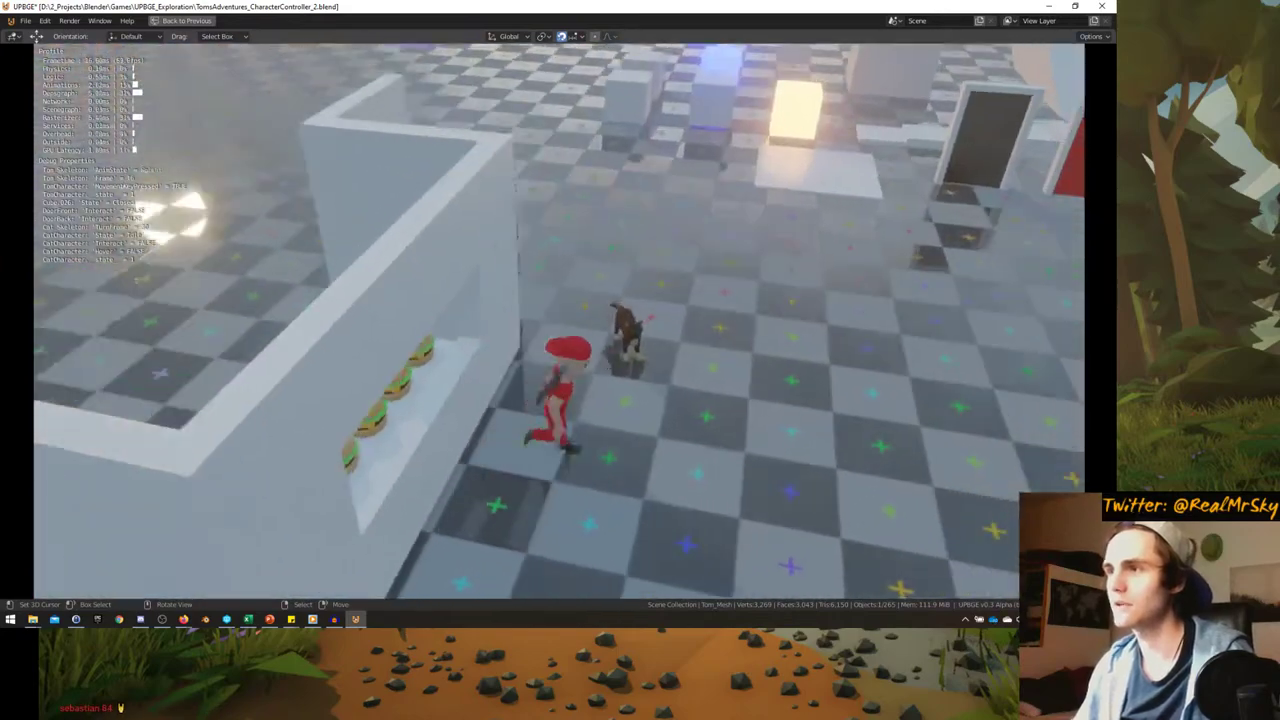
key(e)
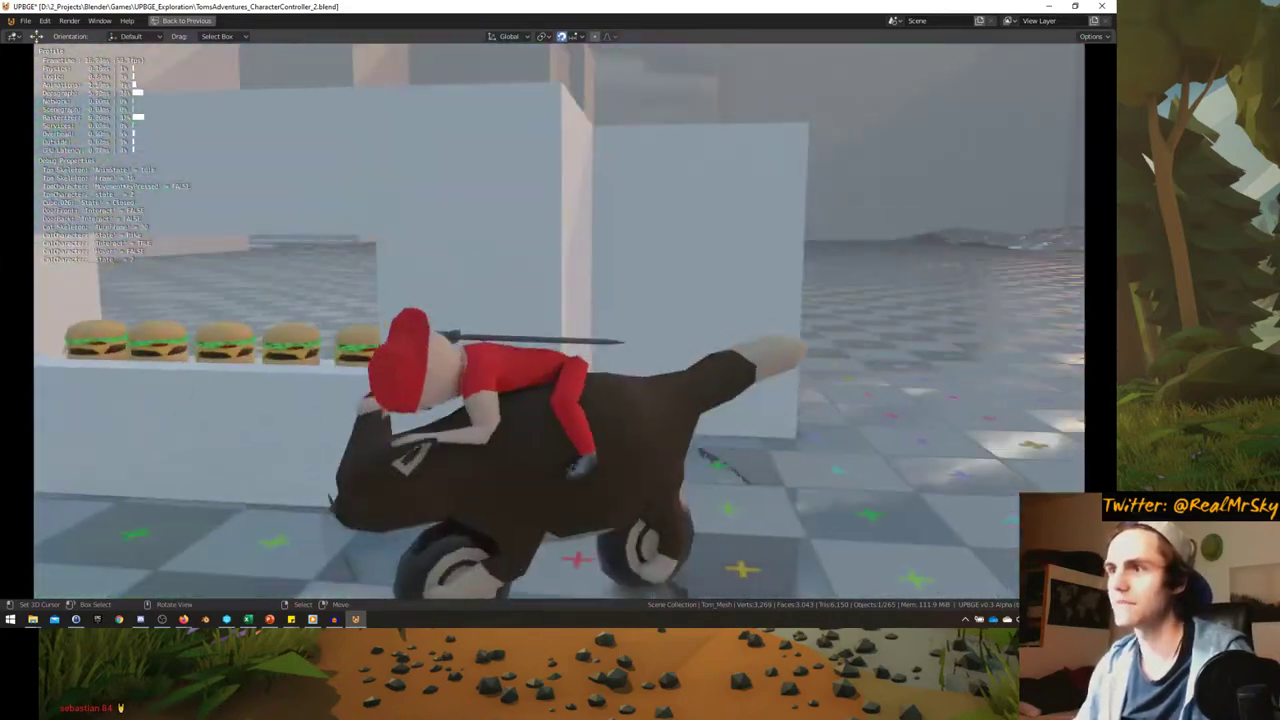
key(w)
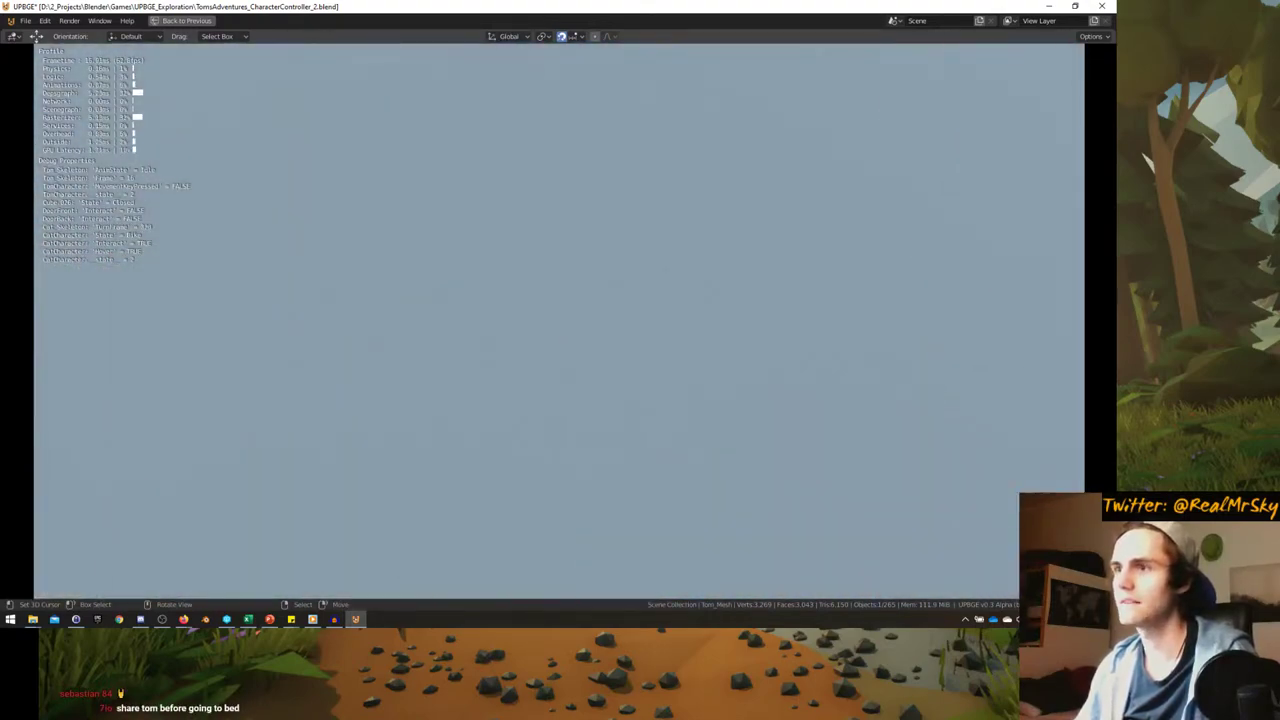
key(Escape)
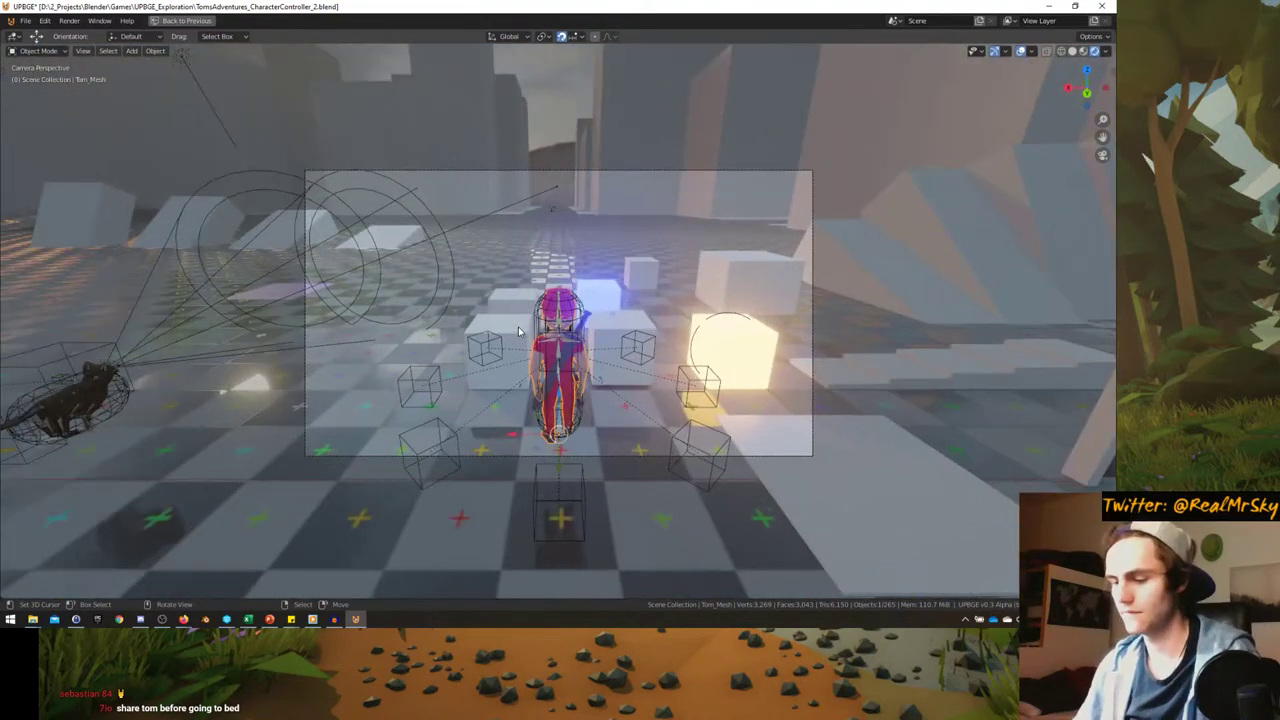
- Play again, mount the cat, and ride it through the corridor toward the city blocks
key(p)
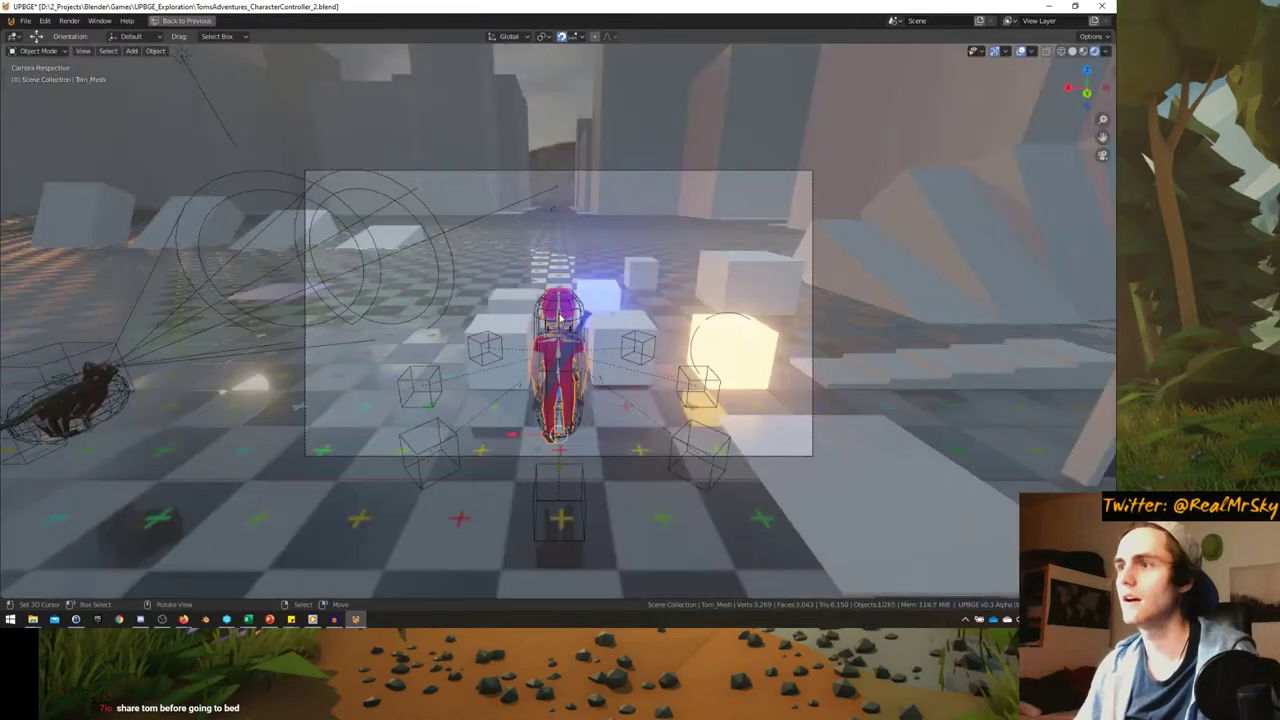
scroll(560, 318, up, 3)
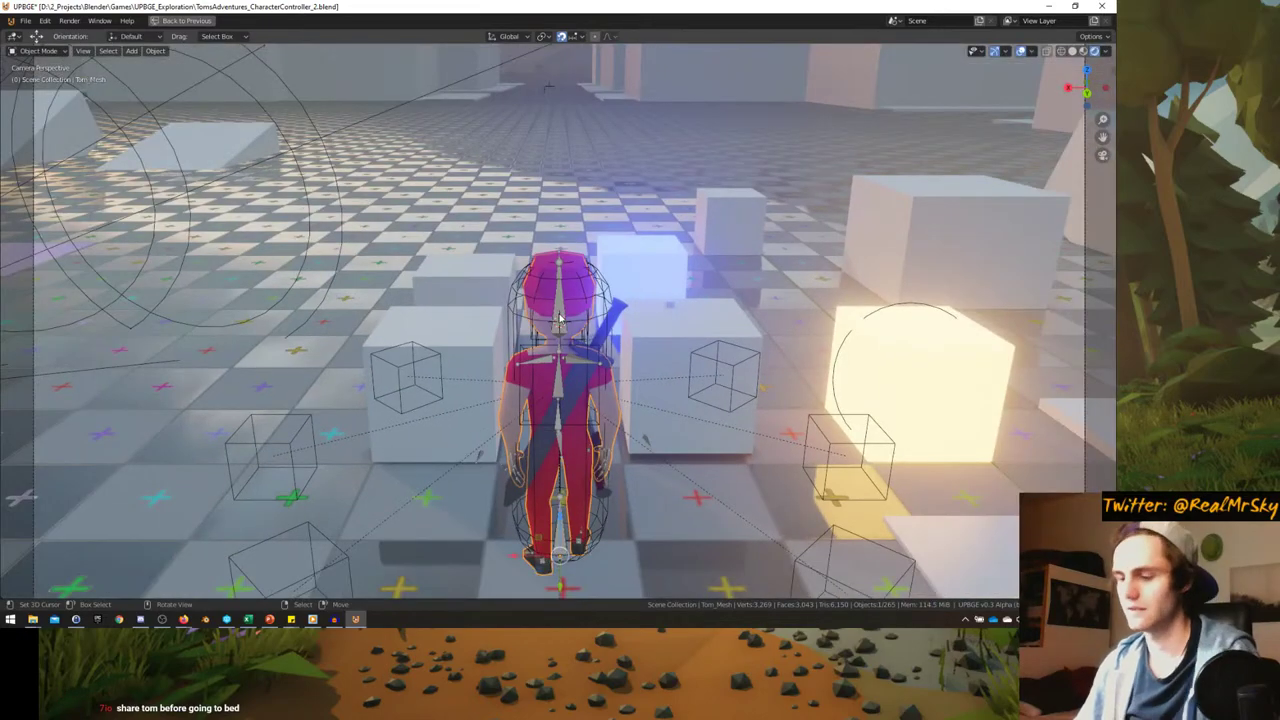
key(p)
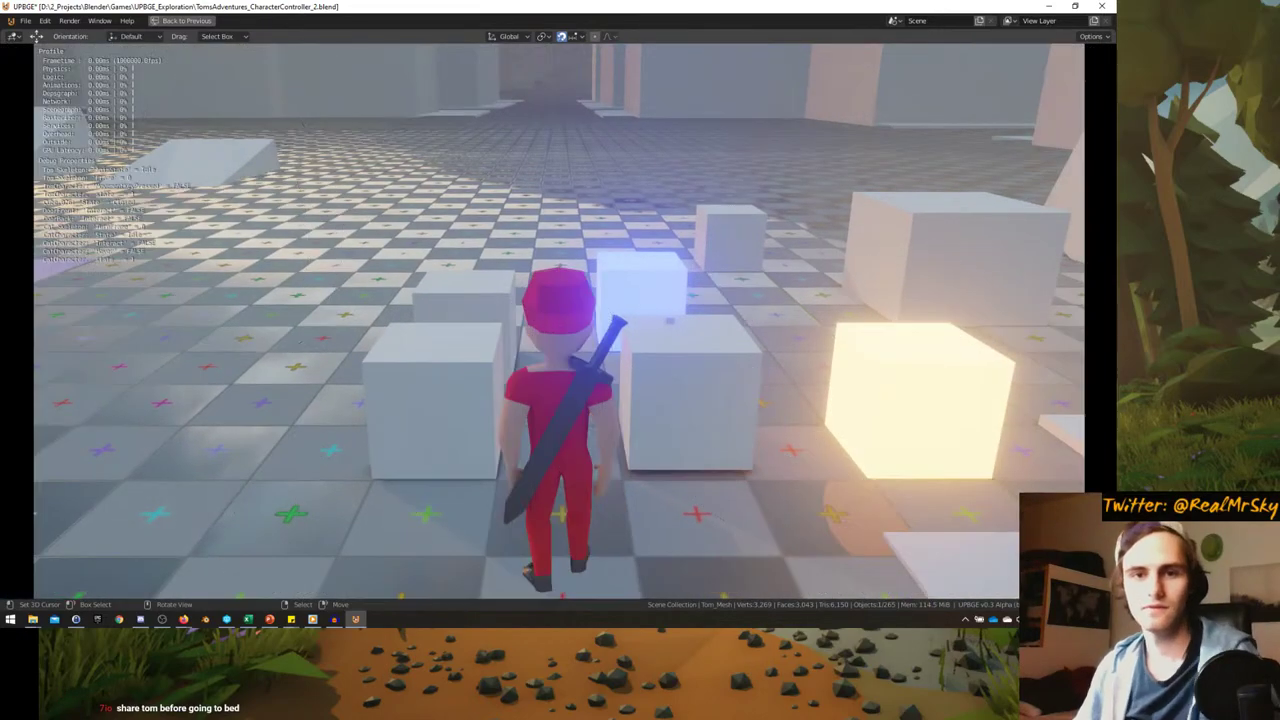
key(w)
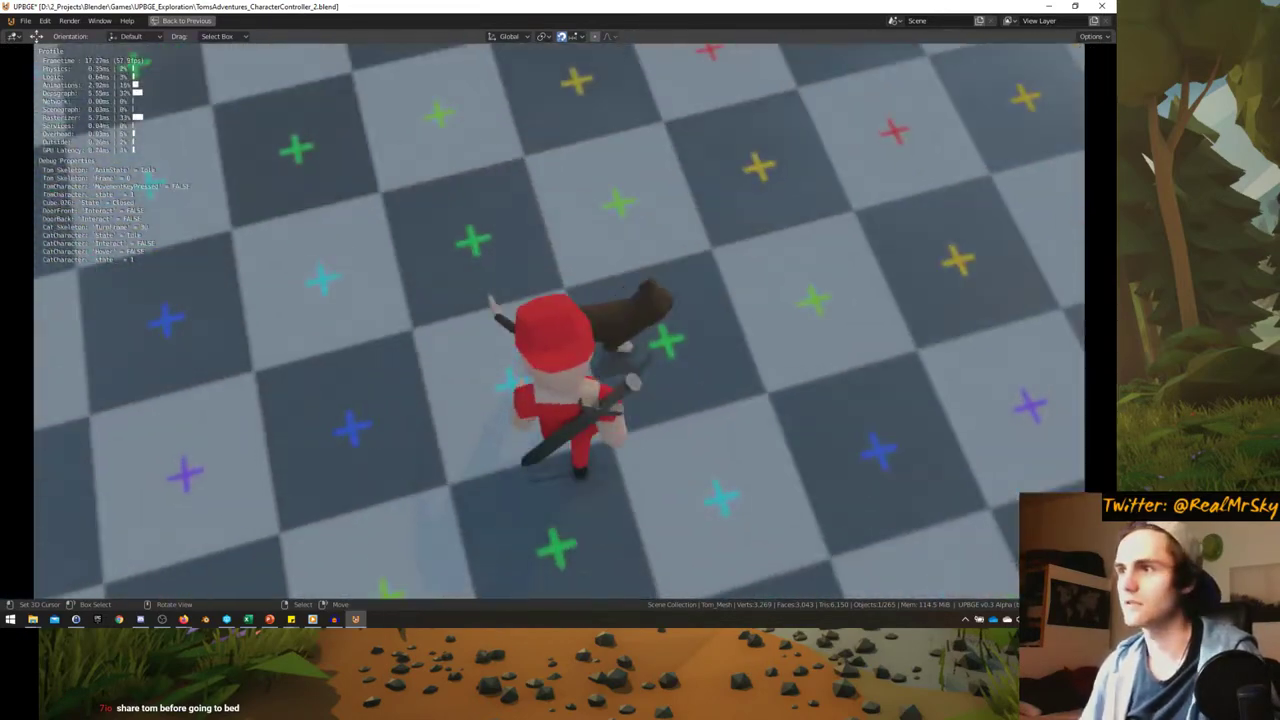
key(e)
key(a)
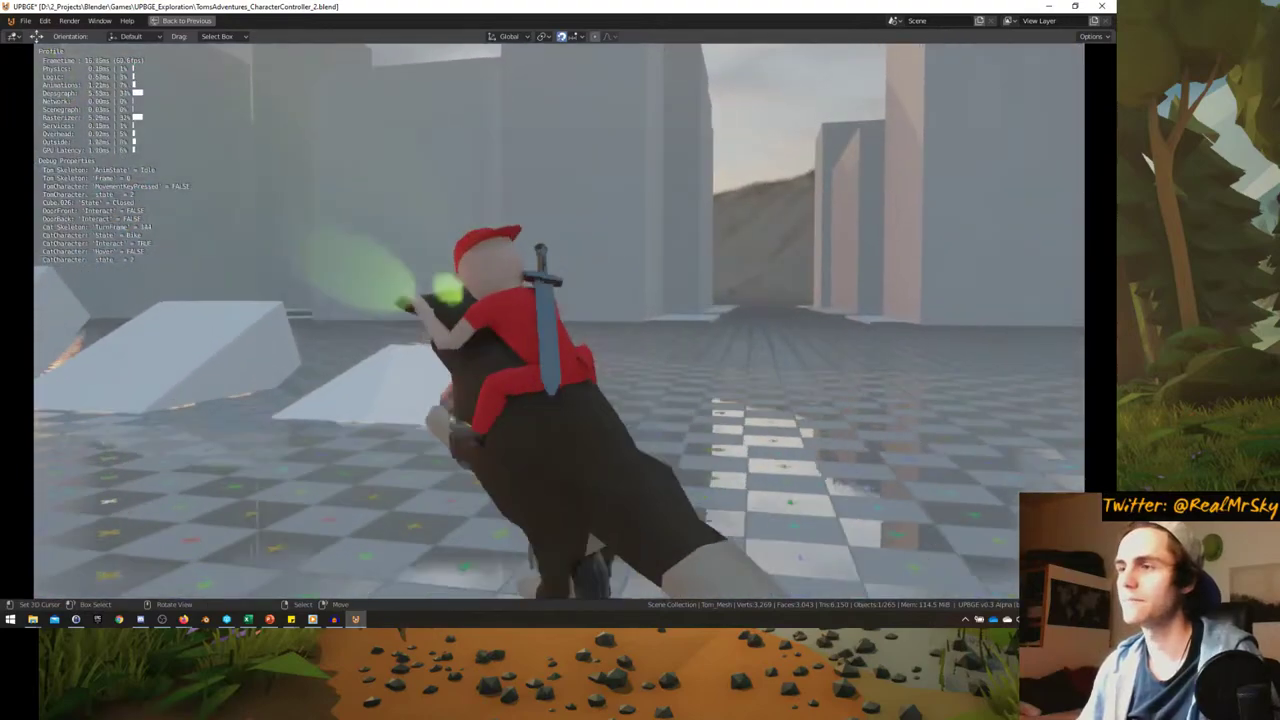
key(d)
key(d)
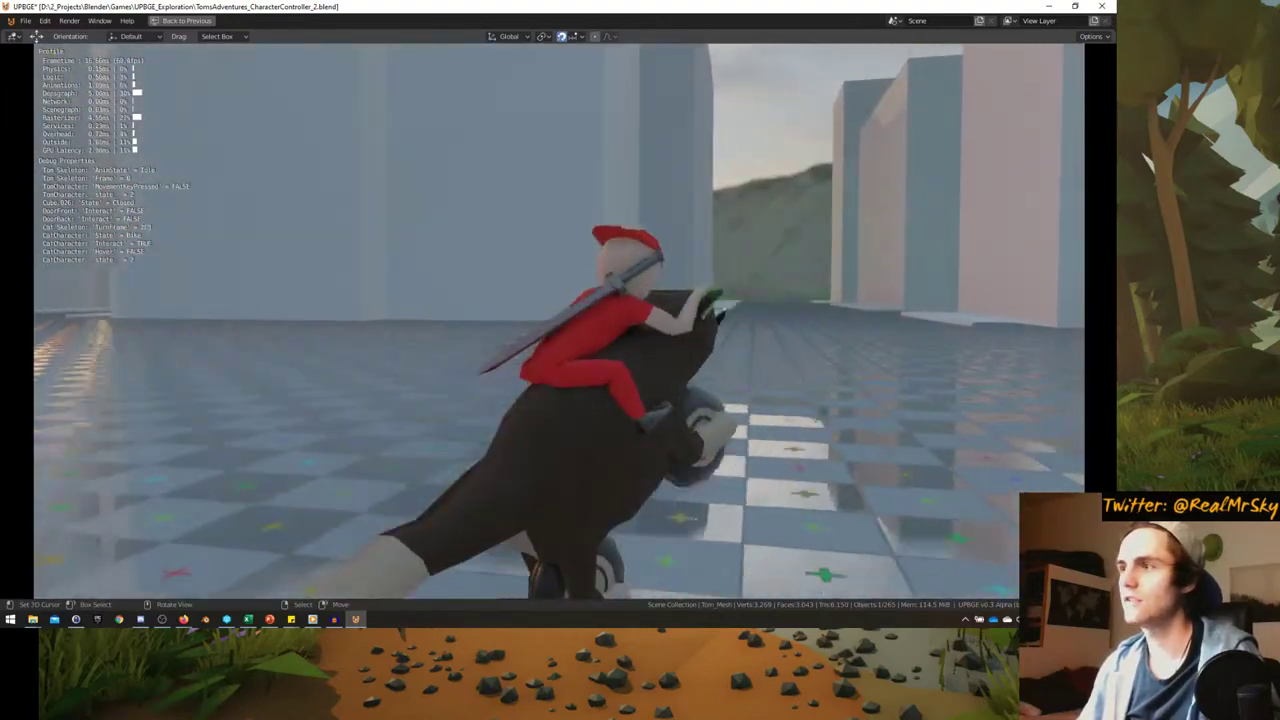
key(a)
key(w)
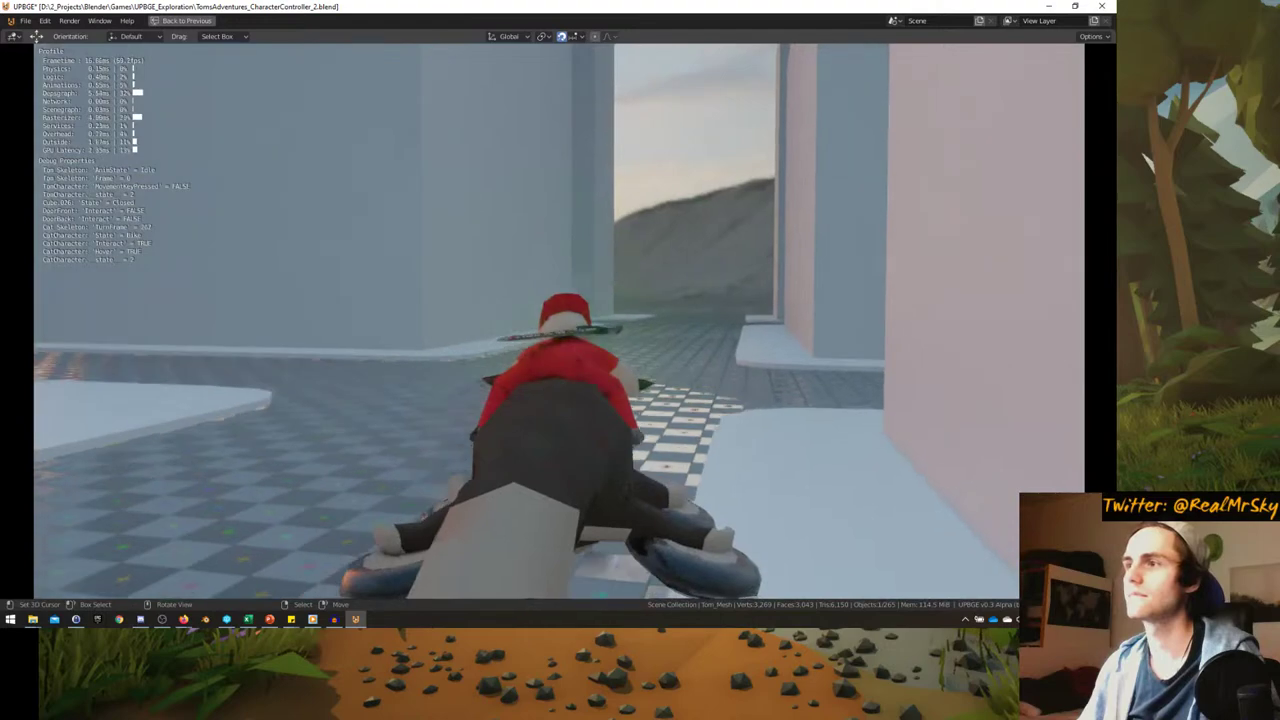
key(a)
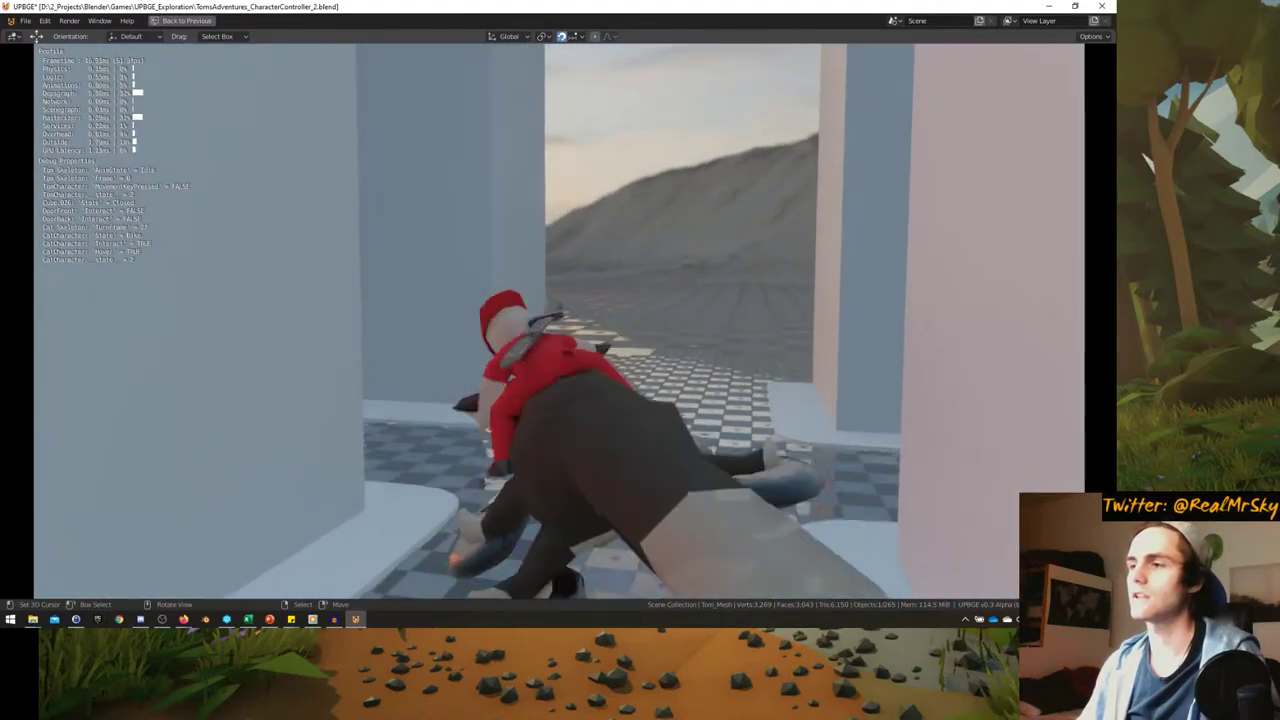
key(a)
key(a)
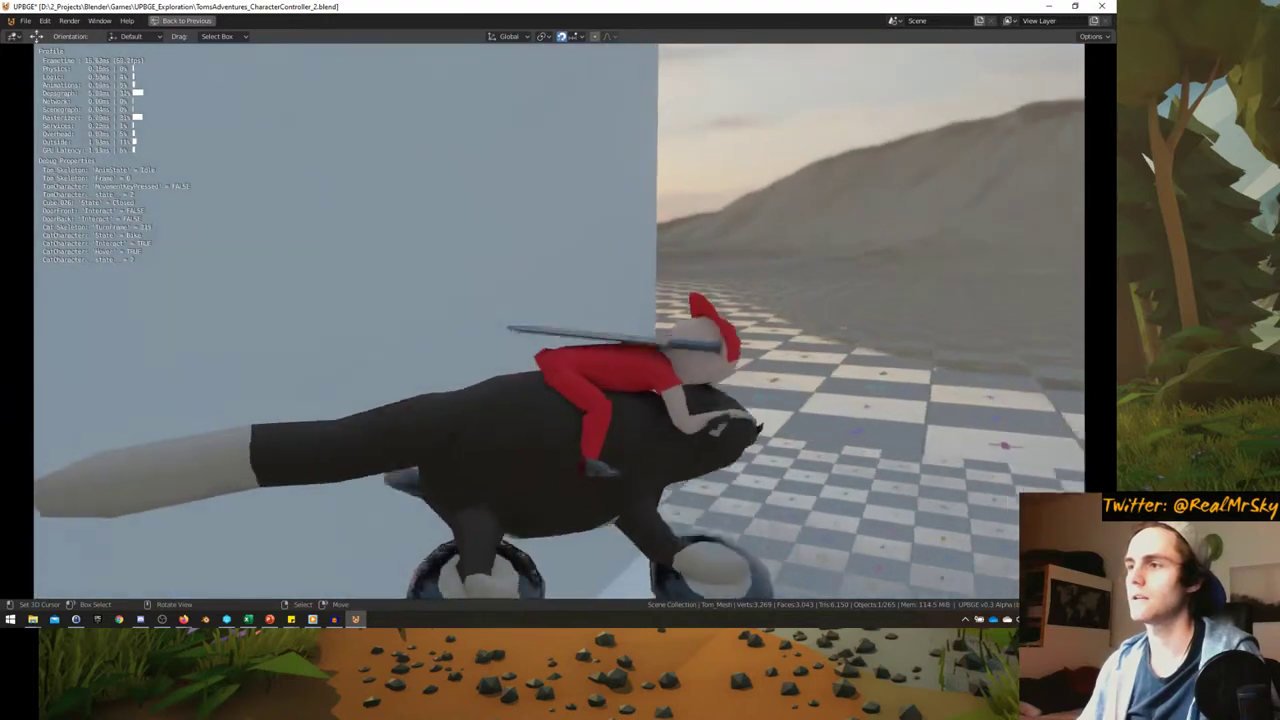
key(a)
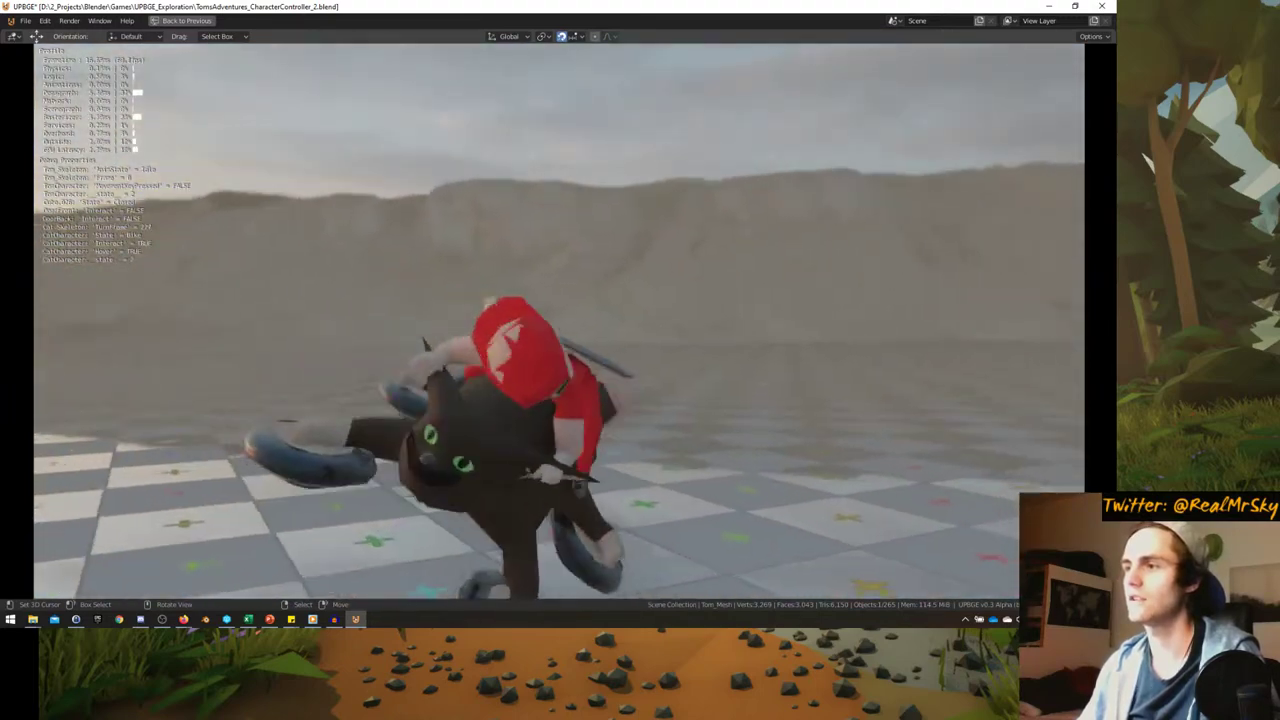
key(a)
key(a)
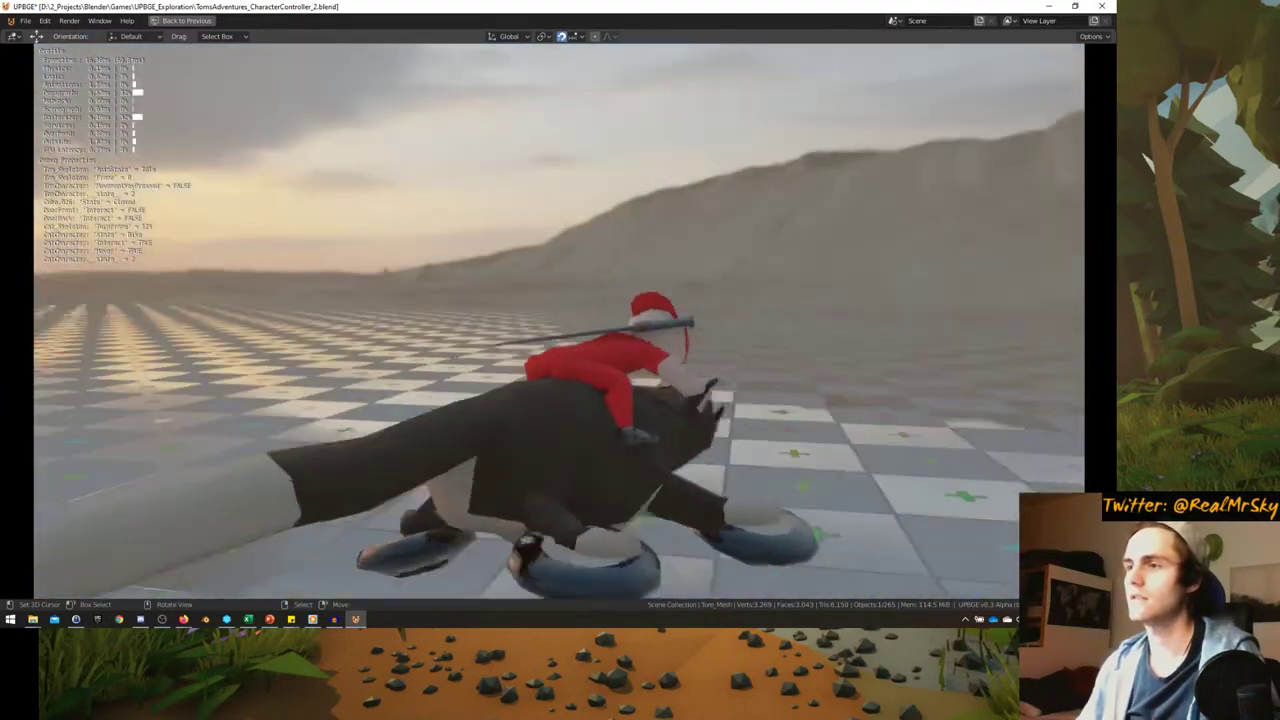
key(a)
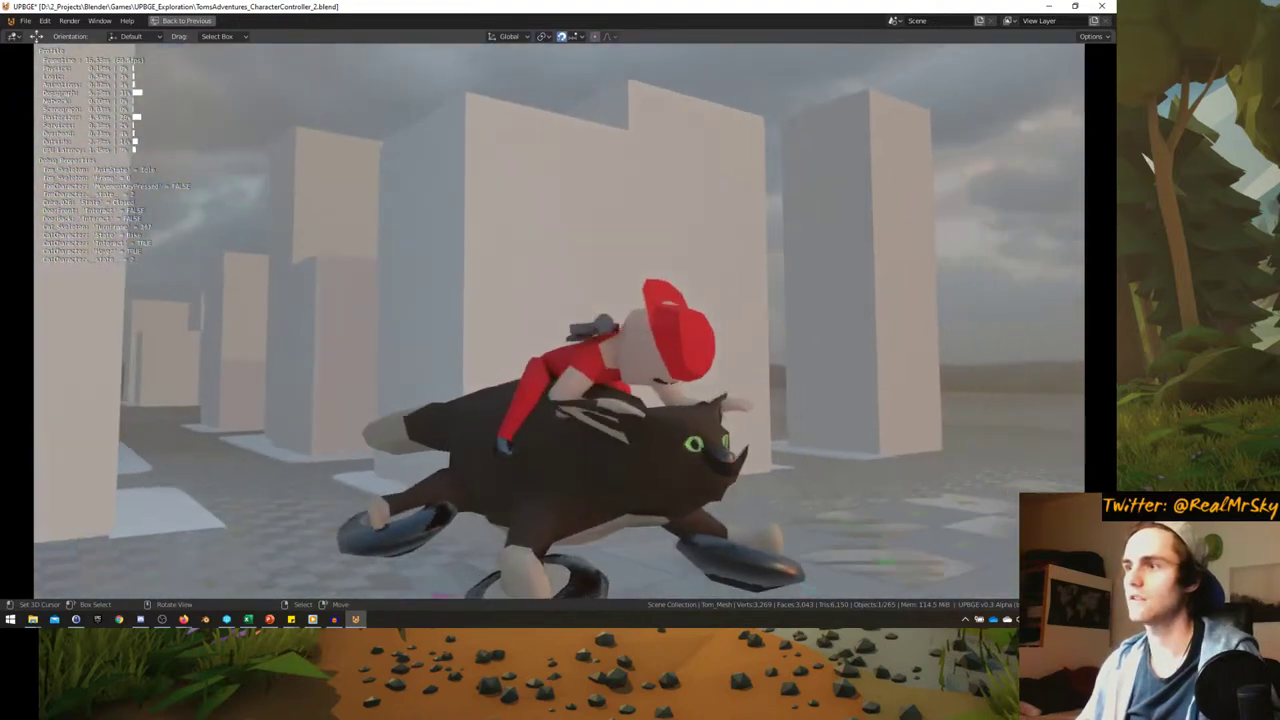
key(a)
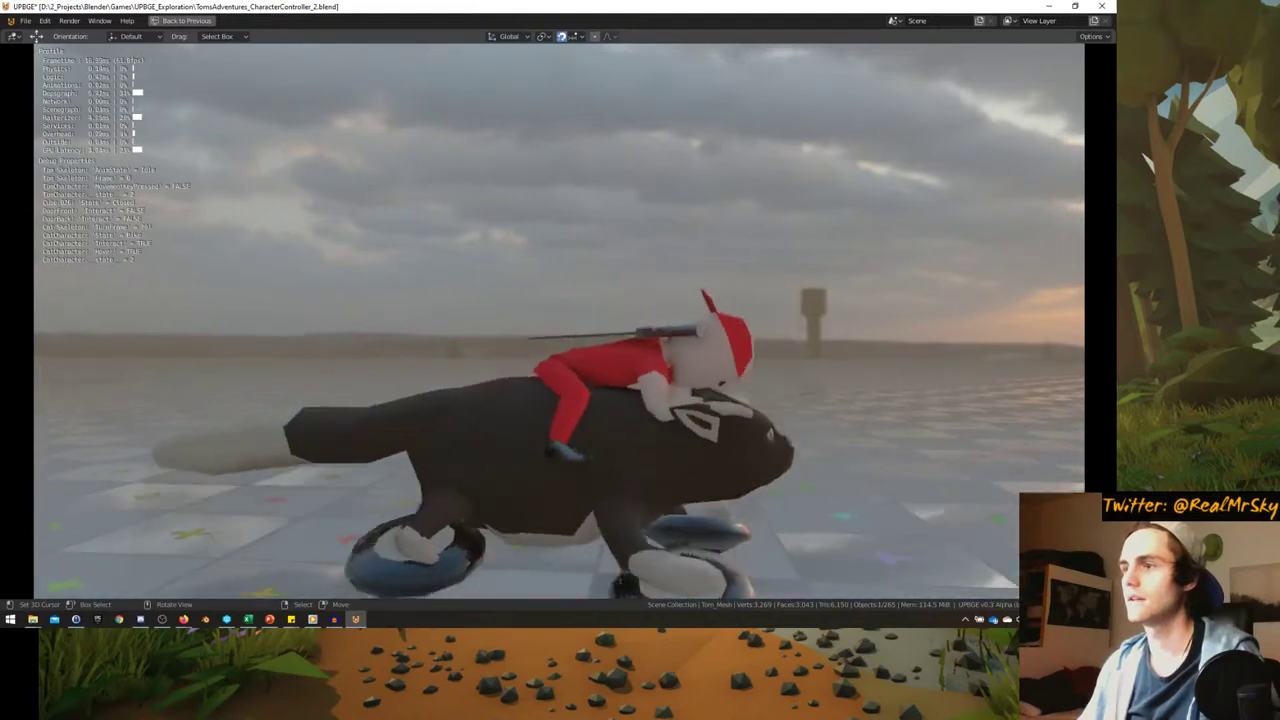
key(a)
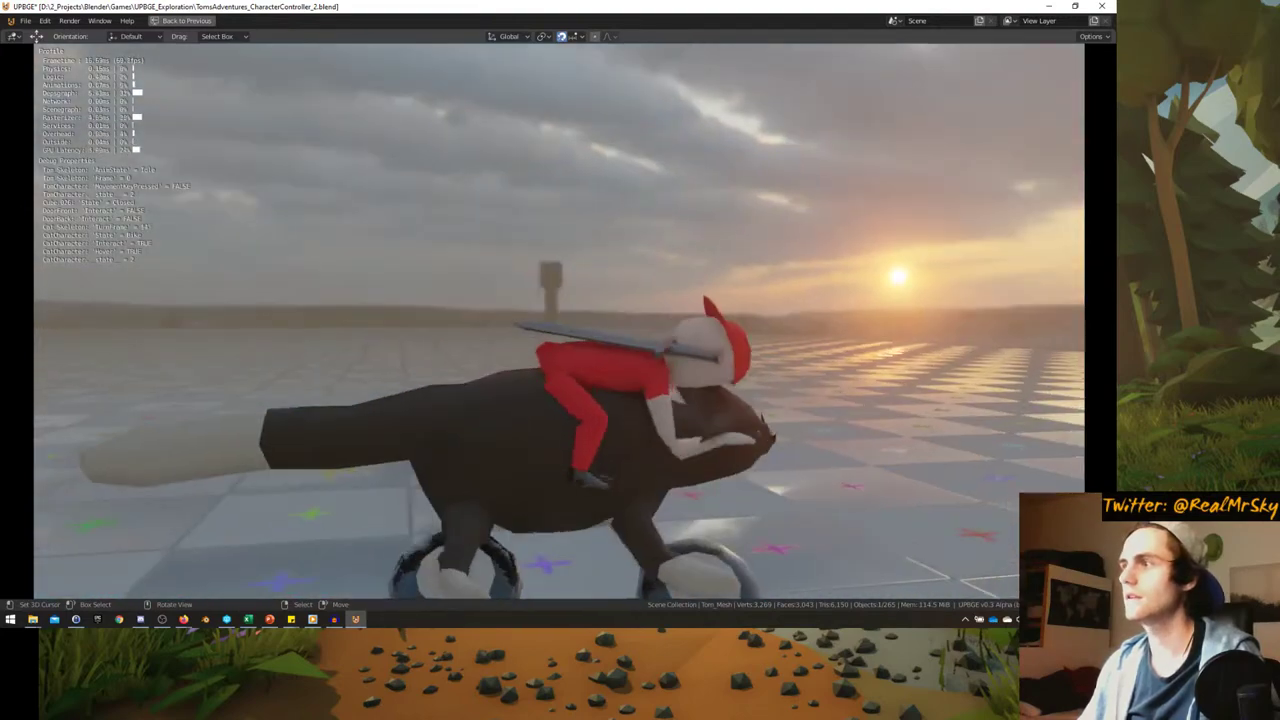
key(a)
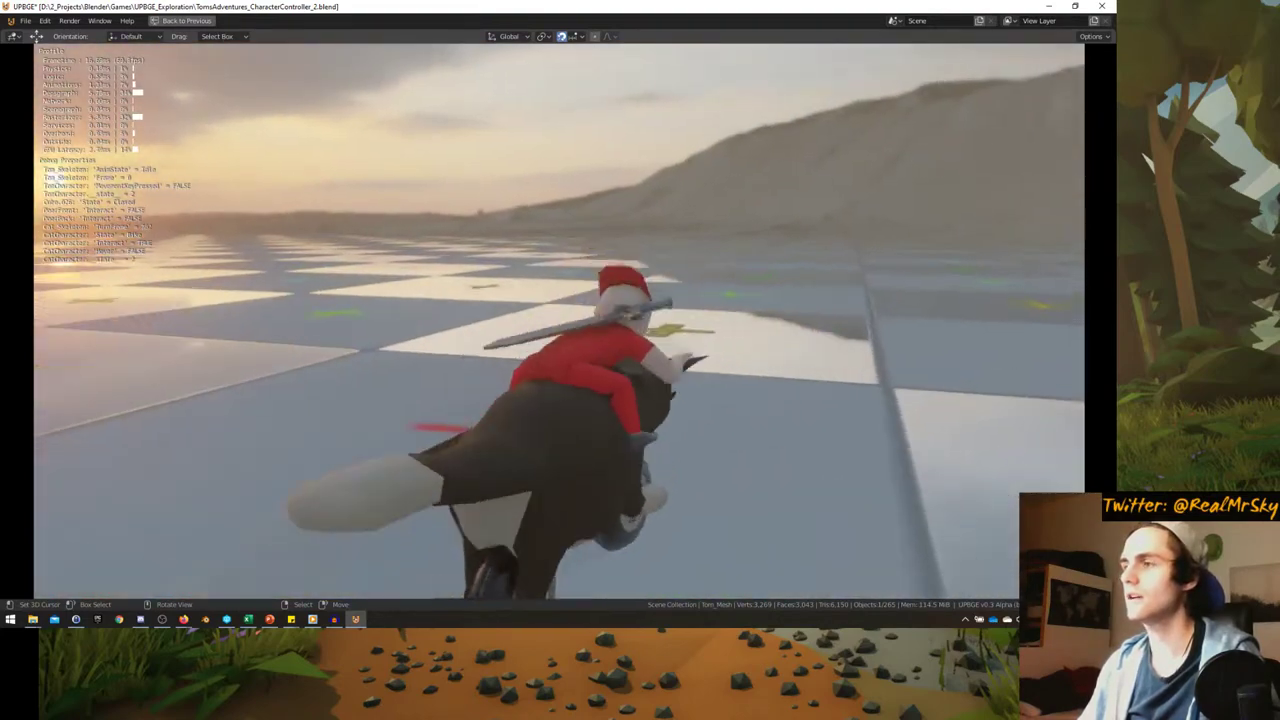
key(a)
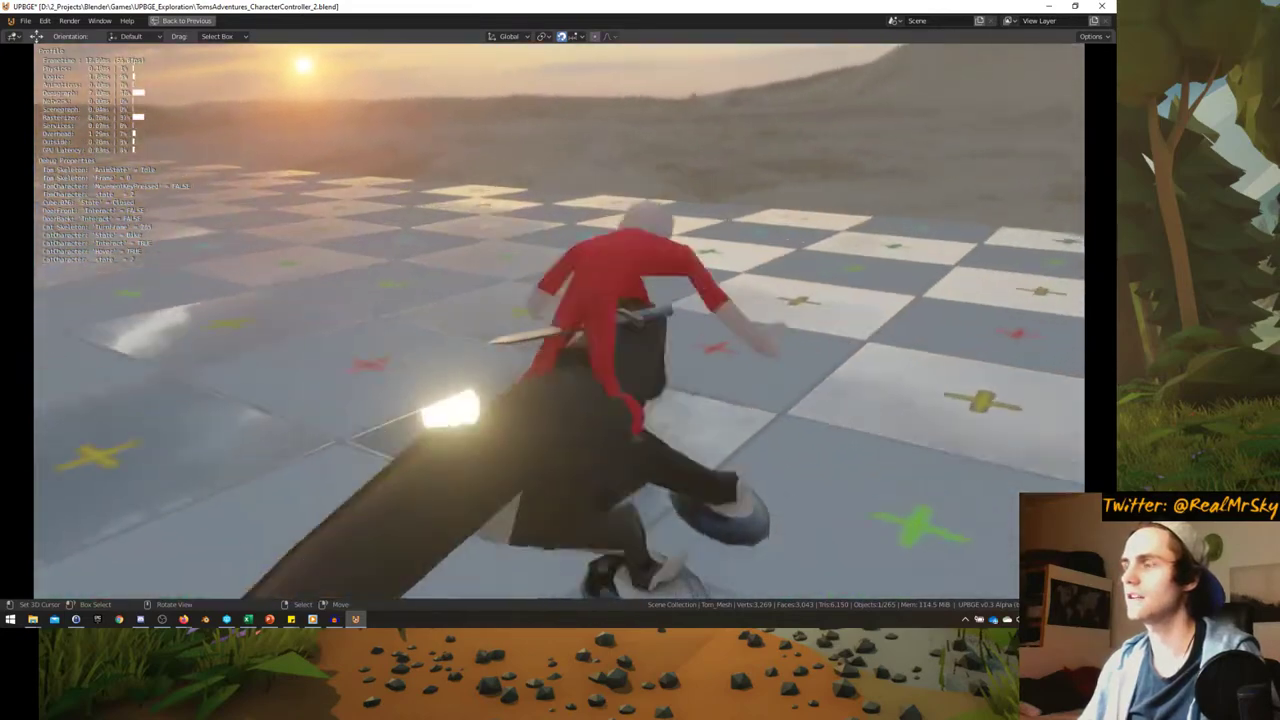
key(a)
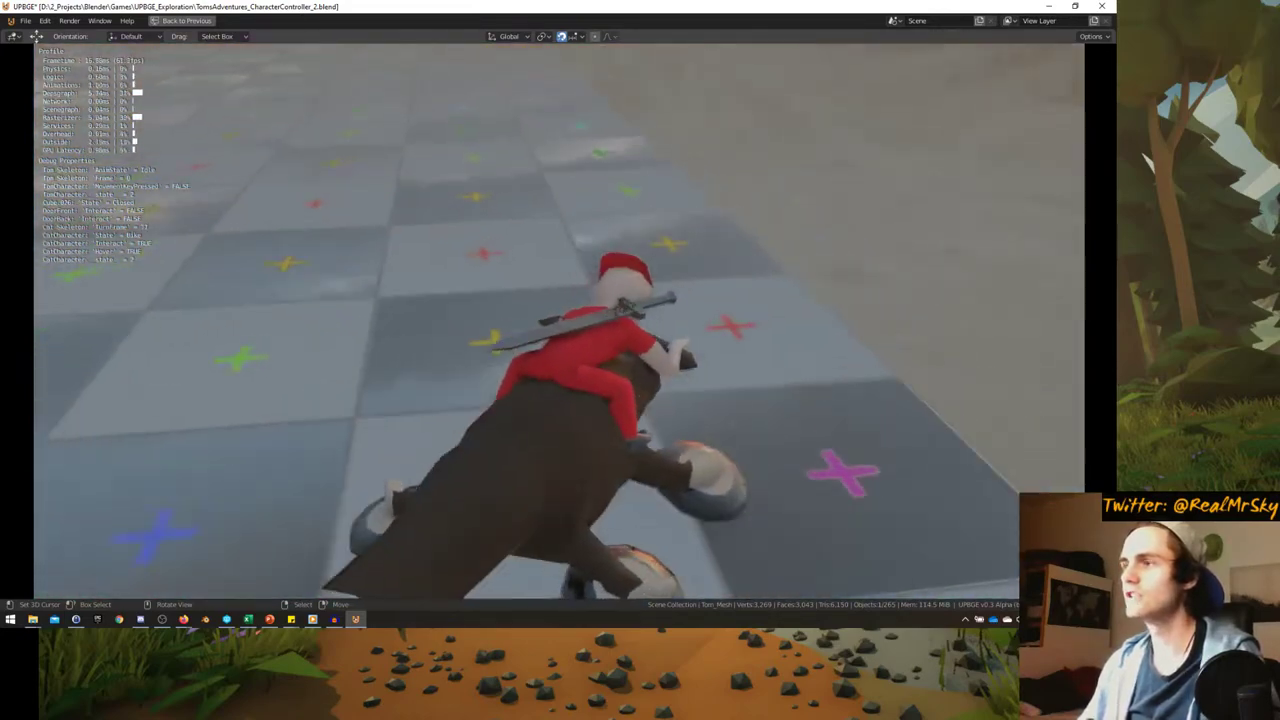
key(a)
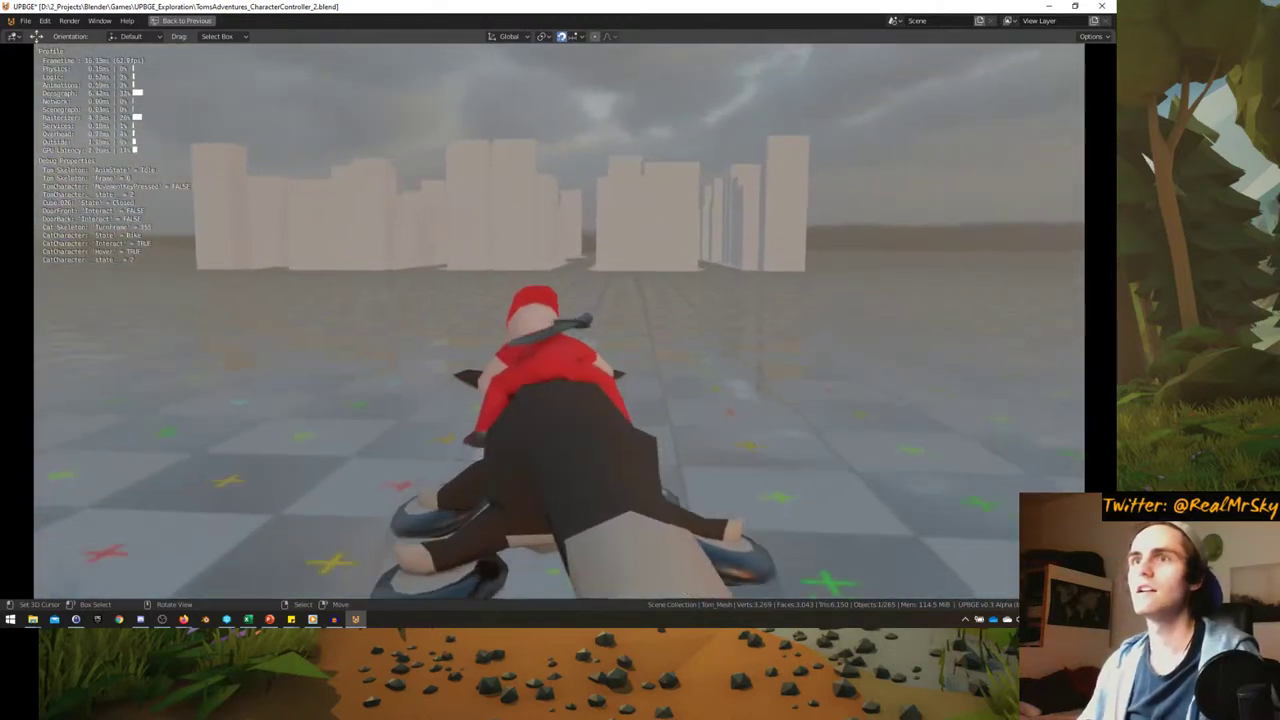
key(w)
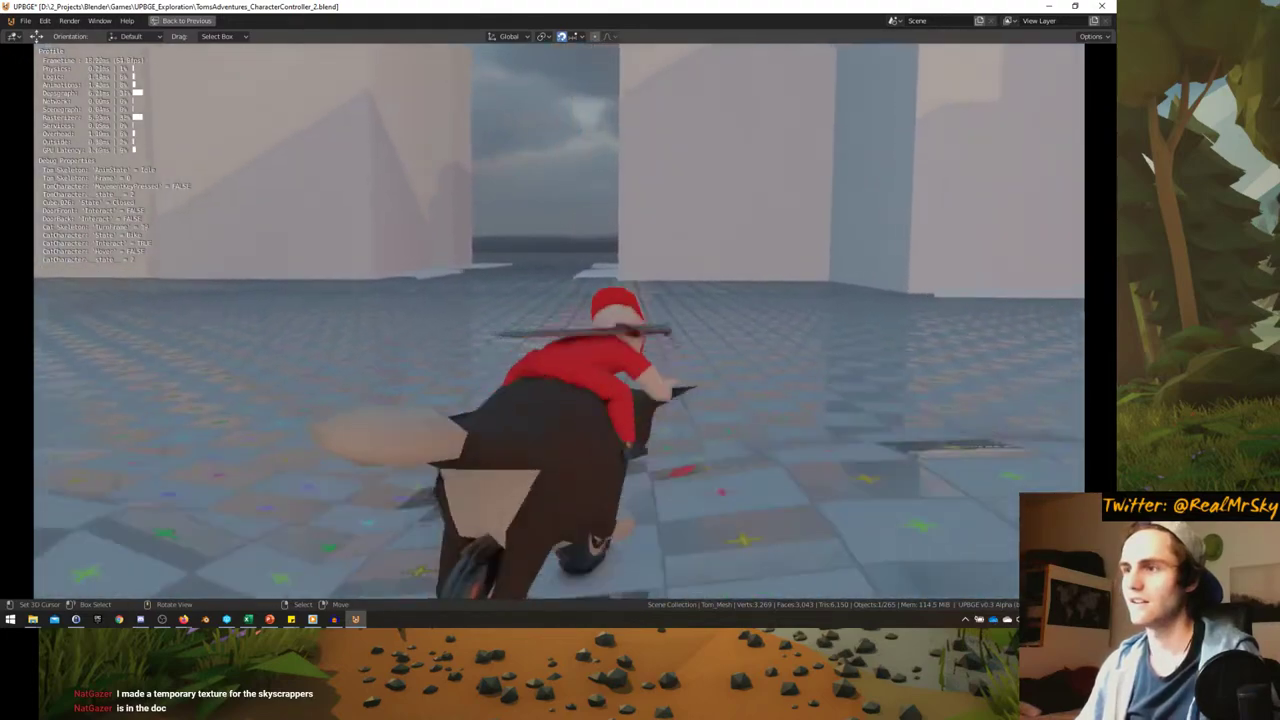
- Stop the game, restore the multi-editor layout, and bring up the browser
key(Escape)
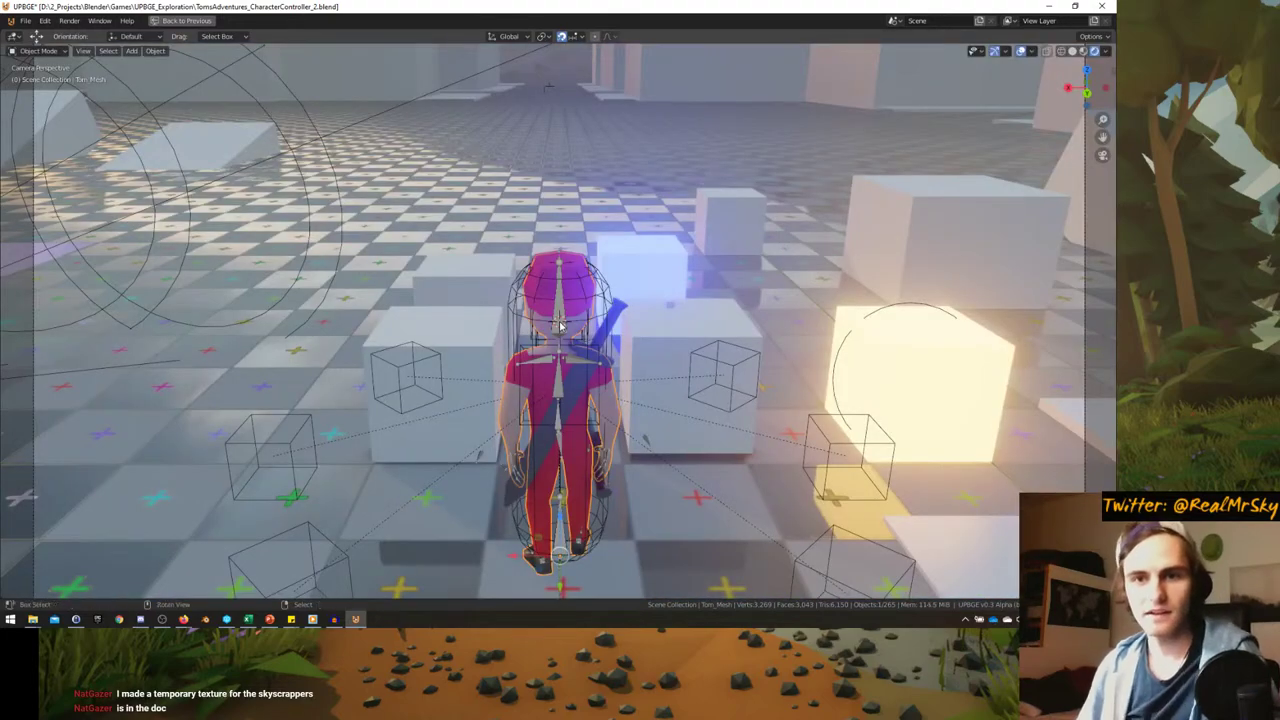
key(ctrl+space)
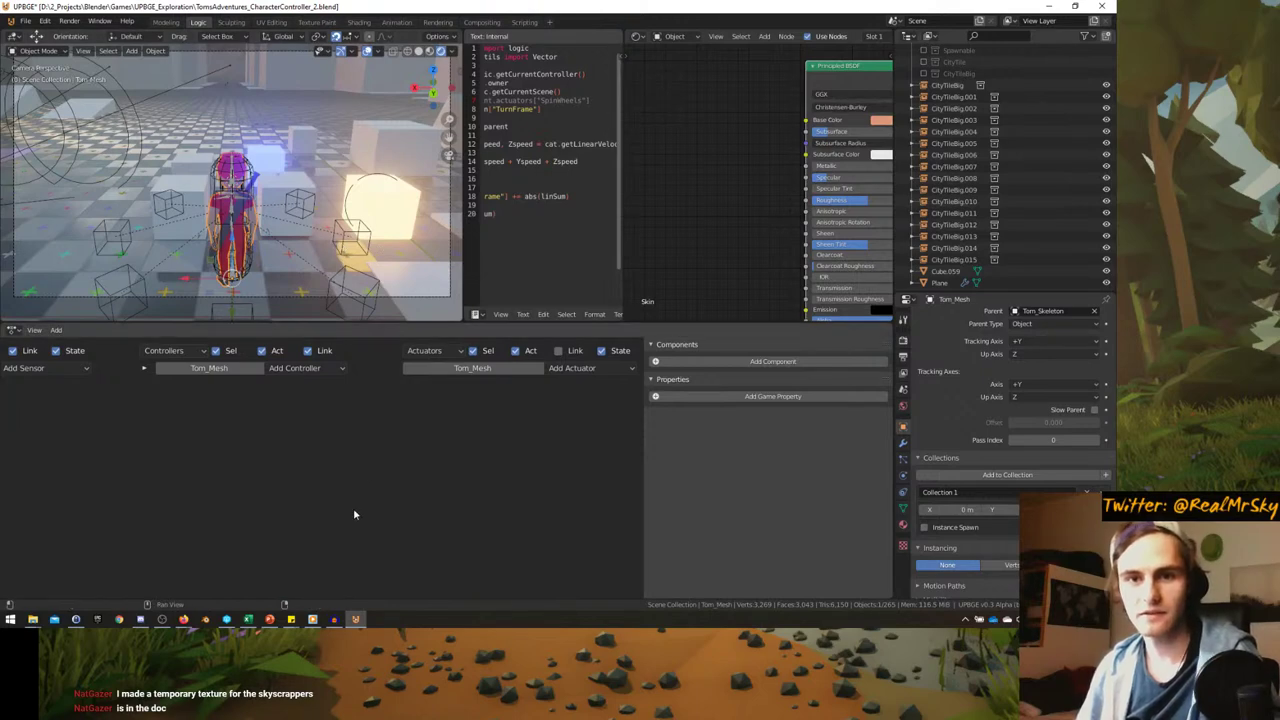
click(186, 621)
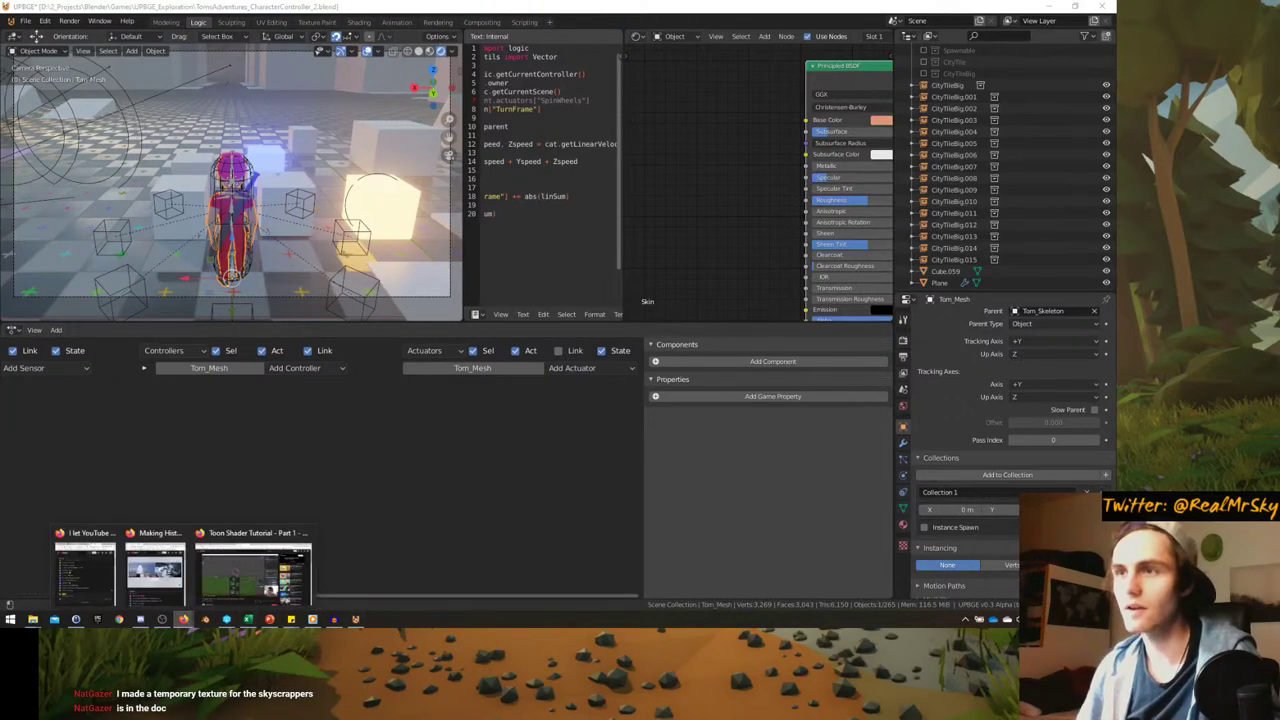
- In the SHARE YOUR IDEAS document, accept the shader video and skyscraper texture link suggestions
click(253, 570)
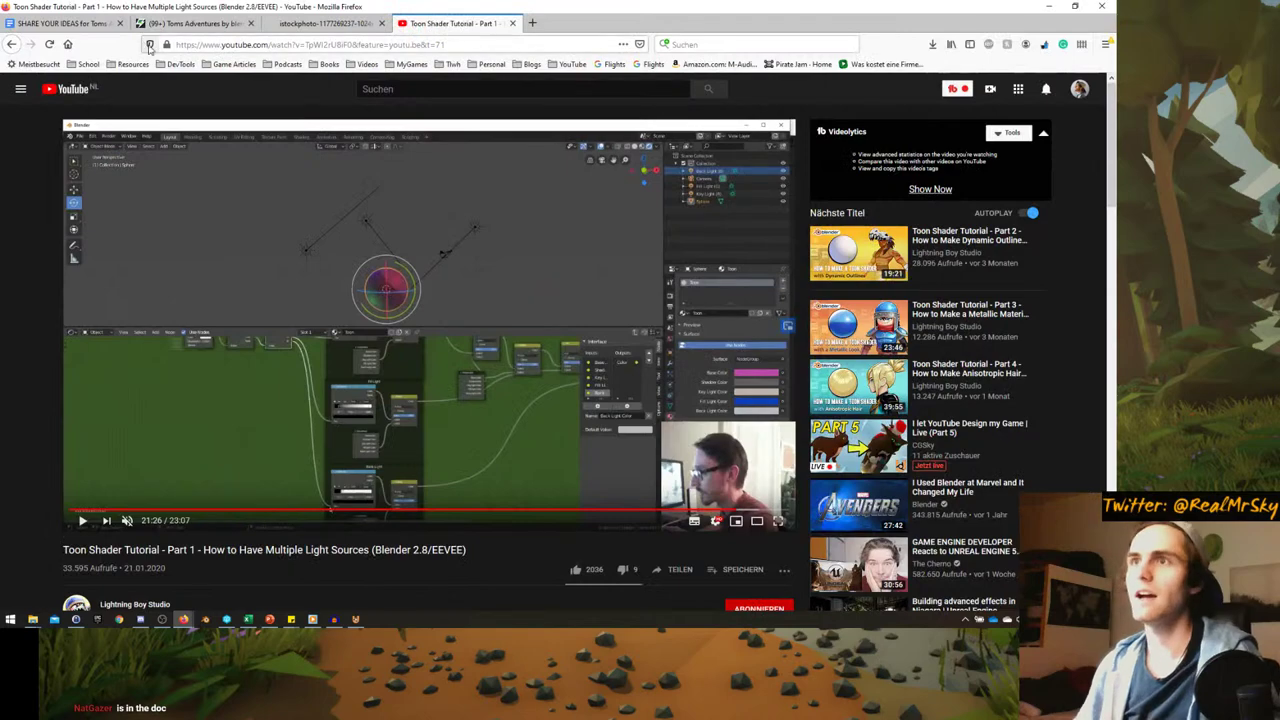
click(290, 22)
click(60, 22)
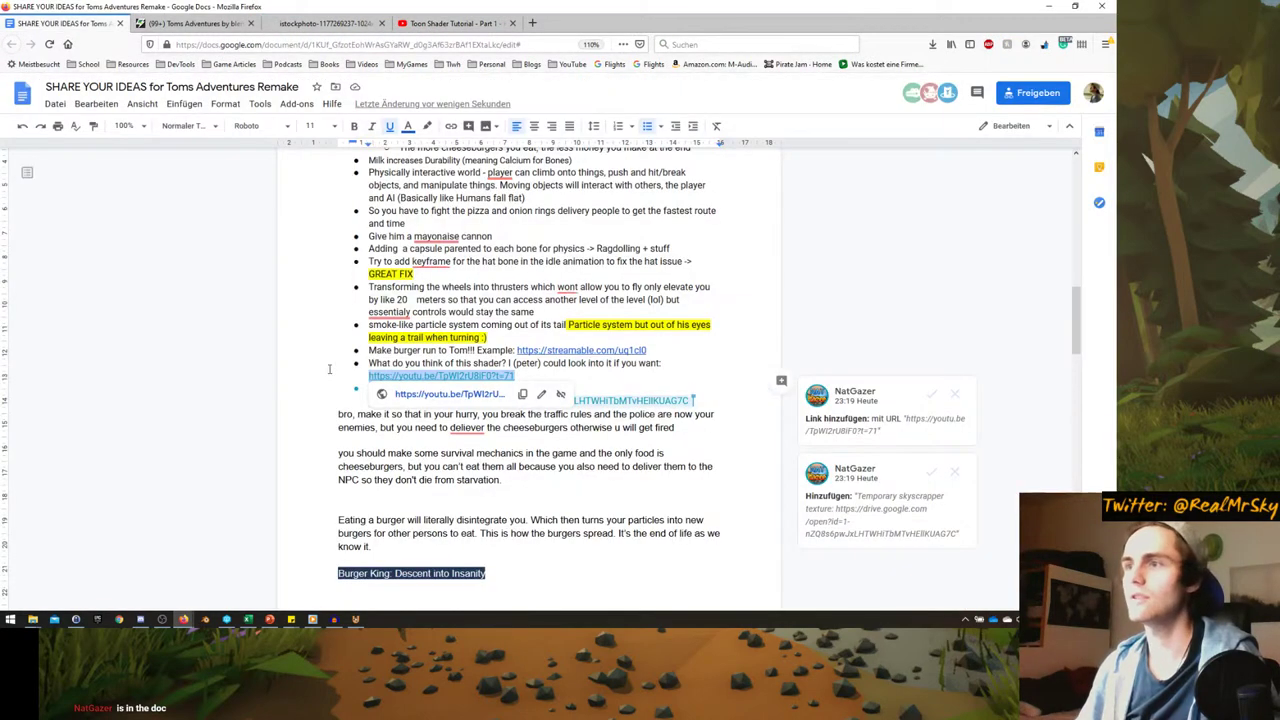
scroll(329, 369, down, 2)
click(929, 281)
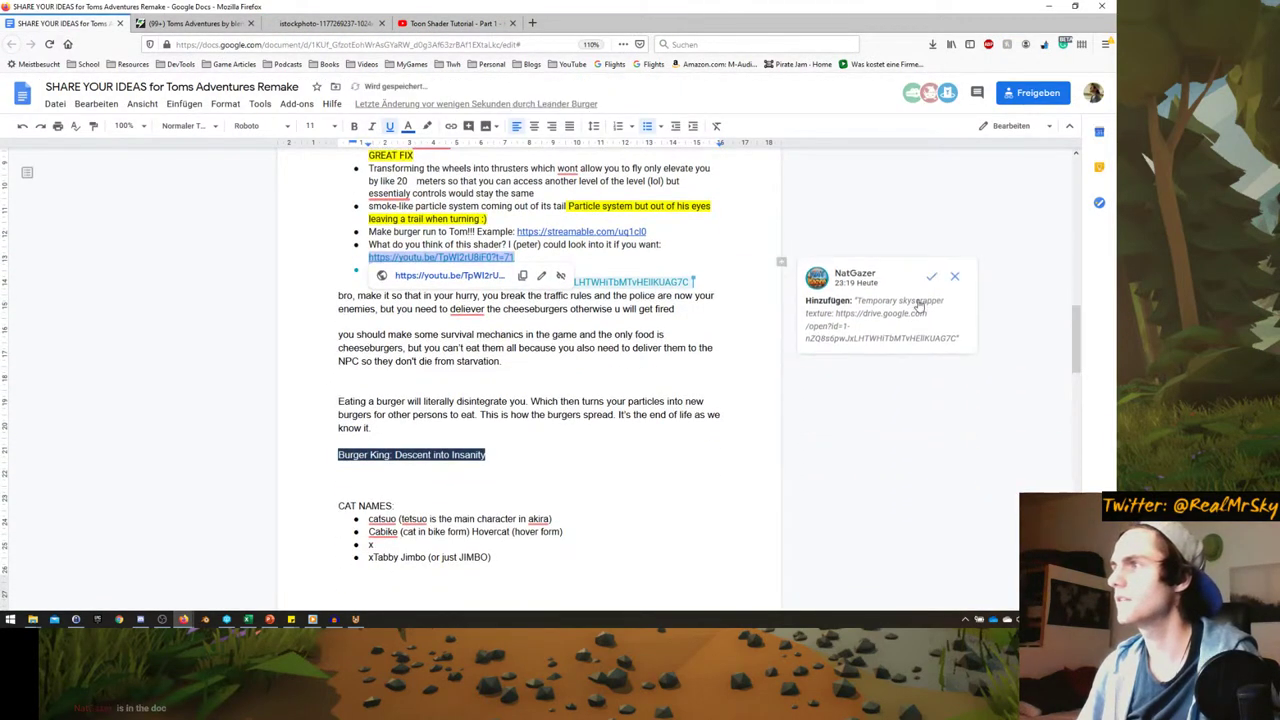
click(930, 275)
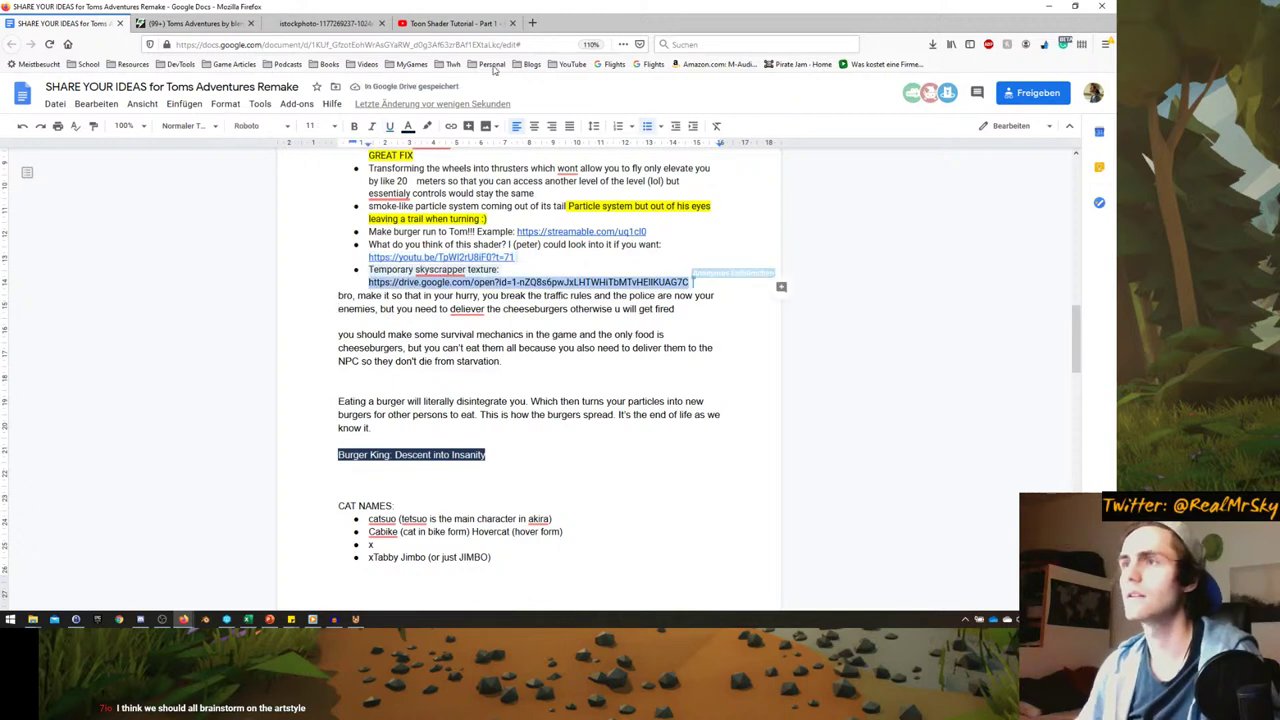
- Open the skyscraper texture's Drive link in a new tab
click(530, 23)
key(Return)
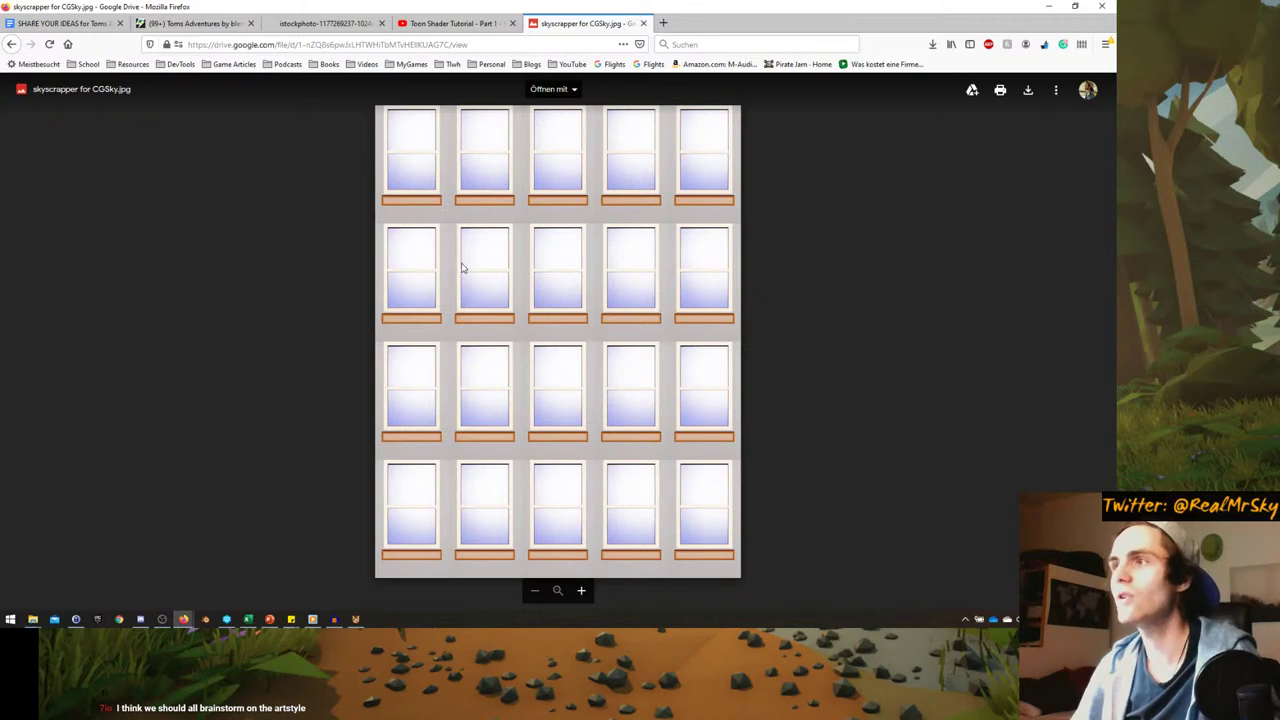
- Download the skyscraper window texture and save it to disk from the UPBGE_Exploration folder
click(998, 93)
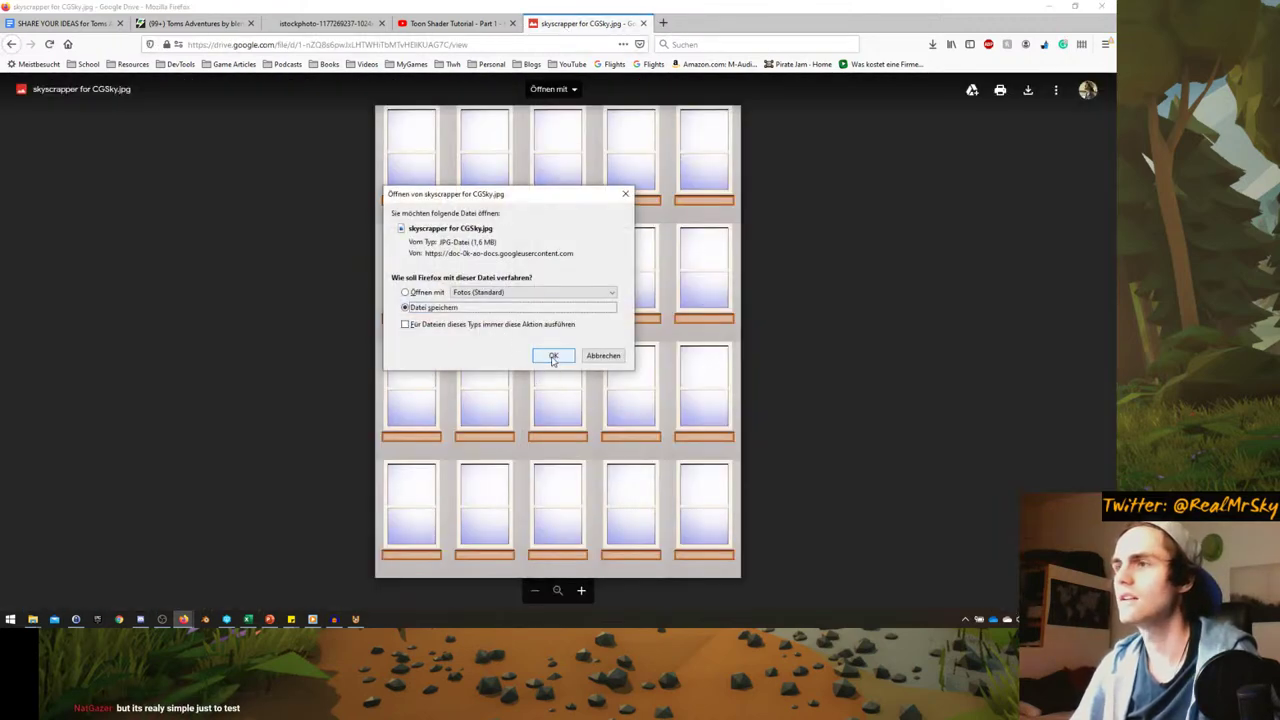
click(553, 357)
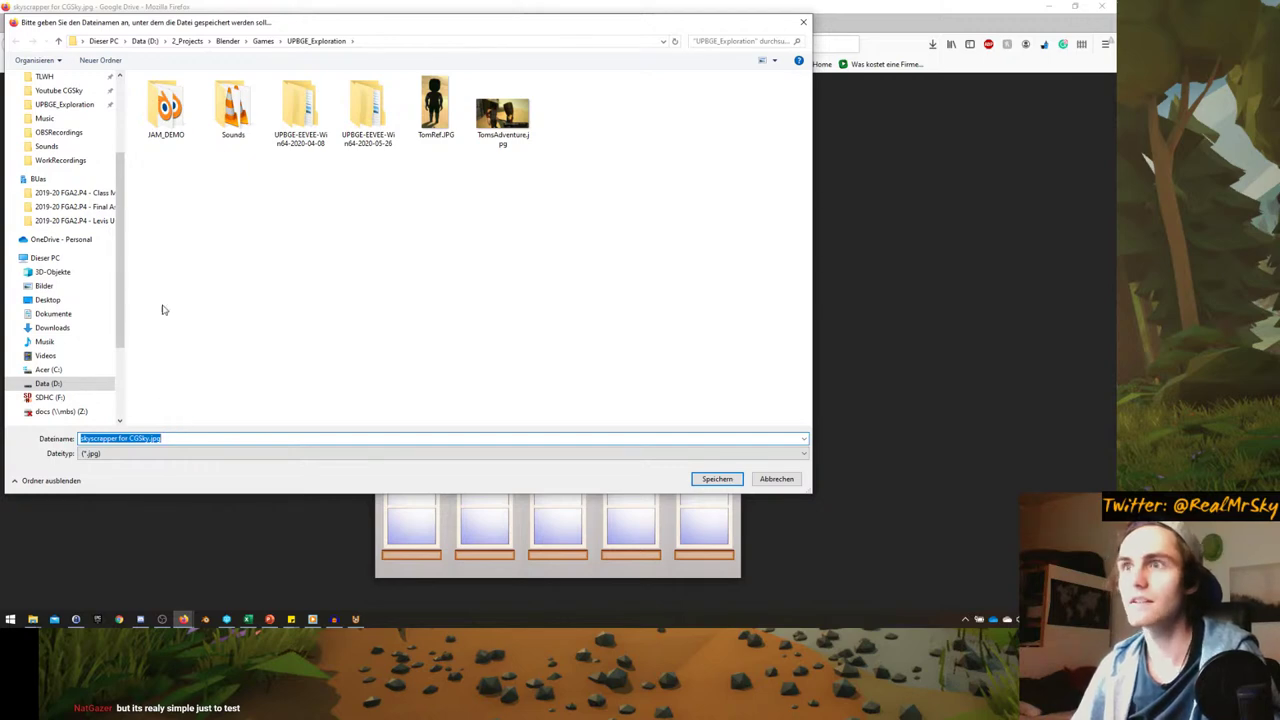
double_click(240, 126)
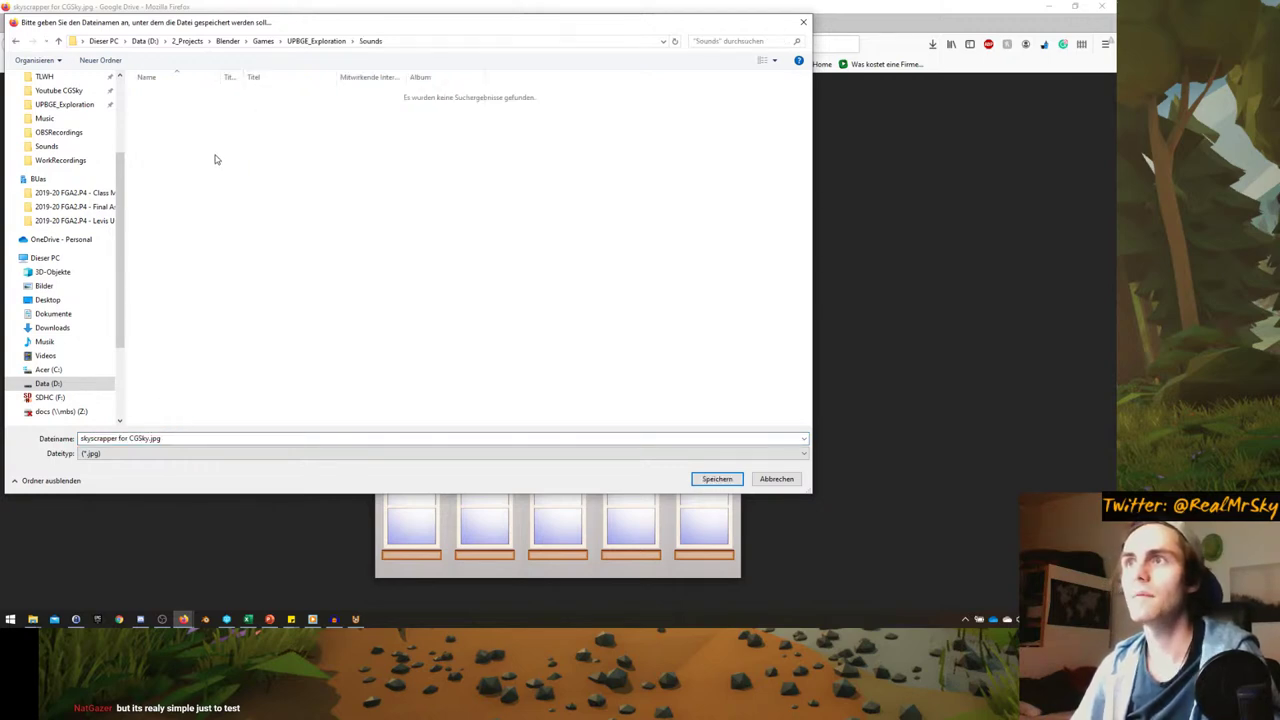
key(alt+Left)
- Create a Textures folder in UPBGE_Exploration and save the texture image inside it
right_click(227, 355)
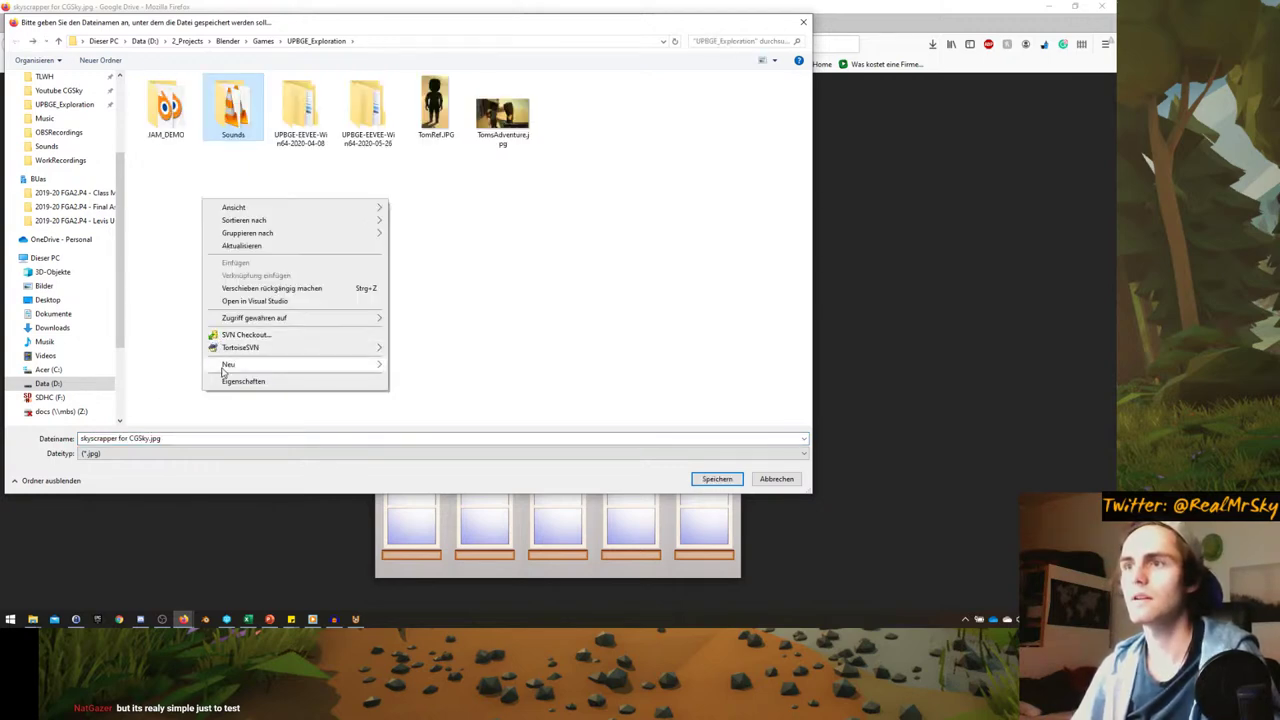
mouse_move(235, 364)
click(429, 368)
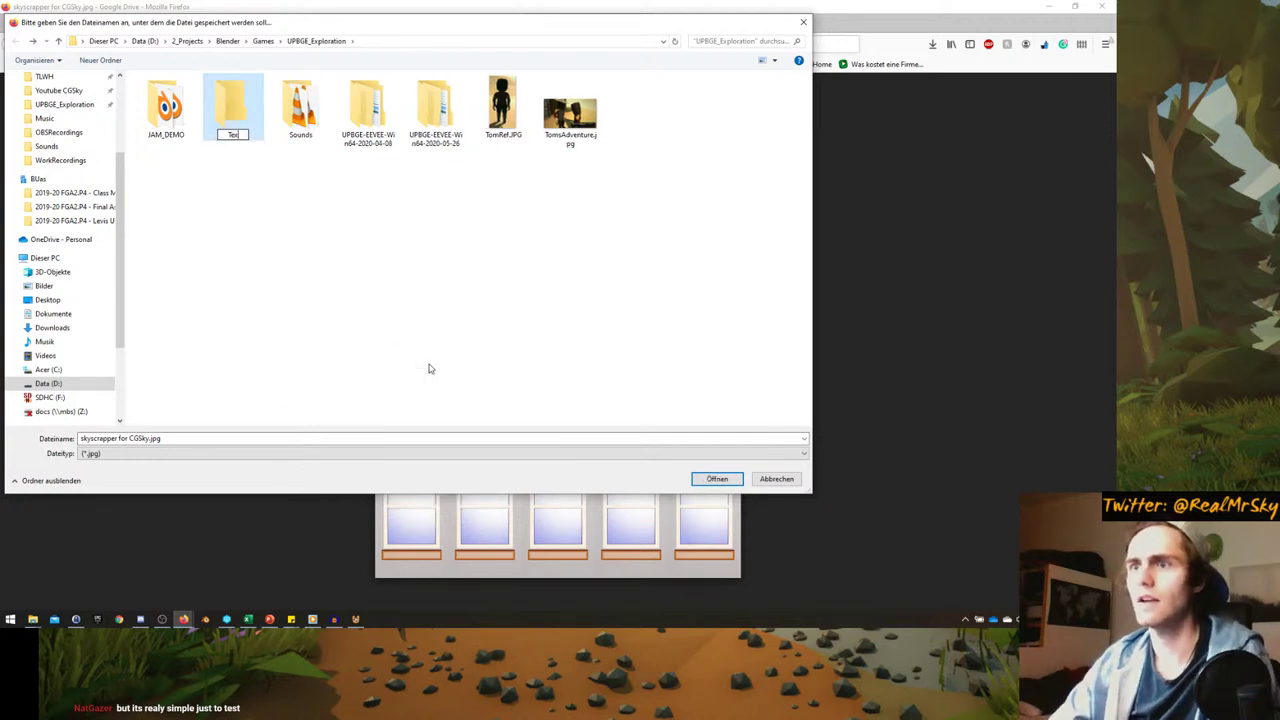
key(Return)
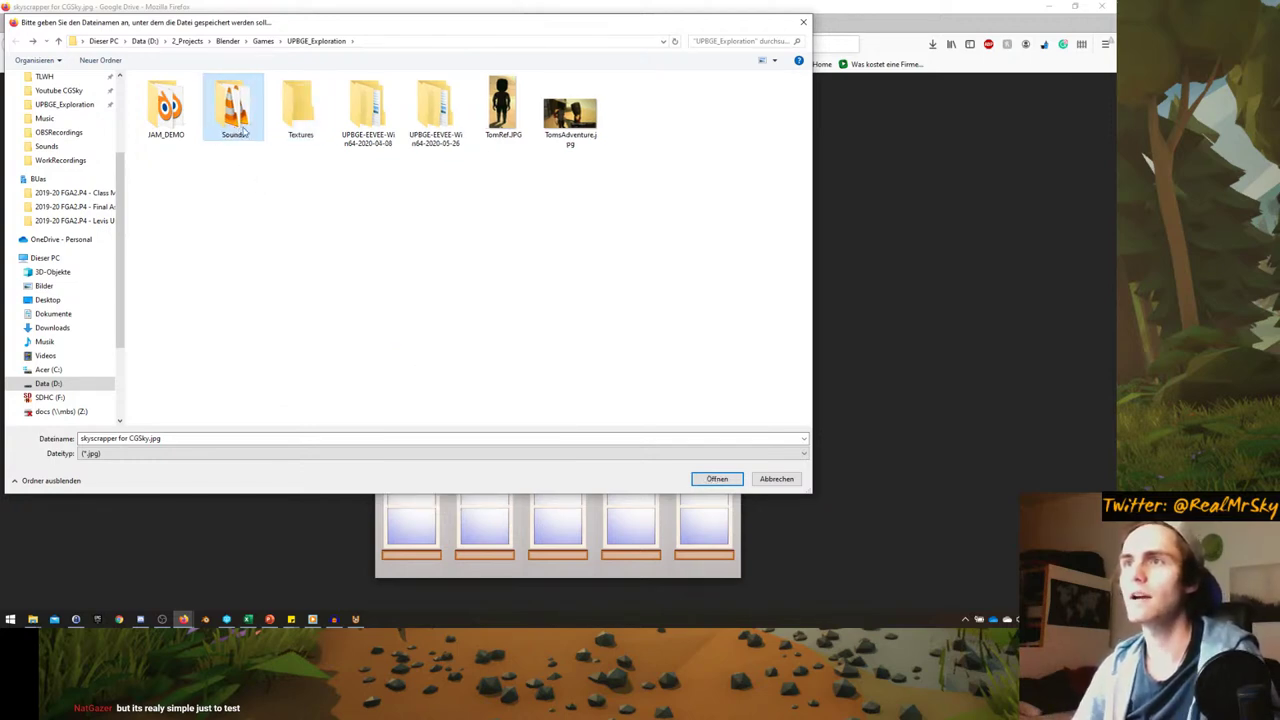
double_click(285, 122)
click(733, 479)
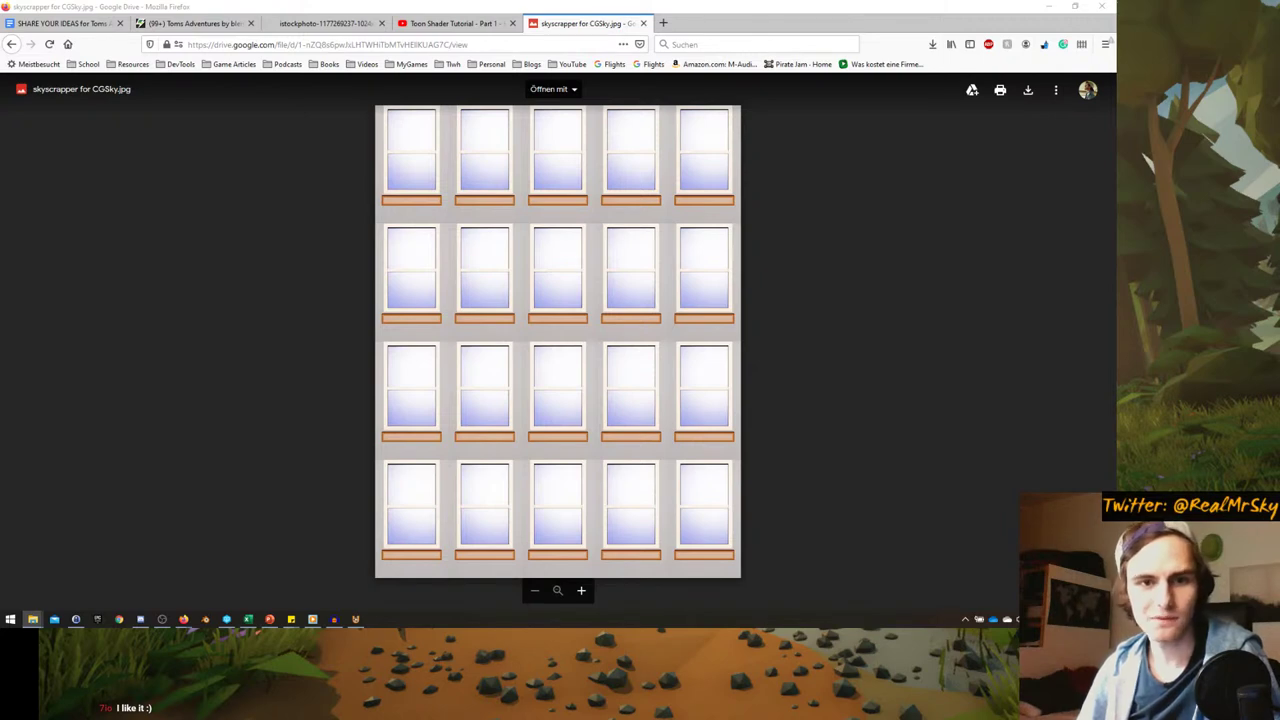
- Return to UPBGE and orbit the view around the city scene
key(alt+Tab)
middle_drag(260, 240, 319, 188)
scroll(948, 118, up, 3)
- Show the CityTileBig collection's buildings and select the Cube.079 building
click(923, 166)
click(319, 188)
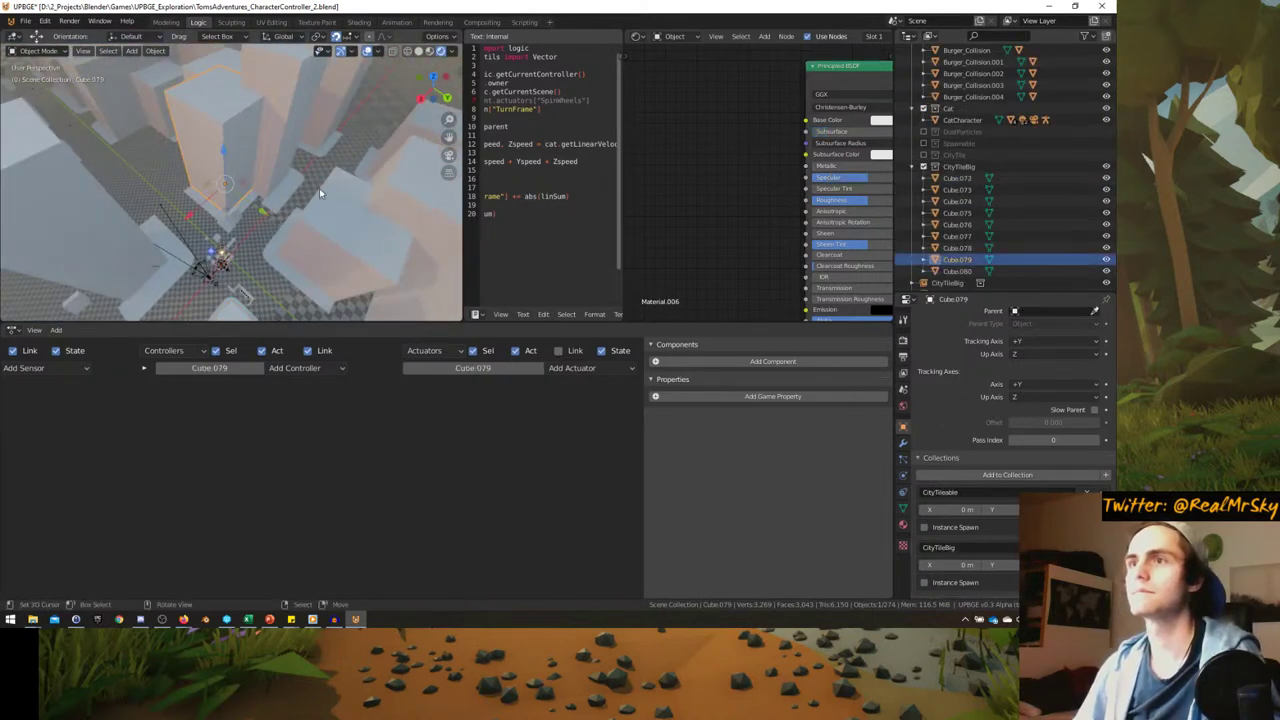
scroll(705, 235, down, 1)
scroll(691, 229, up, 1)
- Load the skyscraper window texture from the Textures folder into an Image Editor view
click(637, 37)
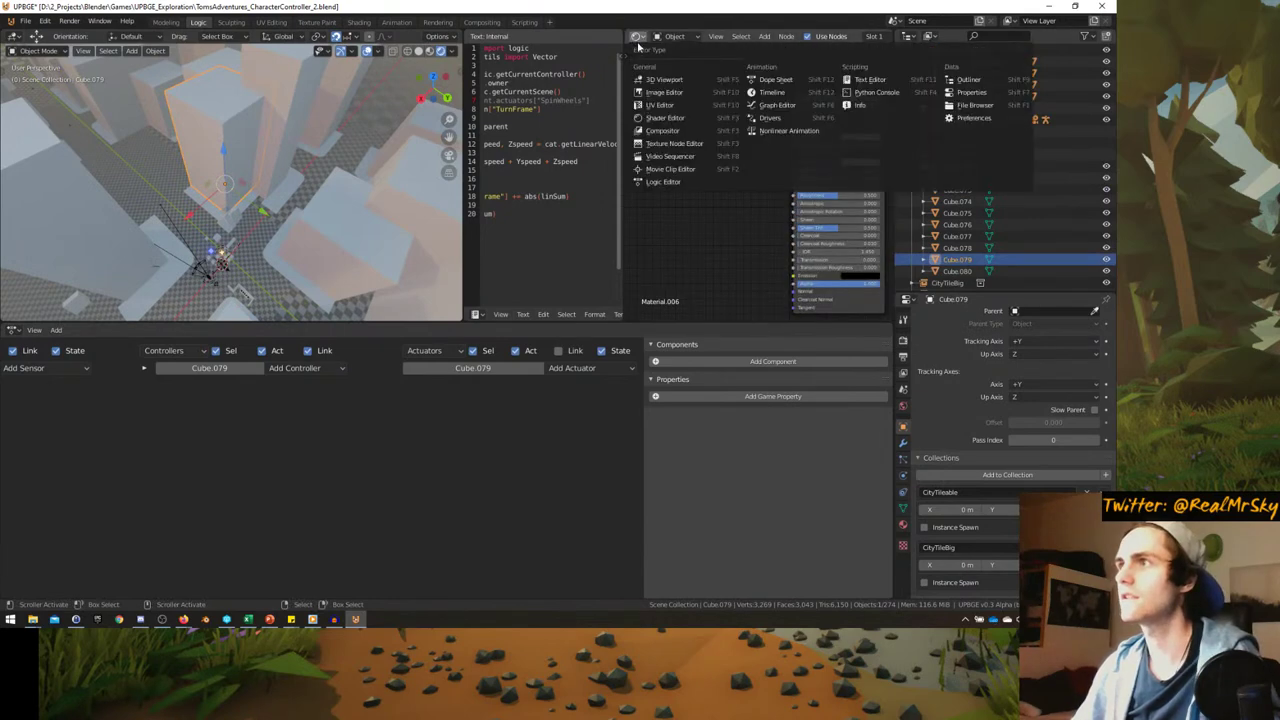
click(678, 106)
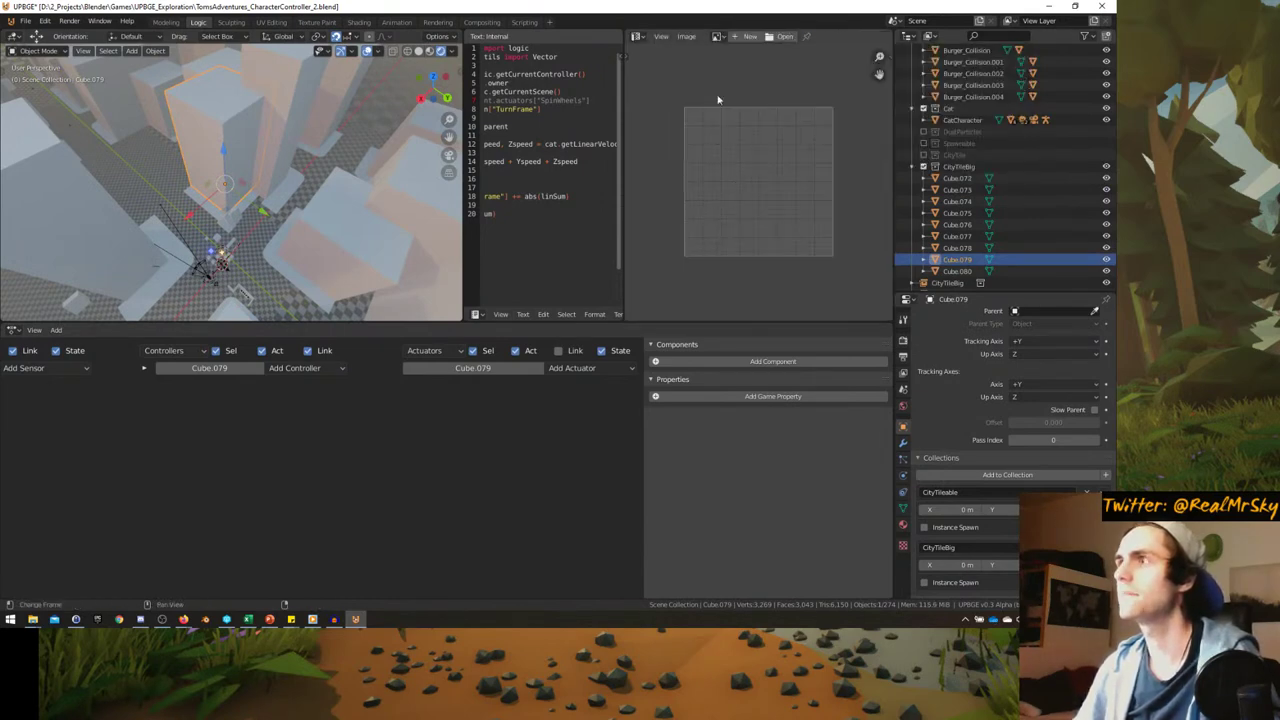
click(783, 38)
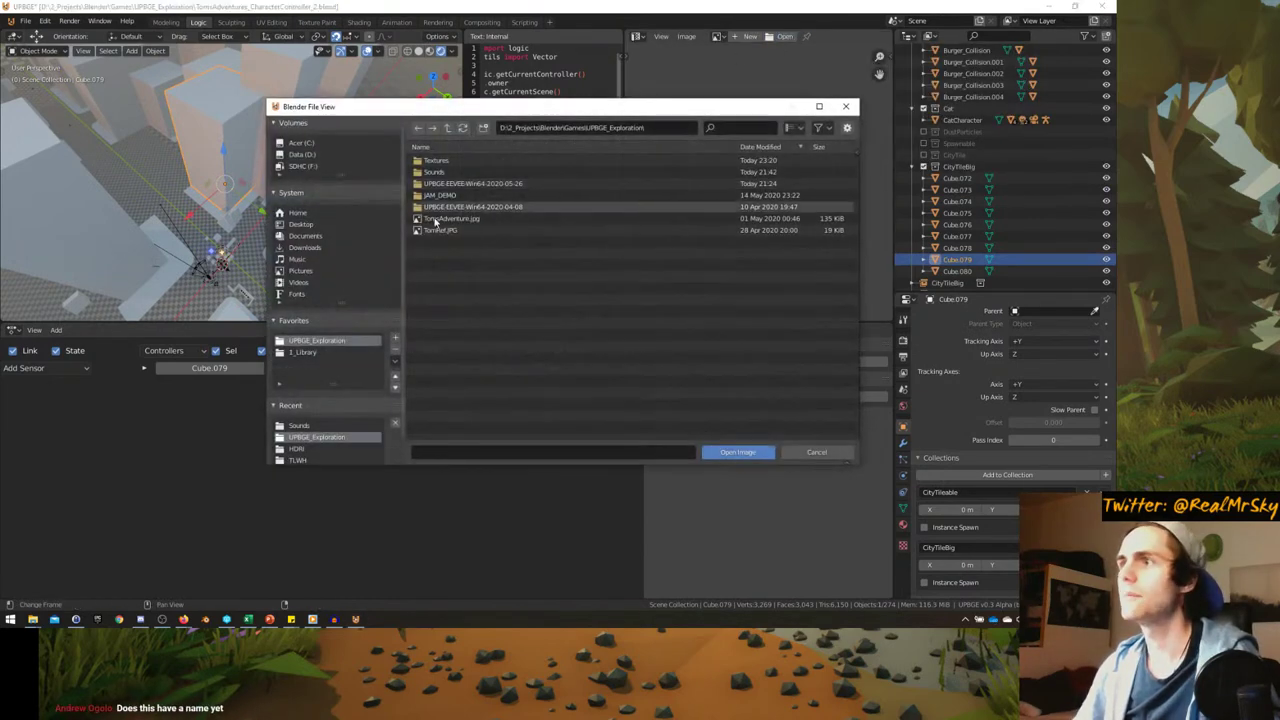
click(440, 162)
double_click(440, 162)
double_click(443, 162)
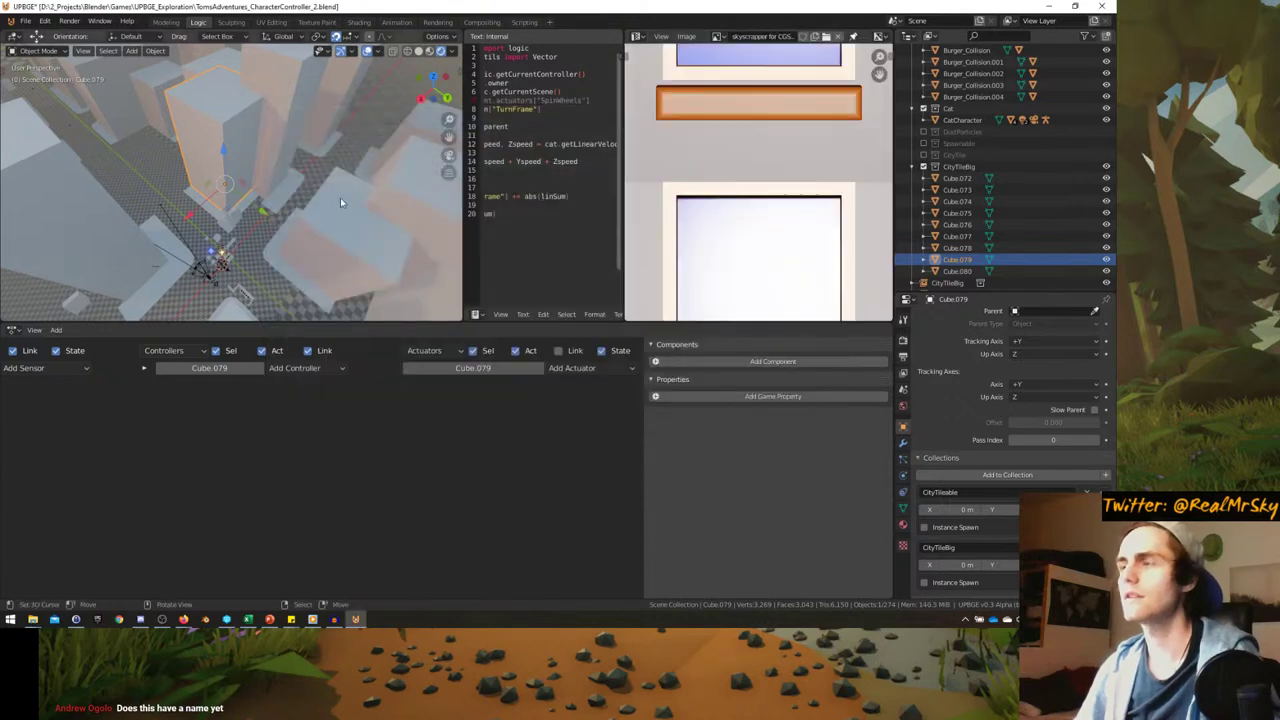
scroll(785, 220, down, 2)
scroll(785, 220, down, 3)
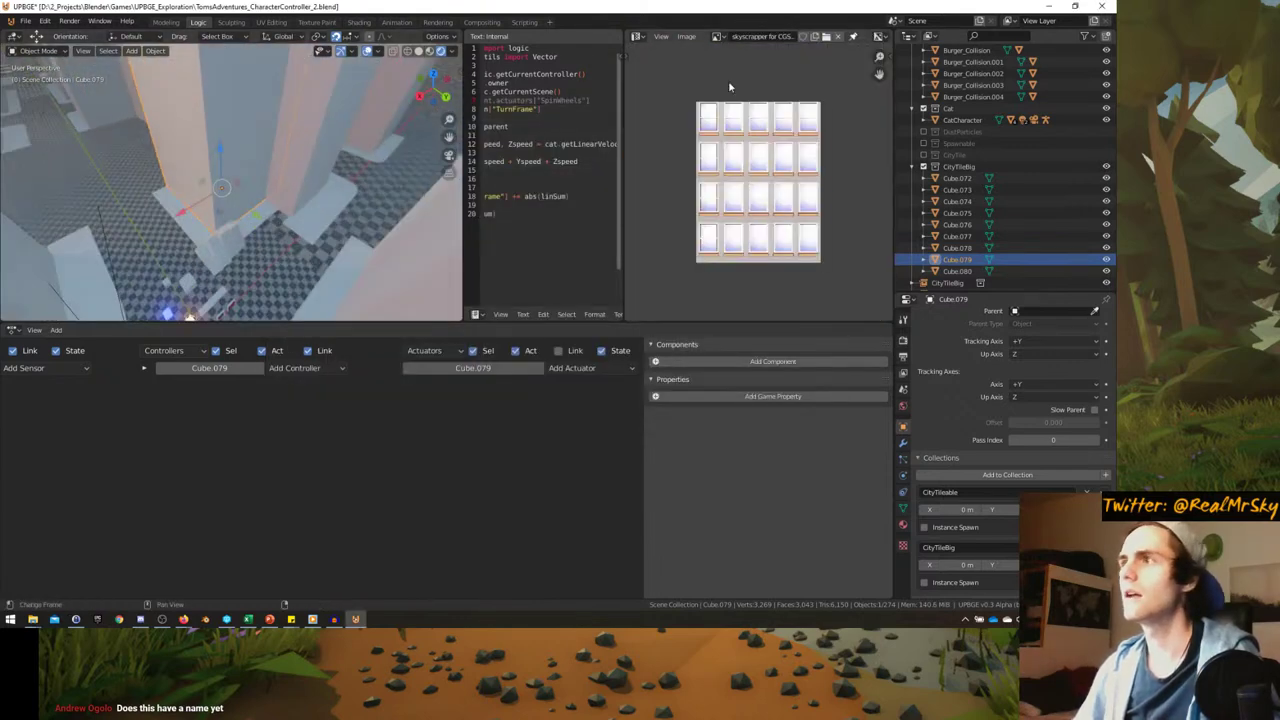
- Add an Image Texture node using the skyscraper image and feed its color into Base Color
click(635, 37)
click(665, 118)
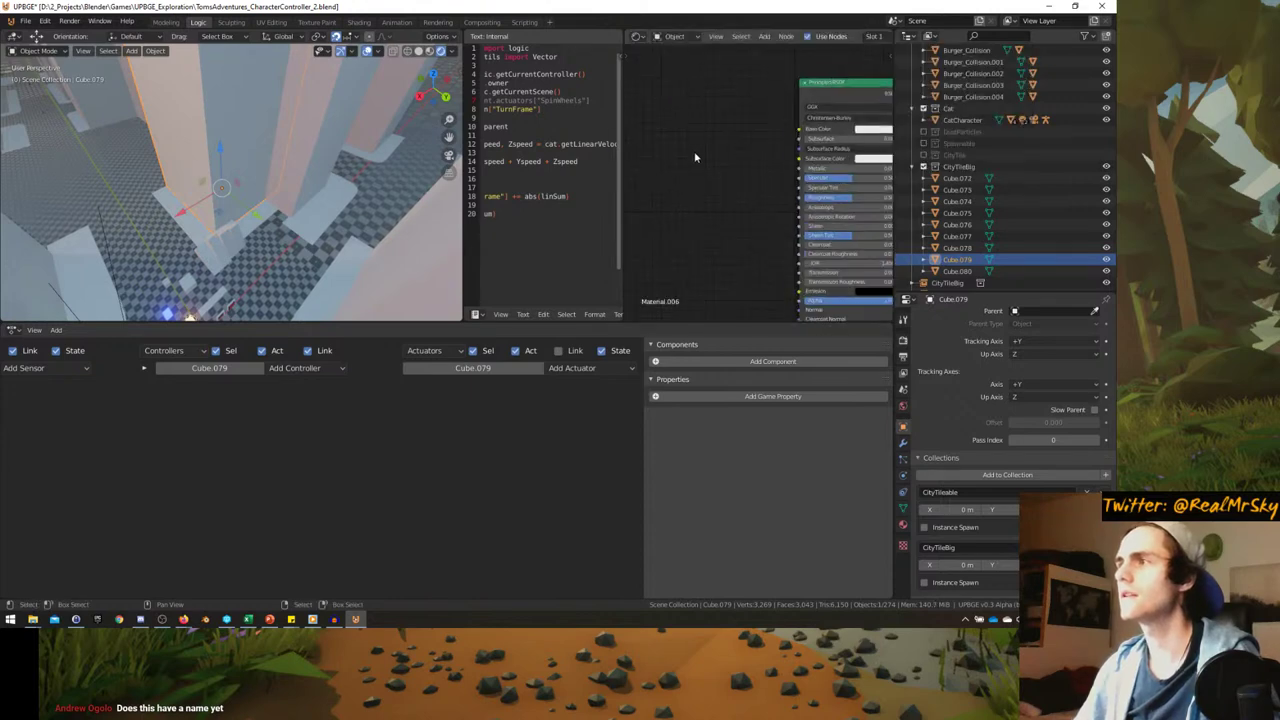
key(shift+a)
mouse_move(653, 172)
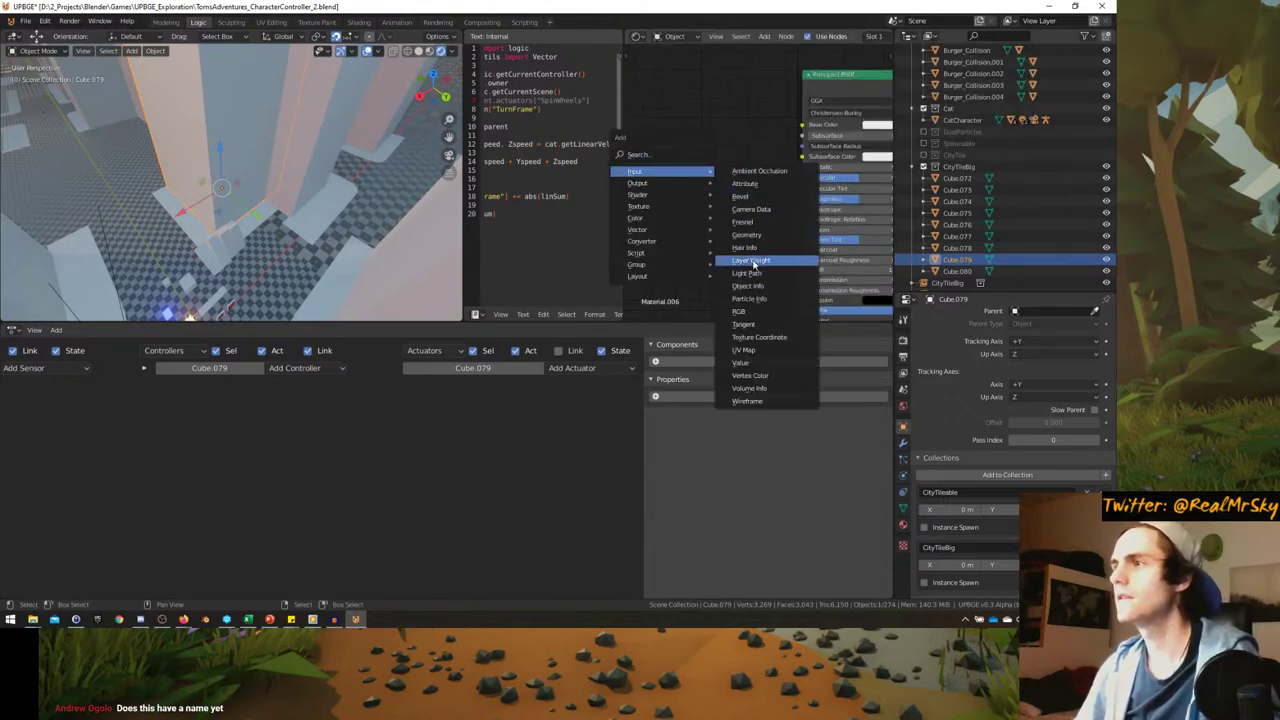
mouse_move(633, 210)
click(758, 269)
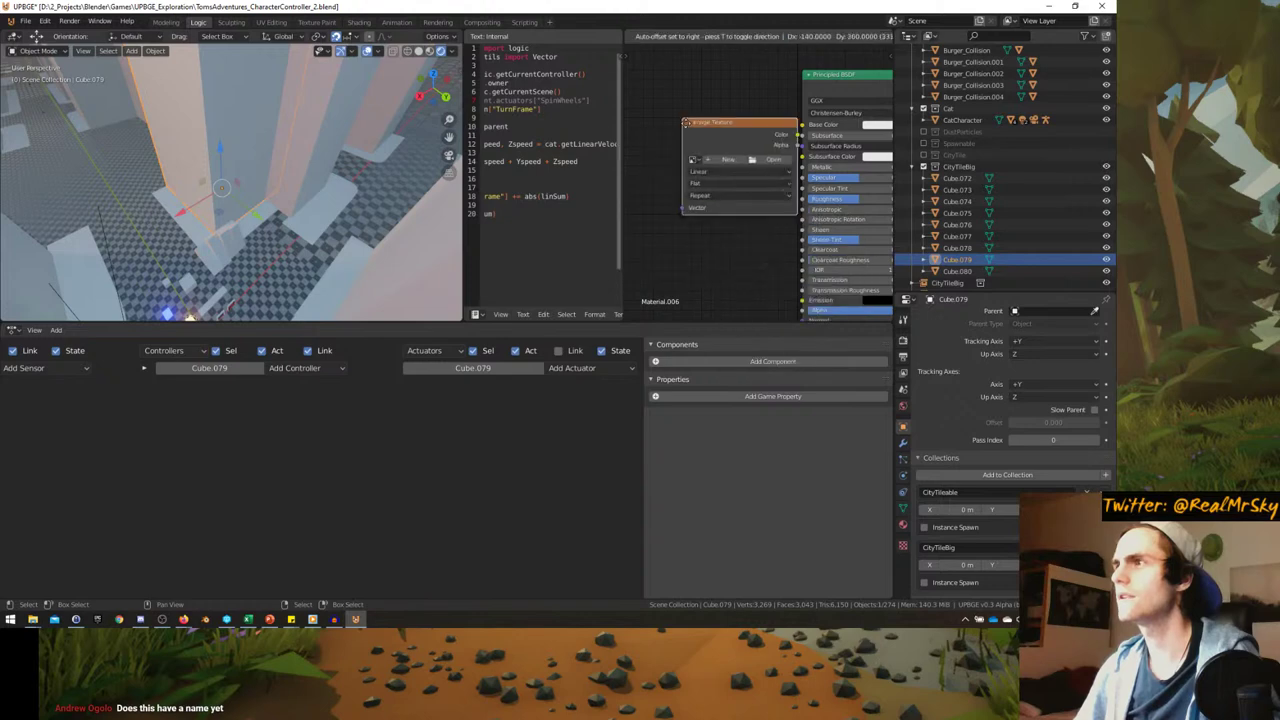
drag(803, 127, 803, 125)
click(675, 149)
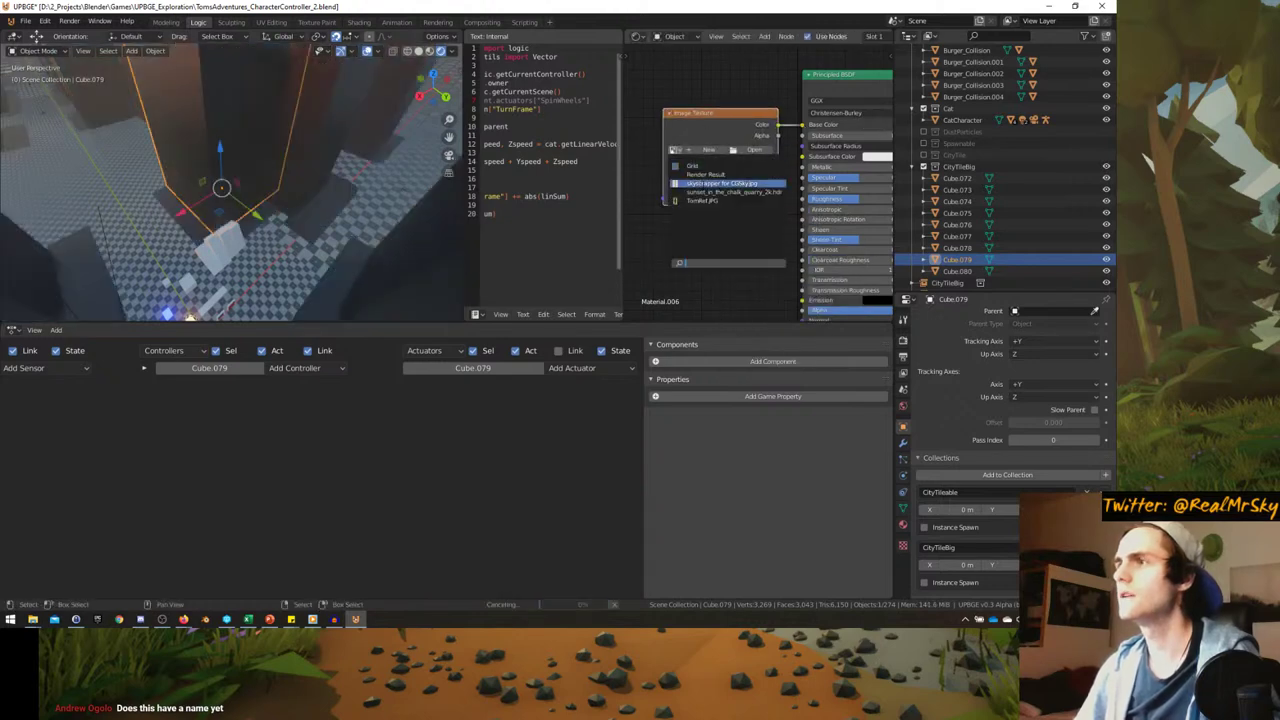
click(722, 184)
- Show the tile's material settings and play-test the textured look in-game
scroll(243, 228, down, 5)
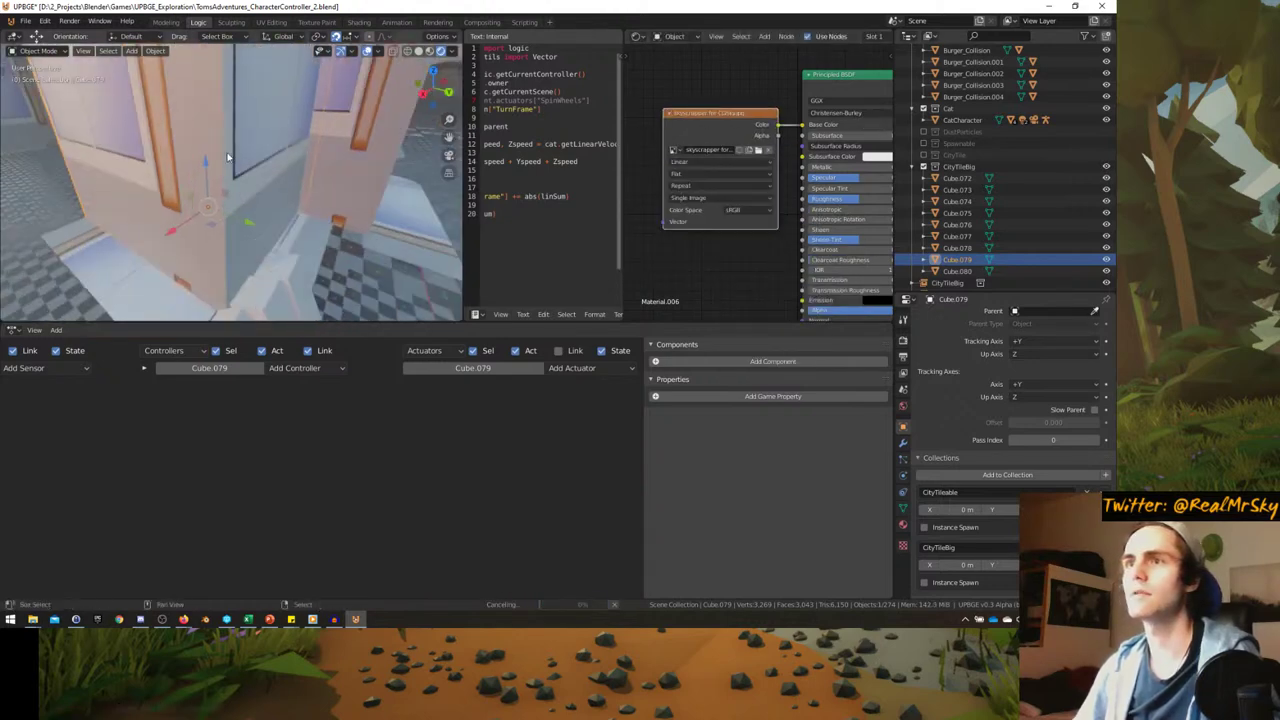
scroll(243, 228, up, 5)
scroll(243, 228, down, 2)
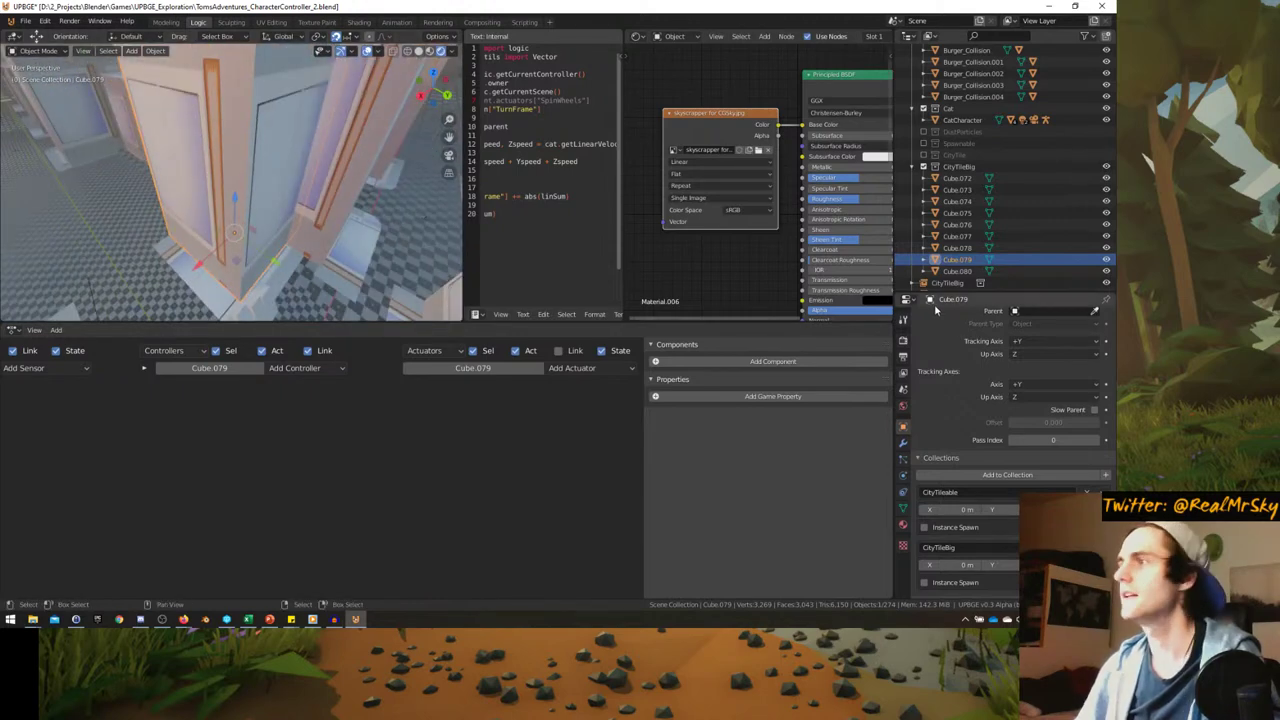
scroll(921, 497, up, 6)
click(903, 525)
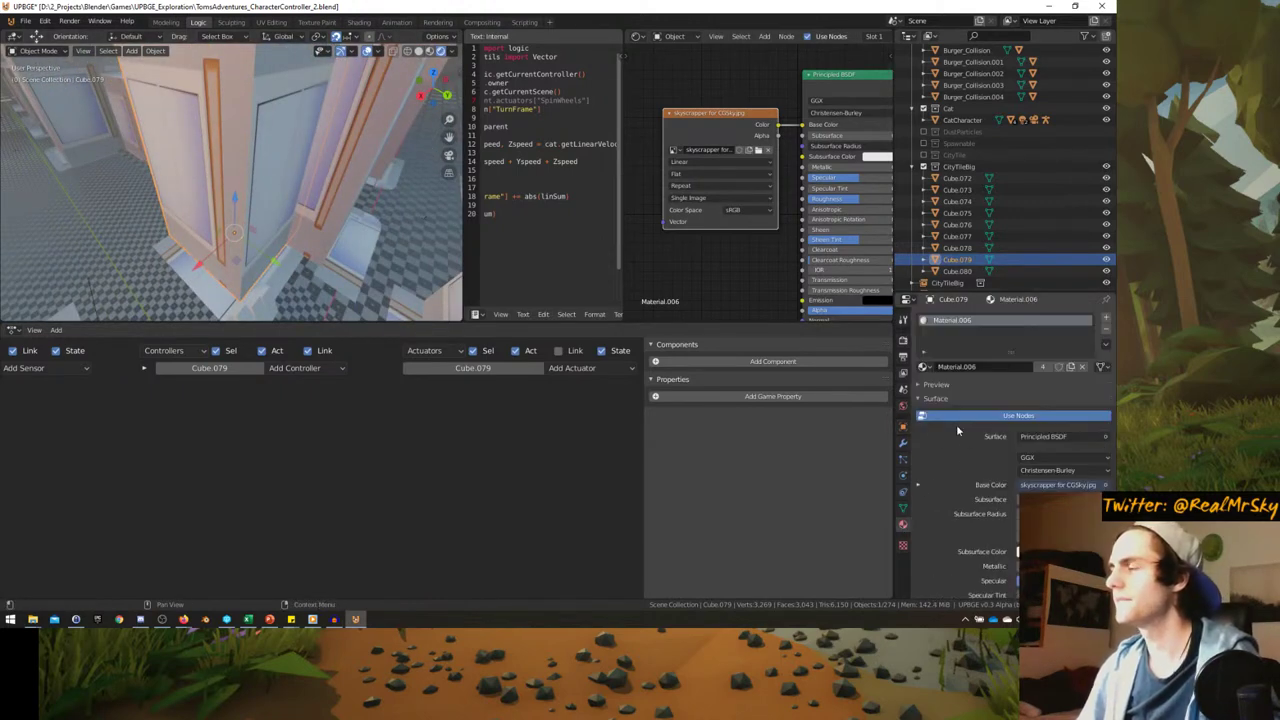
key(p)
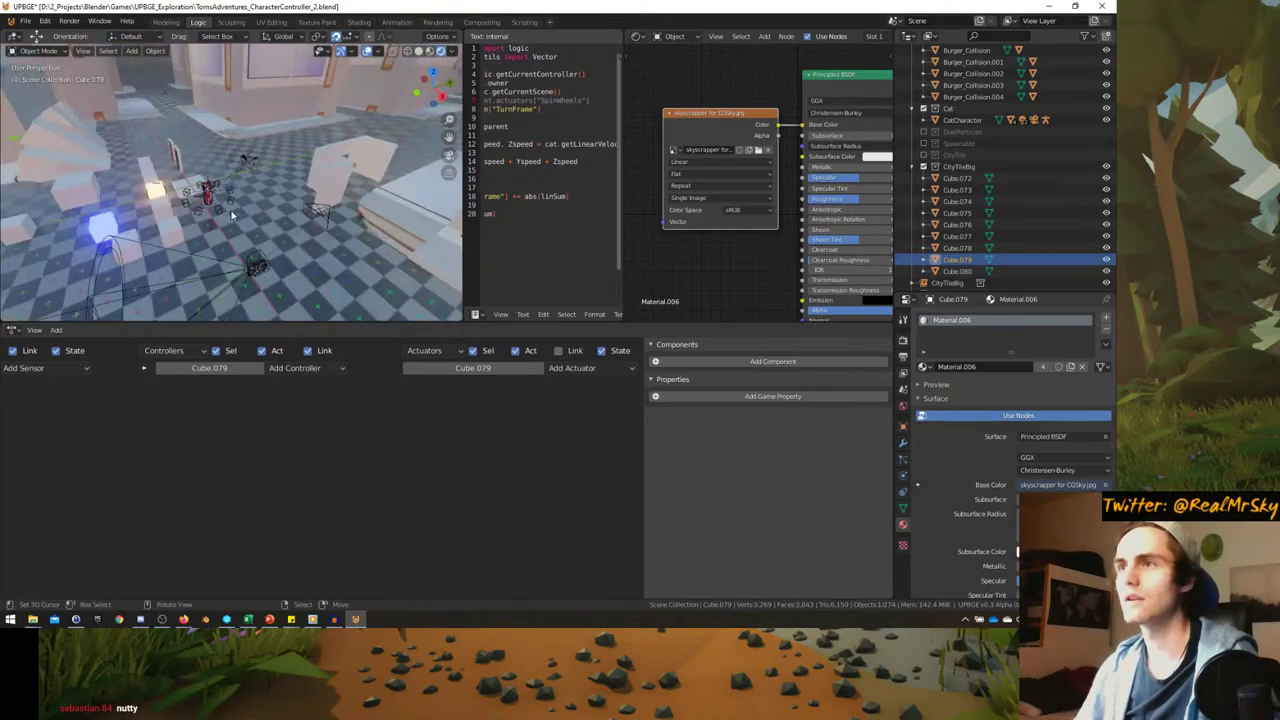
key(Escape)
middle_drag(268, 229, 300, 285)
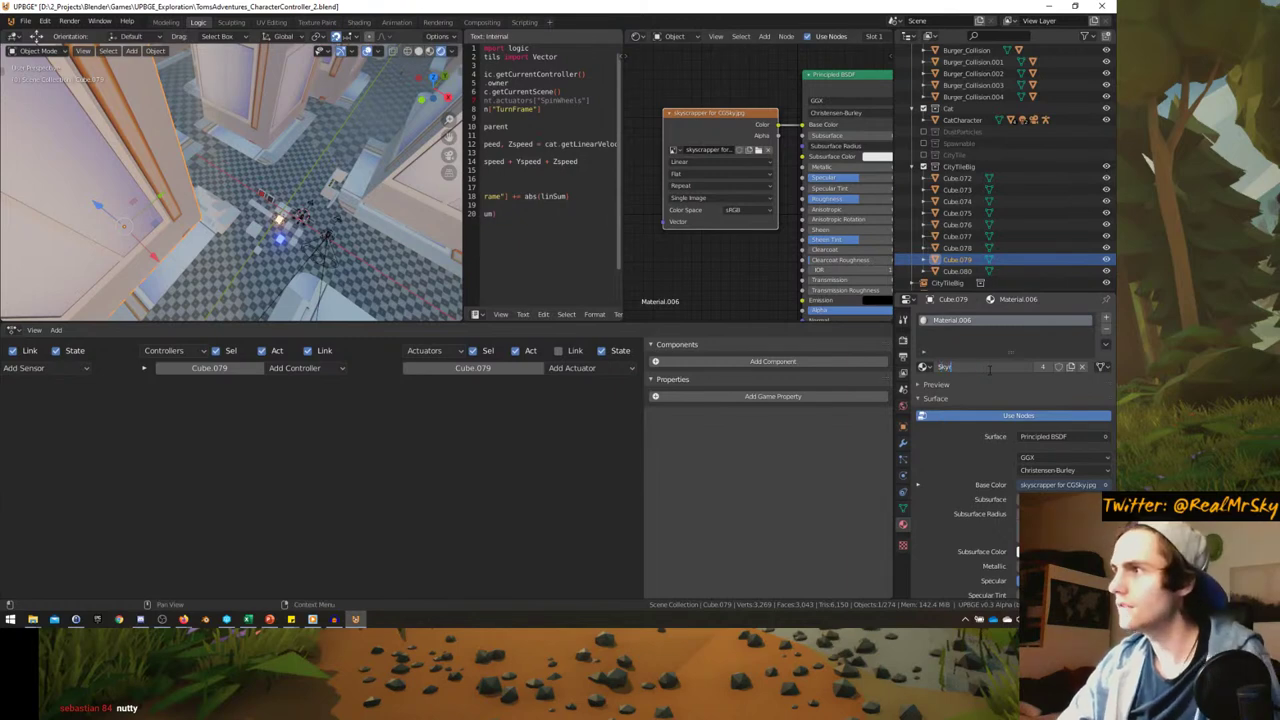
- Enter Edit Mode on the Cube.079 tile mesh and adjust the views
key(Tab)
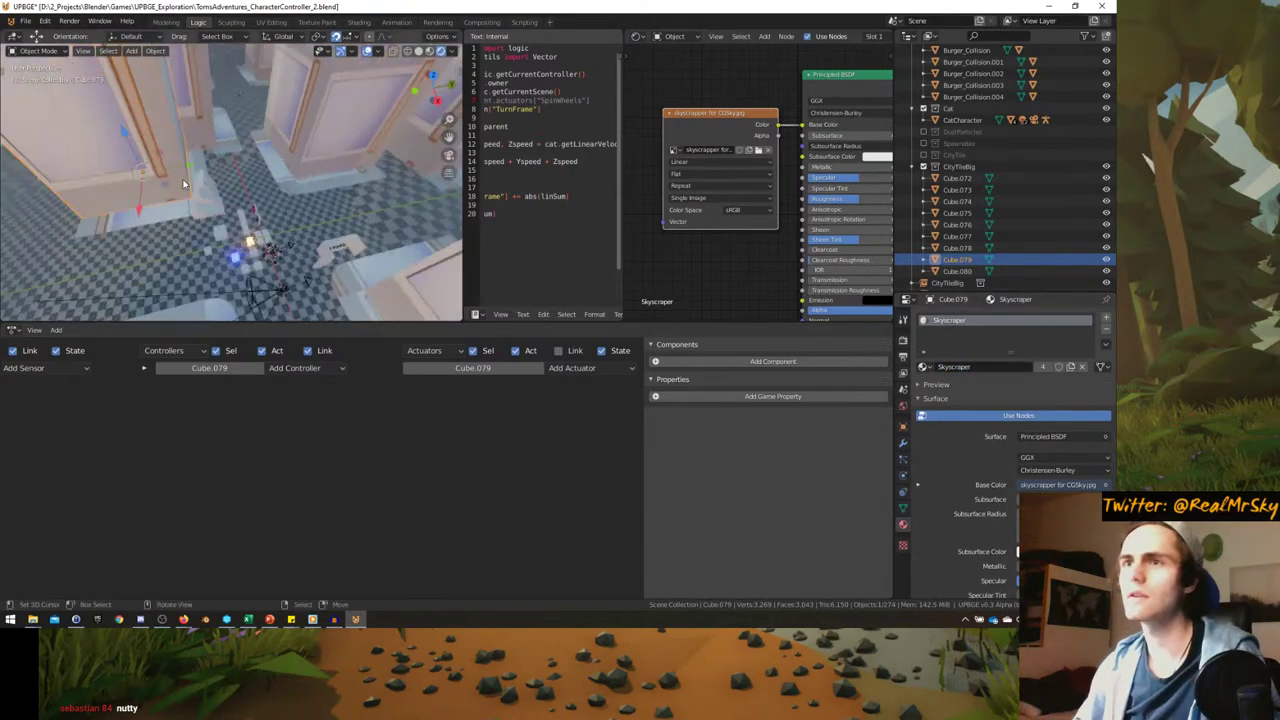
scroll(240, 212, up, 5)
middle_drag(240, 212, 234, 187)
middle_drag(647, 210, 691, 234)
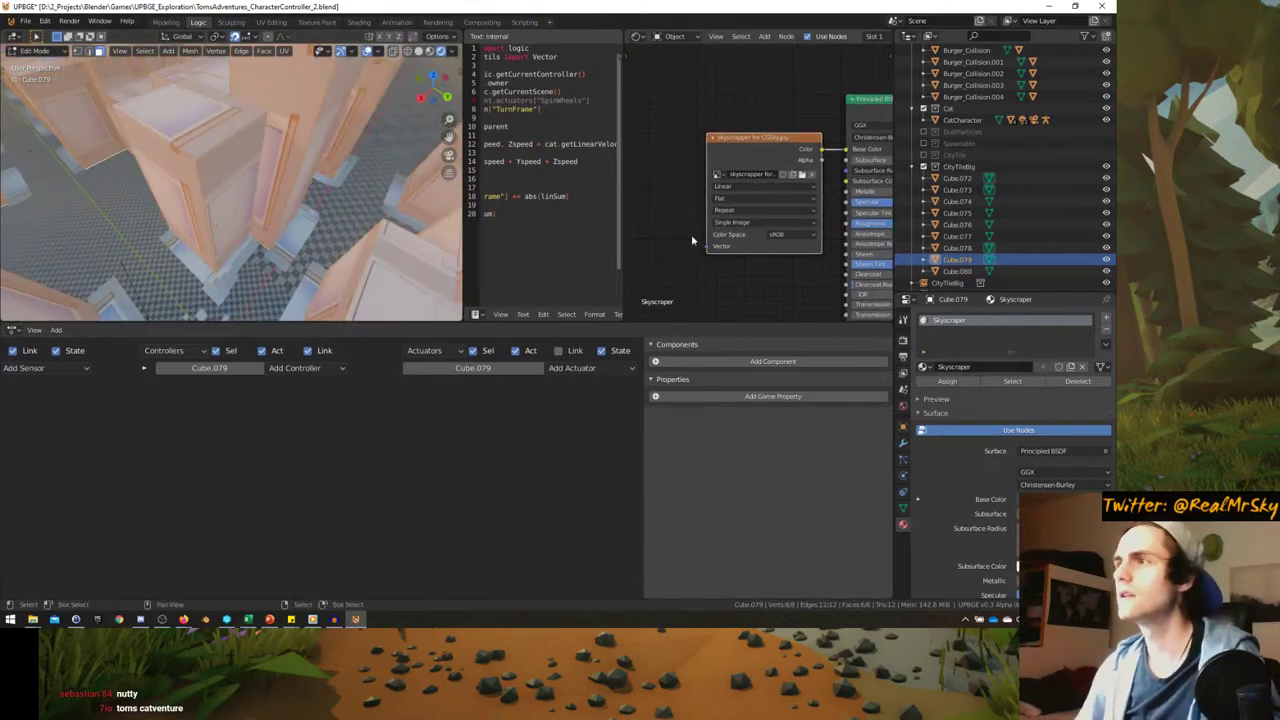
- Switch the node area to the UV Editor and select one wall face of the tile
click(638, 37)
click(660, 105)
middle_drag(220, 170, 180, 120)
click(176, 109)
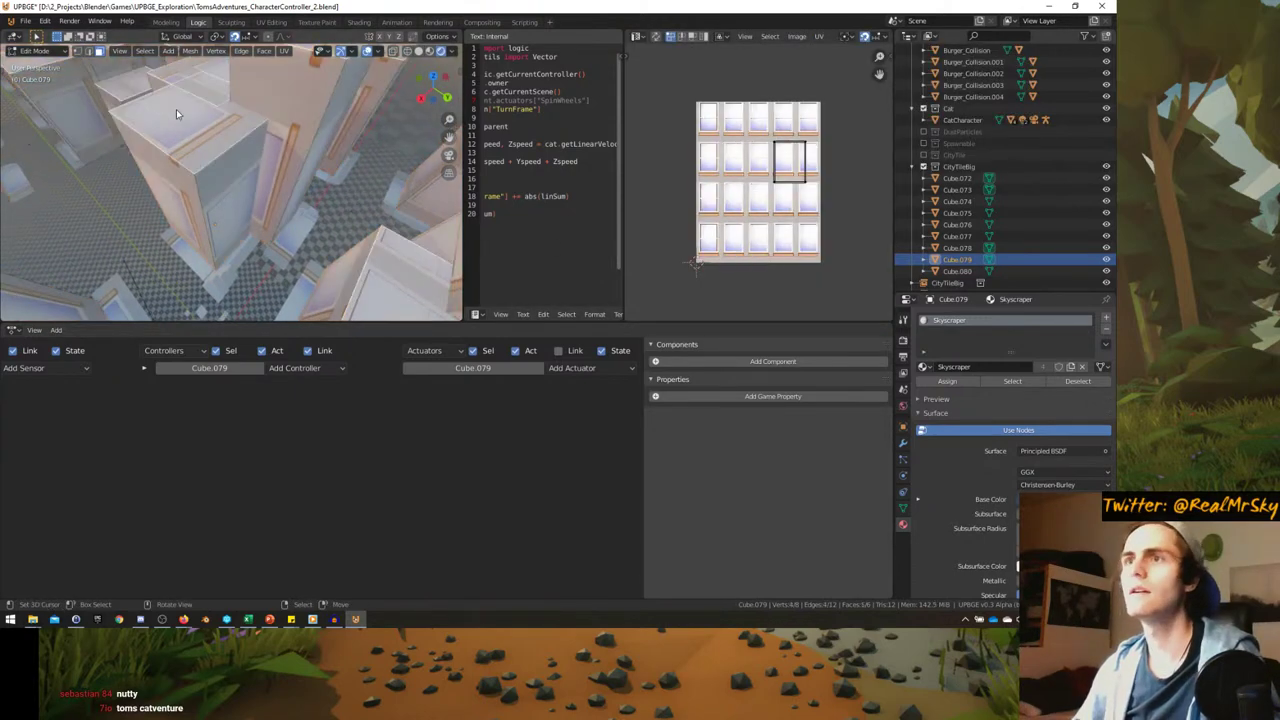
scroll(836, 184, up, 2)
- Shrink that face's UVs and move them below the orange sill on the texture
key(s)
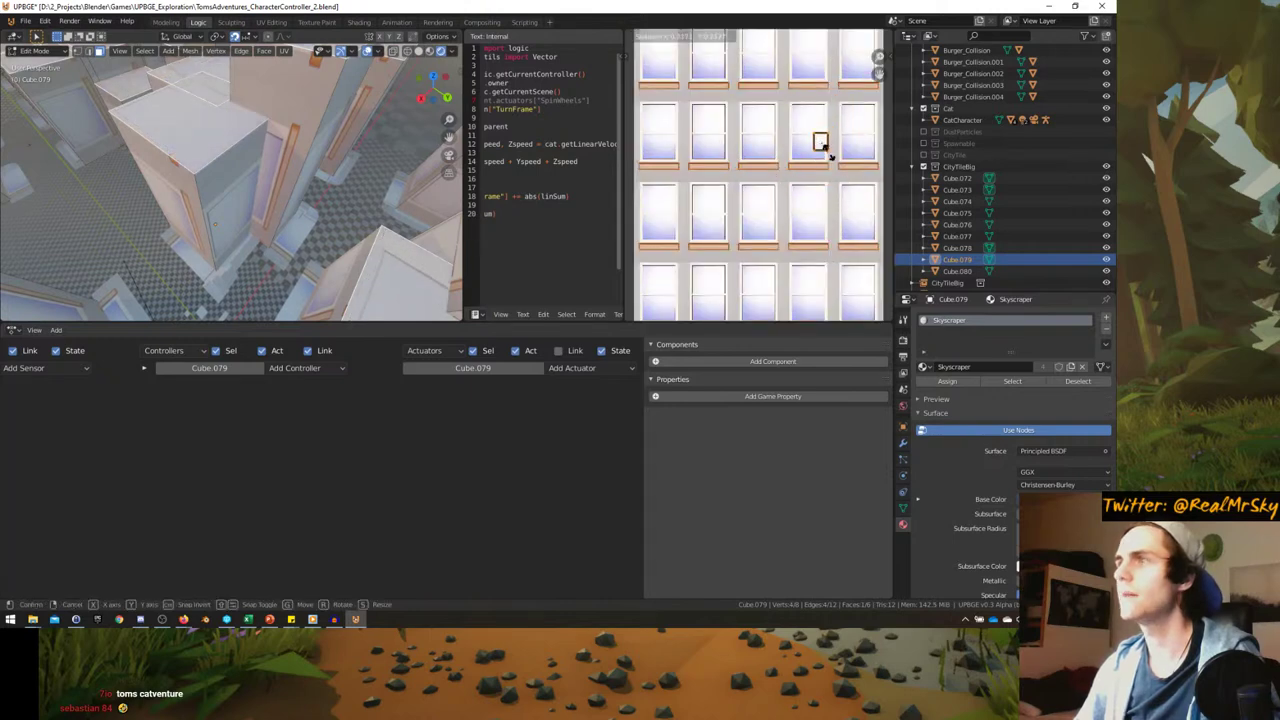
click(826, 146)
scroll(764, 211, up, 3)
key(g)
key(g)
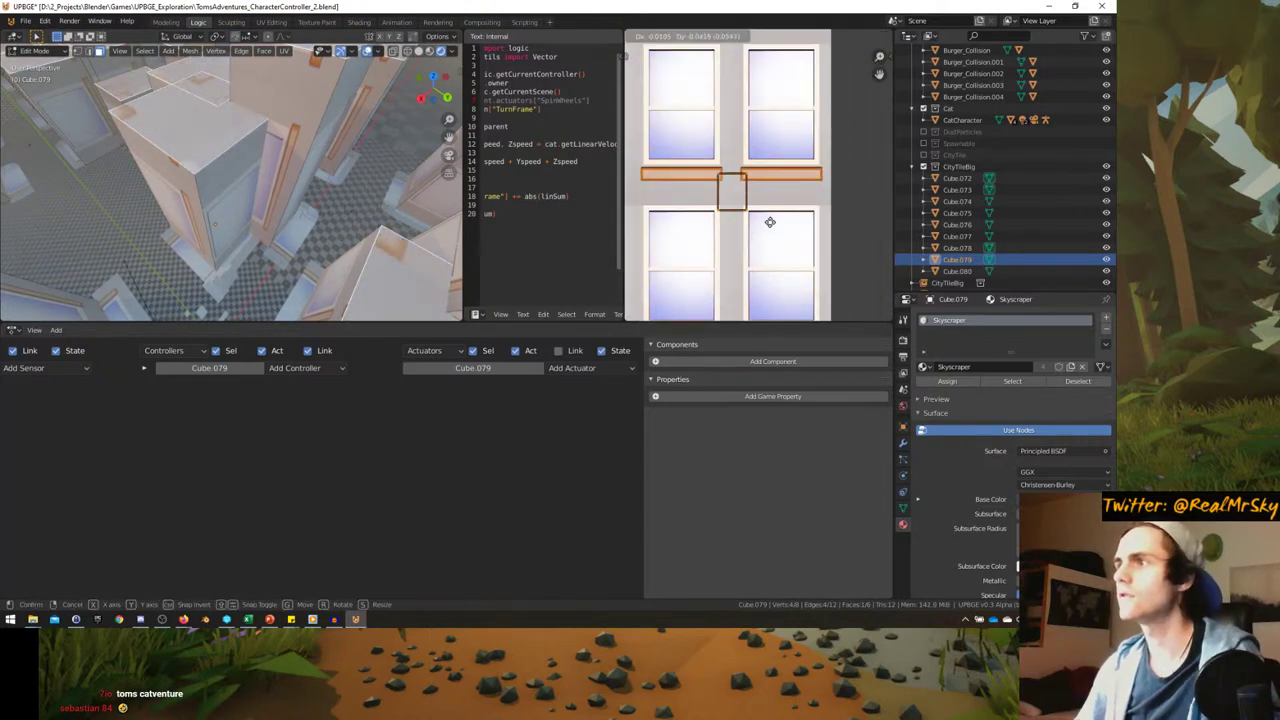
click(762, 225)
key(s)
scroll(765, 180, down, 3)
middle_drag(170, 195, 220, 176)
scroll(785, 158, down, 3)
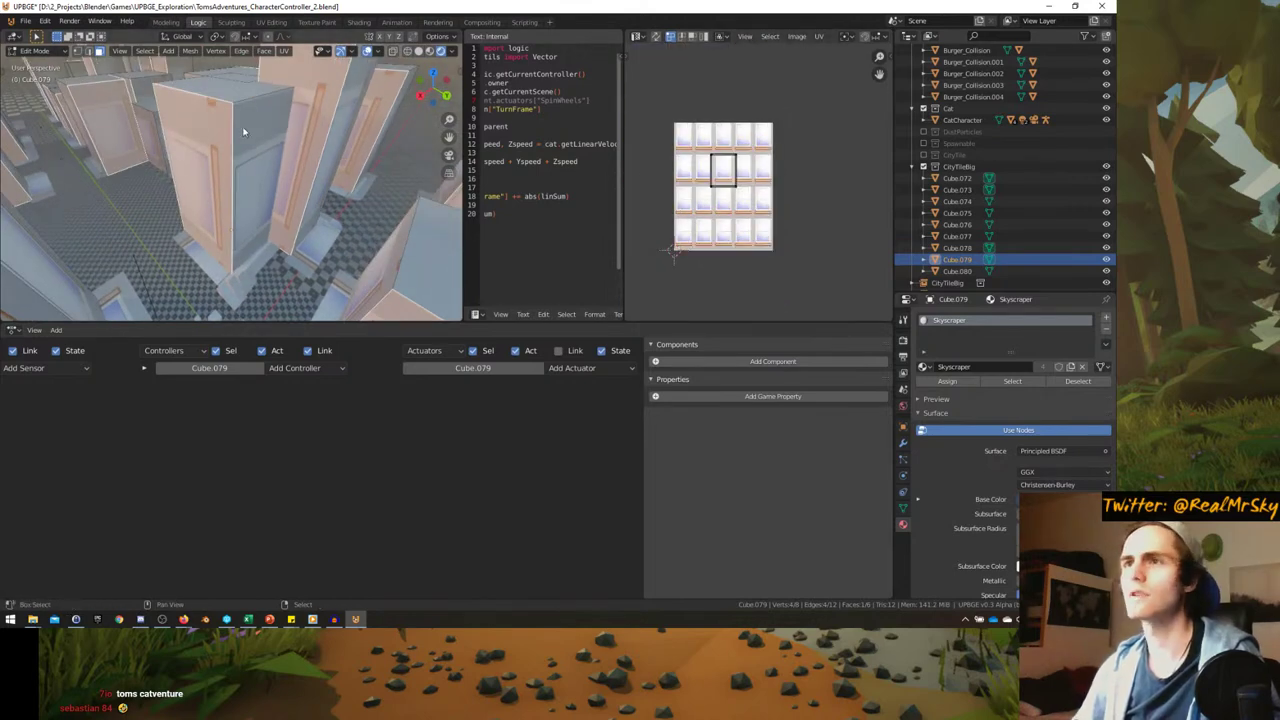
middle_drag(243, 131, 277, 169)
- Add another wall face and the top face, stretch their UVs along X, and rotate them 90°
shift+right_click(258, 170)
shift+right_click(277, 169)
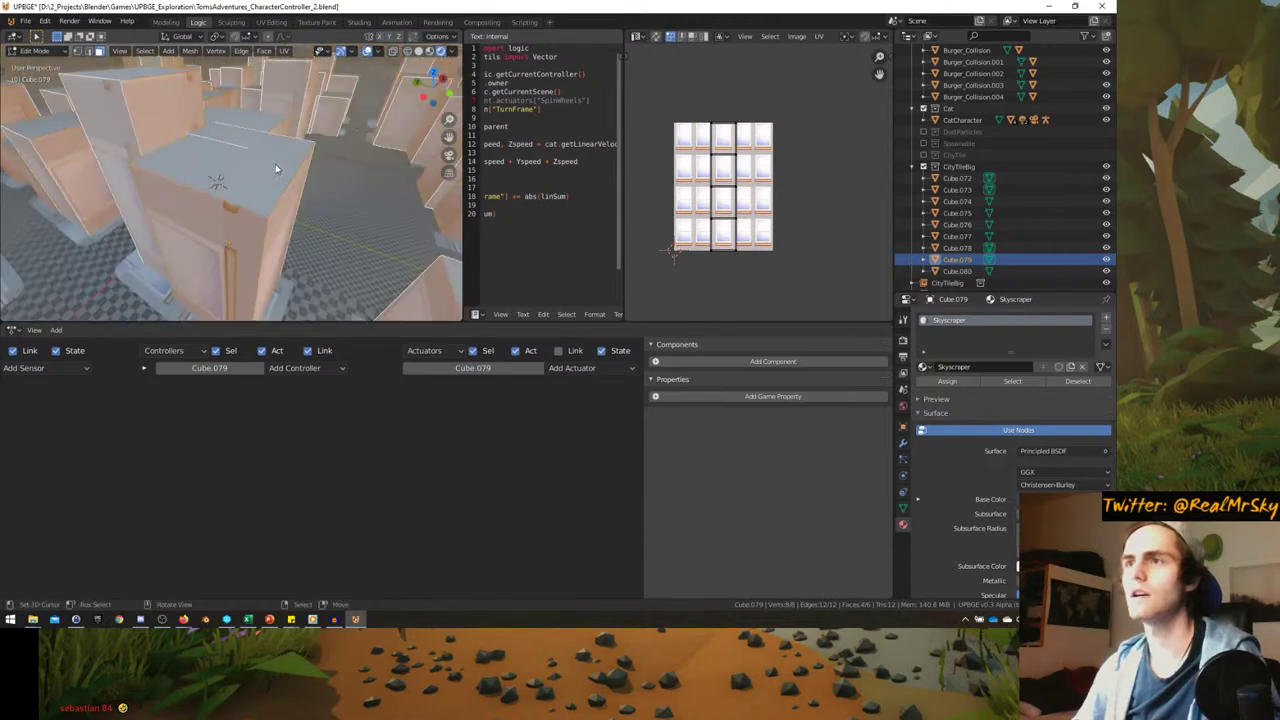
key(s)
key(x)
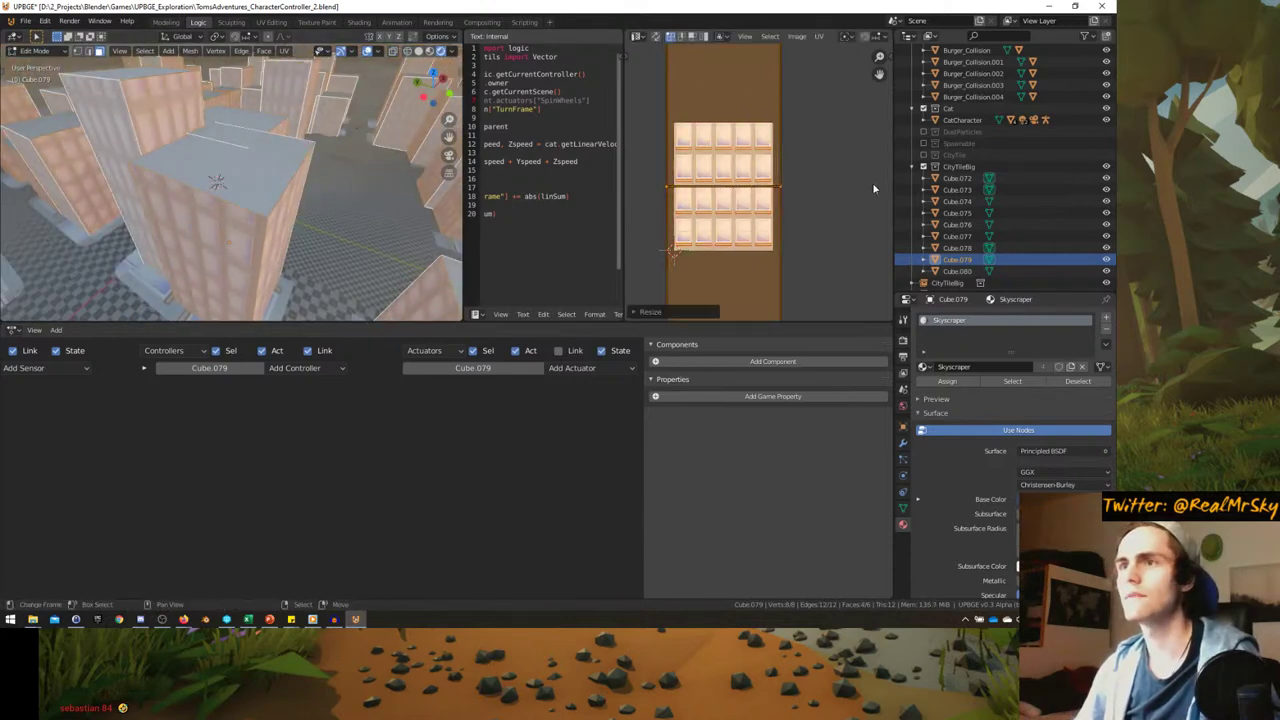
middle_drag(172, 212, 211, 152)
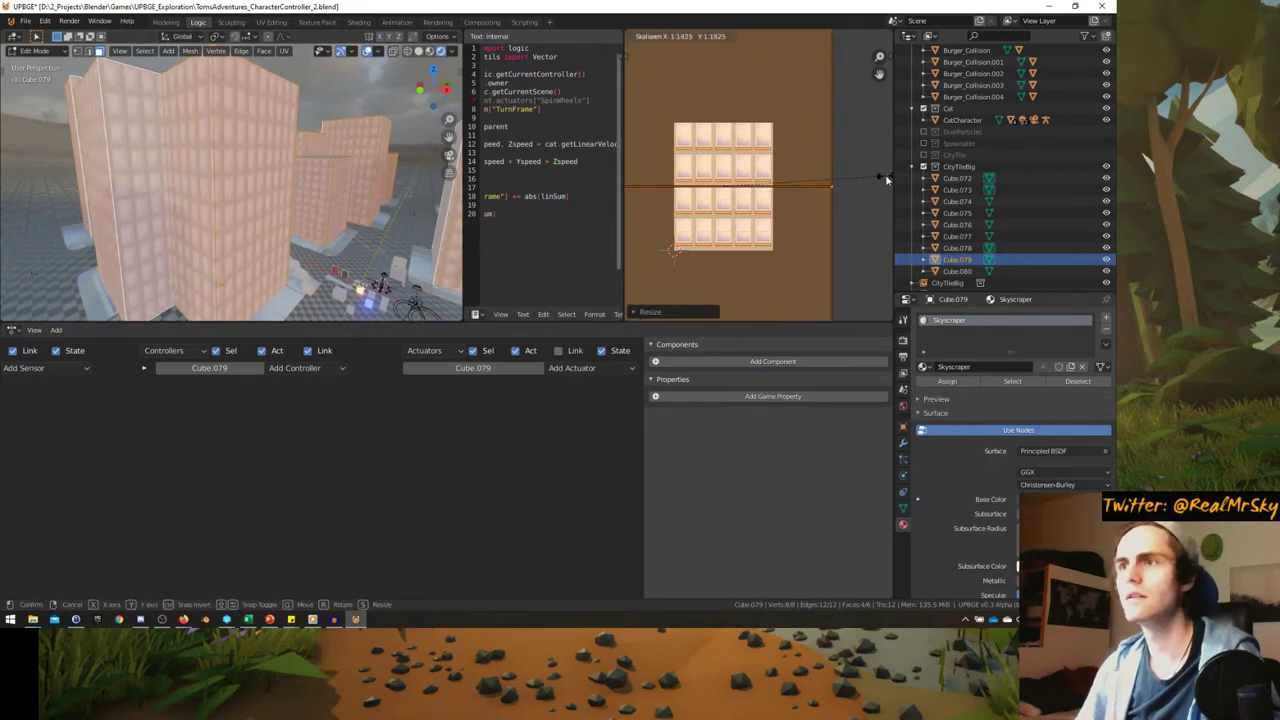
middle_drag(330, 200, 300, 110)
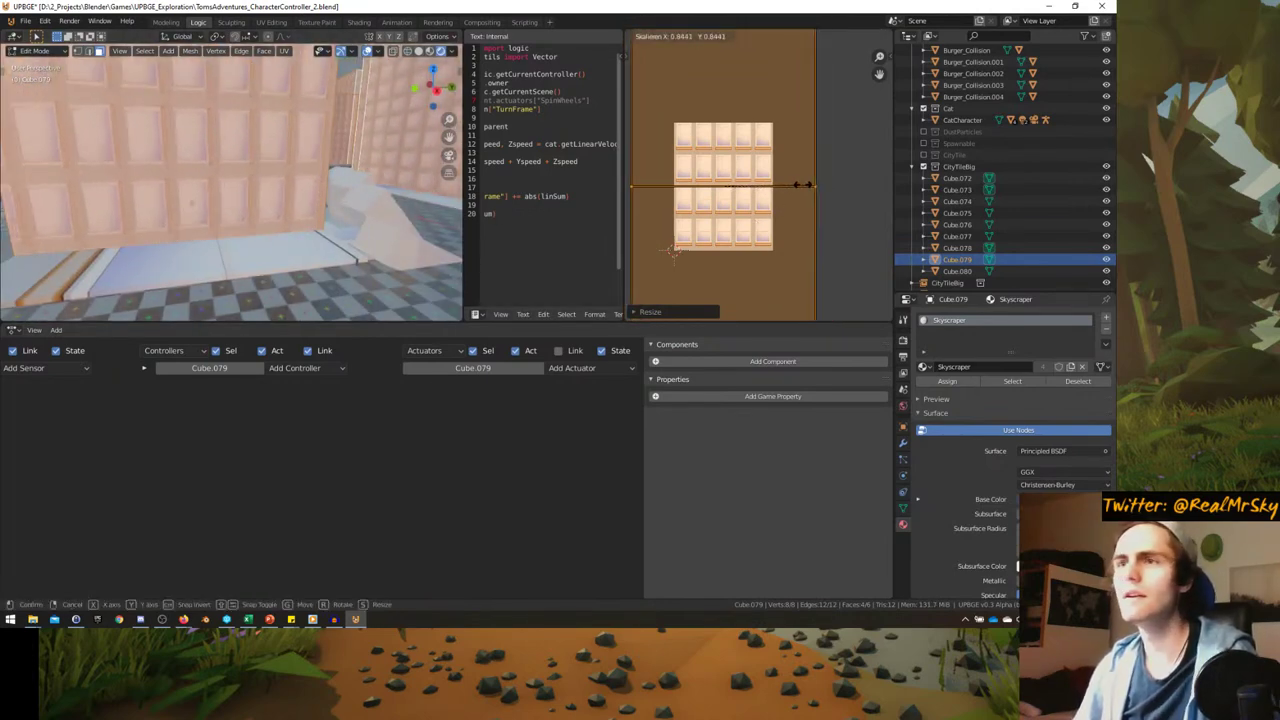
text(90)
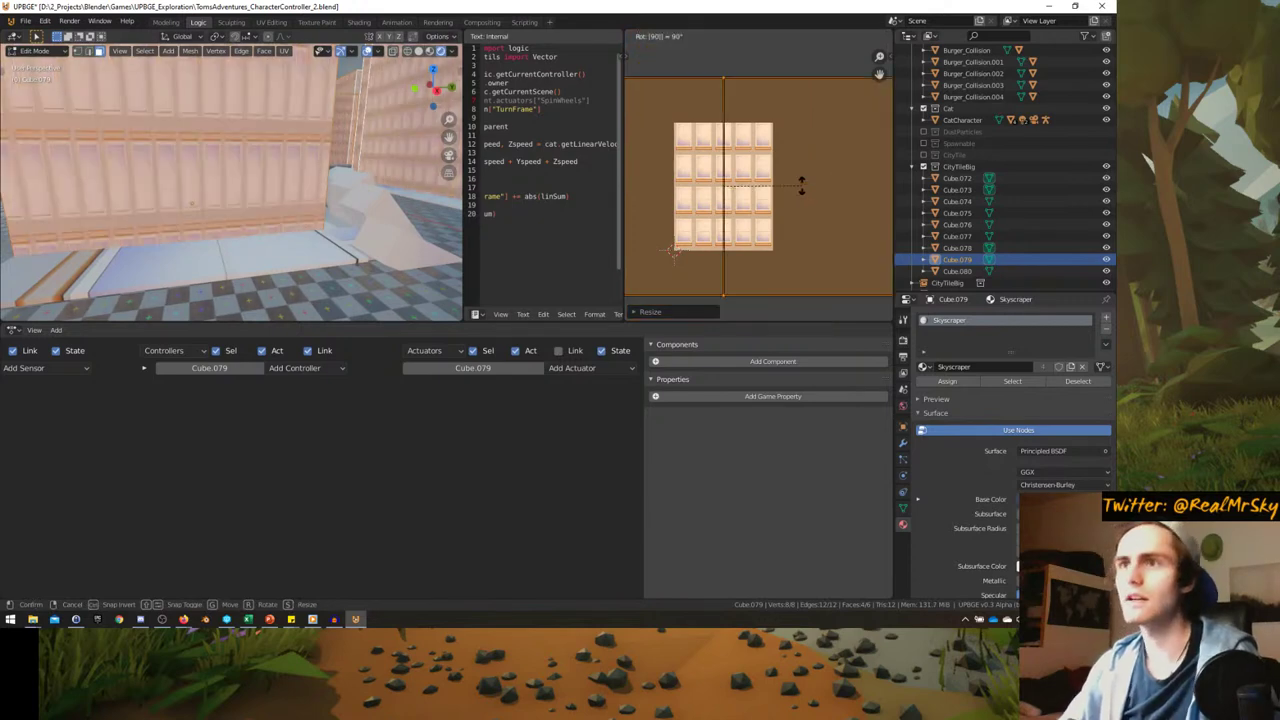
key(Return)
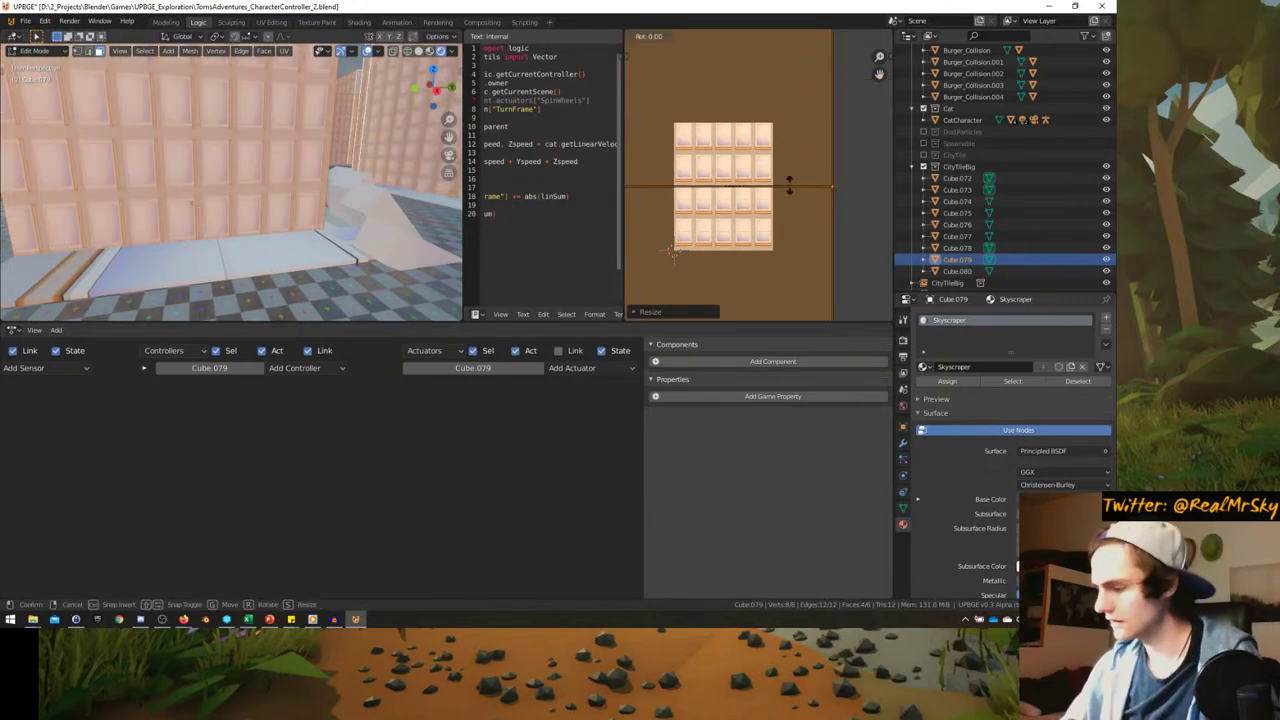
text(90)
key(Return)
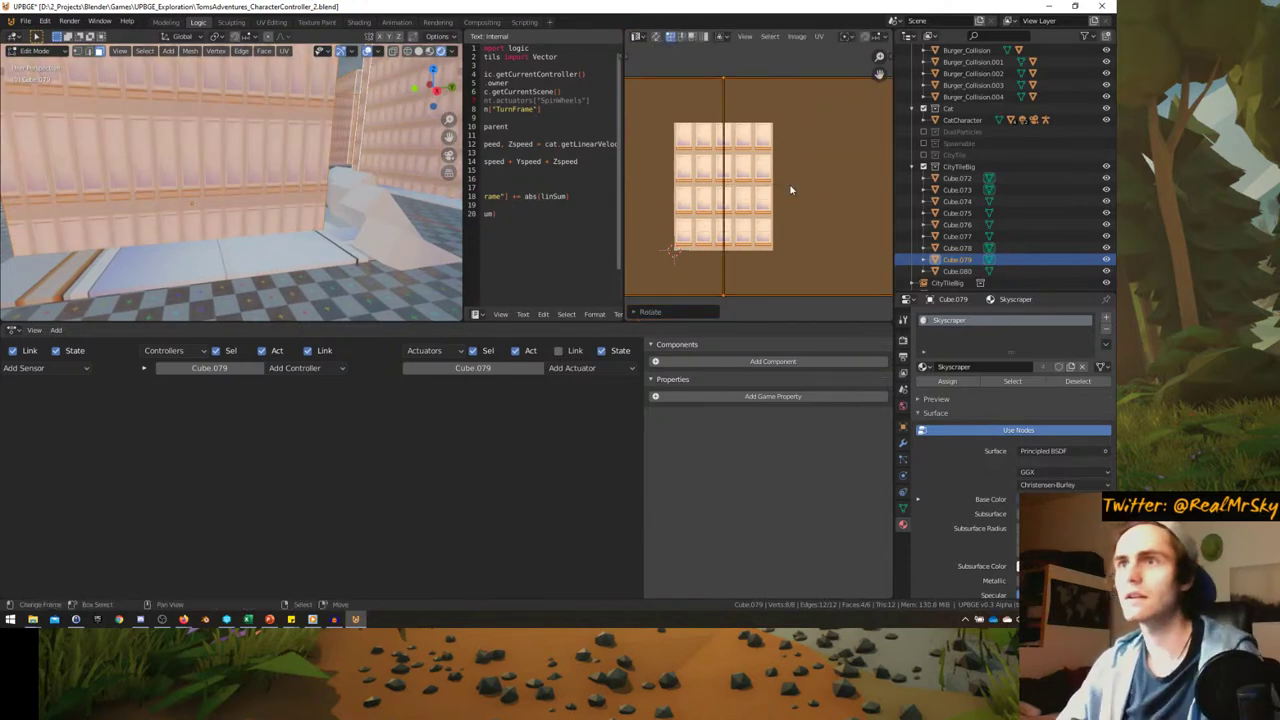
- Stretch the UVs across the texture and enlarge them horizontally
key(s)
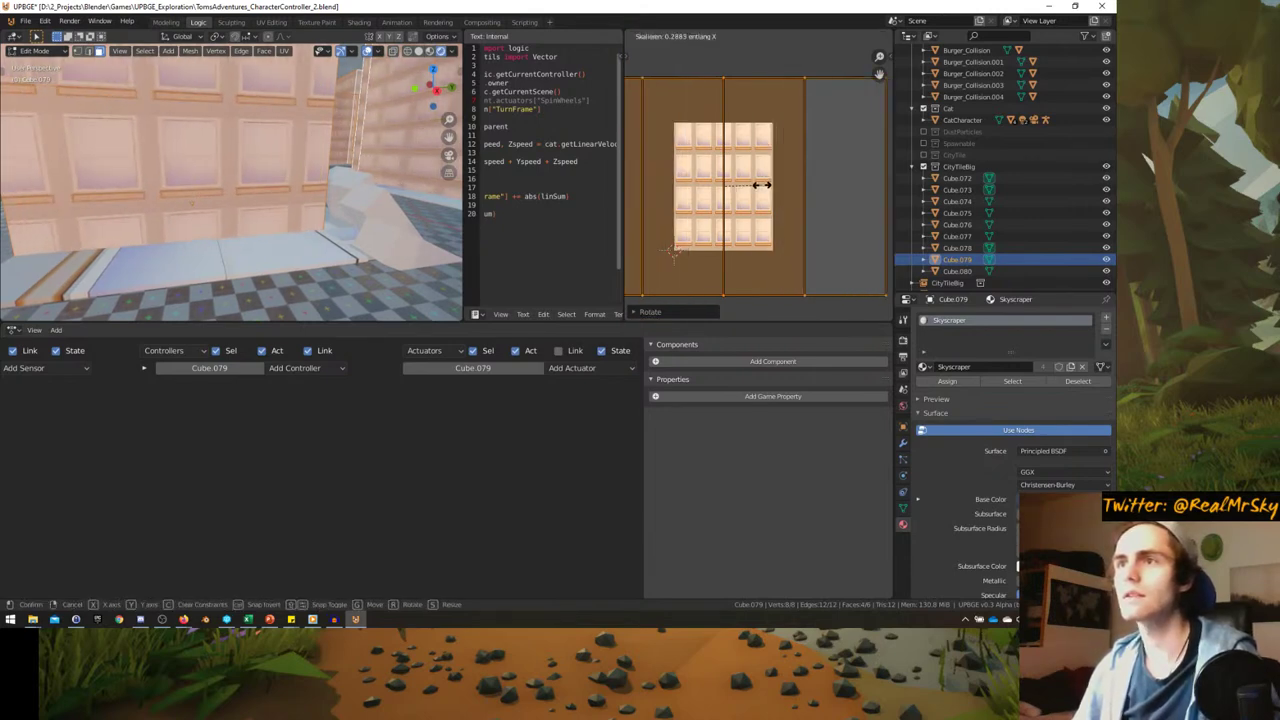
click(794, 201)
key(s)
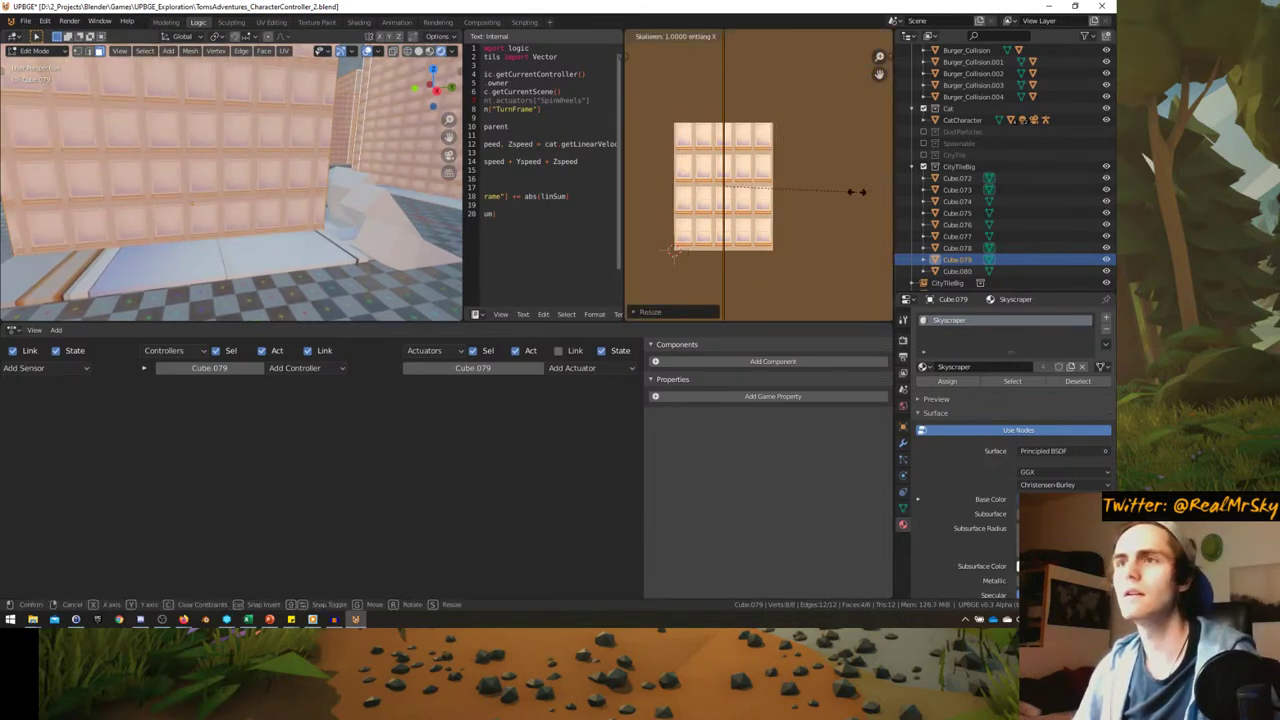
click(664, 183)
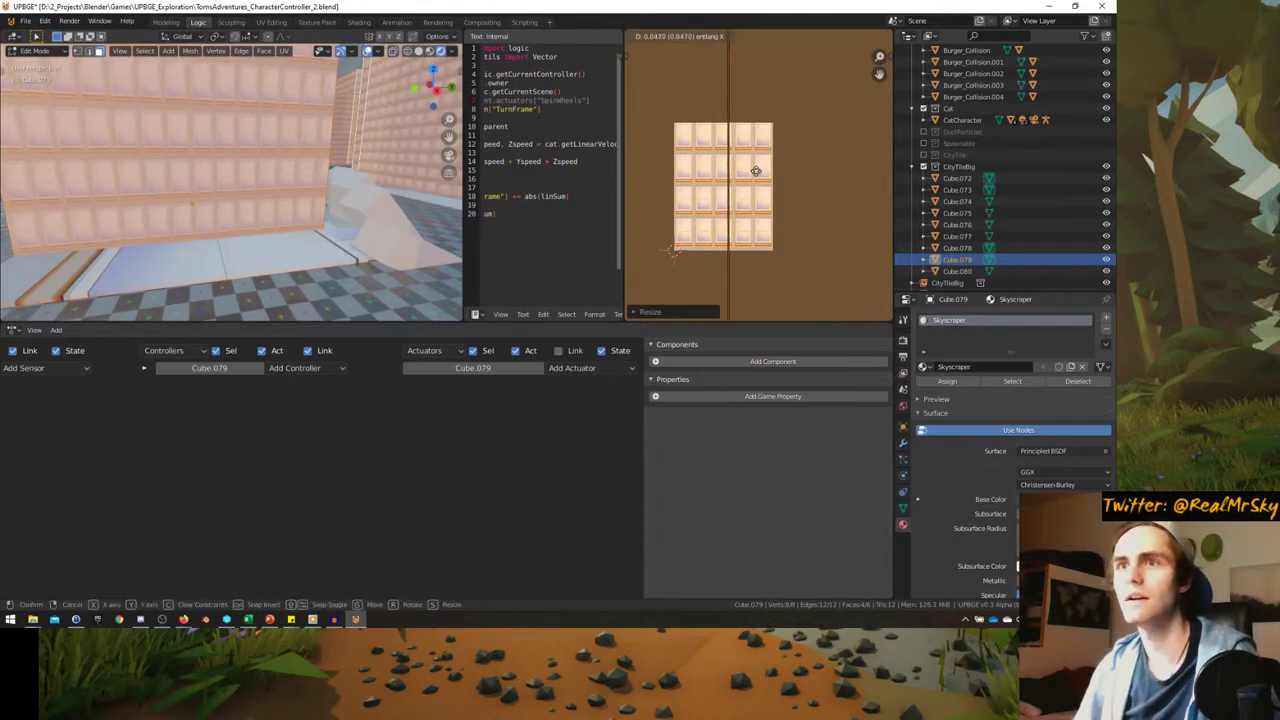
key(s)
key(x)
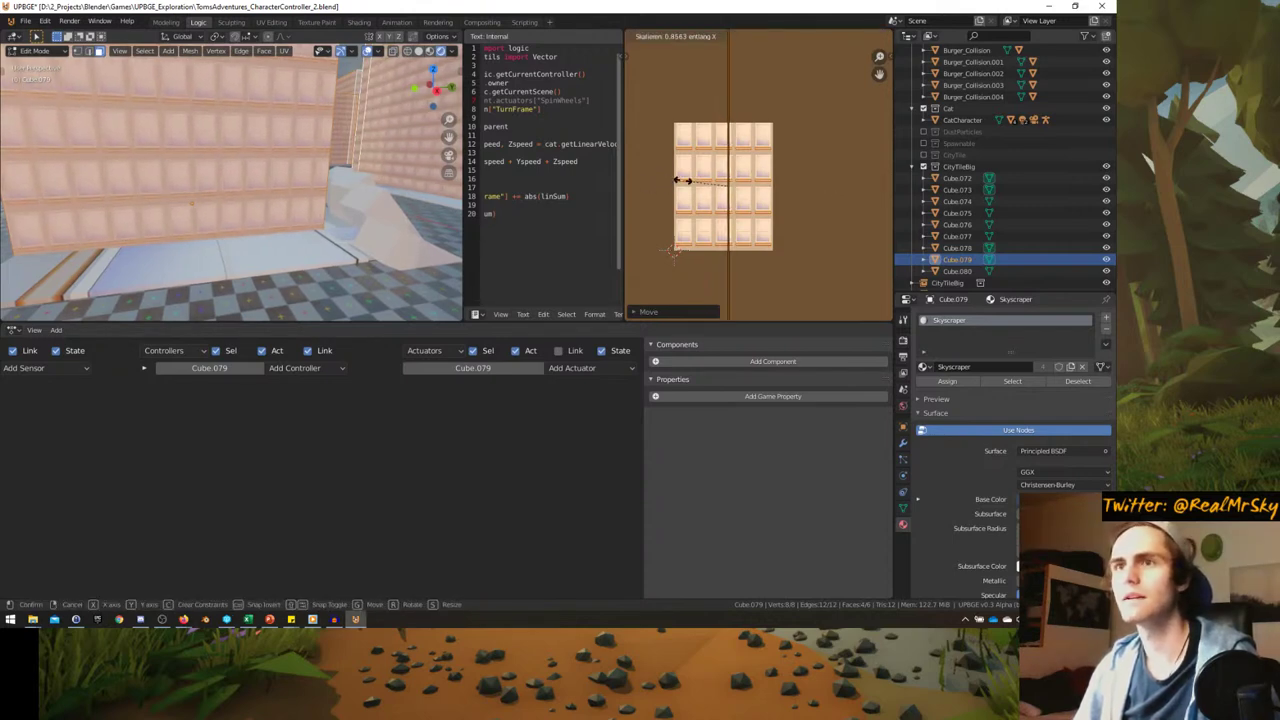
- Shift and rescale the UVs along X to fit the windows, then leave Edit Mode
key(g)
key(x)
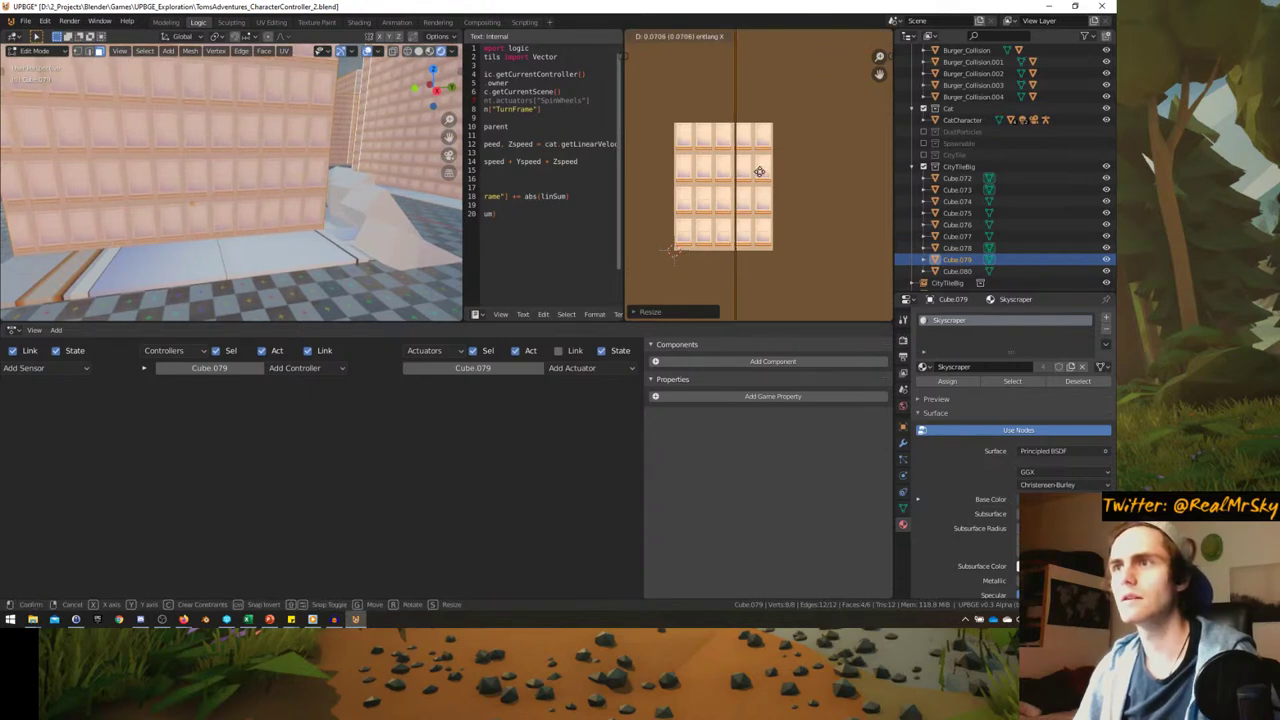
click(762, 171)
key(s)
key(x)
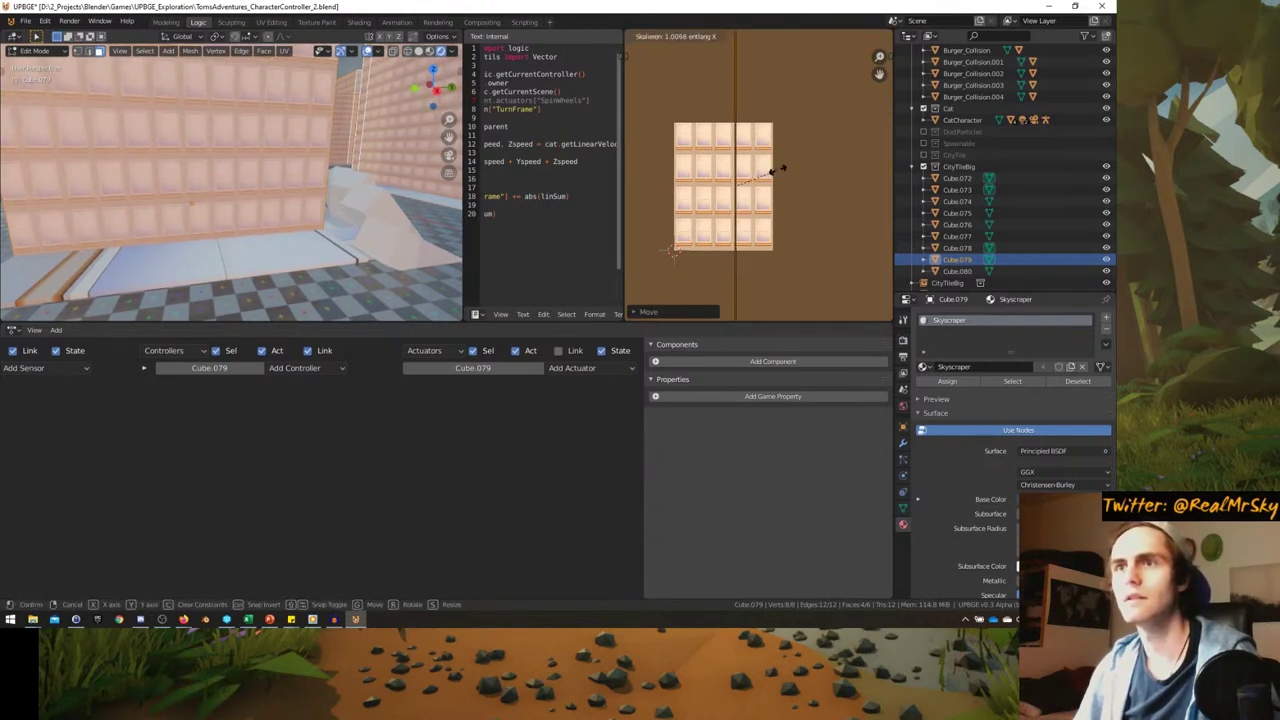
click(789, 173)
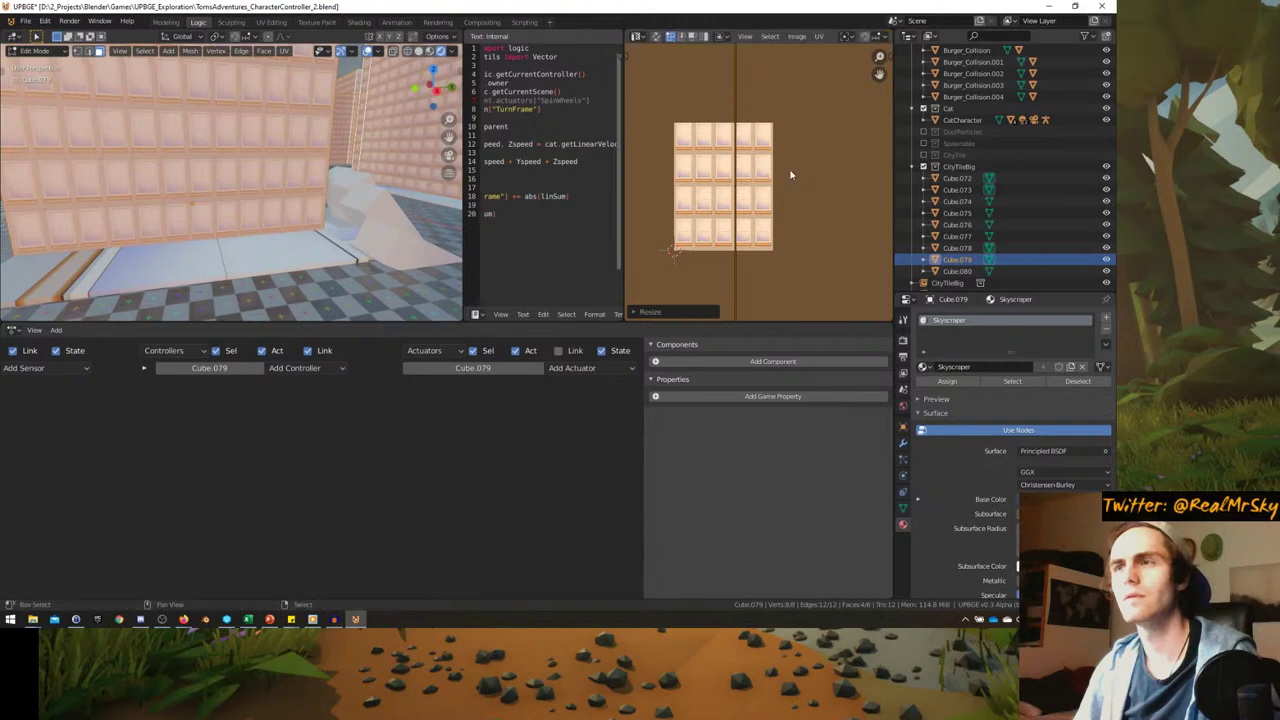
click(790, 172)
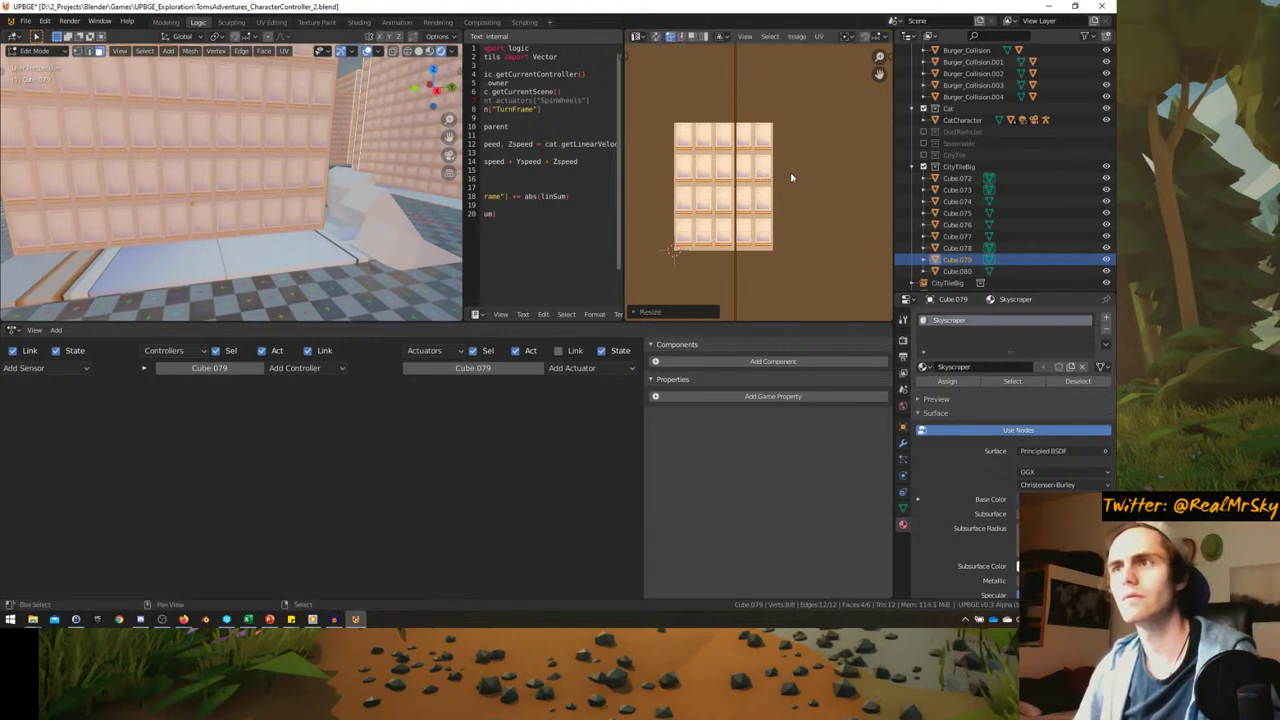
key(Tab)
middle_drag(230, 190, 200, 190)
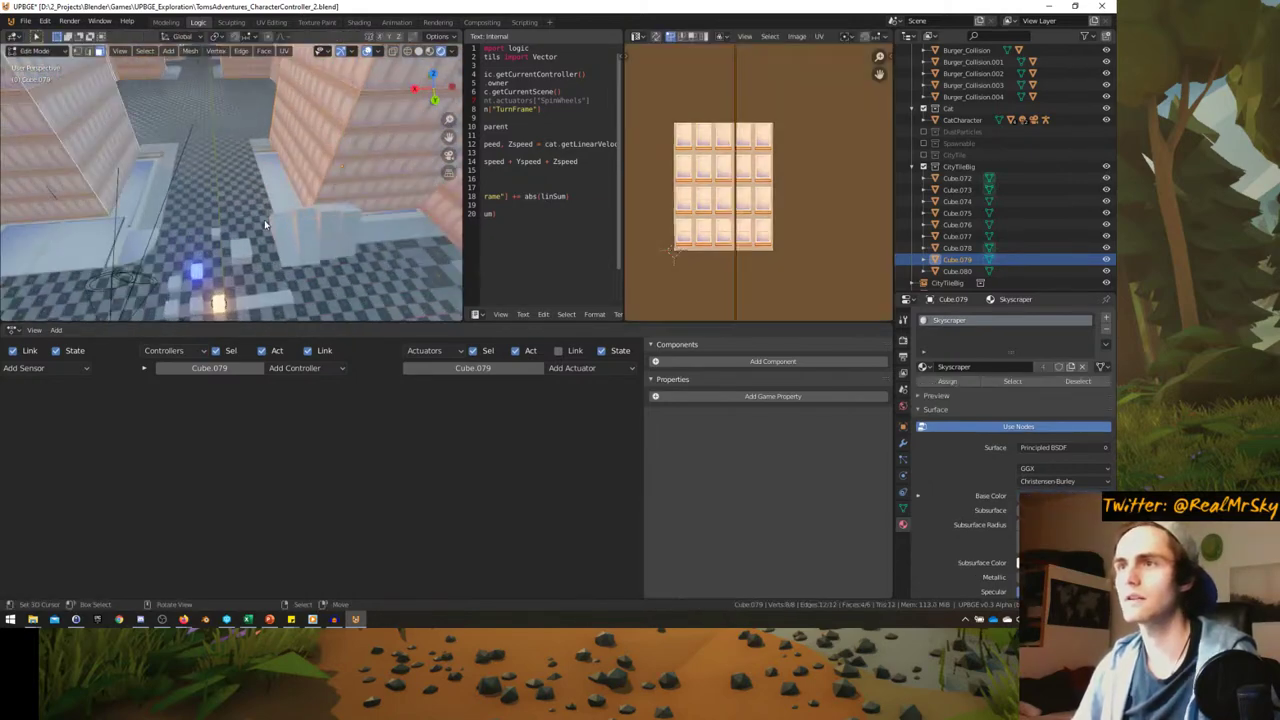
- In Edit Mode on Cube.077, select all faces using the Skyscraper material
key(Tab)
click(267, 168)
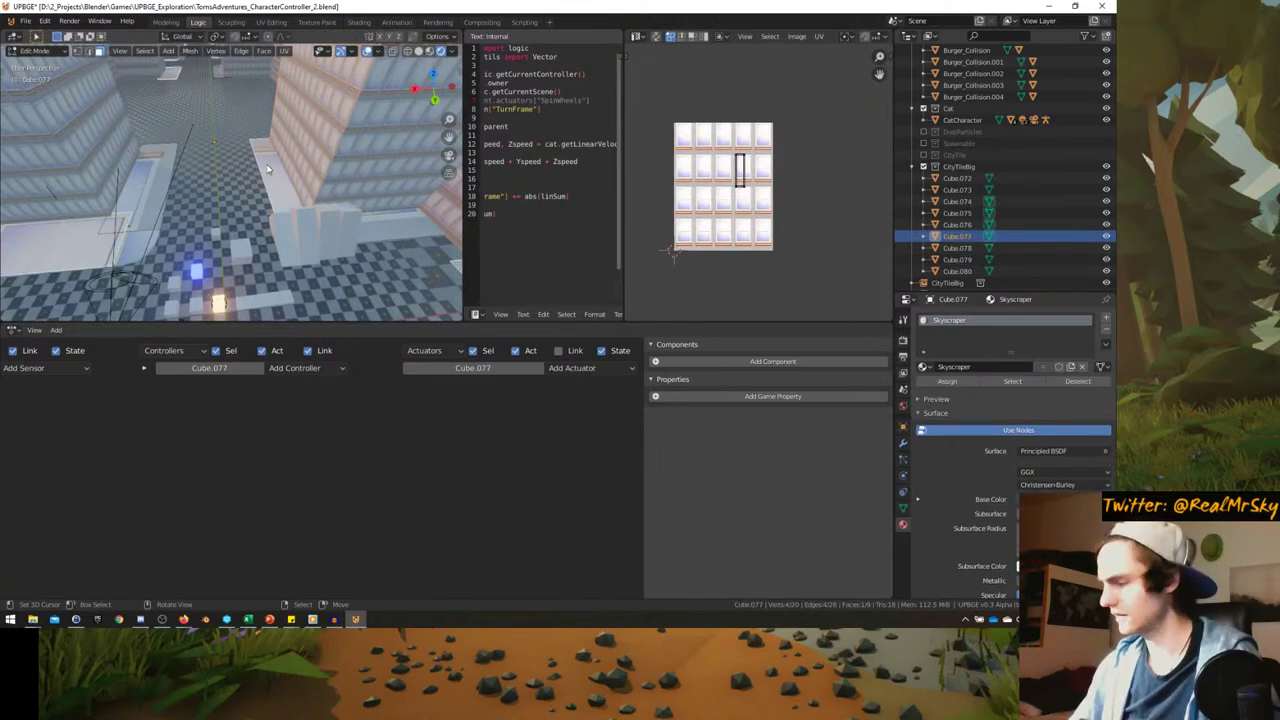
middle_drag(267, 168, 330, 200)
click(1012, 381)
- Shrink and reposition those UV islands on the texture, then return to Object Mode
scroll(730, 222, up, 4)
key(s)
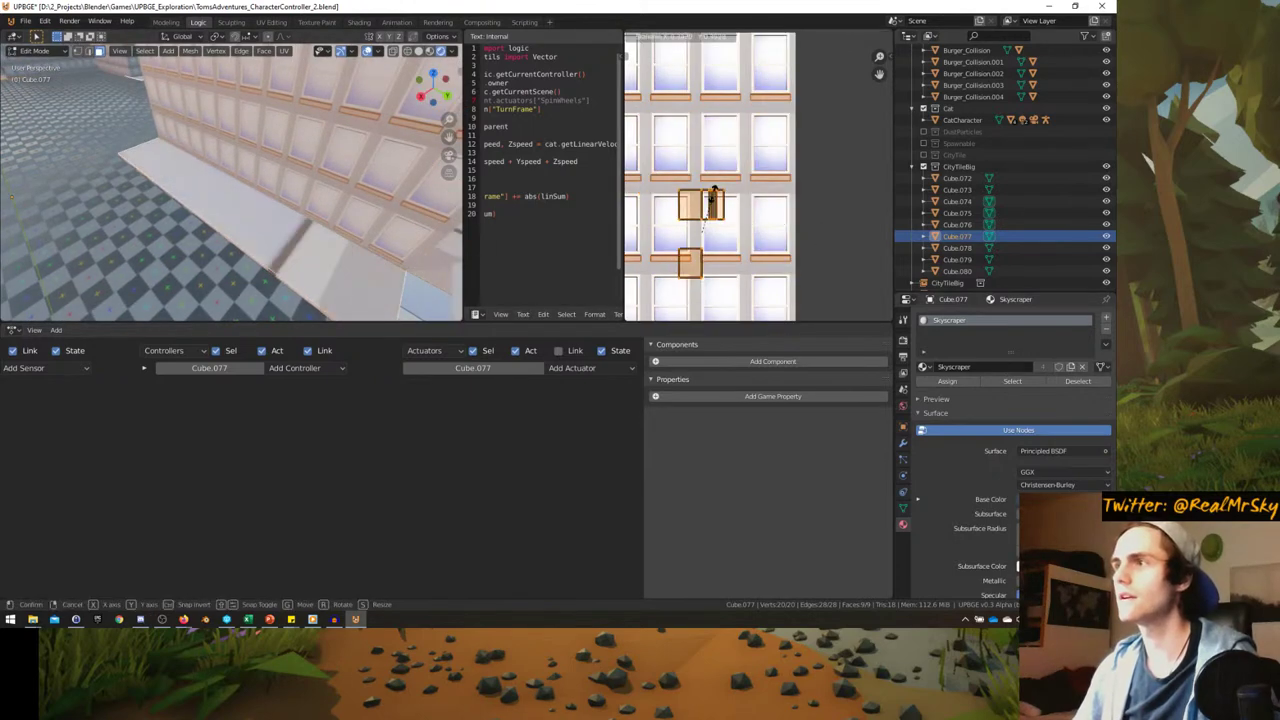
click(752, 217)
scroll(755, 231, up, 3)
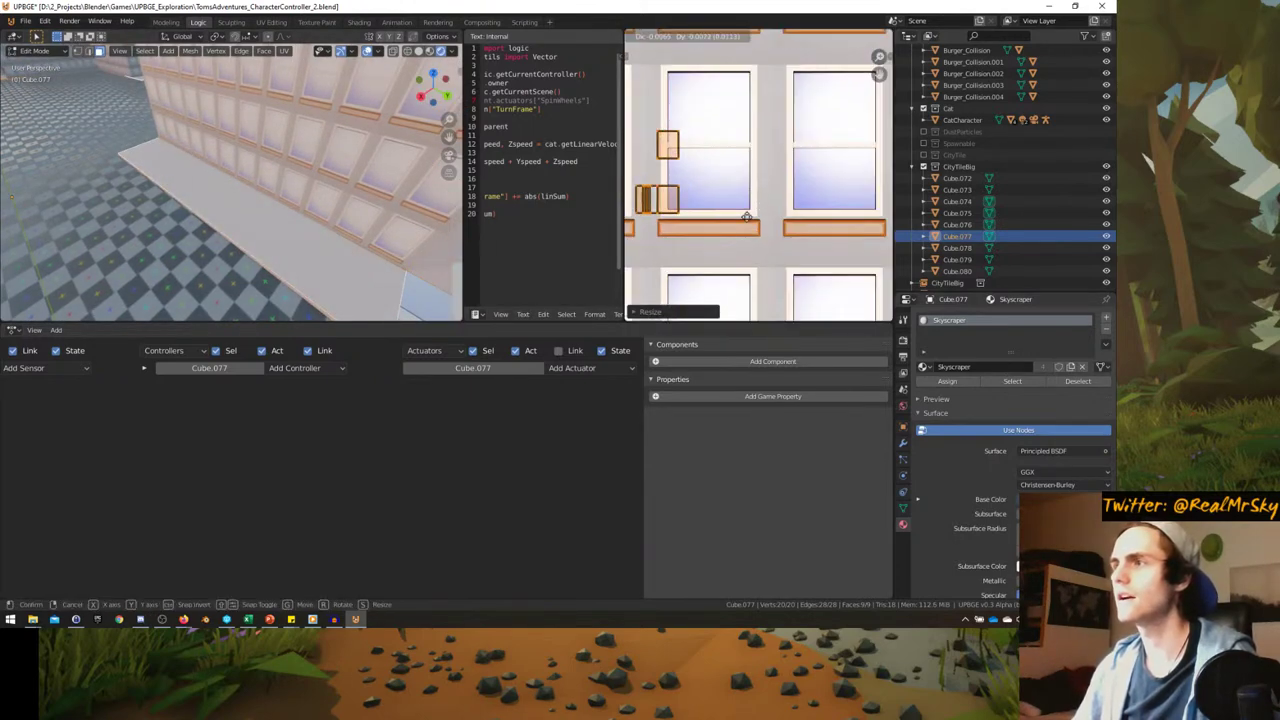
key(g)
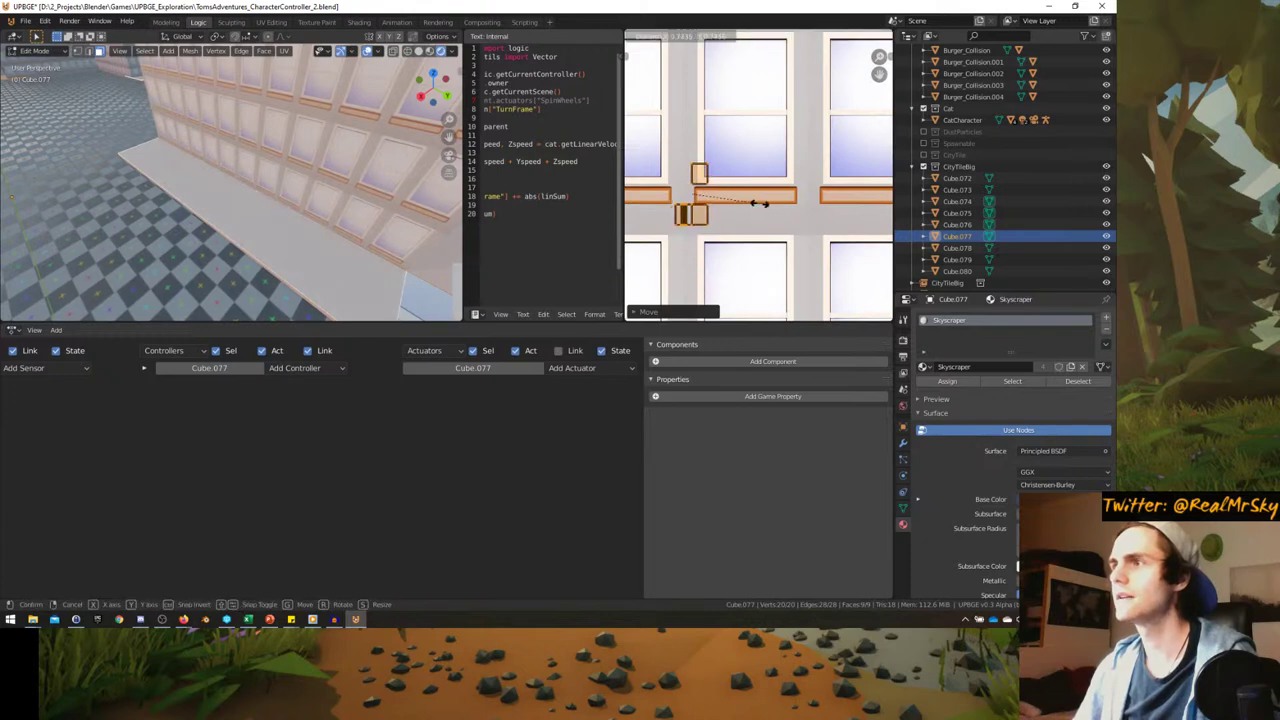
click(759, 209)
click(670, 157)
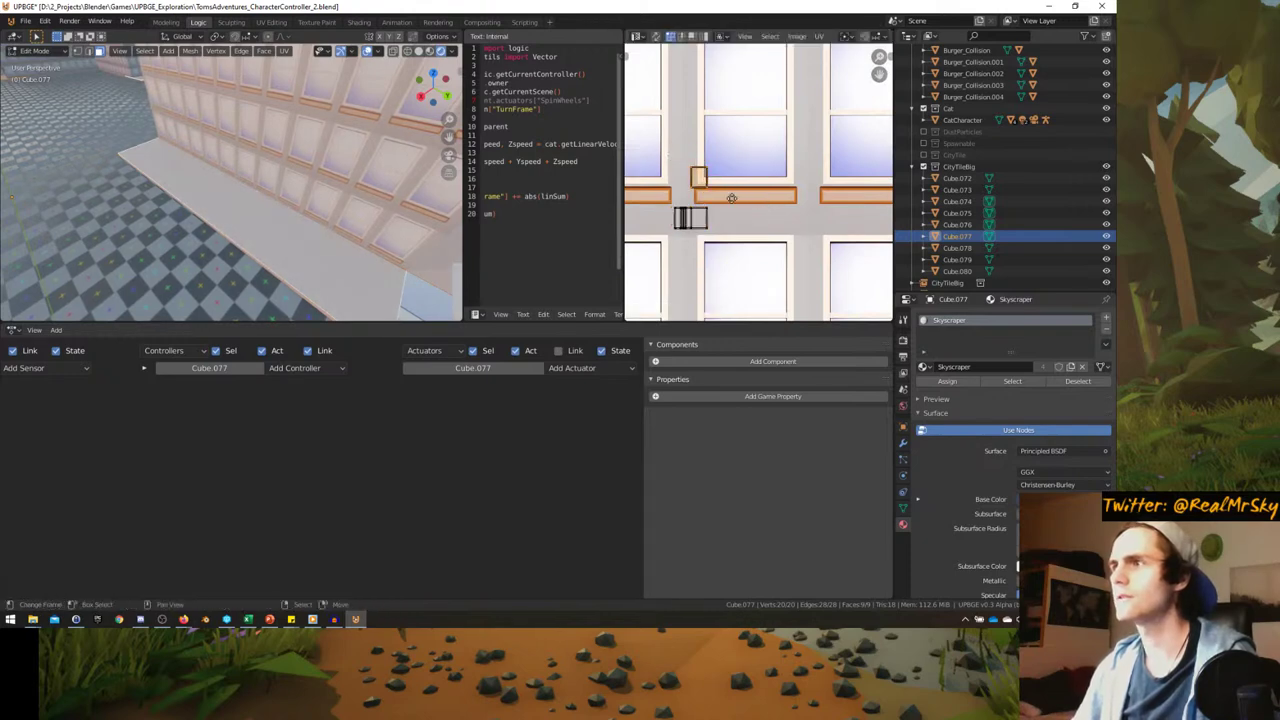
key(Tab)
- Select Cube.080 and unwrap all of its geometry
middle_drag(348, 259, 204, 243)
click(204, 243)
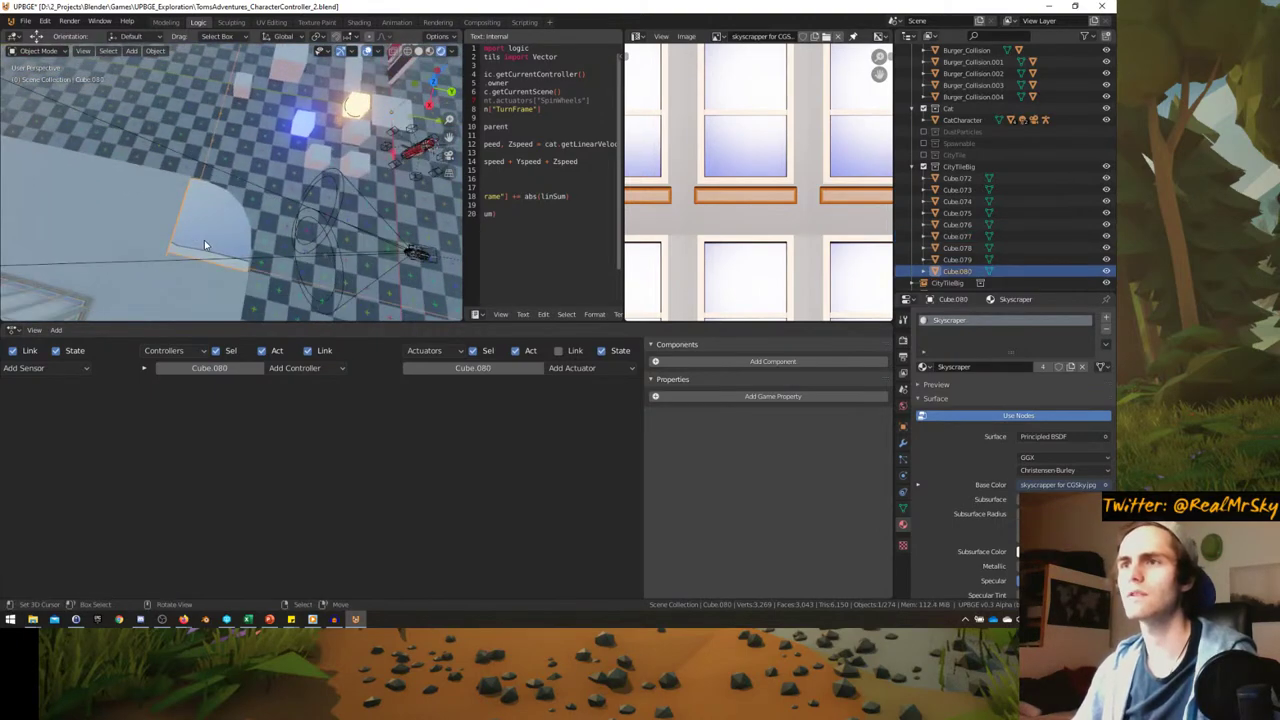
key(Tab)
scroll(759, 167, down, 3)
key(a)
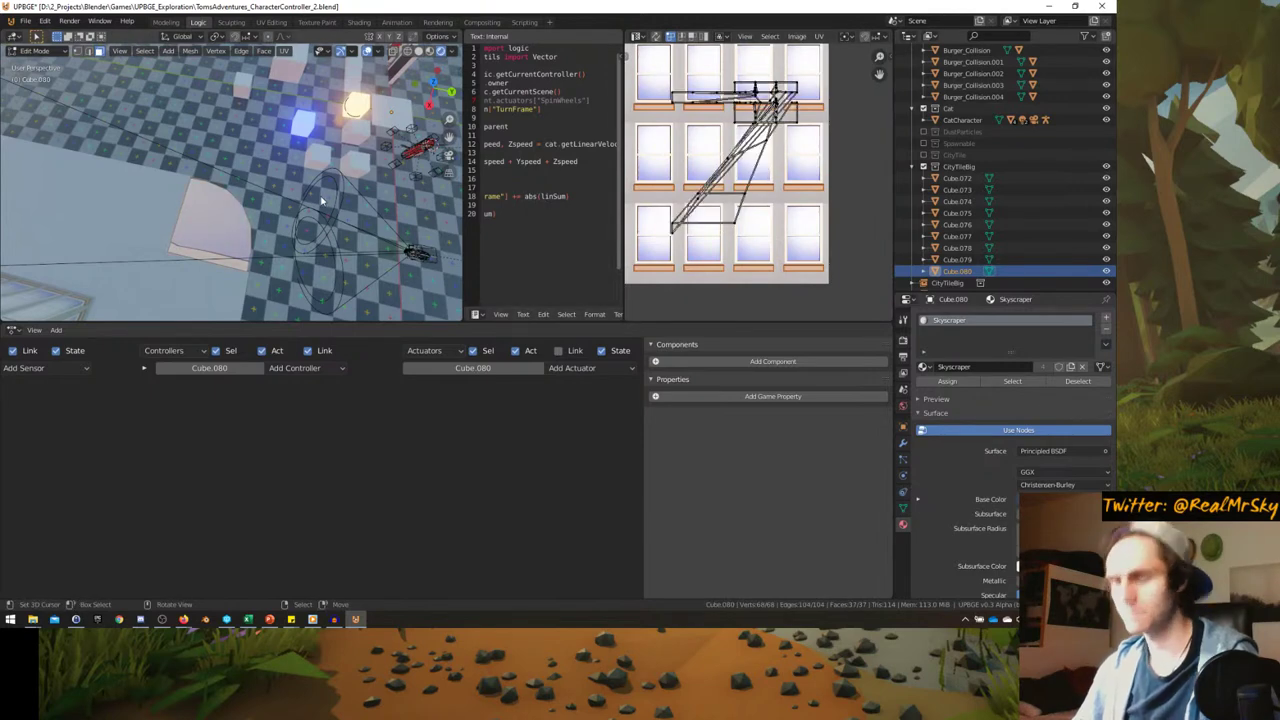
key(u)
click(306, 199)
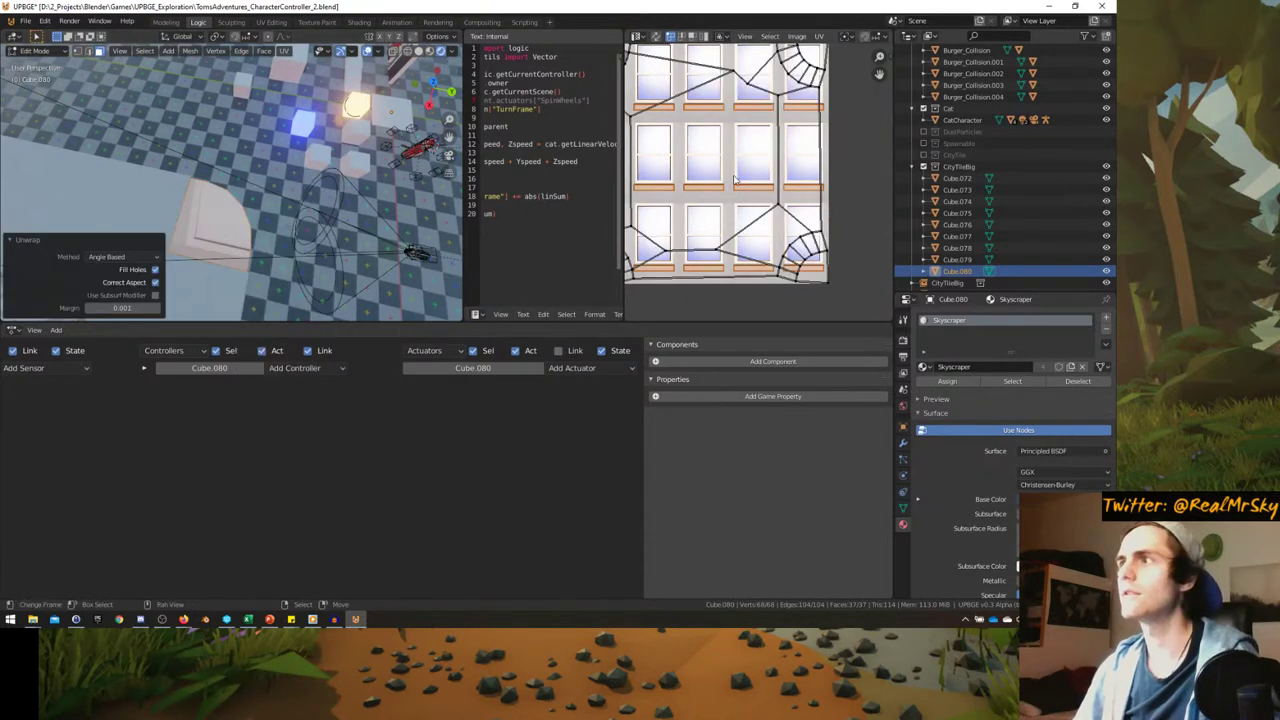
- Scale Cube.080's UVs down to a tiny box below the window tile and exit Edit Mode
key(a)
key(s)
click(775, 172)
scroll(775, 172, up, 2)
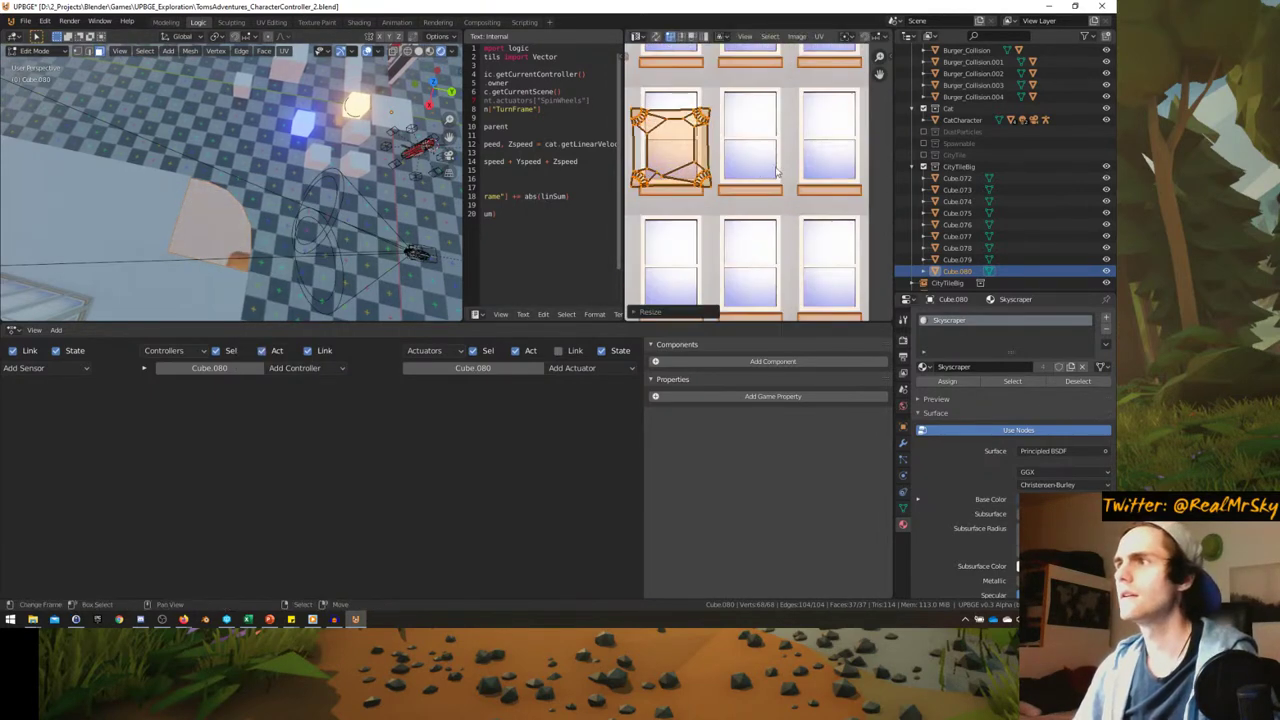
key(s)
click(735, 200)
key(g)
click(731, 201)
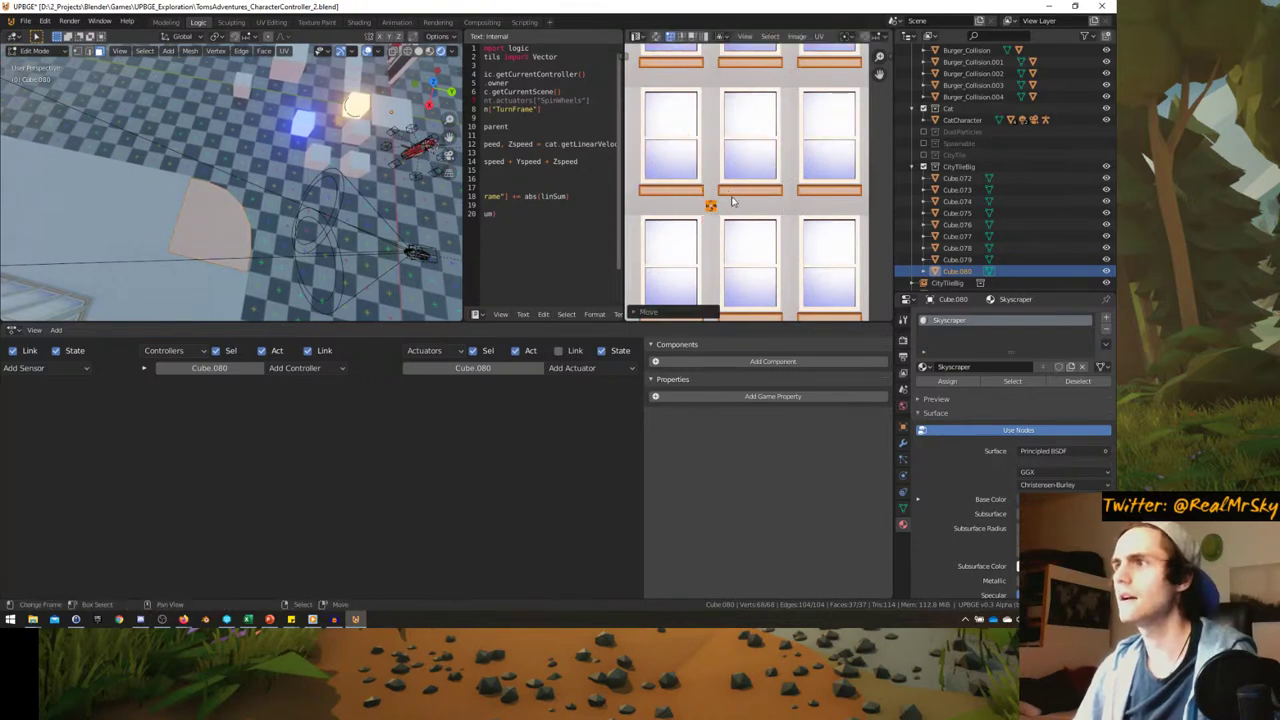
key(Tab)
- Select a single object and turn the image area into the Shader Editor
scroll(261, 187, down, 3)
middle_drag(261, 187, 300, 250)
click(261, 187)
scroll(956, 430, down, 2)
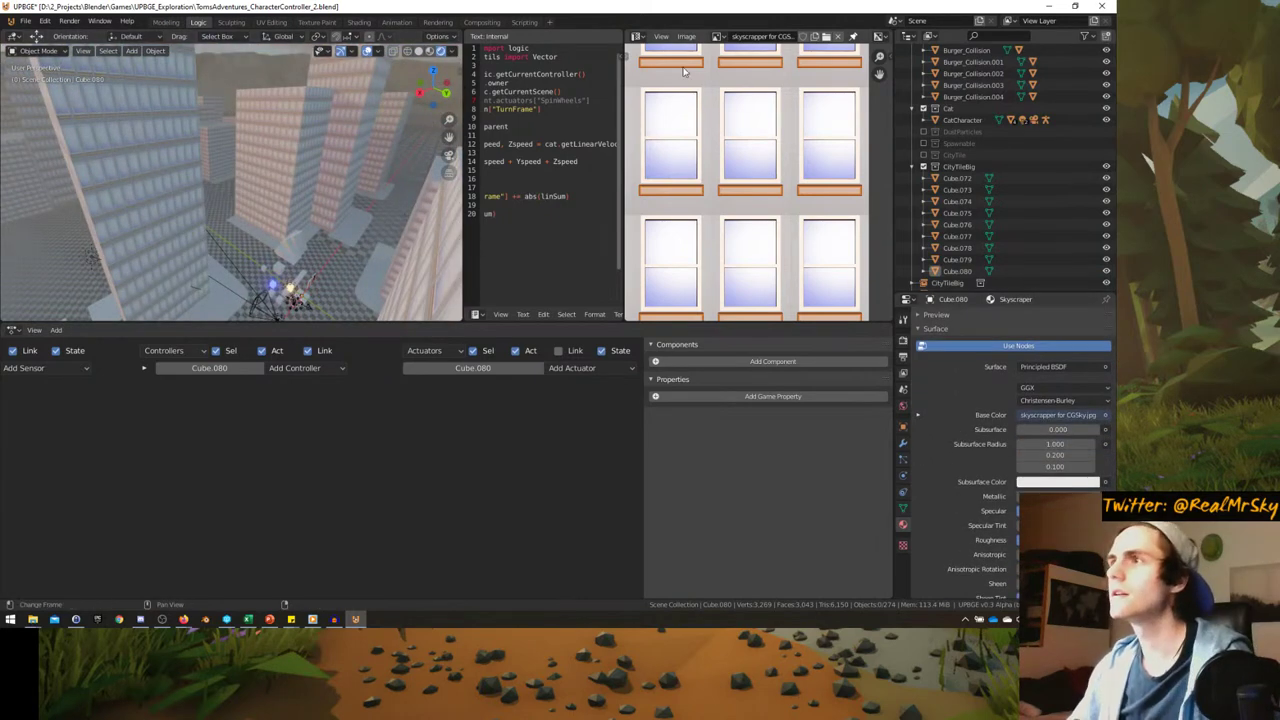
click(636, 37)
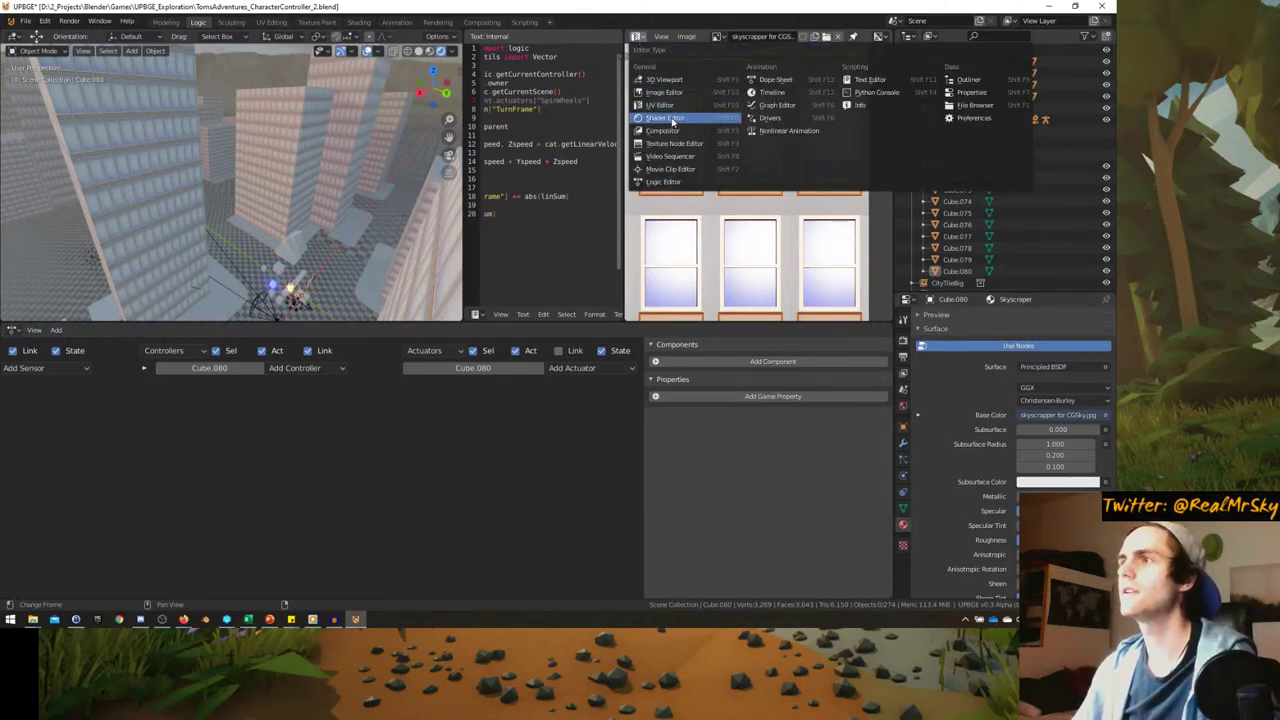
click(674, 120)
- Widen the shader node and script areas and move the image texture node lower
drag(737, 157, 674, 141)
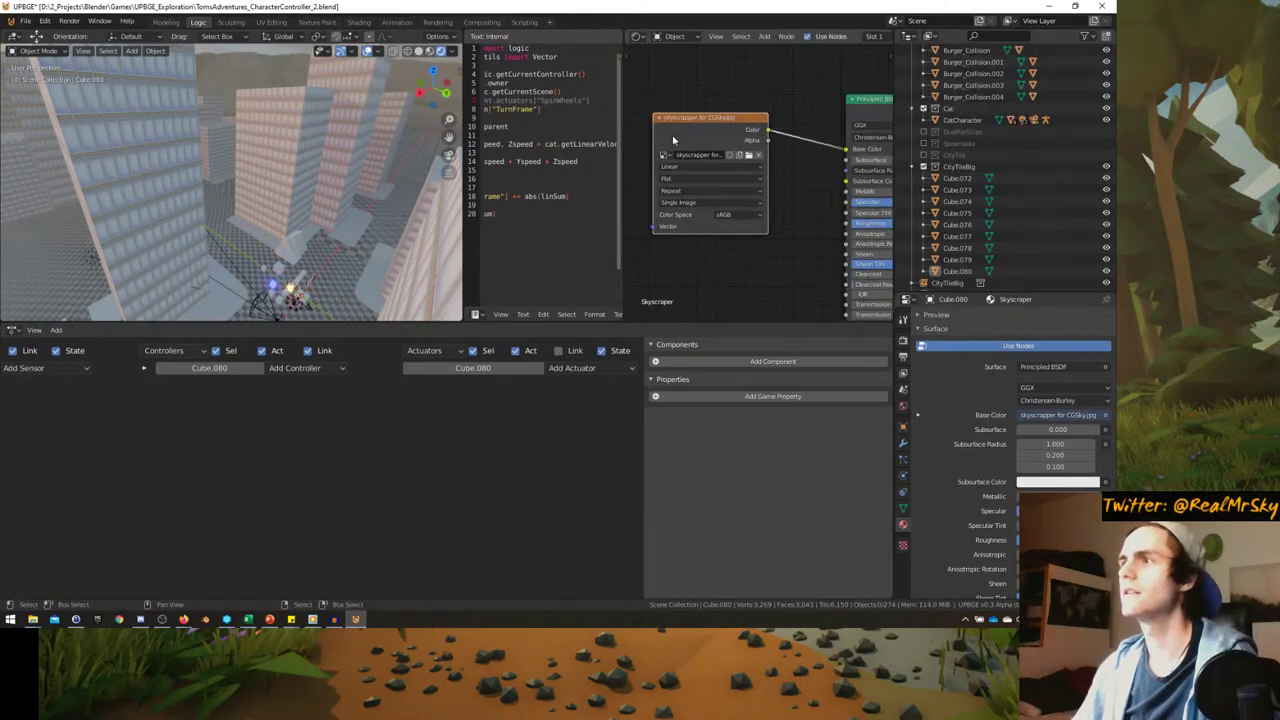
drag(622, 176, 594, 176)
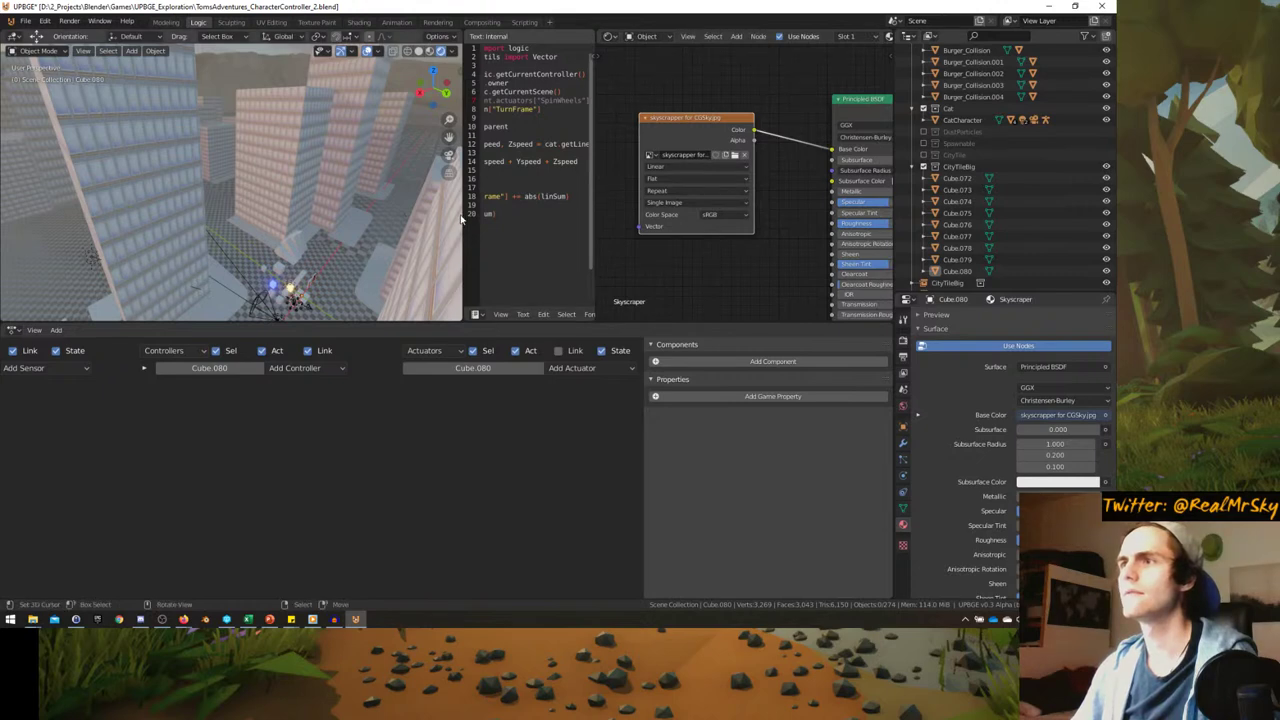
drag(464, 176, 396, 176)
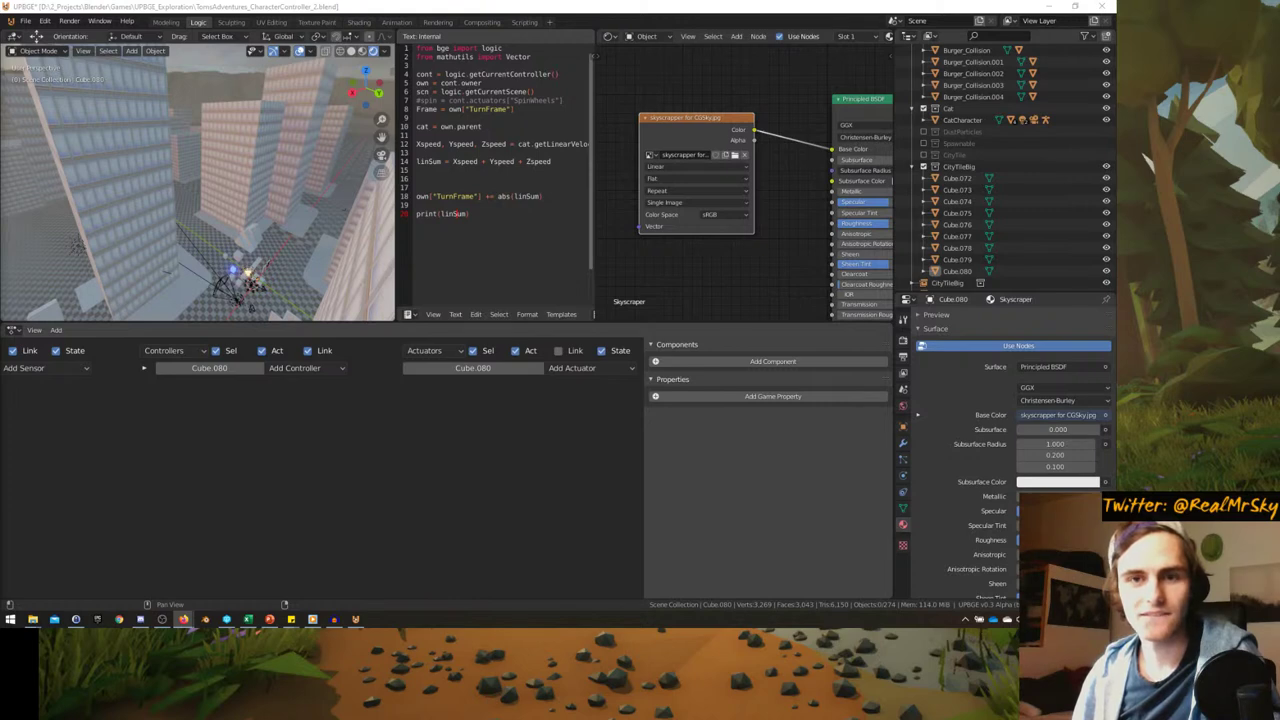
key(g)
scroll(700, 220, up, 1)
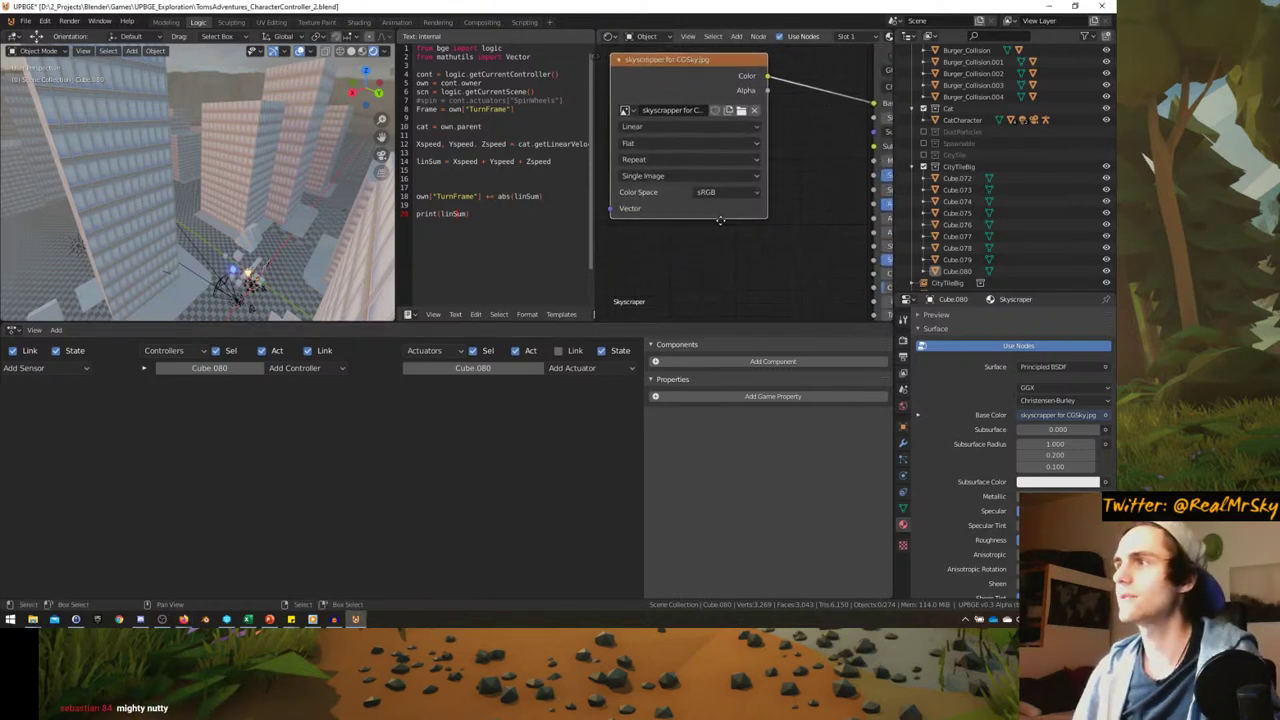
scroll(637, 197, down, 1)
click(640, 215)
- Add a ColorRamp node and insert it into the Base Color link
key(shift+a)
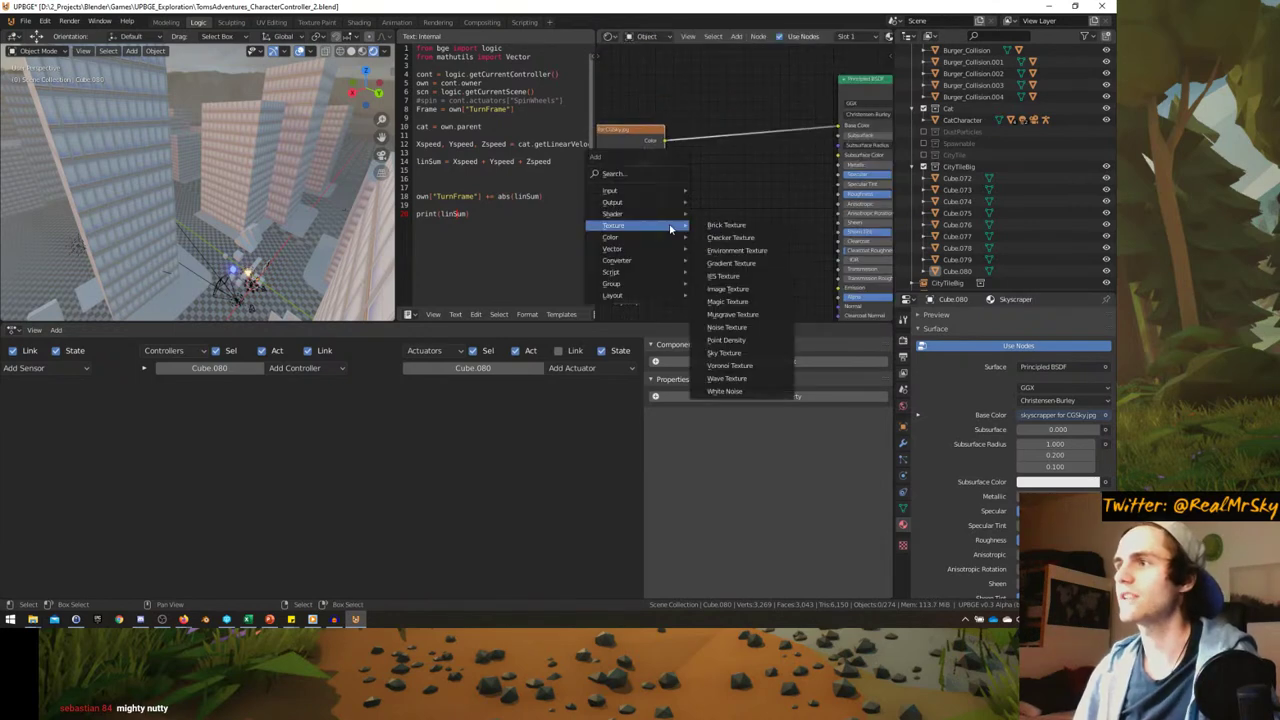
mouse_move(640, 229)
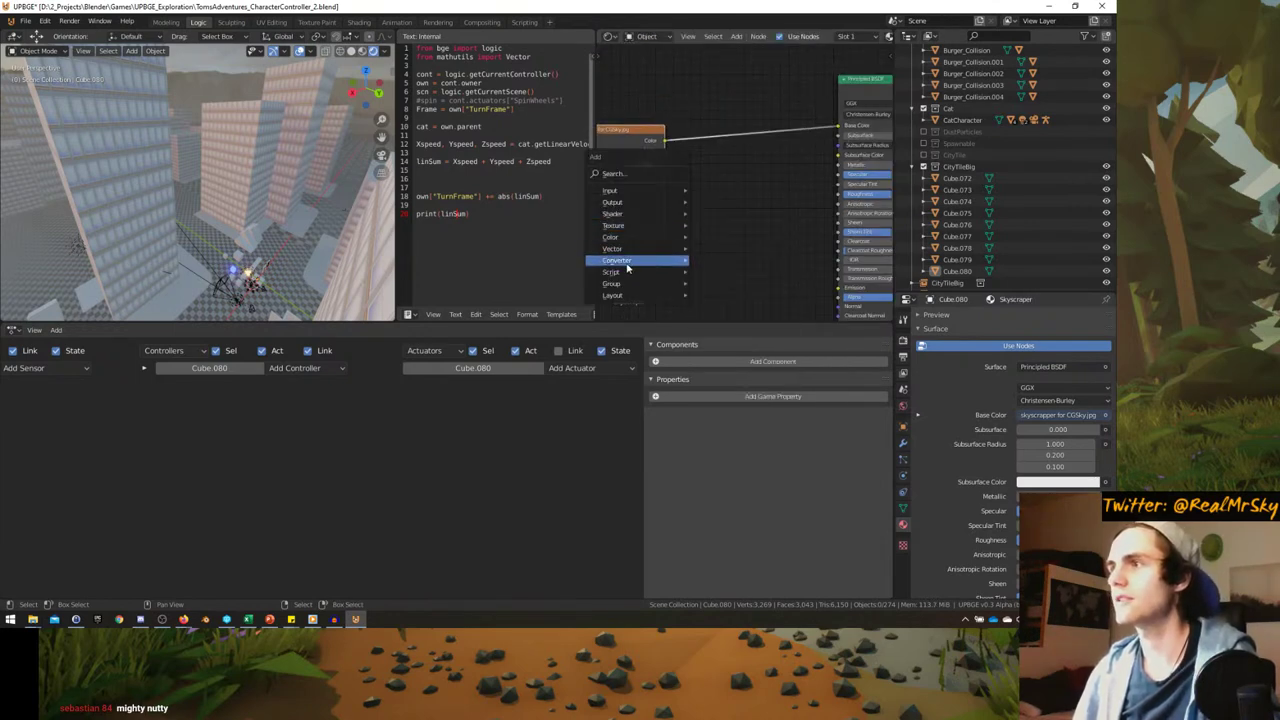
mouse_move(632, 260)
click(738, 287)
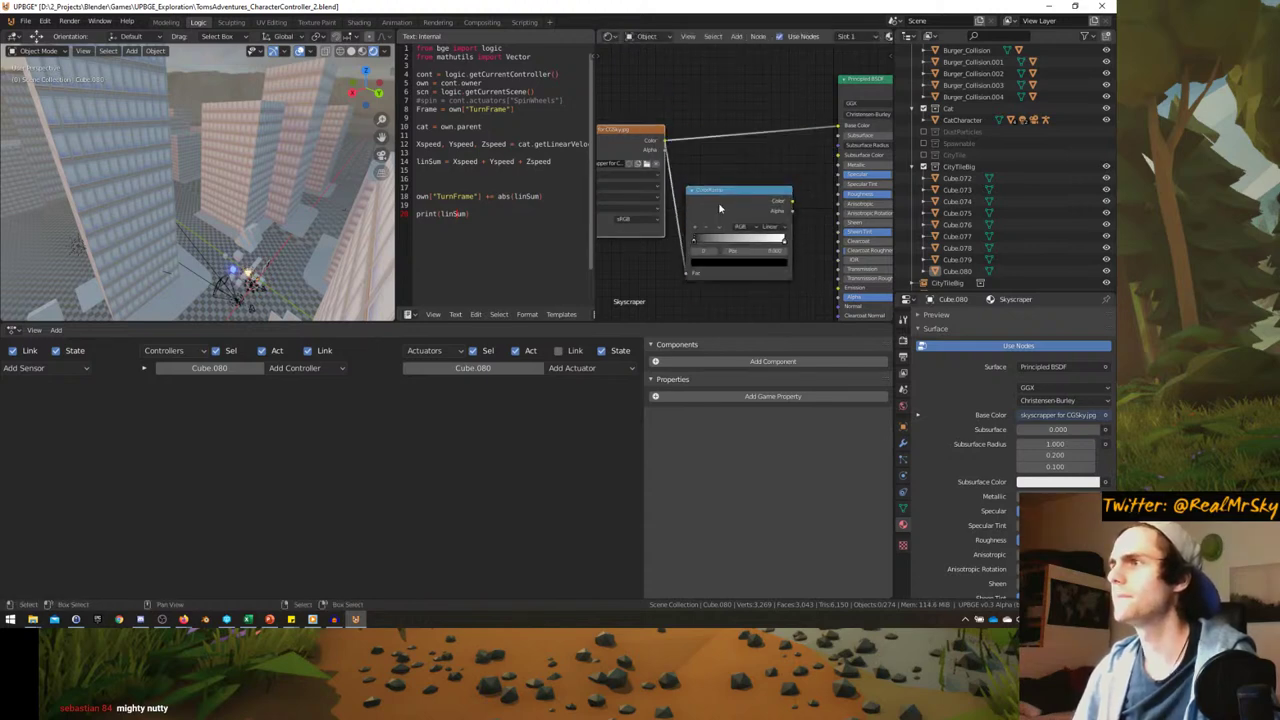
click(718, 208)
drag(793, 201, 838, 125)
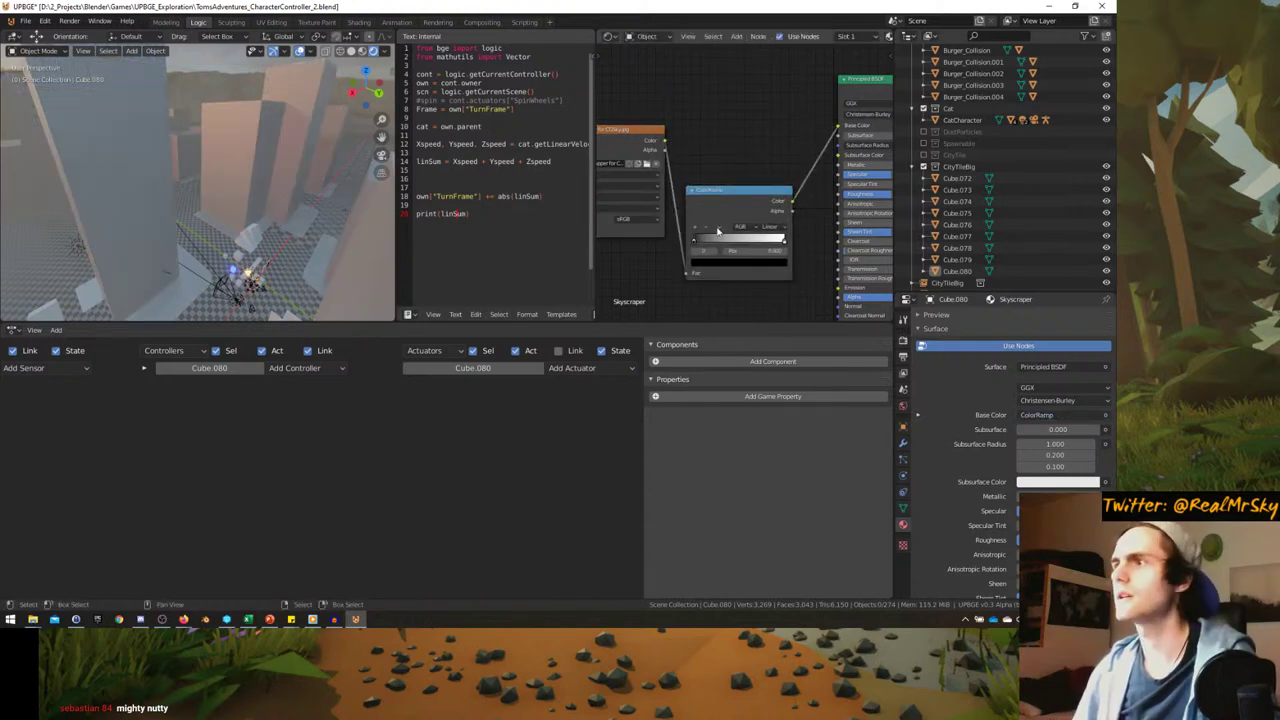
- Slide the ColorRamp's black and white stops, ending at 0.655, with its colour feeding Base Color
scroll(717, 231, up, 2)
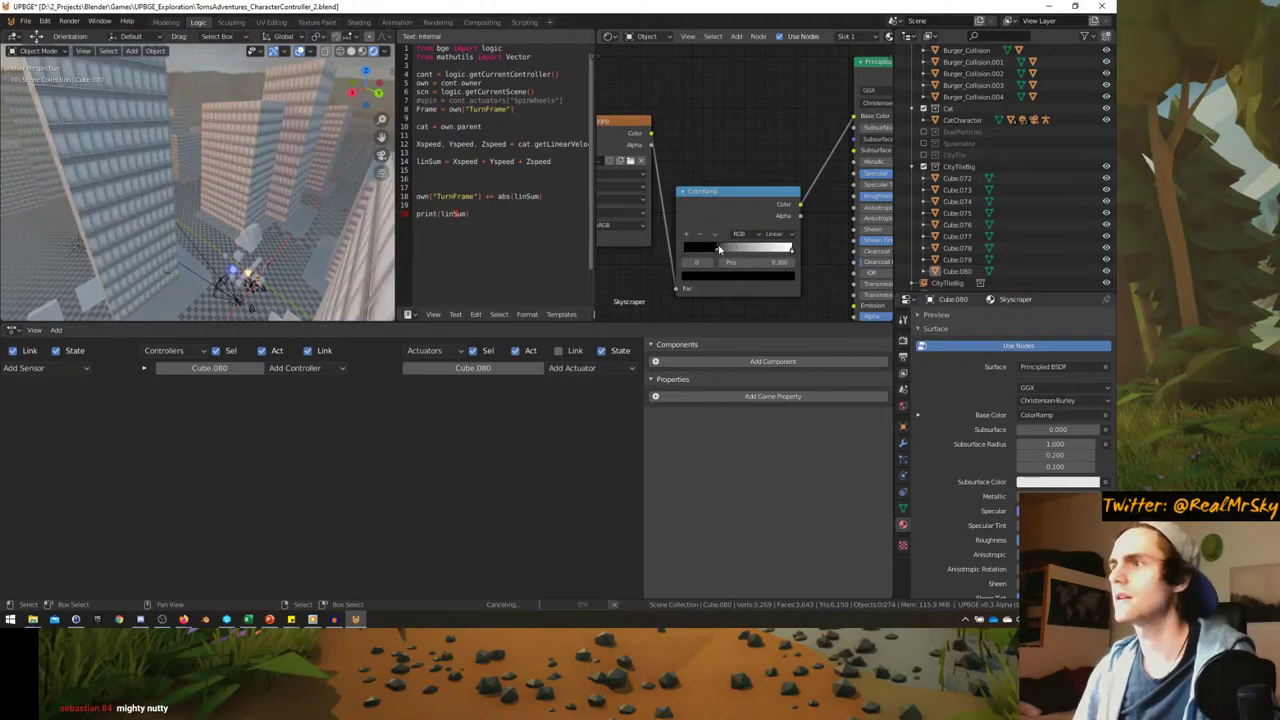
drag(718, 249, 775, 252)
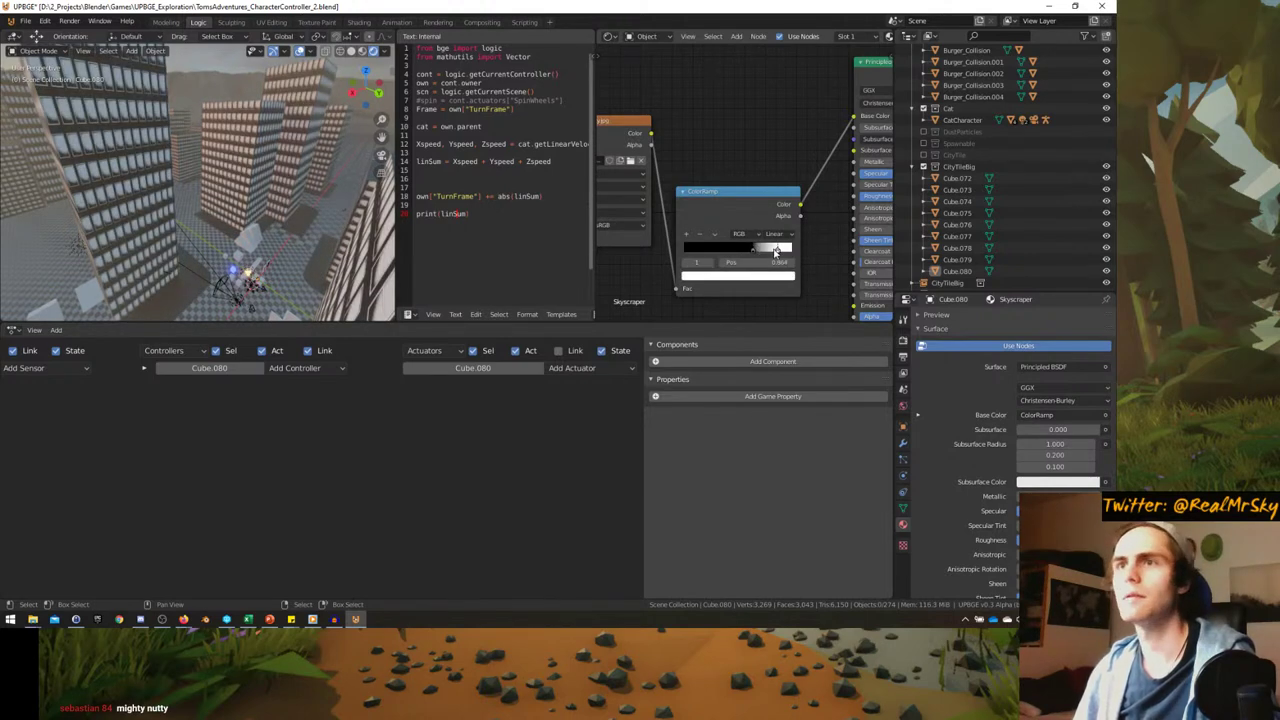
middle_drag(200, 180, 239, 177)
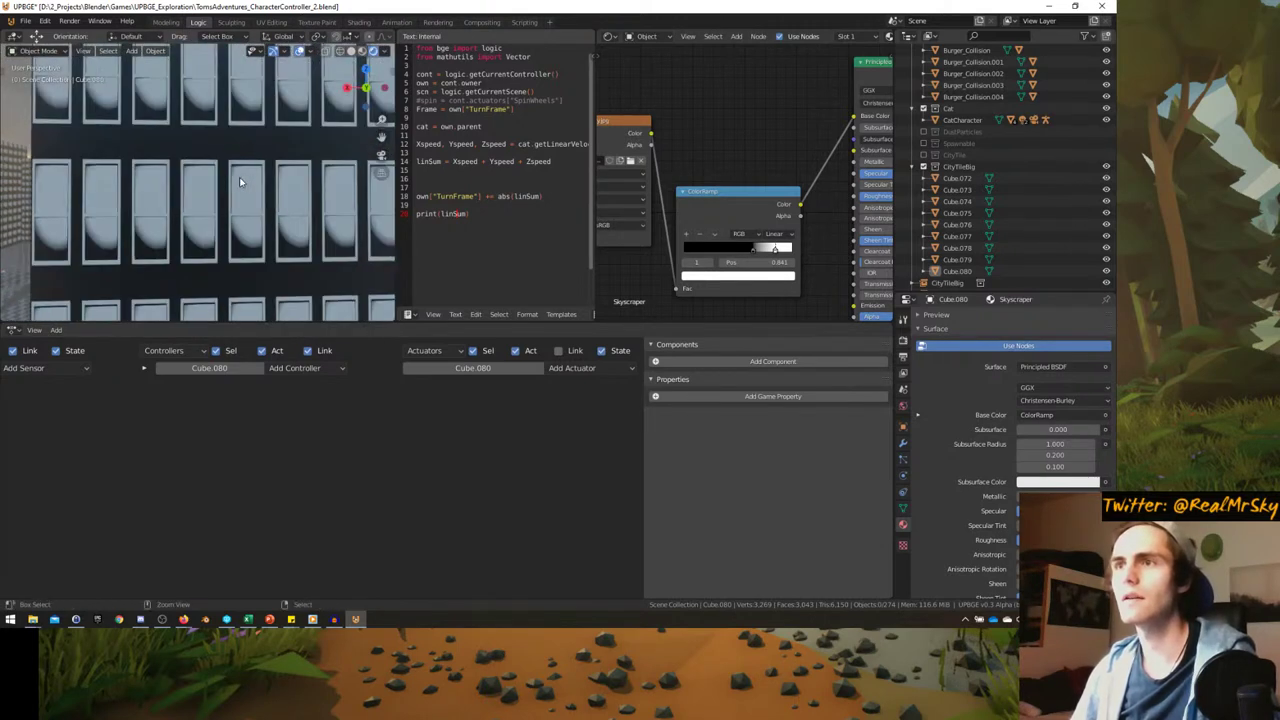
mouse_move(755, 252)
mouse_down()
mouse_move(743, 250)
mouse_move(768, 250)
mouse_move(754, 251)
mouse_up()
middle_drag(801, 209, 701, 190)
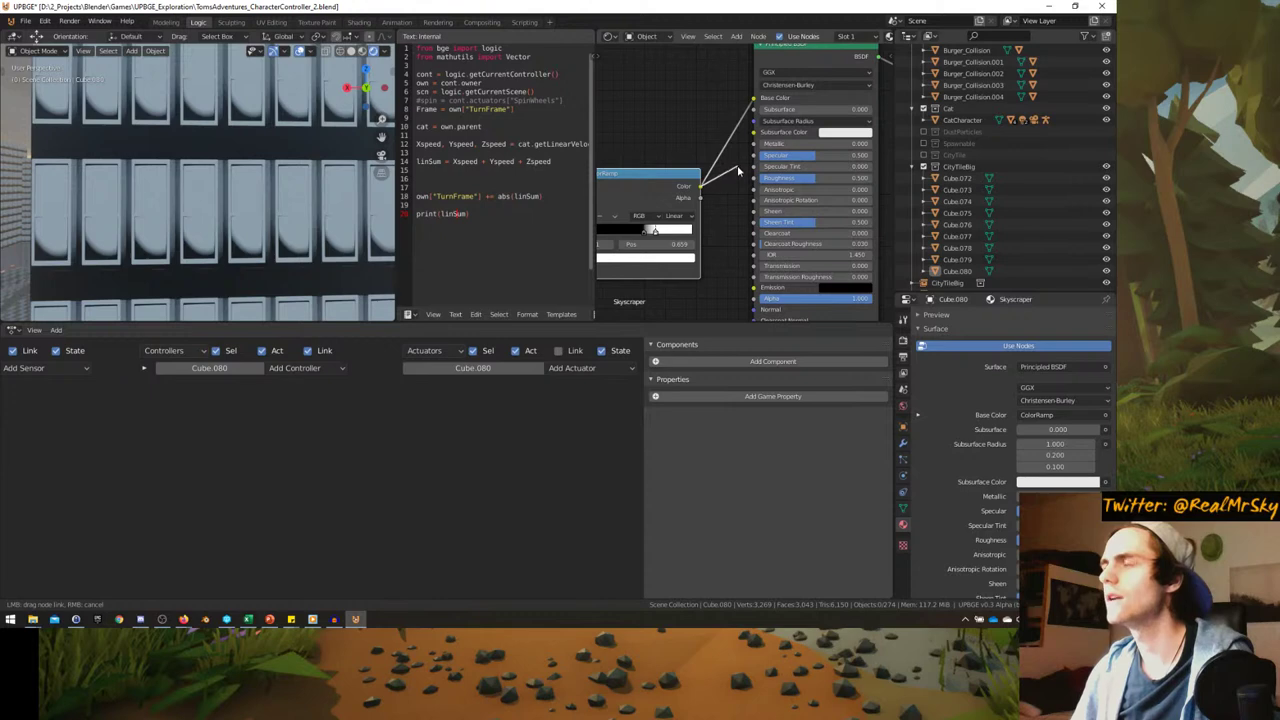
scroll(754, 180, down, 1)
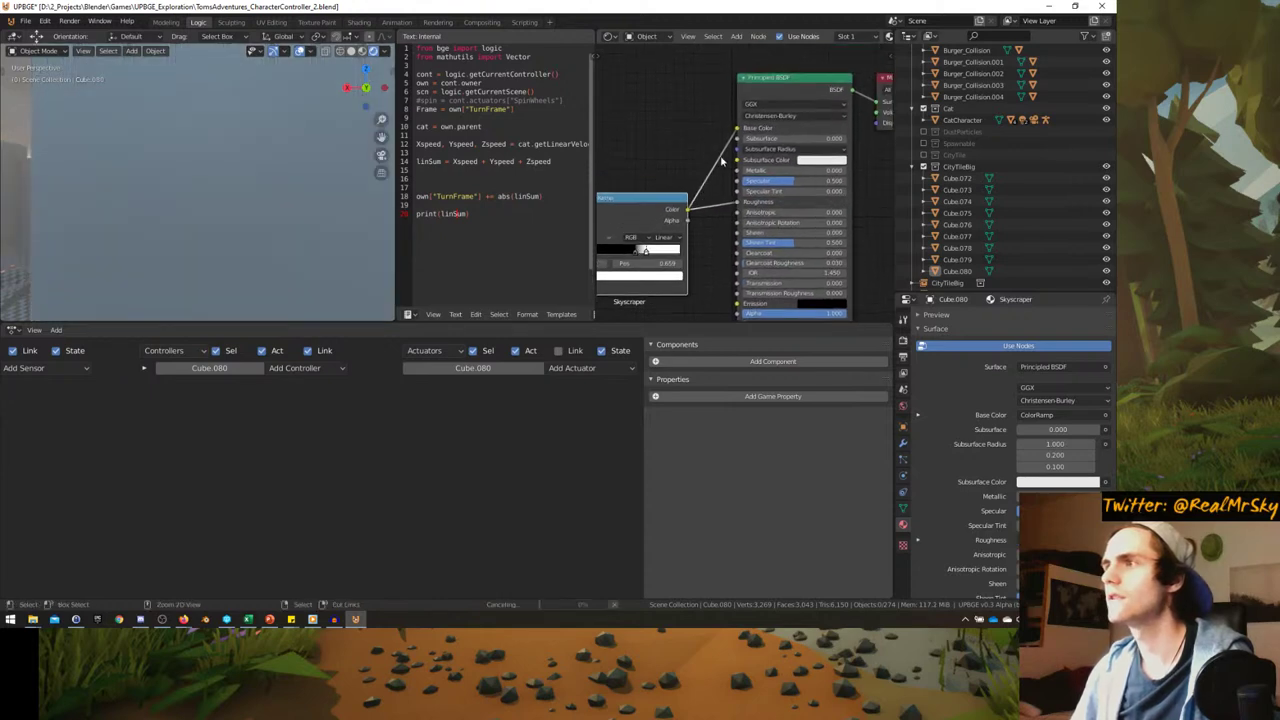
drag(686, 212, 718, 166)
scroll(725, 200, up, 3)
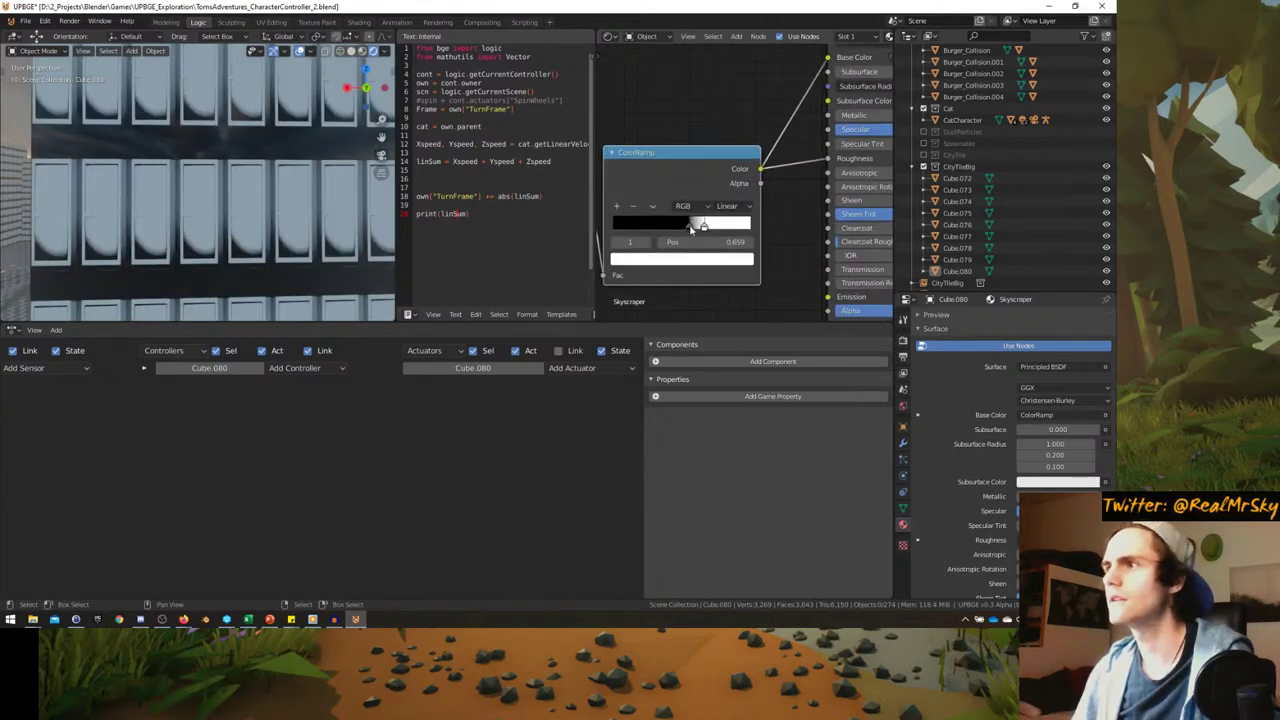
drag(690, 228, 703, 228)
middle_drag(703, 228, 735, 156)
- Pan the node view and orbit the viewport to inspect the textured building walls
middle_drag(640, 298, 750, 305)
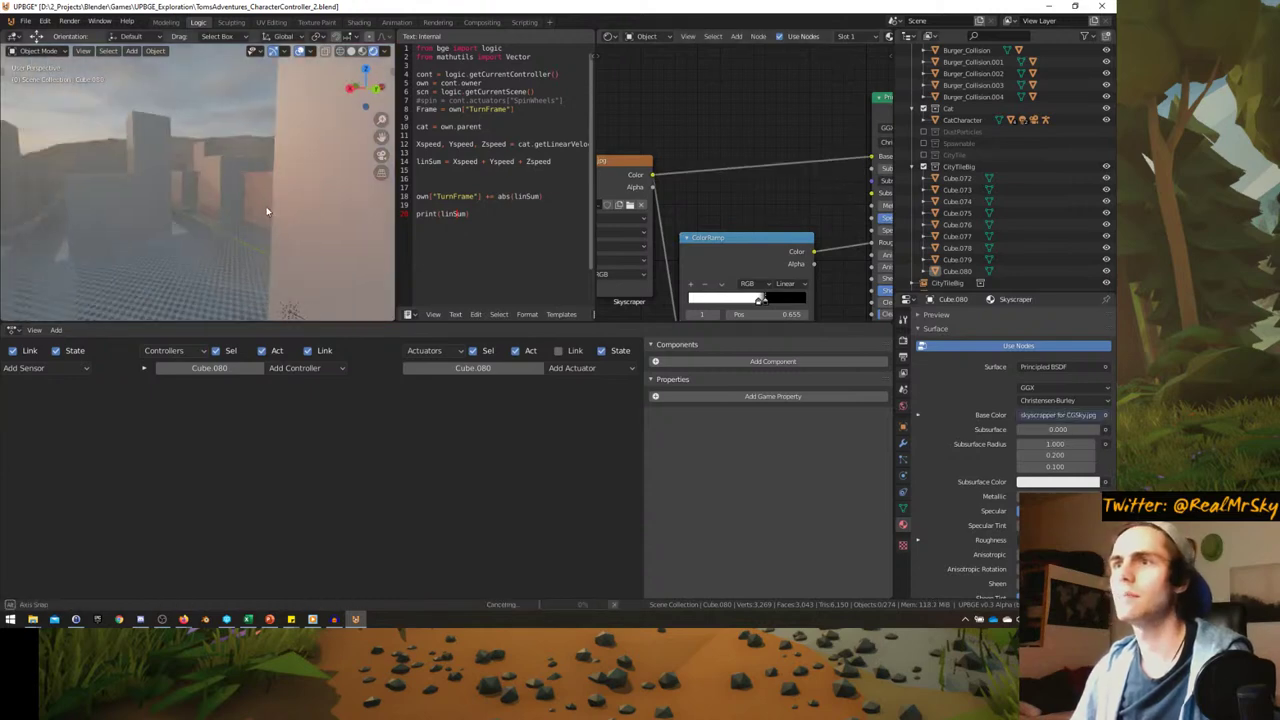
middle_drag(300, 195, 240, 212)
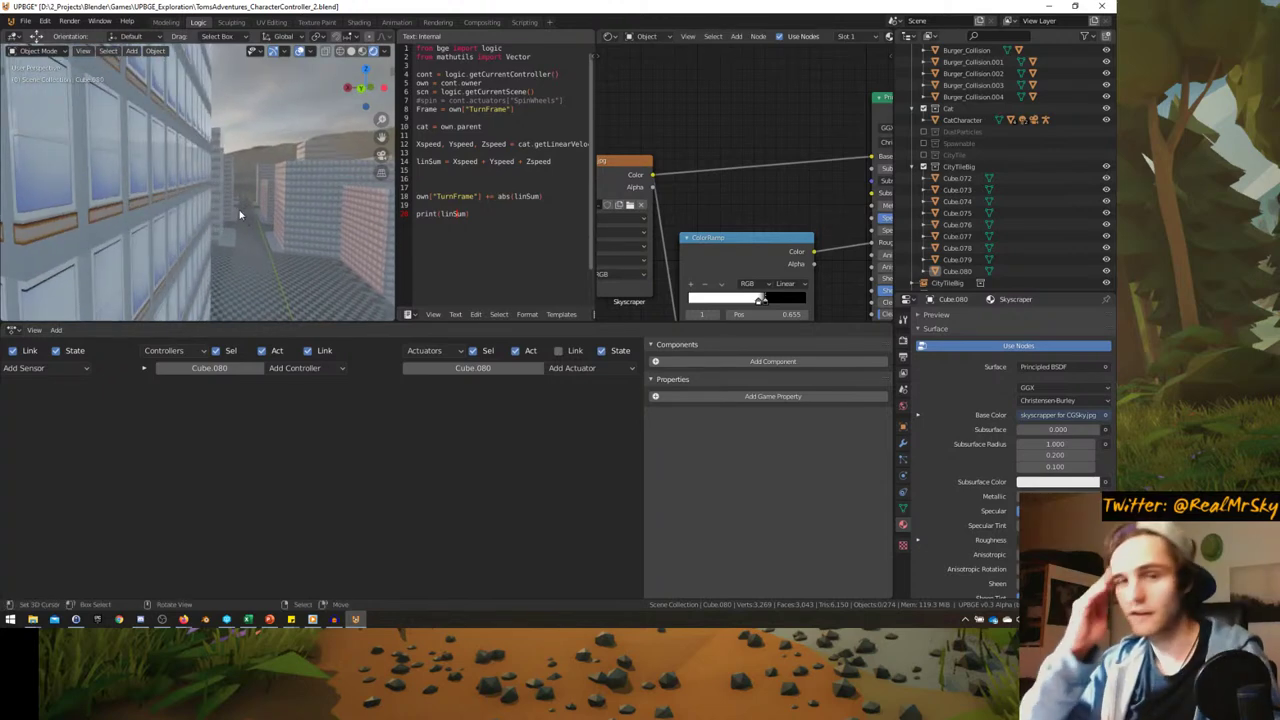
middle_drag(212, 177, 199, 188)
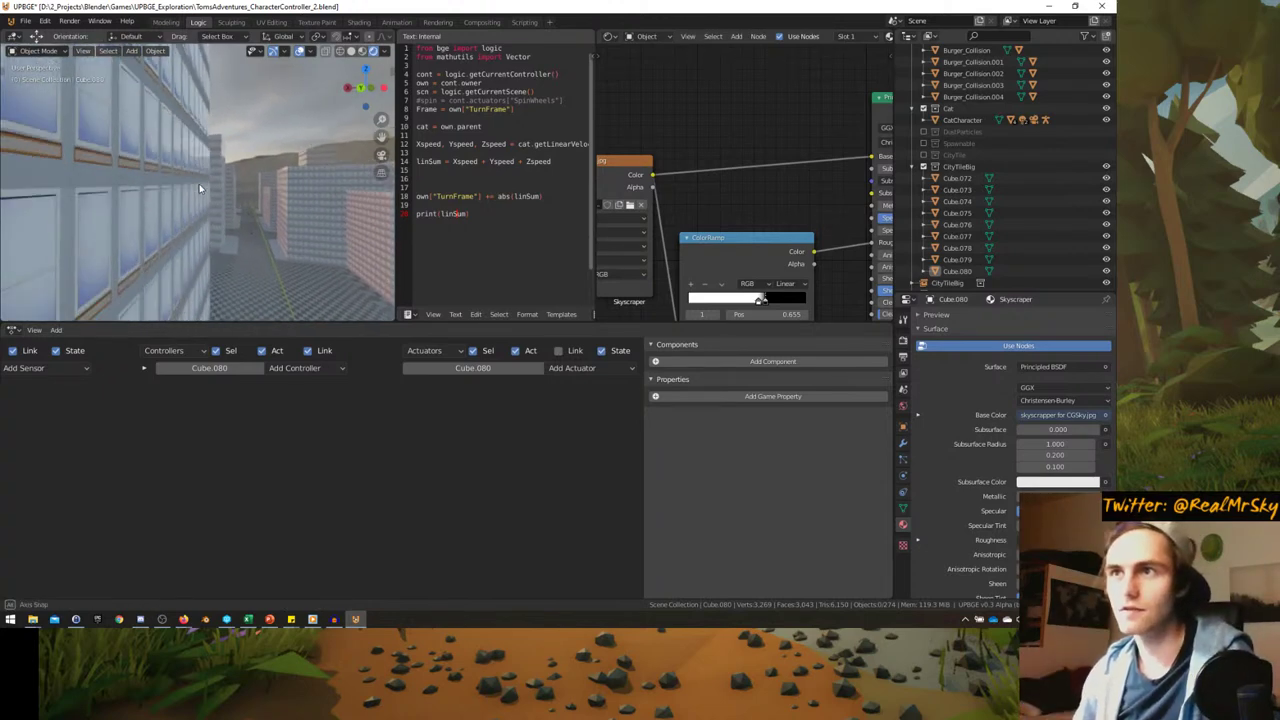
scroll(679, 228, down, 1)
middle_drag(678, 212, 717, 232)
scroll(723, 212, down, 1)
- Add an RGB node and a MixRGB node on the Base Color link, with RGB feeding Color2
key(shift+a)
mouse_move(650, 134)
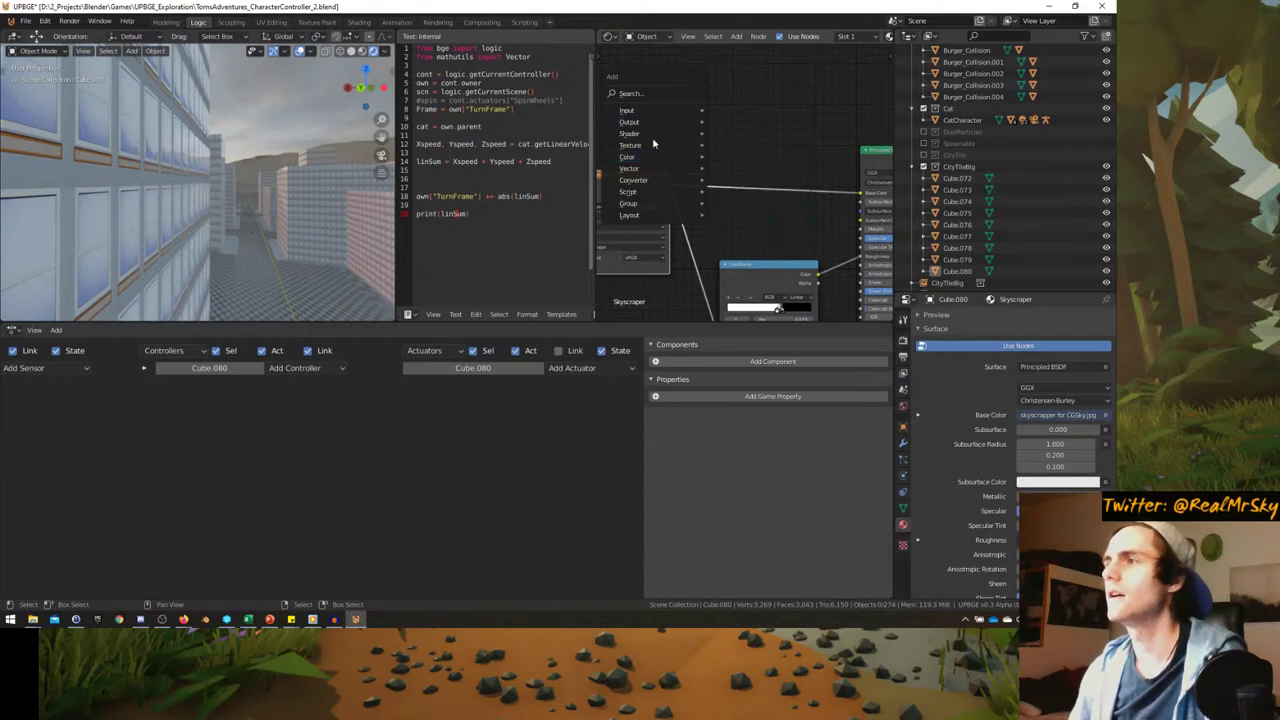
mouse_move(640, 112)
click(735, 250)
click(665, 145)
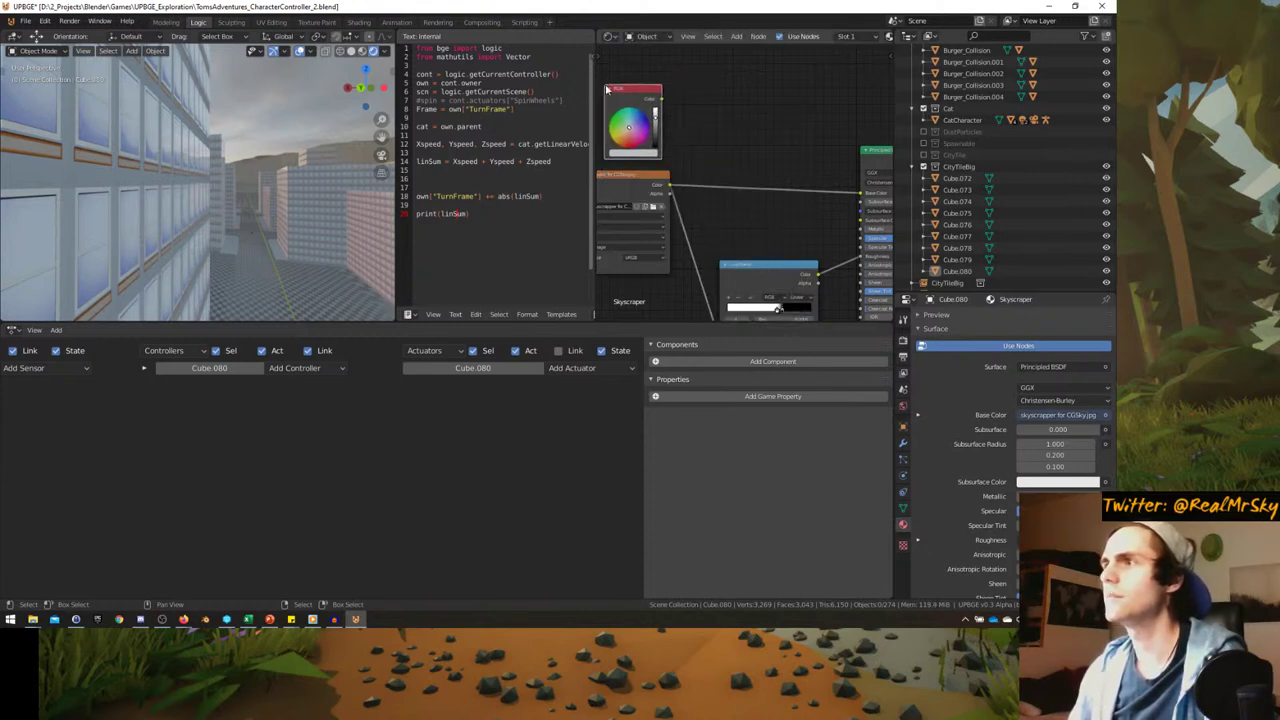
key(shift+a)
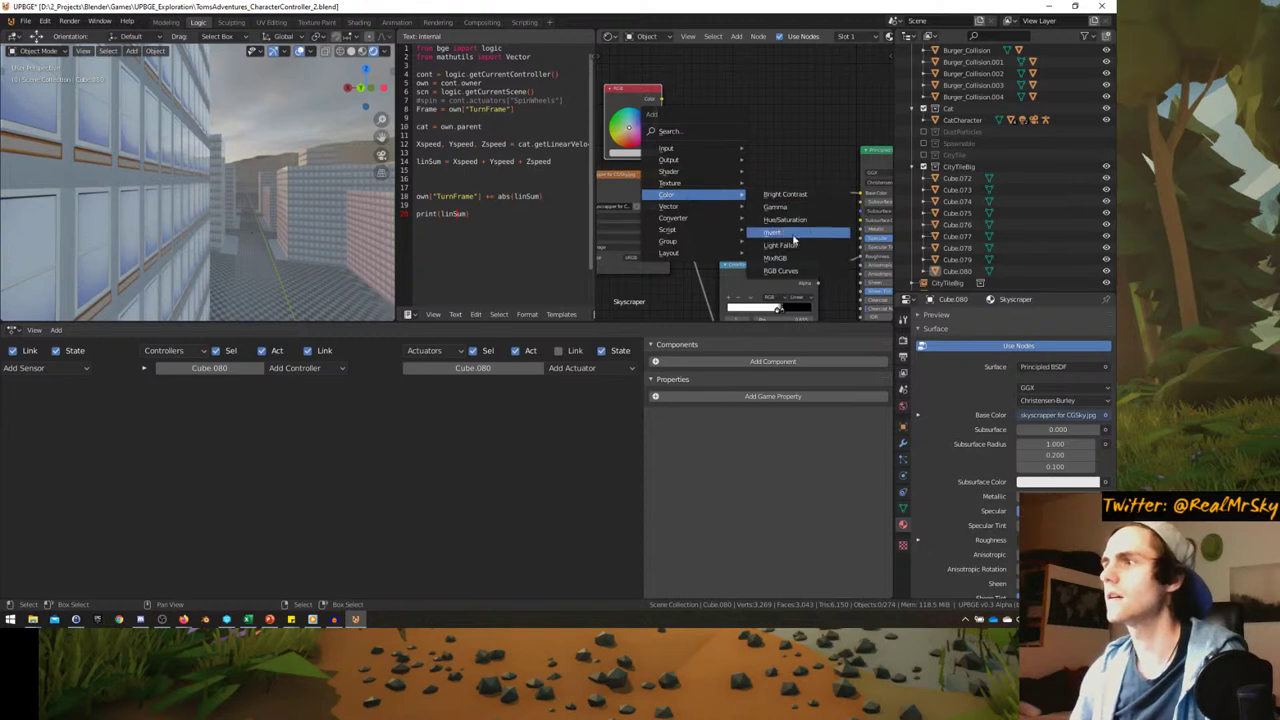
click(783, 262)
click(757, 172)
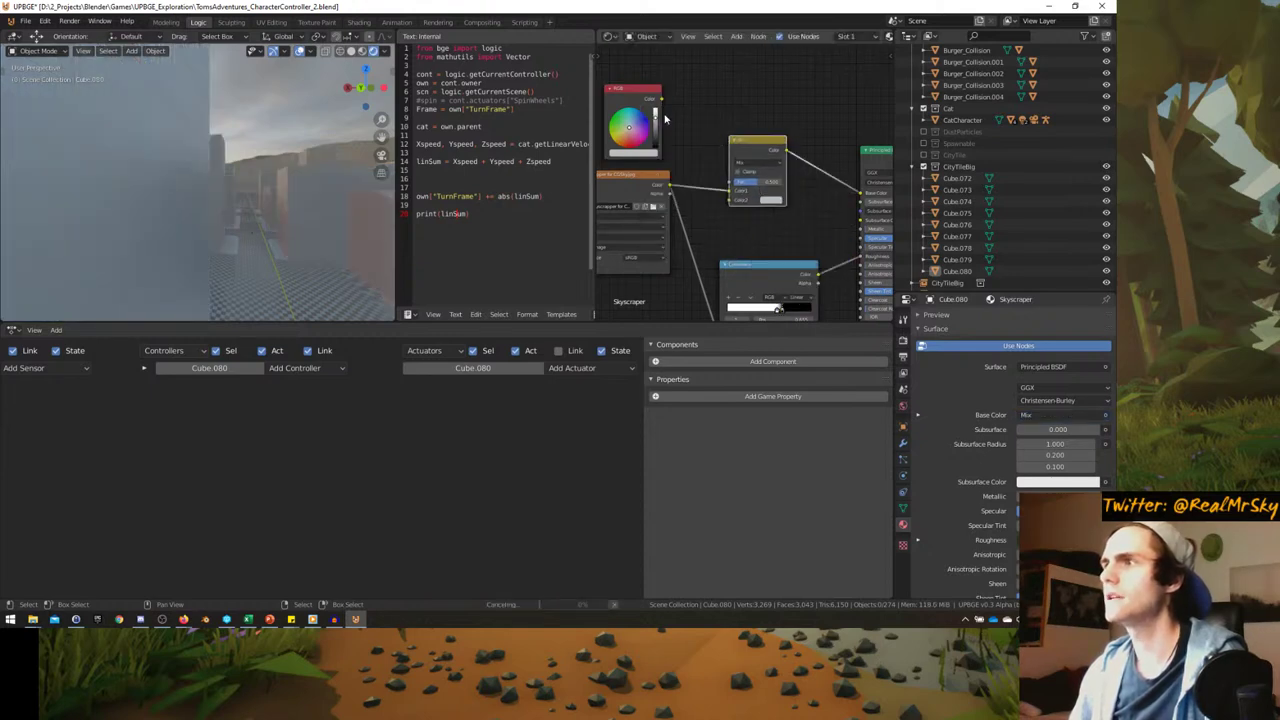
drag(709, 170, 734, 204)
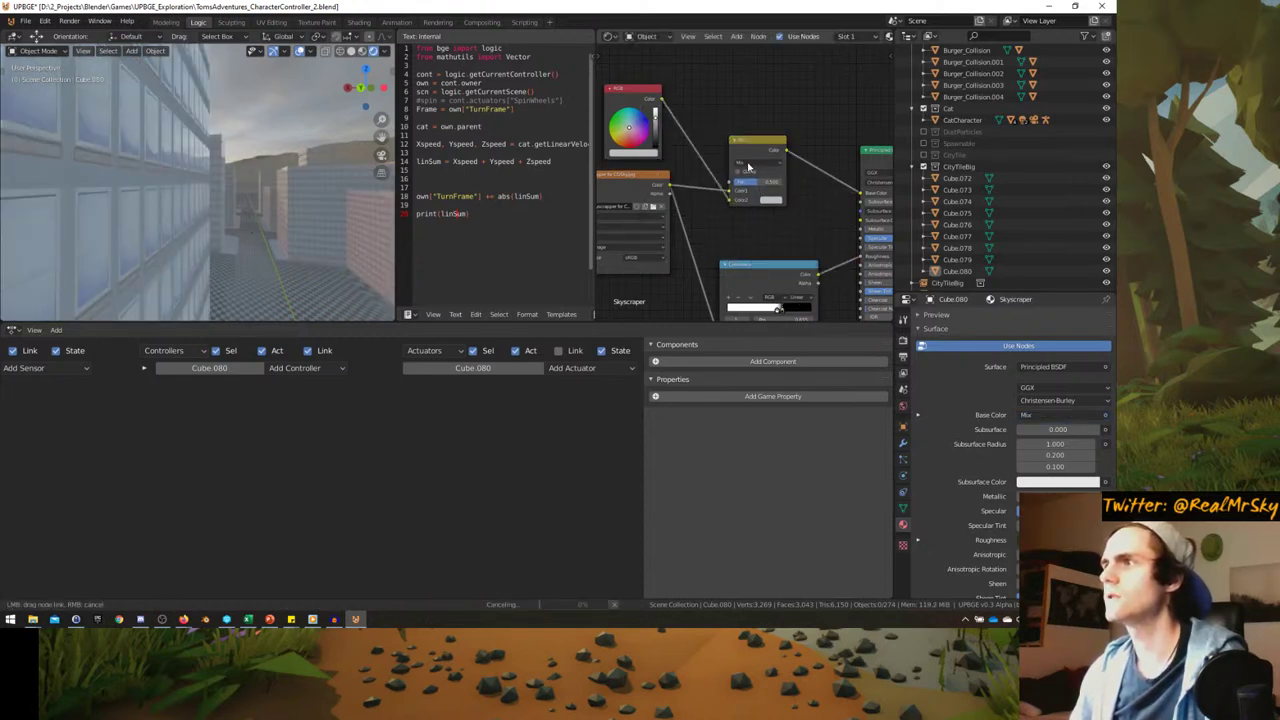
- Set the Mix node to Multiply, raise its Fac, and darken the tint colour
click(748, 165)
click(752, 201)
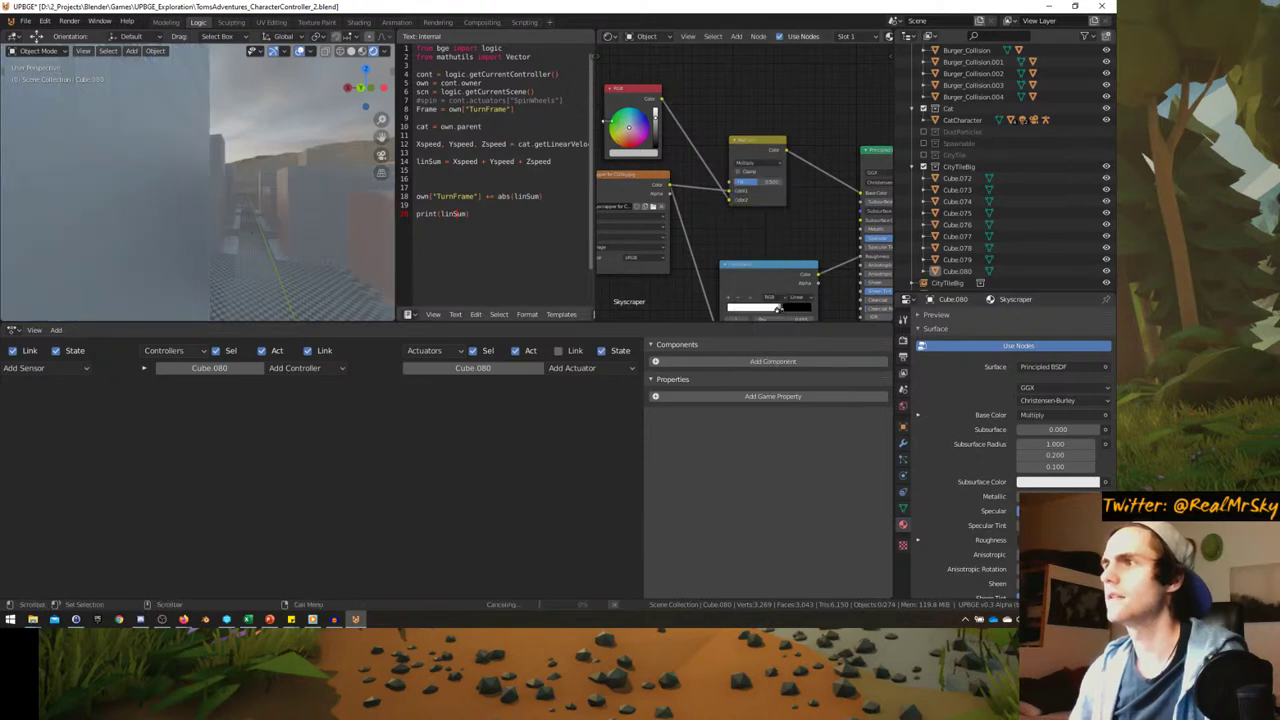
scroll(808, 199, up, 1)
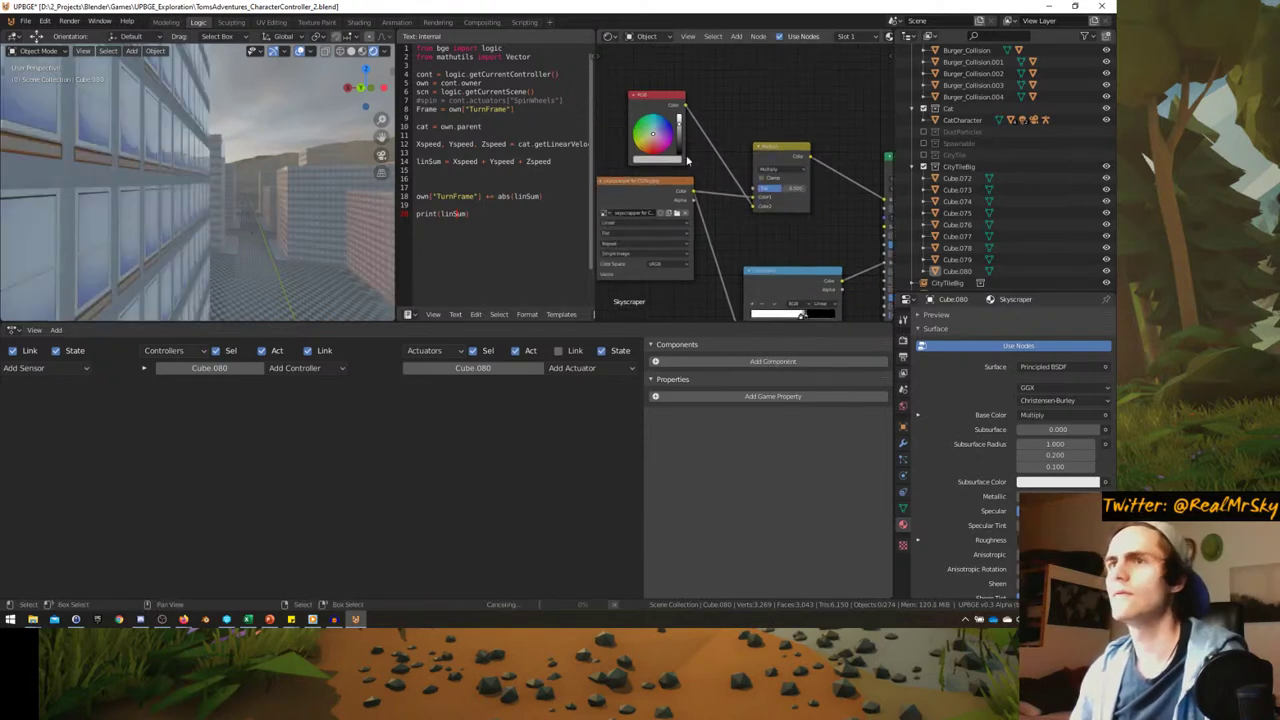
drag(776, 191, 807, 193)
drag(655, 135, 652, 133)
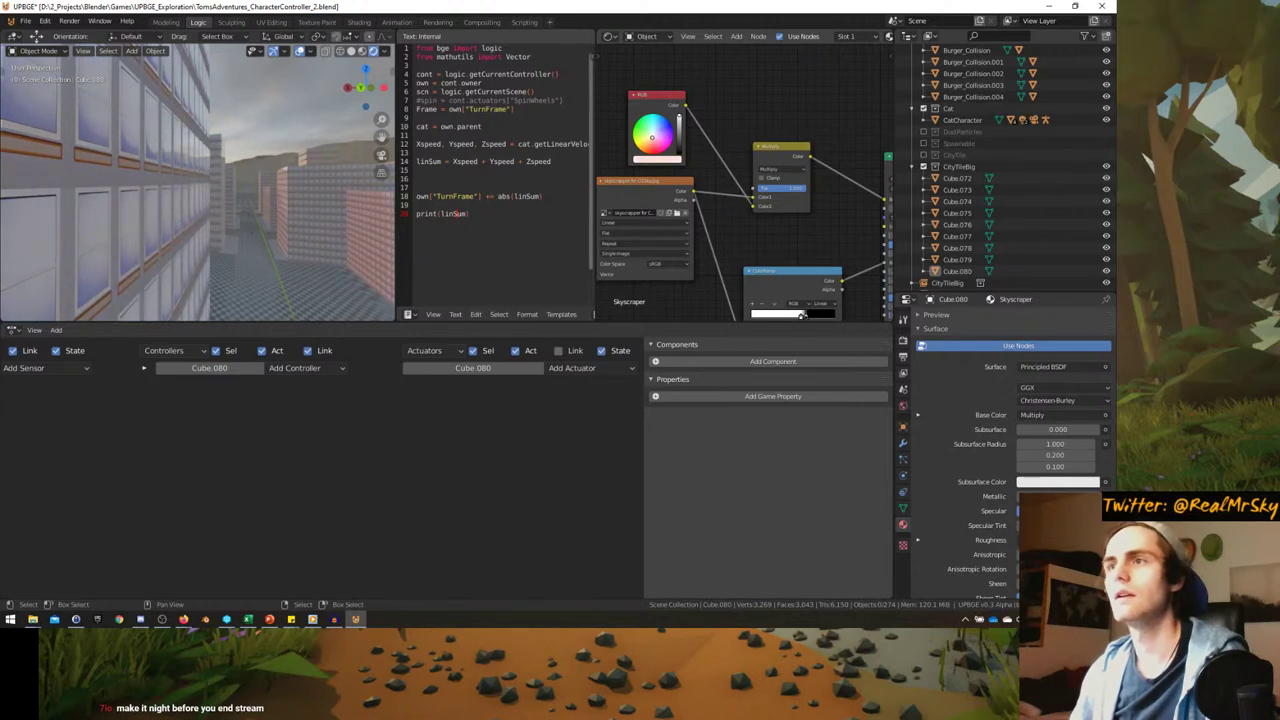
mouse_move(240, 195)
middle_down()
mouse_move(218, 208)
mouse_move(250, 200)
middle_up()
drag(679, 118, 679, 124)
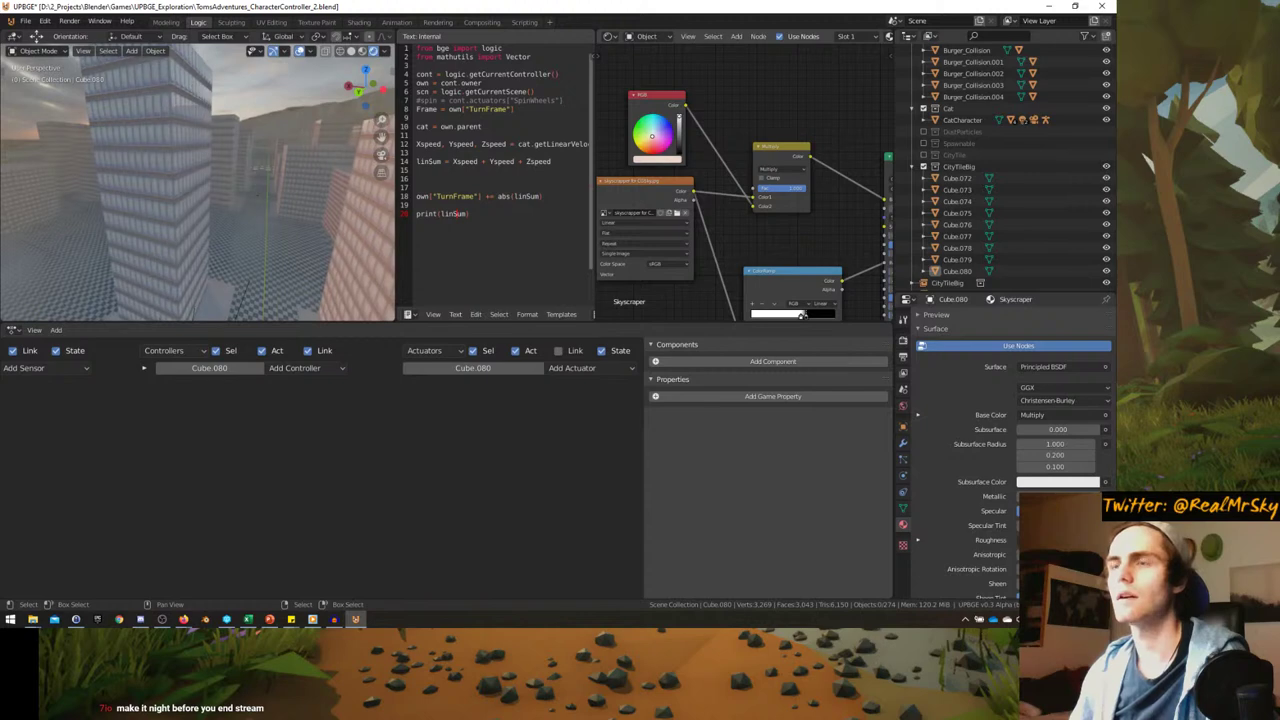
middle_drag(200, 170, 150, 170)
- Move the ColorRamp node beside the shader and orbit in for a close look at the windows
middle_drag(785, 270, 680, 195)
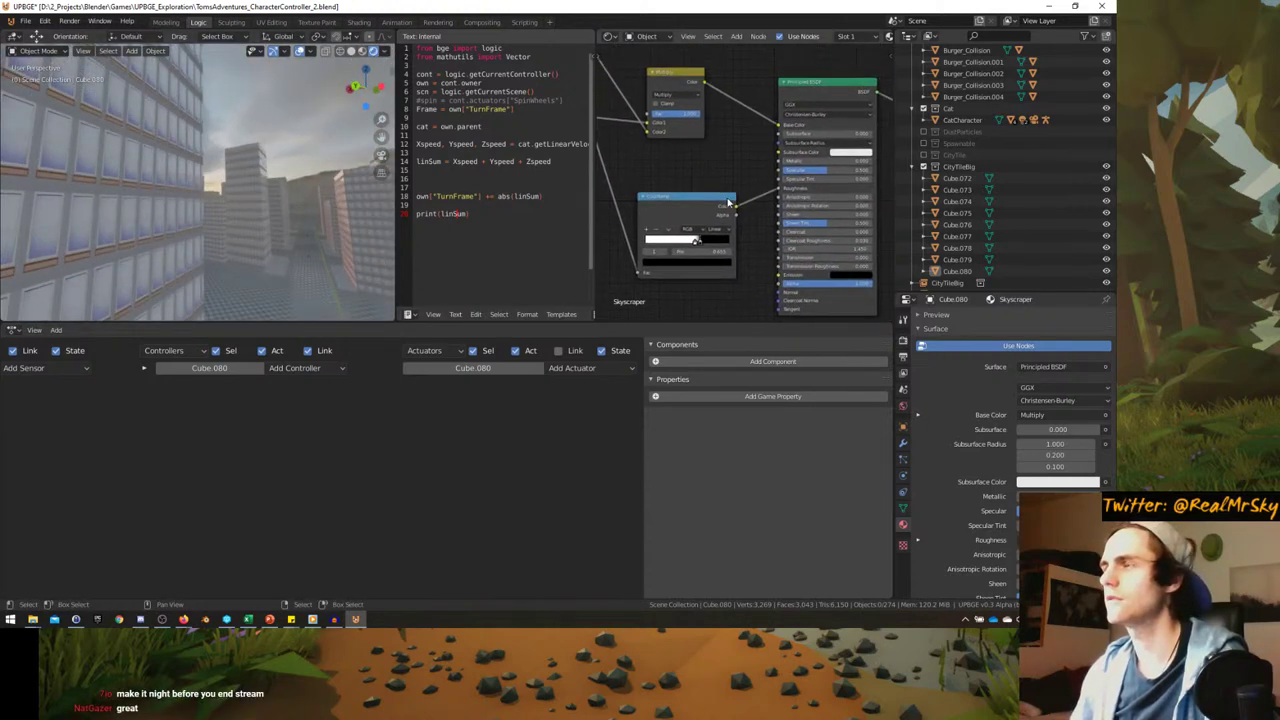
drag(680, 195, 671, 176)
mouse_move(200, 188)
middle_down()
mouse_move(177, 194)
mouse_move(186, 184)
middle_up()
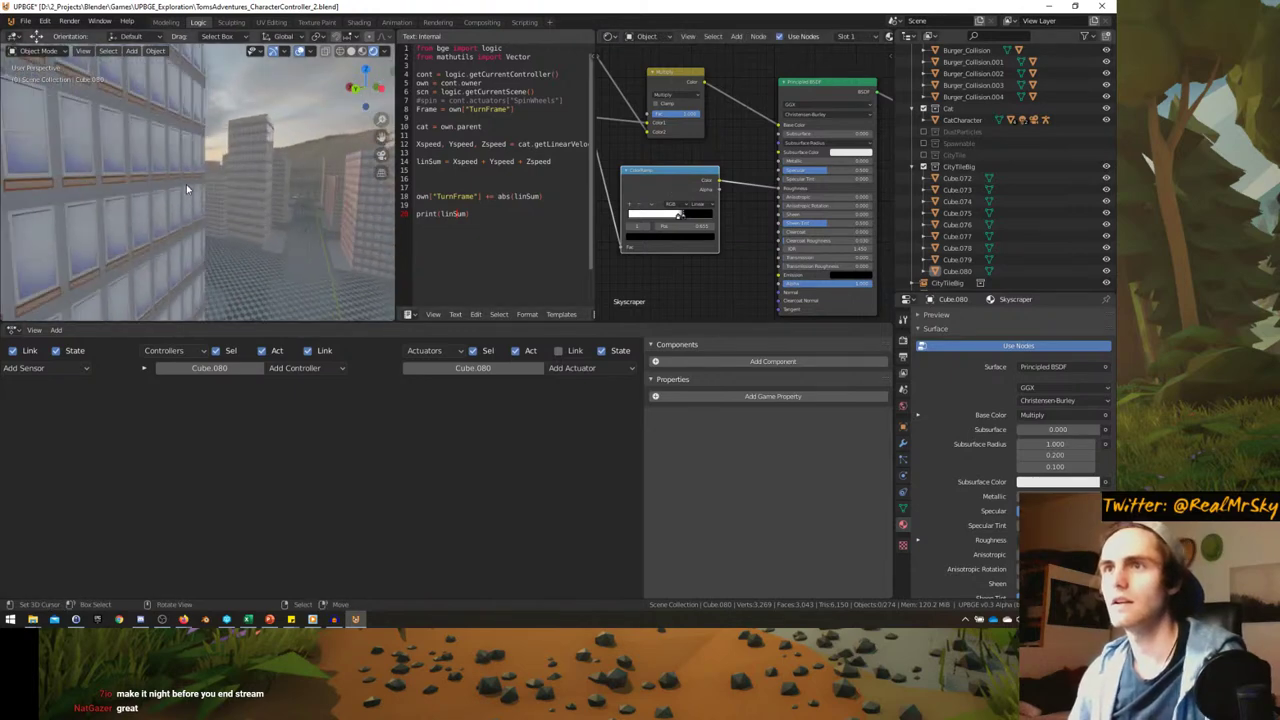
scroll(786, 170, up, 1)
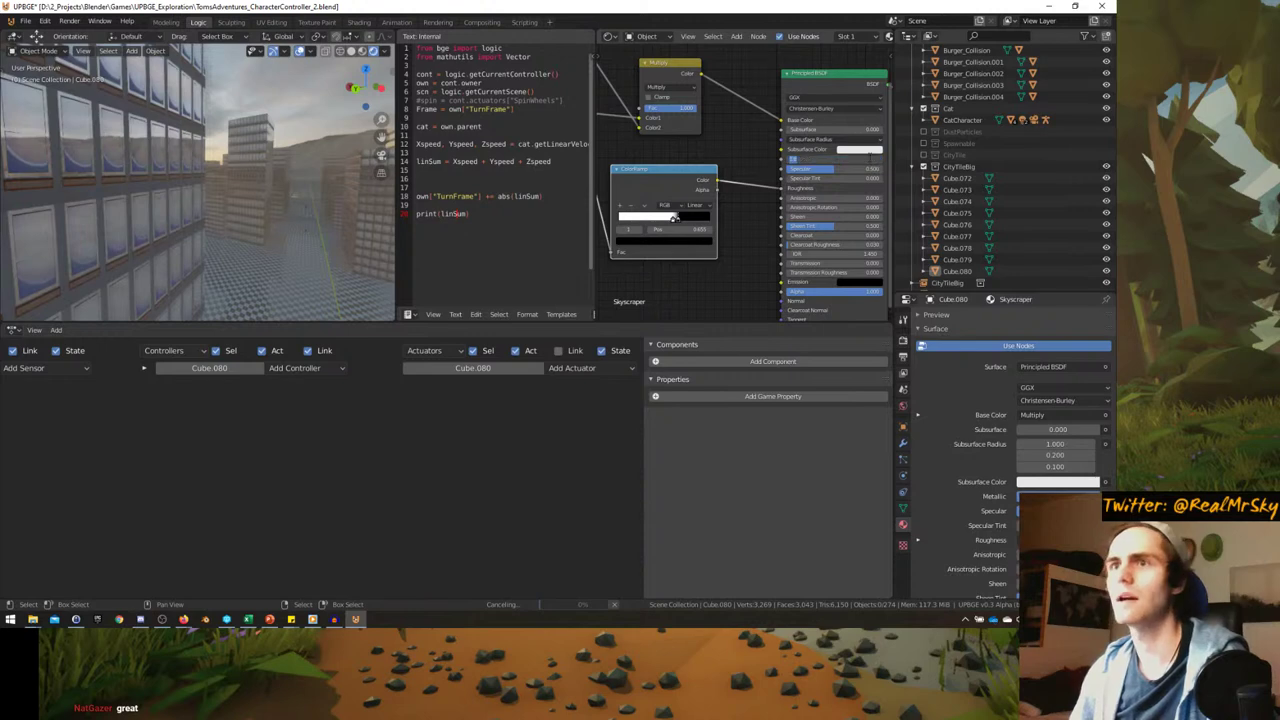
middle_drag(217, 179, 197, 150)
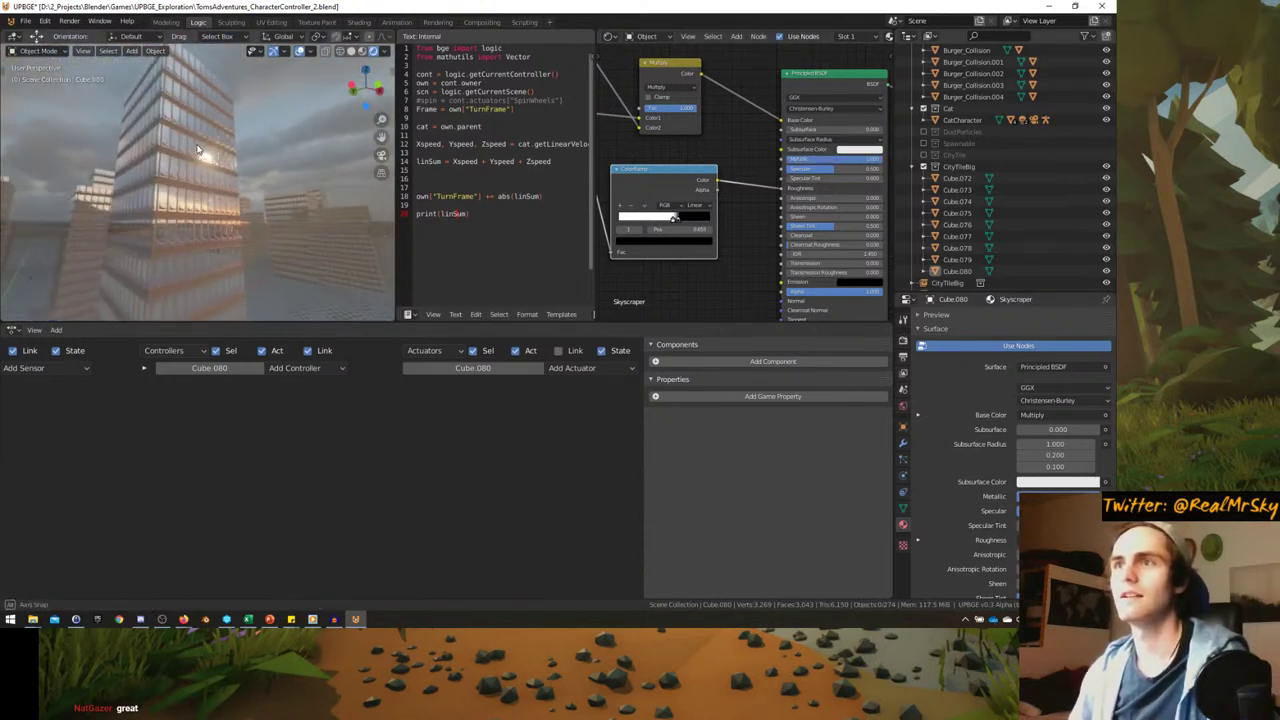
- Darken the ColorRamp's white stop to grey and lighten its black stop to dark grey
scroll(799, 188, up, 1)
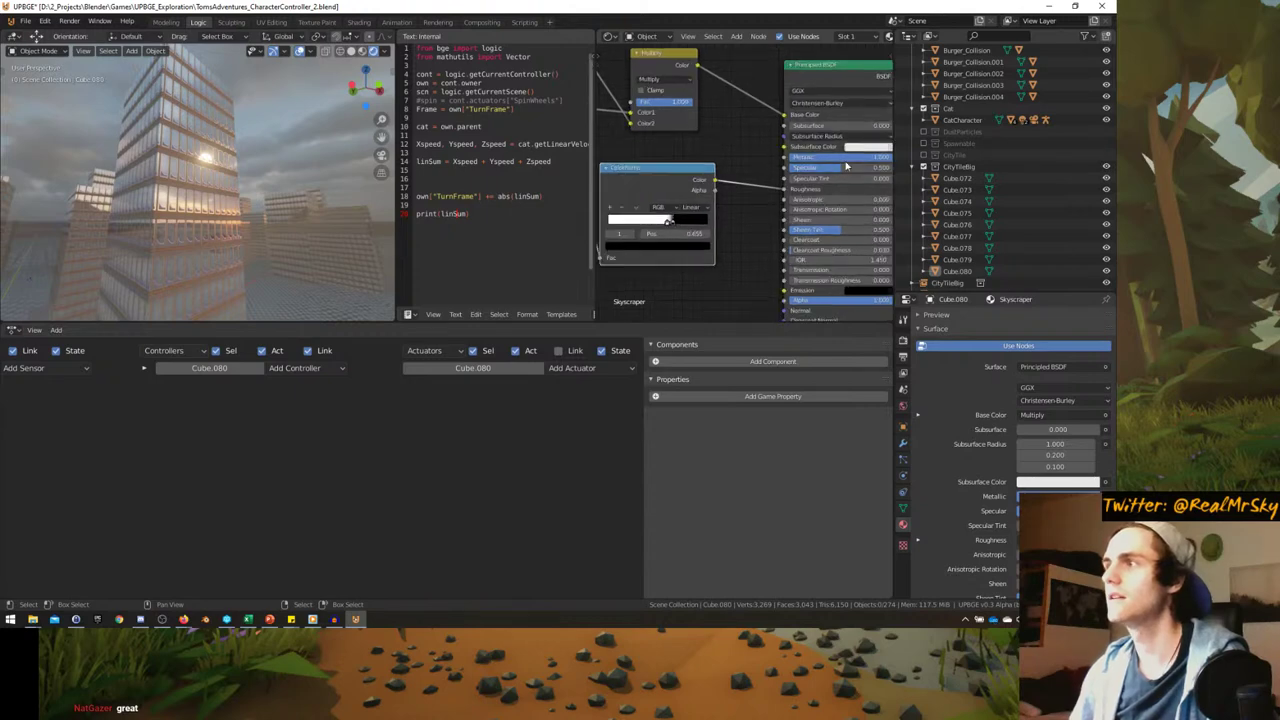
scroll(737, 208, up, 3)
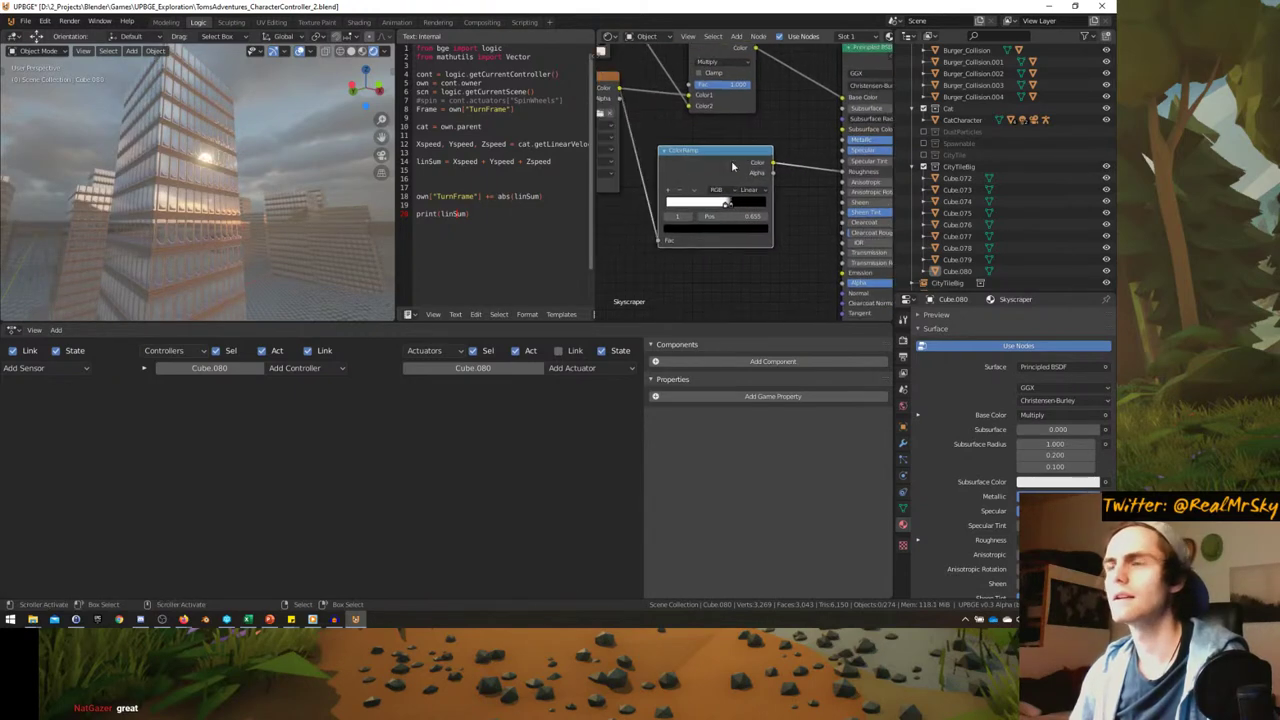
click(717, 240)
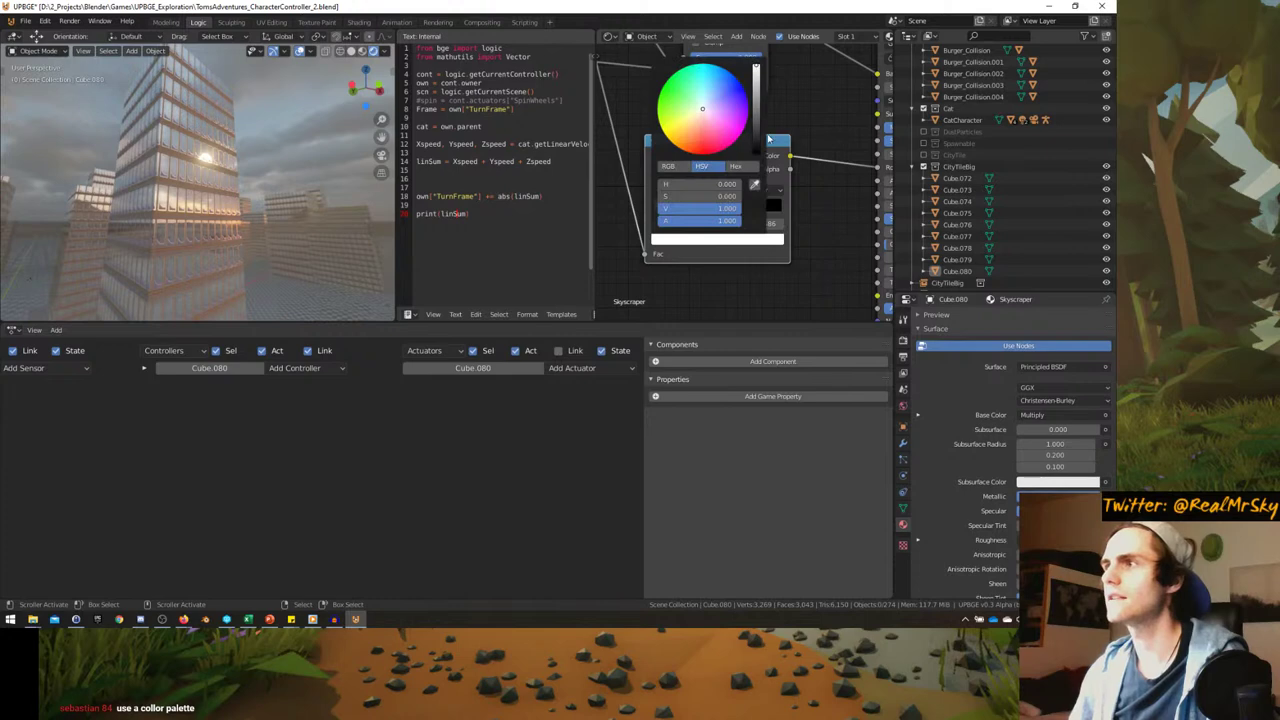
mouse_move(755, 70)
mouse_down()
mouse_move(755, 110)
mouse_move(755, 76)
mouse_up()
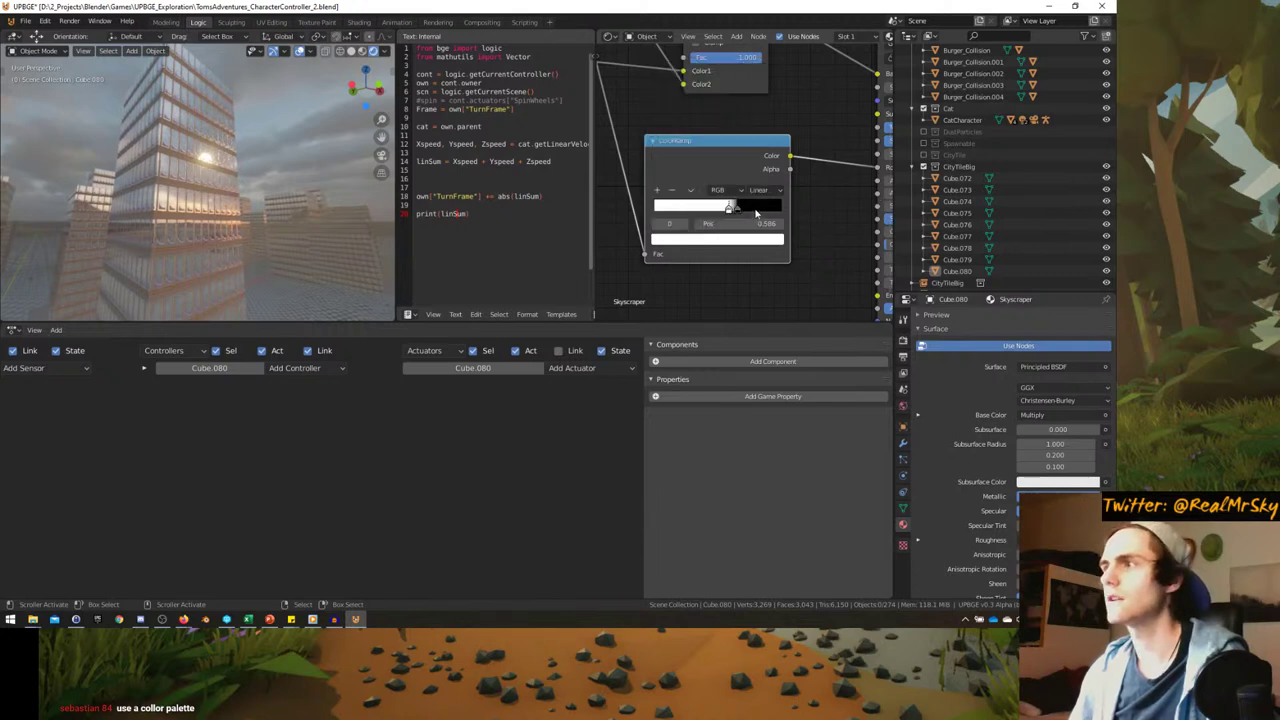
click(736, 237)
drag(756, 156, 756, 116)
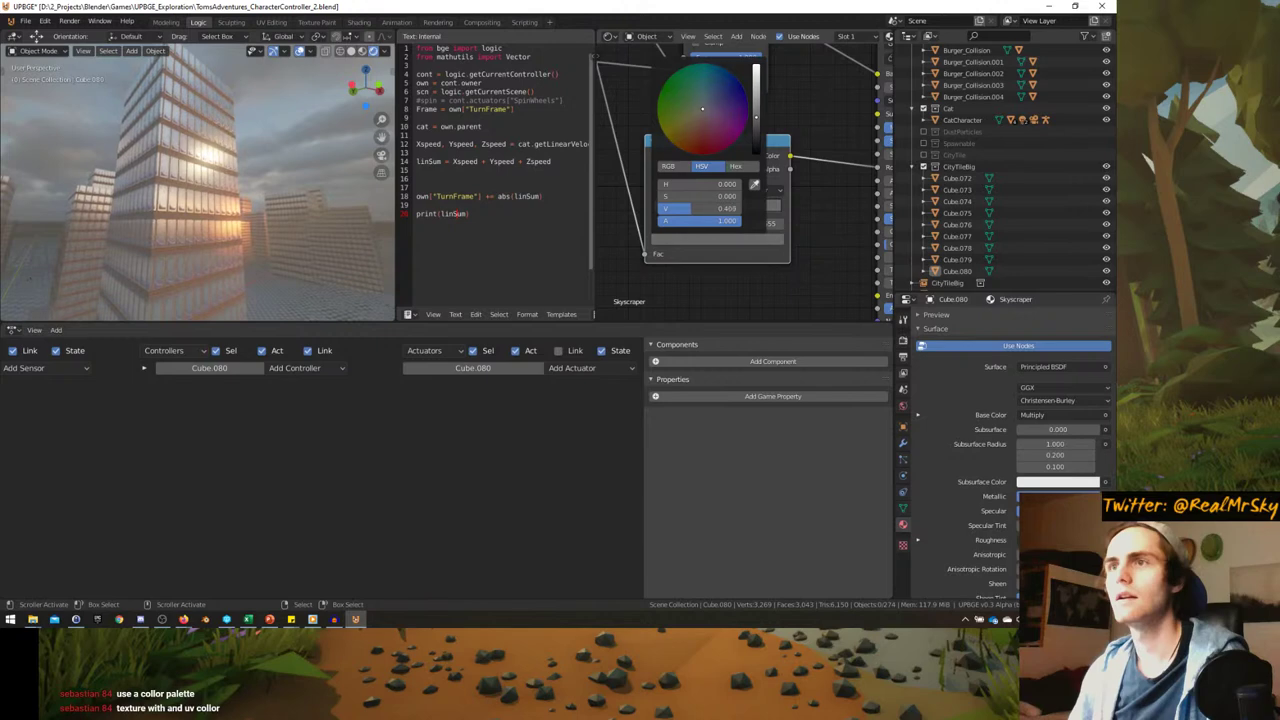
- Darken a ramp stop slightly more and adjust the tint colour's brightness
middle_drag(260, 190, 206, 203)
middle_drag(195, 209, 210, 249)
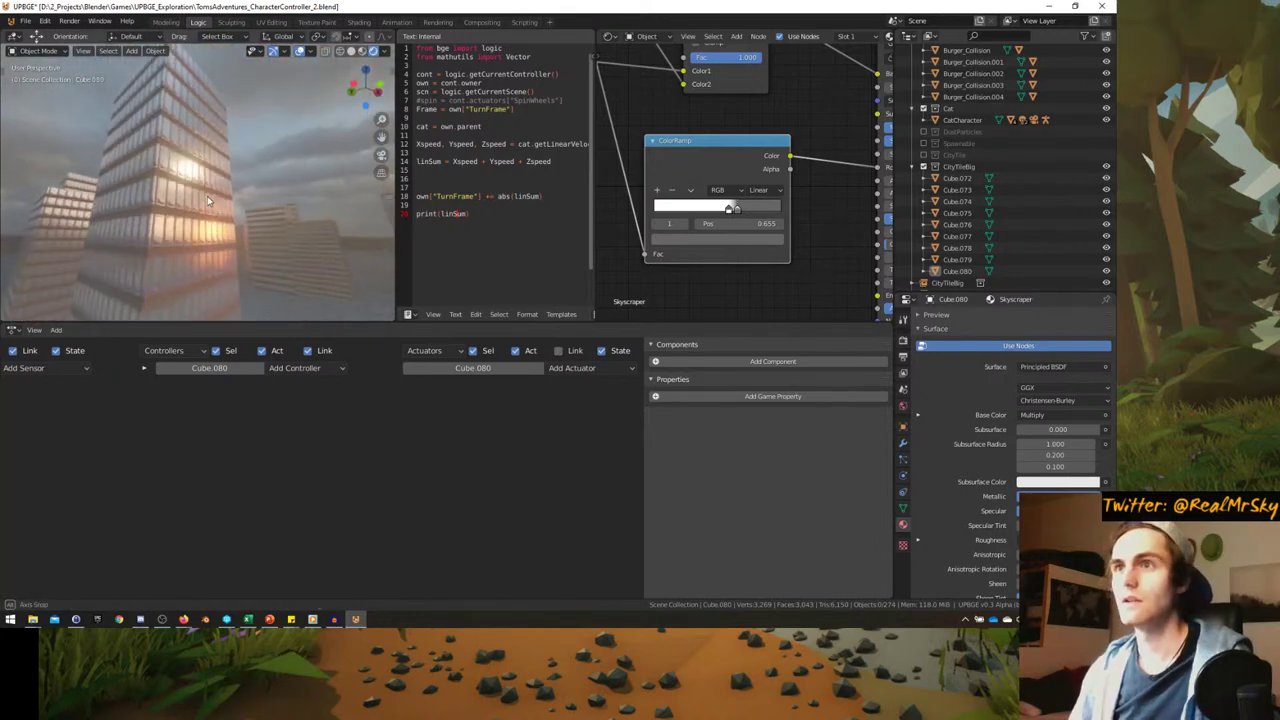
scroll(738, 232, down, 2)
scroll(738, 232, up, 1)
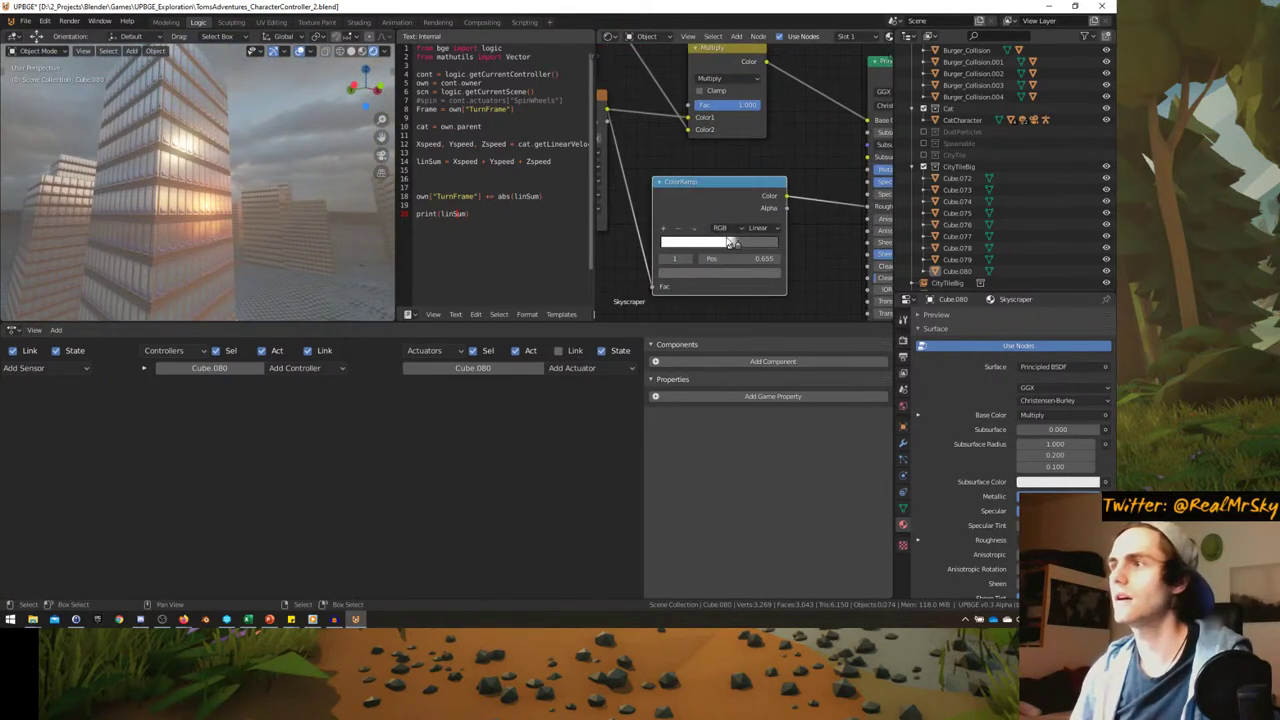
click(731, 273)
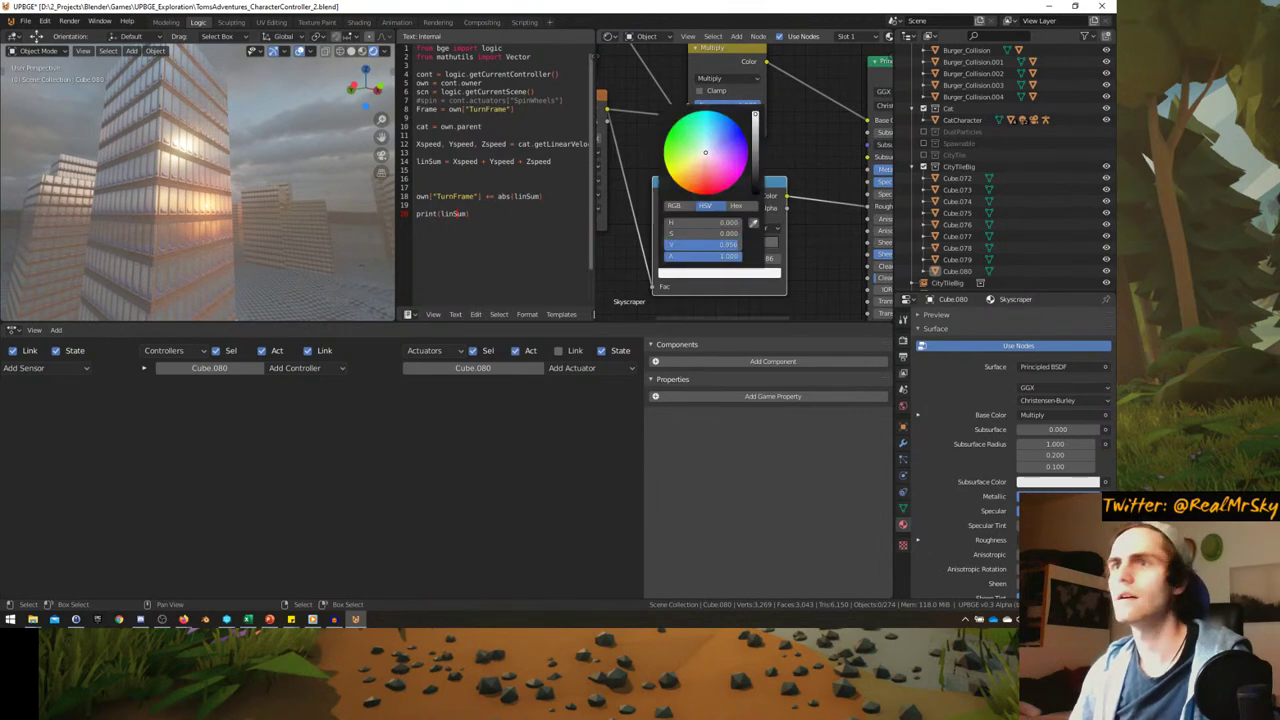
drag(740, 244, 745, 244)
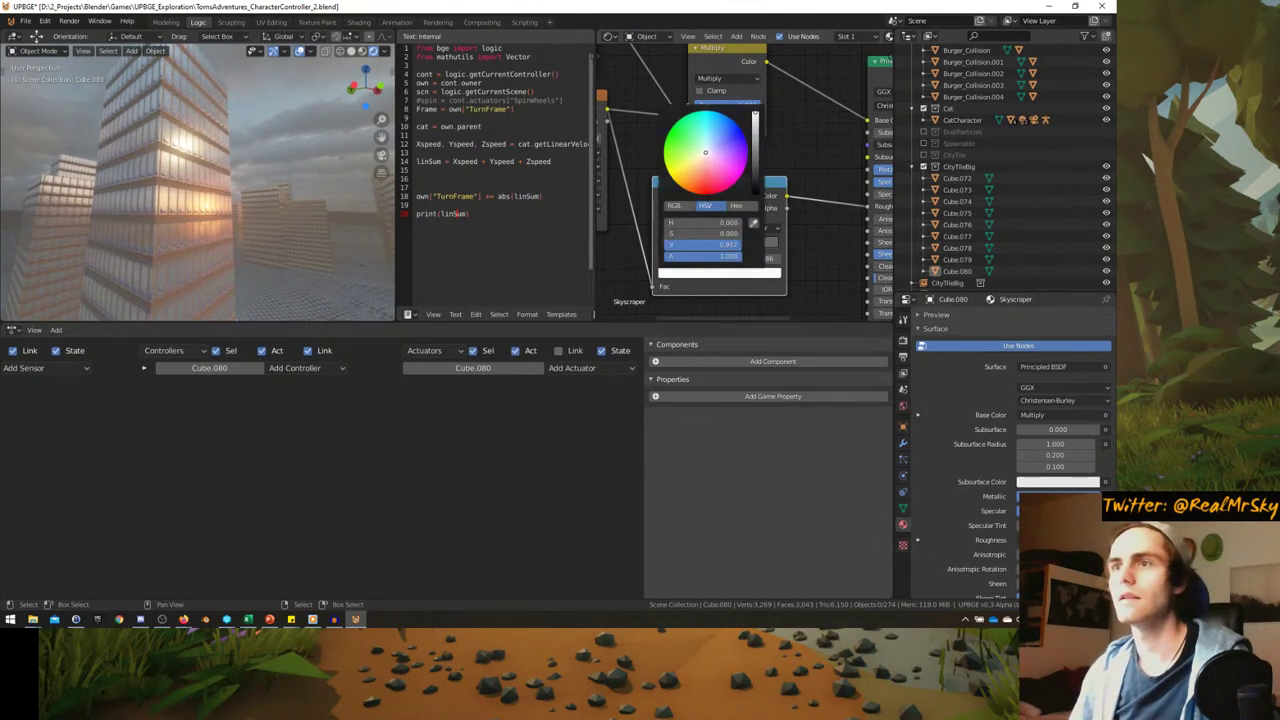
middle_drag(640, 160, 781, 280)
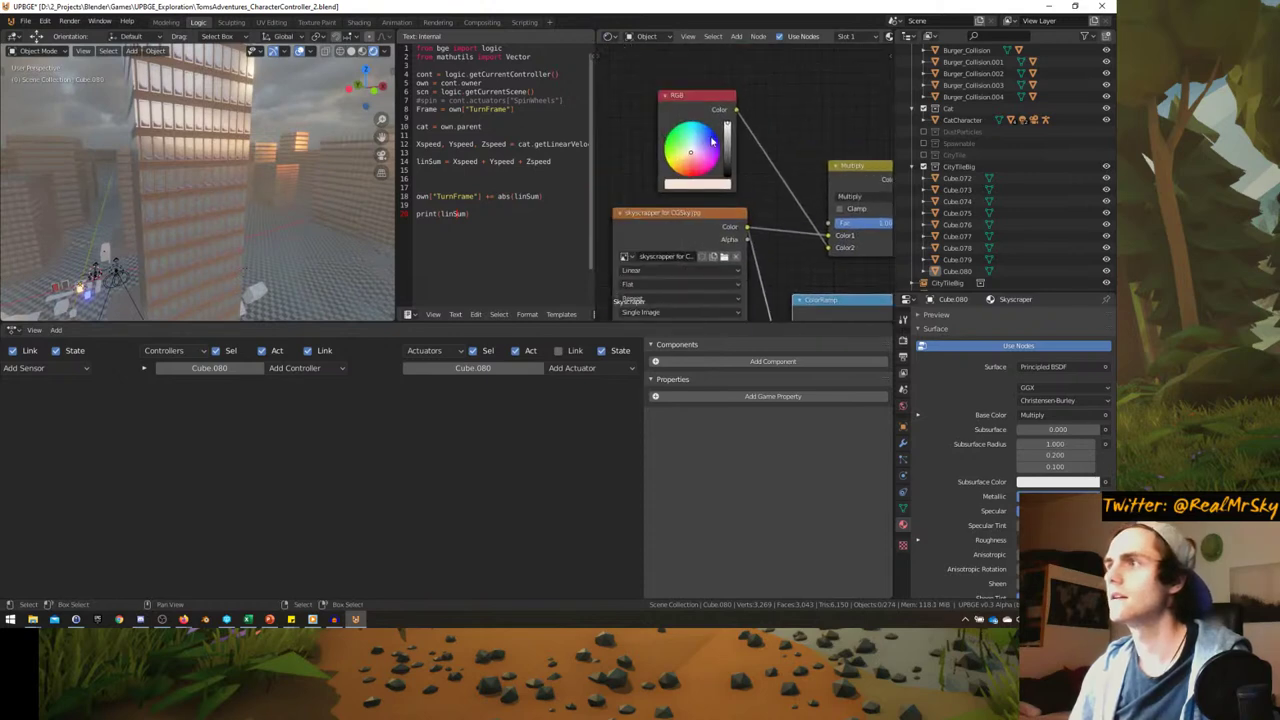
drag(729, 141, 694, 139)
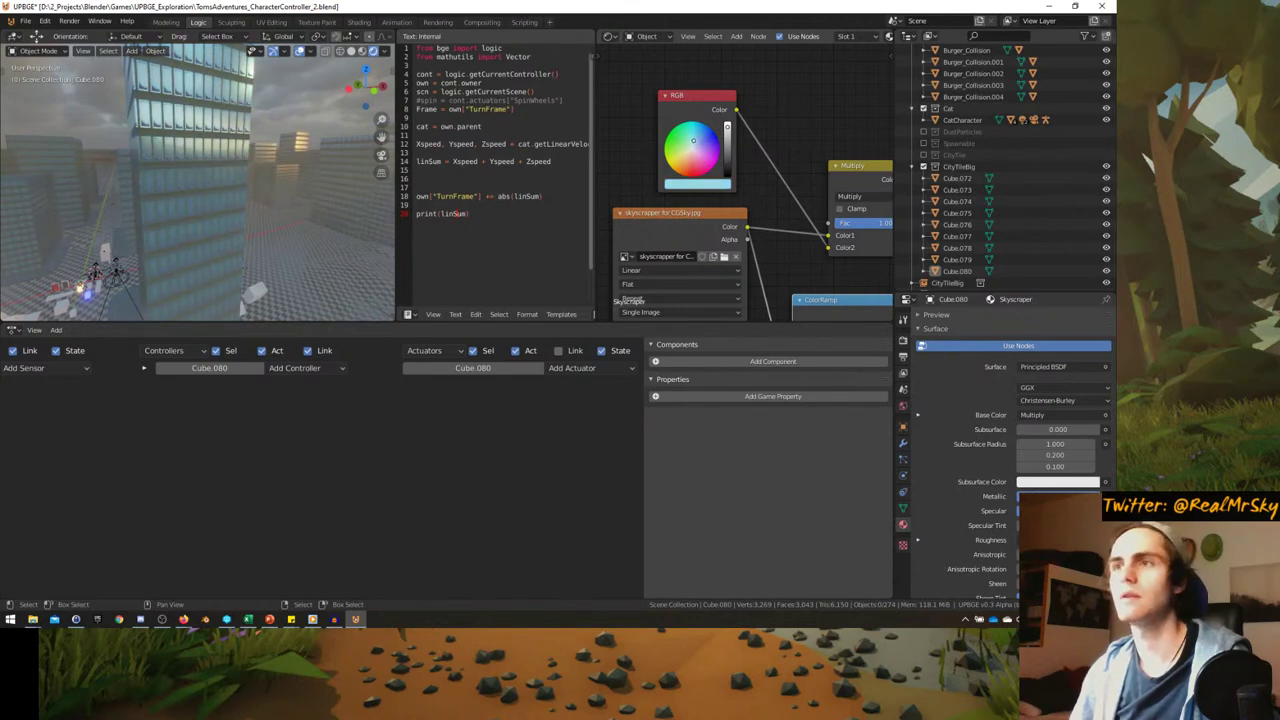
- Raise the Principled BSDF's Metallic value and brighten a ramp stop colour
middle_drag(170, 160, 255, 170)
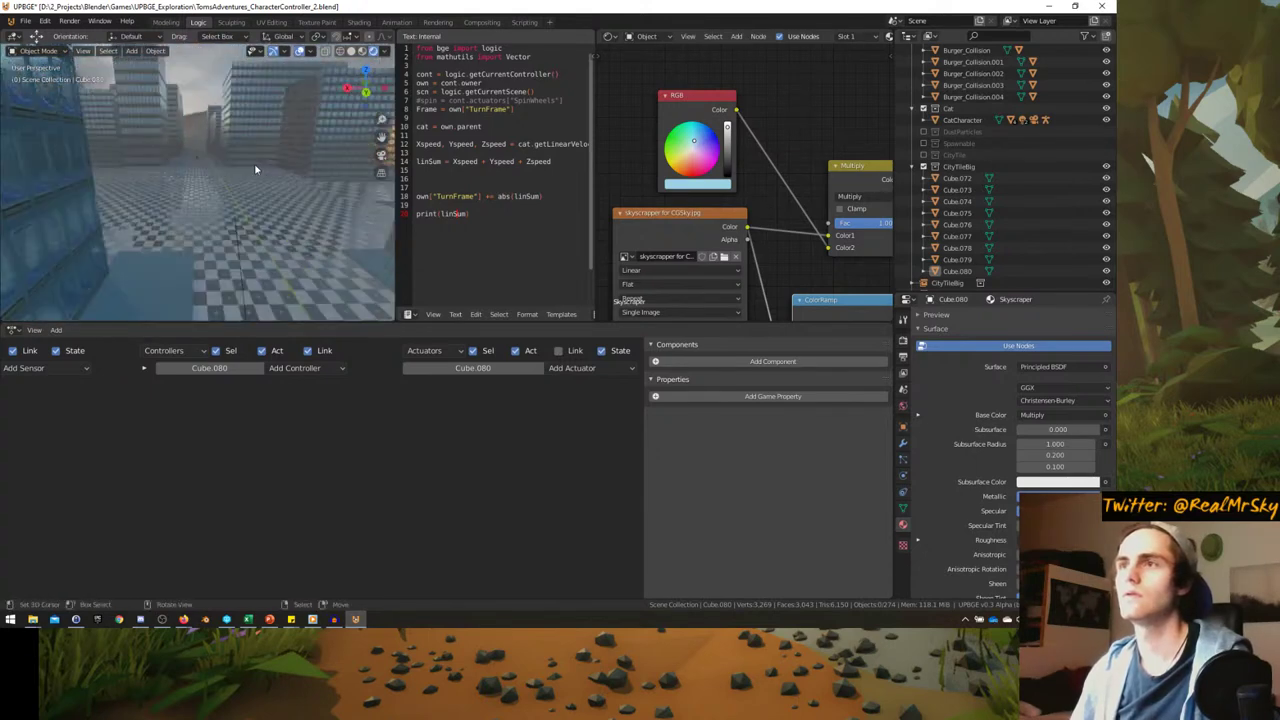
middle_drag(683, 224, 533, 78)
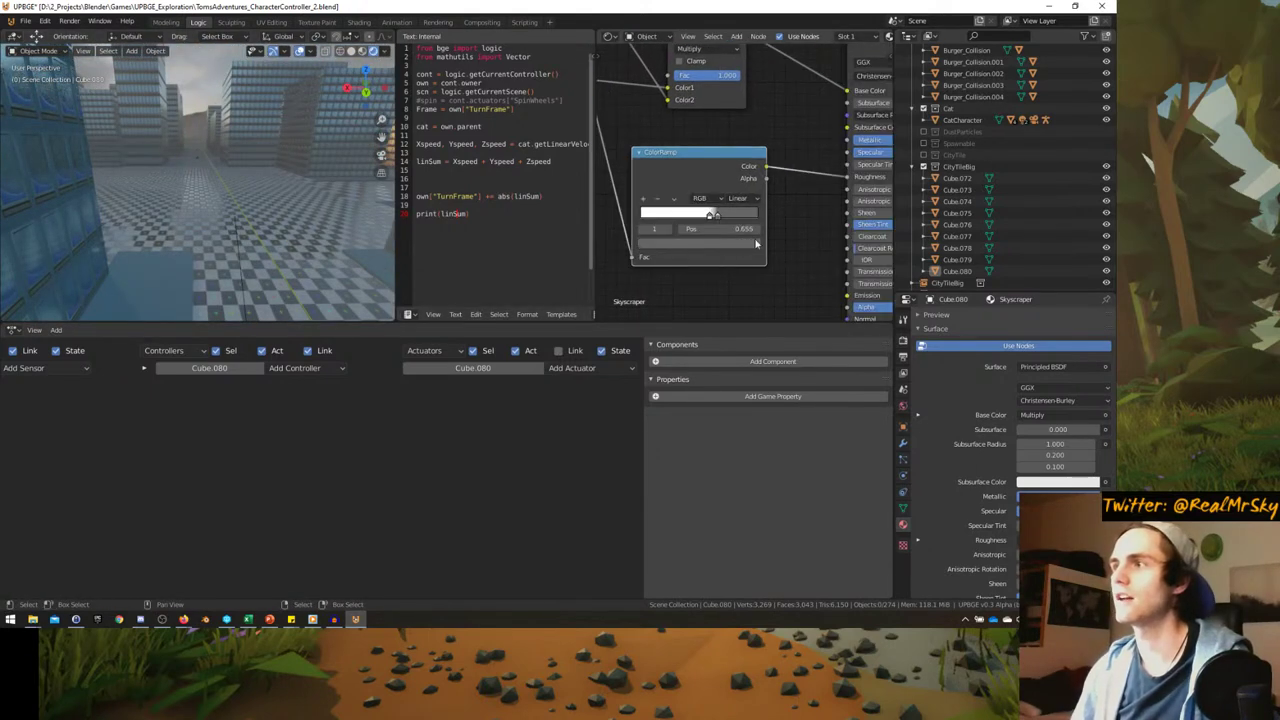
middle_drag(756, 243, 633, 272)
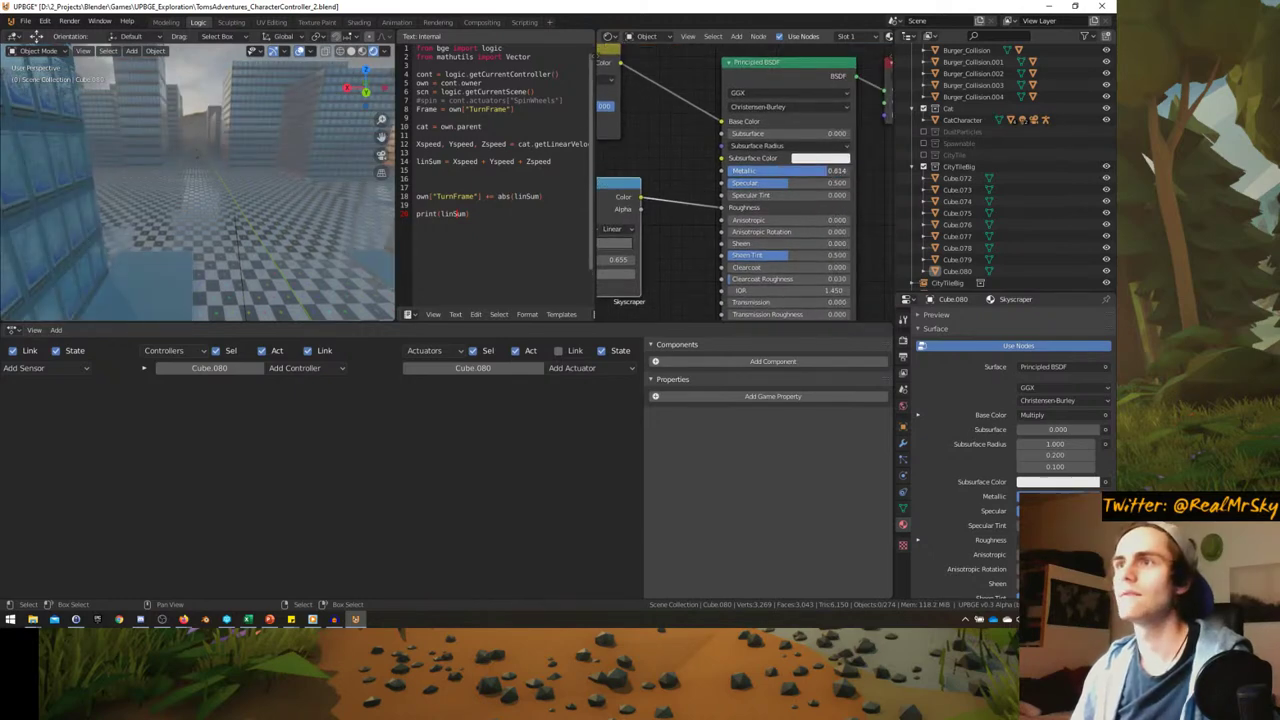
drag(817, 170, 832, 170)
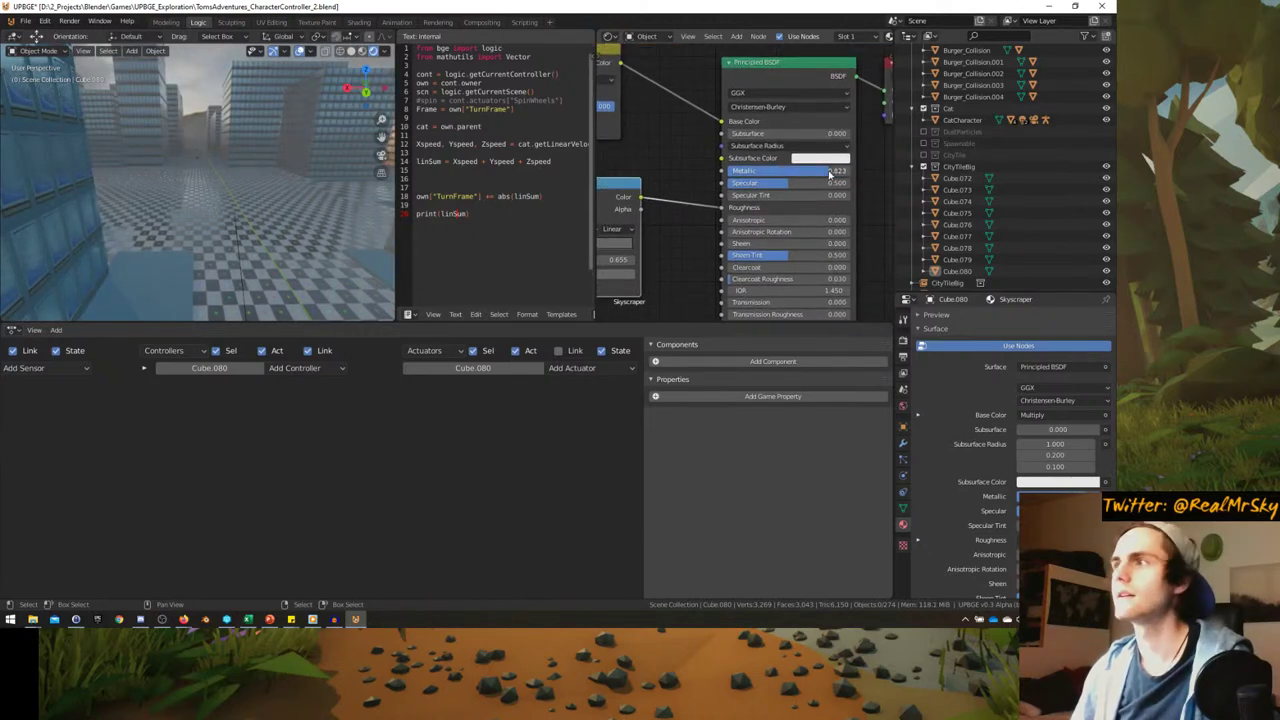
middle_drag(671, 238, 736, 223)
click(663, 260)
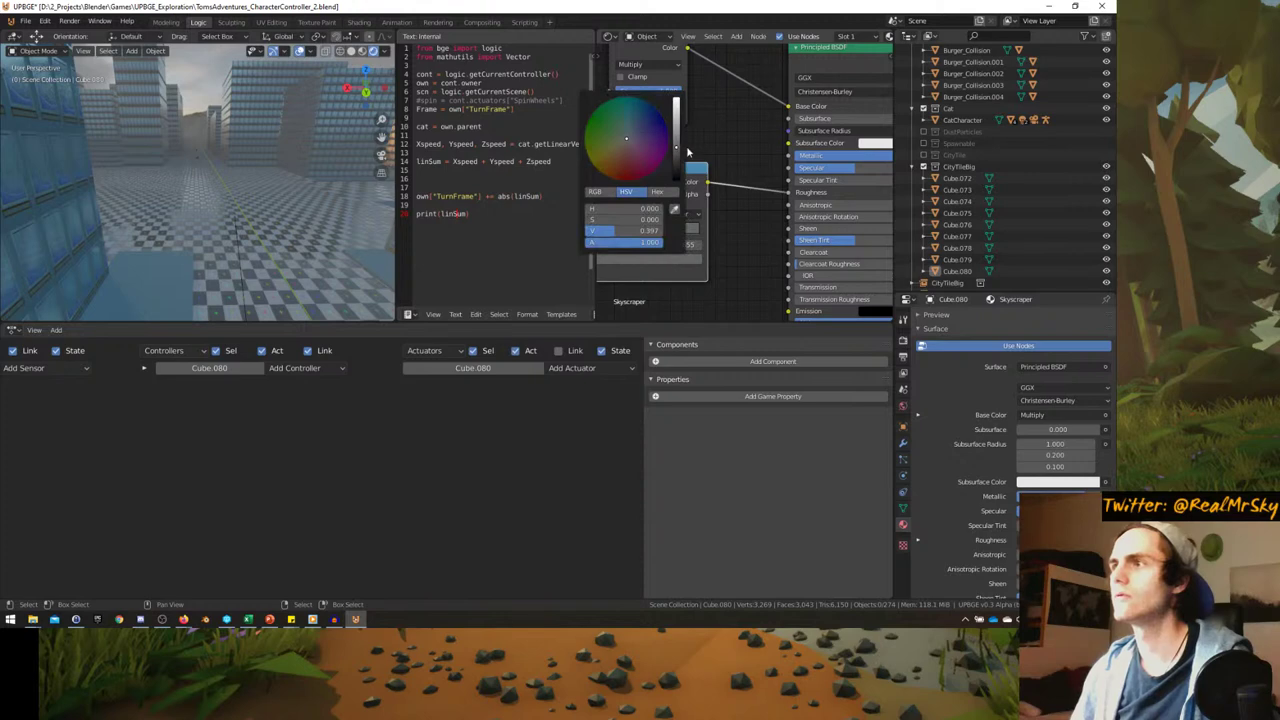
mouse_move(620, 230)
mouse_down()
mouse_move(662, 230)
mouse_move(640, 230)
mouse_up()
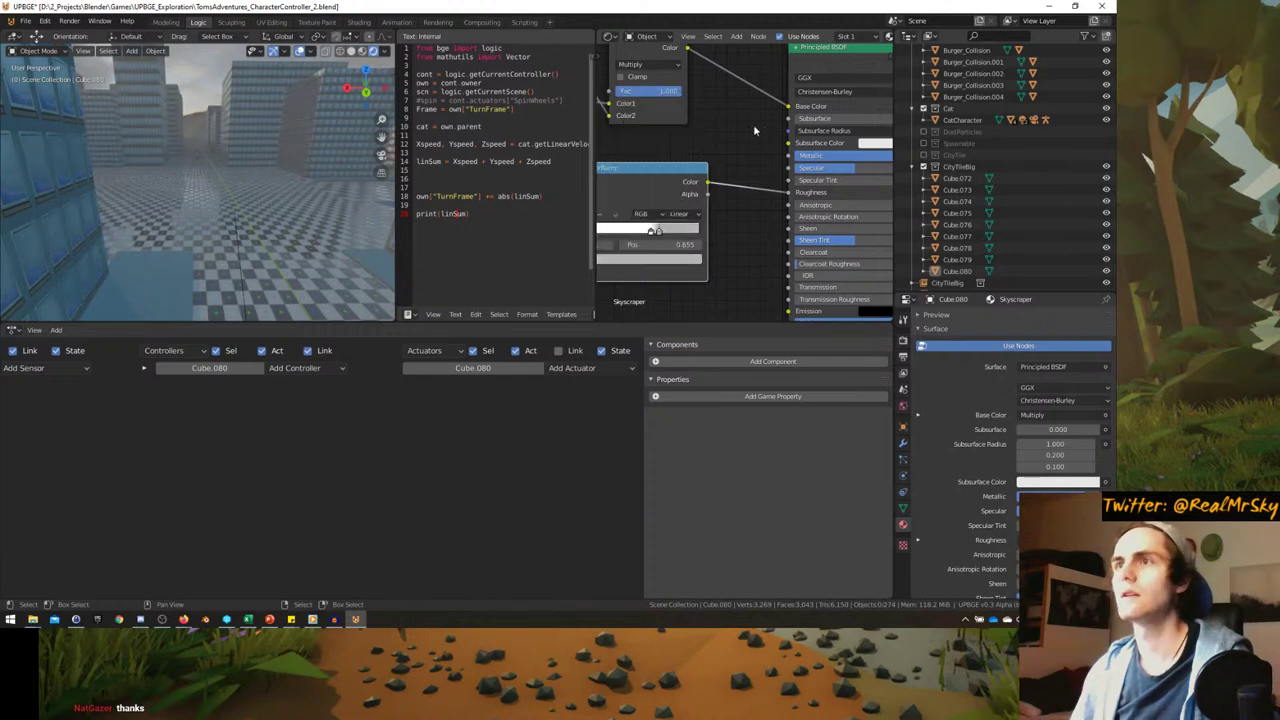
- Reset the RGB tint colour to white and inspect a window wall up close
middle_drag(753, 124, 752, 215)
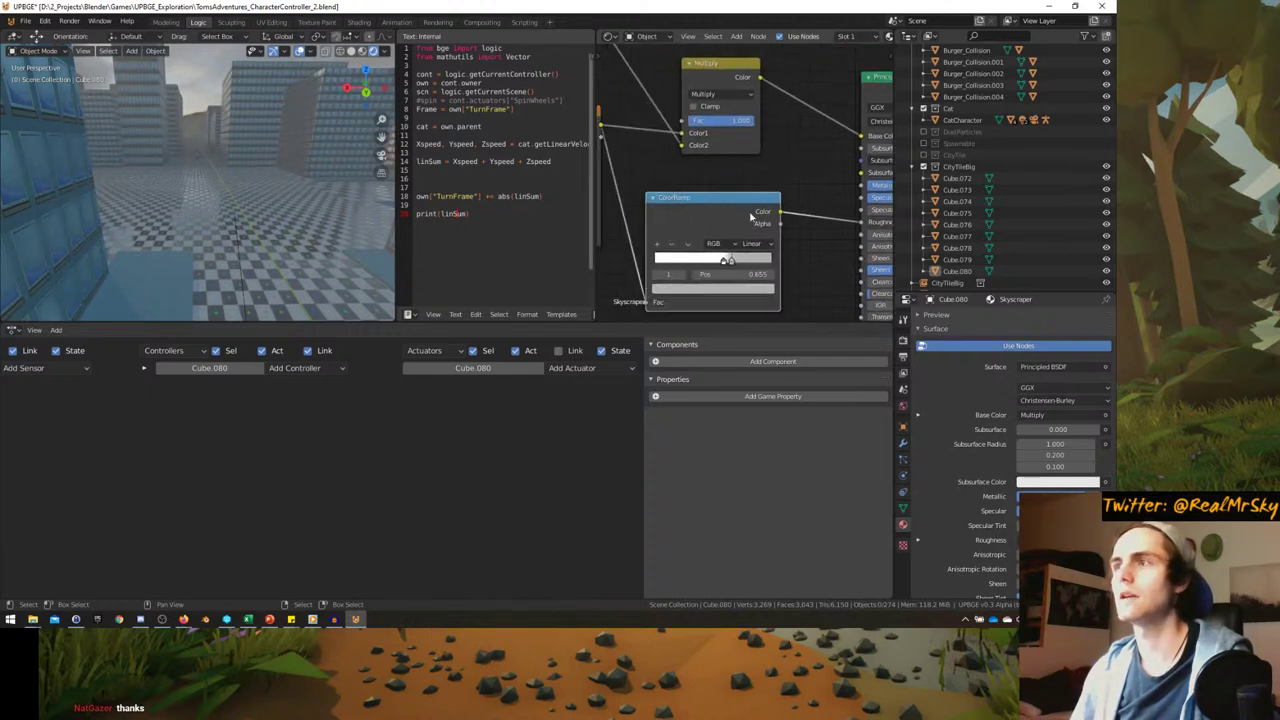
click(741, 288)
middle_drag(654, 46, 737, 148)
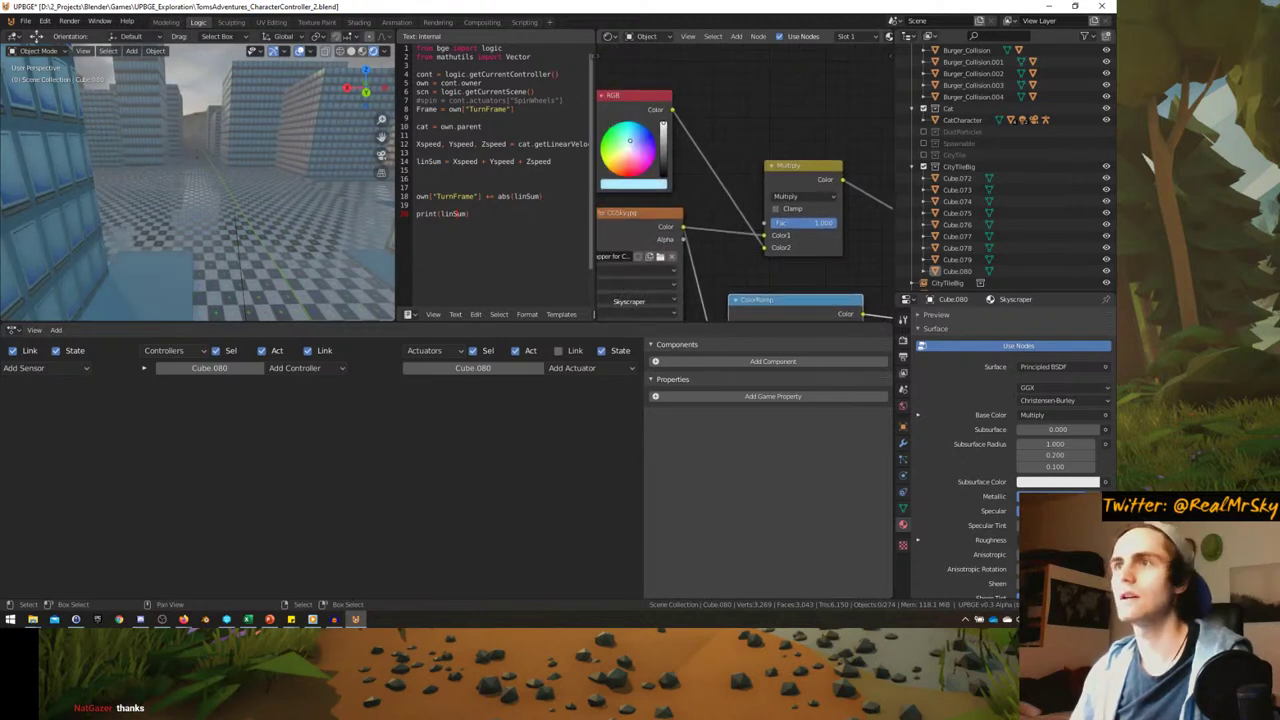
middle_drag(230, 186, 200, 190)
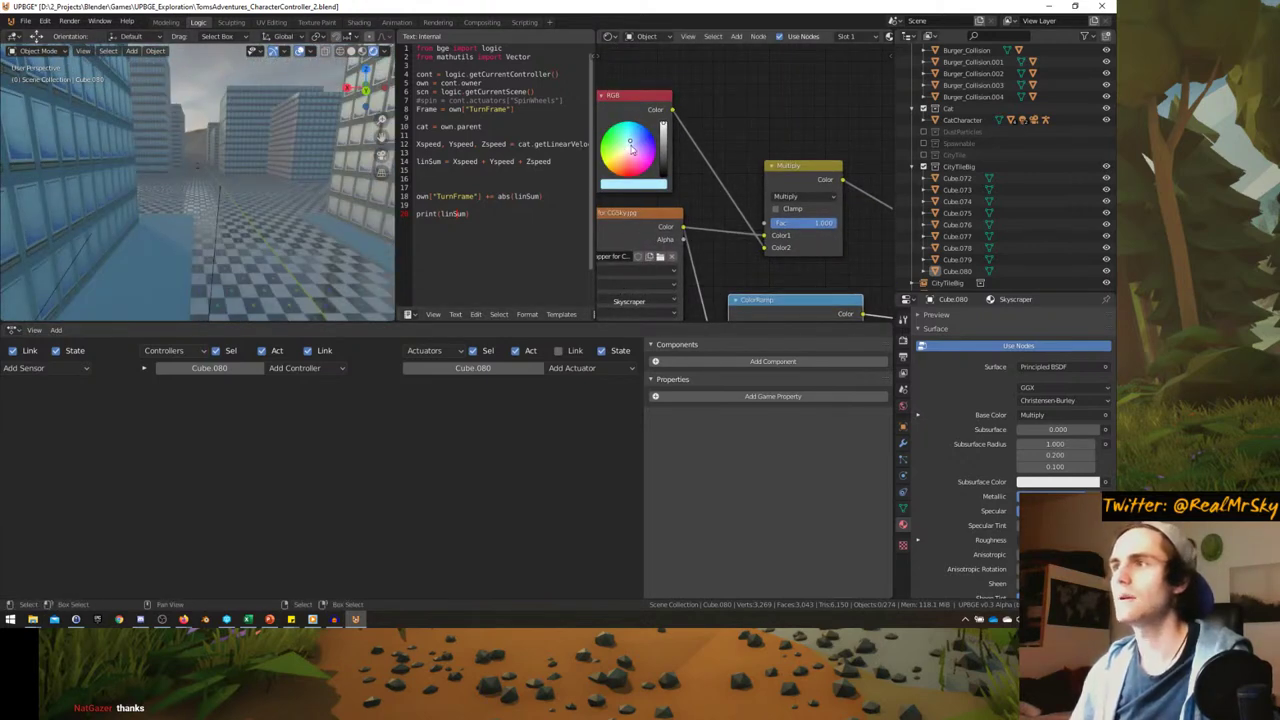
click(630, 146)
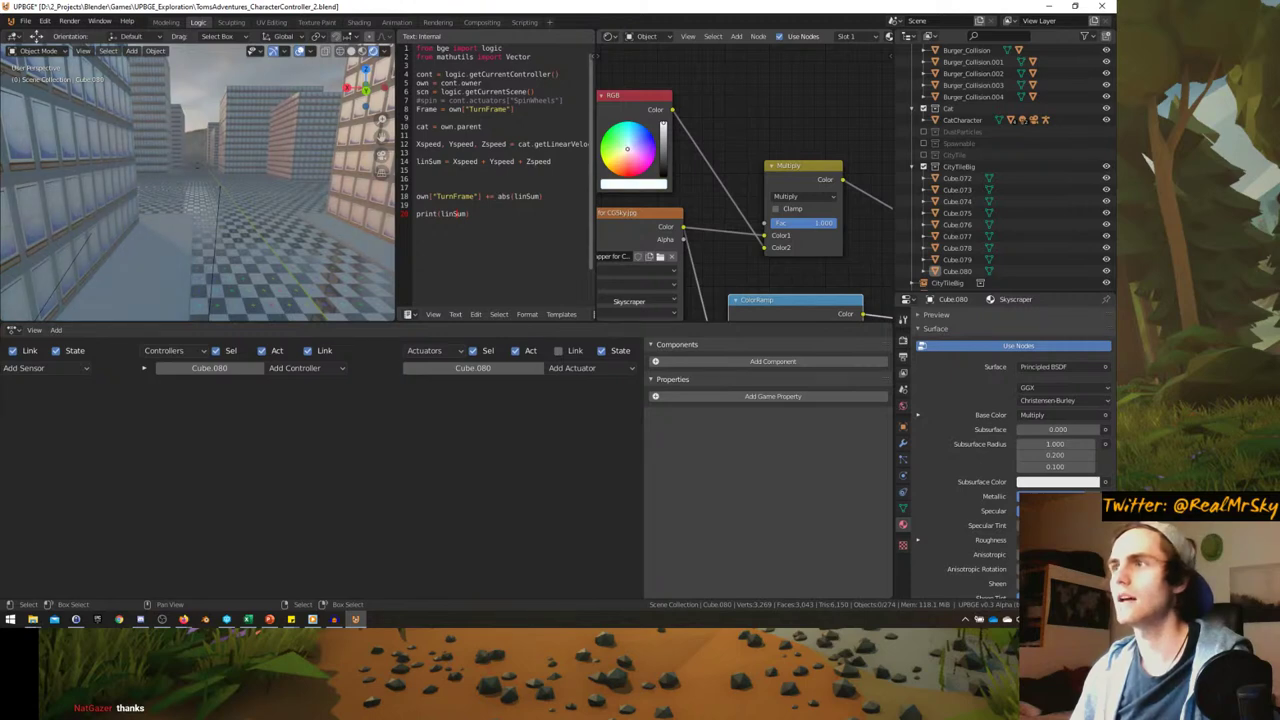
mouse_move(245, 202)
middle_down()
mouse_move(254, 215)
mouse_move(241, 208)
mouse_move(258, 190)
middle_up()
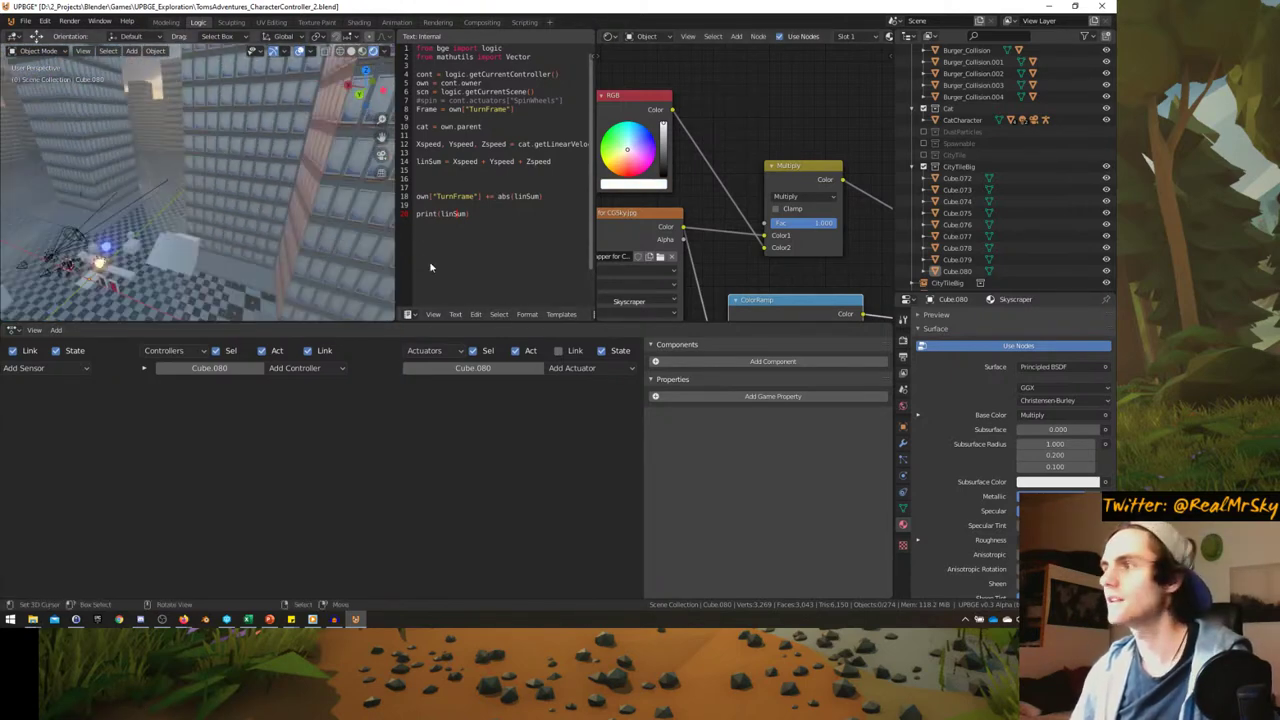
- In the Render properties, try ambient occlusion factors of 5 and then 10
click(903, 405)
click(903, 356)
scroll(986, 430, down, 2)
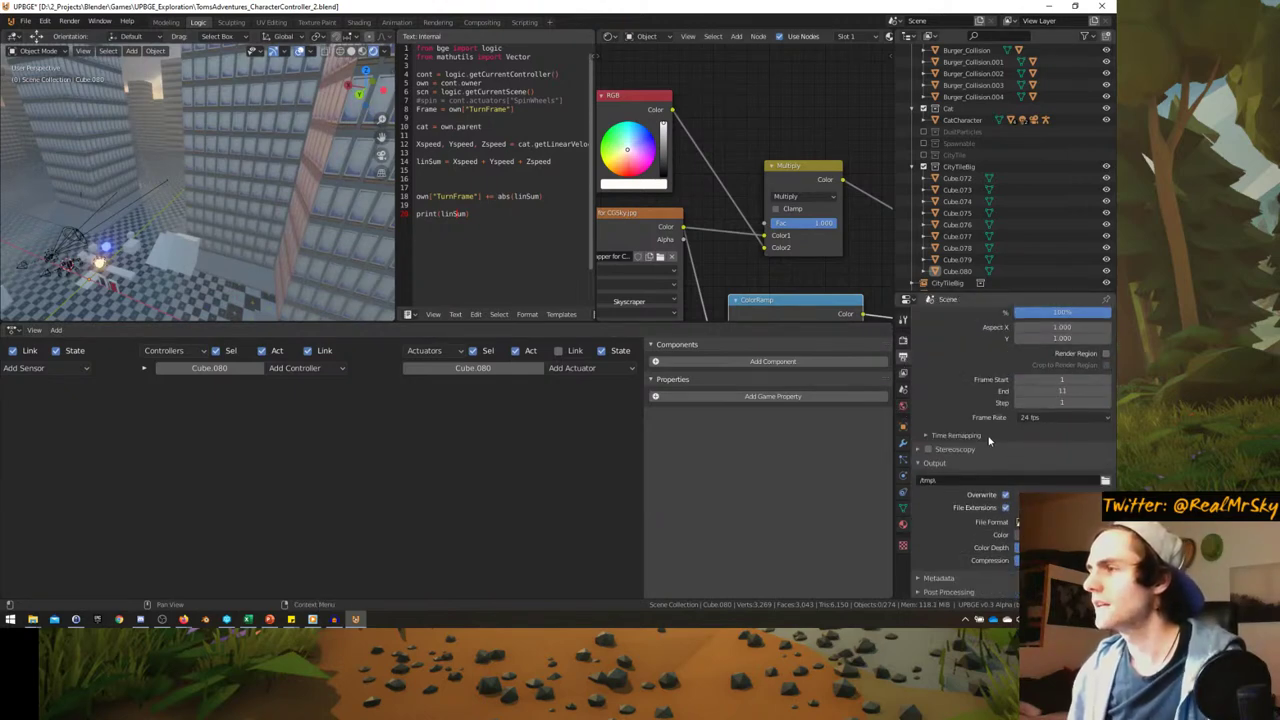
click(903, 340)
scroll(998, 412, down, 3)
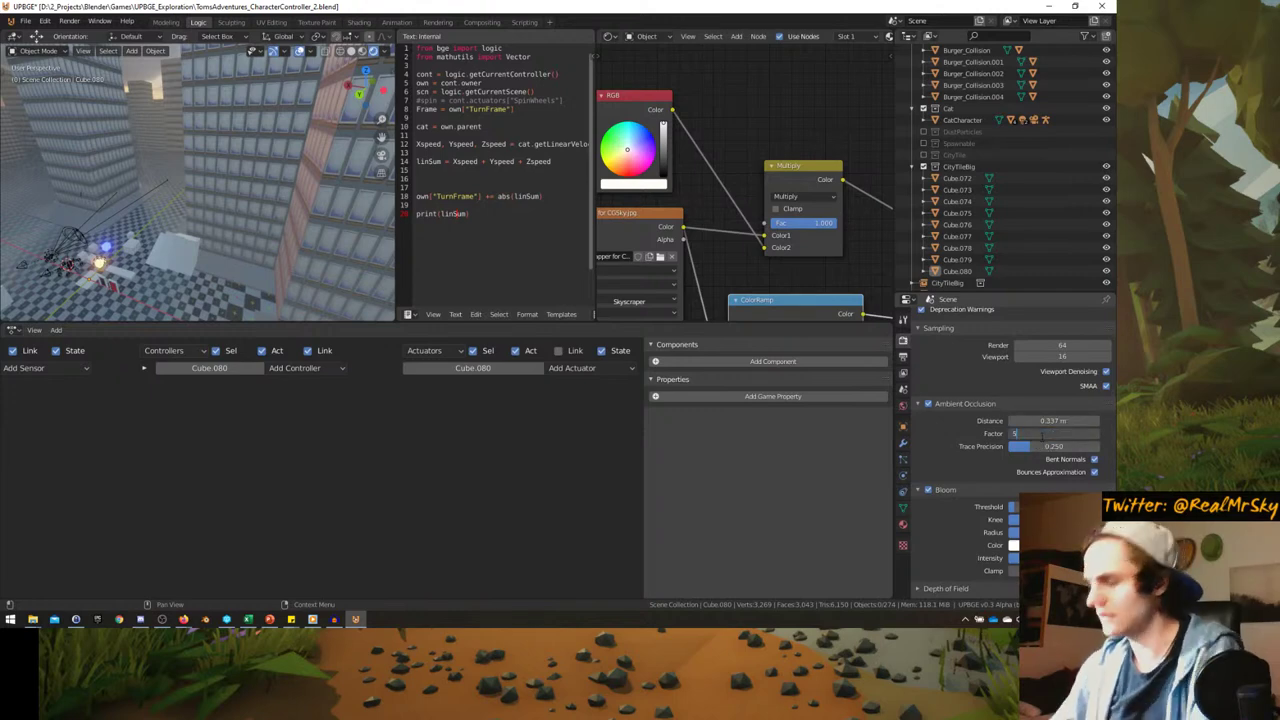
key(Return)
middle_drag(196, 218, 360, 264)
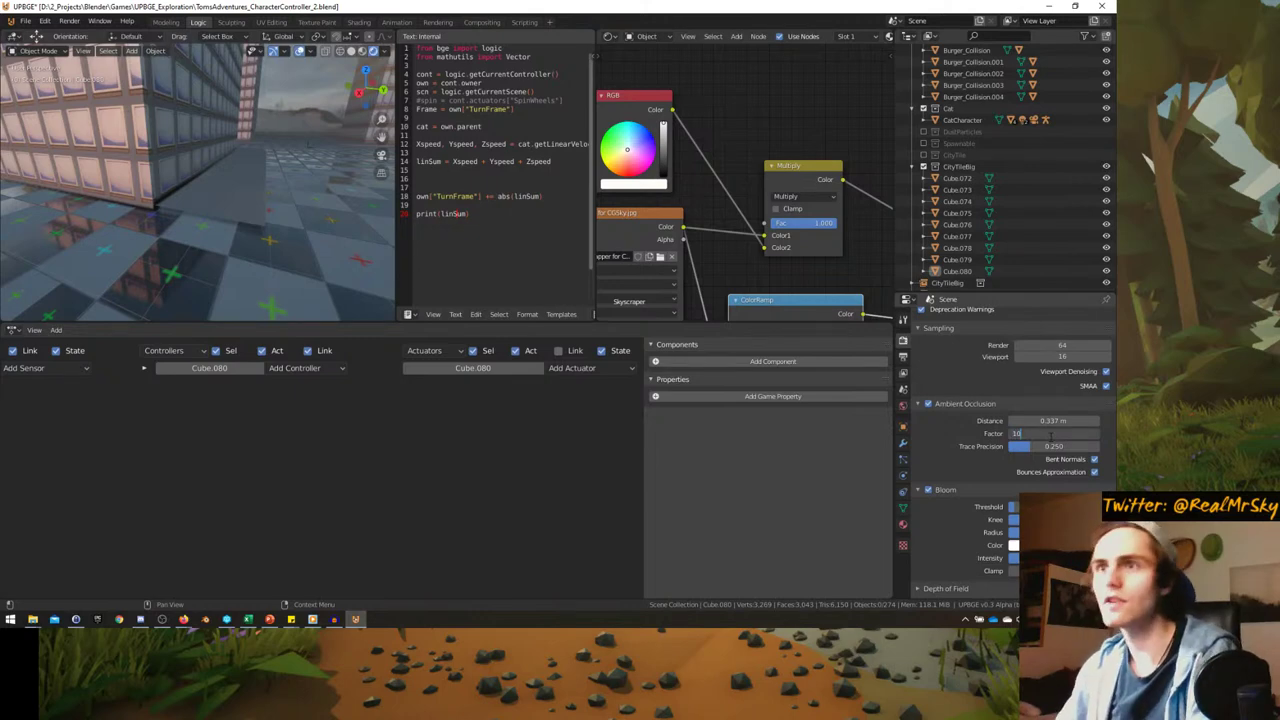
key(Return)
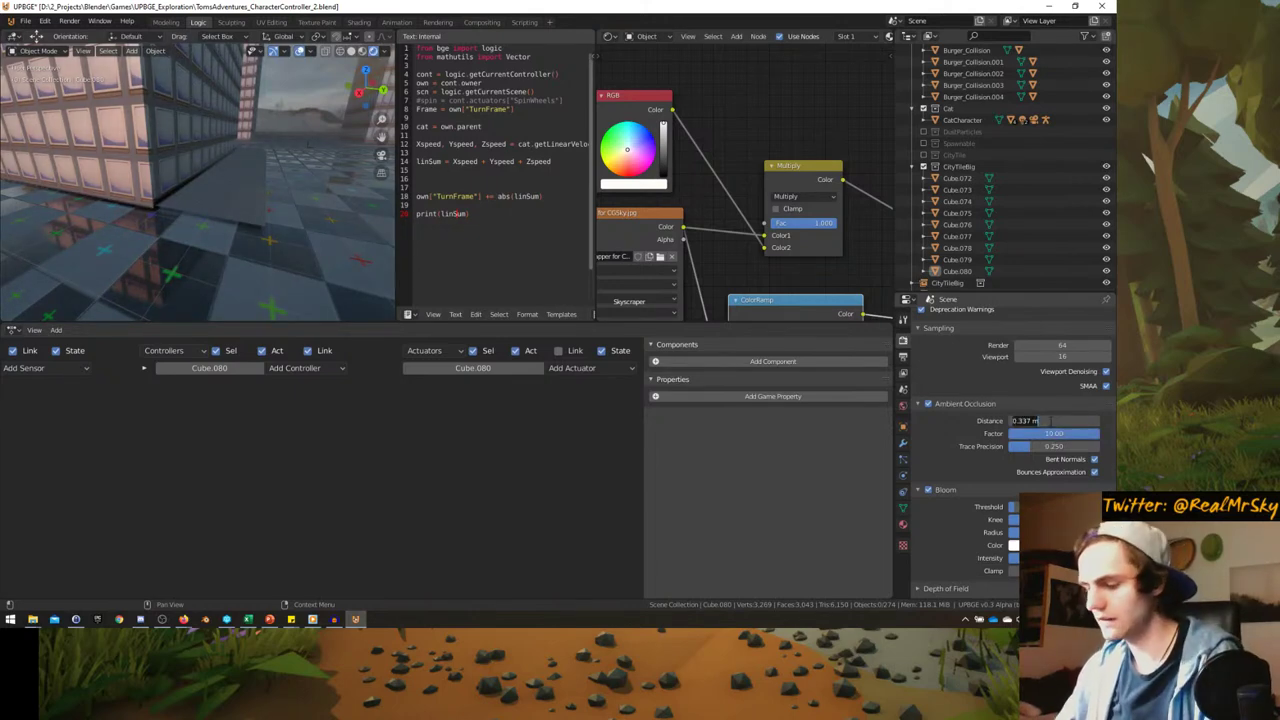
- Set the ambient occlusion distance to 2 m and bring the factor down to about 1
text(1)
key(Return)
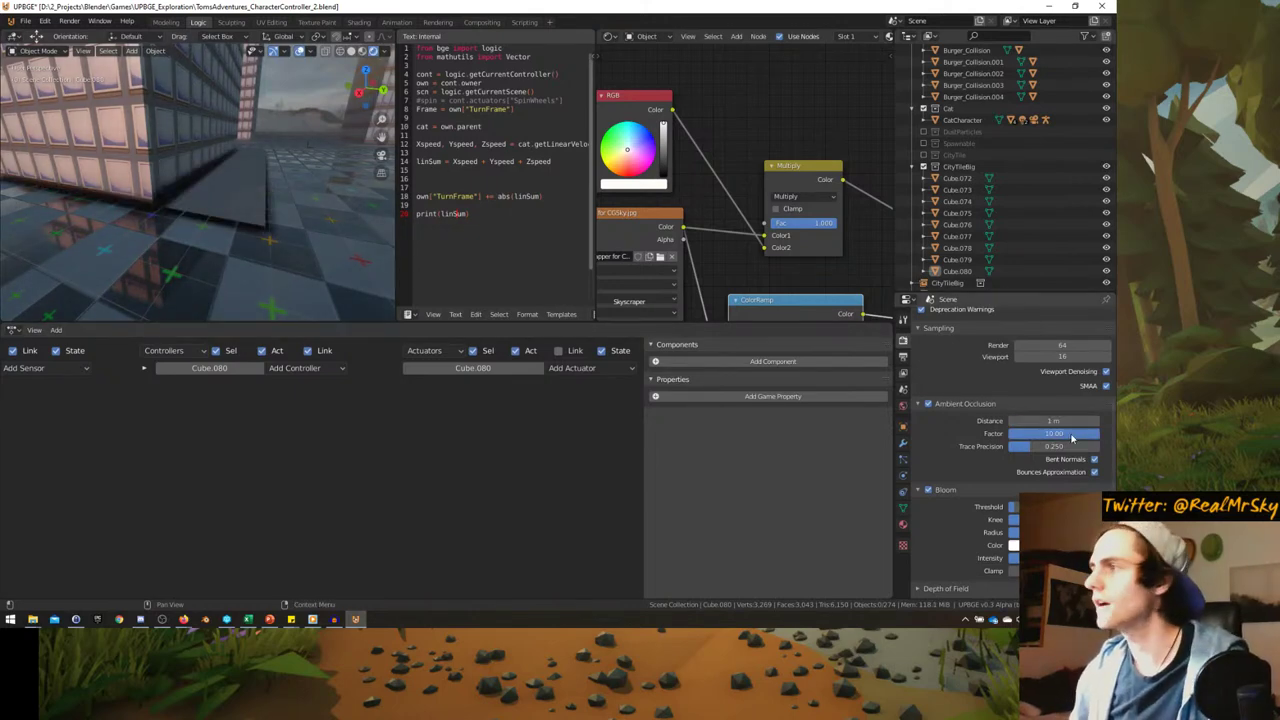
key(Return)
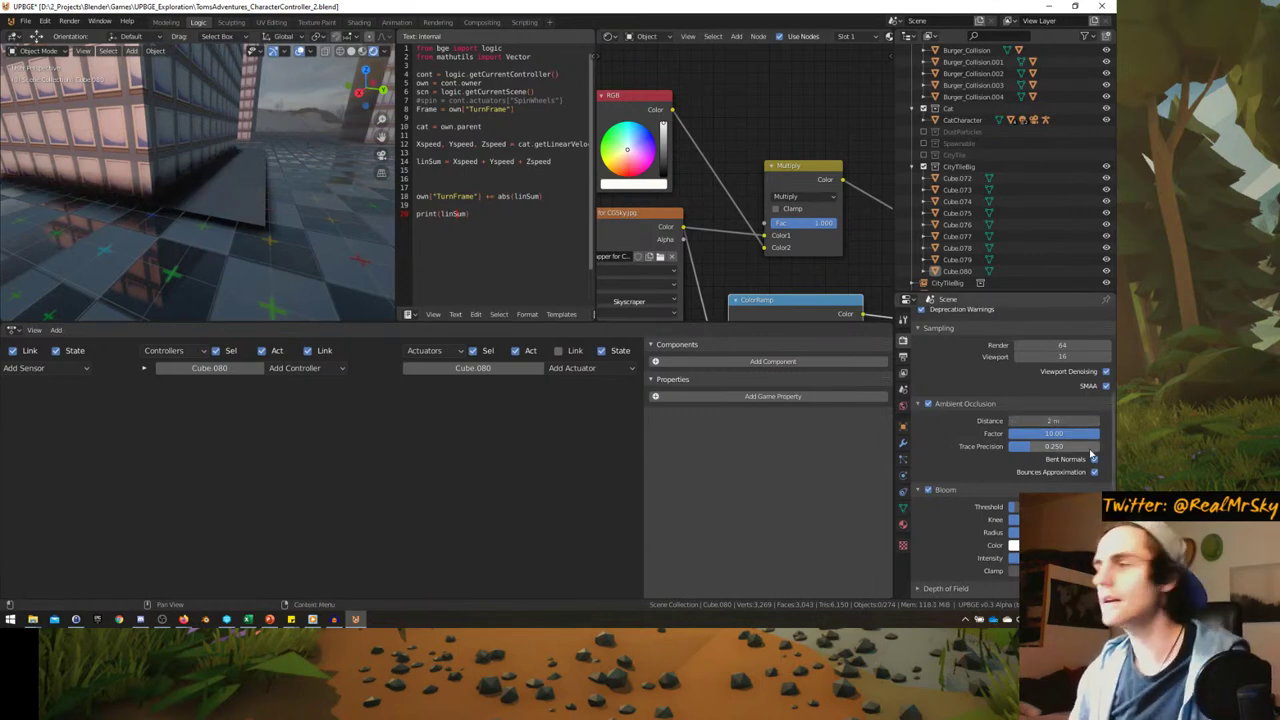
key(BackSpace)
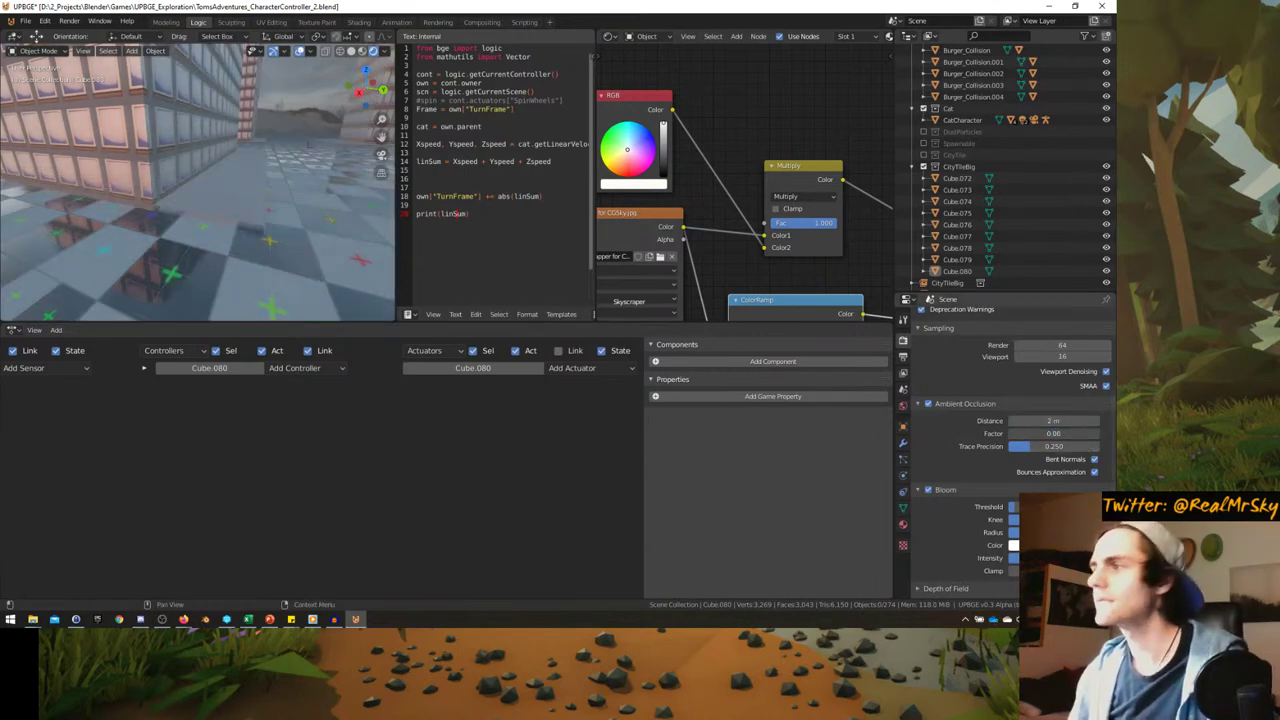
mouse_move(1040, 433)
mouse_down()
mouse_move(1065, 433)
mouse_move(1045, 433)
mouse_up()
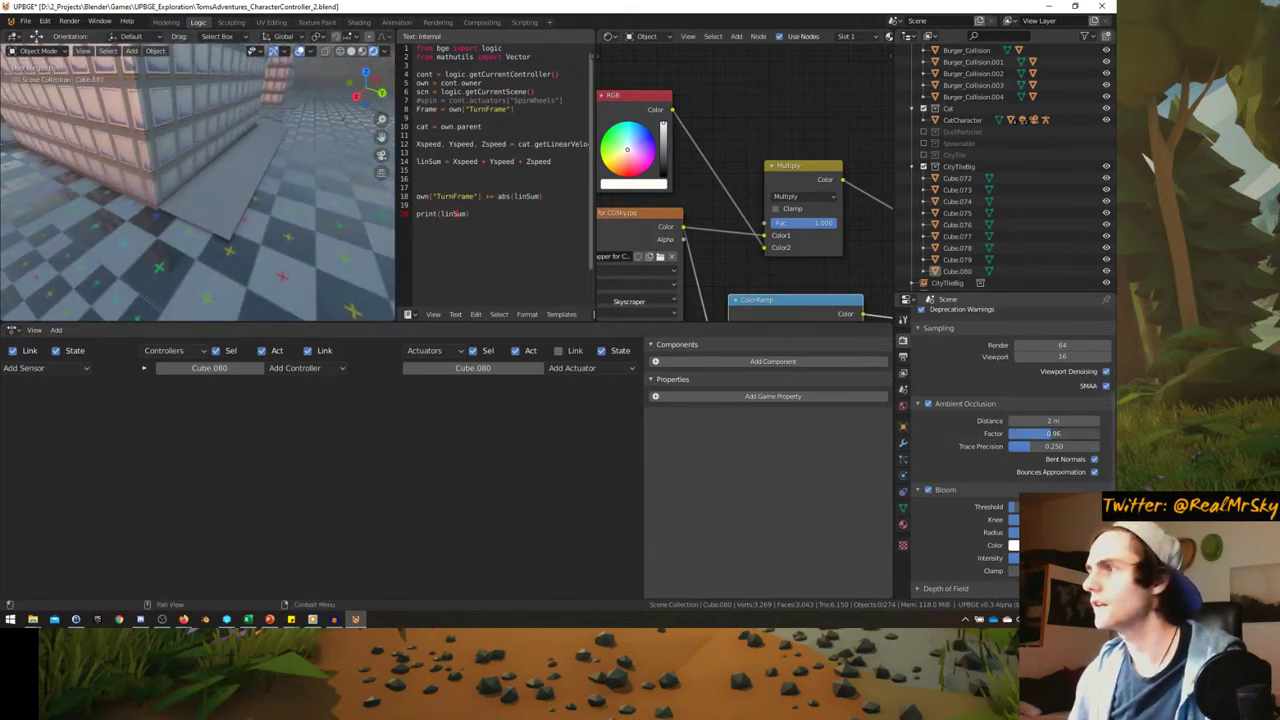
middle_drag(150, 192, 215, 230)
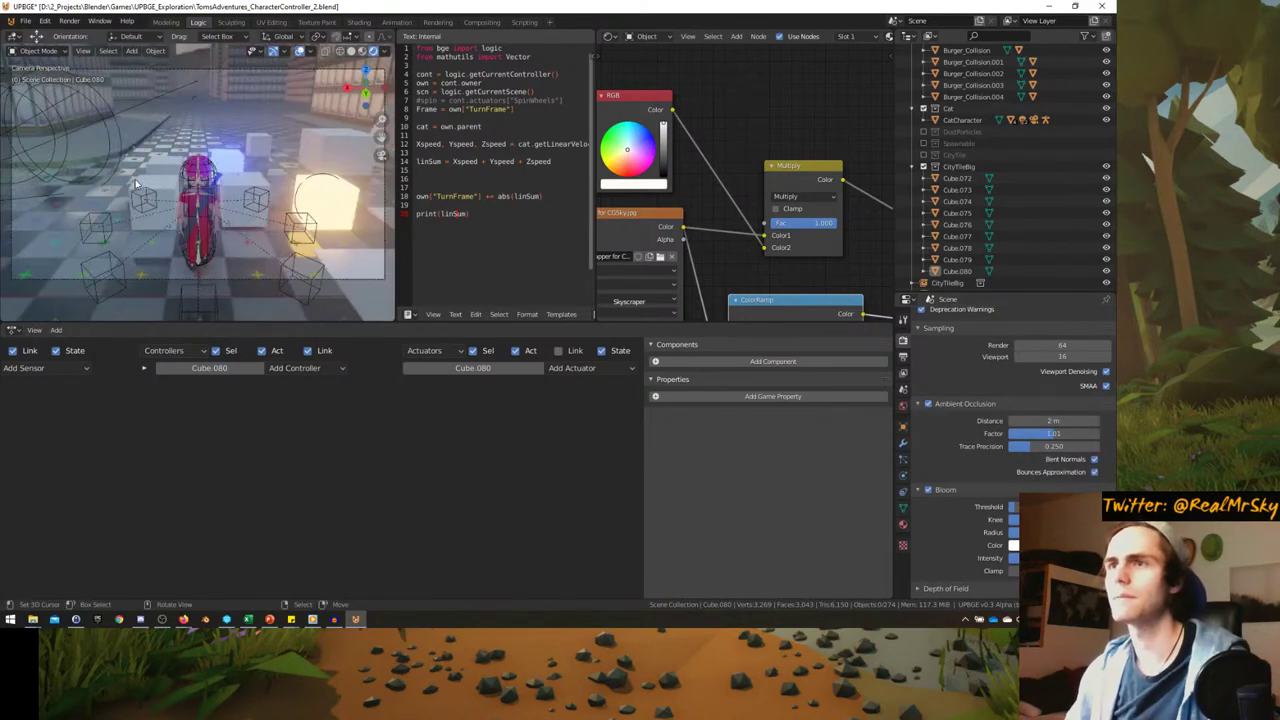
- Maximize the viewport, start the game, mount the cat, and steer it toward the tall buildings
key(ctrl+space)
key(p)
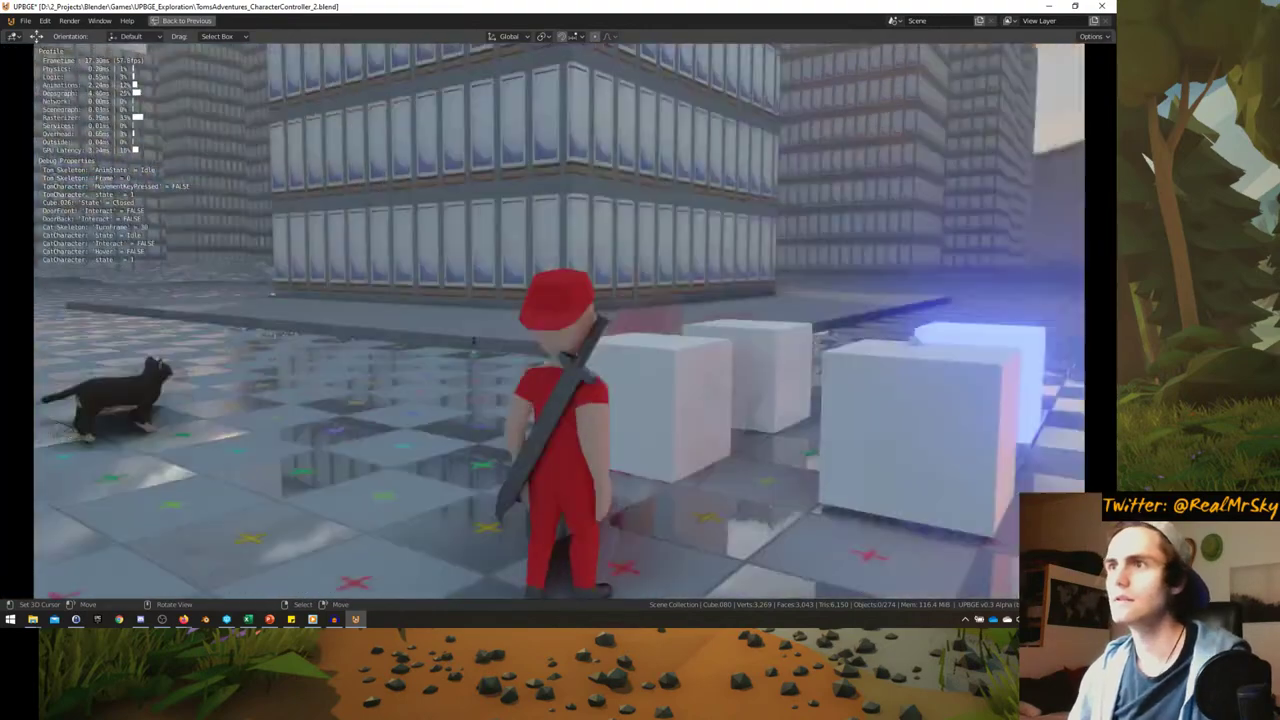
key(w)
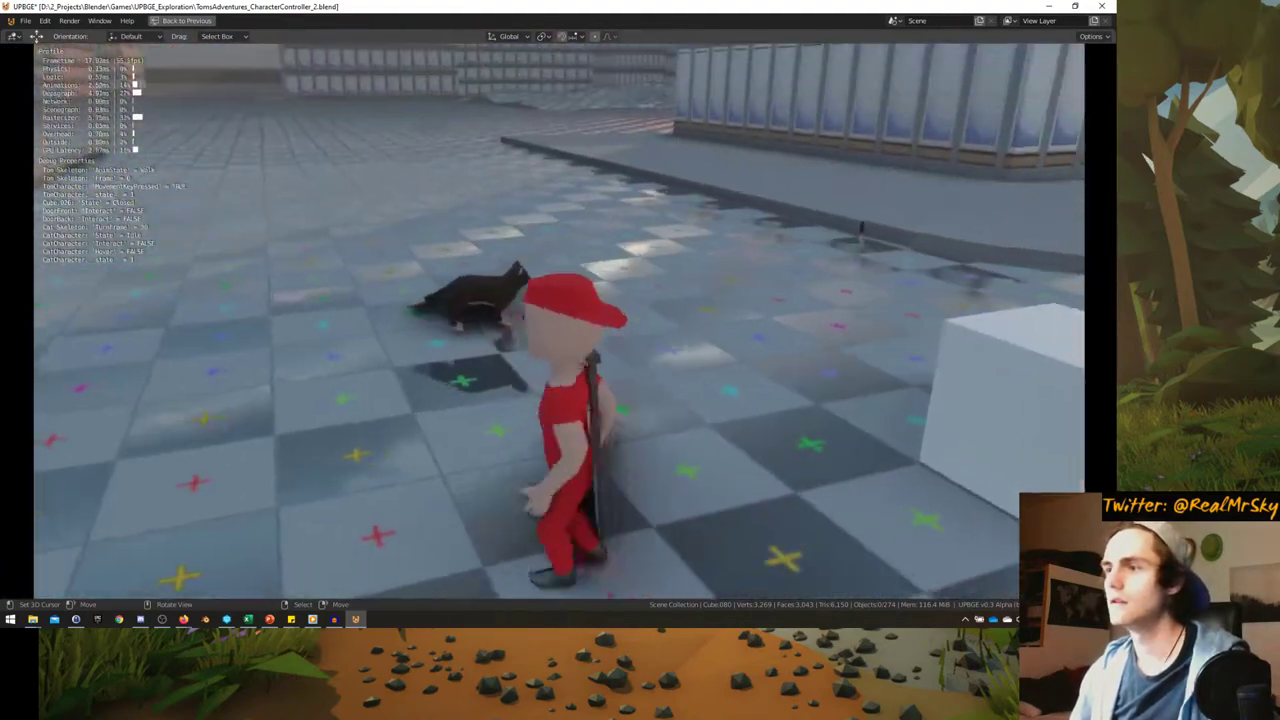
key(e)
key(w)
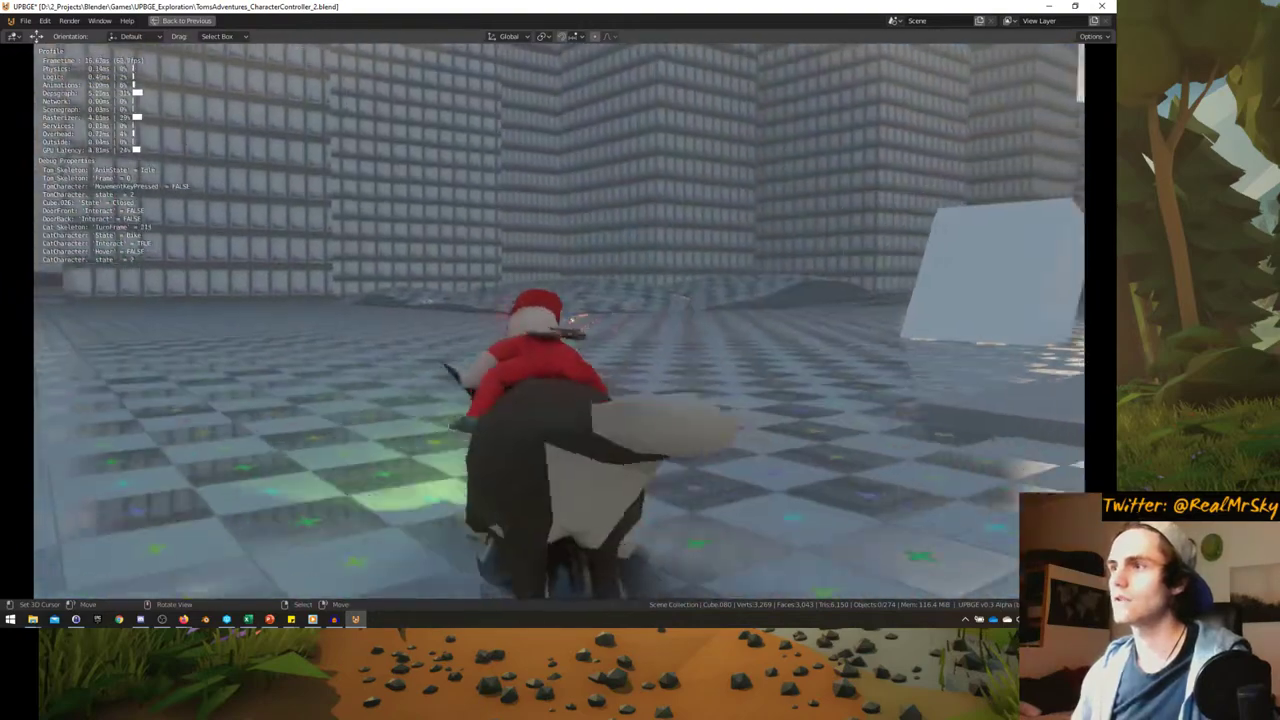
key(d)
key(d)
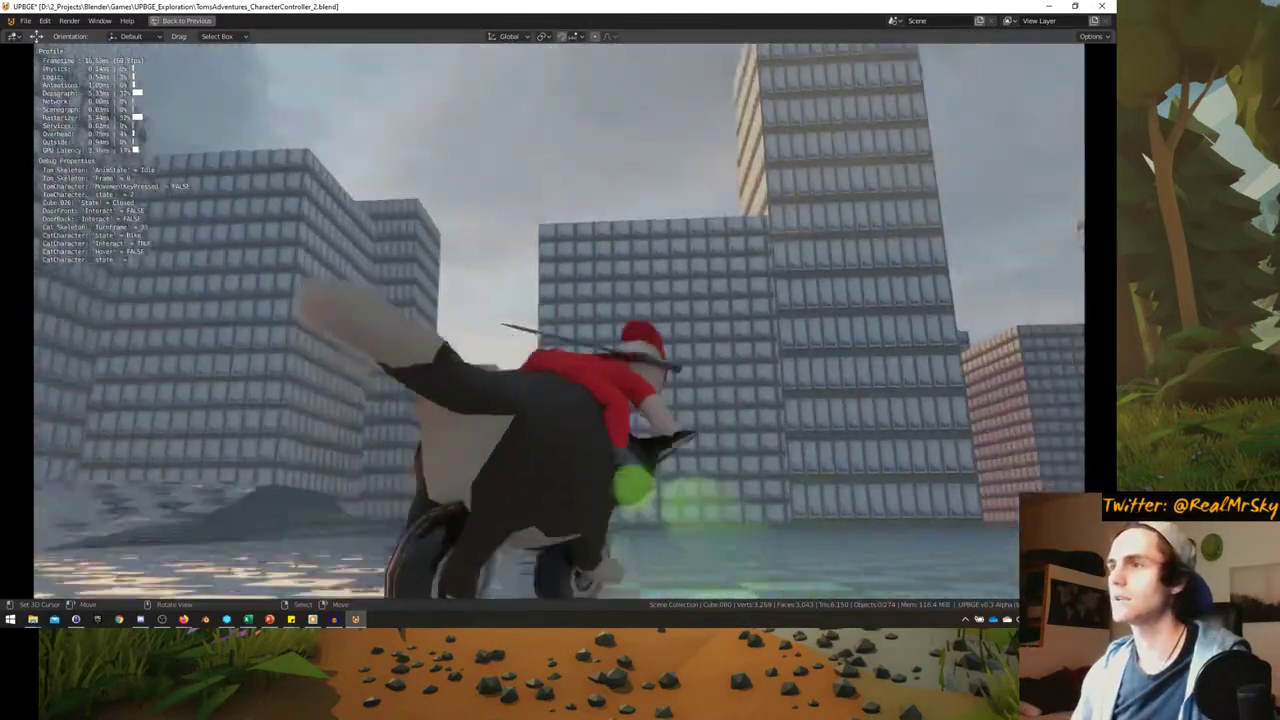
key(d)
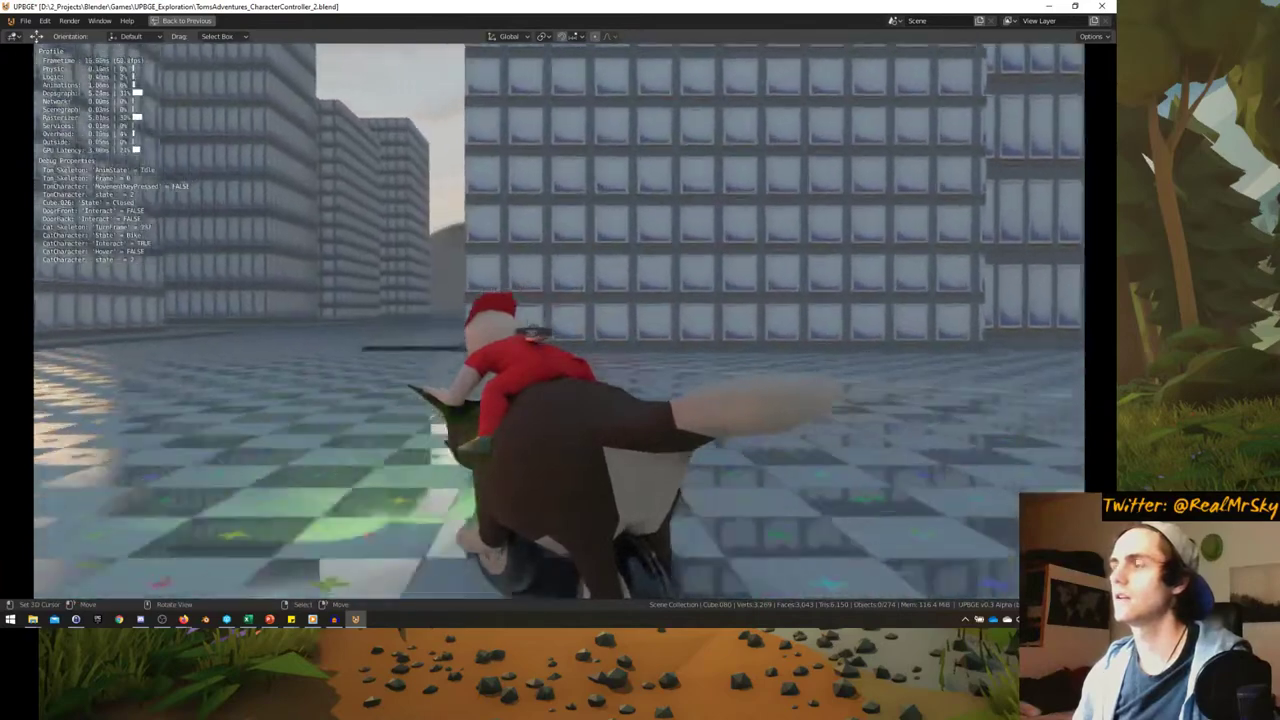
key(d)
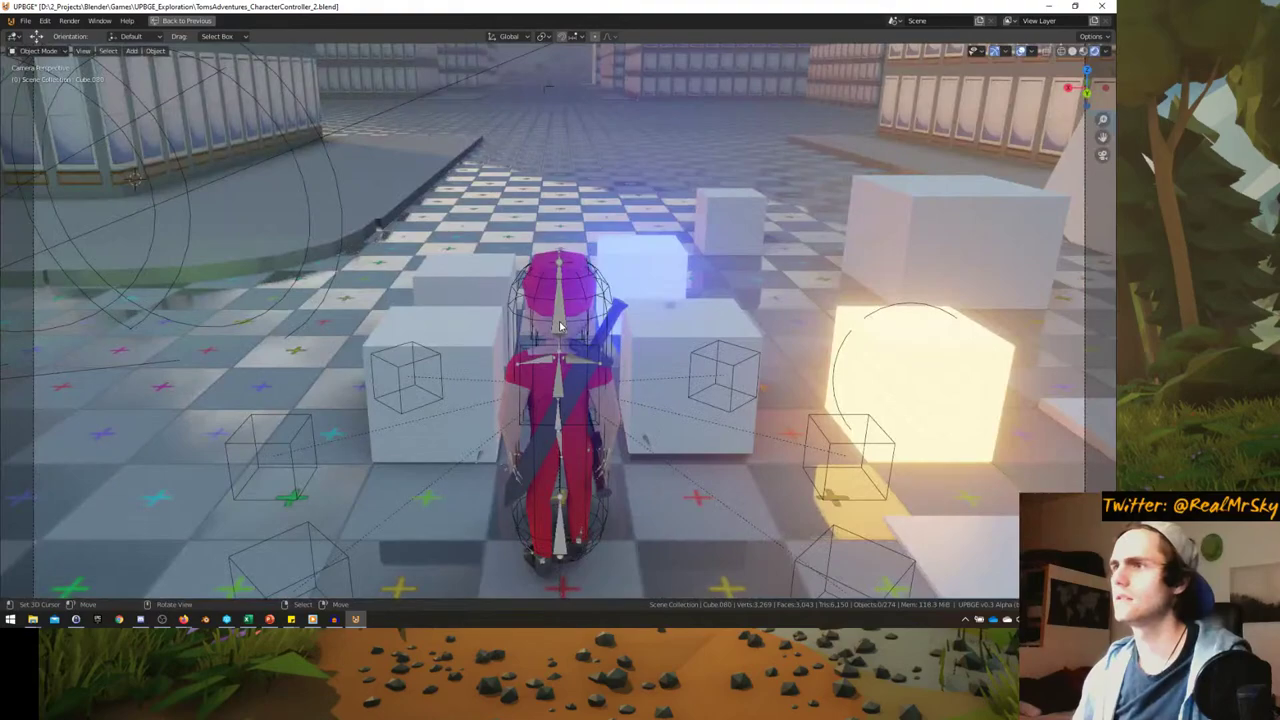
- Stop the game and restore the normal multi-panel layout
key(Escape)
middle_drag(503, 310, 465, 340)
key(ctrl+space)
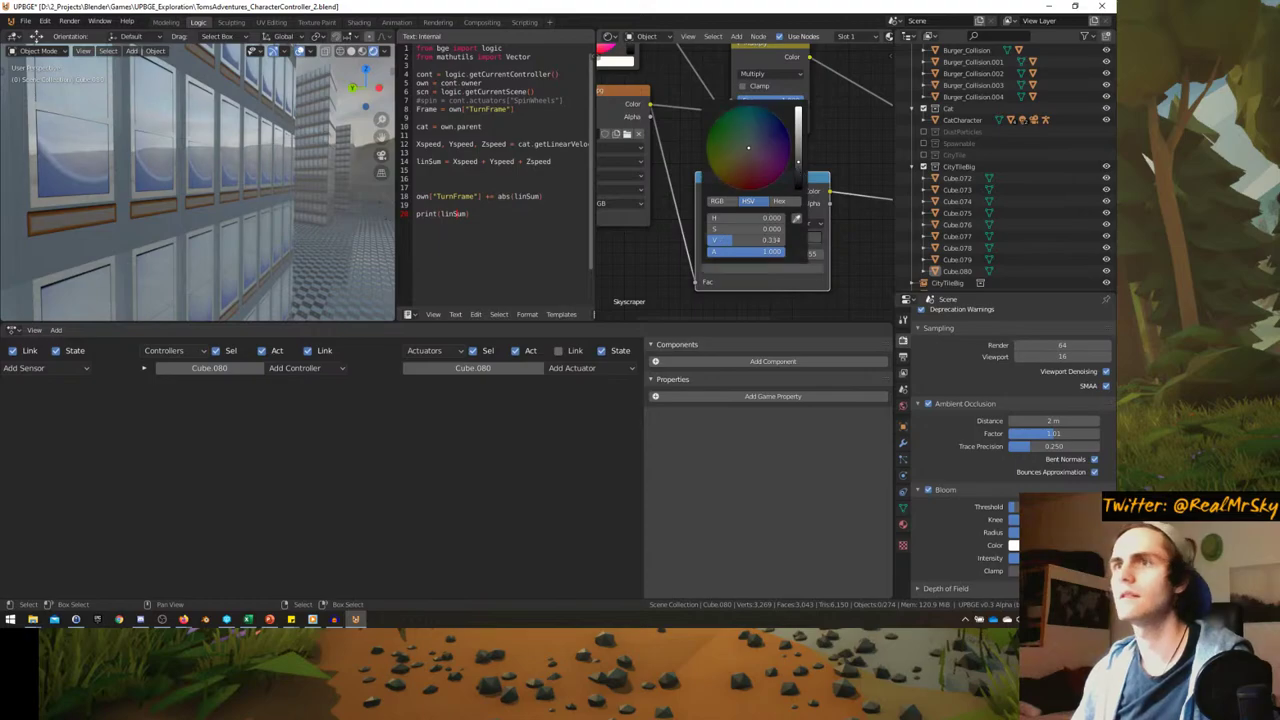
- Maximize the 3D view, switch to the scene camera, and start the game
key(ctrl+alt+space)
key(KP_0)
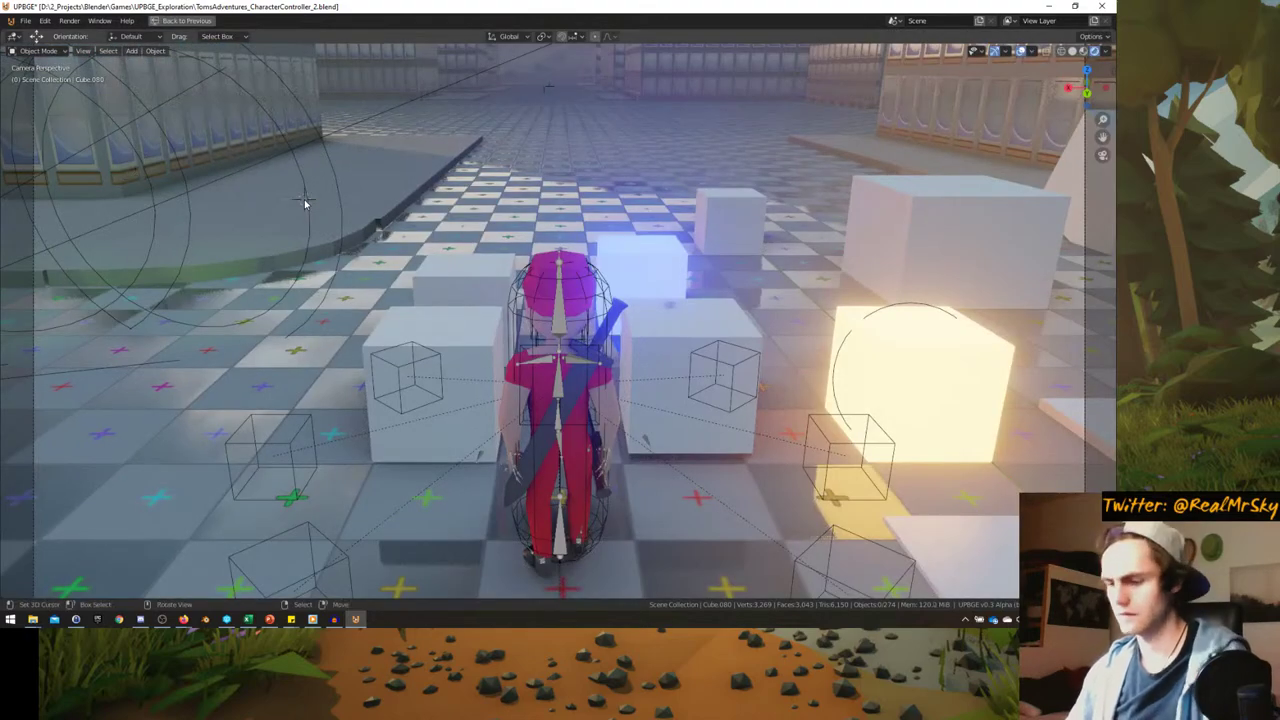
key(p)
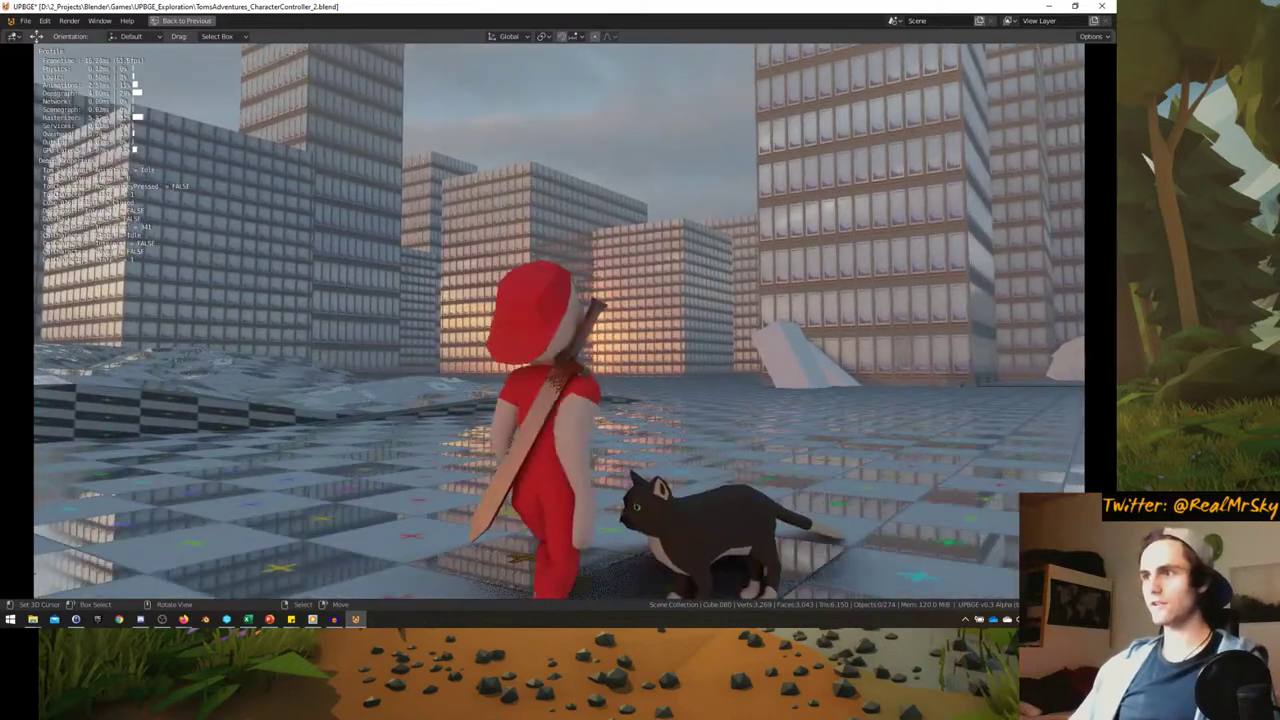
- Stop the game, view the city from overhead, then restart from the scene camera
key(Escape)
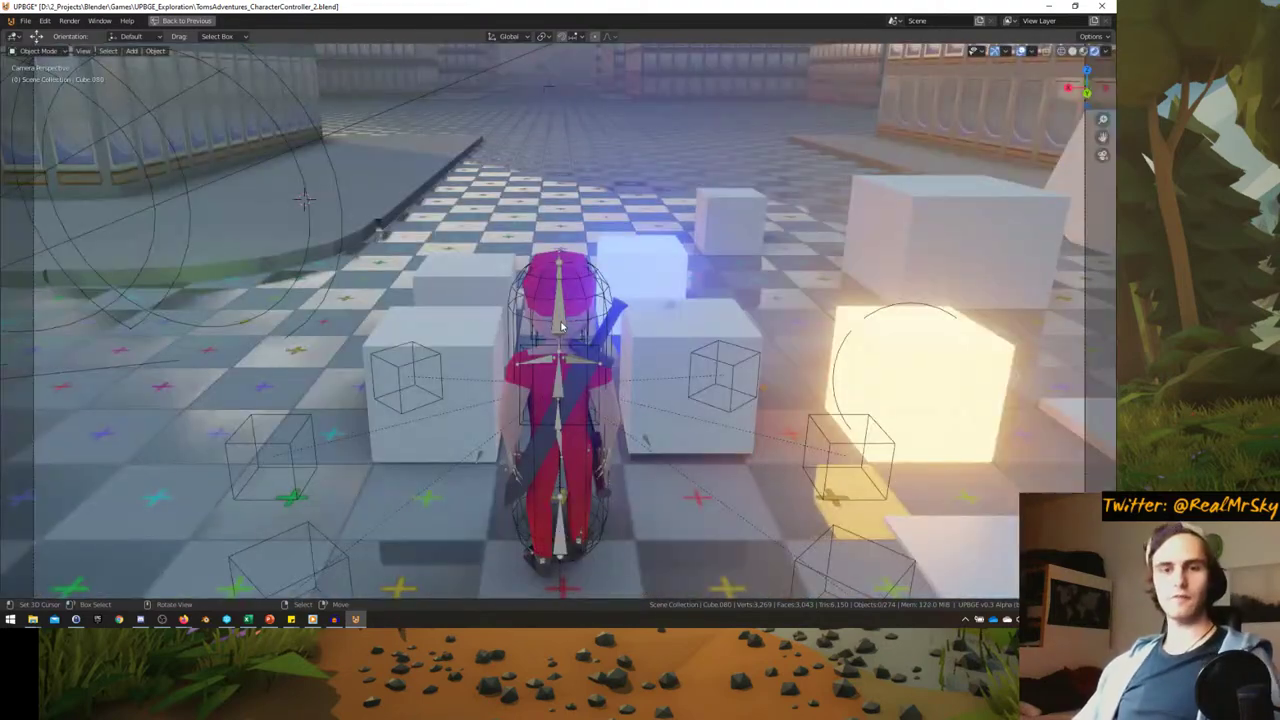
middle_drag(450, 269, 367, 333)
middle_drag(431, 298, 334, 307)
key(KP_0)
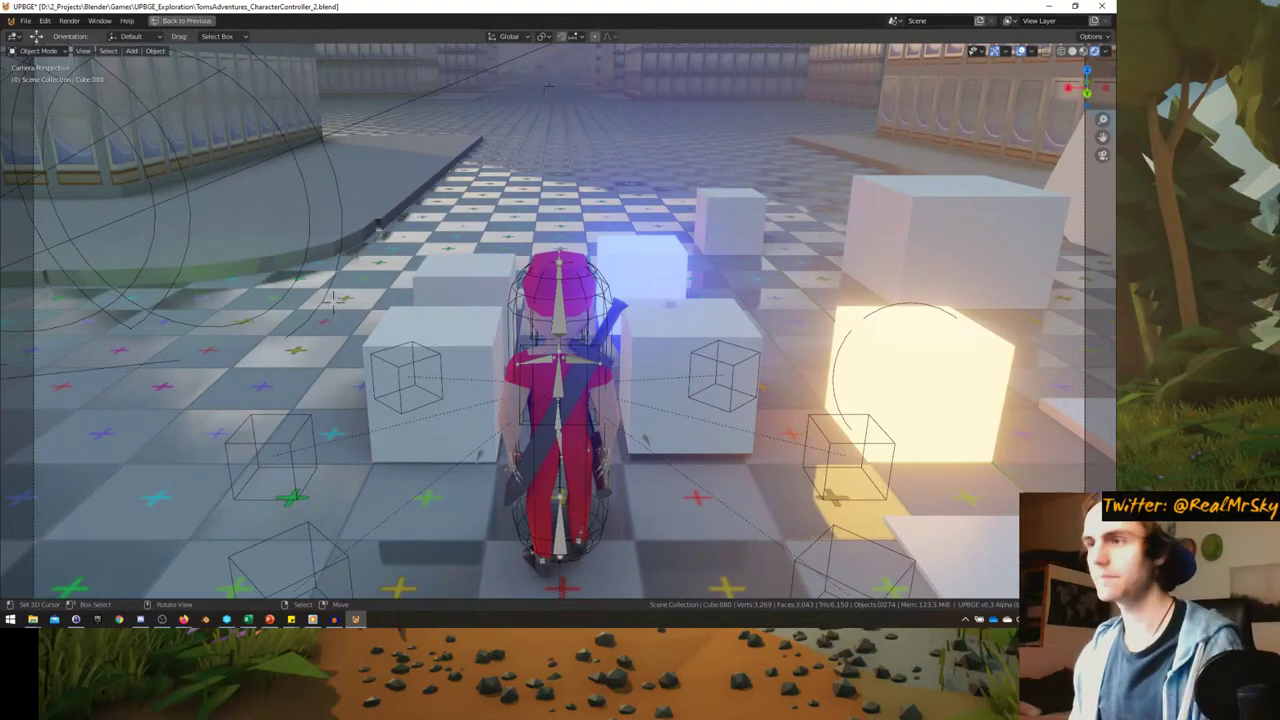
key(p)
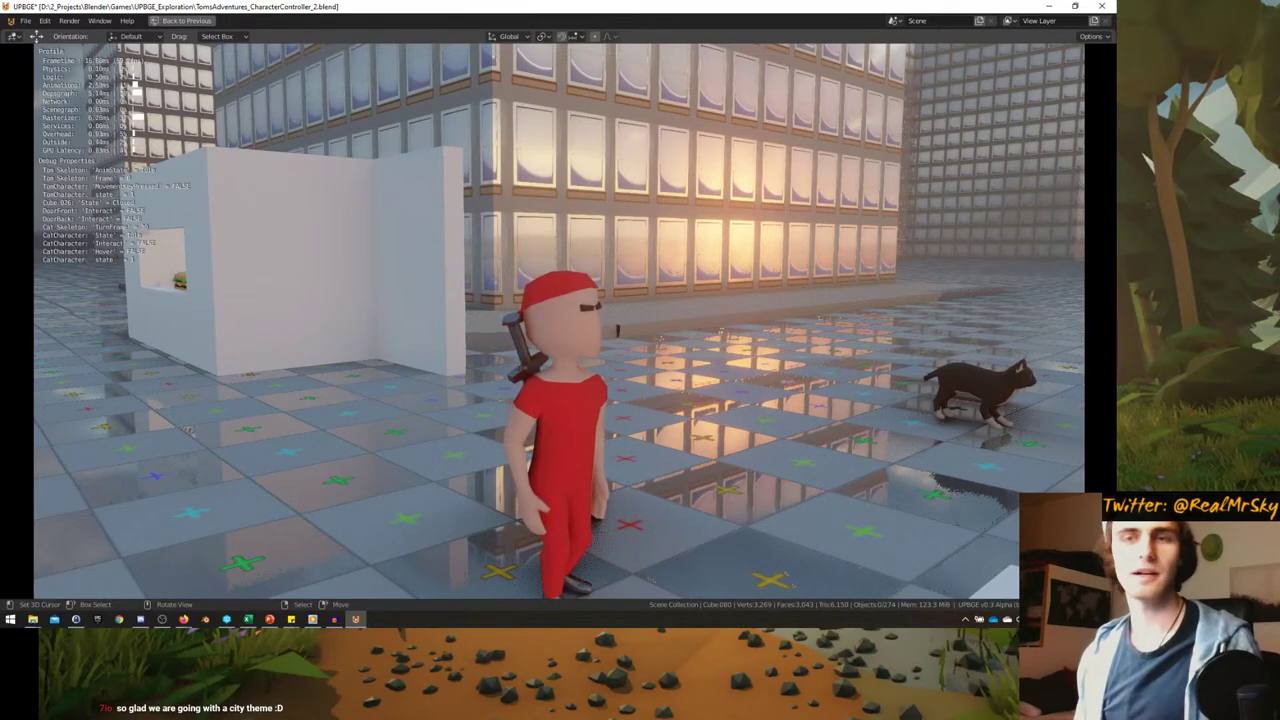
- Walk the character around the city, turning the camera toward the street between buildings
key(d)
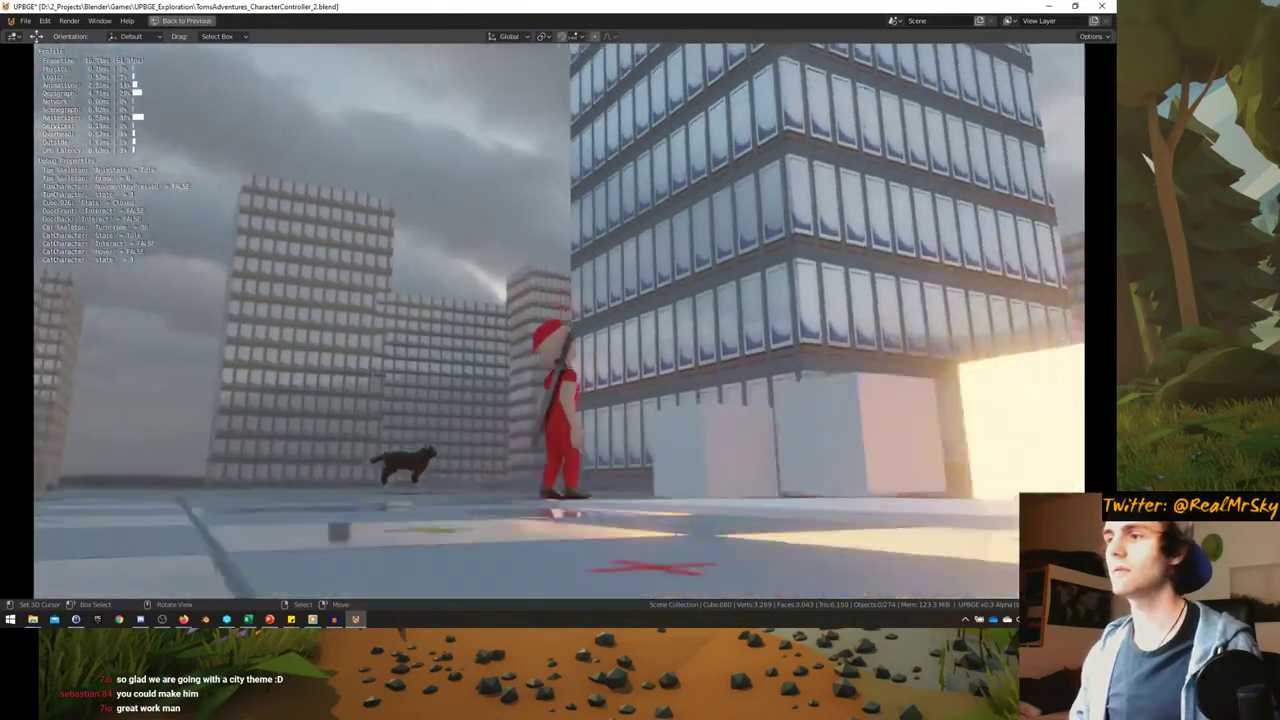
key(d)
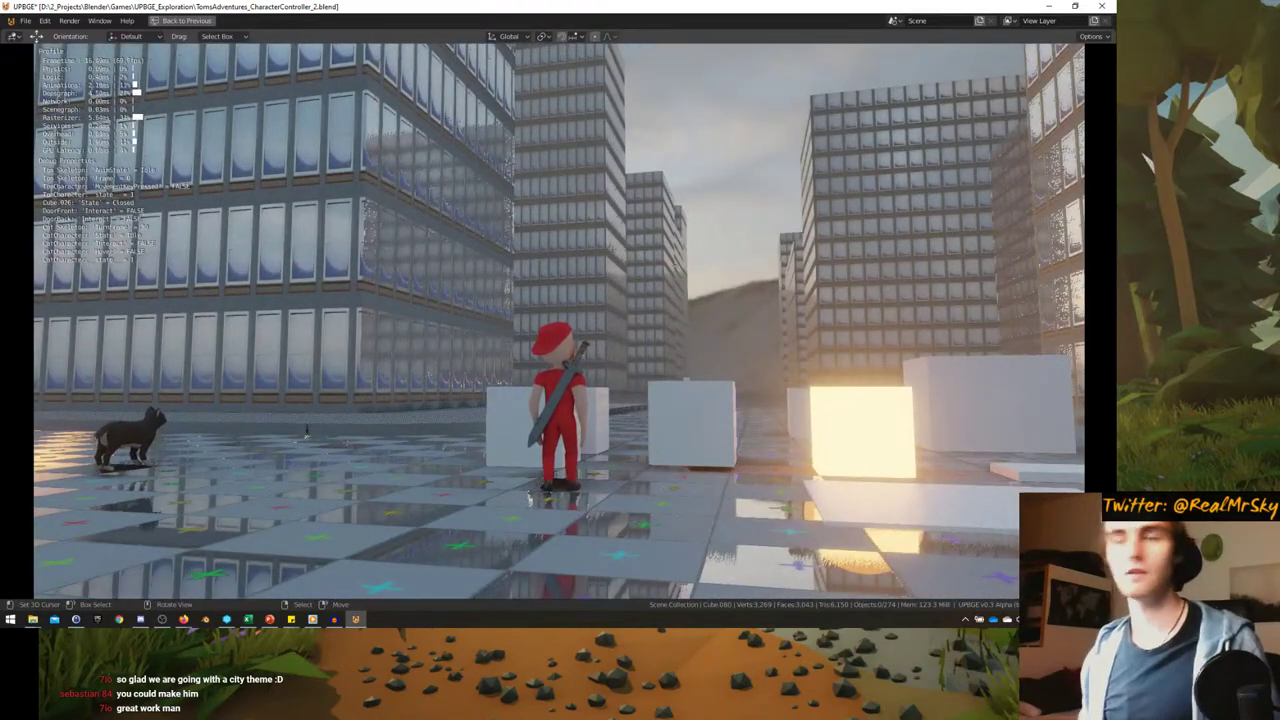
key(d)
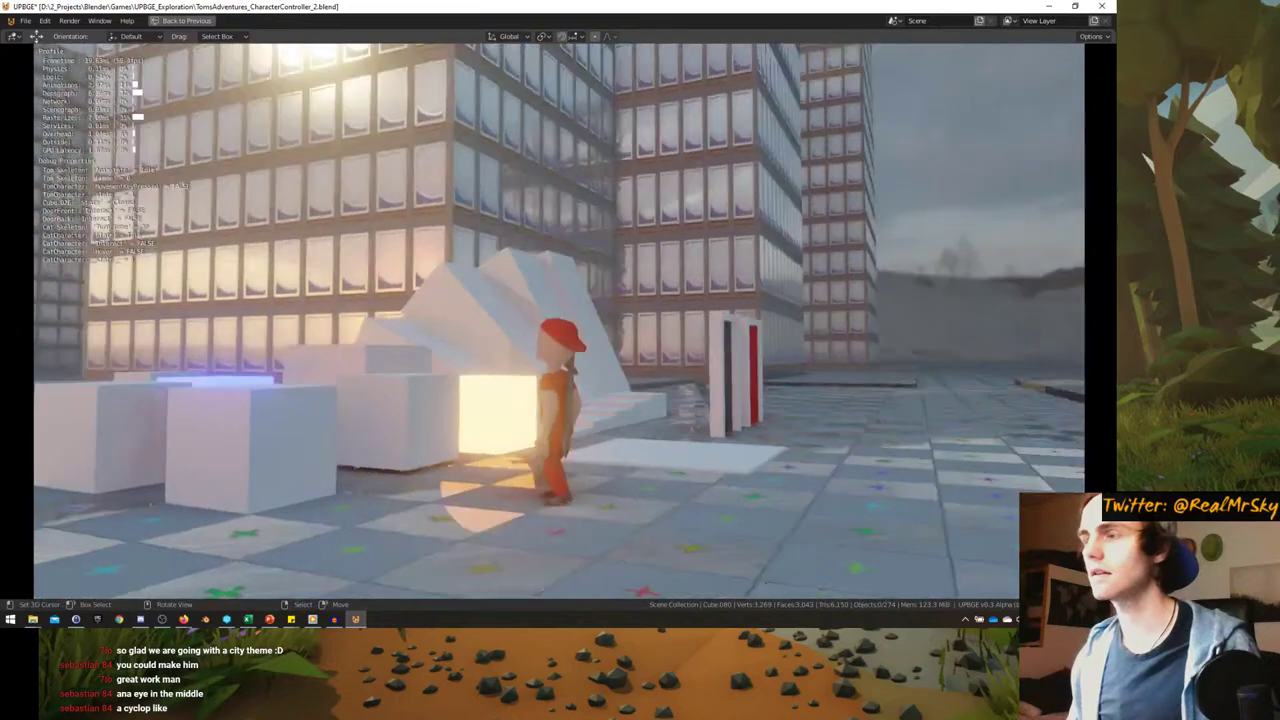
key(d)
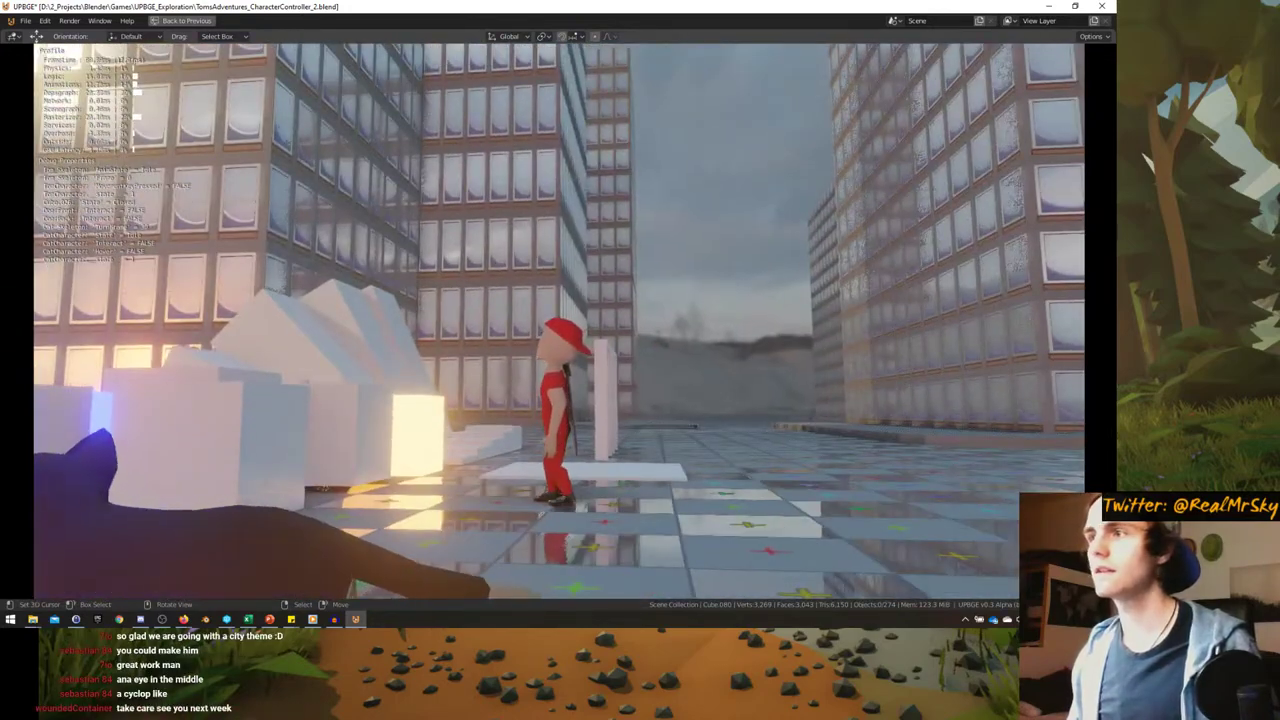
key(d)
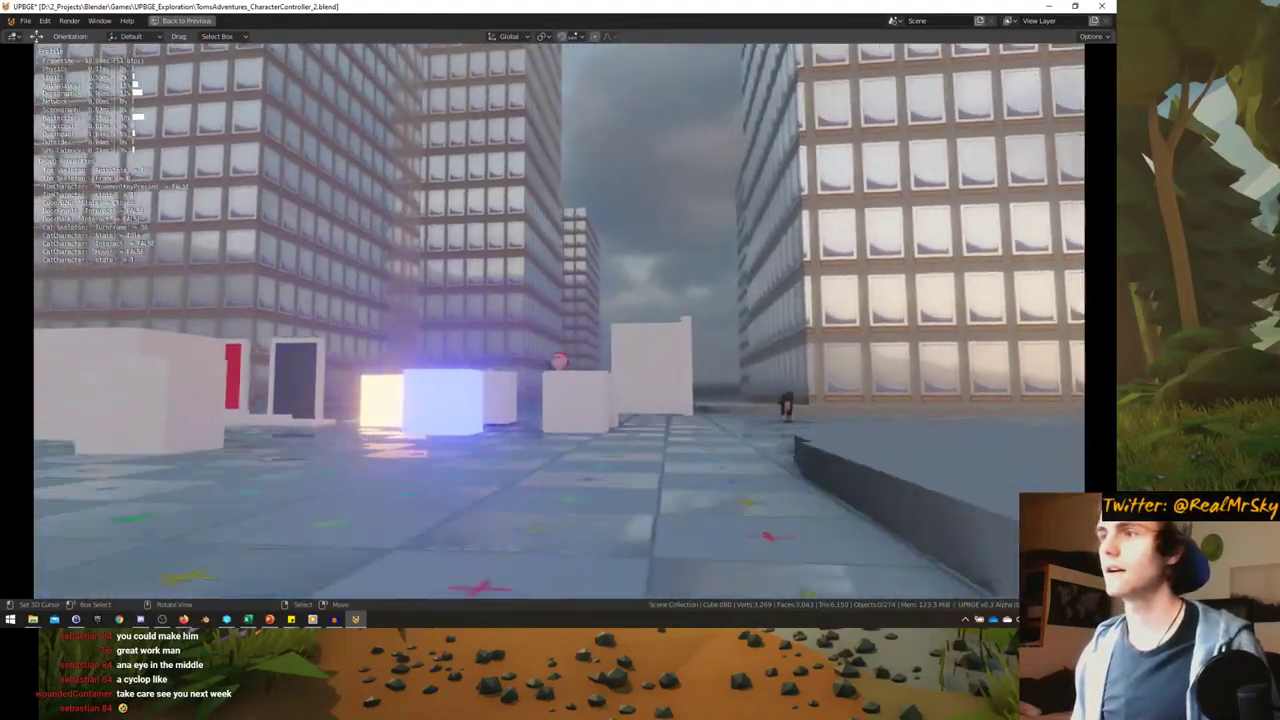
key(s)
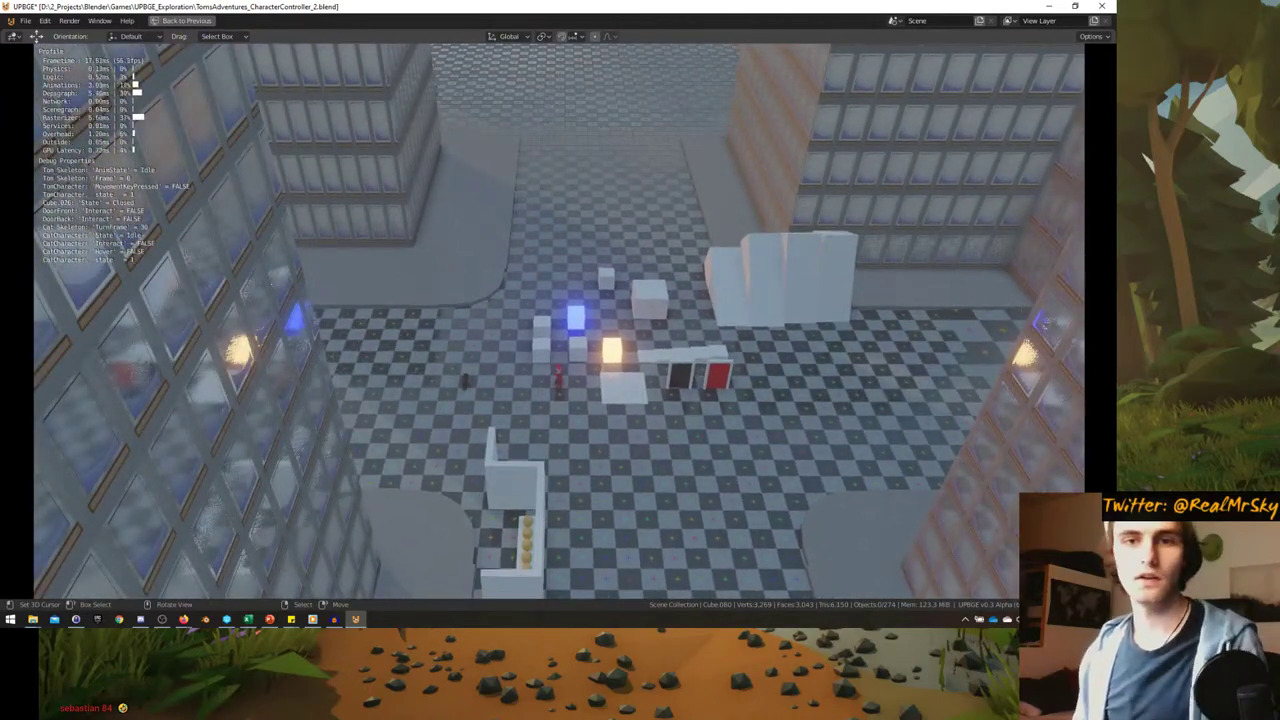
- Switch away from the running game to other windows and the desktop
key(alt+Tab)
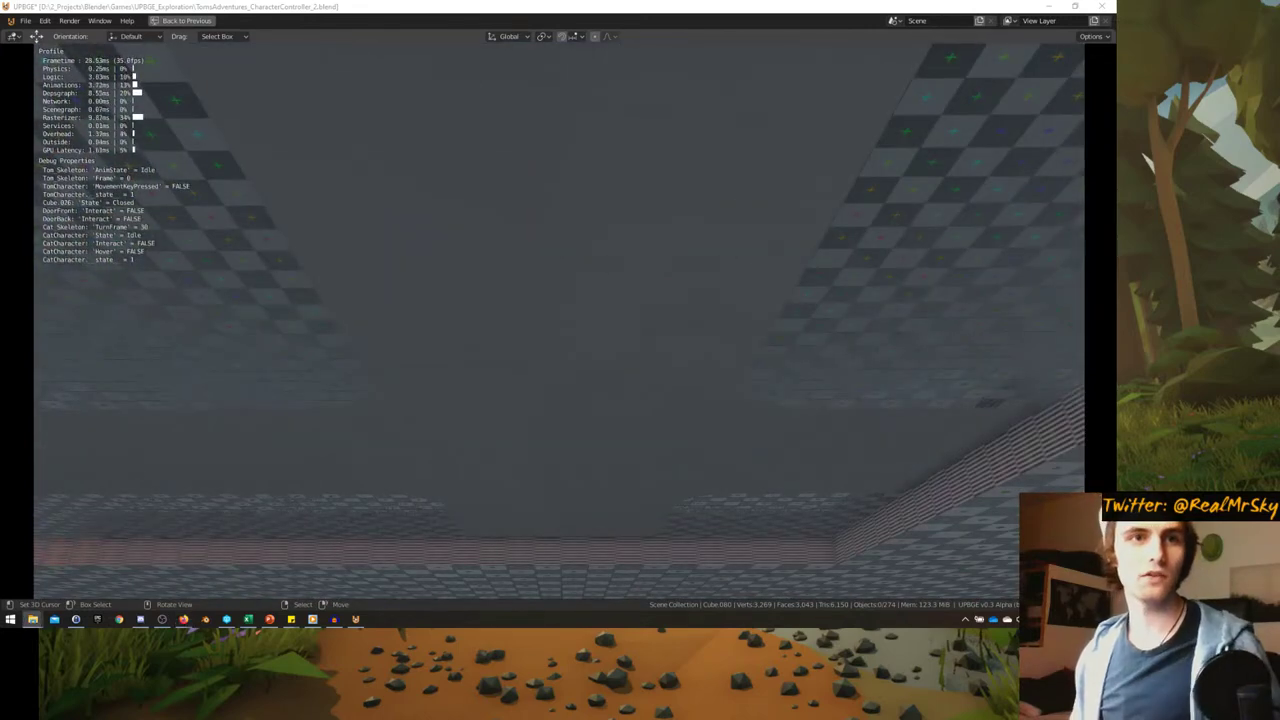
key(alt+Tab)
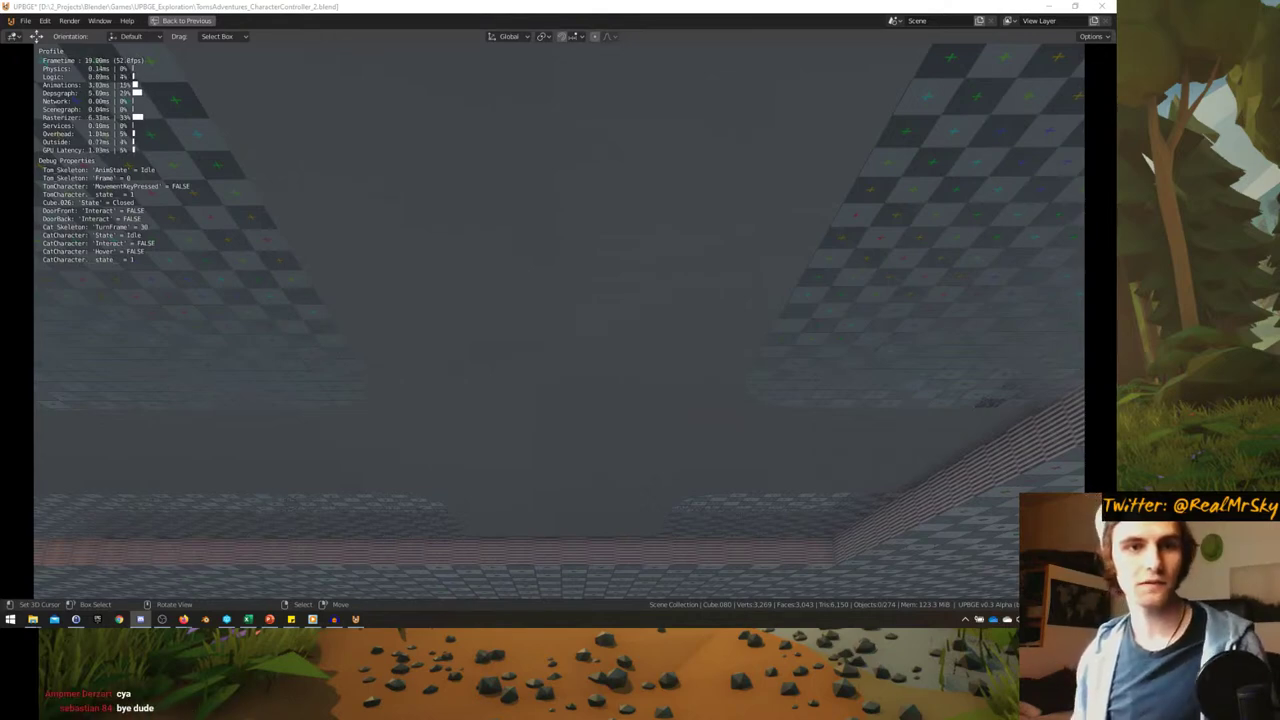
key(super+d)
key(super+d)
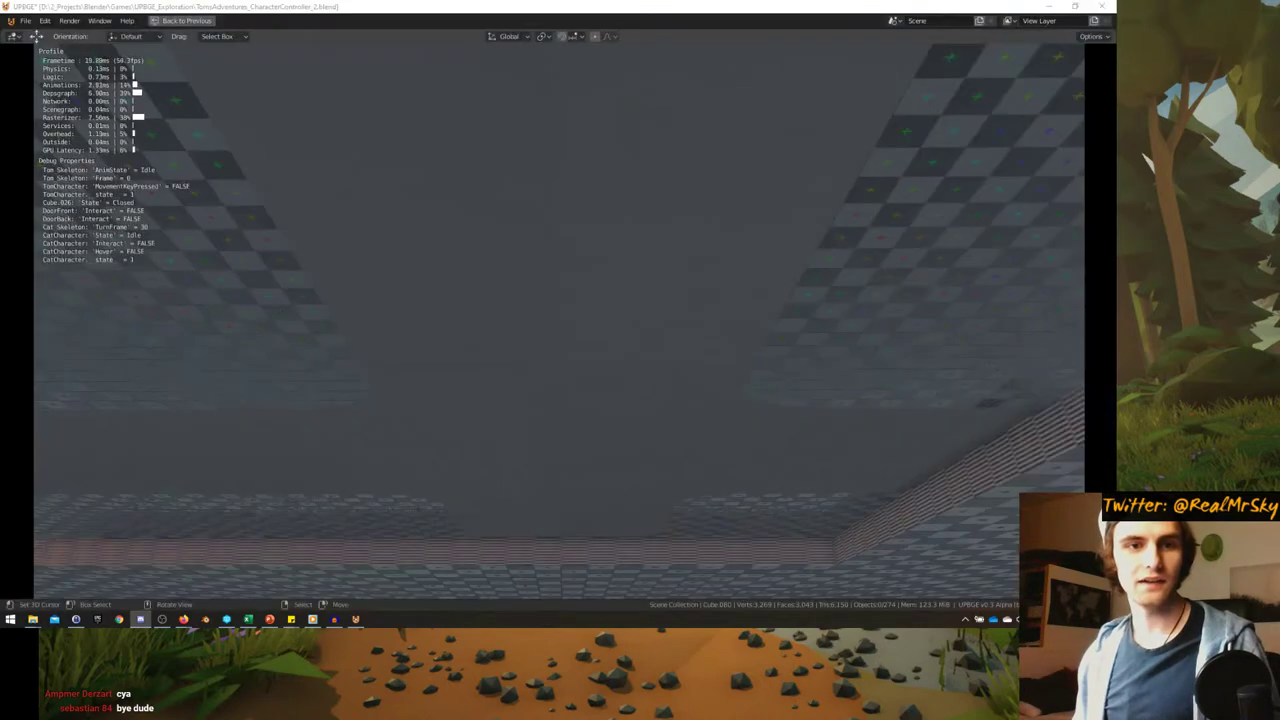